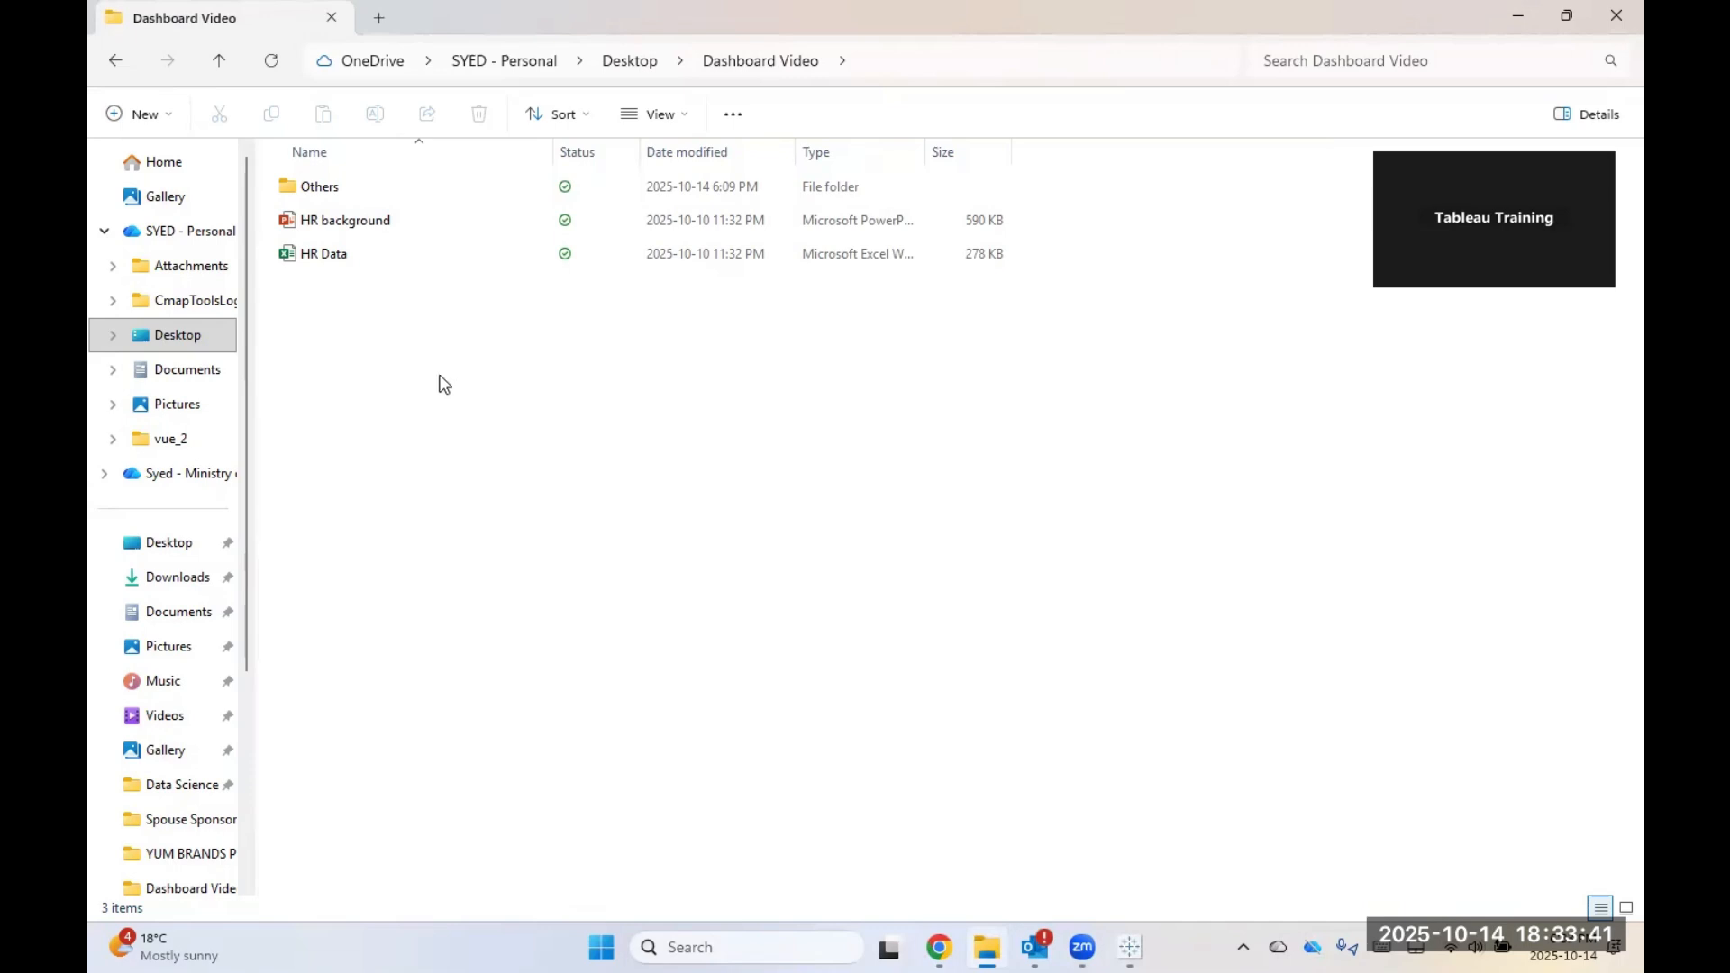
Step: Open the HR Data workbook and inspect the filter values of the Over Time, Over18 and Training Times Last Year columns
{"action": "double_click", "coordinate": [420, 263]}
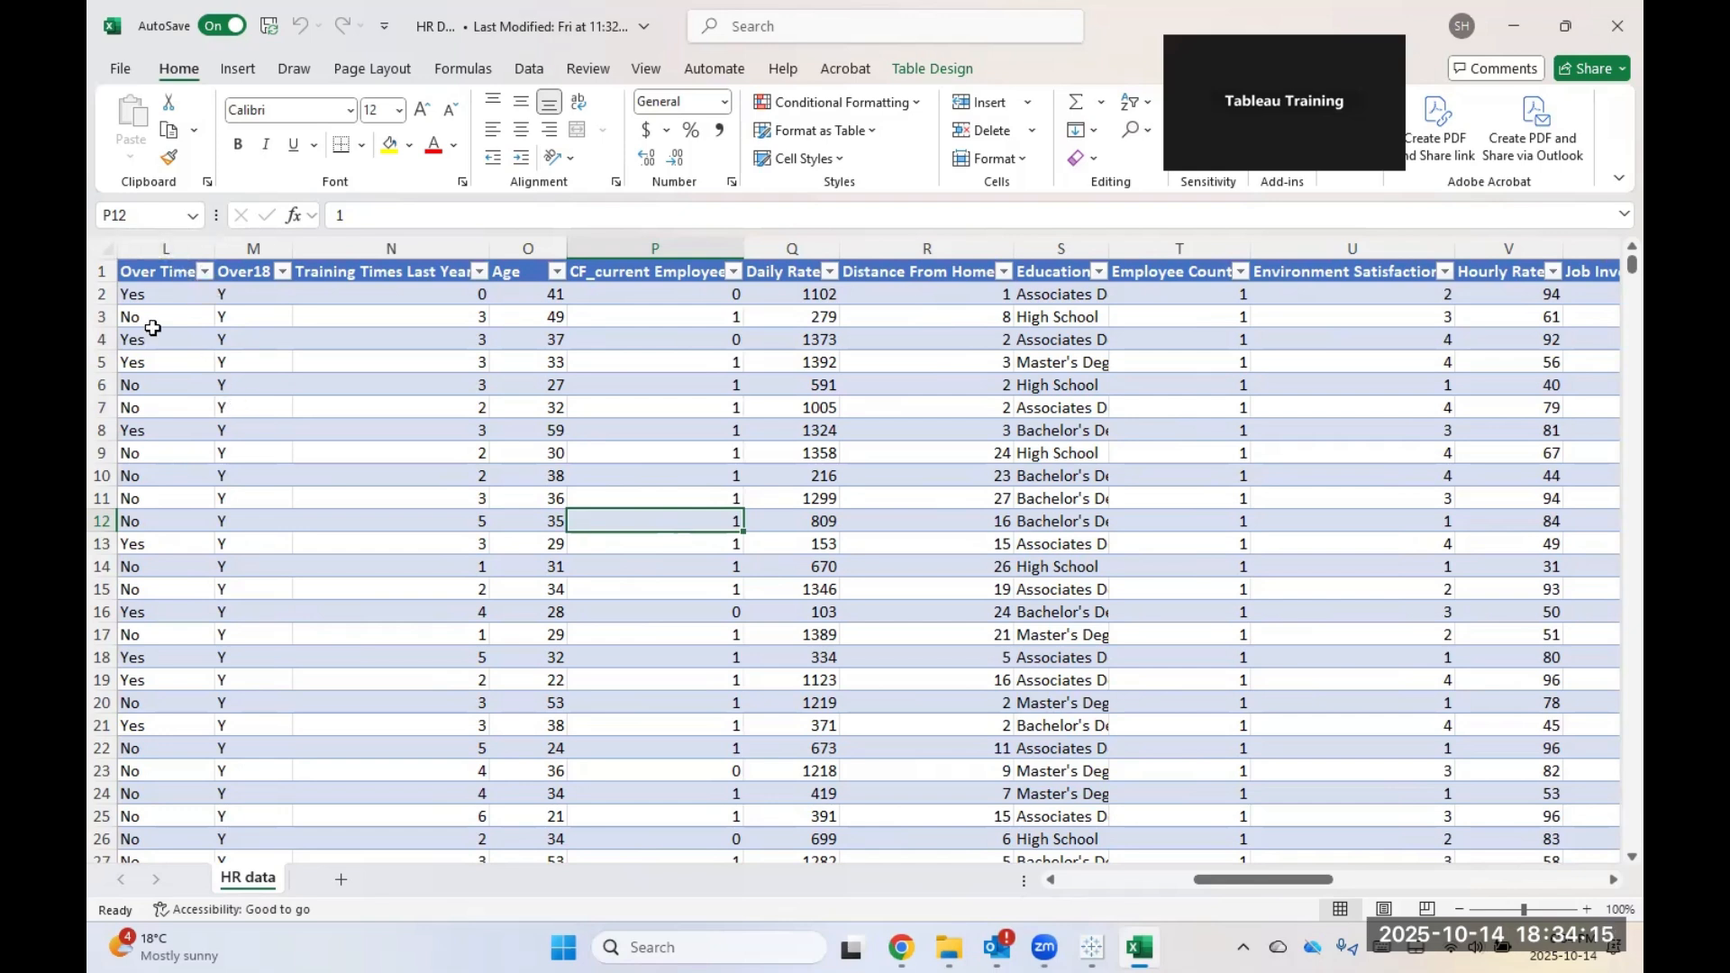
{"action": "left_click", "coordinate": [206, 272]}
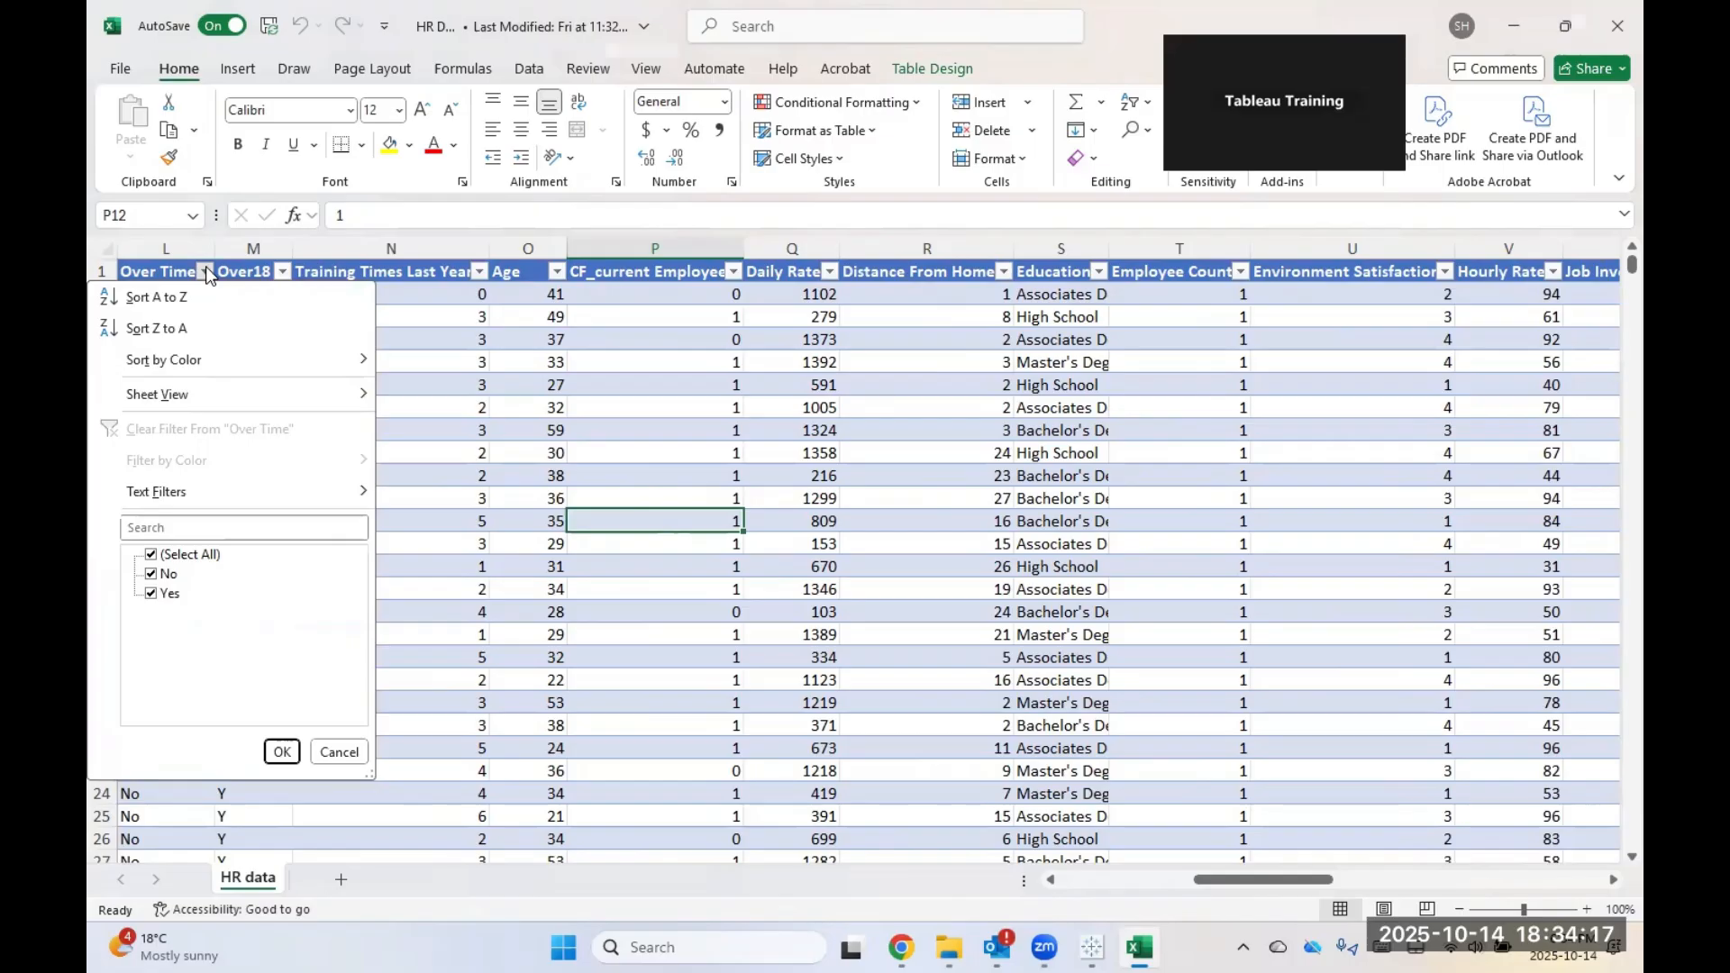
{"action": "left_click", "coordinate": [206, 272]}
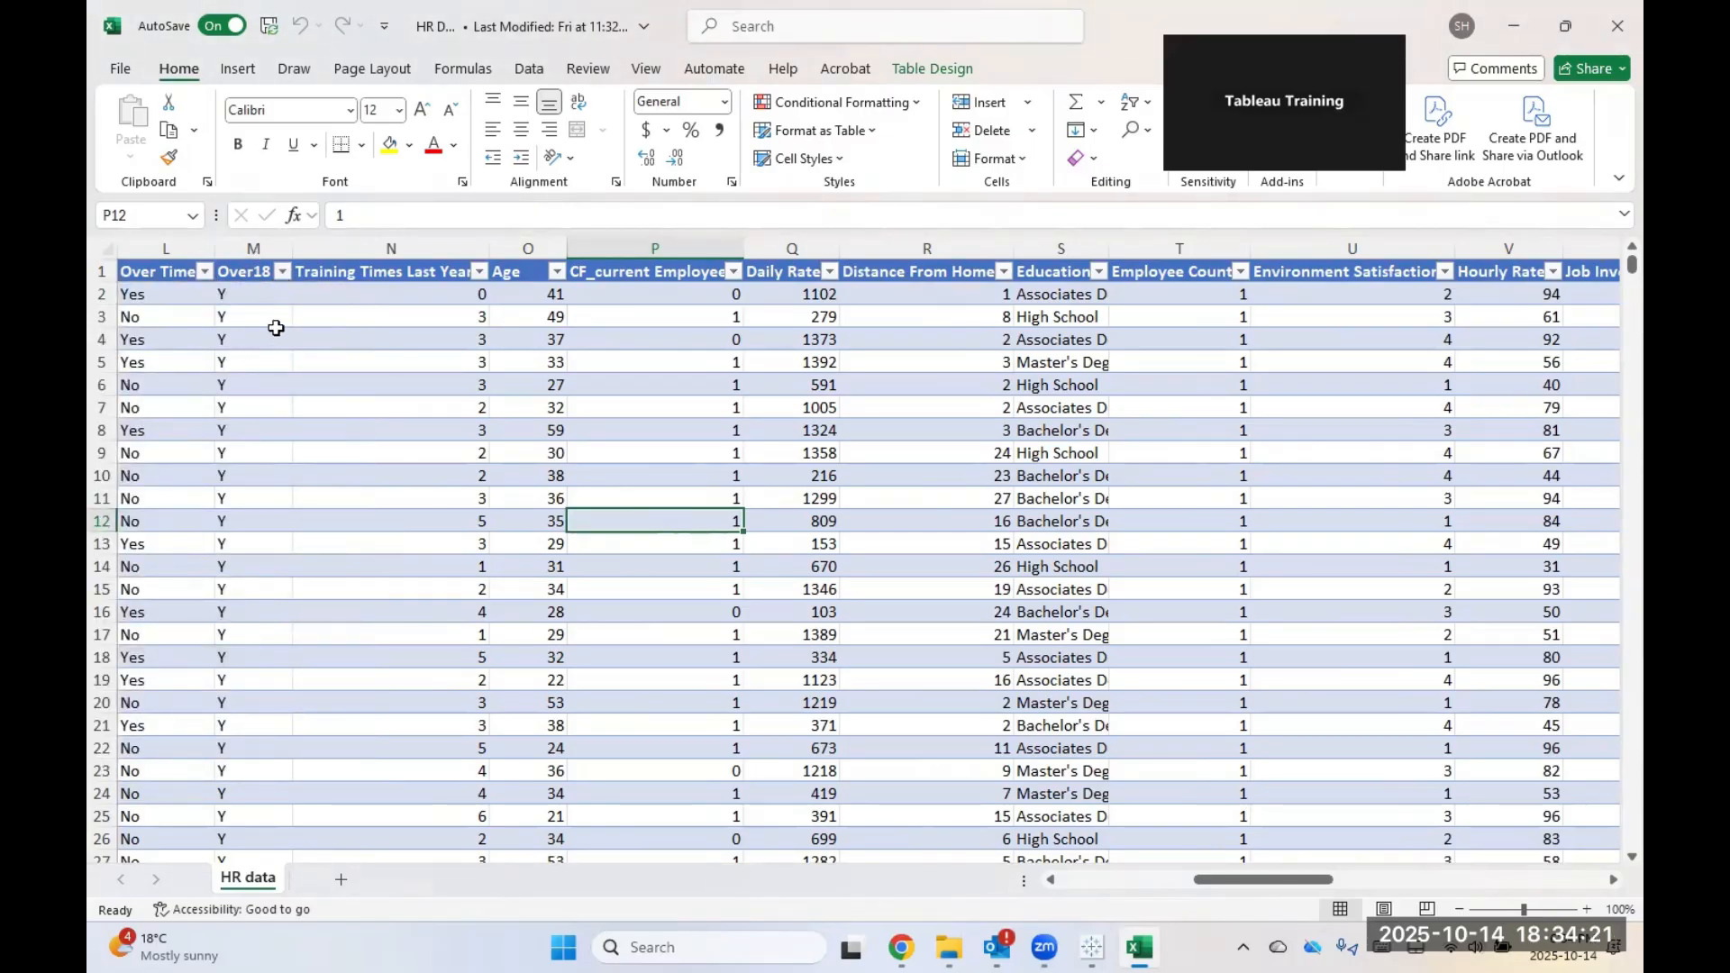
{"action": "left_click", "coordinate": [284, 273]}
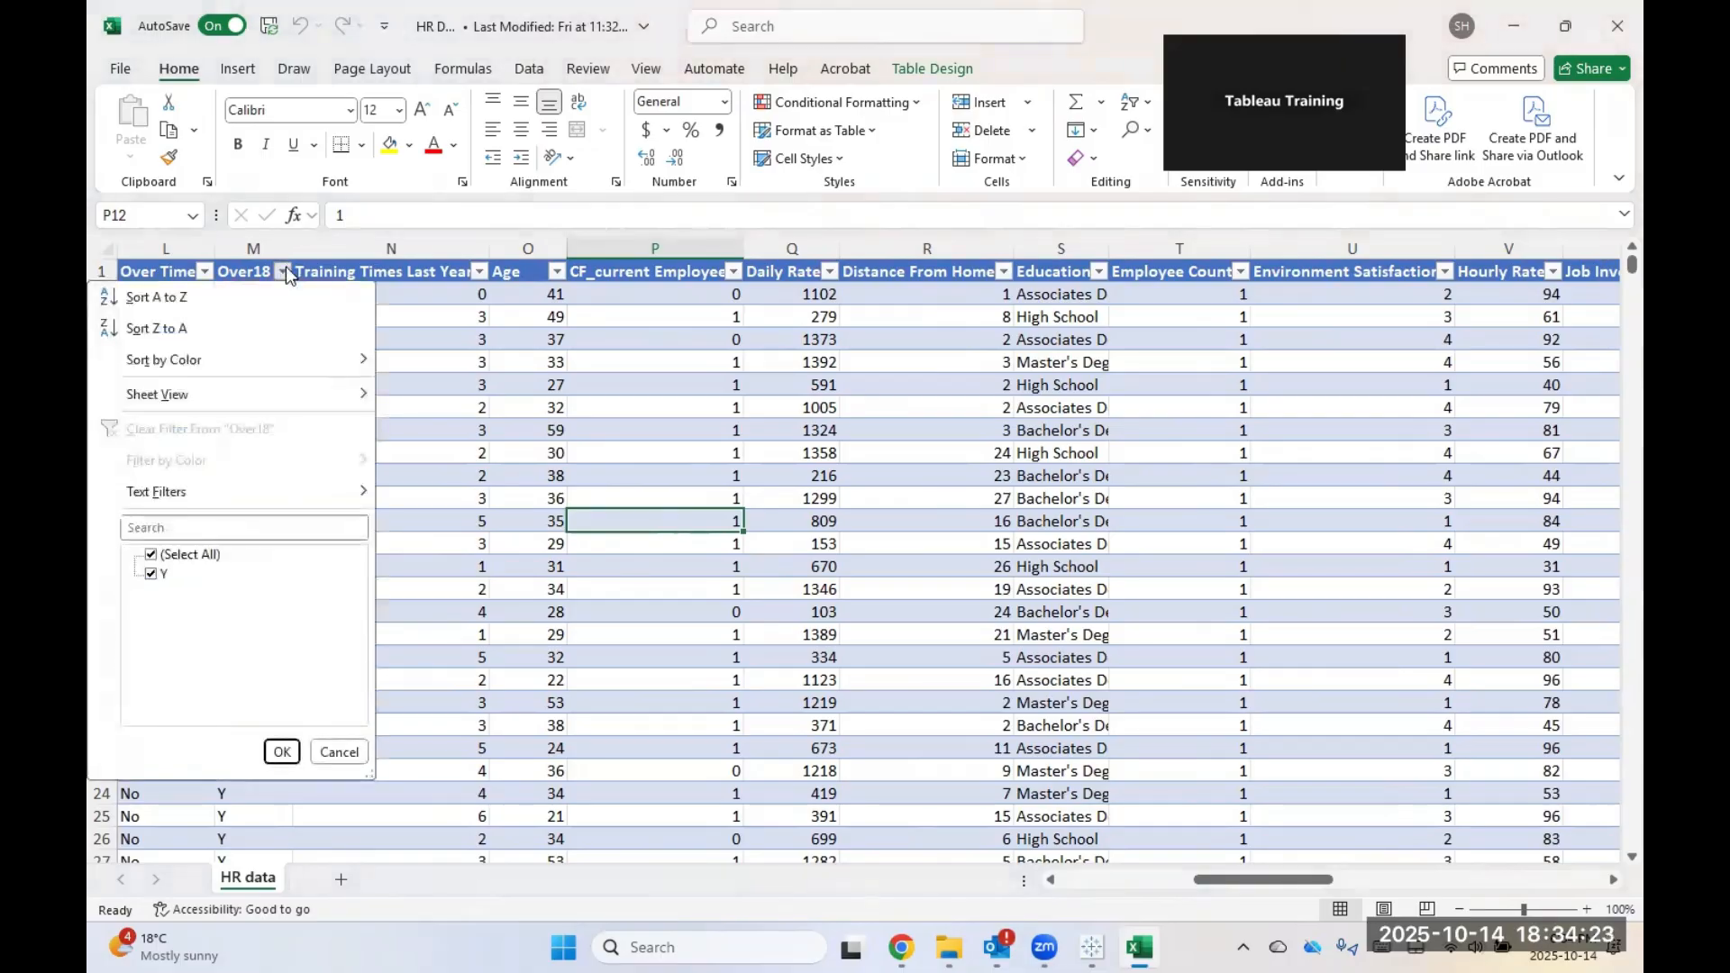
{"action": "left_click", "coordinate": [285, 272]}
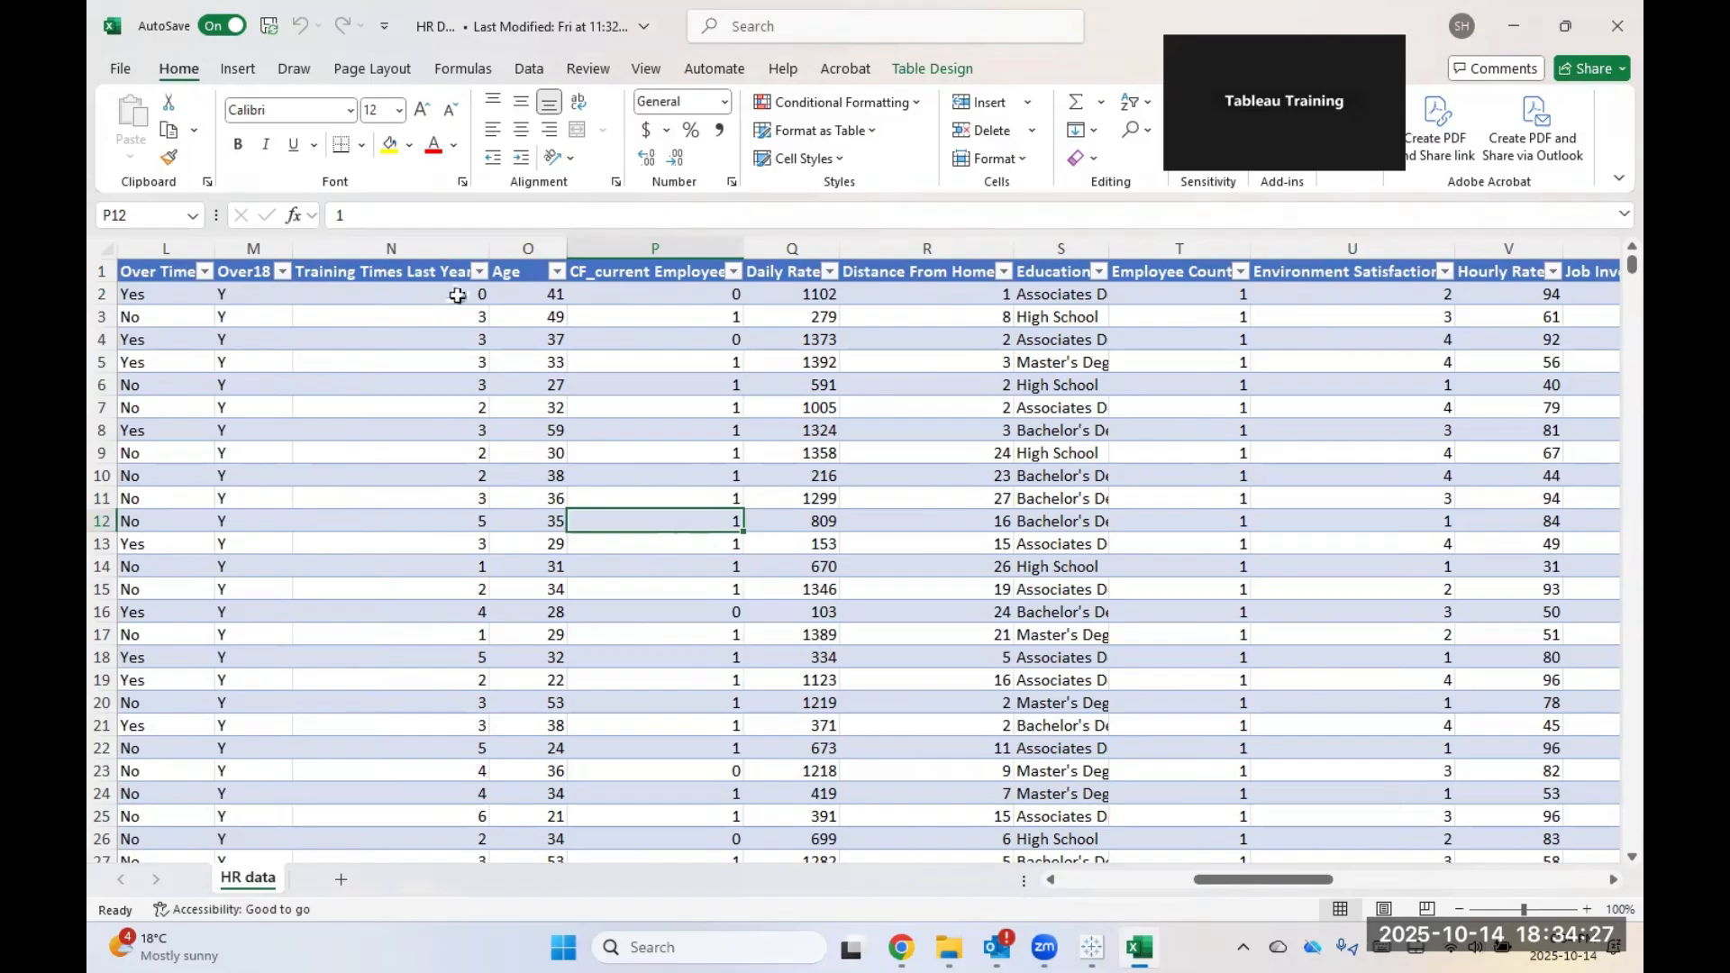
{"action": "left_click", "coordinate": [478, 272]}
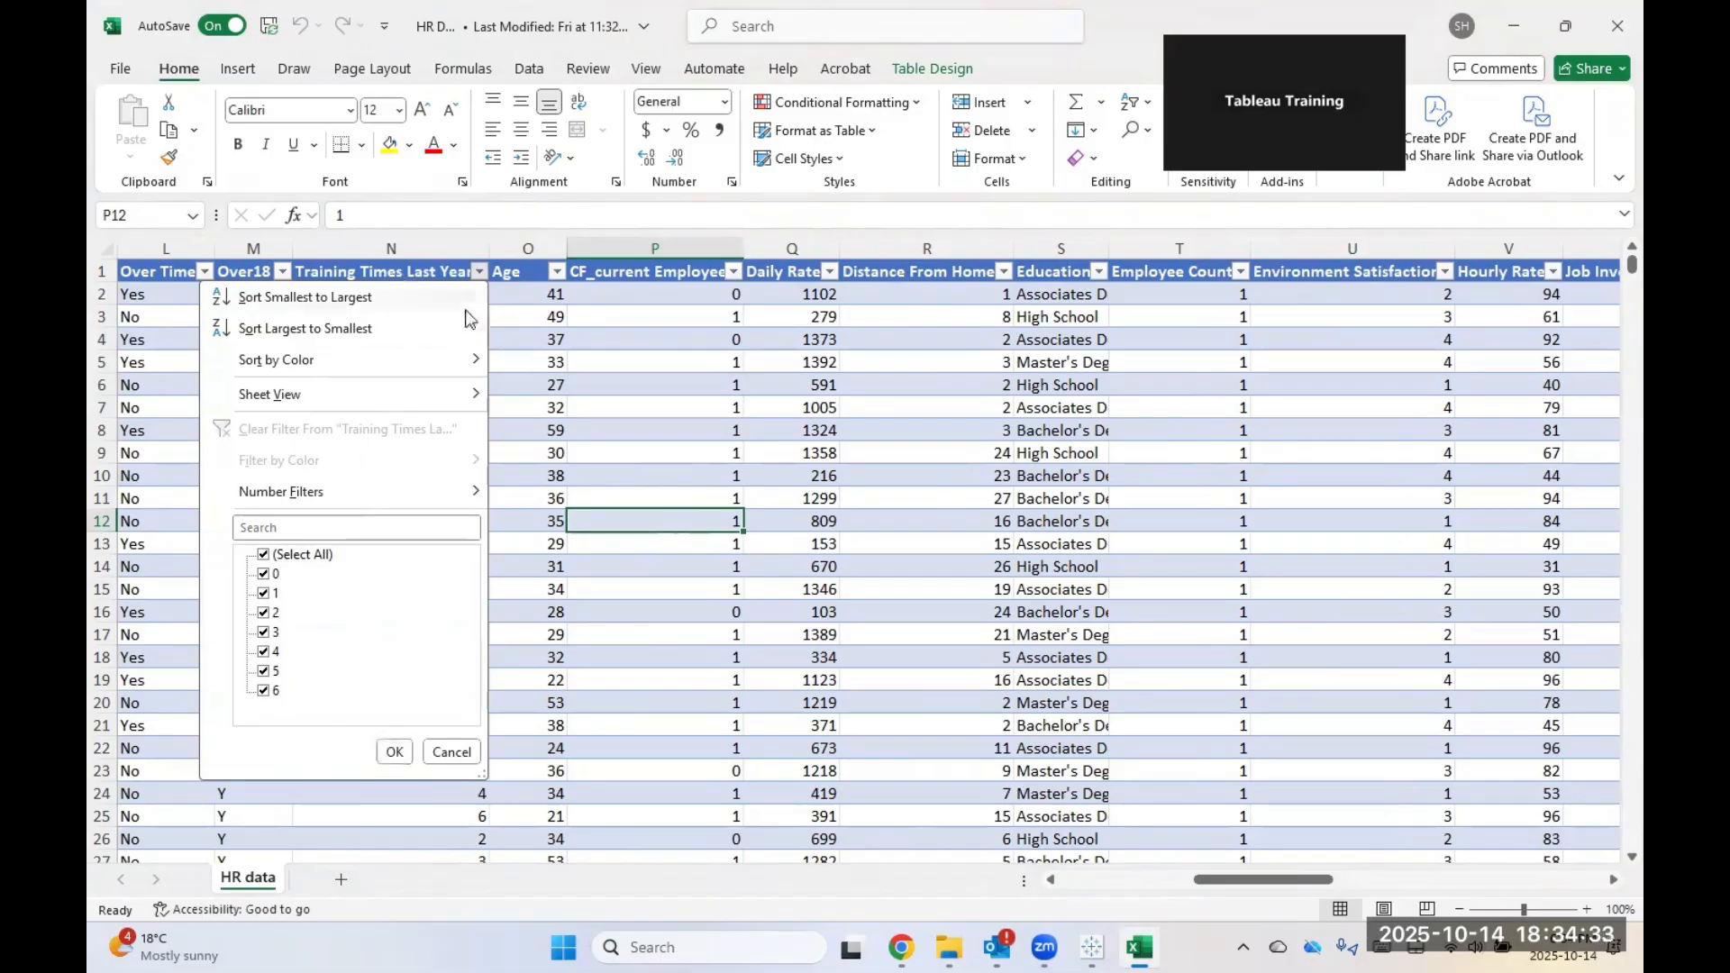
{"action": "left_click", "coordinate": [478, 273]}
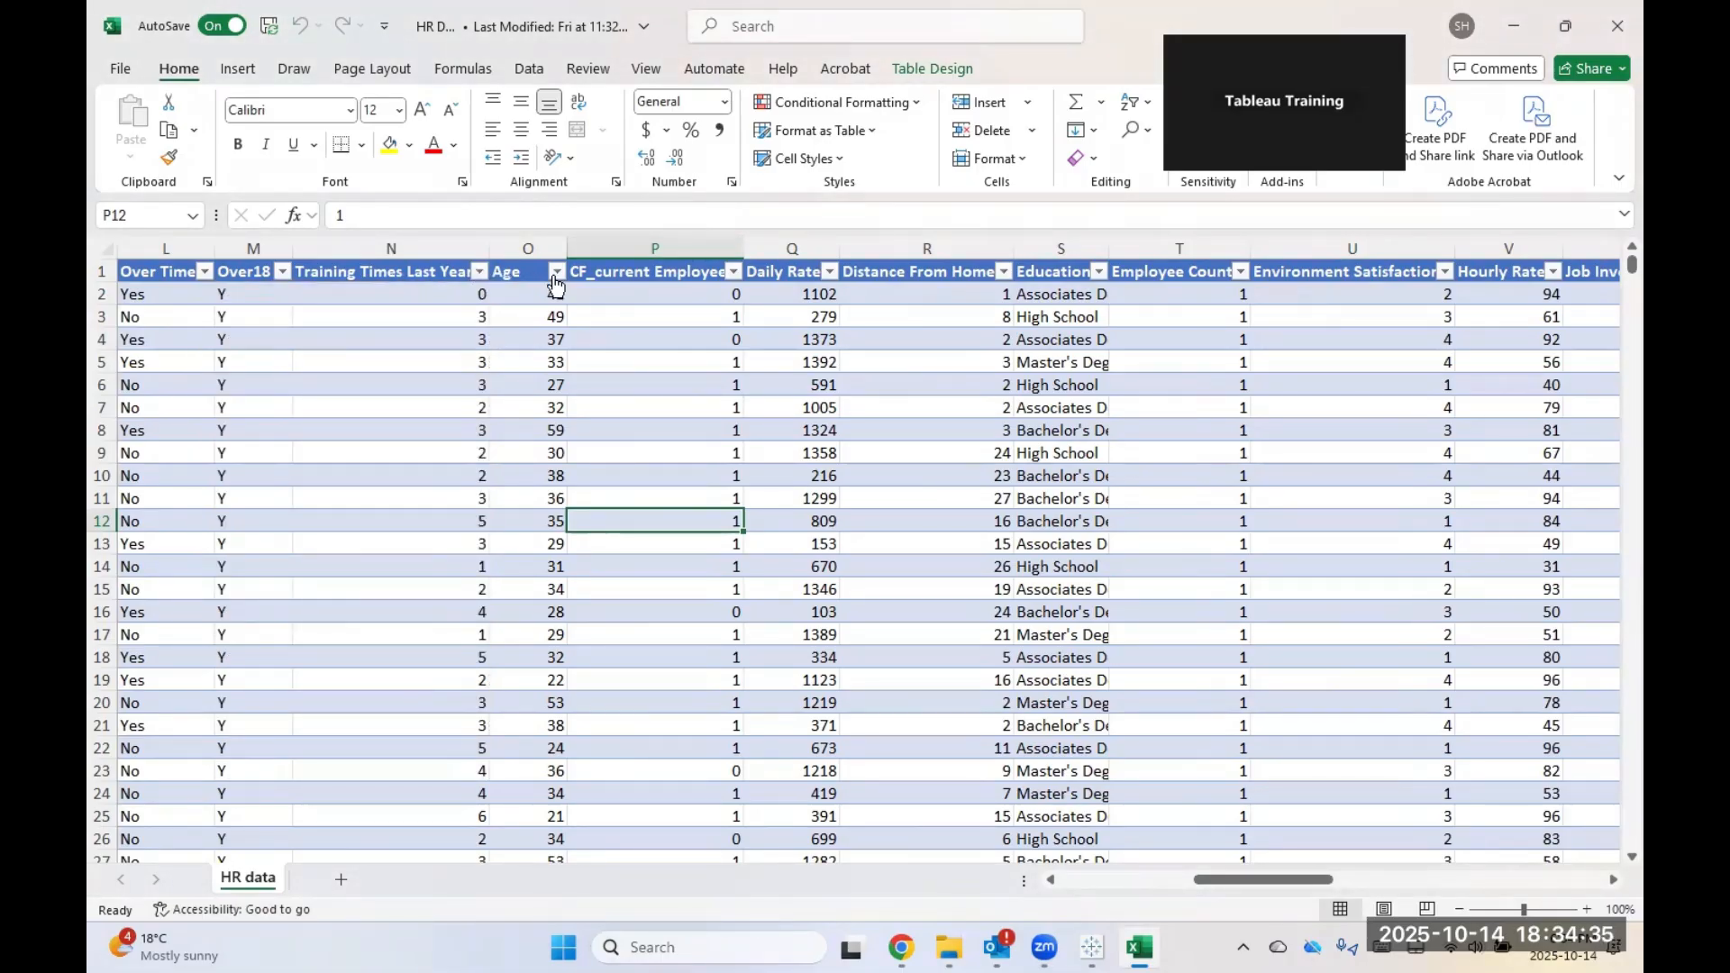
Step: Sort the HR data table by Age from smallest to largest
{"action": "left_click", "coordinate": [557, 272]}
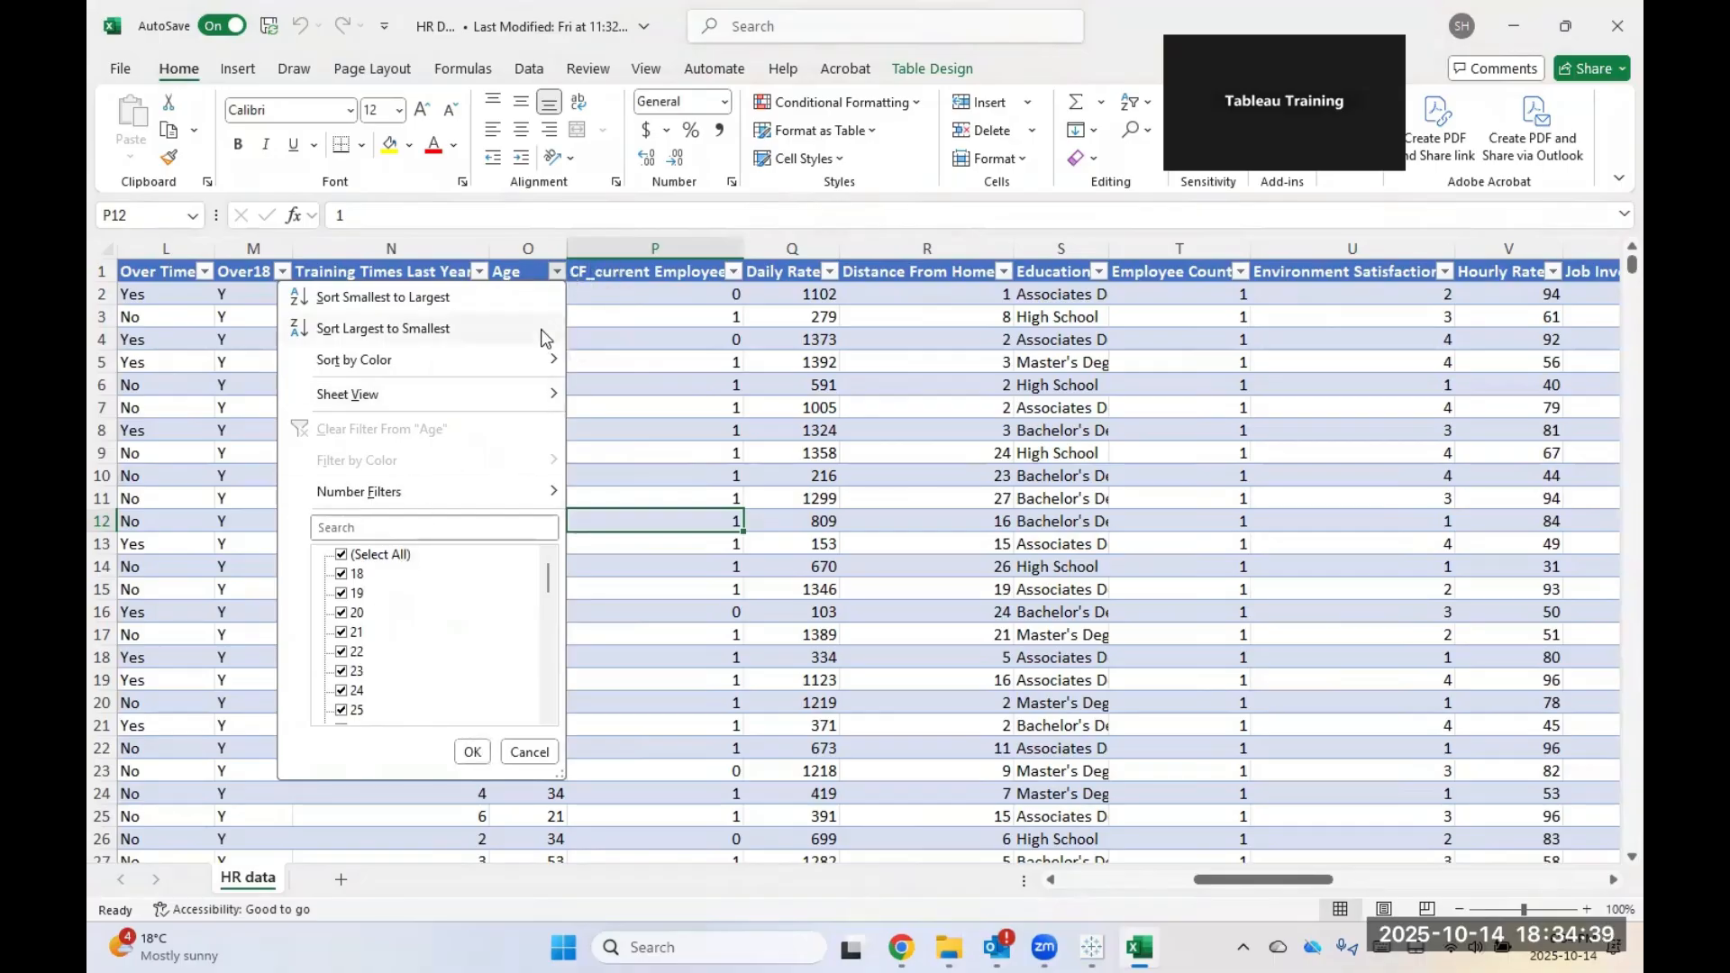
{"action": "left_click", "coordinate": [545, 296]}
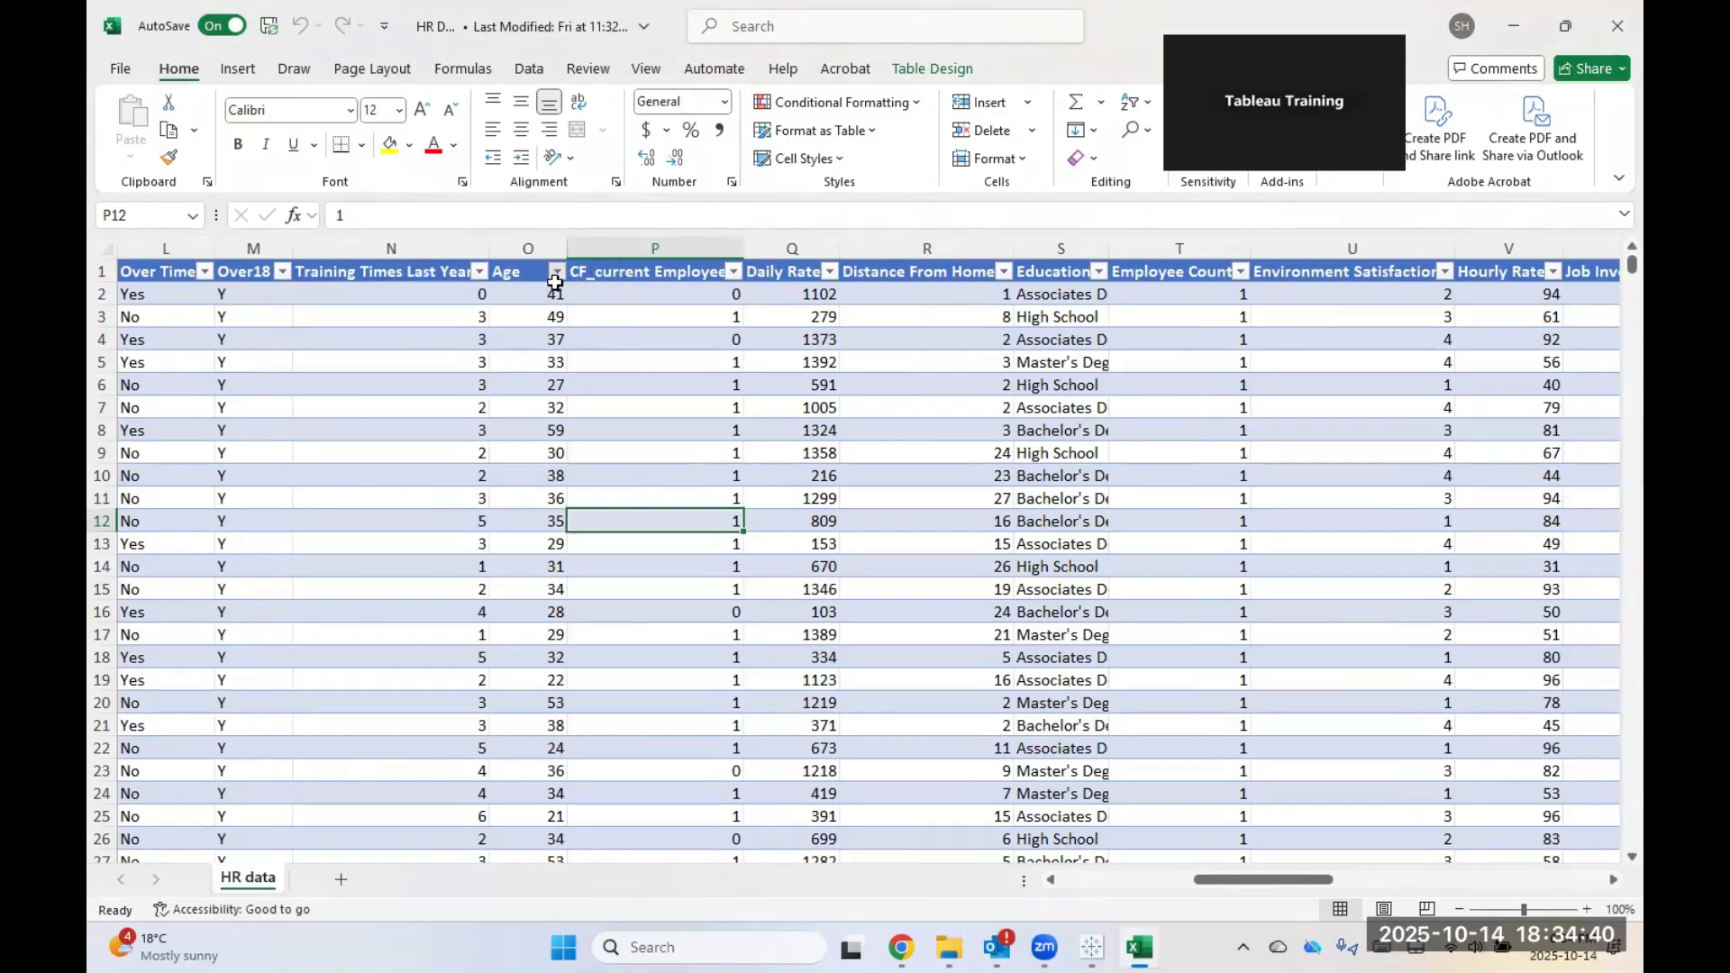
Step: Inspect the filter values of CF_current Employee and Daily Rate, and look through the other columns of the HR data table
{"action": "left_click", "coordinate": [734, 272]}
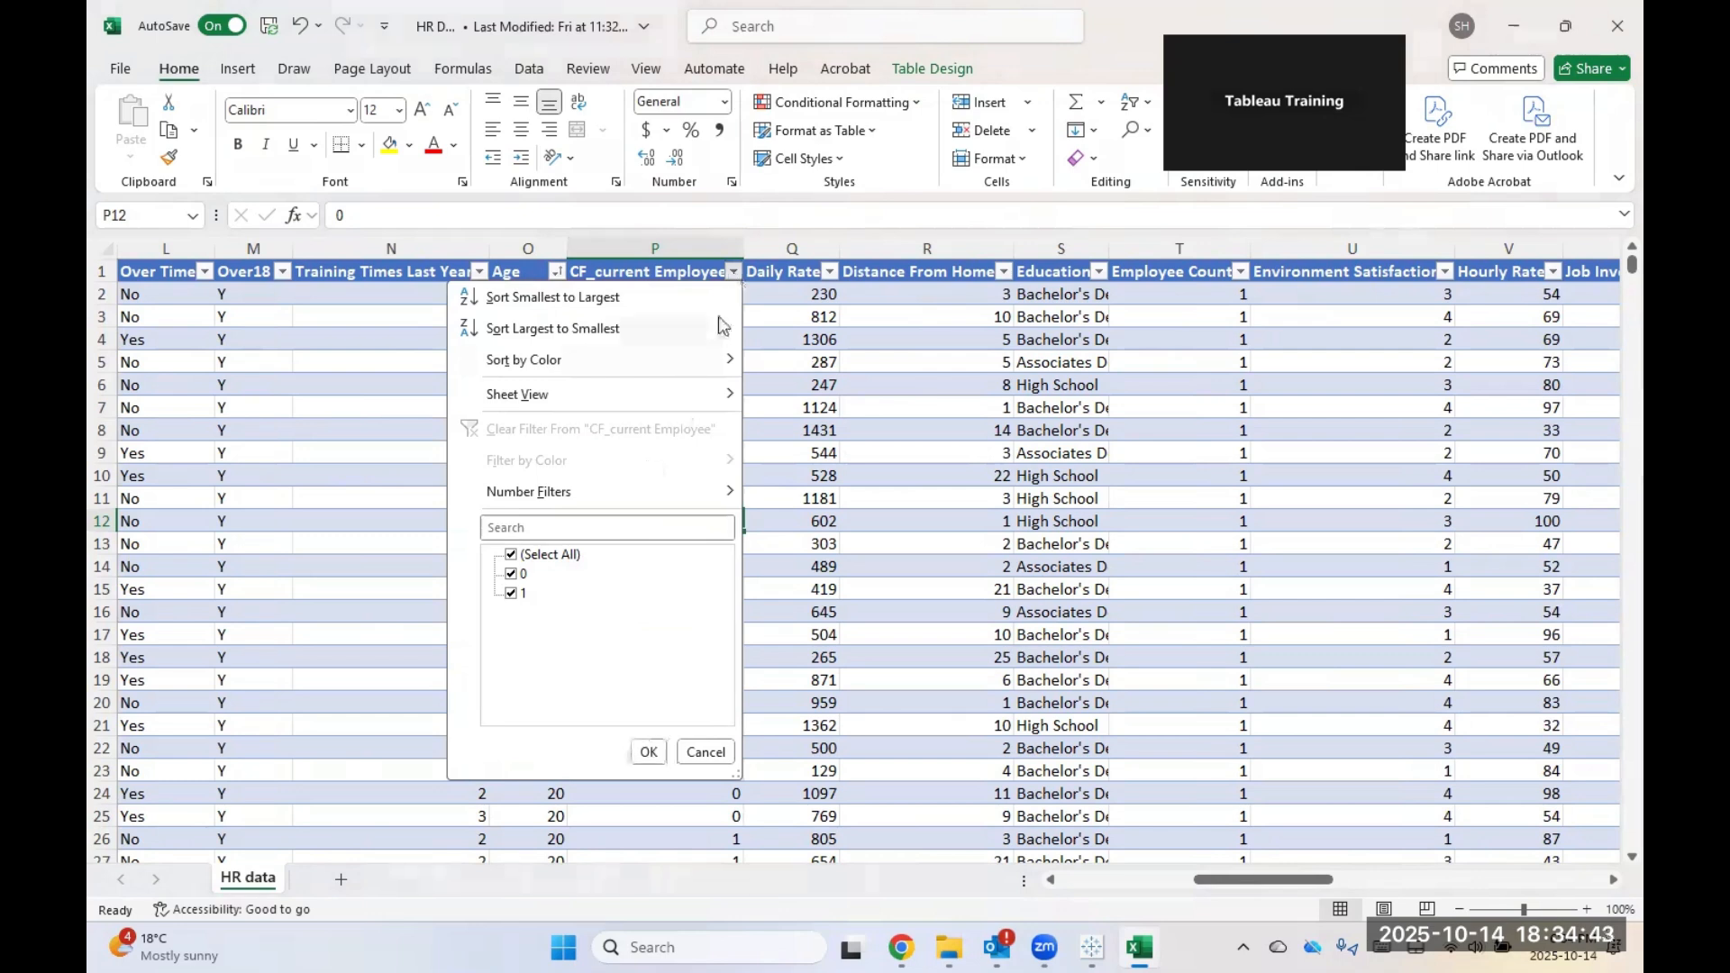
{"action": "left_click", "coordinate": [648, 751]}
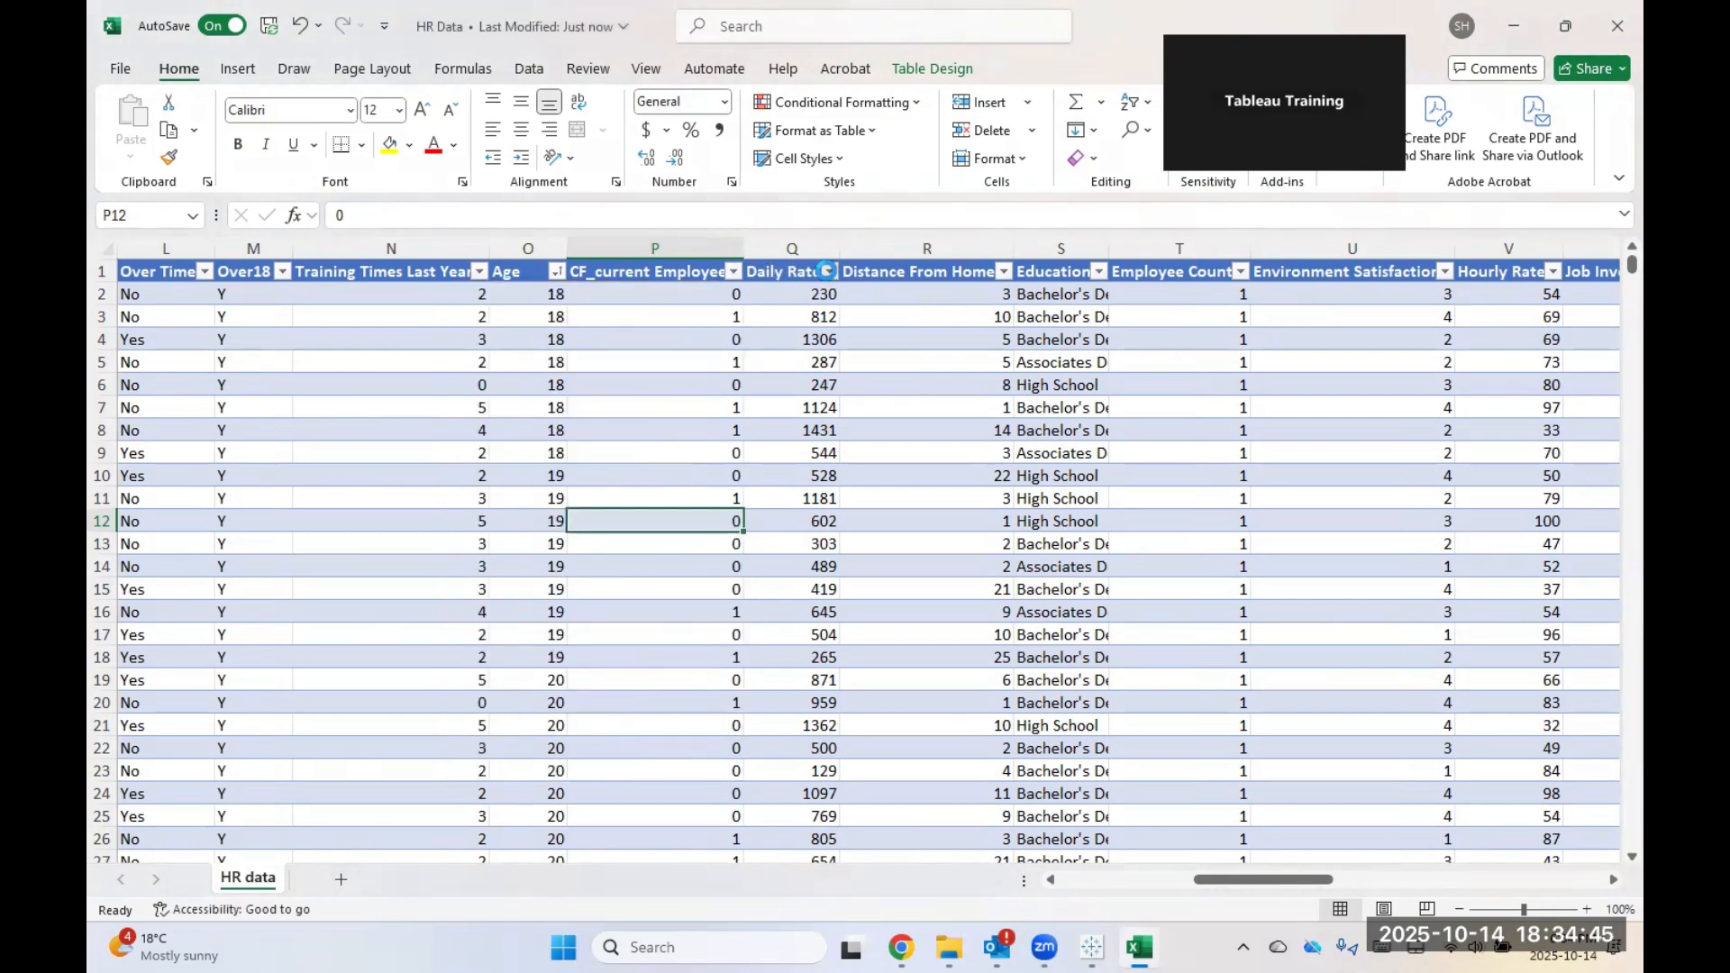
{"action": "left_click", "coordinate": [827, 271]}
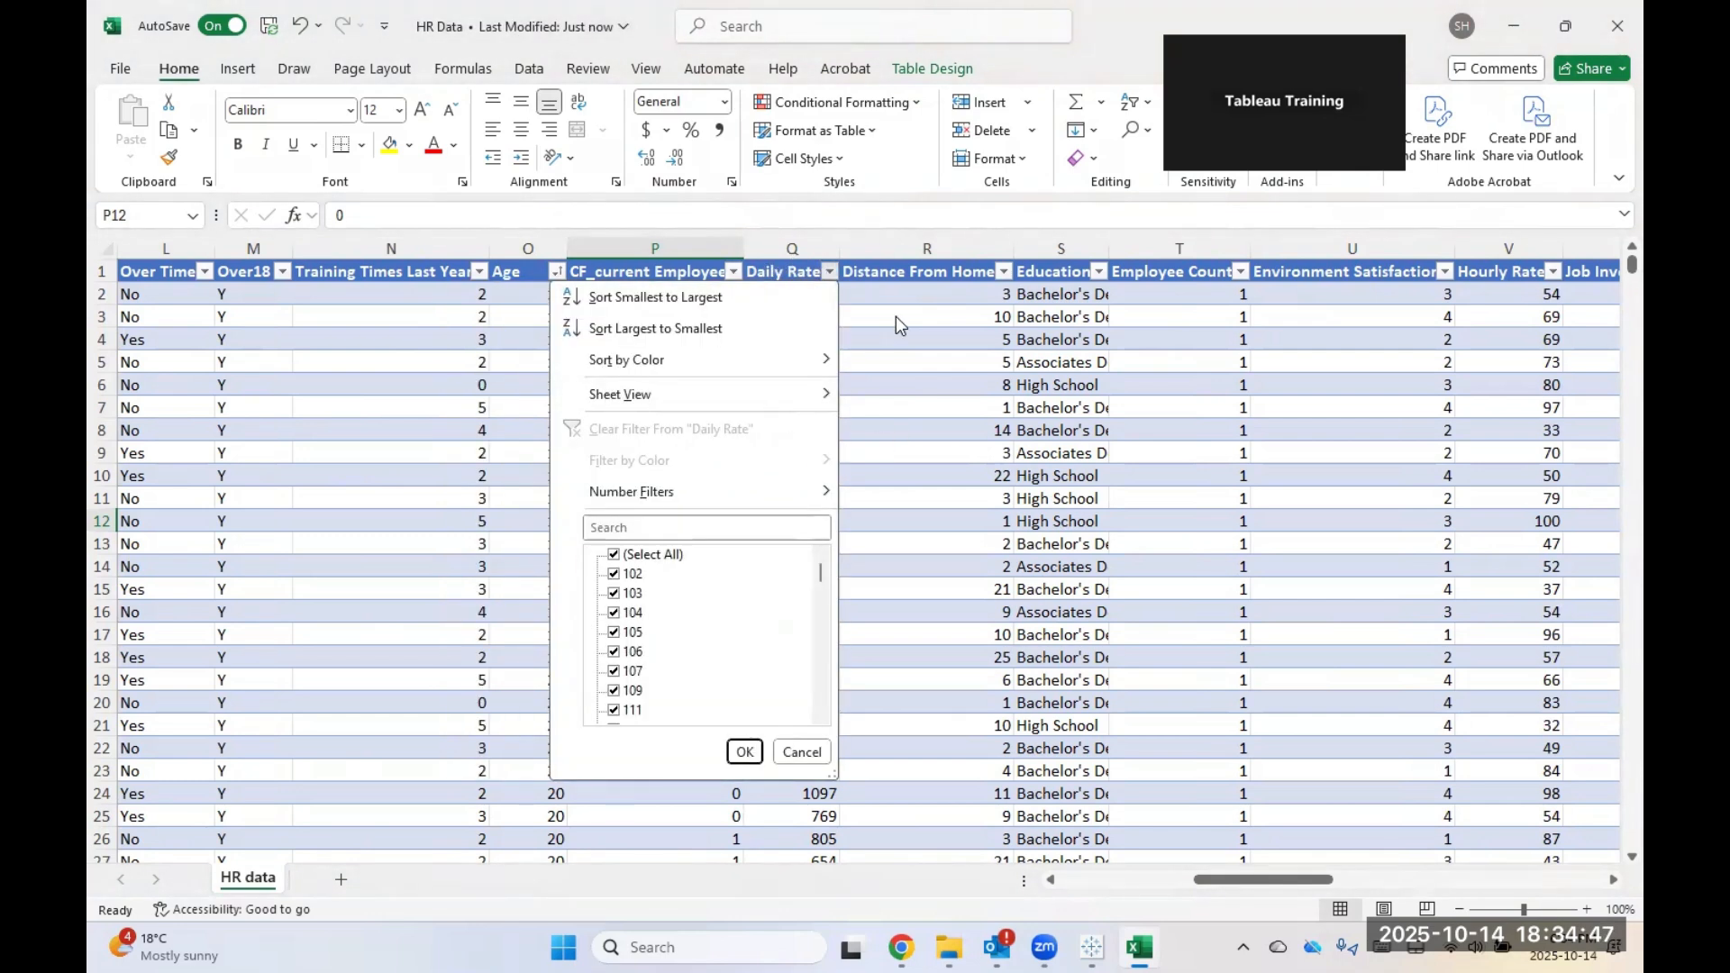
{"action": "left_click", "coordinate": [744, 751]}
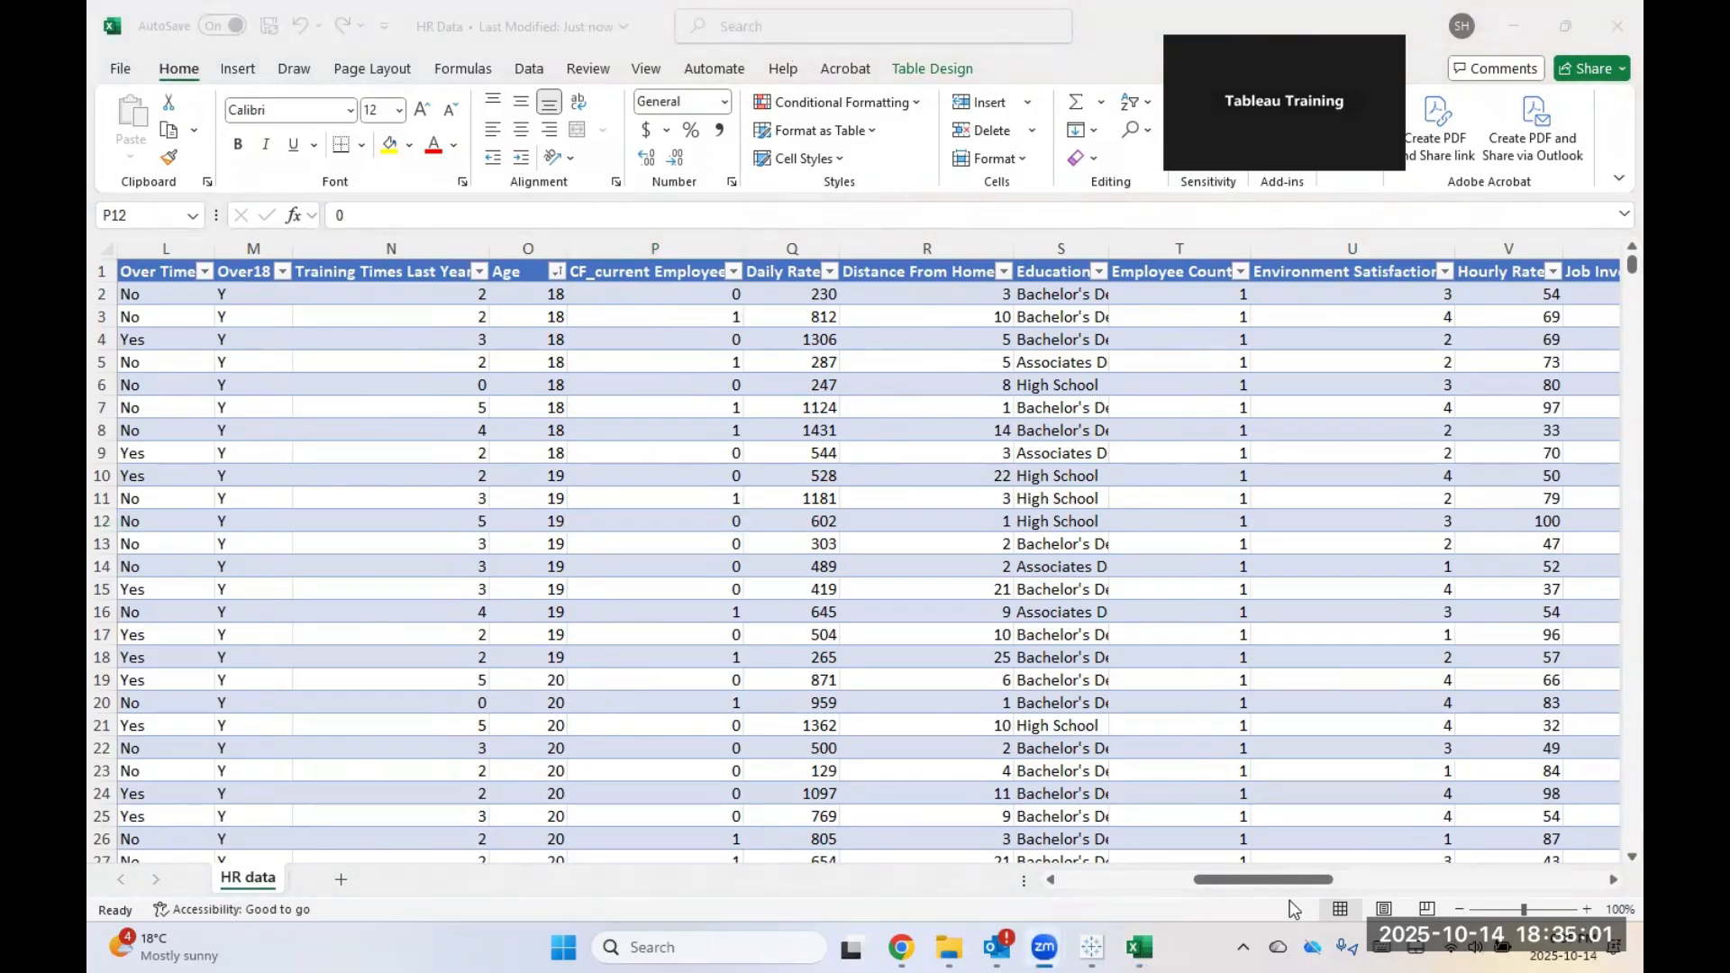
{"action": "left_click", "coordinate": [1274, 874]}
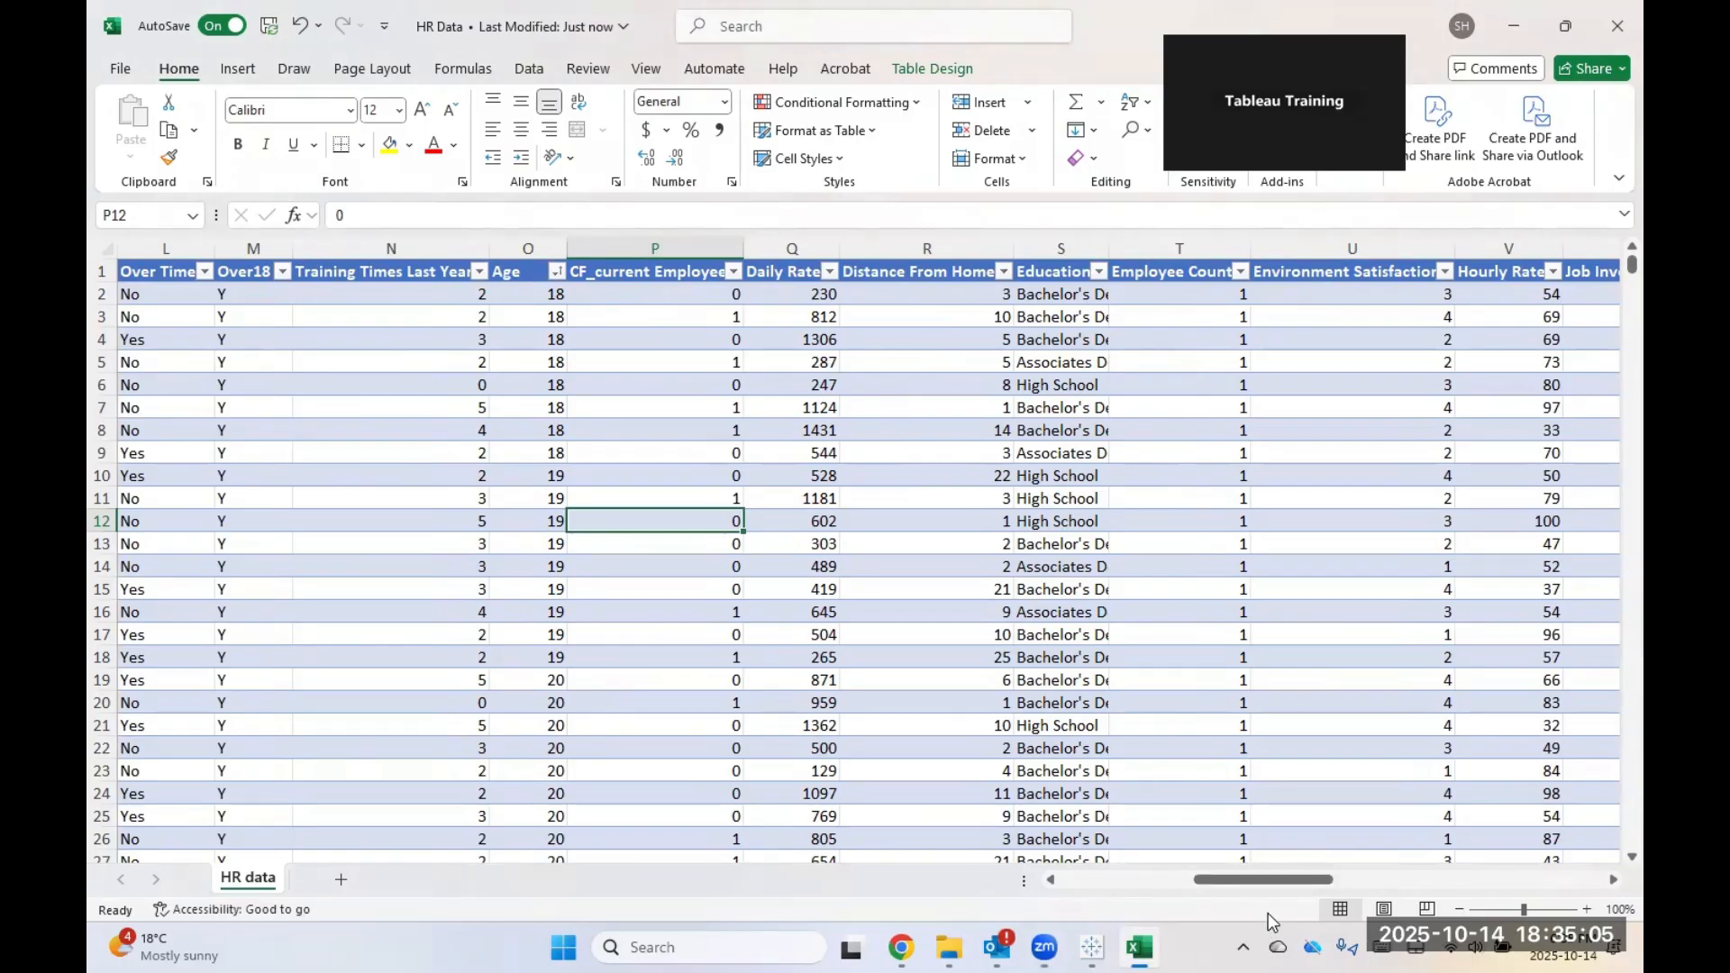
{"action": "left_click_drag", "start_coordinate": [1300, 880], "coordinate": [1382, 883]}
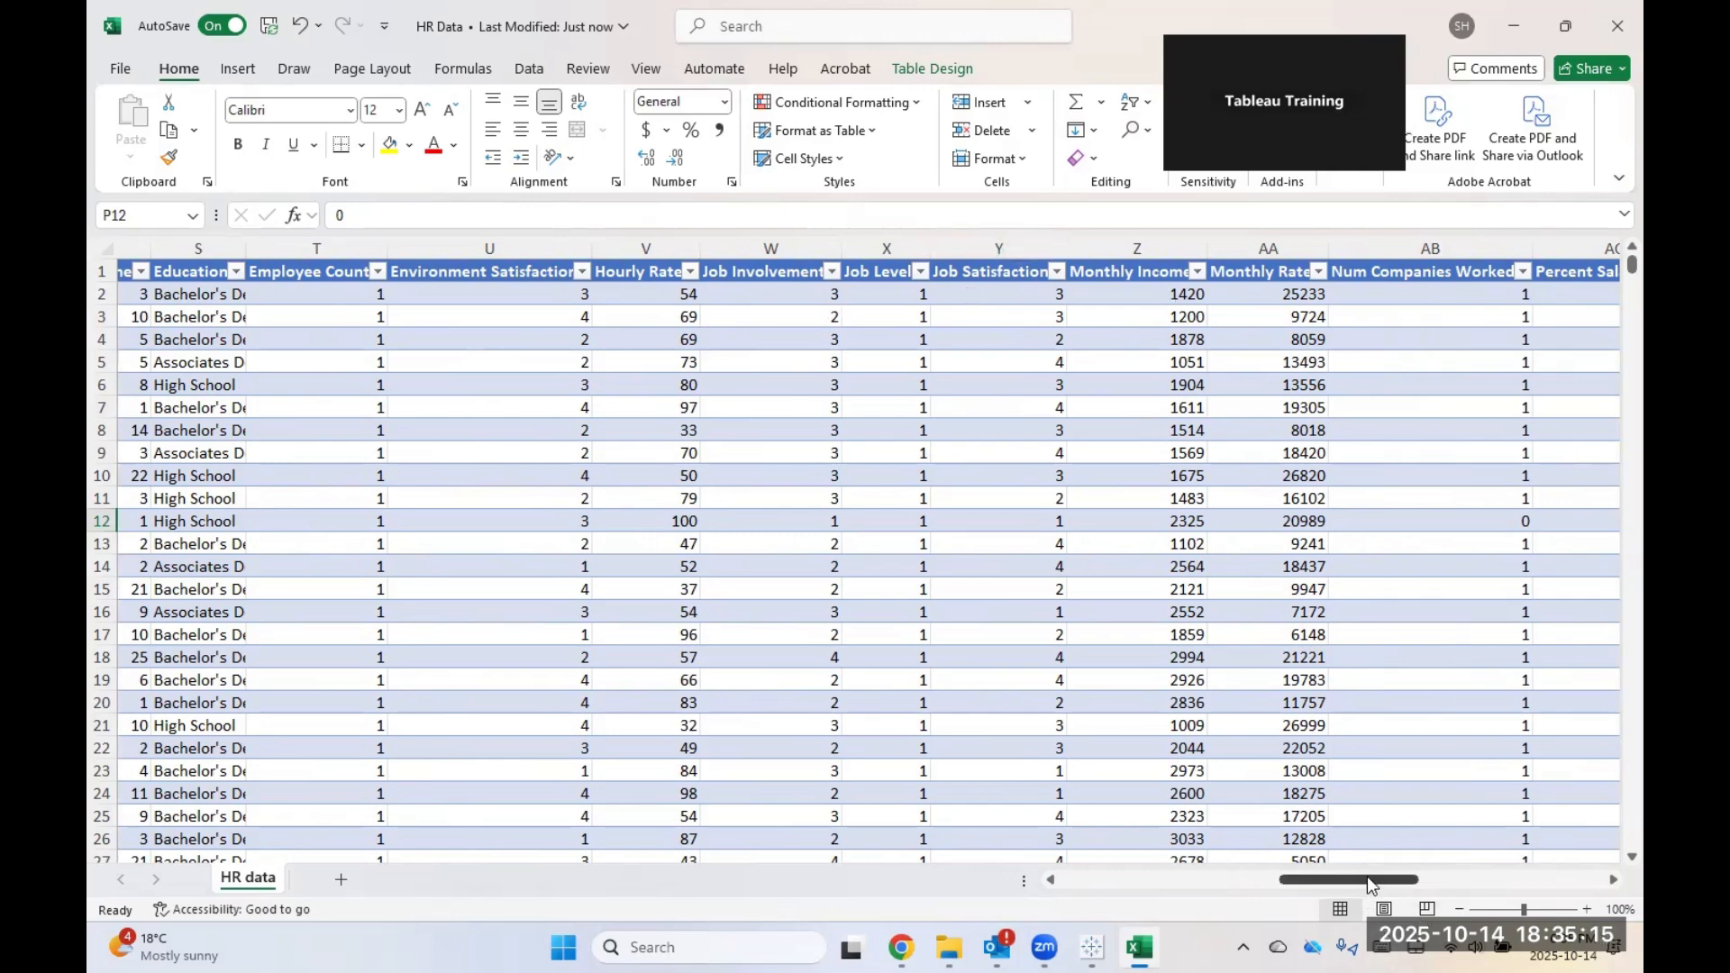
{"action": "left_click_drag", "start_coordinate": [1365, 876], "coordinate": [96, 583]}
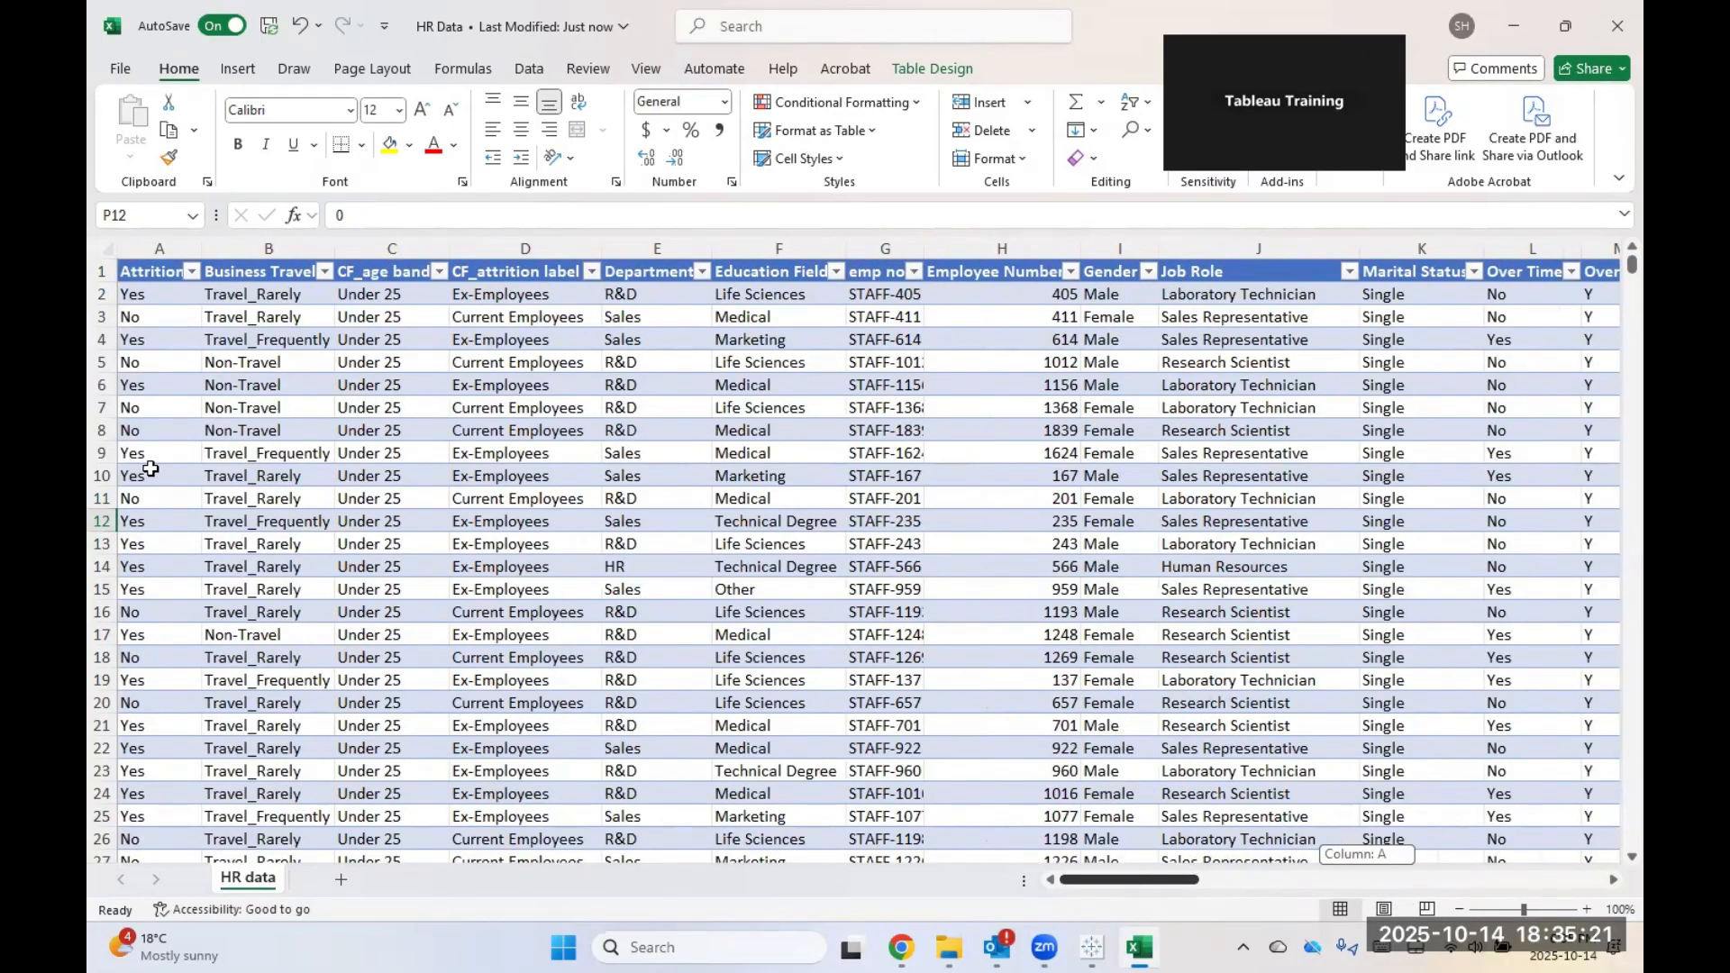
{"action": "left_click_drag", "start_coordinate": [151, 468], "coordinate": [171, 471]}
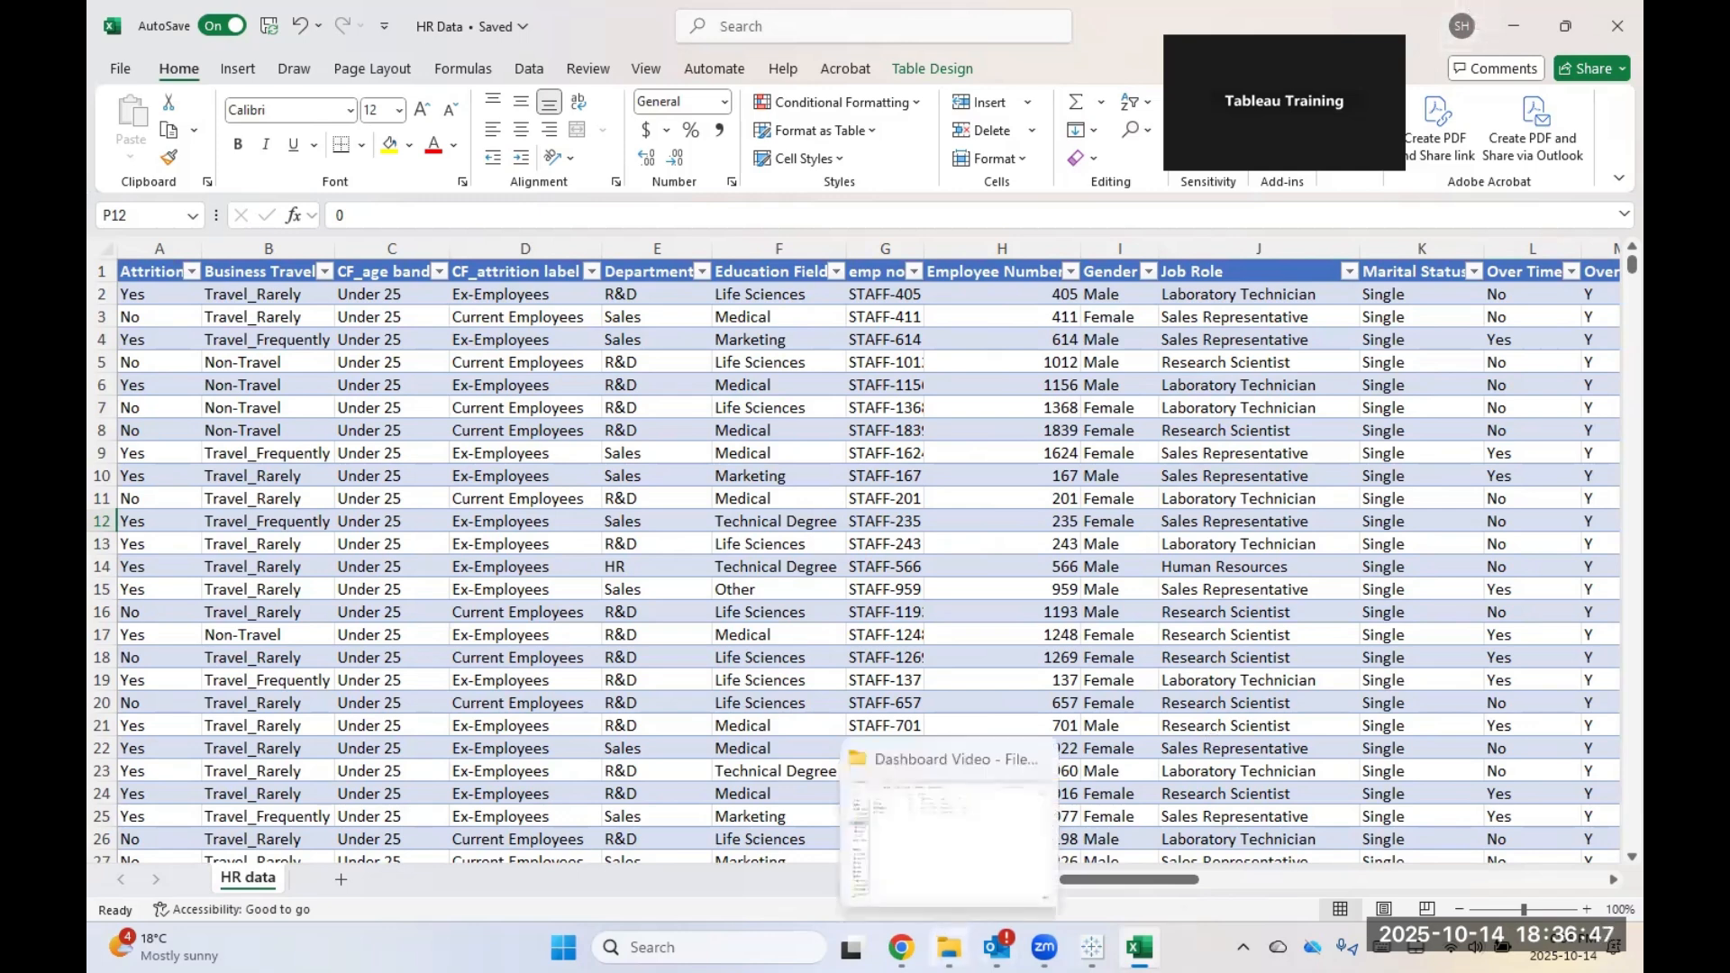
Step: Open the HR background presentation from the Dashboard Video folder and select slide 4, the dark blue layout
{"action": "left_click", "coordinate": [949, 946]}
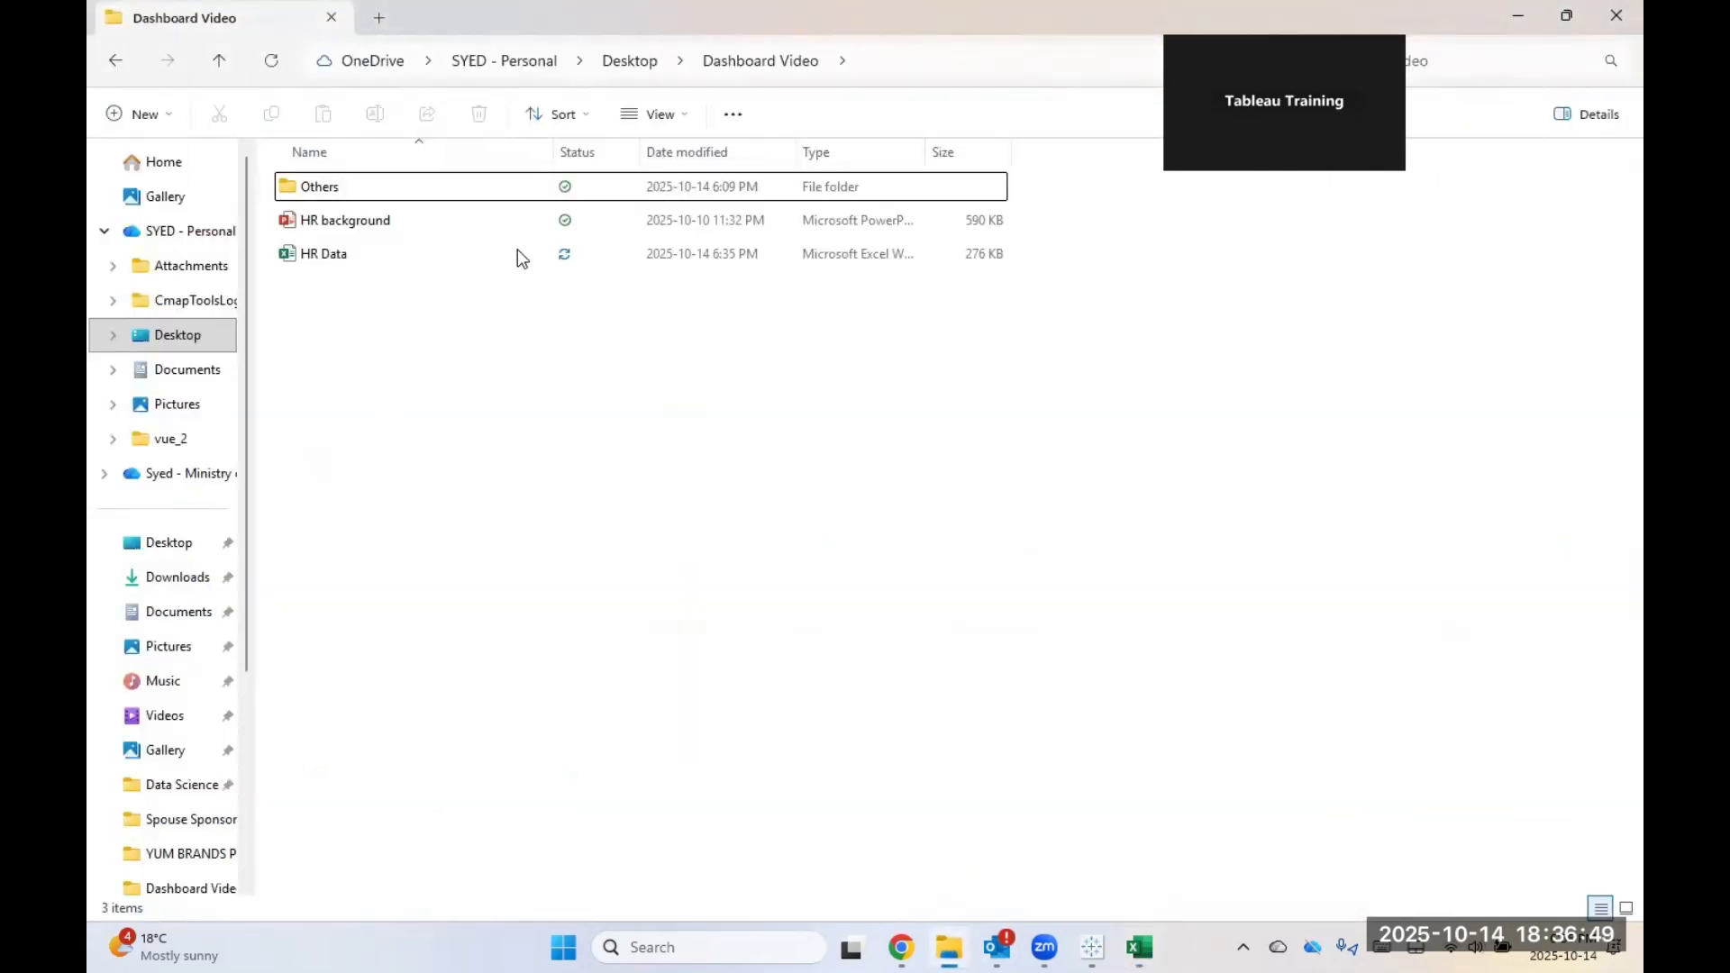
{"action": "left_click", "coordinate": [410, 220]}
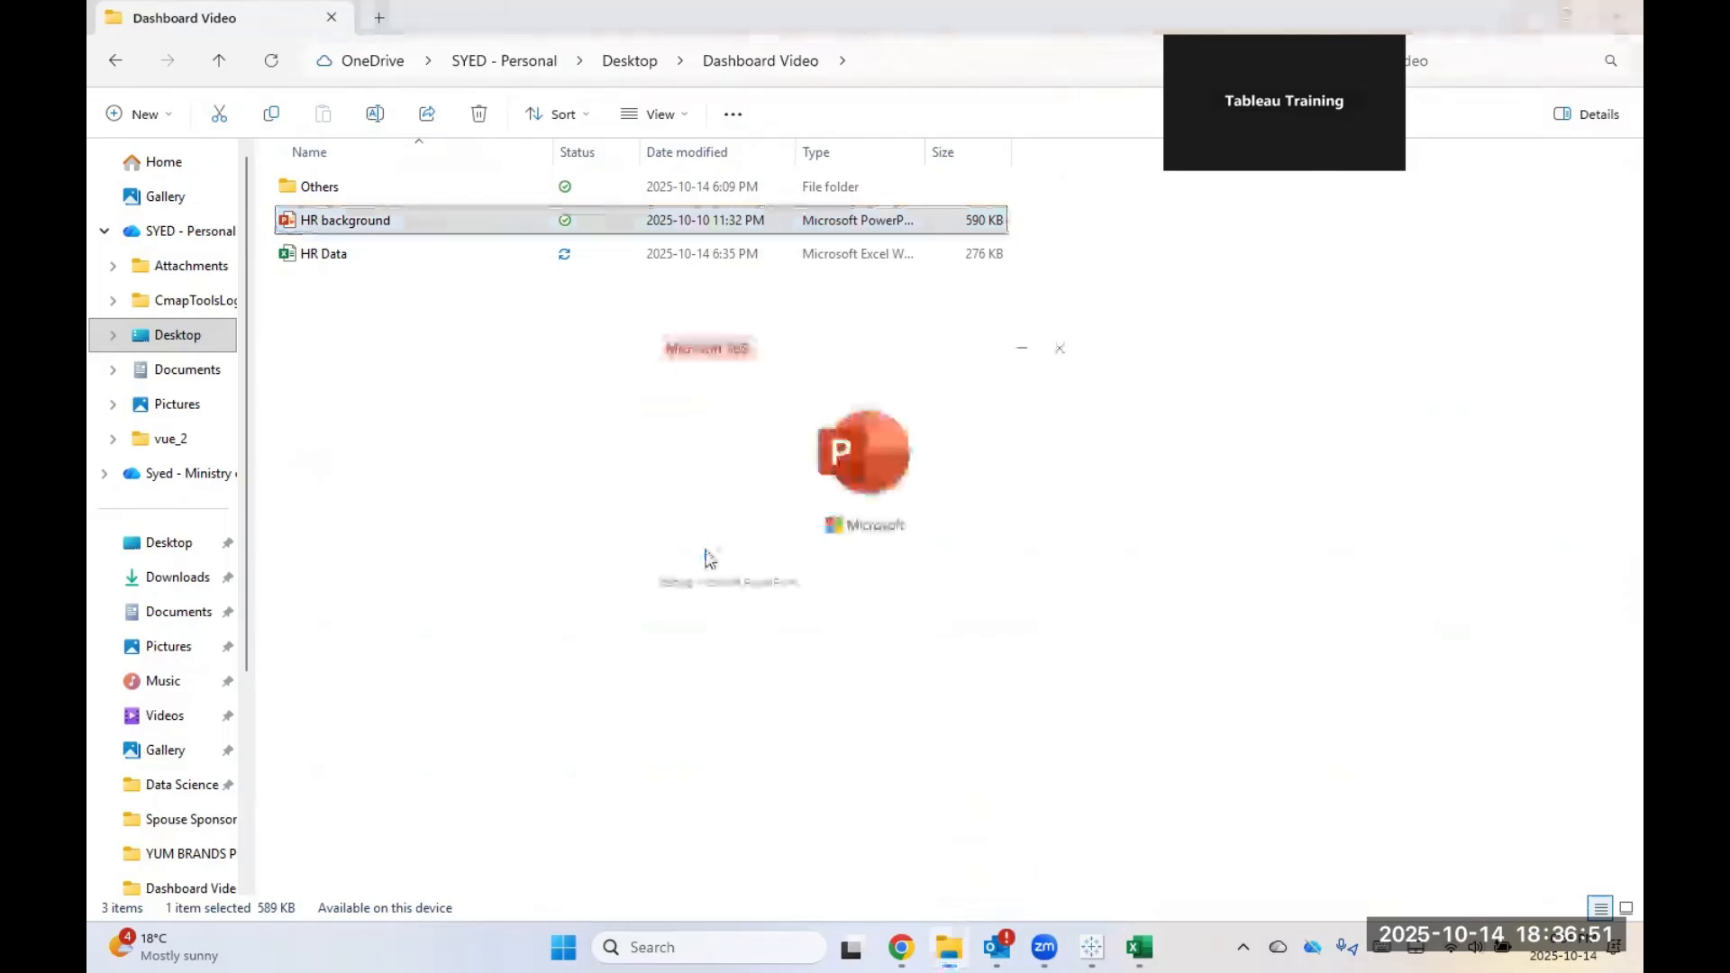
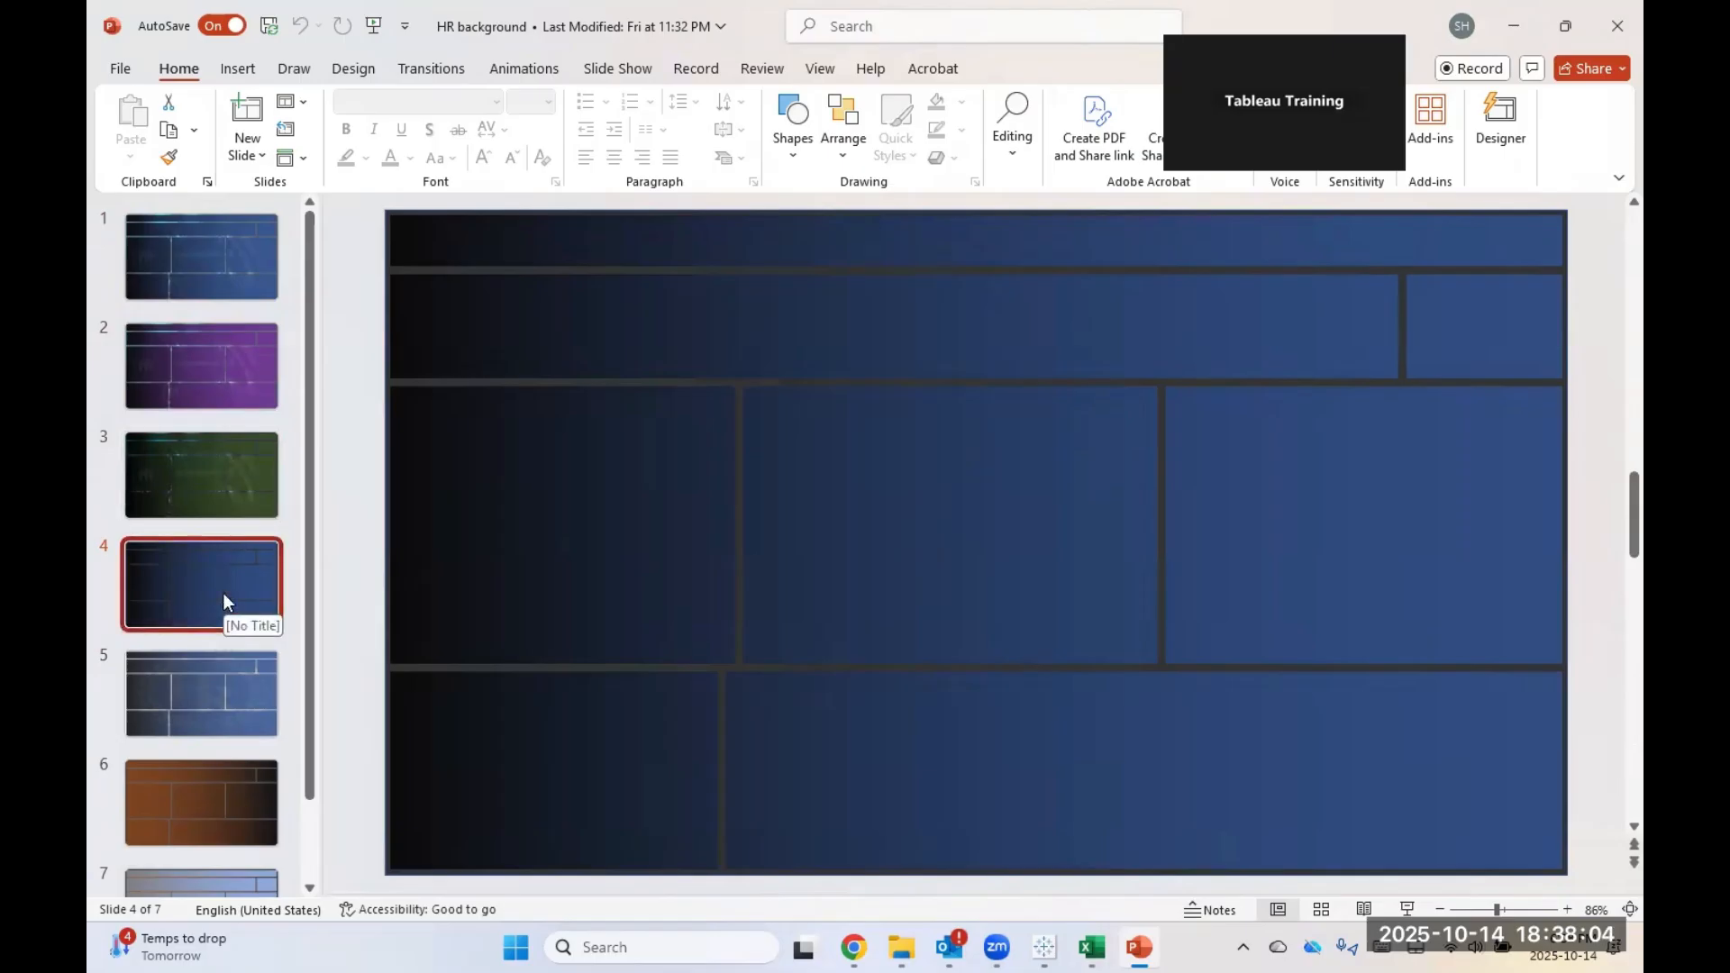
{"action": "right_click", "coordinate": [224, 602]}
{"action": "left_click", "coordinate": [176, 594]}
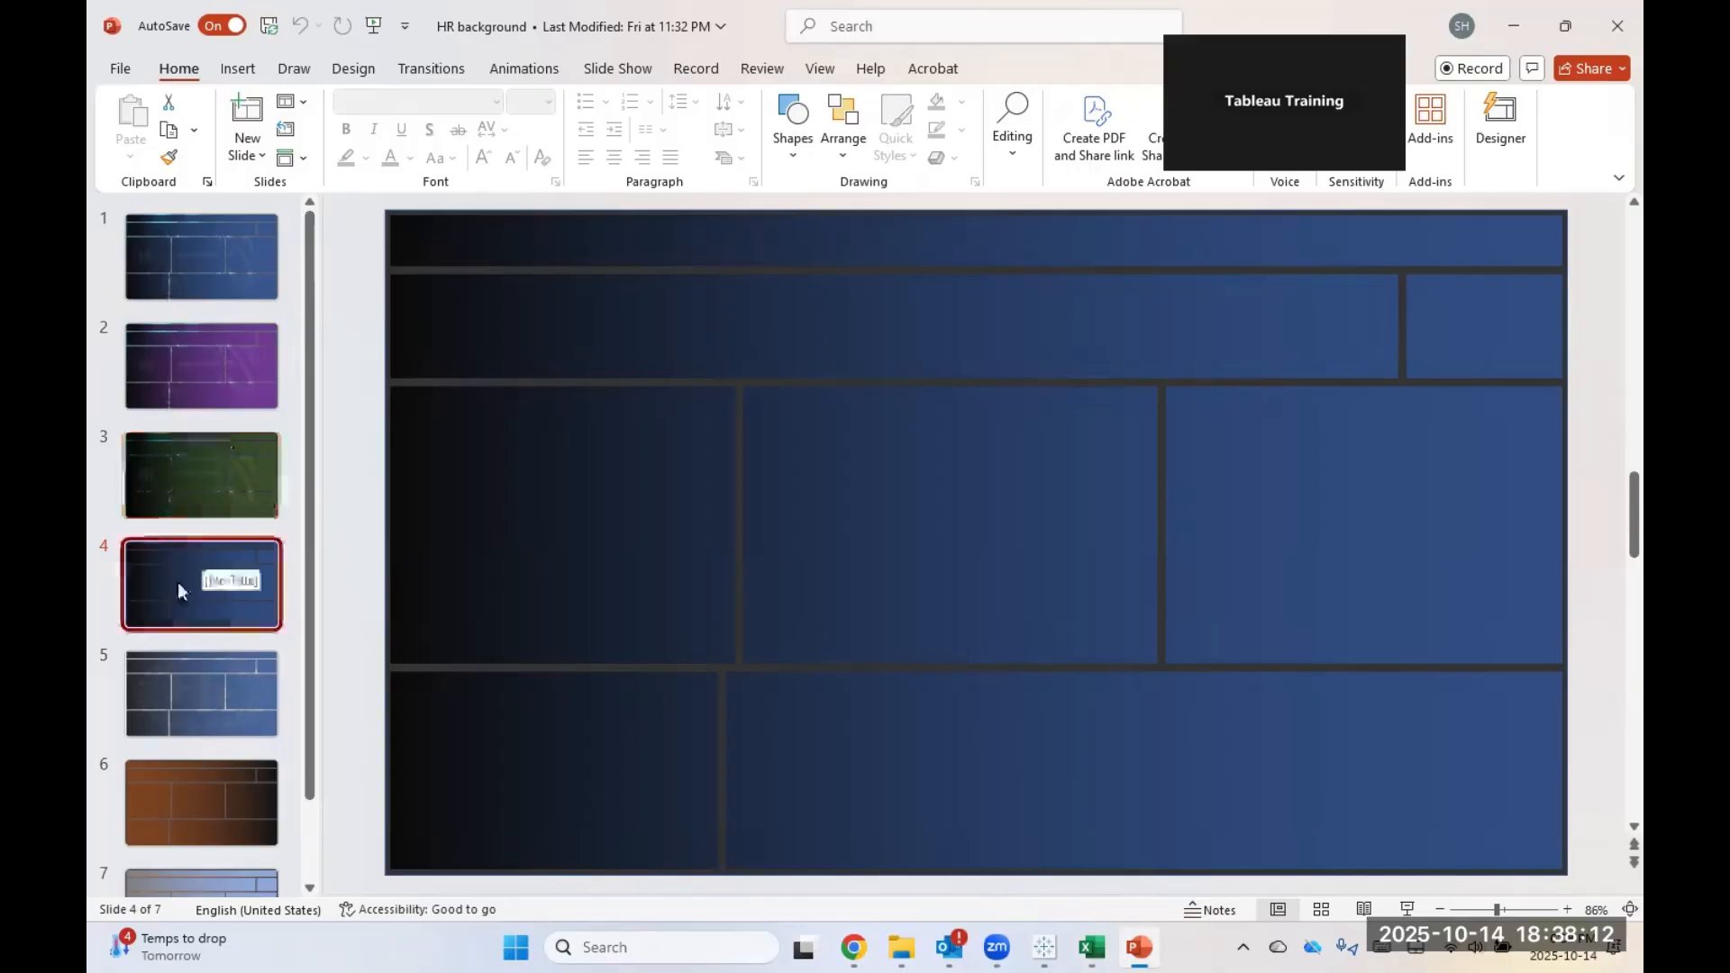
Step: Save a copy of only the current slide as a PNG named HR background in the Dashboard Video folder, and close the presentation
{"action": "left_click", "coordinate": [120, 69]}
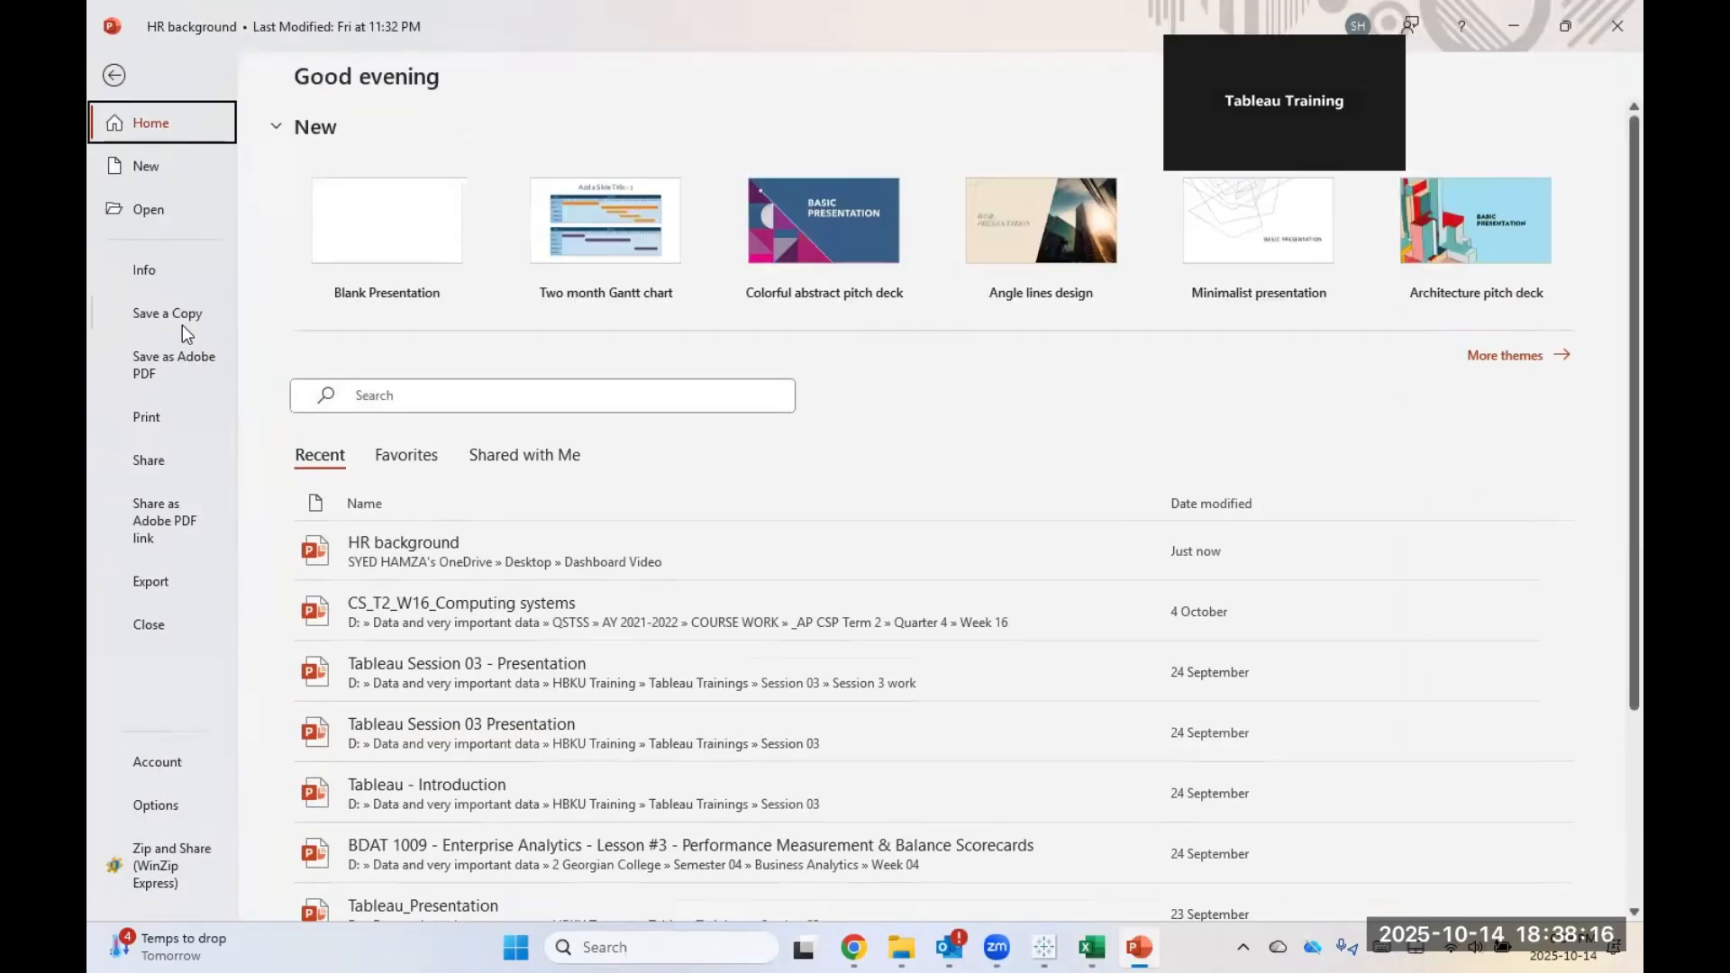
{"action": "left_click", "coordinate": [182, 311]}
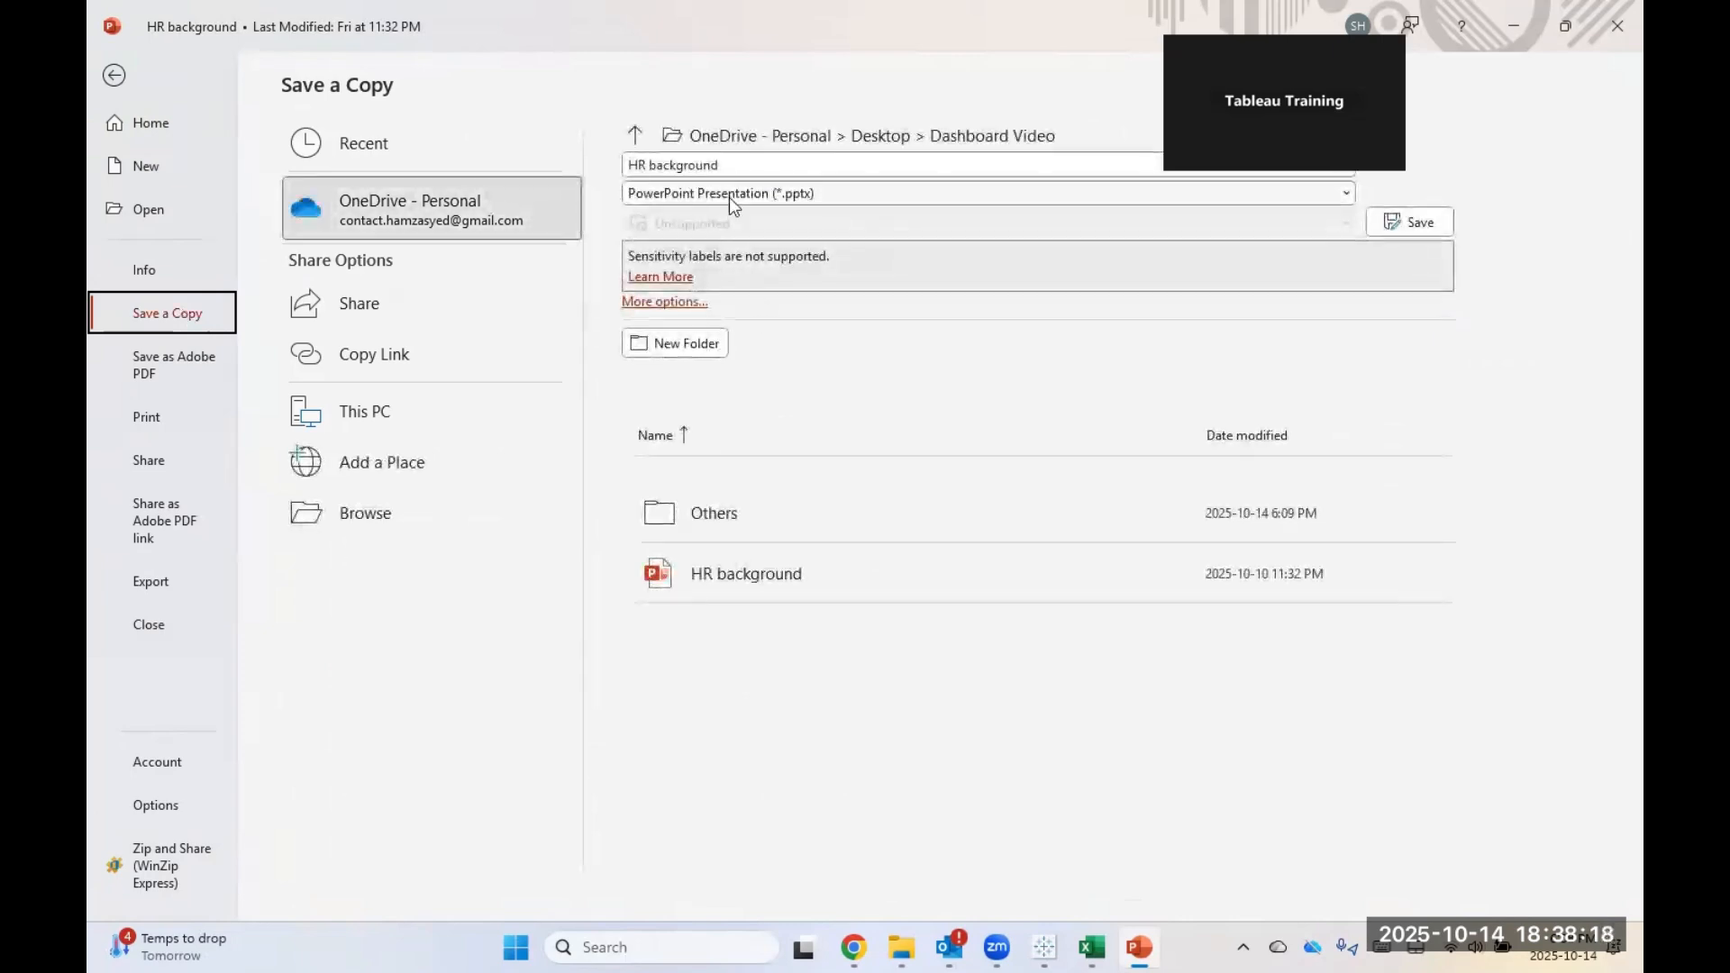
{"action": "left_click", "coordinate": [727, 194]}
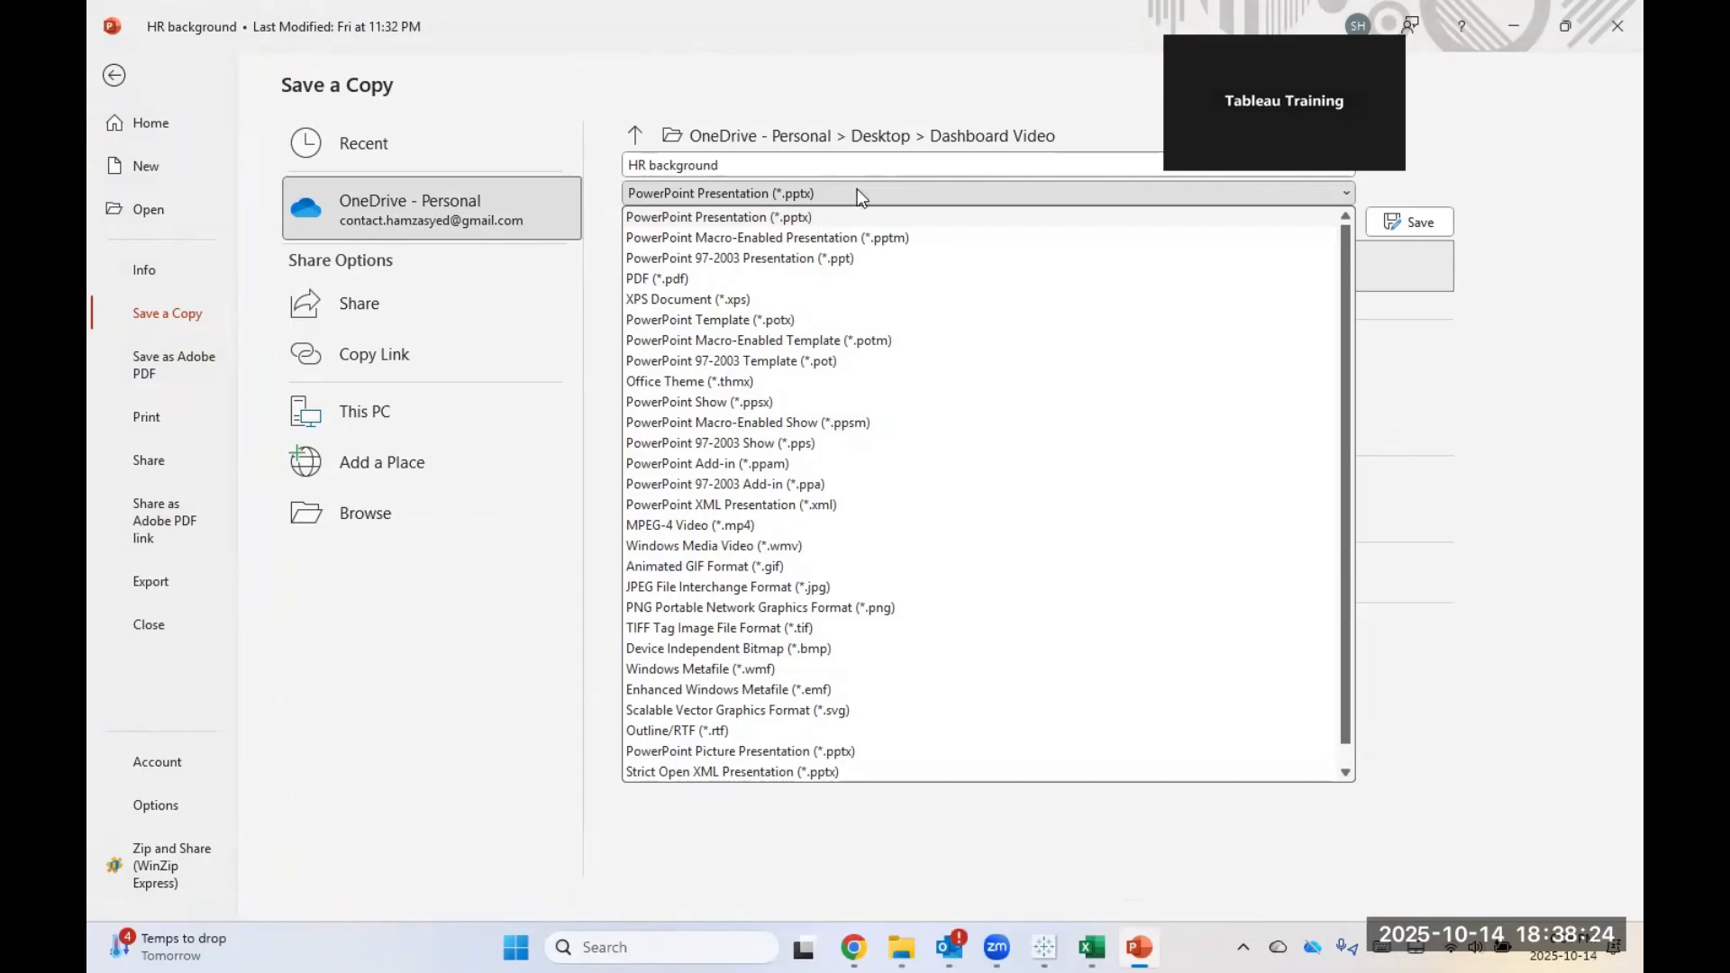
{"action": "left_click", "coordinate": [721, 608]}
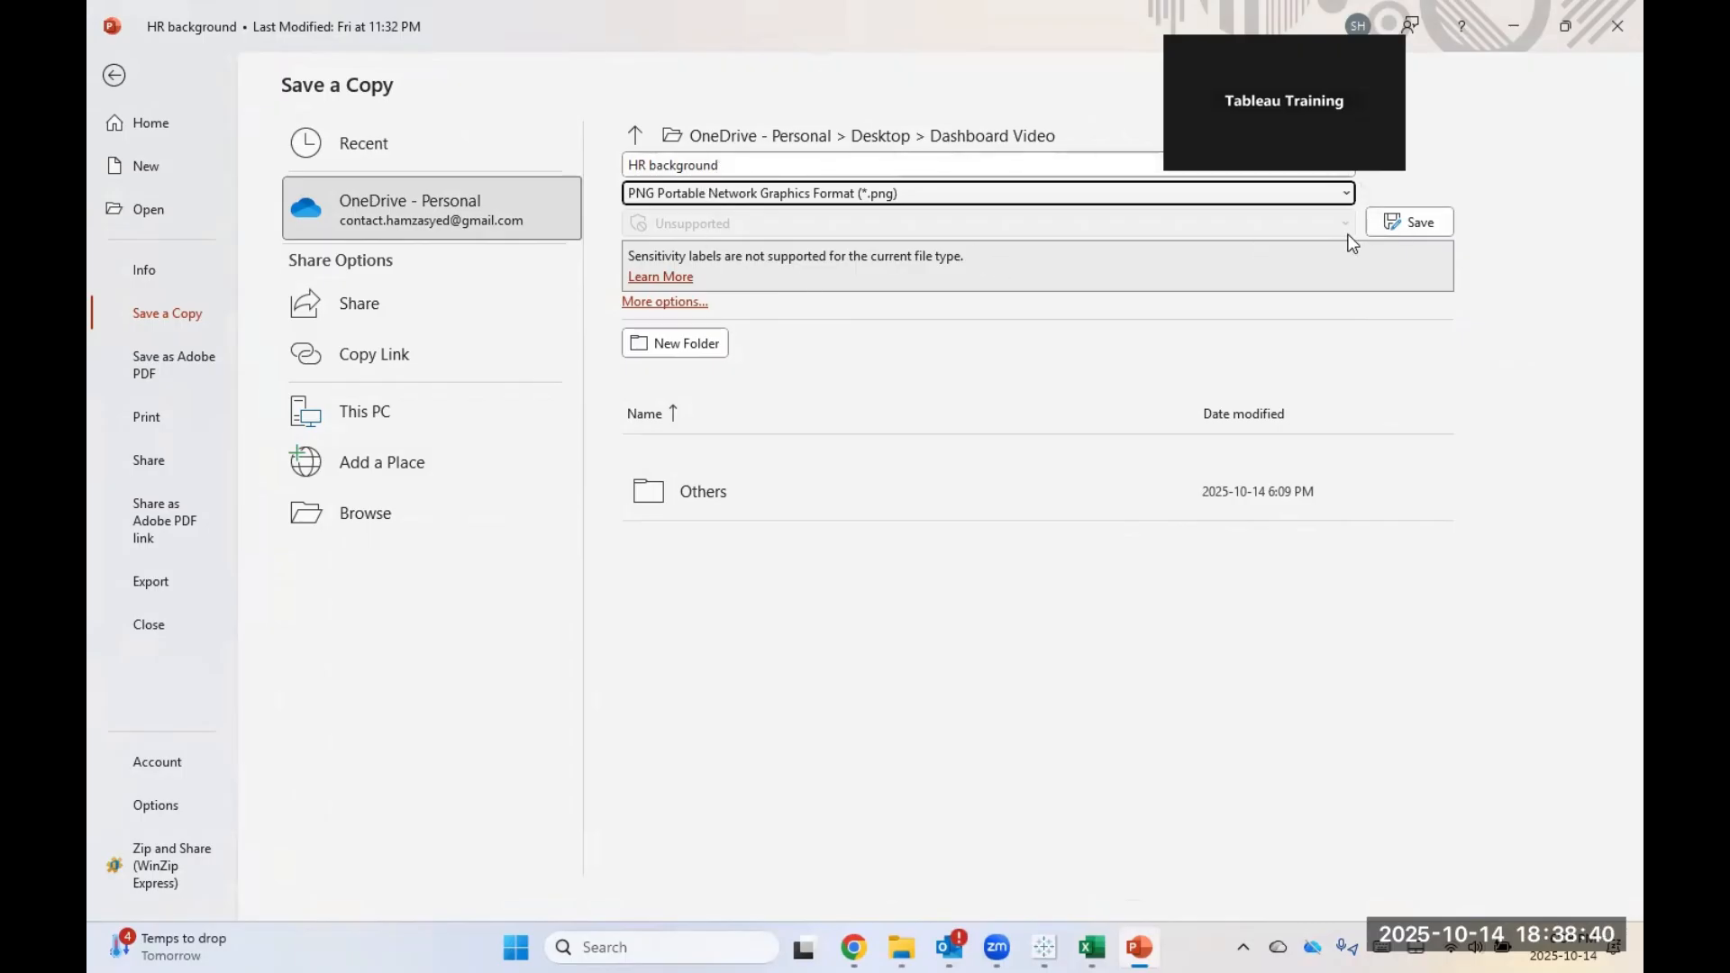
{"action": "left_click", "coordinate": [1426, 227]}
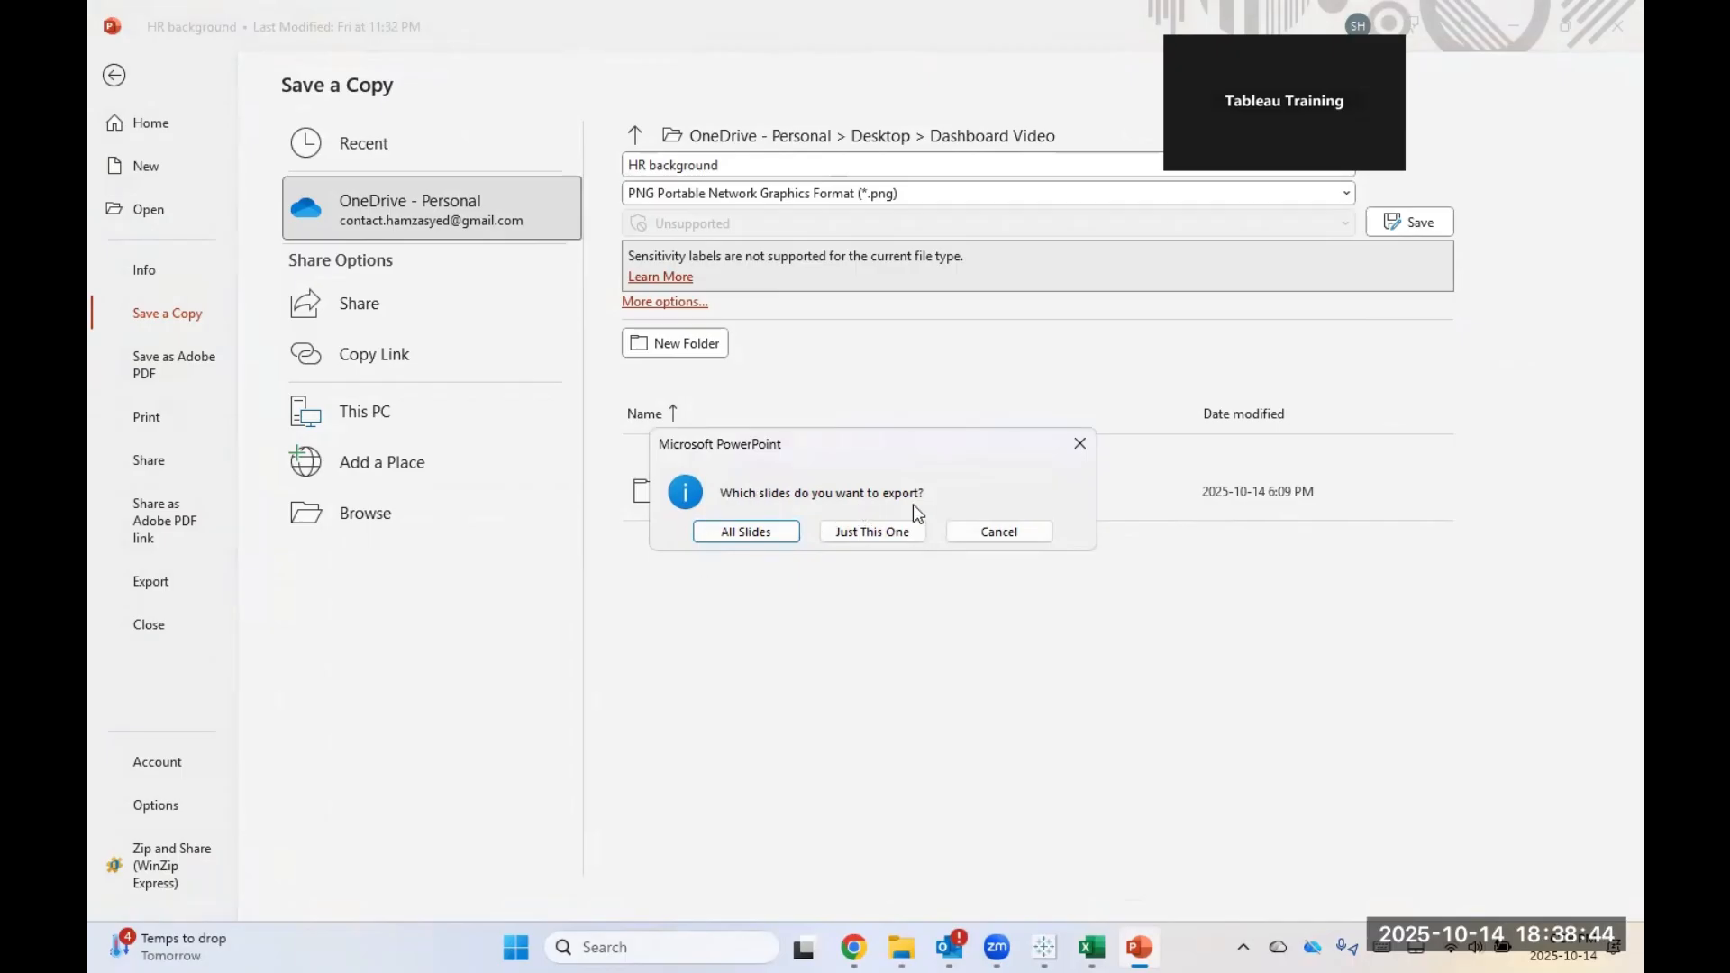
{"action": "left_click", "coordinate": [872, 532]}
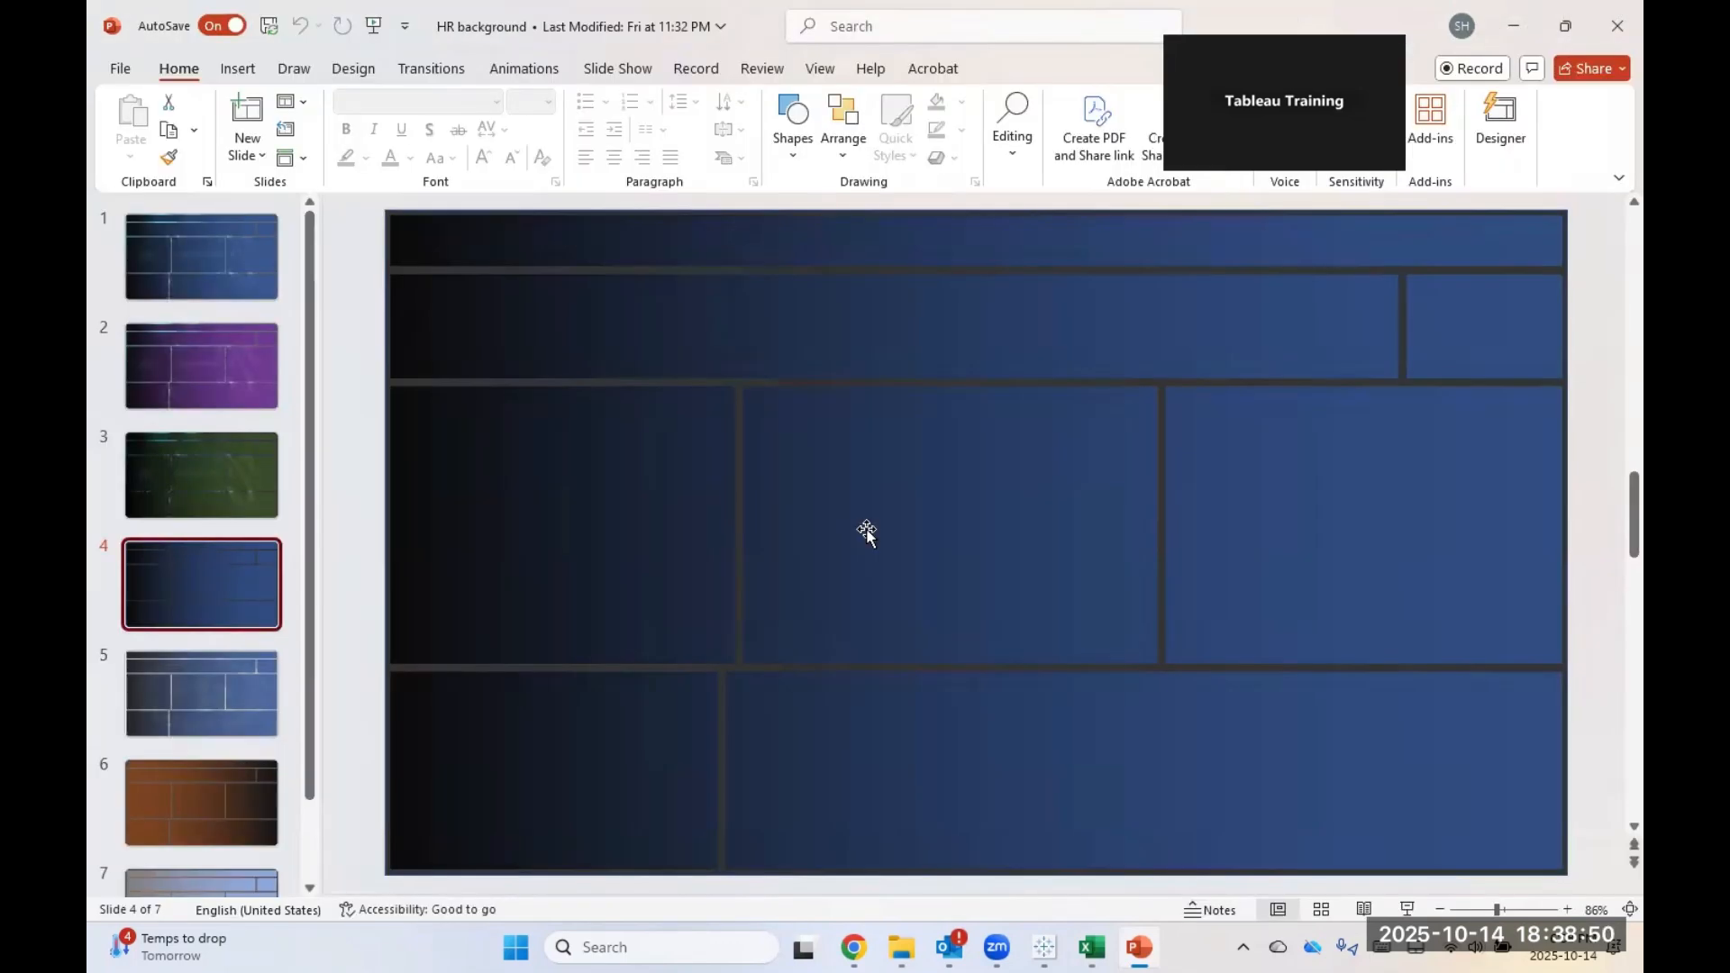
{"action": "left_click", "coordinate": [1613, 25]}
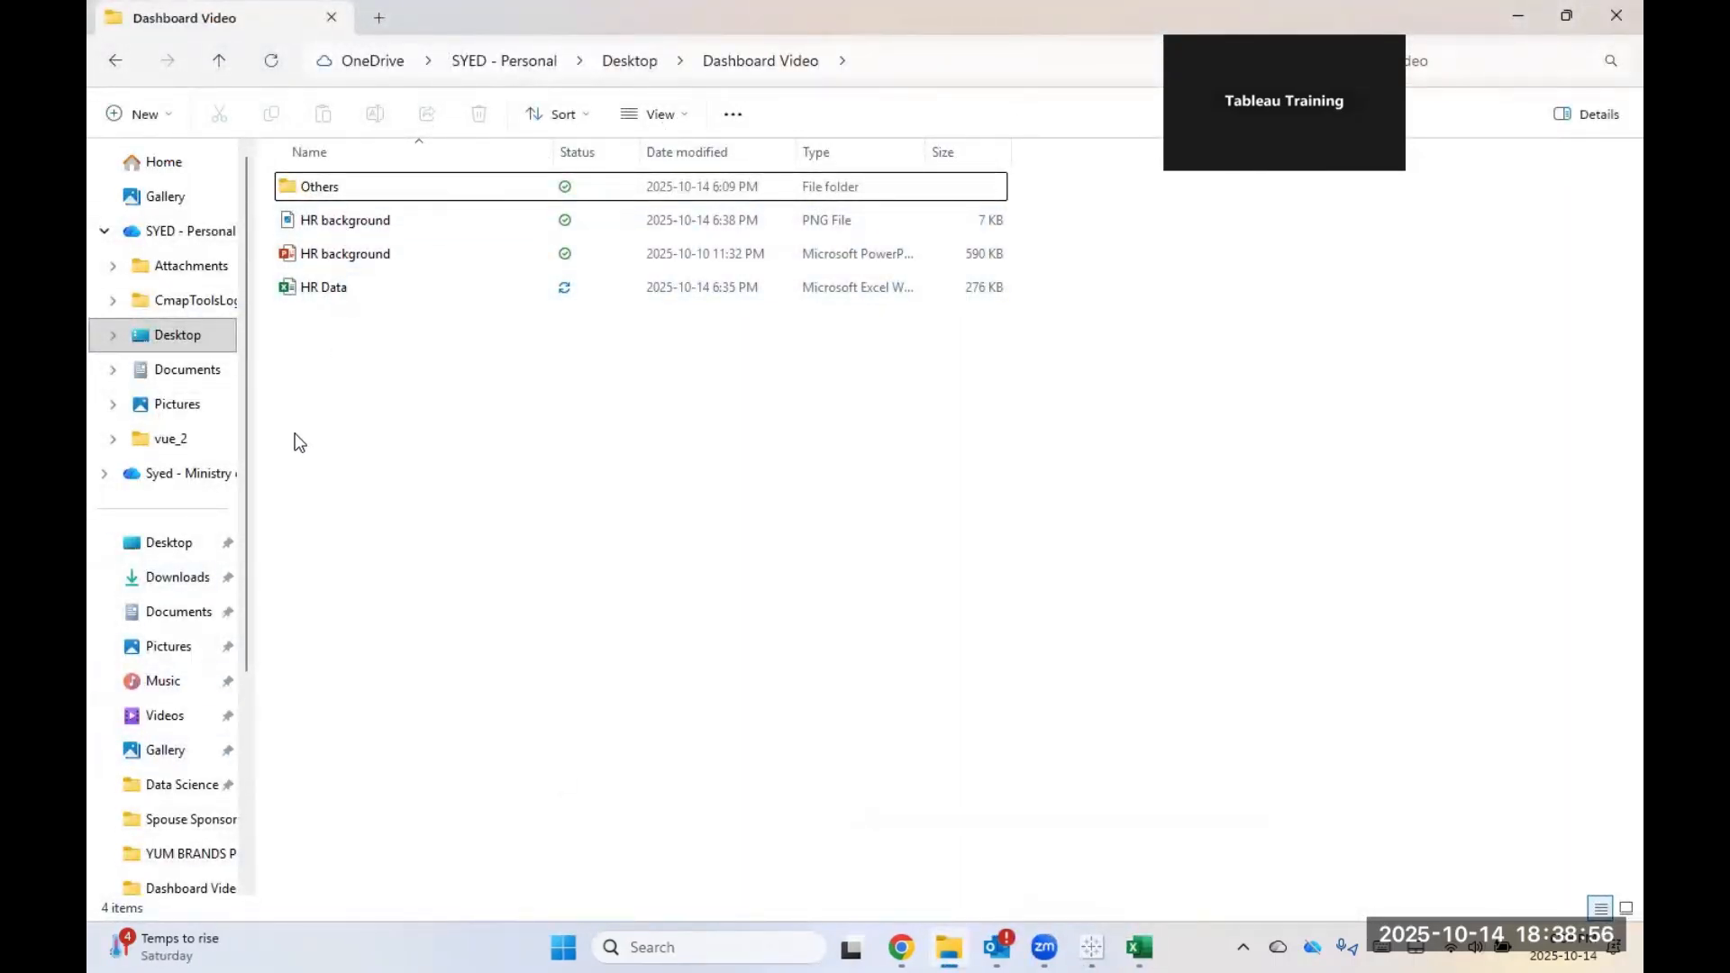
Step: View the exported HR background PNG image and close the viewer
{"action": "left_click", "coordinate": [356, 236]}
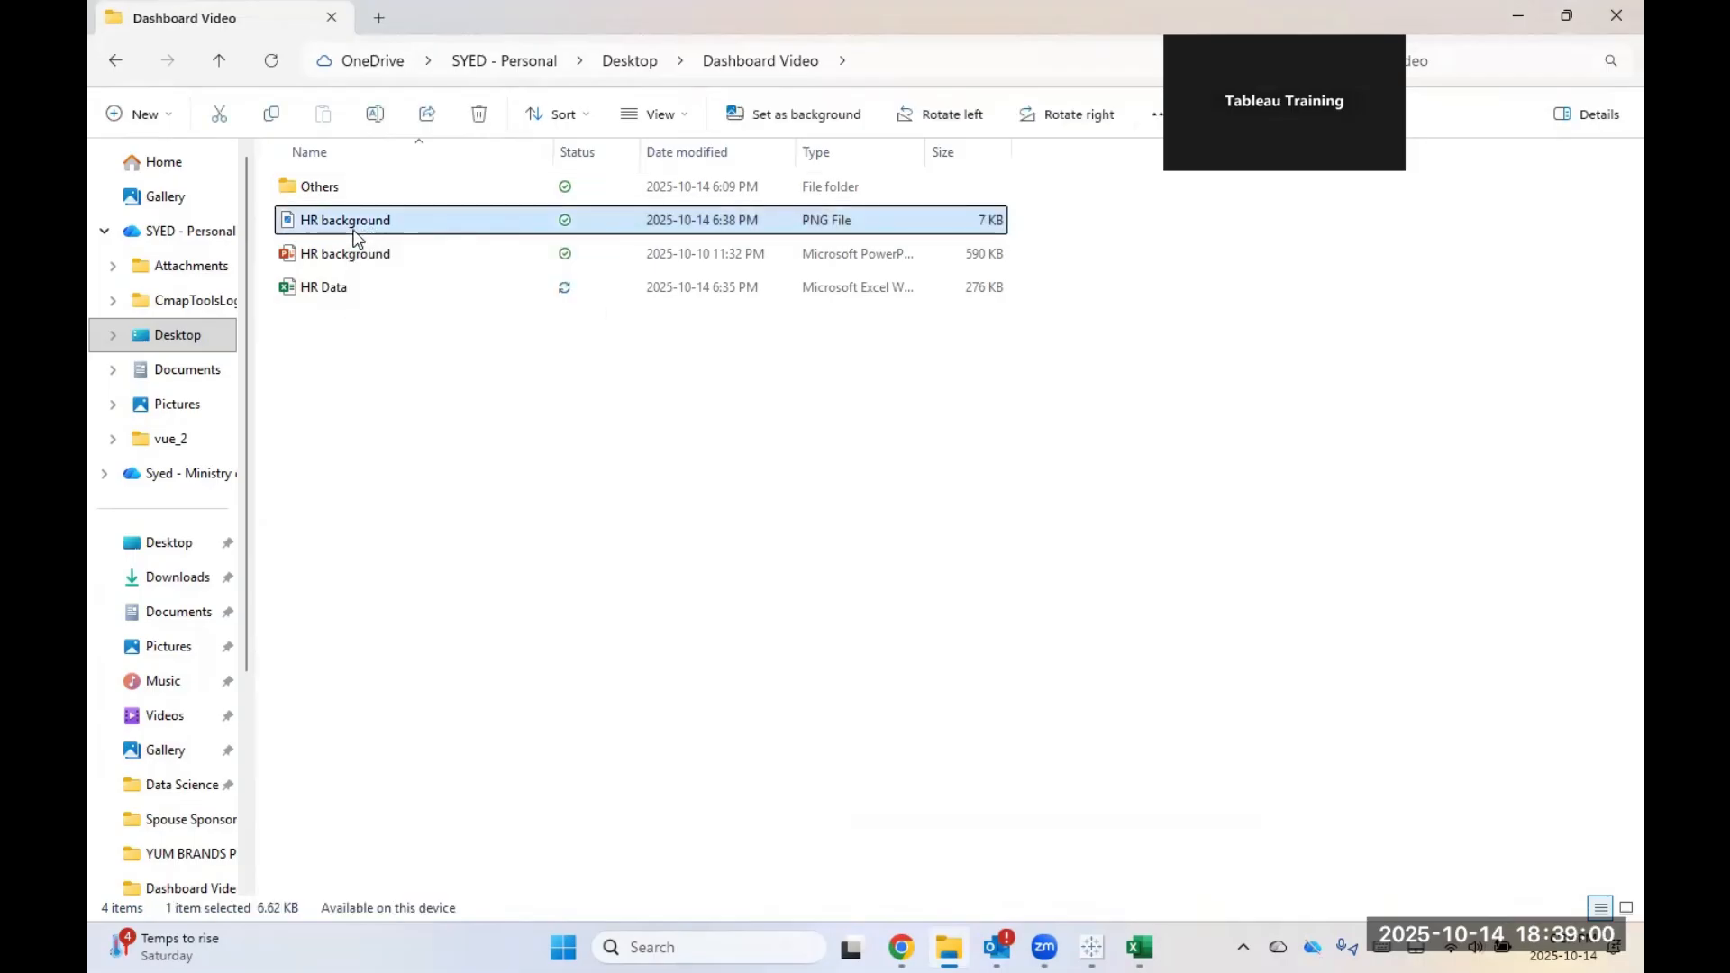
{"action": "double_click", "coordinate": [354, 232]}
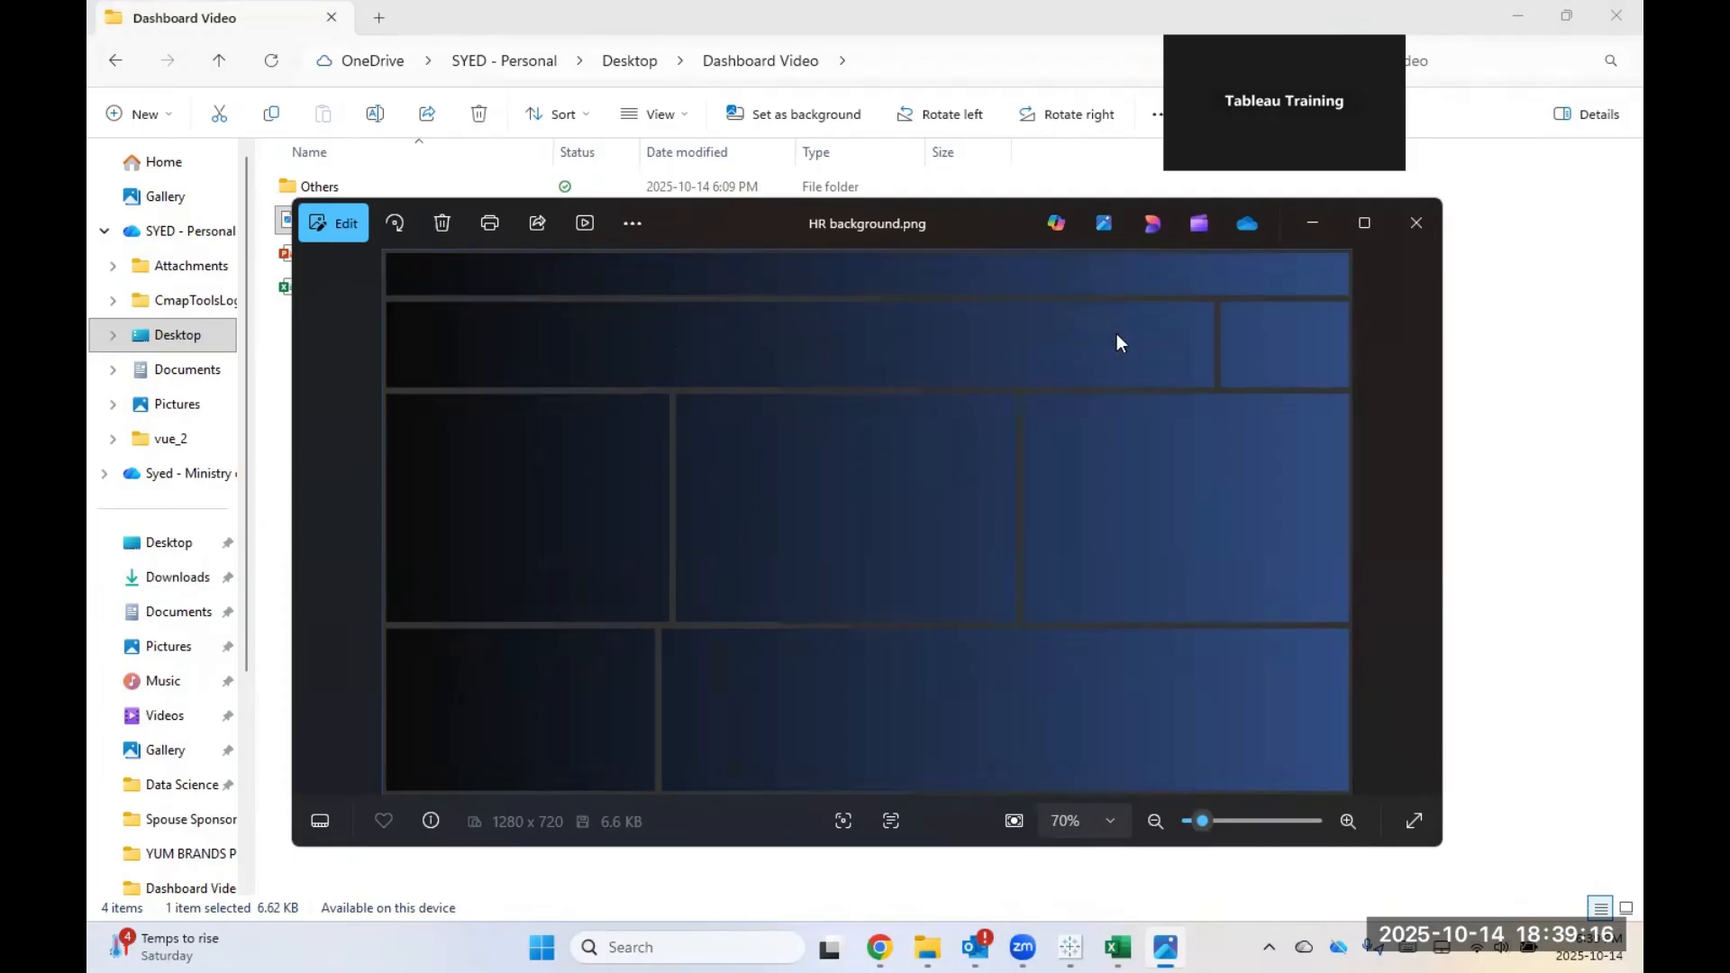
{"action": "left_click", "coordinate": [1420, 229]}
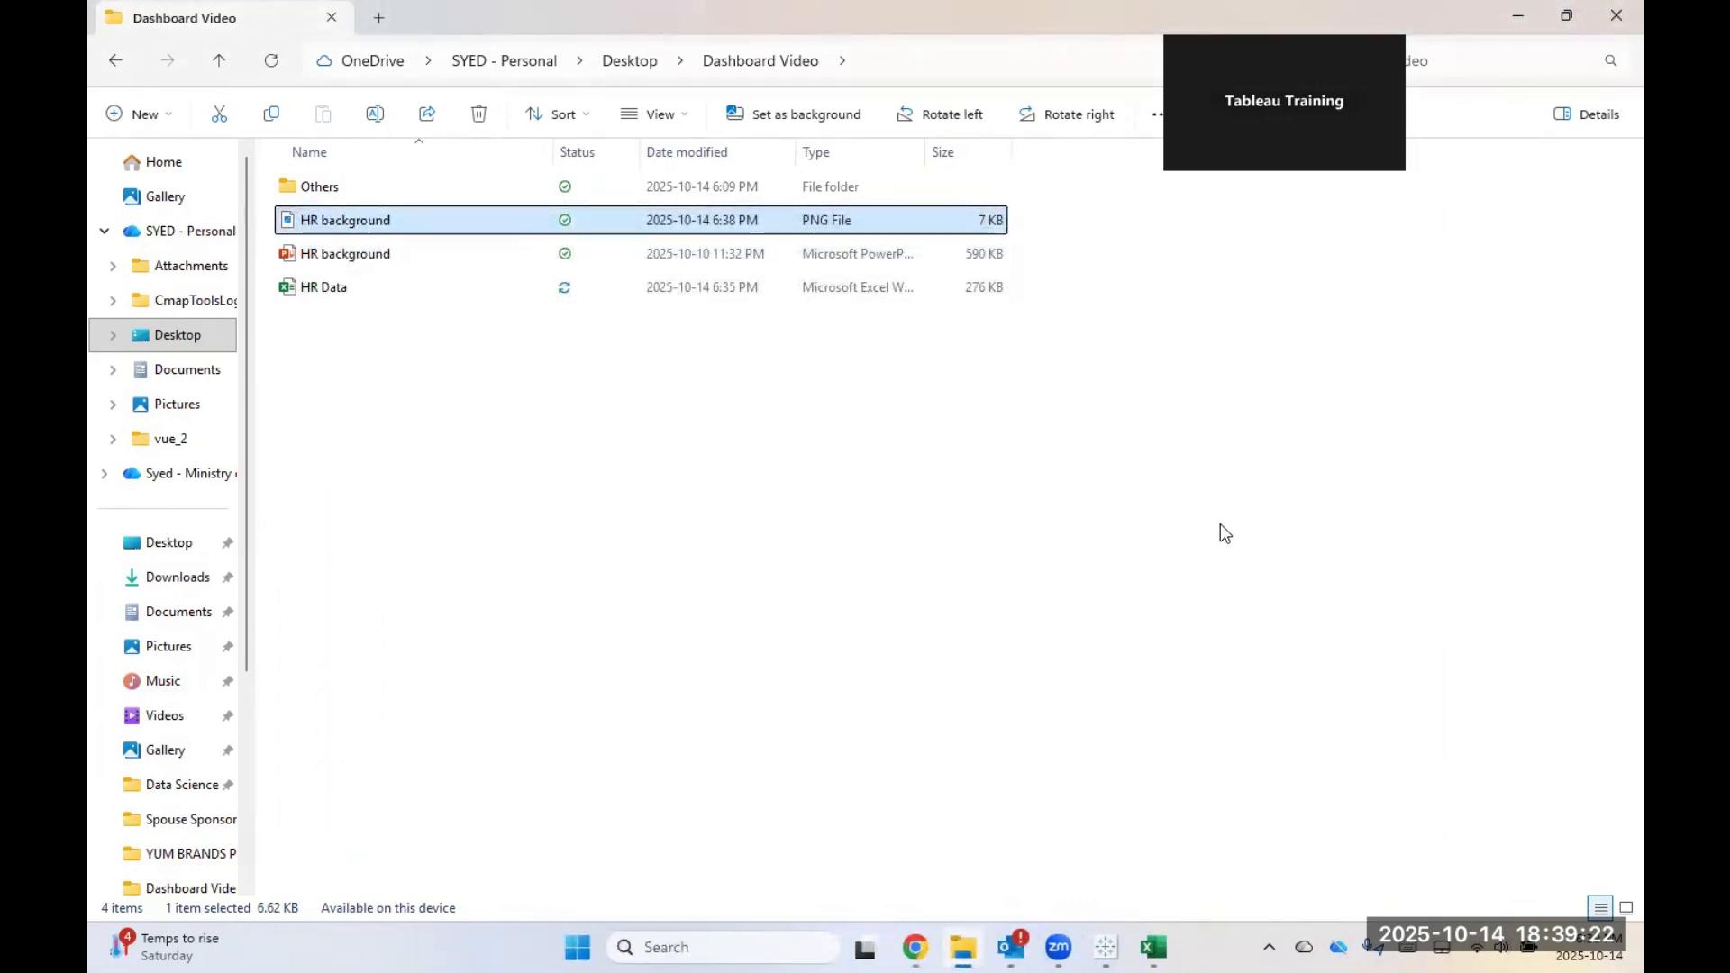
Step: Switch to Tableau Public and create a new workbook
{"action": "left_click", "coordinate": [1106, 947]}
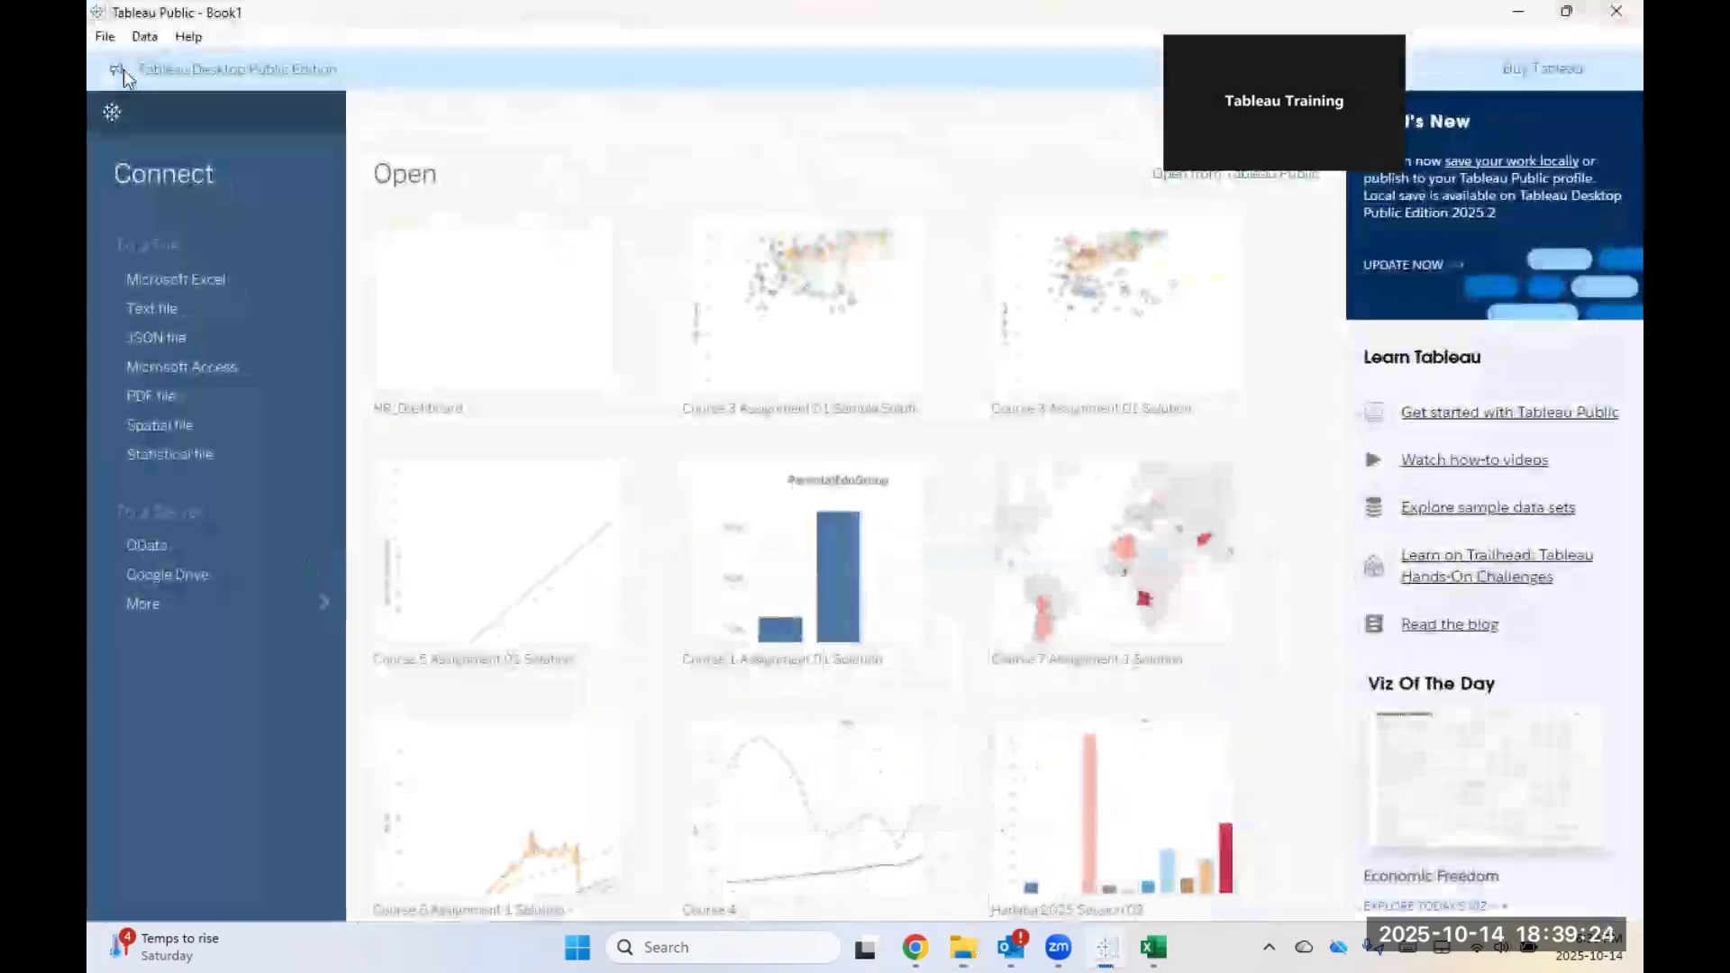
{"action": "left_click", "coordinate": [104, 36]}
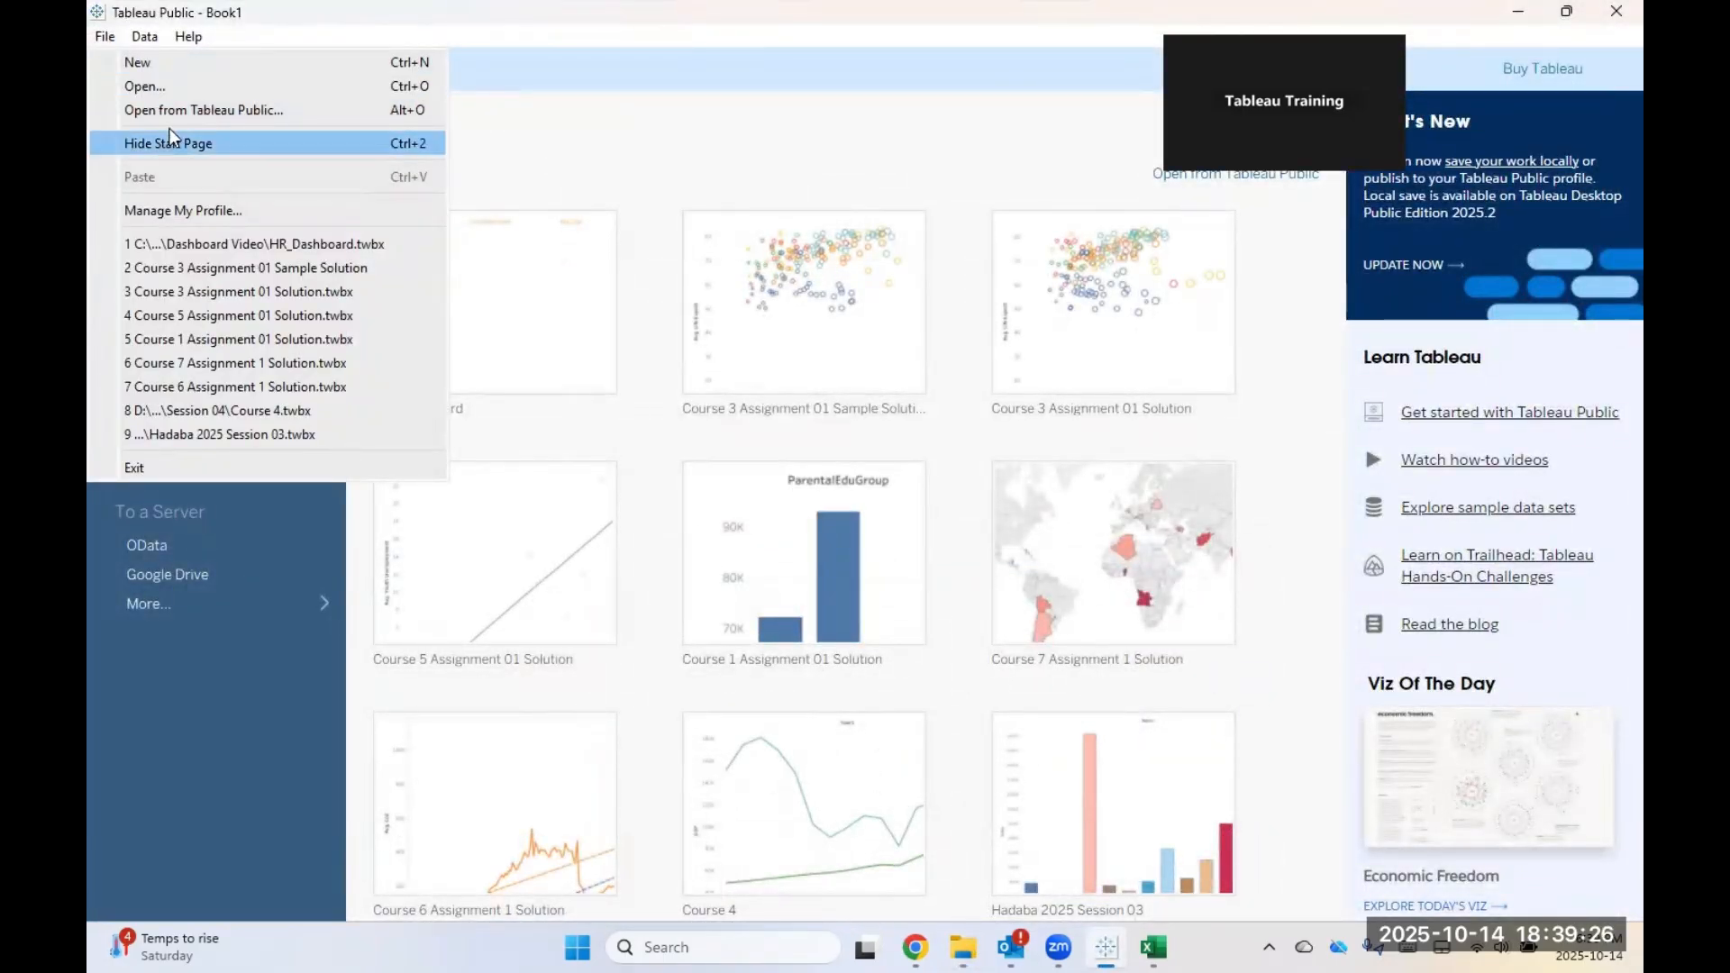
{"action": "left_click", "coordinate": [173, 63]}
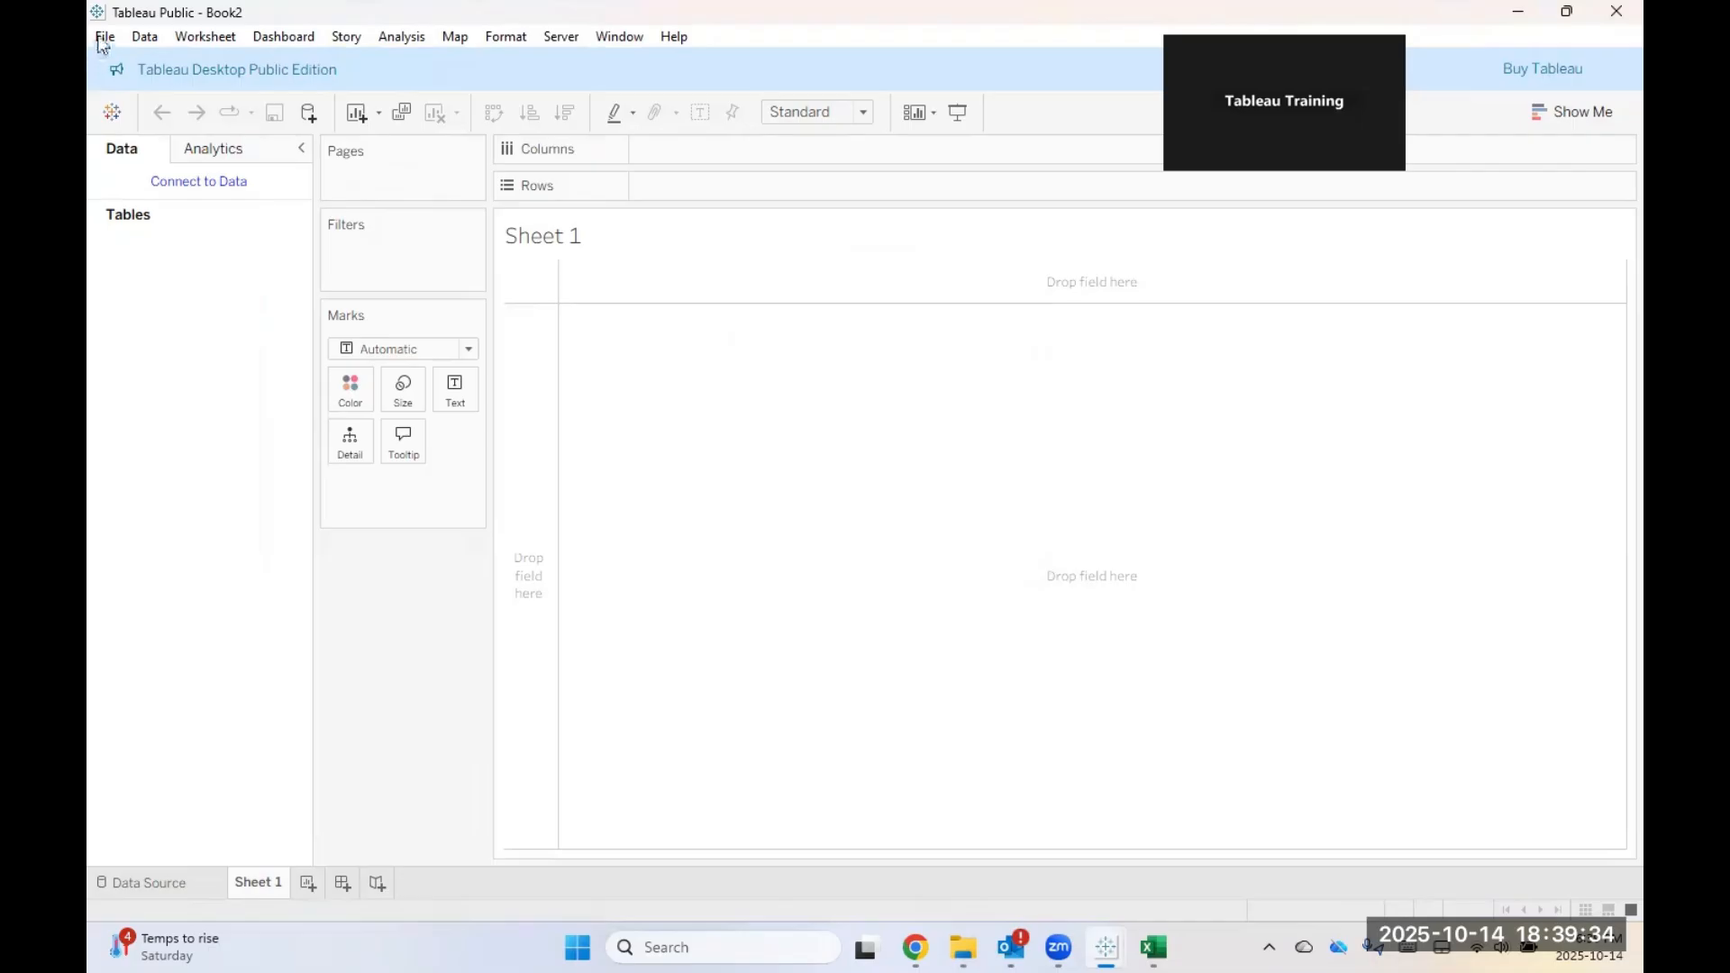
Step: Start saving the new workbook under its own name and choose the Dashboard Video folder on the Desktop as its location
{"action": "left_click", "coordinate": [104, 41]}
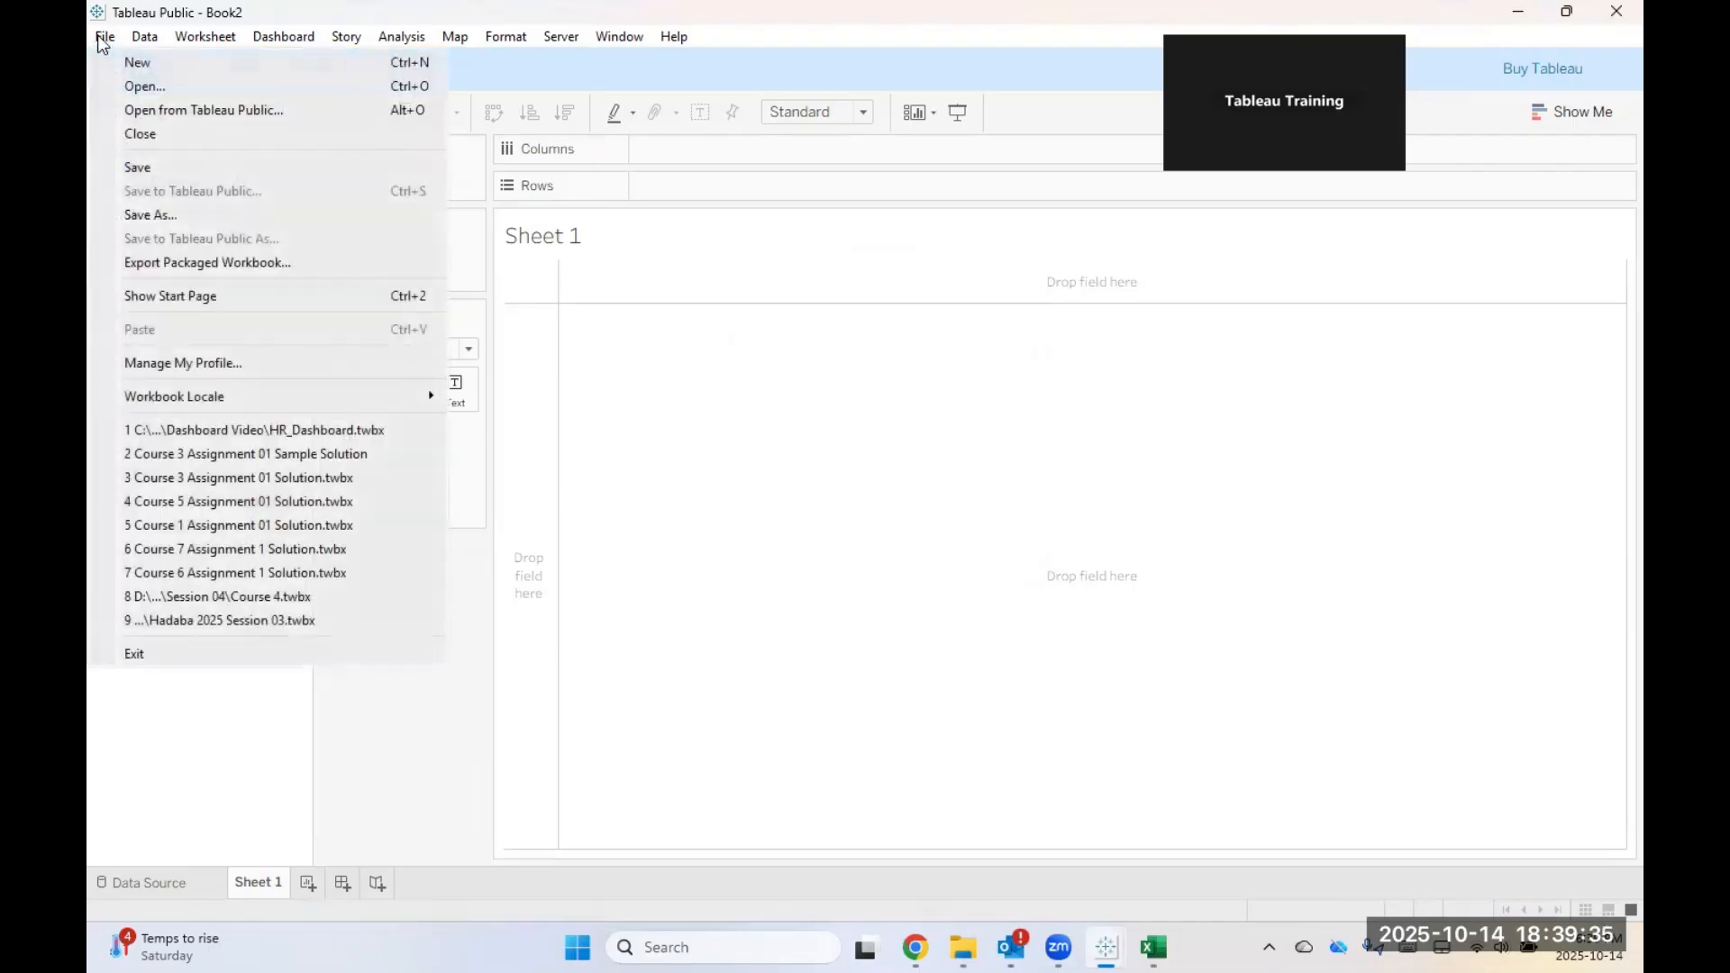
{"action": "left_click", "coordinate": [173, 219]}
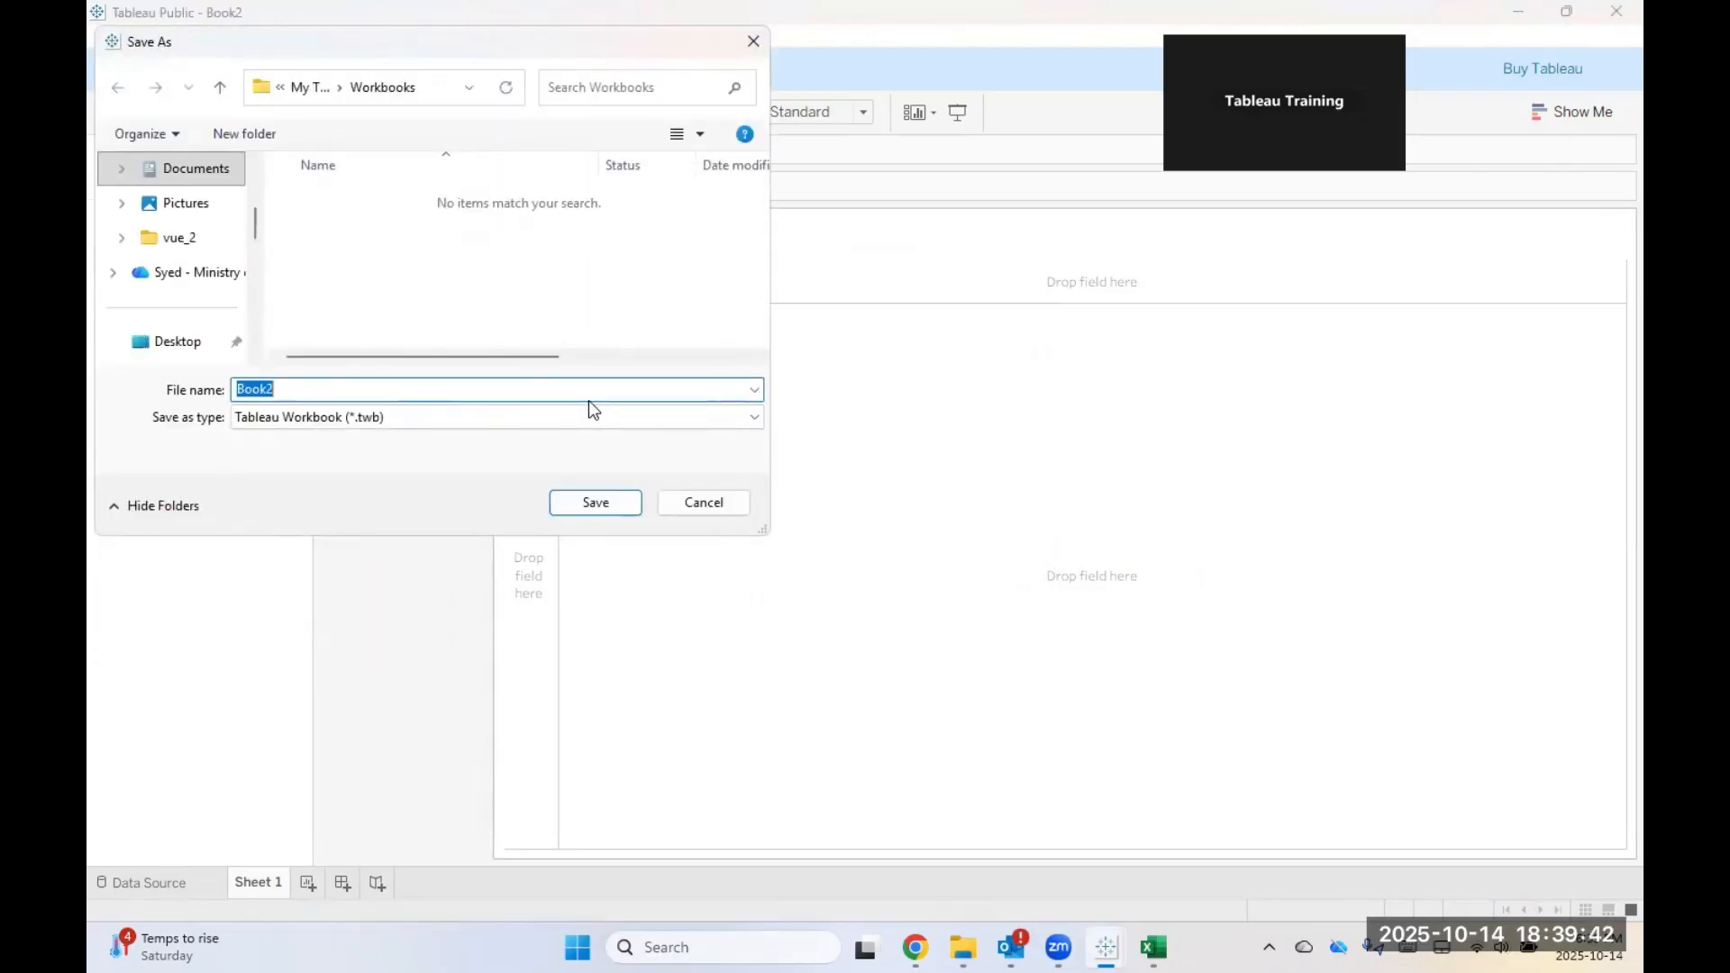
{"action": "key", "text": "Caps_Lock"}
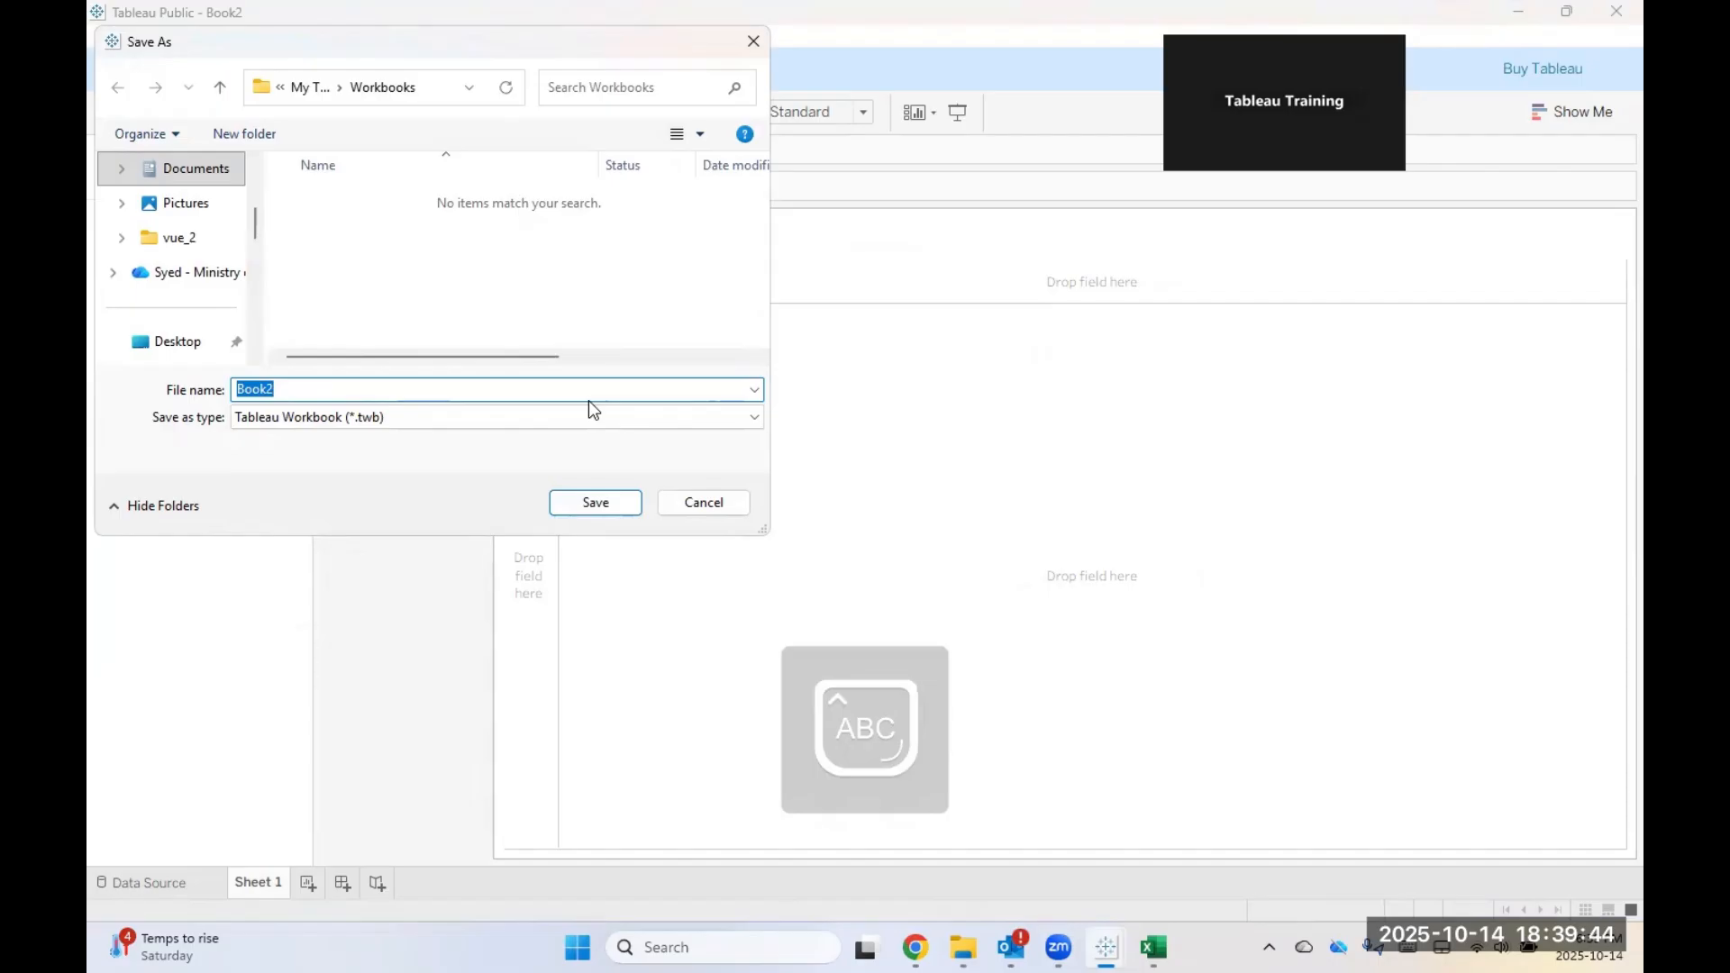
{"action": "scroll", "coordinate": [187, 291], "scroll_direction": "down", "scroll_amount": 10}
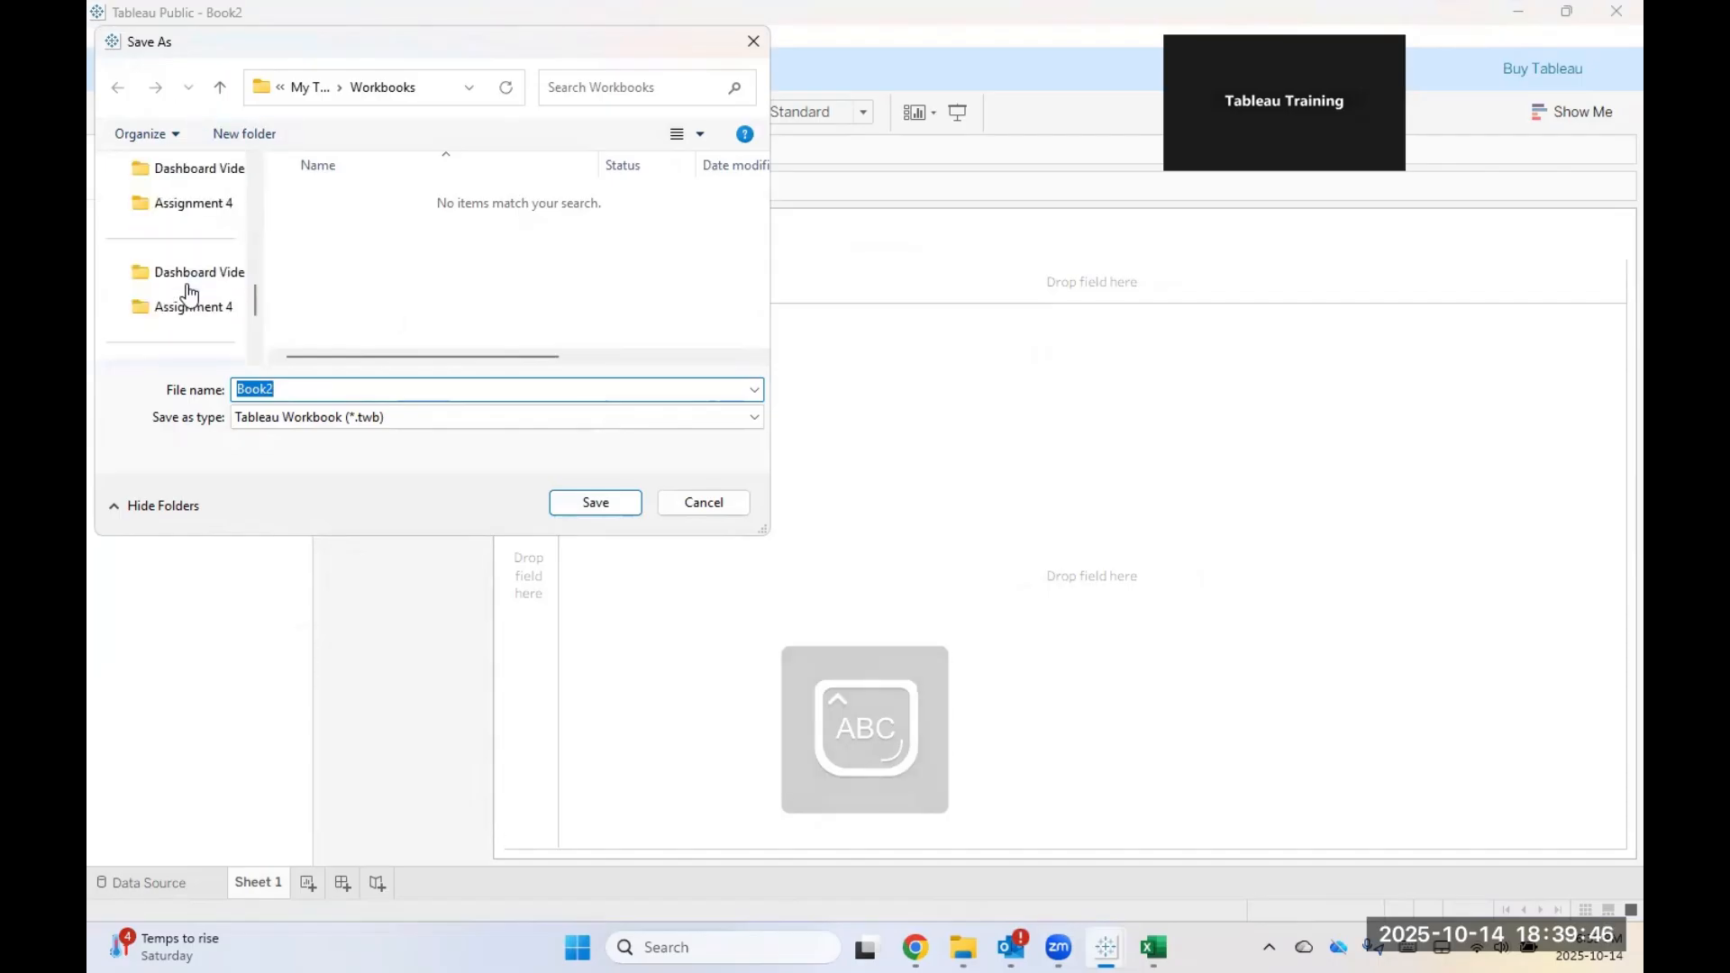
{"action": "scroll", "coordinate": [186, 290], "scroll_direction": "up", "scroll_amount": 10}
{"action": "scroll", "coordinate": [183, 332], "scroll_direction": "down", "scroll_amount": 4}
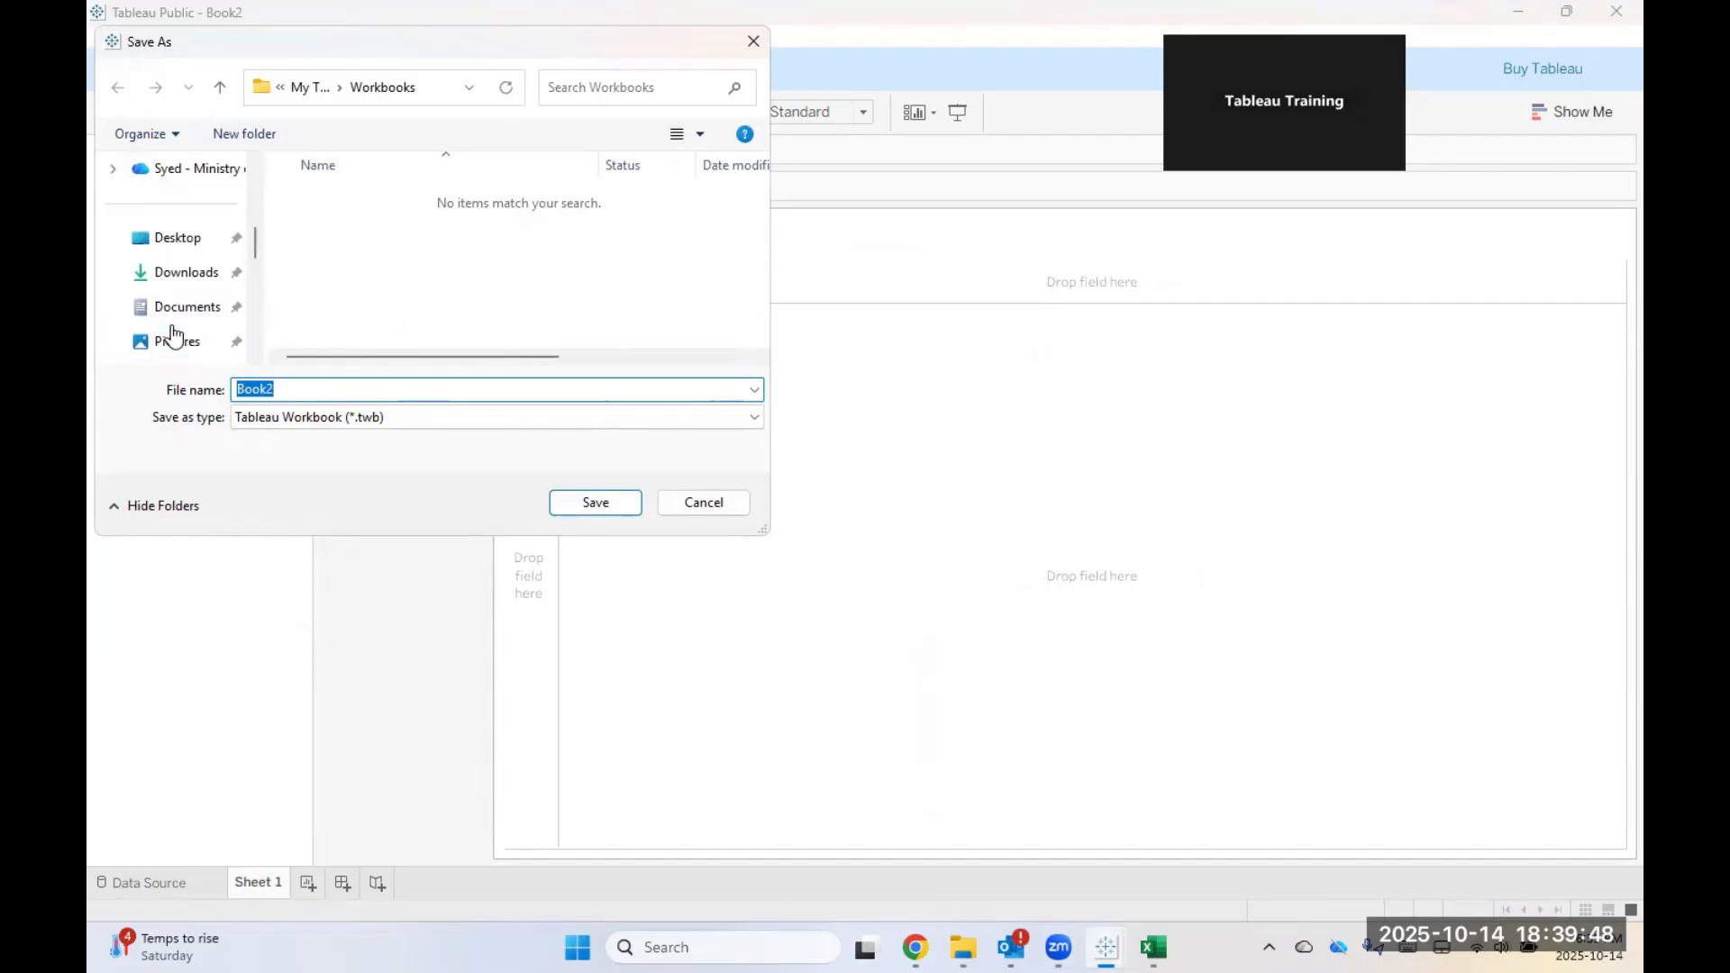
{"action": "left_click", "coordinate": [137, 238]}
{"action": "left_click", "coordinate": [362, 196]}
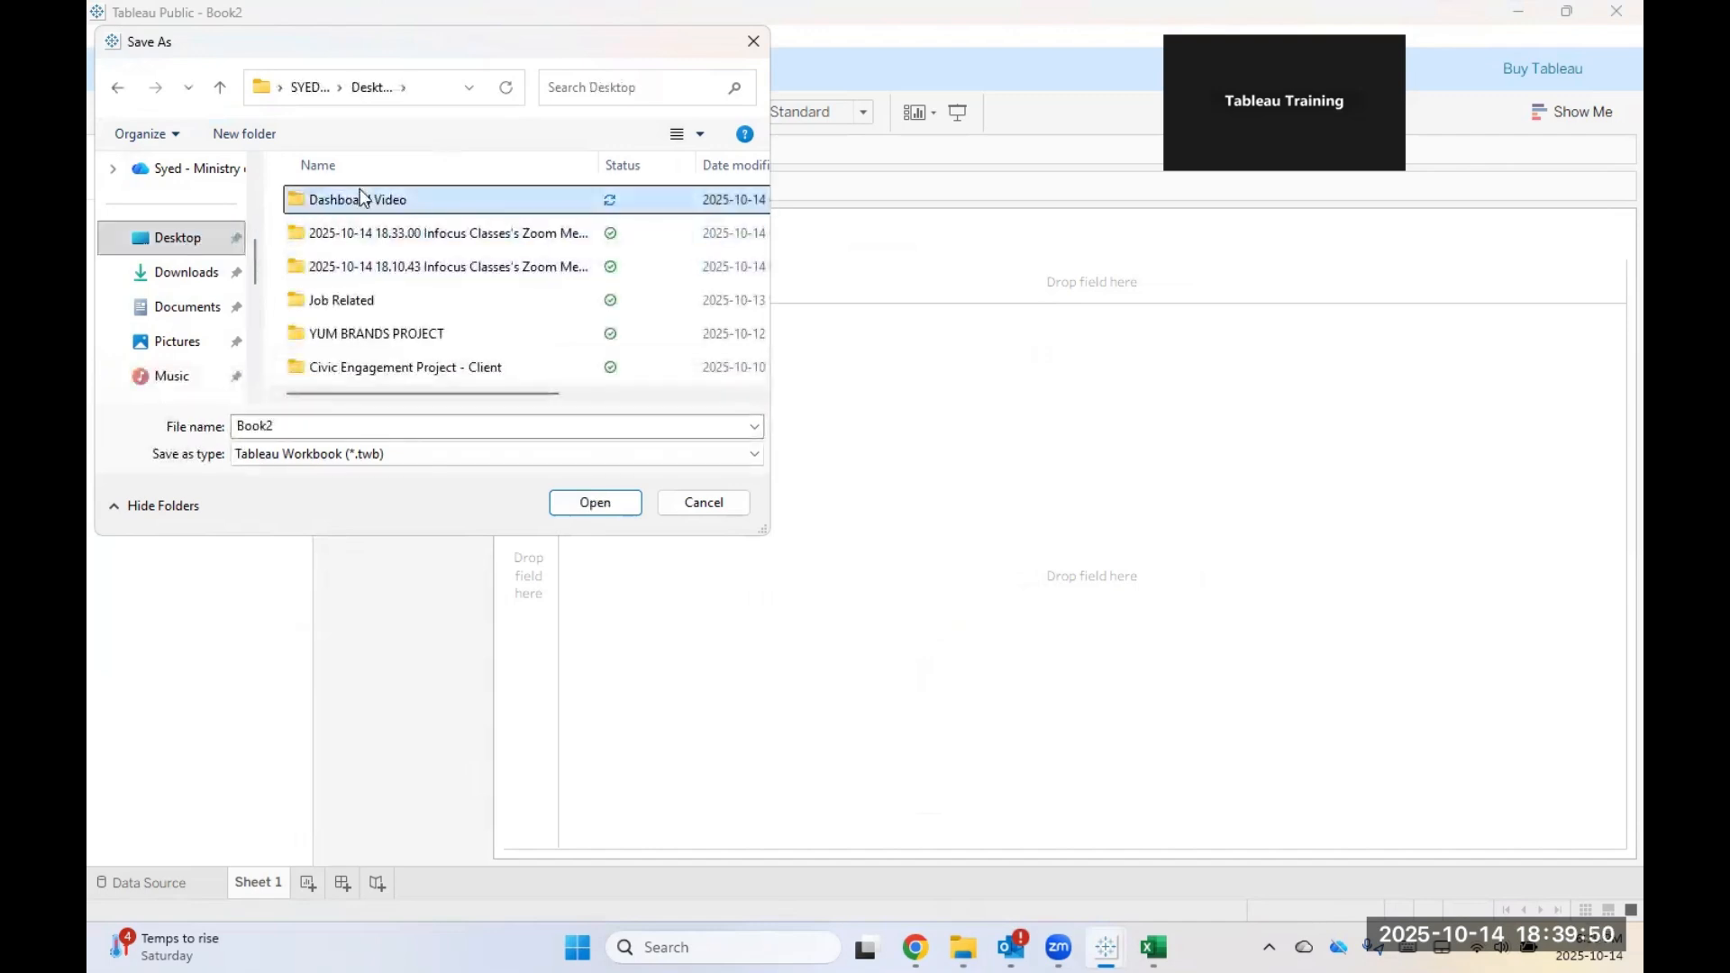
{"action": "double_click", "coordinate": [359, 196]}
Step: Name the workbook file HR Analytics Dashboard demo
{"action": "double_click", "coordinate": [329, 389]}
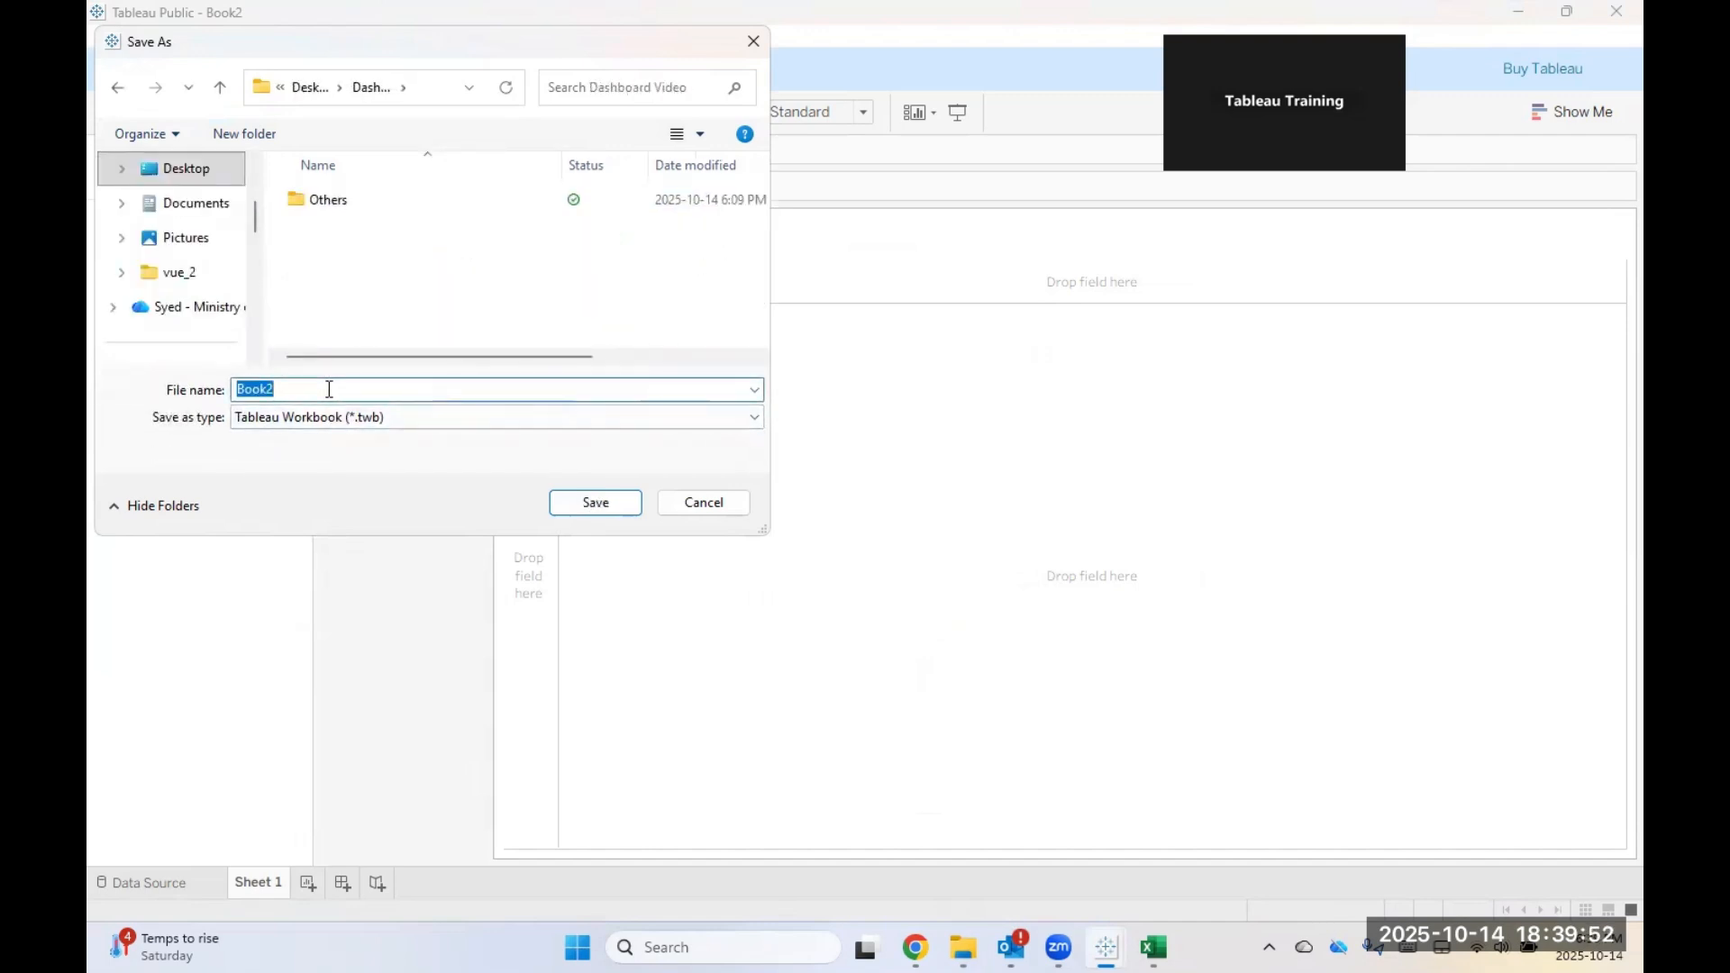
{"action": "key", "text": "Caps_Lock"}
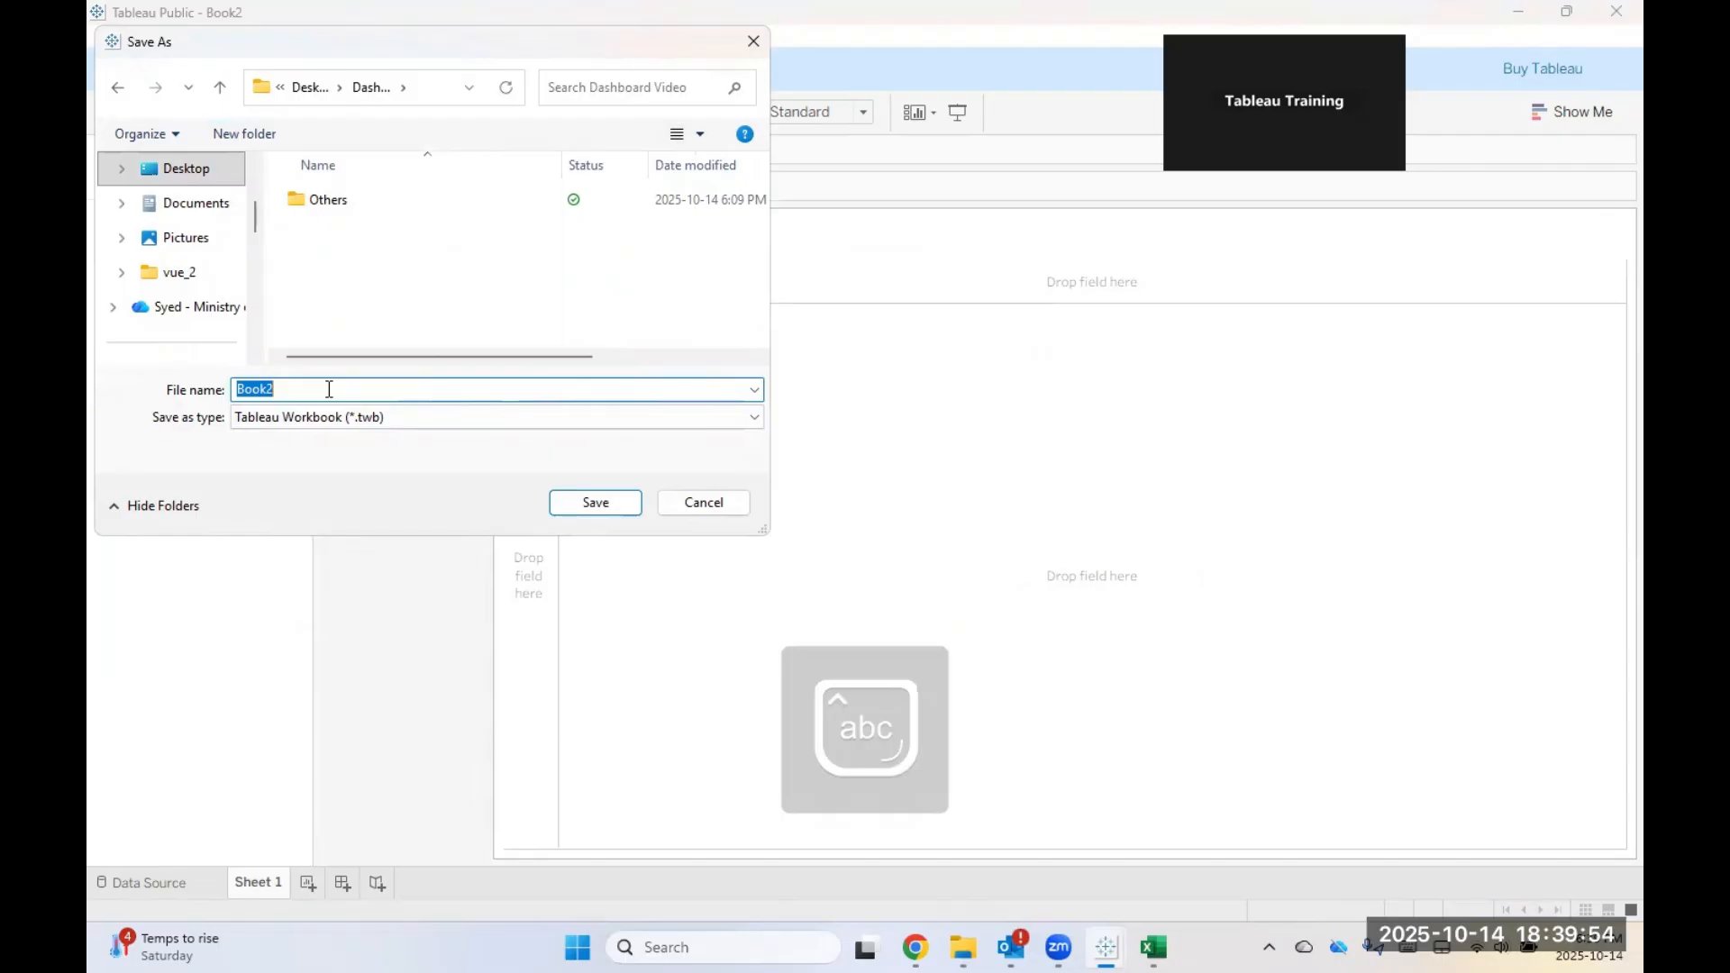
{"action": "type", "text": "d"}
{"action": "key", "text": "Caps_Lock"}
{"action": "type", "text": "D"}
{"action": "key", "text": "BackSpace"}
{"action": "key", "text": "BackSpace"}
{"action": "type", "text": "D"}
{"action": "key", "text": "Caps_Lock"}
{"action": "type", "text": "ashboard"}
{"action": "type", "text": " dem,"}
{"action": "key", "text": "BackSpace"}
{"action": "type", "text": "o"}
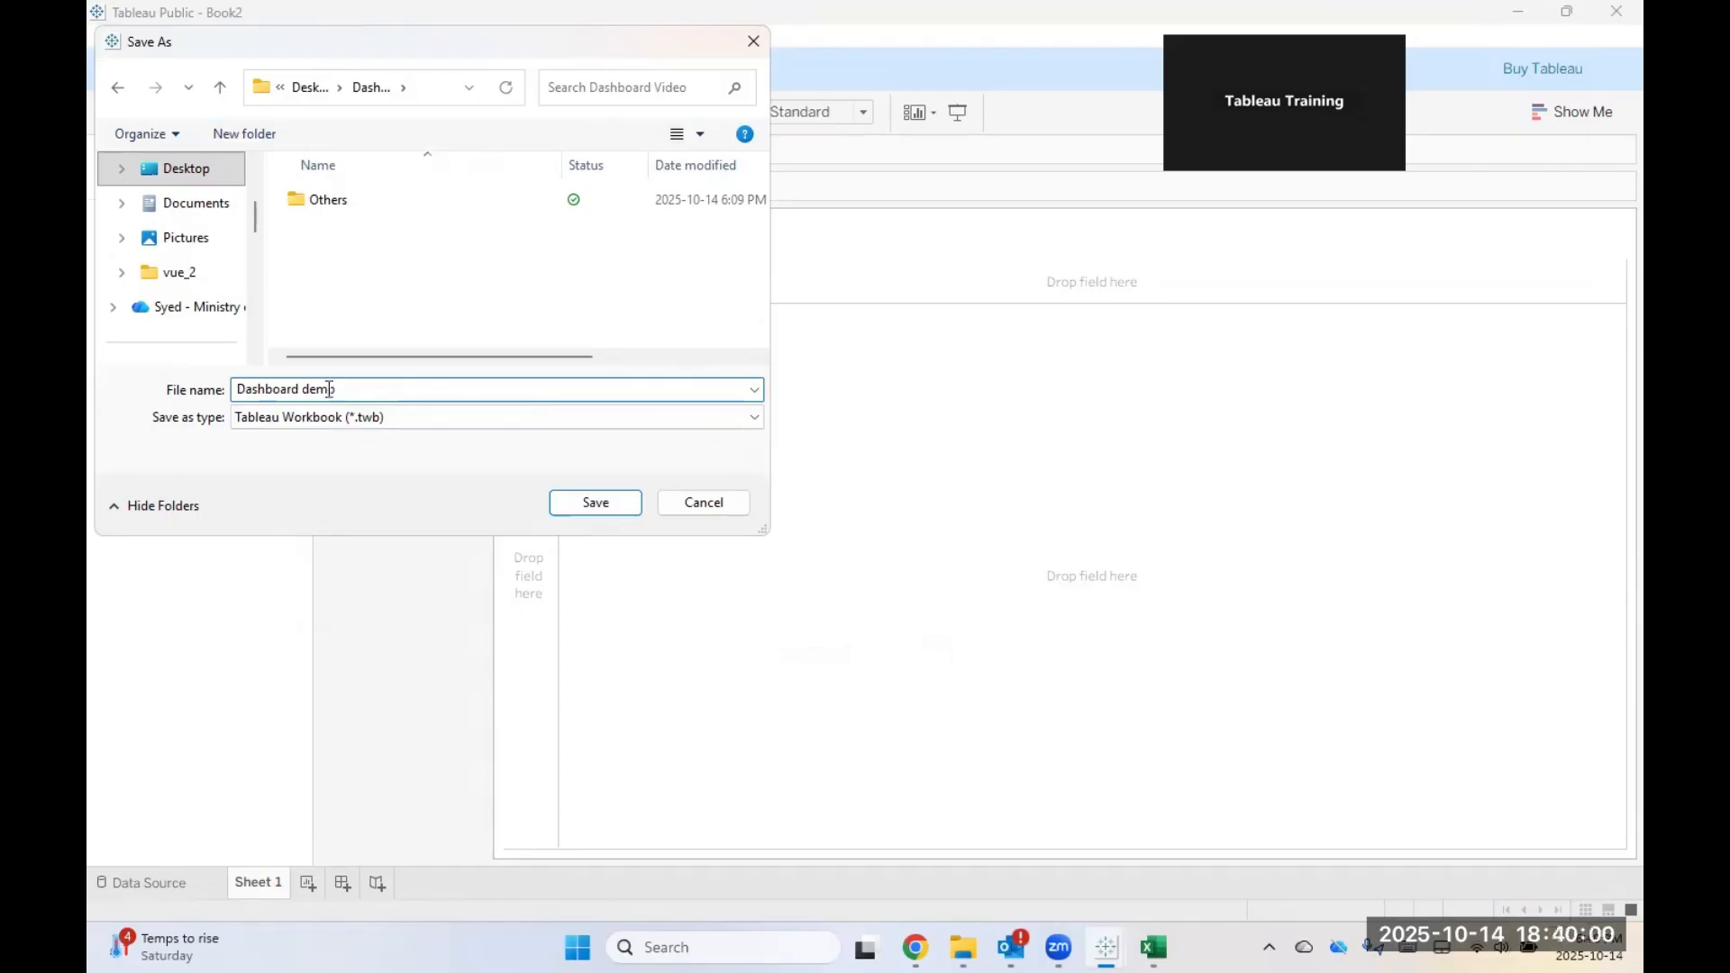
{"action": "key", "text": "Caps_Lock"}
{"action": "type", "text": "HR A"}
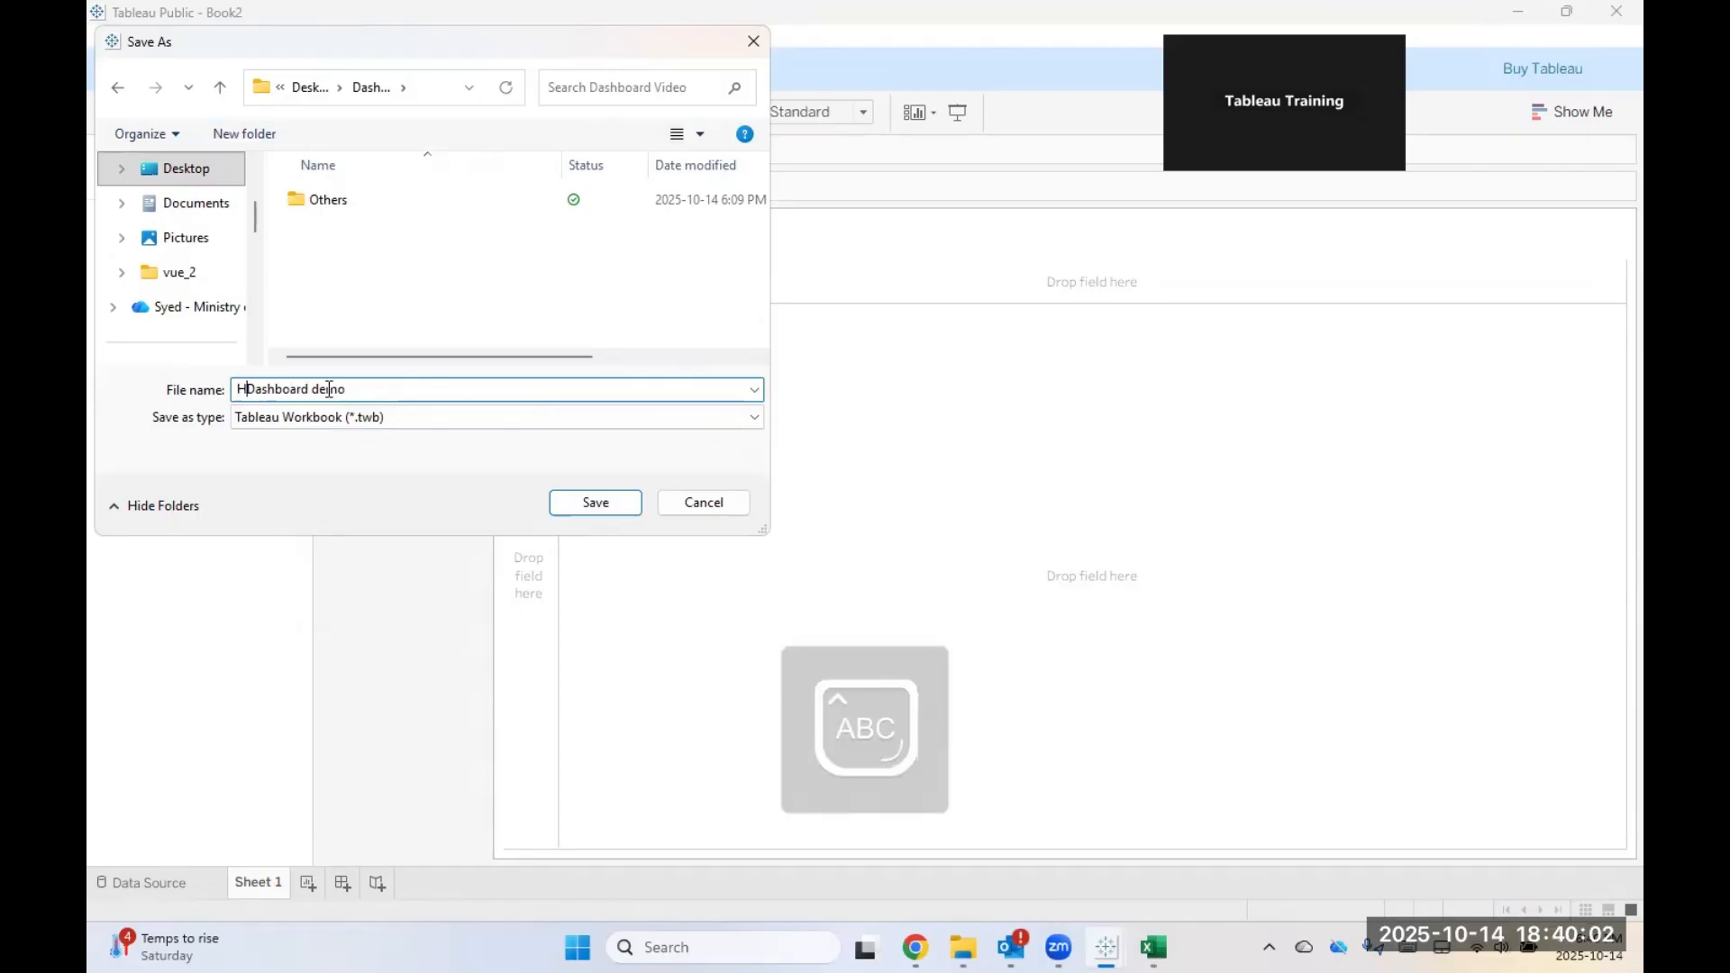
{"action": "key", "text": "Caps_Lock"}
{"action": "type", "text": "a"}
{"action": "key", "text": "BackSpace"}
{"action": "type", "text": "naly"}
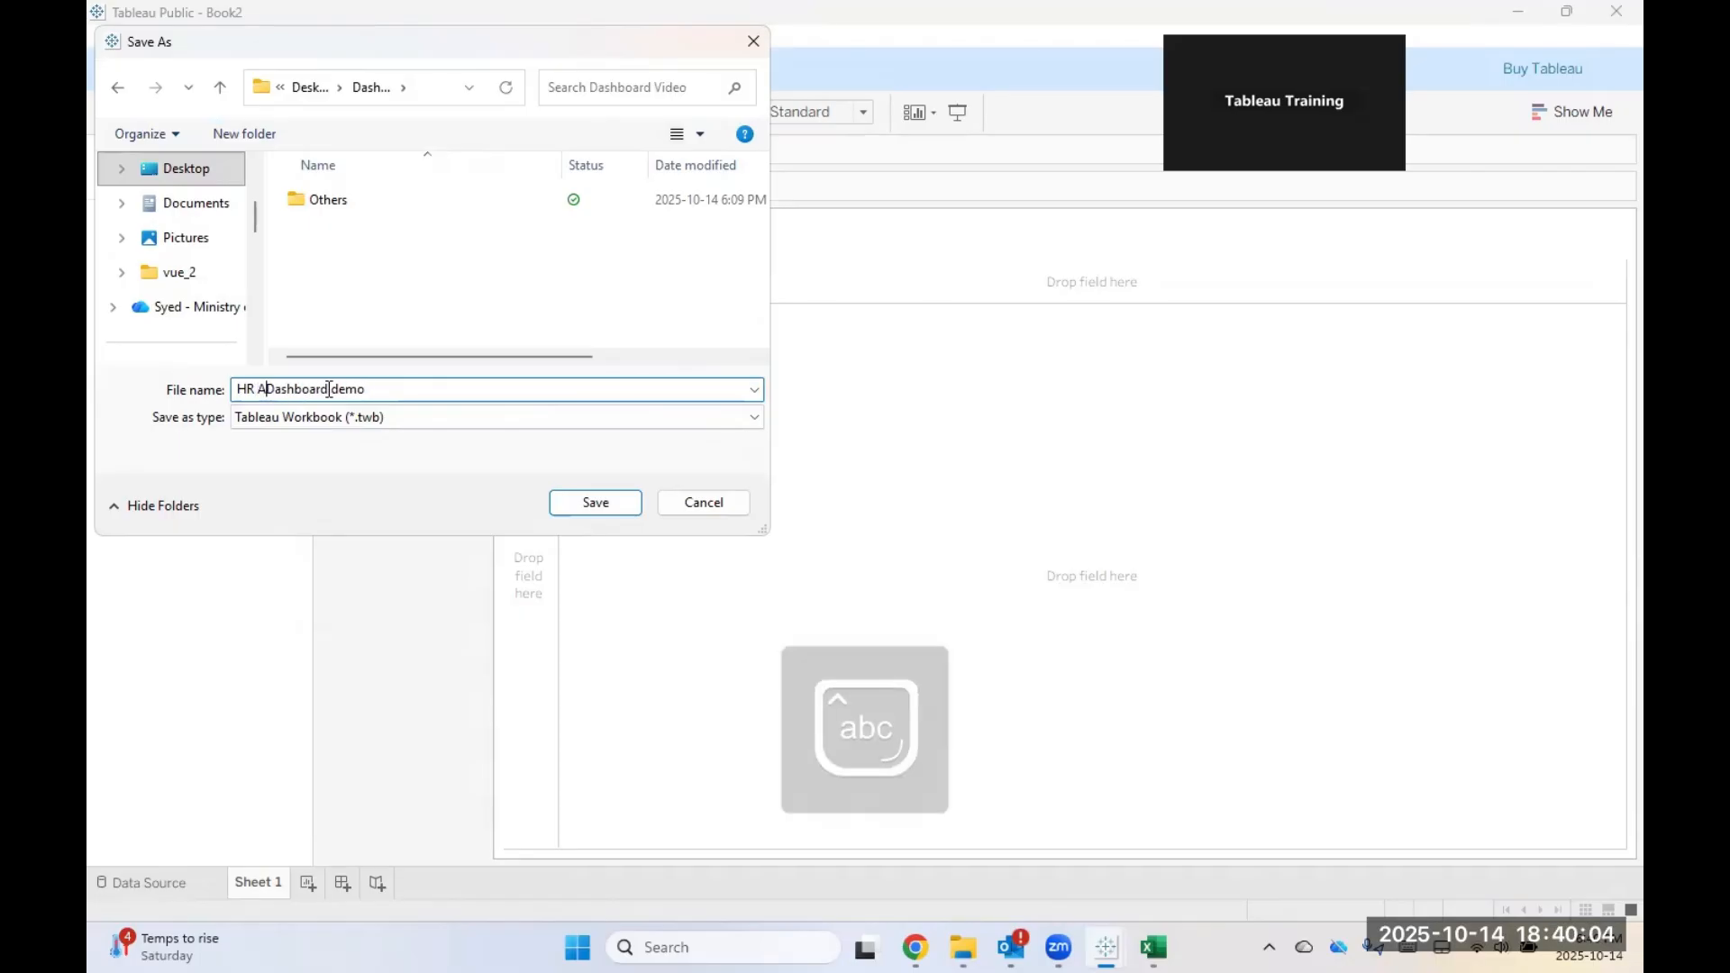
{"action": "type", "text": "tics"}
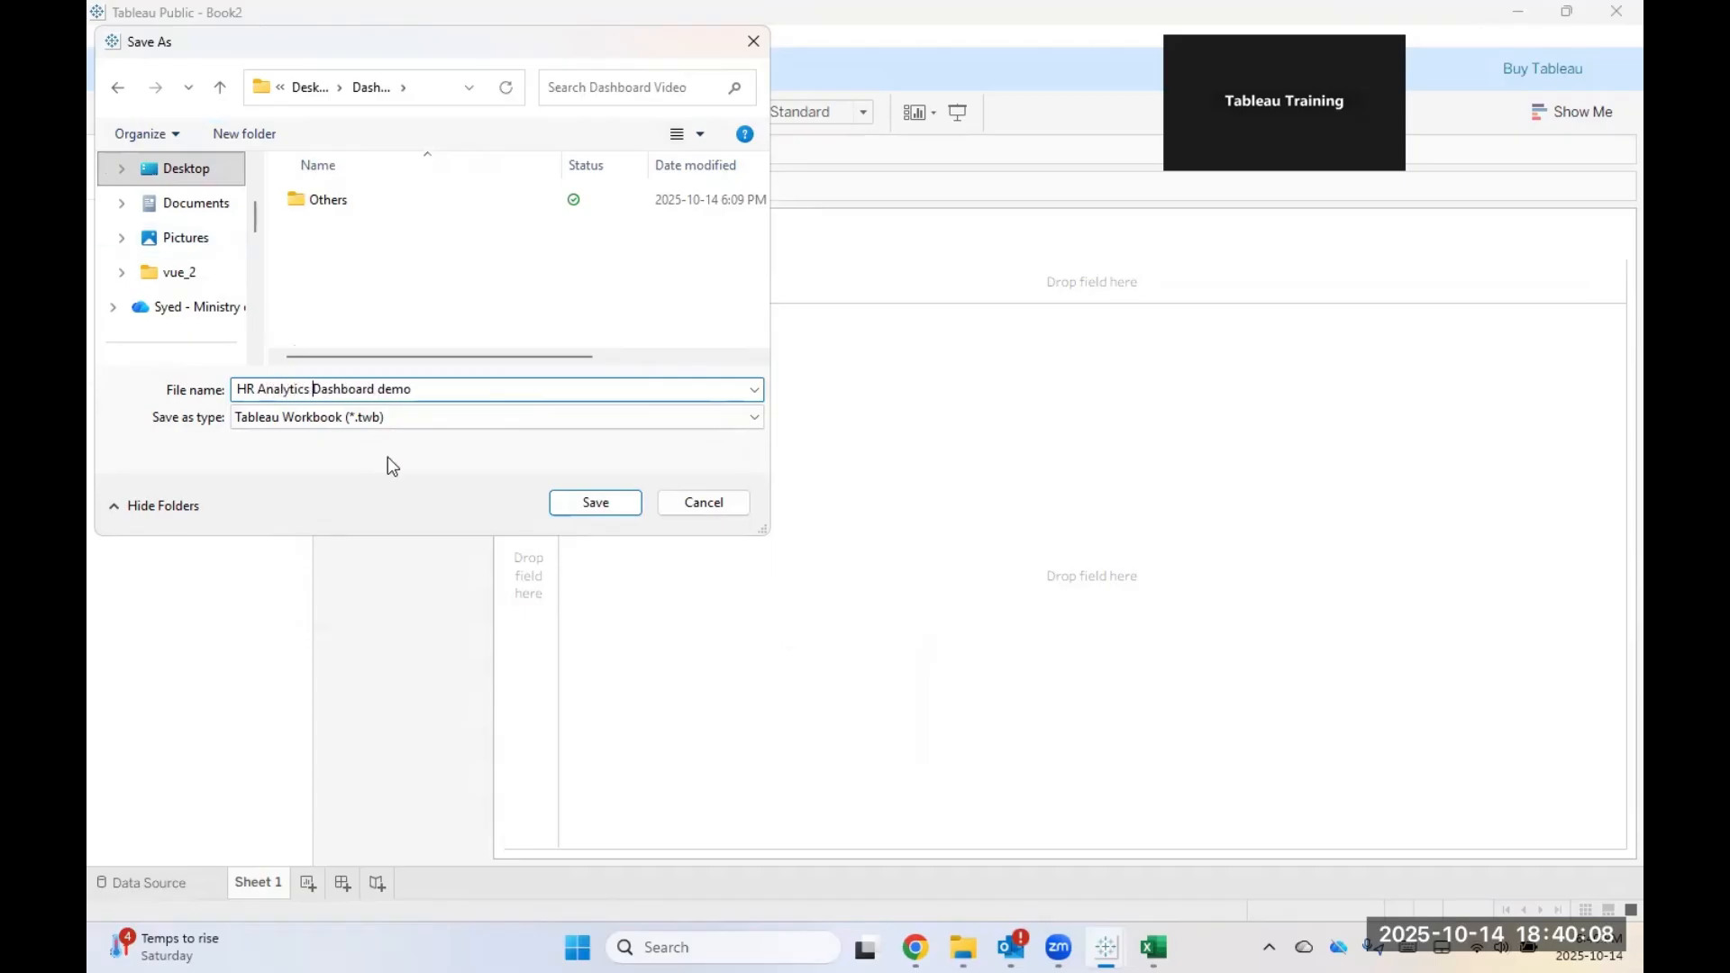
Step: Set the file type to Tableau Packaged Workbook (*.twbx) and save the workbook
{"action": "left_click", "coordinate": [392, 421]}
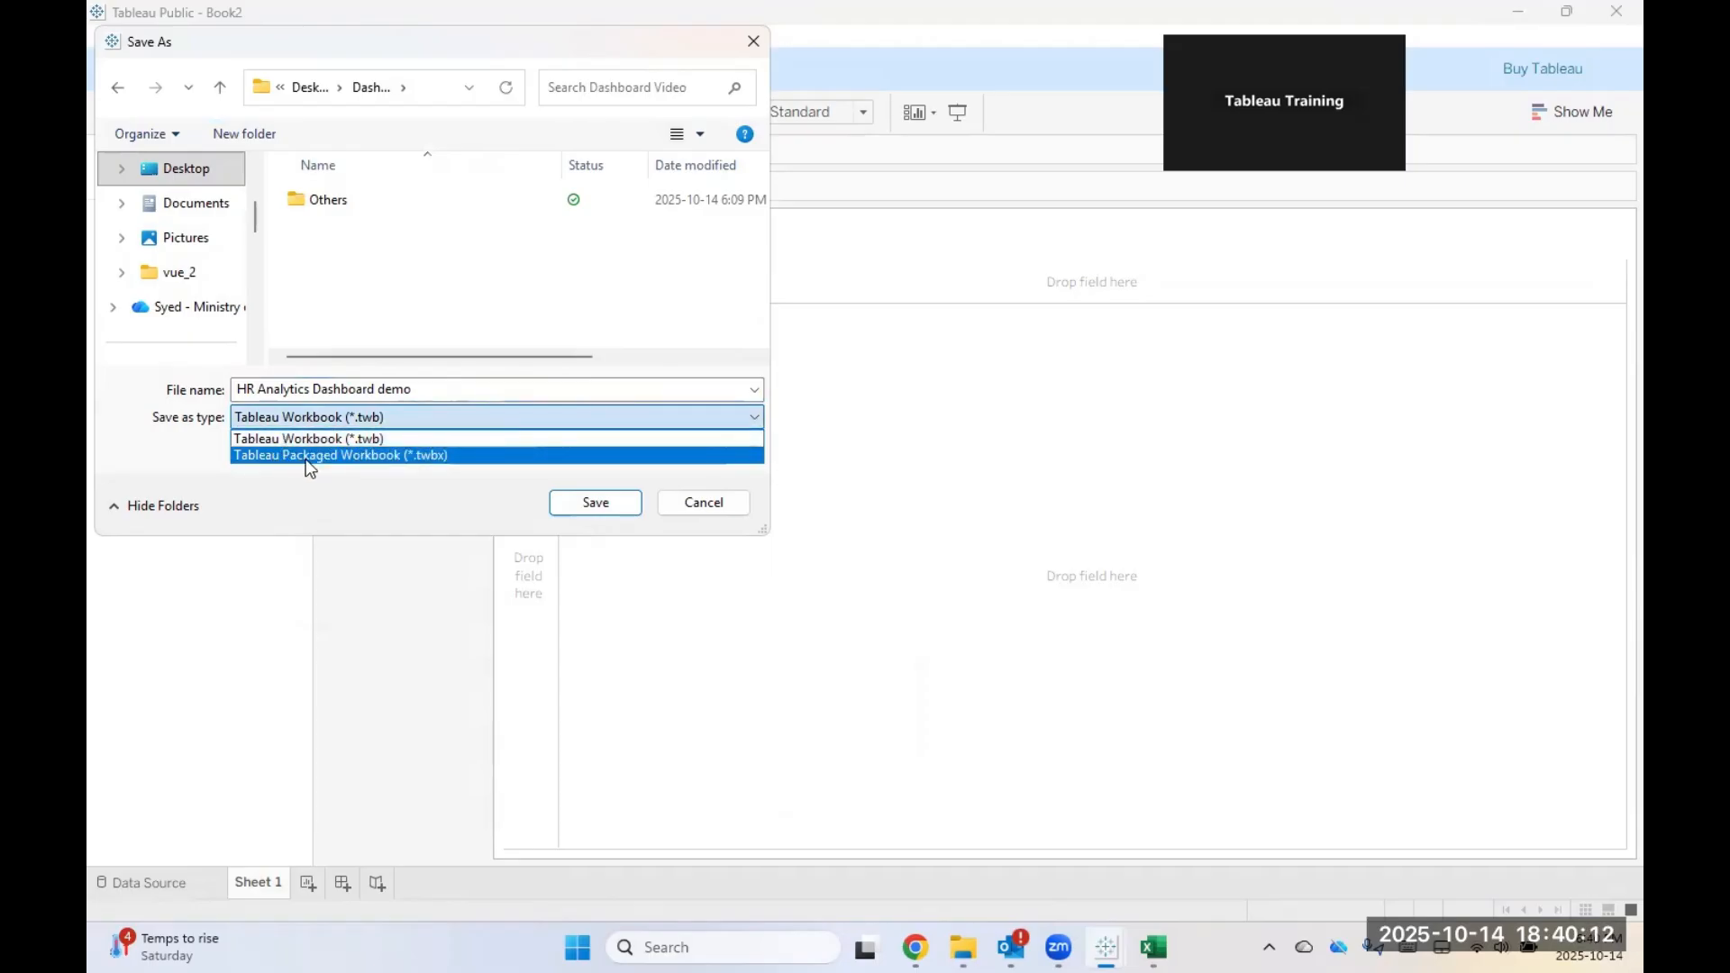
{"action": "left_click", "coordinate": [476, 457]}
{"action": "left_click", "coordinate": [636, 504]}
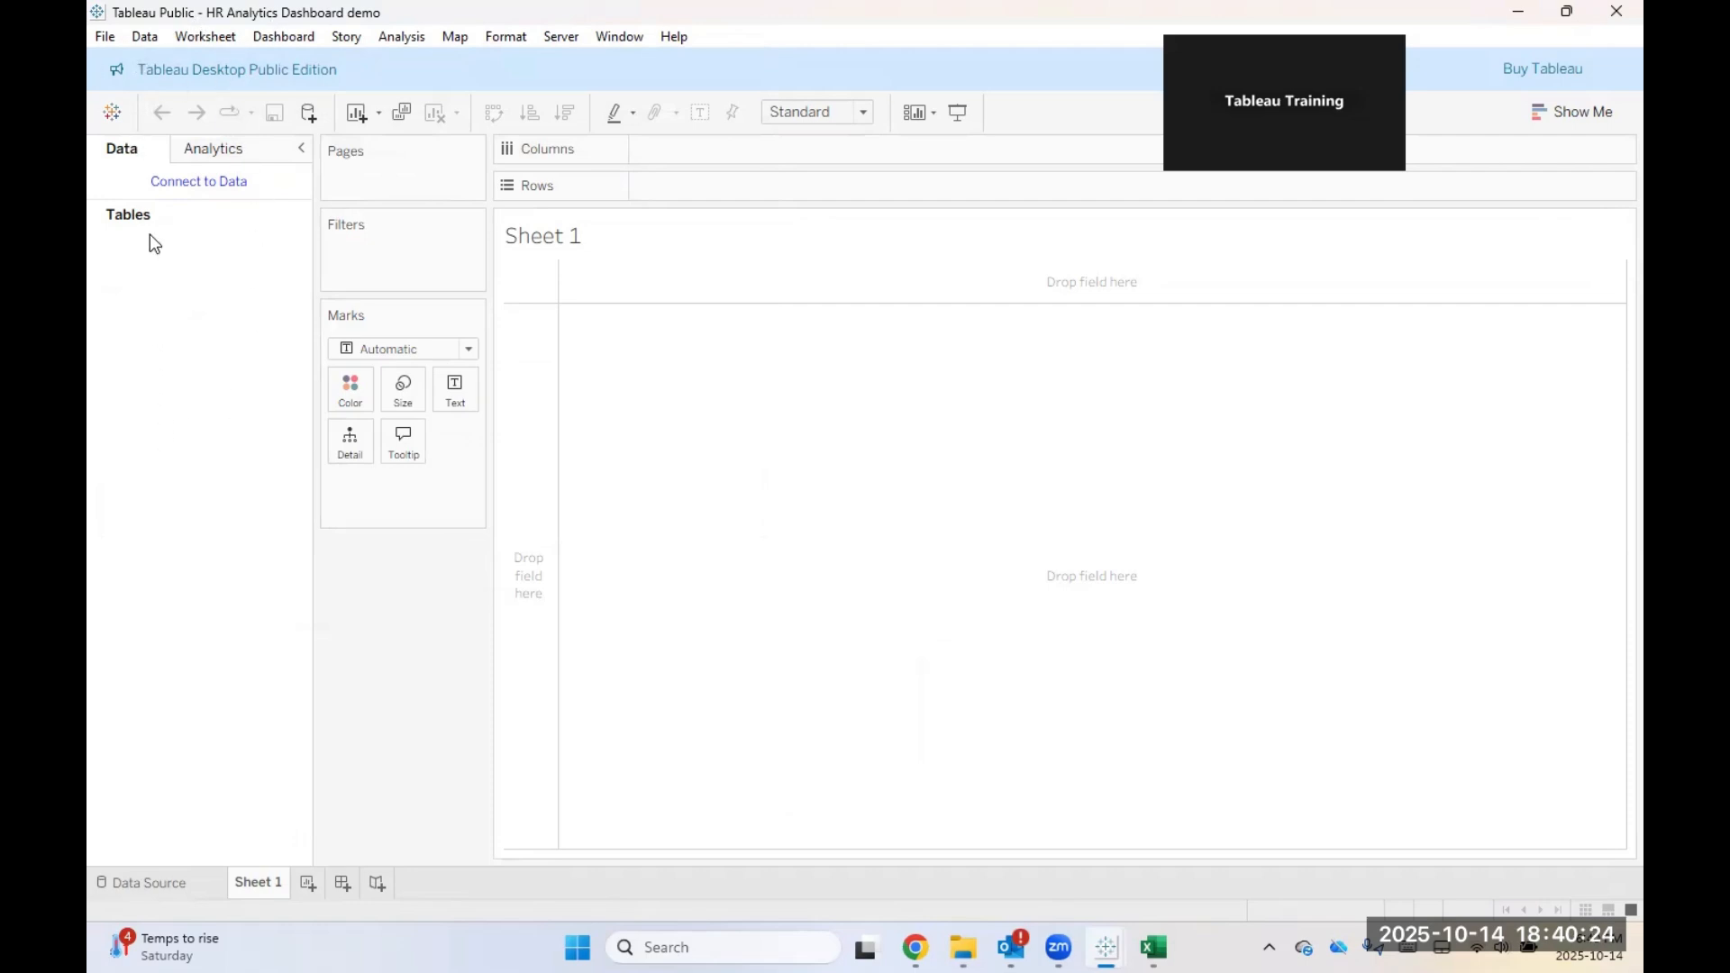
Step: Check the file types in the Dashboard Video folder in File Explorer, widening the Type column, and return to Tableau
{"action": "left_click", "coordinate": [185, 184]}
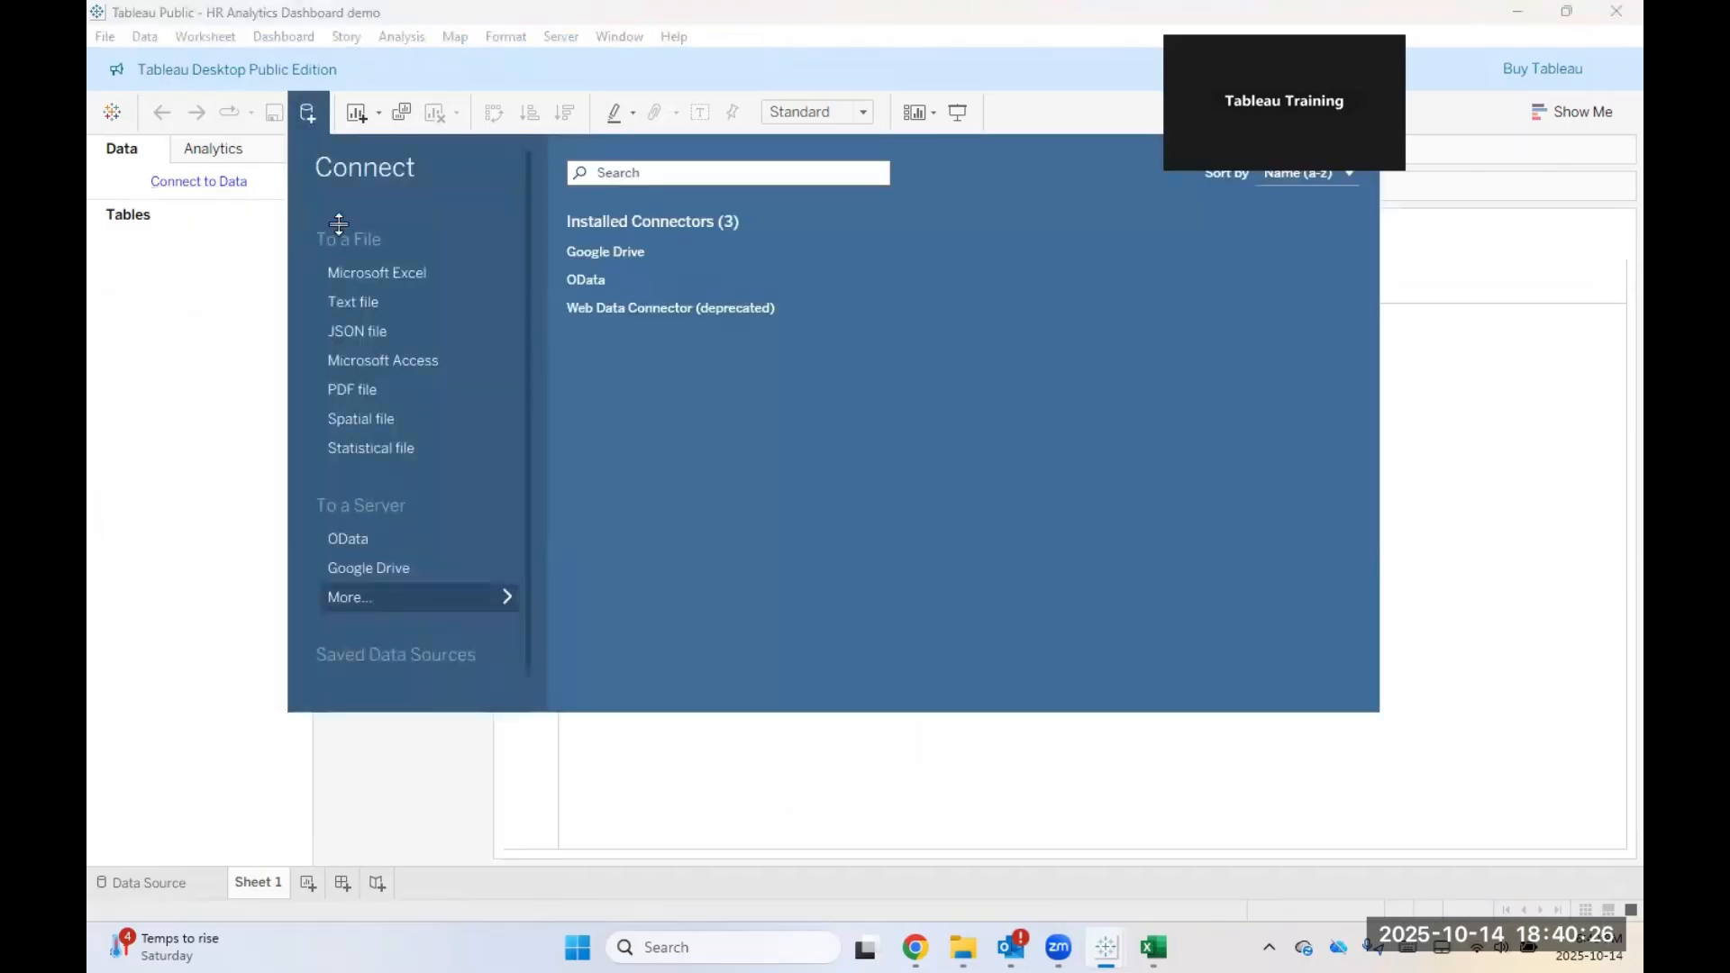
{"action": "left_click", "coordinate": [964, 945]}
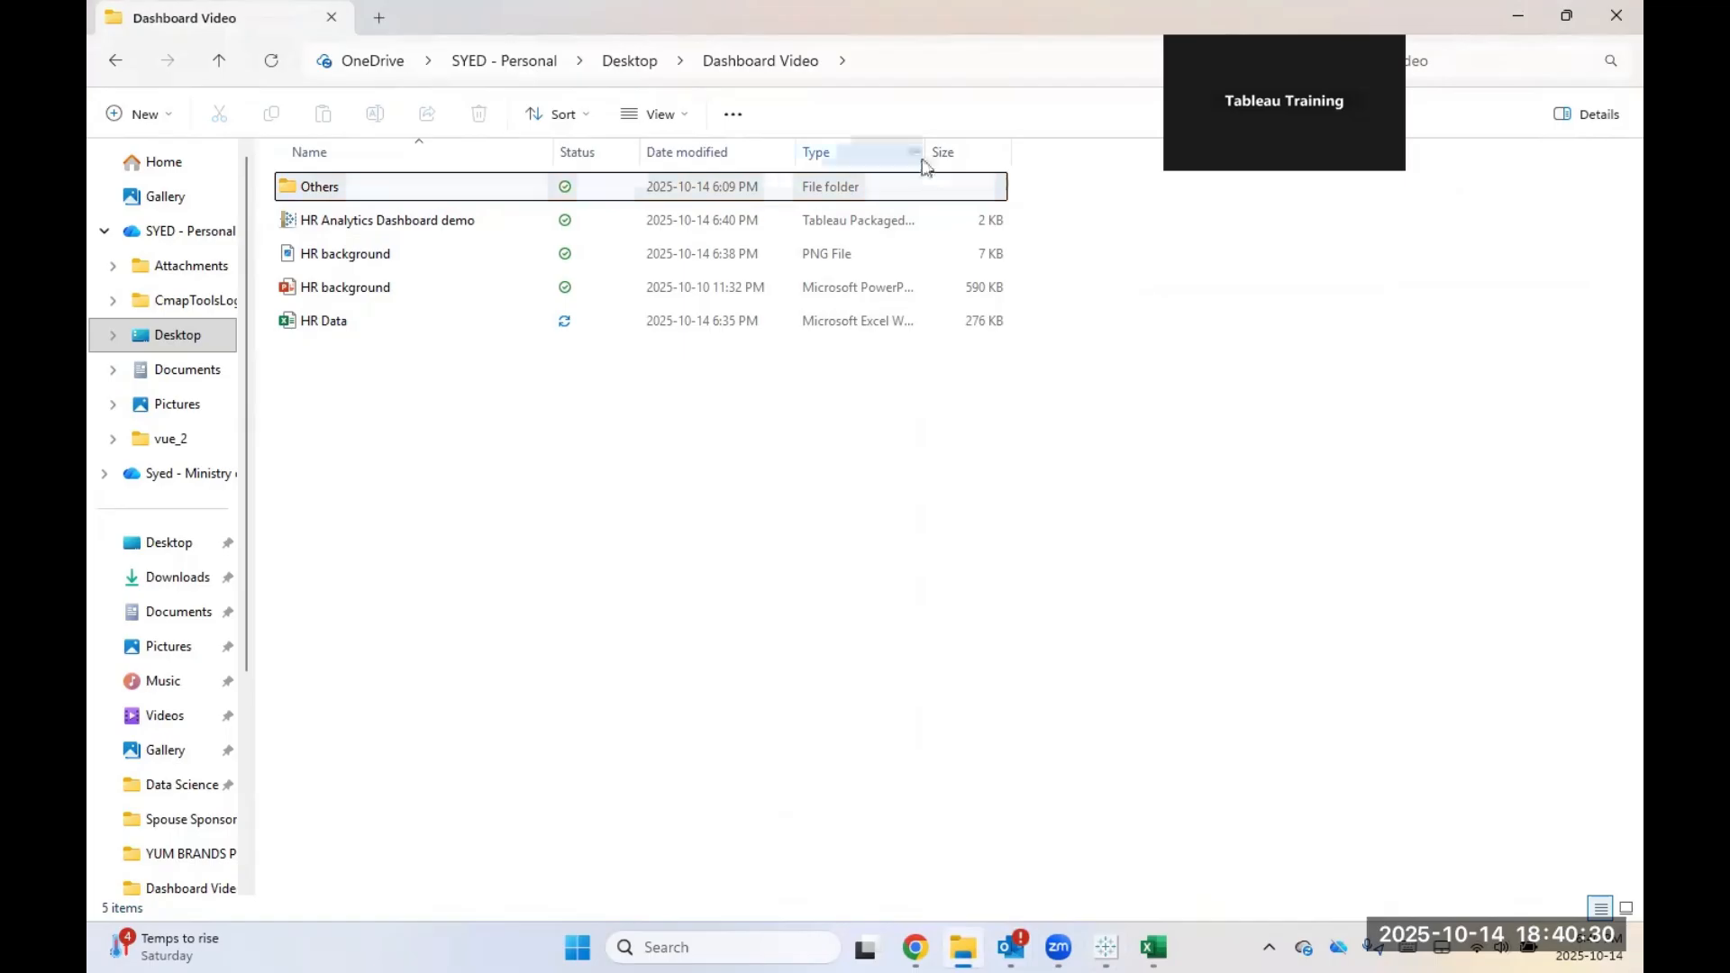
{"action": "left_click", "coordinate": [918, 153]}
{"action": "left_click_drag", "start_coordinate": [924, 155], "coordinate": [1083, 153]}
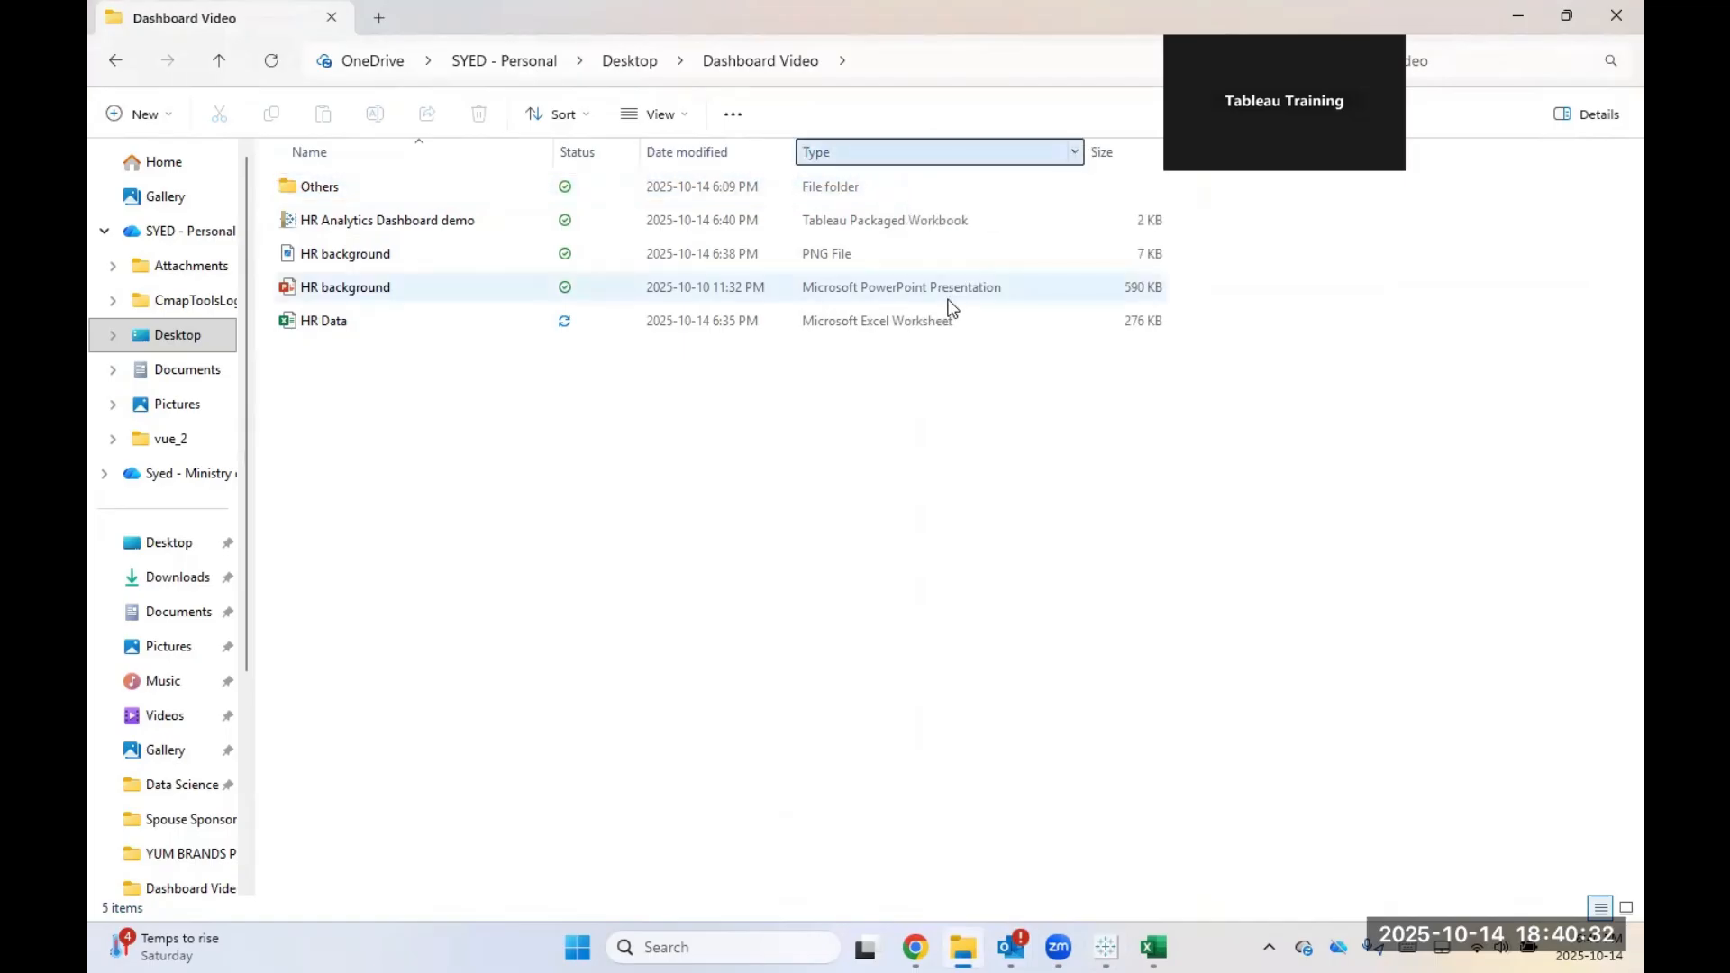
{"action": "left_click", "coordinate": [1519, 14]}
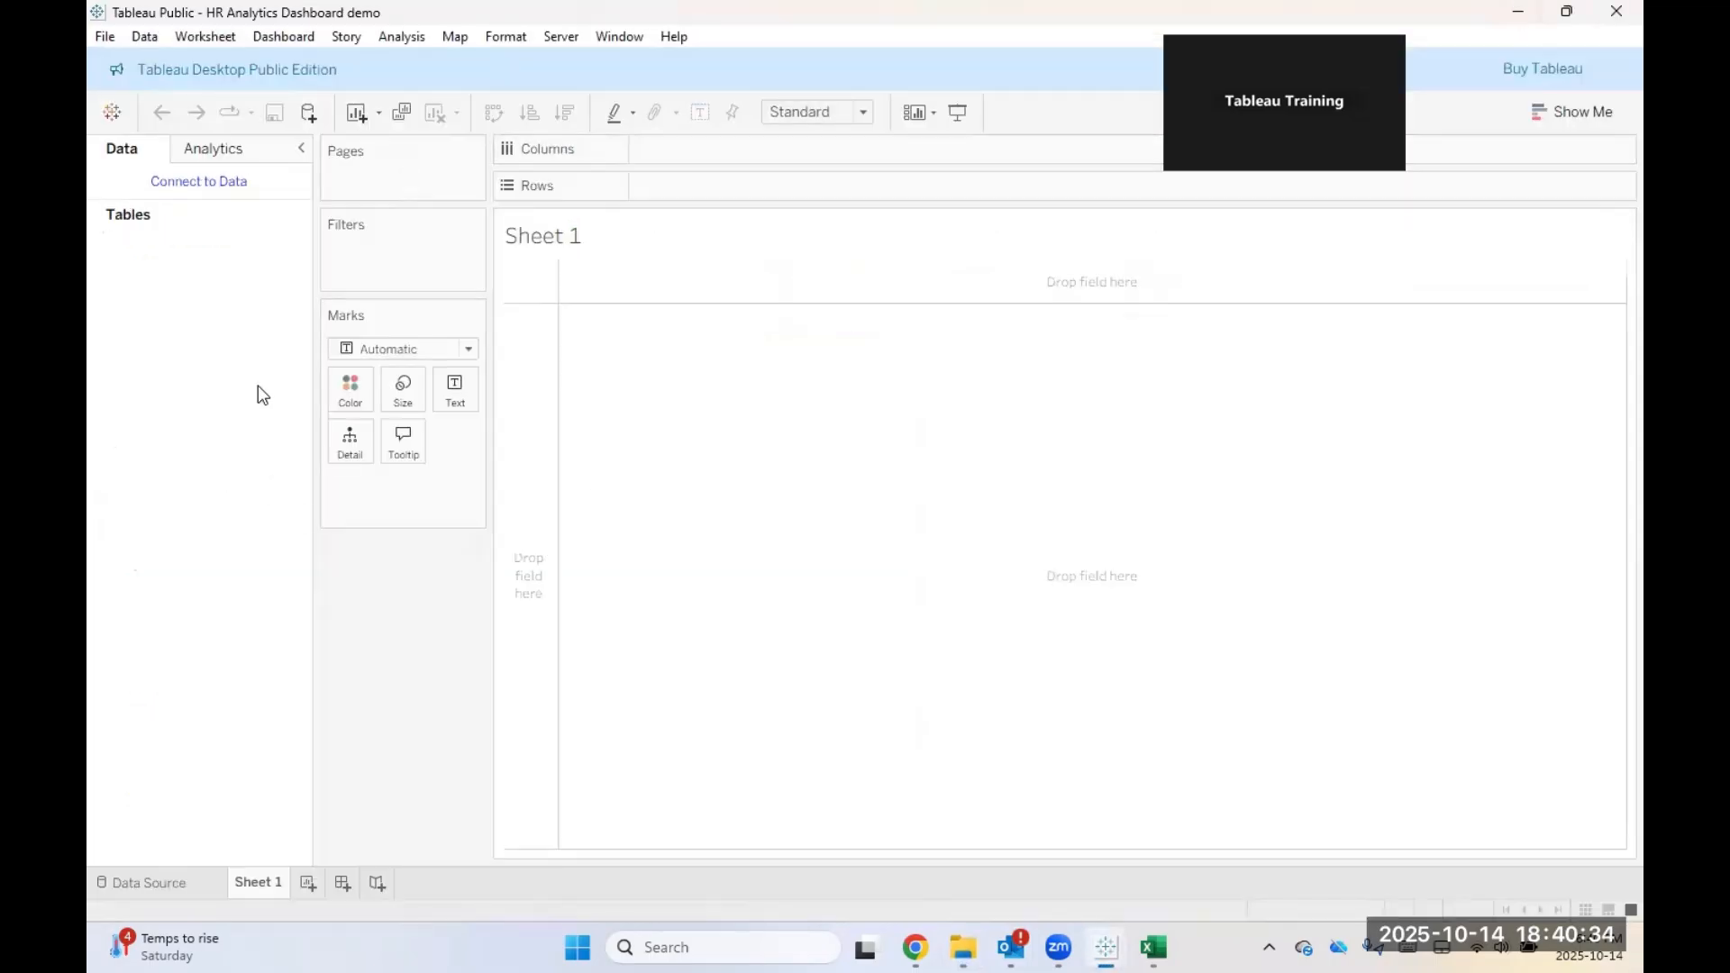
Step: Try to connect to the HR Data Microsoft Excel file in the Dashboard Video folder
{"action": "left_click", "coordinate": [199, 187]}
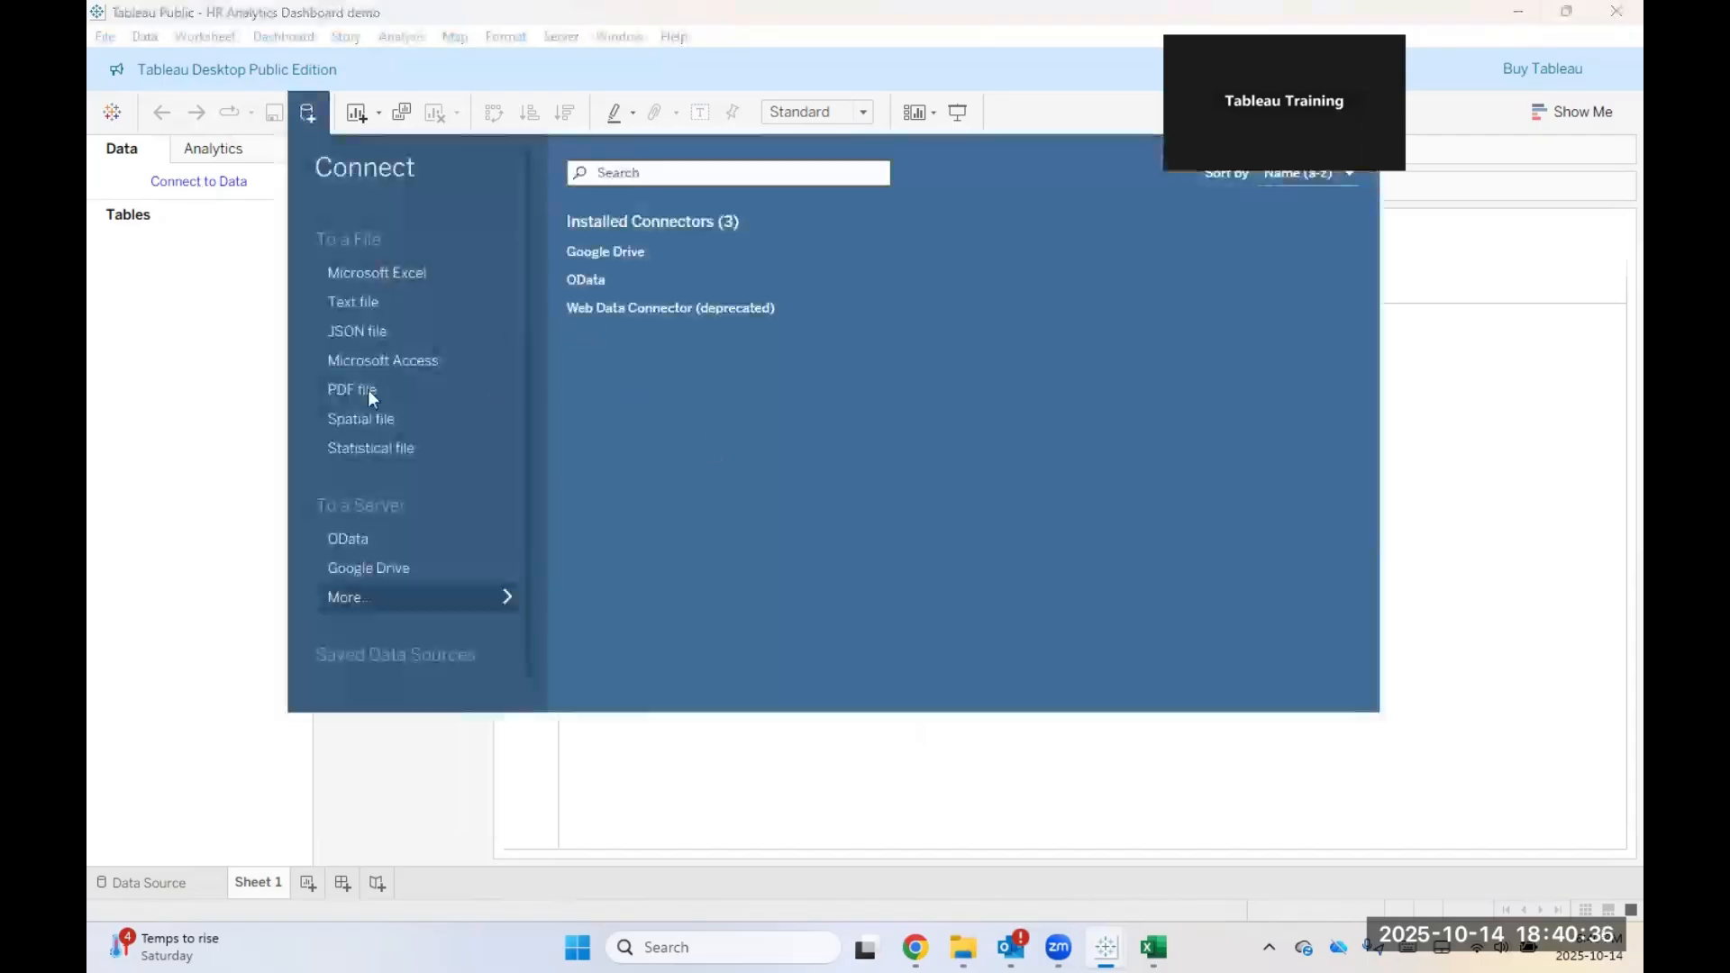
{"action": "left_click", "coordinate": [371, 279]}
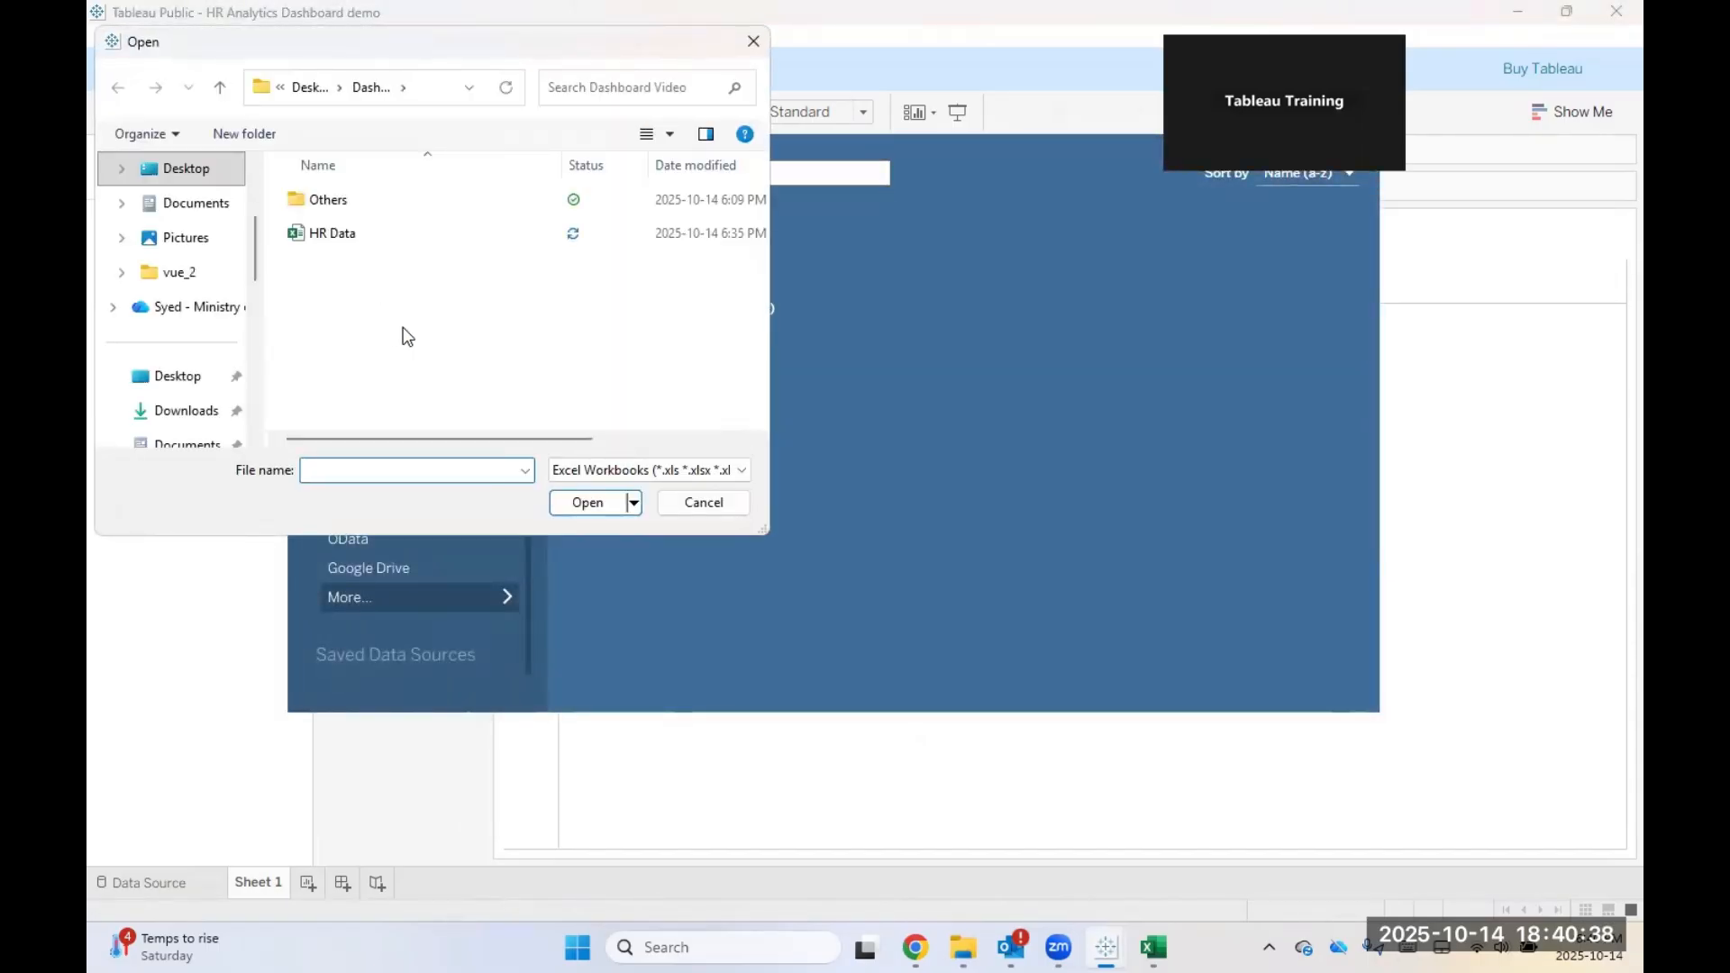
{"action": "left_click", "coordinate": [338, 234]}
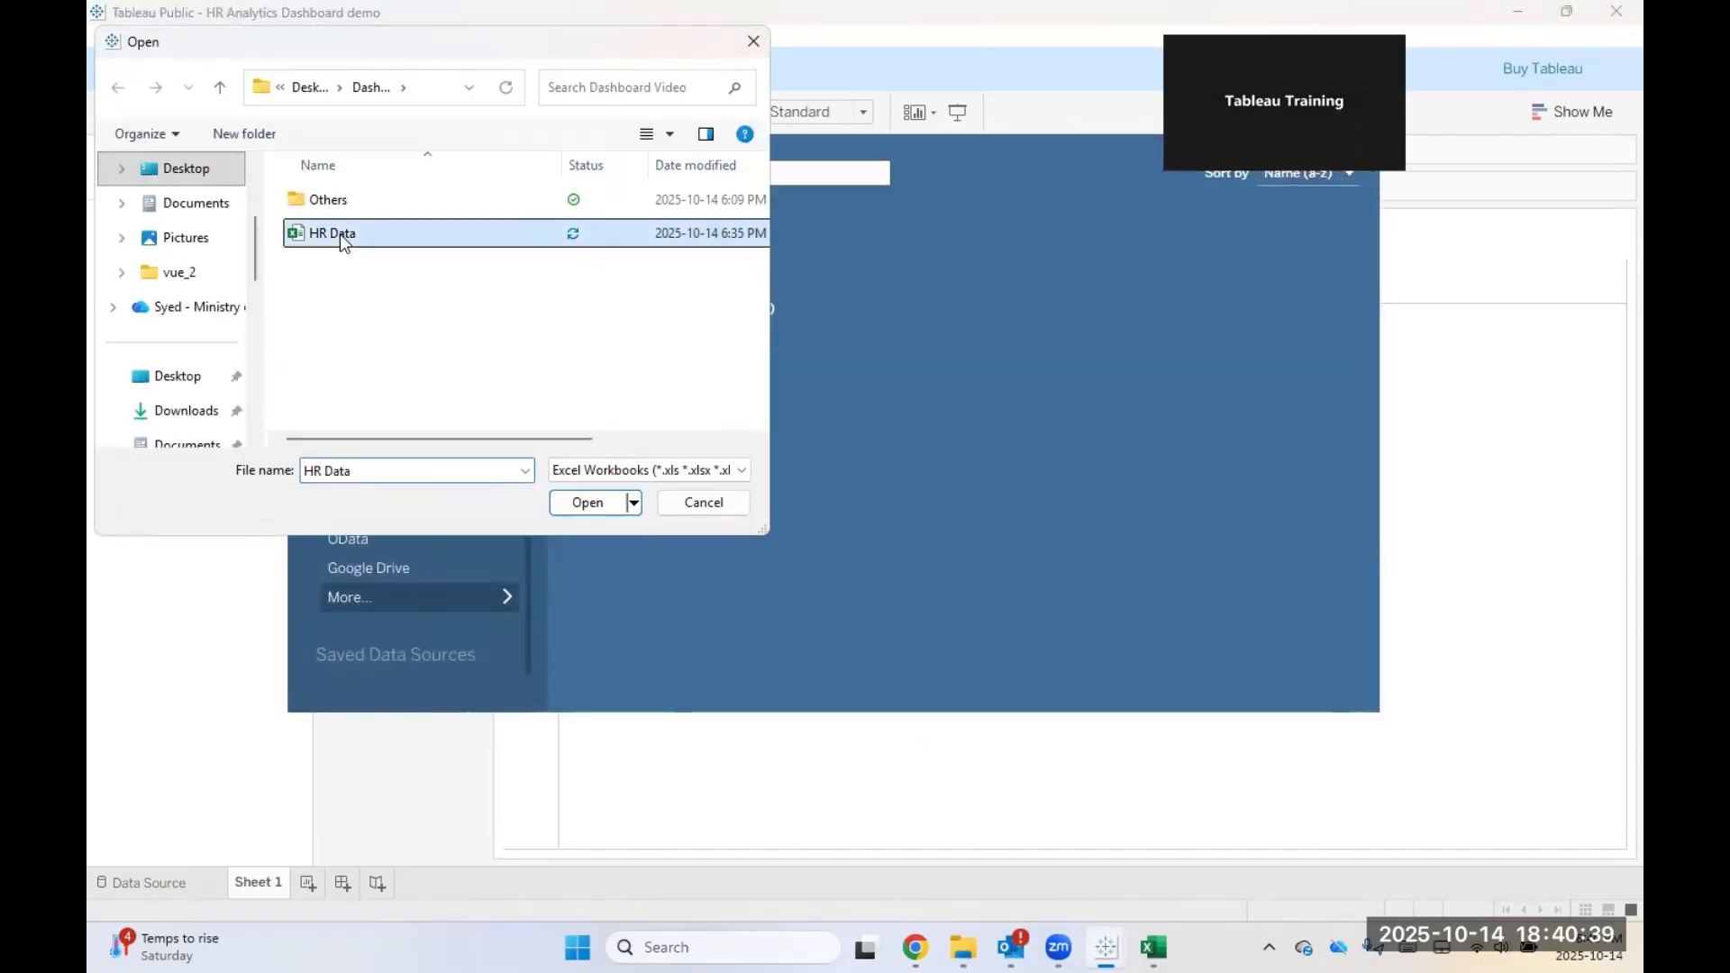
{"action": "left_click", "coordinate": [577, 508]}
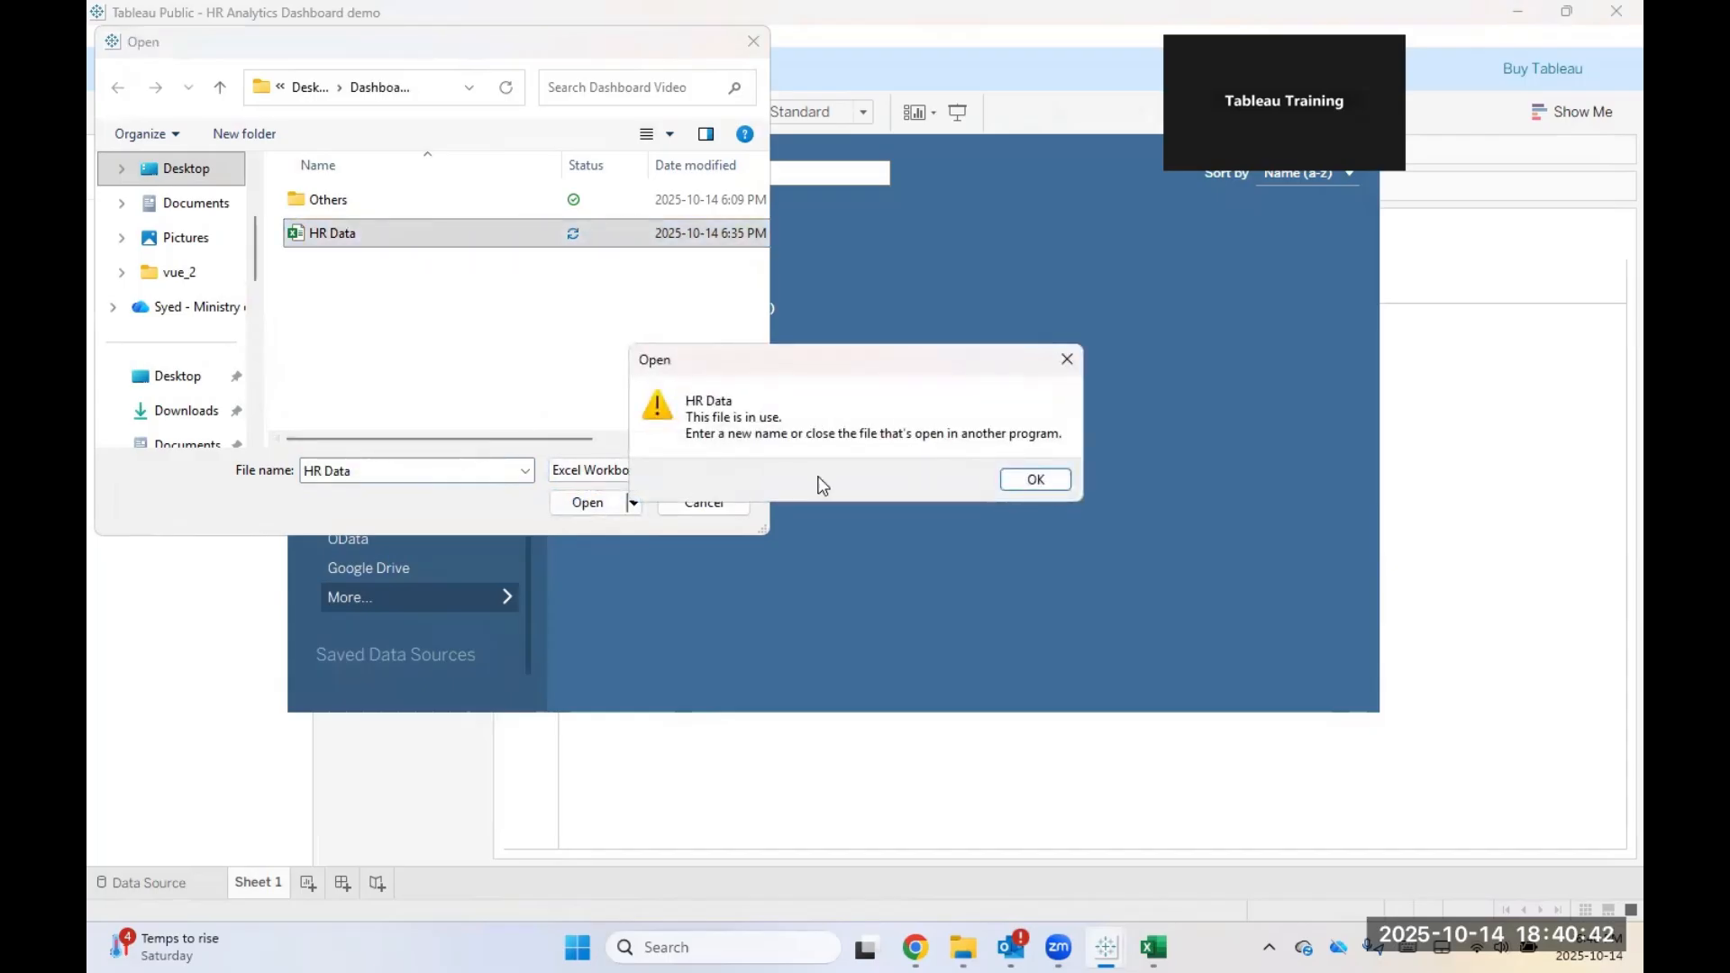
{"action": "left_click", "coordinate": [1074, 364]}
Step: Close the HR Data workbook in Excel and connect Tableau to the HR Data file
{"action": "left_click", "coordinate": [1153, 947]}
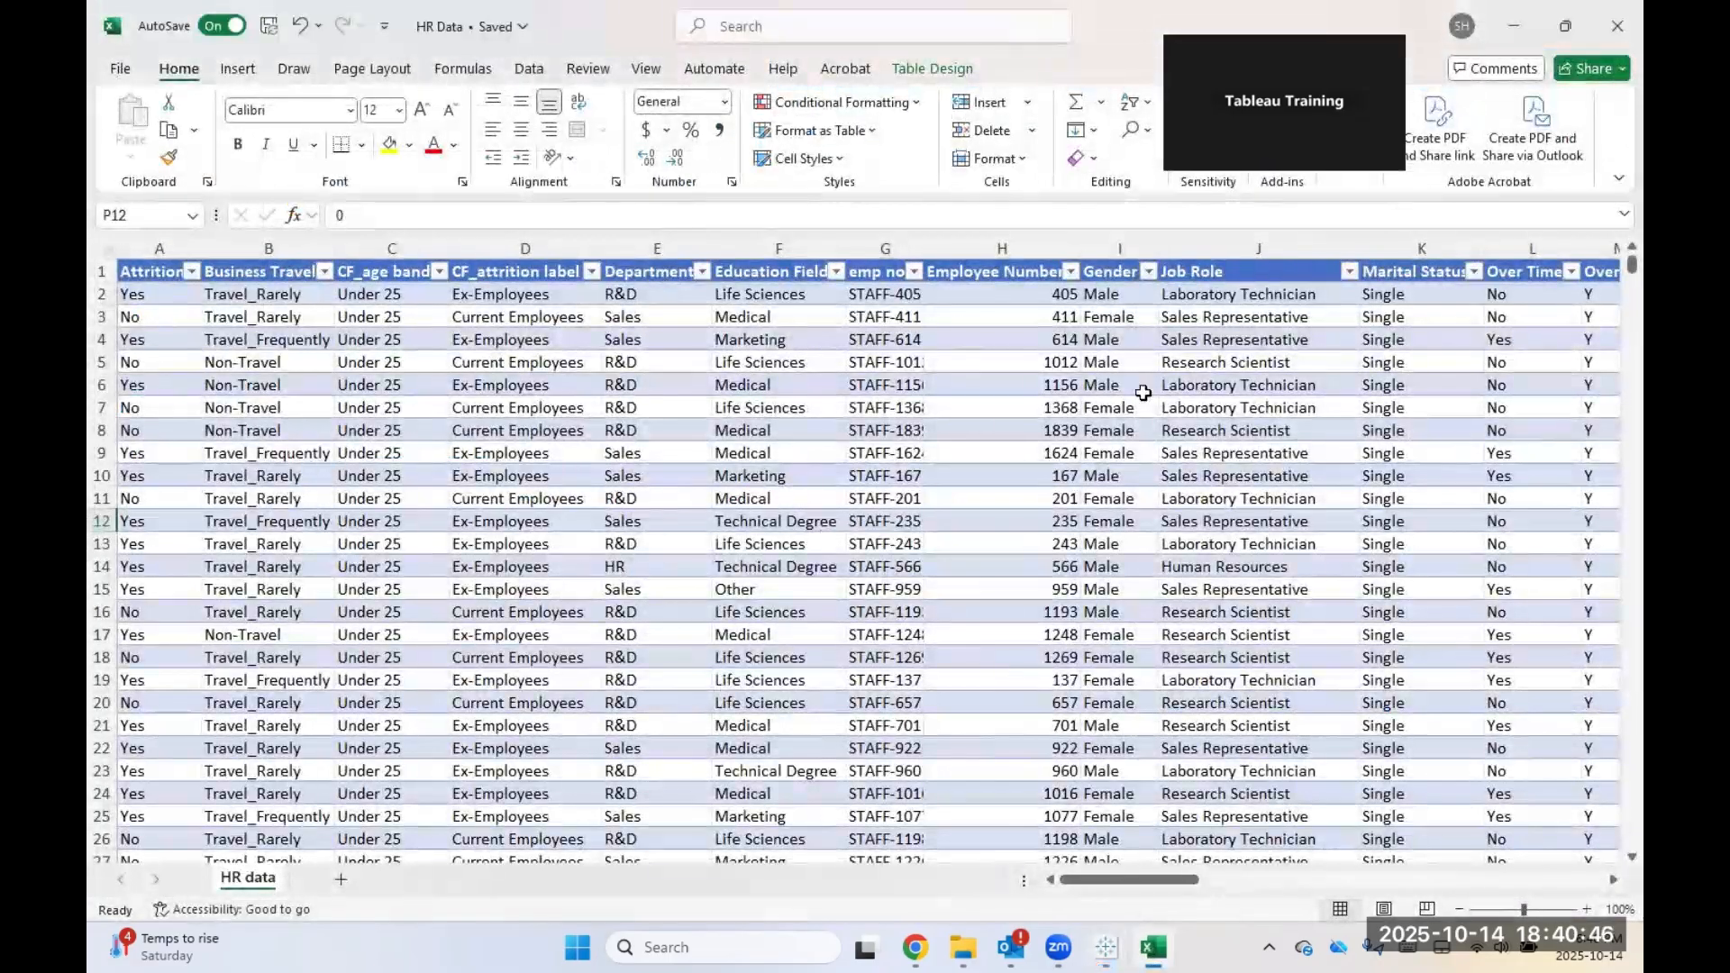
{"action": "left_click", "coordinate": [1612, 16]}
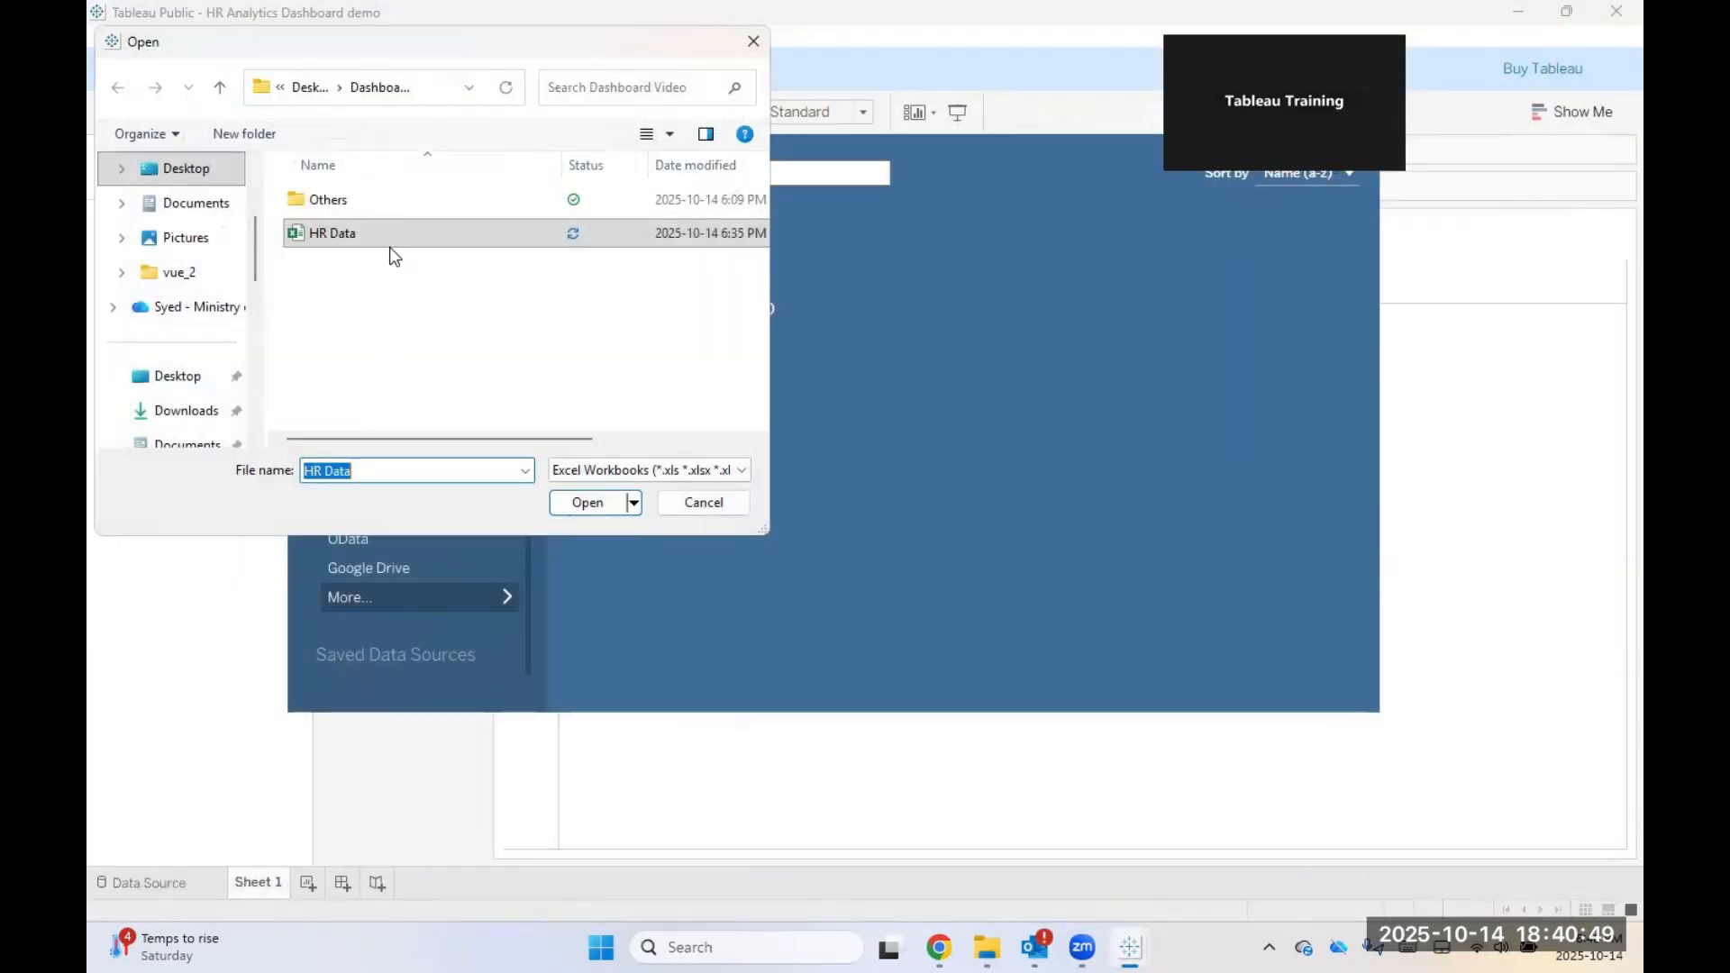
{"action": "left_click", "coordinate": [308, 236]}
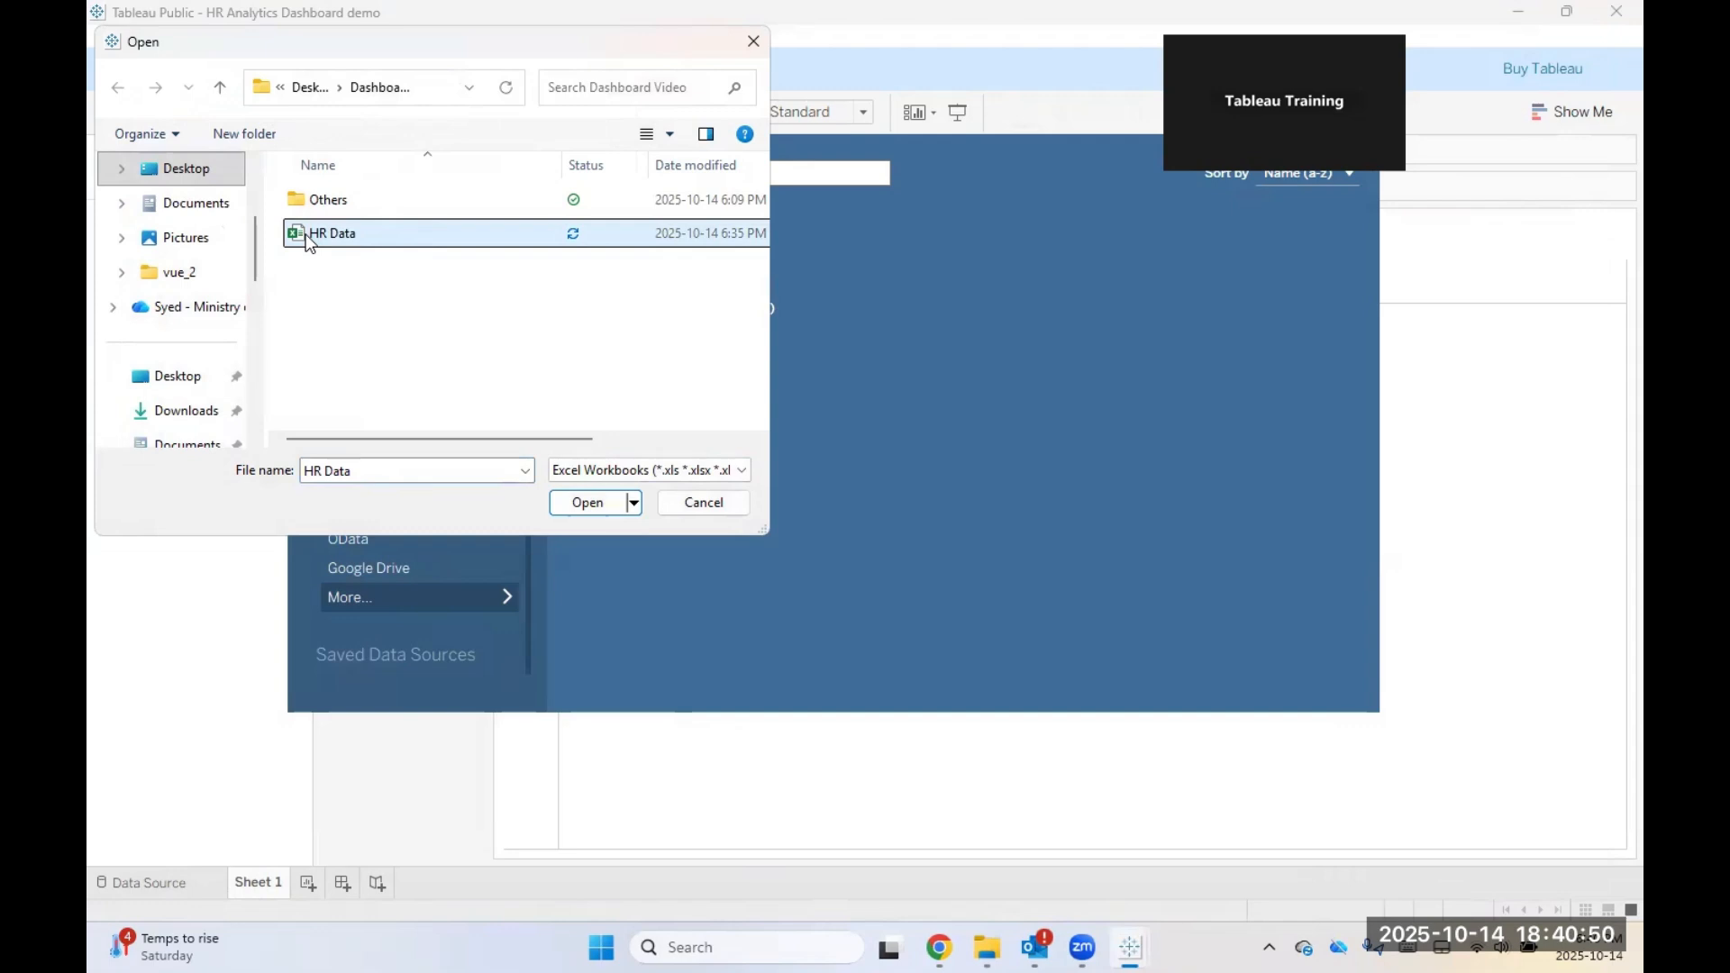
{"action": "left_click", "coordinate": [590, 503]}
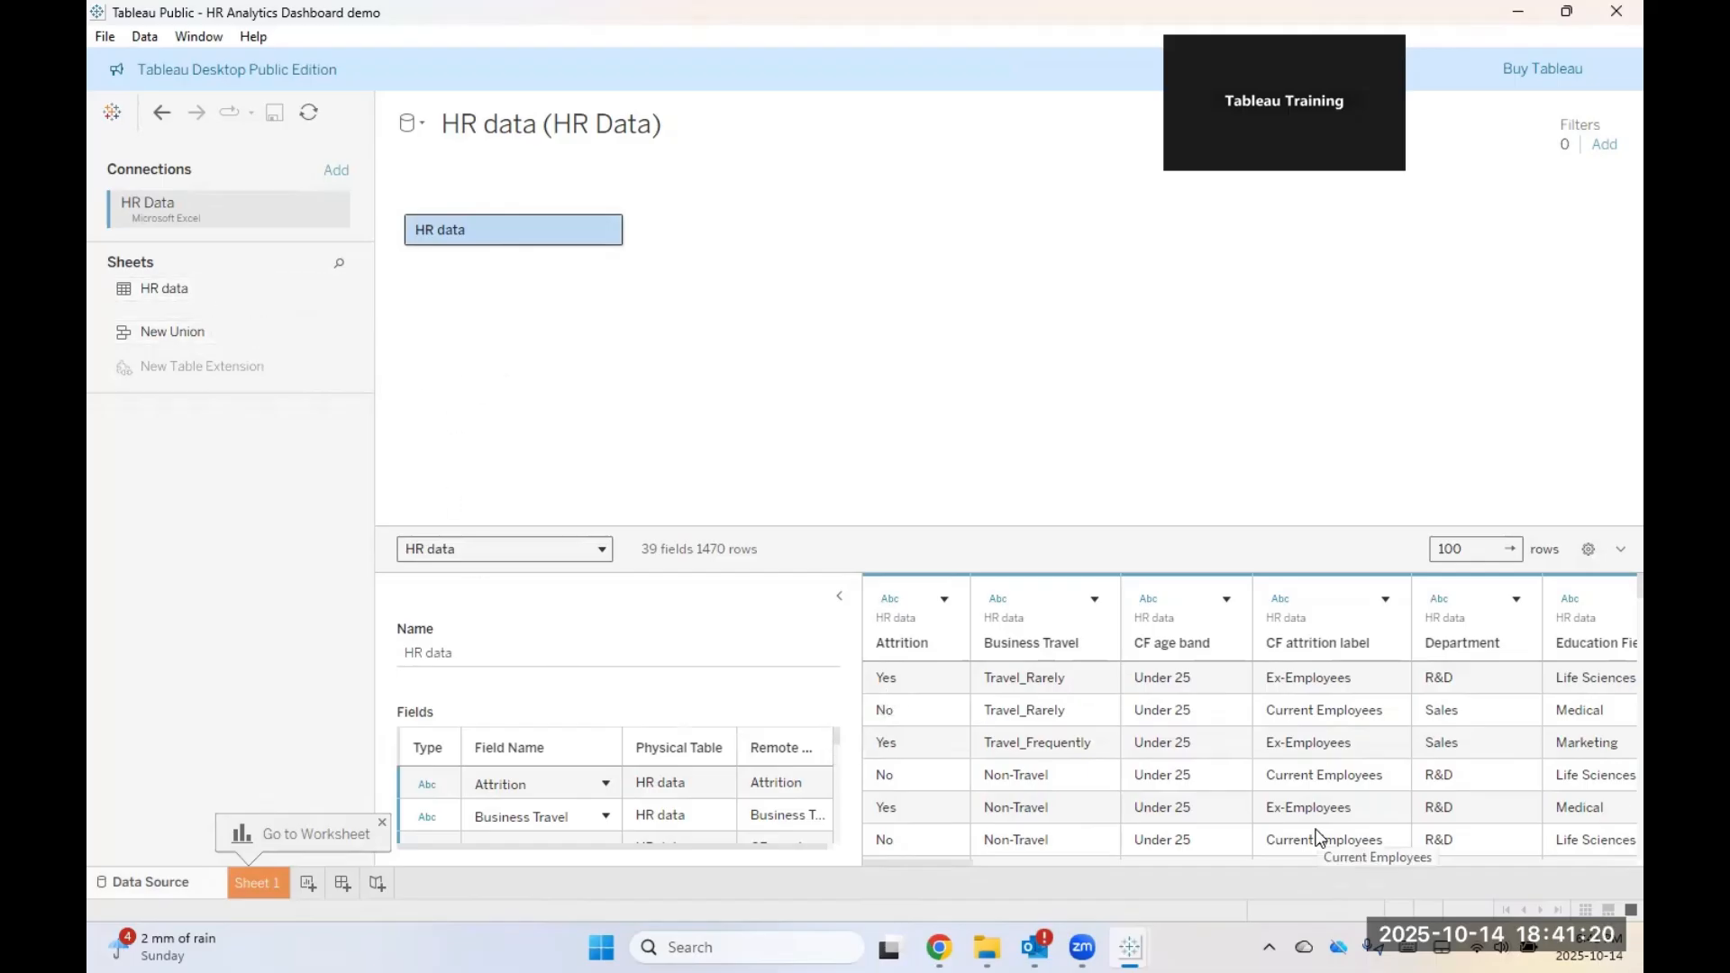
Step: Look through the rows and columns of the HR data preview, and go to the Sheet 1 worksheet
{"action": "scroll", "coordinate": [1225, 840], "scroll_direction": "down", "scroll_amount": 2}
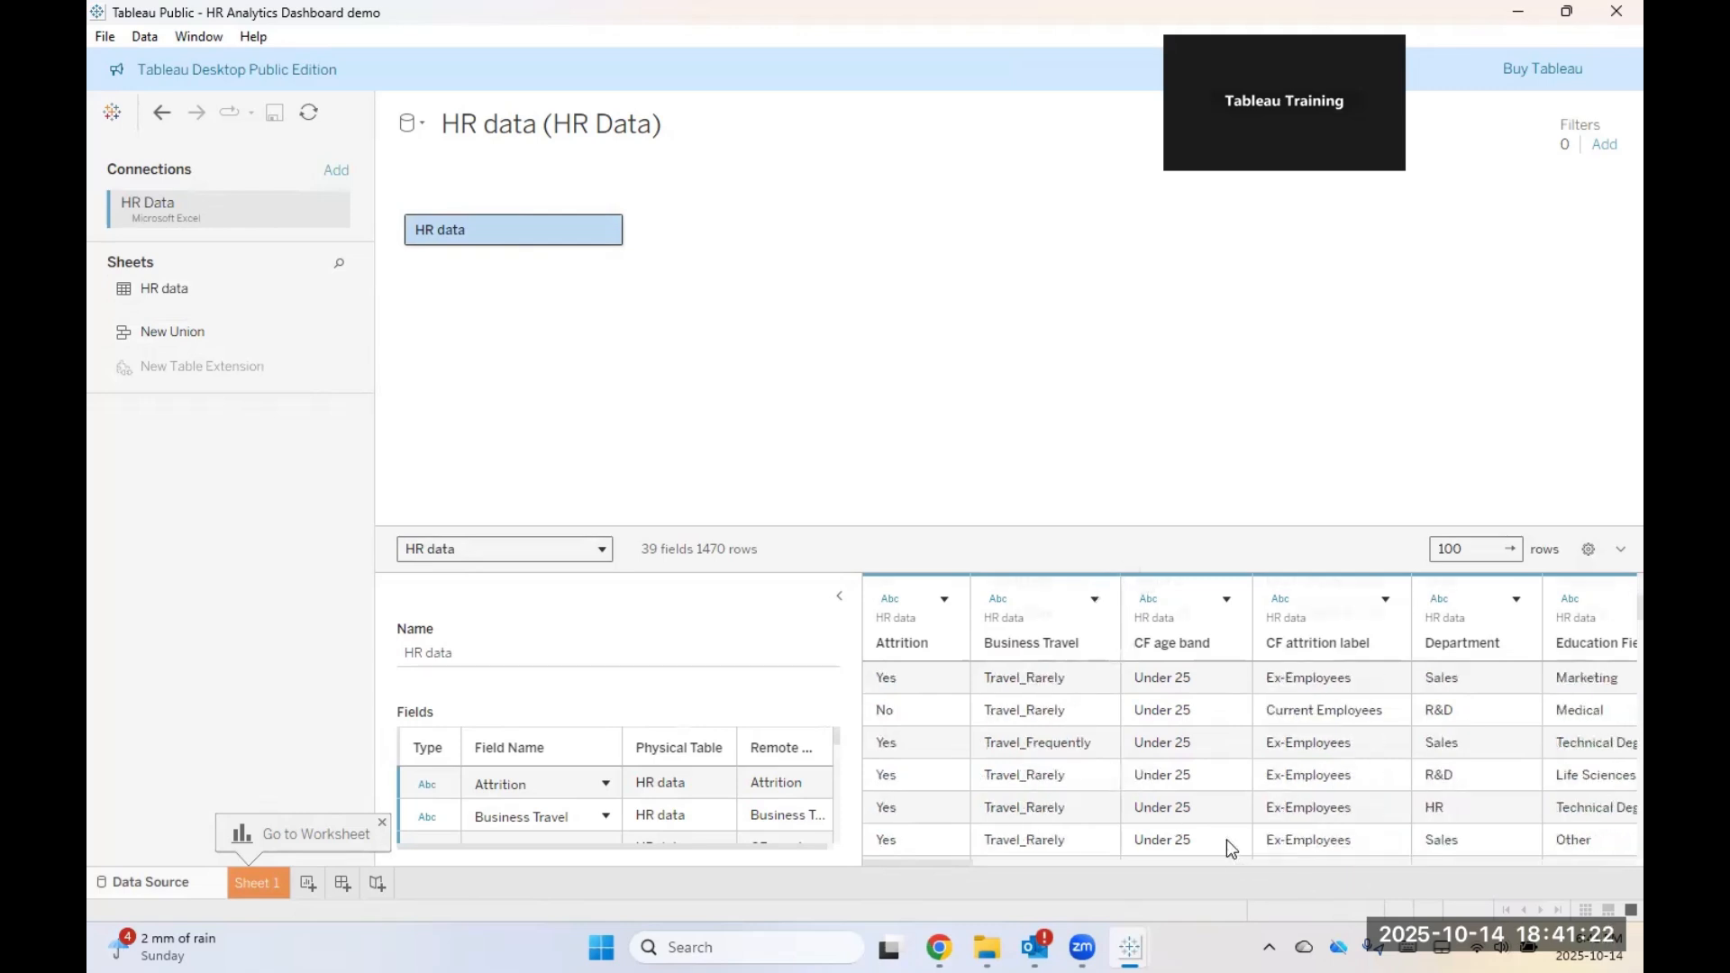
{"action": "scroll", "coordinate": [1225, 839], "scroll_direction": "up", "scroll_amount": 4}
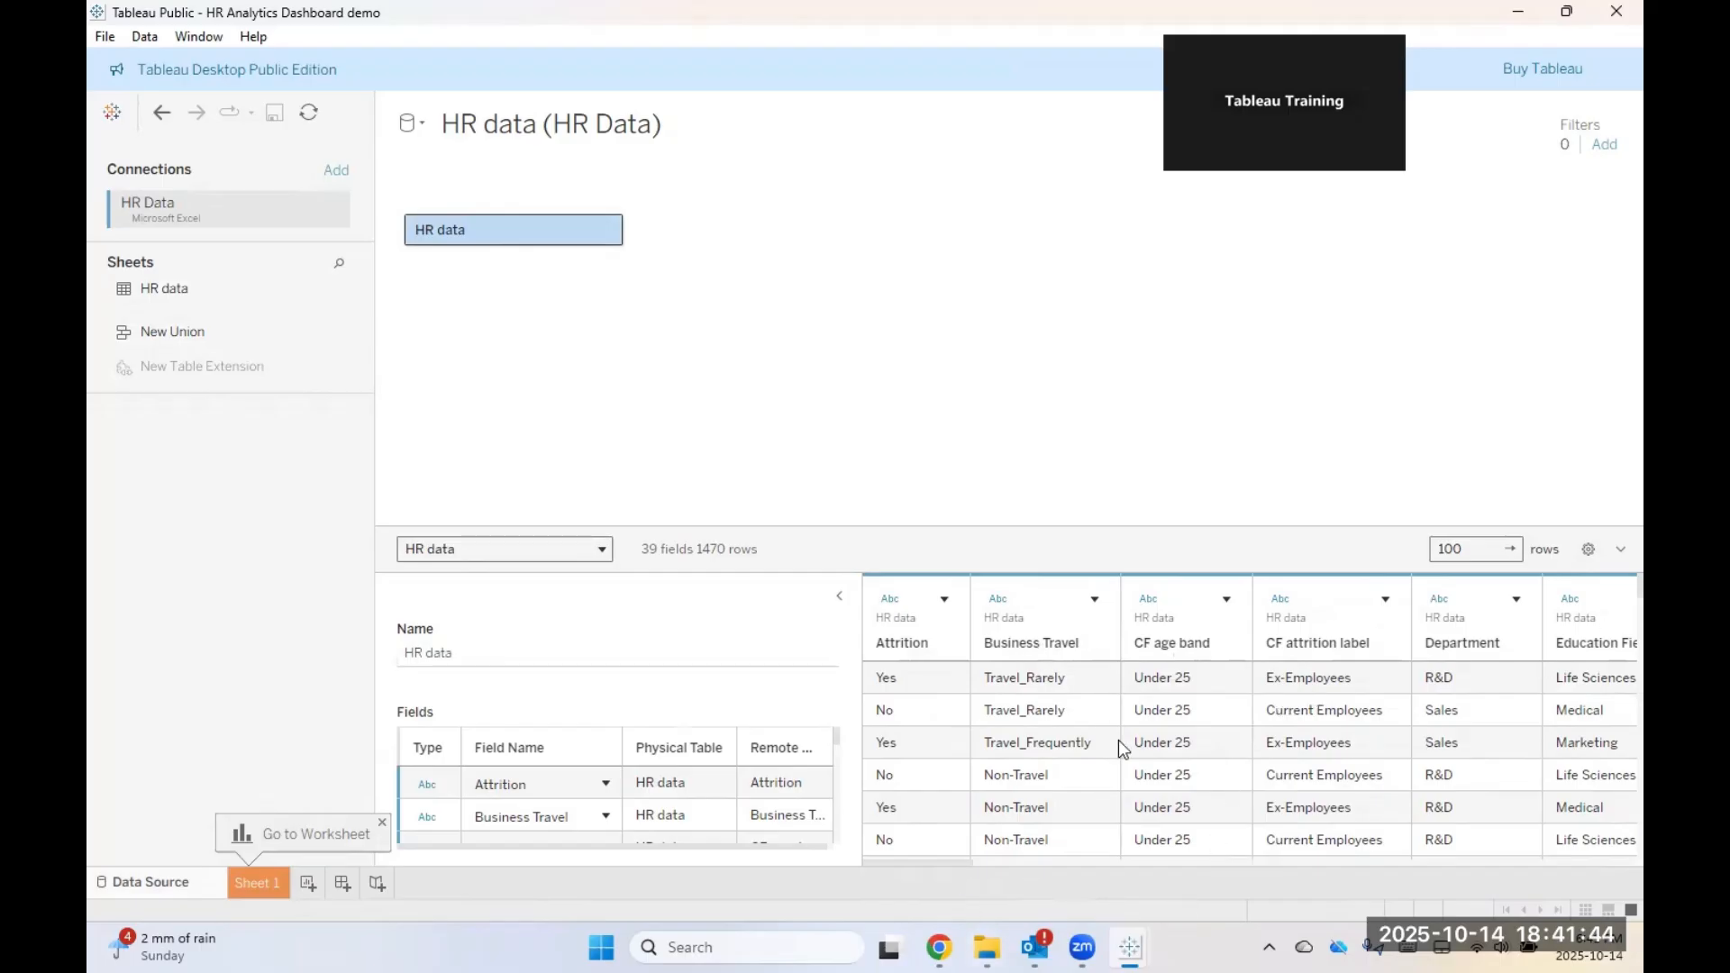
{"action": "left_click_drag", "start_coordinate": [904, 863], "coordinate": [917, 821]}
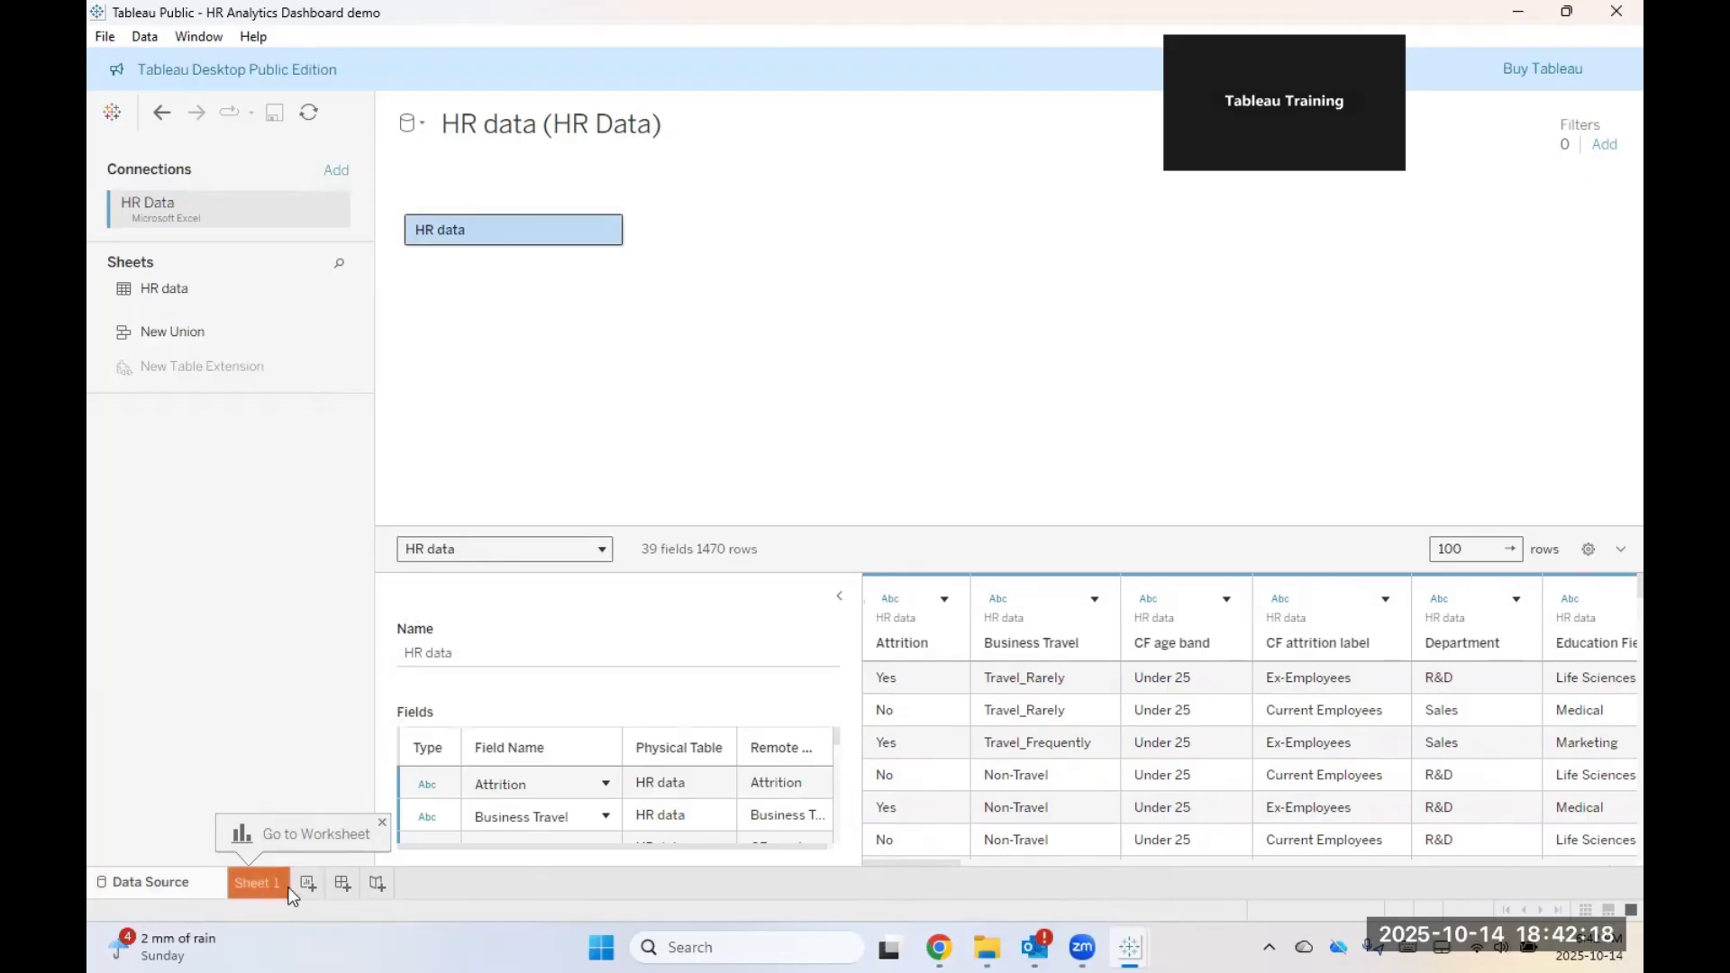
{"action": "left_click", "coordinate": [265, 882]}
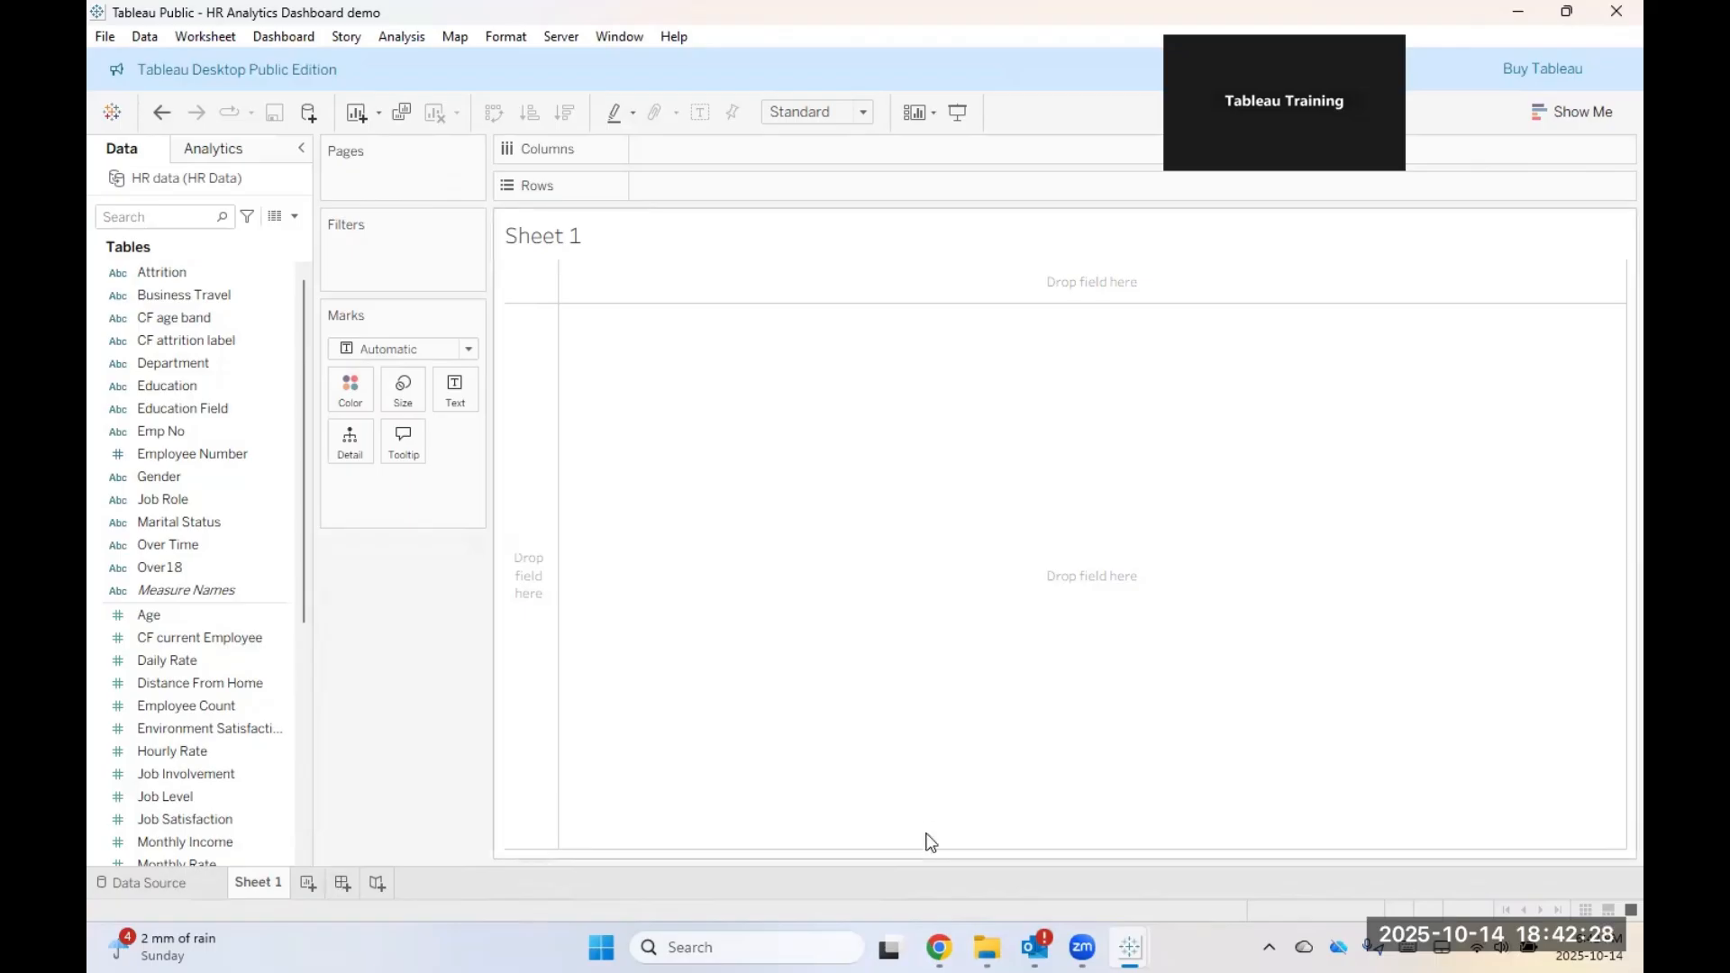
Step: Switch to a new Google Chrome window and search the web for "tableau dashboard examples"
{"action": "right_click", "coordinate": [939, 946]}
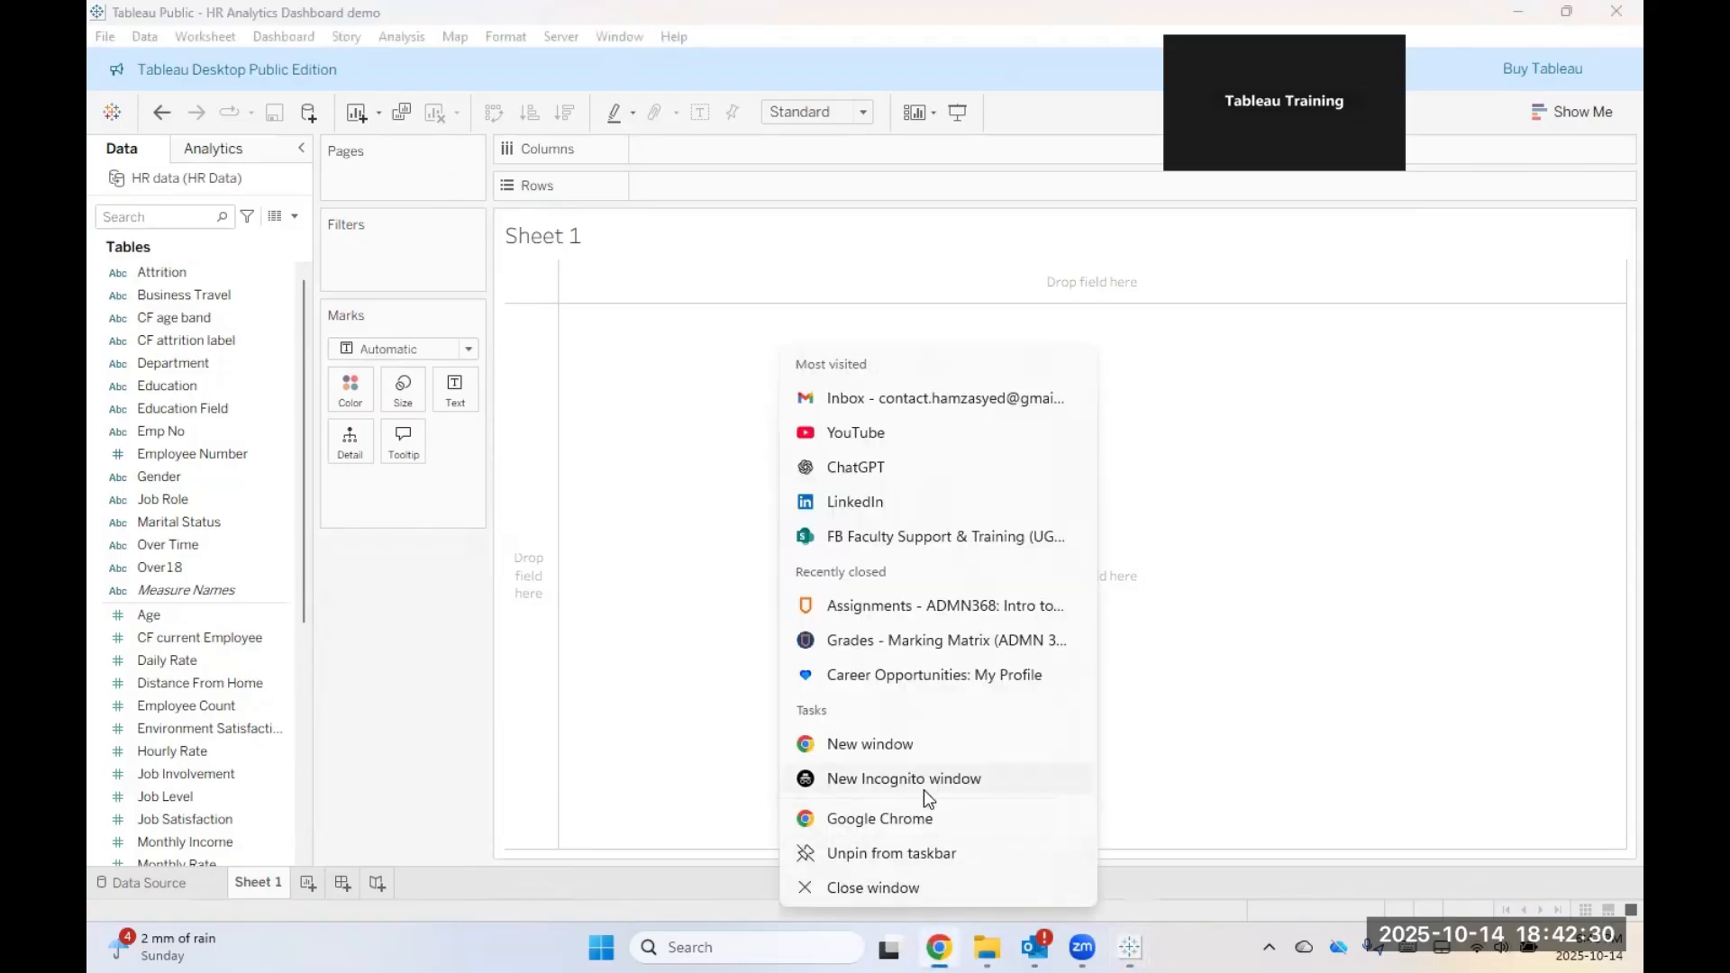
{"action": "left_click", "coordinate": [929, 750]}
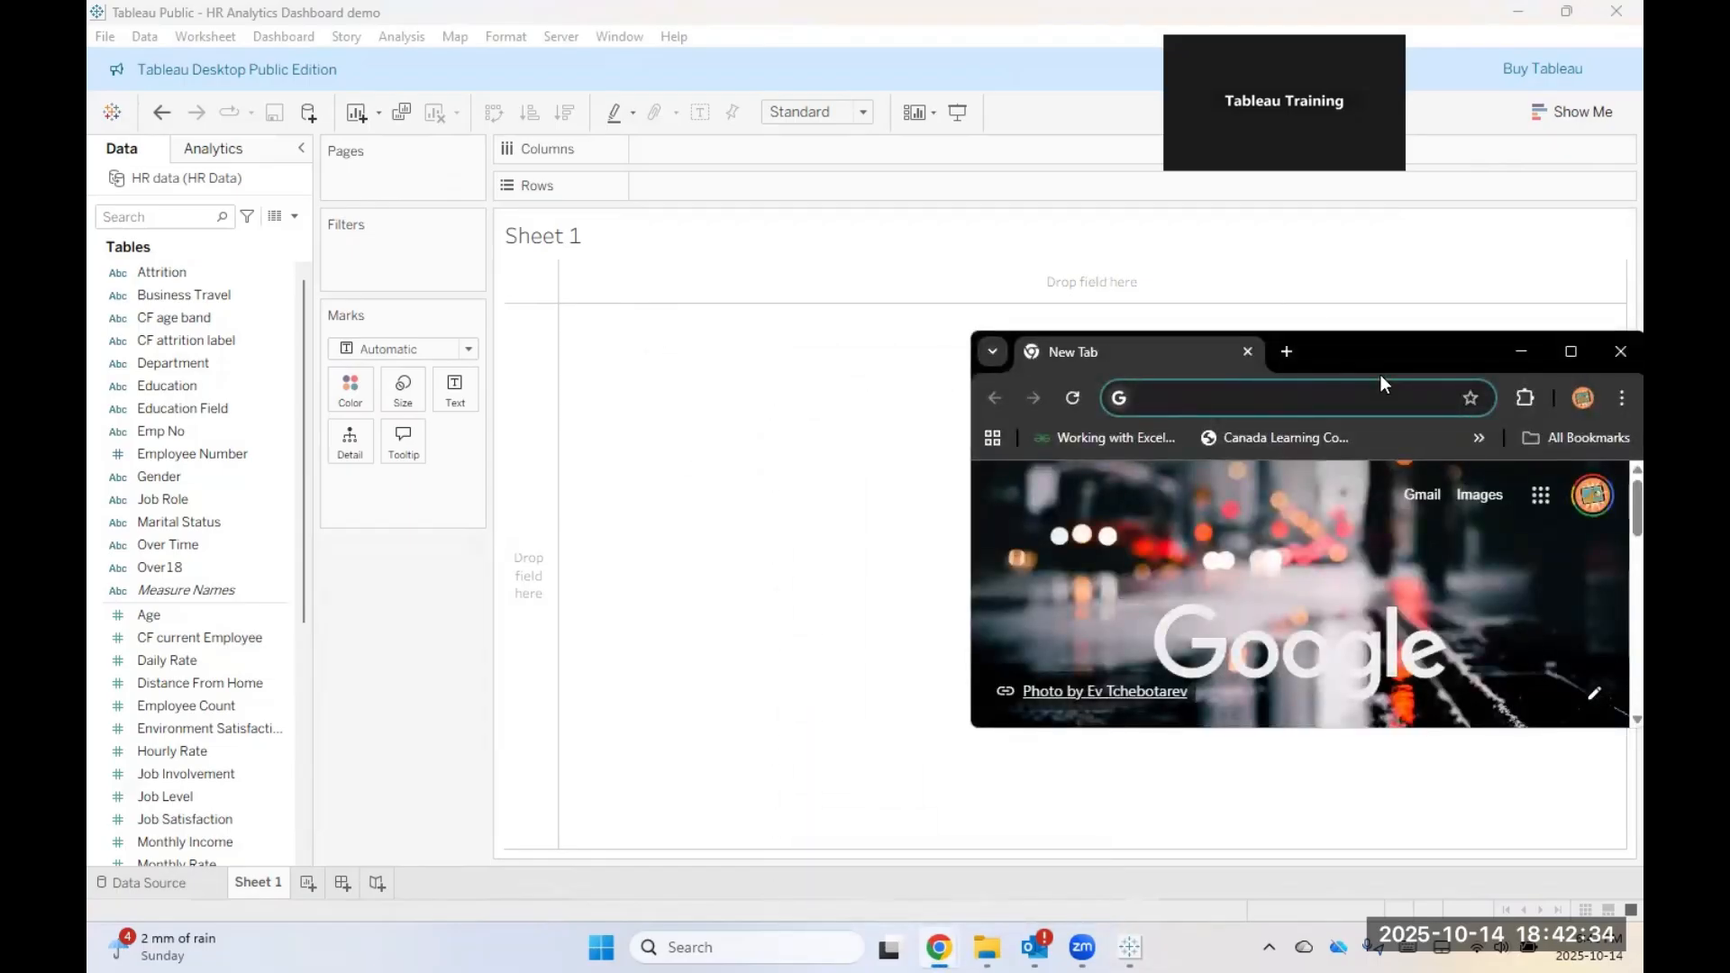
{"action": "type", "text": "tableau "}
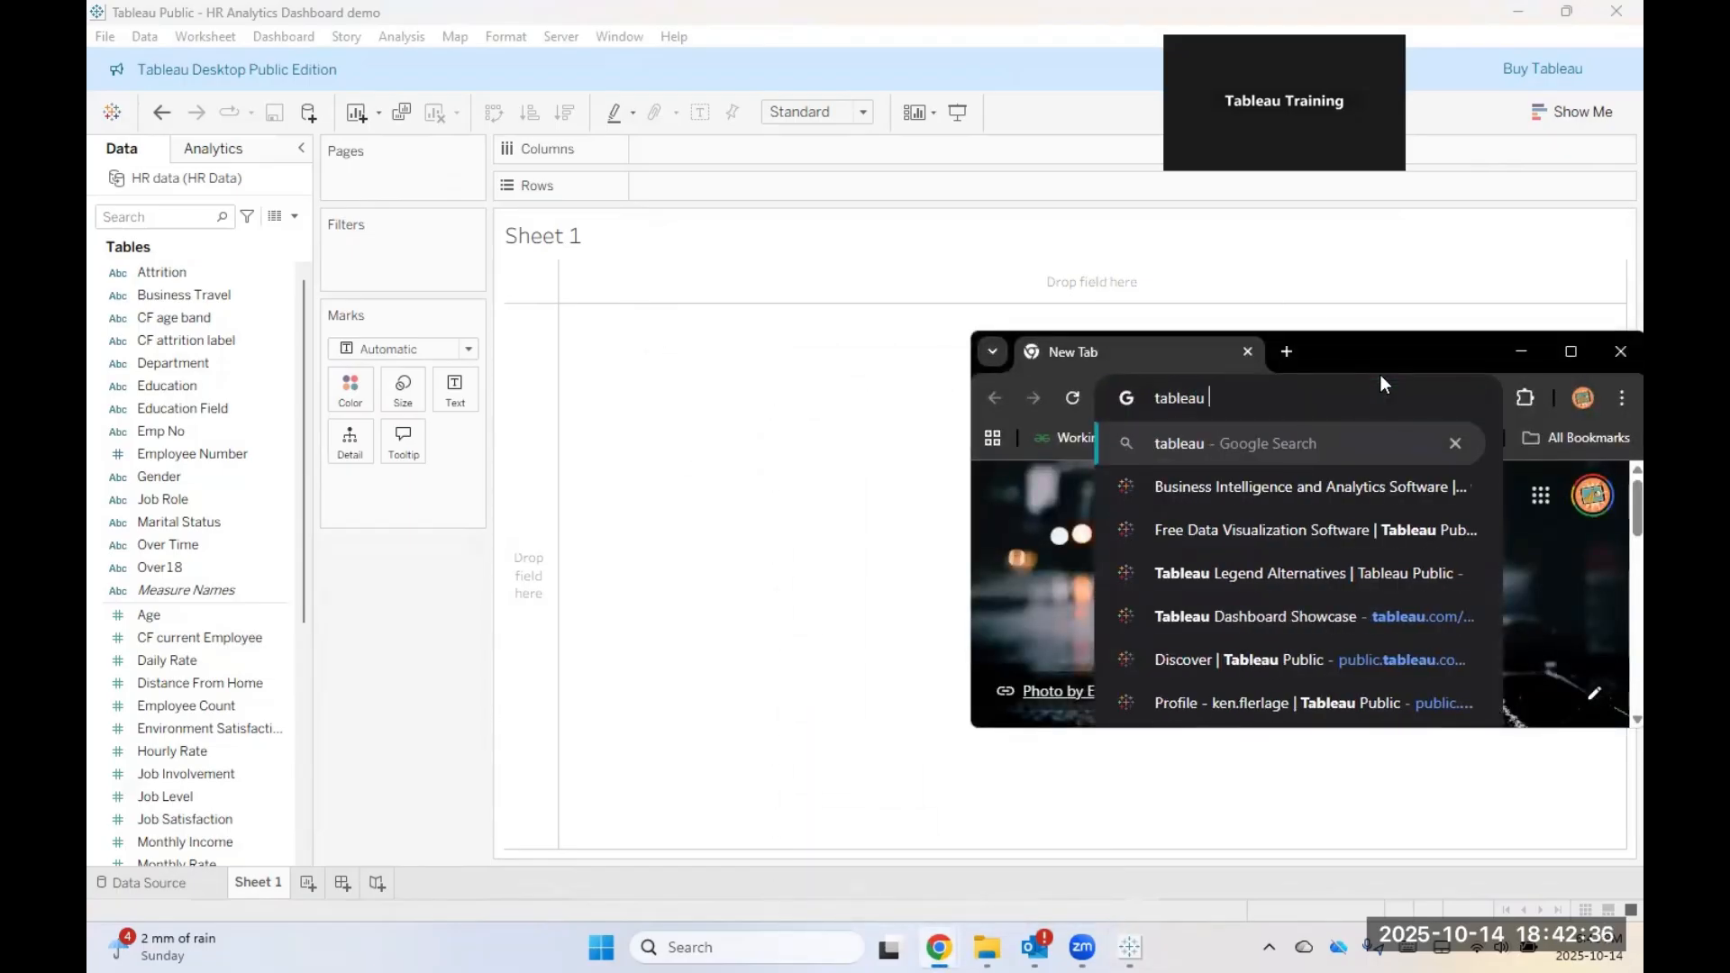
{"action": "type", "text": "dashb"}
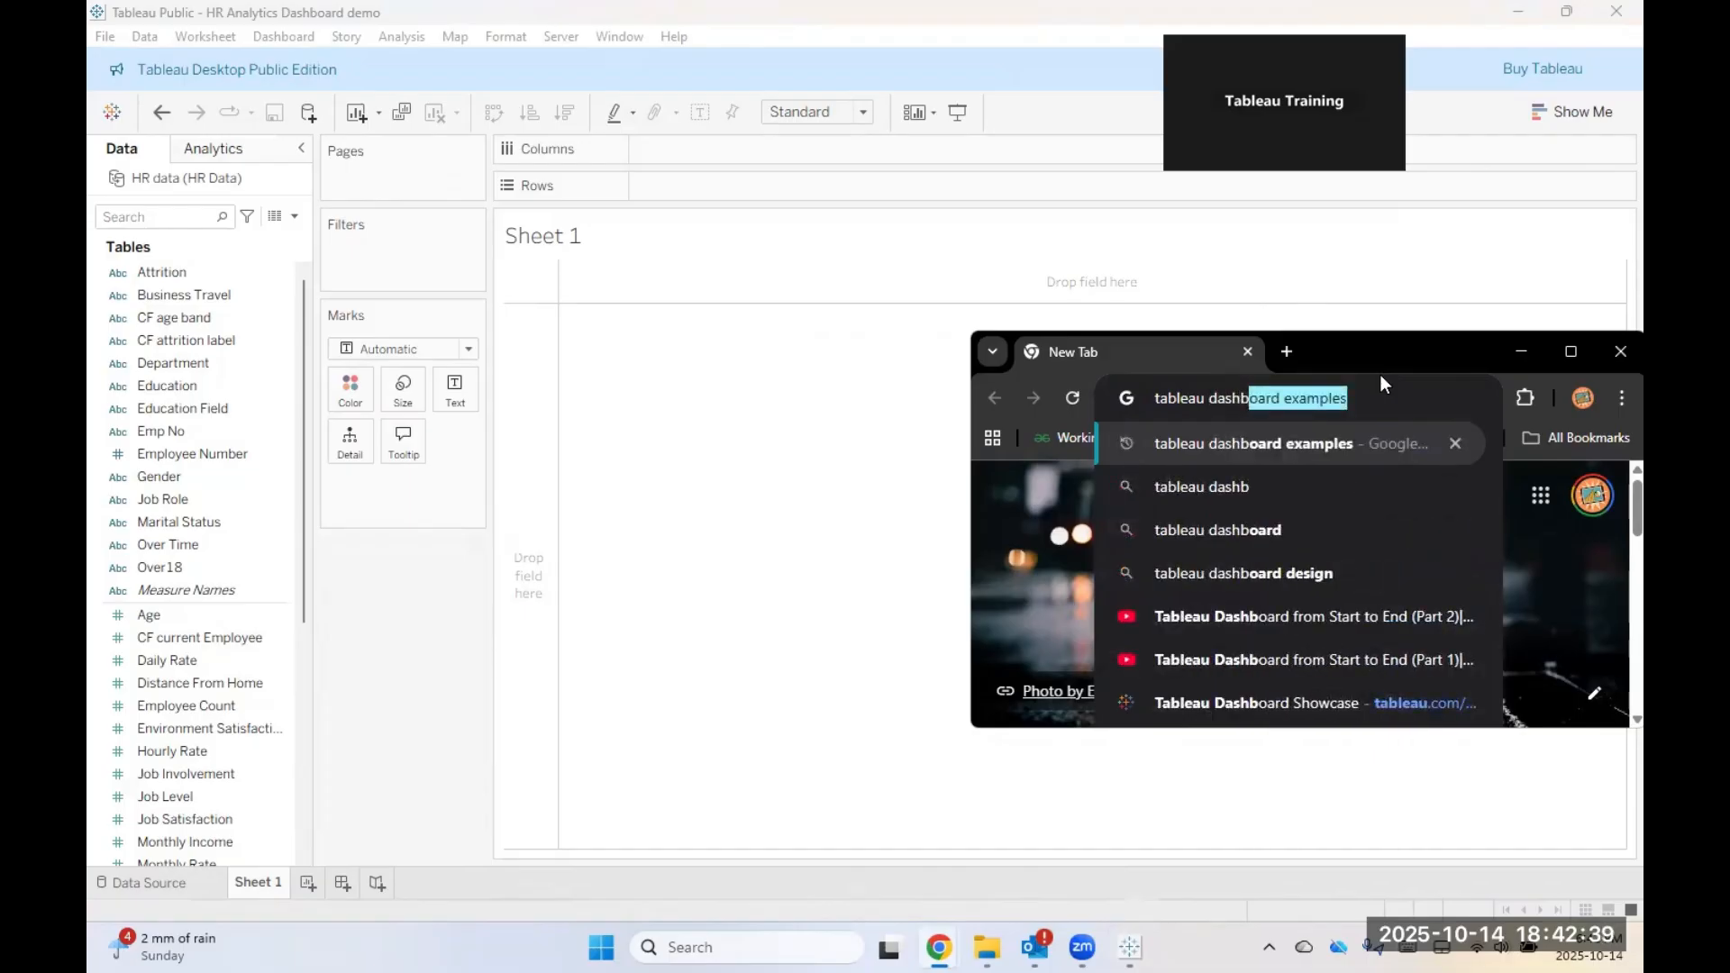
{"action": "key", "text": "Return"}
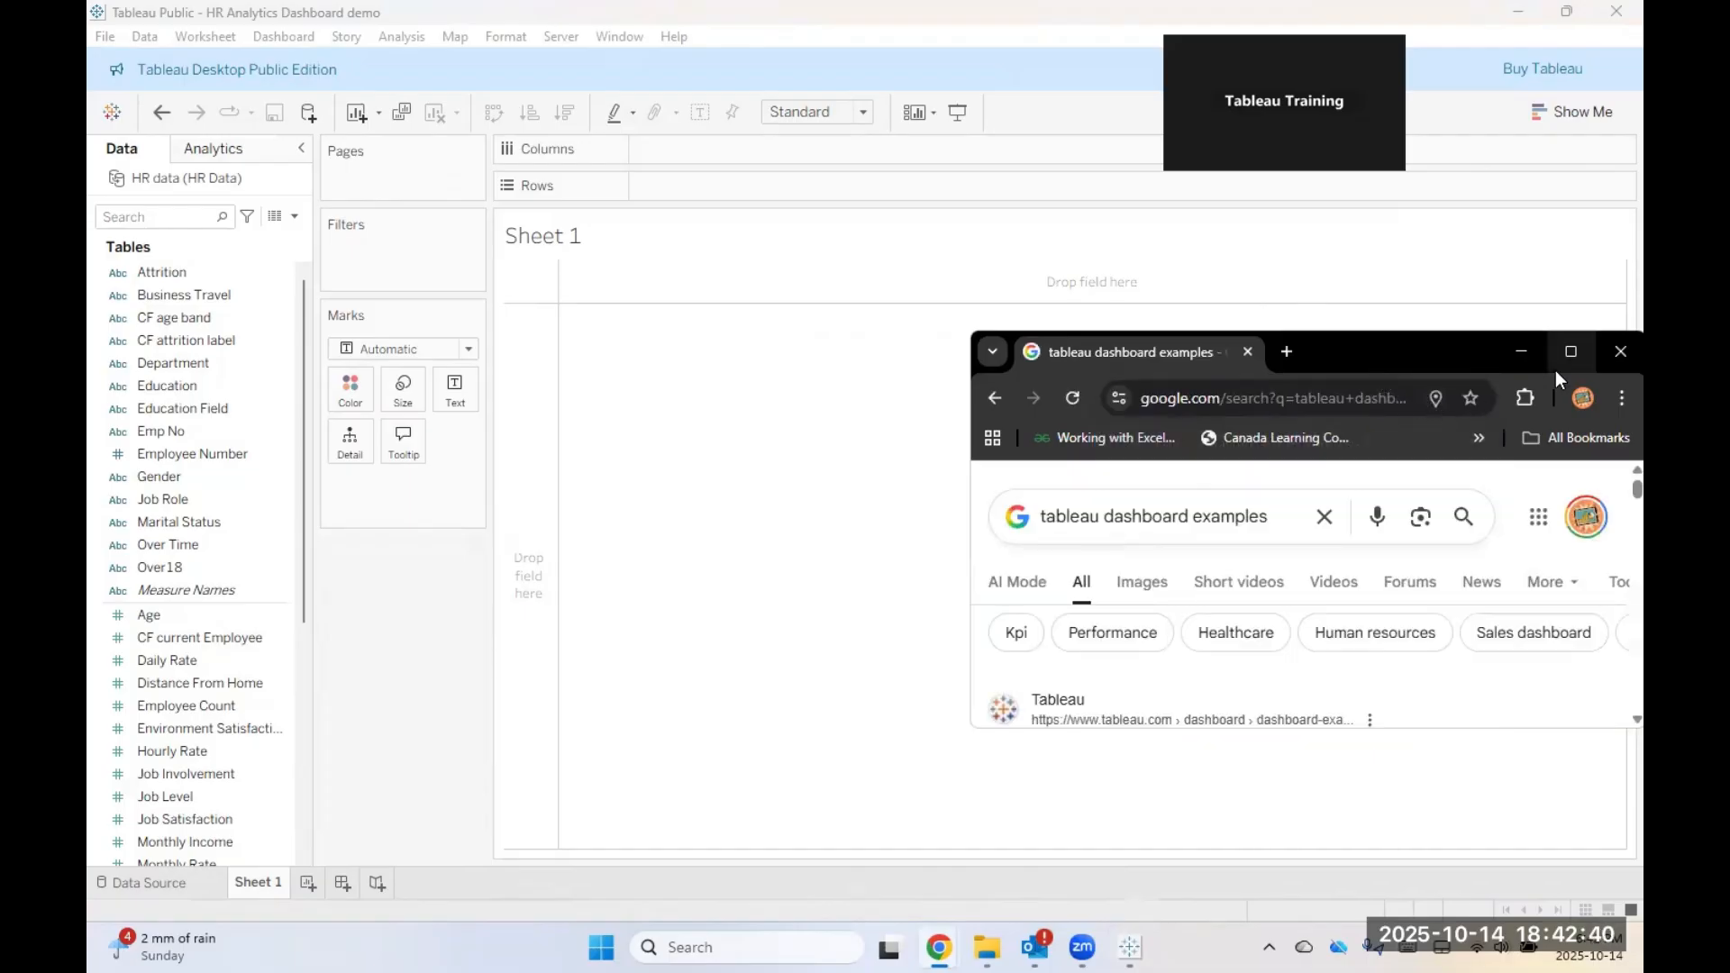
Step: Maximize the browser window, open Tableau's Dashboard Examples page from the search results, and open the Paid Media Dashboard example
{"action": "left_click", "coordinate": [1563, 359]}
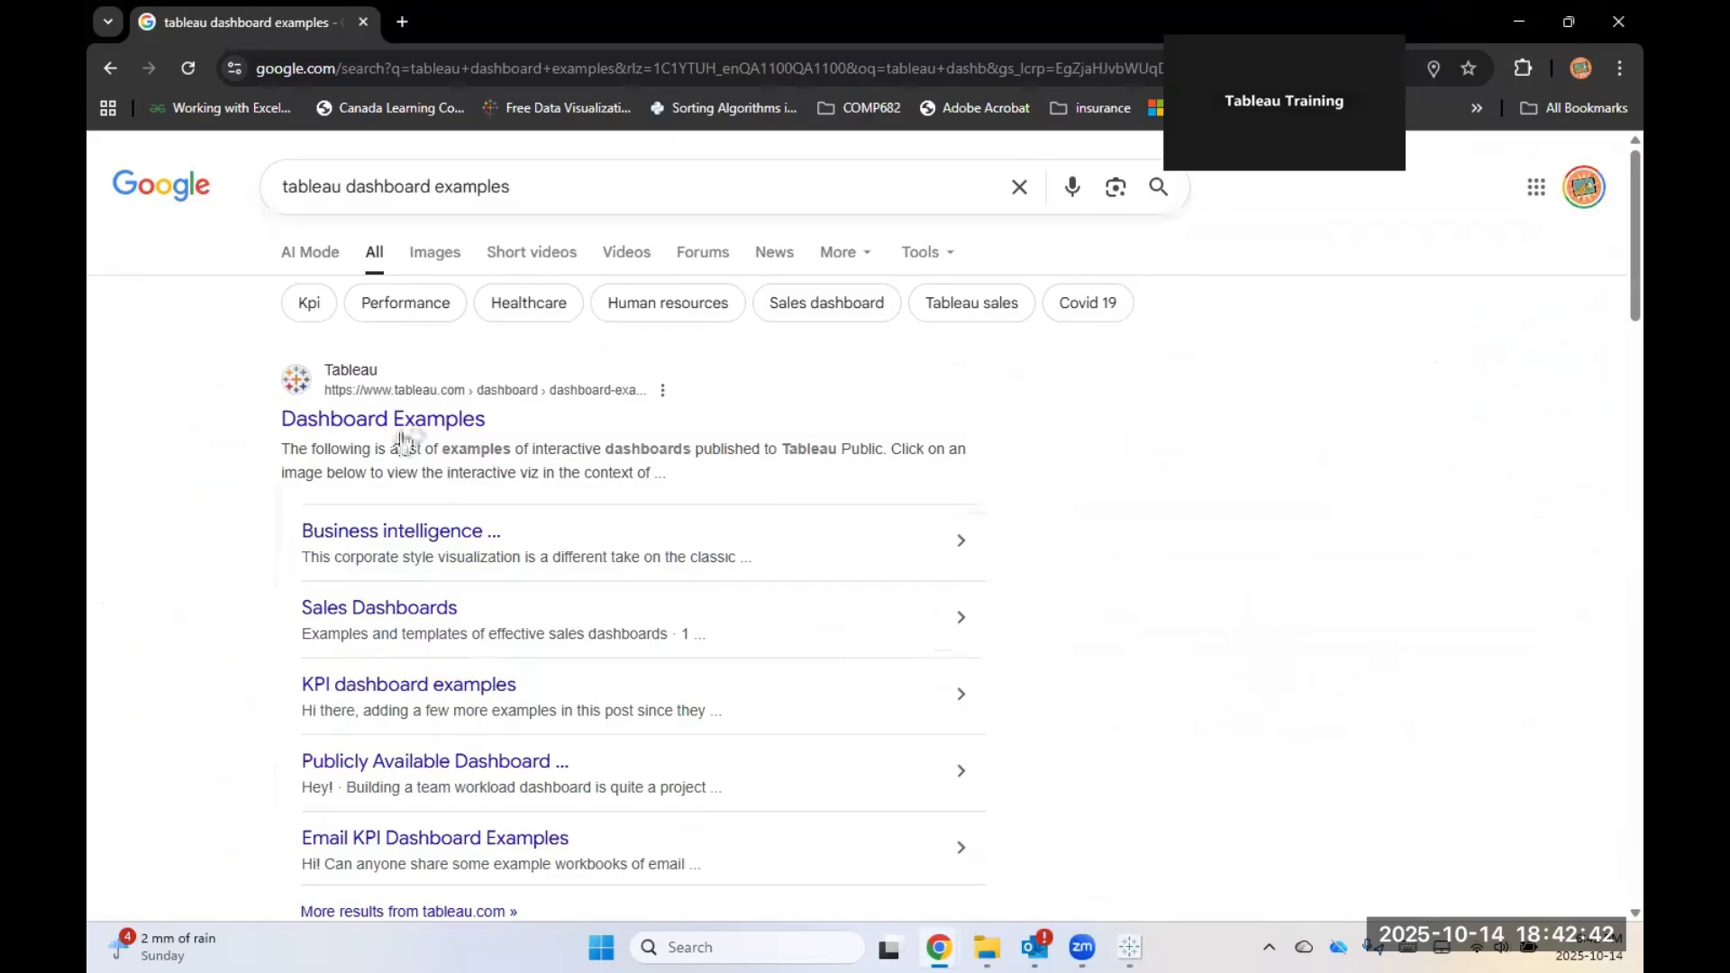
{"action": "left_click", "coordinate": [401, 431]}
{"action": "scroll", "coordinate": [853, 410], "scroll_direction": "down", "scroll_amount": 5}
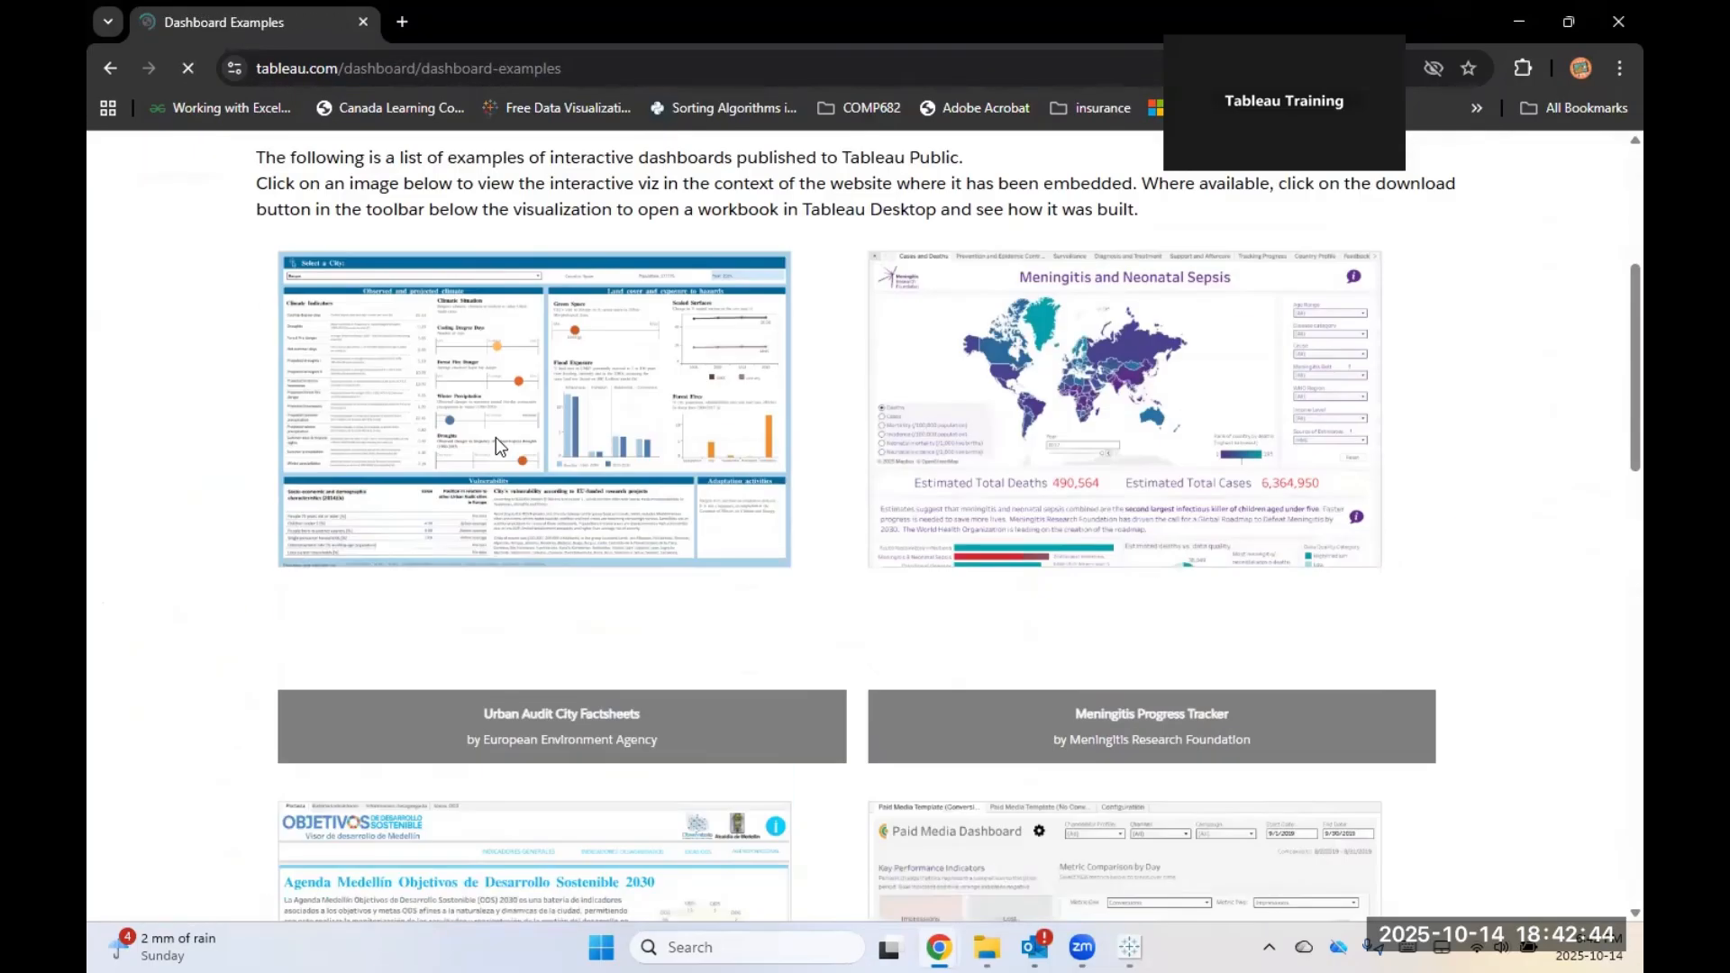
{"action": "scroll", "coordinate": [853, 410], "scroll_direction": "down", "scroll_amount": 5}
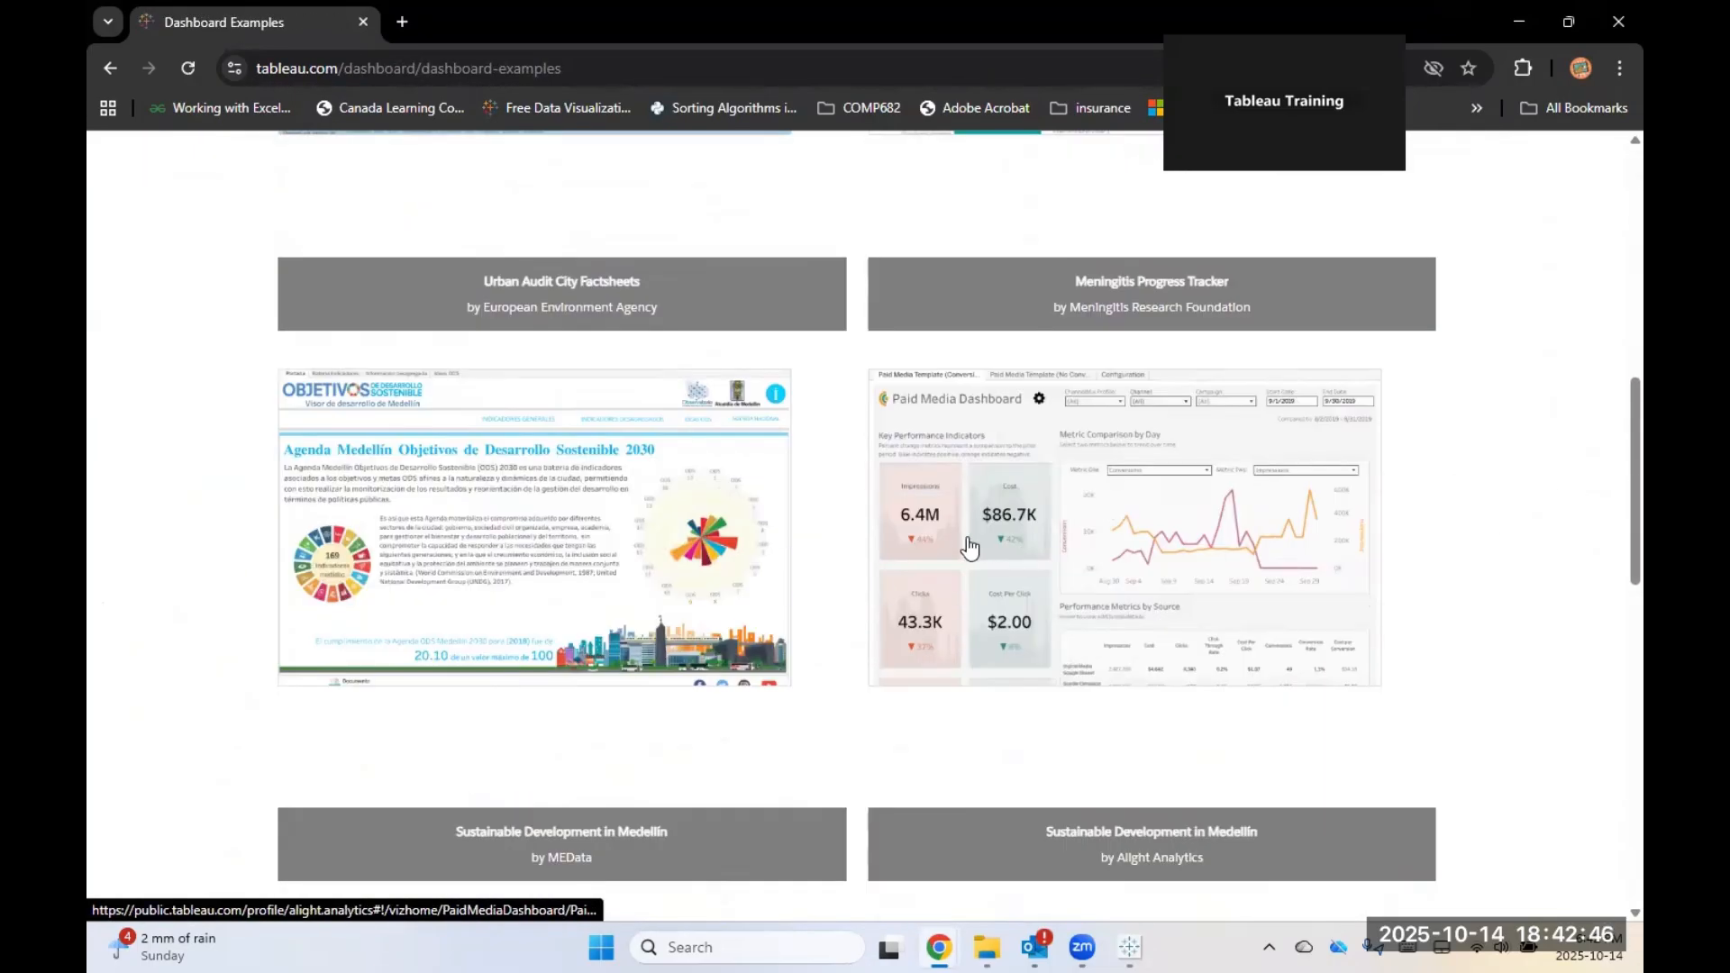
{"action": "left_click", "coordinate": [962, 533]}
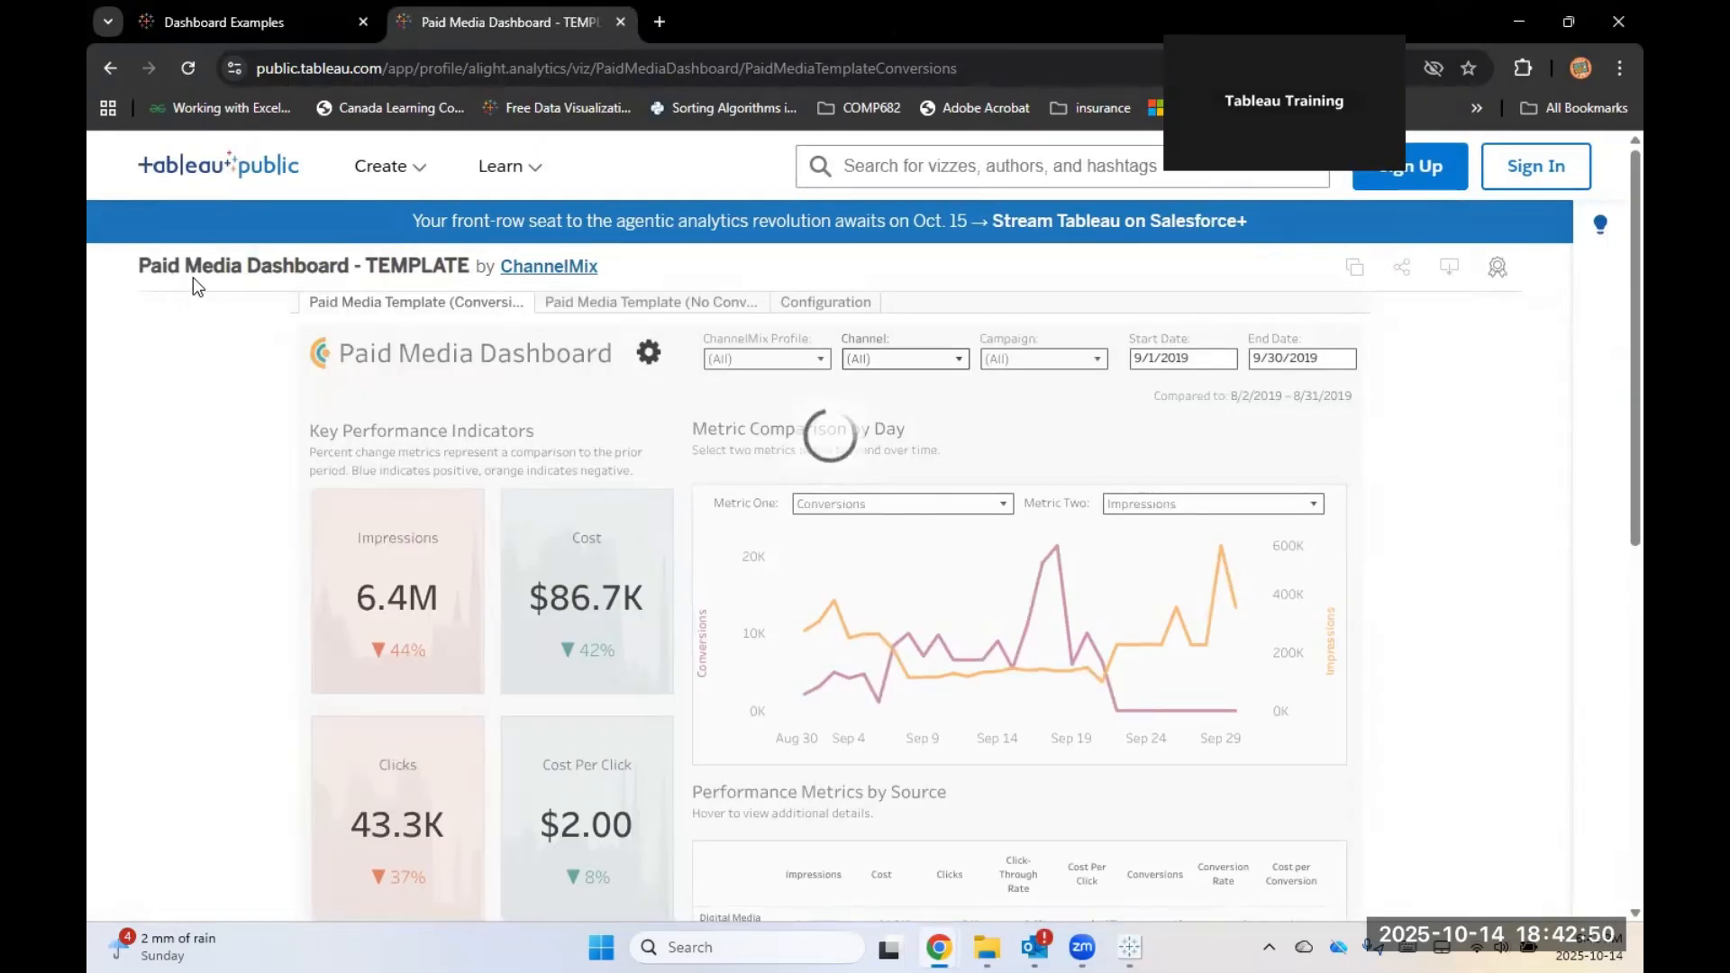
Step: View the Paid Media Dashboard in full screen and look through its Performance Metrics by Source table
{"action": "scroll", "coordinate": [598, 560], "scroll_direction": "down", "scroll_amount": 6}
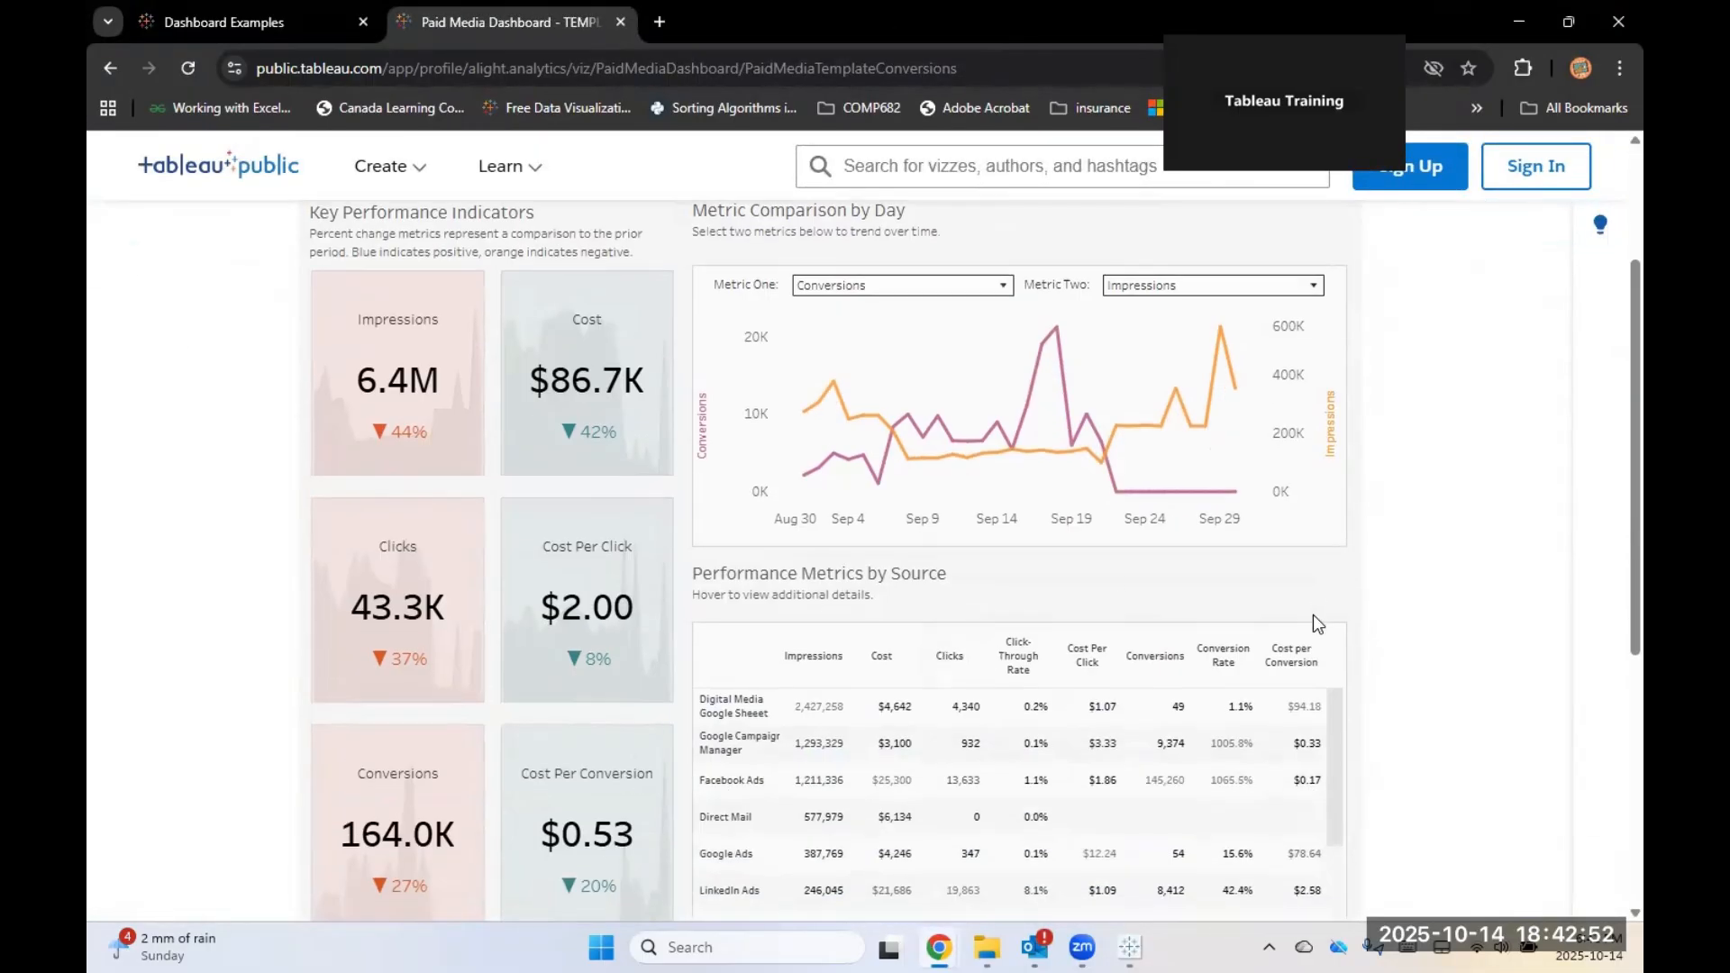
{"action": "scroll", "coordinate": [1409, 692], "scroll_direction": "up", "scroll_amount": 2}
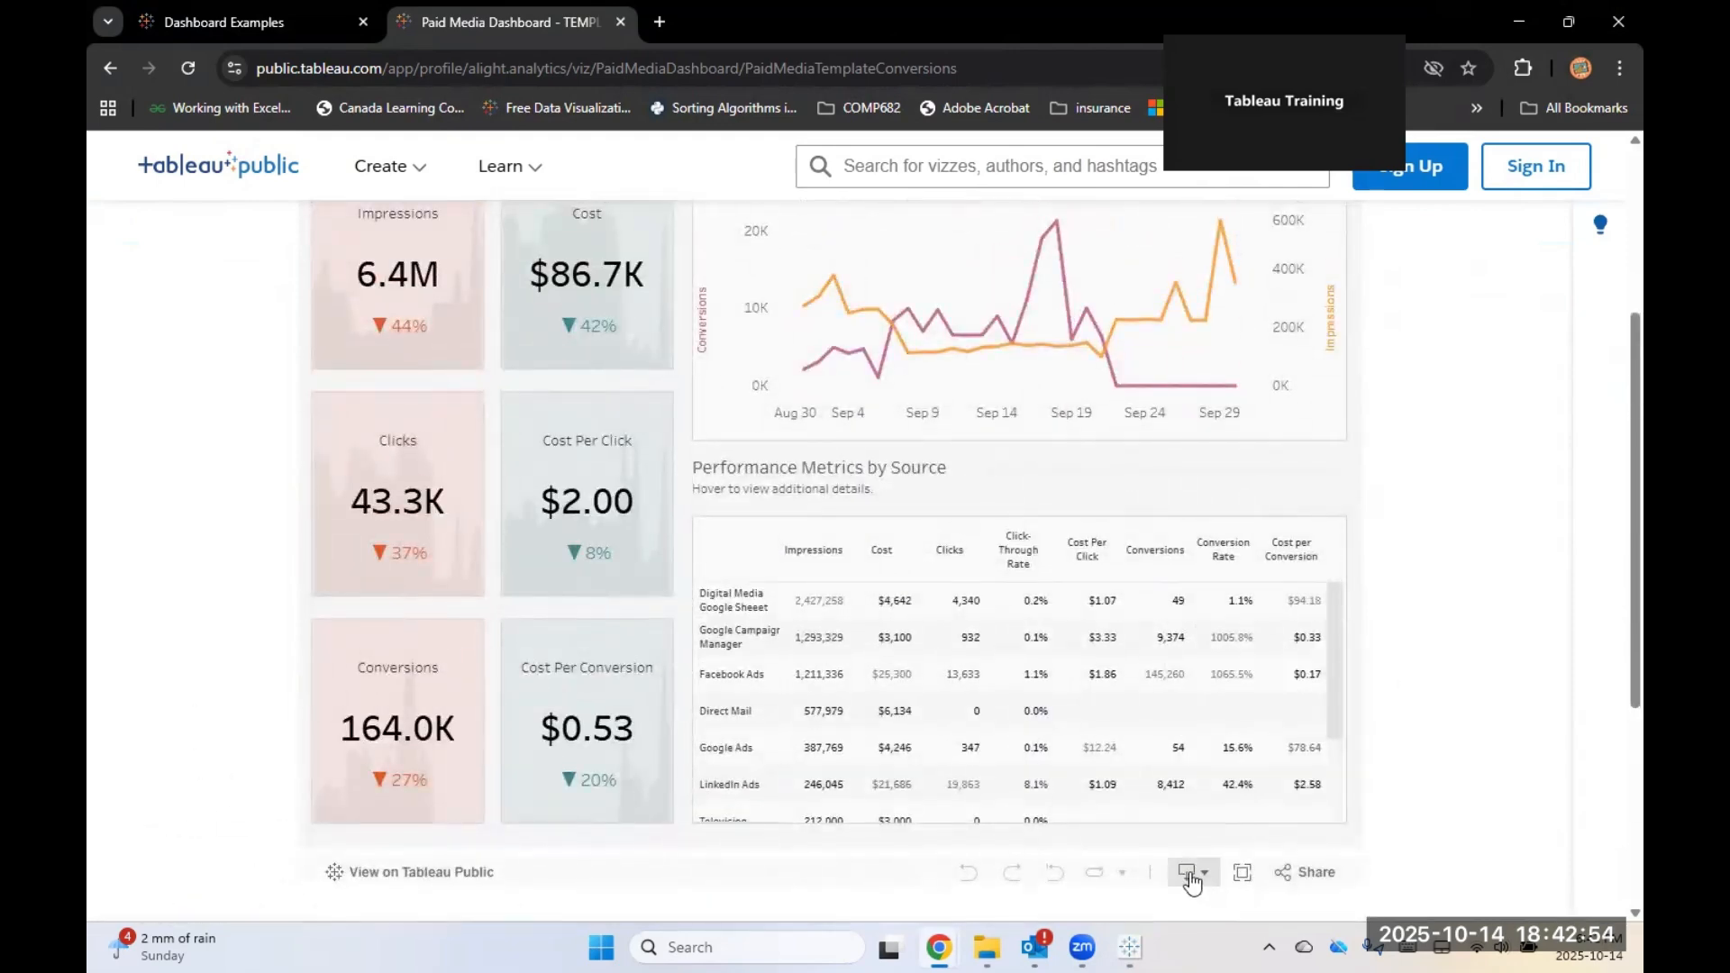
{"action": "left_click", "coordinate": [1243, 874]}
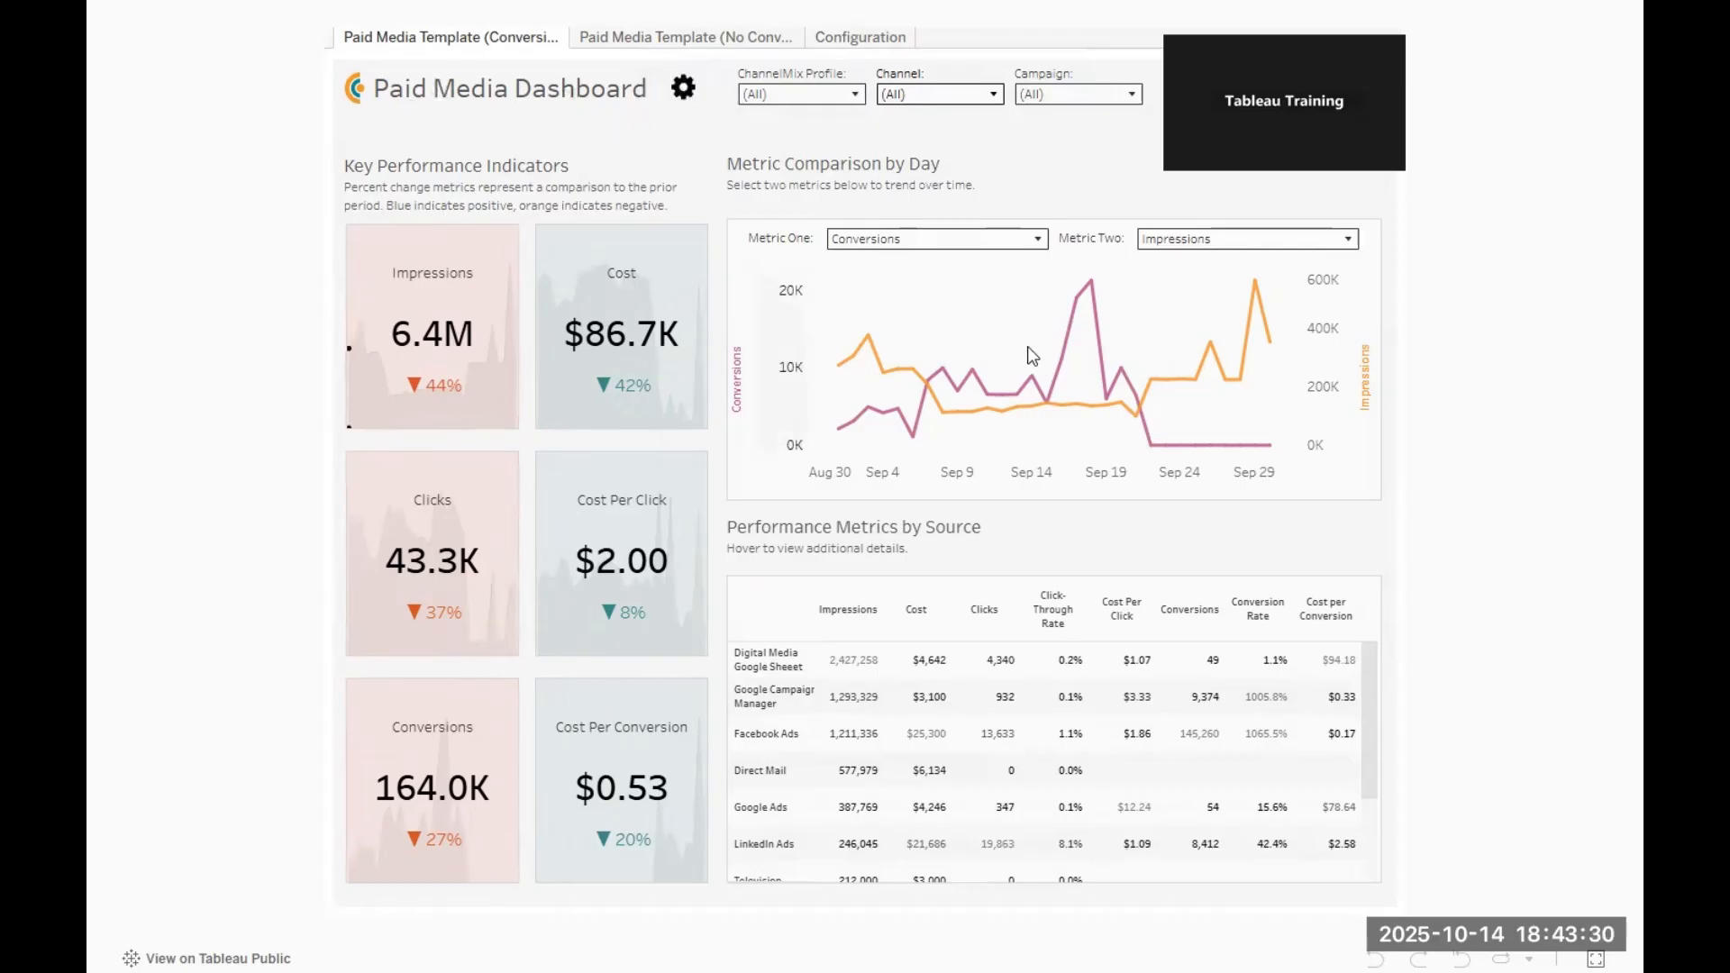
{"action": "scroll", "coordinate": [1194, 707], "scroll_direction": "down", "scroll_amount": 3}
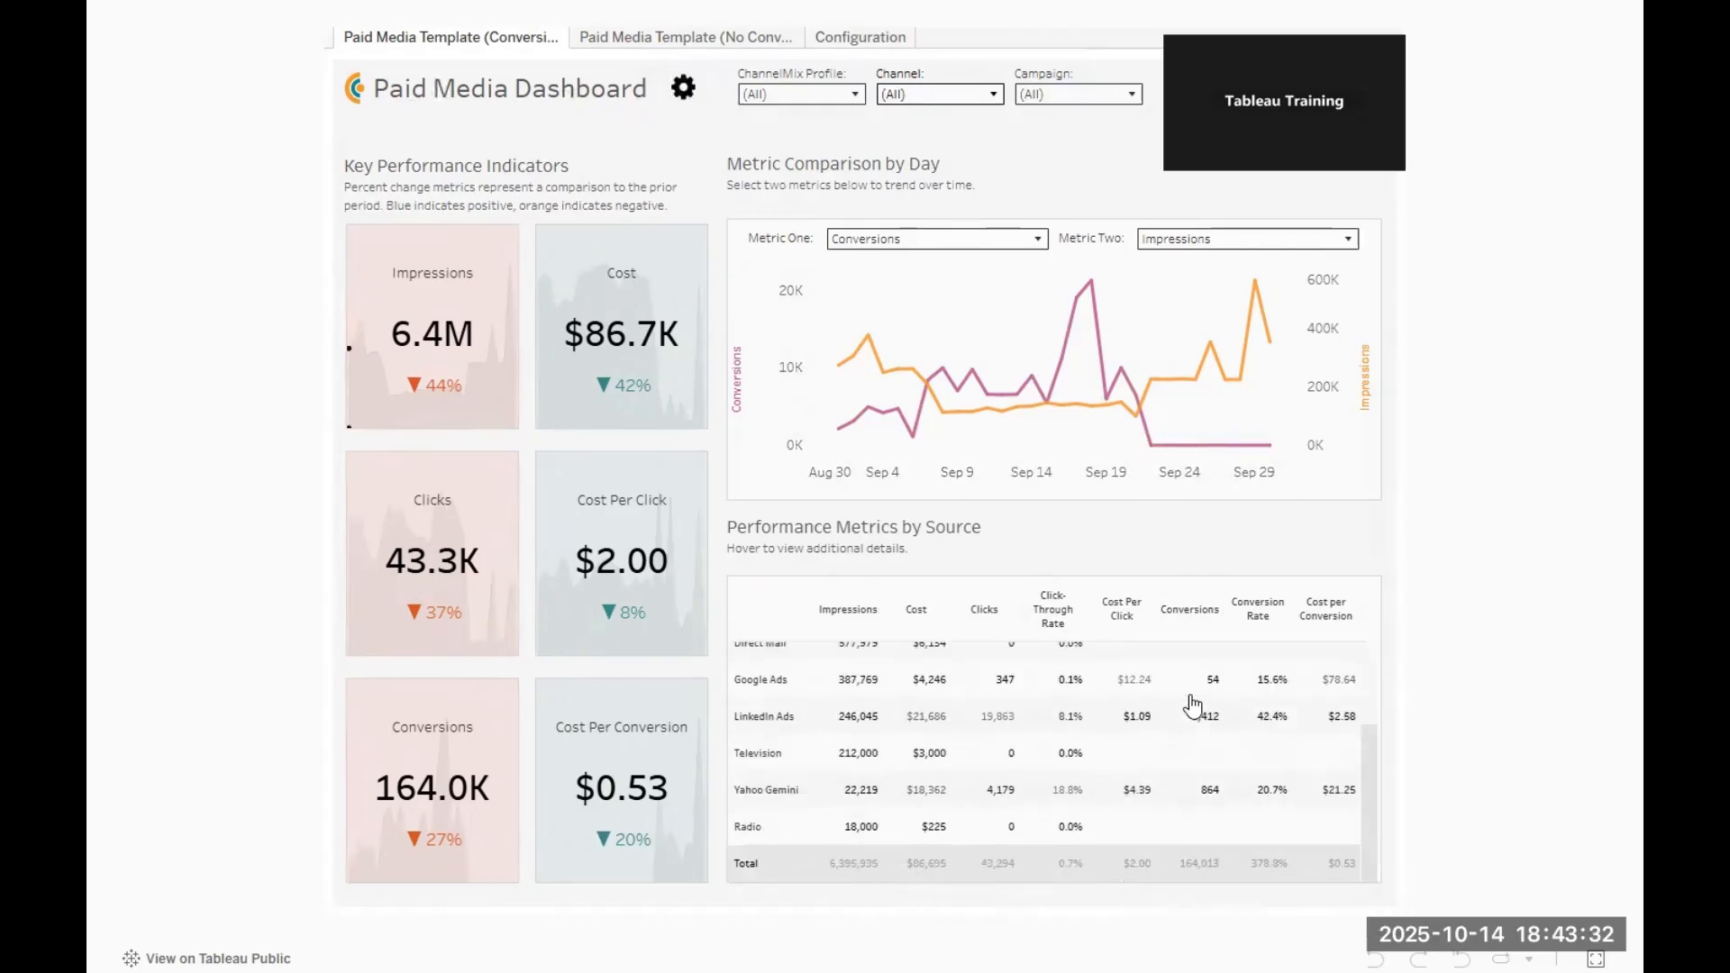
{"action": "scroll", "coordinate": [1193, 747], "scroll_direction": "up", "scroll_amount": 3}
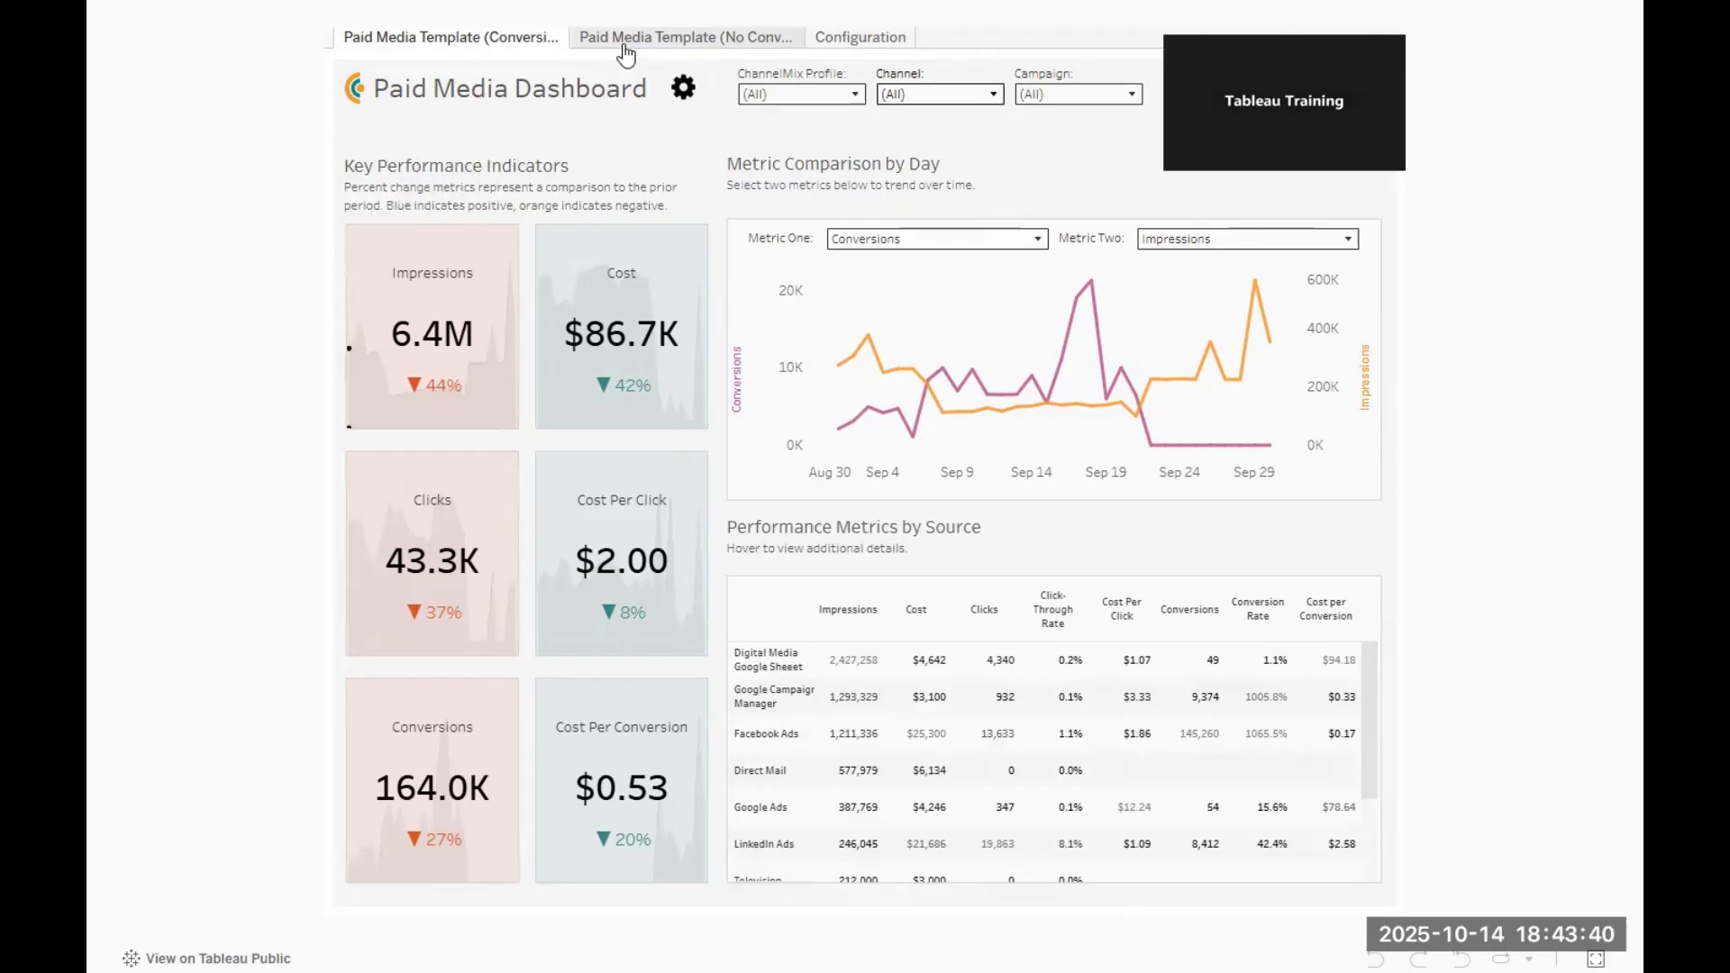
Step: Look at the dashboard's No Conversions and Configuration sheets, return to the Conversions sheet, and leave full screen
{"action": "left_click", "coordinate": [675, 36]}
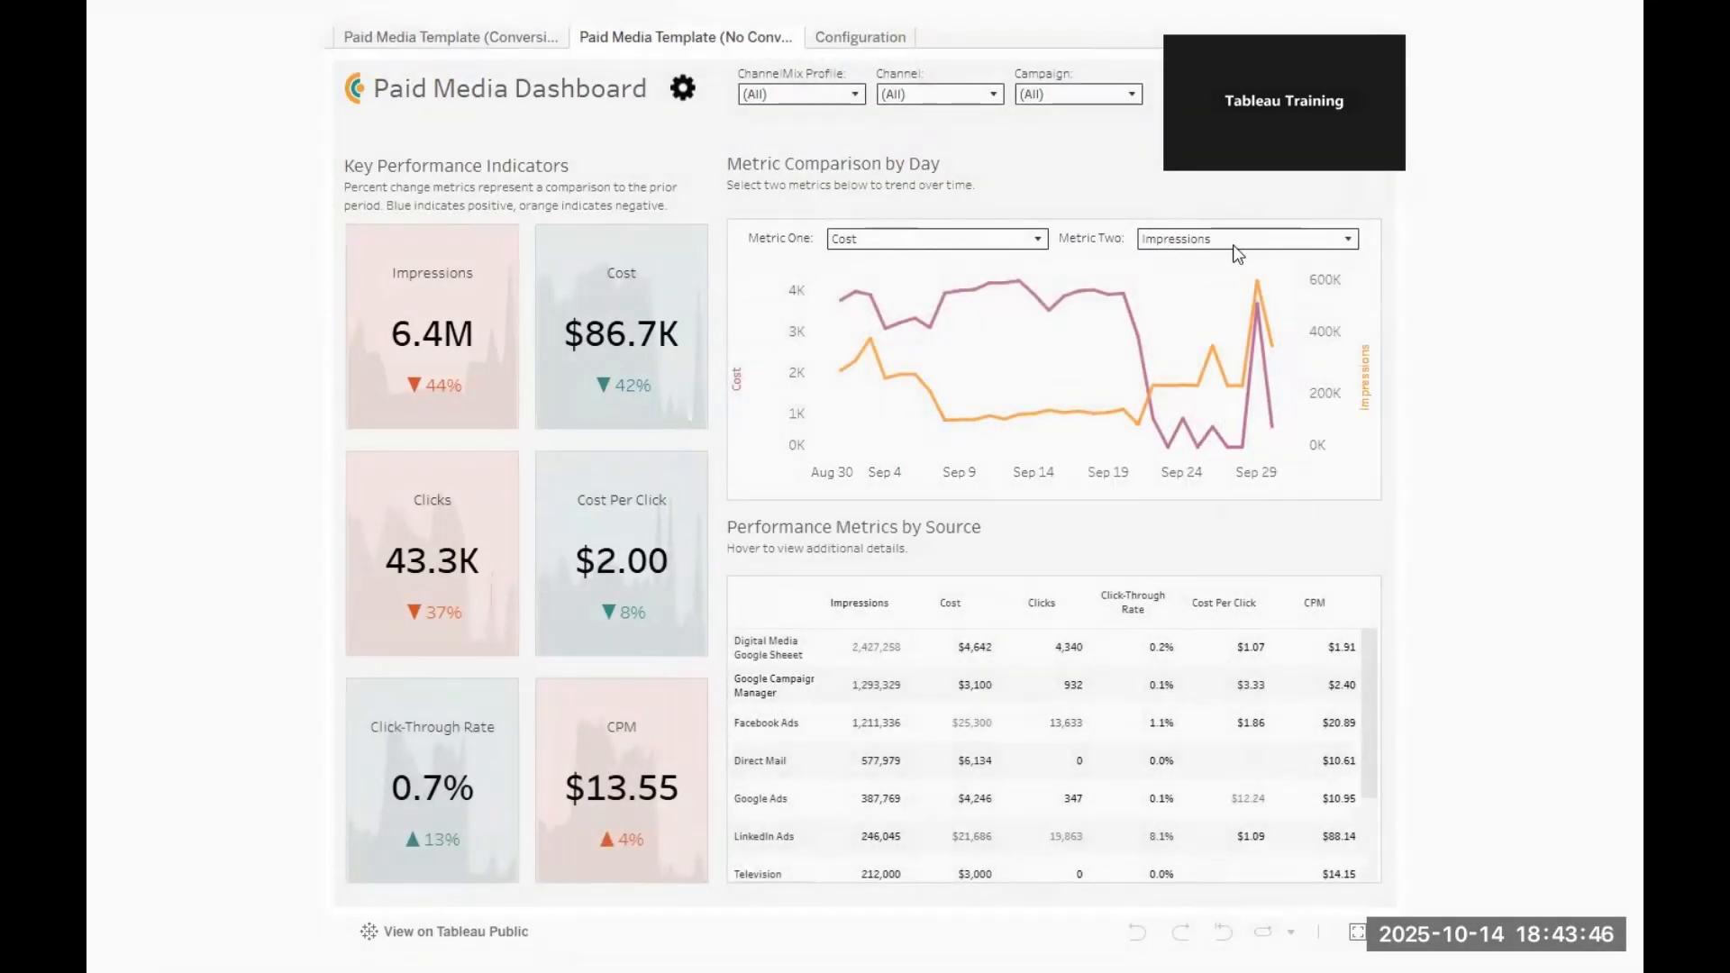
{"action": "left_click", "coordinate": [842, 41]}
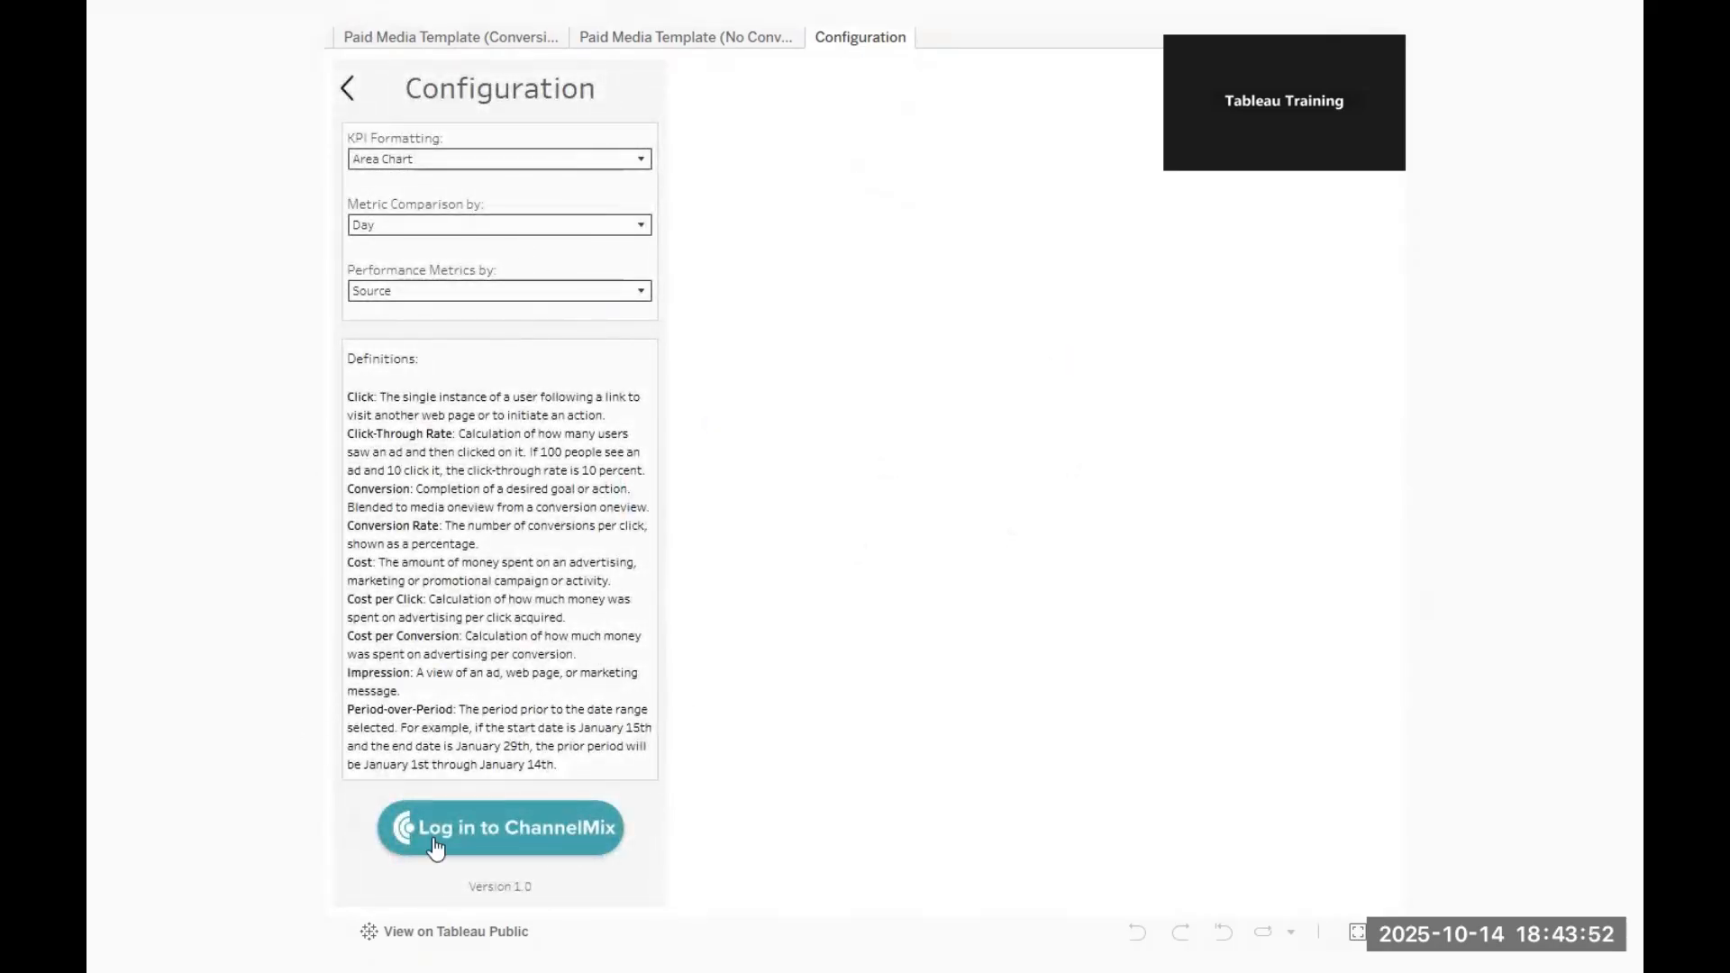
{"action": "left_click", "coordinate": [466, 38]}
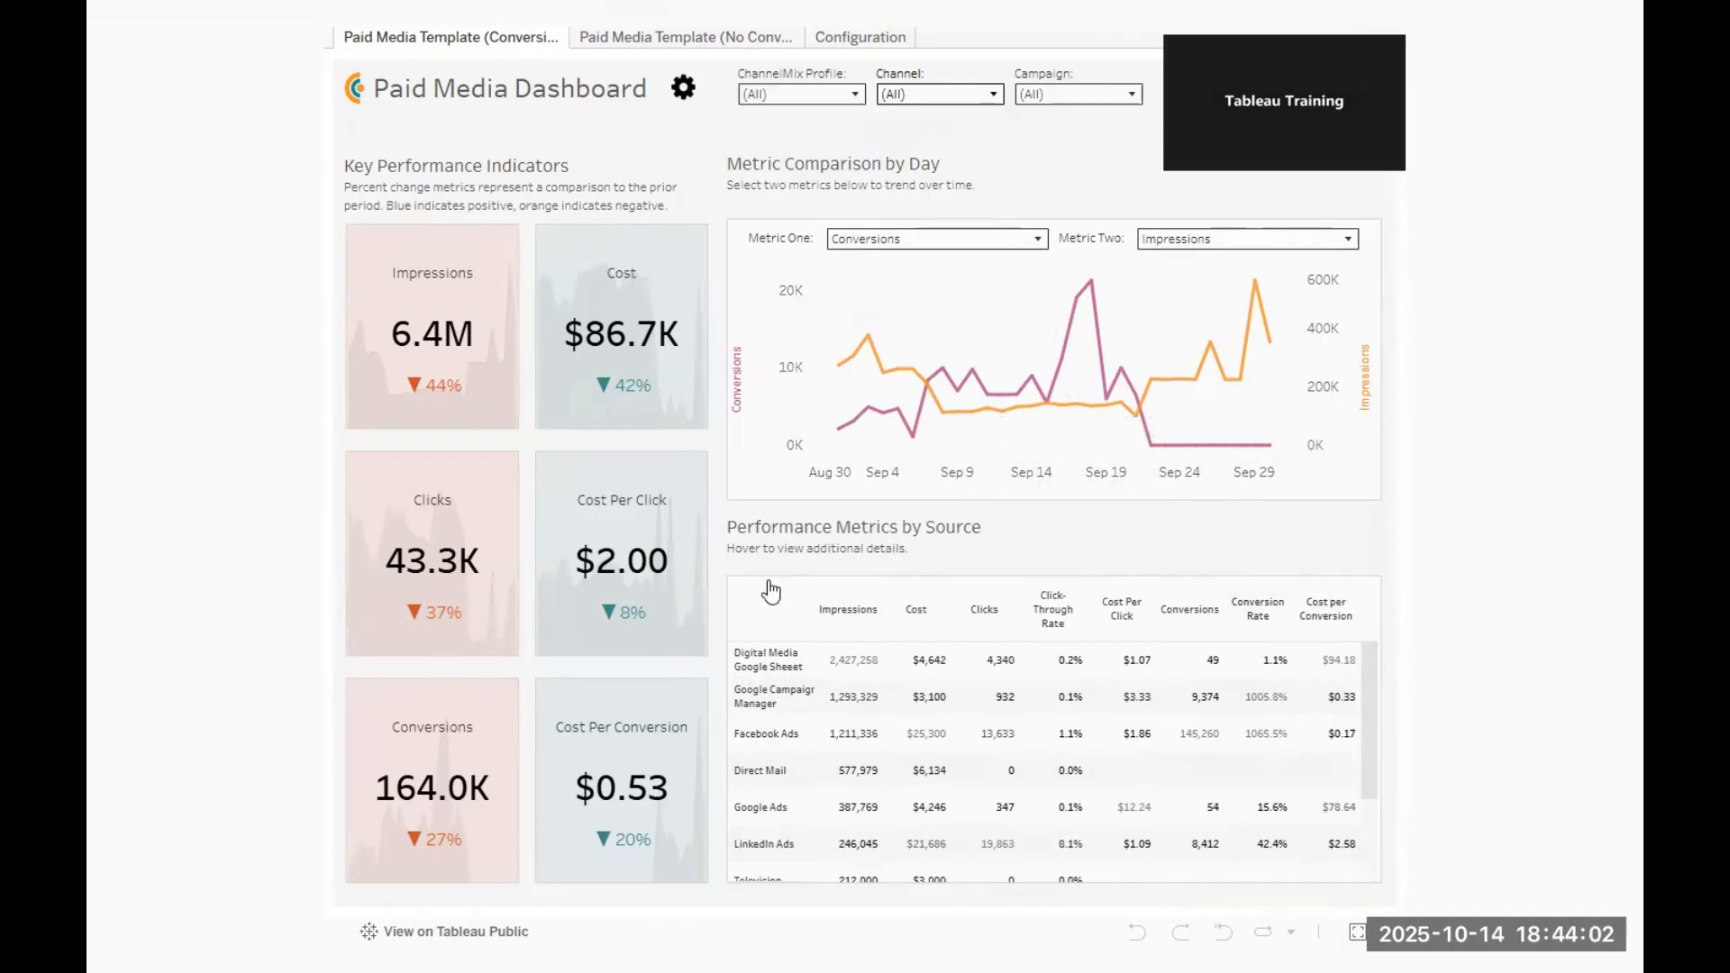
{"action": "mouse_move", "coordinate": [825, 668]}
{"action": "key", "text": "Escape"}
Step: Switch to the HR Analytics Dashboard demo workbook in Tableau Public and move the floating meeting video window clear of the worksheet's centre
{"action": "mouse_move", "coordinate": [1129, 946]}
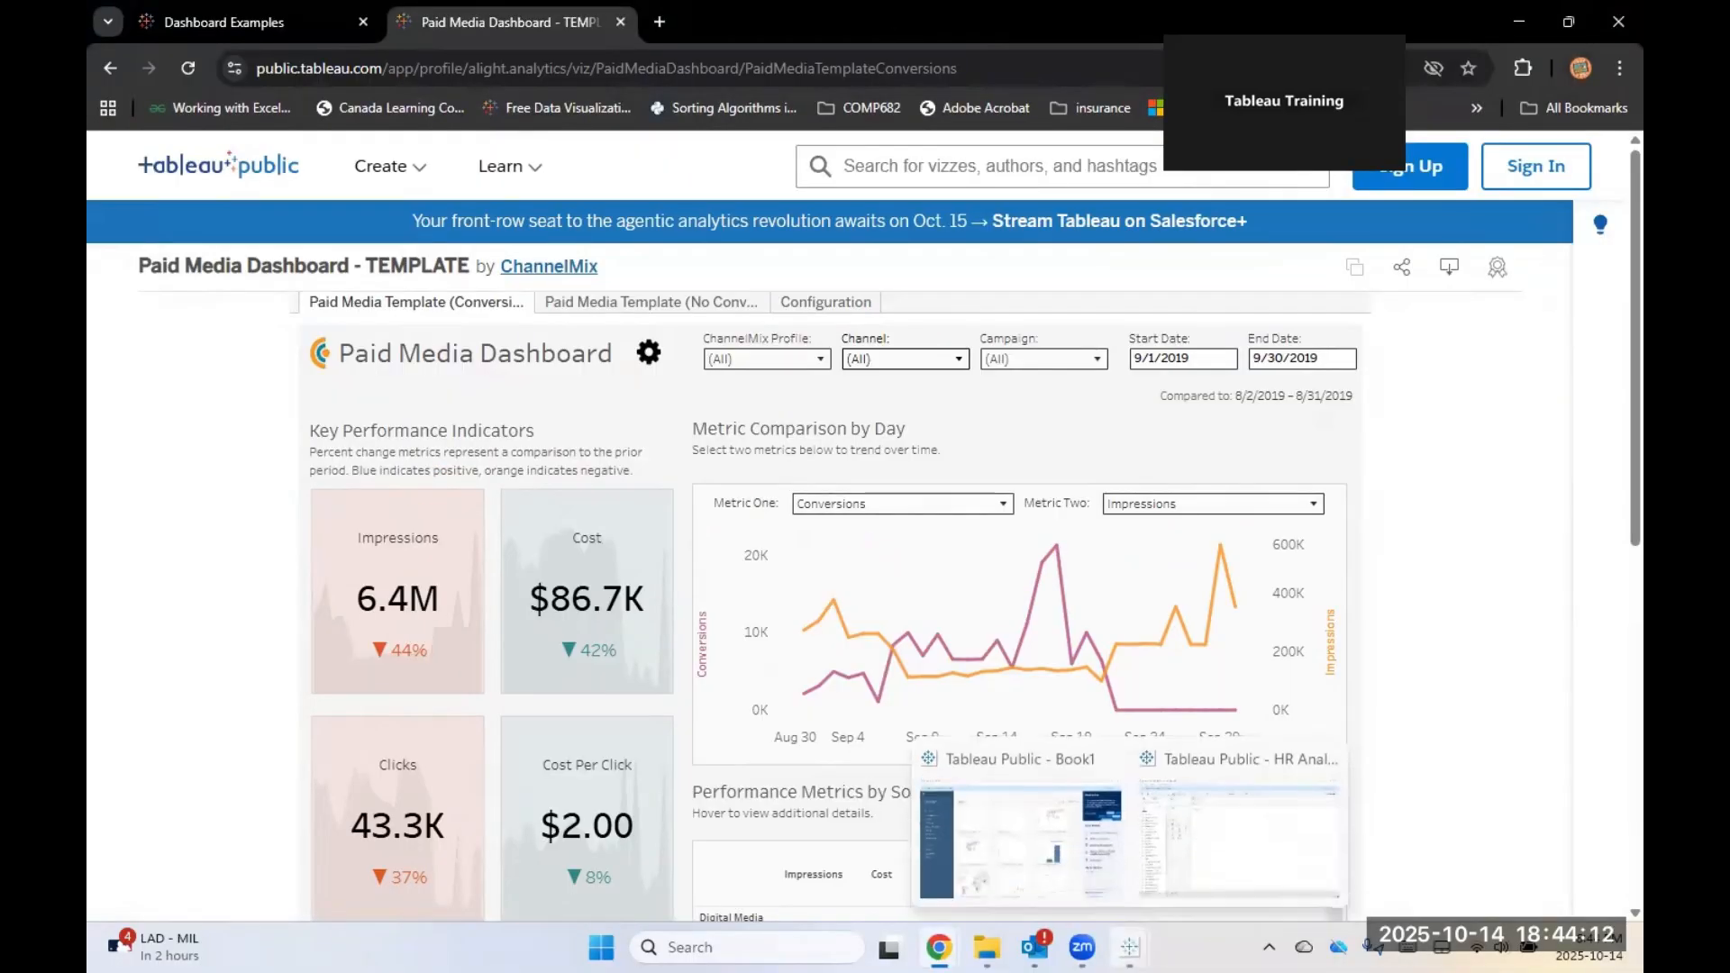
{"action": "left_click", "coordinate": [1218, 882]}
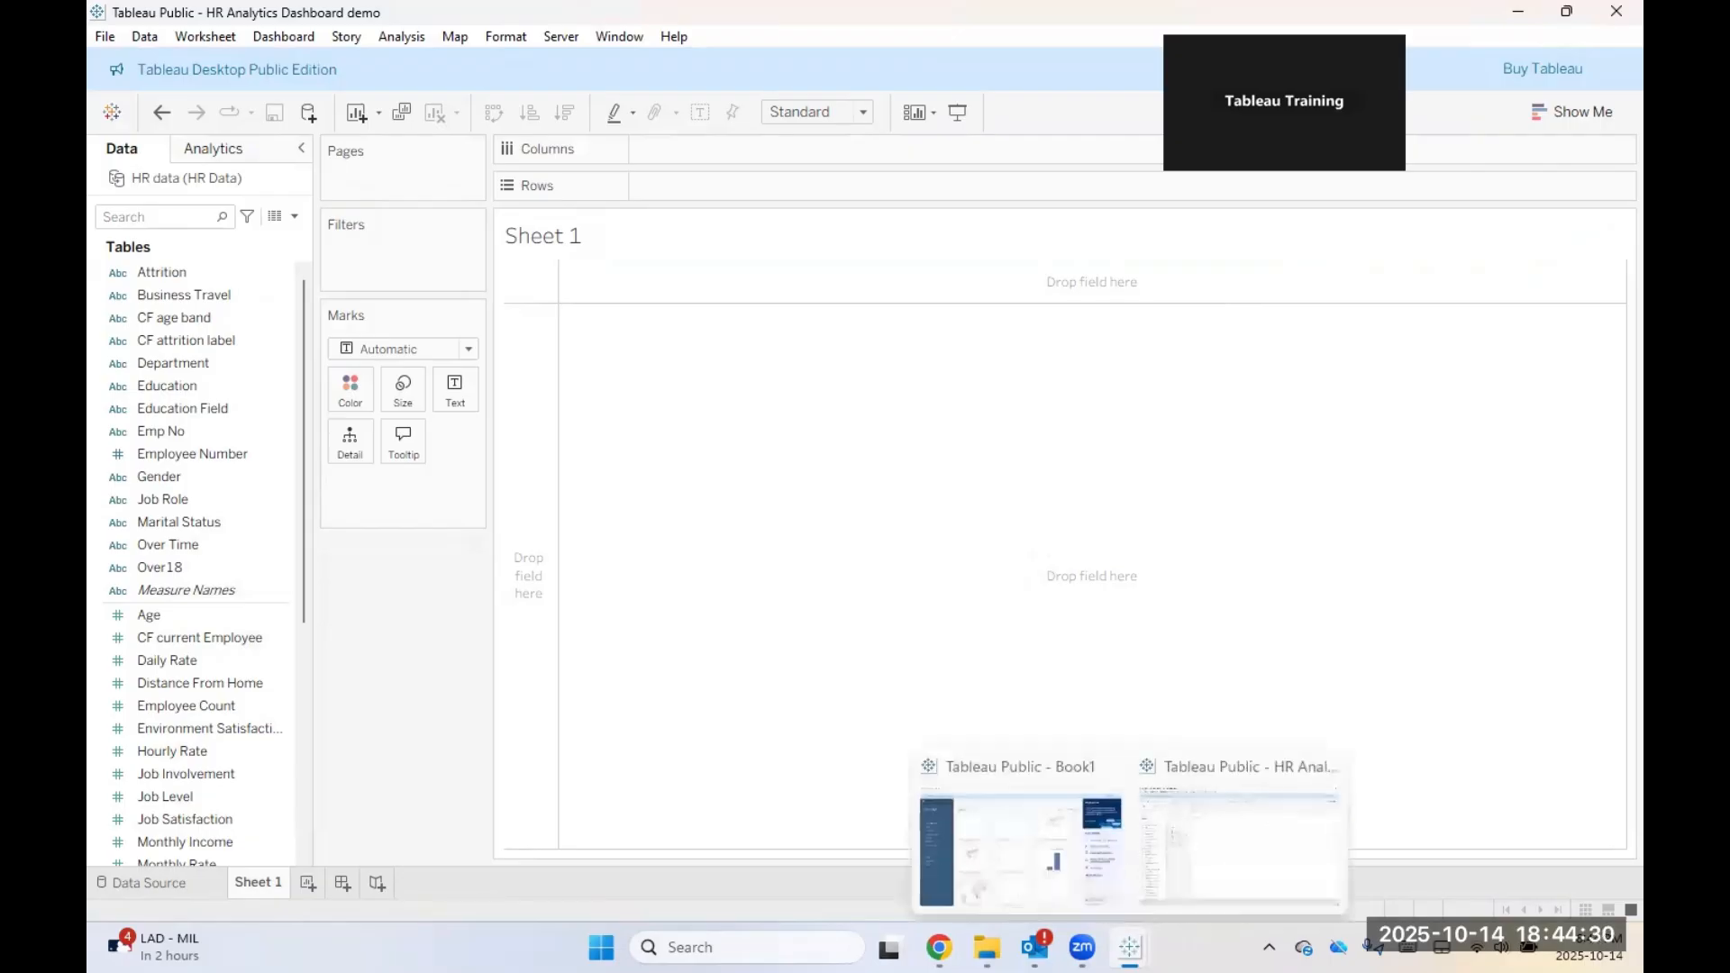
{"action": "mouse_move", "coordinate": [1082, 947]}
{"action": "left_click", "coordinate": [1113, 854]}
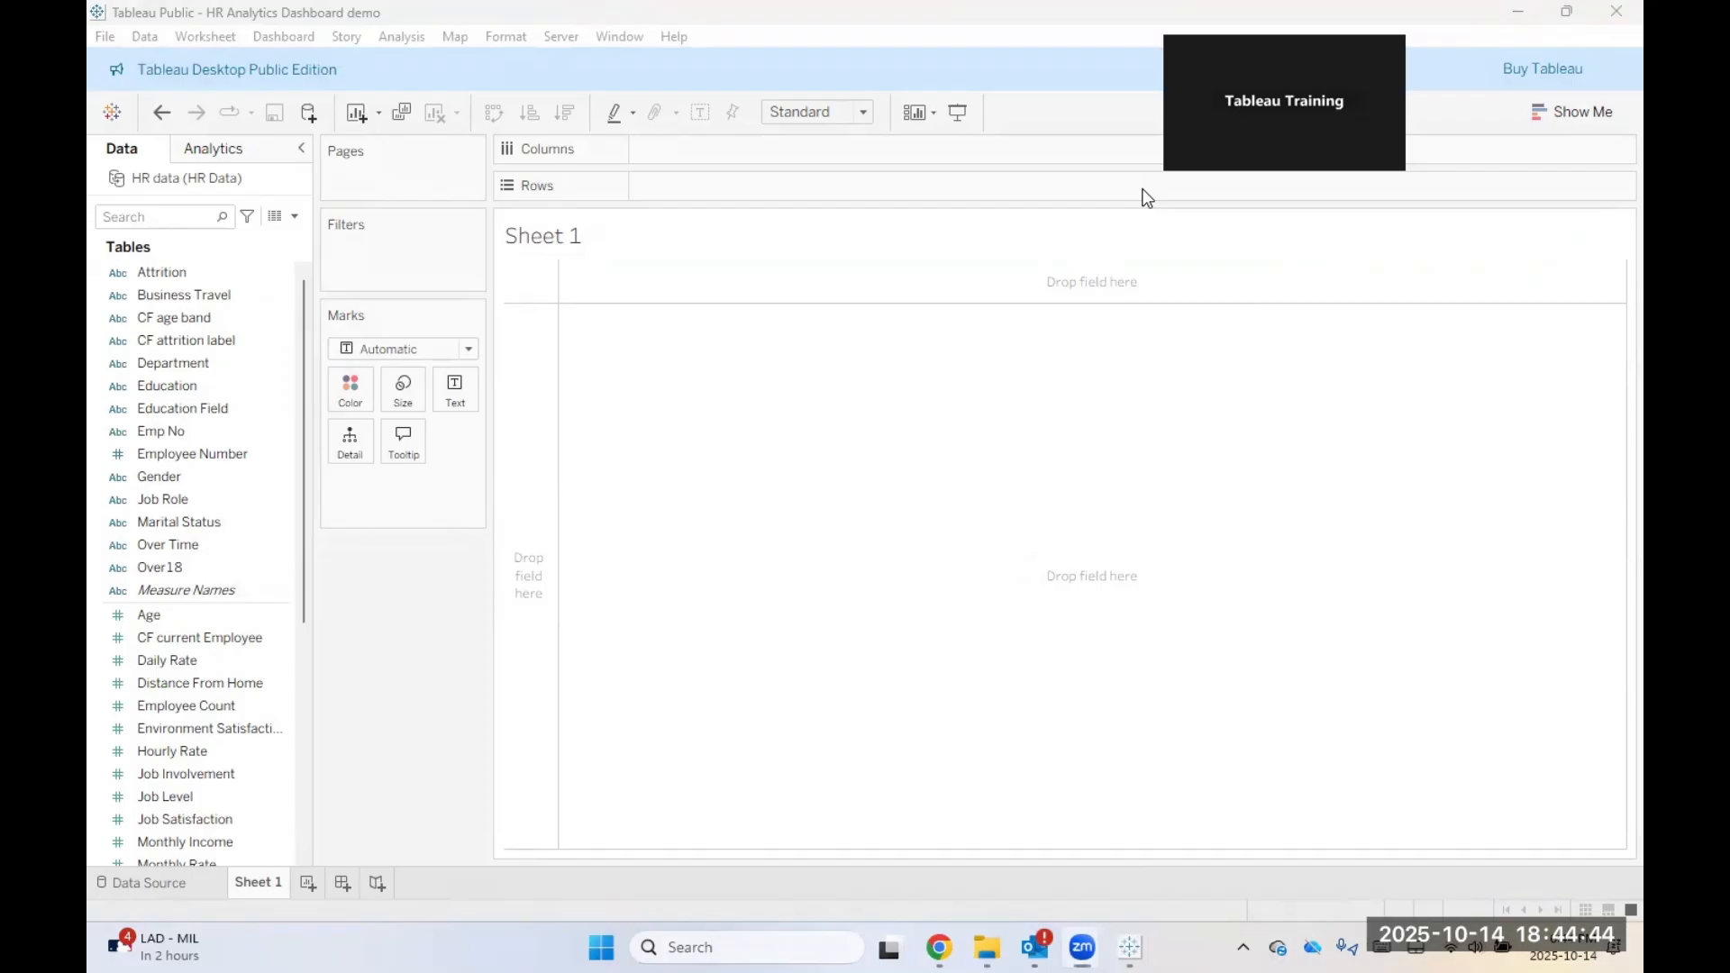
{"action": "left_click_drag", "start_coordinate": [1333, 30], "coordinate": [1570, 25]}
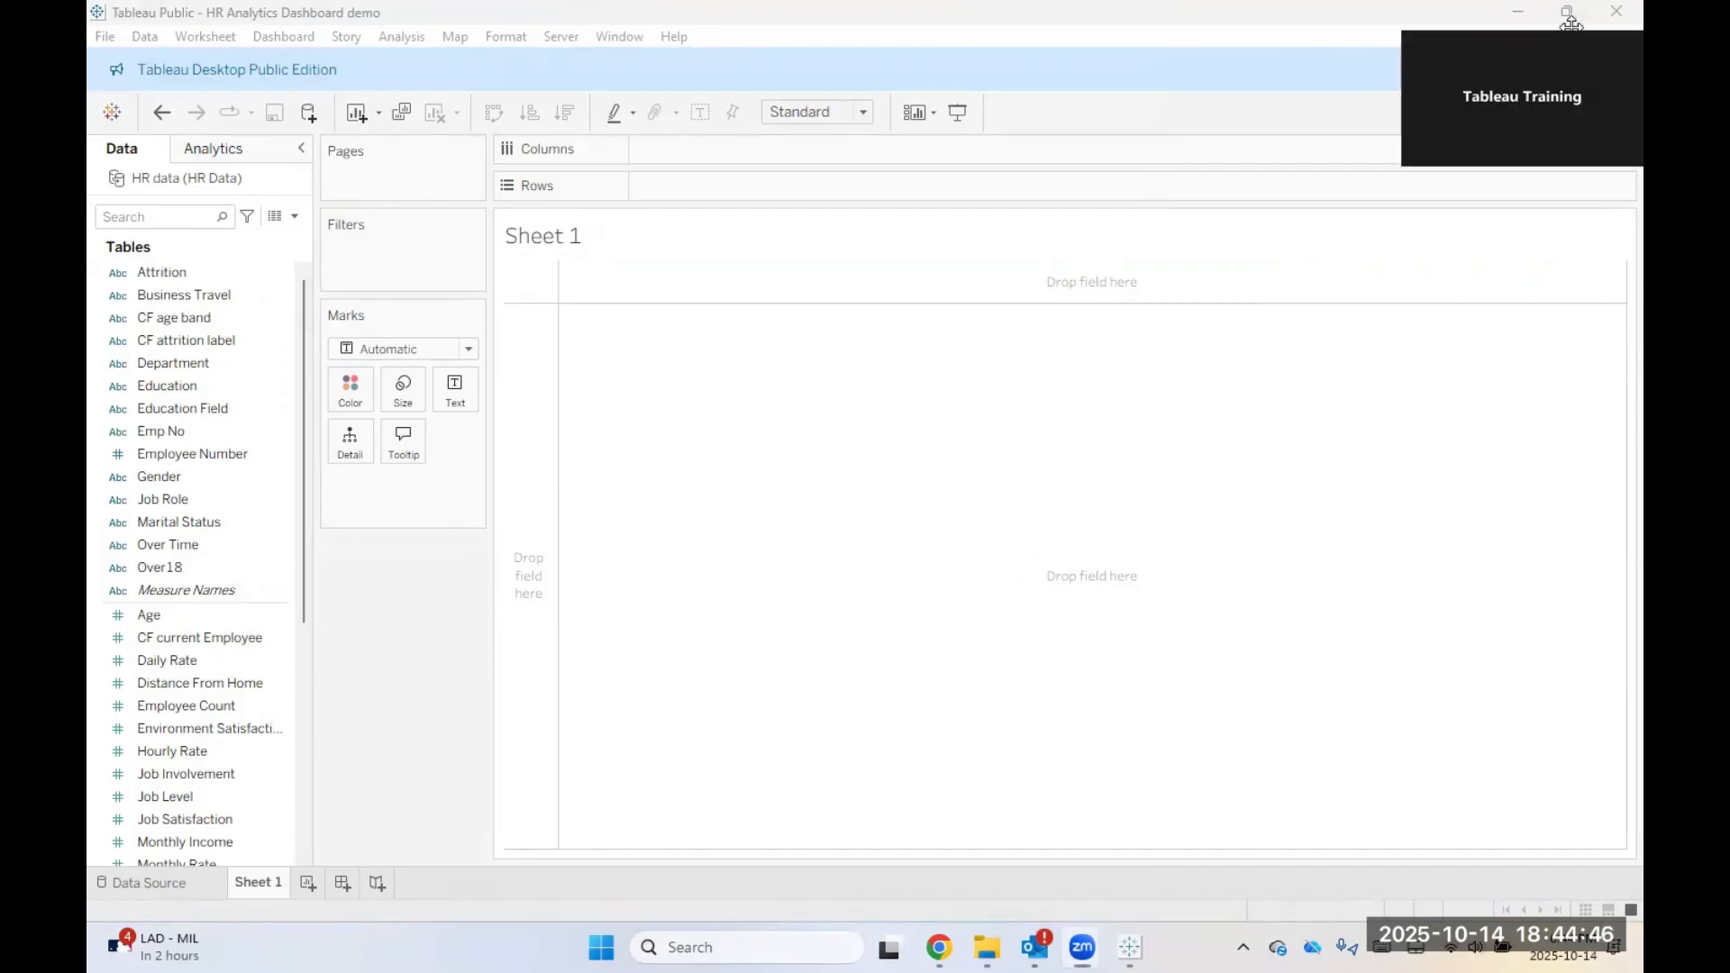
Step: Rename the Sheet 1 worksheet as KPIs
{"action": "right_click", "coordinate": [252, 883]}
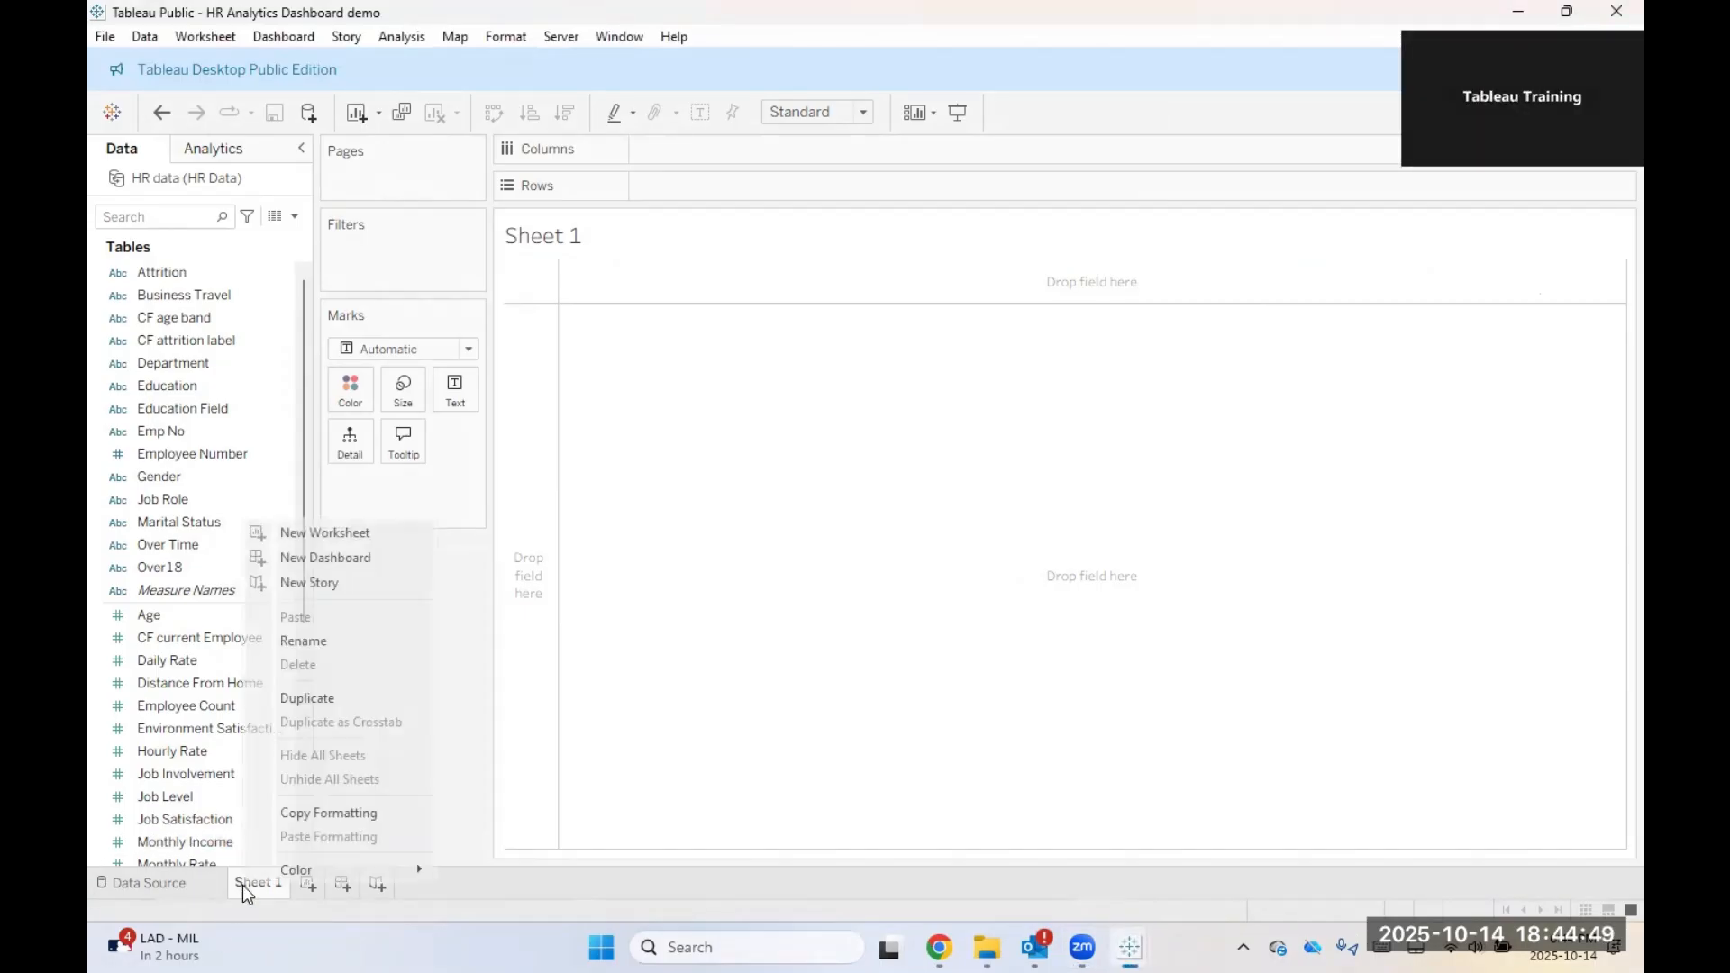
{"action": "left_click", "coordinate": [326, 652]}
{"action": "key", "text": "Caps_Lock"}
{"action": "type", "text": "KPI"}
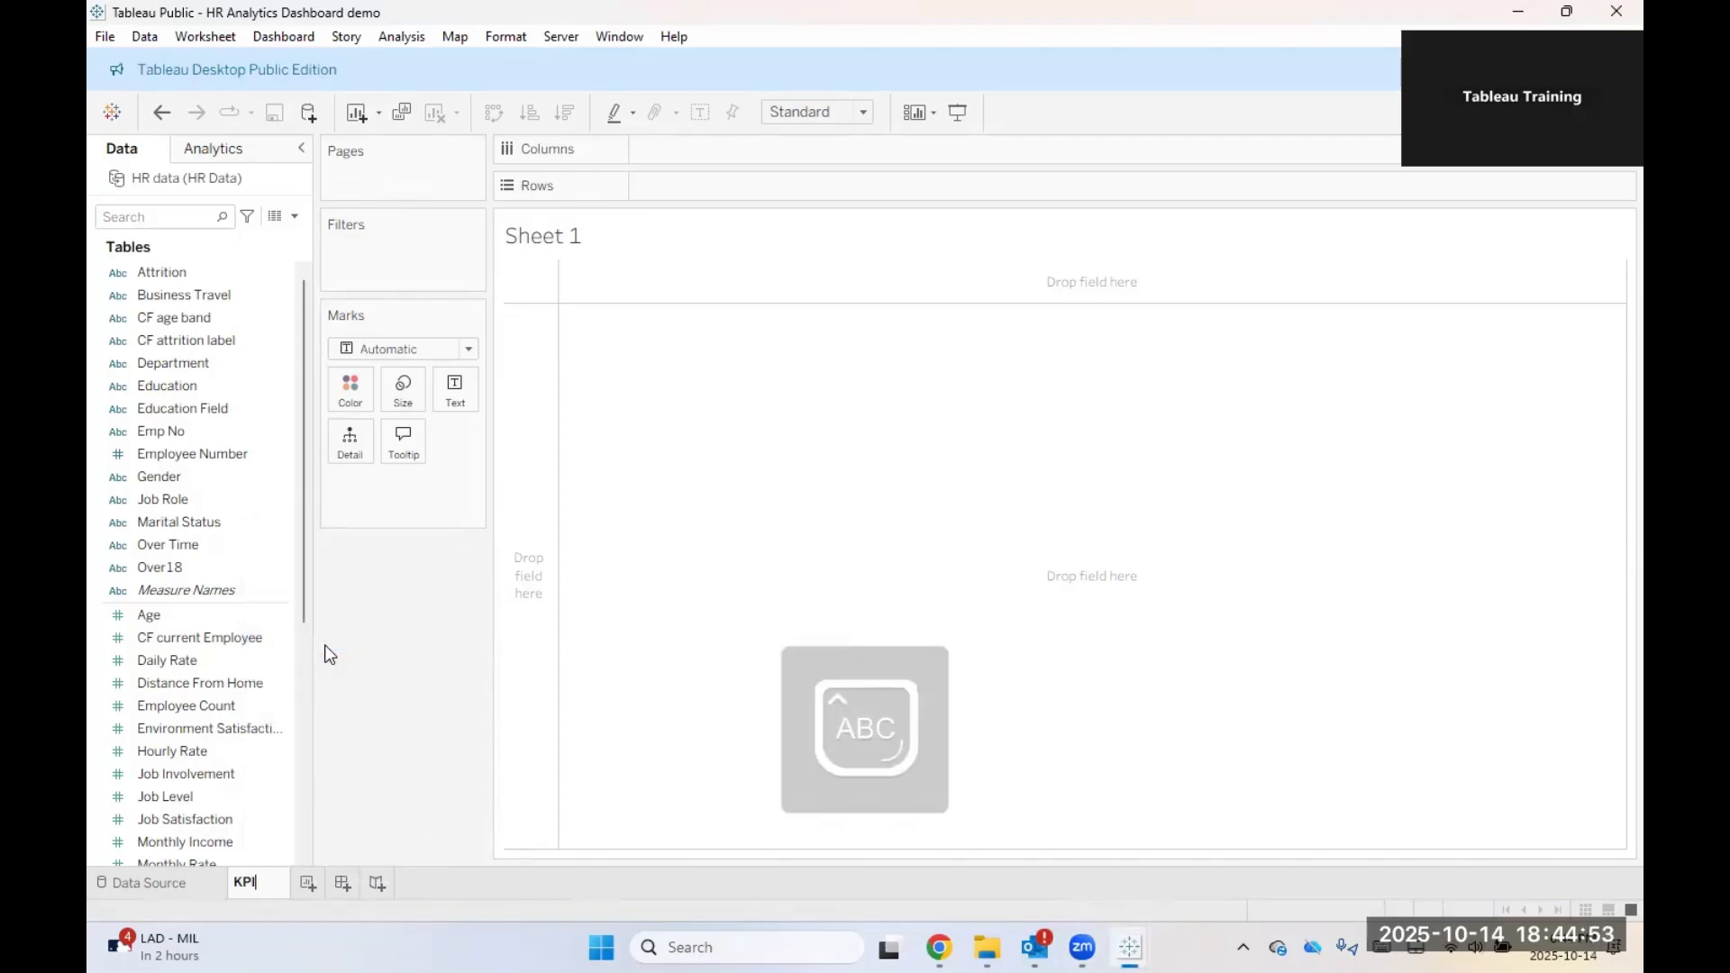
{"action": "key", "text": "Caps_Lock"}
{"action": "type", "text": "s"}
{"action": "key", "text": "Return"}
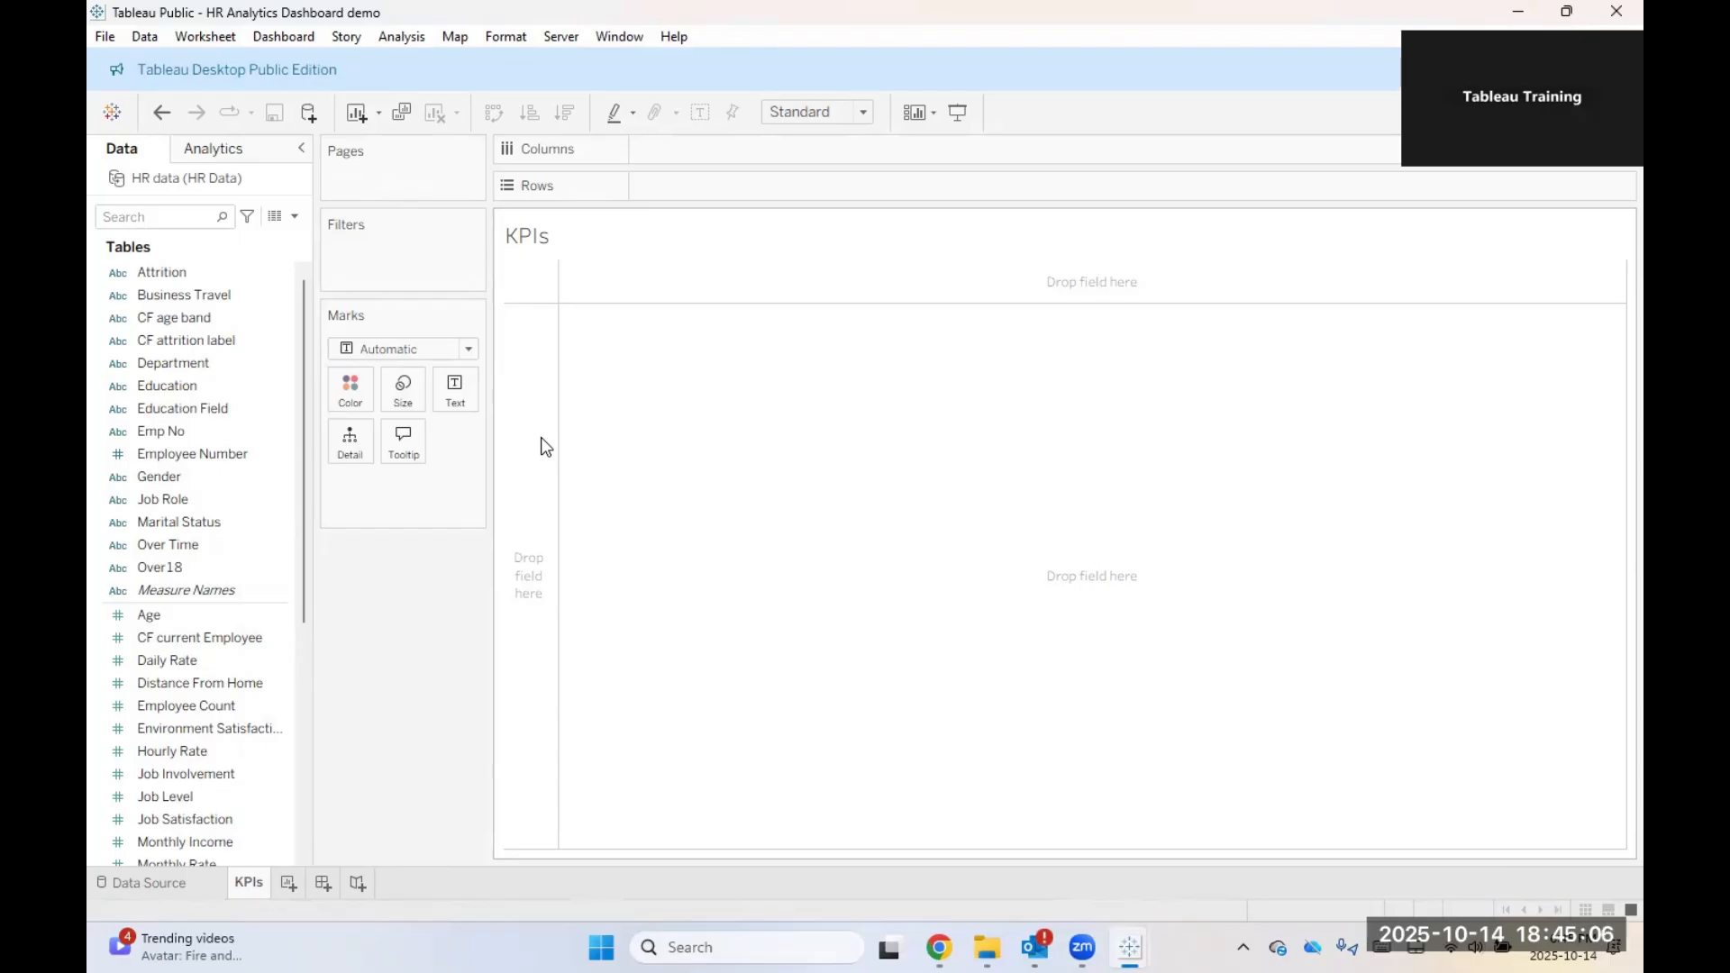
{"action": "left_click", "coordinate": [217, 389]}
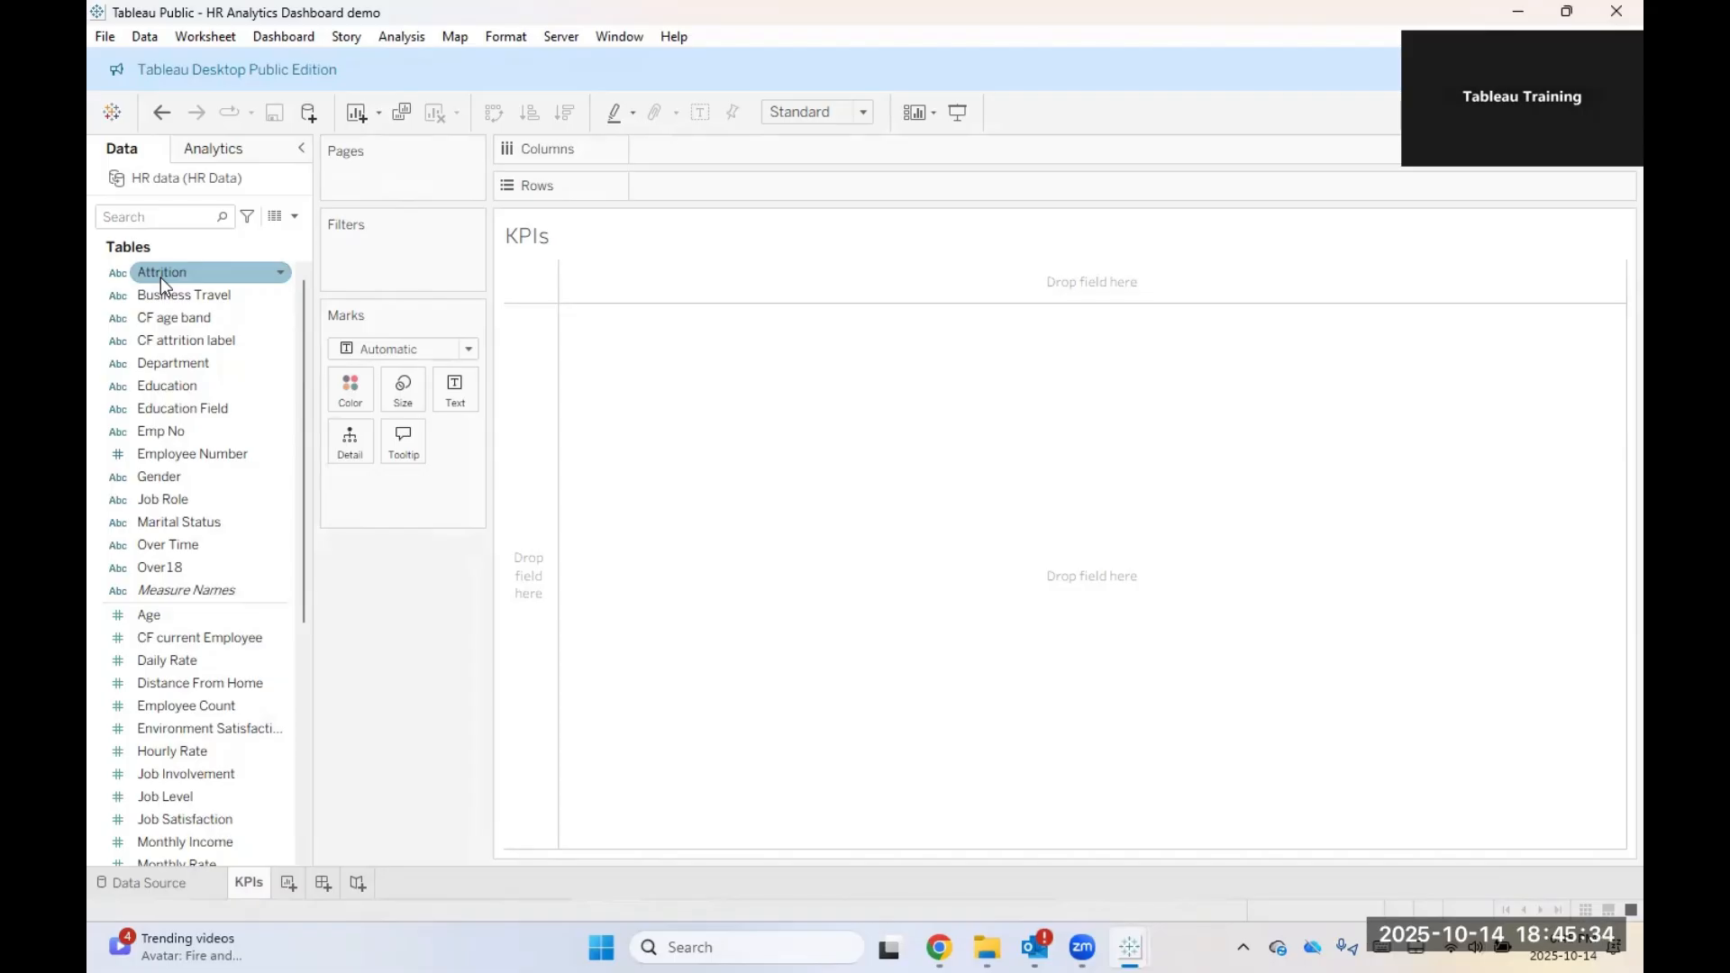
{"action": "left_click", "coordinate": [293, 224]}
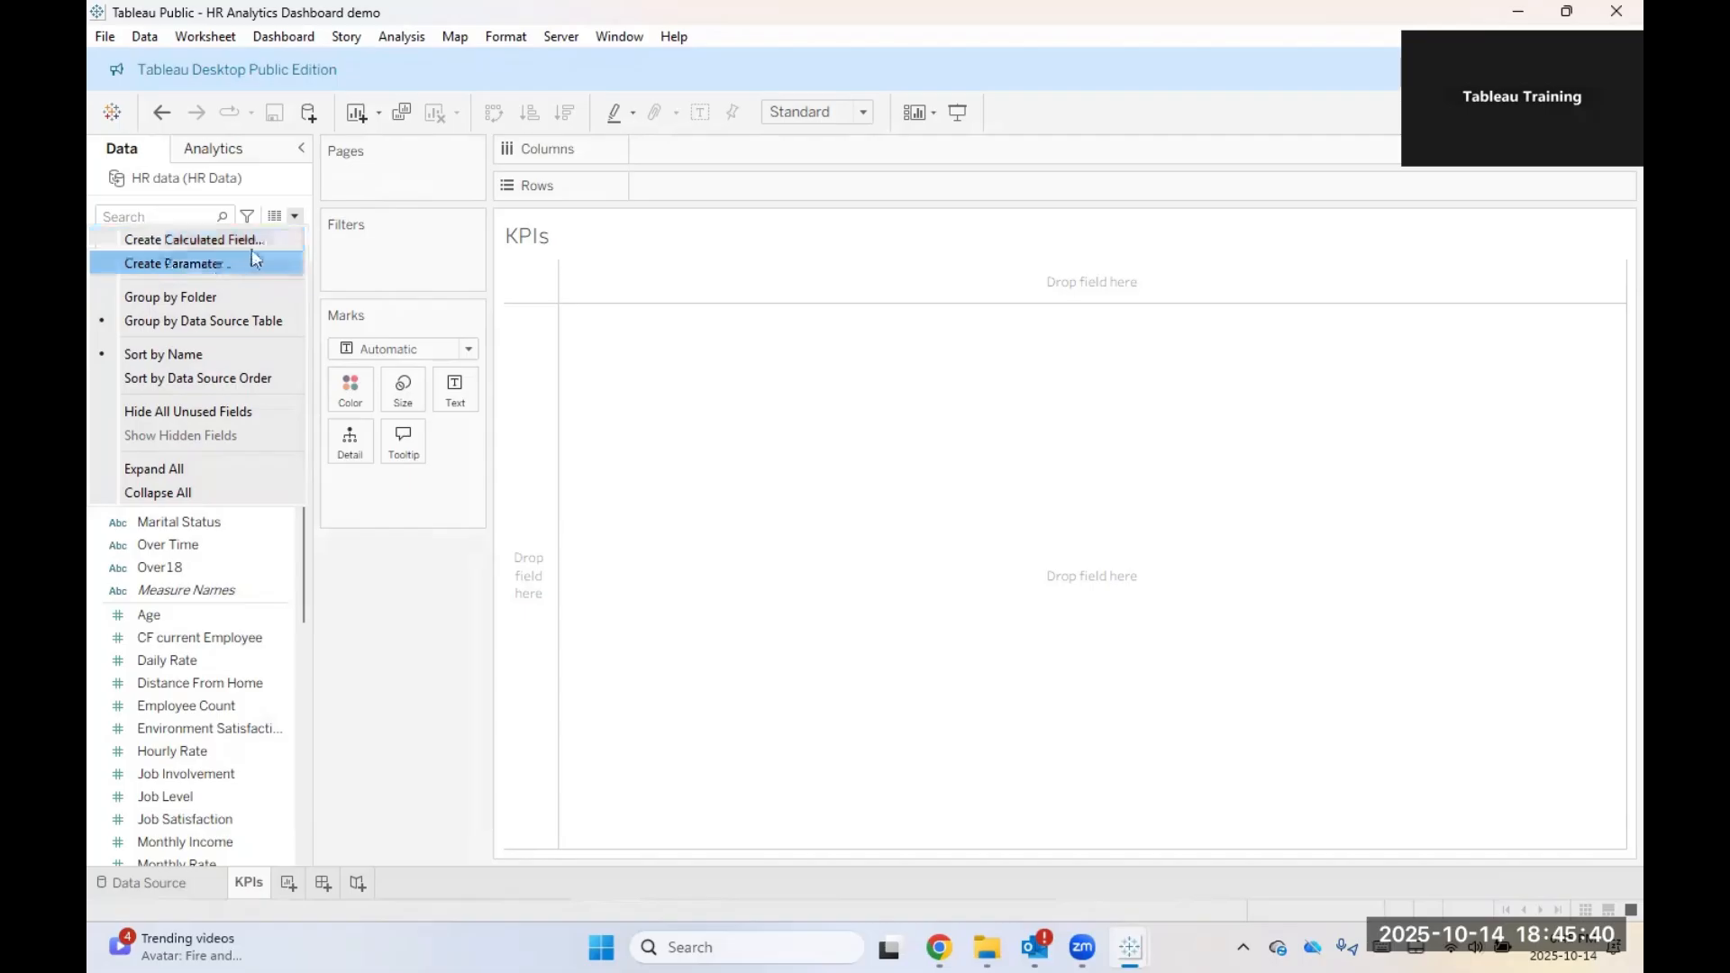
{"action": "left_click", "coordinate": [320, 268]}
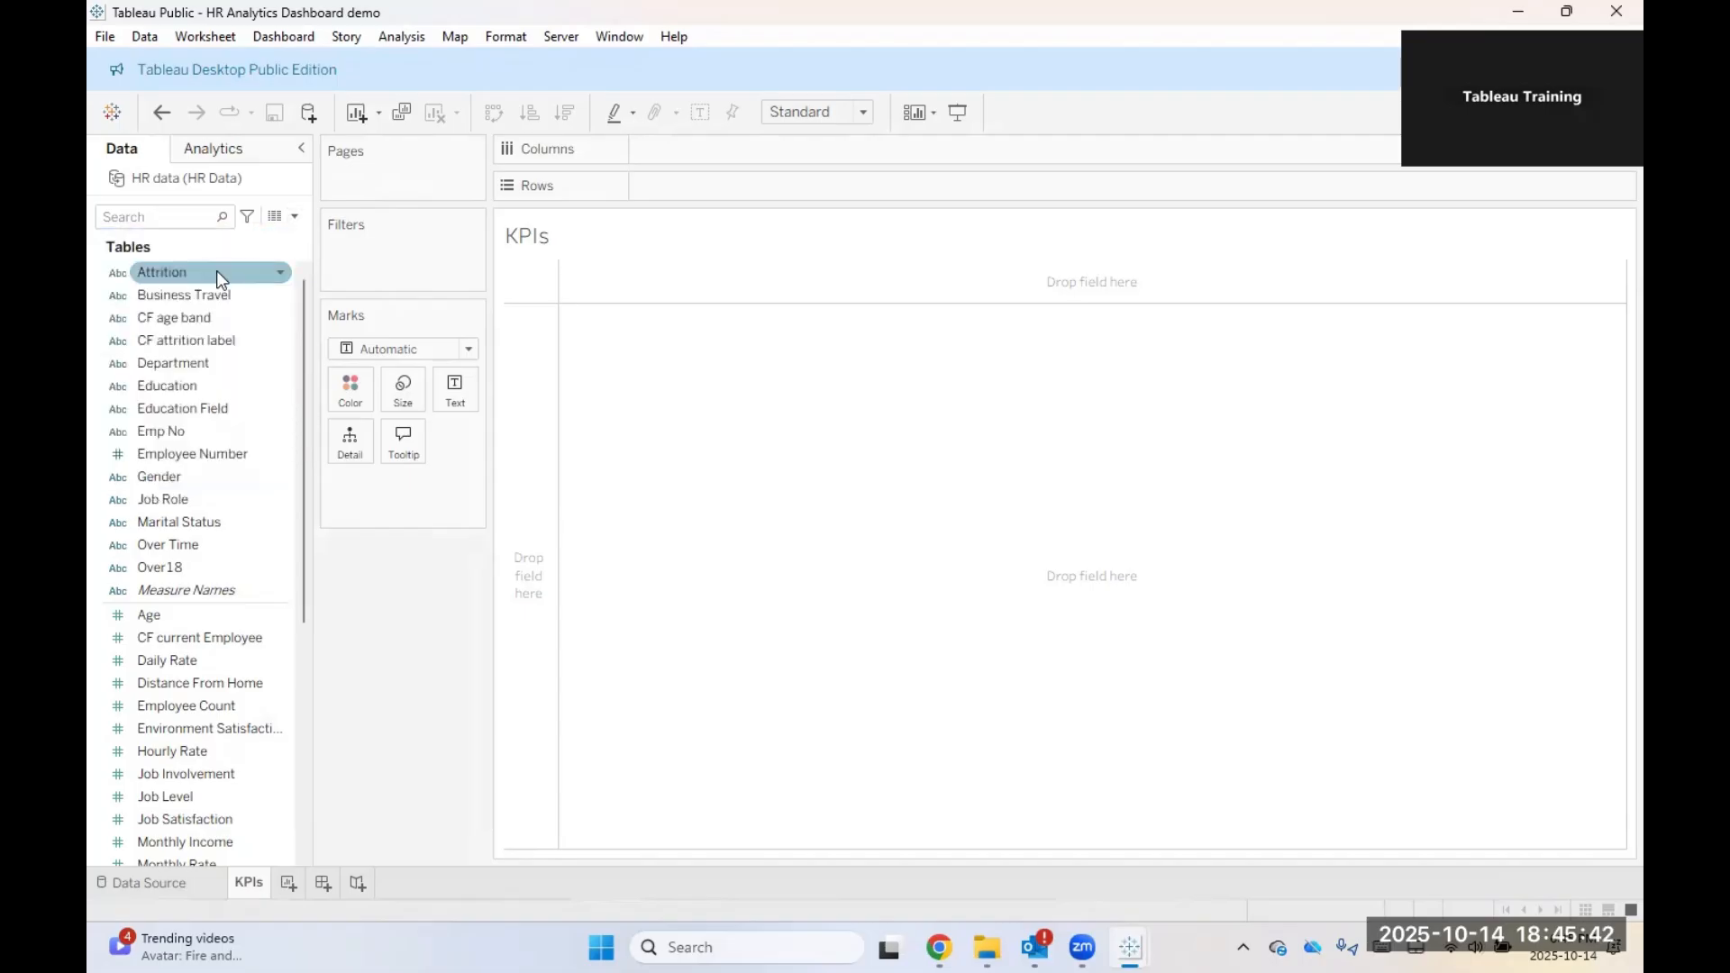
Step: Start a calculated field from the Attrition field and name it AttritionCount
{"action": "right_click", "coordinate": [216, 270]}
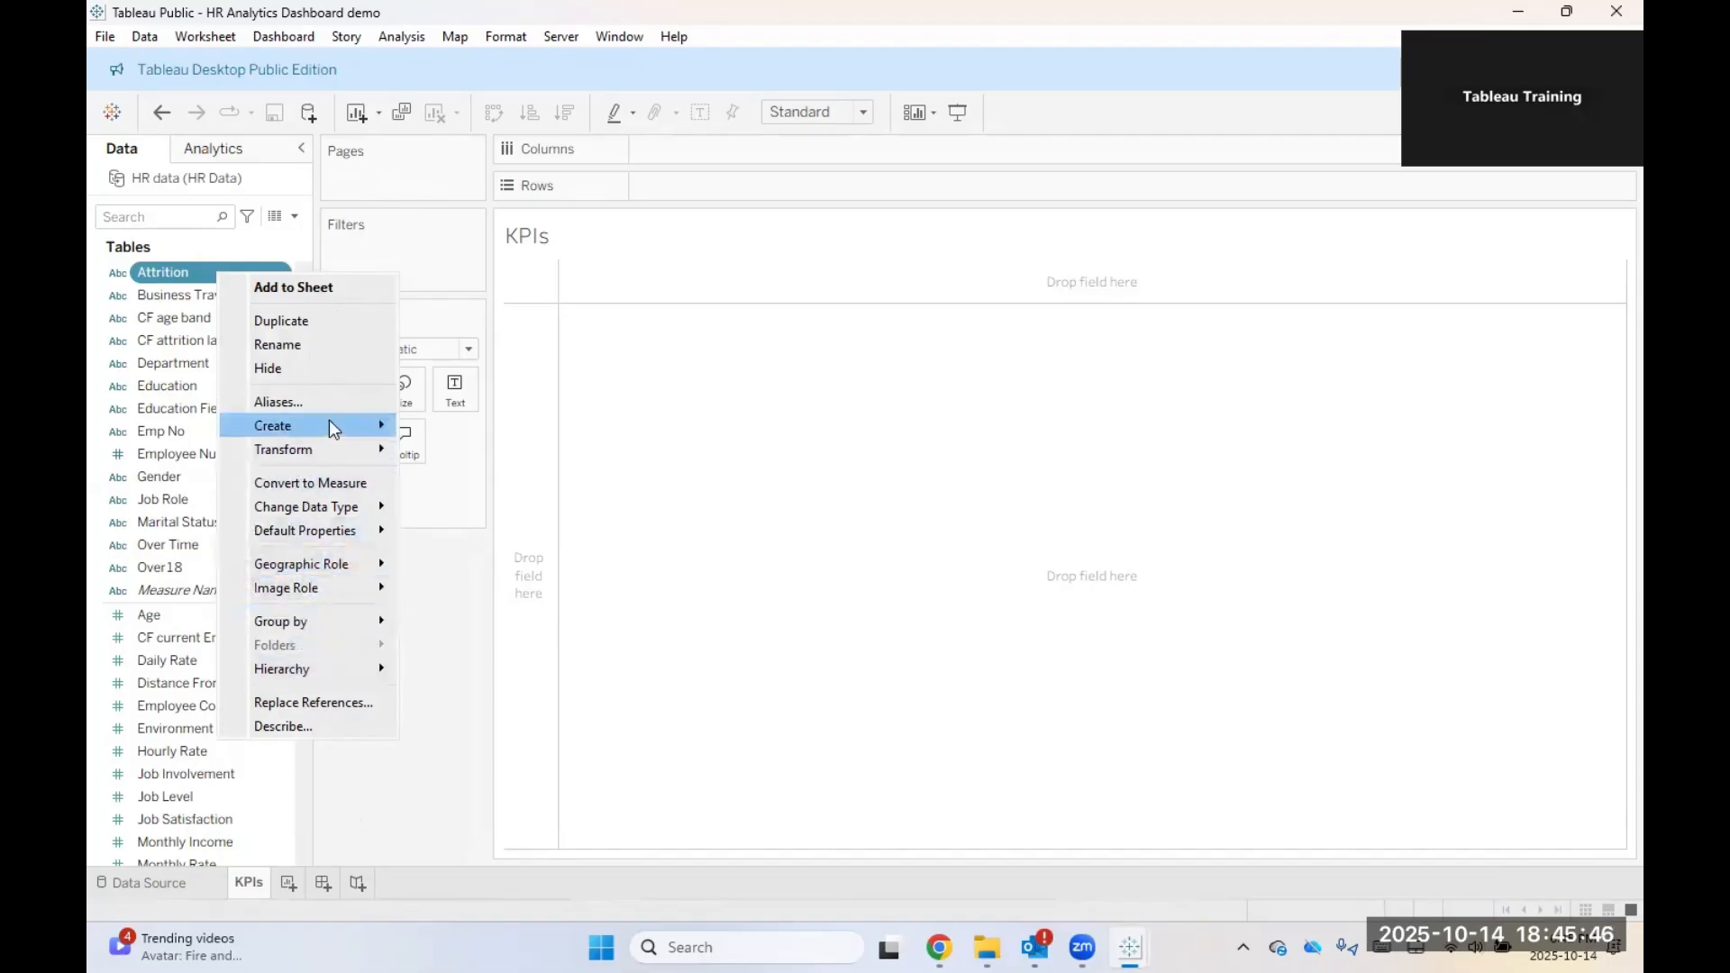
{"action": "mouse_move", "coordinate": [333, 428]}
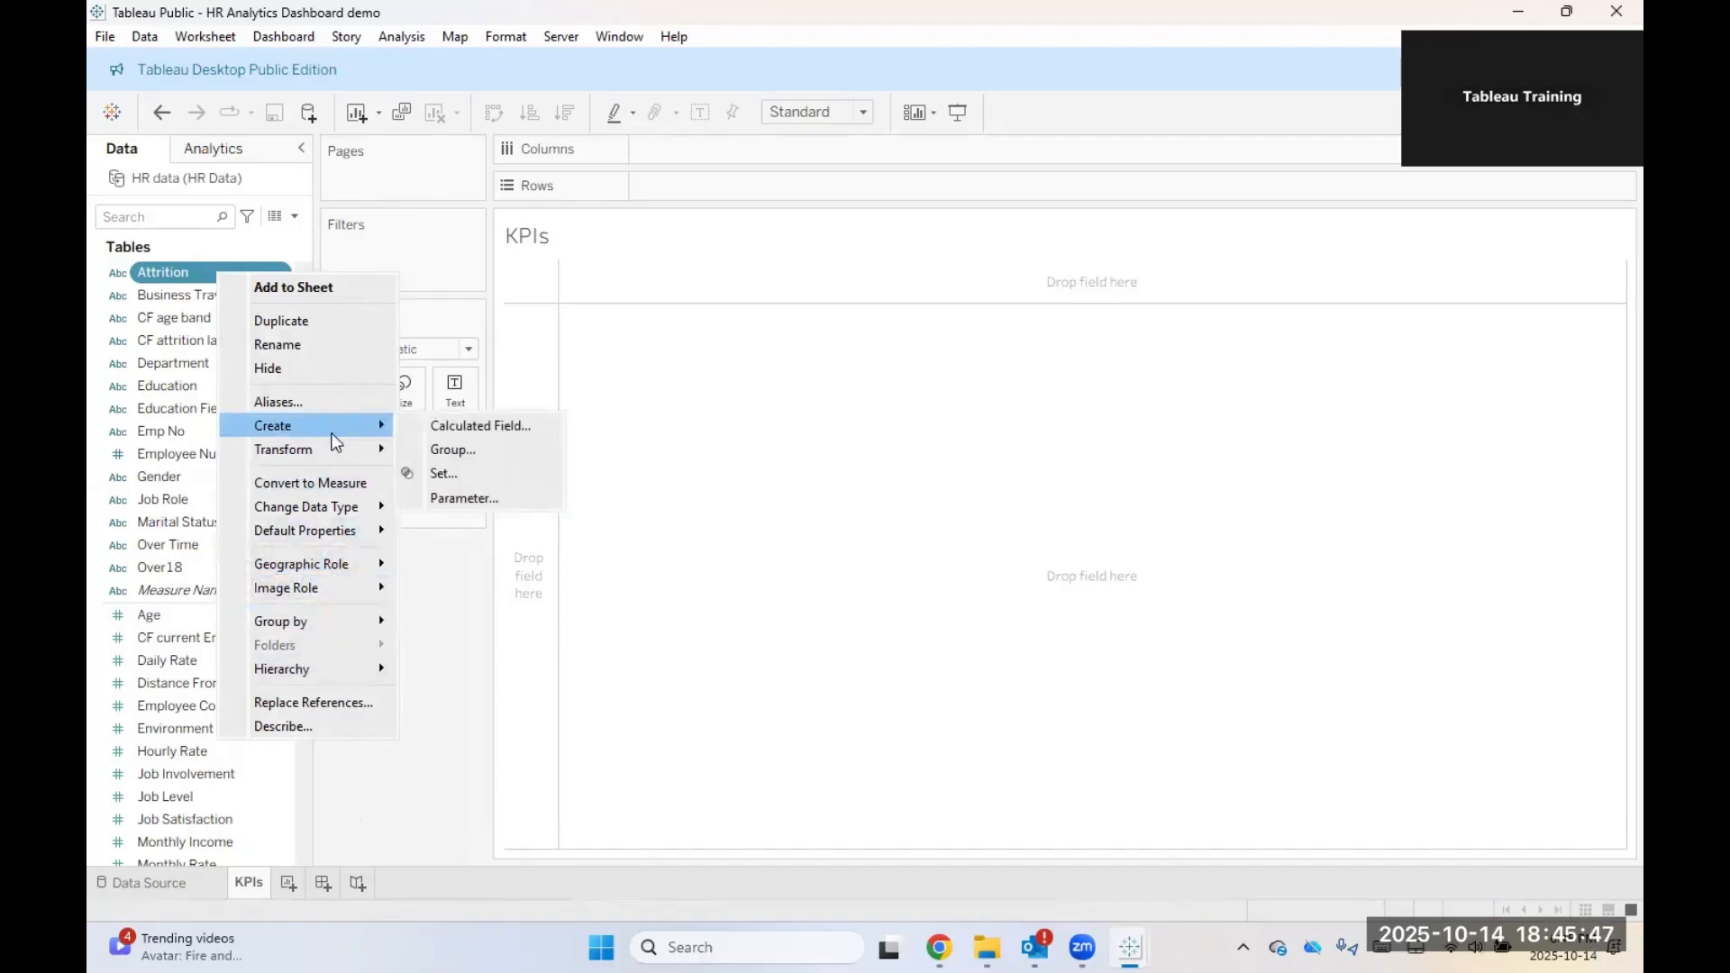
{"action": "left_click", "coordinate": [474, 425]}
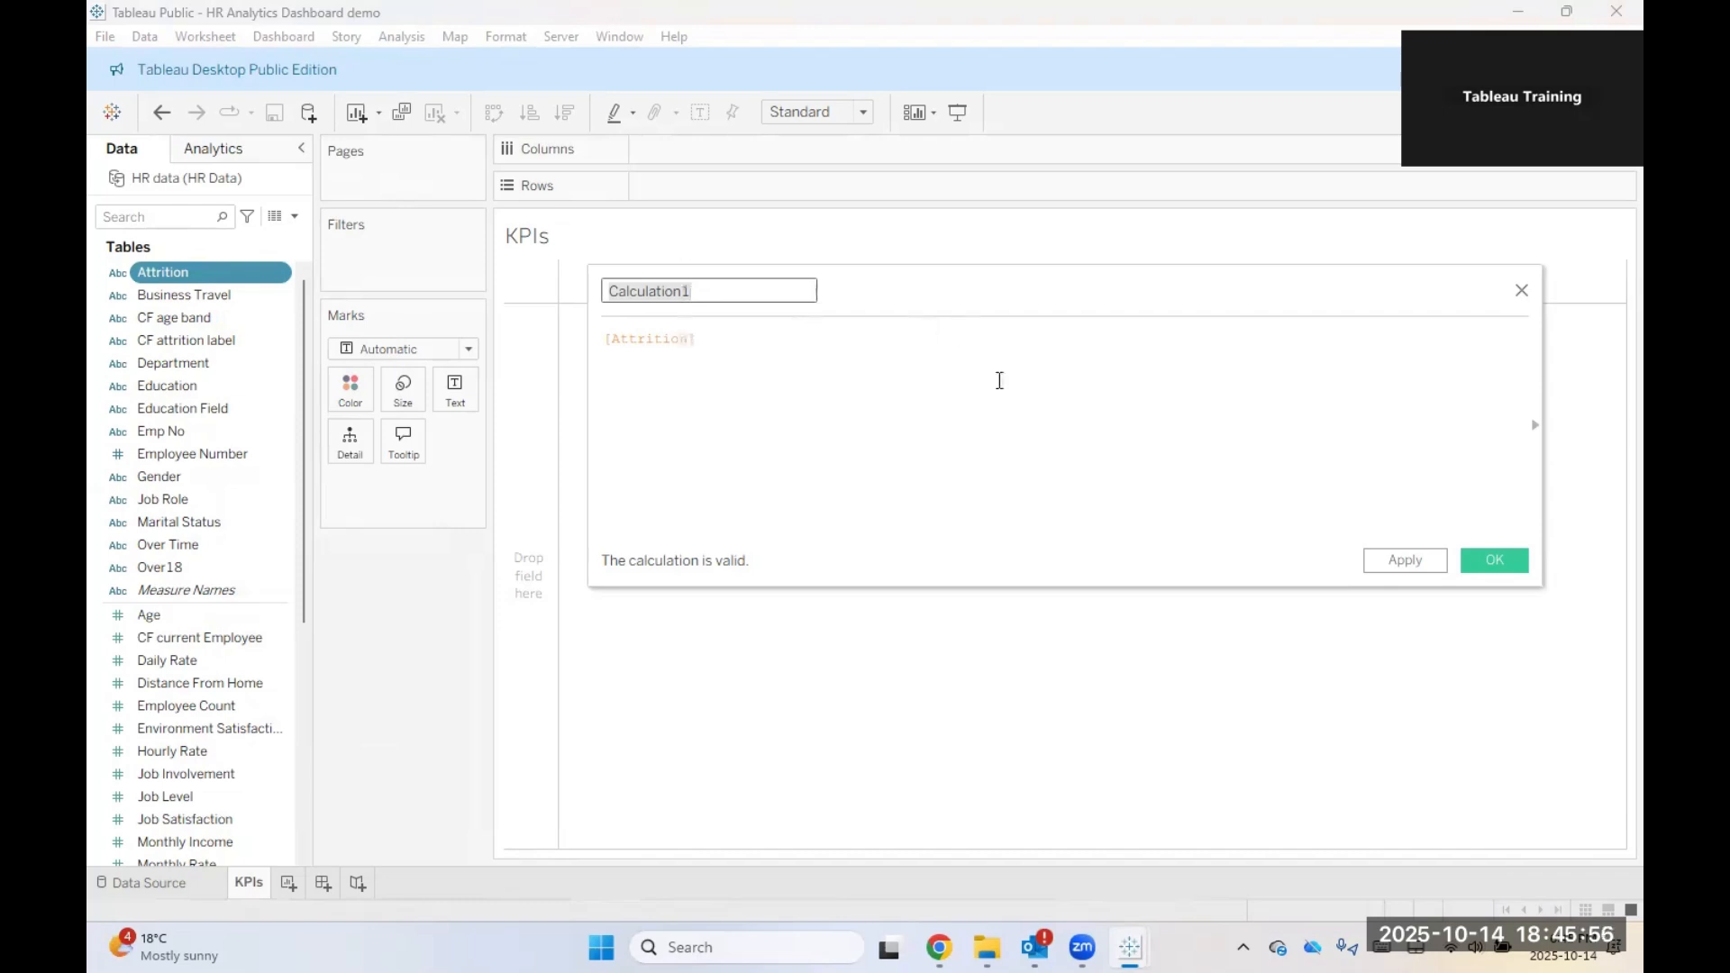
{"action": "key", "text": "Caps_Lock"}
{"action": "type", "text": "Att"}
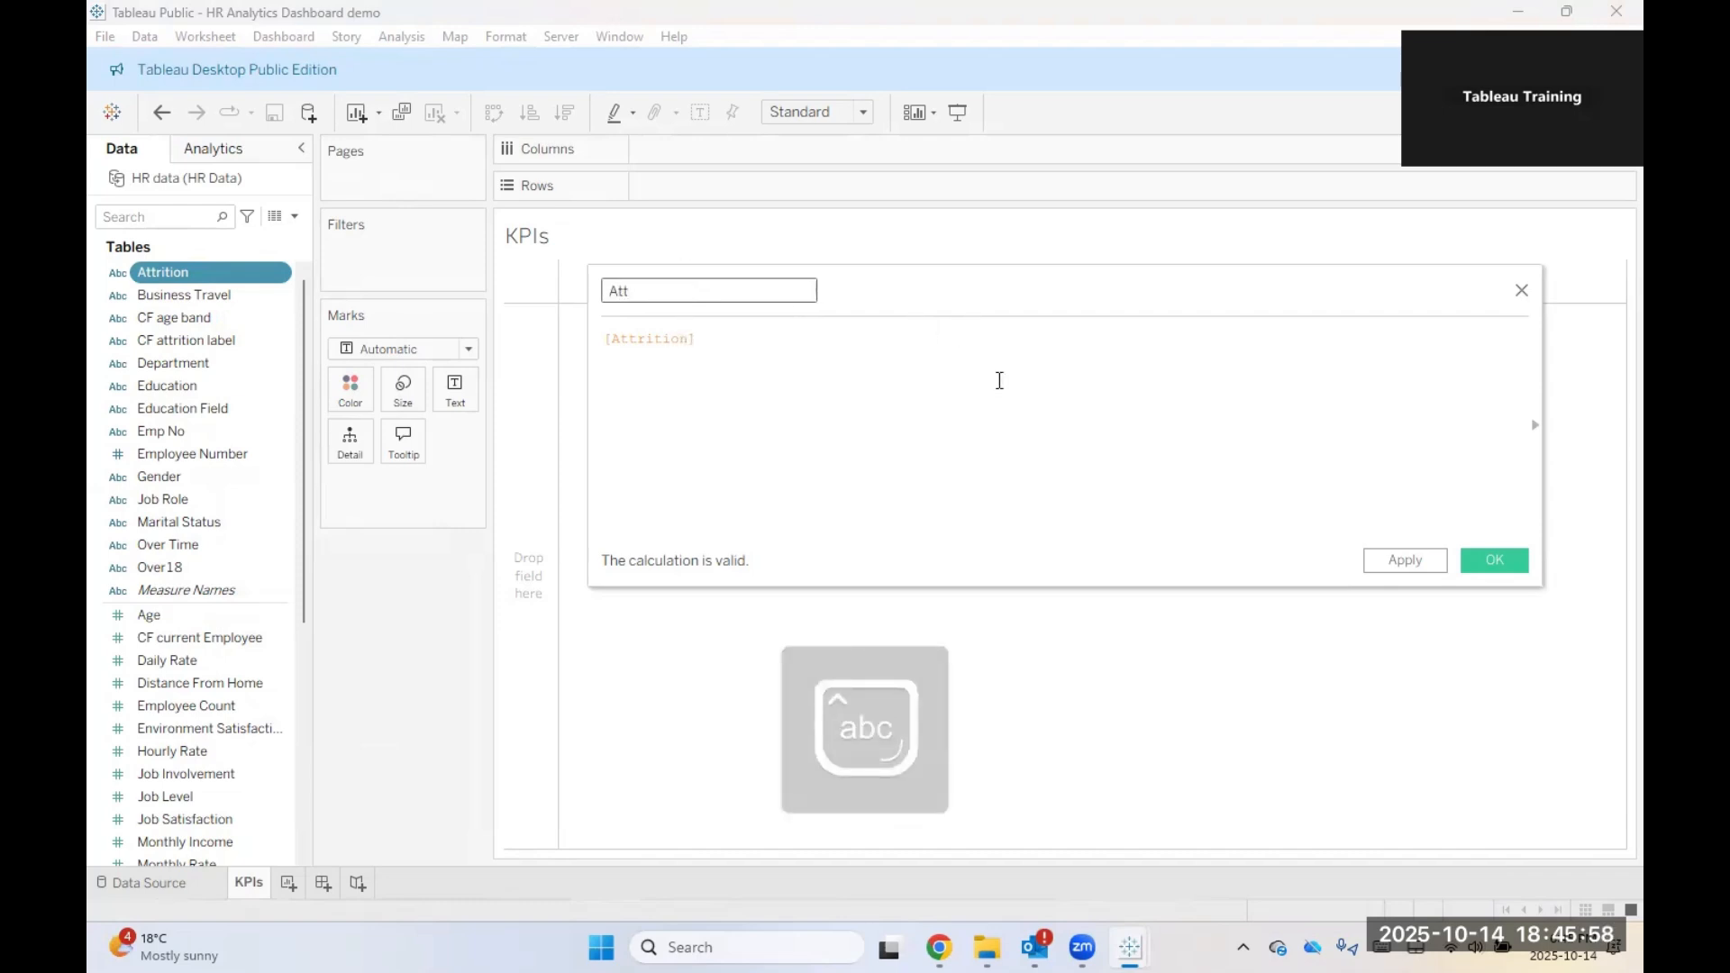
{"action": "type", "text": "ritionCo"}
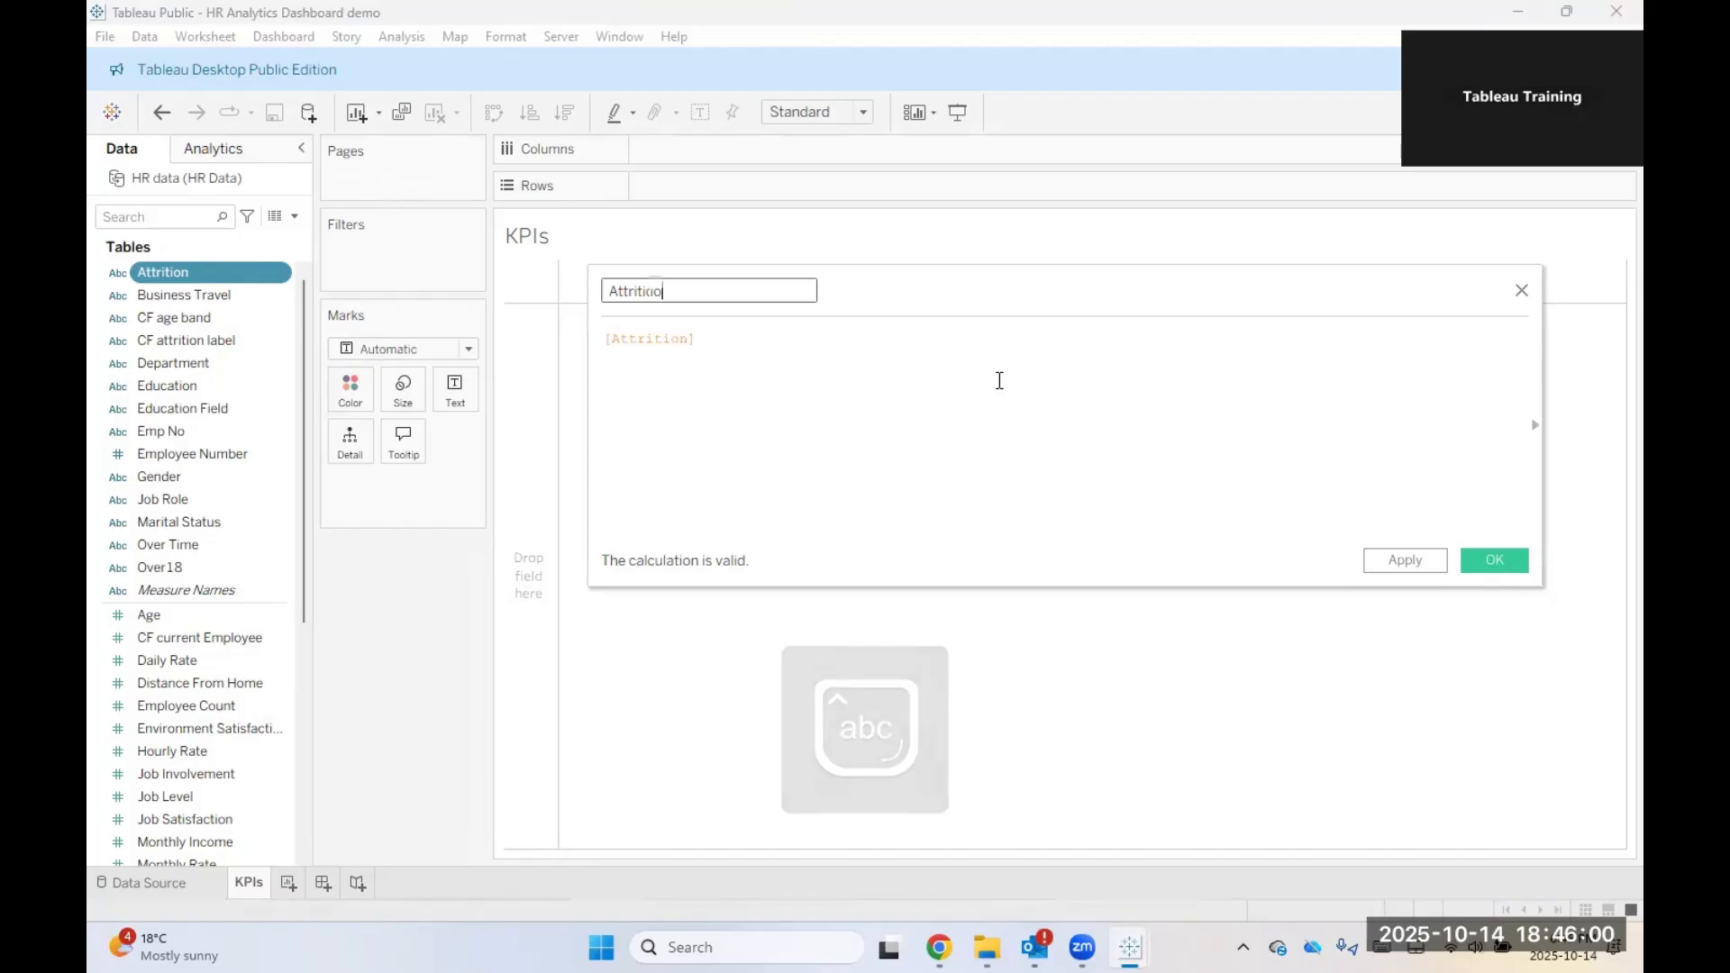
{"action": "type", "text": "unt"}
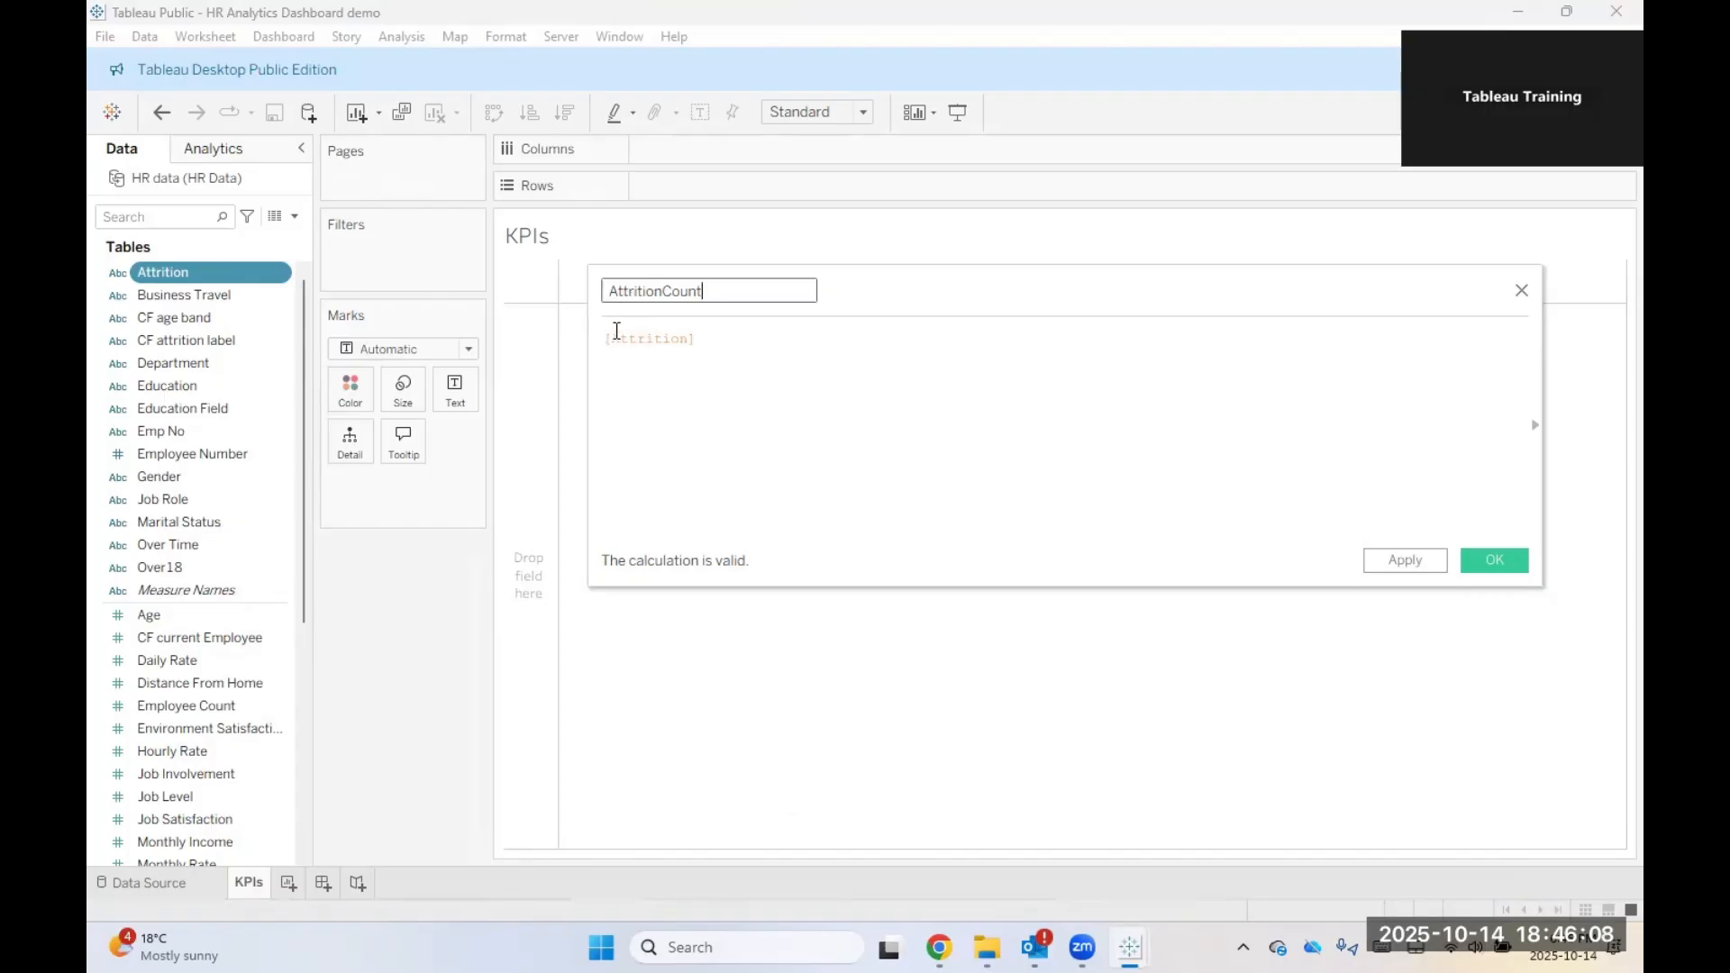
Step: Write the condition of the AttritionCount formula as IF [Attrition] = 'Yes'
{"action": "left_click", "coordinate": [600, 337]}
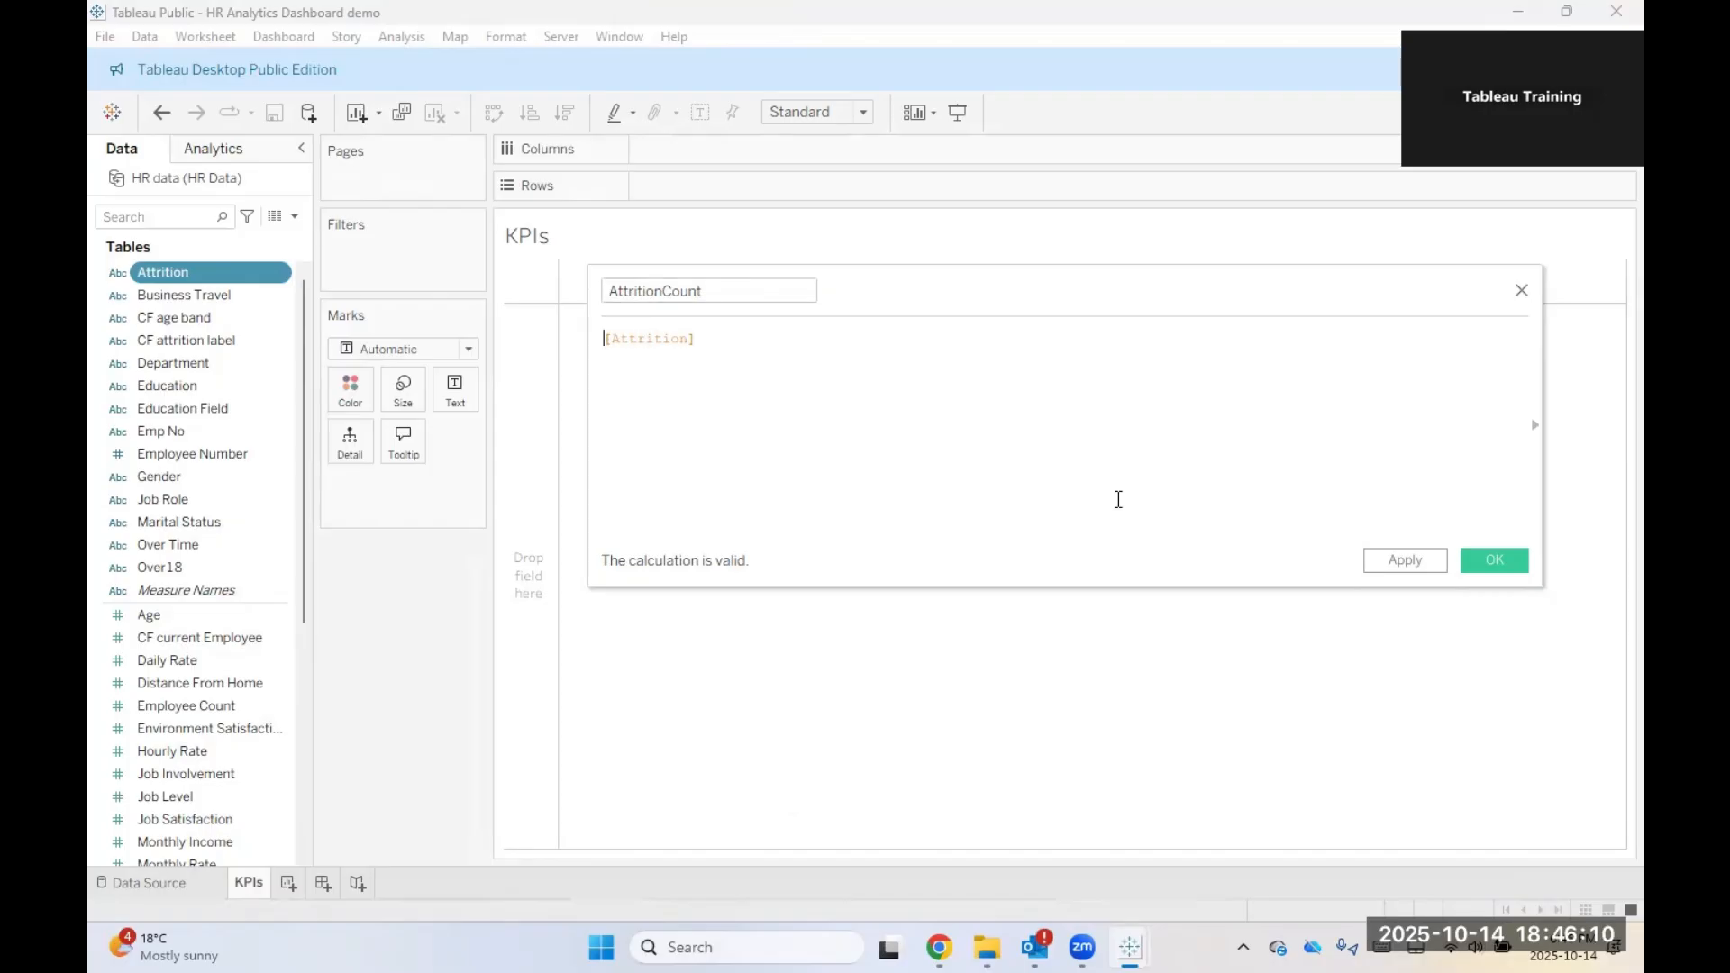
{"action": "key", "text": "Caps_Lock"}
{"action": "type", "text": "IF"}
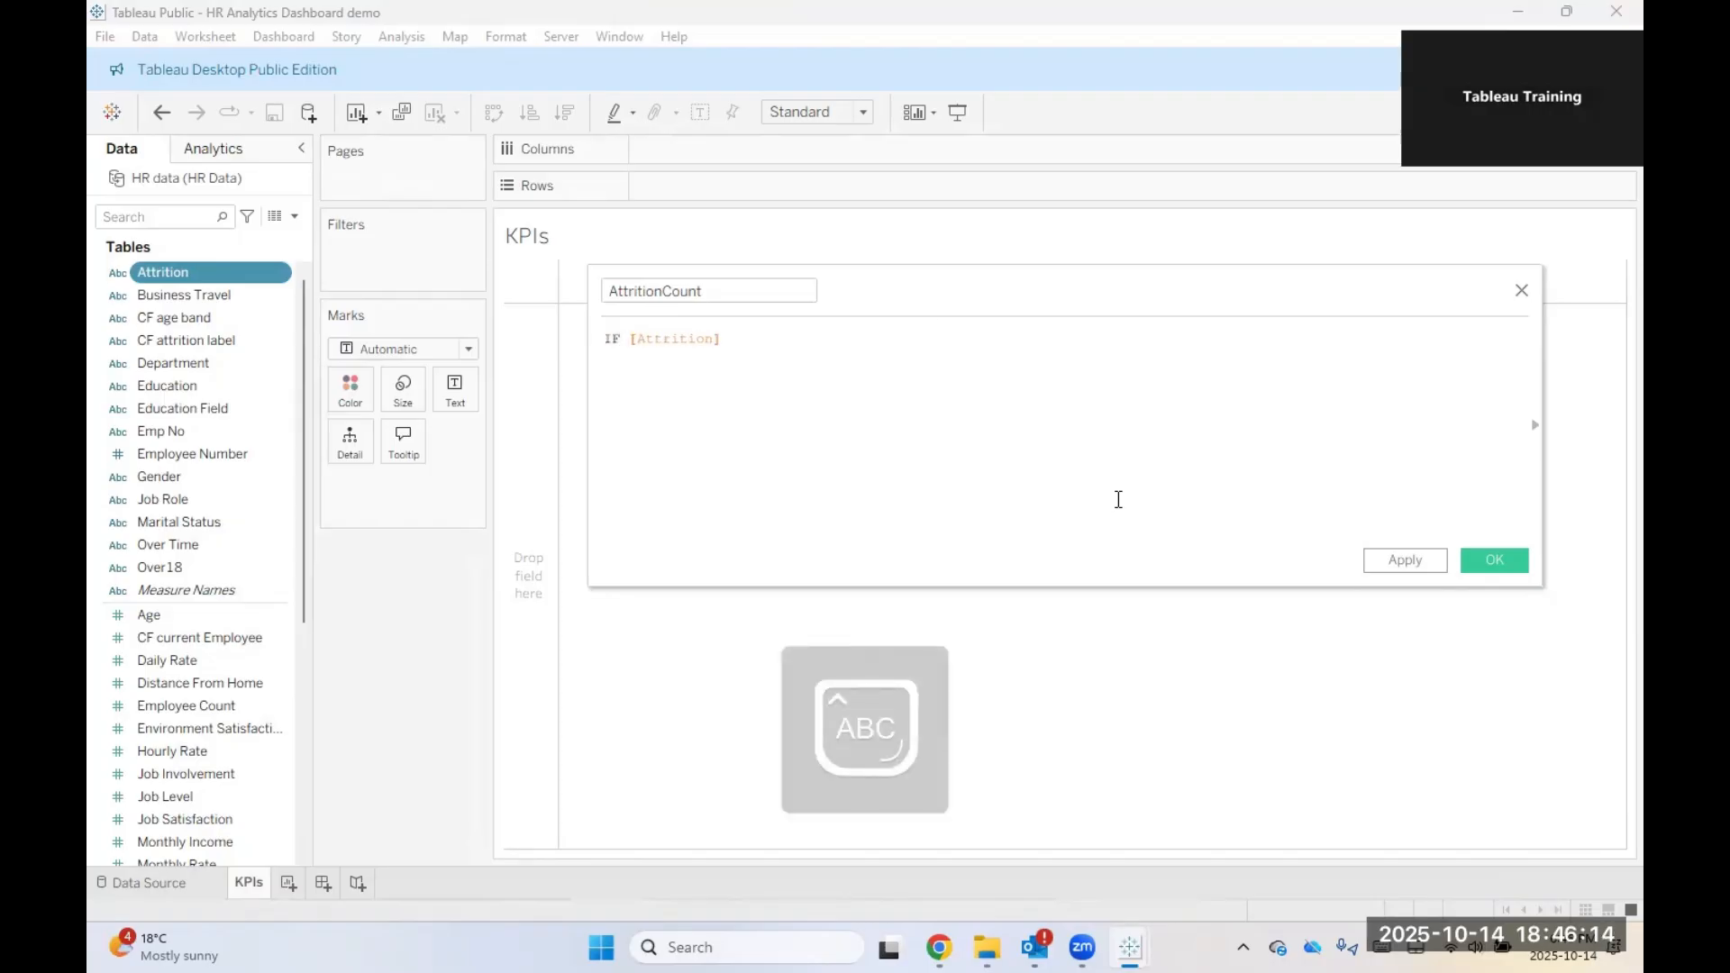
{"action": "left_click", "coordinate": [727, 336]}
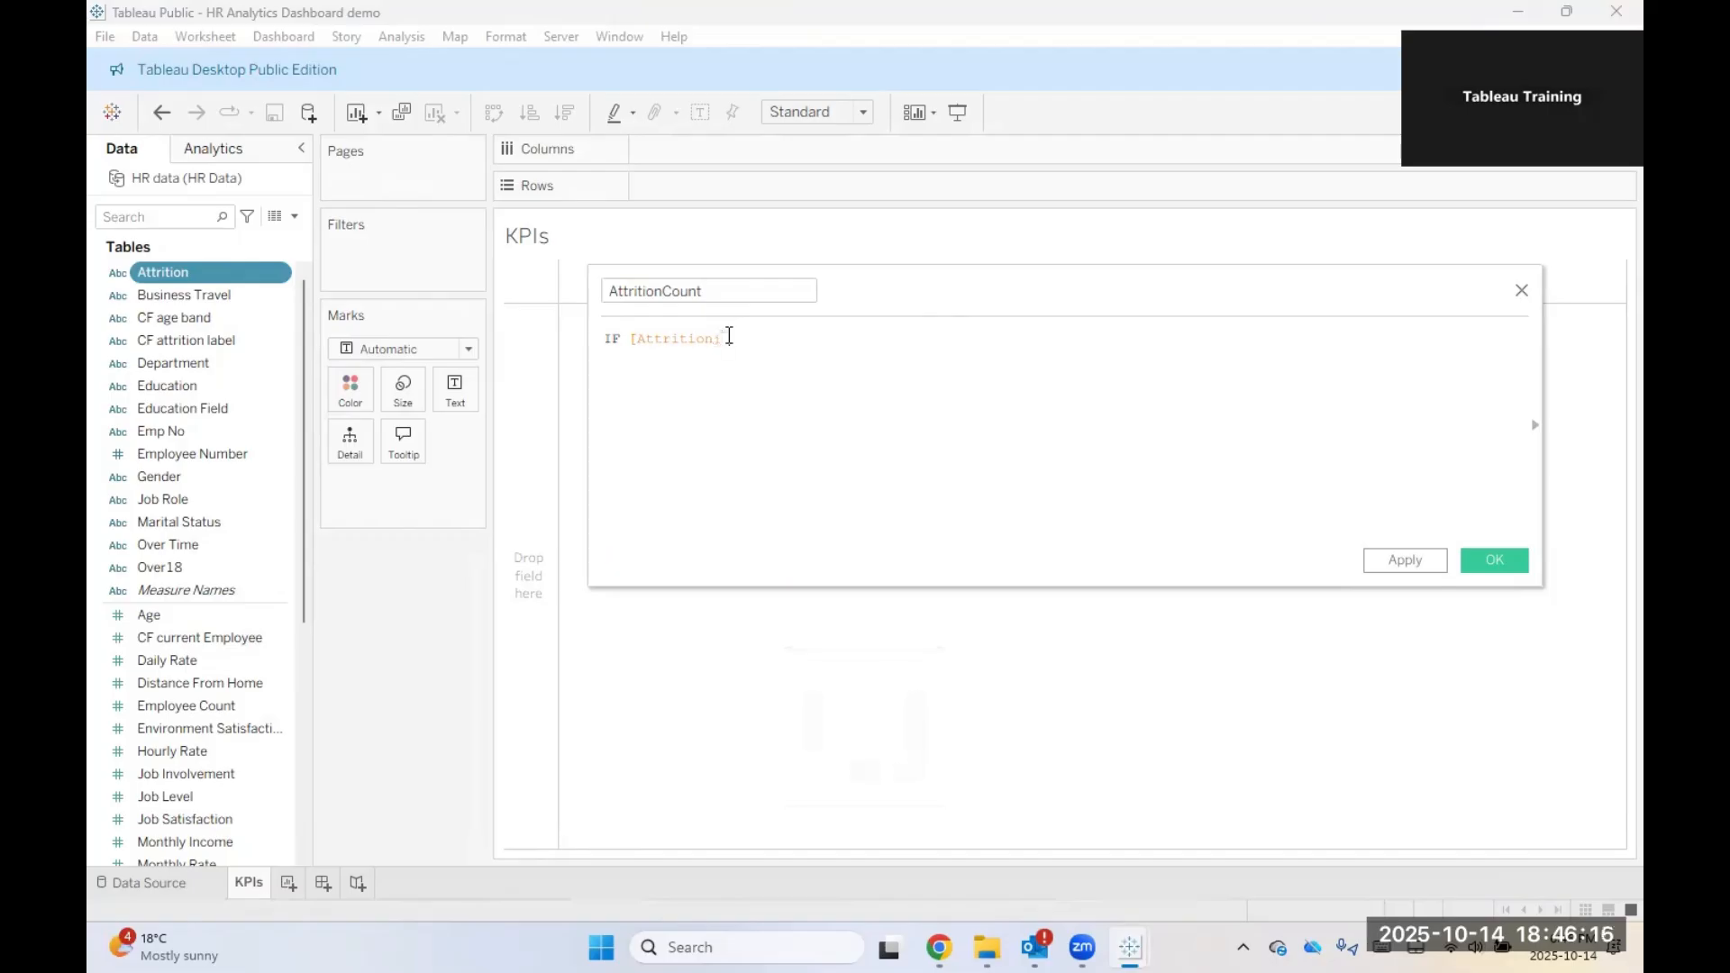
{"action": "type", "text": "= '"}
{"action": "key", "text": "Caps_Lock"}
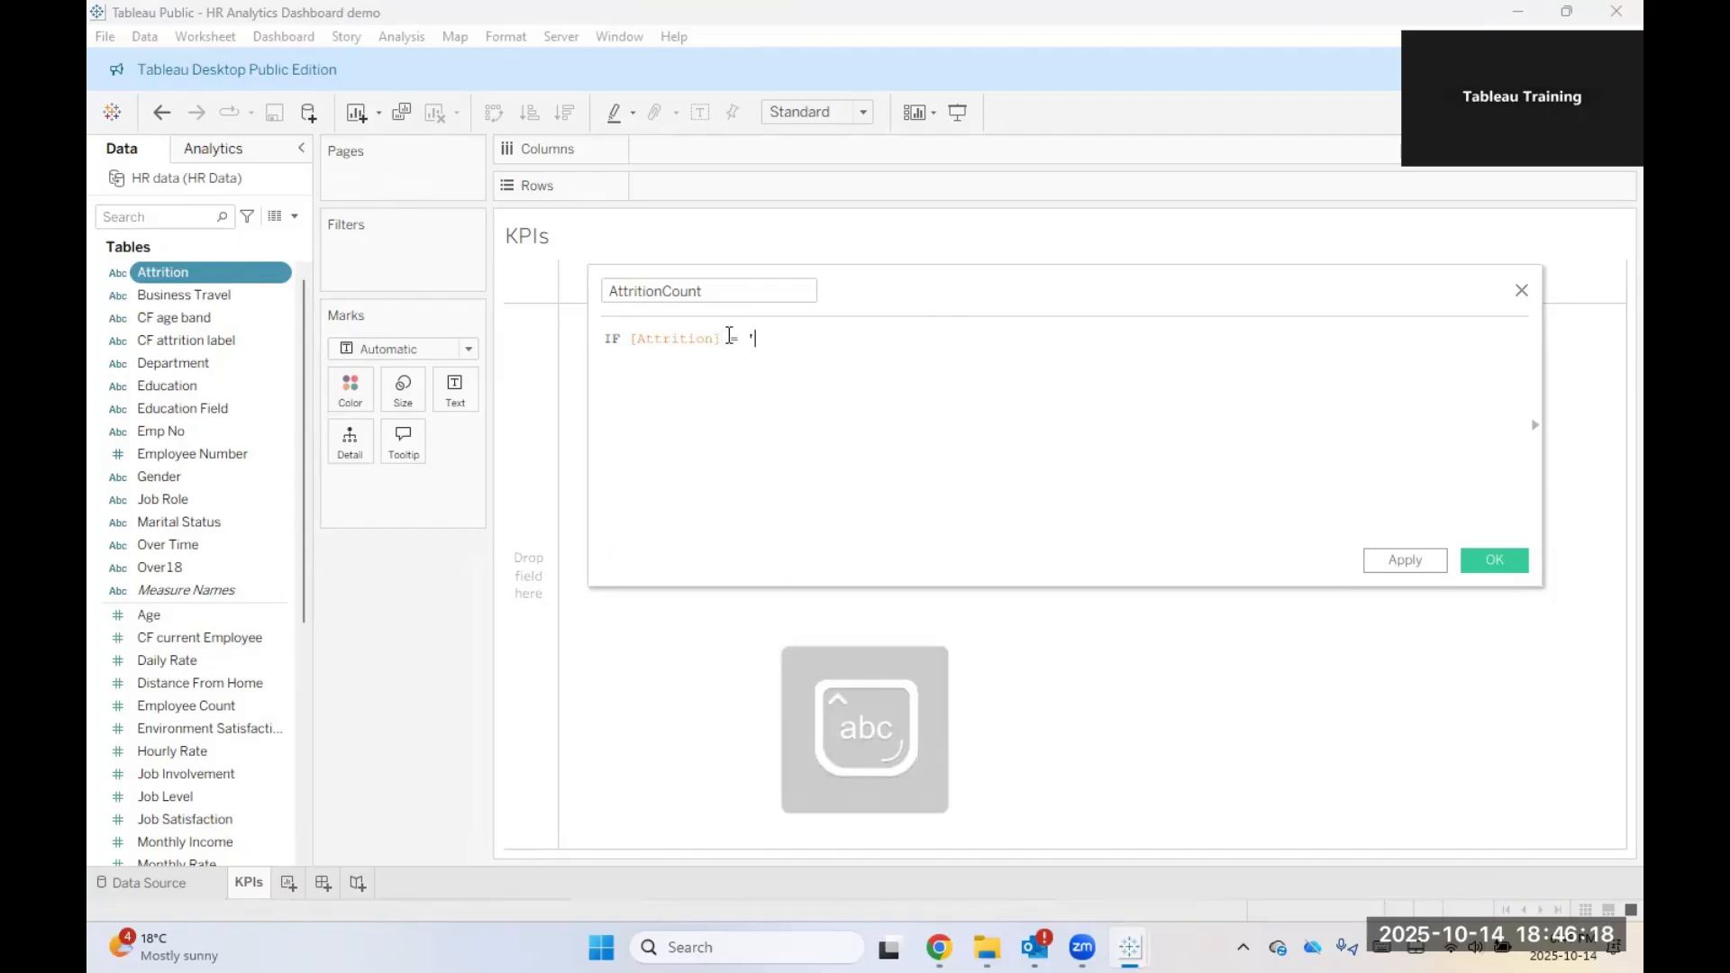
{"action": "type", "text": "ye"}
{"action": "key", "text": "BackSpace"}
{"action": "key", "text": "BackSpace"}
{"action": "key", "text": "Caps_Lock"}
{"action": "type", "text": "YES"}
{"action": "key", "text": "BackSpace"}
{"action": "key", "text": "BackSpace"}
{"action": "key", "text": "Caps_Lock"}
{"action": "type", "text": "es'"}
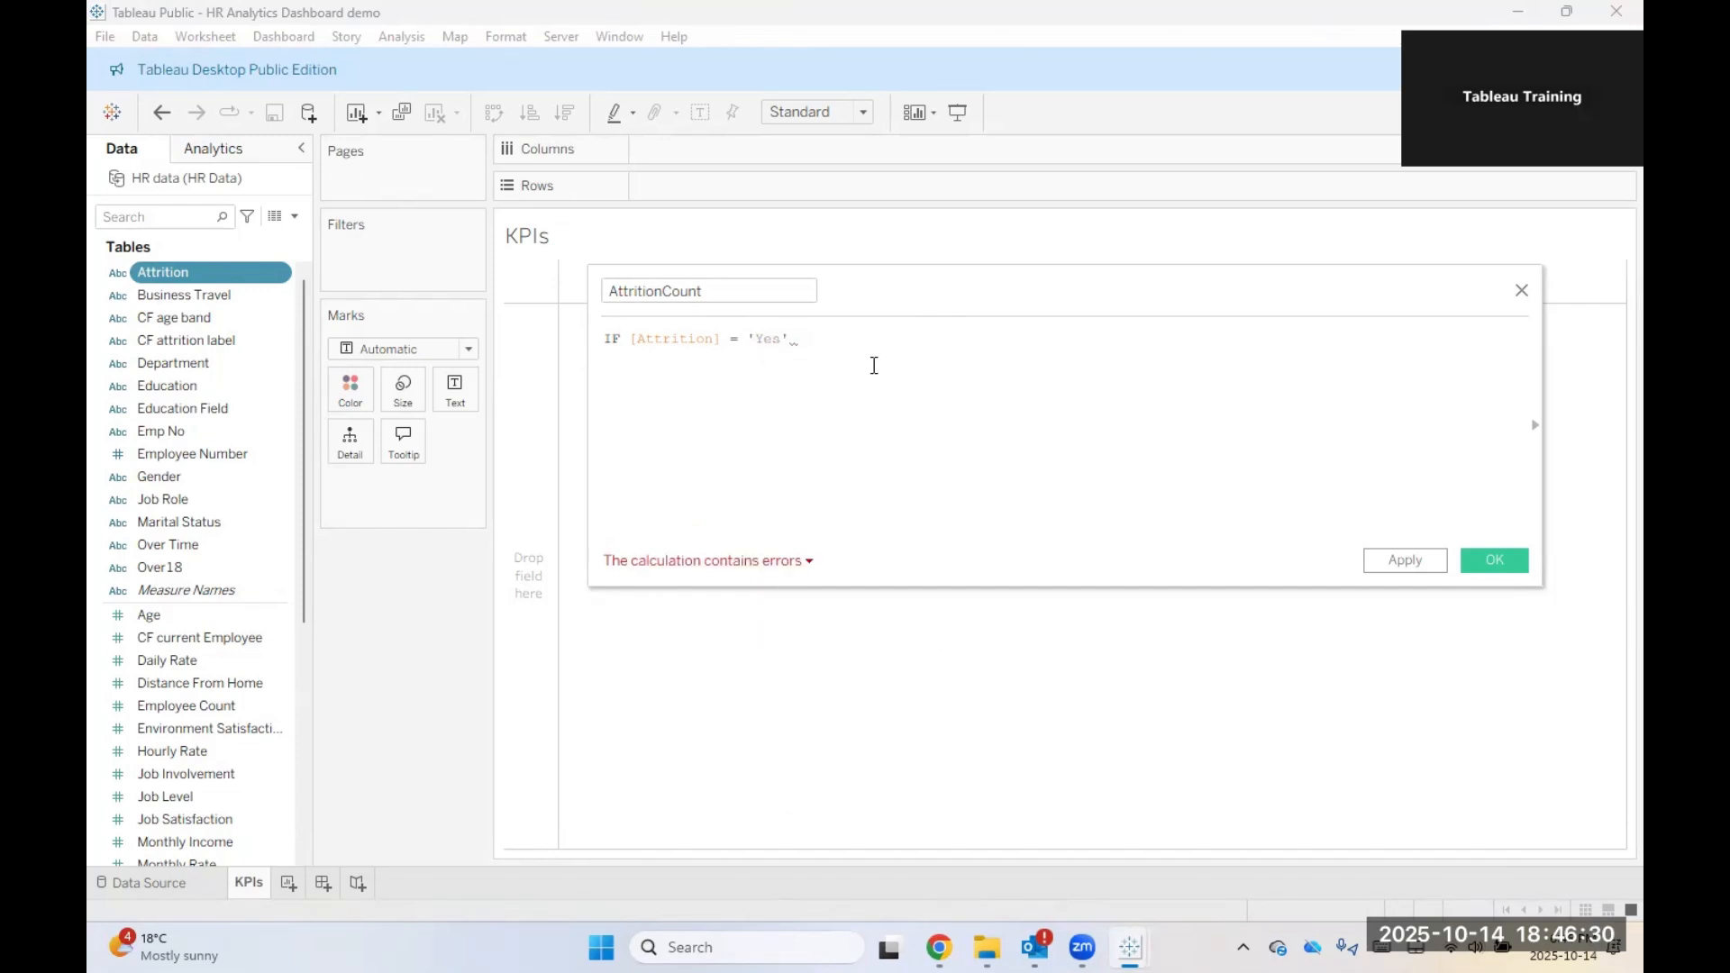
Step: Complete the AttritionCount formula with THEN 1 ELSE 0 END after the 'Yes' condition
{"action": "key", "text": "Caps_Lock"}
{"action": "type", "text": "THN"}
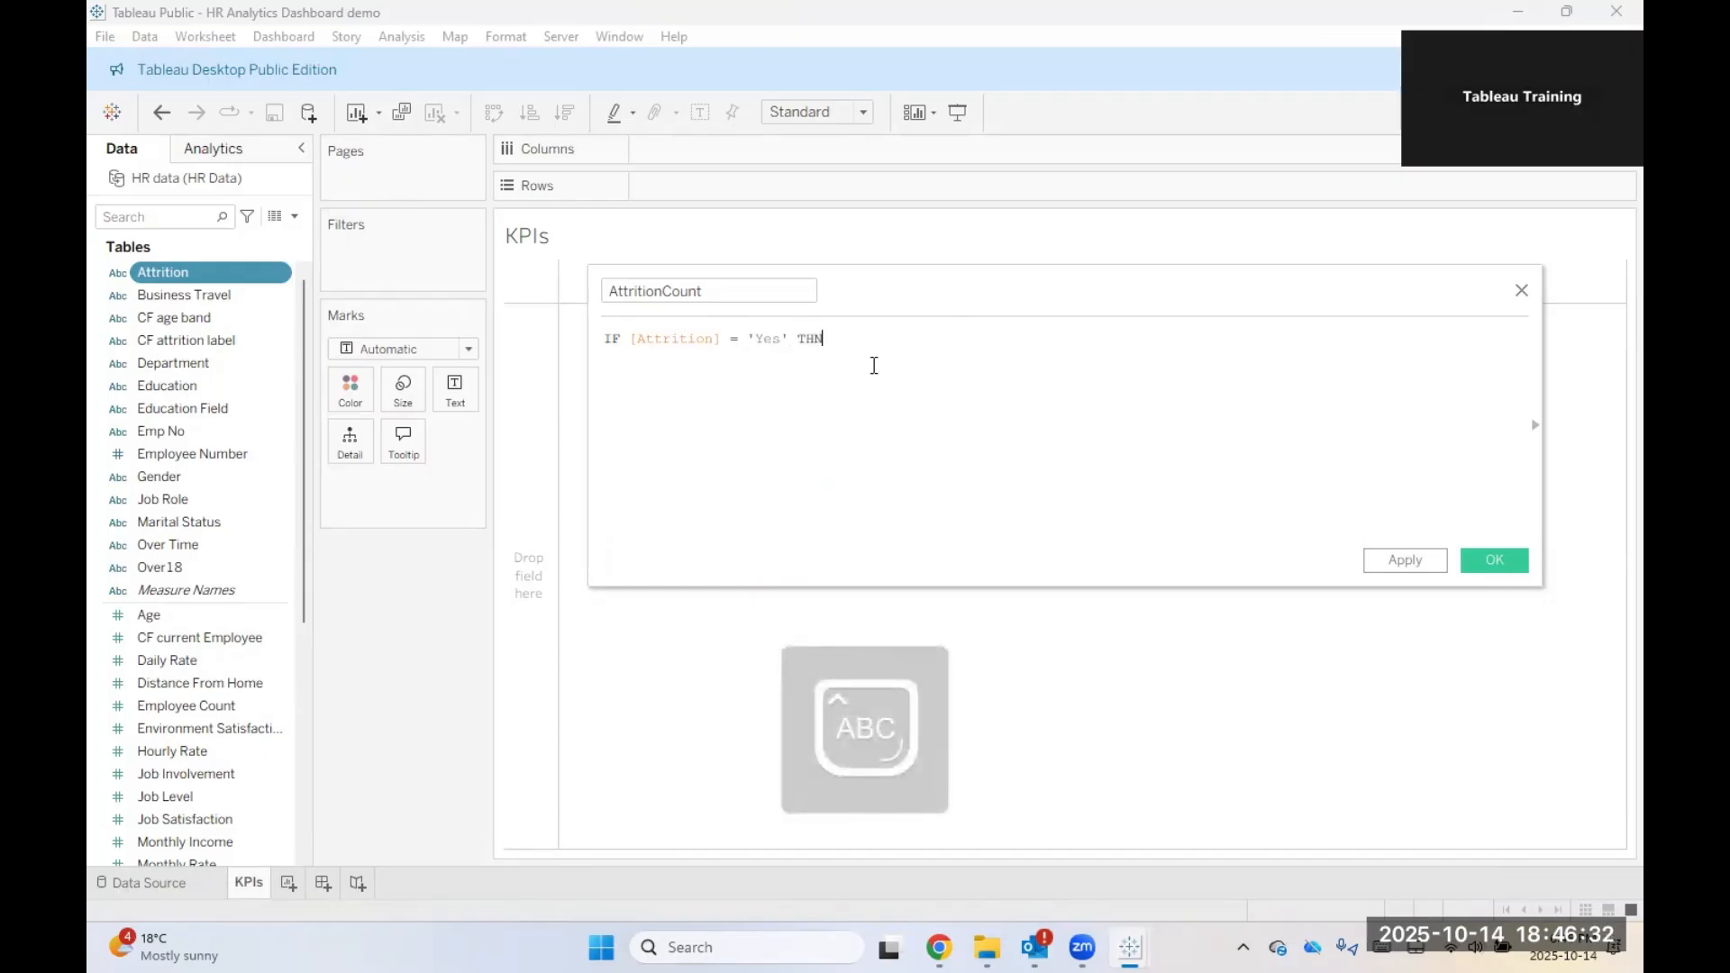
{"action": "key", "text": "BackSpace"}
{"action": "key", "text": "BackSpace"}
{"action": "key", "text": "BackSpace"}
{"action": "type", "text": "THEN 1 ELSE "}
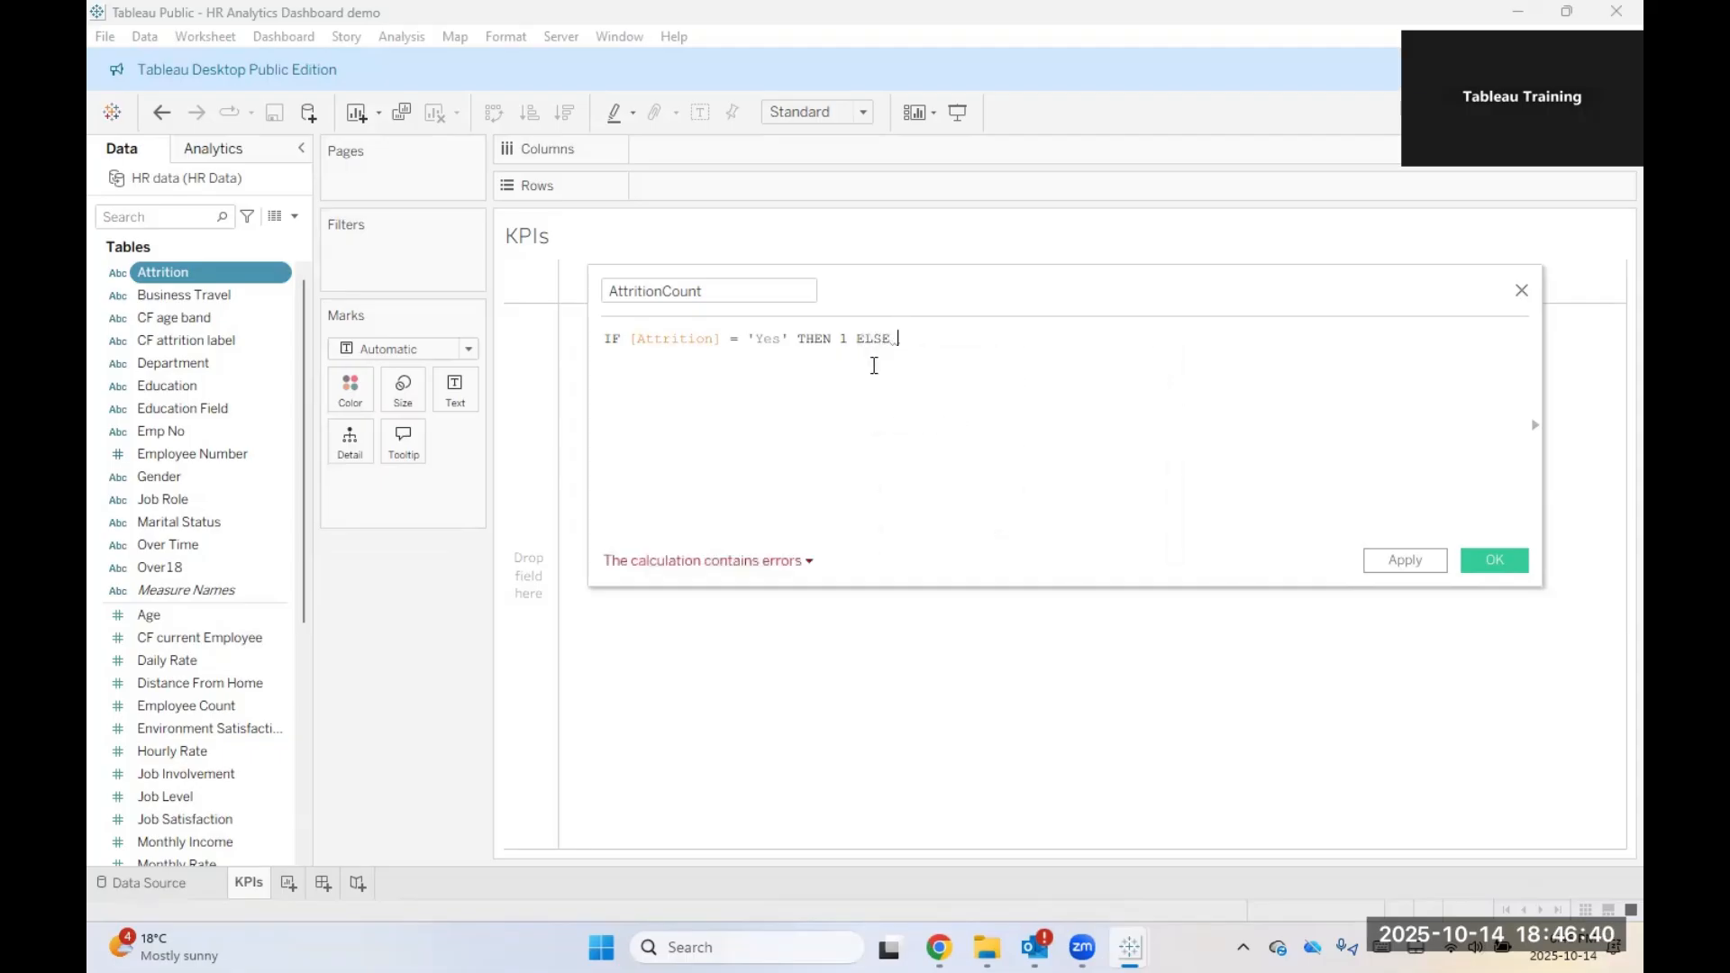
{"action": "type", "text": "0 END"}
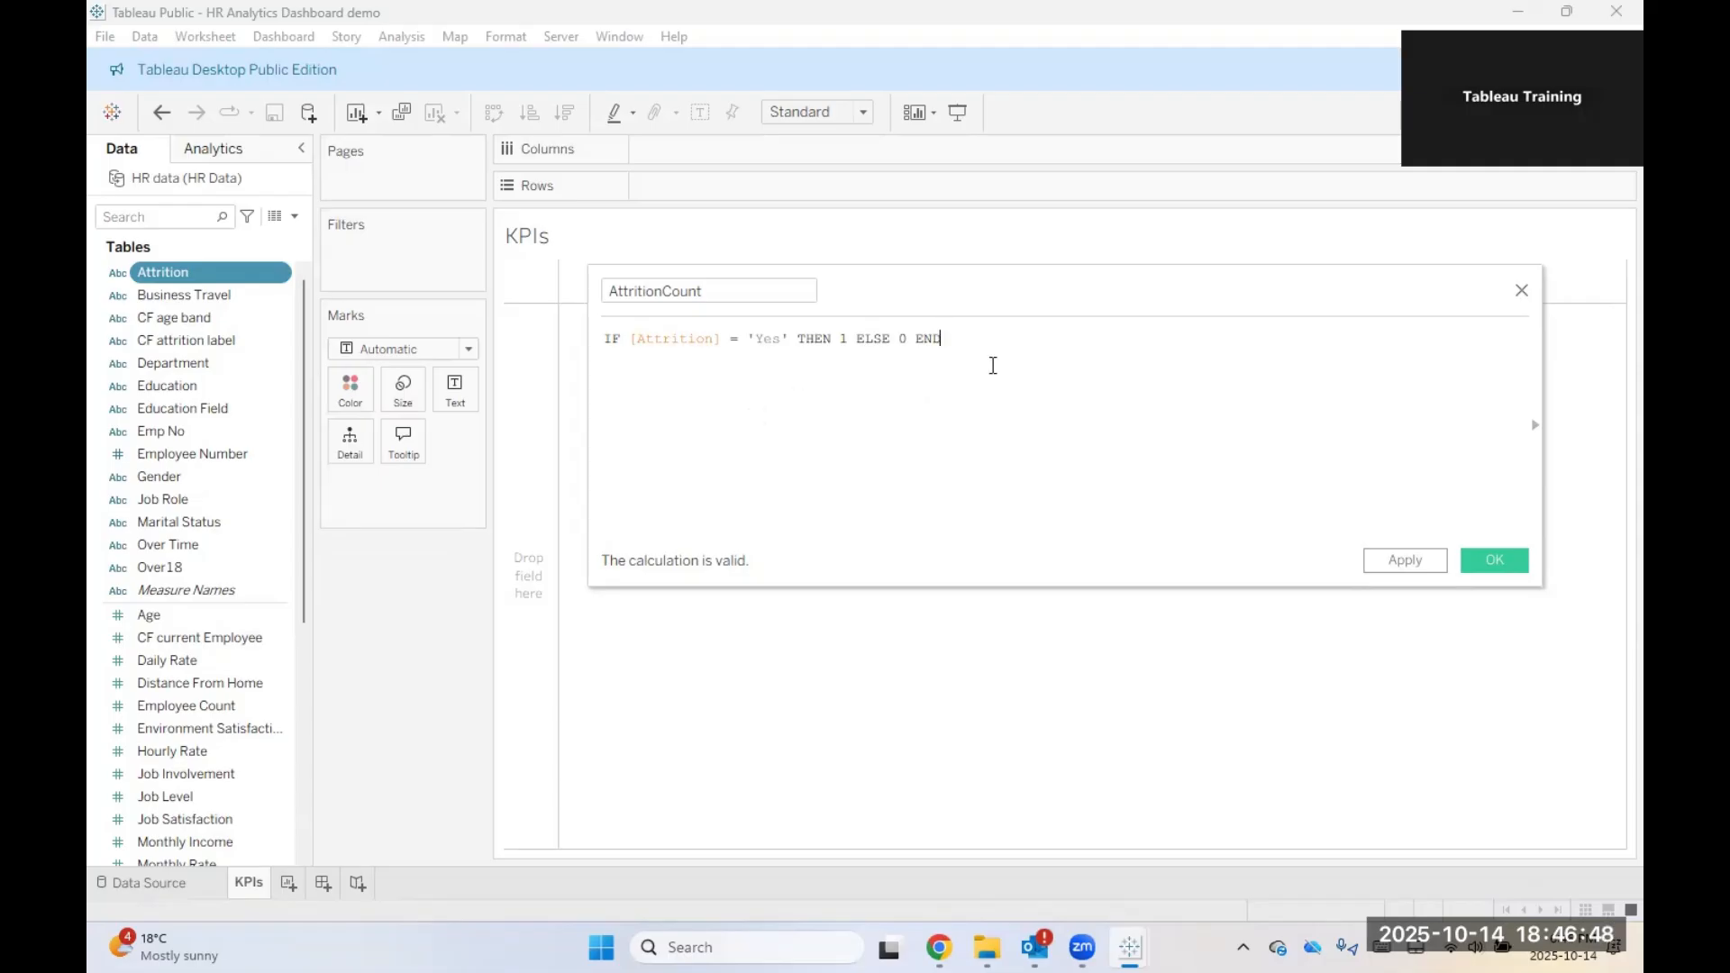
{"action": "left_click", "coordinate": [633, 340]}
{"action": "left_click_drag", "start_coordinate": [653, 343], "coordinate": [791, 341]}
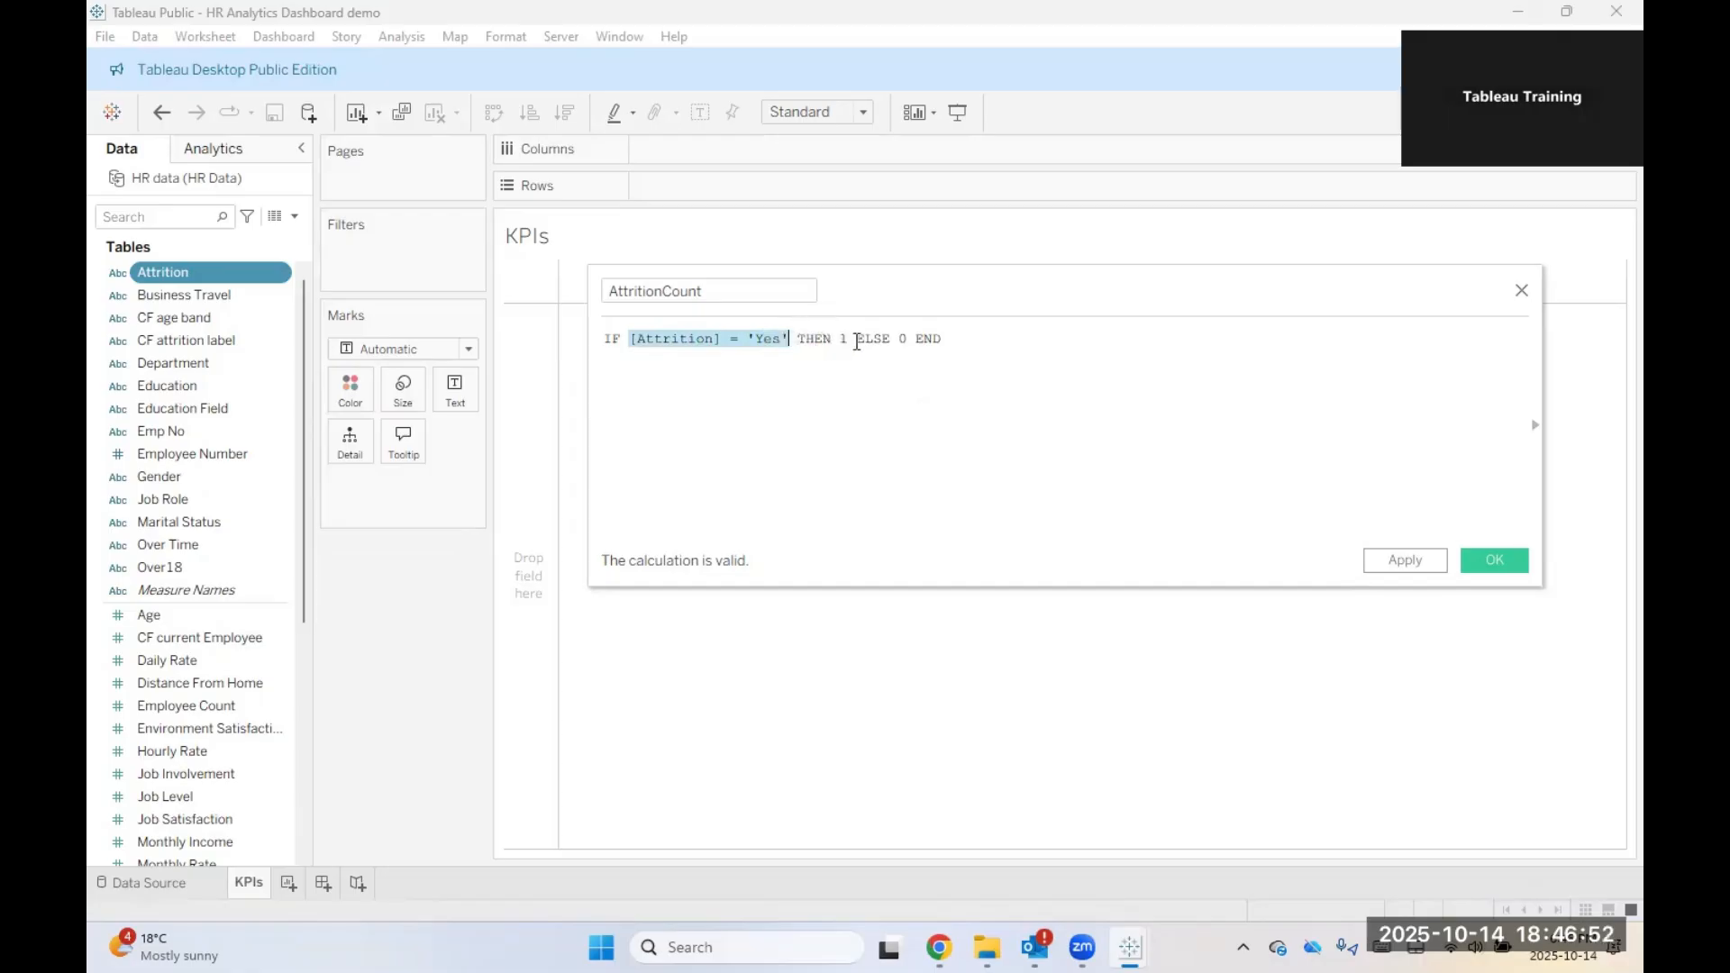
{"action": "double_click", "coordinate": [843, 339]}
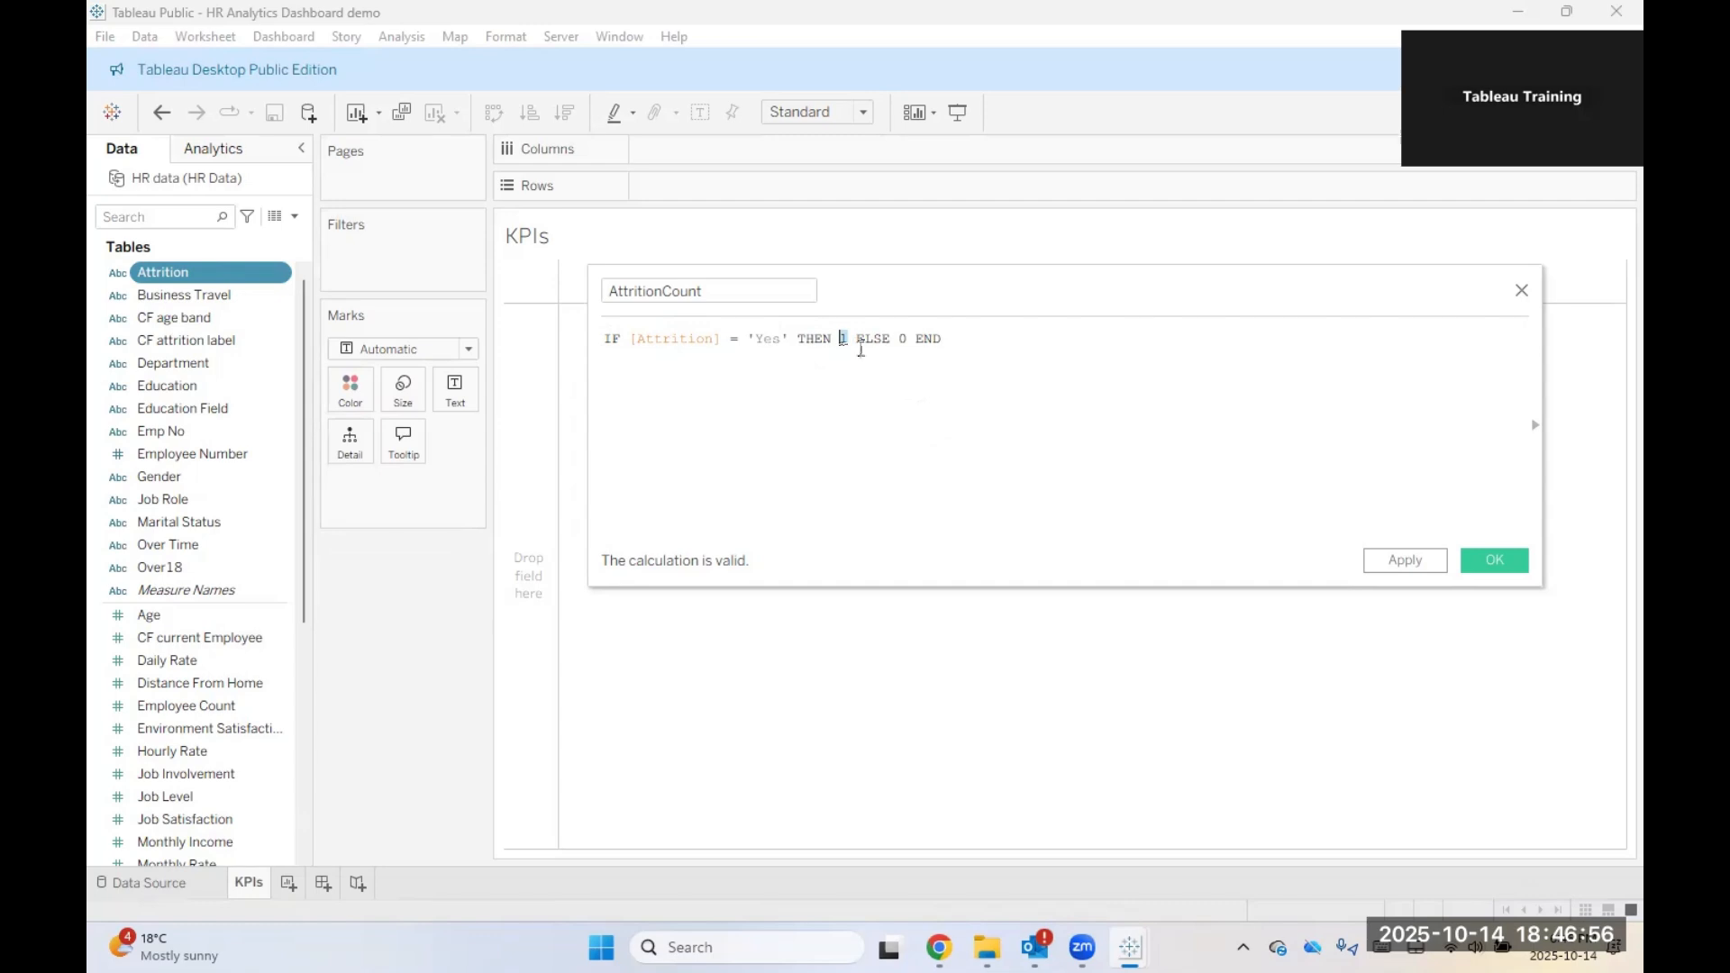
Step: Break the AttritionCount formula into separate lines for the THEN, ELSE and END parts
{"action": "left_click", "coordinate": [801, 342]}
{"action": "key", "text": "Return"}
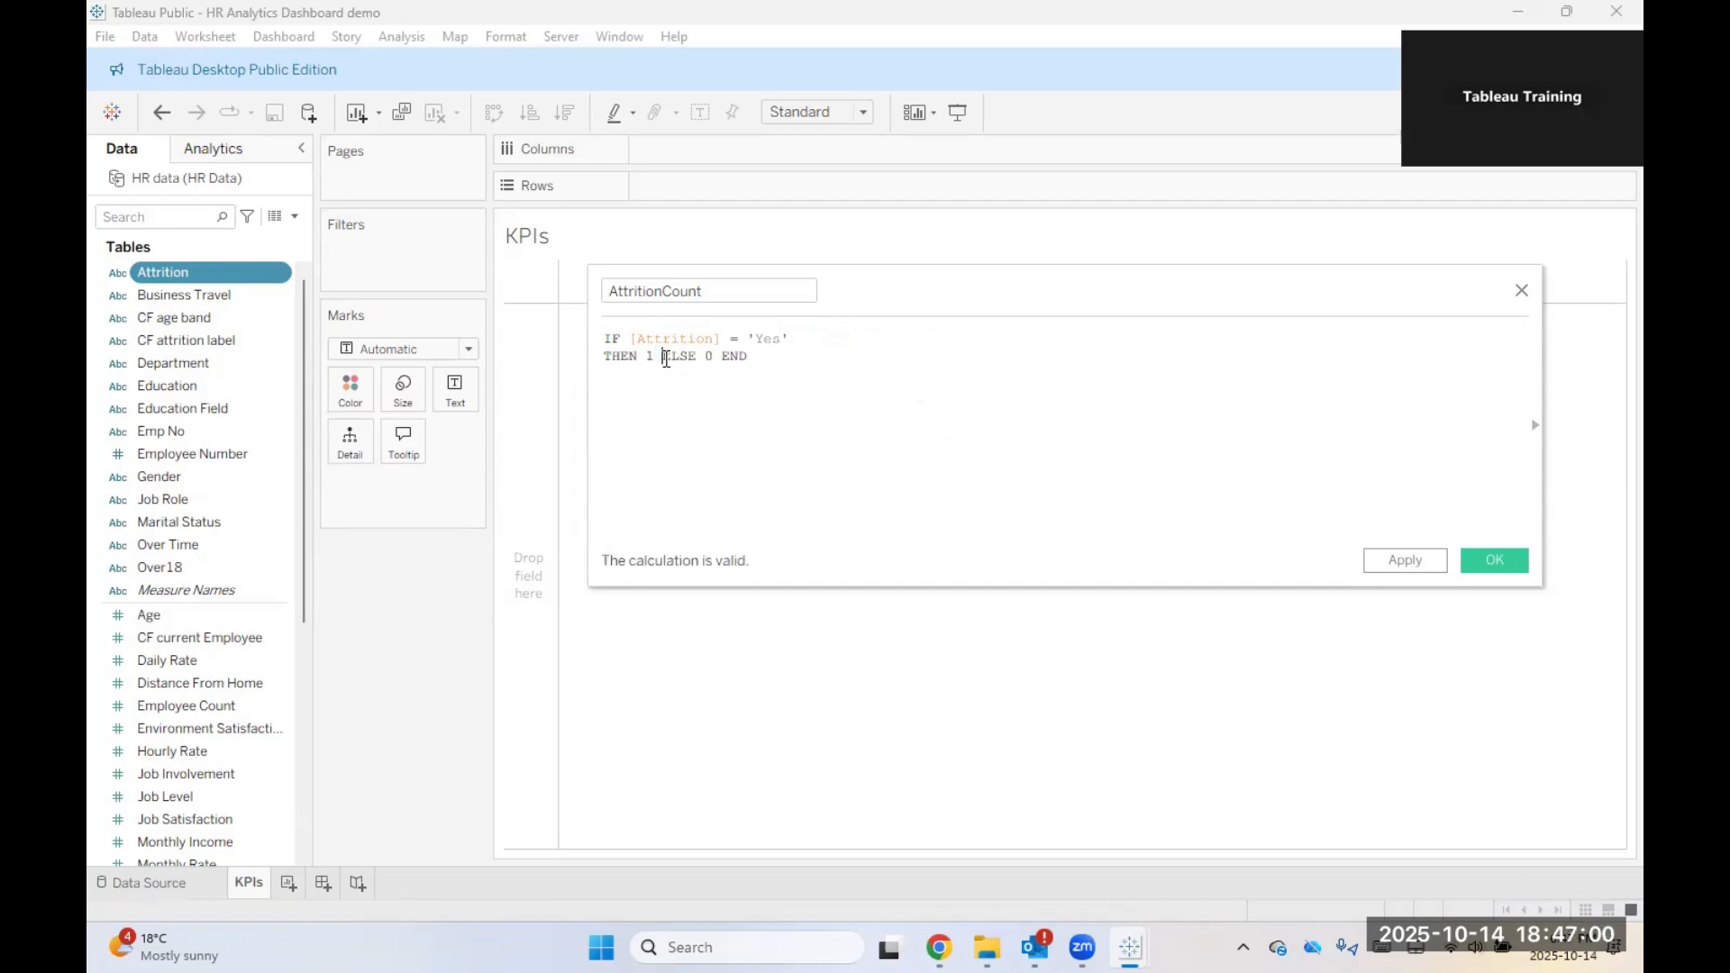
{"action": "left_click", "coordinate": [666, 358]}
{"action": "key", "text": "Return"}
{"action": "left_click", "coordinate": [666, 373]}
{"action": "key", "text": "Return"}
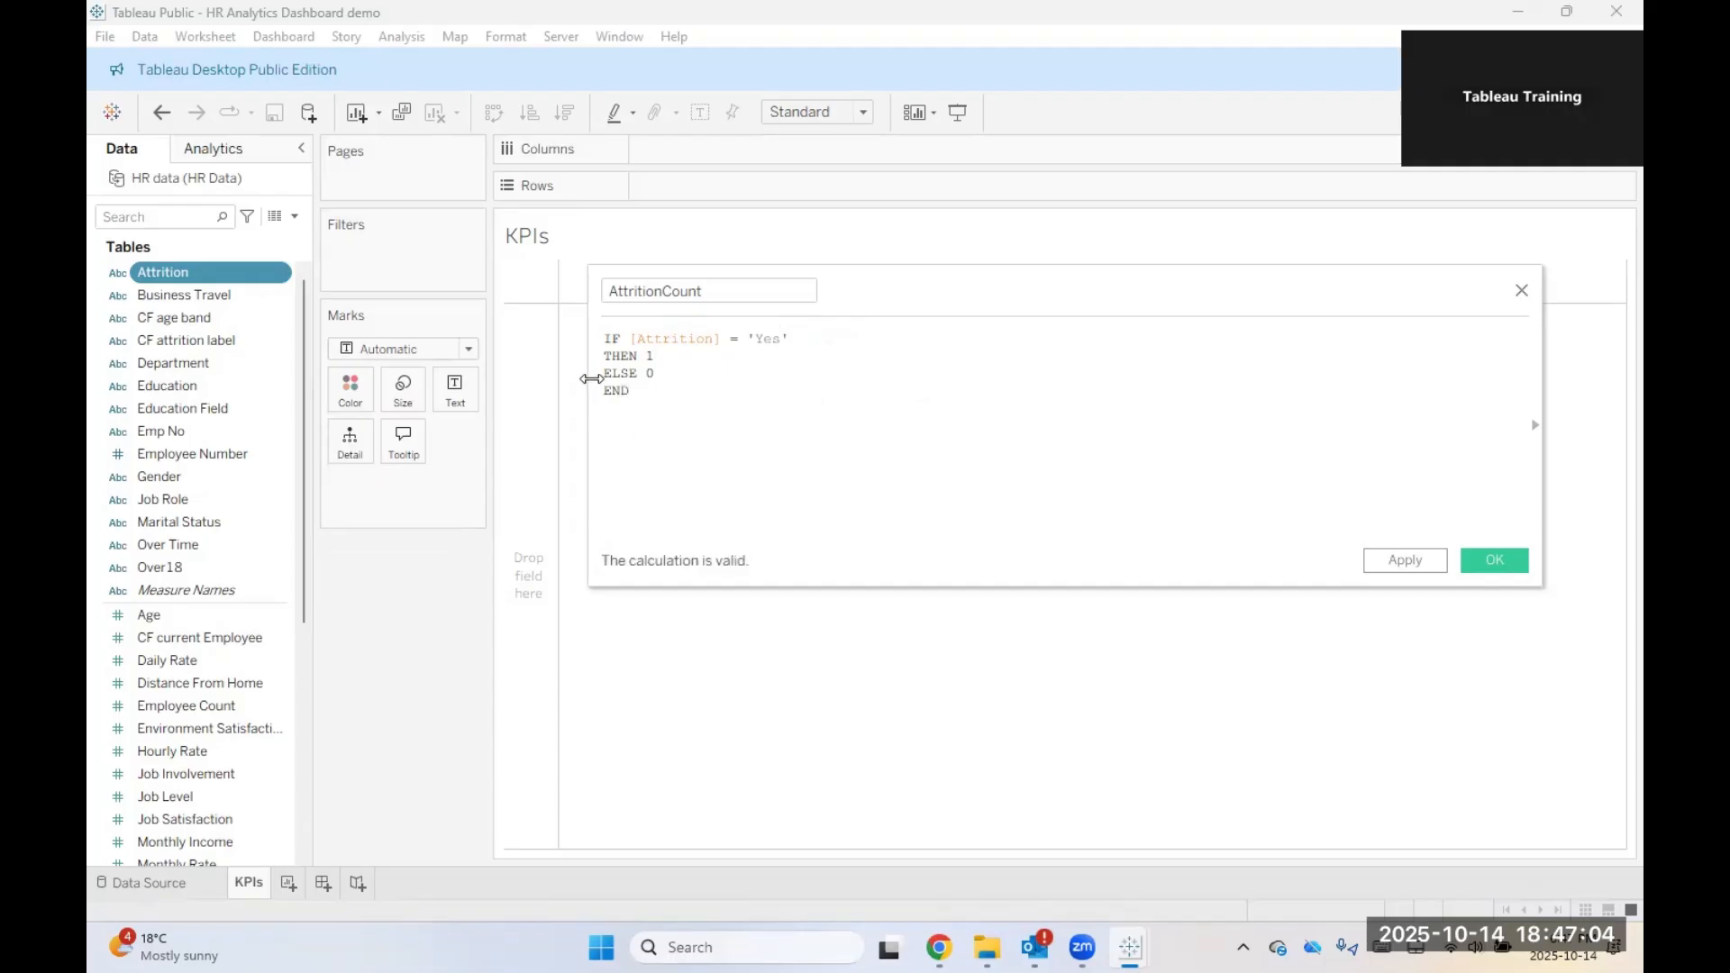
Step: Join the AttritionCount formula's THEN, ELSE and END parts back onto a single line
{"action": "left_click", "coordinate": [605, 356]}
{"action": "key", "text": "BackSpace"}
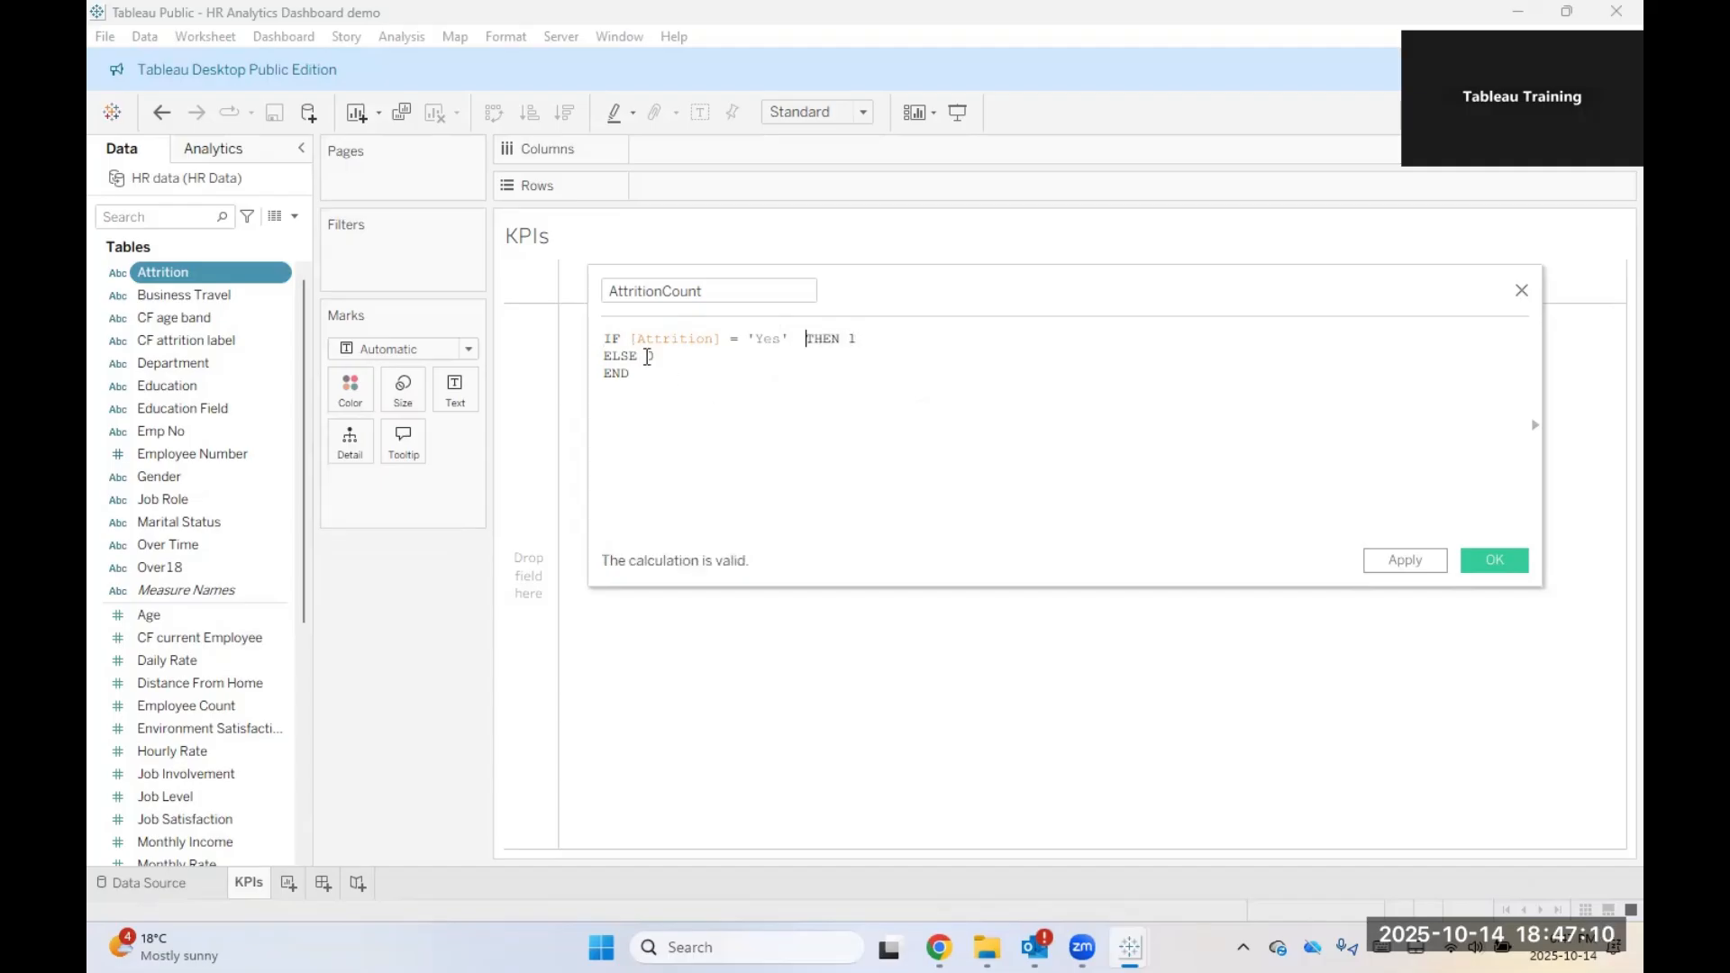
{"action": "key", "text": "BackSpace"}
{"action": "left_click", "coordinate": [605, 356]}
{"action": "key", "text": "BackSpace"}
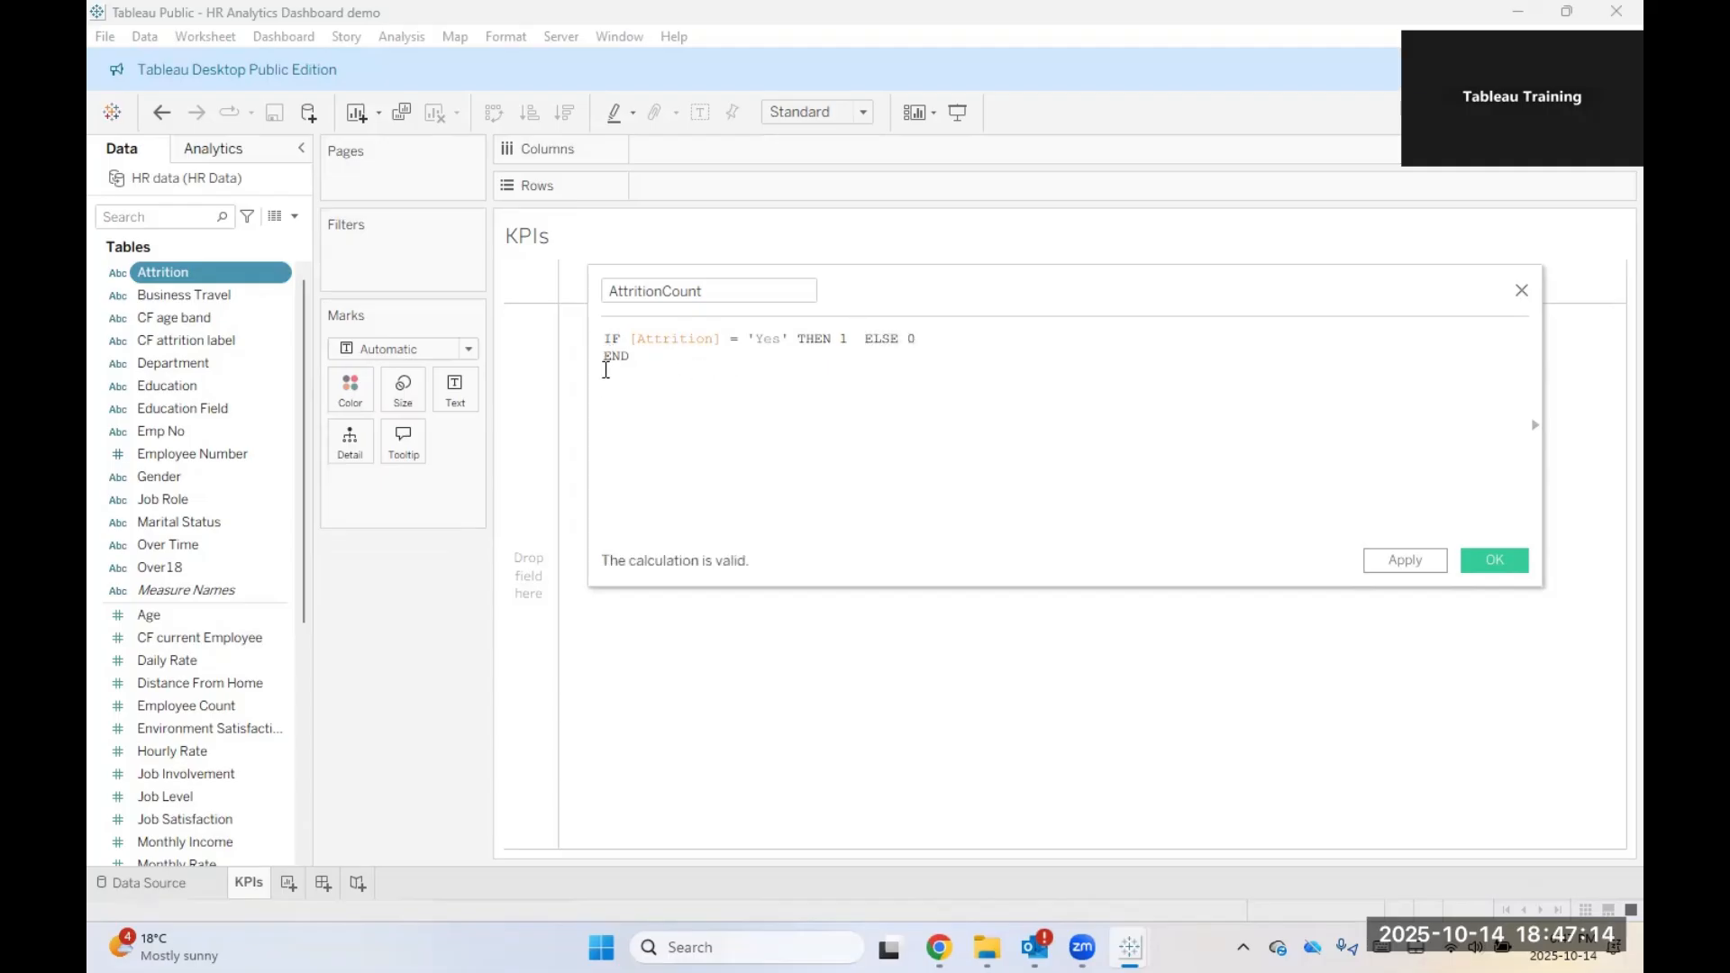
{"action": "left_click", "coordinate": [605, 368]}
{"action": "key", "text": "BackSpace"}
Step: Apply the AttritionCount calculation and close its editor
{"action": "left_click_drag", "start_coordinate": [613, 290], "coordinate": [752, 289]}
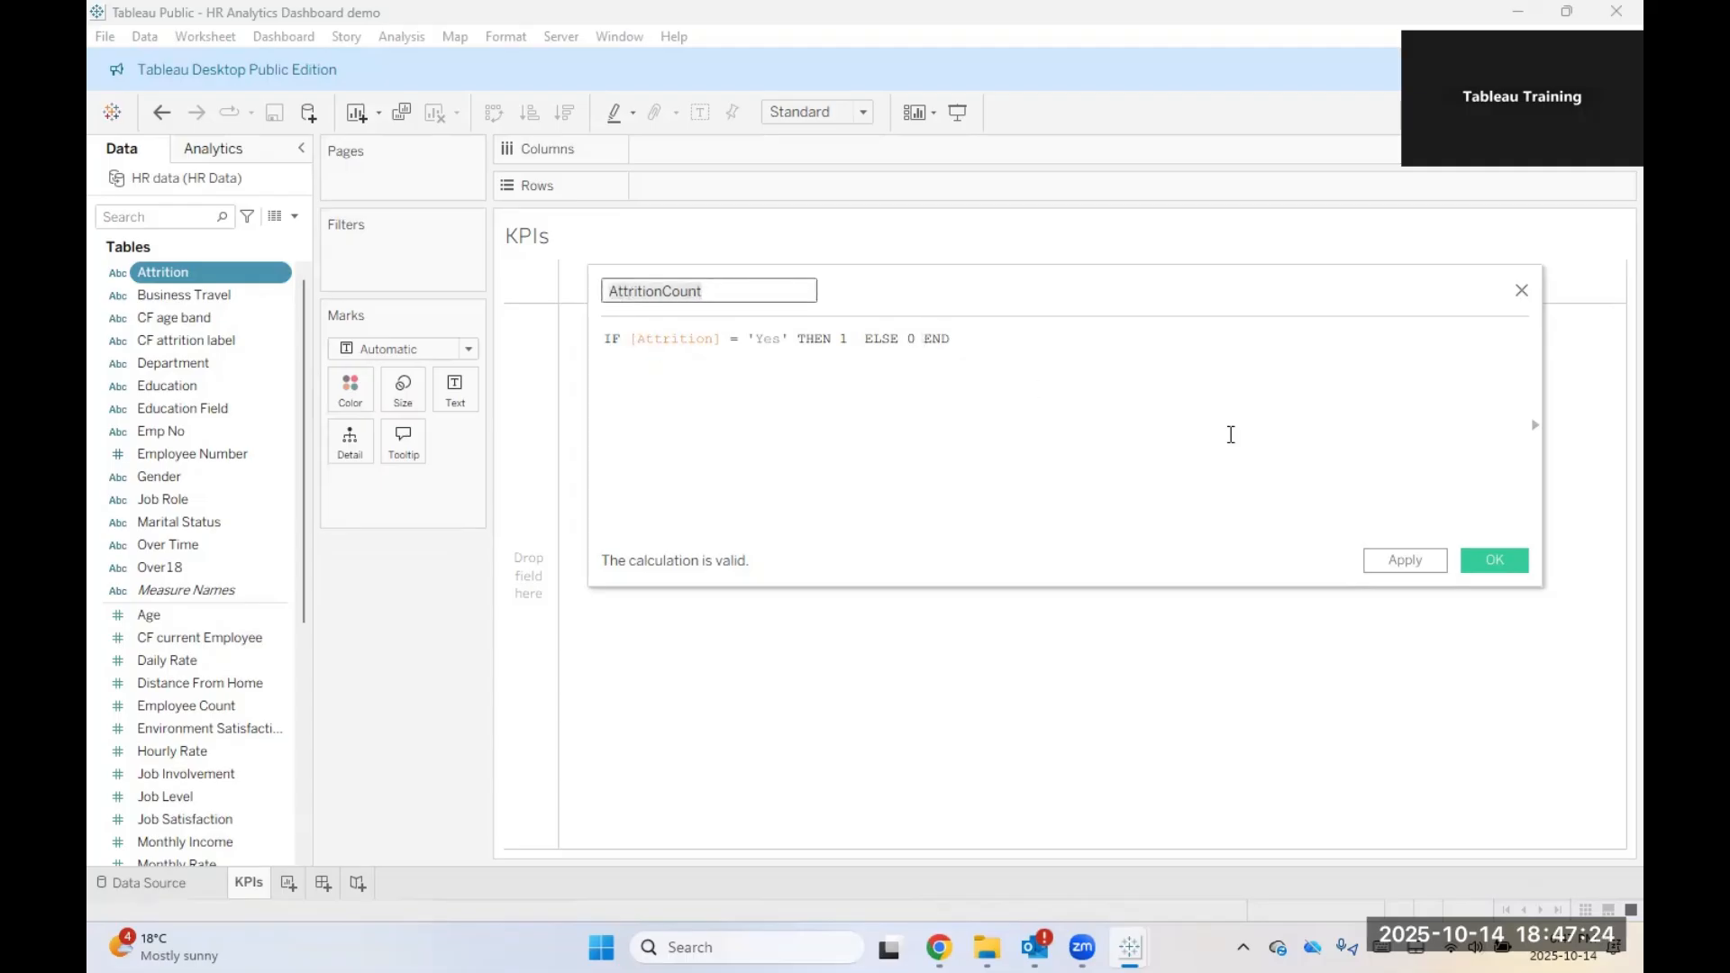
{"action": "left_click", "coordinate": [1440, 567]}
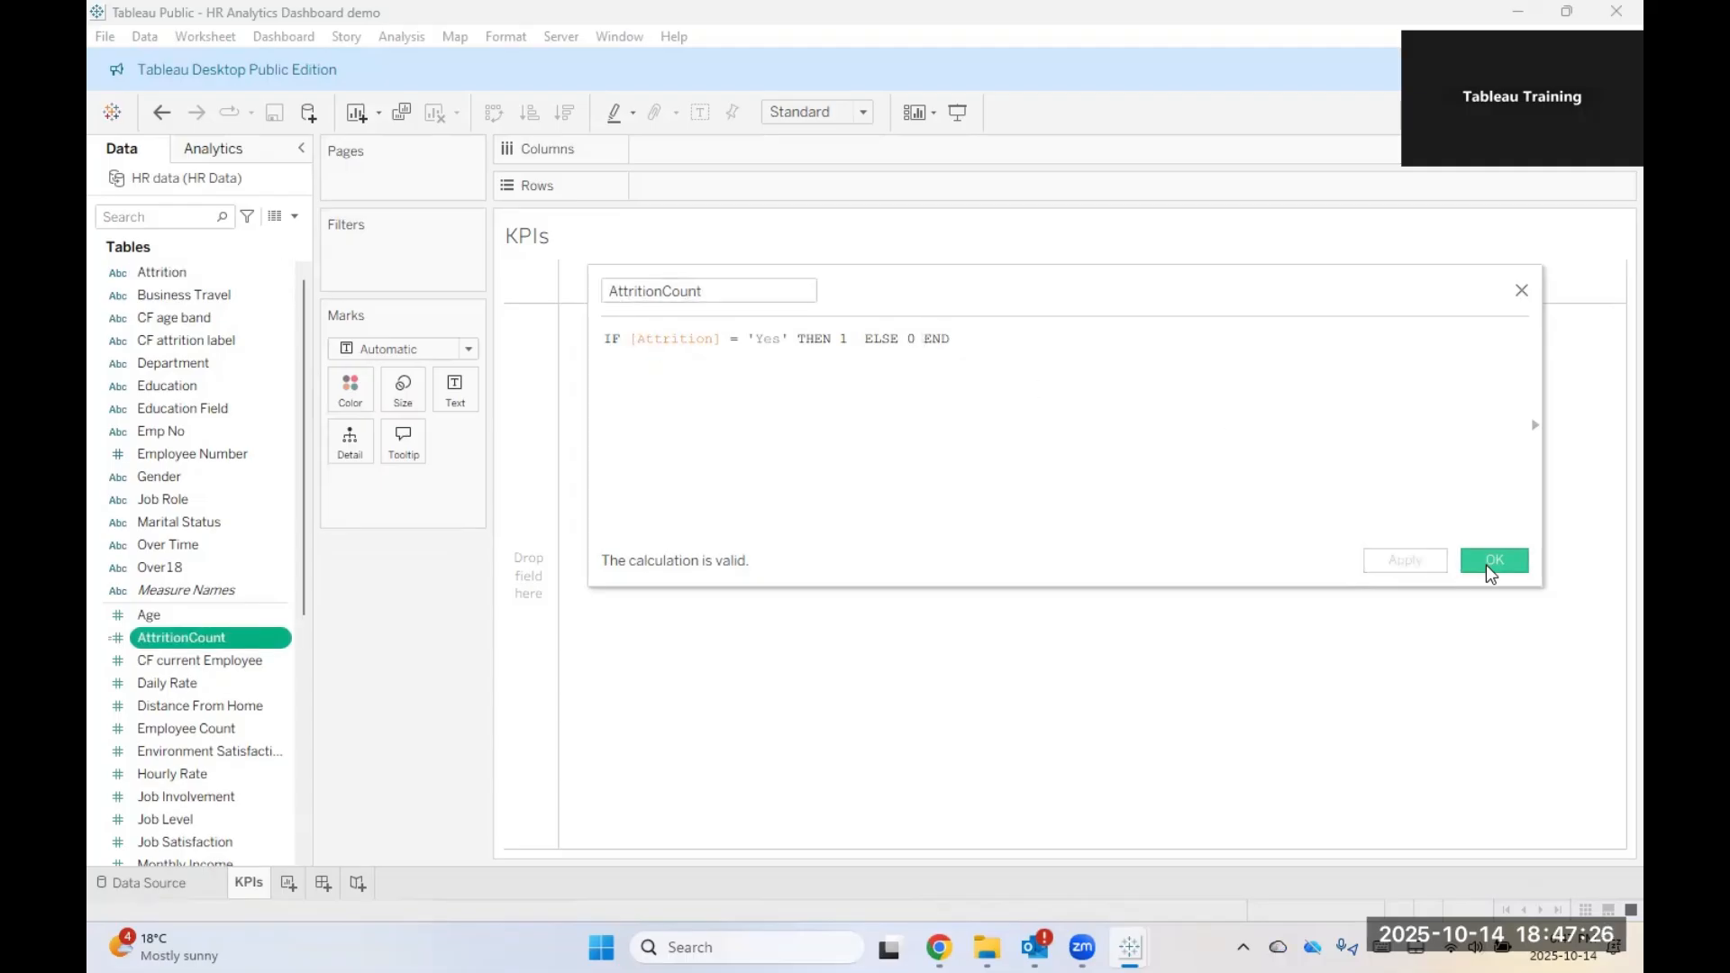
{"action": "left_click", "coordinate": [1491, 568]}
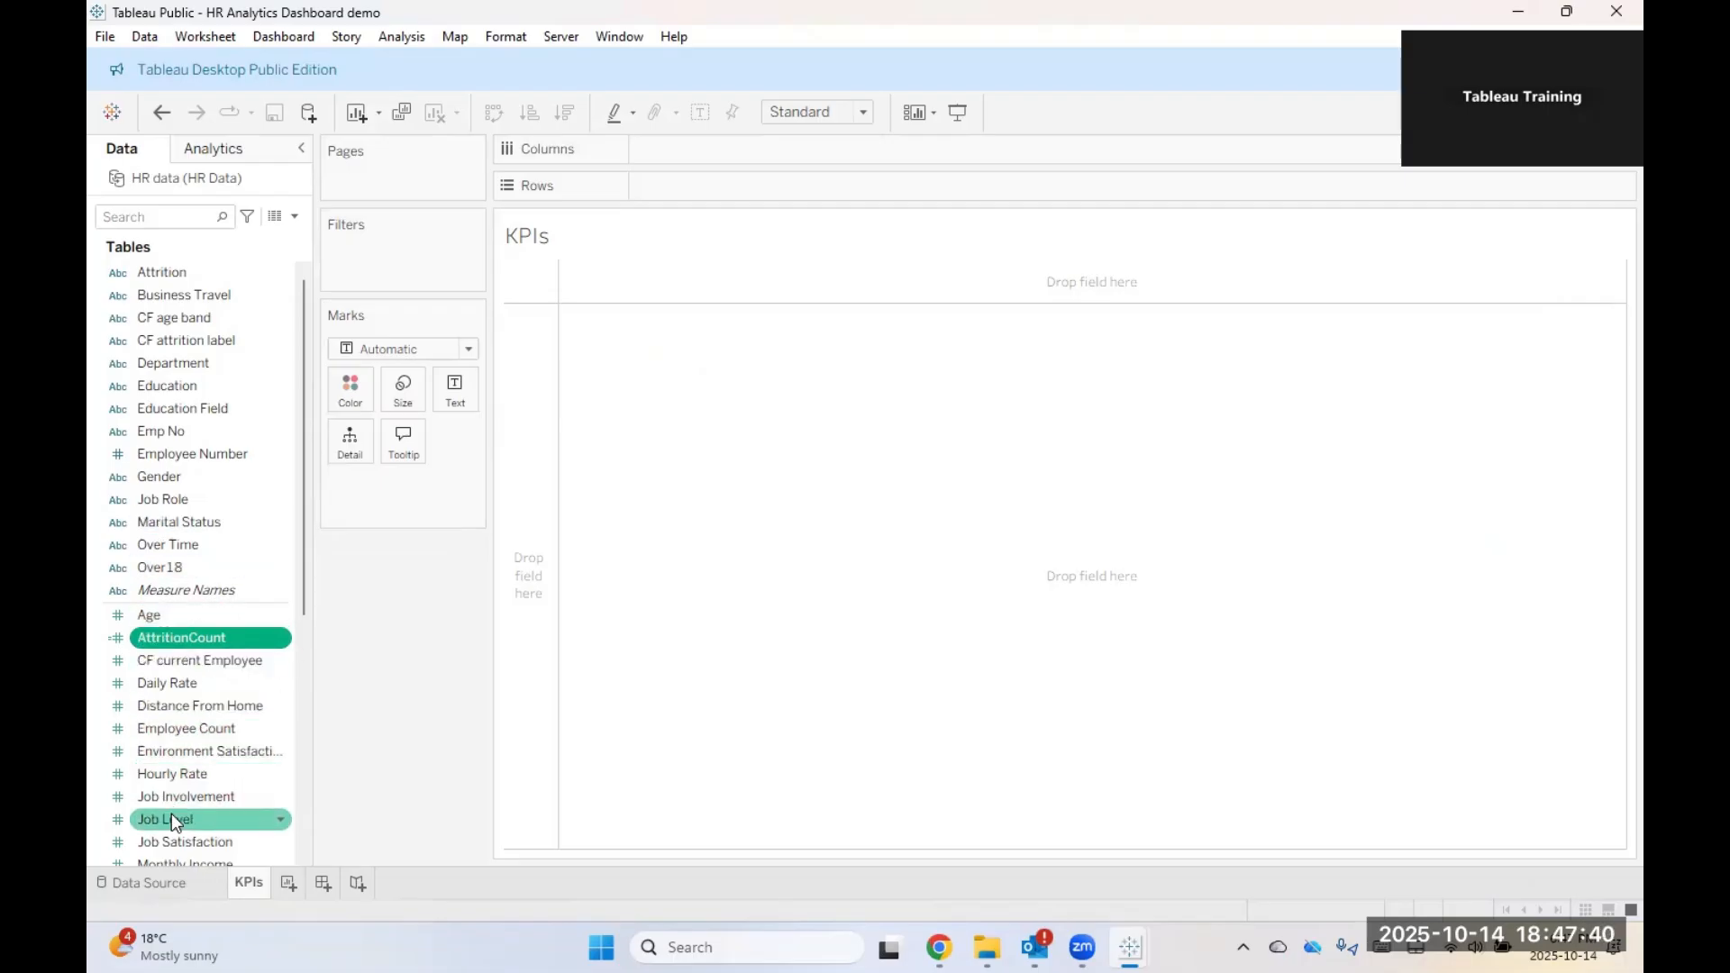
Step: Place Employee Count as text on the KPIs sheet and add AttritionCount to the same view
{"action": "left_click", "coordinate": [163, 728]}
{"action": "left_click", "coordinate": [163, 727]}
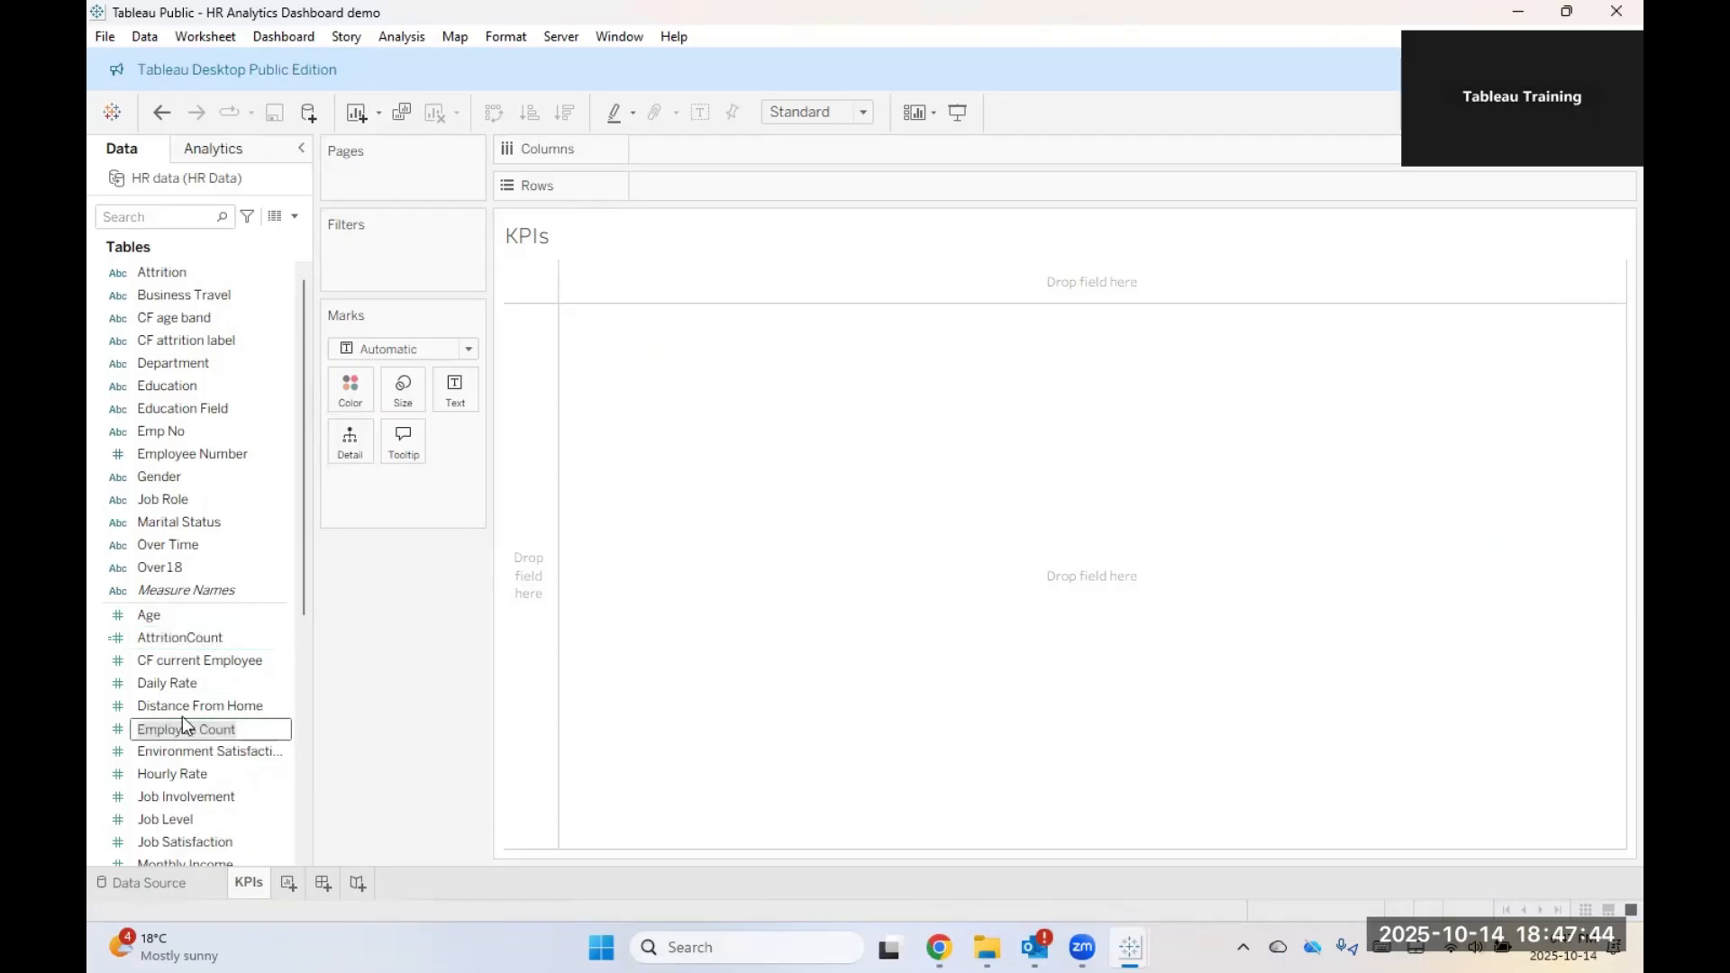
{"action": "key", "text": "Escape"}
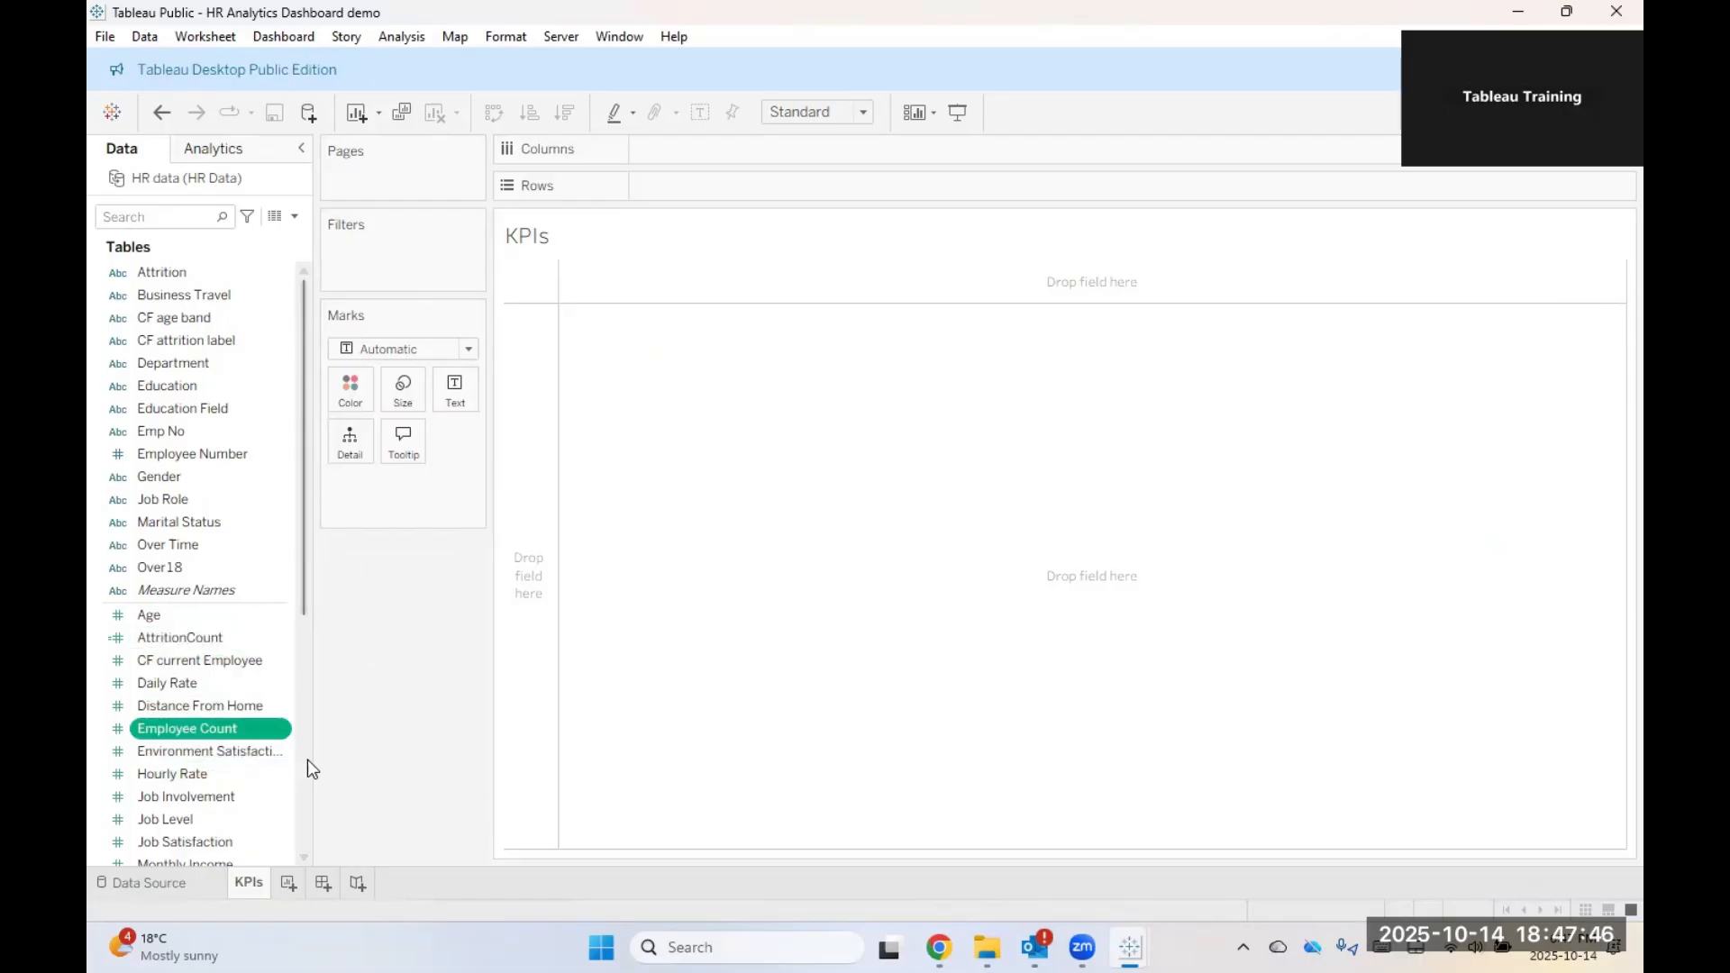
{"action": "left_click_drag", "start_coordinate": [248, 735], "coordinate": [462, 400]}
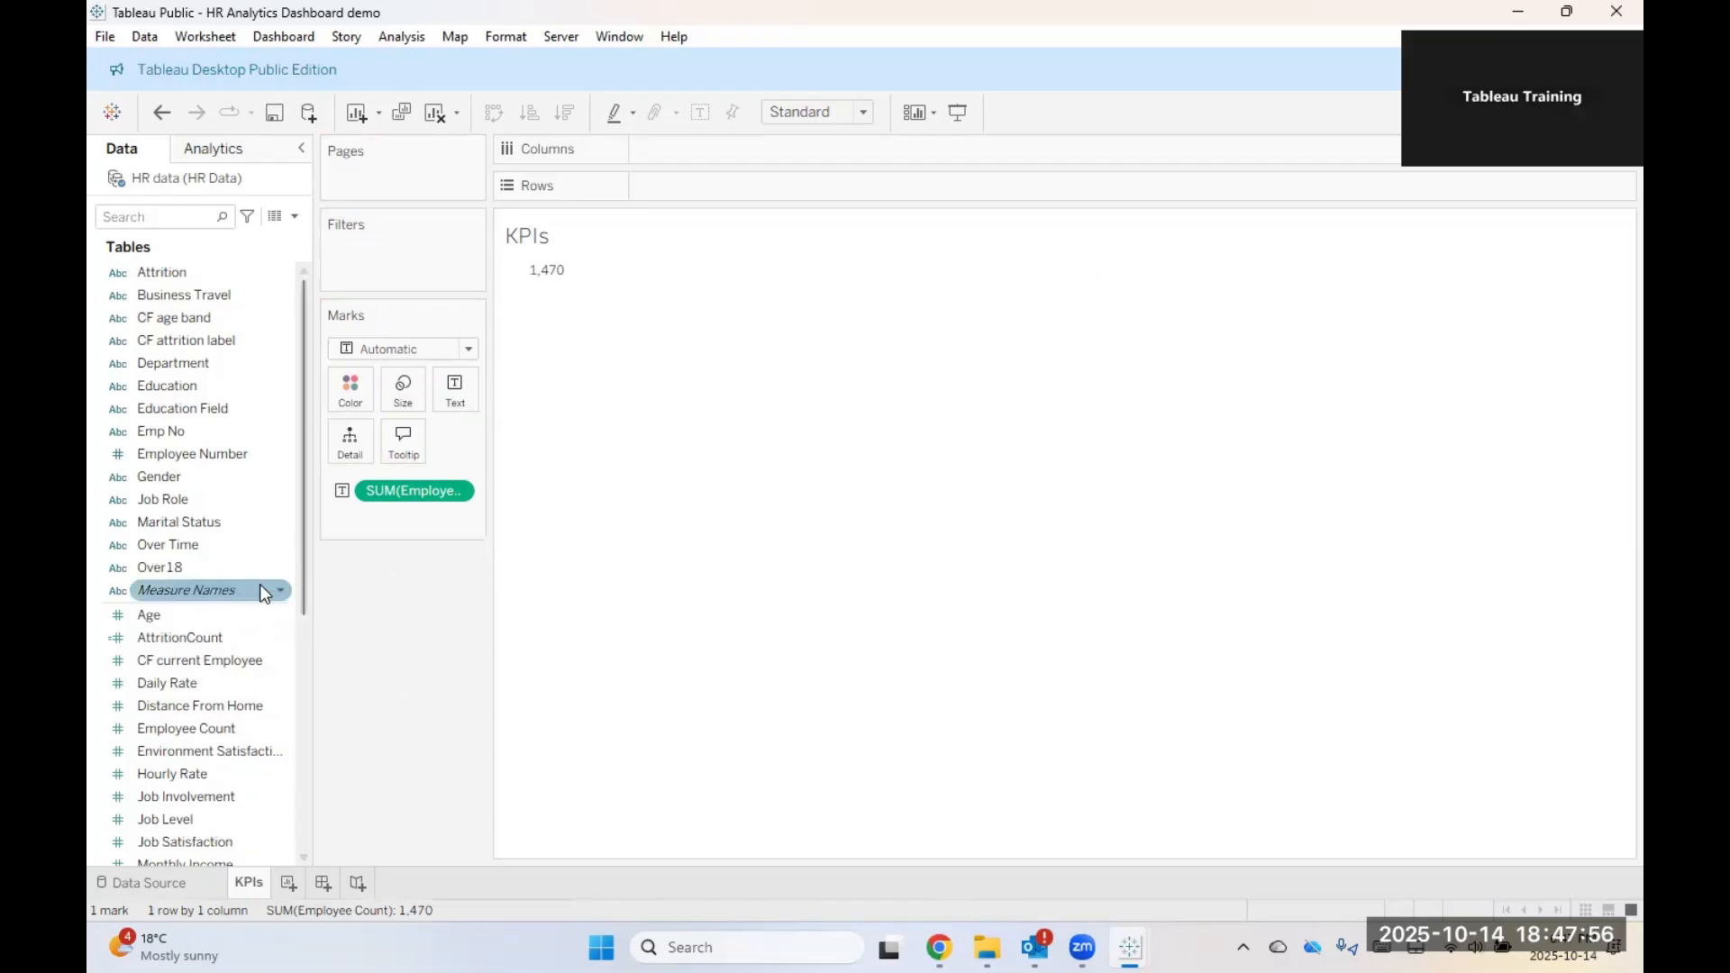
{"action": "double_click", "coordinate": [187, 637]}
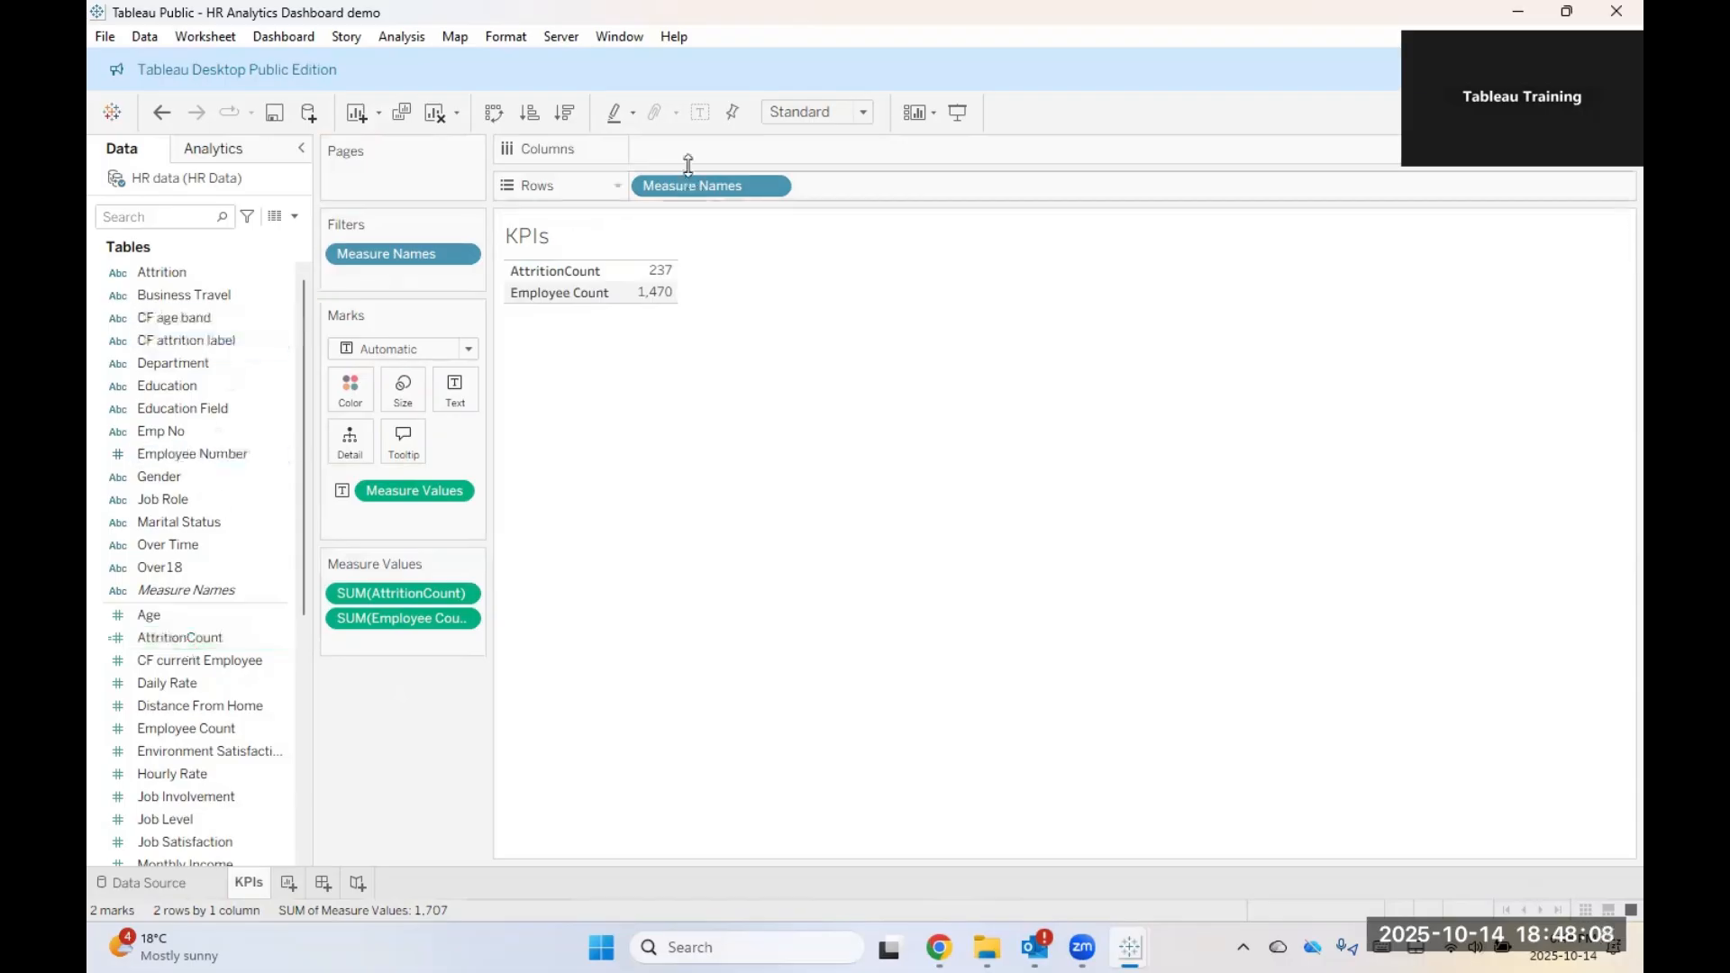
Step: Sort Measure Names alphabetically in descending order on the rows of the KPIs sheet
{"action": "left_click", "coordinate": [492, 113]}
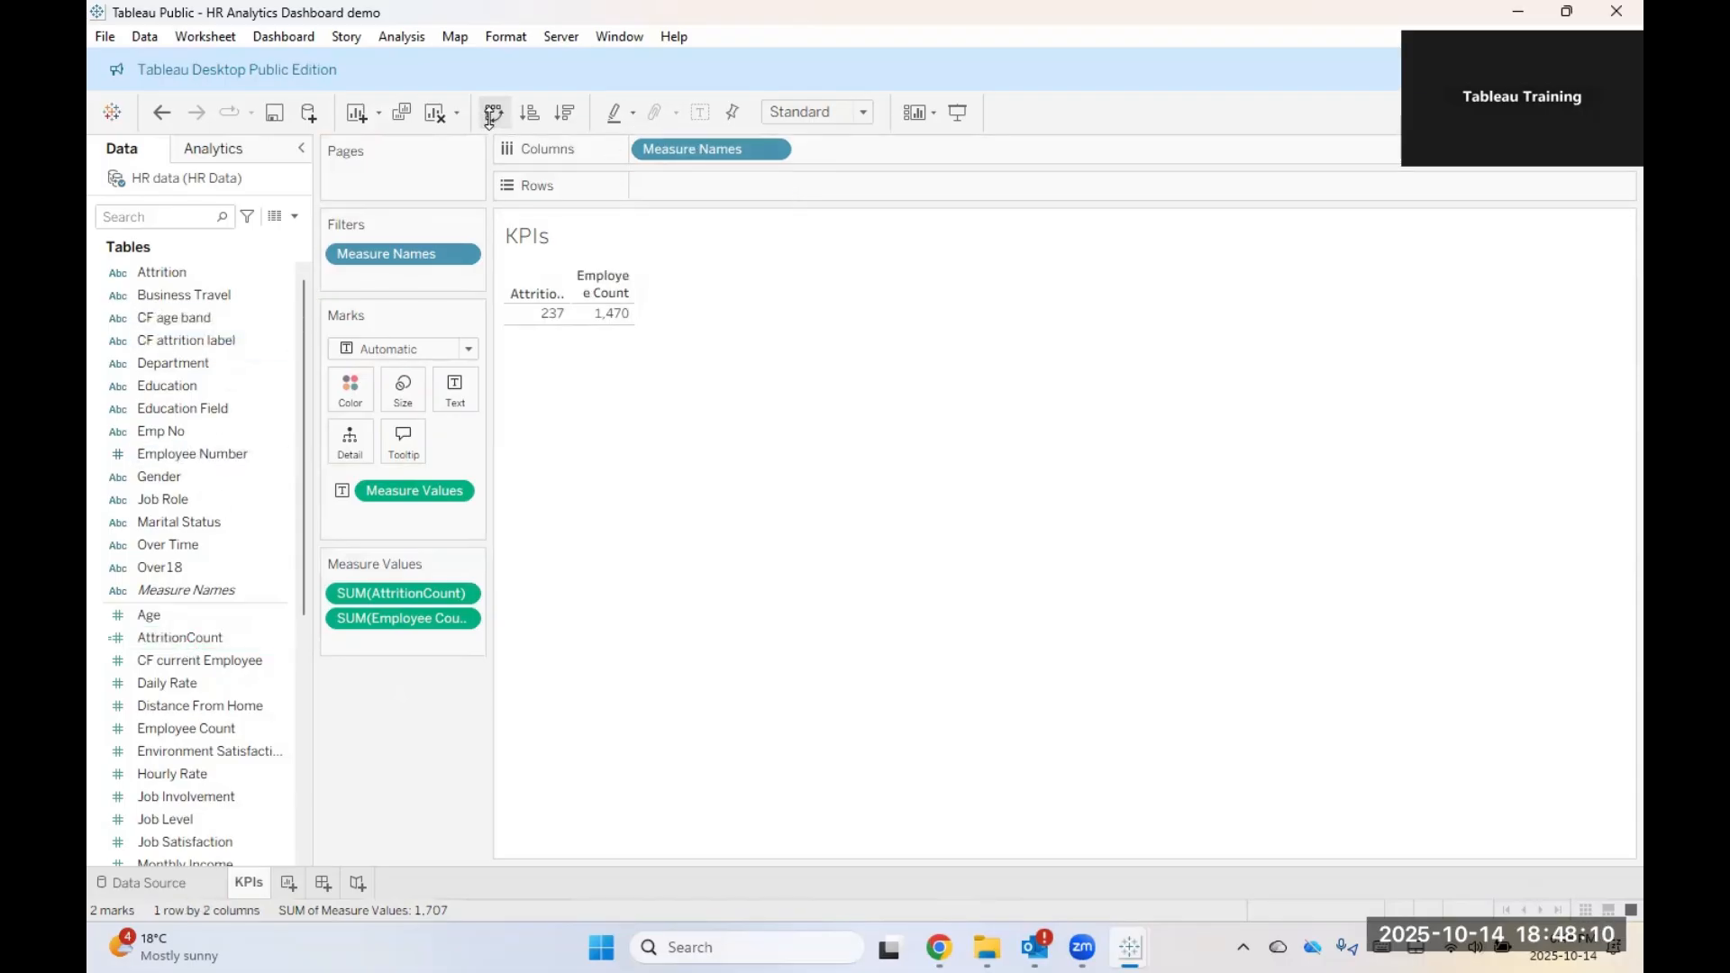
{"action": "left_click", "coordinate": [492, 113]}
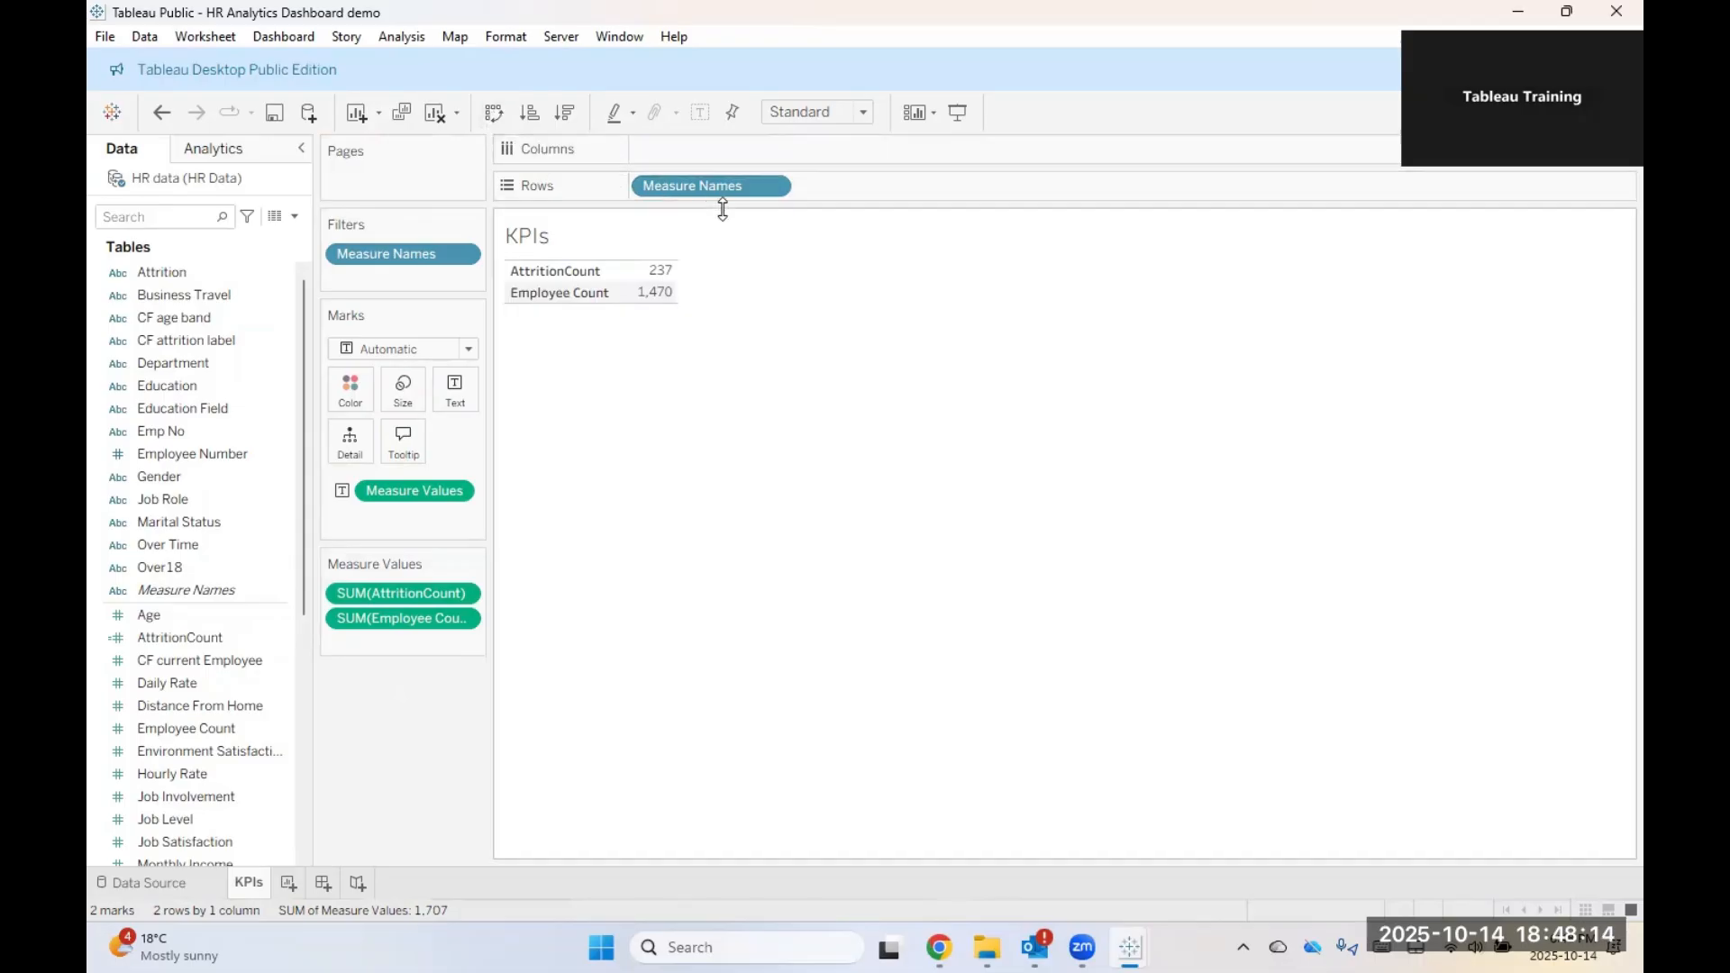
{"action": "left_click", "coordinate": [776, 186]}
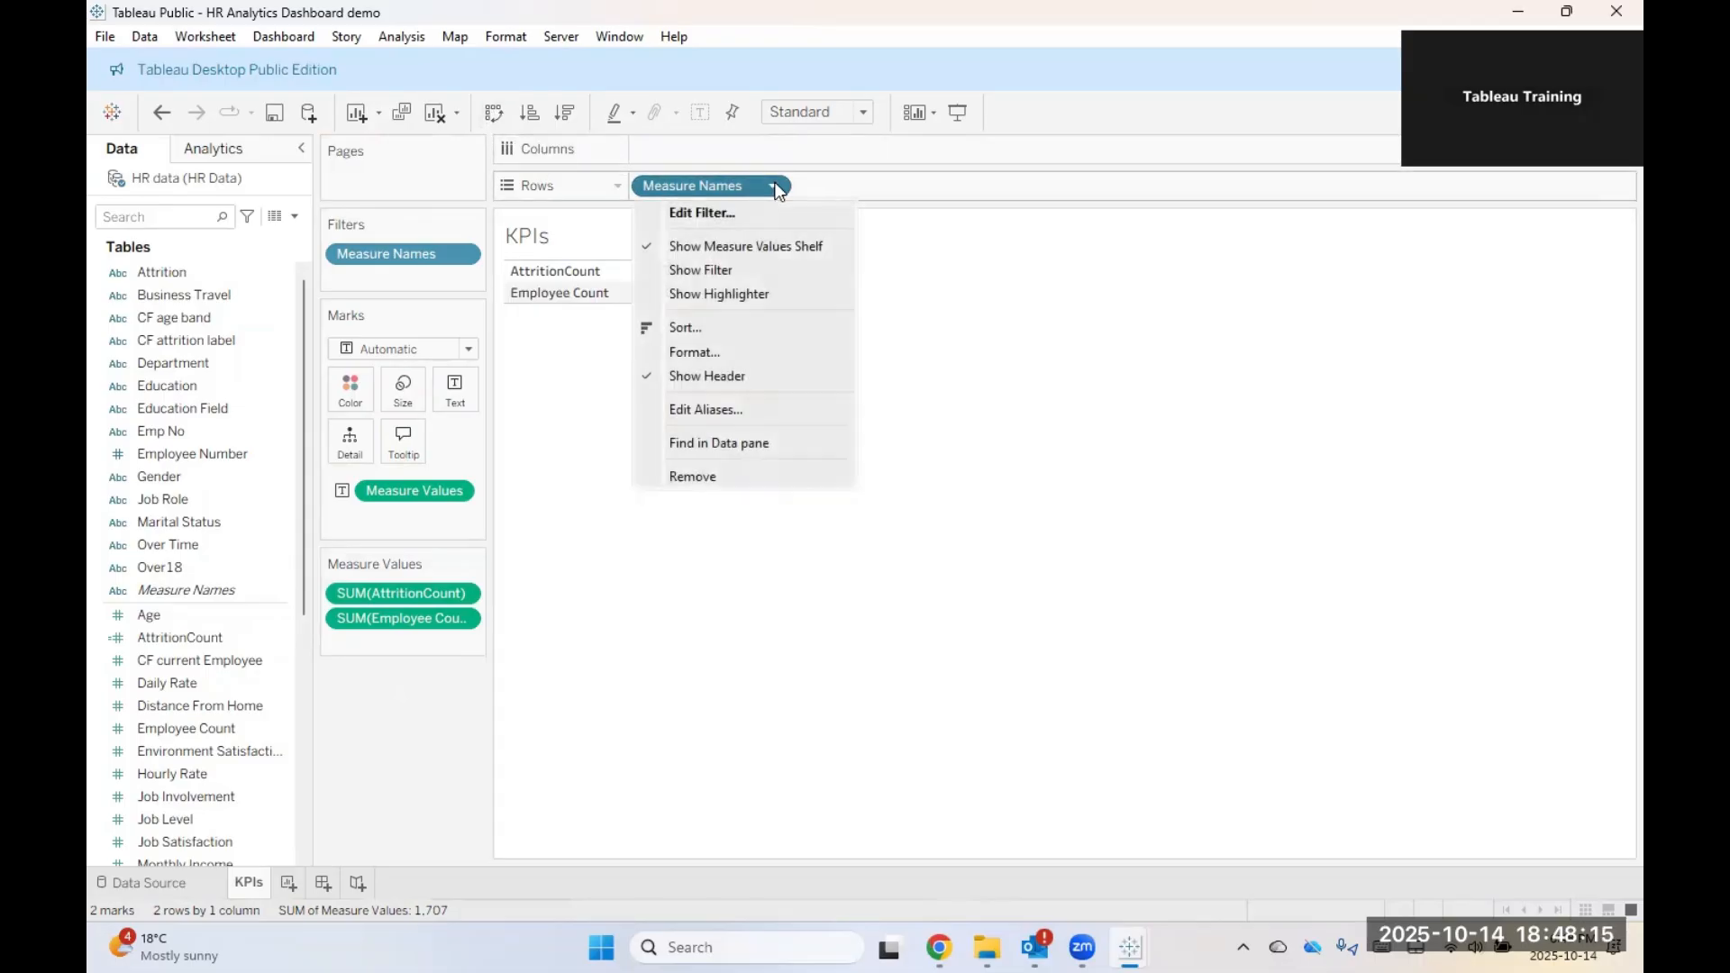
{"action": "left_click", "coordinate": [733, 326]}
{"action": "left_click", "coordinate": [776, 476]}
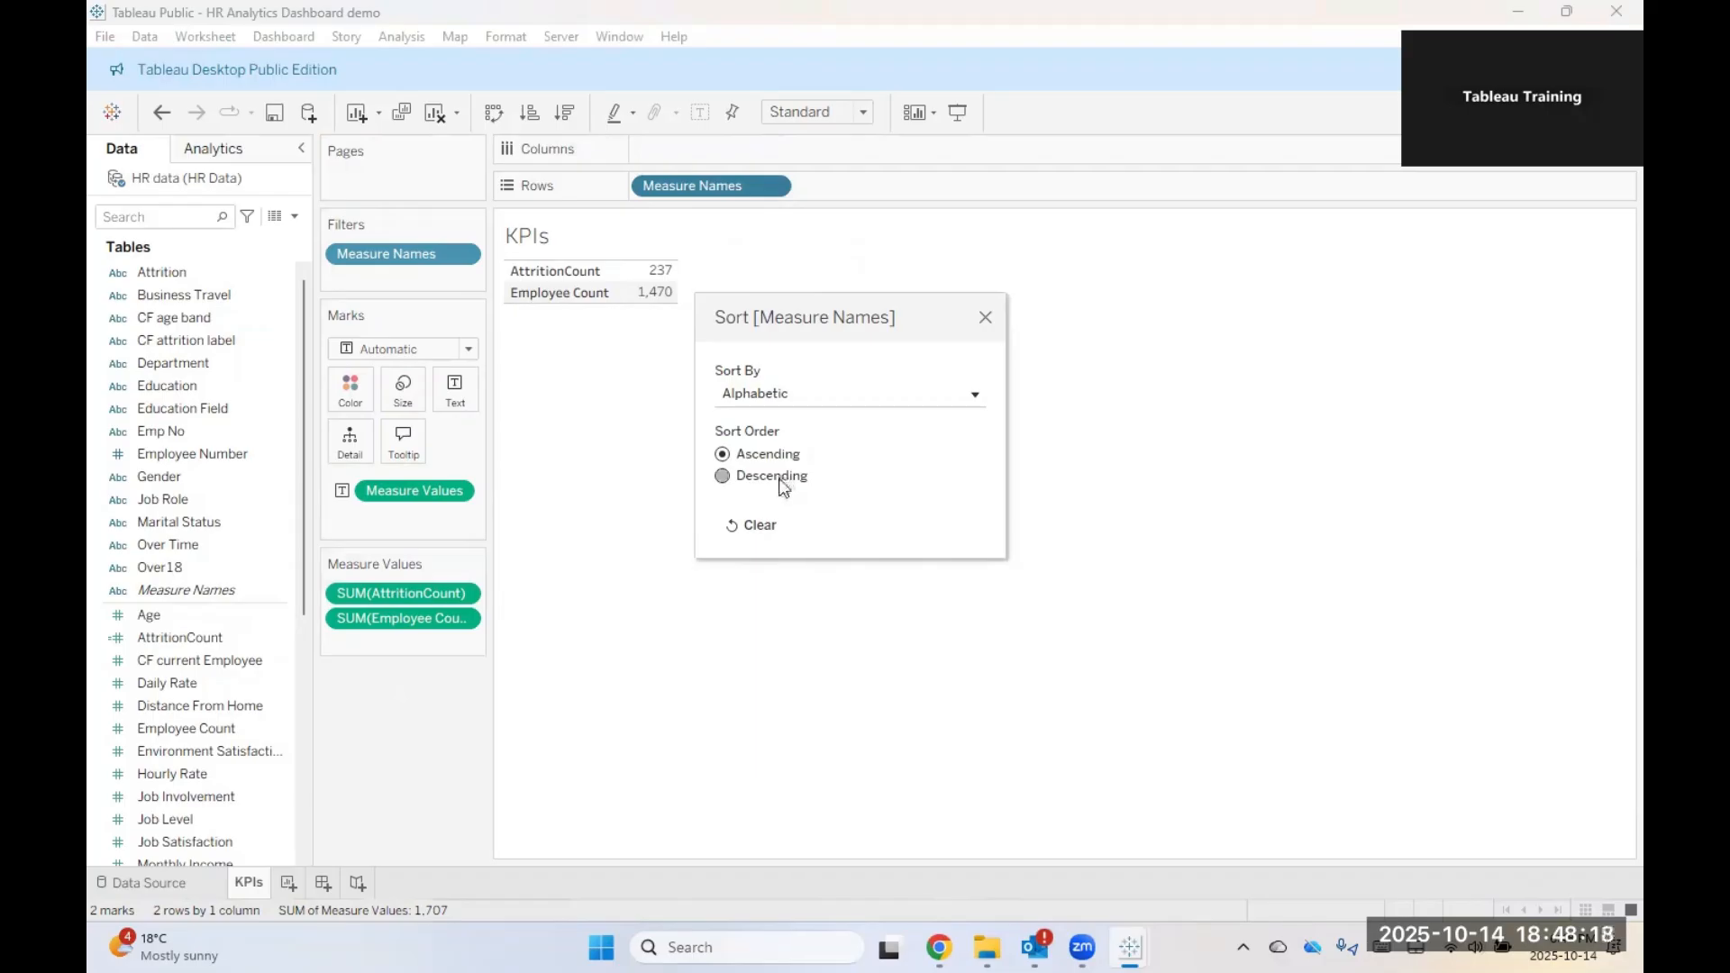
{"action": "left_click", "coordinate": [985, 318]}
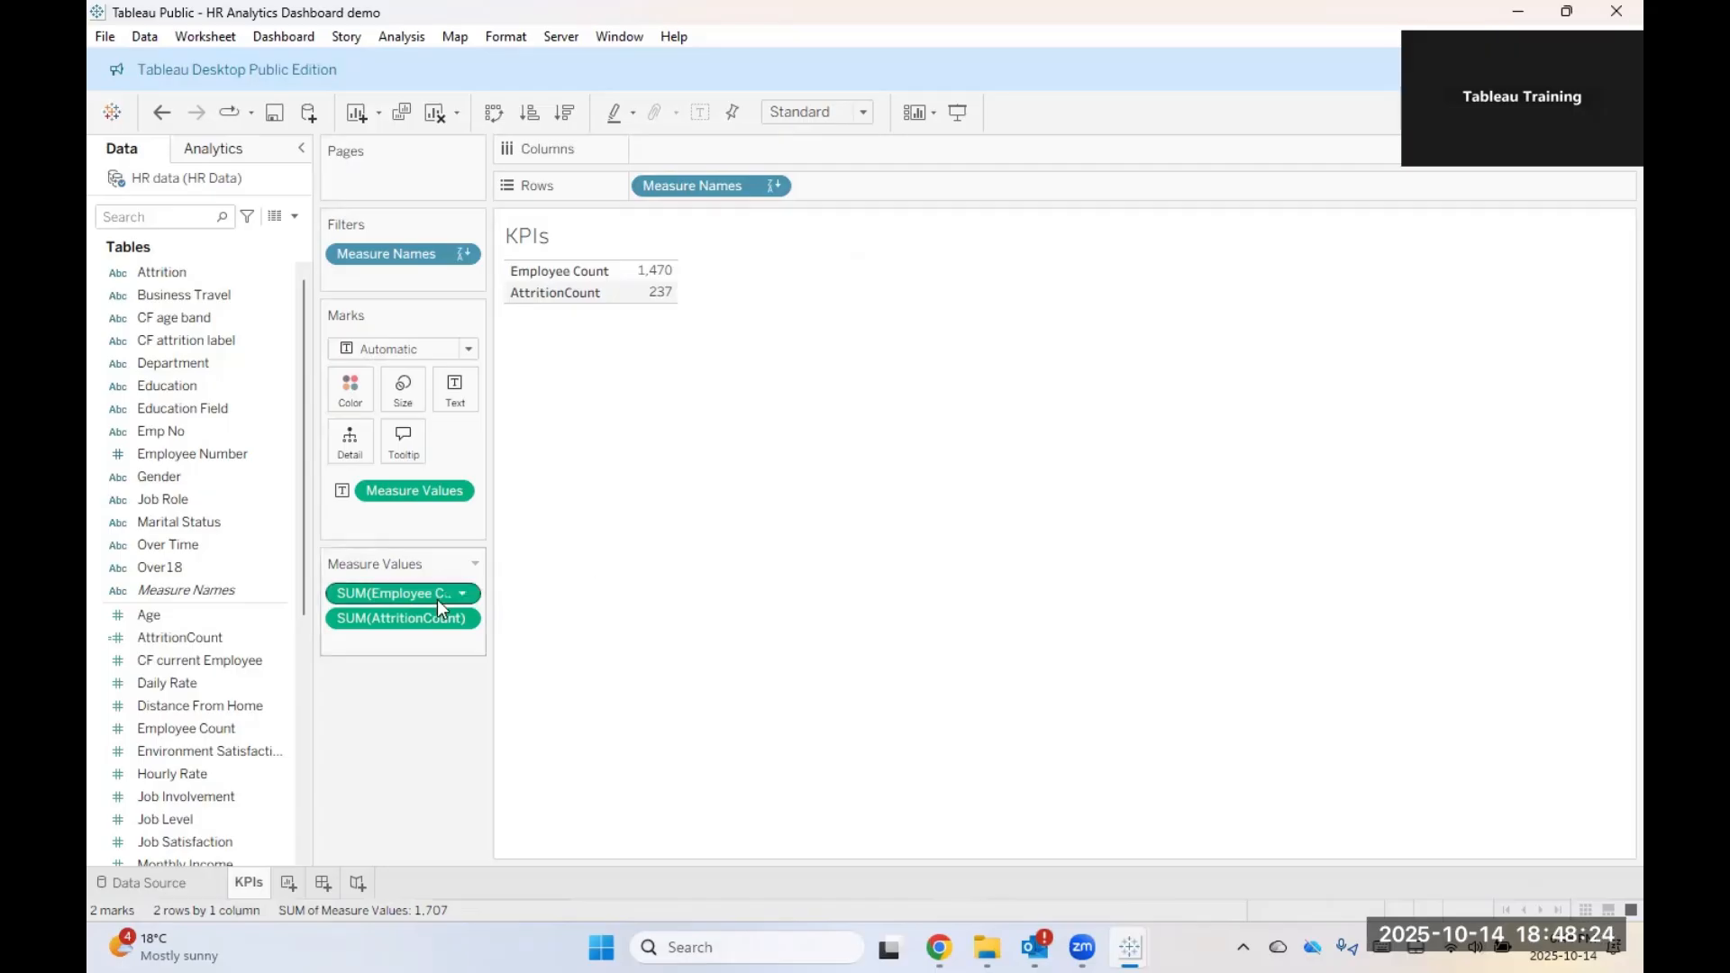
Step: Look through the HR data table's dimensions and measures for fields to use in further KPIs
{"action": "scroll", "coordinate": [213, 693], "scroll_direction": "down", "scroll_amount": 3}
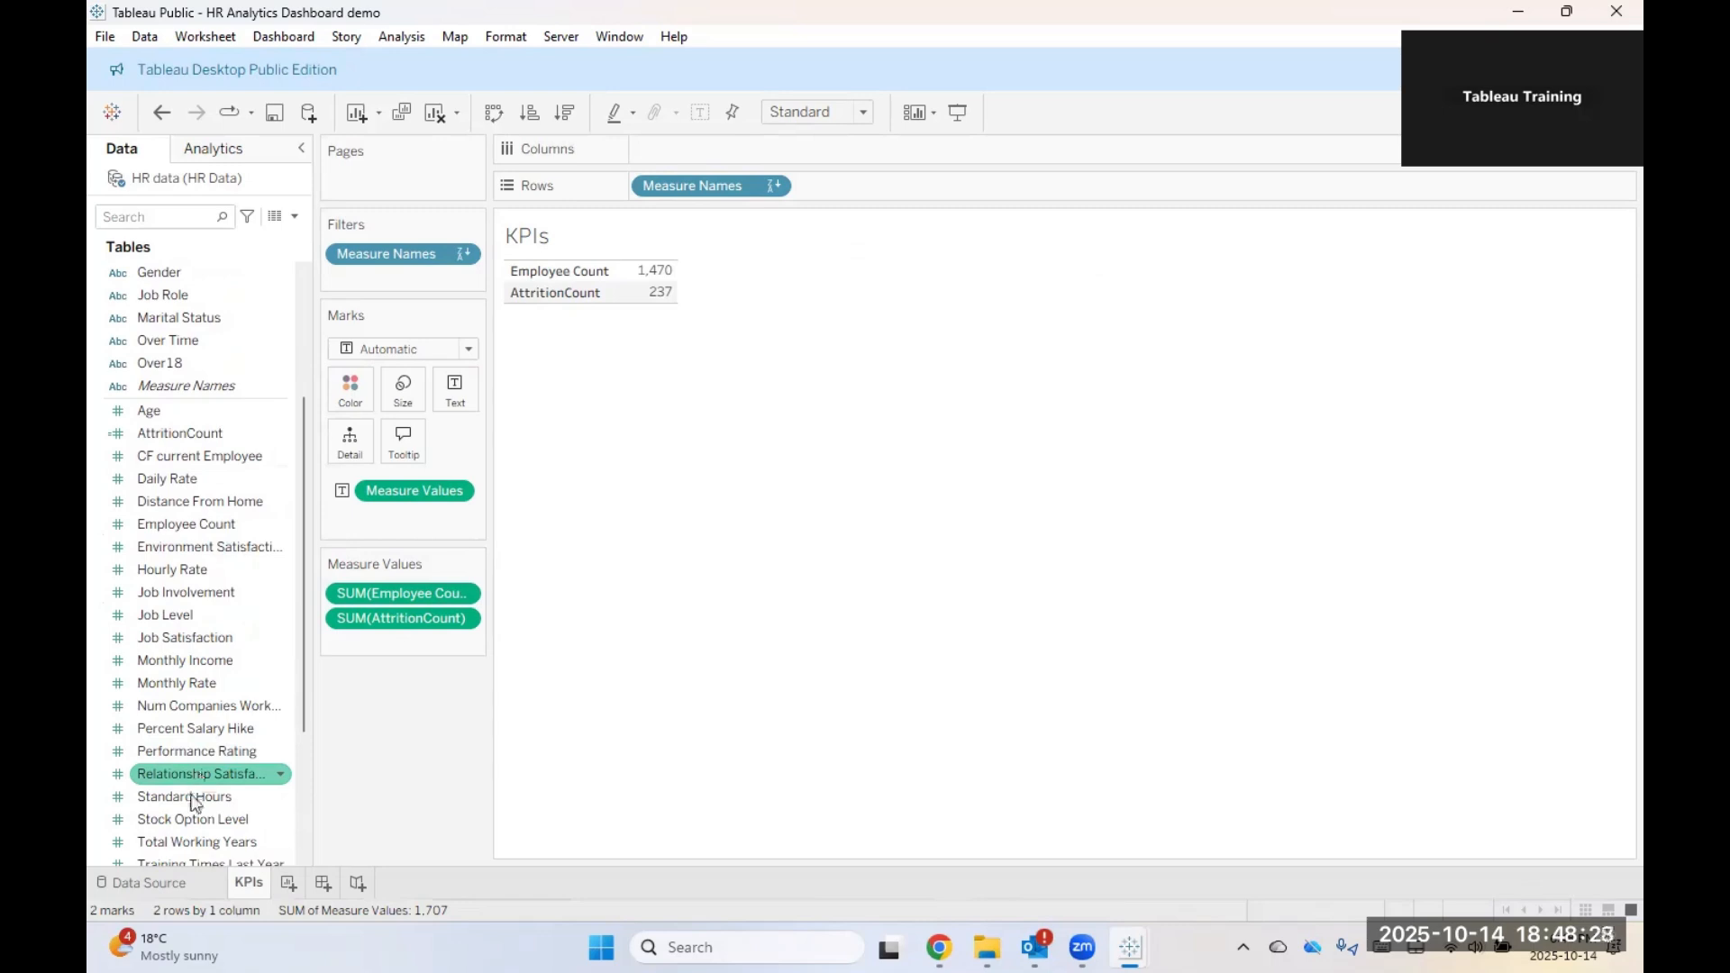
{"action": "scroll", "coordinate": [208, 692], "scroll_direction": "down", "scroll_amount": 1}
{"action": "scroll", "coordinate": [208, 703], "scroll_direction": "down", "scroll_amount": 2}
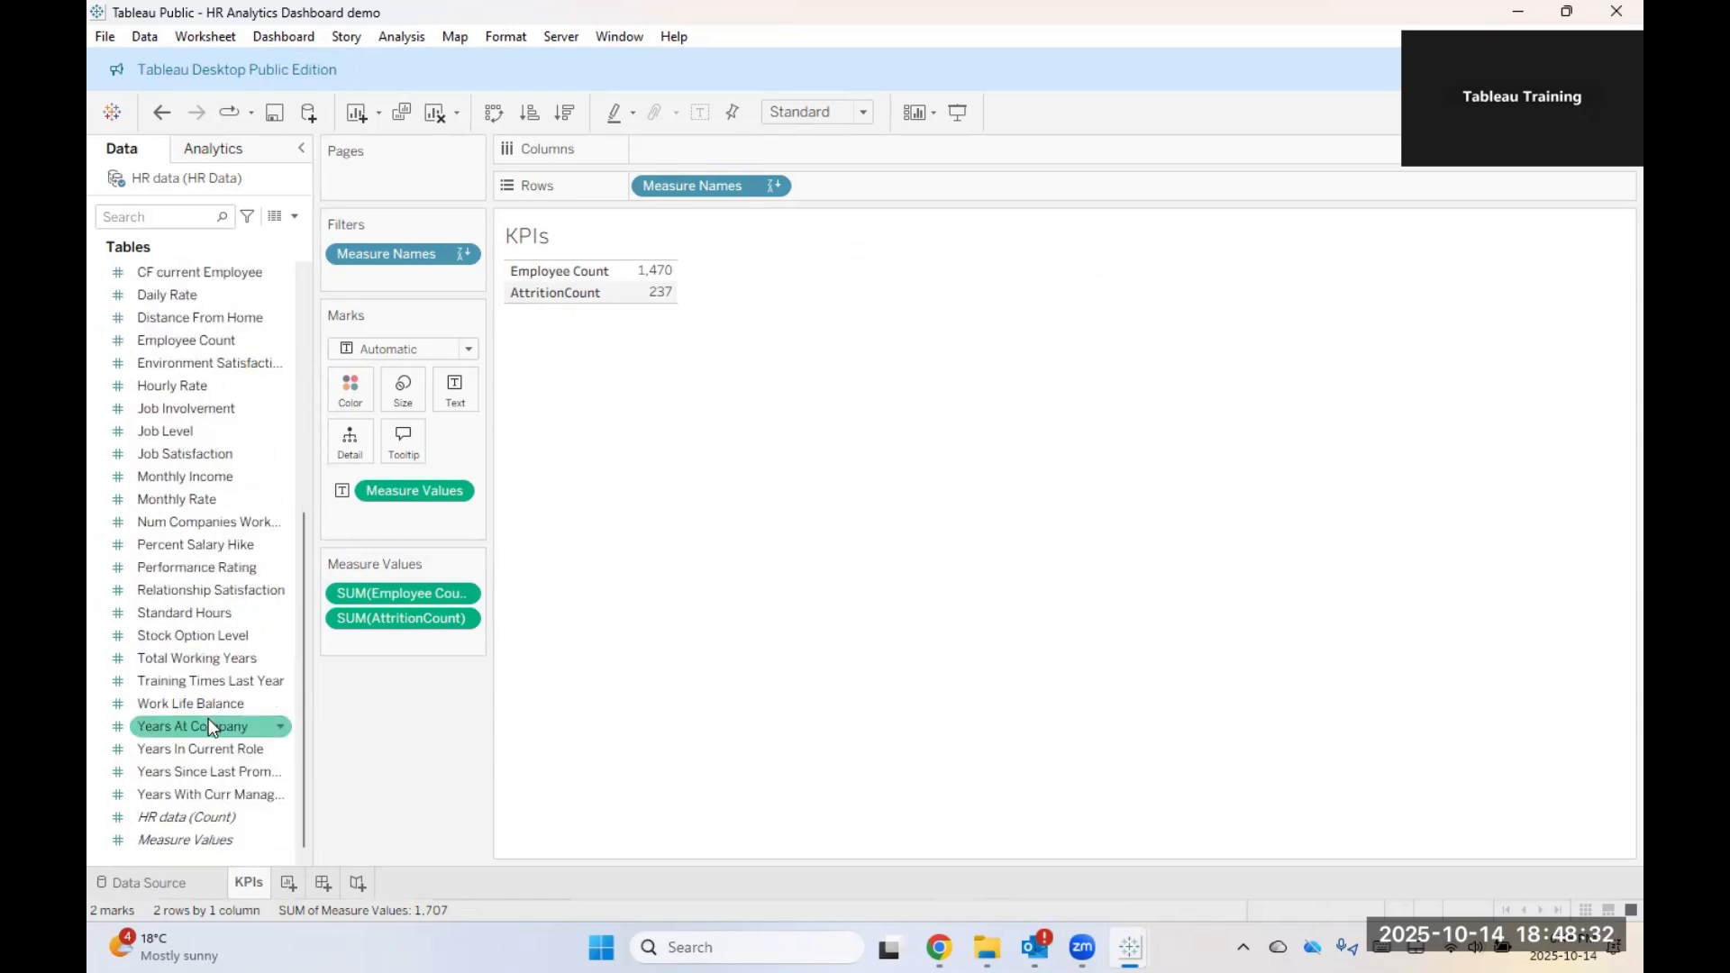
{"action": "scroll", "coordinate": [197, 663], "scroll_direction": "up", "scroll_amount": 3}
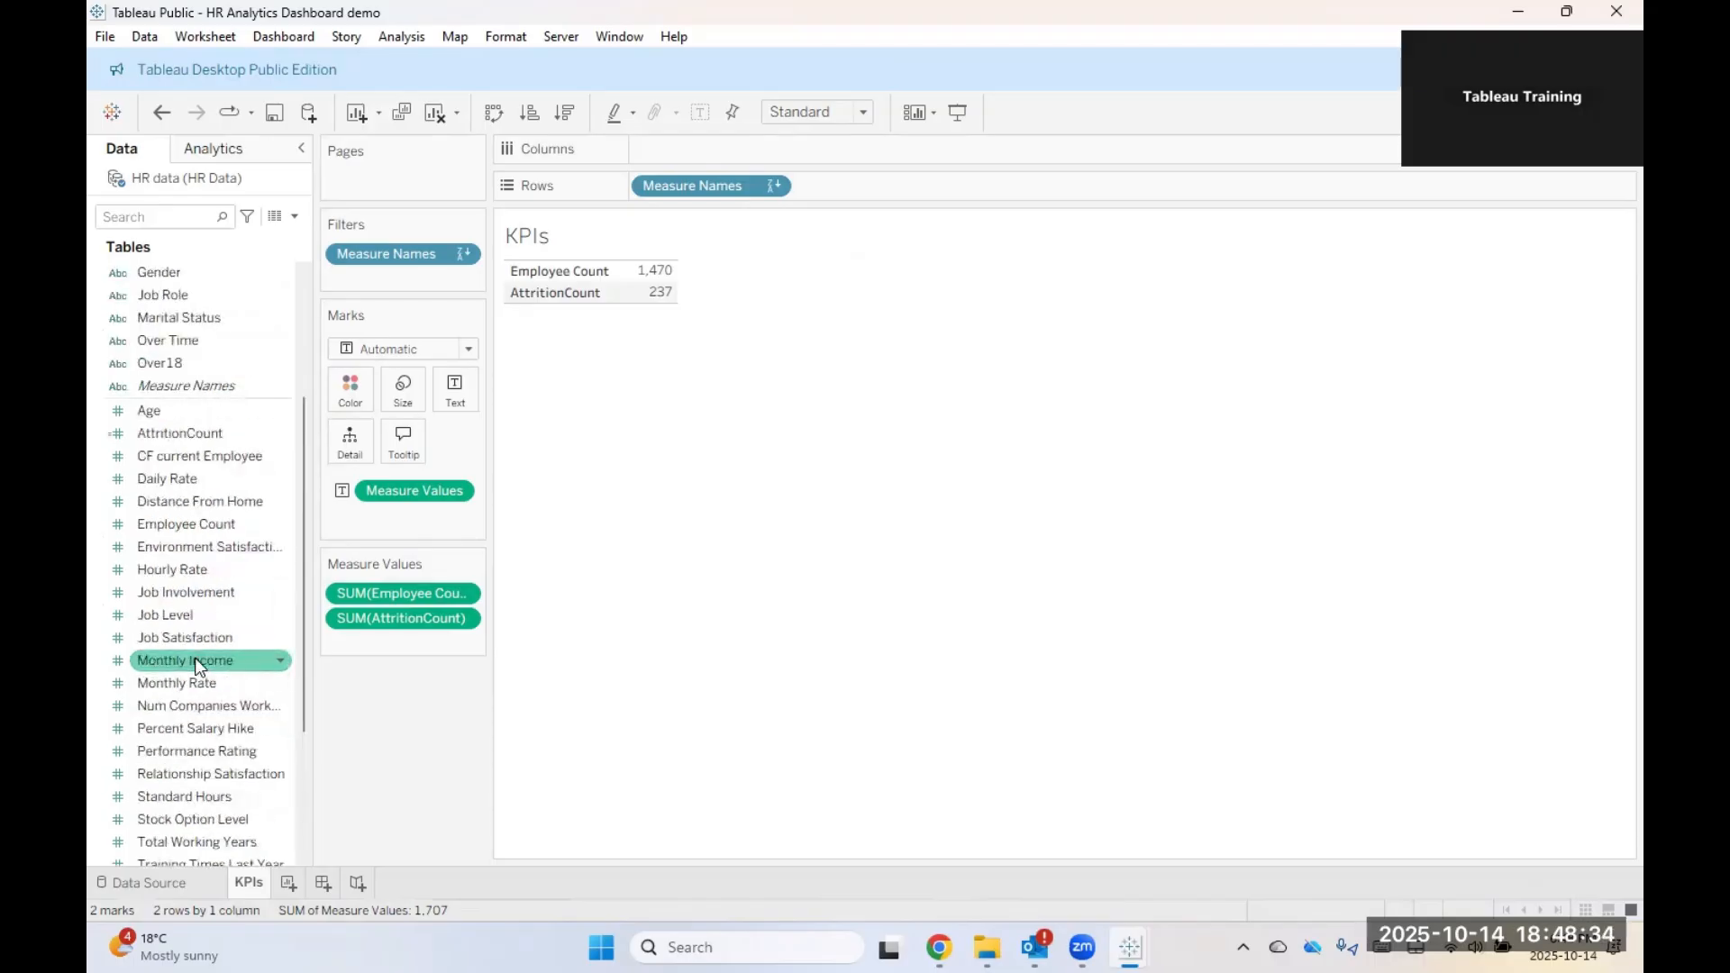
{"action": "scroll", "coordinate": [197, 665], "scroll_direction": "up", "scroll_amount": 3}
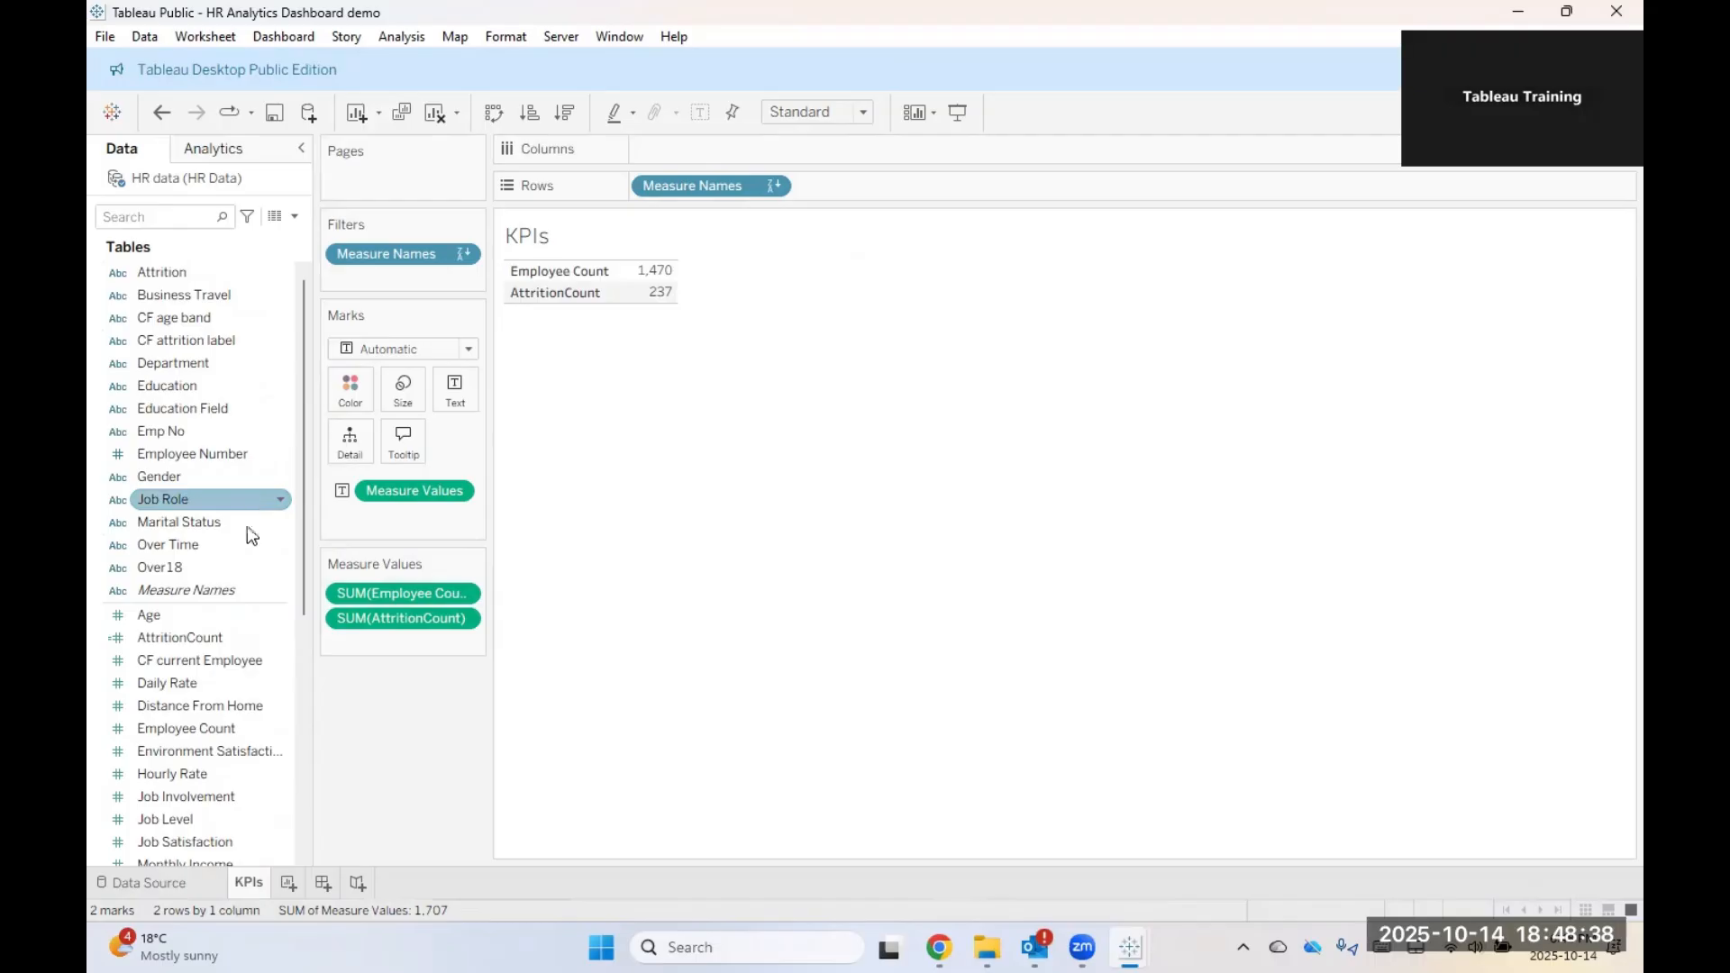
{"action": "scroll", "coordinate": [241, 585], "scroll_direction": "down", "scroll_amount": 3}
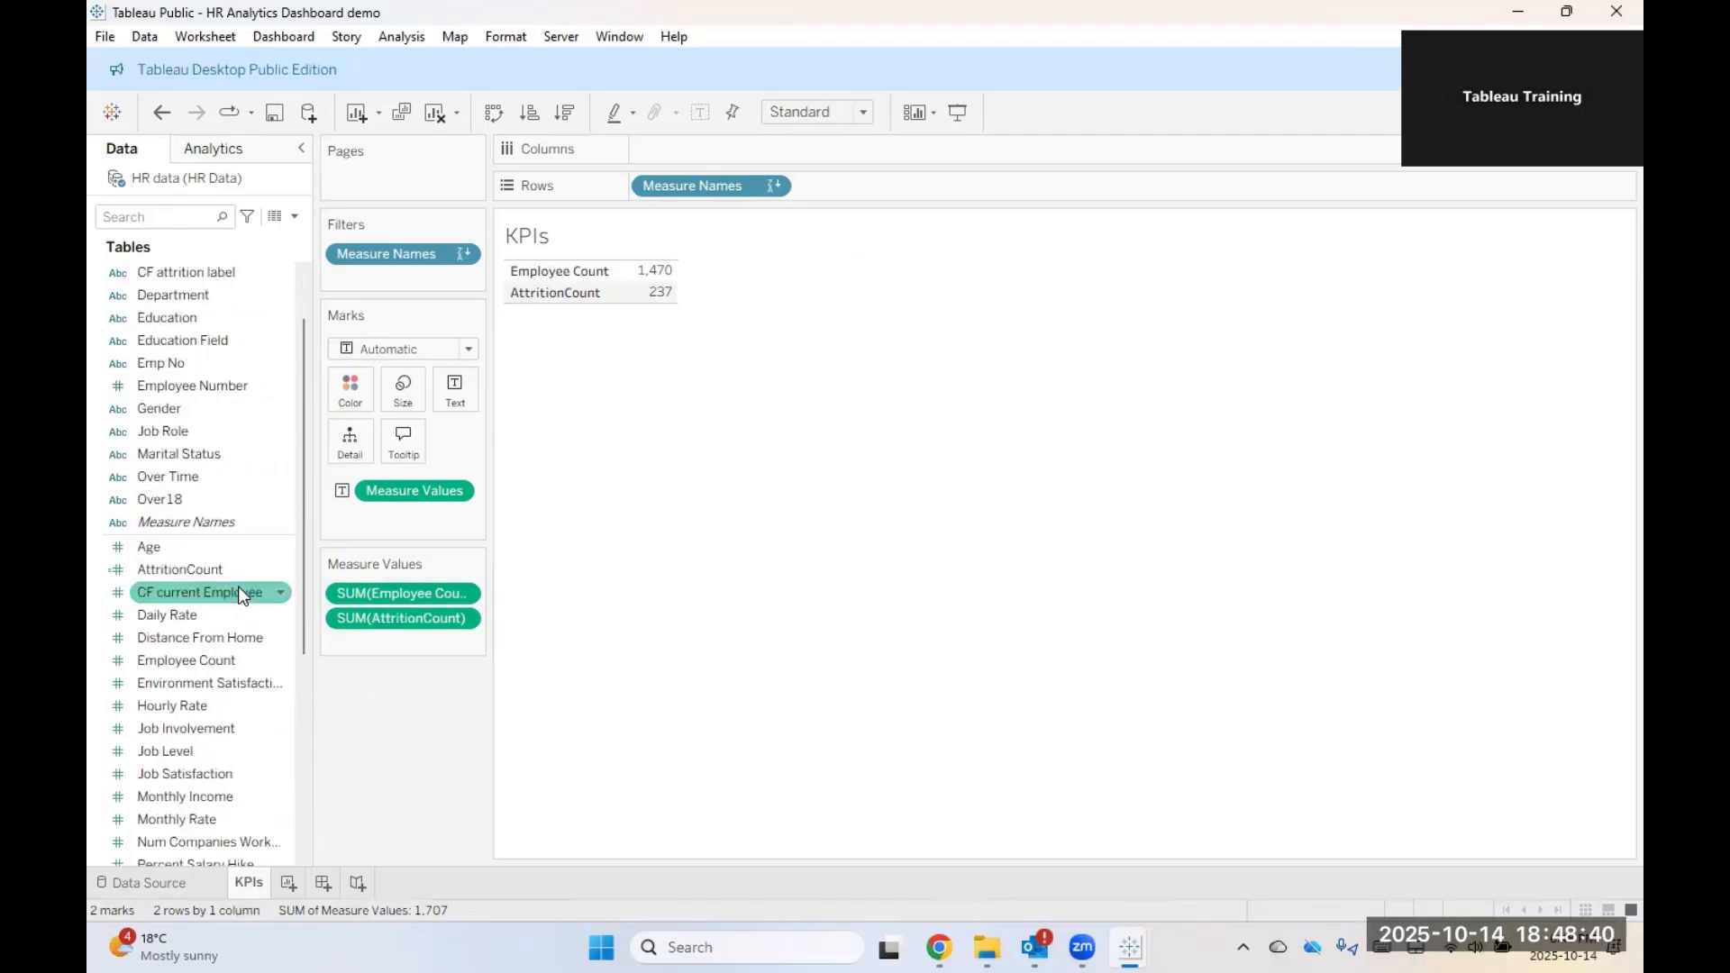
{"action": "scroll", "coordinate": [238, 594], "scroll_direction": "down", "scroll_amount": 3}
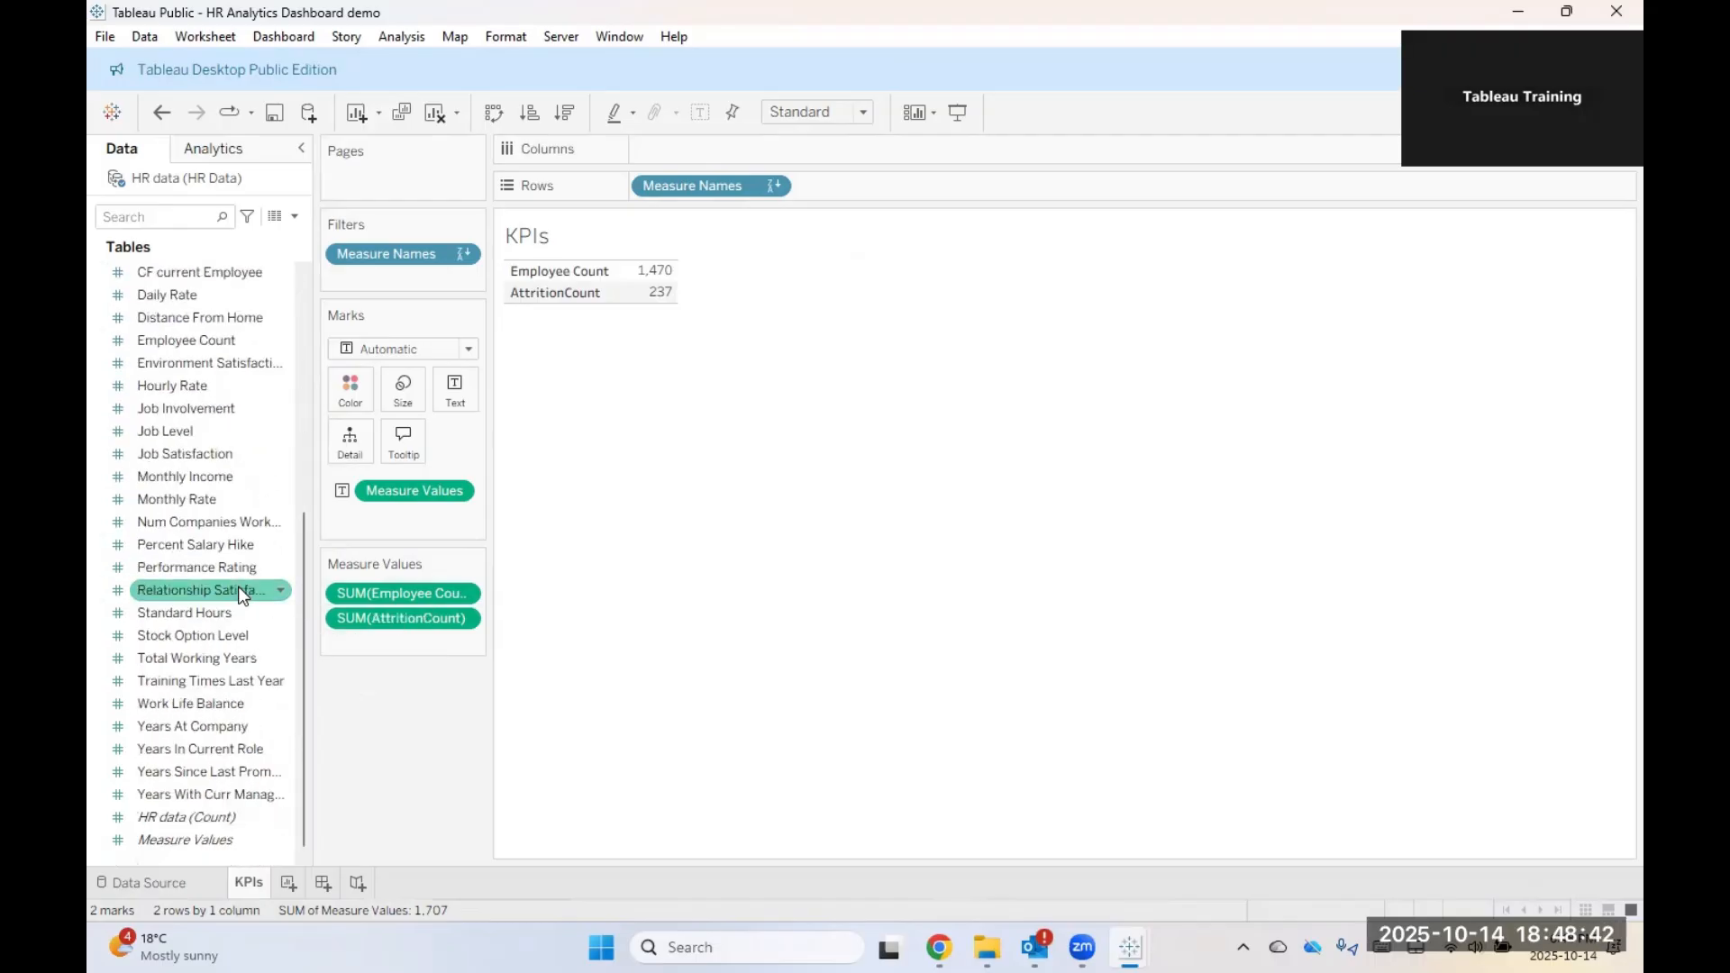
{"action": "scroll", "coordinate": [193, 699], "scroll_direction": "up", "scroll_amount": 6}
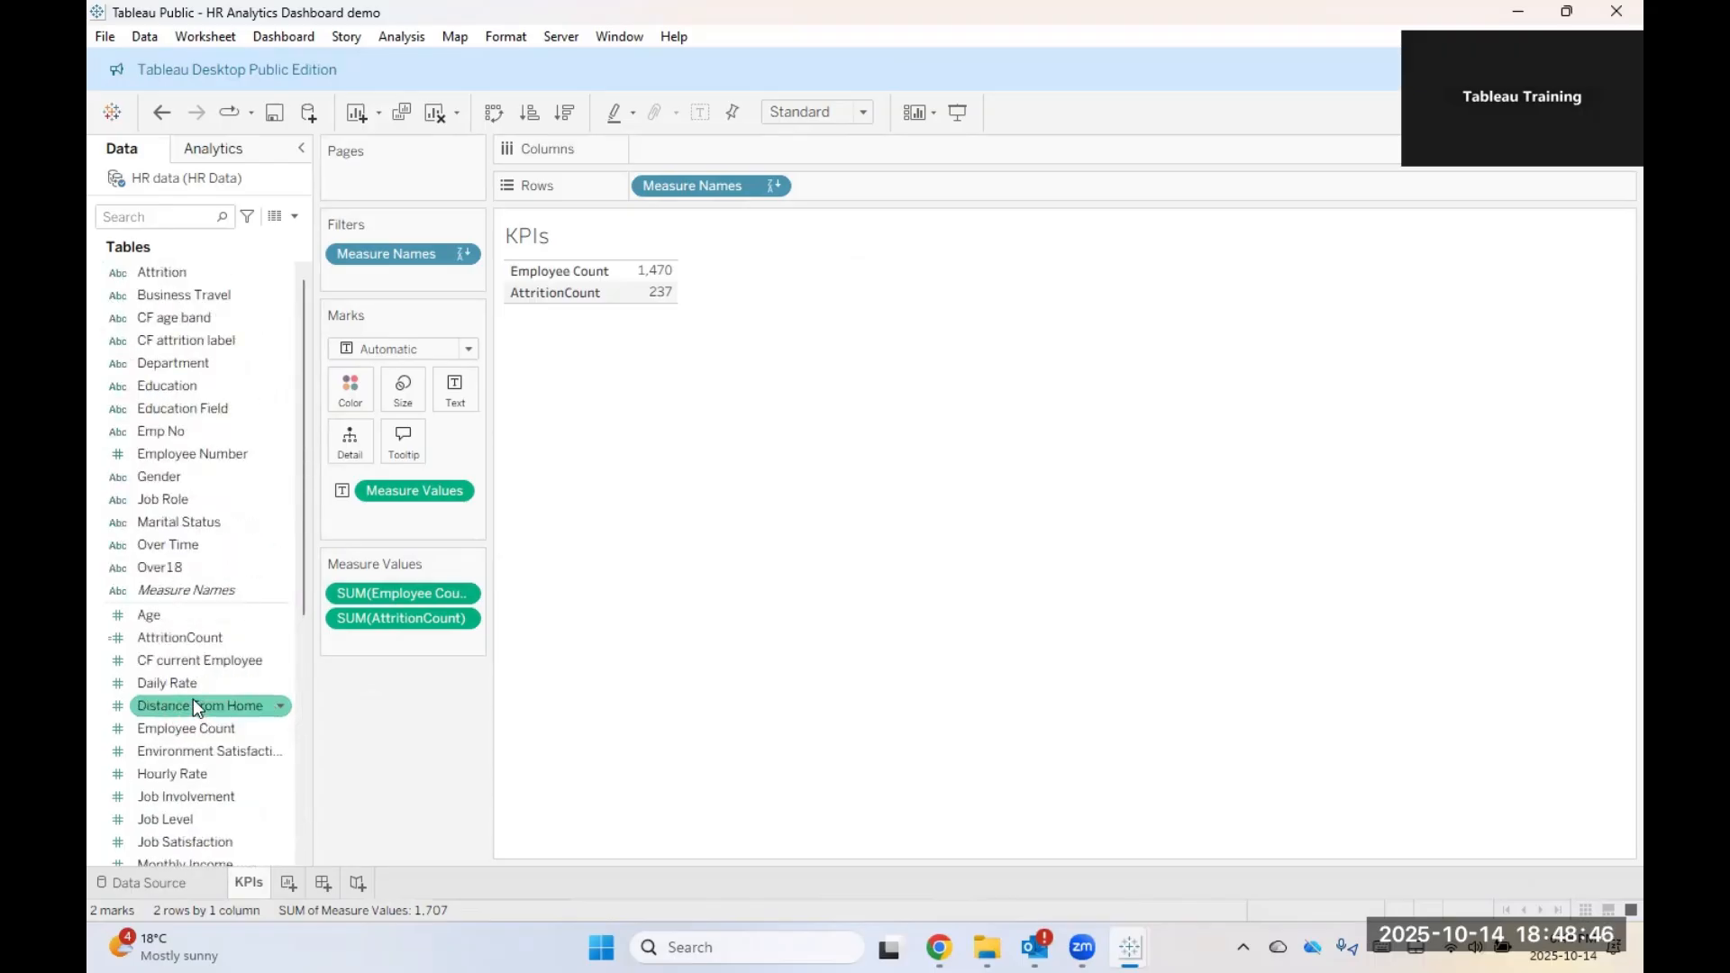
{"action": "scroll", "coordinate": [193, 699], "scroll_direction": "down", "scroll_amount": 3}
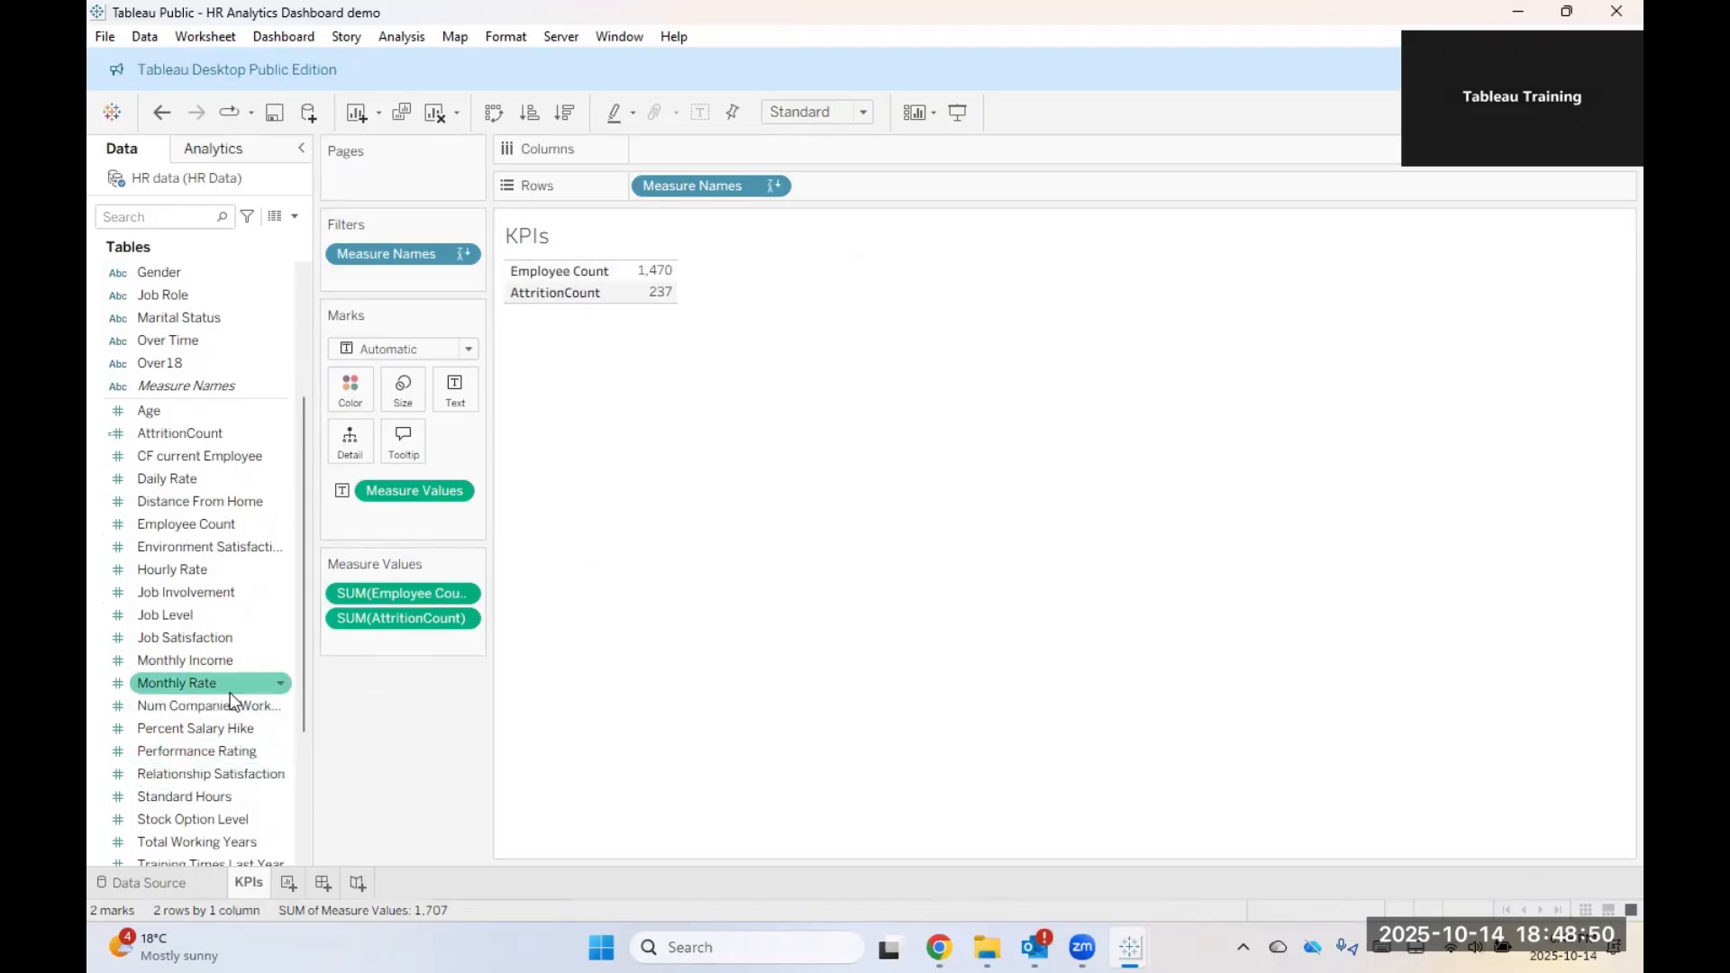
{"action": "scroll", "coordinate": [186, 517], "scroll_direction": "up", "scroll_amount": 3}
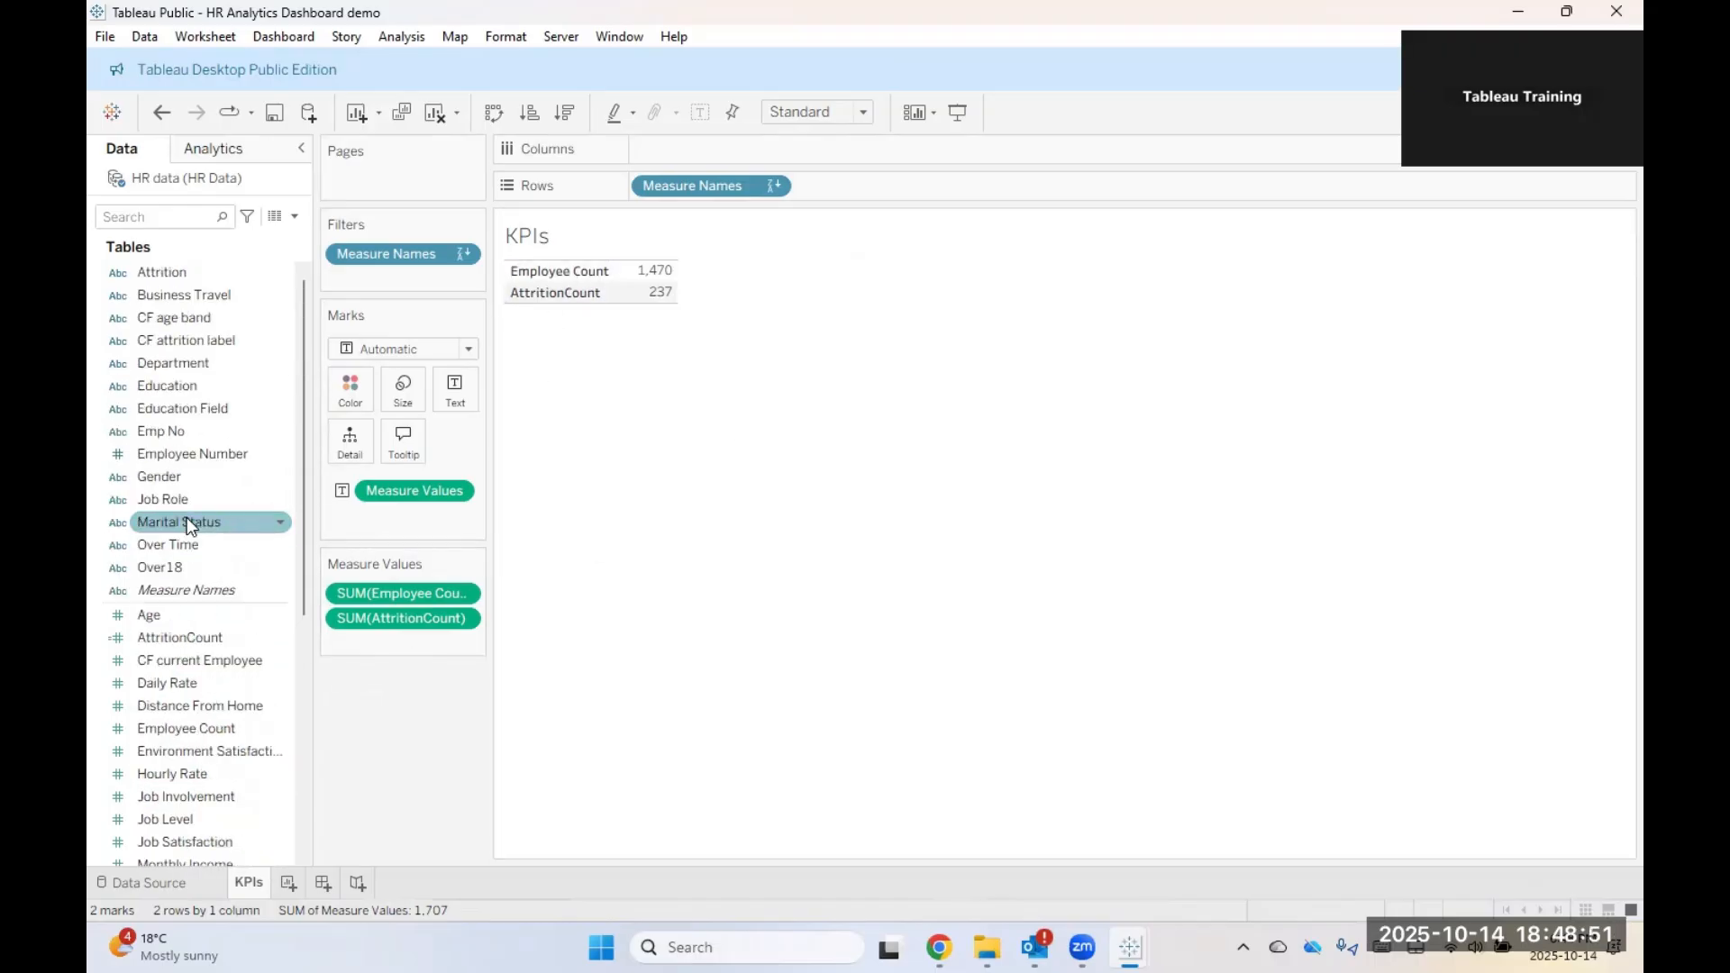
Step: Start a new calculated field in the HR data source and name it RetentionRatio
{"action": "left_click", "coordinate": [294, 216]}
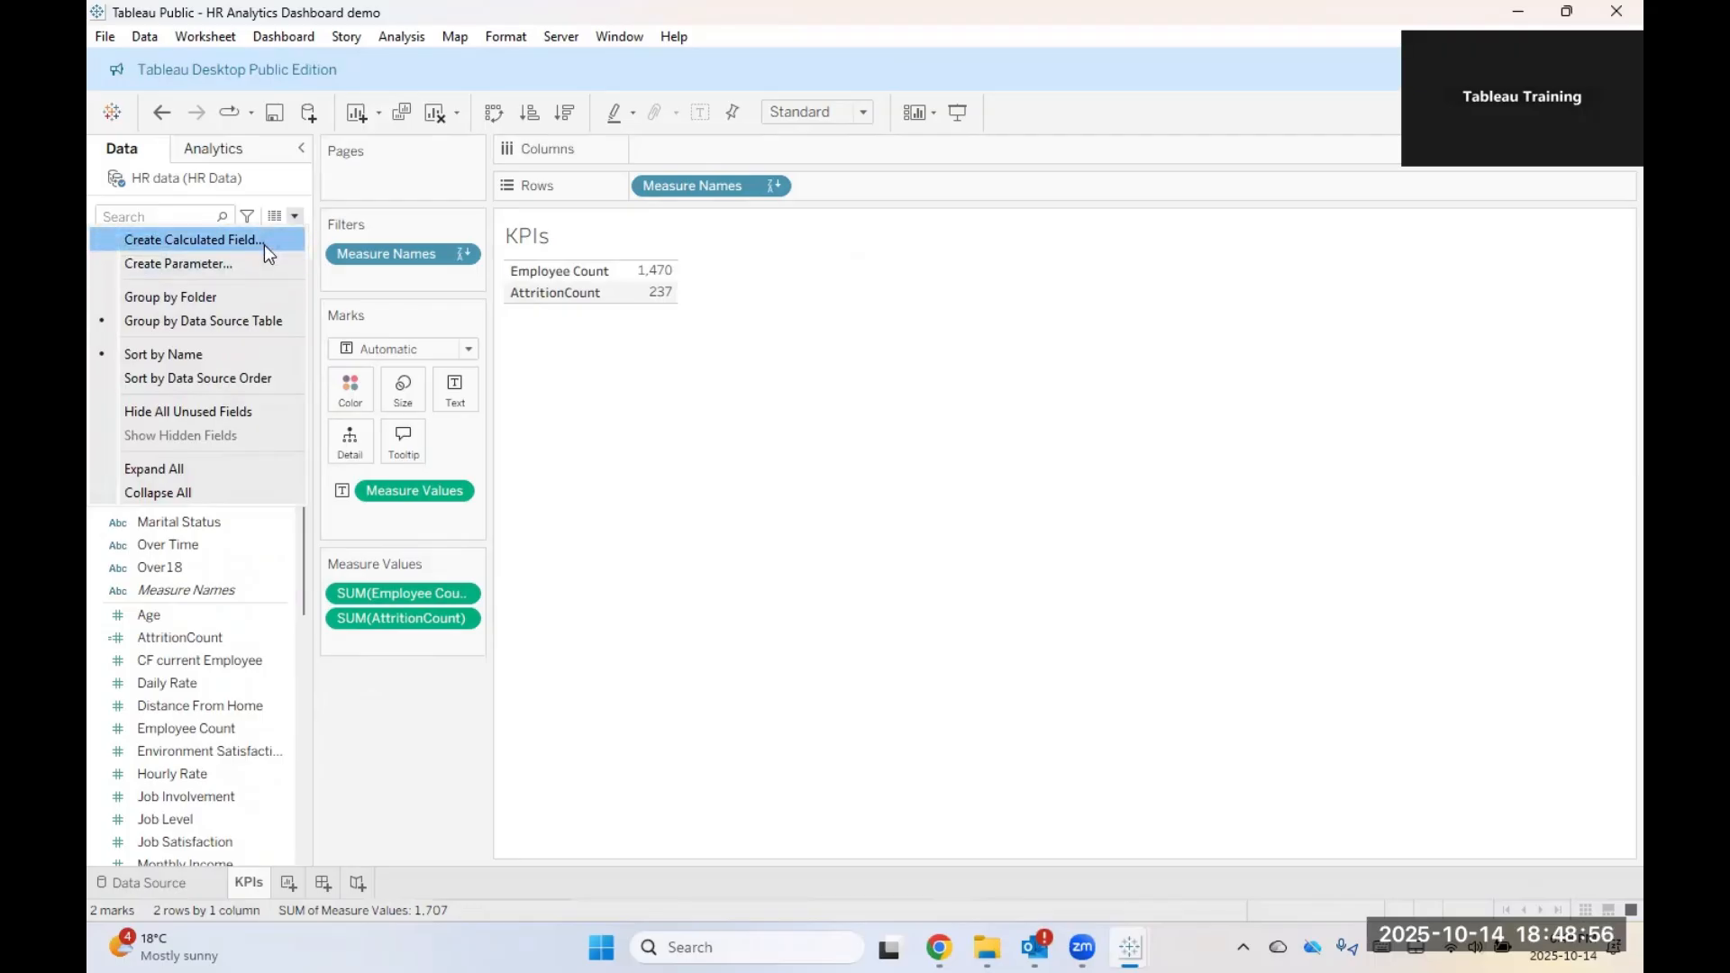
{"action": "left_click", "coordinate": [263, 242]}
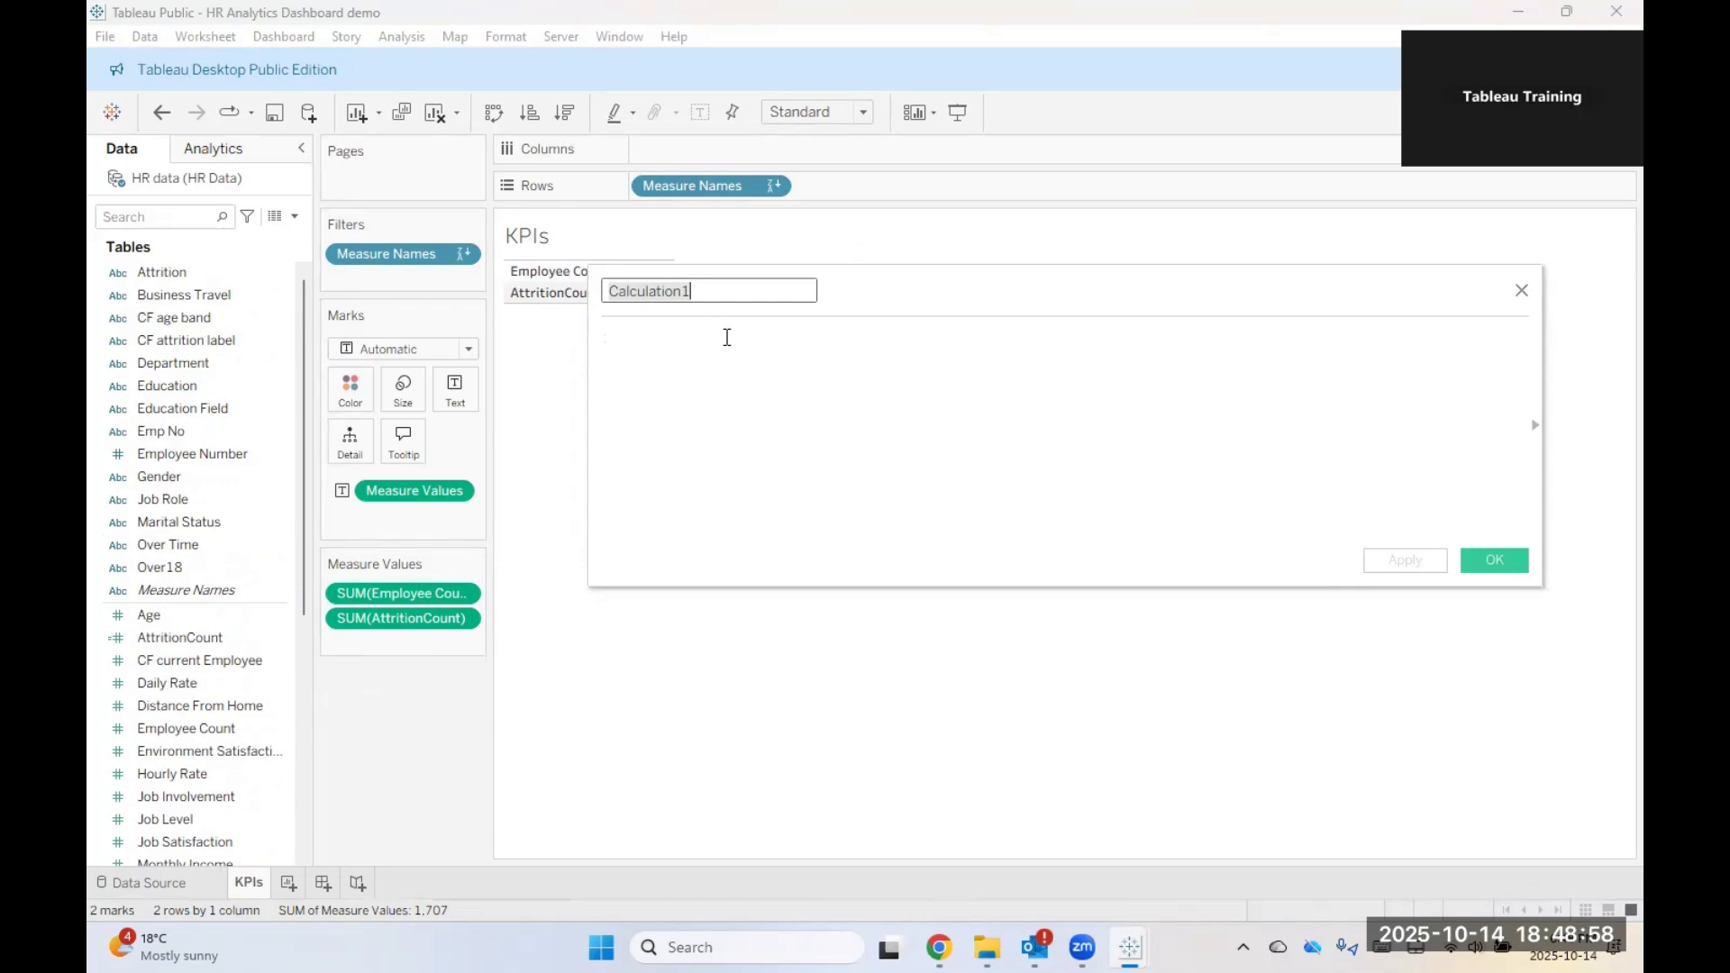
{"action": "key", "text": "Caps_Lock"}
{"action": "type", "text": "rETEN"}
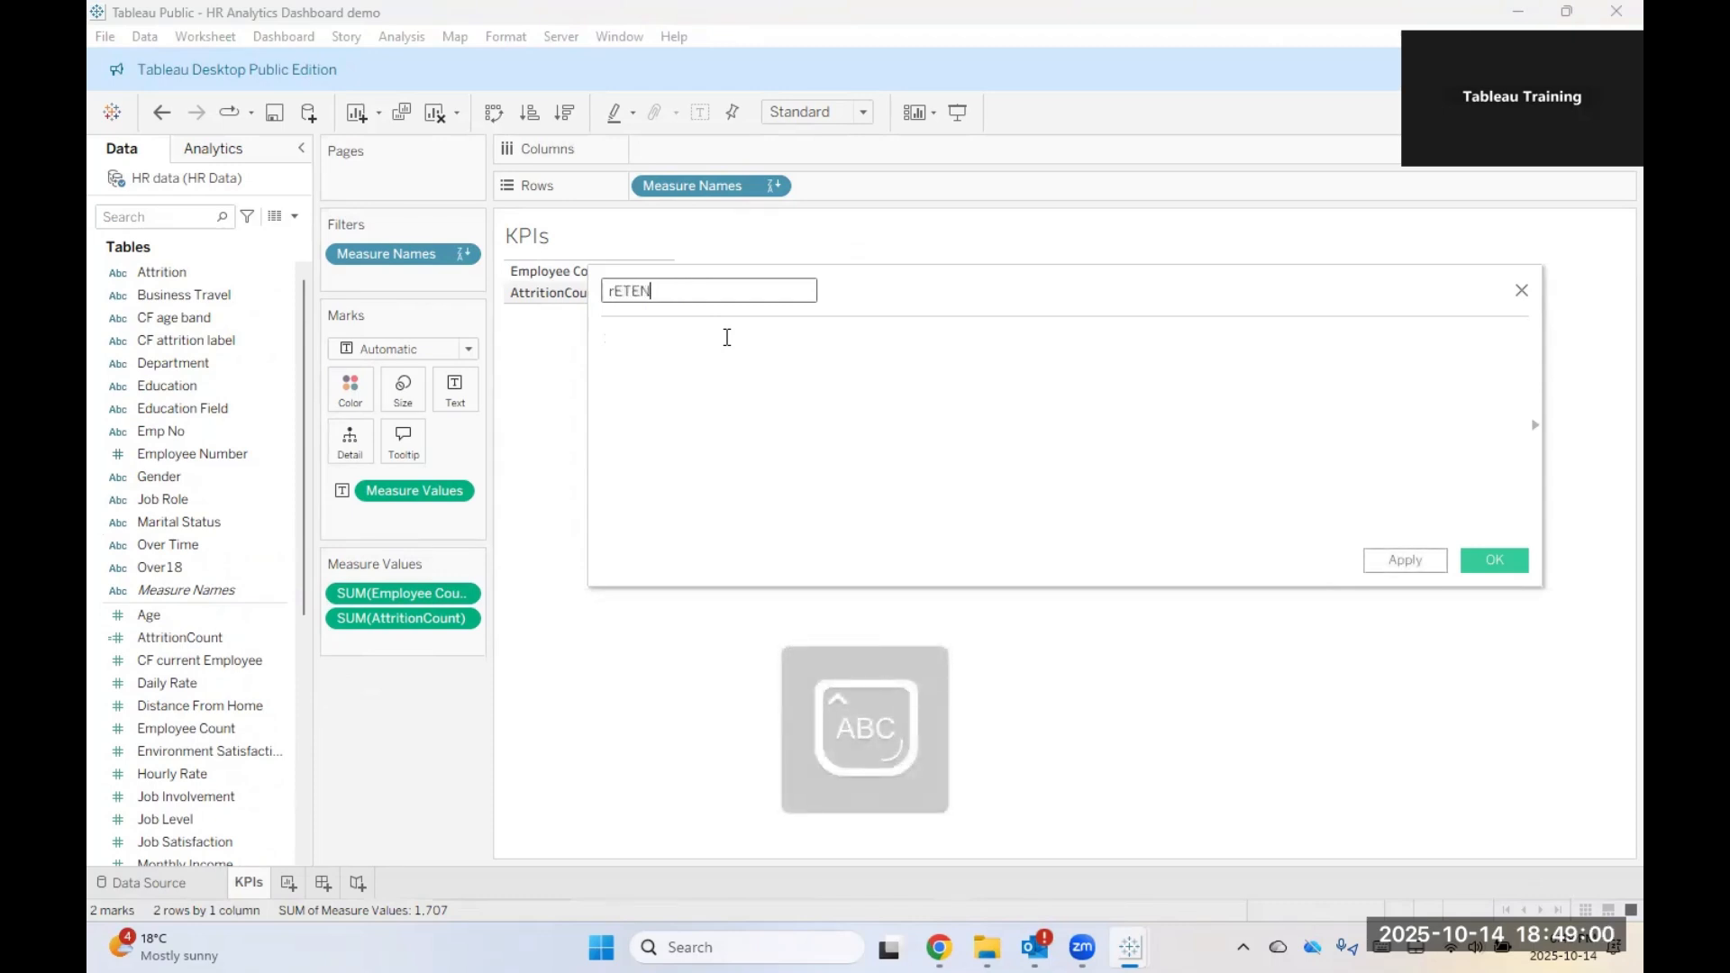
{"action": "key", "text": "BackSpace"}
{"action": "key", "text": "BackSpace"}
{"action": "key", "text": "BackSpace"}
{"action": "key", "text": "BackSpace"}
{"action": "key", "text": "BackSpace"}
{"action": "type", "text": "R"}
{"action": "key", "text": "Caps_Lock"}
{"action": "type", "text": "entention"}
{"action": "key", "text": "Caps_Lock"}
{"action": "type", "text": "R"}
{"action": "key", "text": "Caps_Lock"}
{"action": "type", "text": "atio"}
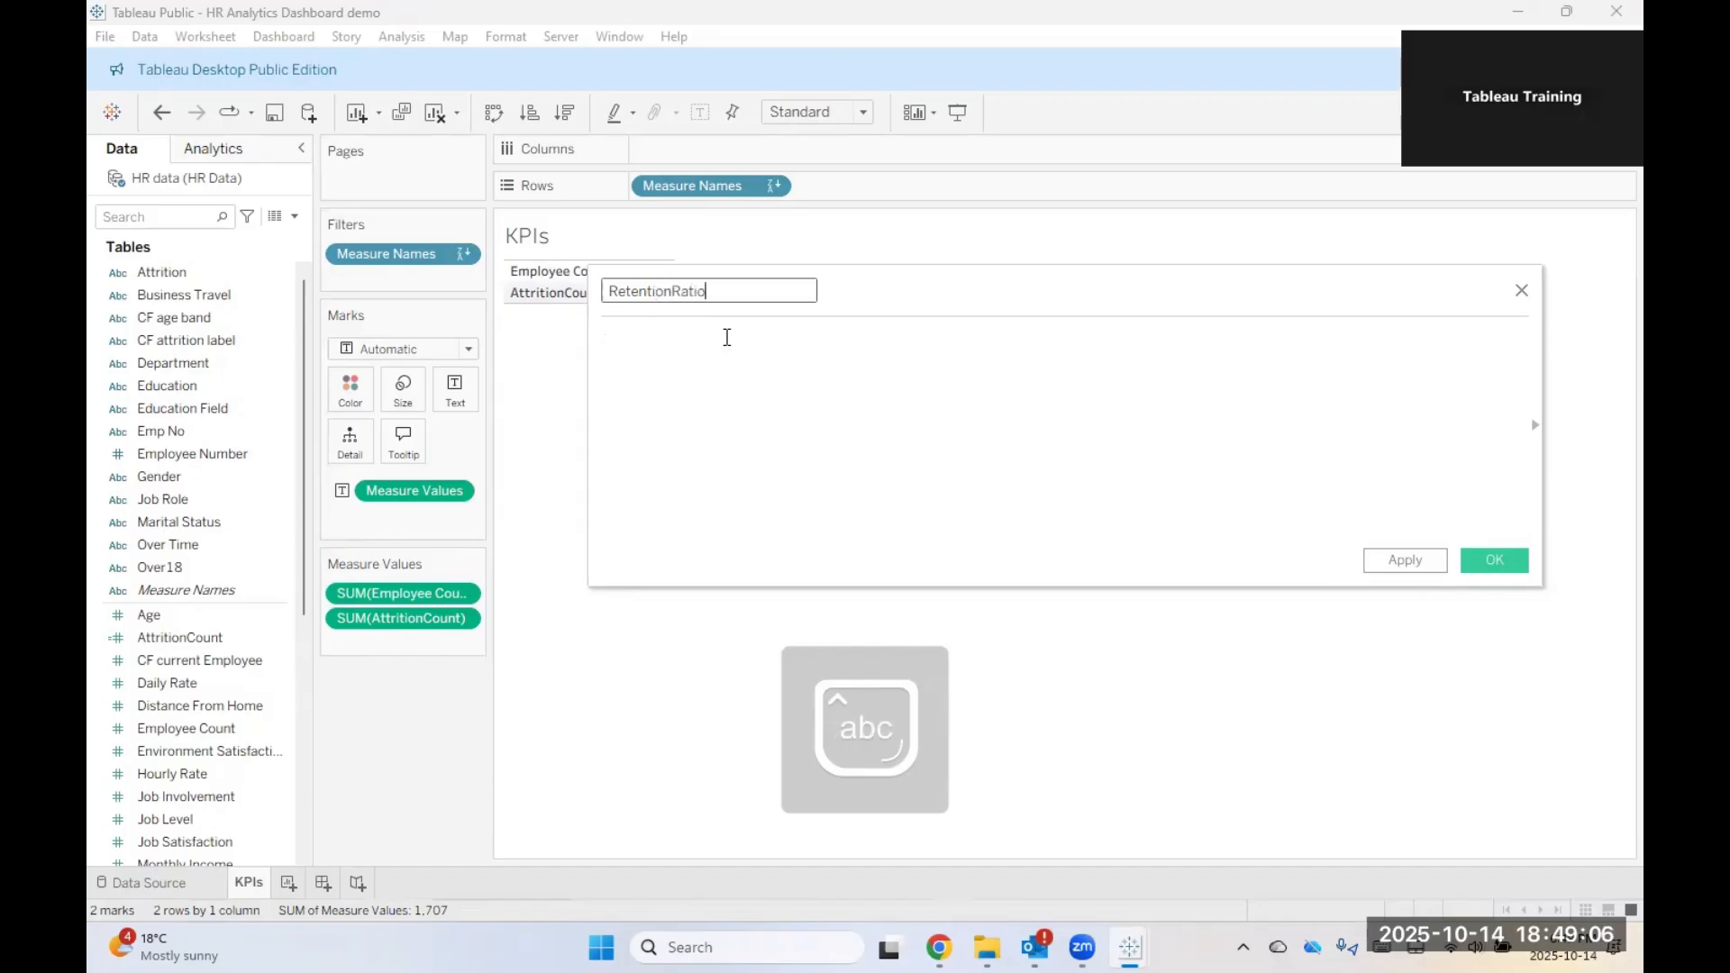
{"action": "left_click", "coordinate": [727, 336]}
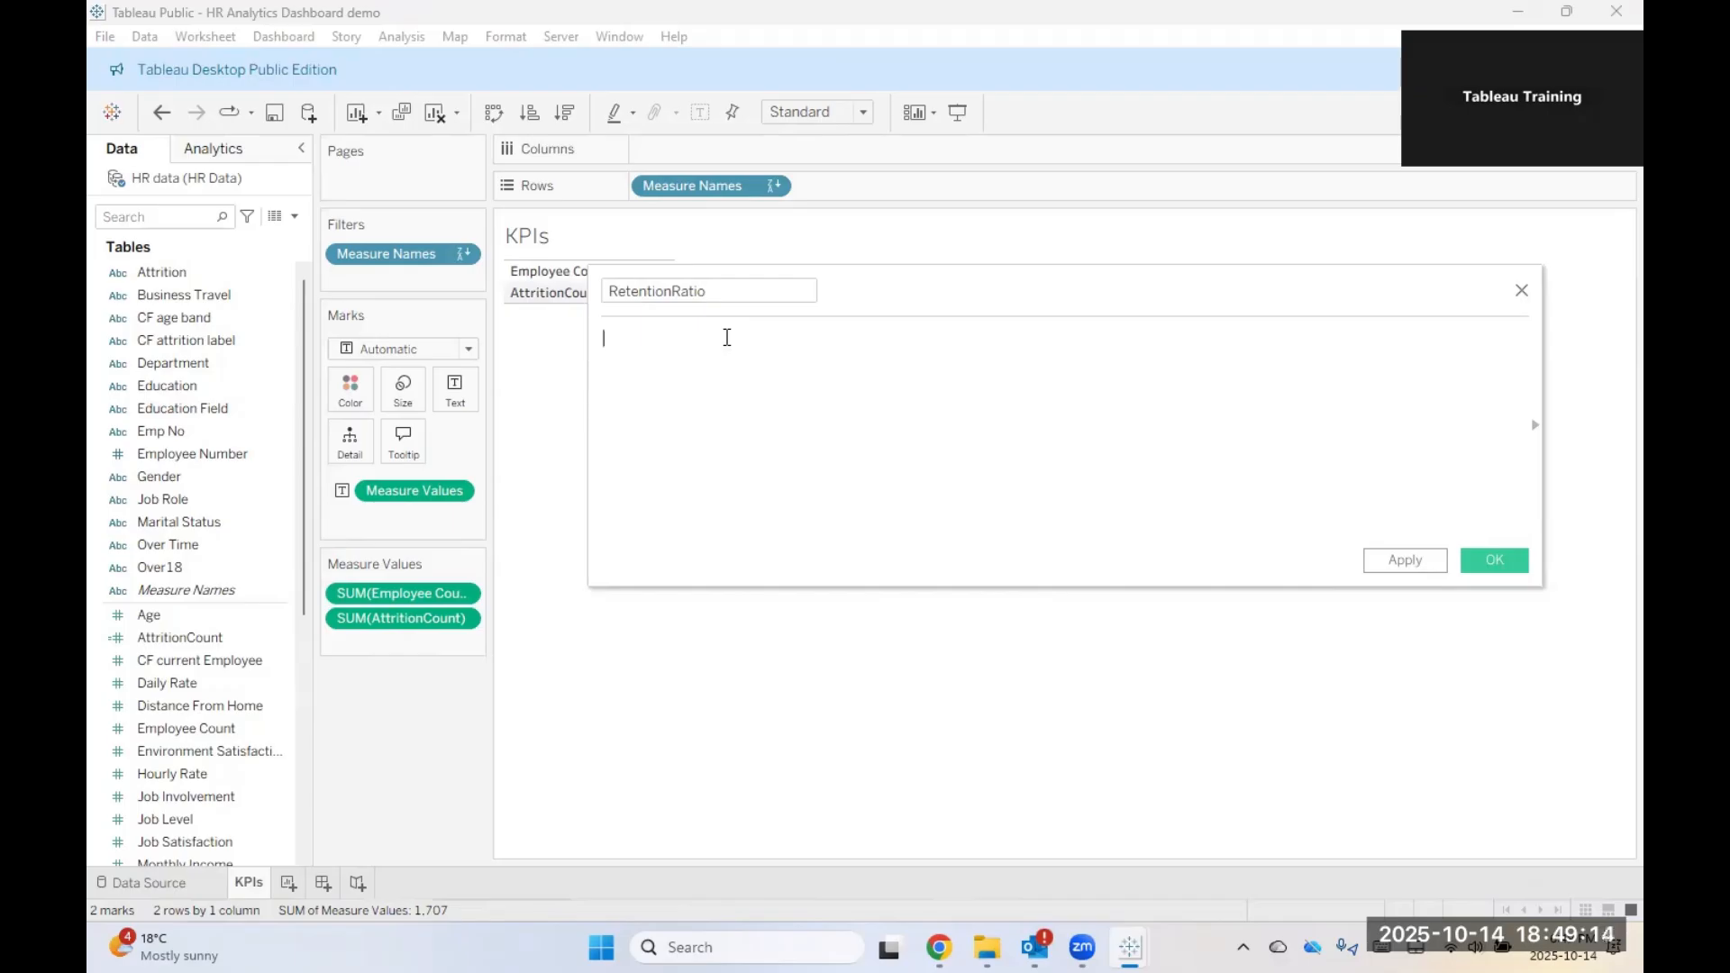
Step: Begin the RetentionRatio formula with SUM of the AttritionCount field, followed by a division sign
{"action": "key", "text": "Caps_Lock"}
{"action": "type", "text": "SUM"}
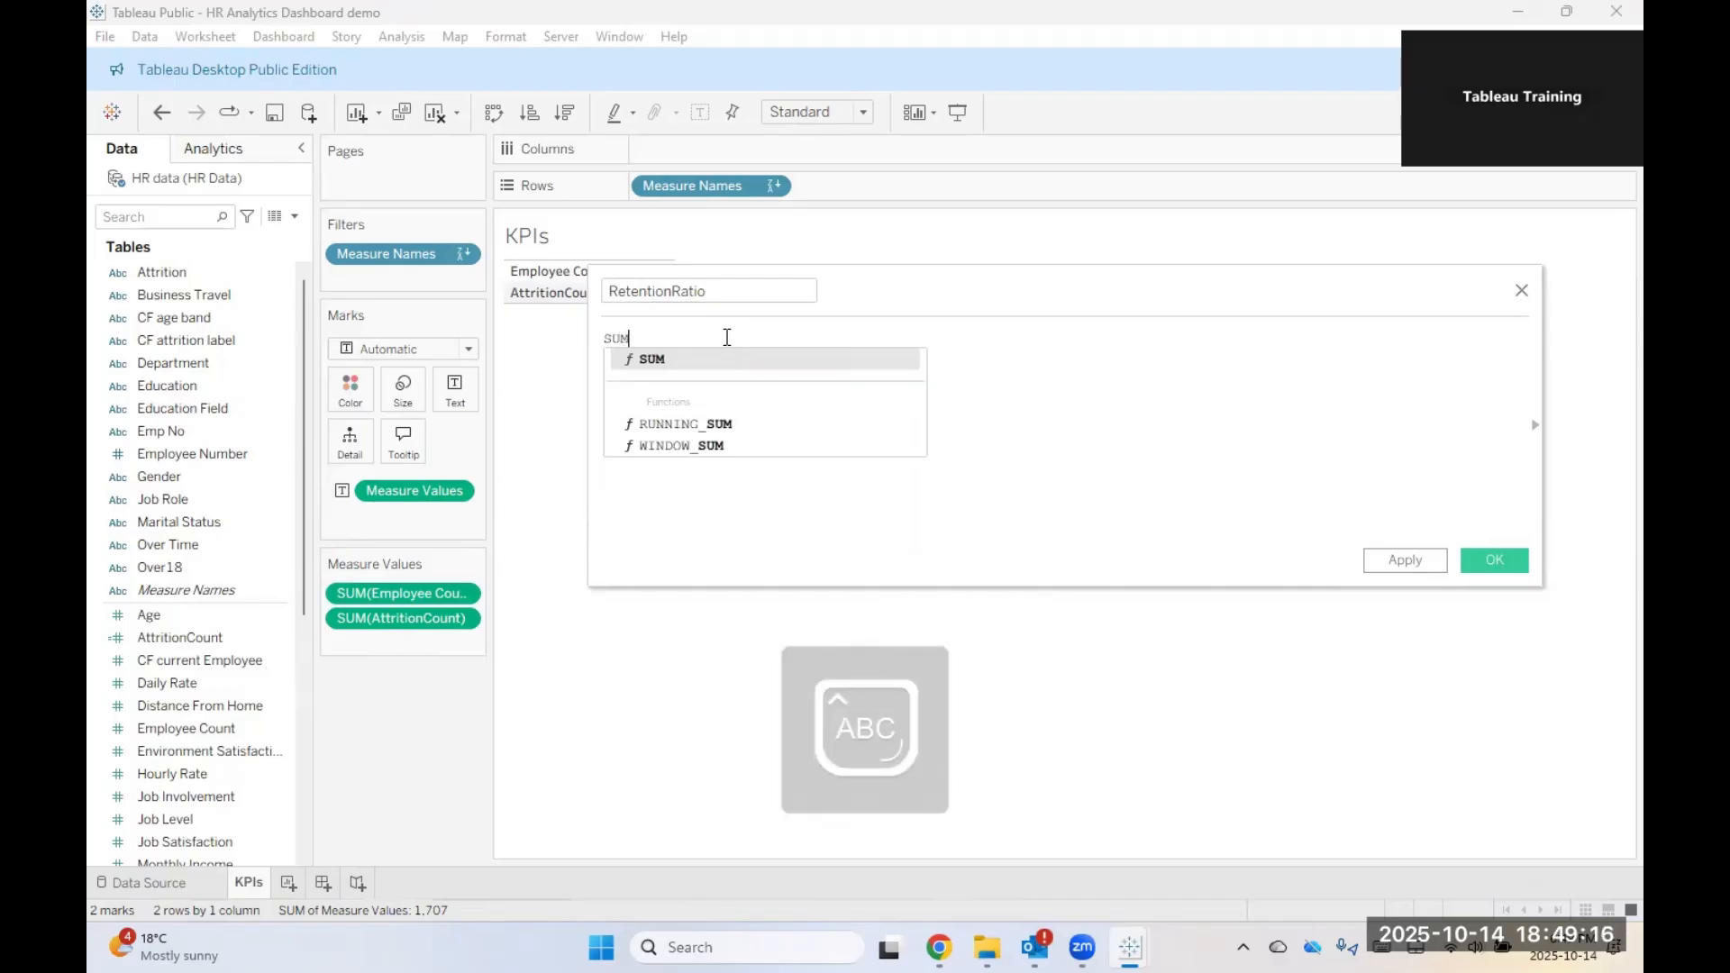
{"action": "type", "text": "("}
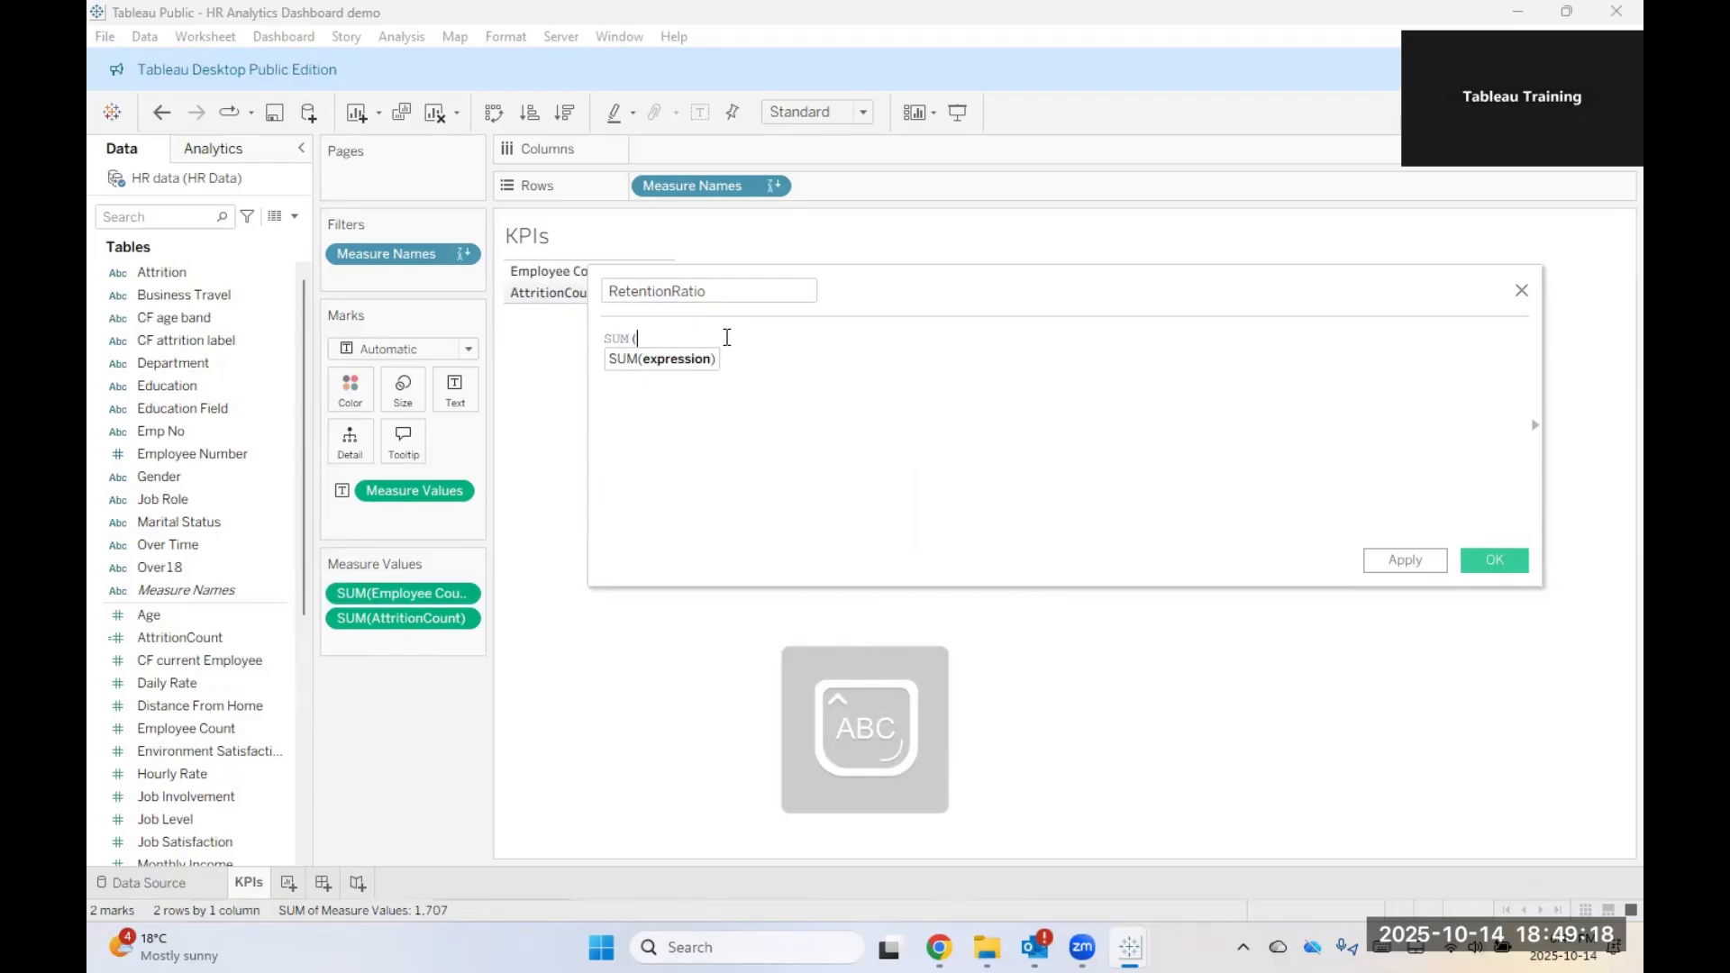
{"action": "type", "text": "A"}
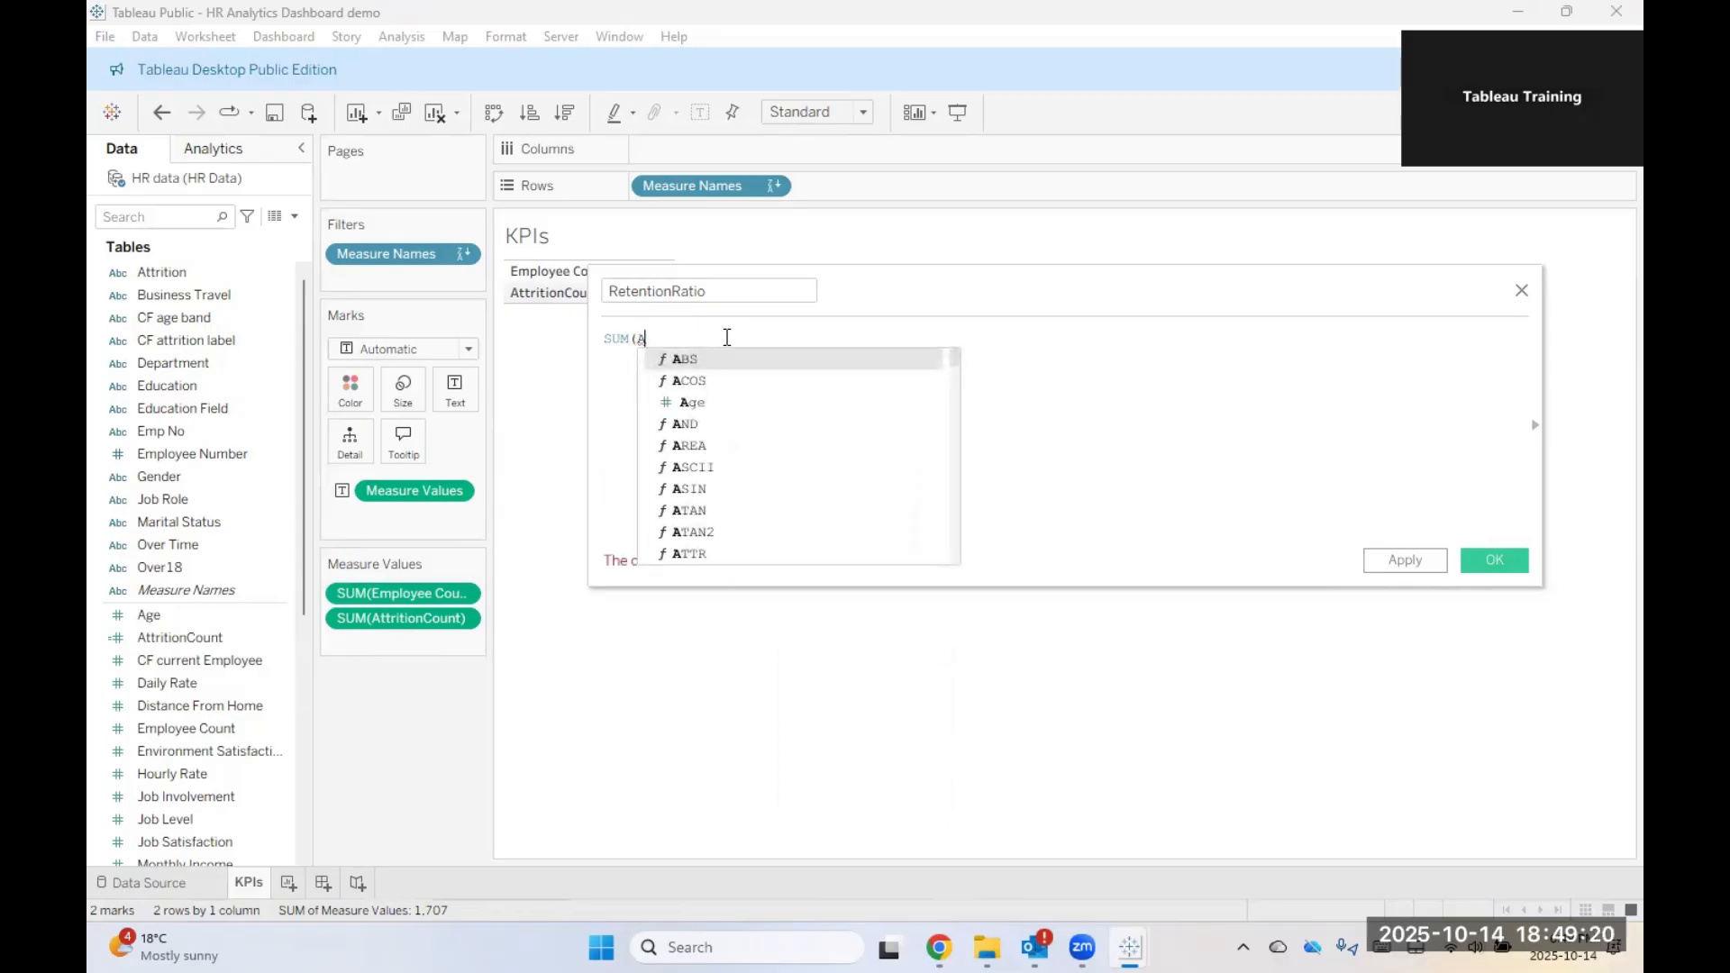
{"action": "key", "text": "Caps_Lock"}
{"action": "type", "text": "tt"}
{"action": "key", "text": "Down"}
{"action": "key", "text": "Down"}
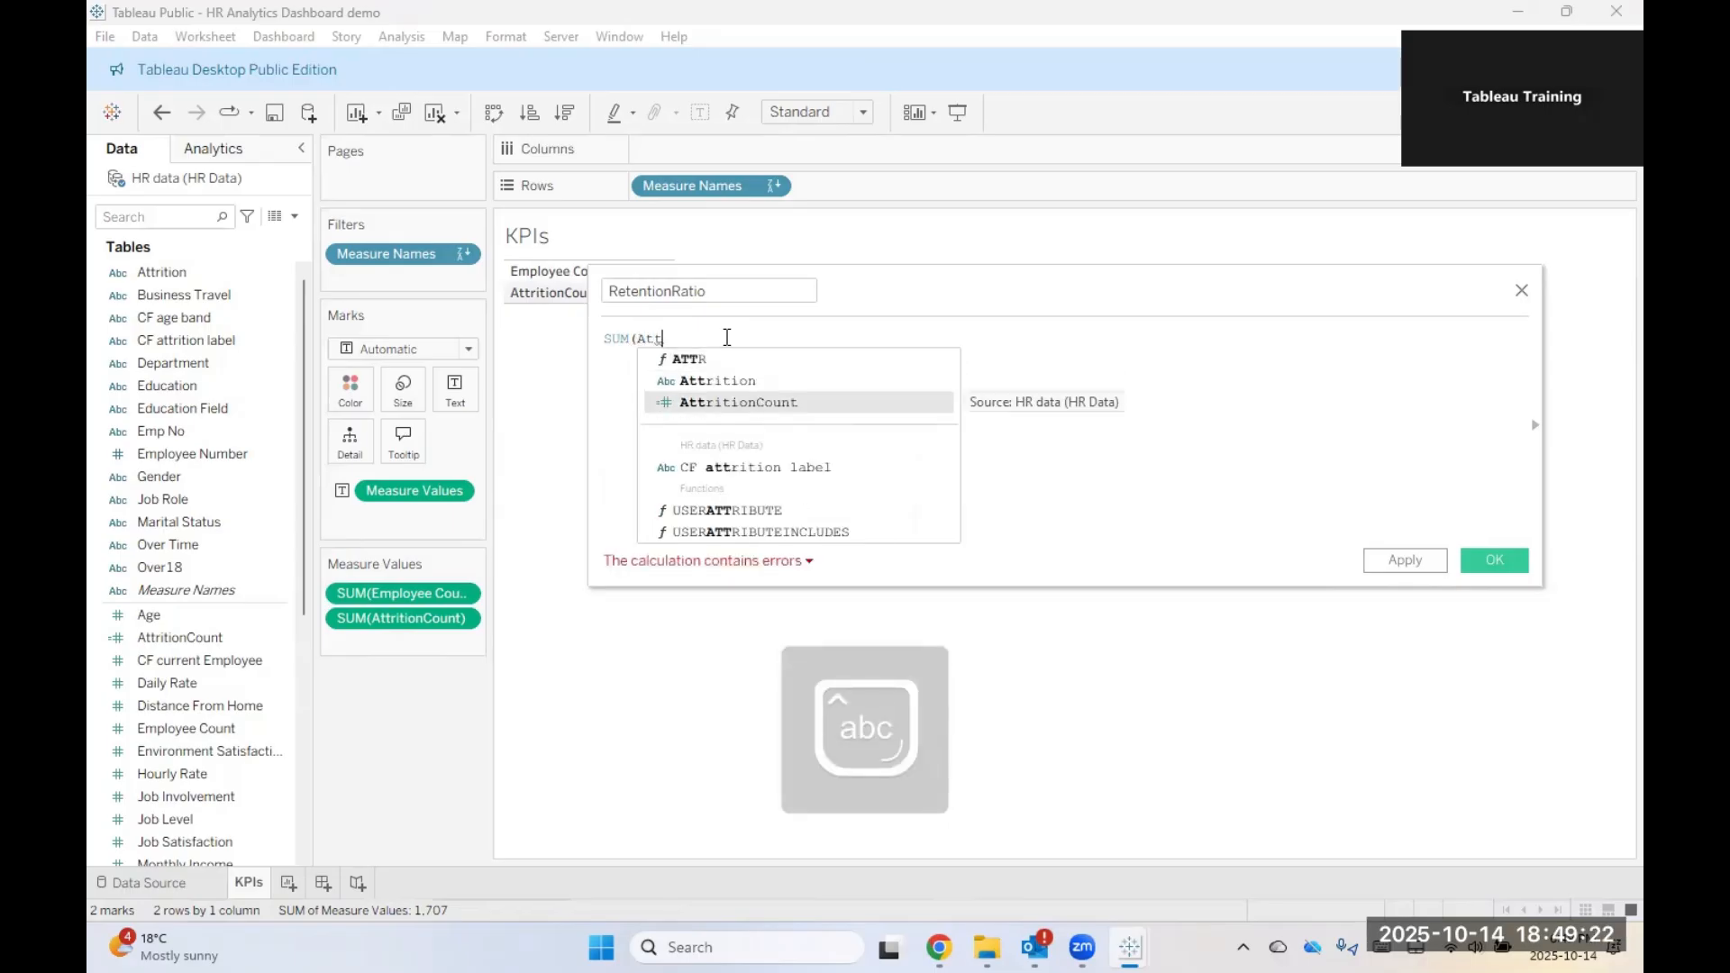
{"action": "key", "text": "Return"}
{"action": "type", "text": "/"}
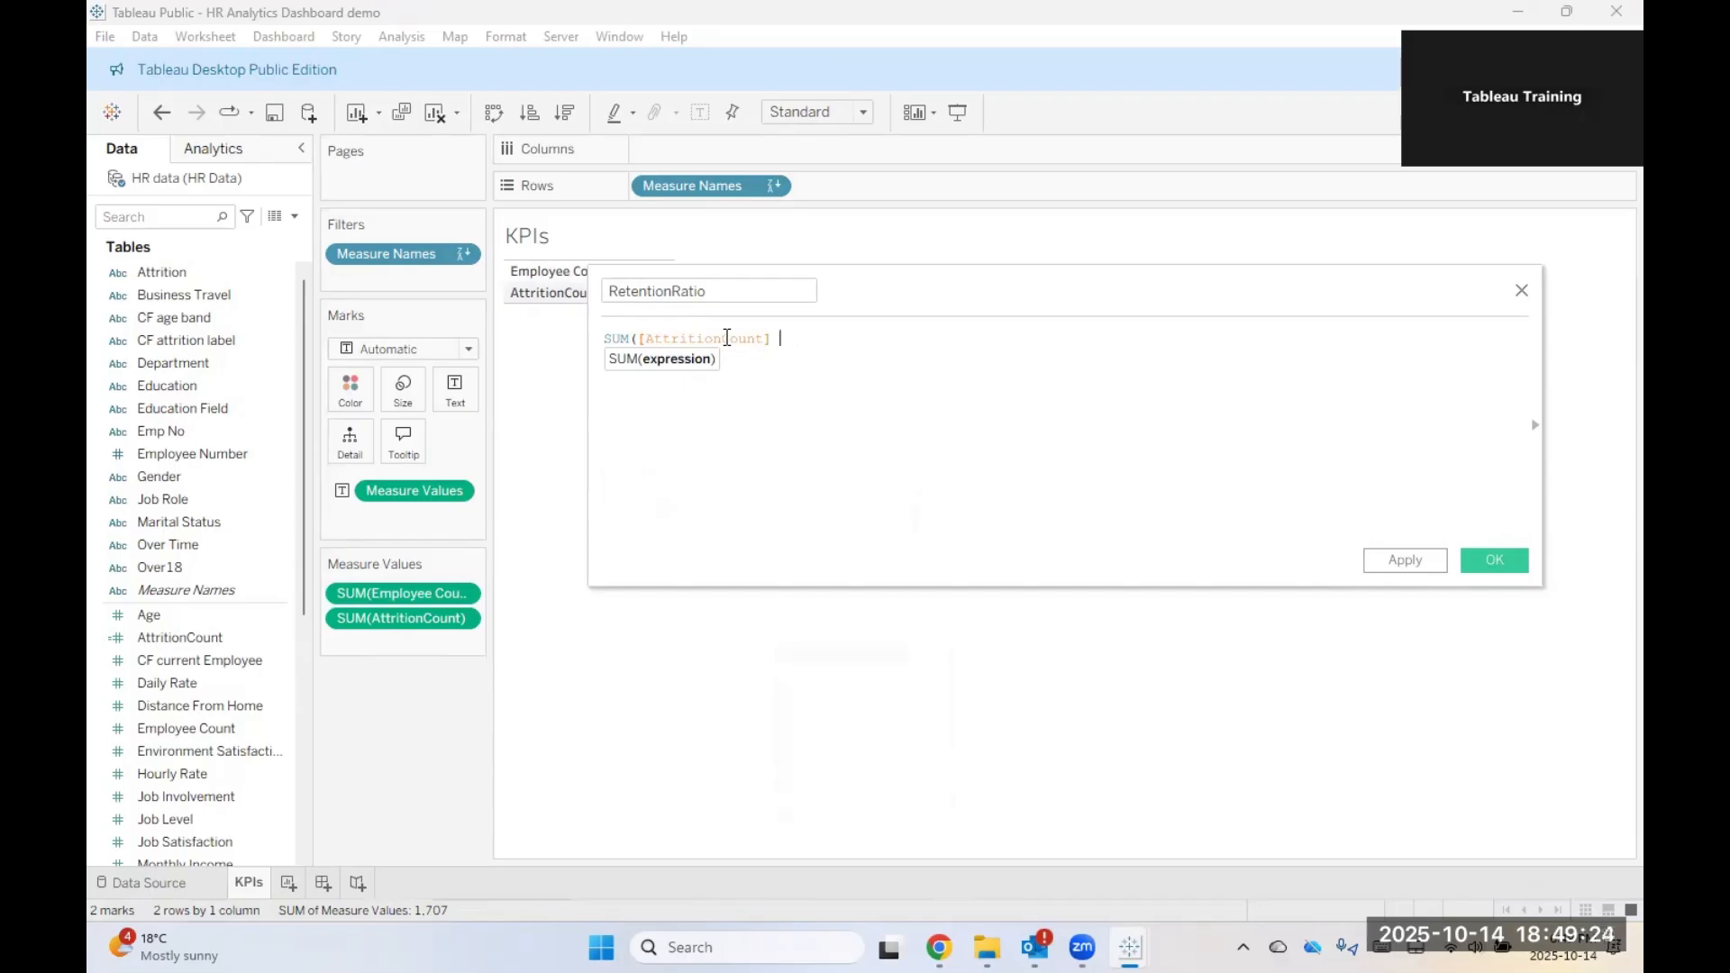
Step: Add SUM of the Employee Count field as the divisor in the RetentionRatio formula
{"action": "key", "text": "Caps_Lock"}
{"action": "type", "text": "SUM"}
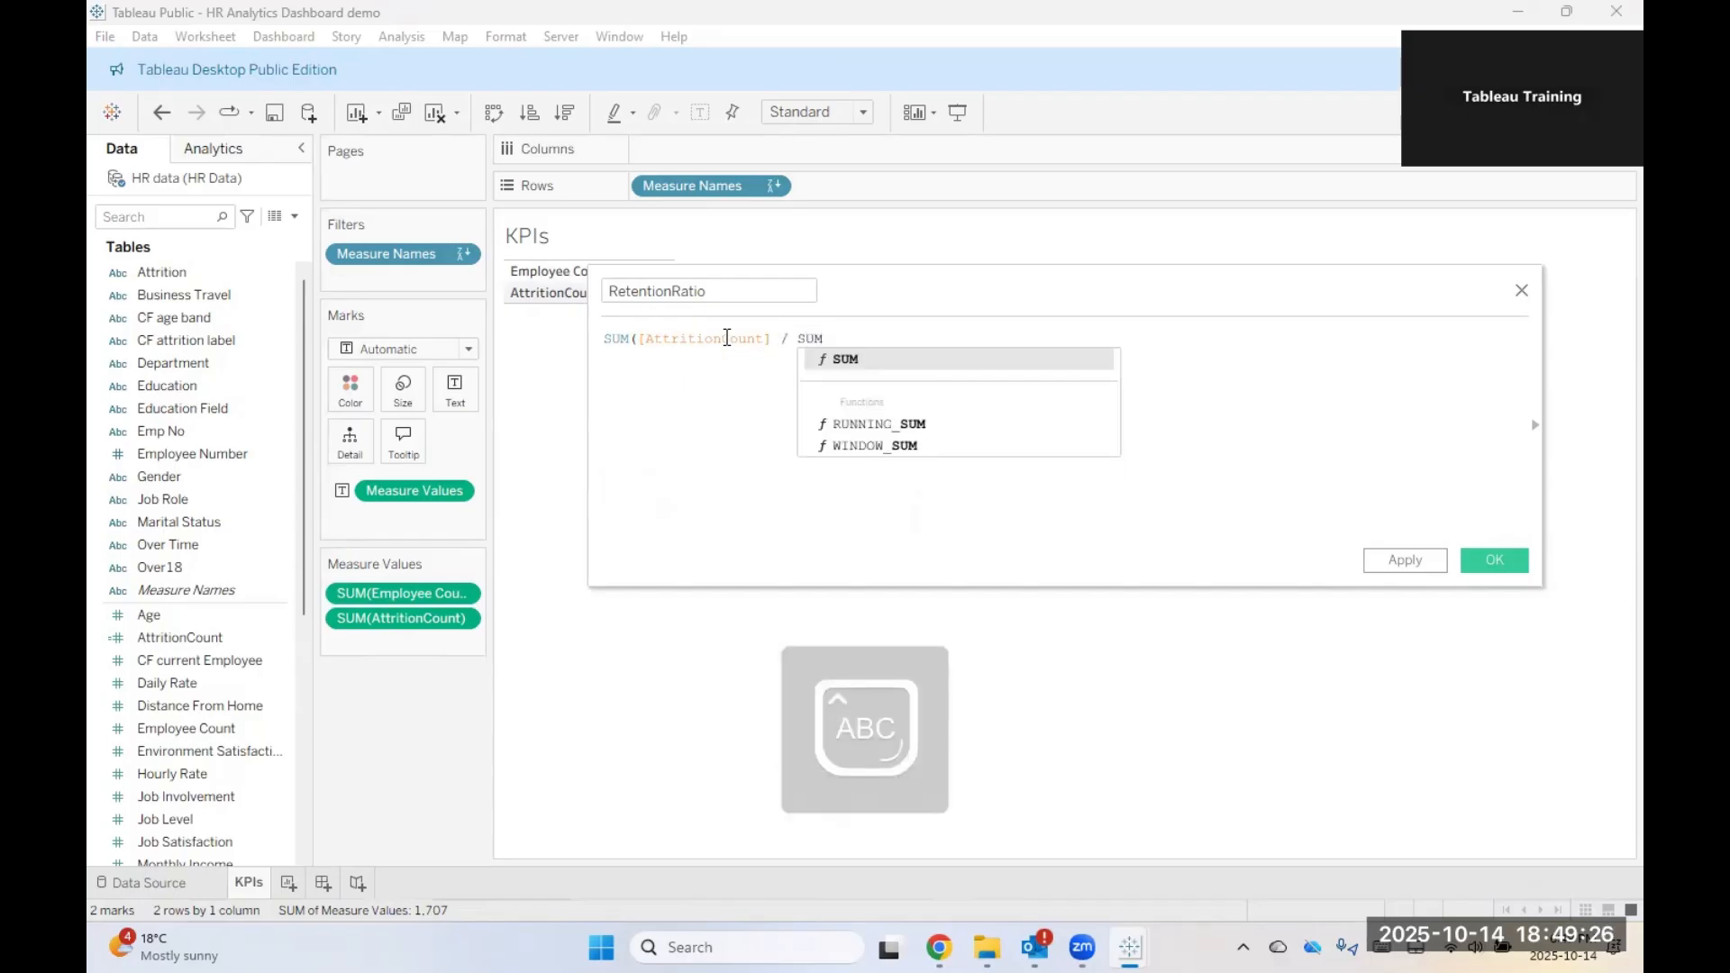
{"action": "type", "text": "("}
{"action": "type", "text": "EMPE"}
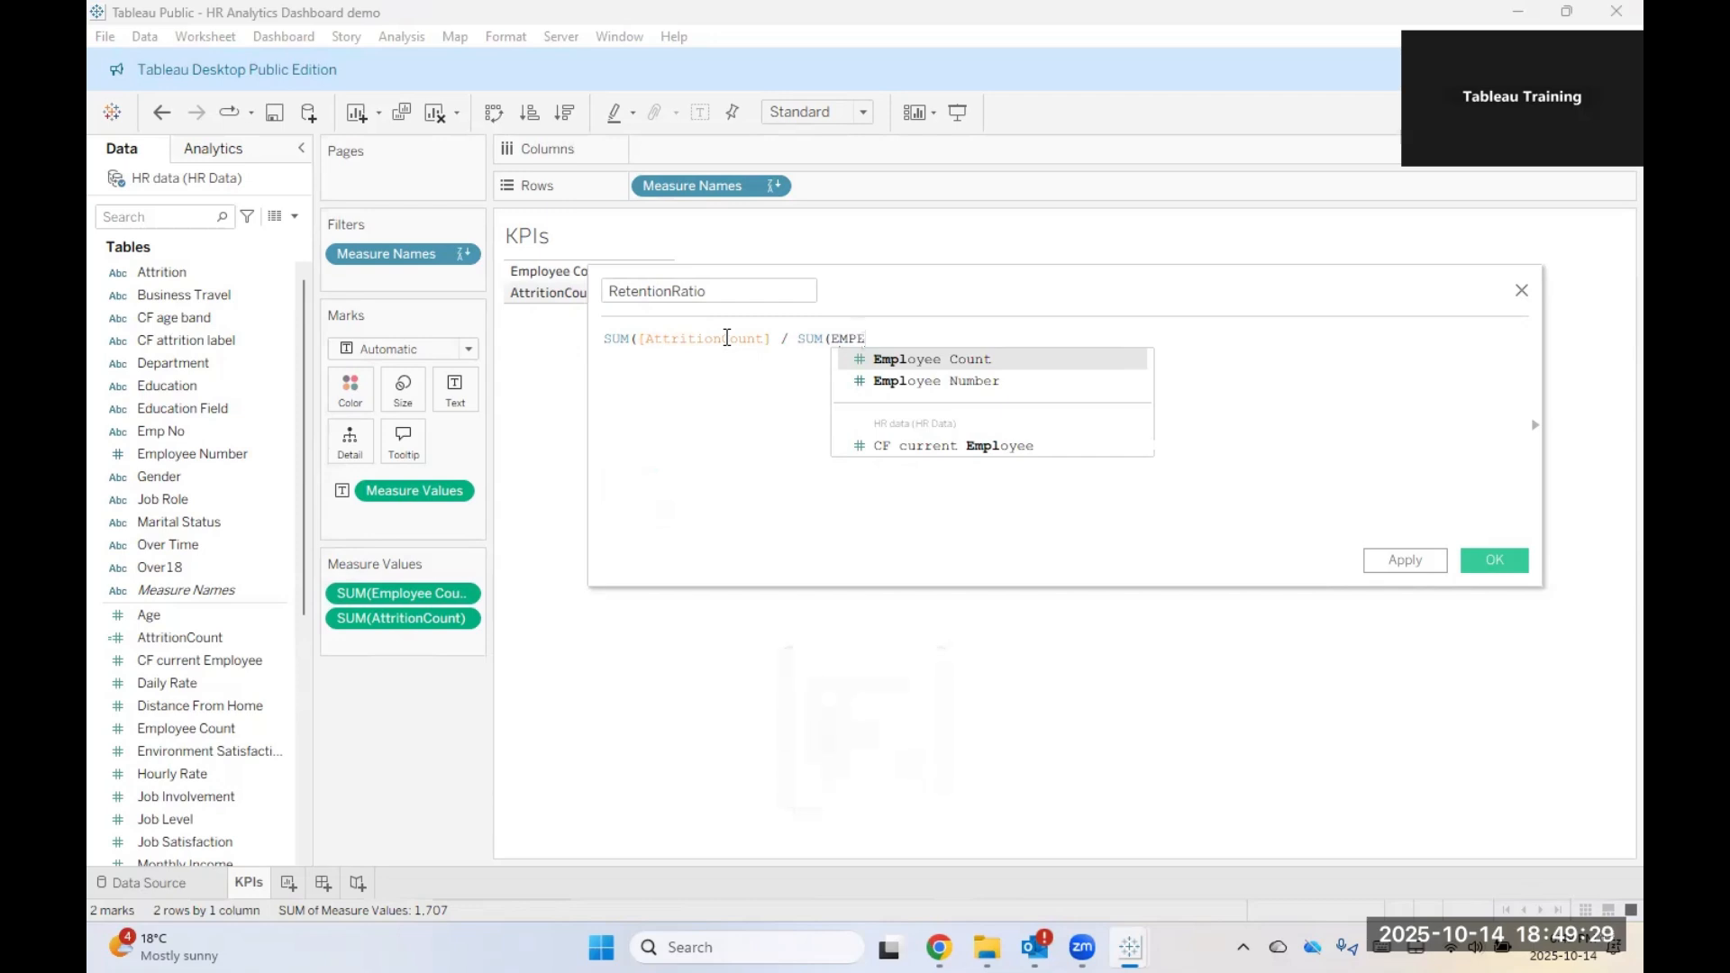
{"action": "key", "text": "Return"}
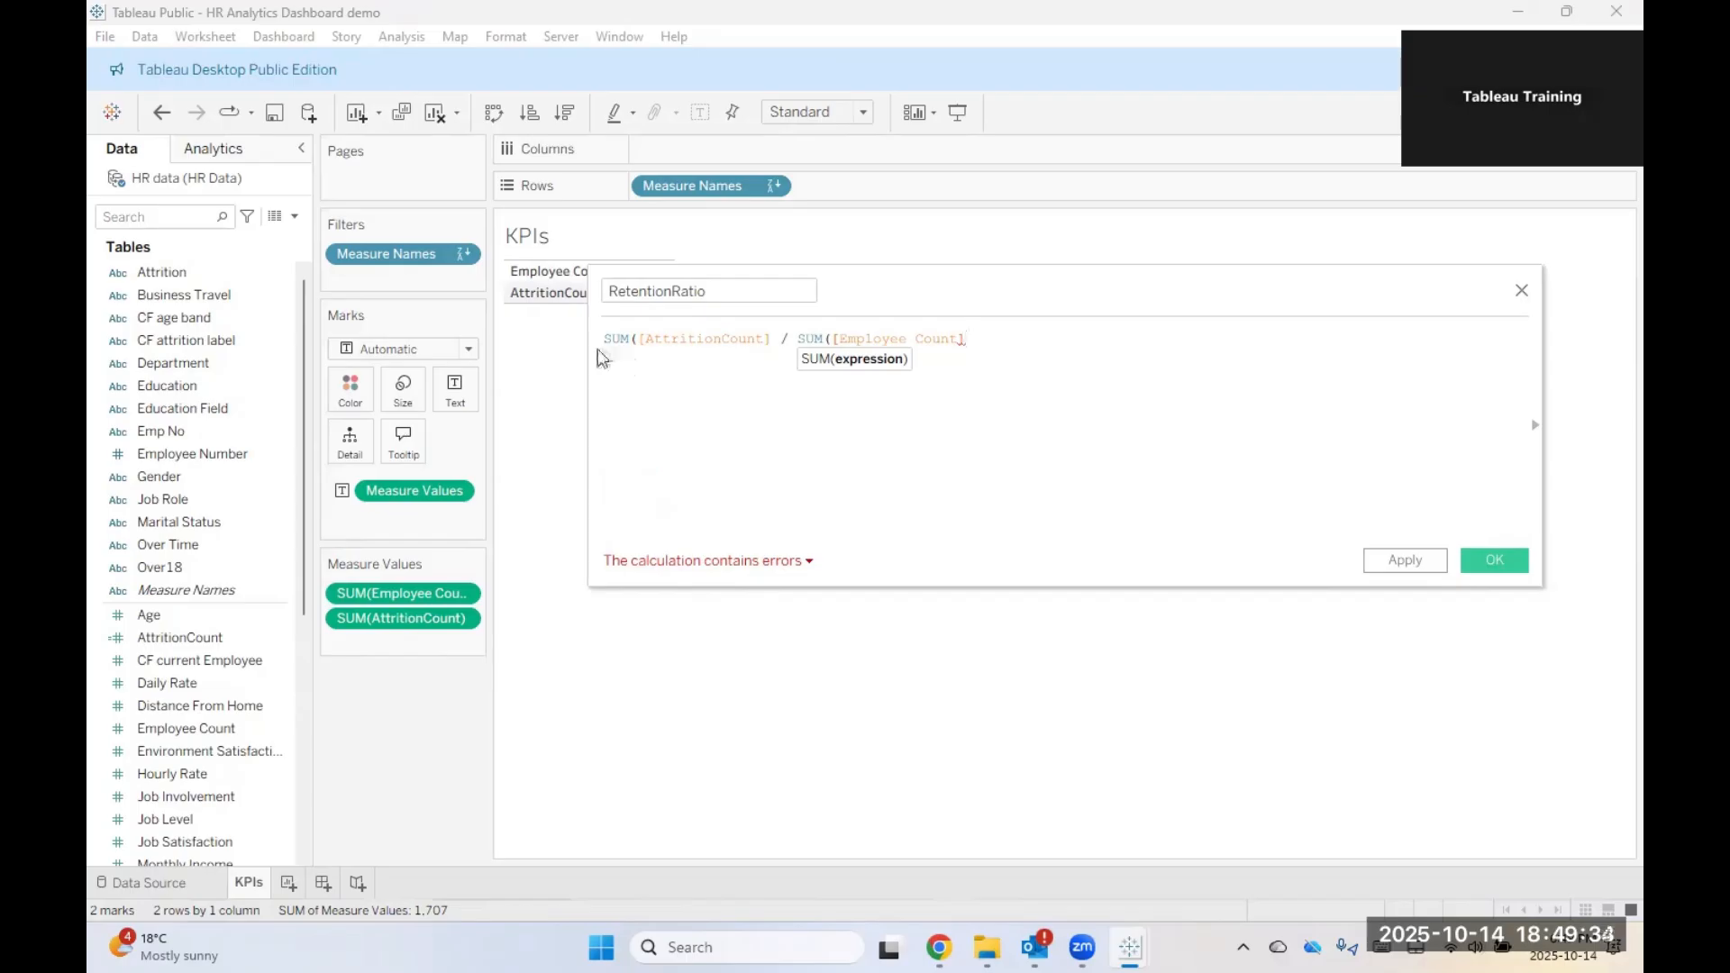
Step: Close both SUM parentheses so the formula reads SUM([AttritionCount]) / SUM([Employee Count]), and save the calculated field
{"action": "left_click", "coordinate": [798, 343]}
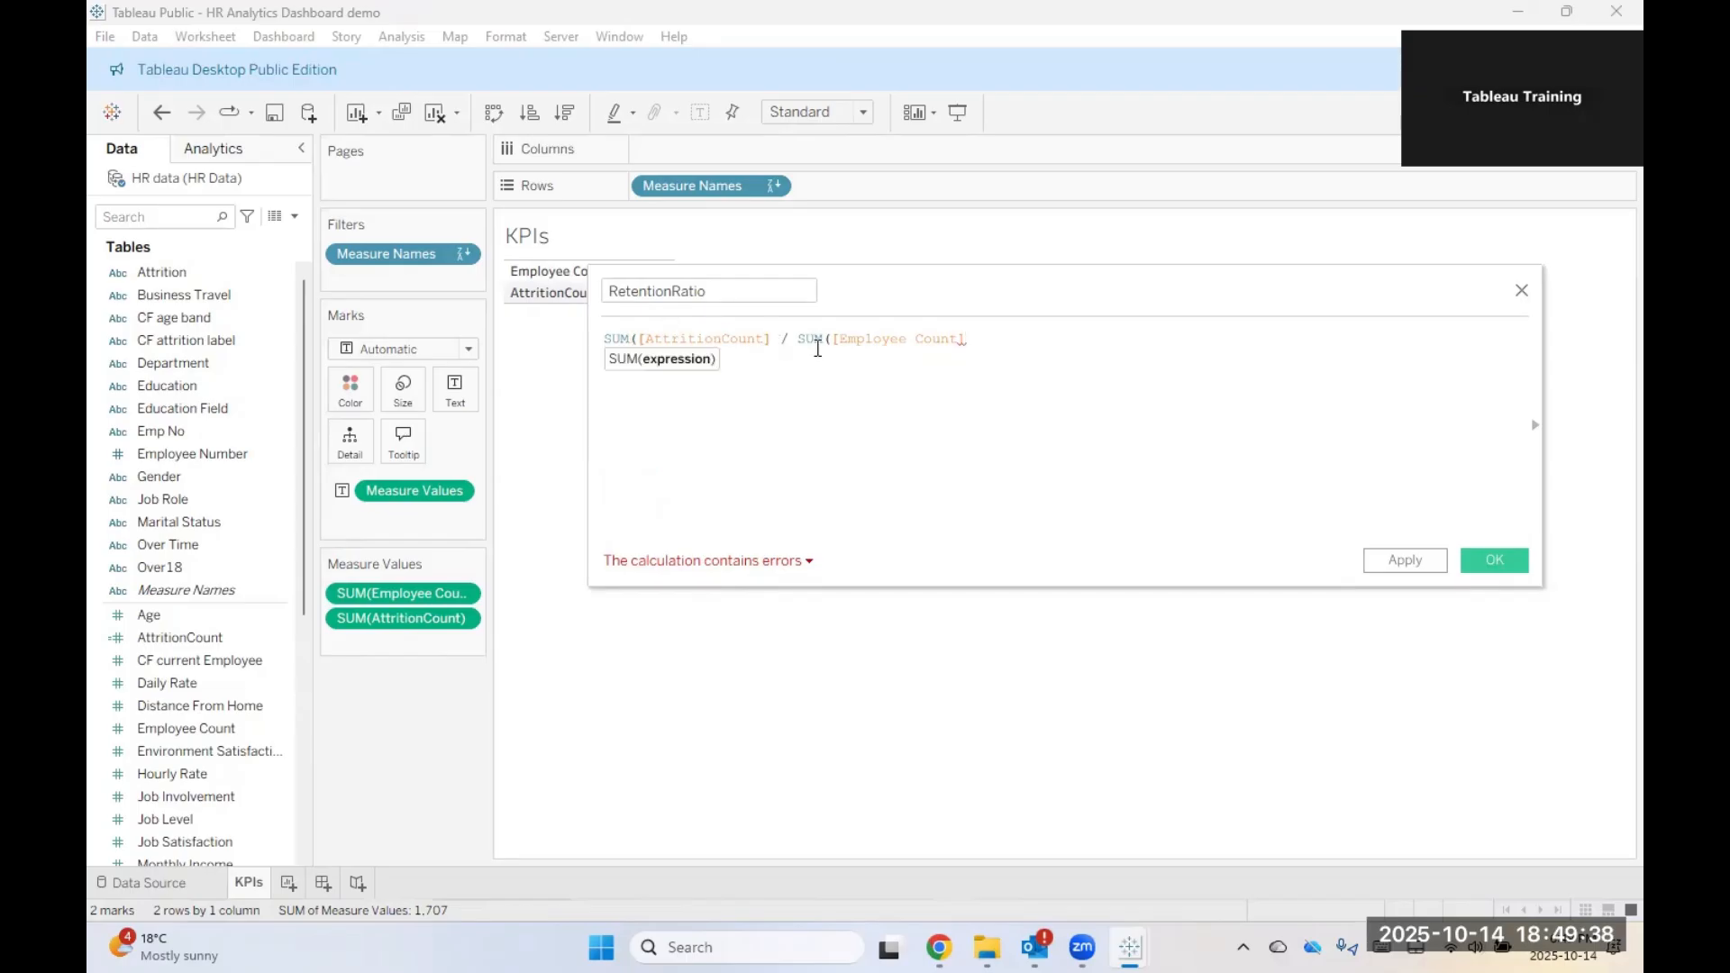
{"action": "type", "text": ")"}
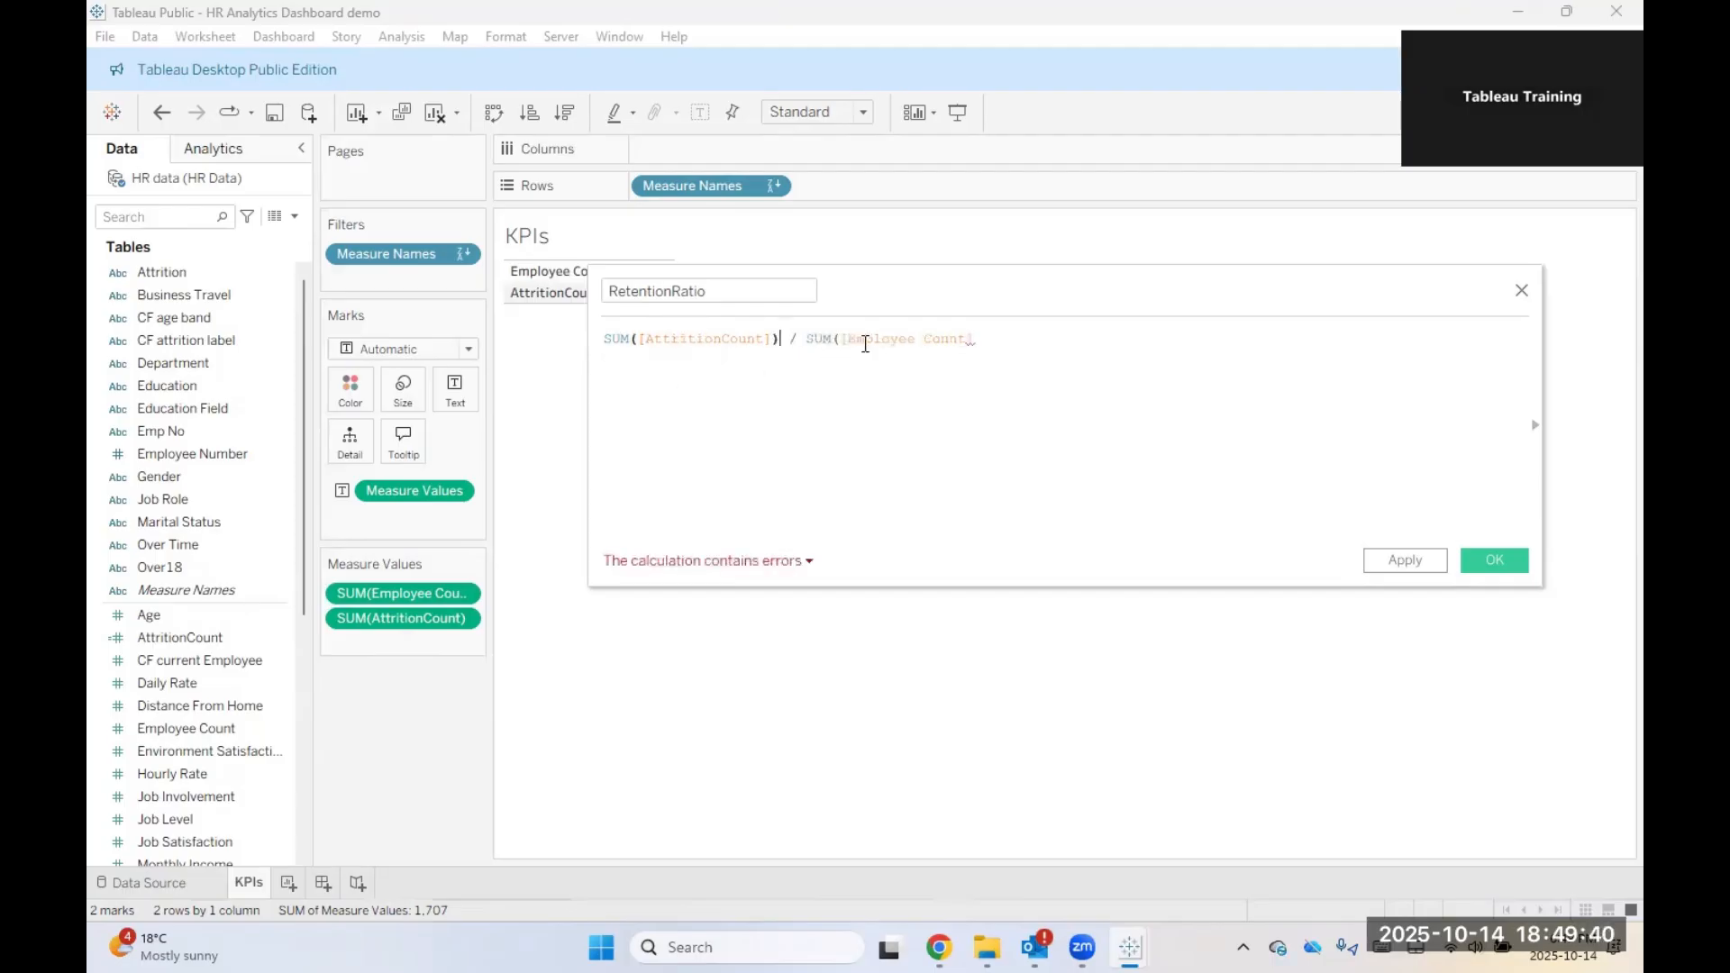
{"action": "left_click", "coordinate": [990, 340]}
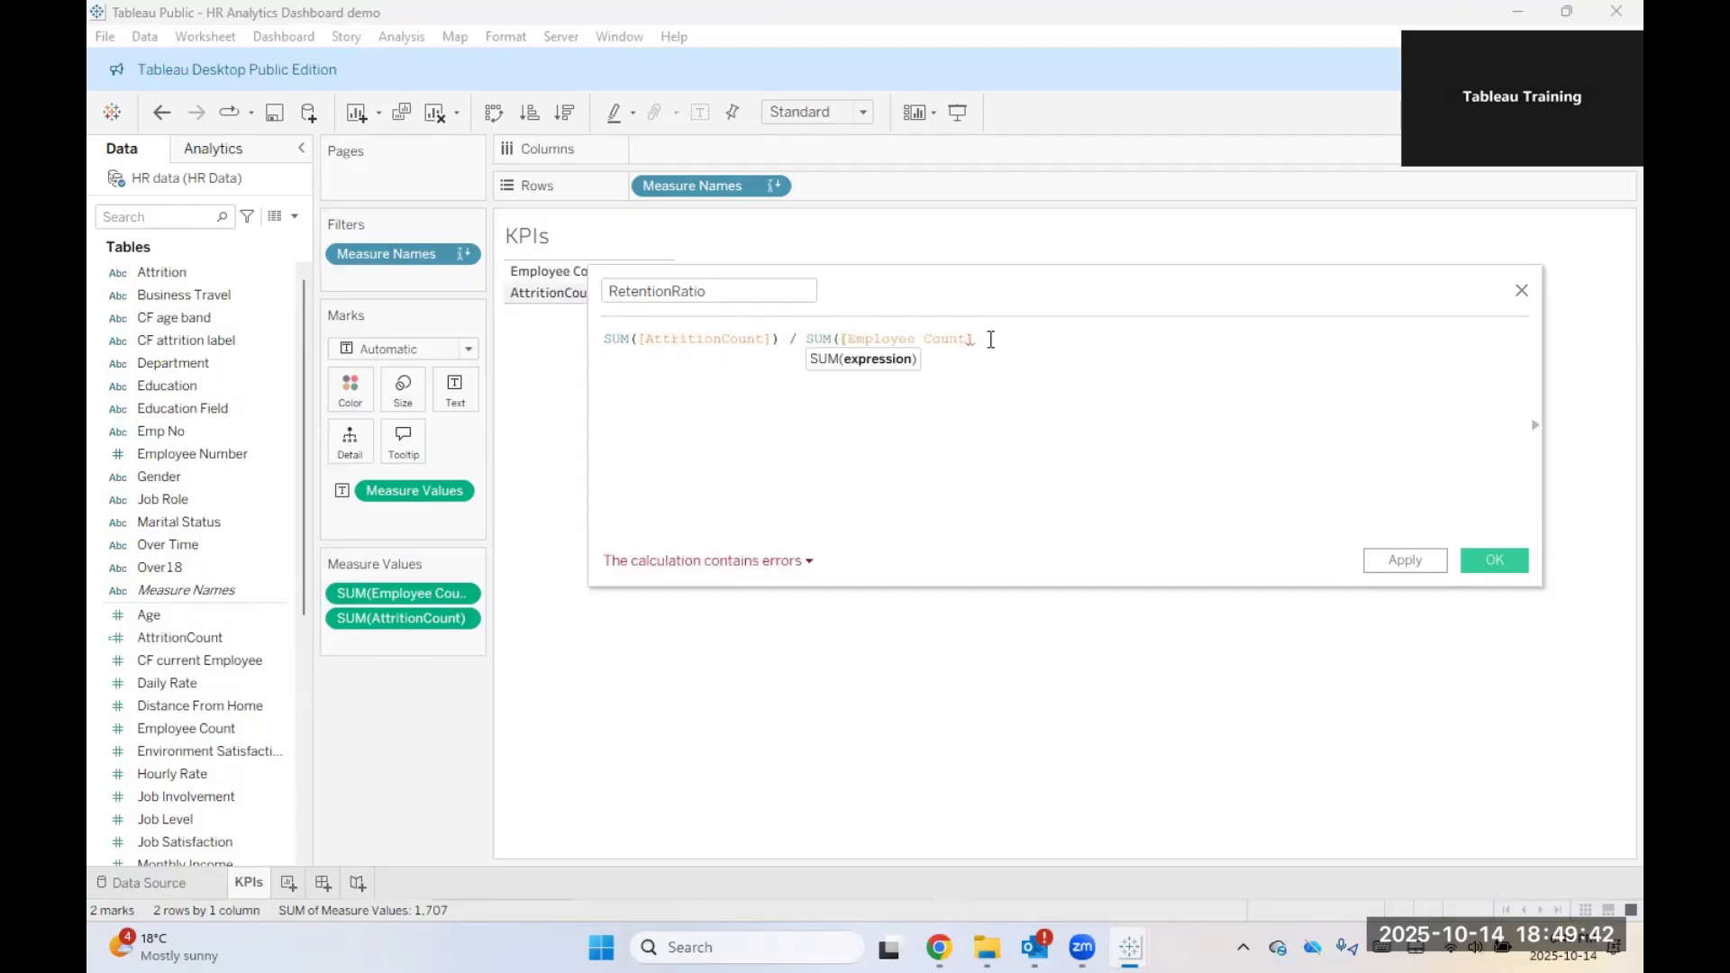
{"action": "type", "text": ")"}
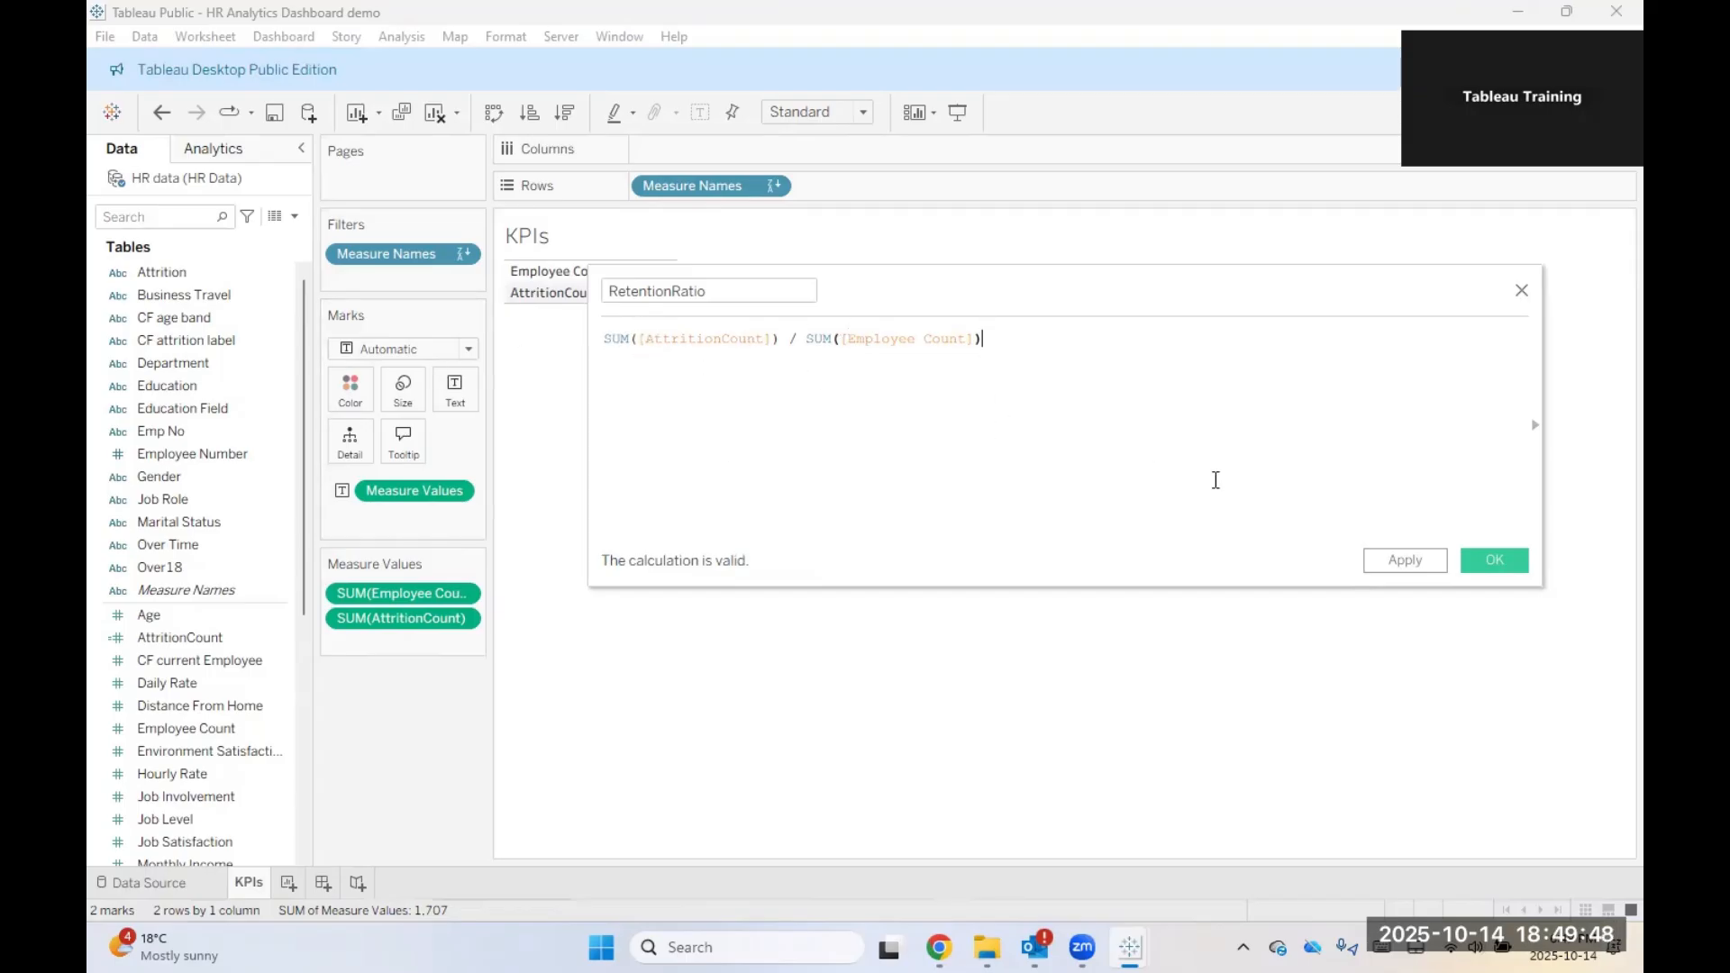
{"action": "left_click", "coordinate": [1427, 562]}
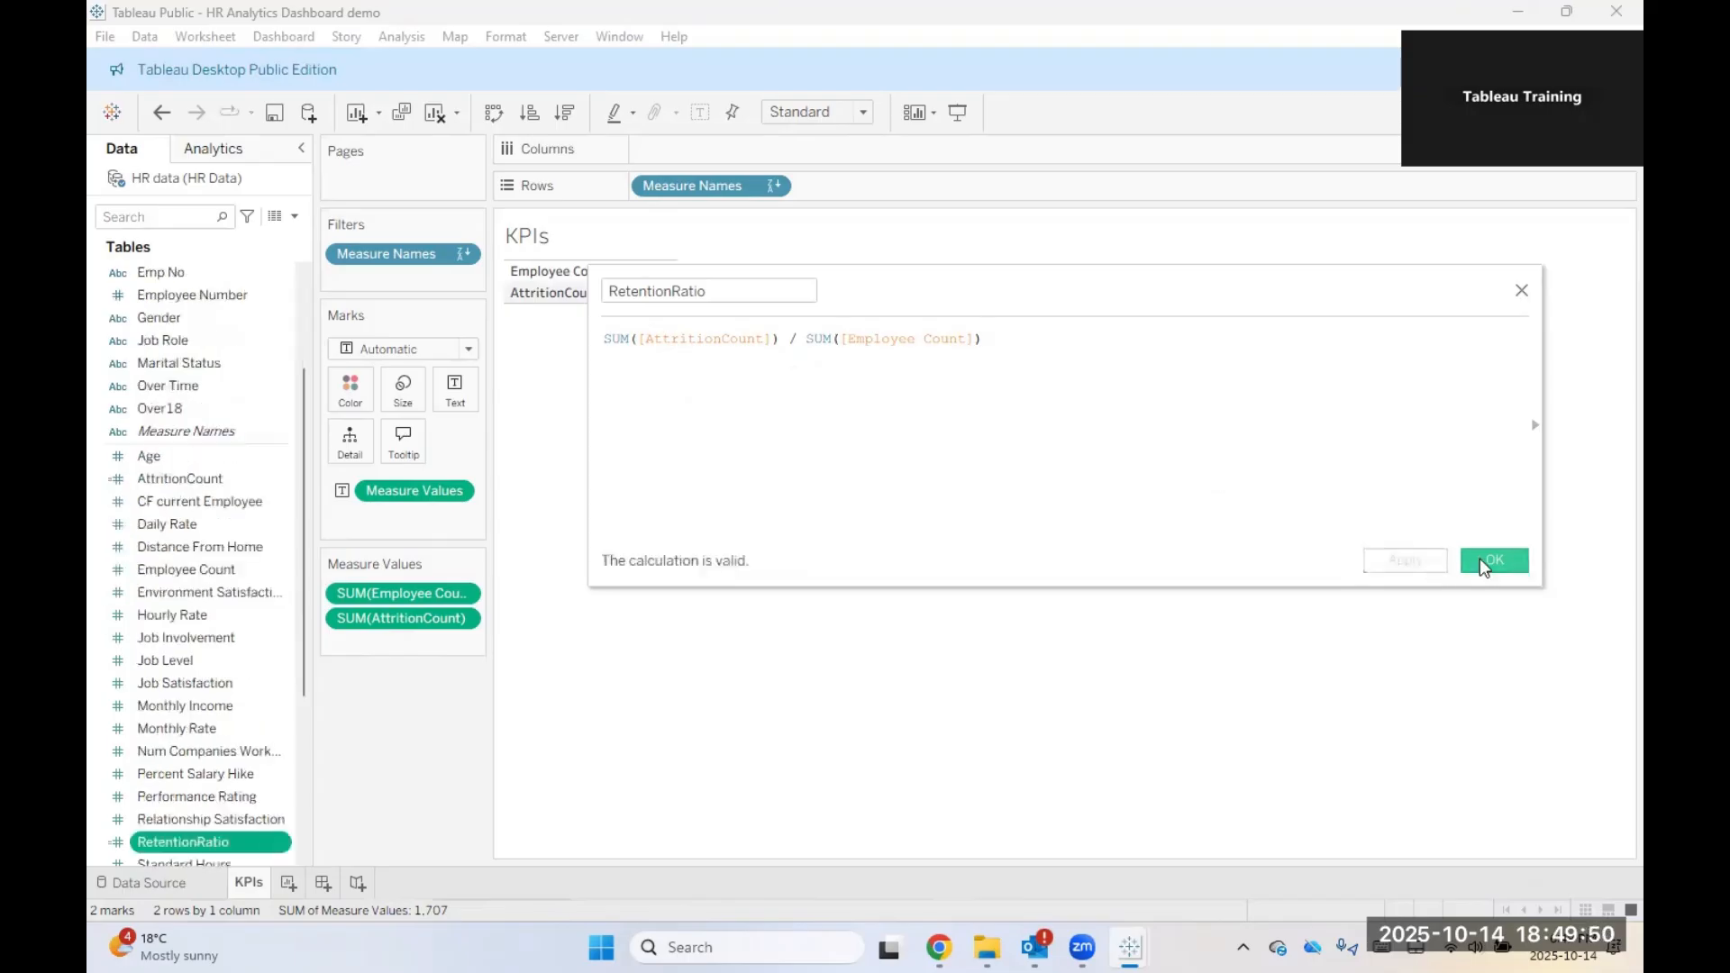
{"action": "left_click", "coordinate": [1481, 558]}
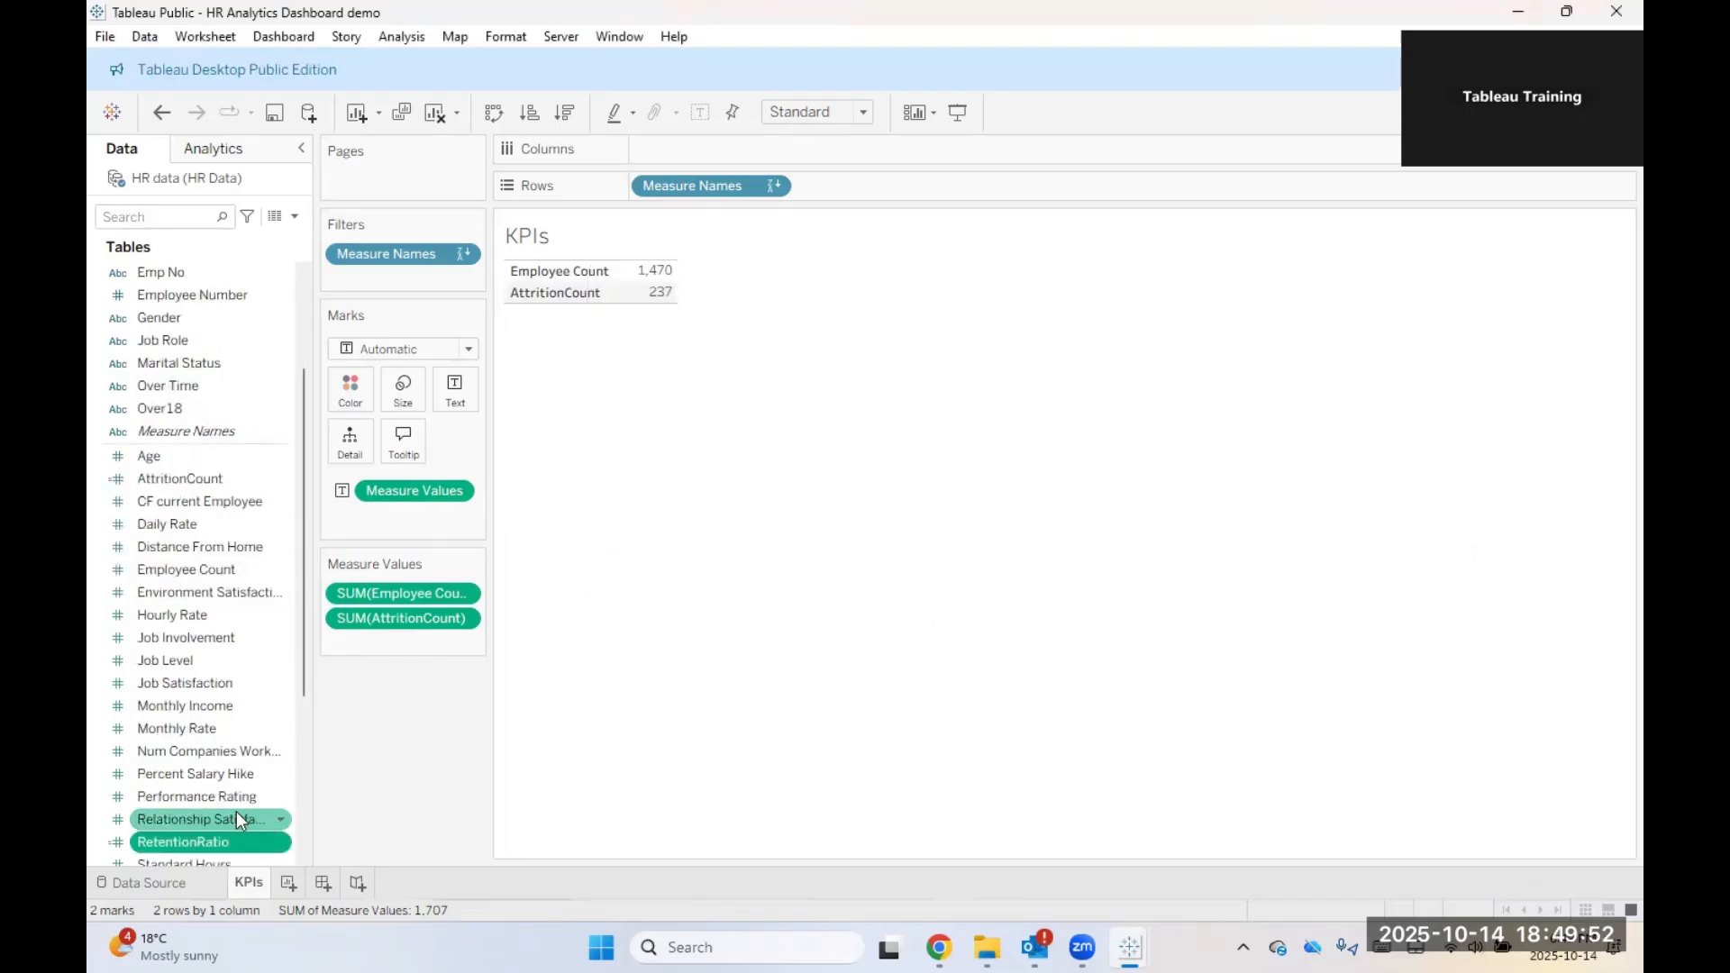
Step: Add the RetentionRatio measure to the KPIs sheet alongside Employee Count and AttritionCount
{"action": "scroll", "coordinate": [177, 757], "scroll_direction": "down", "scroll_amount": 2}
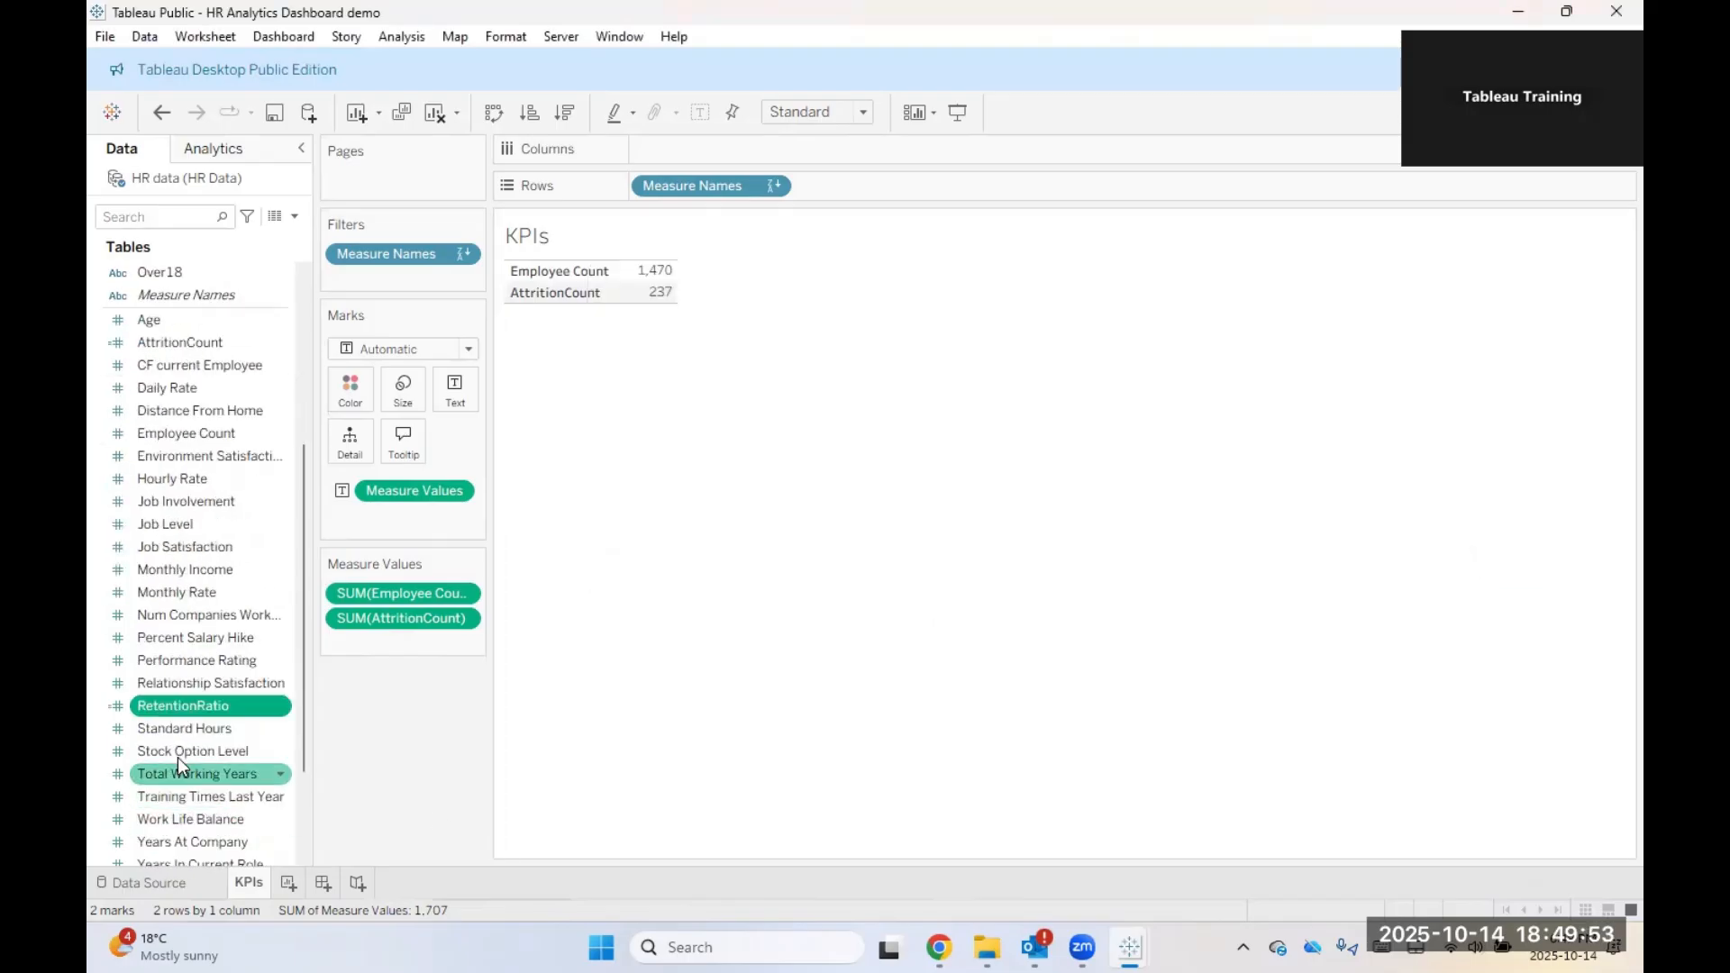
{"action": "double_click", "coordinate": [195, 705]}
{"action": "mouse_move", "coordinate": [656, 275]}
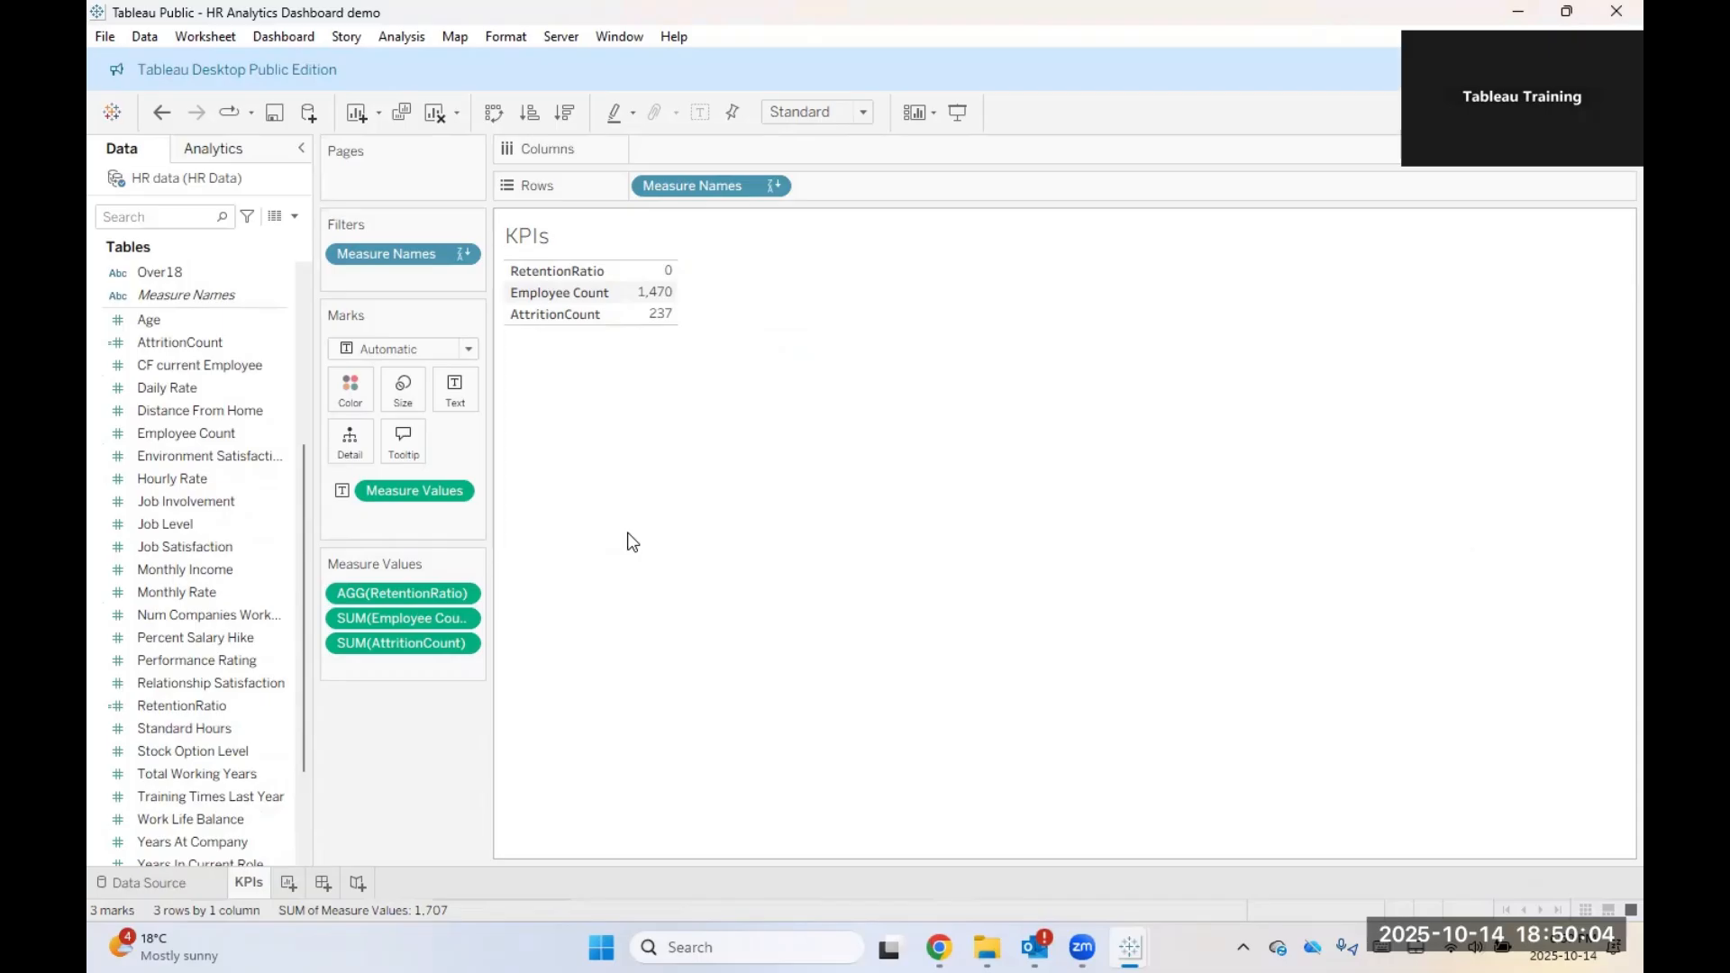
Step: Format the RetentionRatio measure in the KPIs view as a percentage with 1 decimal place
{"action": "right_click", "coordinate": [443, 598]}
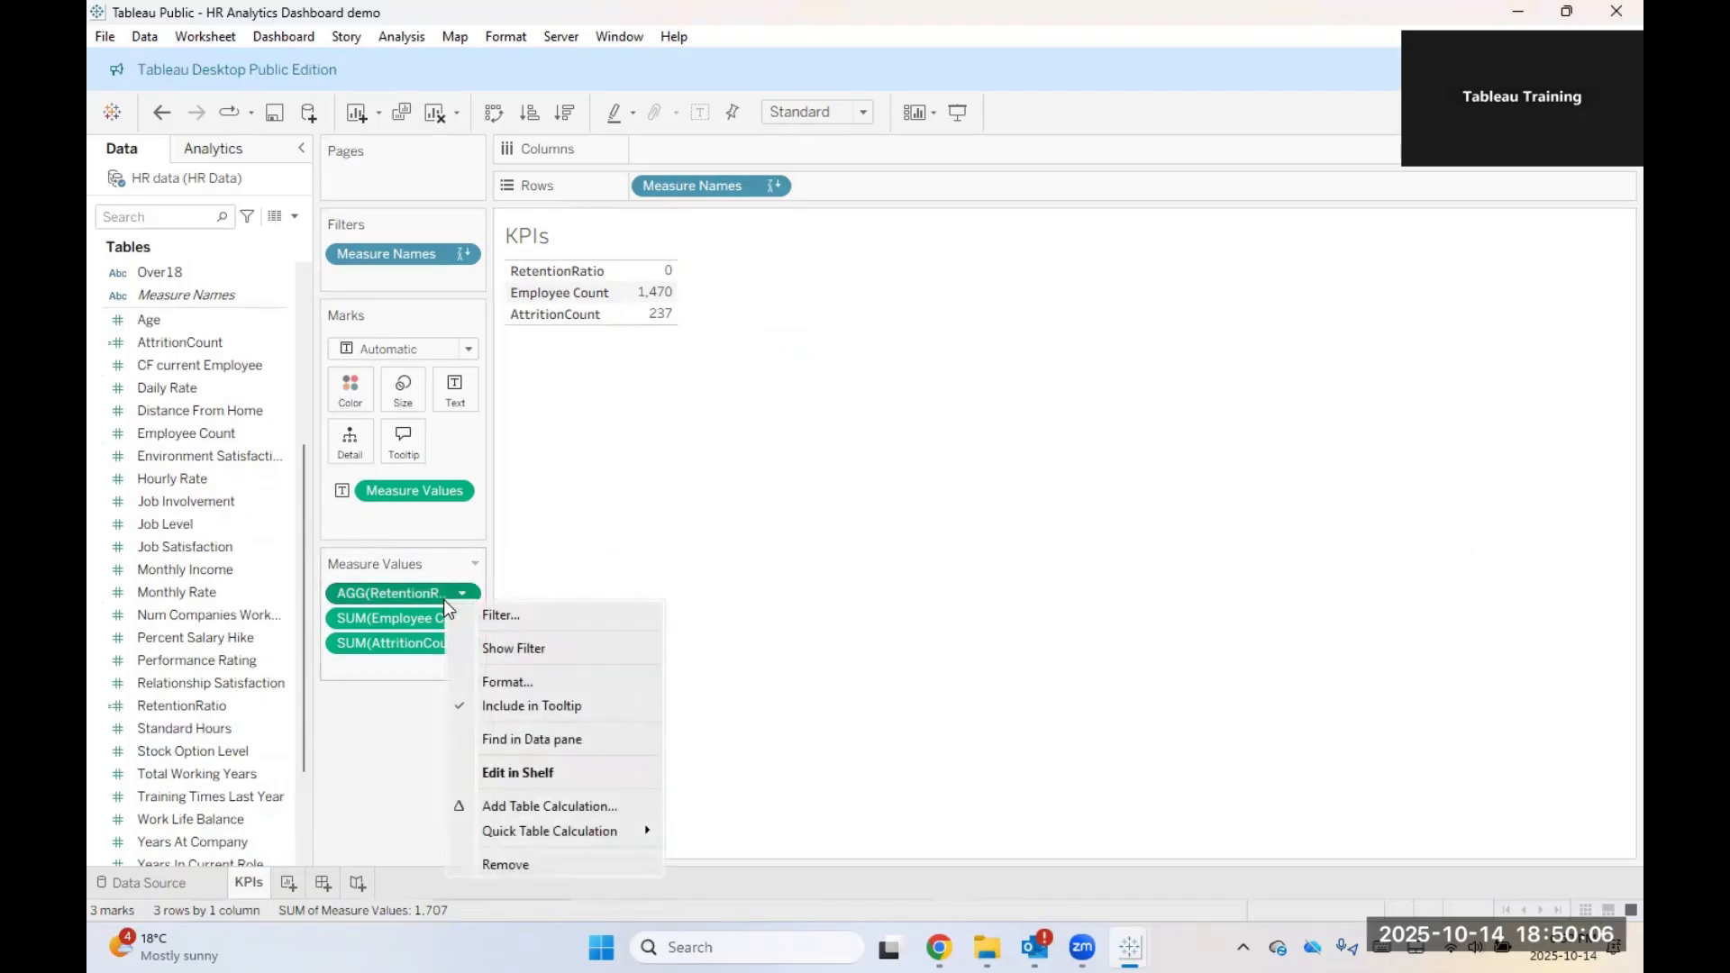
{"action": "left_click", "coordinate": [478, 681]}
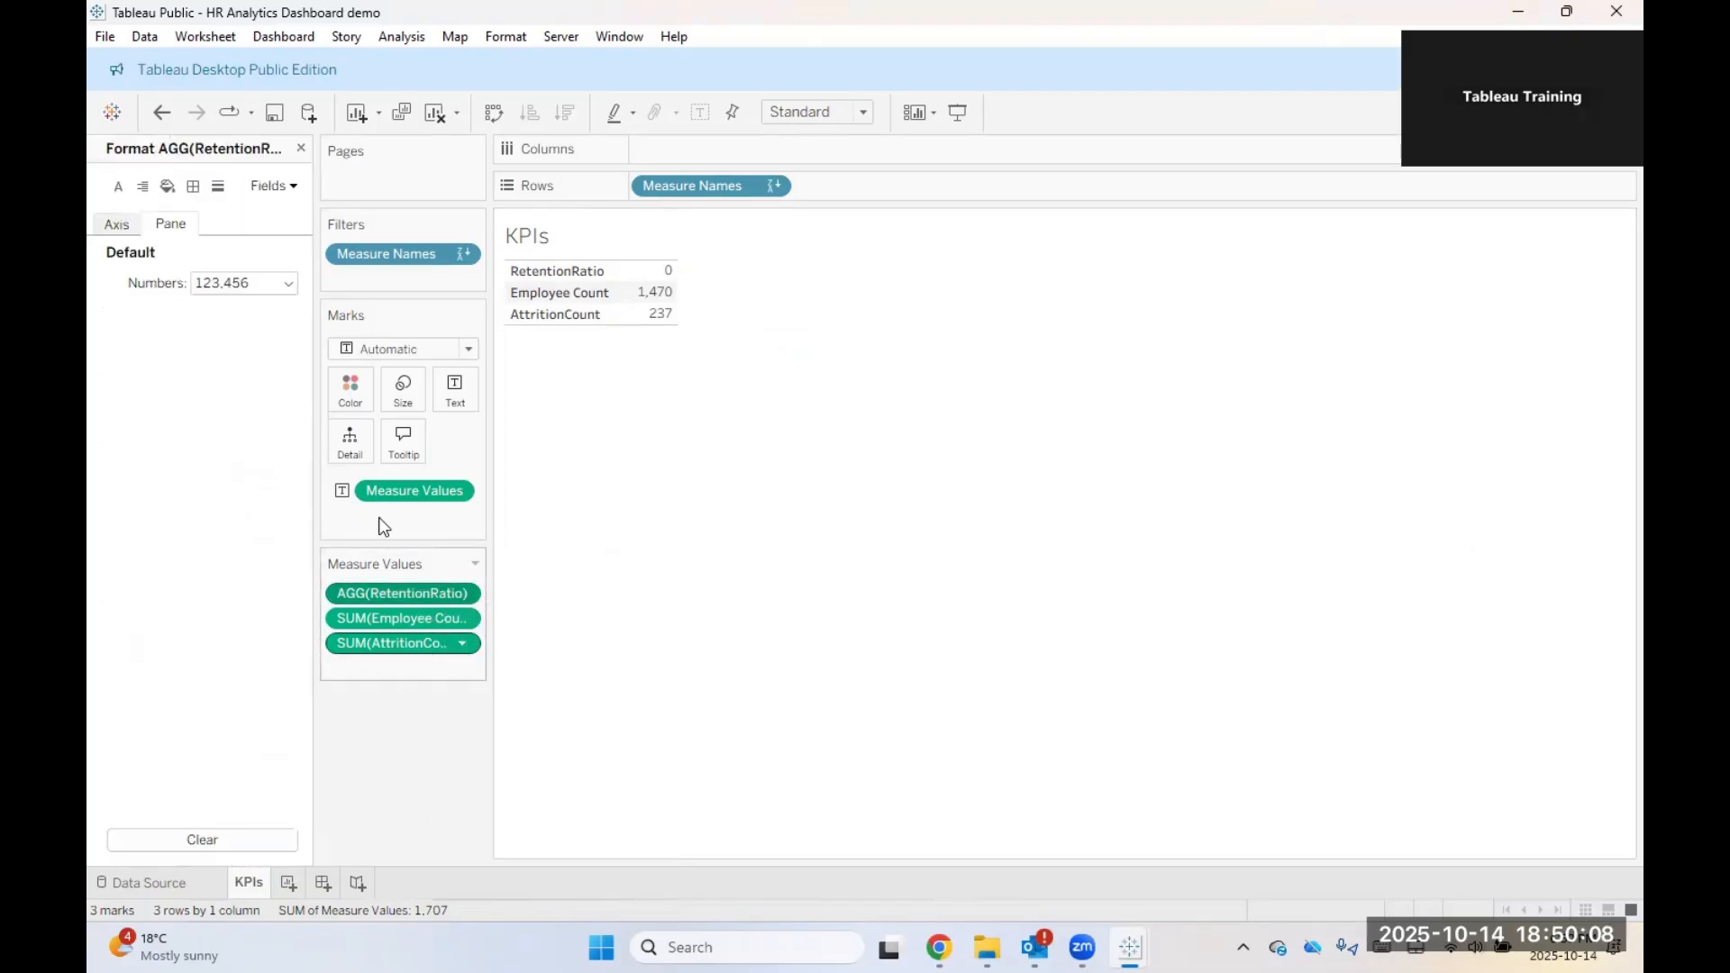
{"action": "left_click", "coordinate": [254, 285]}
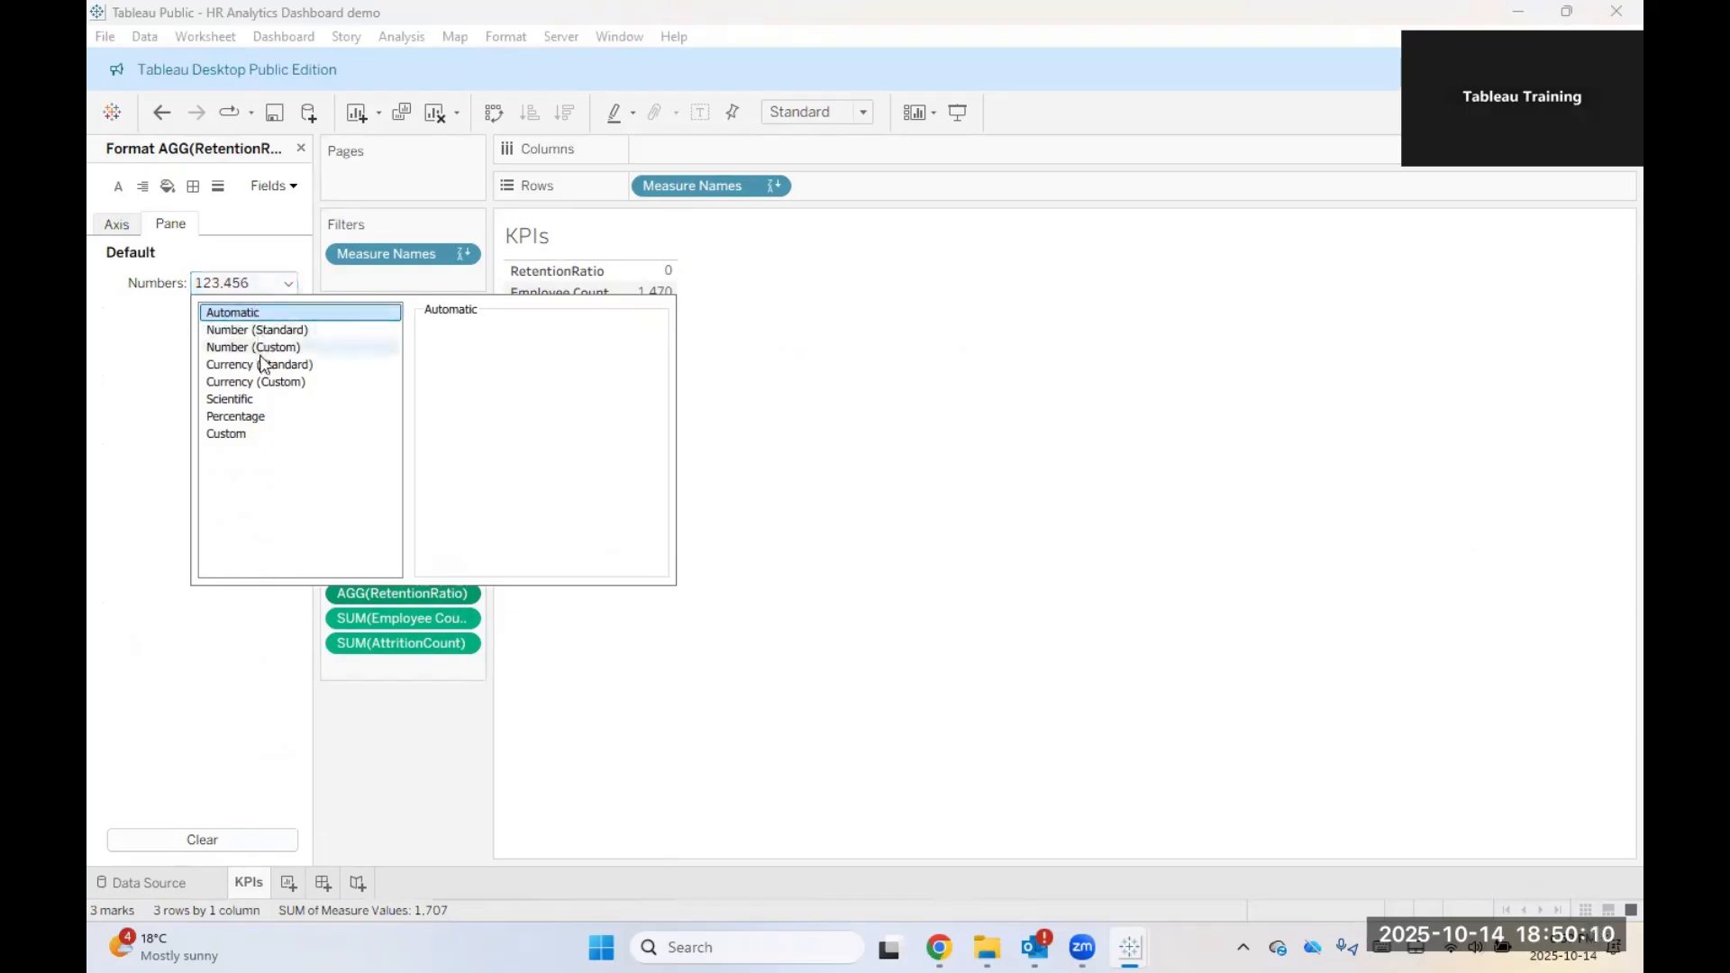
{"action": "left_click", "coordinate": [268, 419]}
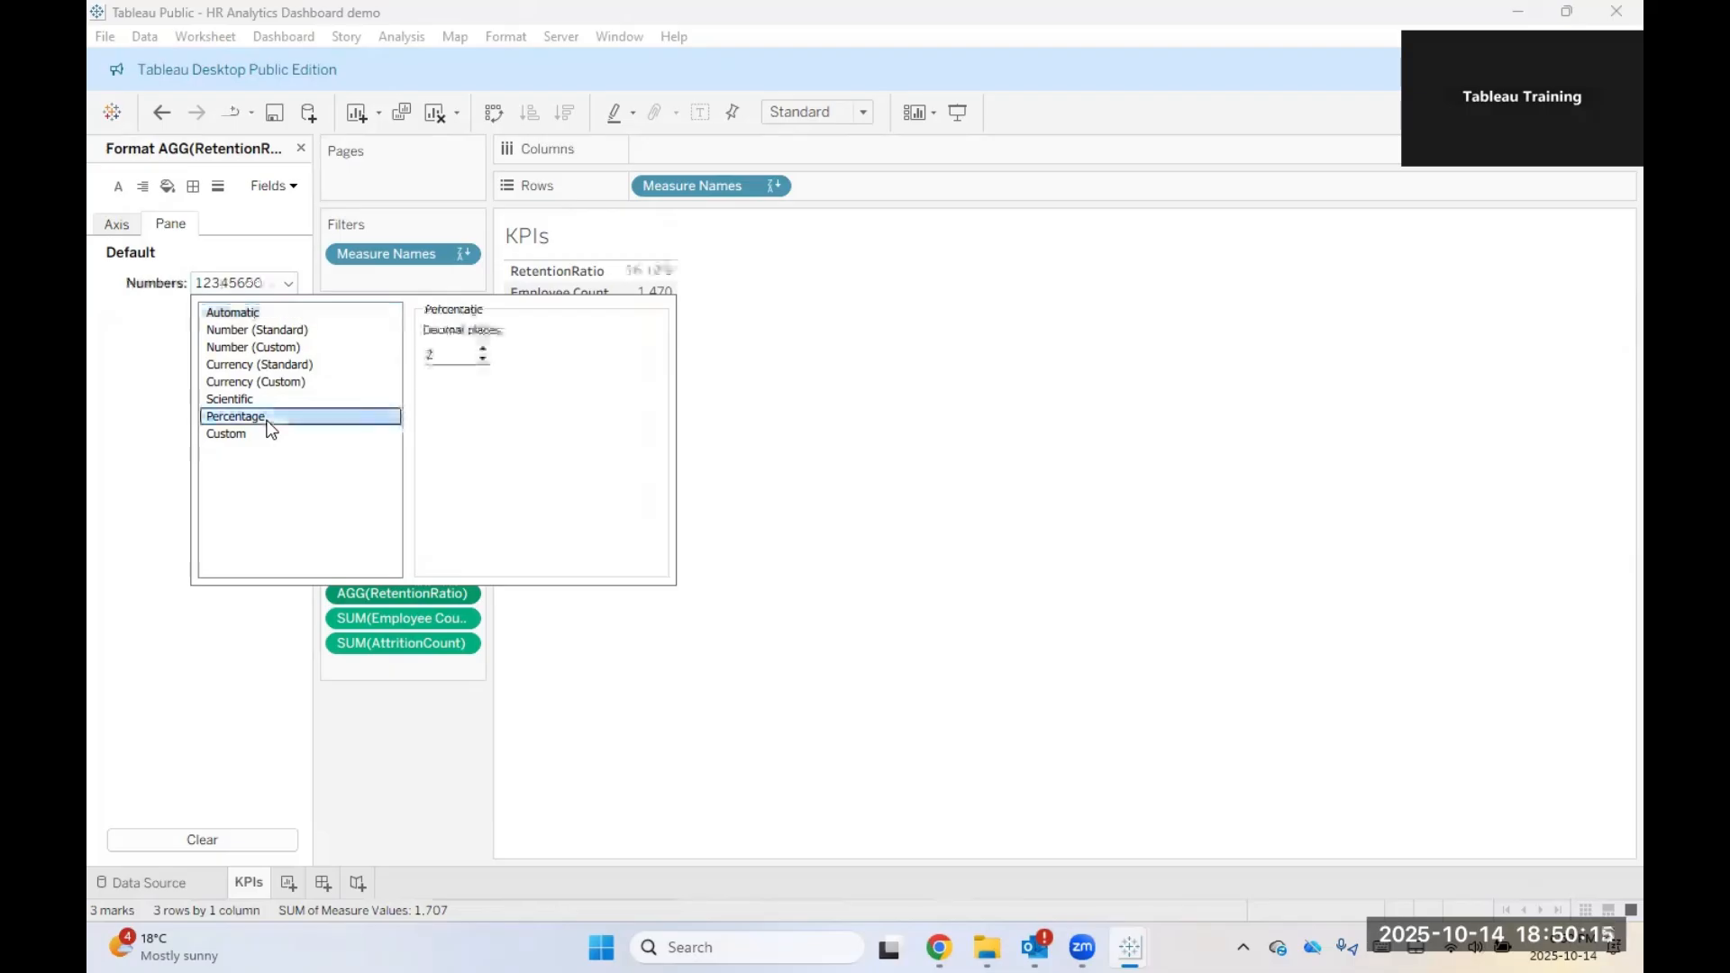
{"action": "left_click", "coordinate": [483, 359]}
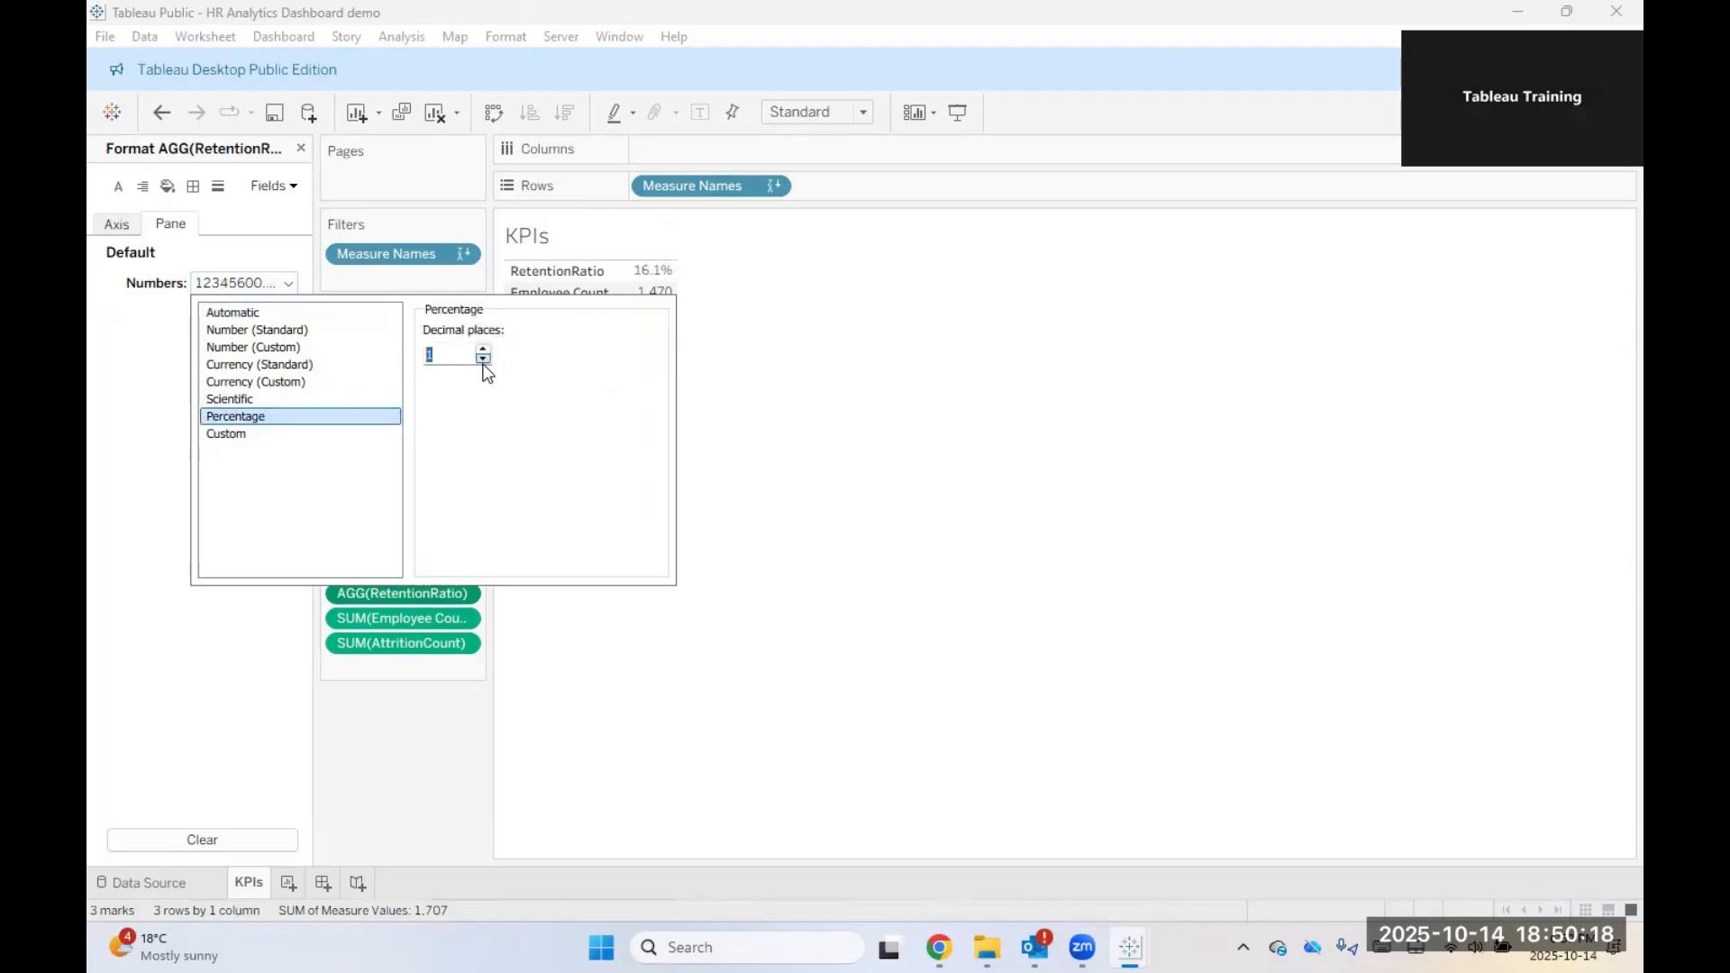
{"action": "left_click", "coordinate": [483, 350]}
{"action": "left_click", "coordinate": [484, 358]}
{"action": "left_click", "coordinate": [722, 359]}
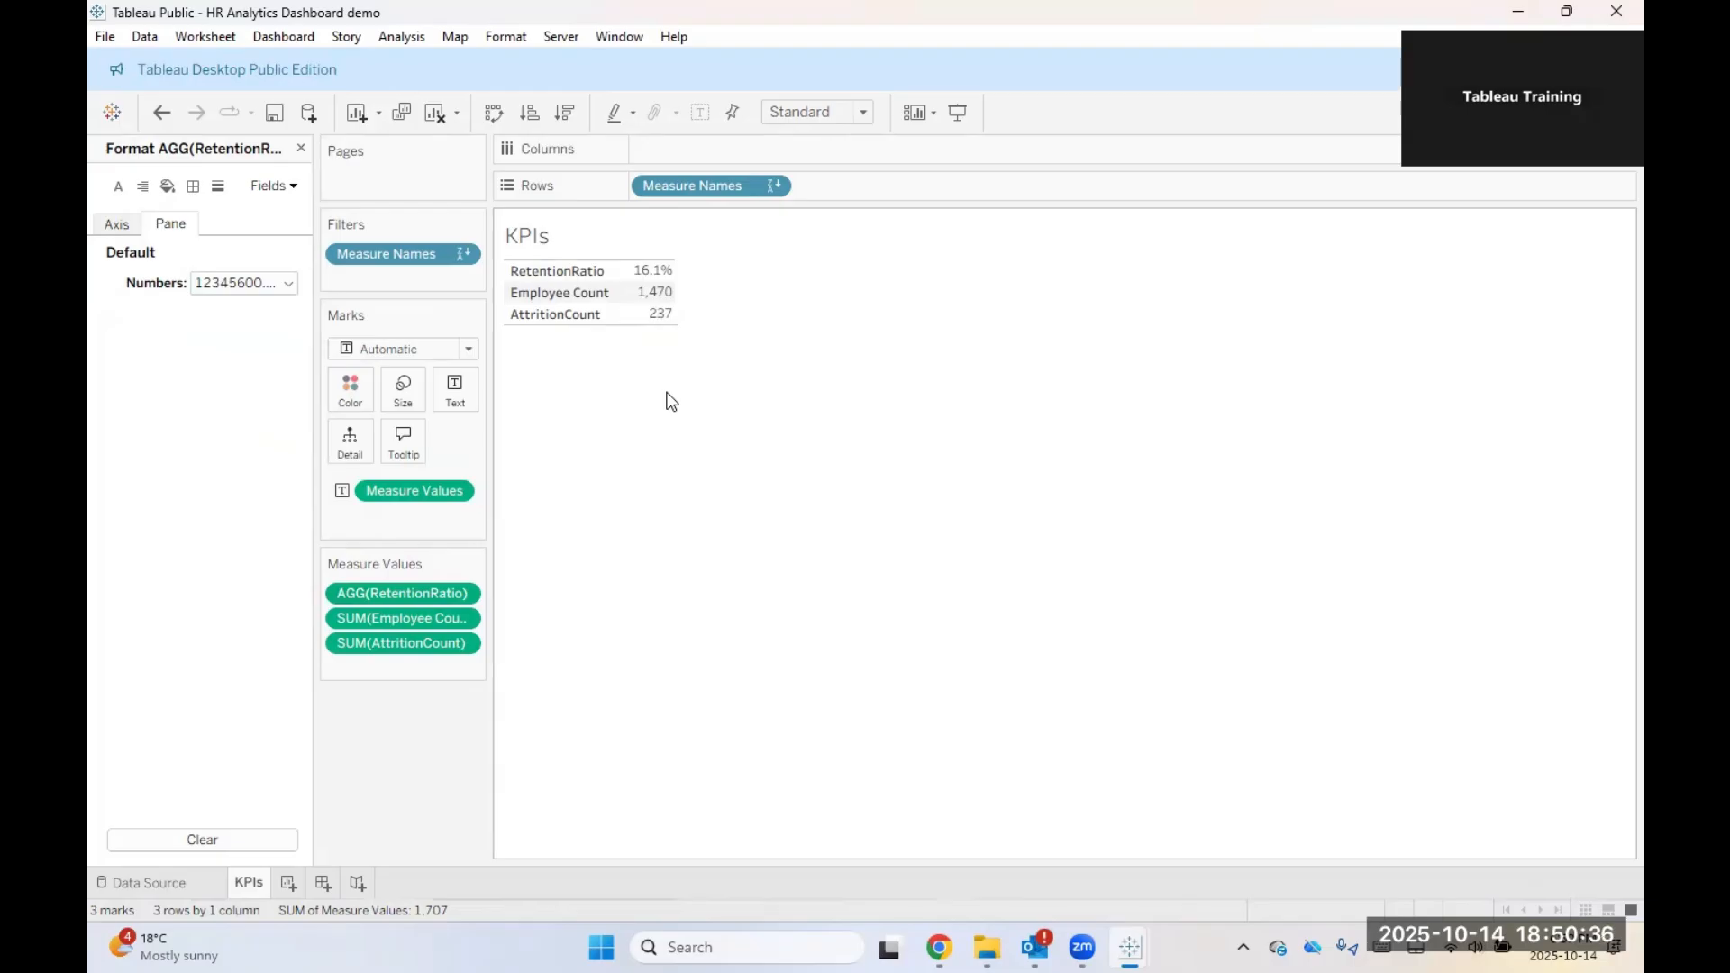
{"action": "right_click", "coordinate": [633, 274]}
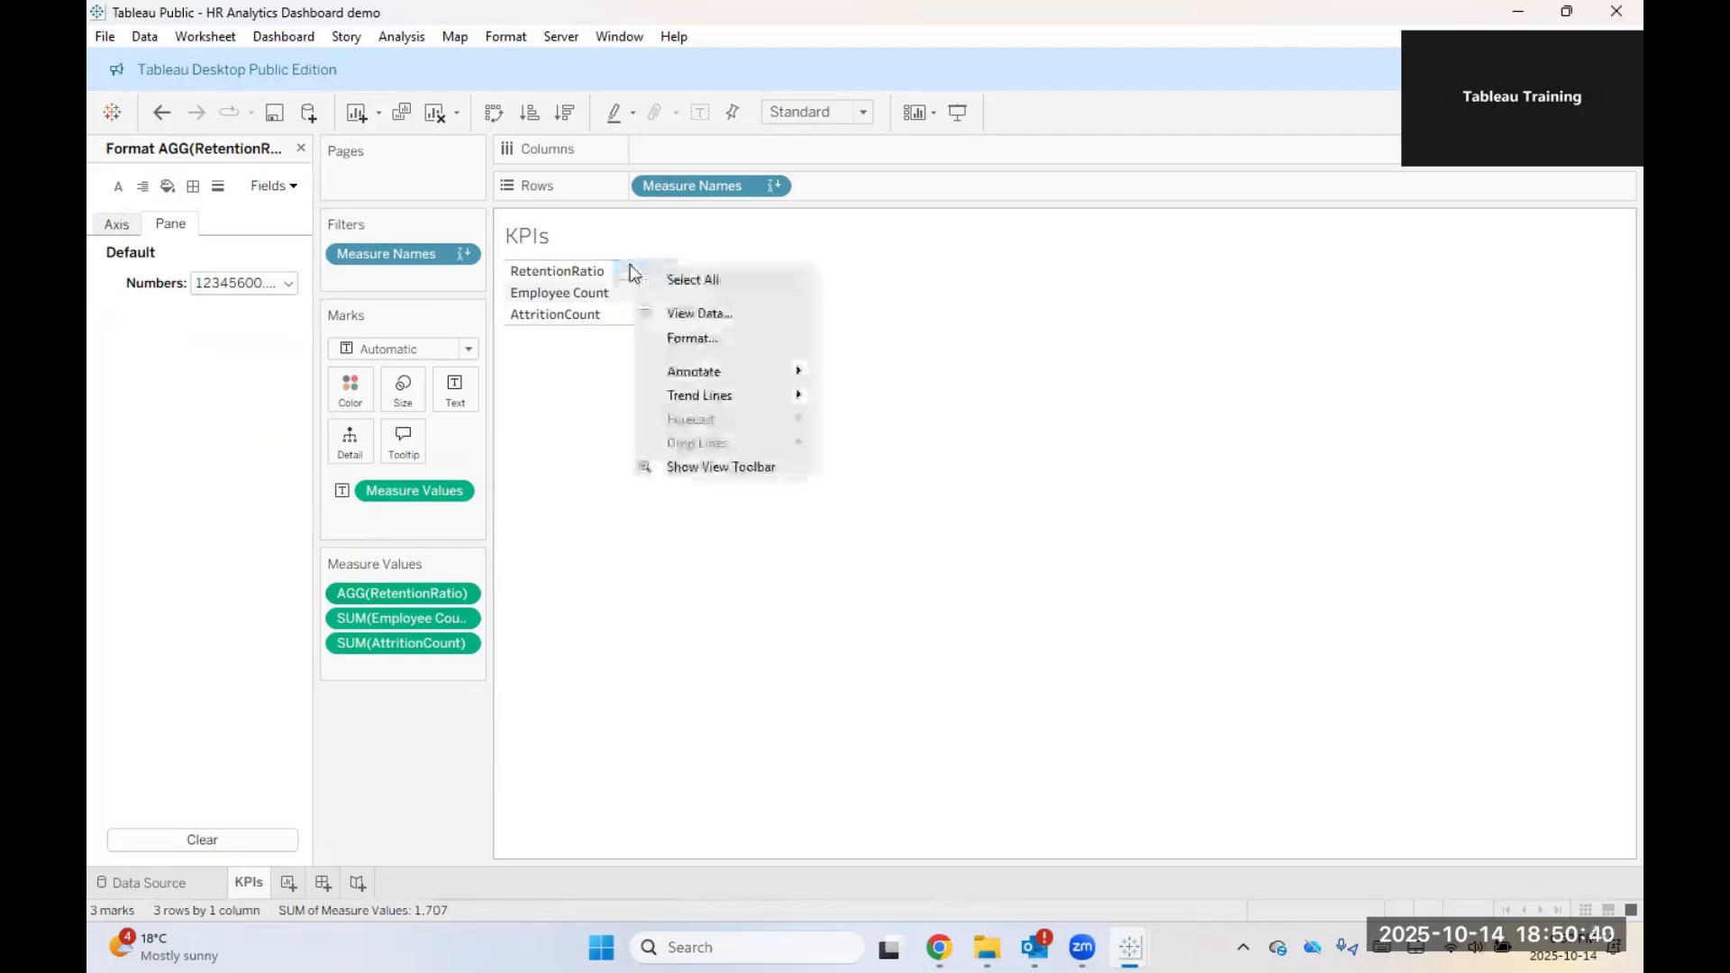
{"action": "left_click", "coordinate": [663, 337]}
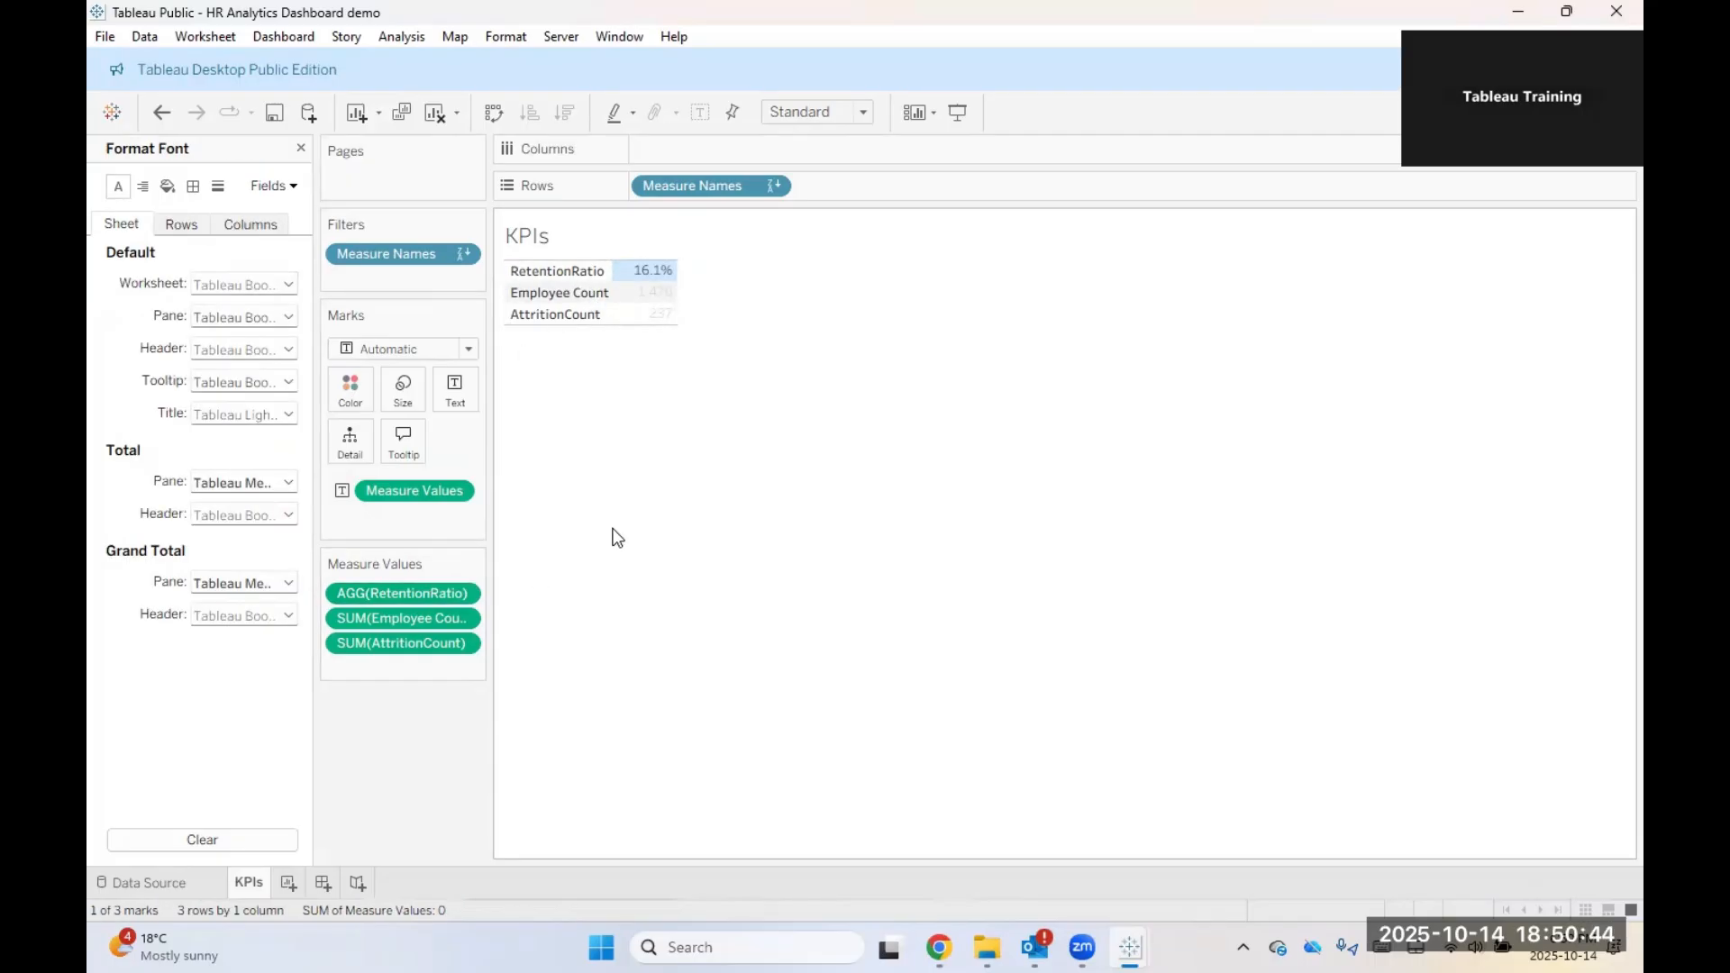
{"action": "left_click", "coordinate": [651, 407]}
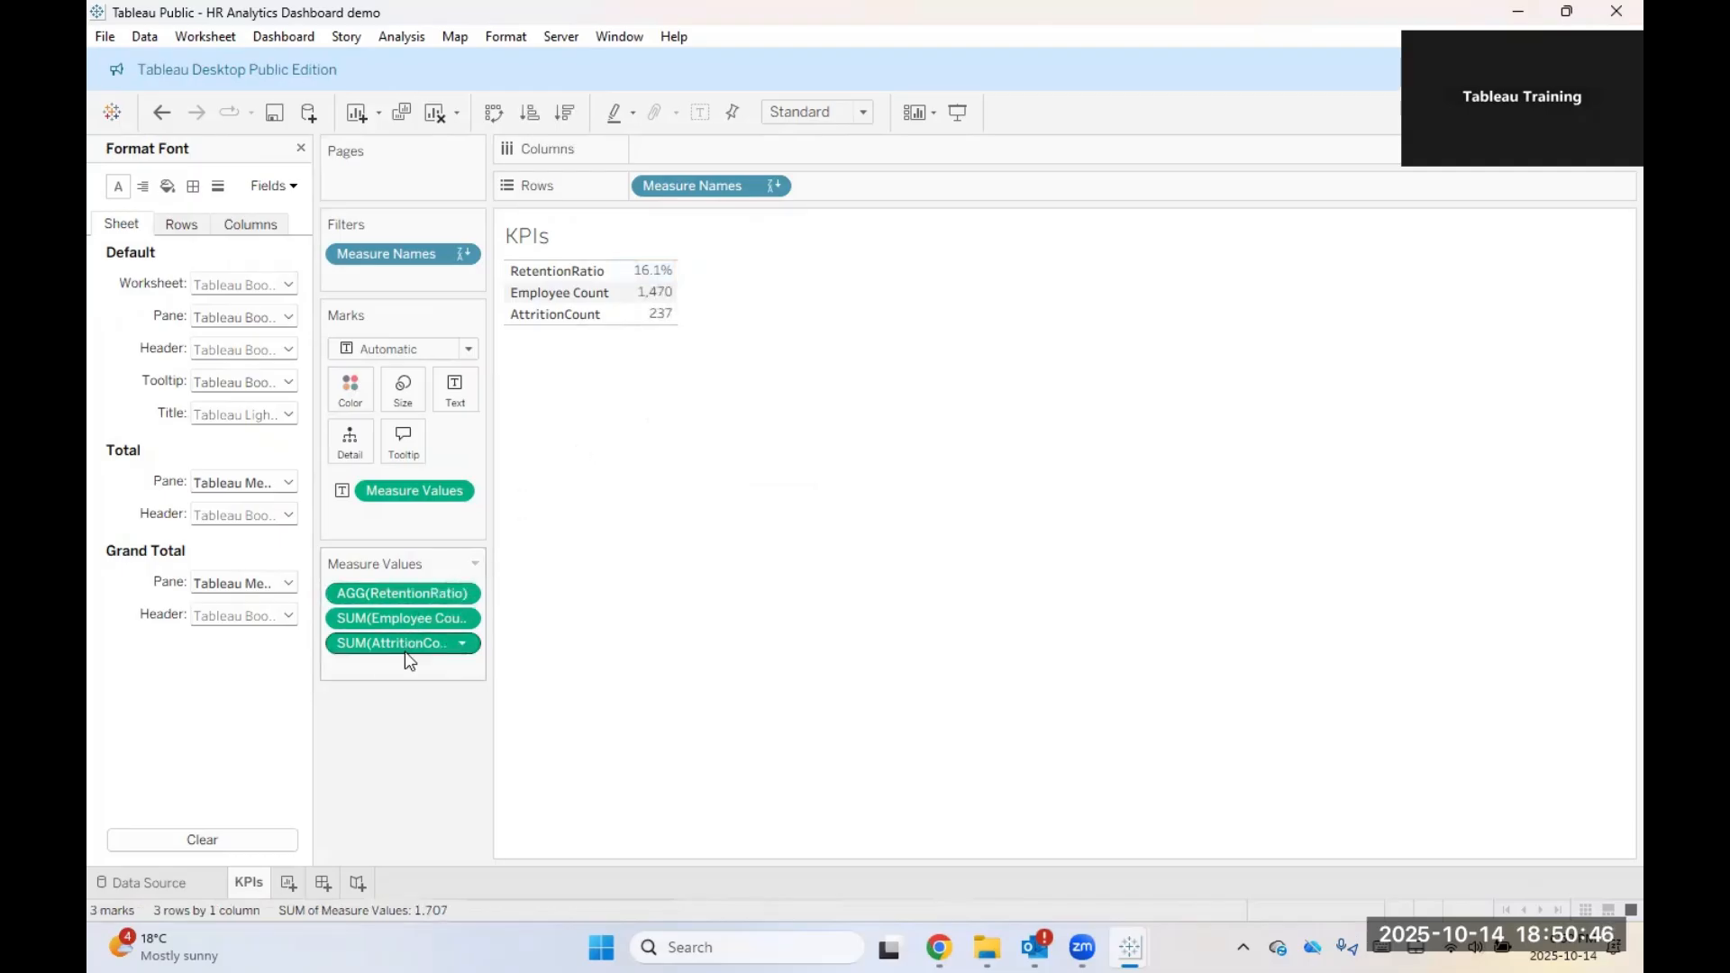
Step: Review the percentage number format applied to the RetentionRatio measure, and close the formatting settings
{"action": "right_click", "coordinate": [420, 591]}
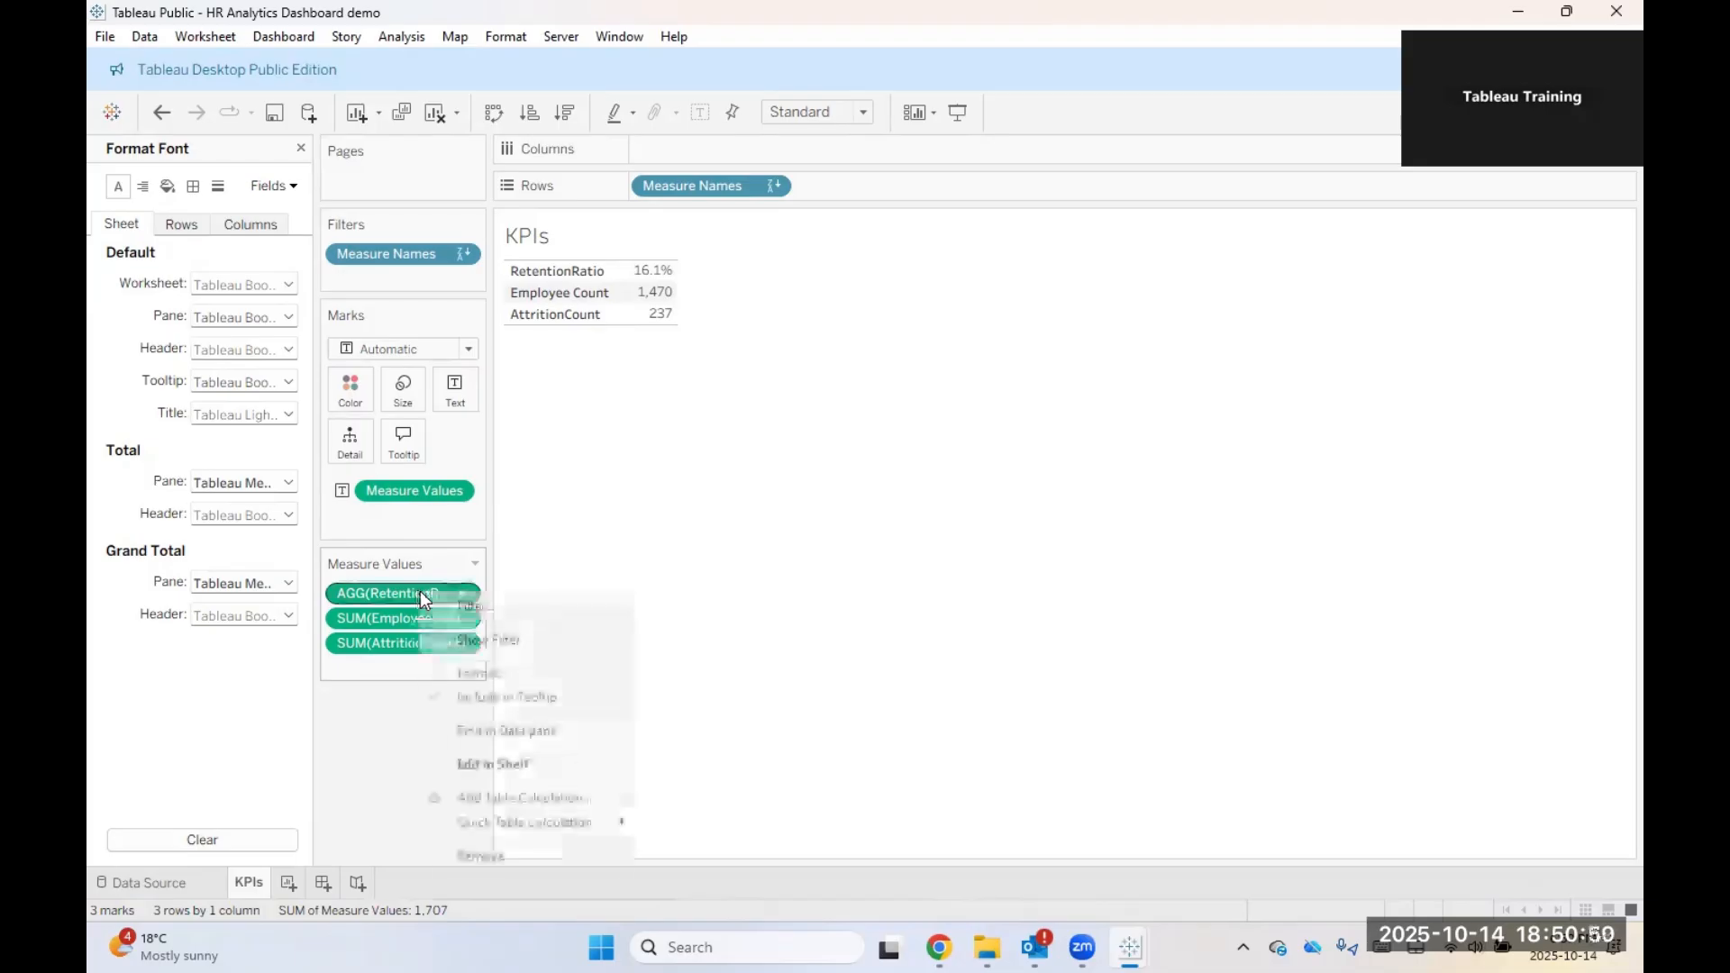
{"action": "left_click", "coordinate": [468, 670]}
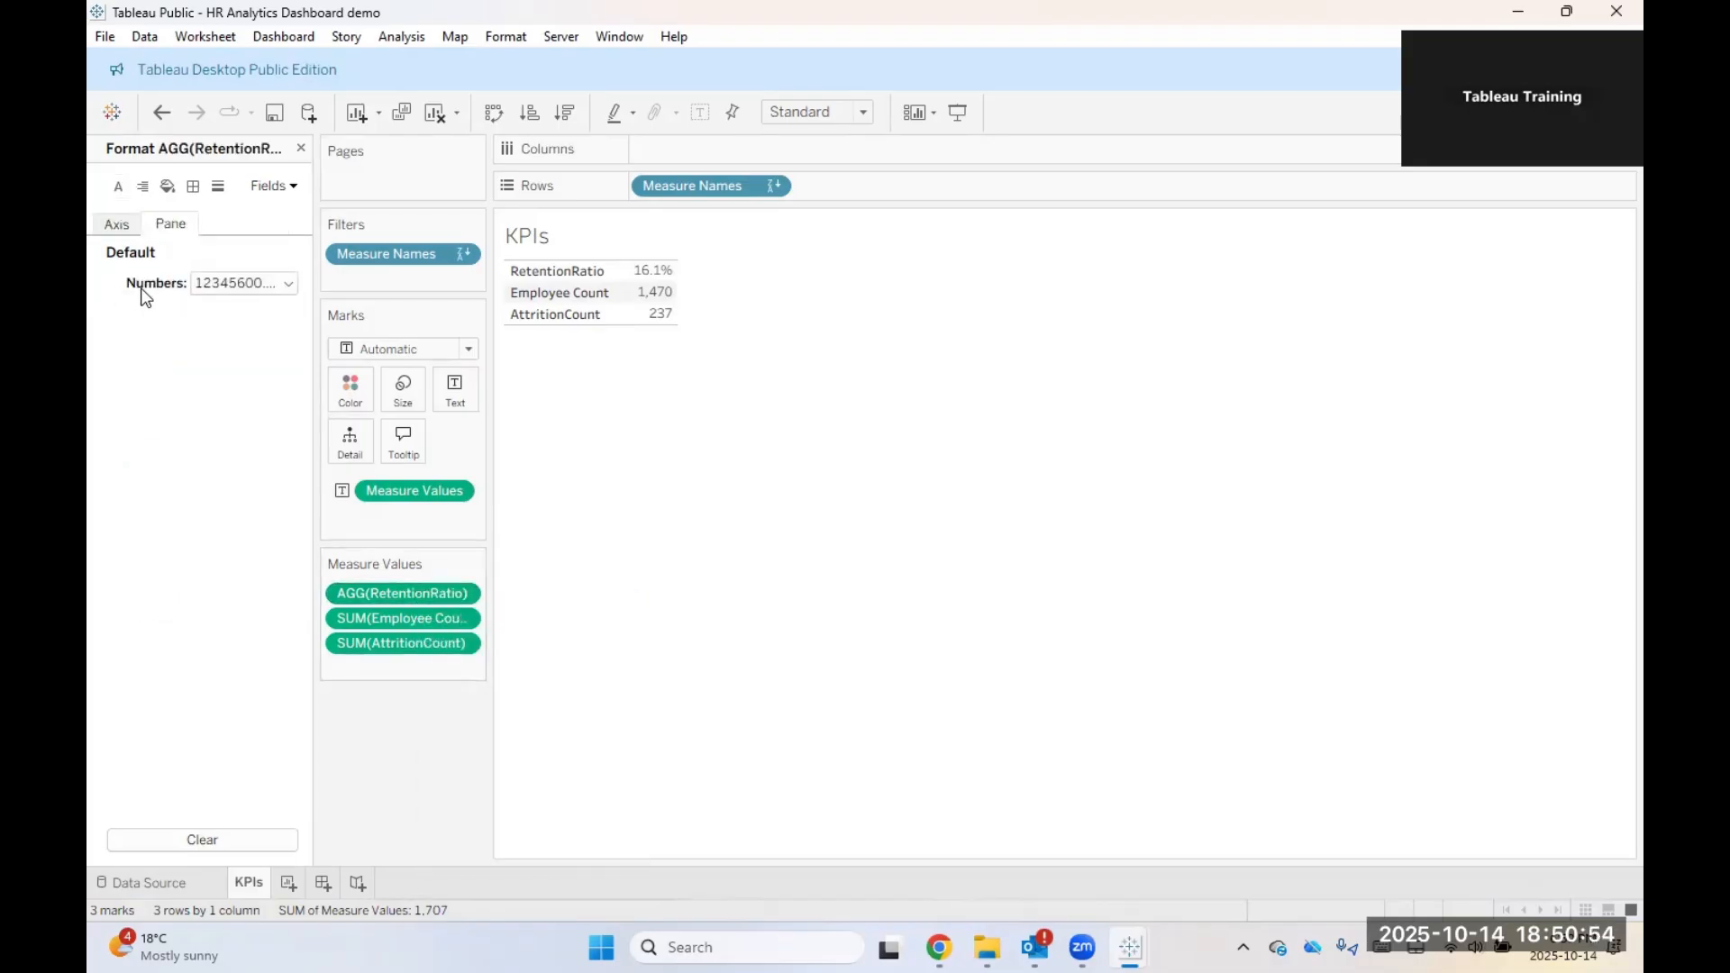
{"action": "left_click", "coordinate": [268, 285]}
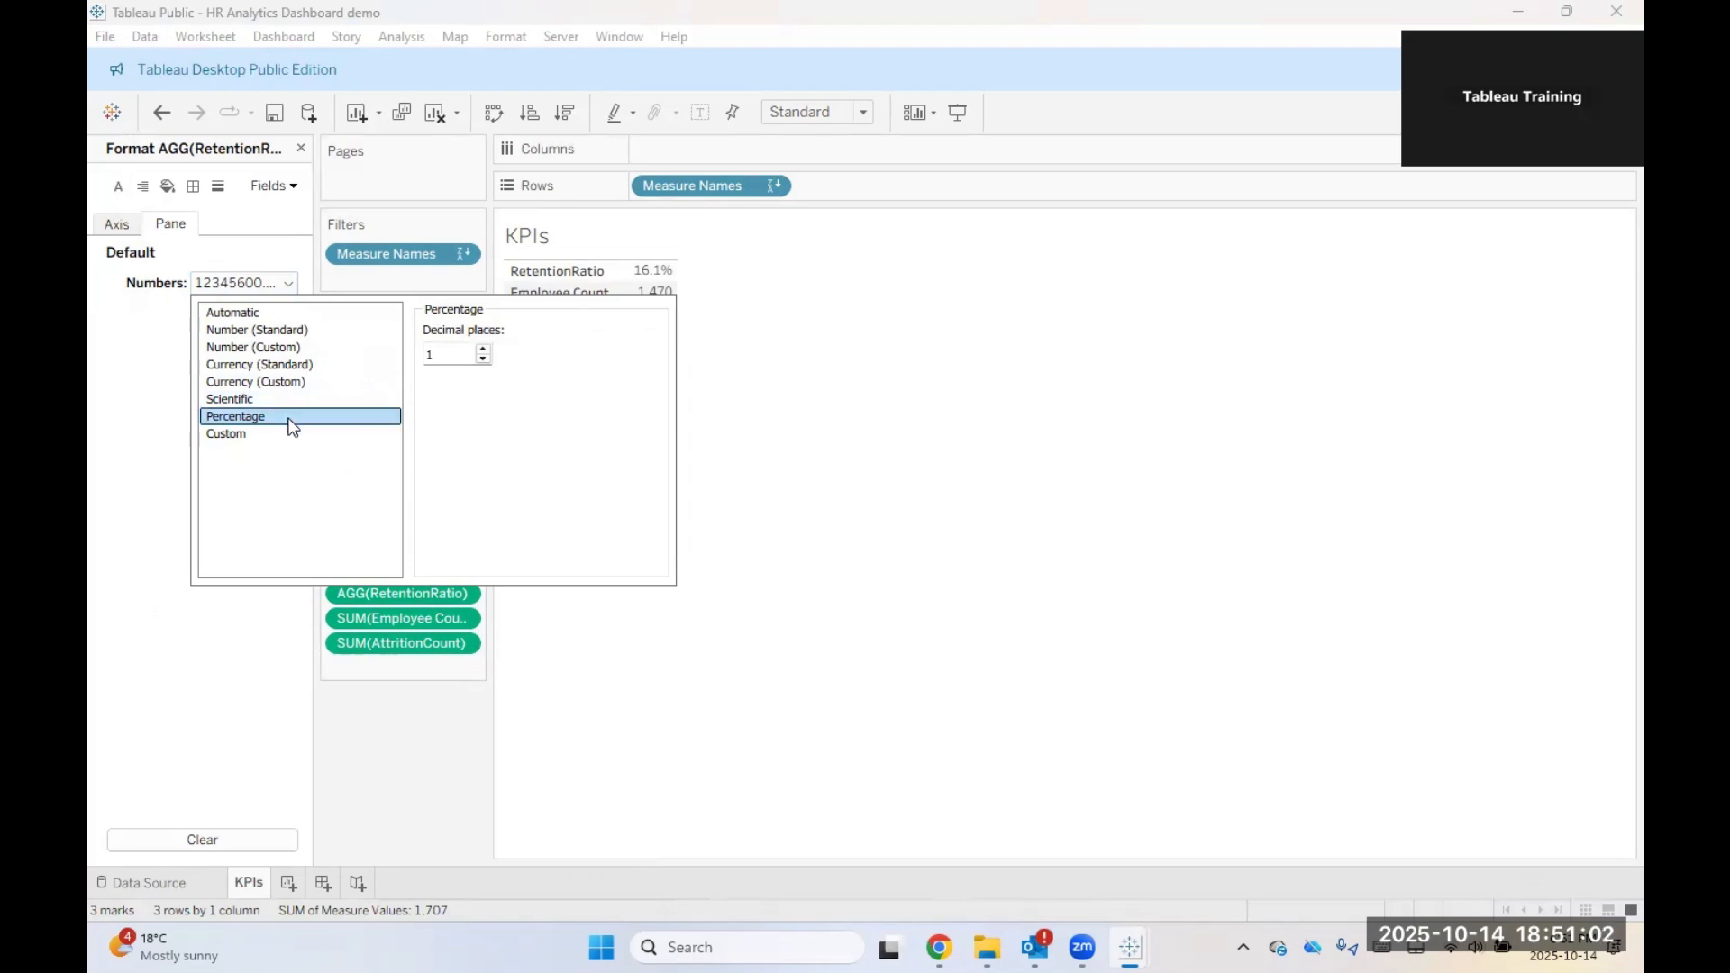
{"action": "left_click", "coordinate": [858, 599]}
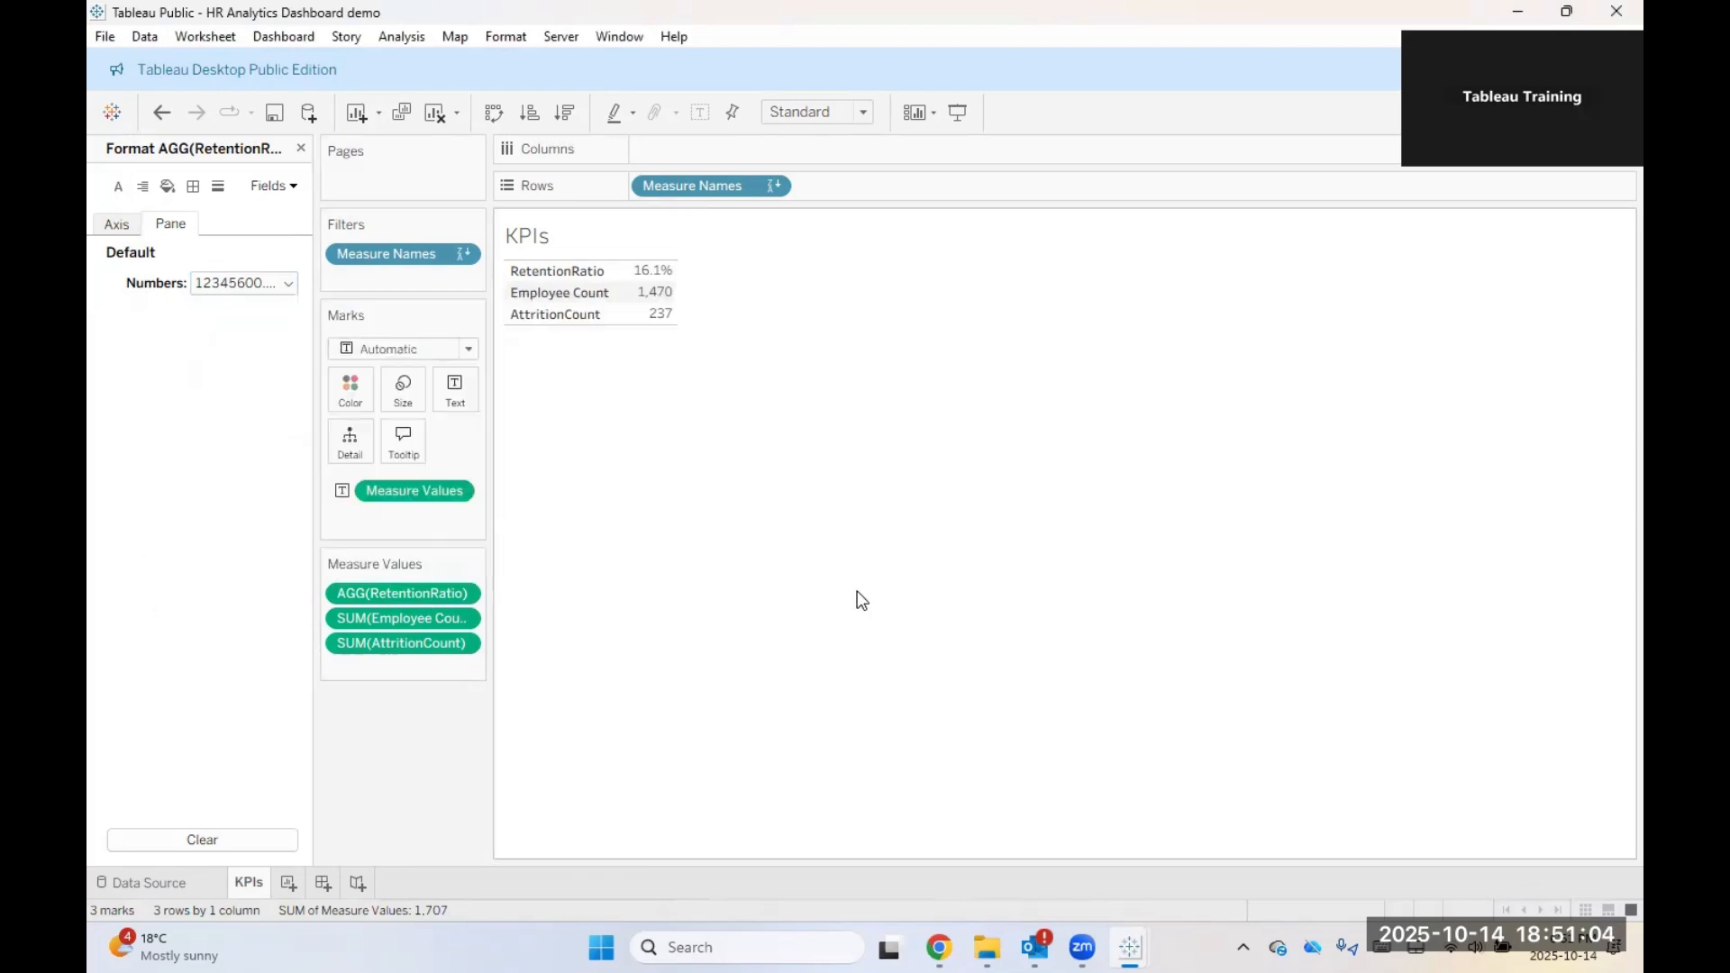
{"action": "left_click", "coordinate": [301, 148]}
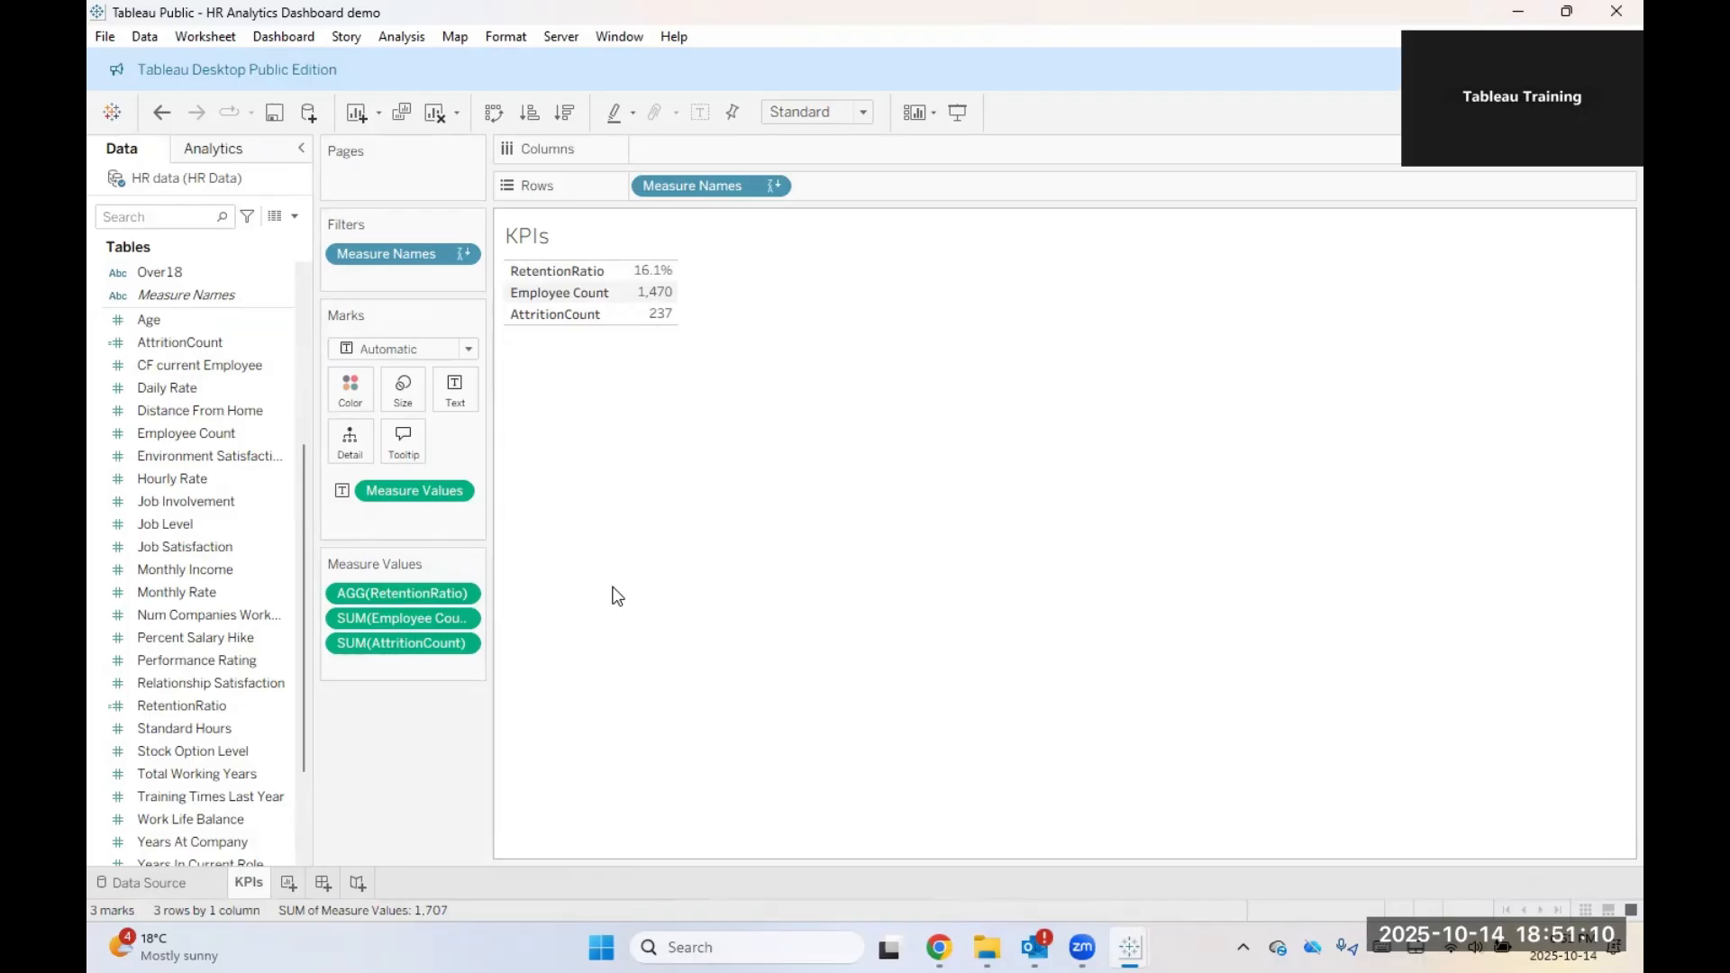
Step: Sort Measure Names manually in the order Employee Count, AttritionCount, RetentionRatio, and close the sort settings
{"action": "left_click", "coordinate": [778, 184]}
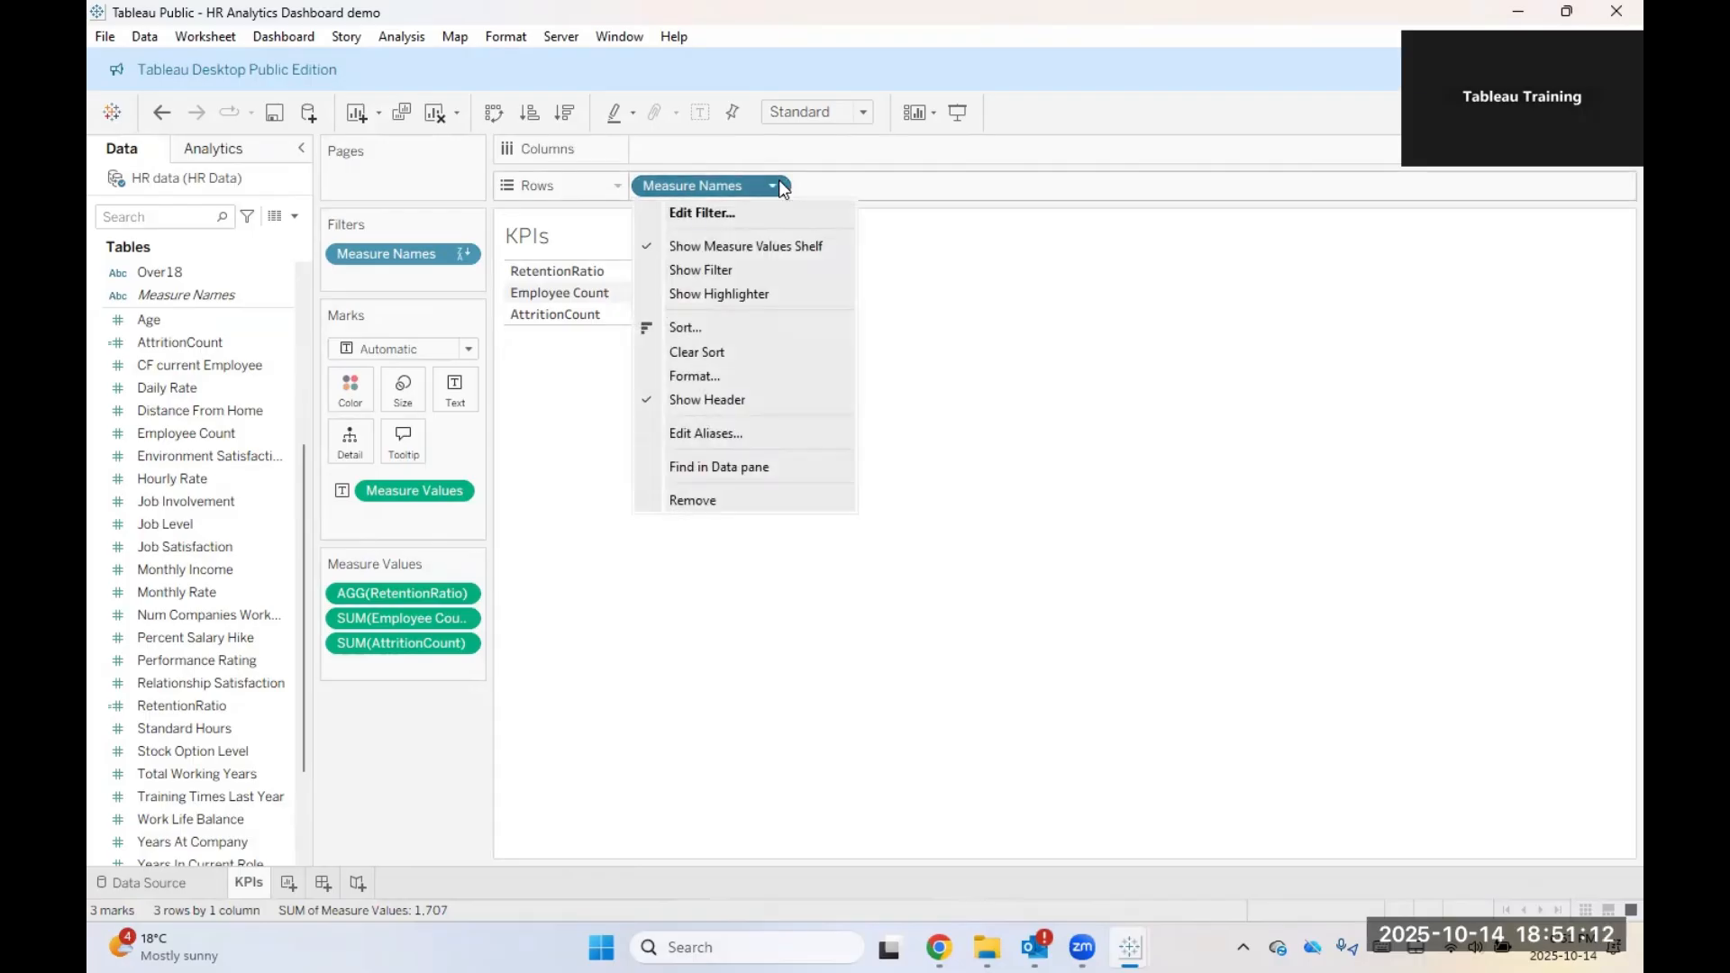
{"action": "left_click", "coordinate": [751, 350]}
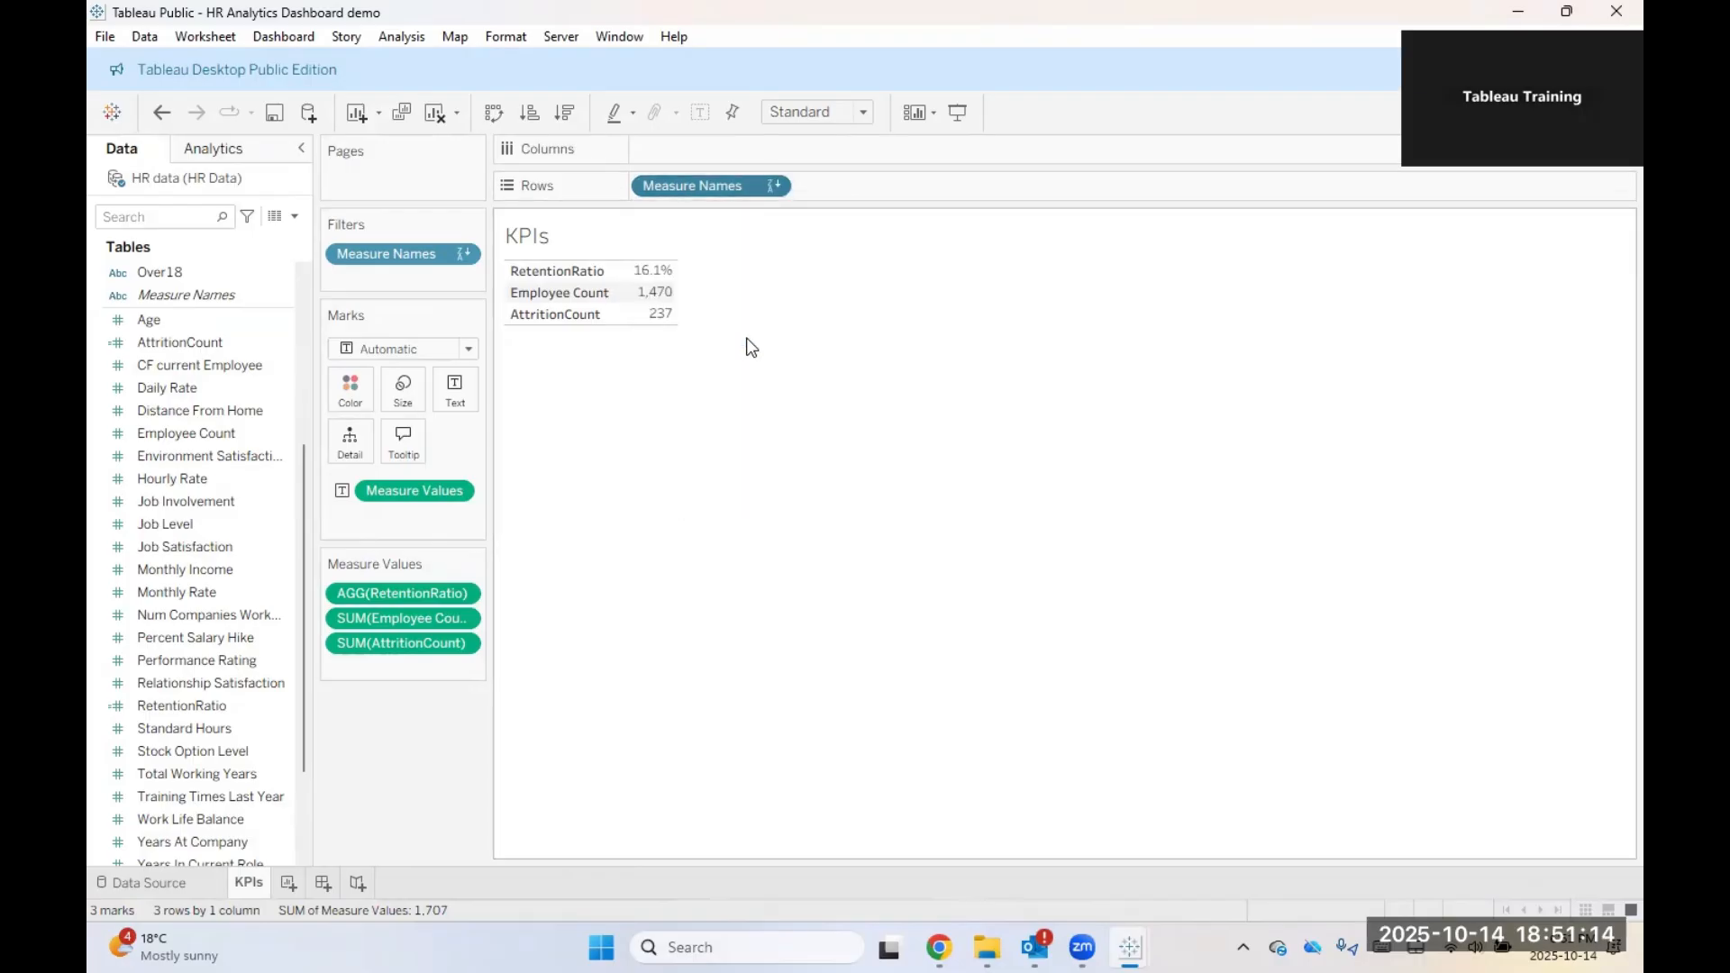
{"action": "left_click", "coordinate": [753, 460]}
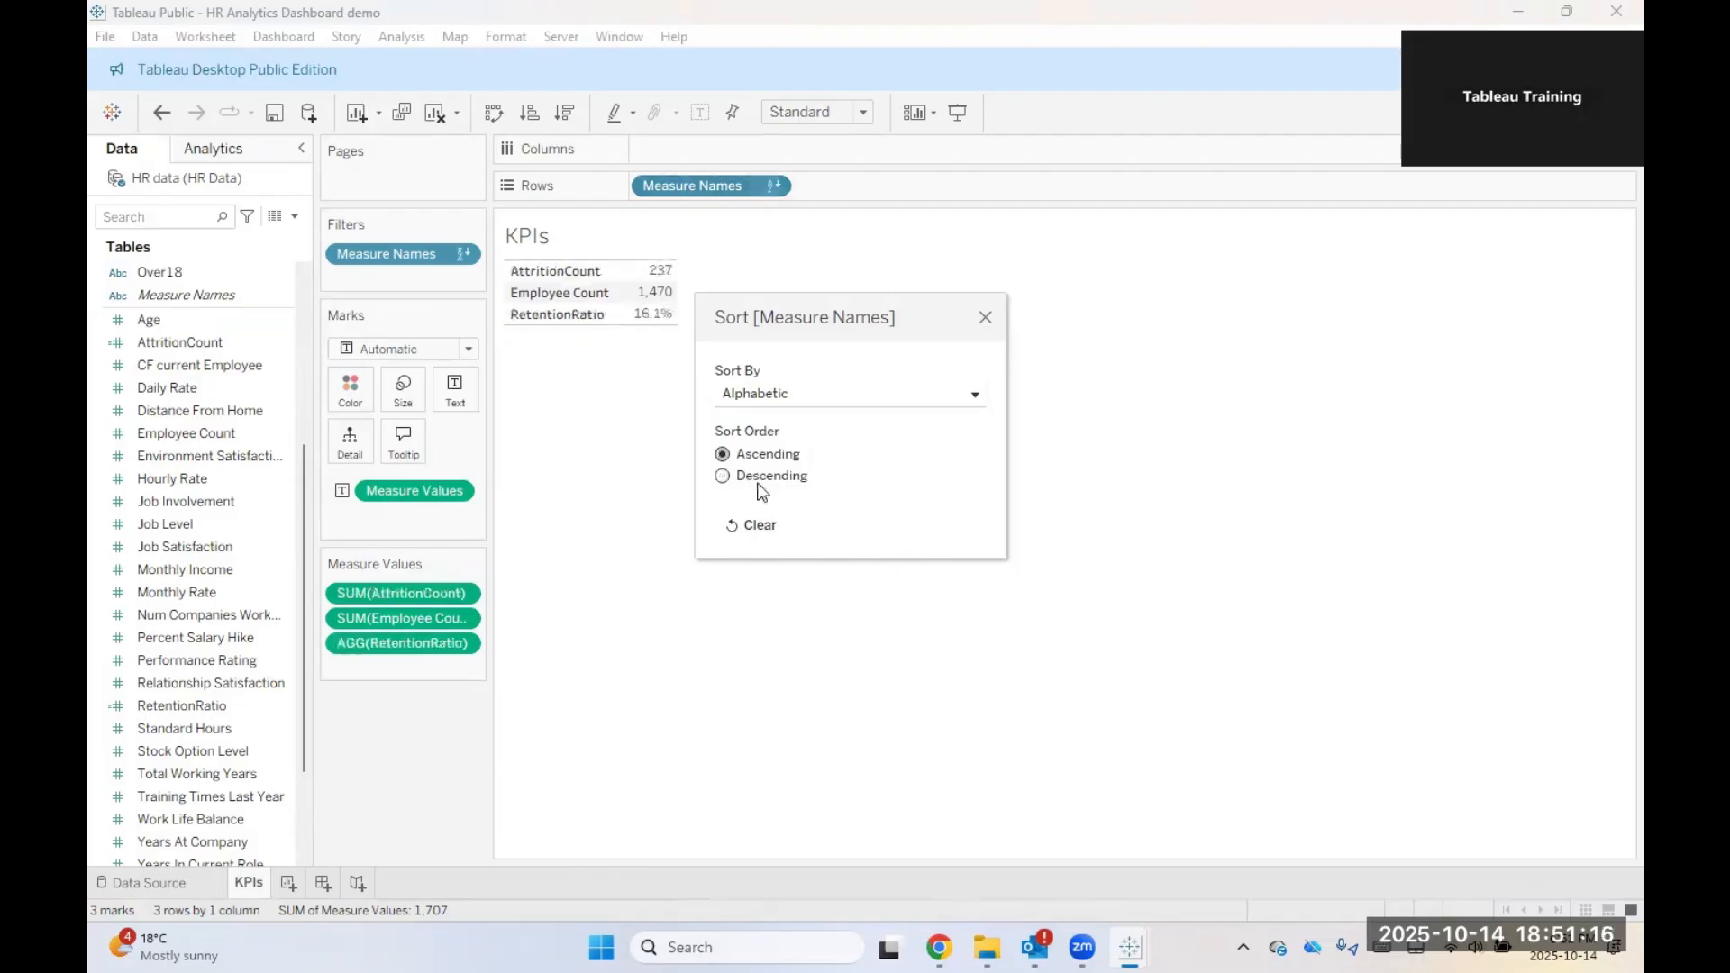
{"action": "left_click", "coordinate": [769, 480]}
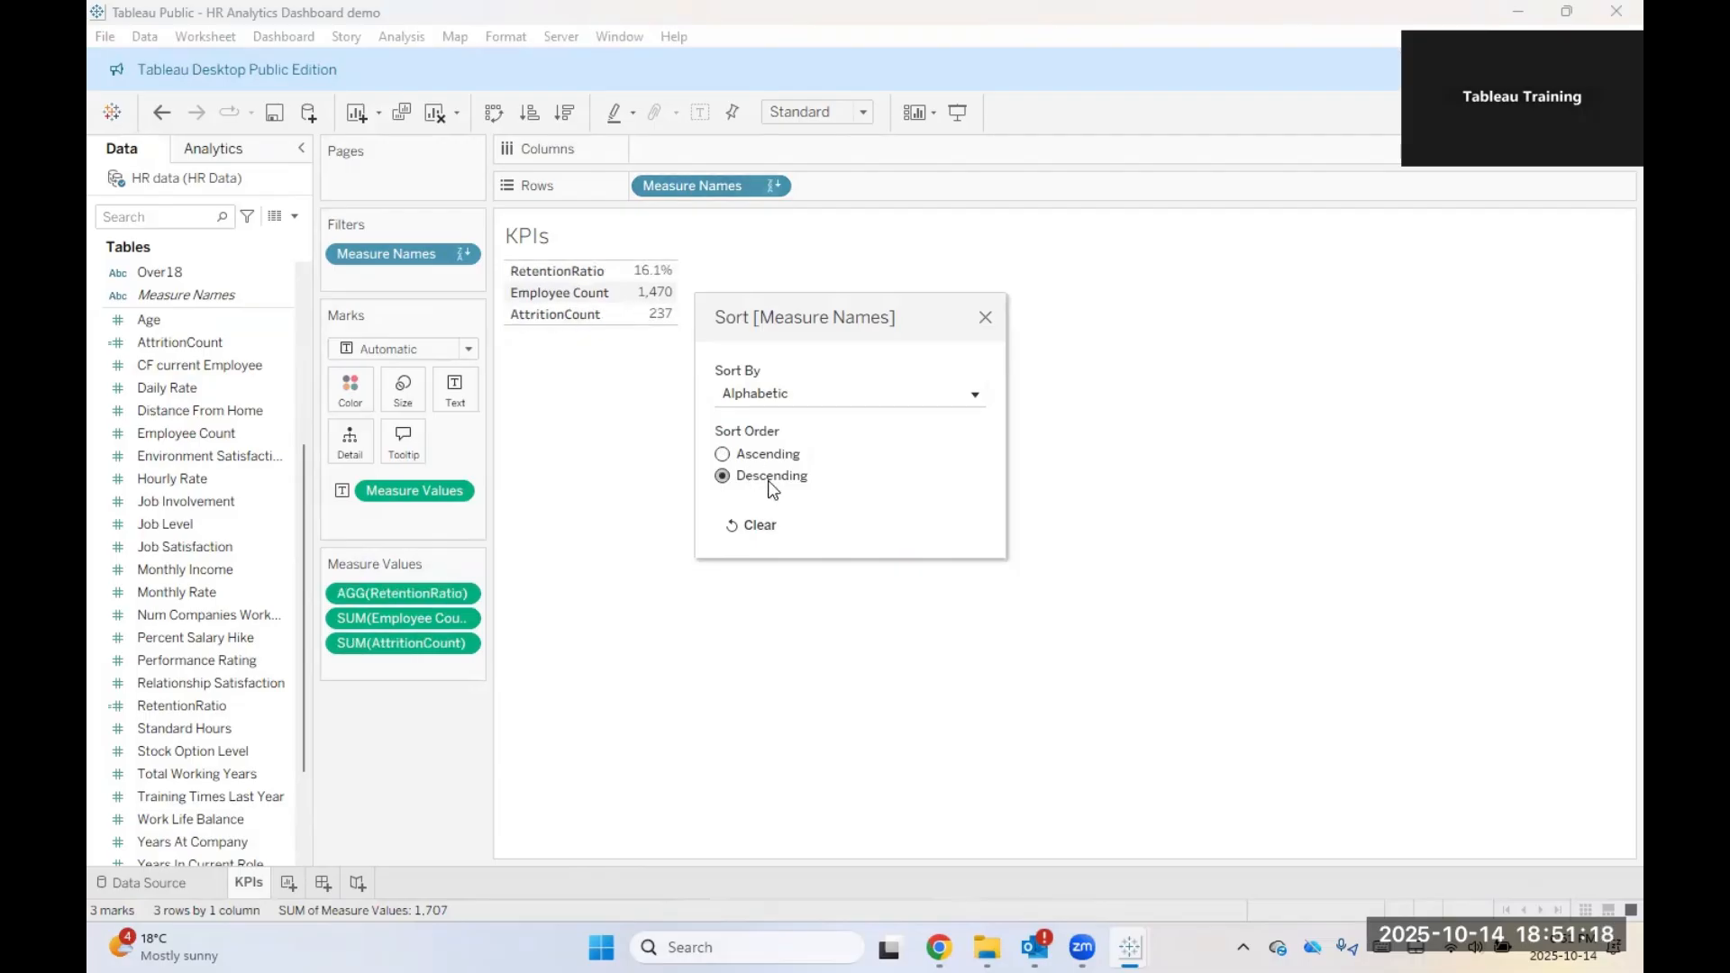
{"action": "left_click", "coordinate": [971, 394]}
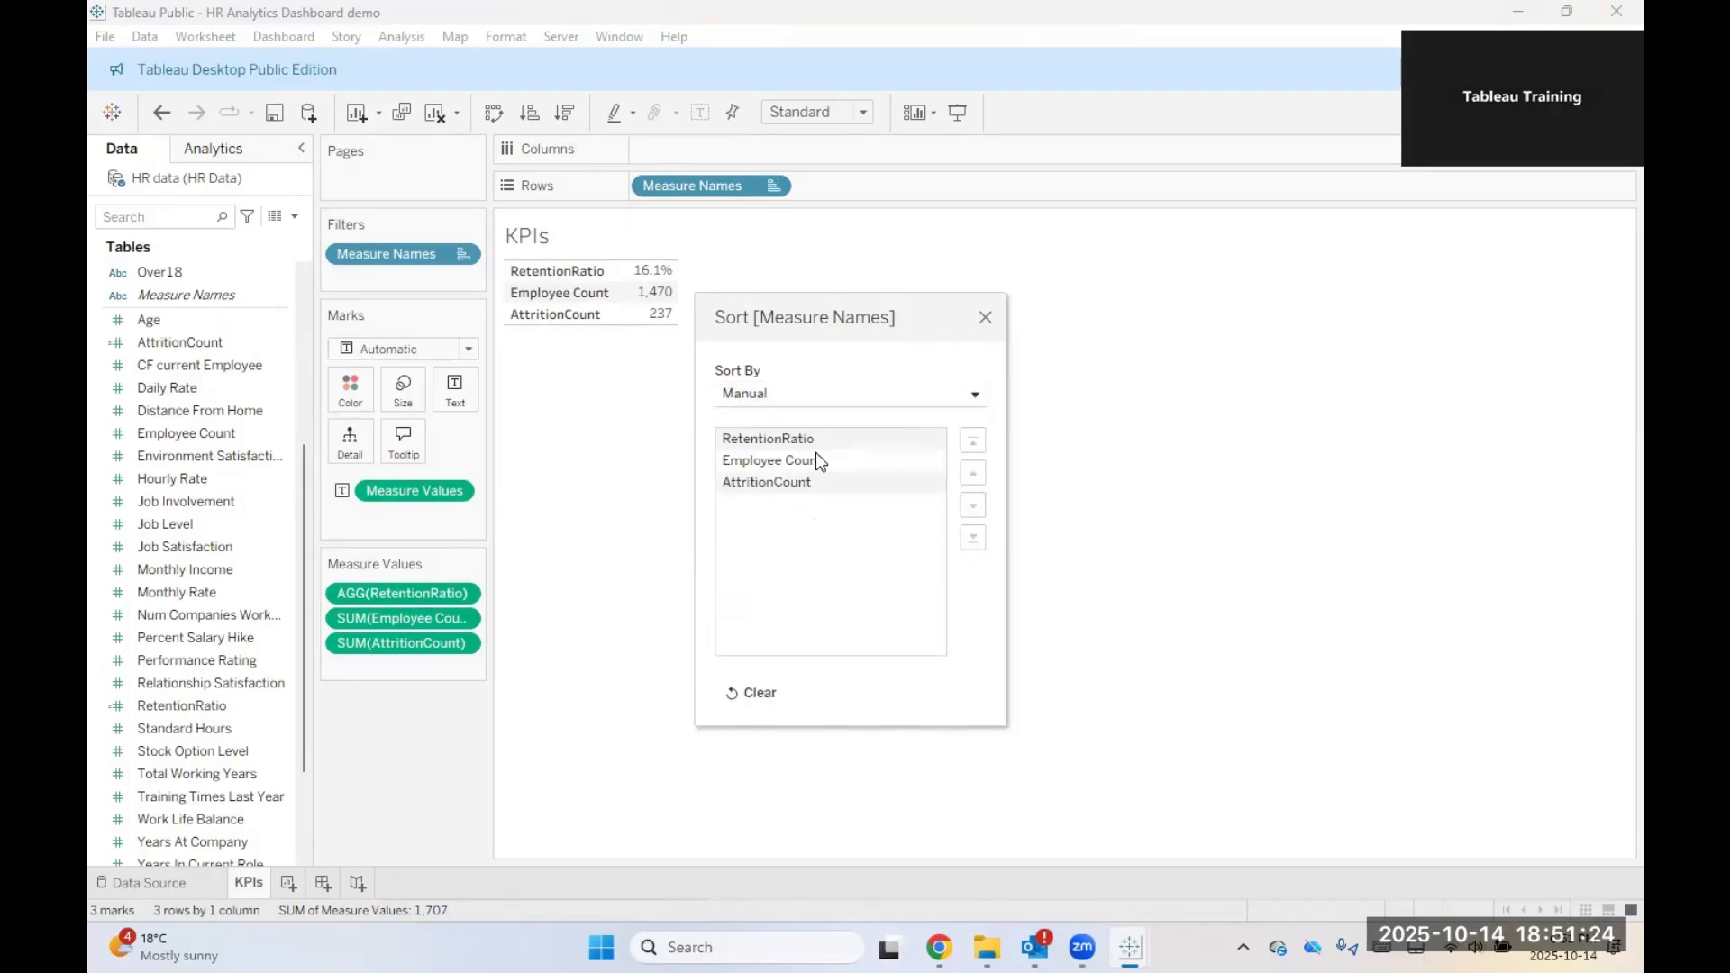
{"action": "mouse_move", "coordinate": [771, 465]}
{"action": "left_mouse_down"}
{"action": "mouse_move", "coordinate": [756, 436]}
{"action": "mouse_move", "coordinate": [791, 488]}
{"action": "mouse_move", "coordinate": [798, 451]}
{"action": "left_mouse_up"}
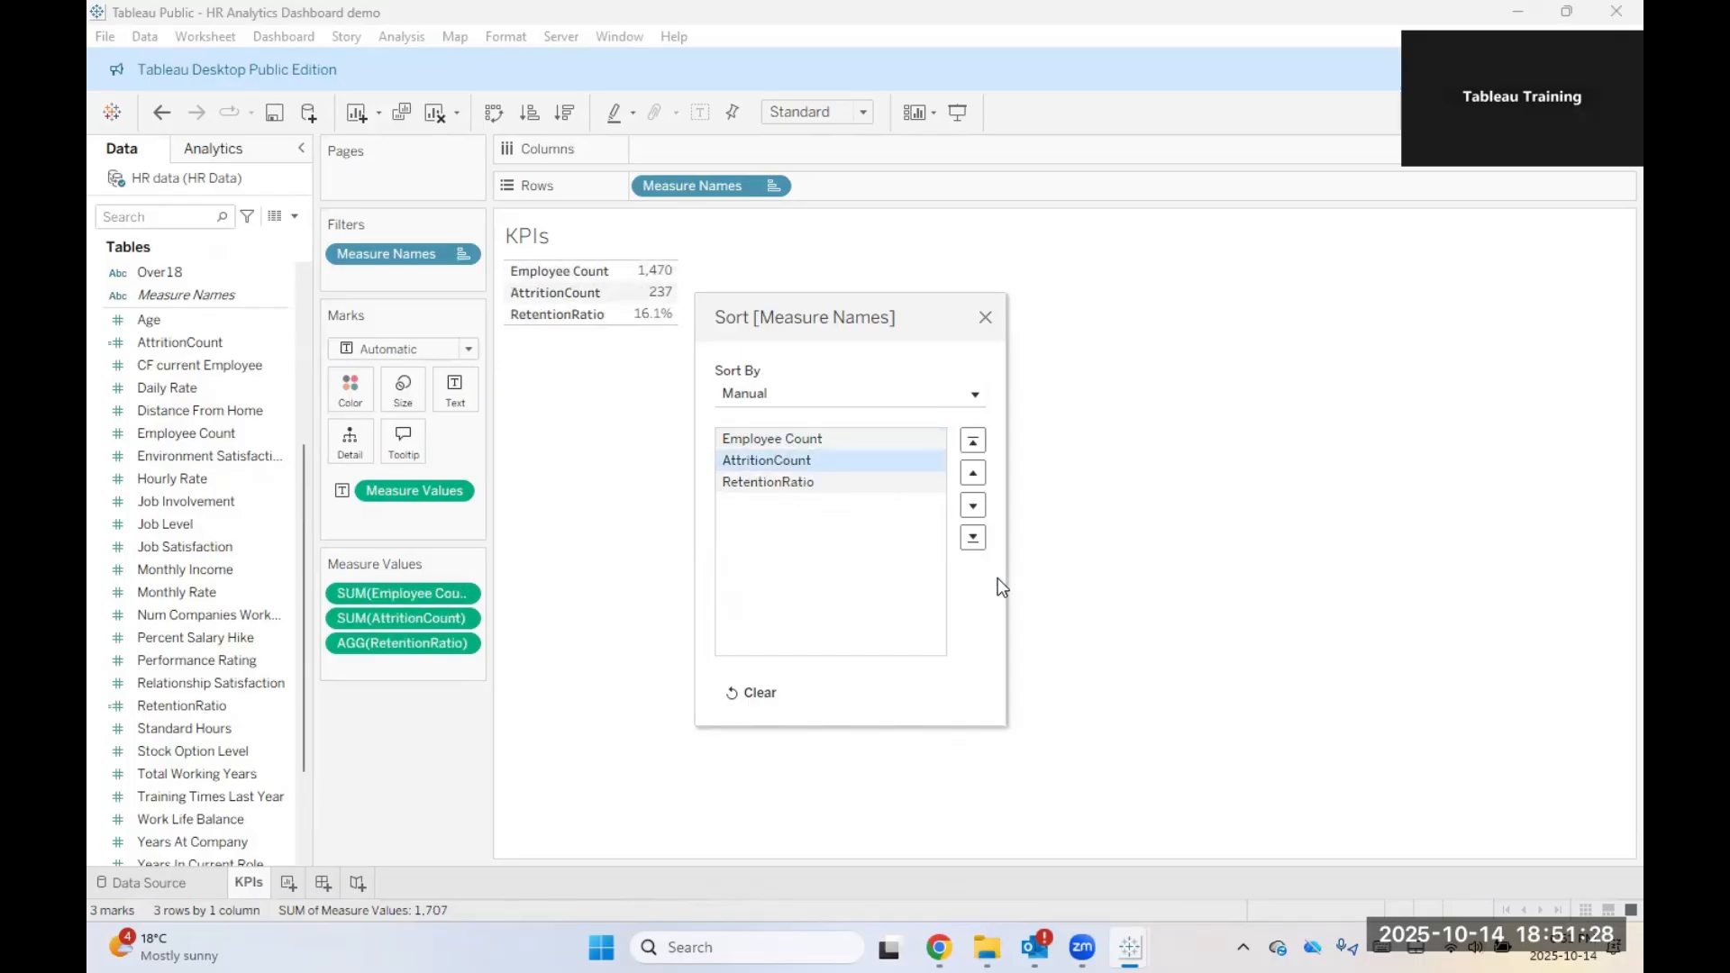
{"action": "left_click", "coordinate": [990, 314]}
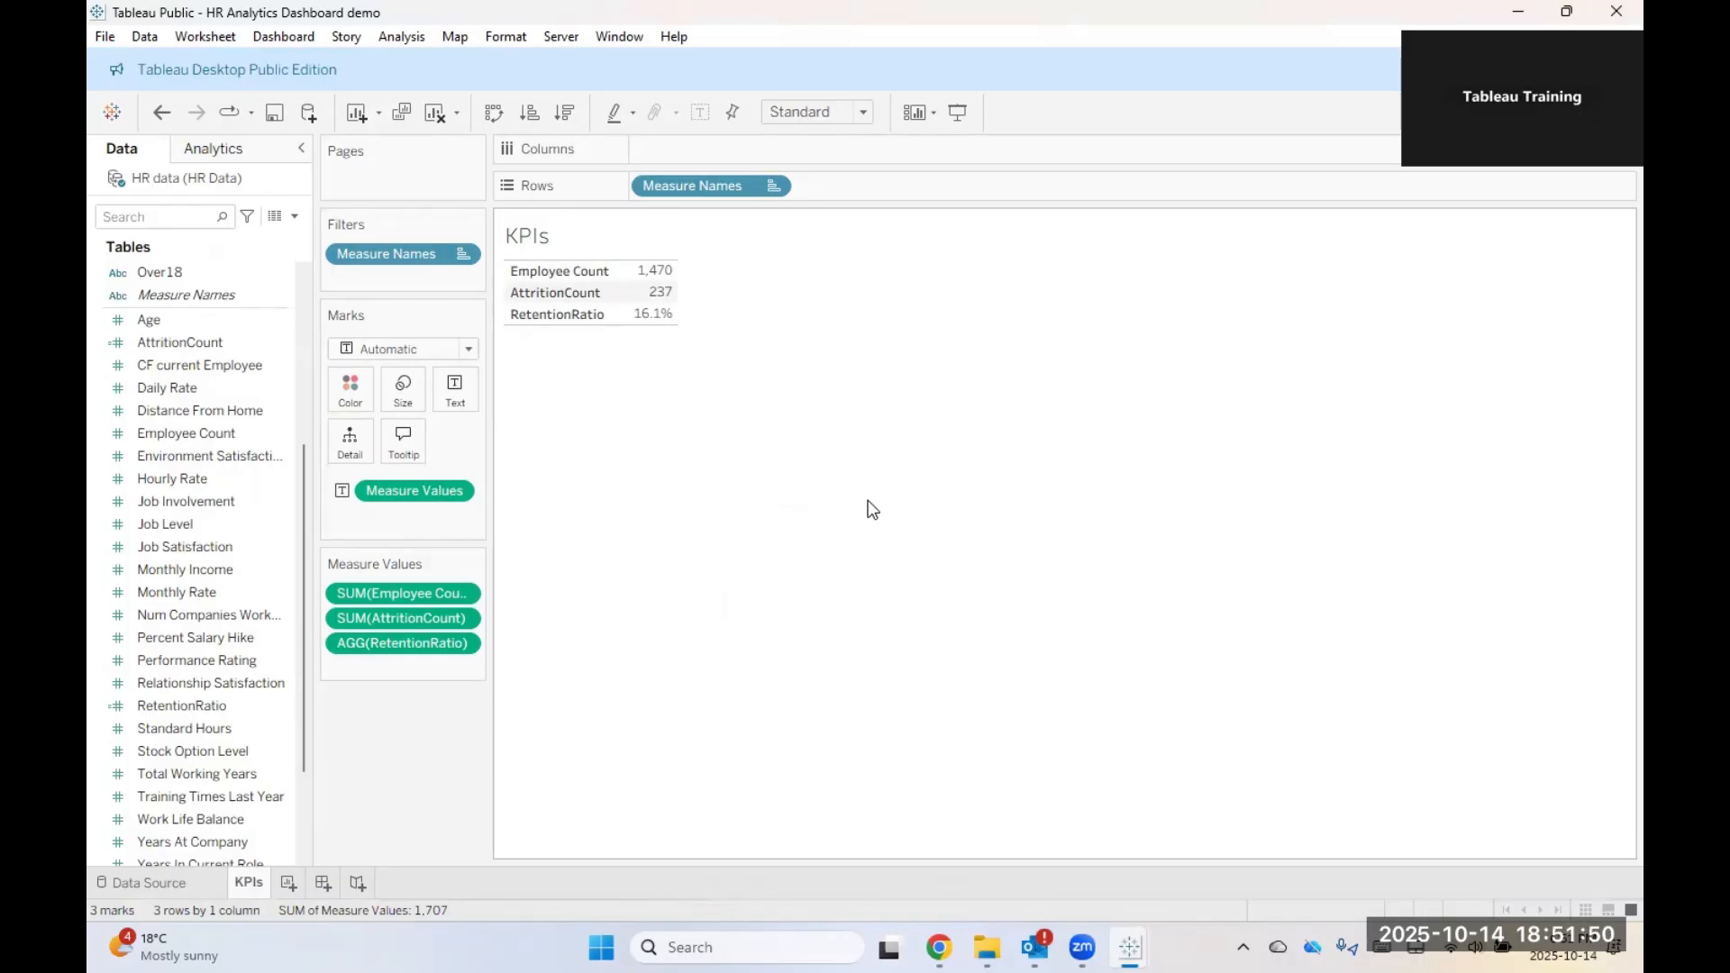
Step: Create a new calculated field in the HR data source and name it ActiveEmployees
{"action": "scroll", "coordinate": [241, 661], "scroll_direction": "up", "scroll_amount": 1}
{"action": "scroll", "coordinate": [241, 661], "scroll_direction": "down", "scroll_amount": 3}
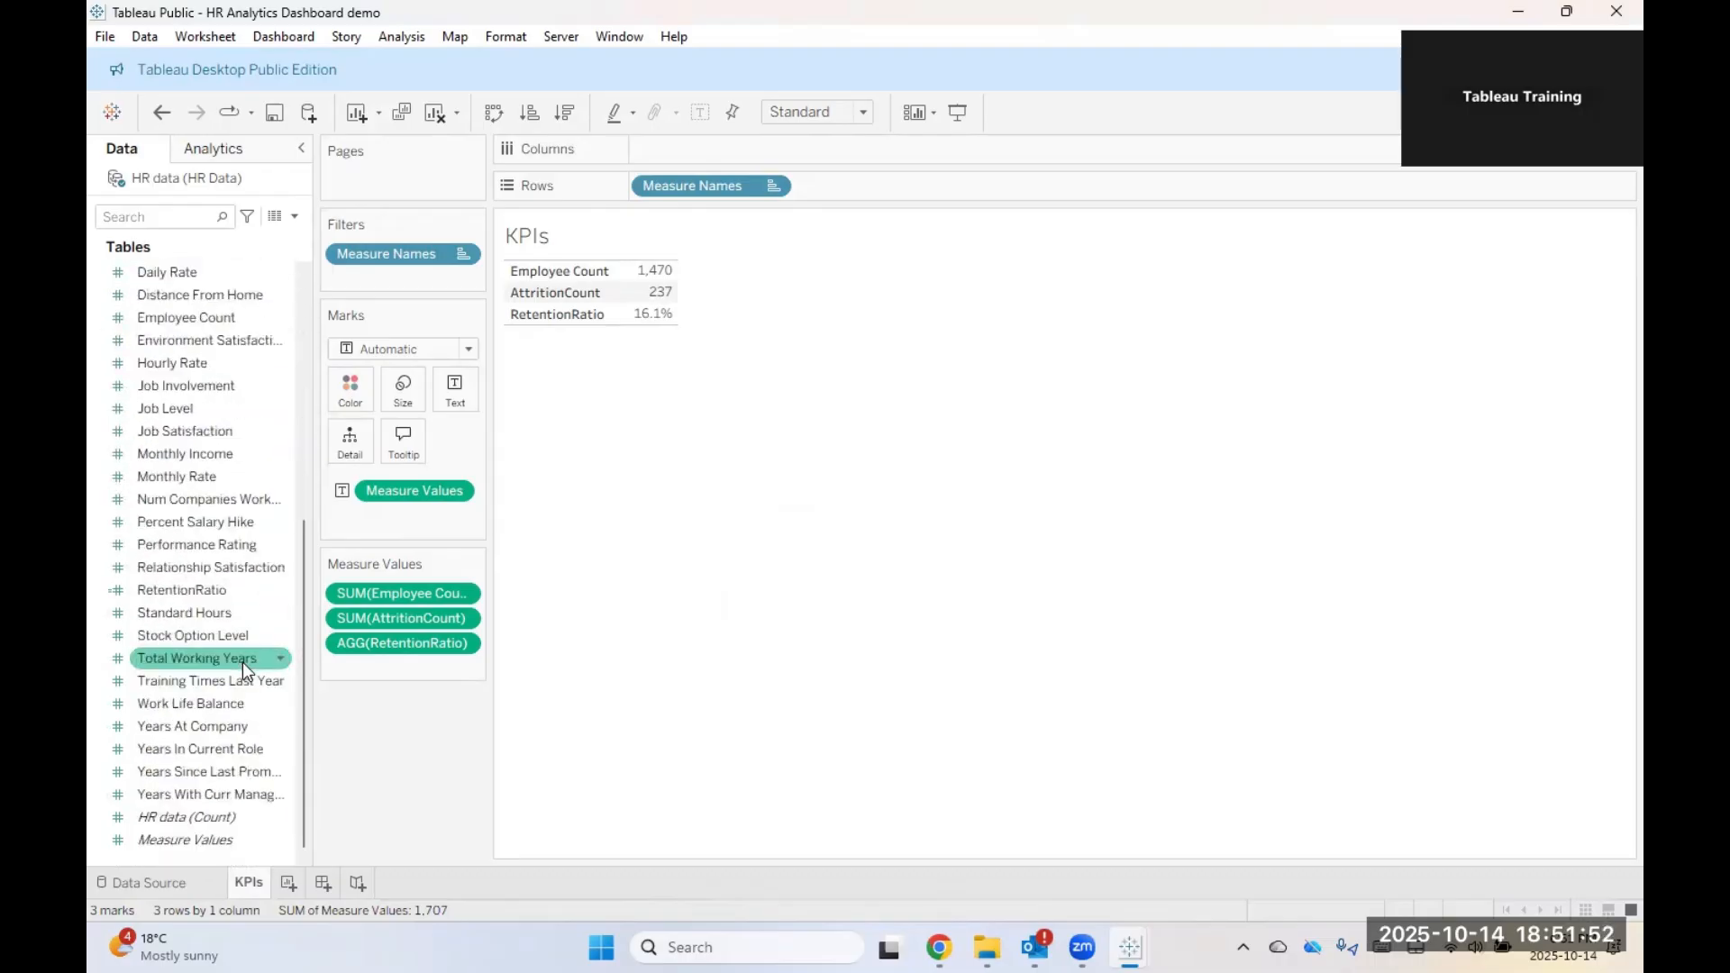
{"action": "scroll", "coordinate": [241, 661], "scroll_direction": "up", "scroll_amount": 2}
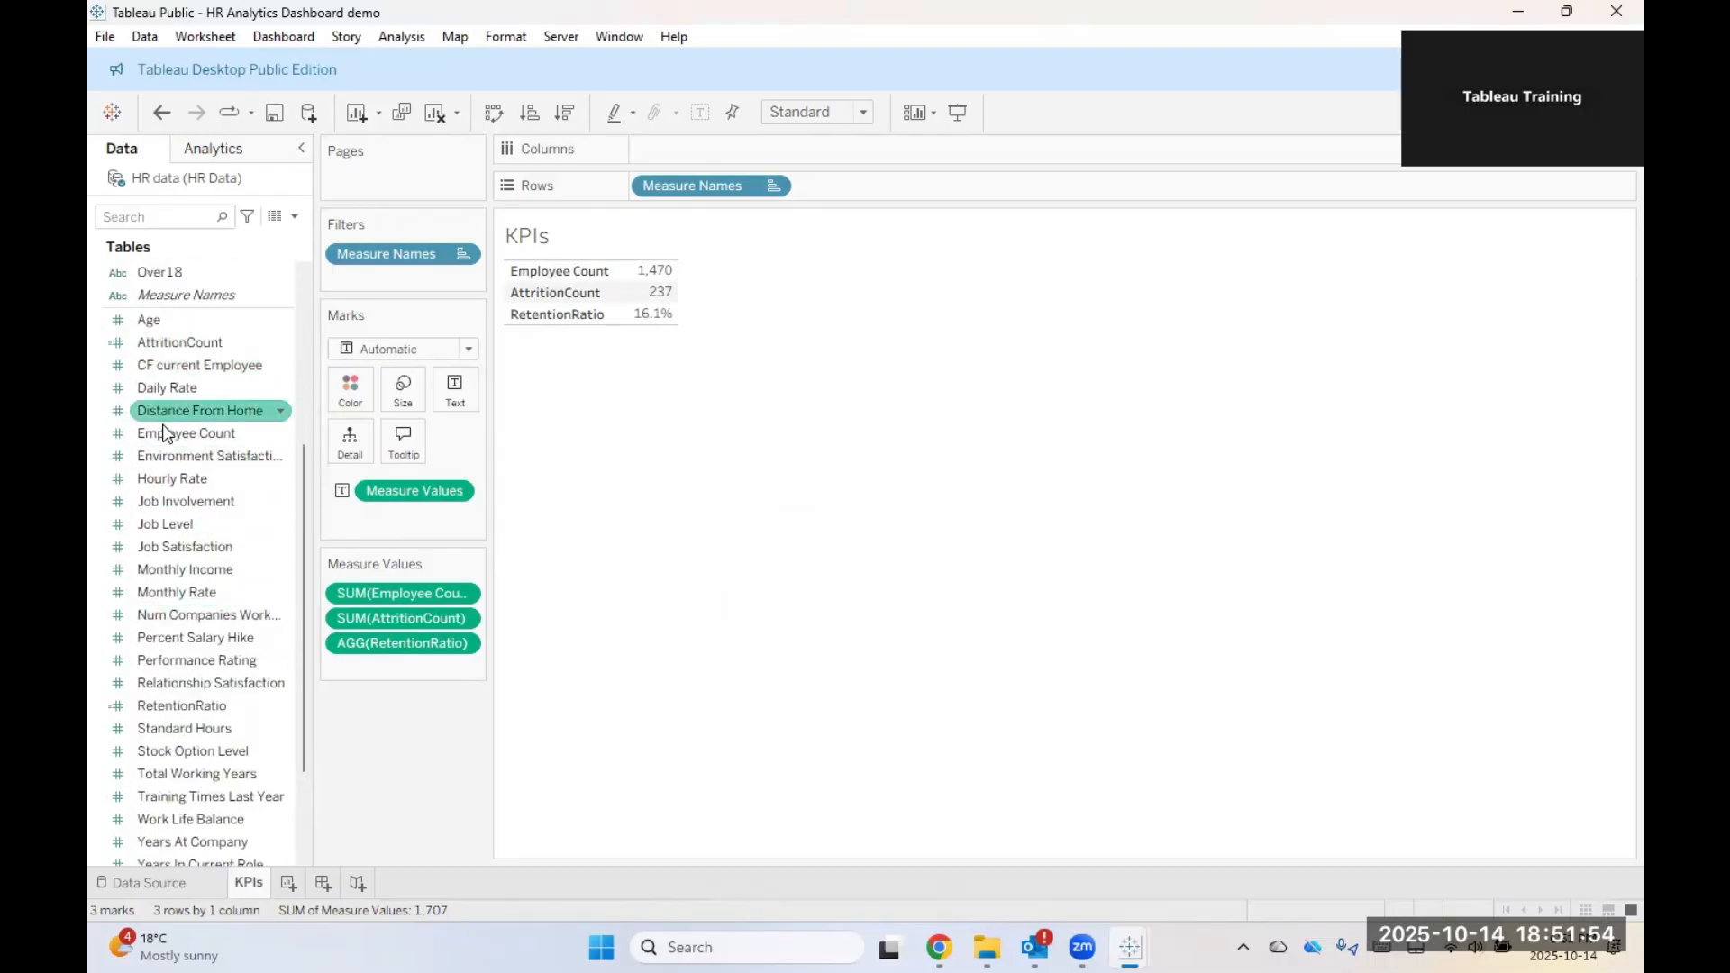
{"action": "scroll", "coordinate": [180, 568], "scroll_direction": "up", "scroll_amount": 5}
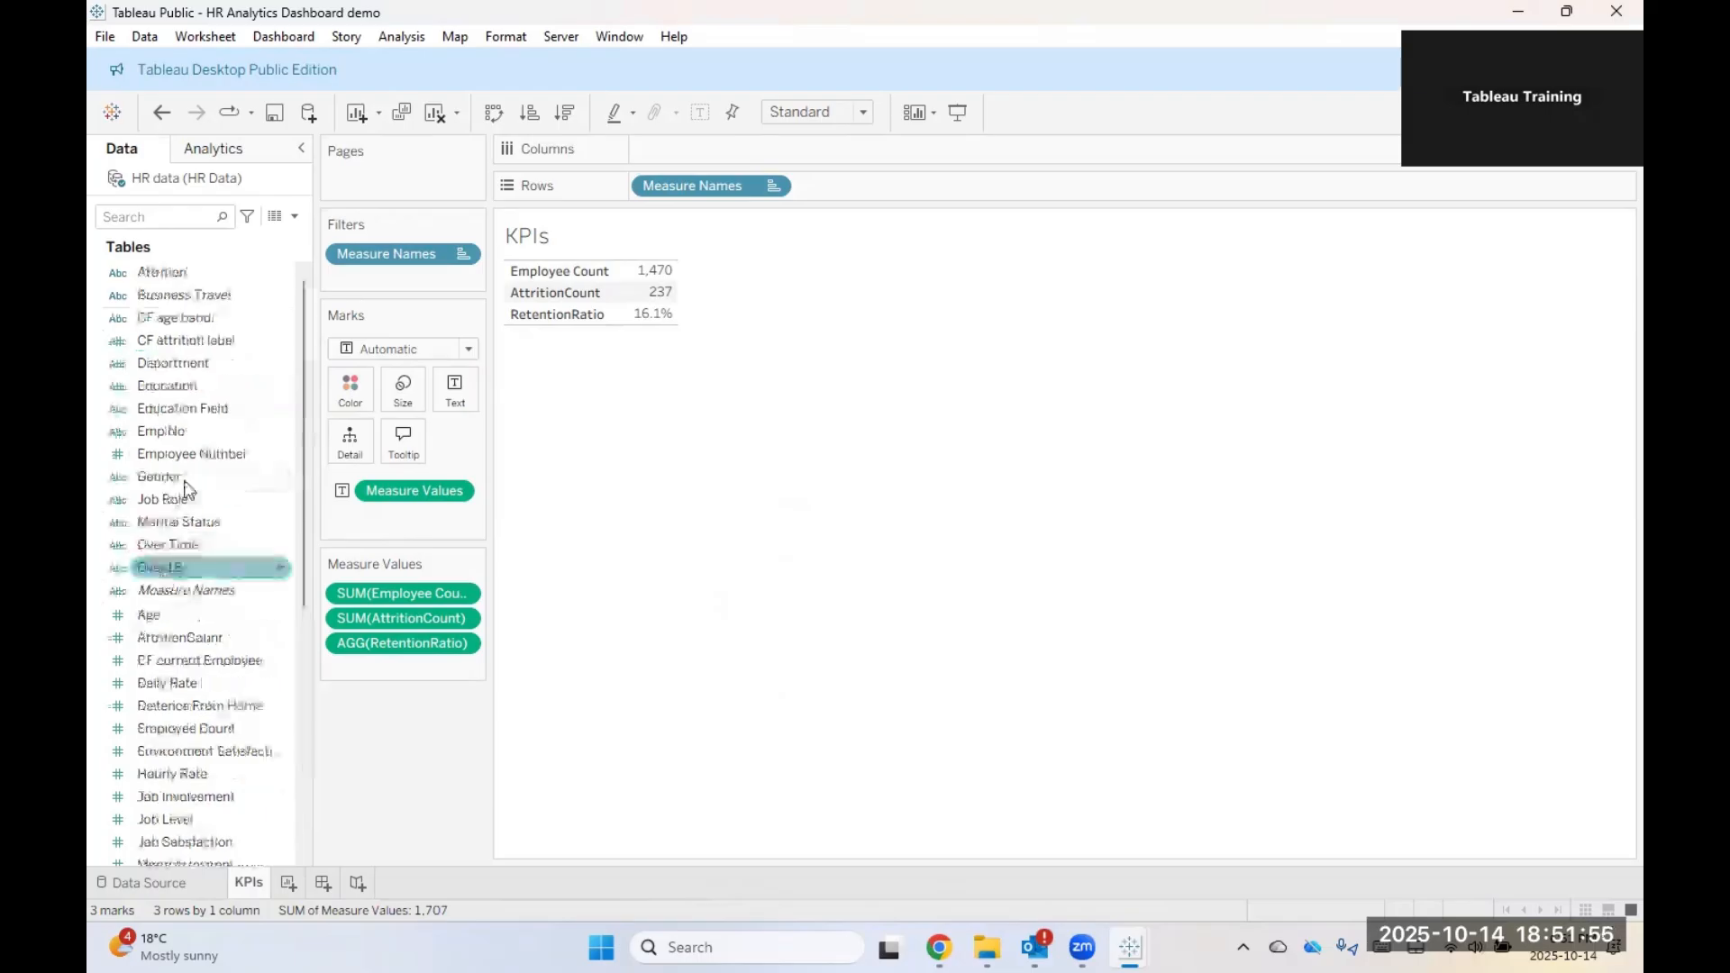
{"action": "left_click", "coordinate": [294, 217]}
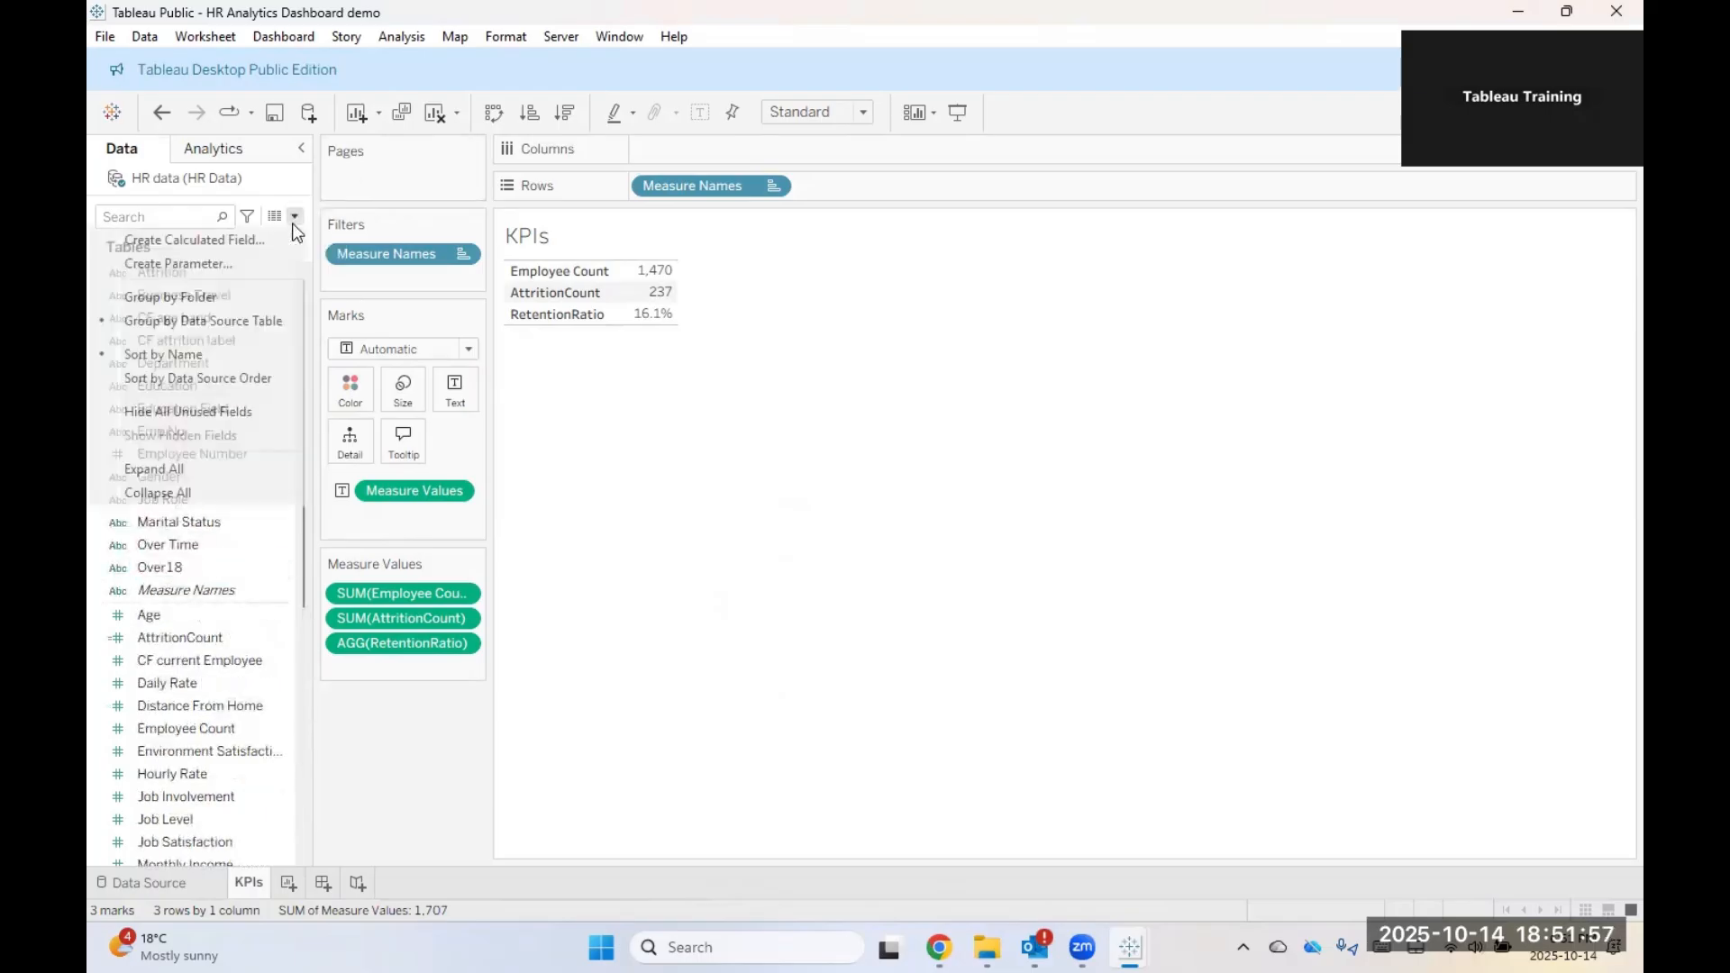
{"action": "left_click", "coordinate": [219, 242]}
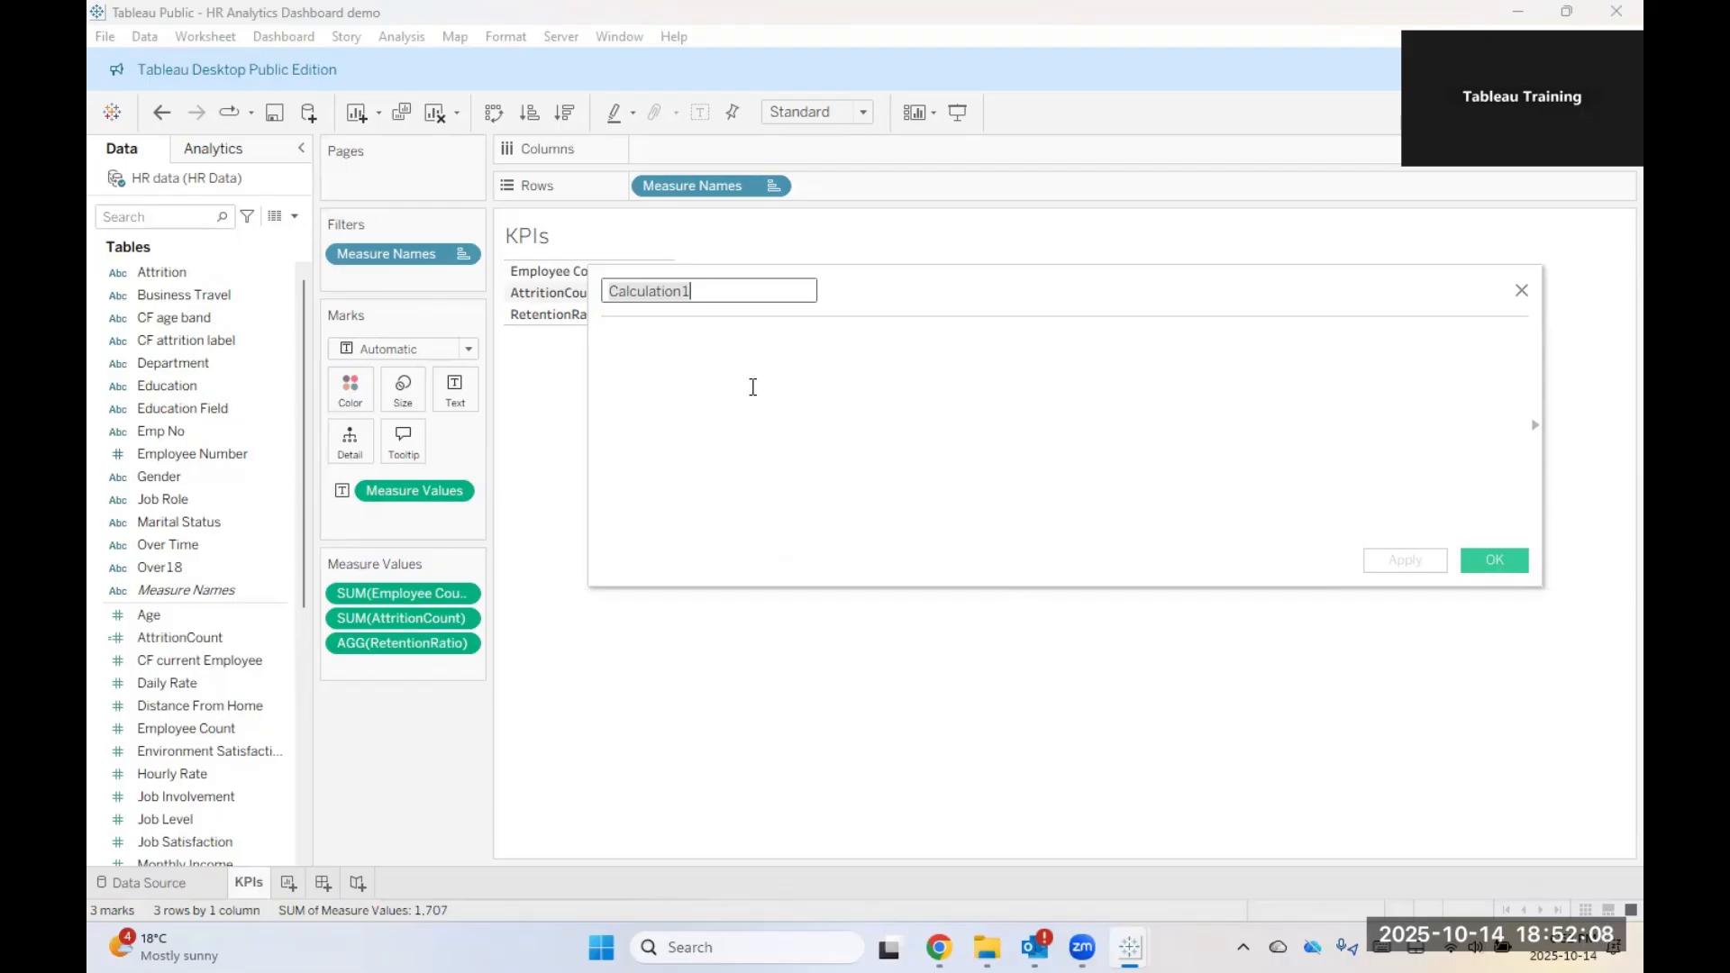
{"action": "key", "text": "Caps_Lock"}
{"action": "type", "text": "a"}
{"action": "key", "text": "Caps_Lock"}
{"action": "type", "text": "CTI"}
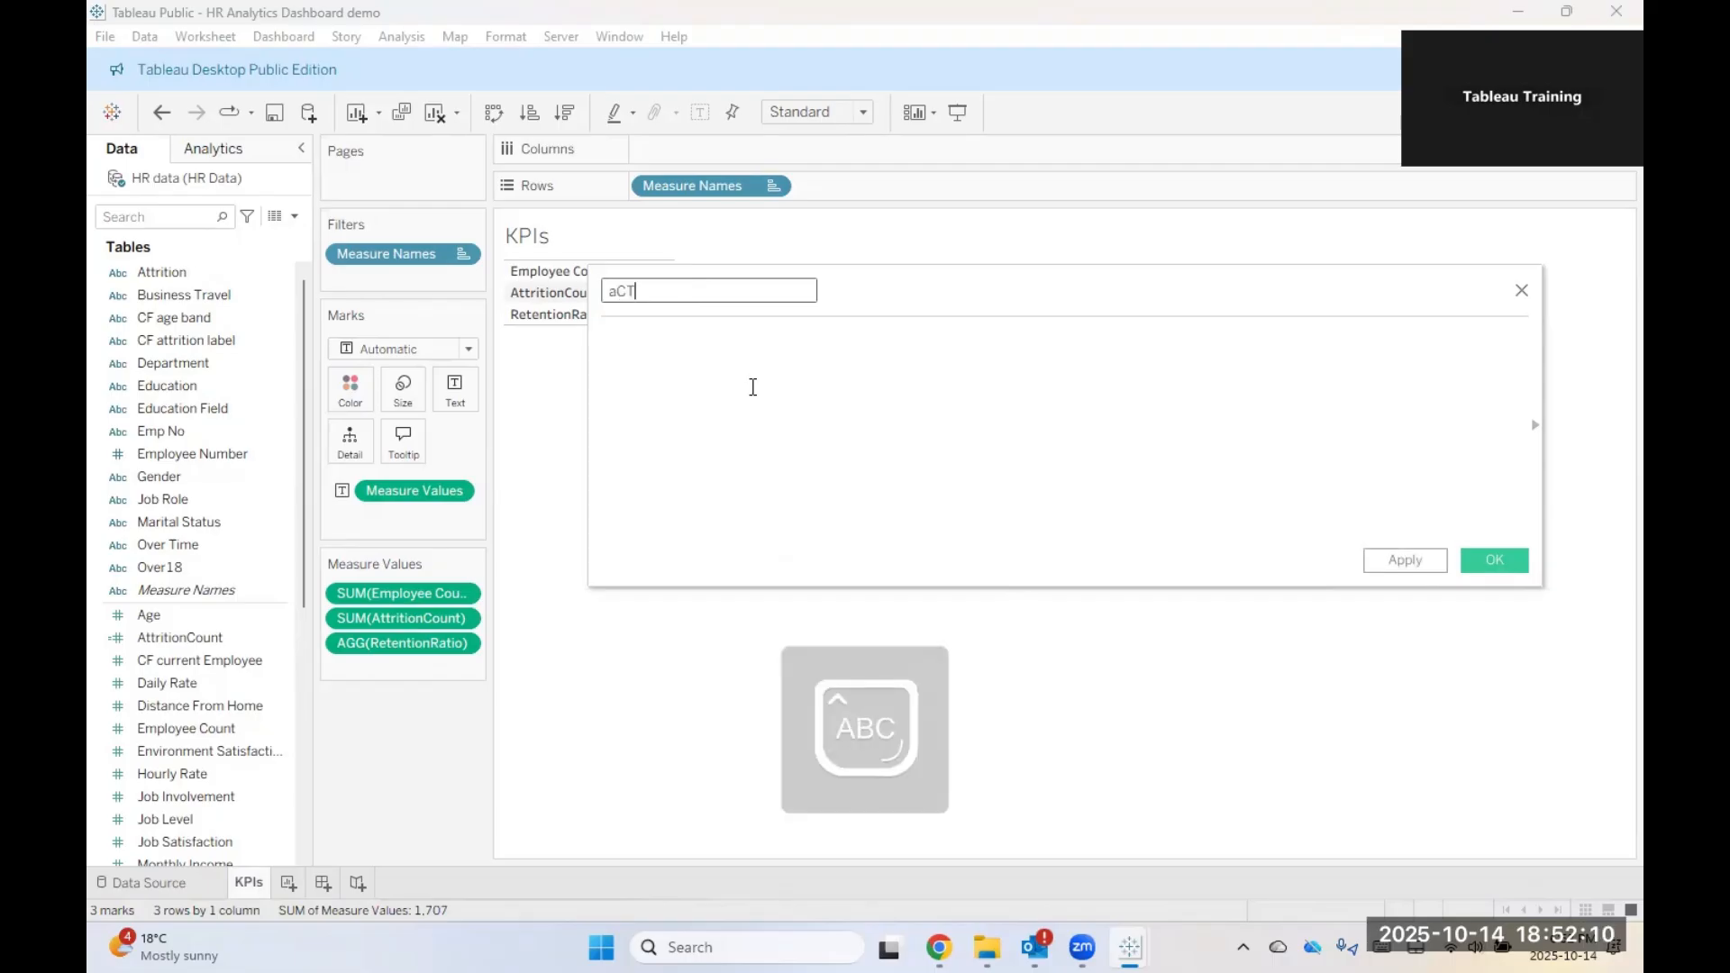
{"action": "key", "text": "BackSpace"}
{"action": "key", "text": "BackSpace"}
{"action": "key", "text": "BackSpace"}
{"action": "type", "text": "A"}
{"action": "key", "text": "Caps_Lock"}
{"action": "type", "text": "ctive"}
{"action": "key", "text": "Caps_Lock"}
{"action": "type", "text": "E"}
{"action": "key", "text": "Caps_Lock"}
{"action": "type", "text": "mployee"}
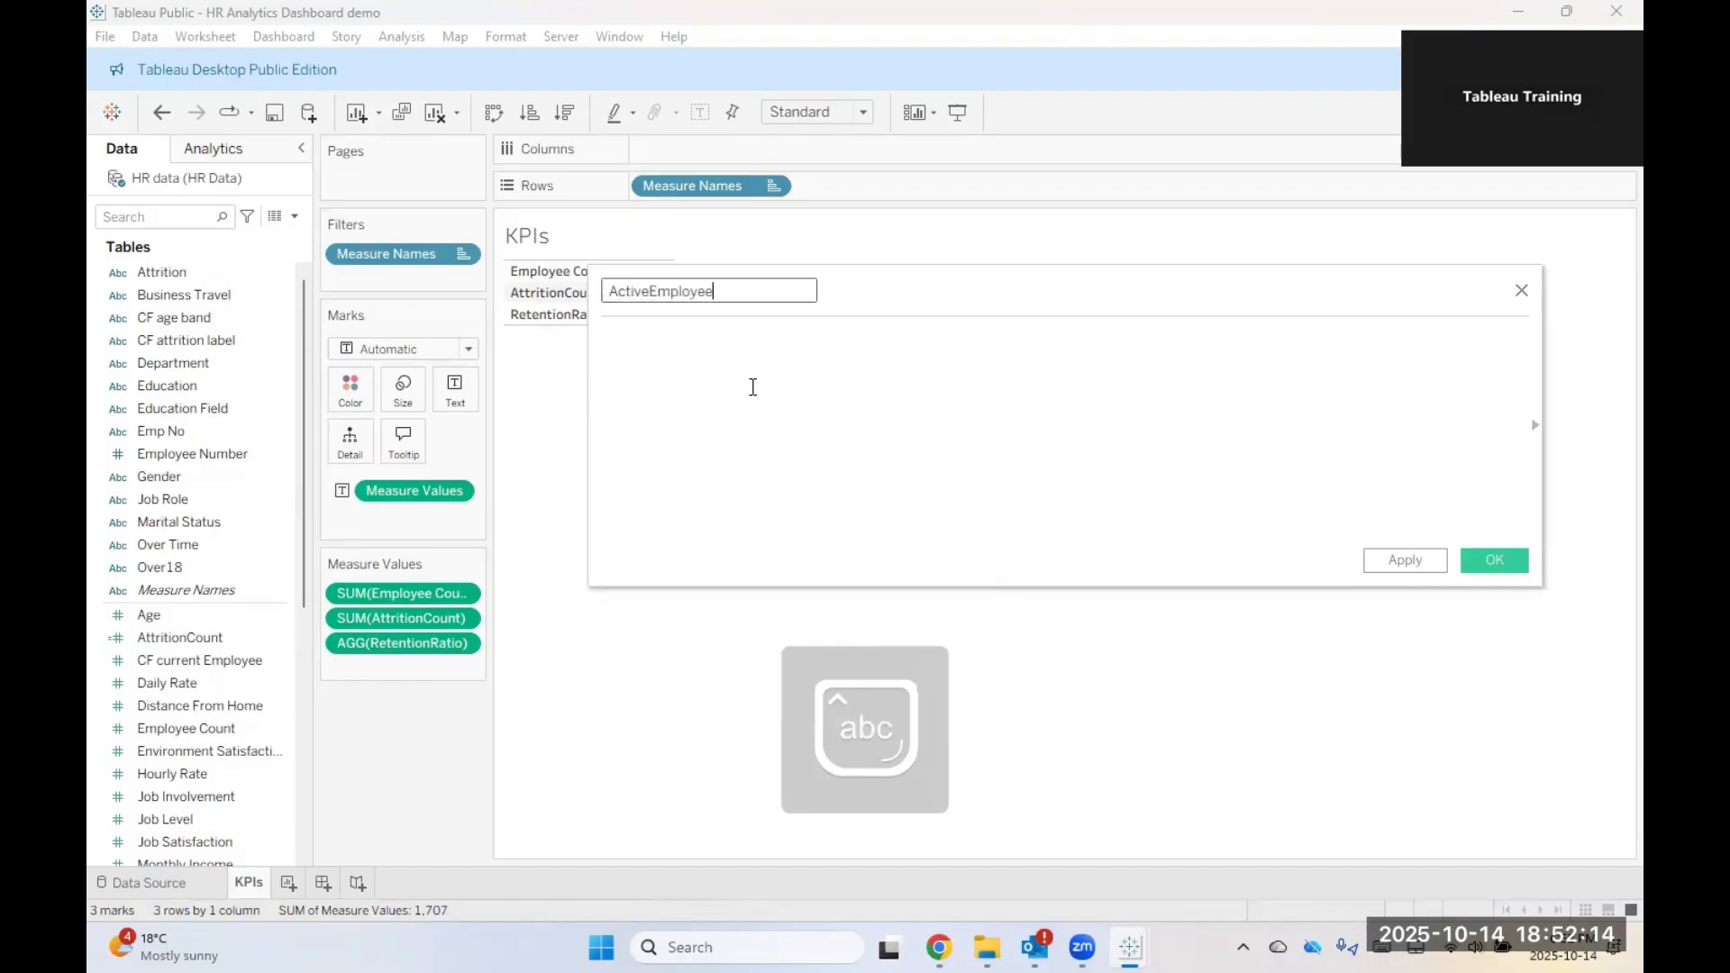
{"action": "type", "text": "s"}
Step: Begin the ActiveEmployees formula with SUM over the Employee Count field
{"action": "left_click", "coordinate": [752, 387]}
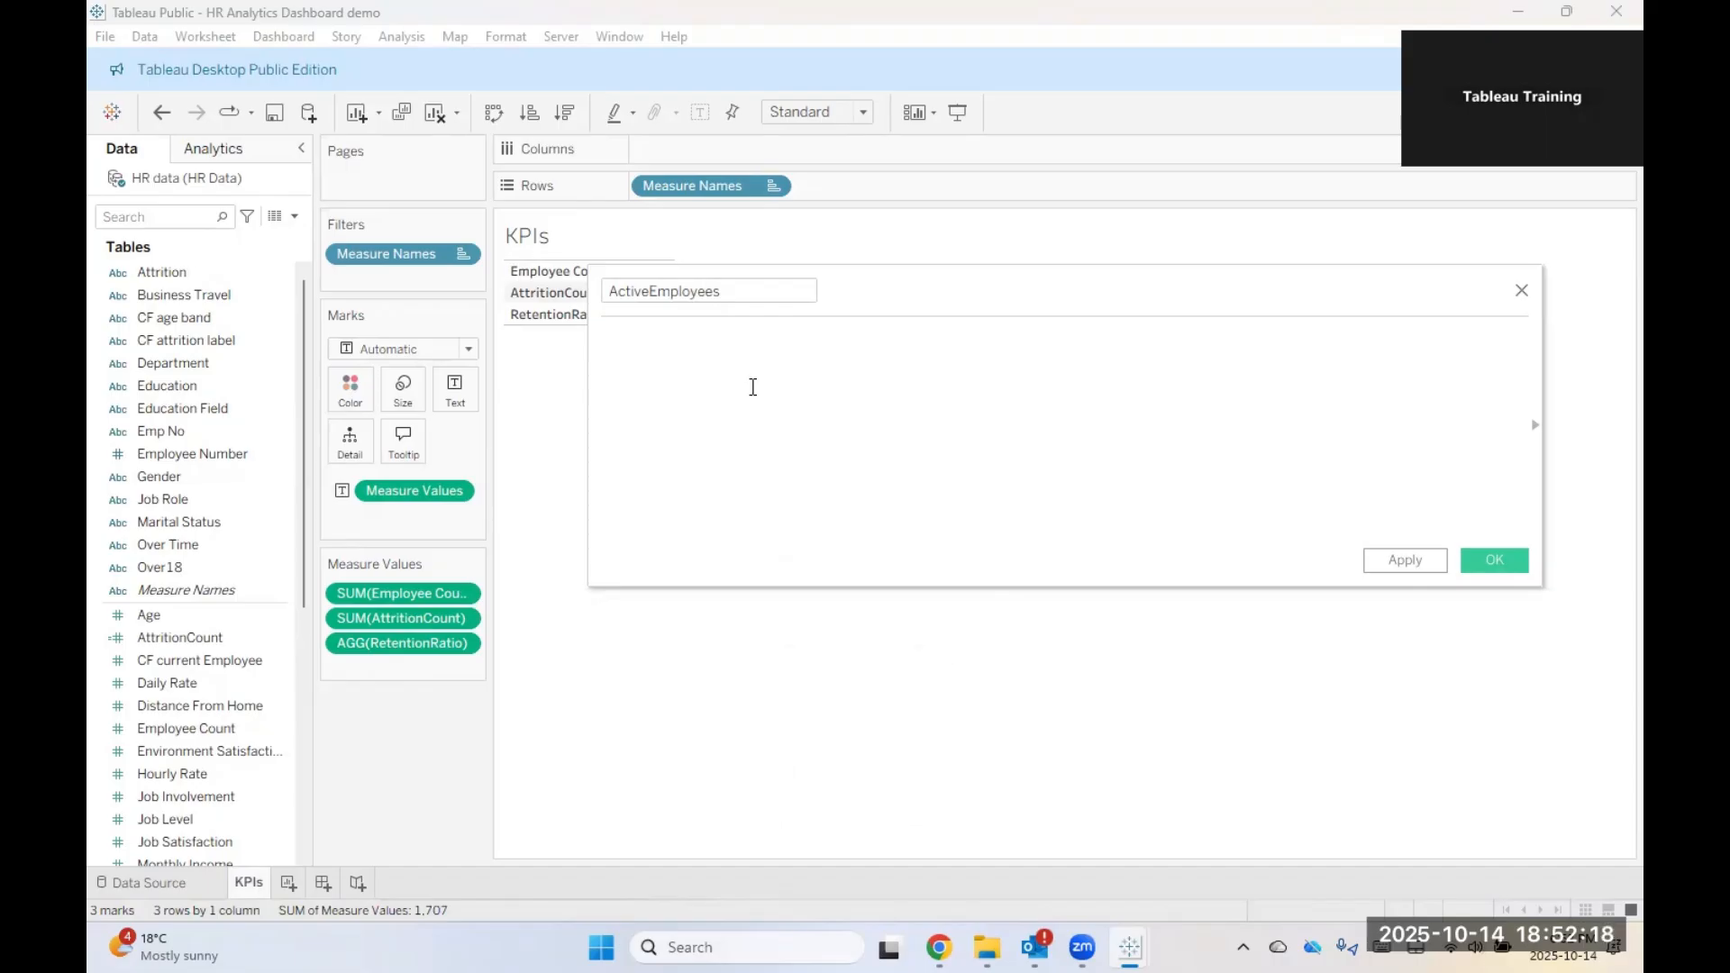
{"action": "type", "text": "Sum"}
{"action": "key", "text": "BackSpace"}
{"action": "key", "text": "BackSpace"}
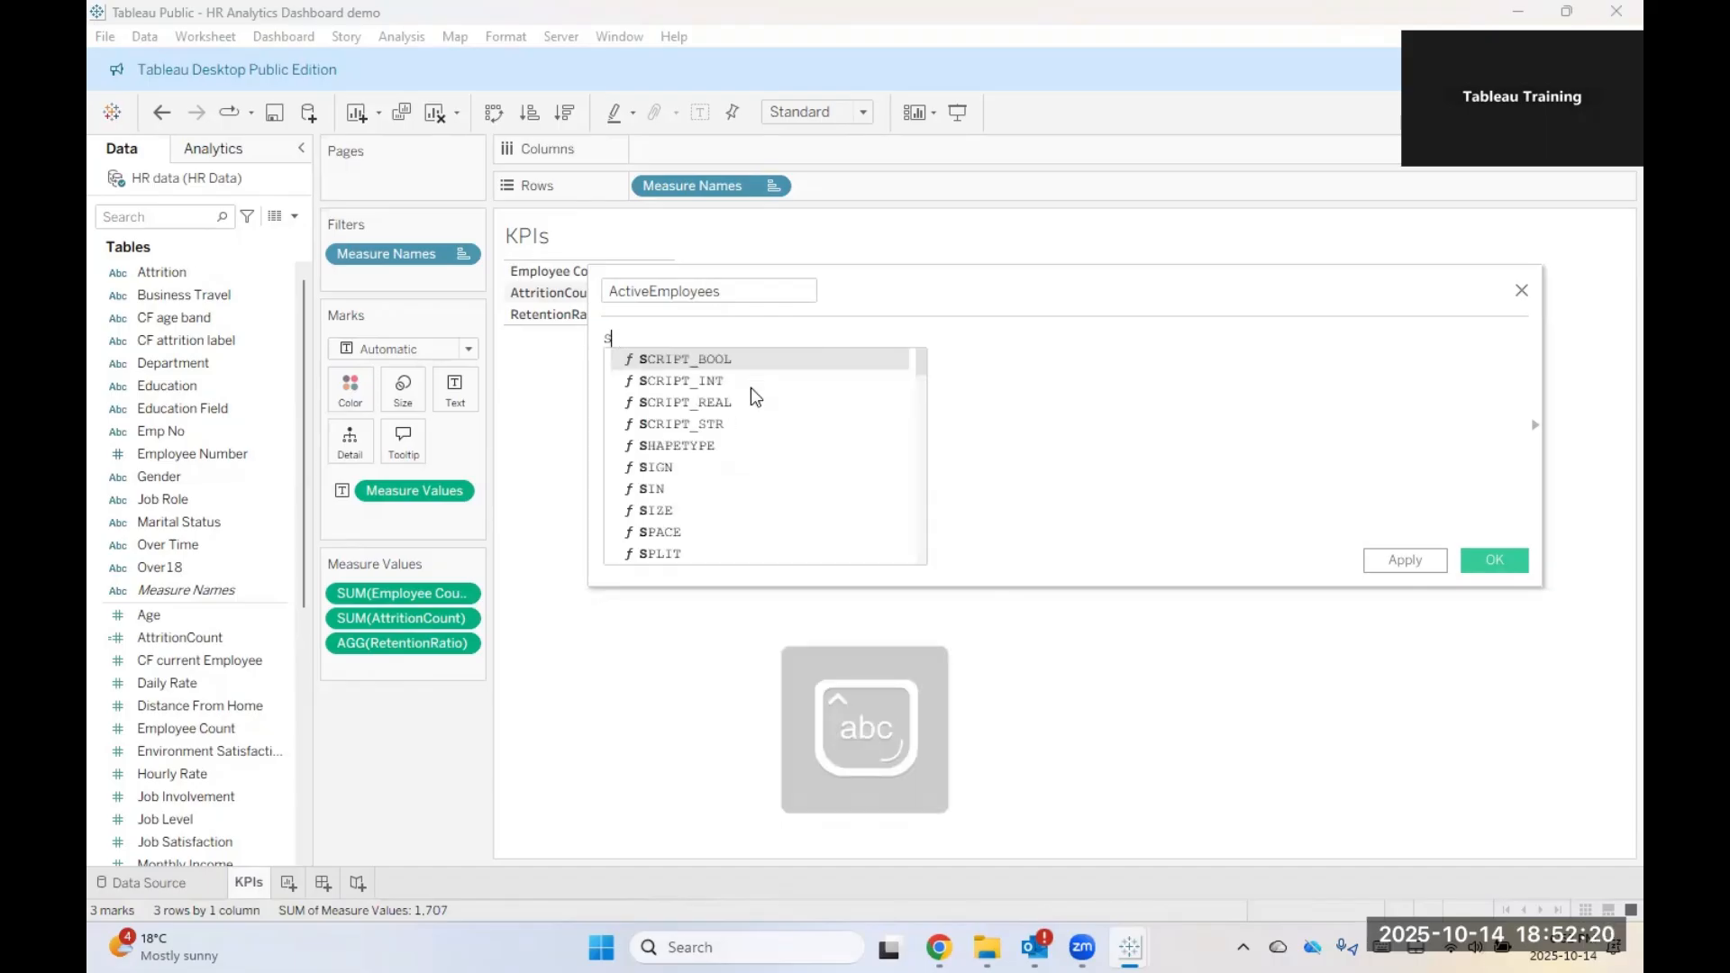
{"action": "type", "text": "UM(E"}
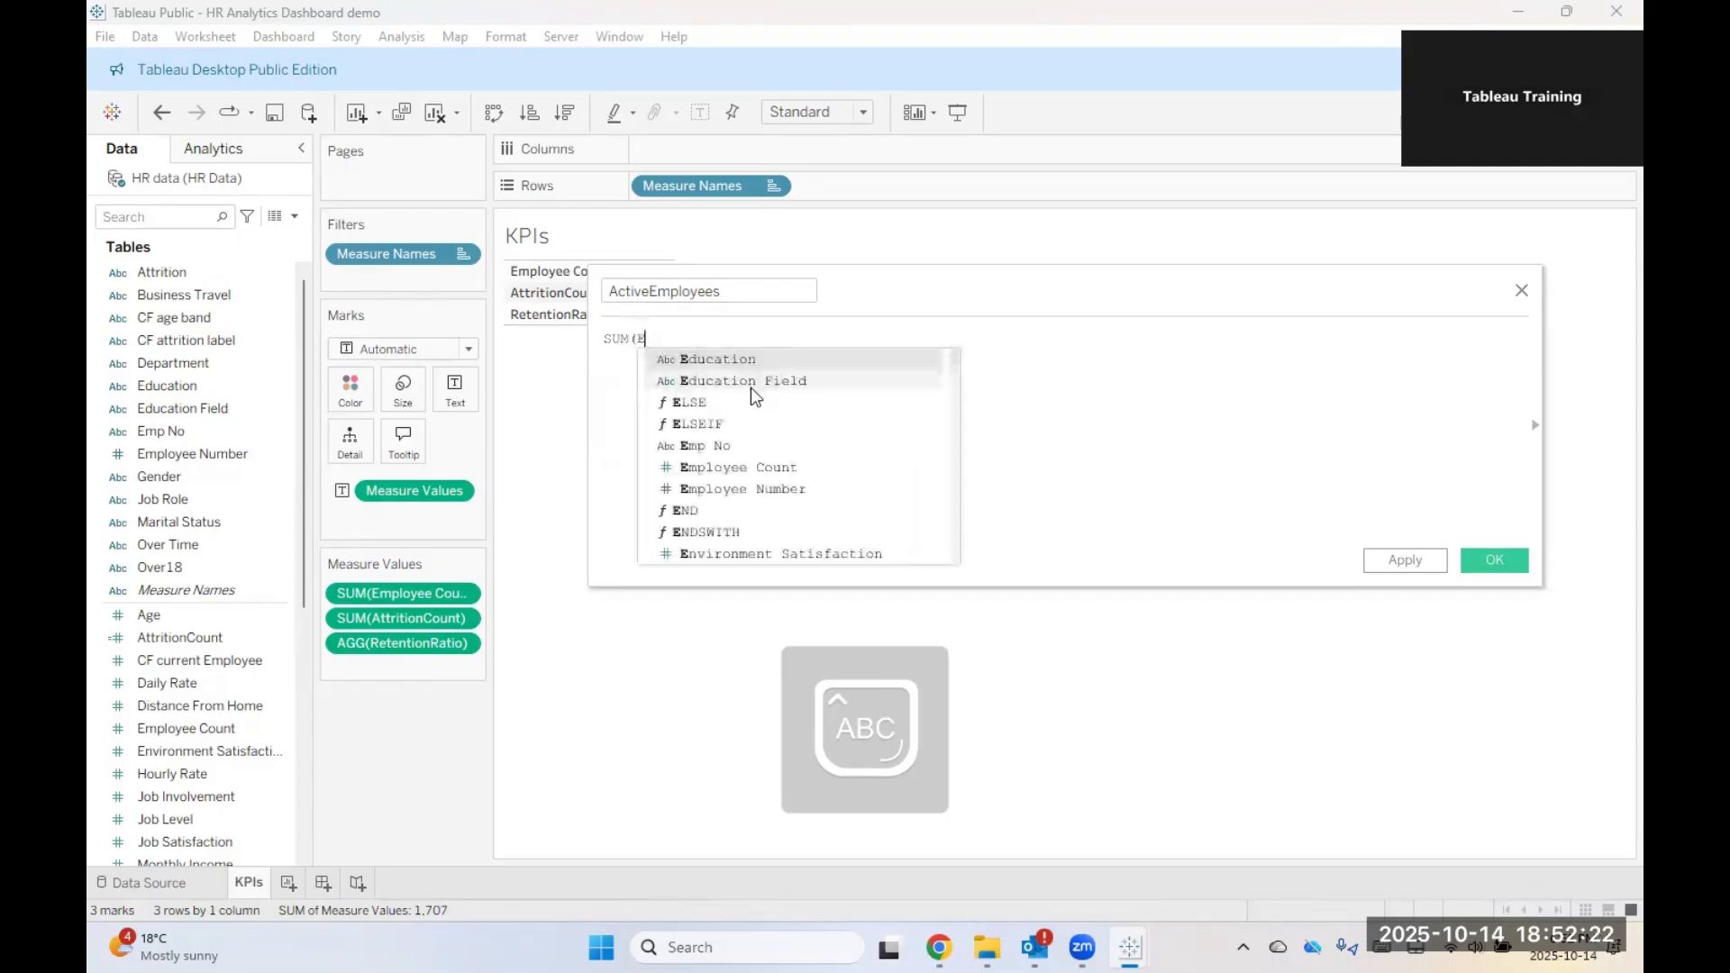
{"action": "type", "text": "mp"}
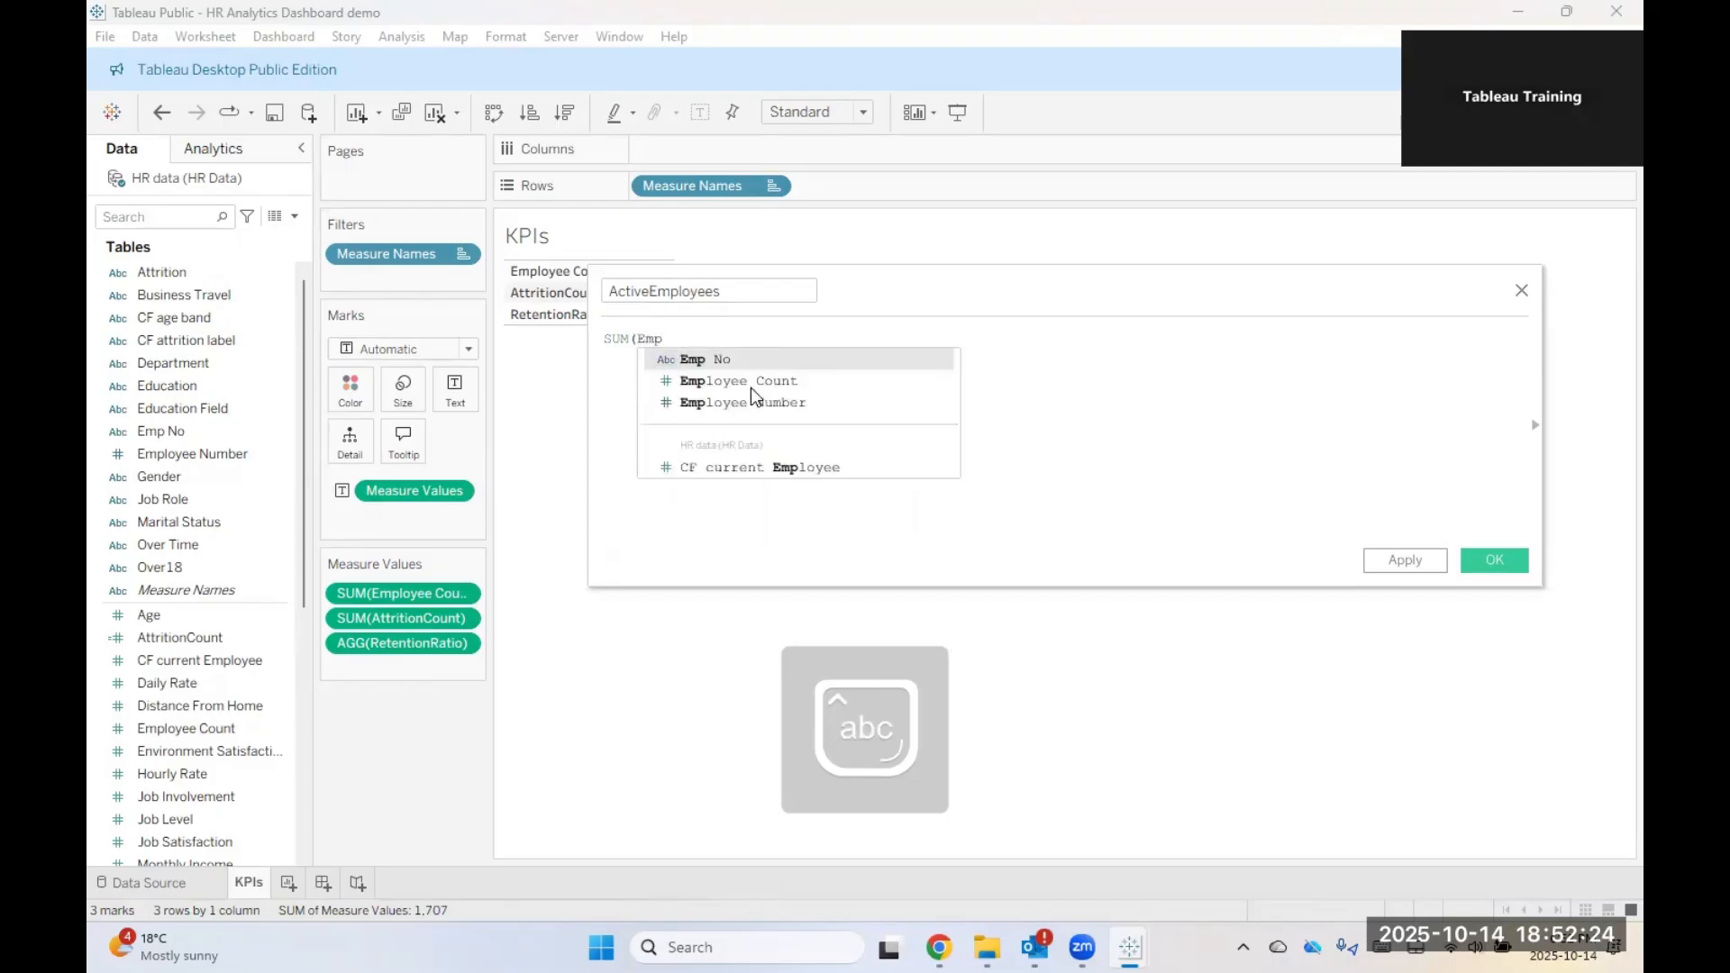
{"action": "left_click", "coordinate": [749, 388]}
{"action": "key", "text": "Return"}
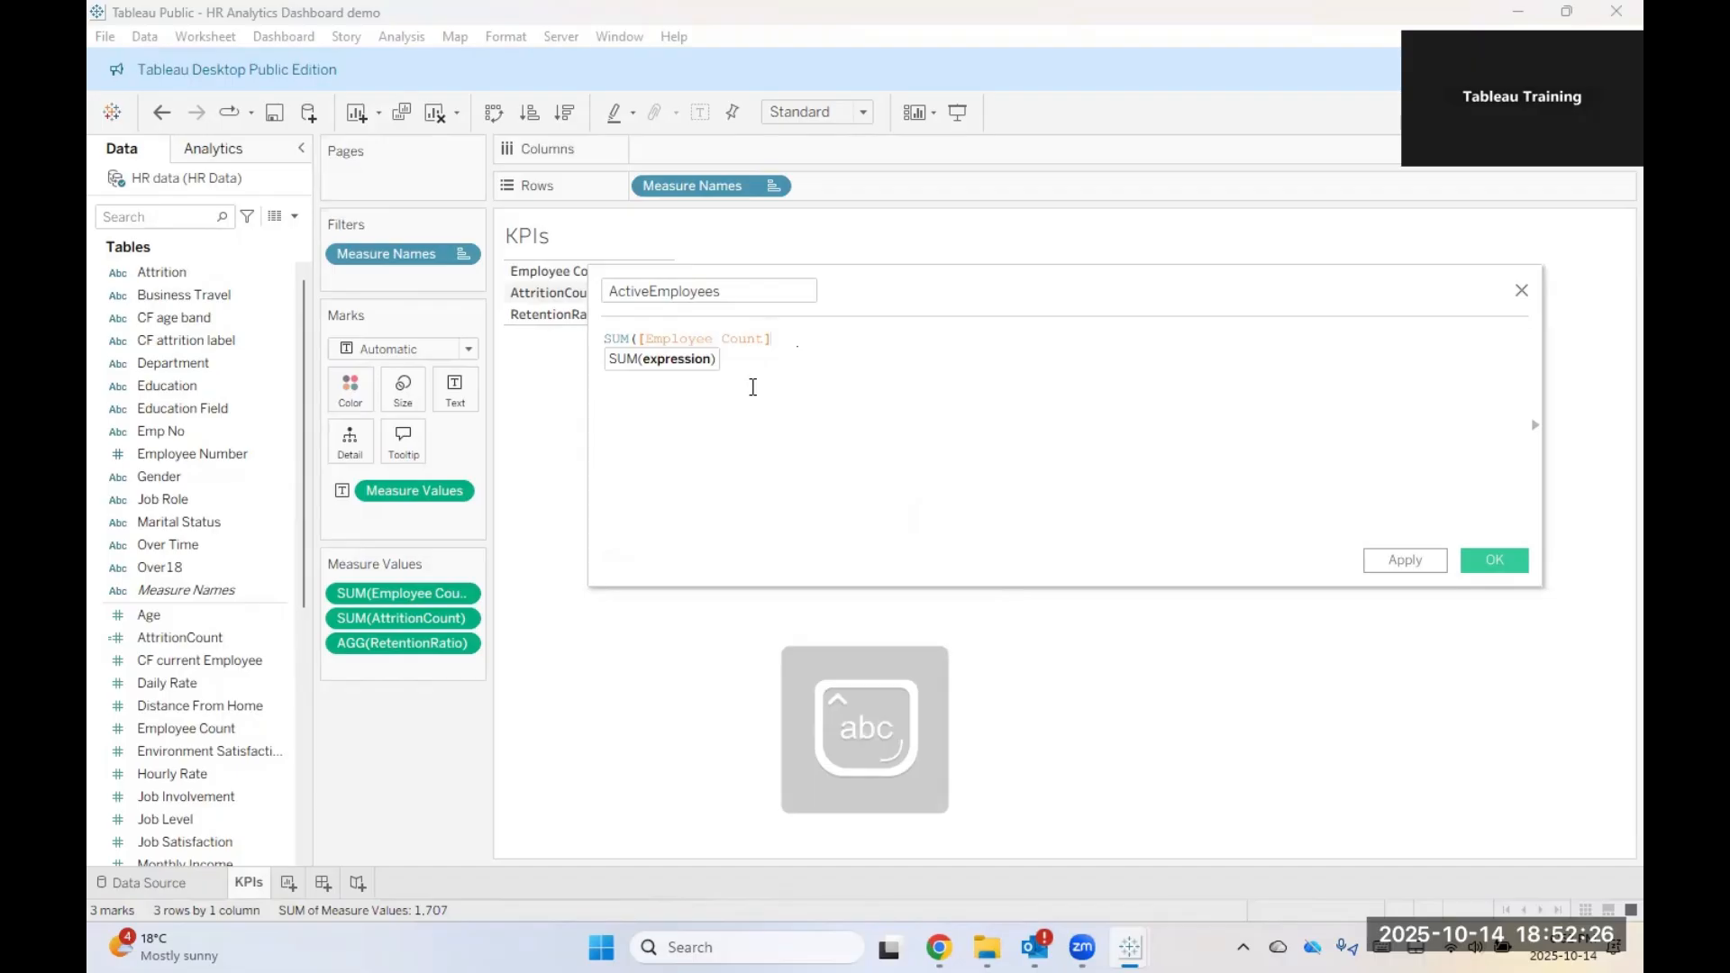
Step: Complete the formula as SUM([Employee Count]) - SUM([AttritionCount]) and save the calculated field
{"action": "type", "text": ") - "}
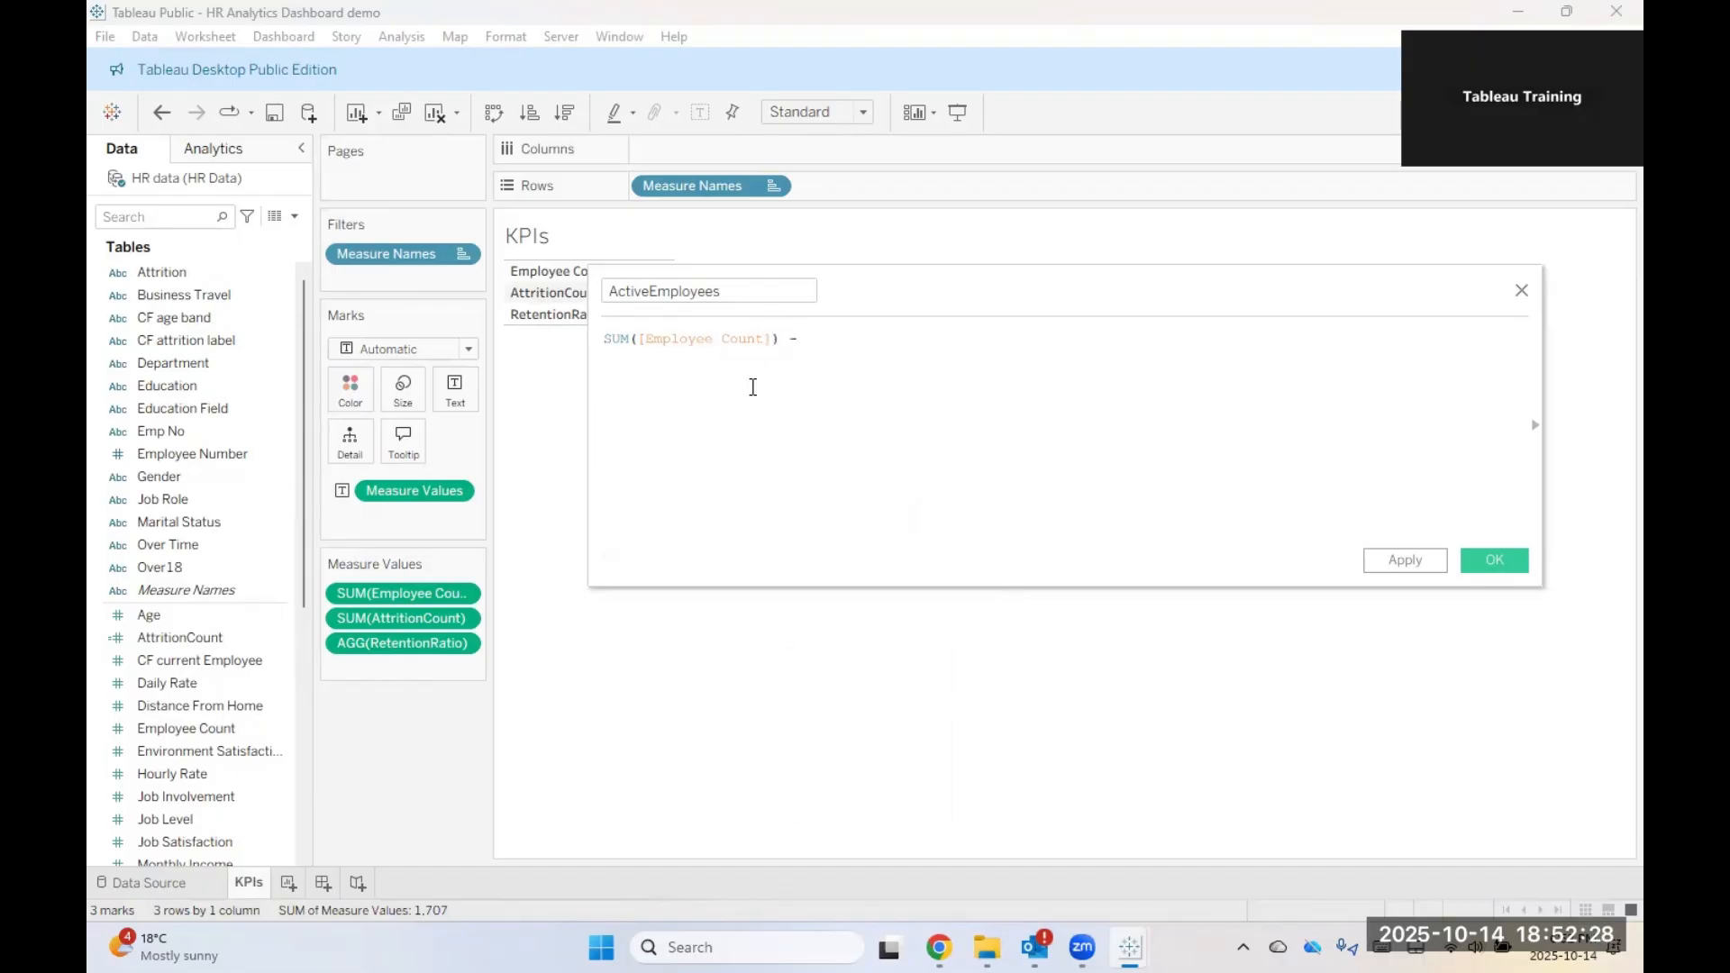
{"action": "type", "text": "SUM"}
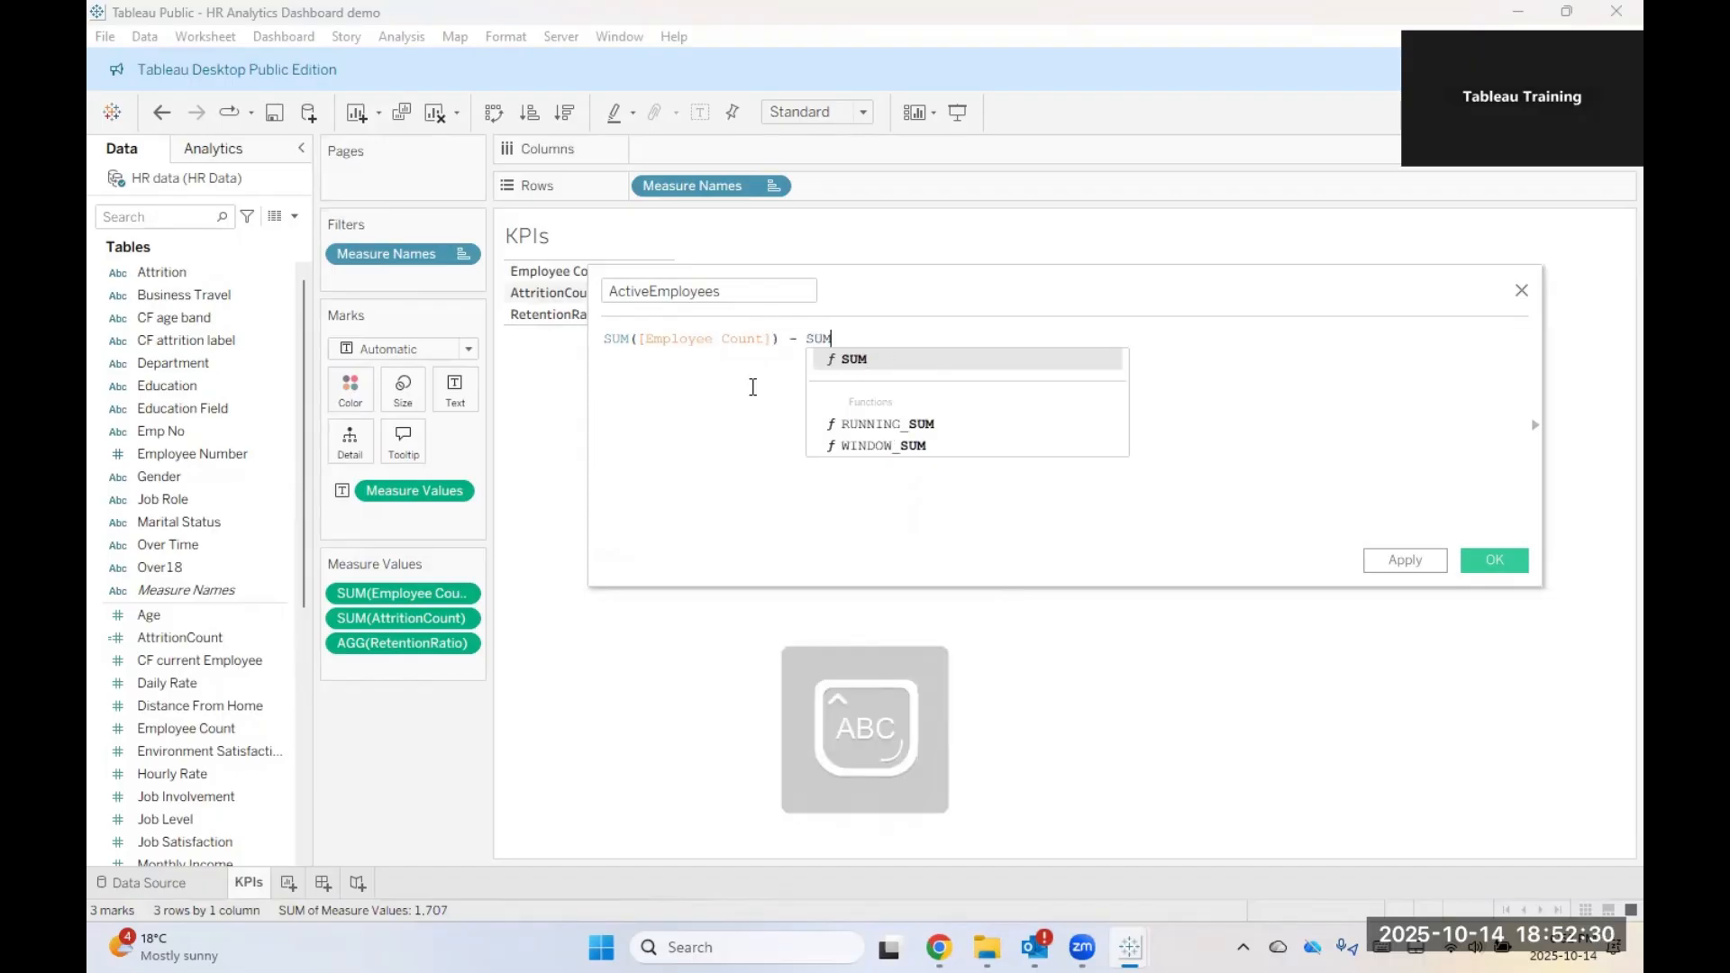
{"action": "type", "text": "("}
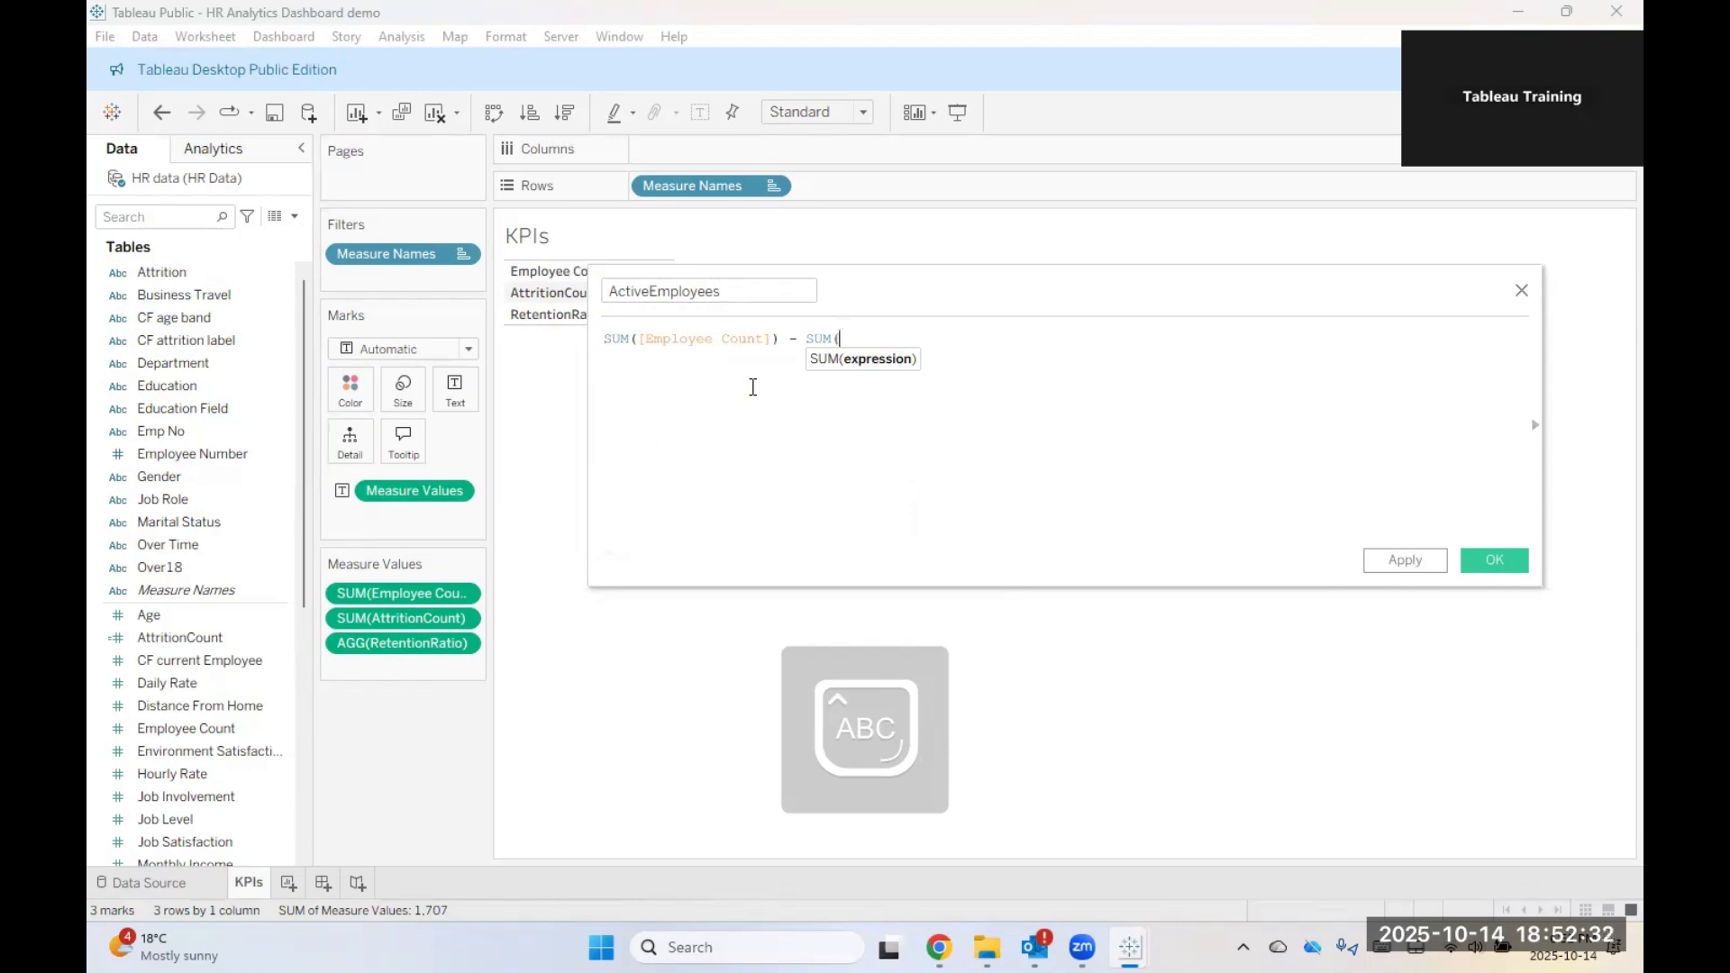
{"action": "type", "text": "Att"}
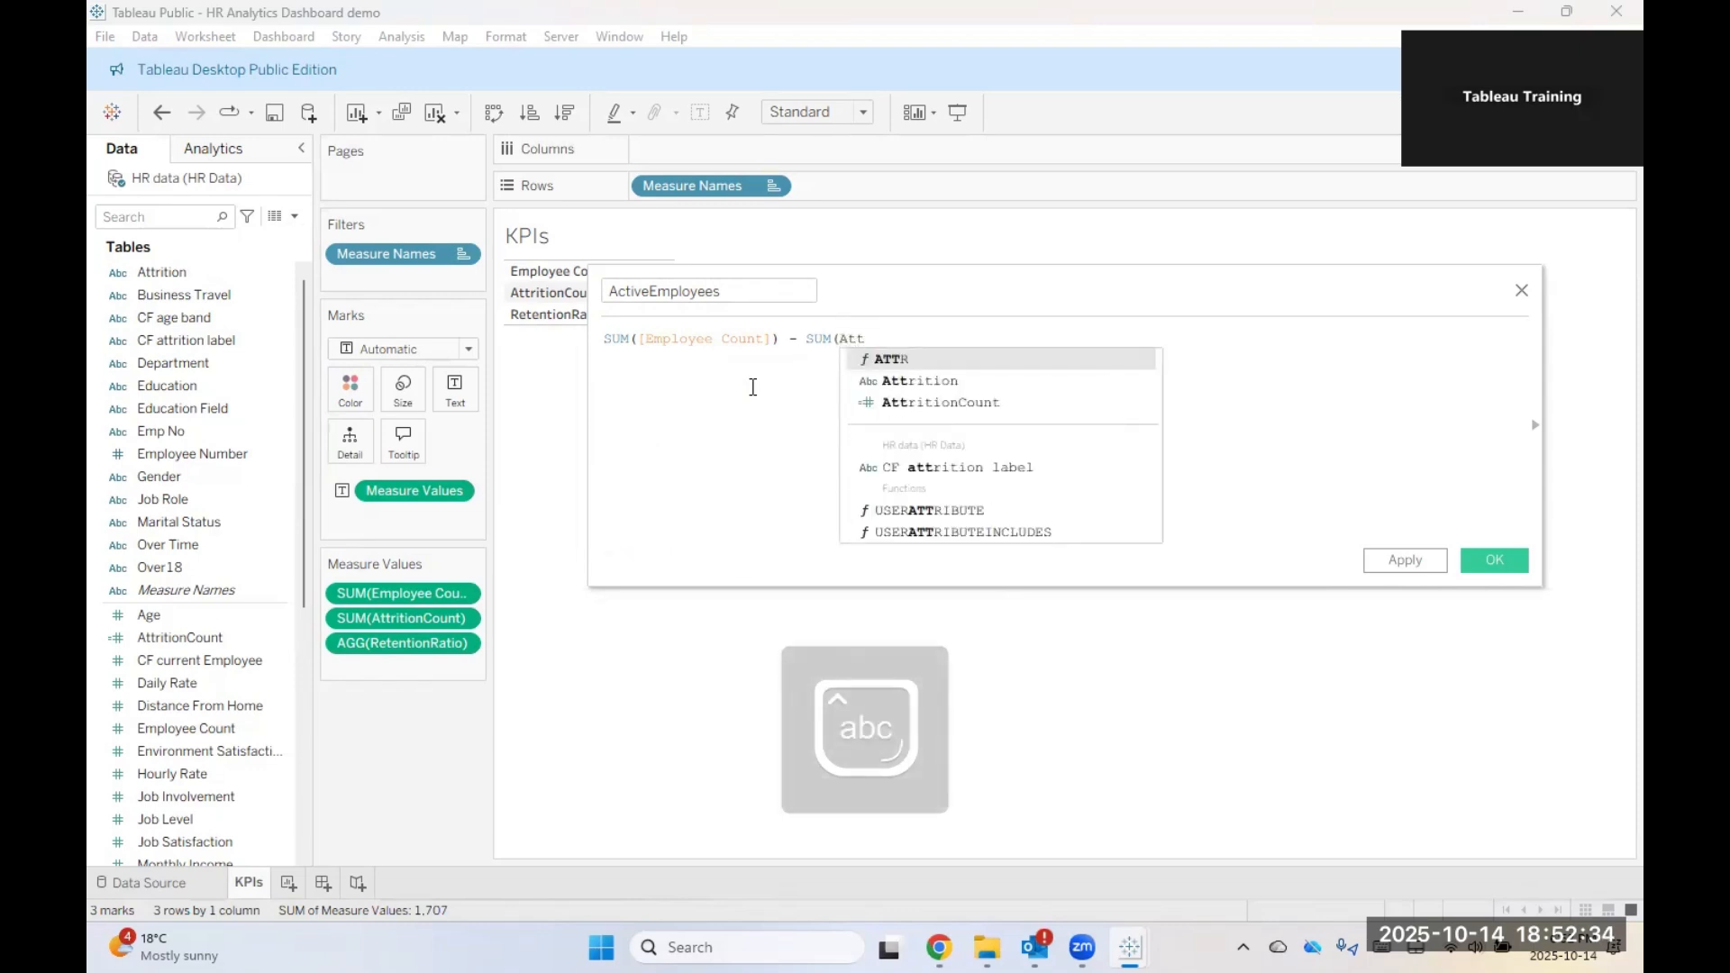
{"action": "key", "text": "Down"}
{"action": "key", "text": "Down"}
{"action": "key", "text": "Return"}
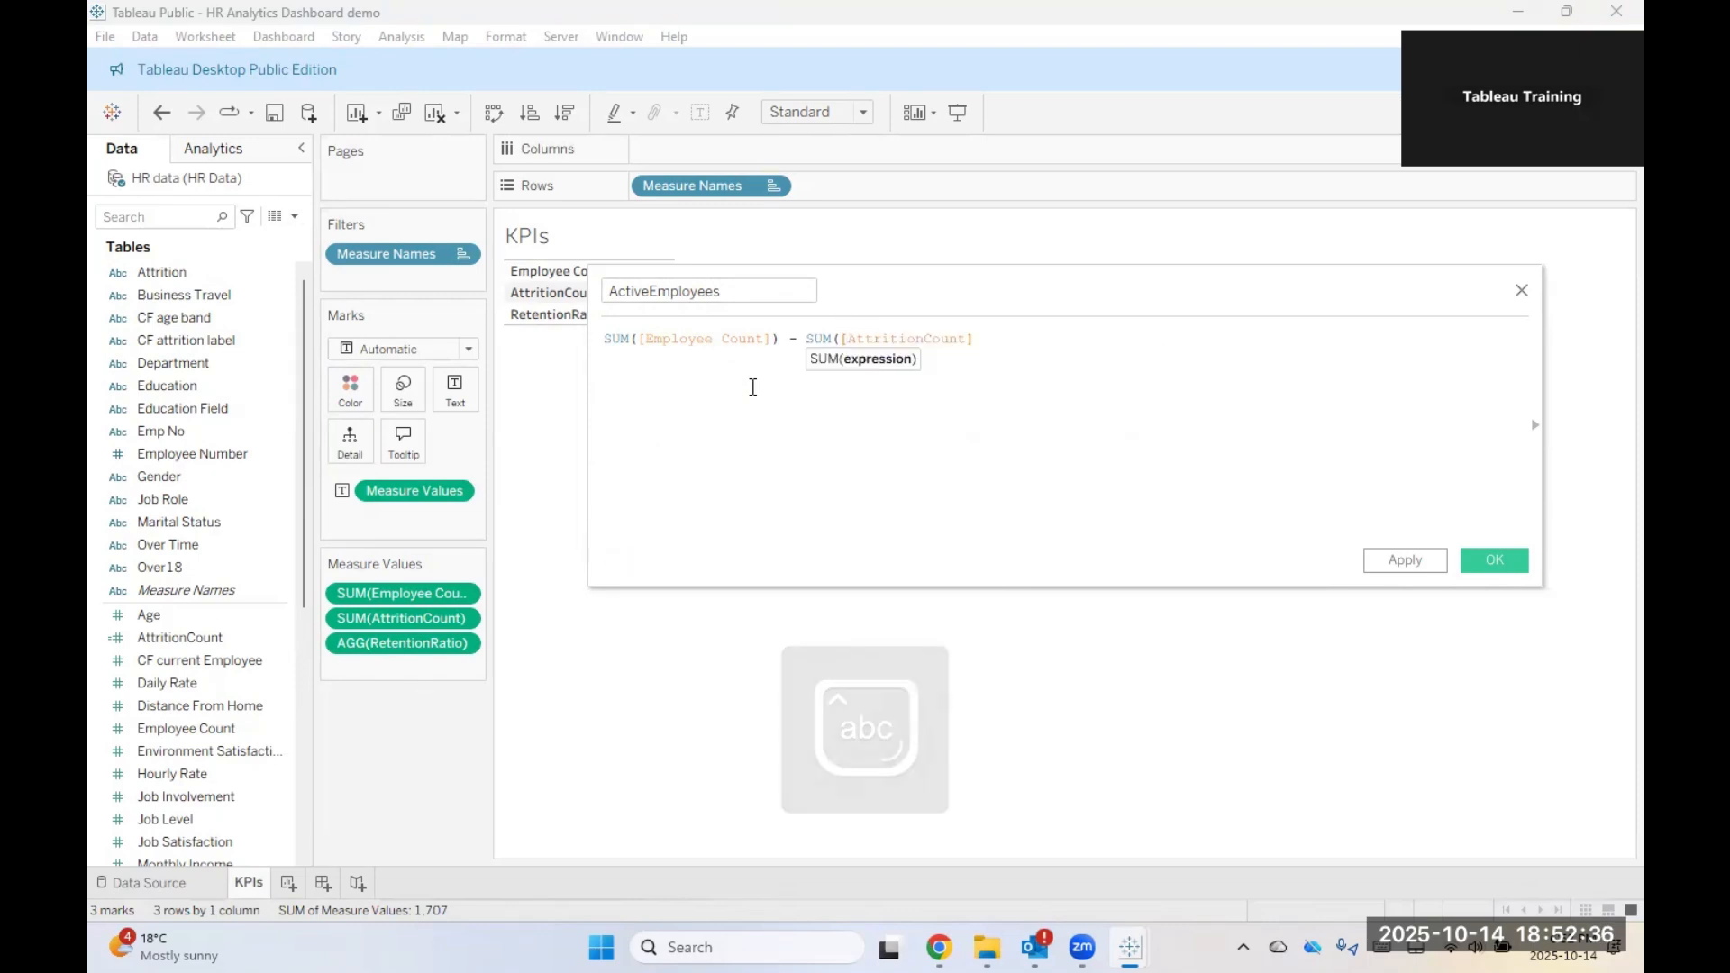
{"action": "type", "text": ")"}
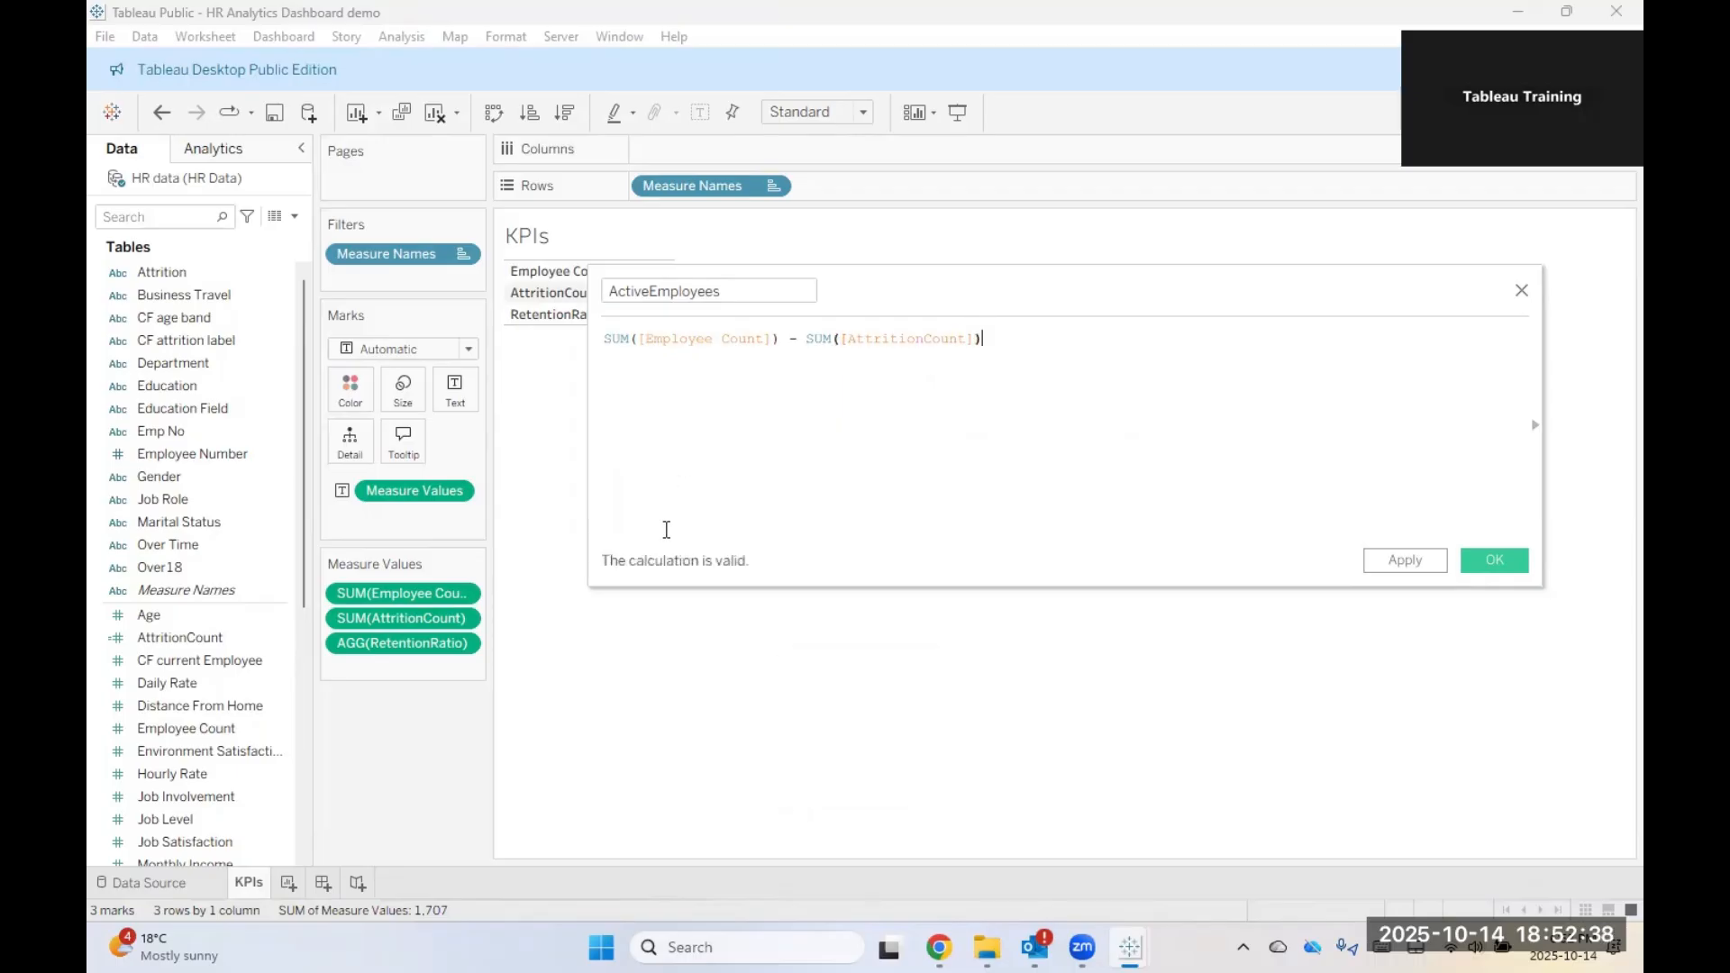
{"action": "left_click", "coordinate": [1439, 562]}
{"action": "left_click", "coordinate": [1510, 556]}
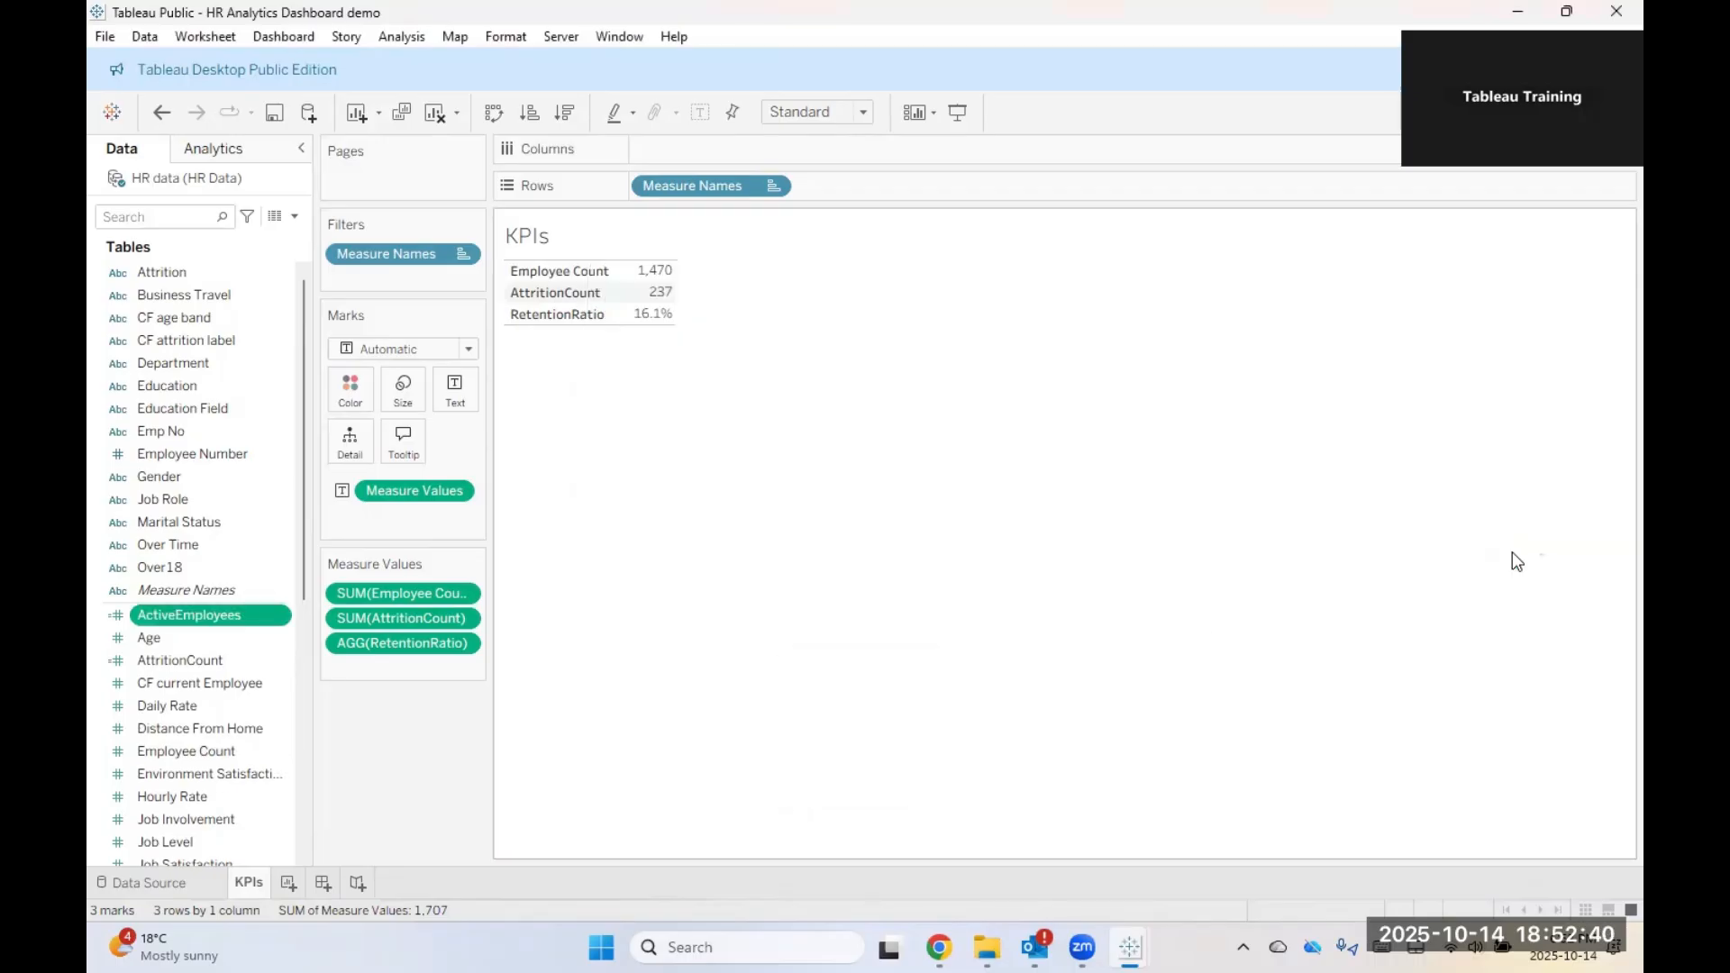
Step: Add the ActiveEmployees measure to the KPIs sheet and compare it with the Employee Count and AttritionCount values
{"action": "double_click", "coordinate": [214, 624]}
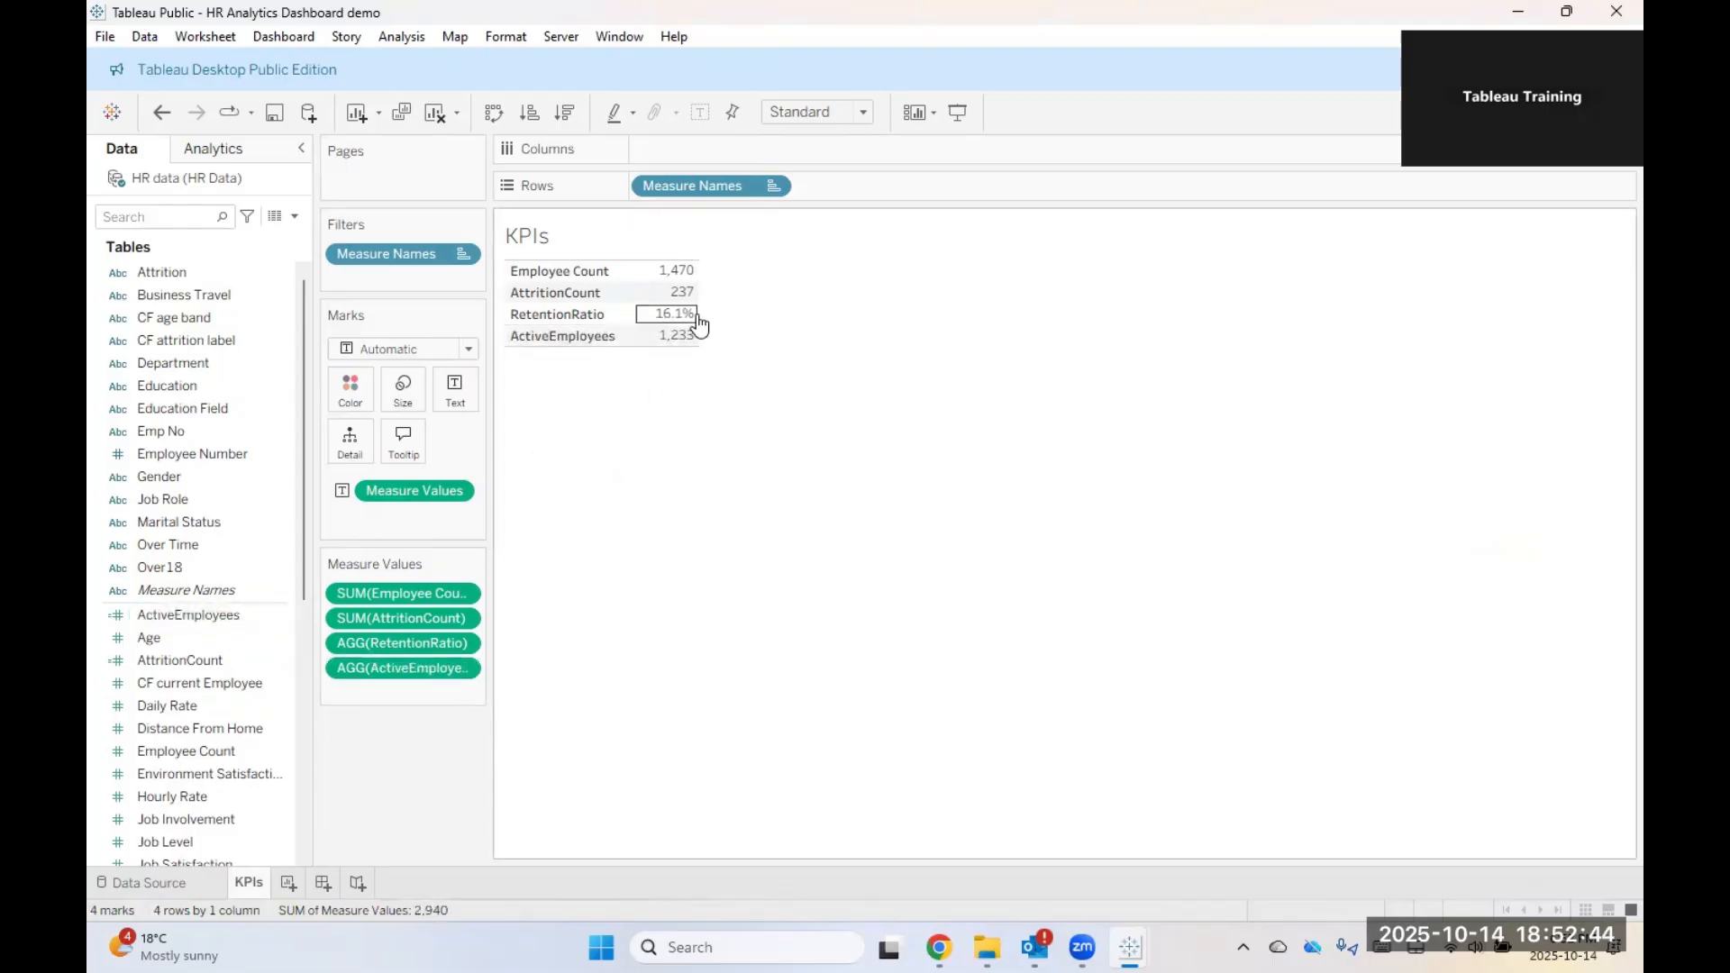
{"action": "mouse_move", "coordinate": [671, 338]}
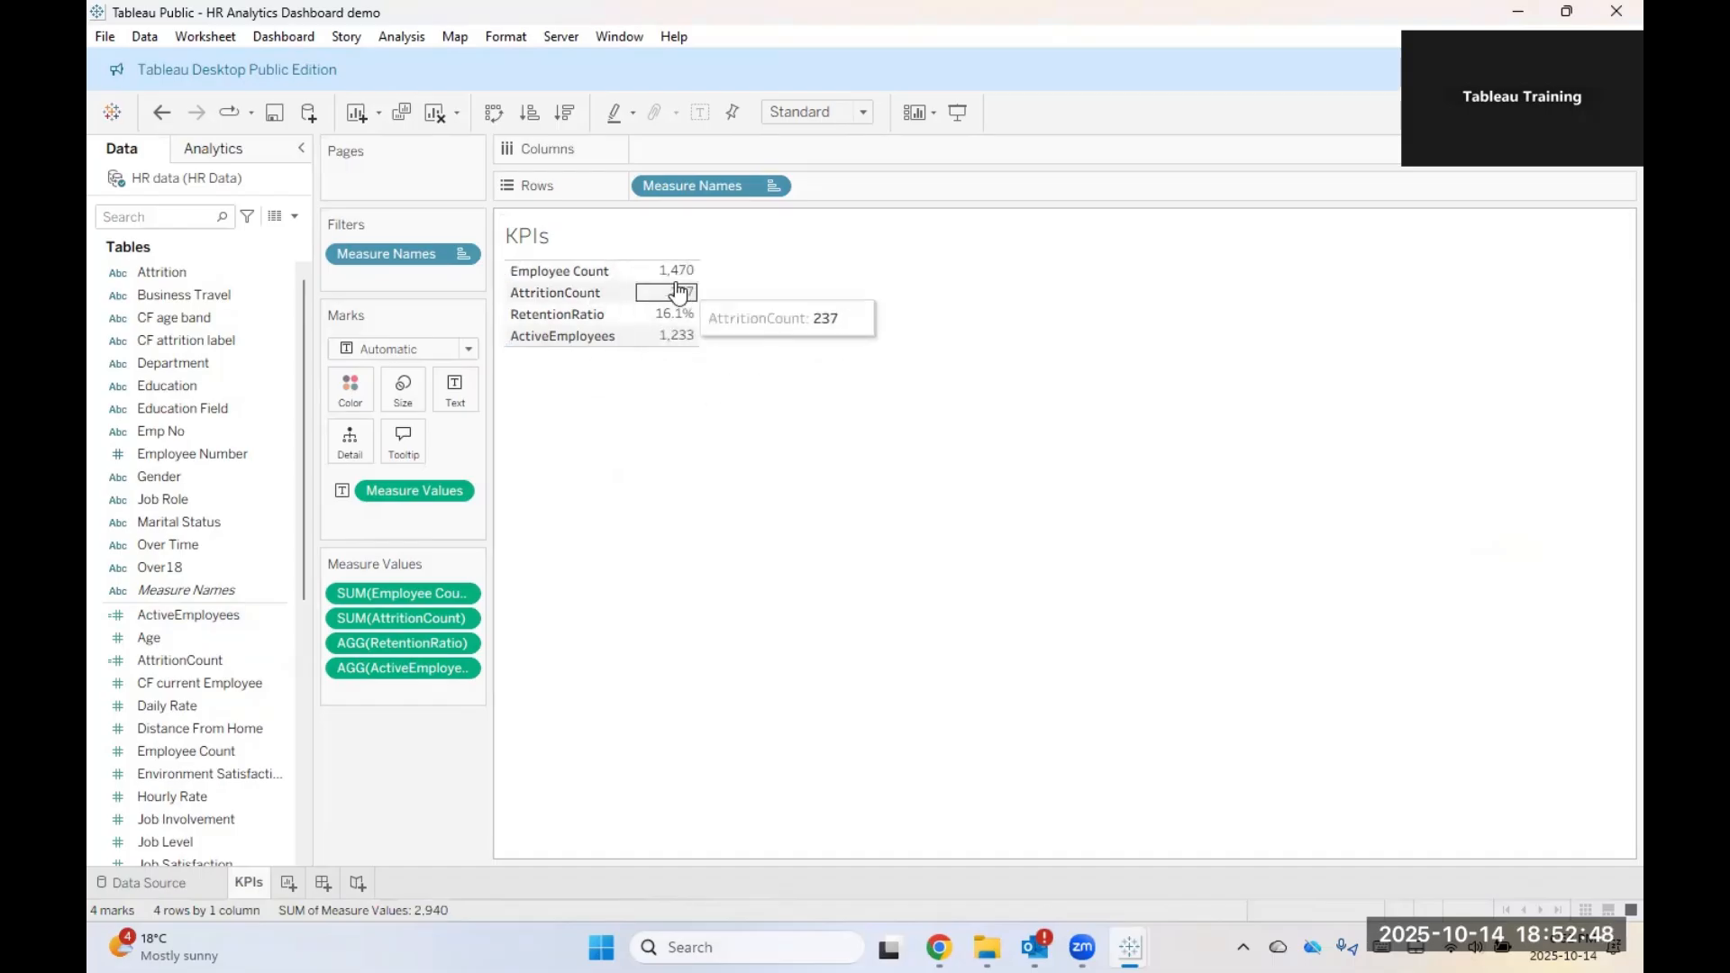
{"action": "mouse_move", "coordinate": [694, 281]}
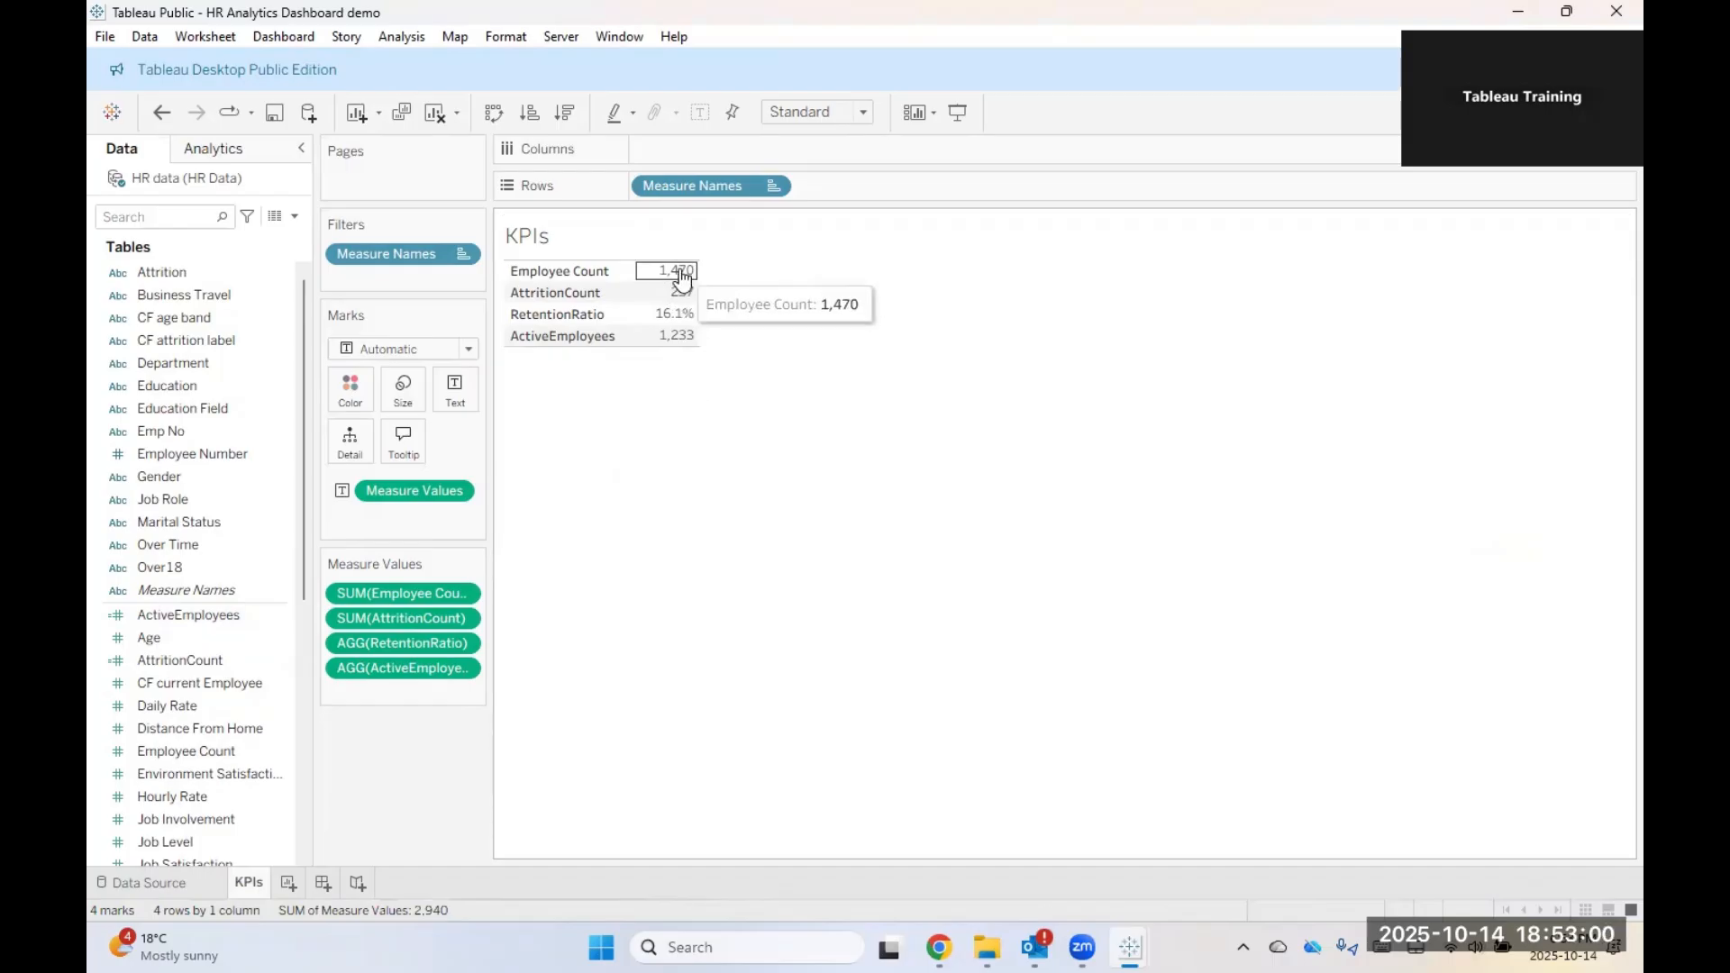
Step: Move ActiveEmployees directly below Employee Count in the manual sort of Measure Names, and close the sort settings
{"action": "left_click", "coordinate": [770, 186]}
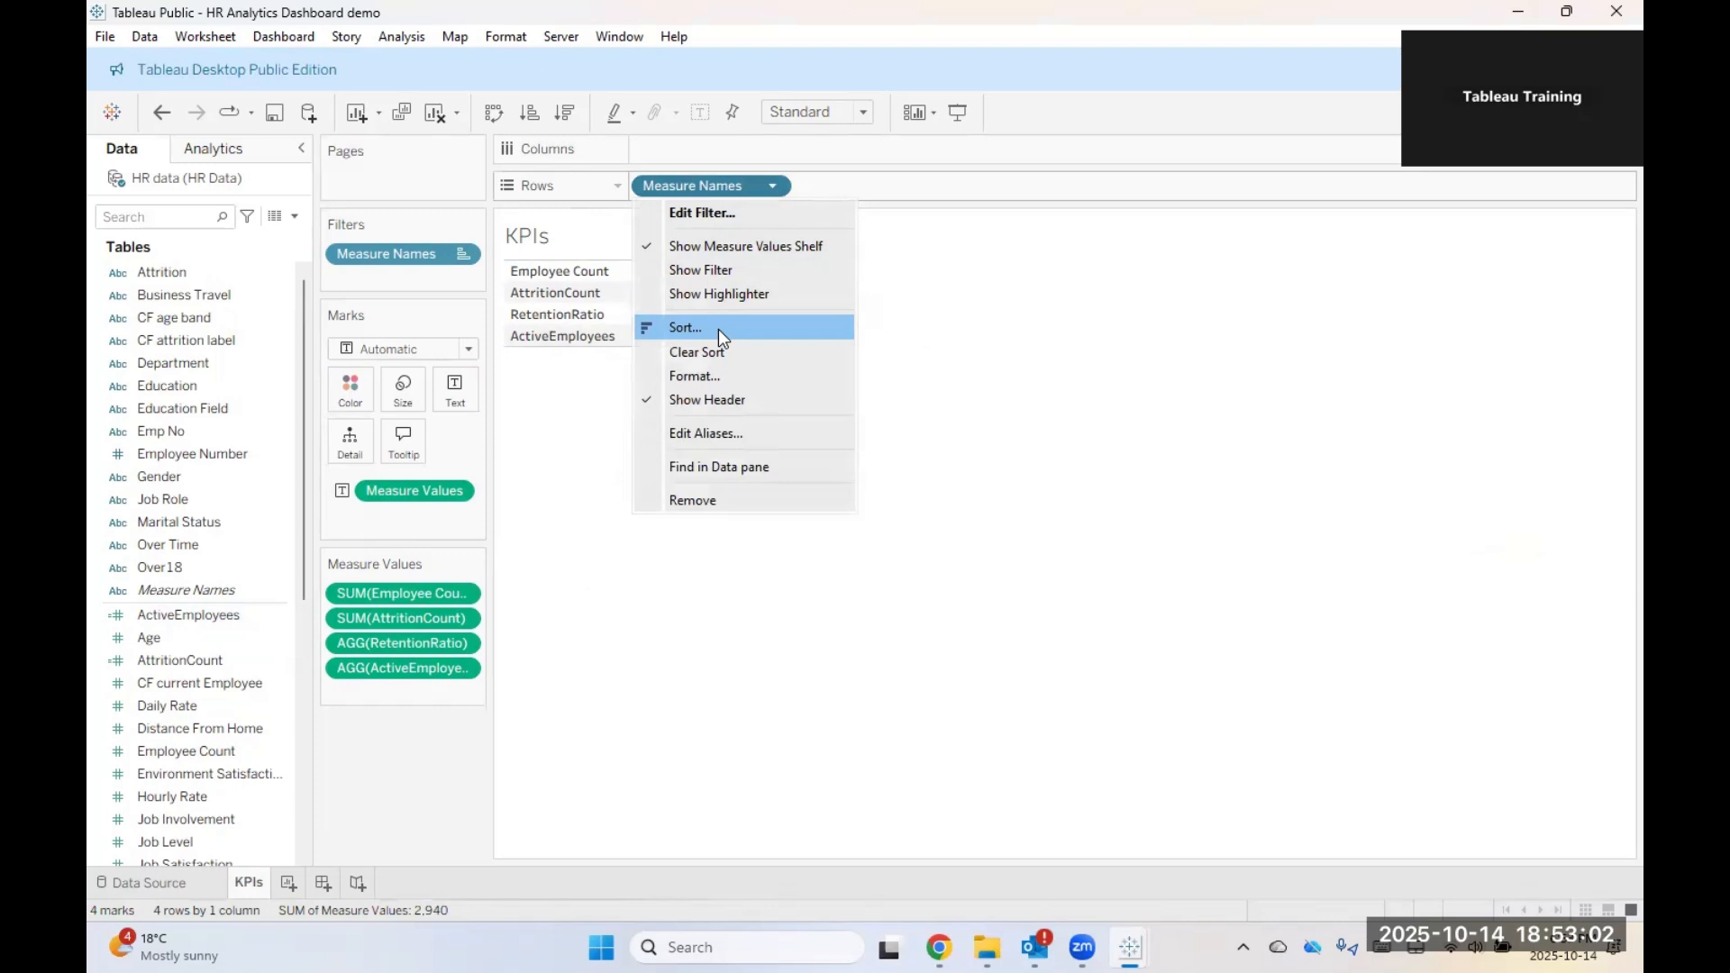
{"action": "left_click", "coordinate": [717, 328]}
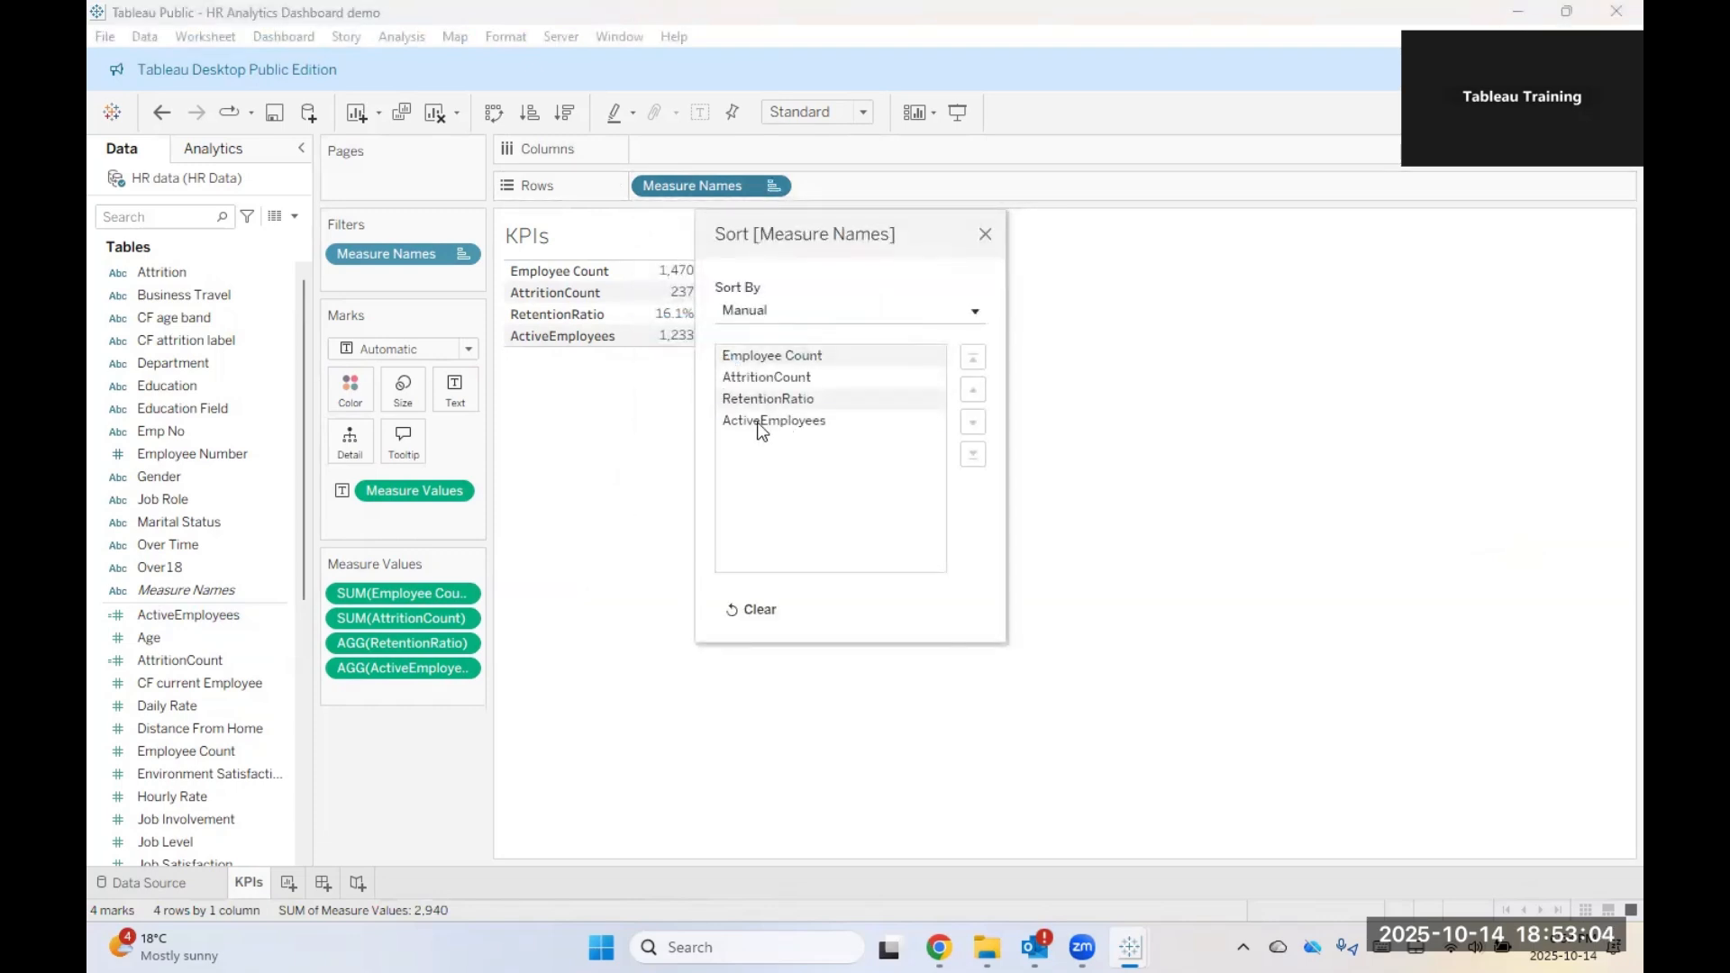
{"action": "left_click_drag", "start_coordinate": [757, 422], "coordinate": [766, 365]}
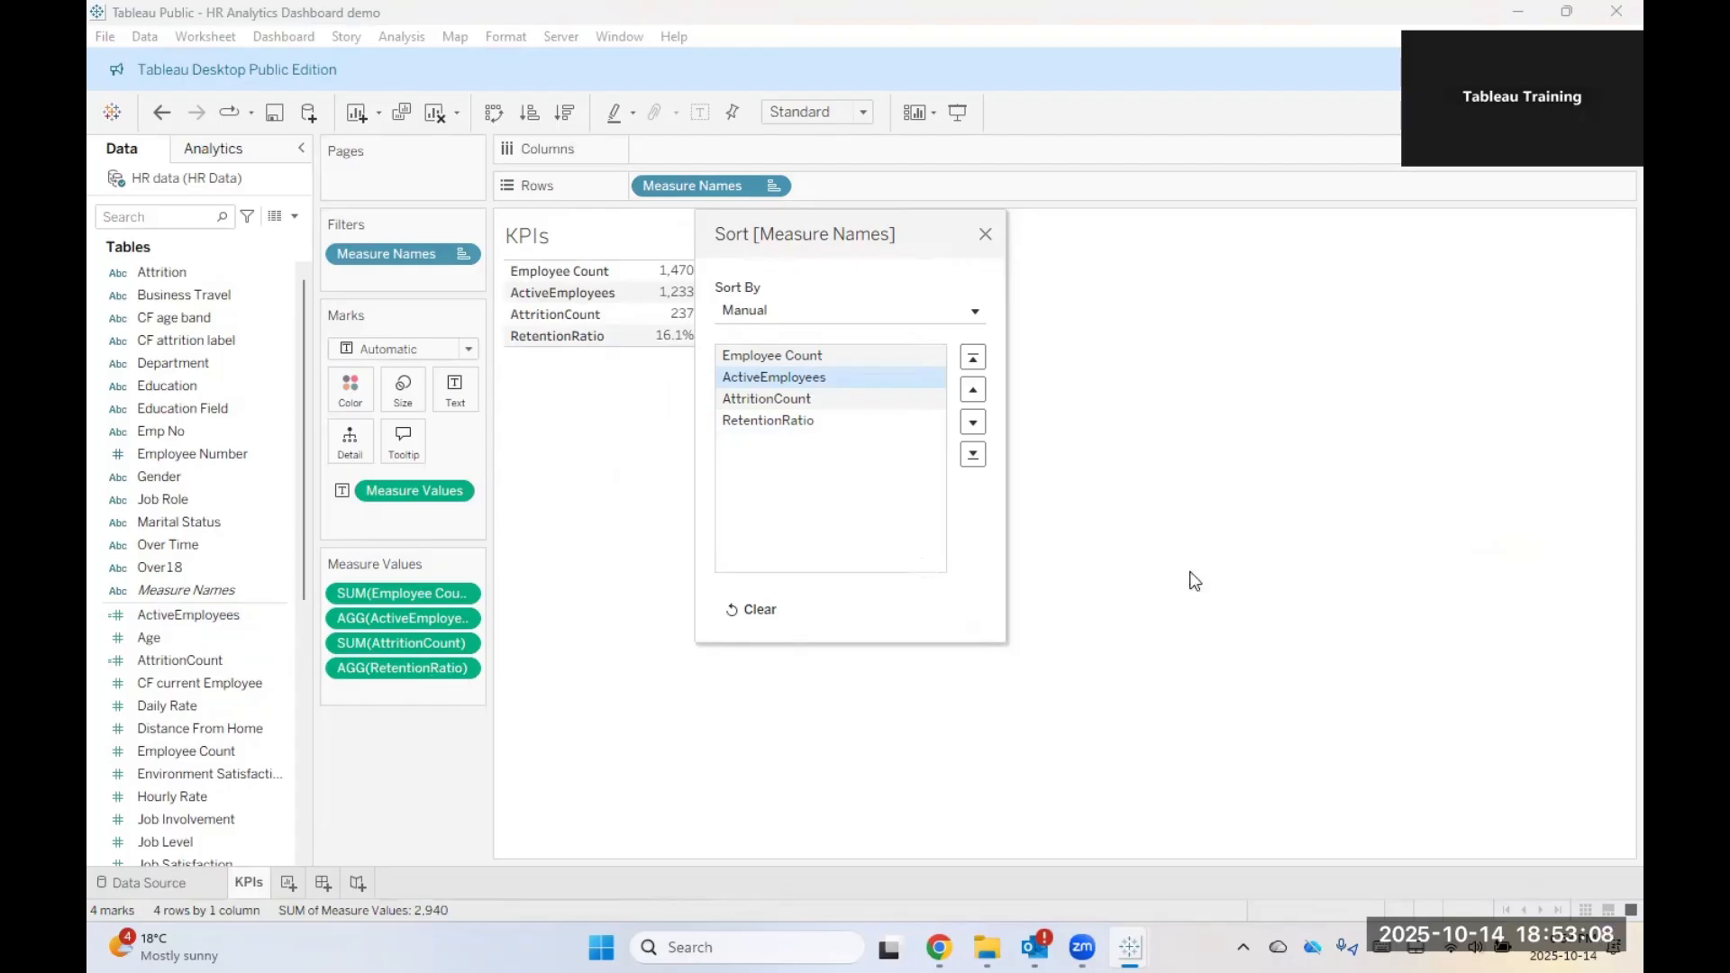
{"action": "left_click", "coordinate": [985, 234]}
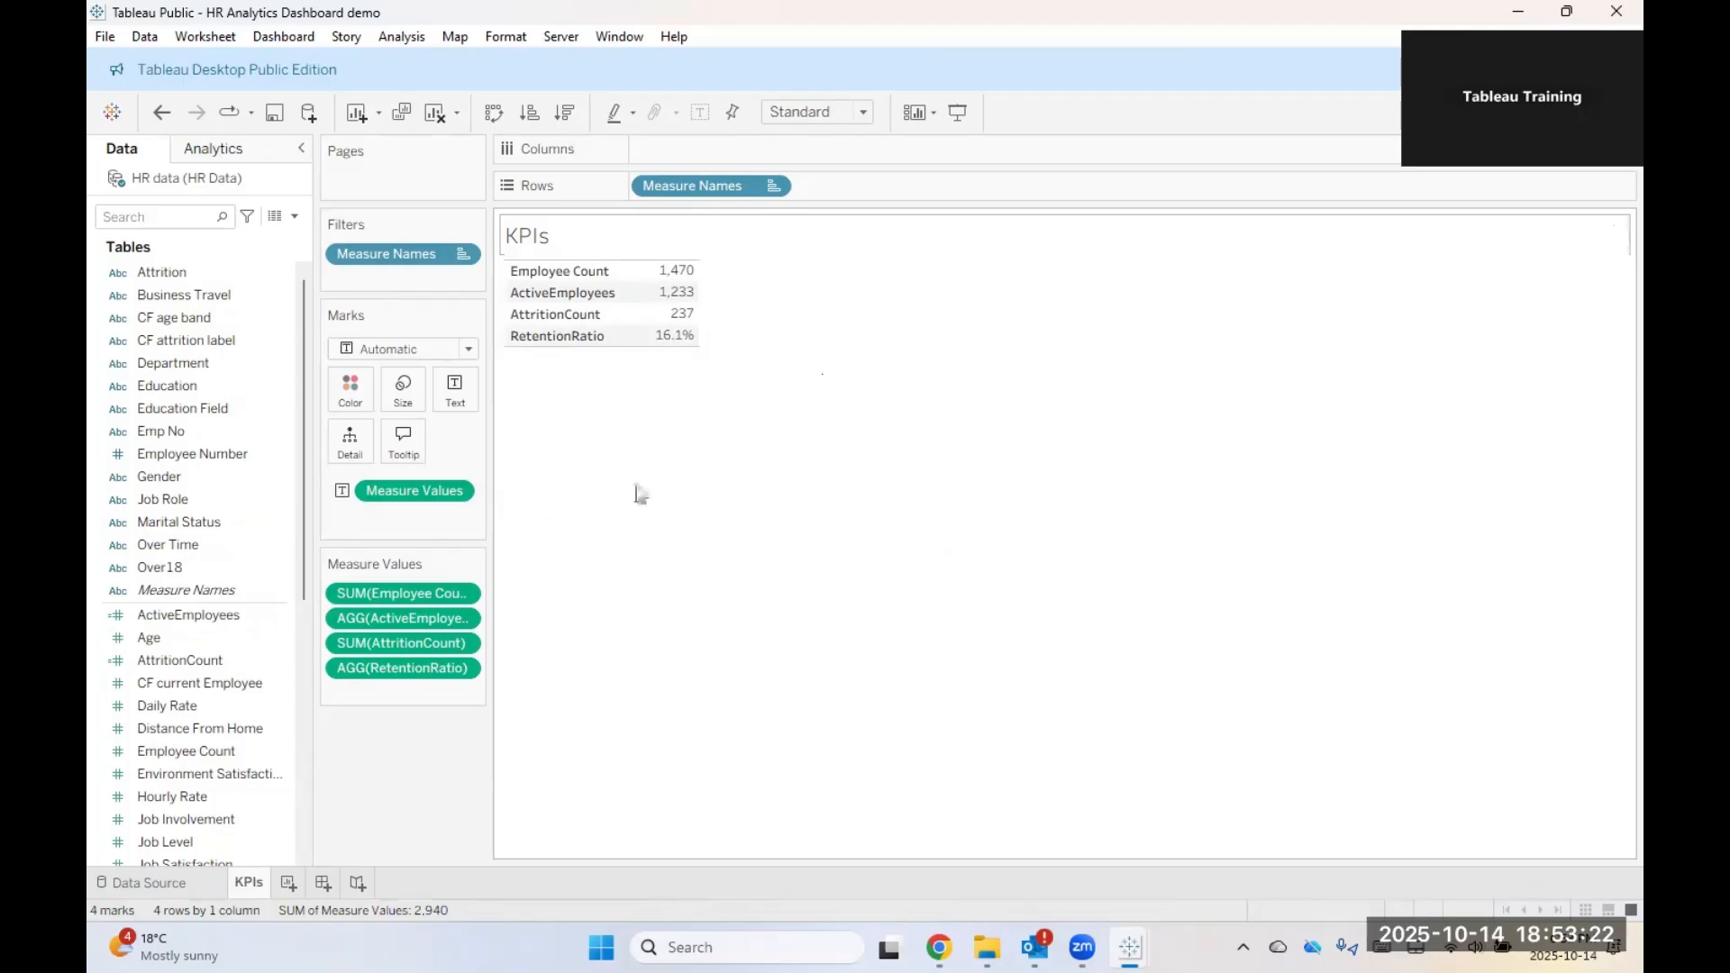
Step: Add the Age measure to the KPIs sheet alongside the existing measures
{"action": "scroll", "coordinate": [141, 618], "scroll_direction": "down", "scroll_amount": 1}
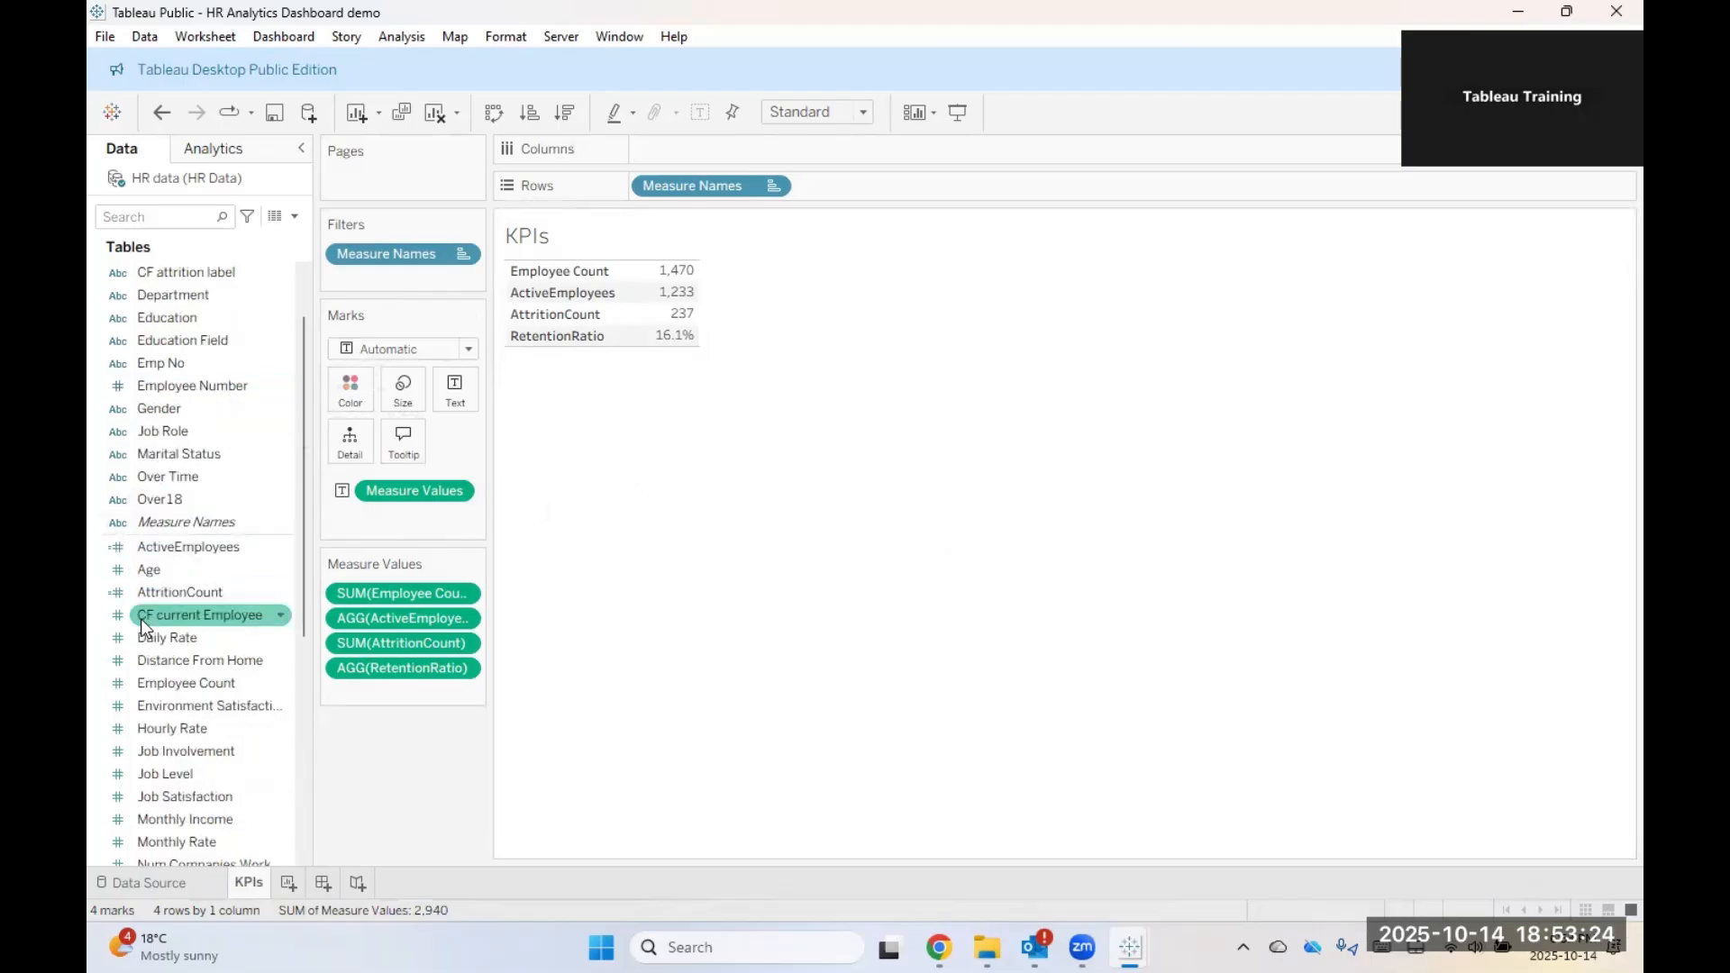
{"action": "double_click", "coordinate": [187, 573]}
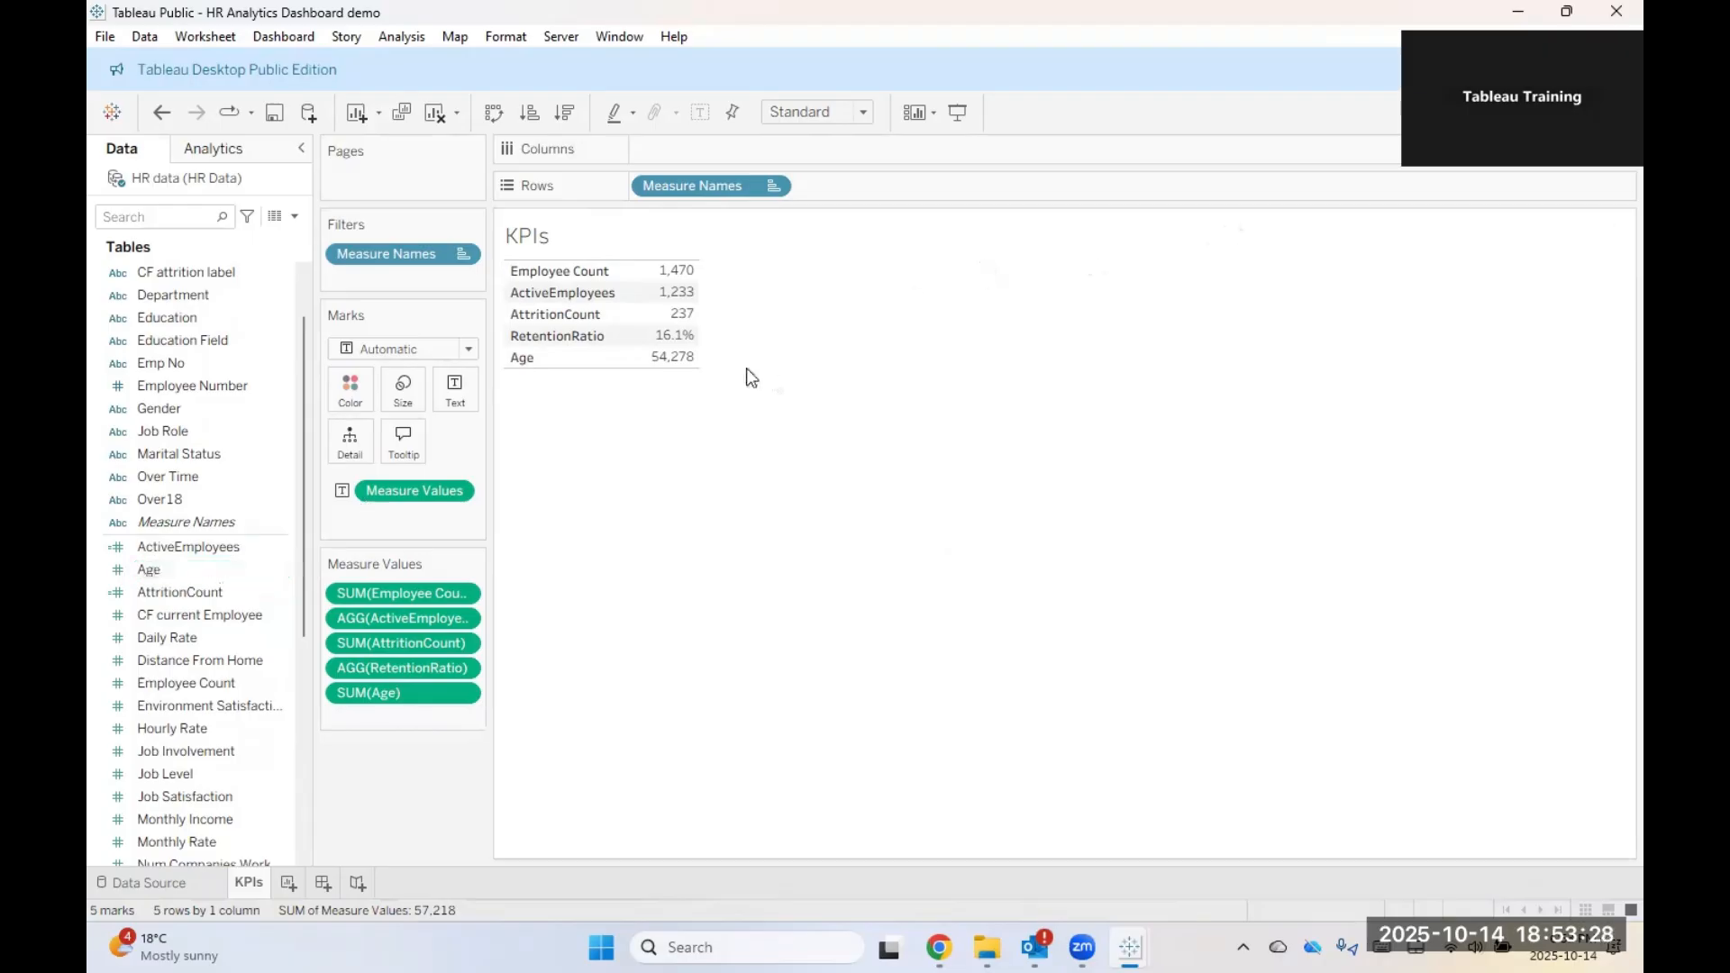
Step: Change the aggregation of the Employee Count measure to Average
{"action": "mouse_move", "coordinate": [686, 365]}
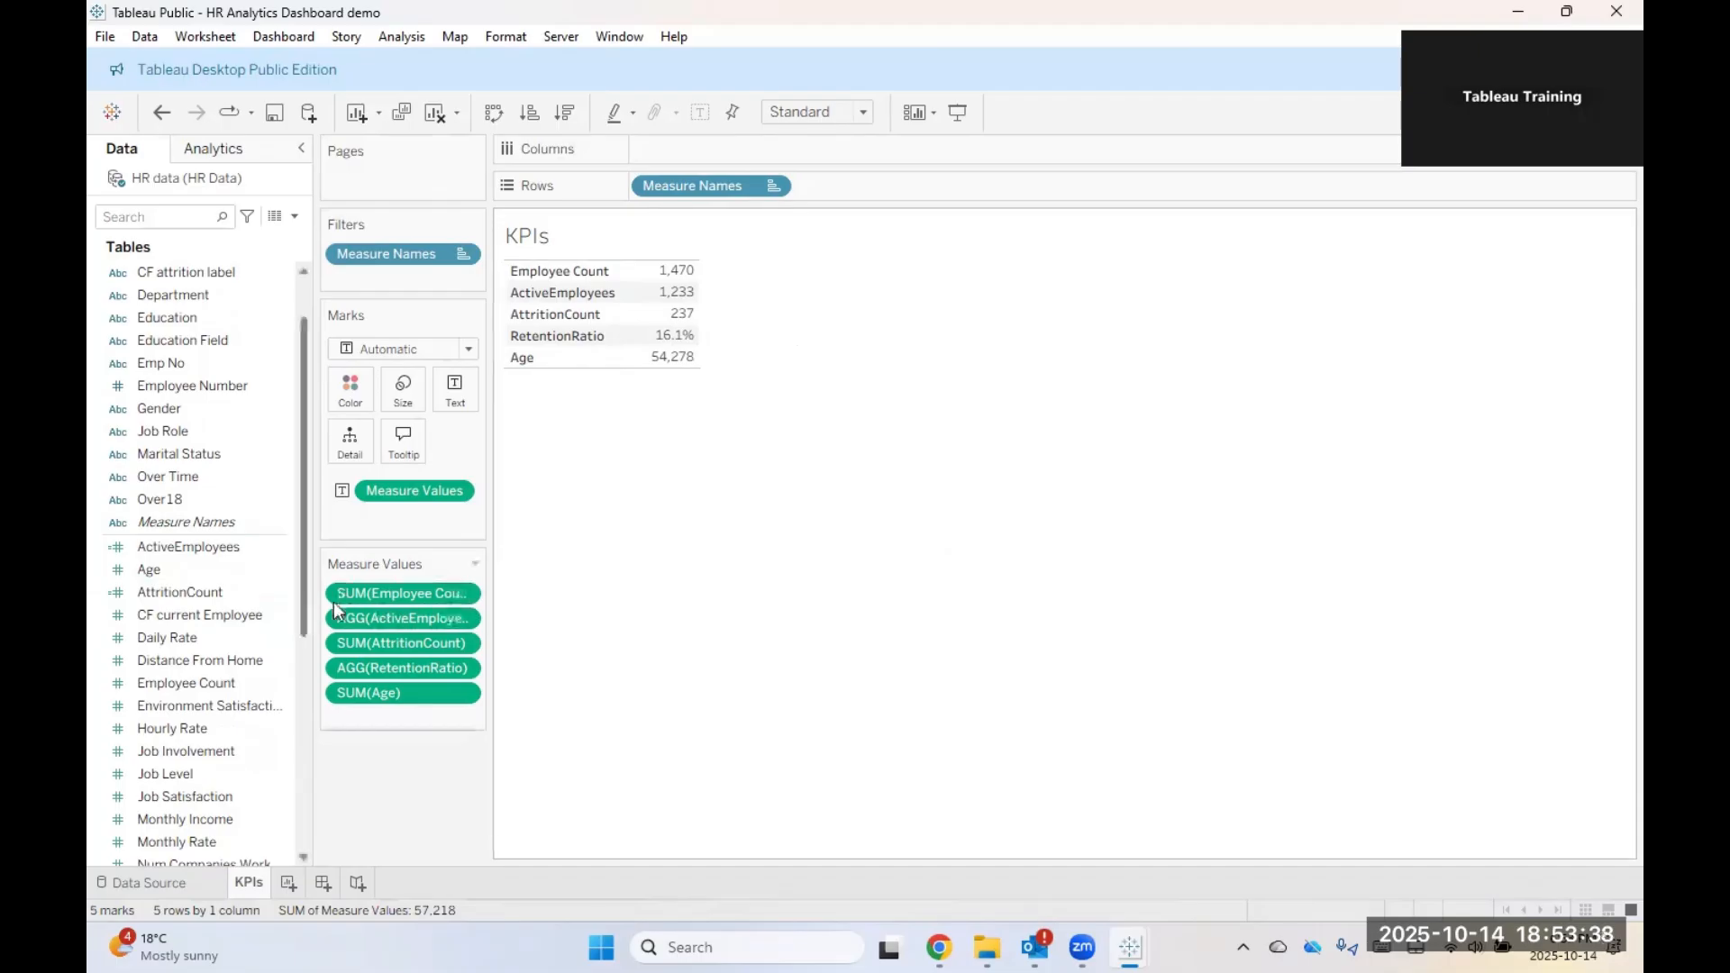
{"action": "right_click", "coordinate": [367, 591]}
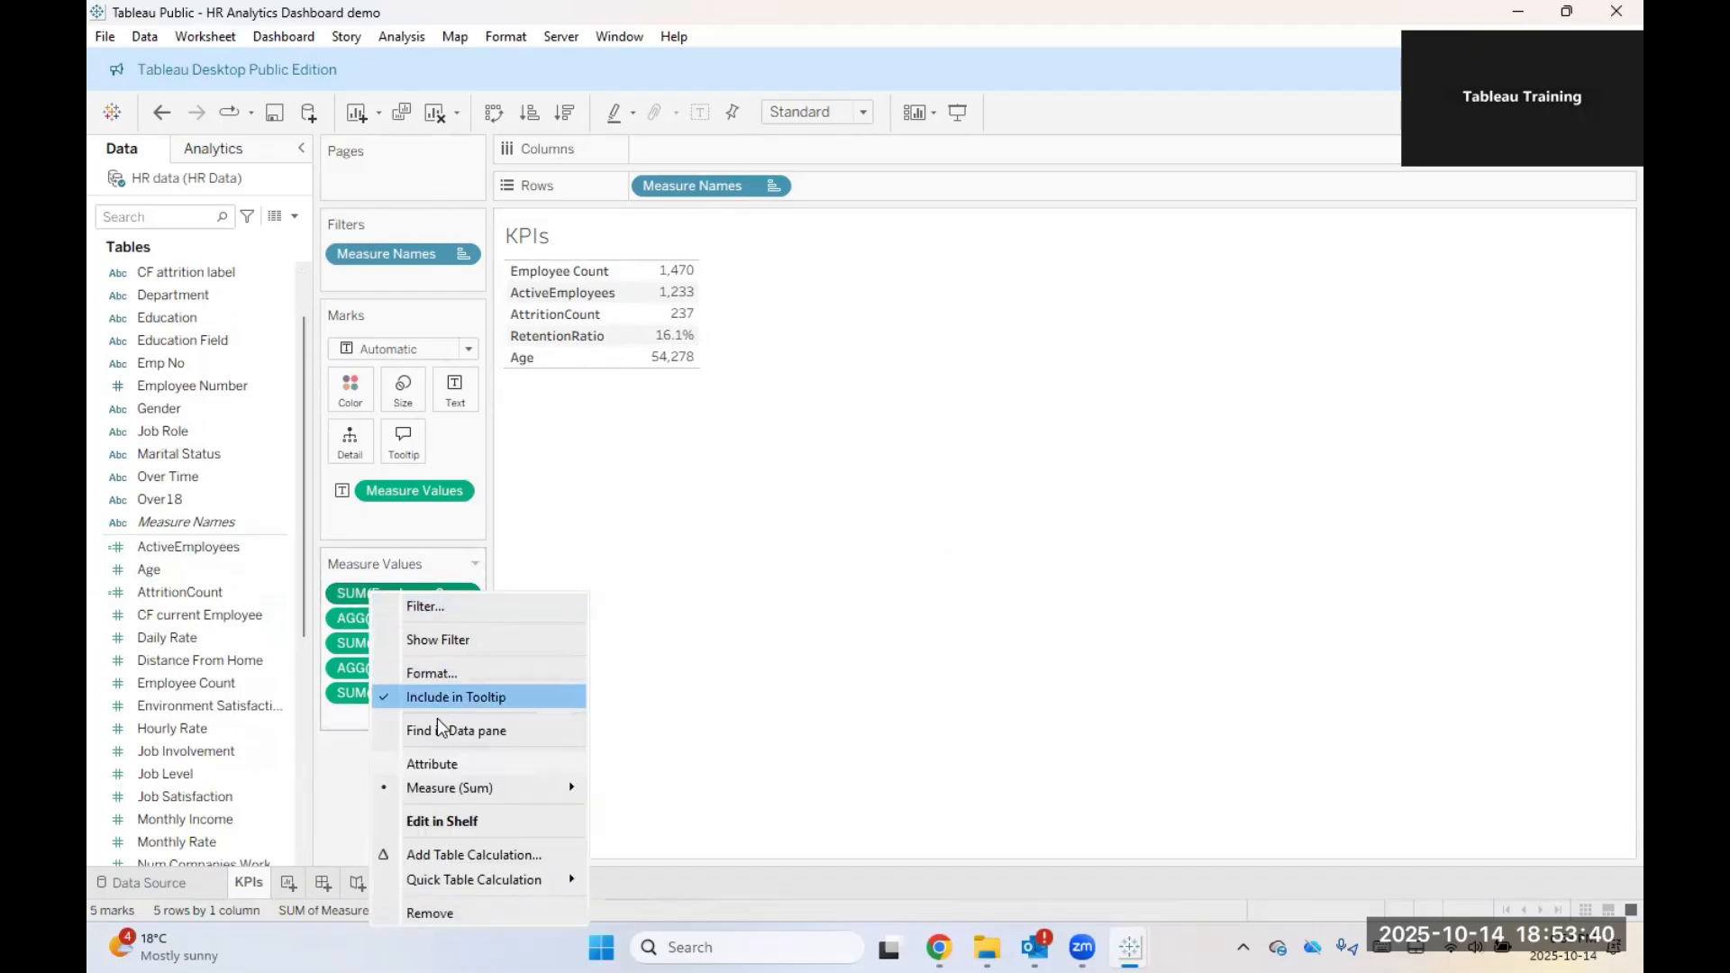
{"action": "mouse_move", "coordinate": [528, 793]}
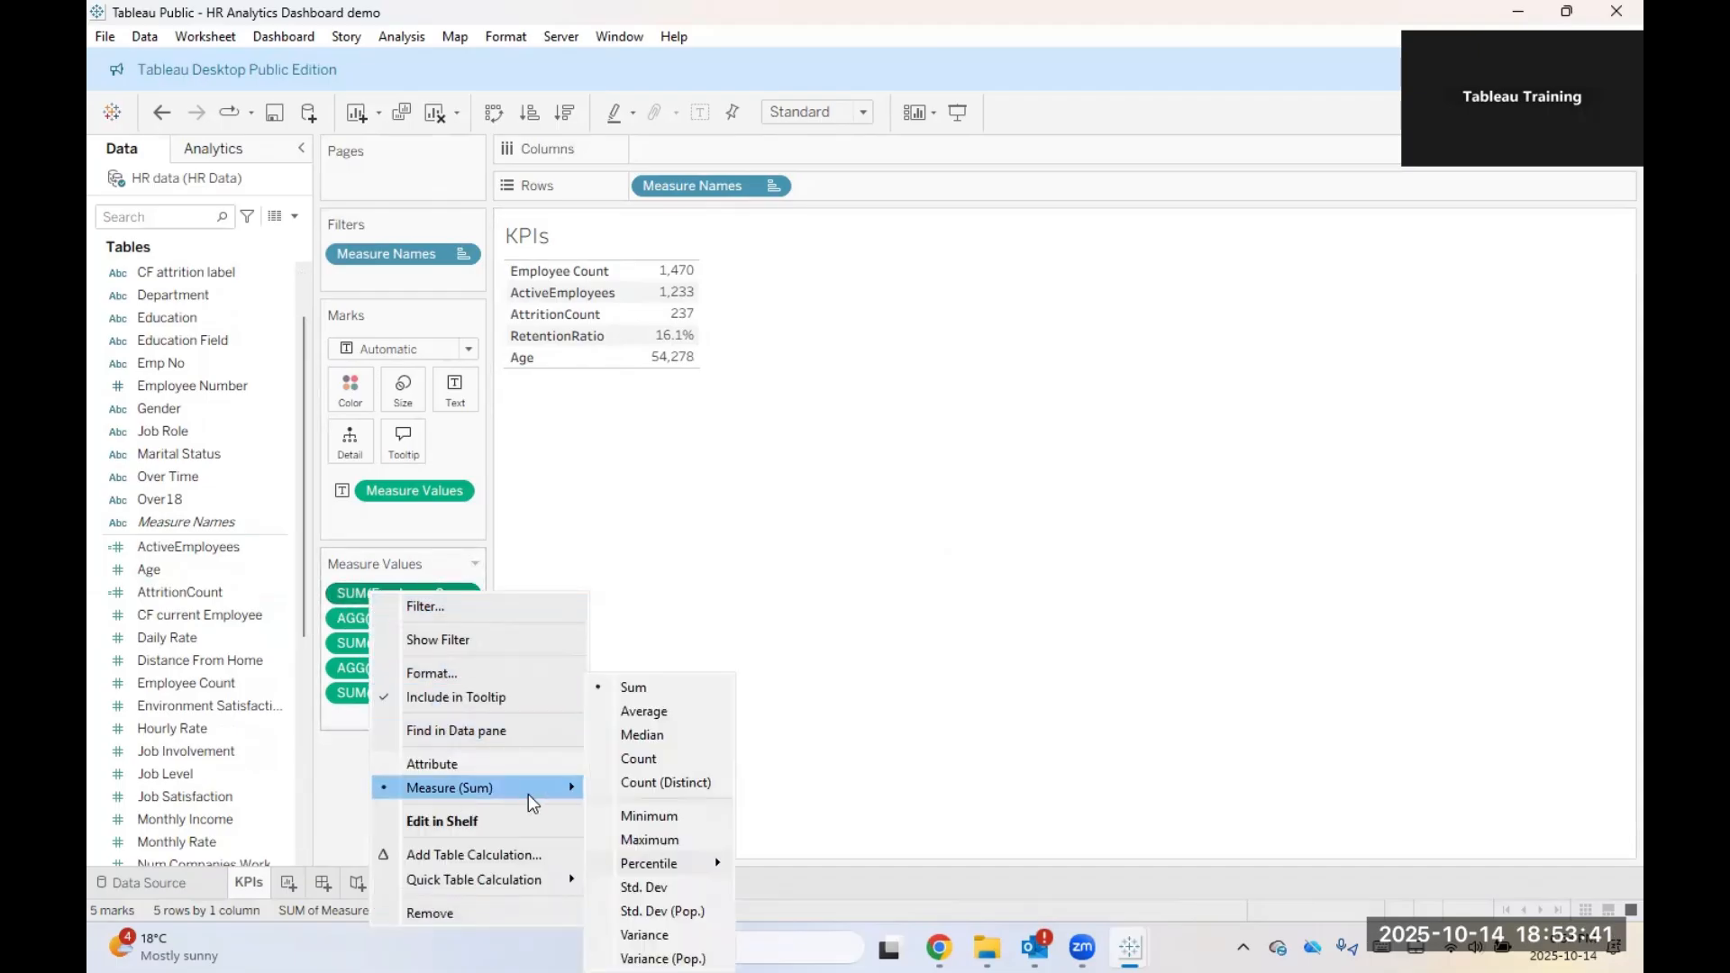
{"action": "left_click", "coordinate": [675, 720]}
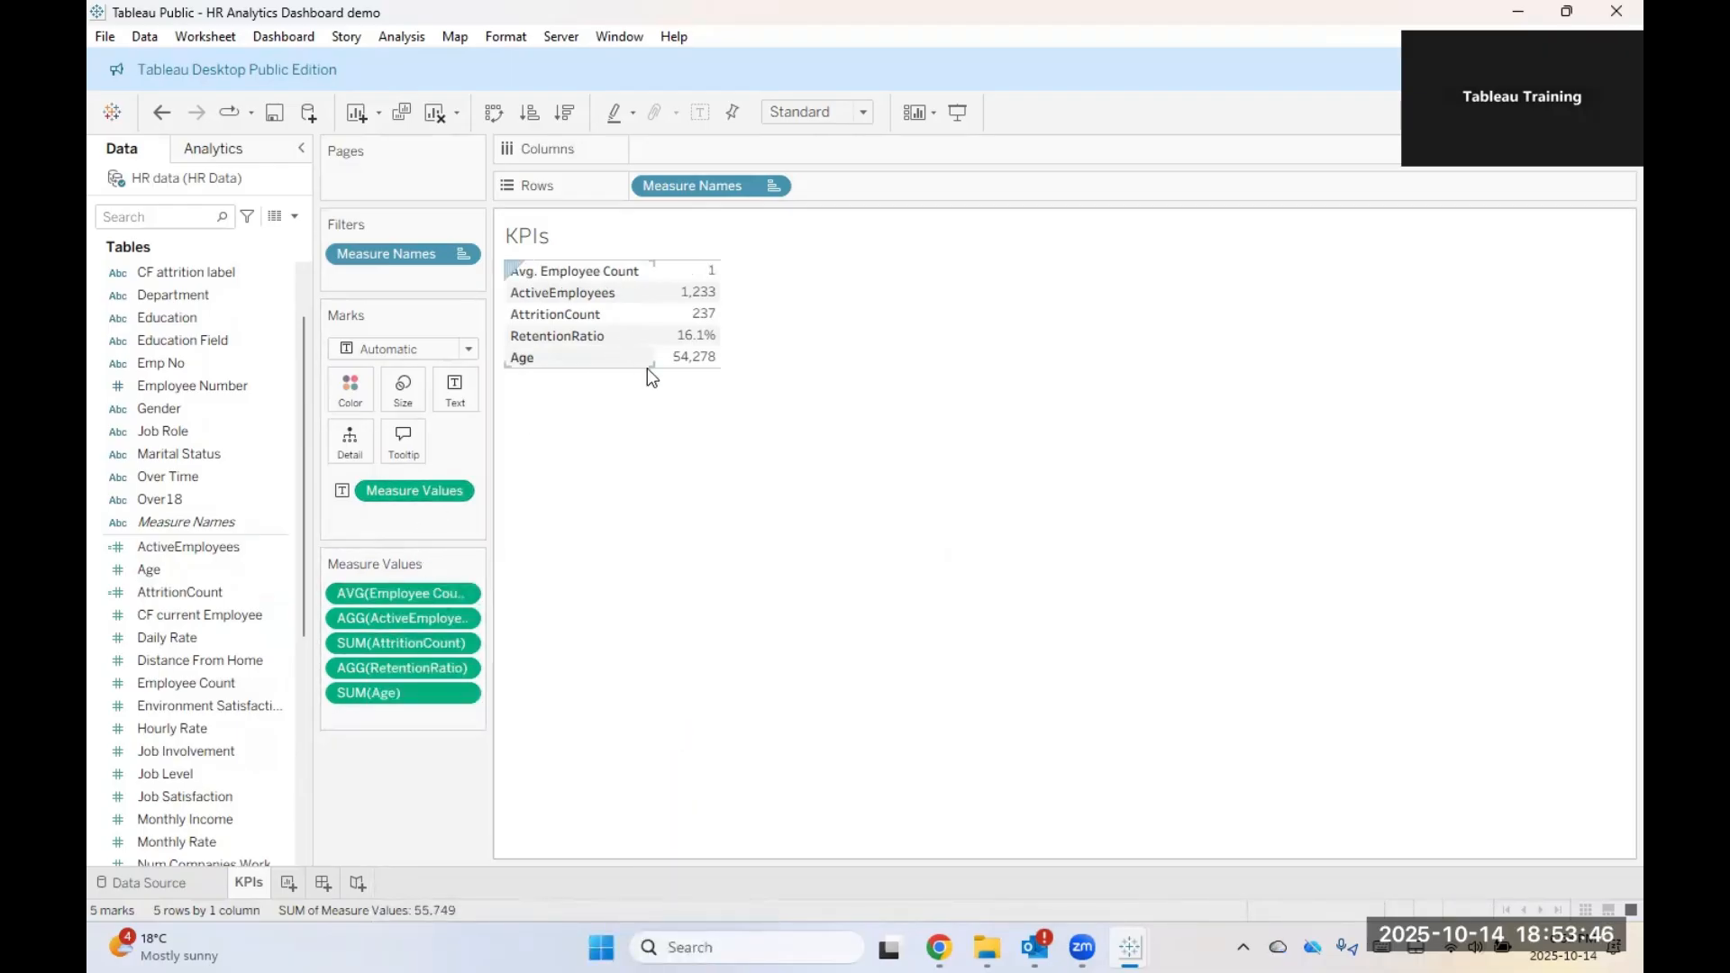
{"action": "right_click", "coordinate": [695, 357]}
{"action": "left_click", "coordinate": [507, 451]}
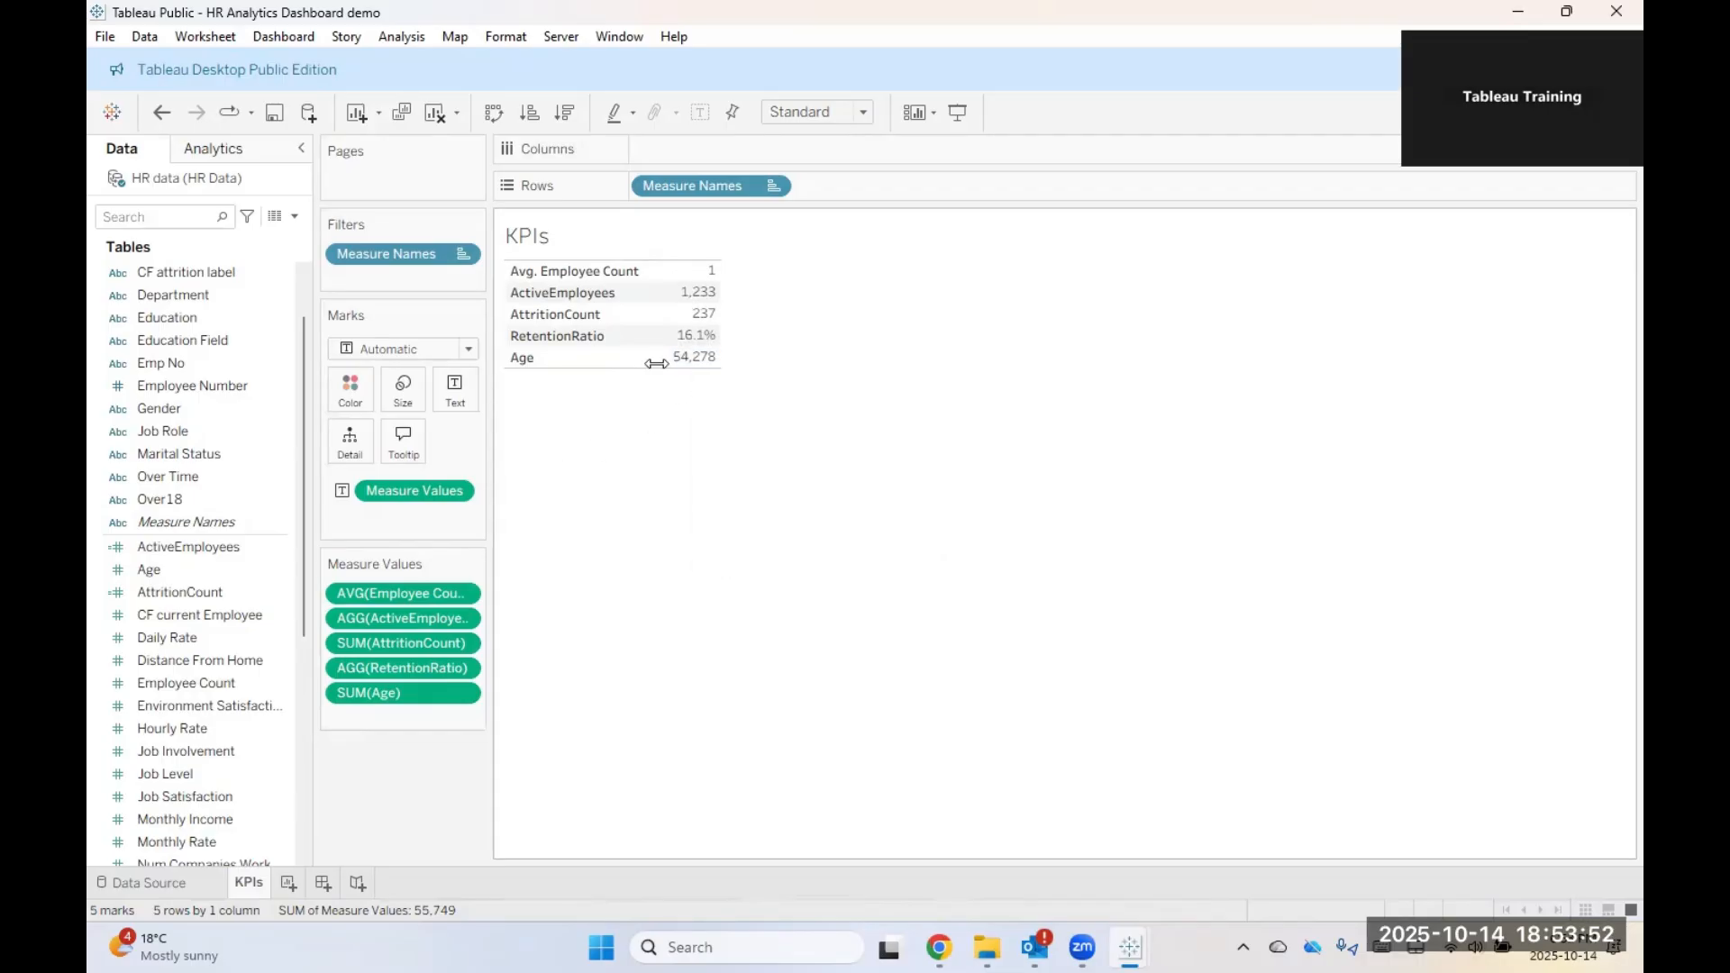
{"action": "right_click", "coordinate": [696, 358]}
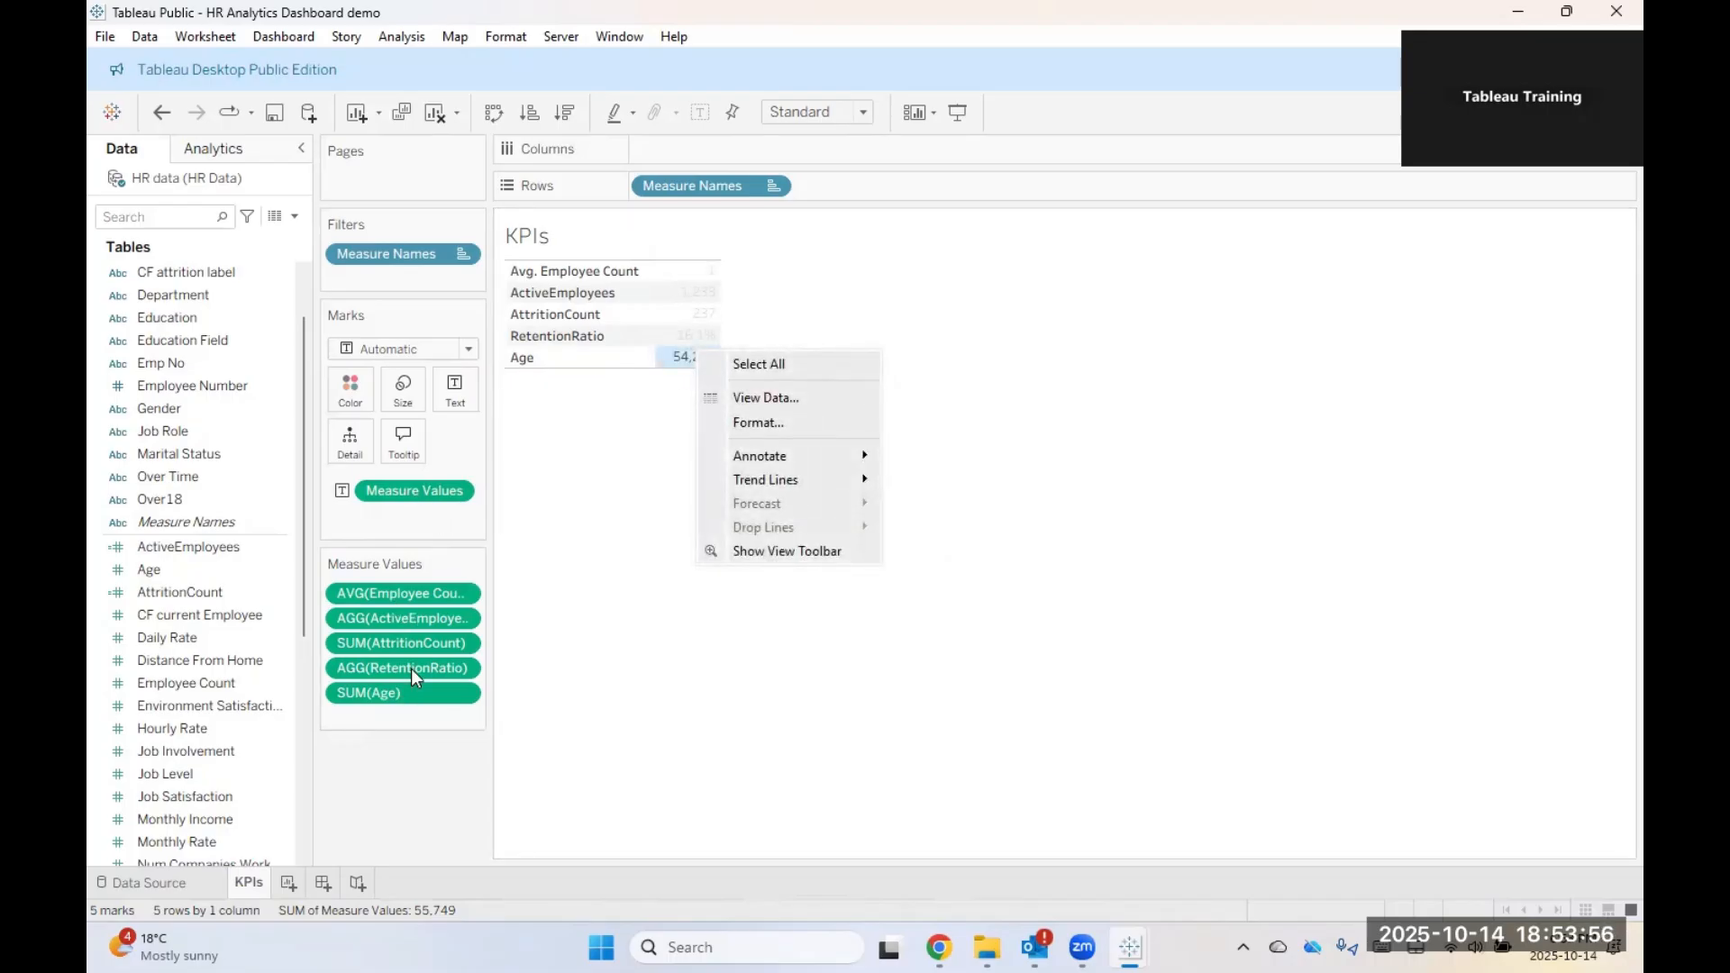
{"action": "right_click", "coordinate": [392, 686]}
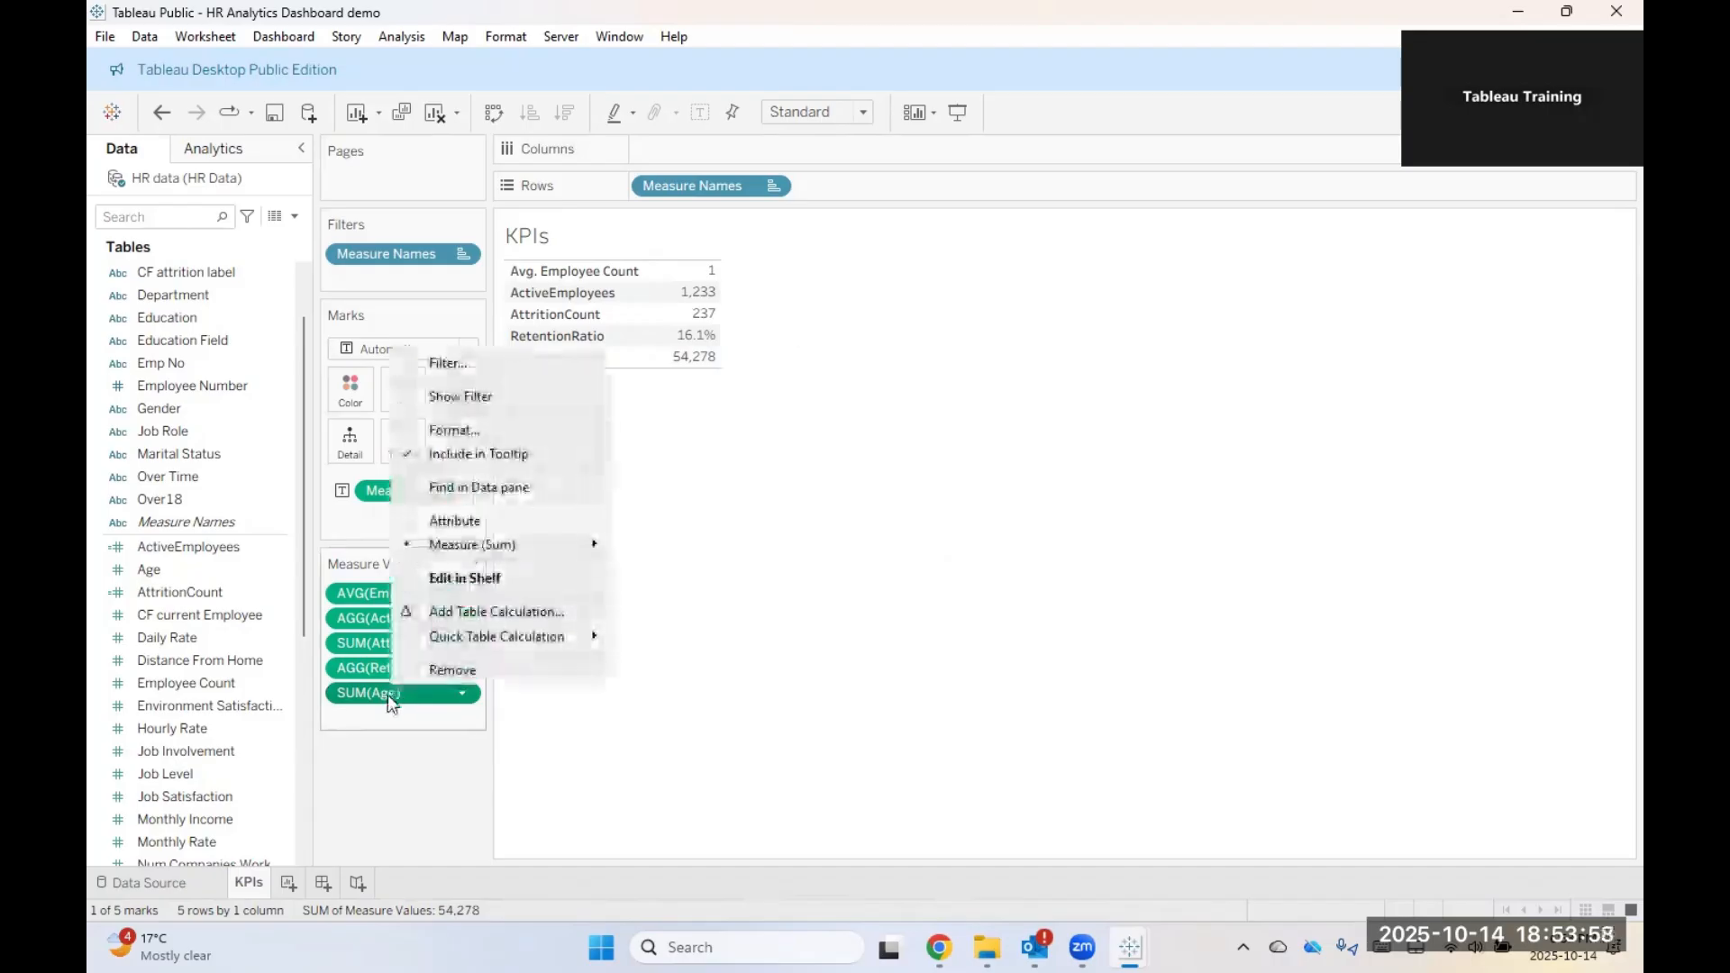
{"action": "left_click", "coordinate": [657, 640]}
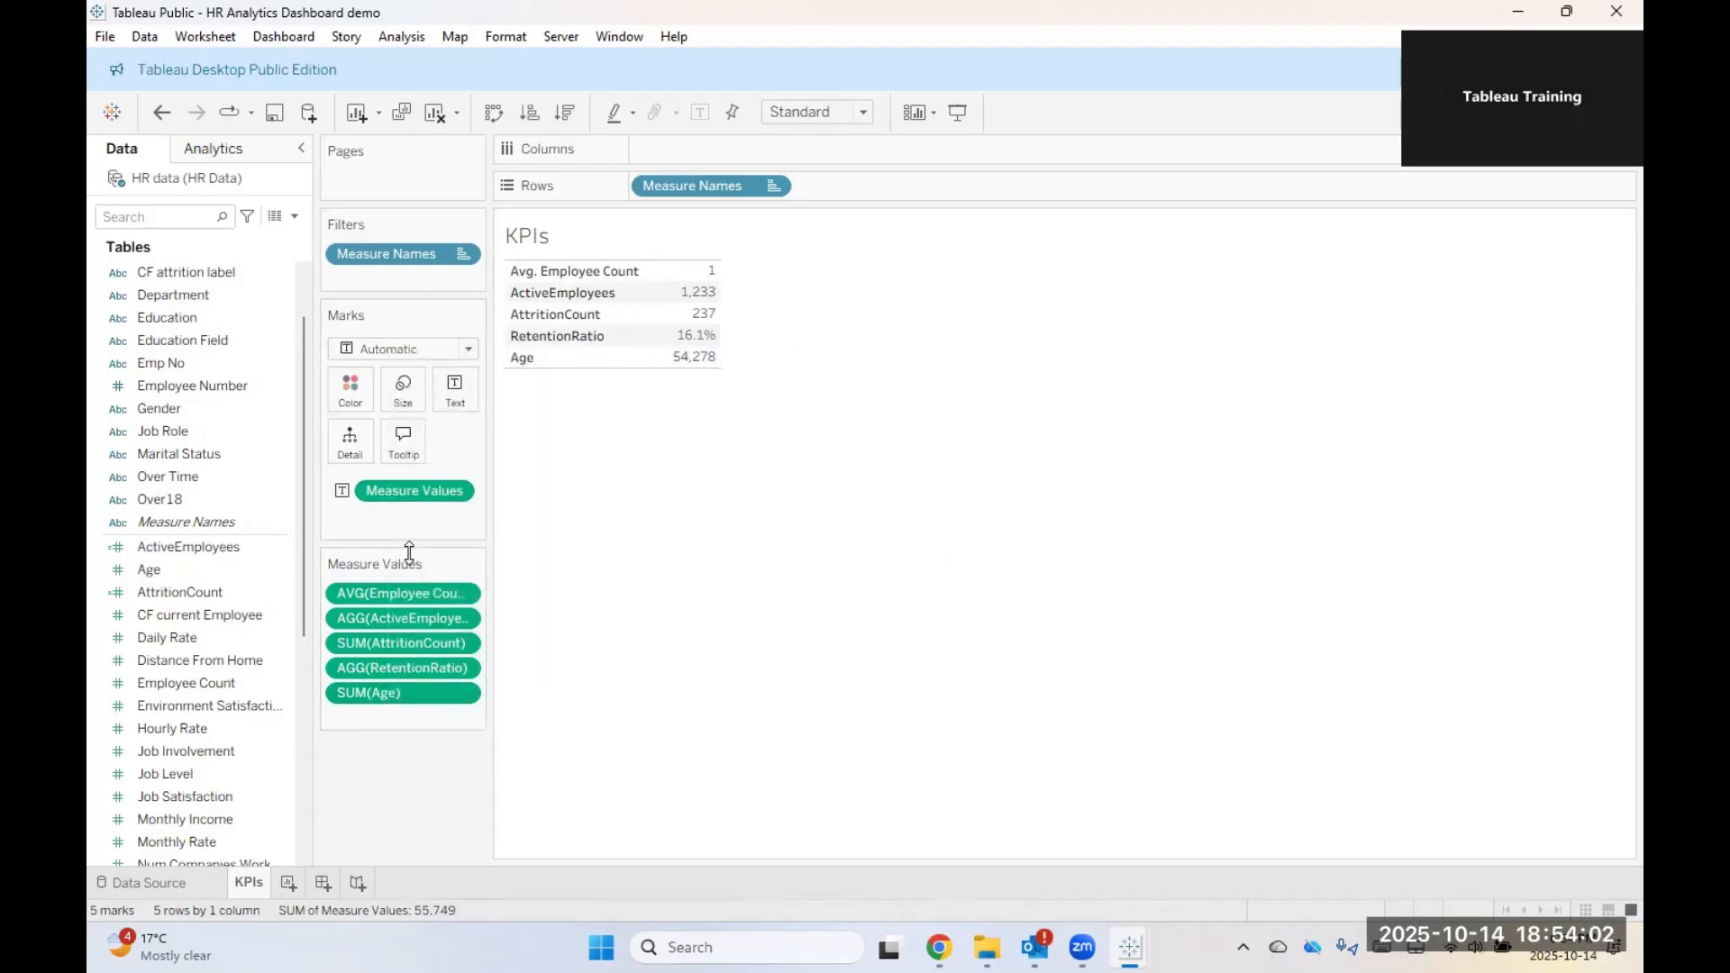
Step: Set the aggregation of the Employee Count measure back to Sum
{"action": "right_click", "coordinate": [392, 586]}
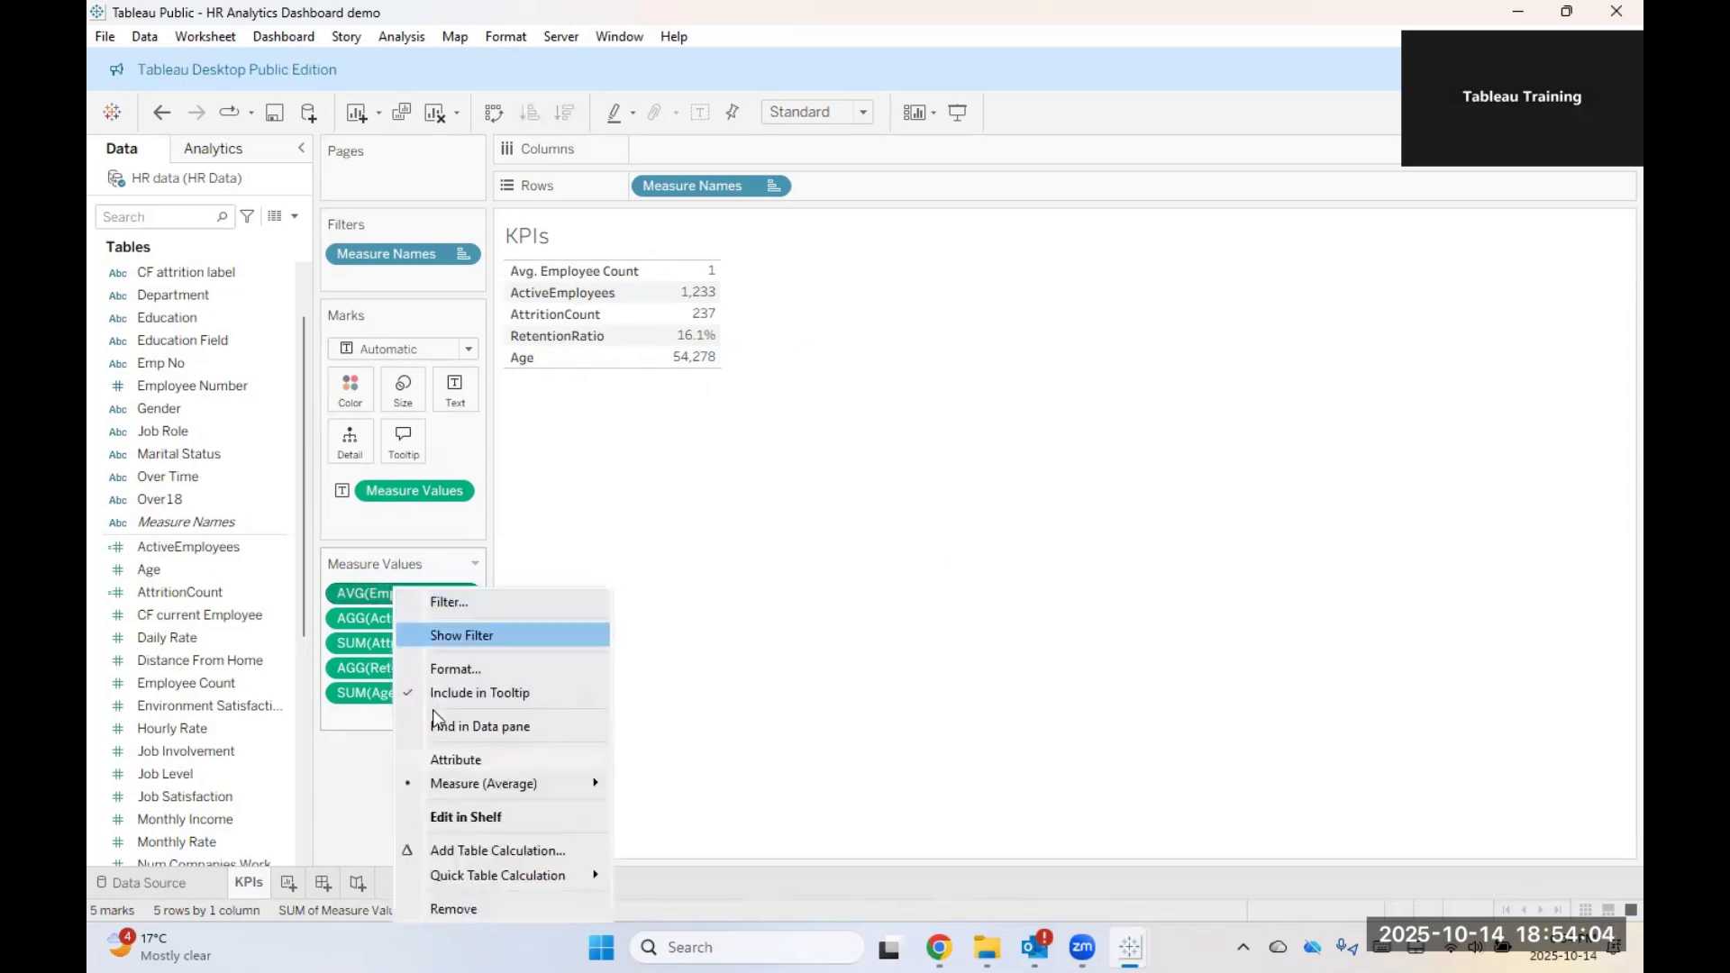
{"action": "mouse_move", "coordinate": [445, 777]}
{"action": "left_click", "coordinate": [692, 680]}
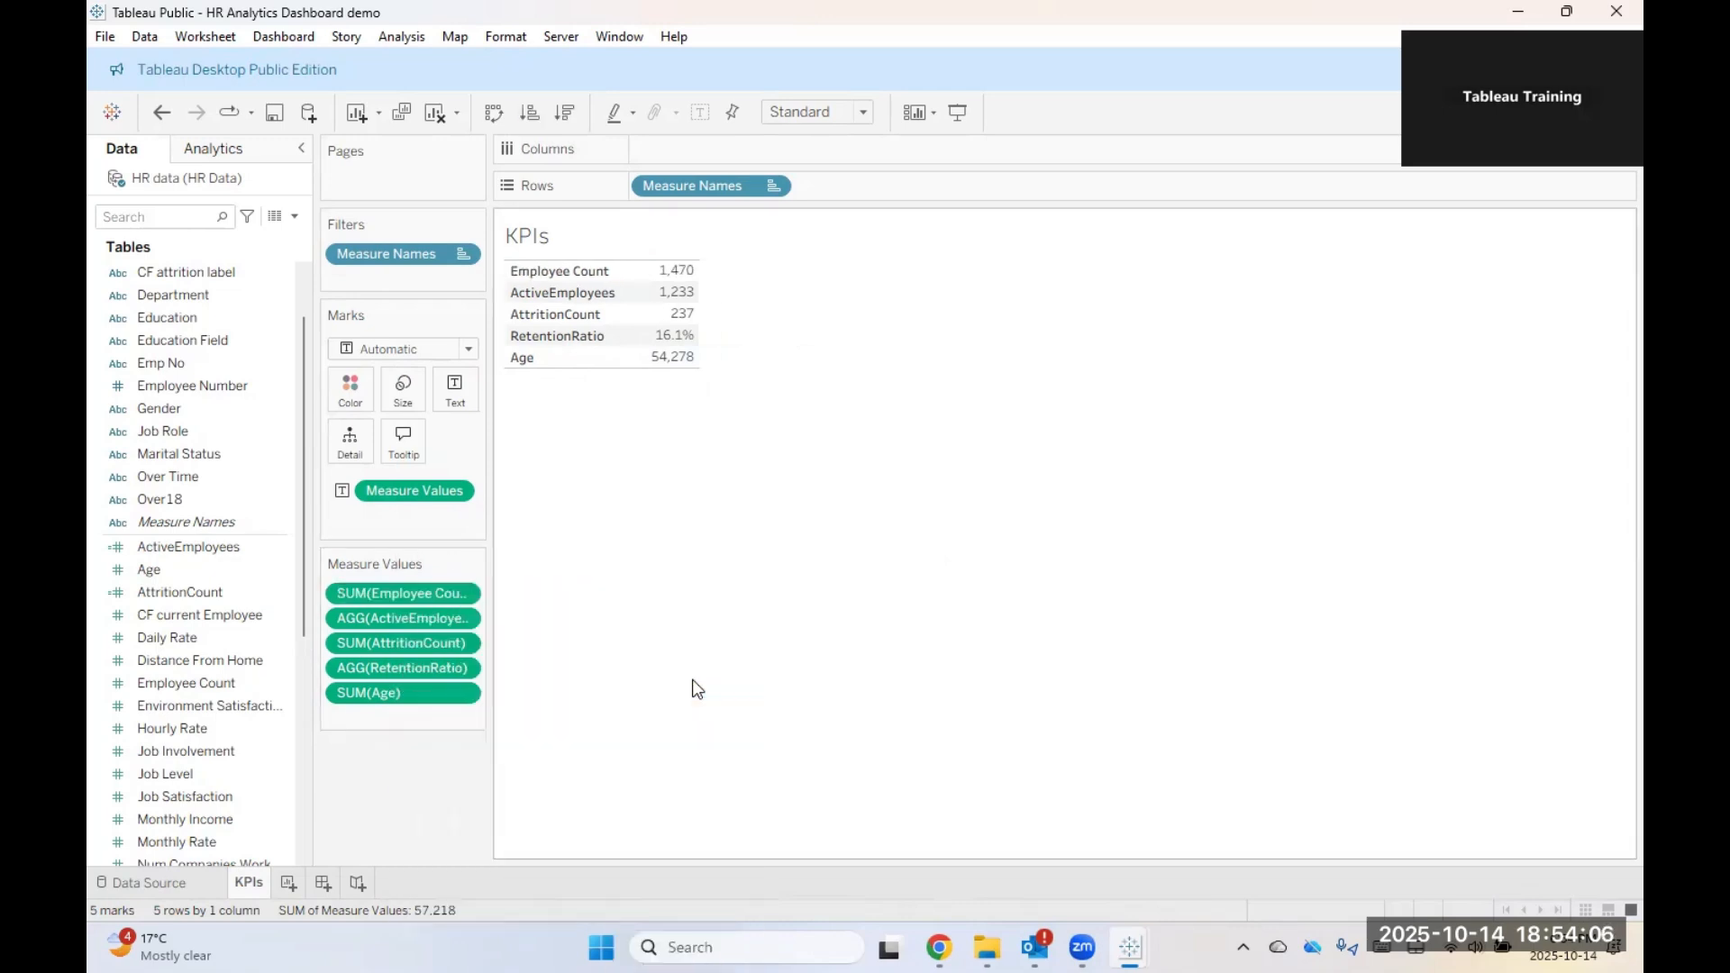
Step: Change the aggregation of the Age measure on the KPIs sheet to Average
{"action": "right_click", "coordinate": [416, 692]}
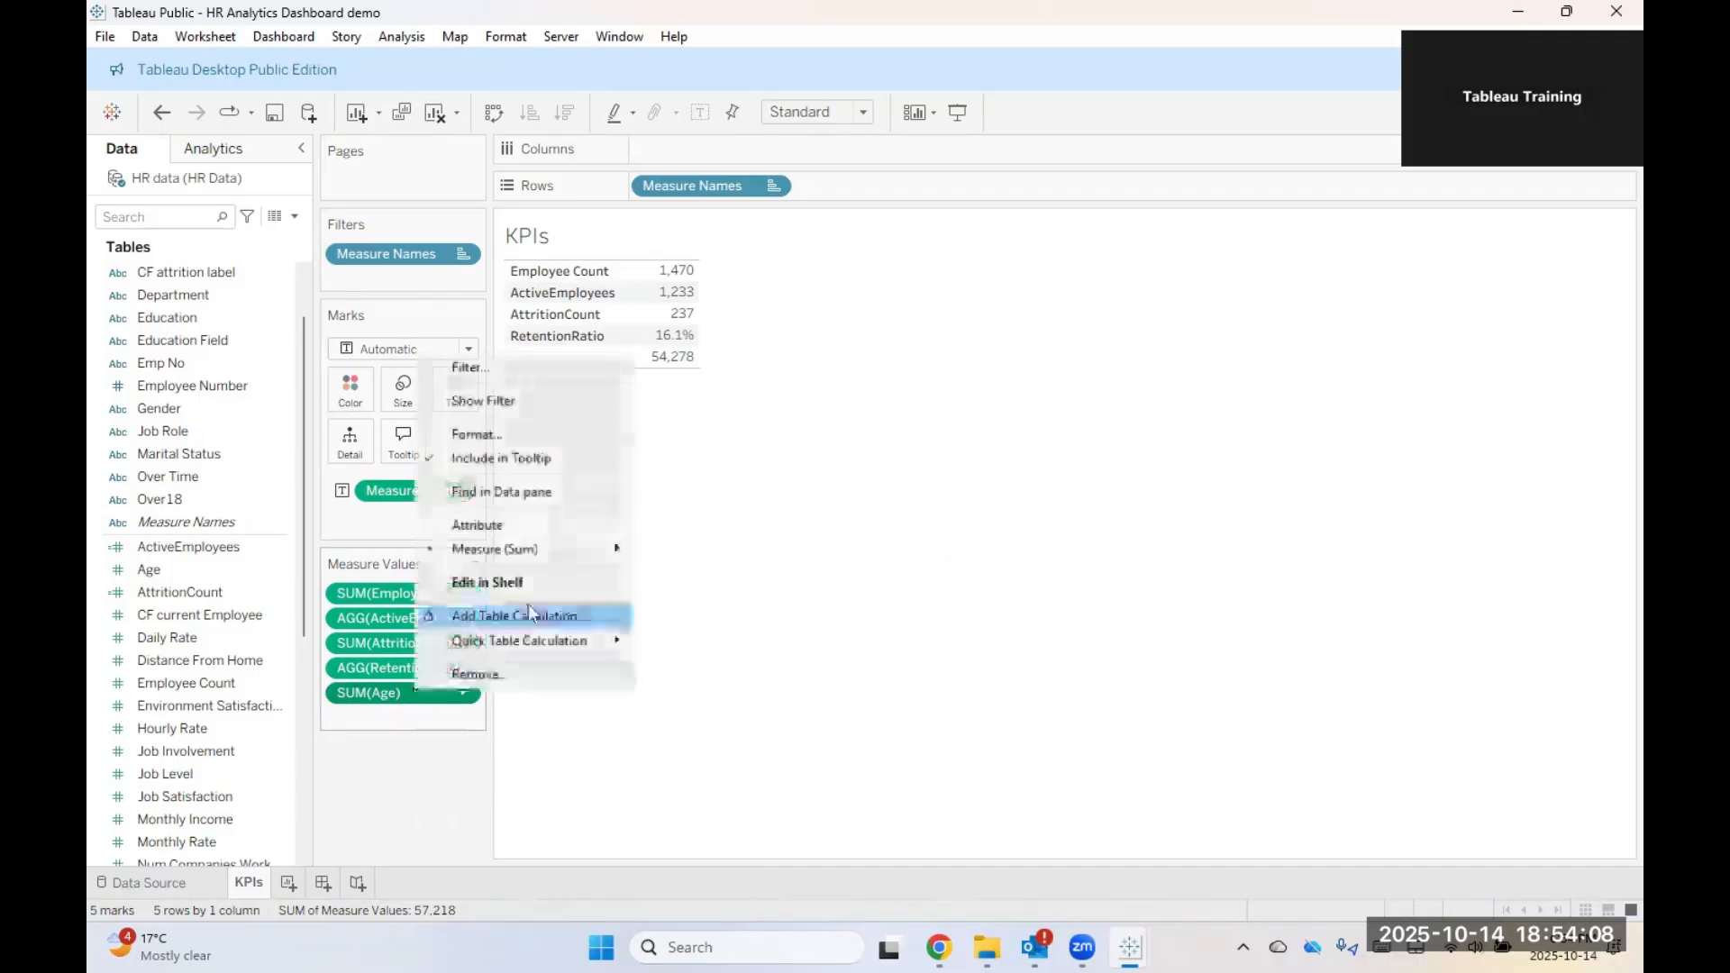
{"action": "mouse_move", "coordinate": [544, 545]}
{"action": "left_click", "coordinate": [693, 571]}
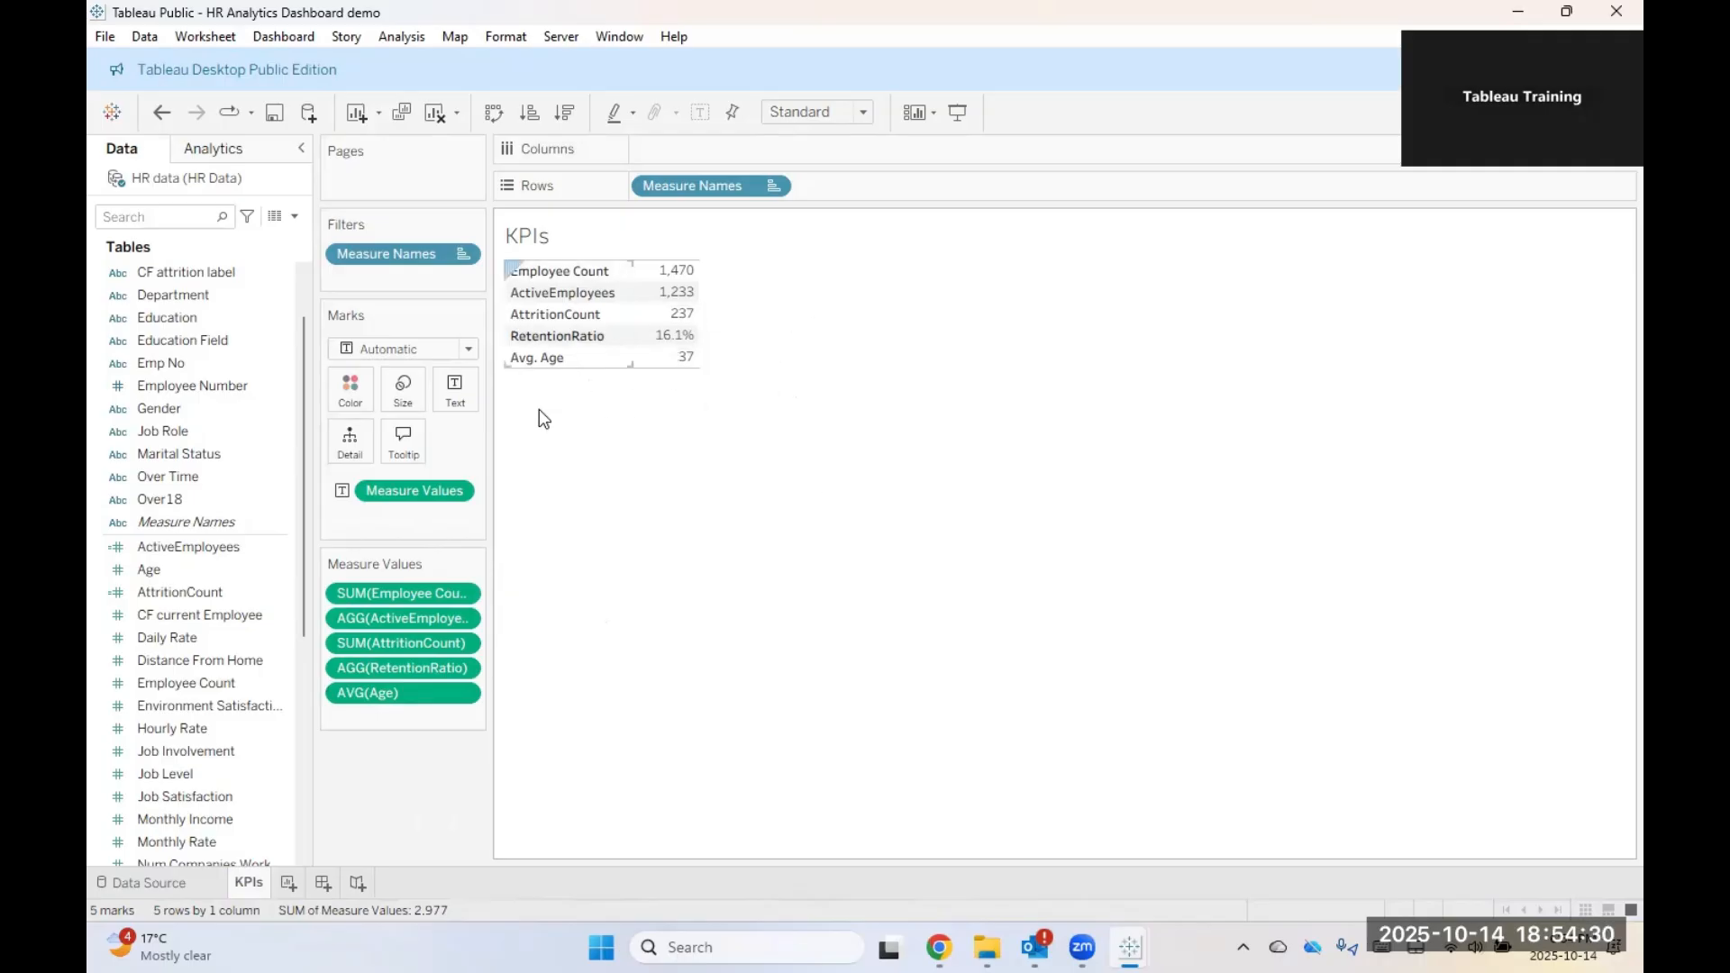
Step: Format the Employee Count values as Number (Custom) with 1 decimal place
{"action": "right_click", "coordinate": [424, 593]}
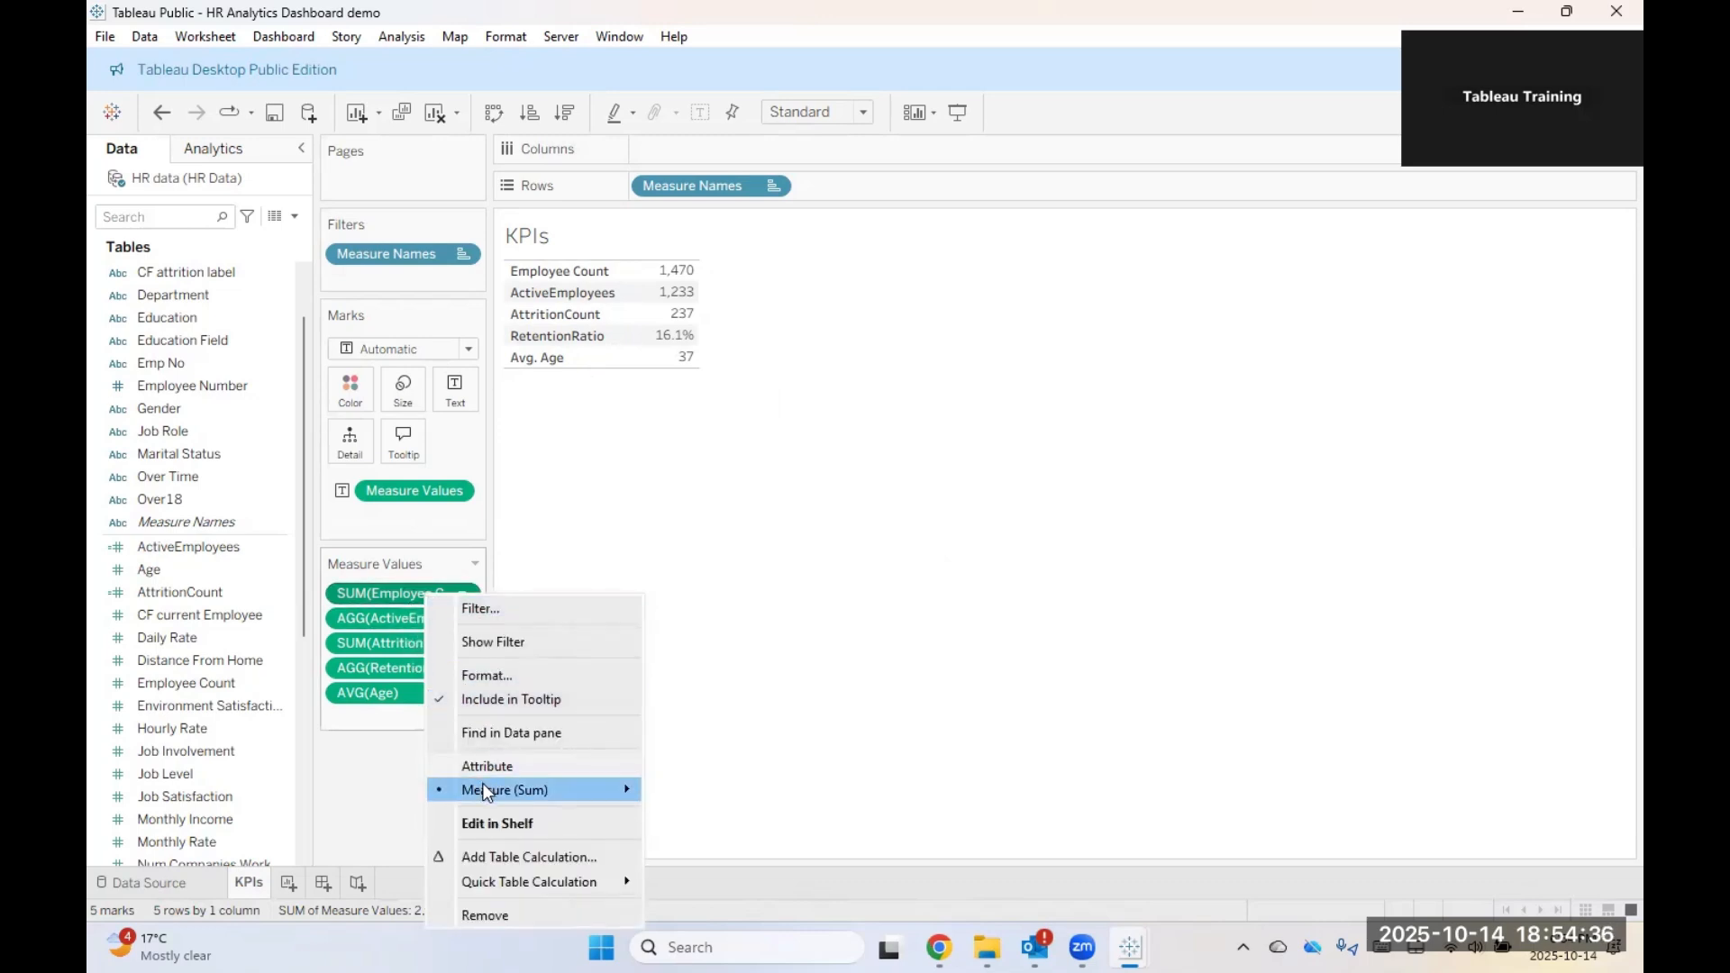
{"action": "left_click", "coordinate": [486, 675]}
{"action": "left_click", "coordinate": [243, 283]}
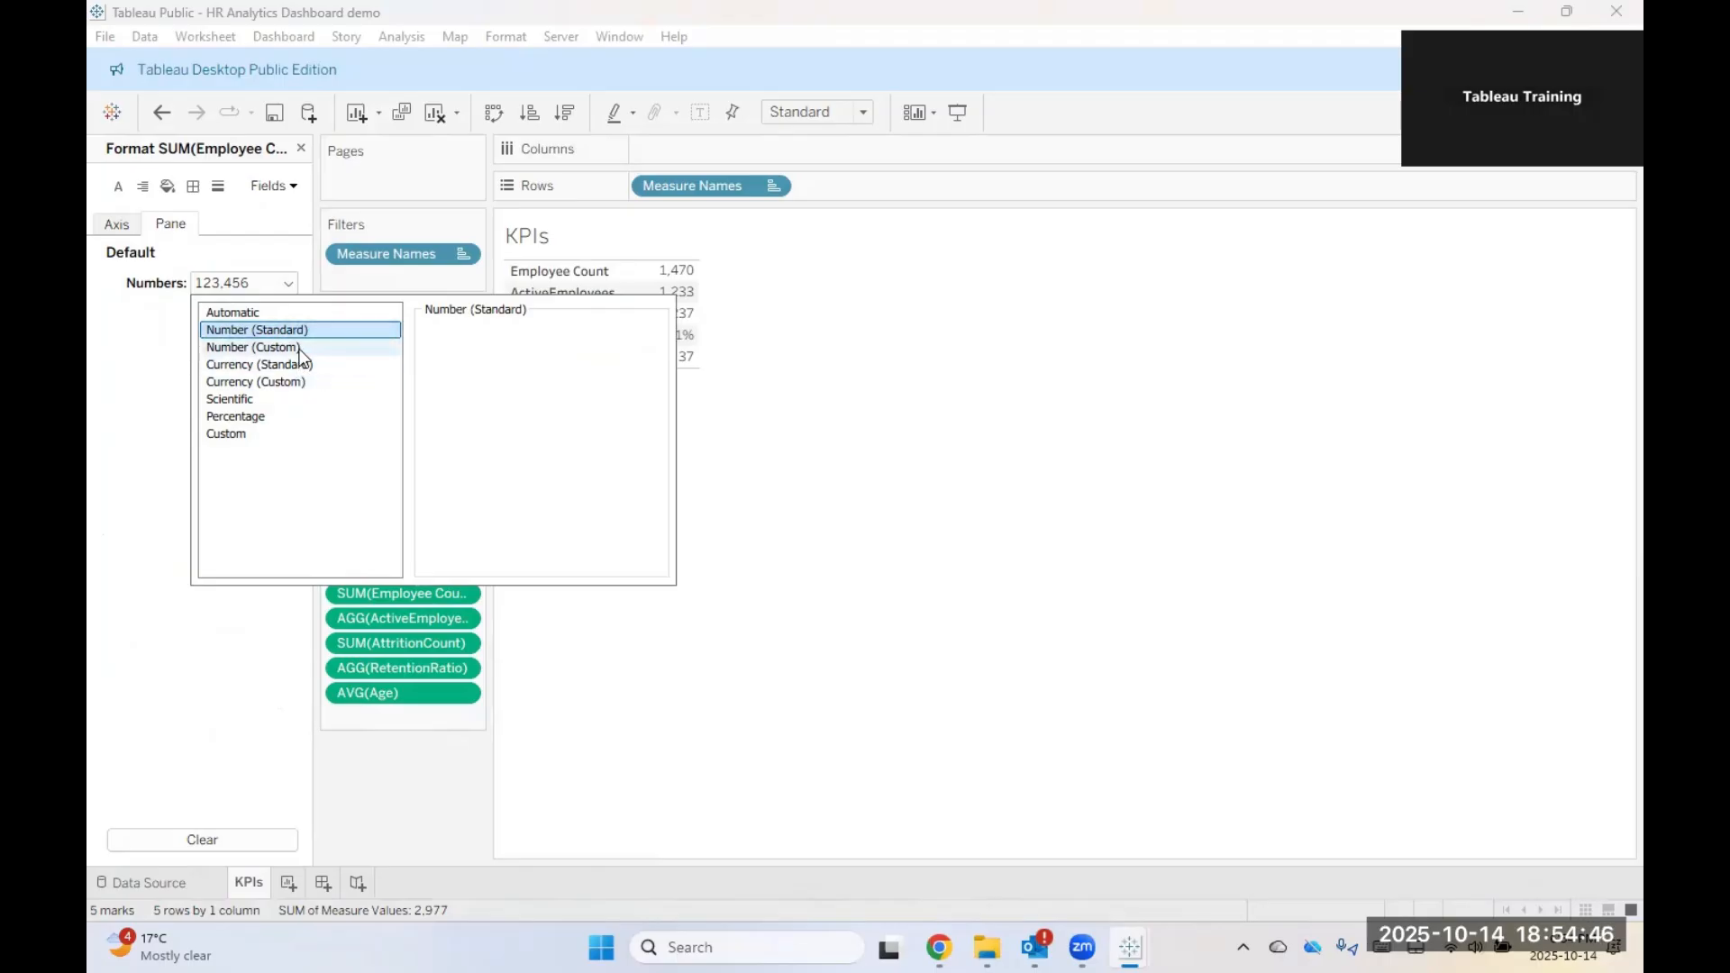
{"action": "left_click", "coordinate": [270, 348]}
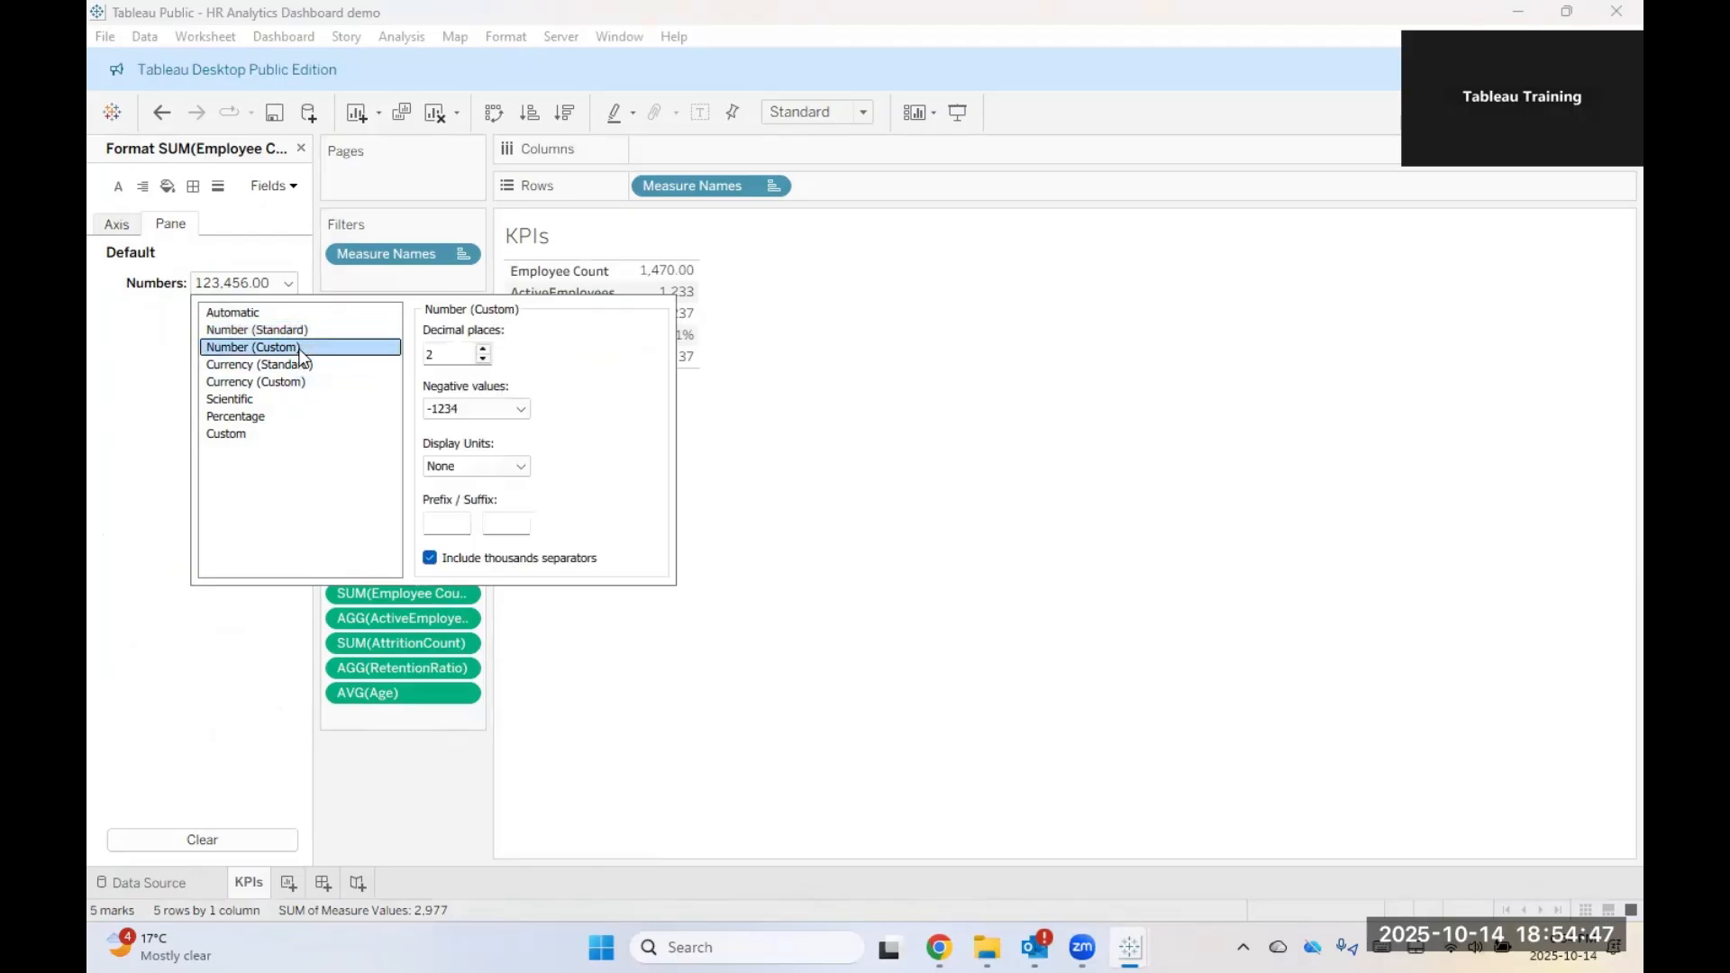
{"action": "left_click", "coordinate": [481, 361]}
{"action": "left_click", "coordinate": [792, 431]}
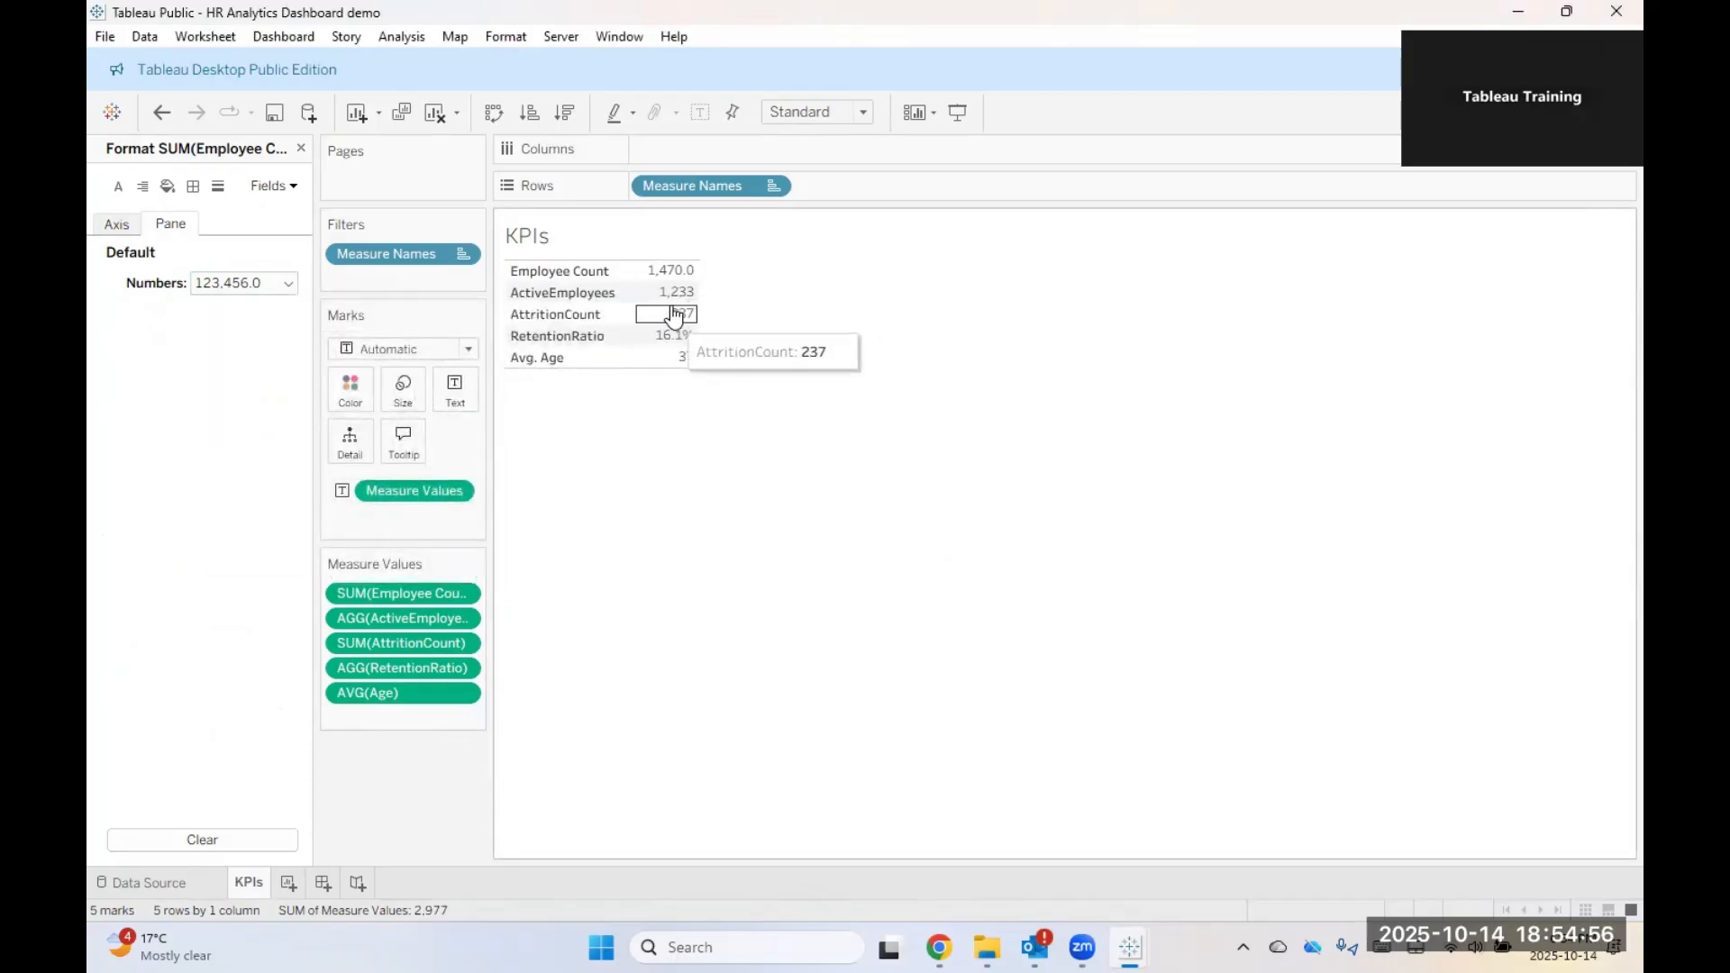
Step: Set the Employee Count number format to Automatic and close the format settings
{"action": "left_click", "coordinate": [288, 282]}
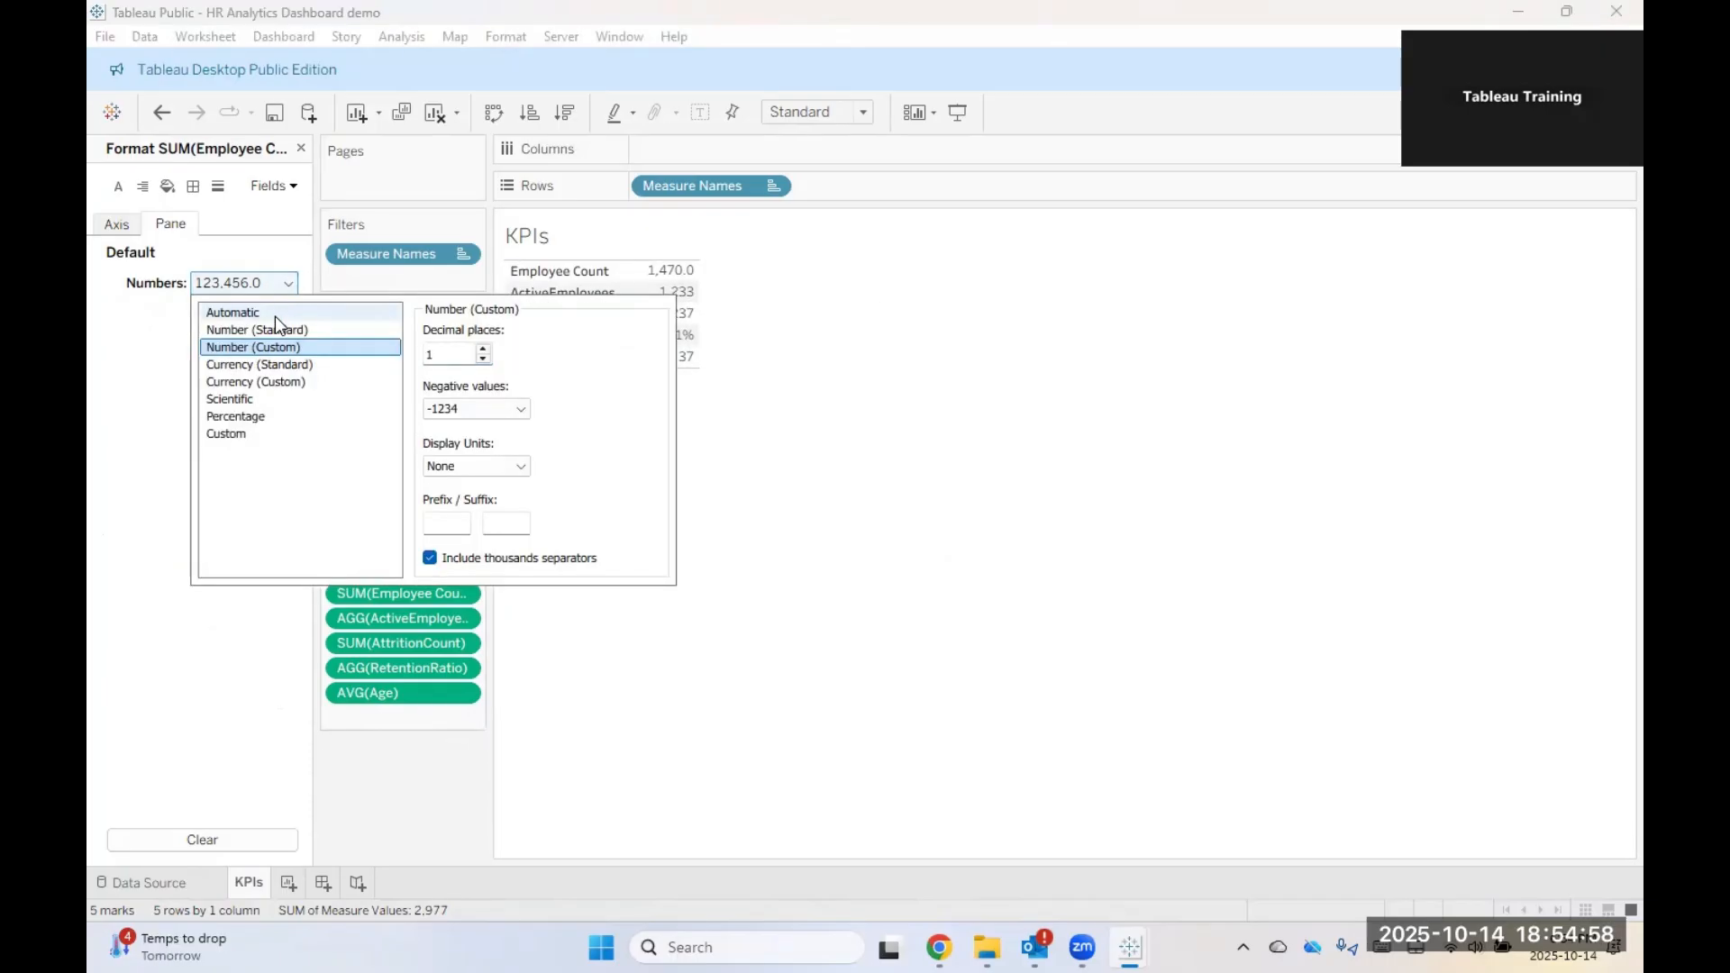
{"action": "left_click", "coordinate": [274, 315]}
{"action": "left_click", "coordinate": [1263, 501]}
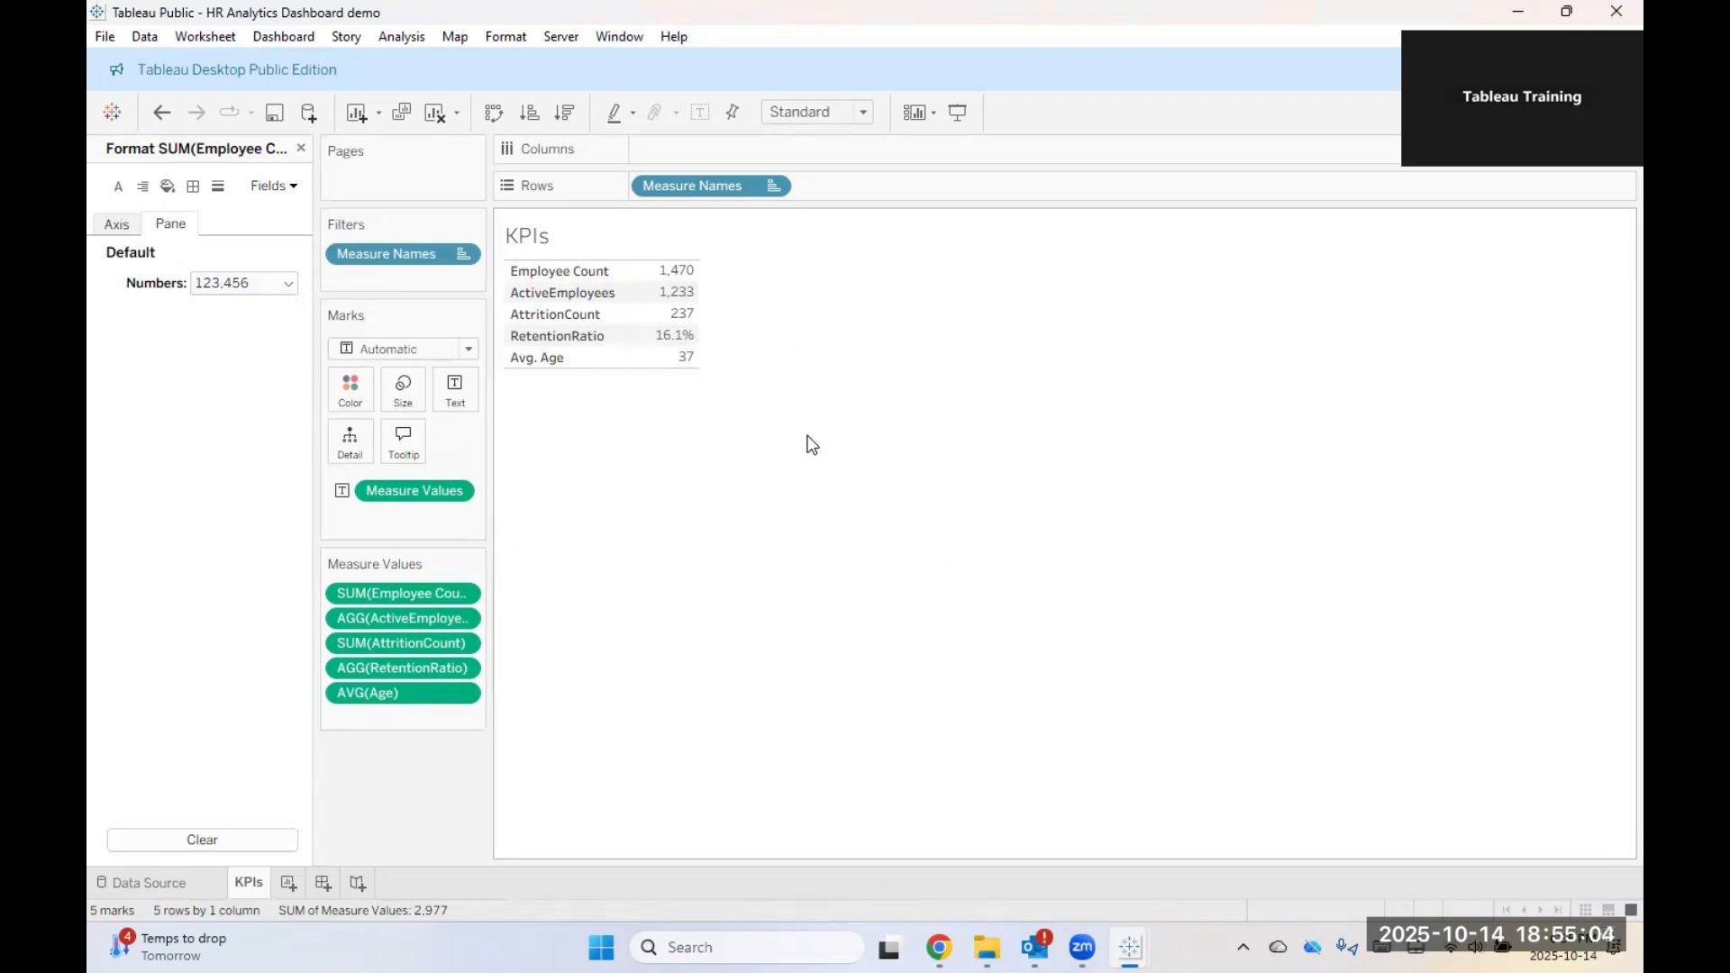
{"action": "left_click", "coordinate": [303, 148]}
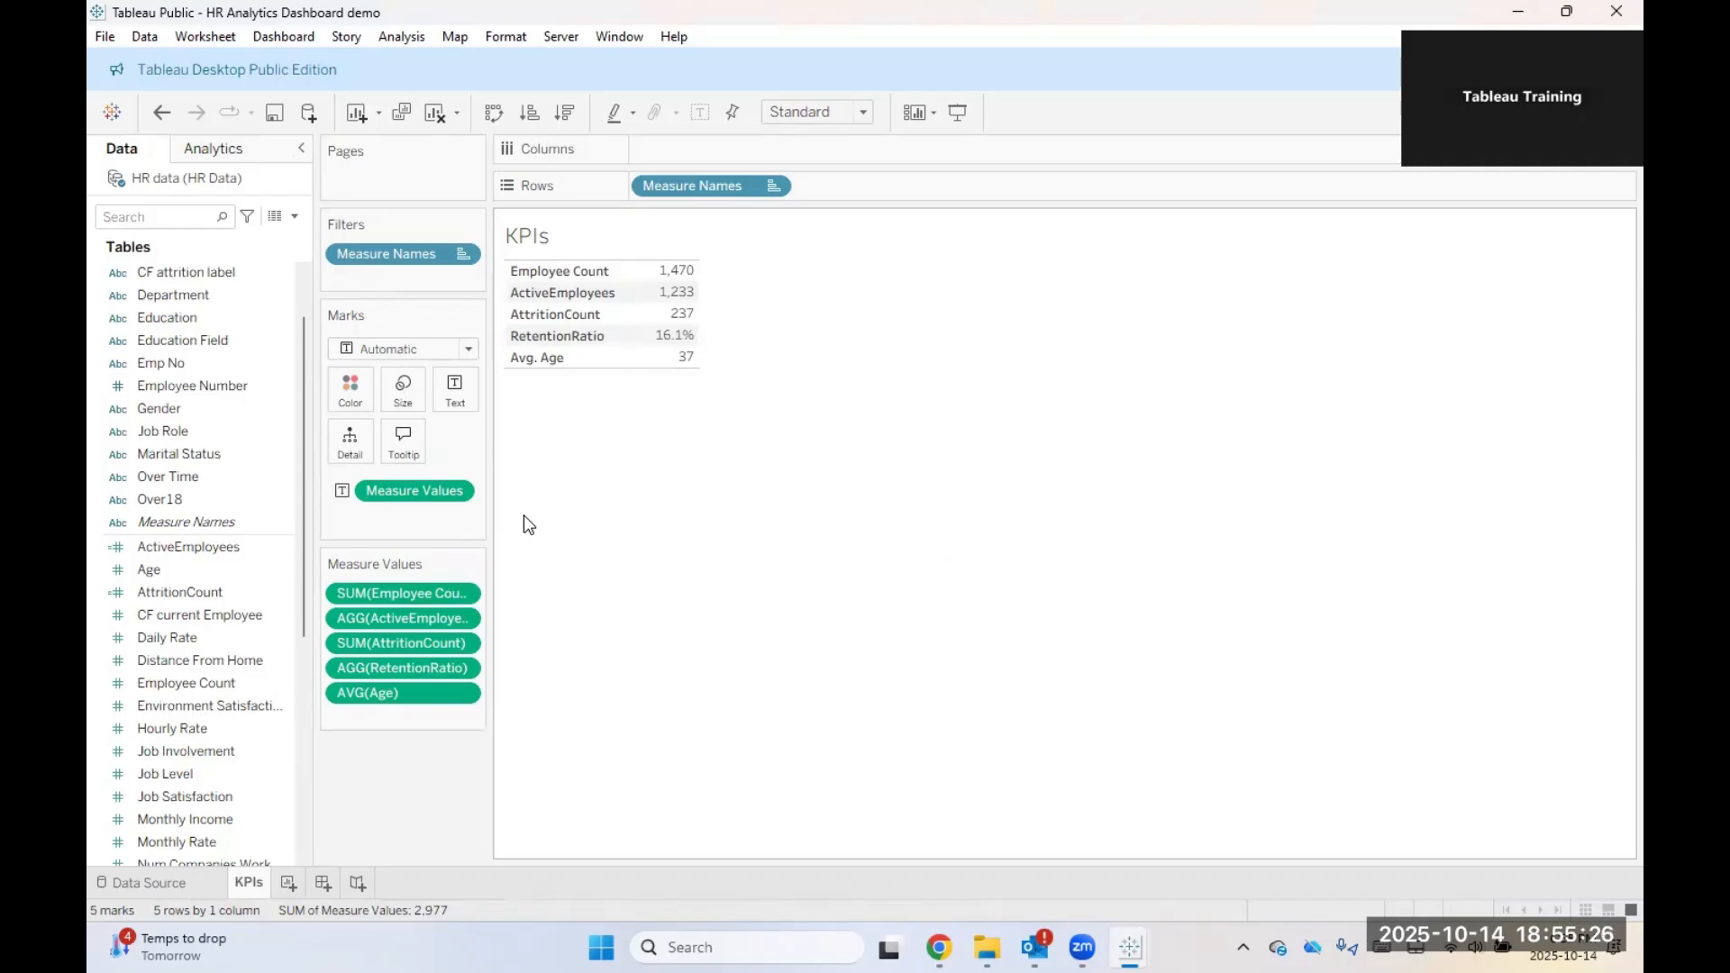
Step: Add an Education filter to the KPIs sheet with Associates, Bachelor's, Doctoral, High School and Master's Degree all selected
{"action": "scroll", "coordinate": [189, 500], "scroll_direction": "up", "scroll_amount": 1}
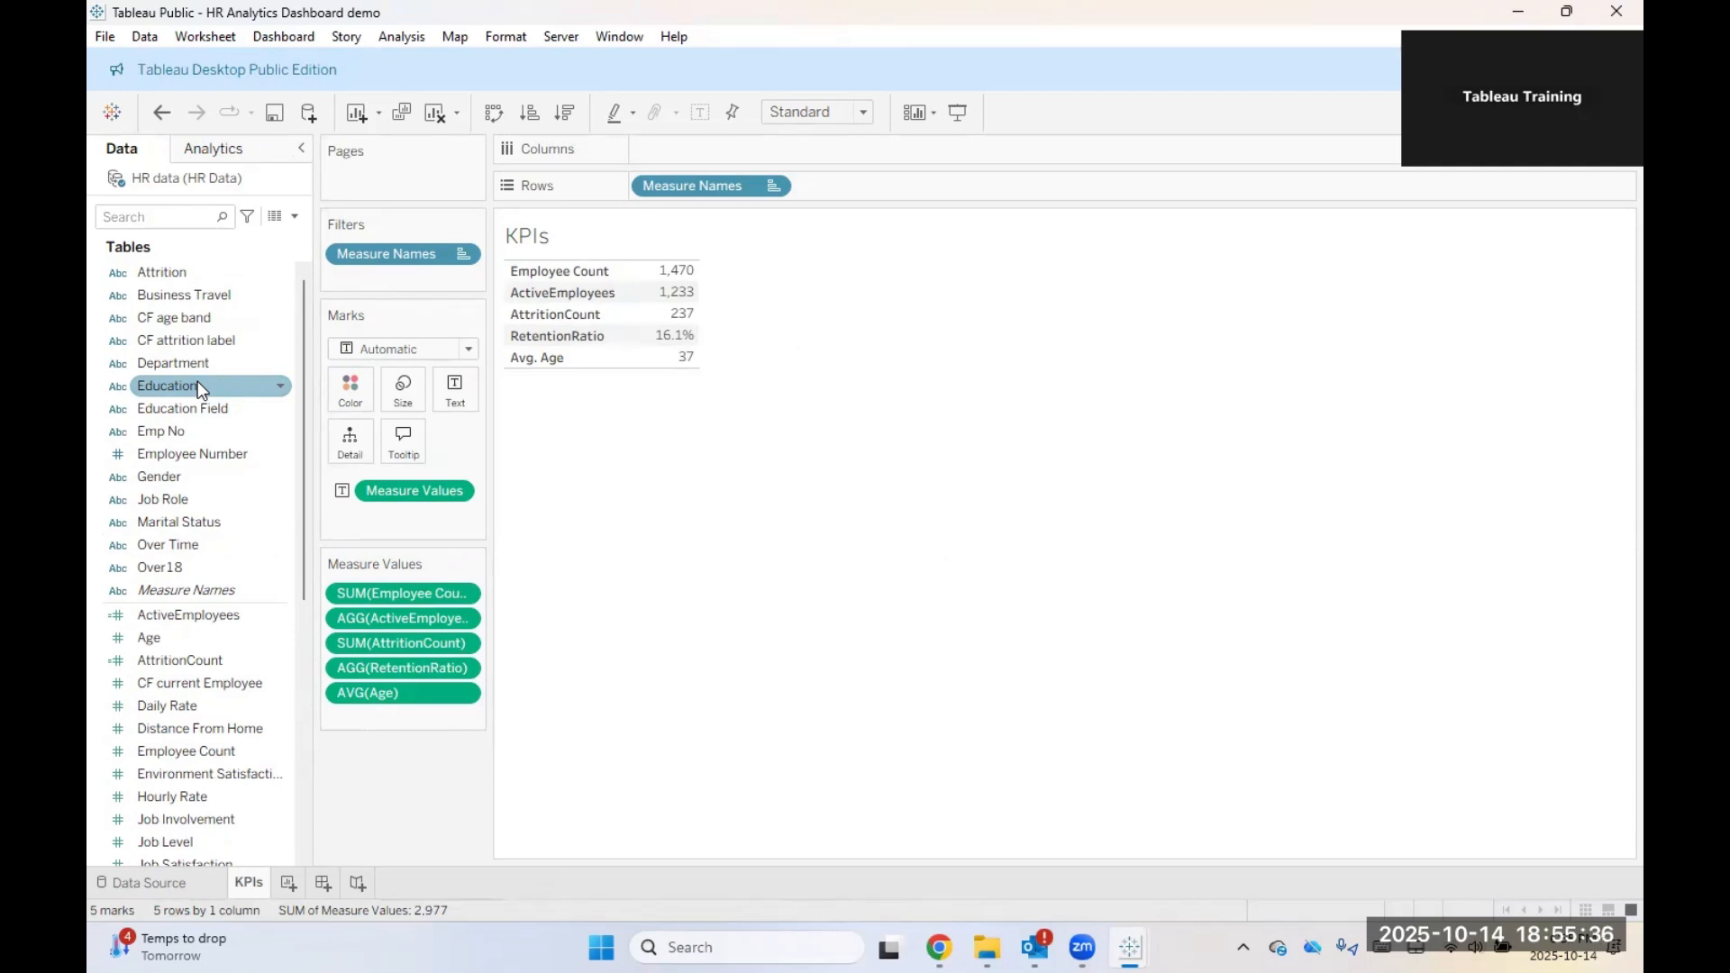
{"action": "left_click_drag", "start_coordinate": [197, 383], "coordinate": [398, 273]}
{"action": "left_click", "coordinate": [649, 301]}
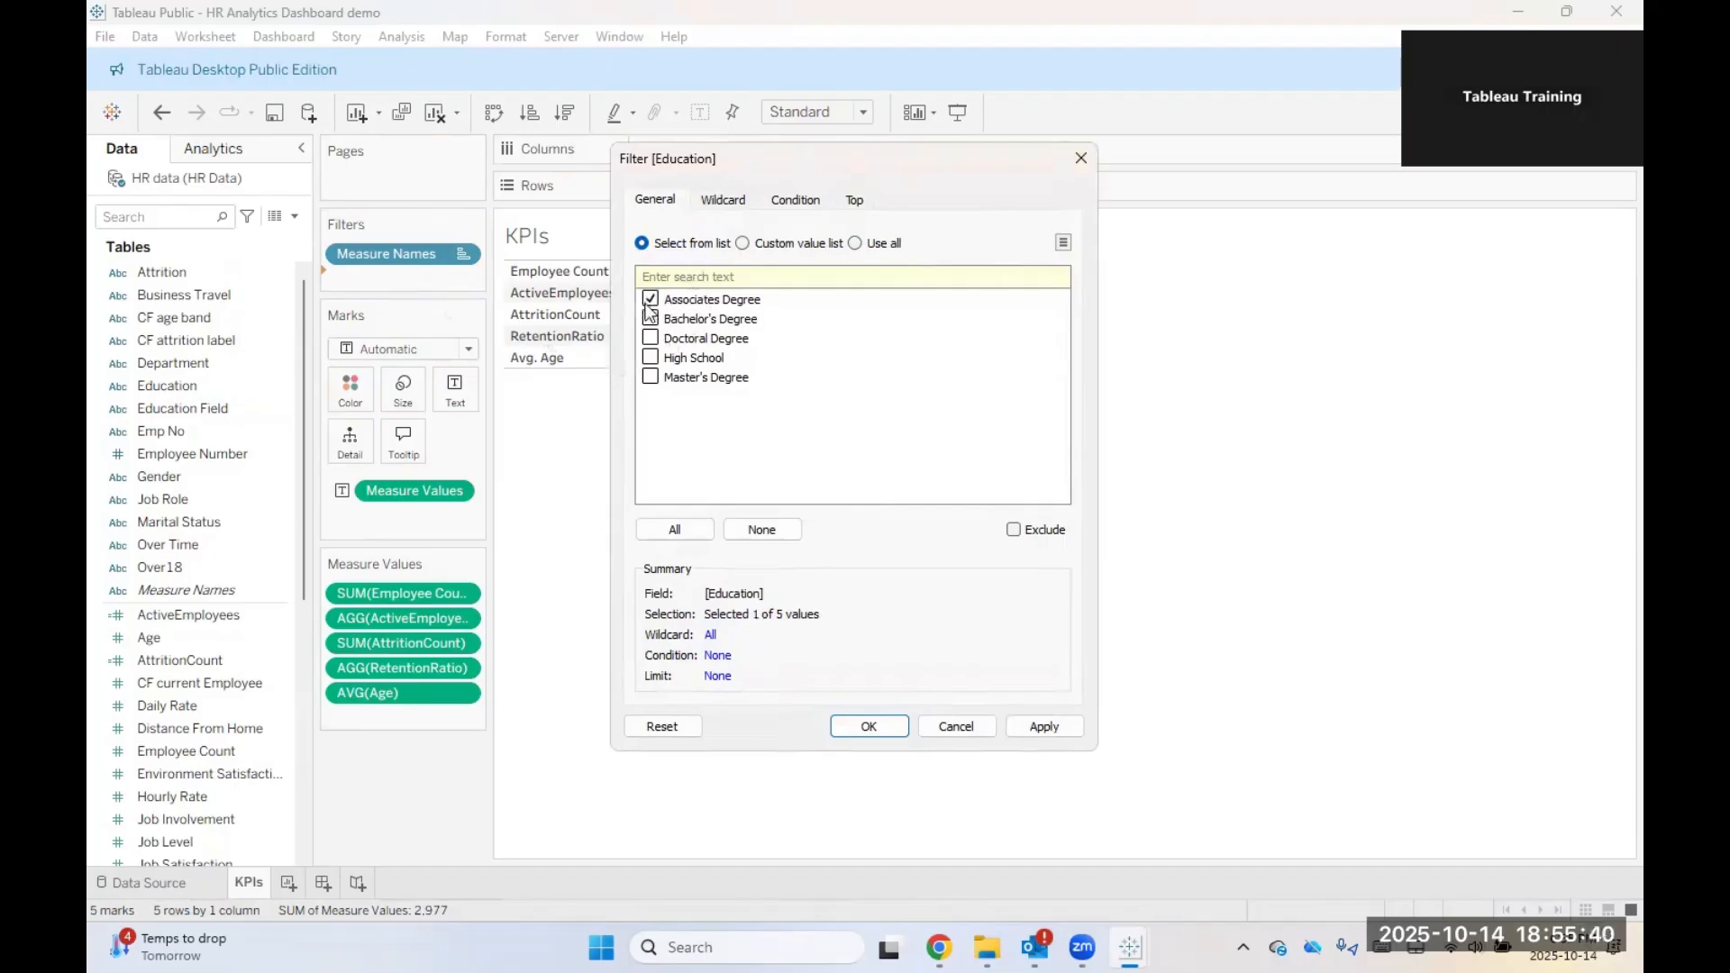
{"action": "left_click", "coordinate": [650, 318]}
{"action": "left_click", "coordinate": [650, 338]}
{"action": "left_click", "coordinate": [649, 357]}
{"action": "left_click", "coordinate": [650, 377]}
{"action": "left_click", "coordinate": [1040, 728]}
{"action": "left_click", "coordinate": [879, 731]}
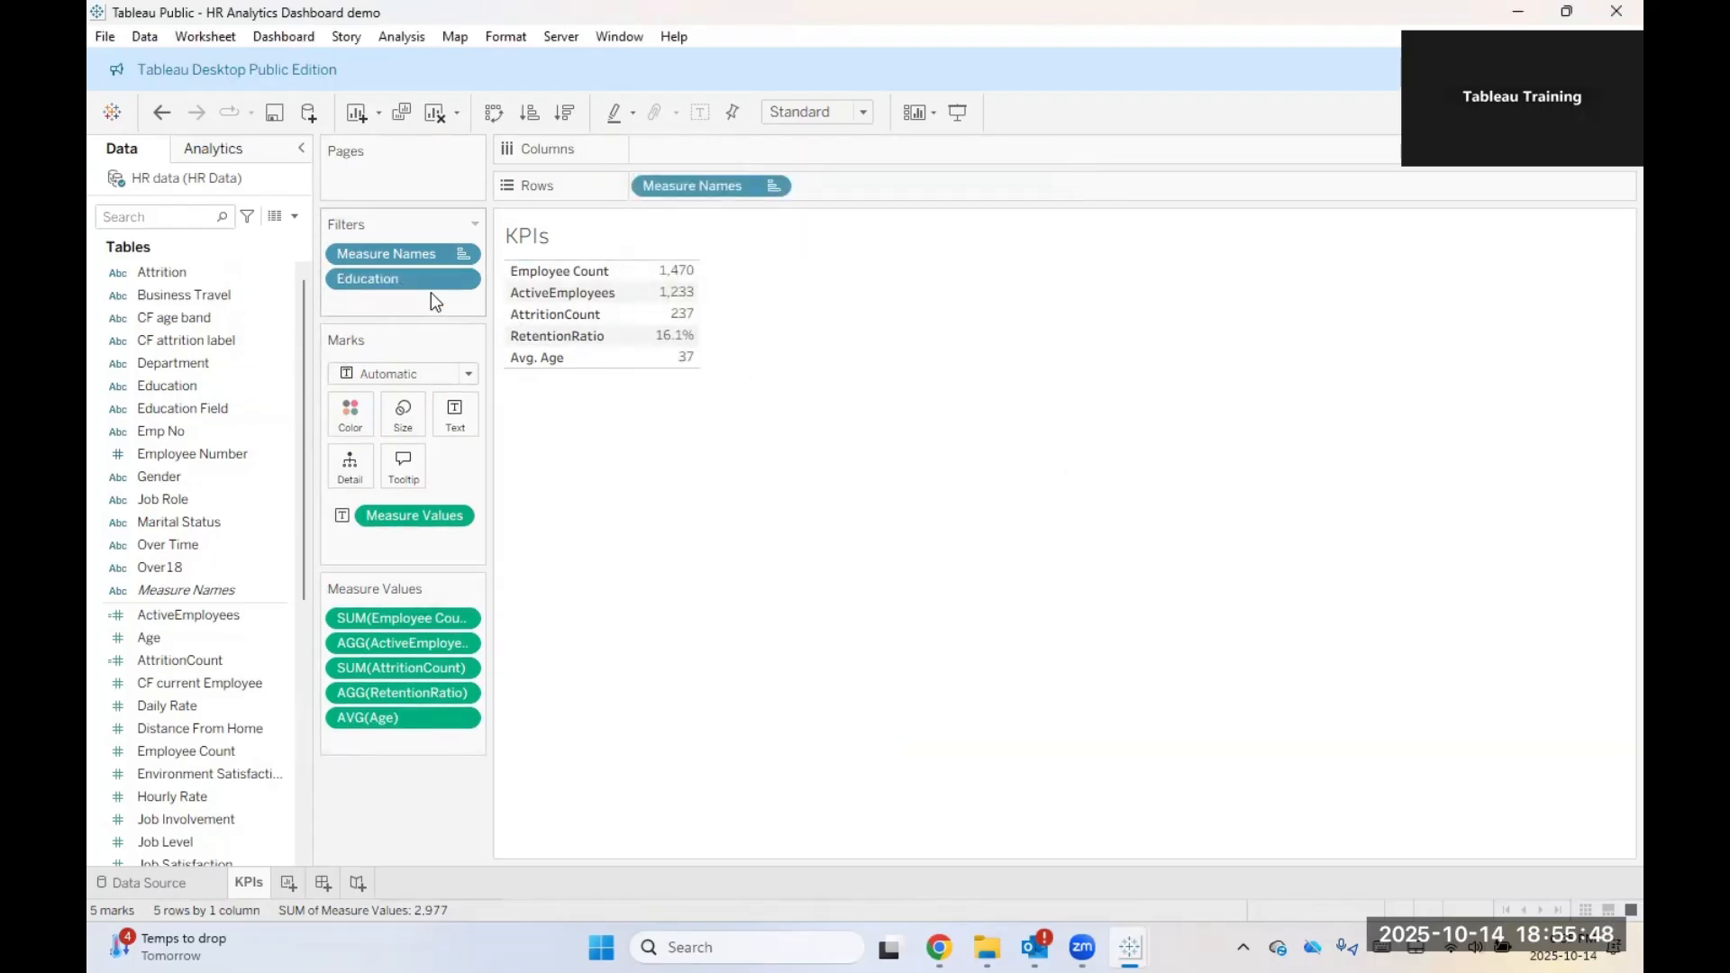
Step: Apply the Education filter to all worksheets using this data source, and fit the KPIs sheet to Entire View
{"action": "right_click", "coordinate": [452, 281]}
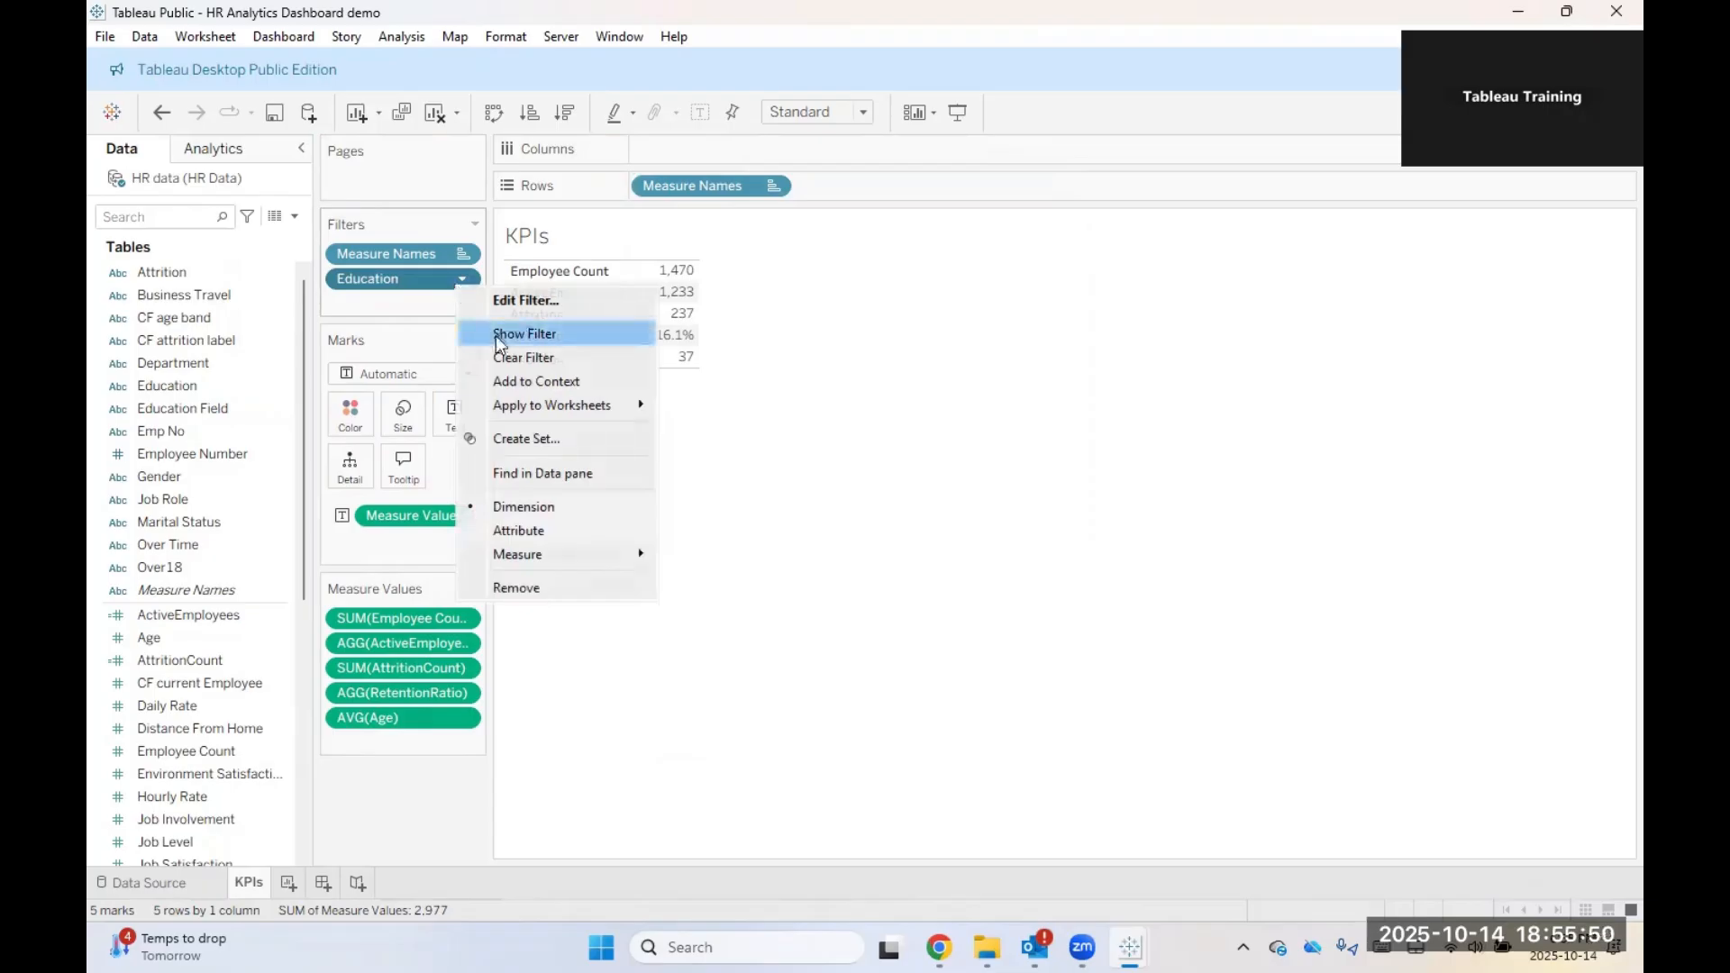
{"action": "mouse_move", "coordinate": [622, 405]}
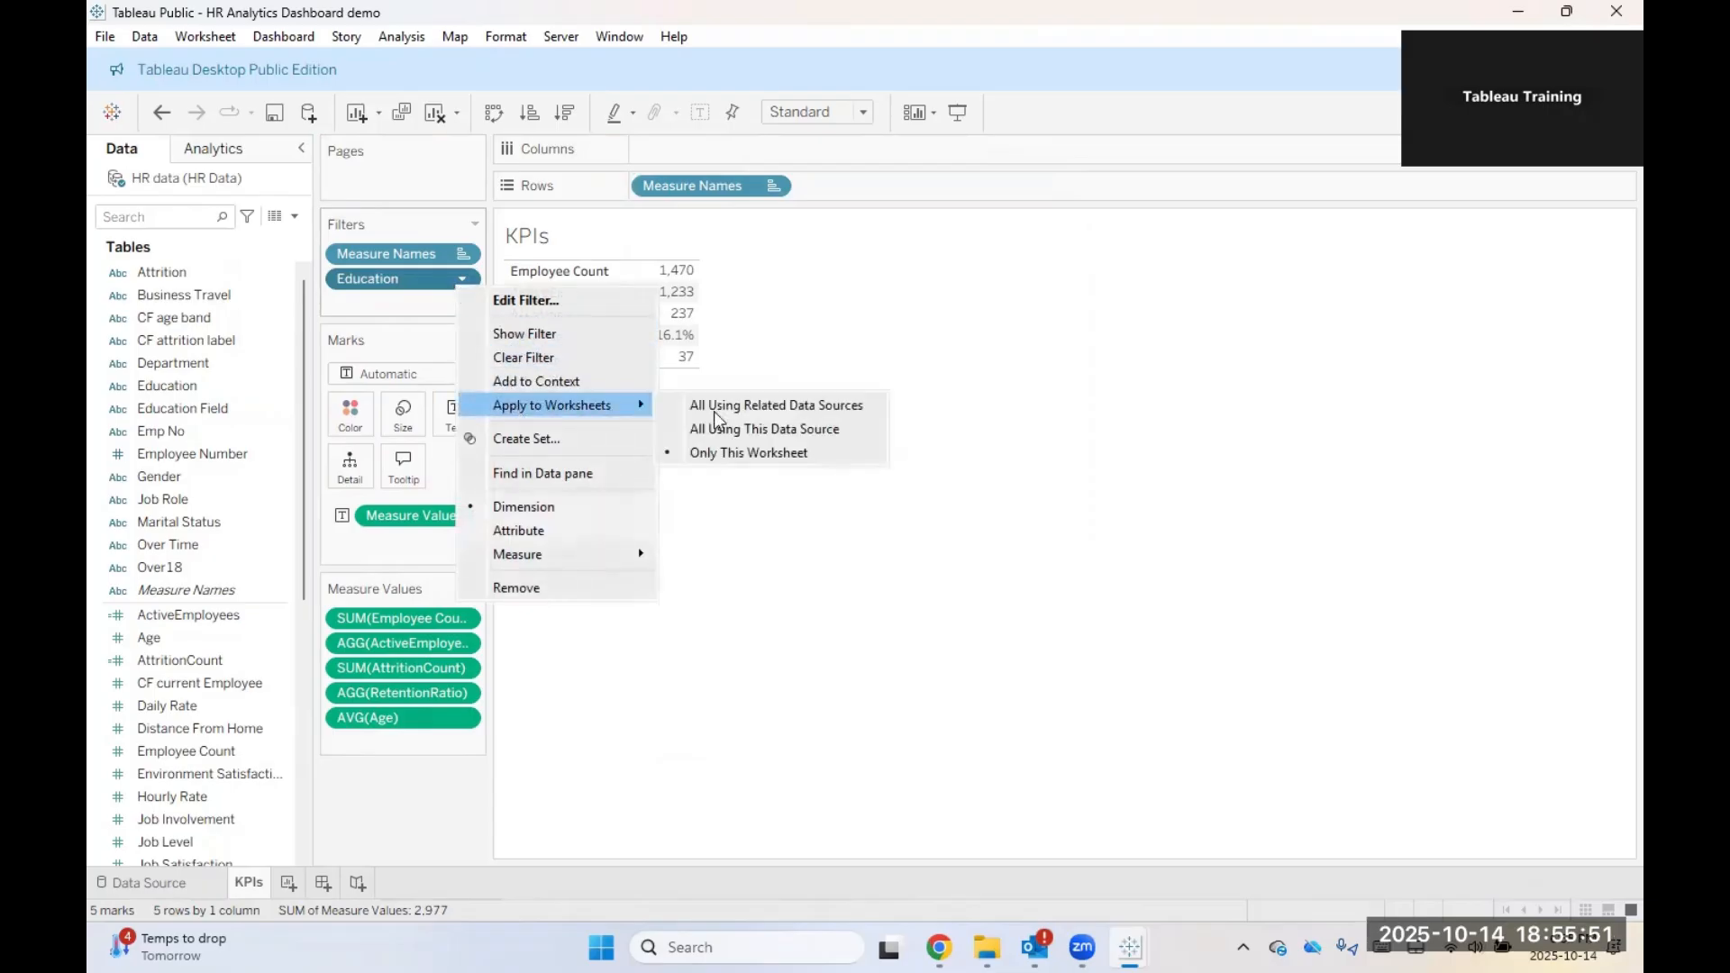
{"action": "left_click", "coordinate": [770, 429]}
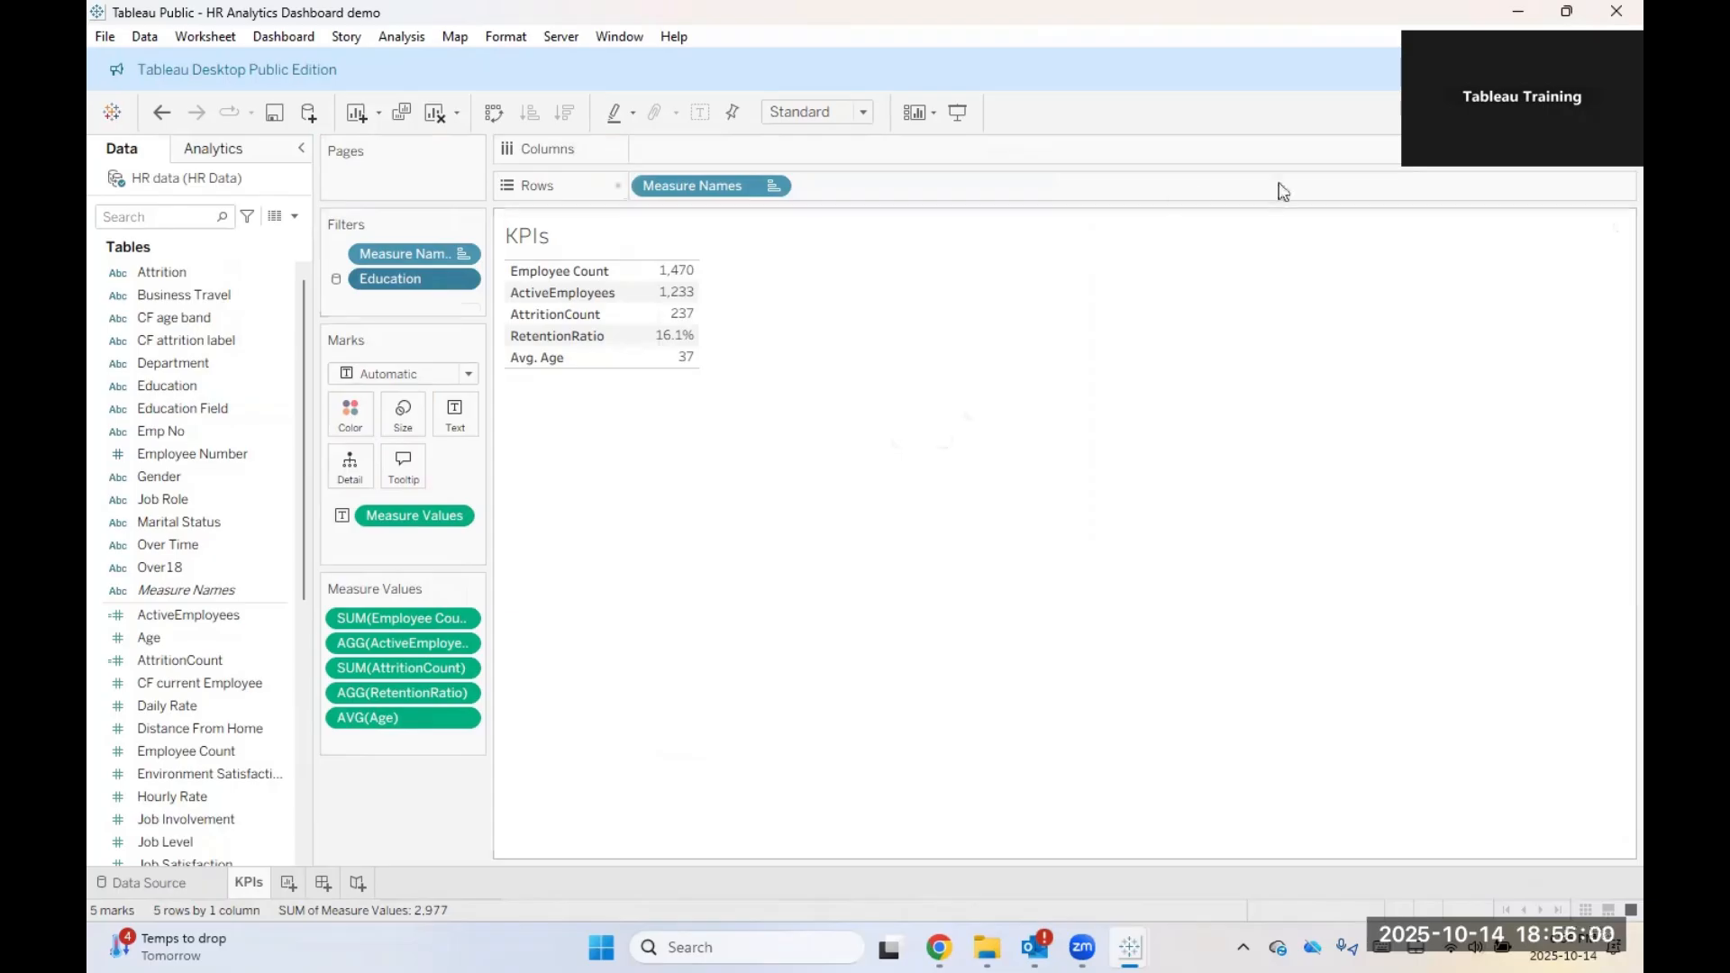
{"action": "left_click", "coordinate": [863, 117]}
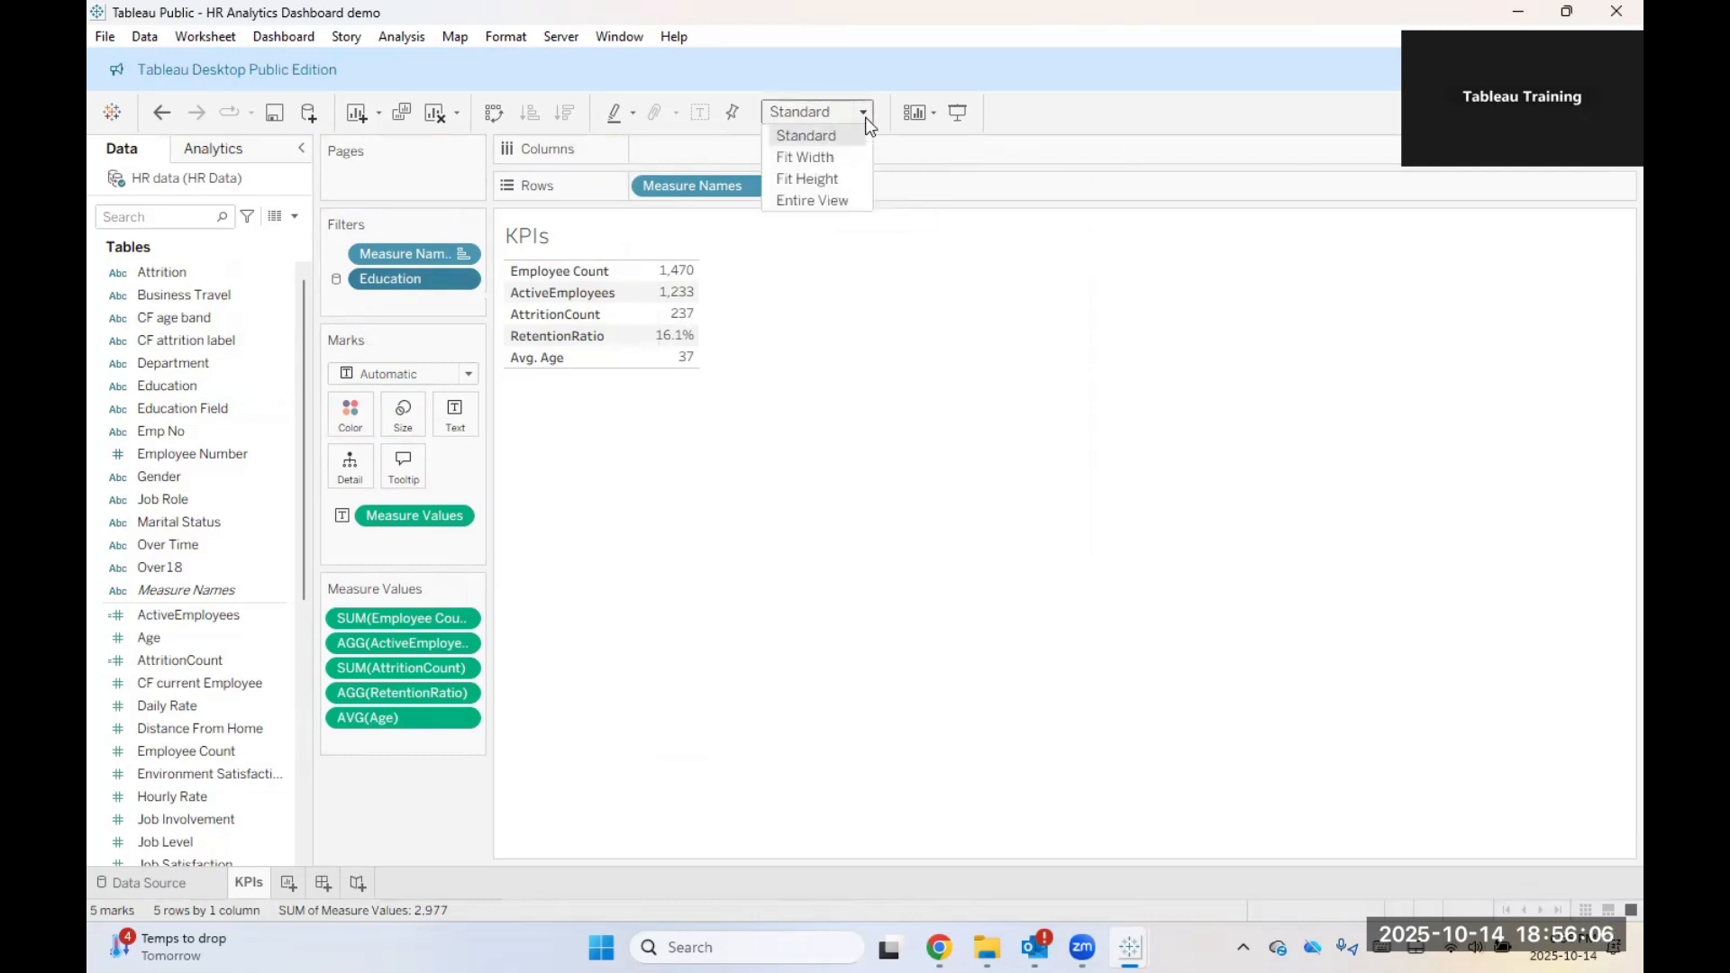
{"action": "left_click", "coordinate": [804, 202]}
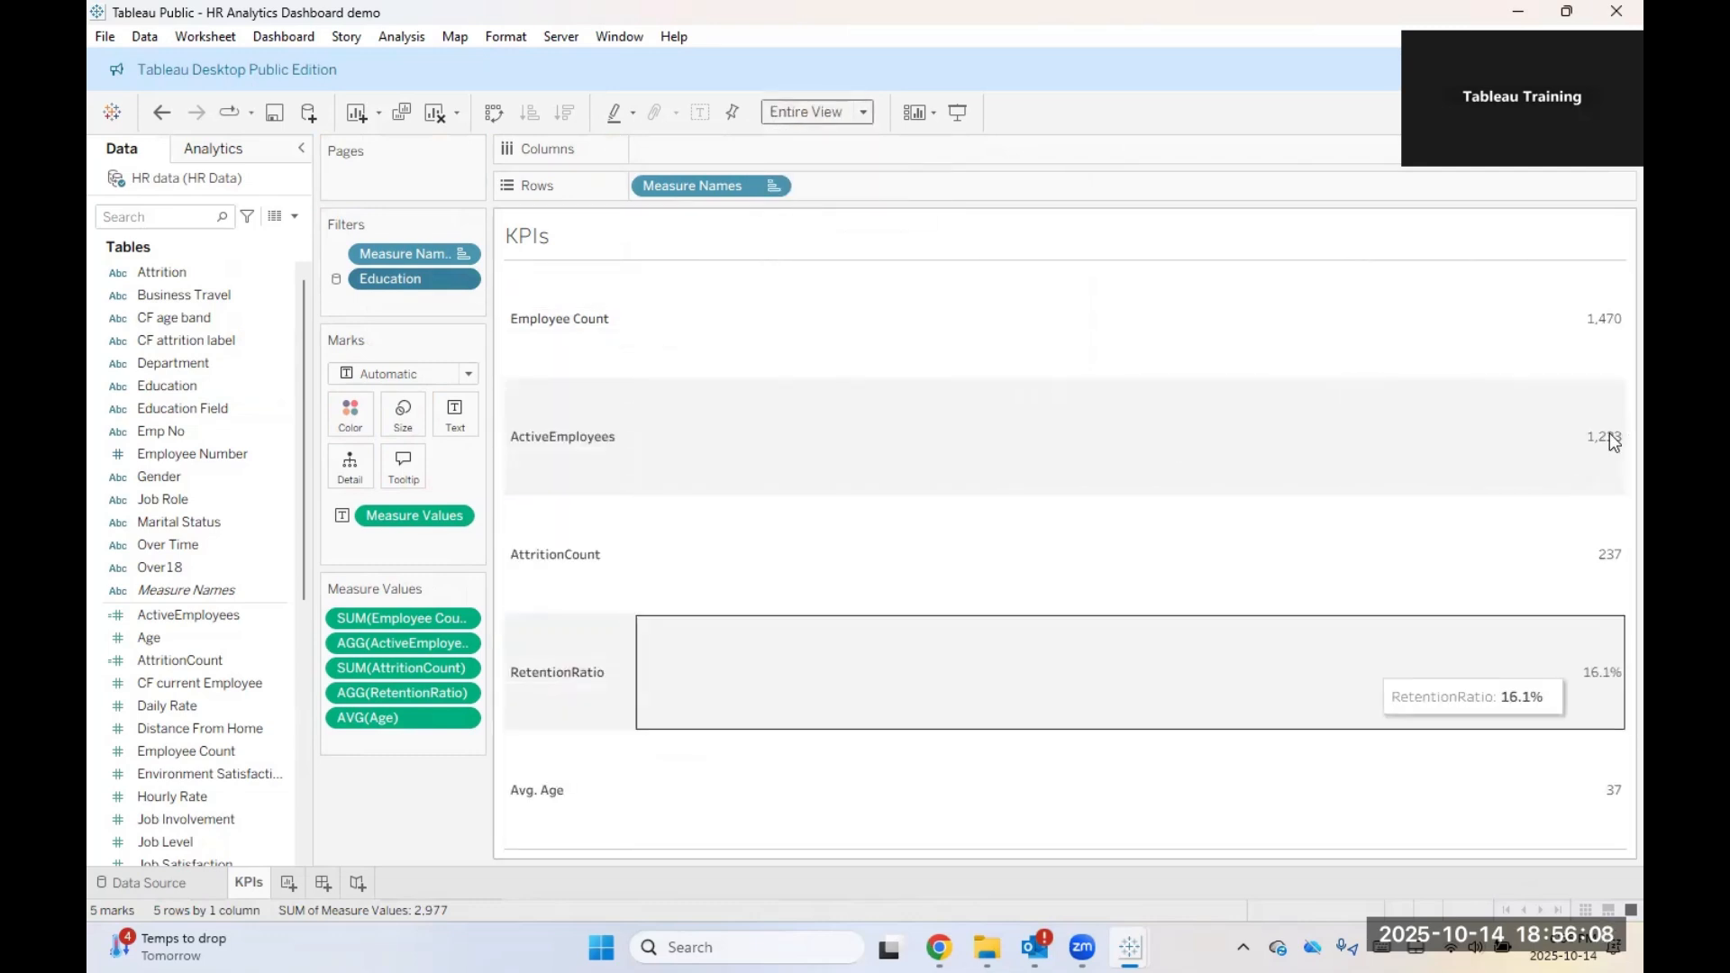
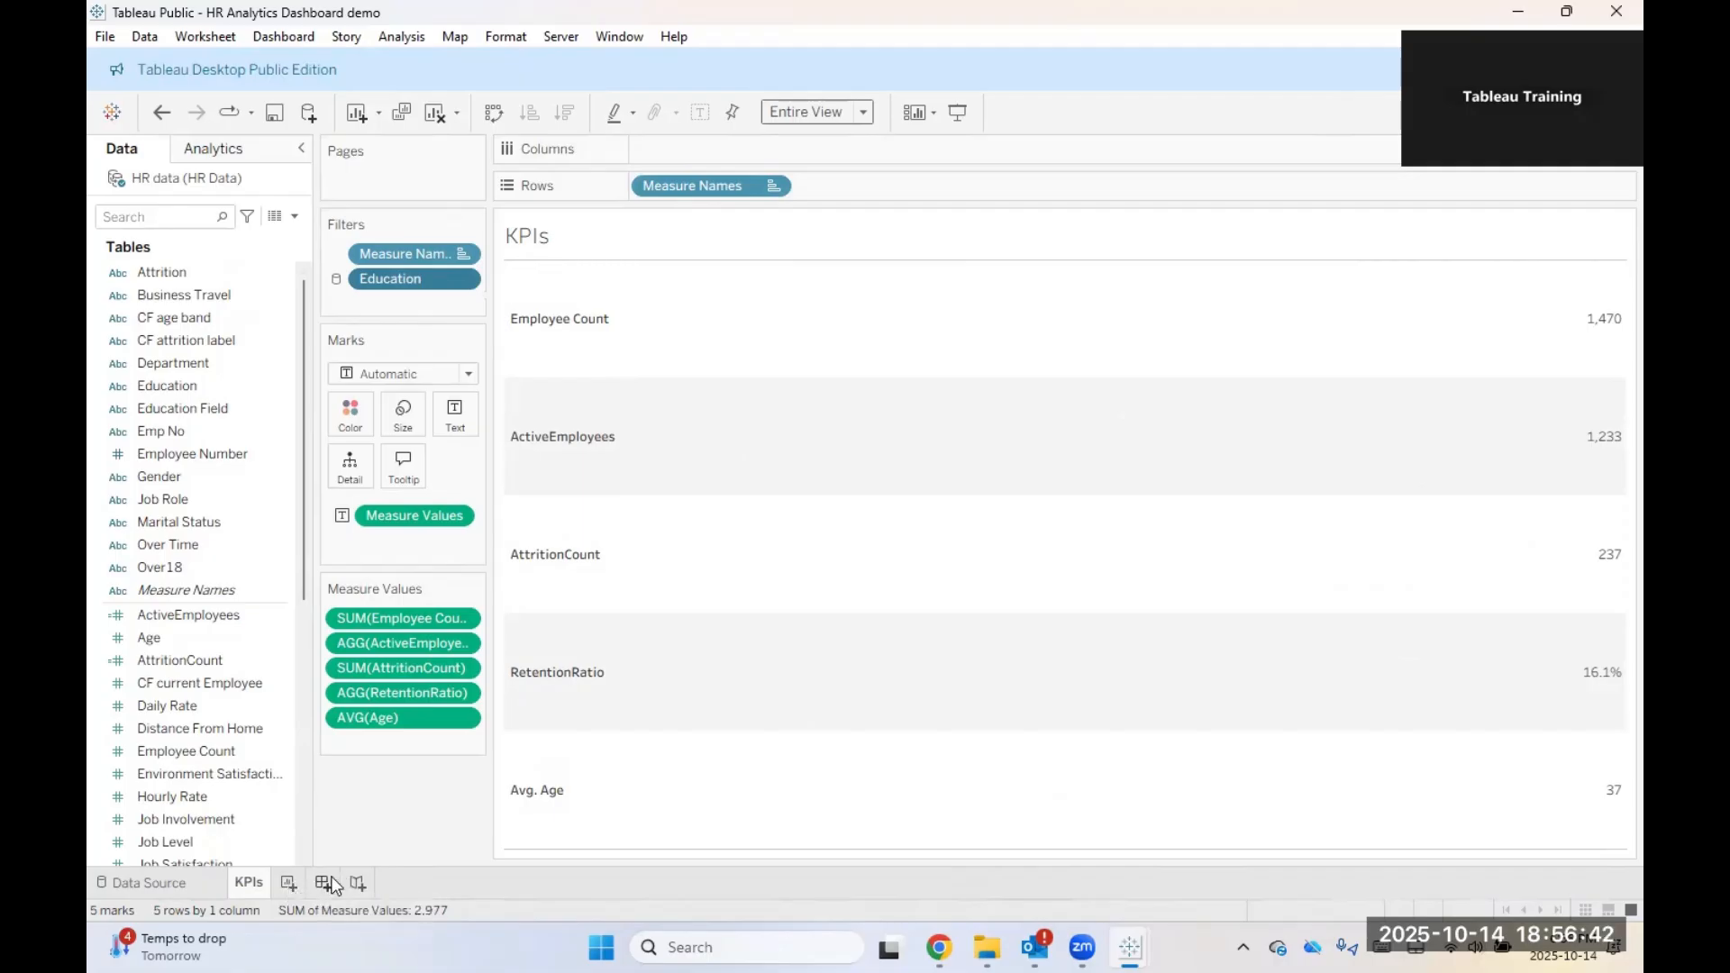
Step: Create a new blank dashboard in the workbook
{"action": "left_click", "coordinate": [329, 883]}
{"action": "right_click", "coordinate": [335, 885]}
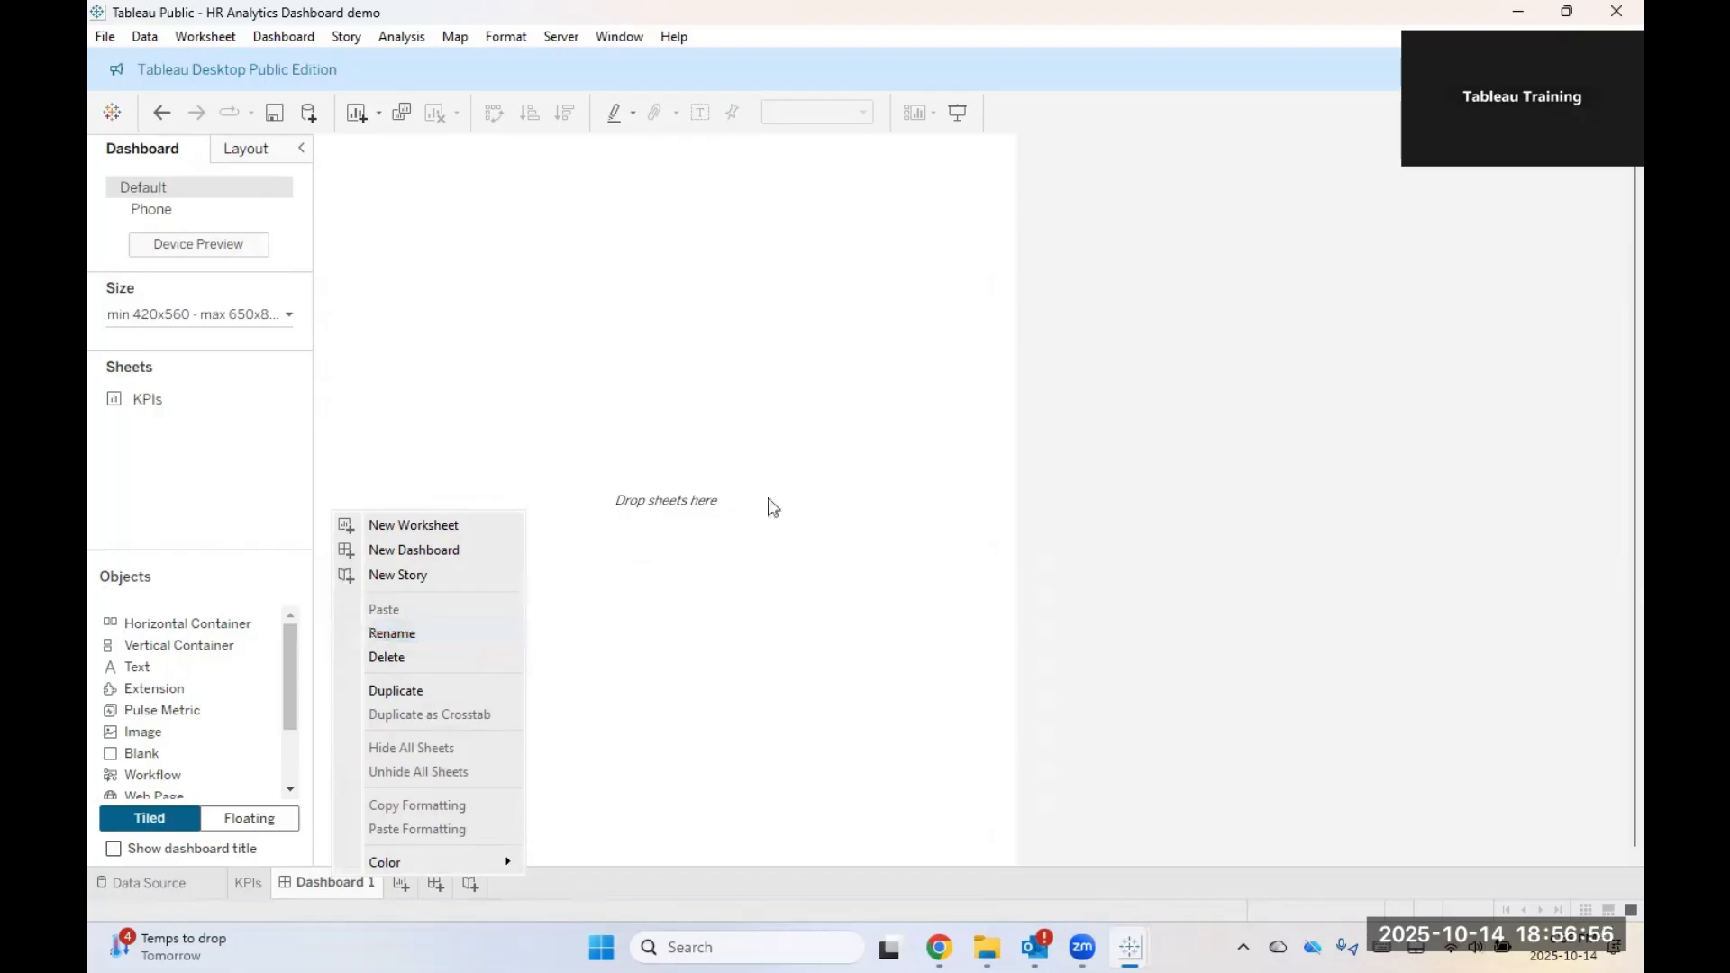
{"action": "left_click", "coordinate": [1122, 389]}
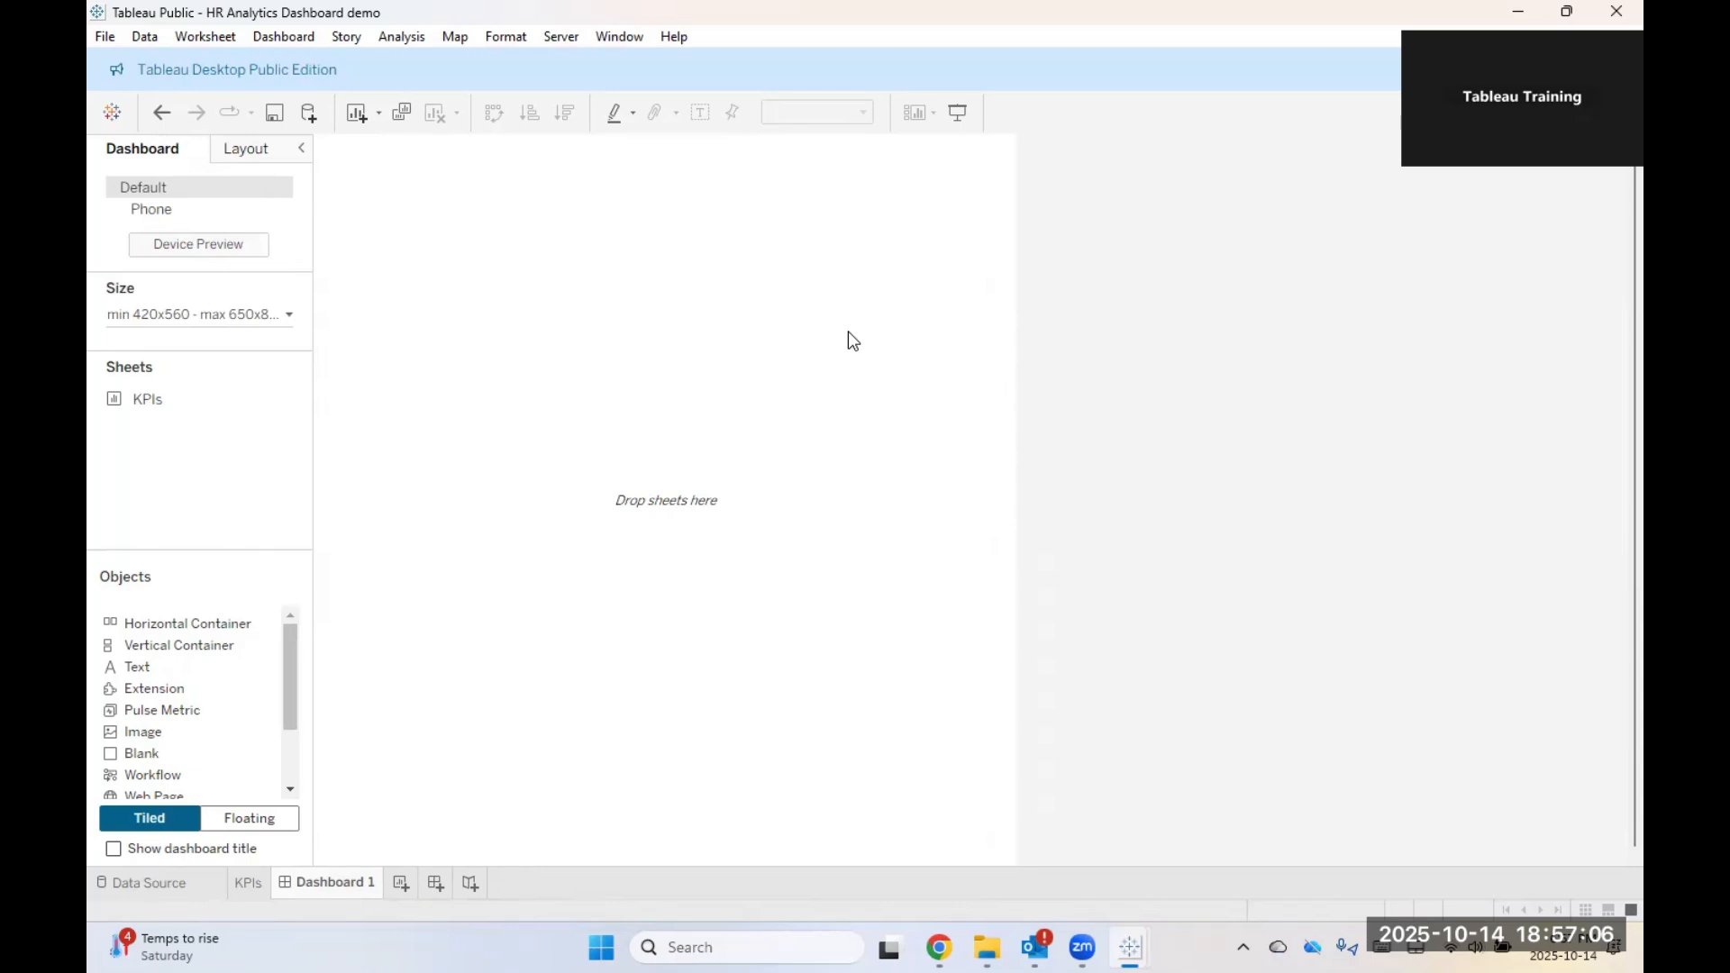
{"action": "left_click", "coordinate": [240, 325]}
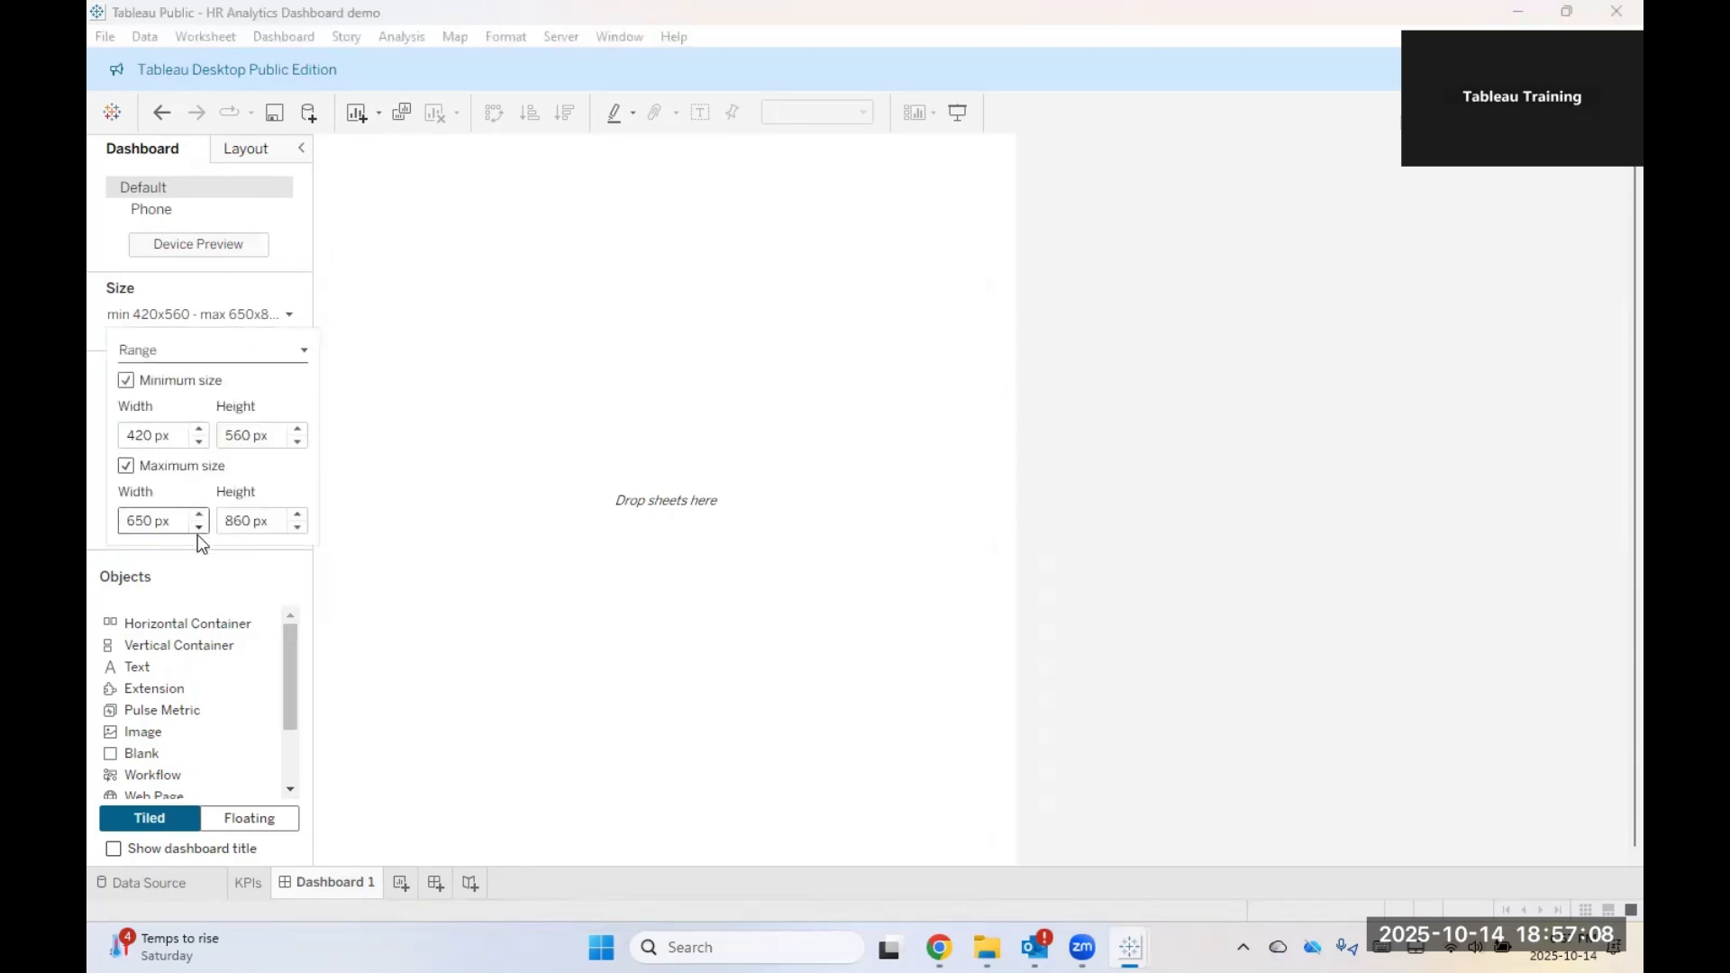
{"action": "left_click", "coordinate": [230, 317]}
{"action": "left_click", "coordinate": [231, 317]}
{"action": "left_click", "coordinate": [301, 315]}
{"action": "left_click", "coordinate": [204, 319]}
{"action": "left_click", "coordinate": [243, 322]}
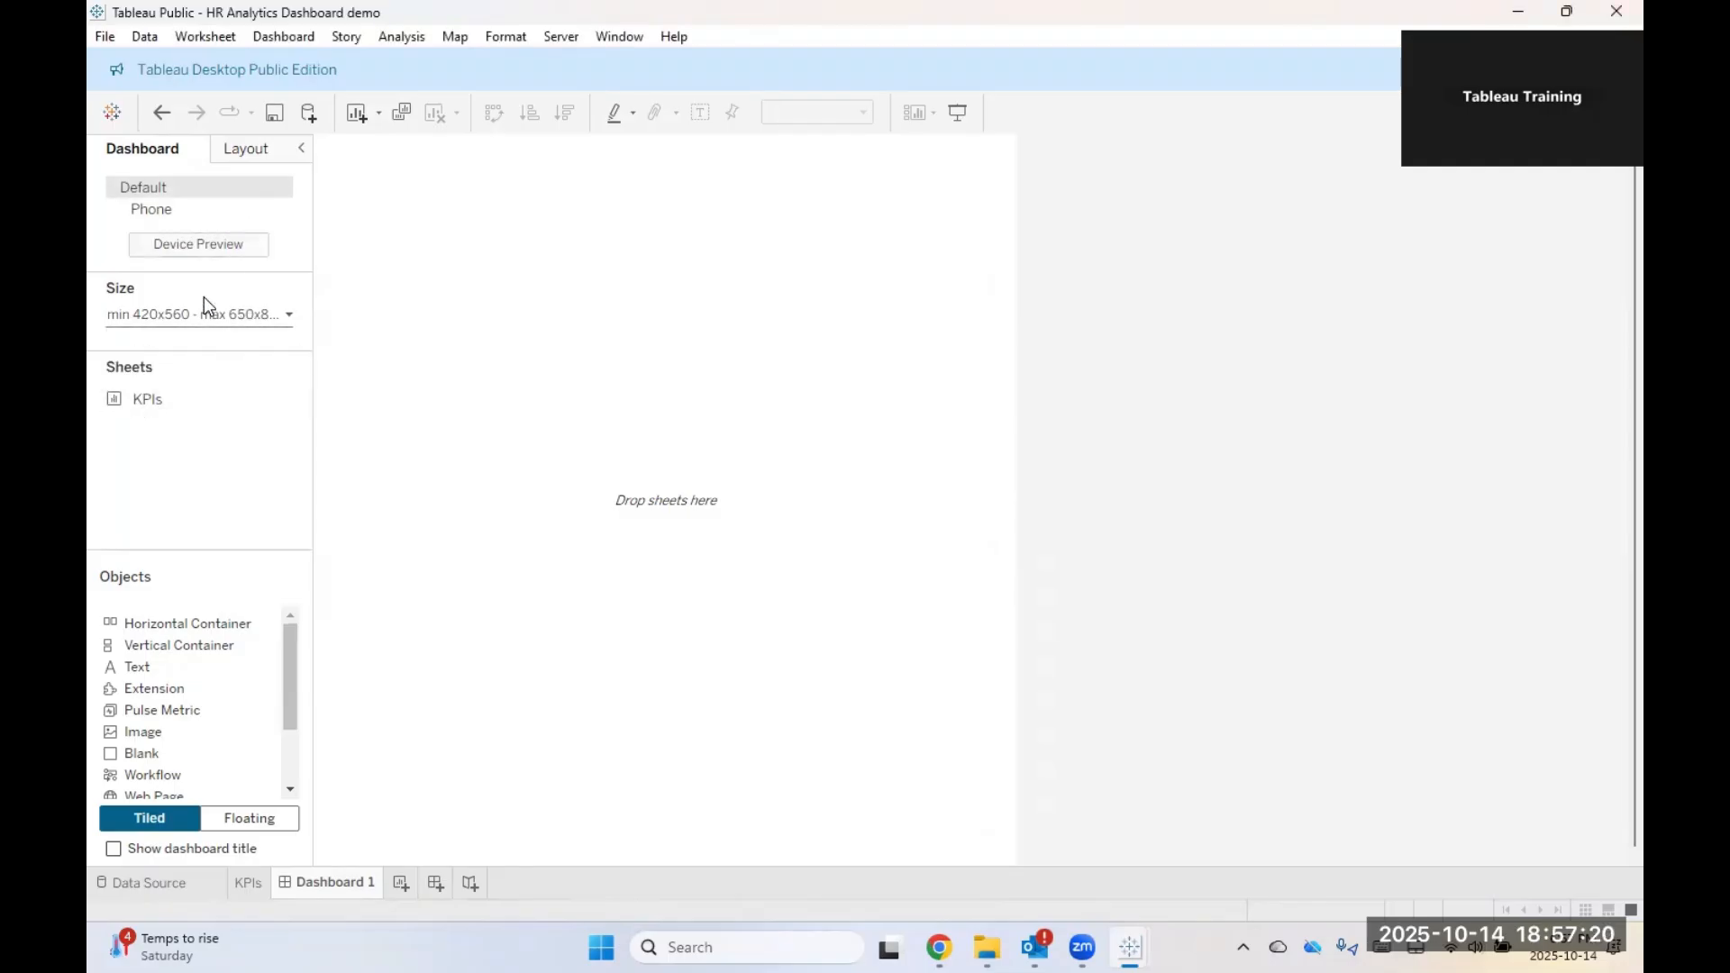
Step: Keep the dashboard size as a Range and set its minimum to 1580 px wide and 900 px high
{"action": "left_click", "coordinate": [221, 325]}
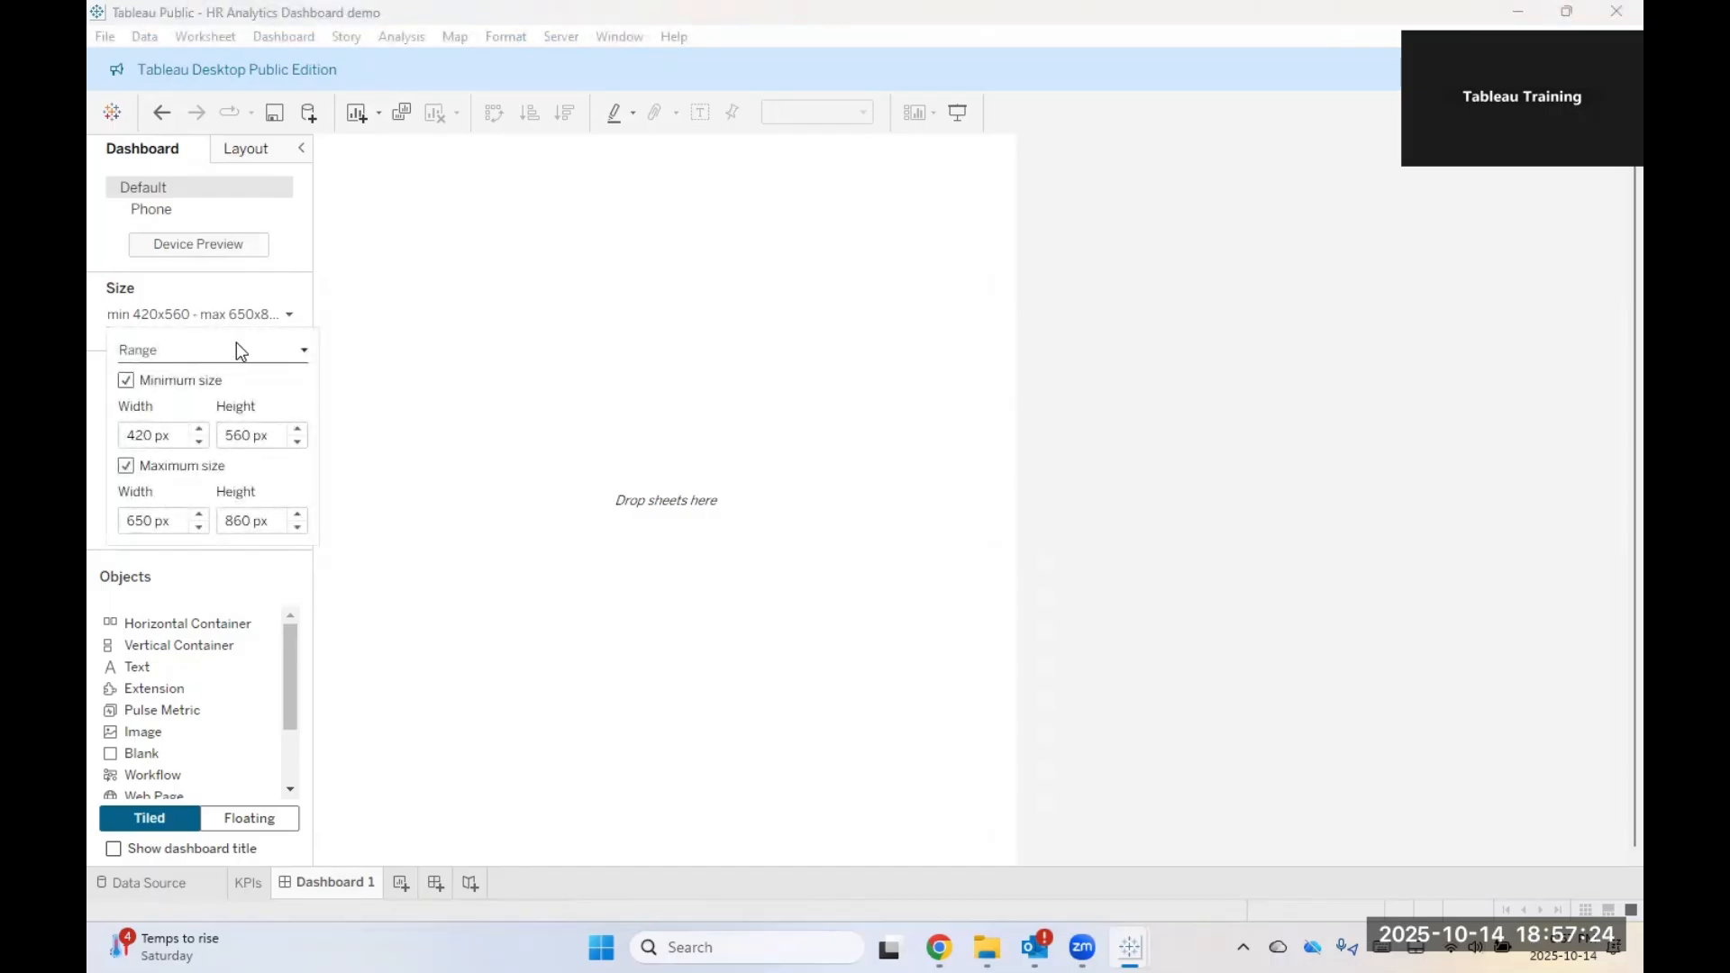
{"action": "left_click", "coordinate": [238, 348]}
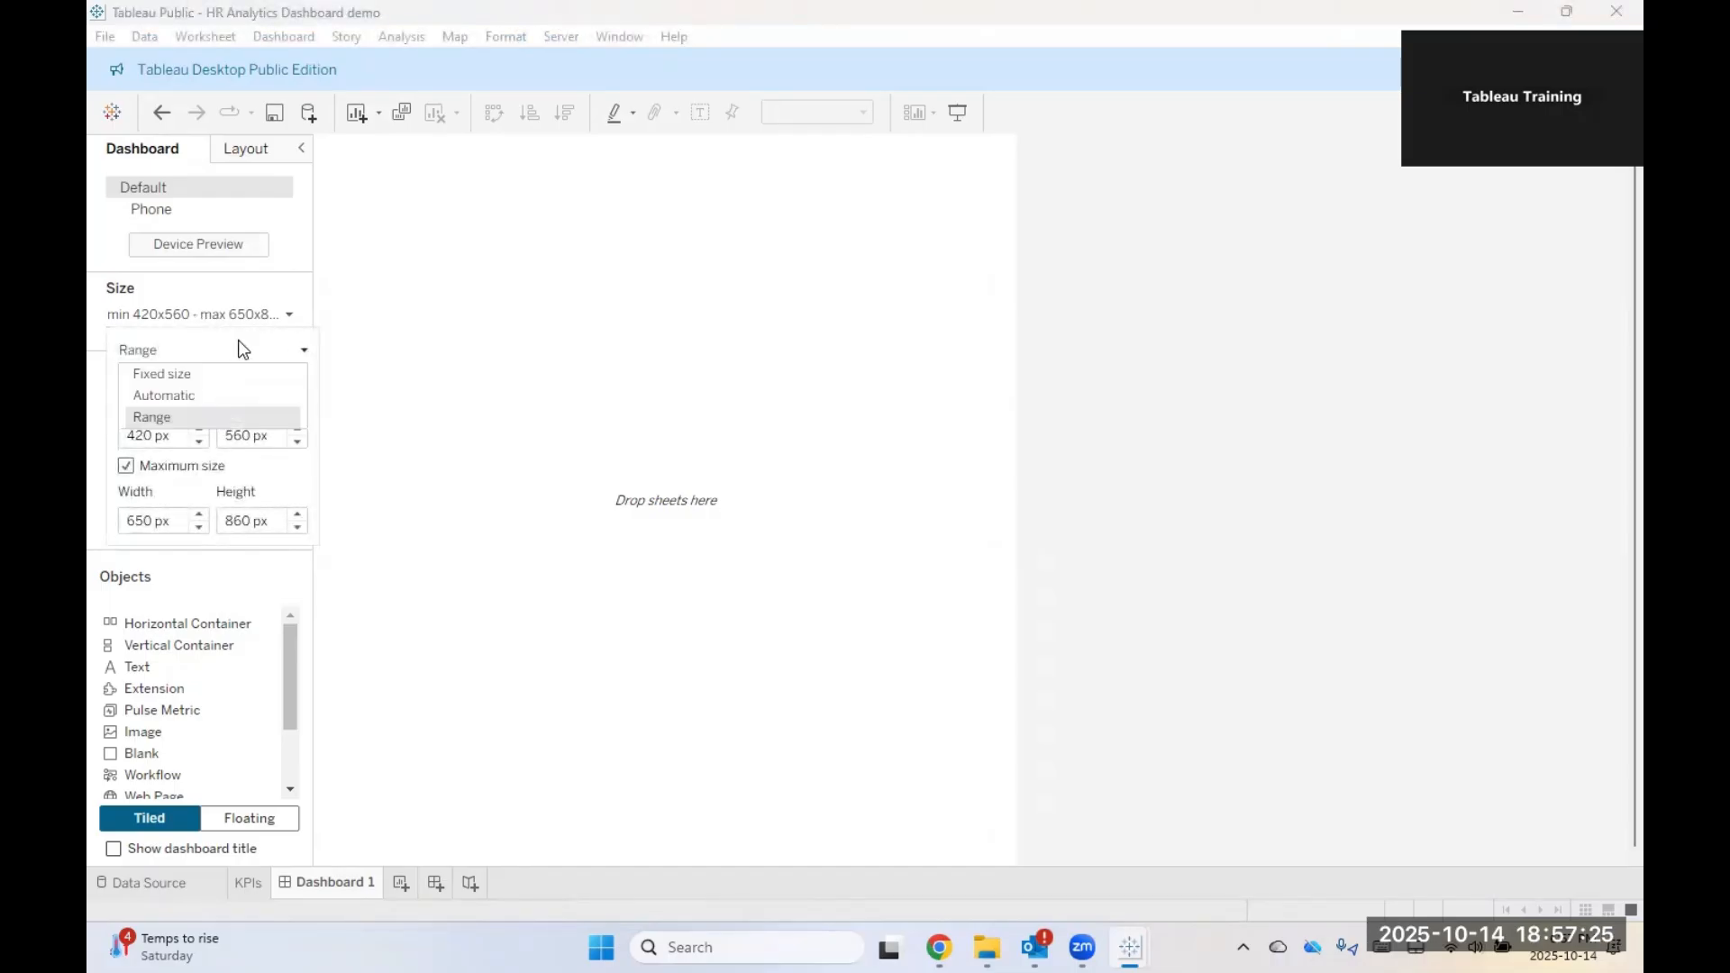
{"action": "left_click", "coordinate": [198, 415]}
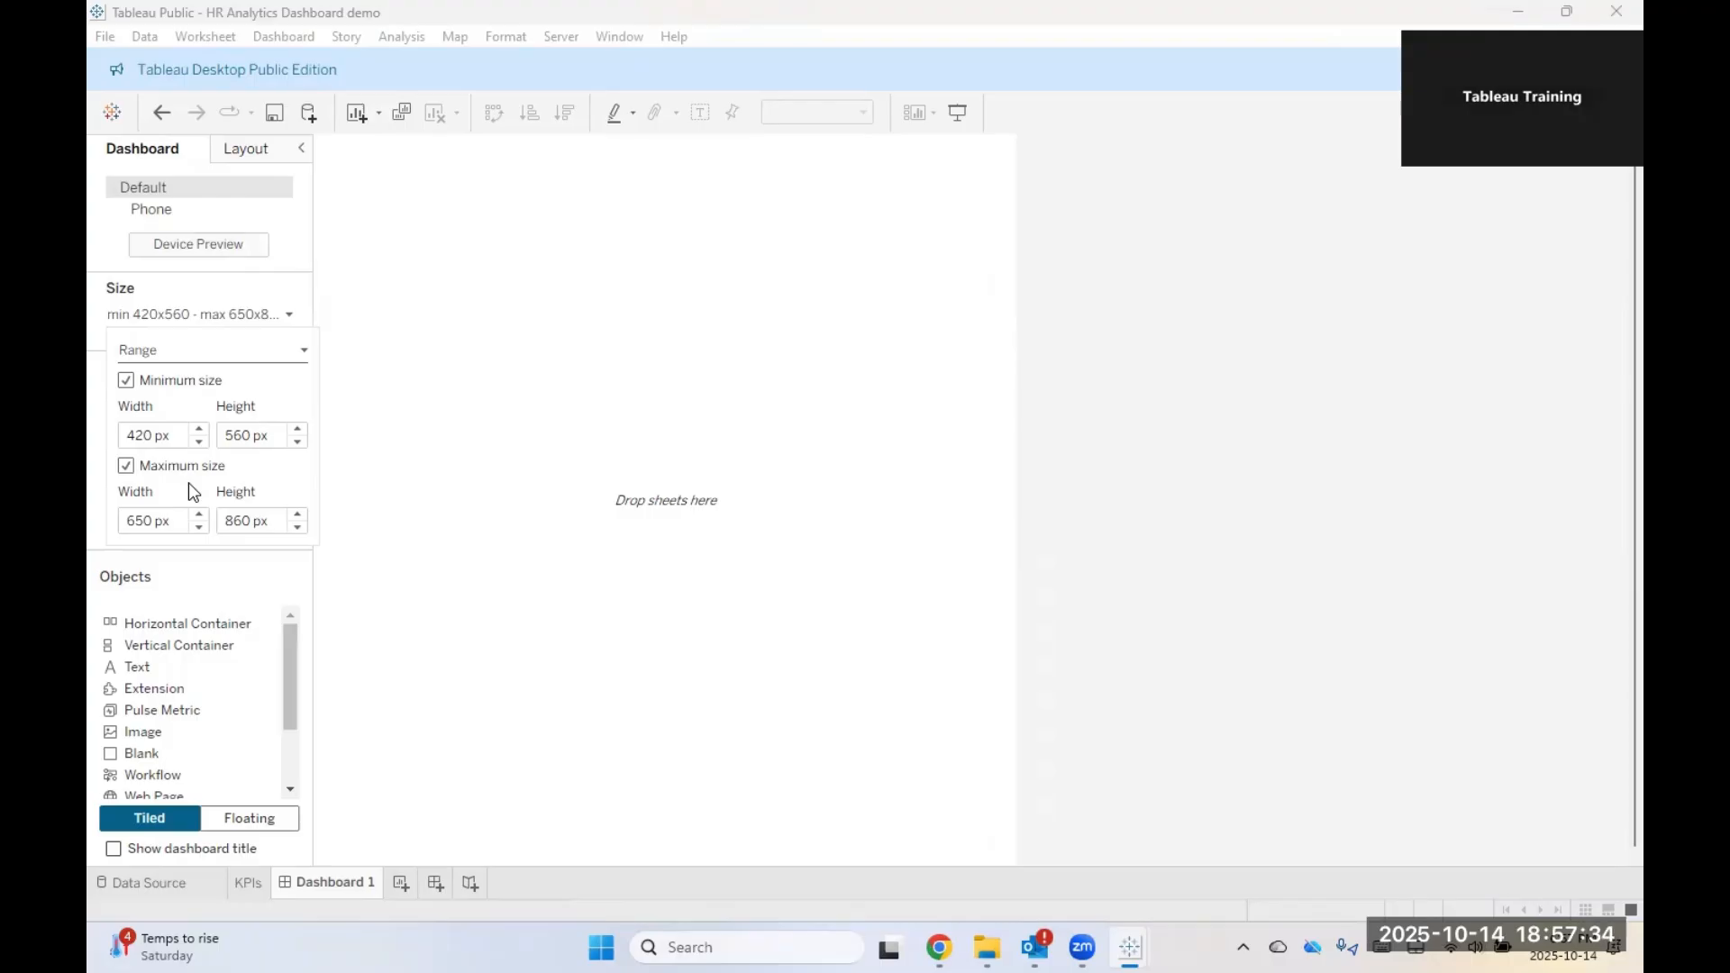
{"action": "double_click", "coordinate": [152, 435]}
{"action": "type", "text": "1580"}
{"action": "double_click", "coordinate": [219, 439]}
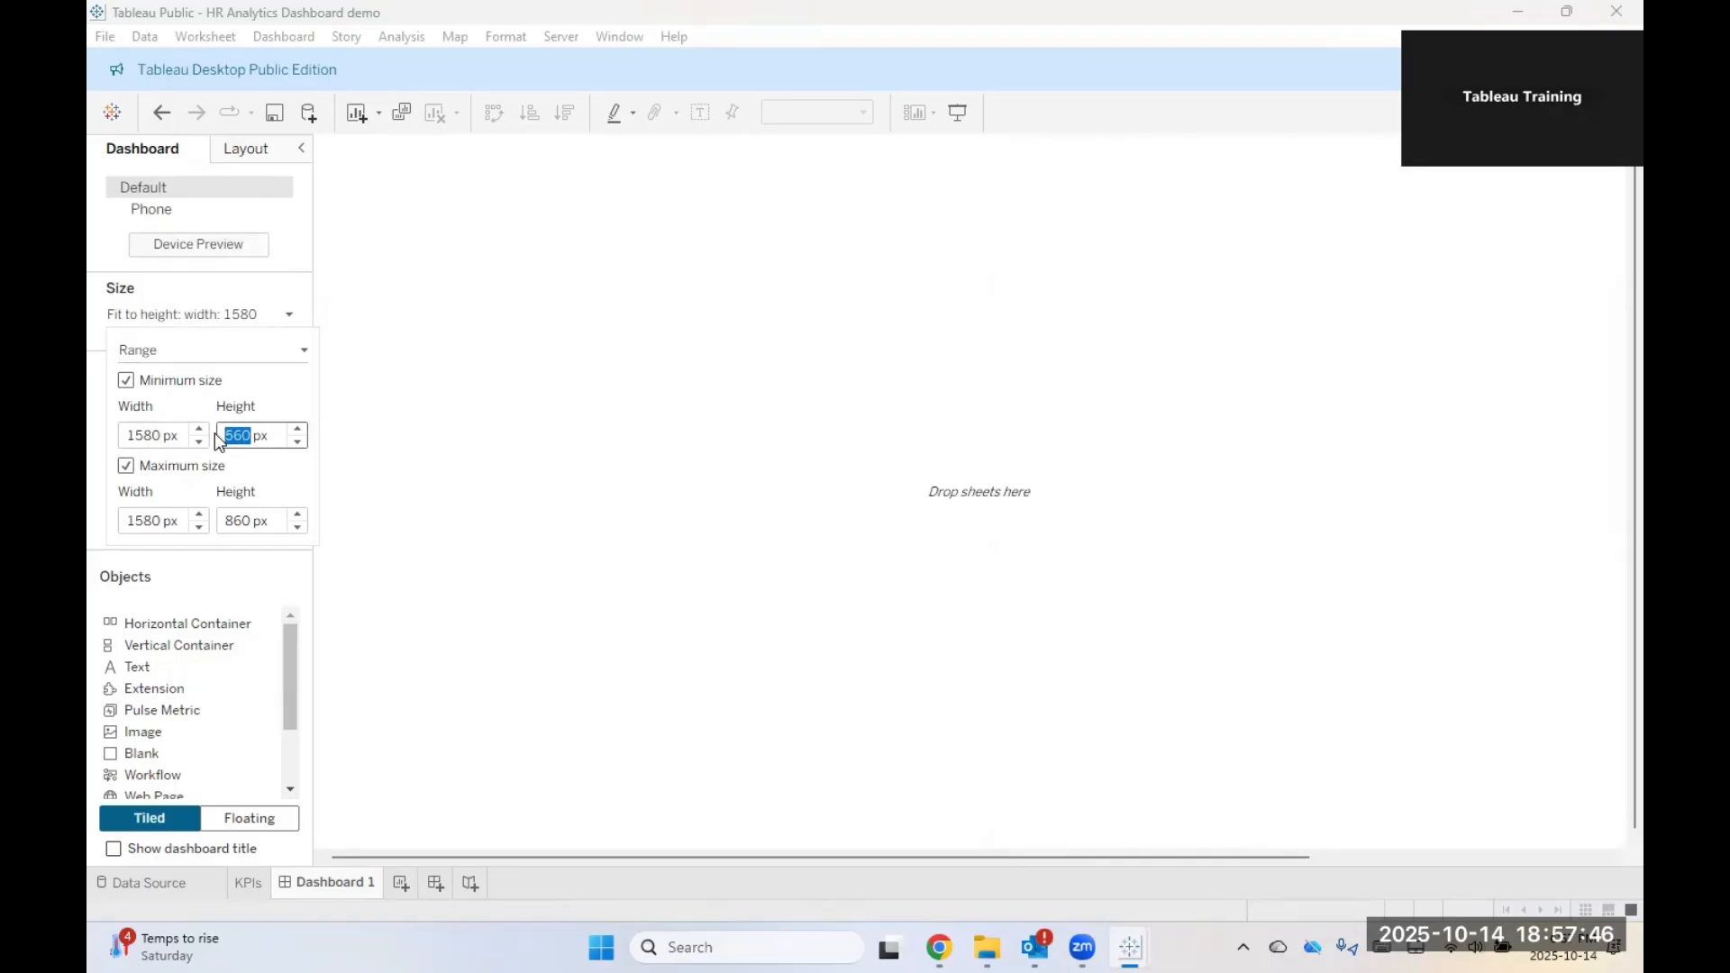
{"action": "type", "text": "900"}
{"action": "left_click", "coordinate": [322, 486]}
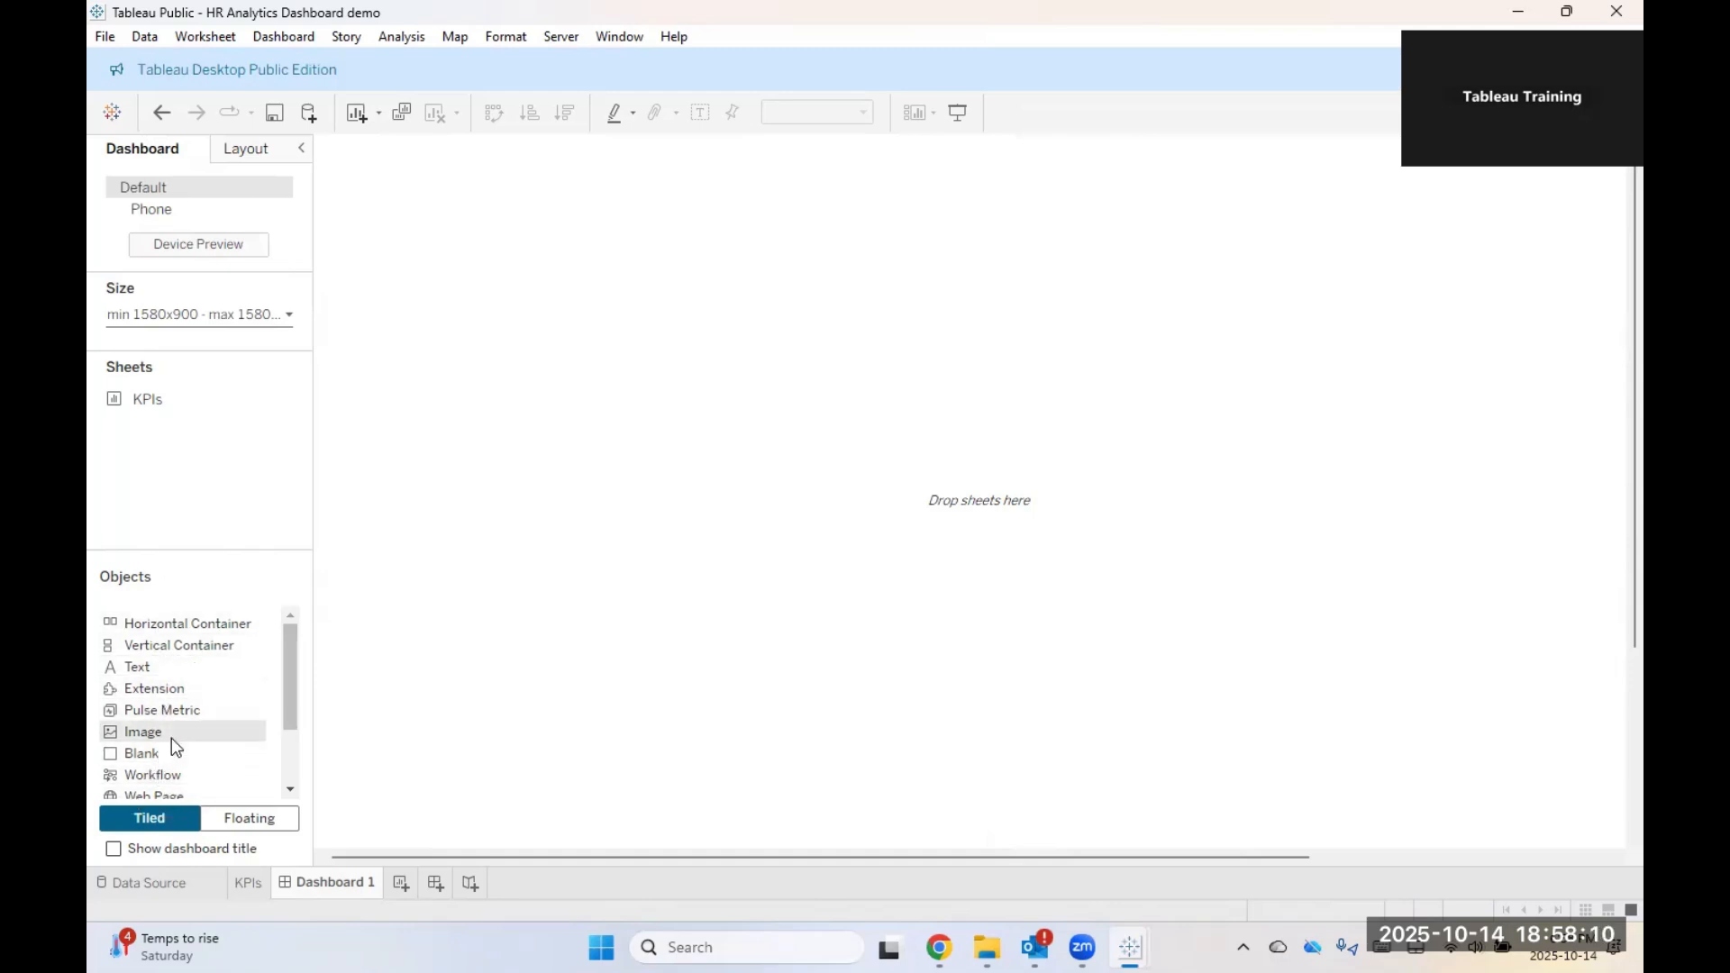
Step: Try adding a tiled image object to the blank dashboard, closing its settings without choosing a file
{"action": "left_click_drag", "start_coordinate": [171, 738], "coordinate": [663, 551]}
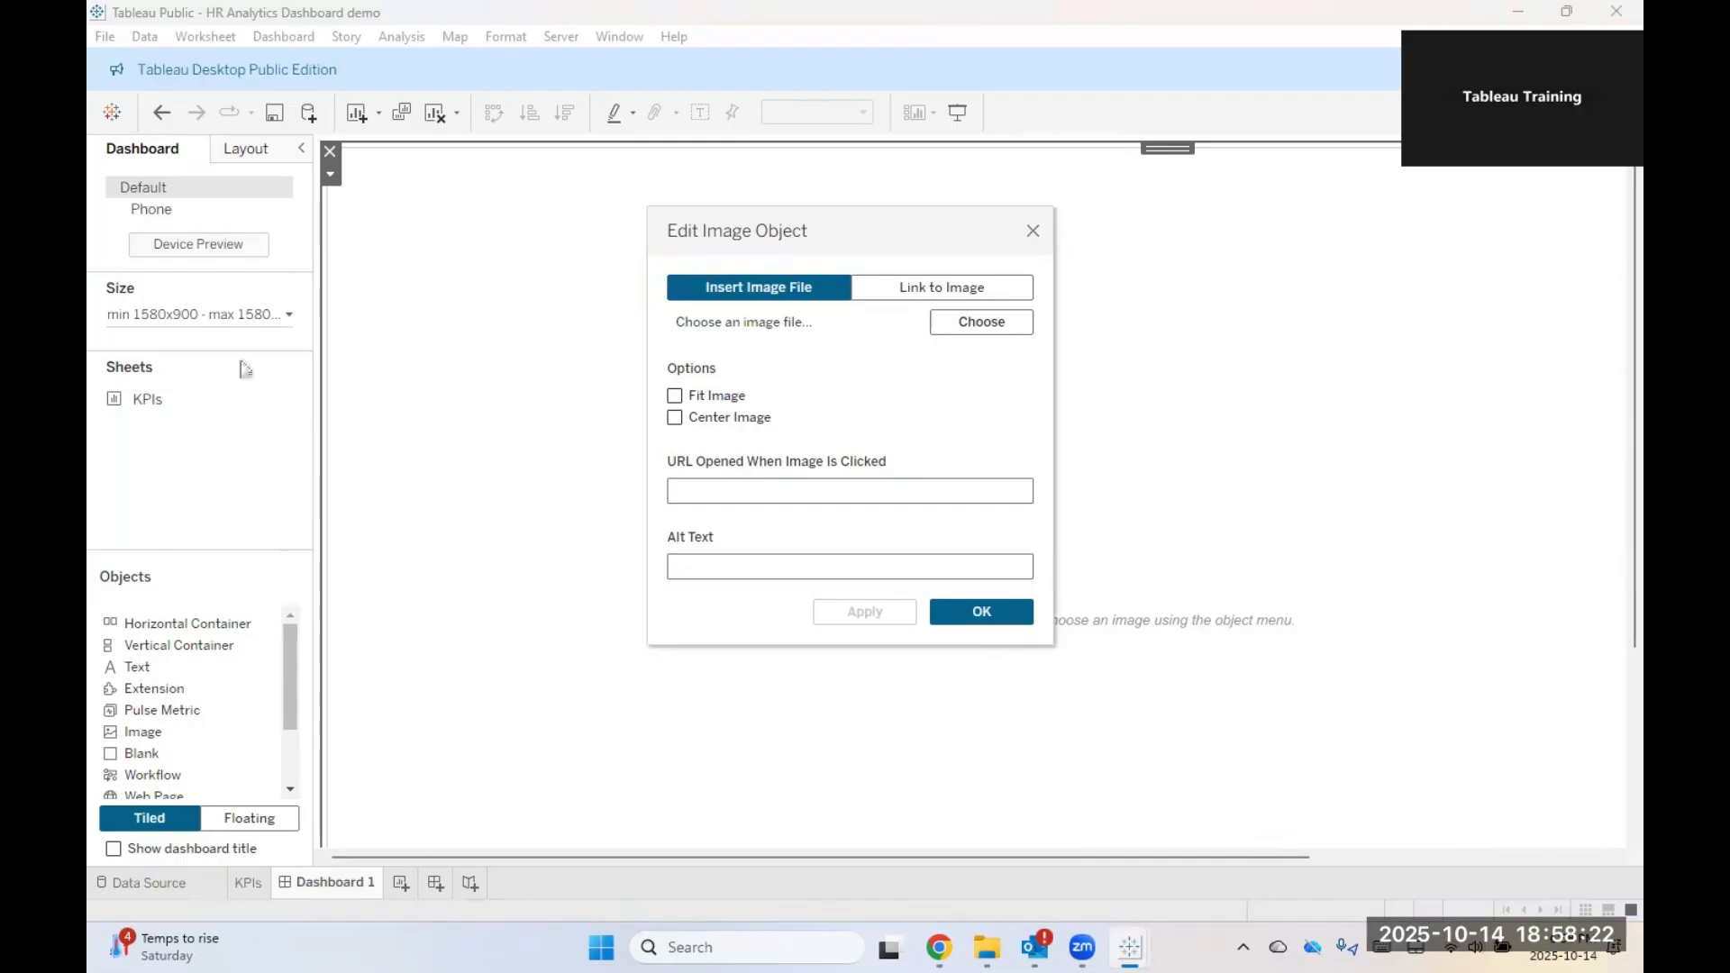
{"action": "left_click", "coordinate": [1032, 233]}
{"action": "left_click_drag", "start_coordinate": [1103, 857], "coordinate": [427, 844]}
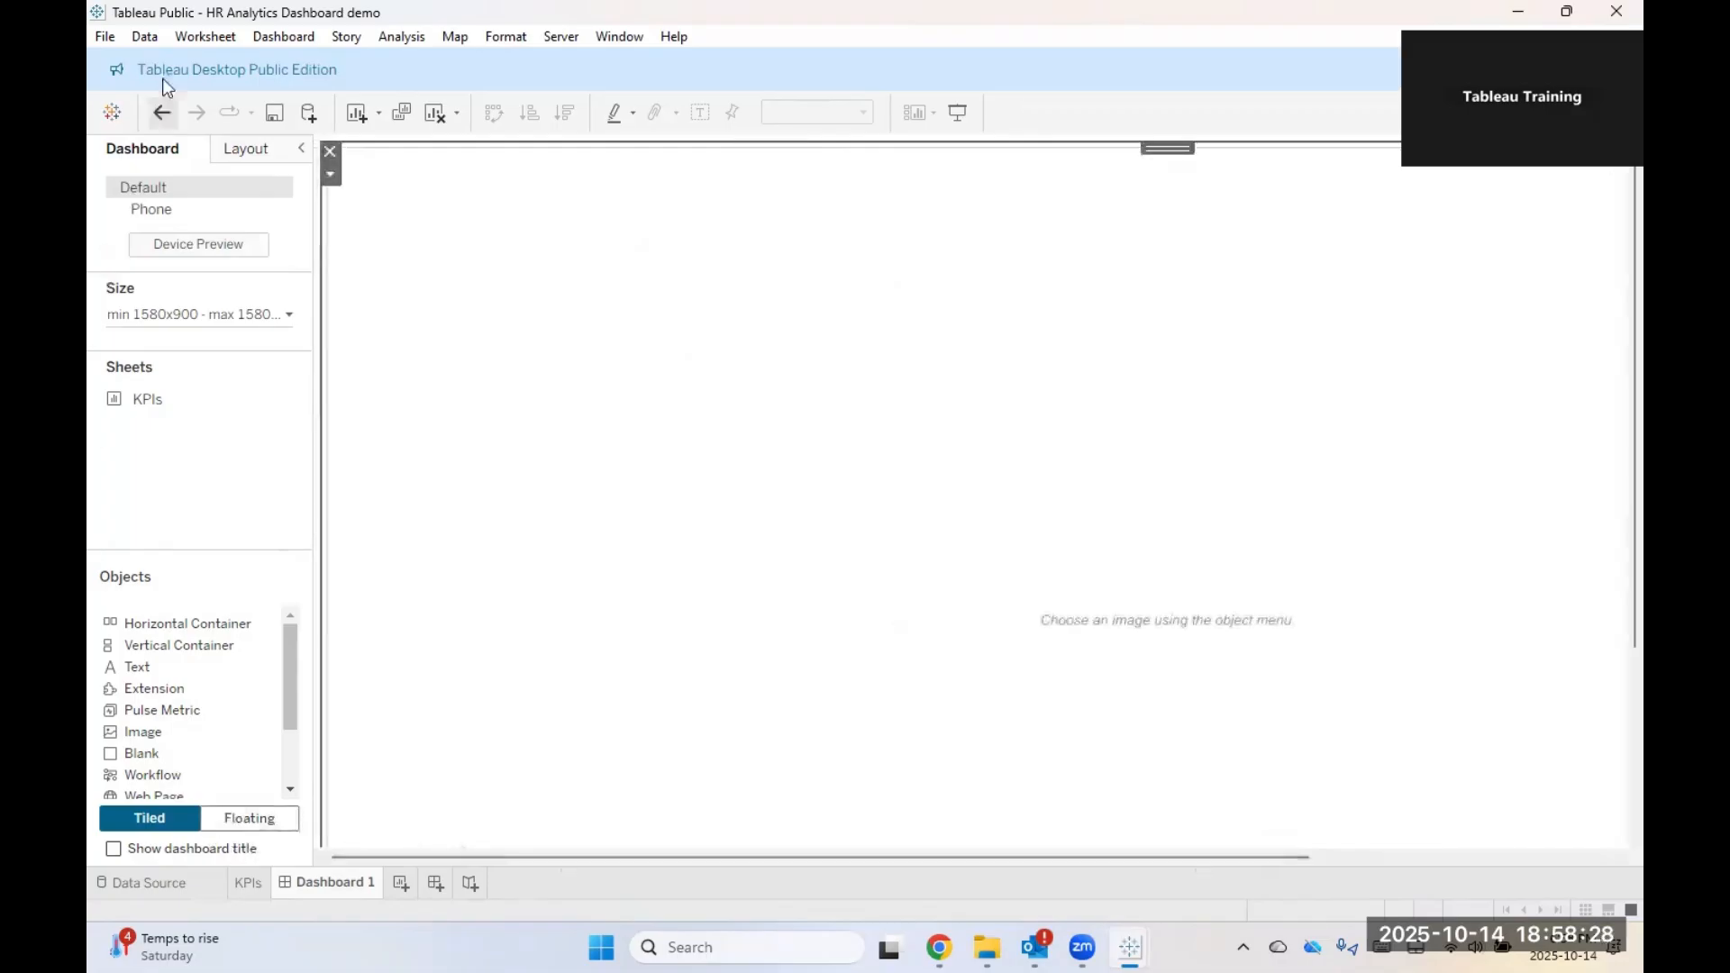
Step: Turn off the dashboard's minimum size limit and remove the empty image object
{"action": "left_click", "coordinate": [289, 314]}
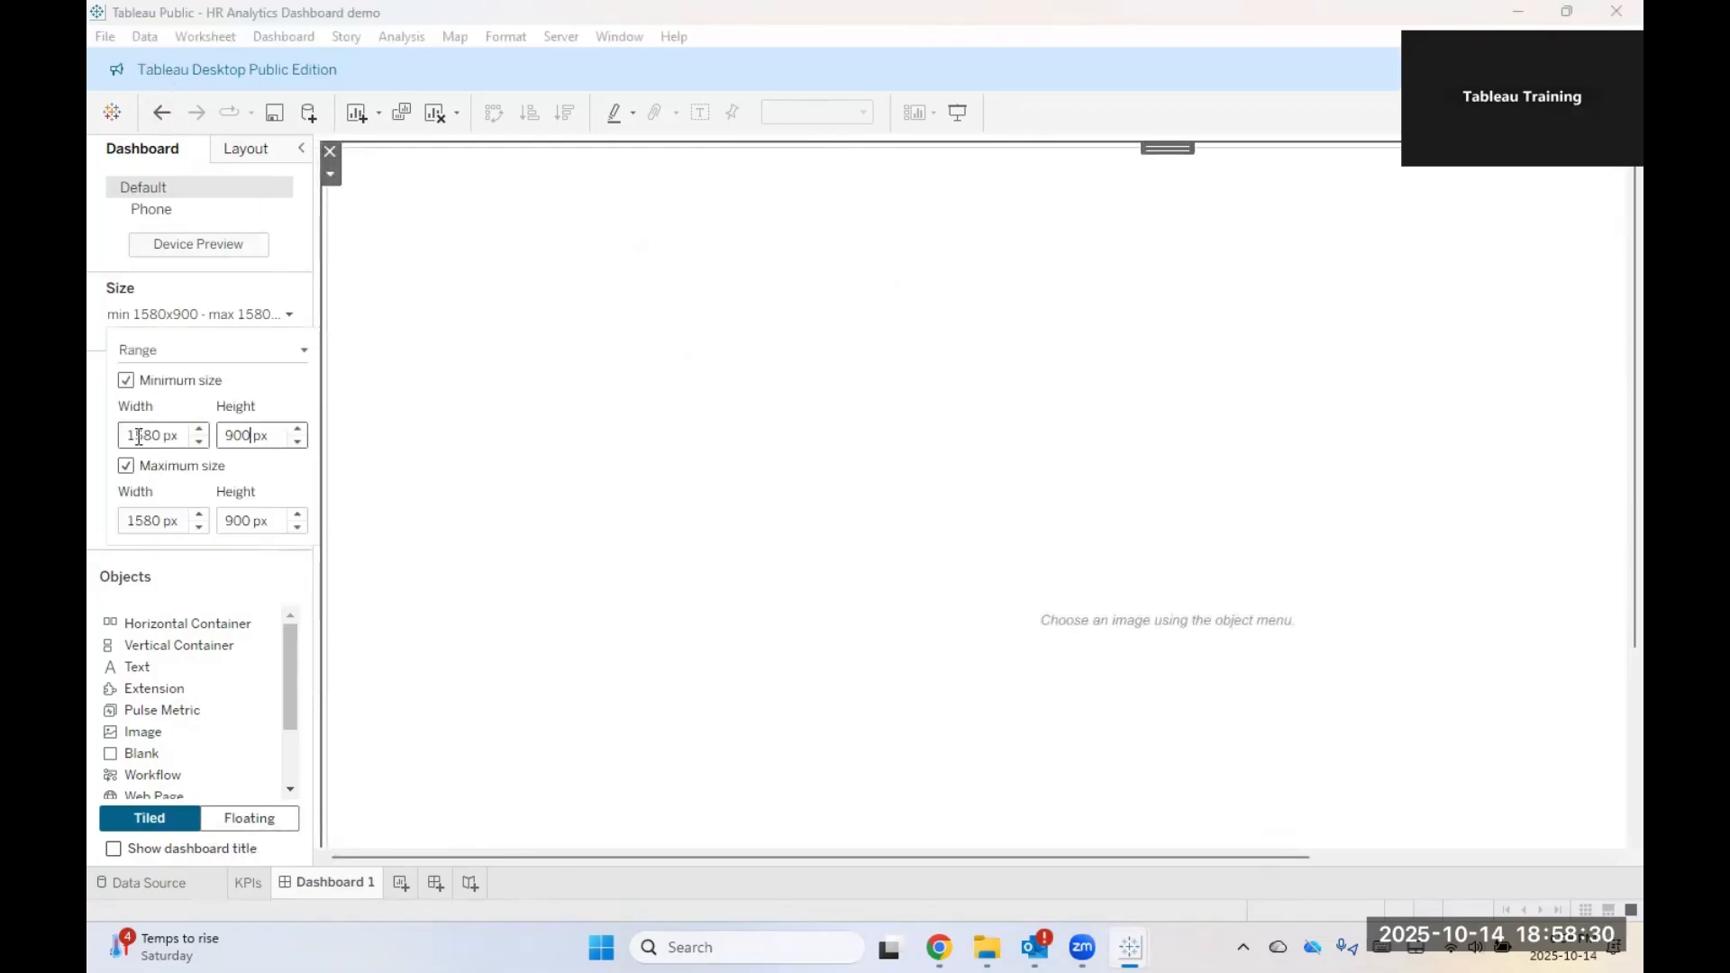
{"action": "left_click", "coordinate": [142, 520]}
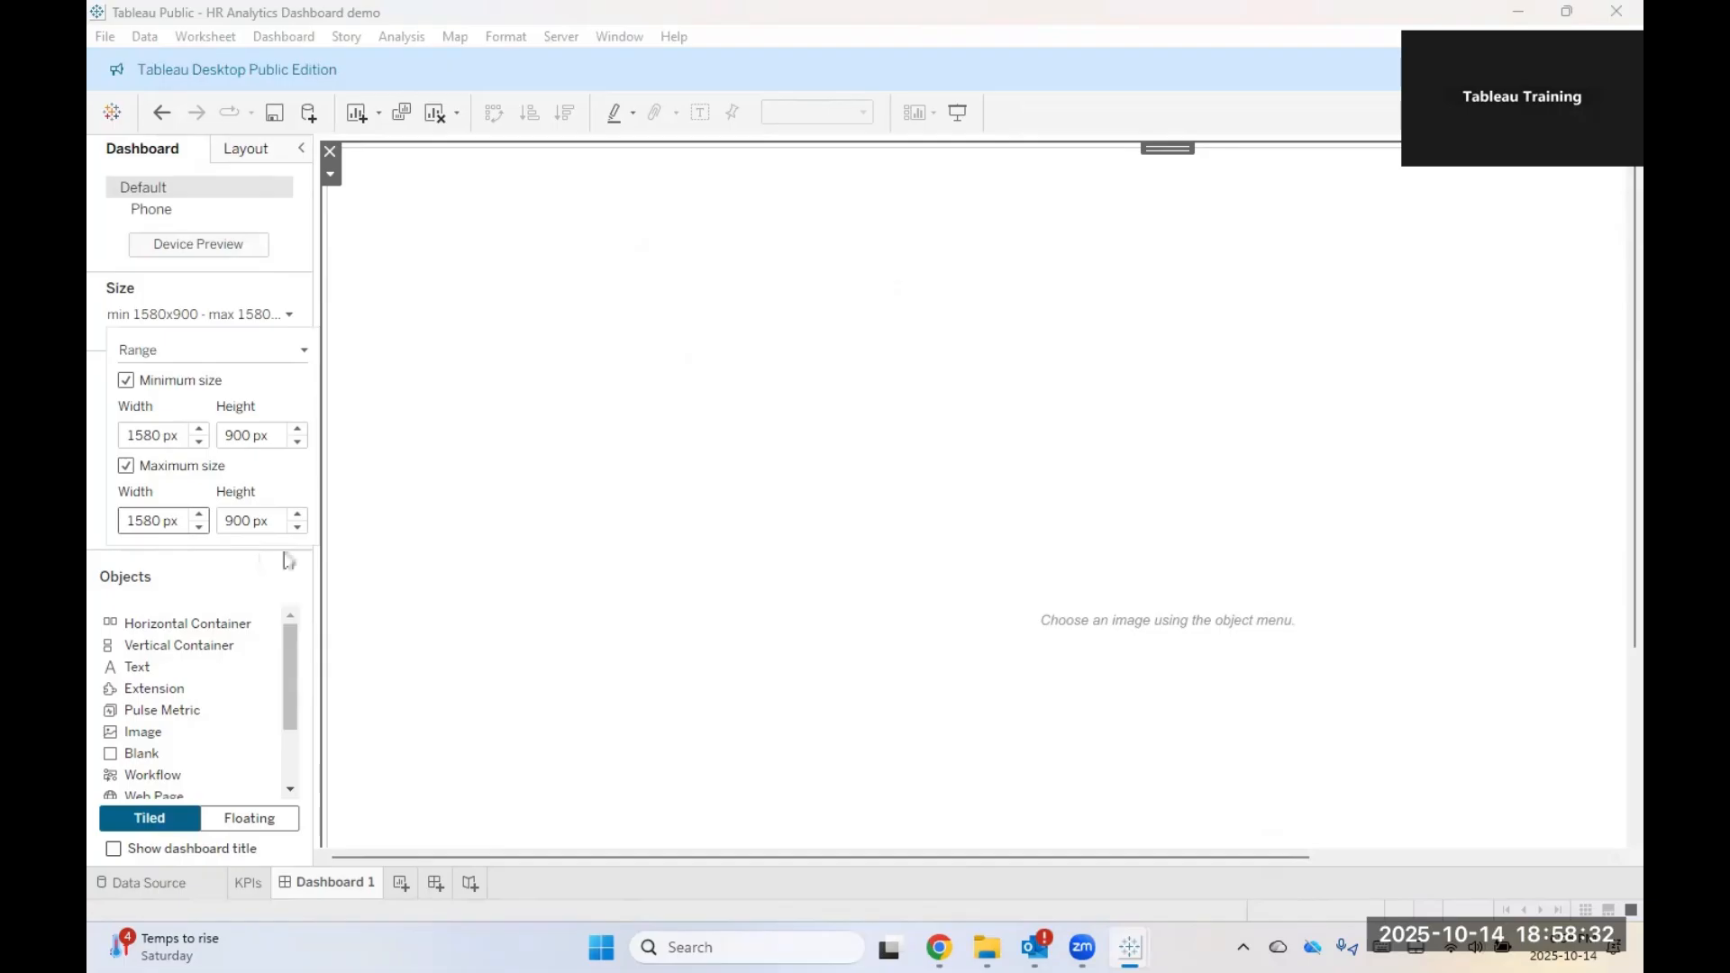
{"action": "left_click", "coordinate": [125, 379]}
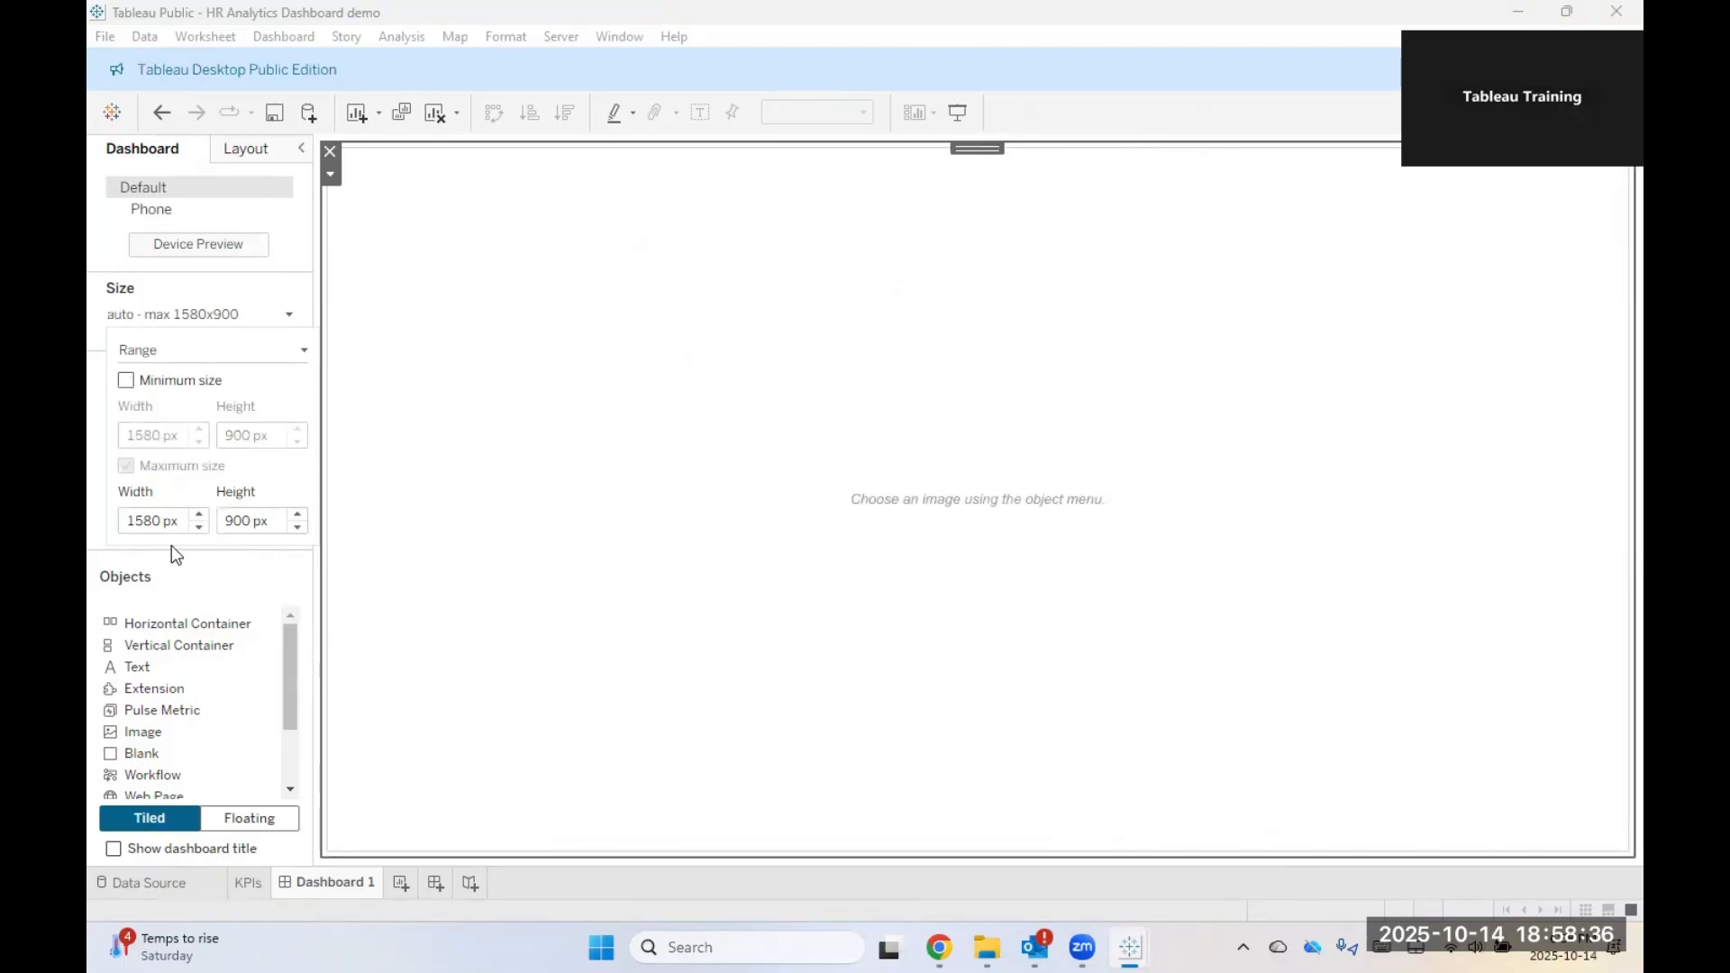
{"action": "left_click", "coordinate": [447, 507]}
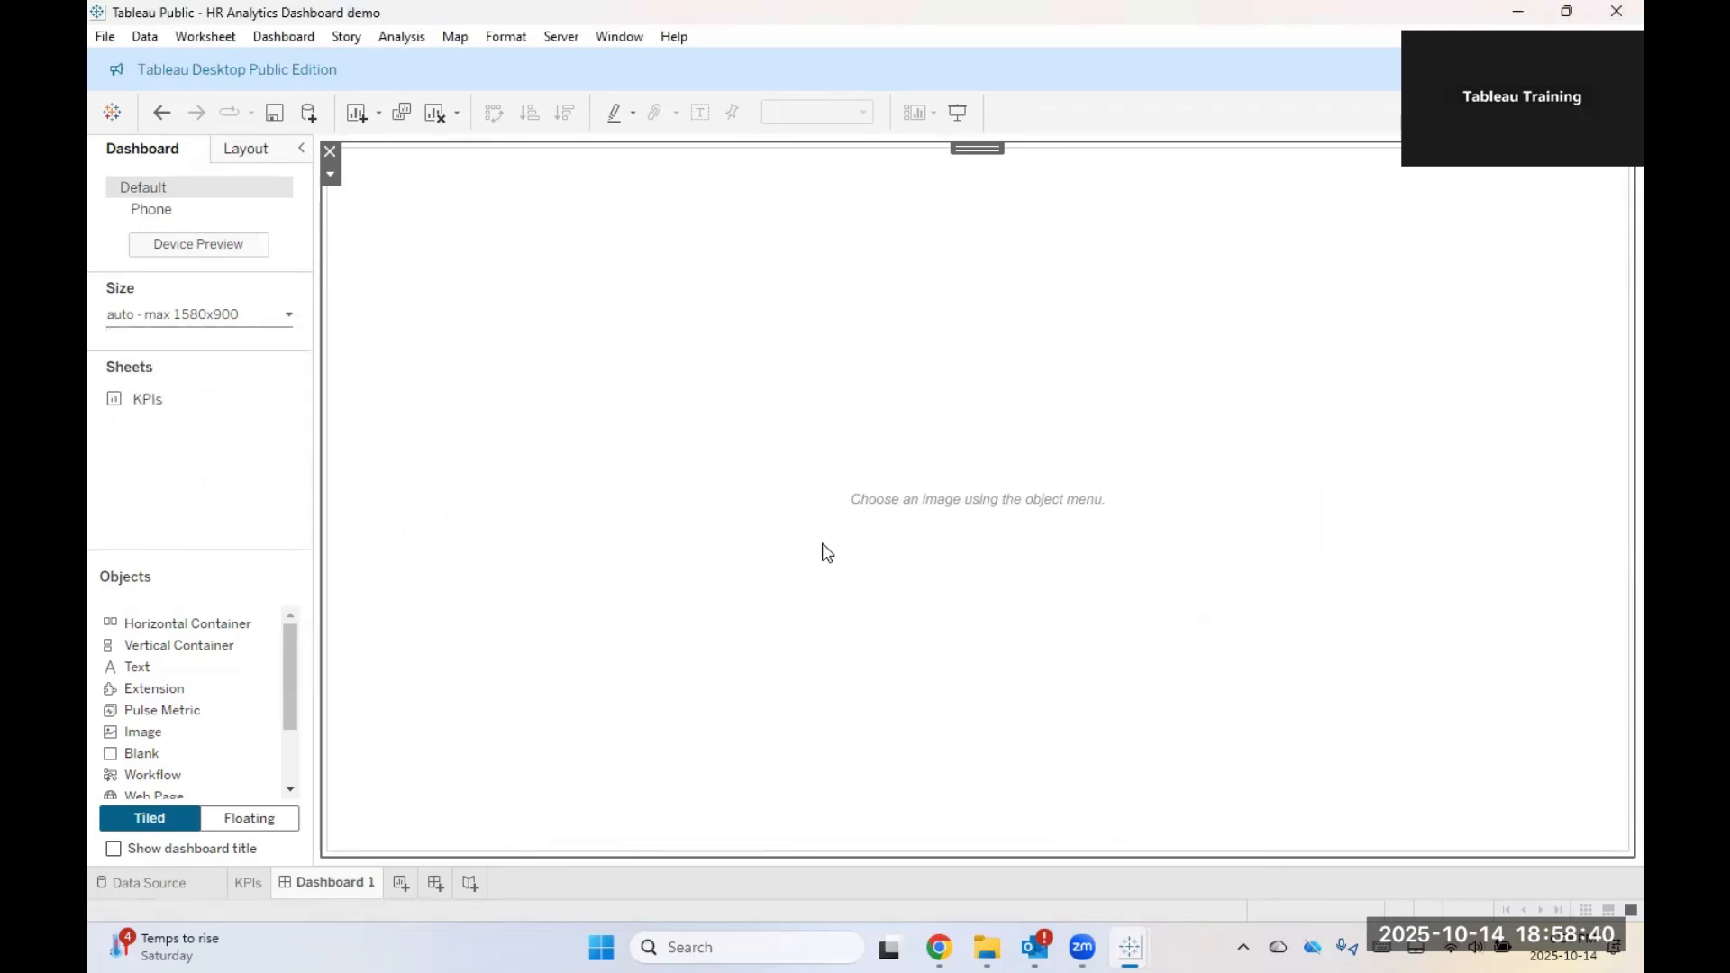
{"action": "left_click", "coordinate": [330, 151]}
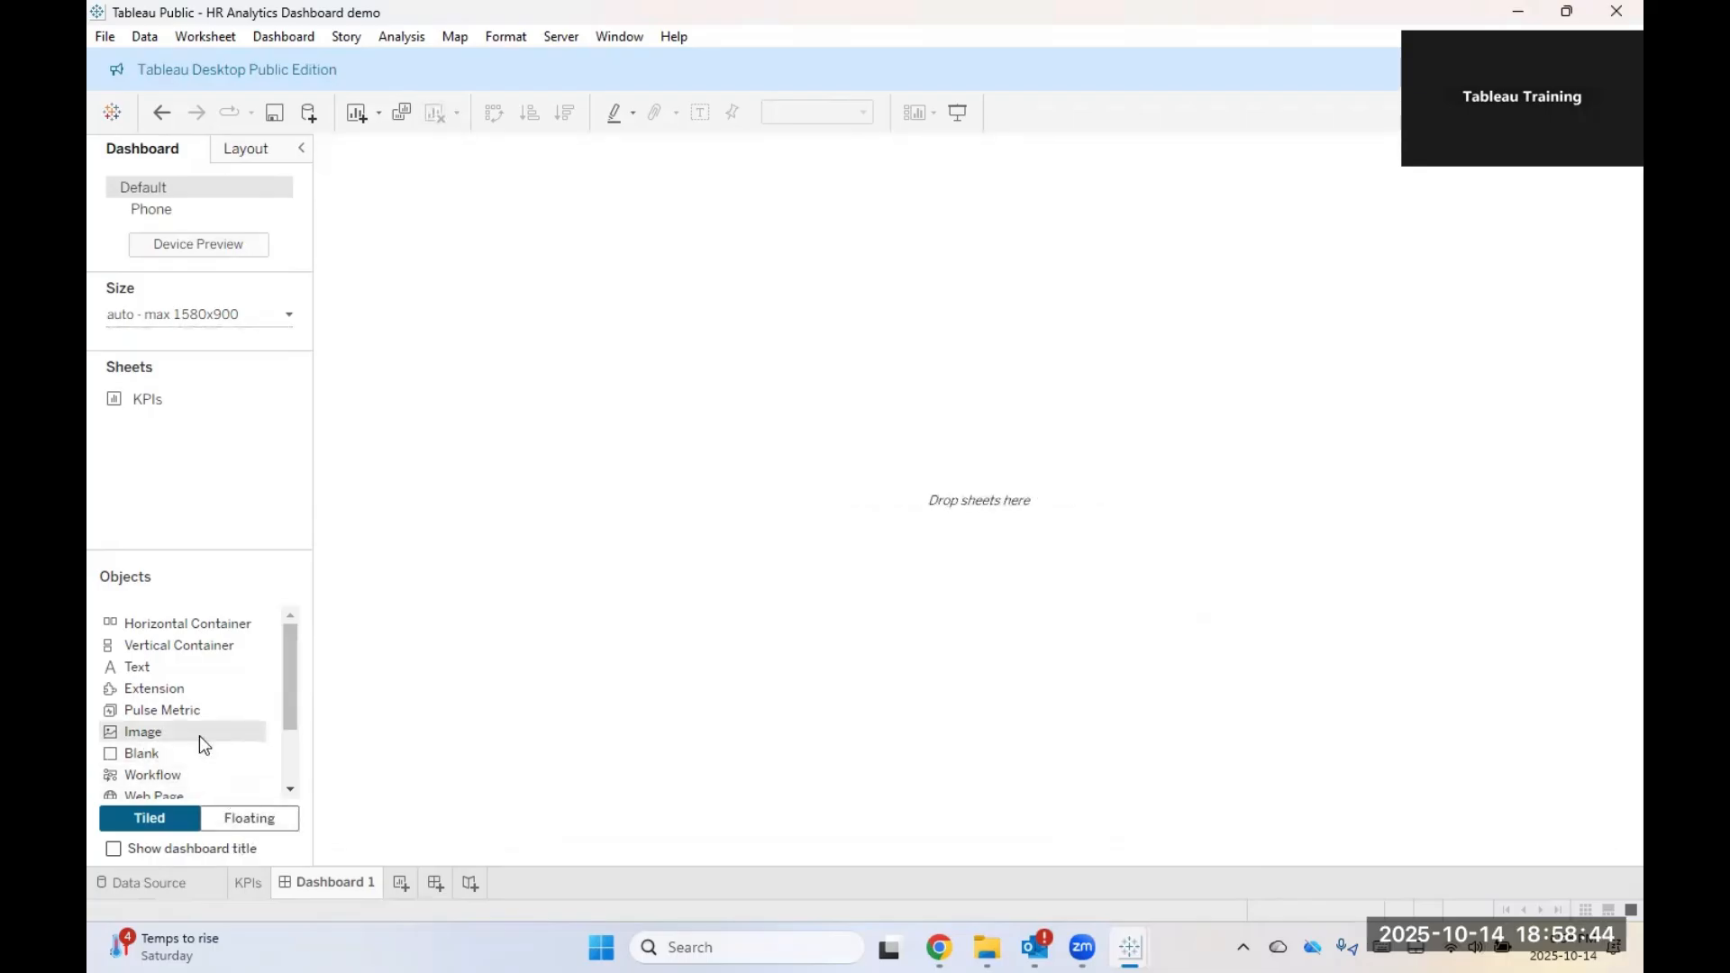
Step: Add a tiled image object to the dashboard using HR background.png, with Fit Image and Center Image enabled
{"action": "left_click_drag", "start_coordinate": [198, 735], "coordinate": [964, 513]}
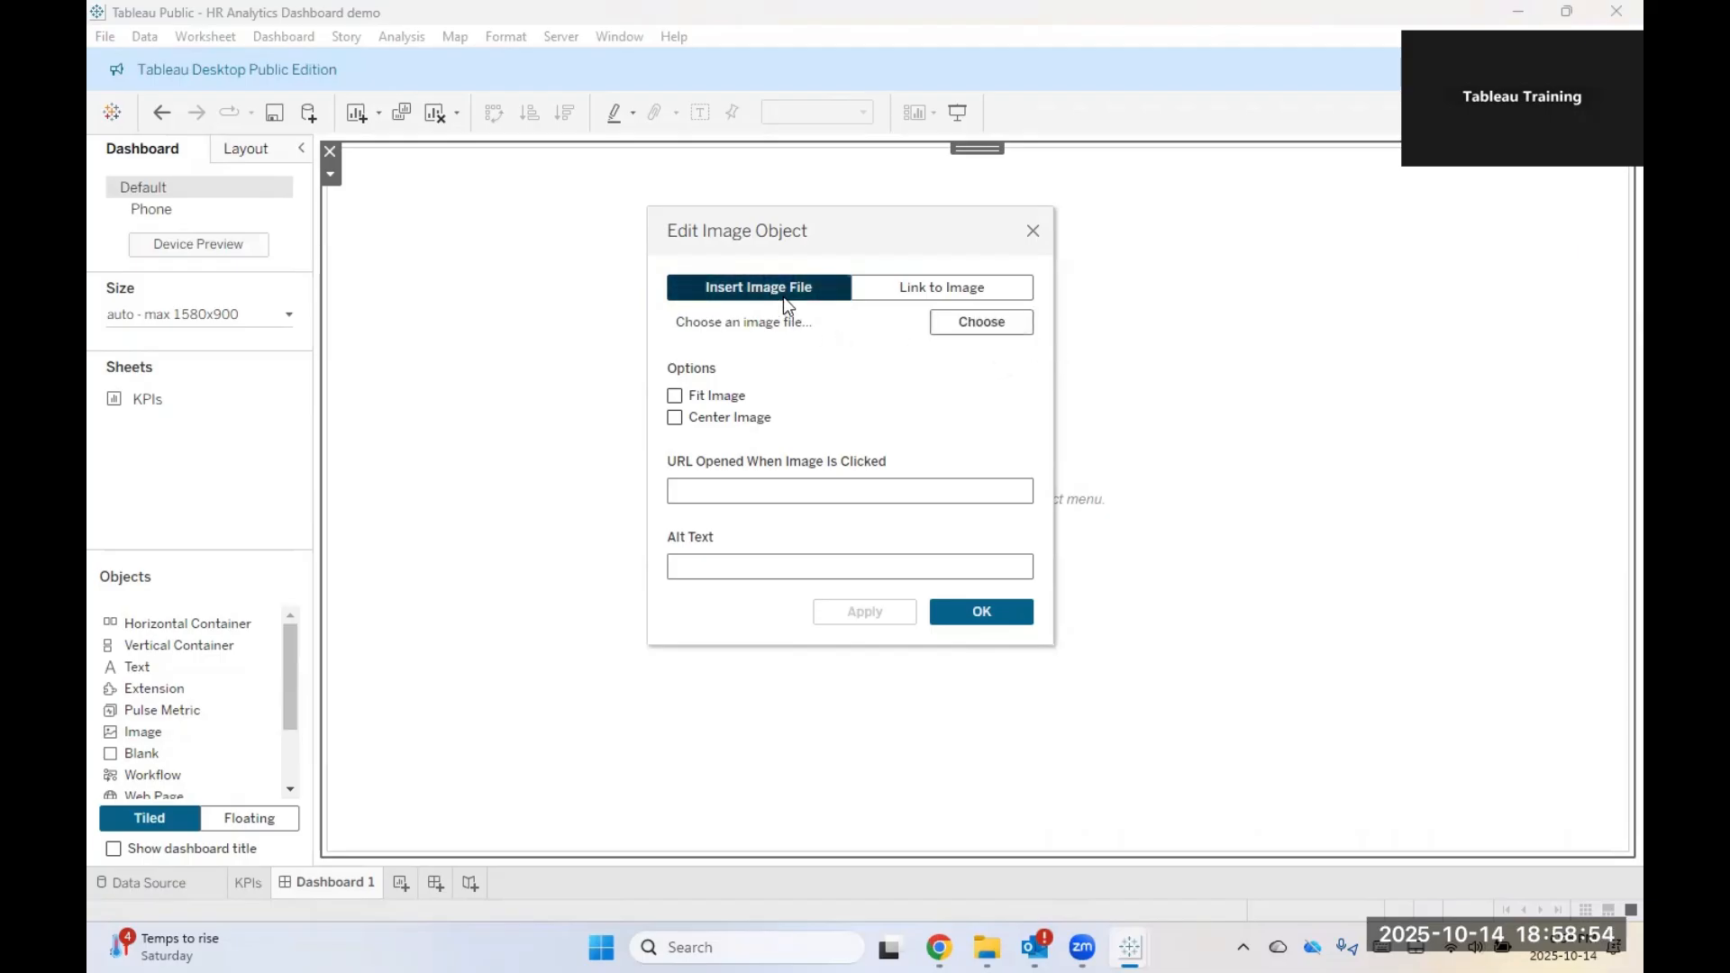
{"action": "left_click", "coordinate": [1014, 322]}
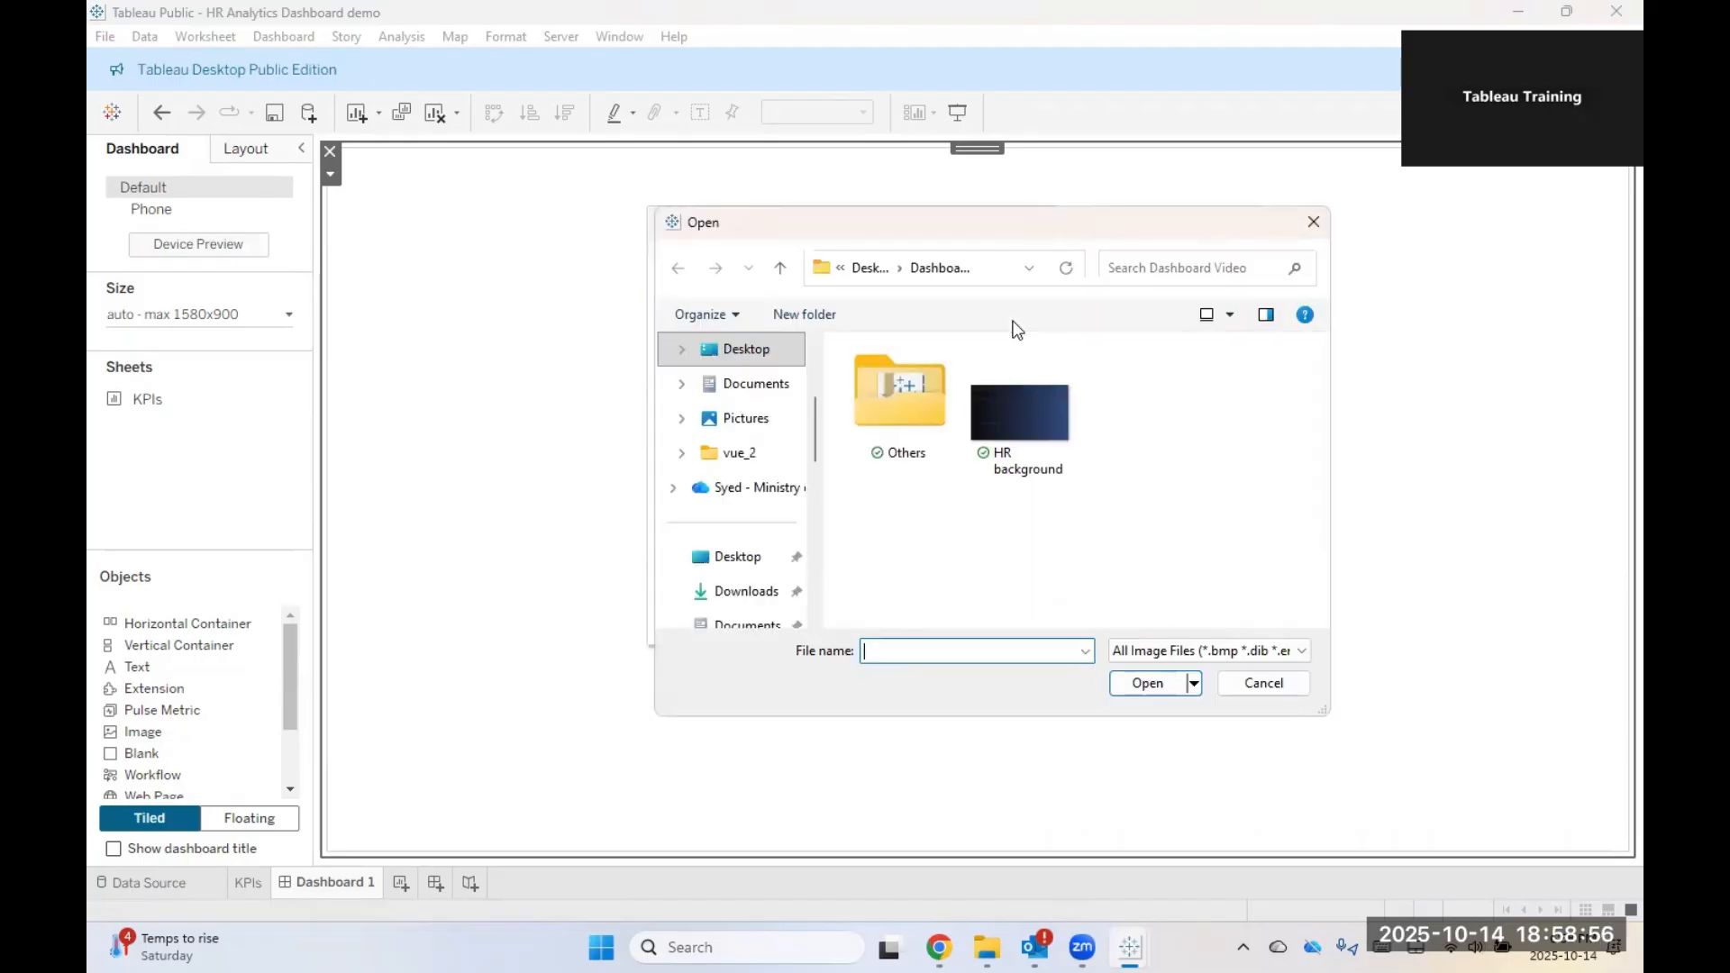
{"action": "double_click", "coordinate": [1035, 422]}
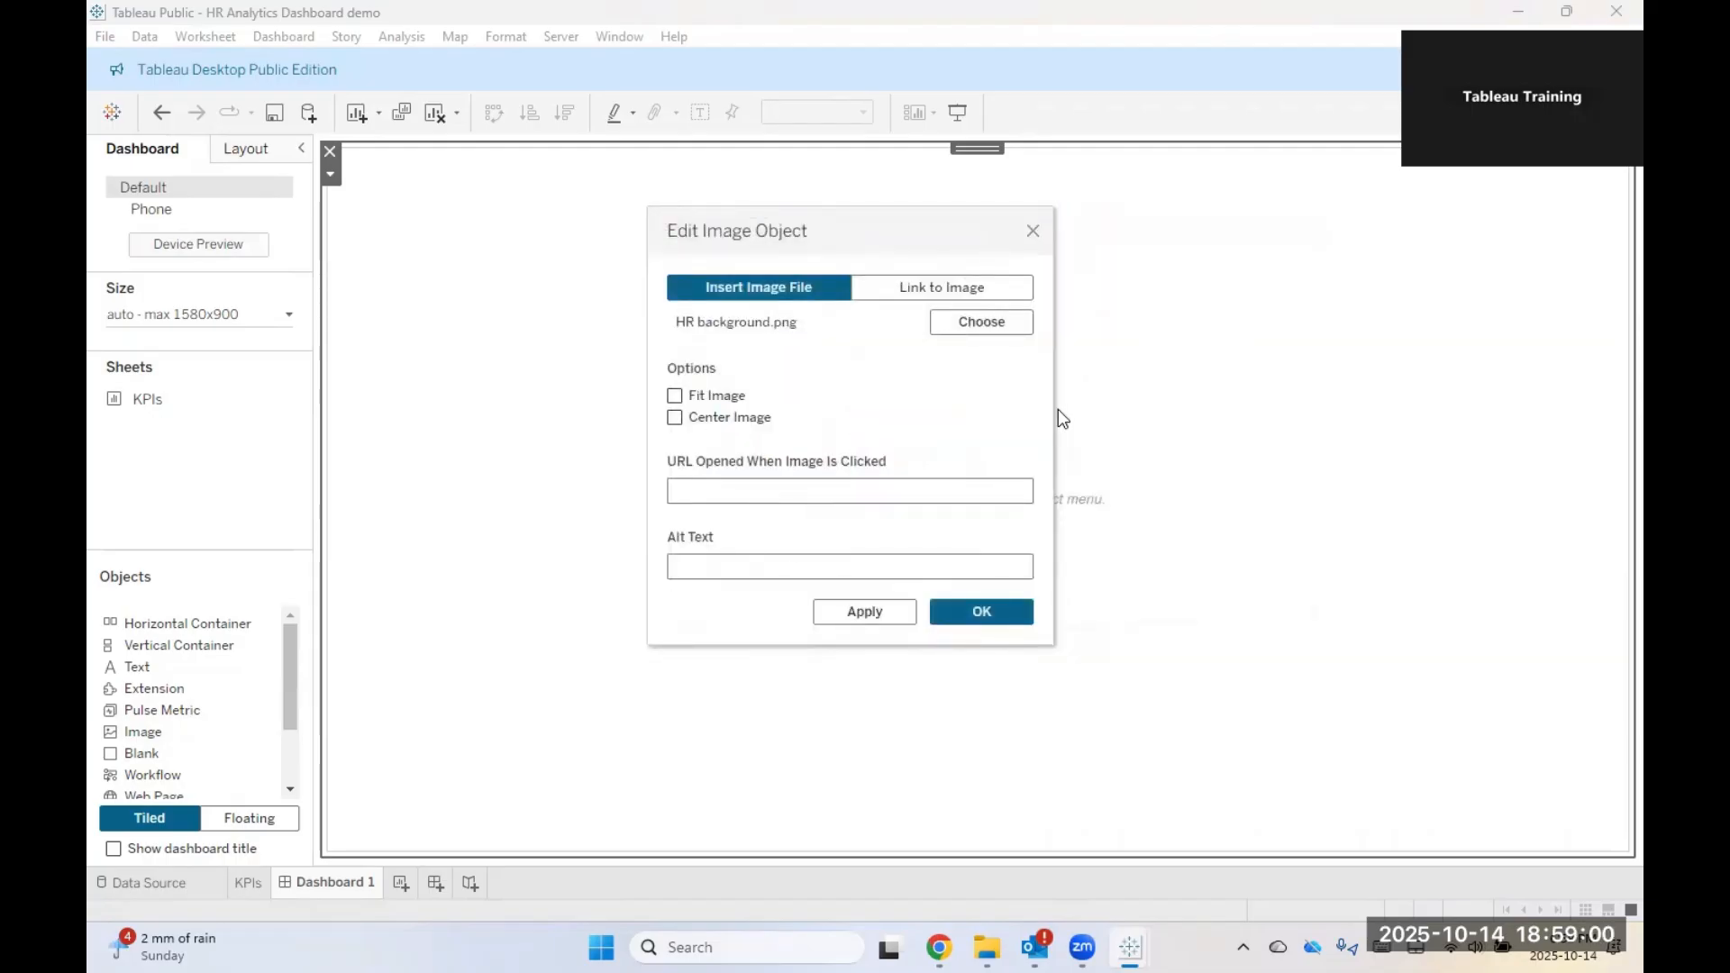
{"action": "left_click", "coordinate": [673, 400]}
{"action": "left_click", "coordinate": [673, 418]}
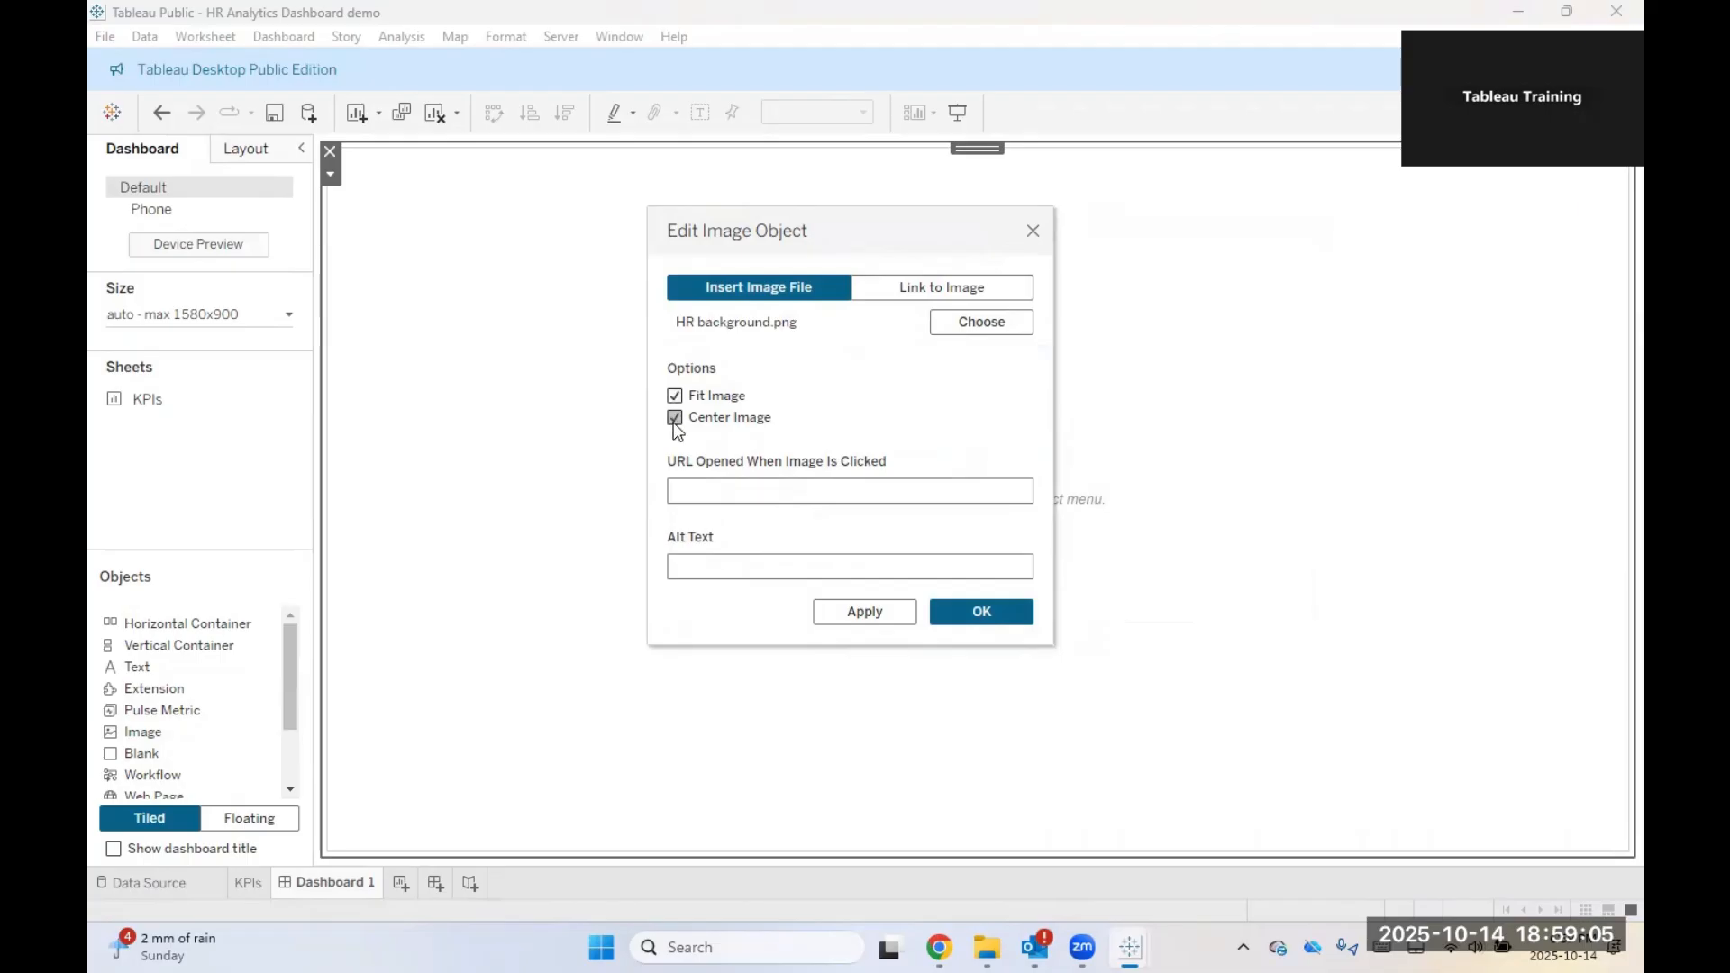
{"action": "left_click", "coordinate": [892, 614]}
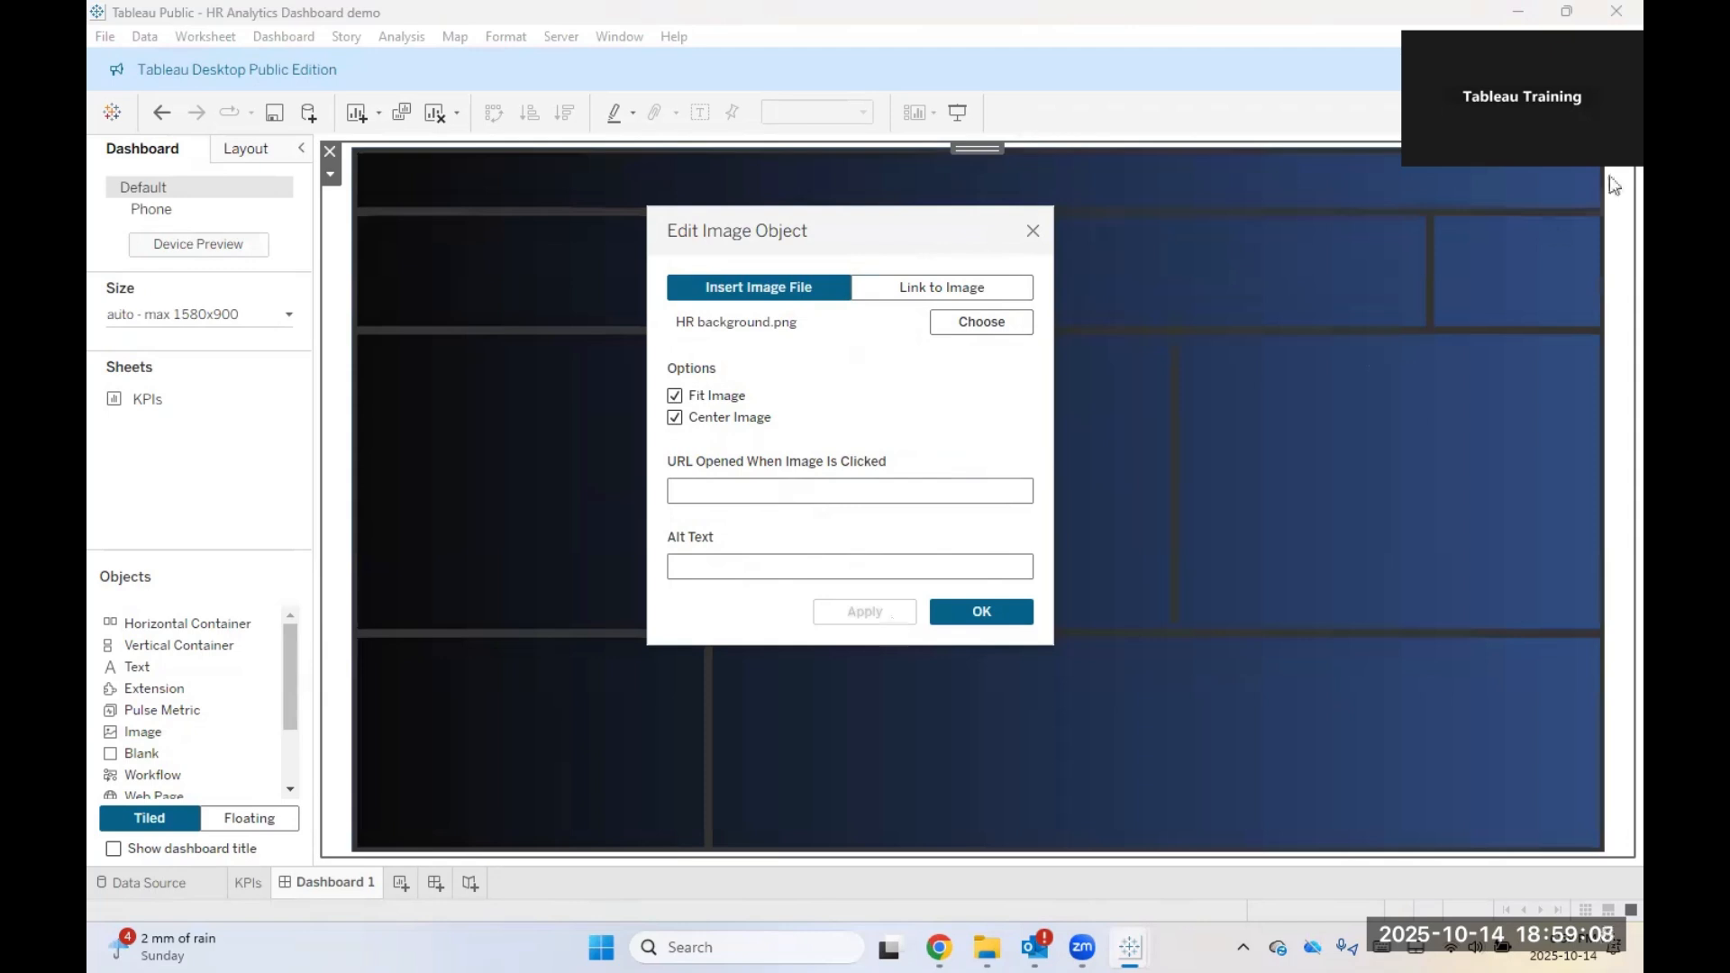
{"action": "left_click", "coordinate": [977, 618]}
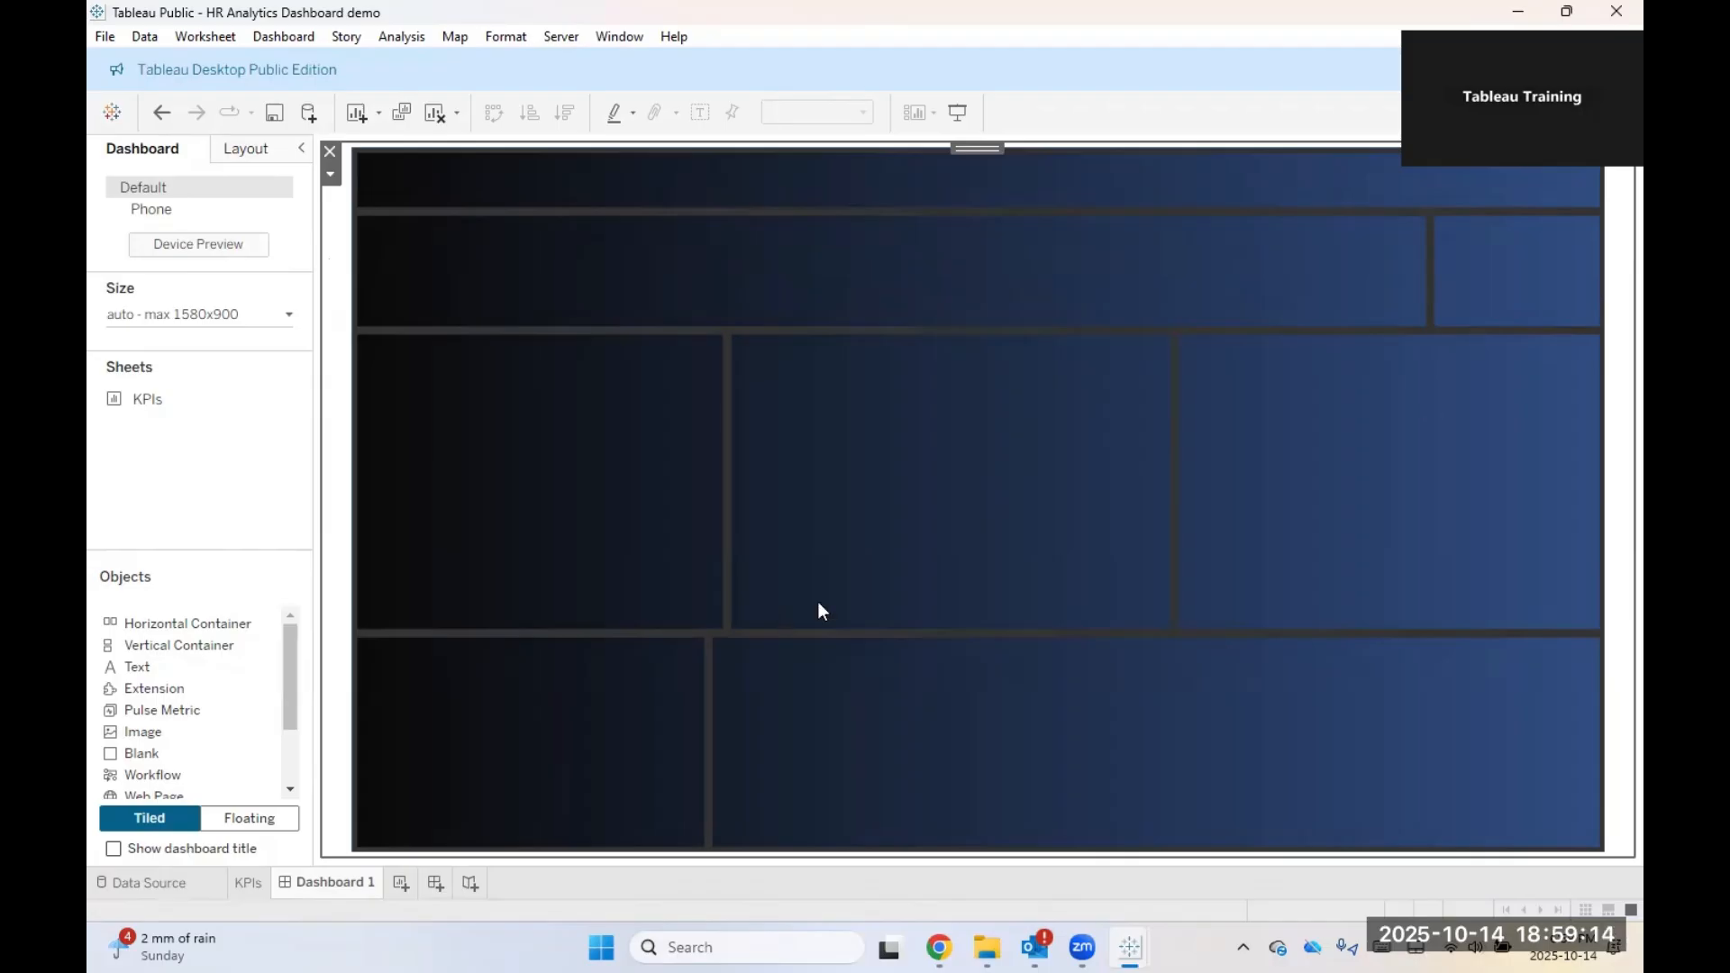
Step: View HR background.png from the Dashboard Video folder in the image viewer, compare its layout with the dashboard background, and close the viewer
{"action": "left_click", "coordinate": [987, 947]}
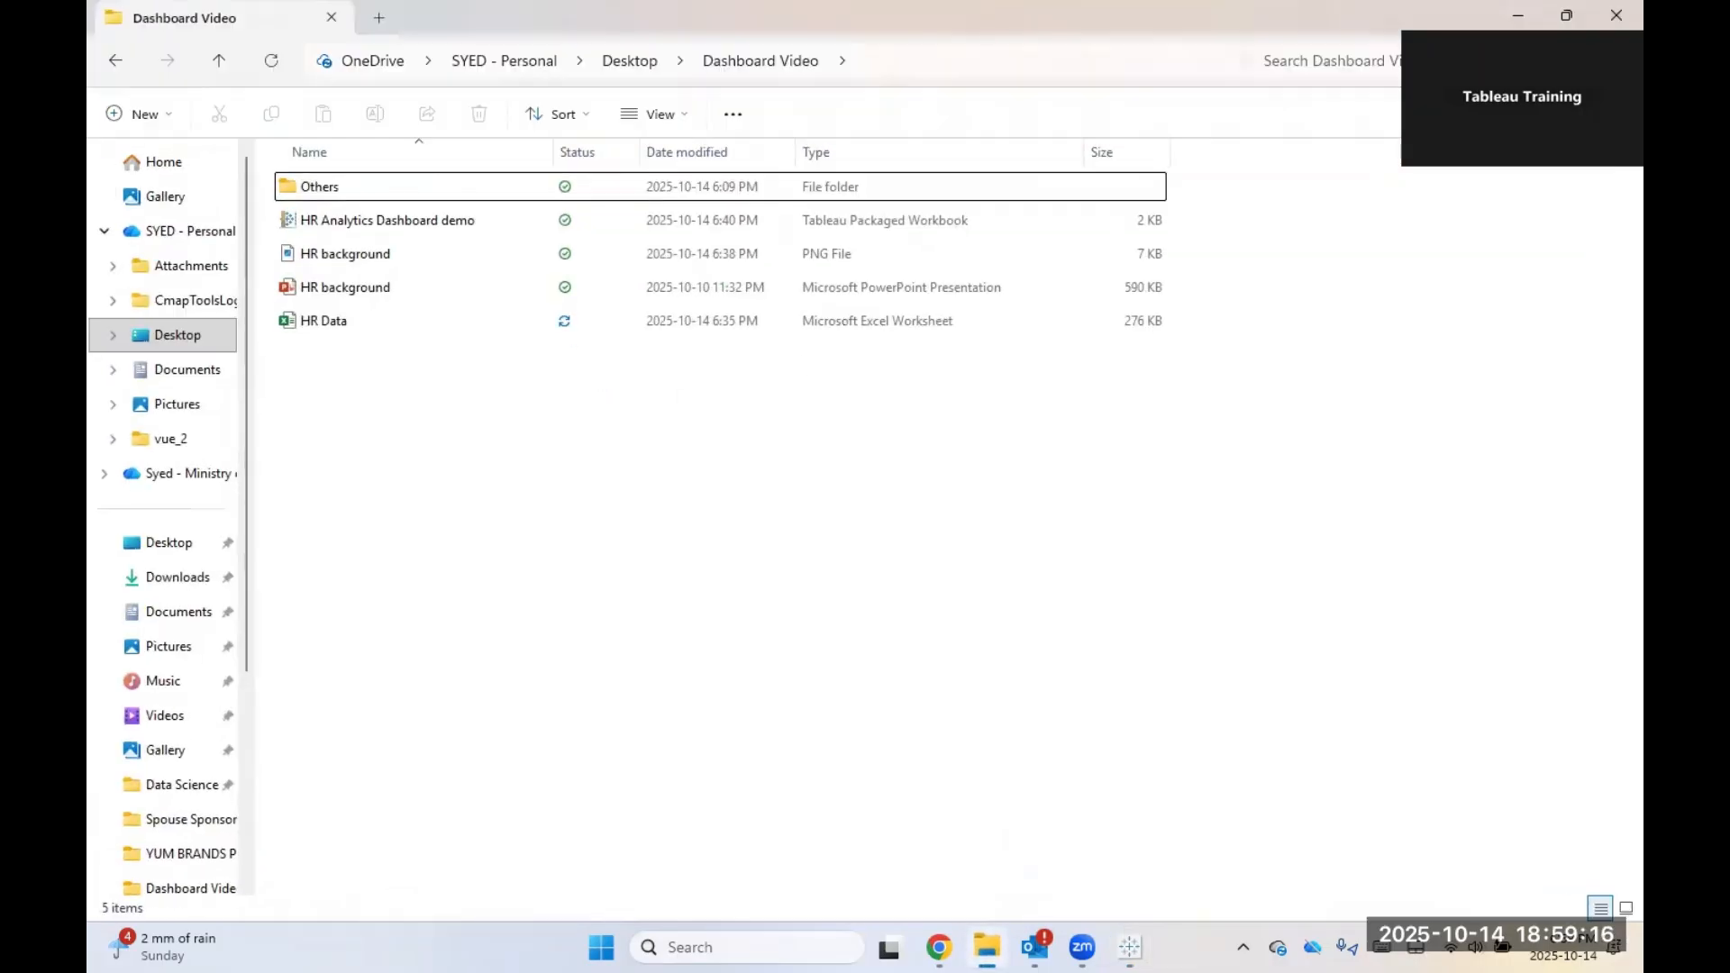
{"action": "left_click", "coordinate": [394, 263]}
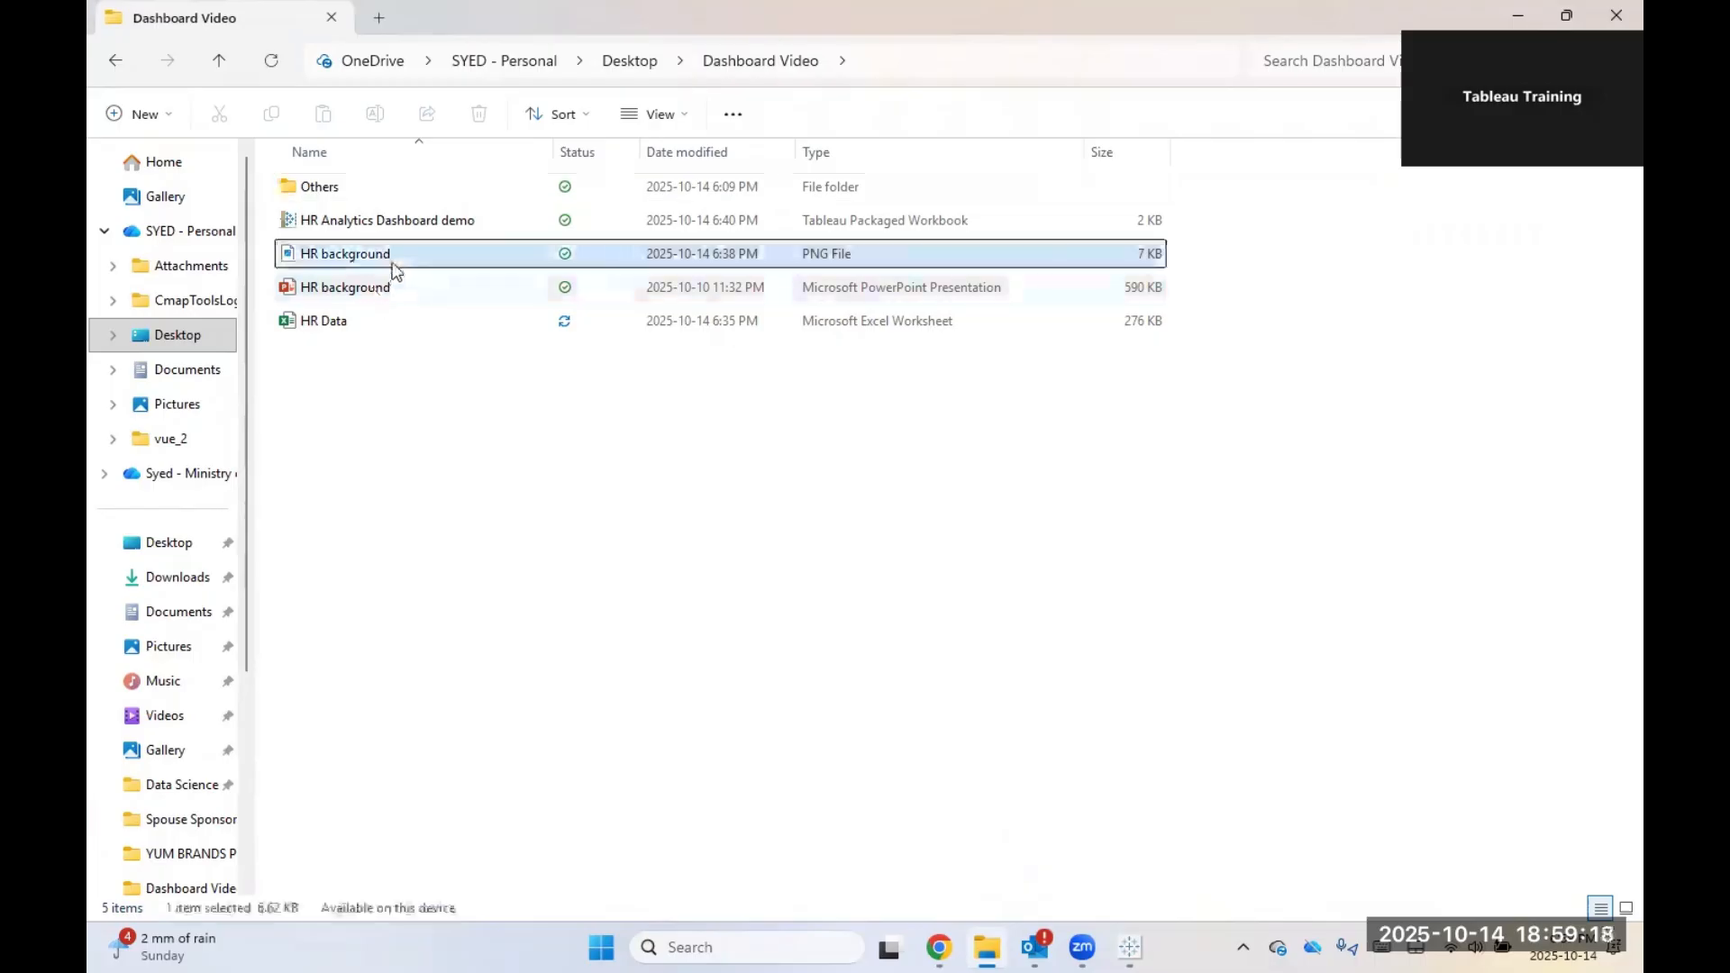
{"action": "double_click", "coordinate": [392, 263]}
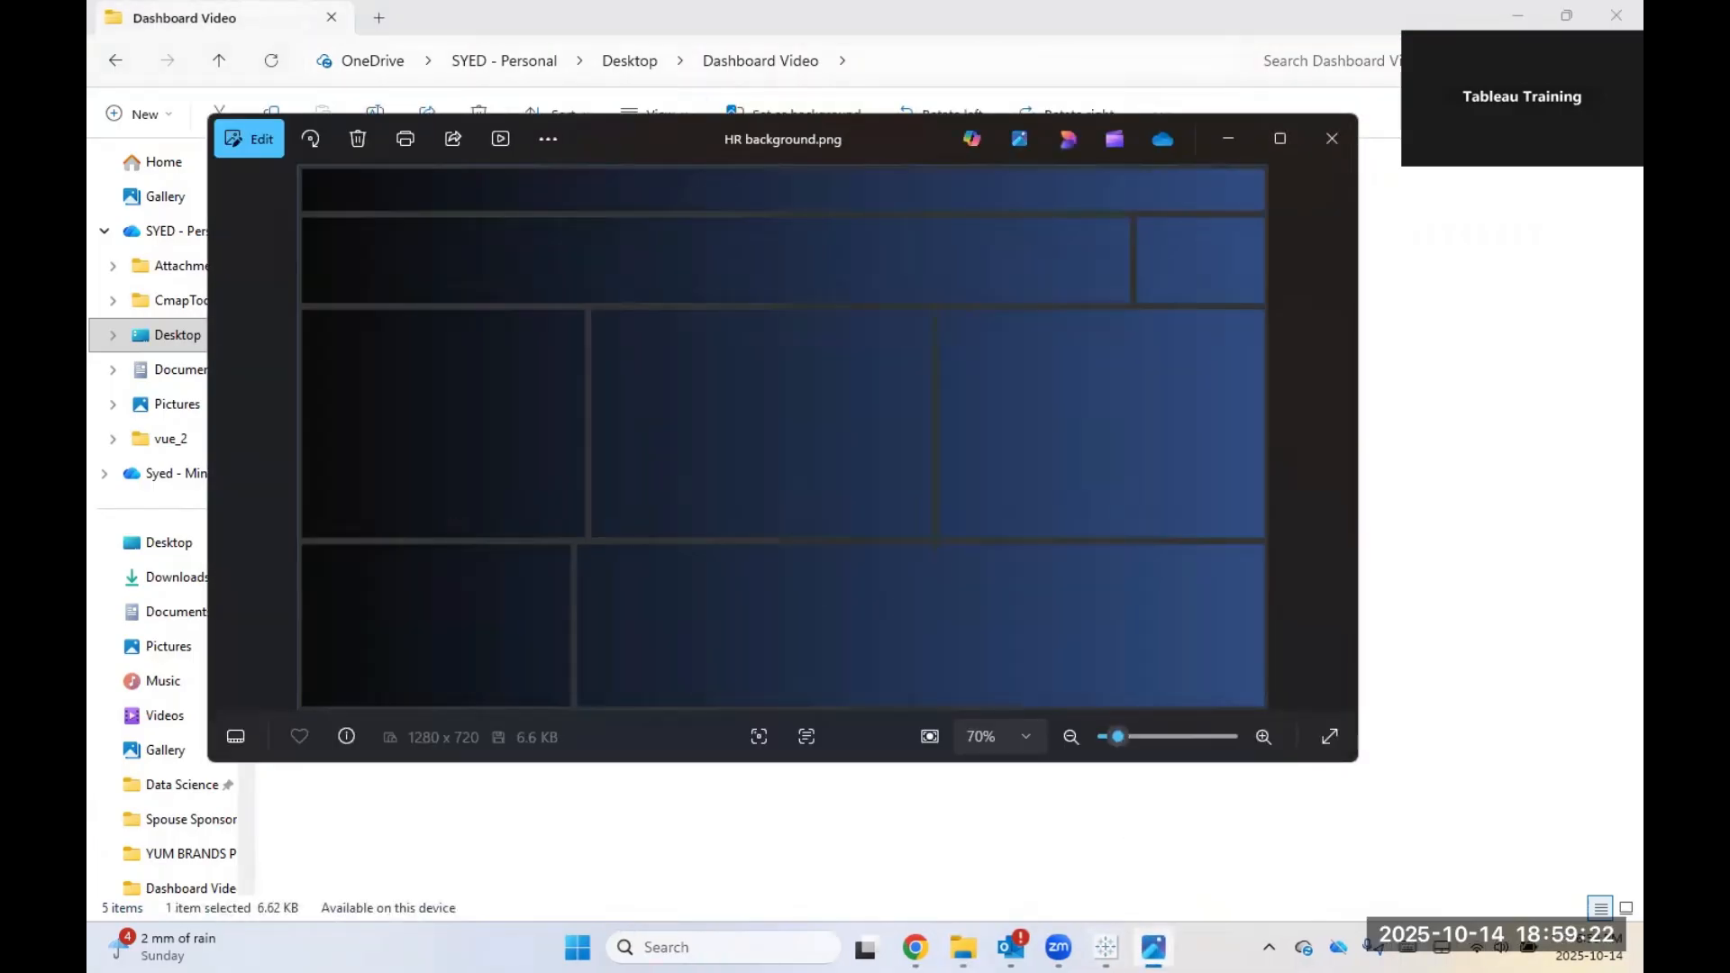
{"action": "mouse_move", "coordinate": [1106, 947]}
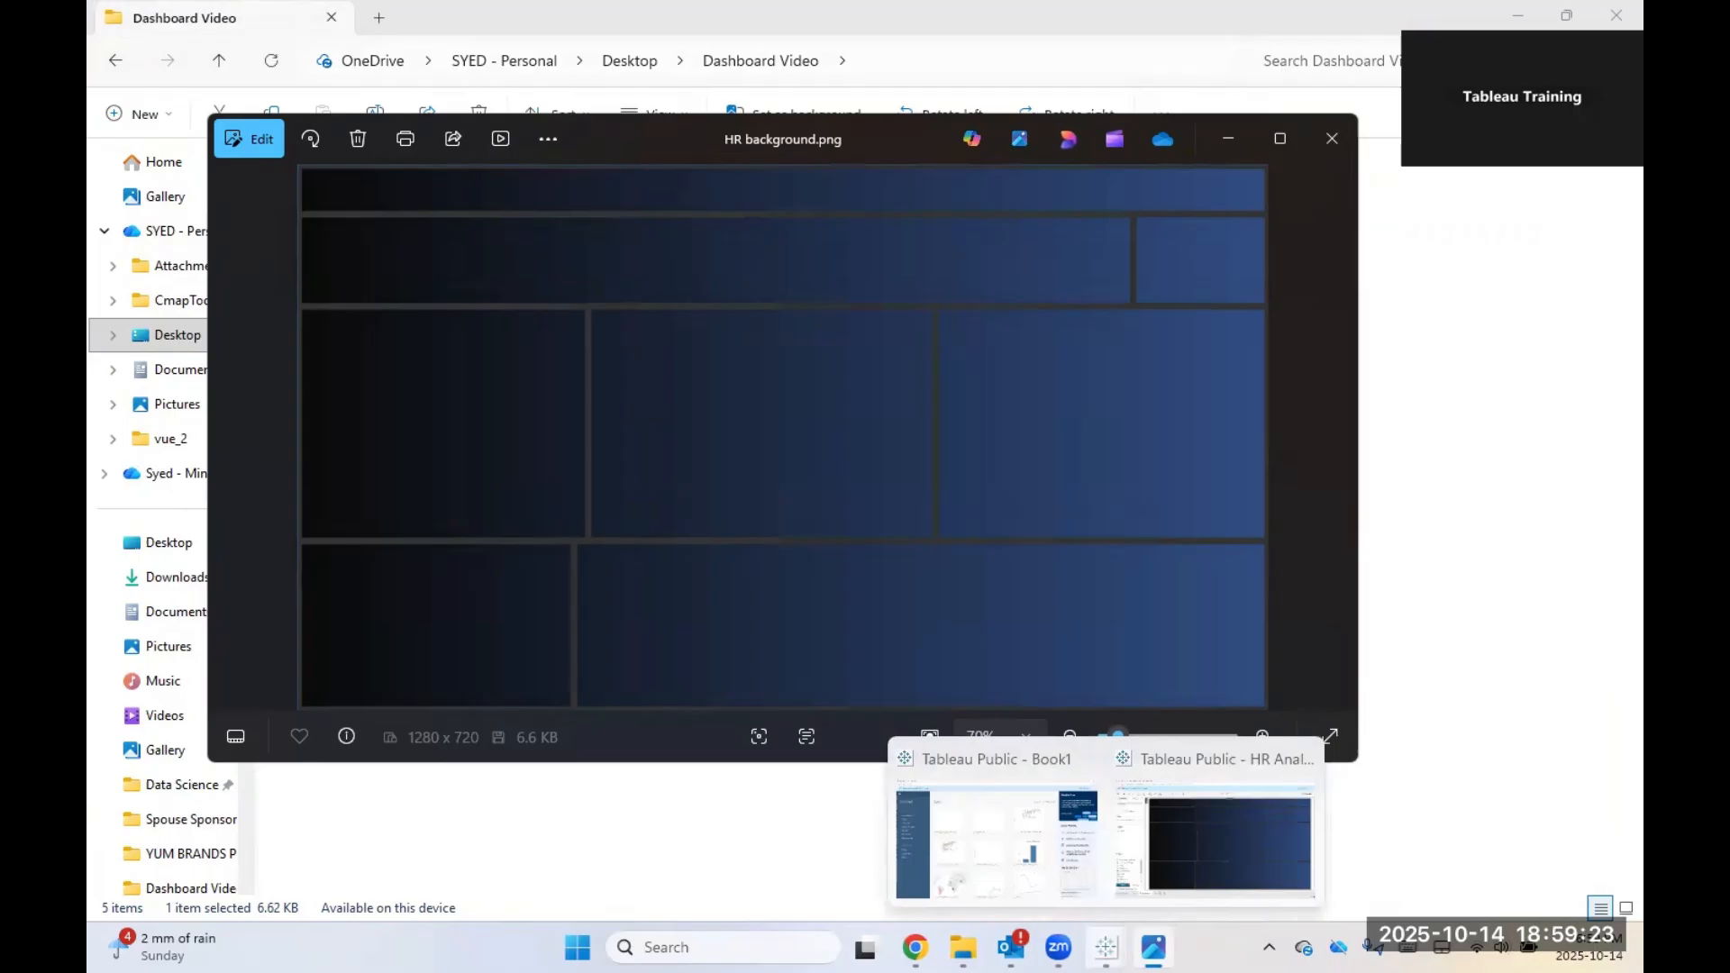
{"action": "left_click", "coordinate": [1092, 843]}
{"action": "left_click", "coordinate": [1203, 833]}
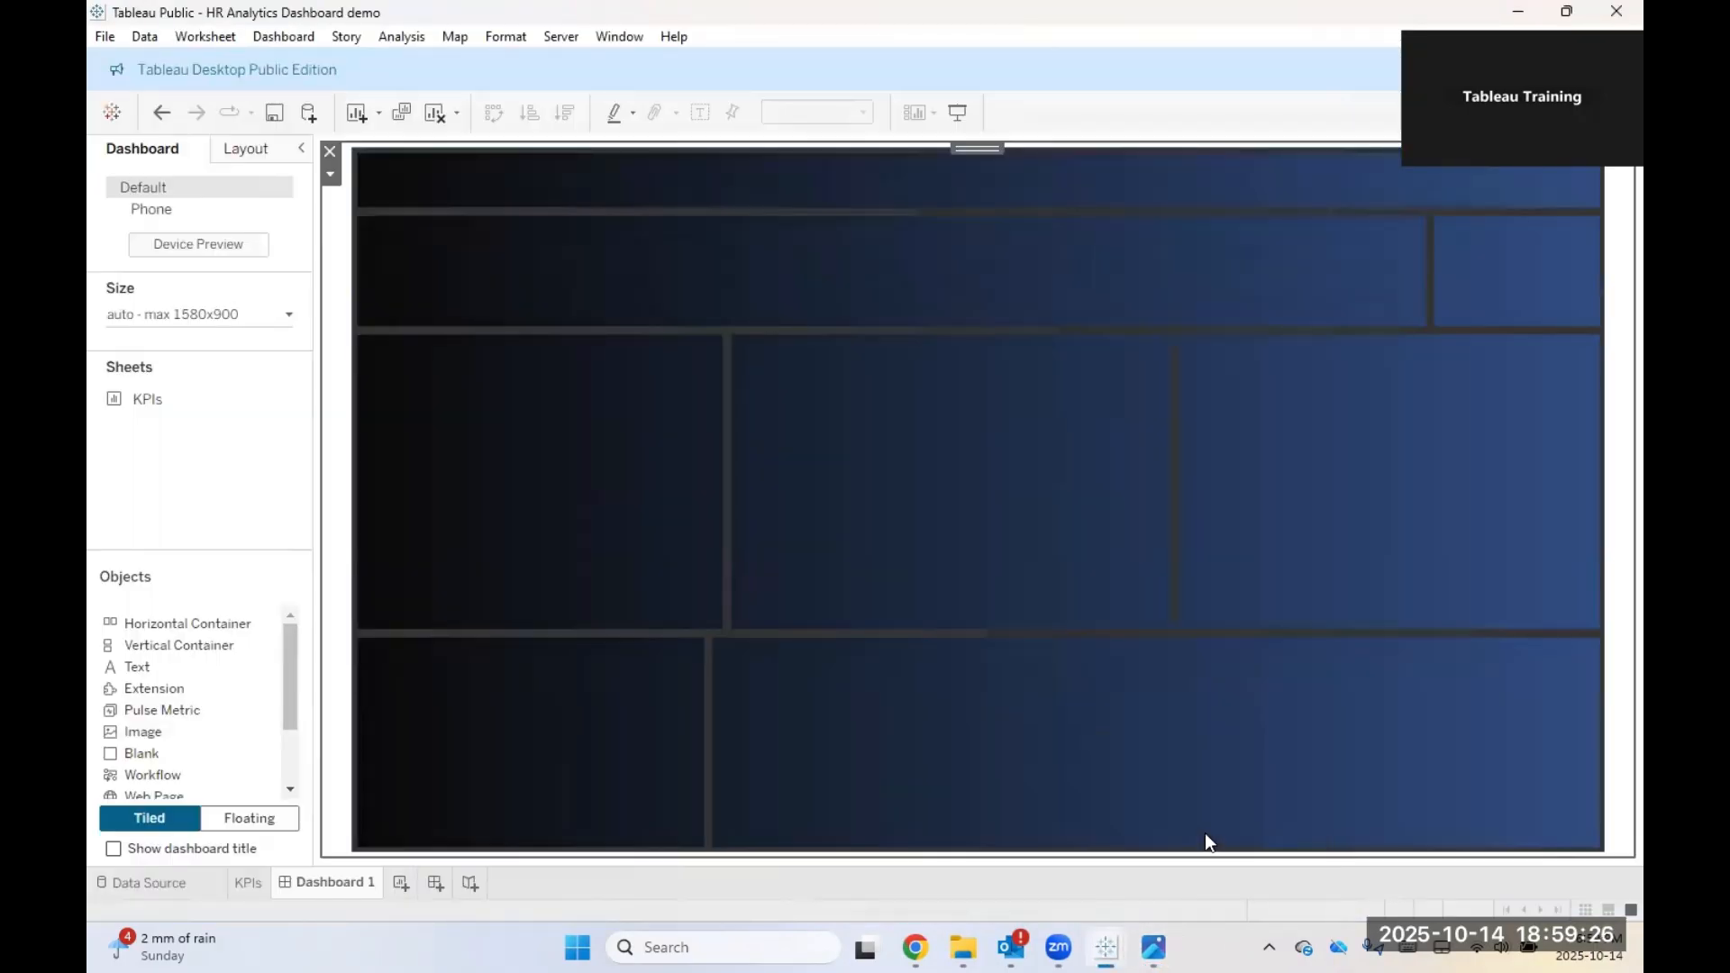
{"action": "left_click", "coordinate": [1153, 946]}
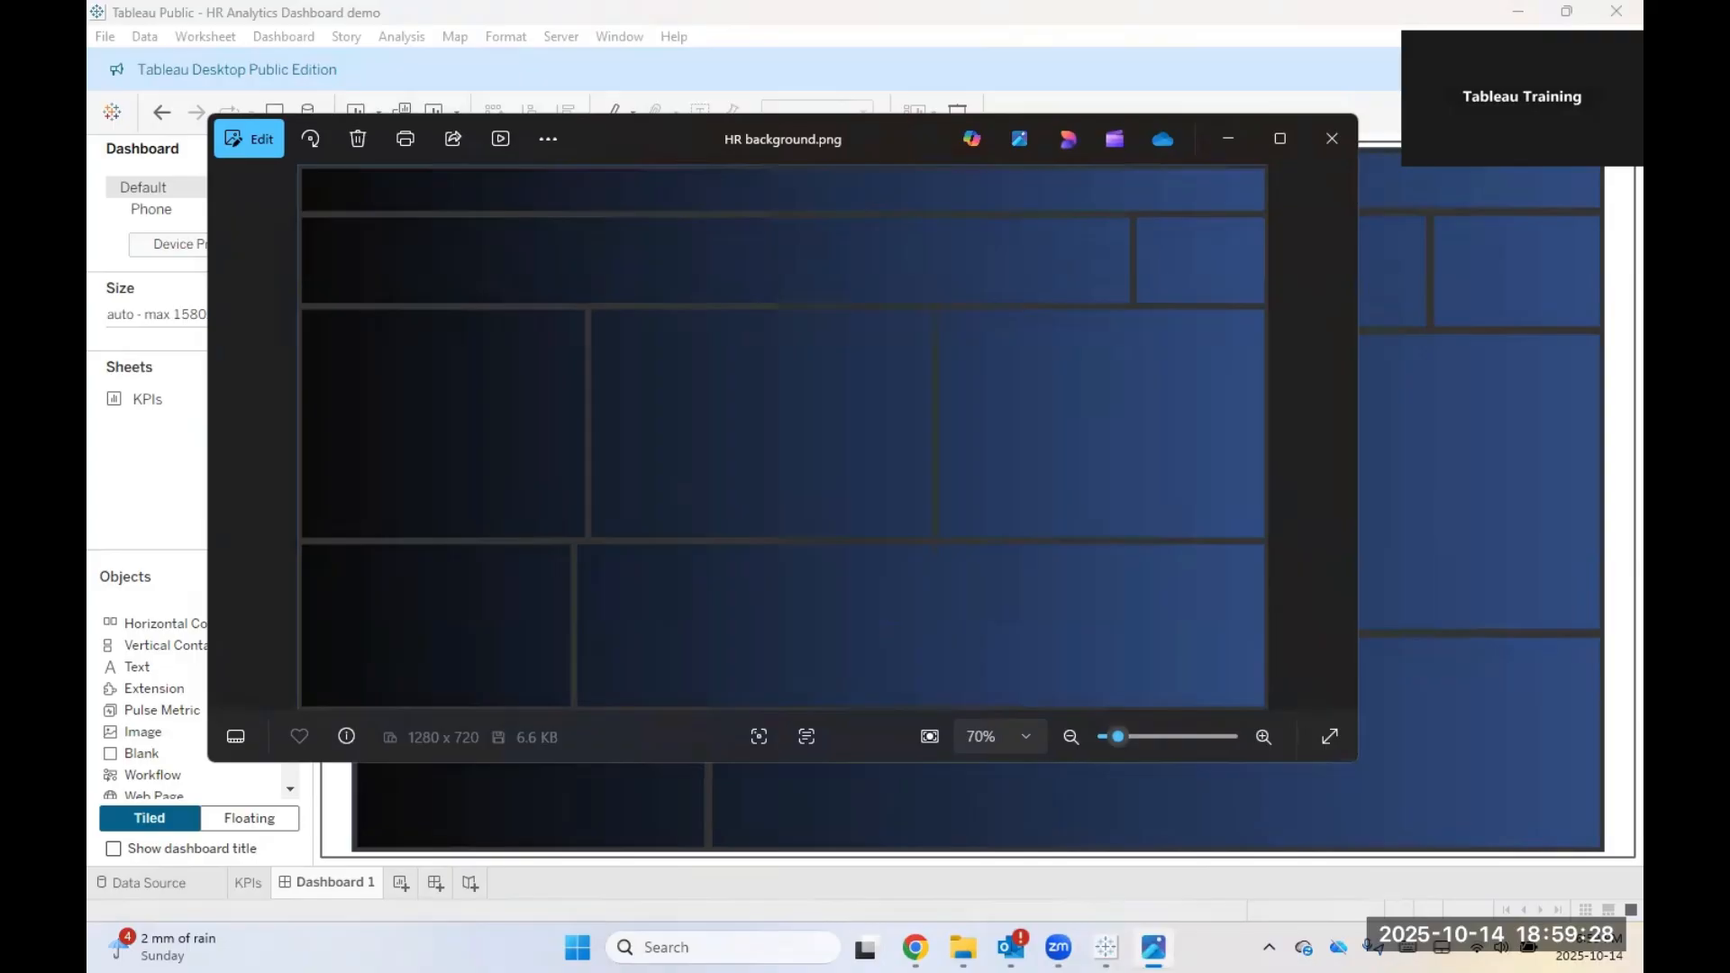
{"action": "left_click", "coordinate": [1153, 946]}
{"action": "left_click", "coordinate": [1153, 947]}
{"action": "left_click", "coordinate": [1153, 947]}
{"action": "left_click", "coordinate": [1153, 946]}
{"action": "left_click", "coordinate": [1326, 137]}
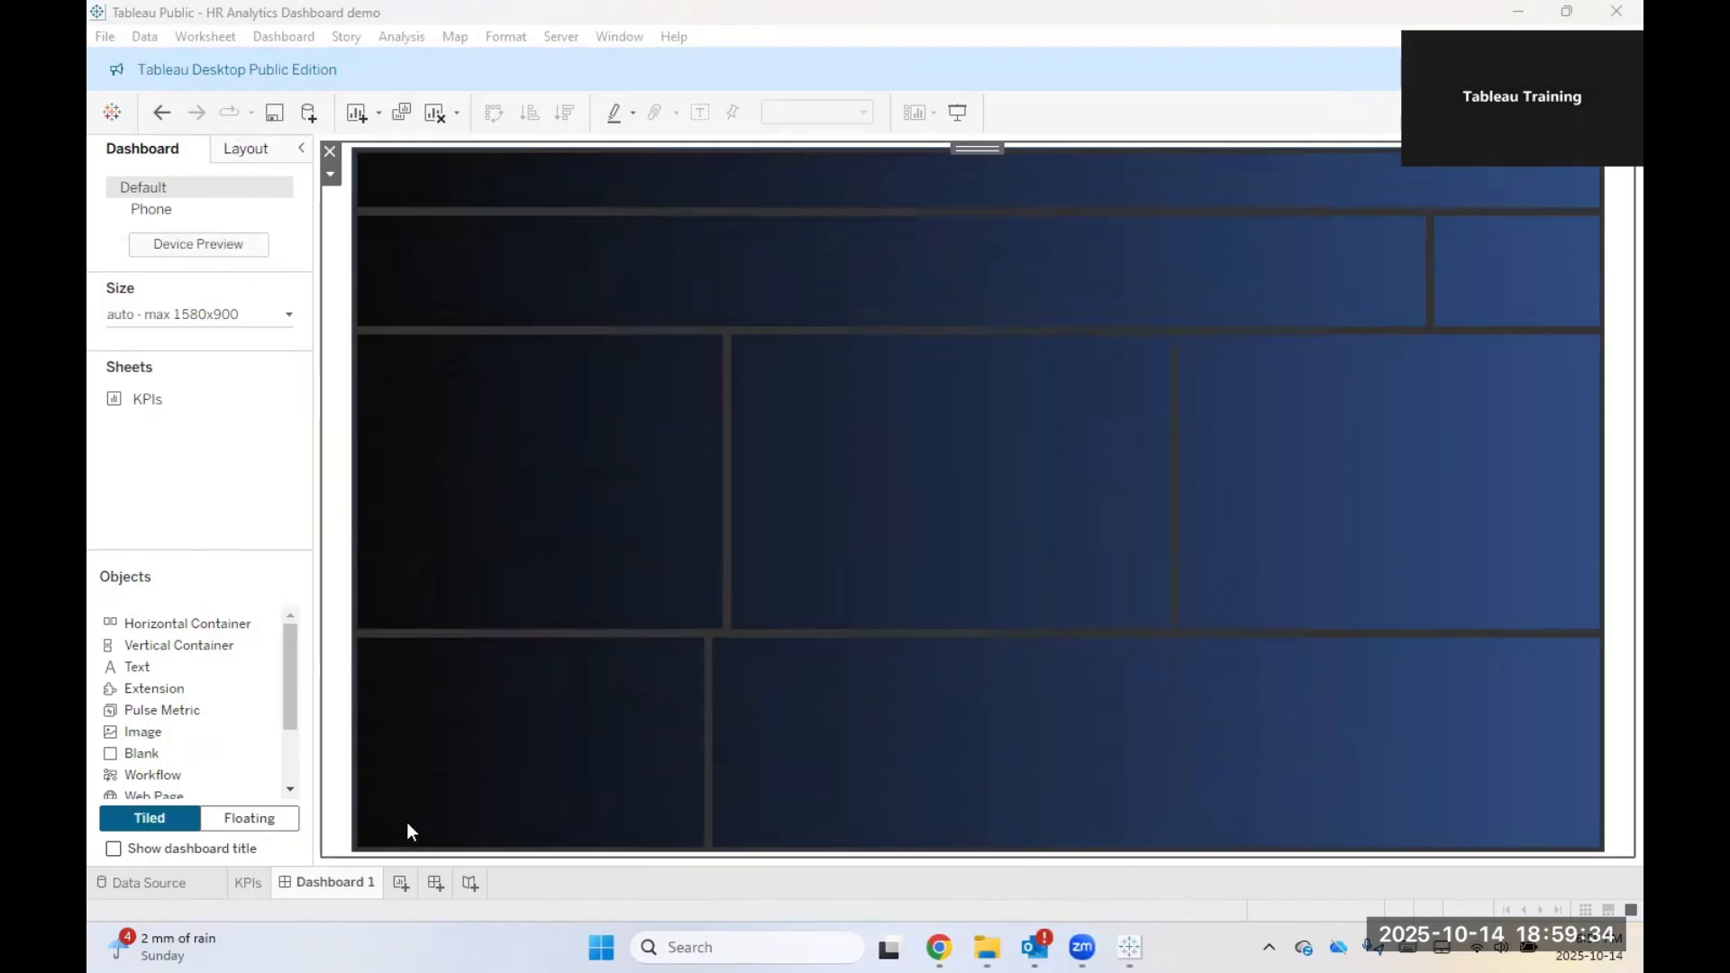
Step: Place the KPIs sheet on the dashboard as a floating object, with its top edge at the background's second row
{"action": "left_click", "coordinate": [270, 818]}
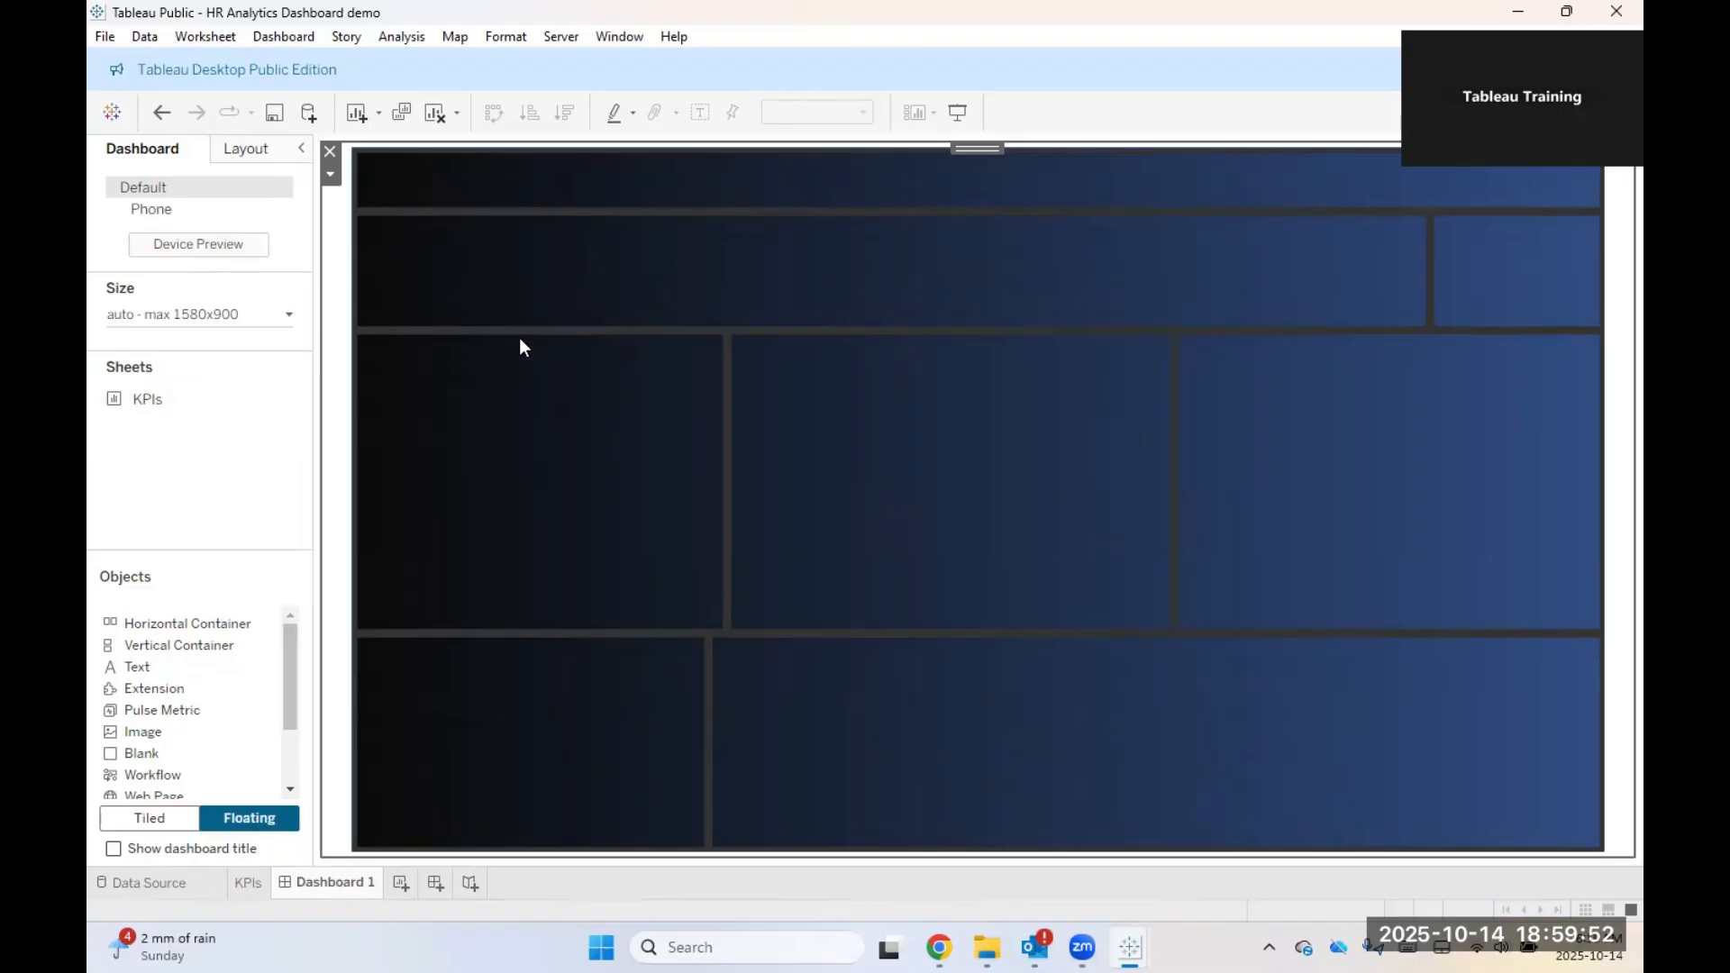
{"action": "left_click_drag", "start_coordinate": [193, 400], "coordinate": [601, 278]}
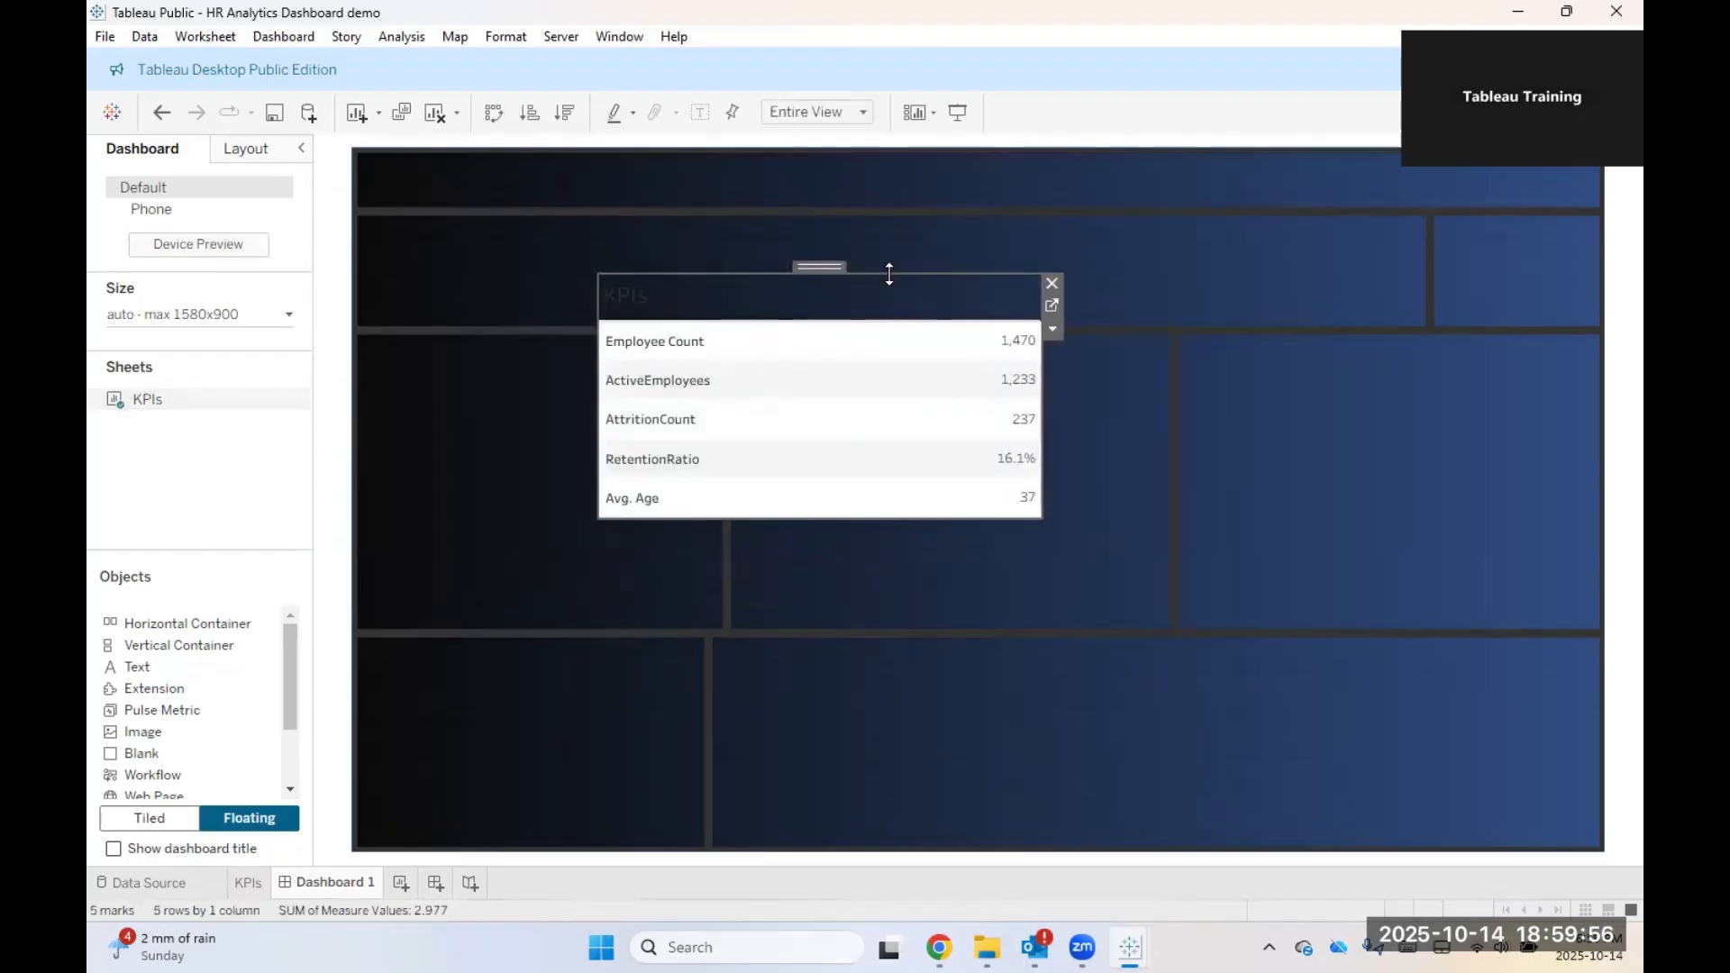
{"action": "left_click_drag", "start_coordinate": [823, 266], "coordinate": [827, 209]}
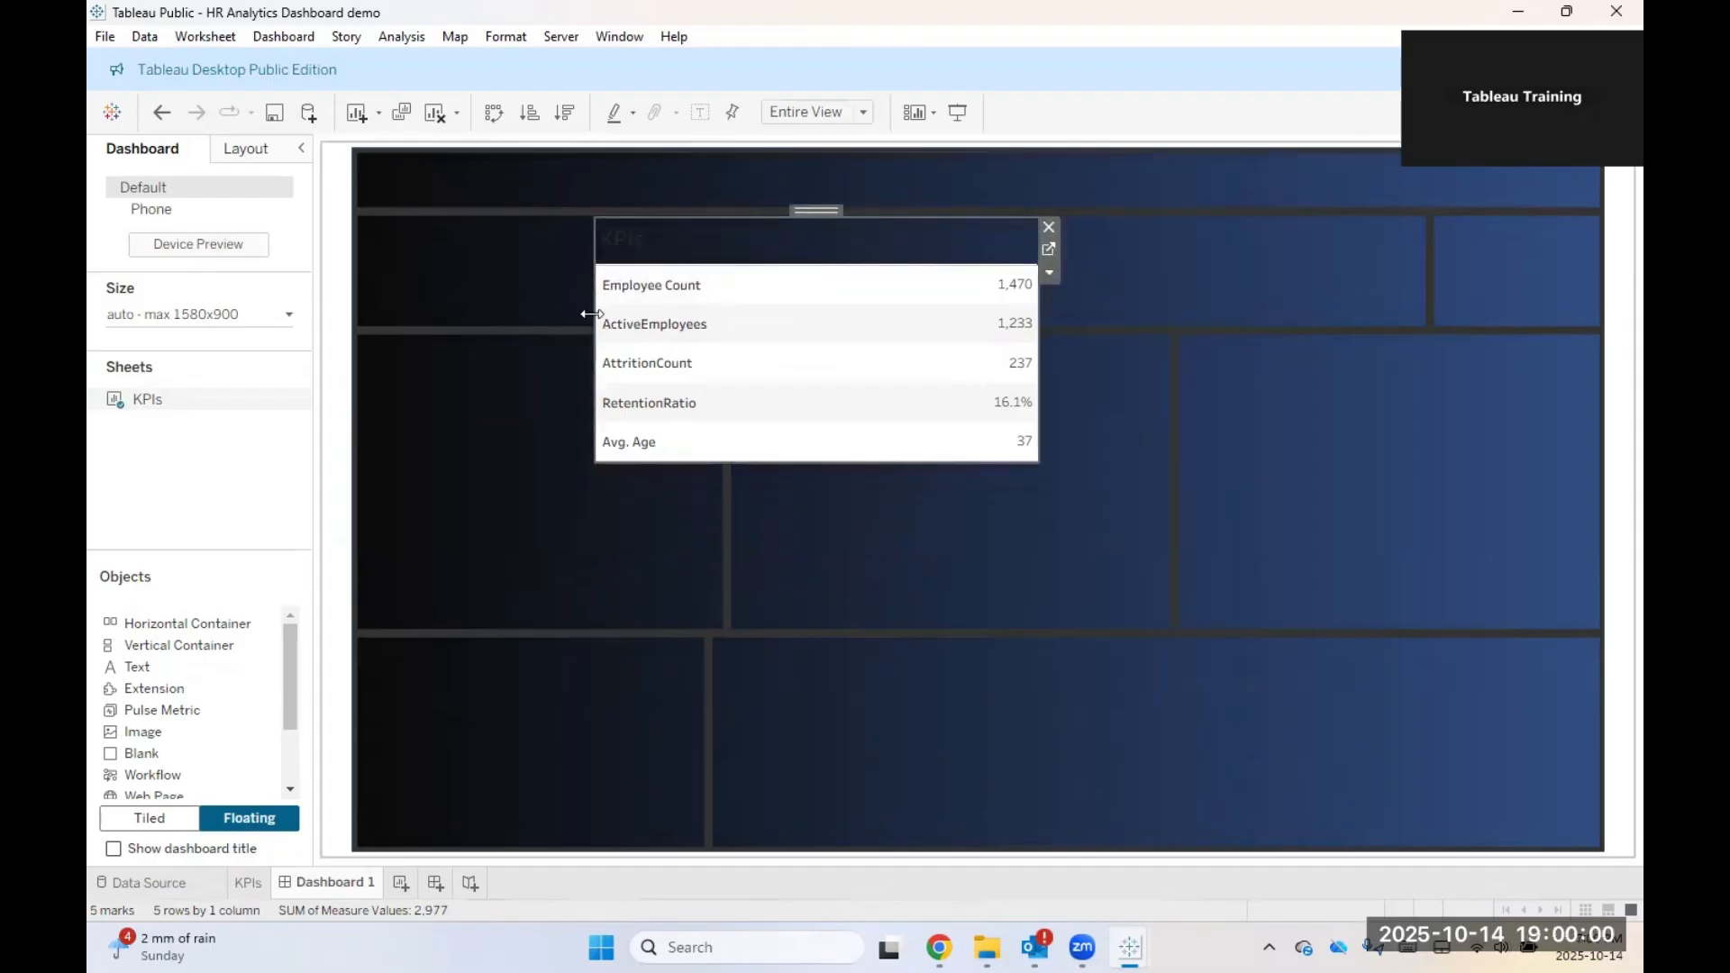
Step: Resize the floating KPIs sheet to fill the wide panel in the background's second row
{"action": "left_click_drag", "start_coordinate": [596, 314], "coordinate": [355, 299]}
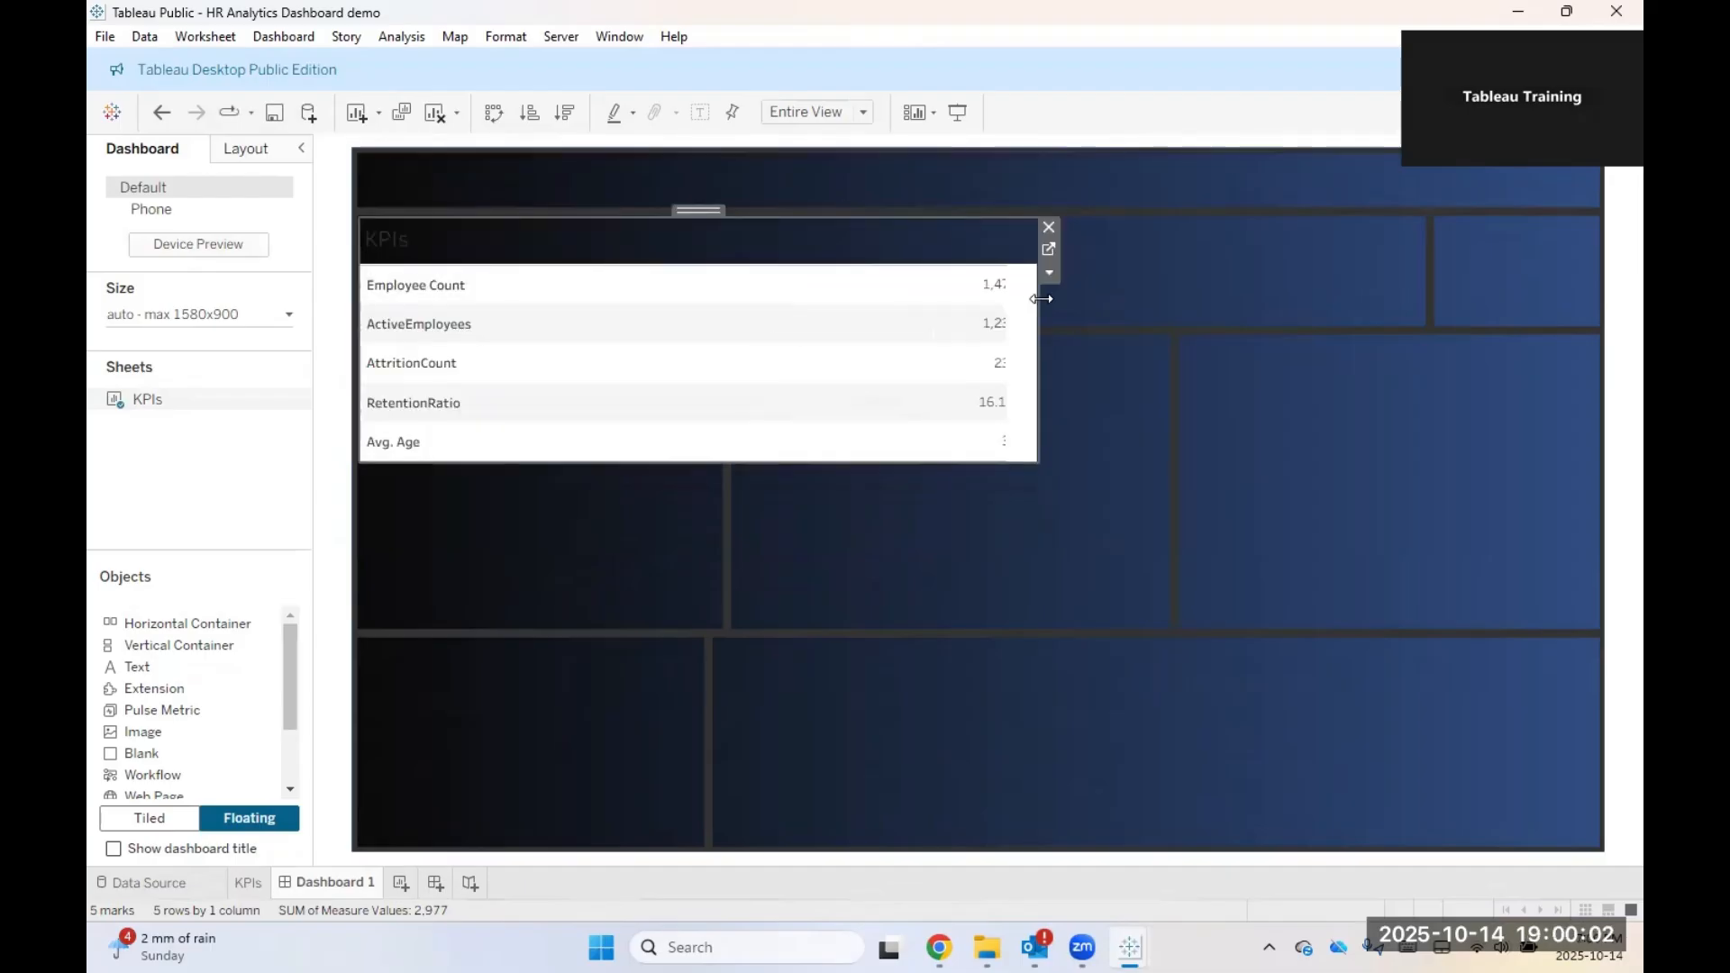
{"action": "left_click_drag", "start_coordinate": [1036, 288], "coordinate": [1424, 288]}
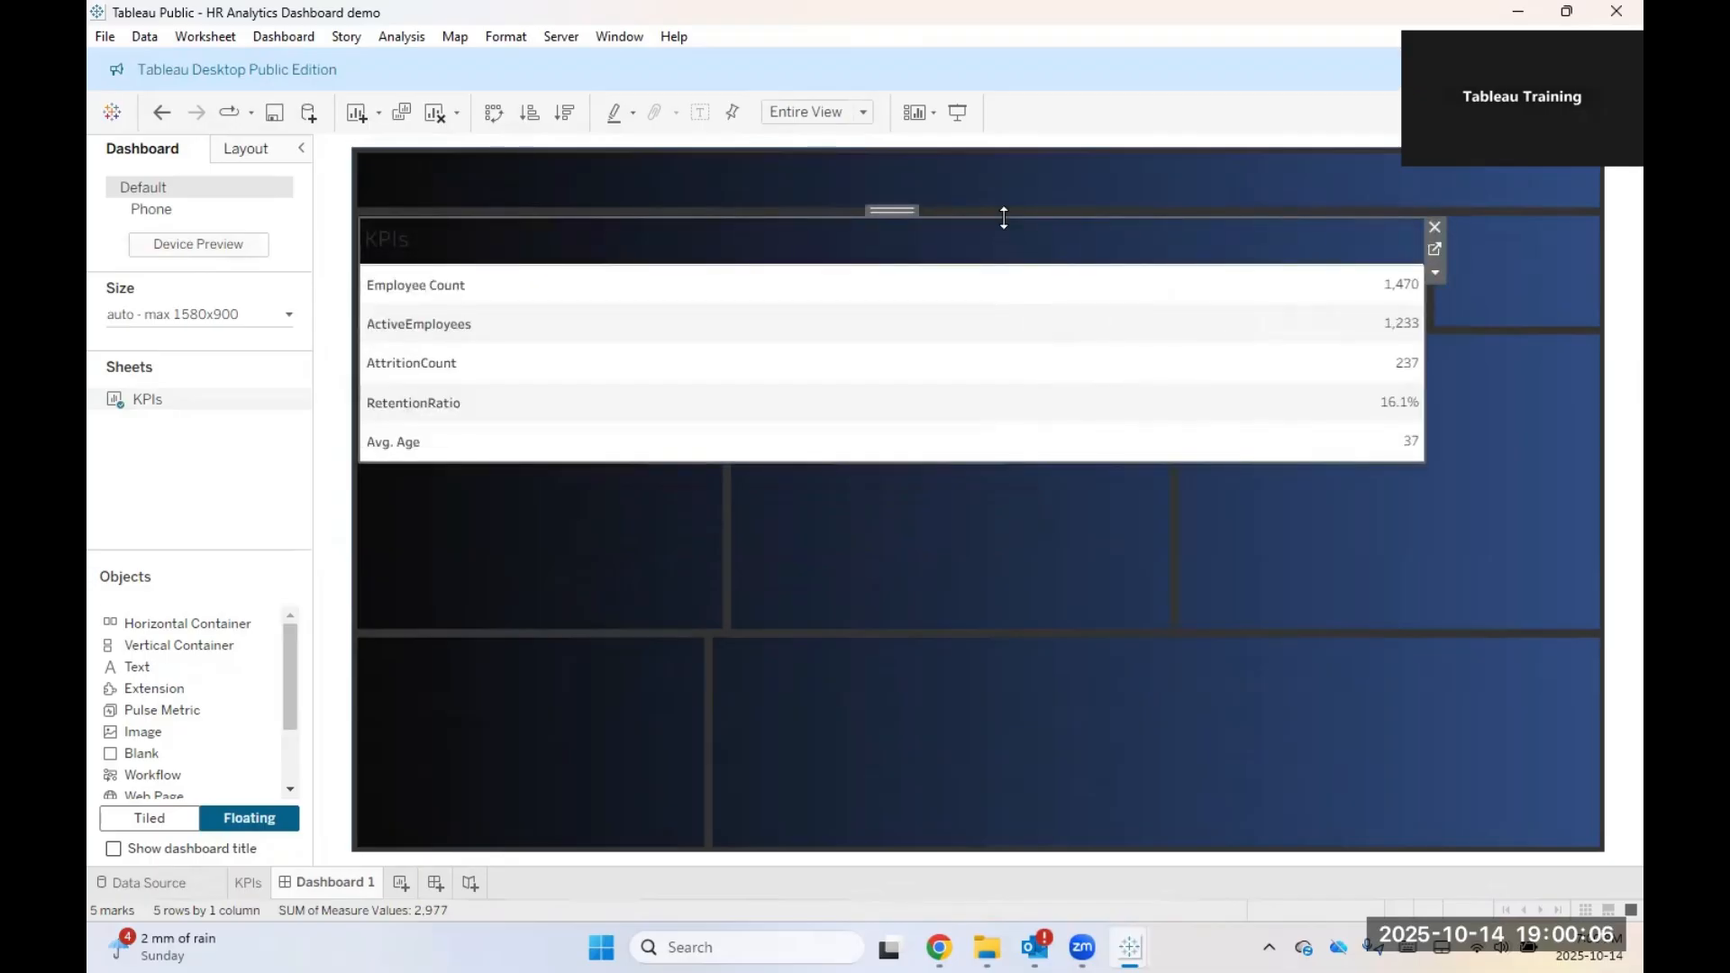
{"action": "left_click_drag", "start_coordinate": [1003, 218], "coordinate": [1005, 216]}
{"action": "left_click_drag", "start_coordinate": [885, 464], "coordinate": [929, 330]}
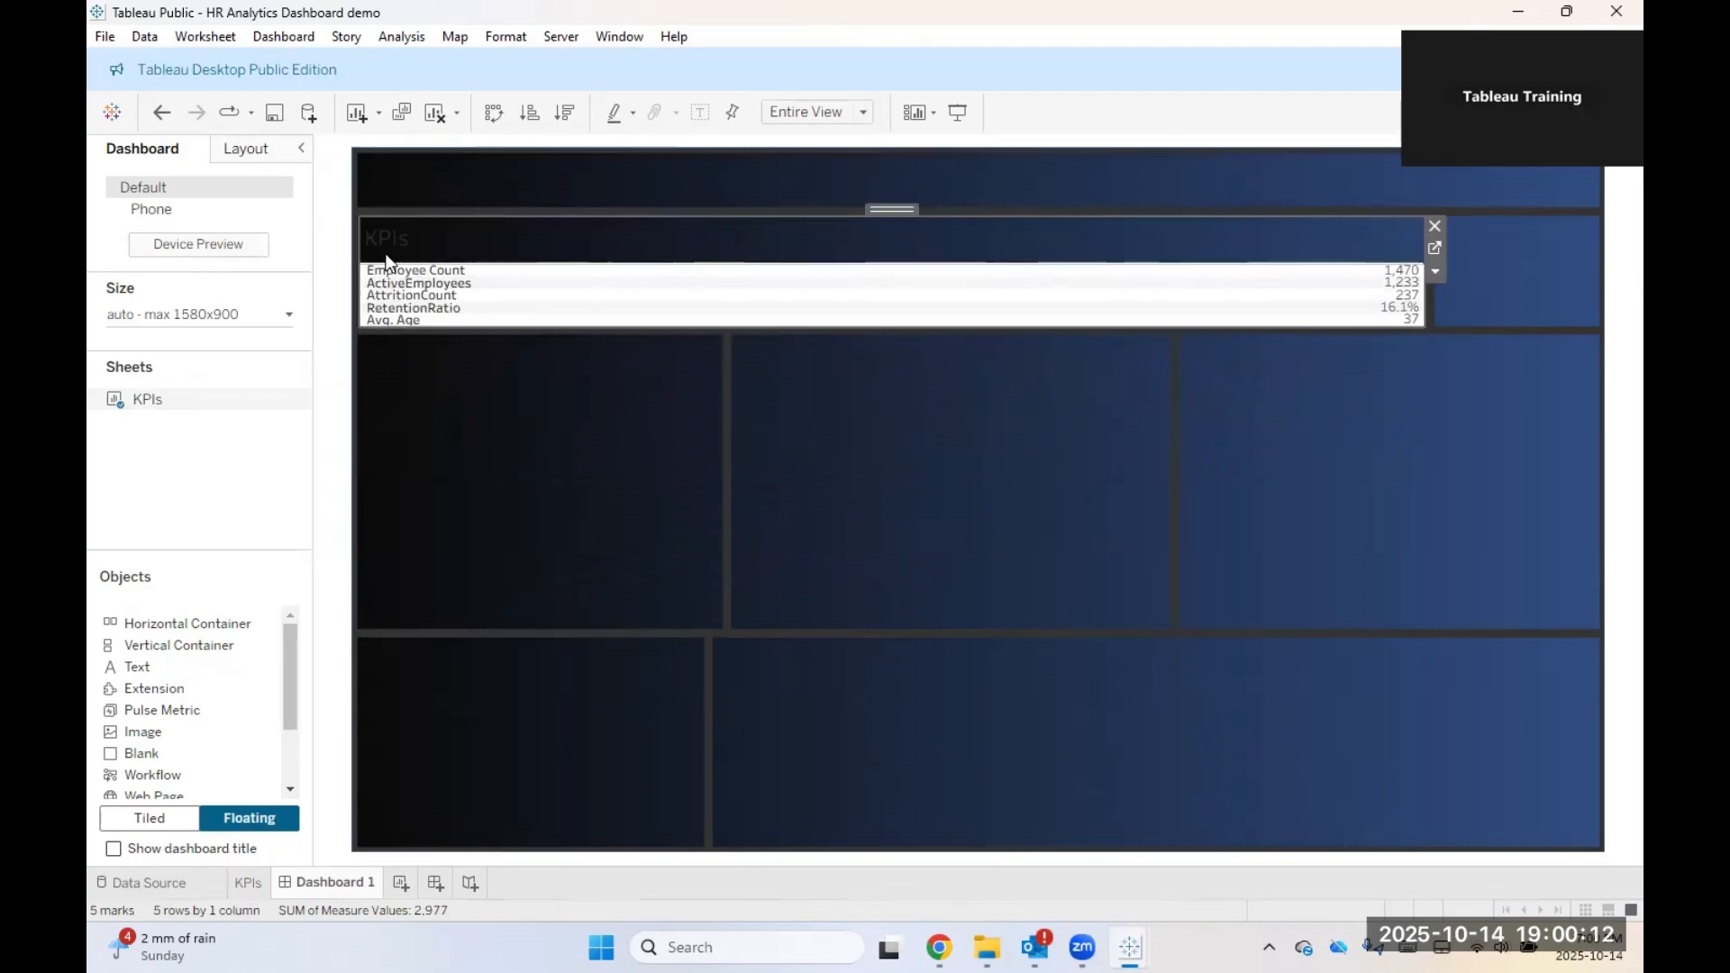
{"action": "left_click_drag", "start_coordinate": [359, 253], "coordinate": [355, 255]}
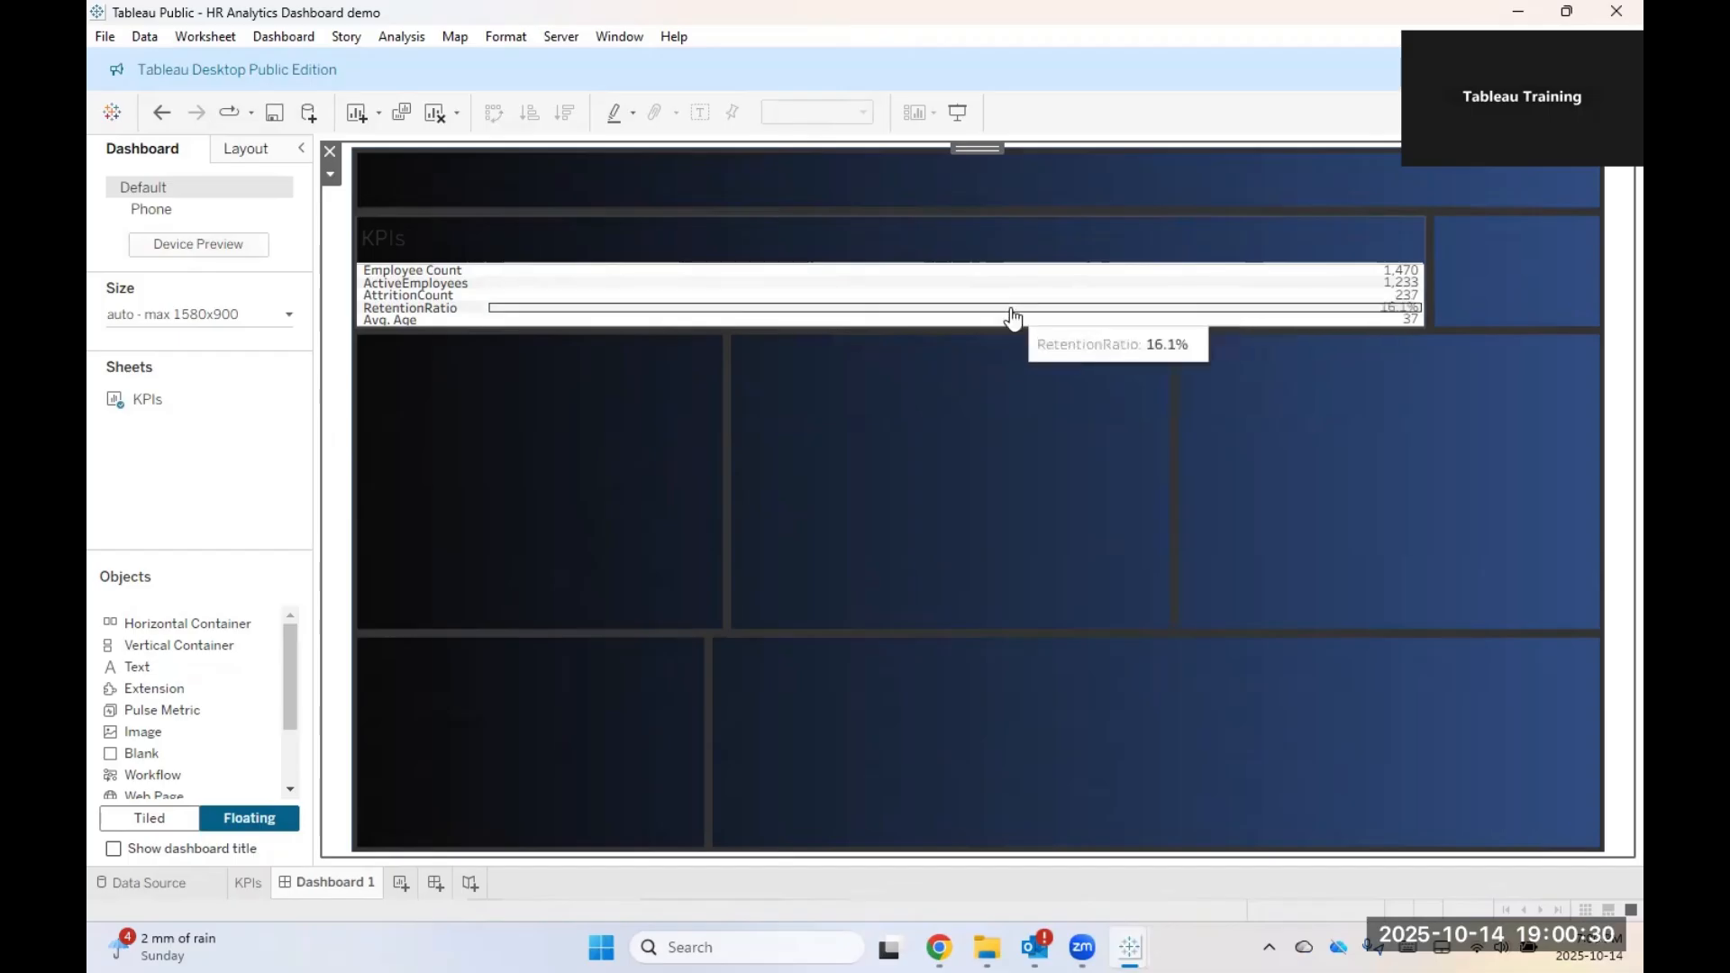
Step: Make the KPIs sheet title bold and set its font to Tableau Bold
{"action": "right_click", "coordinate": [773, 244]}
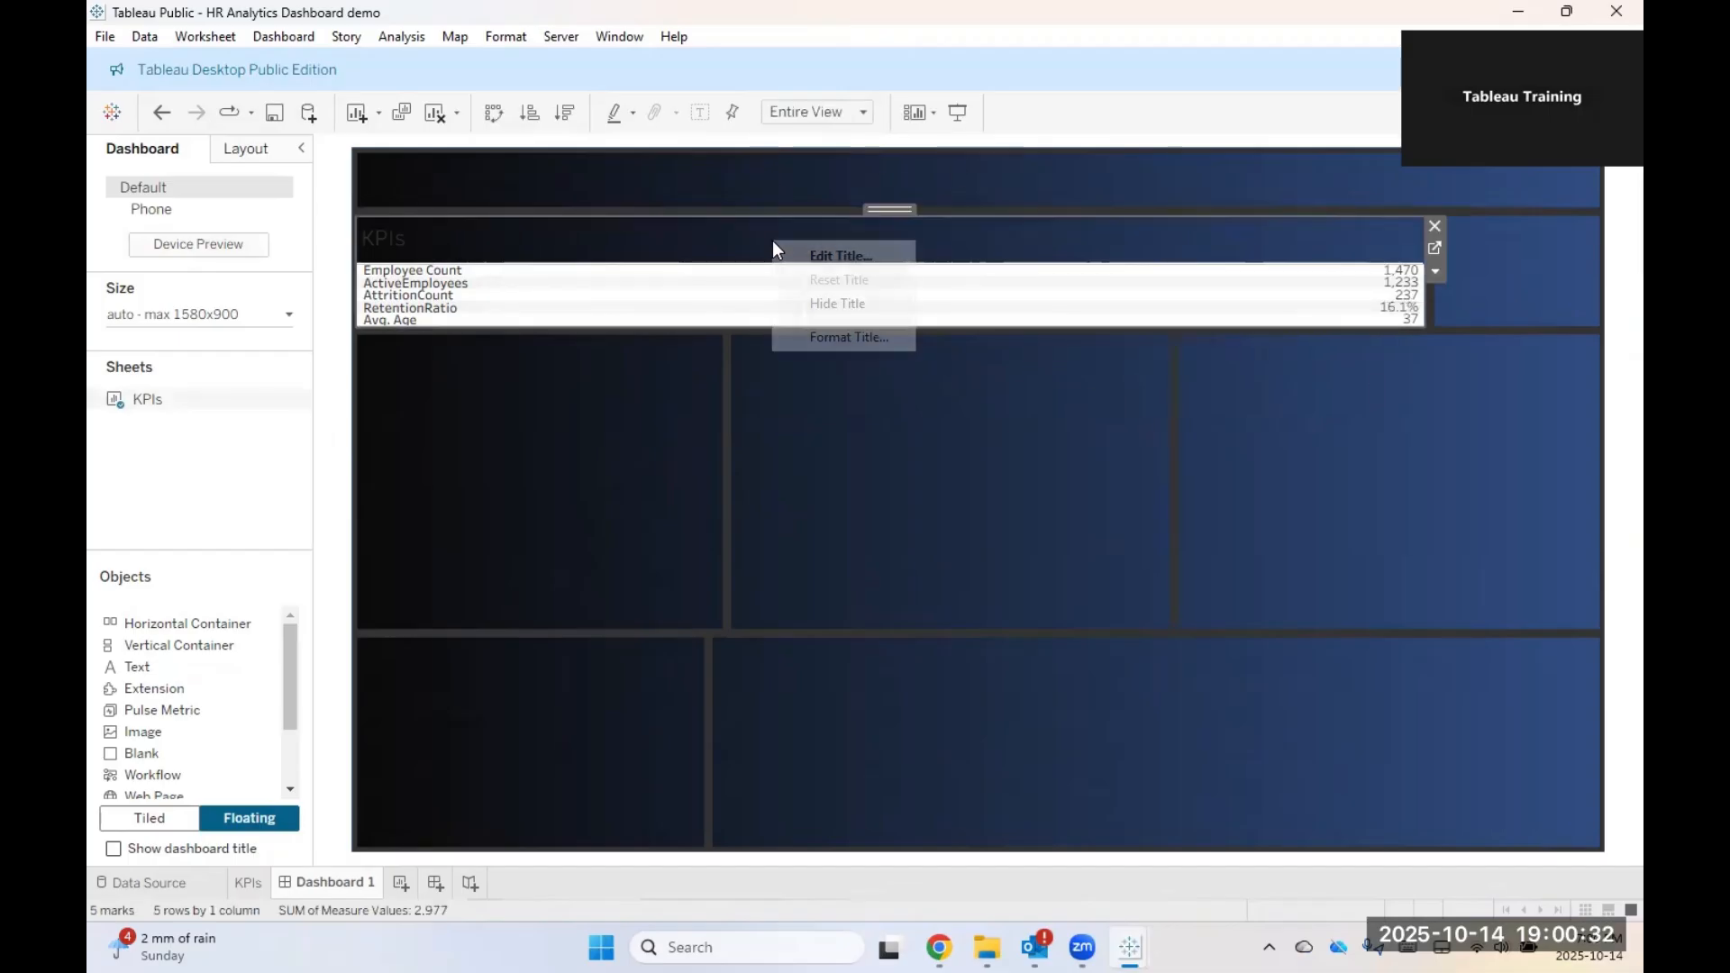
{"action": "left_click", "coordinate": [811, 258]}
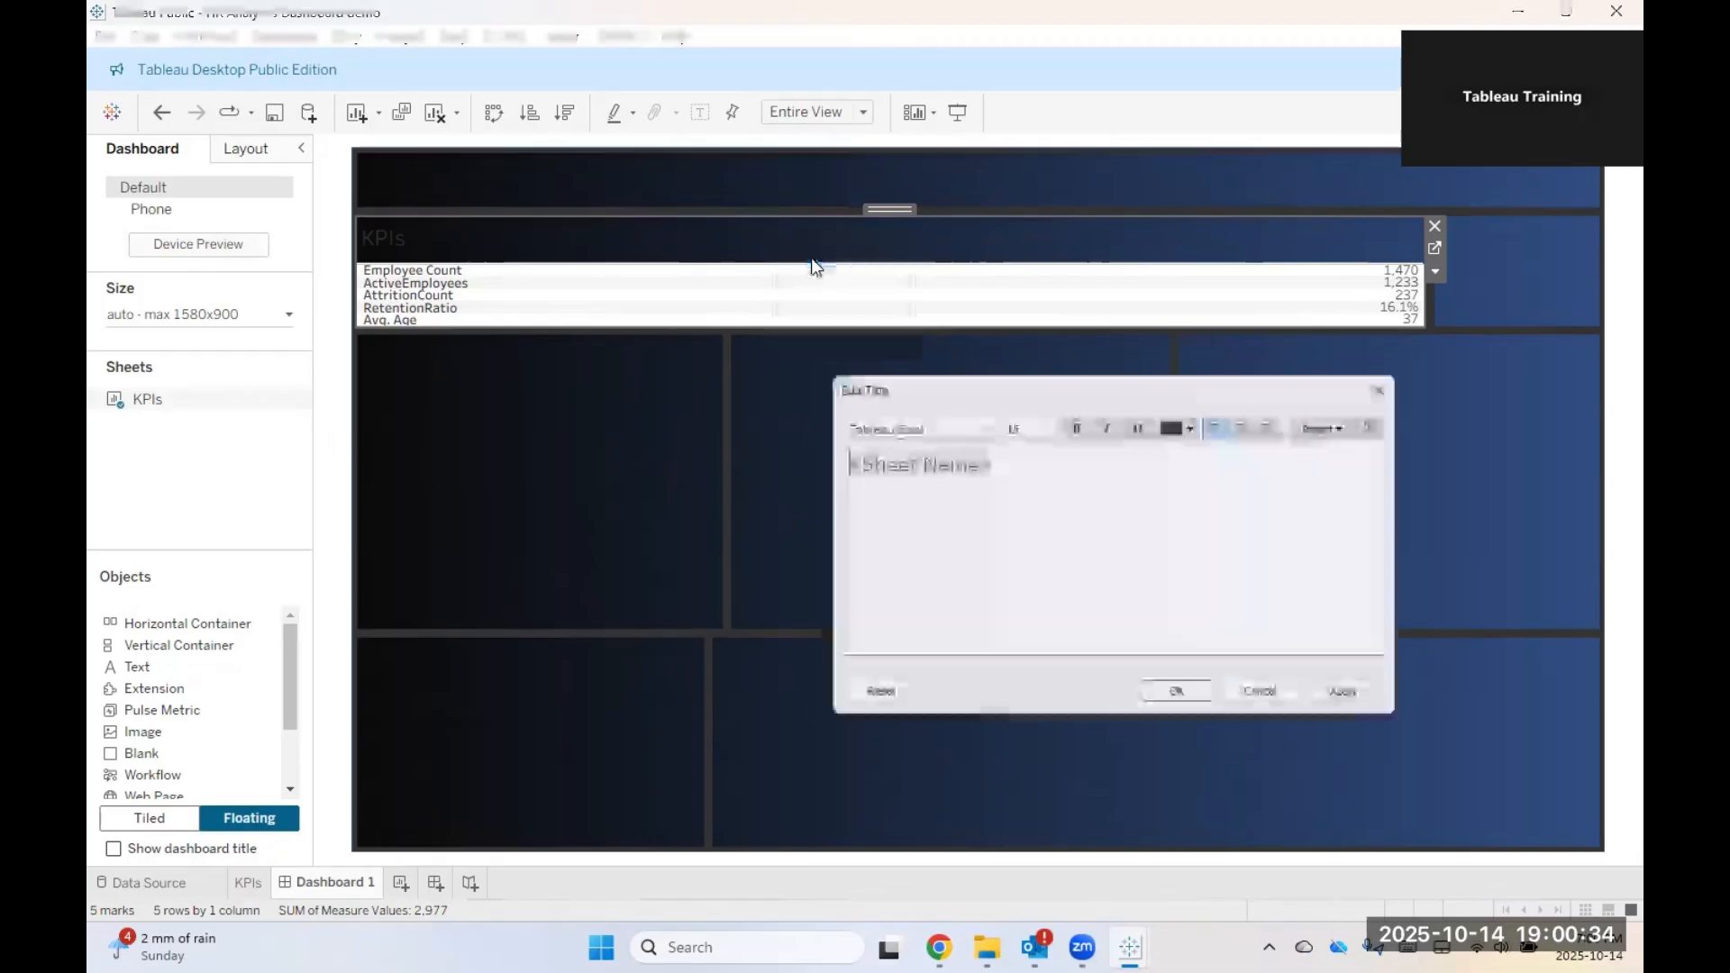
{"action": "left_click_drag", "start_coordinate": [1015, 471], "coordinate": [721, 482]}
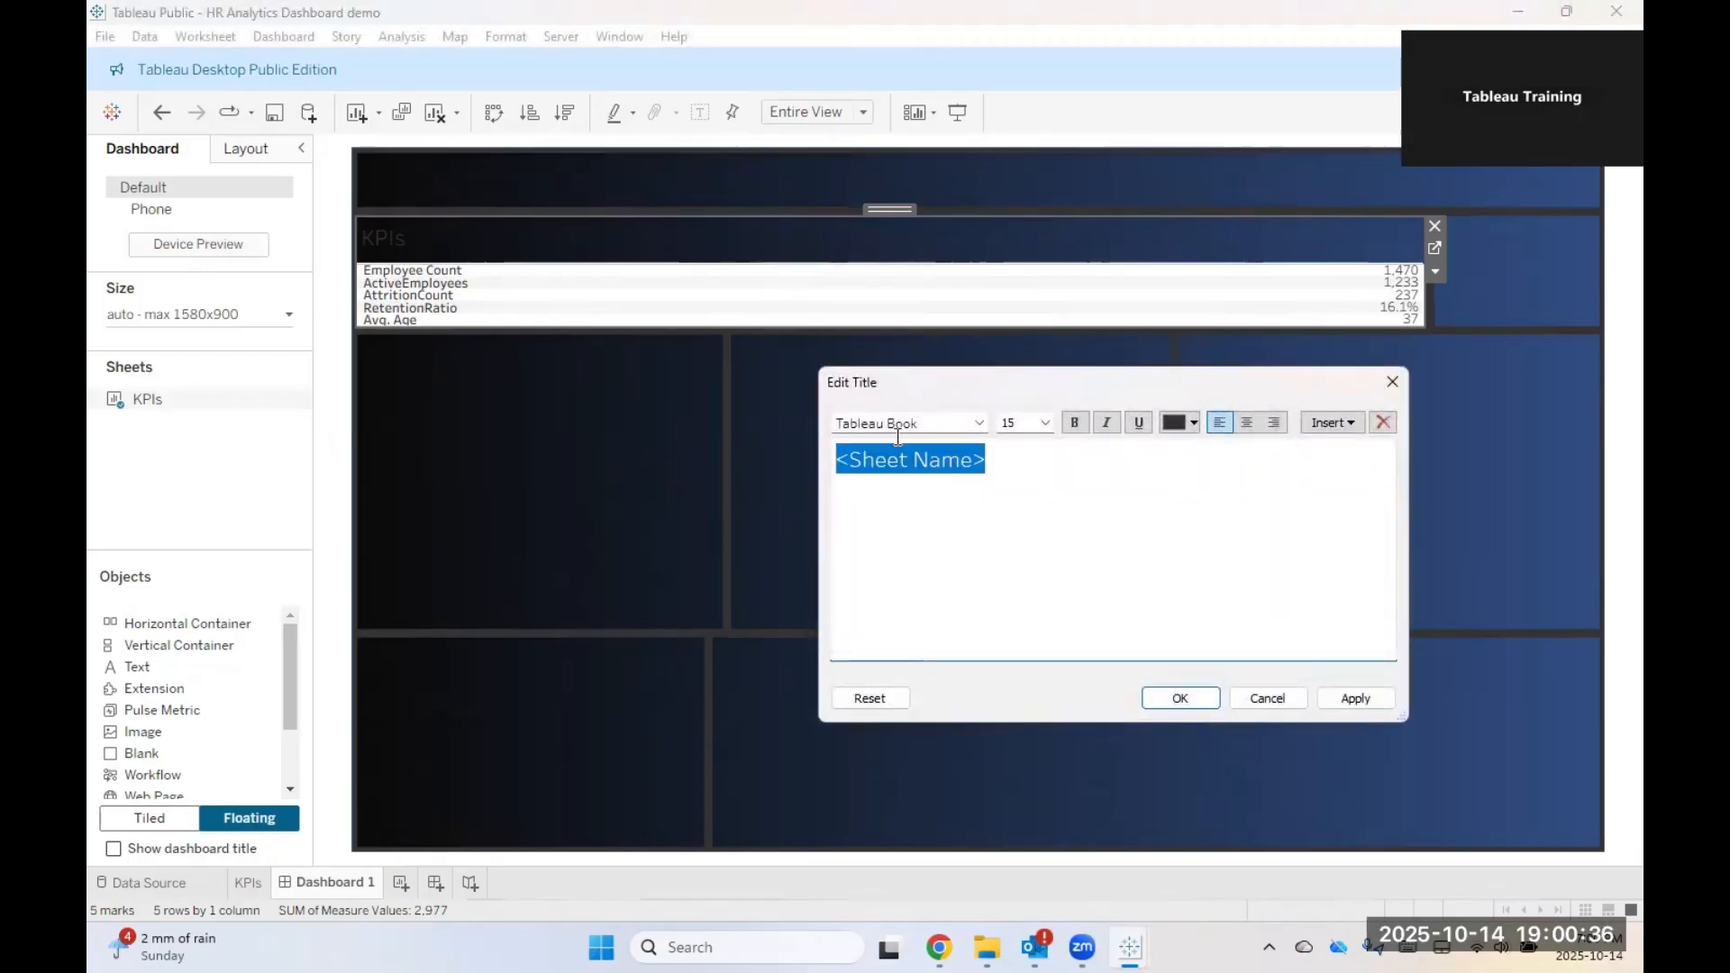
{"action": "left_click_drag", "start_coordinate": [975, 487], "coordinate": [821, 474]}
{"action": "left_click", "coordinate": [1075, 430]}
{"action": "left_click", "coordinate": [979, 423]}
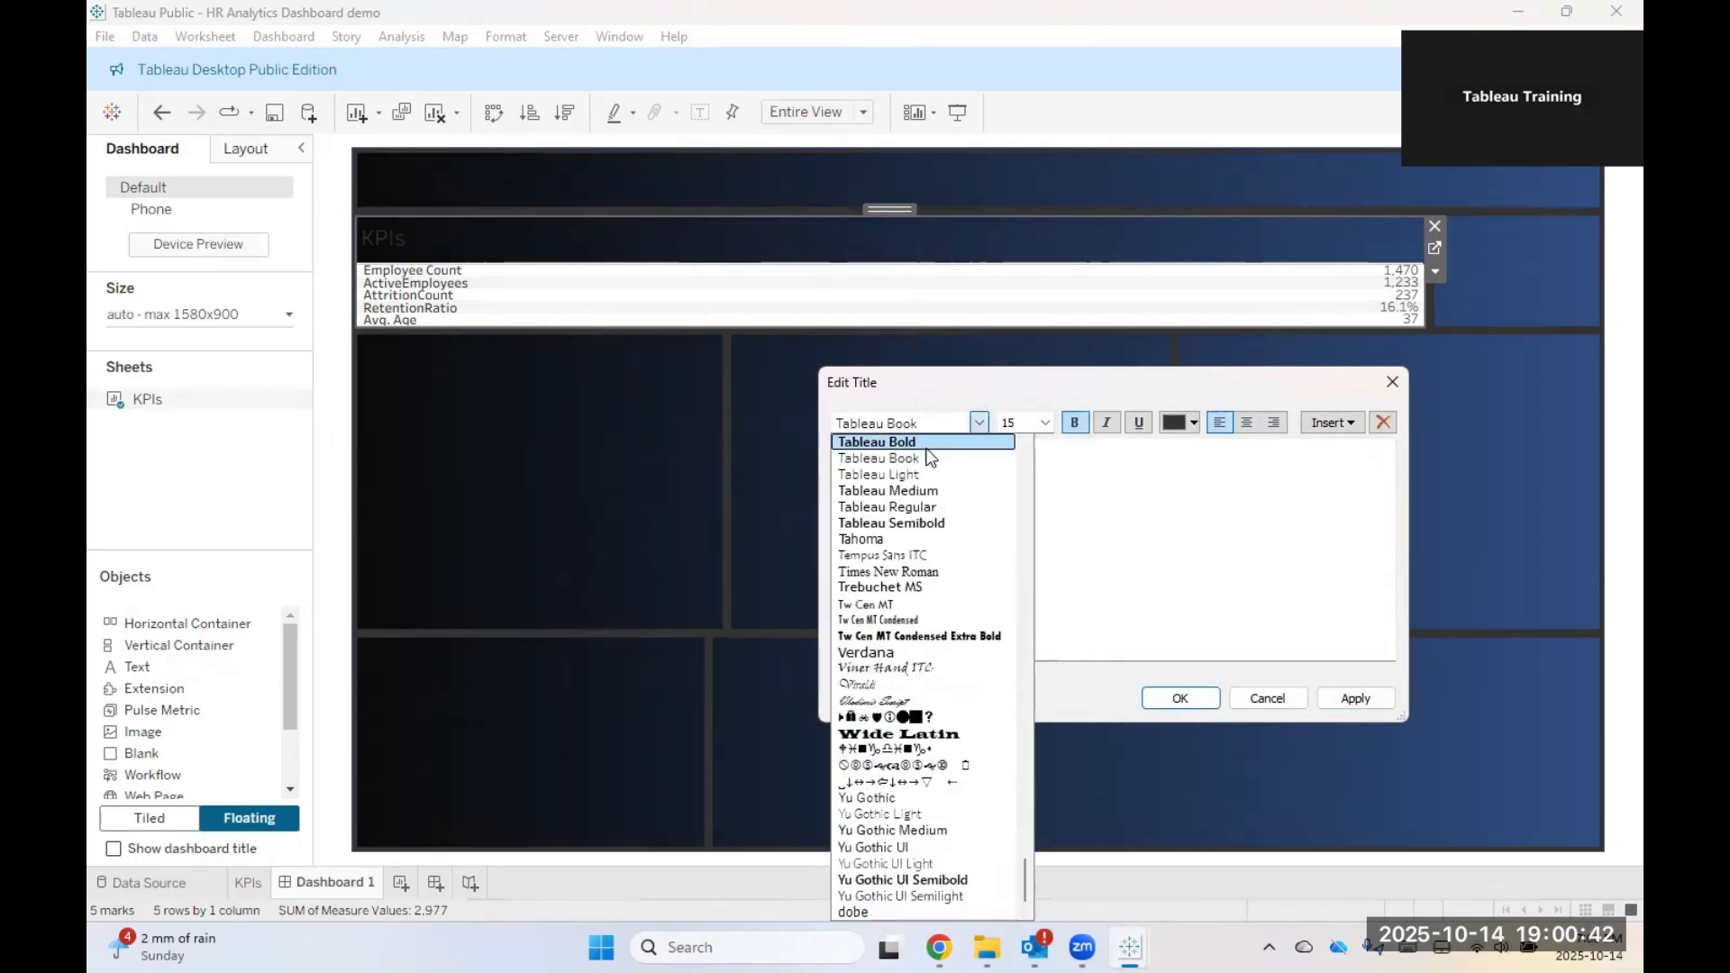
{"action": "left_click", "coordinate": [927, 448]}
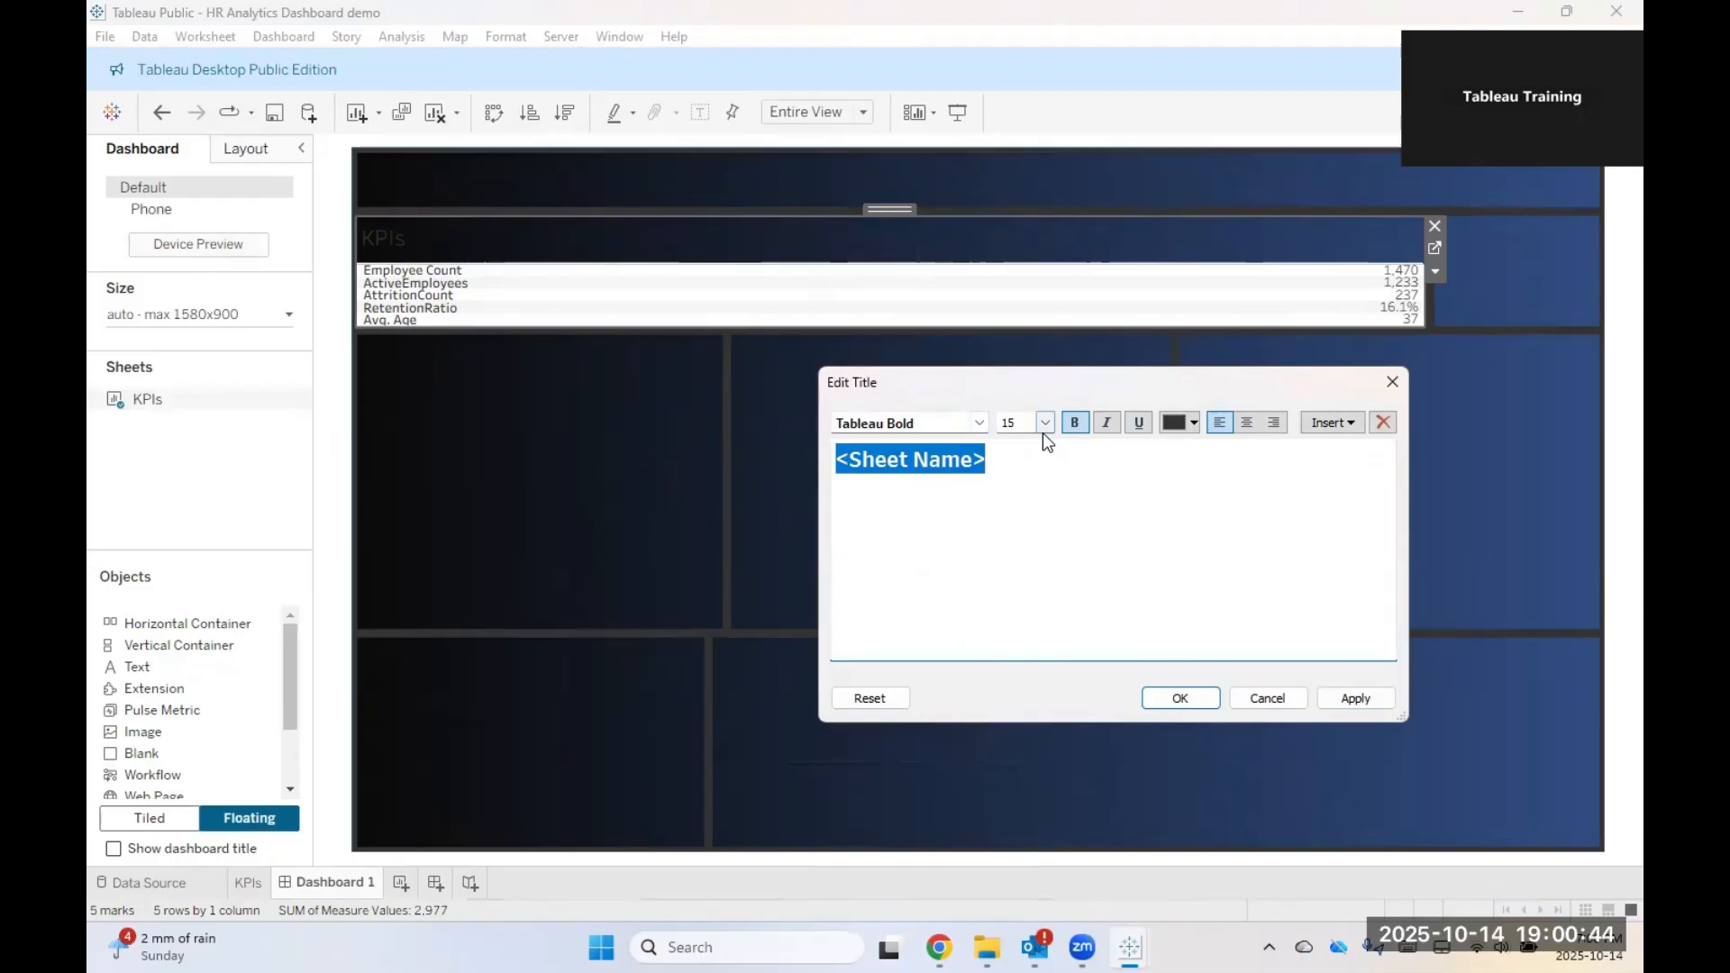
Step: Color the KPIs title yellow and apply the title formatting
{"action": "left_click", "coordinate": [1189, 426]}
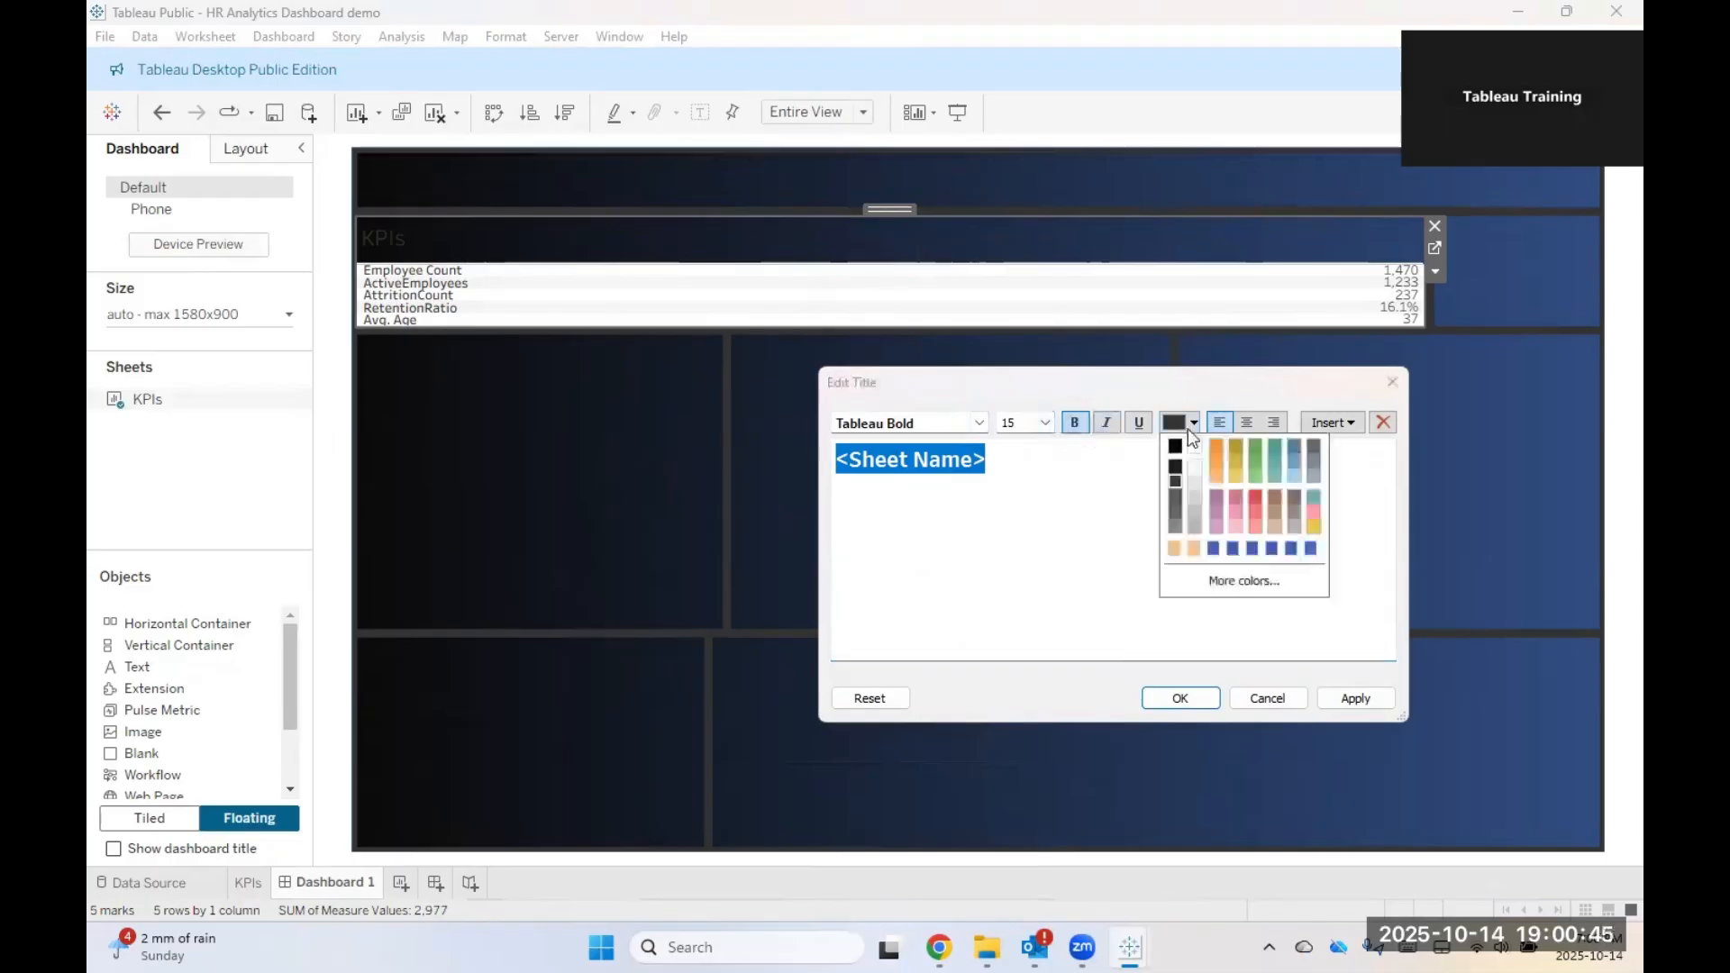
{"action": "left_click", "coordinate": [1236, 483]}
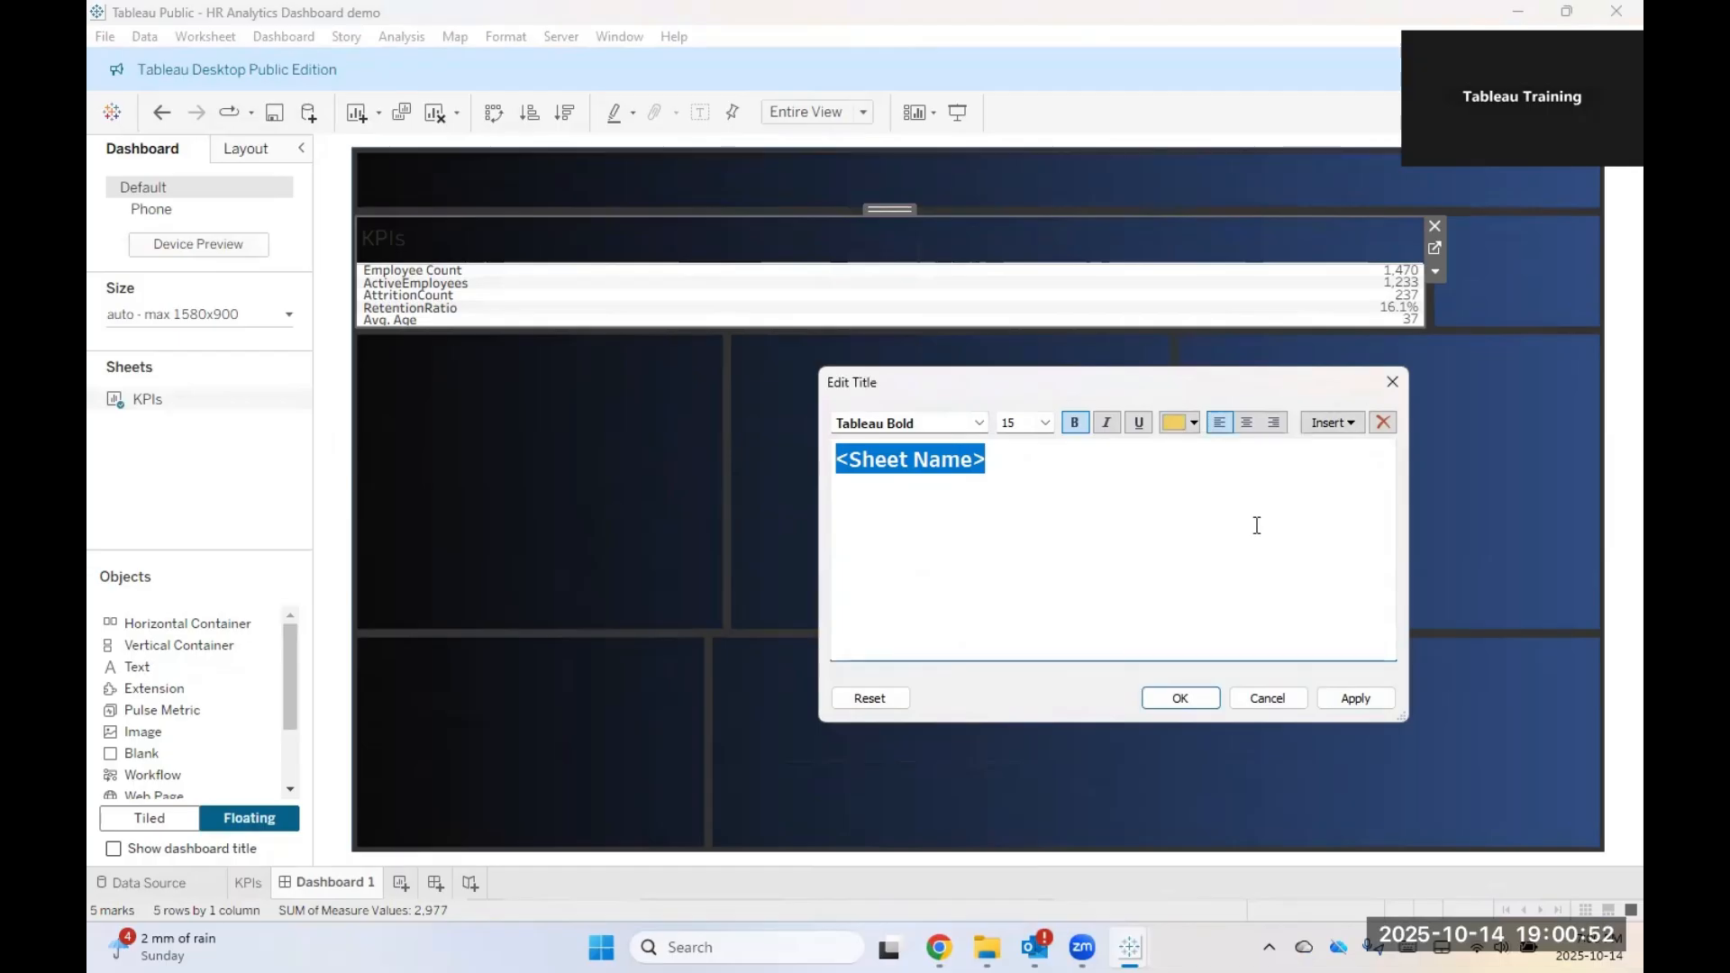
{"action": "left_click", "coordinate": [1341, 700]}
{"action": "left_click", "coordinate": [1179, 700]}
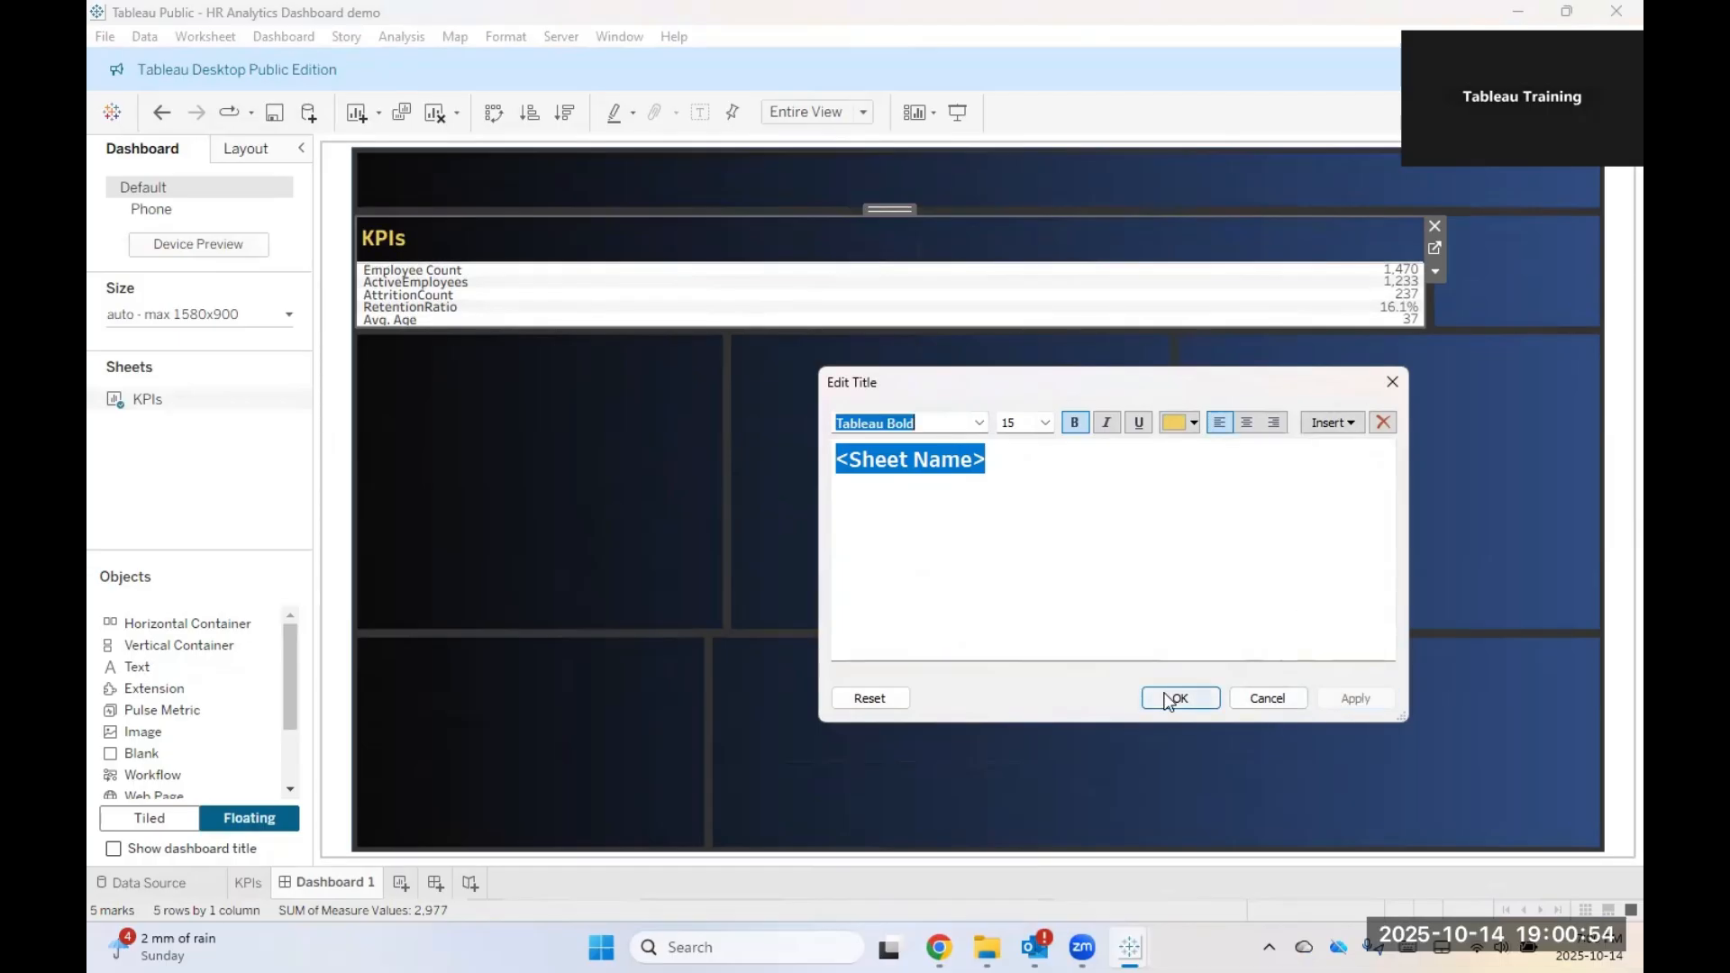
{"action": "left_click", "coordinate": [1008, 375]}
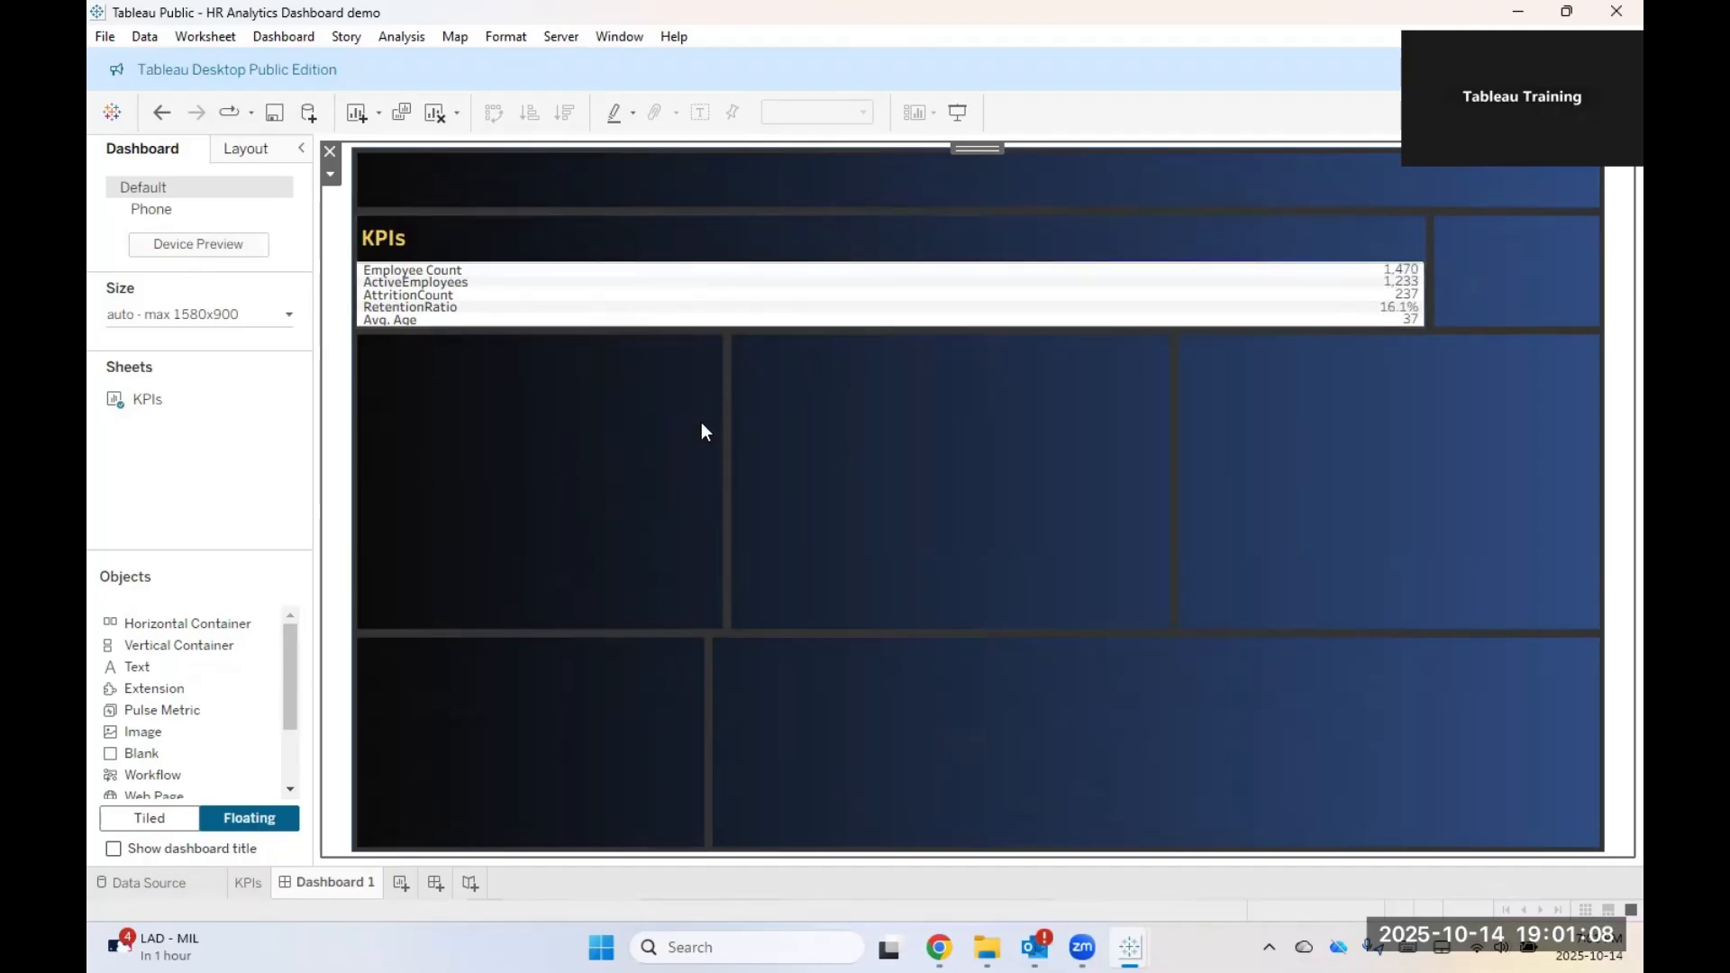
Step: Examine the font and column shading format options for the KPIs sheet on the dashboard
{"action": "mouse_move", "coordinate": [618, 278]}
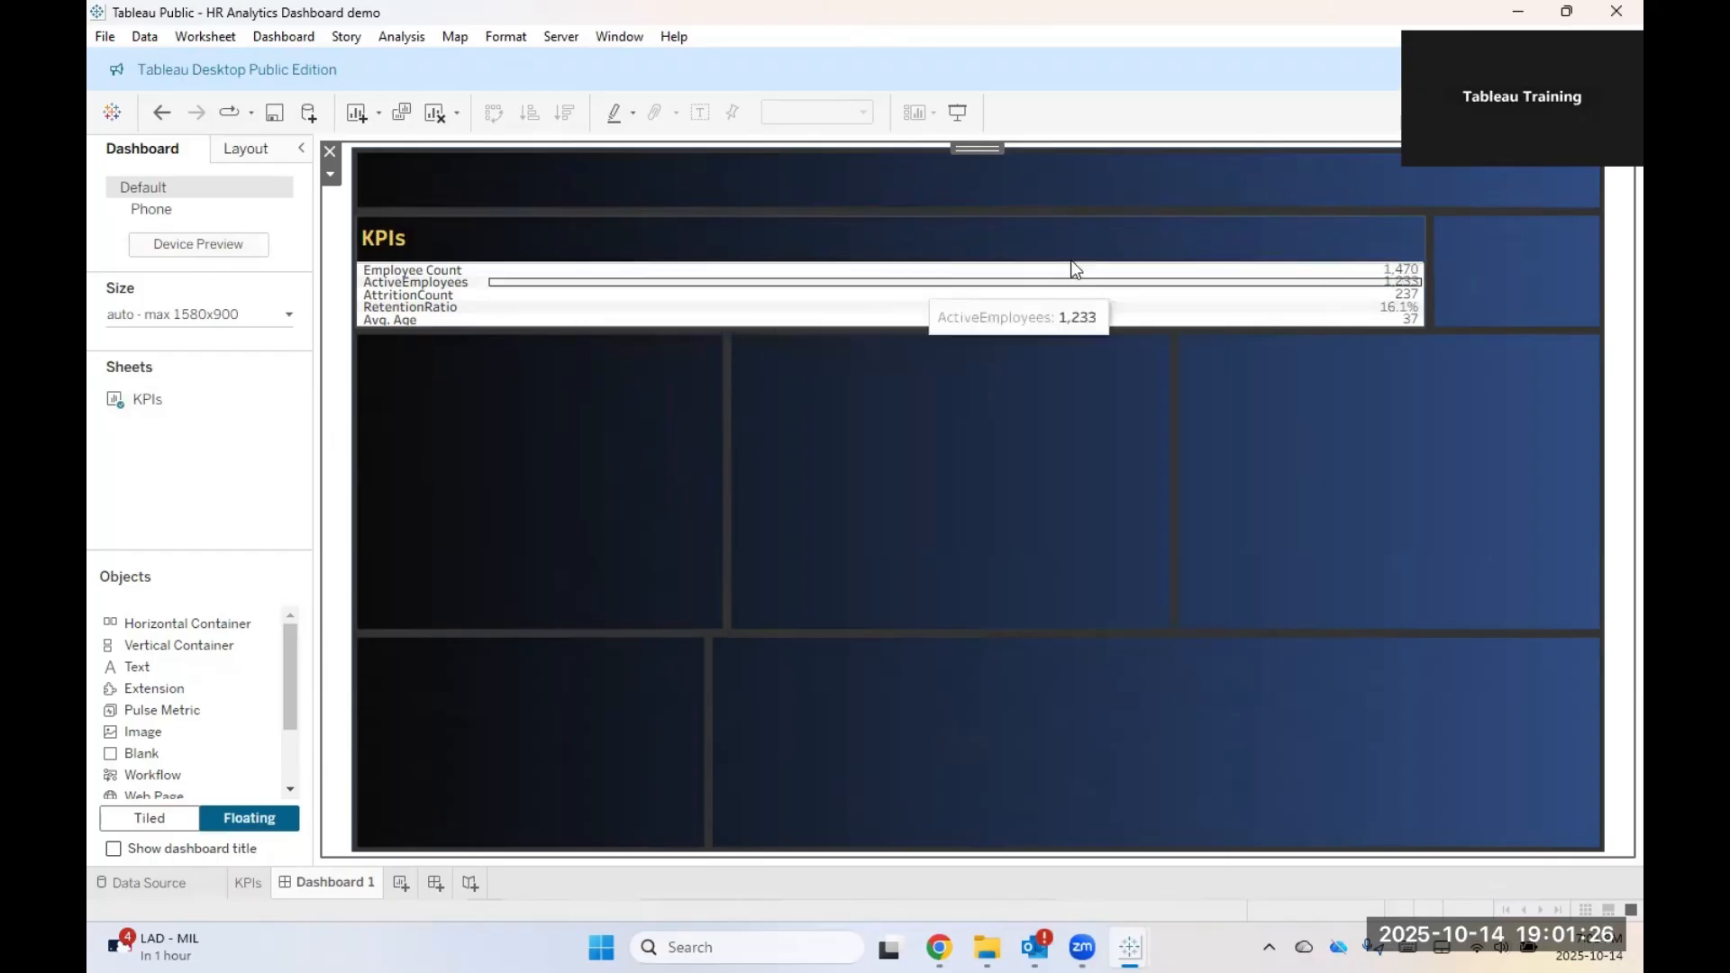
{"action": "right_click", "coordinate": [535, 276]}
{"action": "left_click", "coordinate": [563, 349]}
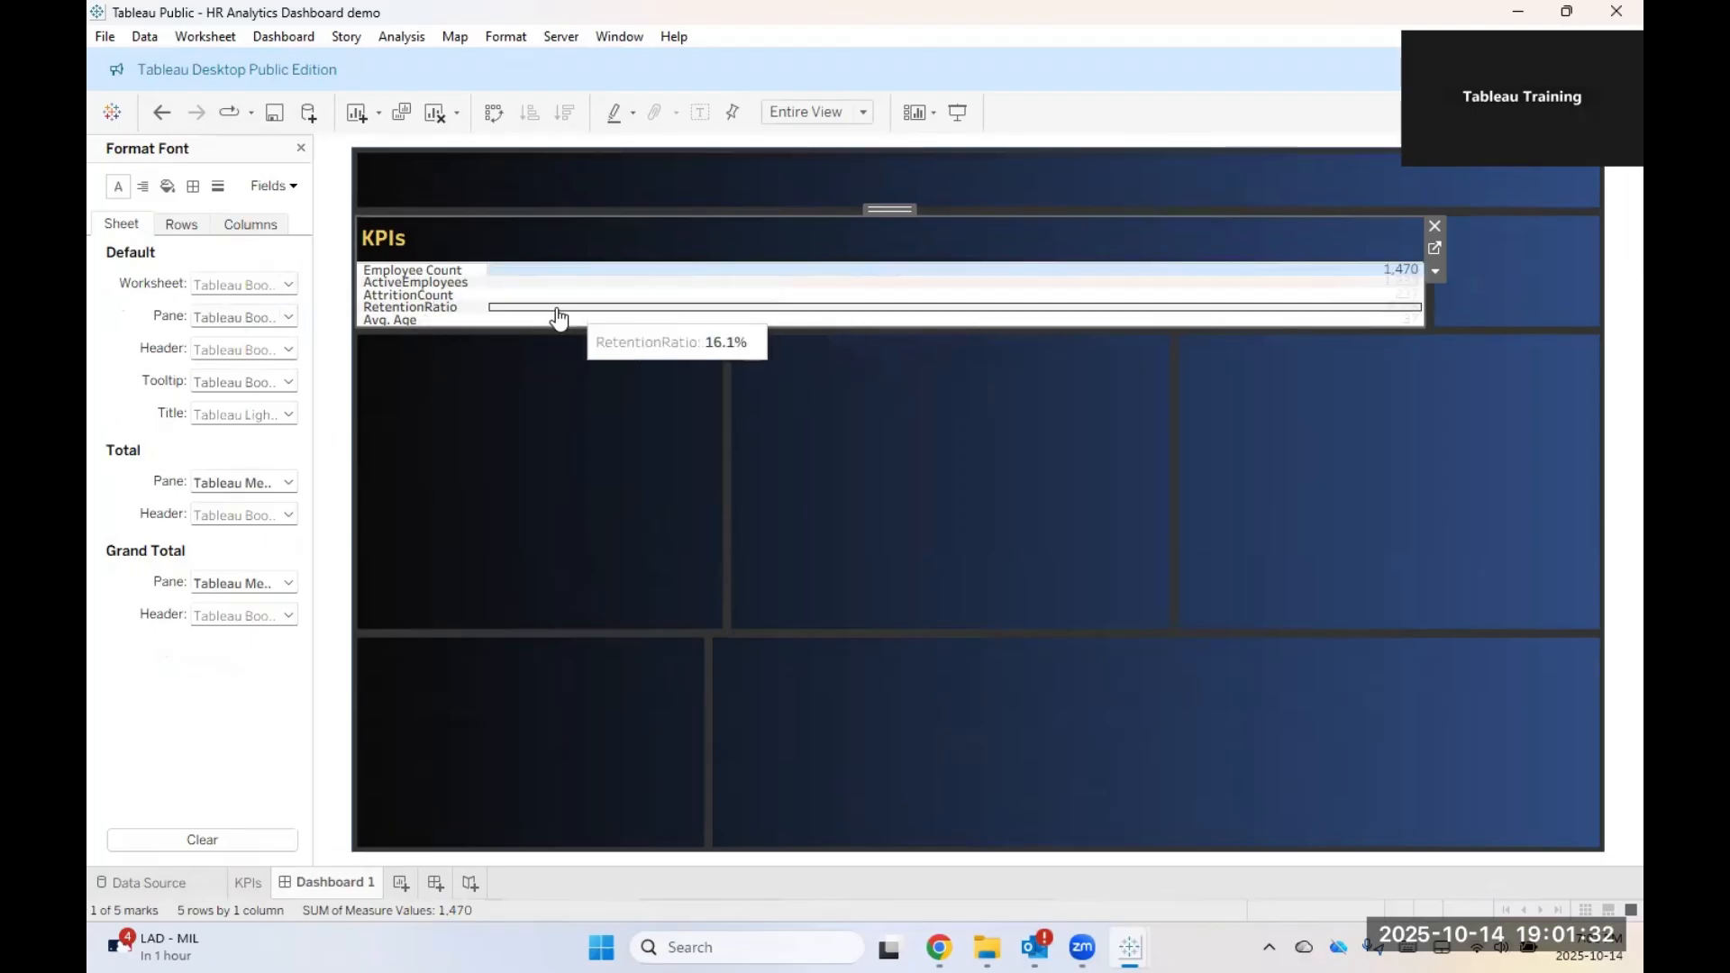
{"action": "left_click", "coordinate": [238, 285]}
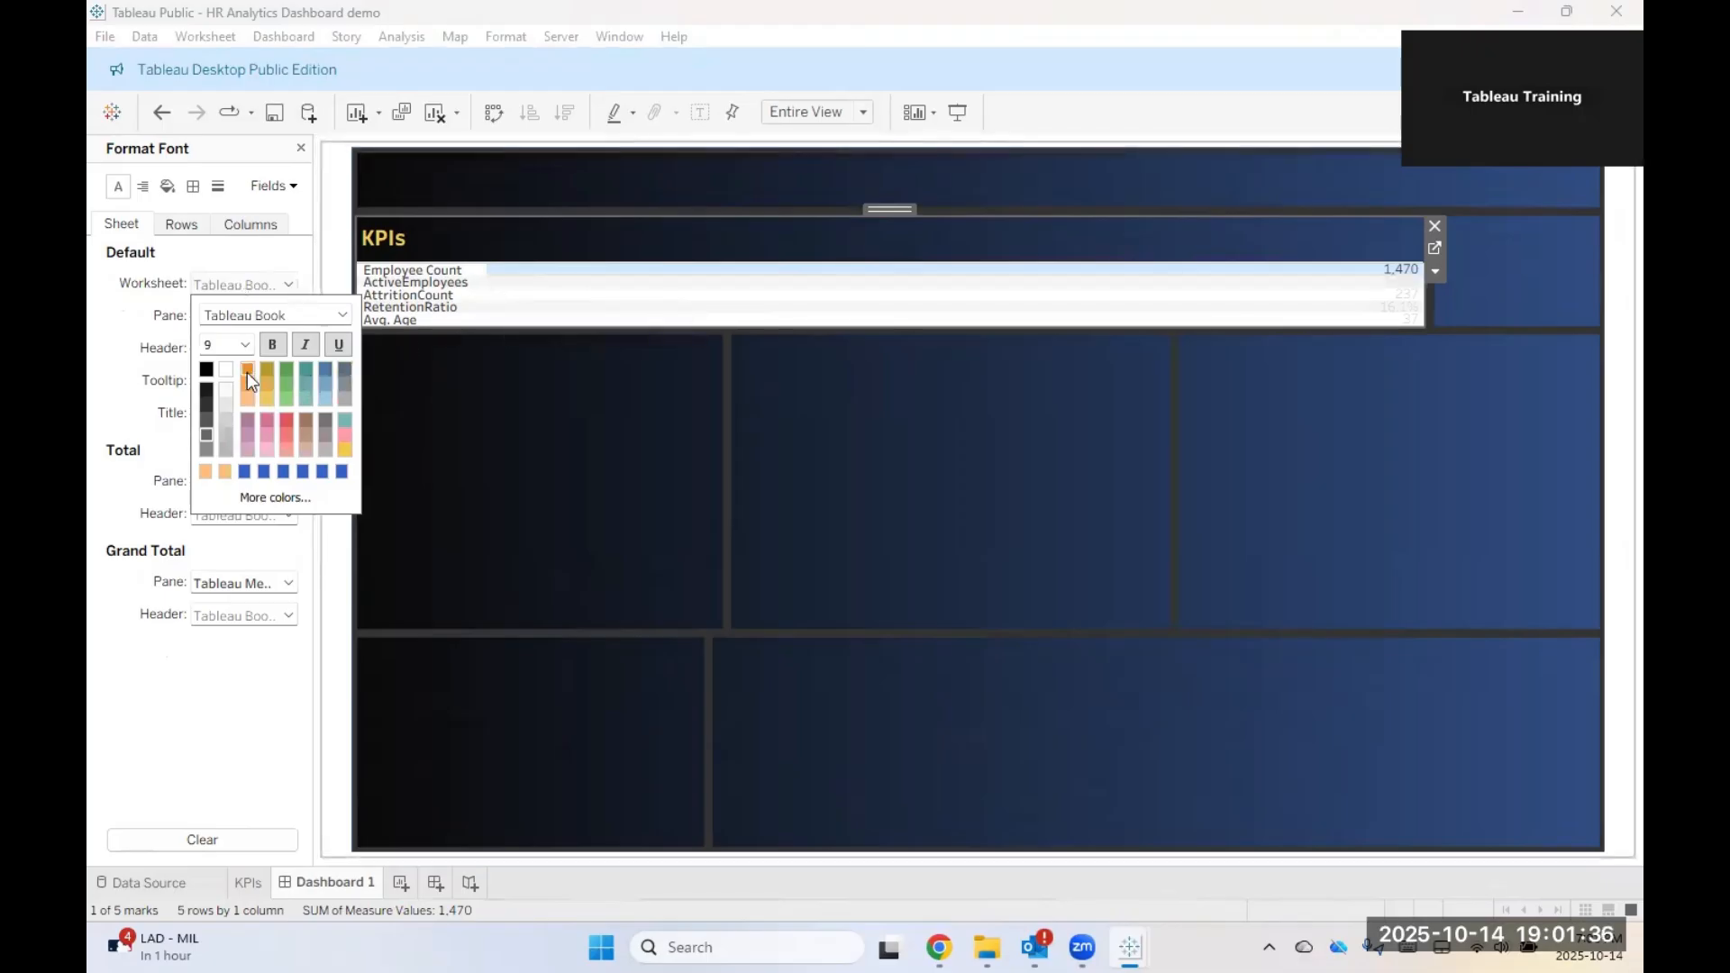
{"action": "left_click", "coordinate": [95, 351]}
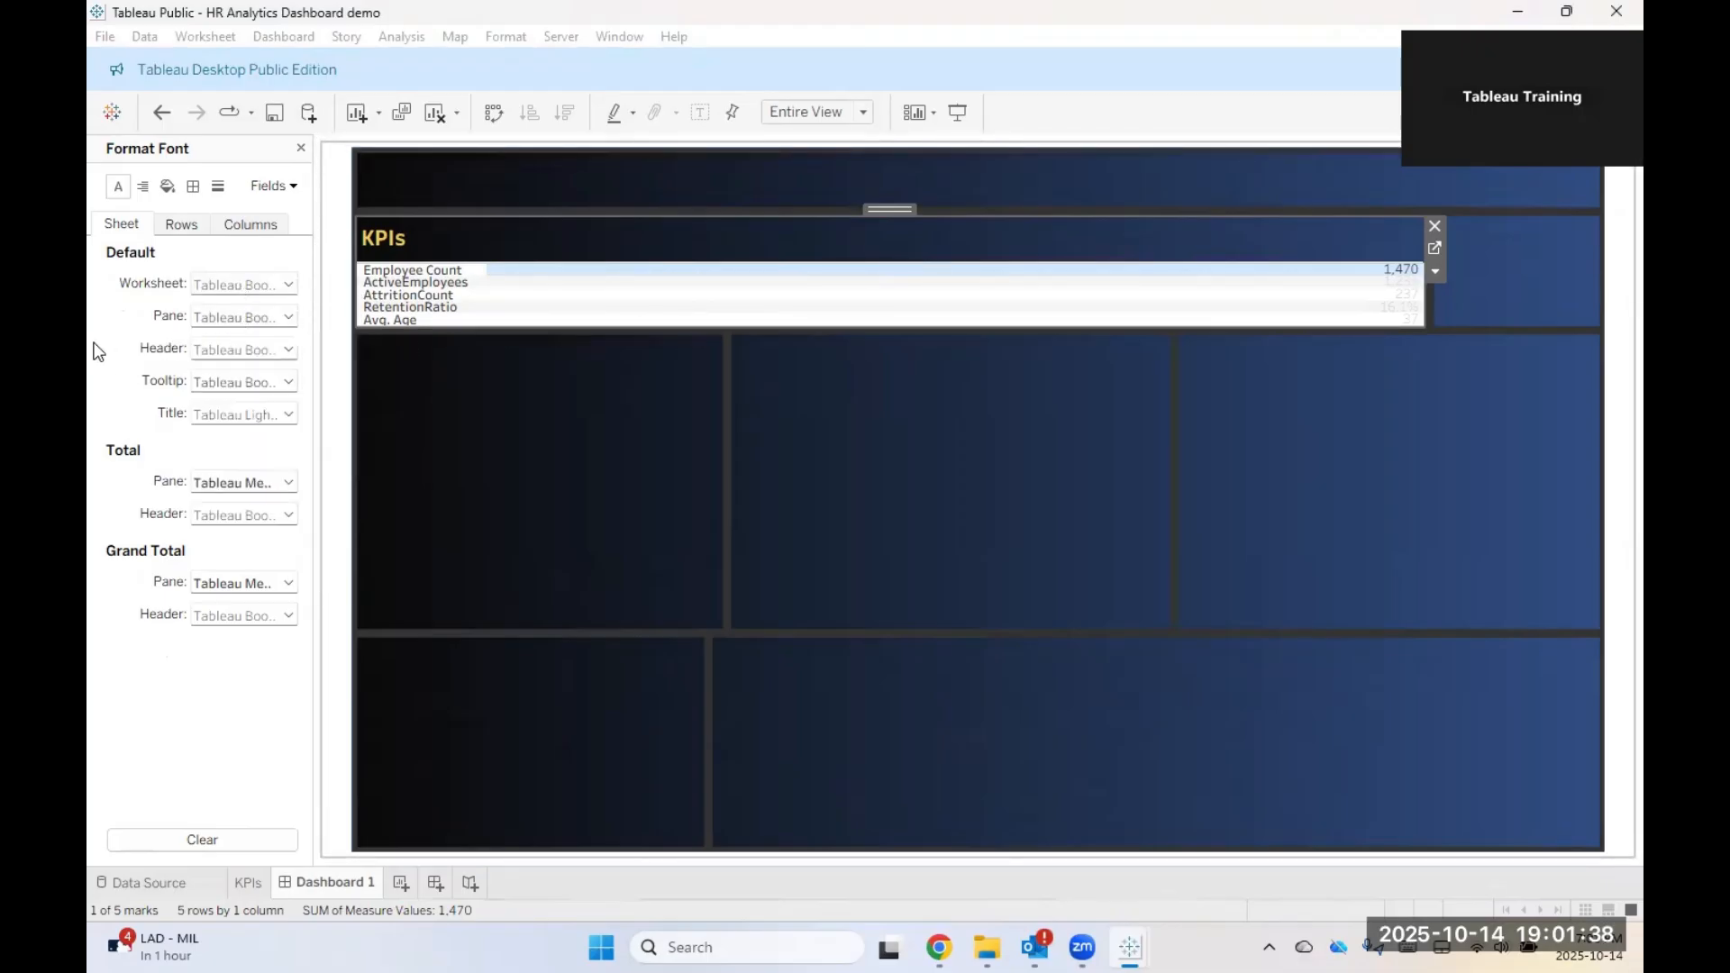
{"action": "left_click", "coordinate": [236, 288]}
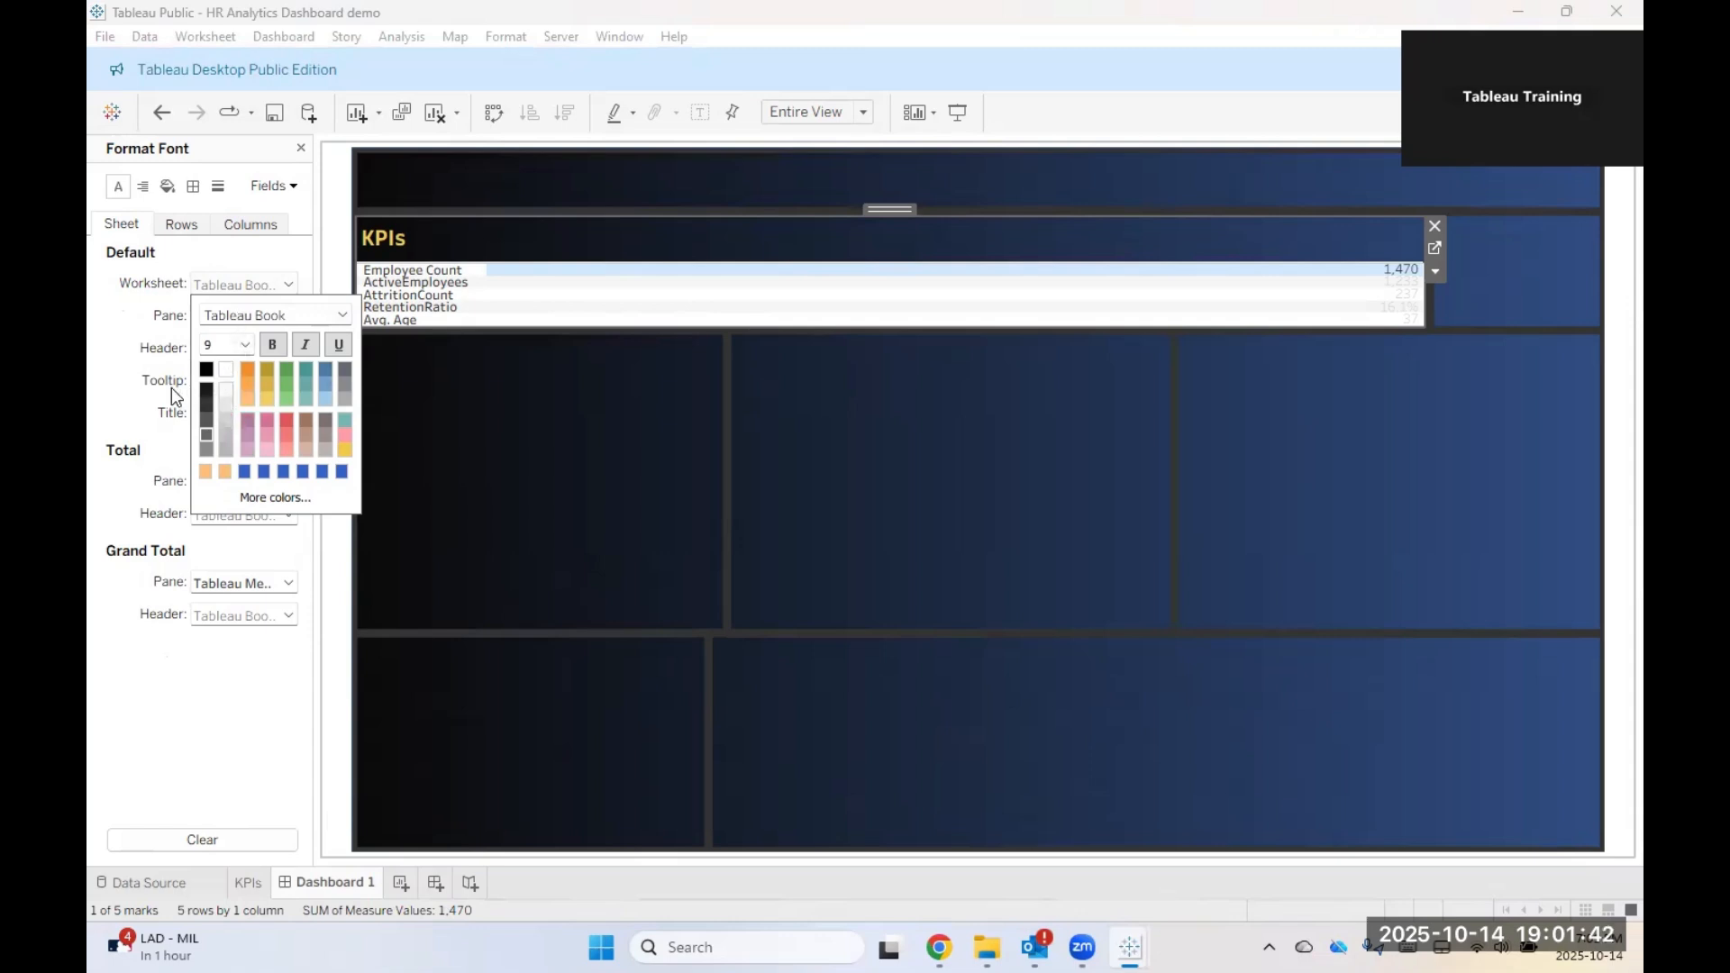
{"action": "left_click", "coordinate": [143, 337]}
{"action": "left_click", "coordinate": [233, 324]}
{"action": "left_click", "coordinate": [236, 267]}
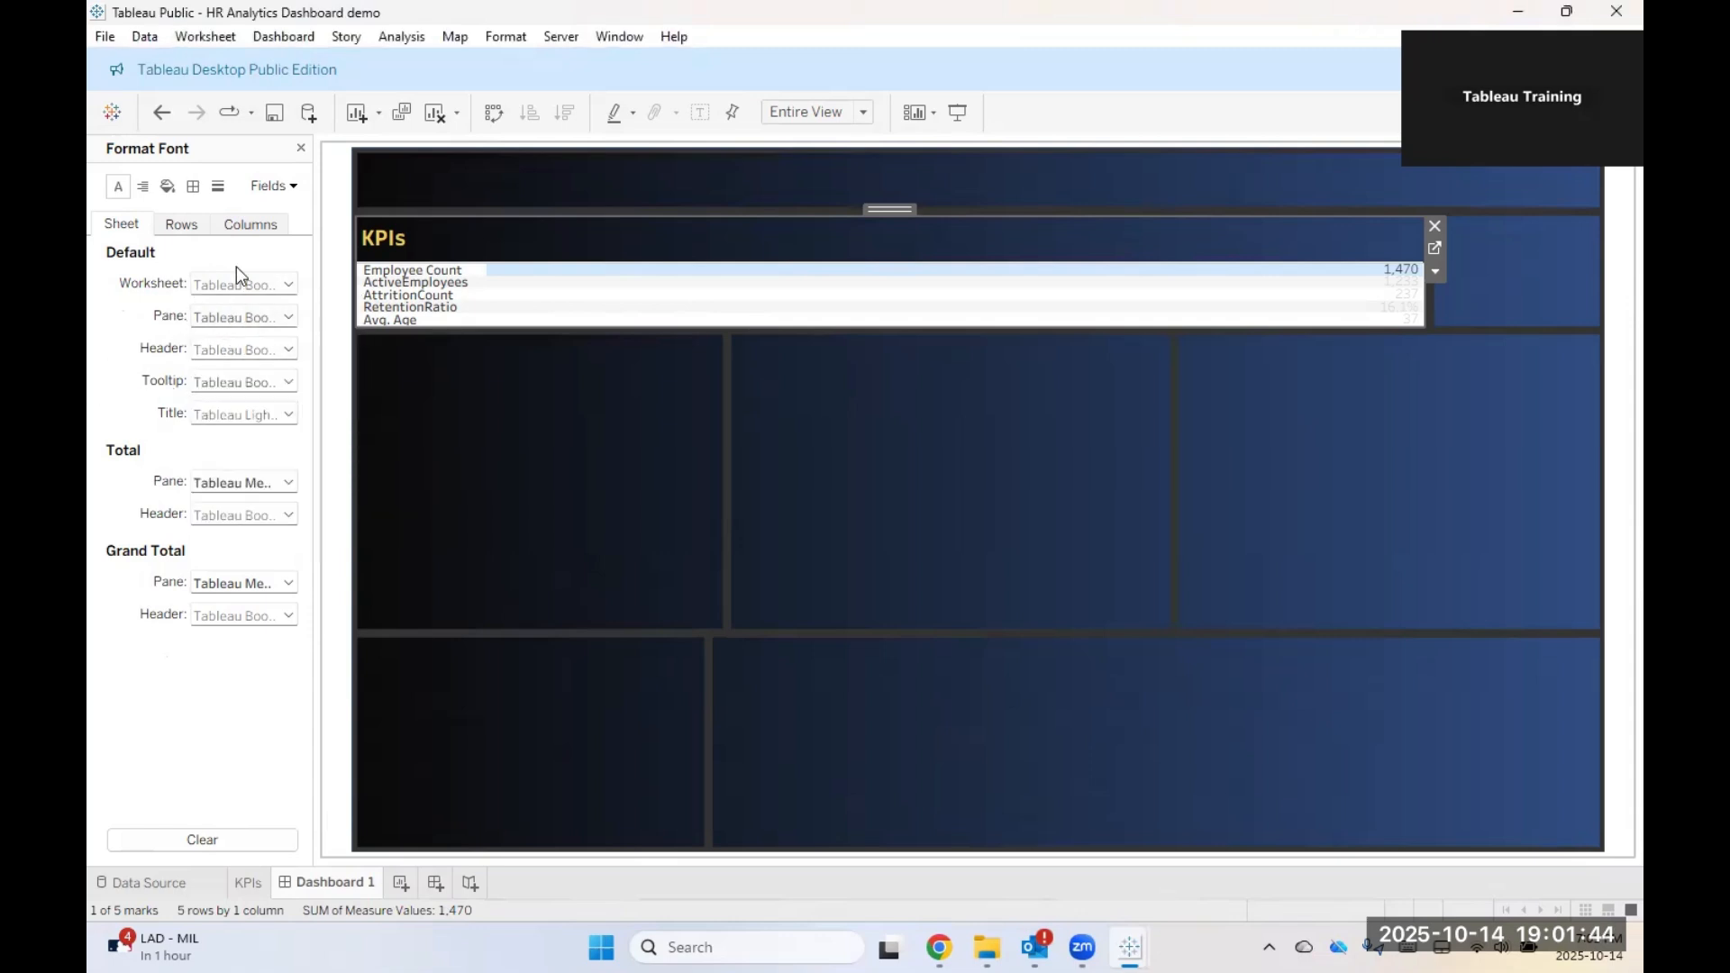
{"action": "left_click", "coordinate": [179, 225]}
{"action": "left_click", "coordinate": [250, 225]}
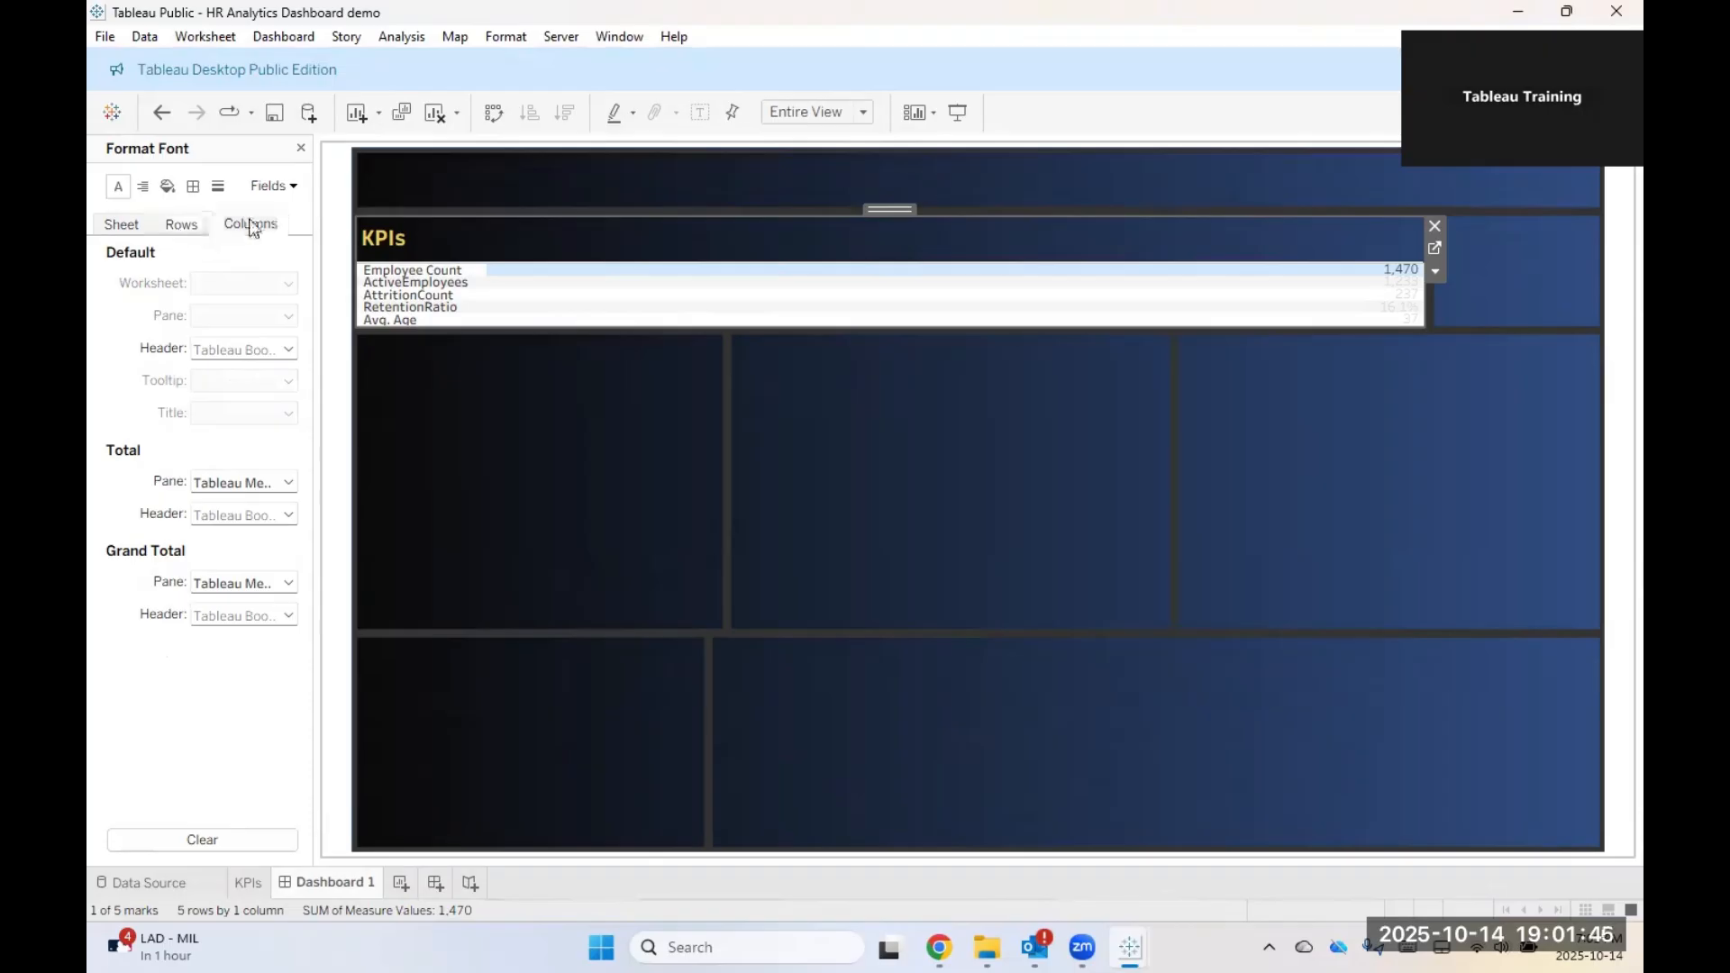
{"action": "left_click", "coordinate": [168, 186]}
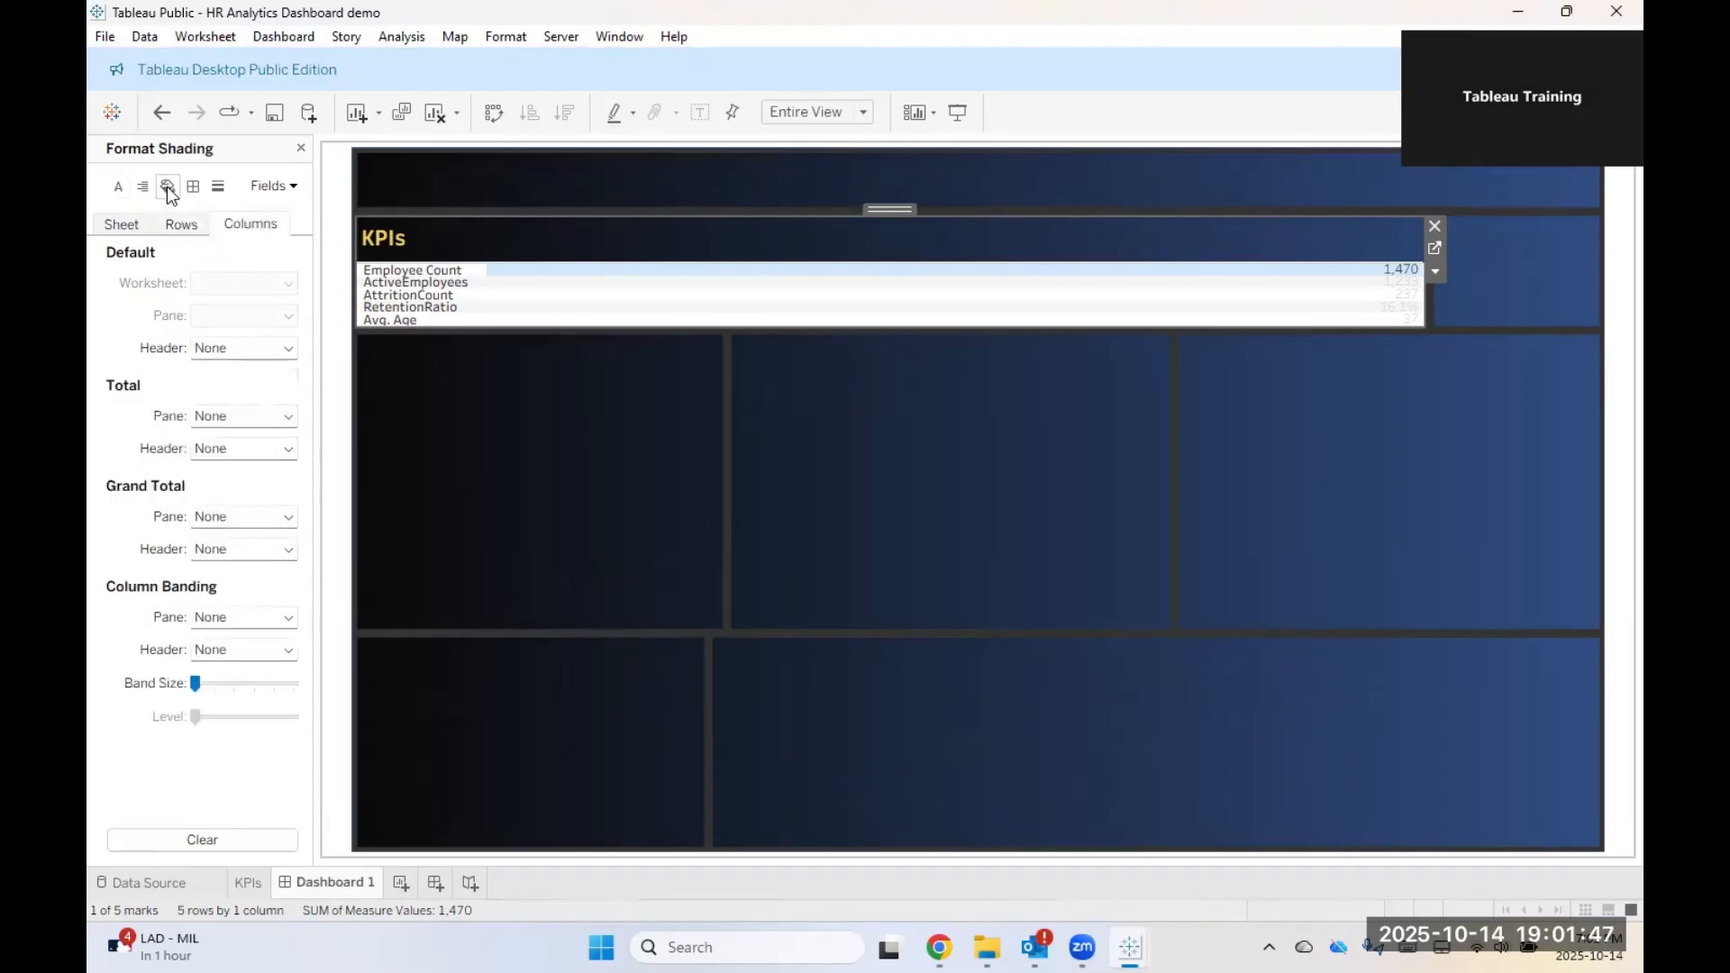
{"action": "left_click", "coordinate": [250, 420]}
{"action": "left_click", "coordinate": [249, 420]}
{"action": "left_click", "coordinate": [245, 347]}
Step: Set the pane font color of the Measure Values field to white in the KPIs sheet
{"action": "right_click", "coordinate": [586, 284]}
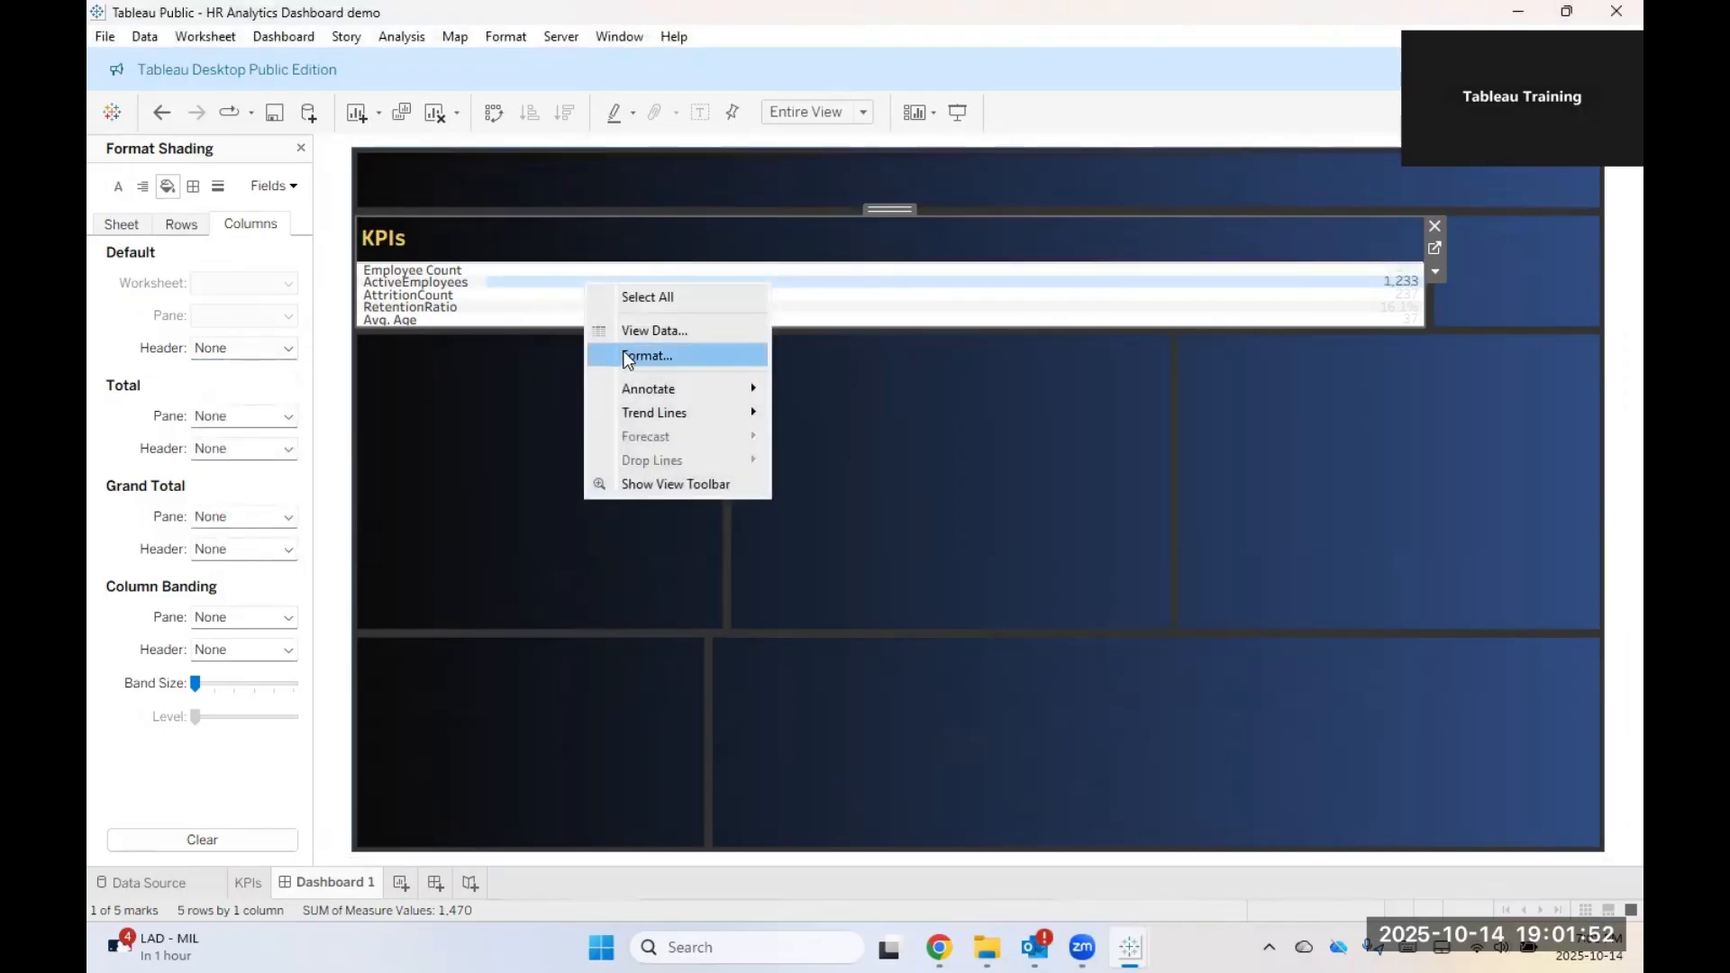
{"action": "left_click", "coordinate": [645, 354]}
{"action": "left_click", "coordinate": [290, 187]}
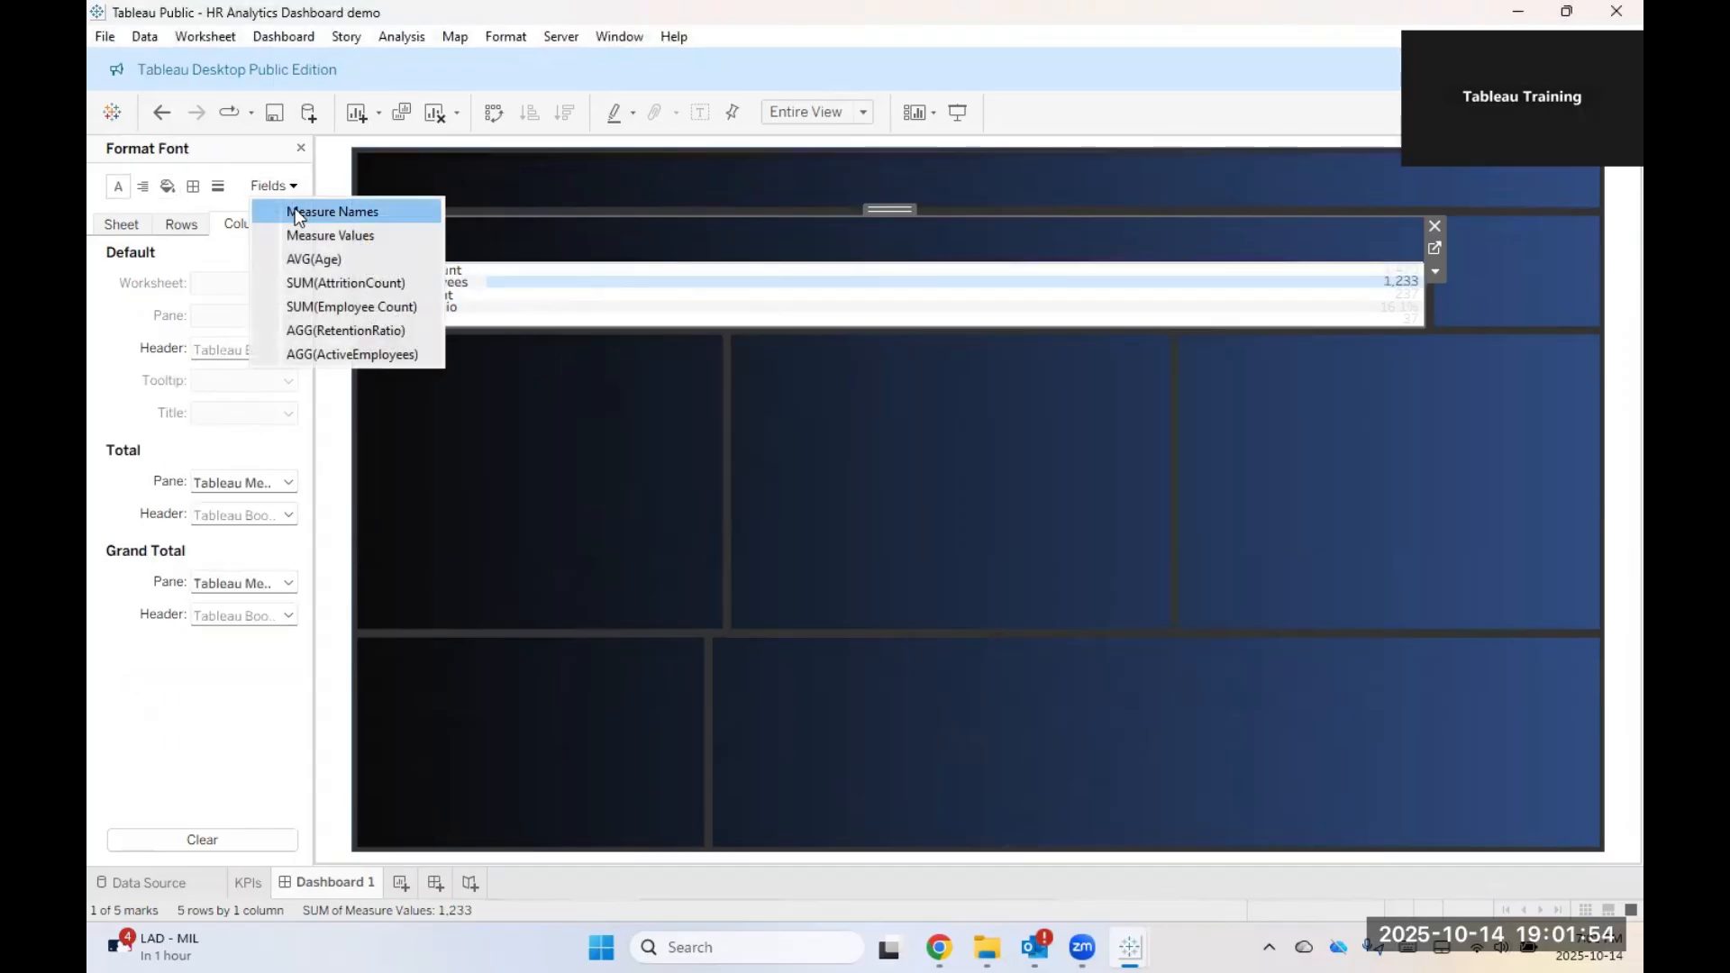
{"action": "left_click", "coordinate": [301, 236]}
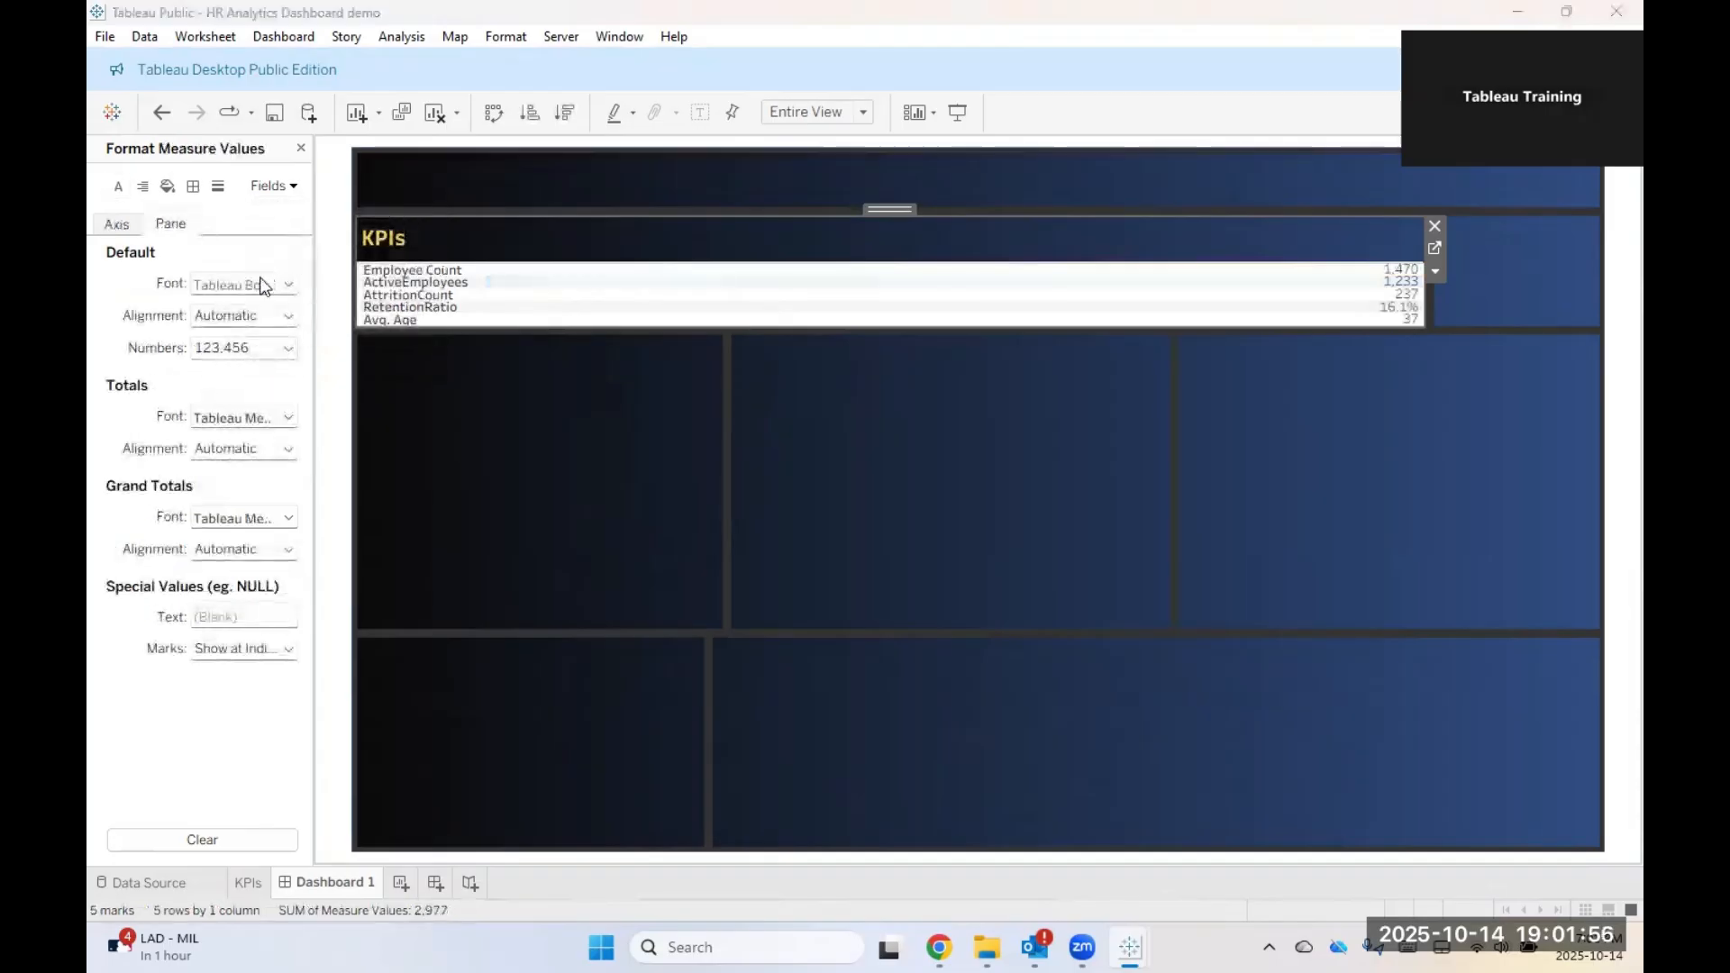
{"action": "left_click", "coordinate": [263, 285]}
{"action": "left_click", "coordinate": [226, 368]}
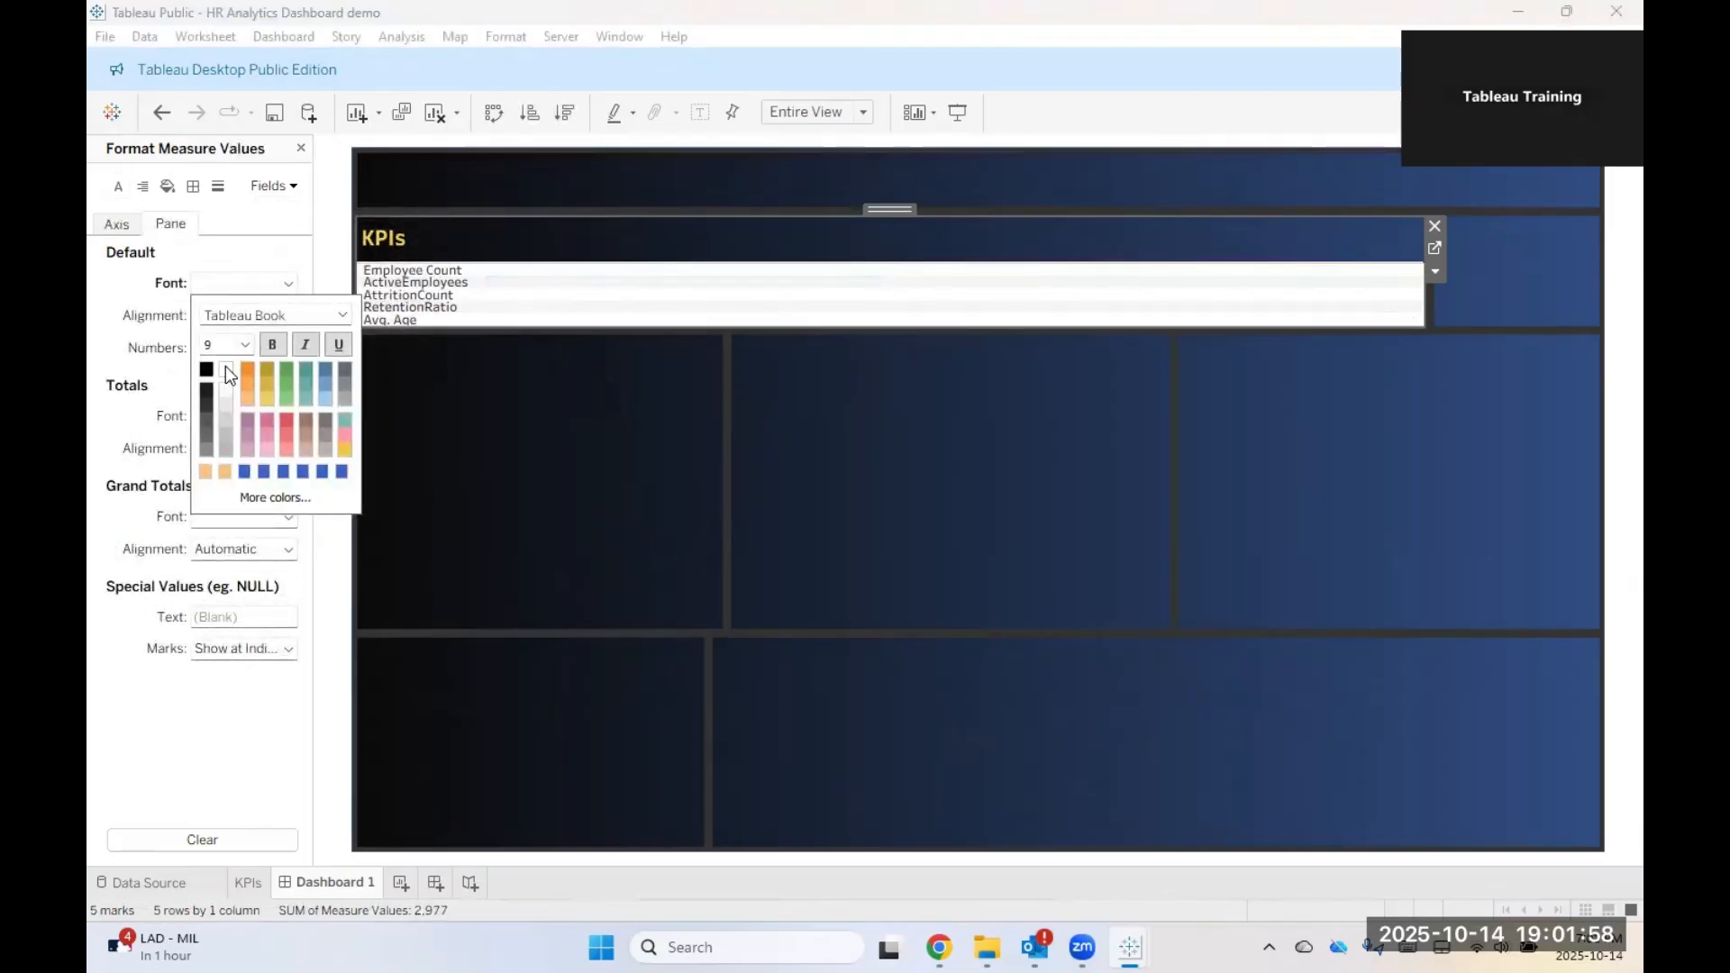
{"action": "left_click", "coordinate": [305, 259]}
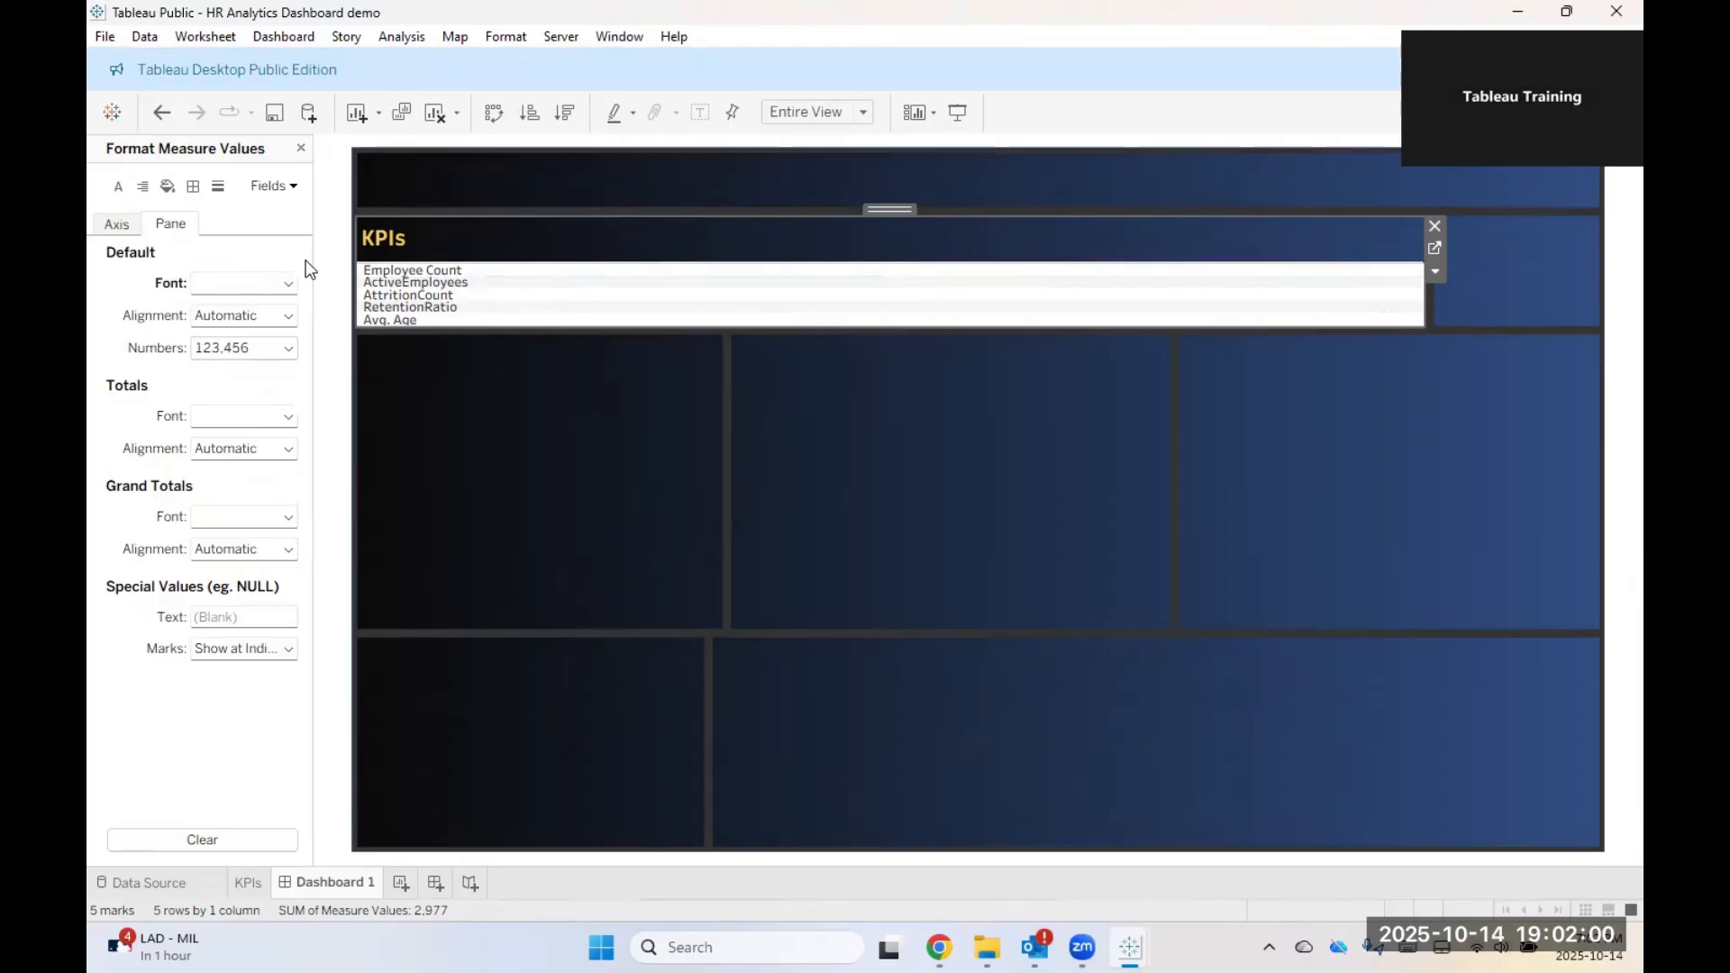
Step: Compare the KPIs worksheet with its appearance on Dashboard 1, then inspect the value cells on the worksheet
{"action": "left_click", "coordinate": [251, 882]}
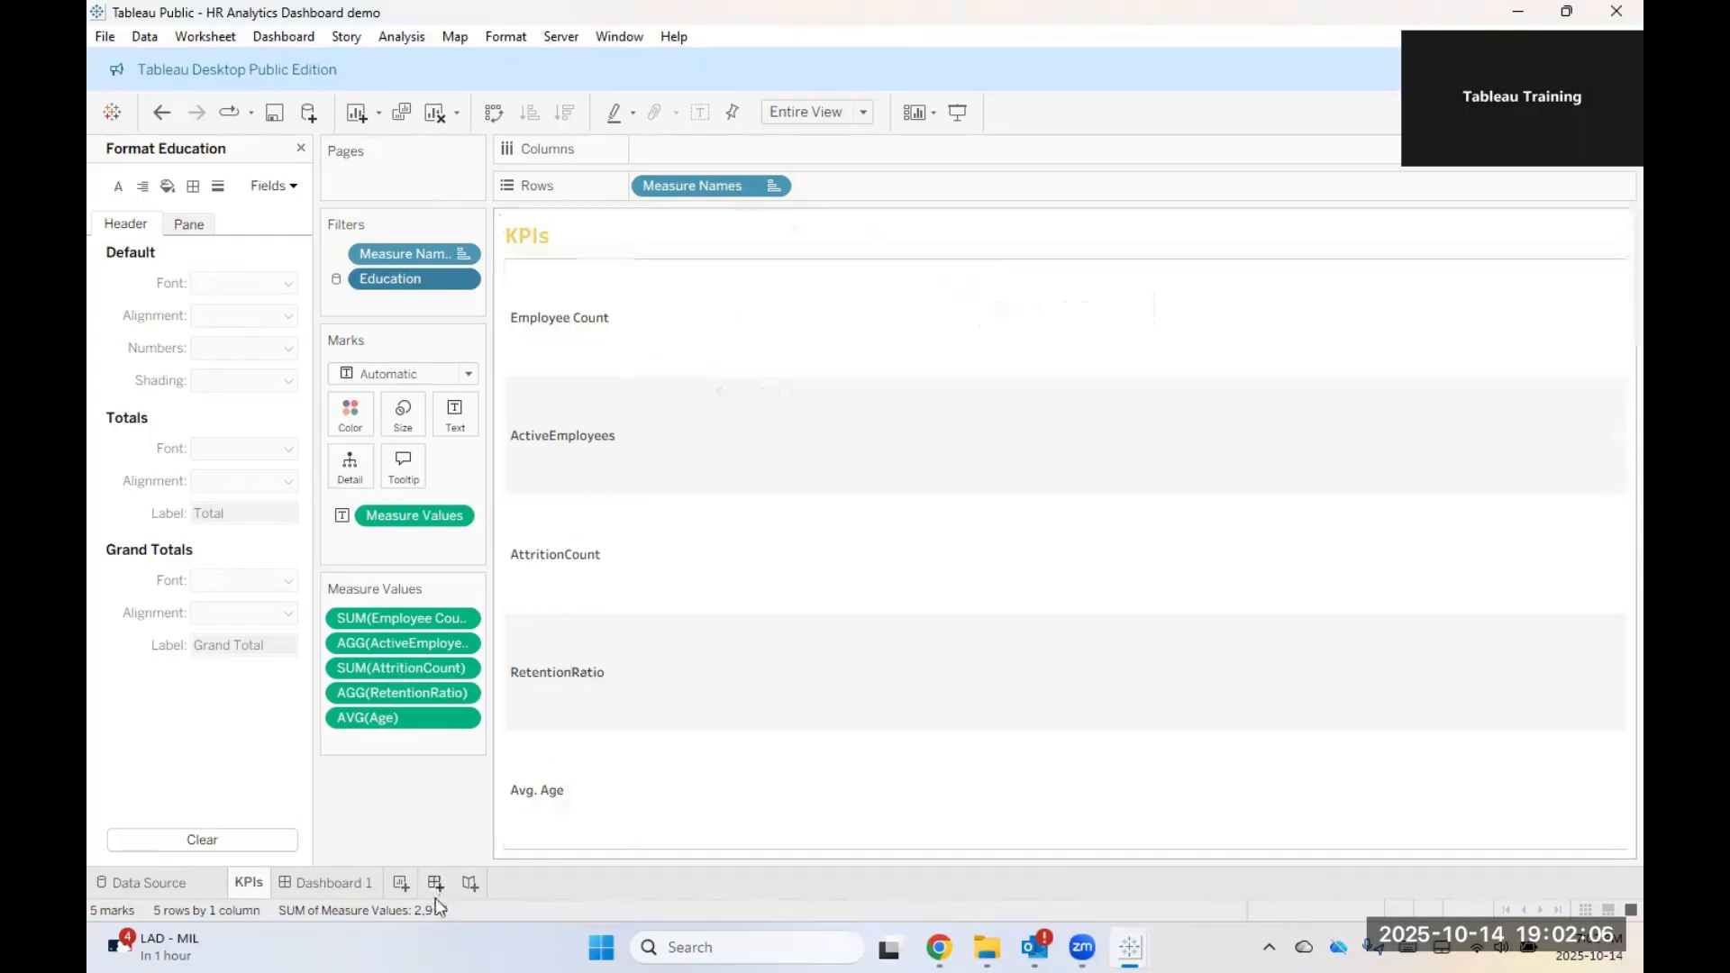
{"action": "left_click", "coordinate": [346, 883]}
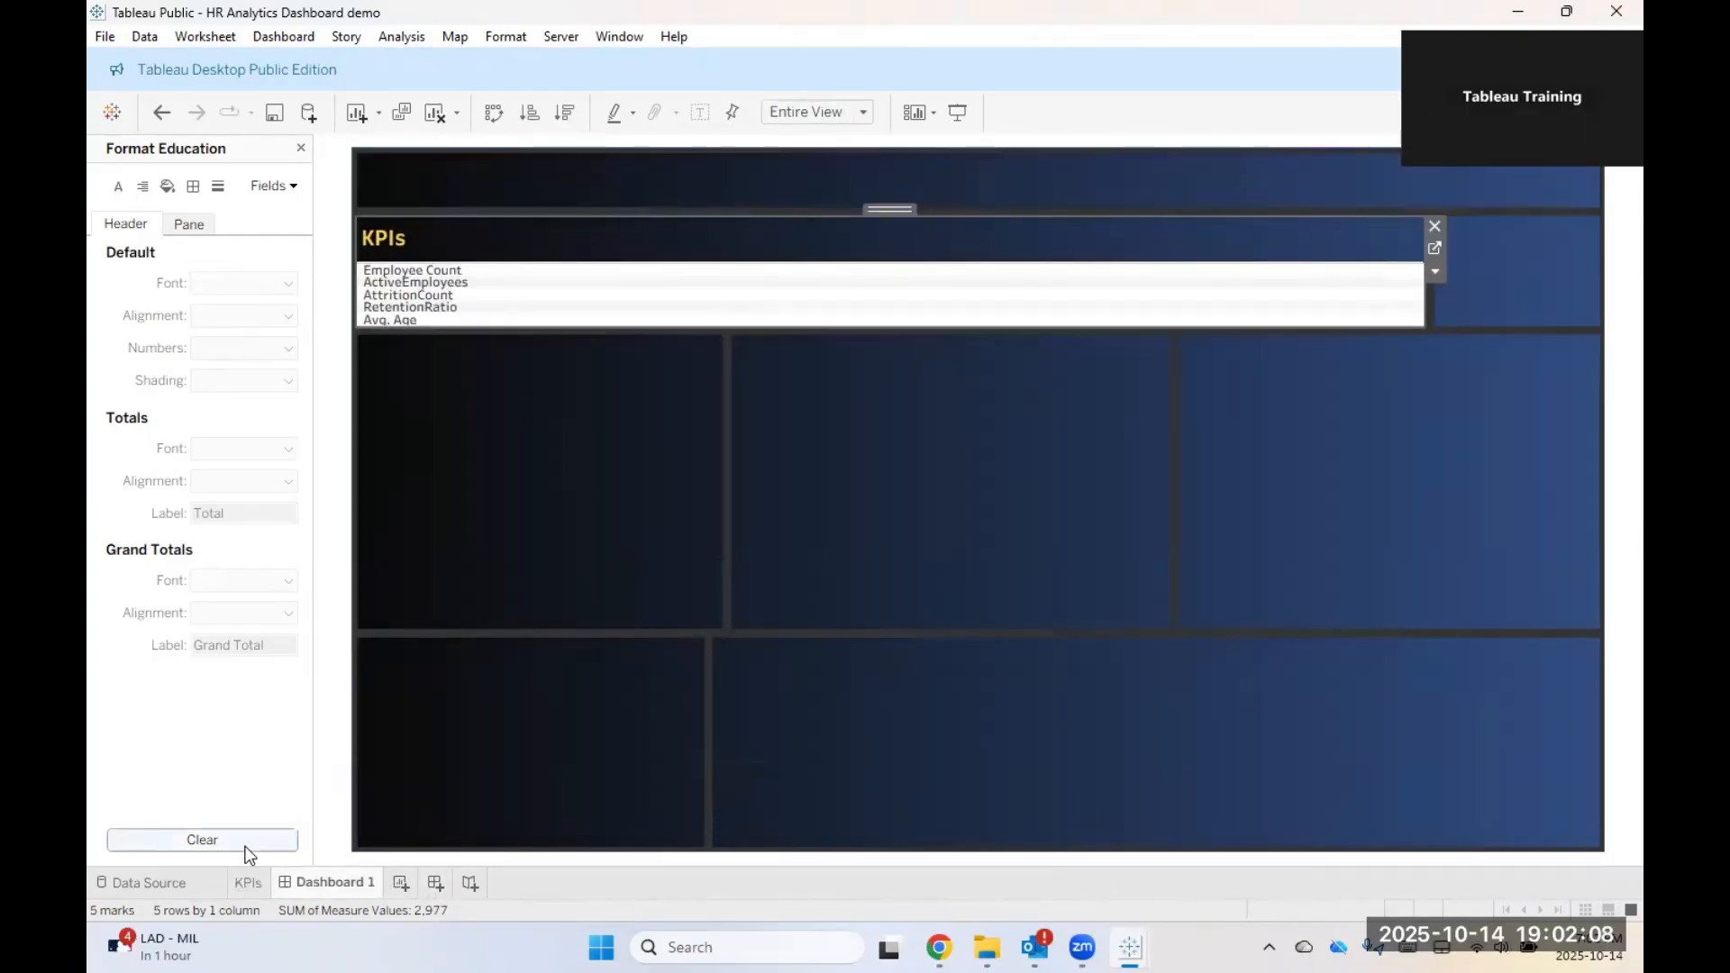
{"action": "left_click", "coordinate": [248, 884]}
{"action": "mouse_move", "coordinate": [1229, 772]}
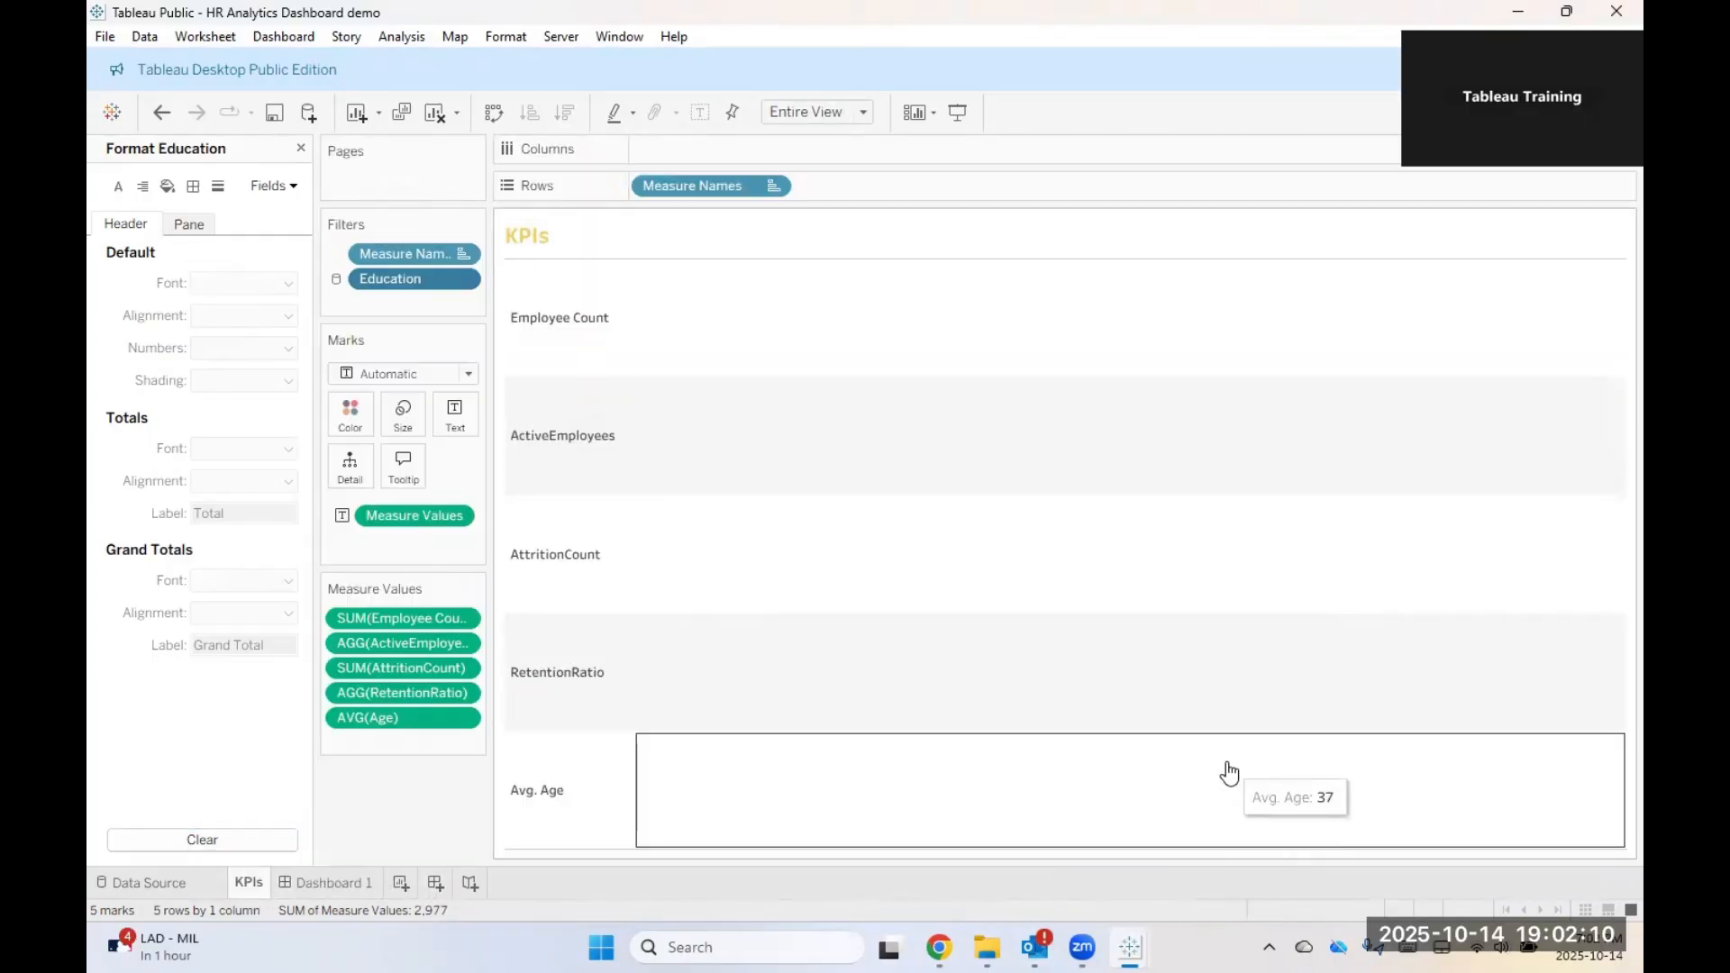
{"action": "mouse_move", "coordinate": [714, 389]}
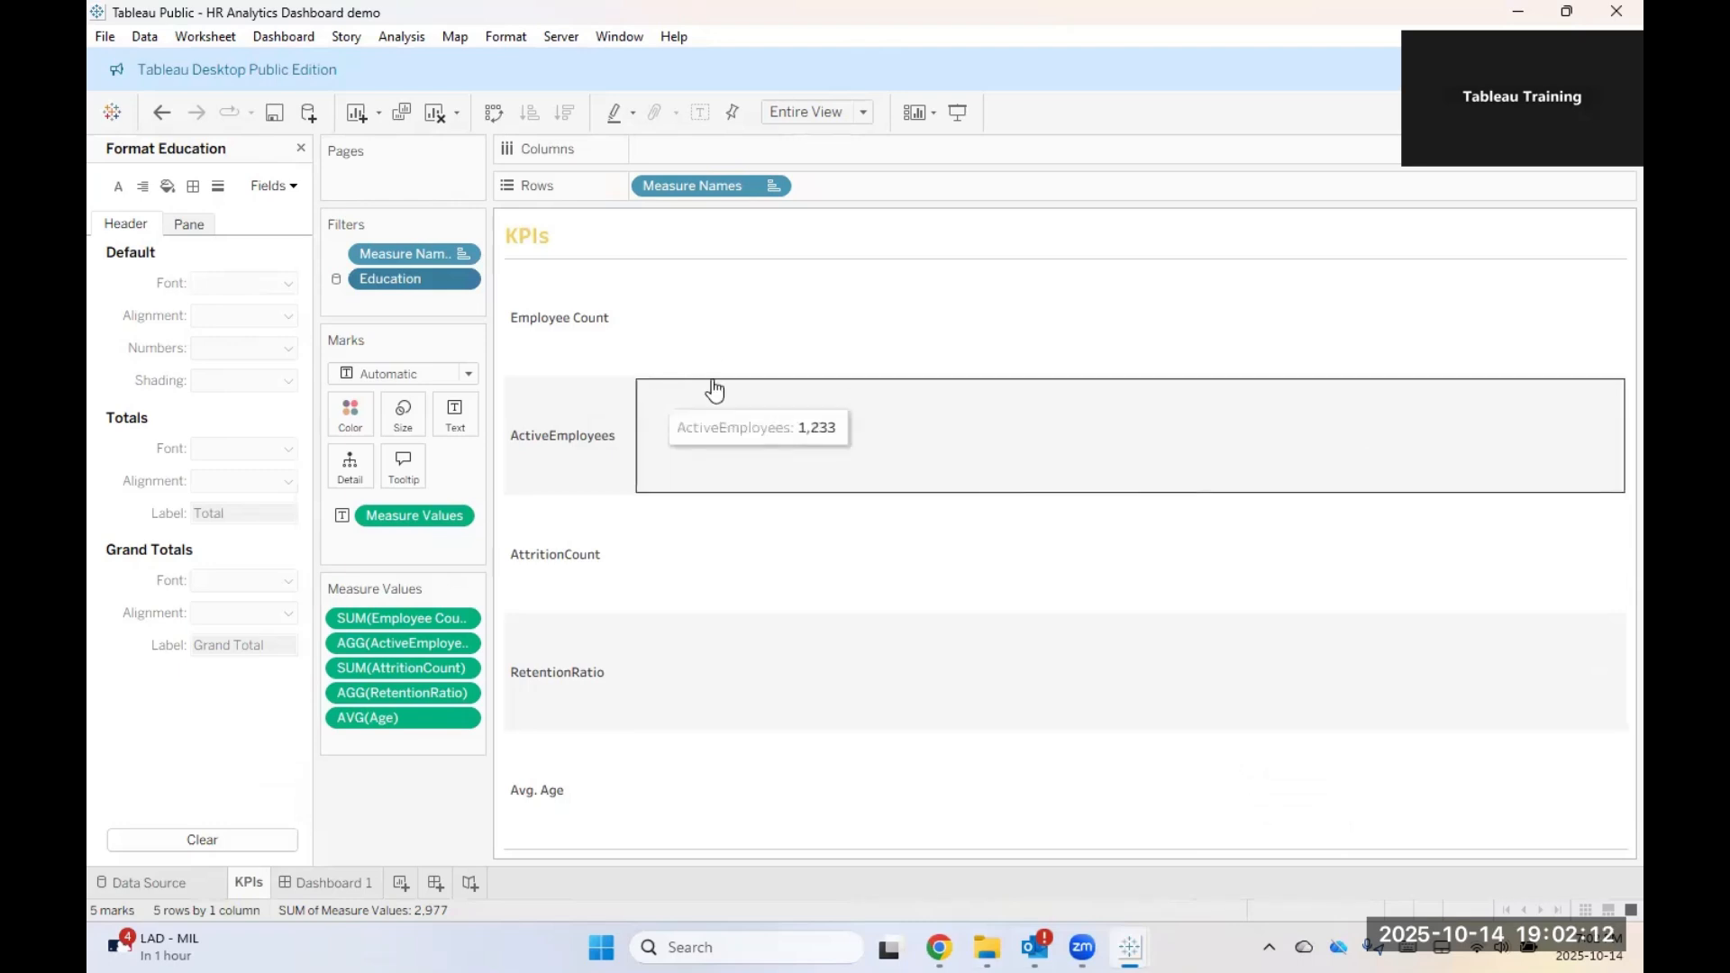
Step: Set the KPIs worksheet's column header shading and its column grand total pane shading to white
{"action": "right_click", "coordinate": [535, 325]}
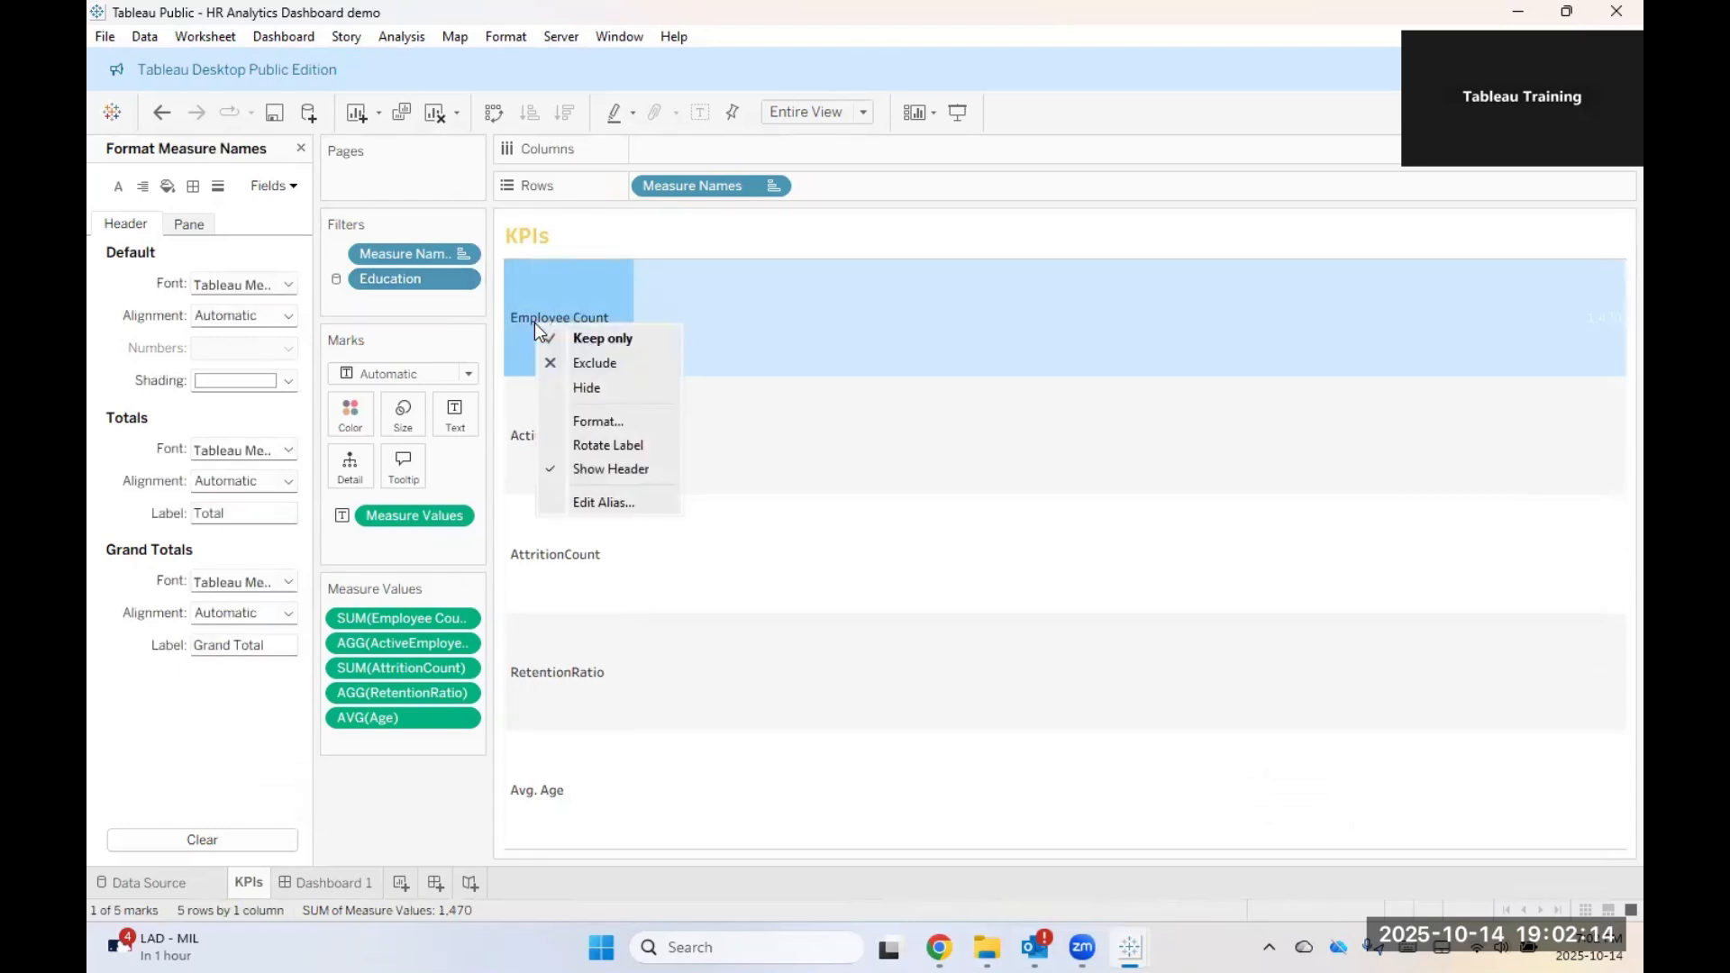
{"action": "left_click", "coordinate": [582, 422]}
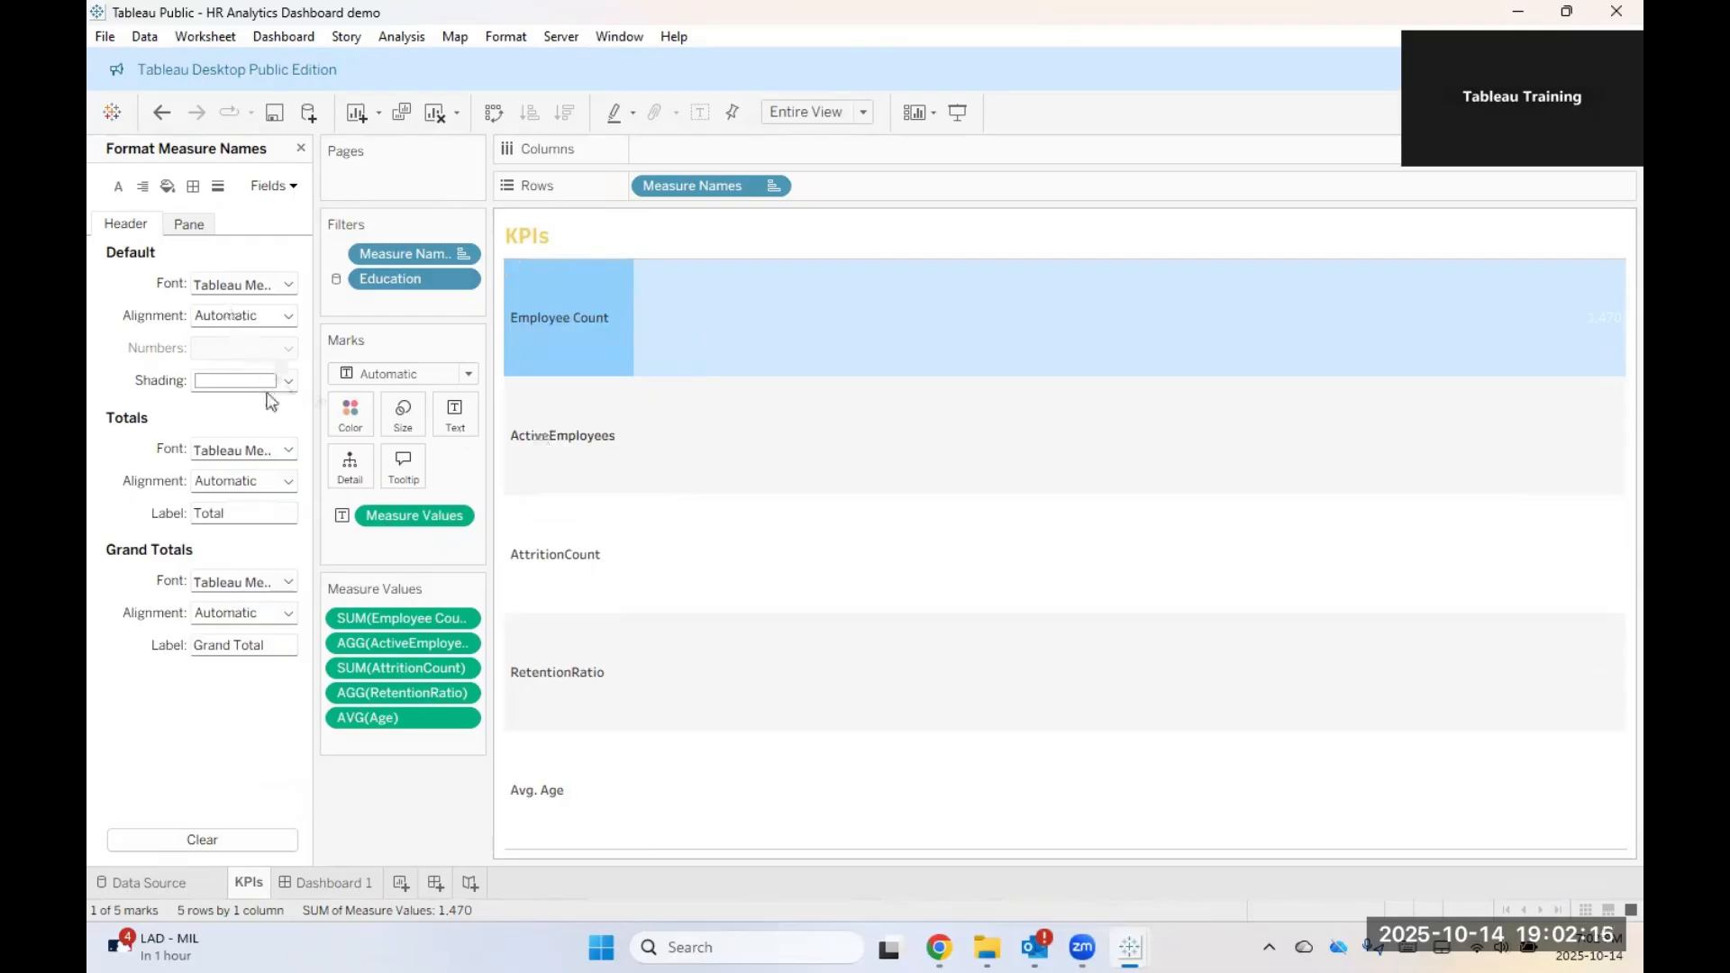
{"action": "left_click", "coordinate": [273, 186]}
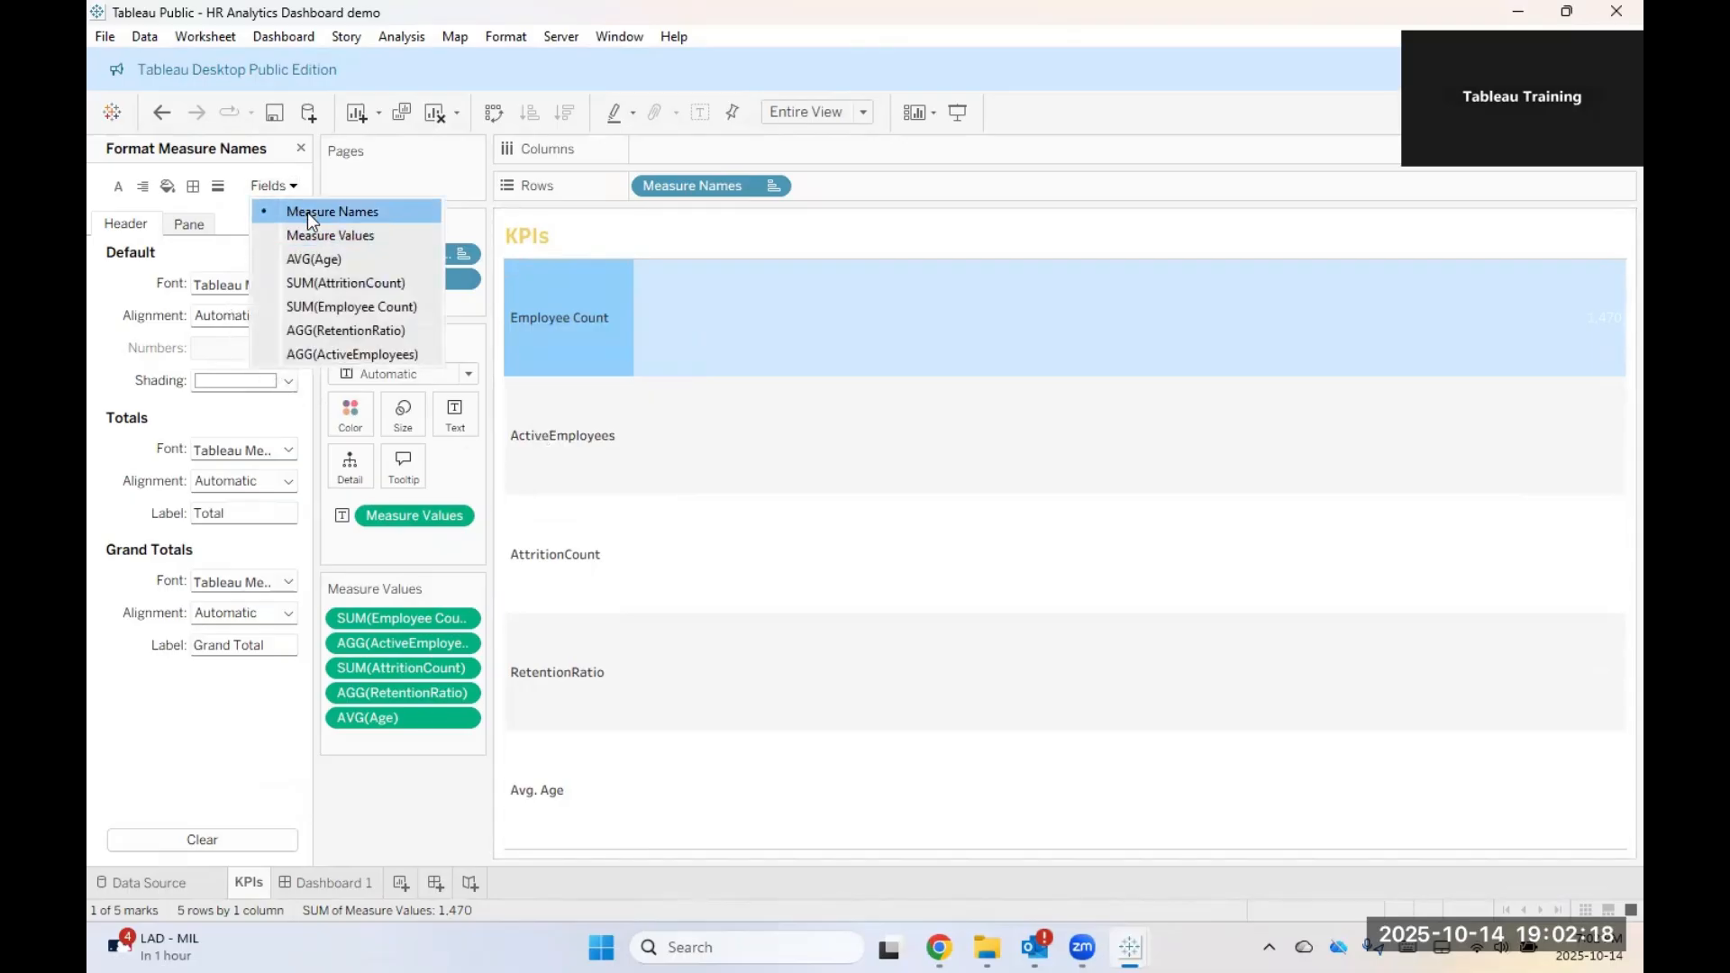
{"action": "left_click", "coordinate": [309, 213]}
{"action": "left_click", "coordinate": [269, 387]}
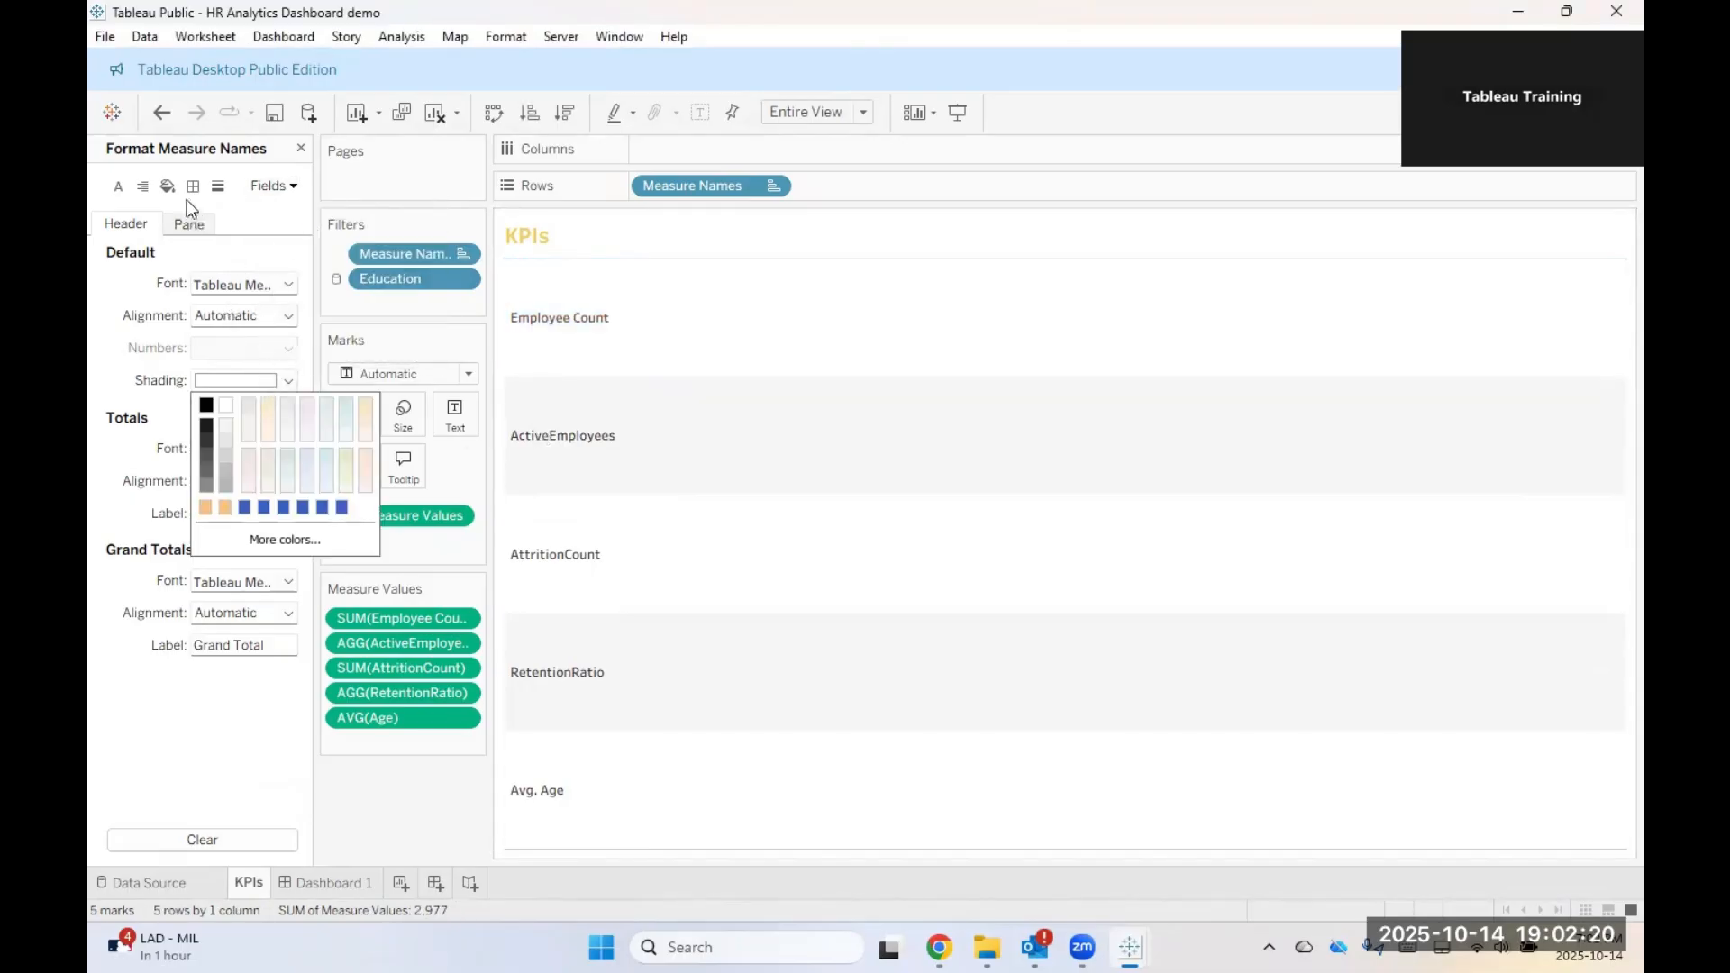
{"action": "left_click", "coordinate": [168, 185]}
{"action": "left_click", "coordinate": [241, 348]}
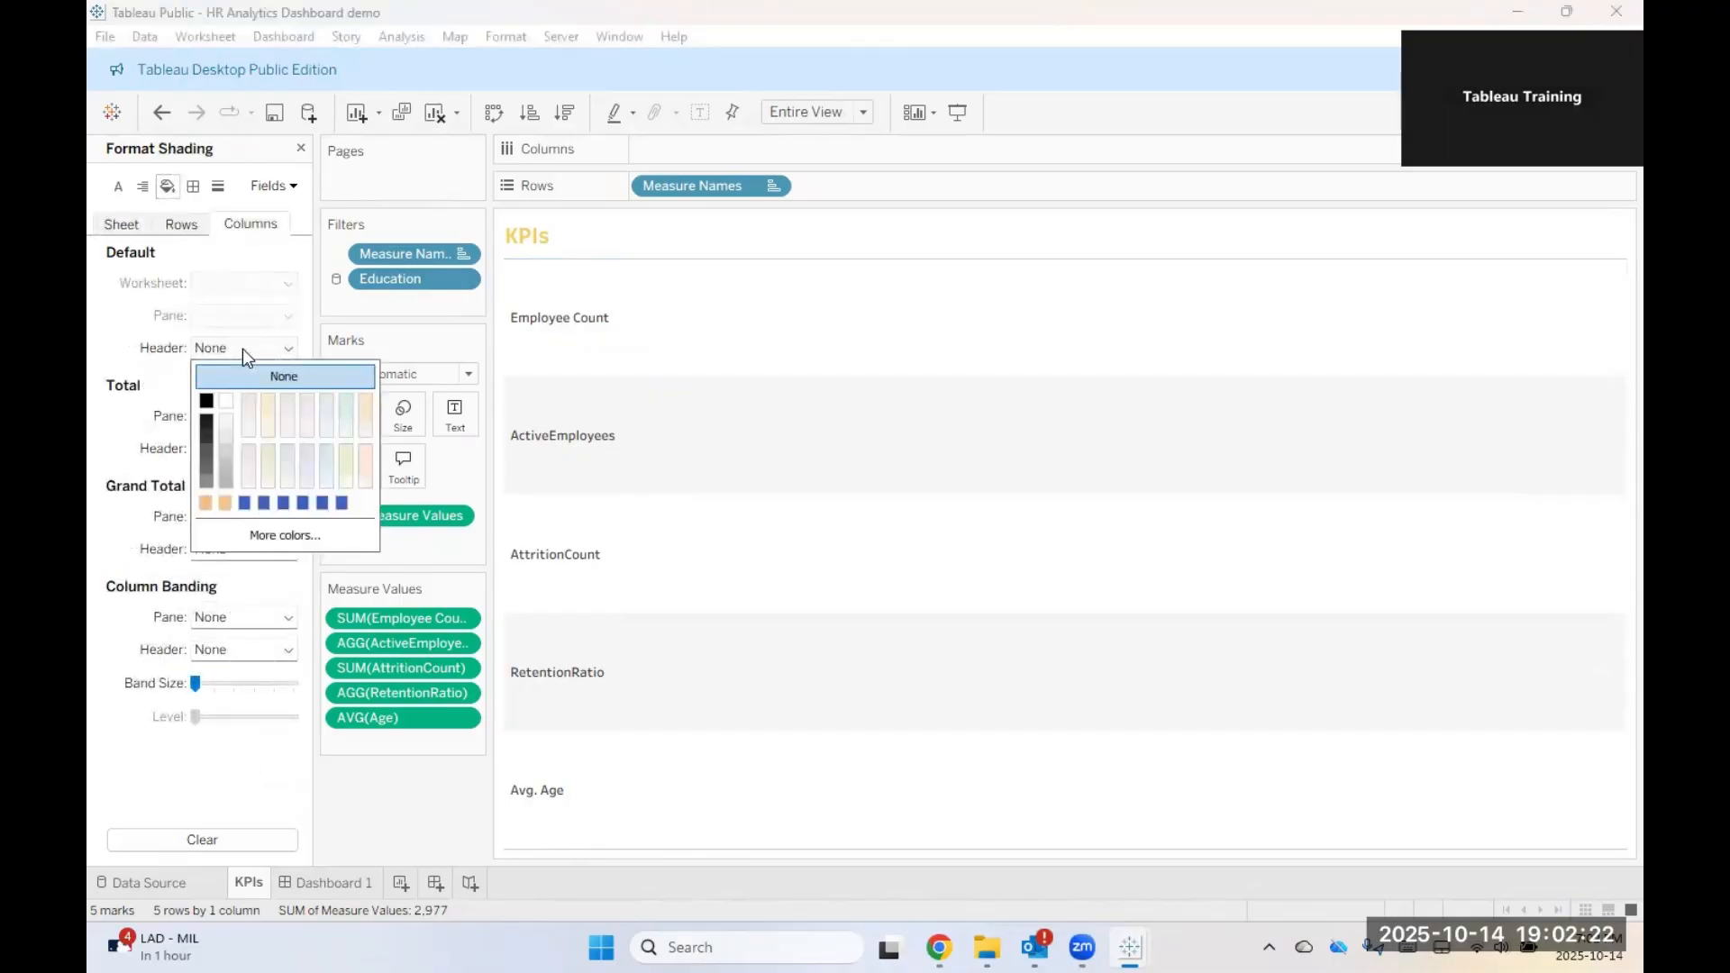
{"action": "left_click", "coordinate": [227, 409]}
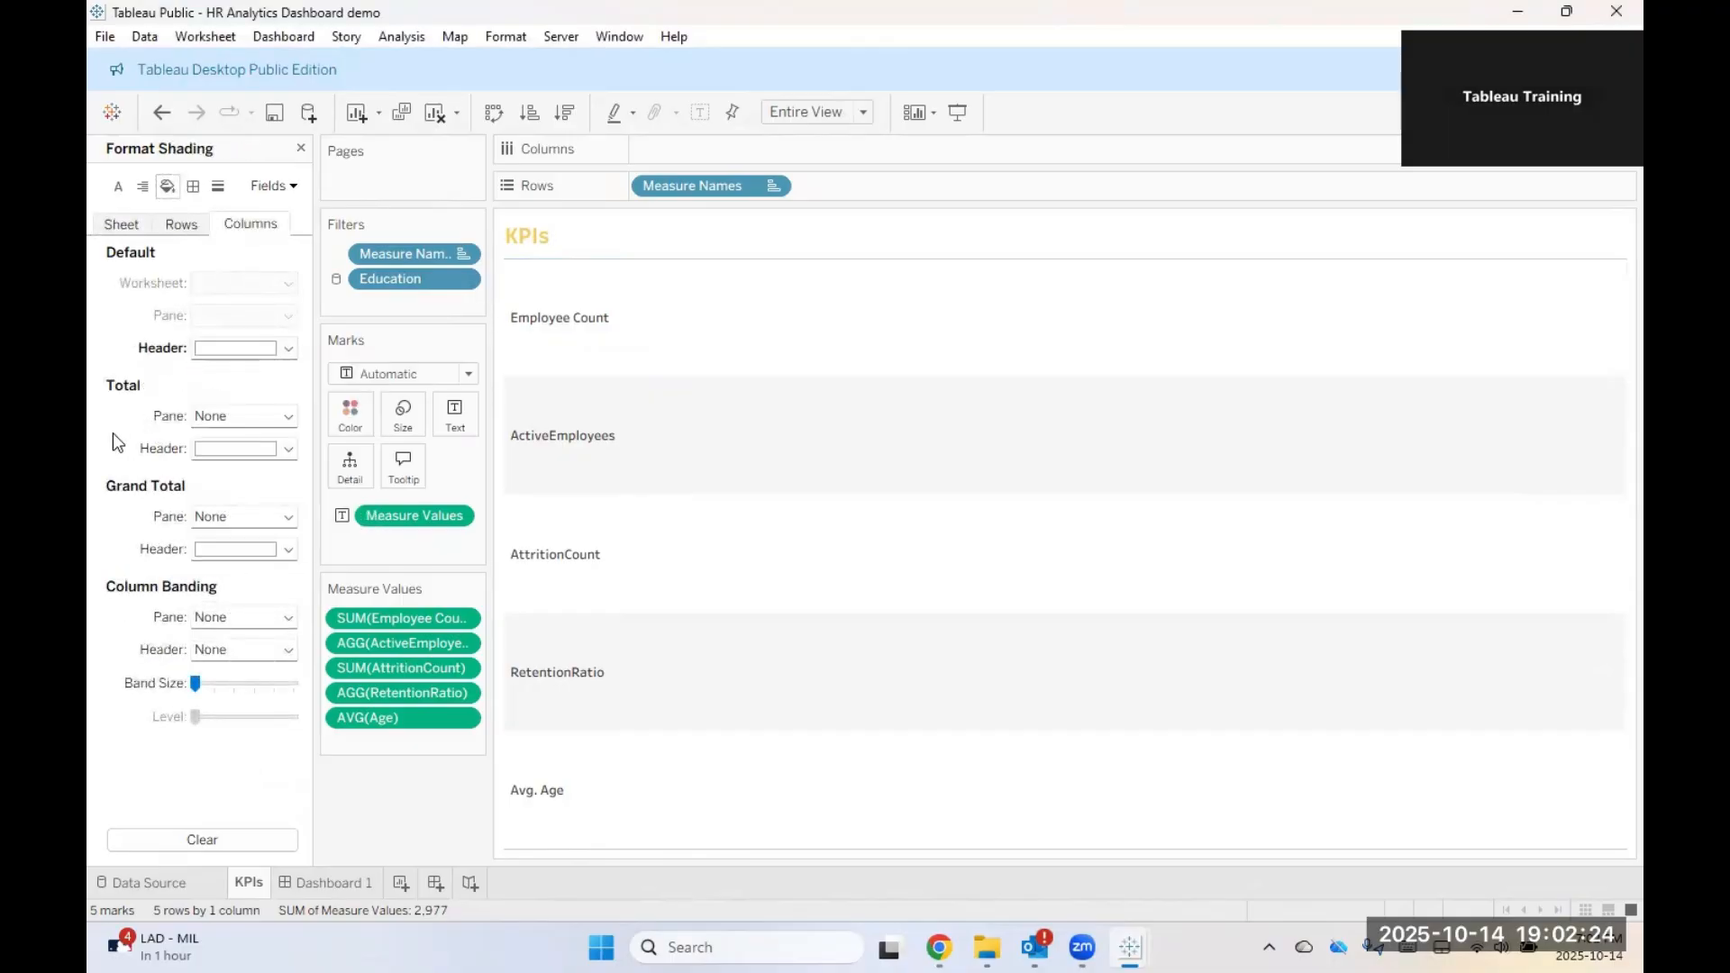
{"action": "left_click", "coordinate": [216, 516]}
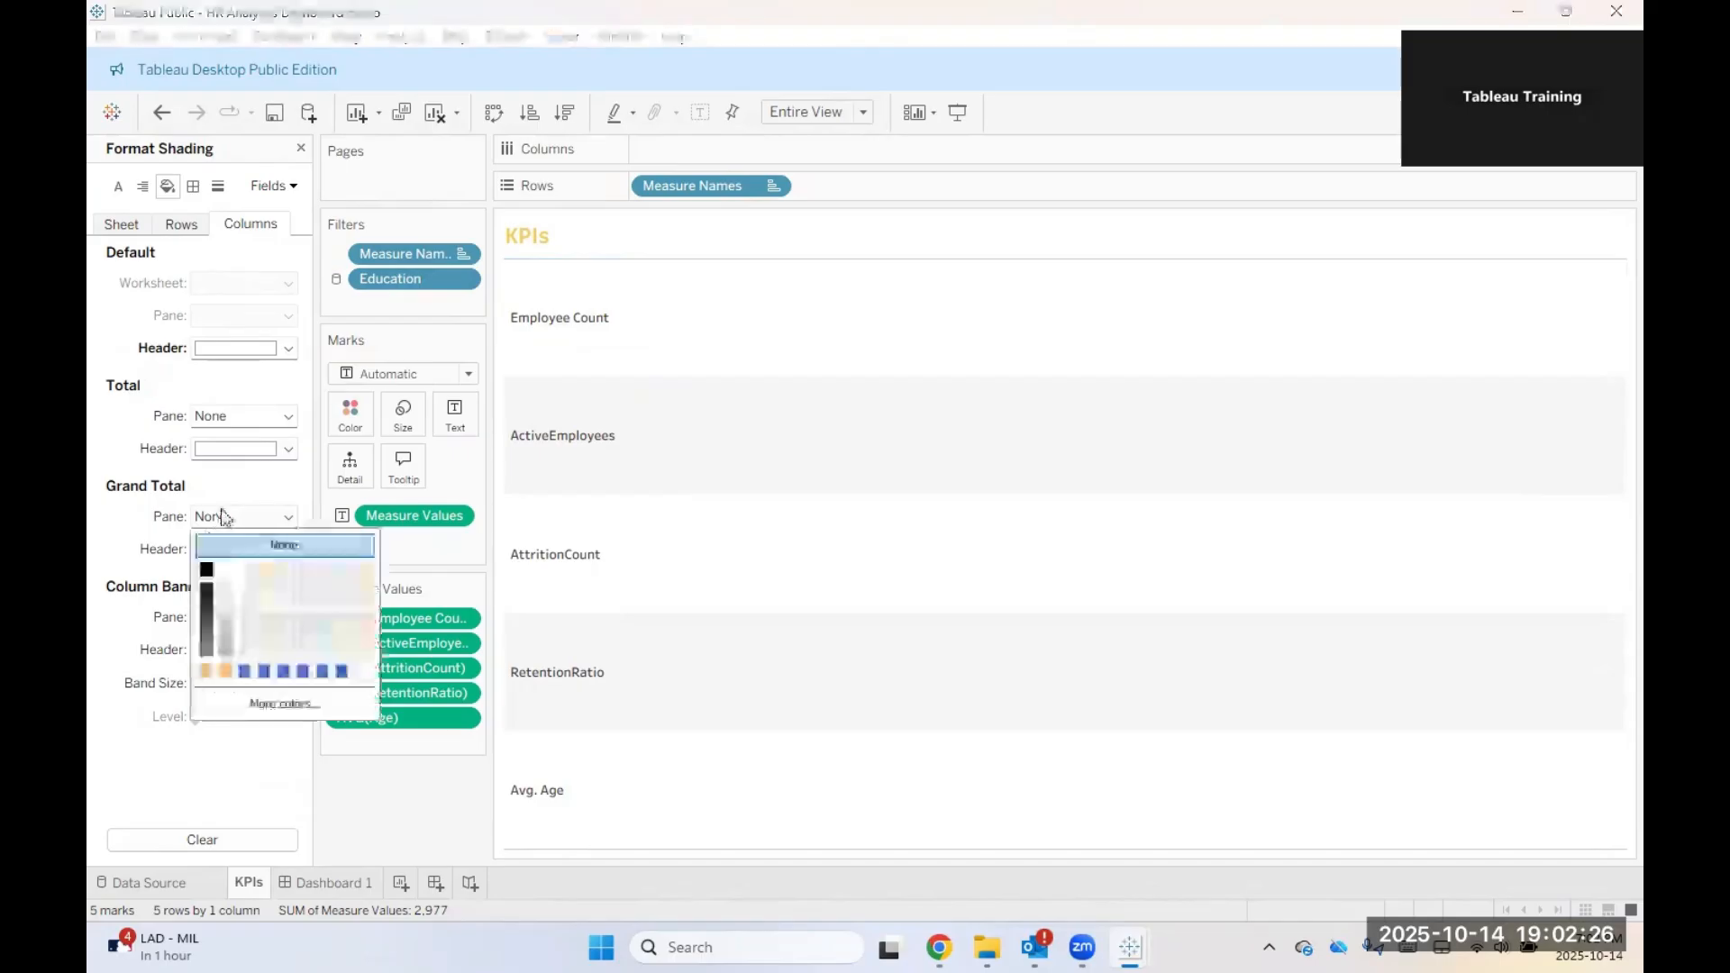
{"action": "left_click", "coordinate": [98, 516]}
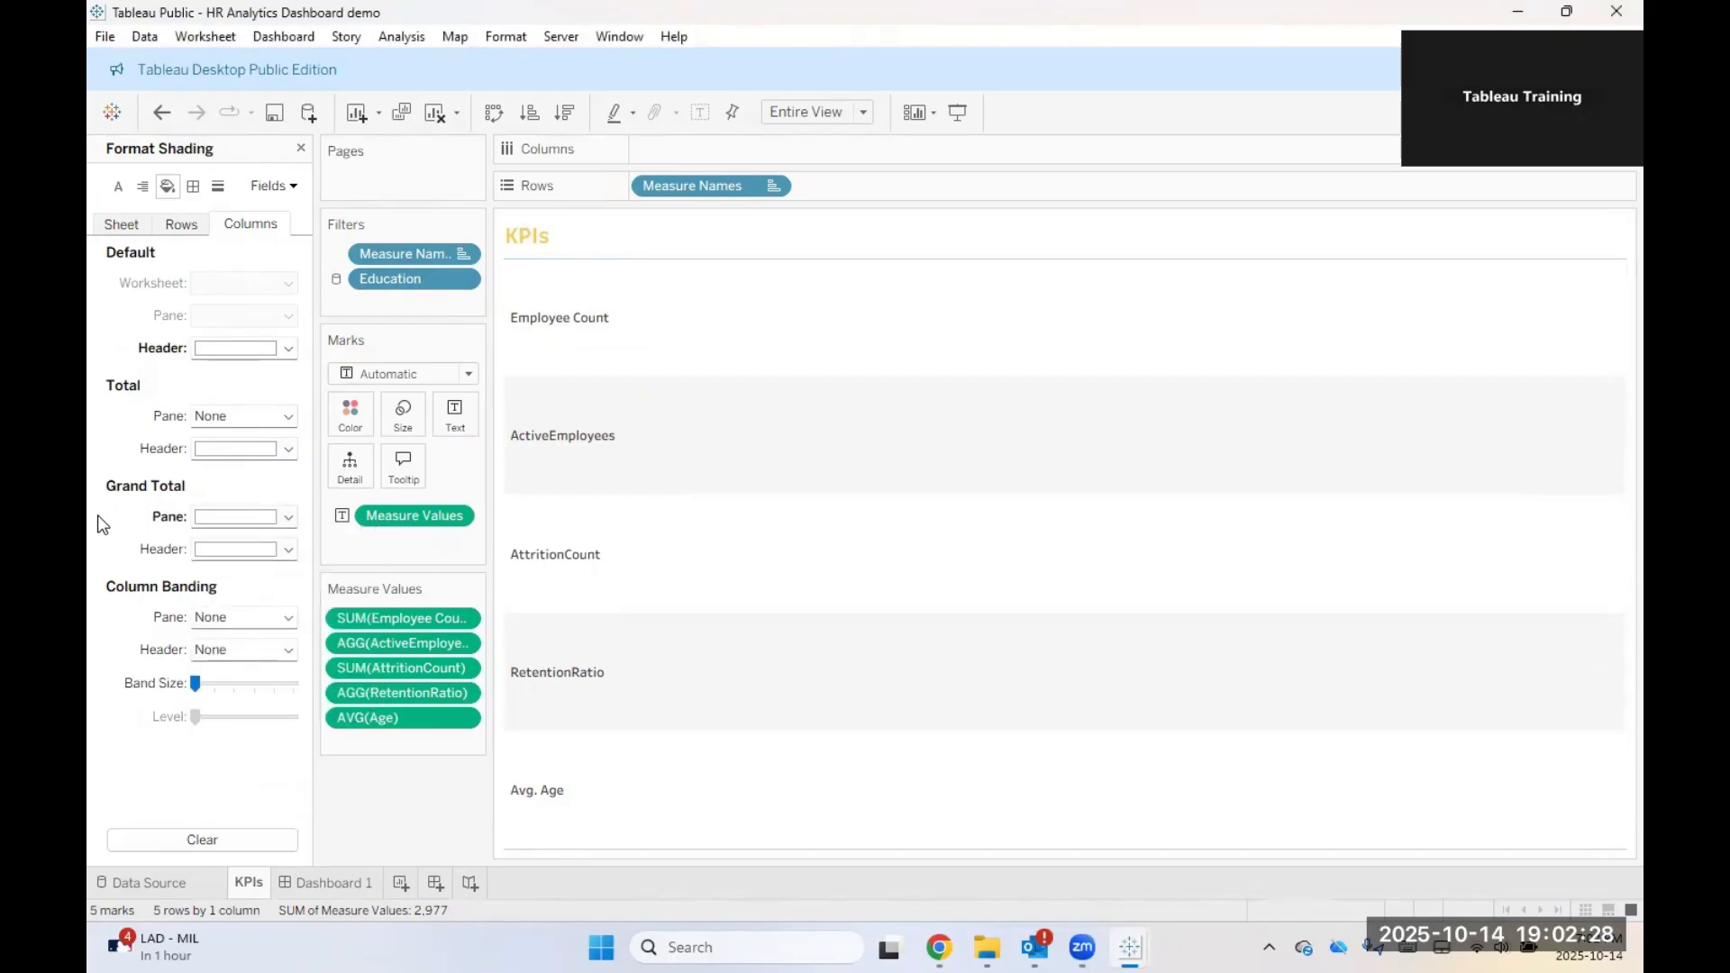
Step: On Dashboard 1, set the KPIs sheet's Measure Values pane font to Tableau Bold, size 8
{"action": "left_click", "coordinate": [116, 185]}
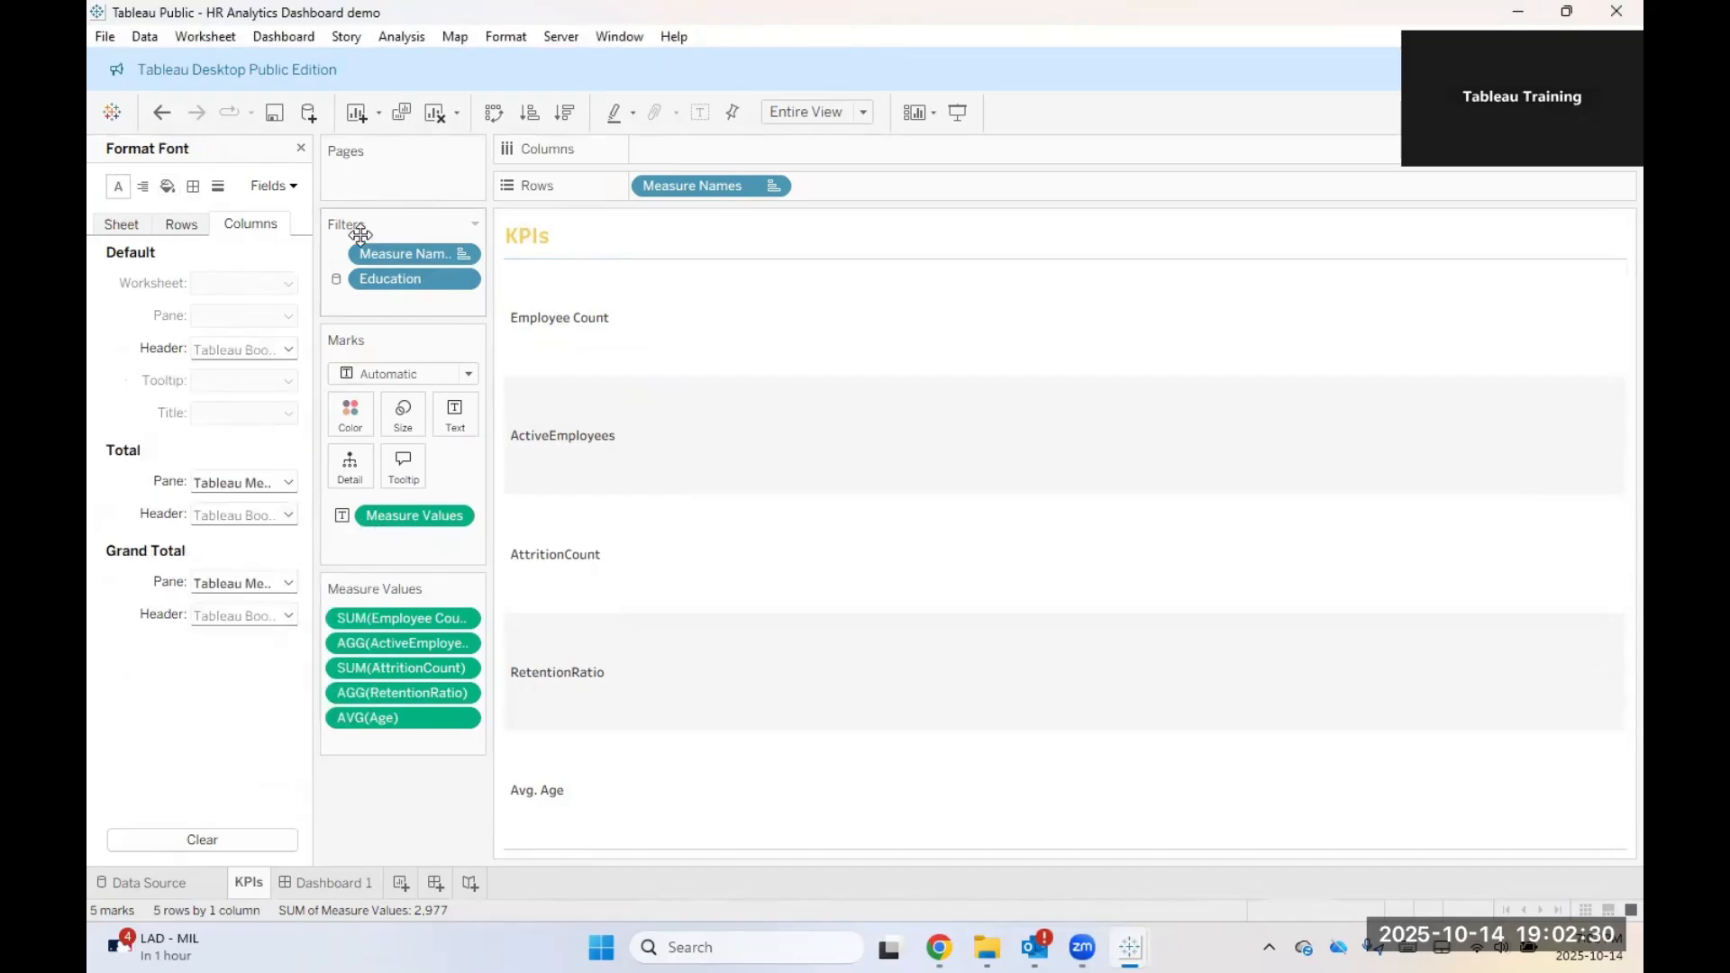
{"action": "left_click", "coordinate": [311, 882]}
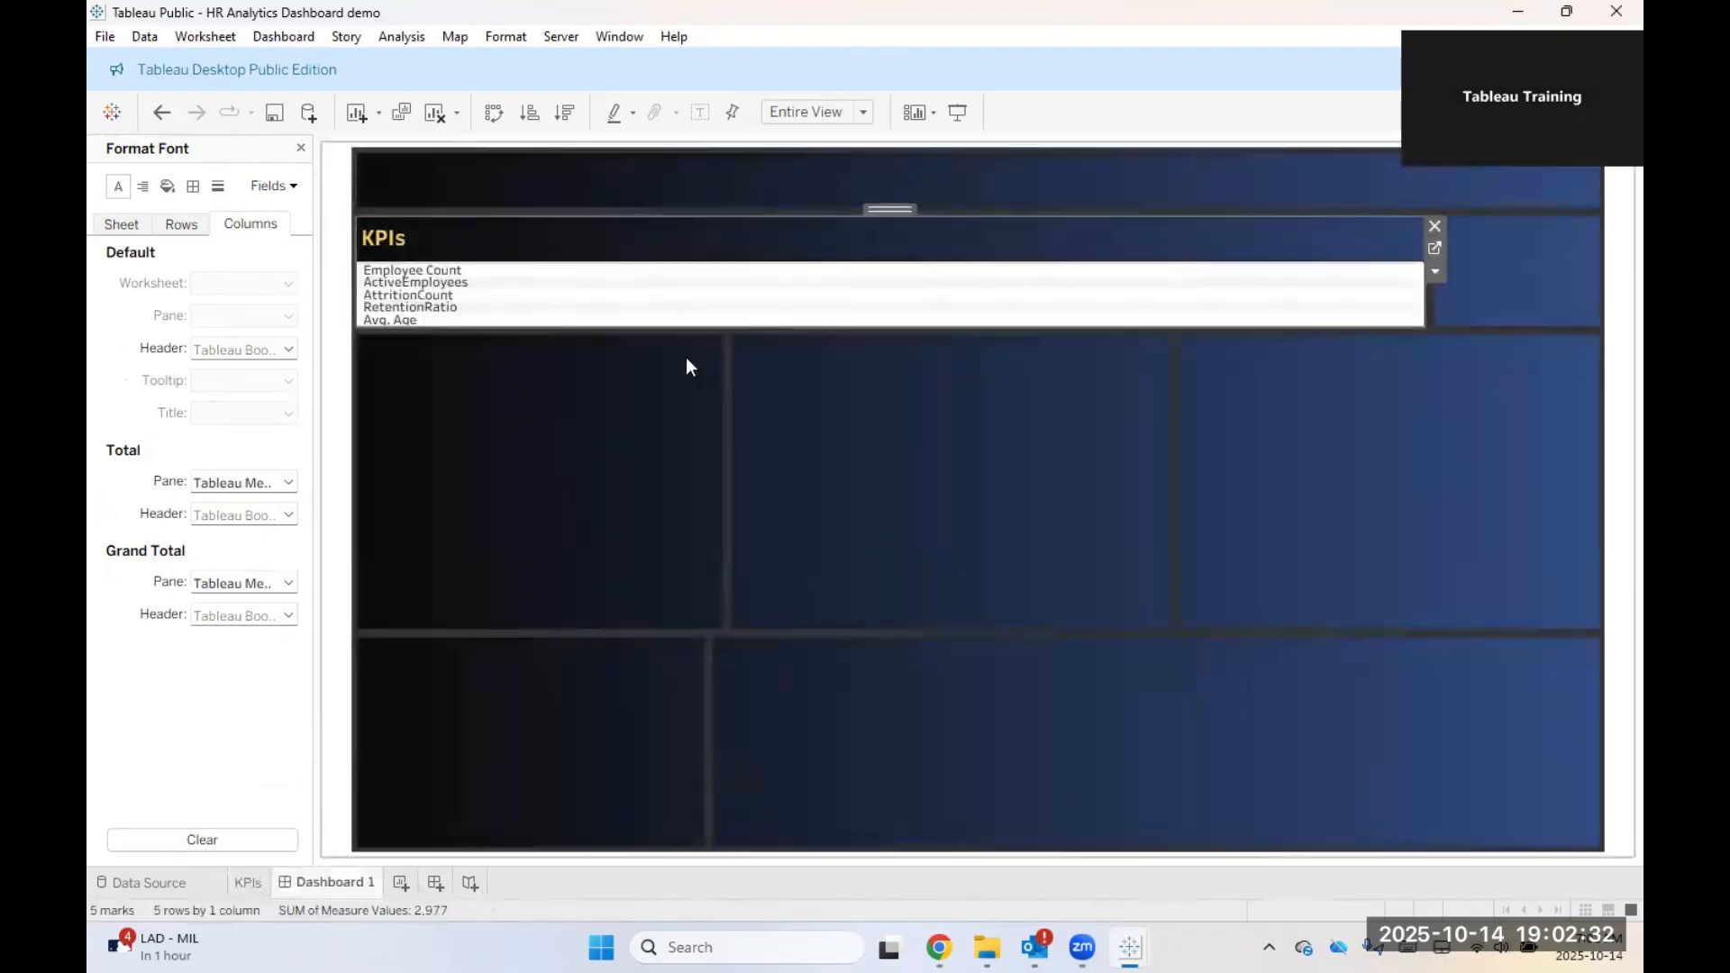
{"action": "right_click", "coordinate": [820, 285]}
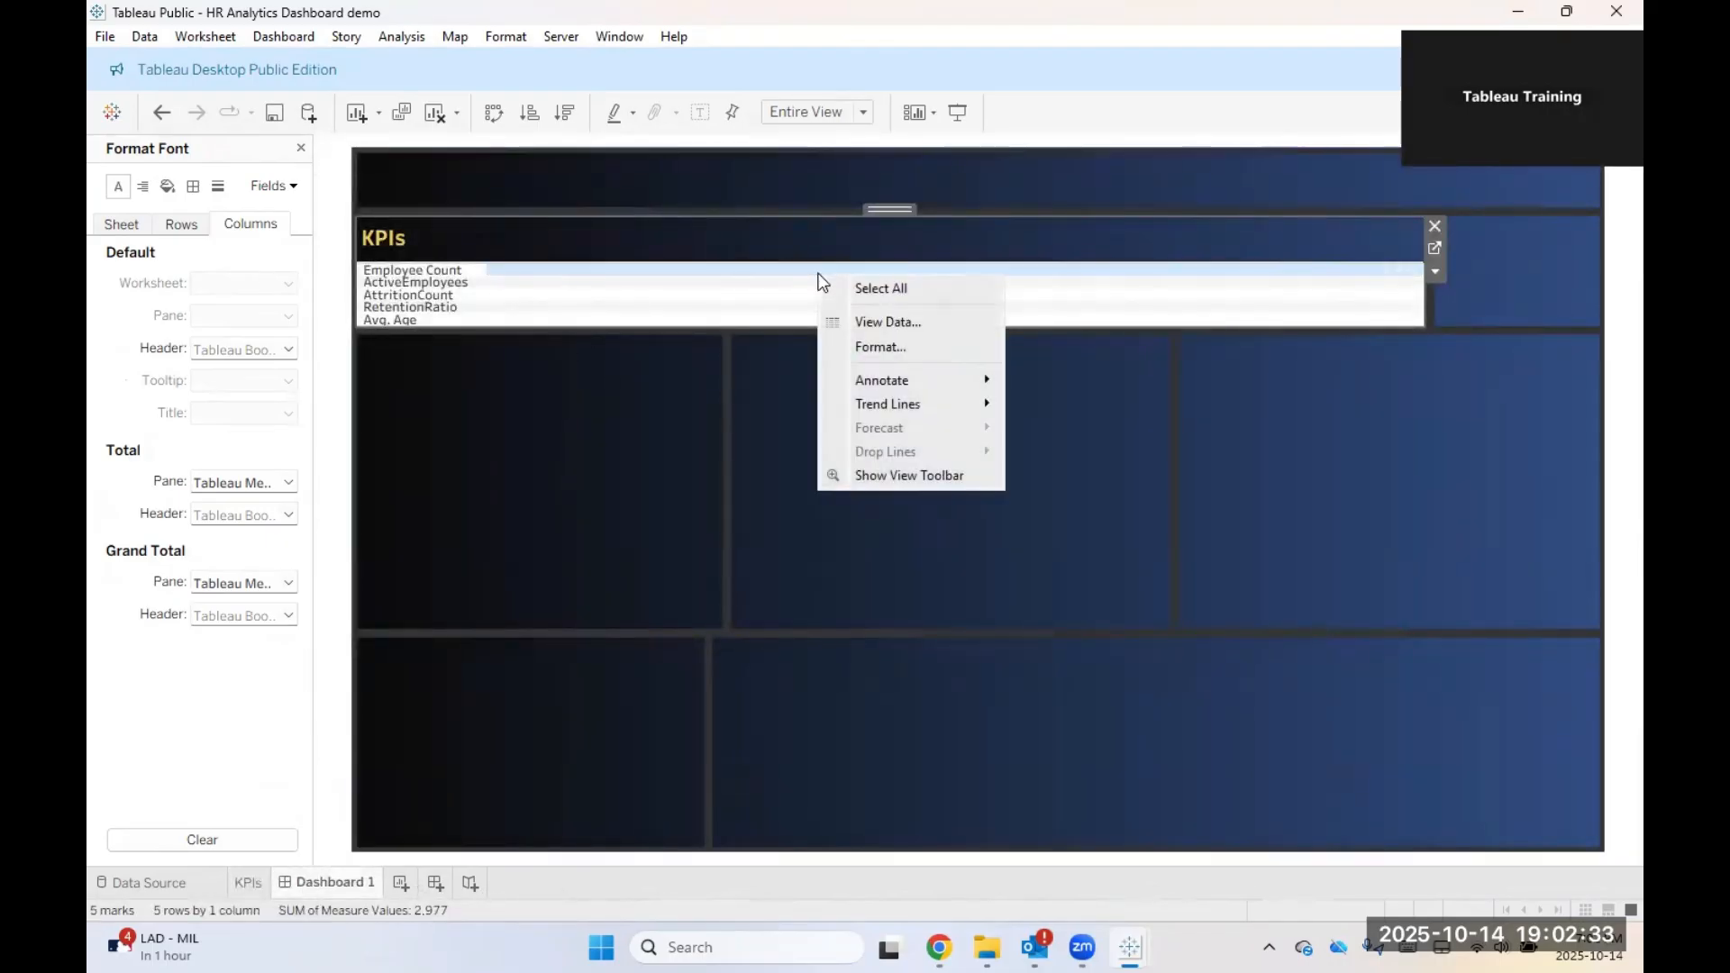
{"action": "left_click", "coordinate": [857, 346]}
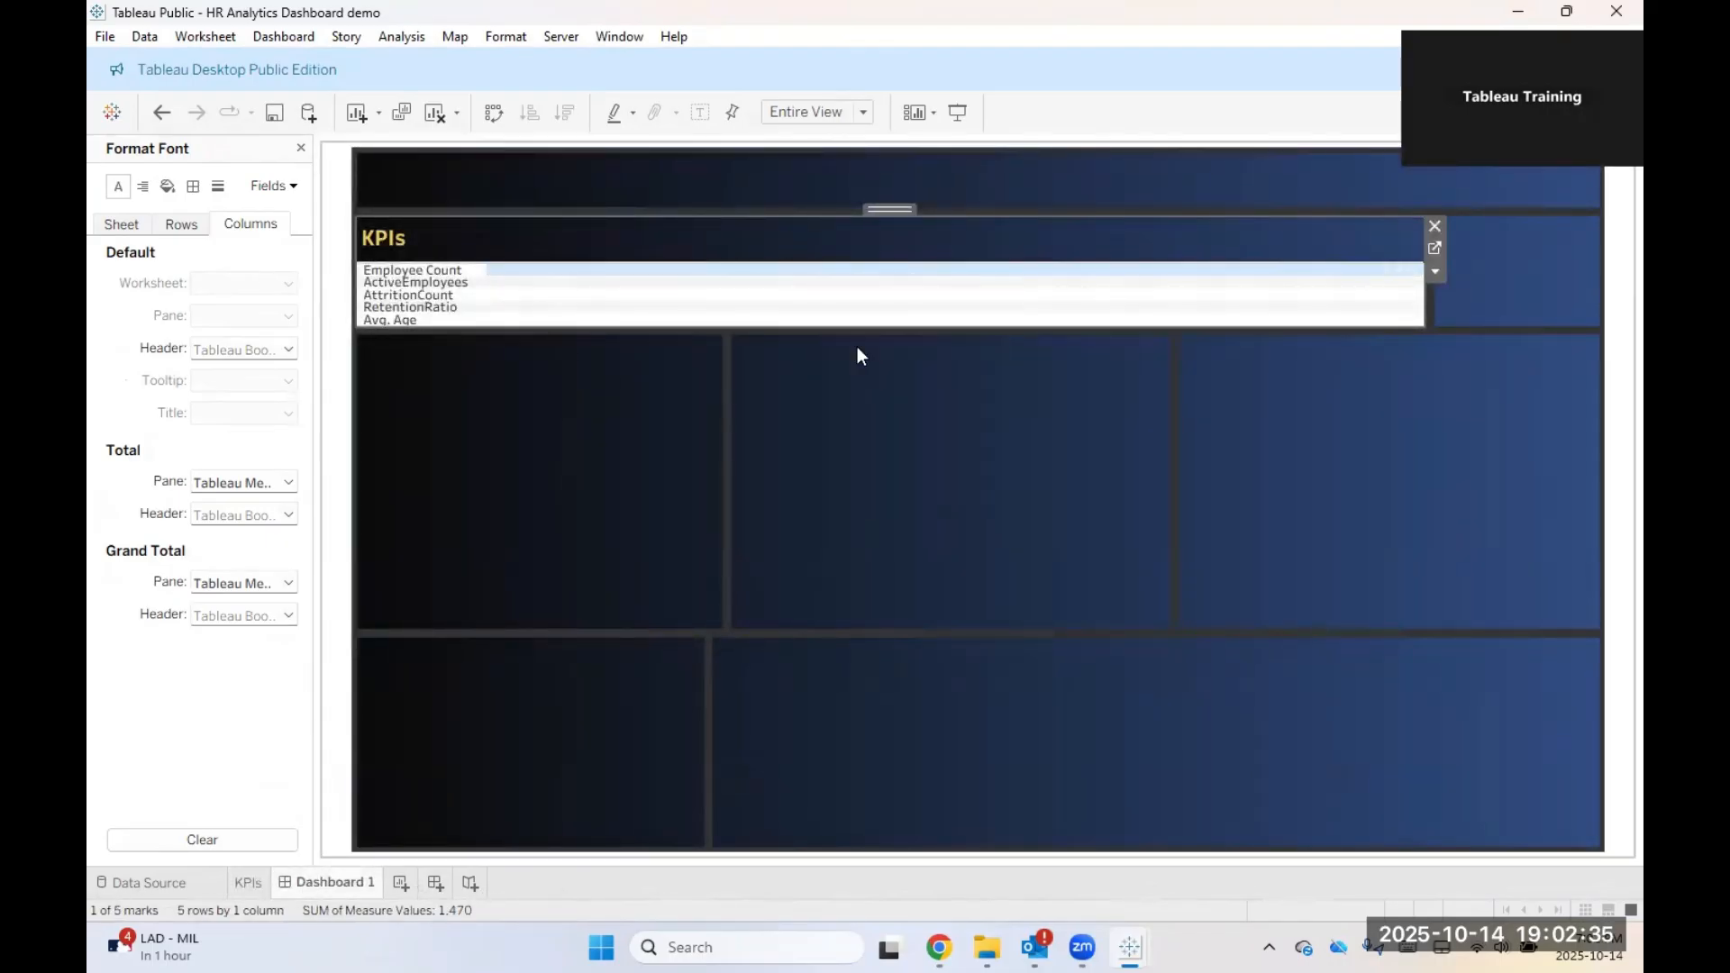
{"action": "left_click", "coordinate": [270, 189]}
{"action": "left_click", "coordinate": [282, 236]}
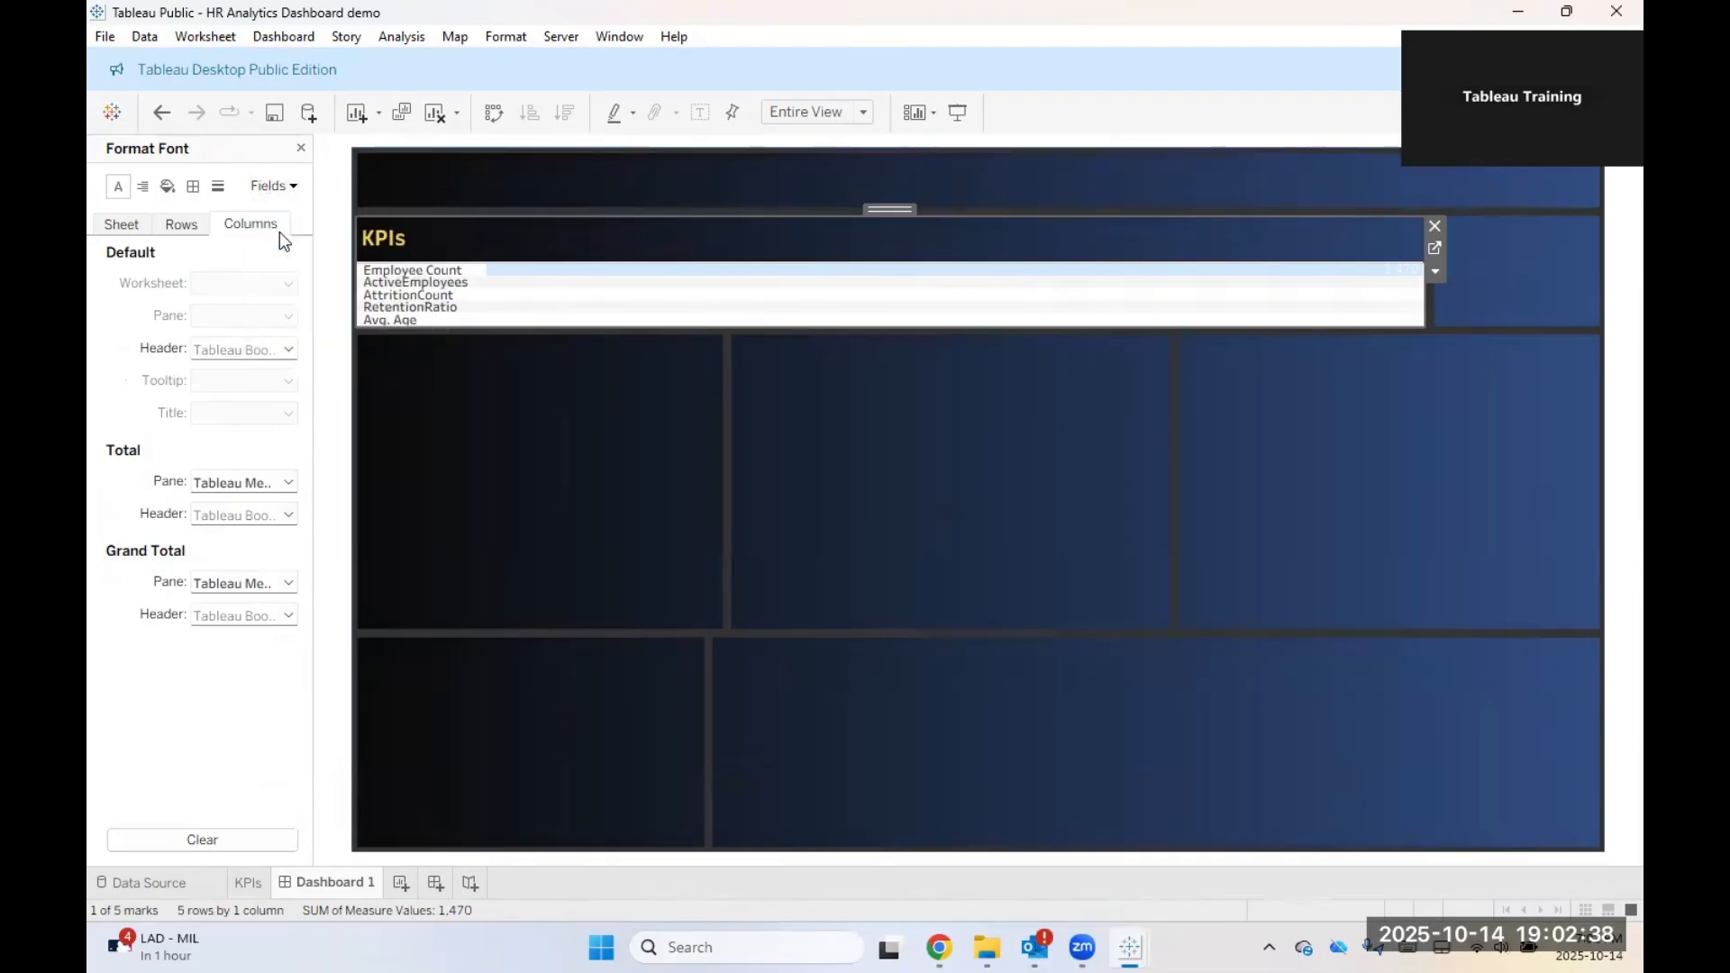
{"action": "left_click", "coordinate": [261, 283]}
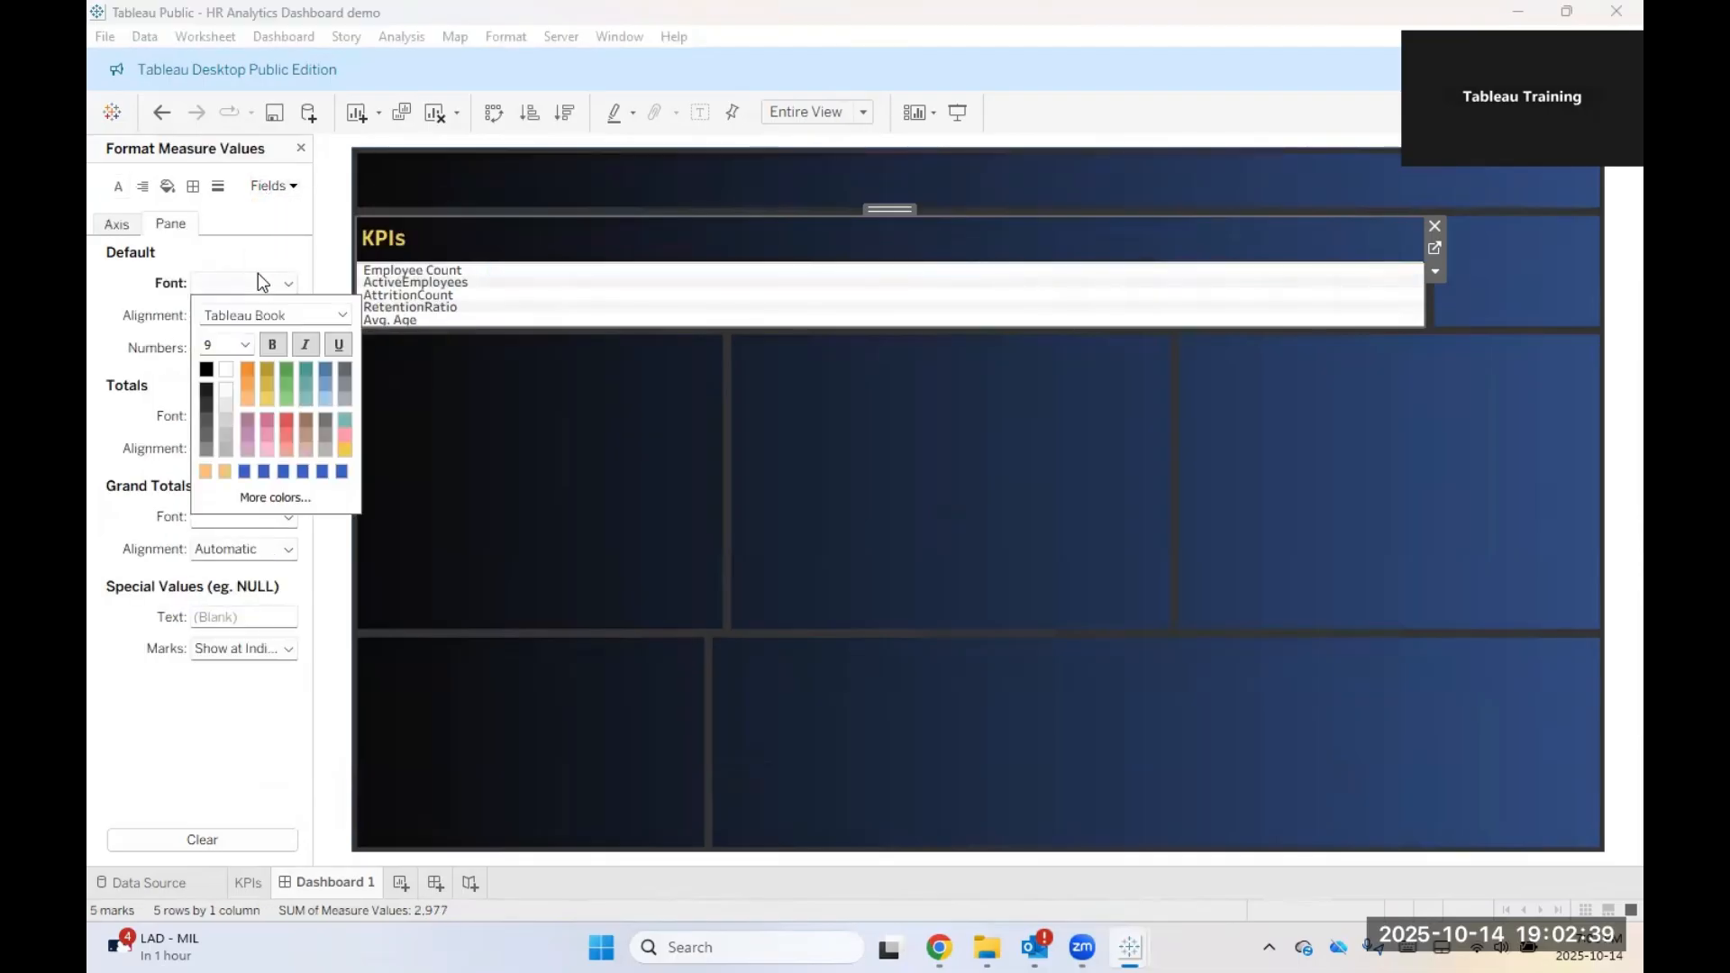
{"action": "left_click", "coordinate": [246, 345]}
{"action": "left_click", "coordinate": [239, 365]}
{"action": "left_click", "coordinate": [322, 317]}
{"action": "left_click", "coordinate": [314, 337]}
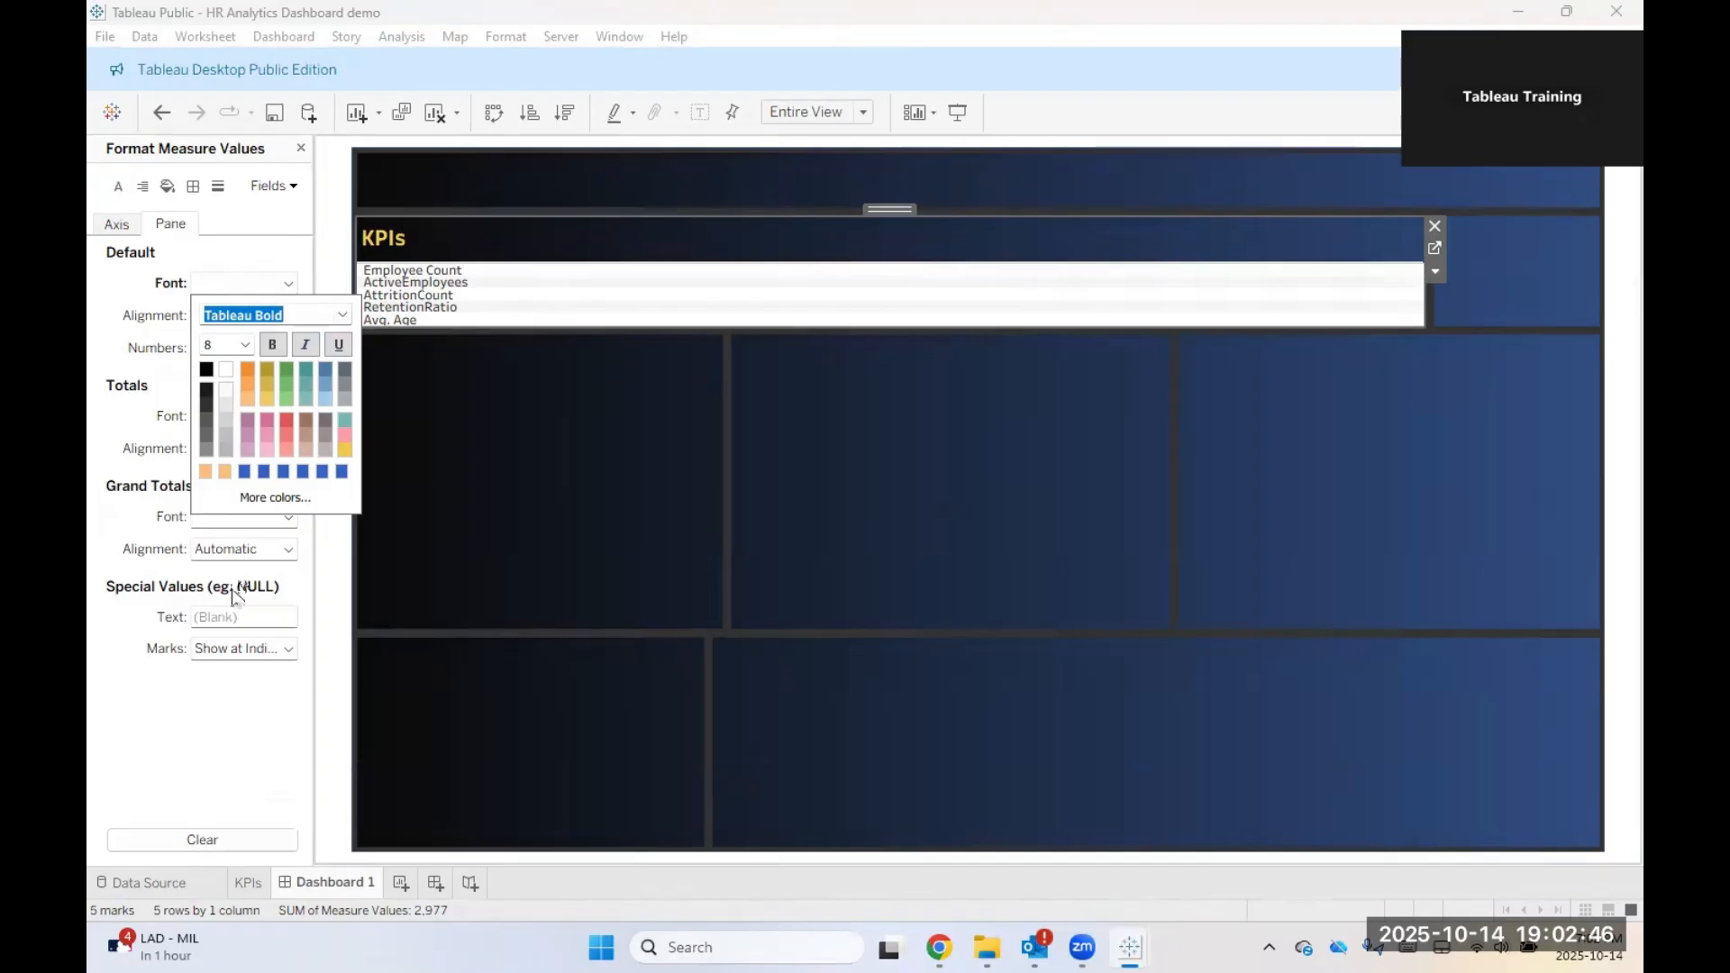
{"action": "left_click", "coordinate": [250, 317]}
{"action": "left_click", "coordinate": [240, 294]}
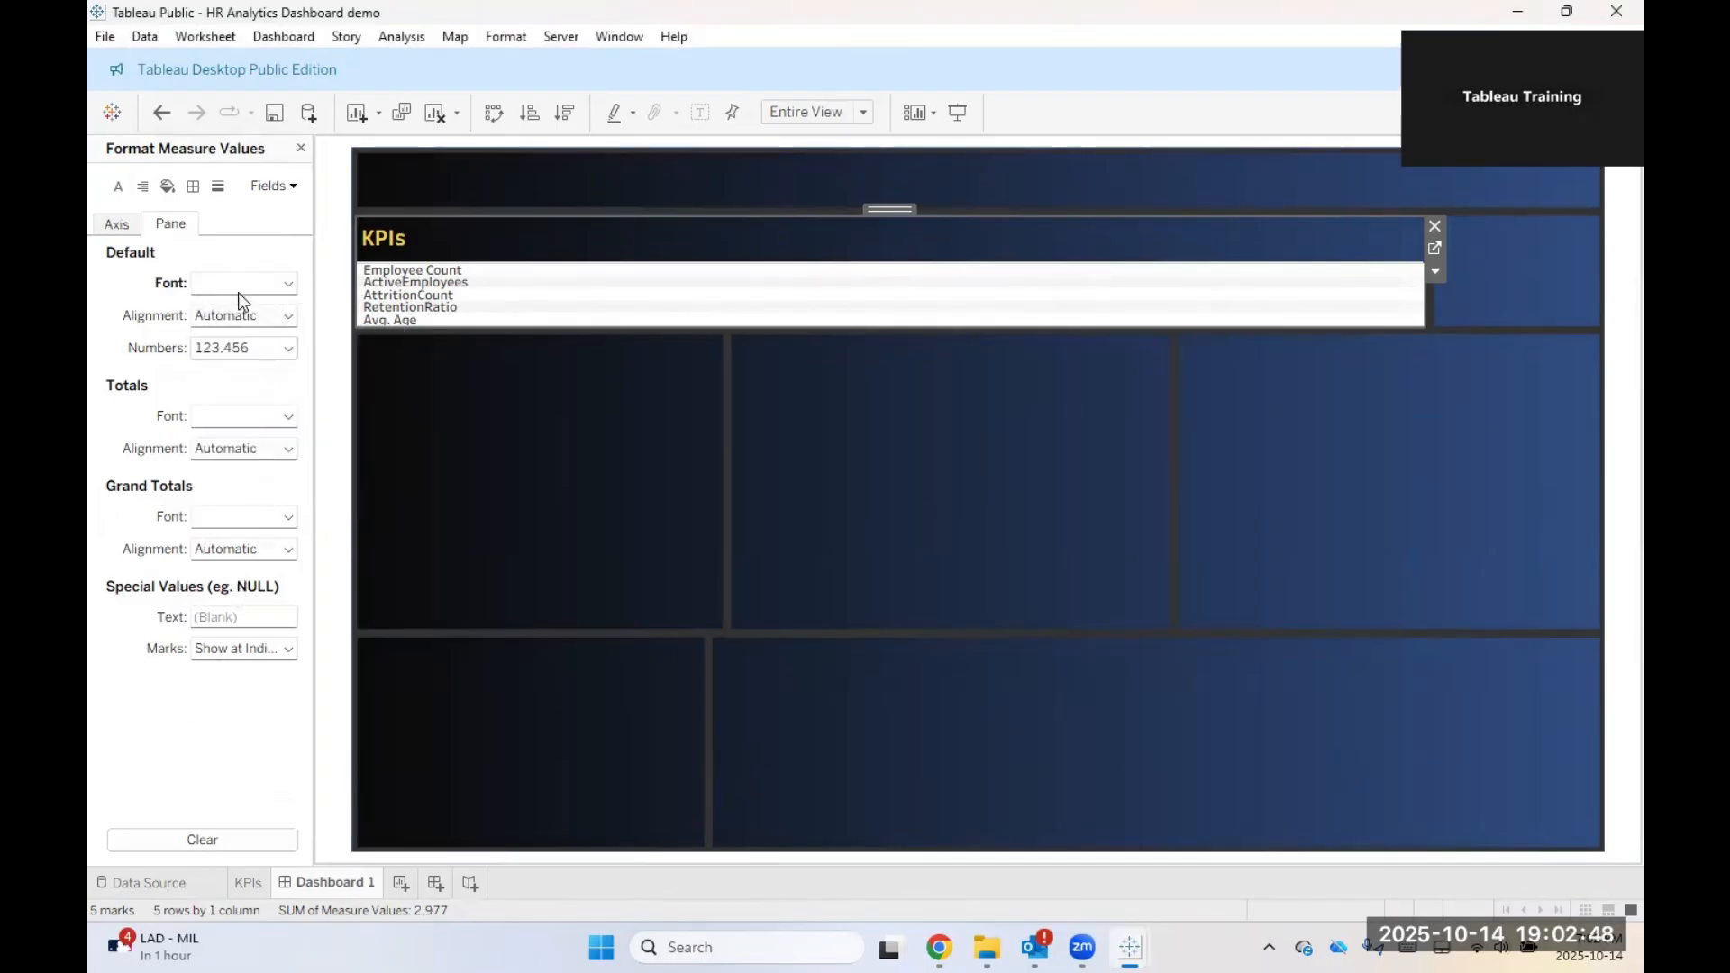
Step: Try a white default worksheet font on the KPIs sheet, and clear that font formatting again
{"action": "left_click", "coordinate": [141, 188]}
{"action": "left_click", "coordinate": [118, 187]}
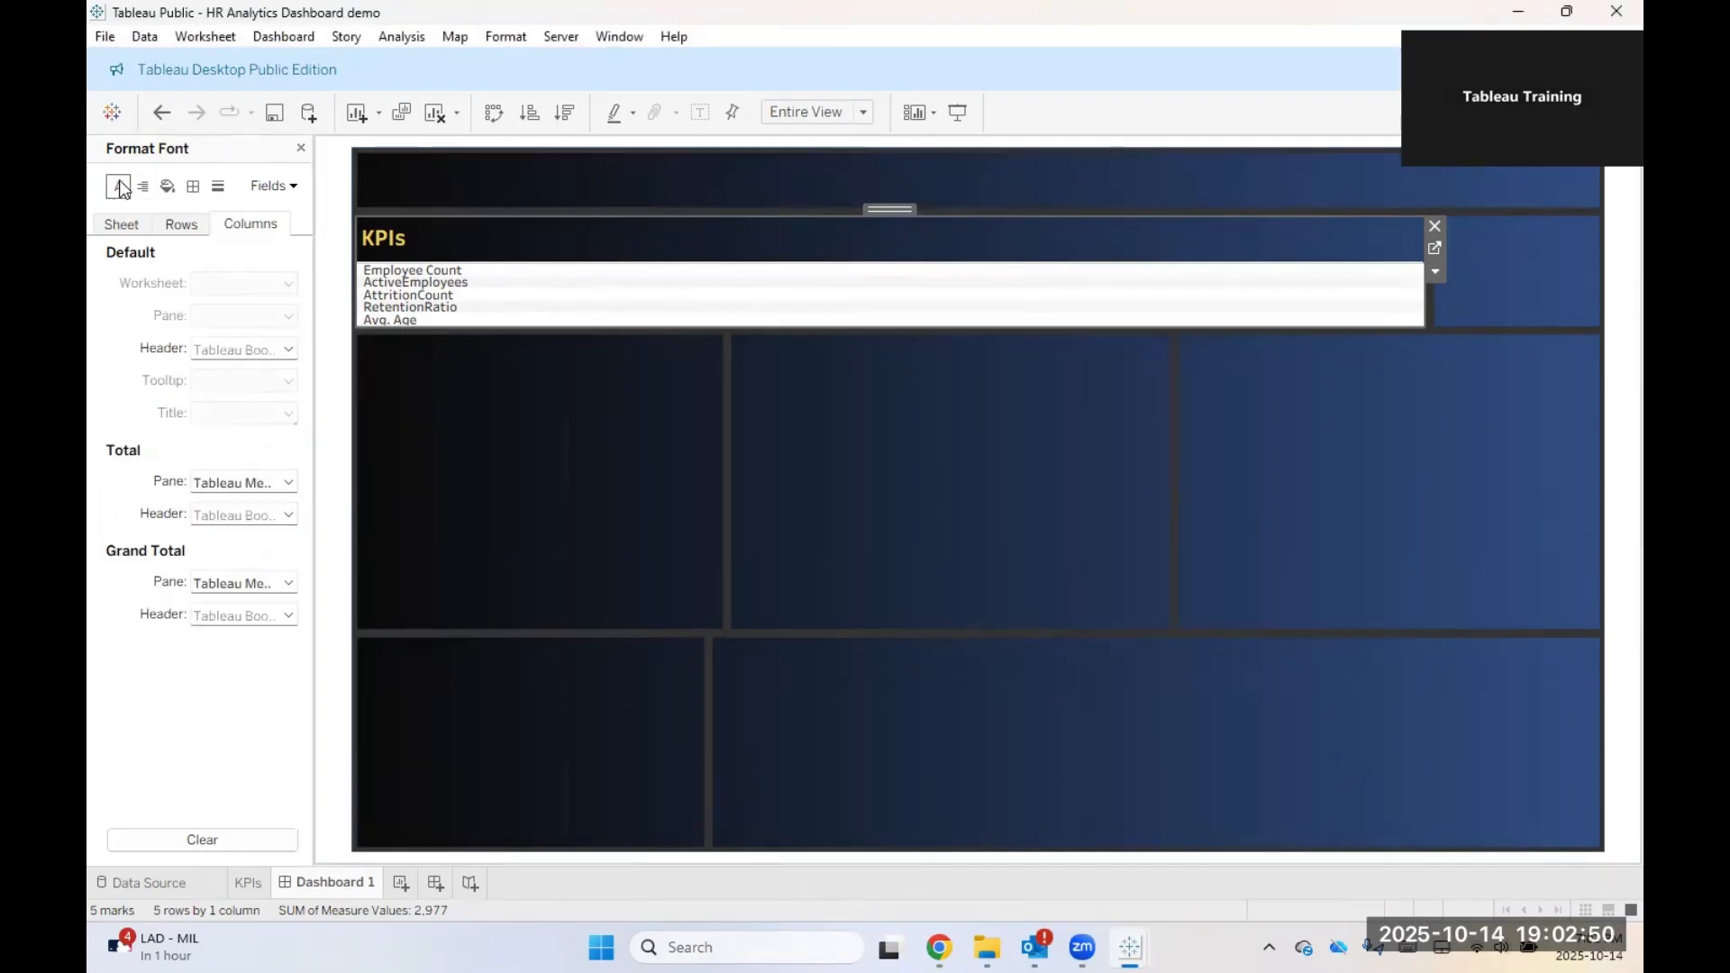
{"action": "left_click", "coordinate": [137, 227]}
{"action": "left_click", "coordinate": [206, 286]}
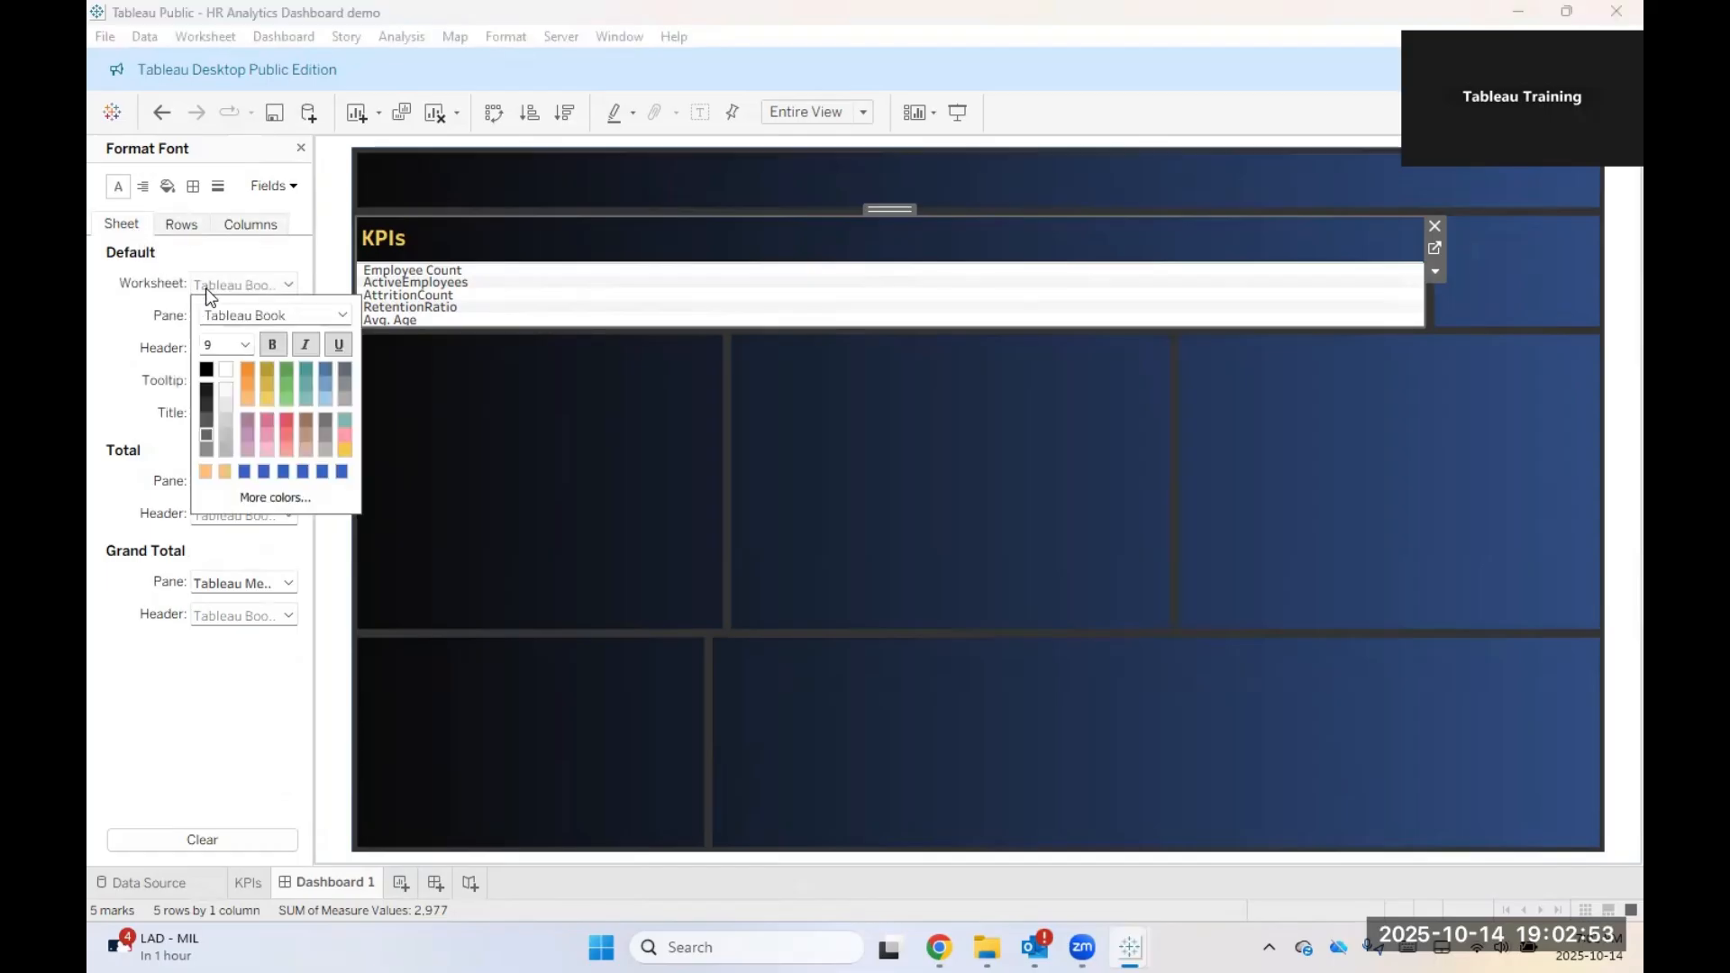
{"action": "left_click", "coordinate": [222, 377]}
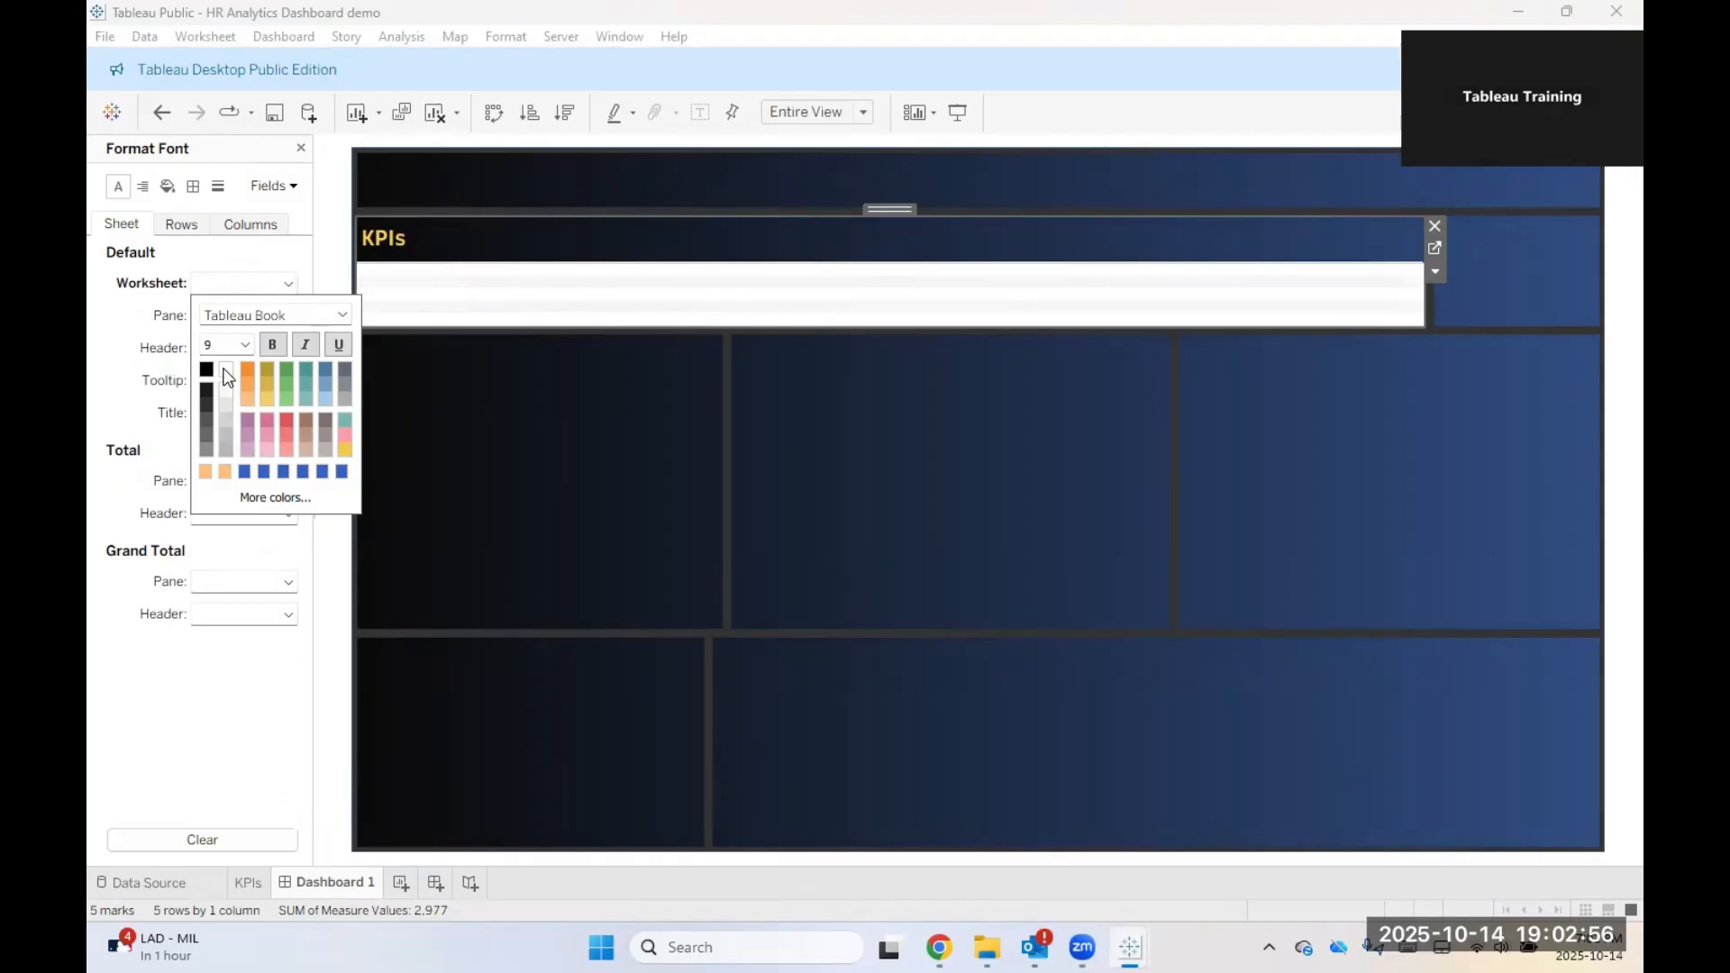
{"action": "left_click", "coordinate": [204, 674]}
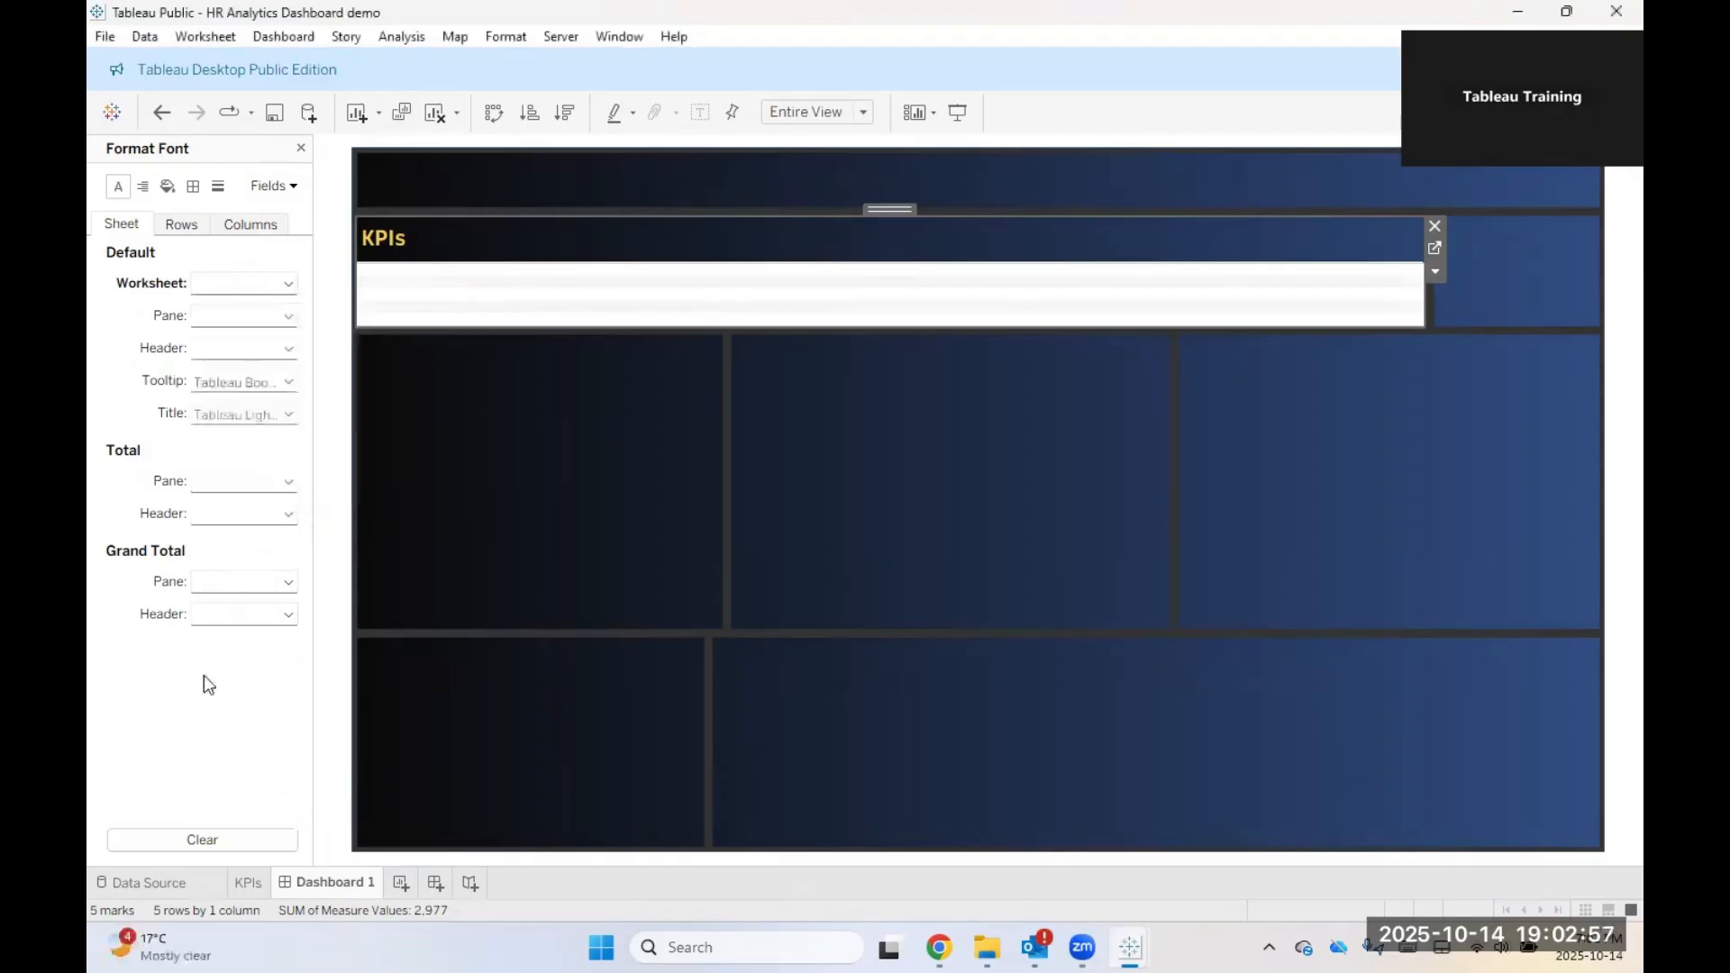
{"action": "left_click", "coordinate": [273, 185]}
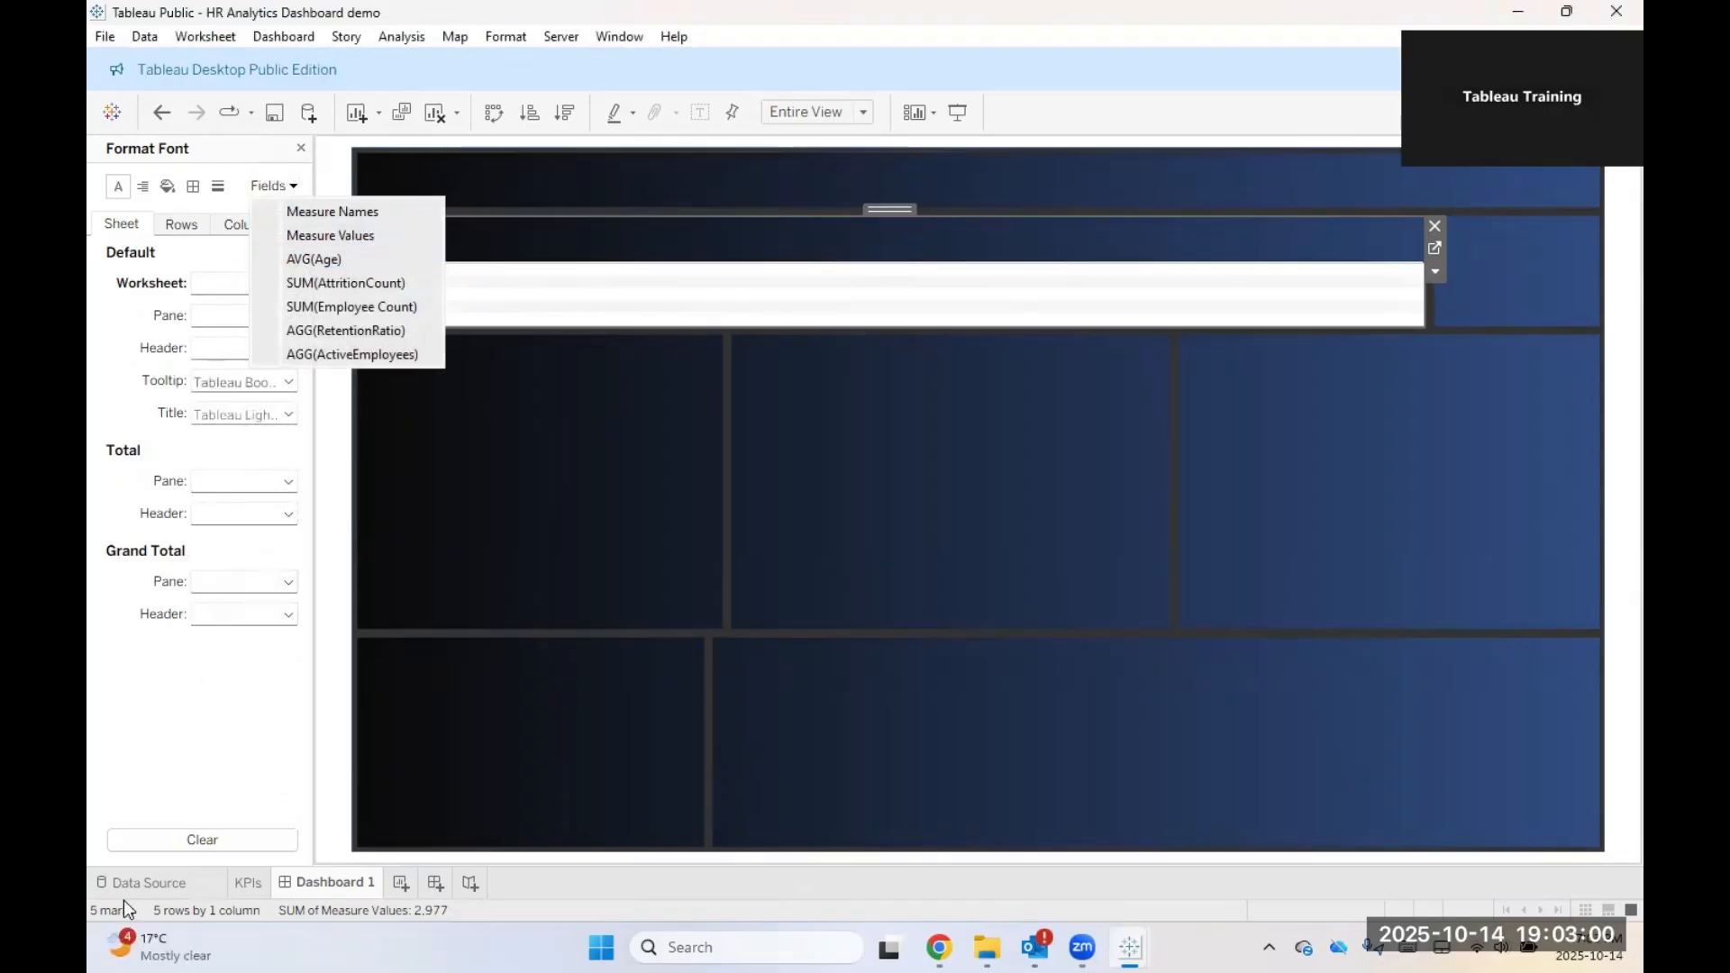
{"action": "left_click", "coordinate": [203, 840]}
Step: Set the KPIs sheet's cell, total pane, total header and row divider pane borders to None
{"action": "left_click", "coordinate": [193, 186]}
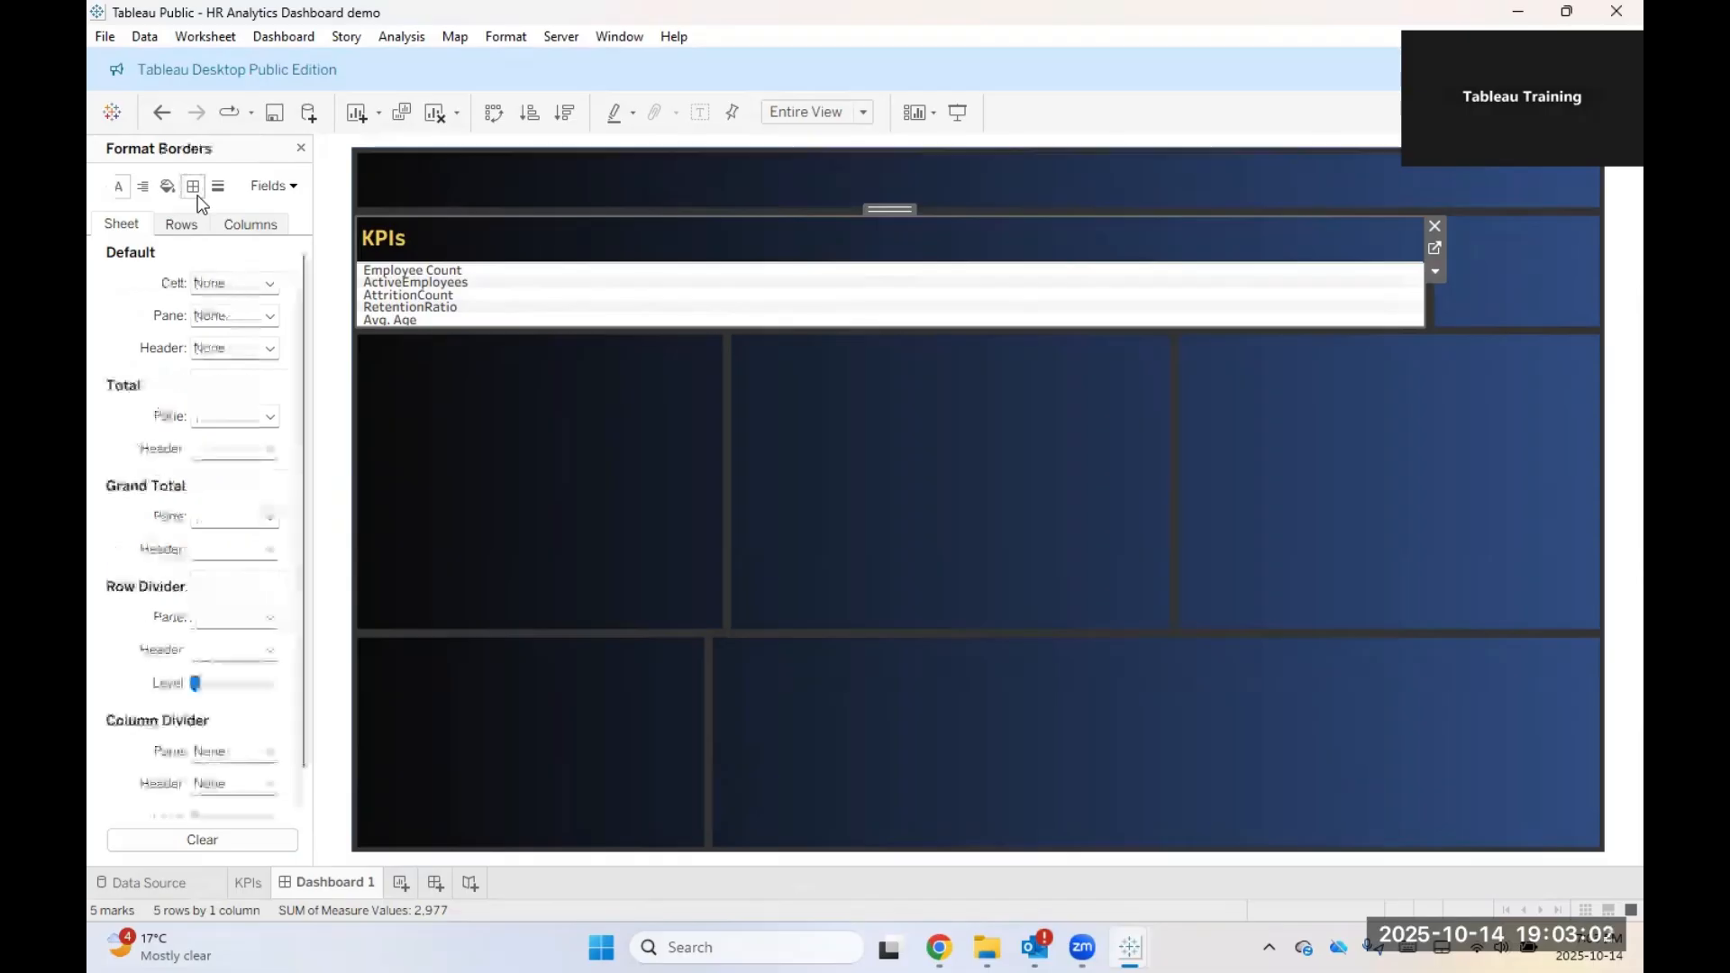
{"action": "left_click", "coordinate": [231, 273]}
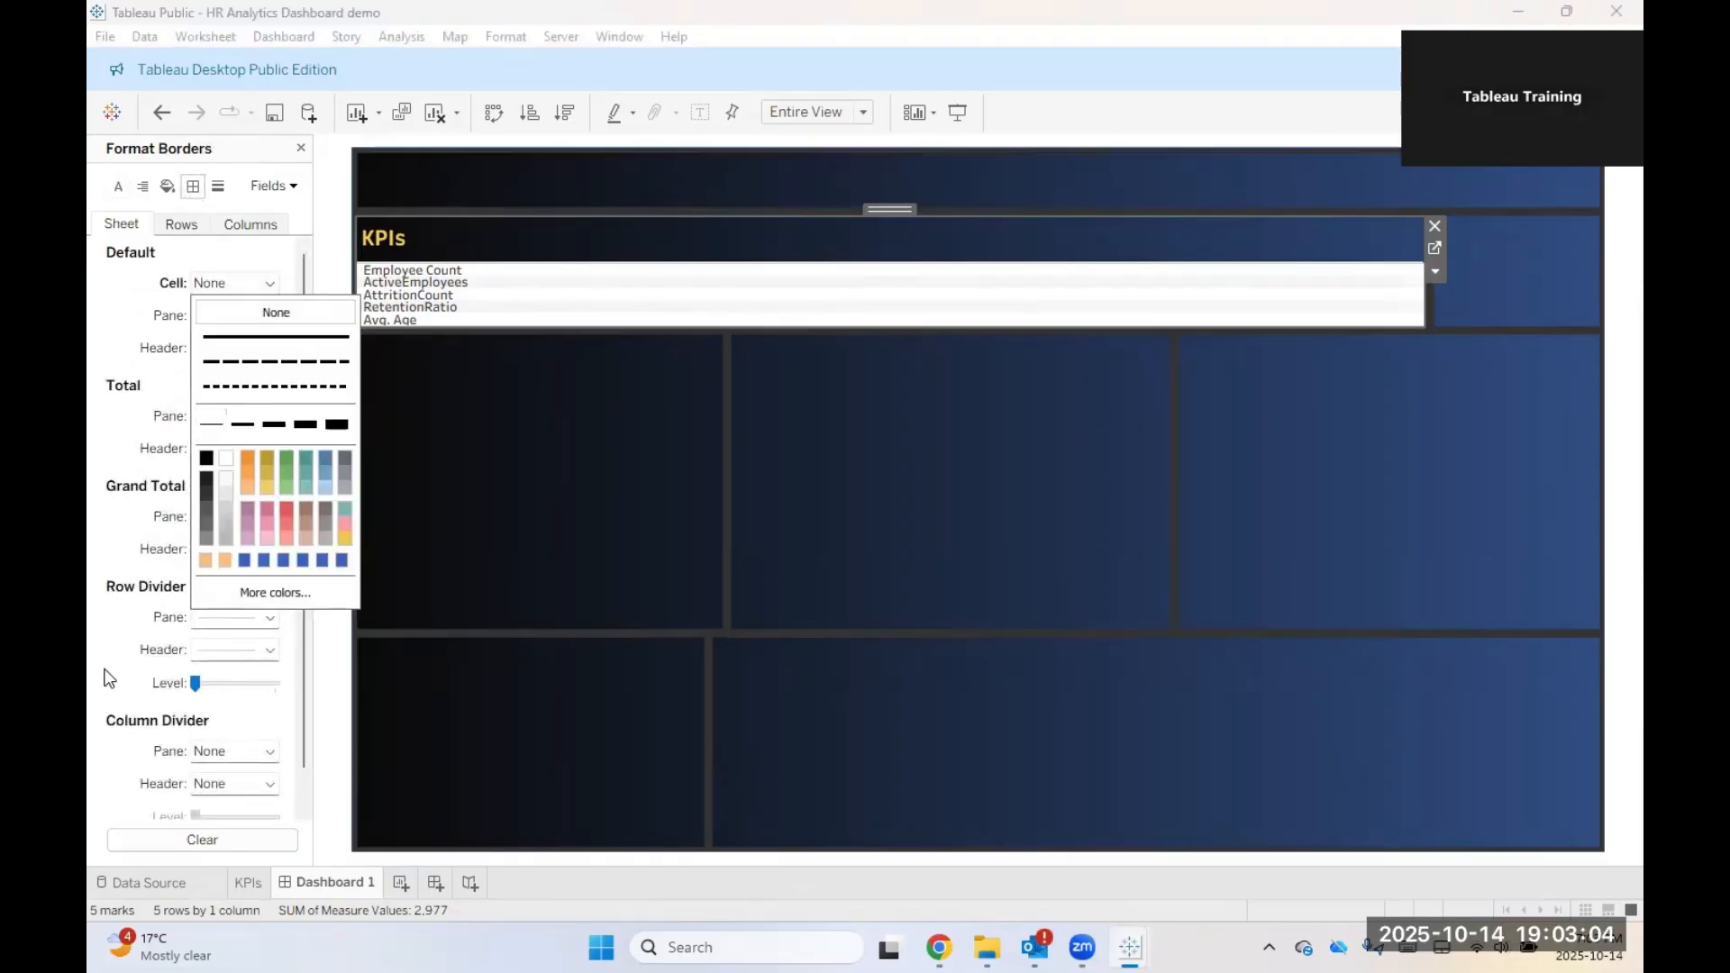
{"action": "left_click", "coordinate": [239, 587]}
{"action": "left_click", "coordinate": [268, 417]}
{"action": "left_click", "coordinate": [264, 445]}
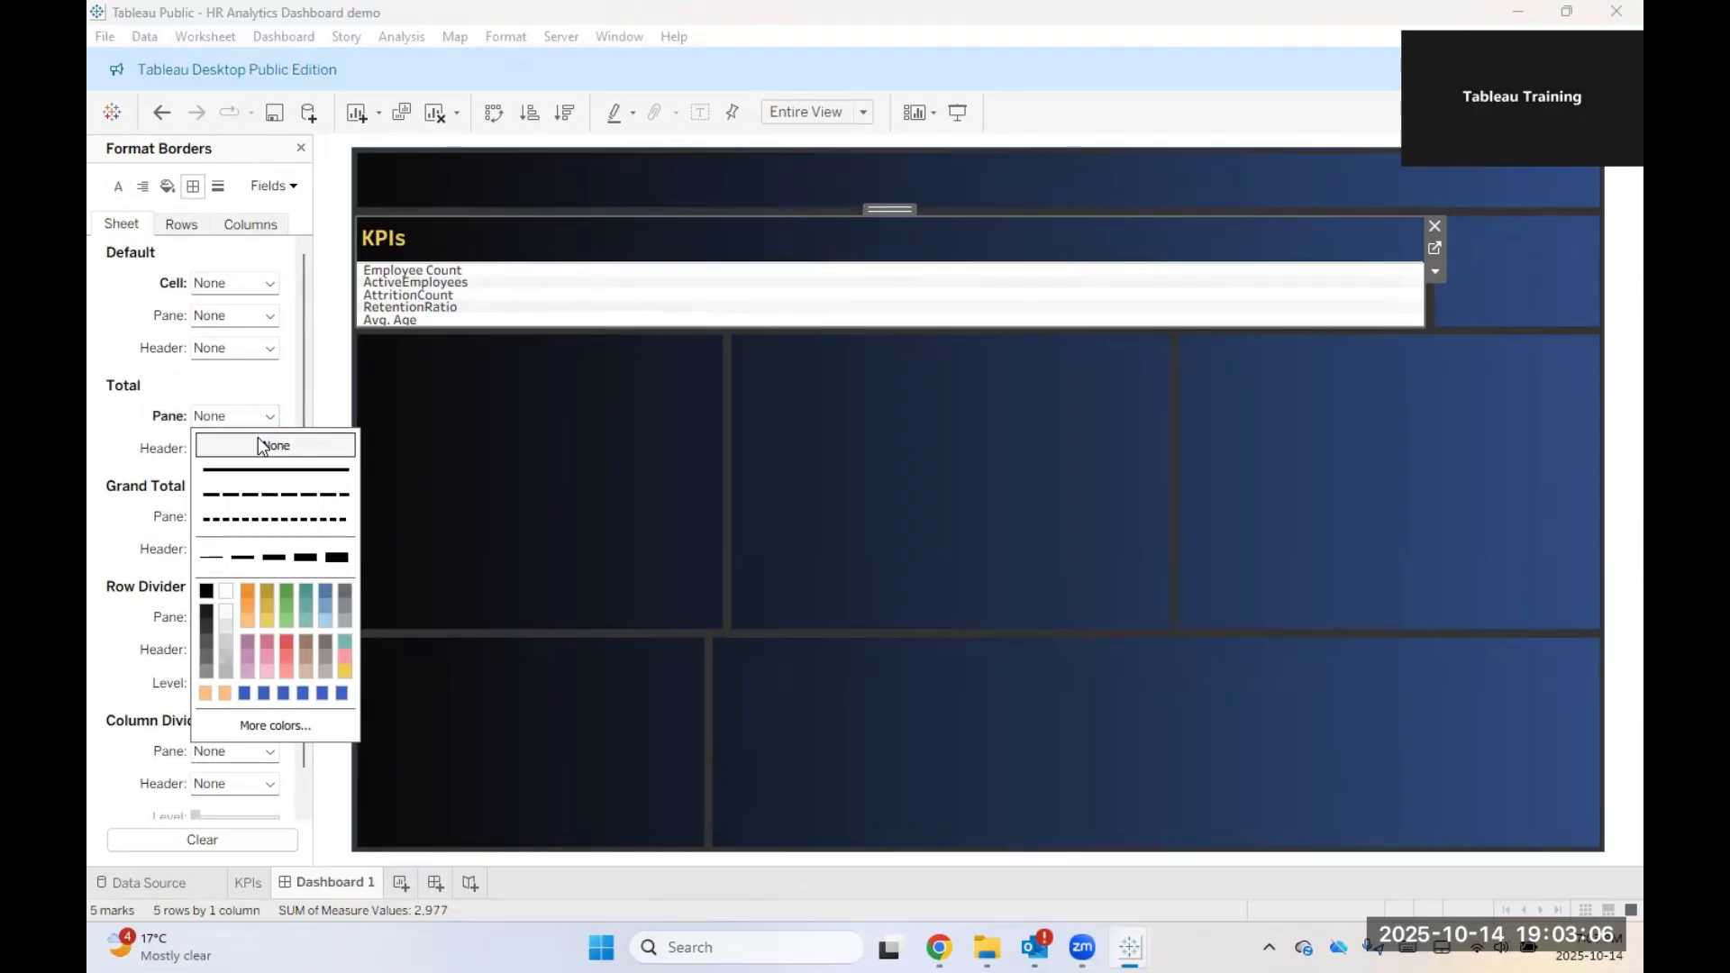
{"action": "left_click", "coordinate": [105, 439]}
{"action": "left_click", "coordinate": [230, 451]}
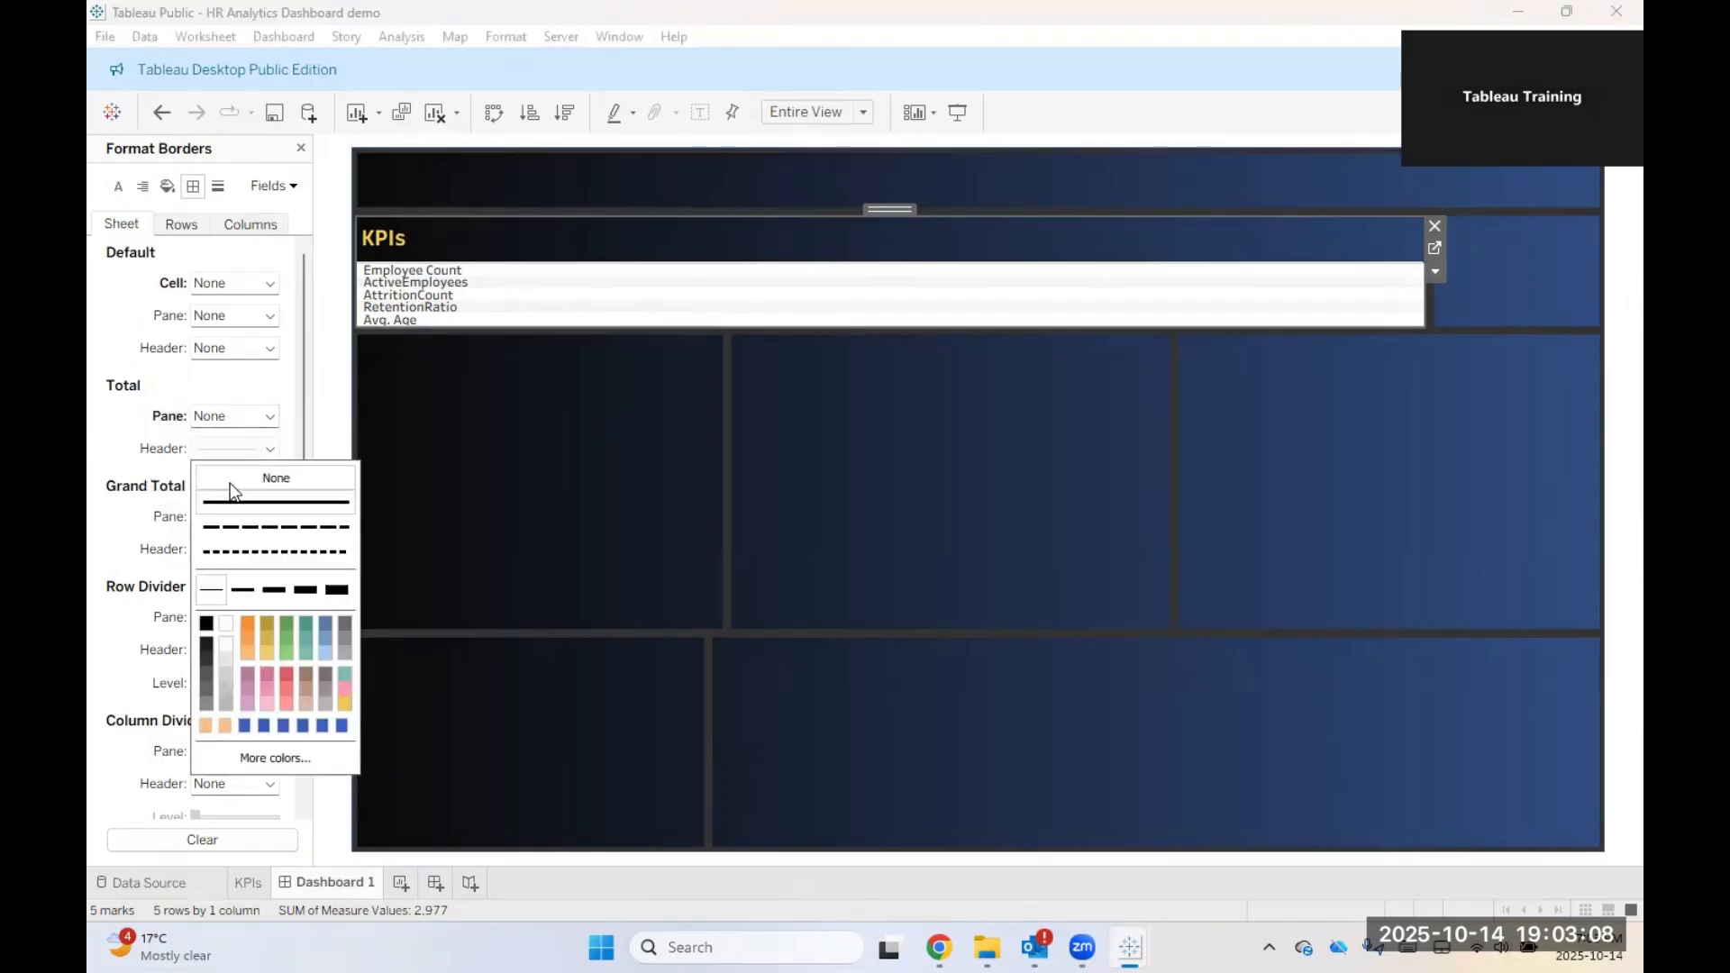
{"action": "left_click", "coordinate": [91, 468]}
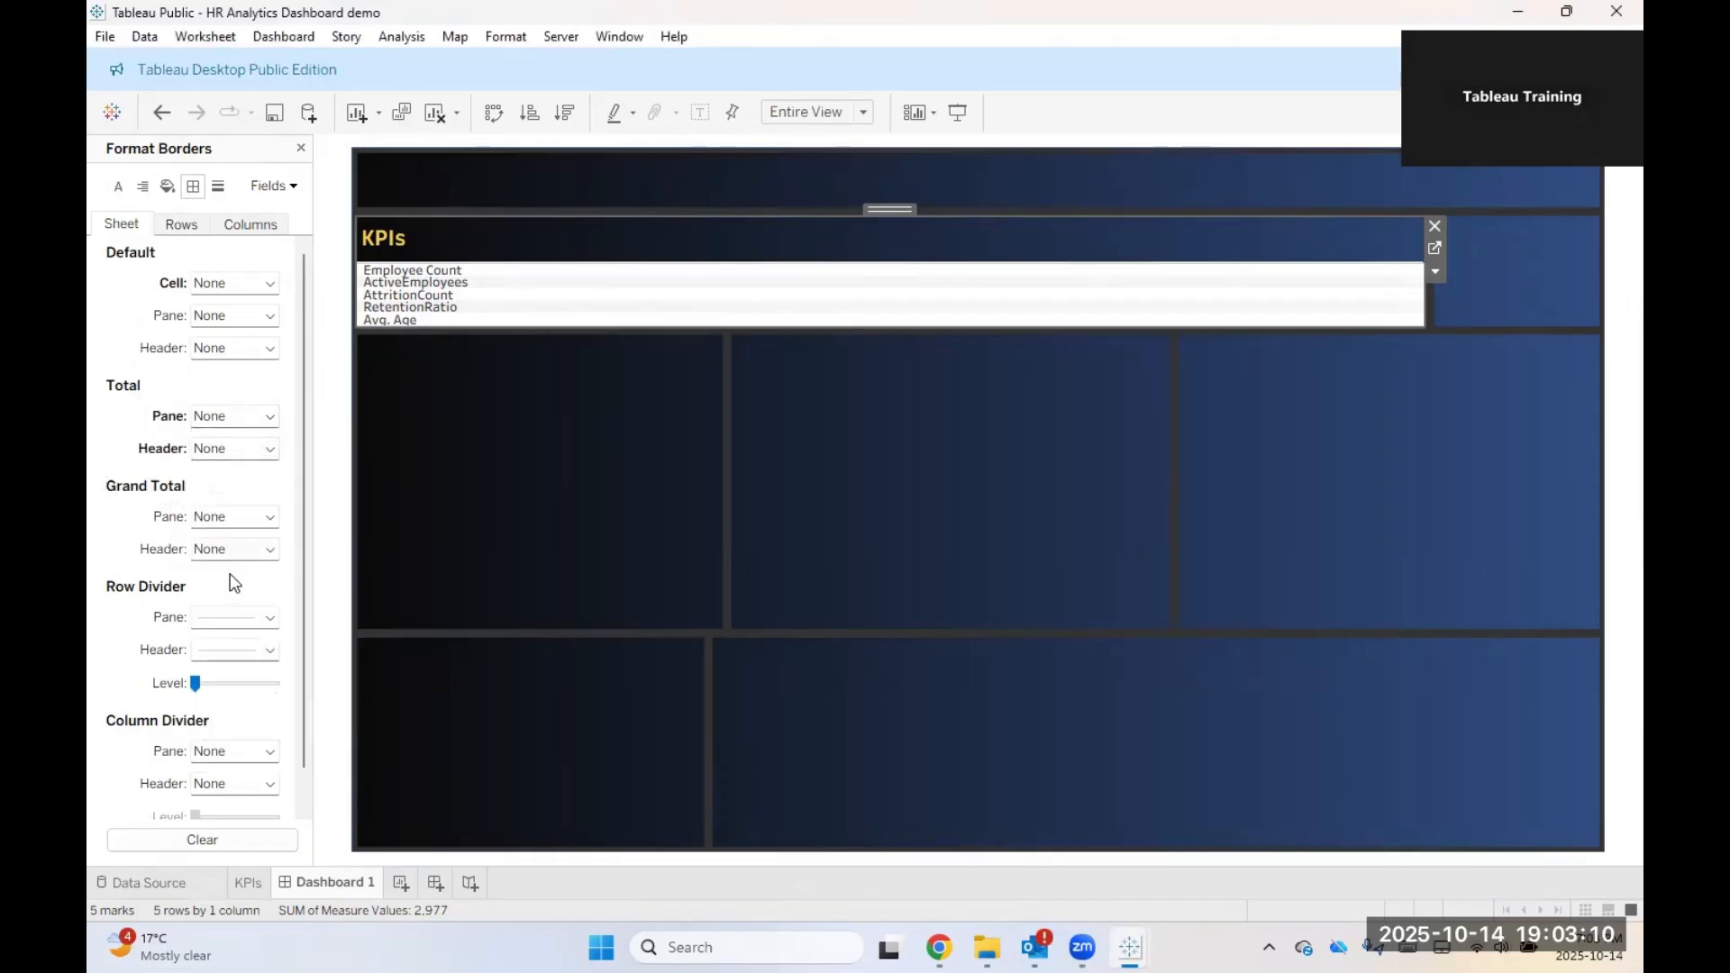
{"action": "left_click", "coordinate": [237, 619]}
{"action": "left_click", "coordinate": [271, 309]}
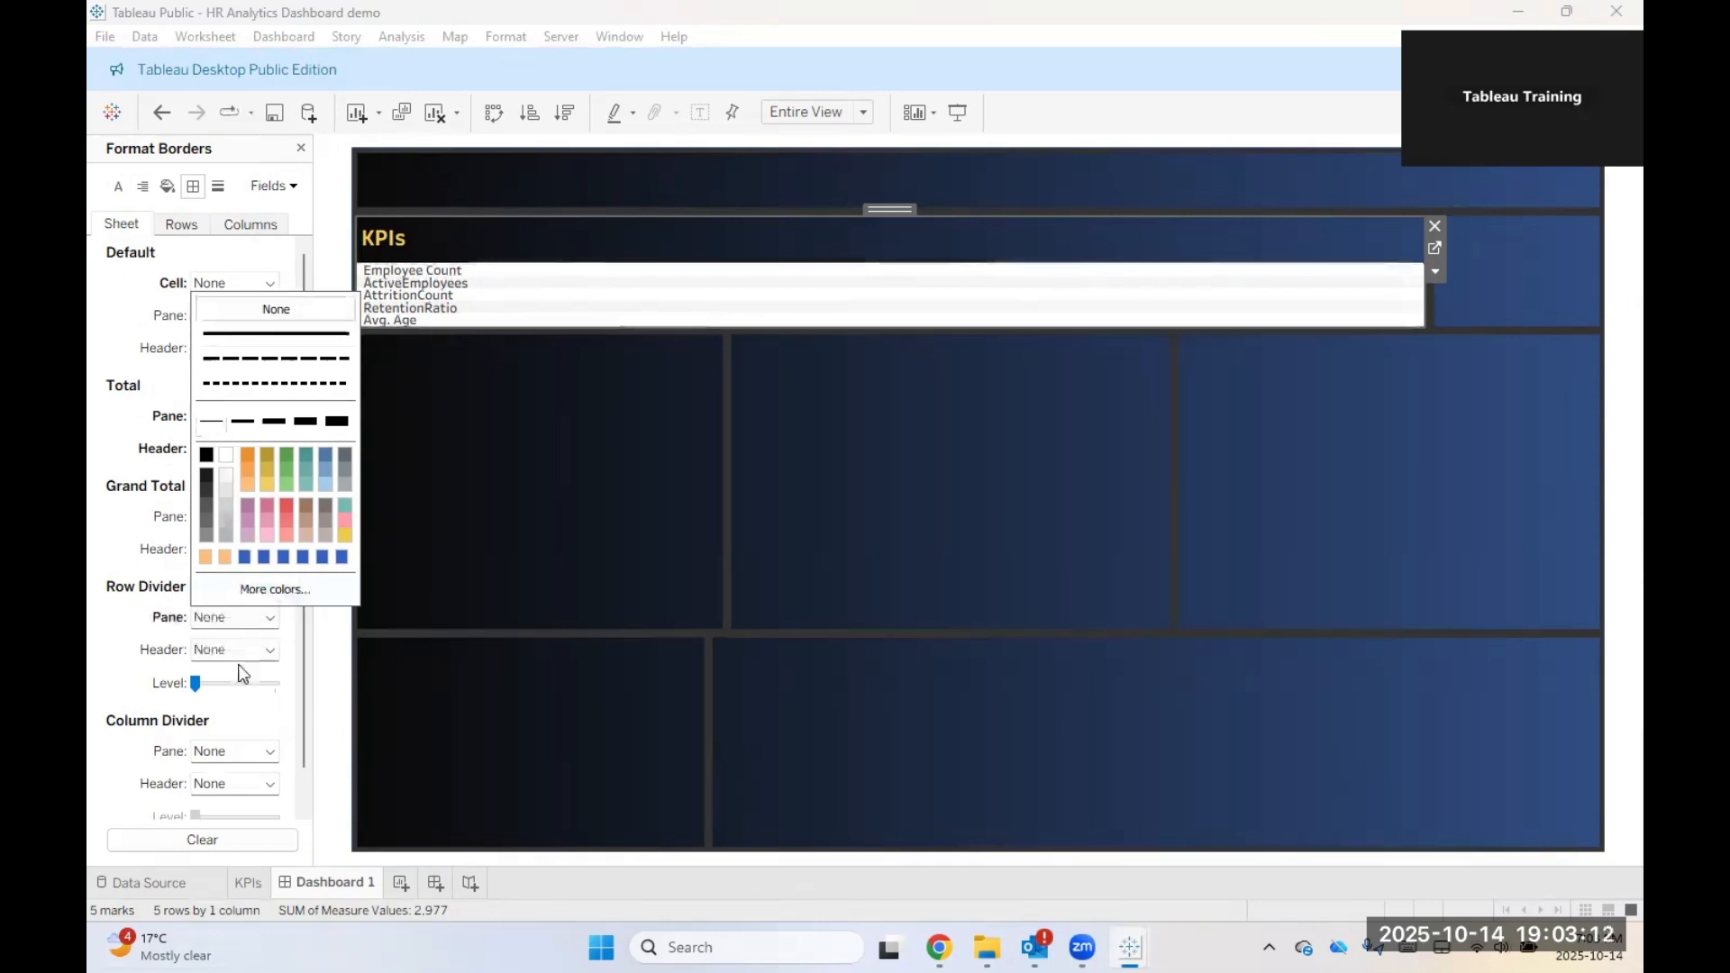
{"action": "left_click", "coordinate": [180, 225]}
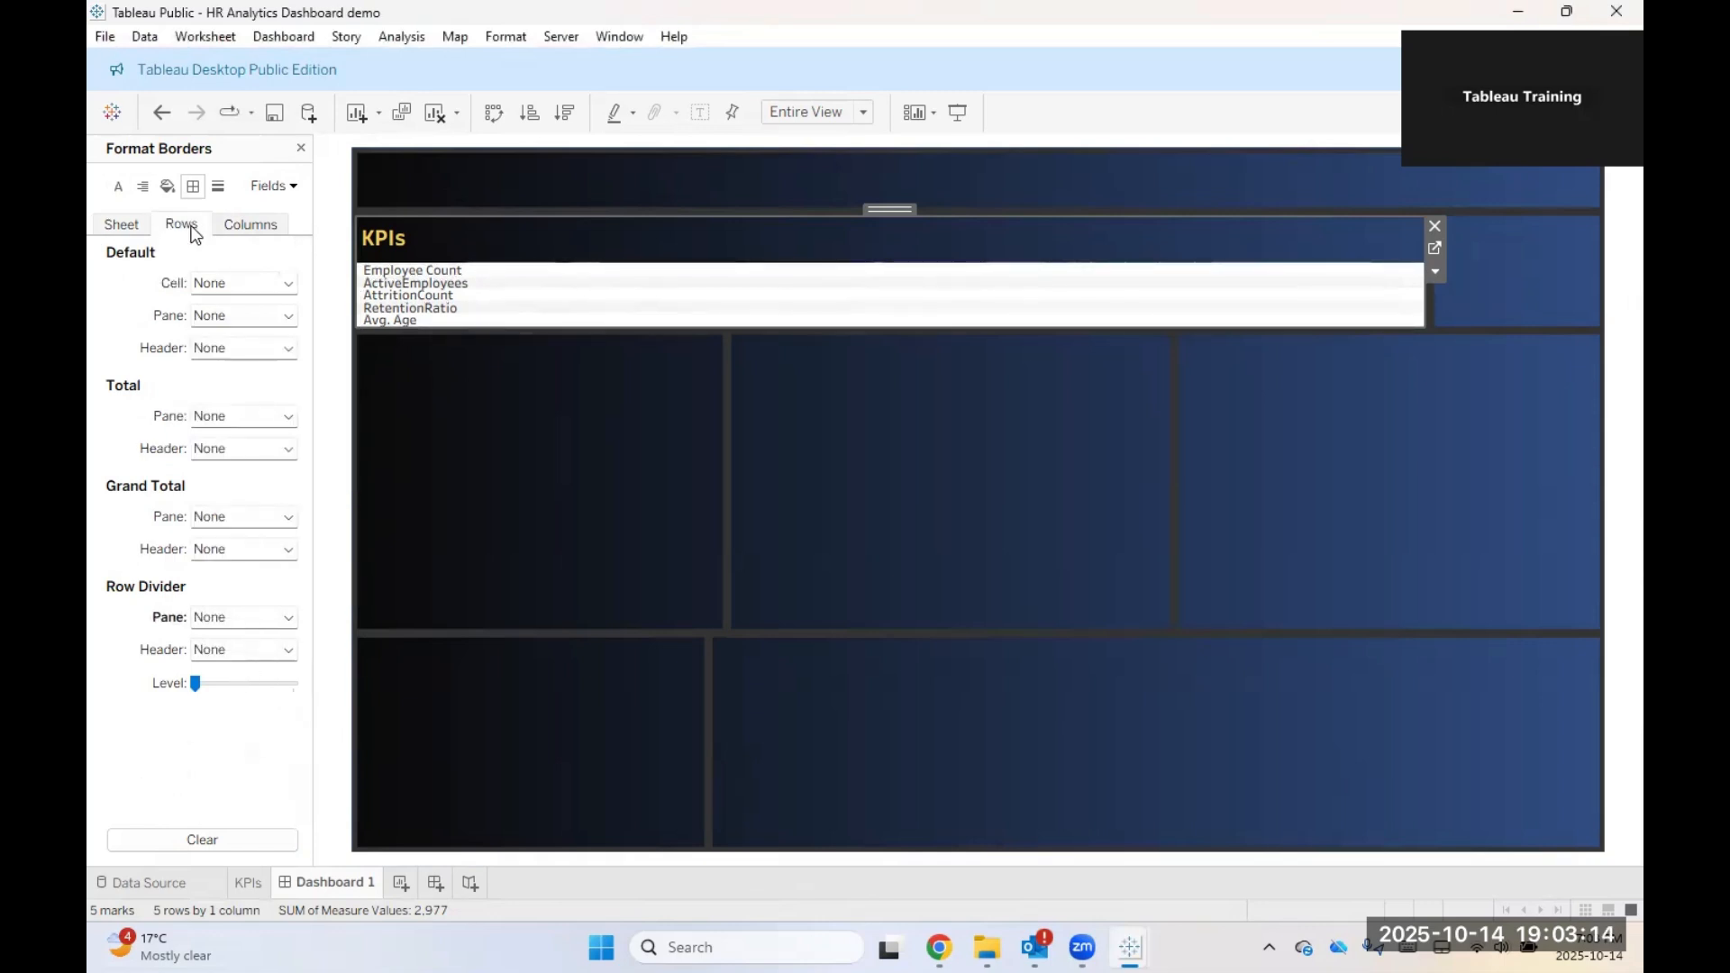
{"action": "left_click", "coordinate": [253, 225]}
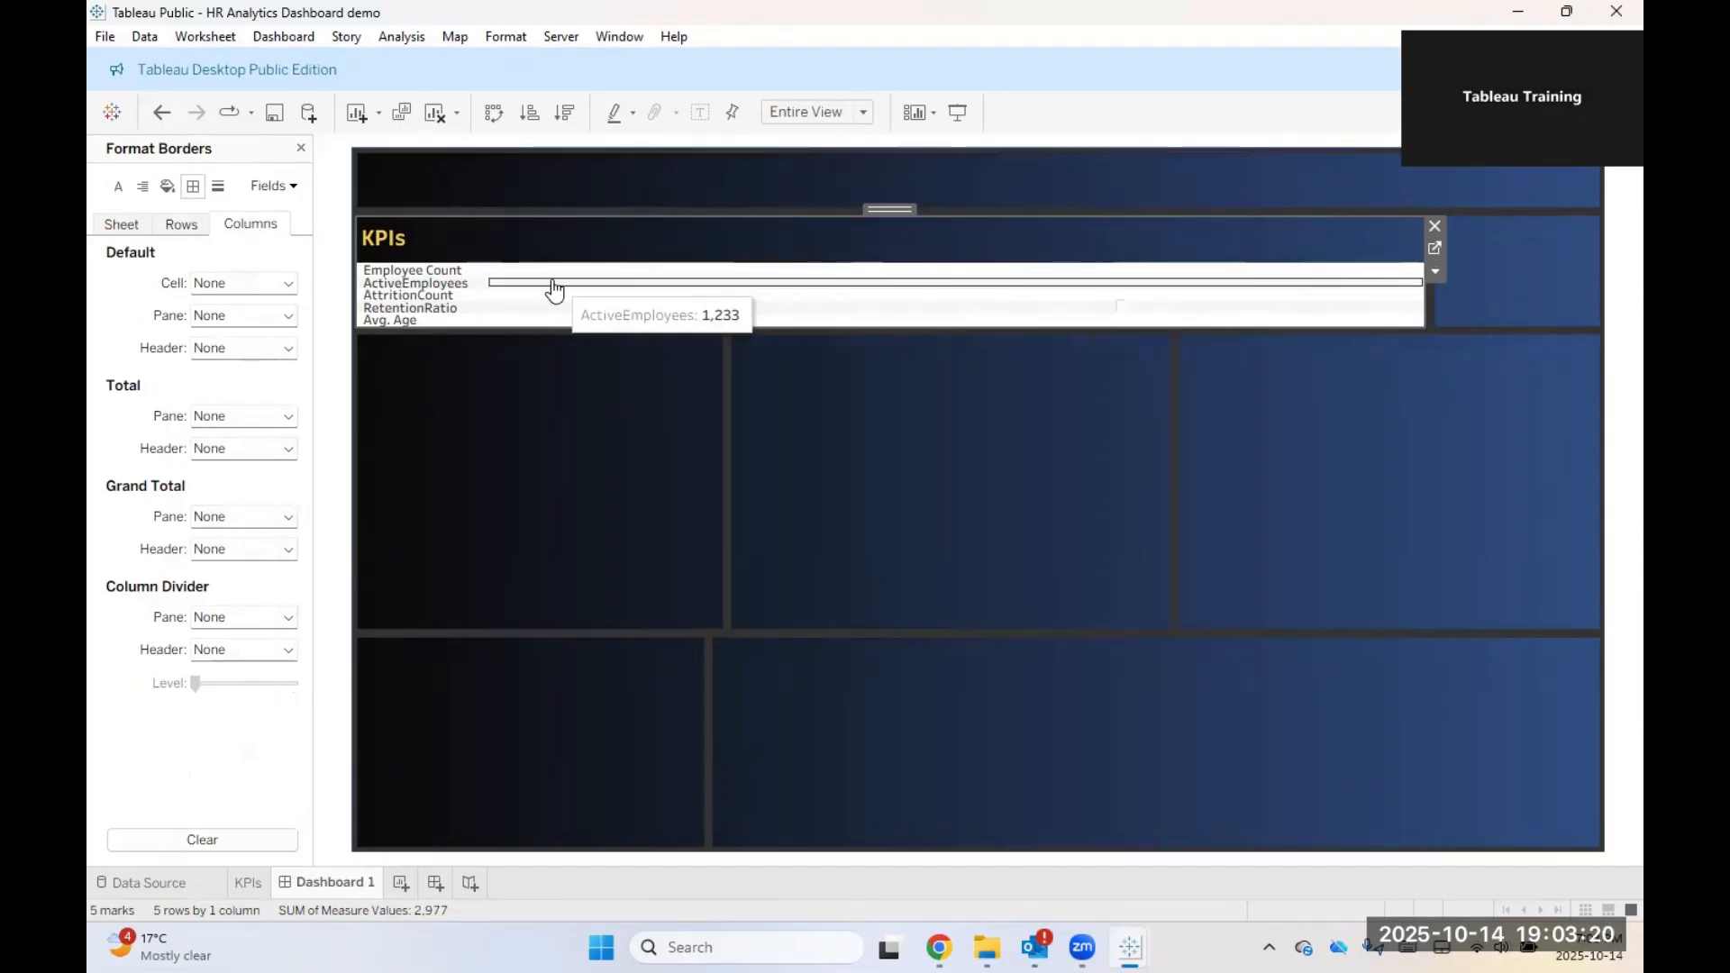
Step: View the underlying data of the Employee Count mark in the KPIs sheet, and close the data window
{"action": "right_click", "coordinate": [503, 273]}
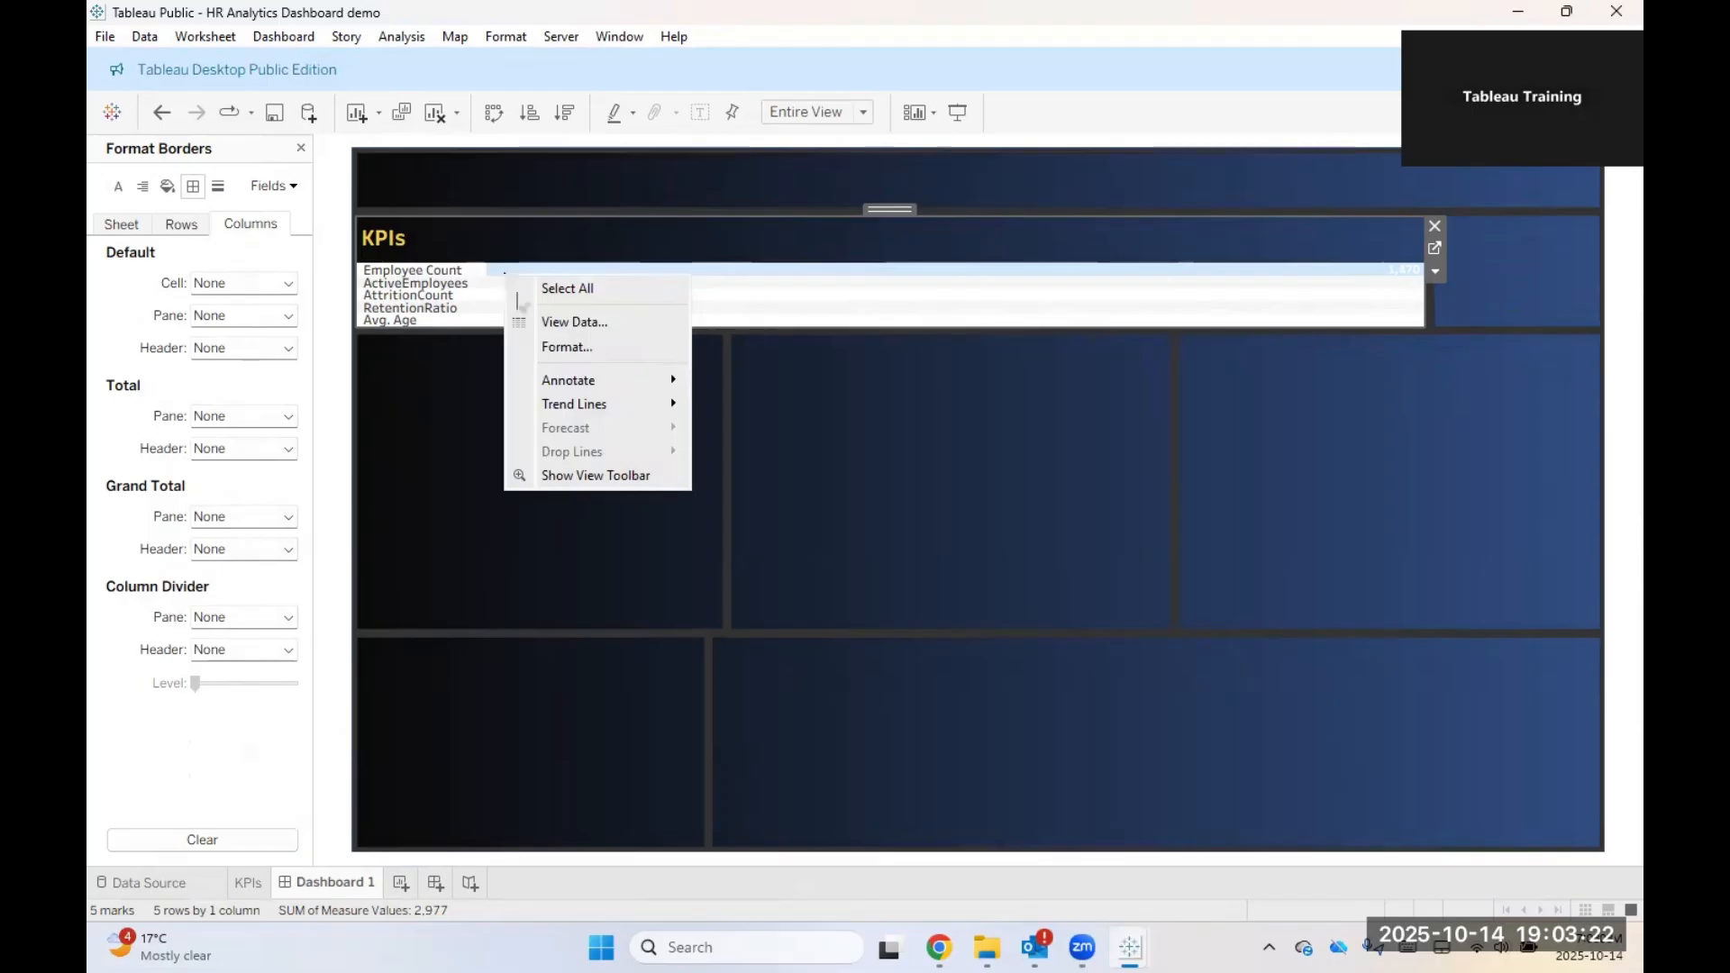
{"action": "left_click", "coordinate": [577, 330]}
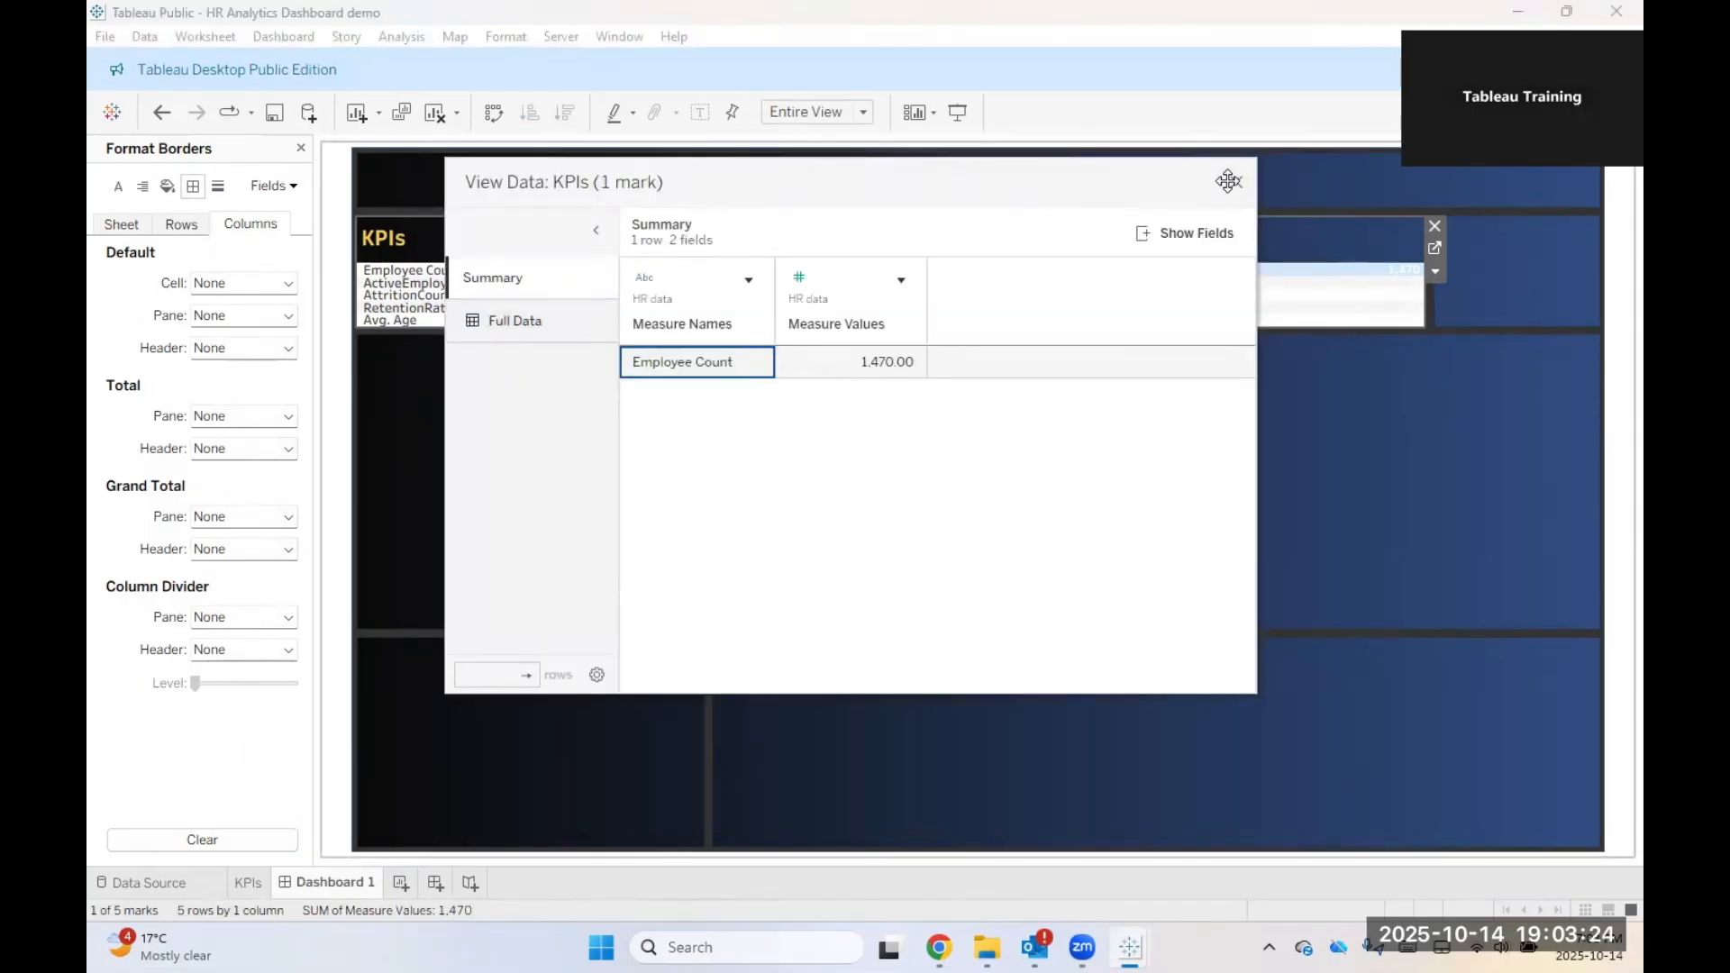
{"action": "left_click", "coordinate": [1235, 184]}
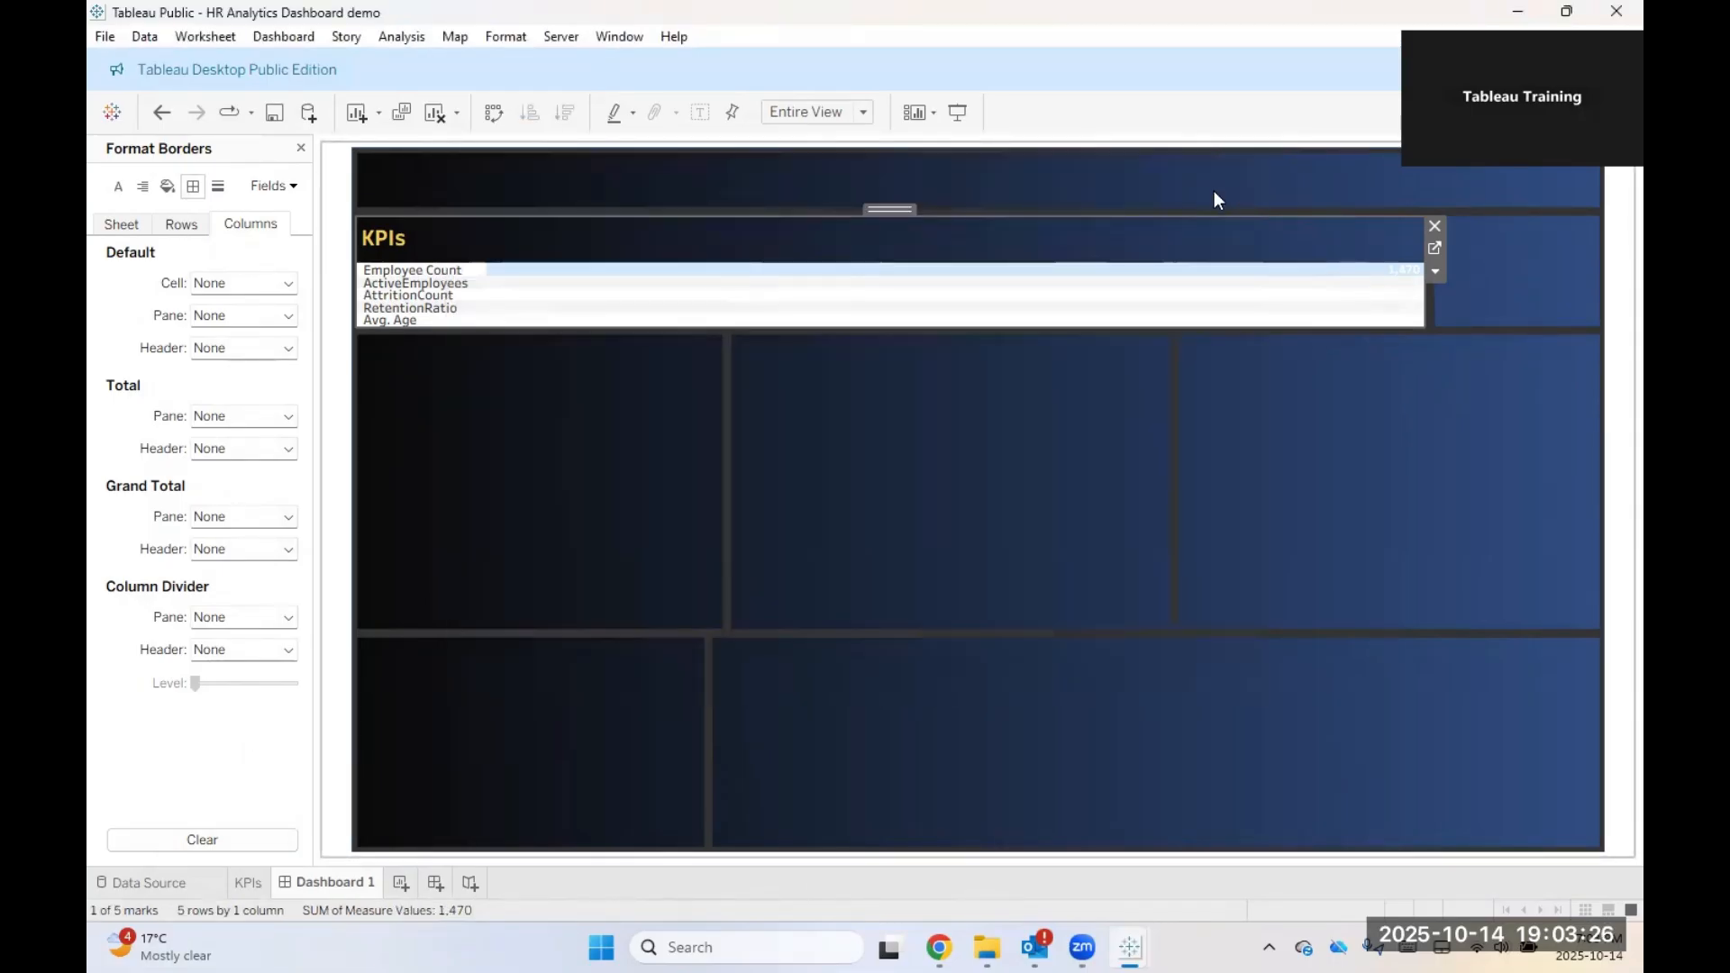
Step: Set the KPIs sheet's column header shading and column grand total pane shading to None
{"action": "right_click", "coordinate": [863, 277]}
{"action": "left_click", "coordinate": [939, 348]}
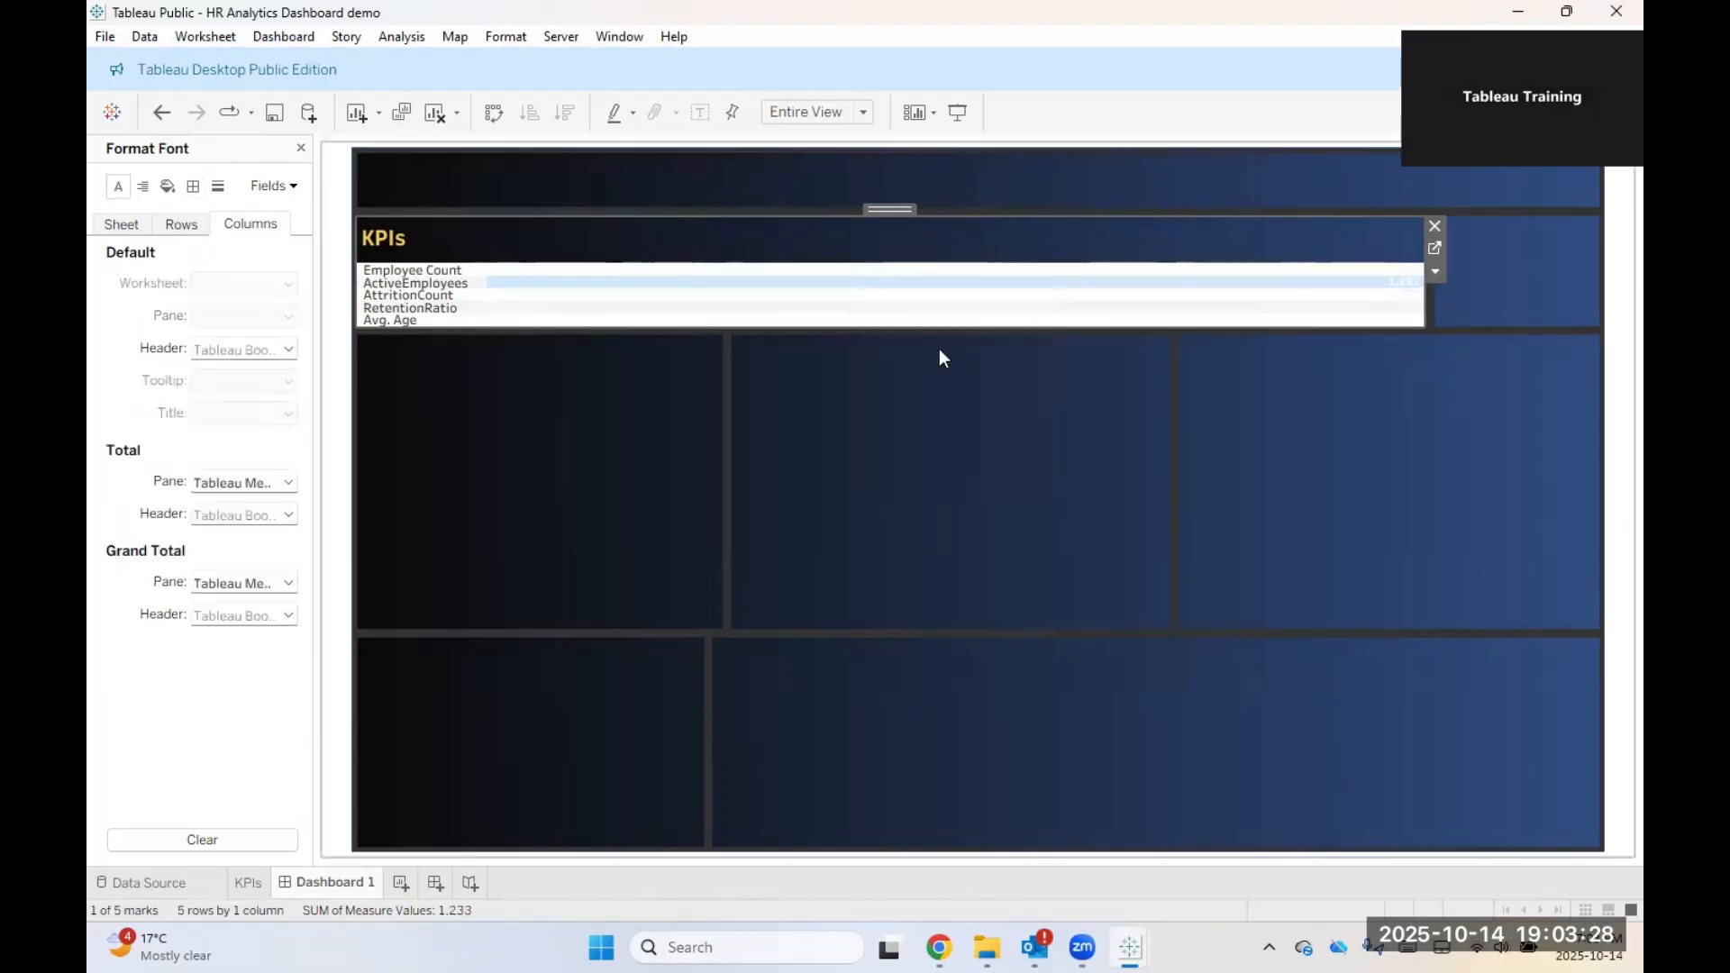
{"action": "left_click", "coordinate": [166, 189]}
{"action": "left_click", "coordinate": [228, 350]}
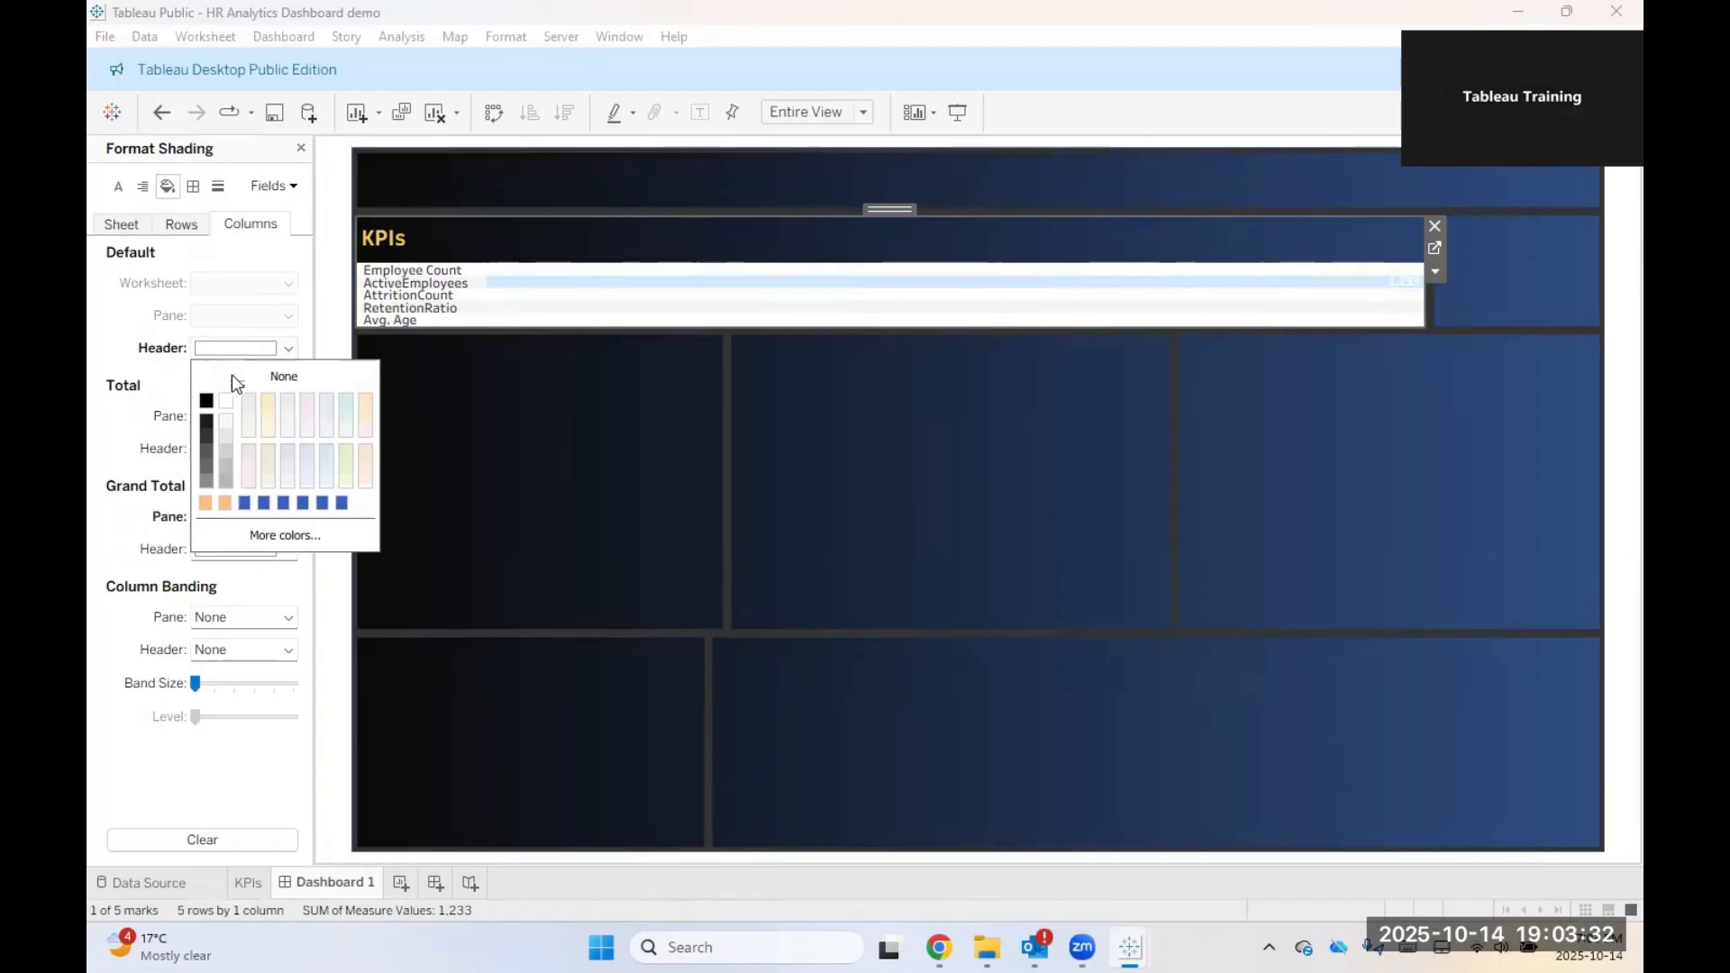
{"action": "left_click", "coordinate": [128, 811]}
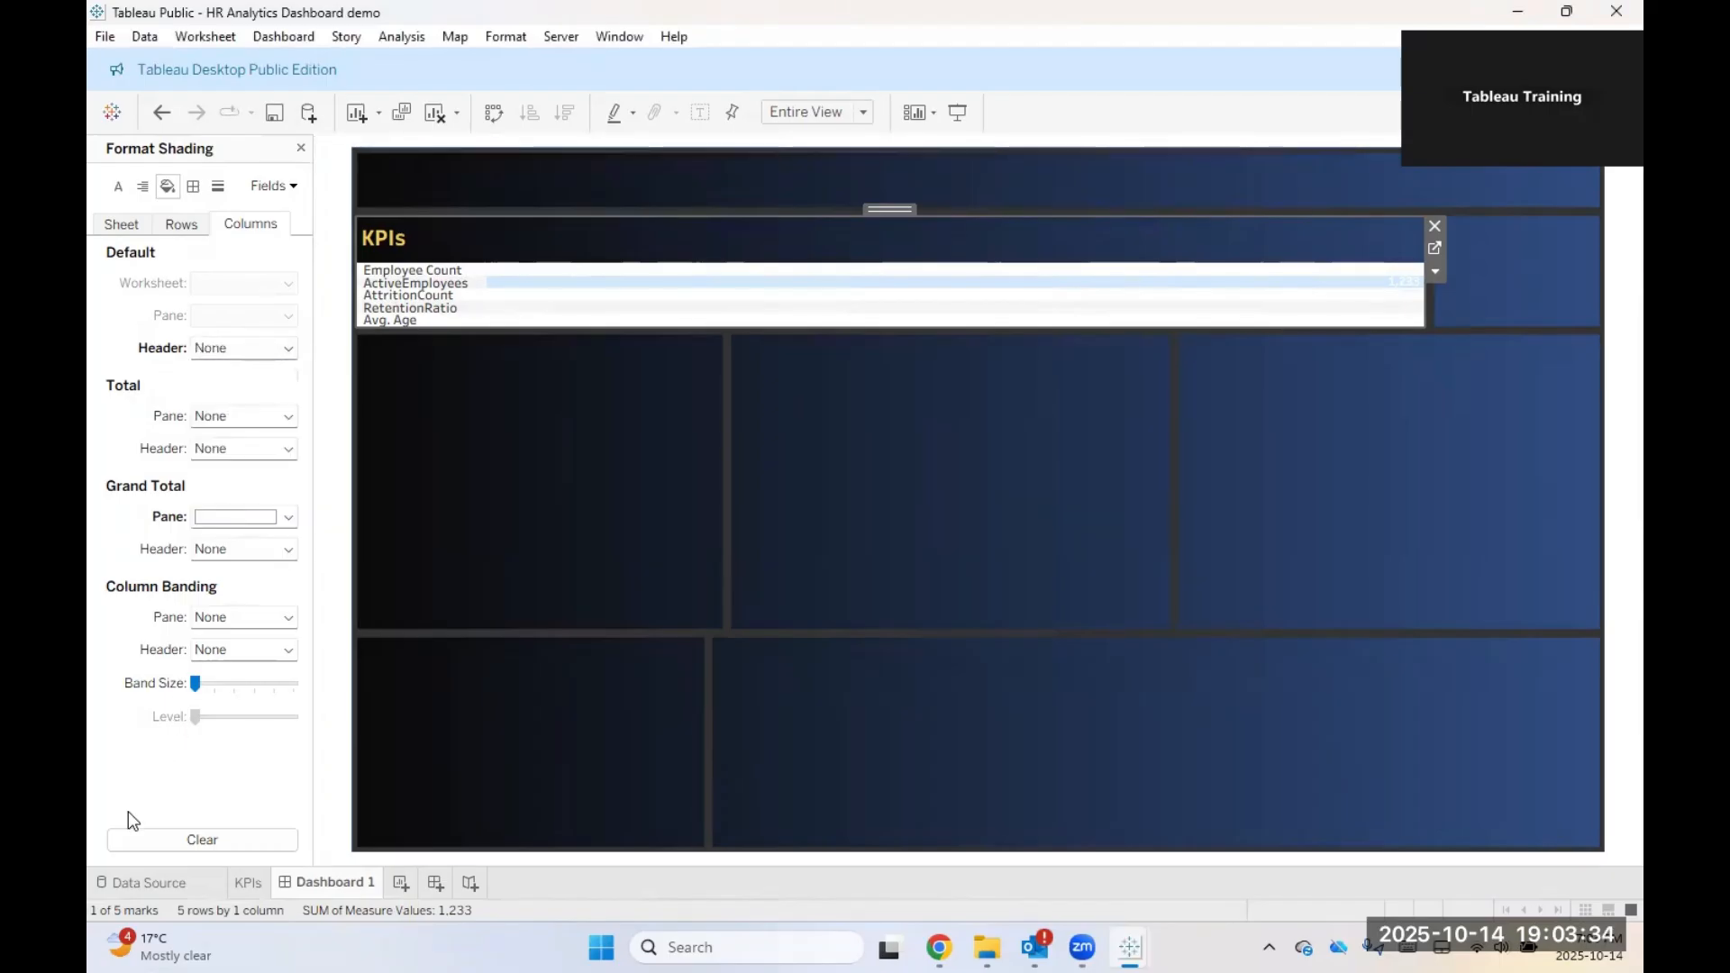
{"action": "left_click", "coordinate": [236, 525]}
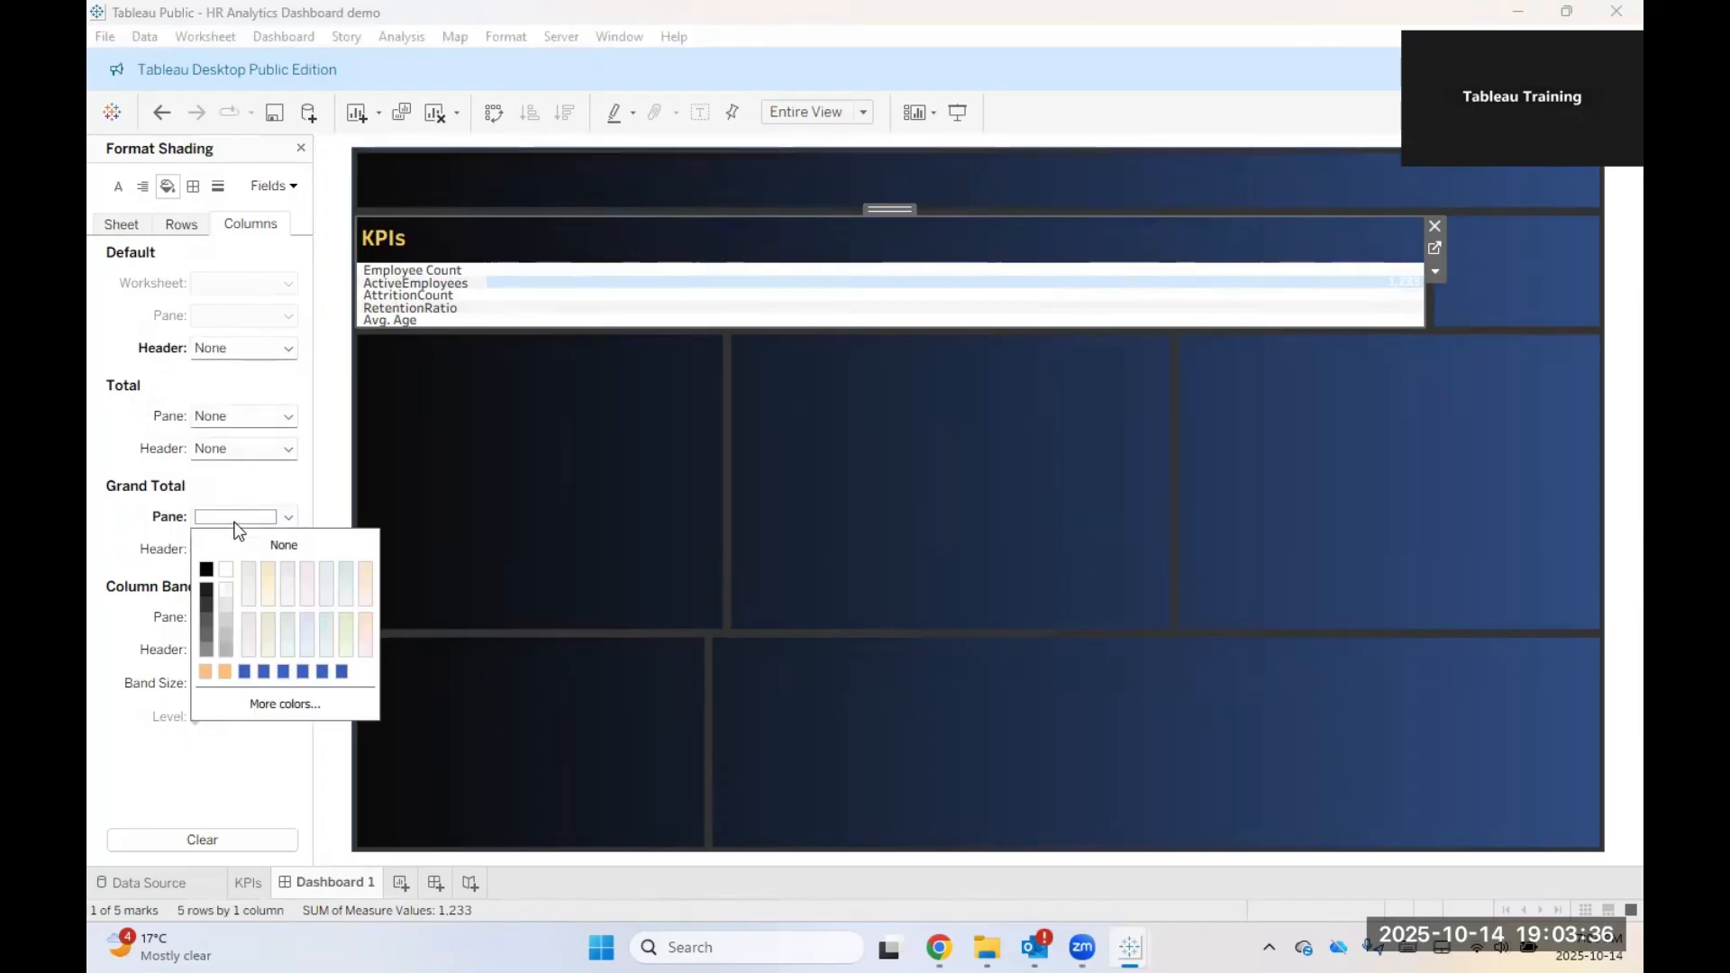
{"action": "left_click", "coordinate": [100, 857]}
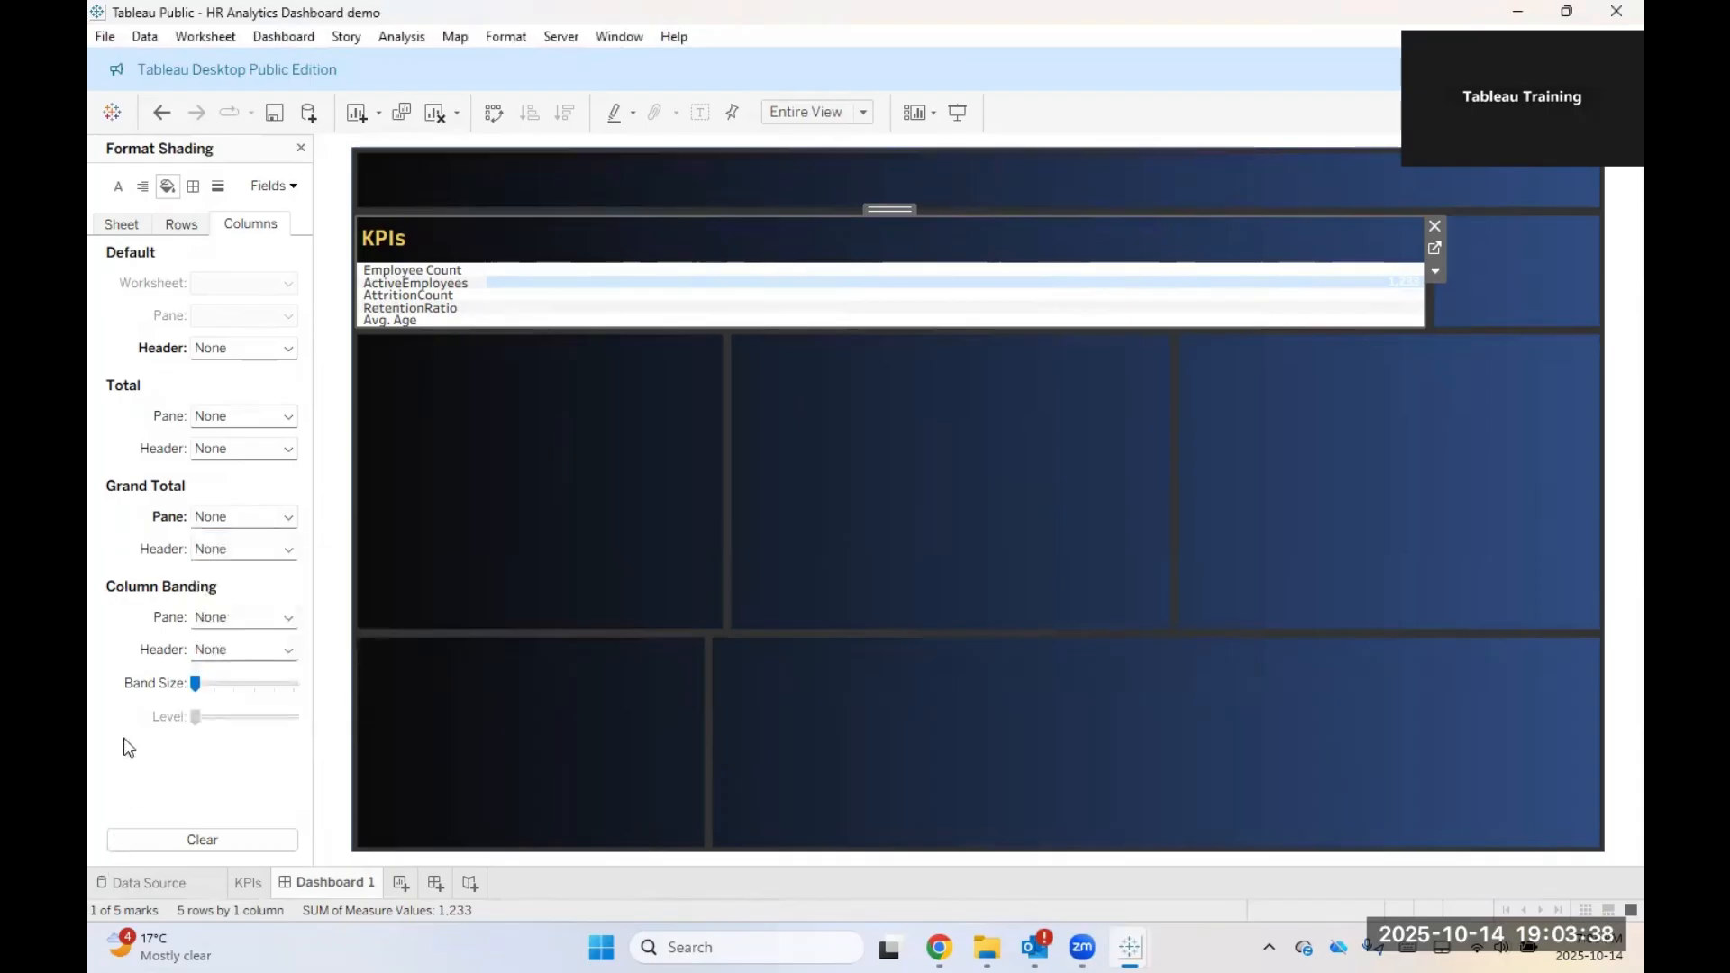
Step: Set the KPIs sheet's default worksheet shading to None and check it against the dark dashboard background
{"action": "left_click", "coordinate": [180, 223]}
{"action": "left_click", "coordinate": [138, 223]}
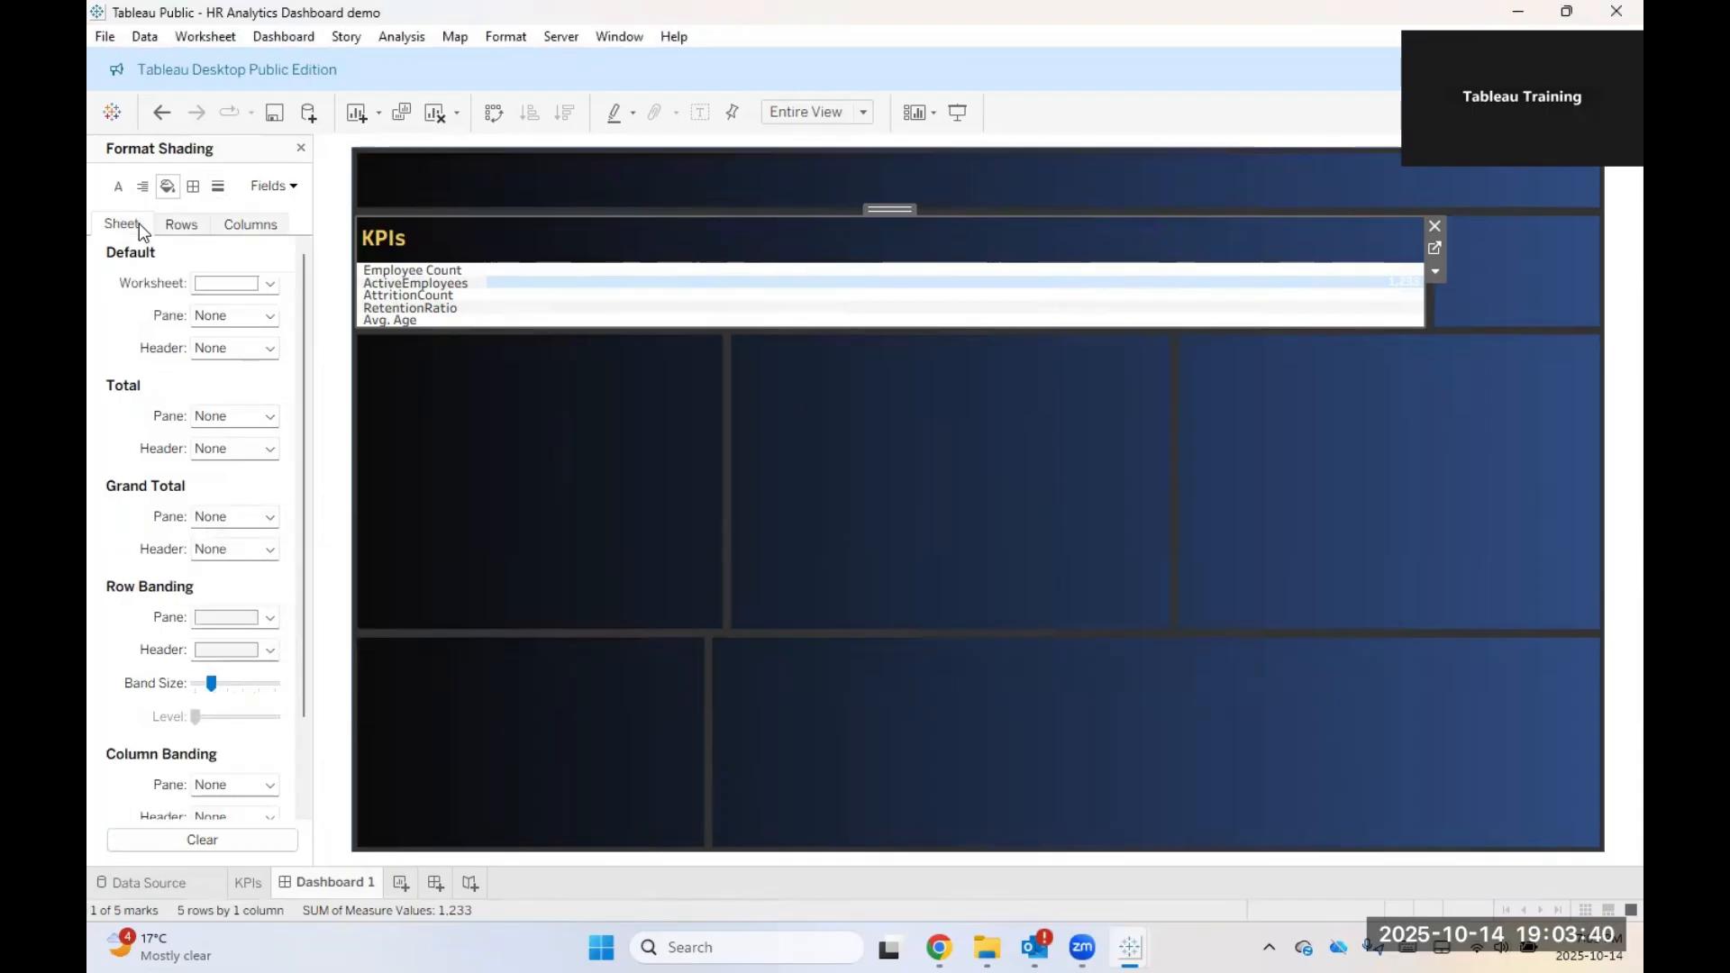
{"action": "left_click", "coordinate": [236, 283]}
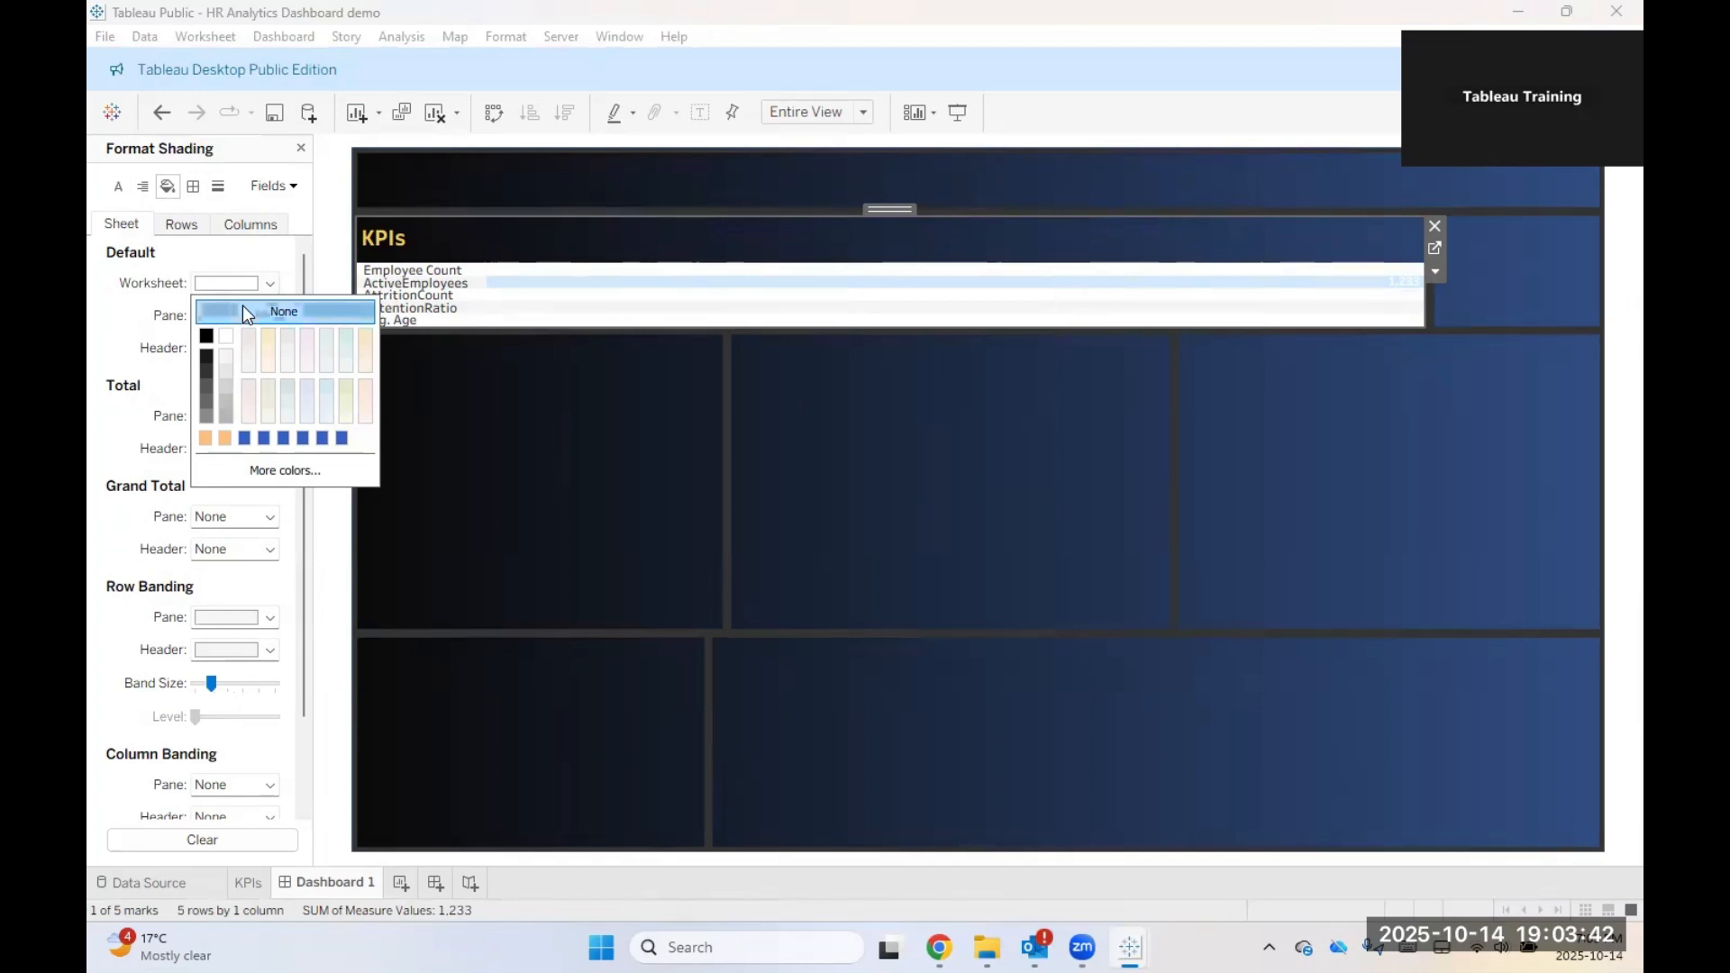
{"action": "left_click", "coordinate": [448, 416]}
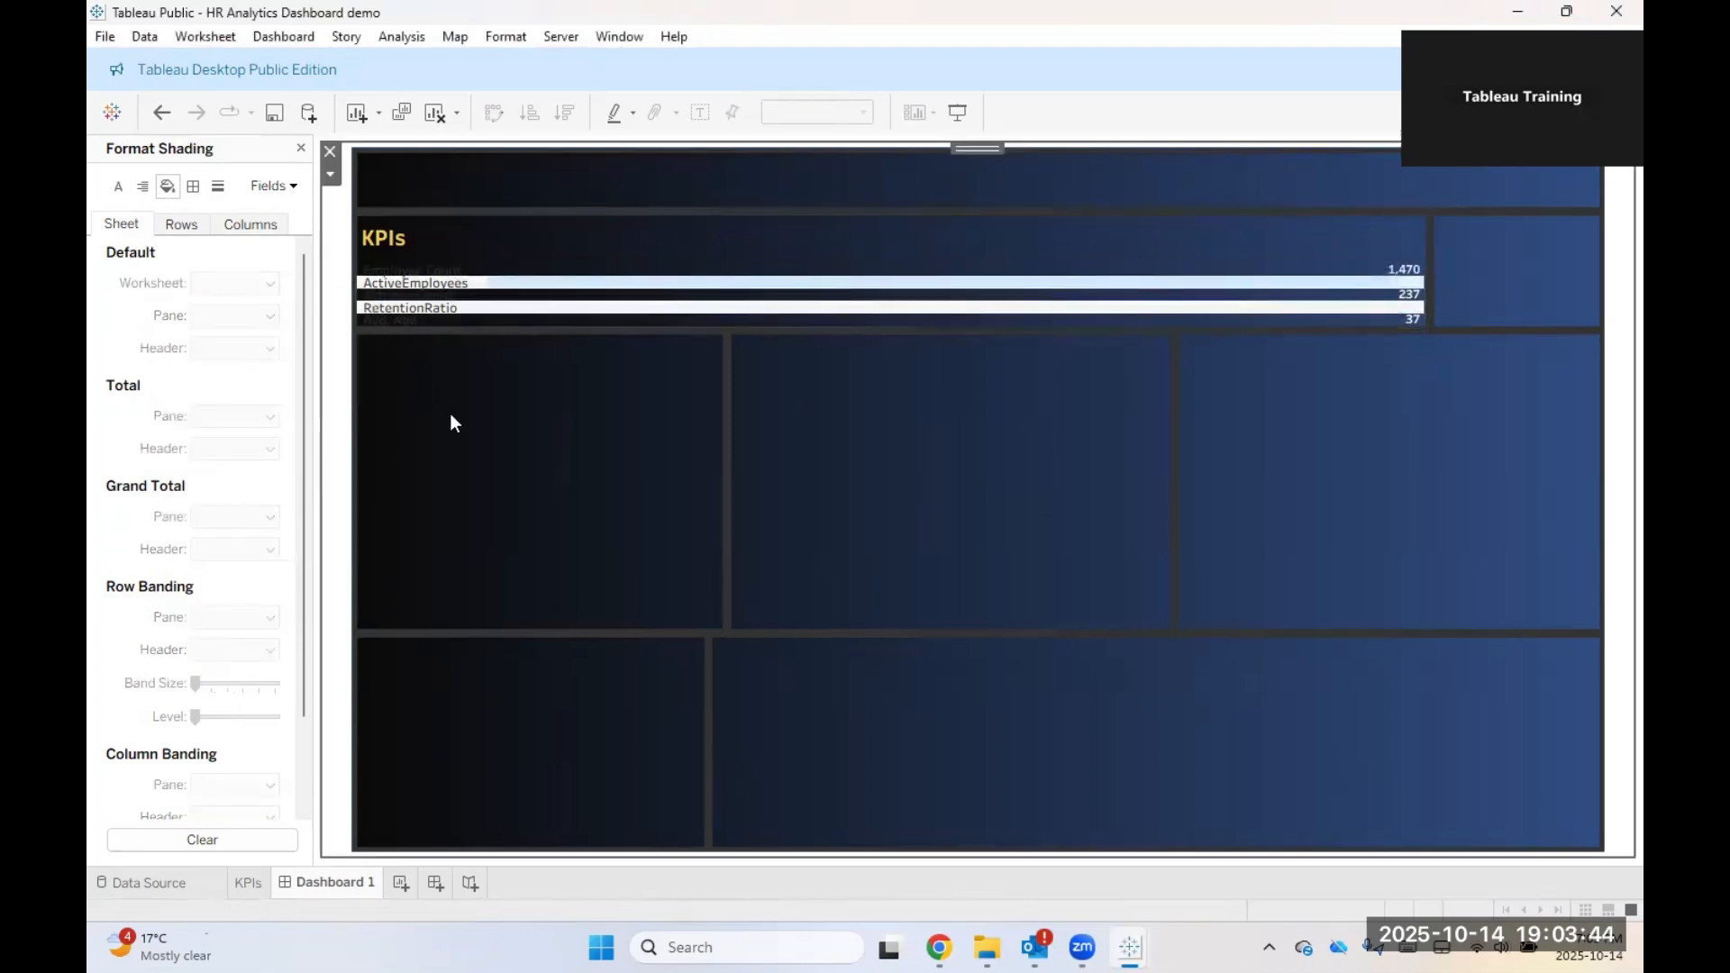
Step: Examine the KPIs sheet's shading settings at sheet, row and column level
{"action": "left_click", "coordinate": [420, 288]}
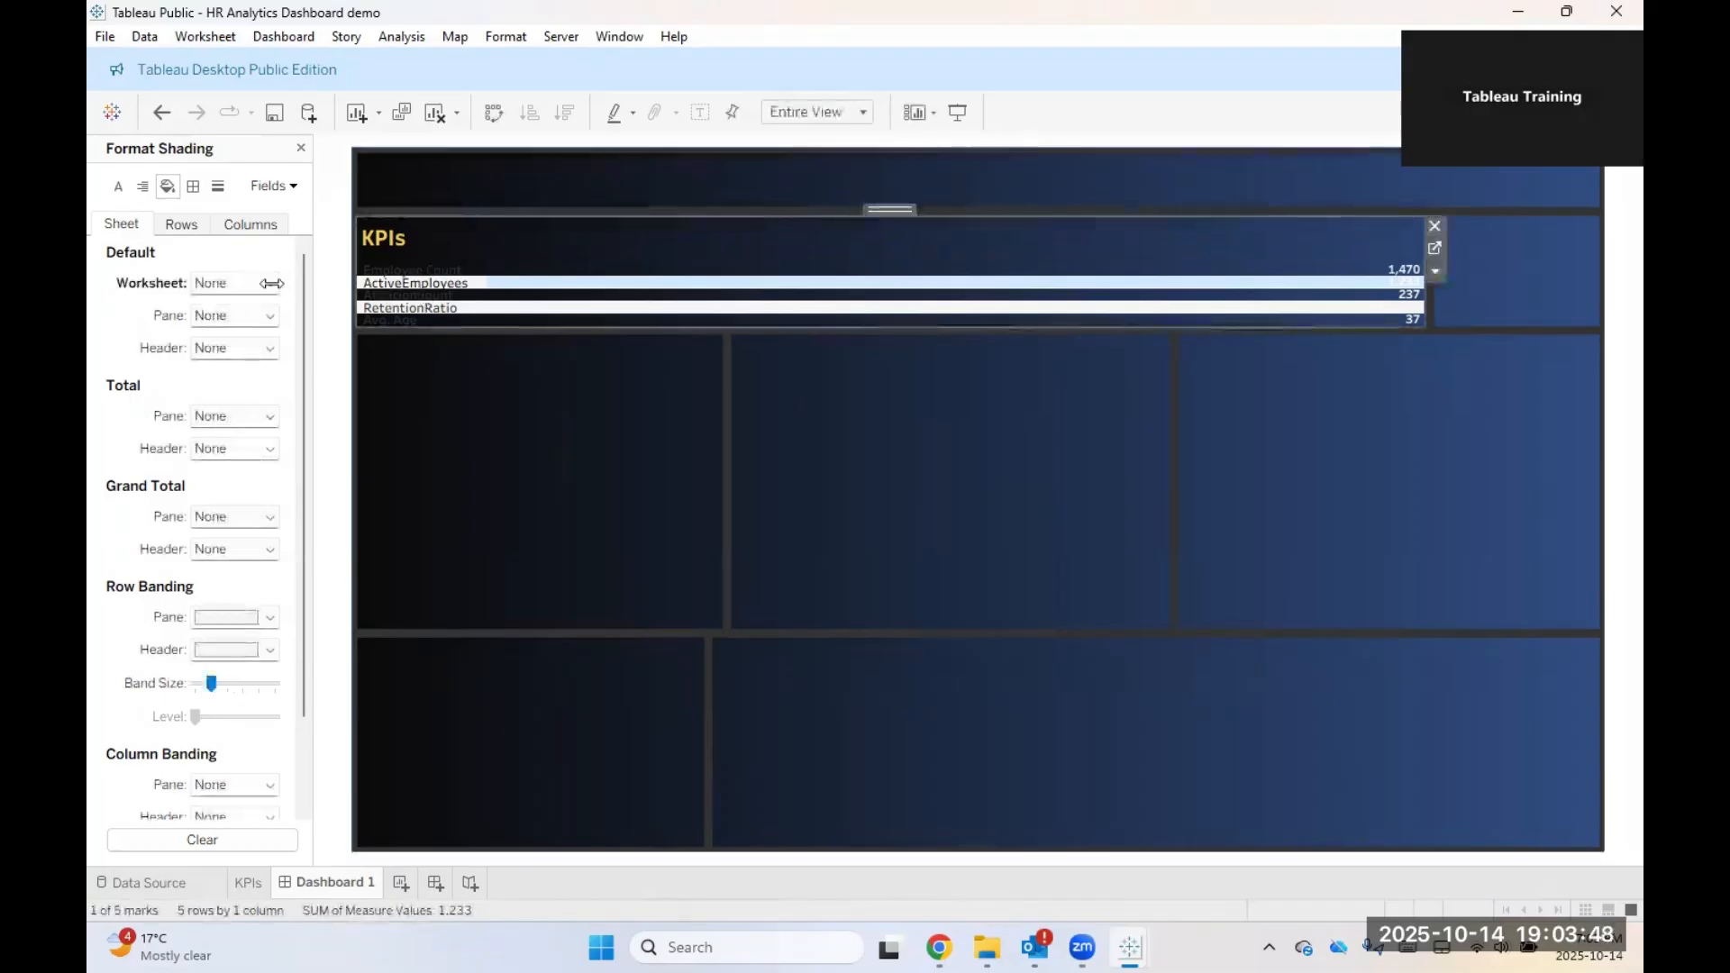
{"action": "left_click", "coordinate": [241, 285]}
{"action": "left_click", "coordinate": [243, 288]}
{"action": "left_click", "coordinate": [185, 222]}
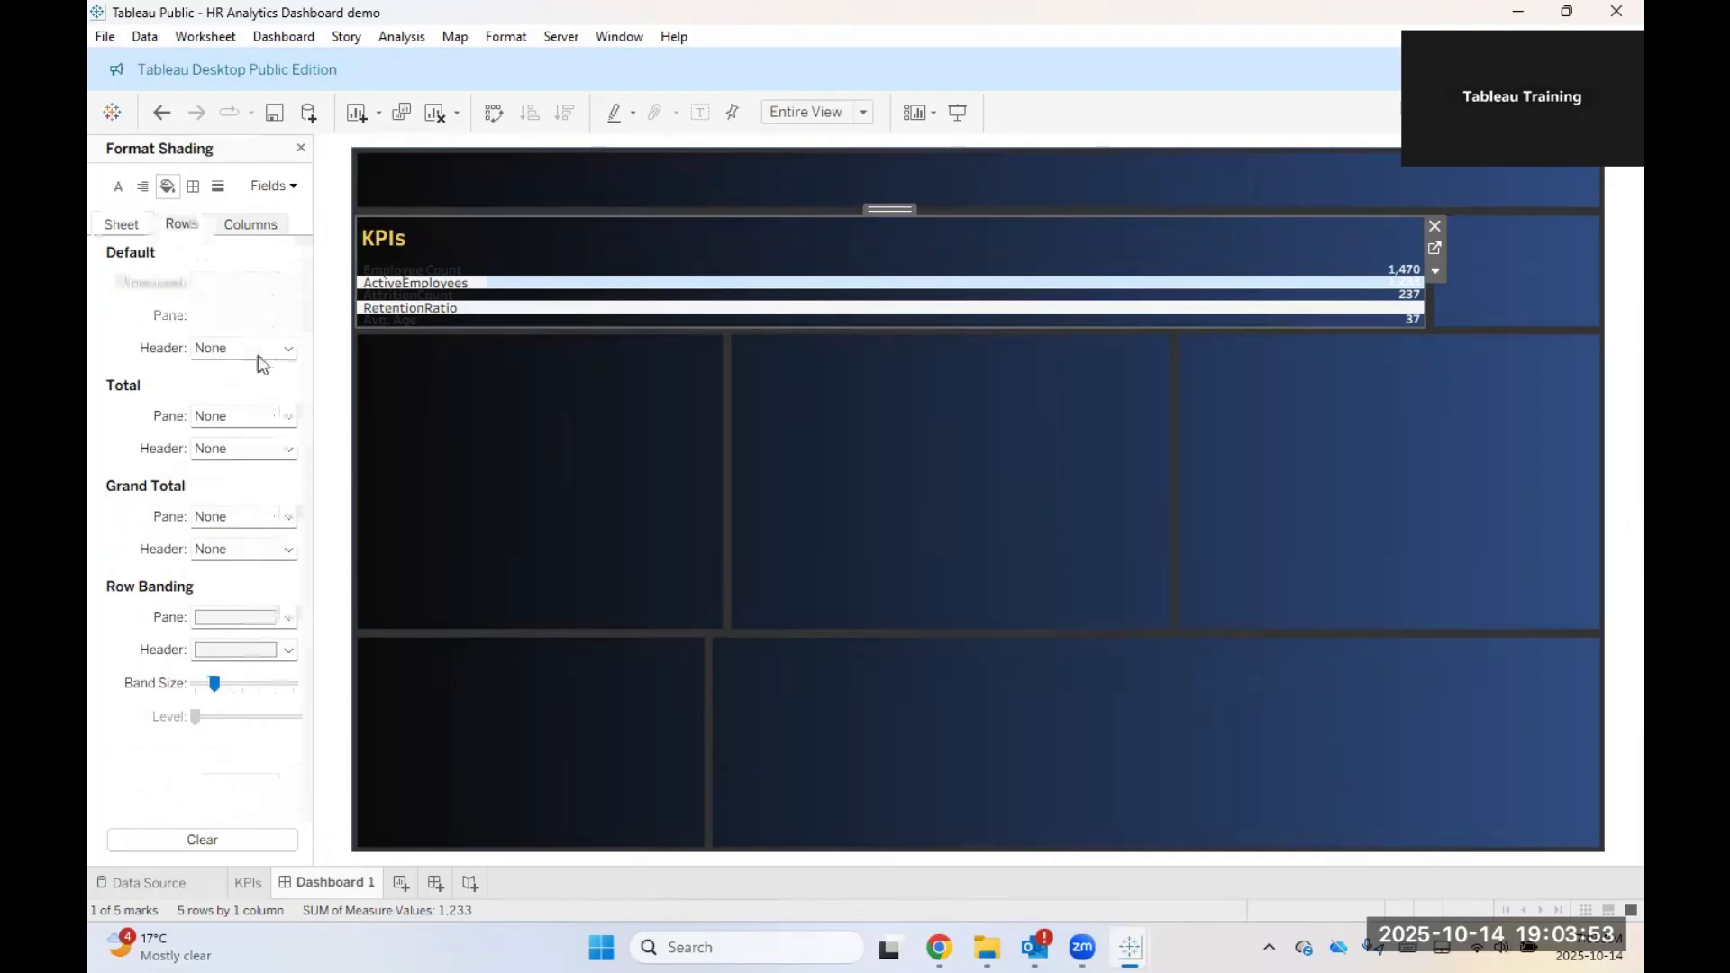
{"action": "left_click", "coordinate": [269, 227]}
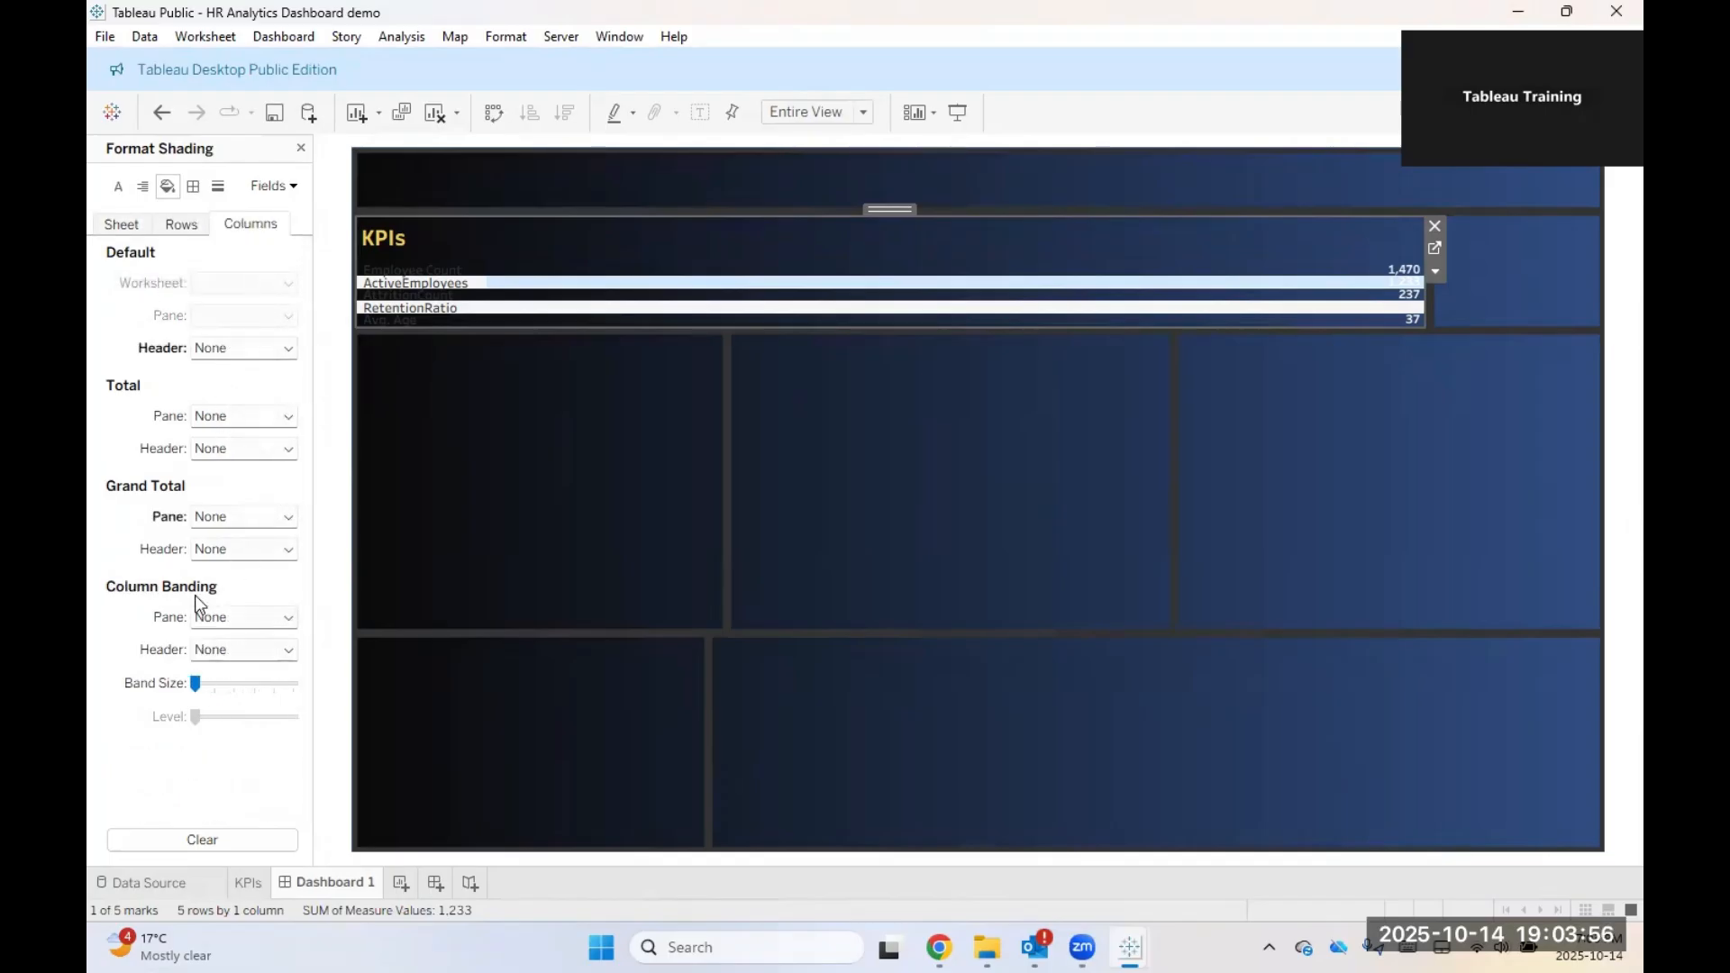
{"action": "left_click", "coordinate": [181, 225]}
{"action": "left_click", "coordinate": [124, 226]}
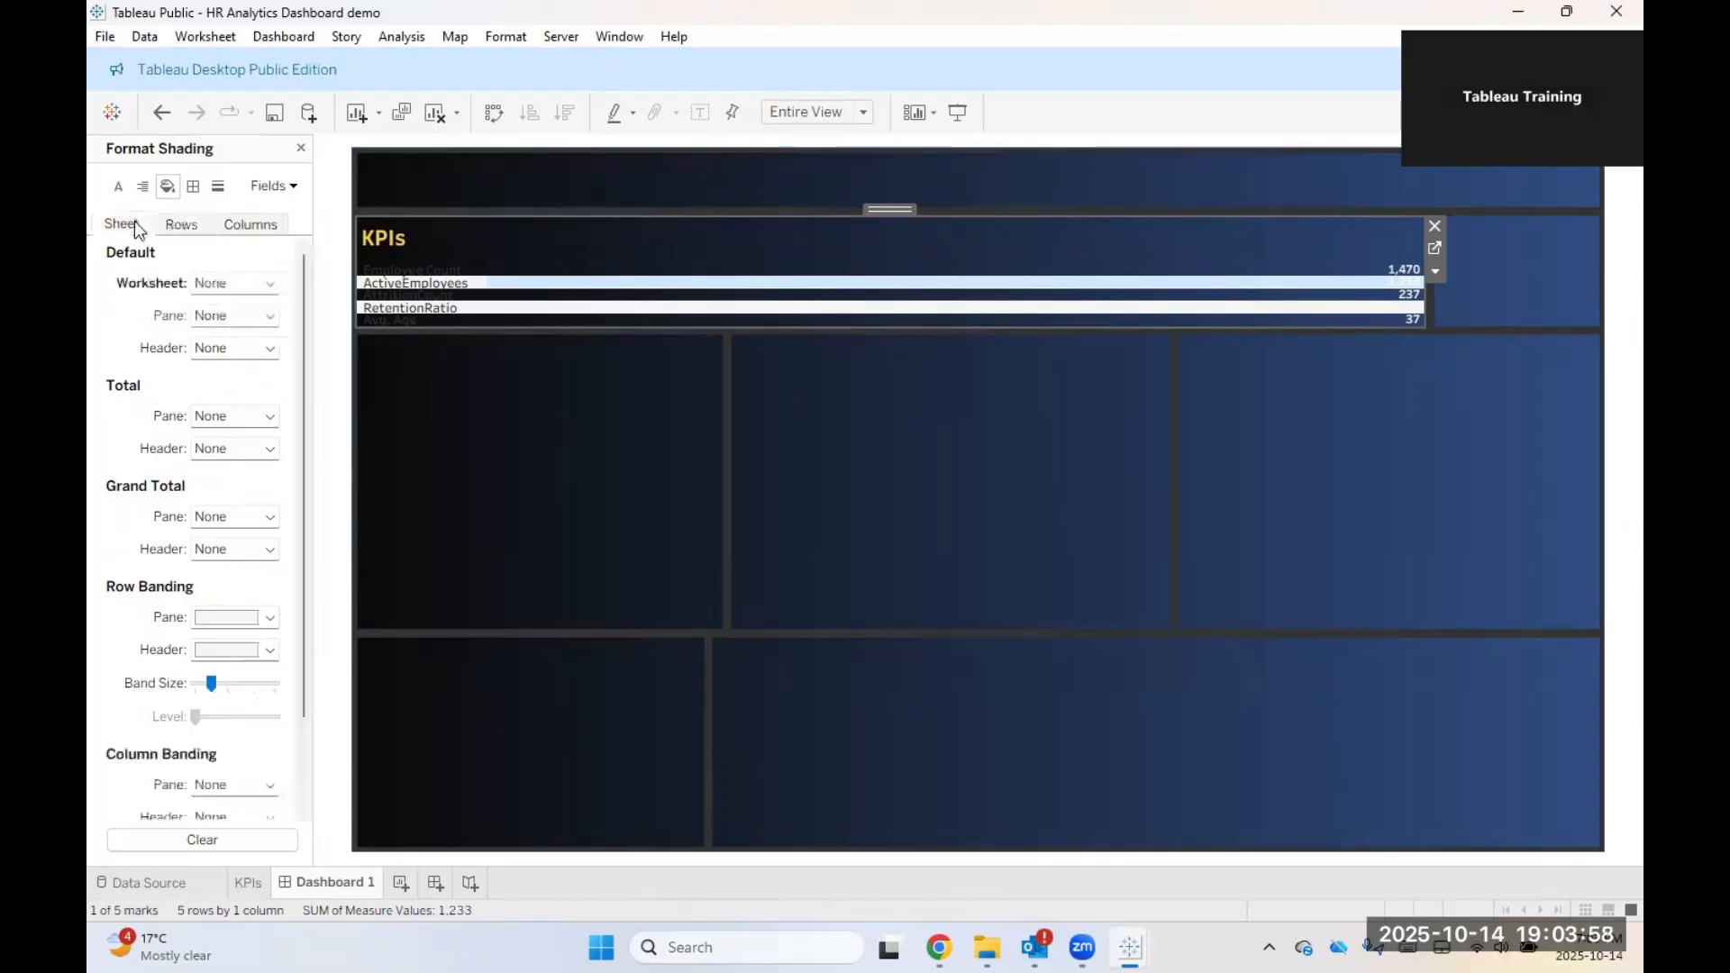
Step: Clear the KPIs sheet's shading formatting and set its row banding pane and header shading to None
{"action": "left_click", "coordinate": [256, 620]}
{"action": "left_click", "coordinate": [158, 838]}
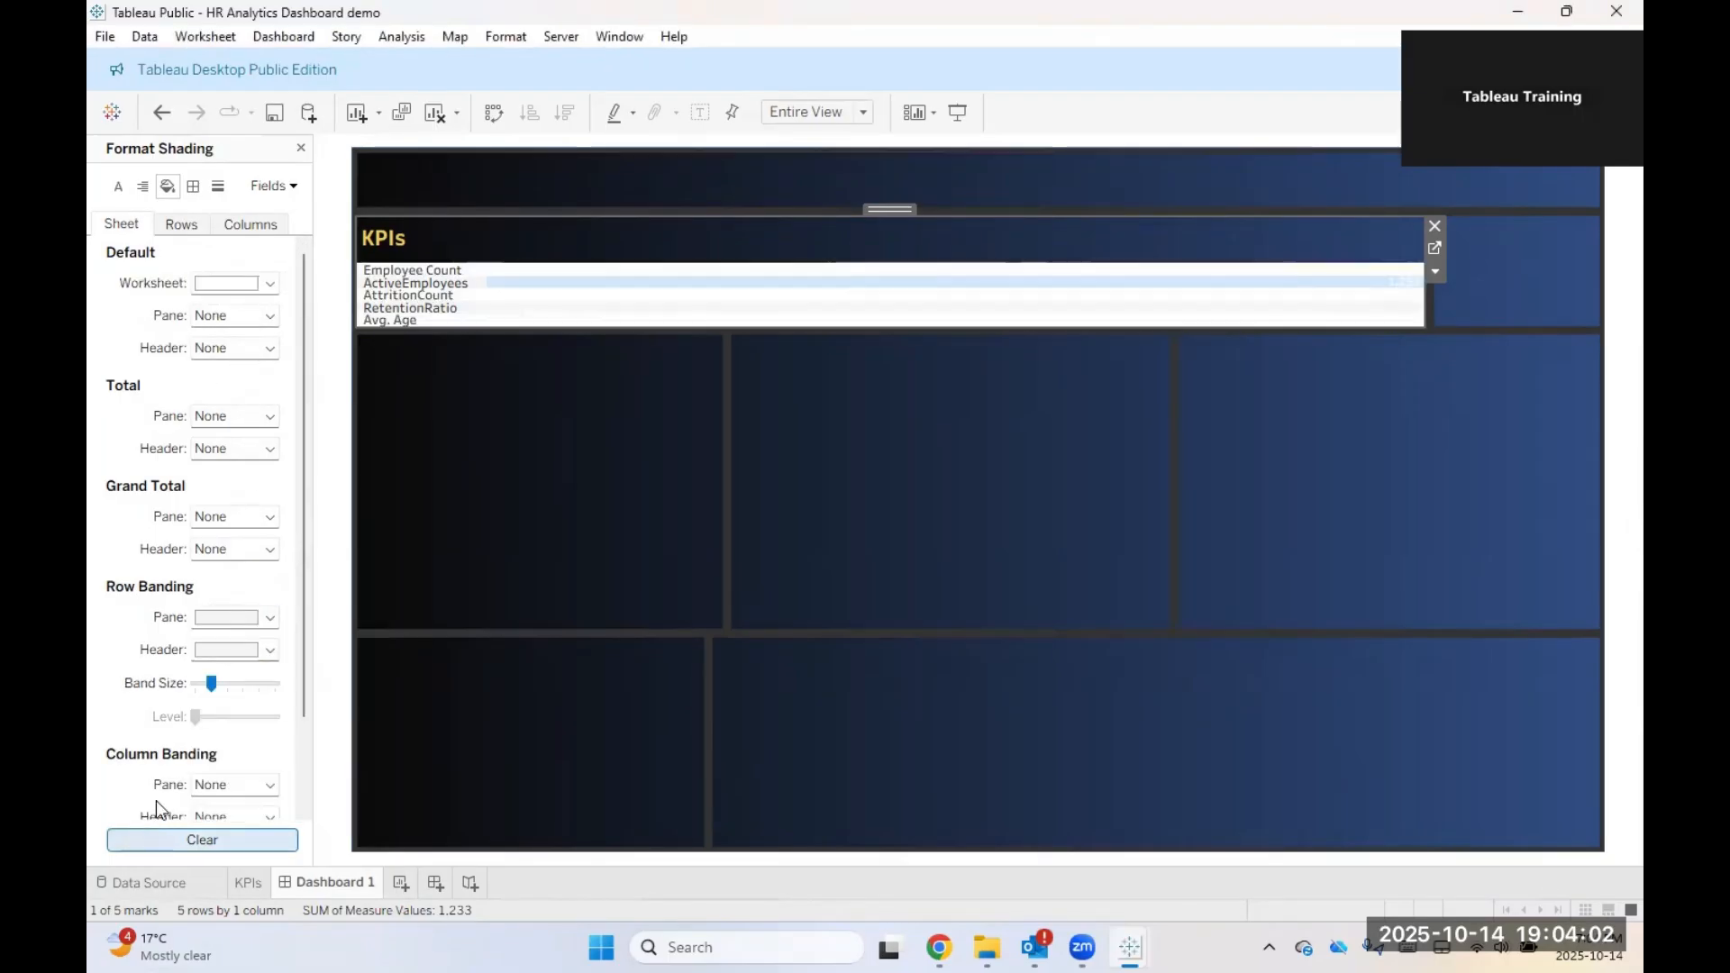
{"action": "left_click", "coordinate": [261, 618]}
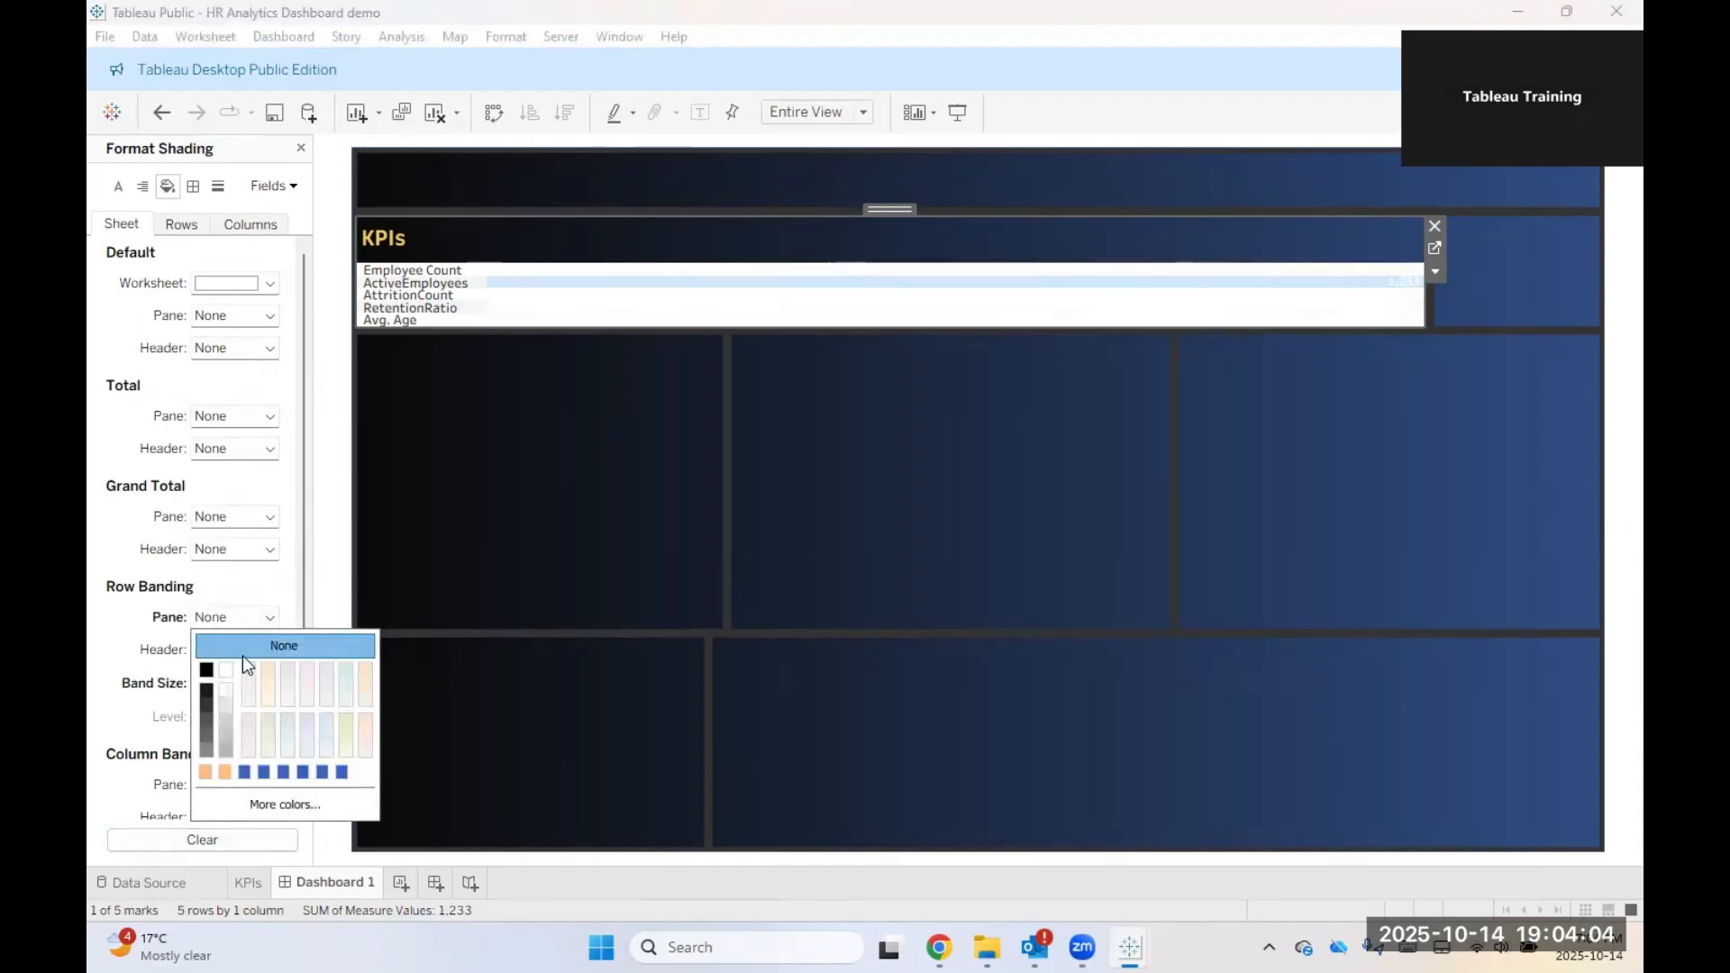
{"action": "left_click", "coordinate": [241, 655]}
{"action": "left_click", "coordinate": [243, 655]}
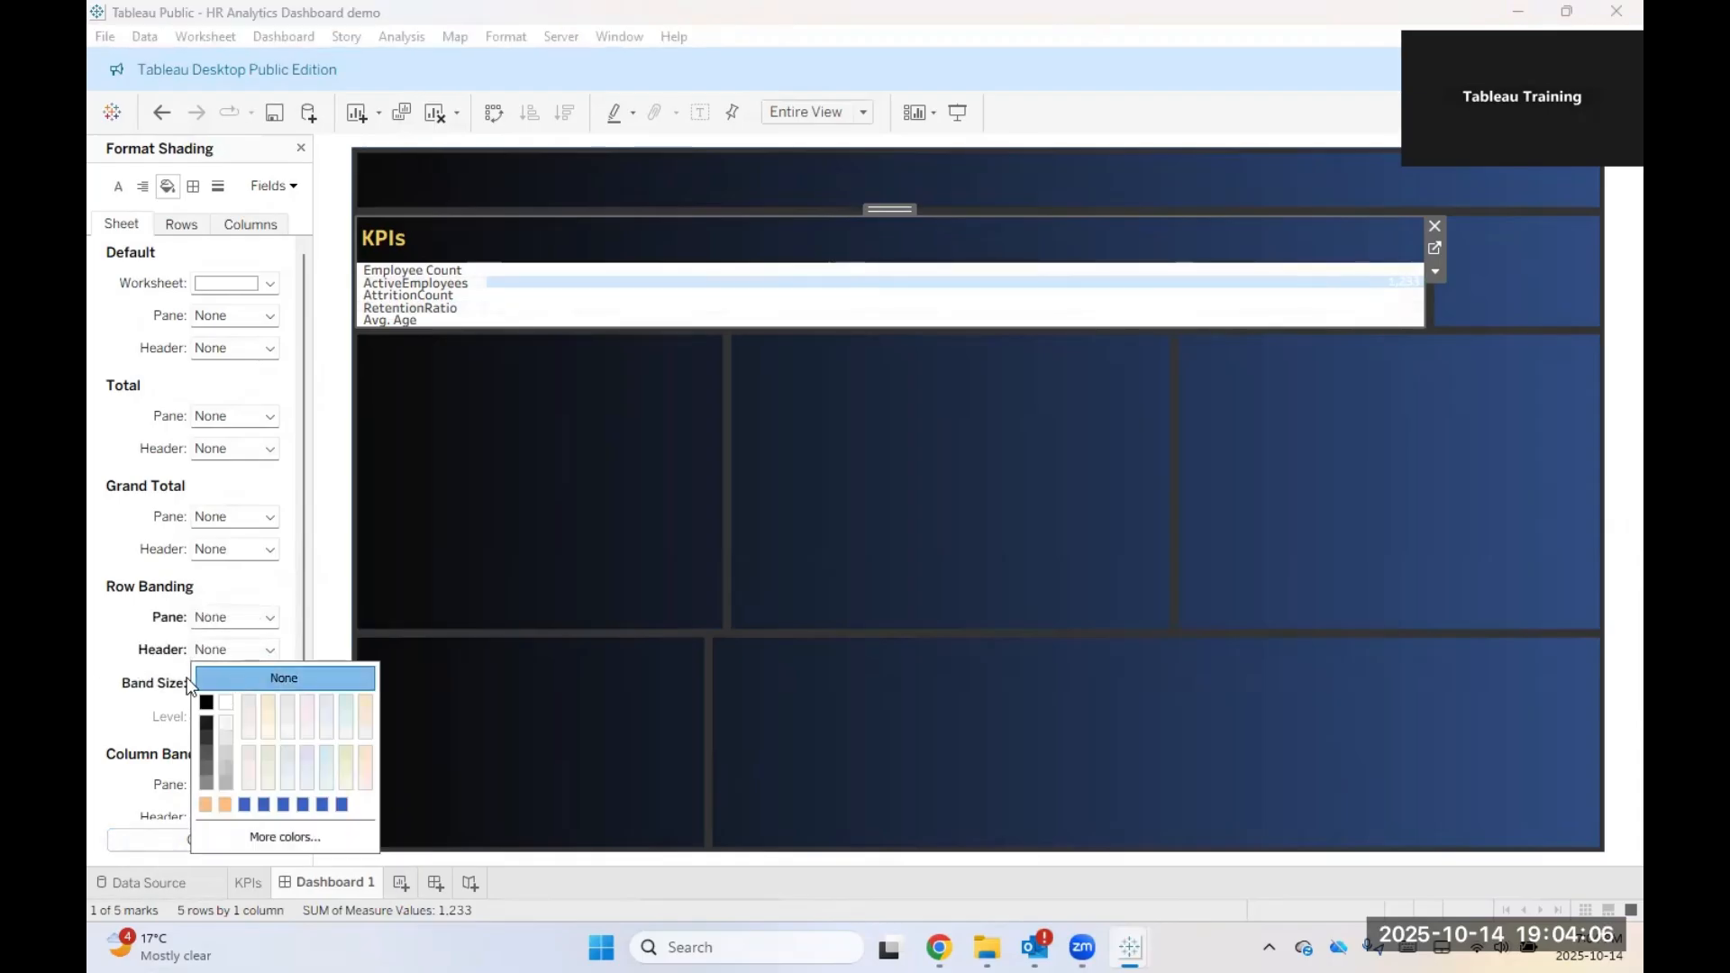
{"action": "left_click", "coordinate": [236, 679]}
Step: Set the KPIs sheet's default worksheet shading to None again and clear the row selection
{"action": "scroll", "coordinate": [210, 723], "scroll_direction": "down", "scroll_amount": 2}
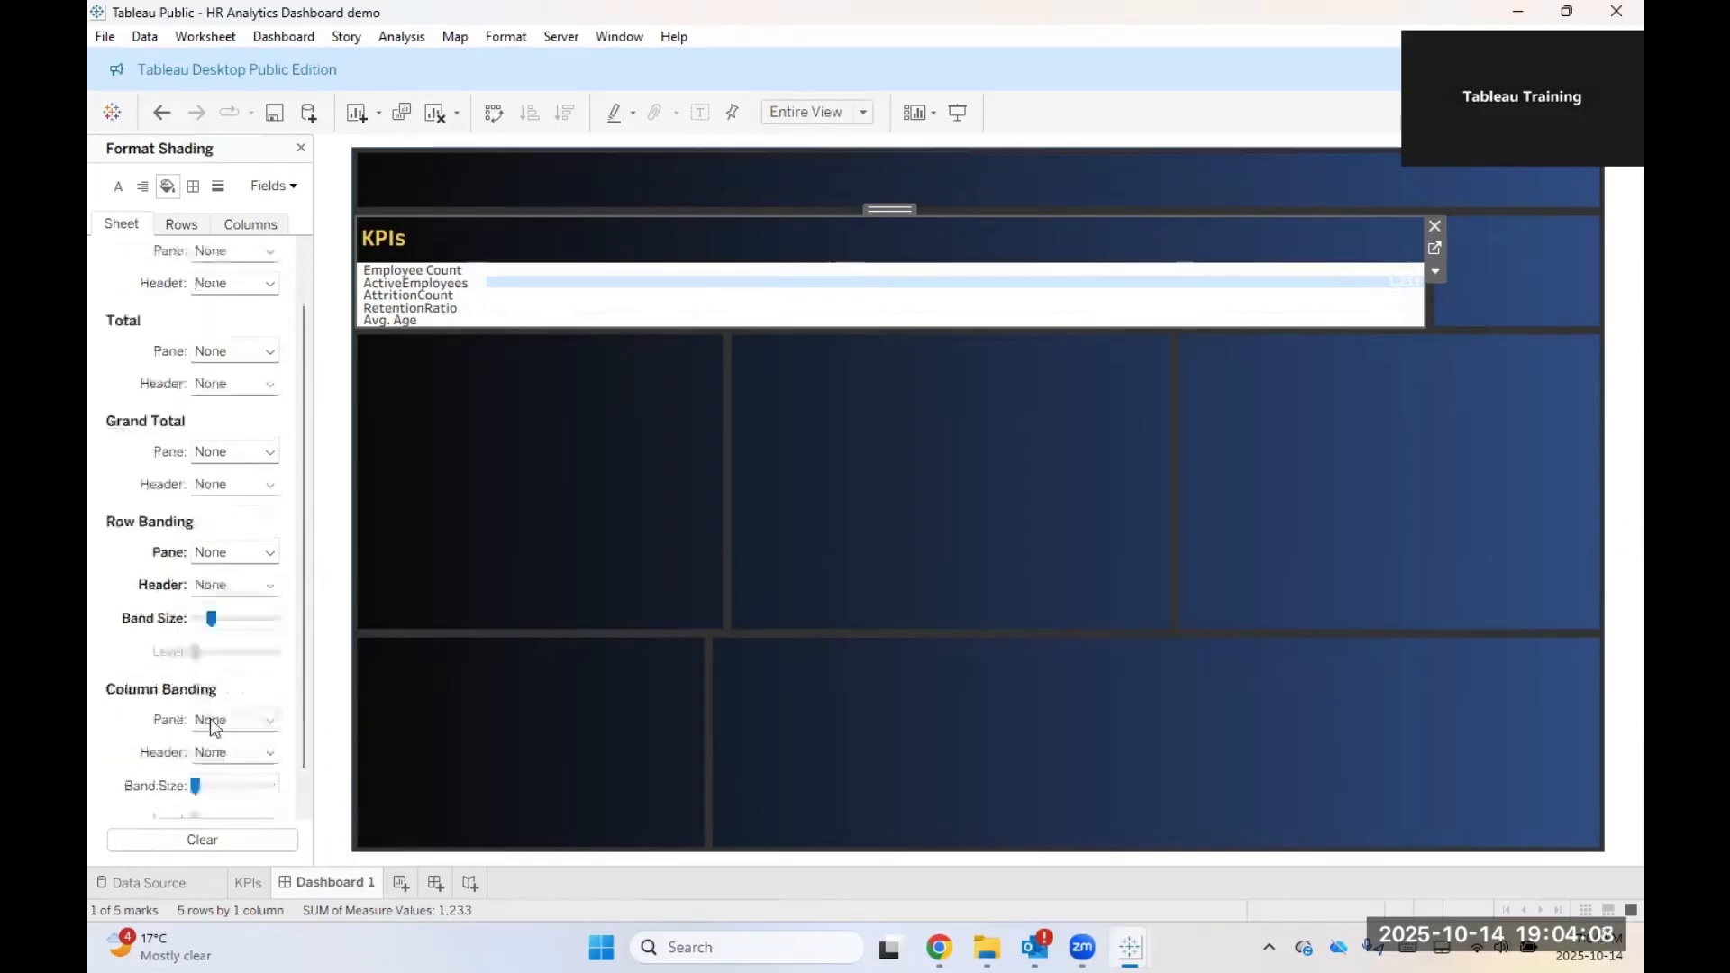
{"action": "scroll", "coordinate": [213, 728], "scroll_direction": "up", "scroll_amount": 2}
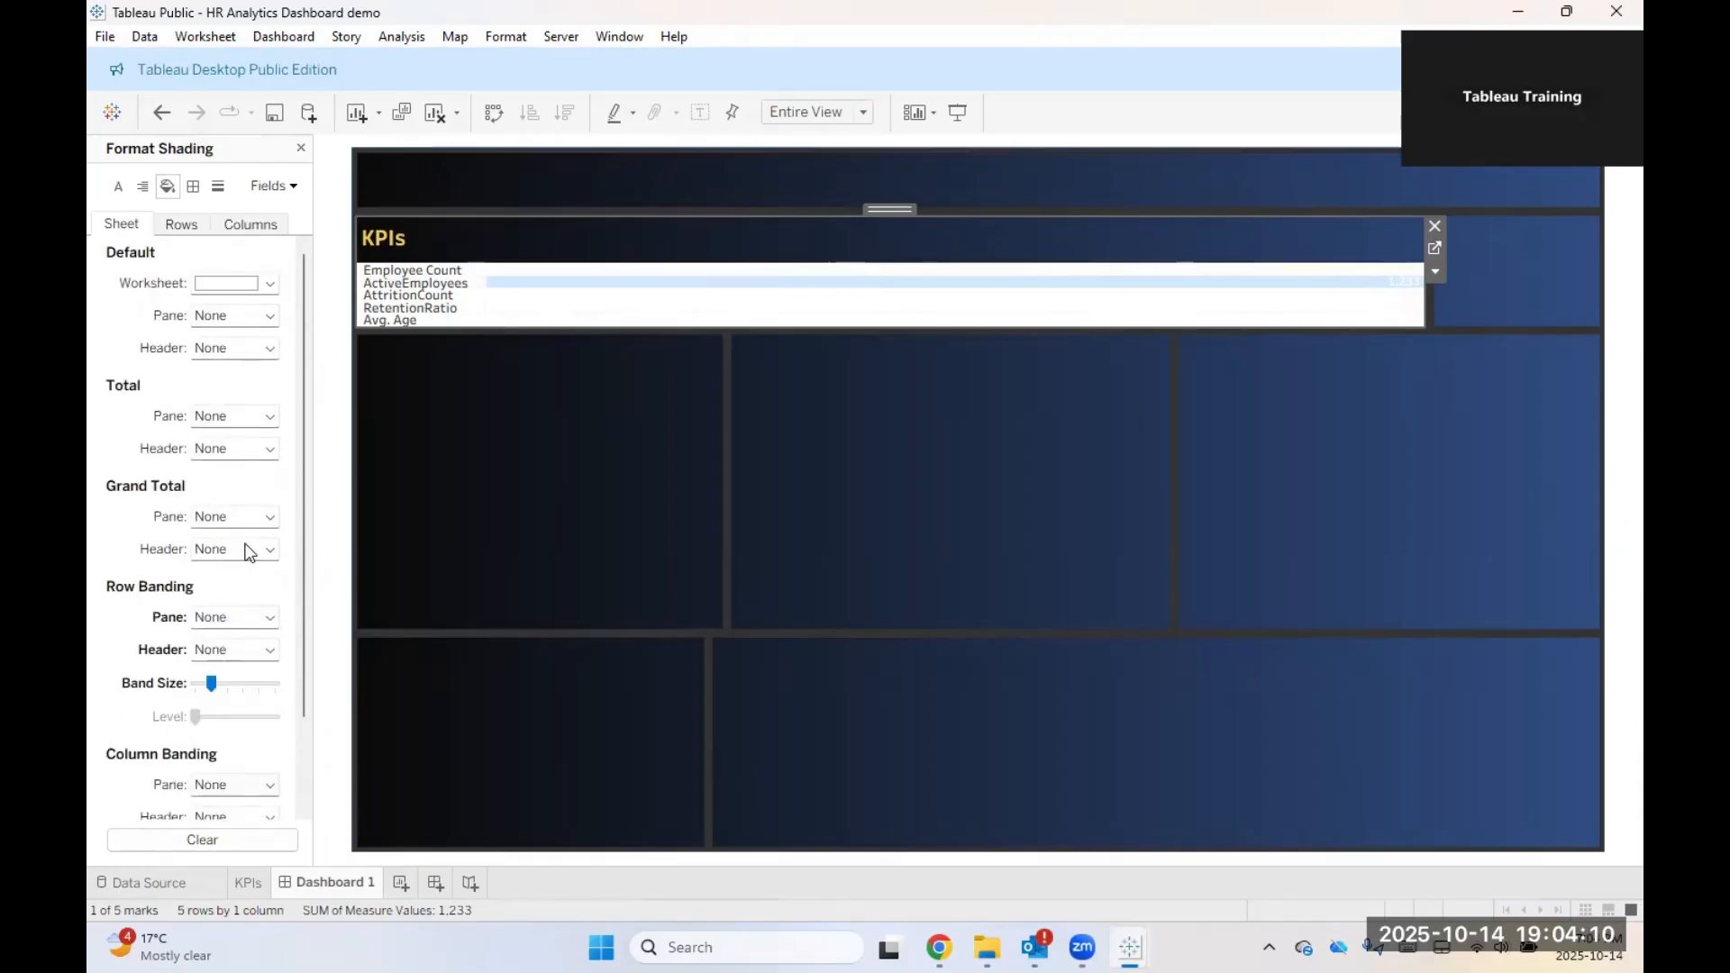
{"action": "left_click", "coordinate": [232, 283]}
{"action": "left_click", "coordinate": [642, 511]}
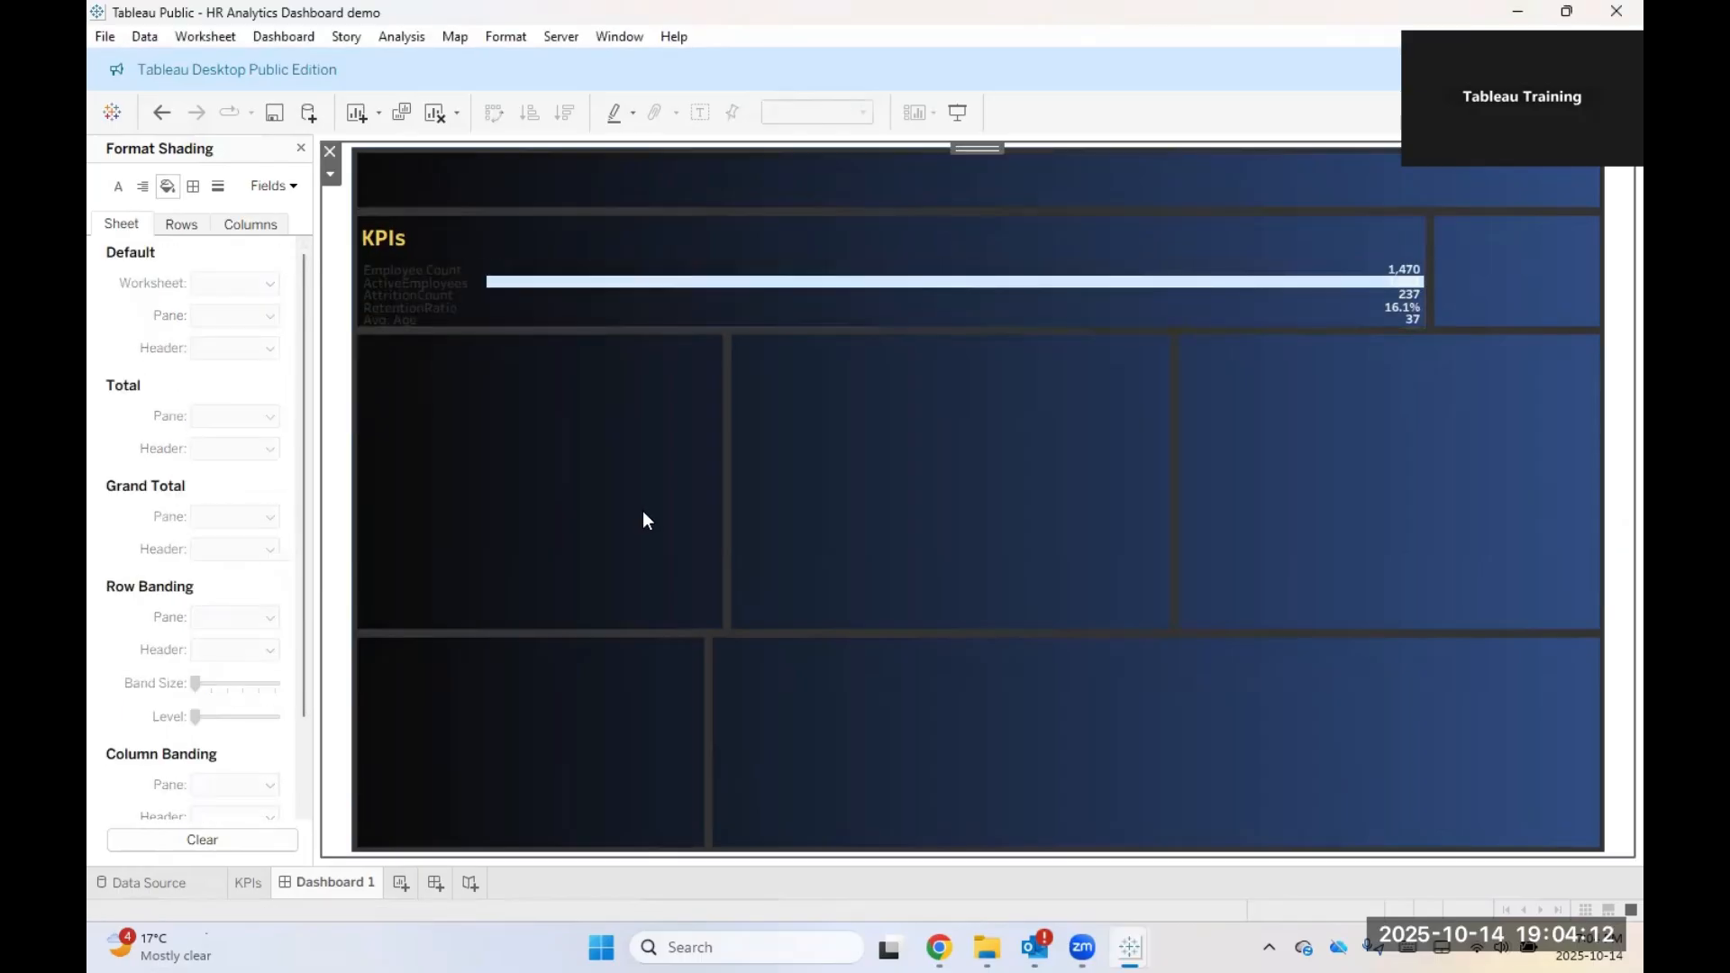
{"action": "left_click", "coordinate": [883, 299]}
{"action": "left_click", "coordinate": [893, 551]}
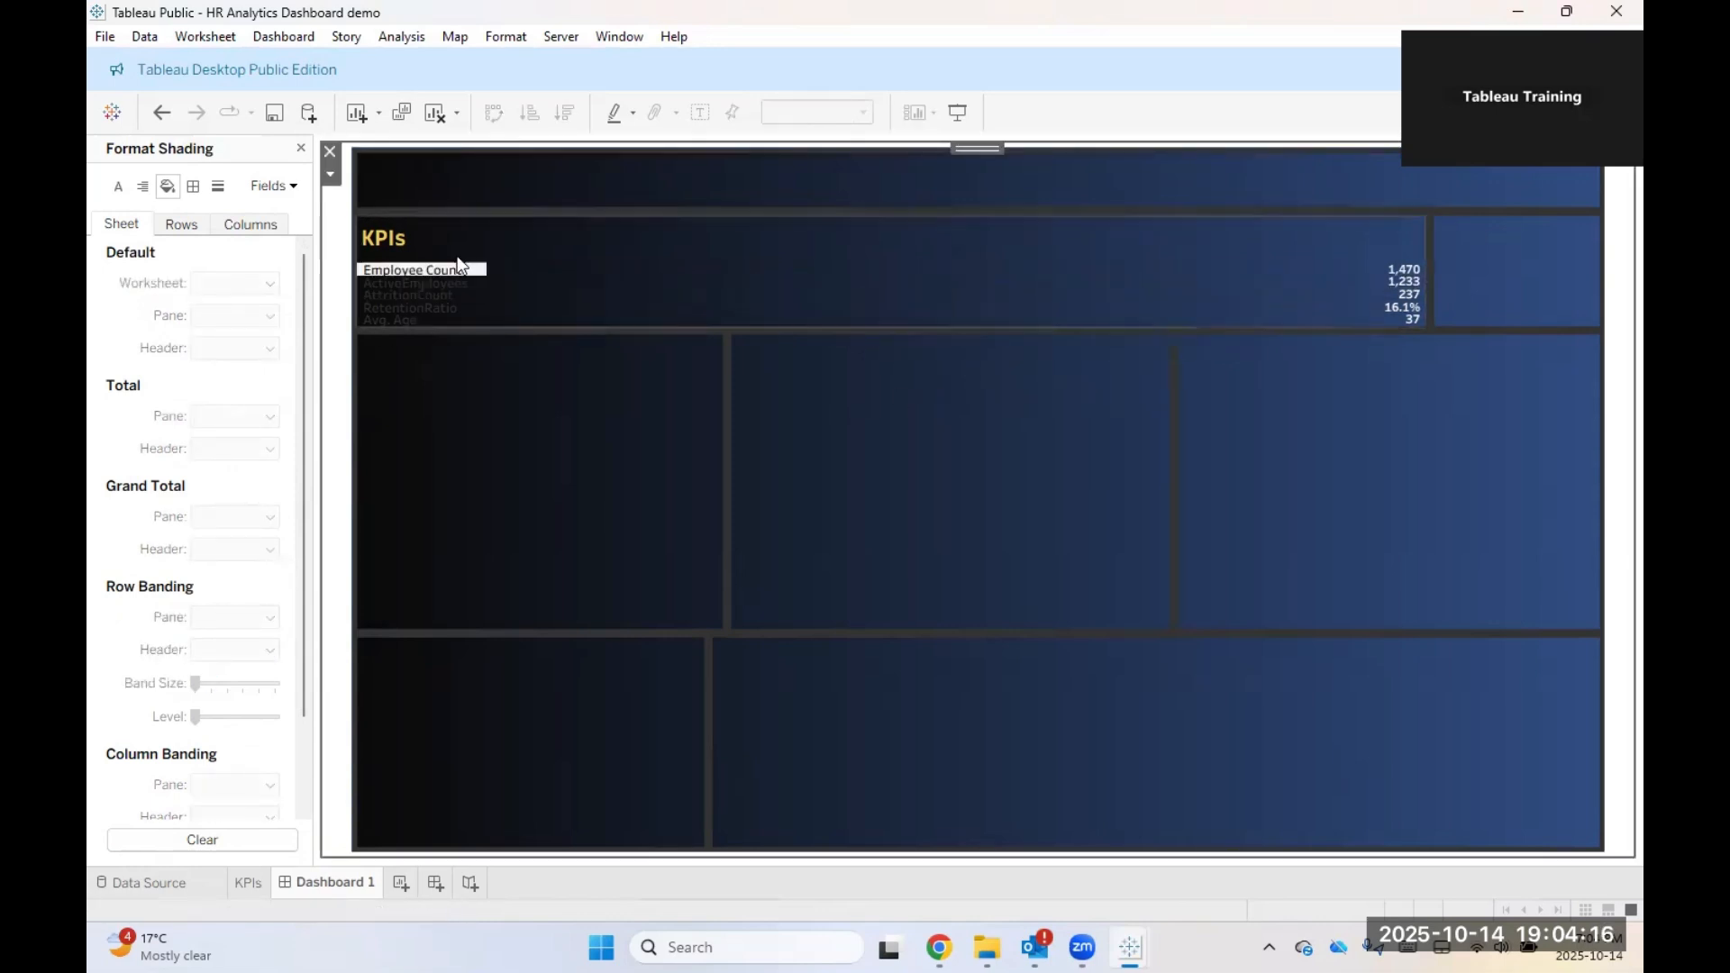
Step: Set the KPIs sheet's default worksheet font color to white
{"action": "left_click", "coordinate": [416, 281]}
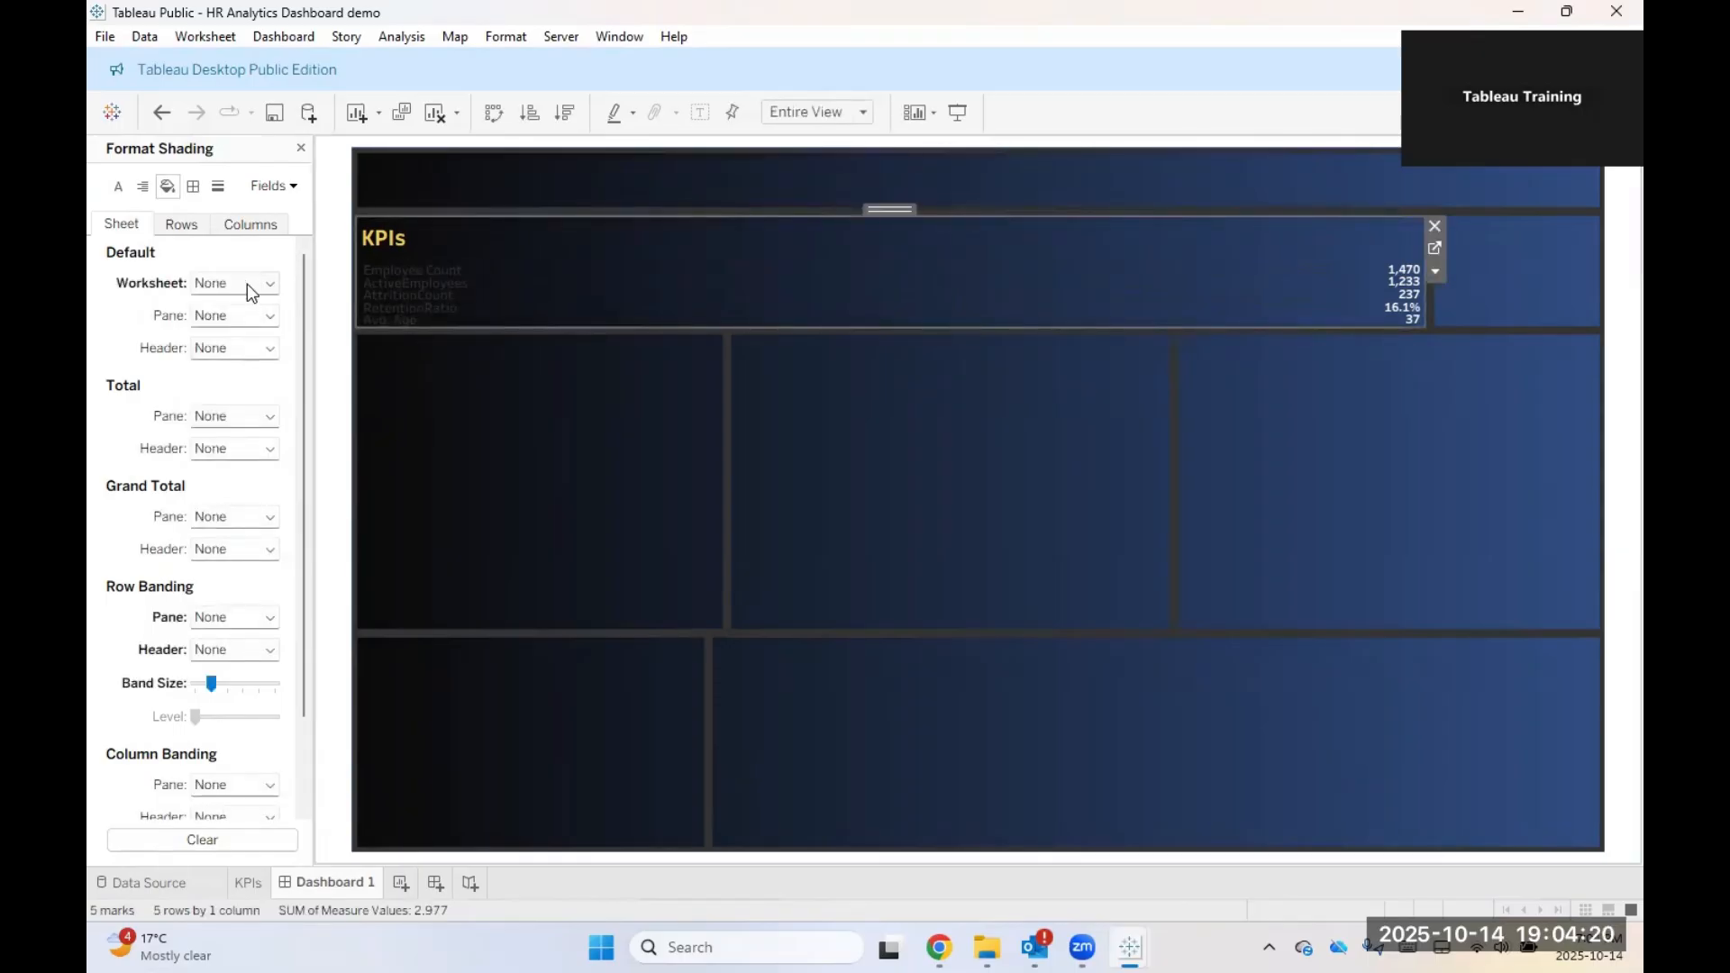
{"action": "left_click", "coordinate": [118, 185]}
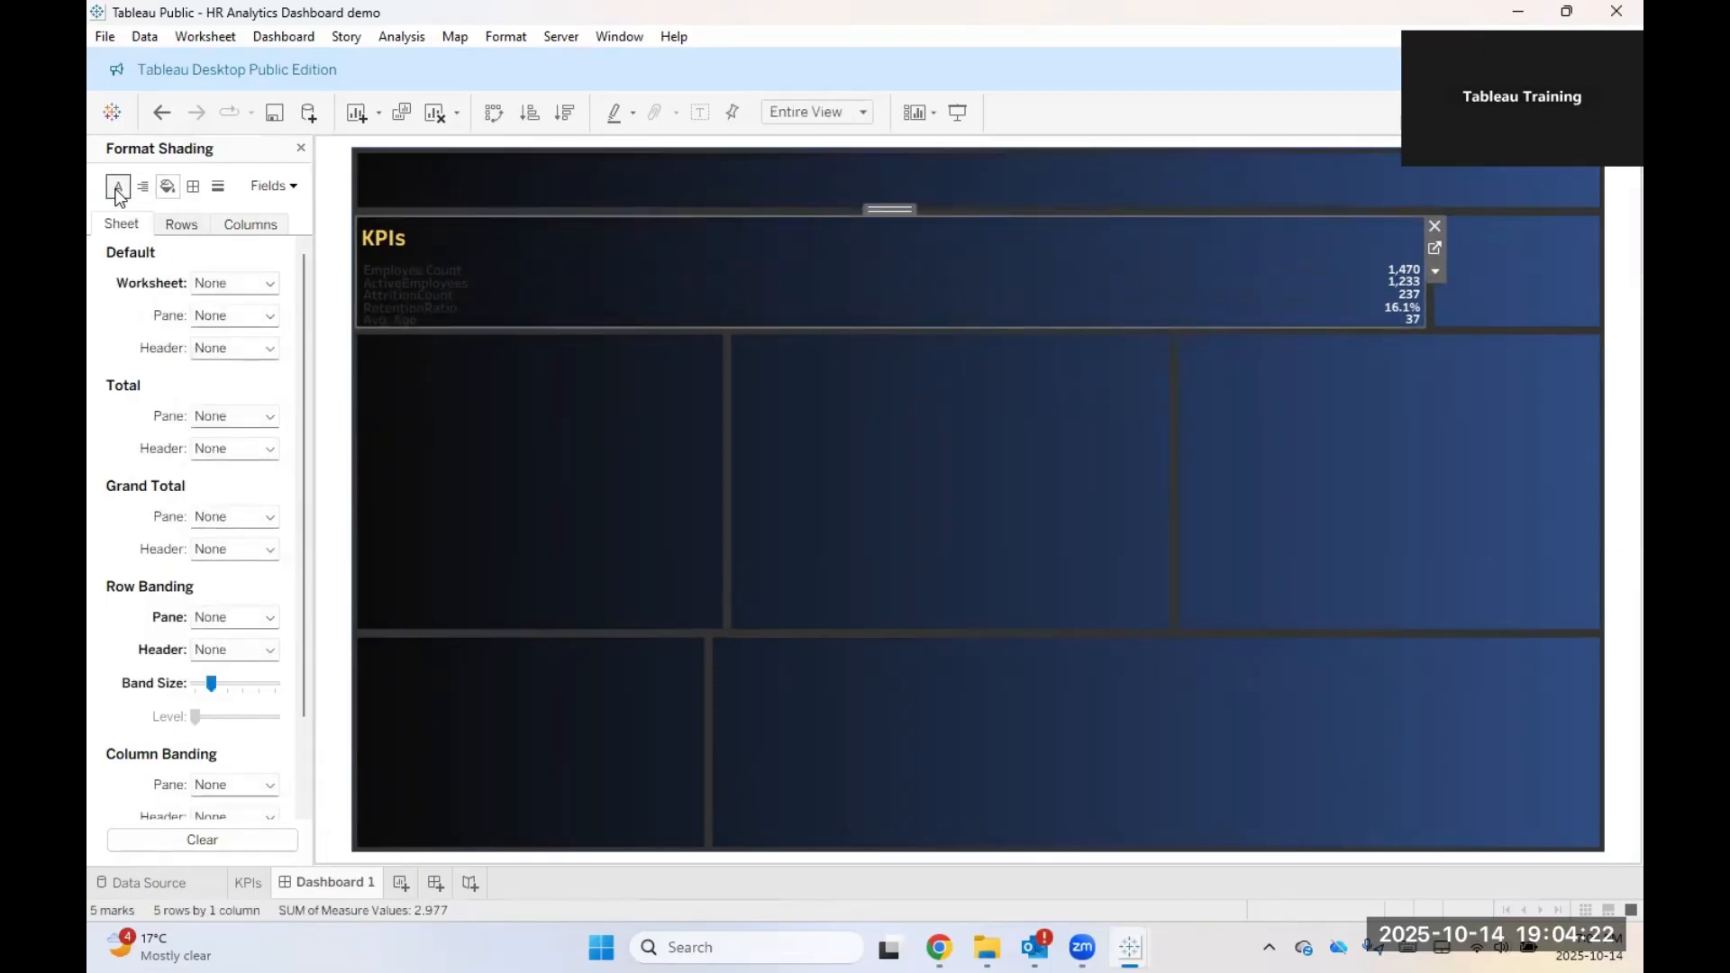
{"action": "left_click", "coordinate": [258, 286]}
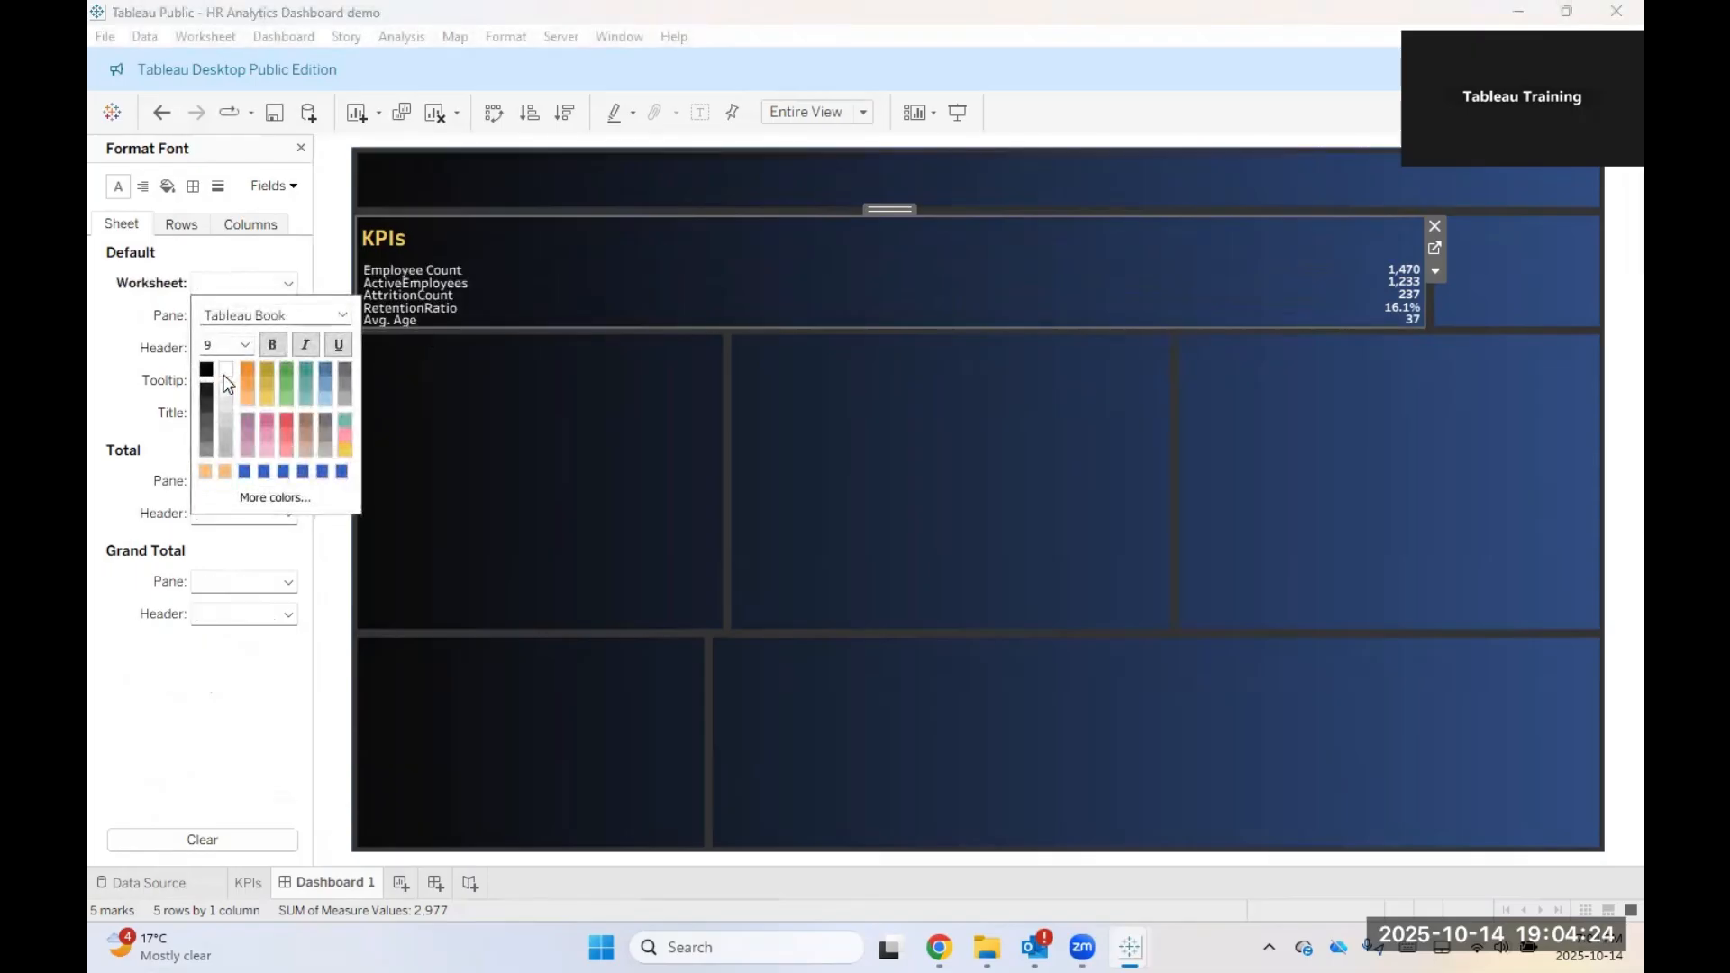
{"action": "left_click", "coordinate": [540, 391]}
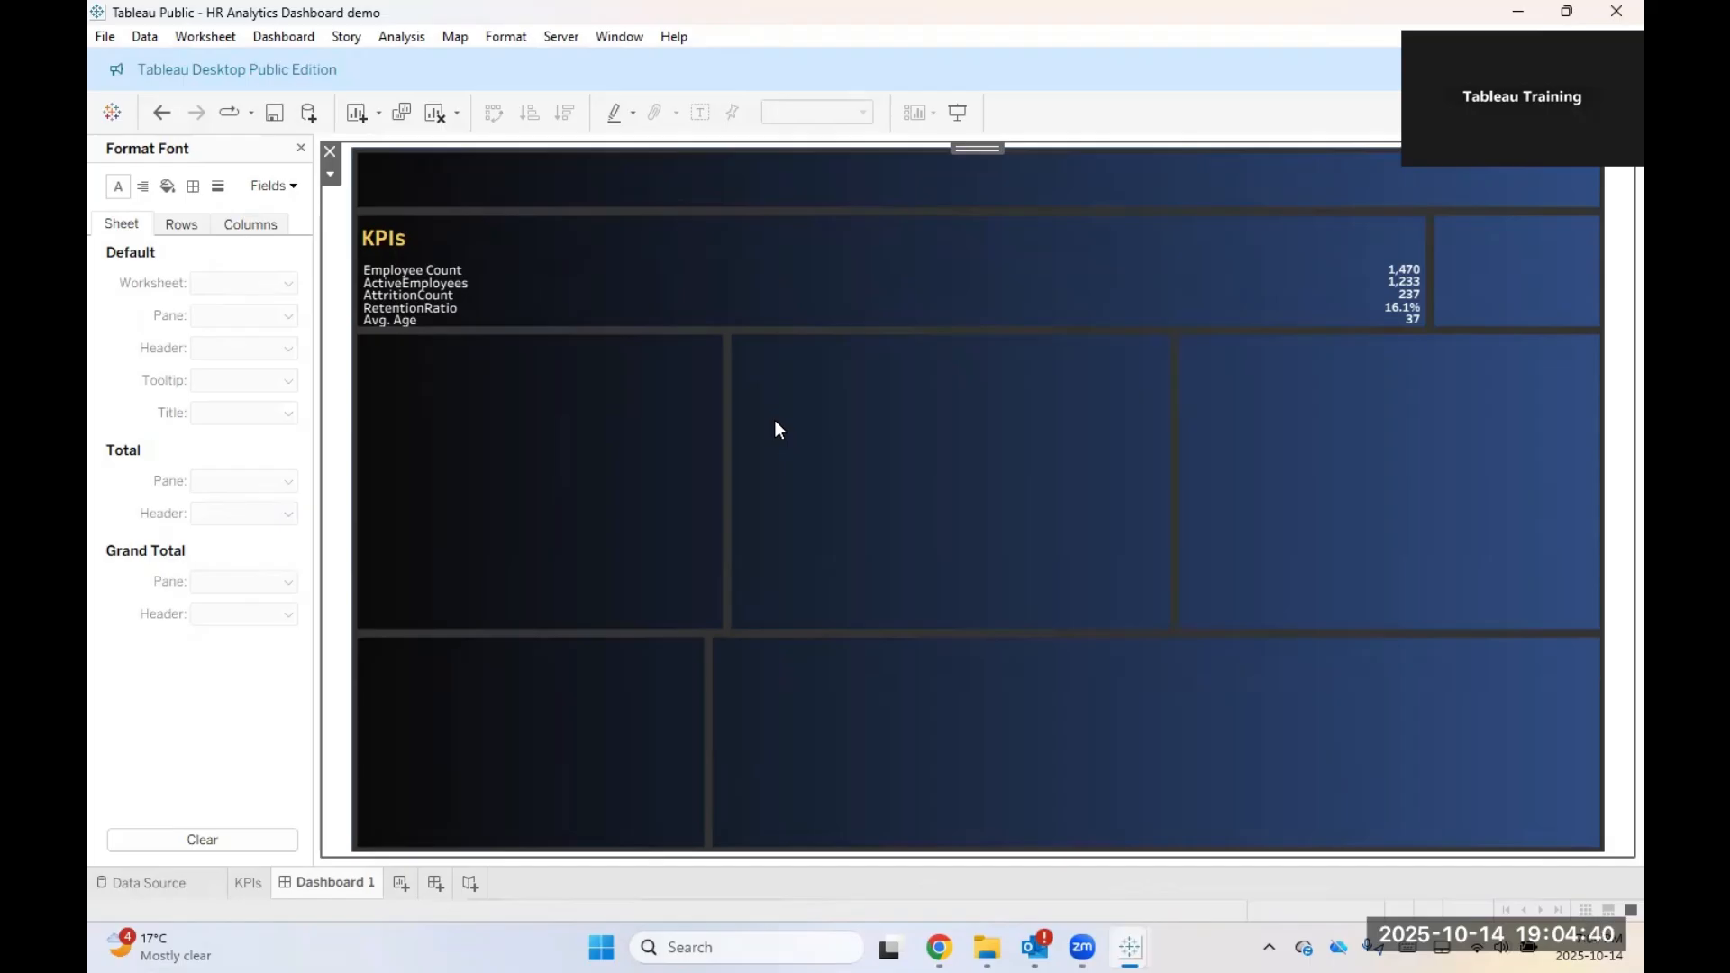
{"action": "right_click", "coordinate": [635, 238]}
{"action": "left_click", "coordinate": [663, 302]}
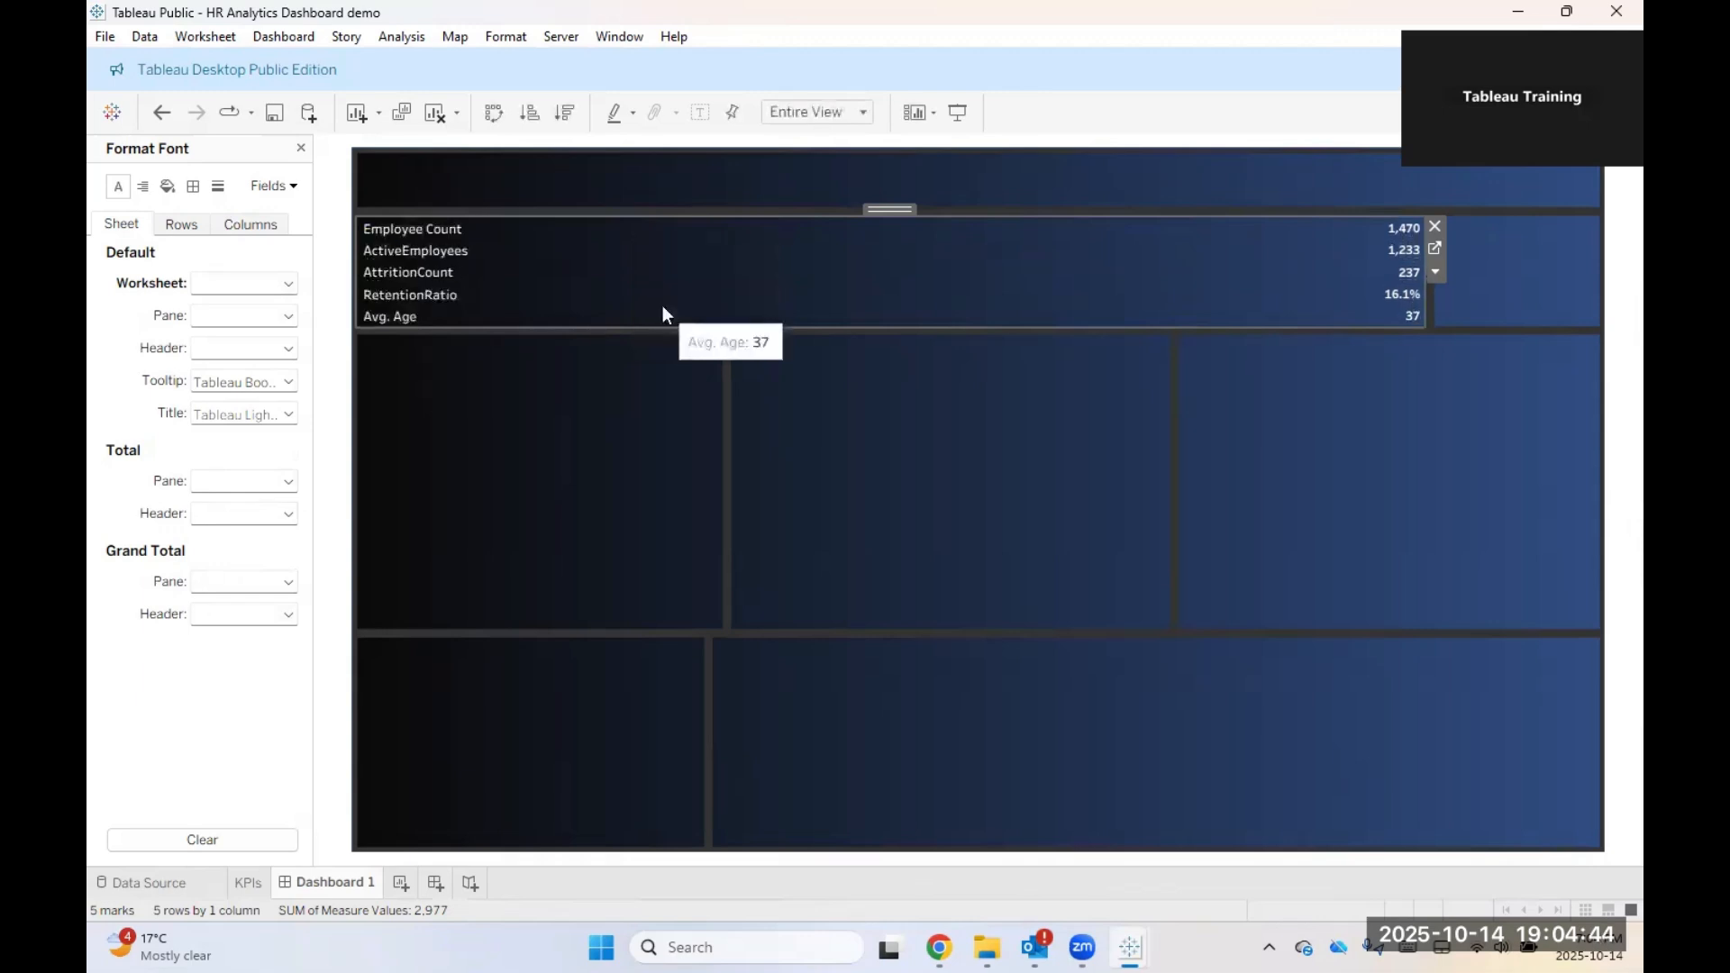
{"action": "right_click", "coordinate": [724, 235]}
{"action": "left_click", "coordinate": [890, 507]}
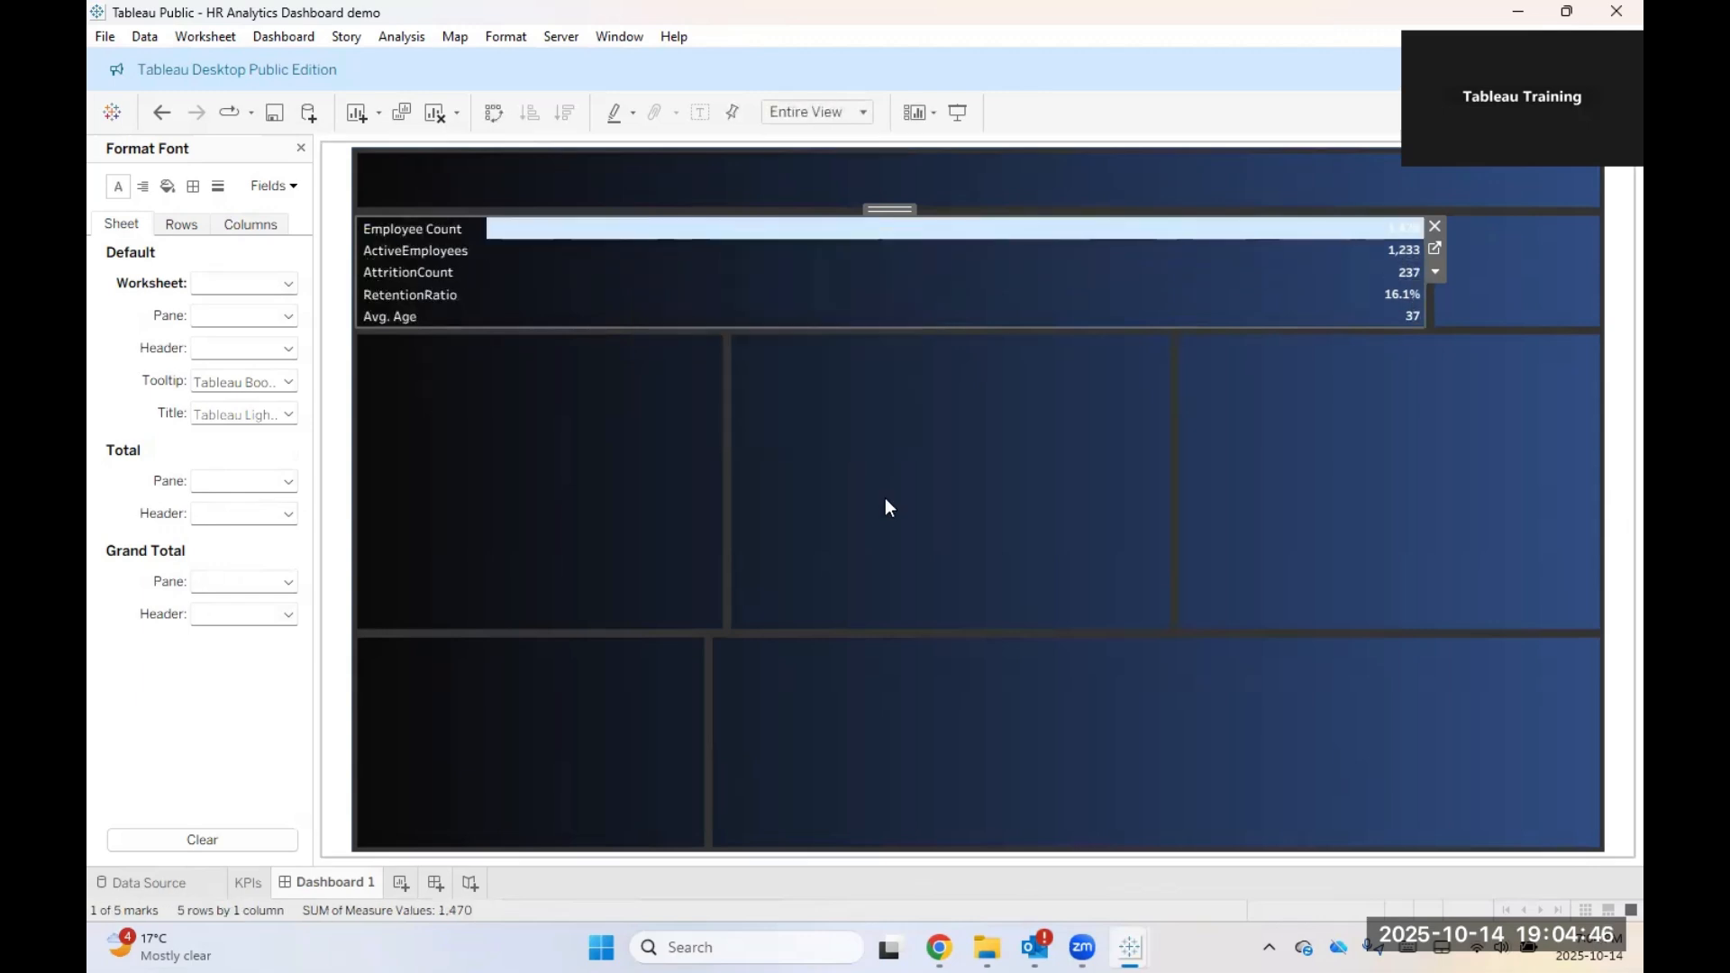
{"action": "key", "text": "ctrl+z"}
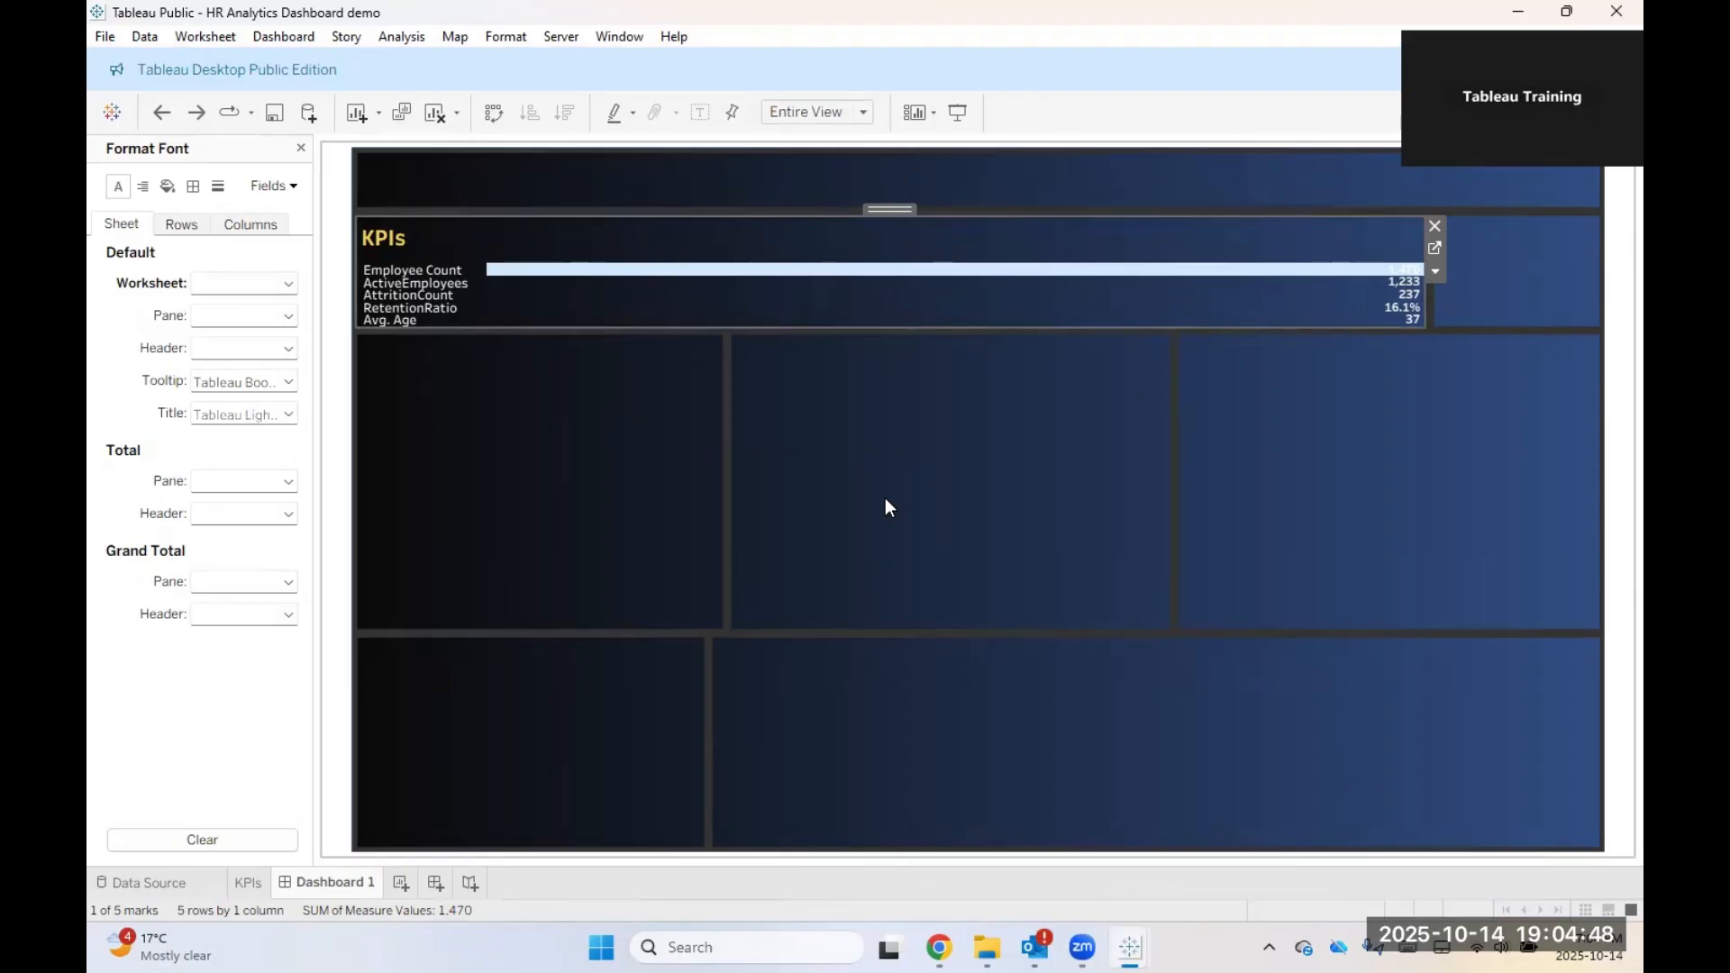
Step: Hide the KPIs sheet's title on the dashboard
{"action": "right_click", "coordinate": [536, 245]}
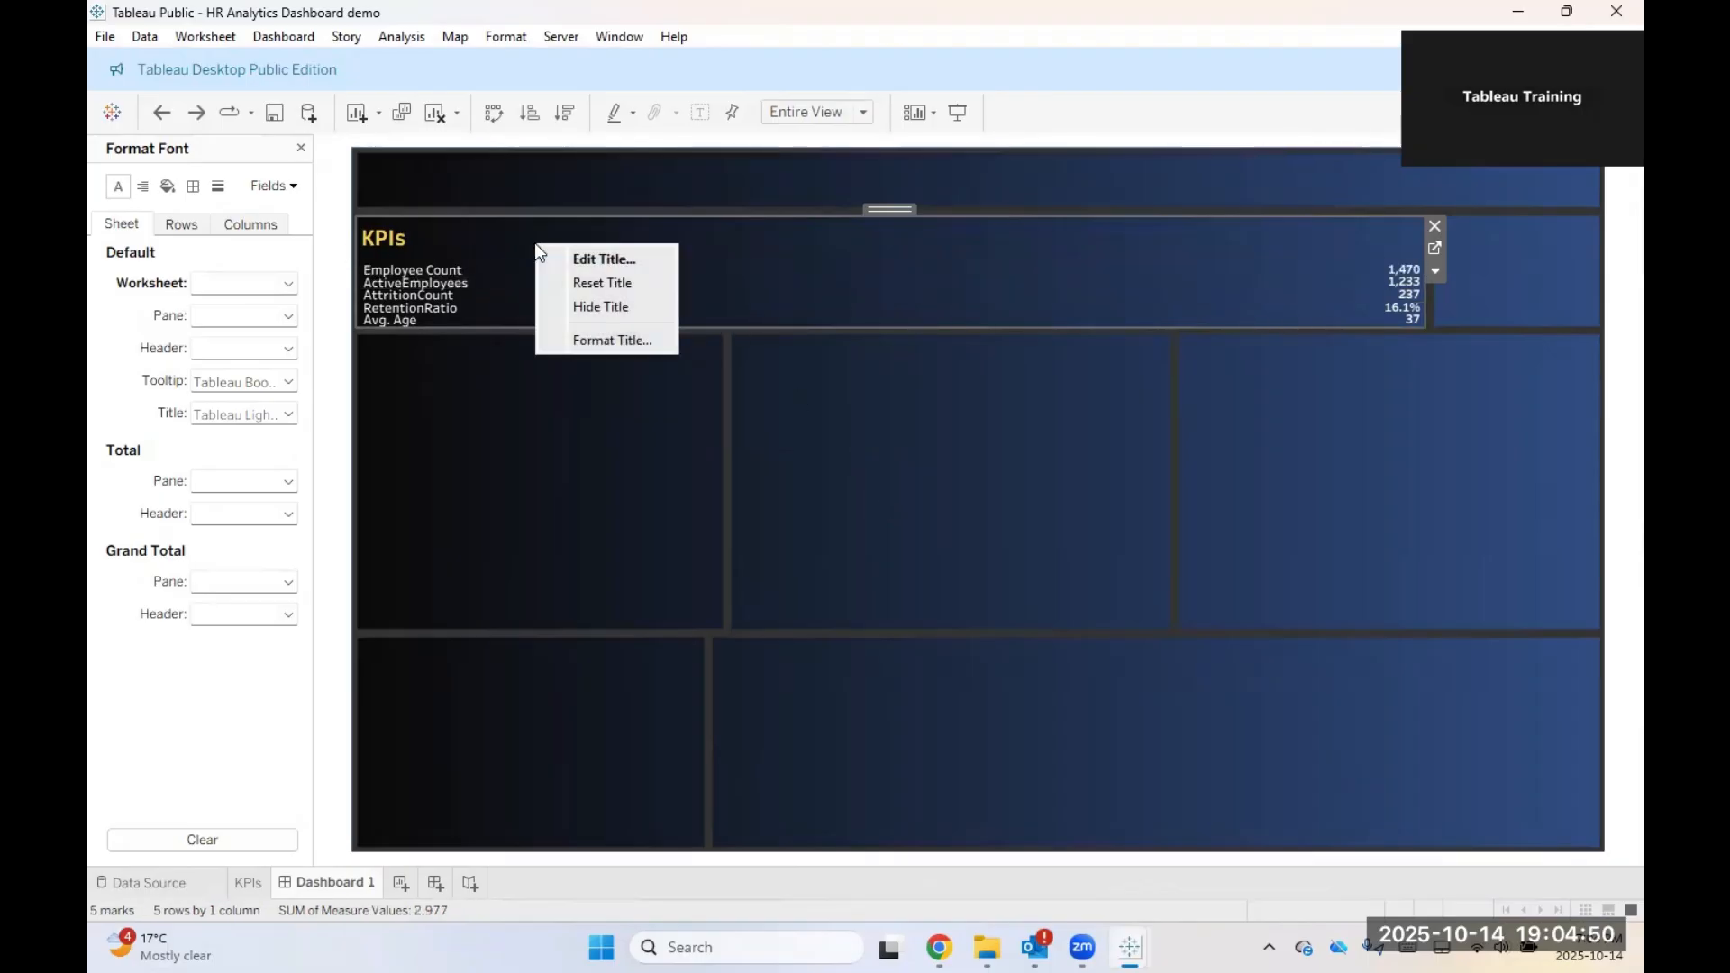
{"action": "left_click", "coordinate": [579, 307]}
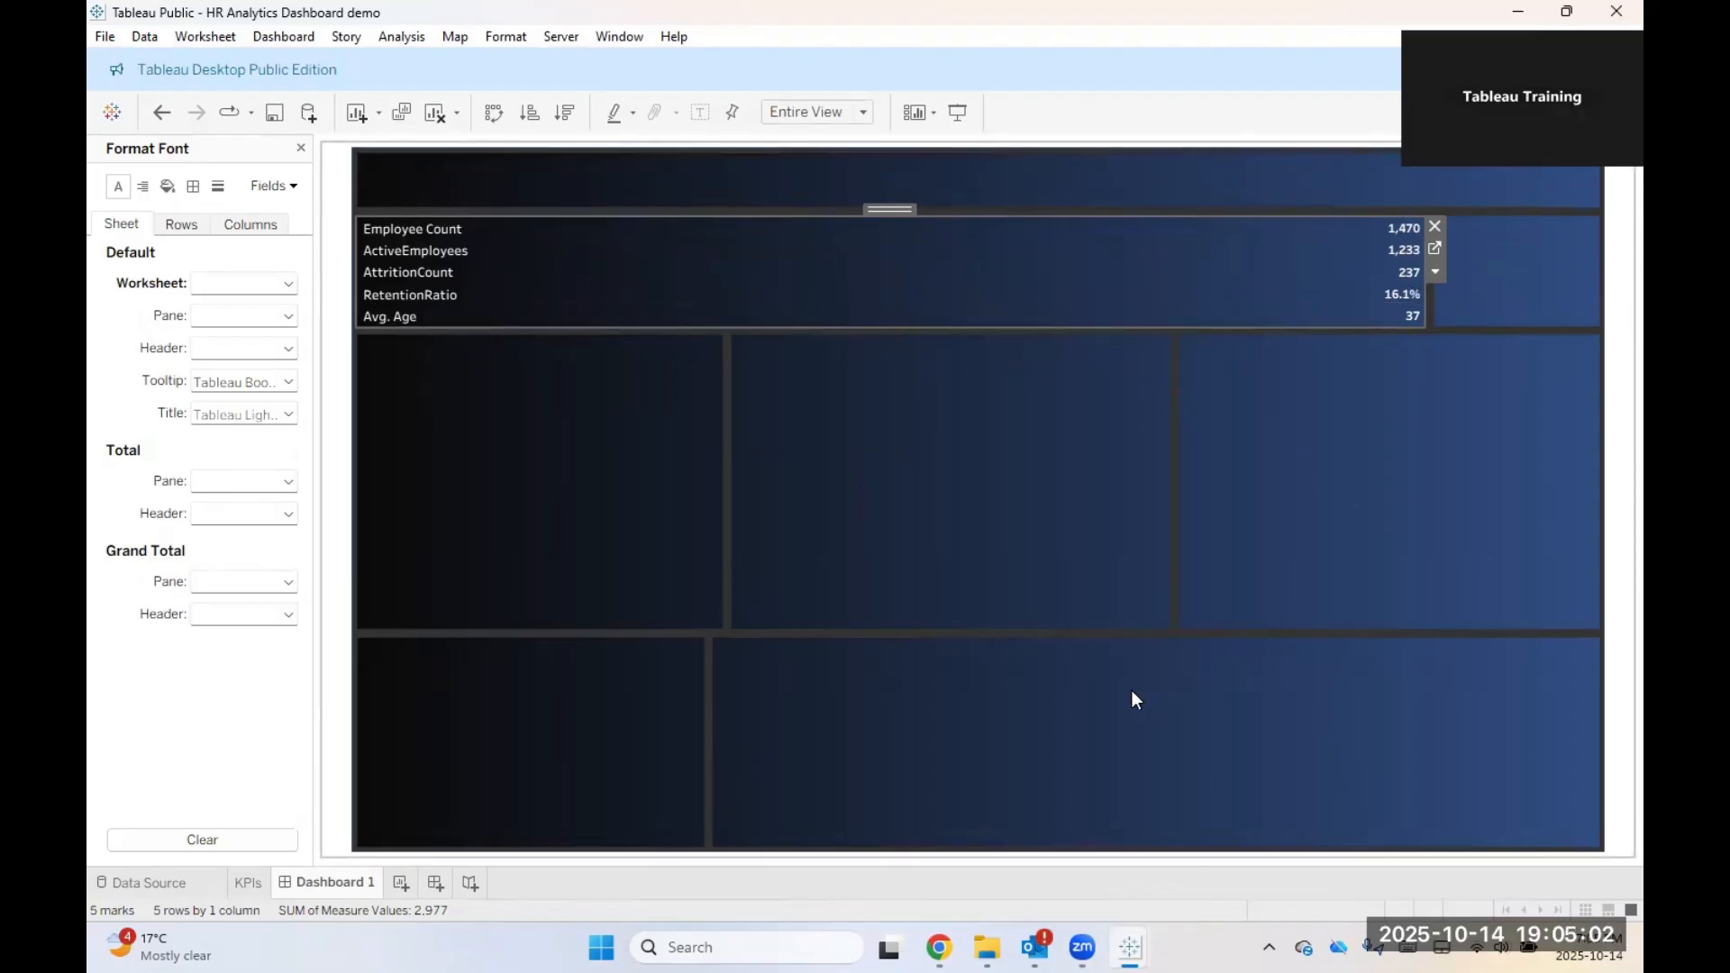
Step: Set the Measure Names header font color to light orange and check the row labels on the dashboard
{"action": "right_click", "coordinate": [448, 236]}
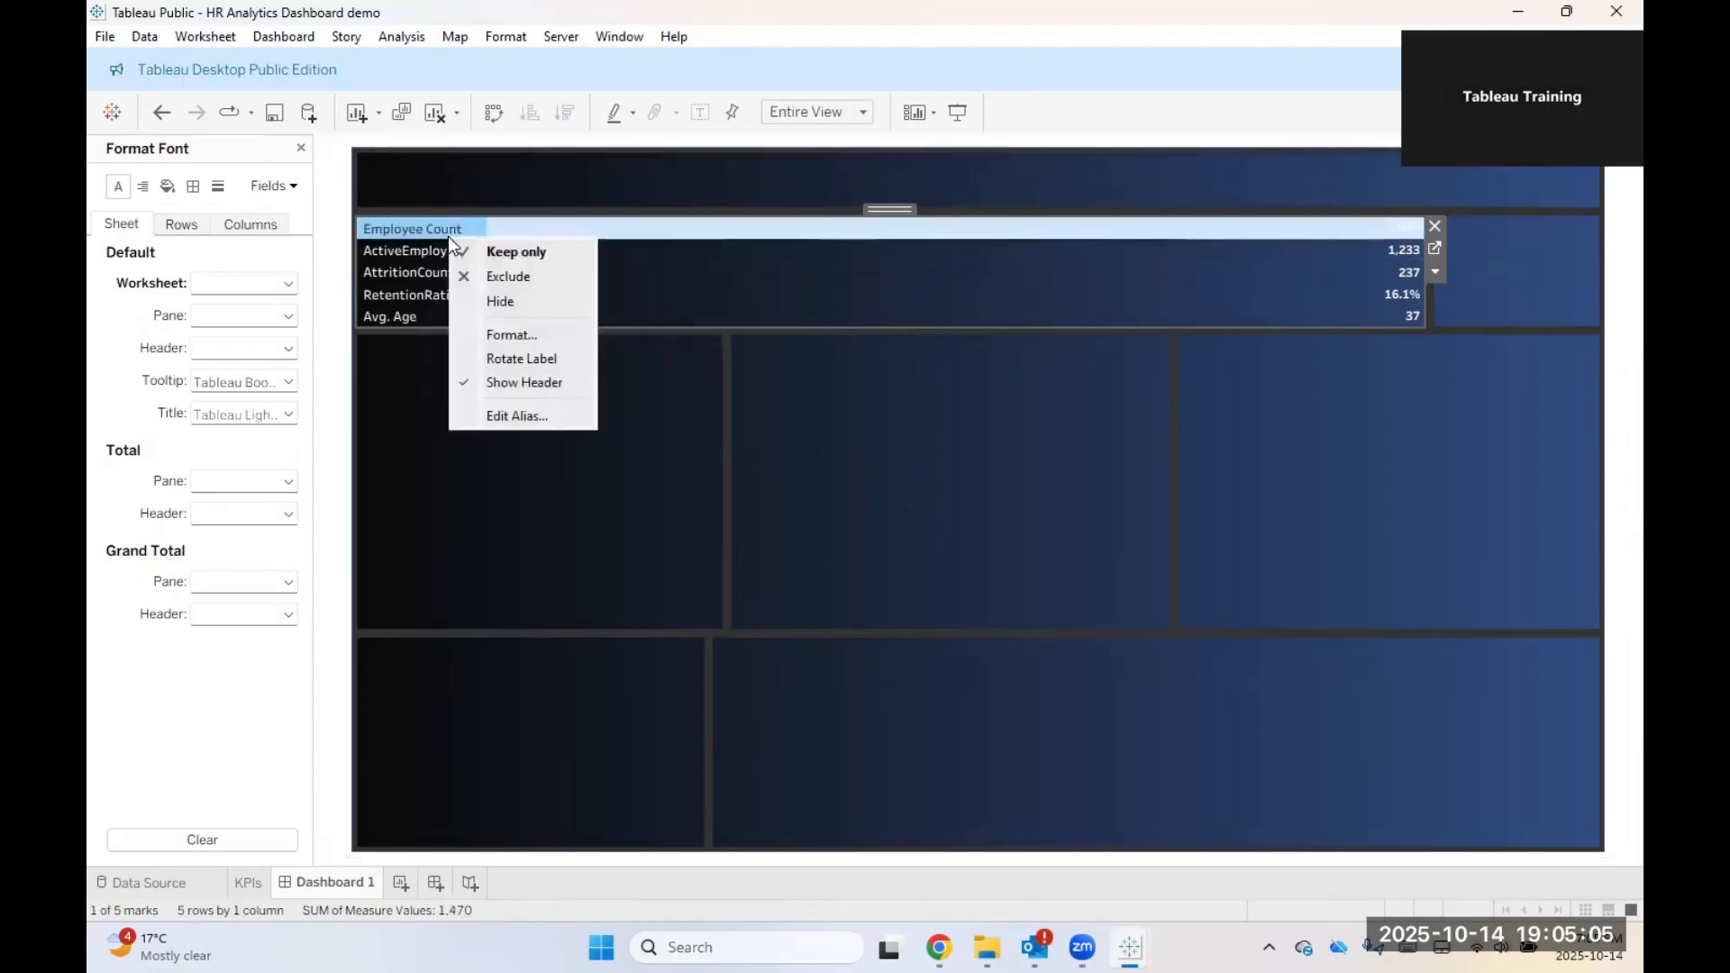
{"action": "left_click", "coordinate": [512, 336]}
{"action": "left_click", "coordinate": [264, 285]}
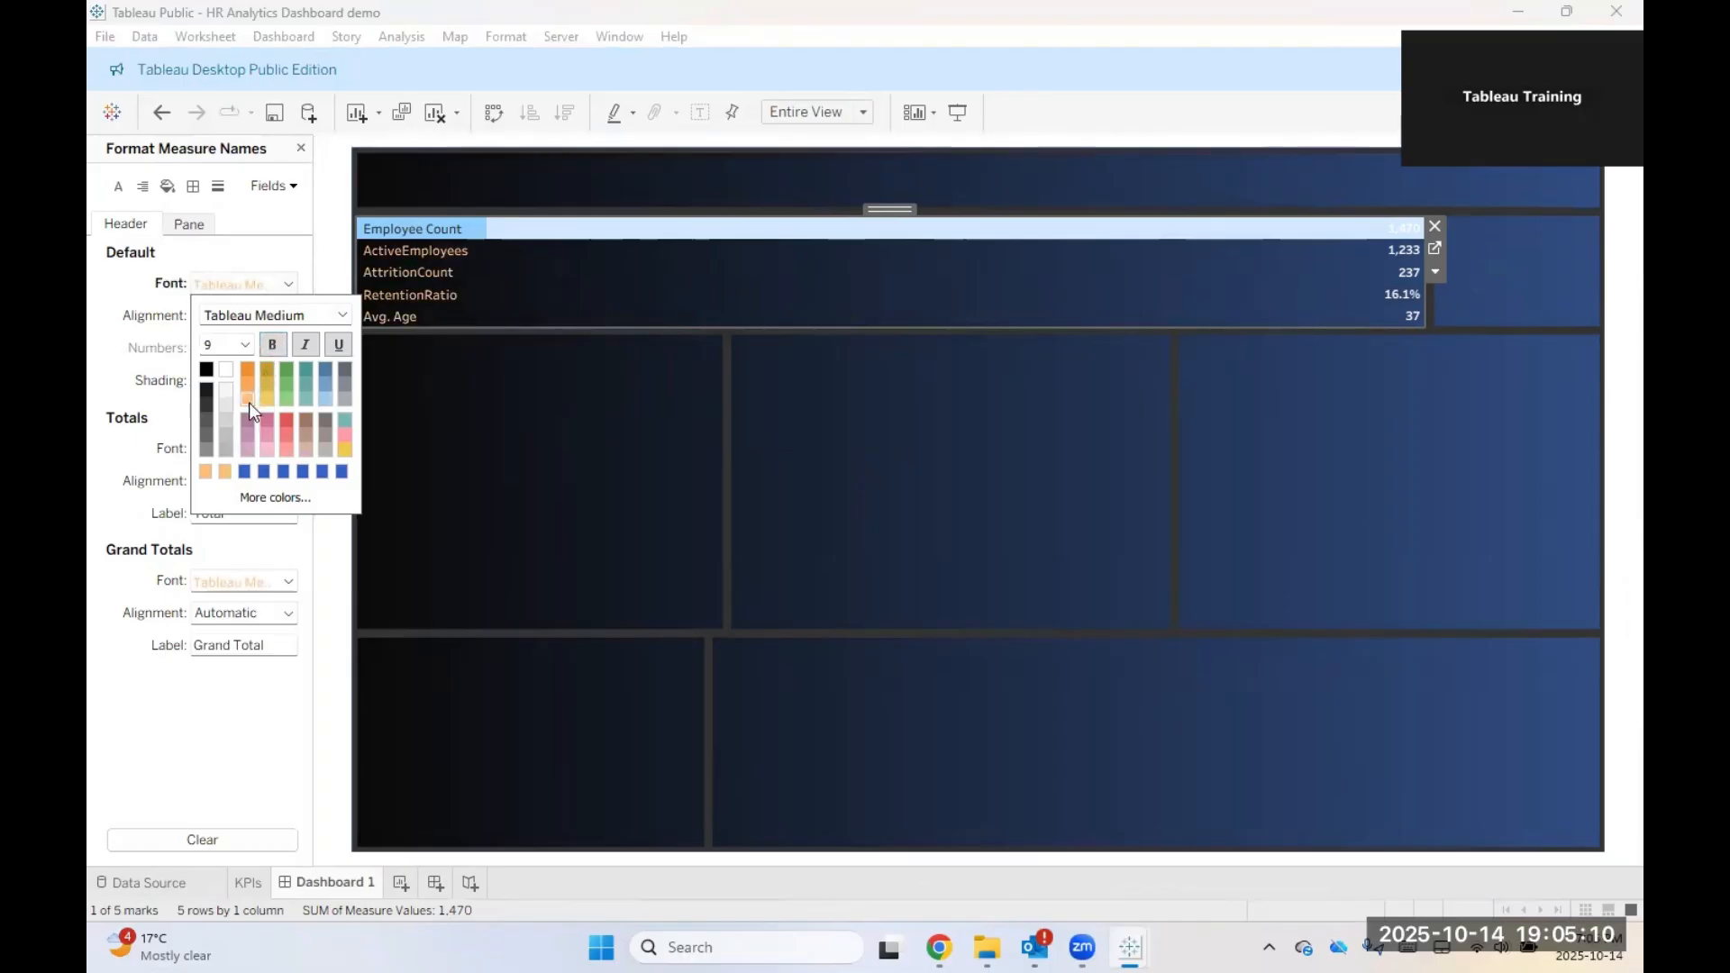
{"action": "left_click", "coordinate": [983, 403]}
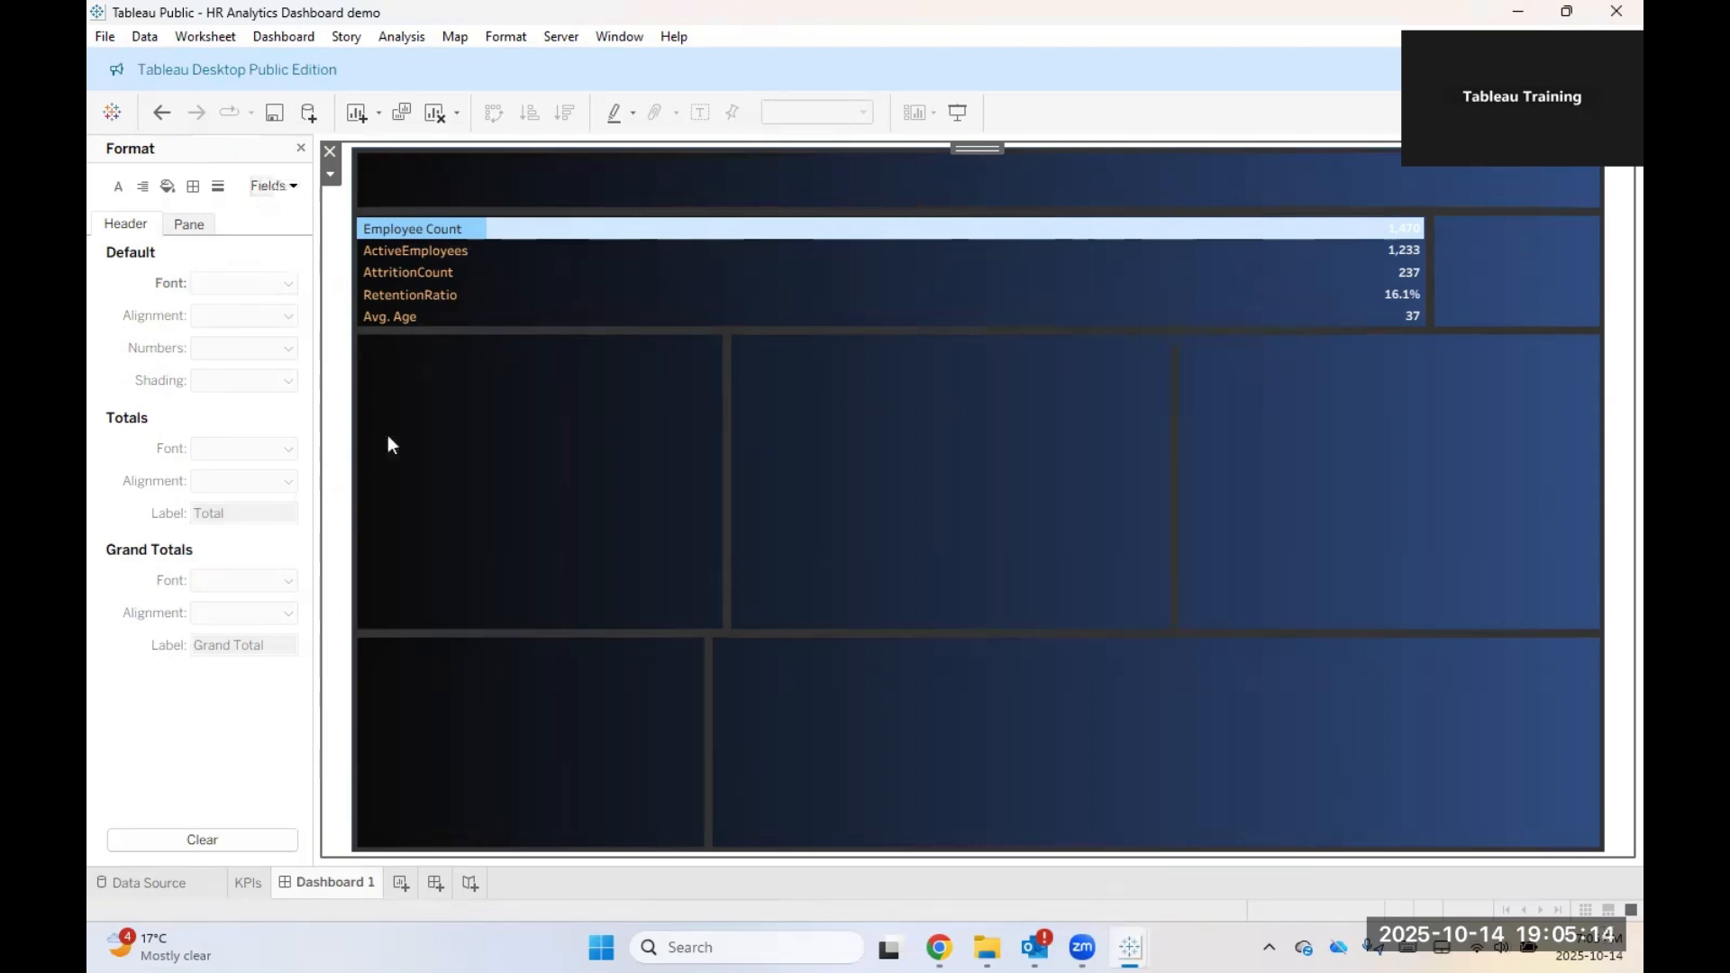
{"action": "left_click", "coordinate": [455, 244]}
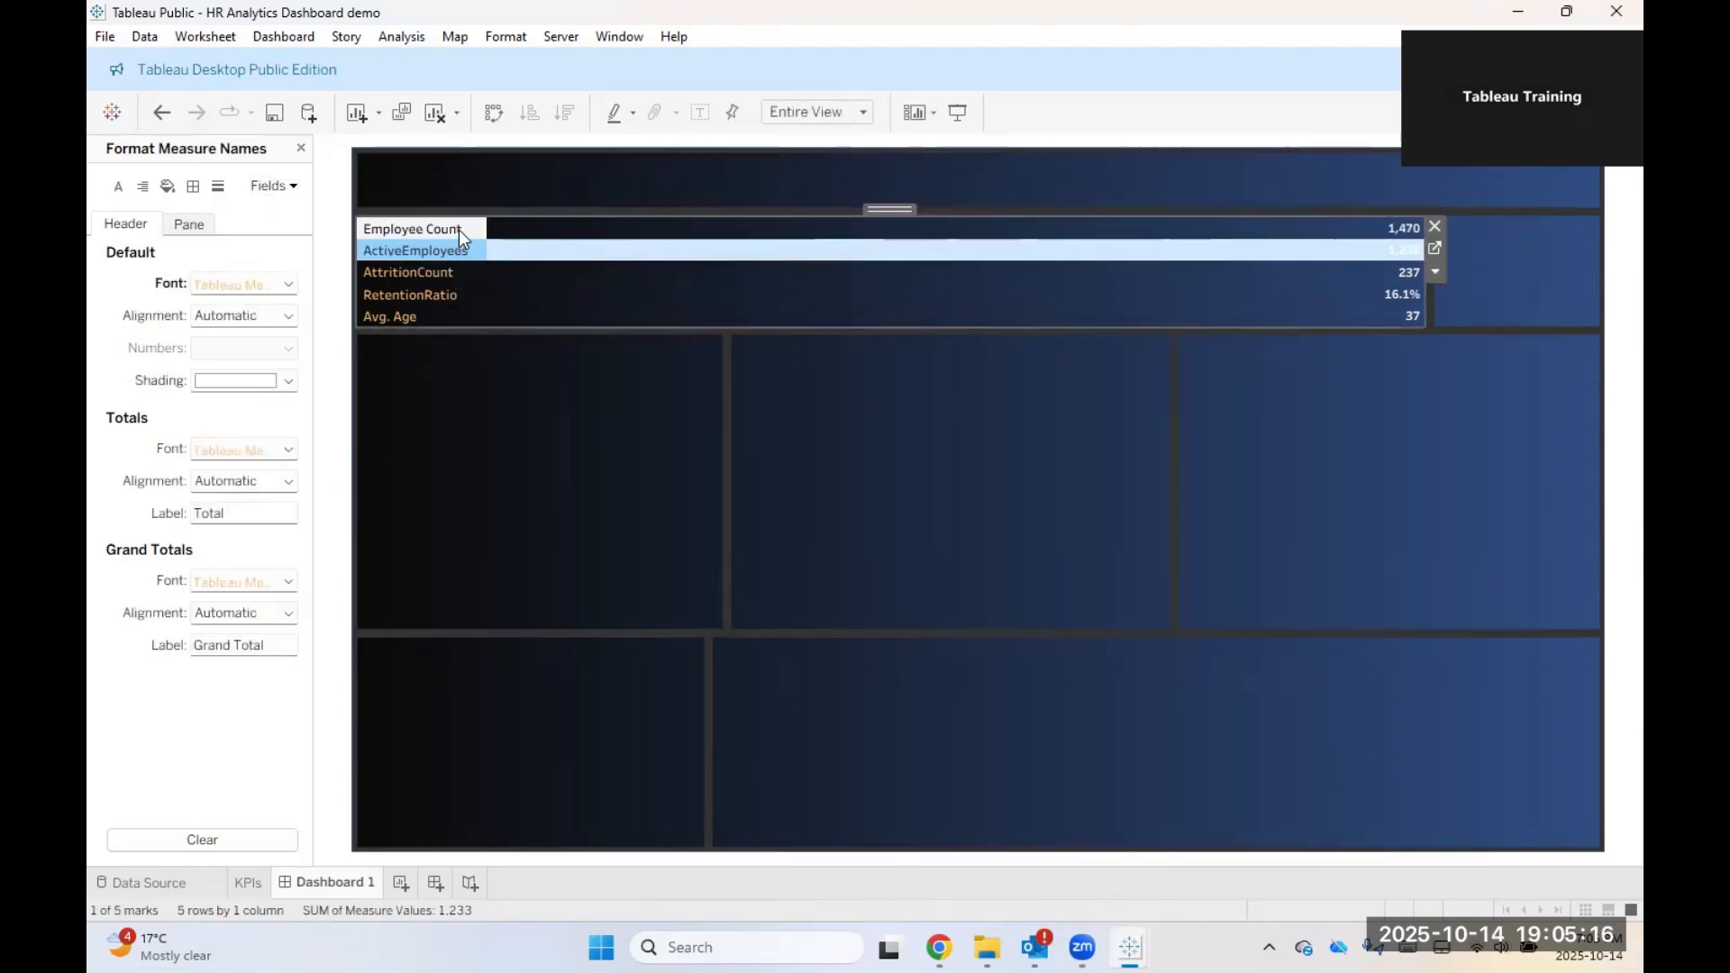
{"action": "left_click", "coordinate": [457, 229]}
{"action": "left_click", "coordinate": [594, 436]}
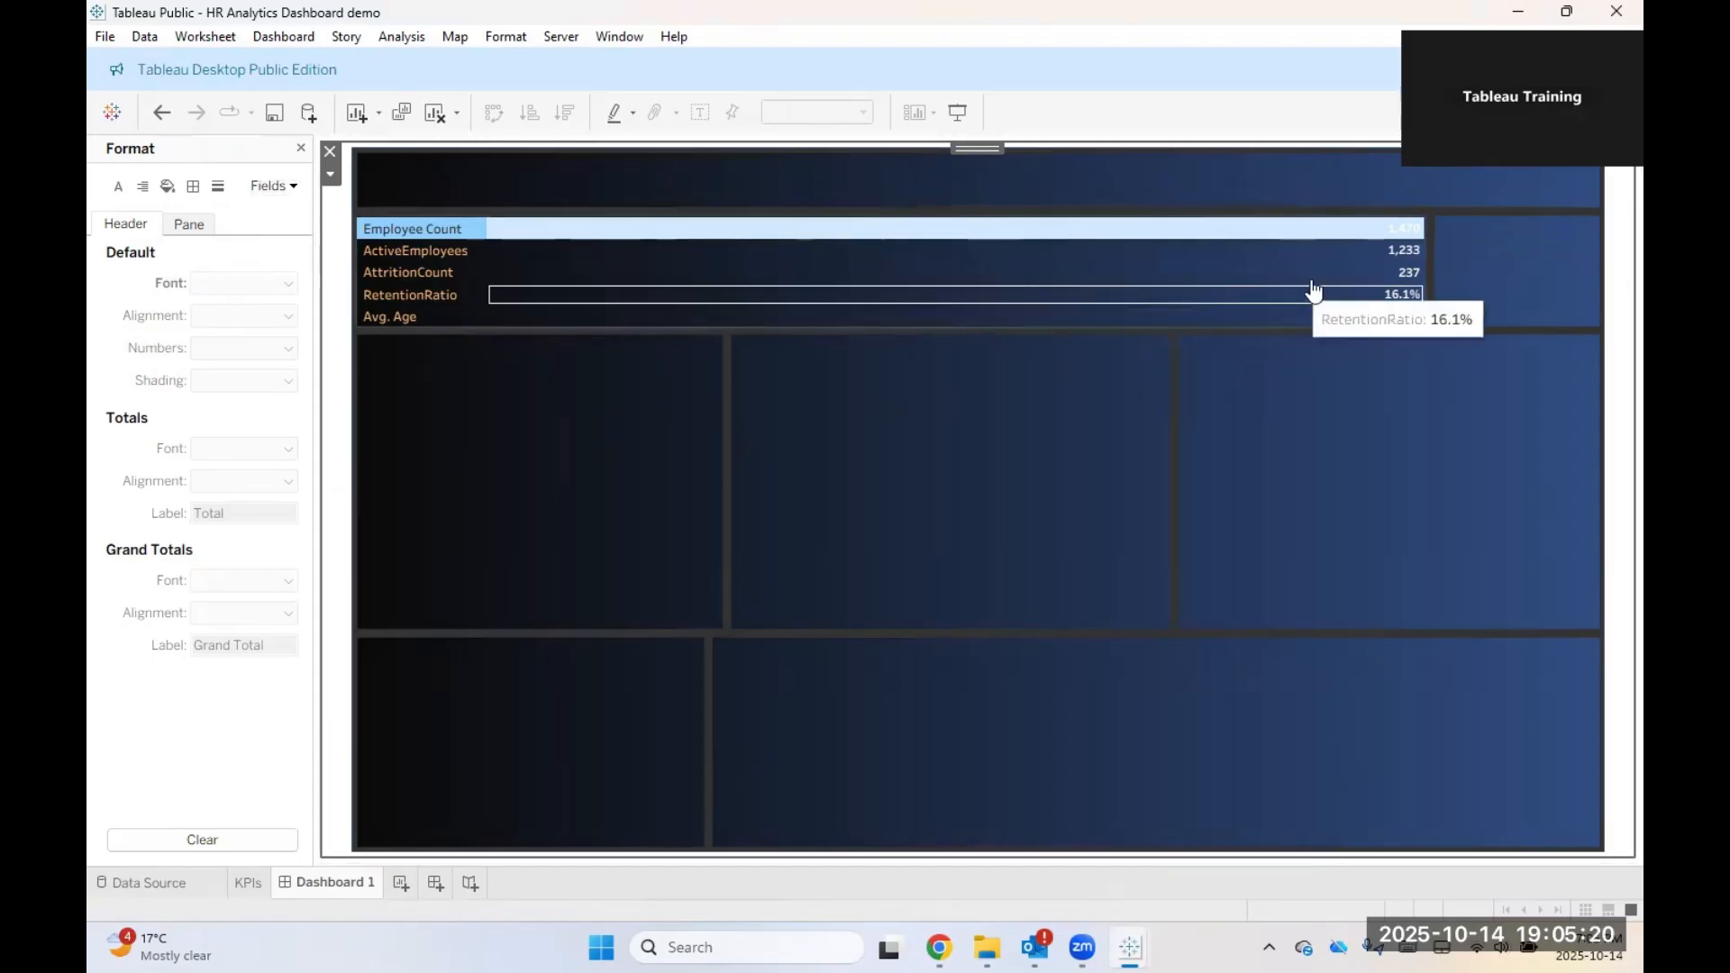
Step: Set the Measure Values pane font size to 9 in the KPIs sheet
{"action": "left_click", "coordinate": [1337, 272]}
{"action": "left_click", "coordinate": [267, 187]}
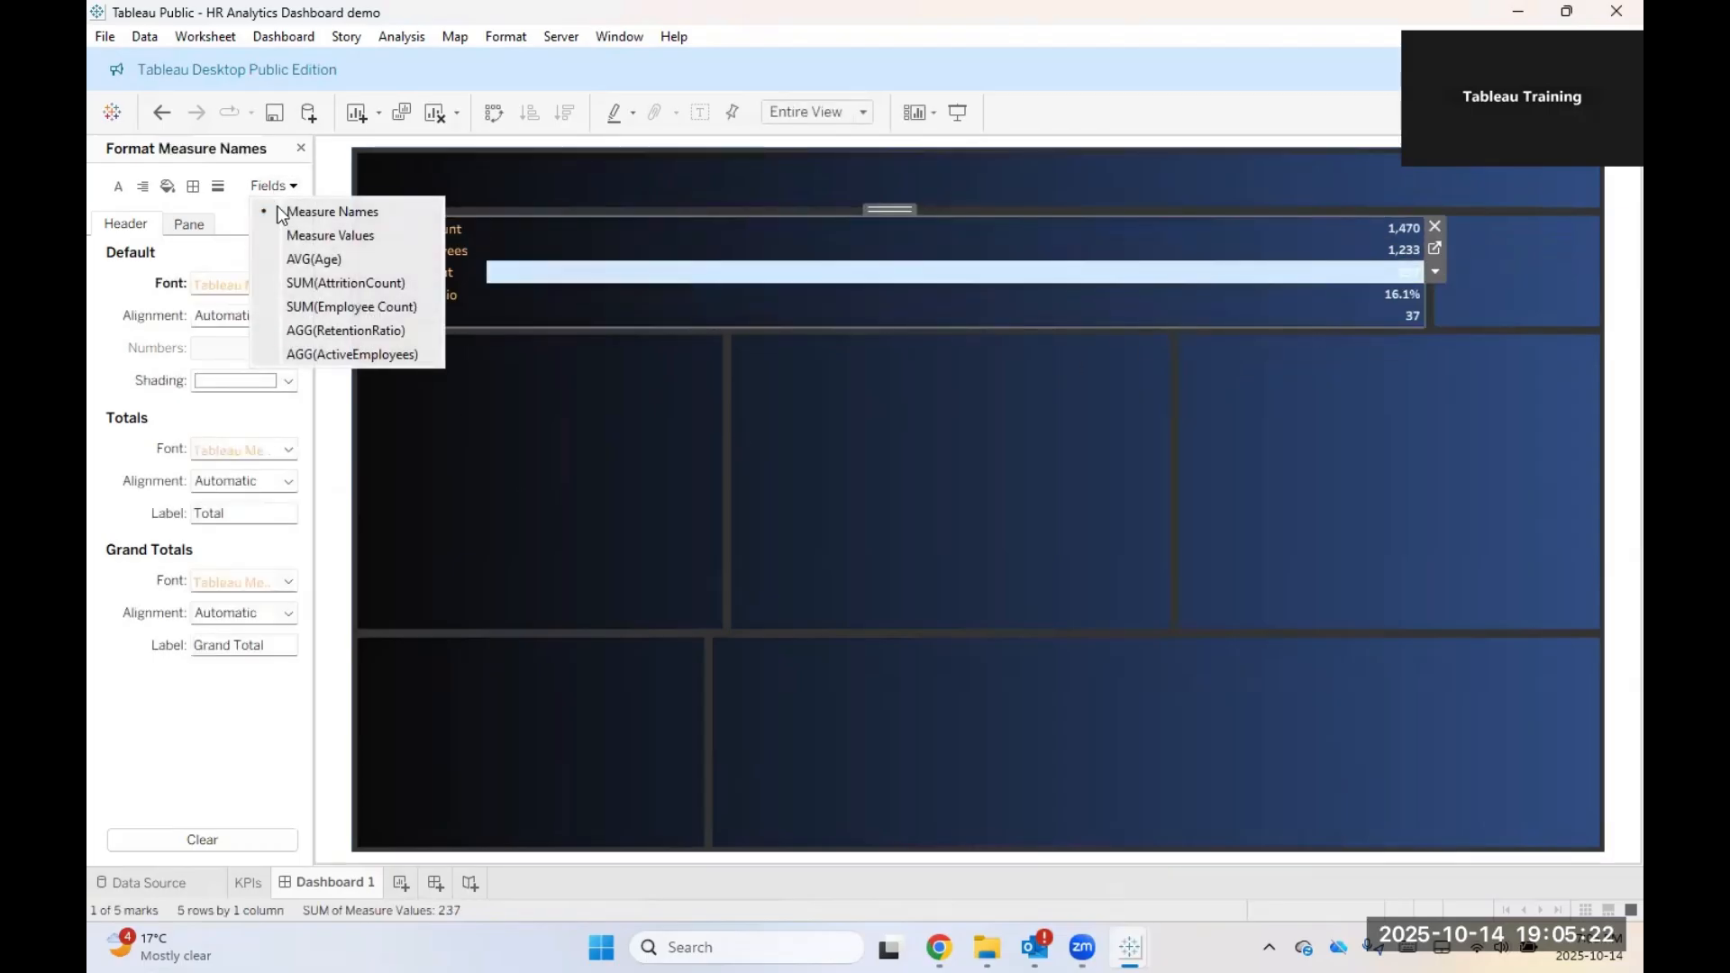
{"action": "left_click", "coordinate": [290, 236]}
{"action": "left_click", "coordinate": [262, 283]}
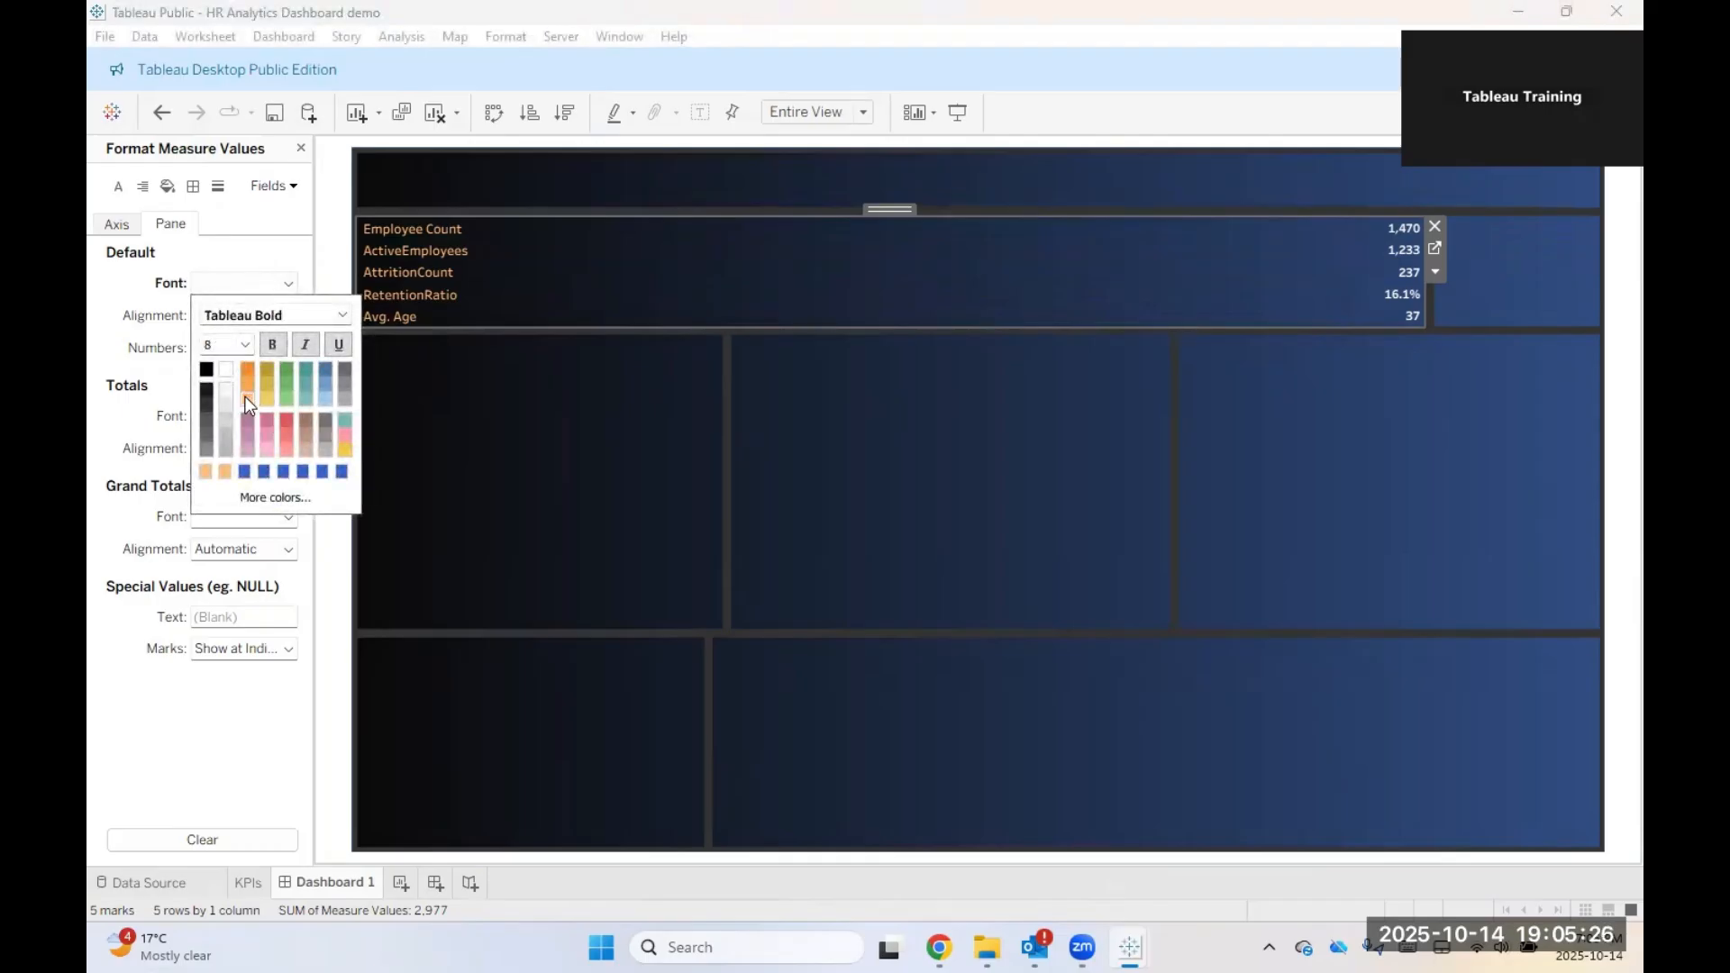
{"action": "left_click", "coordinate": [245, 344]}
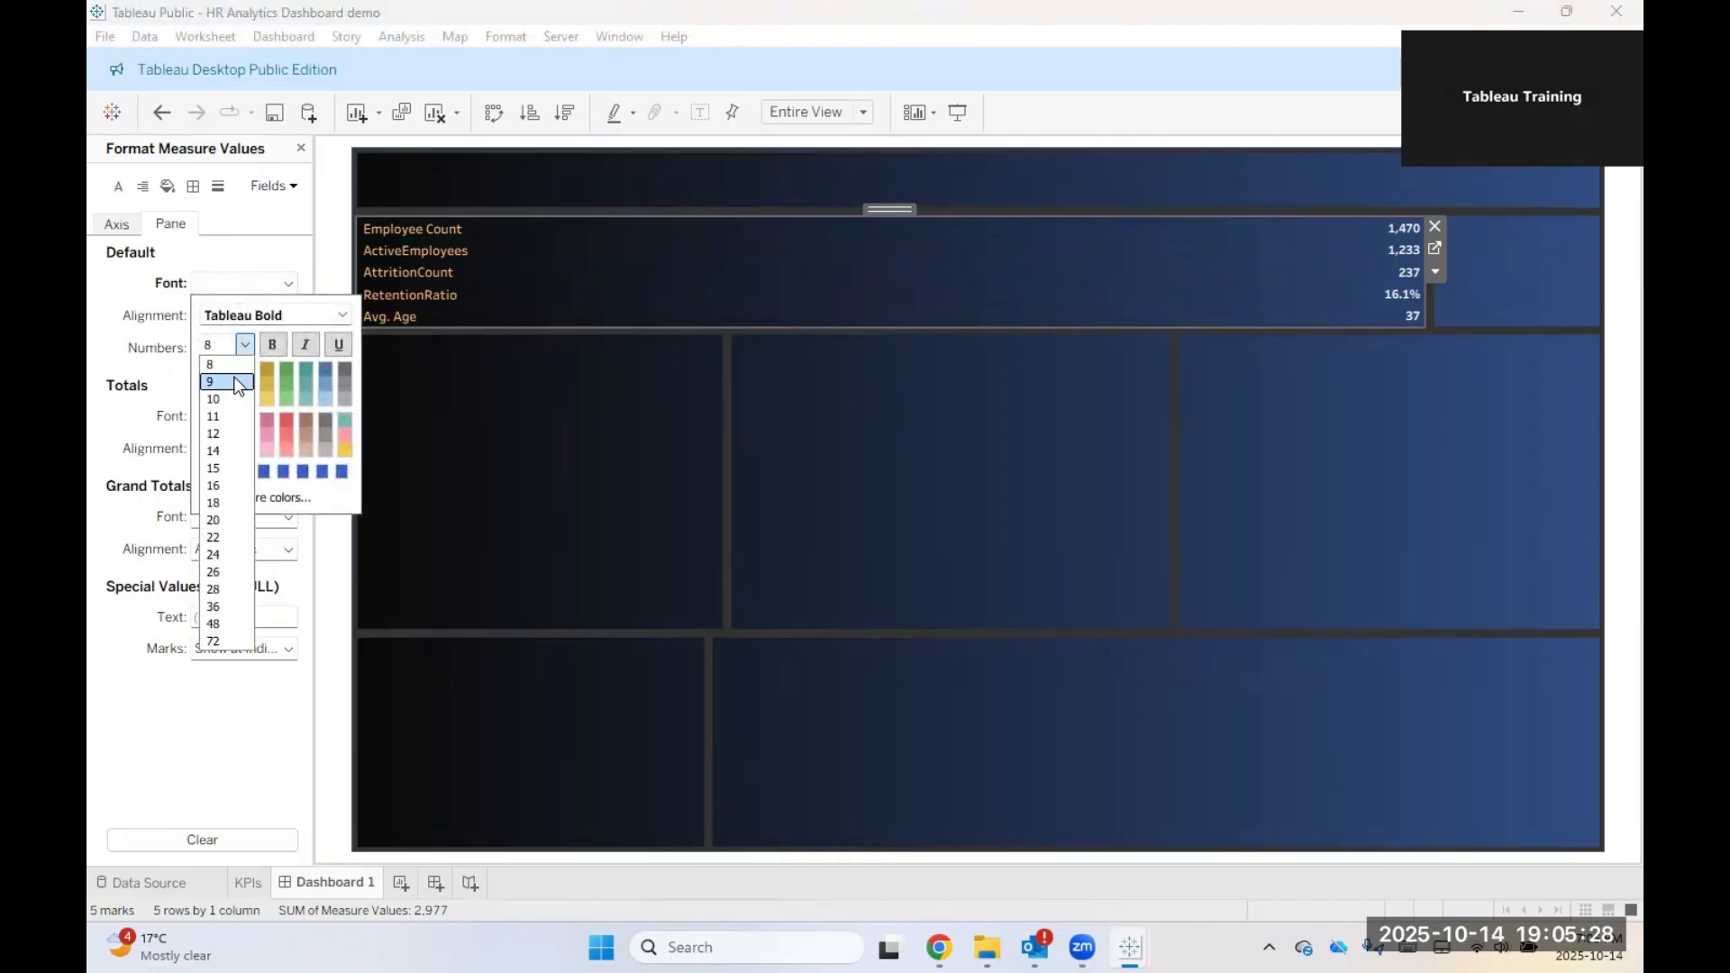
{"action": "left_click", "coordinate": [234, 382]}
{"action": "left_click", "coordinate": [669, 421]}
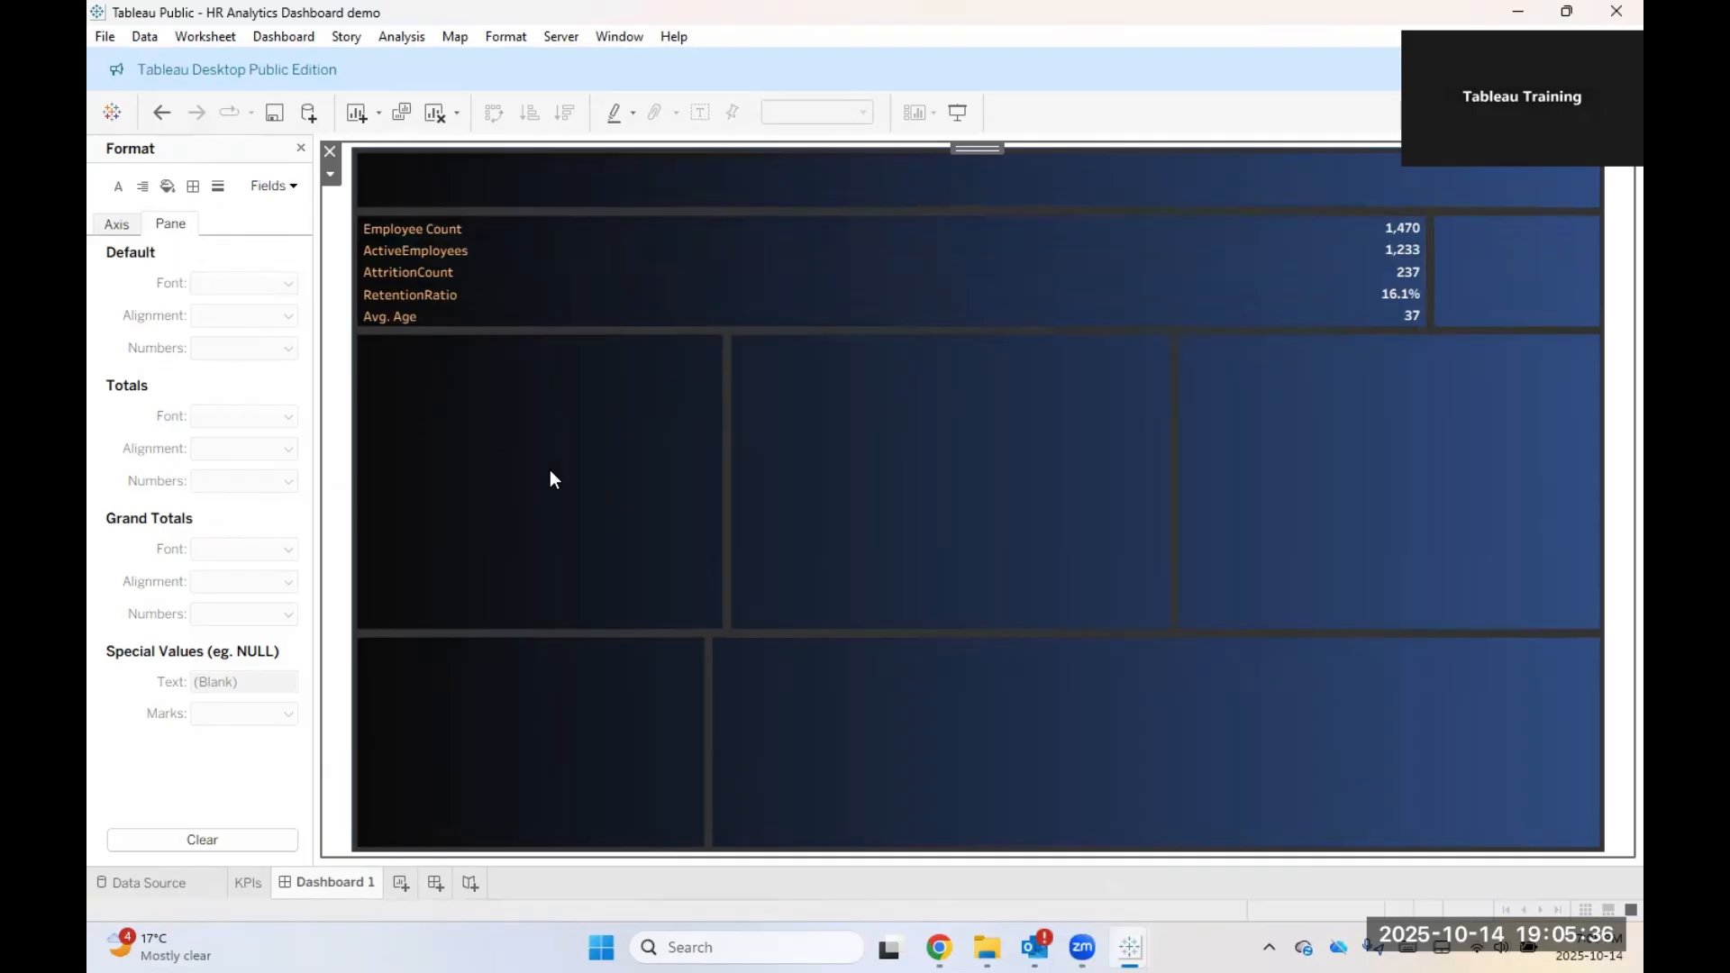
Step: Open the KPIs worksheet and select all five measure headers, from Employee Count through Avg. Age
{"action": "left_click", "coordinate": [243, 885]}
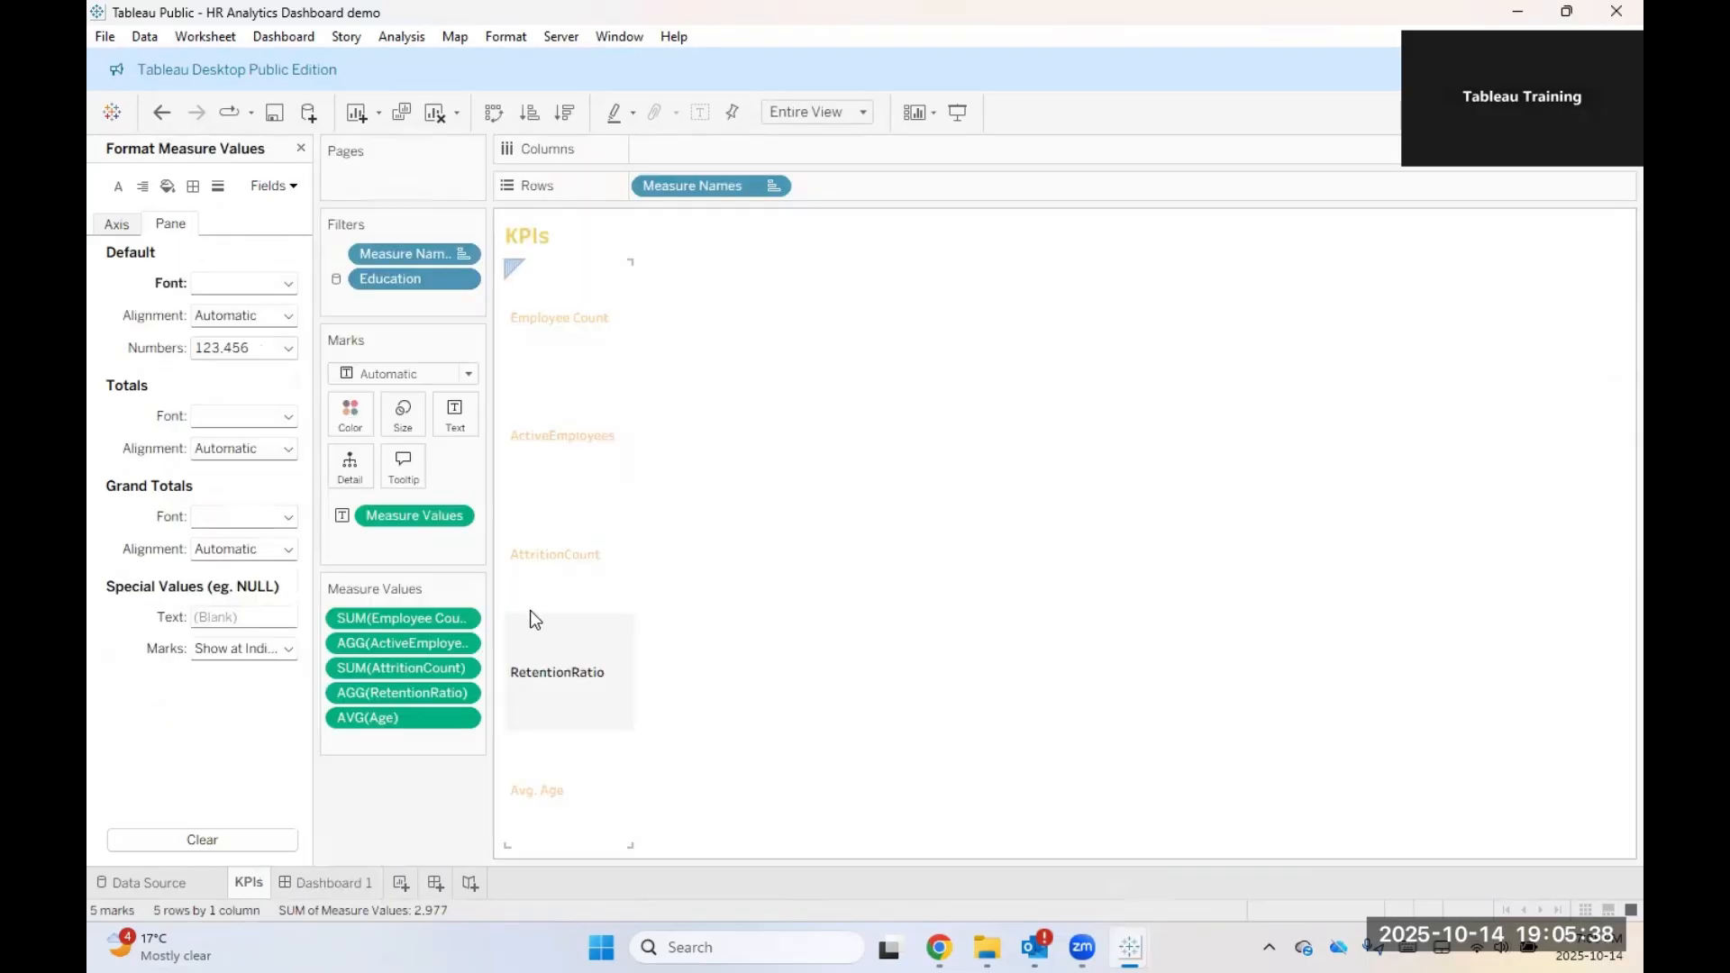
{"action": "left_click", "coordinate": [545, 301]}
{"action": "left_click", "coordinate": [552, 441], "text": "ctrl"}
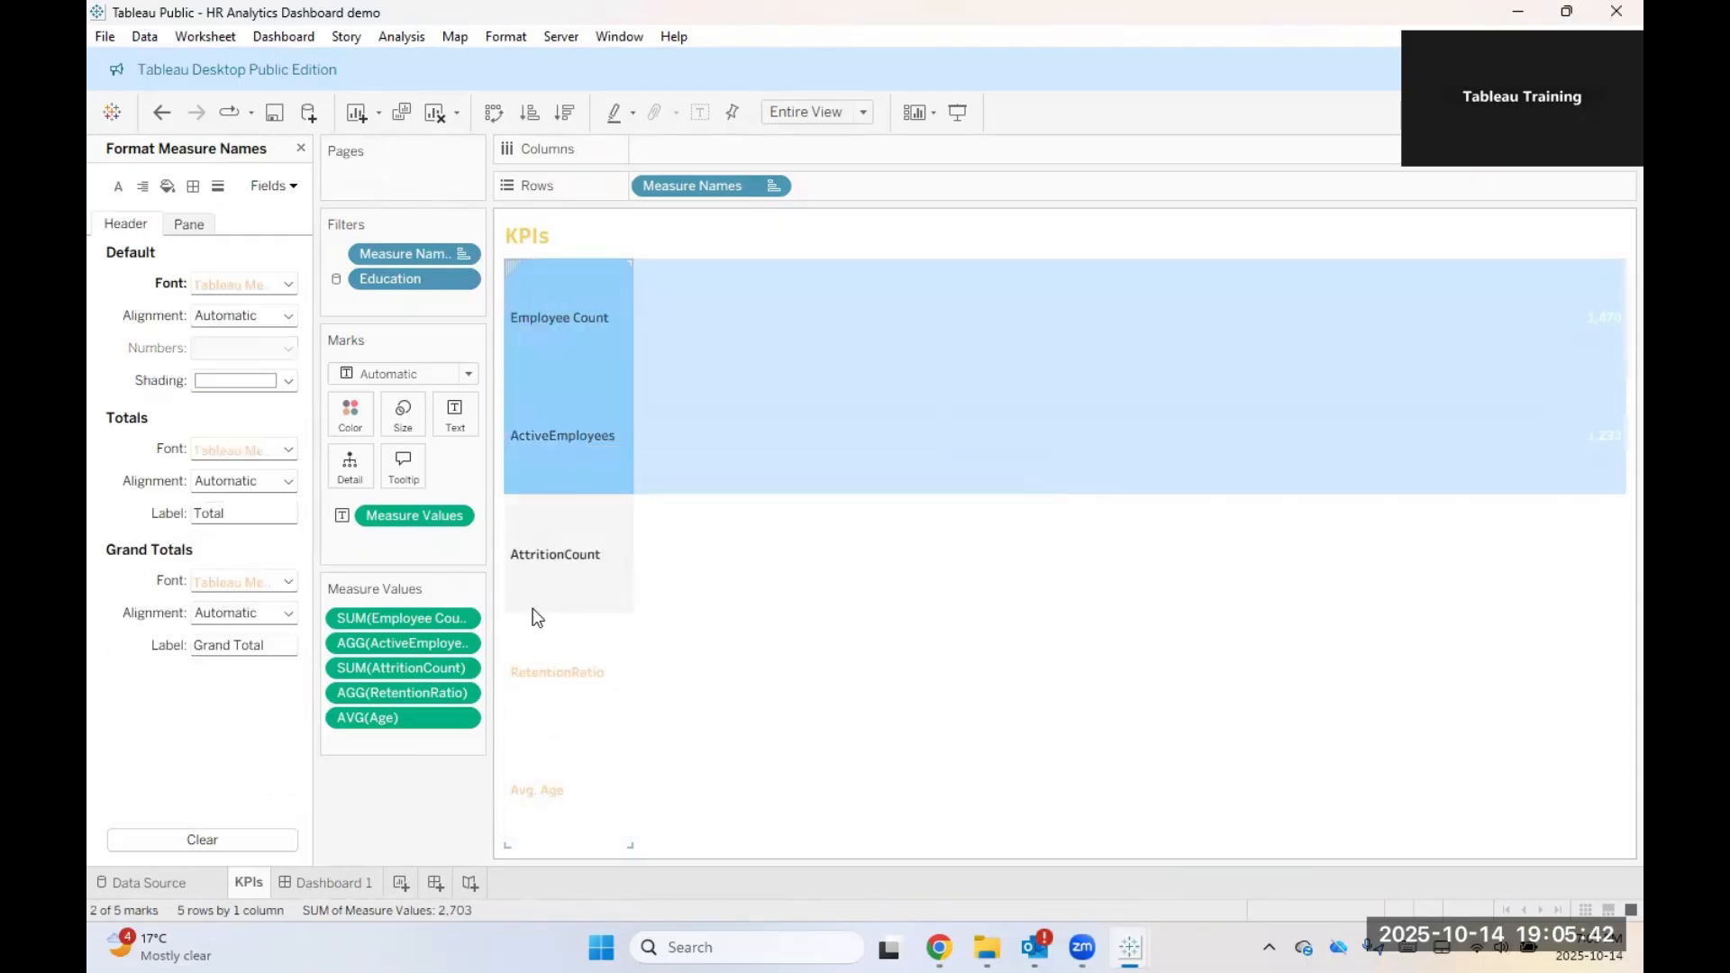
{"action": "left_click", "coordinate": [537, 602], "text": "ctrl"}
{"action": "left_click", "coordinate": [533, 694], "text": "ctrl"}
{"action": "left_click", "coordinate": [525, 782], "text": "ctrl"}
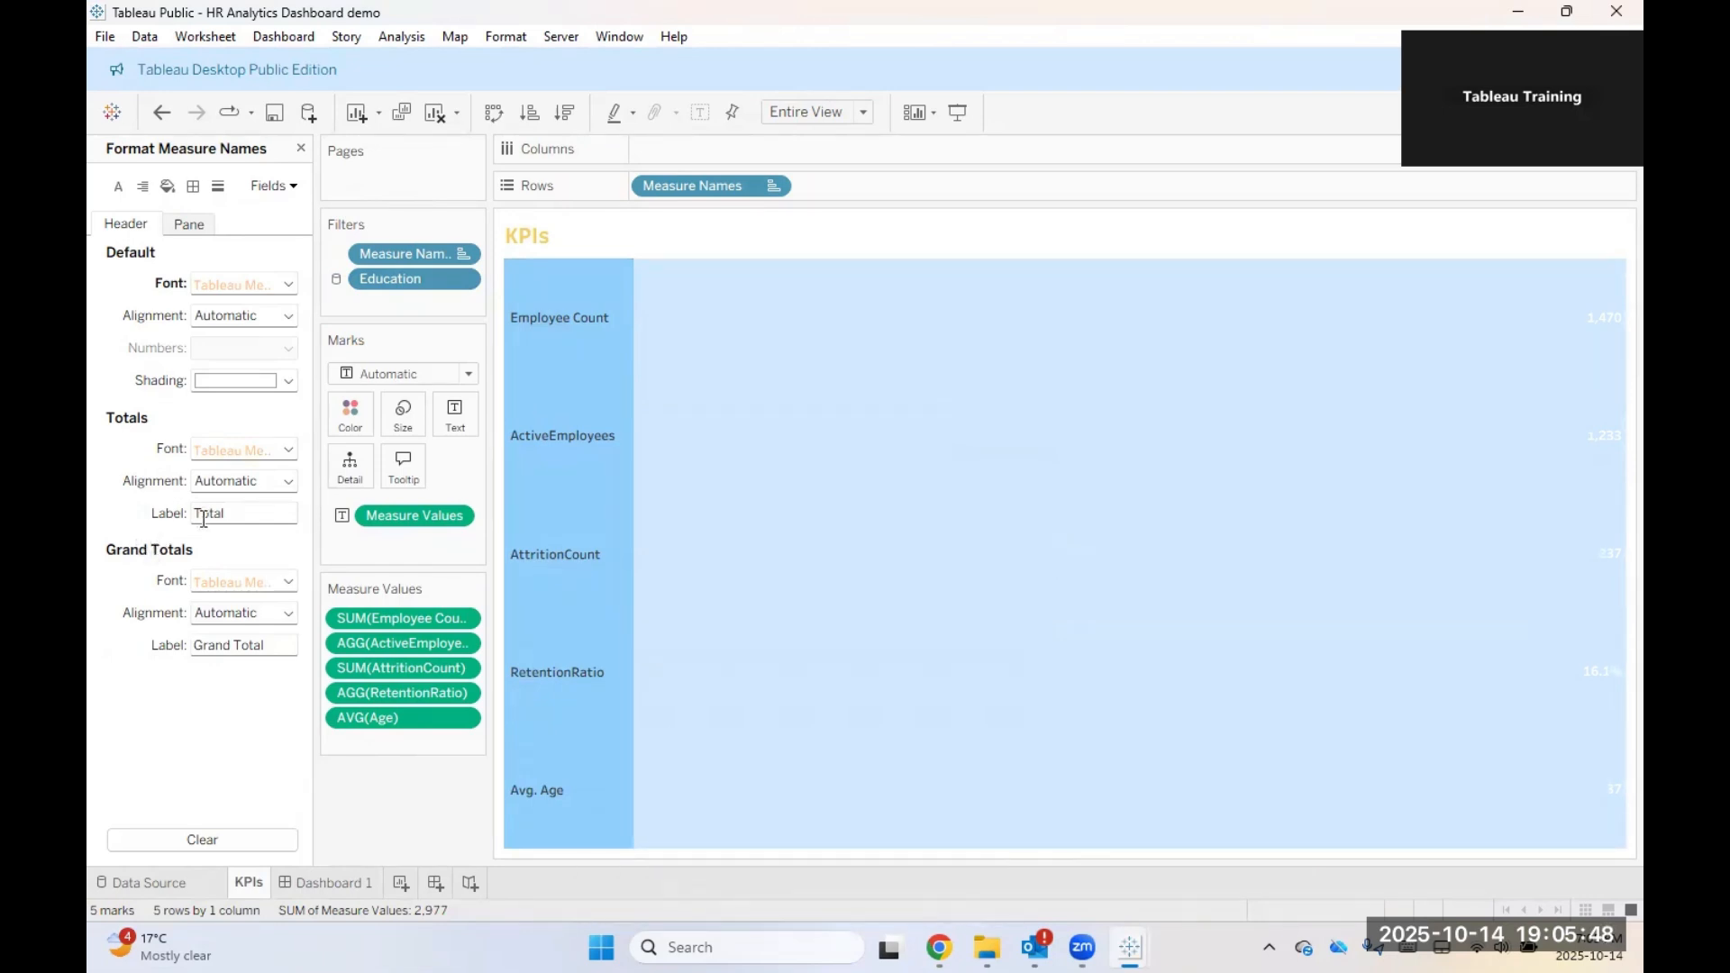
Step: Open formatting for the selected headers and examine the KPIs worksheet's sheet, row and column border settings
{"action": "right_click", "coordinate": [541, 364]}
{"action": "left_click", "coordinate": [587, 463]}
{"action": "left_click", "coordinate": [193, 186]}
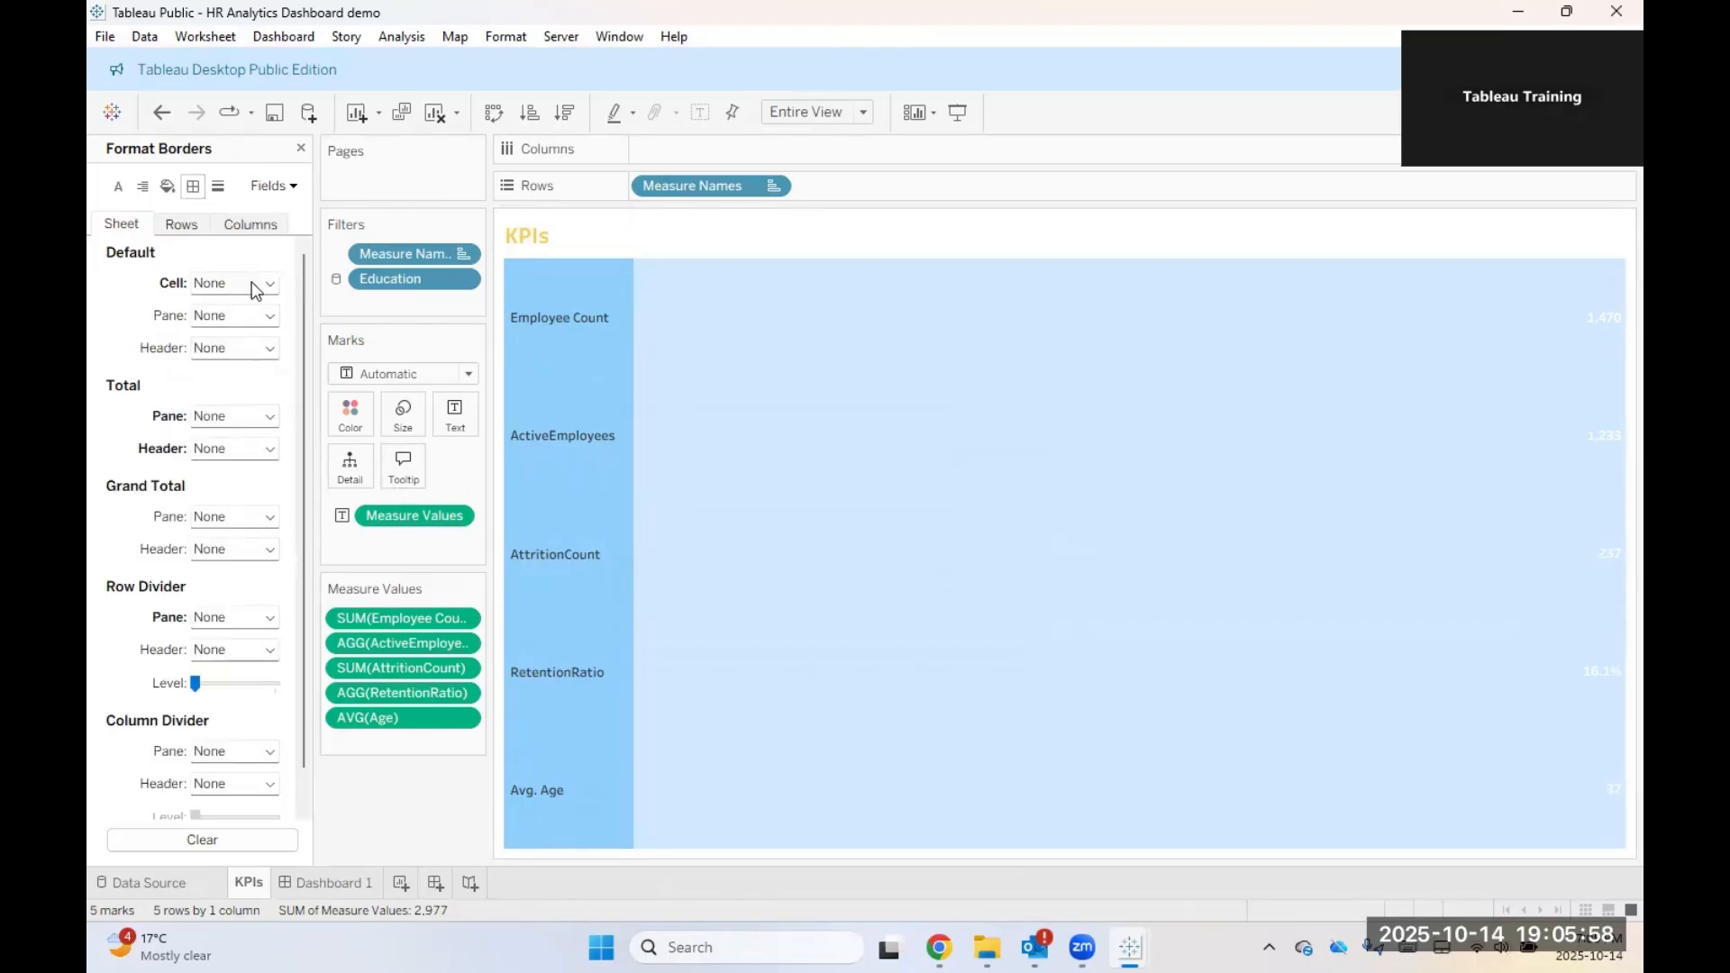
{"action": "scroll", "coordinate": [209, 702], "scroll_direction": "down", "scroll_amount": 1}
{"action": "scroll", "coordinate": [209, 703], "scroll_direction": "up", "scroll_amount": 1}
{"action": "left_click", "coordinate": [181, 225]}
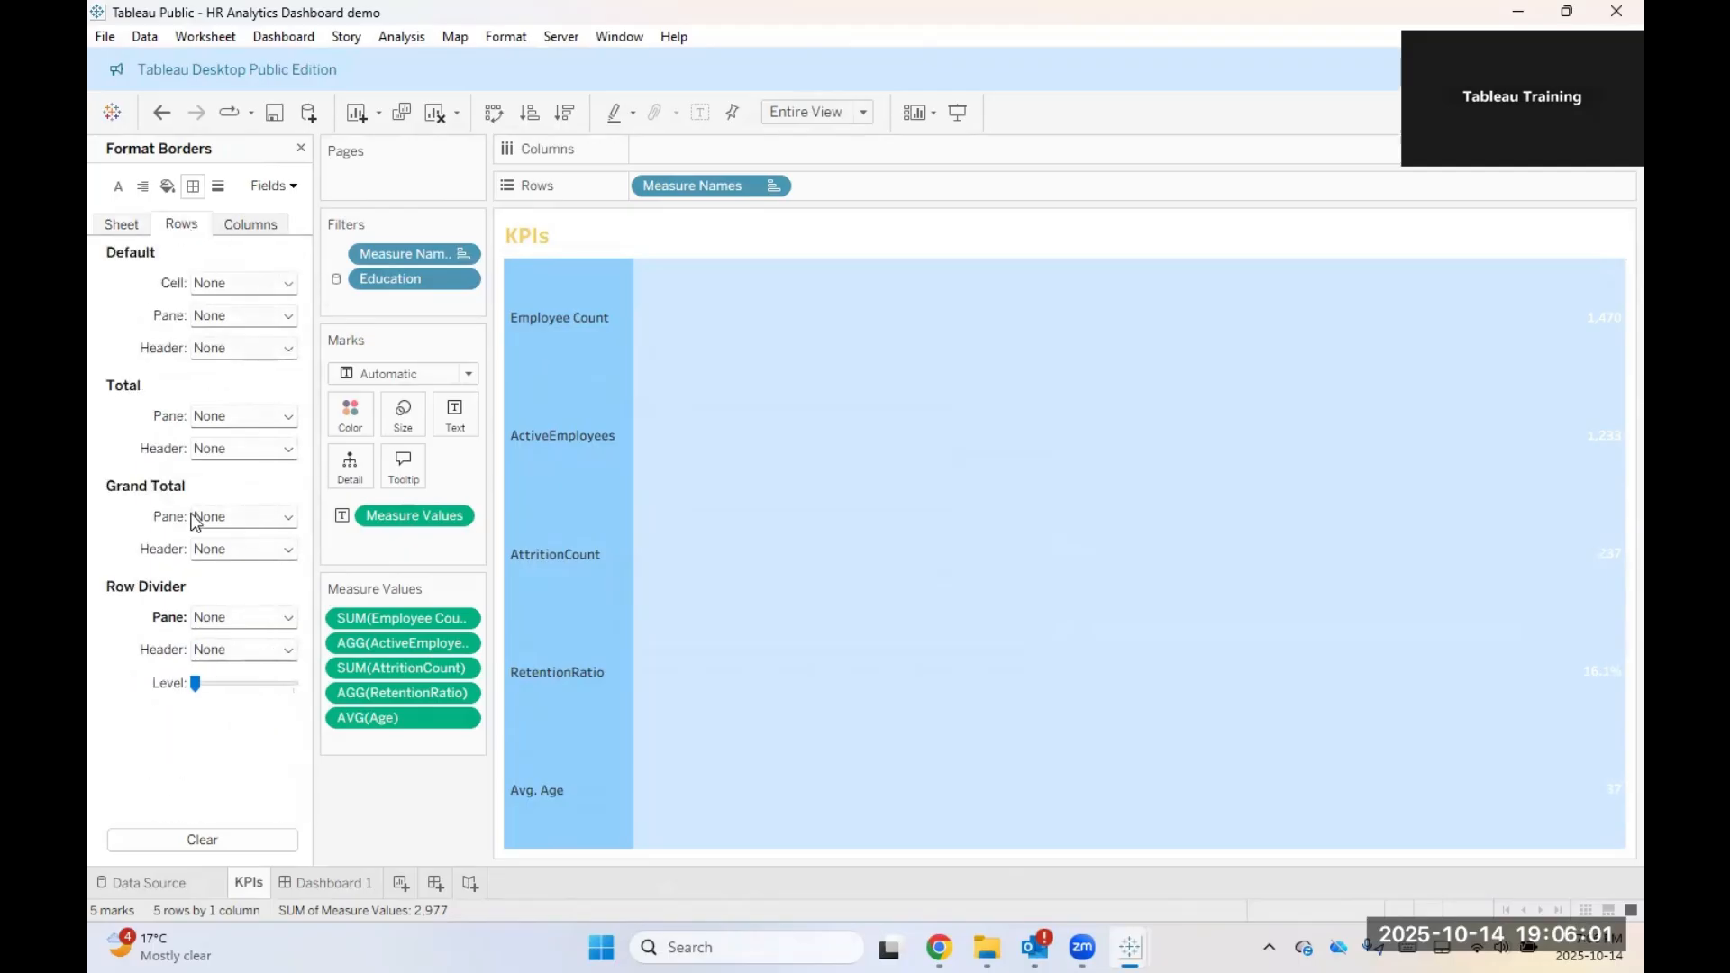
{"action": "left_click", "coordinate": [258, 232]}
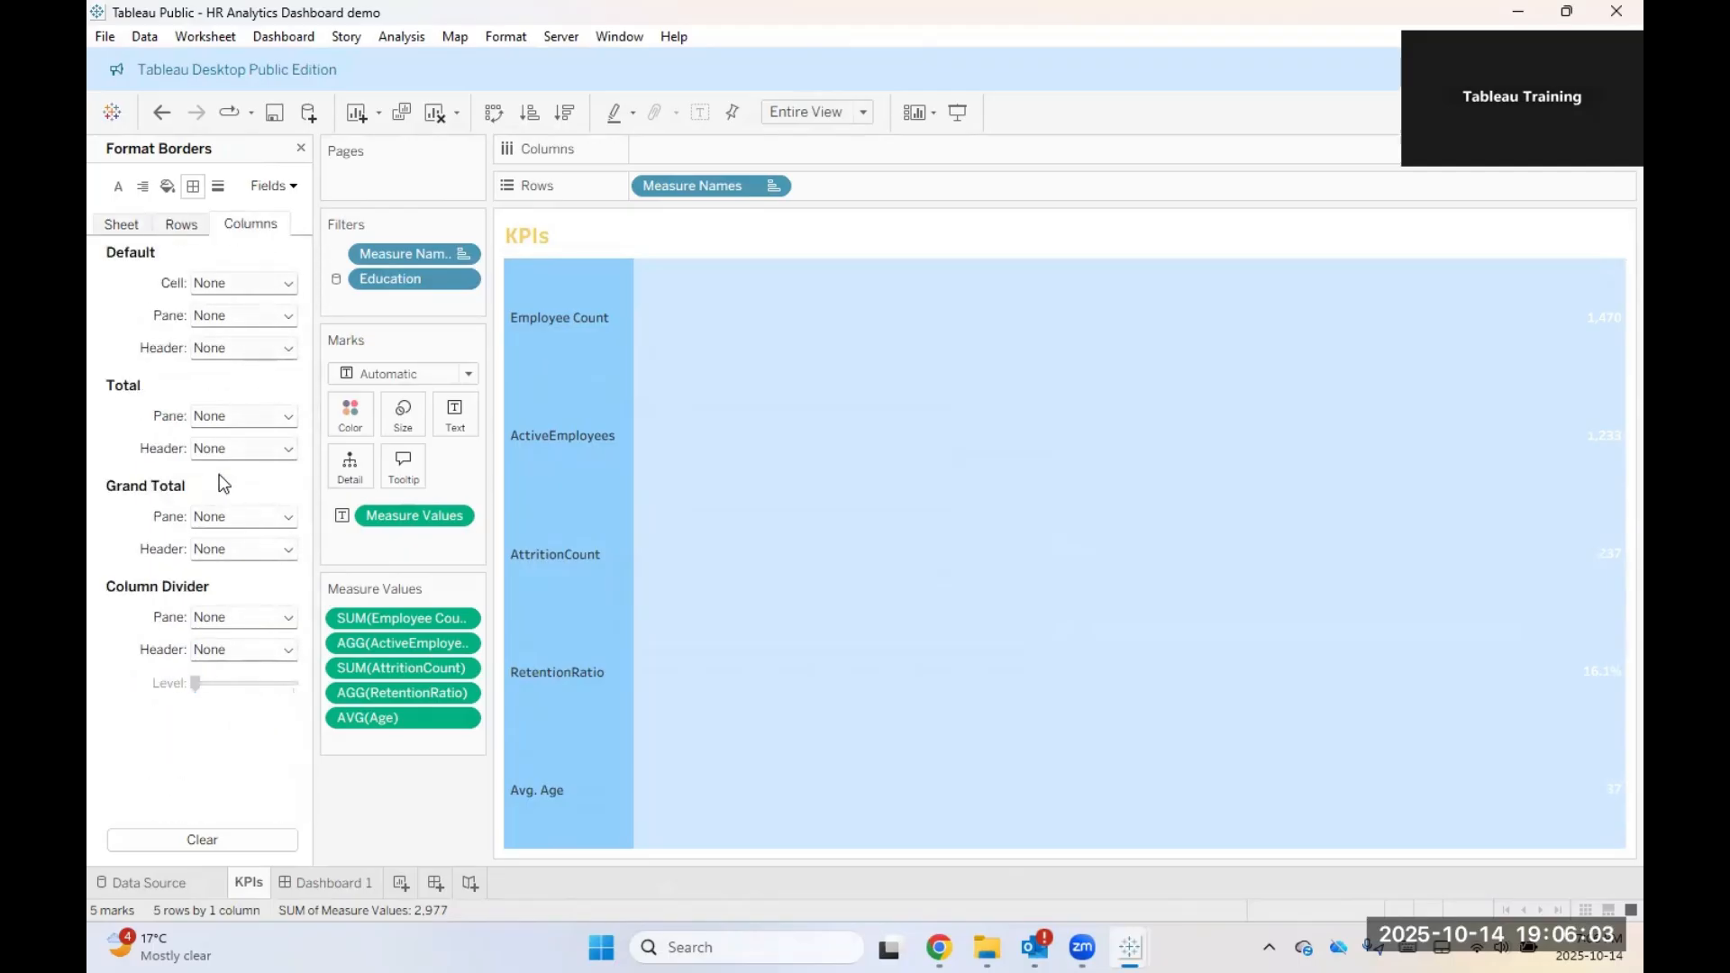
Step: Examine the KPIs worksheet's font settings for the whole sheet, rows and columns
{"action": "left_click", "coordinate": [117, 231]}
{"action": "left_click", "coordinate": [118, 187]}
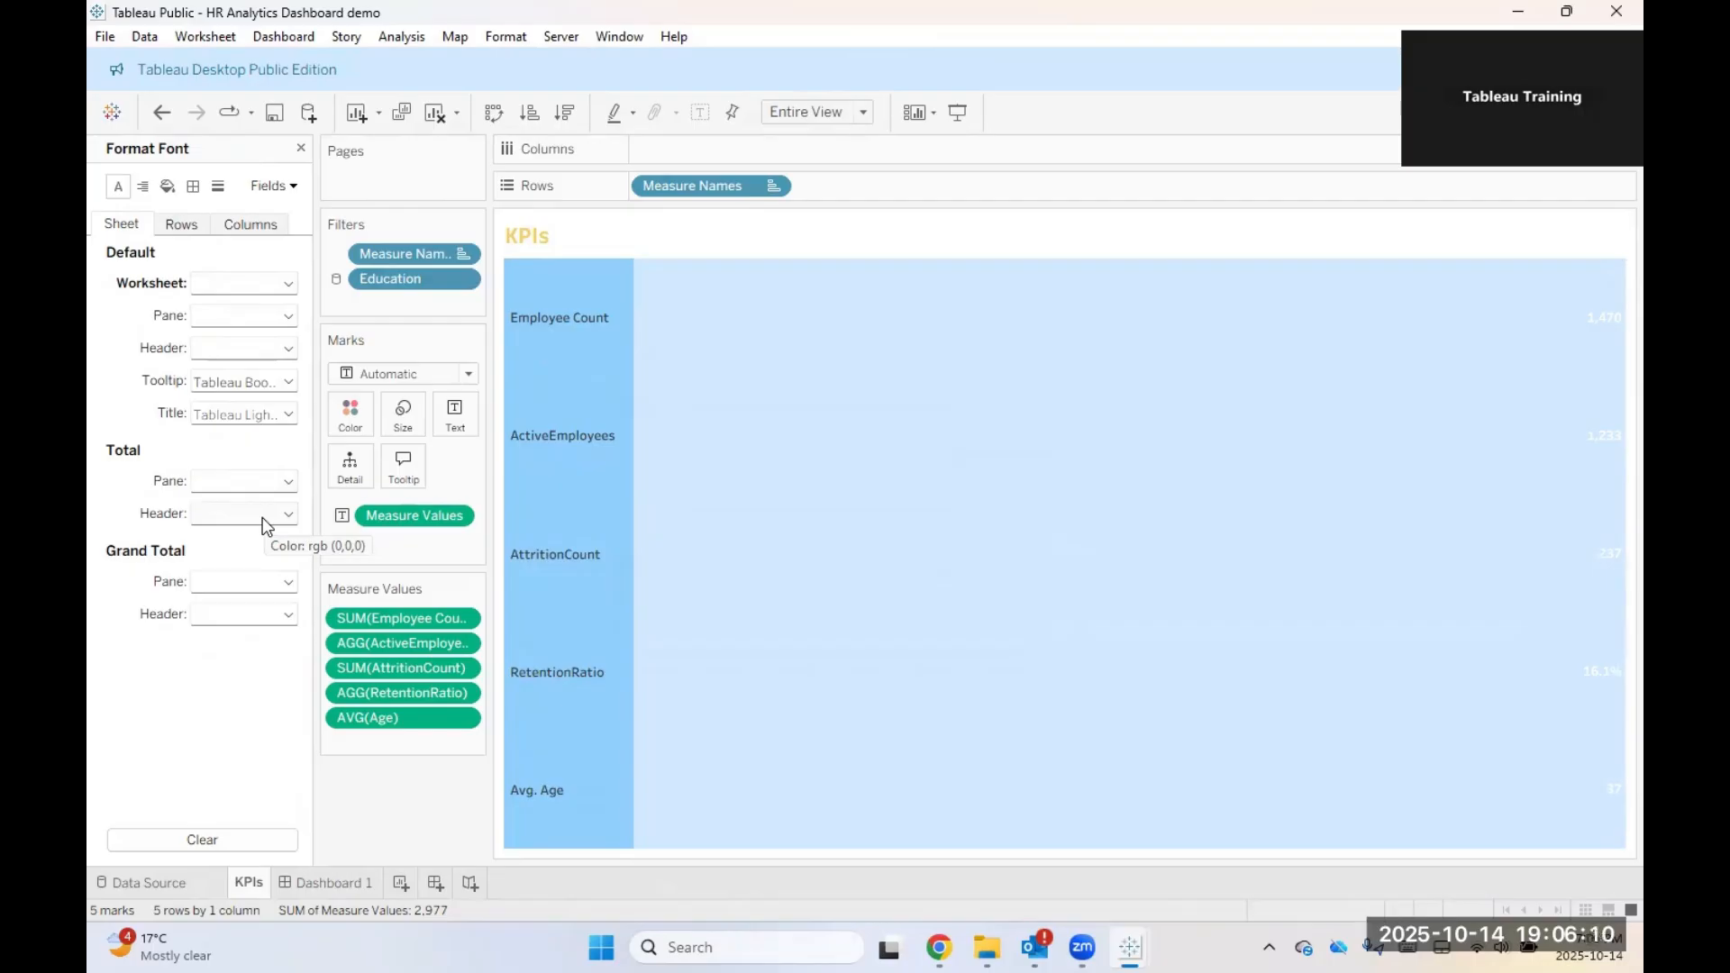
{"action": "left_click", "coordinate": [181, 224]}
{"action": "left_click", "coordinate": [256, 227]}
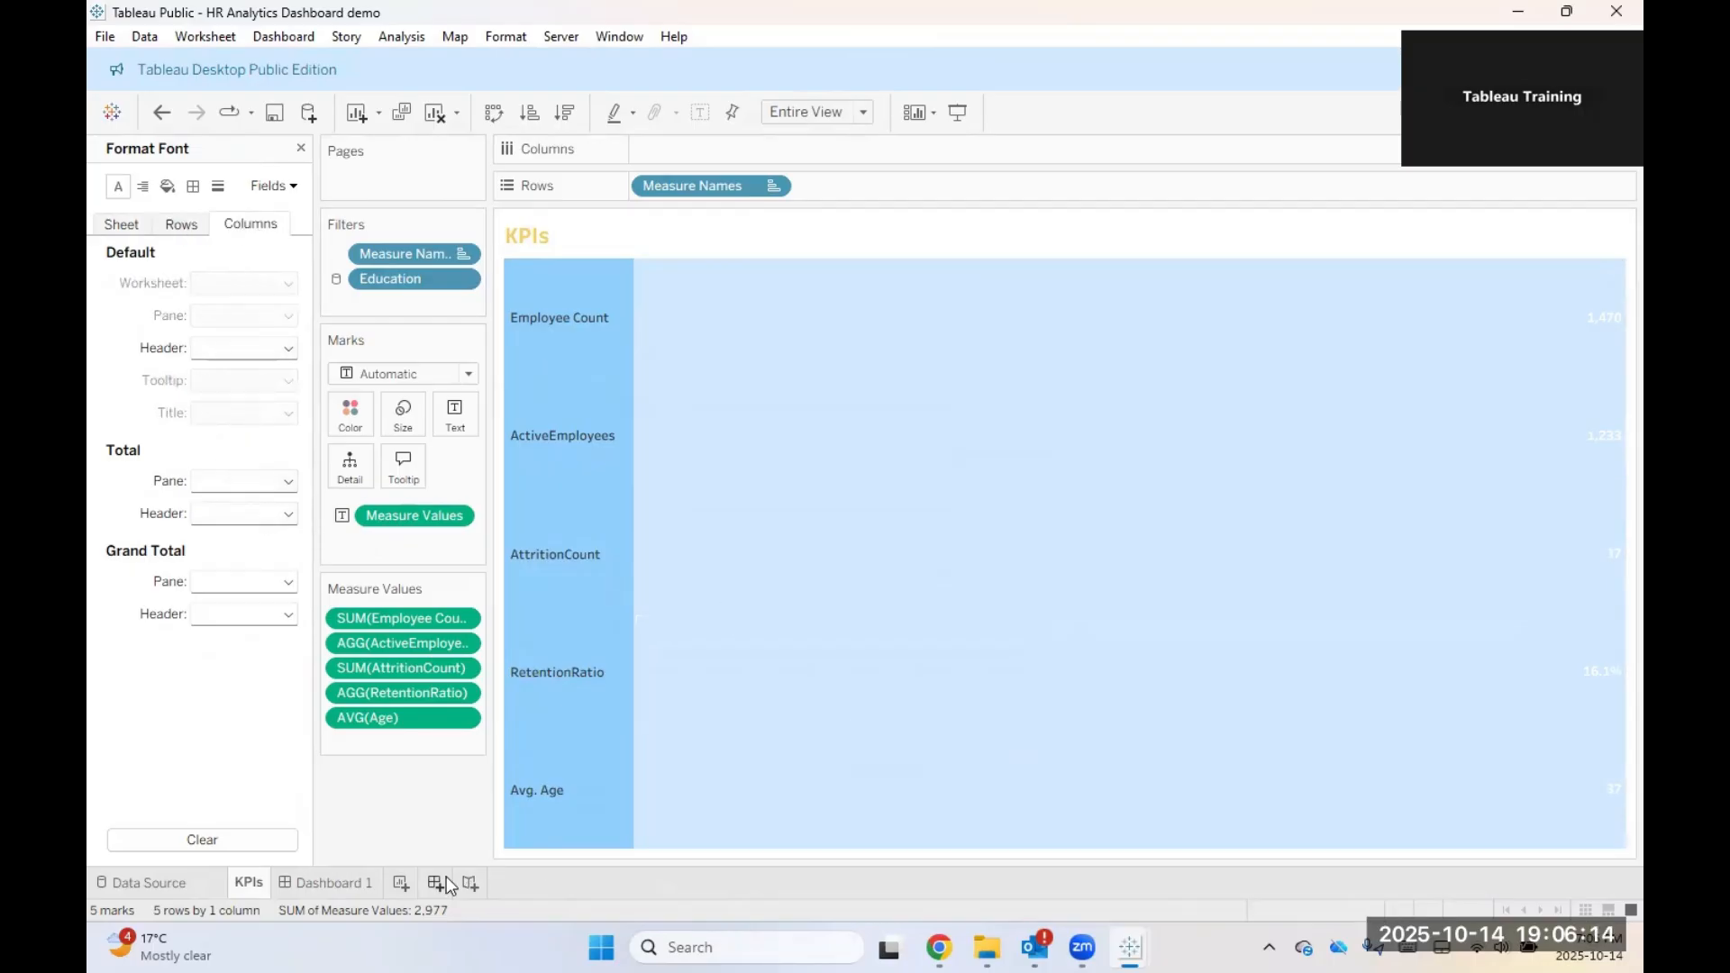
Step: On Dashboard 1, set the KPIs sheet's default column header alignment to center horizontally and middle vertically
{"action": "left_click", "coordinate": [328, 884]}
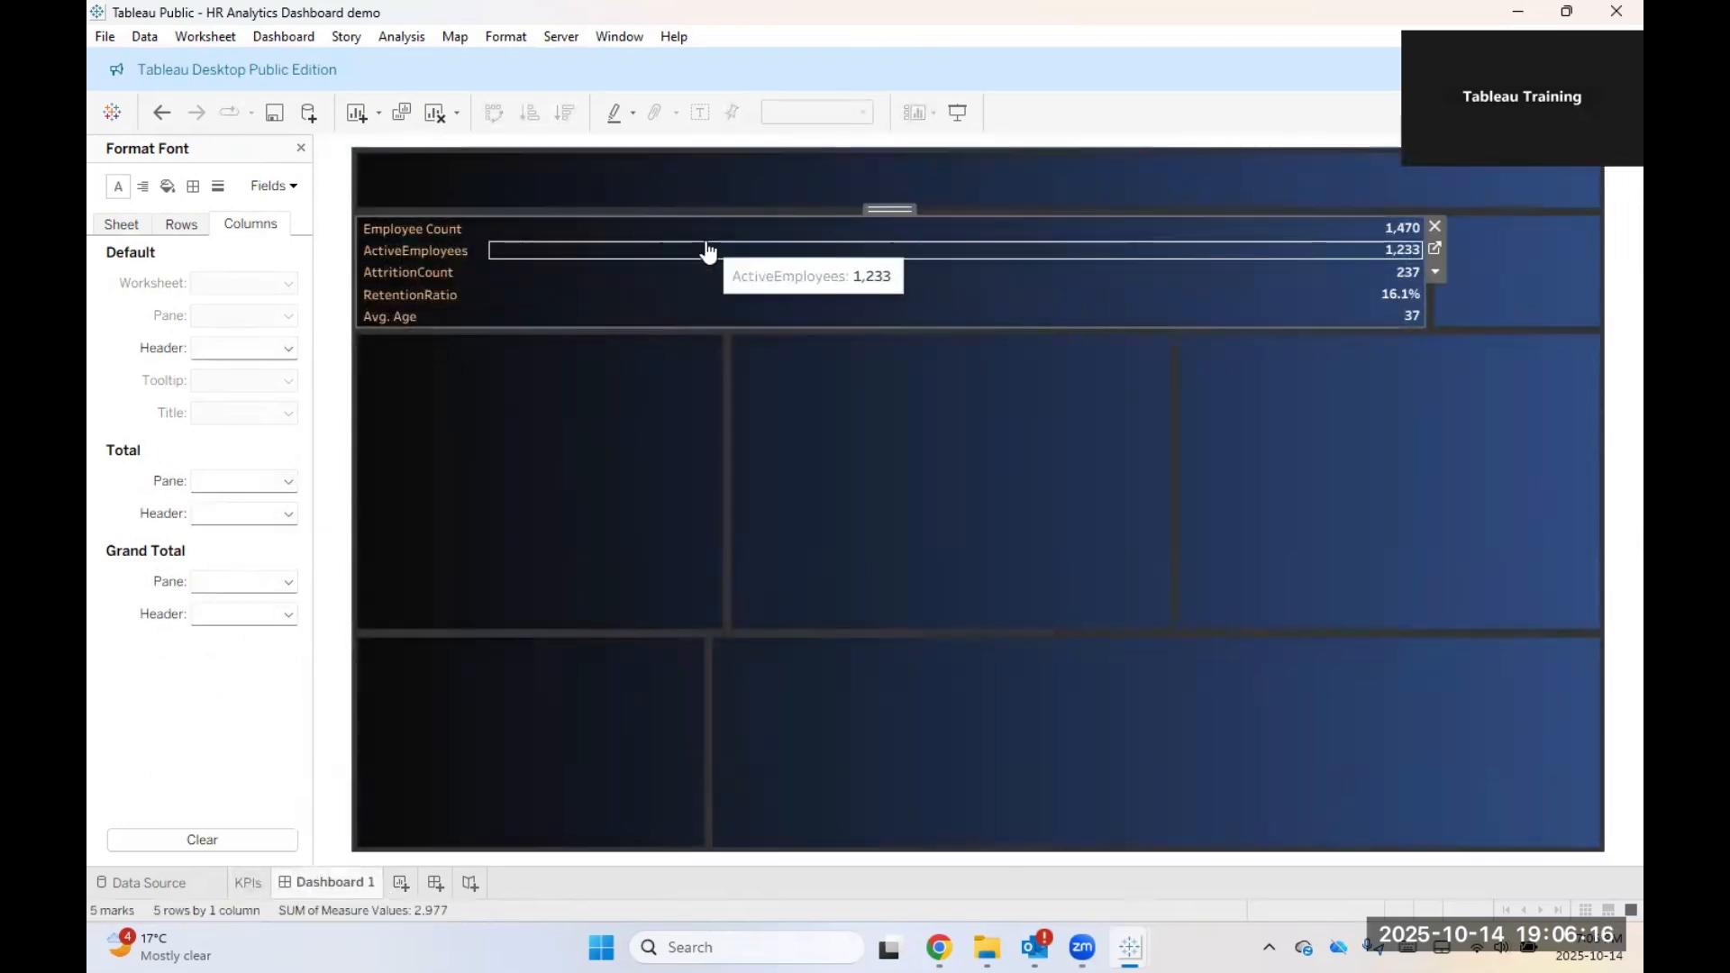
{"action": "right_click", "coordinate": [707, 250]}
{"action": "left_click", "coordinate": [764, 305]}
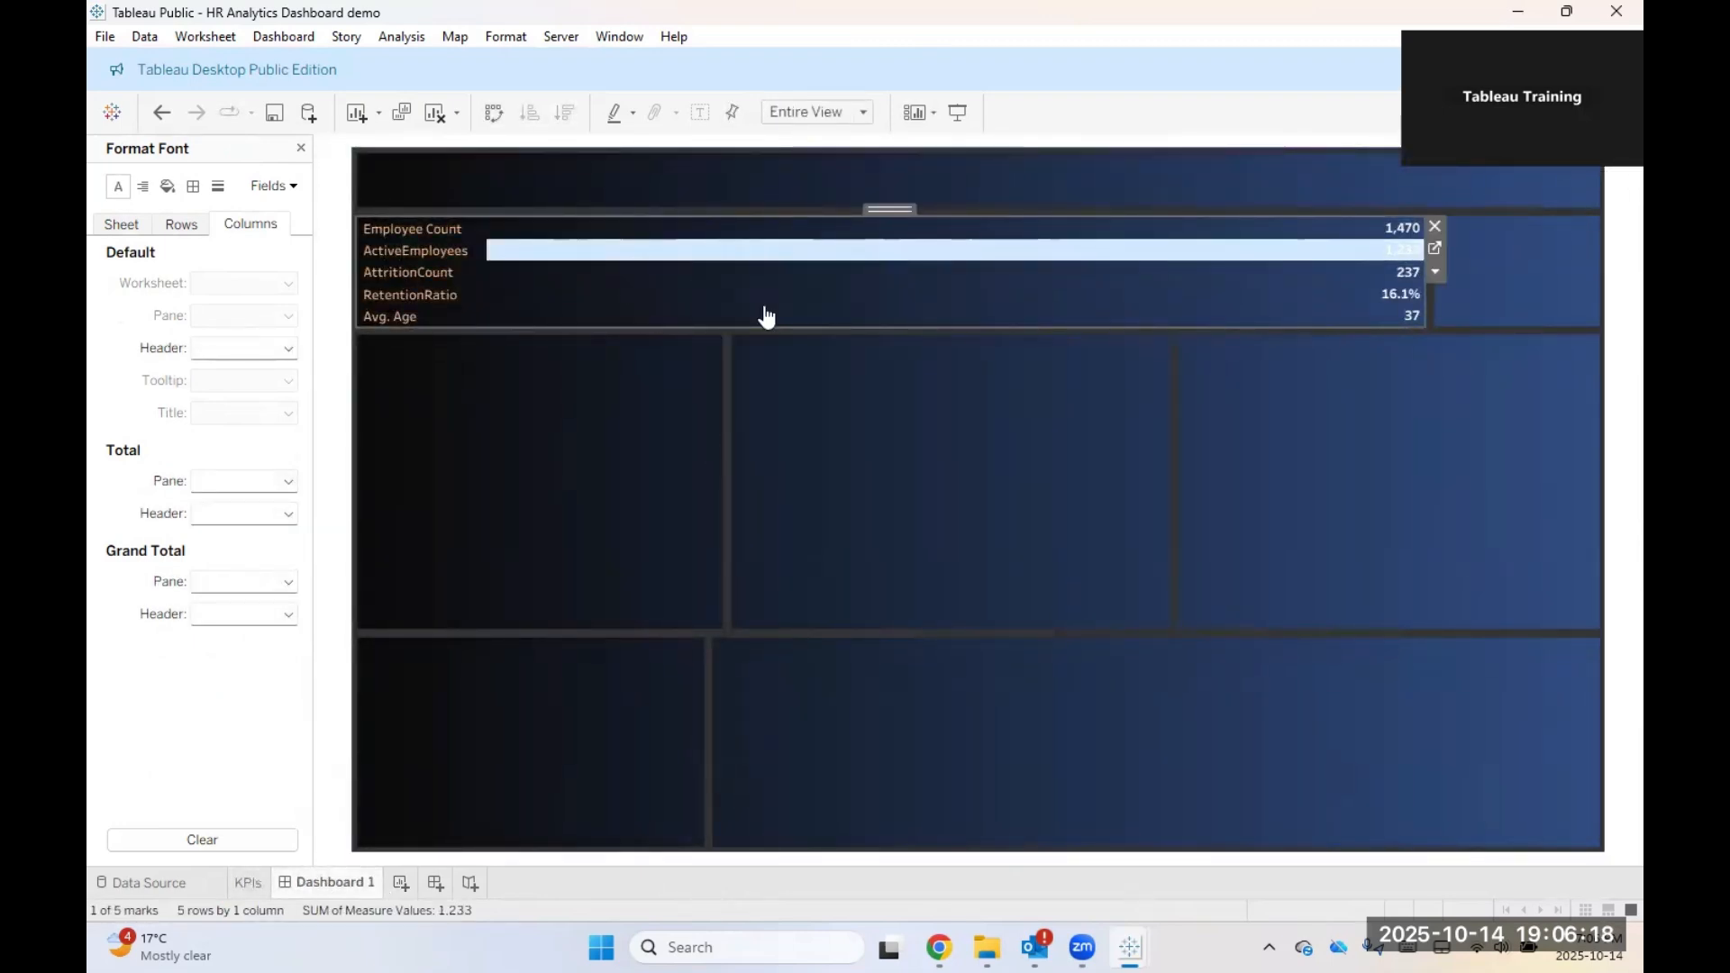
{"action": "left_click", "coordinate": [142, 186]}
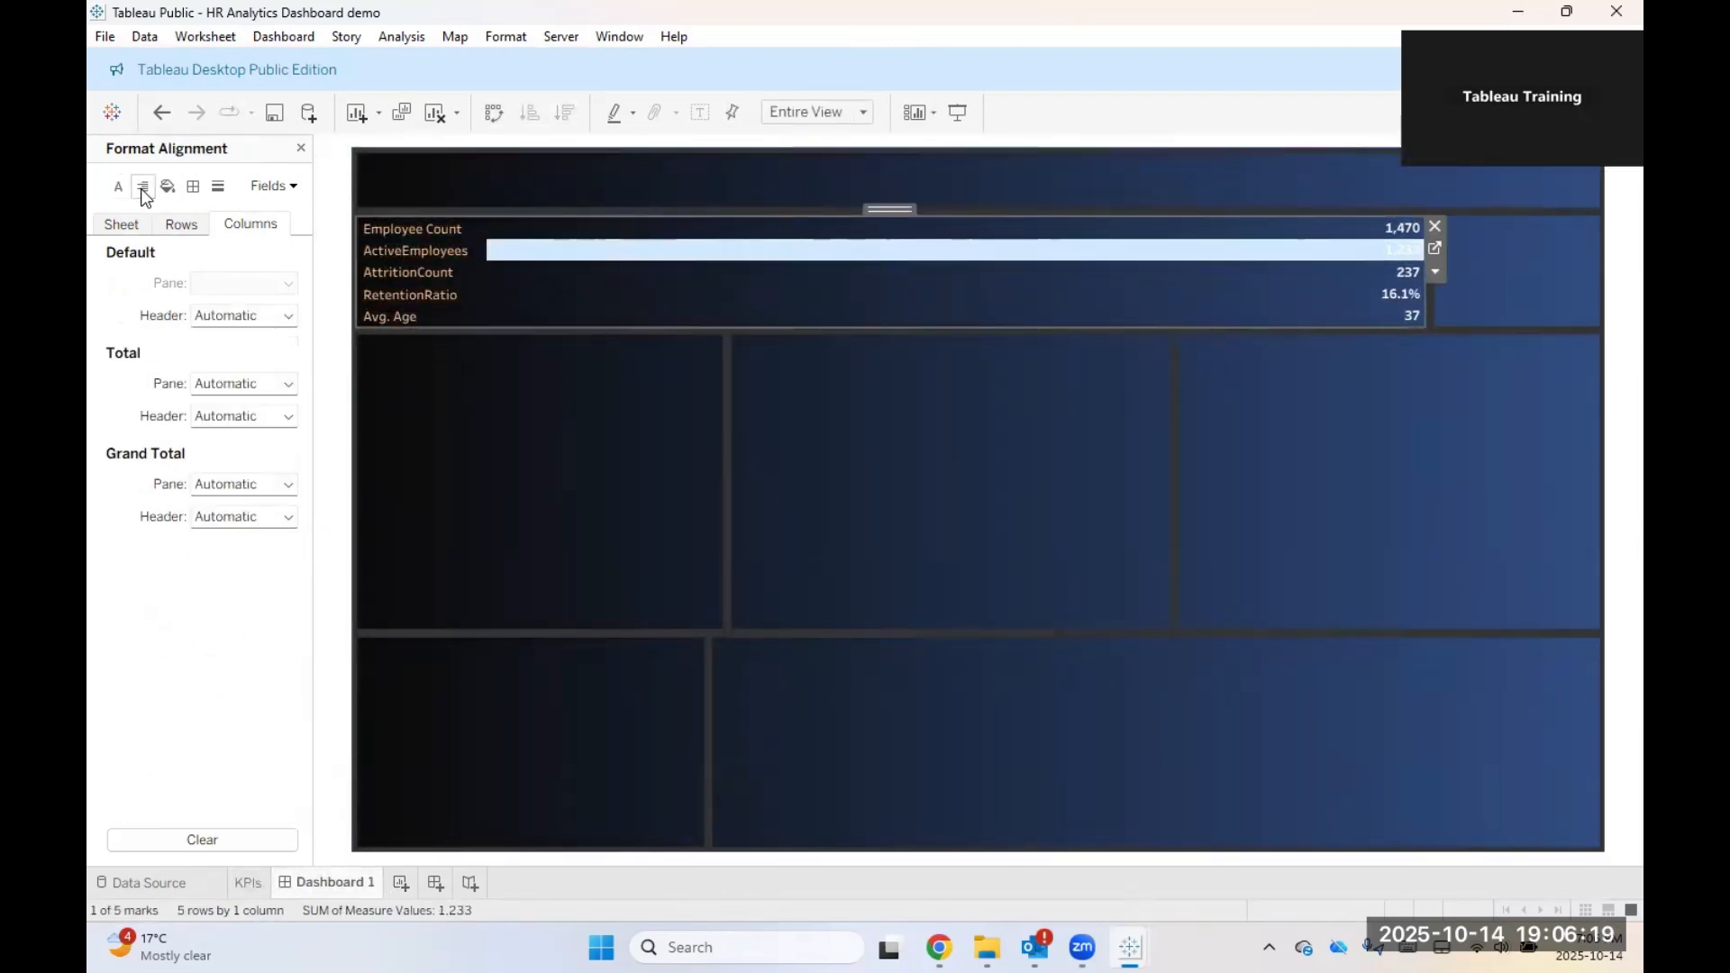
{"action": "left_click", "coordinate": [240, 316]}
{"action": "left_click", "coordinate": [246, 402]}
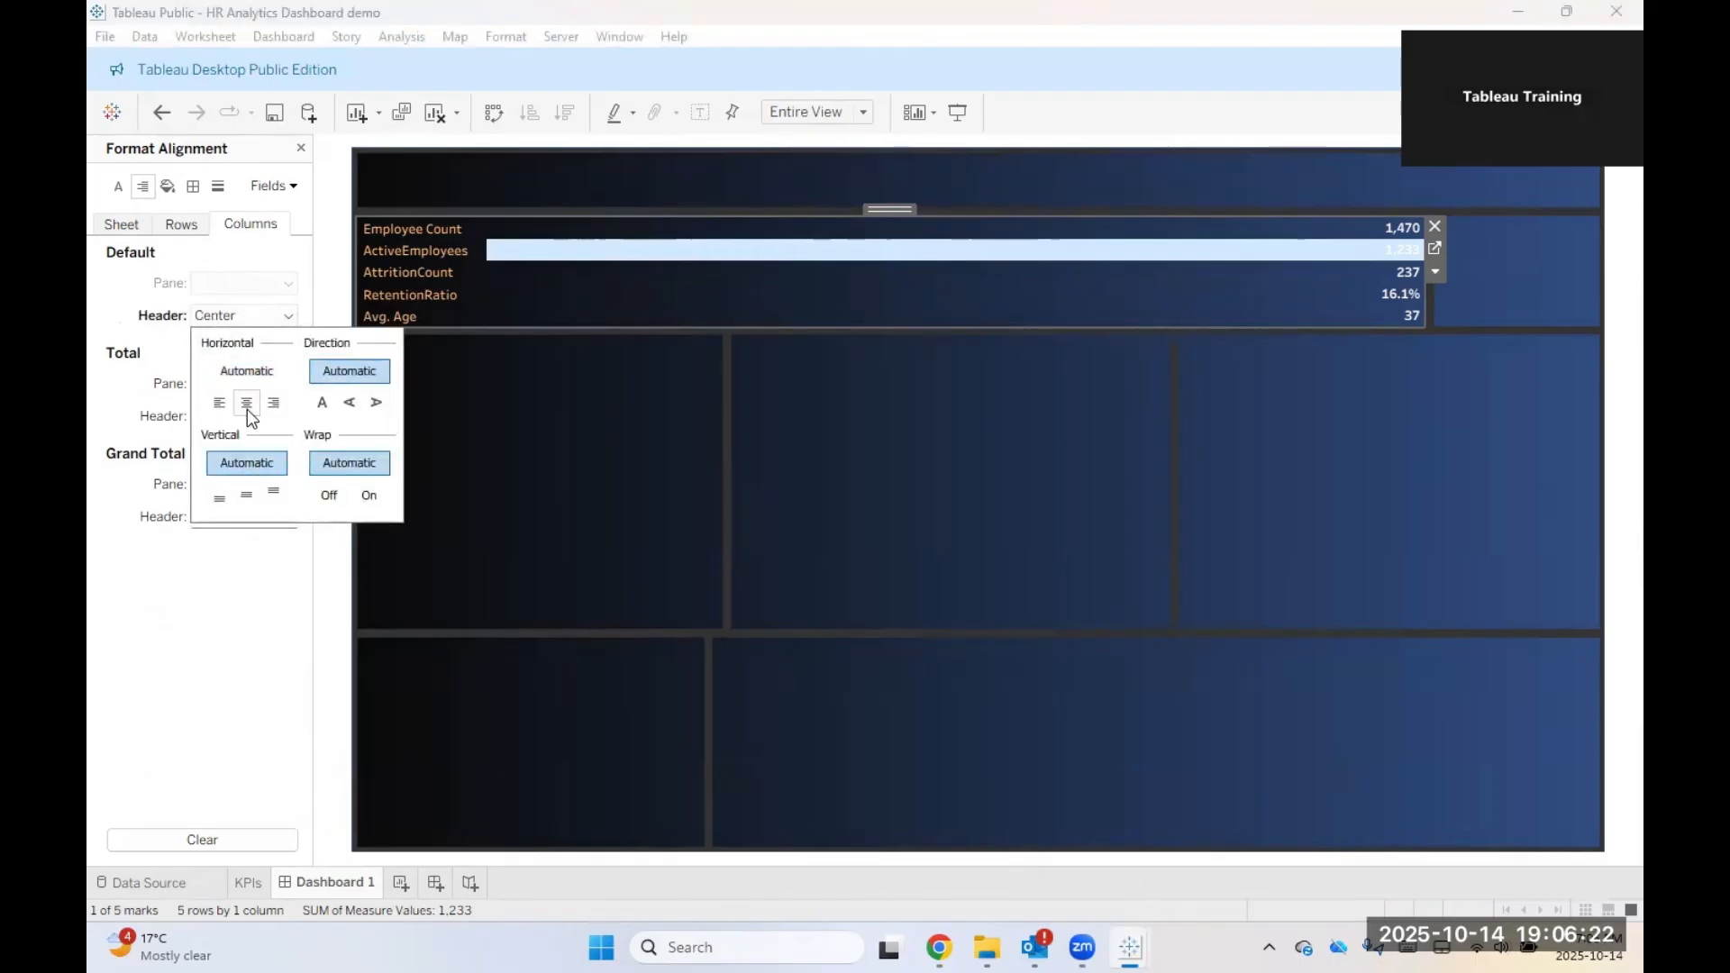
{"action": "left_click", "coordinate": [245, 495]}
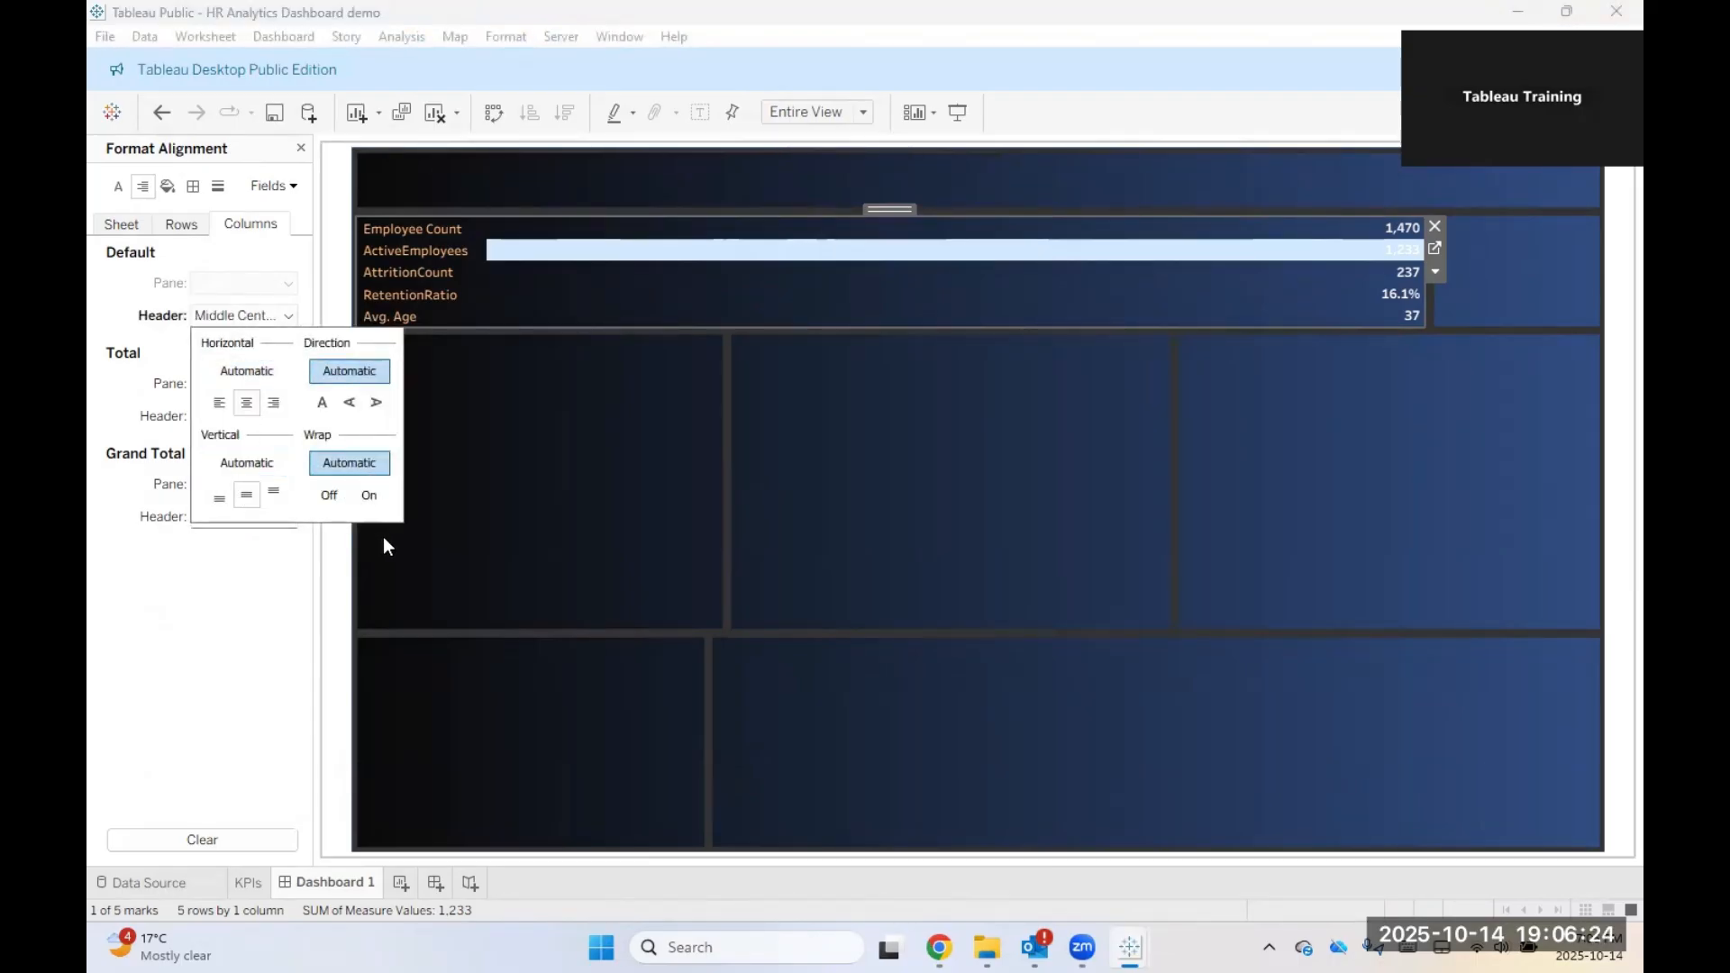
{"action": "left_click", "coordinate": [259, 599]}
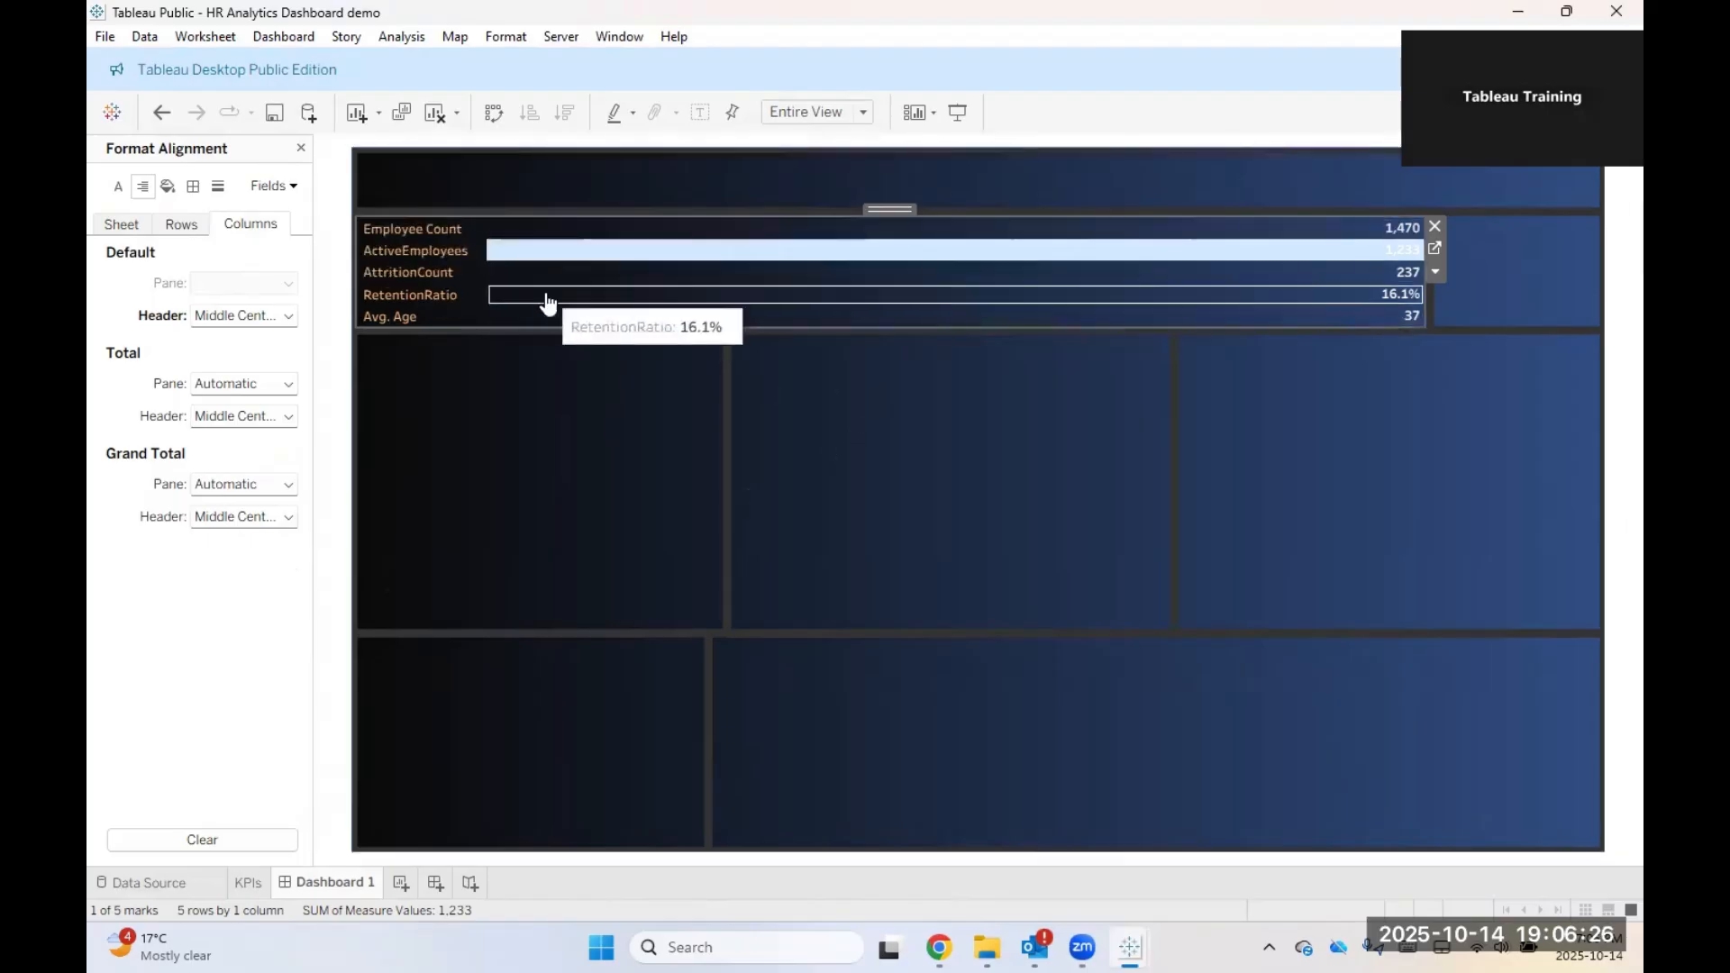
Step: Set the KPIs sheet's column Total and Grand Total pane alignment to middle center
{"action": "left_click", "coordinate": [274, 186]}
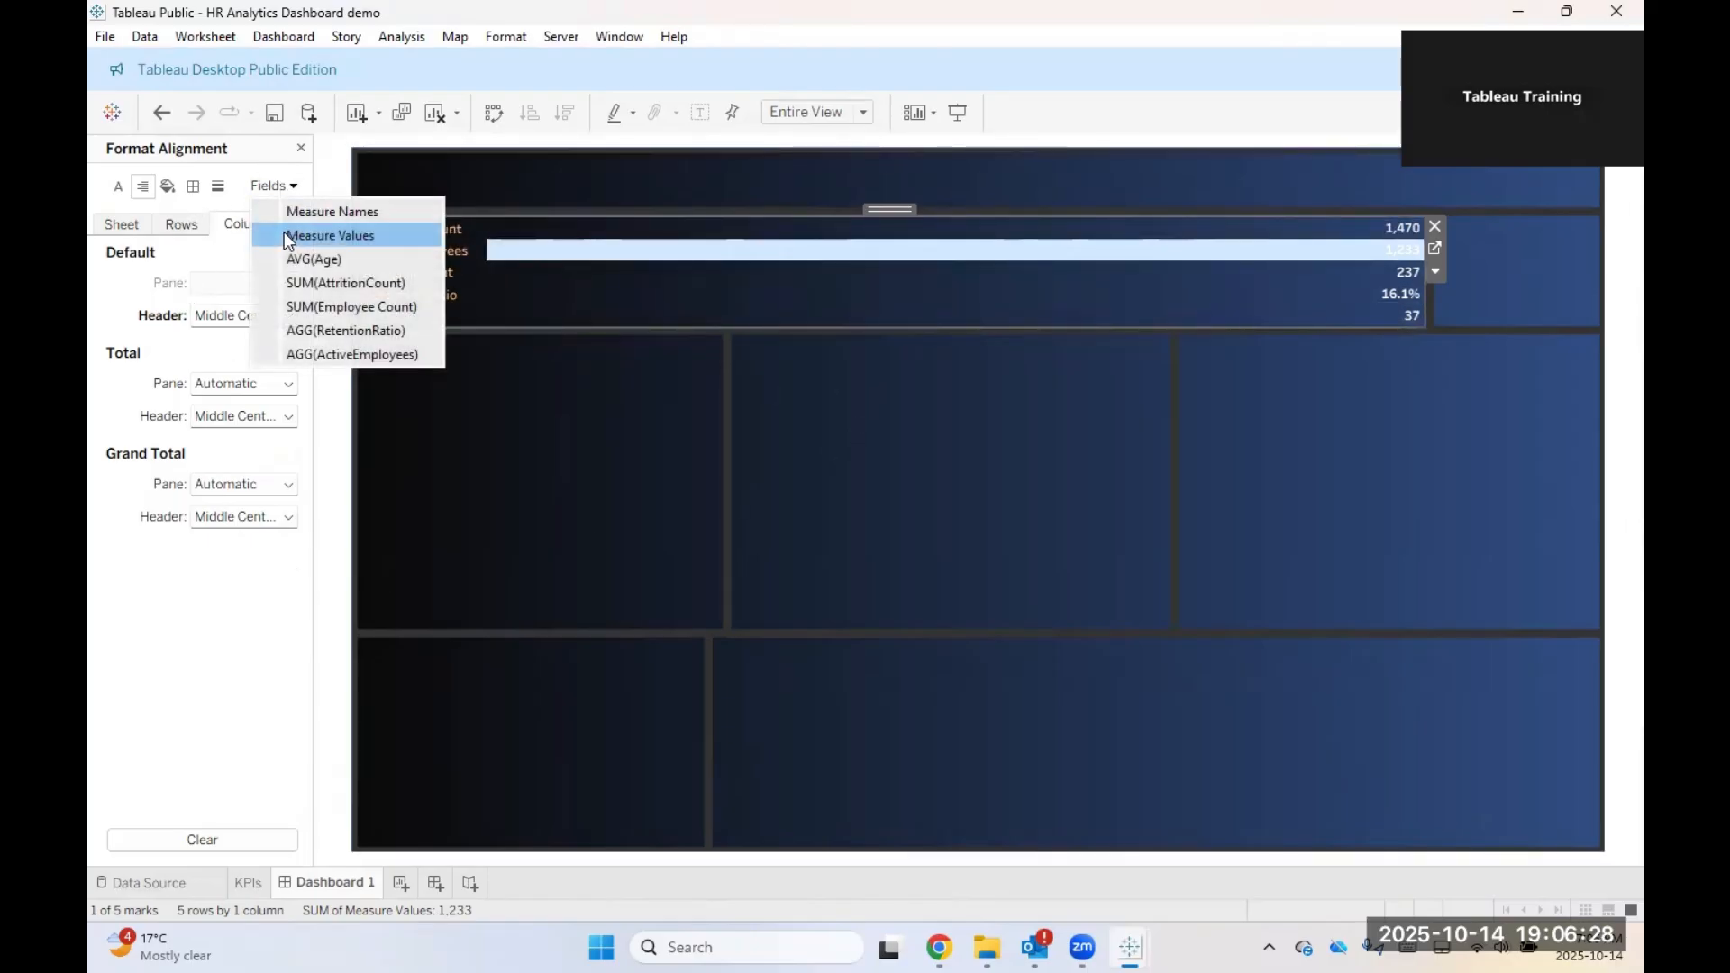
{"action": "left_click", "coordinate": [298, 234]}
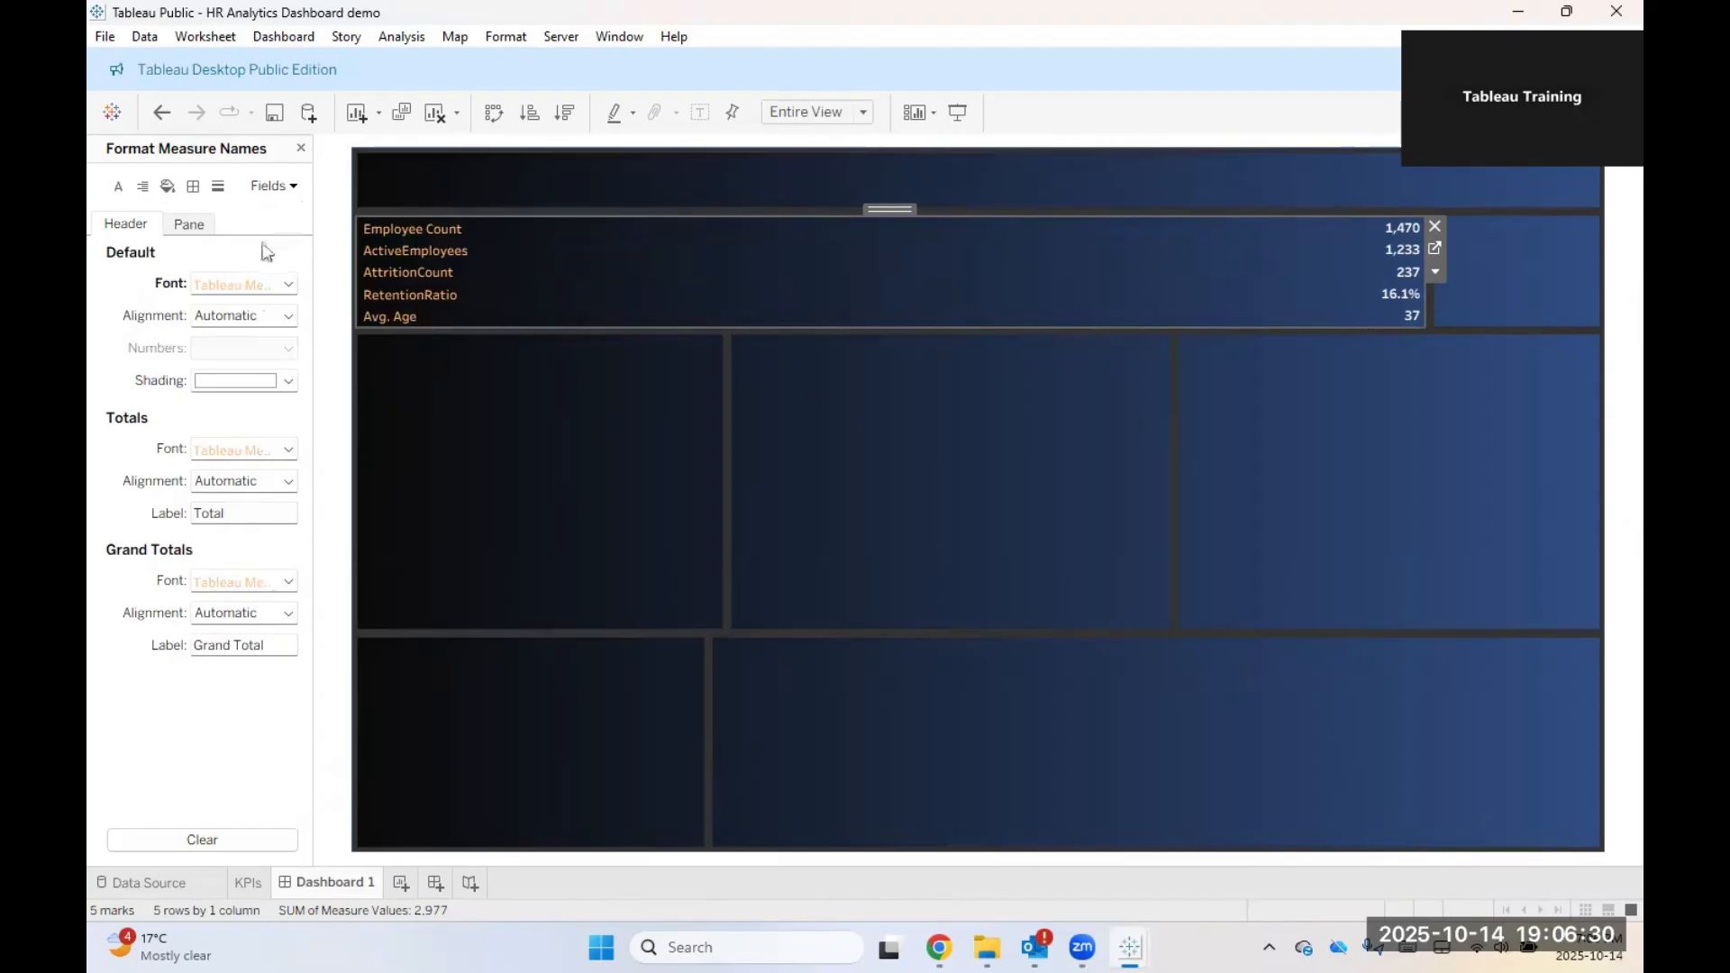
{"action": "left_click", "coordinate": [143, 187]}
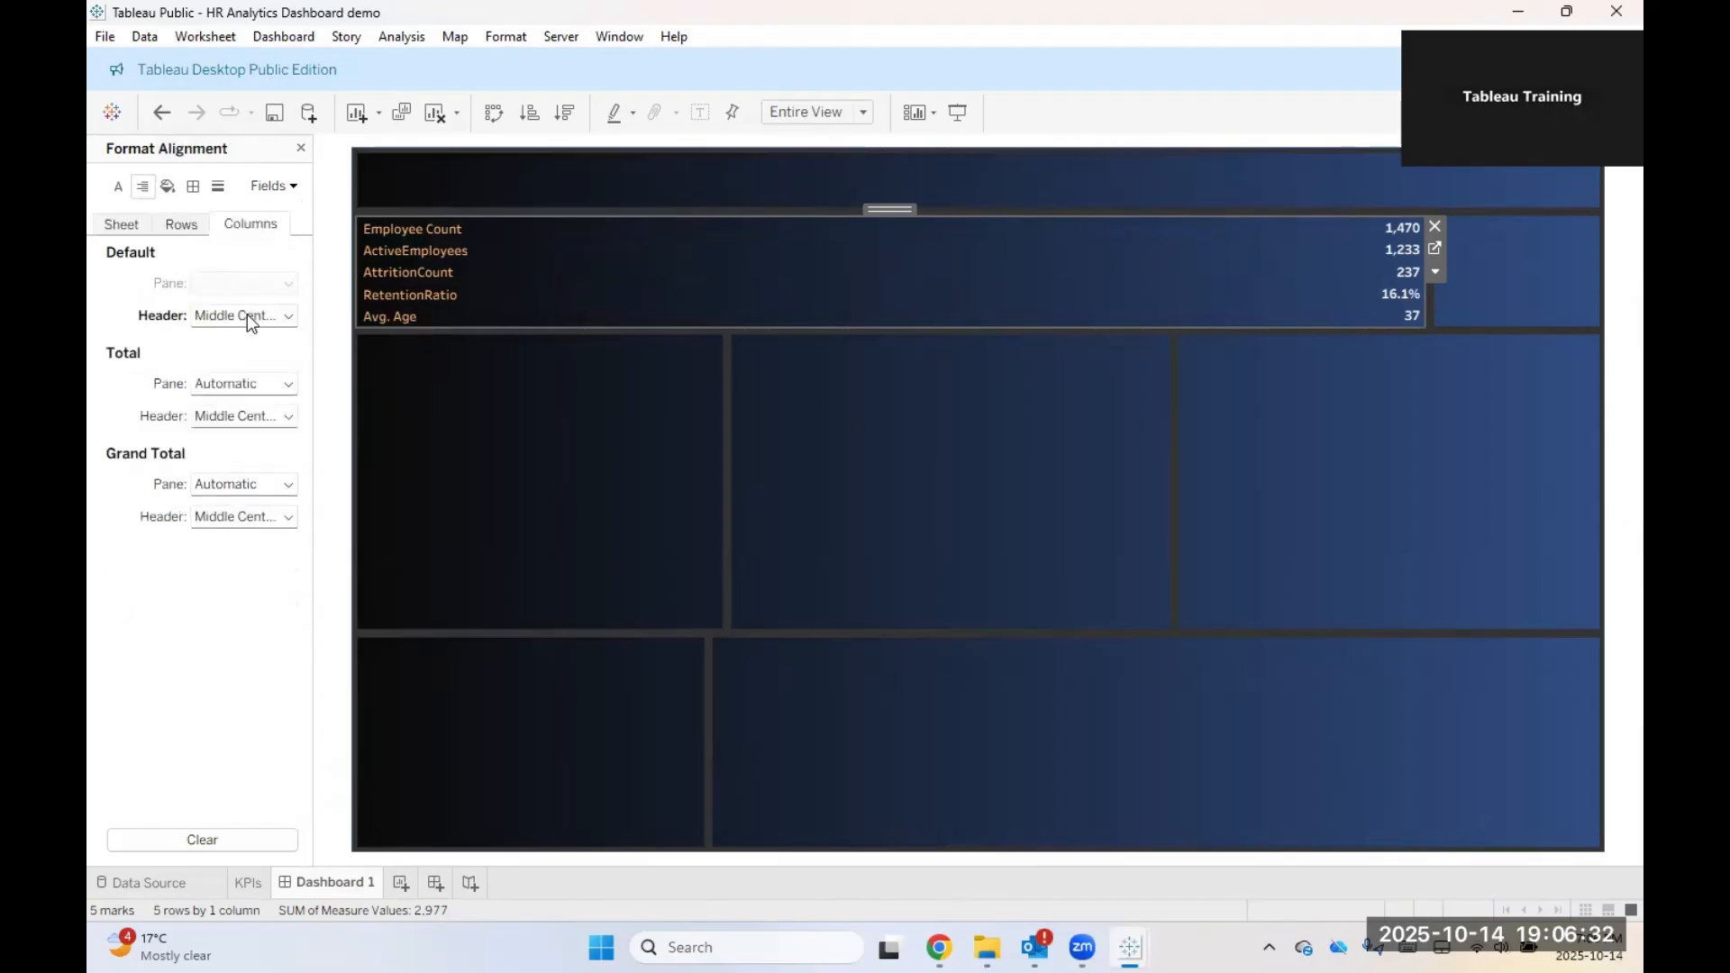
{"action": "left_click", "coordinate": [246, 315]}
{"action": "left_click", "coordinate": [240, 517]}
{"action": "left_click", "coordinate": [268, 385]}
{"action": "left_click", "coordinate": [244, 468]}
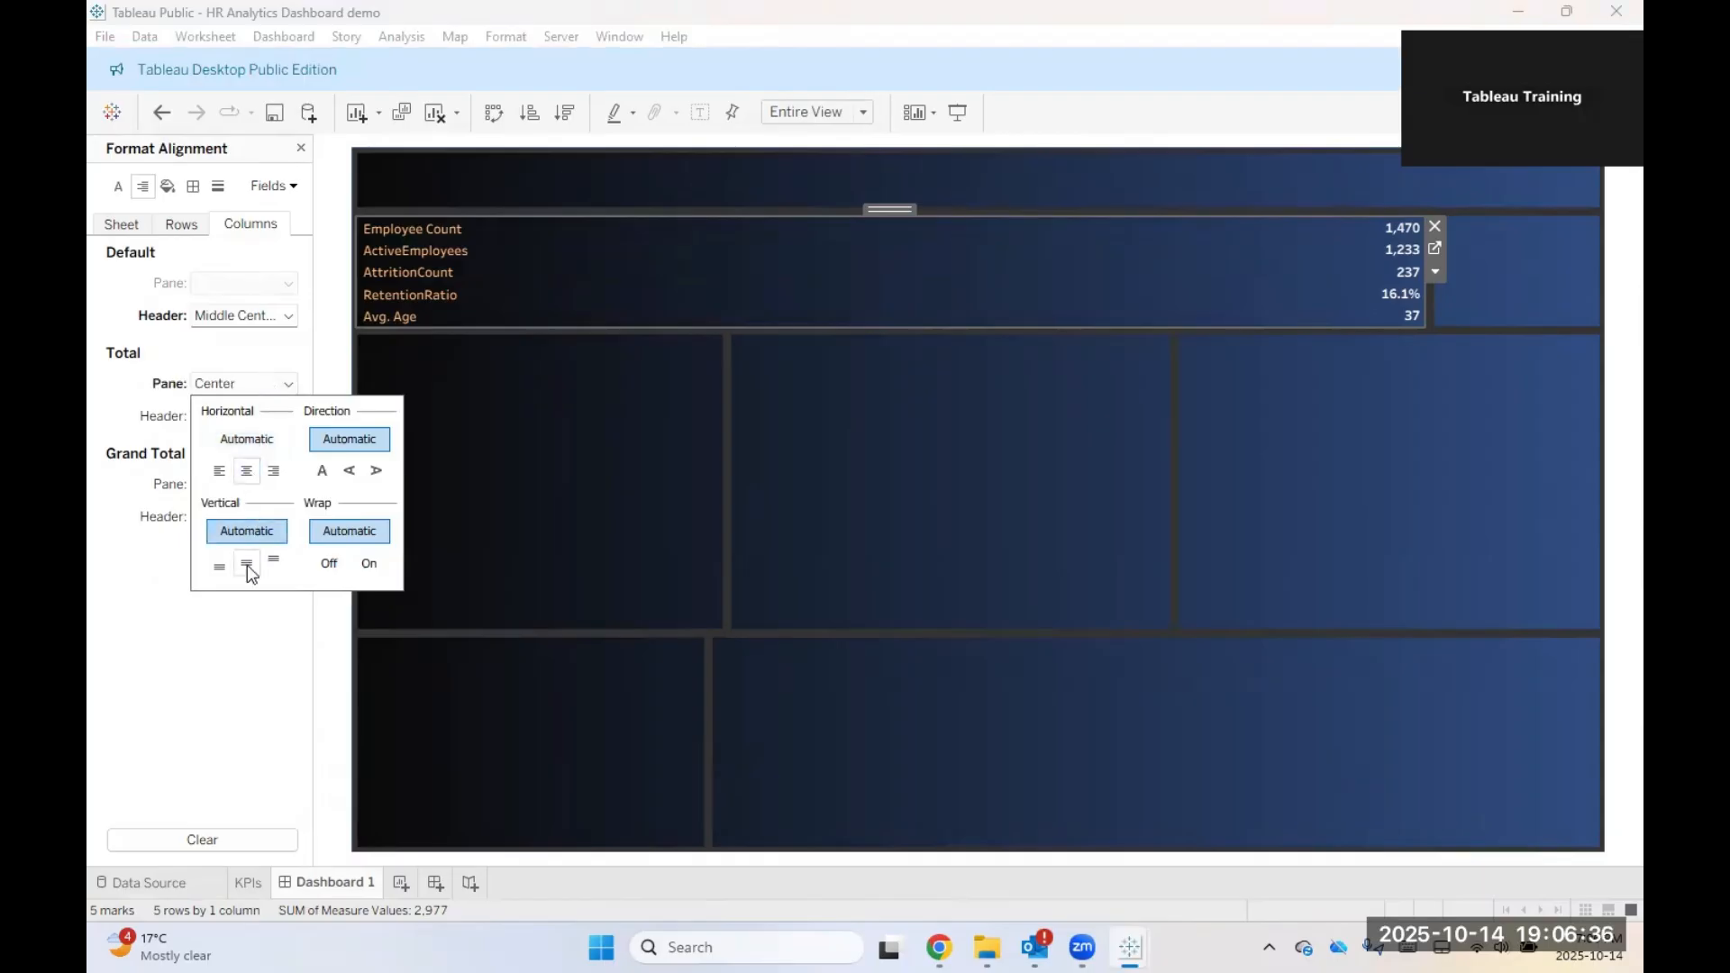
{"action": "left_click", "coordinate": [247, 565]}
{"action": "left_click", "coordinate": [243, 484]}
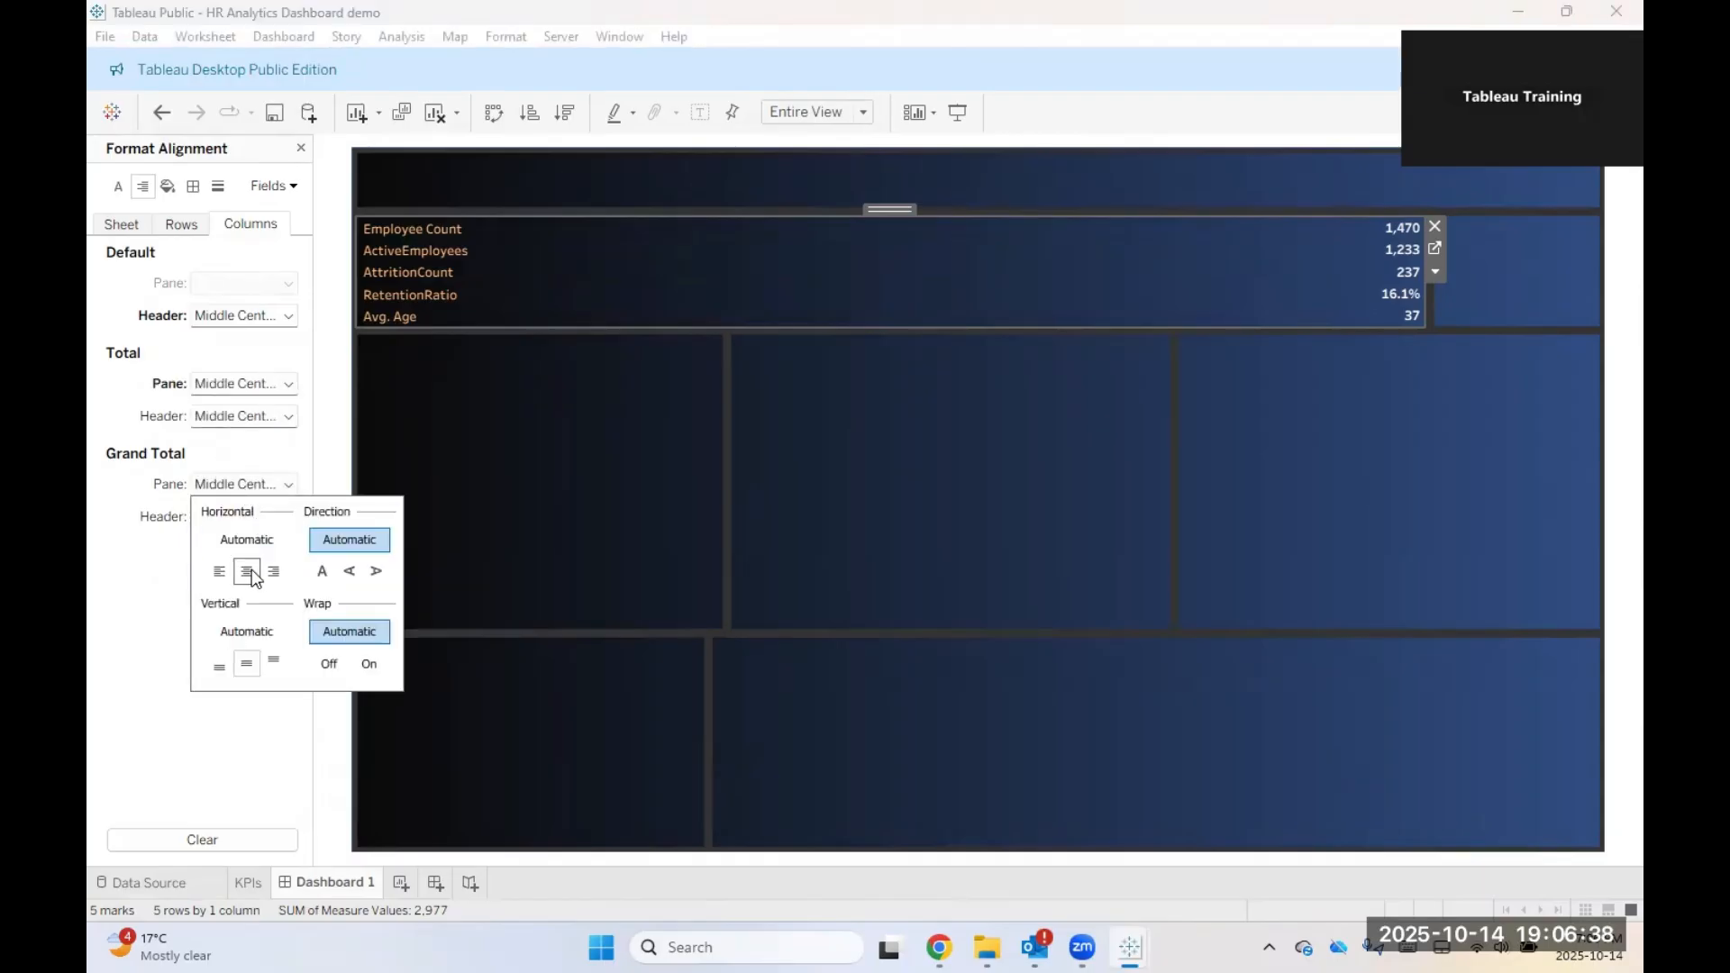
{"action": "left_click", "coordinate": [247, 665]}
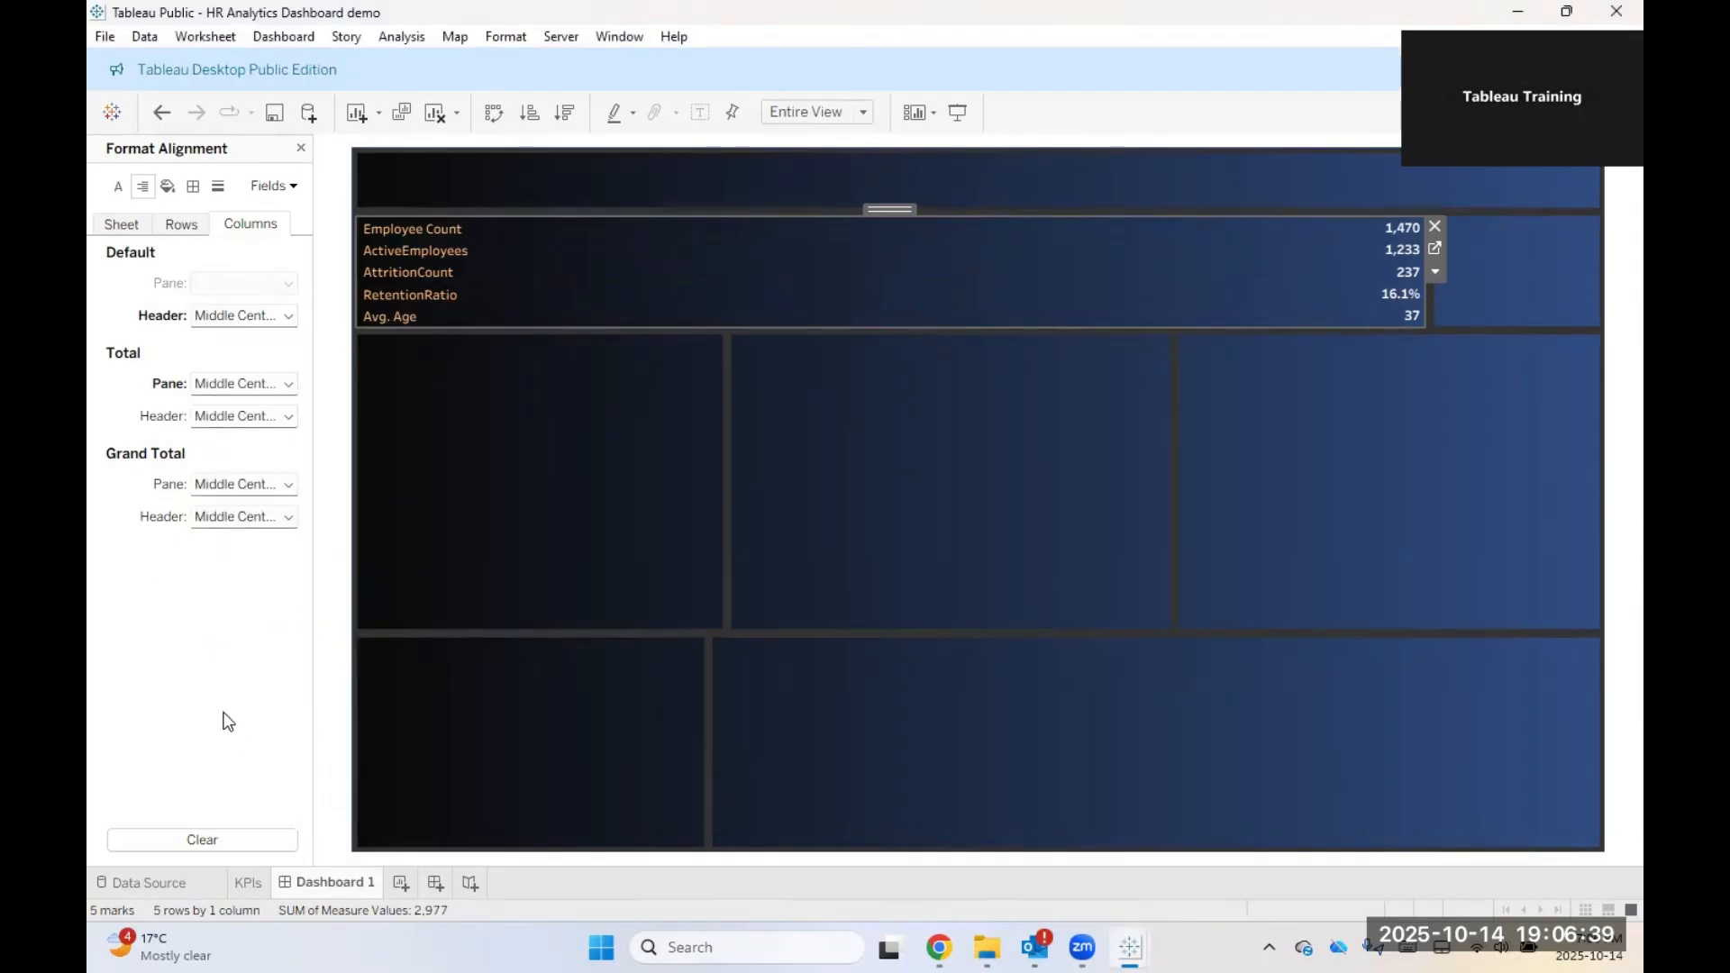
Step: Open the default pane font settings for the Measure Values field of the KPIs sheet
{"action": "left_click", "coordinate": [272, 187]}
{"action": "left_click", "coordinate": [291, 236]}
{"action": "left_click", "coordinate": [222, 283]}
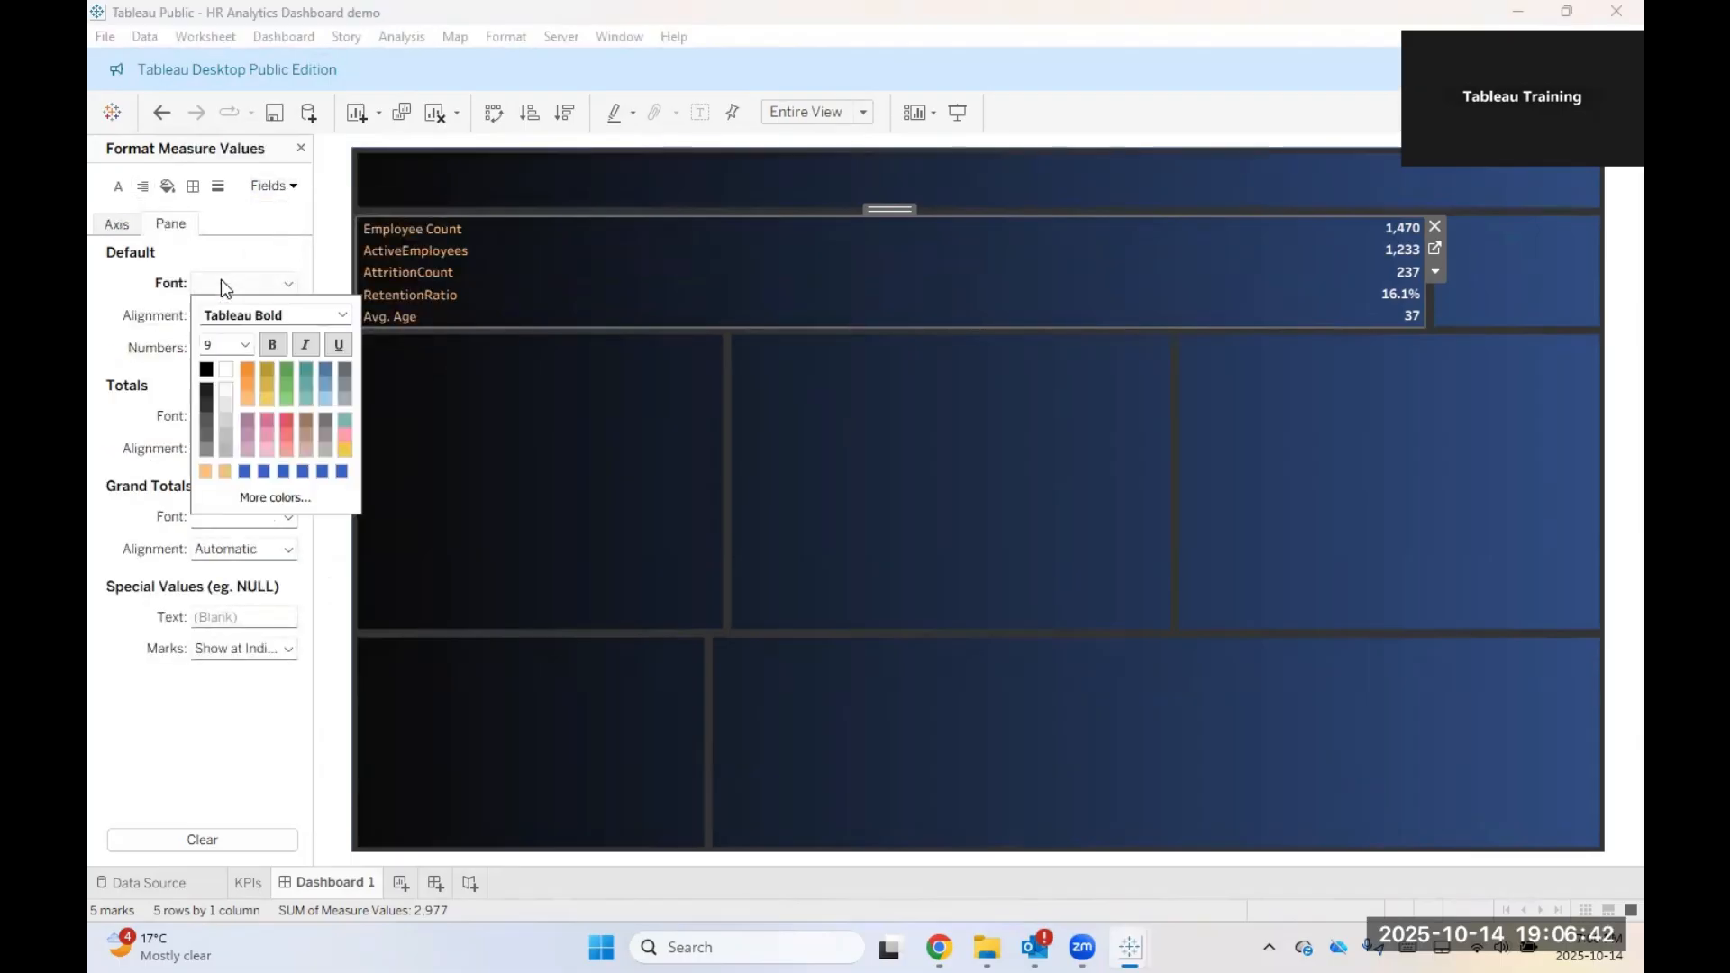
{"action": "left_click", "coordinate": [141, 188]}
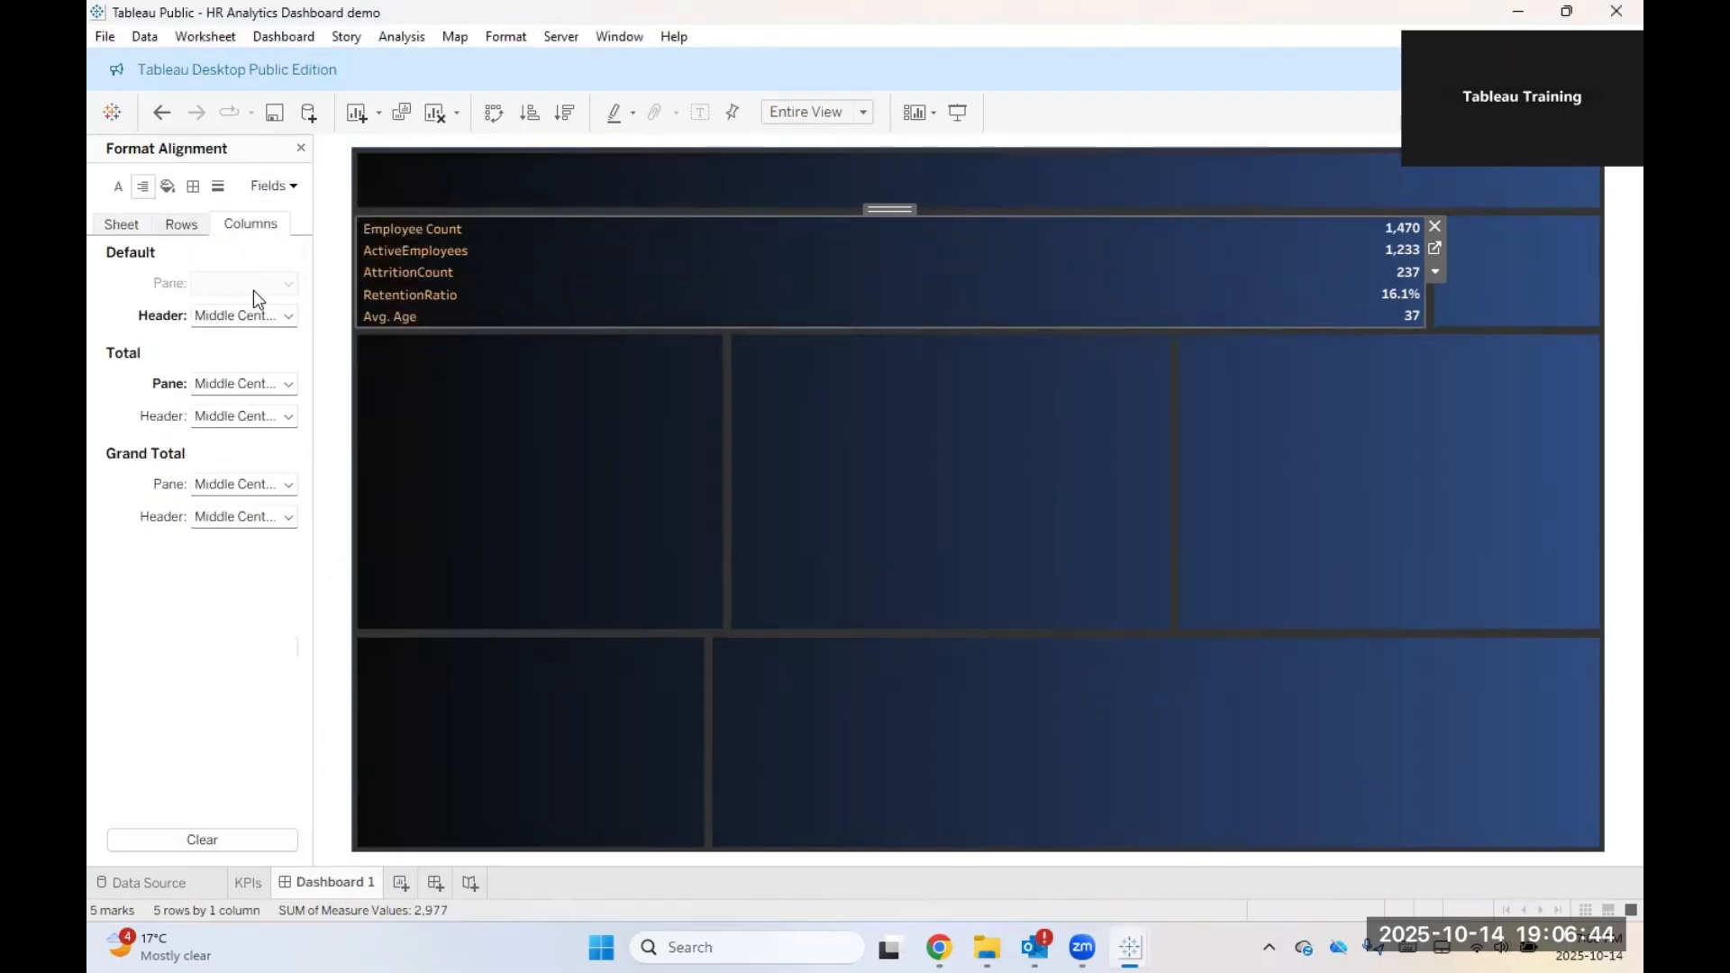
{"action": "left_click", "coordinate": [167, 187]}
{"action": "left_click", "coordinate": [237, 342]}
{"action": "left_click", "coordinate": [238, 342]}
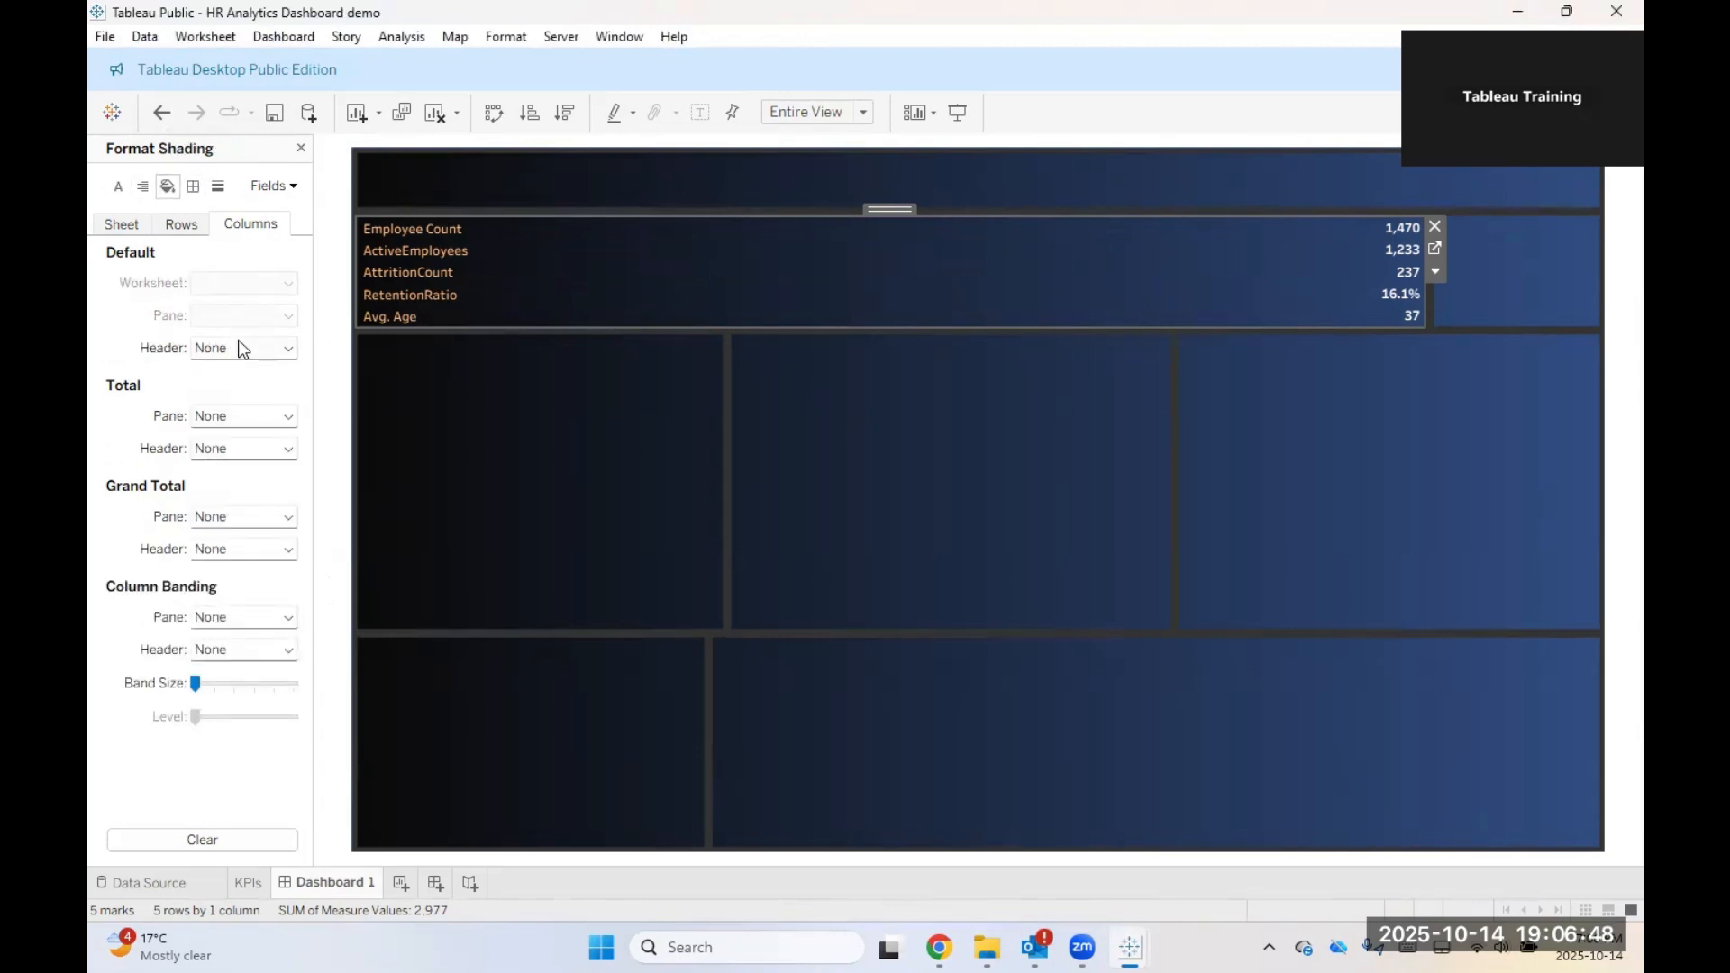
{"action": "left_click", "coordinate": [193, 187]}
Step: Set the column grid lines, axis rulers and zero lines of the KPI table to None
{"action": "left_click", "coordinate": [219, 188]}
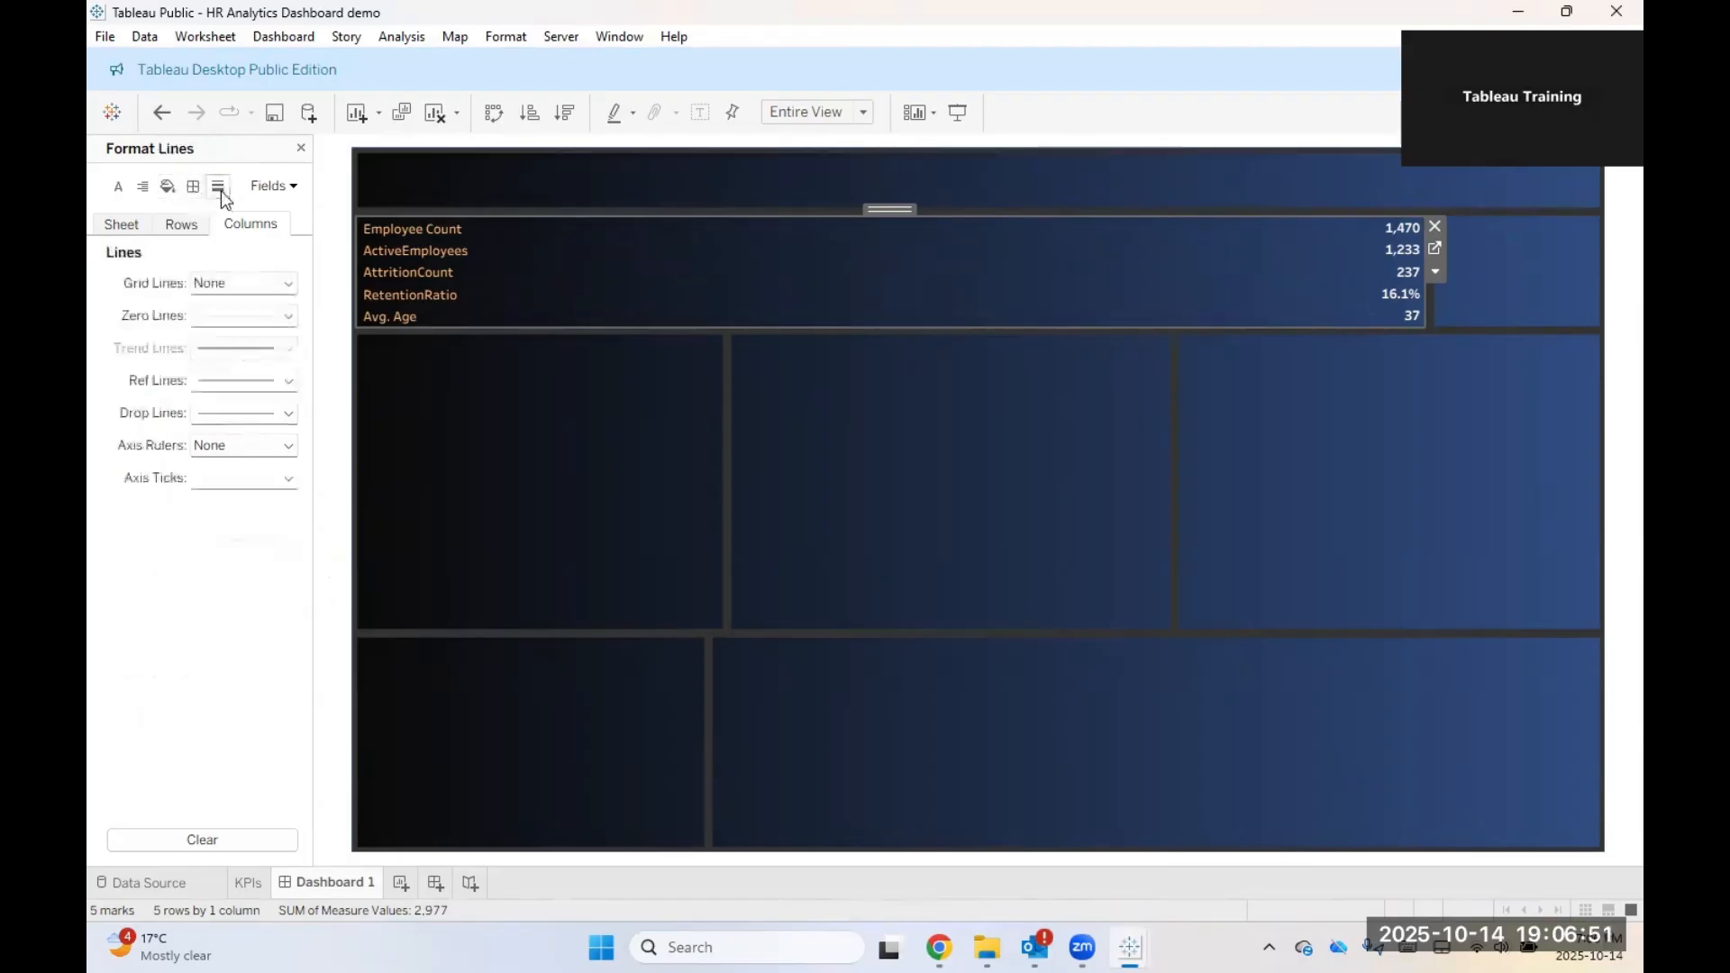
{"action": "left_click", "coordinate": [241, 283]}
{"action": "left_click", "coordinate": [243, 323]}
{"action": "left_click", "coordinate": [247, 448]}
{"action": "left_click", "coordinate": [250, 474]}
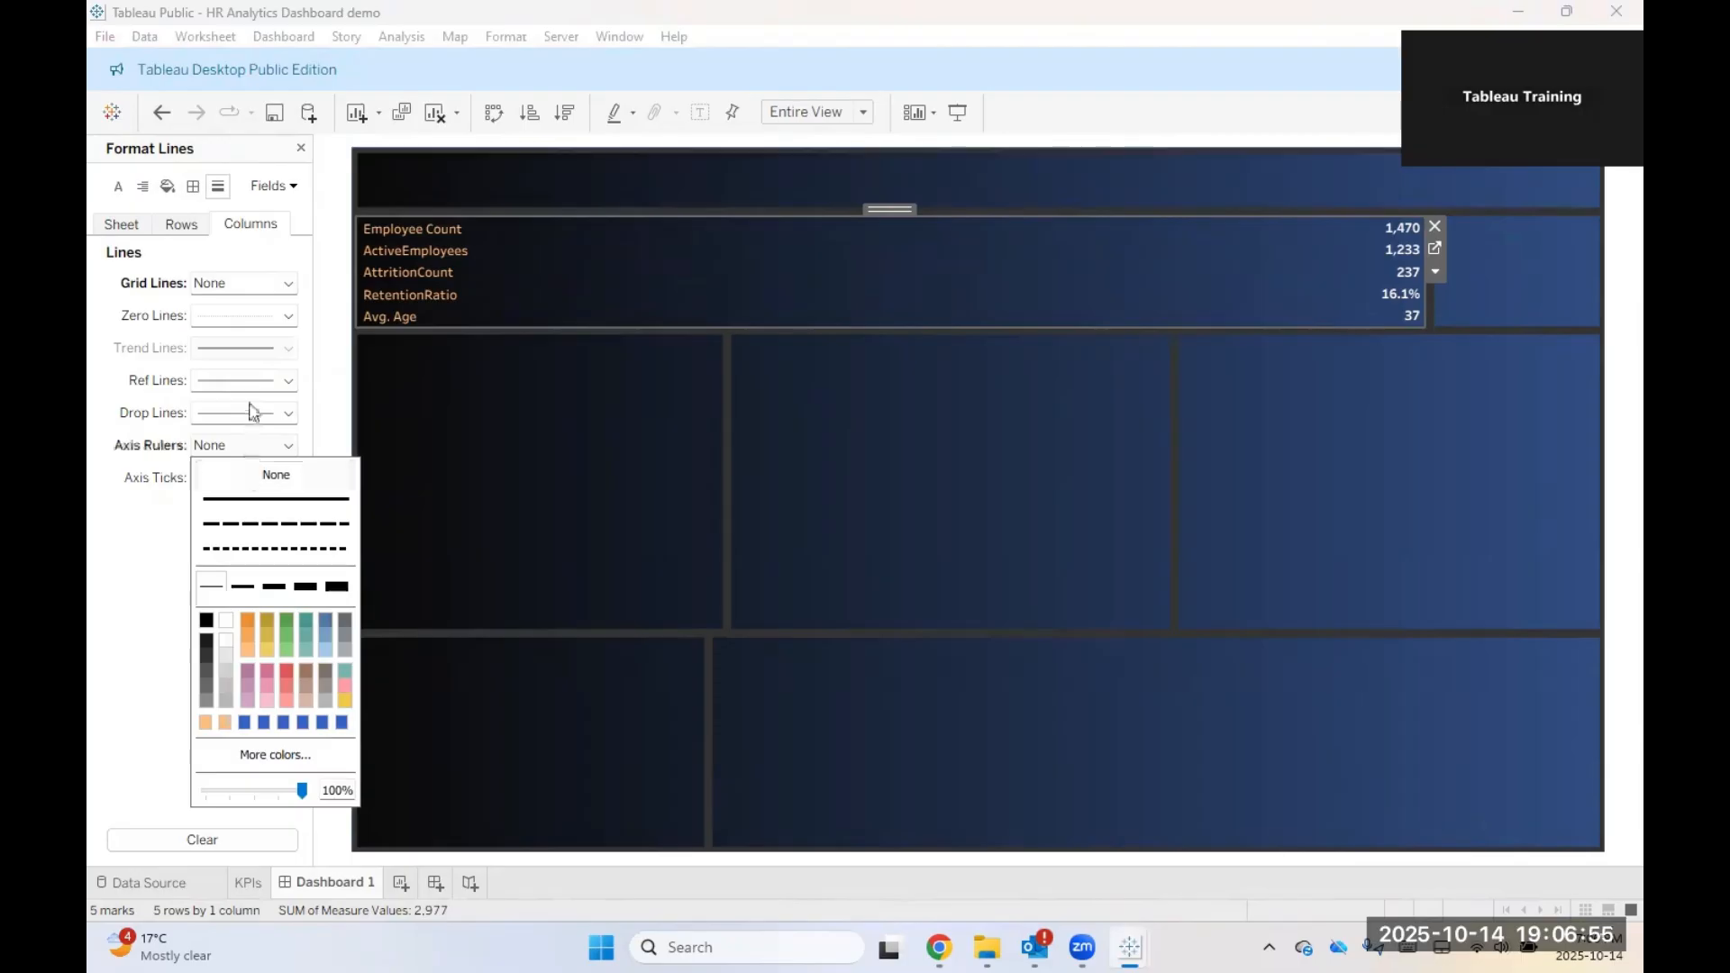
{"action": "left_click", "coordinate": [252, 320]}
{"action": "left_click", "coordinate": [261, 351]}
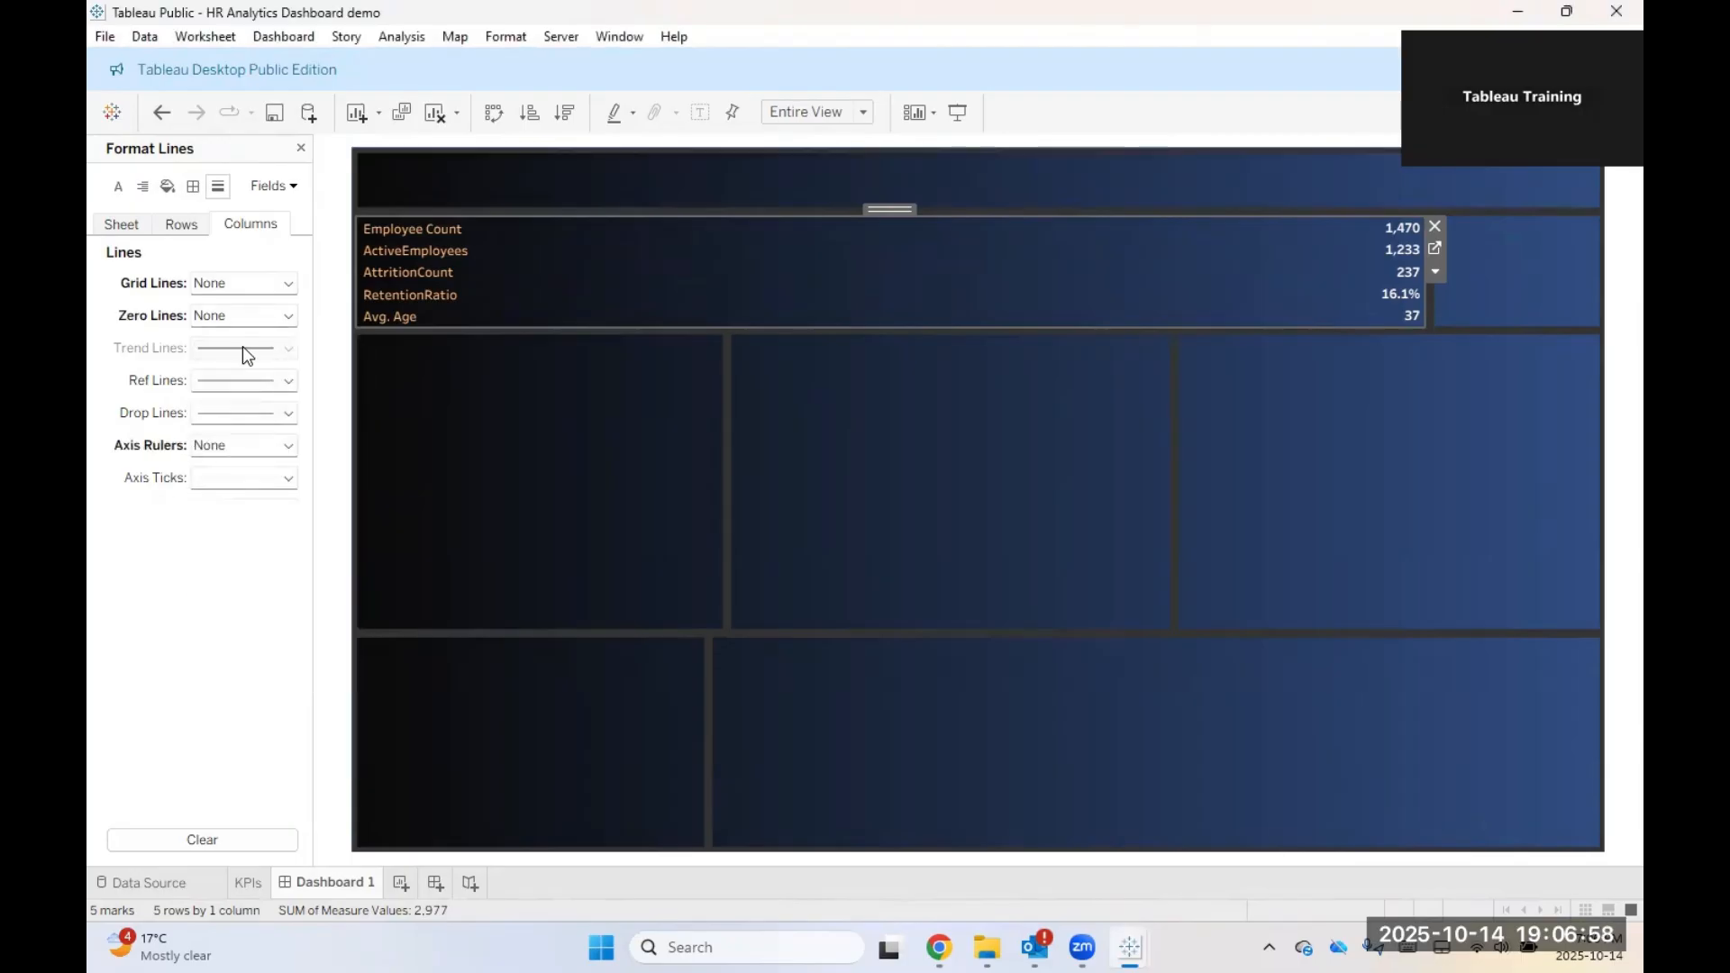
Step: Set the drop lines and axis ticks of the KPI table's columns to None
{"action": "left_click", "coordinate": [241, 413]}
{"action": "left_click", "coordinate": [243, 431]}
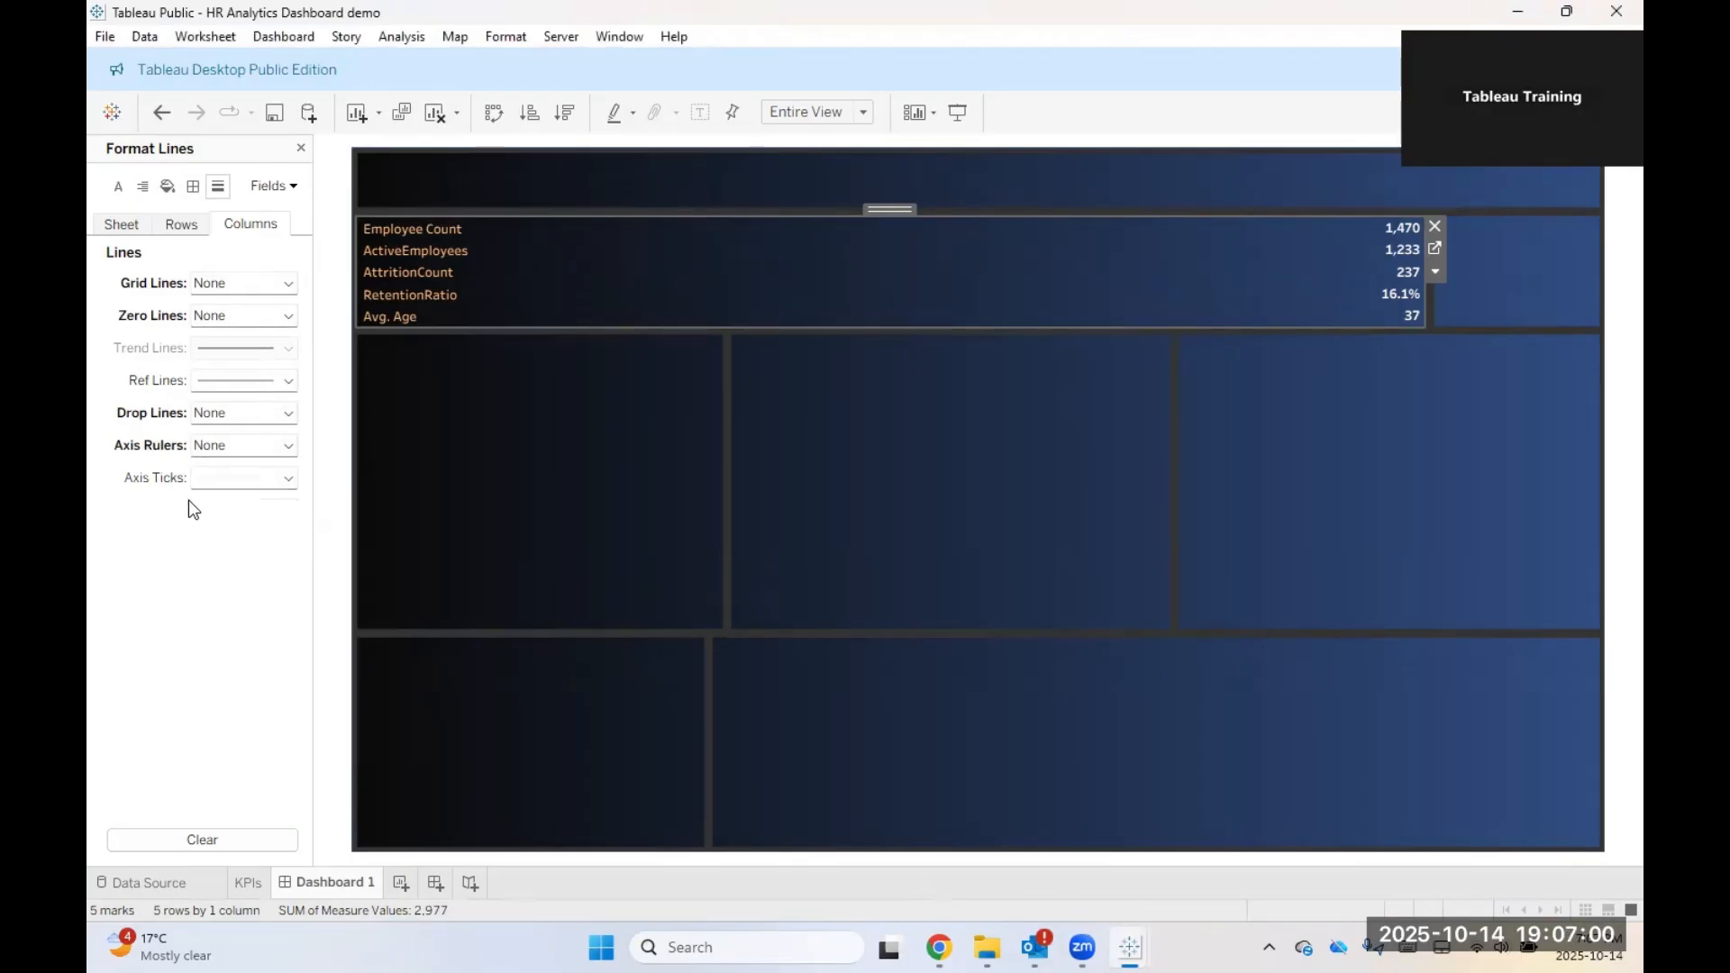
{"action": "left_click", "coordinate": [210, 481]}
{"action": "left_click", "coordinate": [272, 506]}
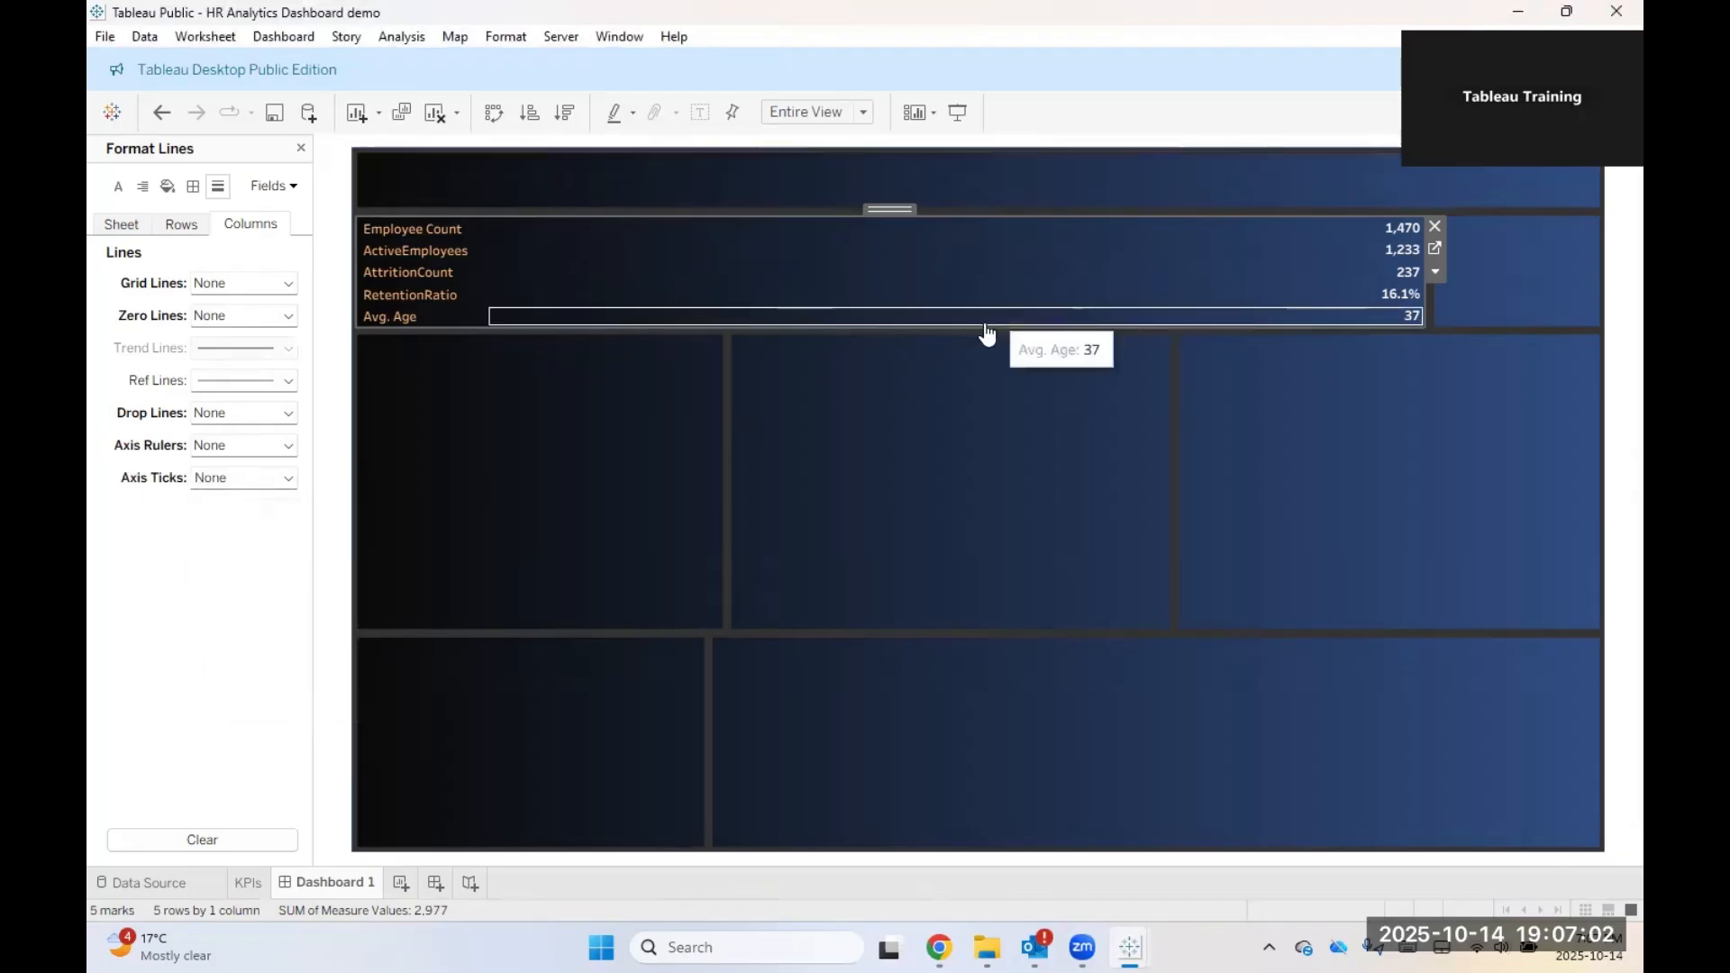
{"action": "left_click", "coordinate": [1283, 371]}
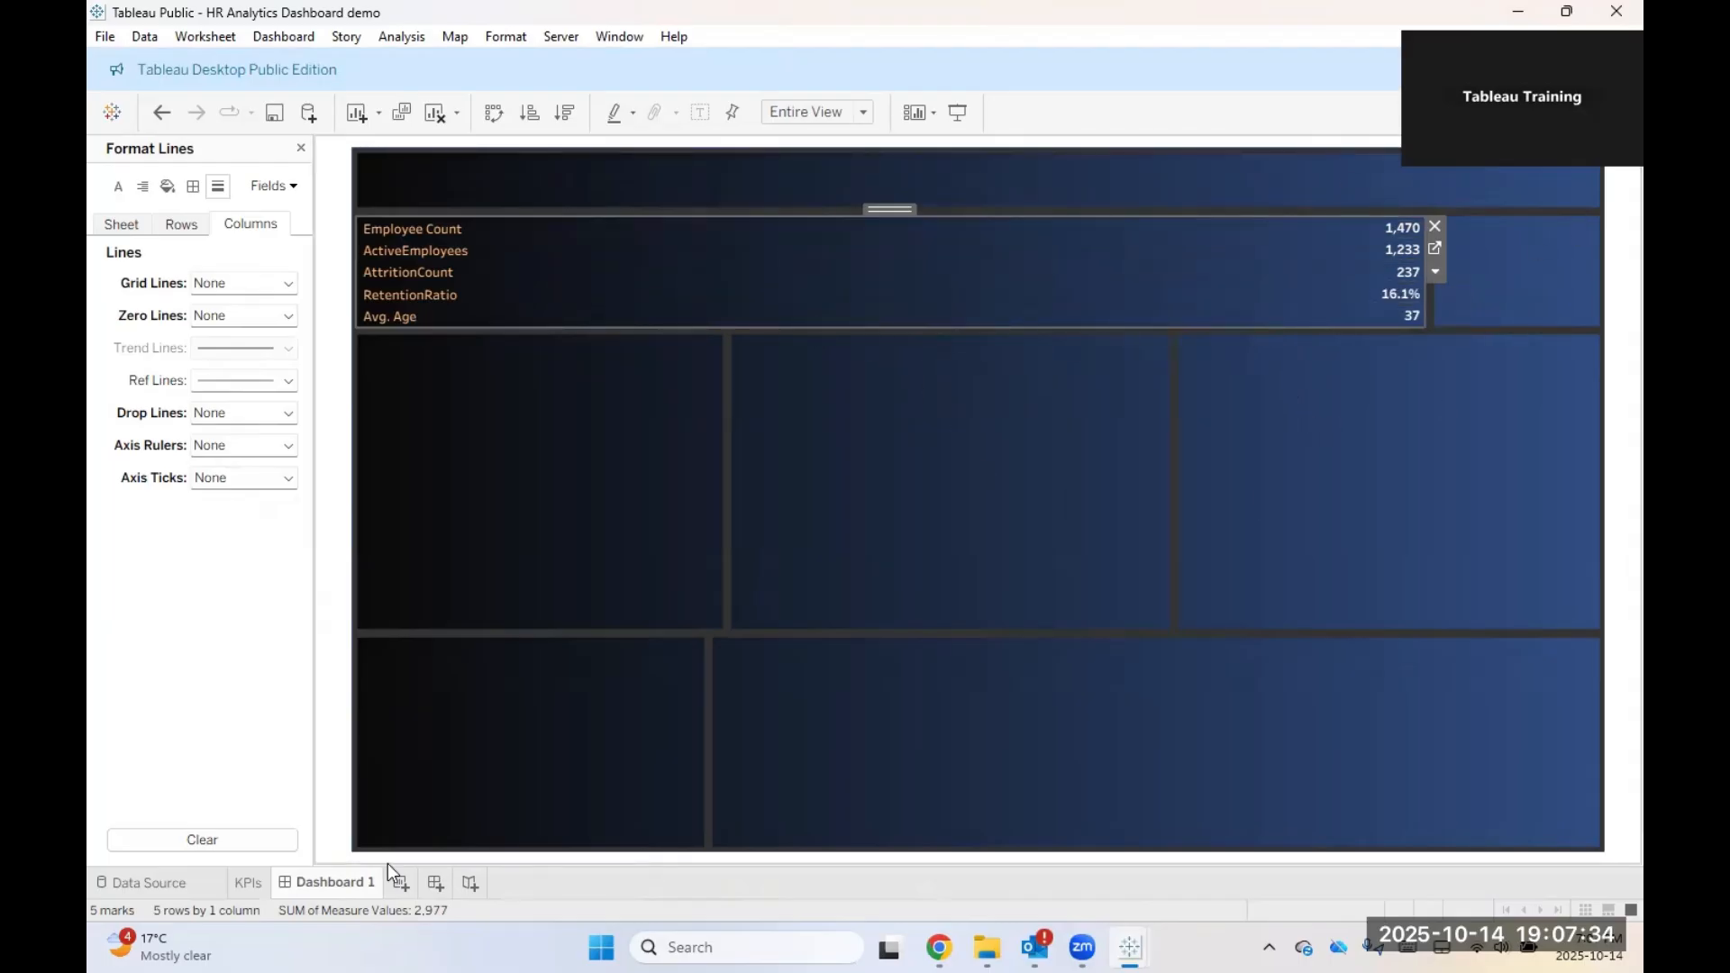
Step: On the KPIs worksheet, swap rows and columns so the five measures are laid out side by side
{"action": "left_click", "coordinate": [250, 886]}
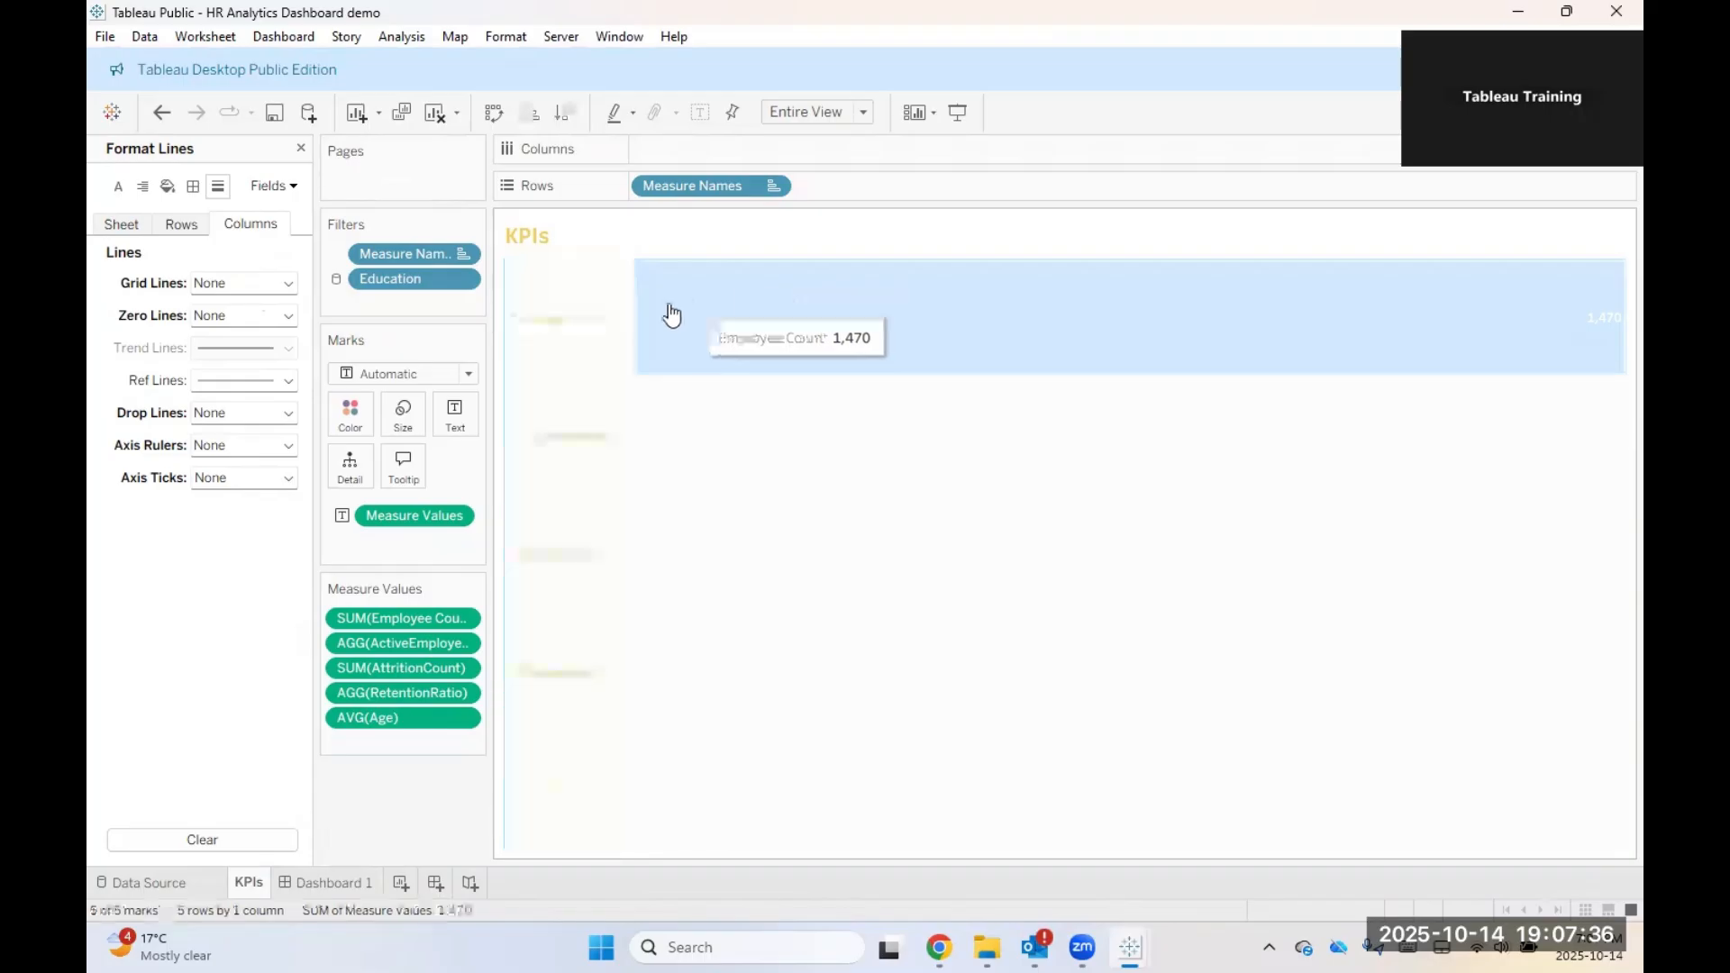
{"action": "left_click", "coordinate": [573, 297]}
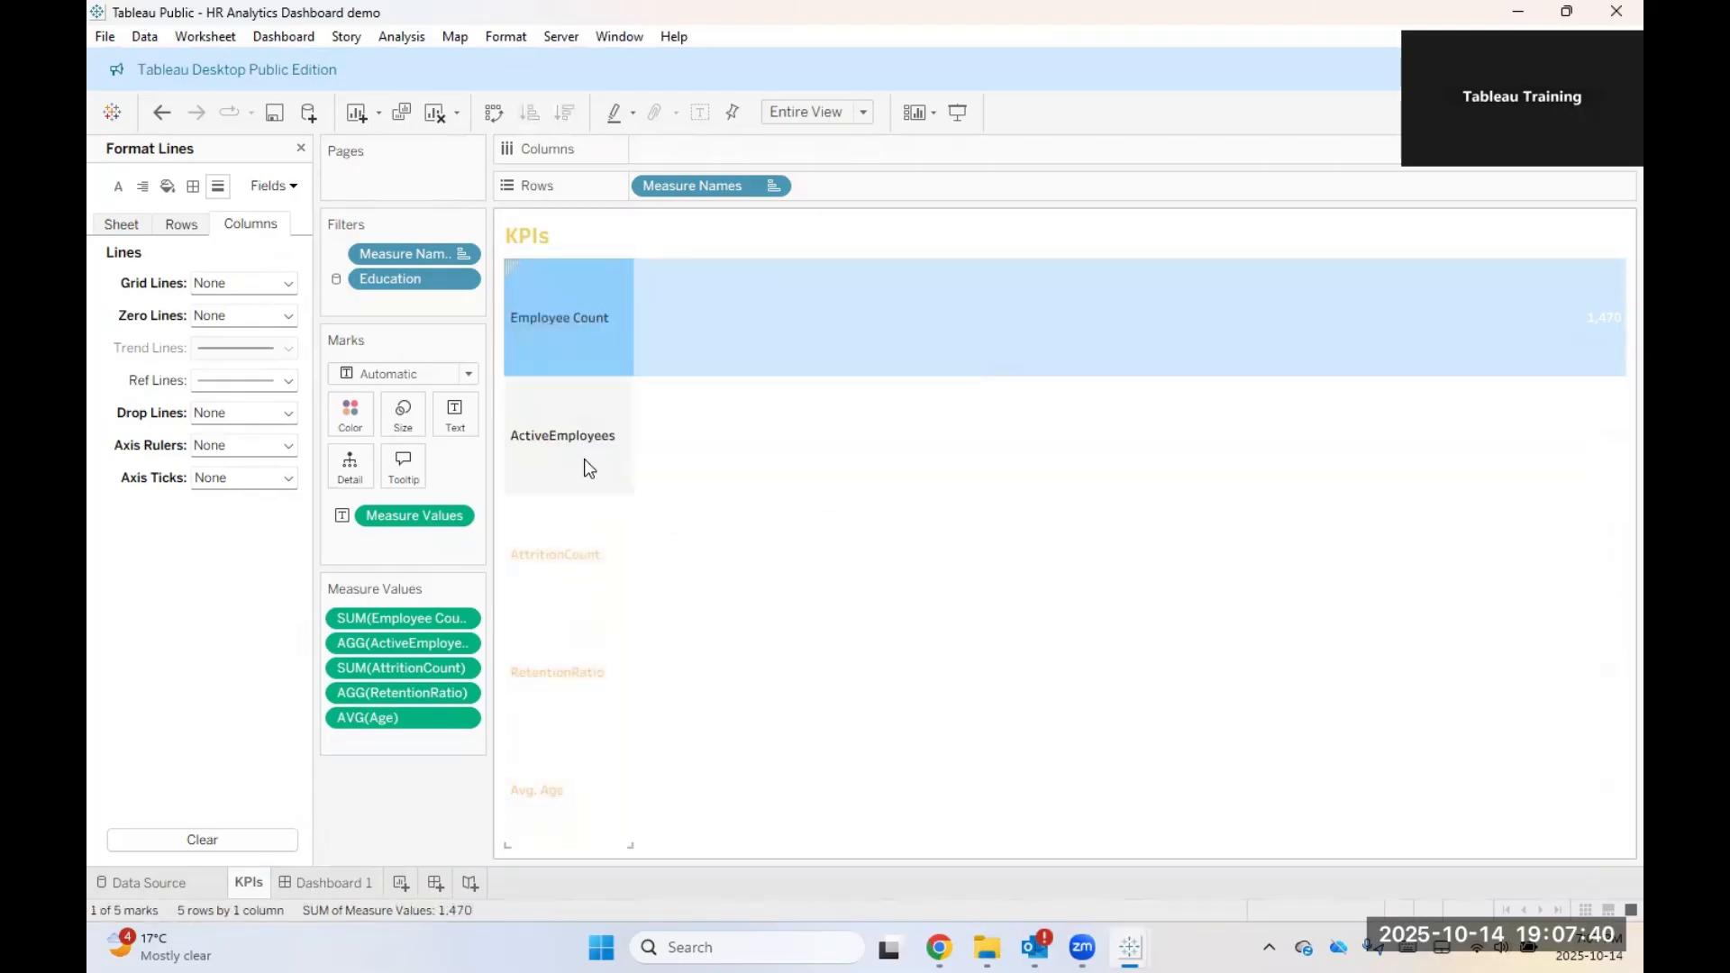
{"action": "left_click", "coordinate": [585, 460], "text": "ctrl"}
{"action": "left_click", "coordinate": [577, 576], "text": "ctrl"}
{"action": "left_click", "coordinate": [545, 783], "text": "ctrl"}
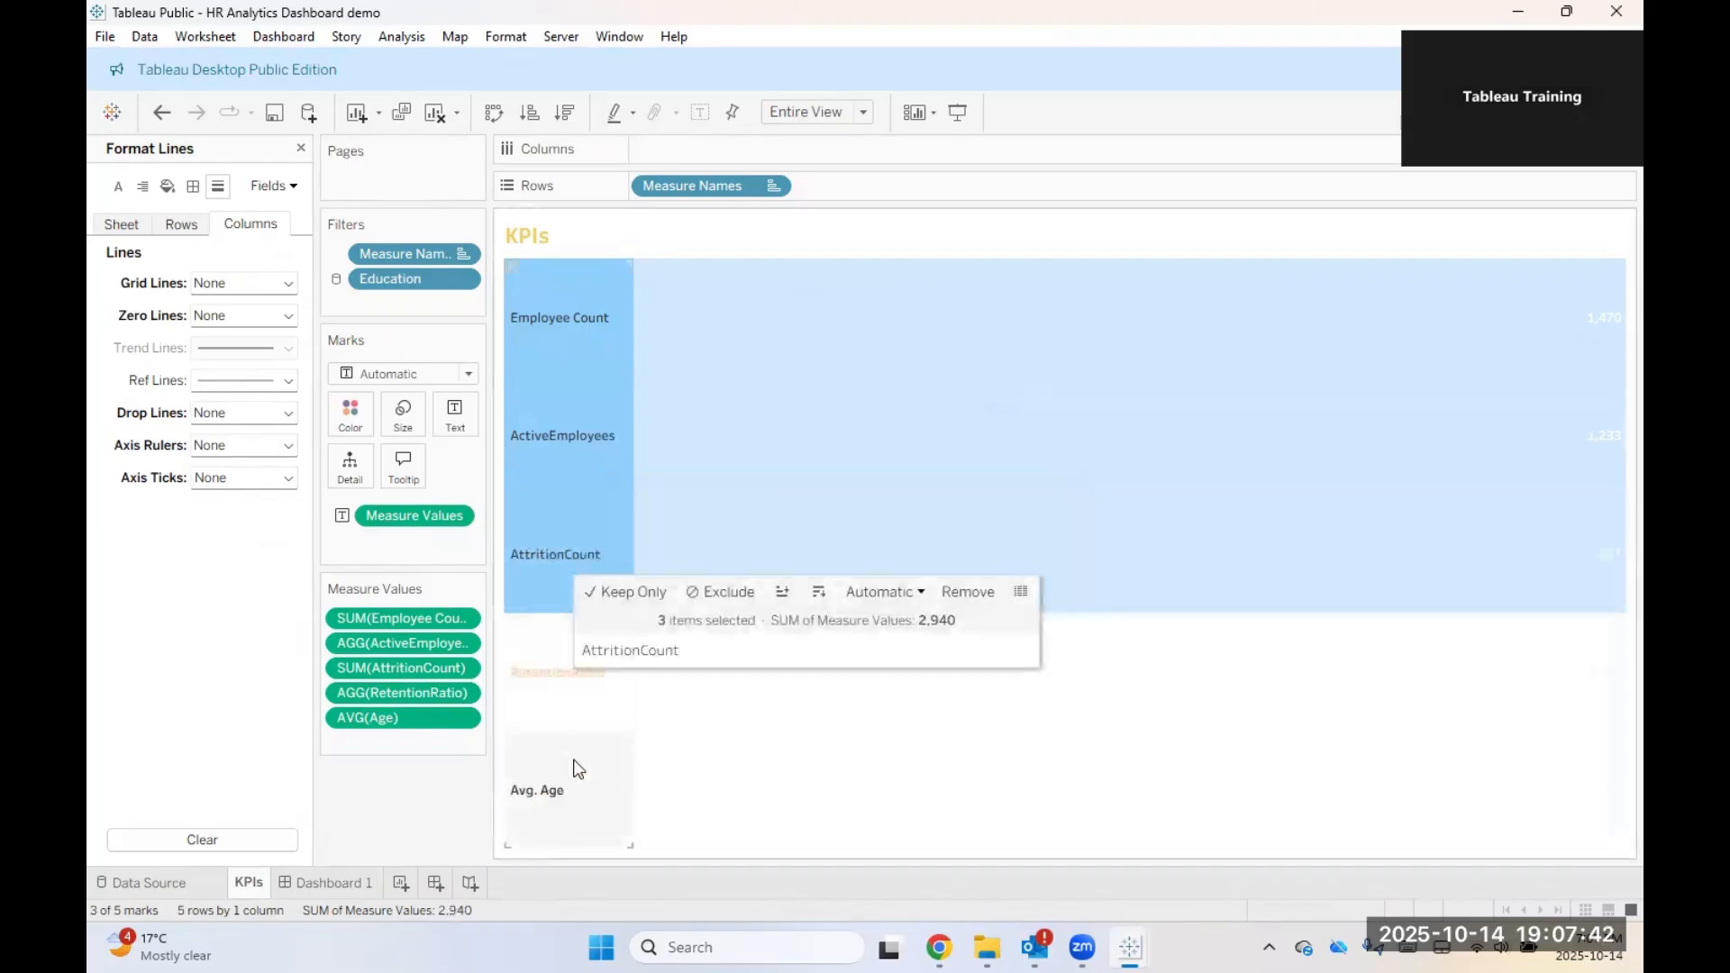
{"action": "left_click", "coordinate": [567, 698], "text": "ctrl"}
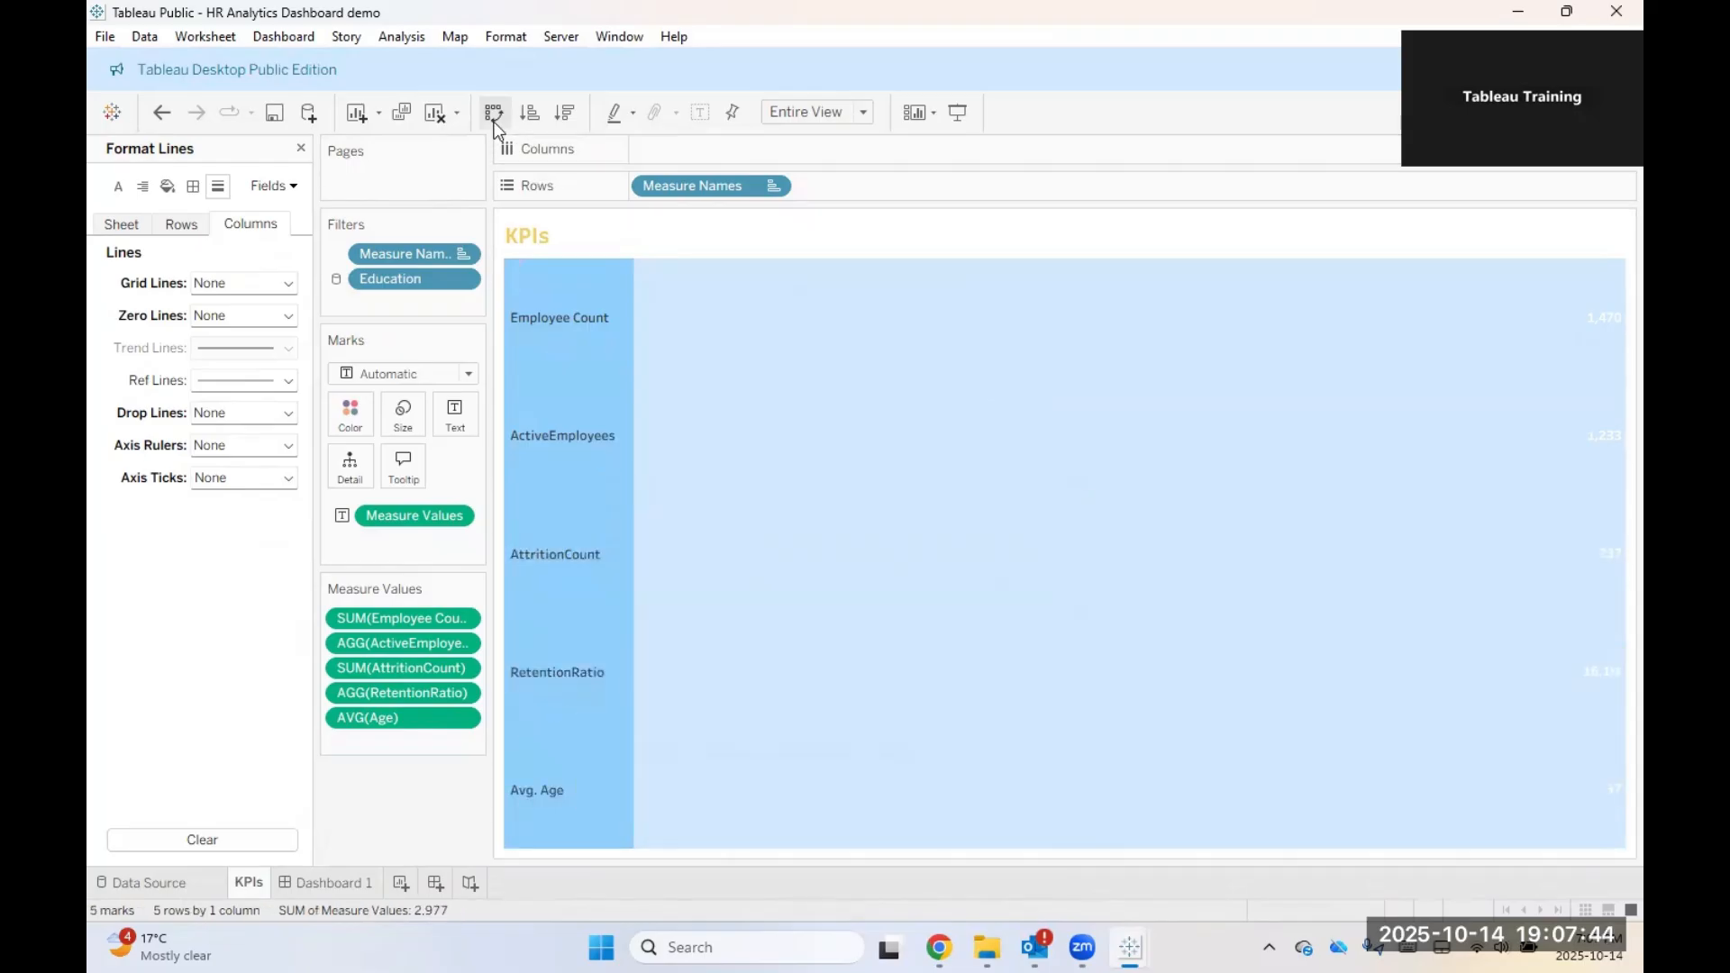
{"action": "left_click", "coordinate": [494, 114]}
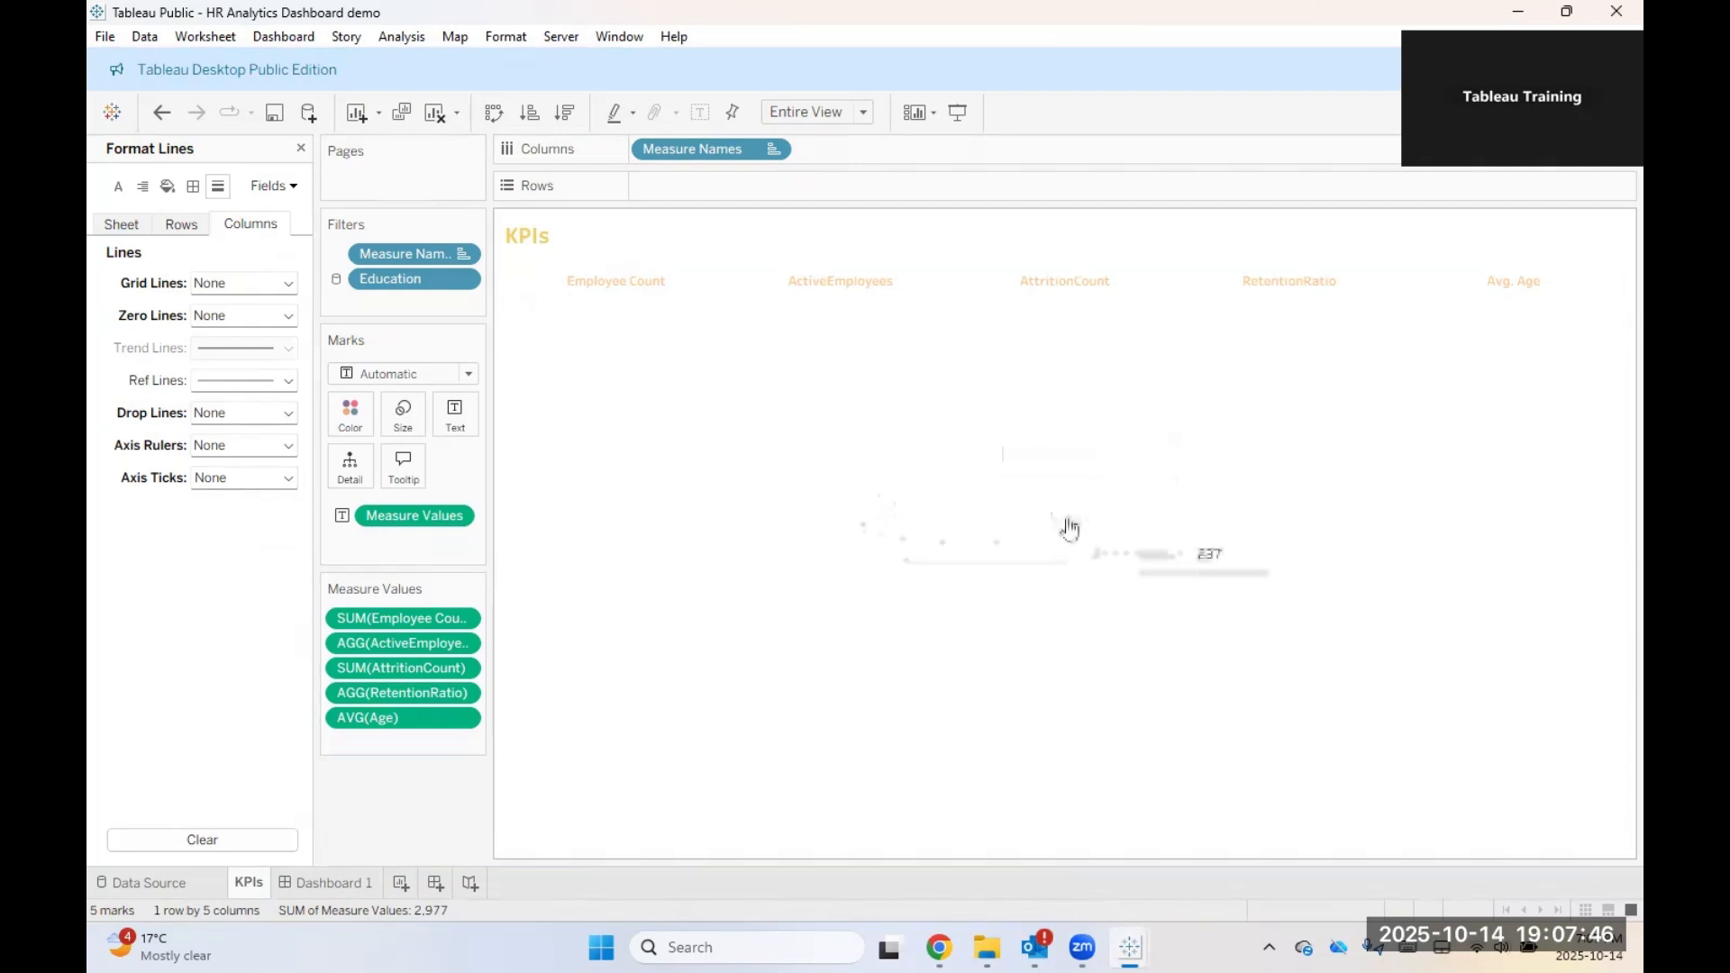
{"action": "left_click", "coordinate": [982, 612]}
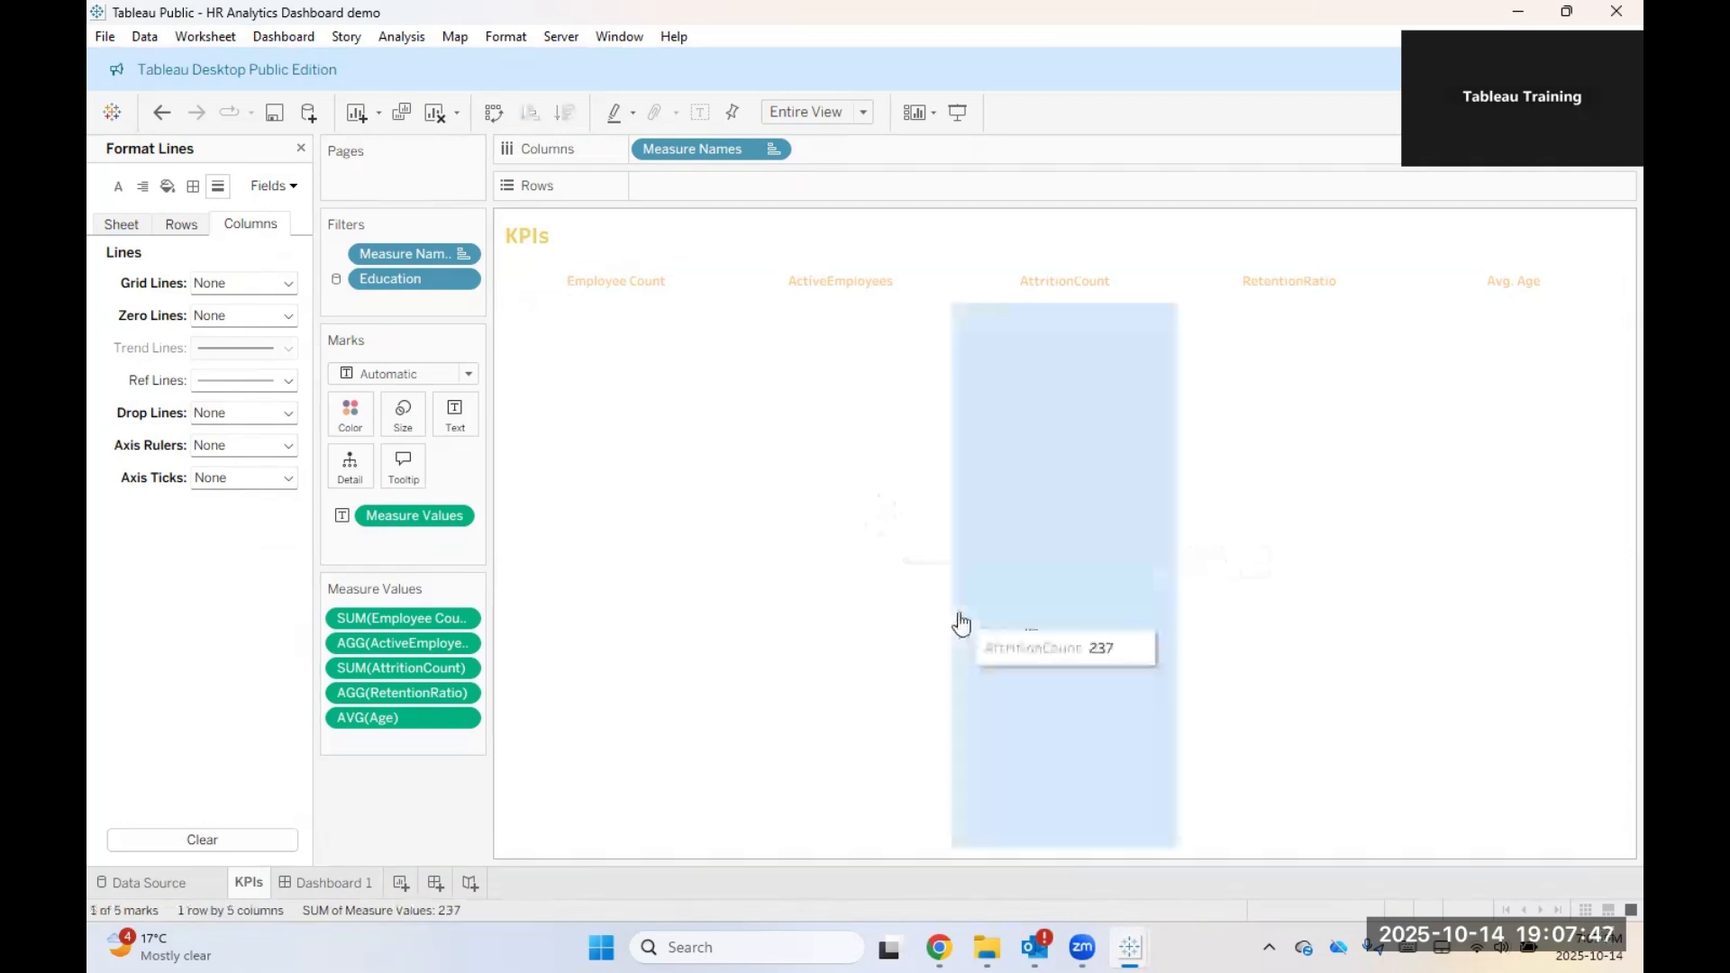
Step: Return to Dashboard 1 and set the KPI sheet's default worksheet font size to 10
{"action": "left_click", "coordinate": [324, 883]}
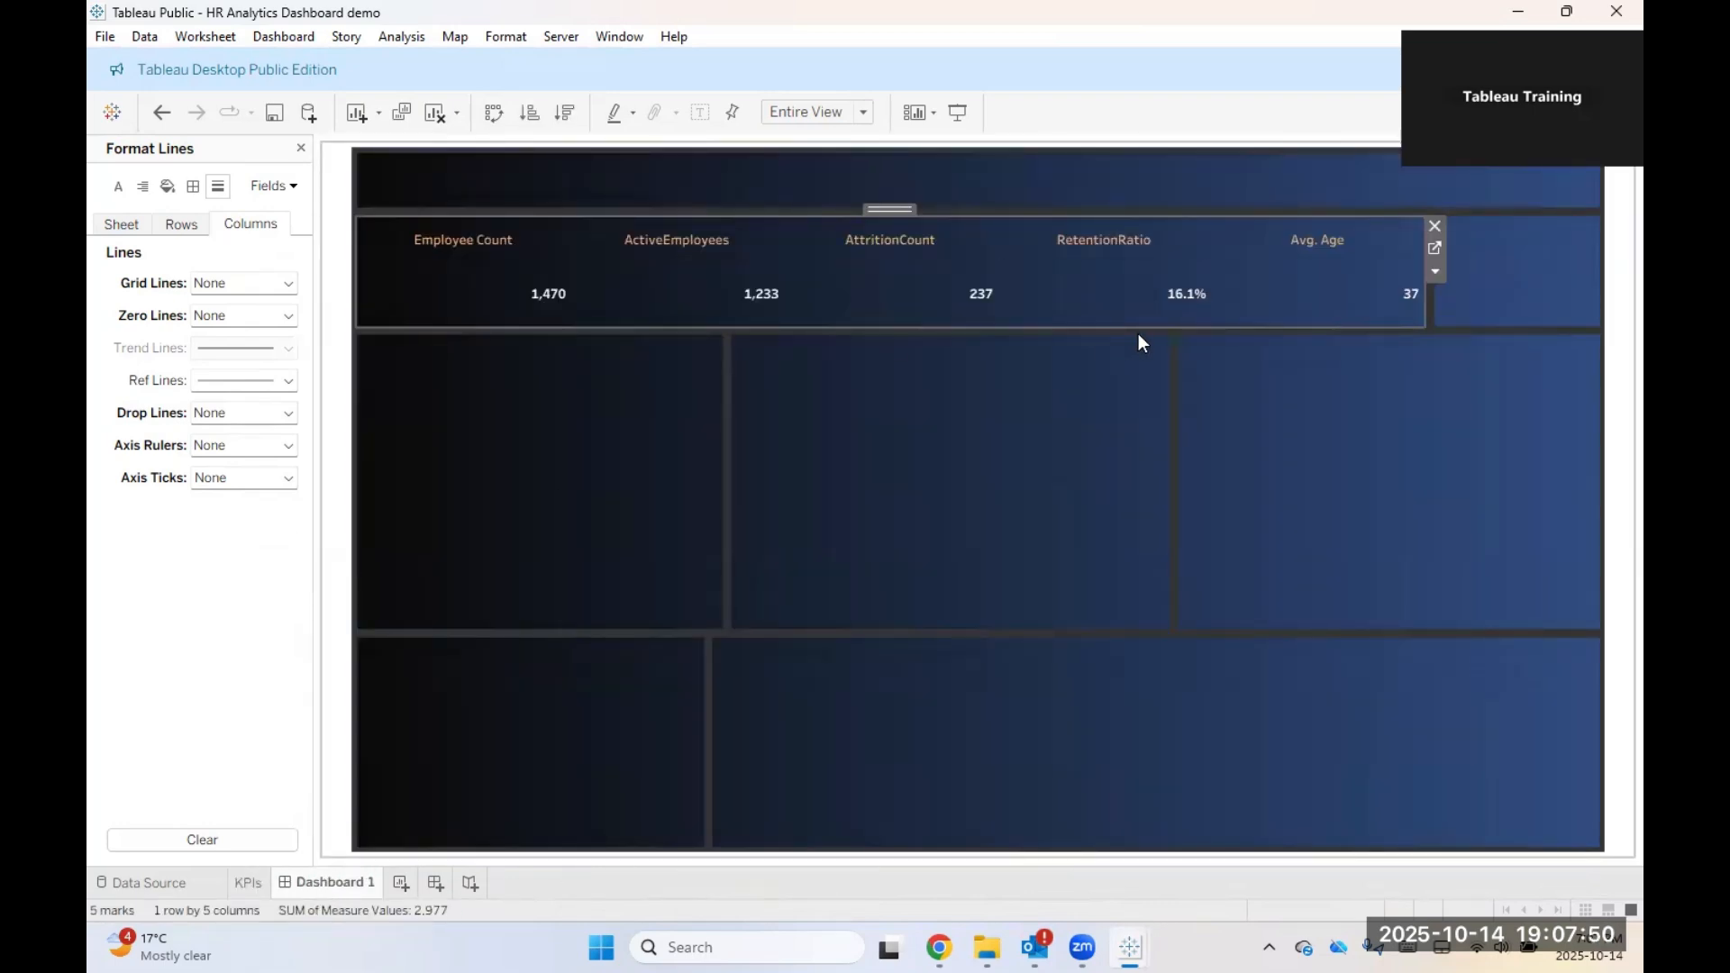
{"action": "right_click", "coordinate": [534, 301]}
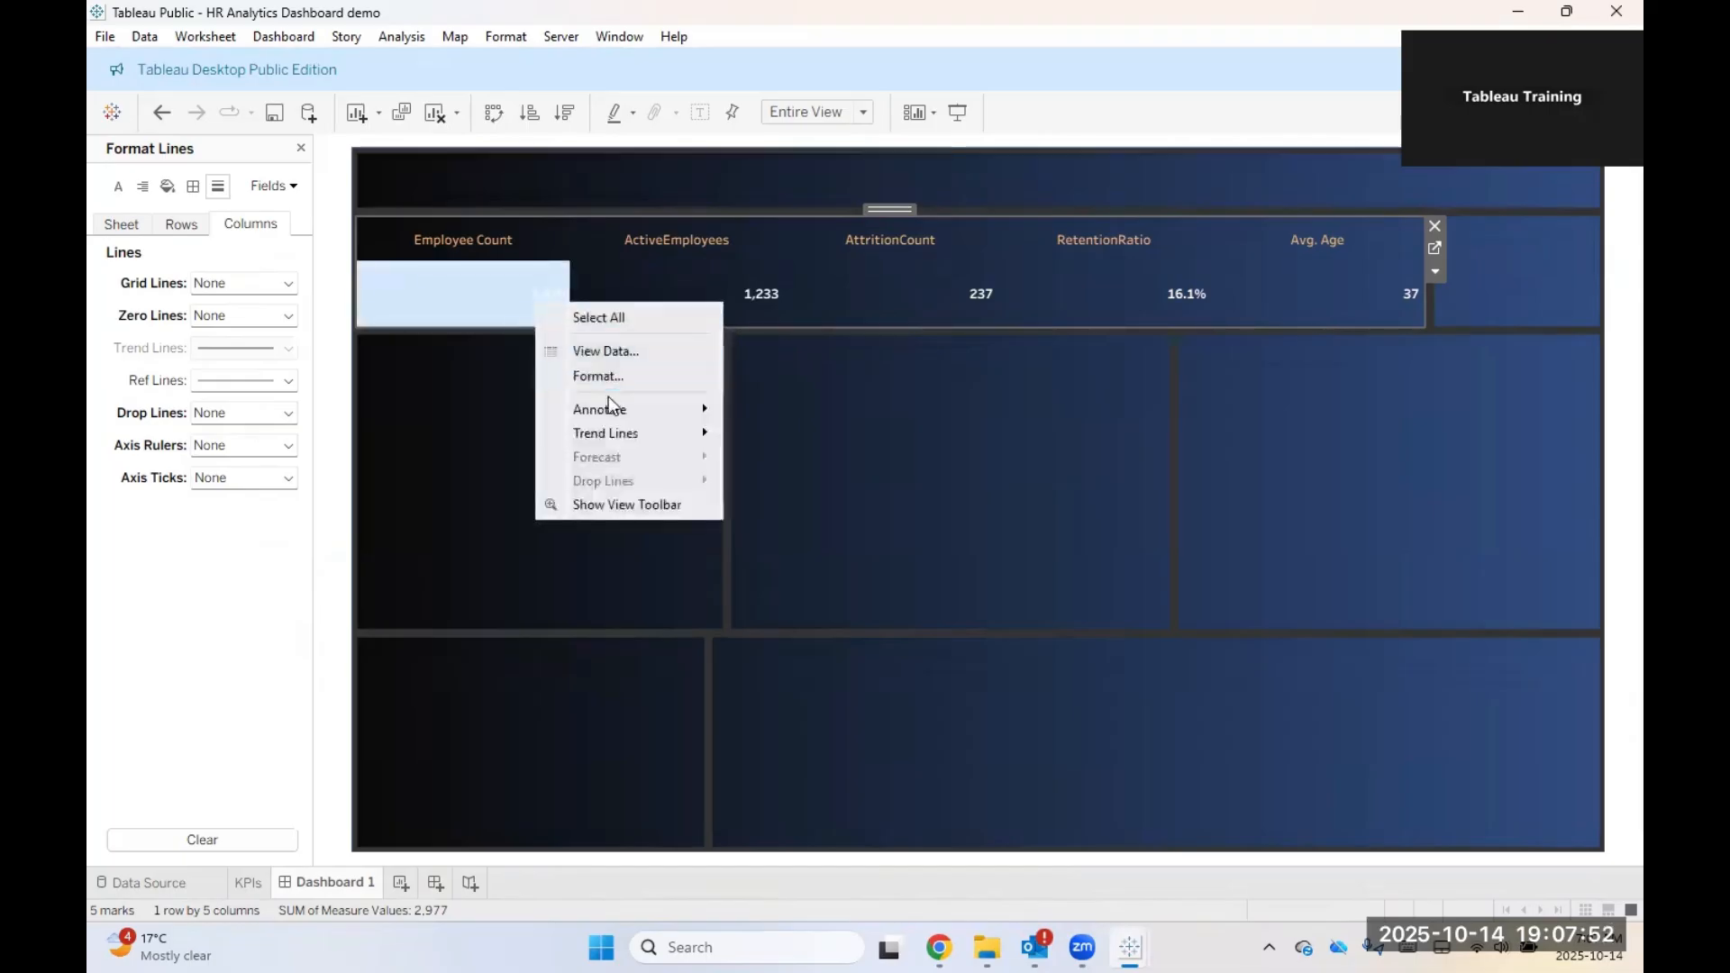
{"action": "left_click", "coordinate": [630, 375]}
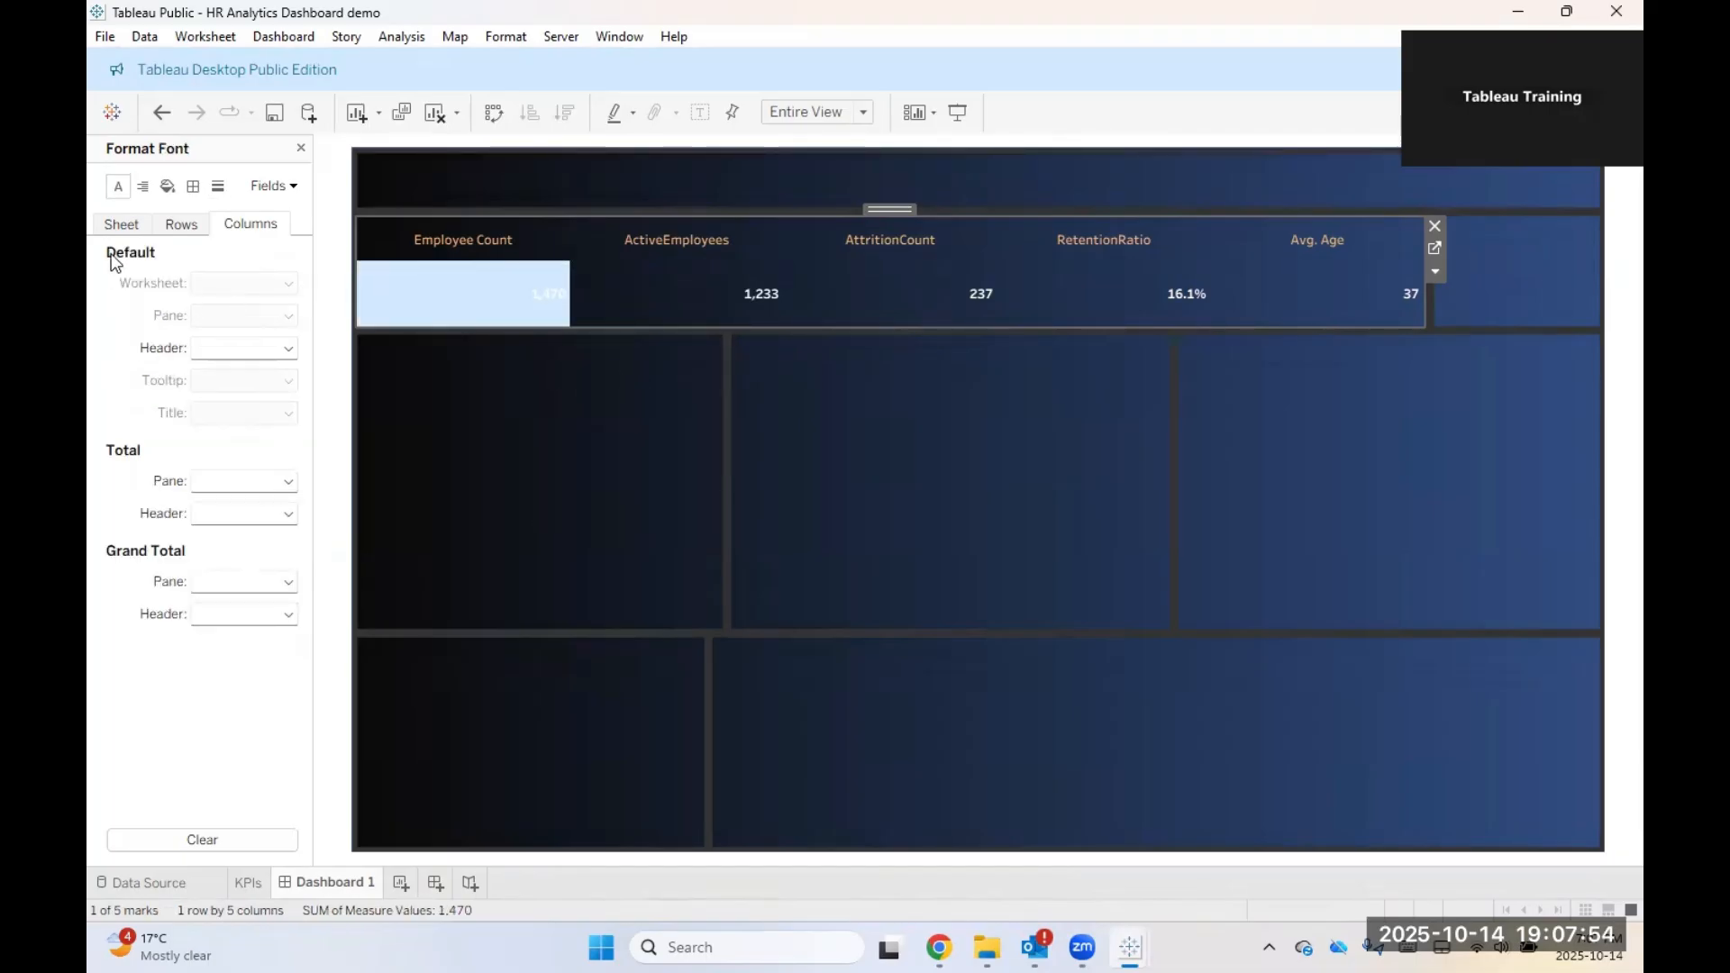
{"action": "left_click", "coordinate": [135, 224]}
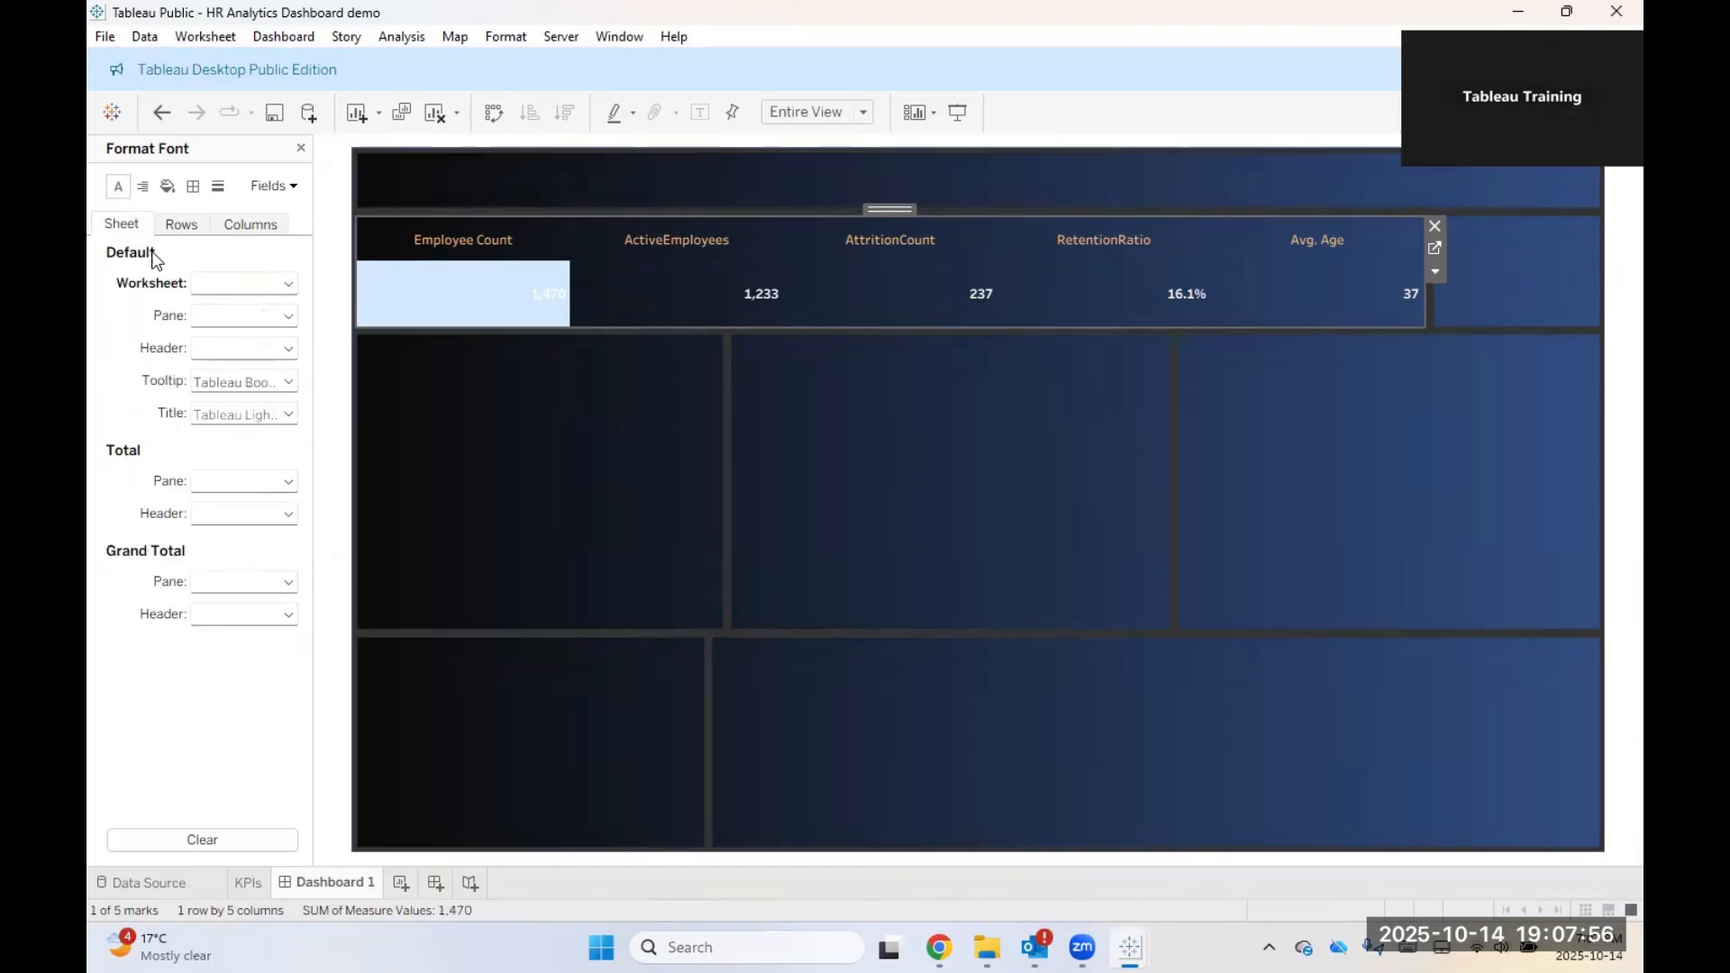
{"action": "left_click", "coordinate": [289, 283]}
{"action": "left_click", "coordinate": [245, 345]}
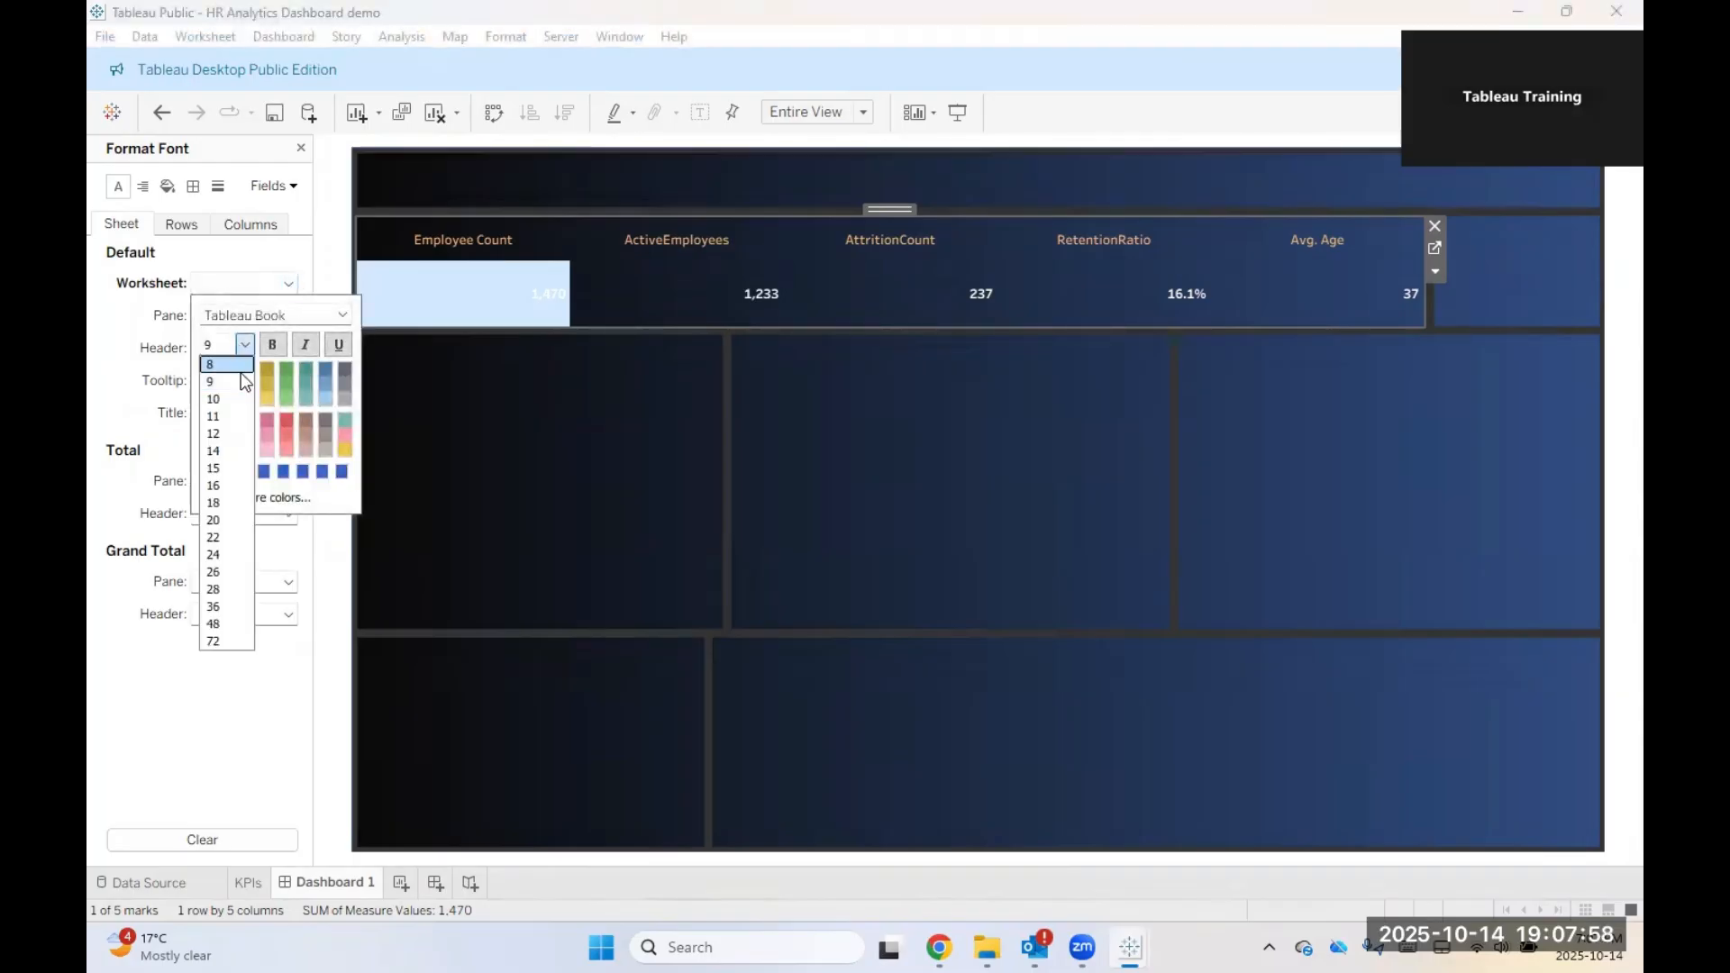
{"action": "left_click", "coordinate": [236, 393]}
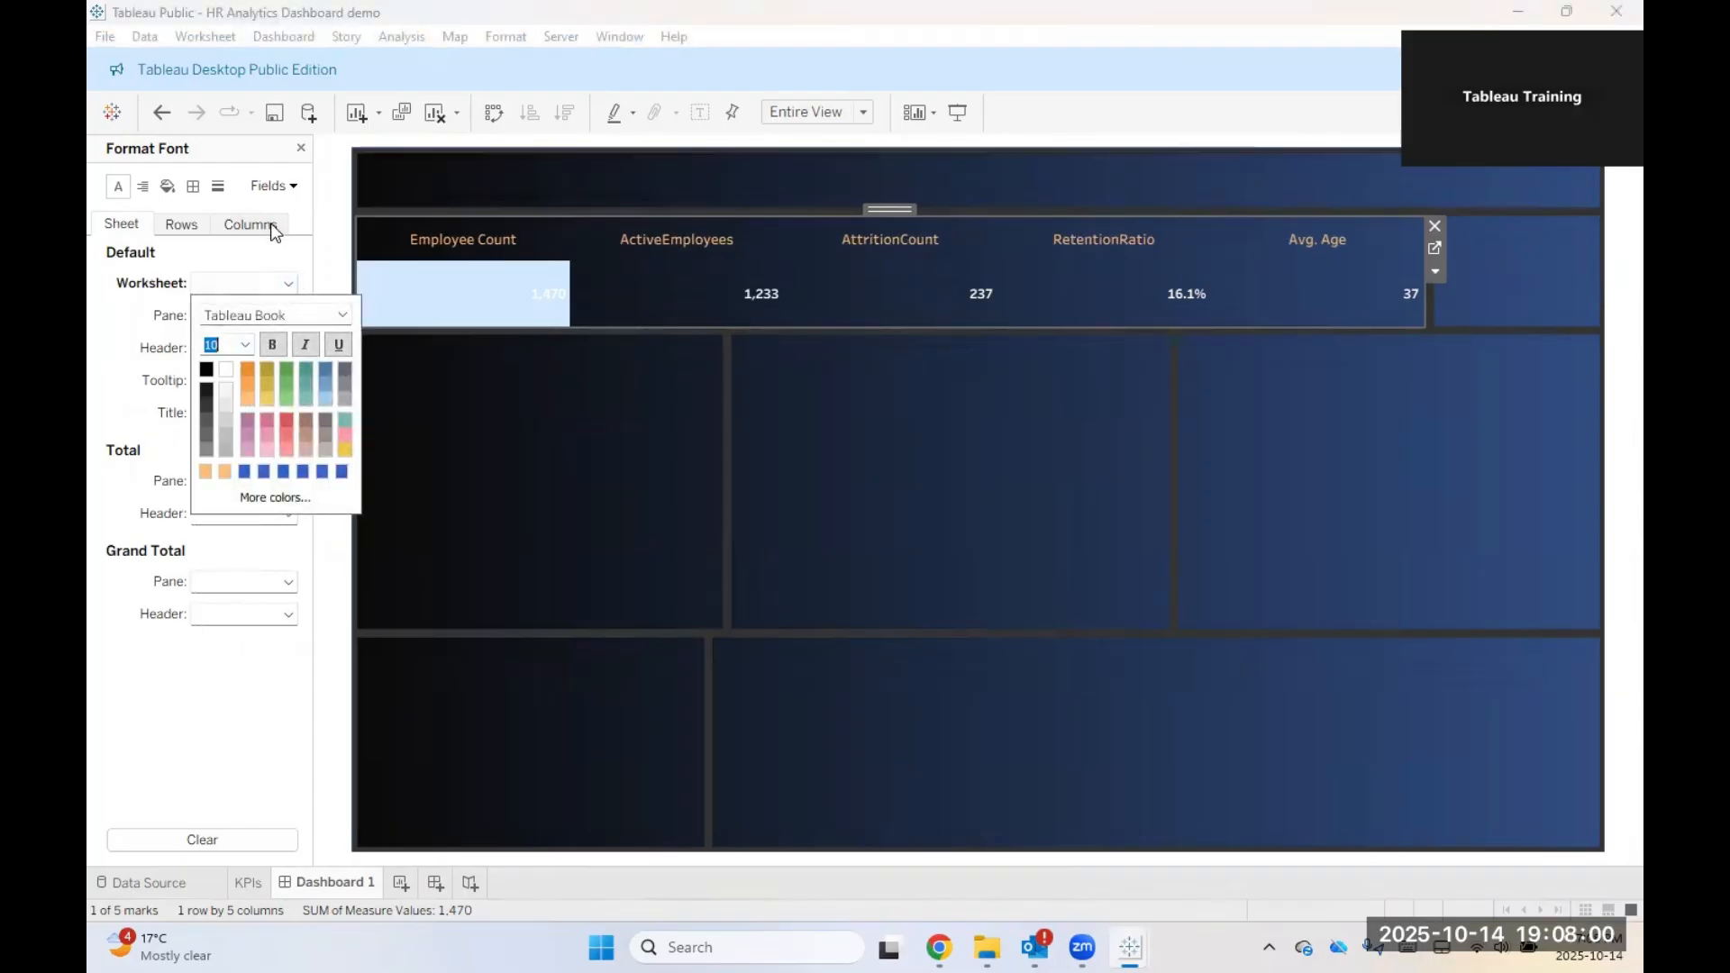
Step: Set the KPI sheet's default worksheet font to Tableau Bold
{"action": "left_click", "coordinate": [273, 185]}
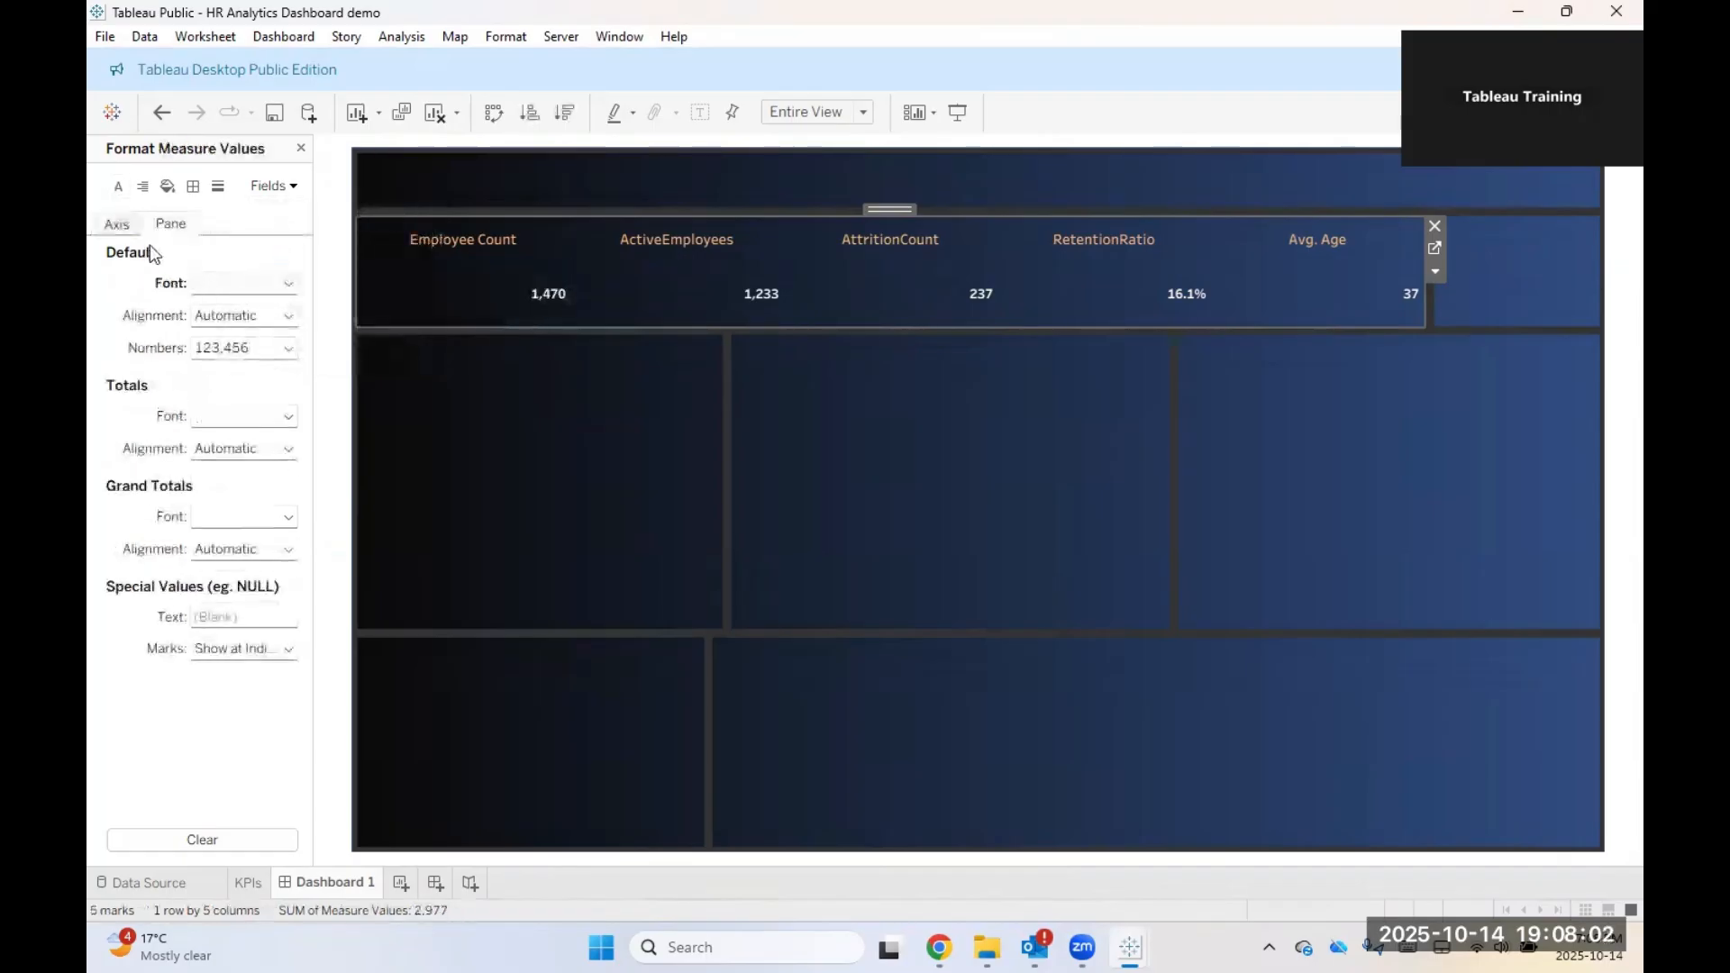
{"action": "left_click", "coordinate": [118, 186]}
{"action": "left_click", "coordinate": [260, 281]}
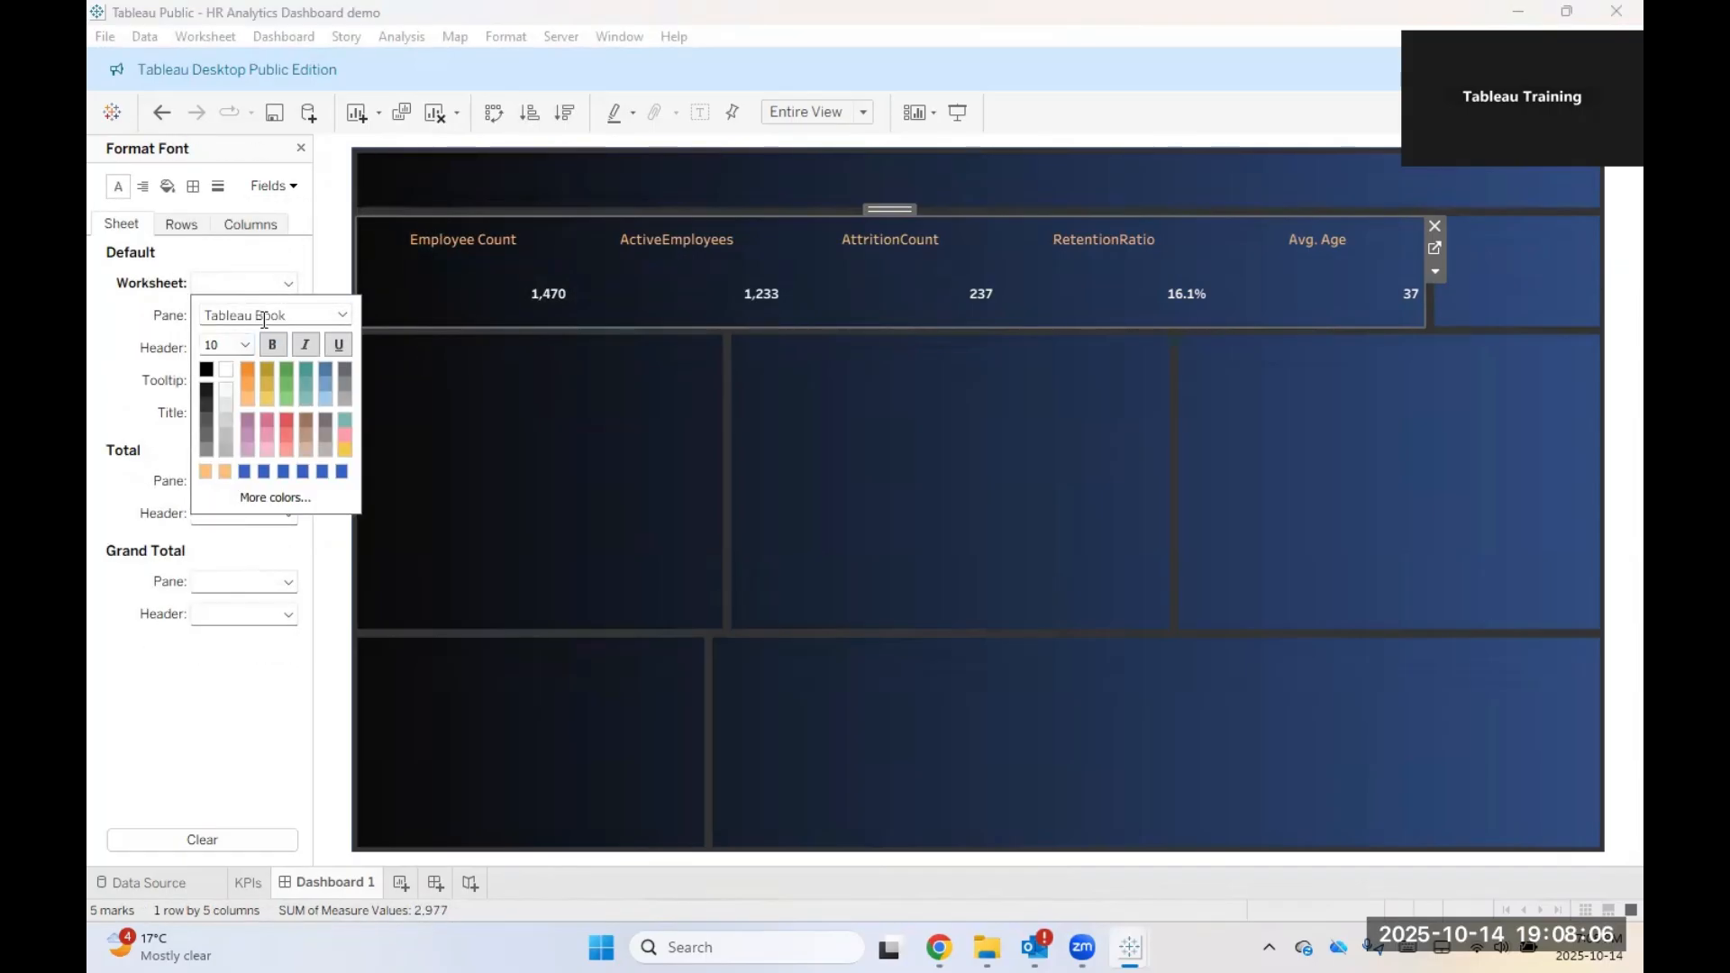
{"action": "left_click", "coordinate": [264, 316]}
{"action": "left_click", "coordinate": [342, 315]}
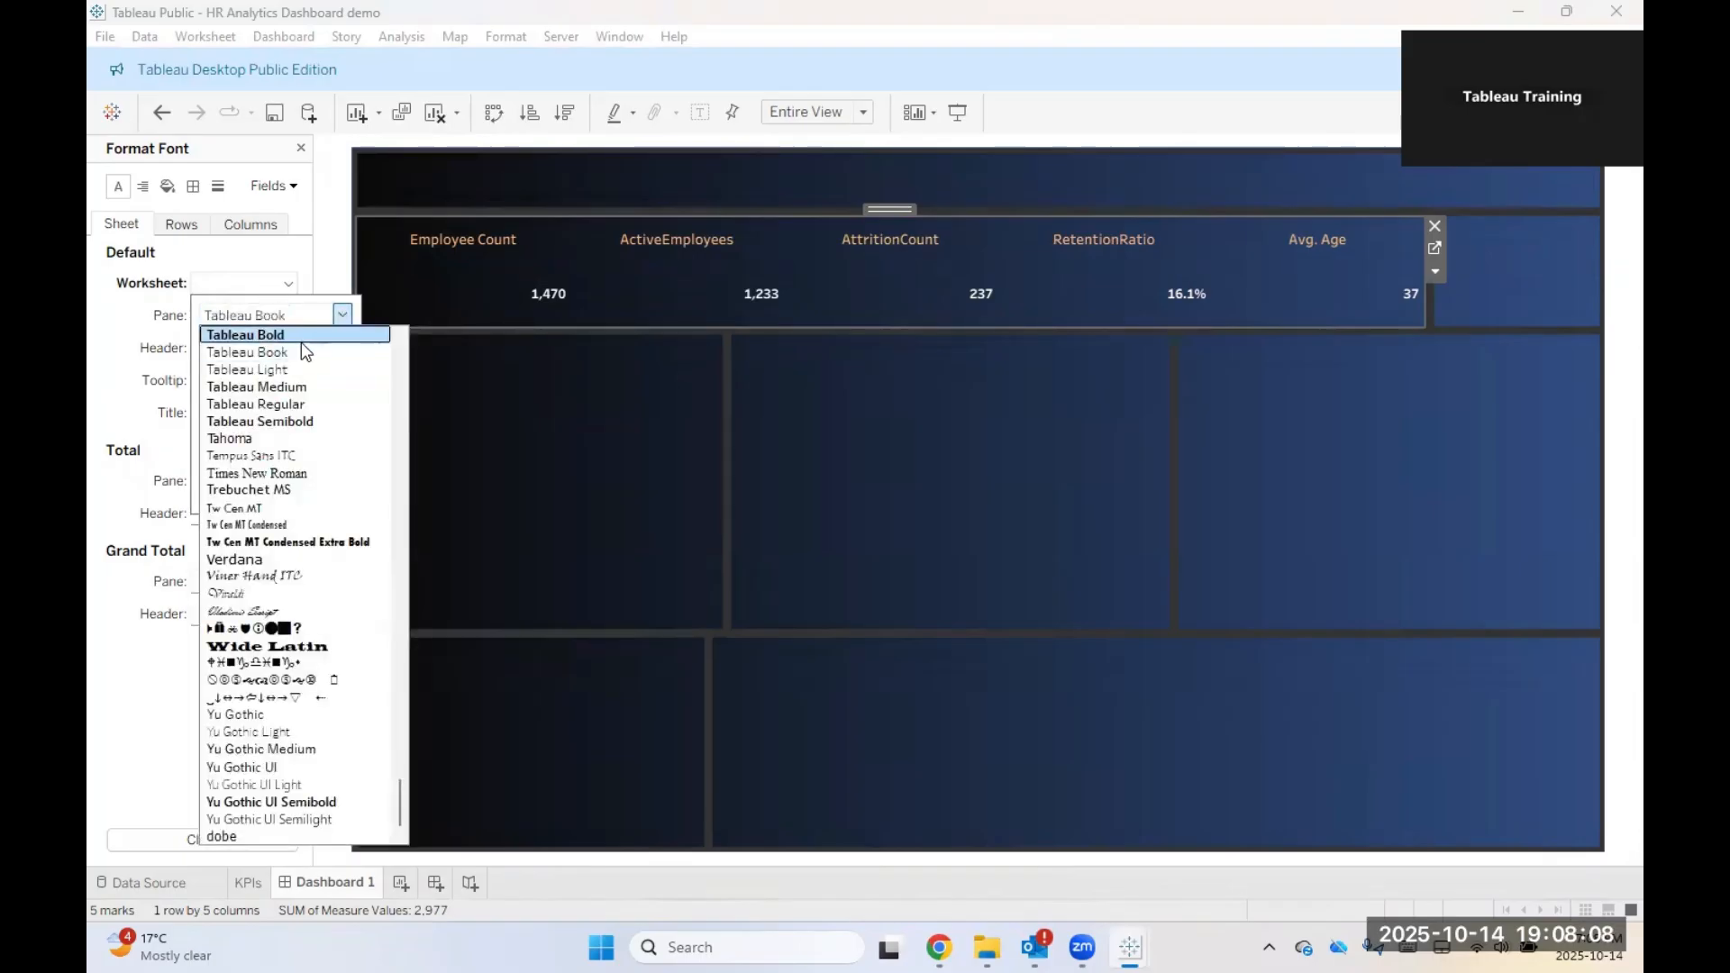
{"action": "left_click", "coordinate": [303, 336]}
{"action": "left_click", "coordinate": [115, 182]}
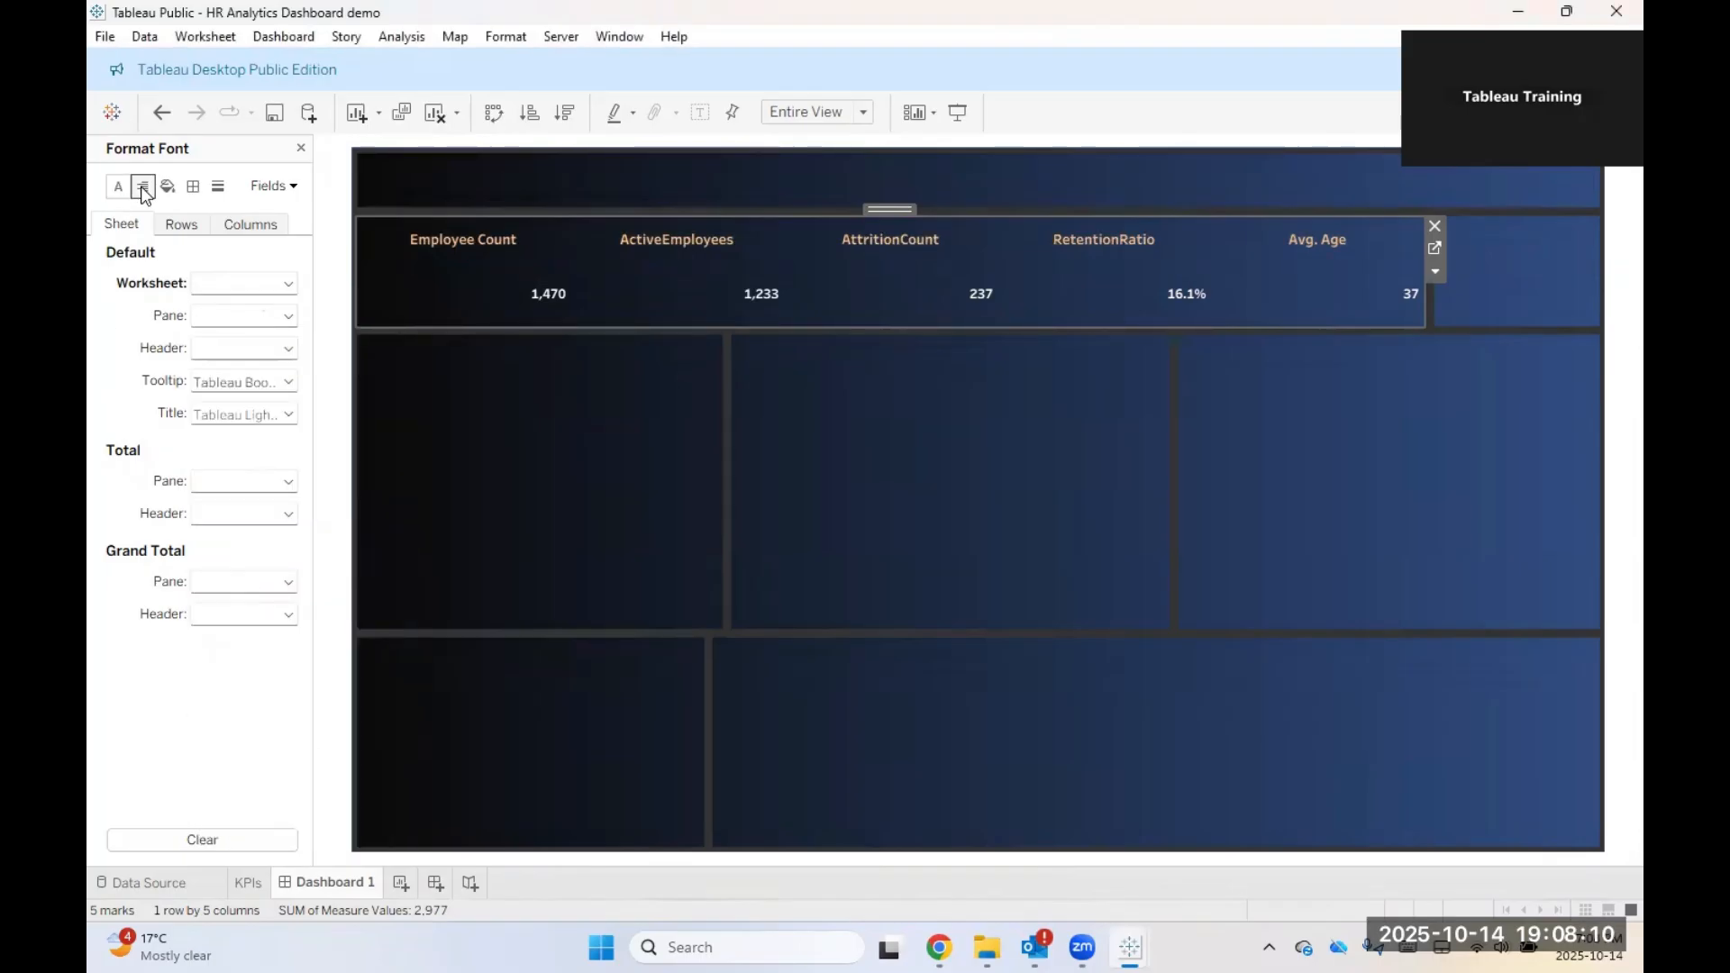
Step: Set the KPI sheet's default pane alignment to centered both horizontally and vertically
{"action": "left_click", "coordinate": [142, 186]}
{"action": "left_click", "coordinate": [245, 285]}
{"action": "left_click", "coordinate": [246, 370]}
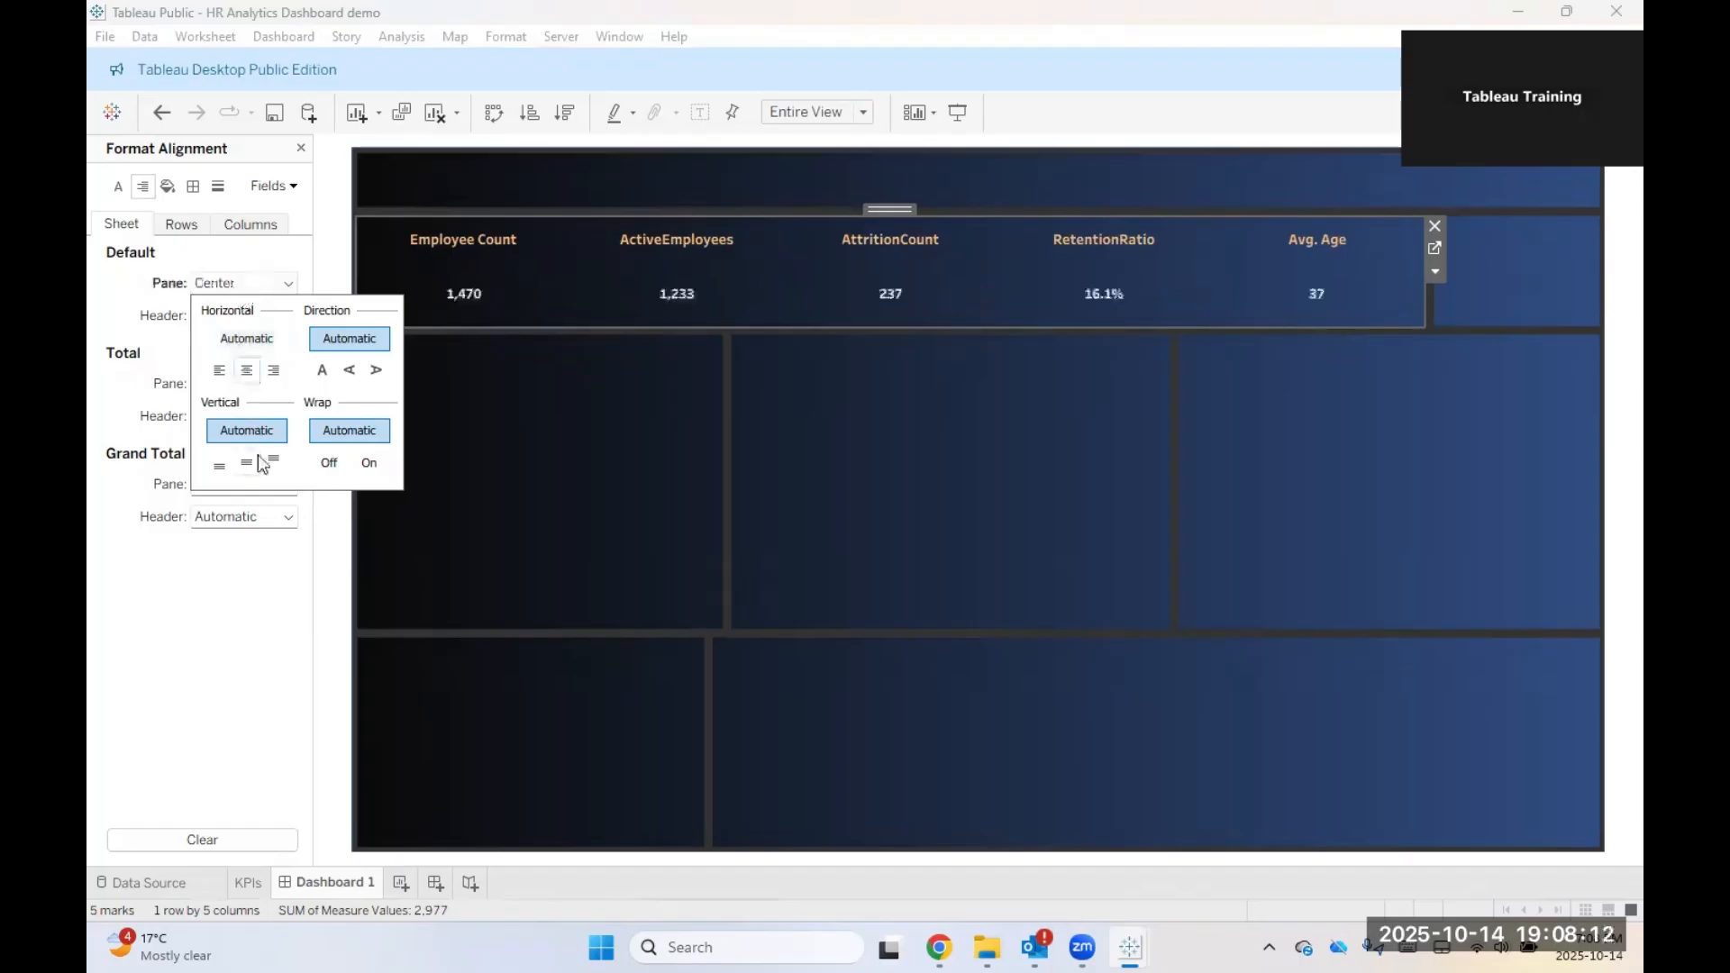
{"action": "left_click", "coordinate": [248, 462]}
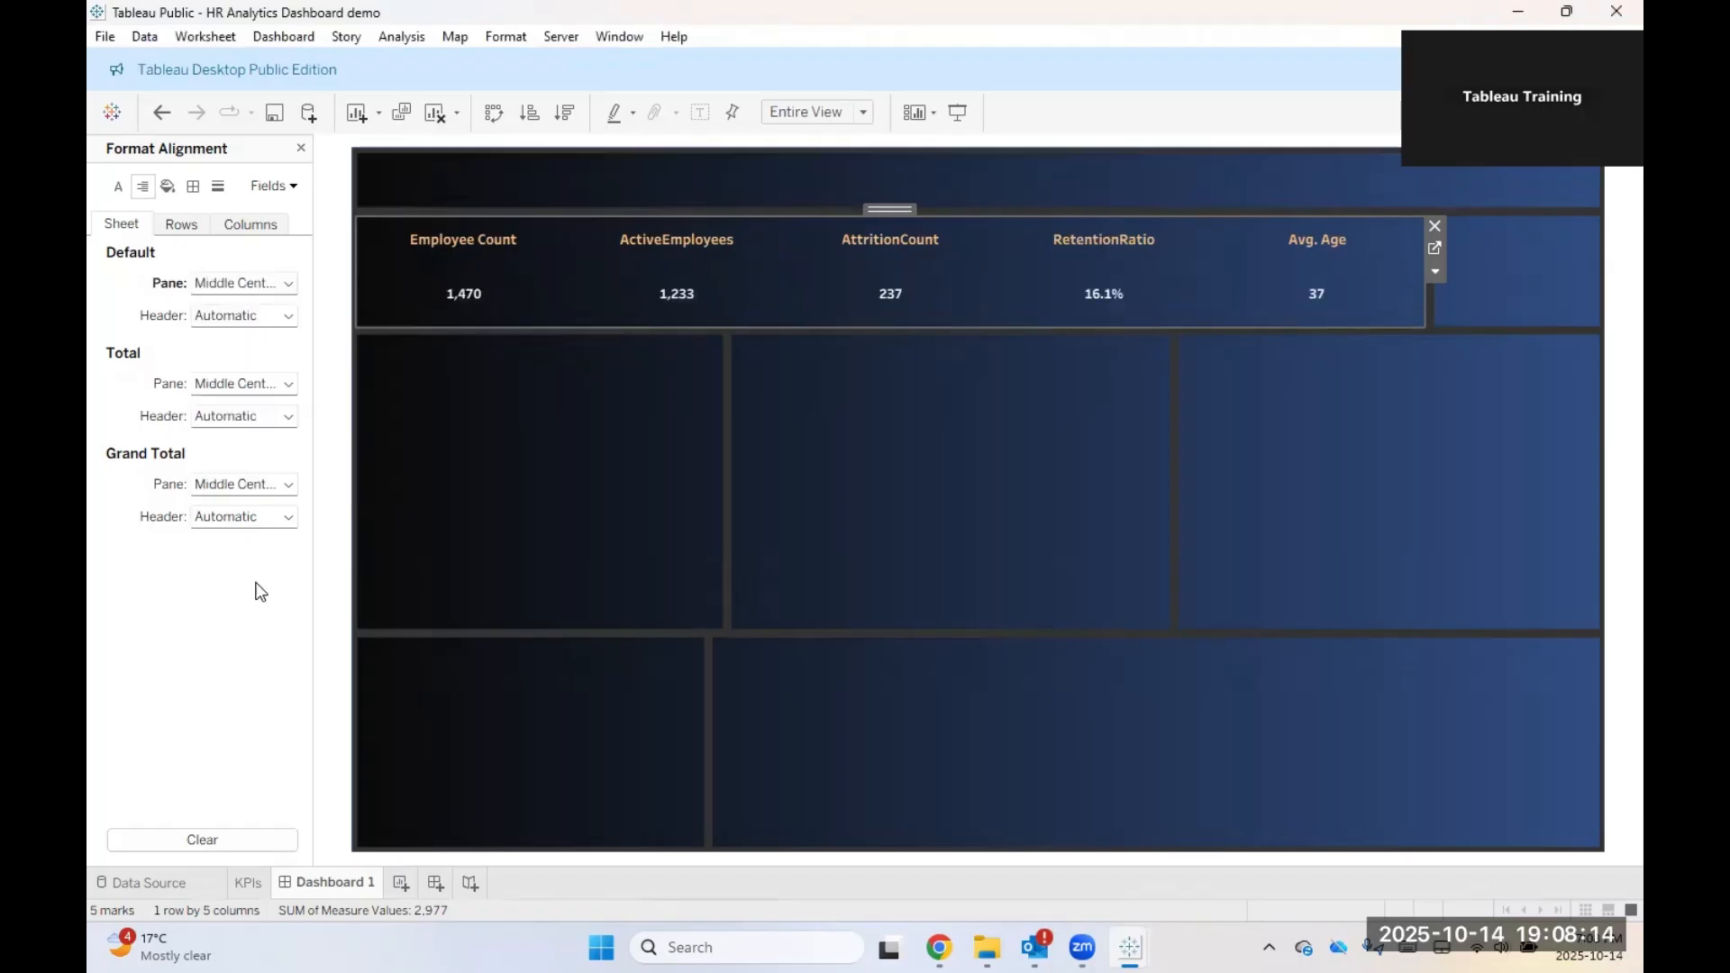
{"action": "left_click", "coordinate": [1470, 474]}
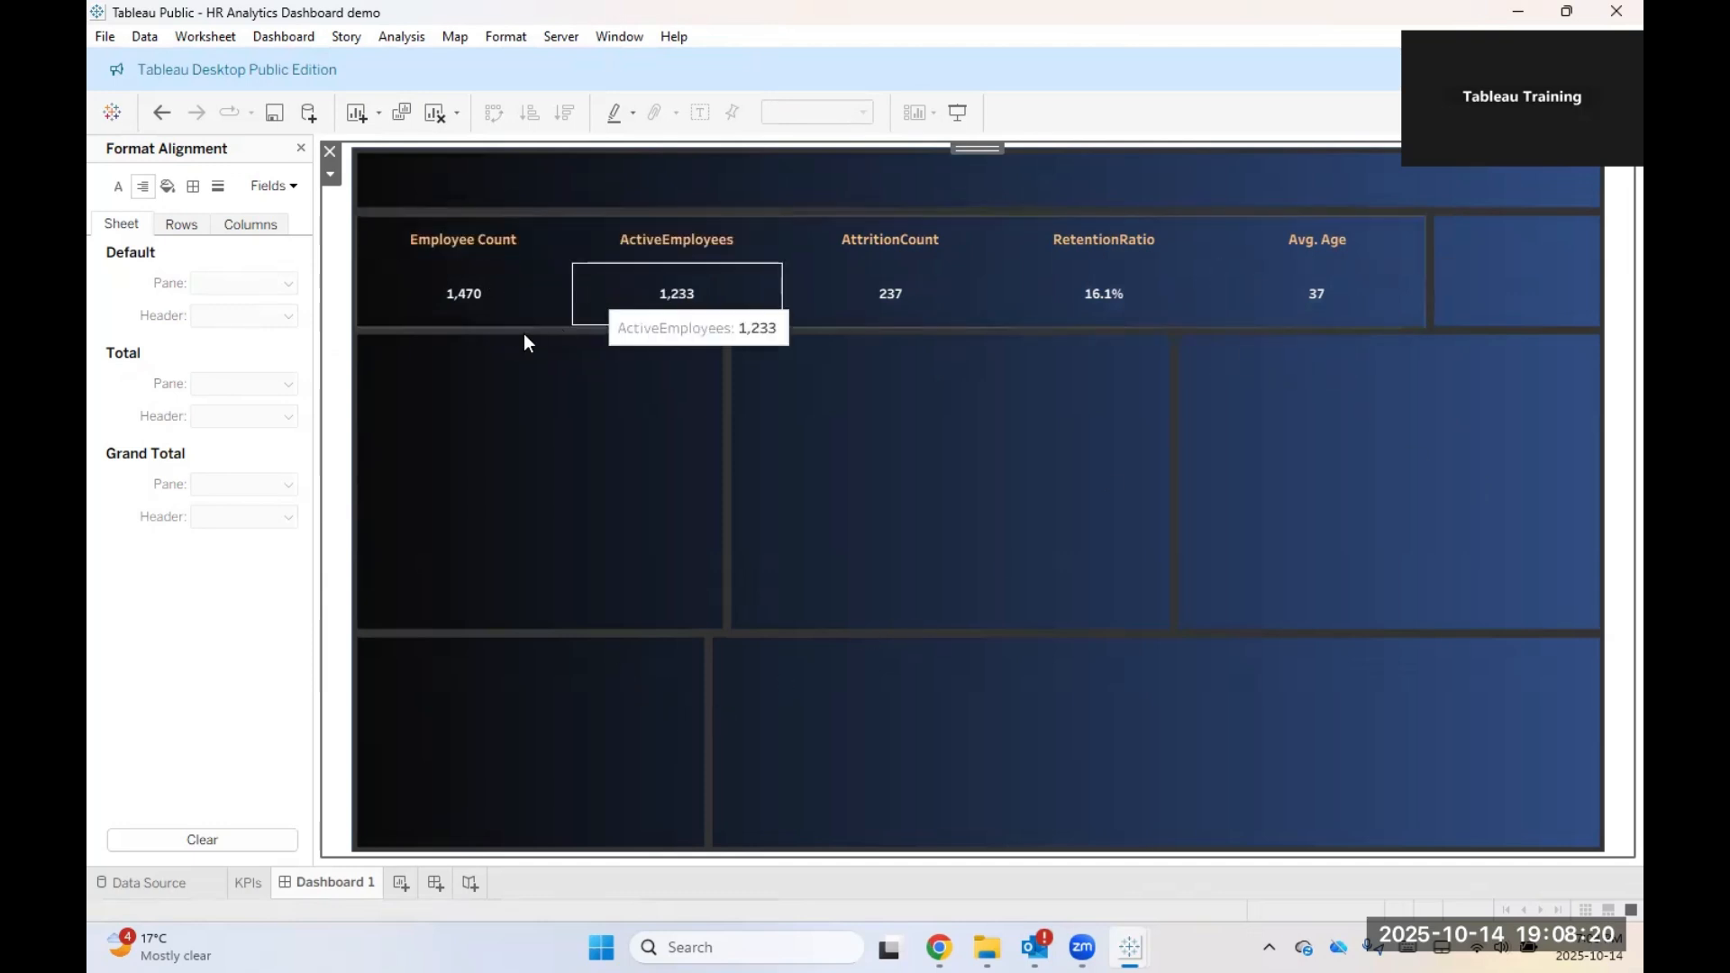
Step: Set the KPI sheet's default worksheet font size to 15 to enlarge the measure headers
{"action": "left_click", "coordinate": [473, 299]}
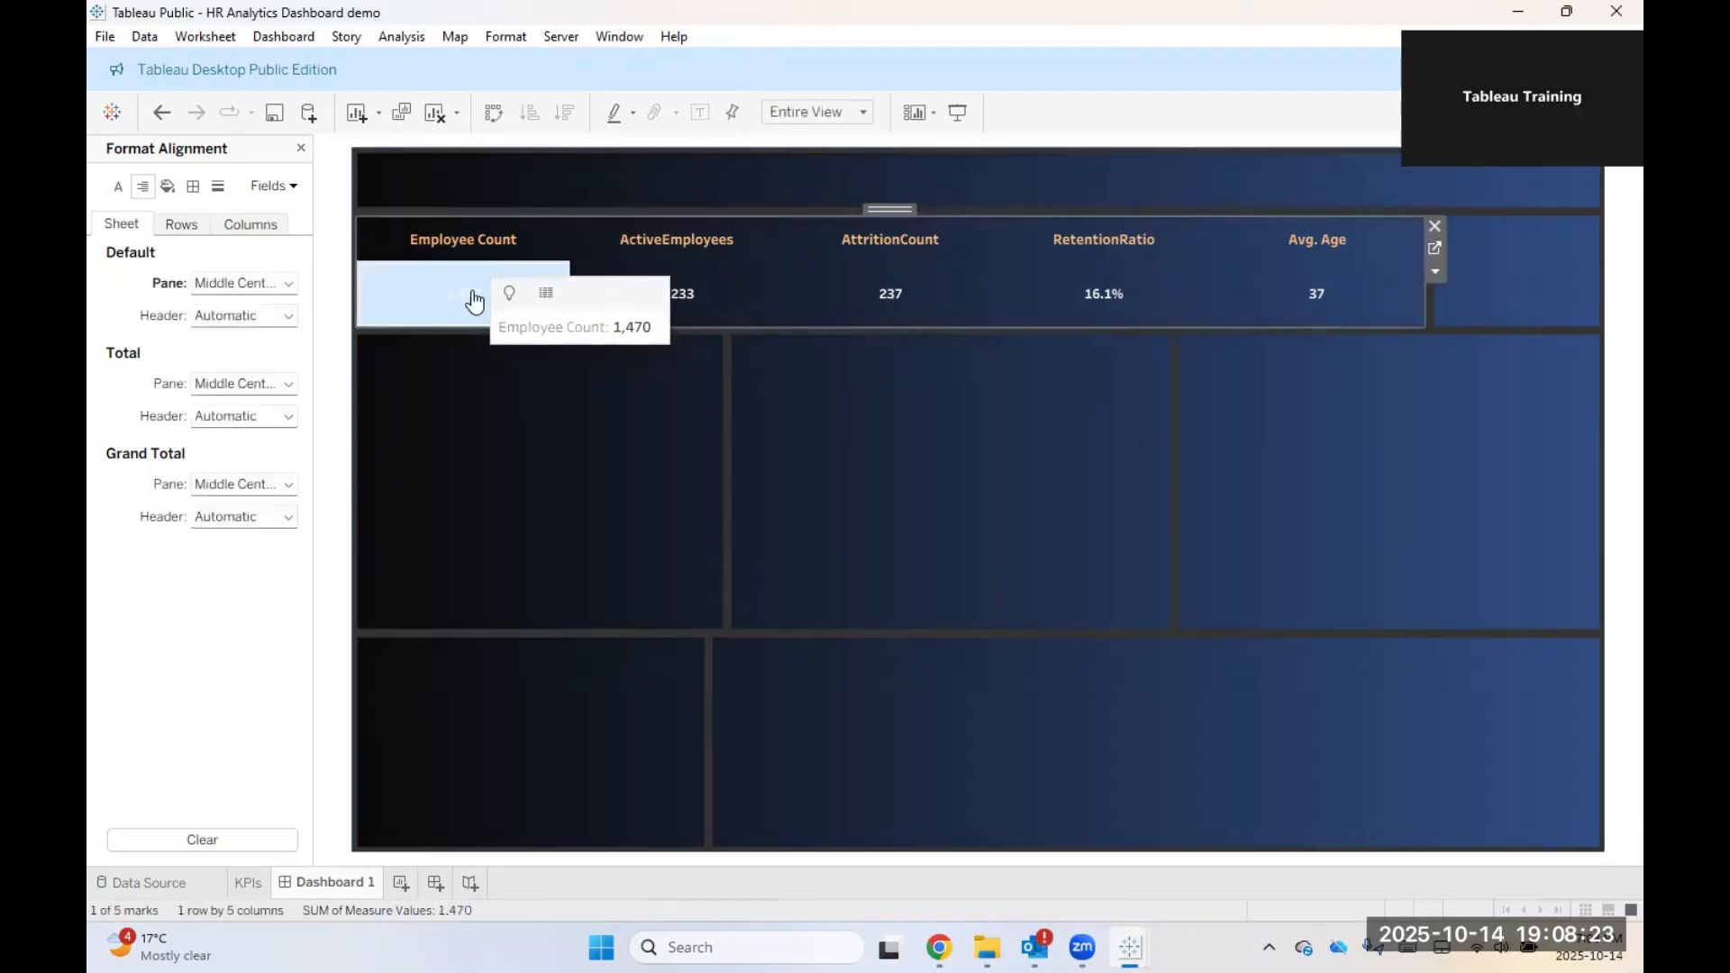
{"action": "left_click", "coordinate": [116, 191]}
{"action": "left_click", "coordinate": [238, 281]}
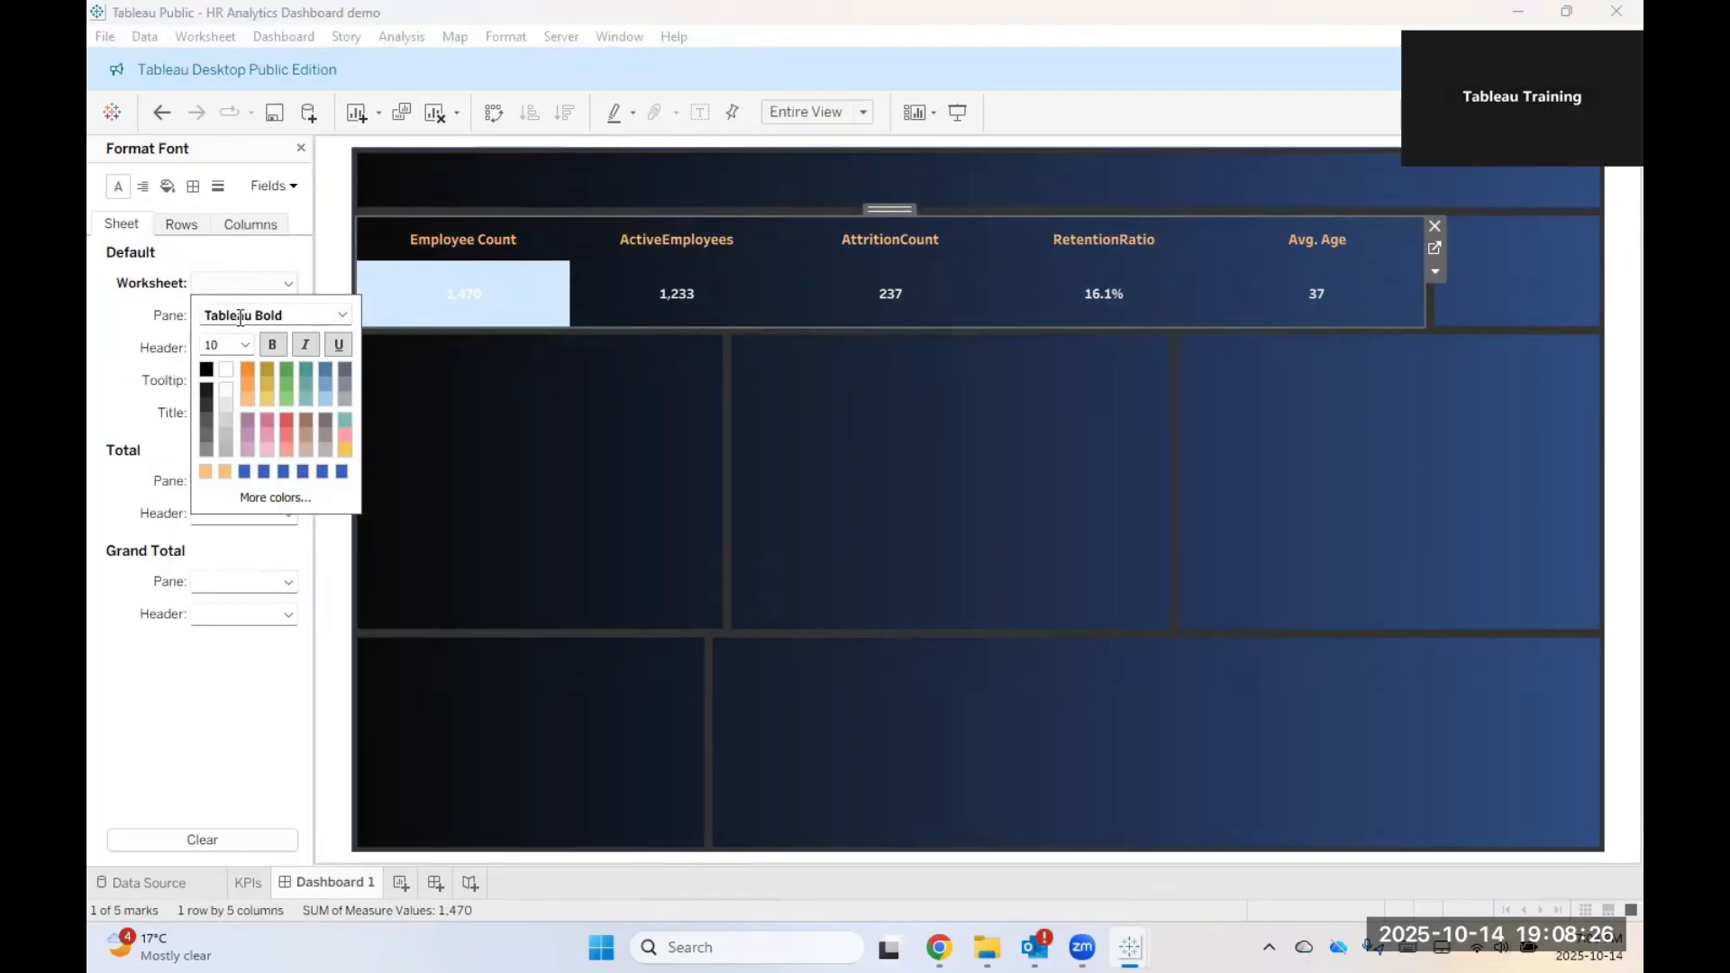
{"action": "left_click", "coordinate": [244, 345]}
{"action": "left_click", "coordinate": [228, 464]}
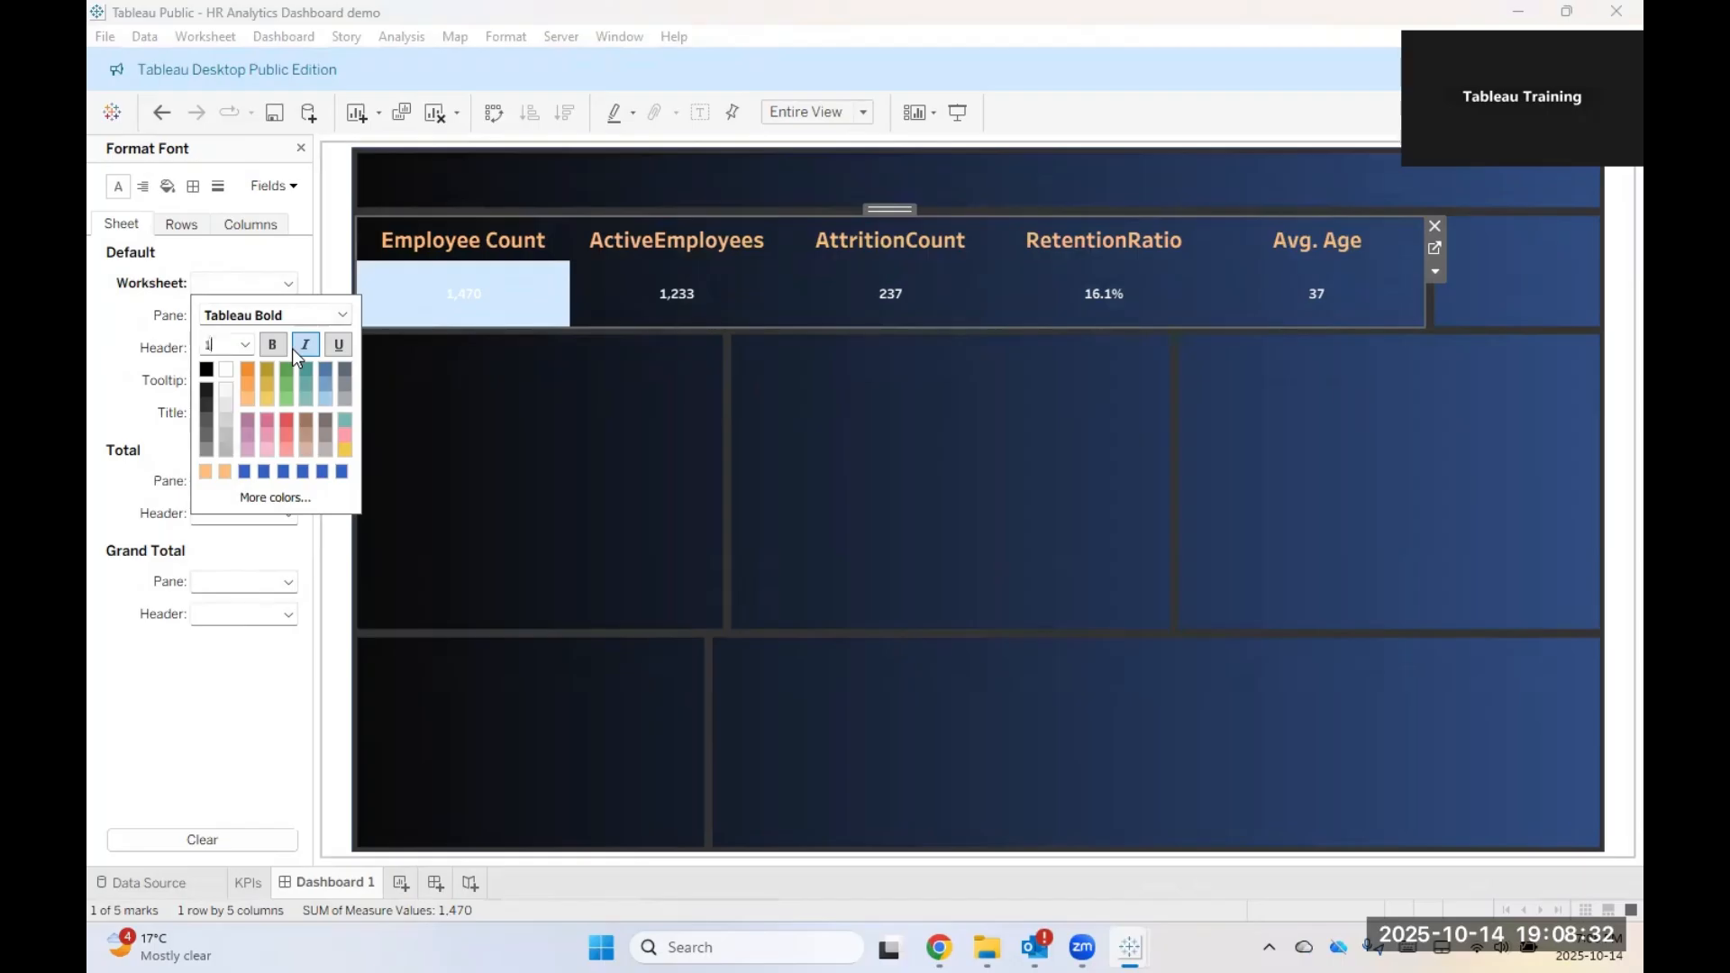
{"action": "left_click", "coordinate": [186, 715]}
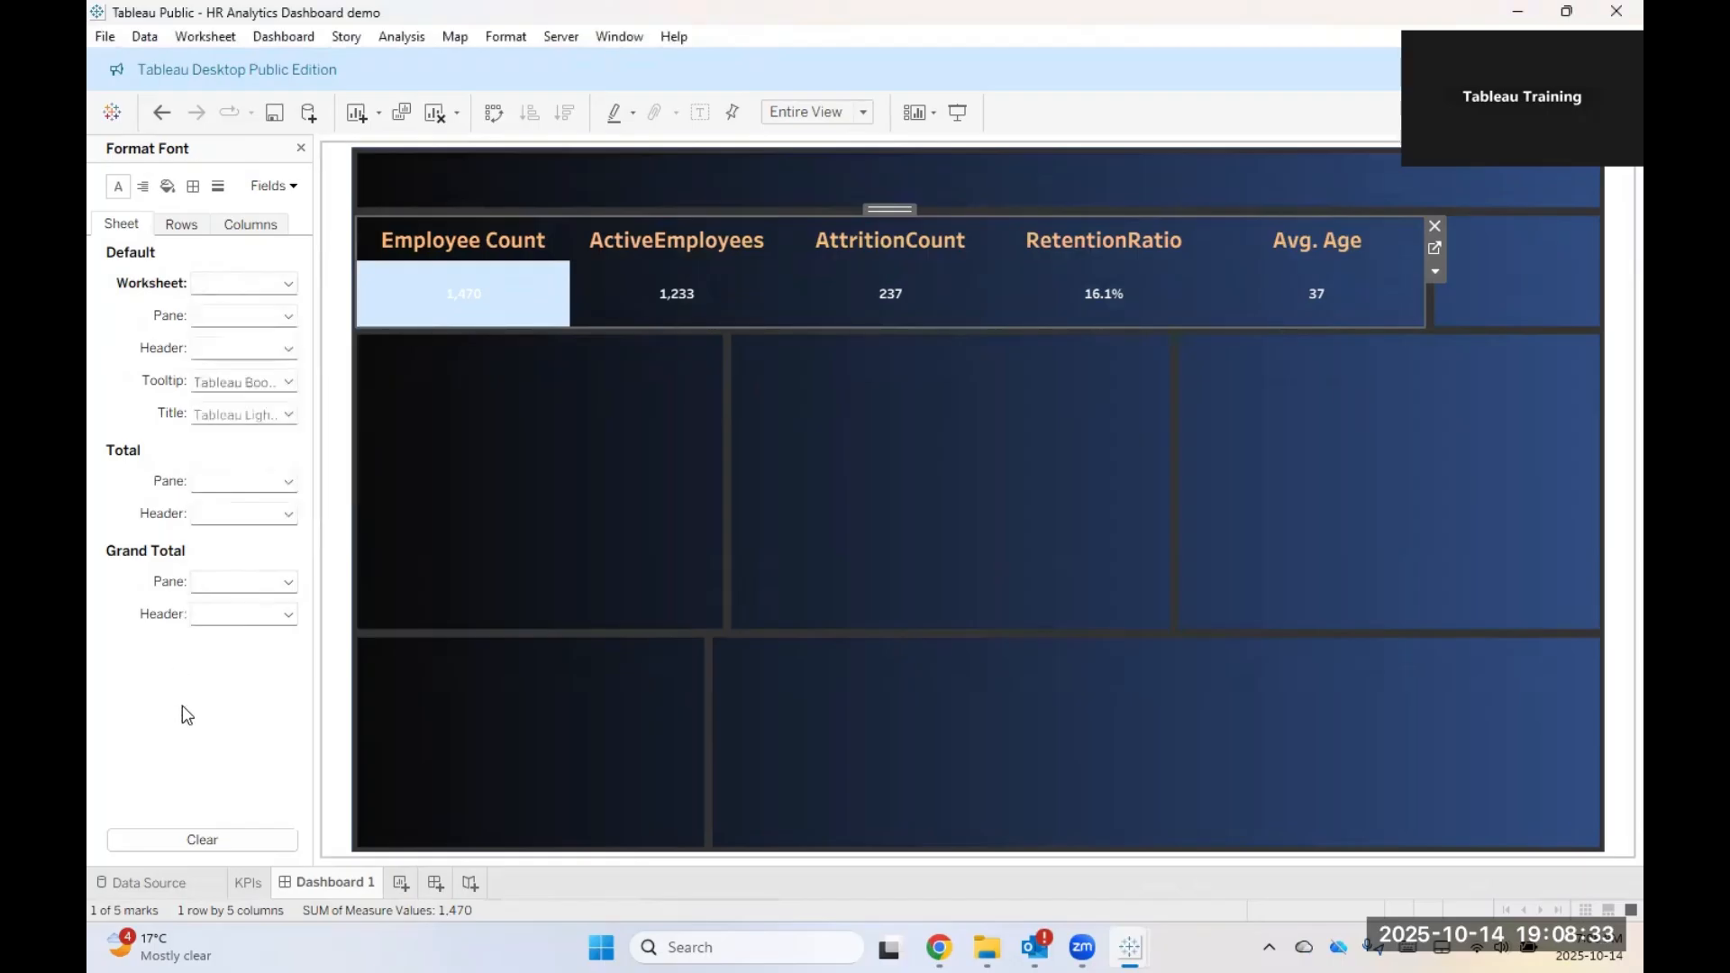
Step: Format the Measure Values field's default pane font at size 16
{"action": "left_click", "coordinate": [274, 186]}
{"action": "left_click", "coordinate": [283, 236]}
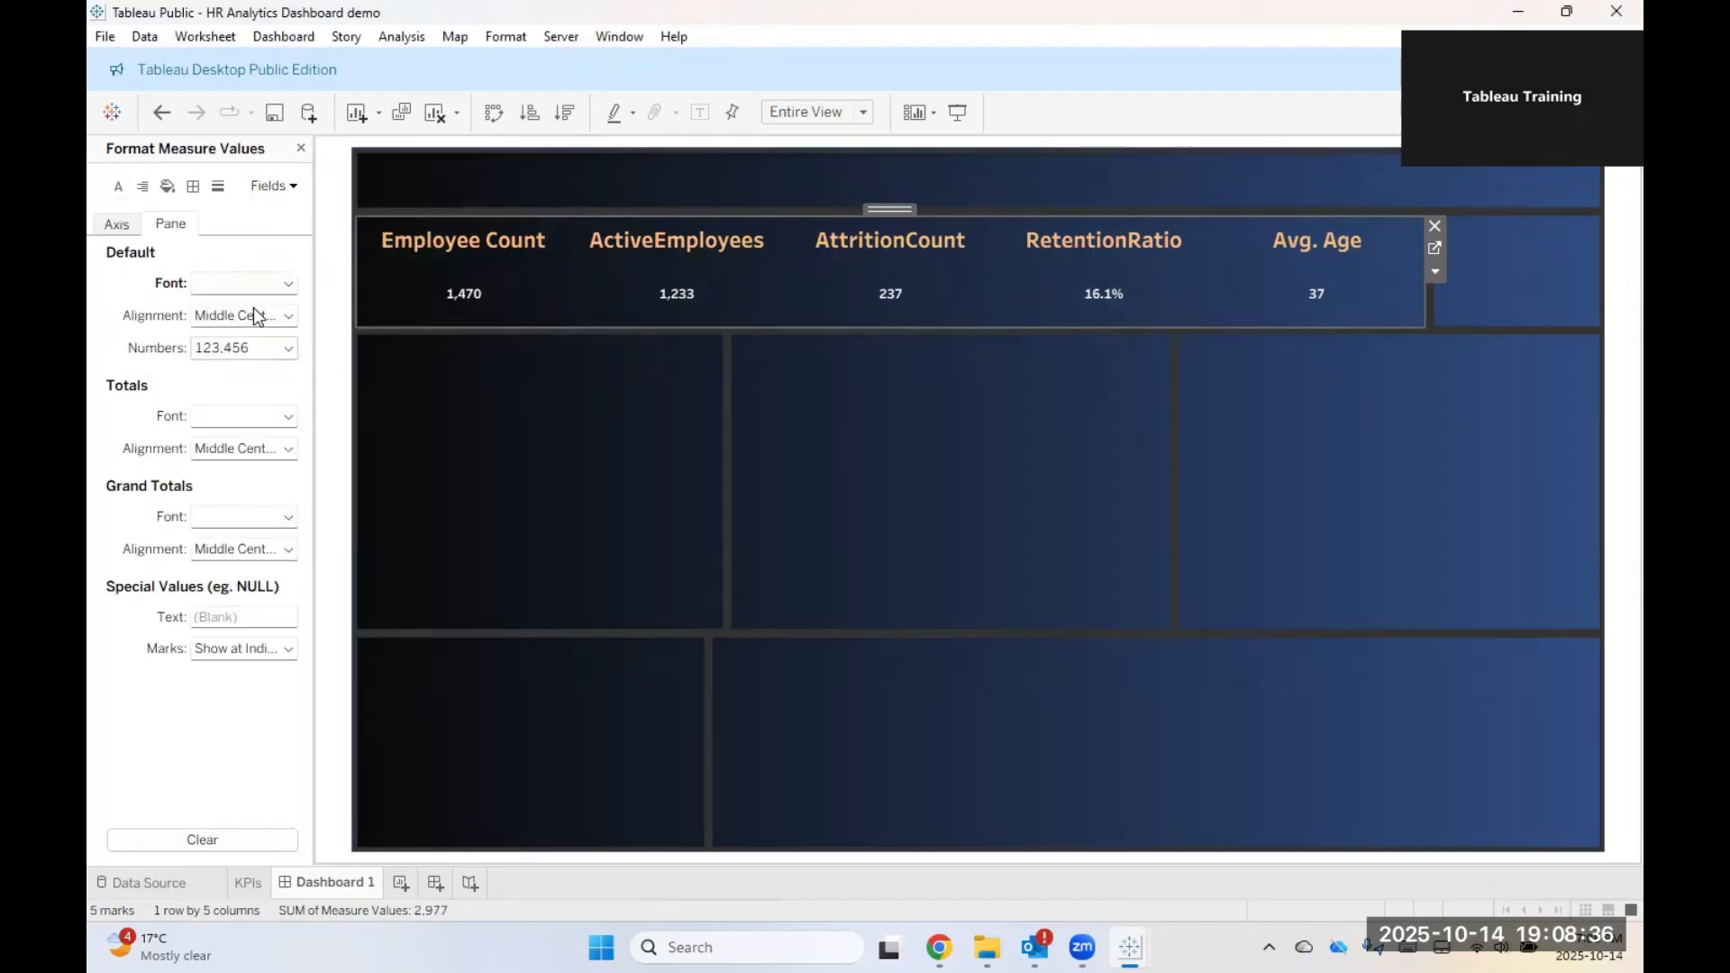
{"action": "left_click", "coordinate": [271, 281]}
{"action": "left_click", "coordinate": [244, 344]}
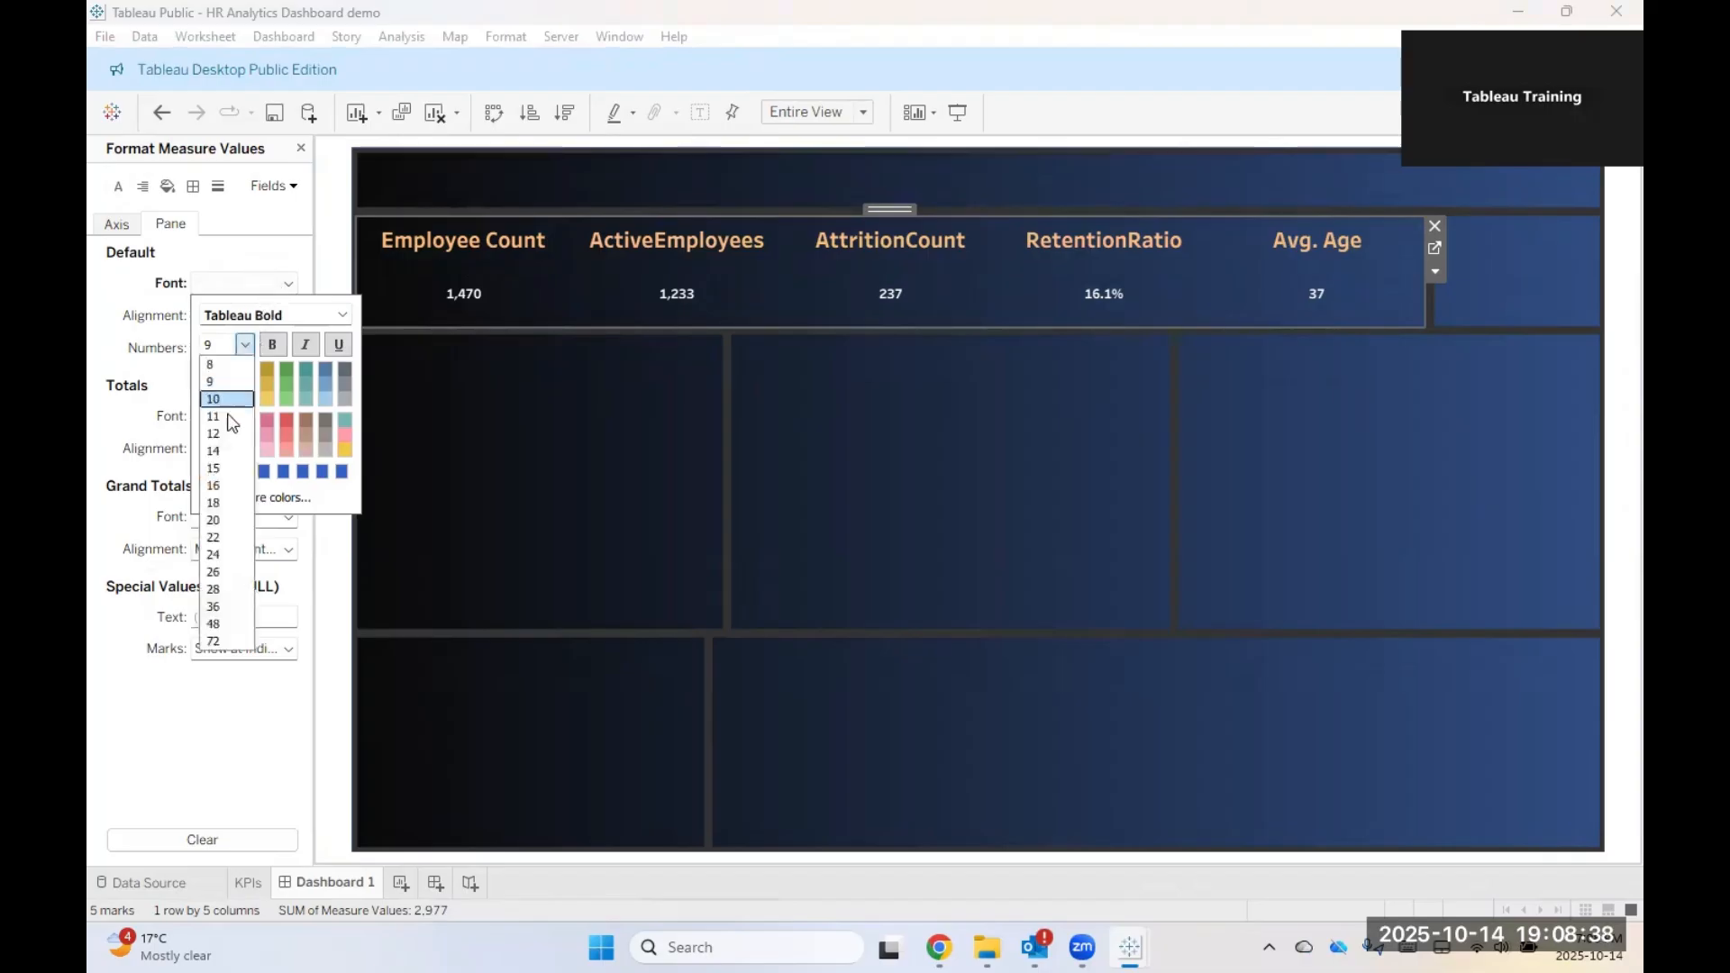
{"action": "left_click", "coordinate": [227, 472]}
{"action": "left_click", "coordinate": [244, 344]}
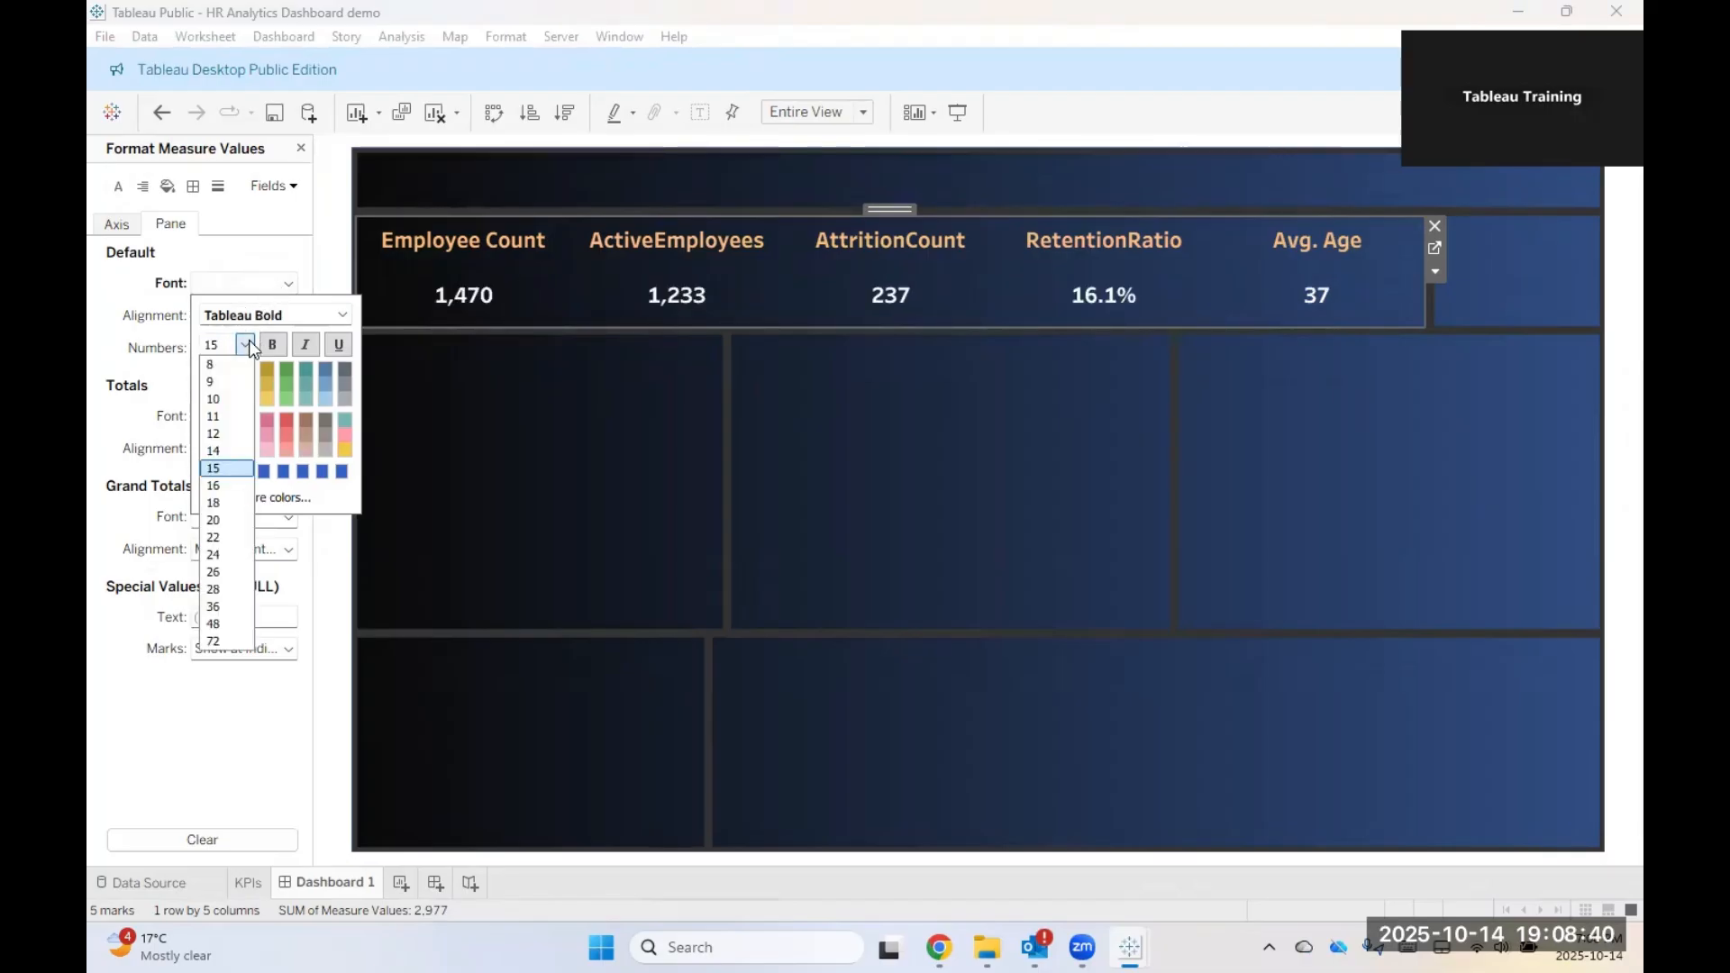
{"action": "left_click", "coordinate": [227, 486]}
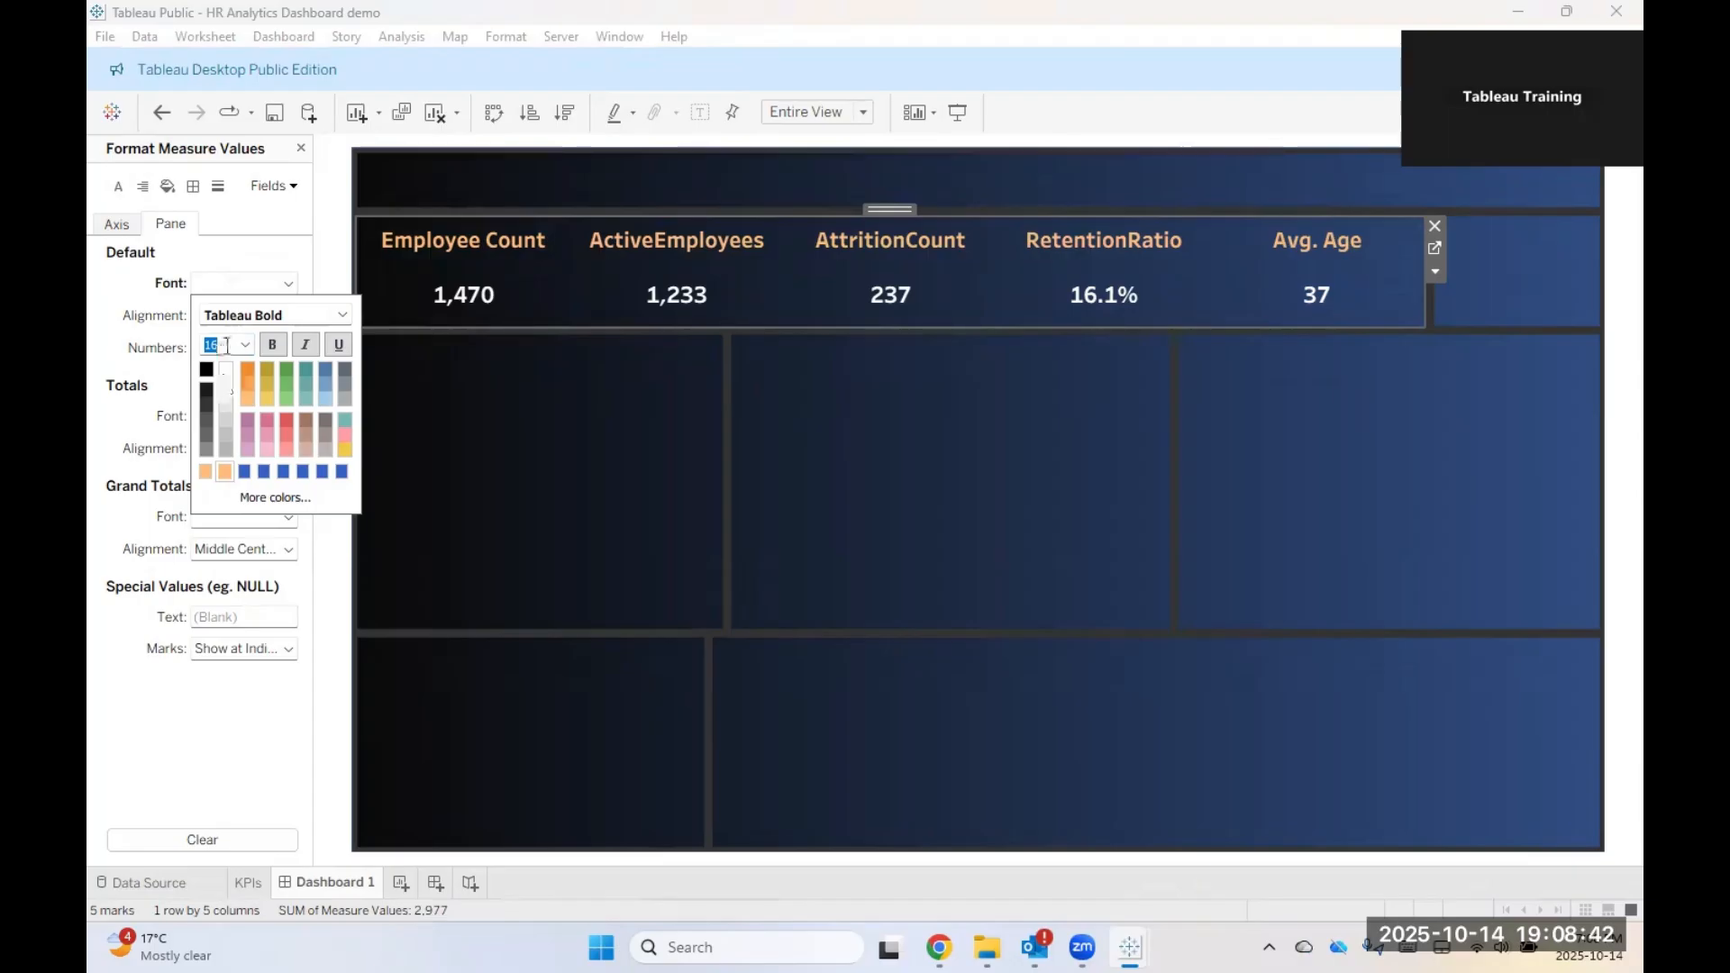
Step: Set the Measure Values field's default pane font size to 18 and finish formatting
{"action": "left_click", "coordinate": [245, 344]}
{"action": "left_click", "coordinate": [232, 503]}
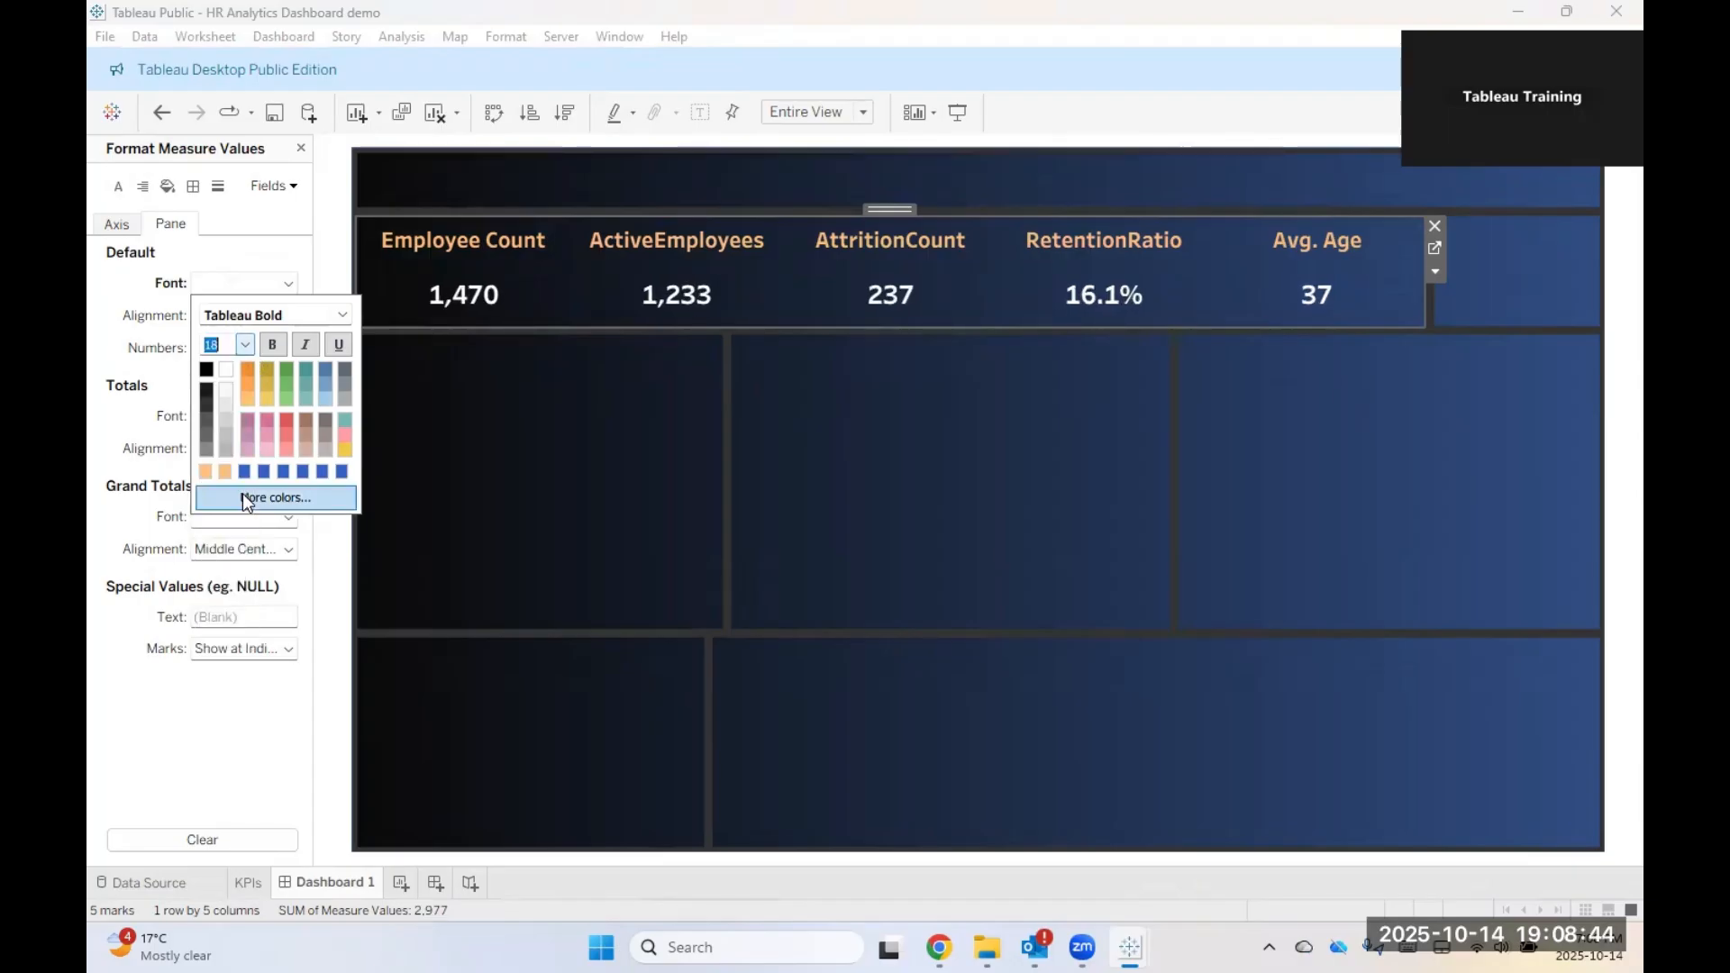
{"action": "left_click", "coordinate": [199, 727]}
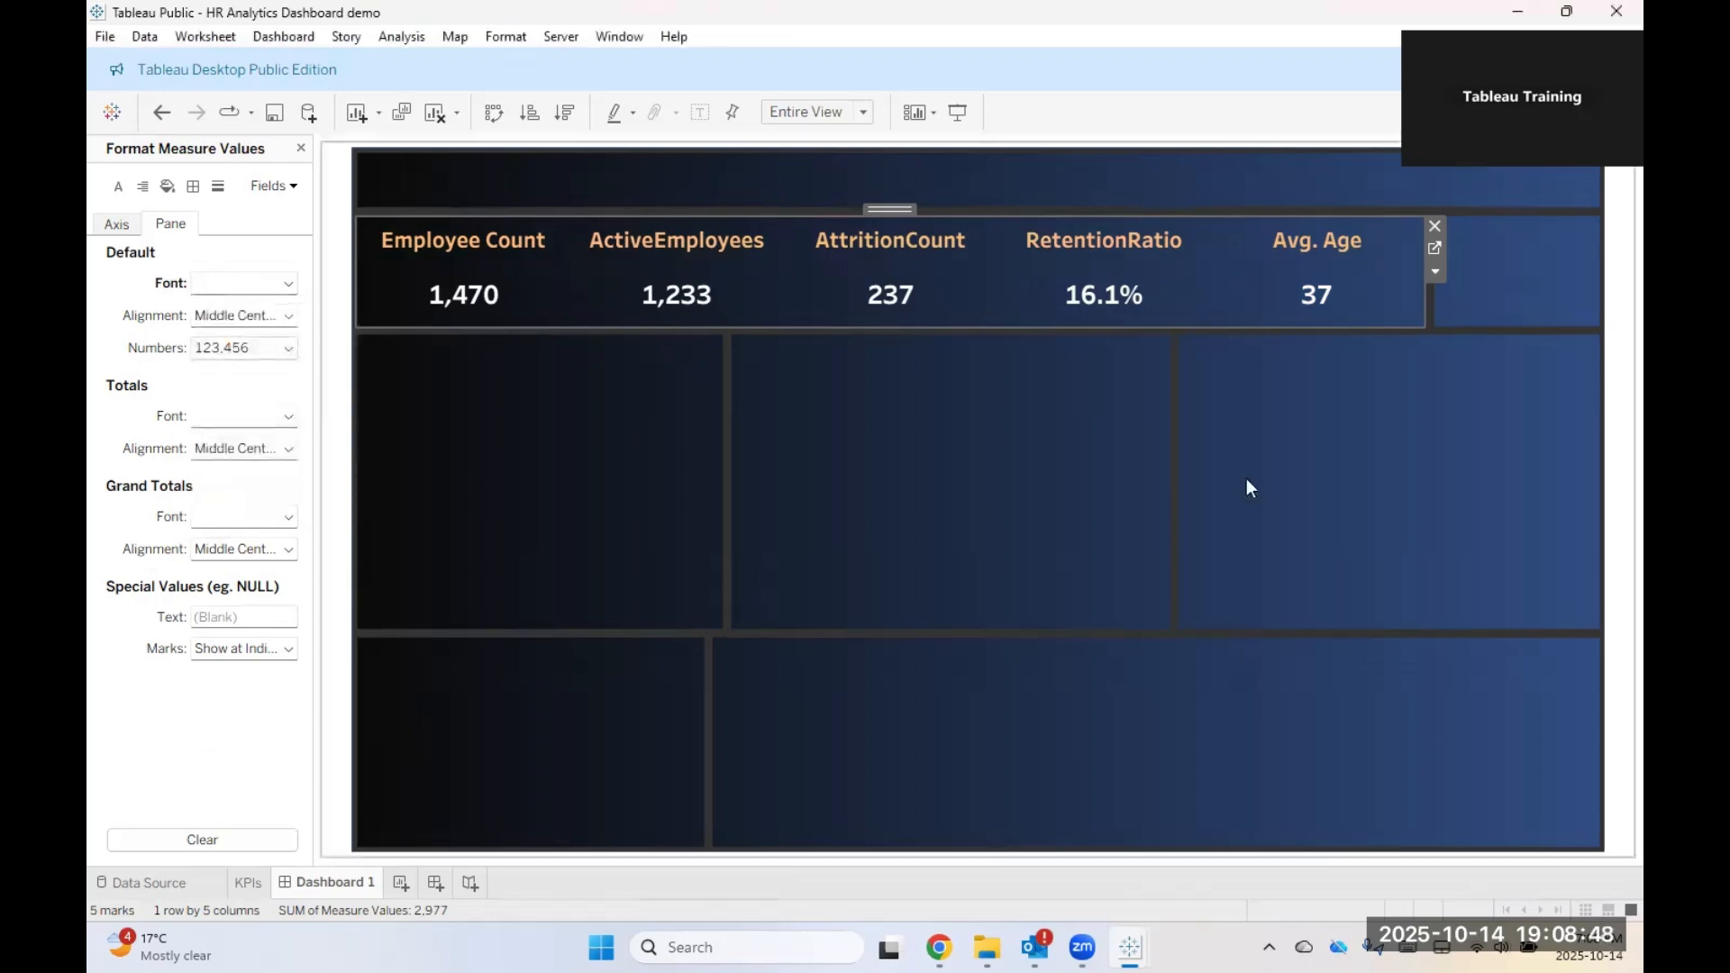
{"action": "left_click", "coordinate": [1460, 540]}
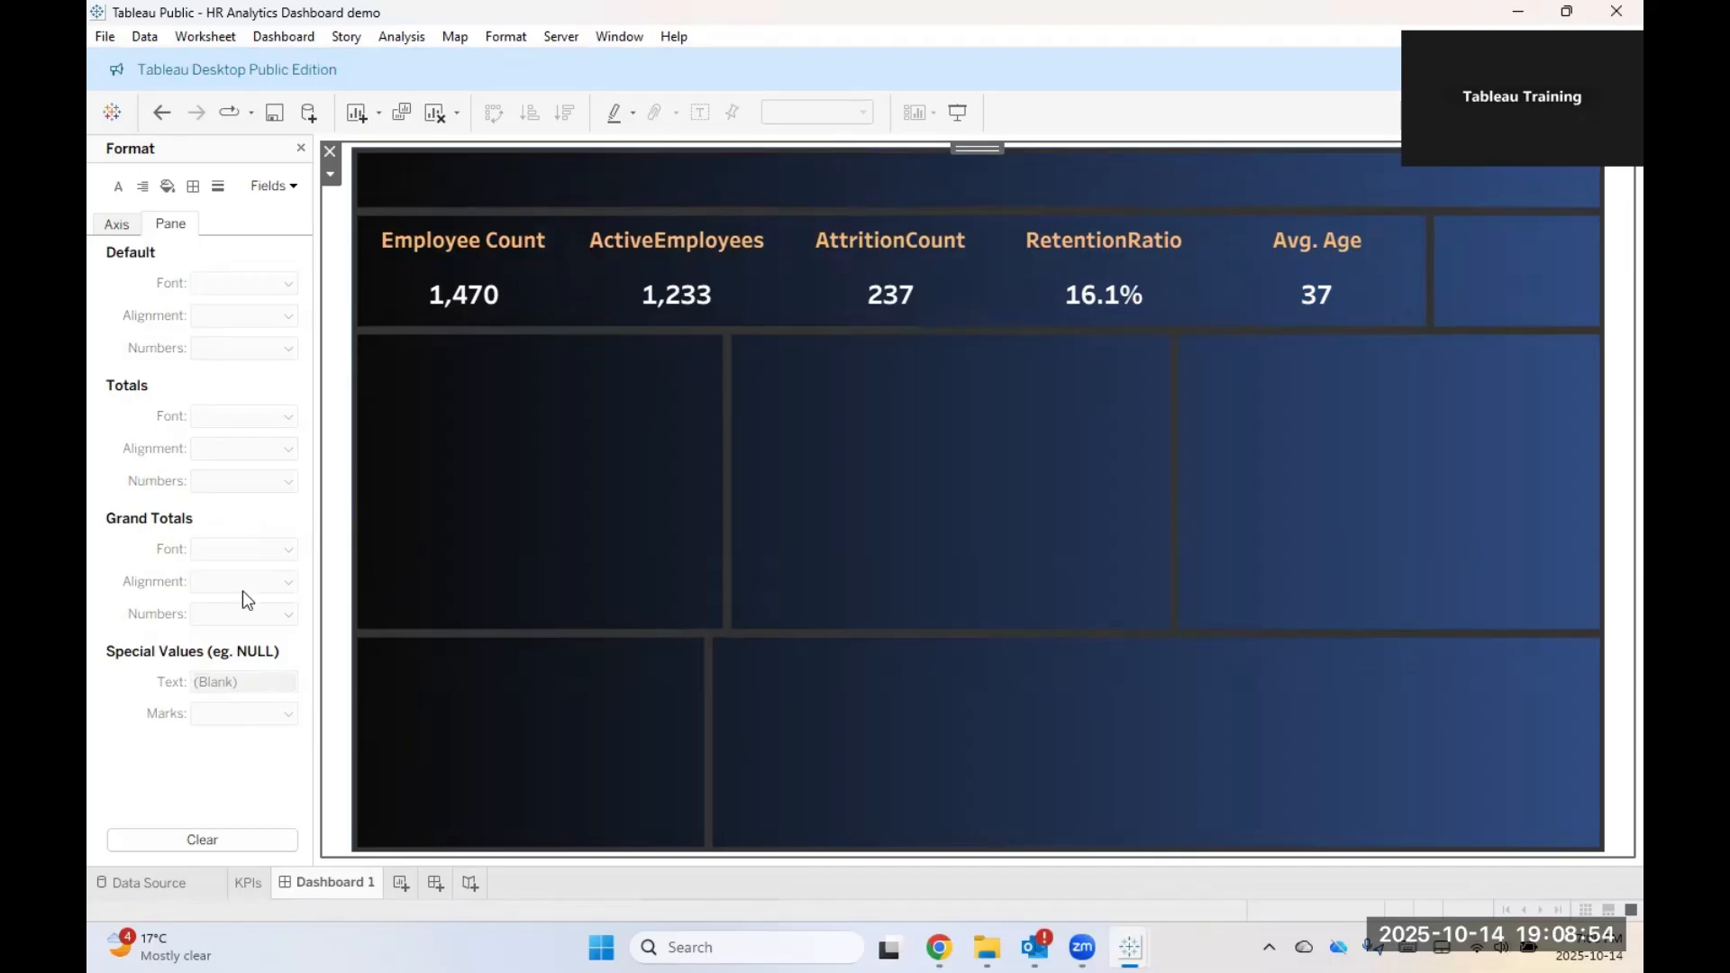
{"action": "left_click", "coordinate": [301, 147]}
{"action": "left_click", "coordinate": [251, 889]}
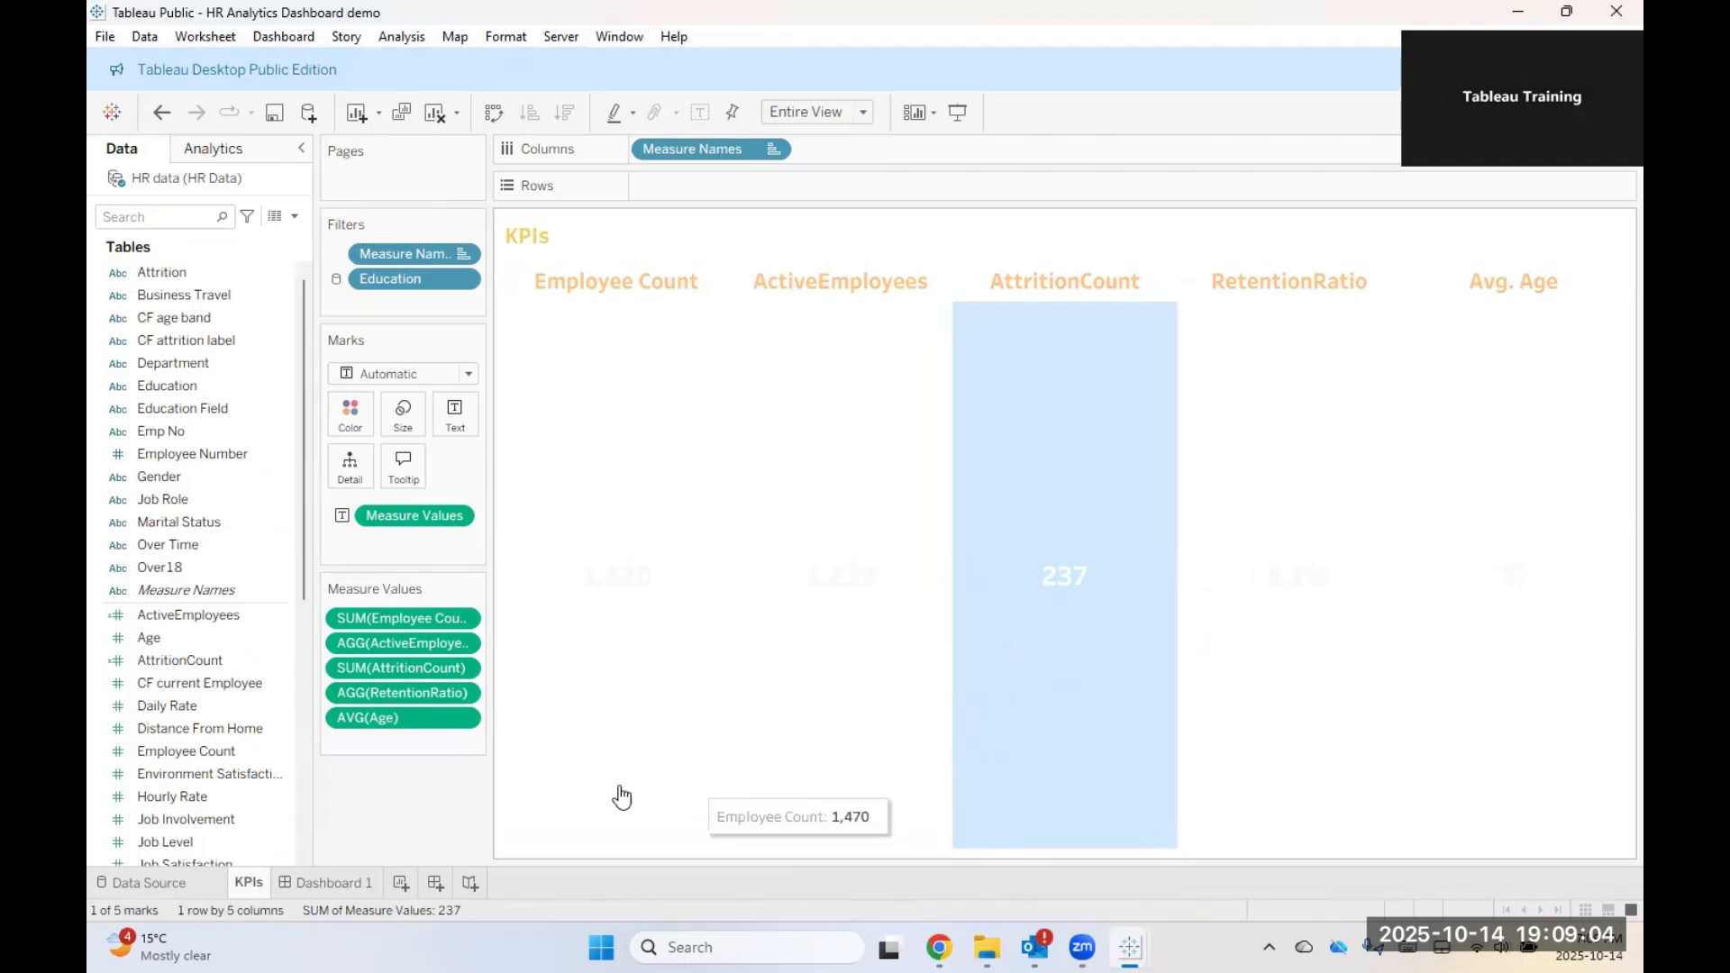
{"action": "left_click", "coordinate": [287, 882]}
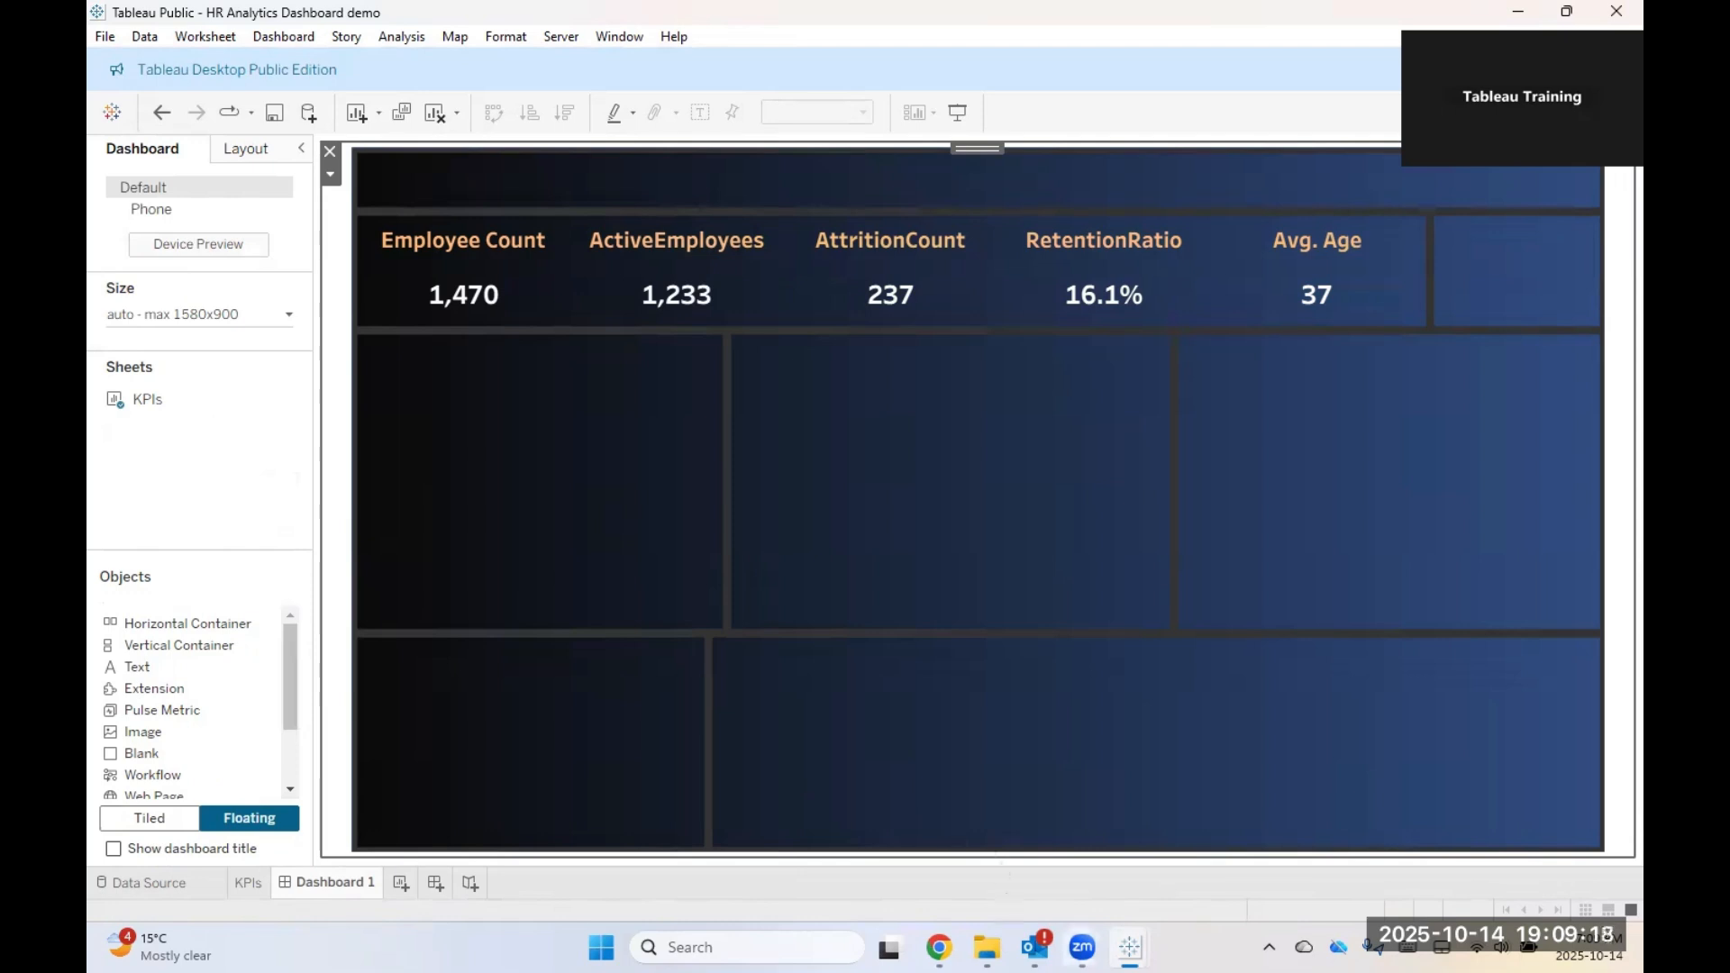
{"action": "mouse_move", "coordinate": [1082, 947]}
{"action": "left_click", "coordinate": [1186, 842]}
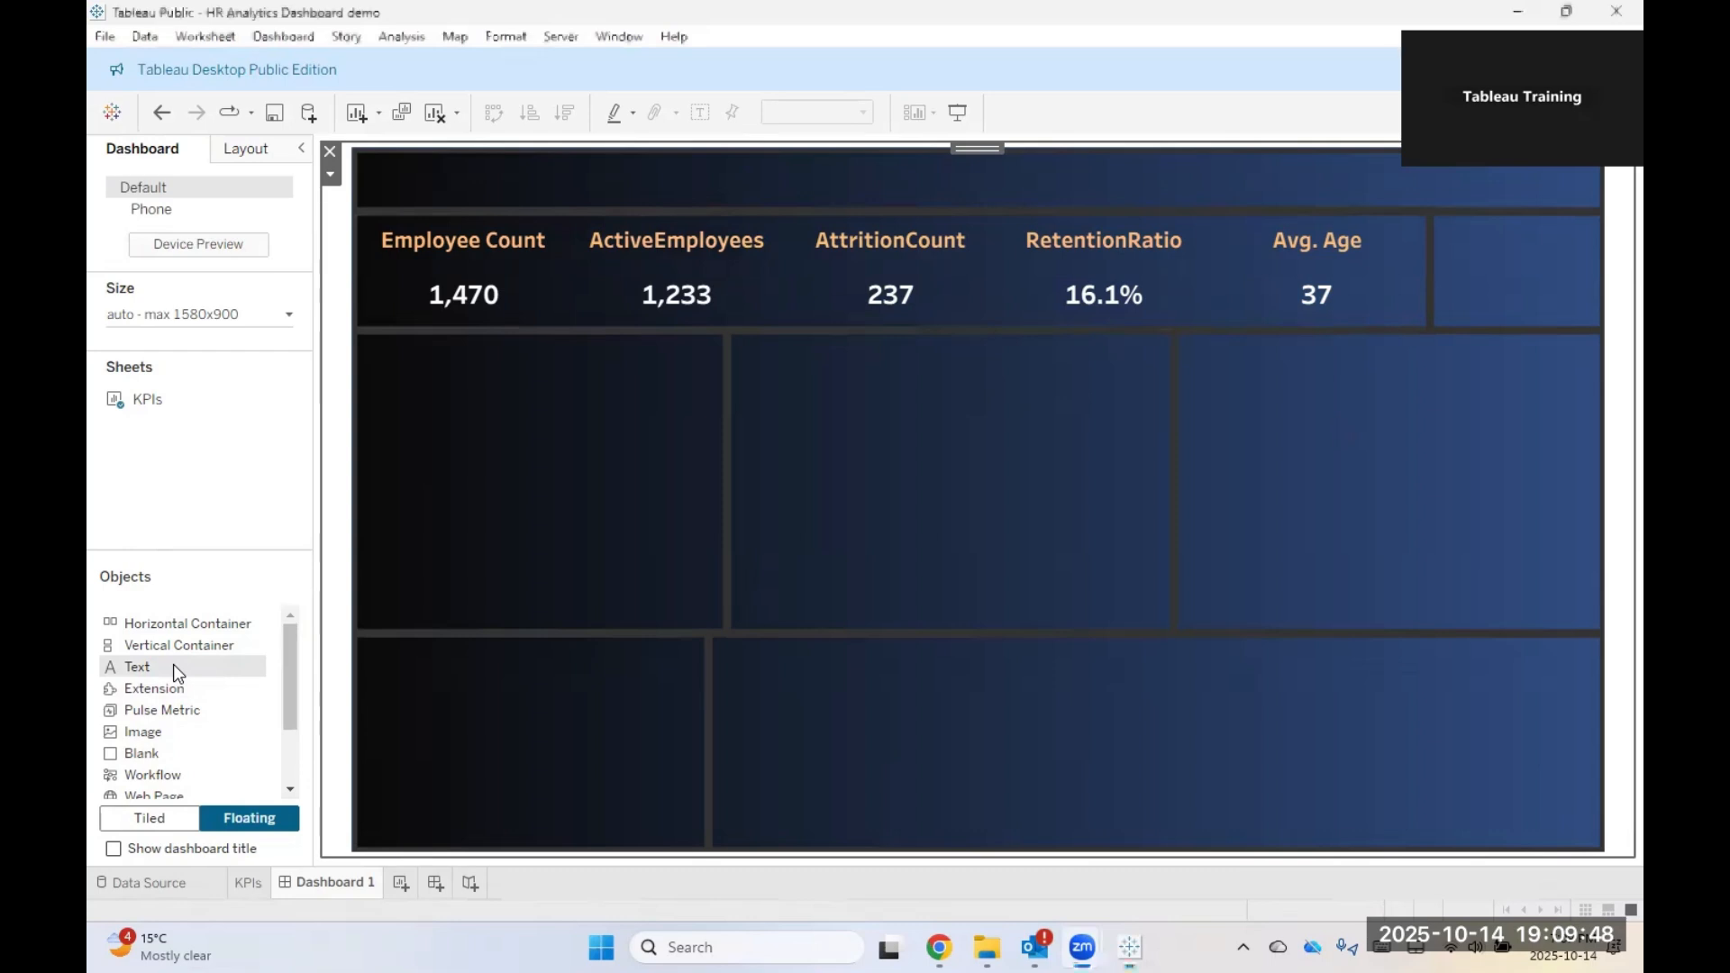
Step: Add a floating text object near the dashboard's header band reading "Human Resource Analytics Dashboard 2025-2026"
{"action": "left_click_drag", "start_coordinate": [173, 663], "coordinate": [613, 204]}
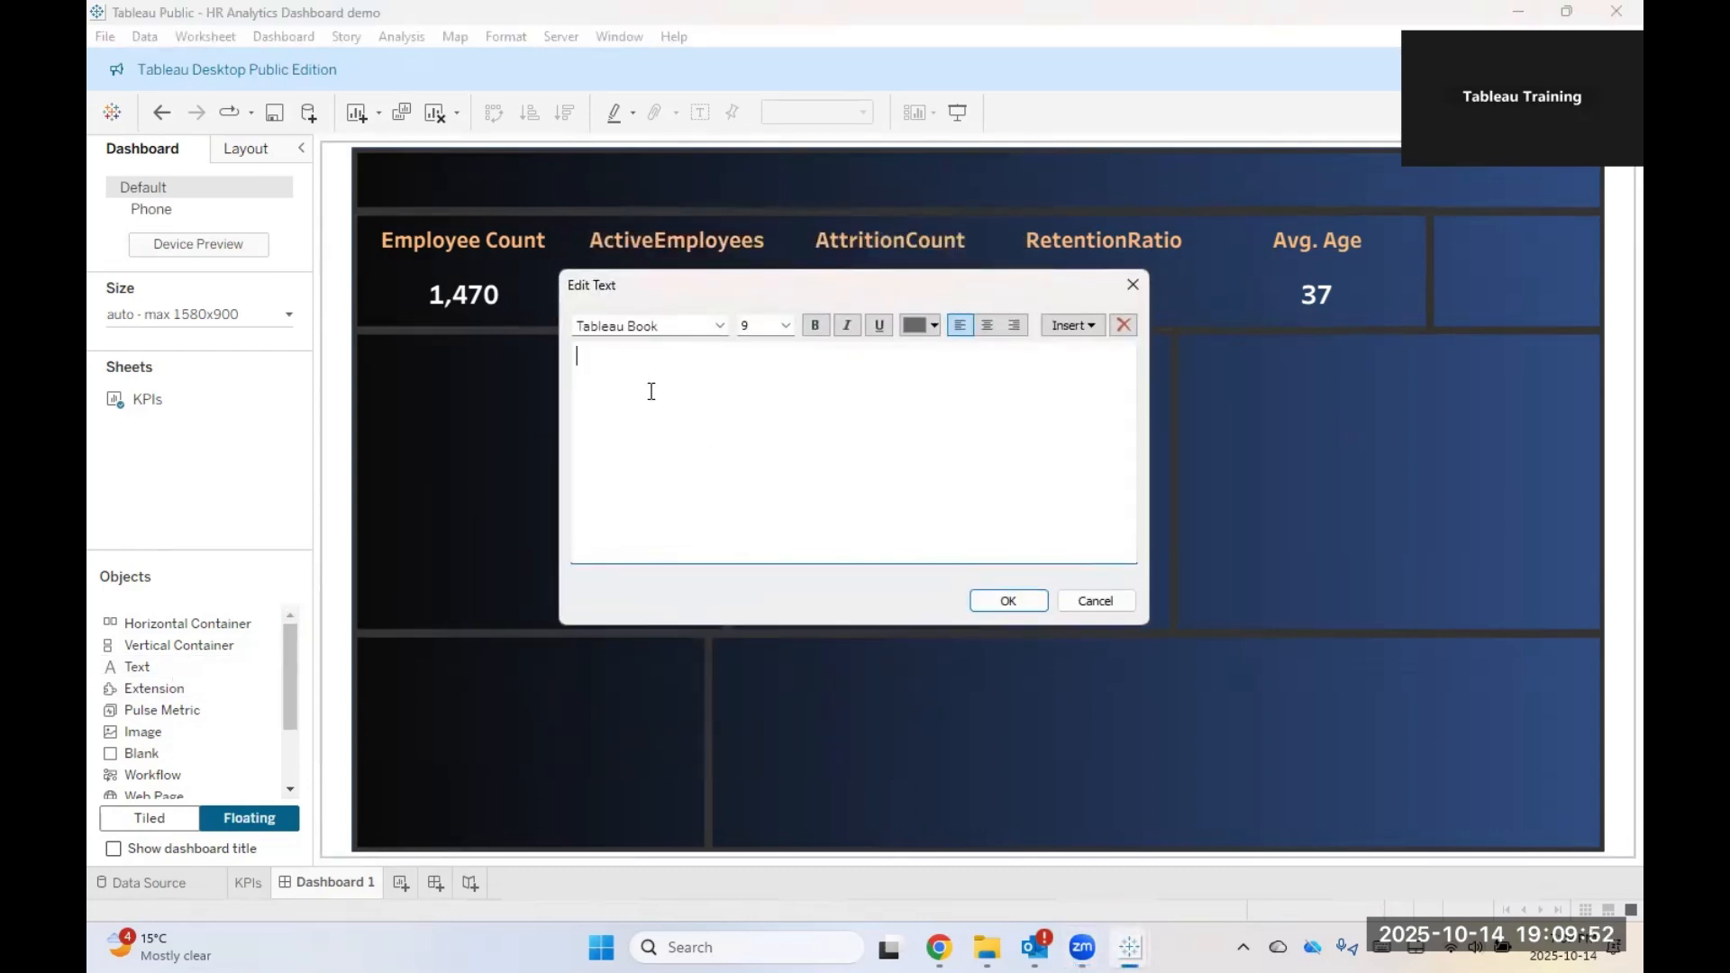
{"action": "key", "text": "Caps_Lock"}
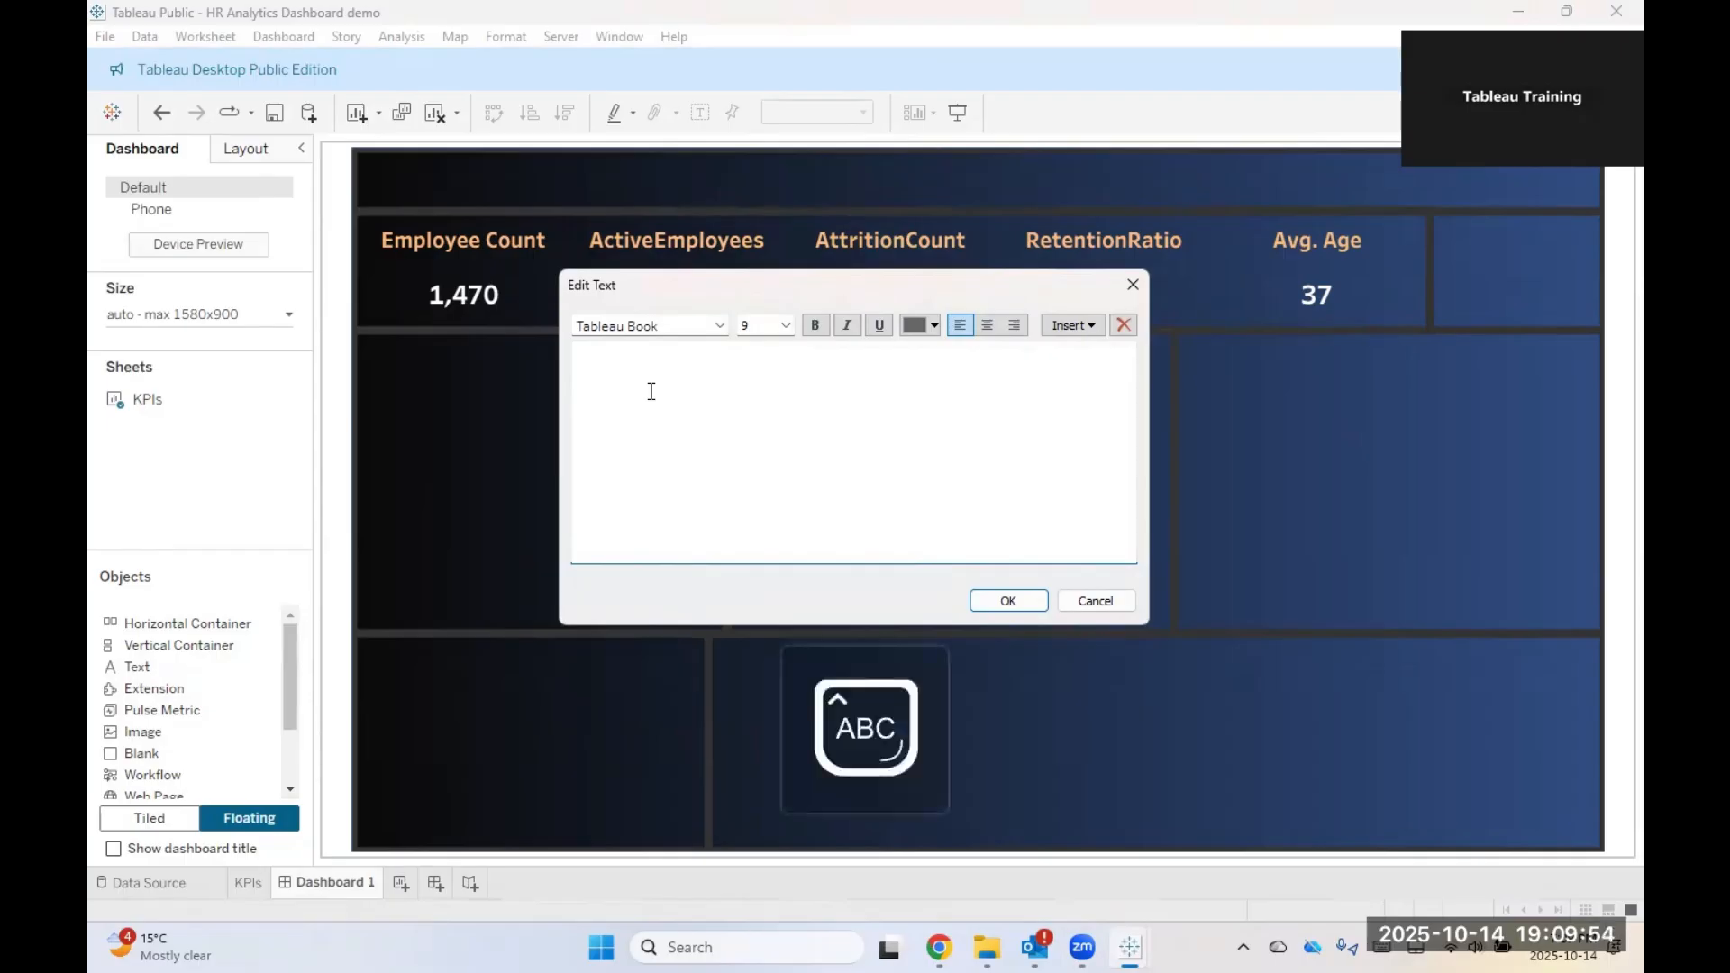
{"action": "type", "text": "HR AA"}
{"action": "key", "text": "Caps_Lock"}
{"action": "type", "text": "nal"}
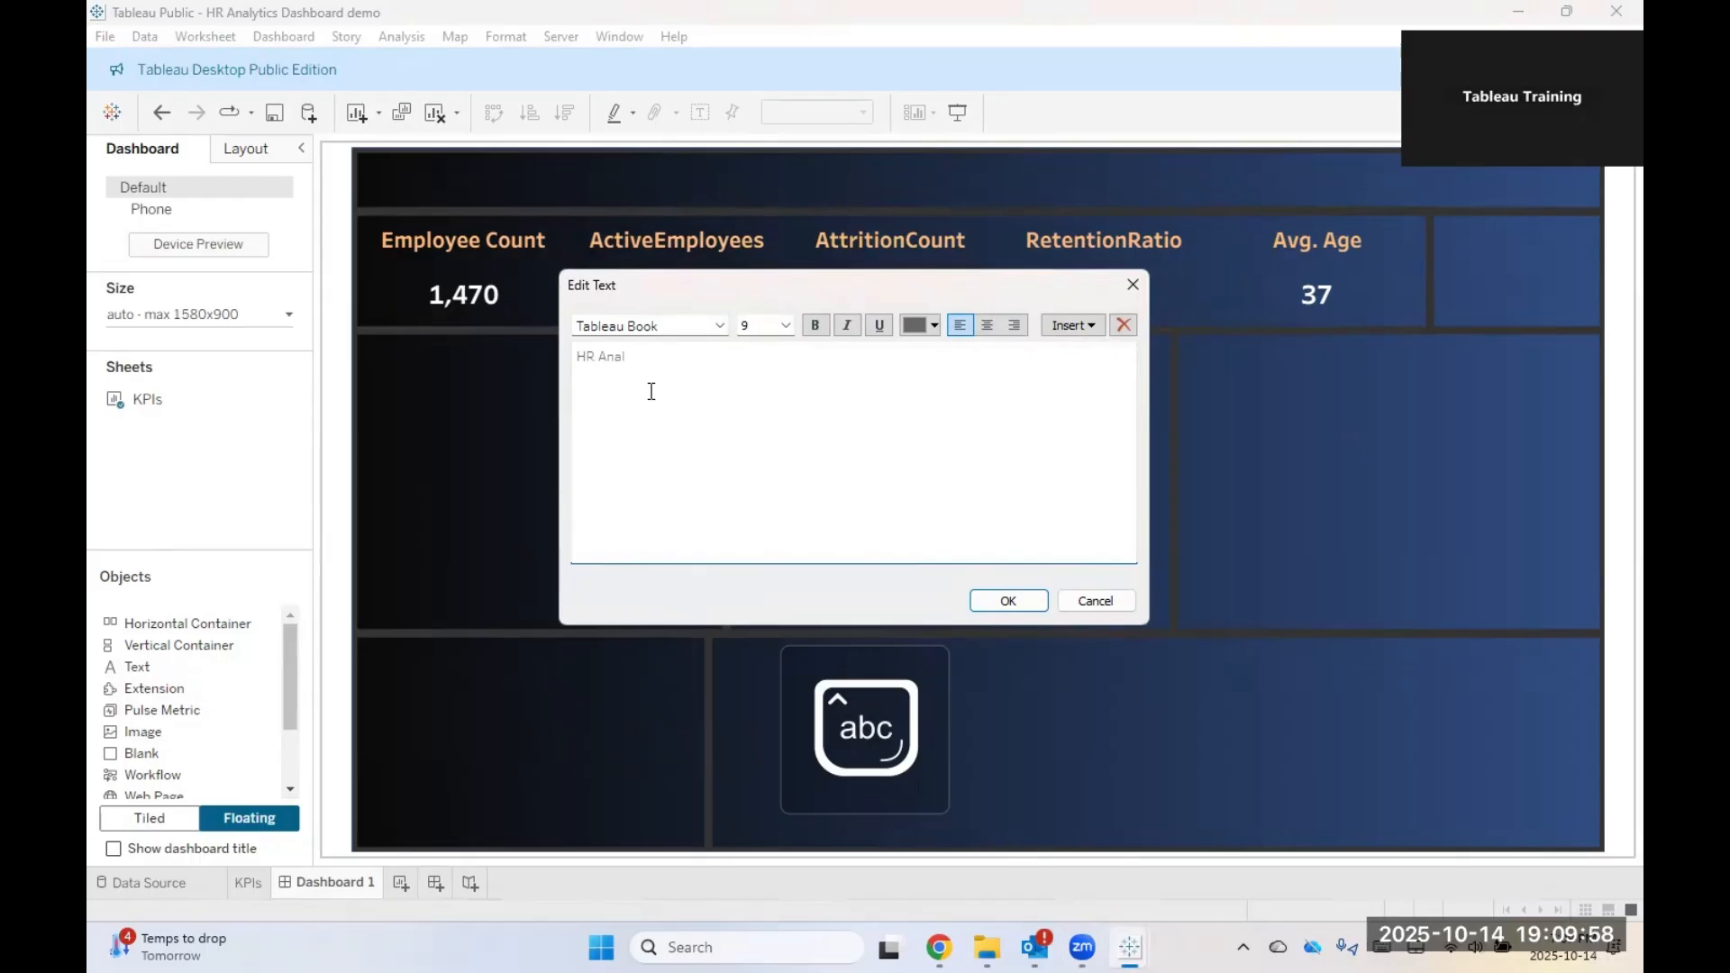
{"action": "key", "text": "BackSpace"}
{"action": "key", "text": "BackSpace"}
{"action": "key", "text": "BackSpace"}
{"action": "key", "text": "BackSpace"}
{"action": "key", "text": "BackSpace"}
{"action": "key", "text": "BackSpace"}
{"action": "key", "text": "BackSpace"}
{"action": "type", "text": "Human"}
{"action": "key", "text": "Caps_Lock"}
{"action": "type", "text": "R"}
{"action": "key", "text": "Caps_Lock"}
{"action": "type", "text": "esource"}
{"action": "key", "text": "Caps_Lock"}
{"action": "type", "text": "A"}
{"action": "key", "text": "Caps_Lock"}
{"action": "type", "text": "nalytics"}
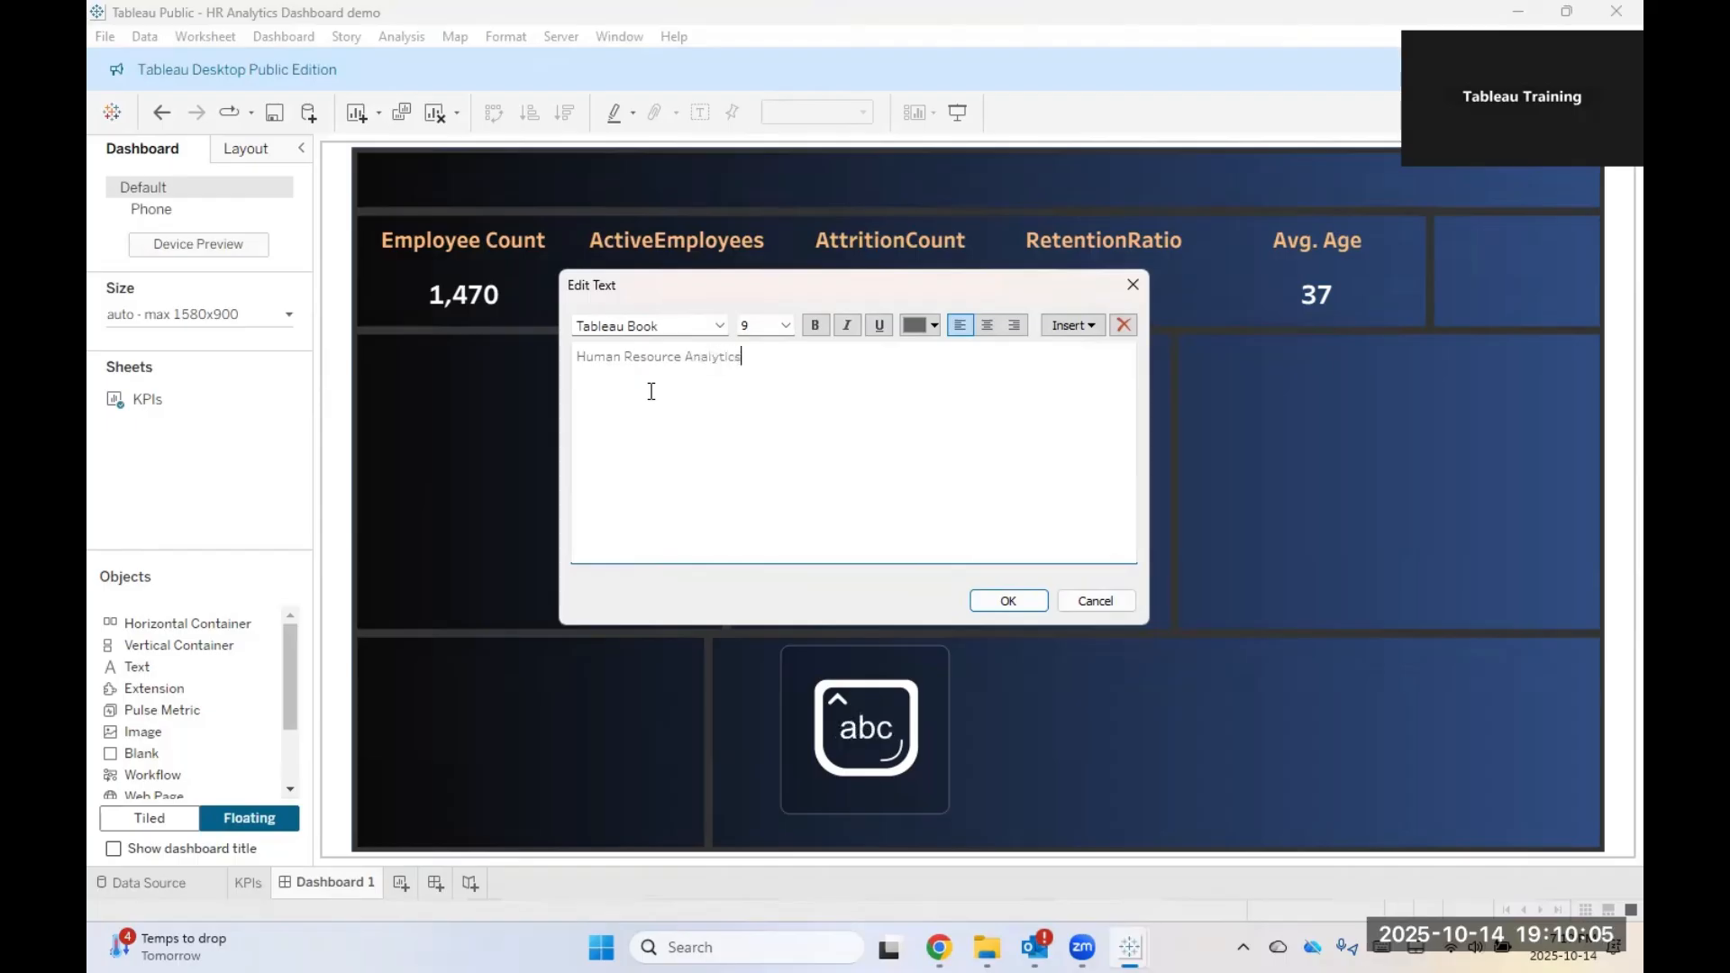
{"action": "key", "text": "Caps_Lock"}
{"action": "type", "text": "D"}
{"action": "key", "text": "Caps_Lock"}
{"action": "type", "text": "ashboad"}
{"action": "key", "text": "BackSpace"}
{"action": "type", "text": "rd 2025-2026"}
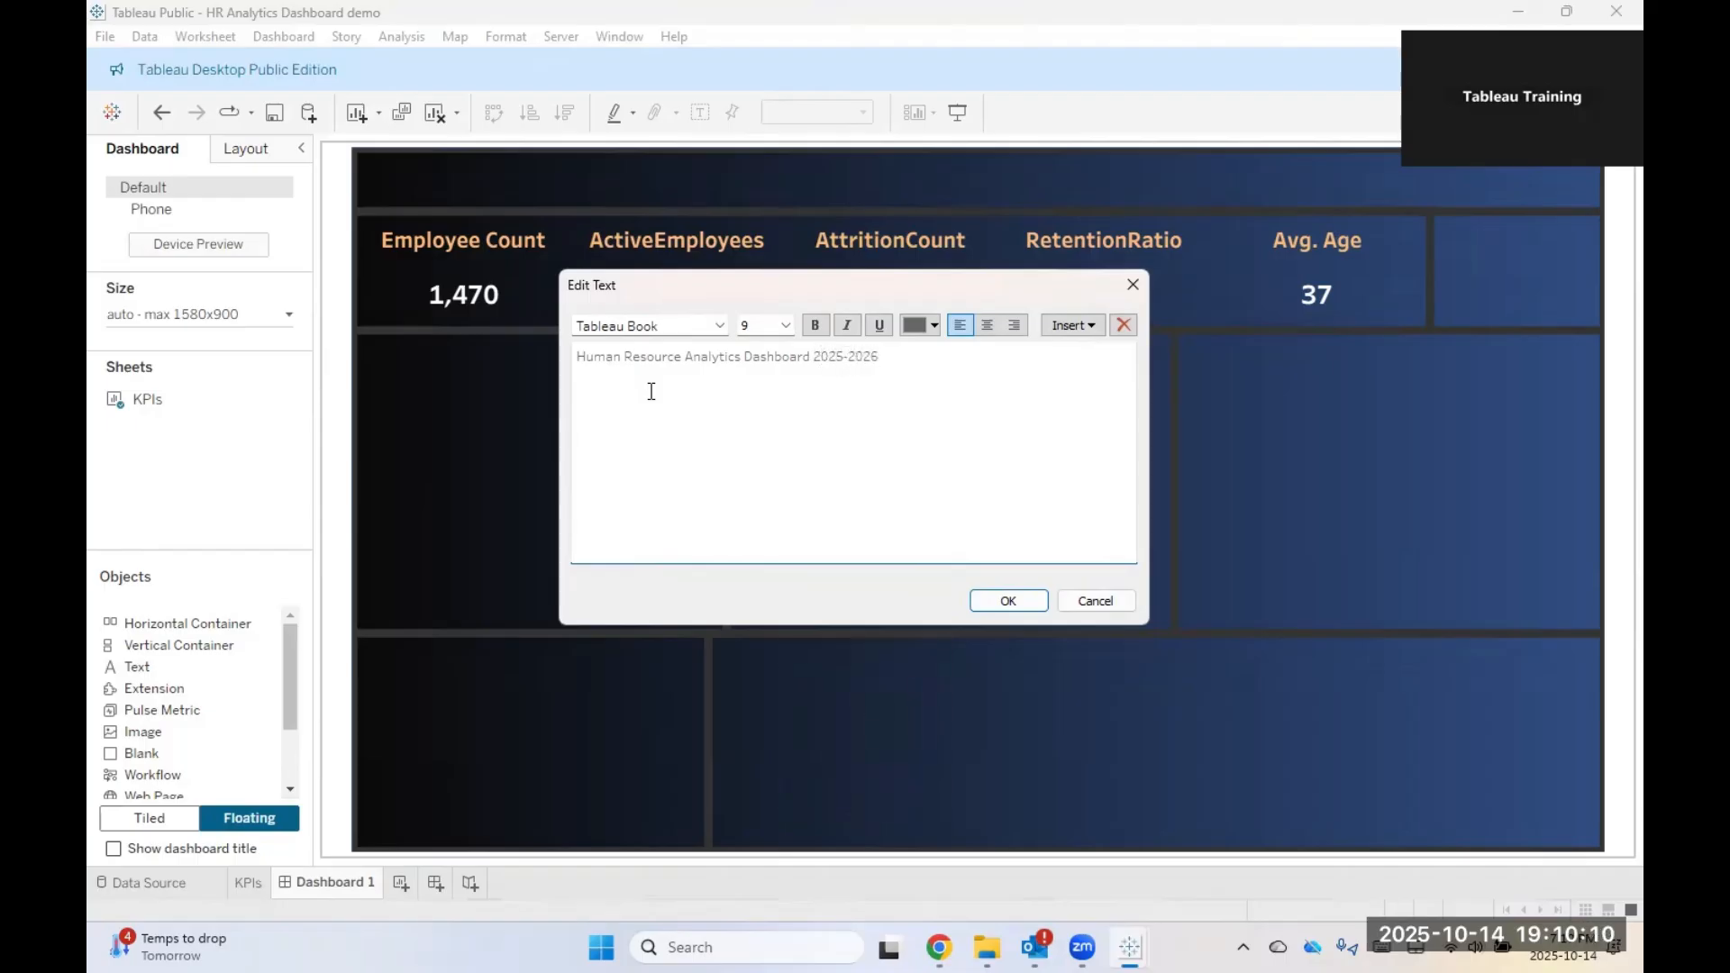
Step: Format the whole title text in Tableau Bold, size 16, with a golden yellow colour, and apply it
{"action": "key", "text": "ctrl+a"}
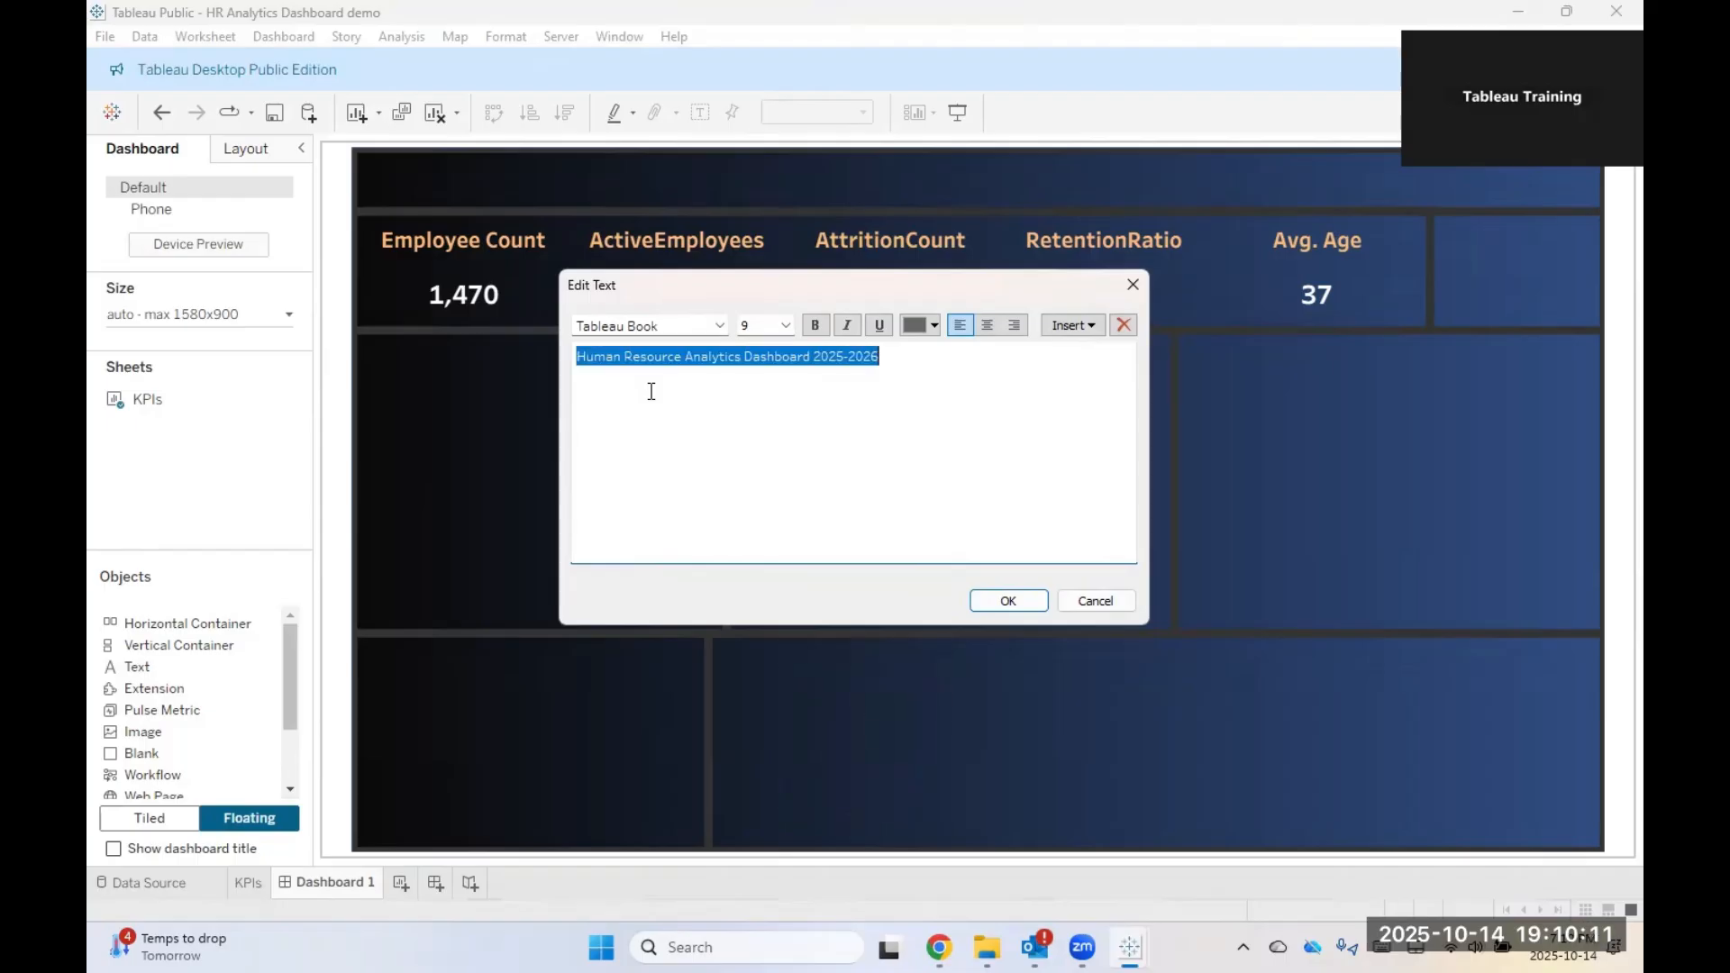
{"action": "left_click", "coordinate": [725, 326]}
{"action": "left_click", "coordinate": [695, 357]}
{"action": "left_click", "coordinate": [785, 325]}
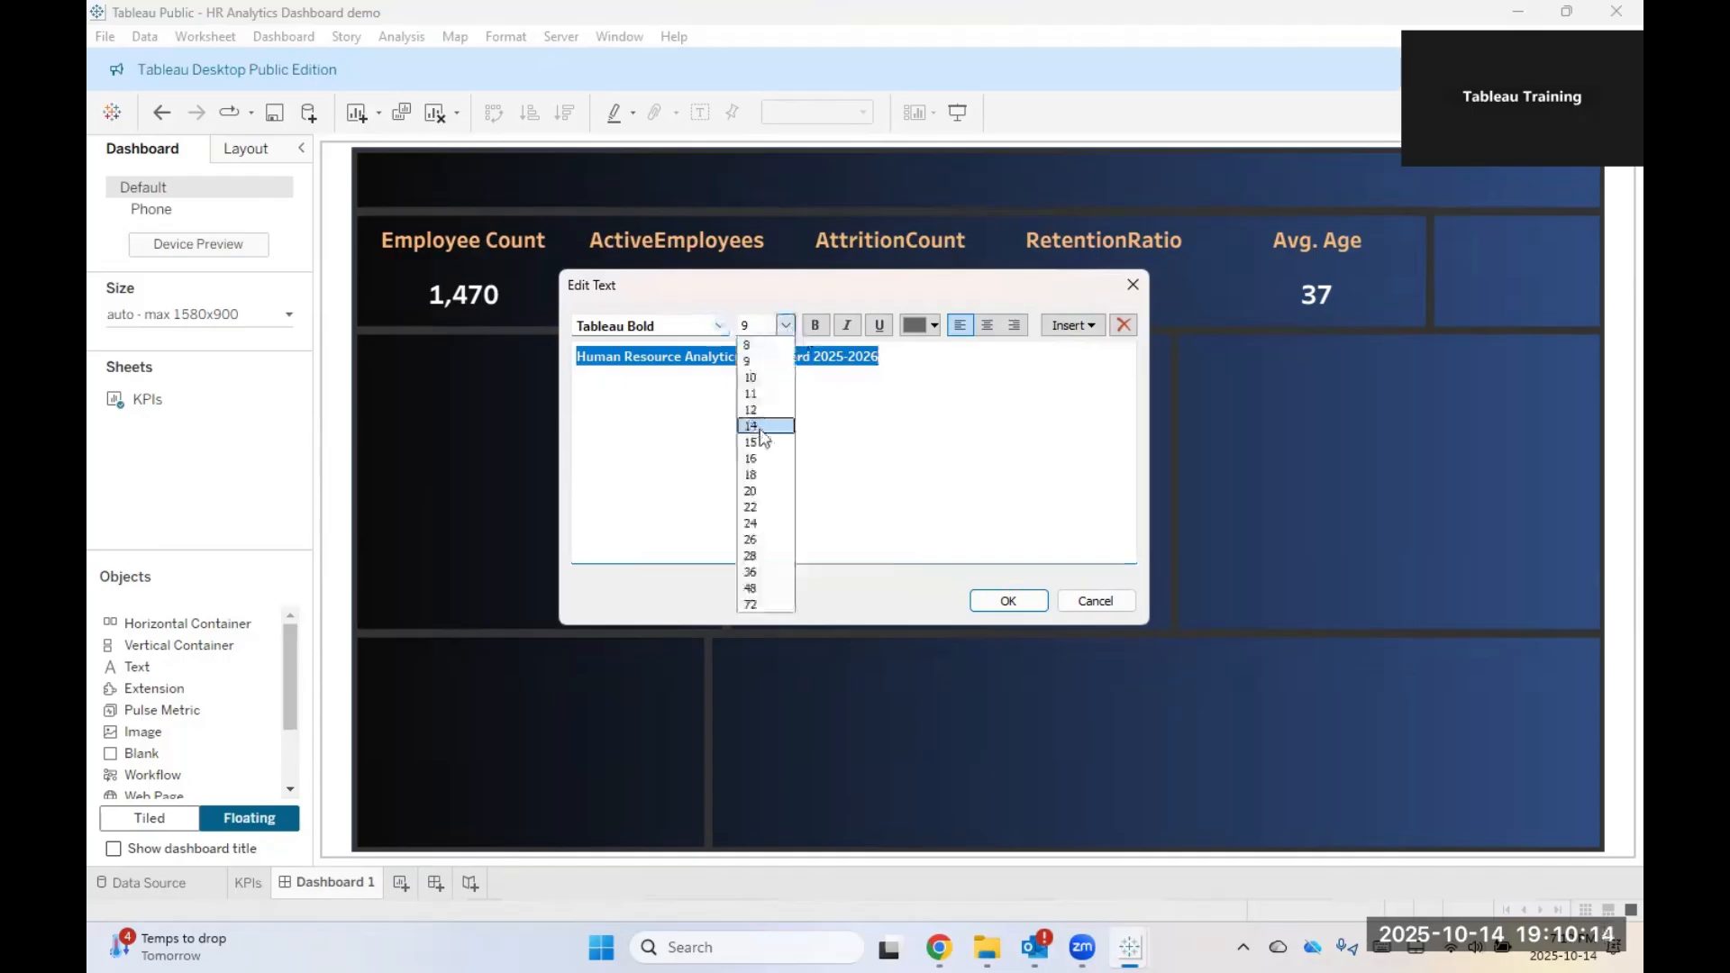
{"action": "left_click", "coordinate": [761, 458]}
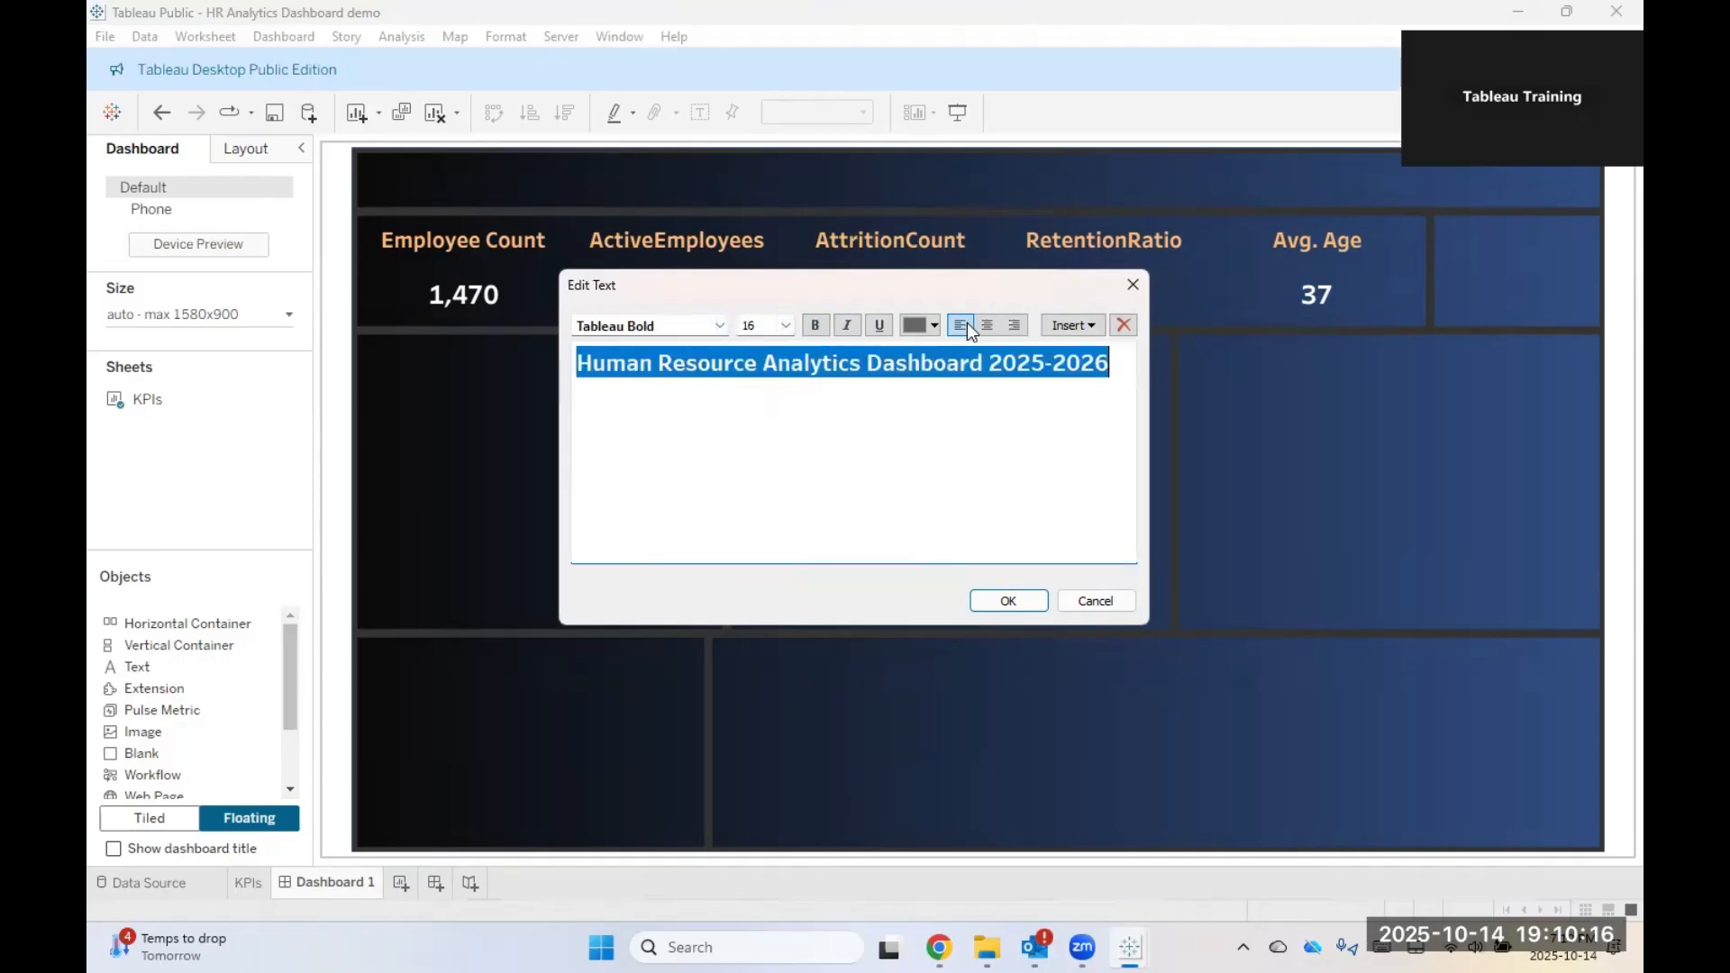
{"action": "left_click", "coordinate": [932, 325]}
{"action": "left_click", "coordinate": [976, 378]}
{"action": "left_click", "coordinate": [991, 606]}
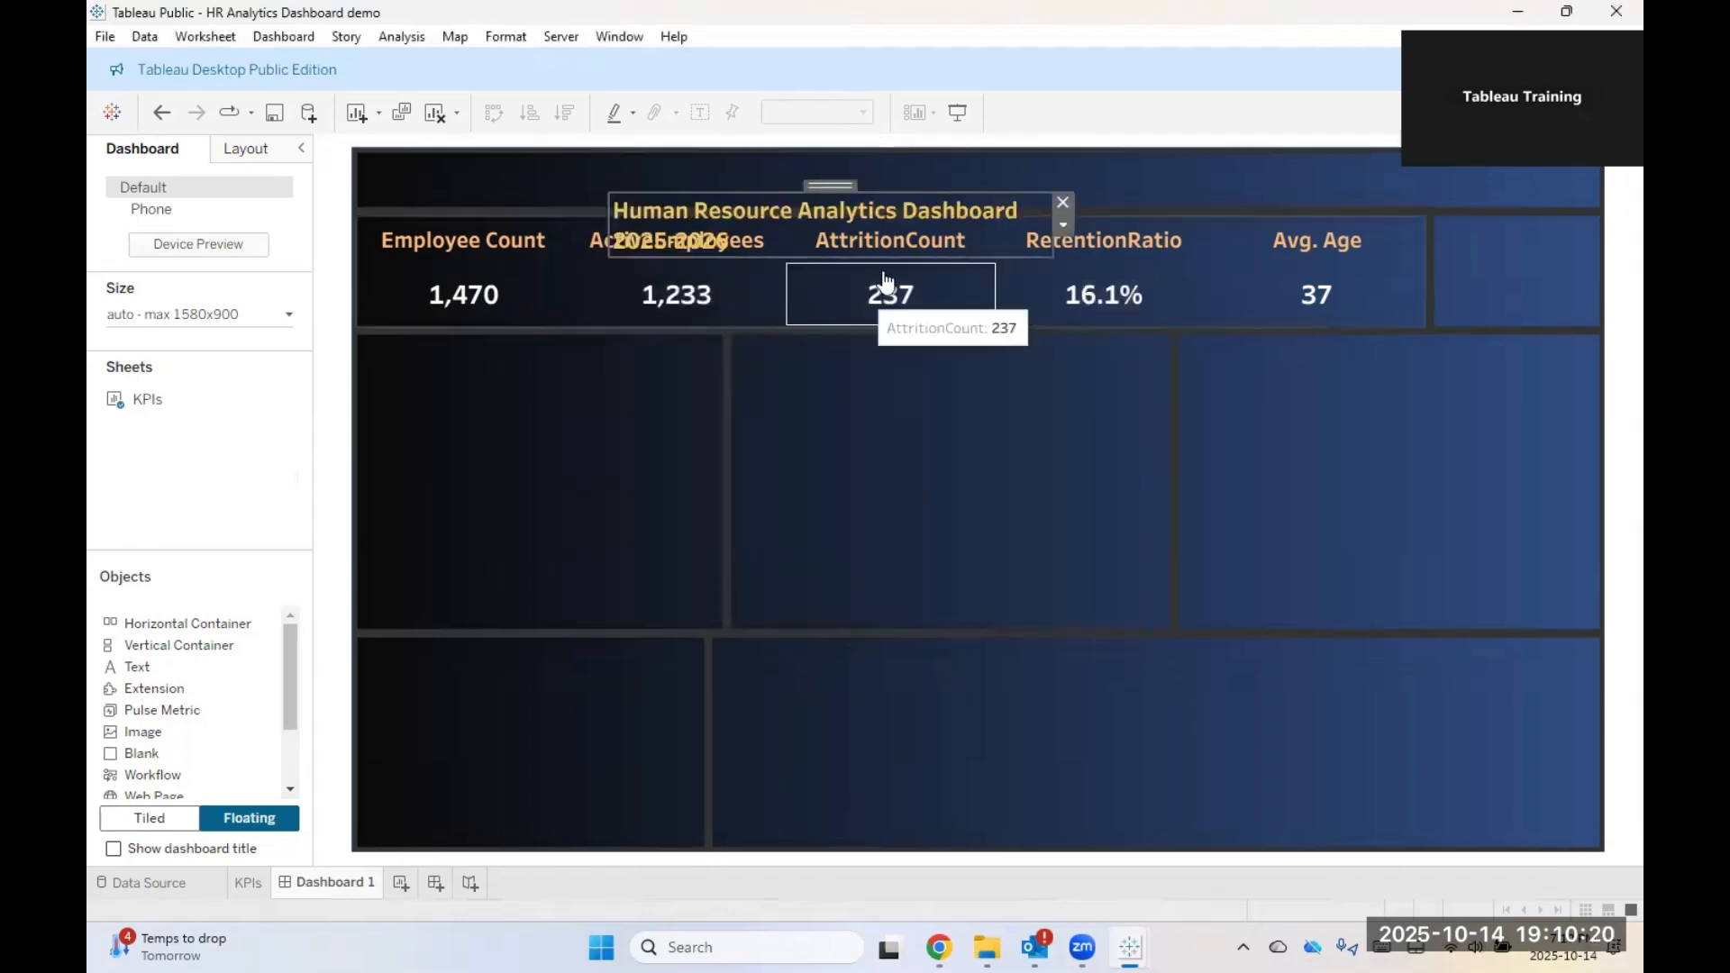
Step: Move the title text object into the dashboard's header band and resize it to fill the band's full width and height
{"action": "left_click_drag", "start_coordinate": [829, 185], "coordinate": [581, 155]}
{"action": "left_click_drag", "start_coordinate": [797, 177], "coordinate": [1426, 177]}
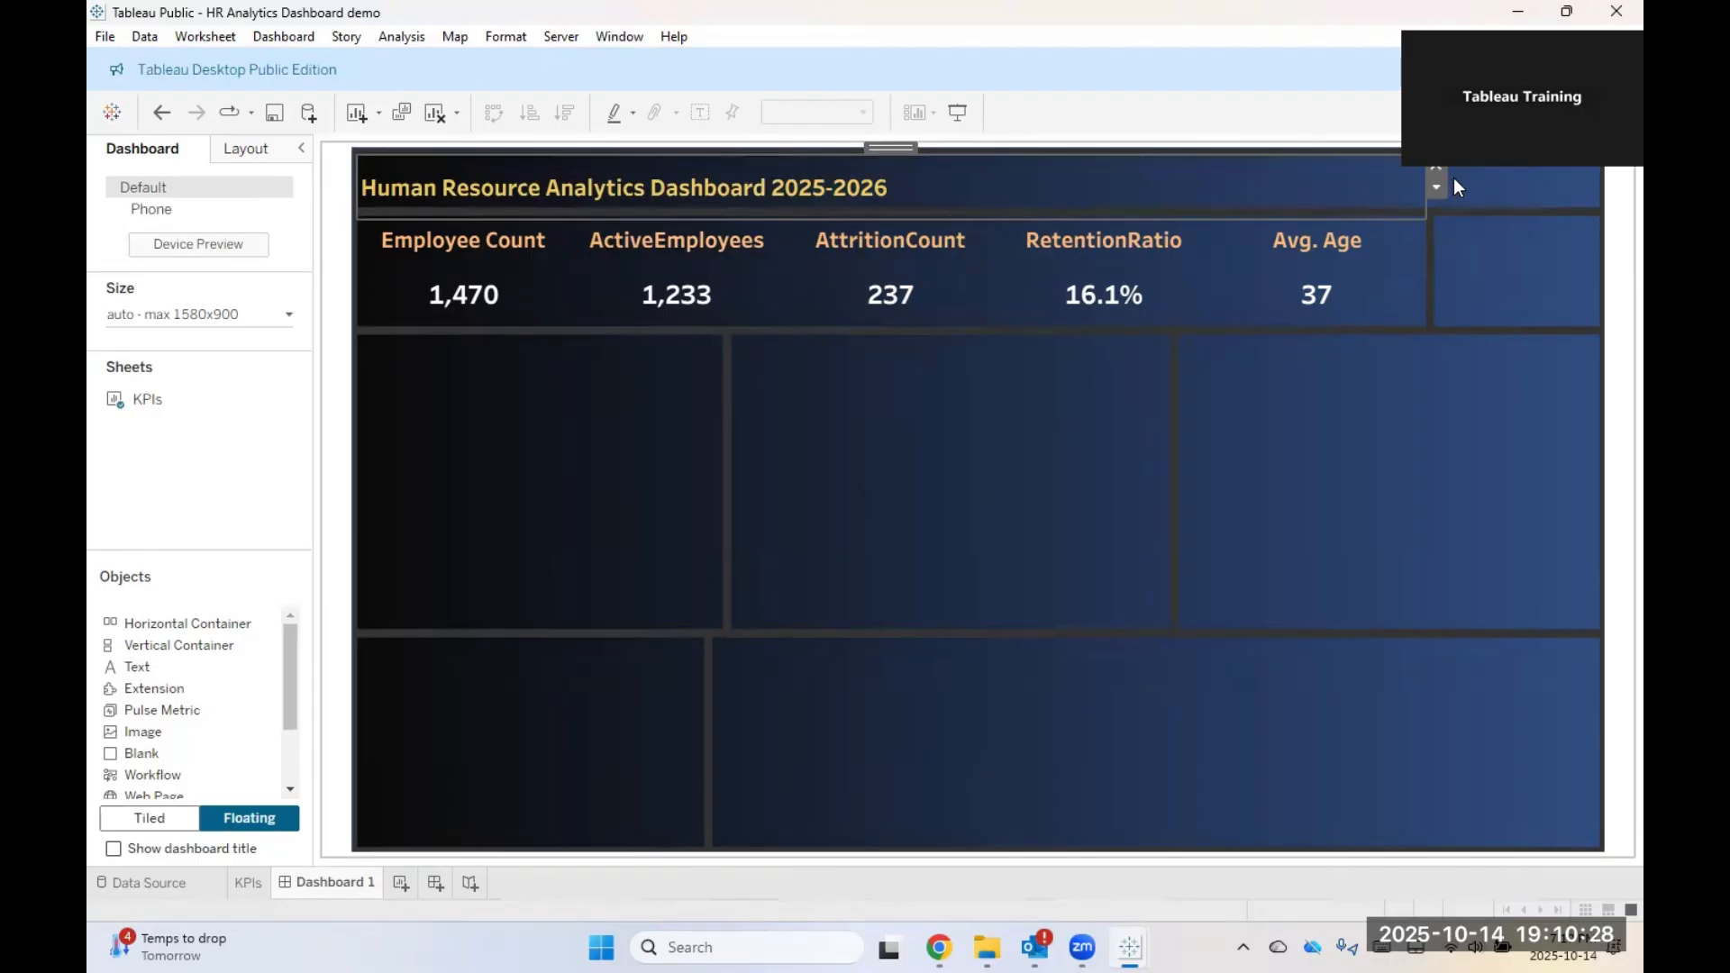
{"action": "left_click_drag", "start_coordinate": [1424, 186], "coordinate": [1601, 186]}
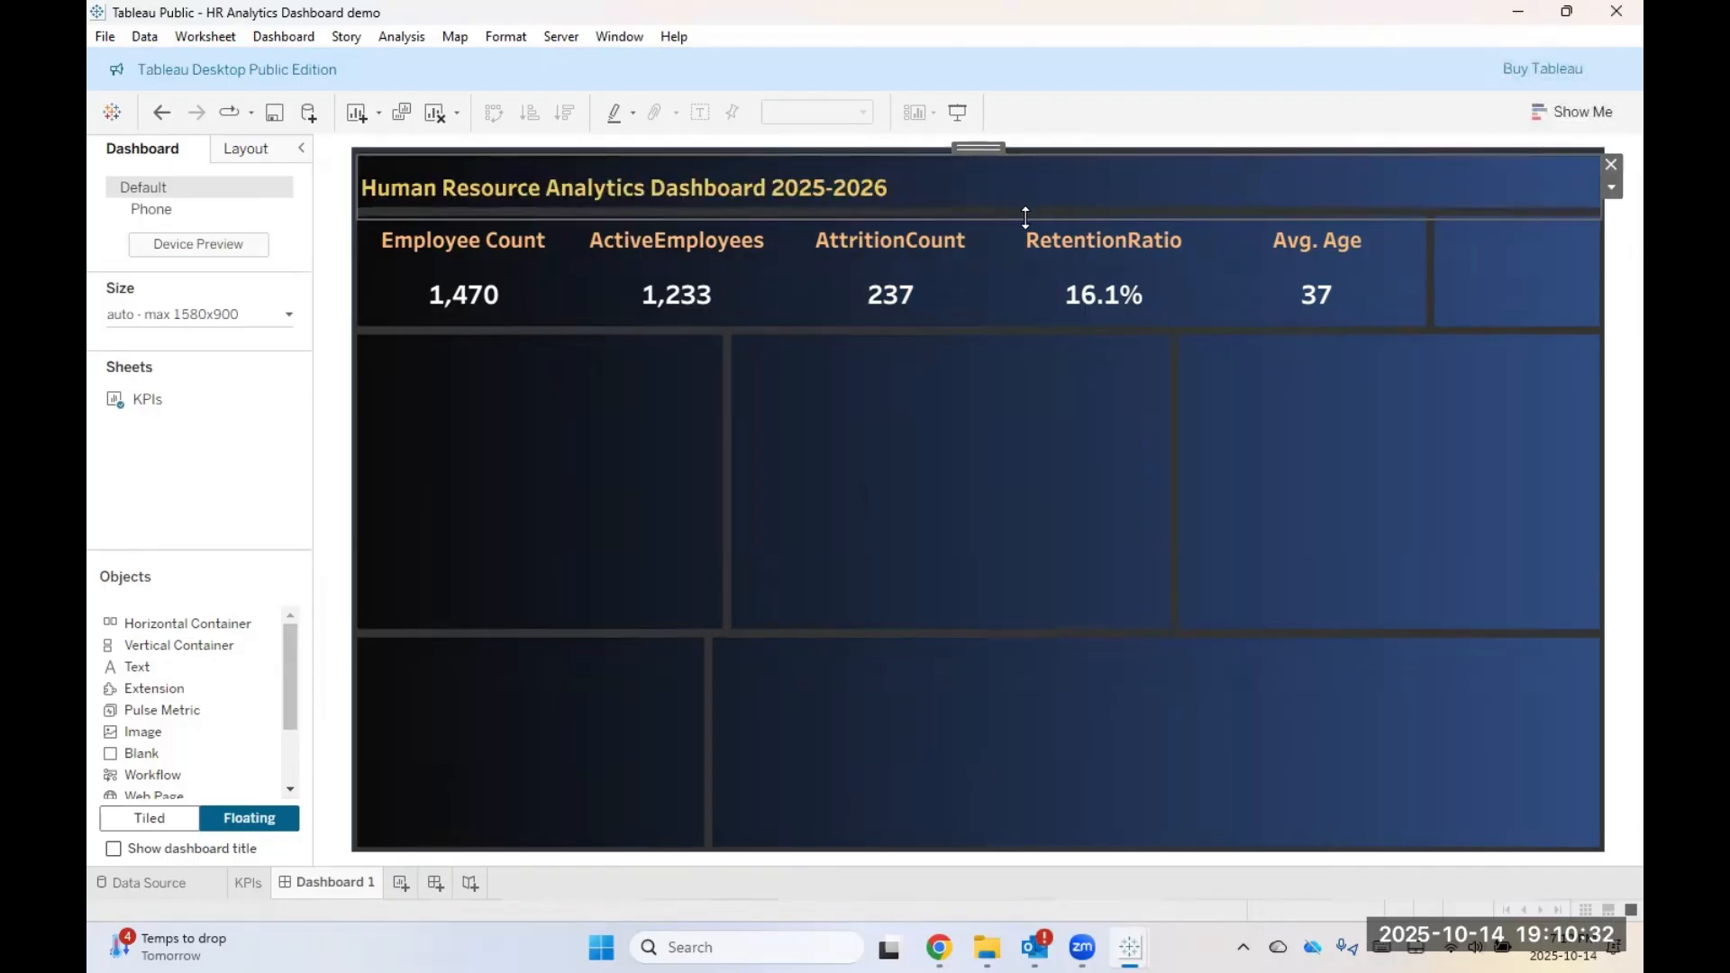
{"action": "left_click_drag", "start_coordinate": [1026, 214], "coordinate": [1027, 209]}
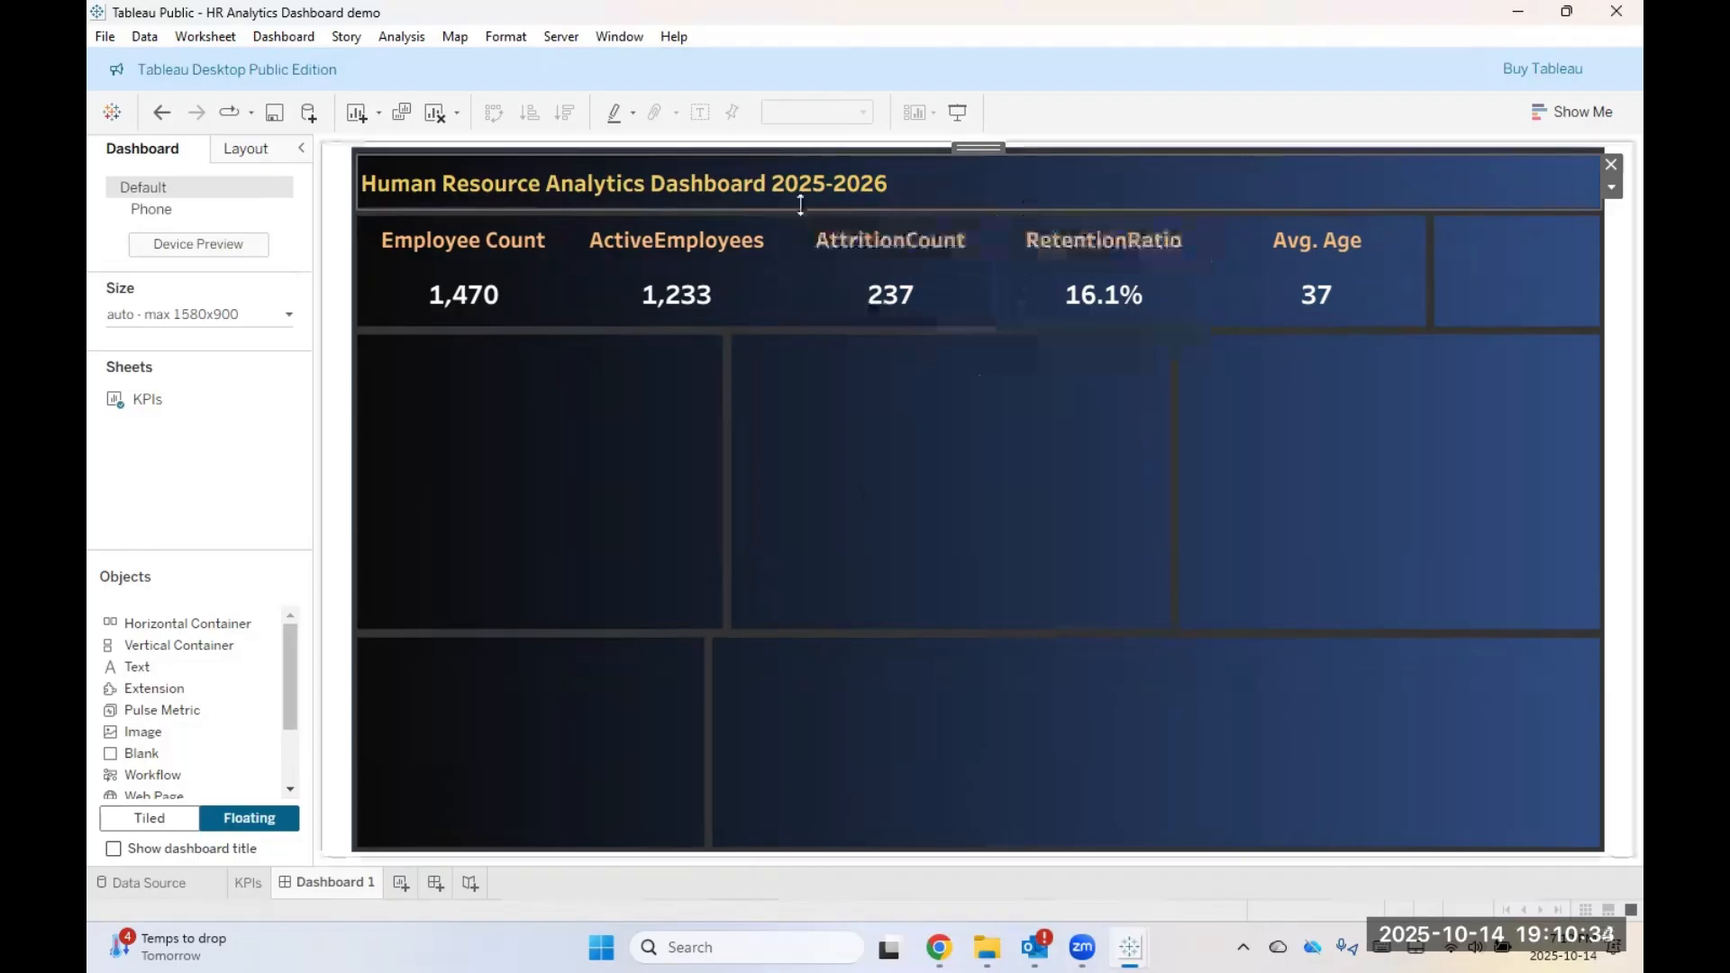
Step: Center the title text horizontally in the header band
{"action": "double_click", "coordinate": [807, 197]}
{"action": "key", "text": "ctrl+a"}
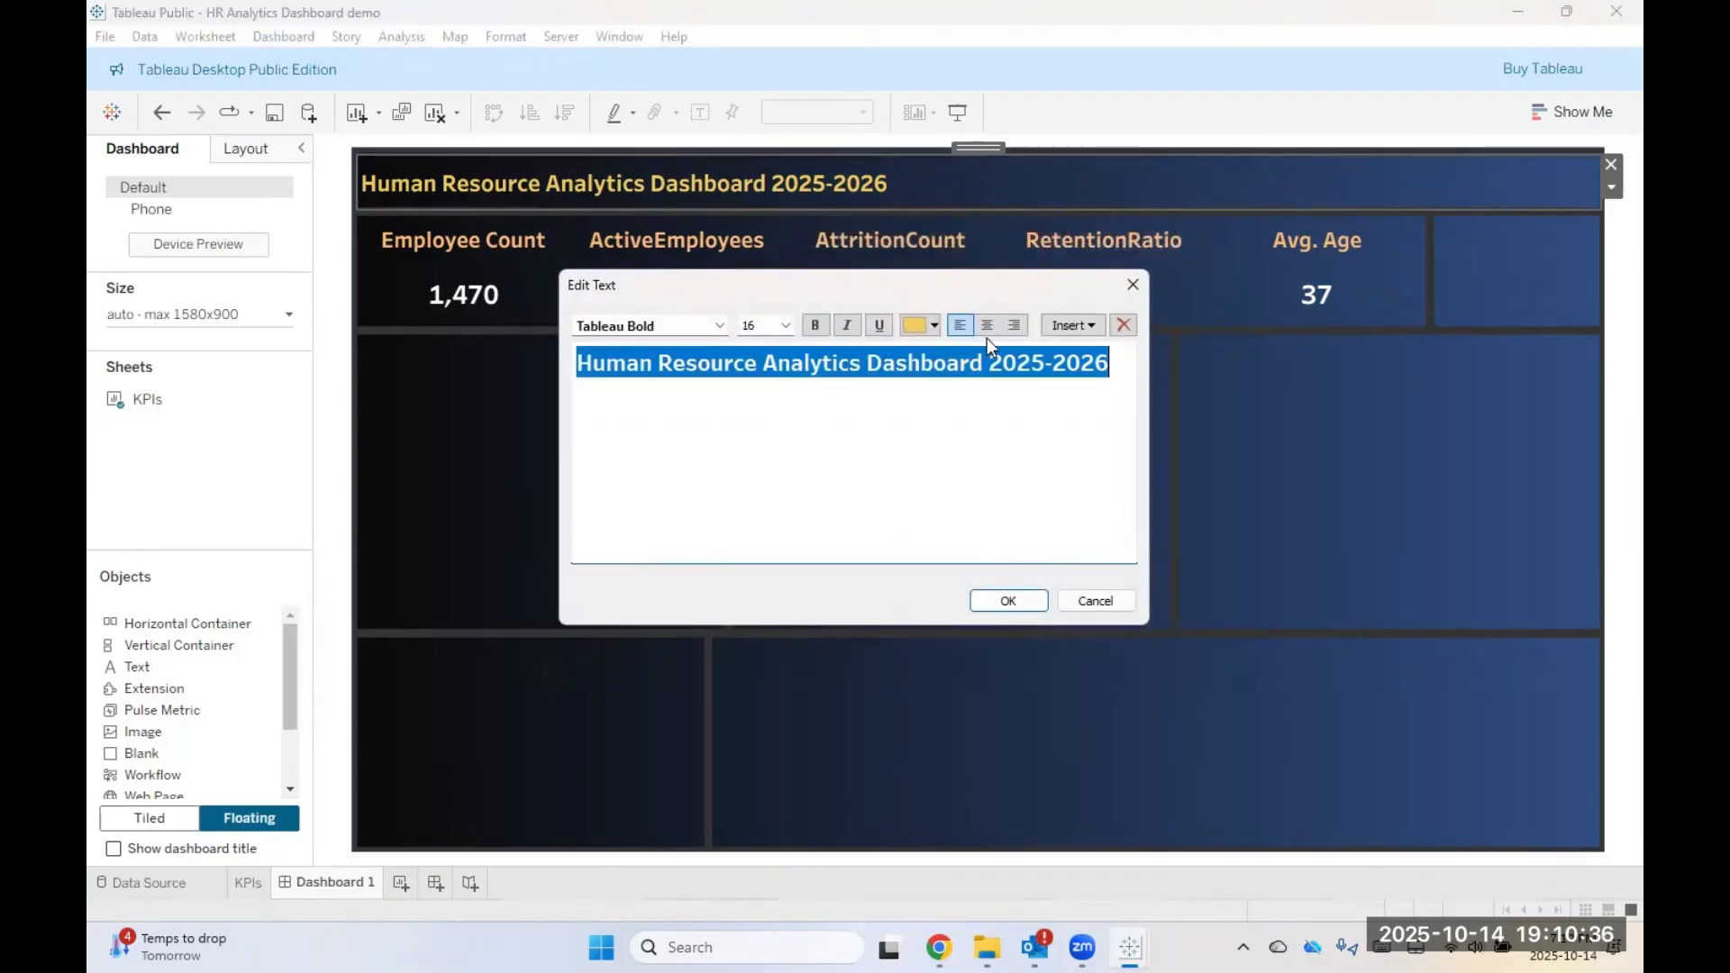
{"action": "left_click", "coordinate": [993, 318]}
{"action": "left_click", "coordinate": [997, 601]}
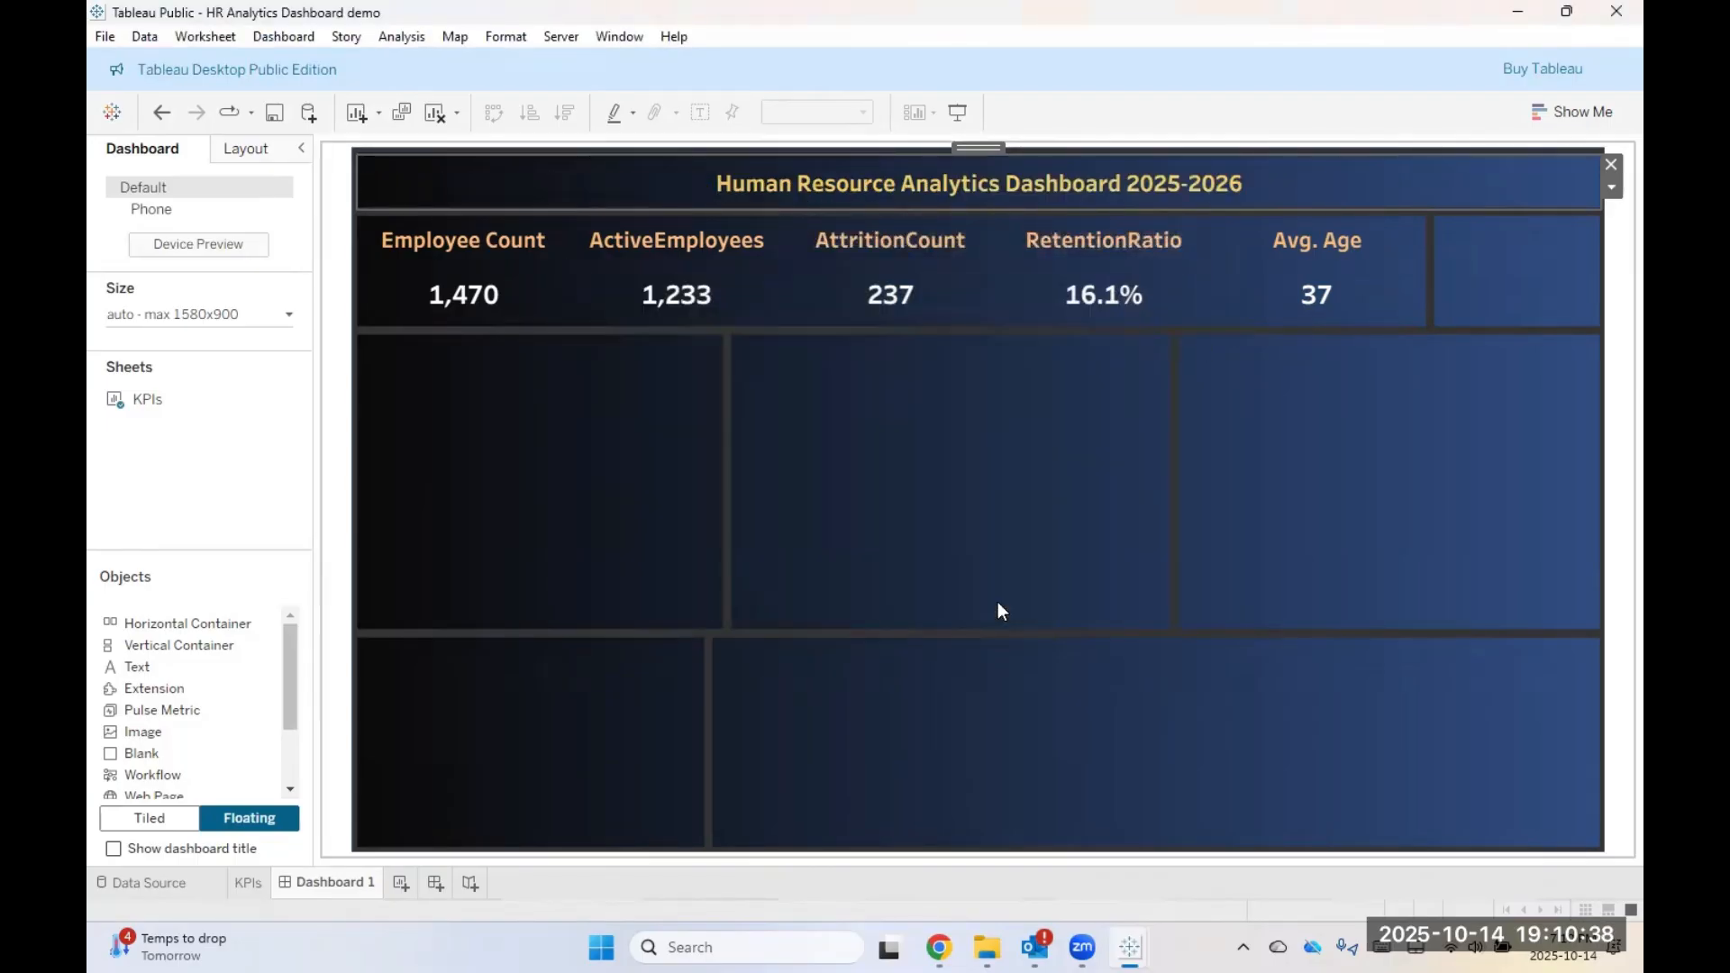
{"action": "left_click", "coordinate": [1339, 525]}
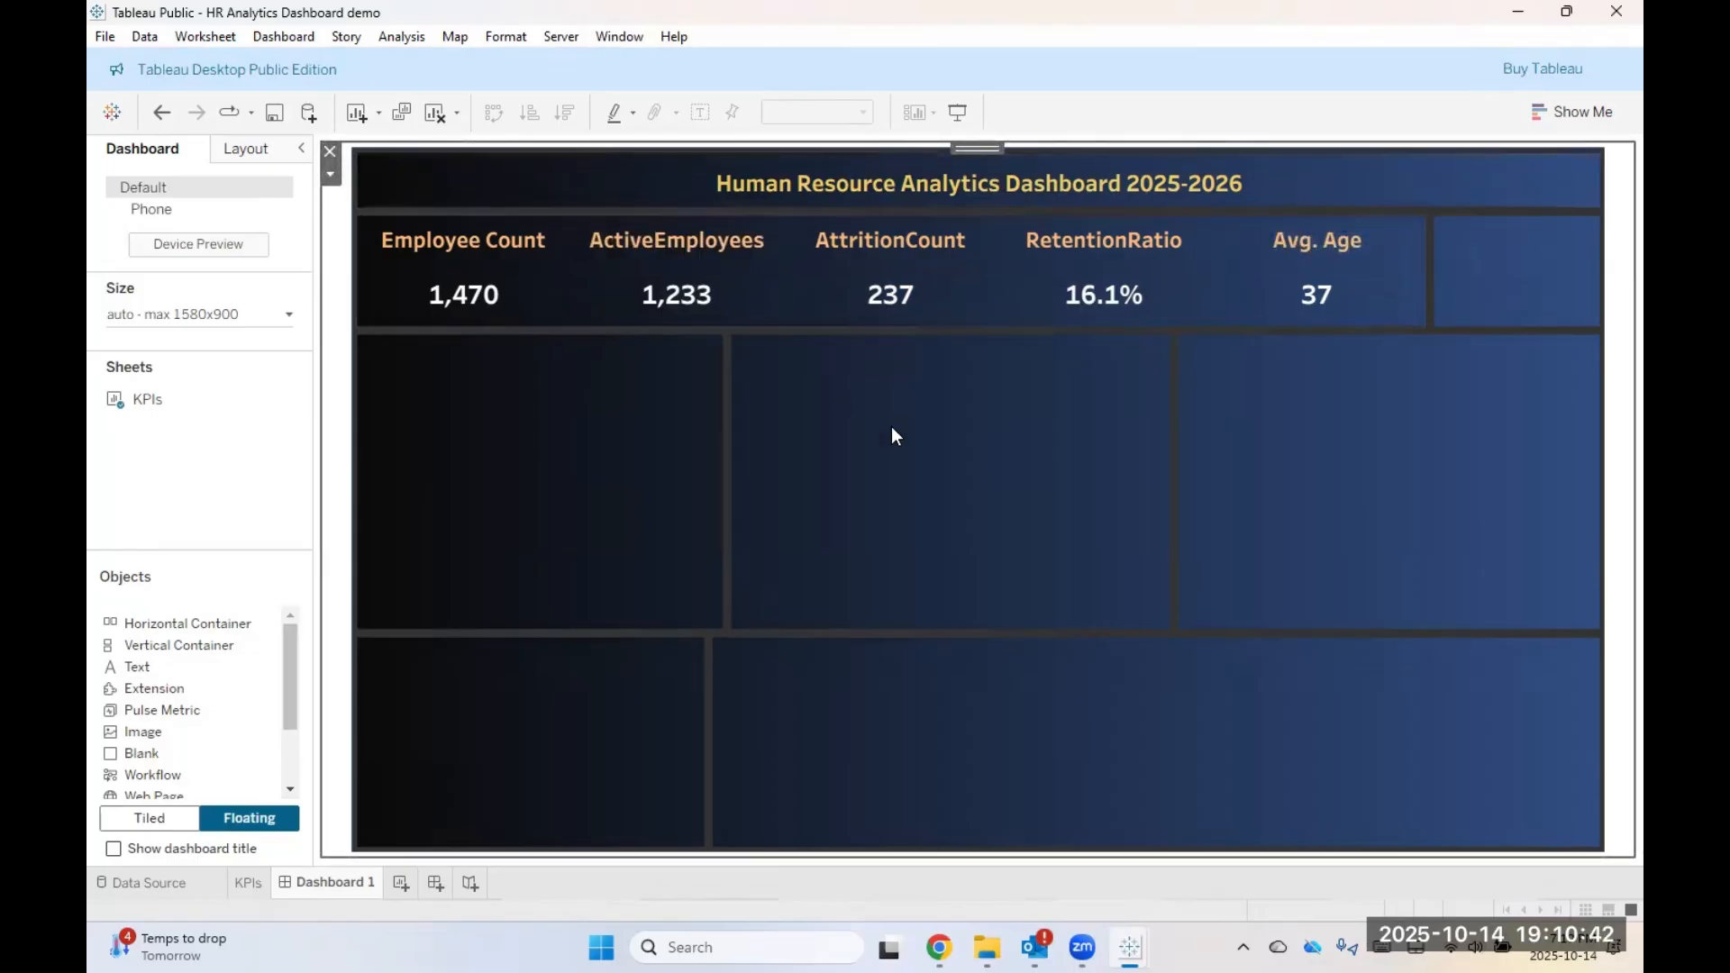
Step: Change the dashboard title's font to Tableau Semibold
{"action": "double_click", "coordinate": [1012, 191]}
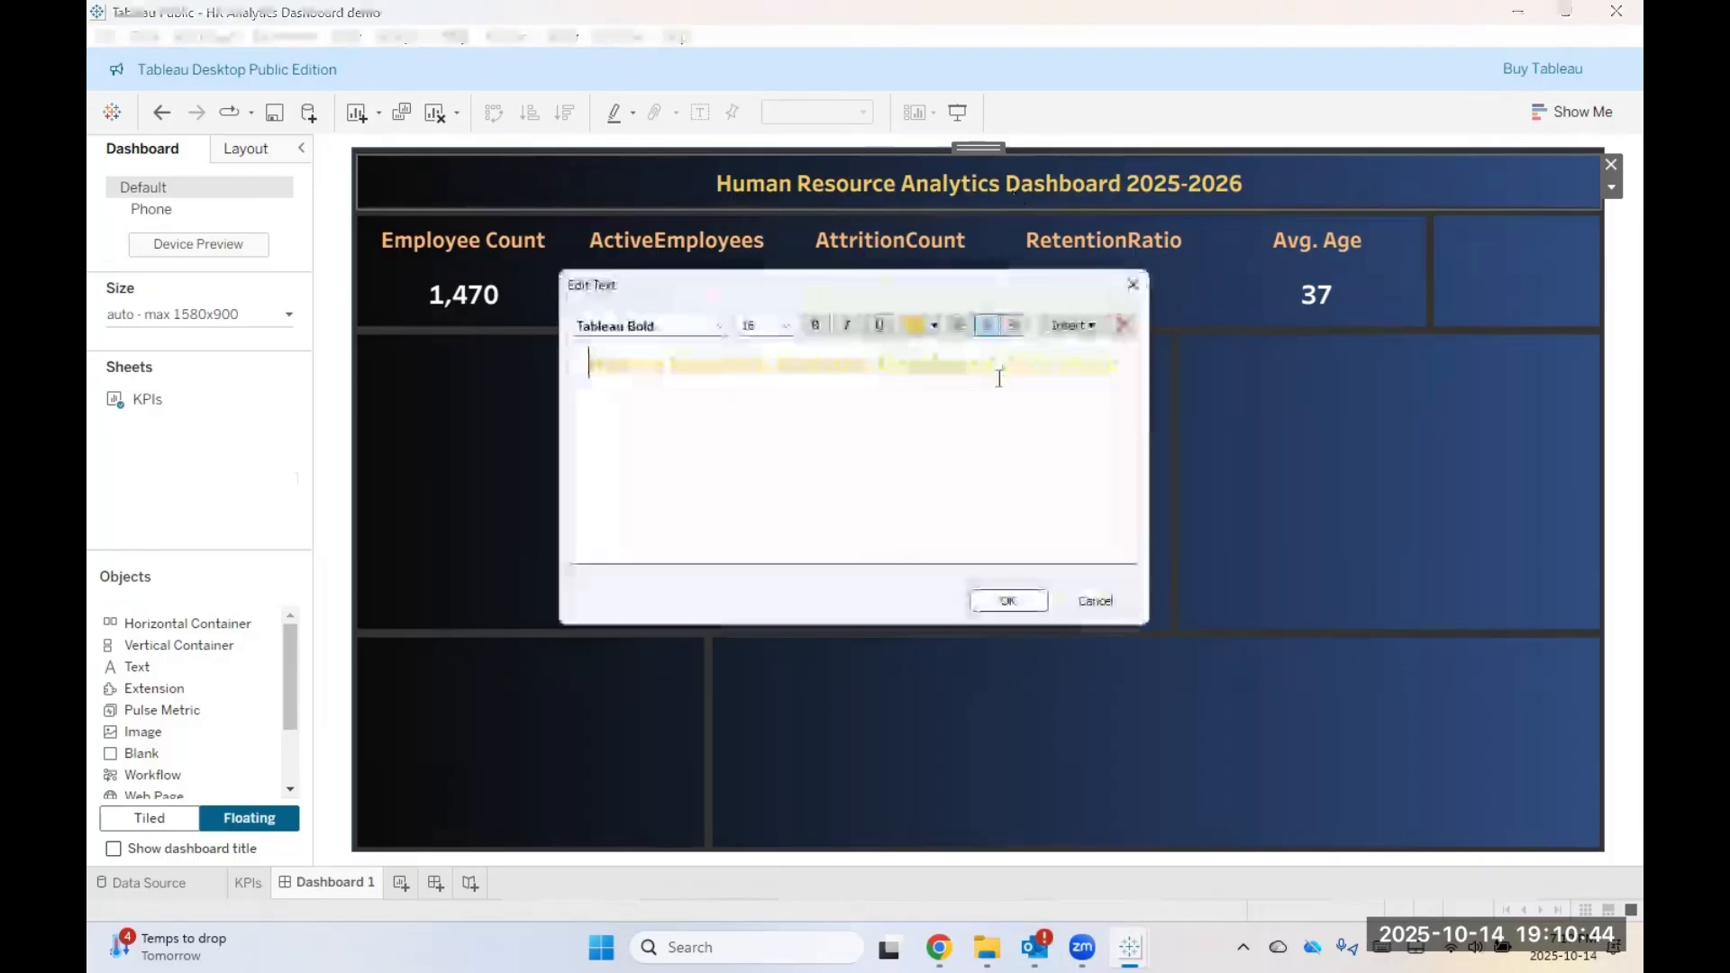
{"action": "left_click_drag", "start_coordinate": [1122, 364], "coordinate": [588, 365]}
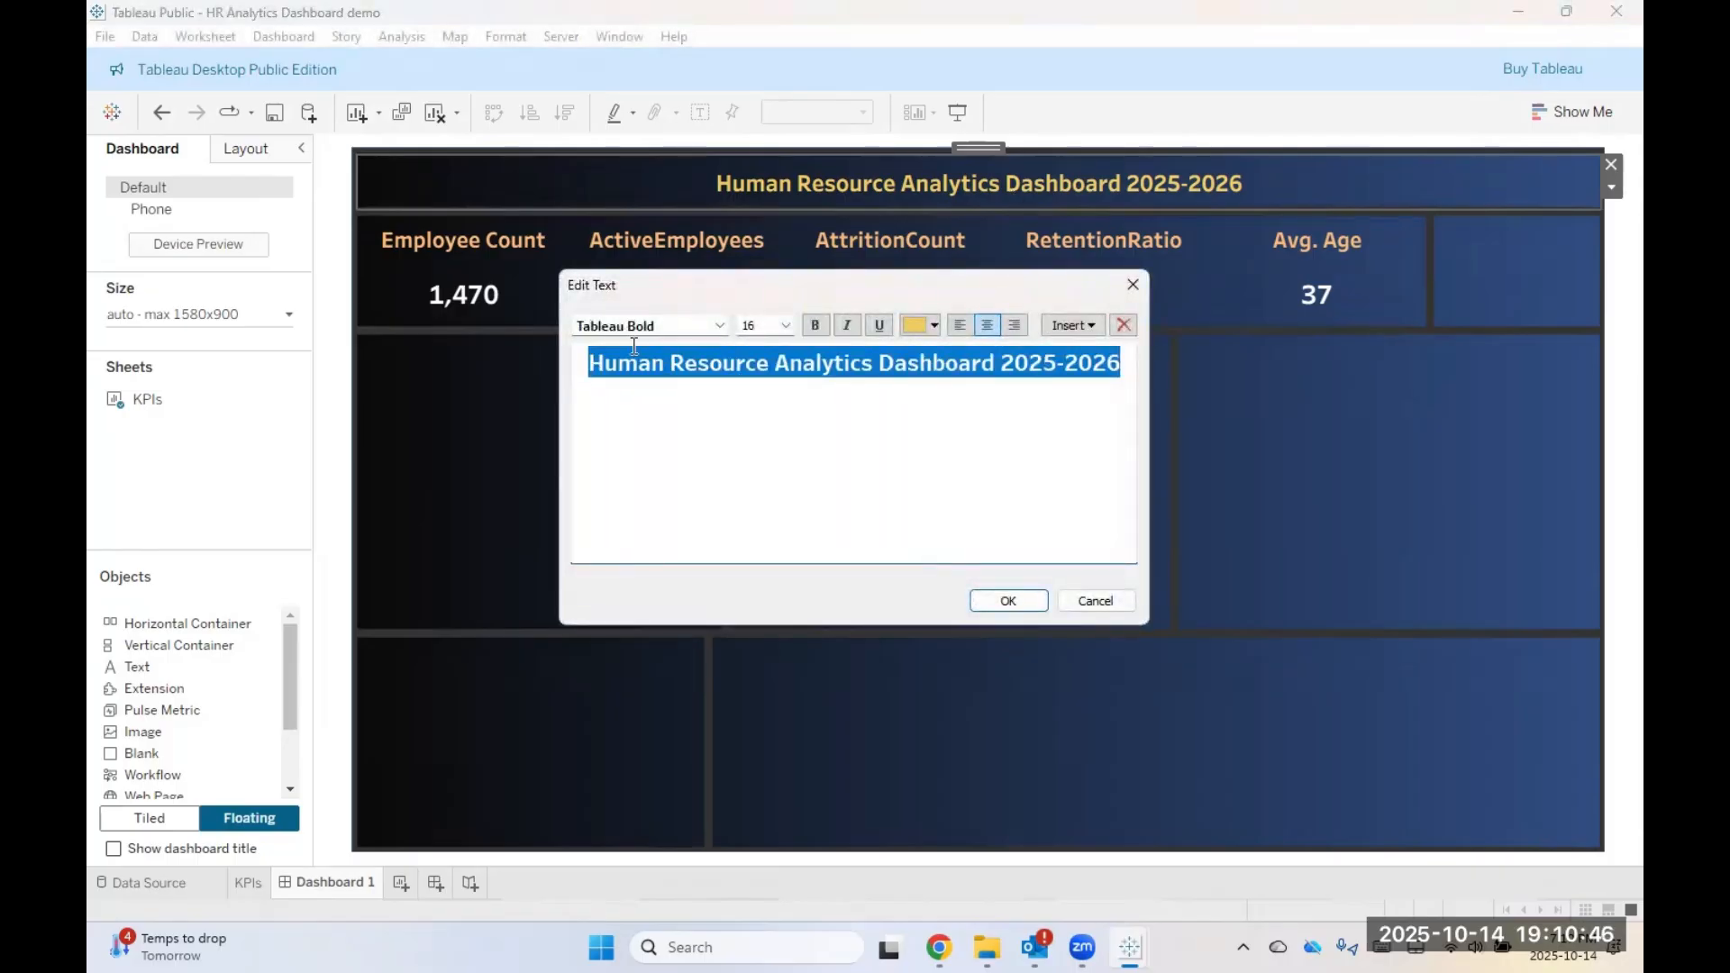
{"action": "left_click", "coordinate": [719, 325]}
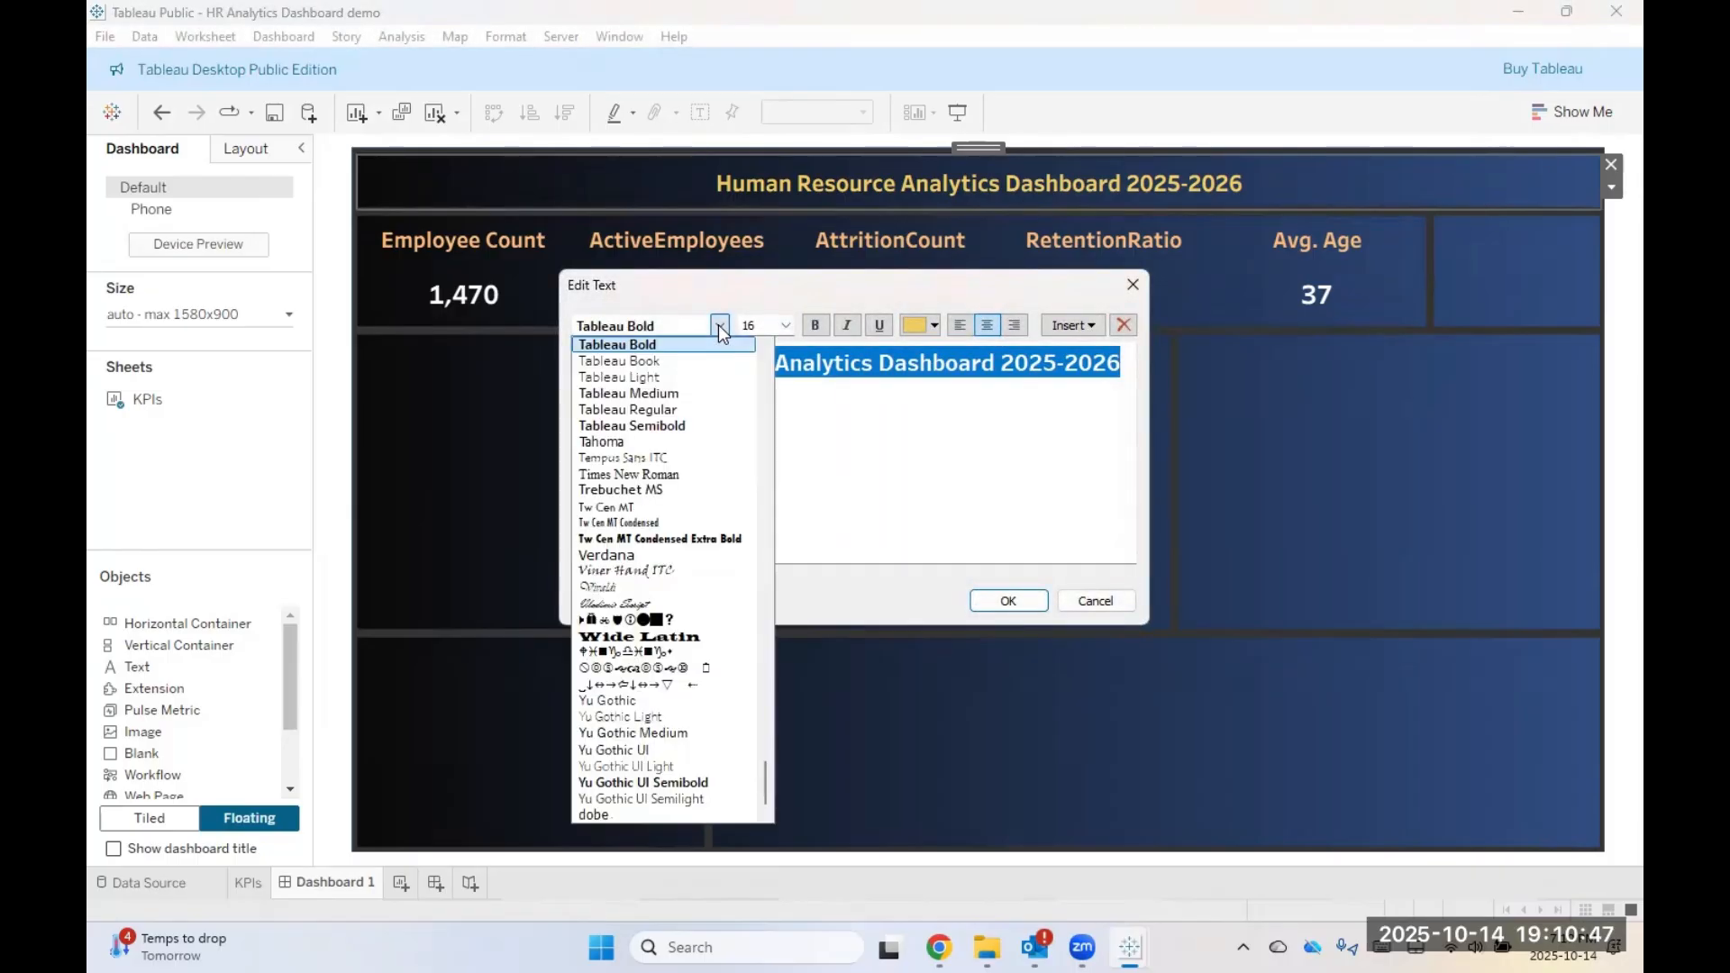
{"action": "left_click", "coordinate": [700, 425]}
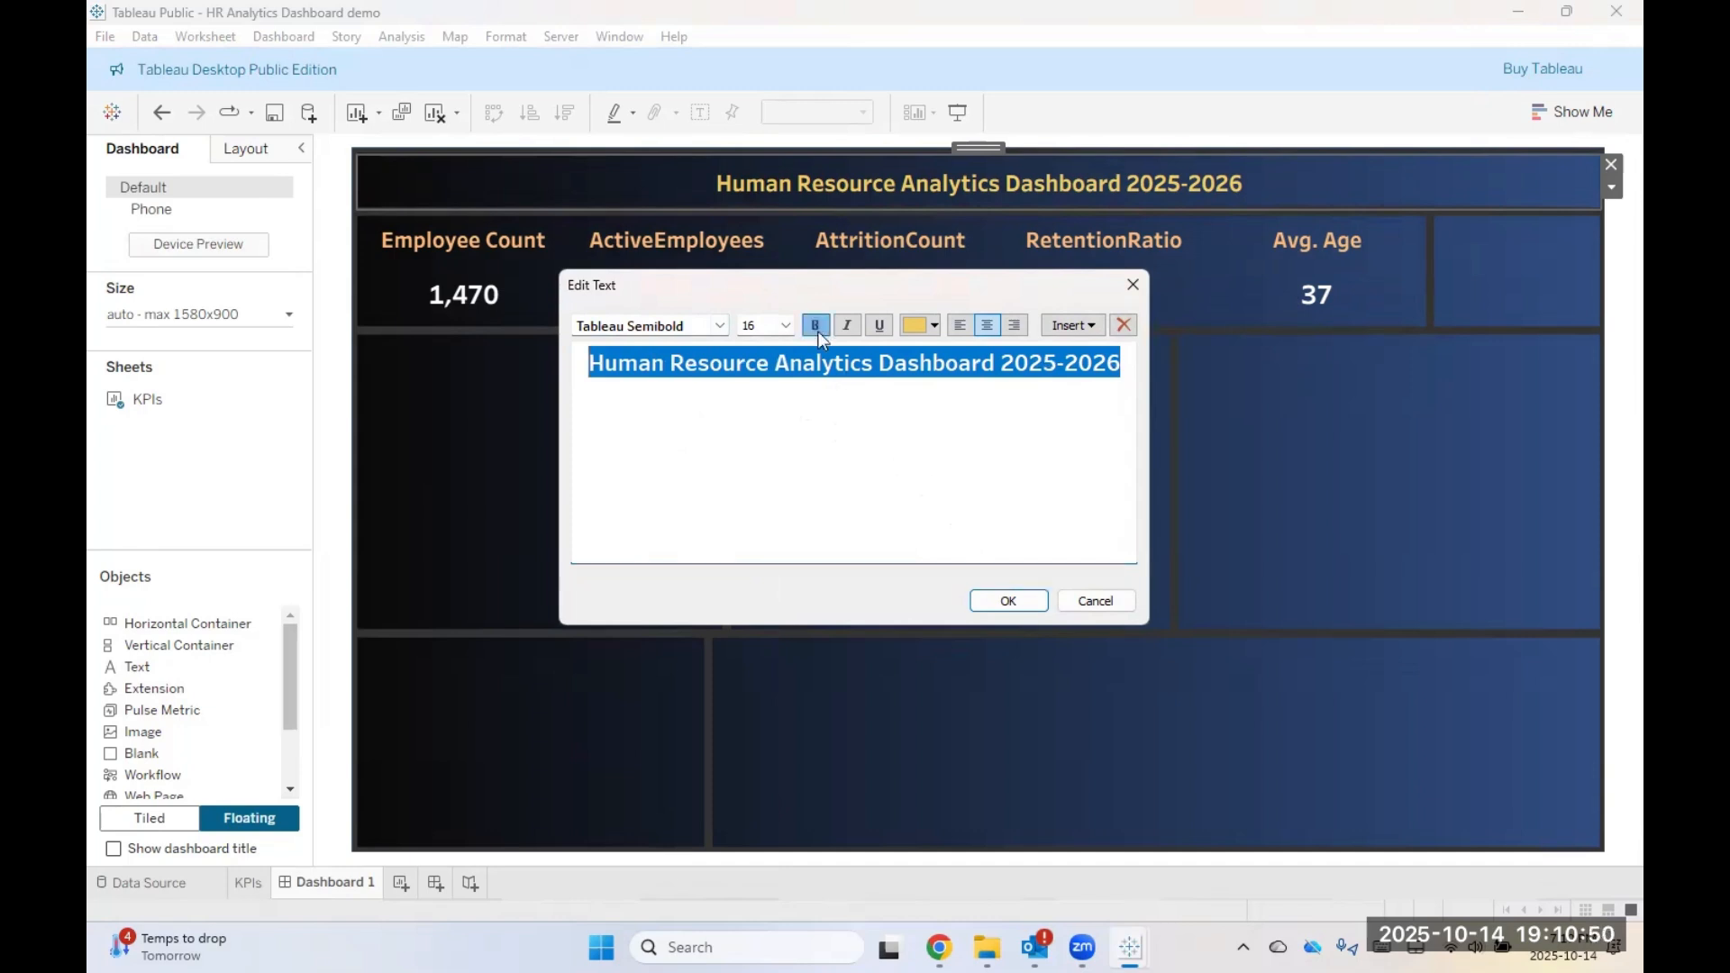
{"action": "left_click", "coordinate": [1006, 601]}
{"action": "left_click", "coordinate": [1050, 423]}
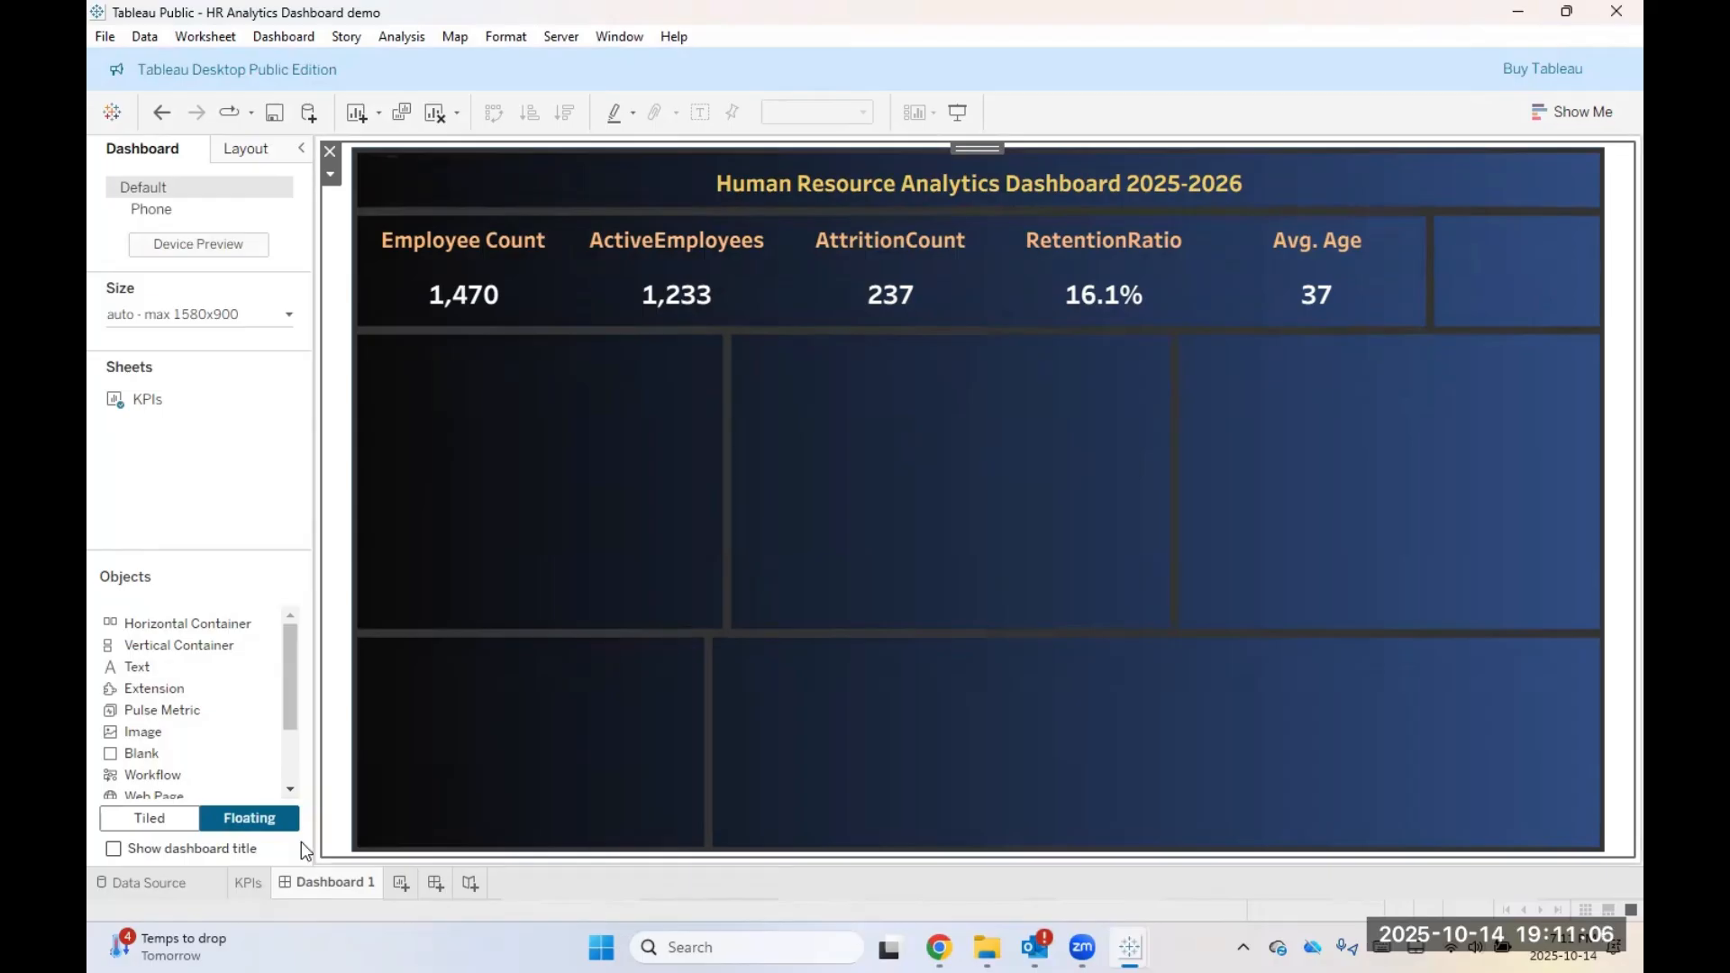
Step: Create a new worksheet and place it between the KPIs sheet and Dashboard 1
{"action": "left_click", "coordinate": [249, 882]}
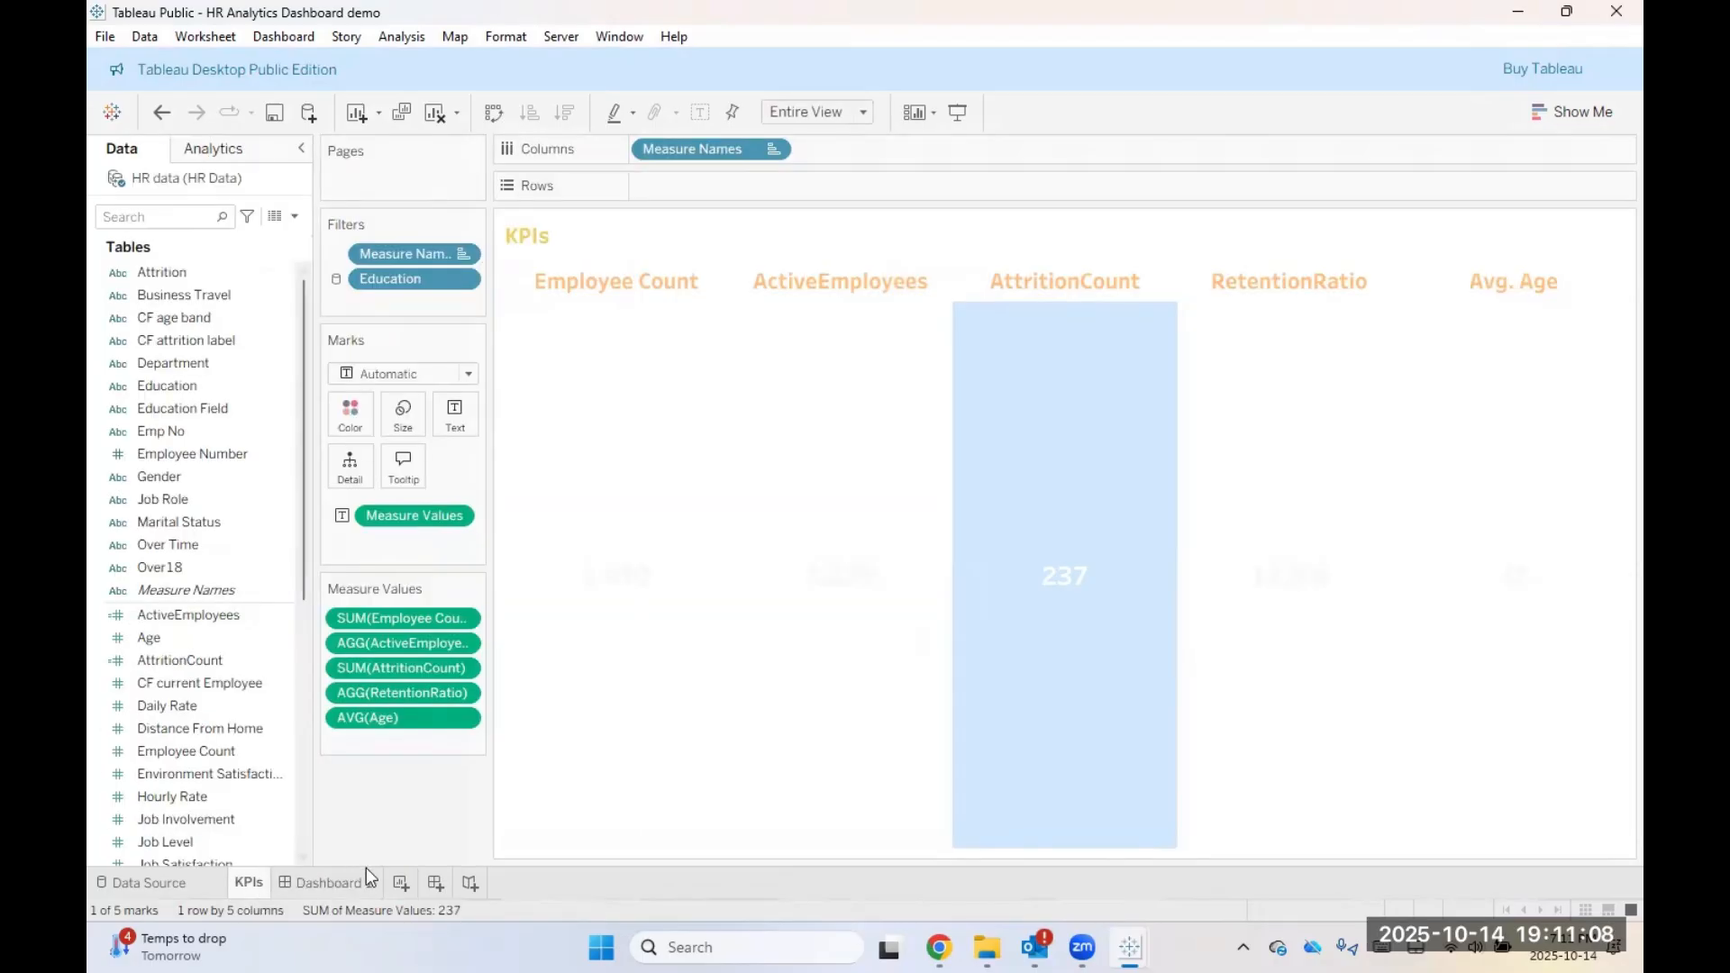
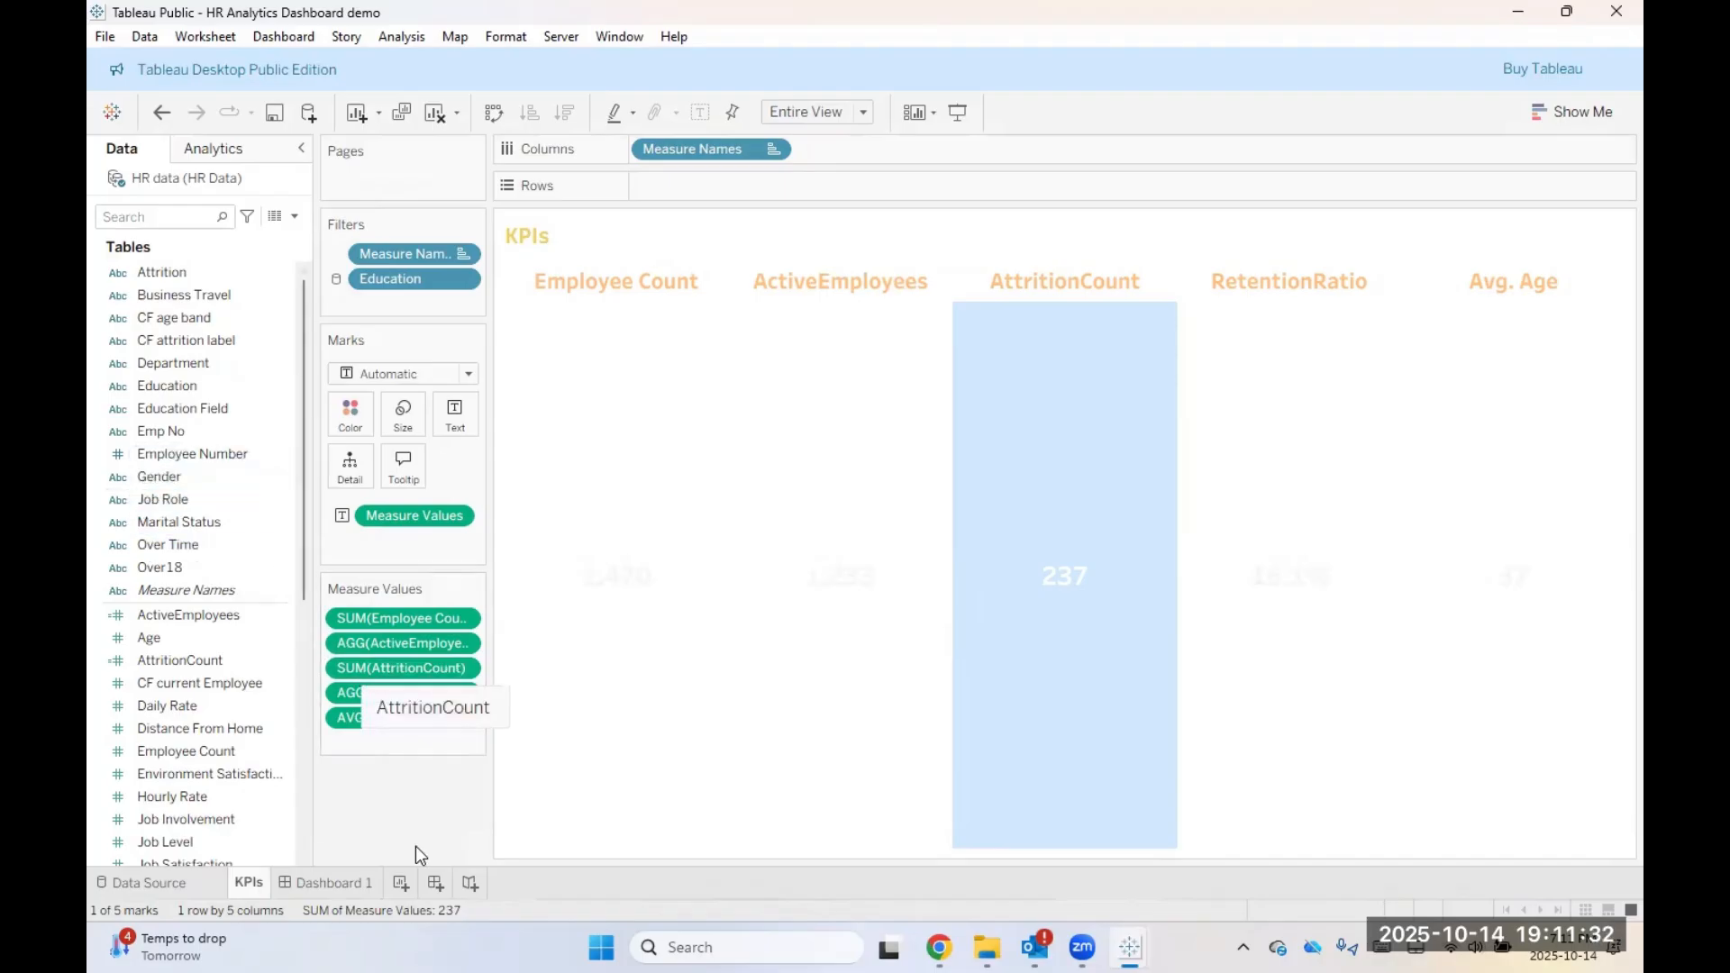
{"action": "left_click", "coordinate": [398, 891]}
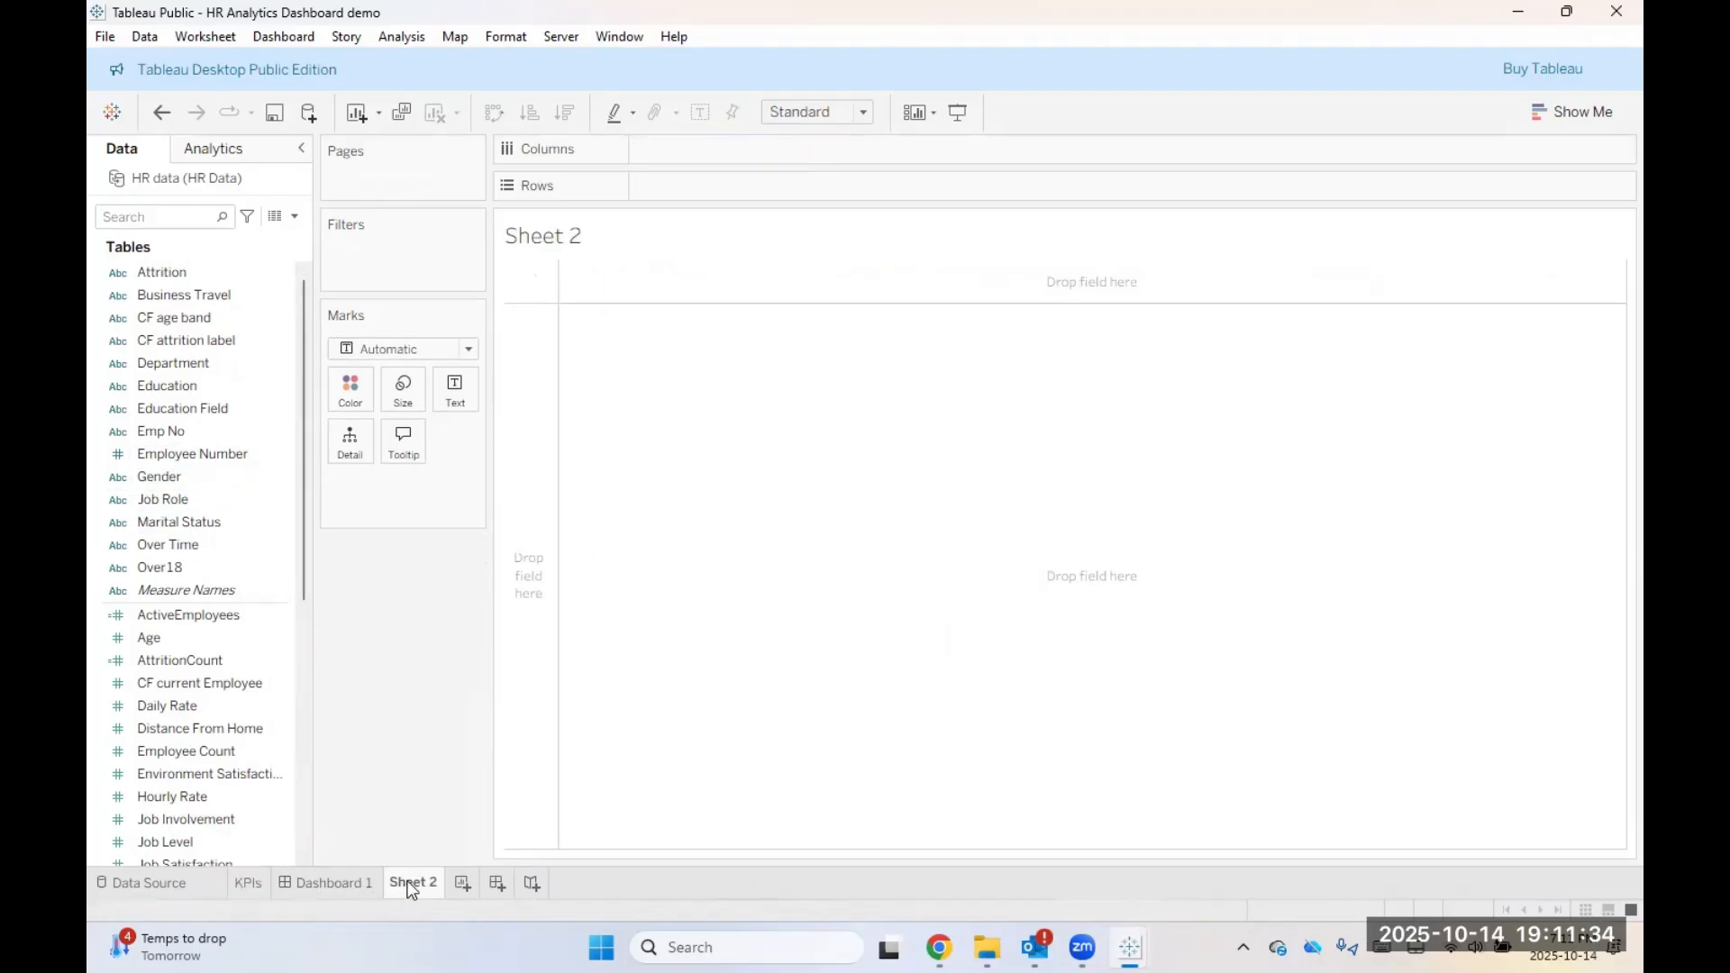
{"action": "left_click_drag", "start_coordinate": [403, 884], "coordinate": [318, 890]}
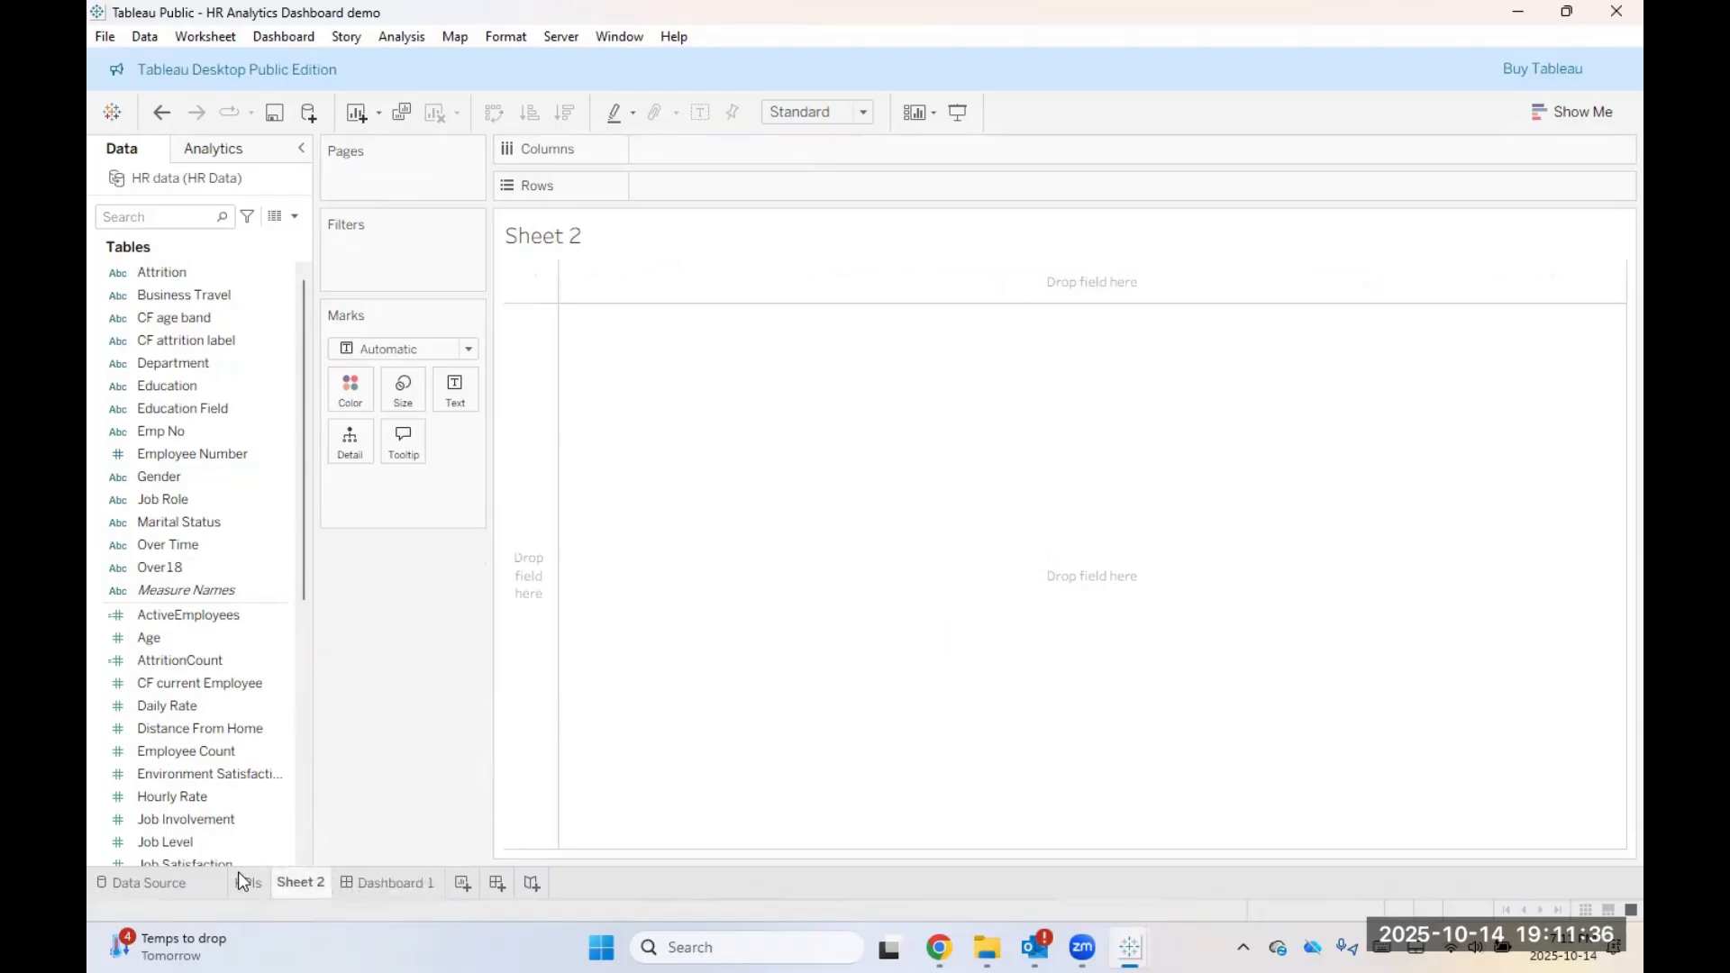
Step: Rename the new worksheet as Attrition by Gender
{"action": "right_click", "coordinate": [318, 888]}
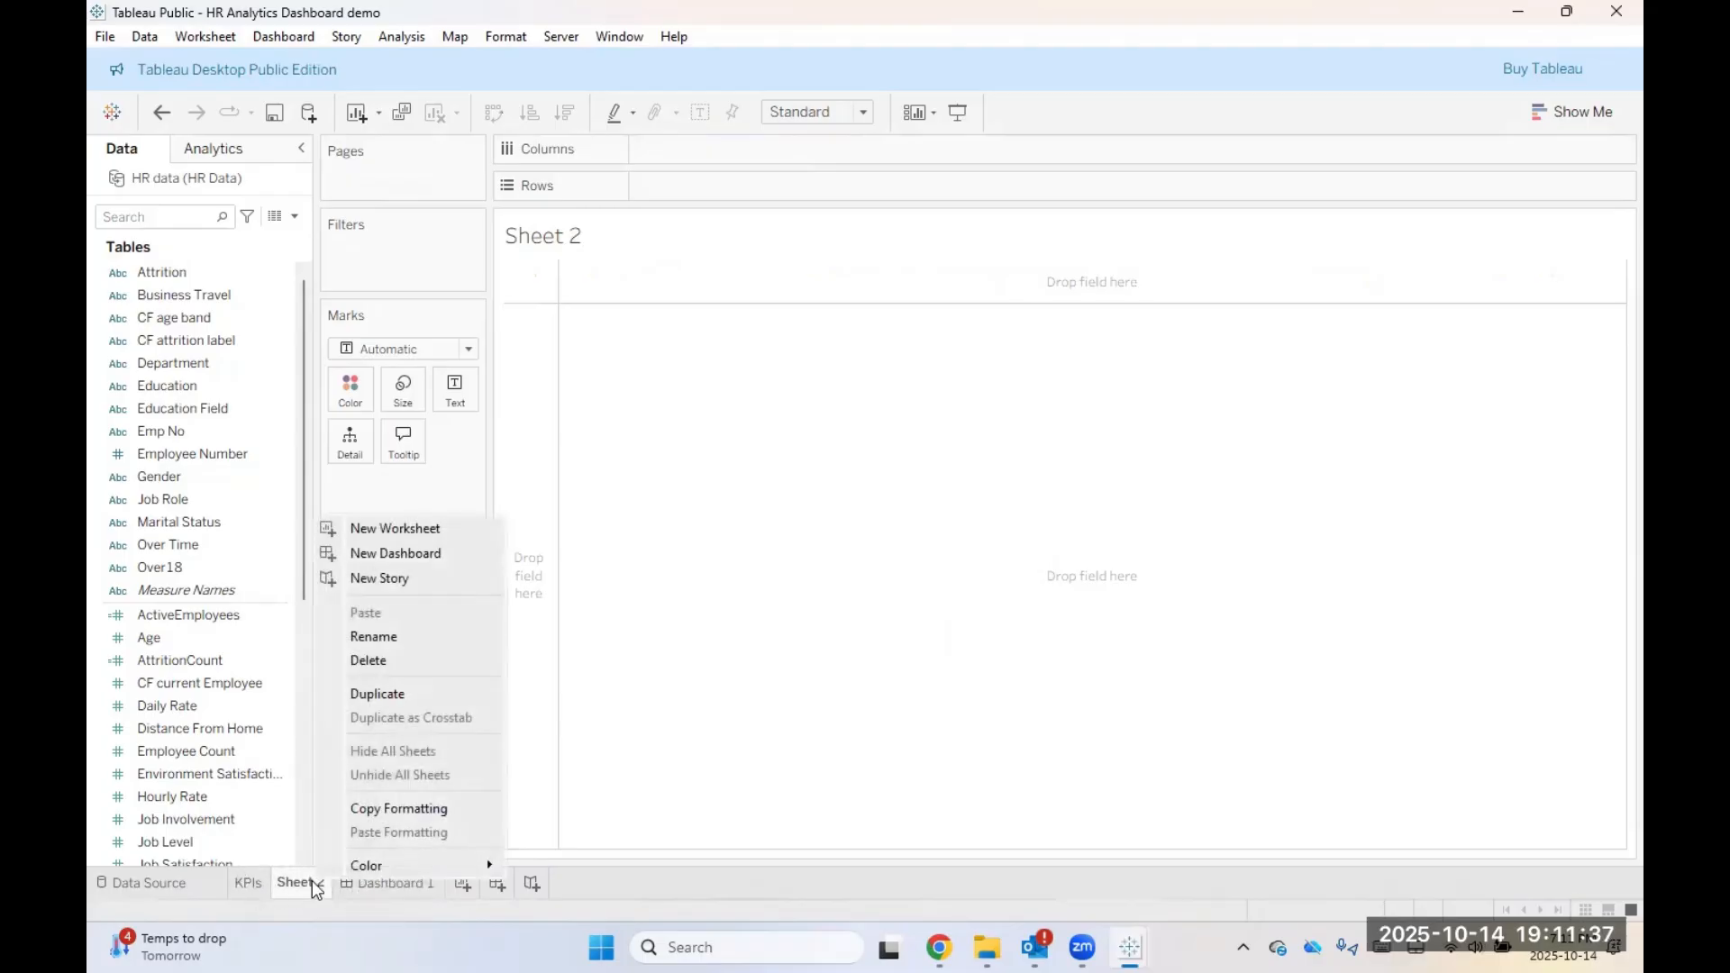
{"action": "left_click", "coordinate": [403, 642]}
{"action": "key", "text": "Caps_Lock"}
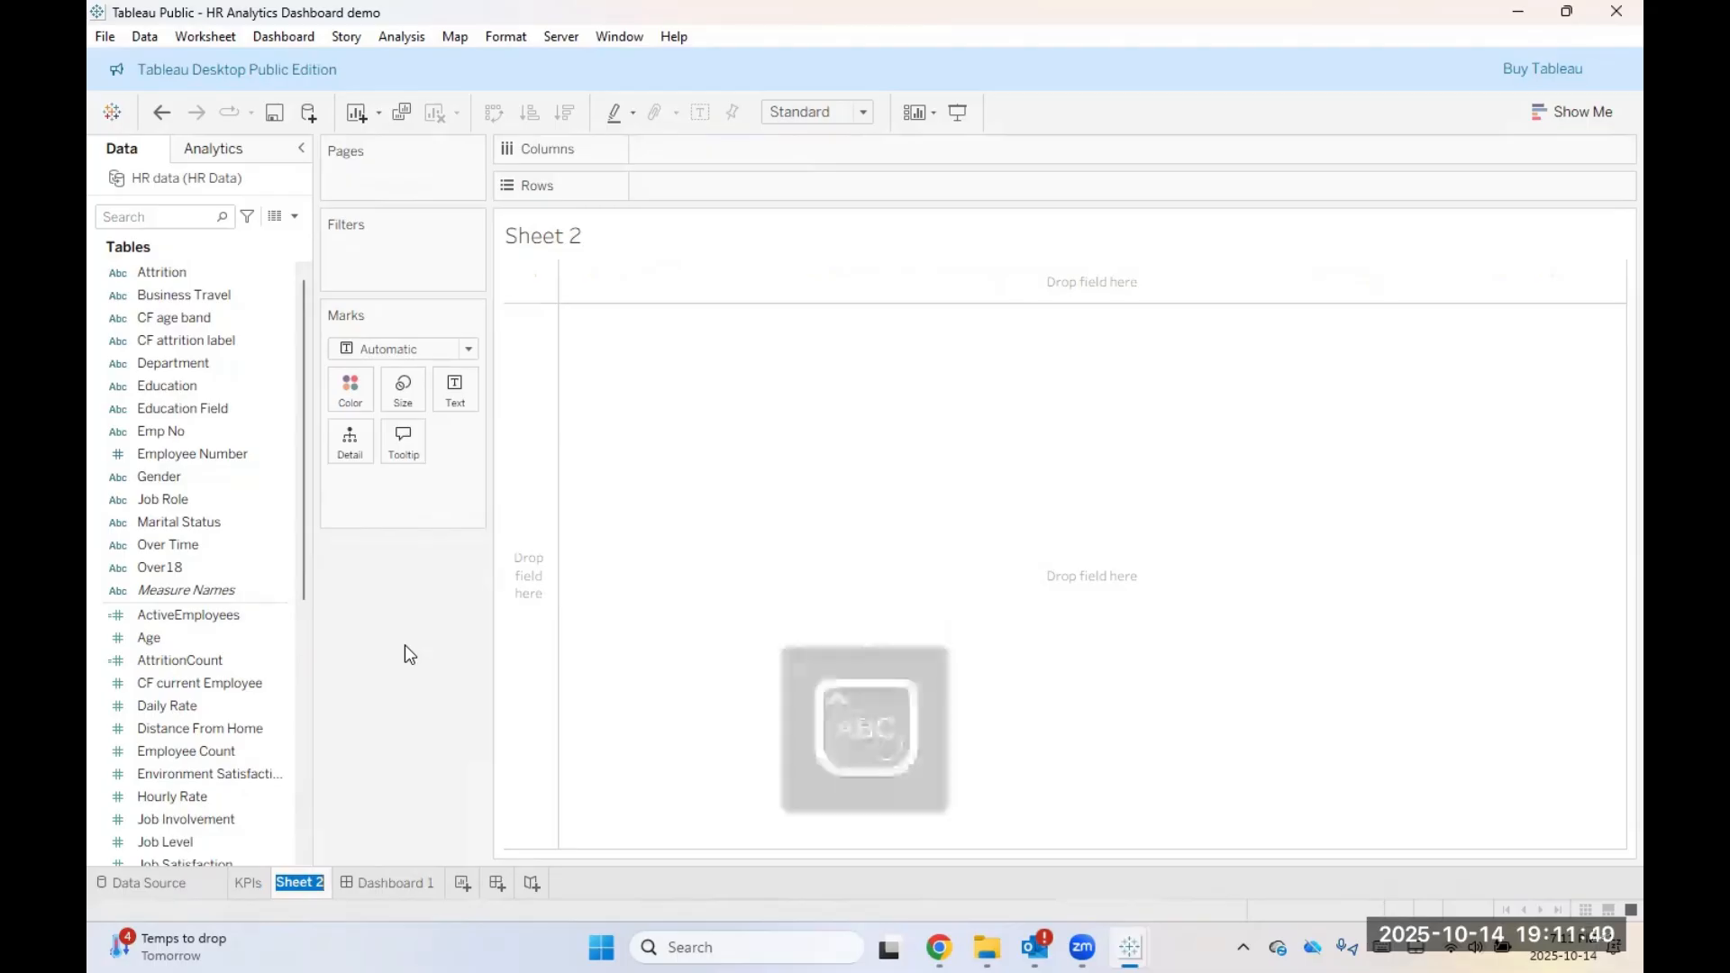
{"action": "type", "text": "A"}
{"action": "key", "text": "Caps_Lock"}
{"action": "type", "text": "ttri"}
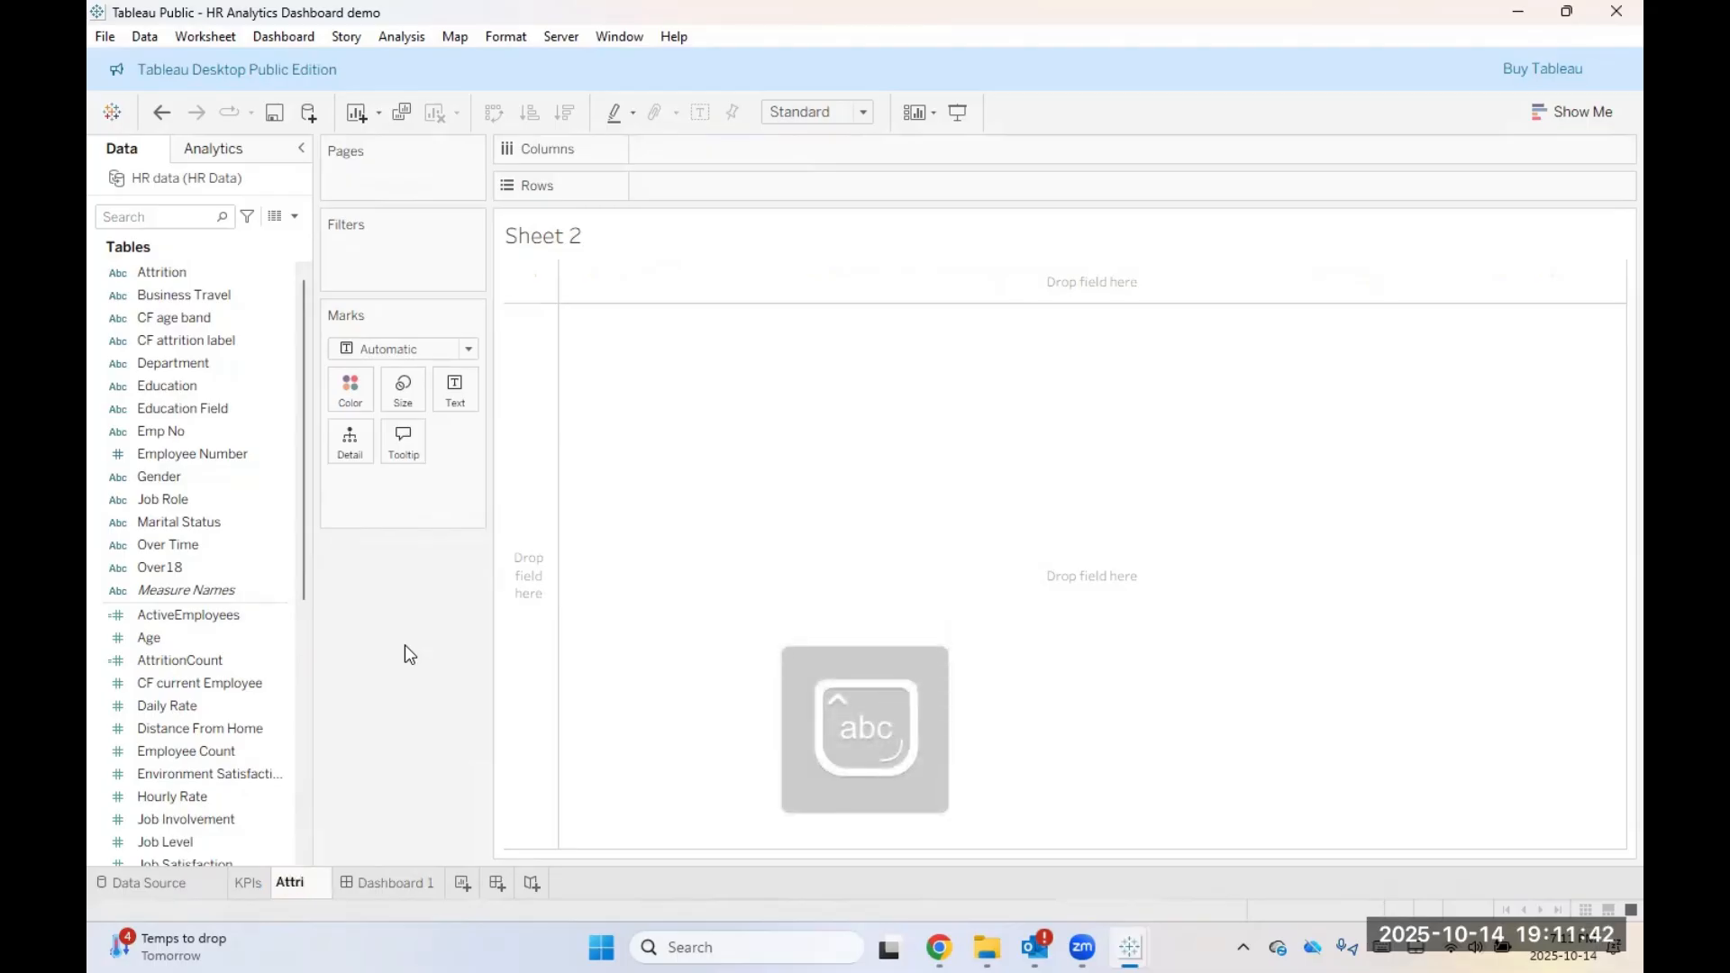
{"action": "type", "text": "tion b"}
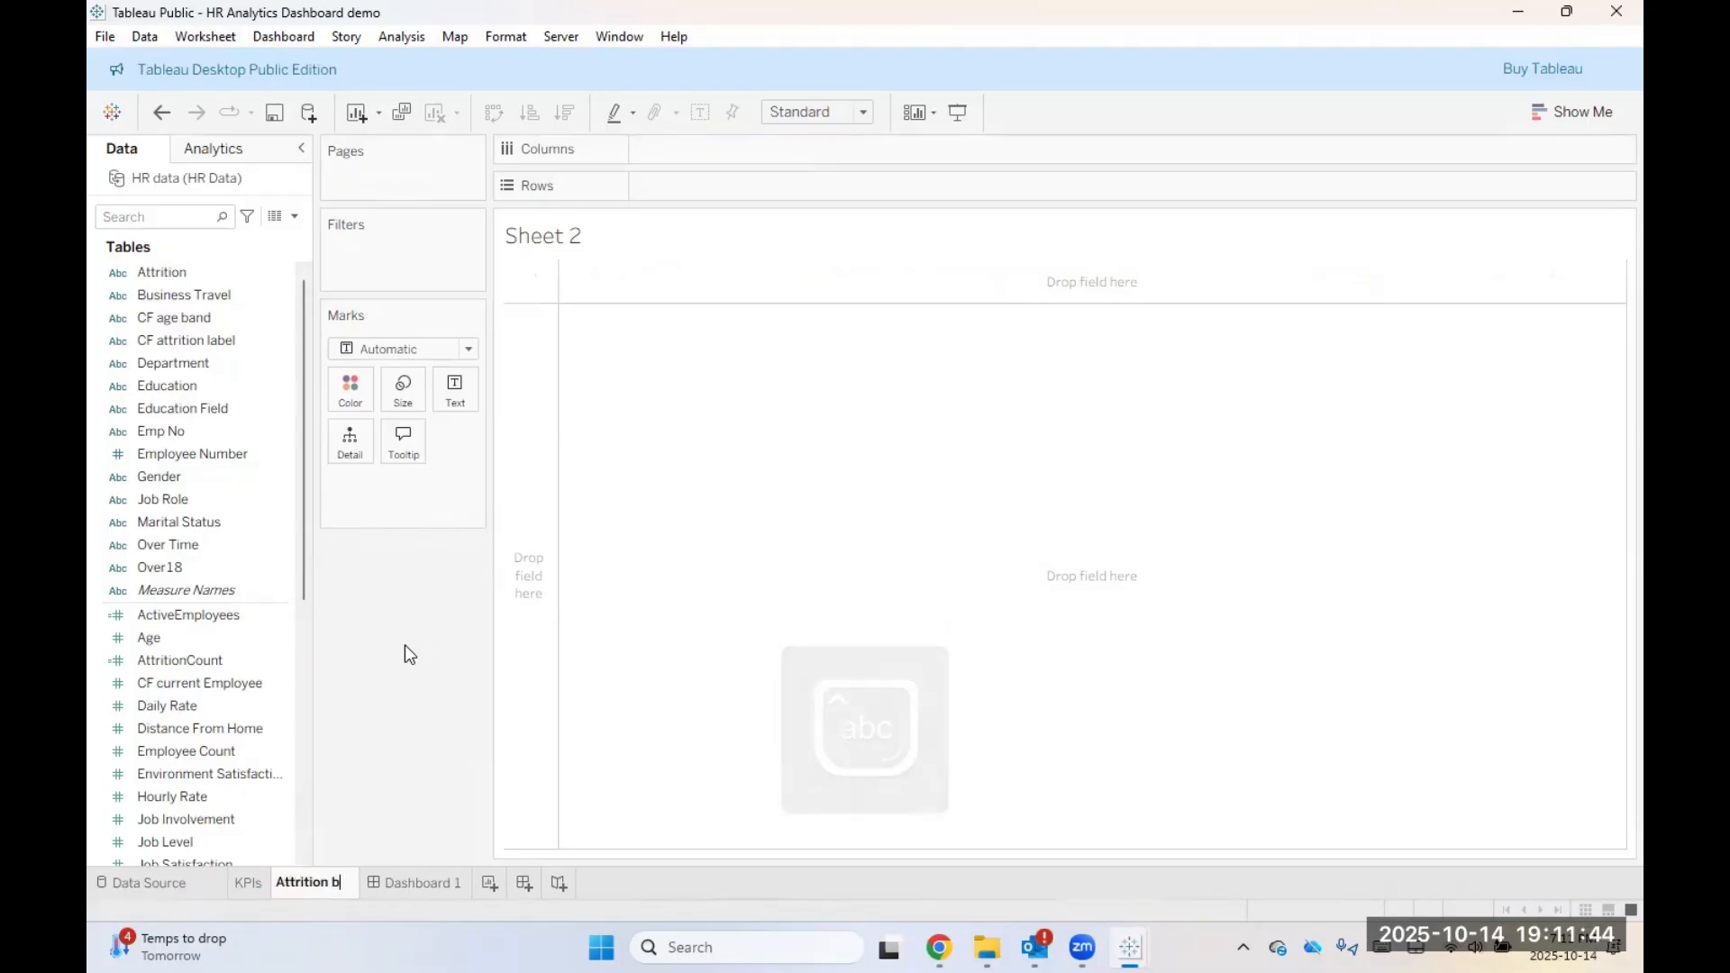
{"action": "type", "text": "y"}
{"action": "key", "text": "Caps_Lock"}
{"action": "type", "text": "G"}
{"action": "key", "text": "Caps_Lock"}
{"action": "type", "text": "ender"}
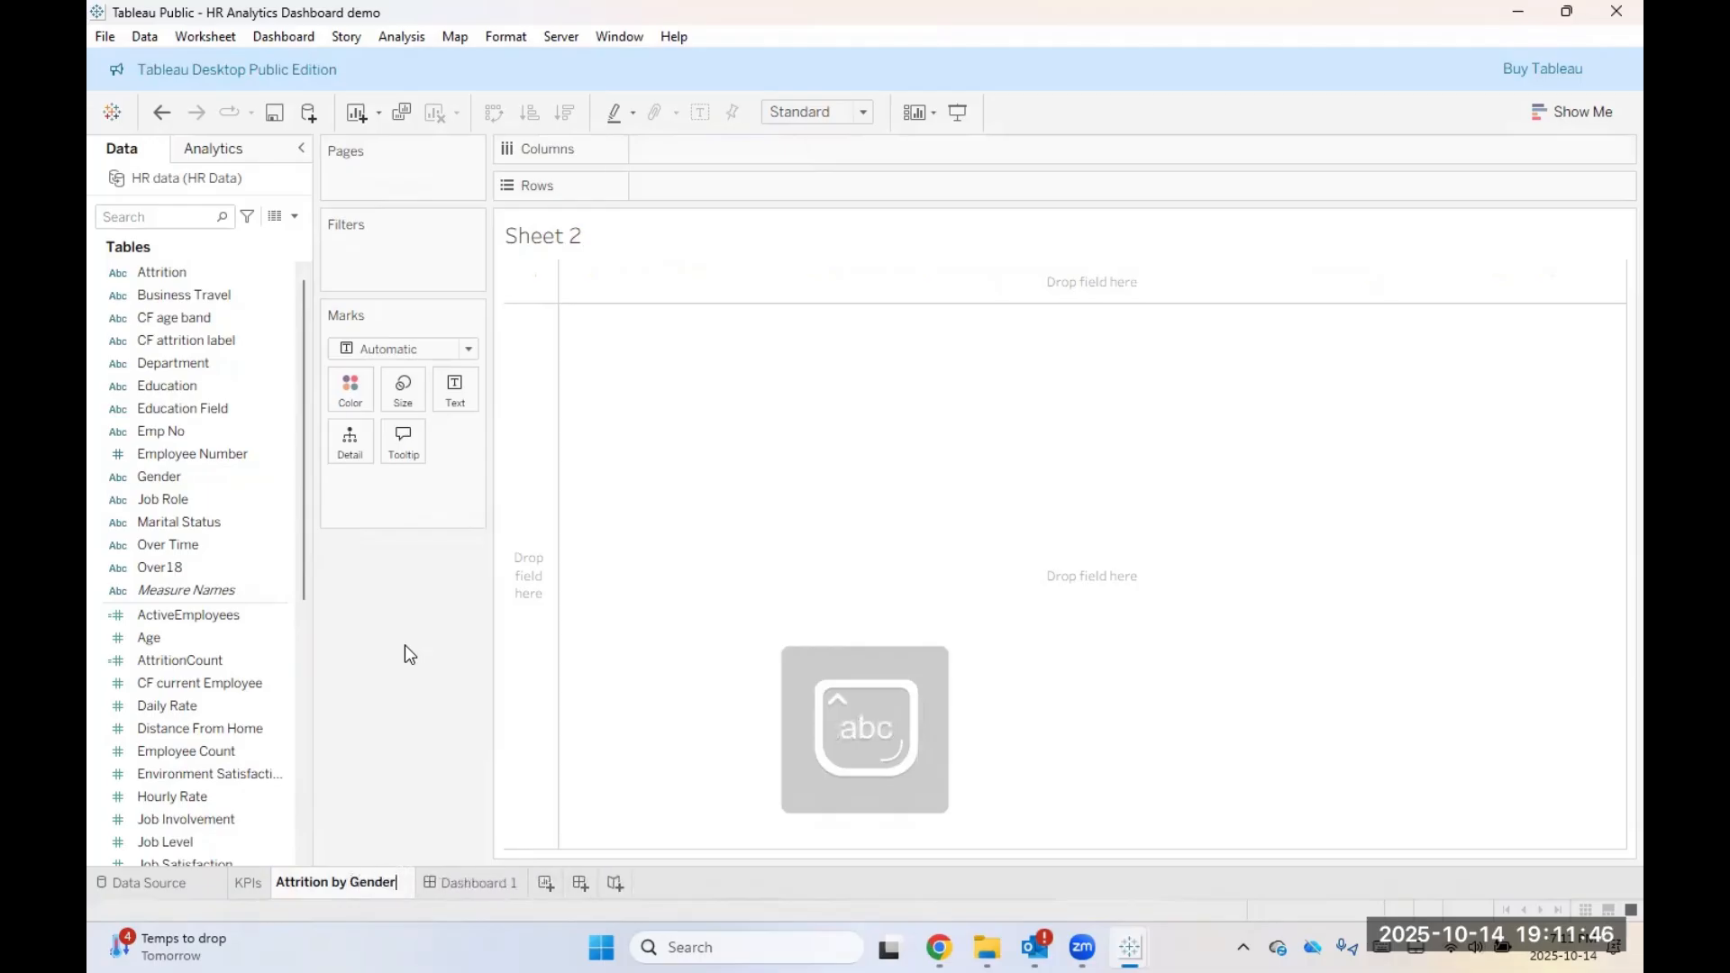
{"action": "key", "text": "Return"}
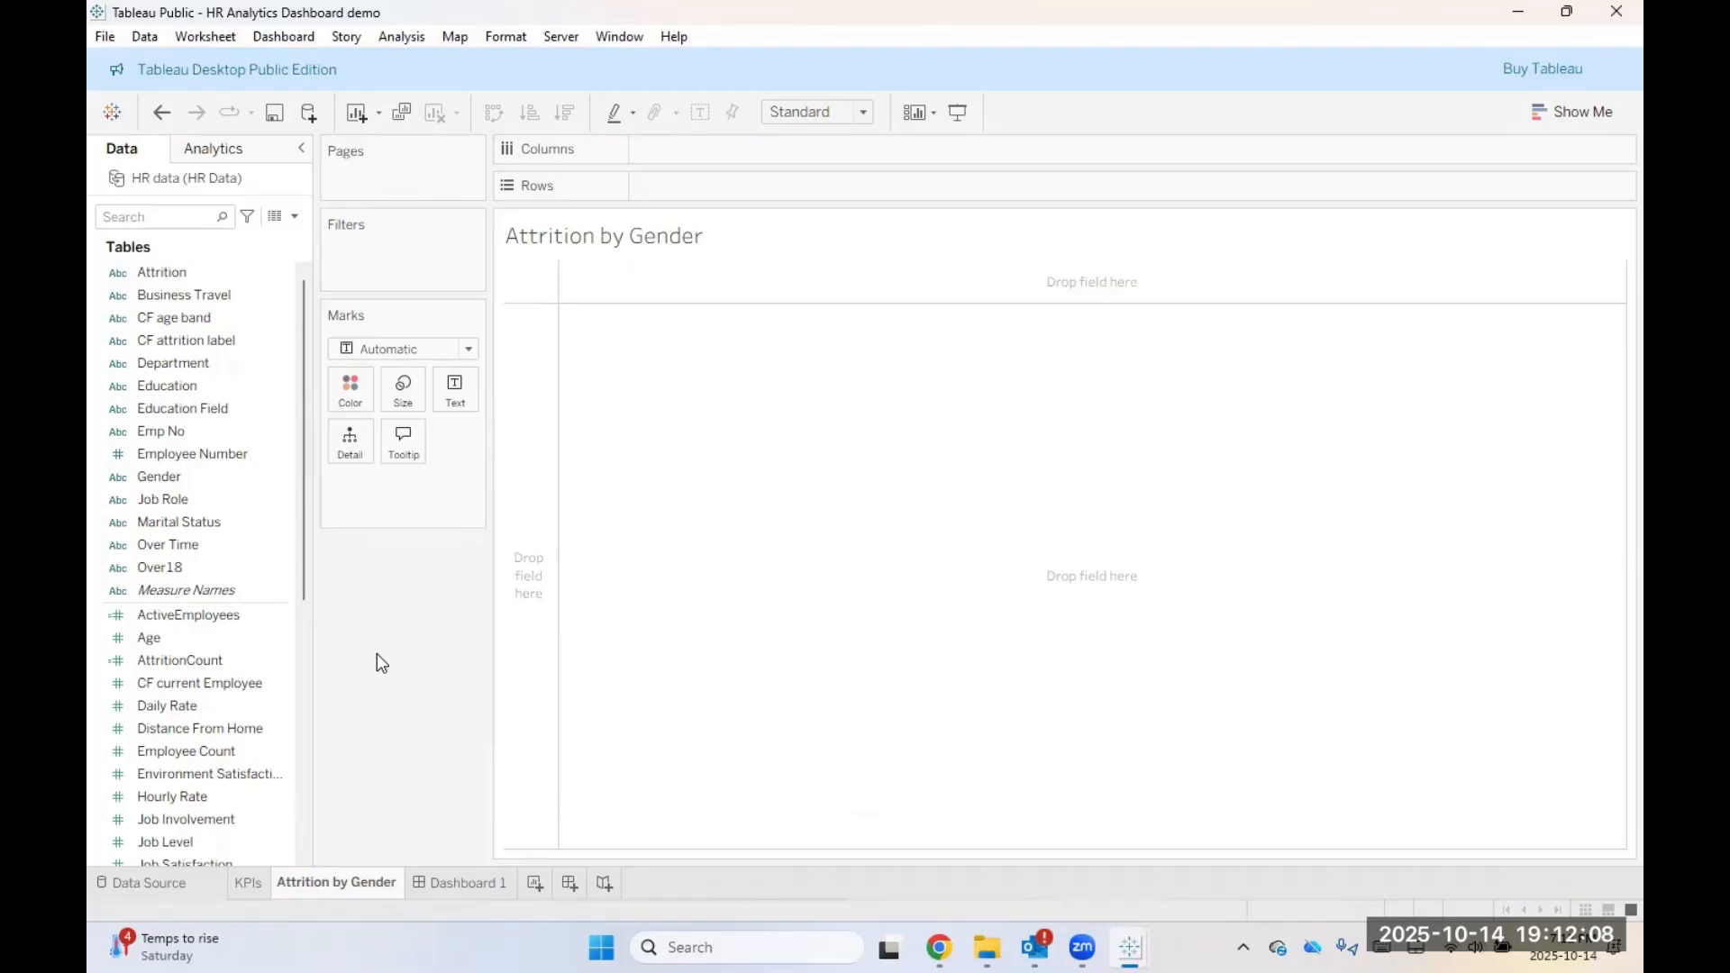
Step: Build a horizontal bar chart with Gender on Rows and AttritionCount on Columns
{"action": "left_click", "coordinate": [182, 477]}
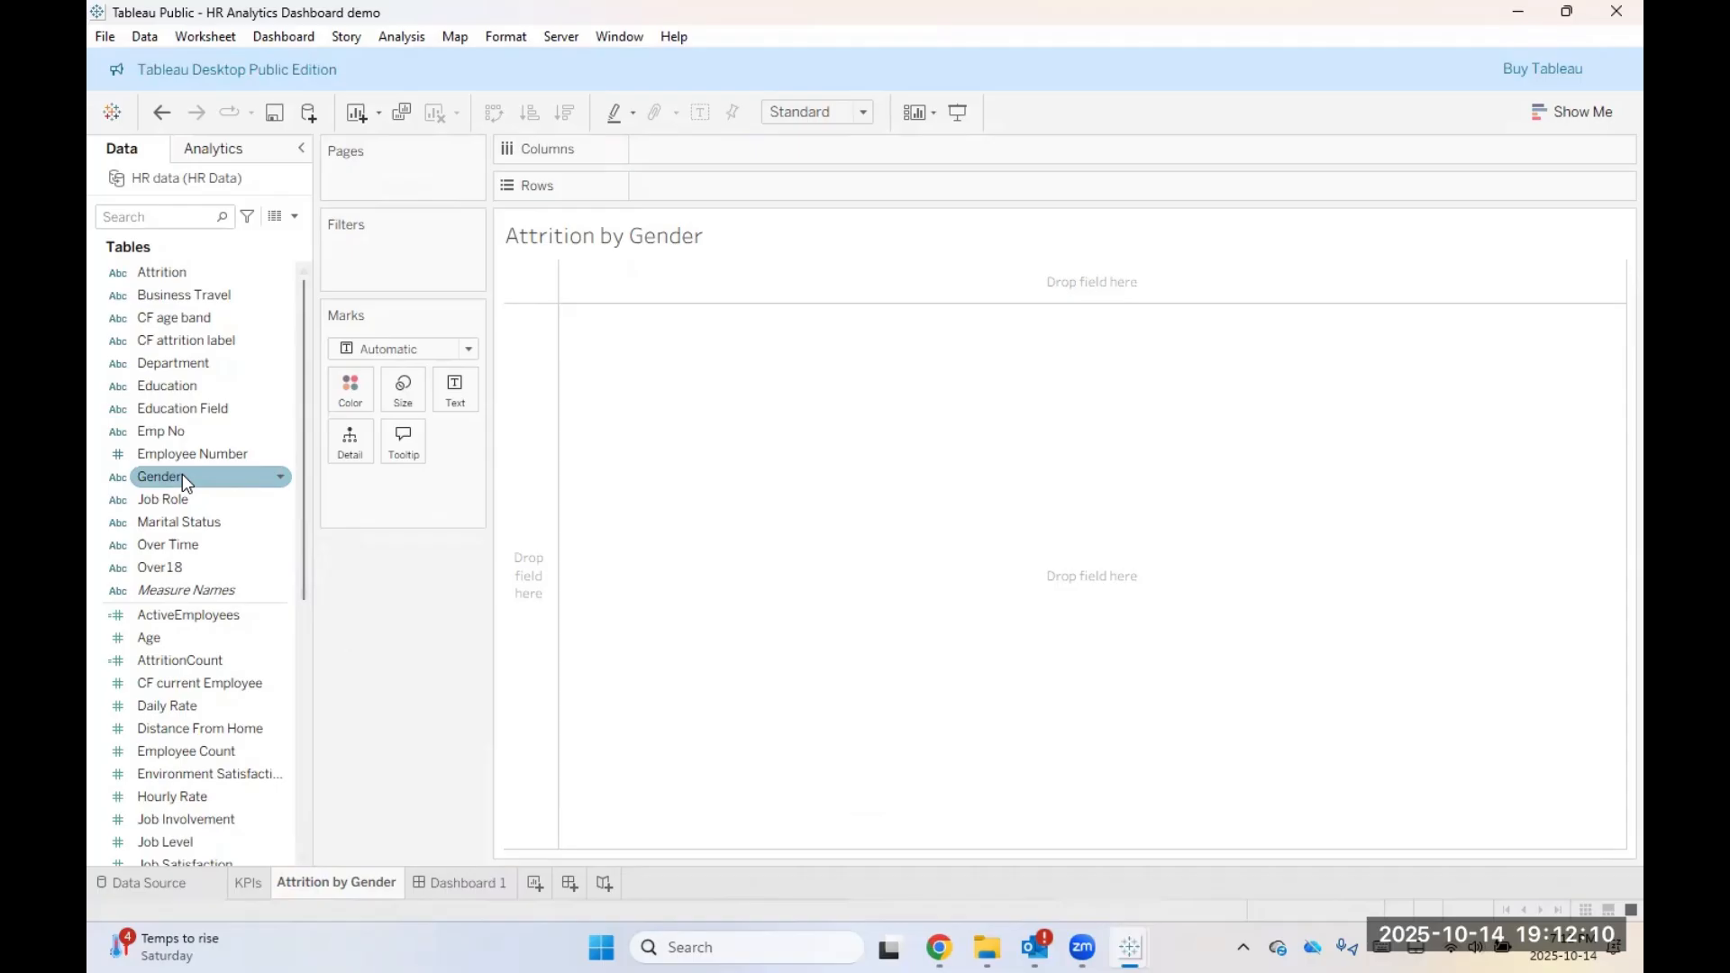
{"action": "left_click_drag", "start_coordinate": [182, 477], "coordinate": [686, 186]}
{"action": "left_click", "coordinate": [281, 614]}
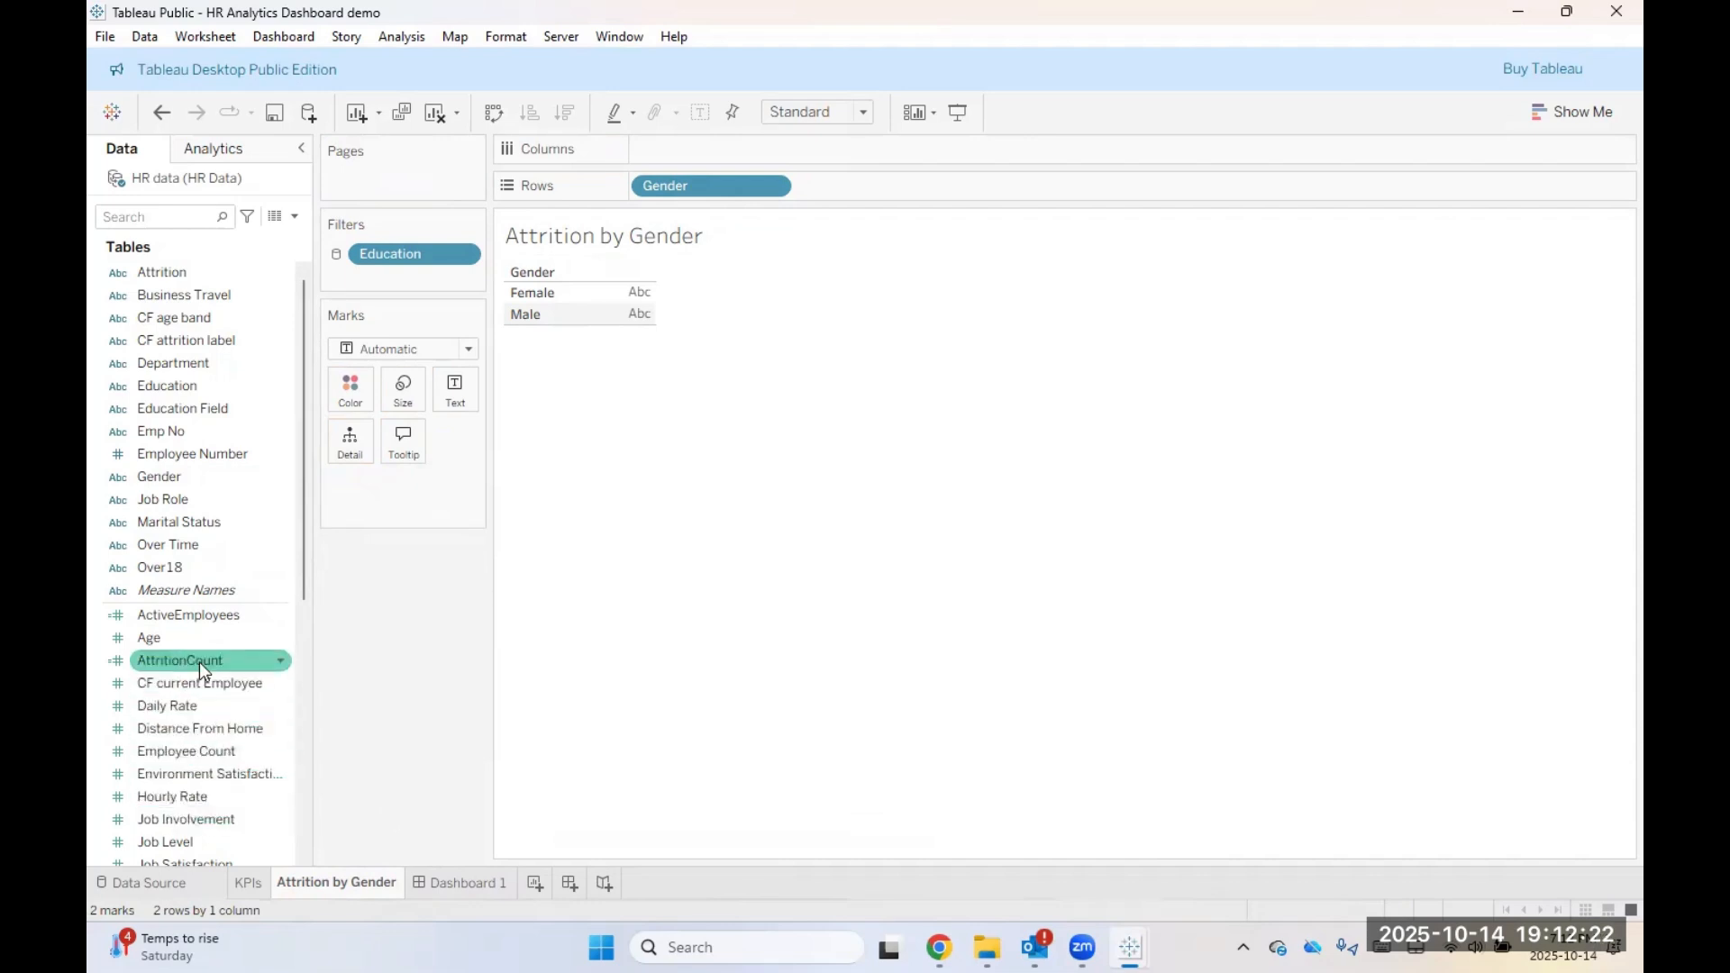
{"action": "left_click_drag", "start_coordinate": [199, 661], "coordinate": [710, 167]}
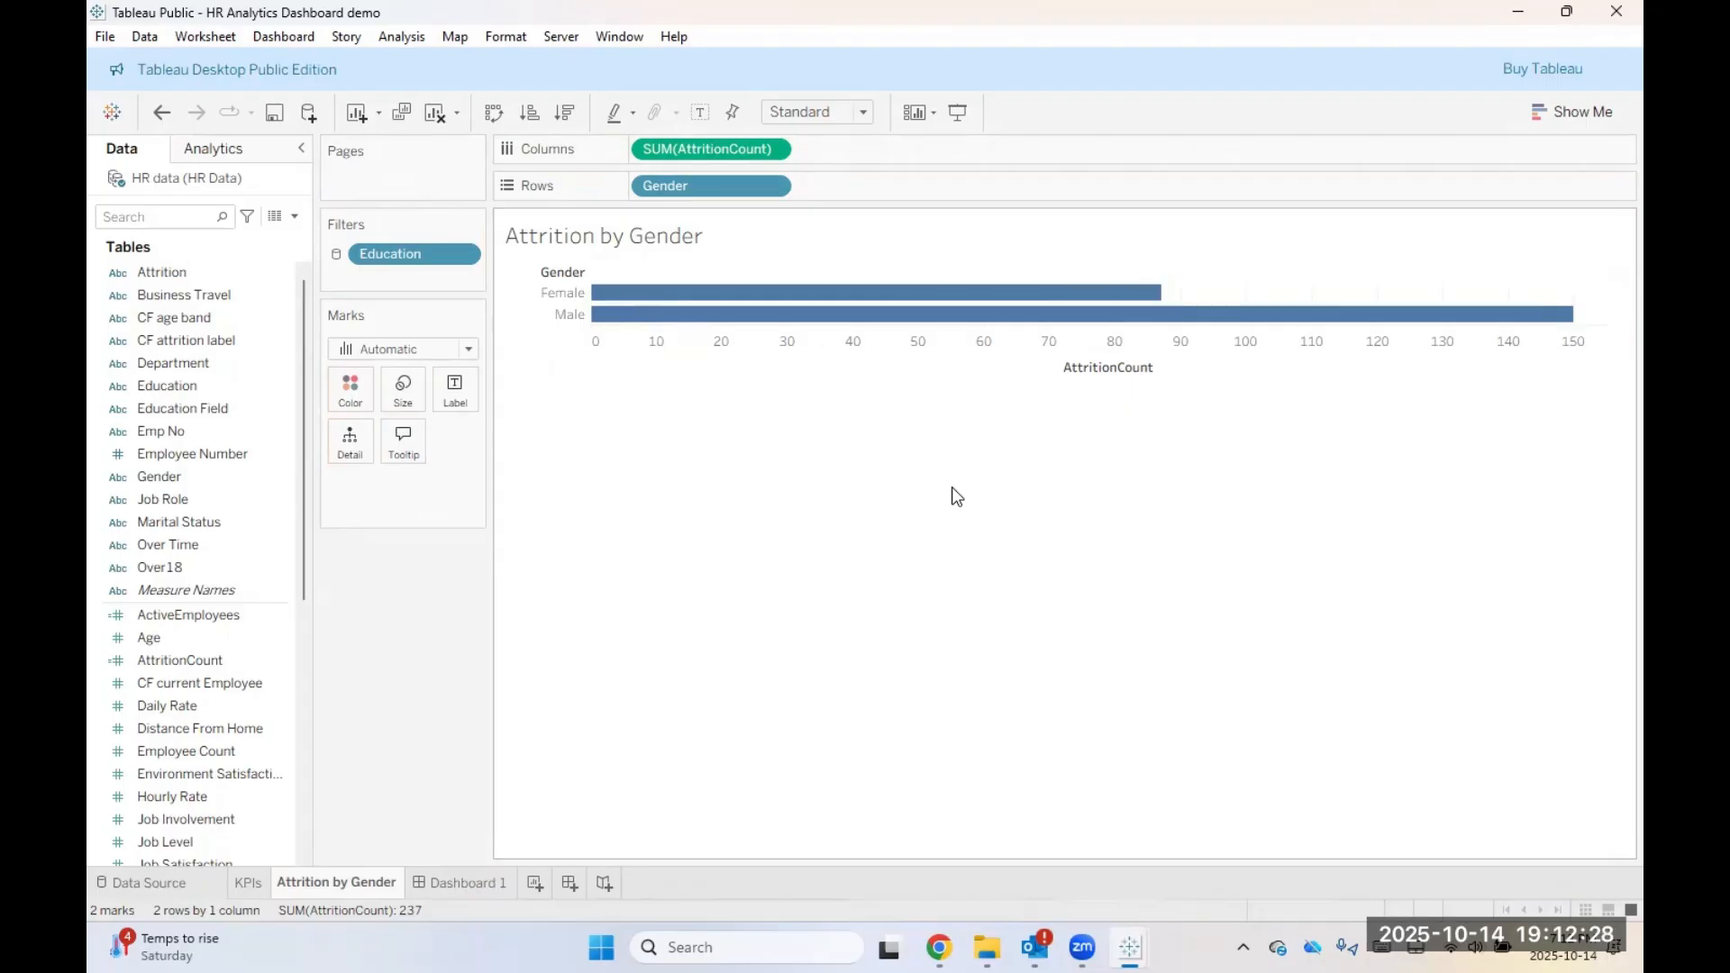
{"action": "left_click", "coordinate": [1565, 113]}
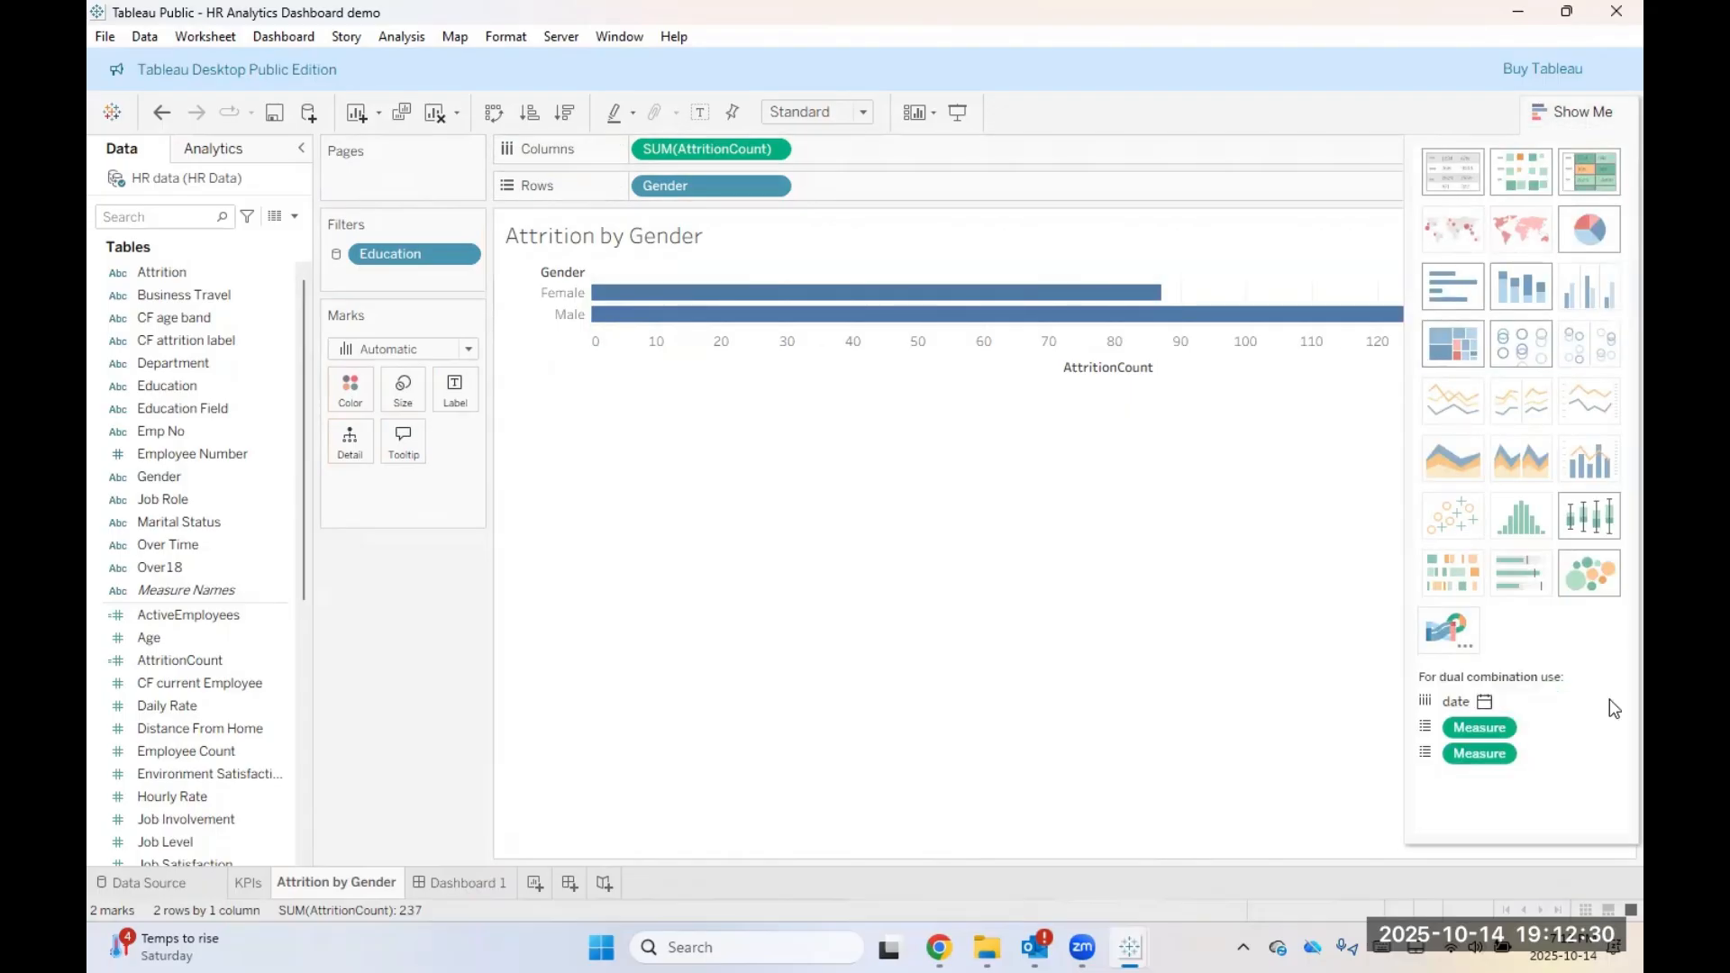
{"action": "left_click", "coordinate": [1582, 110]}
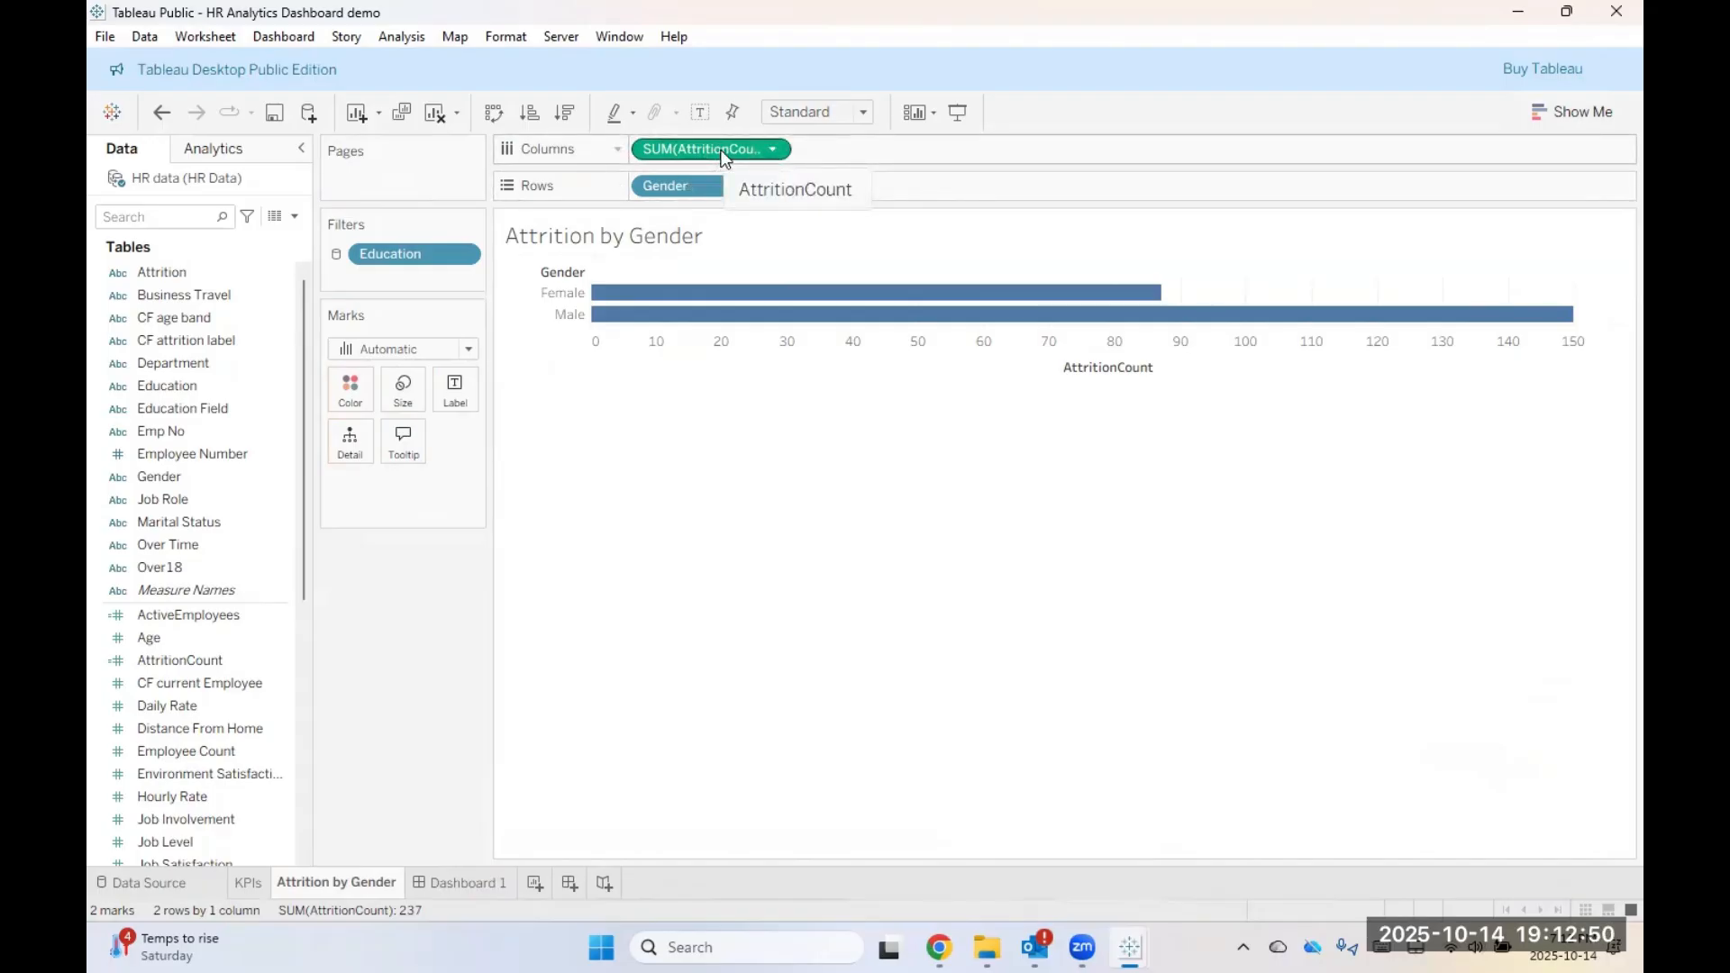
Step: Add a second copy of SUM(AttritionCount) beside the first on Columns
{"action": "left_click_drag", "start_coordinate": [725, 159], "coordinate": [896, 155]}
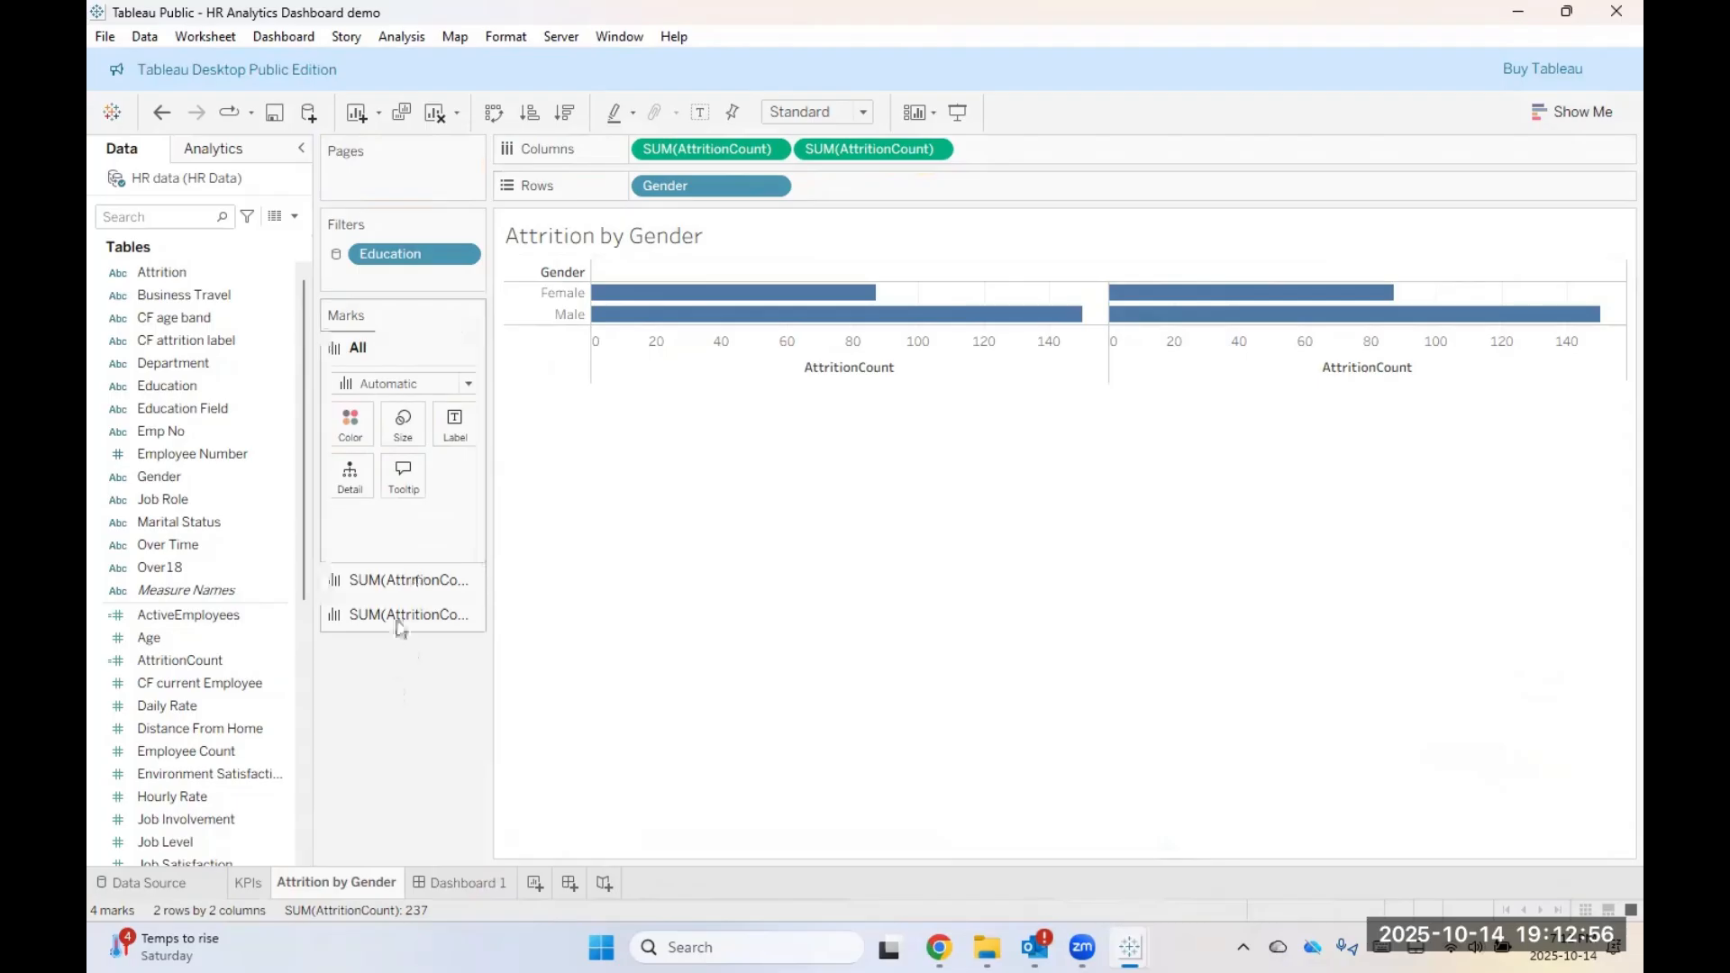
{"action": "left_click", "coordinate": [402, 587]}
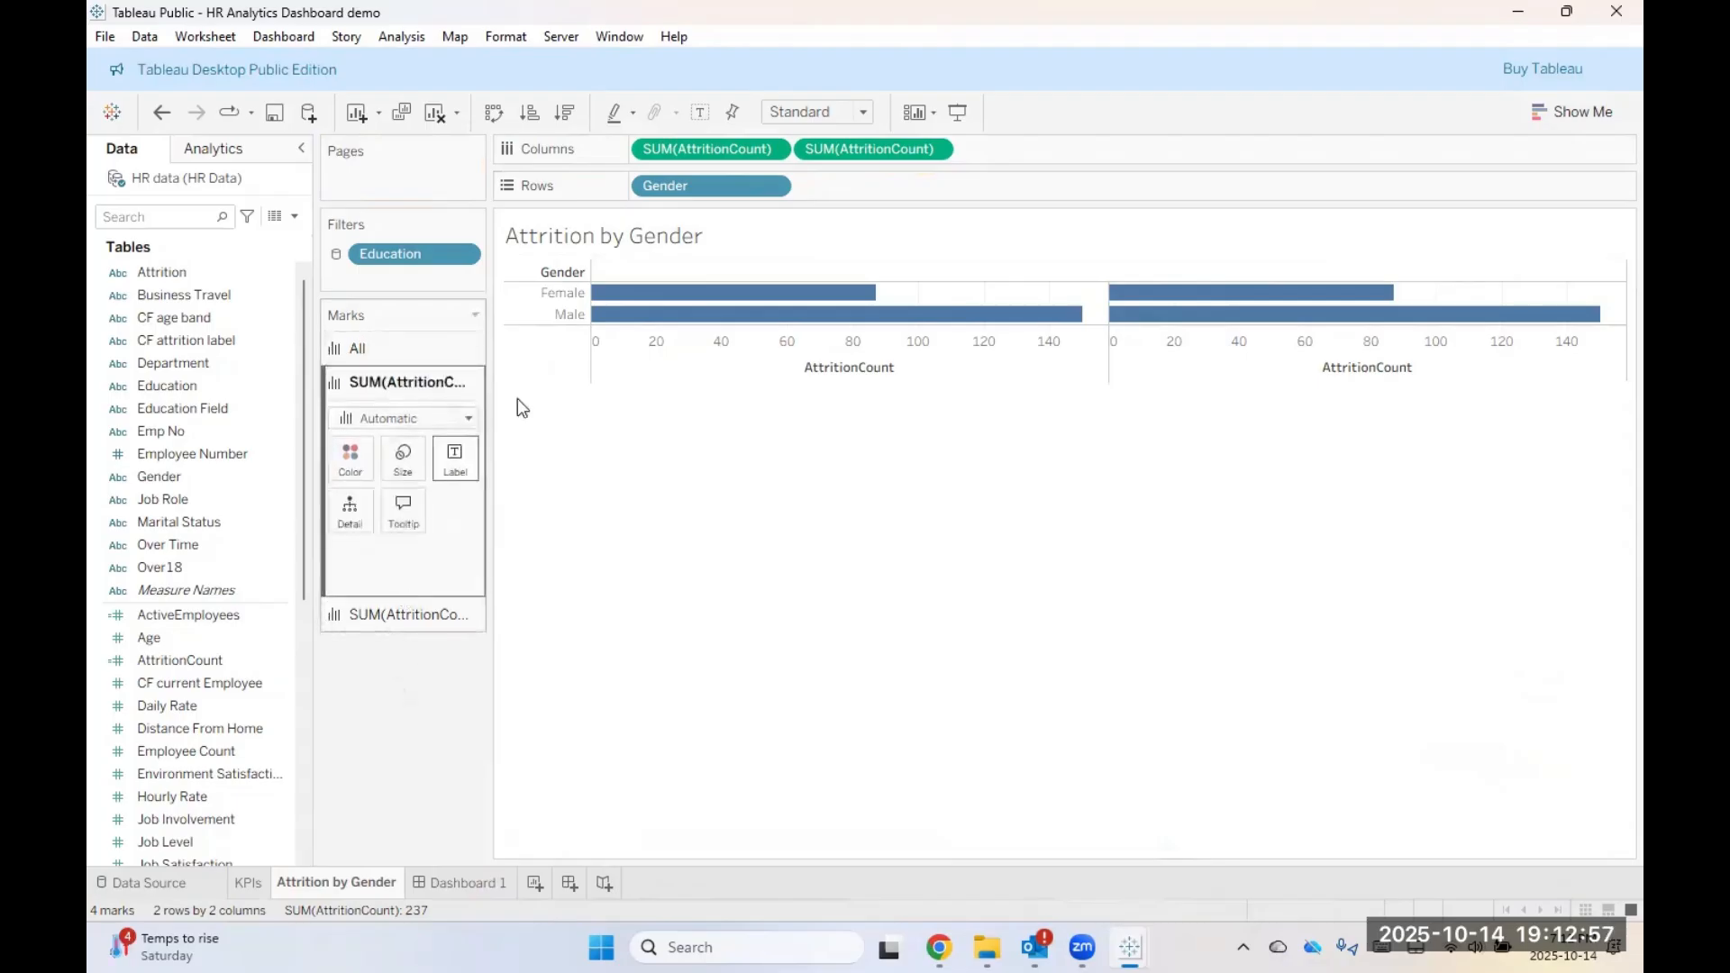
{"action": "left_click", "coordinate": [338, 615]}
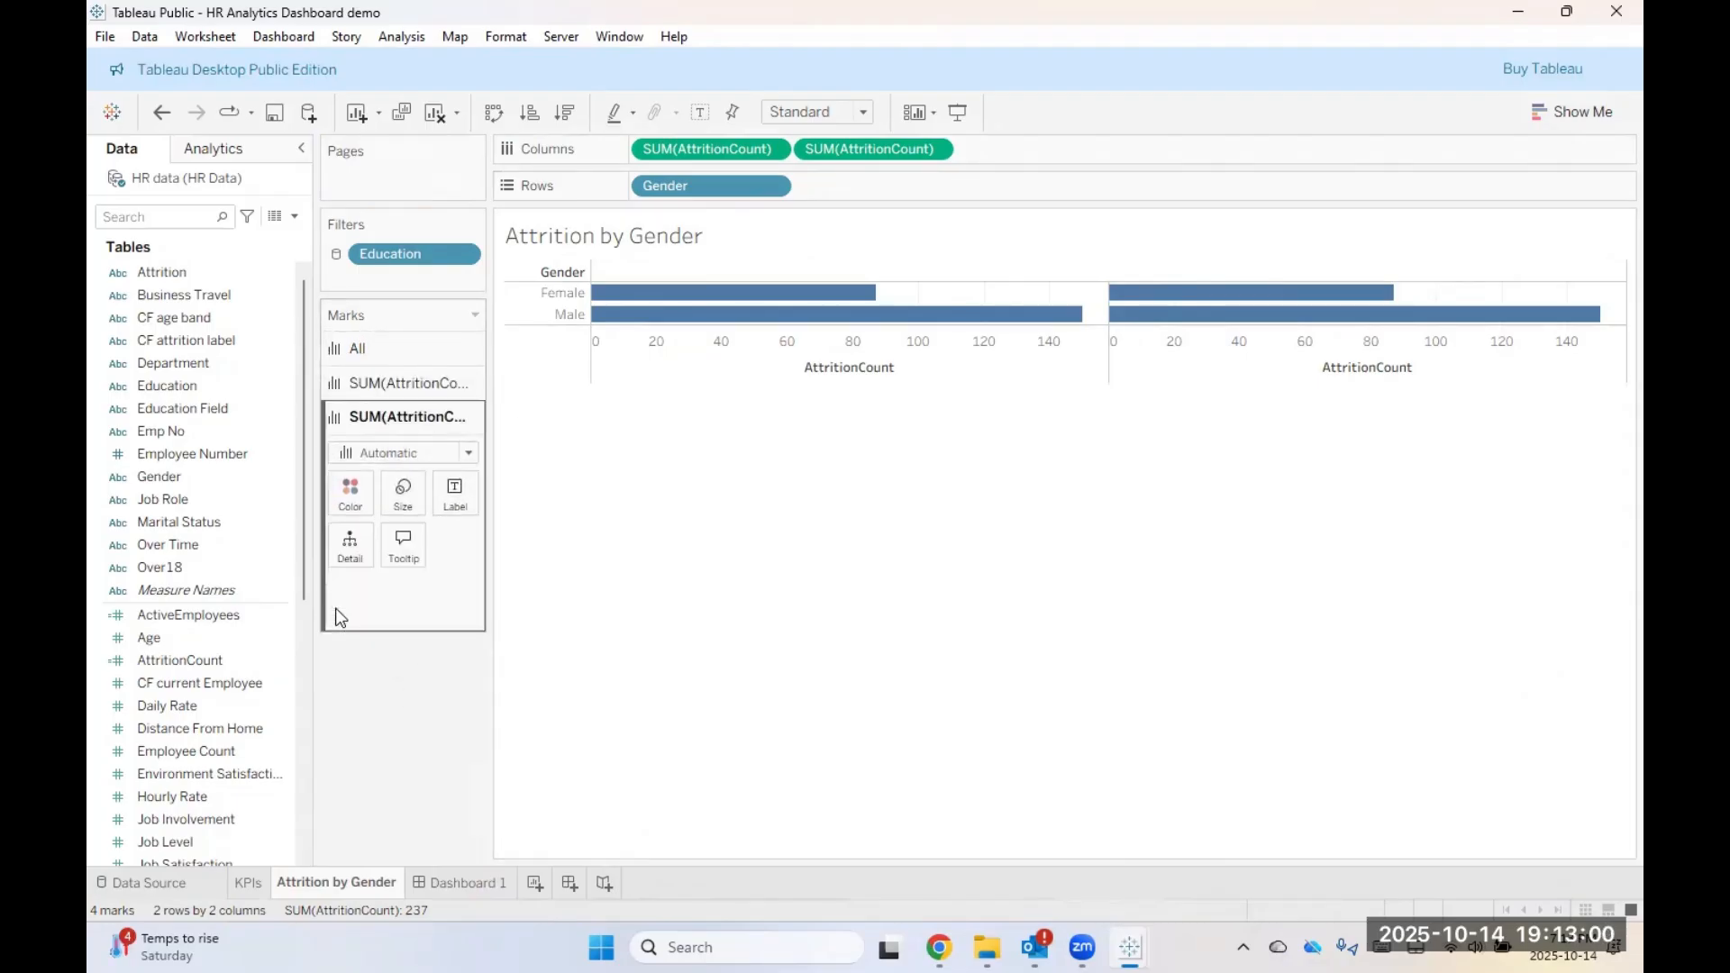
Step: Set the first AttritionCount measure's mark type to Bar and the second one's to Circle
{"action": "left_click", "coordinate": [390, 389]}
{"action": "left_click", "coordinate": [448, 417]}
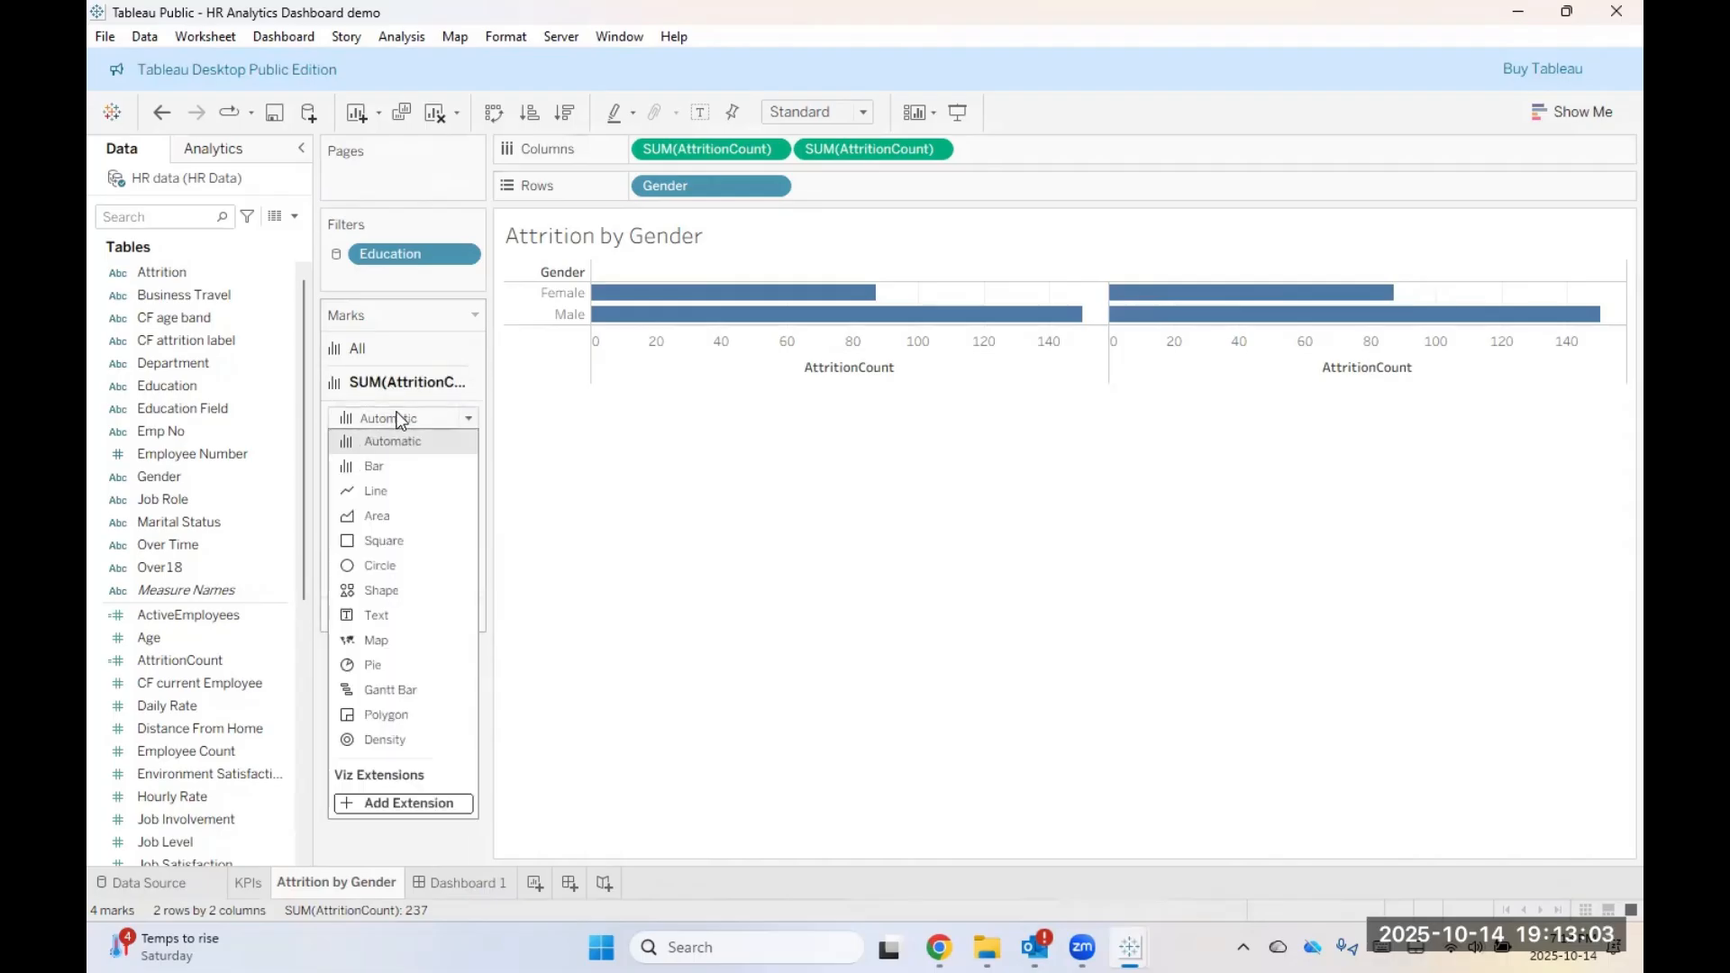
{"action": "left_click", "coordinate": [398, 467]}
{"action": "left_click", "coordinate": [397, 608]}
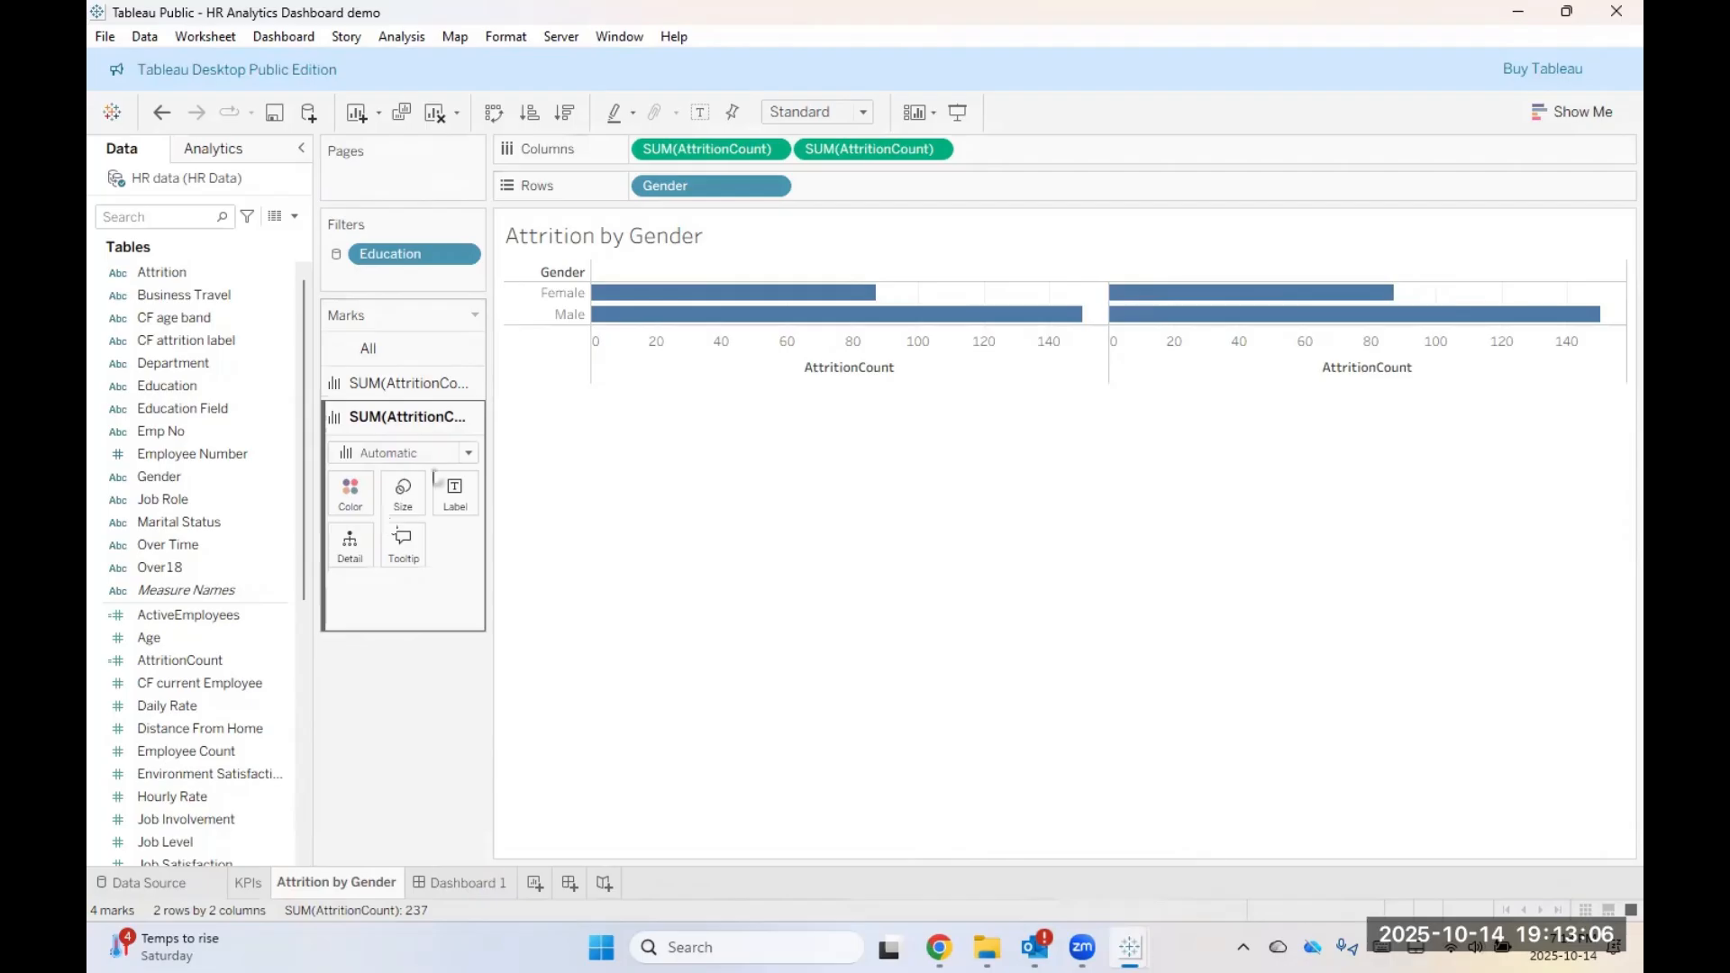
{"action": "left_click", "coordinate": [405, 452]}
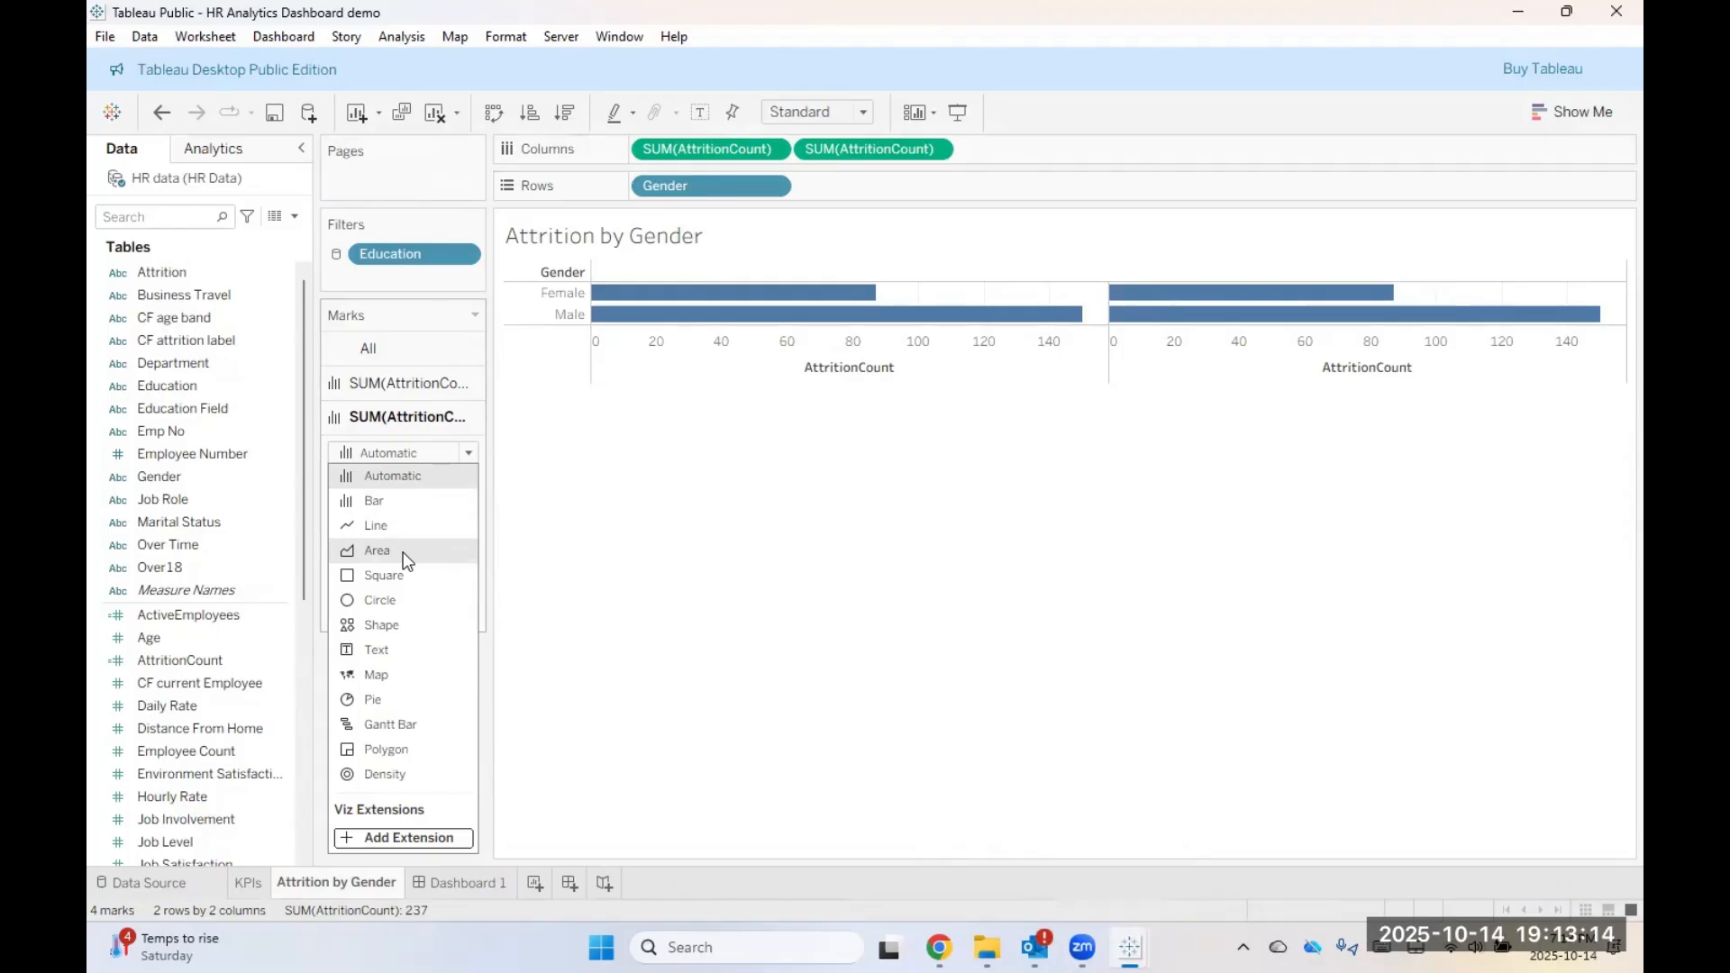
{"action": "left_click", "coordinate": [389, 598]}
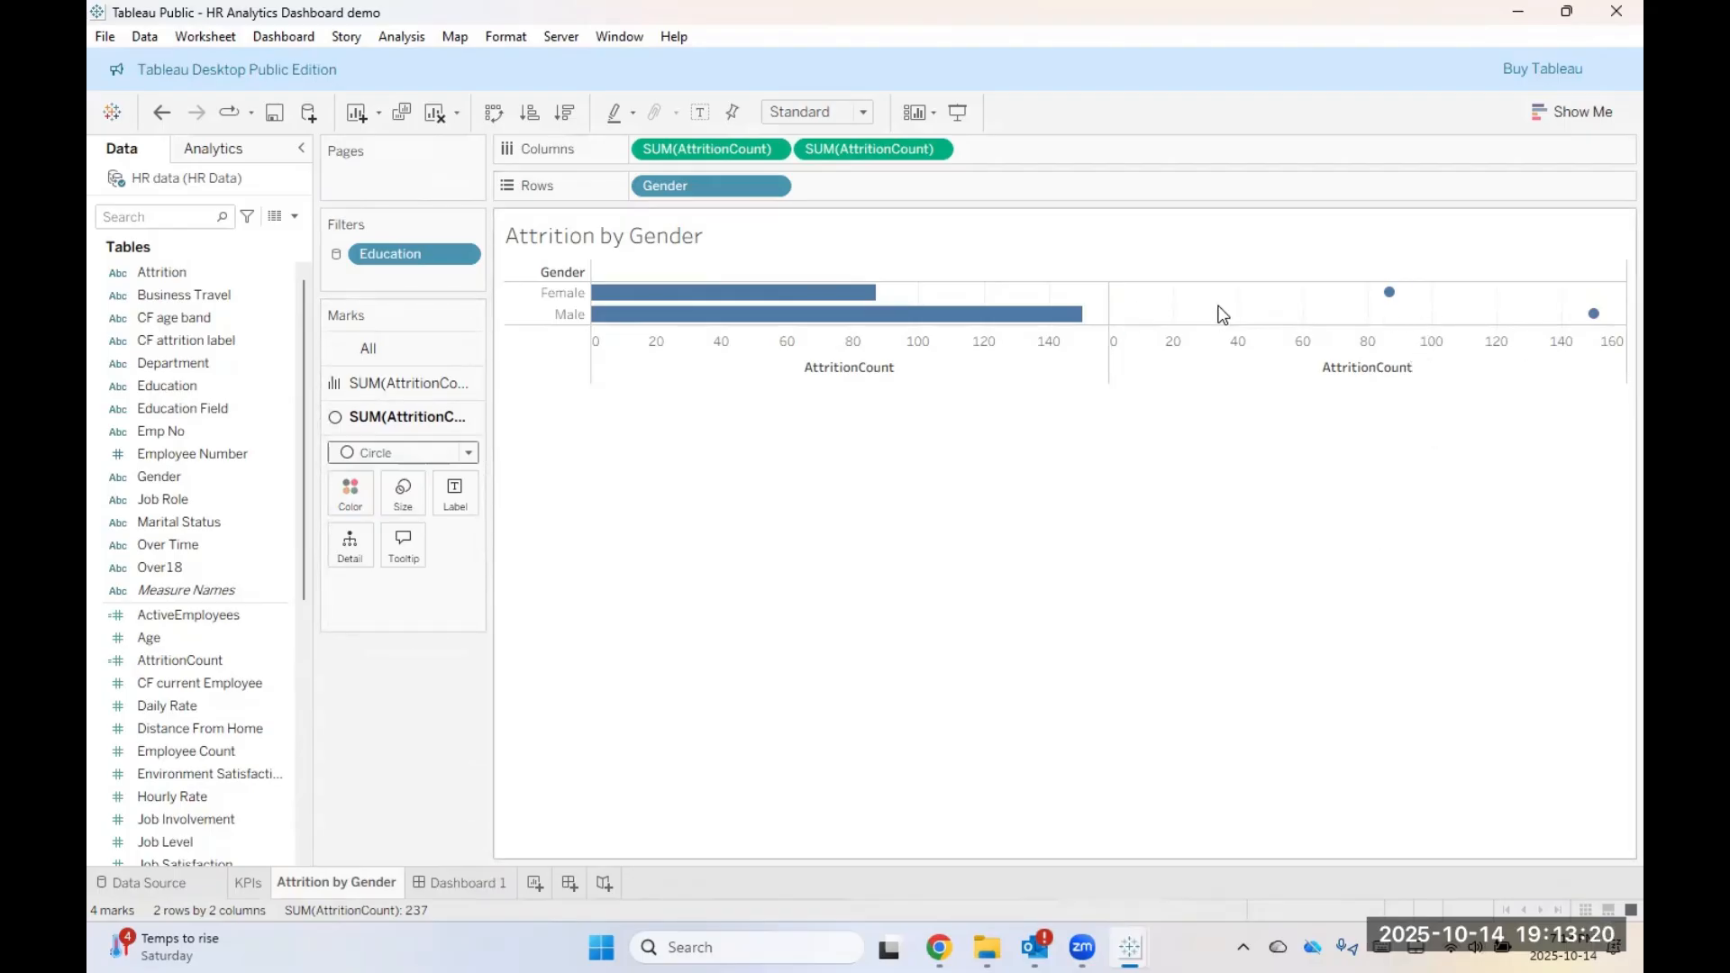
Step: Combine the two AttritionCount measures into a dual-axis chart
{"action": "left_click", "coordinate": [933, 150]}
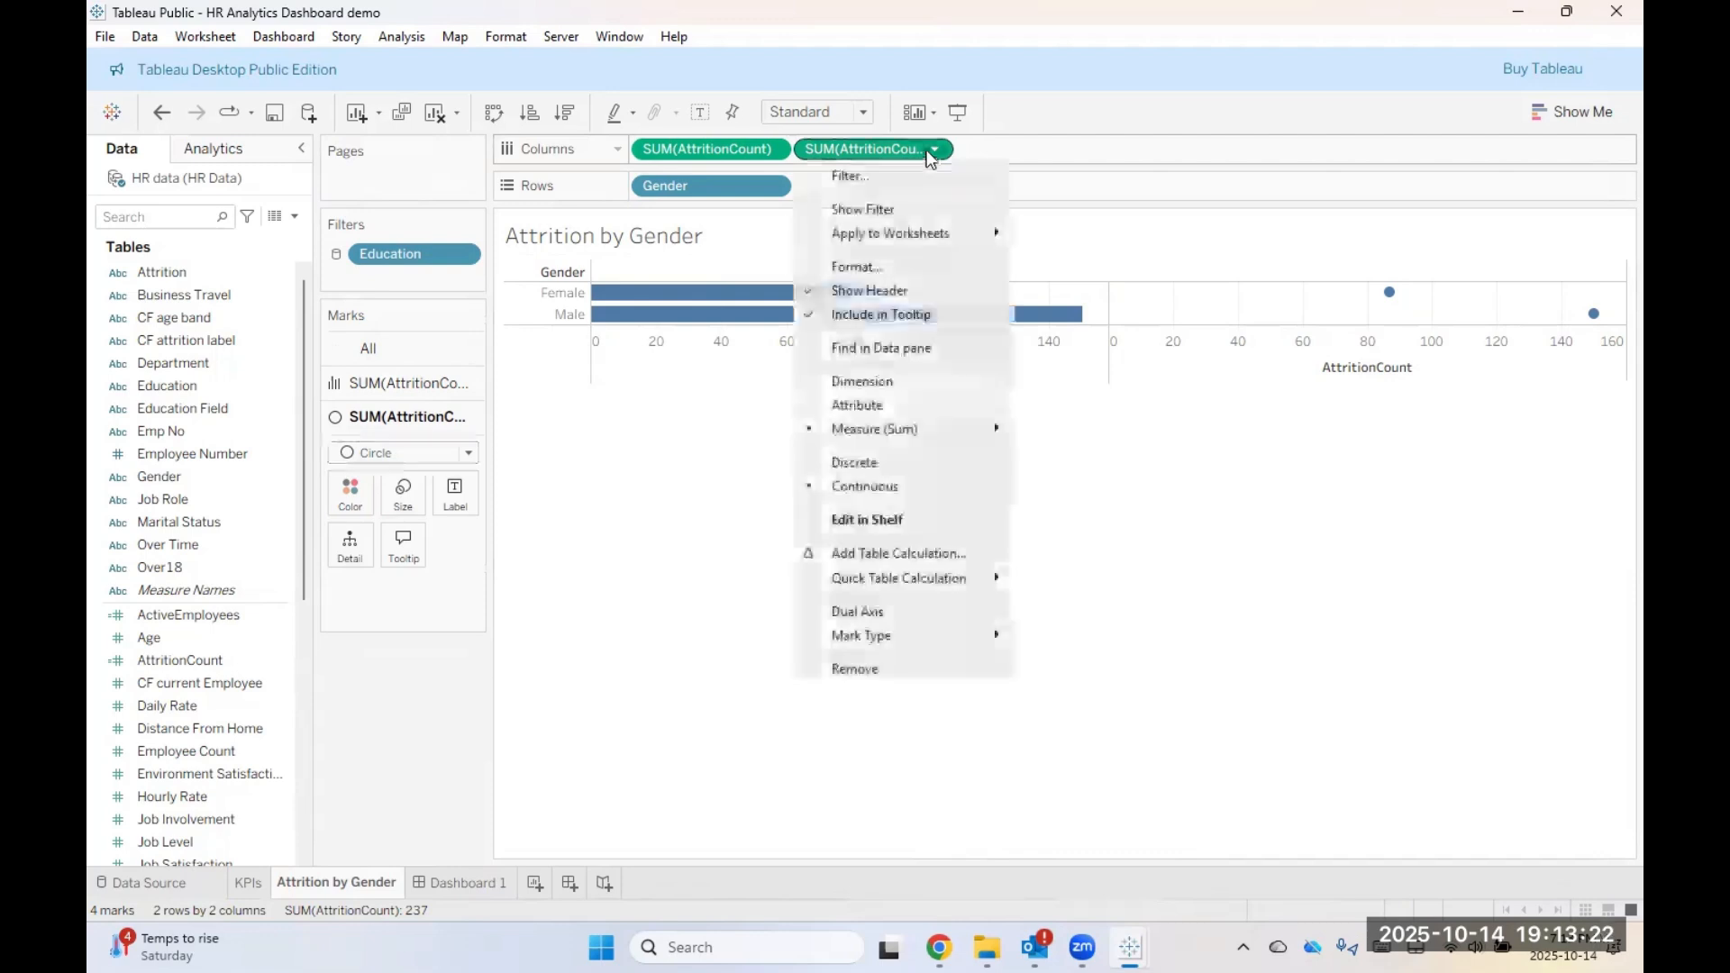
{"action": "left_click", "coordinate": [882, 620]}
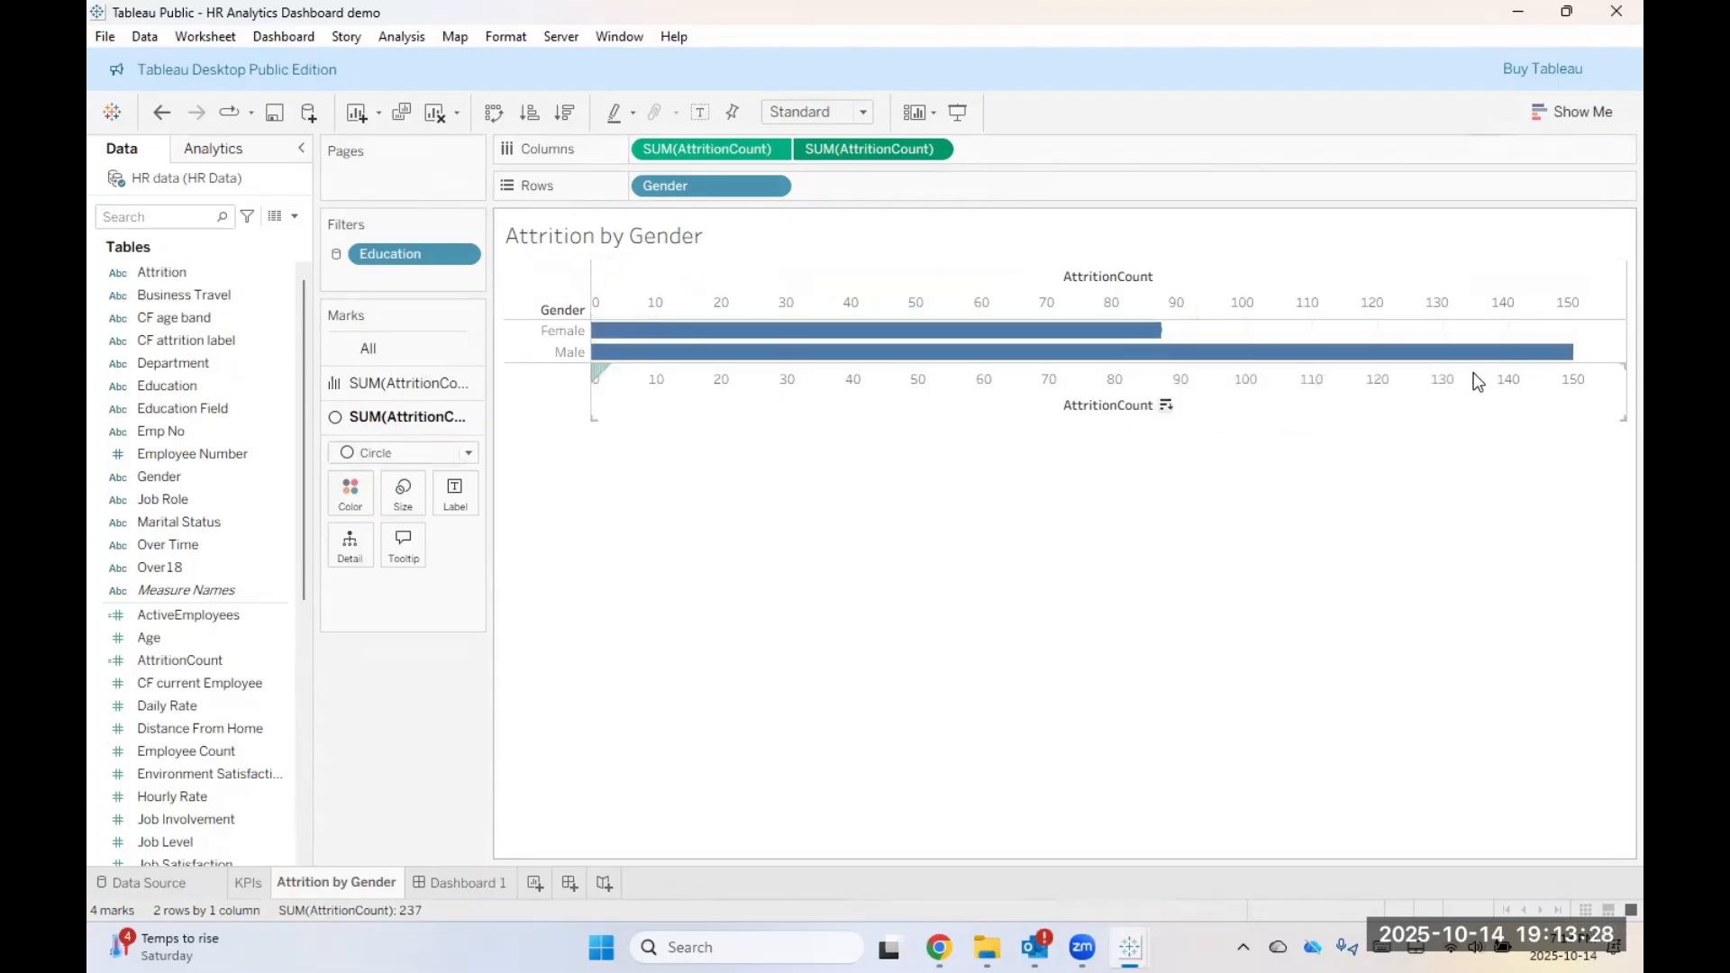
{"action": "mouse_move", "coordinate": [1573, 358]}
Step: Synchronize the upper AttritionCount axis with the lower one
{"action": "right_click", "coordinate": [827, 337]}
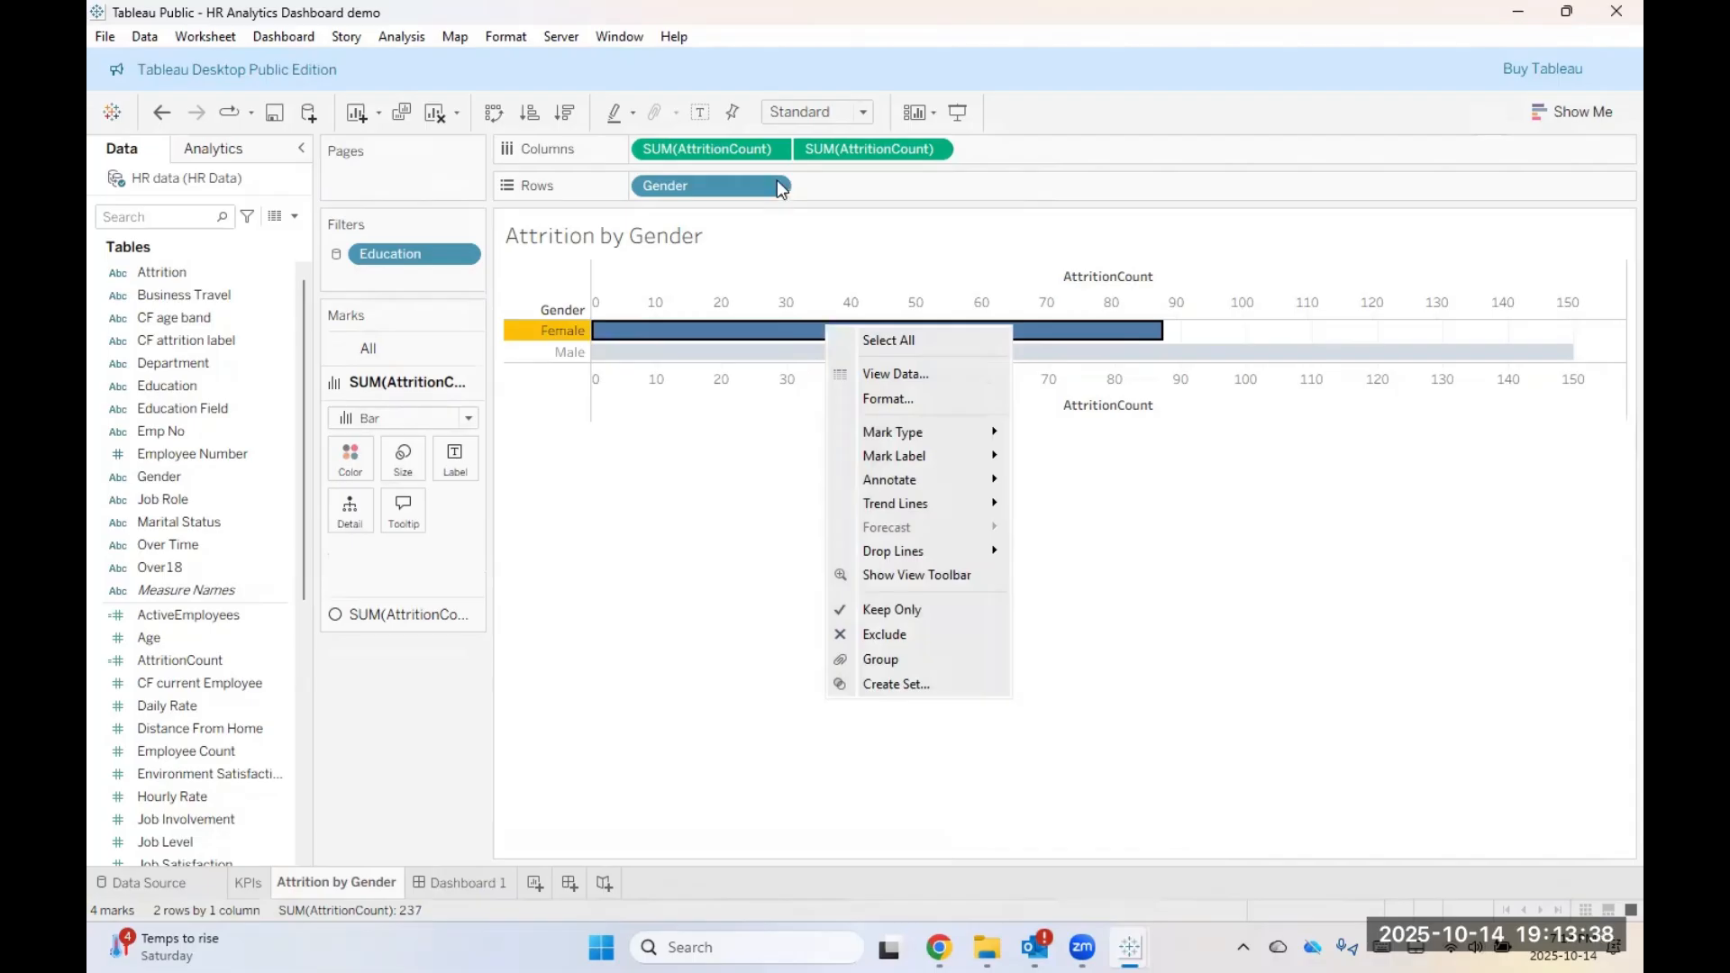
{"action": "left_click", "coordinate": [863, 148]}
{"action": "left_click_drag", "start_coordinate": [863, 148], "coordinate": [778, 155]}
{"action": "left_click", "coordinate": [775, 151]}
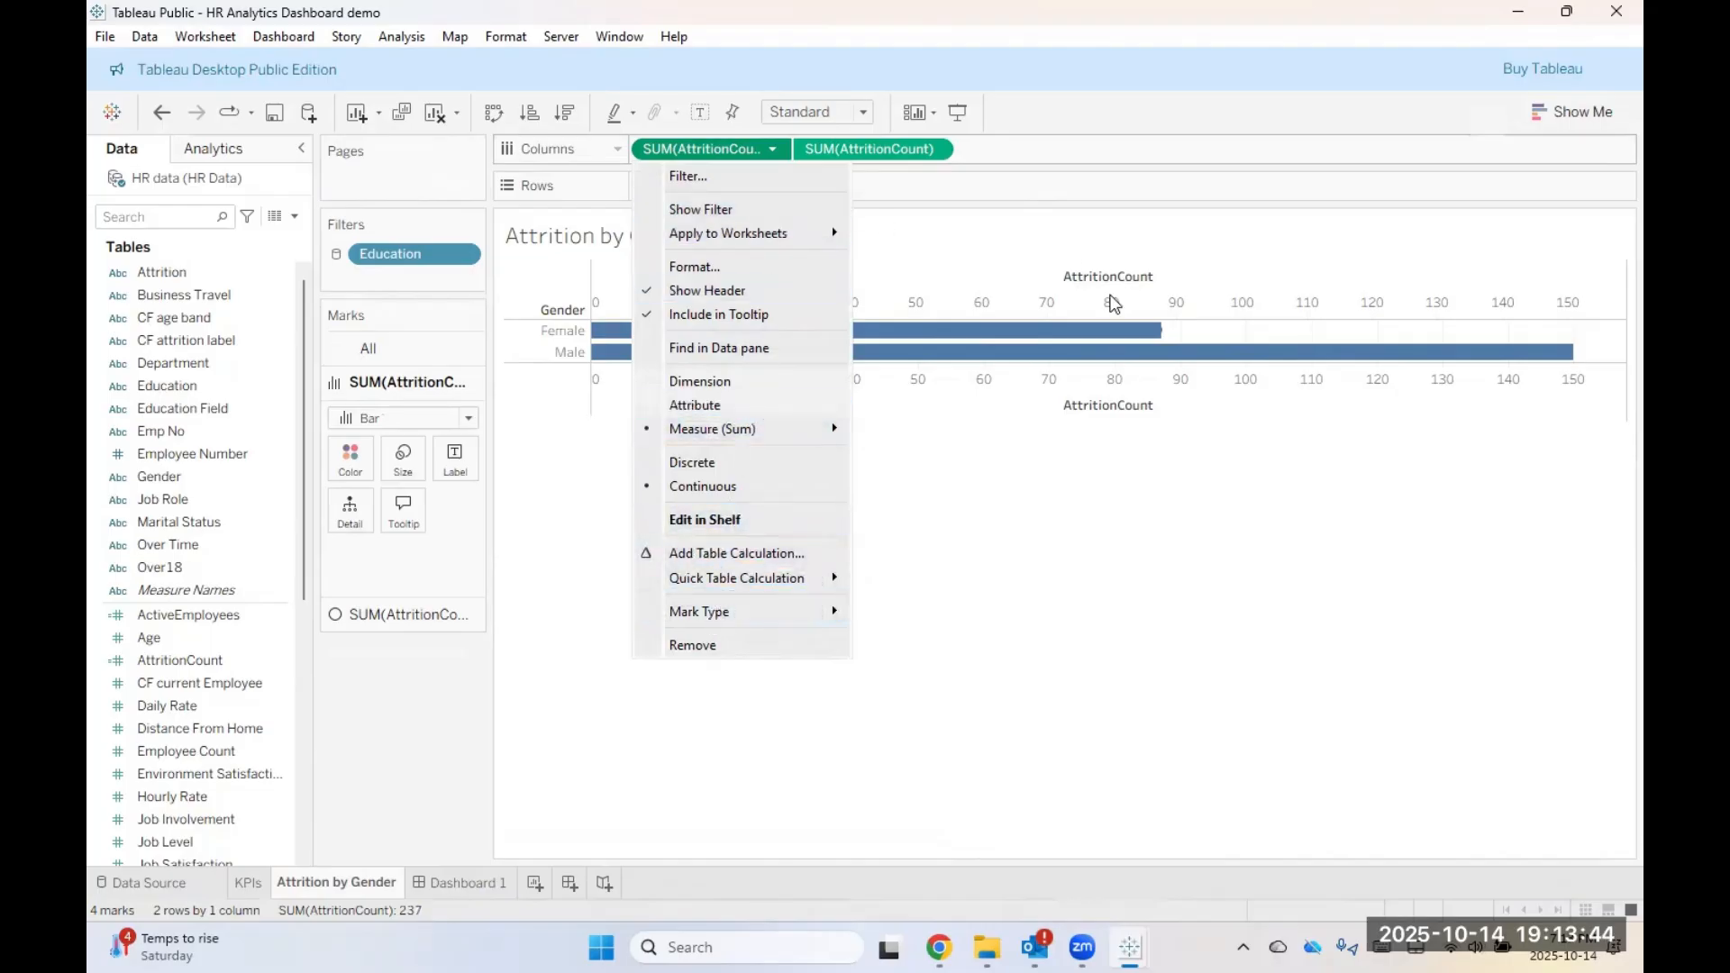
{"action": "left_click", "coordinate": [930, 268]}
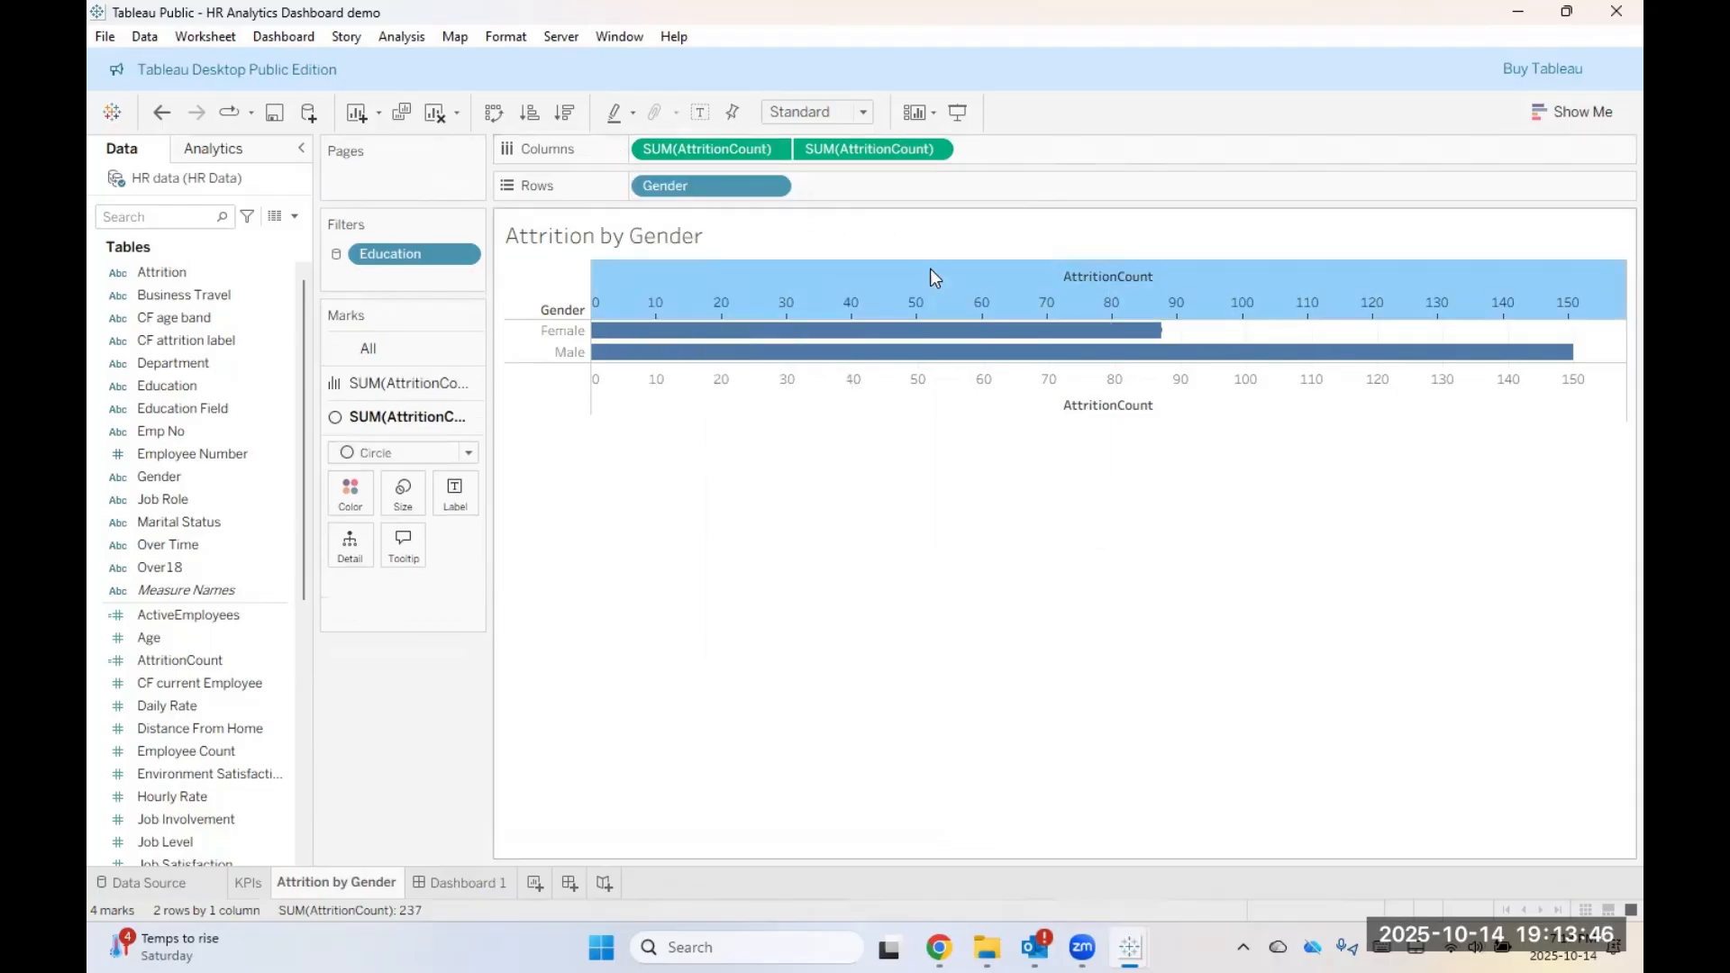
{"action": "right_click", "coordinate": [930, 268]}
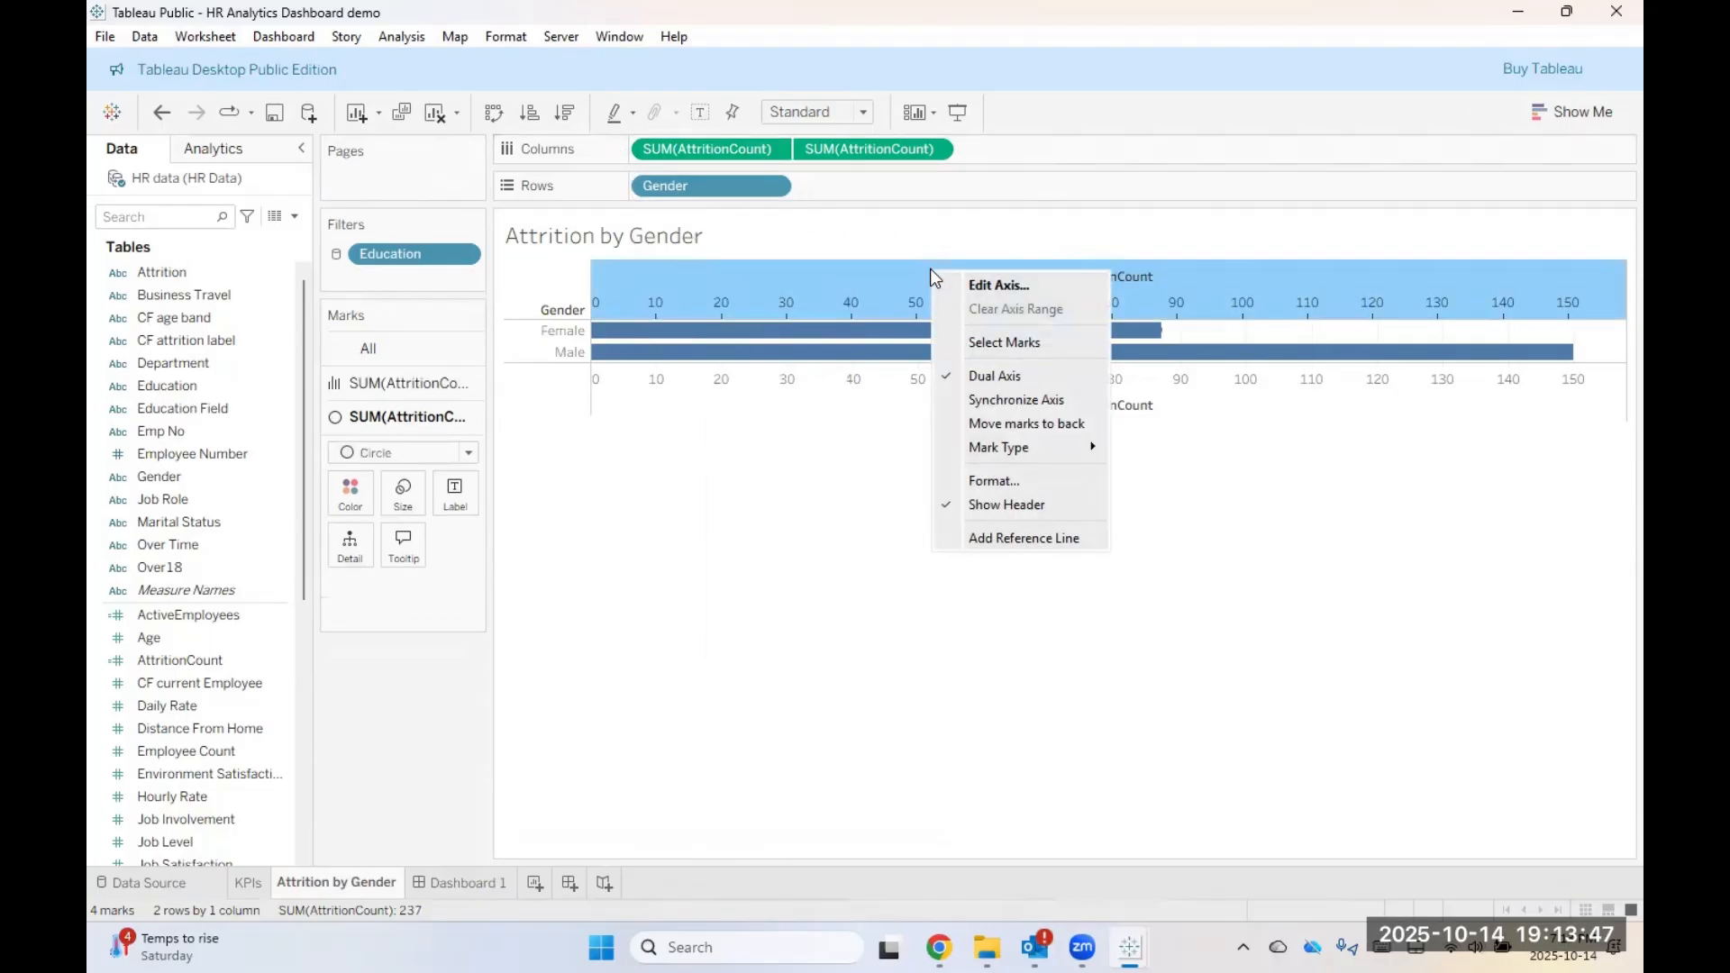
{"action": "left_click", "coordinate": [991, 402]}
{"action": "left_click", "coordinate": [1006, 417]}
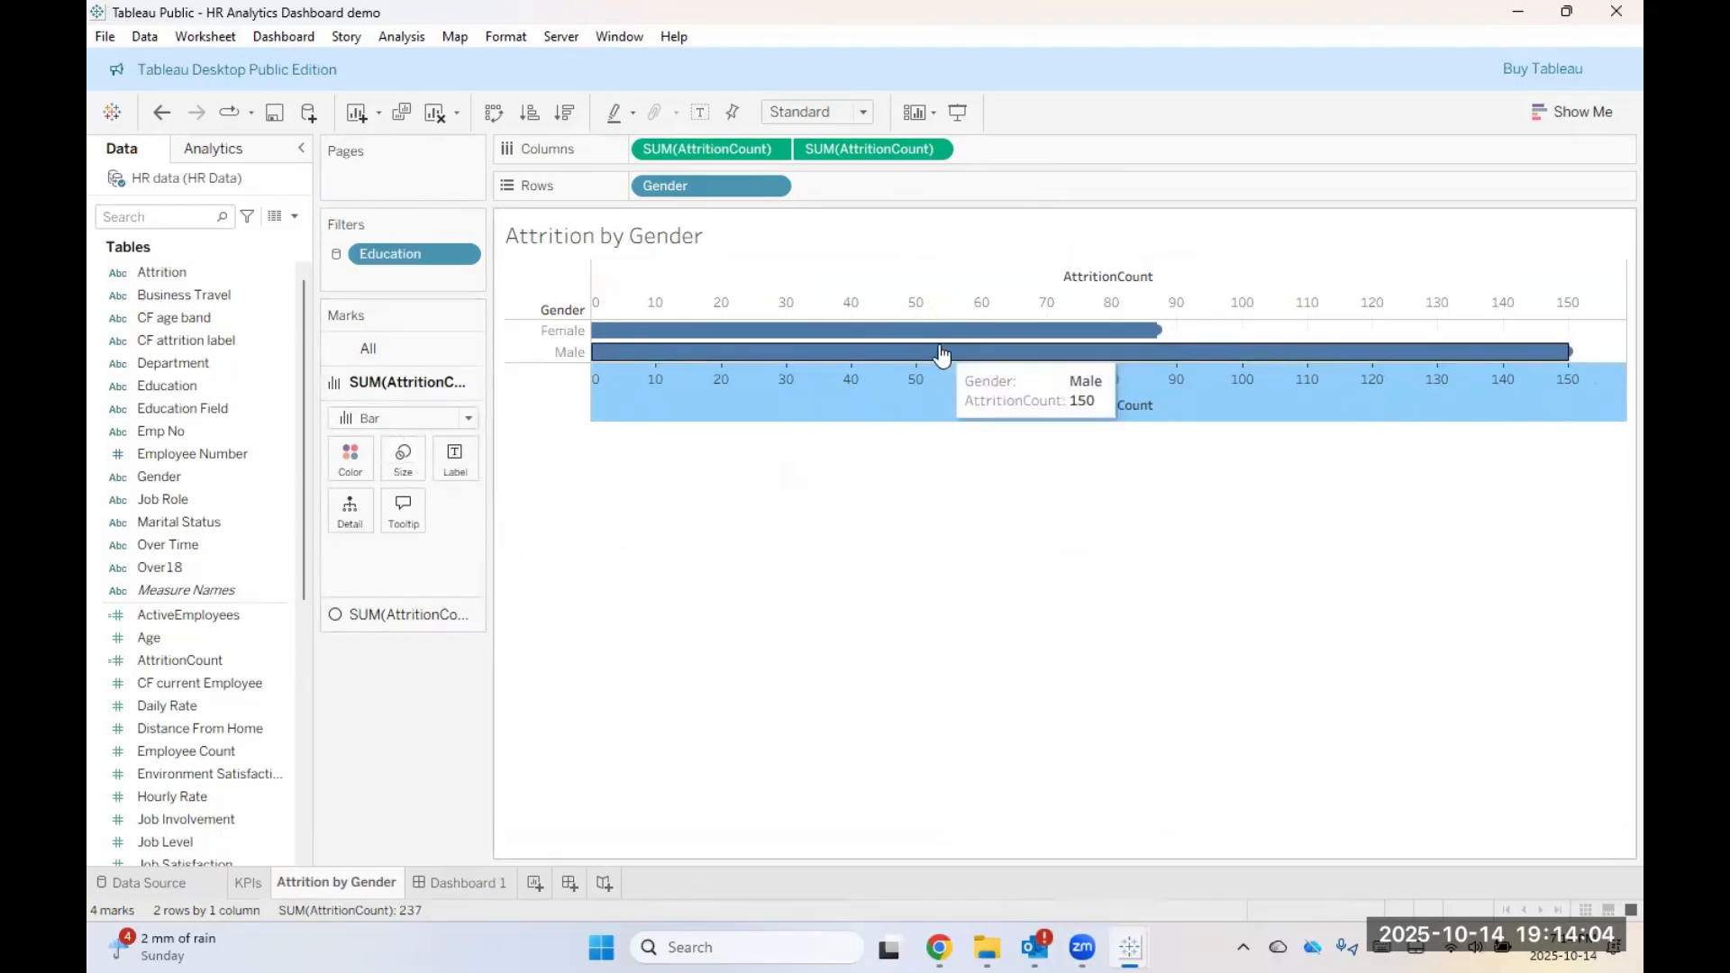
Step: Make the bars thinner and enlarge the circles at their ends to form a lollipop chart
{"action": "mouse_move", "coordinate": [982, 338]}
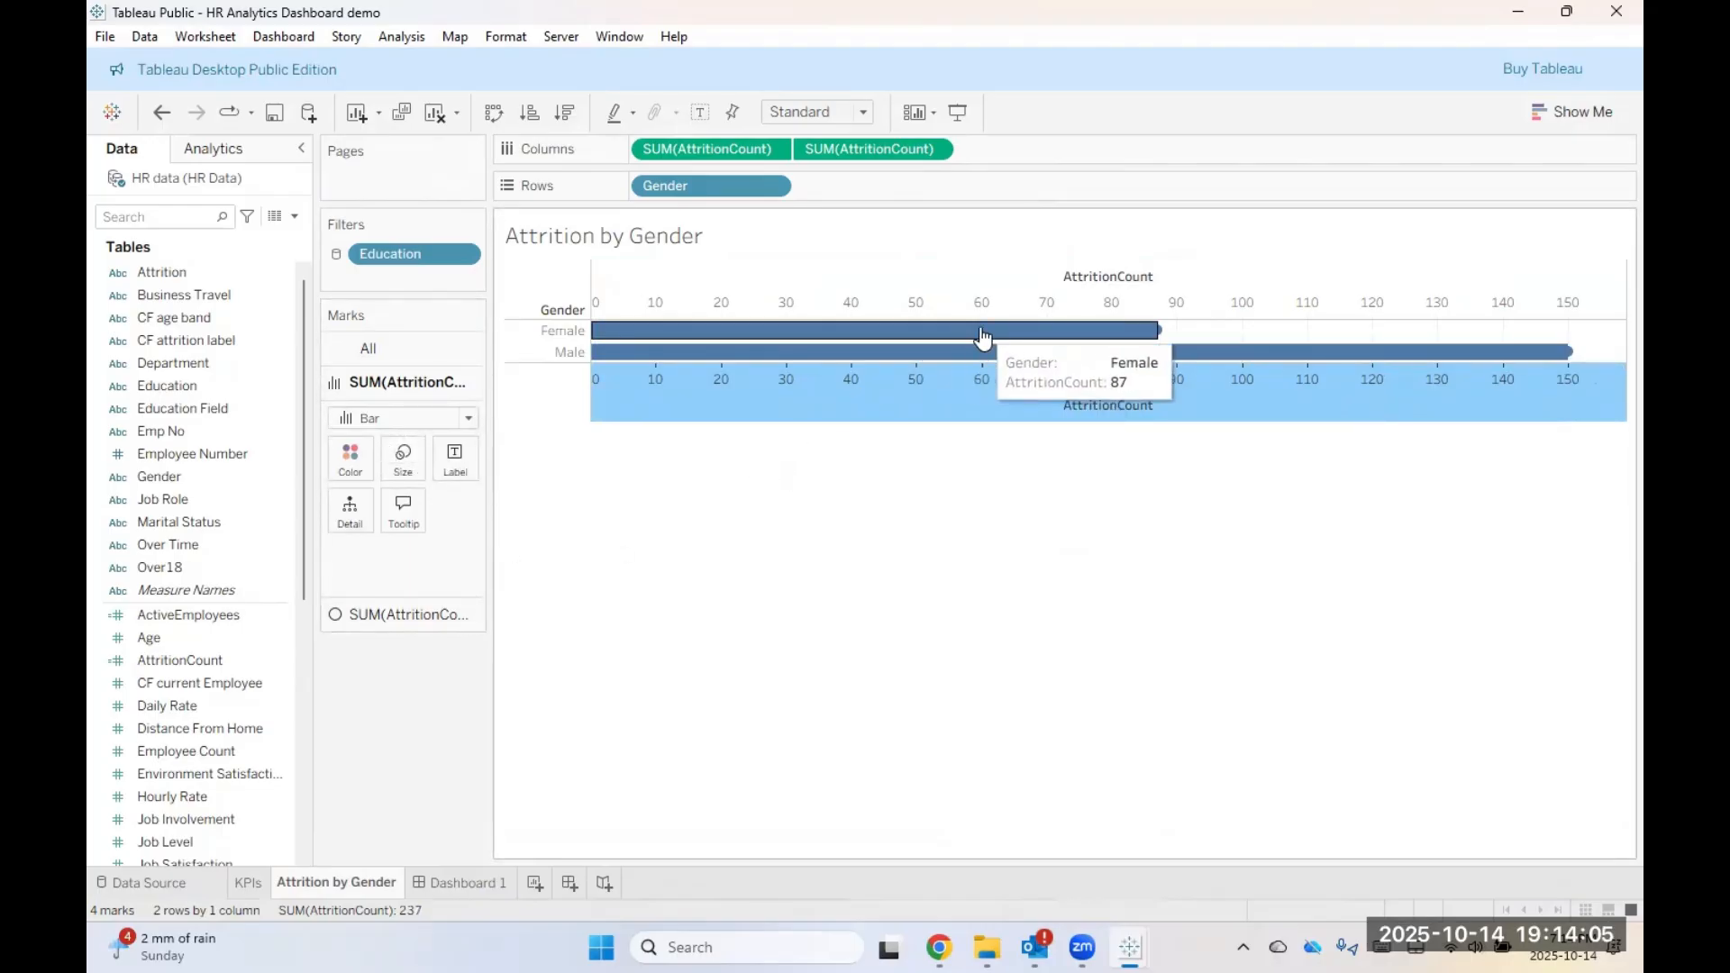
{"action": "left_click", "coordinate": [403, 460]}
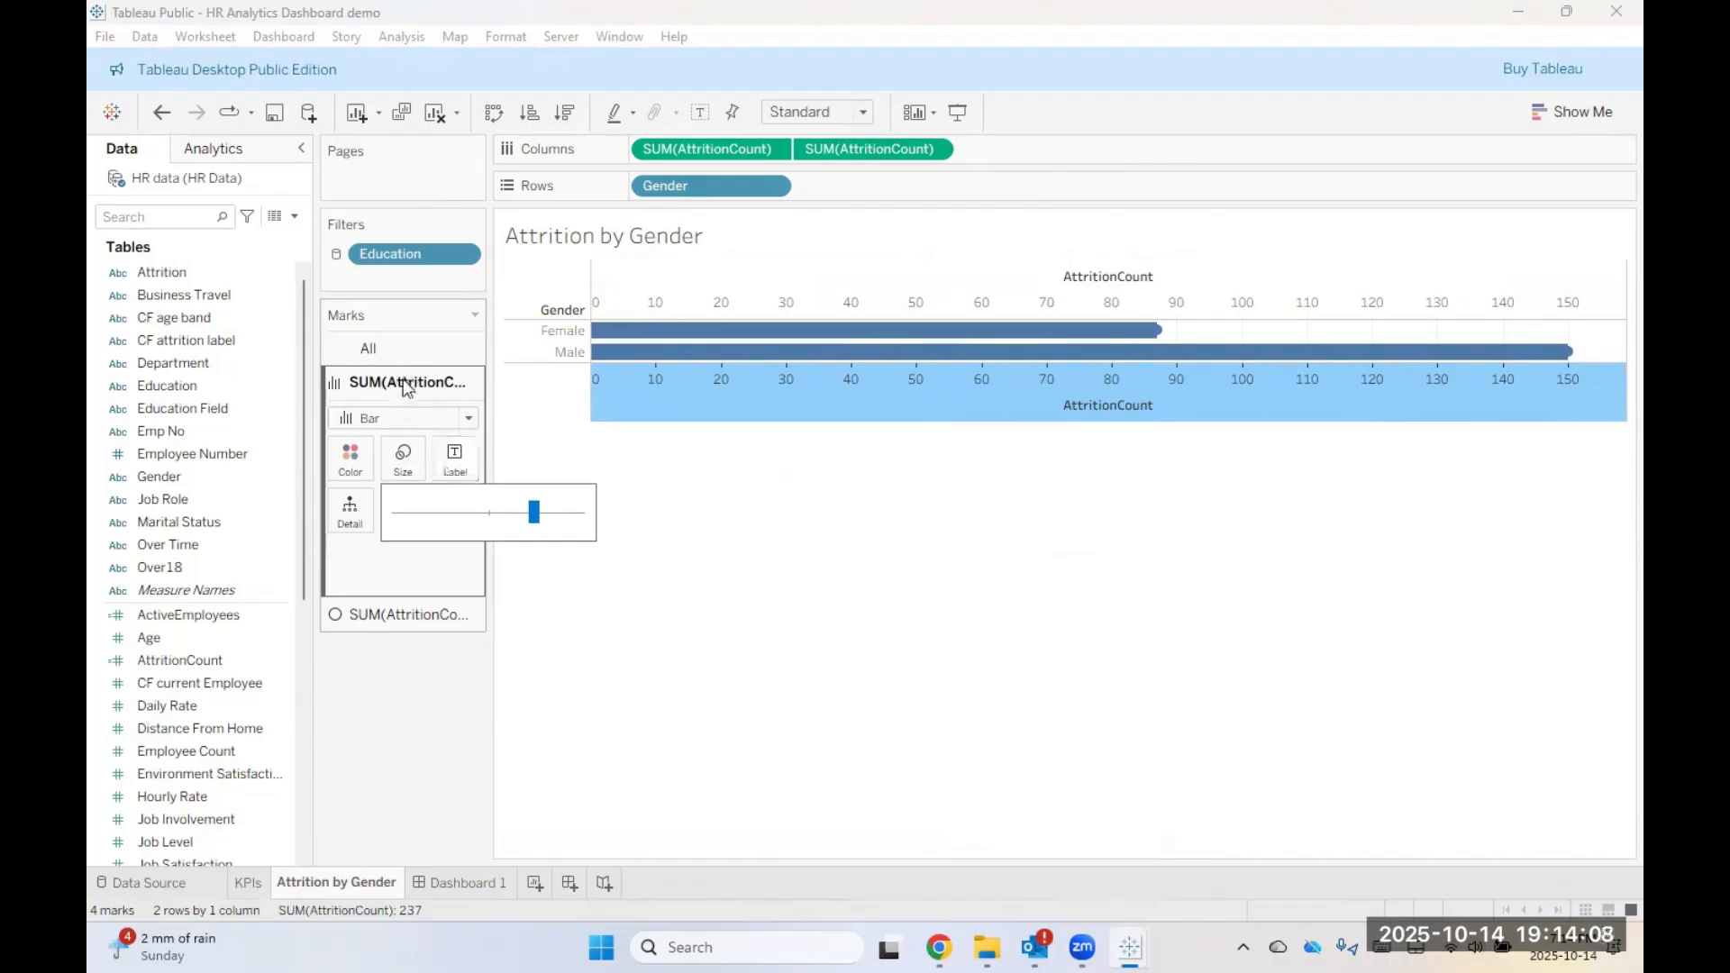
{"action": "left_click_drag", "start_coordinate": [533, 512], "coordinate": [465, 558]}
{"action": "left_click", "coordinate": [387, 614]}
{"action": "left_click", "coordinate": [403, 495]}
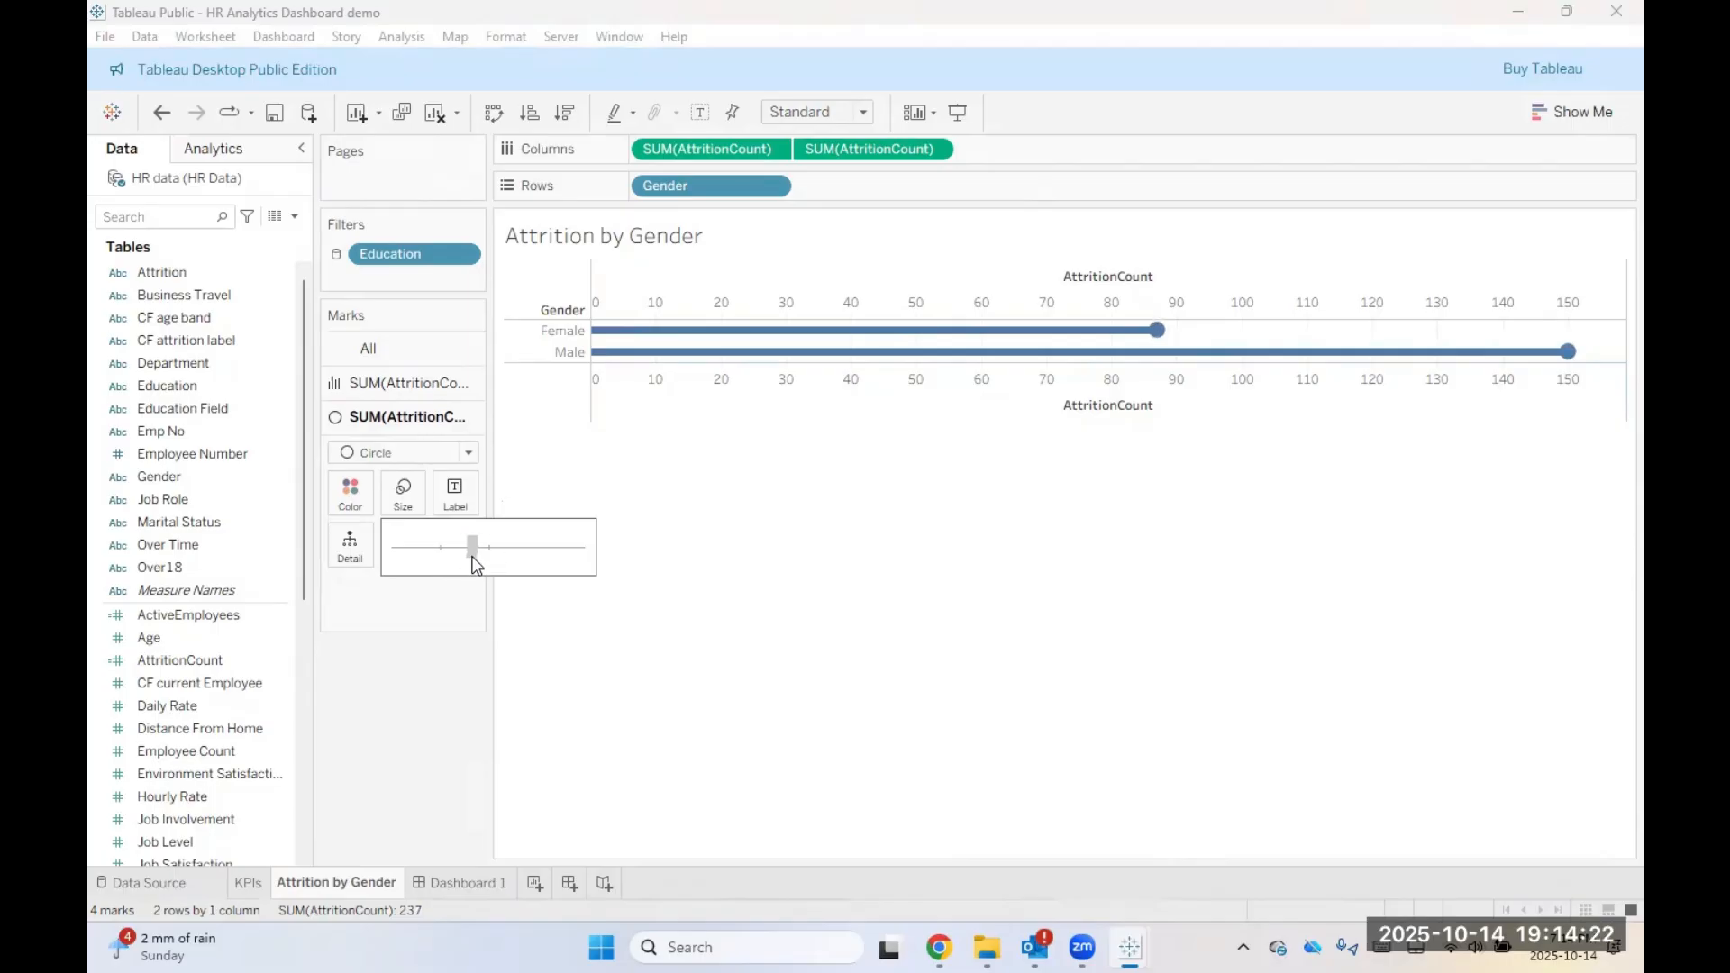
{"action": "left_click_drag", "start_coordinate": [472, 557], "coordinate": [472, 558]}
{"action": "left_click", "coordinate": [390, 693]}
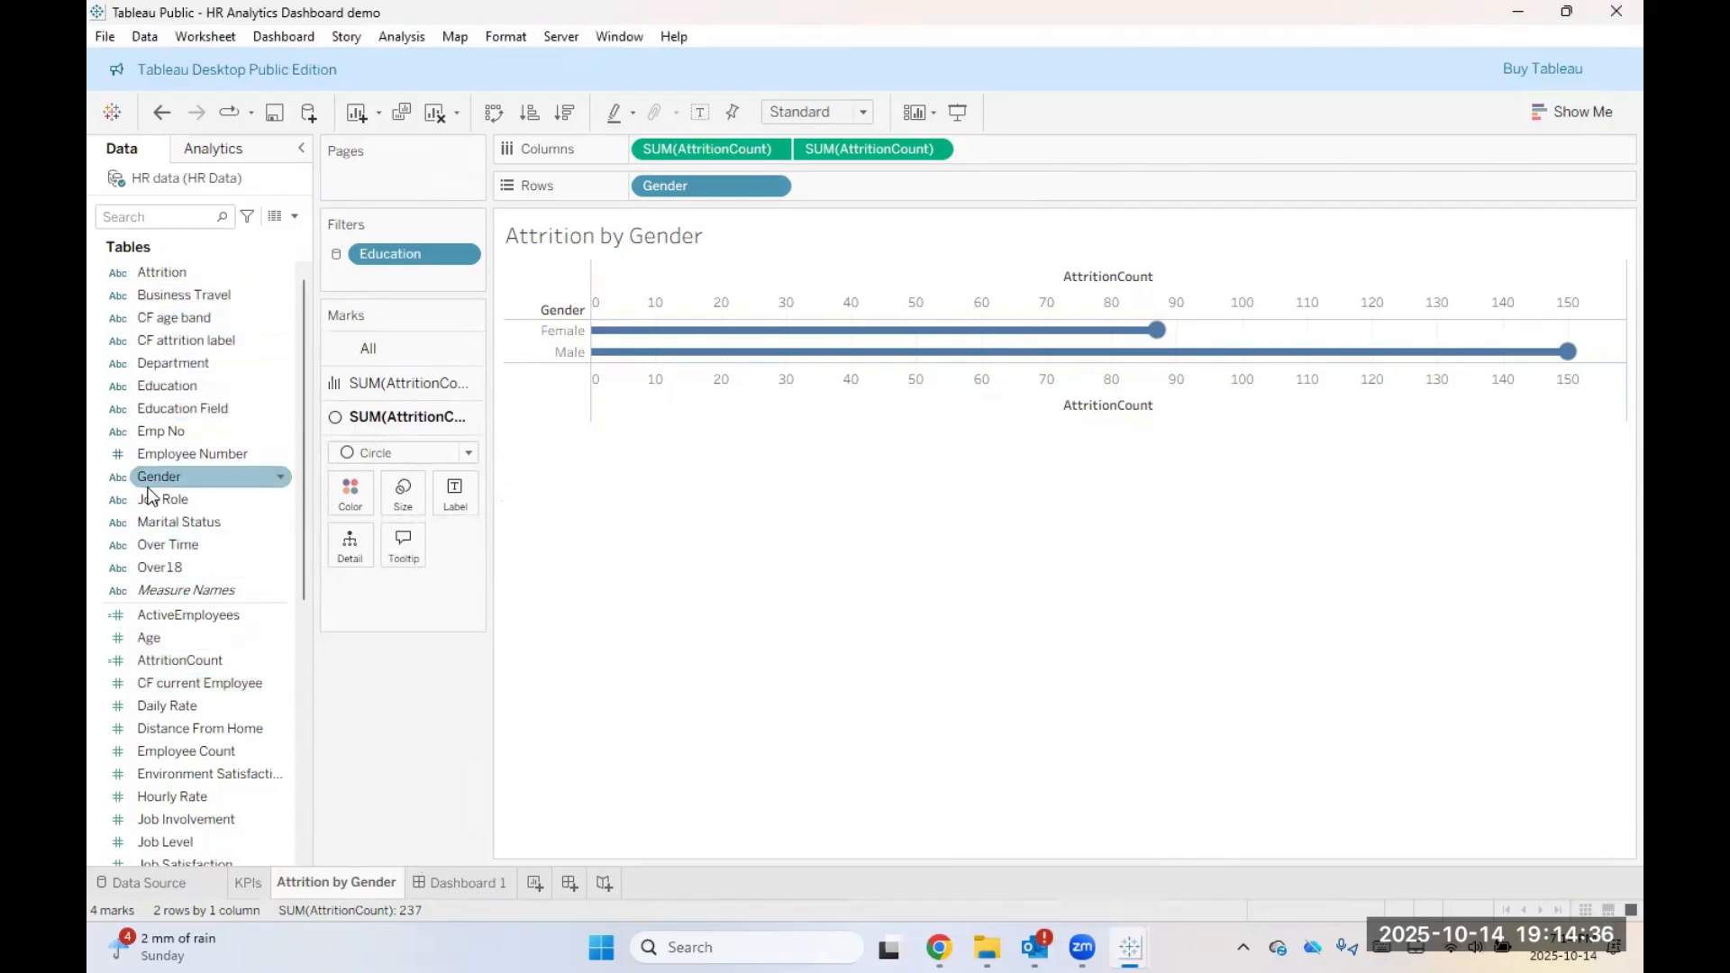
Step: Color all marks, both bars and circles, by Gender
{"action": "mouse_move", "coordinate": [150, 495]}
{"action": "left_mouse_down"}
{"action": "mouse_move", "coordinate": [226, 463]}
{"action": "mouse_move", "coordinate": [226, 441]}
{"action": "mouse_move", "coordinate": [158, 475]}
{"action": "left_mouse_up"}
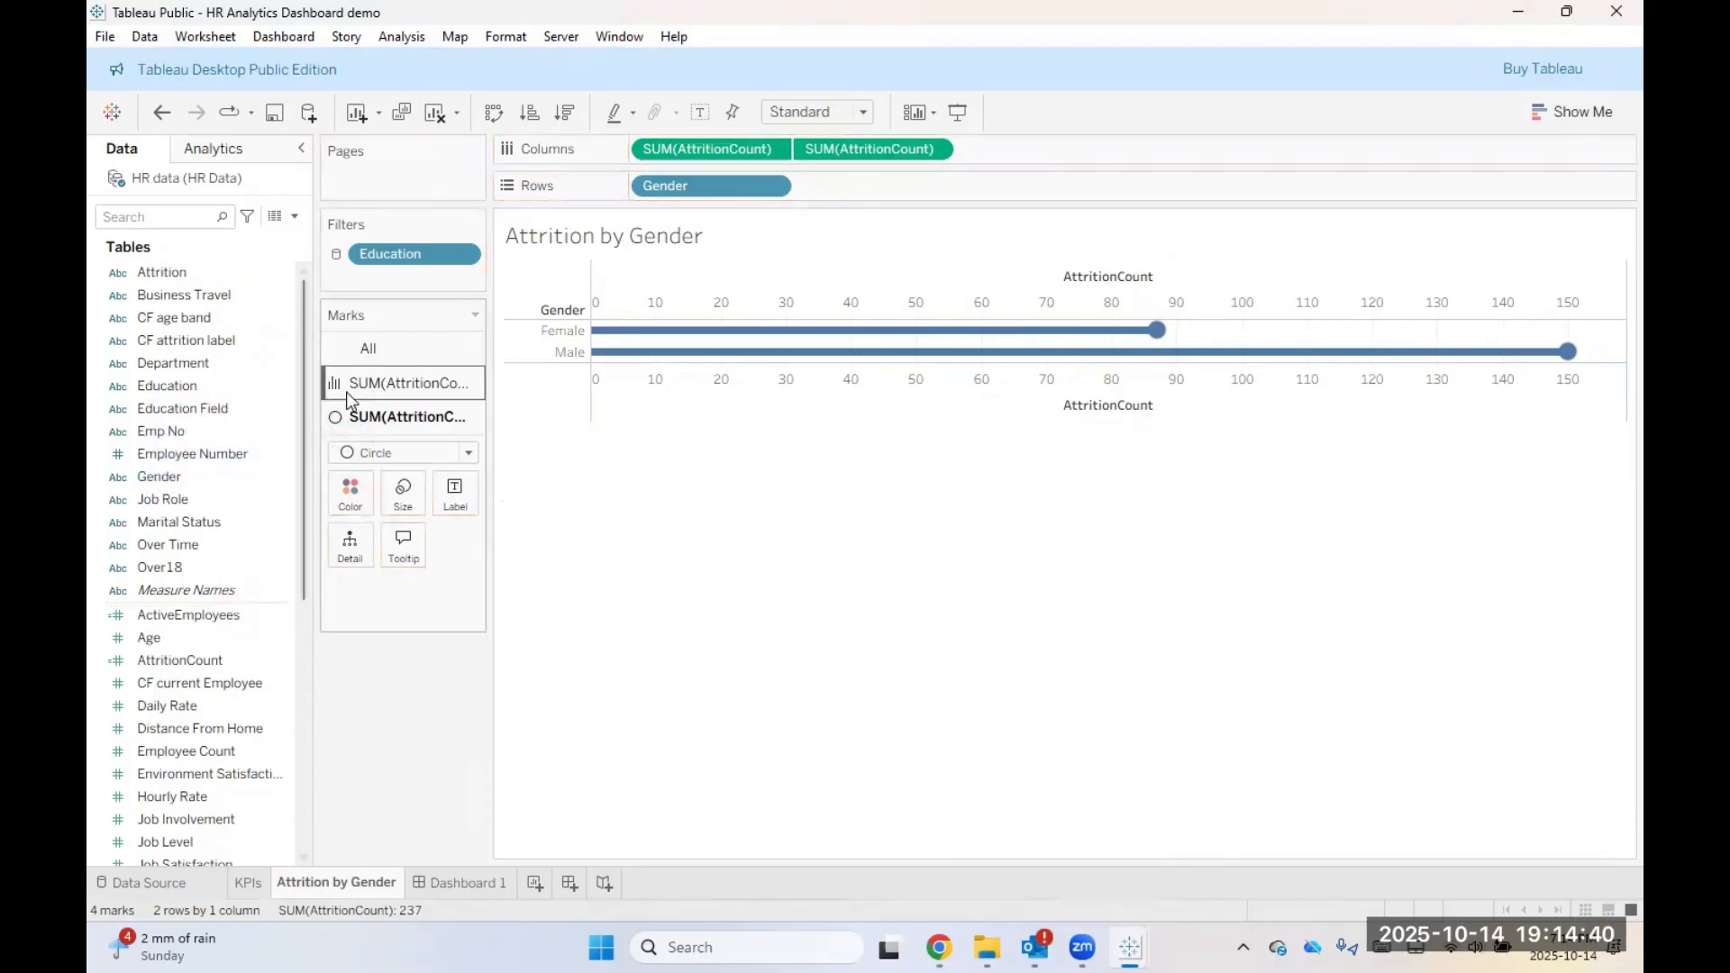
{"action": "left_click", "coordinate": [387, 349]}
{"action": "left_click", "coordinate": [190, 484]}
{"action": "left_click_drag", "start_coordinate": [306, 432], "coordinate": [357, 430]}
{"action": "left_click", "coordinate": [263, 394]}
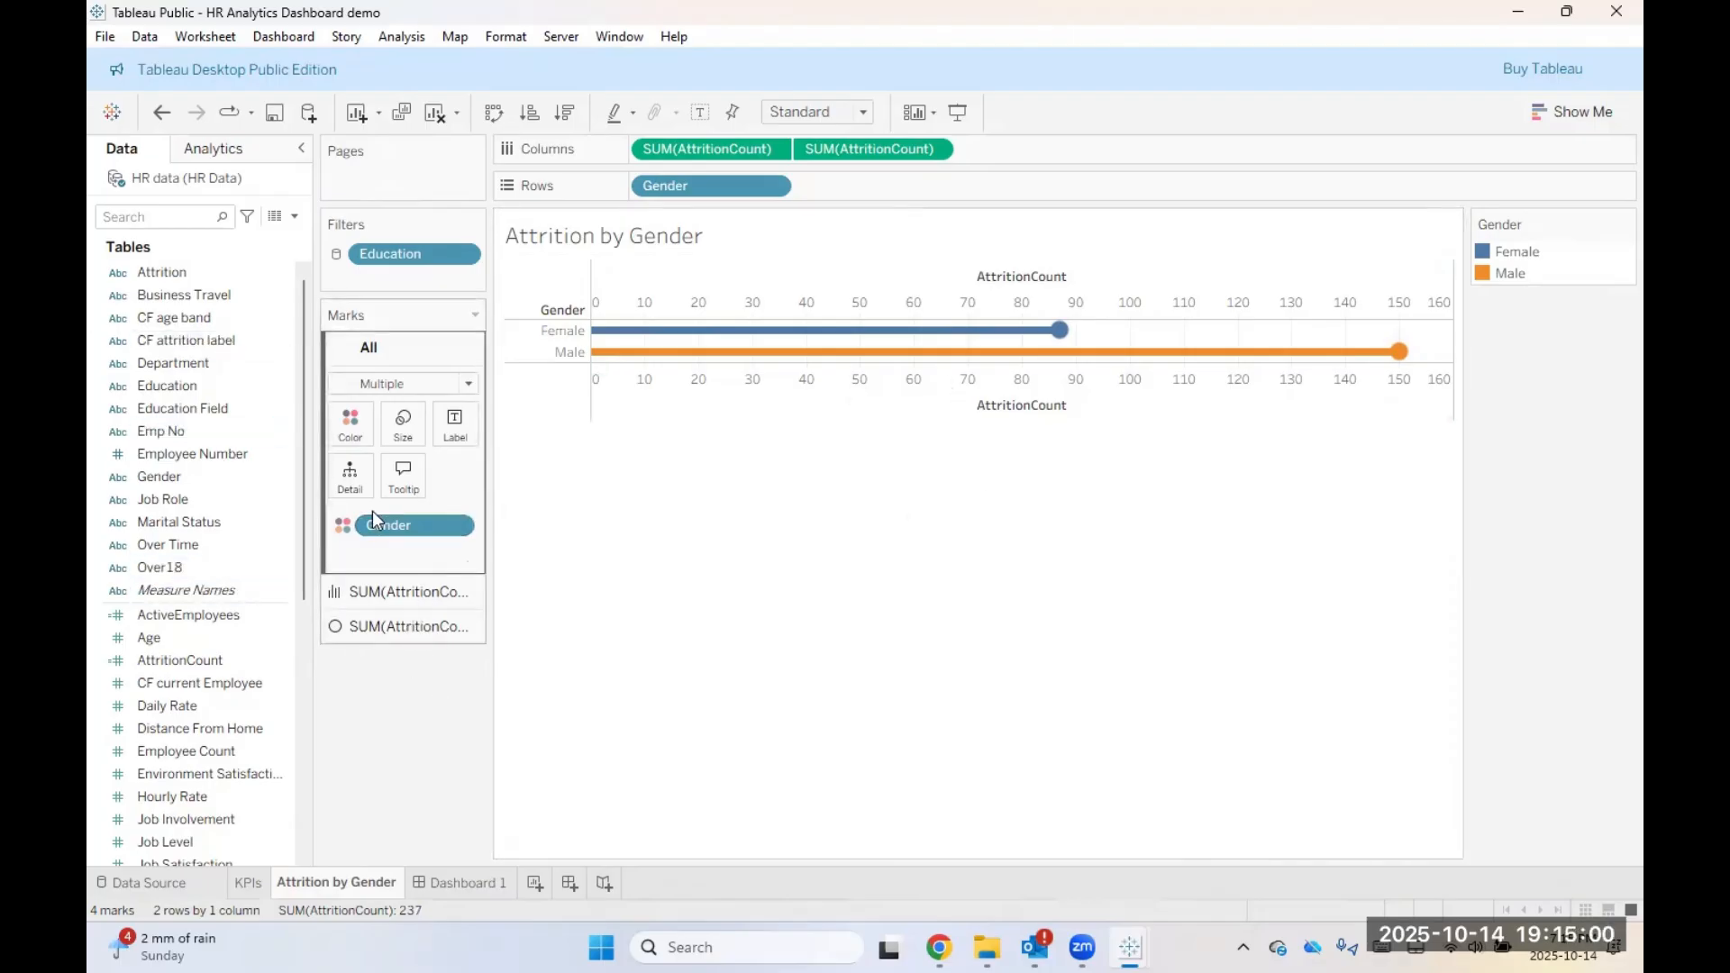
{"action": "mouse_move", "coordinate": [1057, 349]}
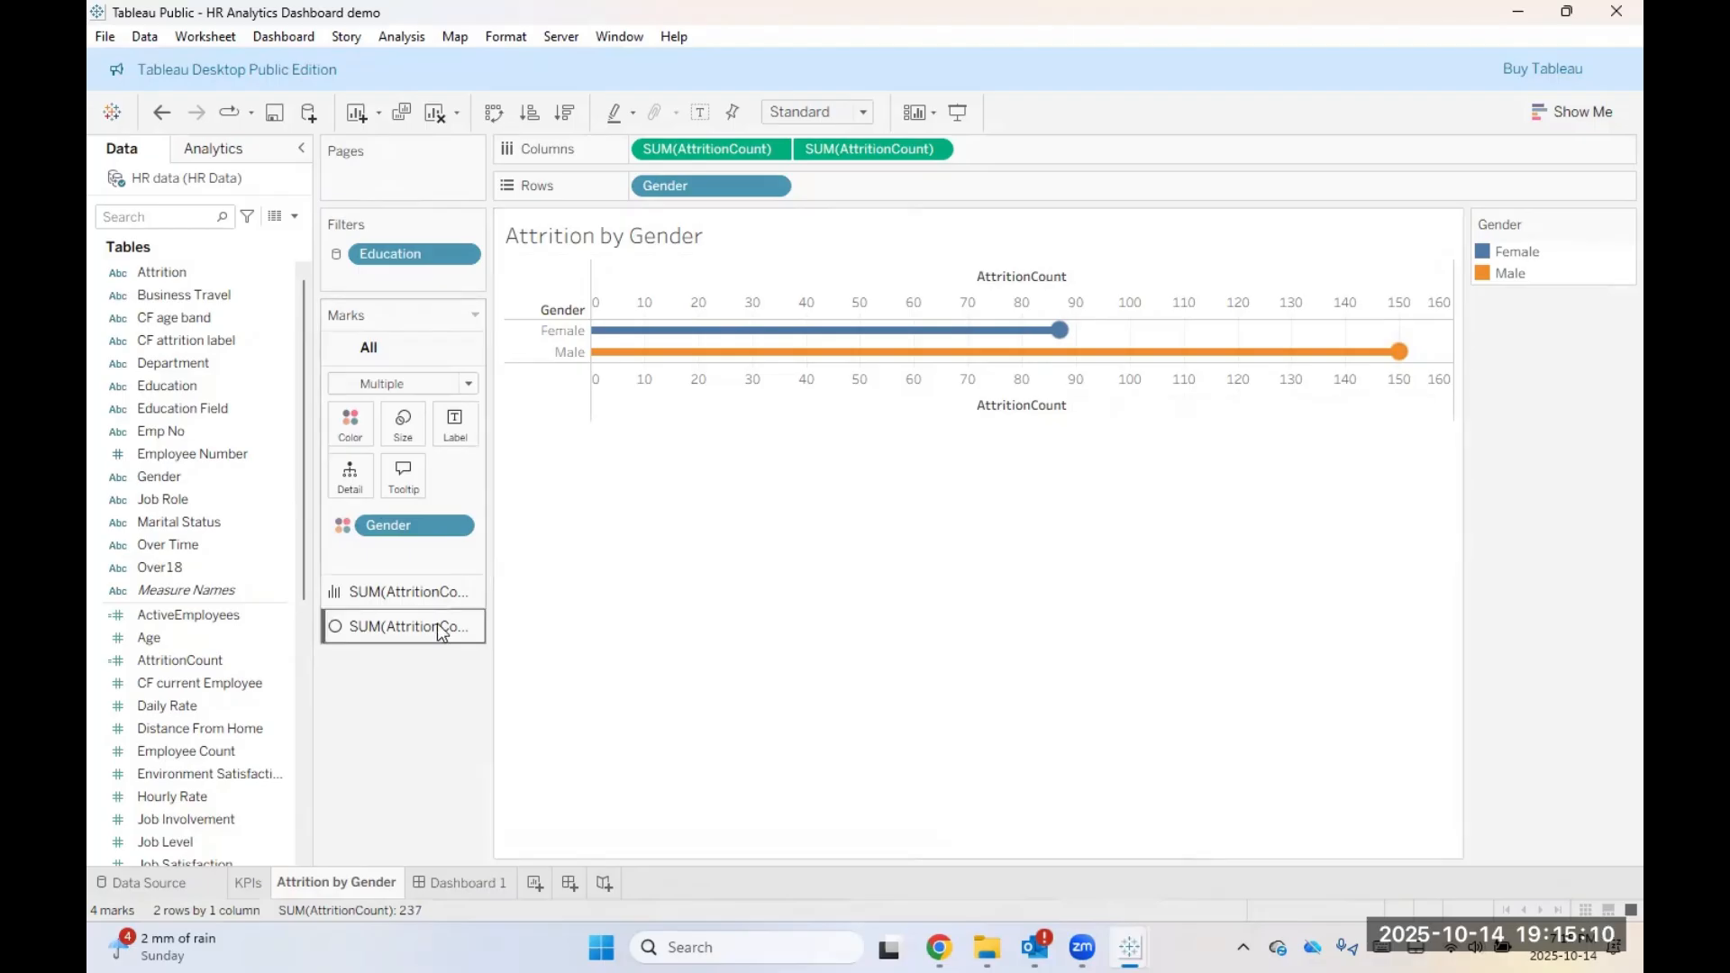
Step: Try to move the second SUM(AttritionCount) from Columns onto the circle marks' label, and undo the move
{"action": "left_click", "coordinate": [362, 626]}
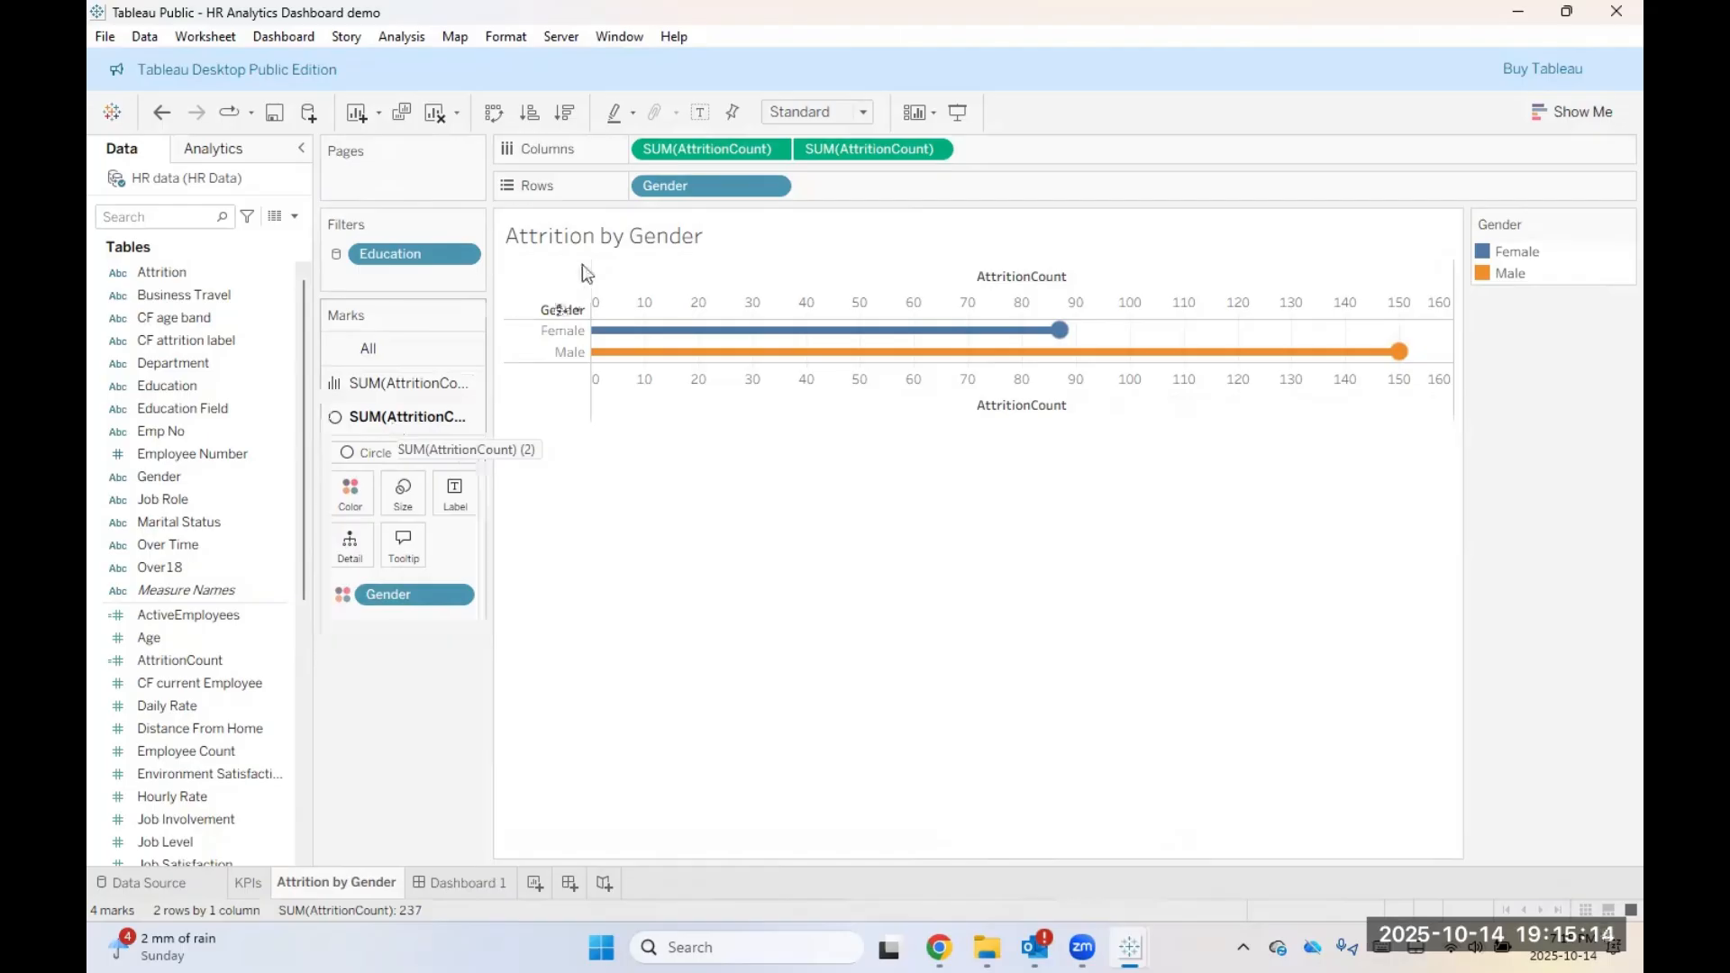
{"action": "left_click_drag", "start_coordinate": [880, 150], "coordinate": [457, 490]}
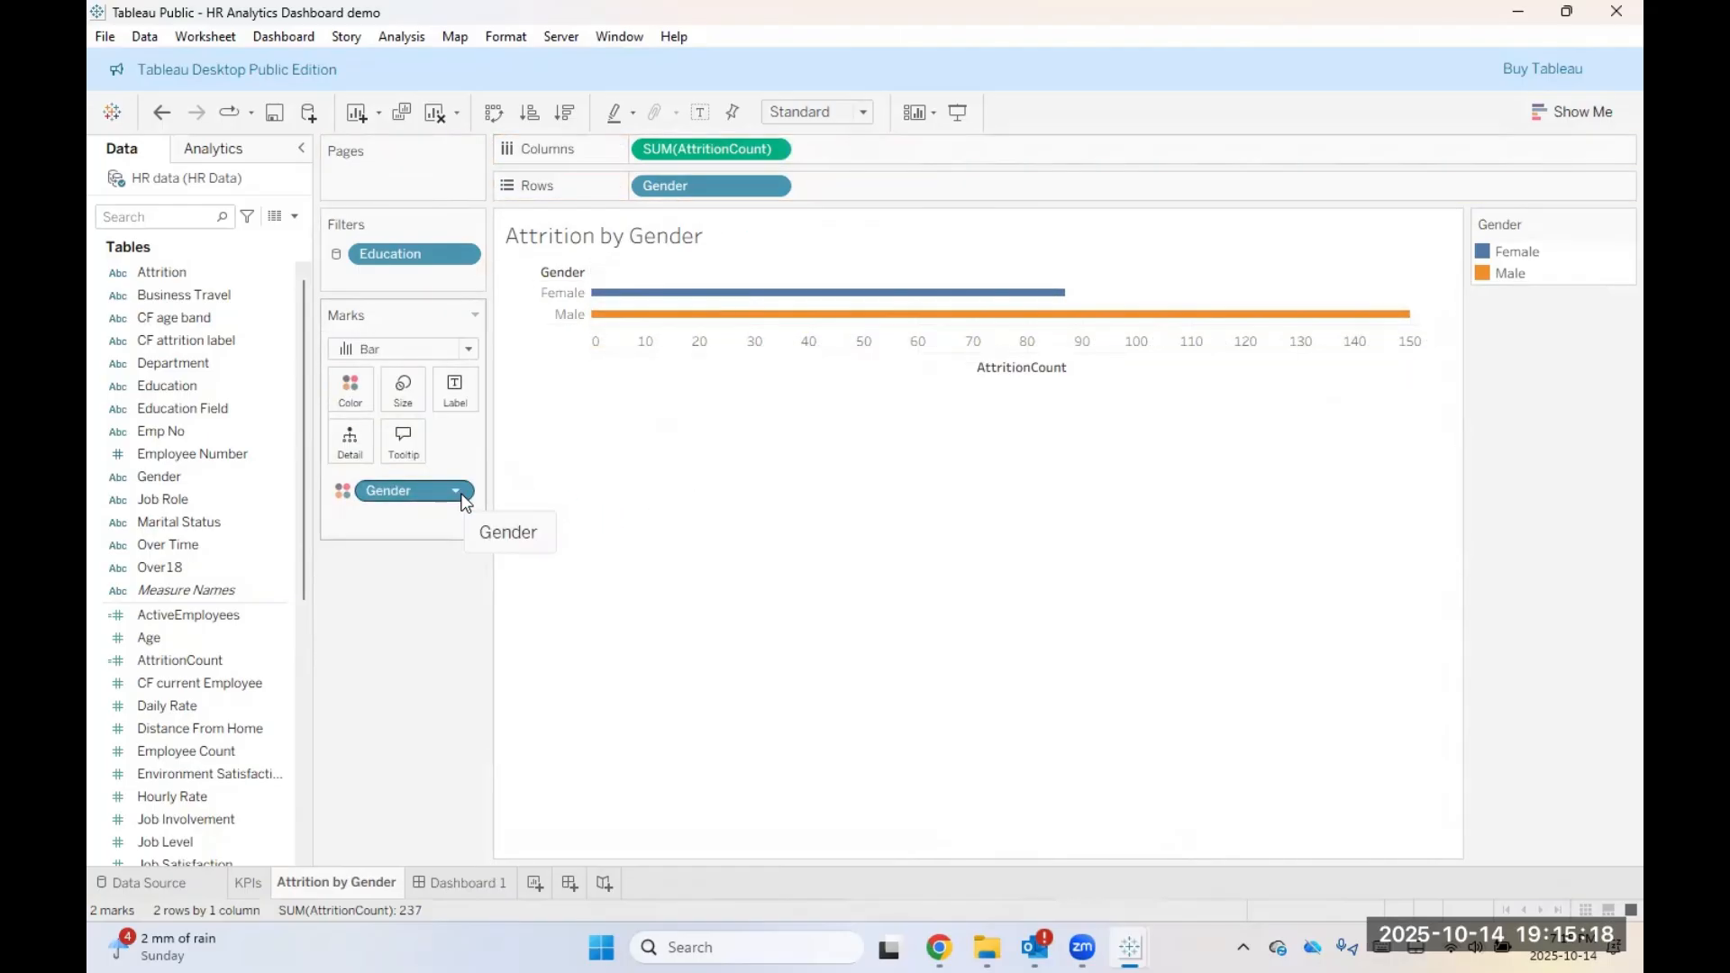
{"action": "key", "text": "ctrl+z"}
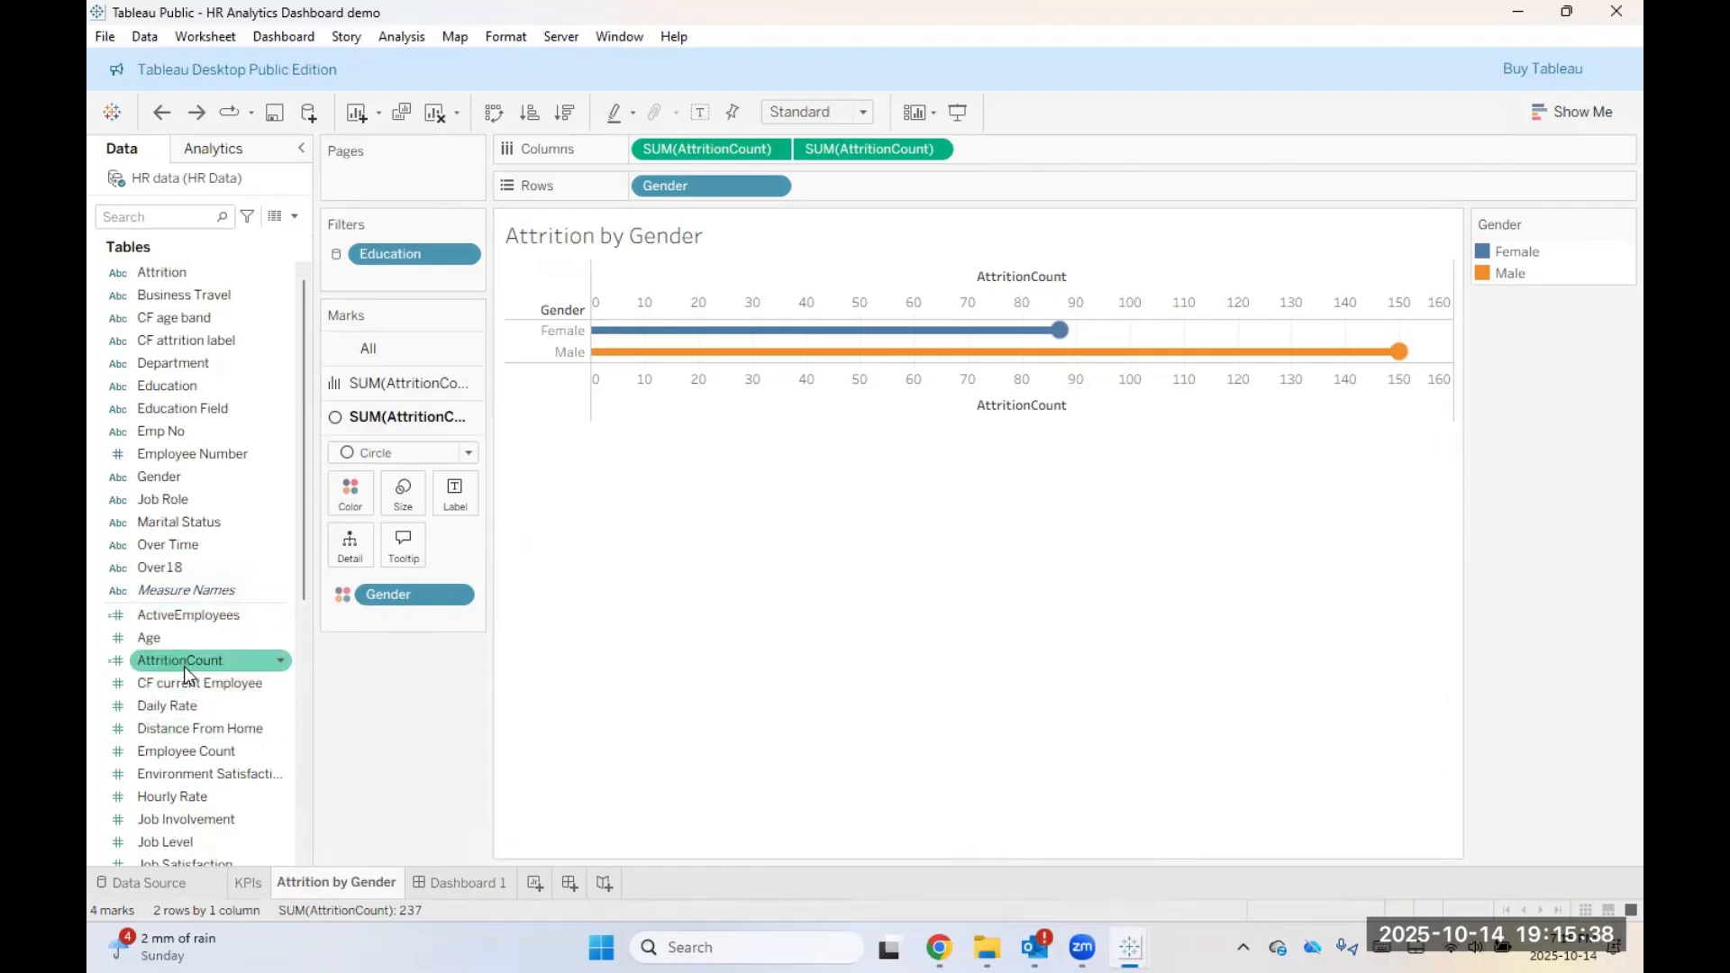
Step: Label the circle marks with AttritionCount and set the label alignment to Middle Center
{"action": "left_click_drag", "start_coordinate": [184, 666], "coordinate": [455, 497]}
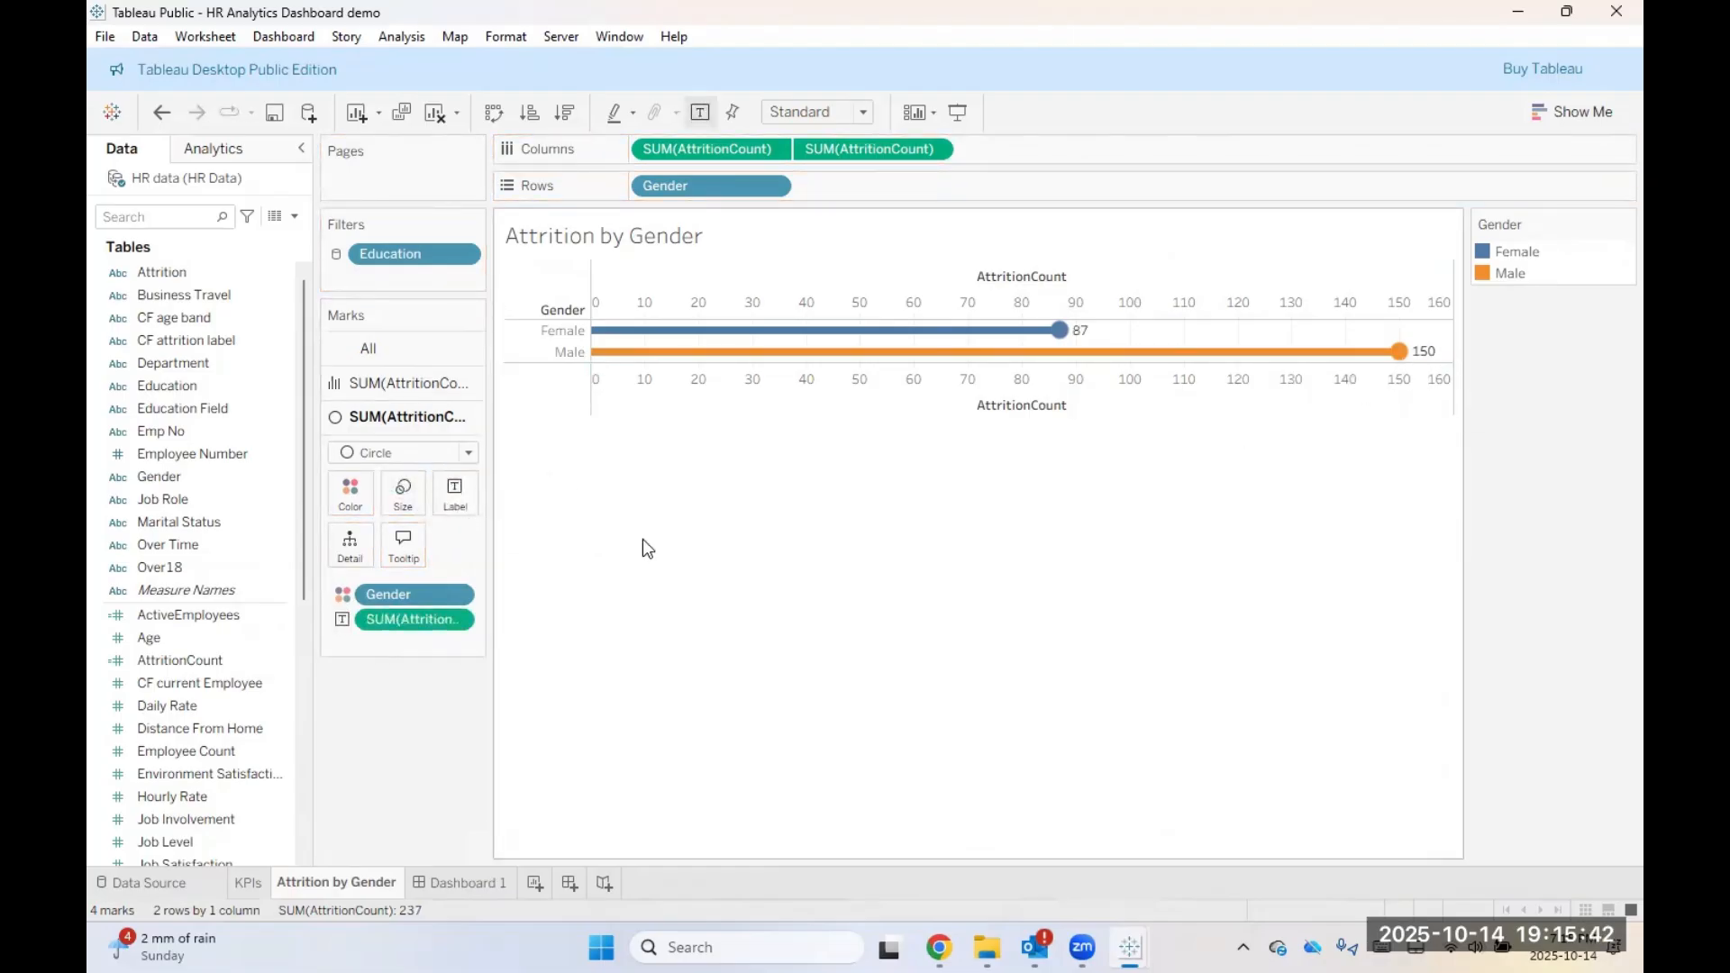
{"action": "left_click", "coordinate": [450, 498]}
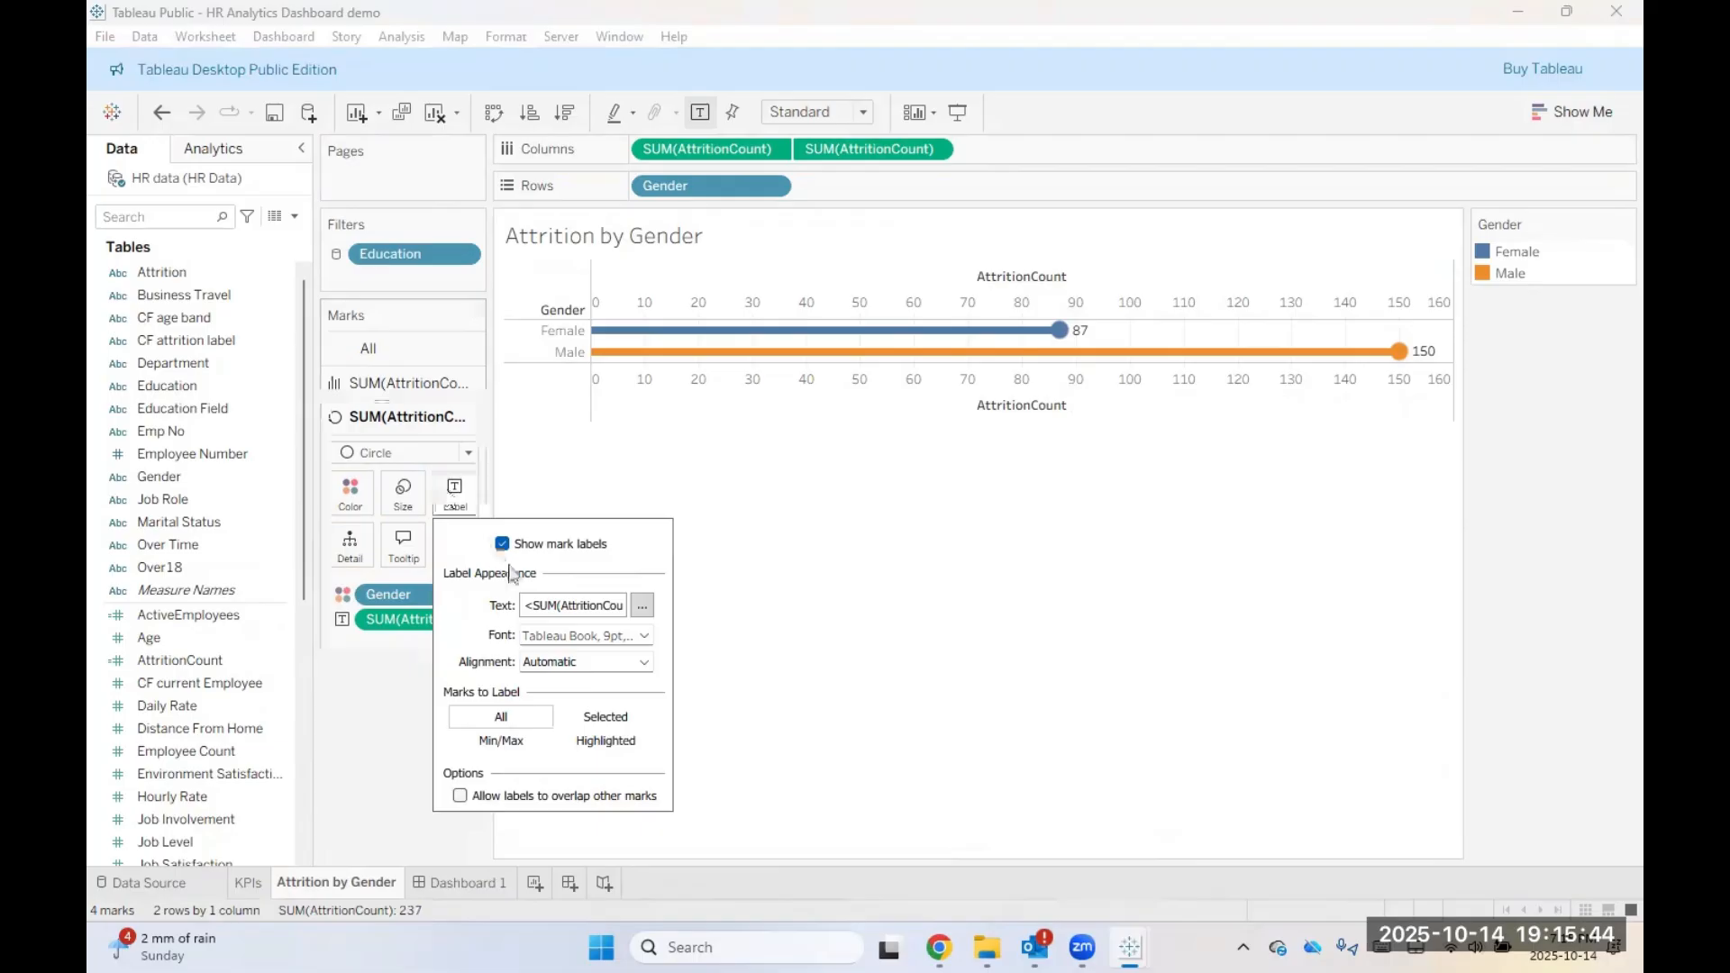
{"action": "left_click", "coordinate": [641, 606]}
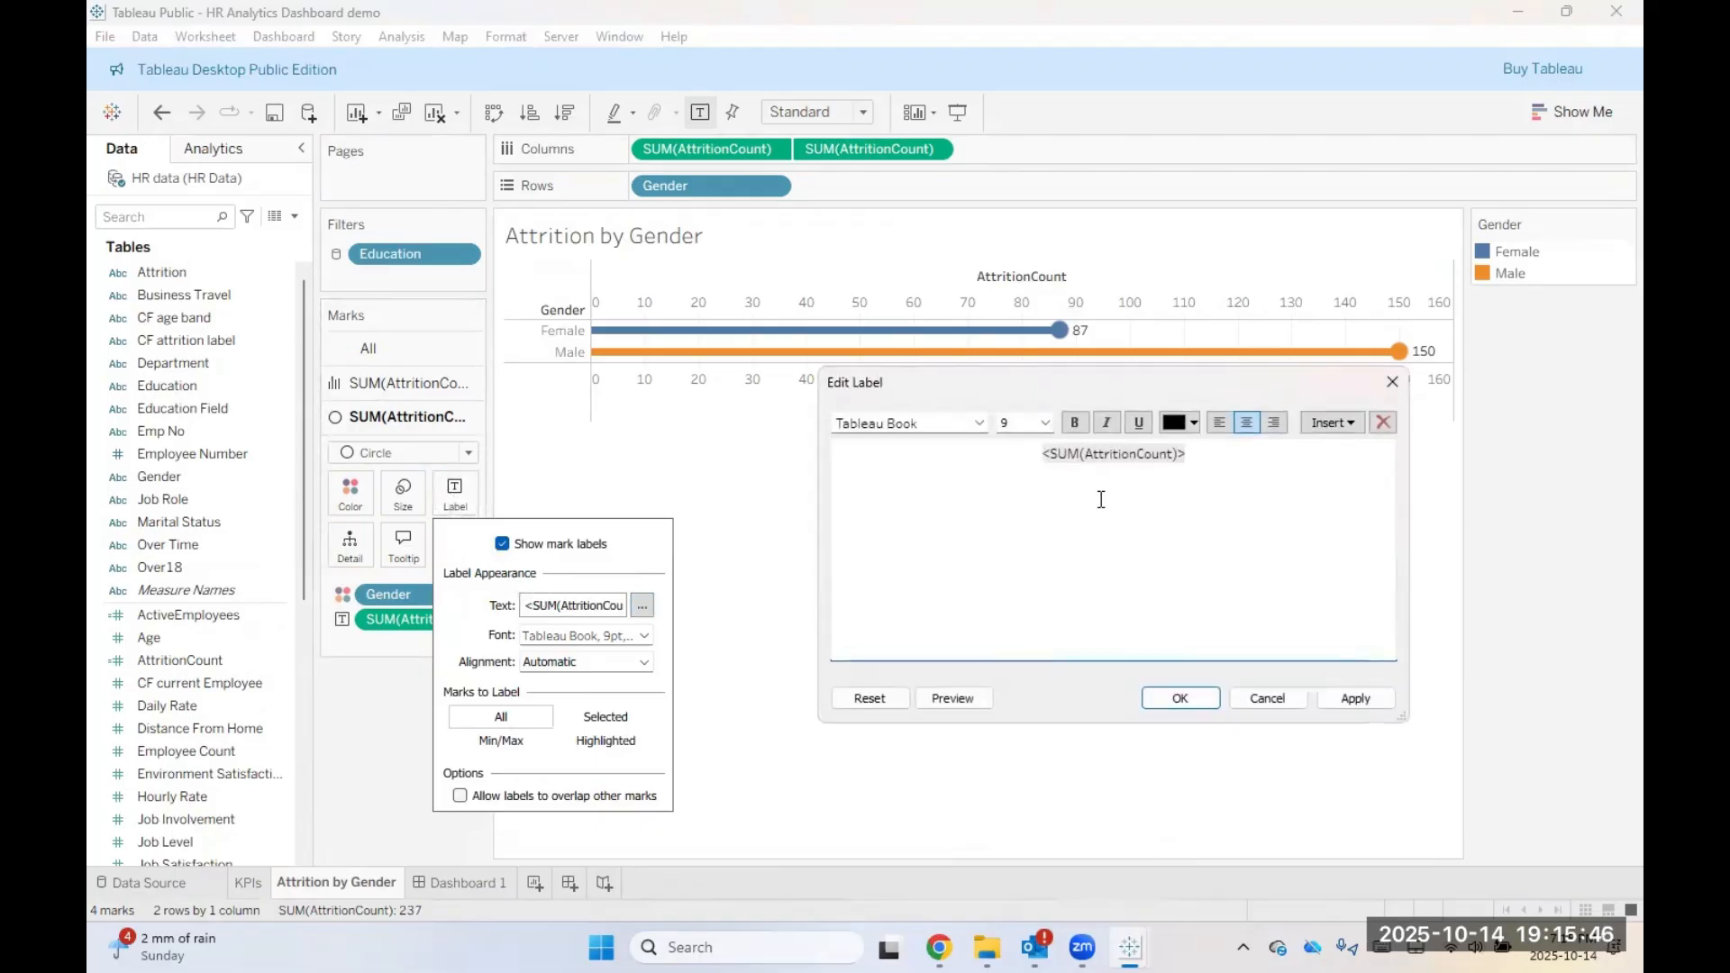
{"action": "left_click_drag", "start_coordinate": [1189, 456], "coordinate": [1121, 454]}
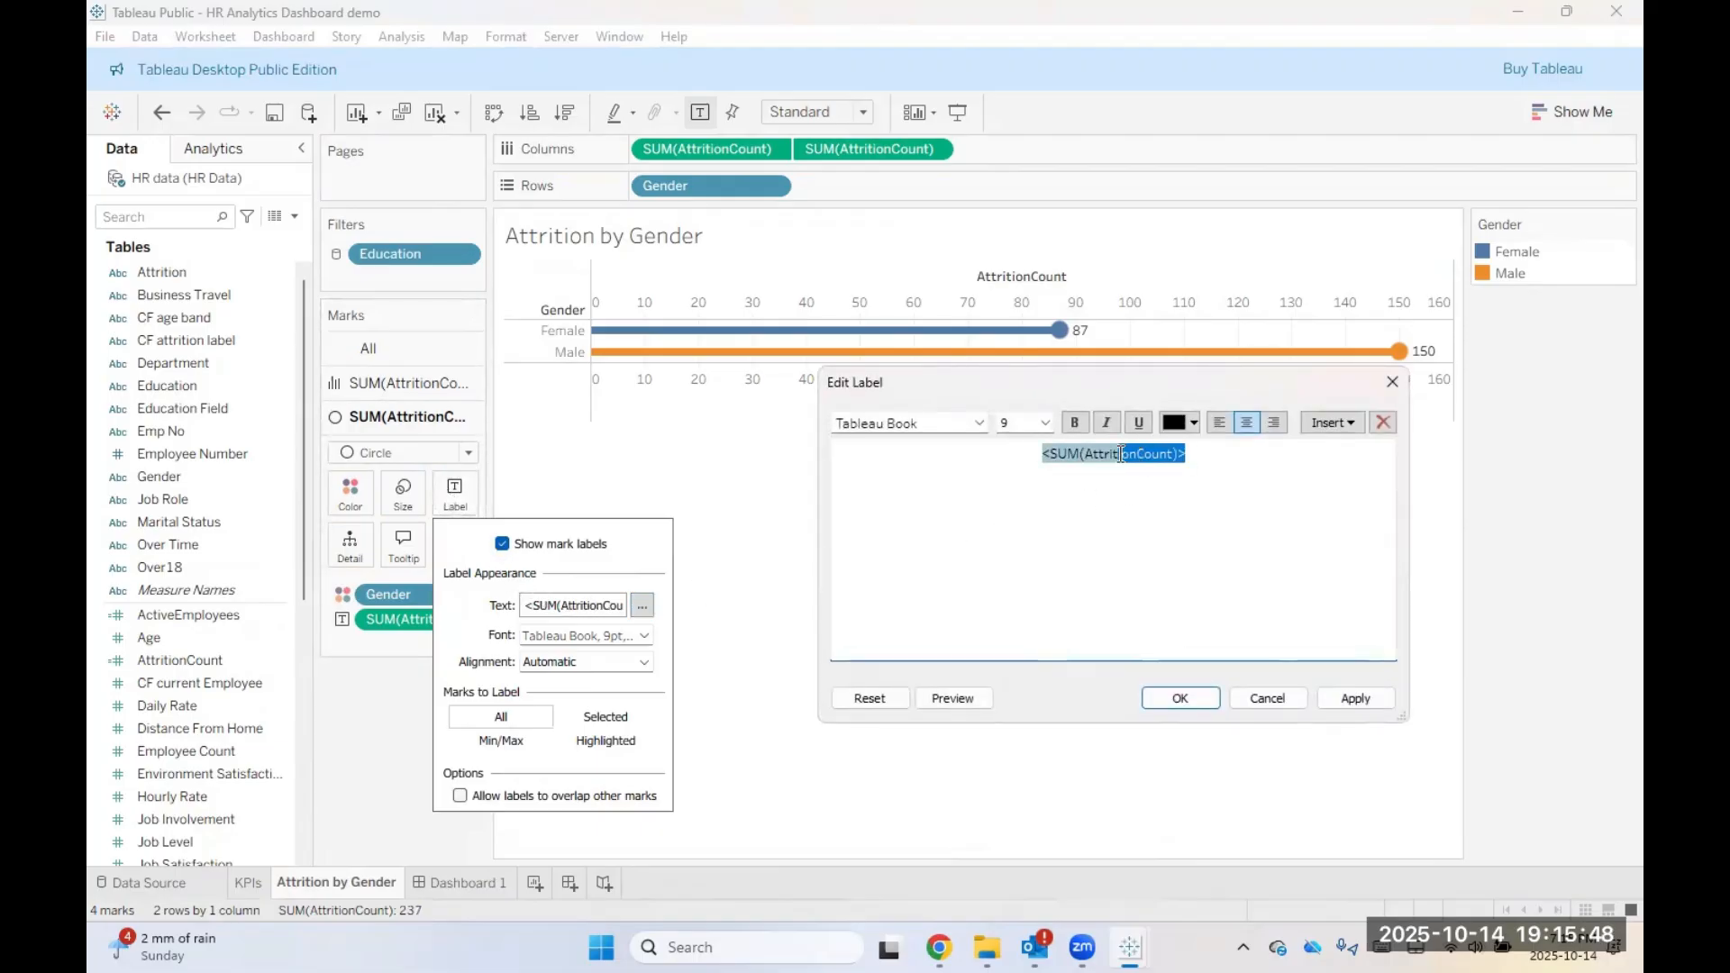
{"action": "left_click", "coordinate": [1392, 382]}
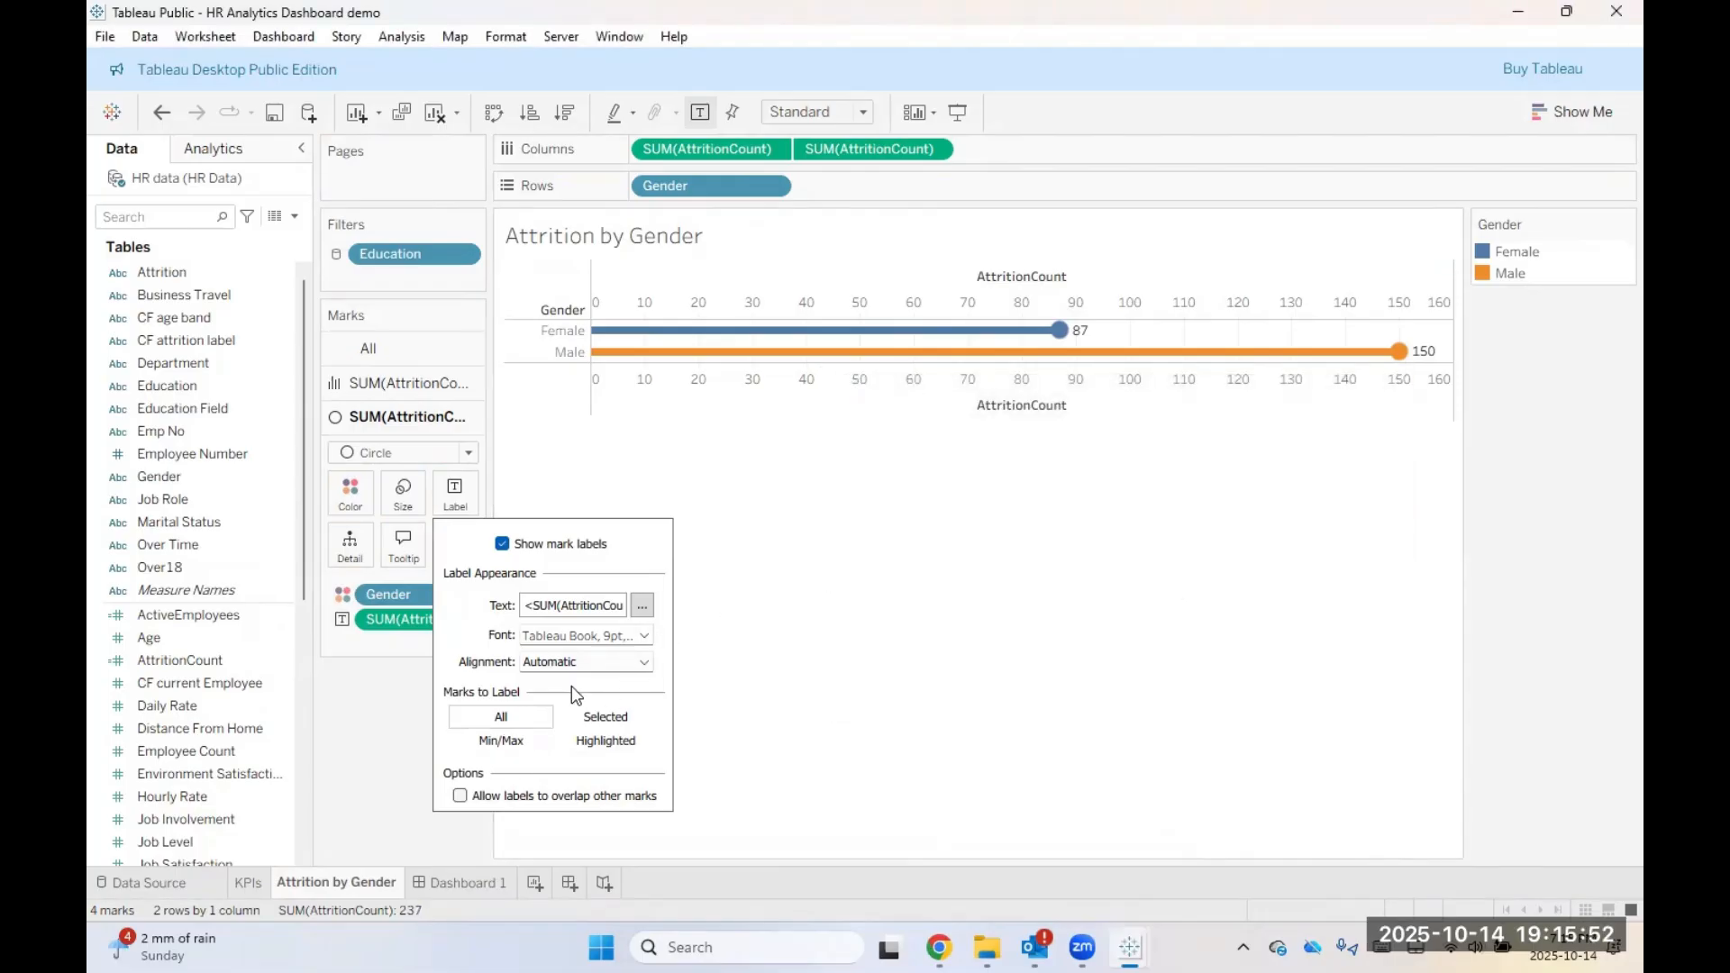
{"action": "left_click", "coordinate": [644, 662]}
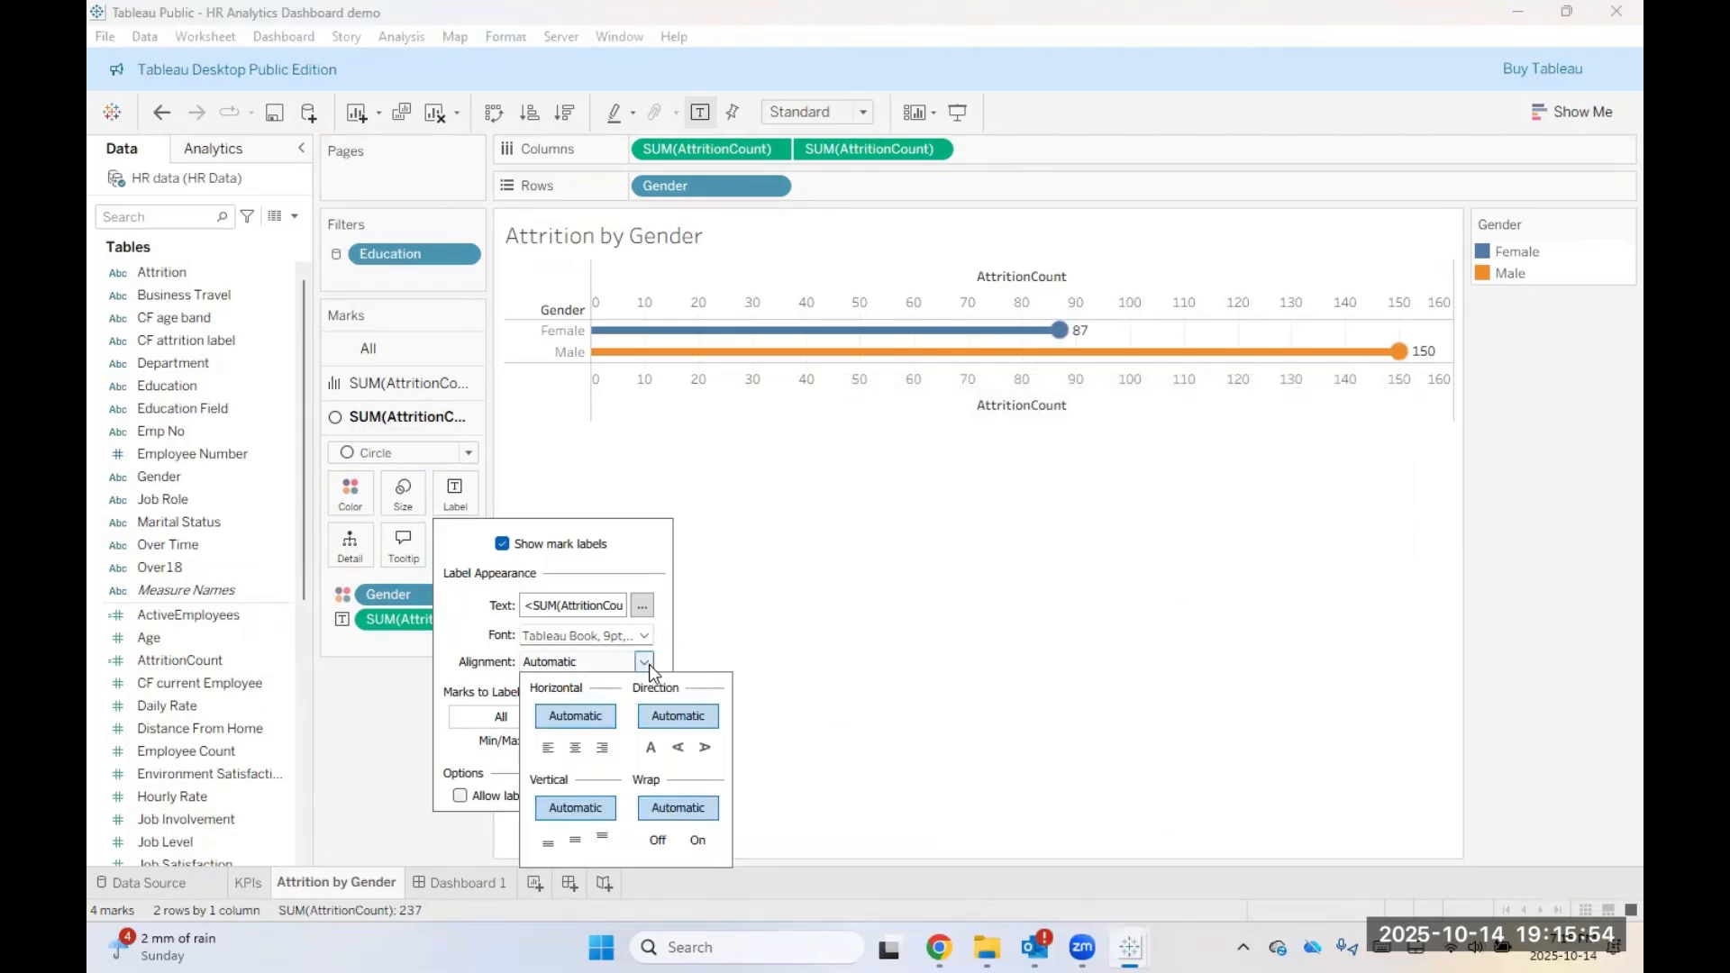
{"action": "left_click", "coordinate": [576, 750]}
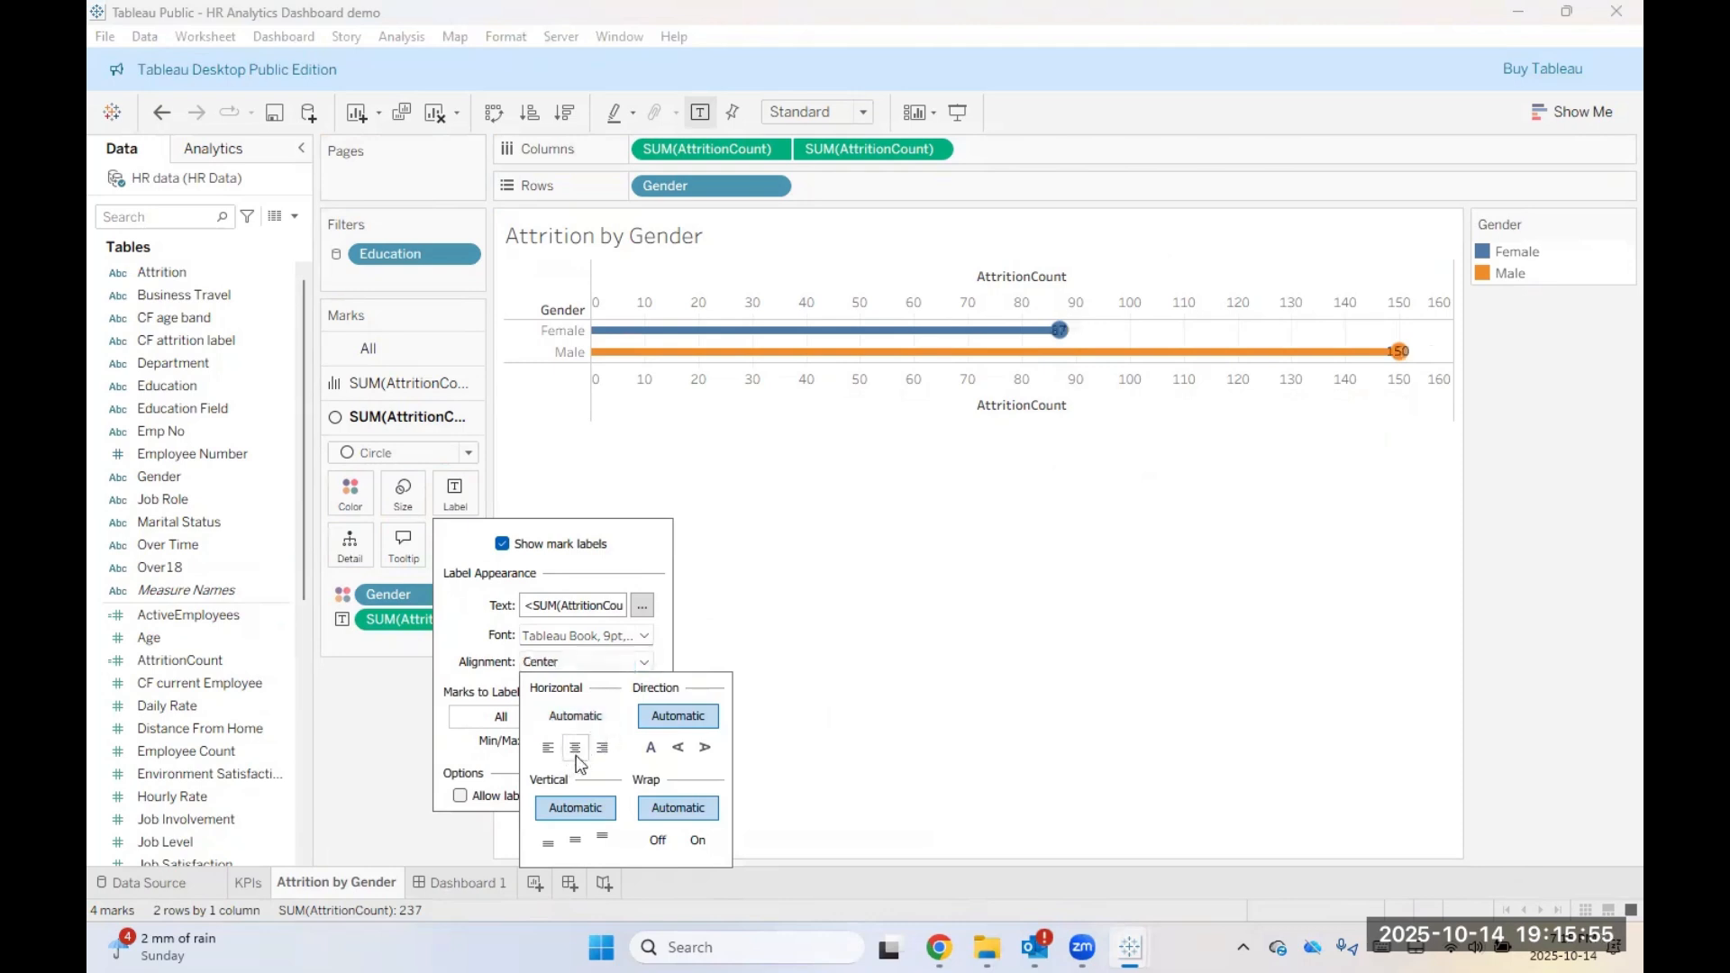
{"action": "left_click", "coordinate": [574, 840]}
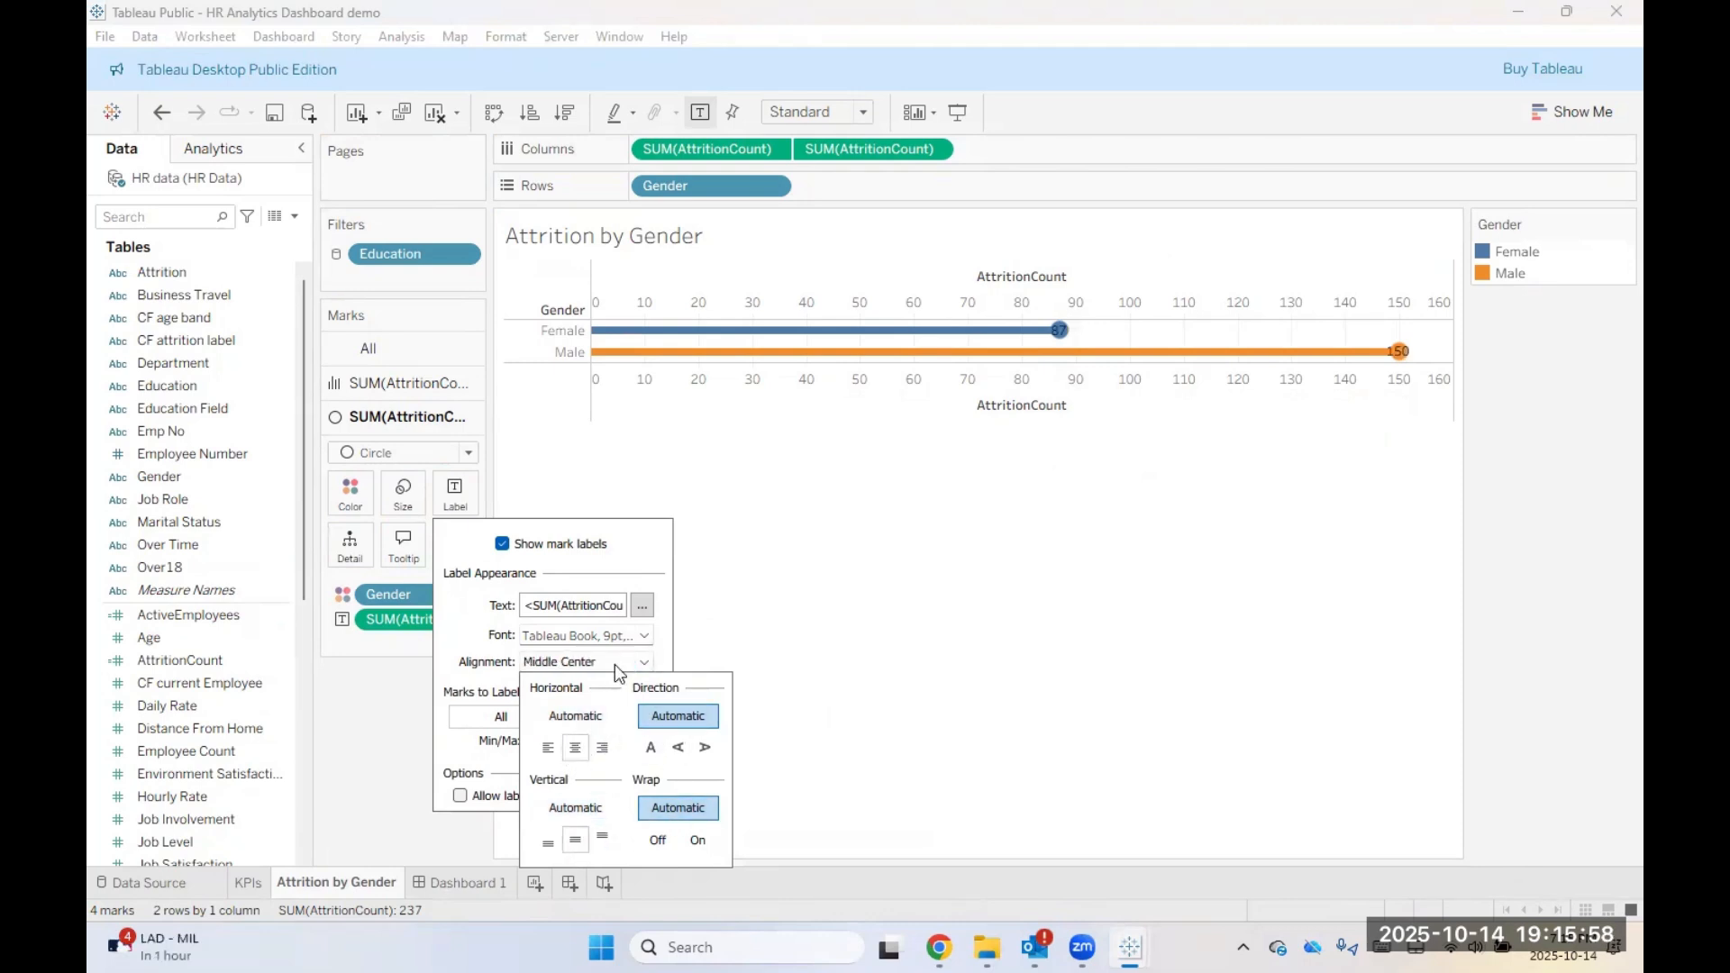
Step: Try to reduce the circle label's font size to 8
{"action": "left_click", "coordinate": [641, 605]}
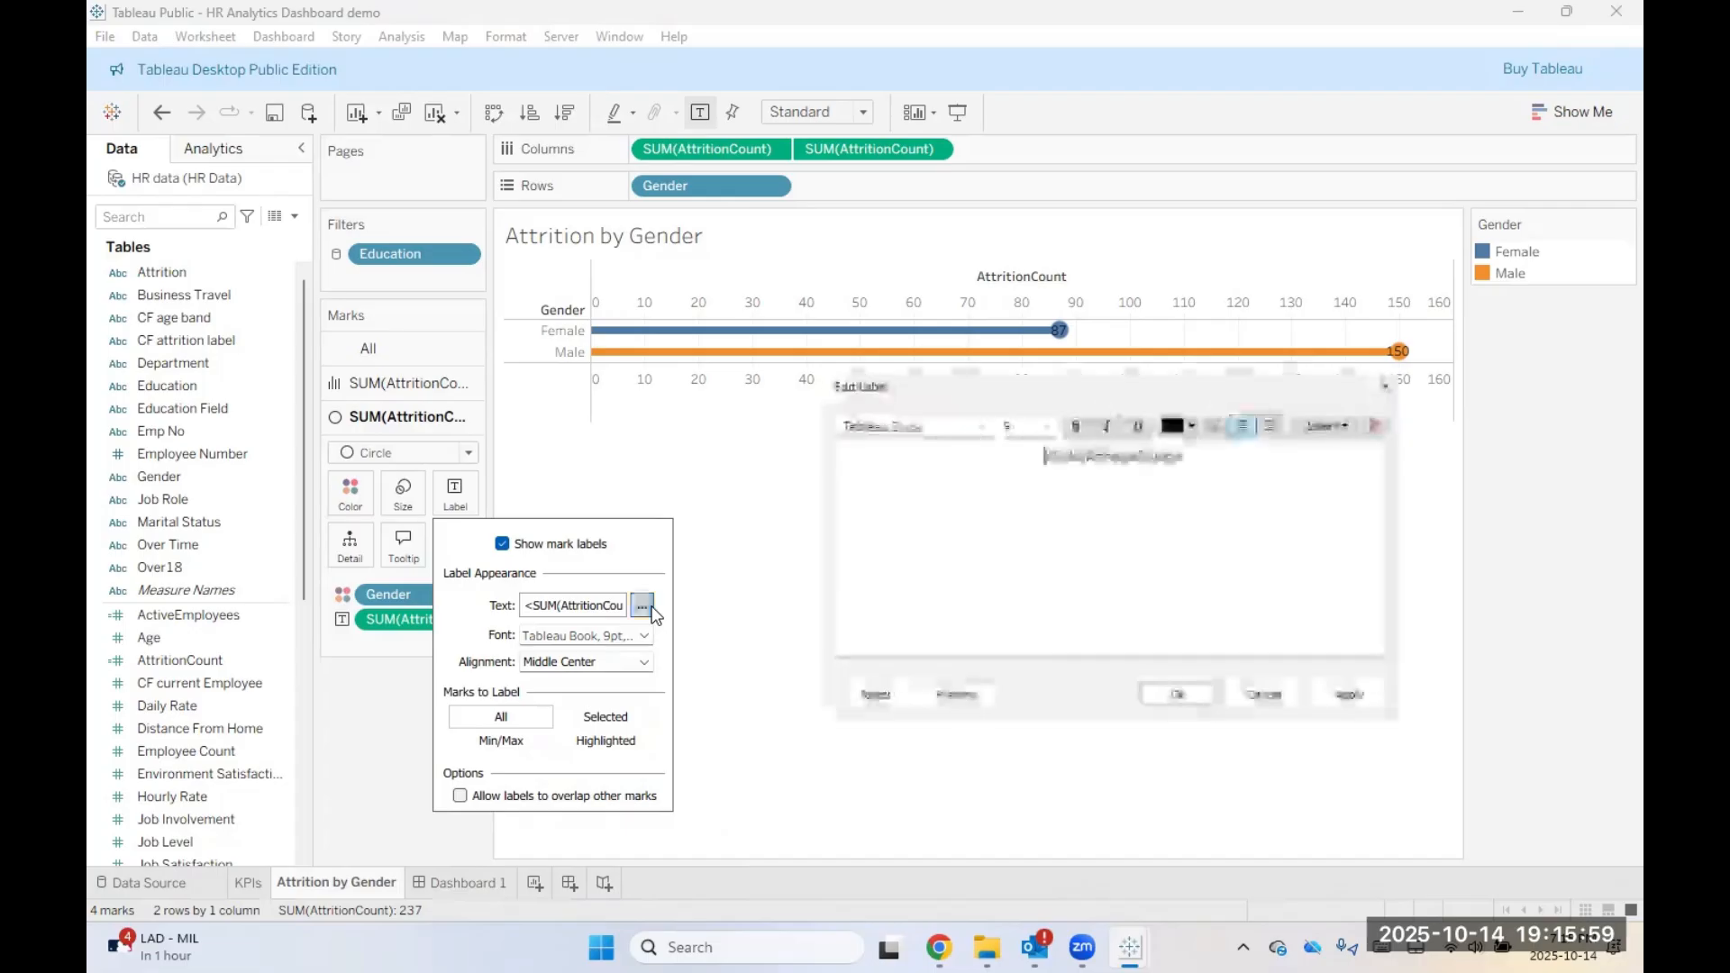
{"action": "left_click", "coordinate": [1044, 422]}
{"action": "left_click", "coordinate": [1038, 443]}
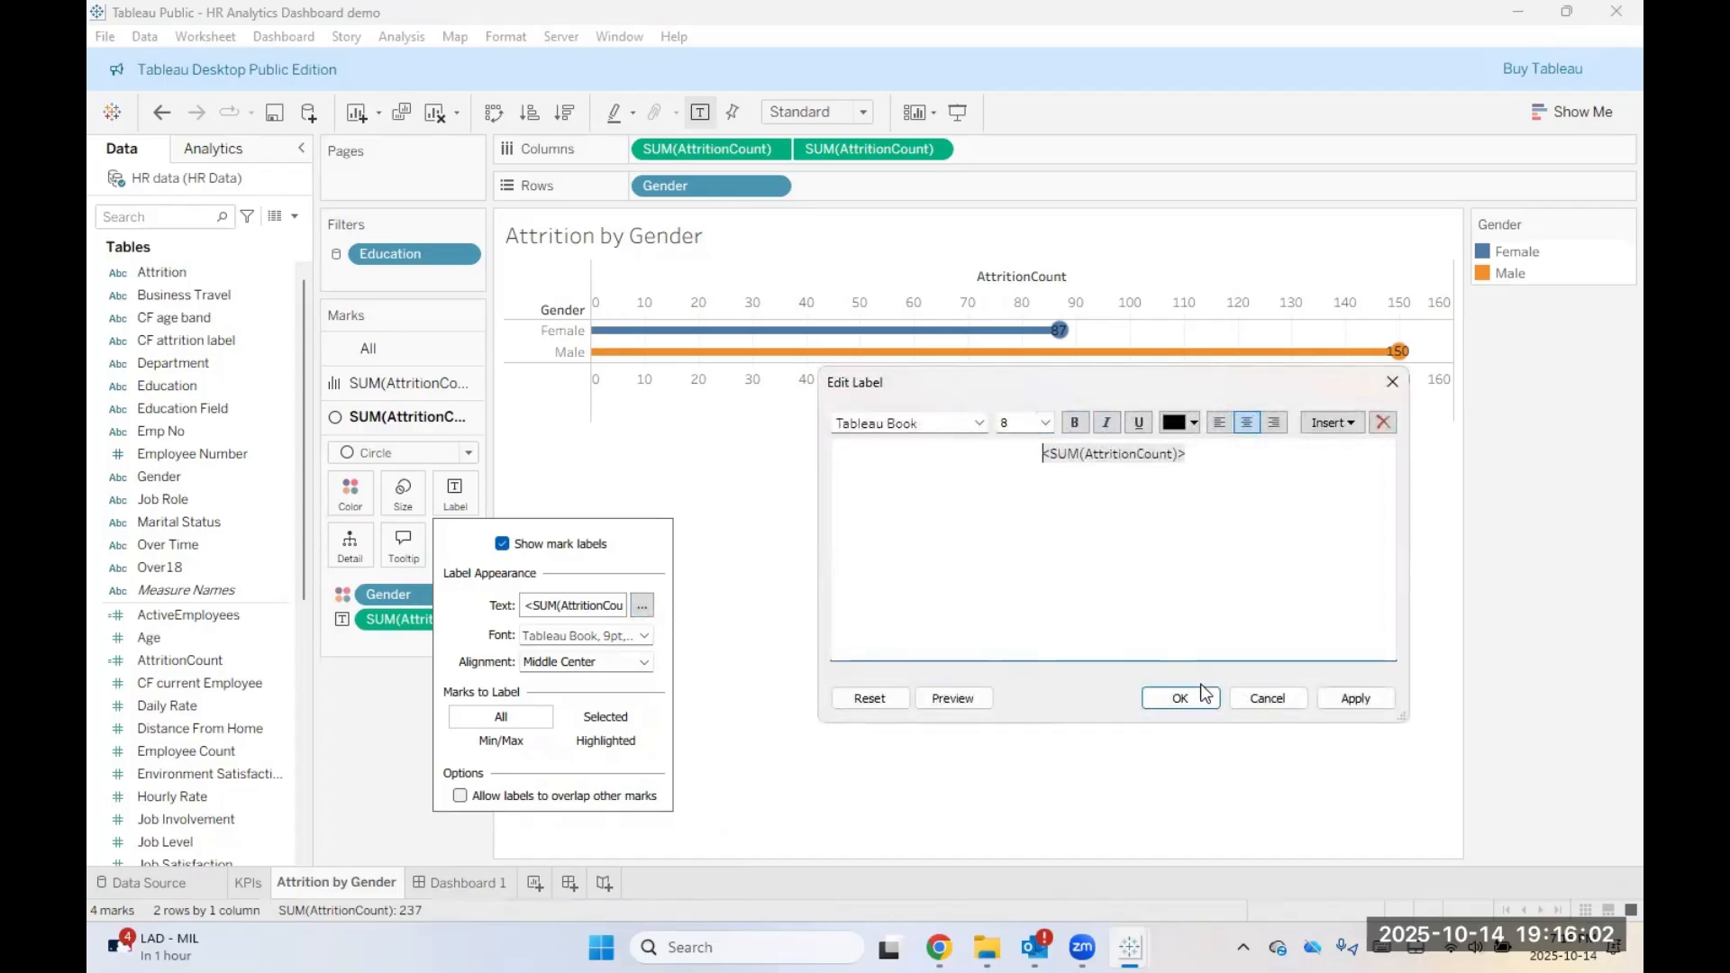
{"action": "left_click", "coordinate": [1343, 701]}
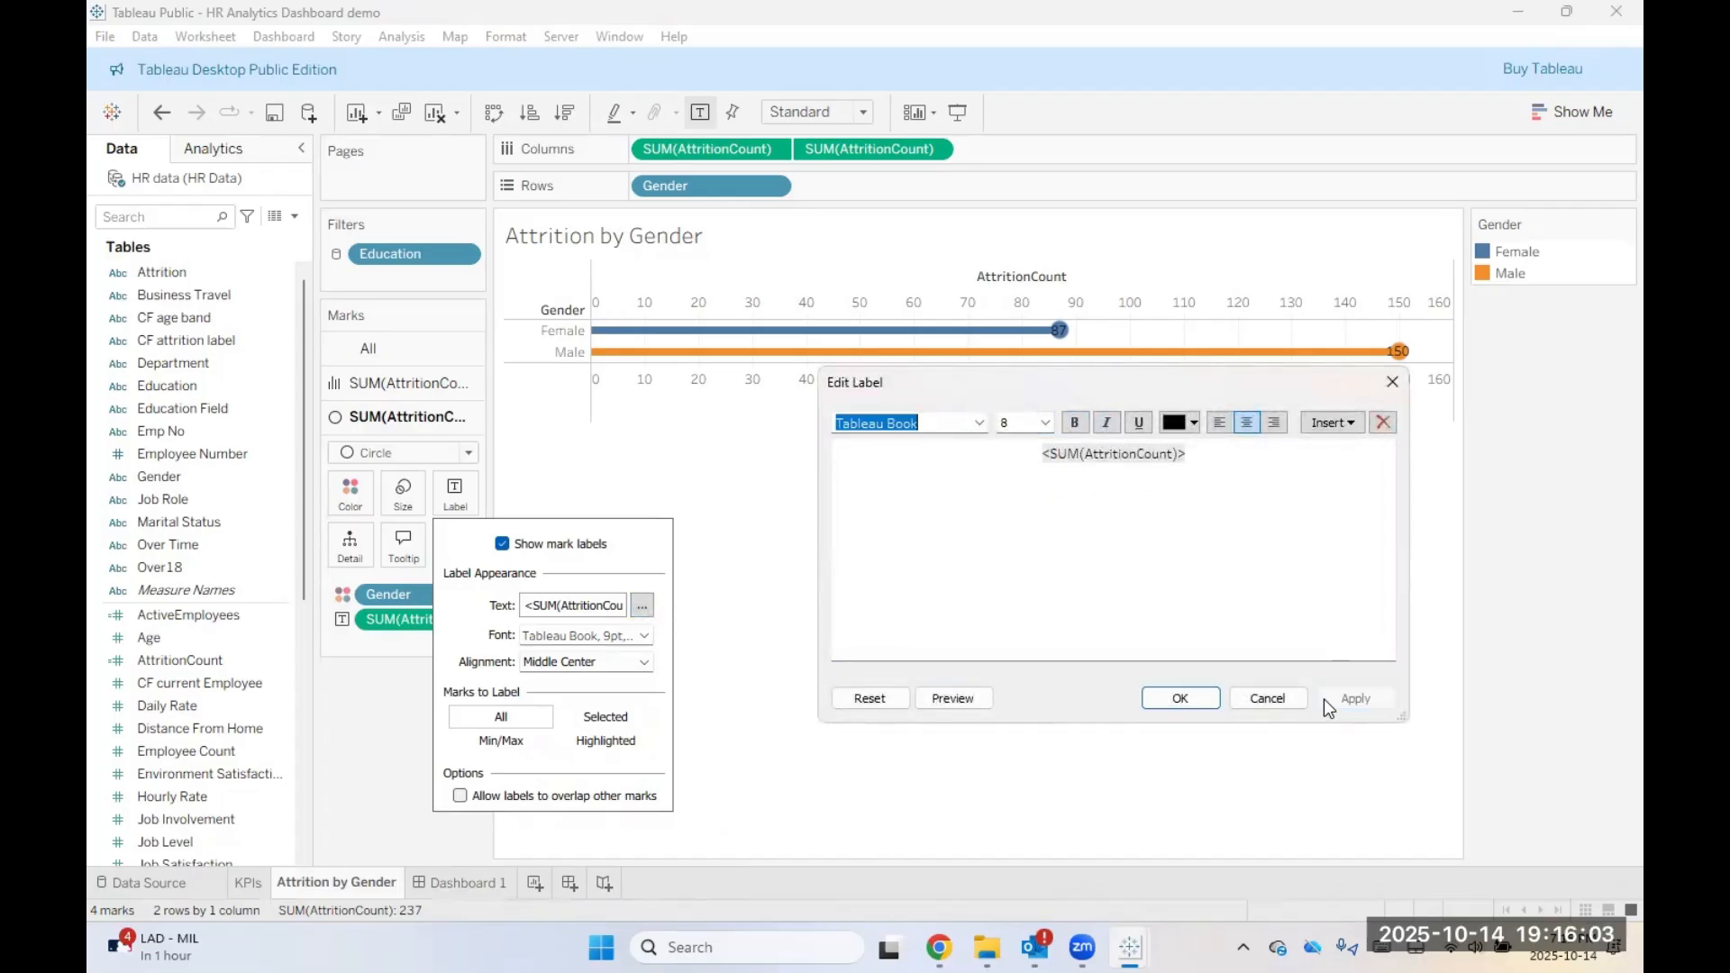
{"action": "left_click", "coordinate": [1190, 705]}
{"action": "left_click", "coordinate": [1178, 554]}
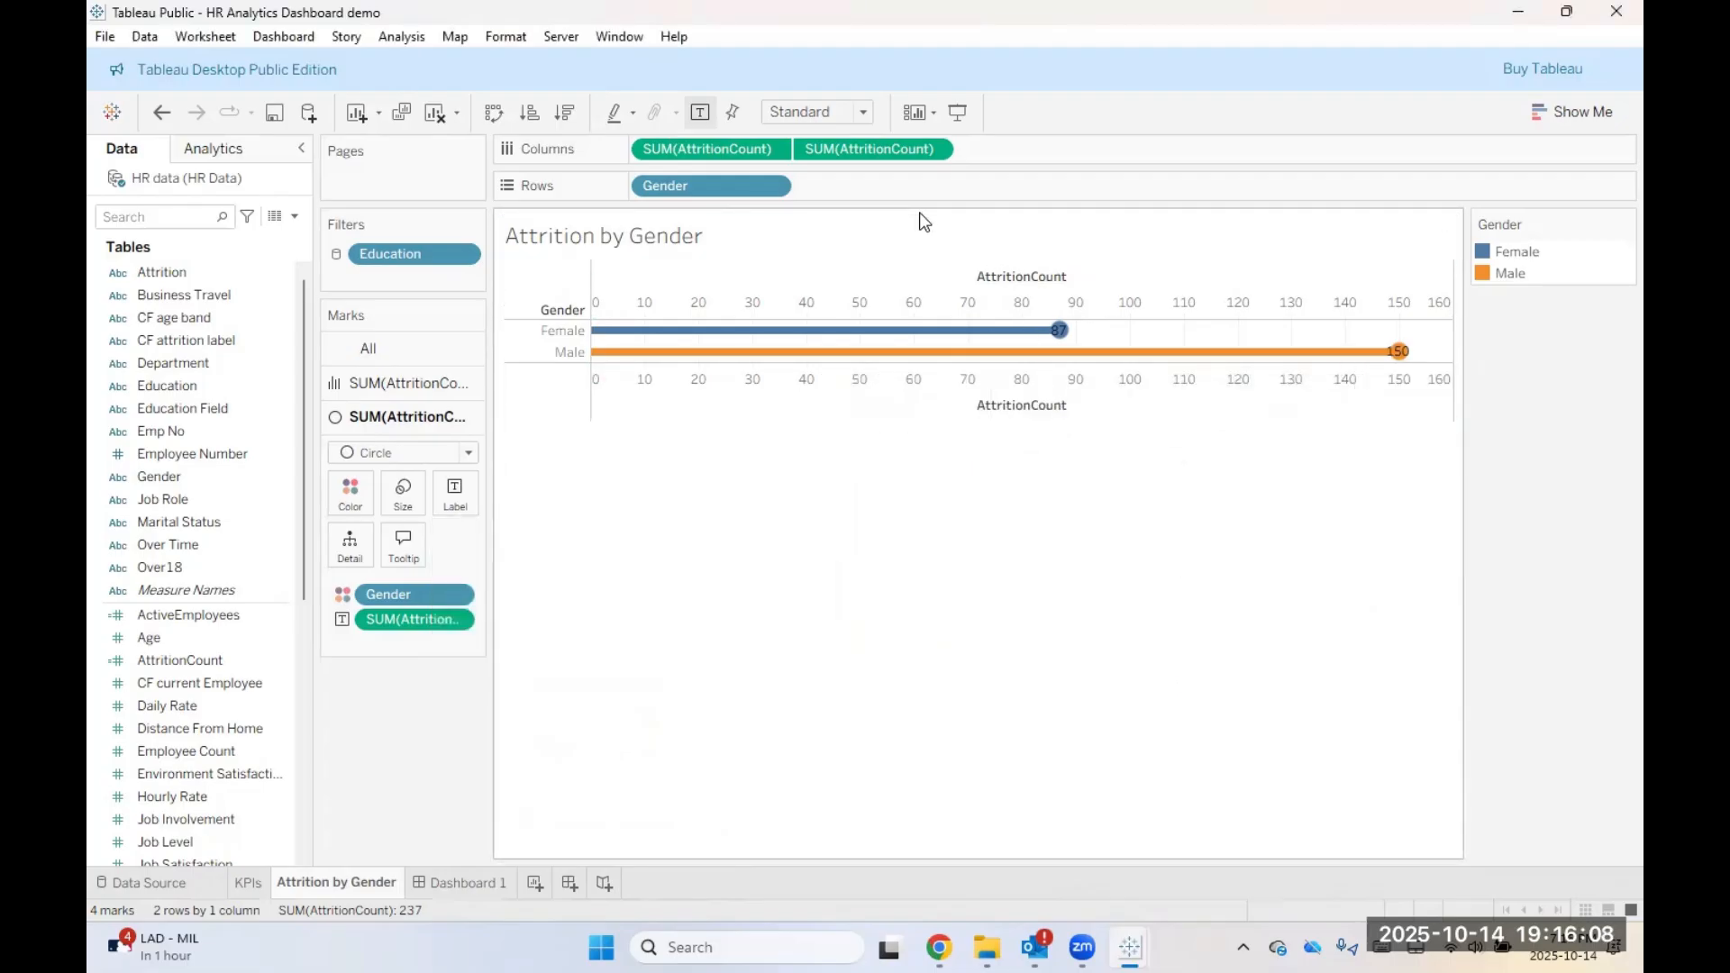
Step: Fit the chart to Entire View and rebalance the lollipop marks with thinner bars and much larger circles
{"action": "left_click", "coordinate": [861, 112]}
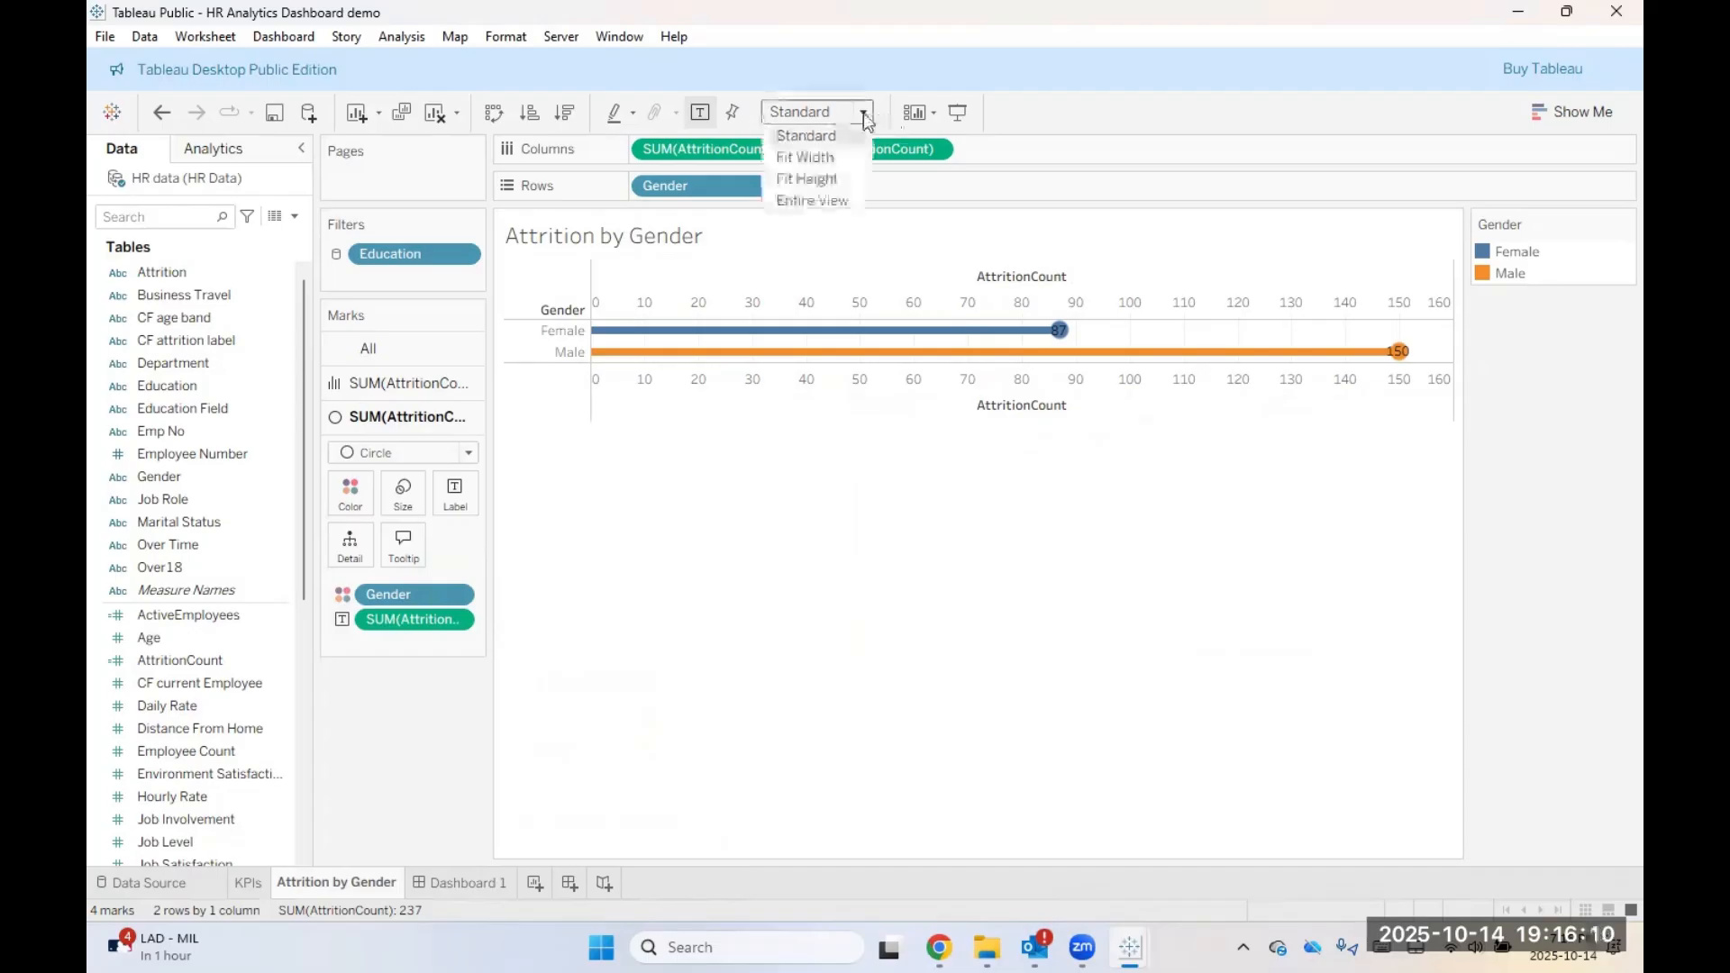
{"action": "left_click", "coordinate": [842, 197]}
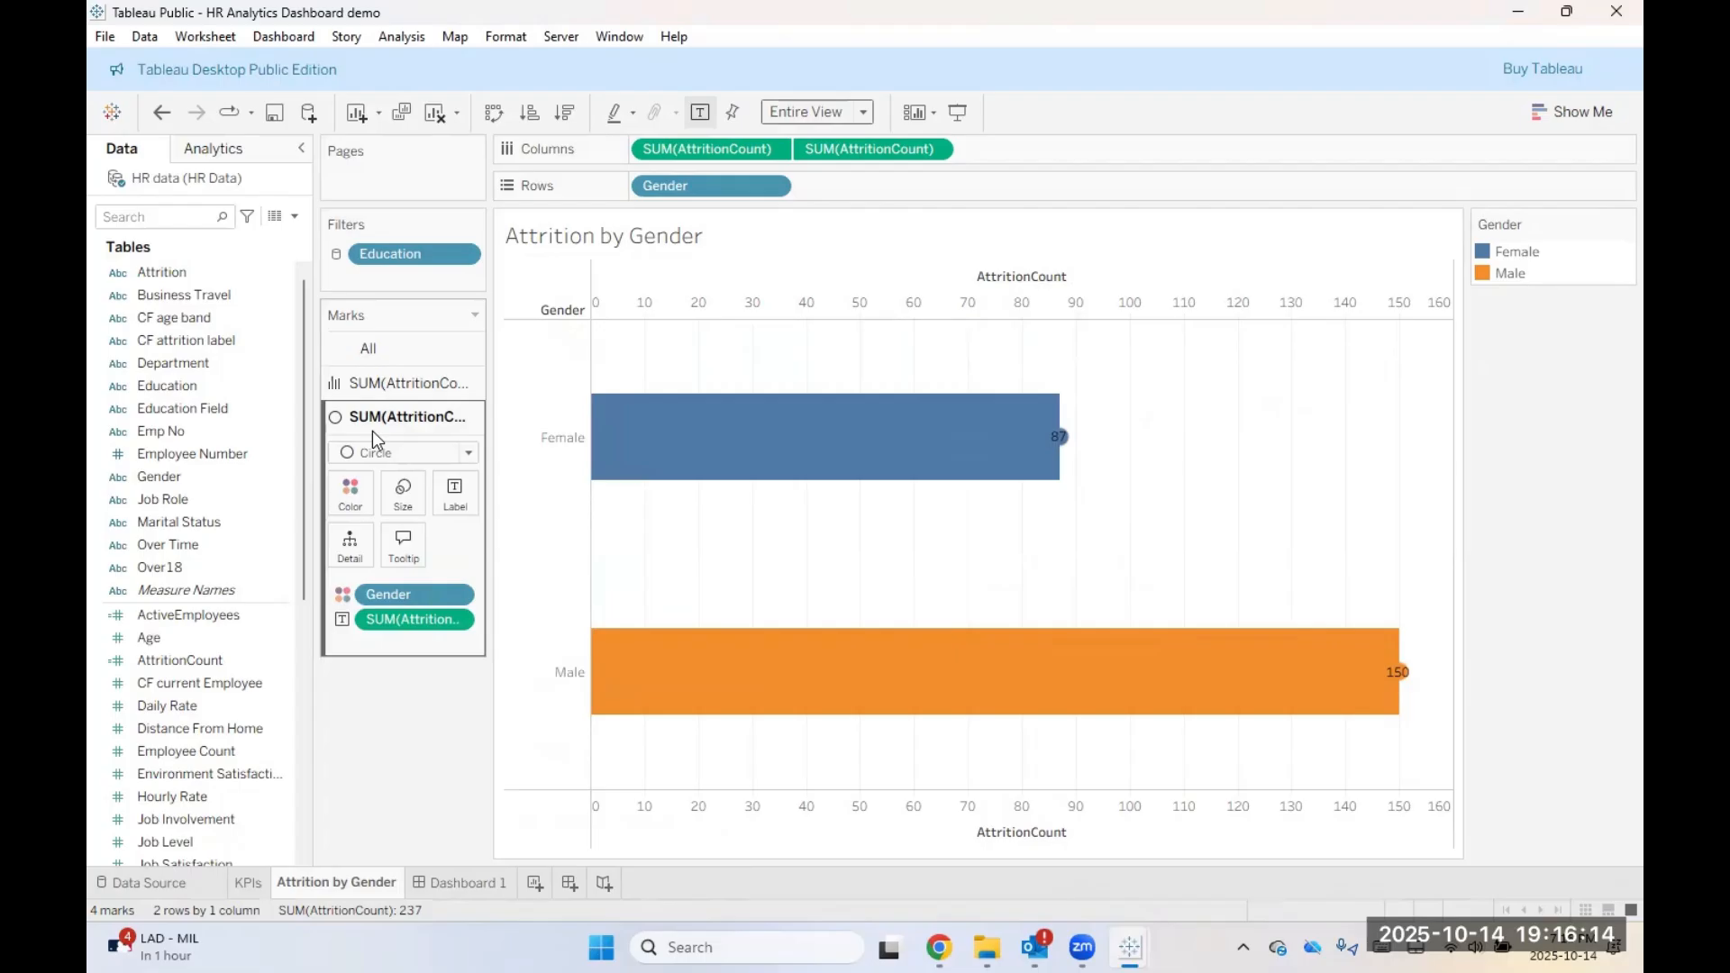
{"action": "left_click", "coordinate": [400, 383]}
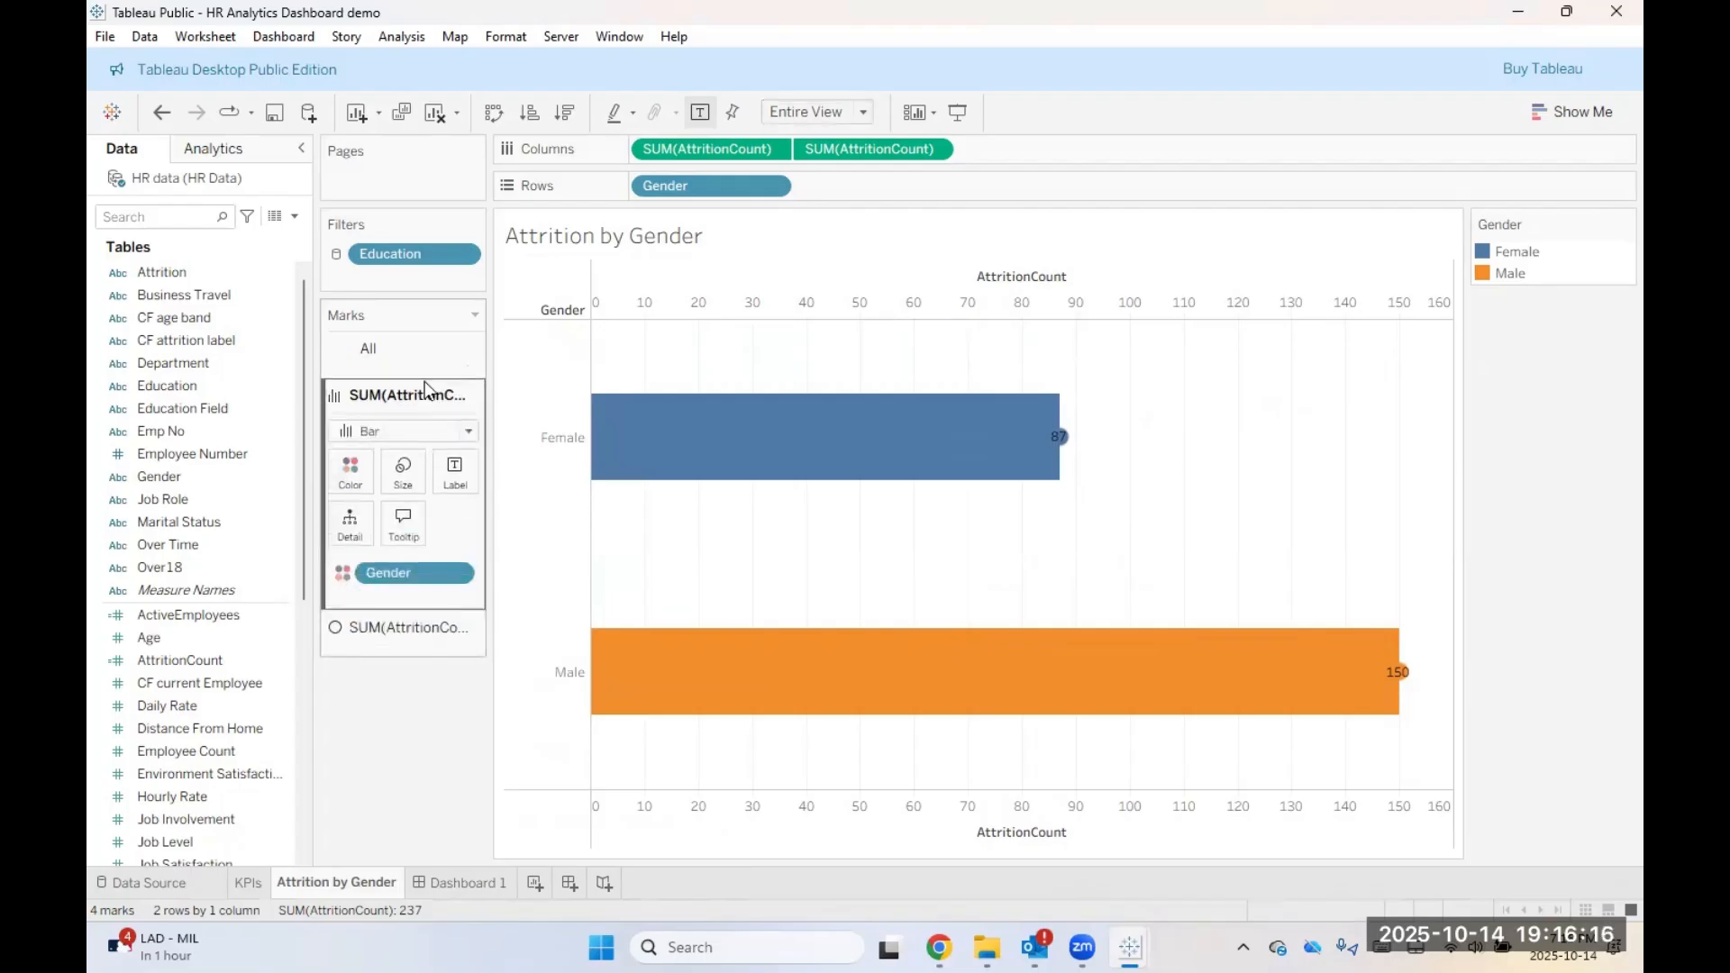
{"action": "left_click", "coordinate": [410, 473]}
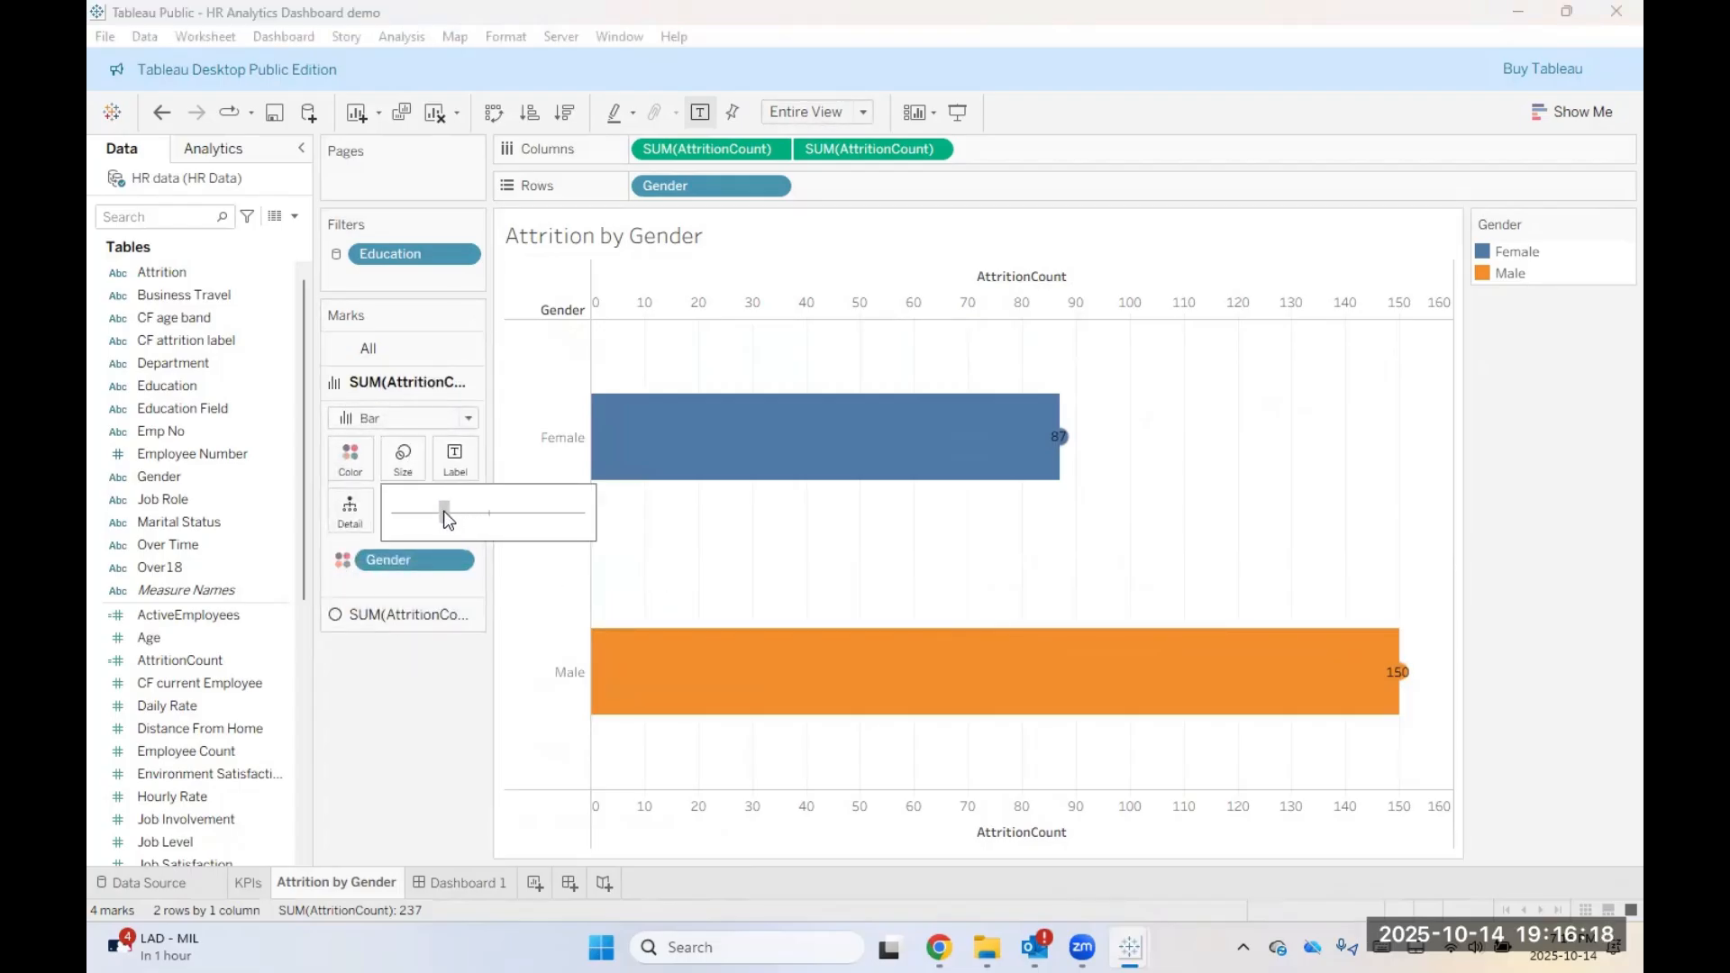
{"action": "left_click_drag", "start_coordinate": [444, 516], "coordinate": [577, 556]}
{"action": "left_click", "coordinate": [401, 615]}
{"action": "left_click", "coordinate": [393, 506]}
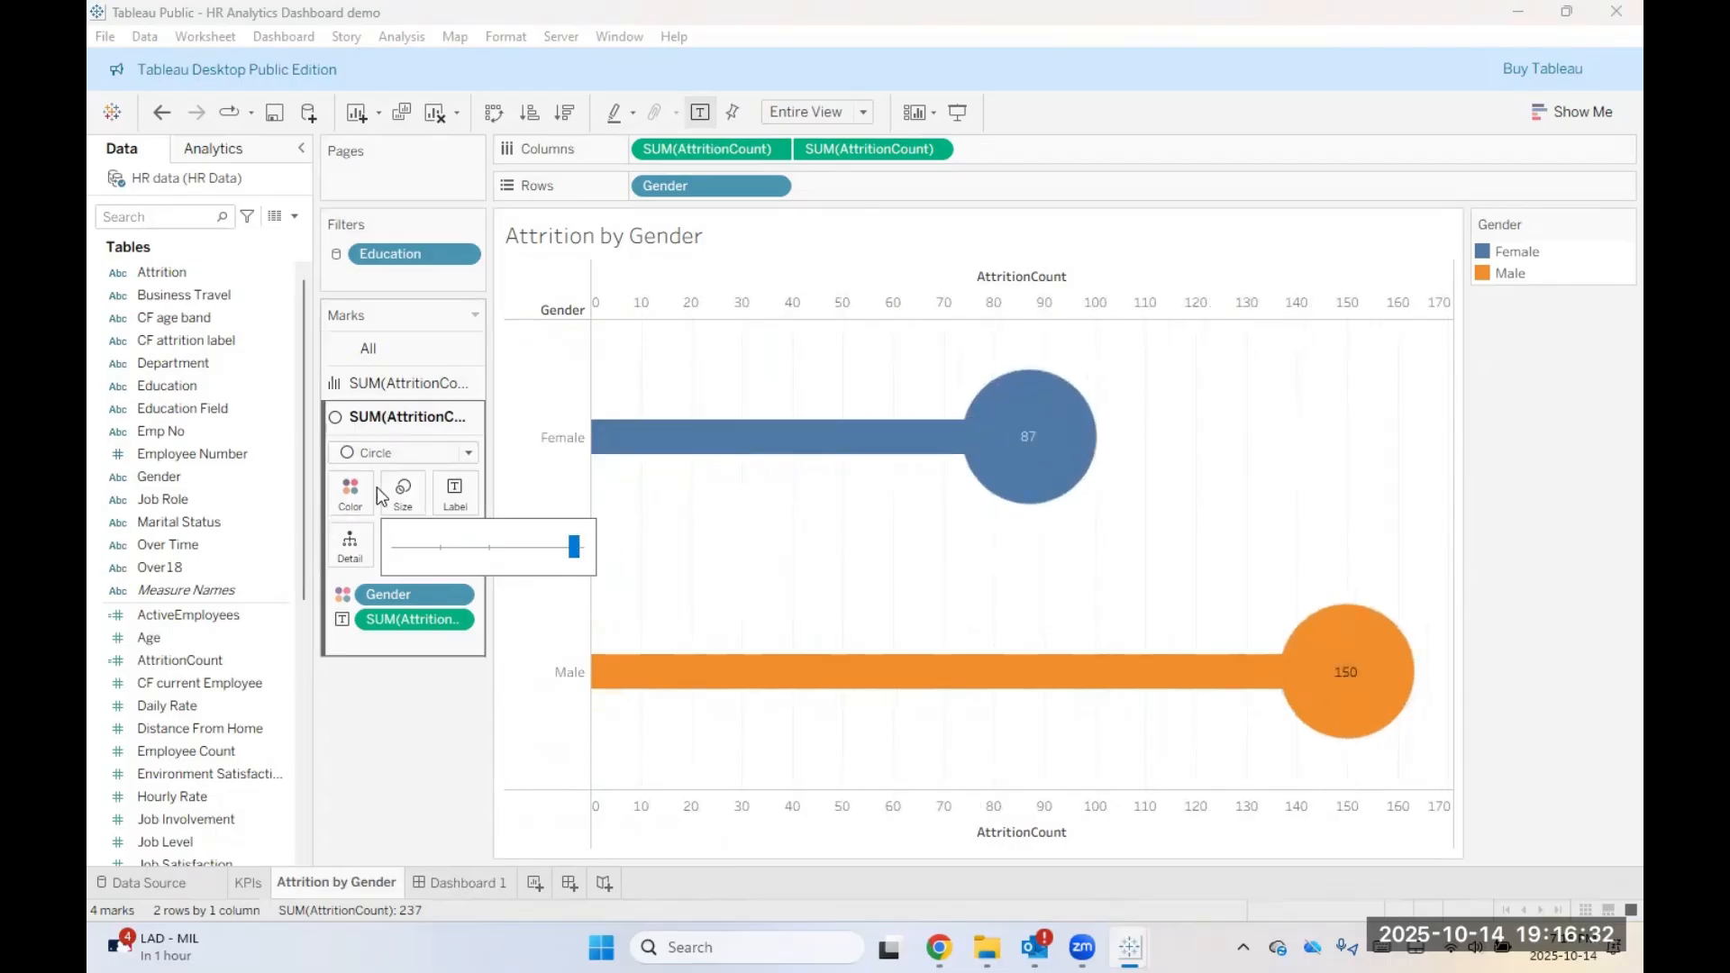
{"action": "left_click", "coordinate": [378, 750]}
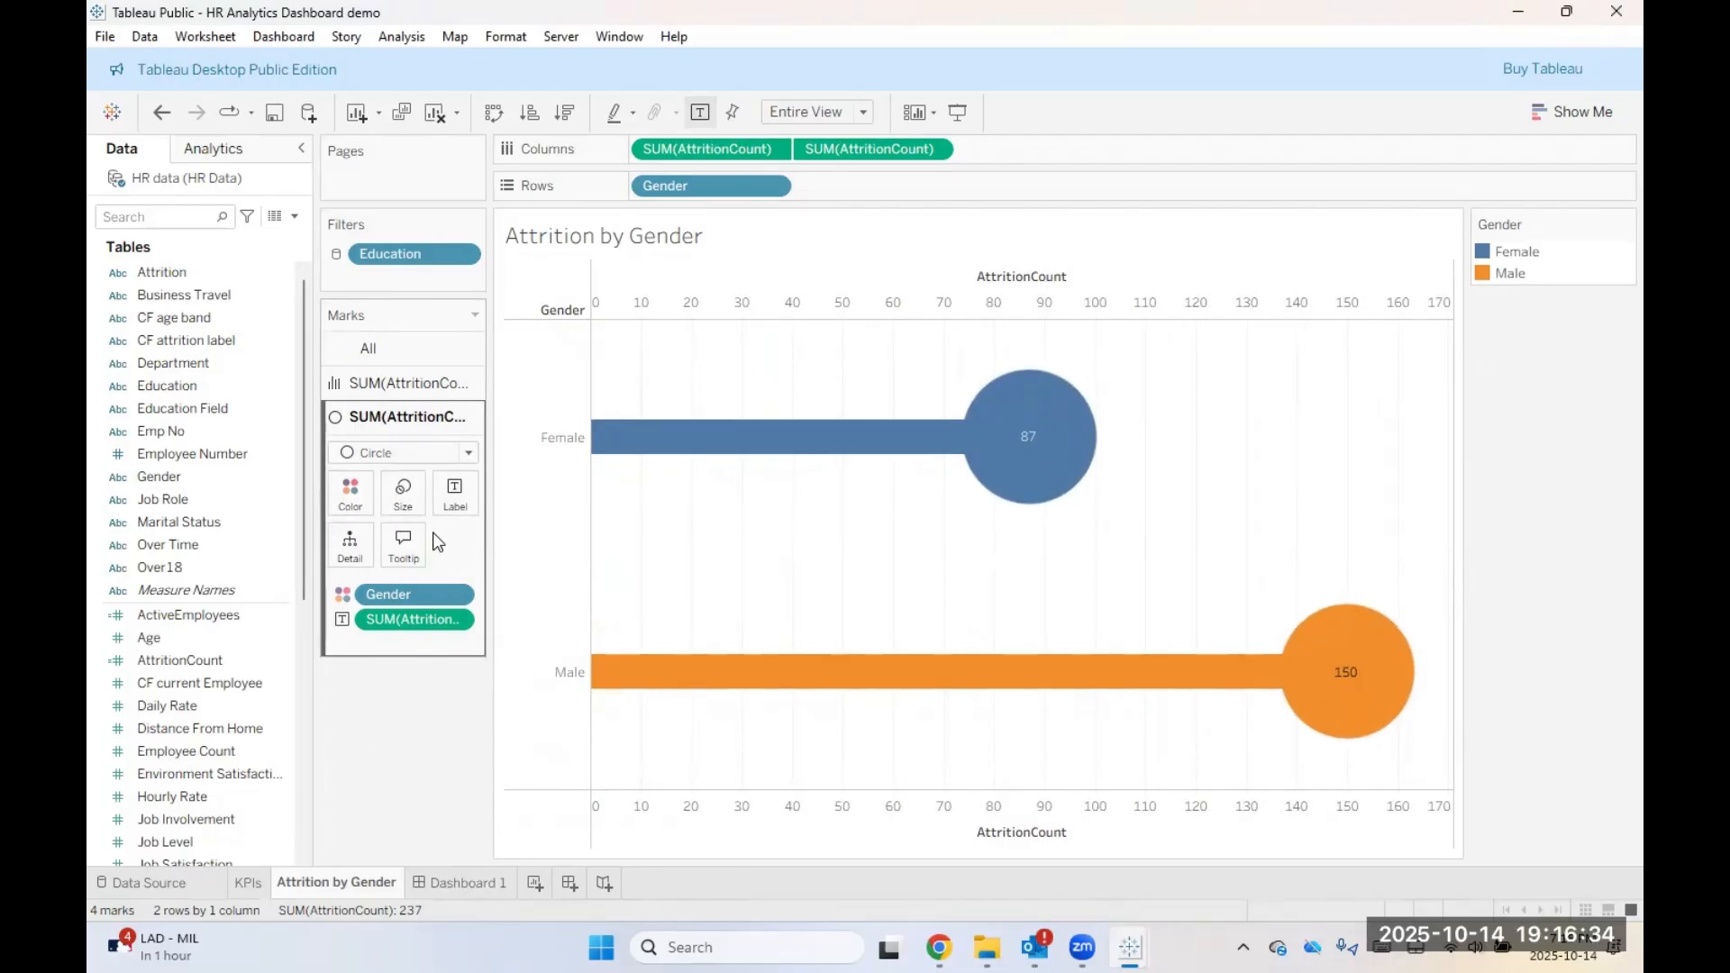
Step: Format the circle marks' AttritionCount label as Tableau Semibold, size 12
{"action": "left_click", "coordinate": [455, 495]}
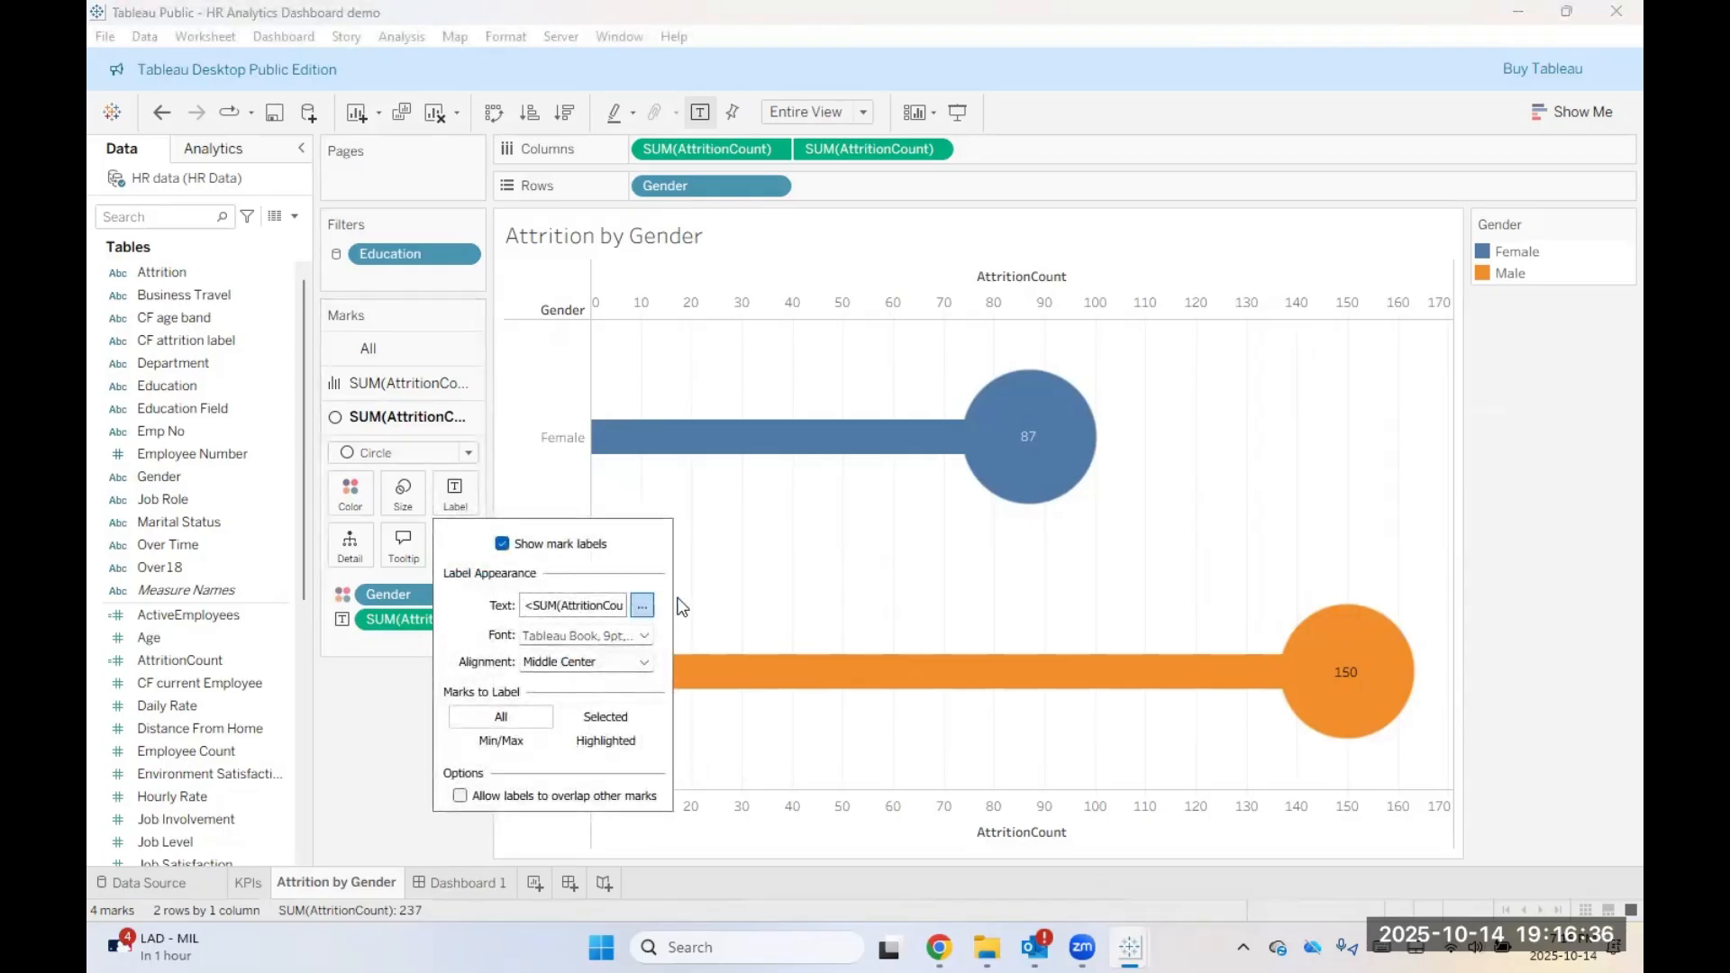
{"action": "left_click", "coordinate": [641, 605]}
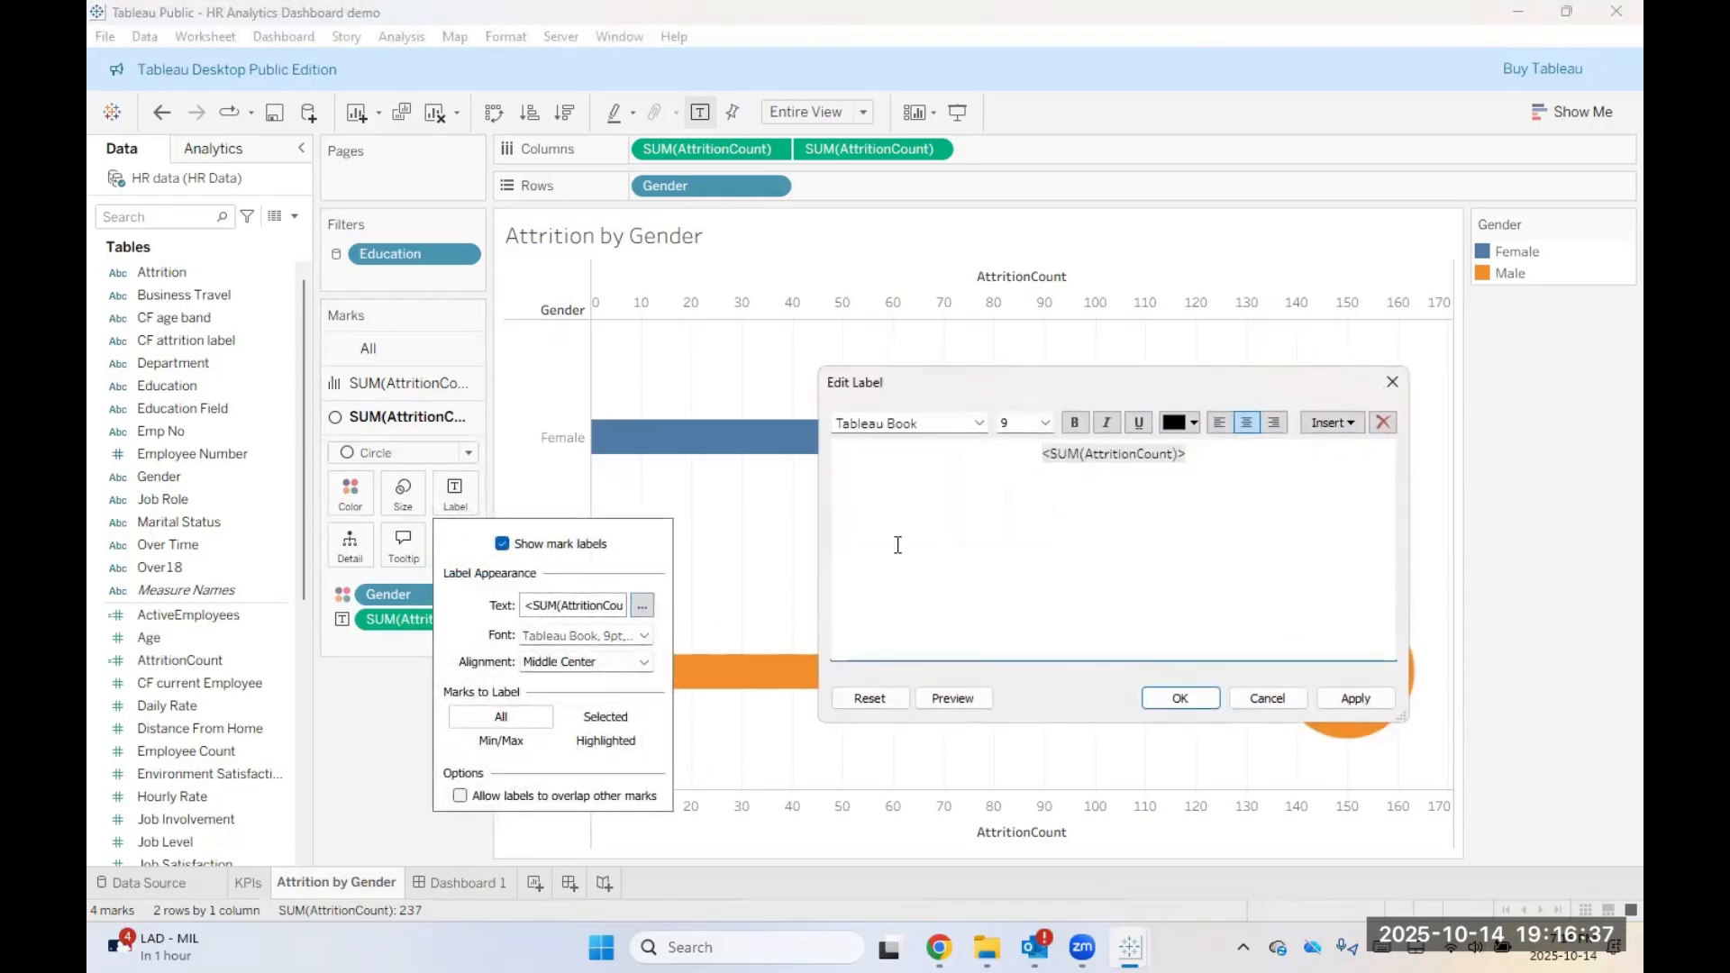
{"action": "left_click", "coordinate": [1048, 453]}
{"action": "left_click", "coordinate": [1045, 454]}
{"action": "left_click_drag", "start_coordinate": [1045, 454], "coordinate": [1187, 453]}
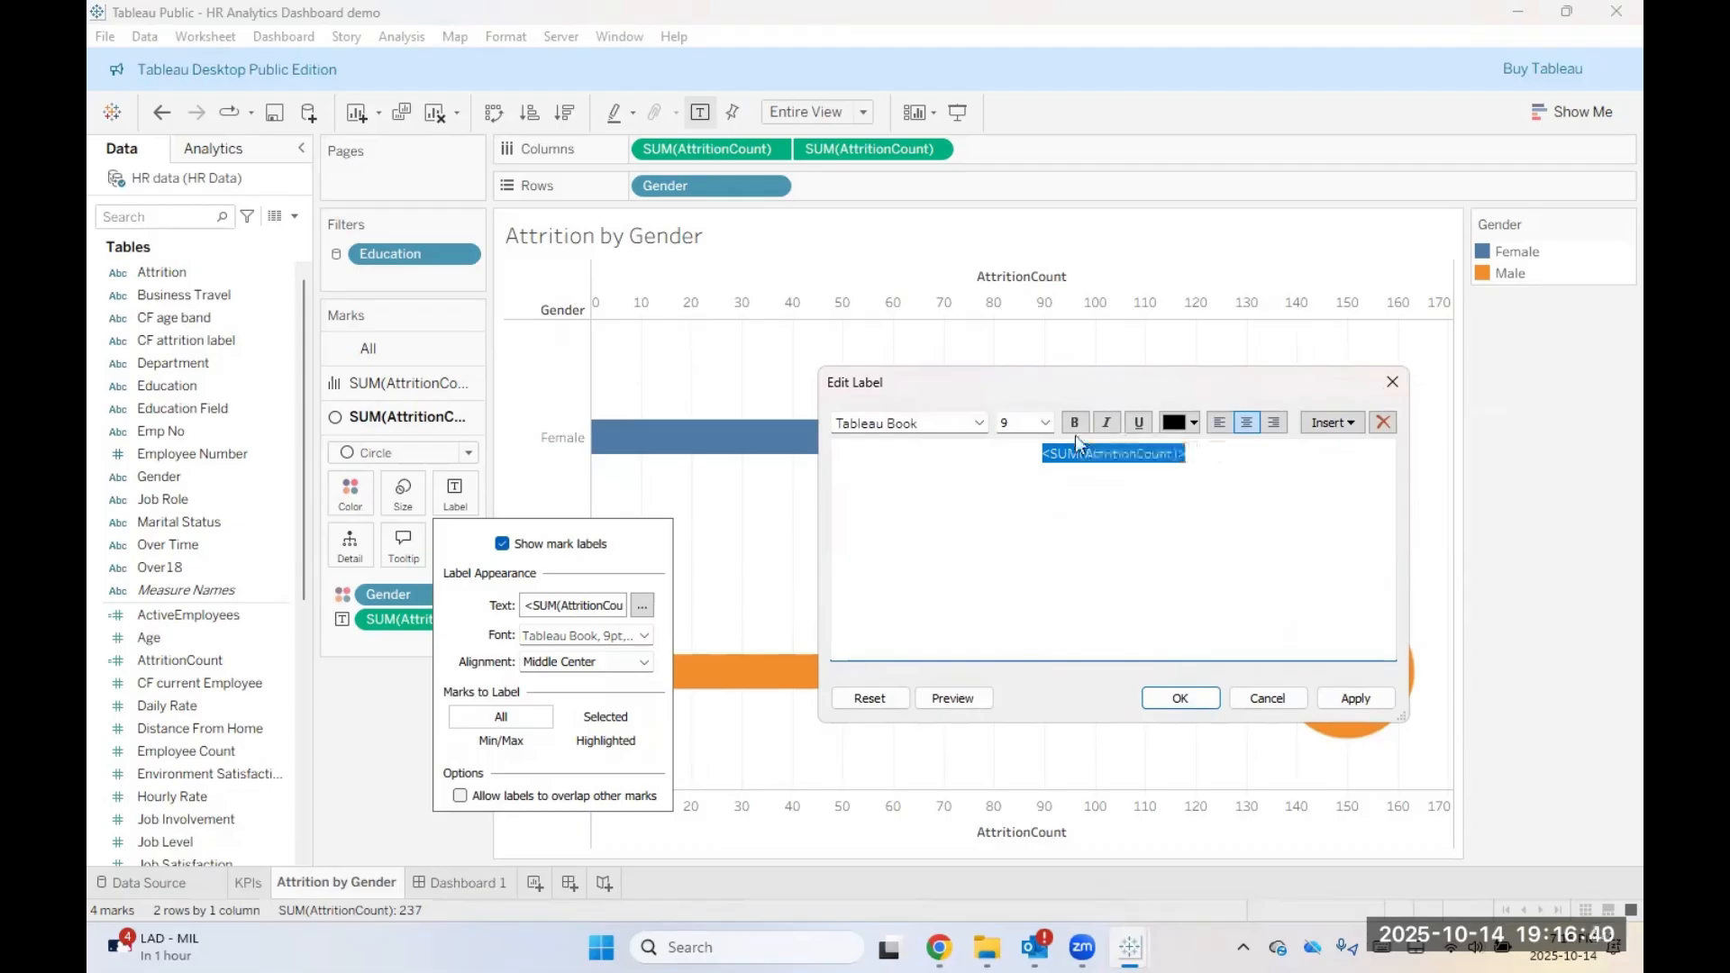
{"action": "left_click", "coordinate": [1045, 422]}
{"action": "left_click", "coordinate": [1021, 507]}
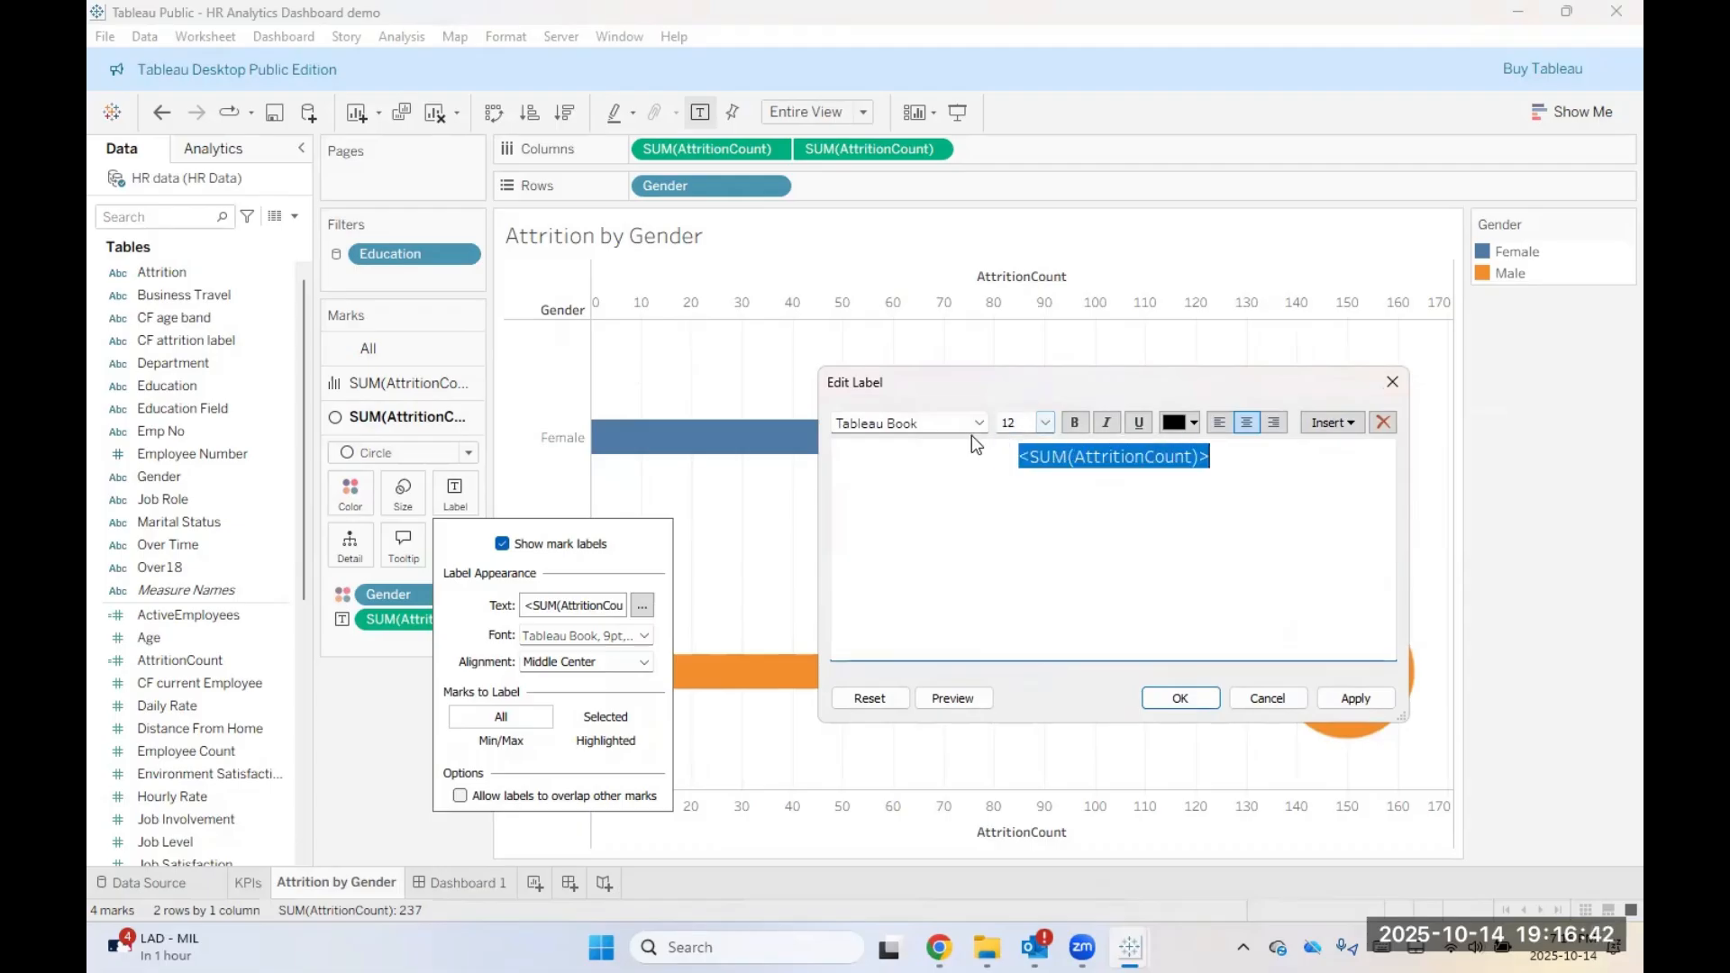
{"action": "left_click", "coordinate": [976, 423]}
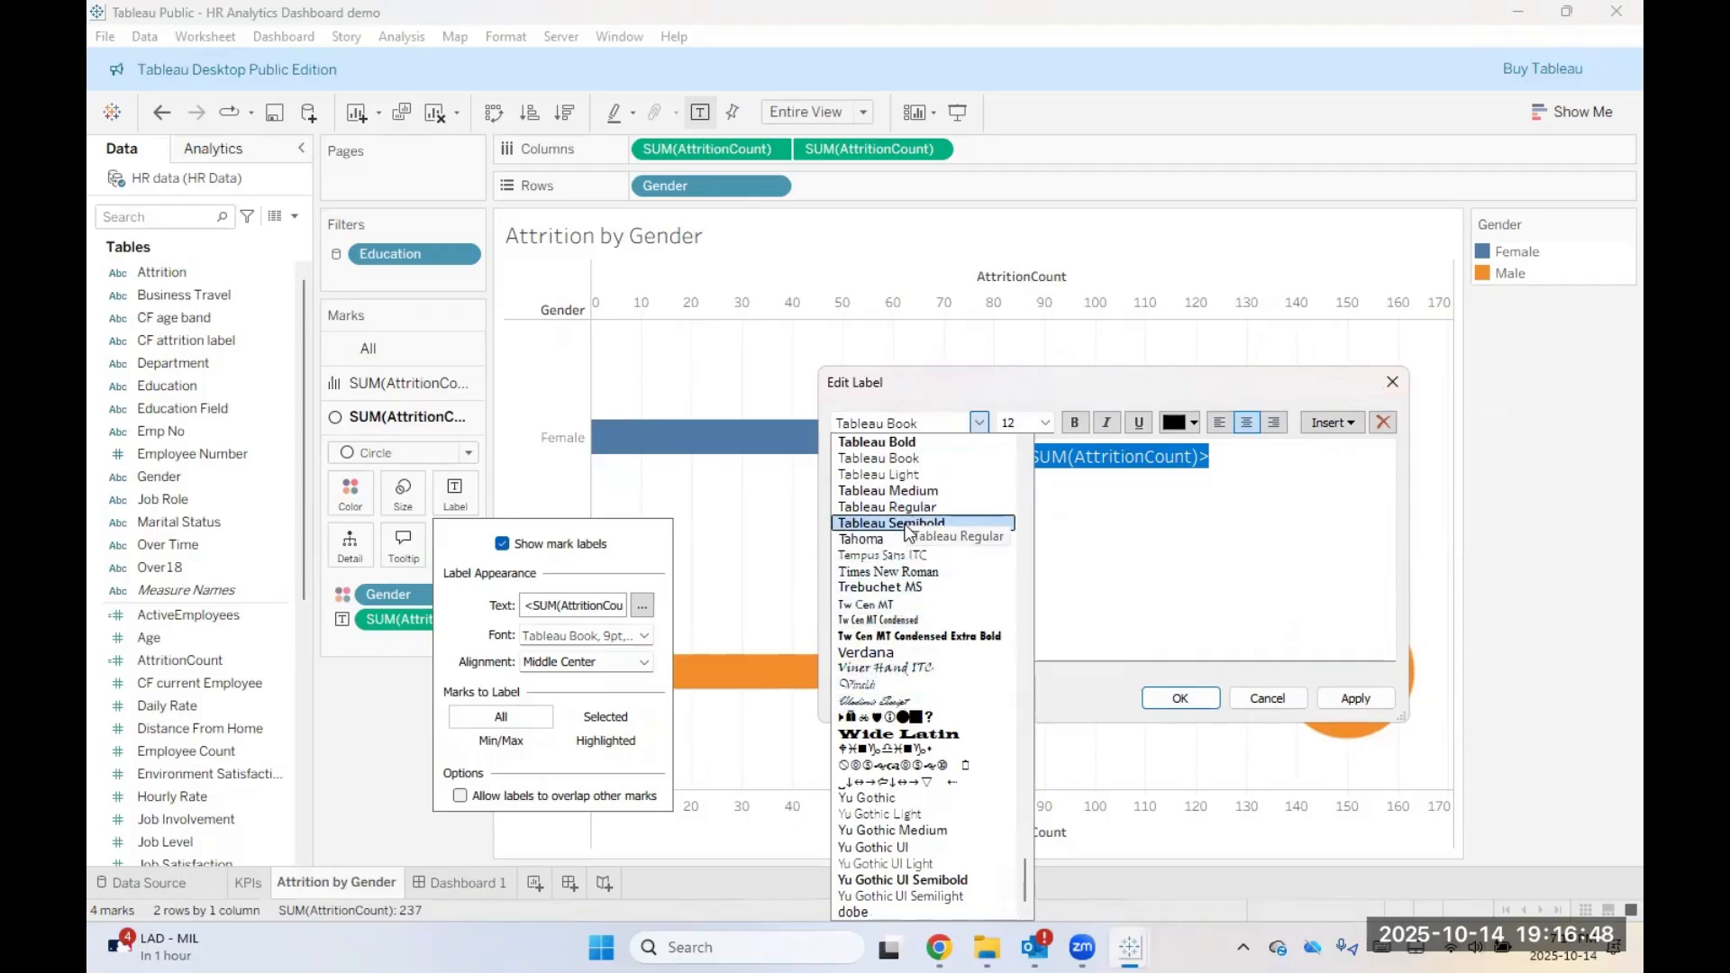
{"action": "left_click", "coordinate": [901, 526]}
{"action": "left_click", "coordinate": [1354, 699]}
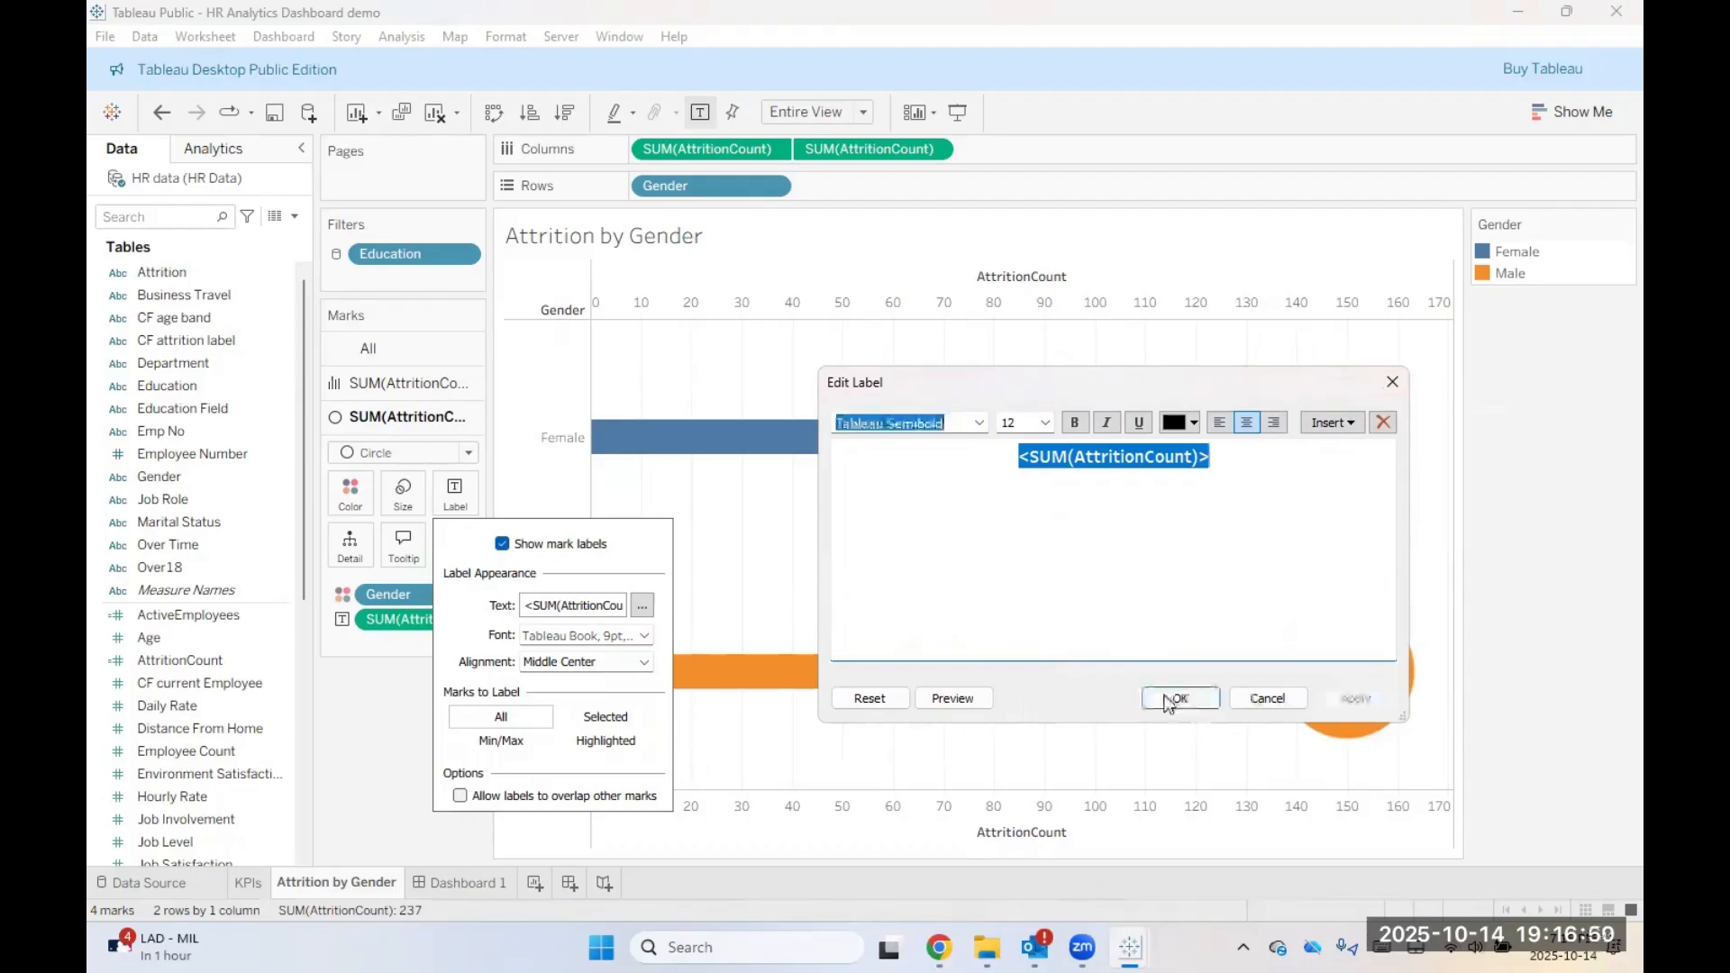
{"action": "left_click", "coordinate": [1176, 698]}
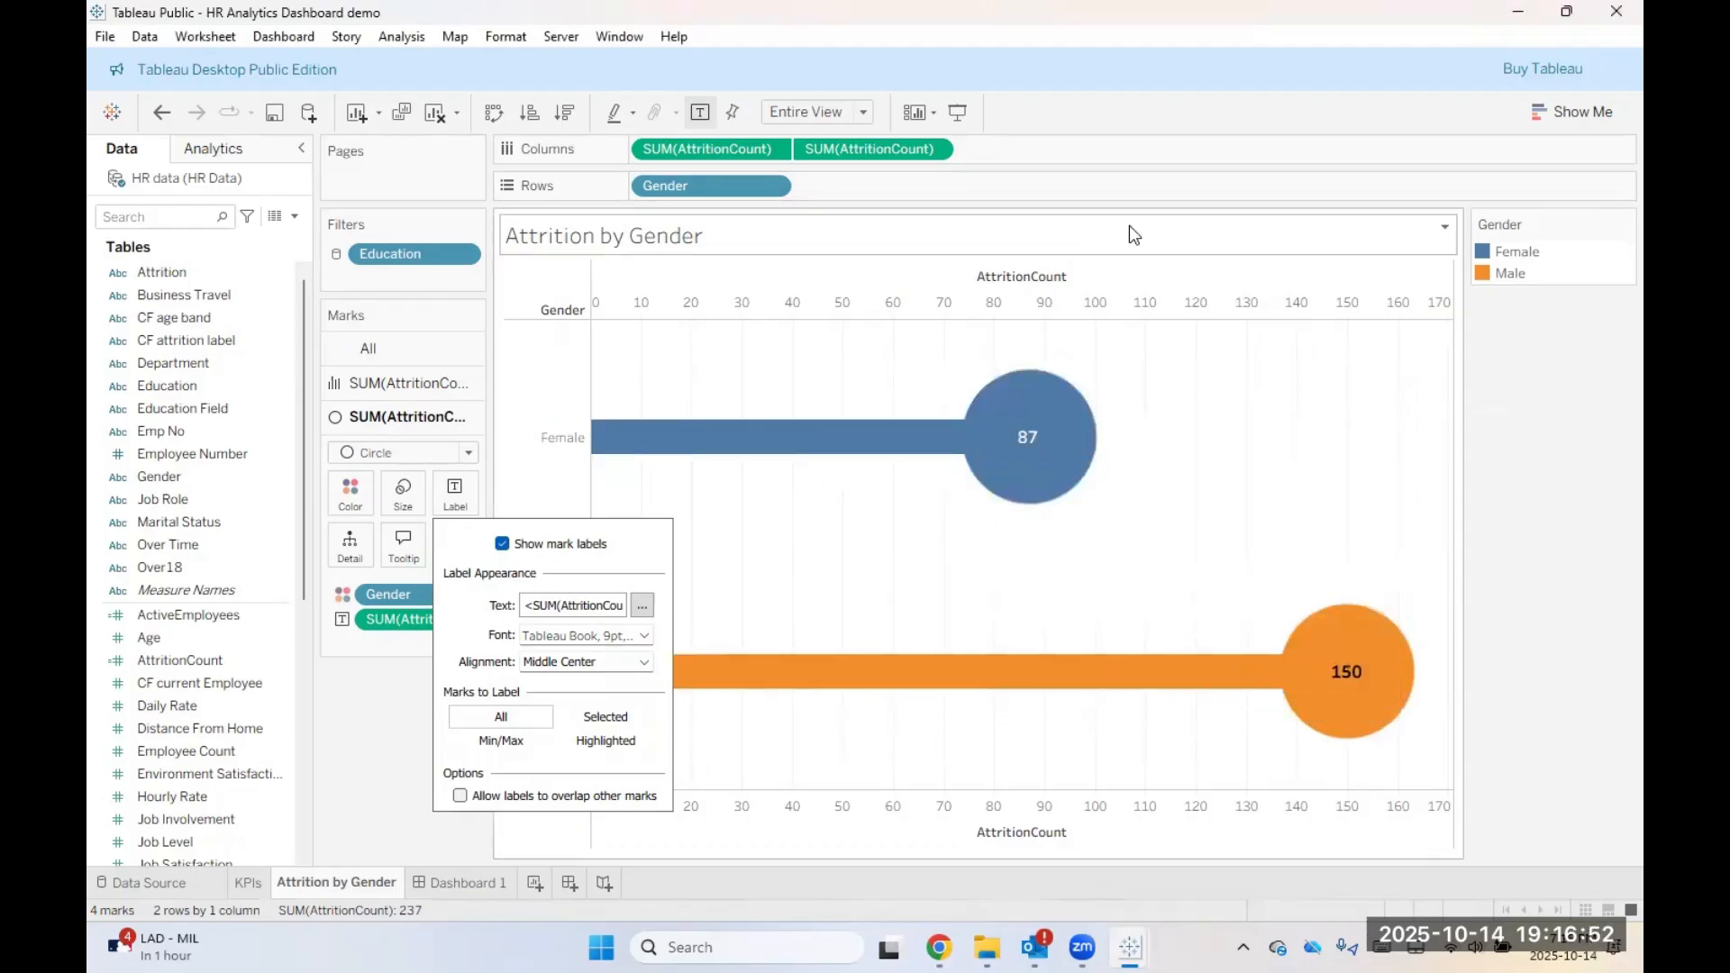
{"action": "left_click", "coordinate": [1583, 453]}
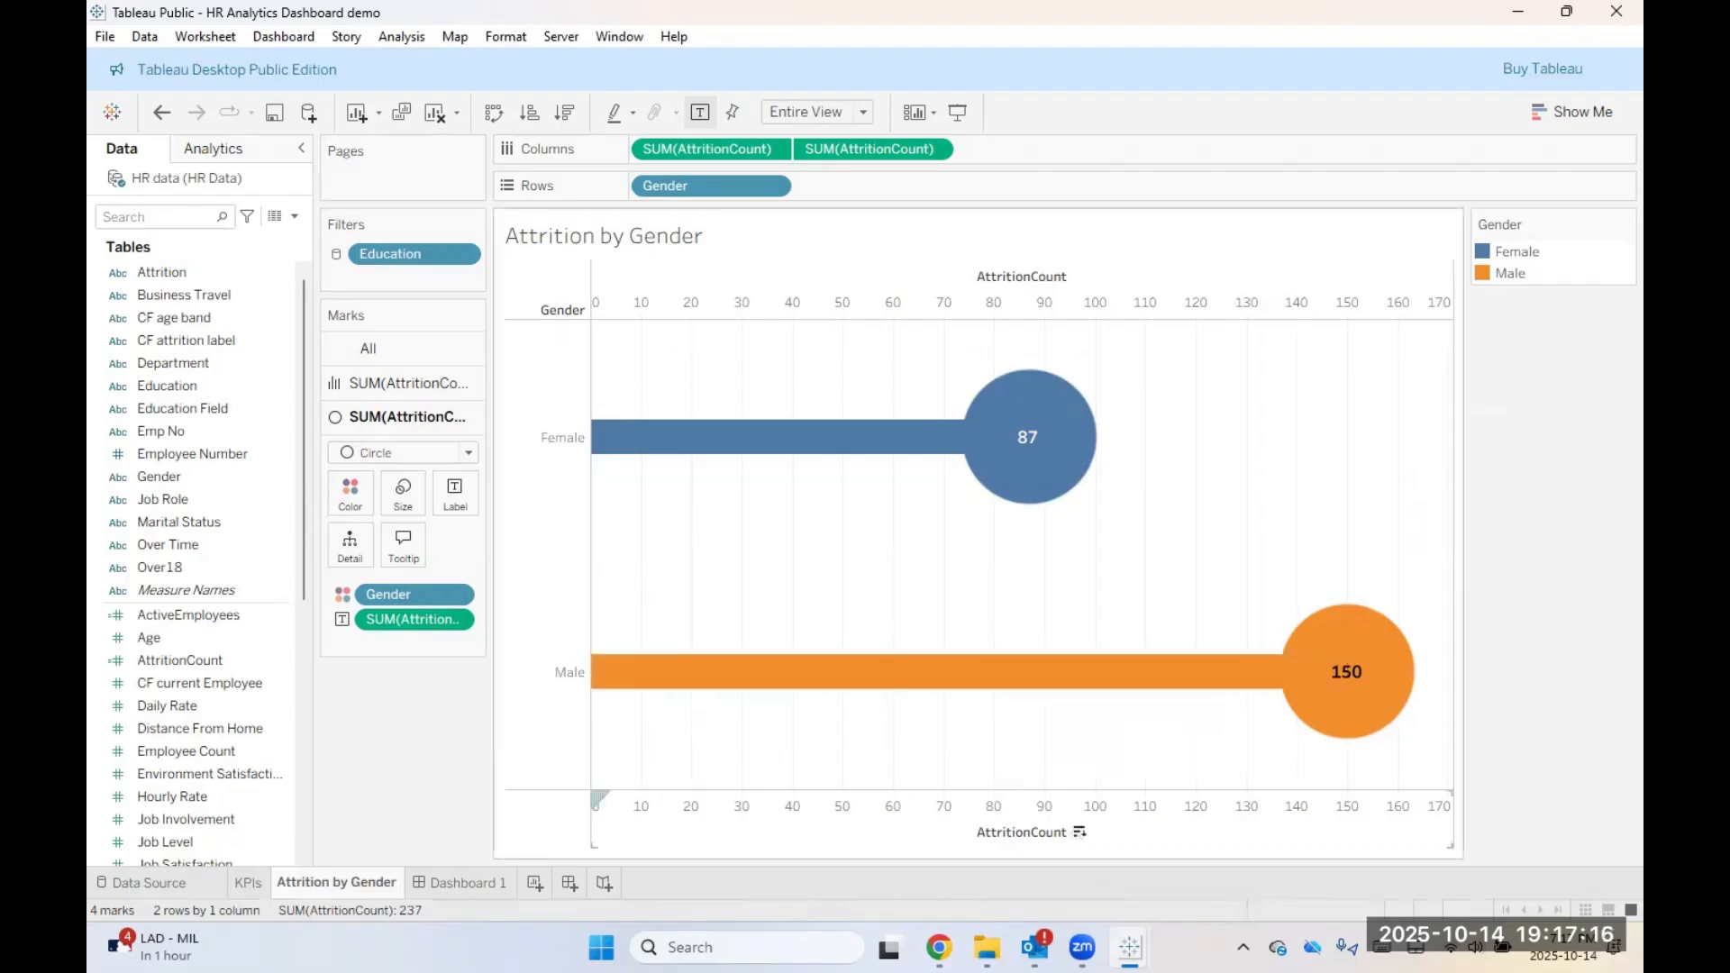
Step: Add the Attrition by Gender sheet to Dashboard 1 as a floating object, sized to fit the empty box beside the Avg. Age KPI
{"action": "left_click", "coordinate": [464, 882]}
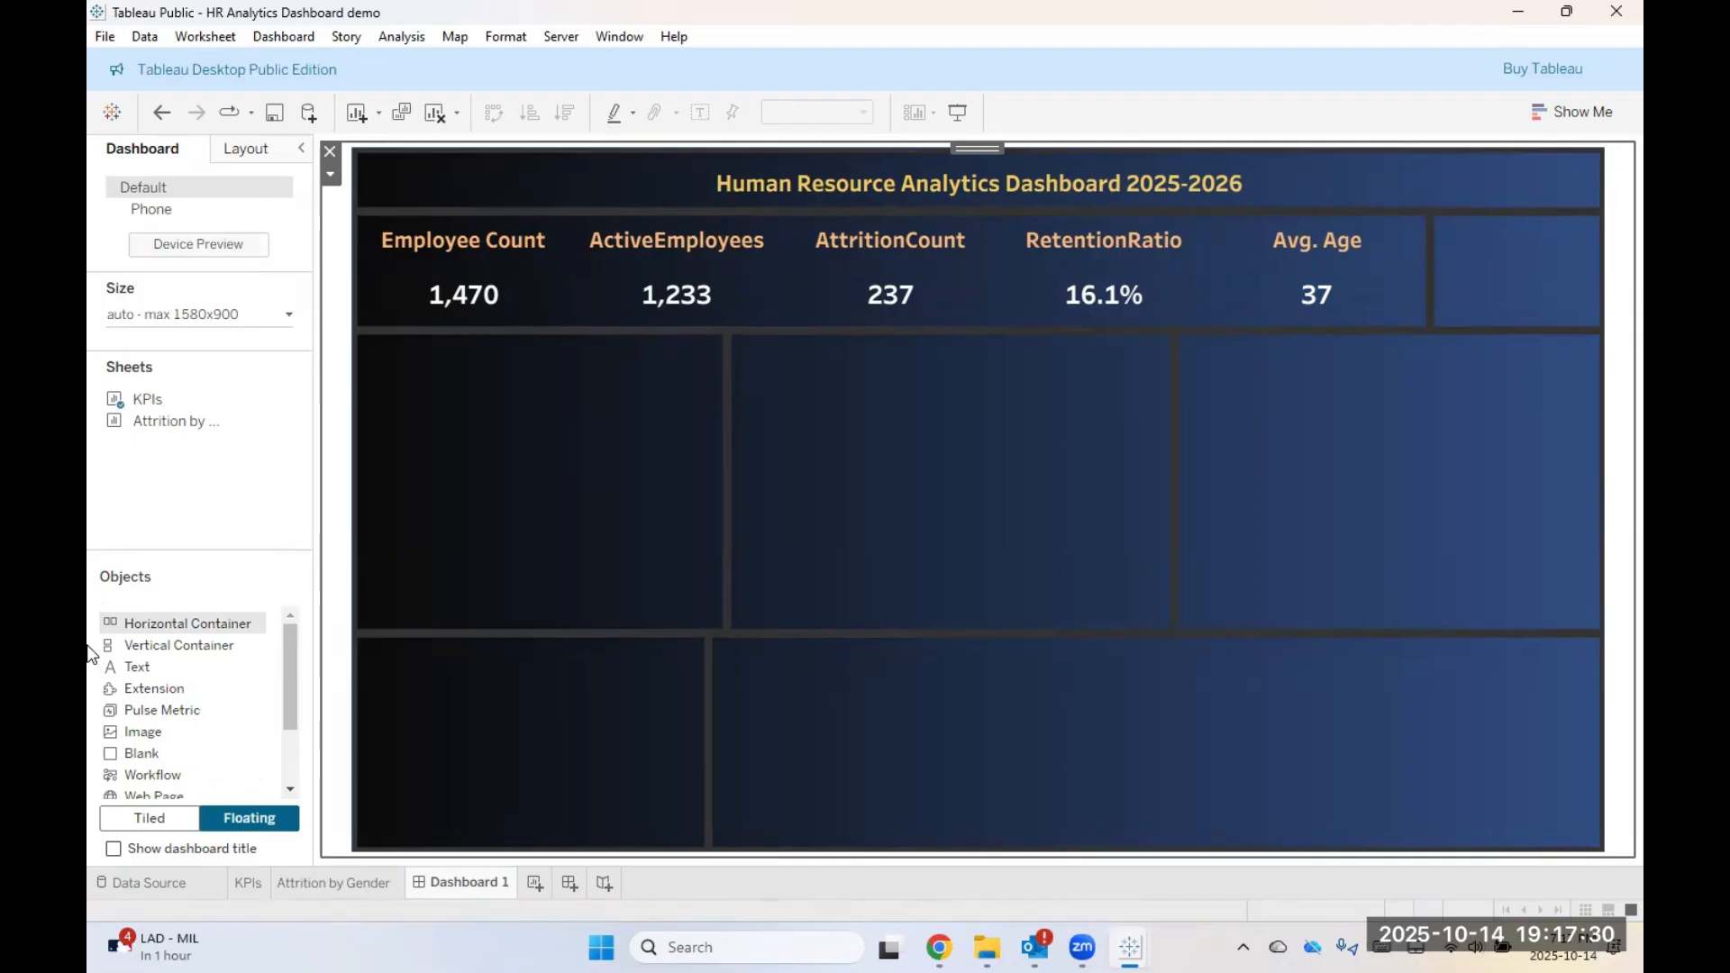
{"action": "left_click_drag", "start_coordinate": [194, 425], "coordinate": [1030, 377]}
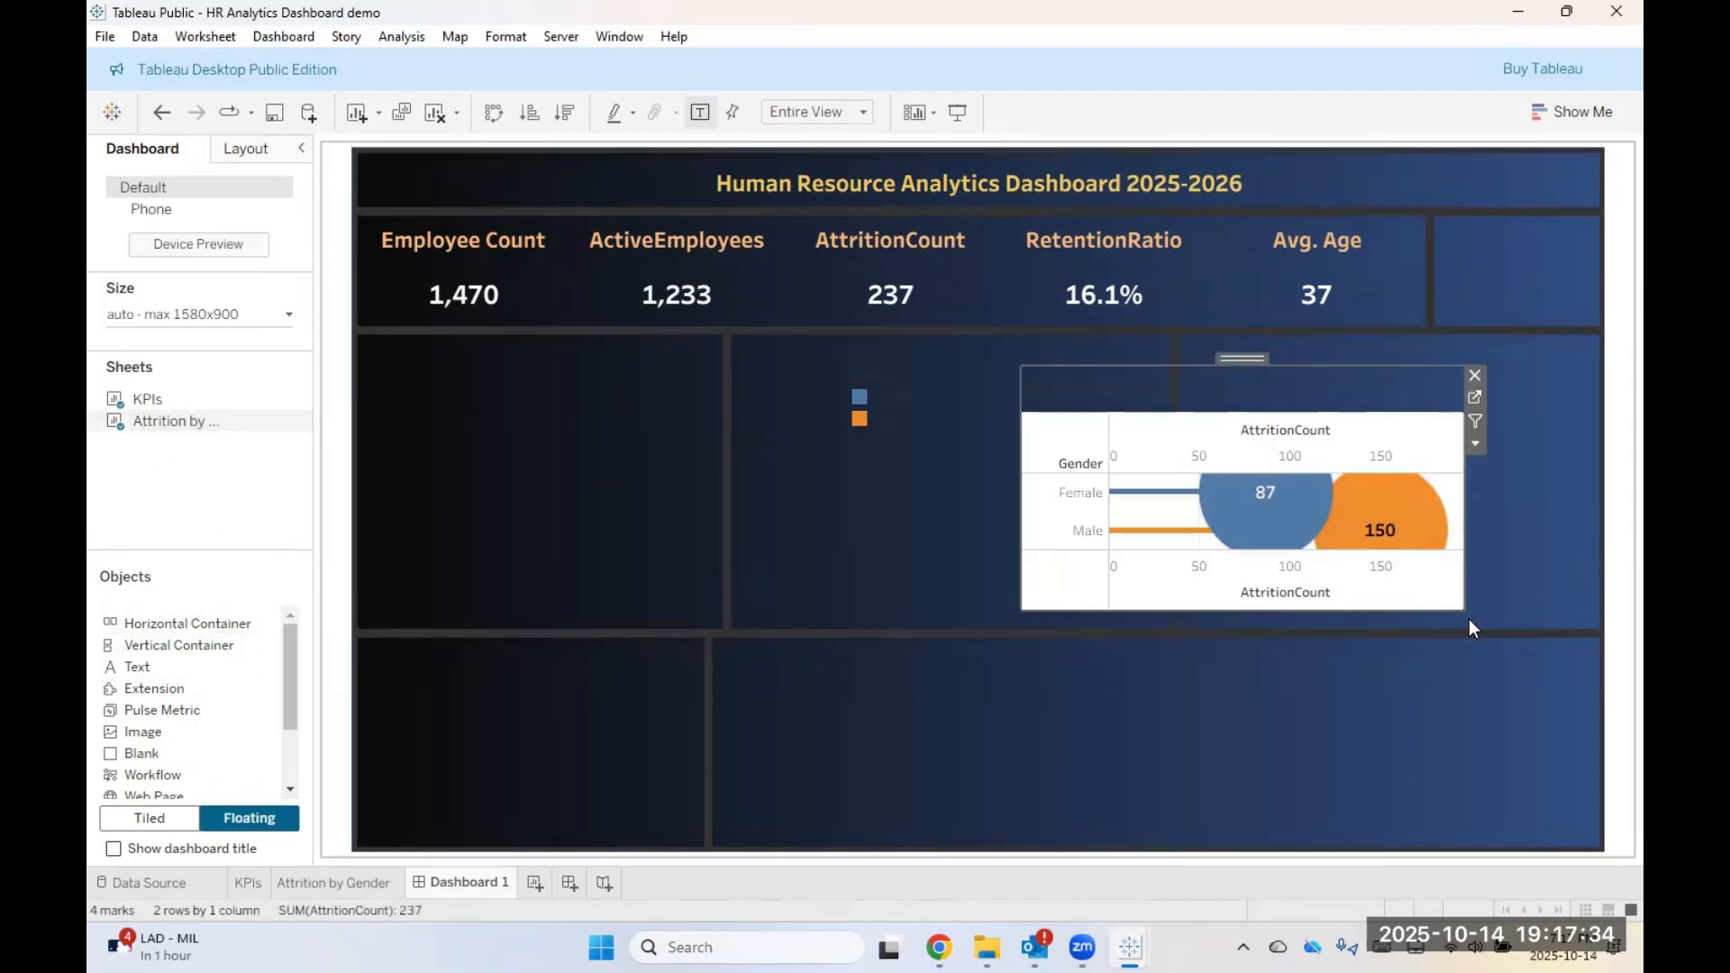
{"action": "left_click_drag", "start_coordinate": [1464, 617], "coordinate": [1254, 491]}
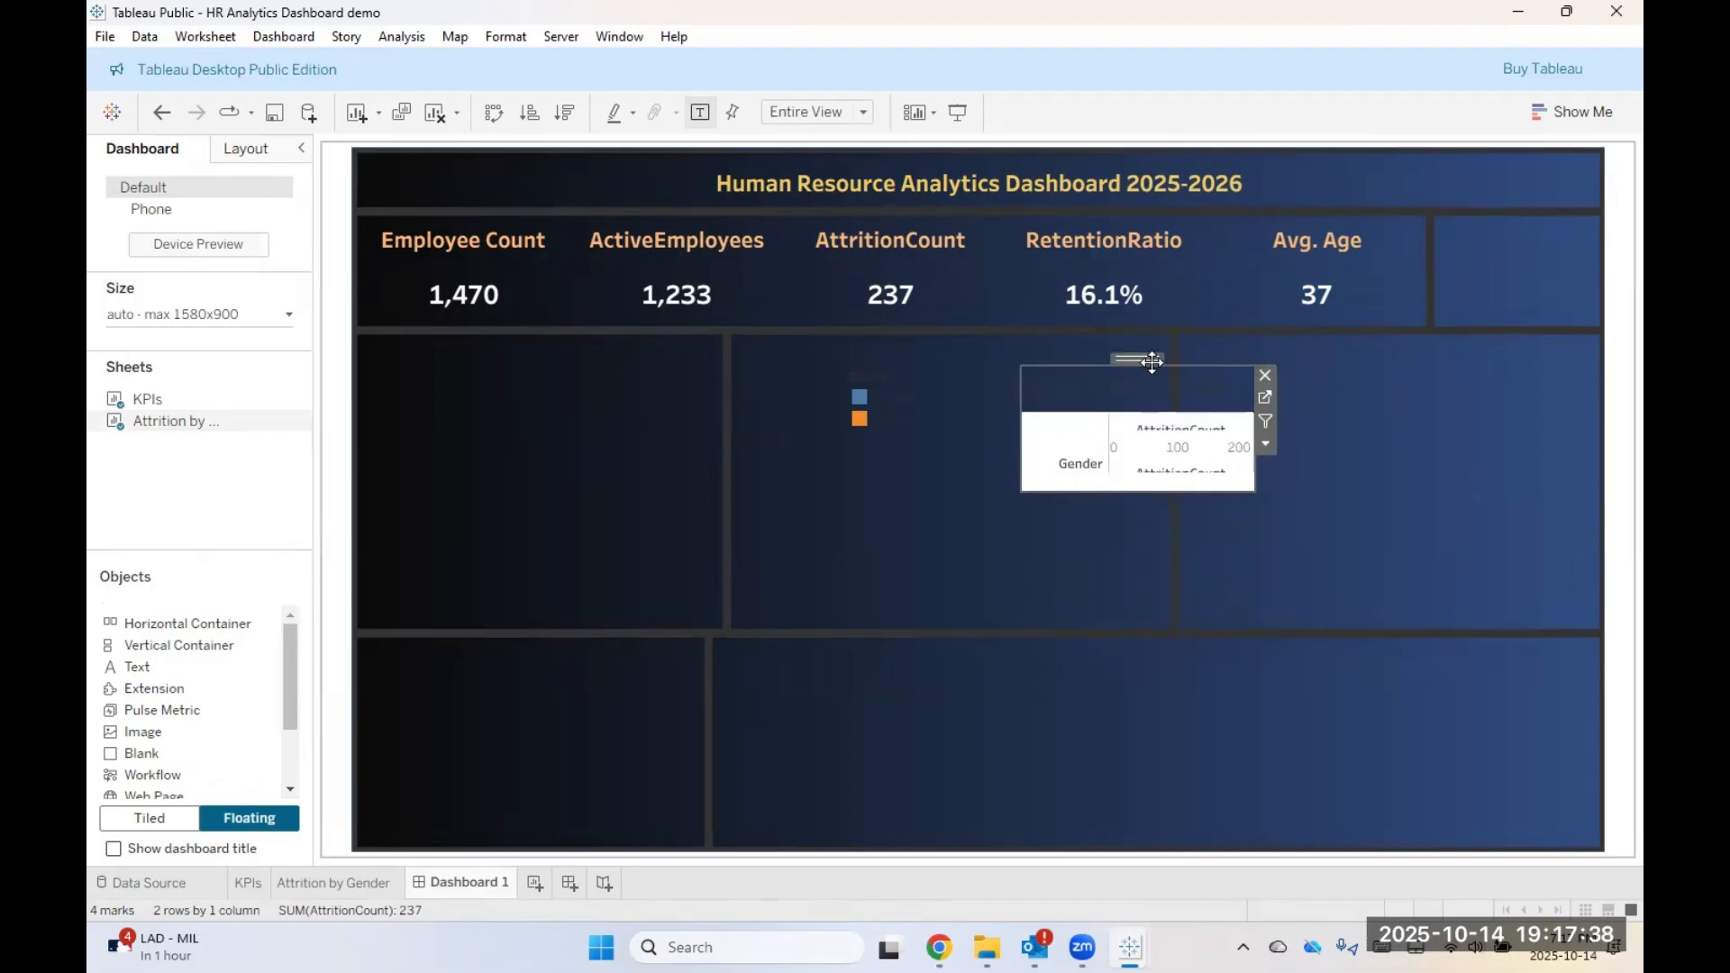
{"action": "left_click_drag", "start_coordinate": [1146, 363], "coordinate": [919, 461]}
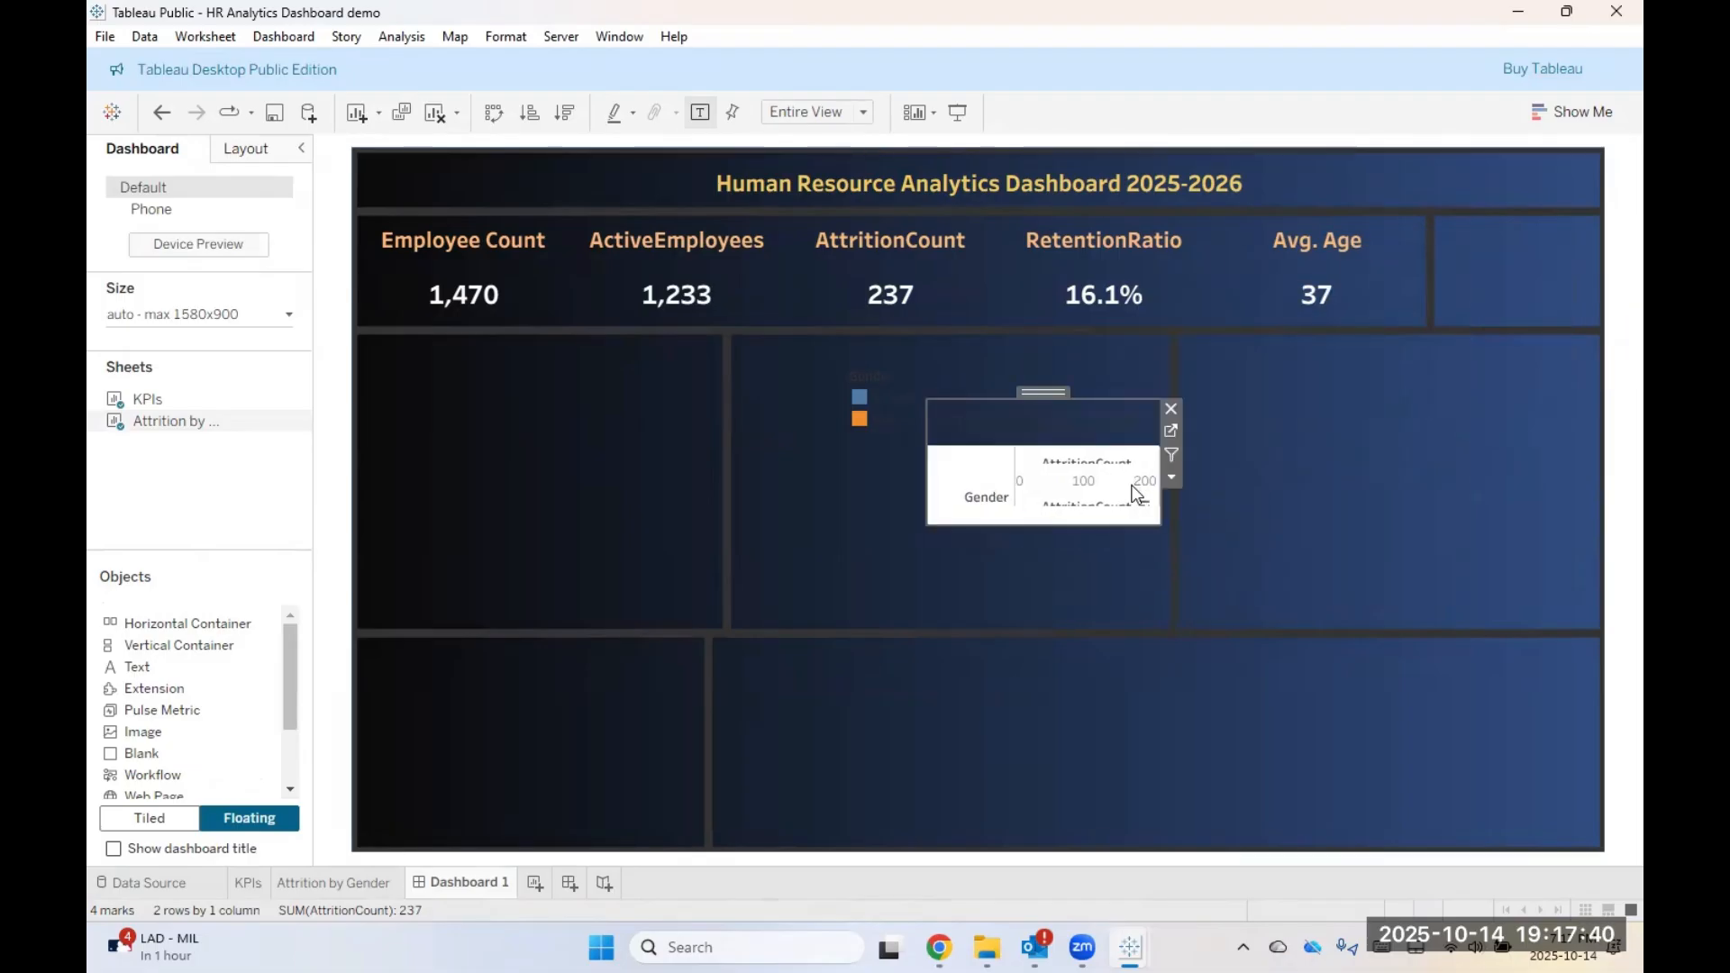
{"action": "left_click_drag", "start_coordinate": [1164, 526], "coordinate": [1127, 490]}
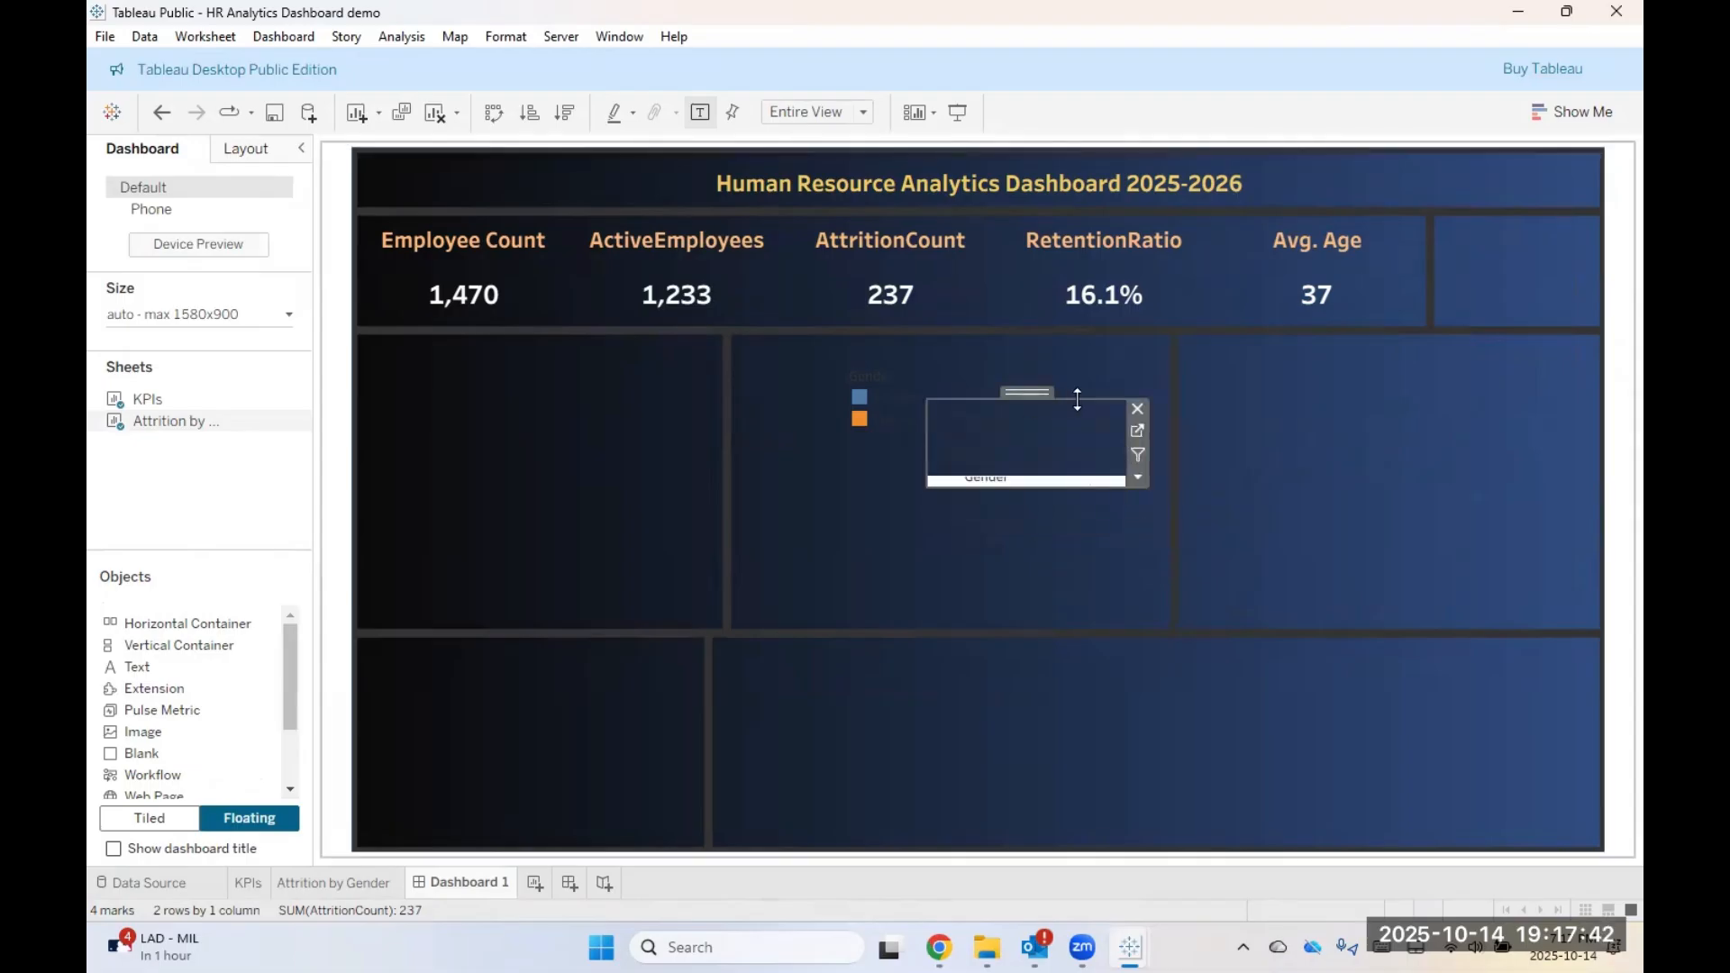
{"action": "left_click_drag", "start_coordinate": [1027, 393], "coordinate": [1598, 248]}
{"action": "left_click_drag", "start_coordinate": [1509, 309], "coordinate": [1515, 323]}
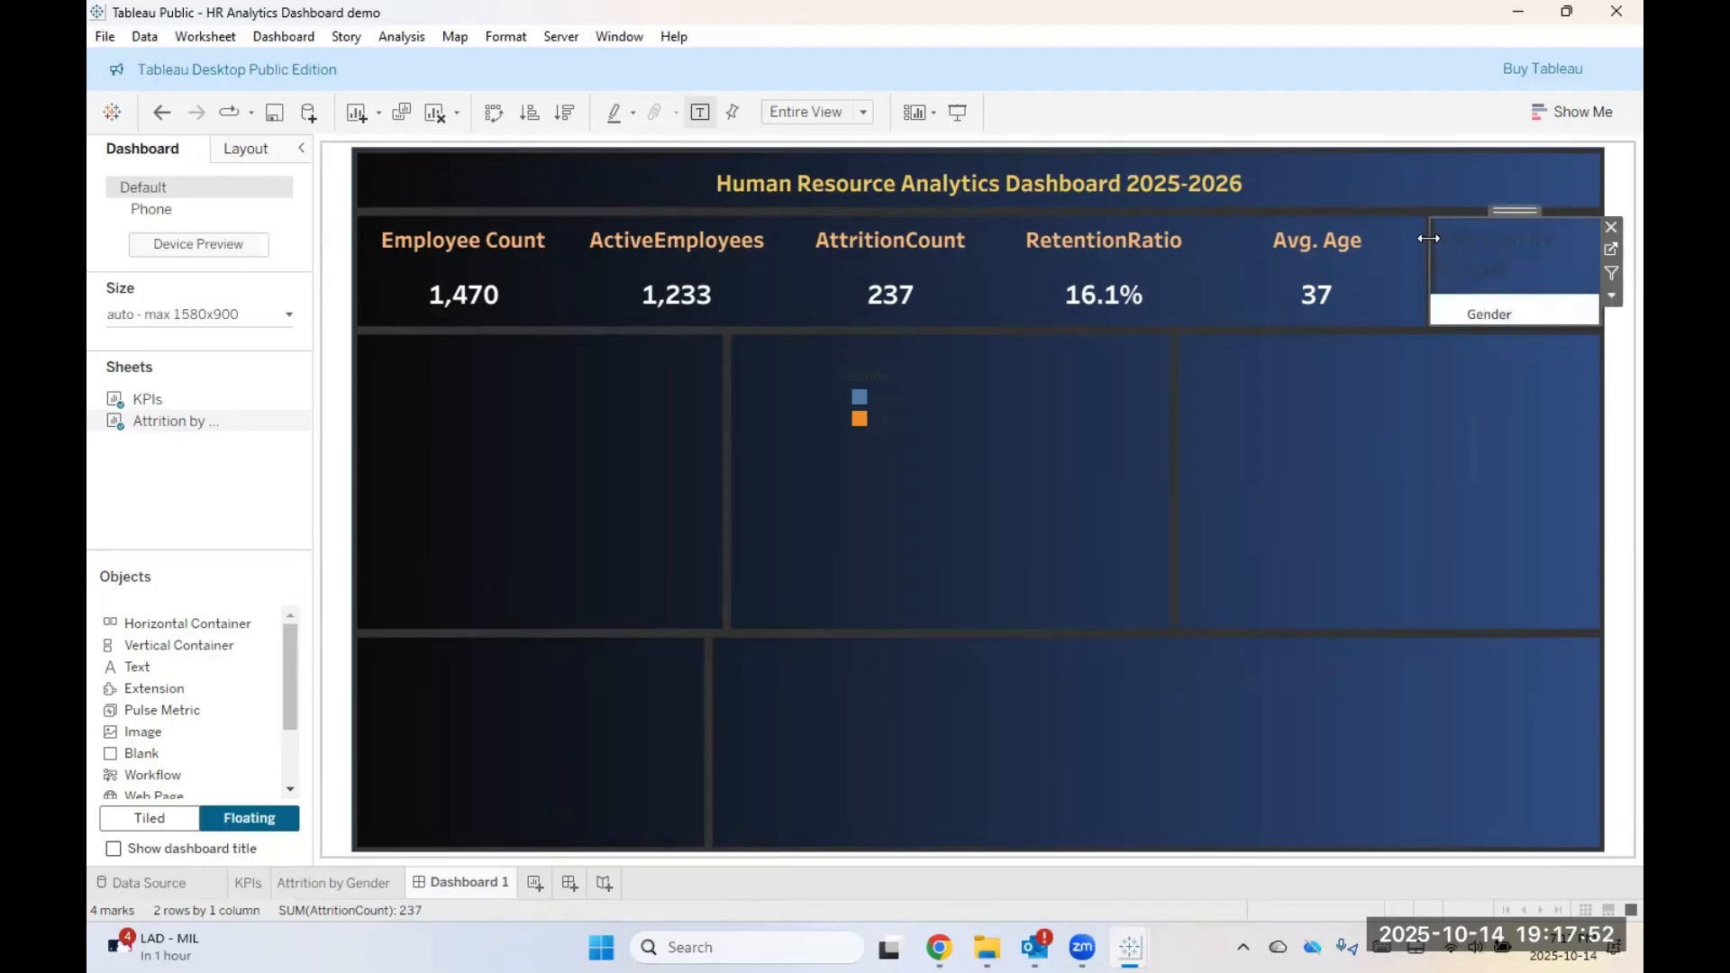
{"action": "left_click_drag", "start_coordinate": [1430, 238], "coordinate": [1518, 212]}
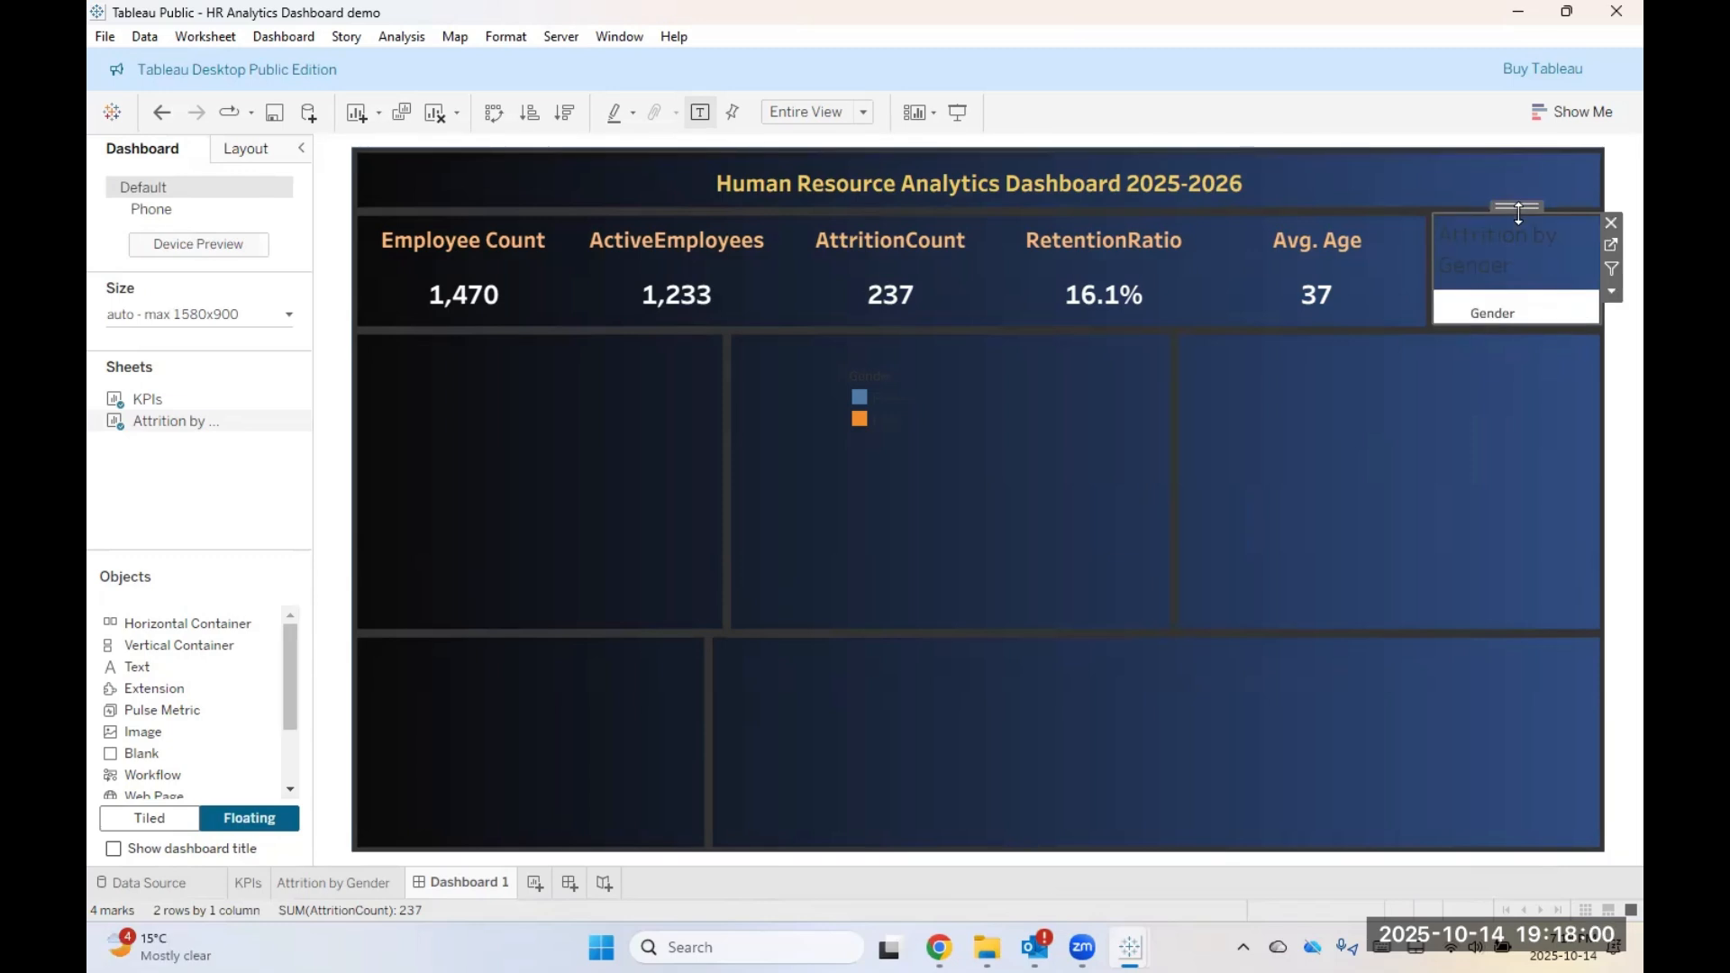
Step: Hide the title of the Attrition by Gender chart on the dashboard
{"action": "right_click", "coordinate": [1457, 230]}
{"action": "left_click", "coordinate": [1488, 286]}
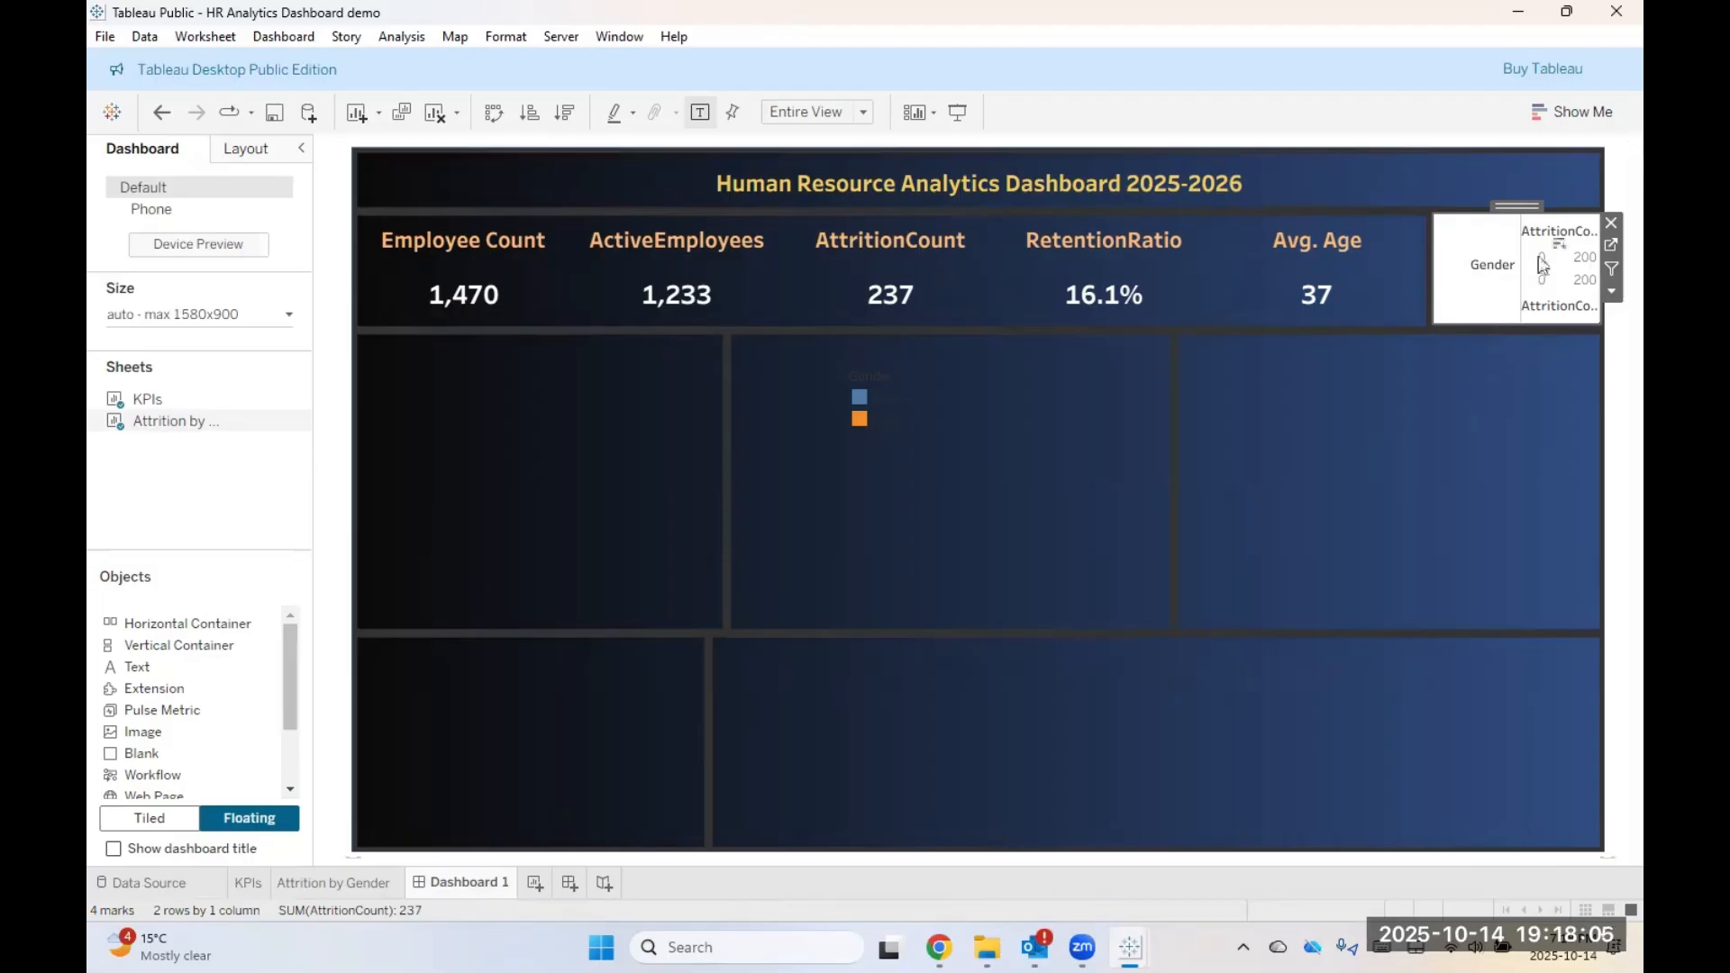
{"action": "right_click", "coordinate": [1468, 294]}
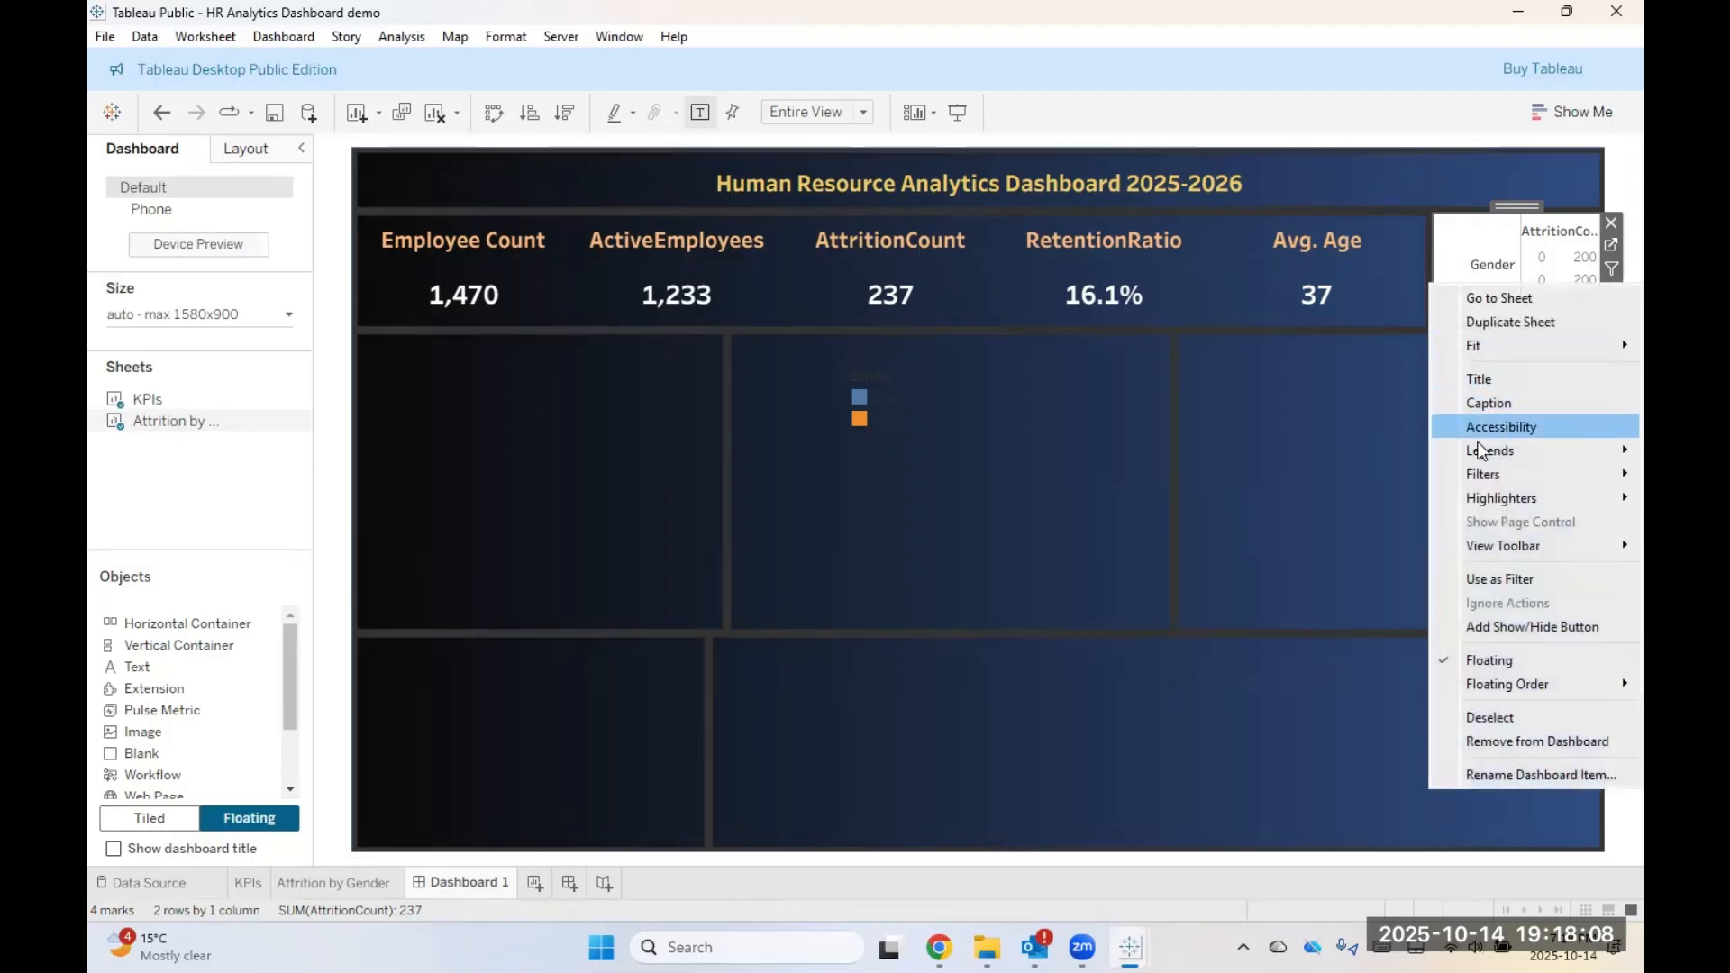
{"action": "mouse_move", "coordinate": [1482, 450]}
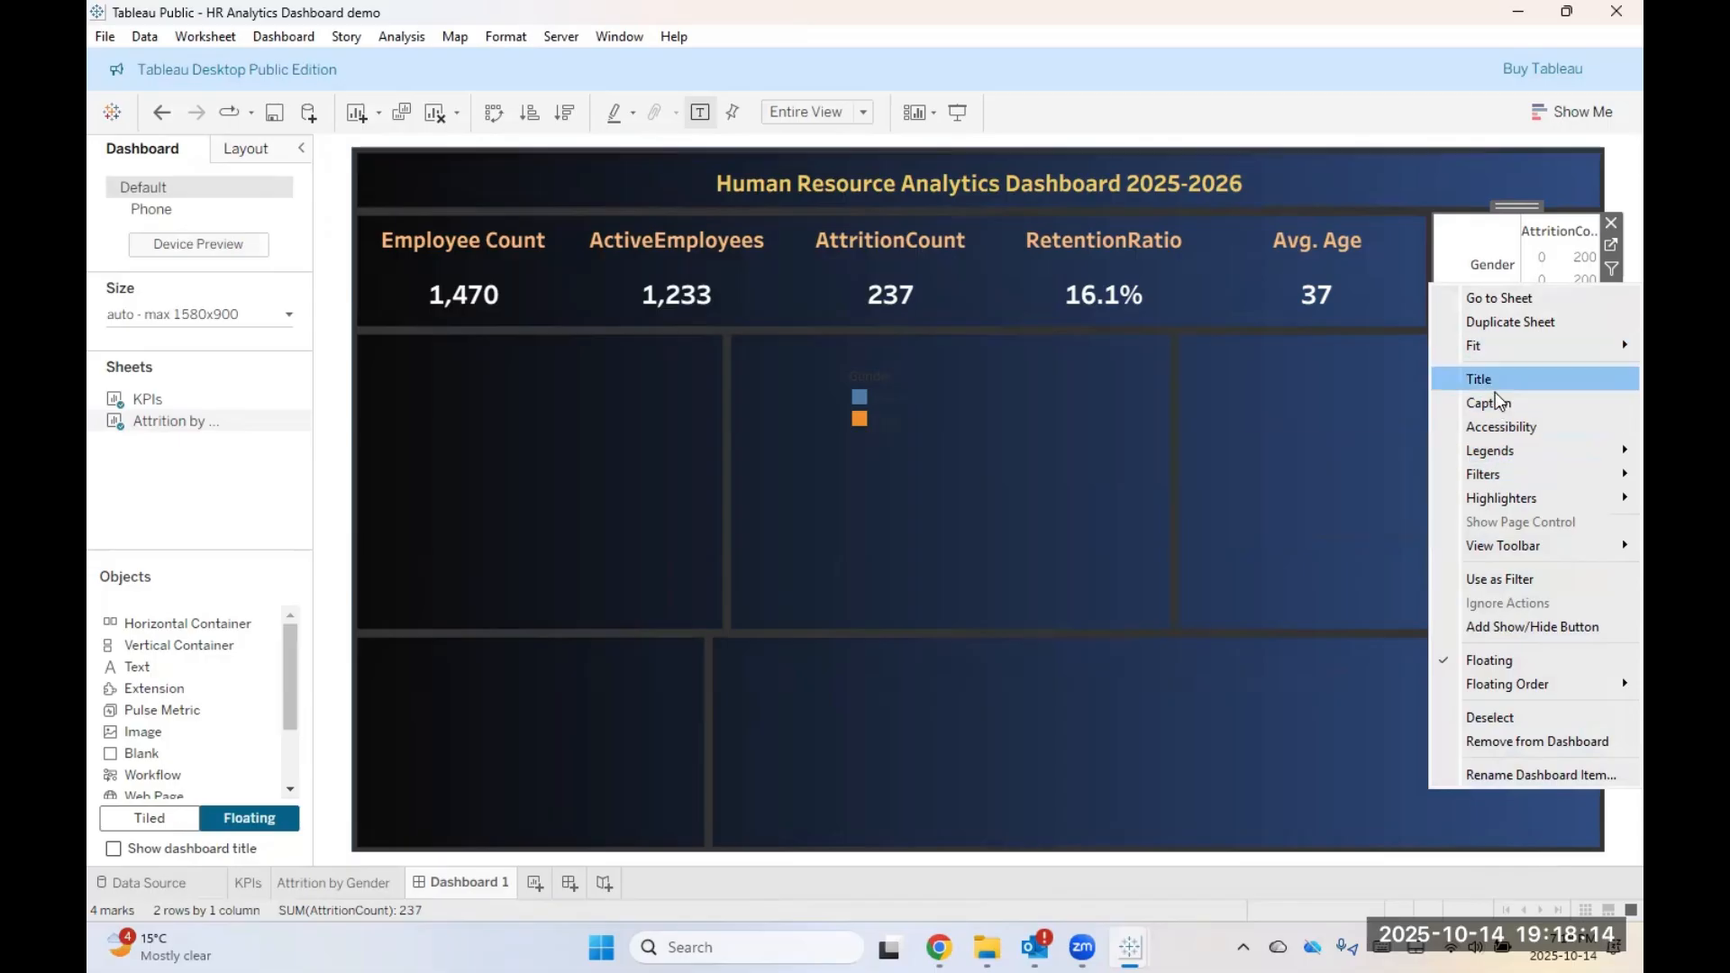
{"action": "right_click", "coordinate": [1481, 241]}
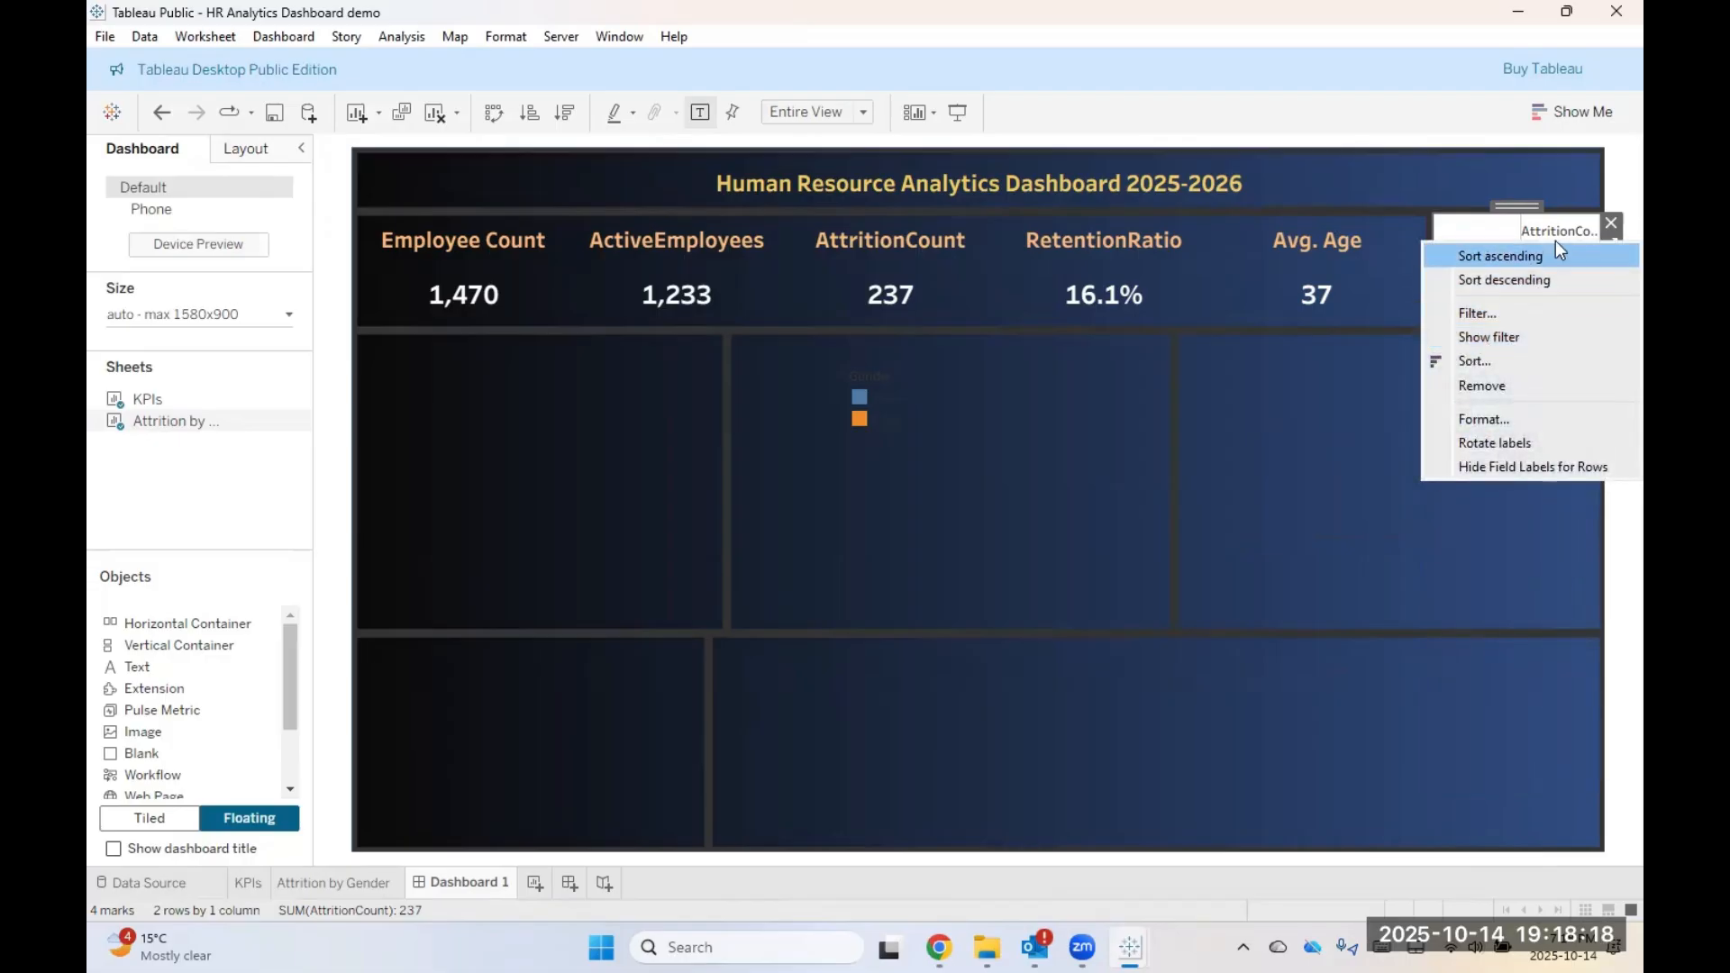
{"action": "right_click", "coordinate": [1559, 215]}
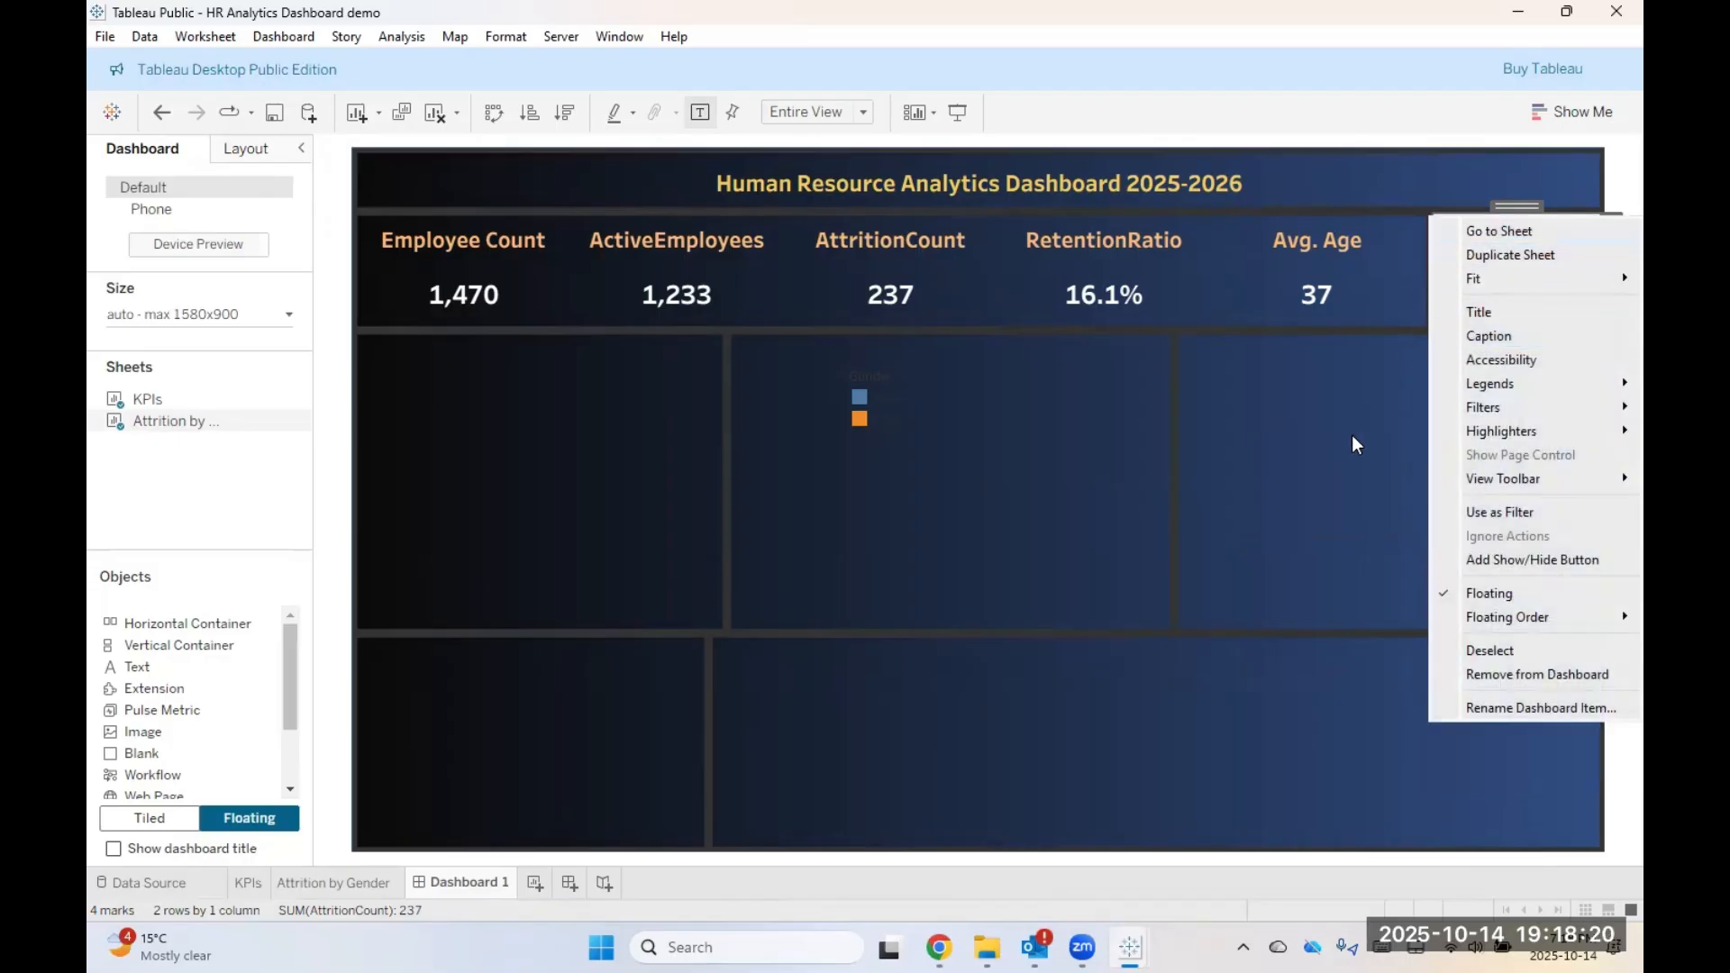
{"action": "key", "text": "Escape"}
Step: Set the Attrition by Gender chart's worksheet shading to None so the dashboard background shows through
{"action": "right_click", "coordinate": [1522, 248]}
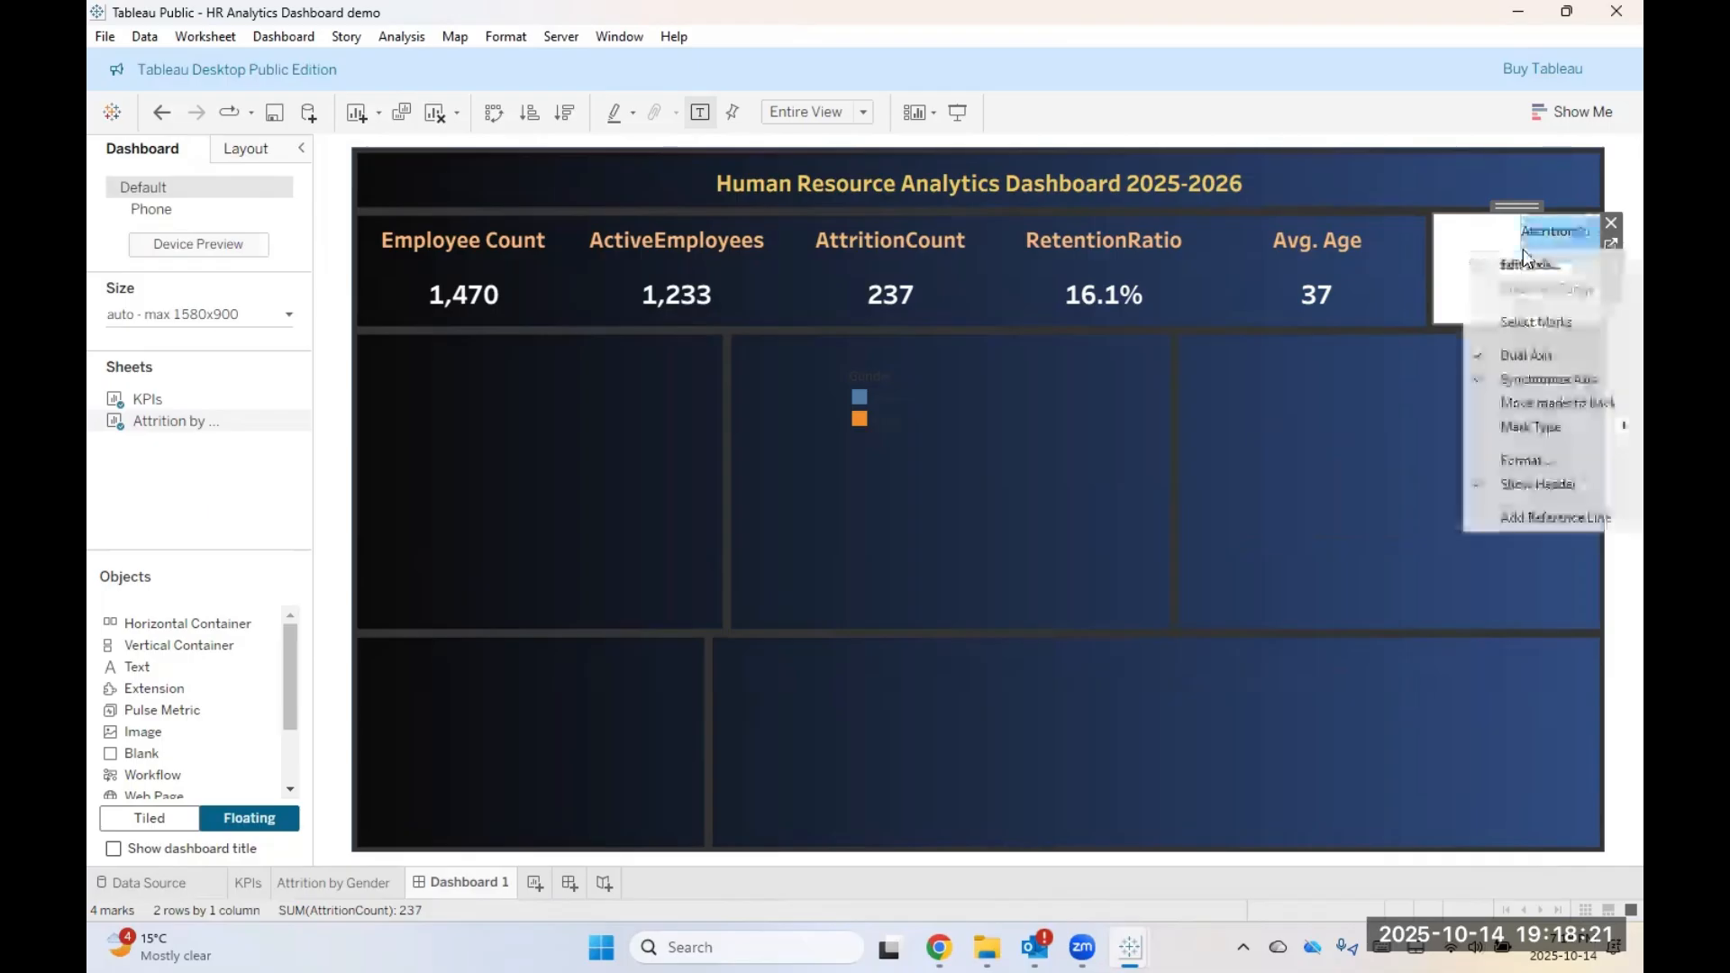
{"action": "left_click", "coordinate": [1517, 457]}
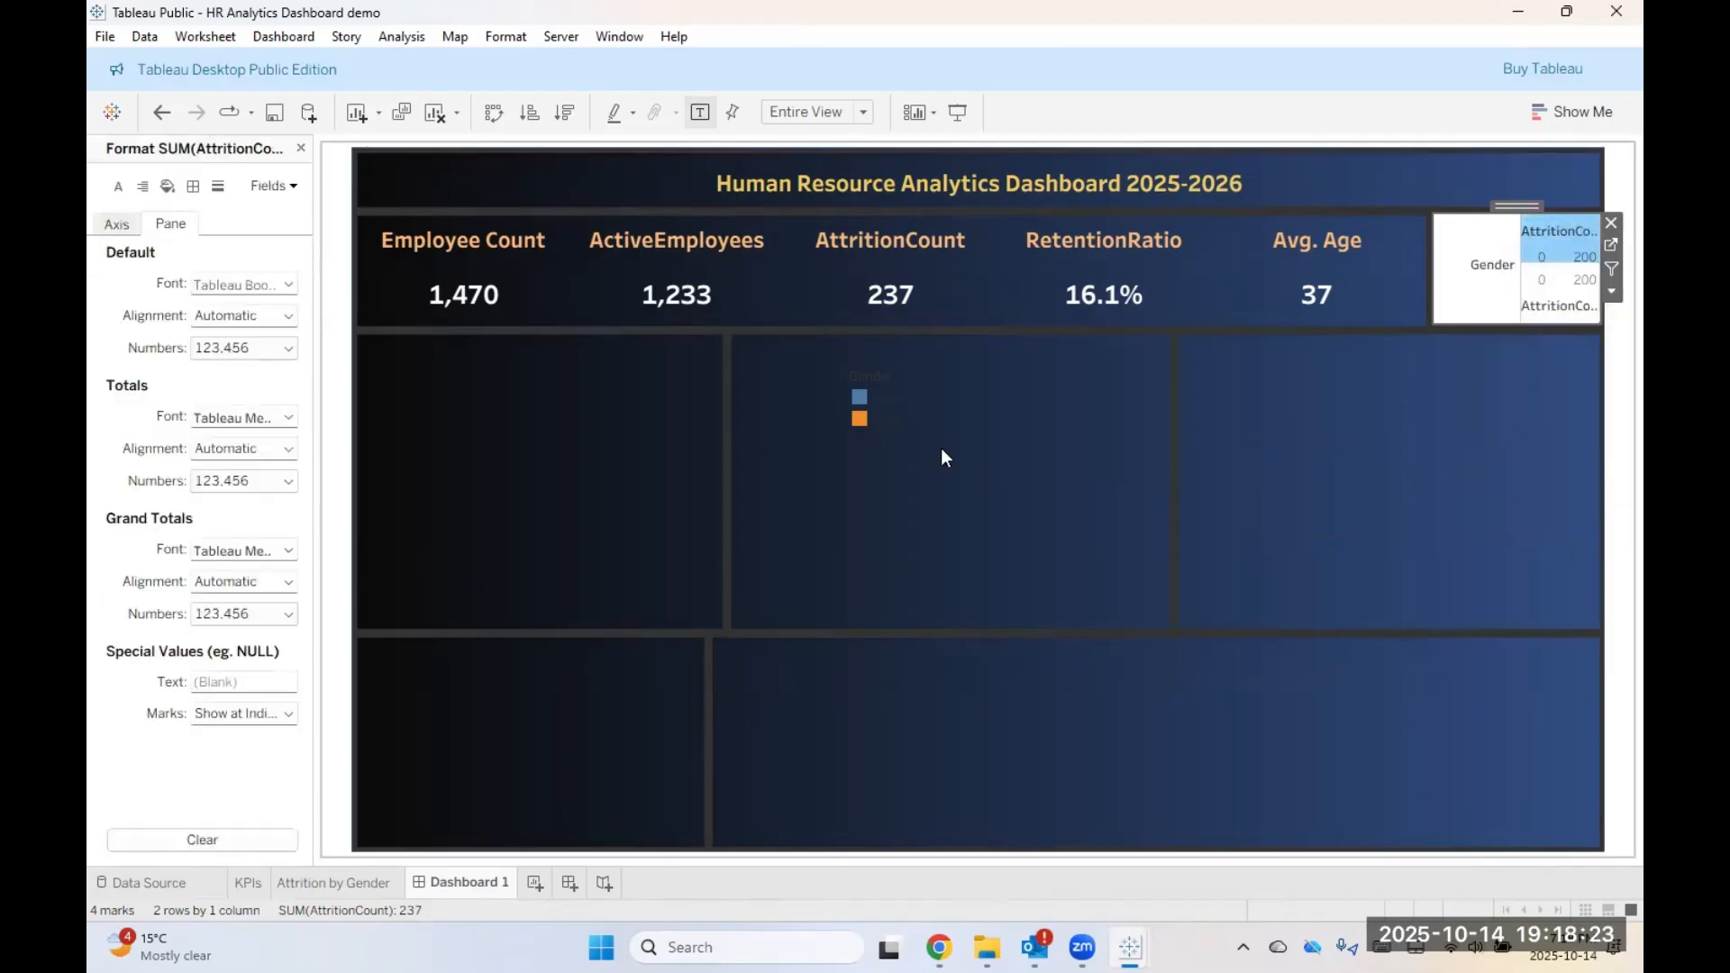
{"action": "left_click", "coordinate": [166, 187]}
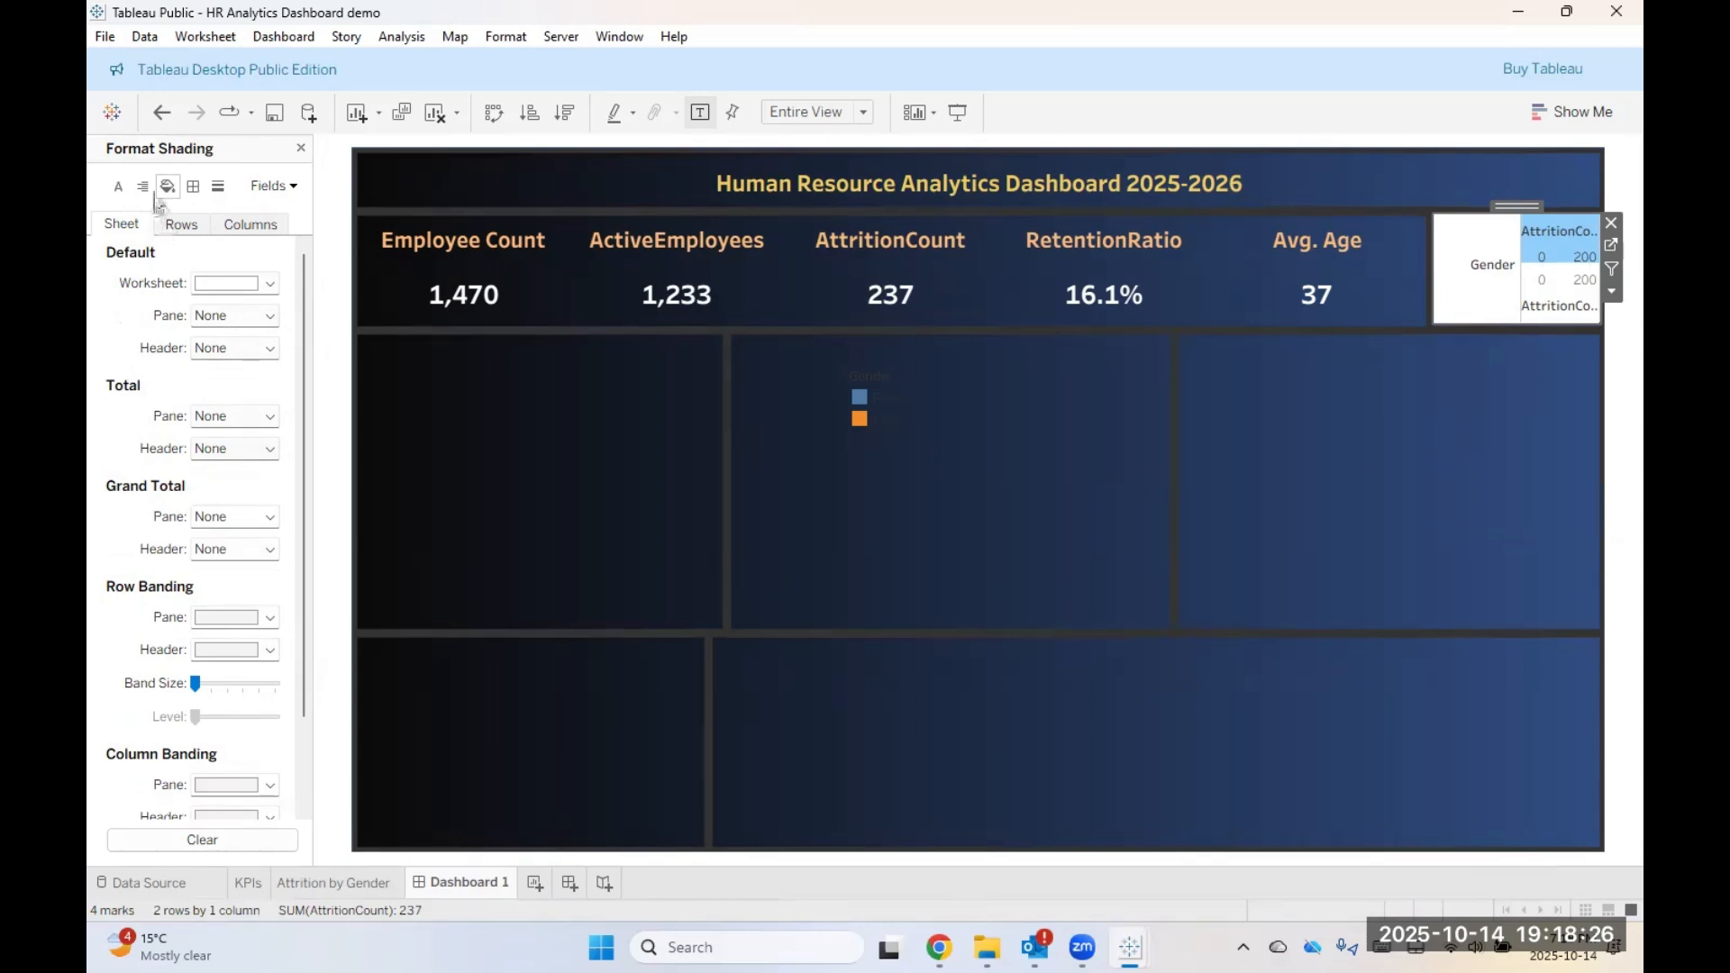
{"action": "left_click", "coordinate": [251, 286]}
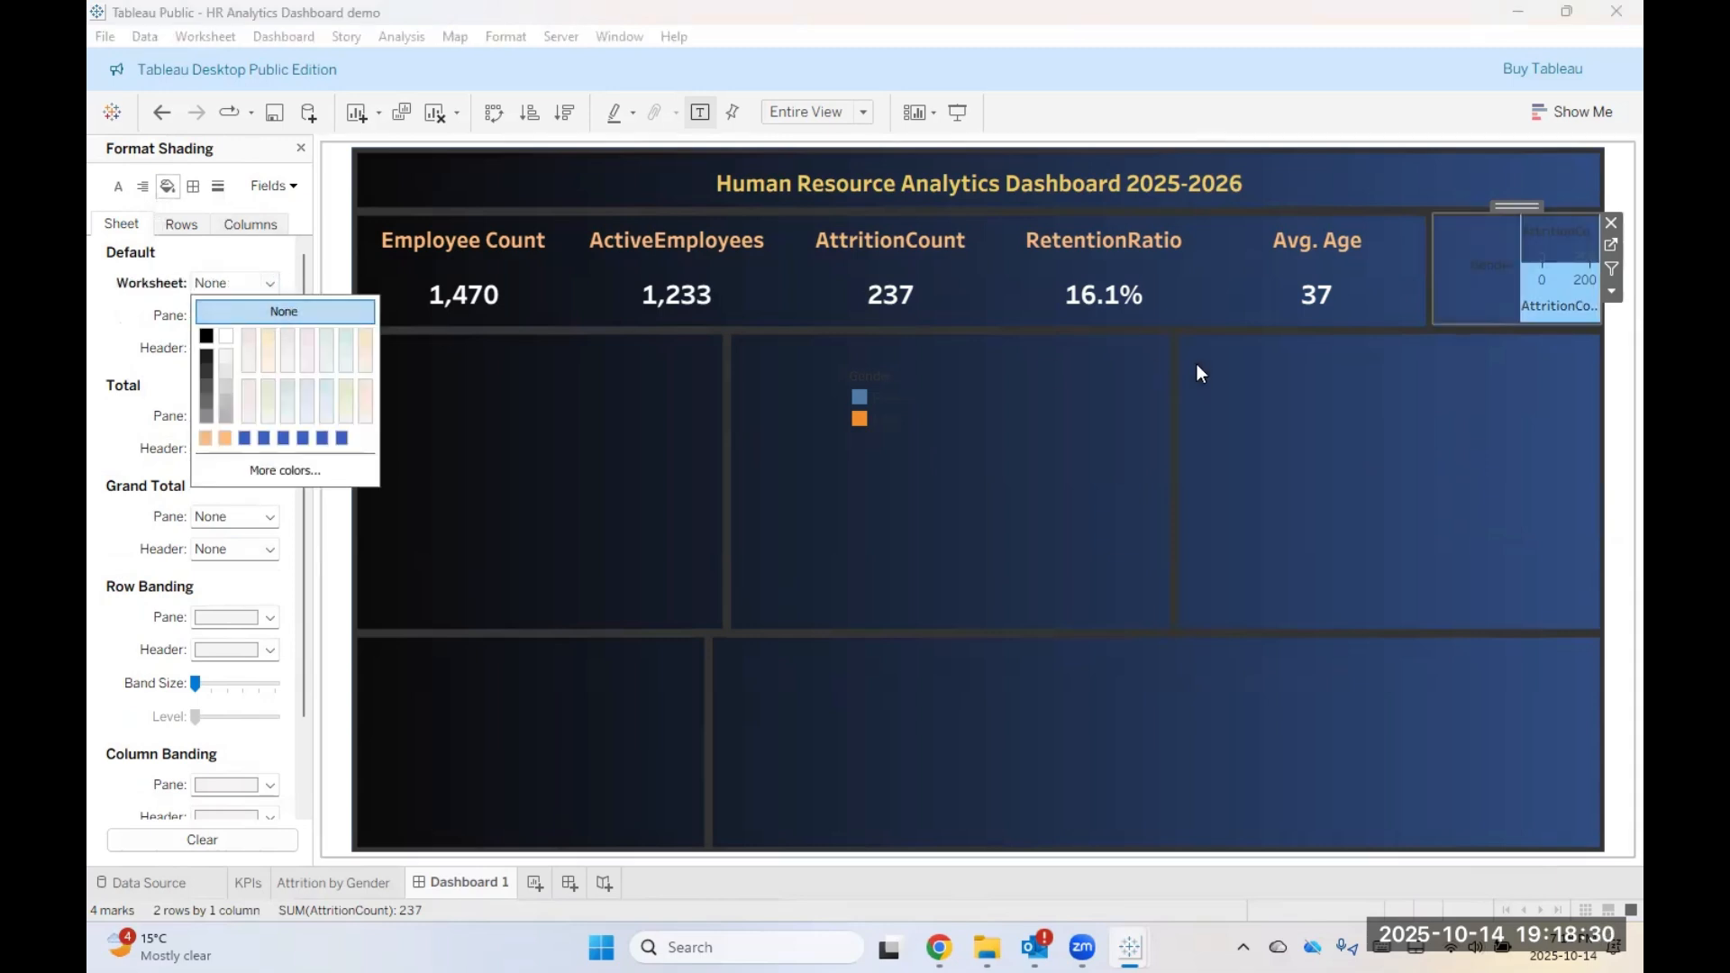
{"action": "left_click", "coordinate": [1284, 373]}
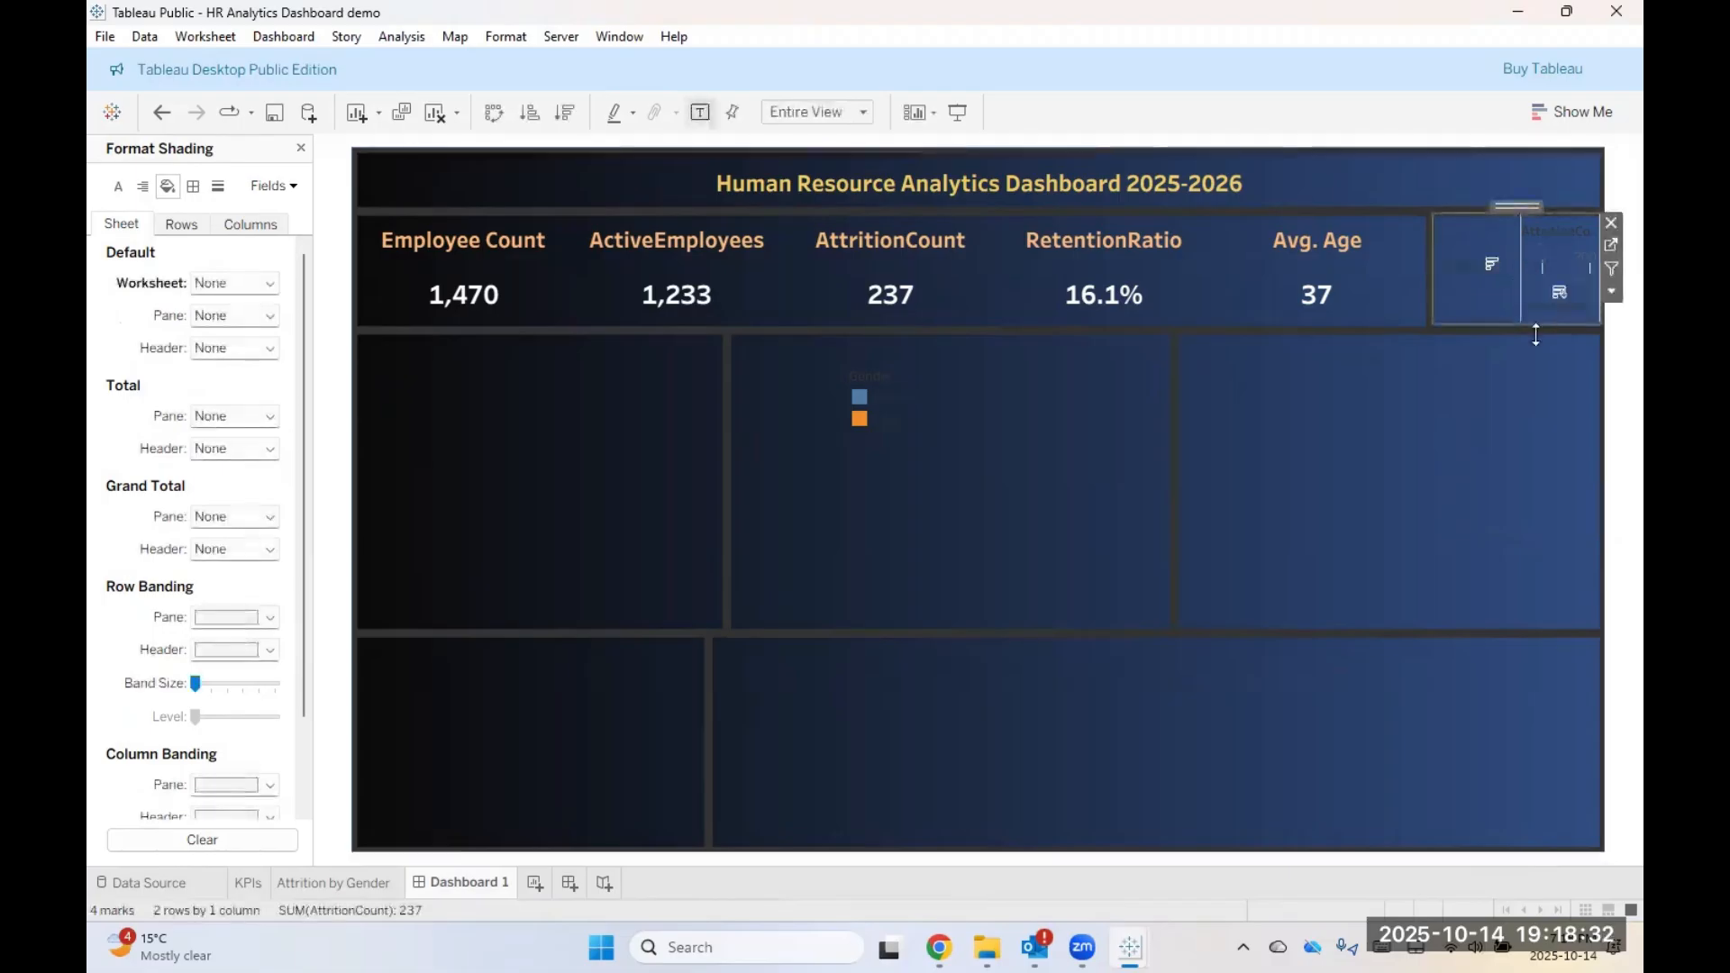
{"action": "left_click", "coordinate": [1444, 450]}
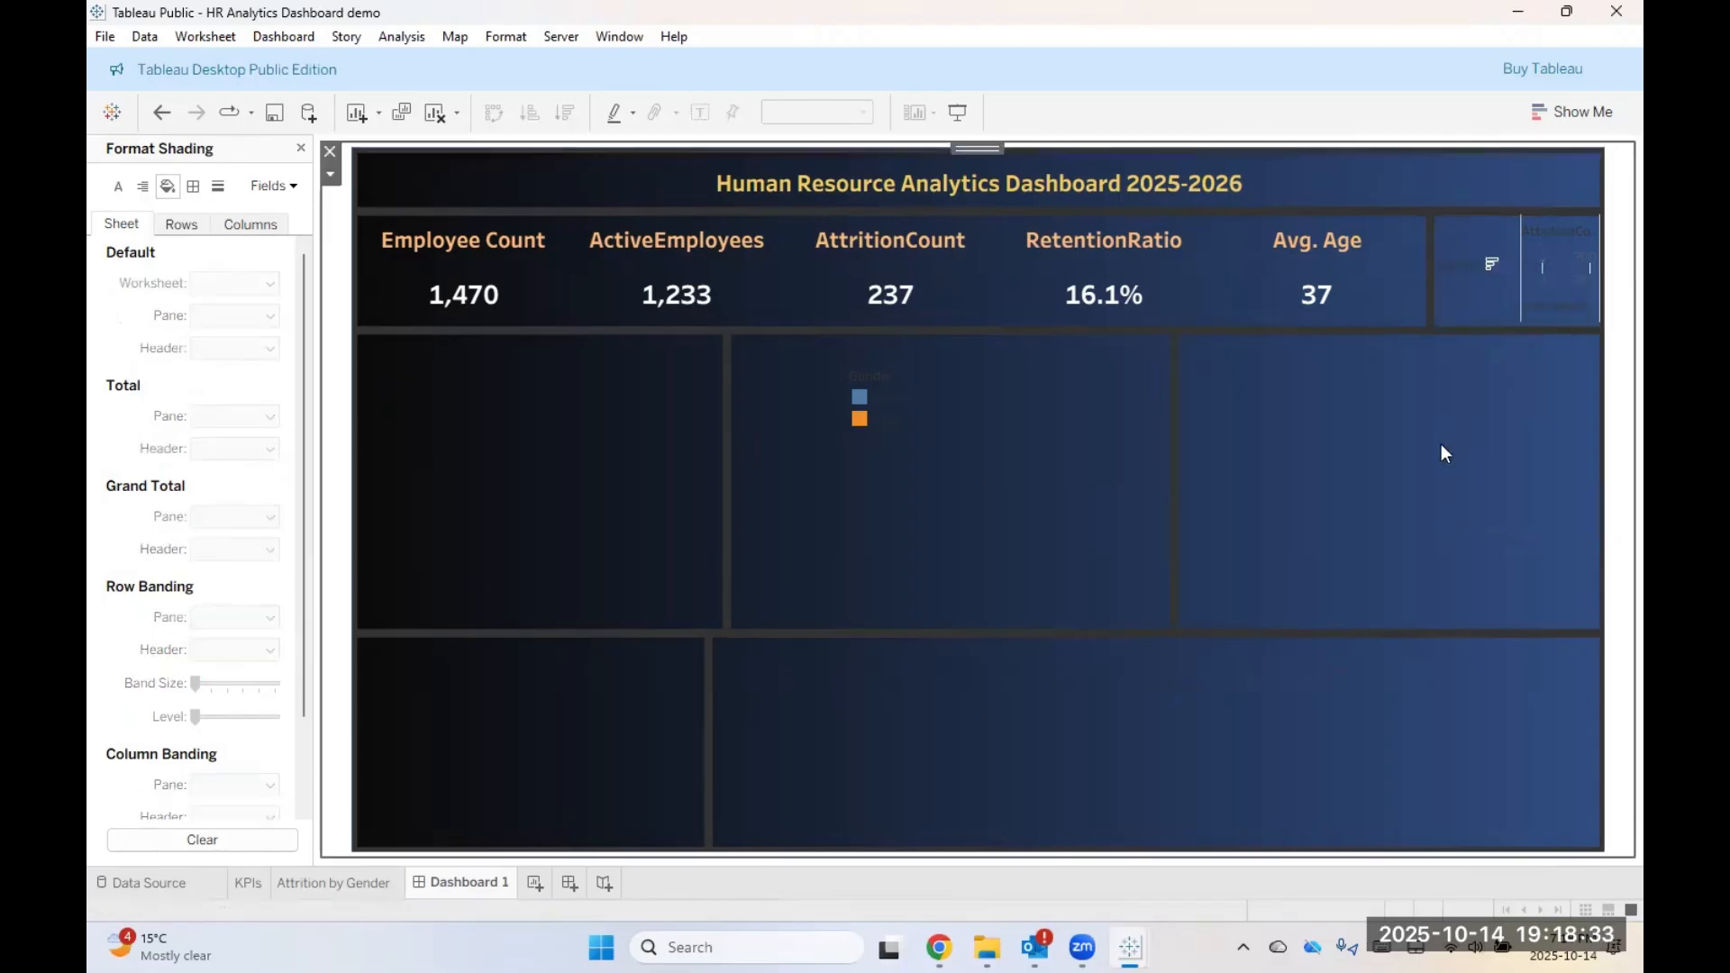
Step: Try removing the Gender field from the Attrition by Gender chart's rows and hiding its AttritionCount axis headers
{"action": "right_click", "coordinate": [1490, 249]}
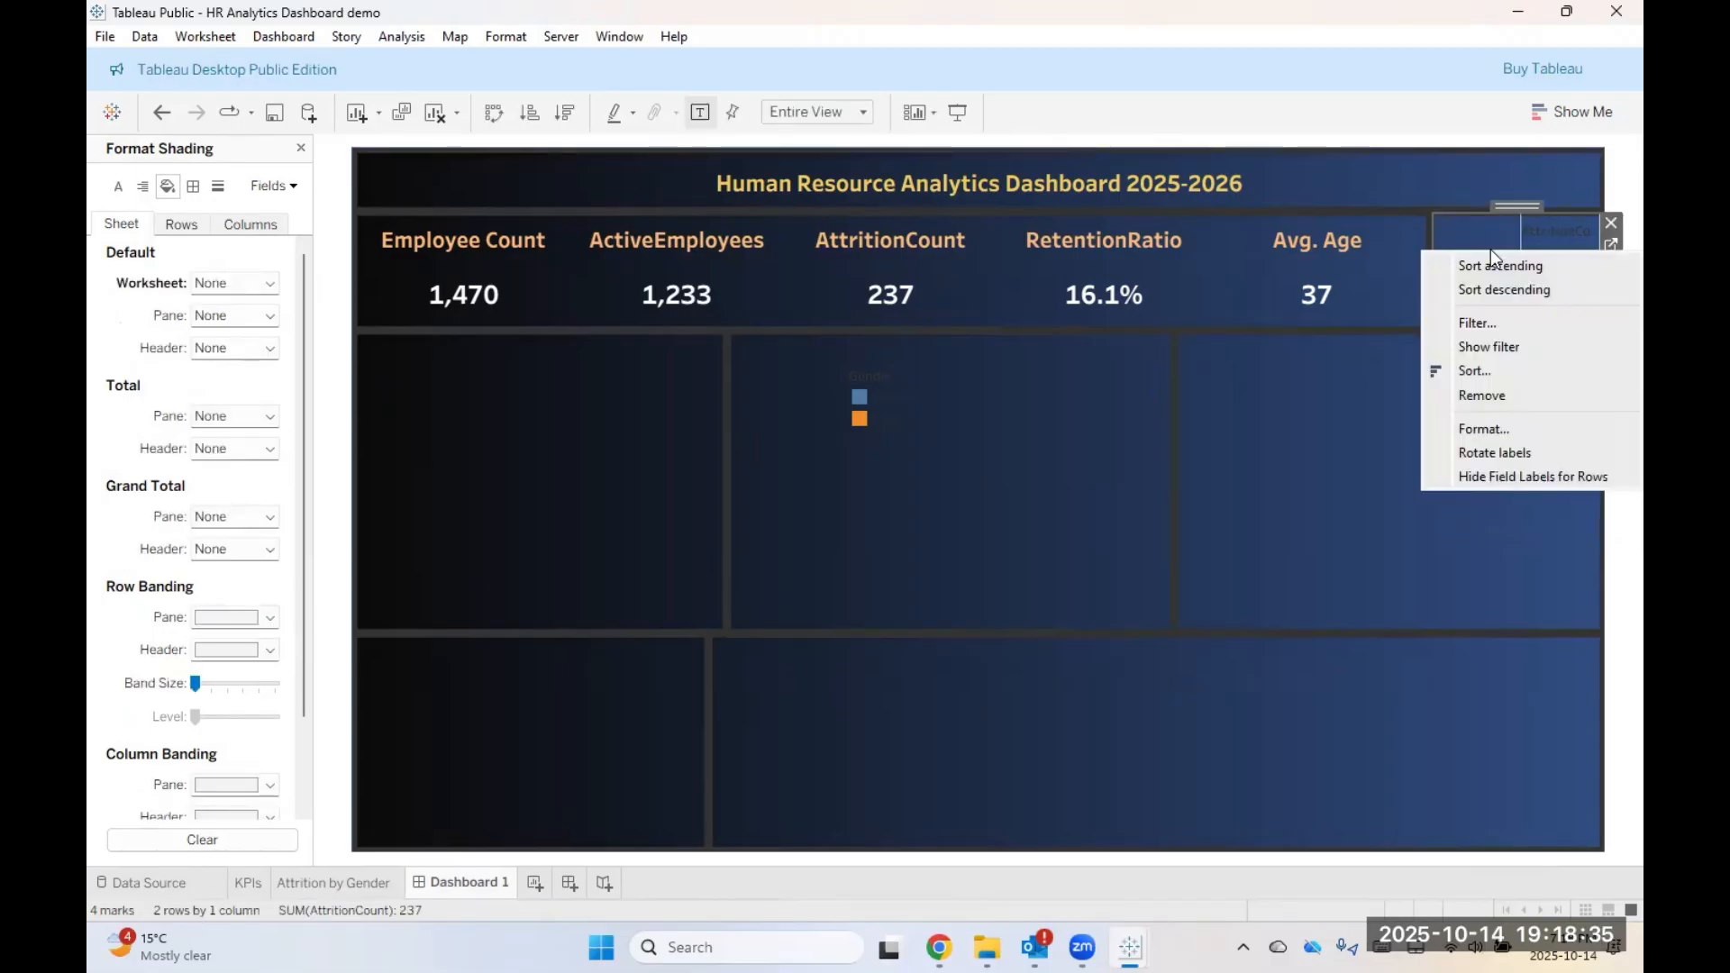
{"action": "left_click", "coordinate": [1491, 396]}
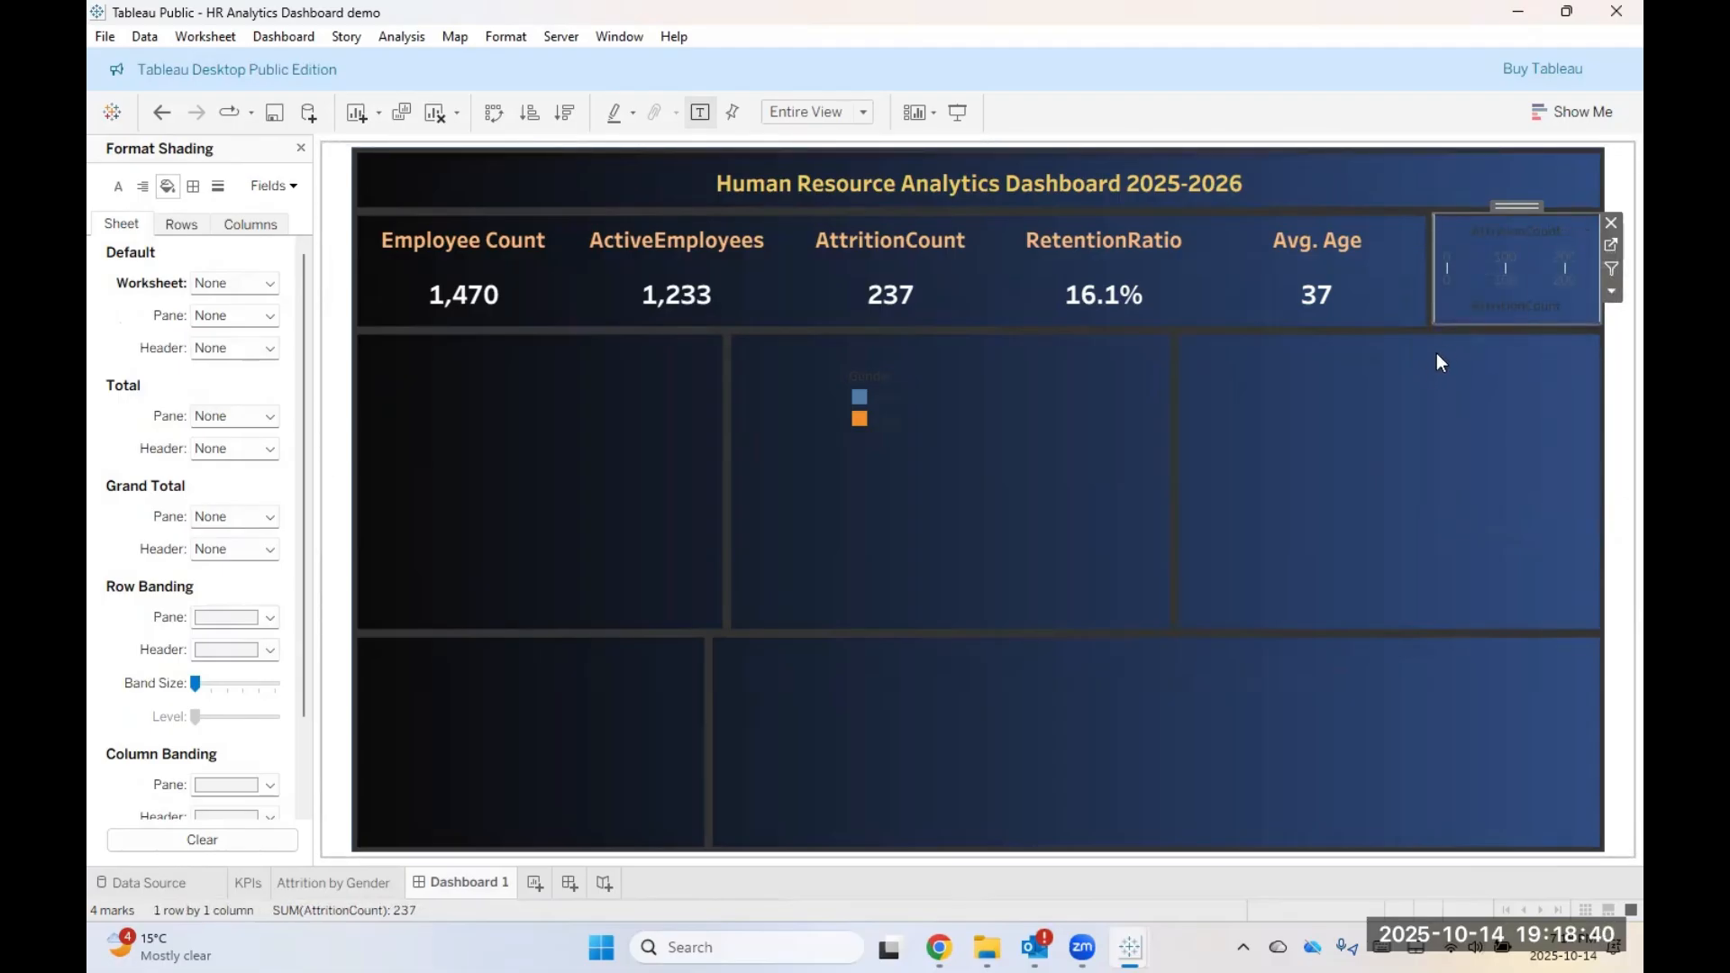
{"action": "right_click", "coordinate": [1480, 300]}
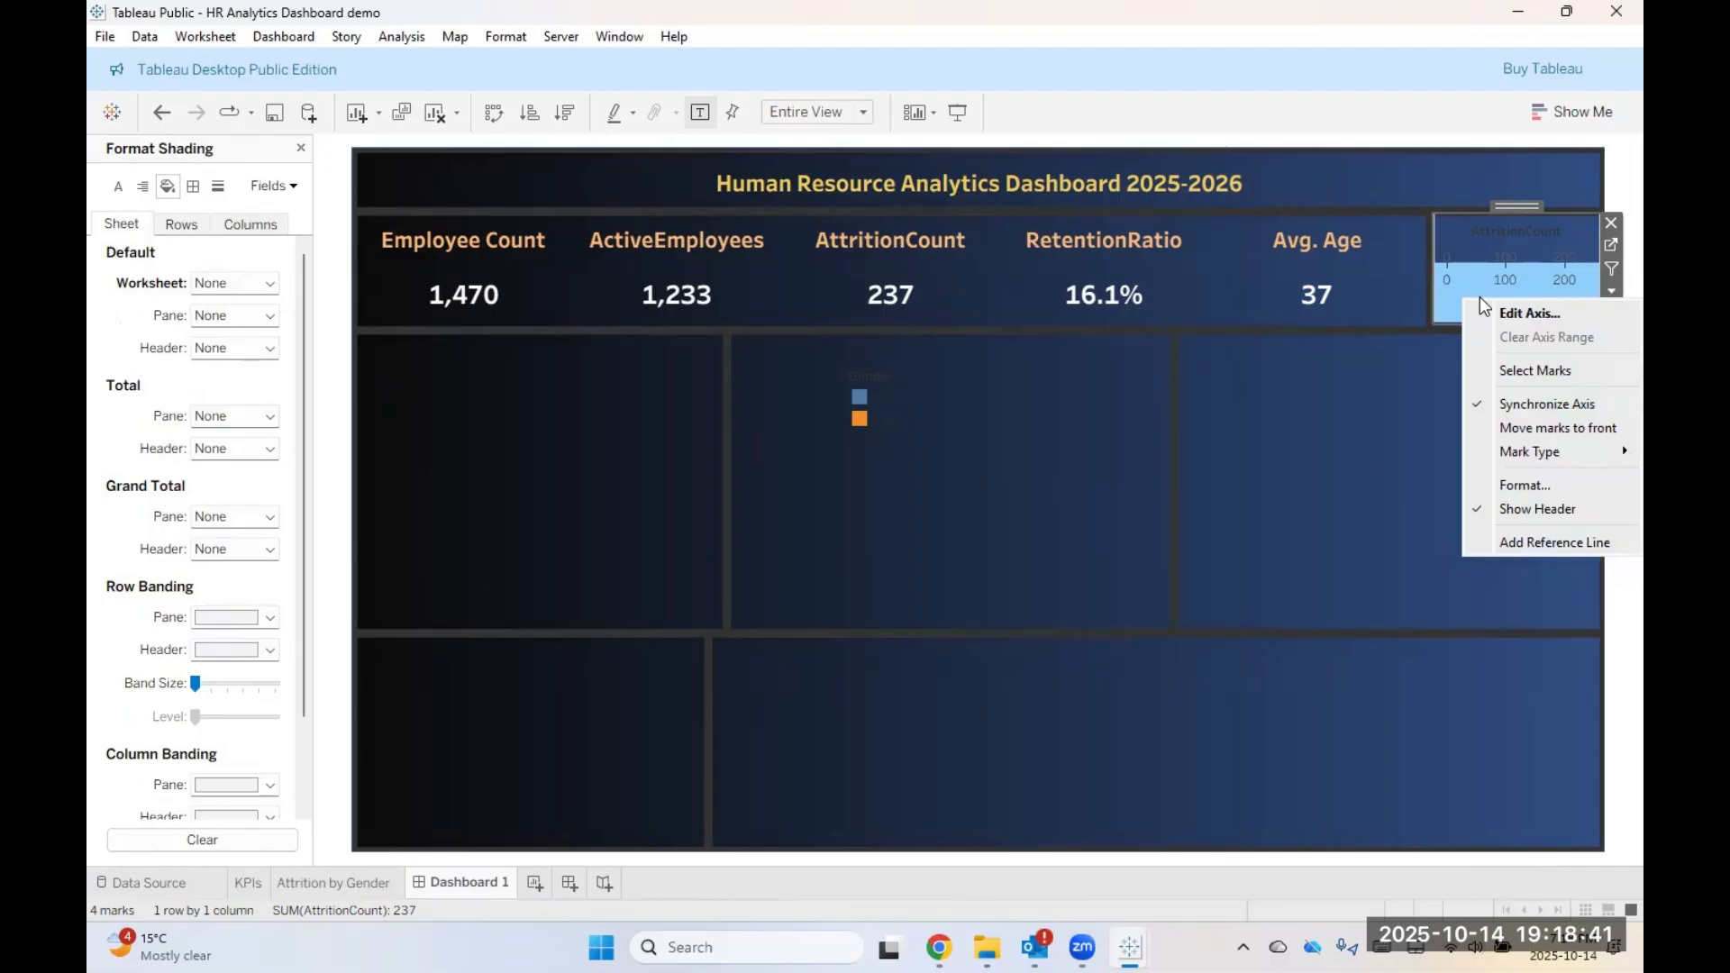
{"action": "left_click", "coordinate": [1525, 508]}
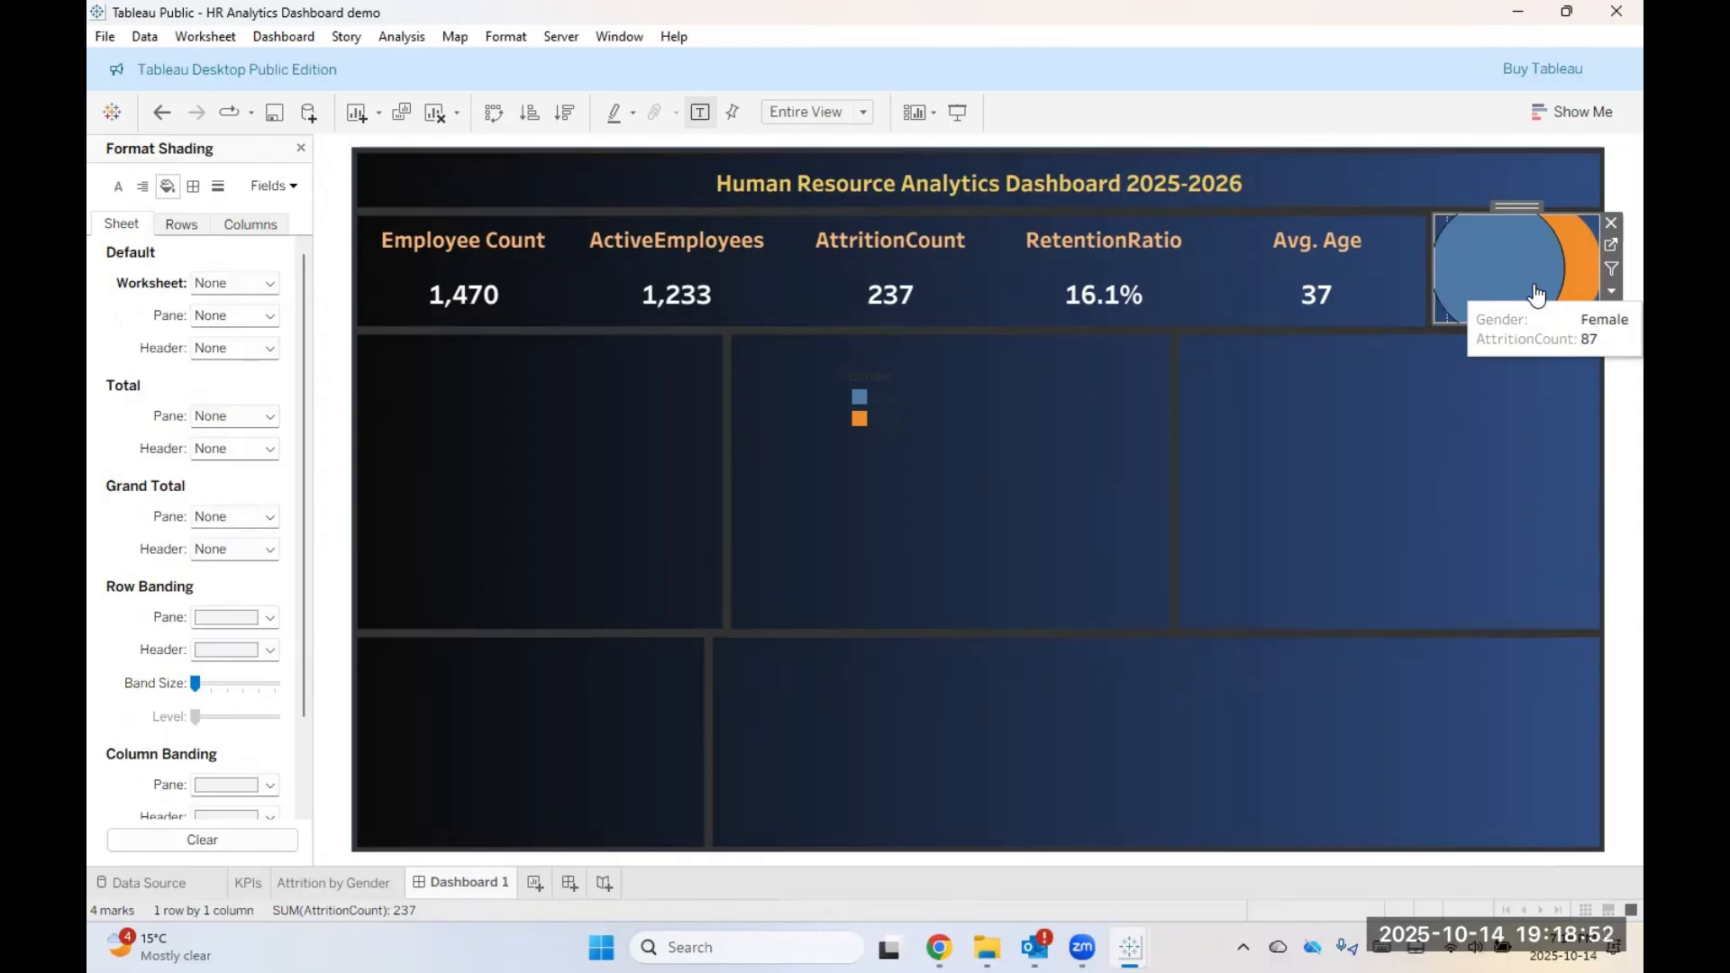
Step: Check the Attrition by Gender sheet, then undo the chart's recent changes back to before its title was hidden
{"action": "left_click", "coordinate": [327, 887]}
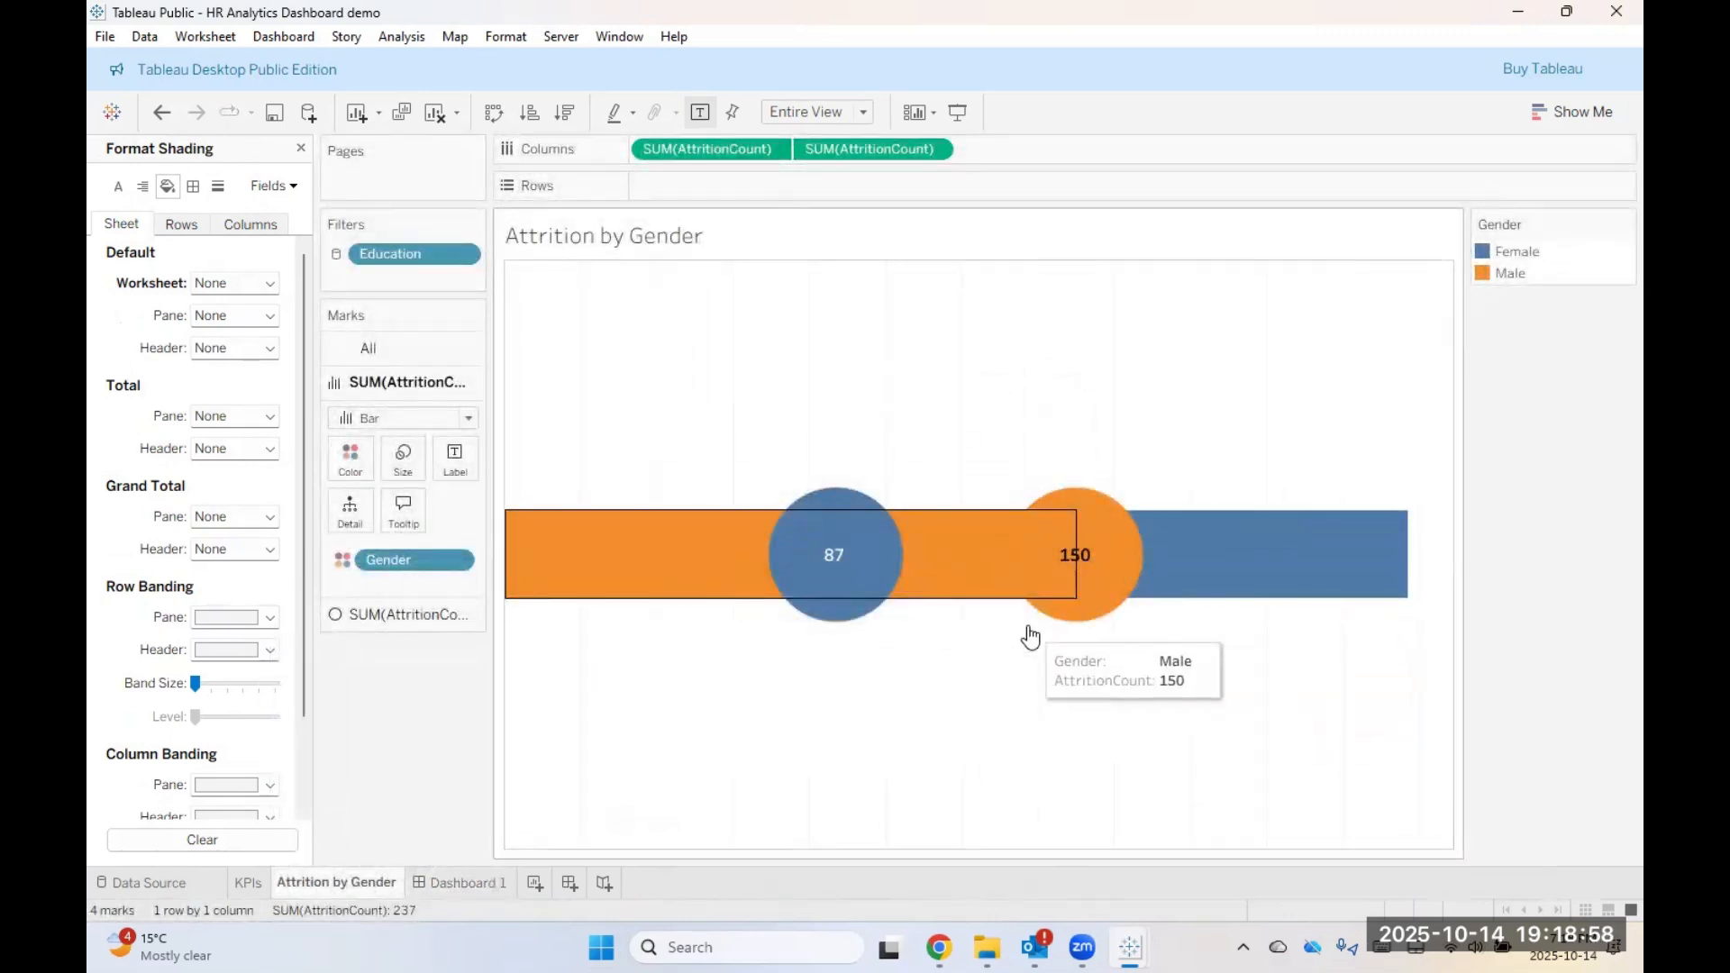
{"action": "left_click", "coordinate": [487, 882]}
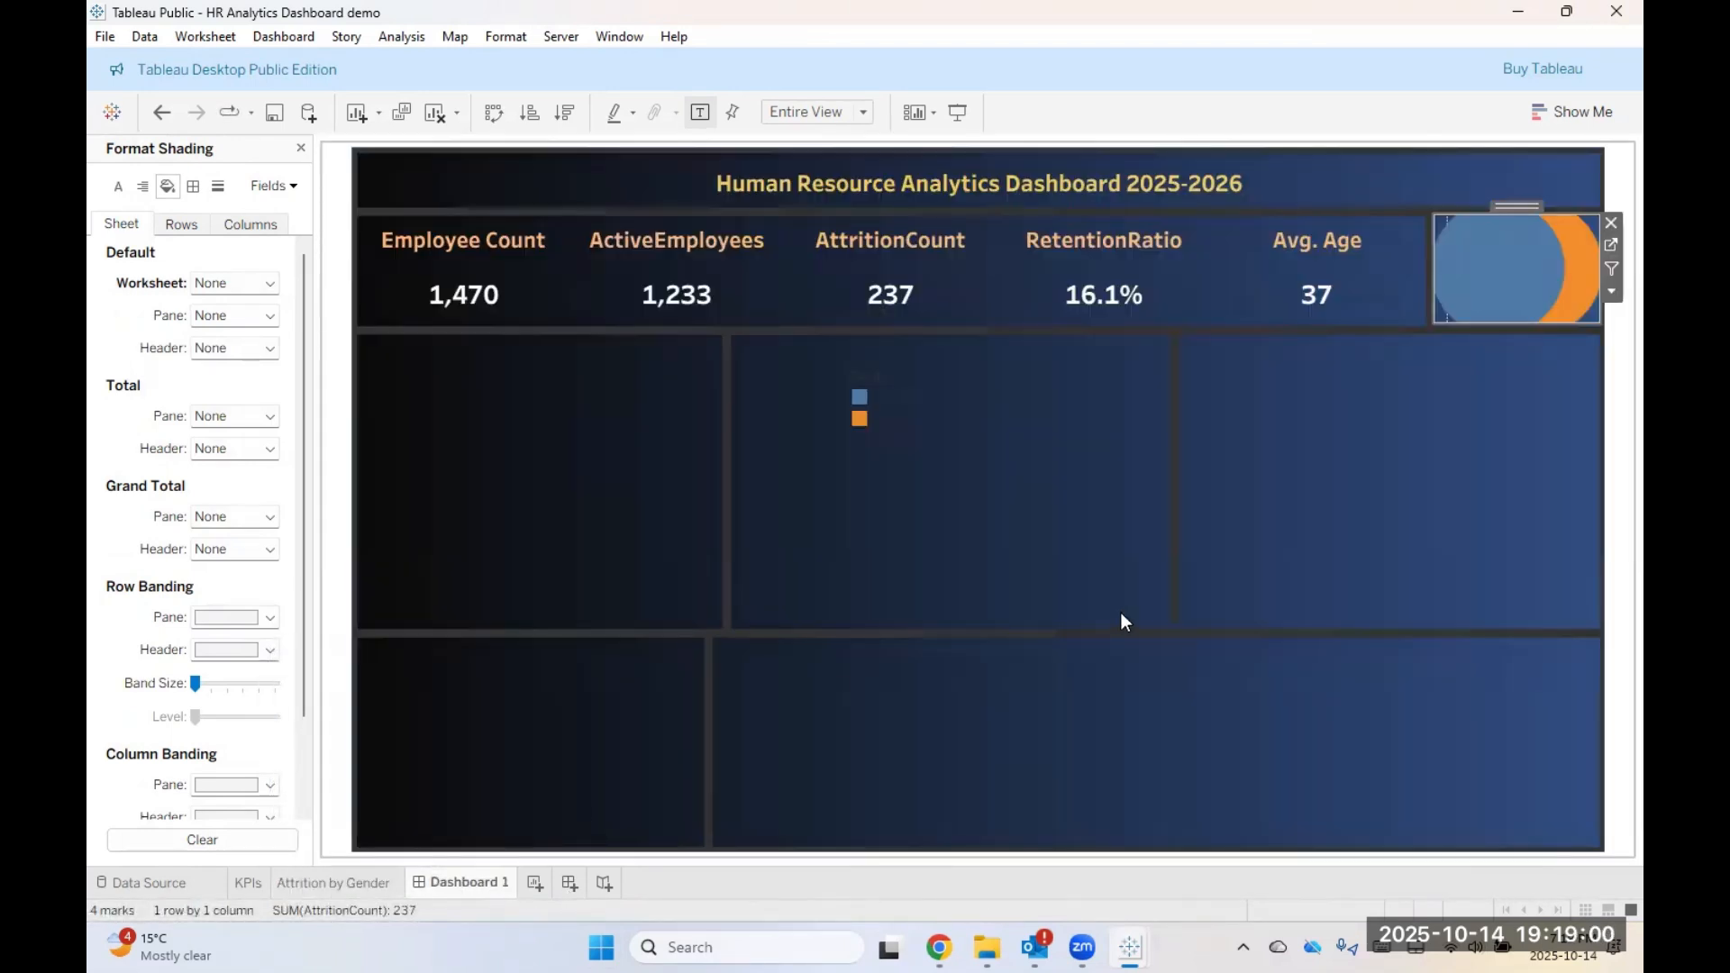
{"action": "key", "text": "ctrl+z"}
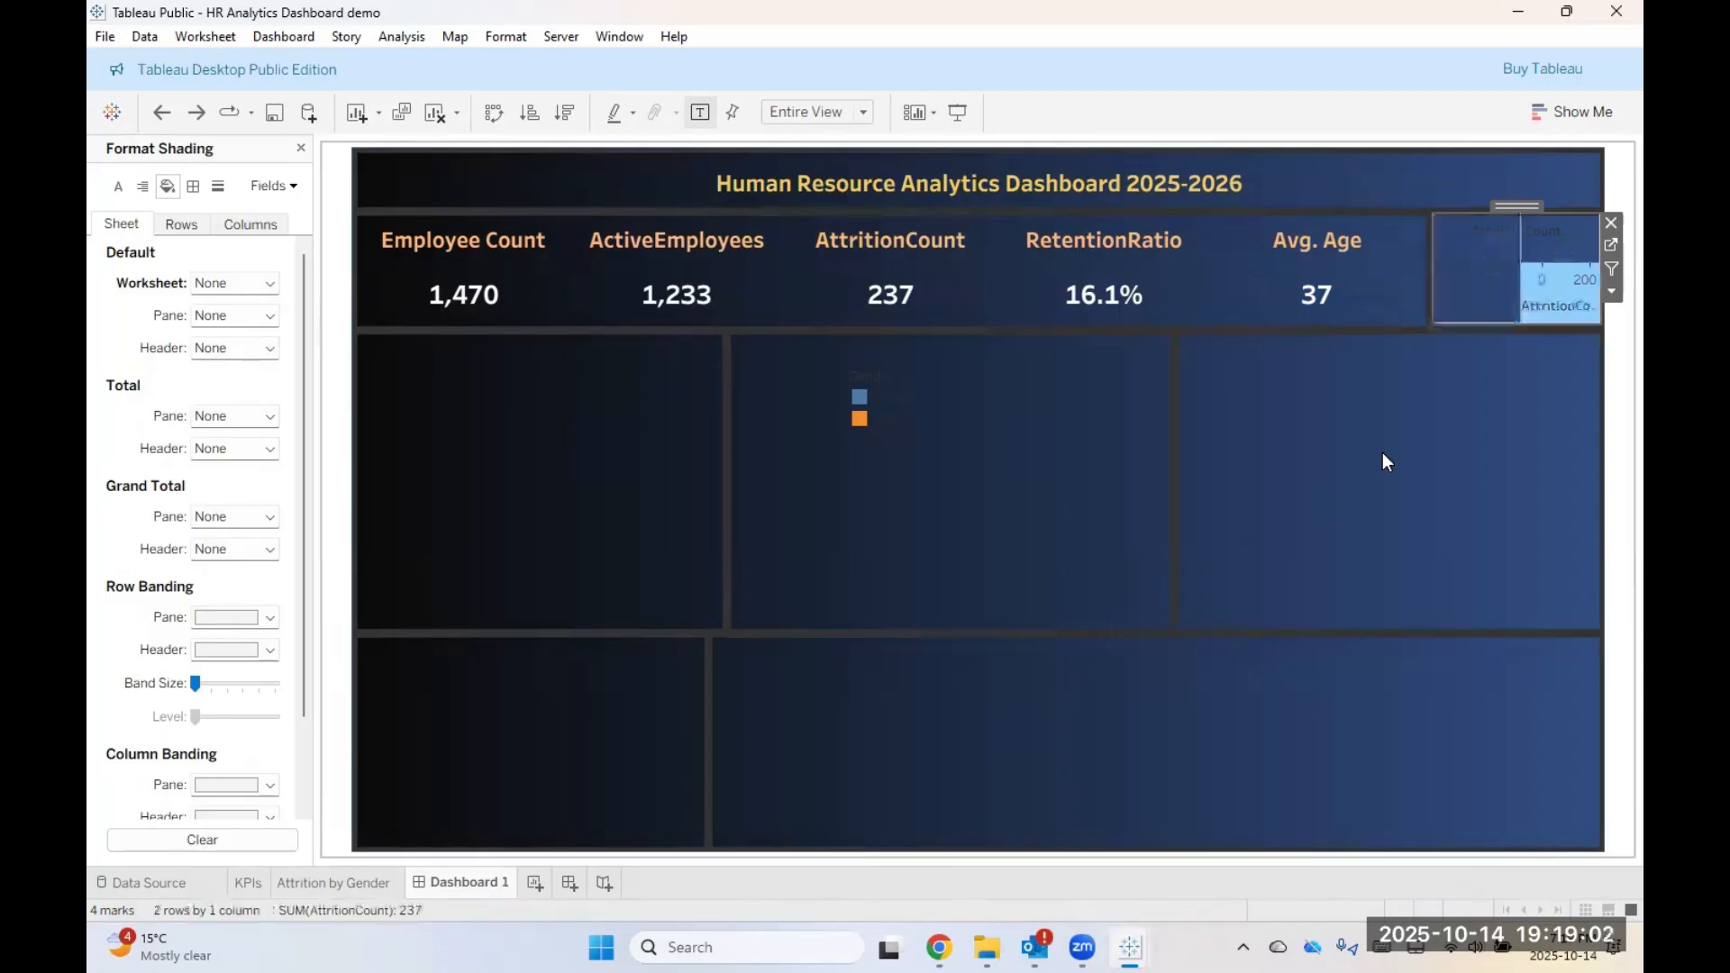
{"action": "key", "text": "ctrl+z"}
{"action": "key", "text": "ctrl+z"}
{"action": "left_click", "coordinate": [1610, 222]}
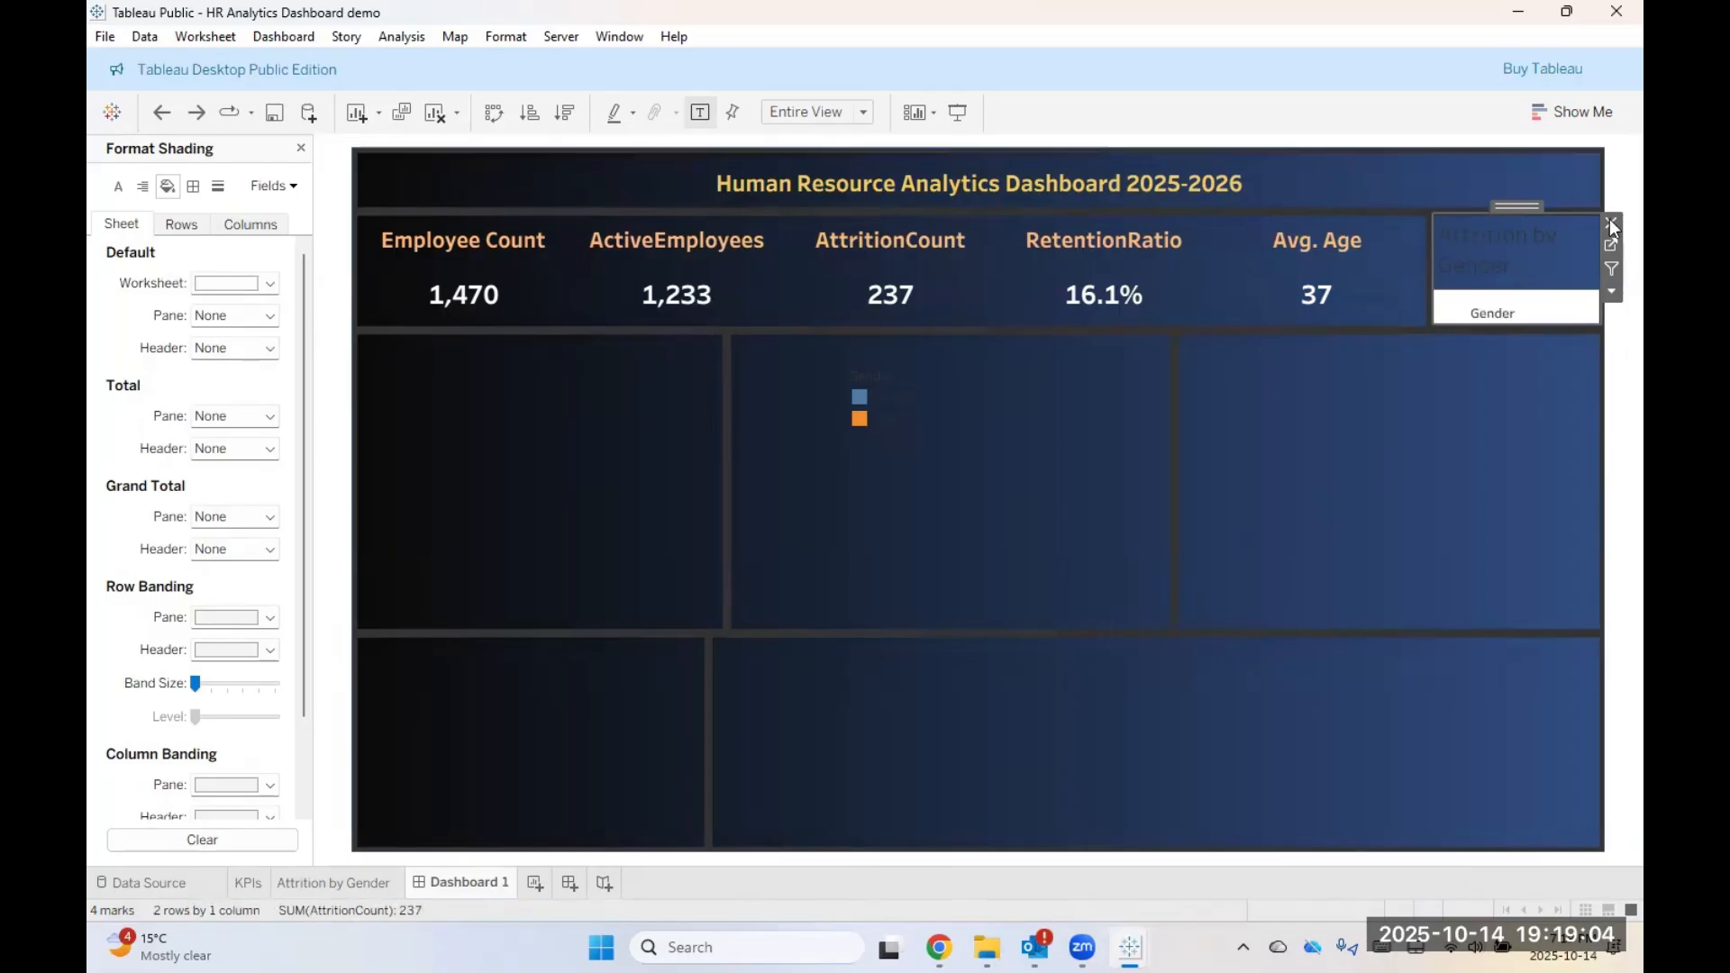
Step: Hide the Attrition by Gender chart's title on the dashboard and set its worksheet shading to None
{"action": "right_click", "coordinate": [1494, 230]}
{"action": "left_click", "coordinate": [1528, 284]}
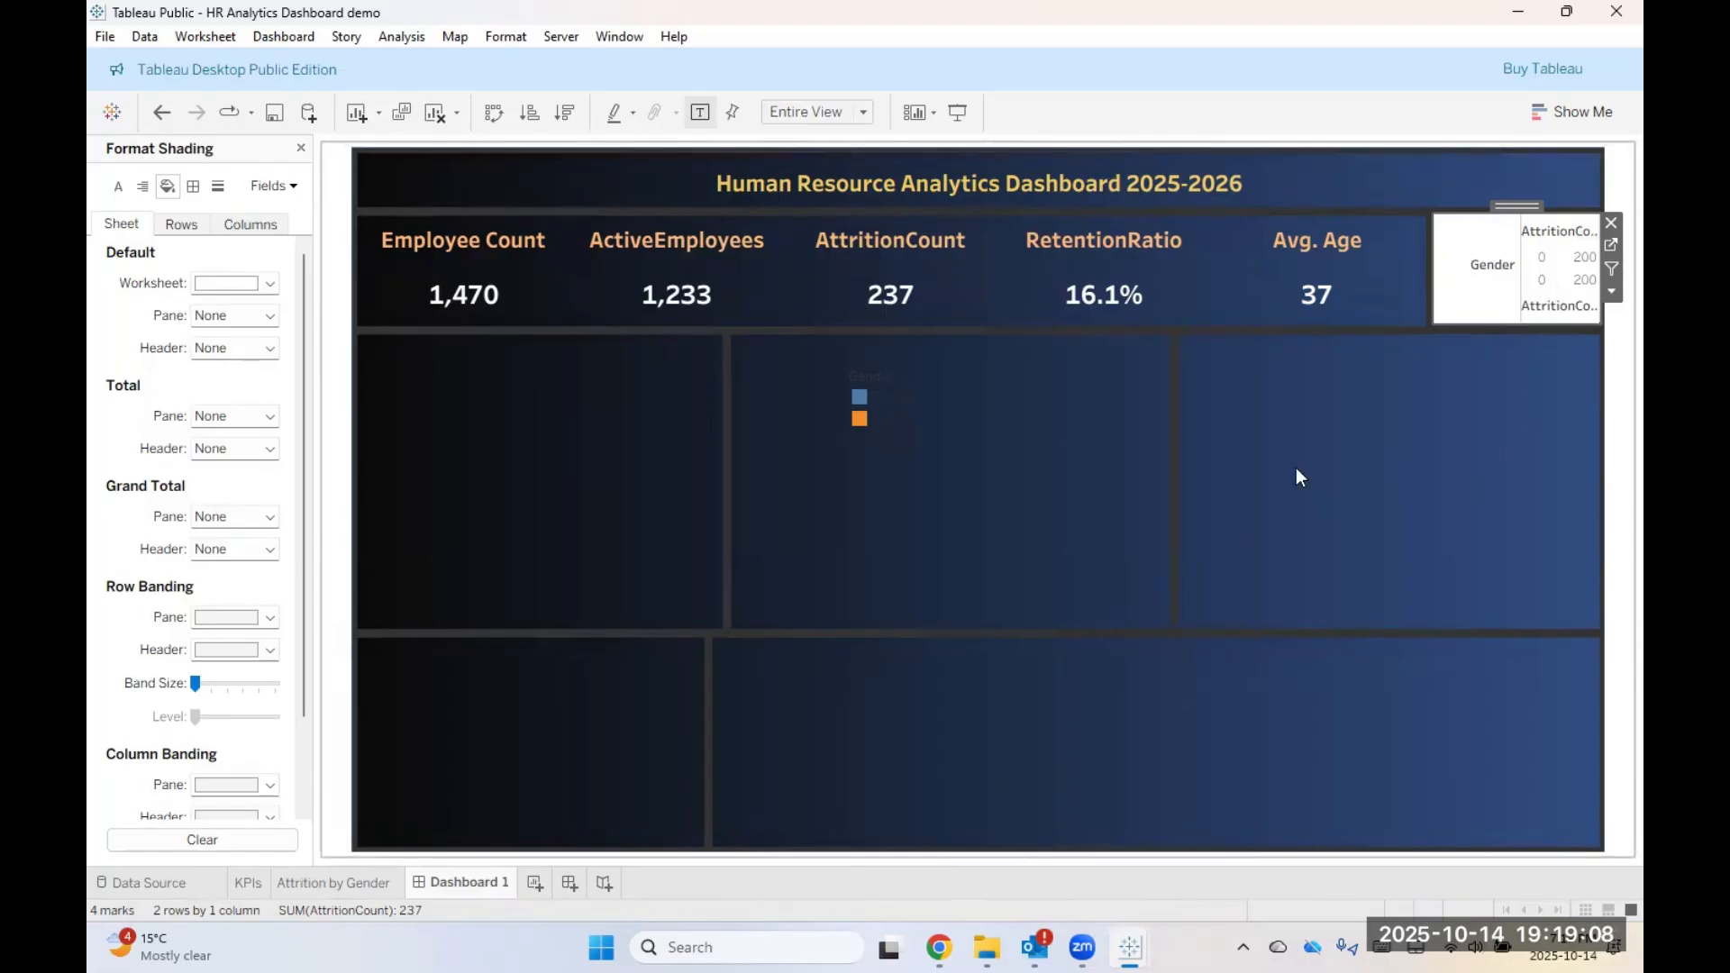
{"action": "left_click", "coordinate": [231, 284]}
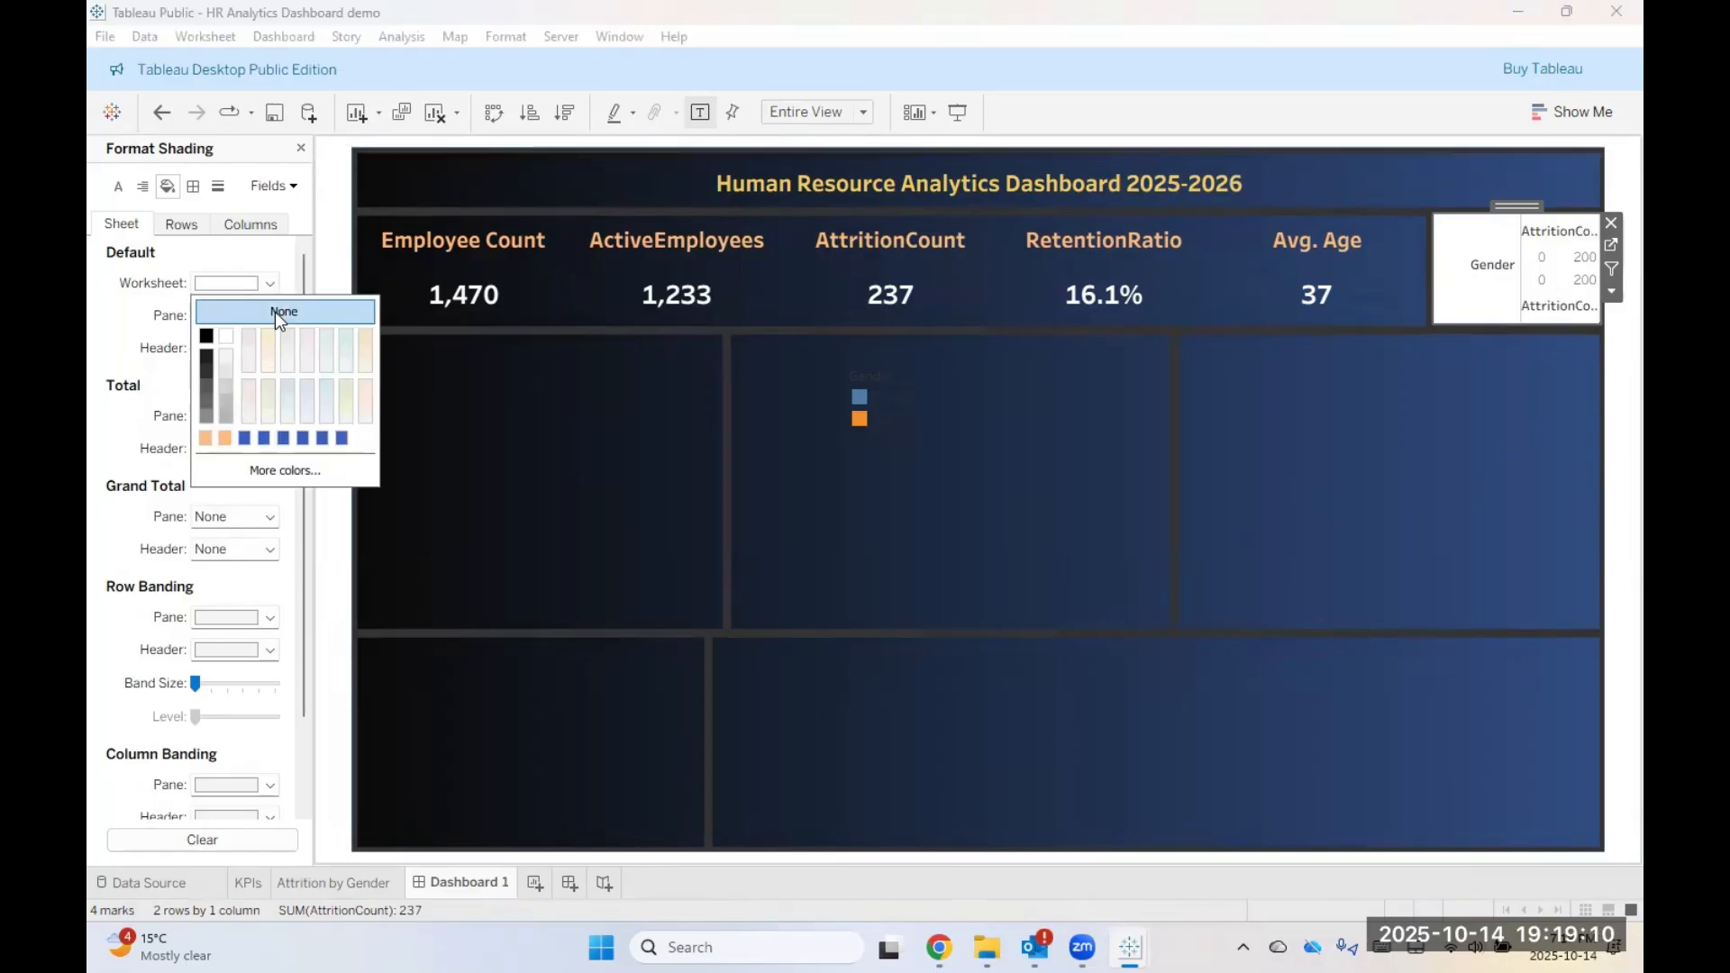
{"action": "left_click", "coordinate": [274, 312]}
{"action": "left_click", "coordinate": [1294, 446]}
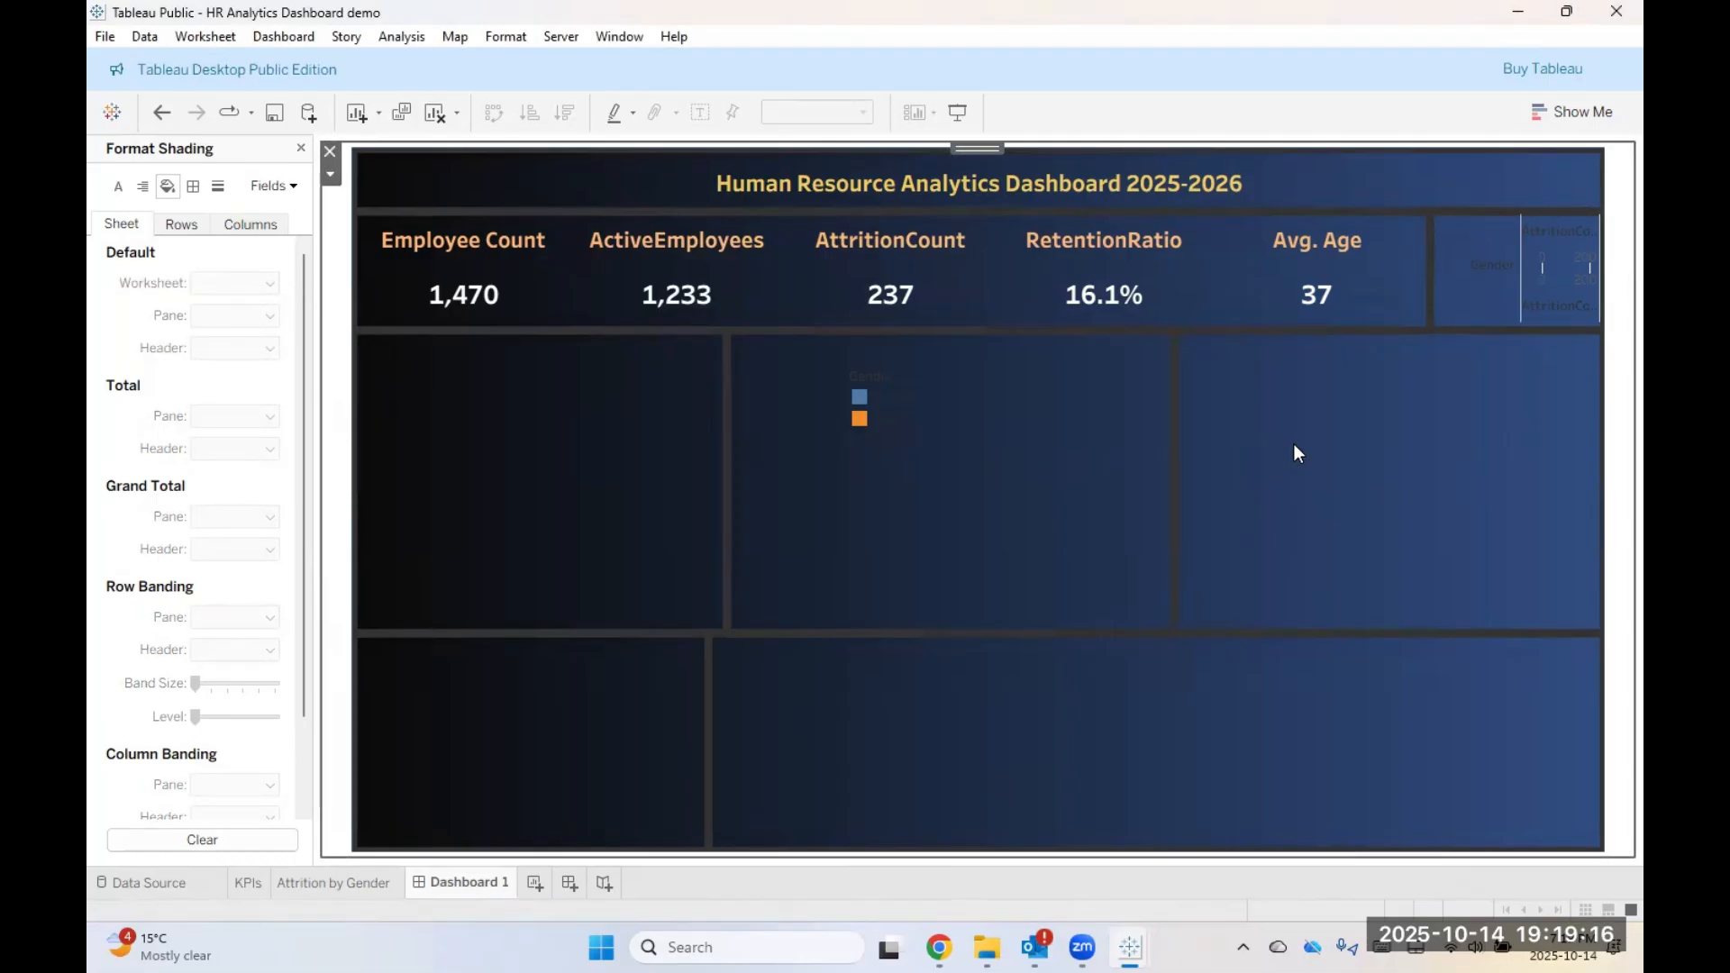
Step: Hide the field labels for rows in the Attrition by Gender chart
{"action": "right_click", "coordinate": [1482, 273]}
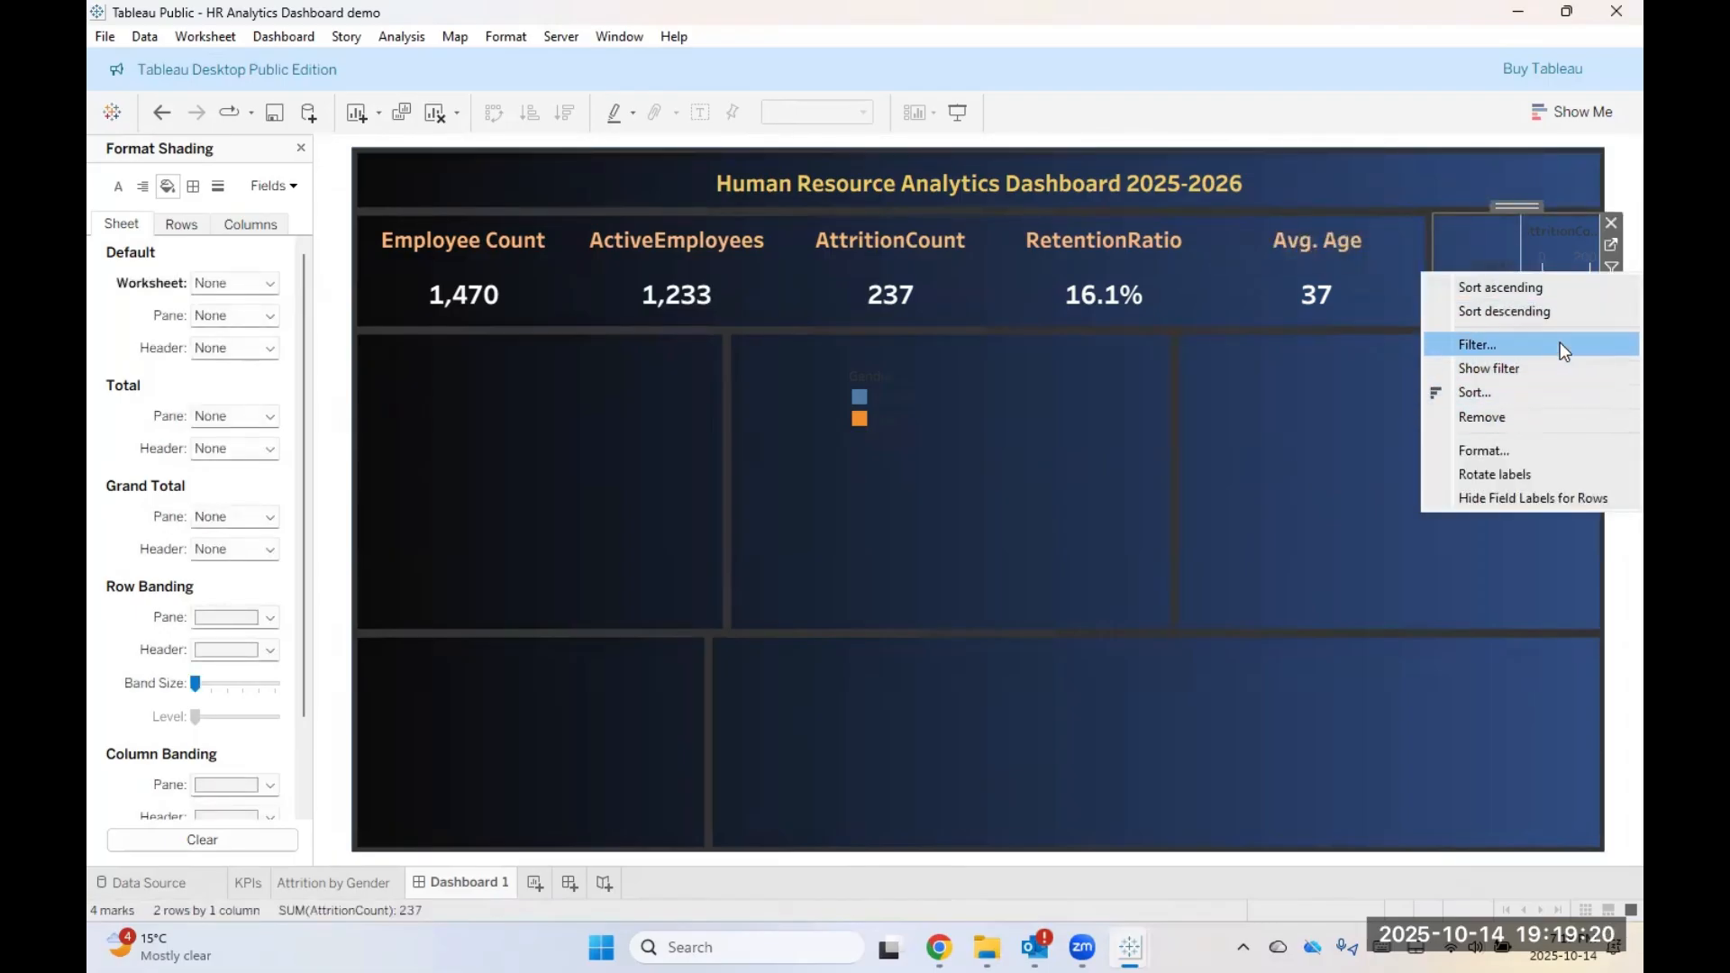
{"action": "left_click", "coordinate": [1521, 506]}
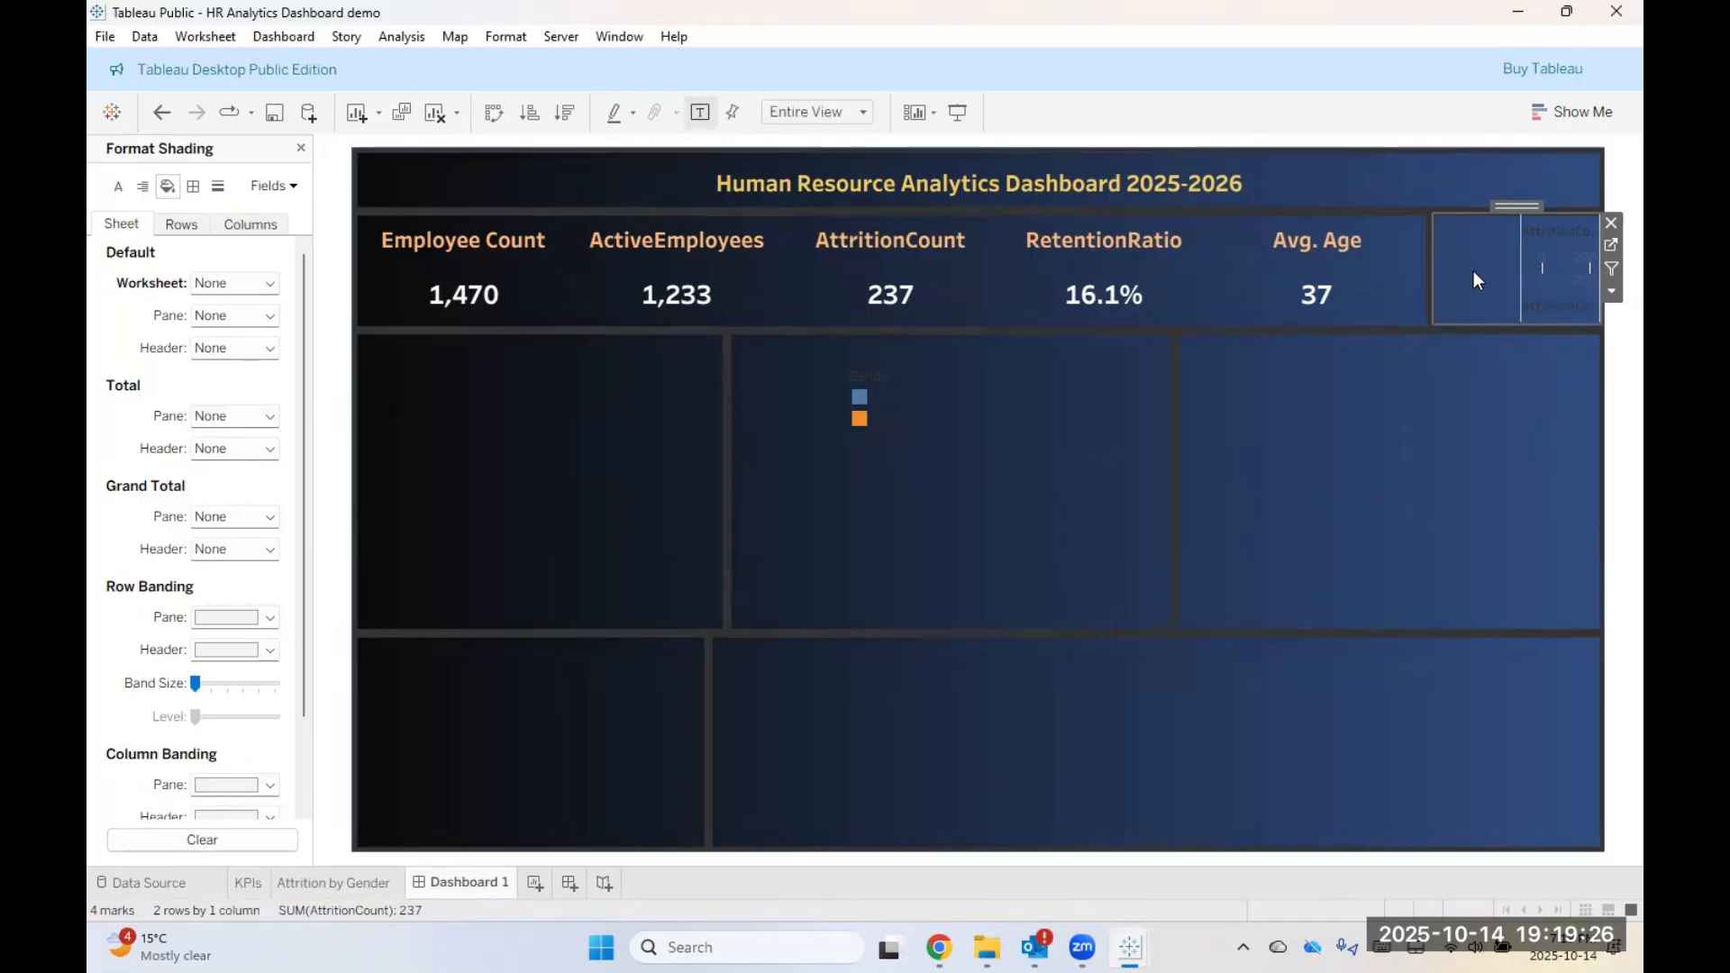
Step: Try thicker bar marks on the Attrition by Gender sheet
{"action": "left_click", "coordinate": [371, 885]}
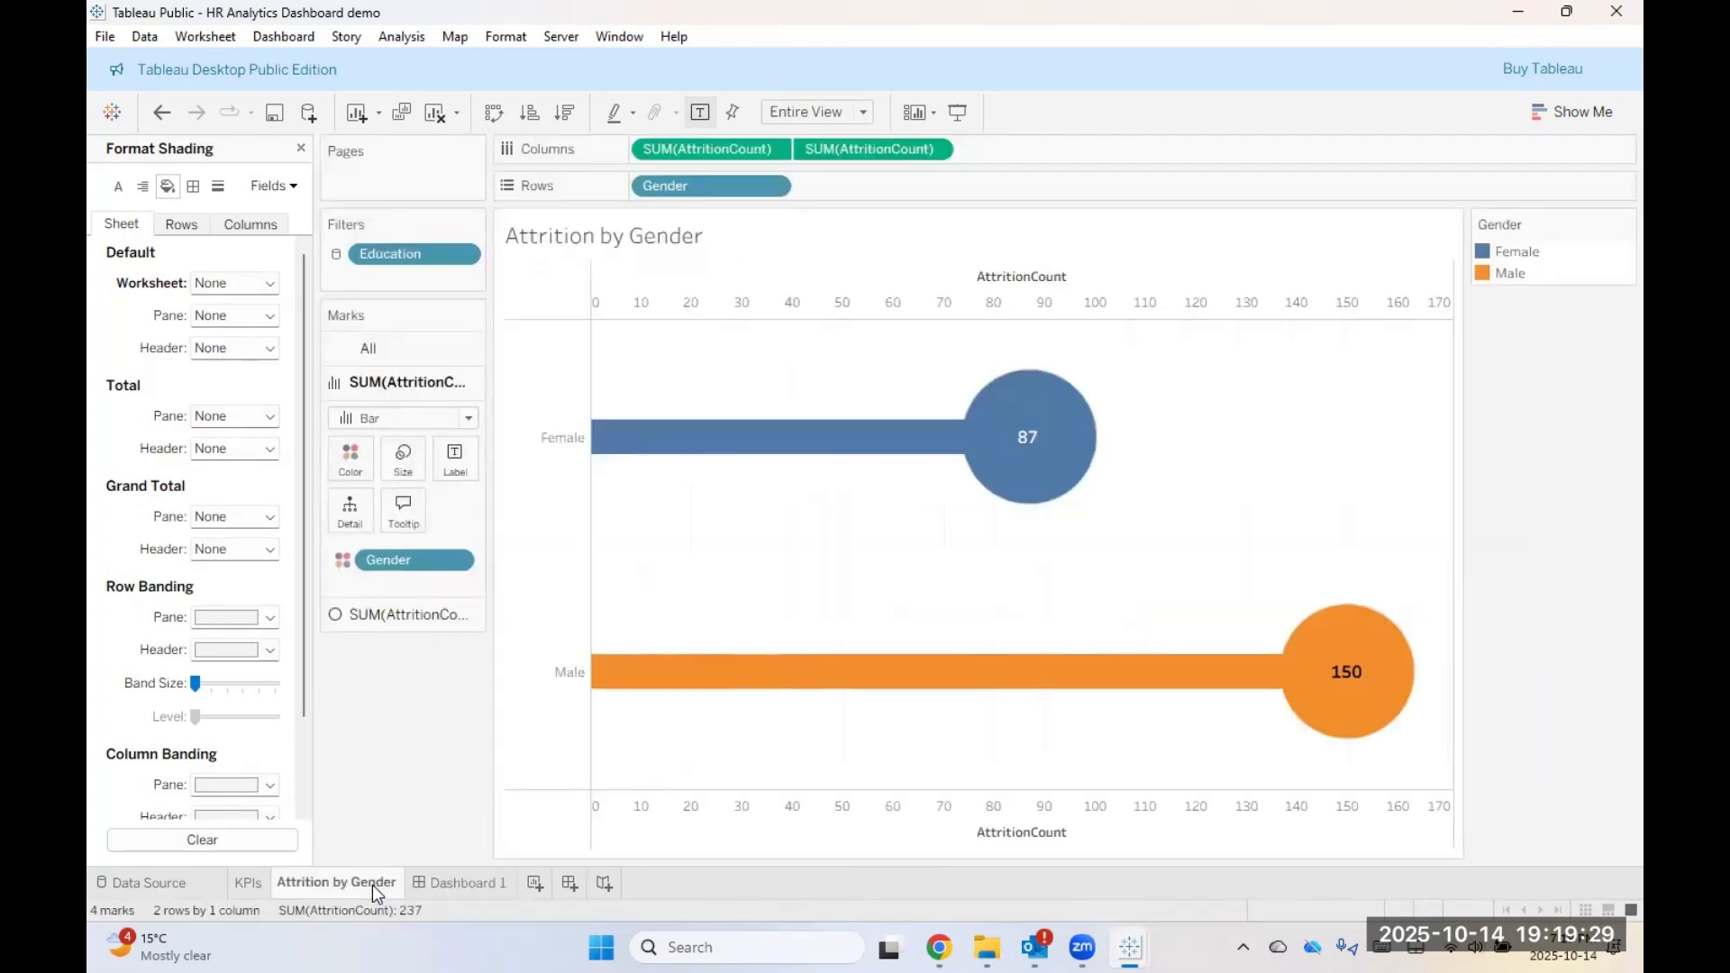
{"action": "left_click", "coordinate": [403, 476]}
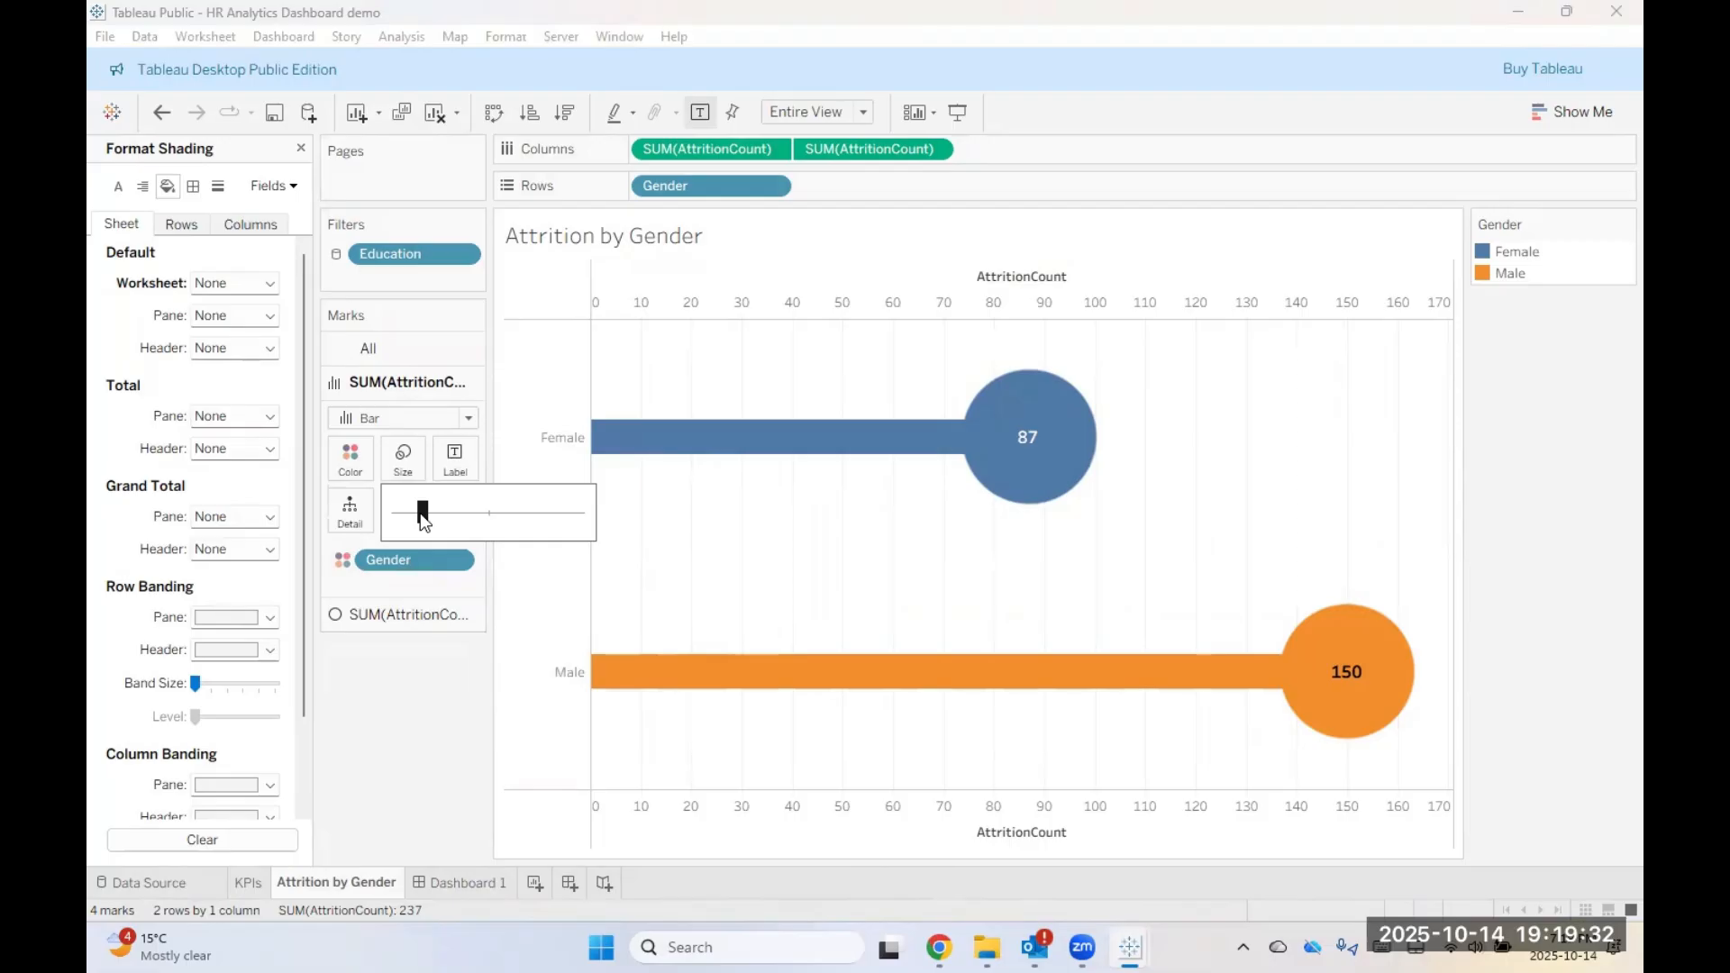
{"action": "left_click_drag", "start_coordinate": [436, 518], "coordinate": [451, 517]}
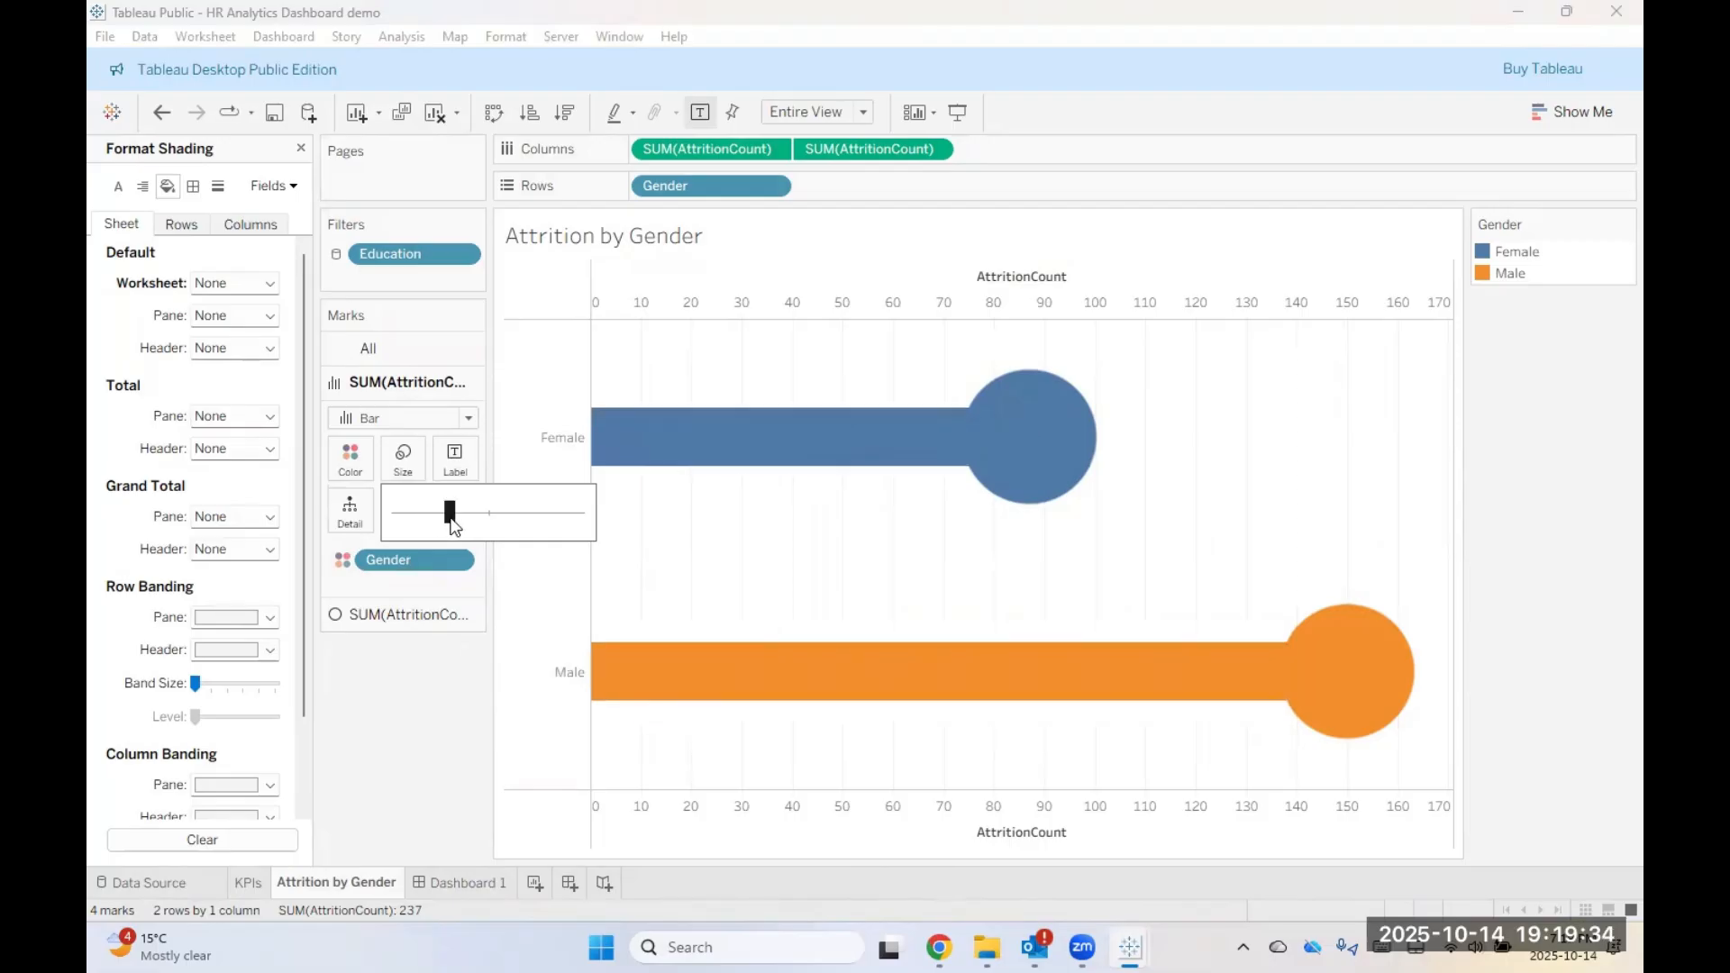
Step: Shrink the circle marks on the Attrition by Gender sheet and make the bars much thinner to keep the lollipop shape
{"action": "left_click", "coordinate": [393, 614]}
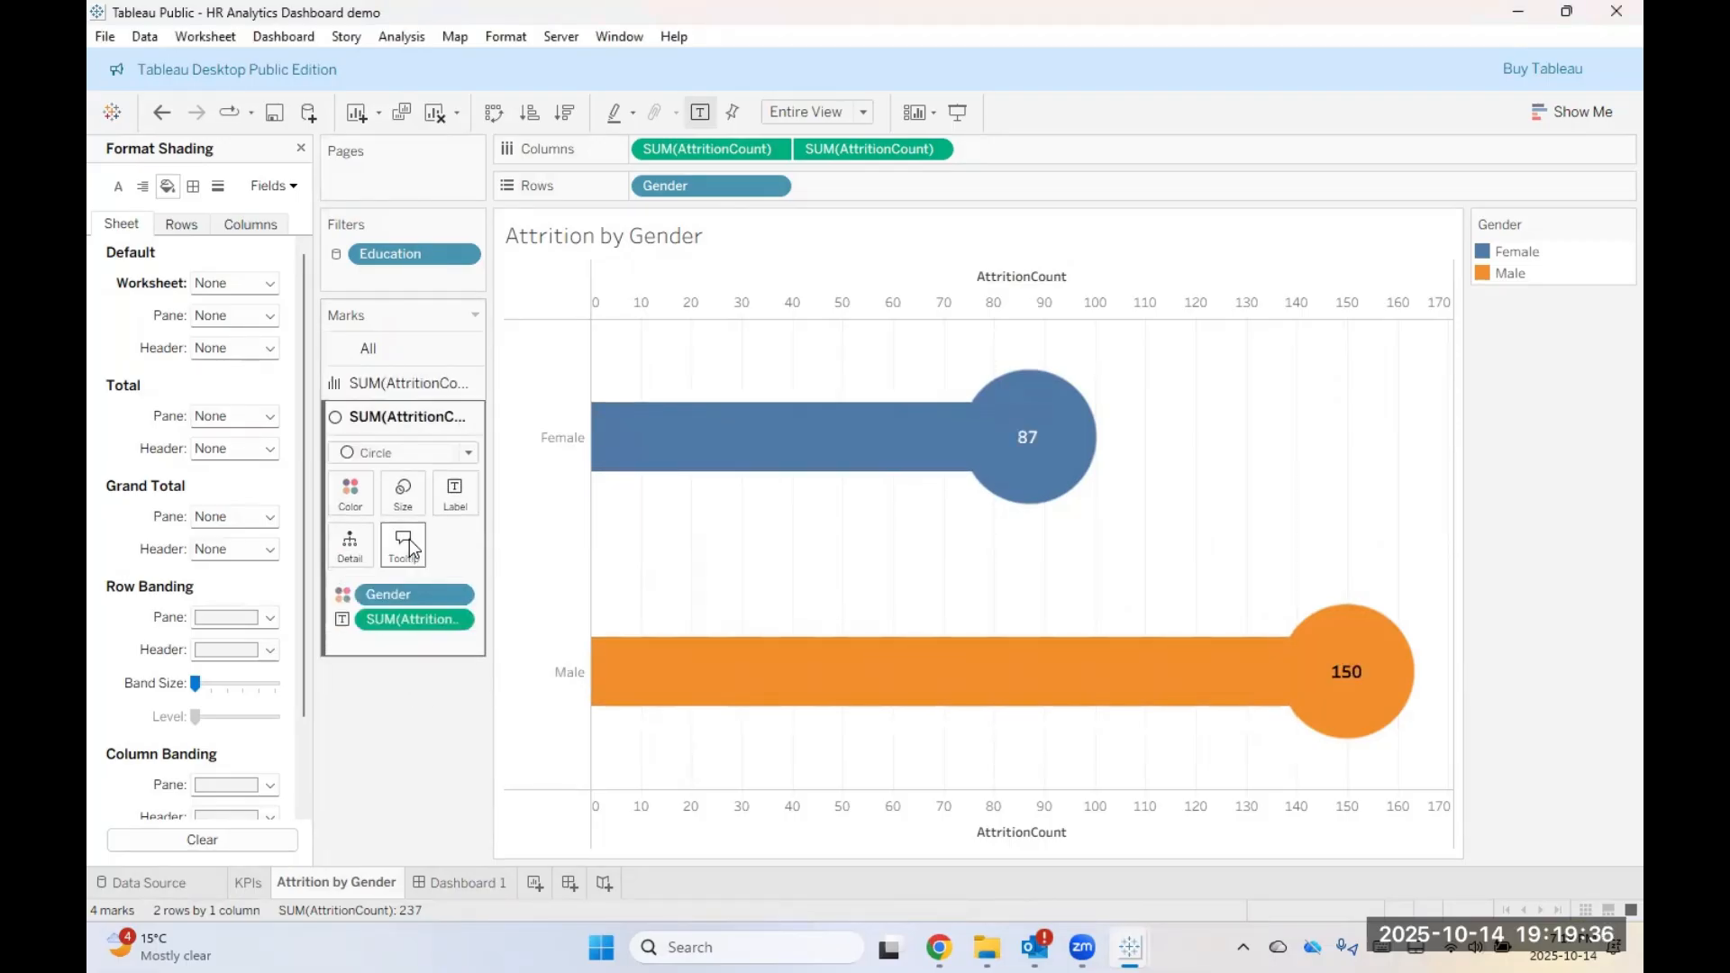
{"action": "left_click", "coordinate": [402, 493]}
{"action": "left_click_drag", "start_coordinate": [573, 546], "coordinate": [549, 549]}
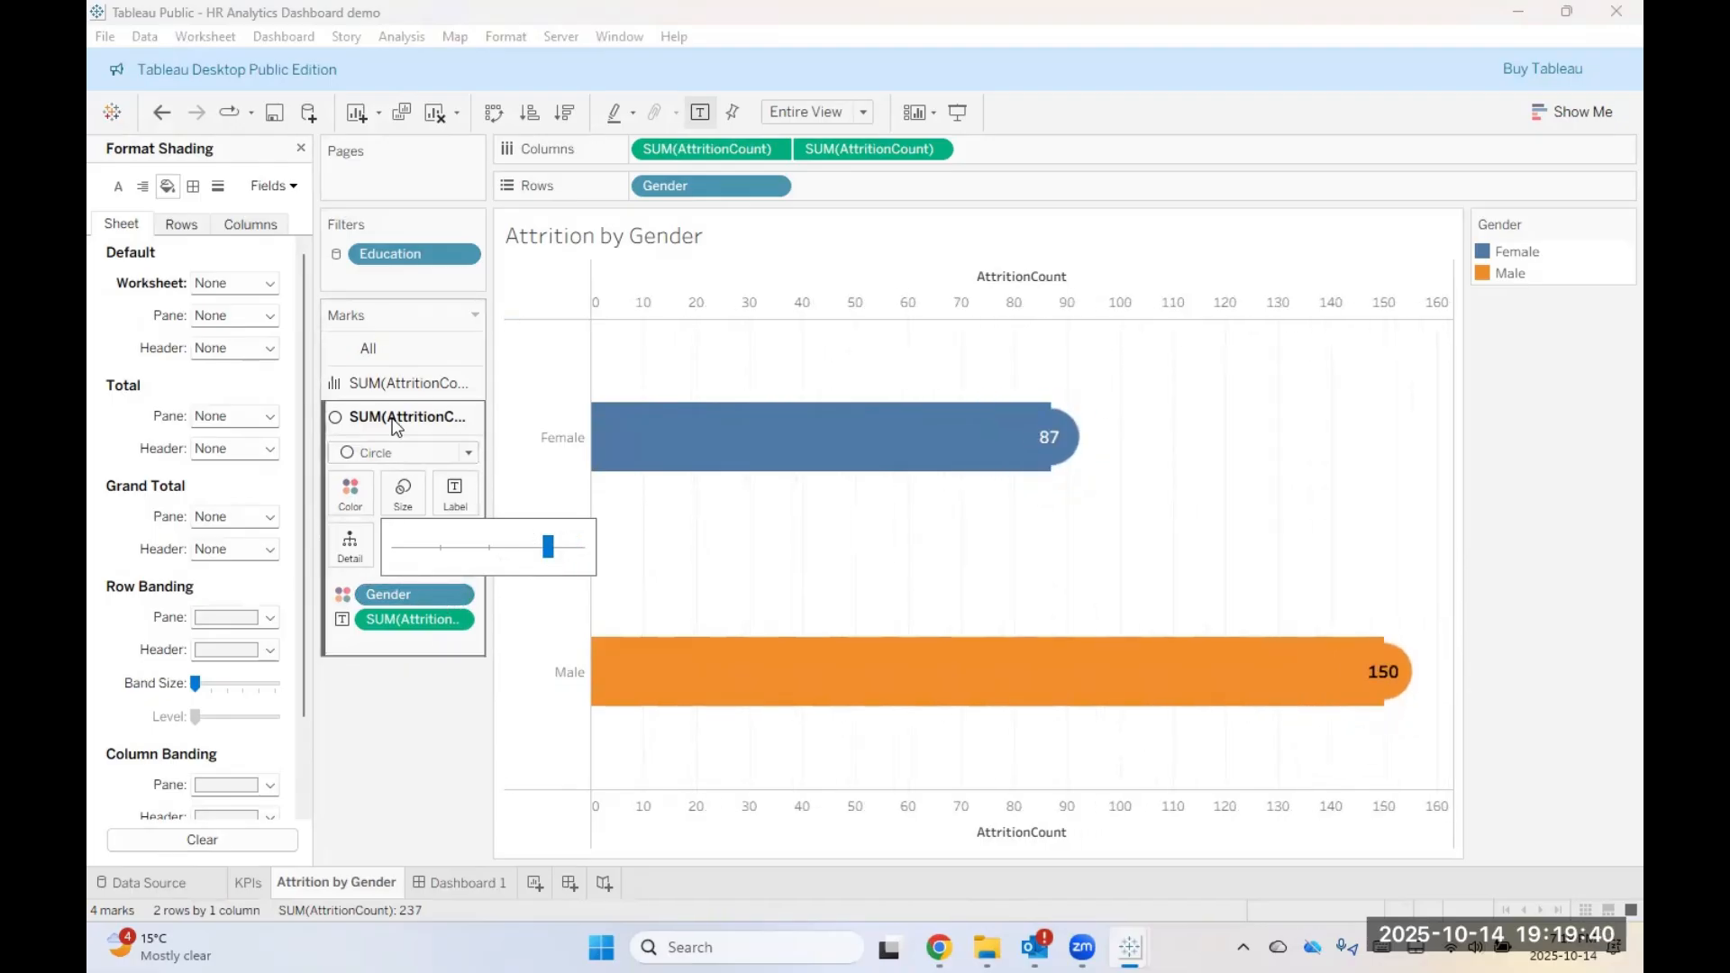
{"action": "left_click", "coordinate": [395, 422]}
{"action": "left_click", "coordinate": [395, 383]}
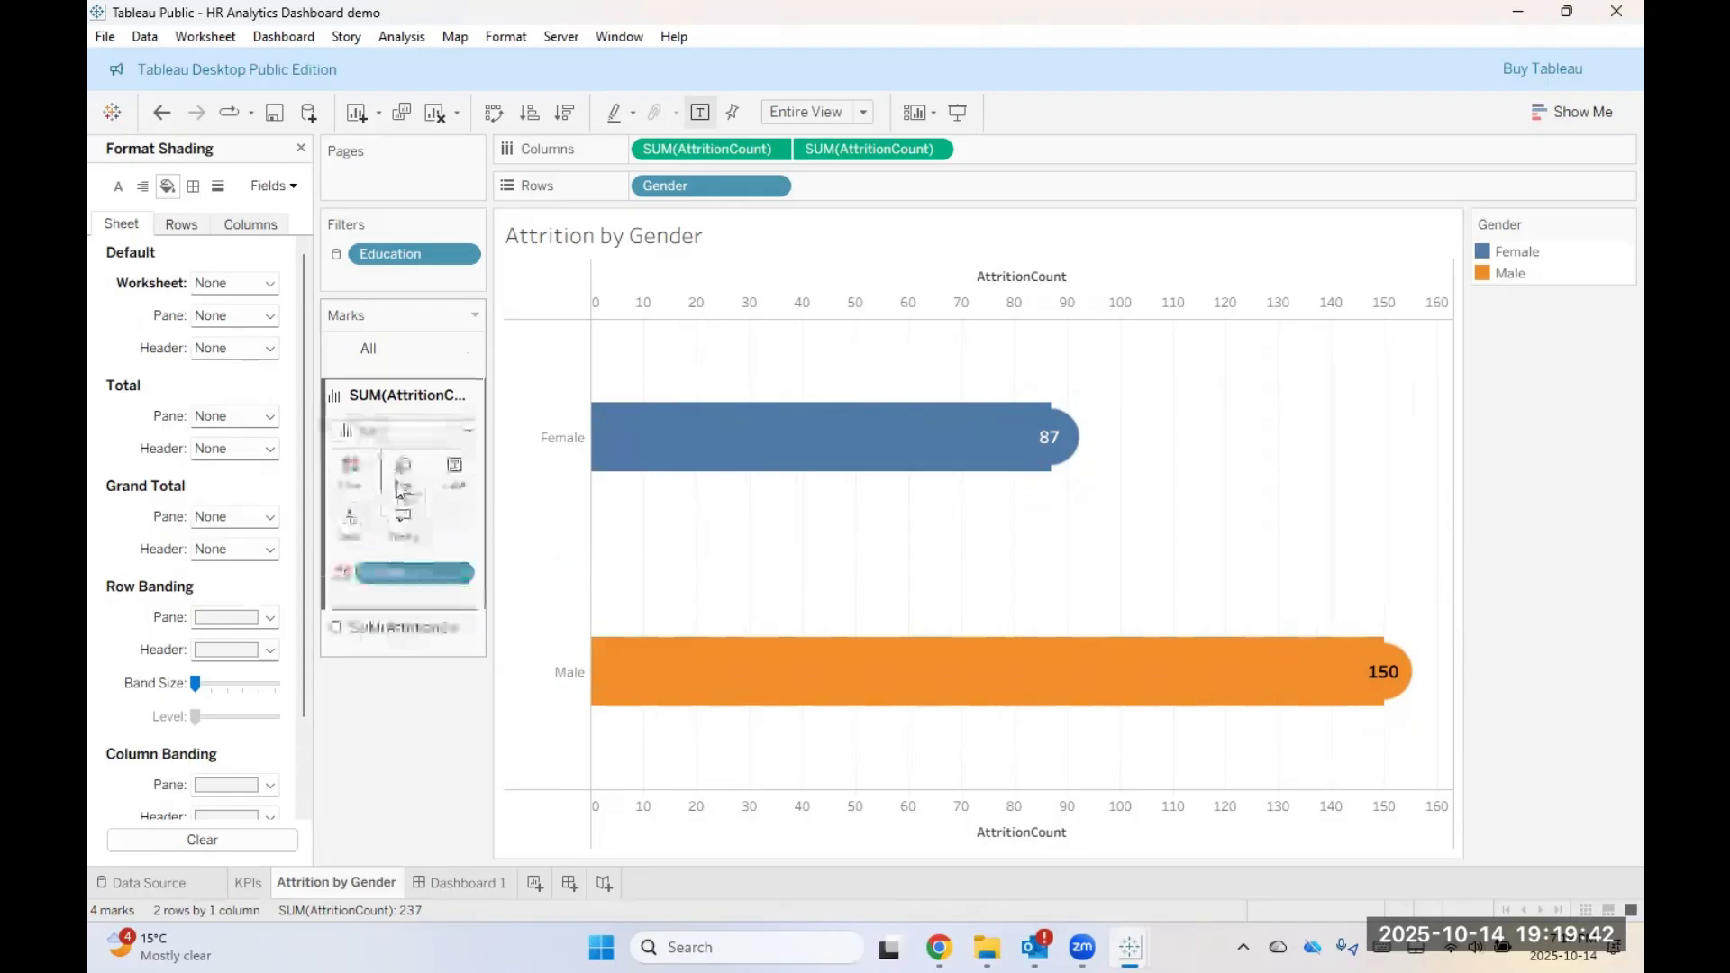
{"action": "left_click", "coordinate": [403, 460]}
{"action": "left_click_drag", "start_coordinate": [446, 515], "coordinate": [419, 517]}
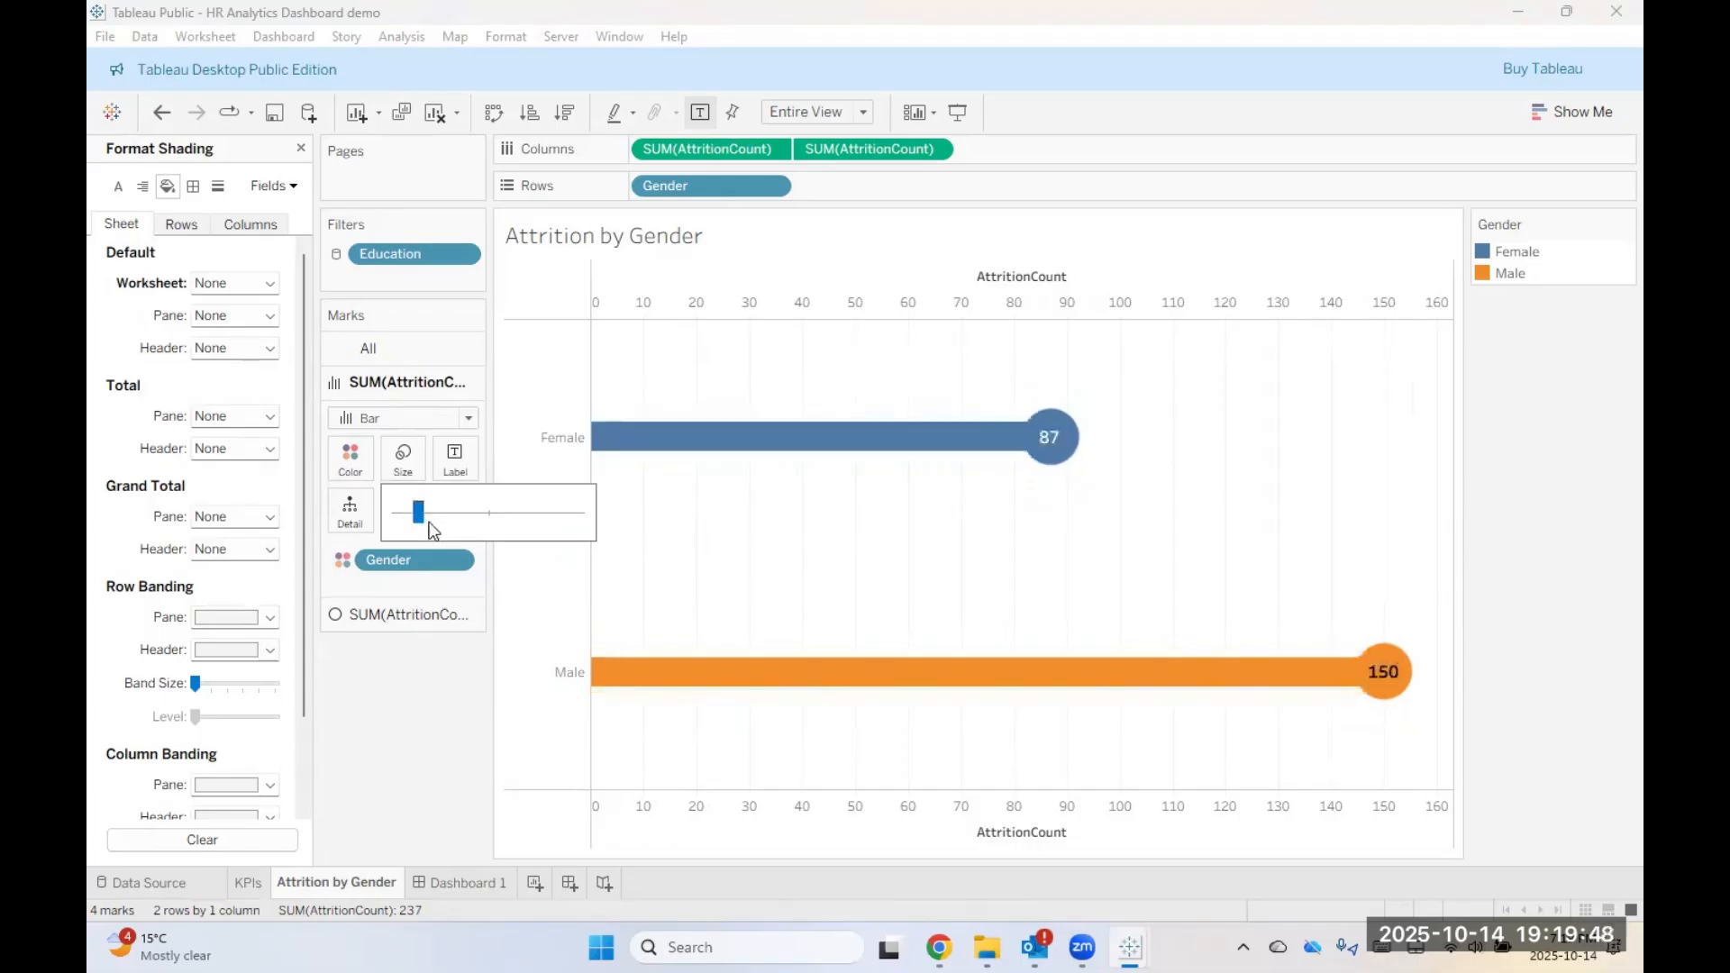
Step: Return to Dashboard 1 and set the Gender header font to white in the Attrition by Gender chart's formatting
{"action": "left_click", "coordinate": [465, 879]}
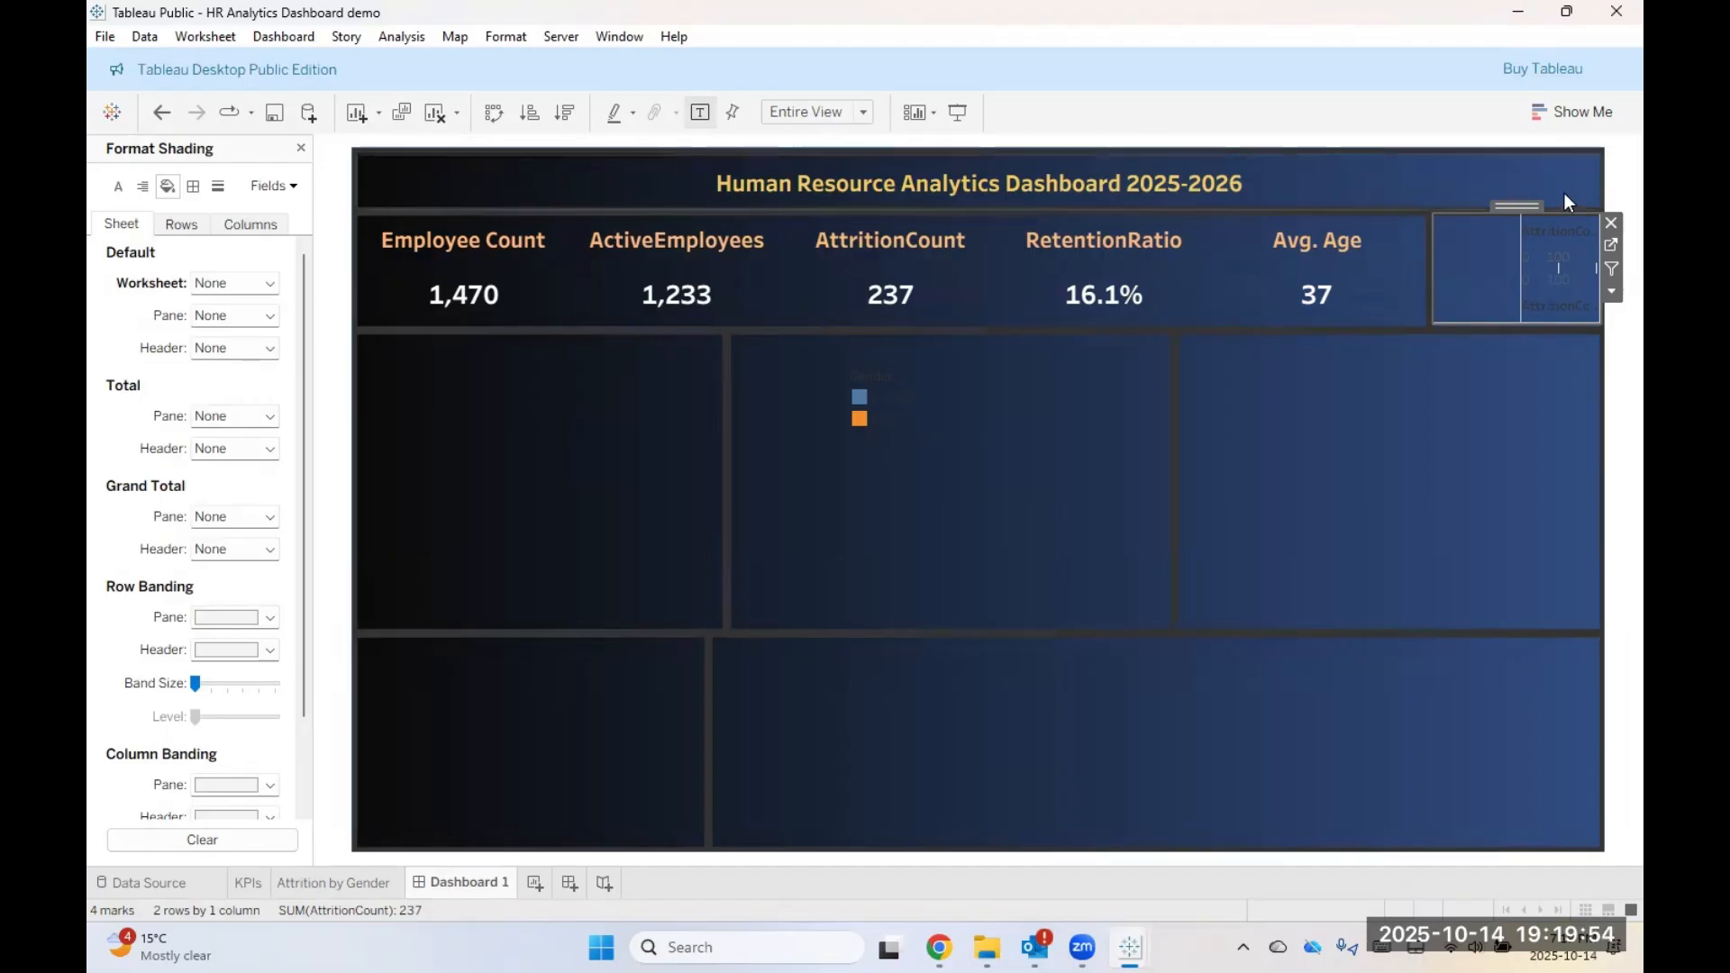
{"action": "right_click", "coordinate": [1461, 258]}
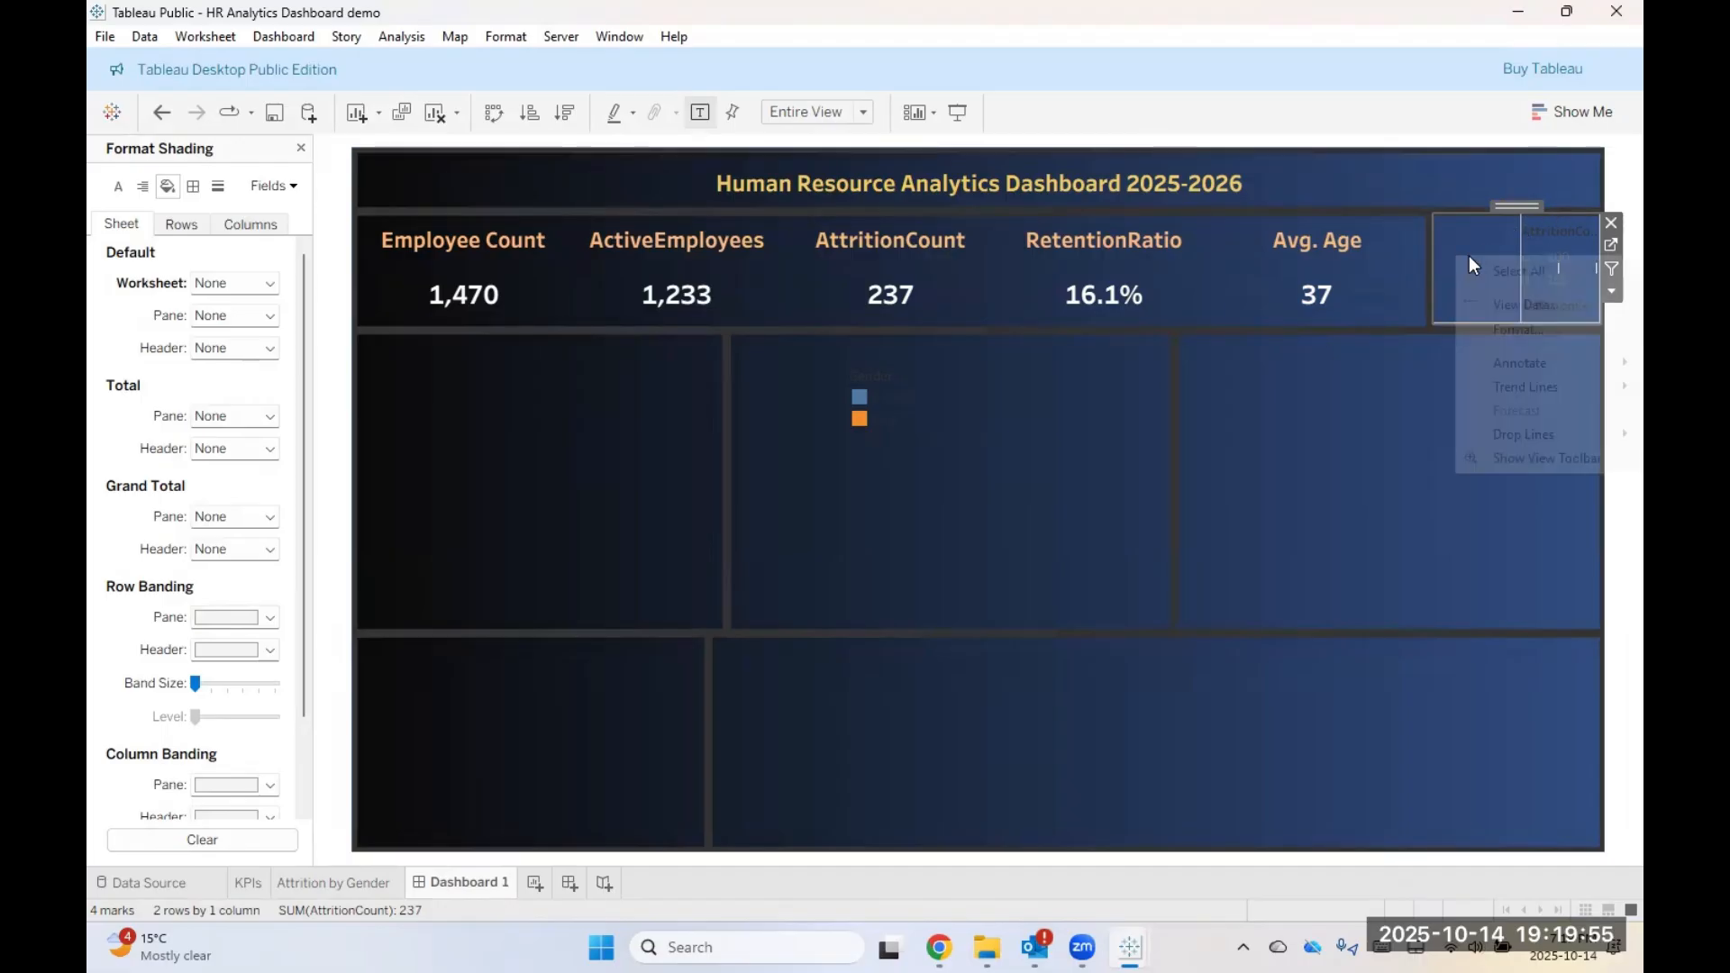
{"action": "left_click", "coordinate": [1479, 328]}
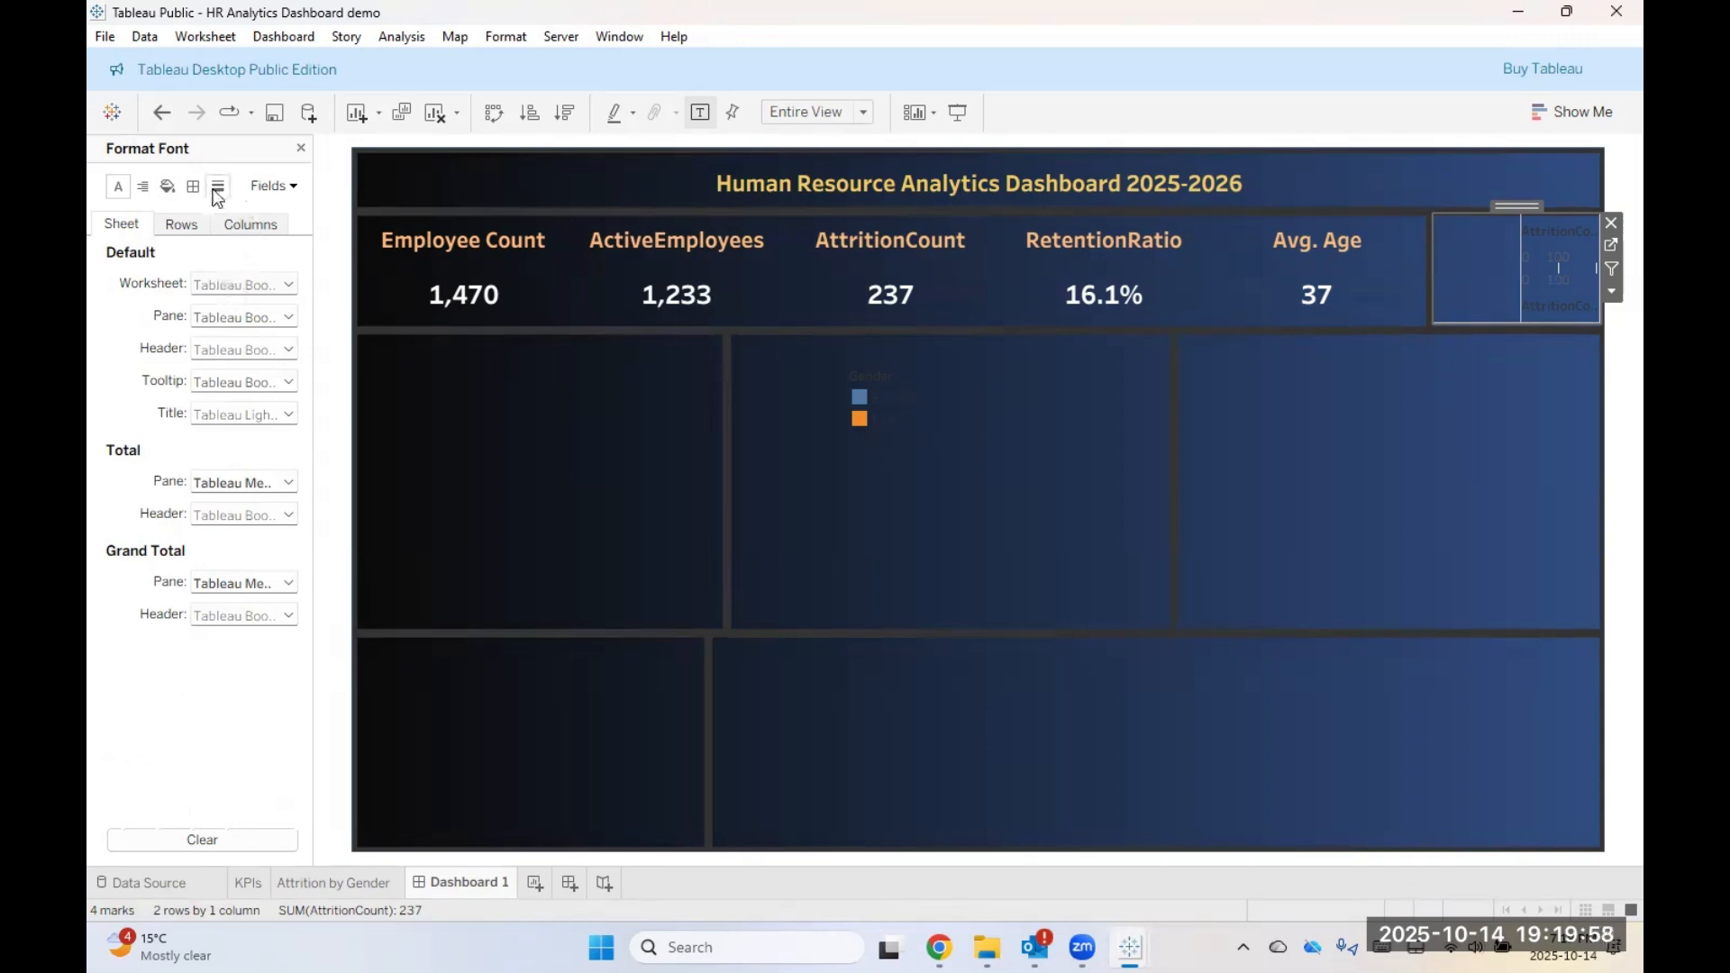
{"action": "left_click", "coordinate": [285, 188]}
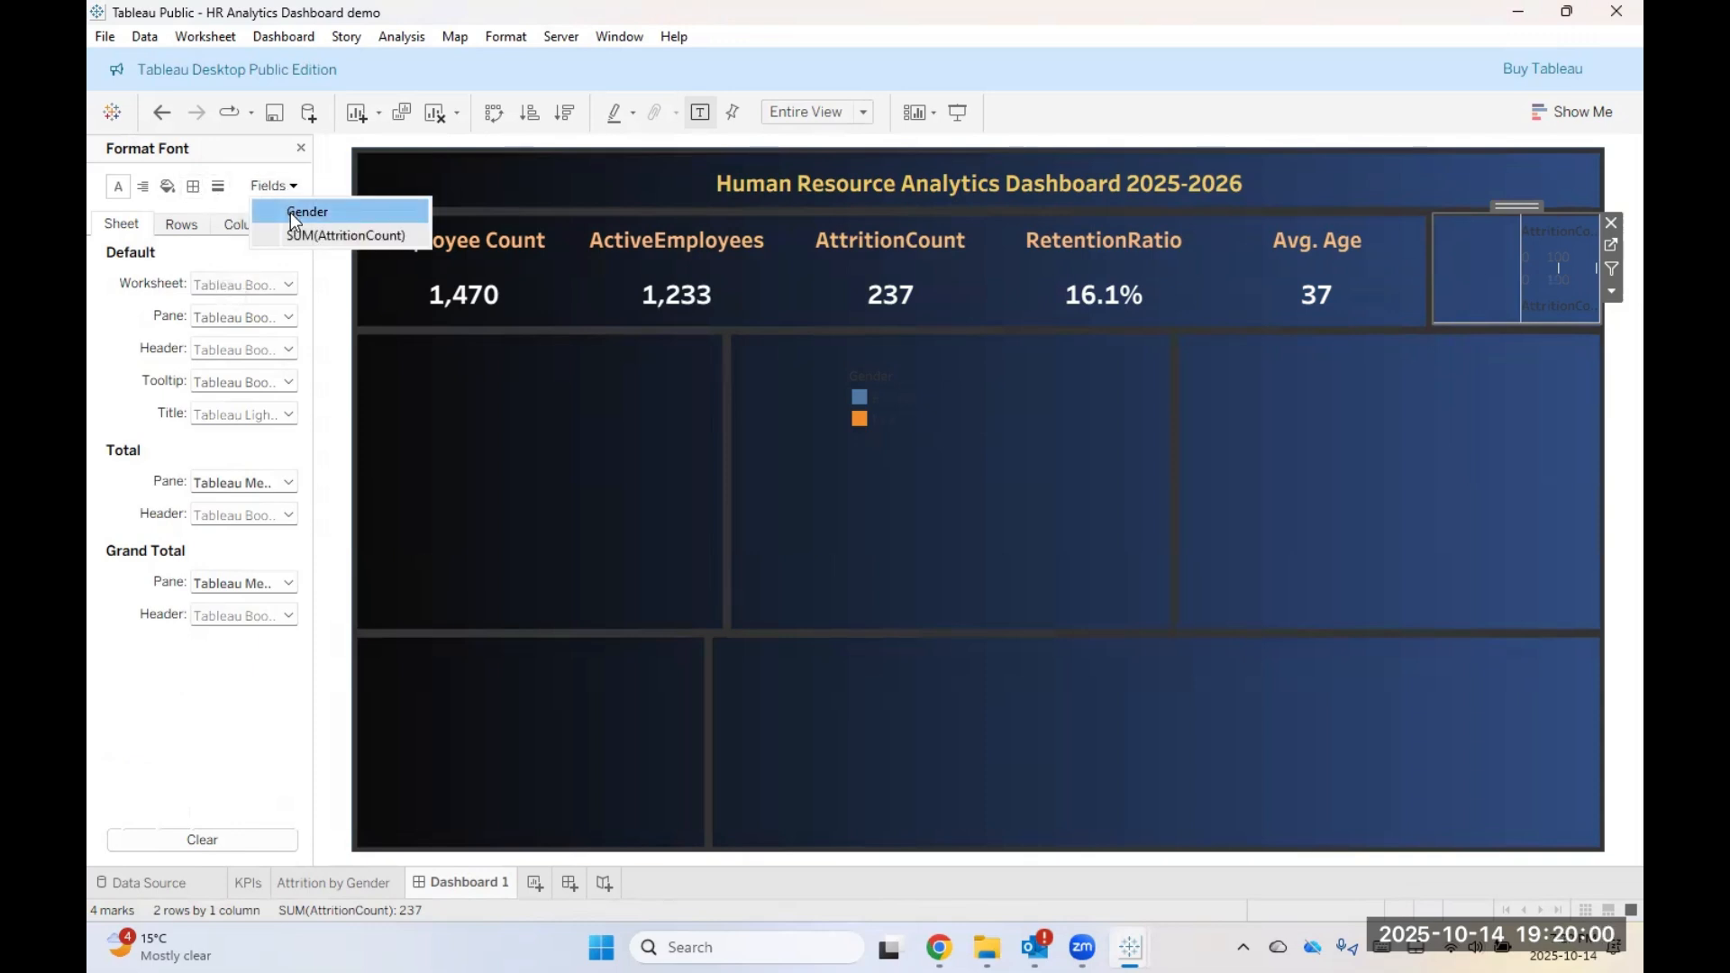
{"action": "left_click", "coordinate": [290, 213]}
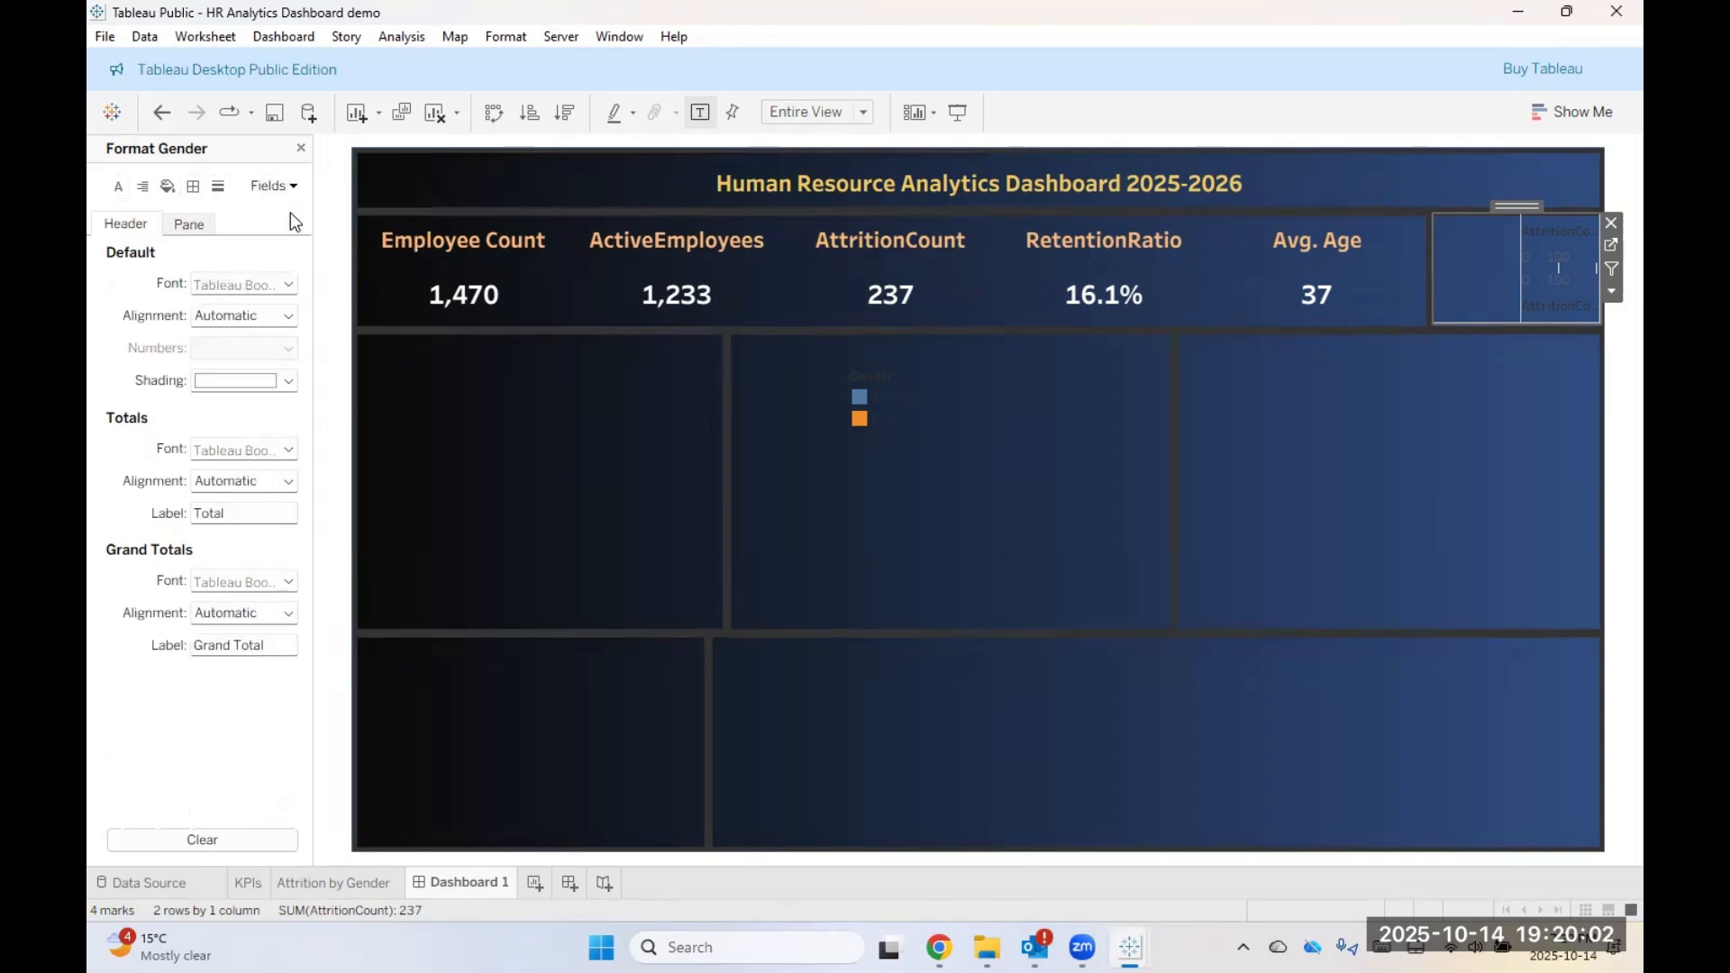
{"action": "left_click", "coordinate": [234, 289]}
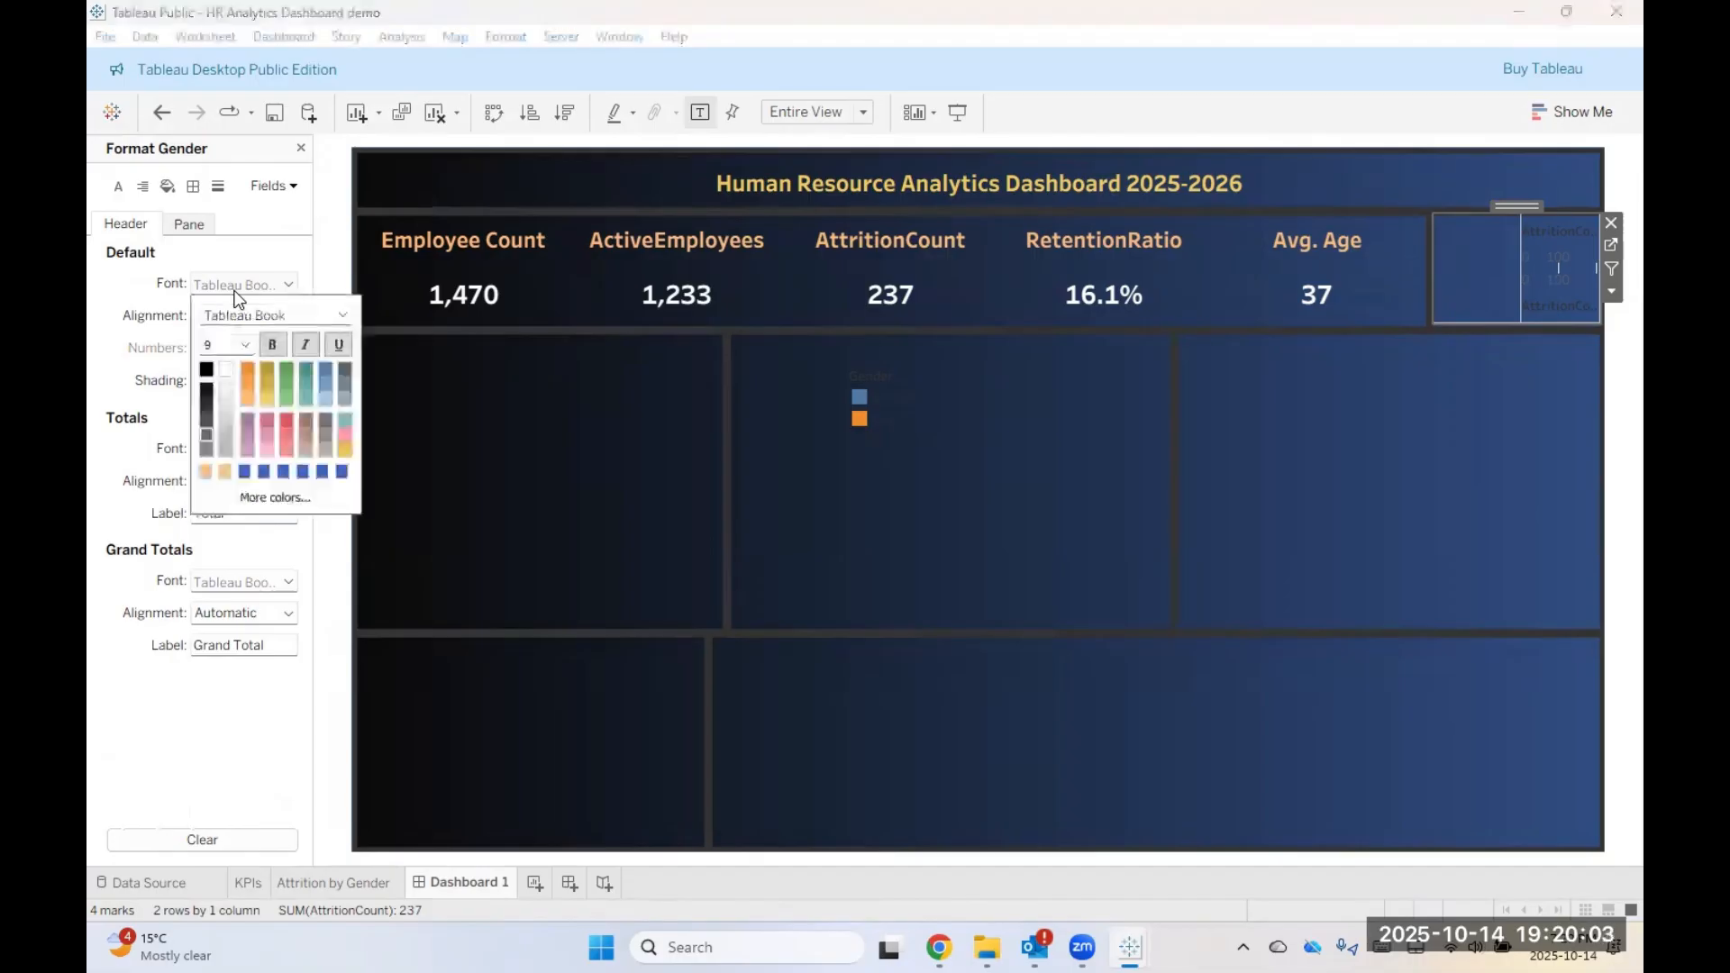
{"action": "left_click", "coordinate": [225, 372]}
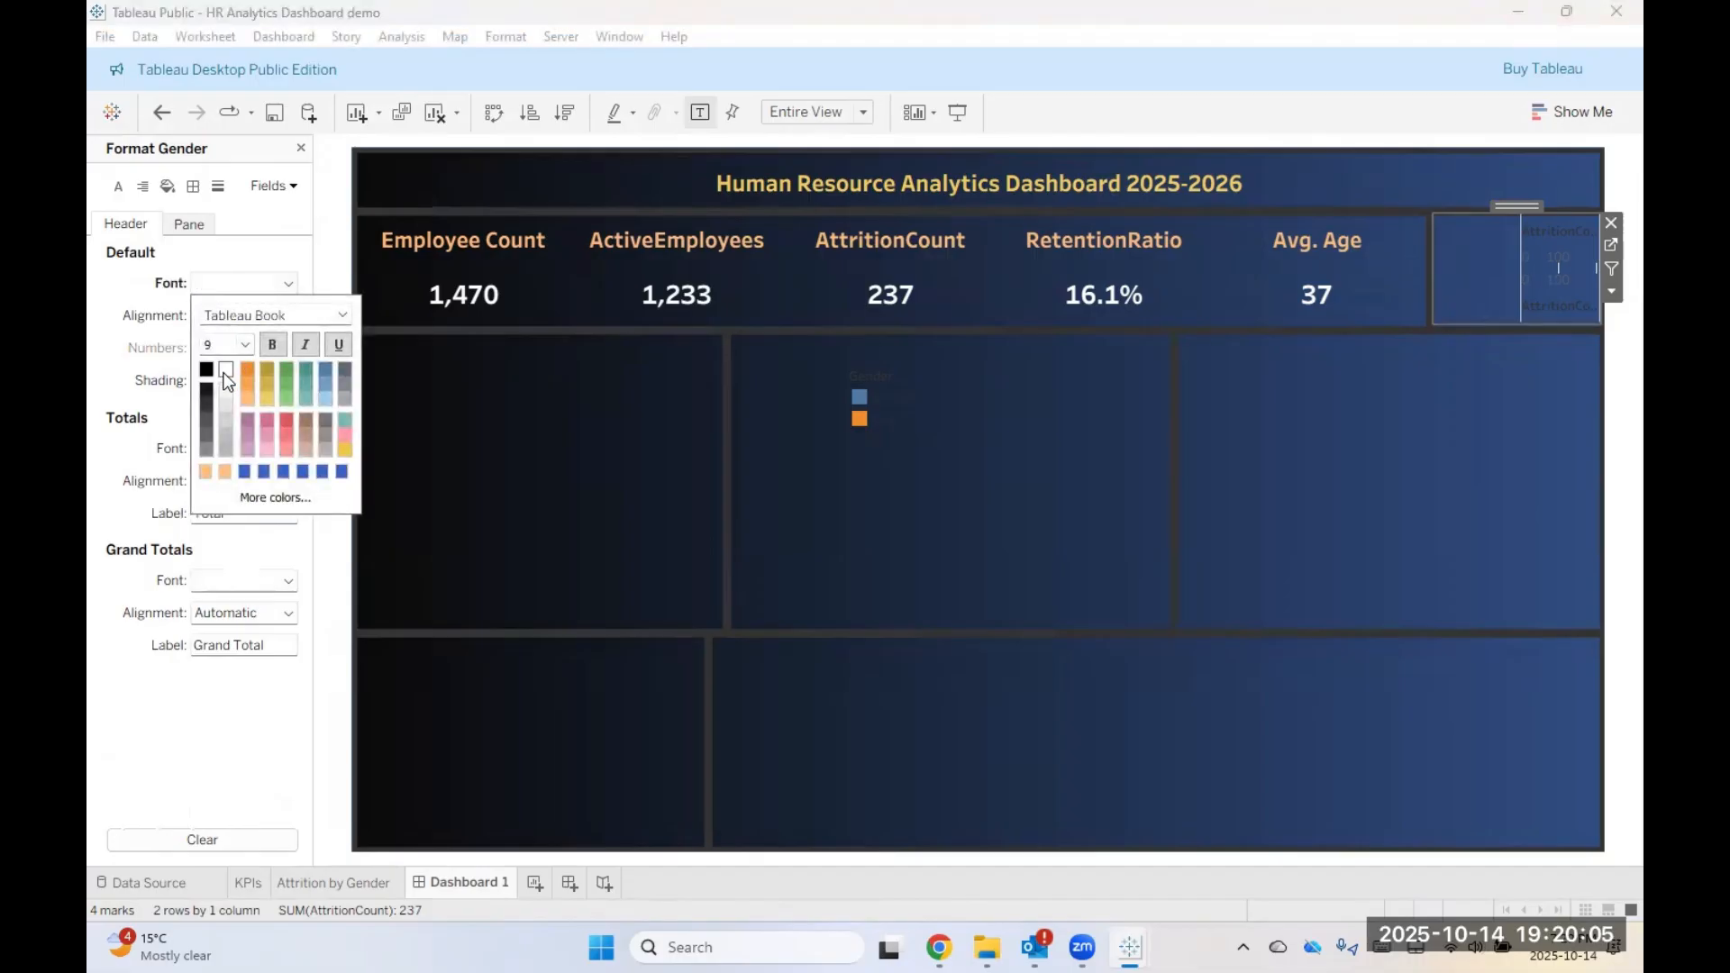
{"action": "left_click", "coordinate": [203, 739]}
{"action": "left_click", "coordinate": [261, 283]}
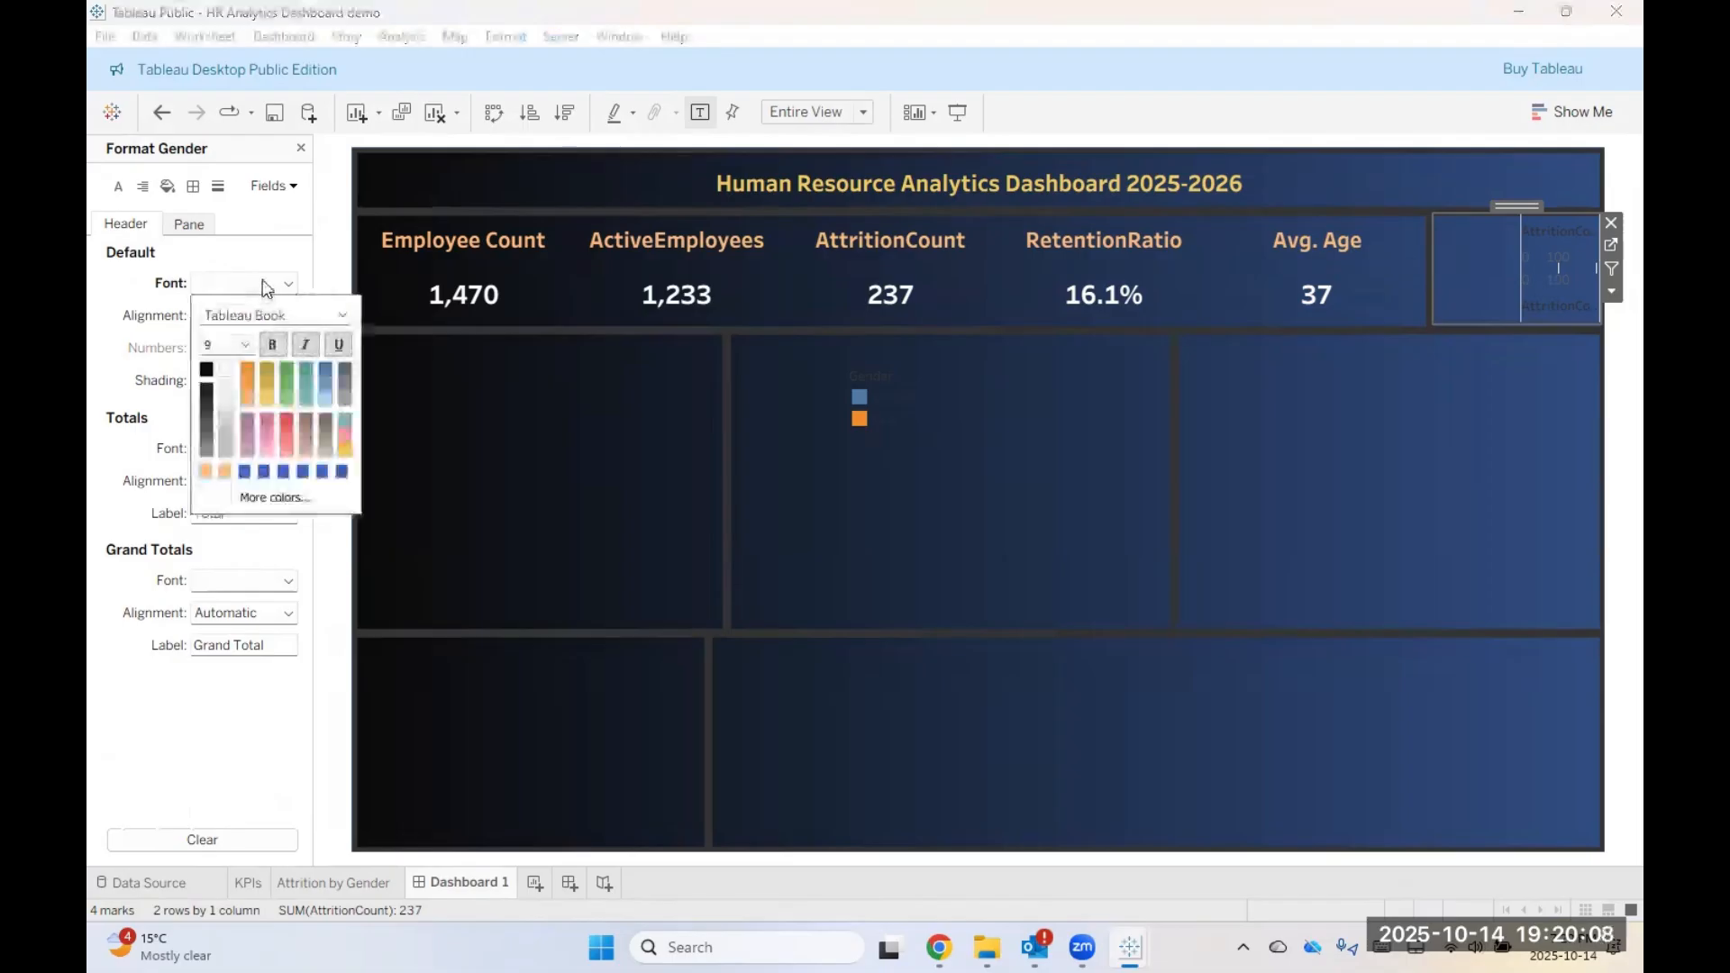
{"action": "left_click", "coordinate": [220, 432]}
Step: Set the horizontal alignment of the Gender headers to Left
{"action": "left_click", "coordinate": [242, 320]}
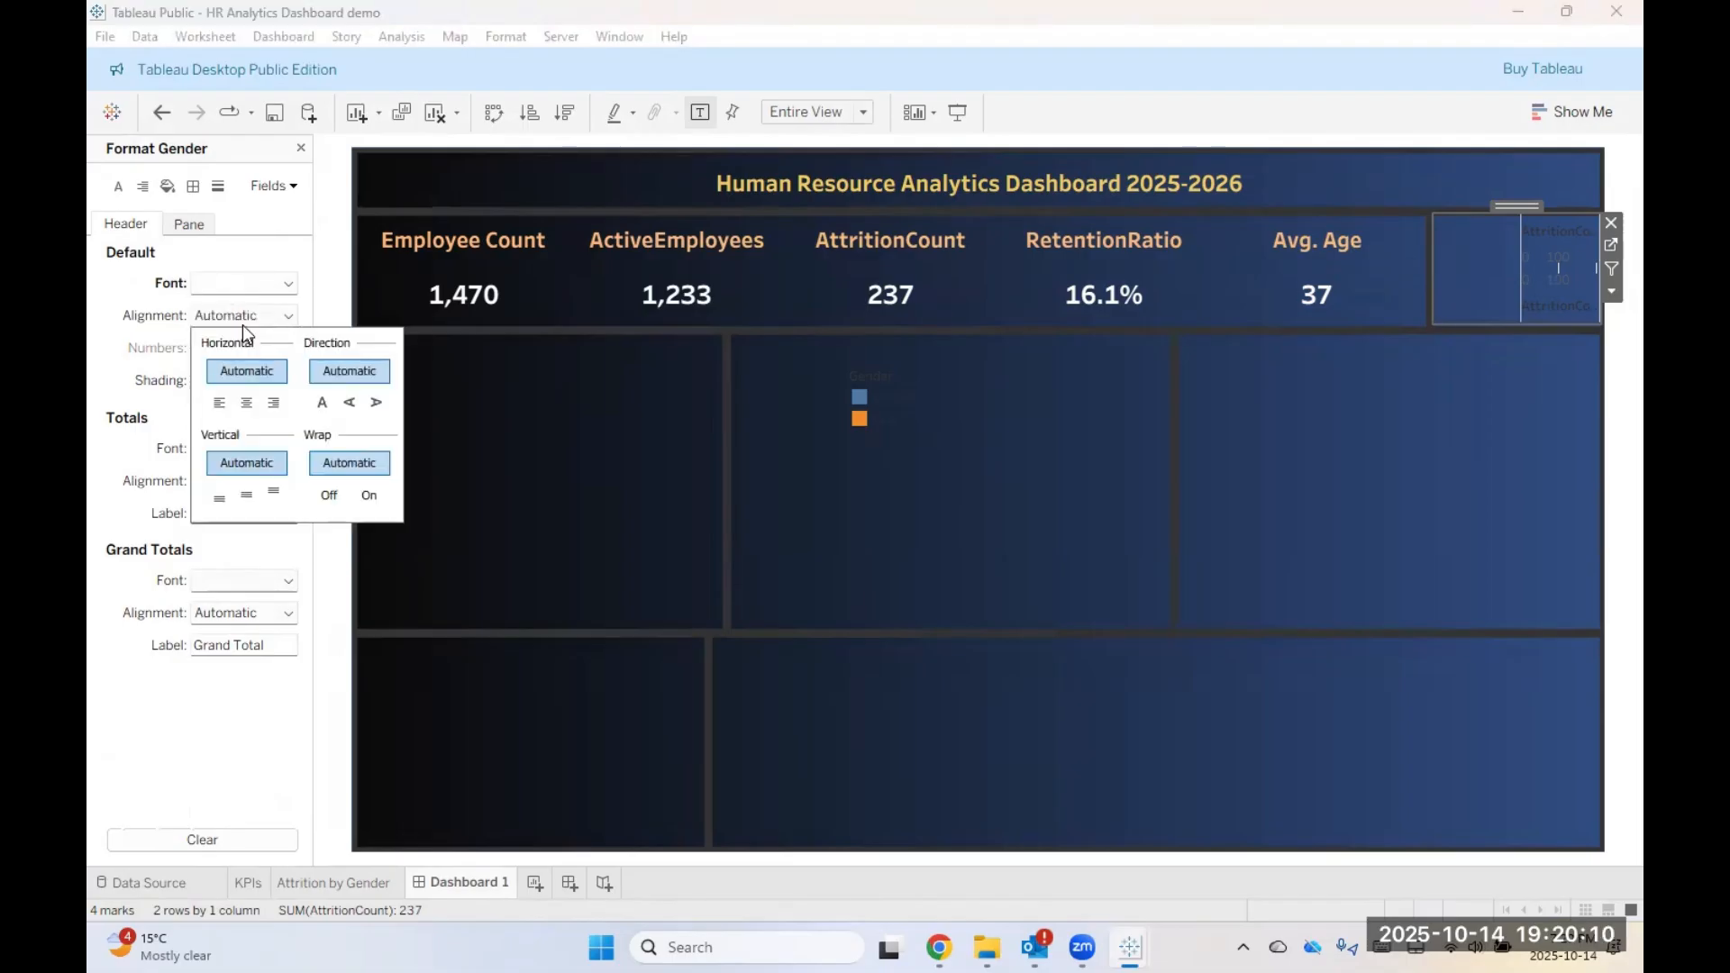
{"action": "left_click", "coordinate": [220, 402]}
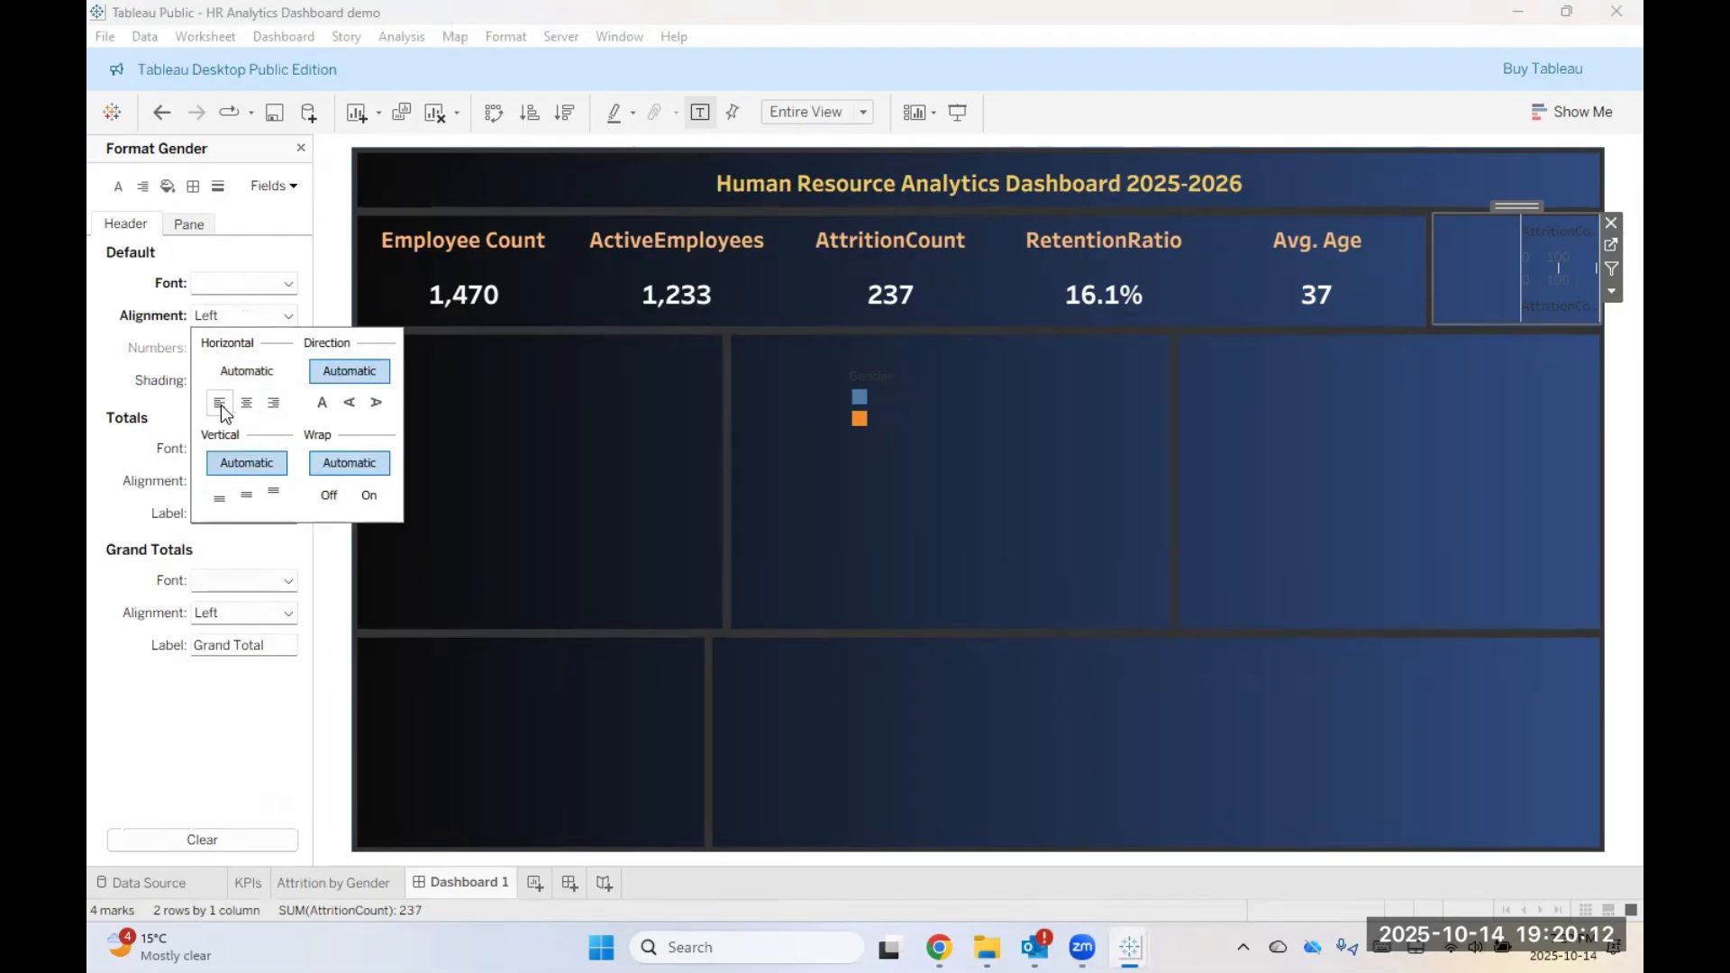
{"action": "left_click", "coordinate": [205, 765]}
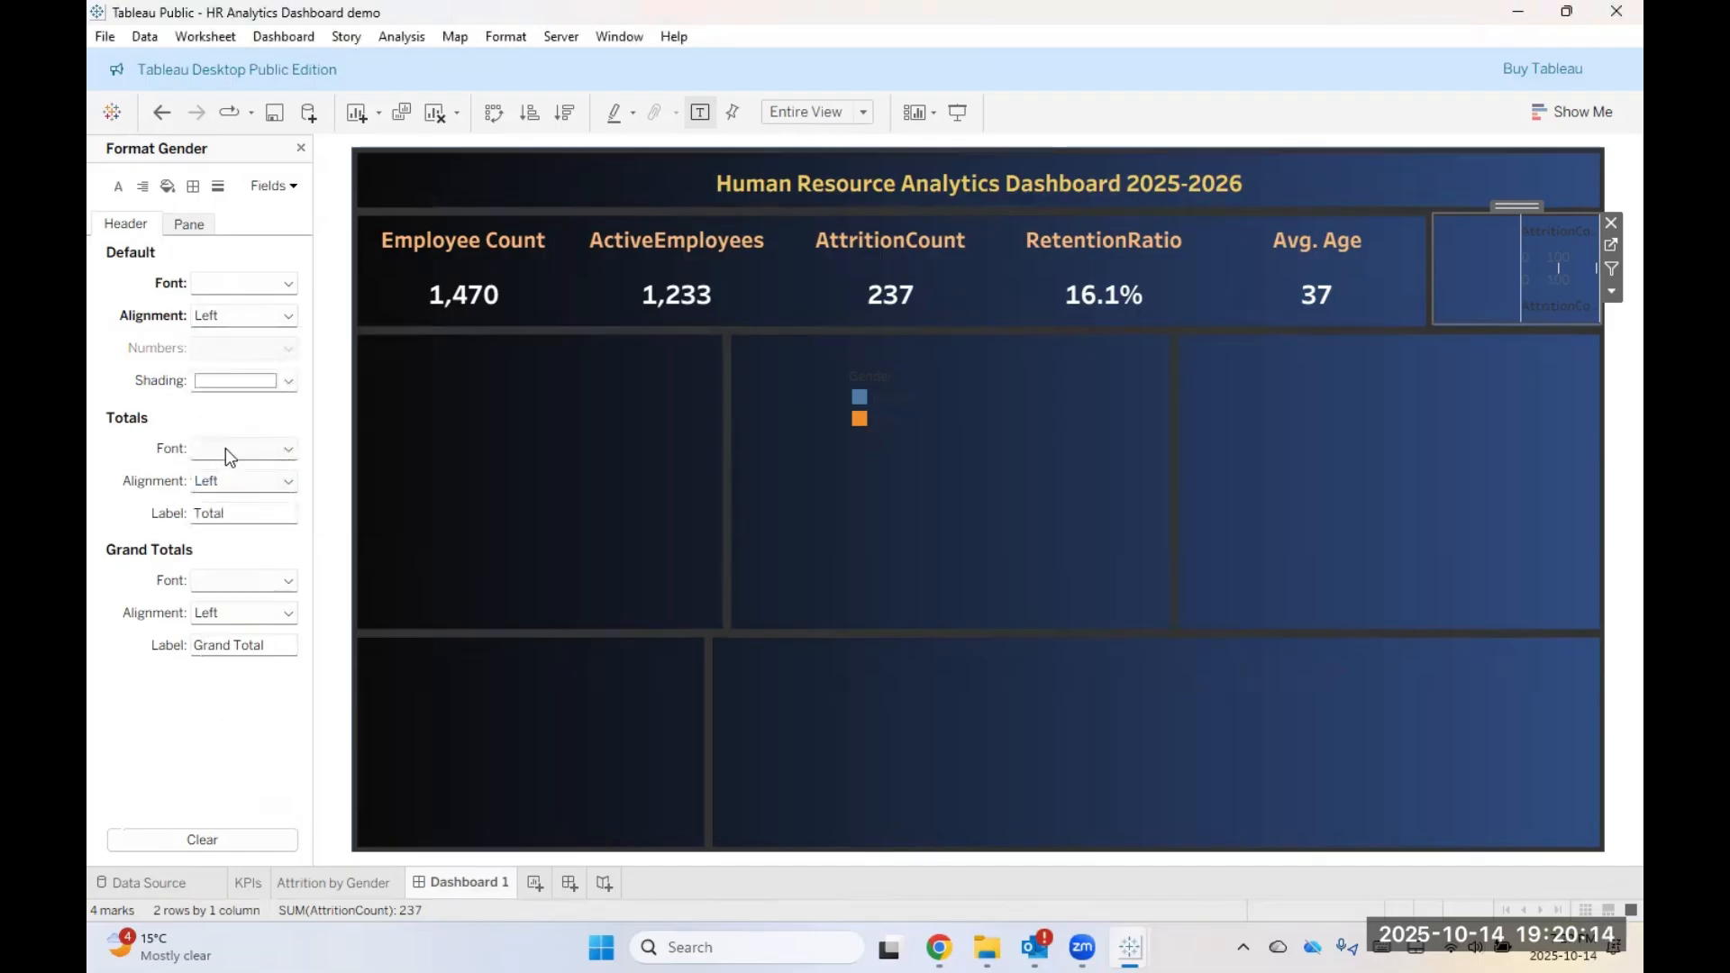
Step: Set the Attrition by Gender chart's Grand Total pane and header borders to None
{"action": "left_click", "coordinate": [193, 186]}
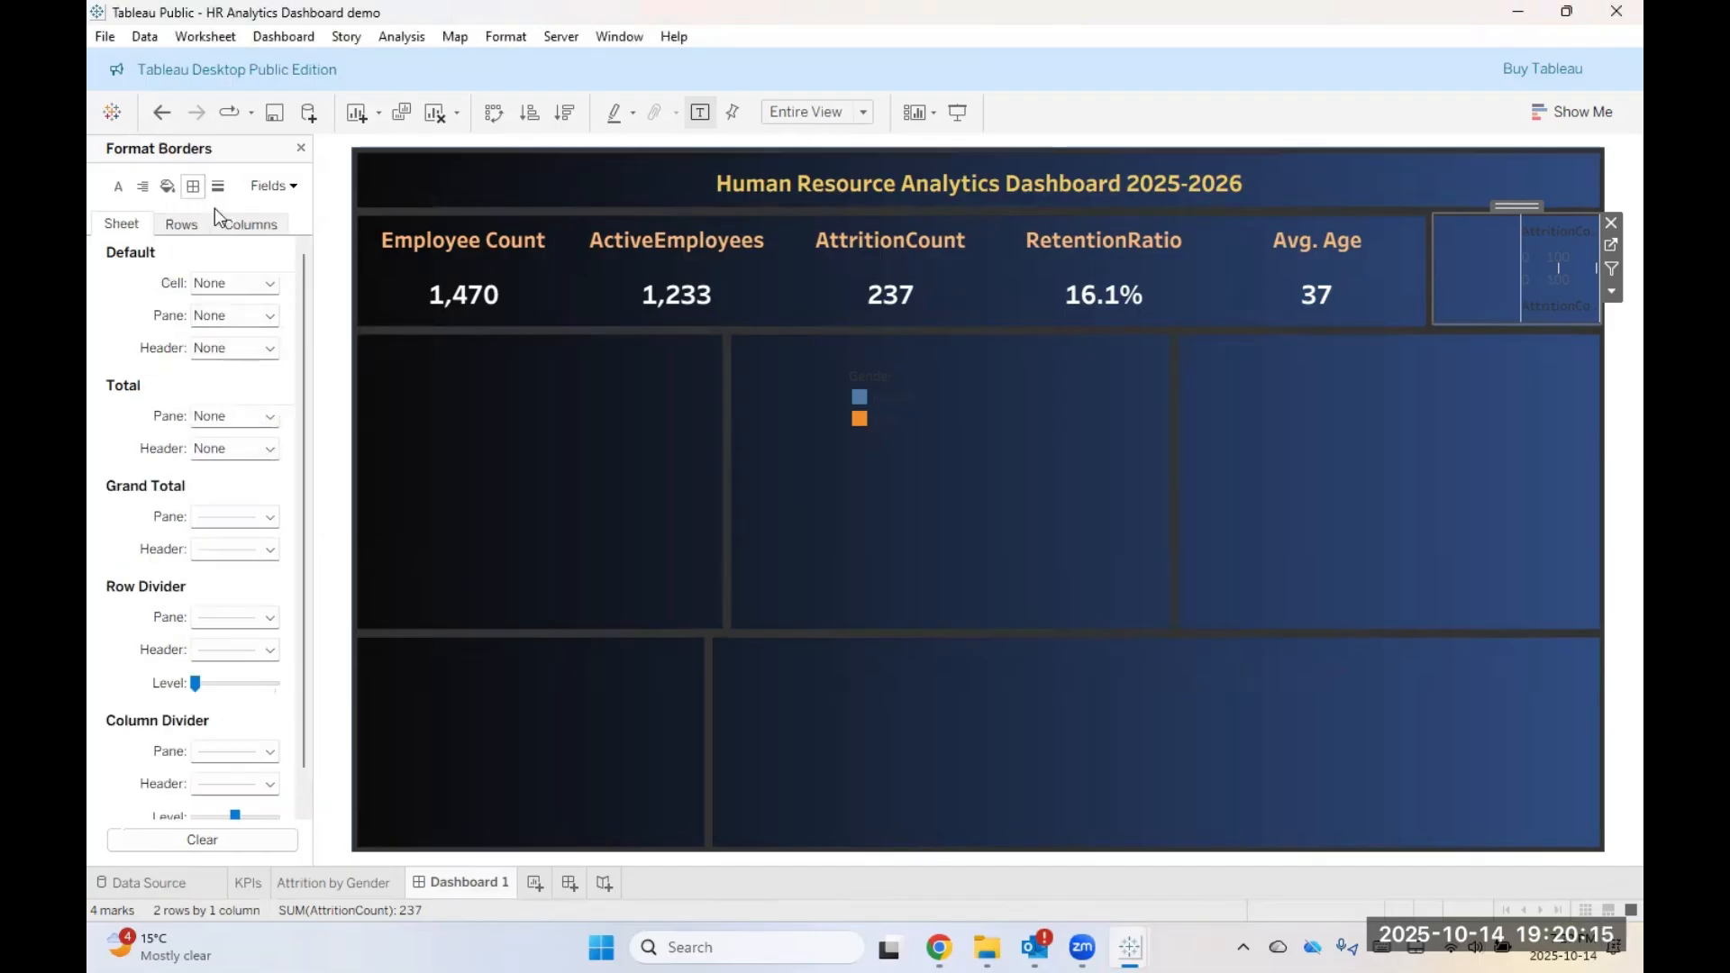
{"action": "left_click", "coordinate": [240, 516]}
{"action": "left_click", "coordinate": [217, 551]}
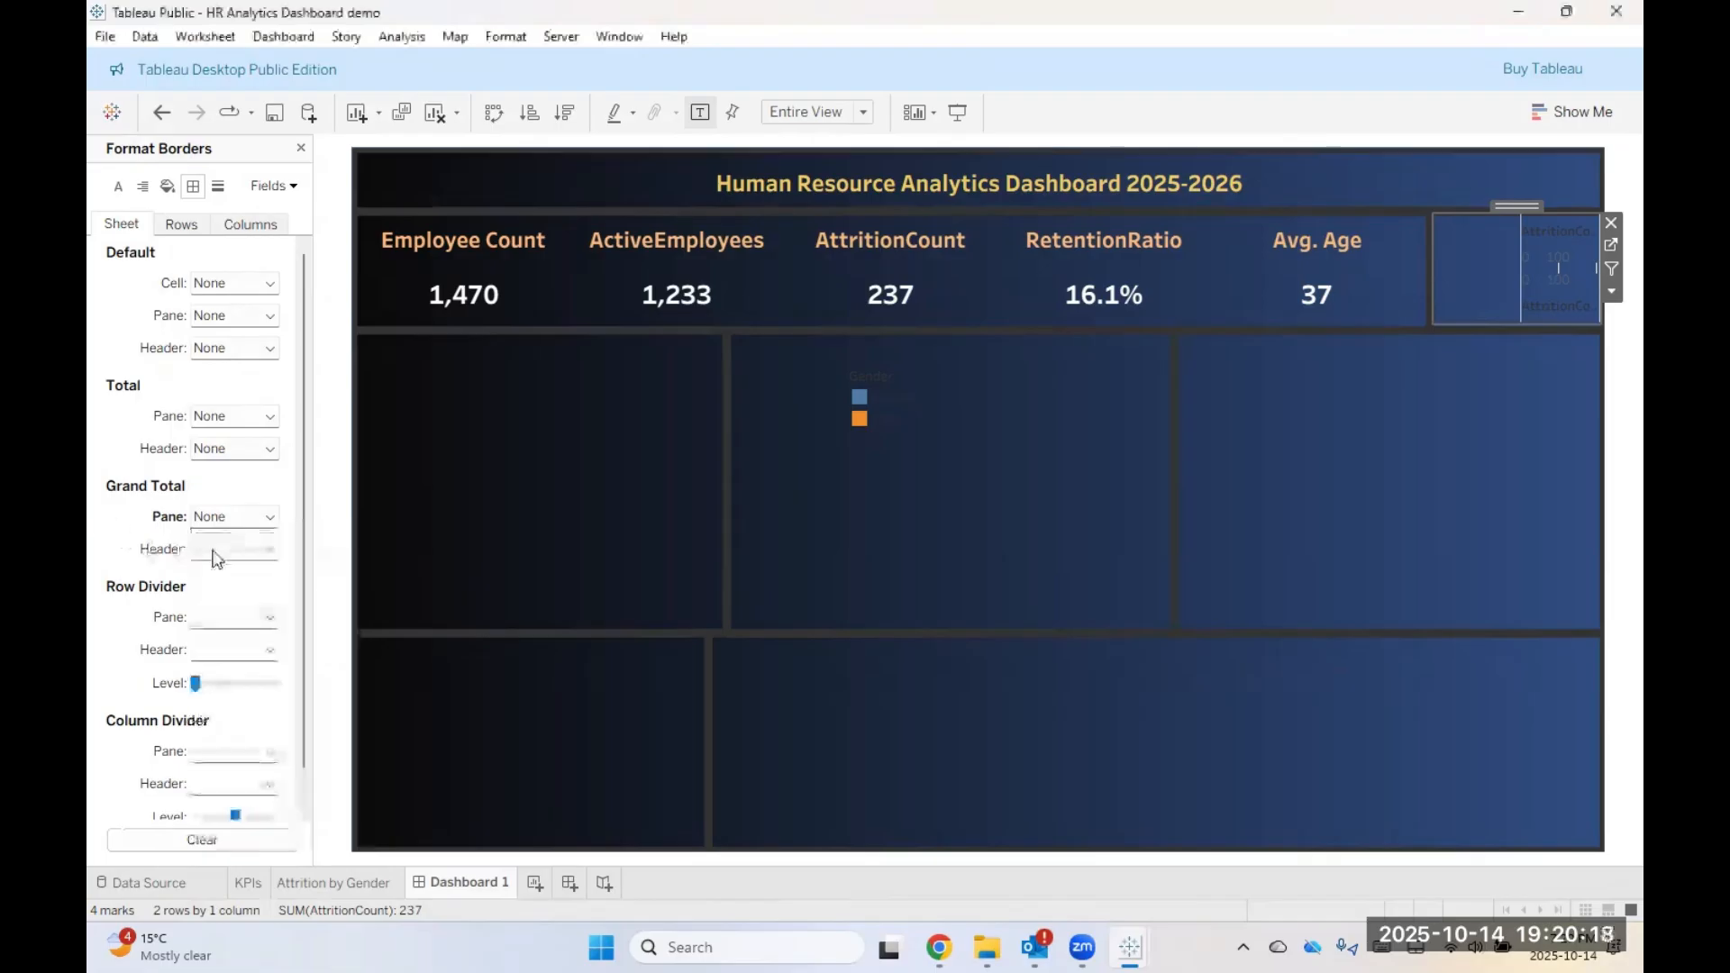
{"action": "left_click", "coordinate": [214, 552]}
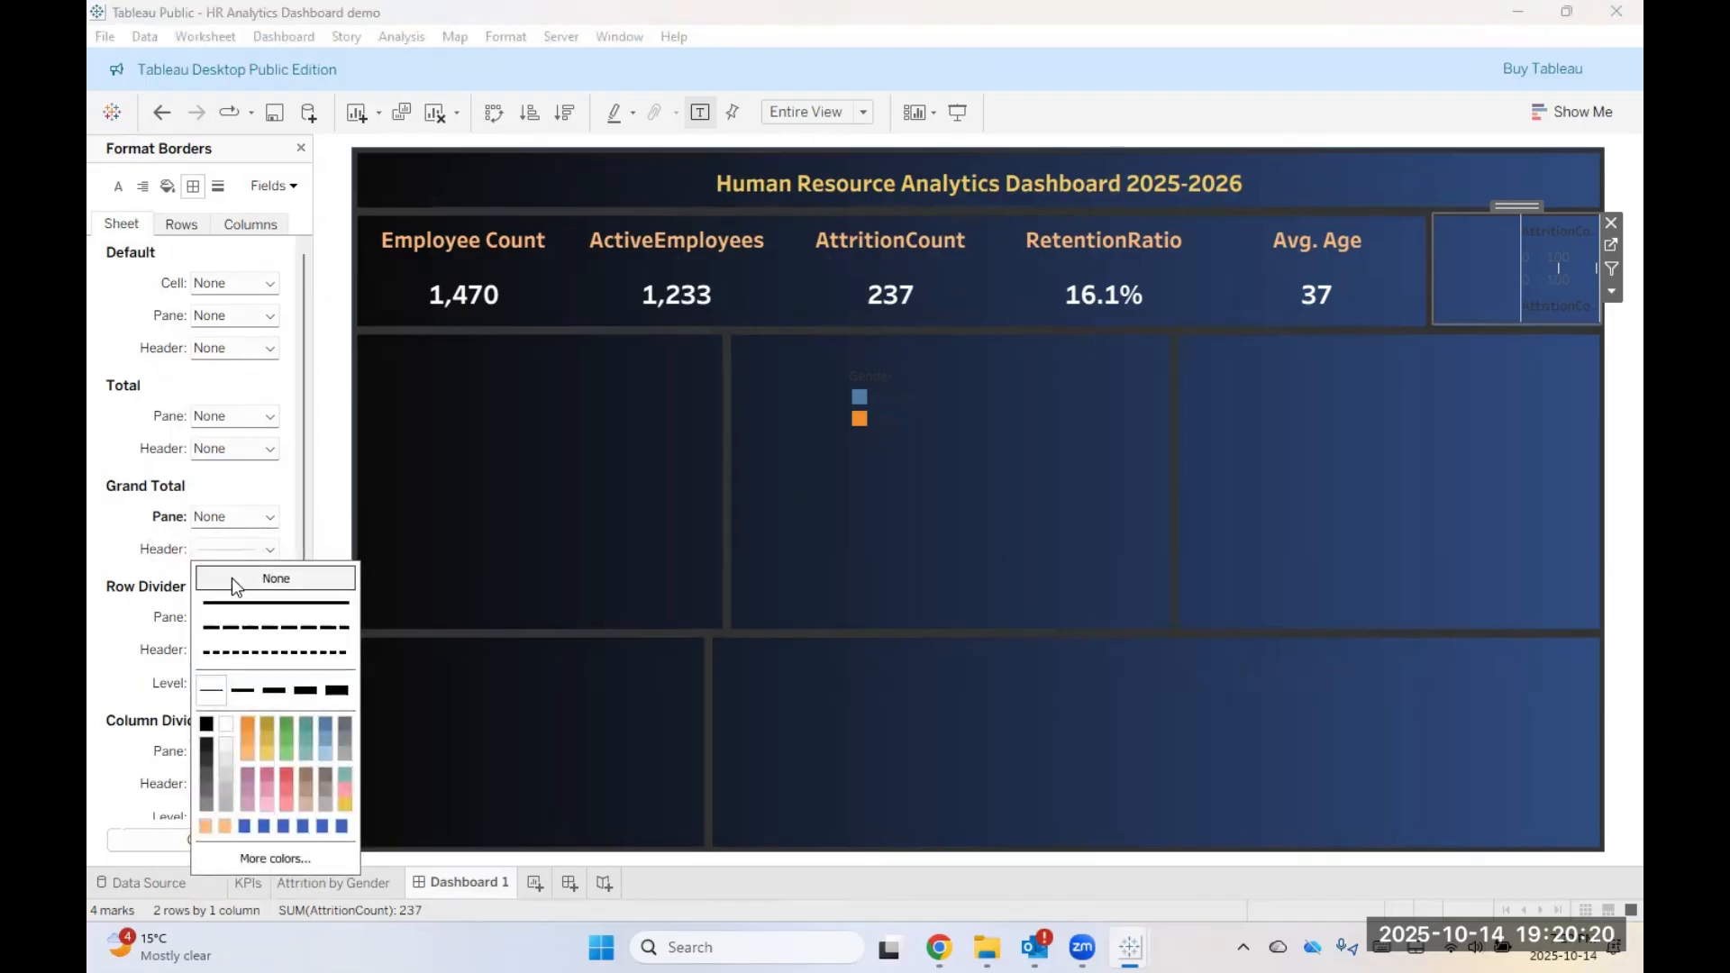
{"action": "left_click", "coordinate": [231, 578]}
Step: Remove the row divider and column divider borders from the Attrition by Gender chart by setting them to None
{"action": "scroll", "coordinate": [122, 528], "scroll_direction": "down", "scroll_amount": 1}
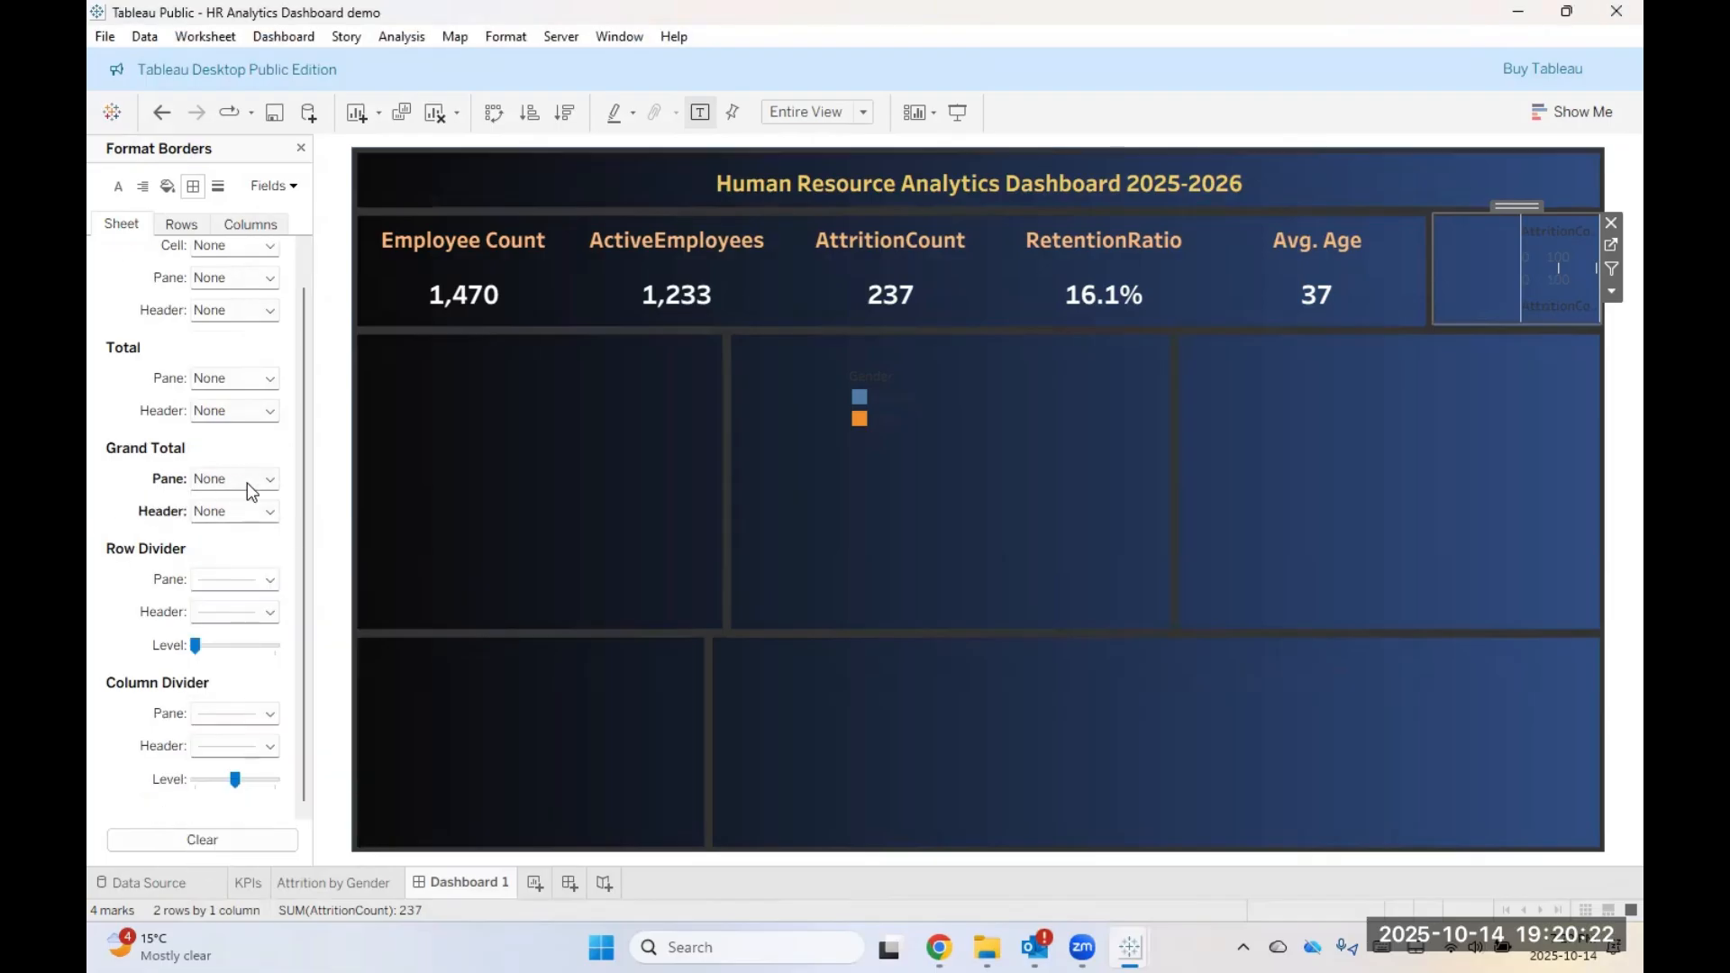
{"action": "left_click", "coordinate": [231, 588]}
{"action": "left_click", "coordinate": [236, 611]}
{"action": "left_click", "coordinate": [248, 713]}
{"action": "left_click", "coordinate": [269, 406]}
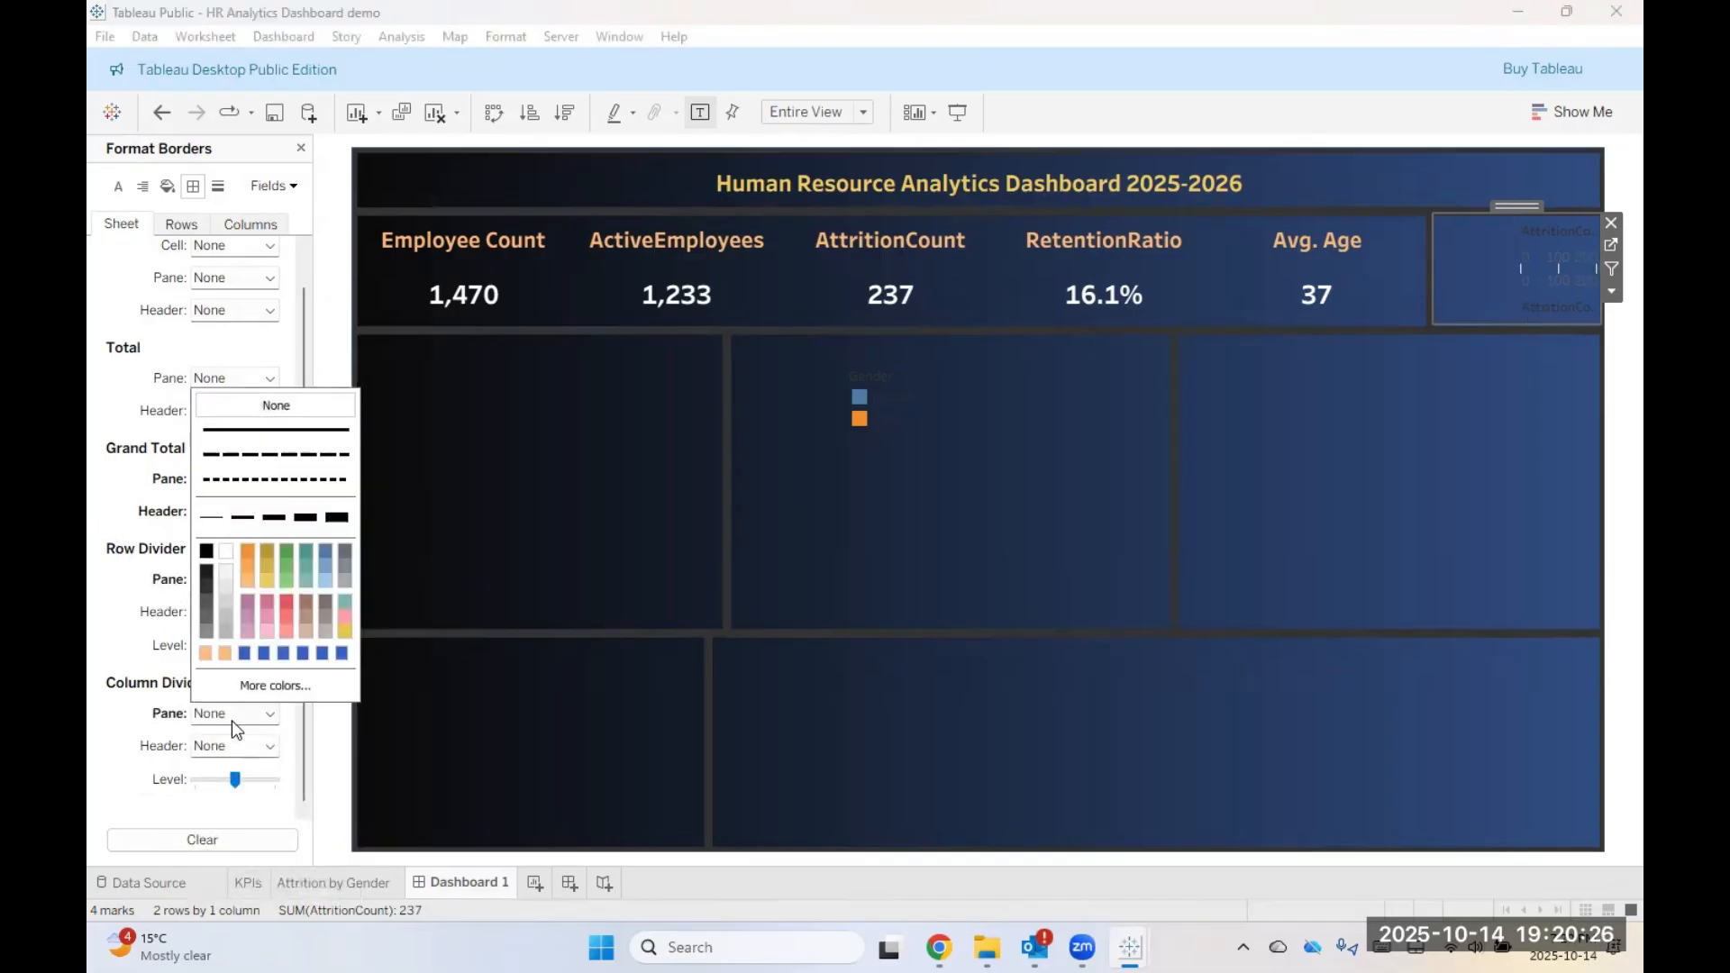
{"action": "left_click", "coordinate": [187, 842]}
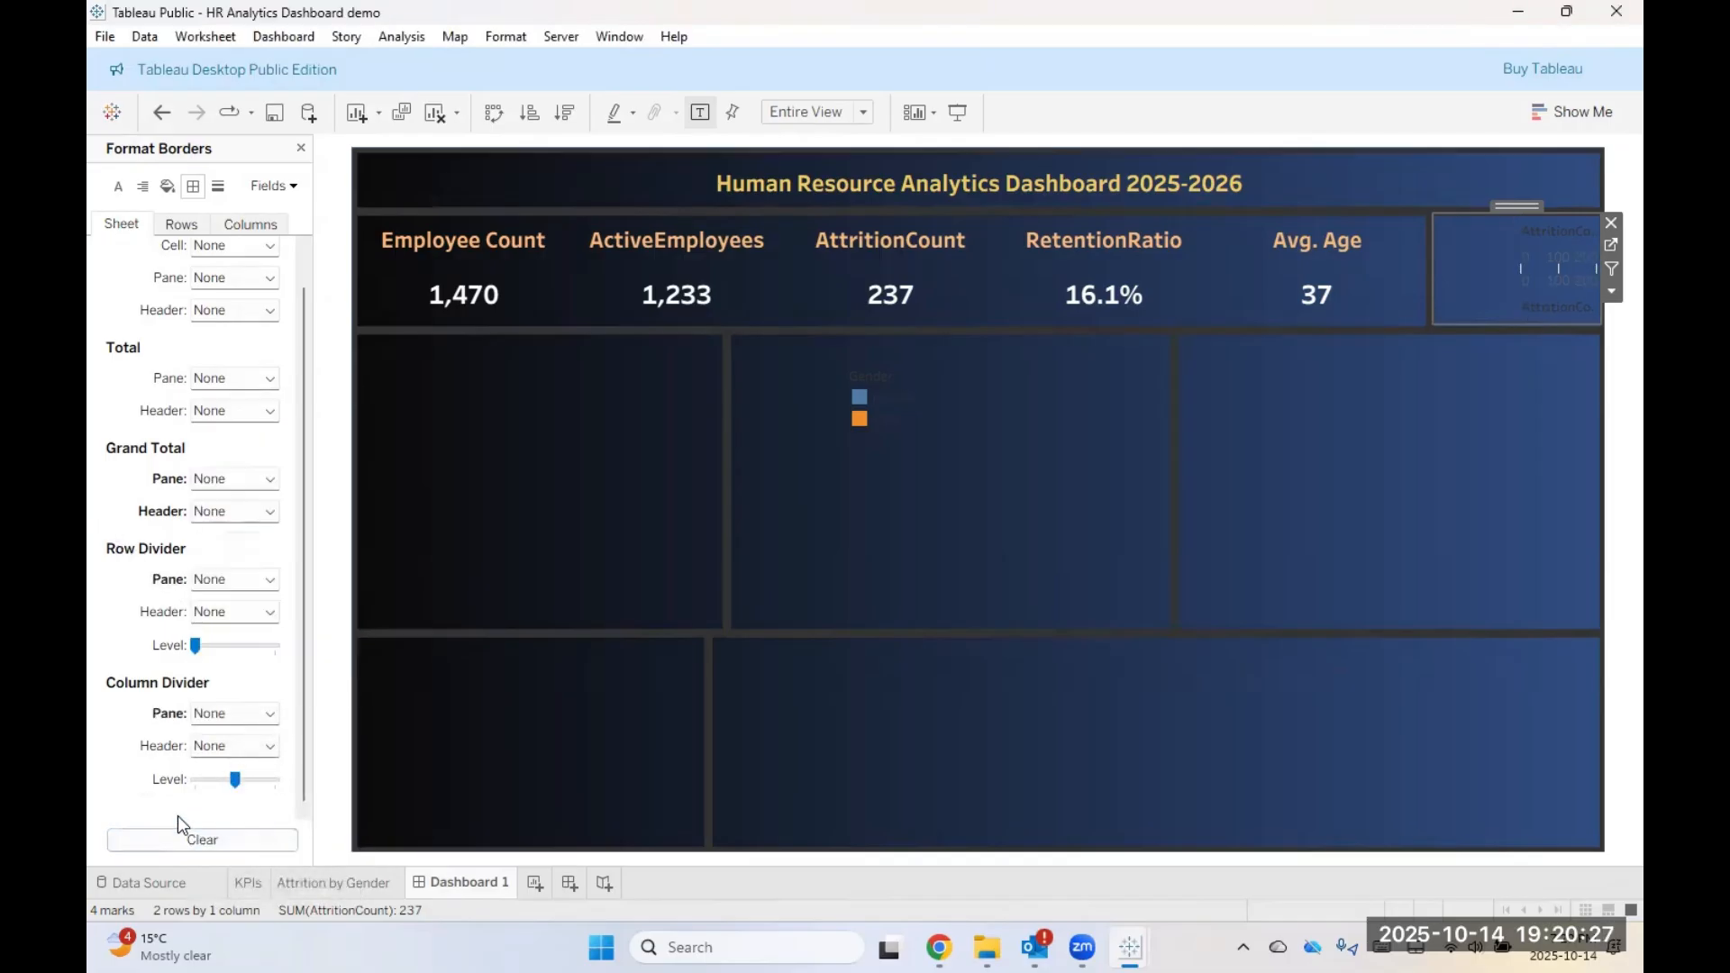
{"action": "left_click", "coordinate": [181, 224]}
{"action": "left_click", "coordinate": [256, 227]}
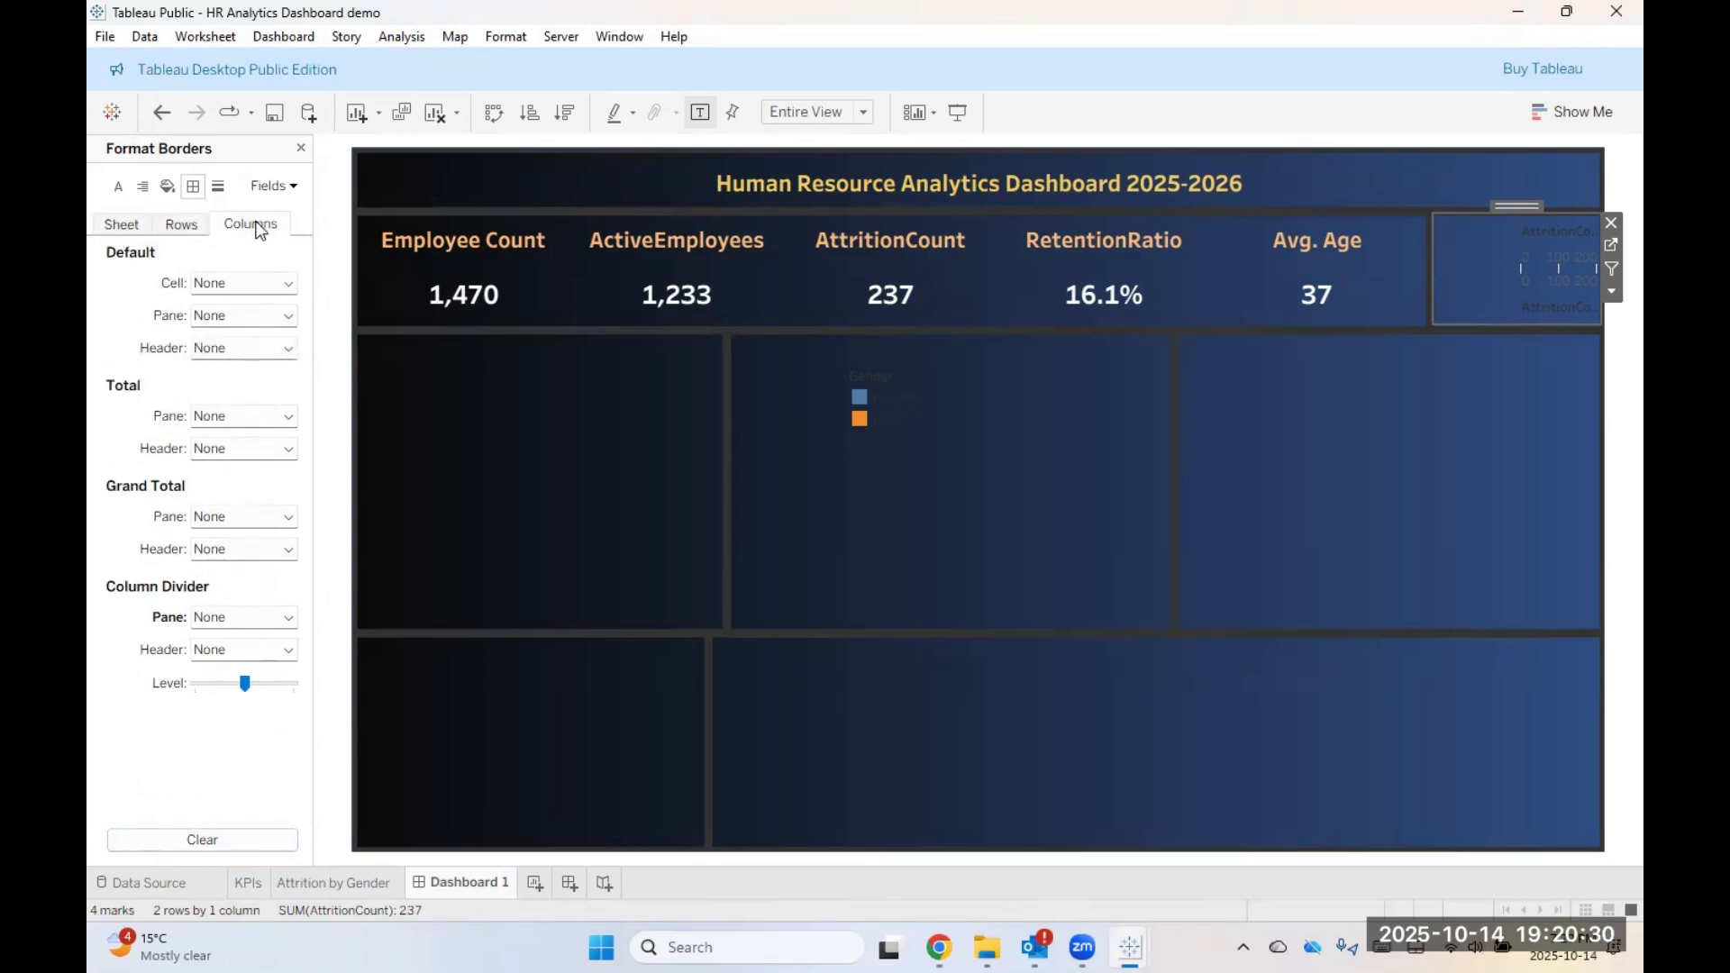
{"action": "left_click", "coordinate": [119, 222]}
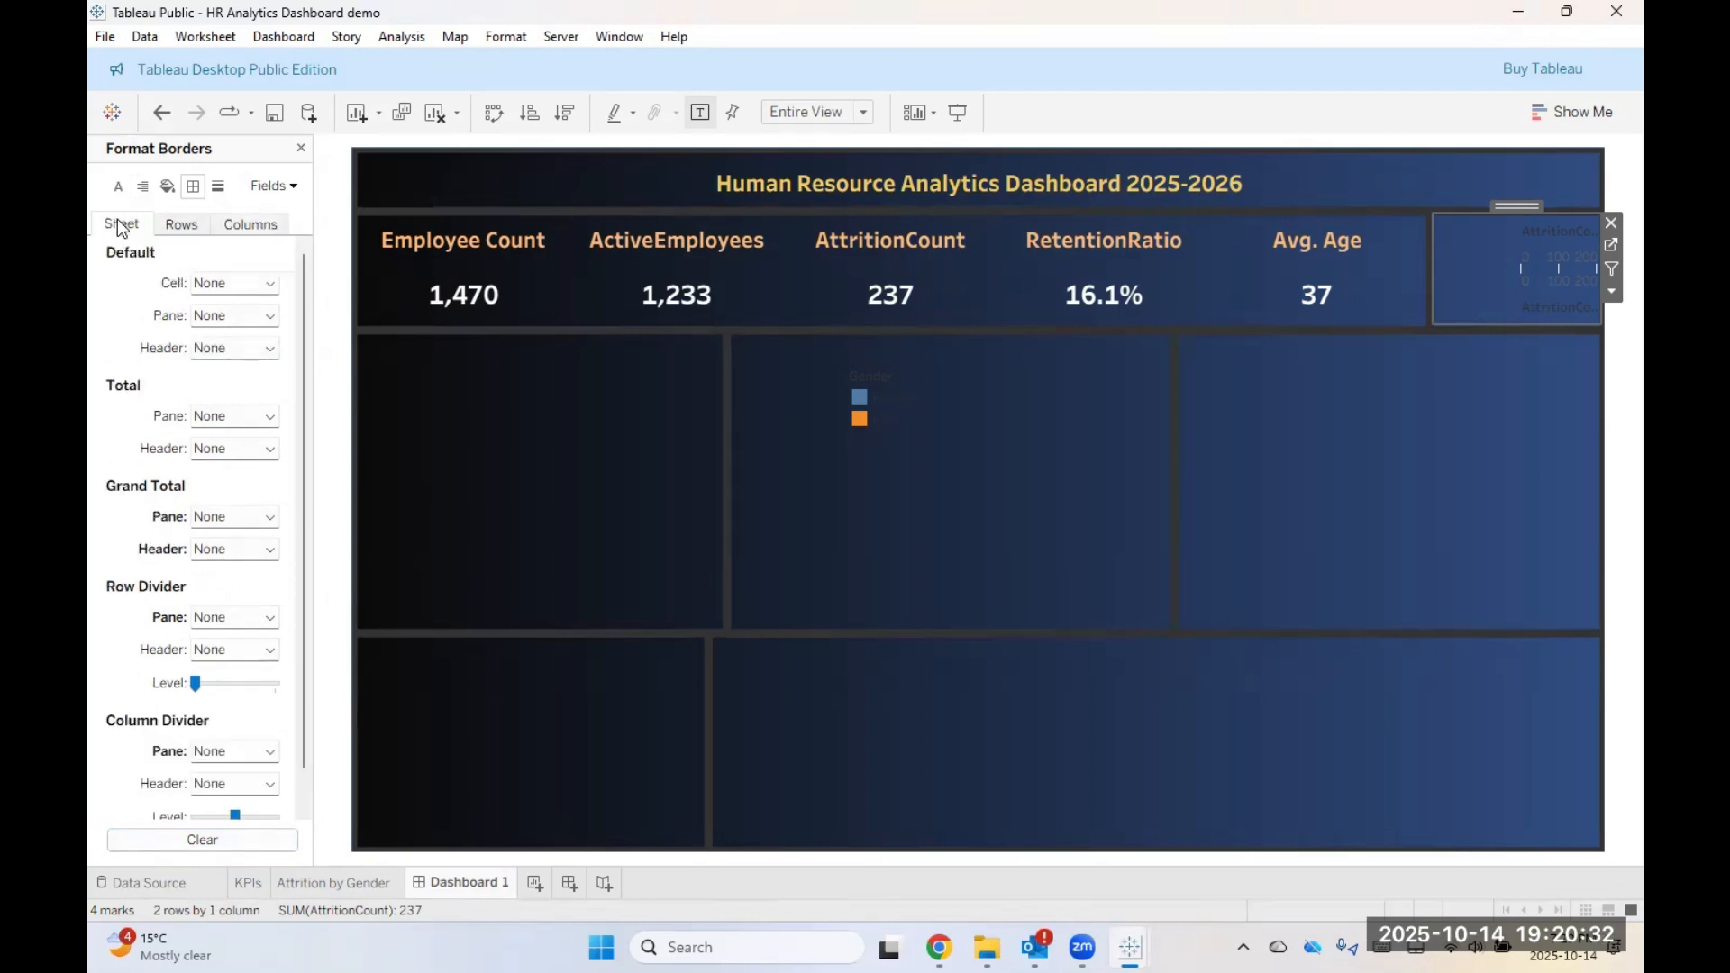
Step: Set the default worksheet font of the Attrition by Gender chart to white
{"action": "left_click", "coordinate": [117, 189]}
{"action": "left_click", "coordinate": [275, 285]}
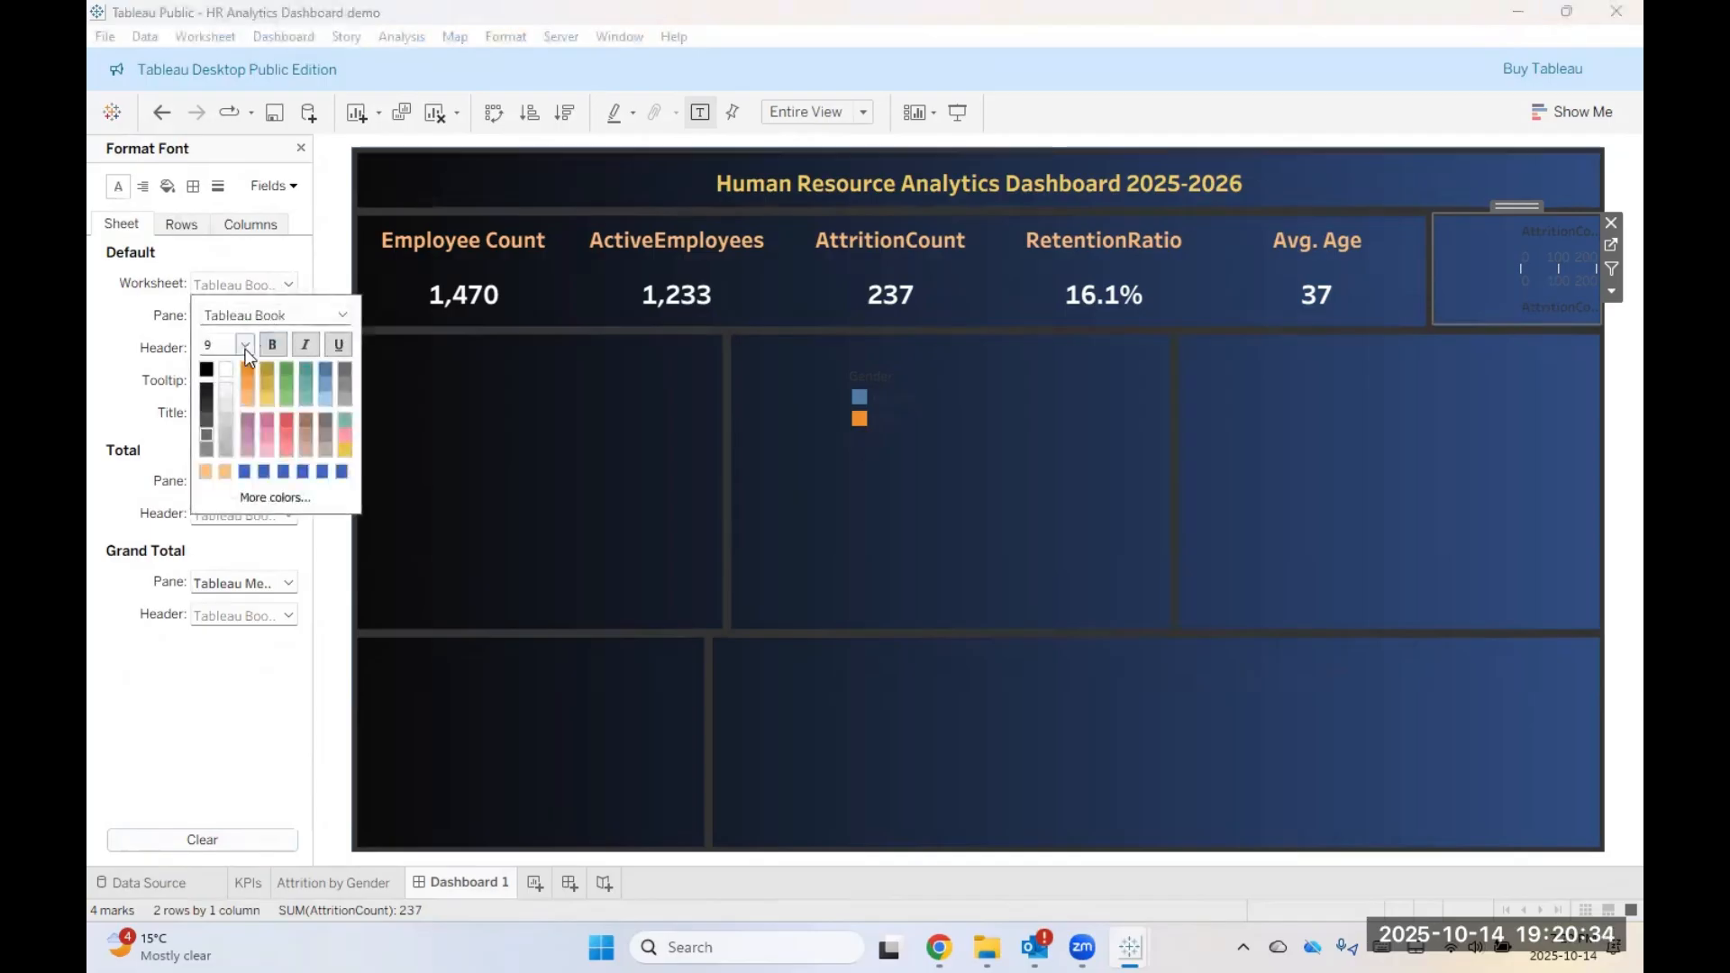
{"action": "left_click", "coordinate": [227, 368]}
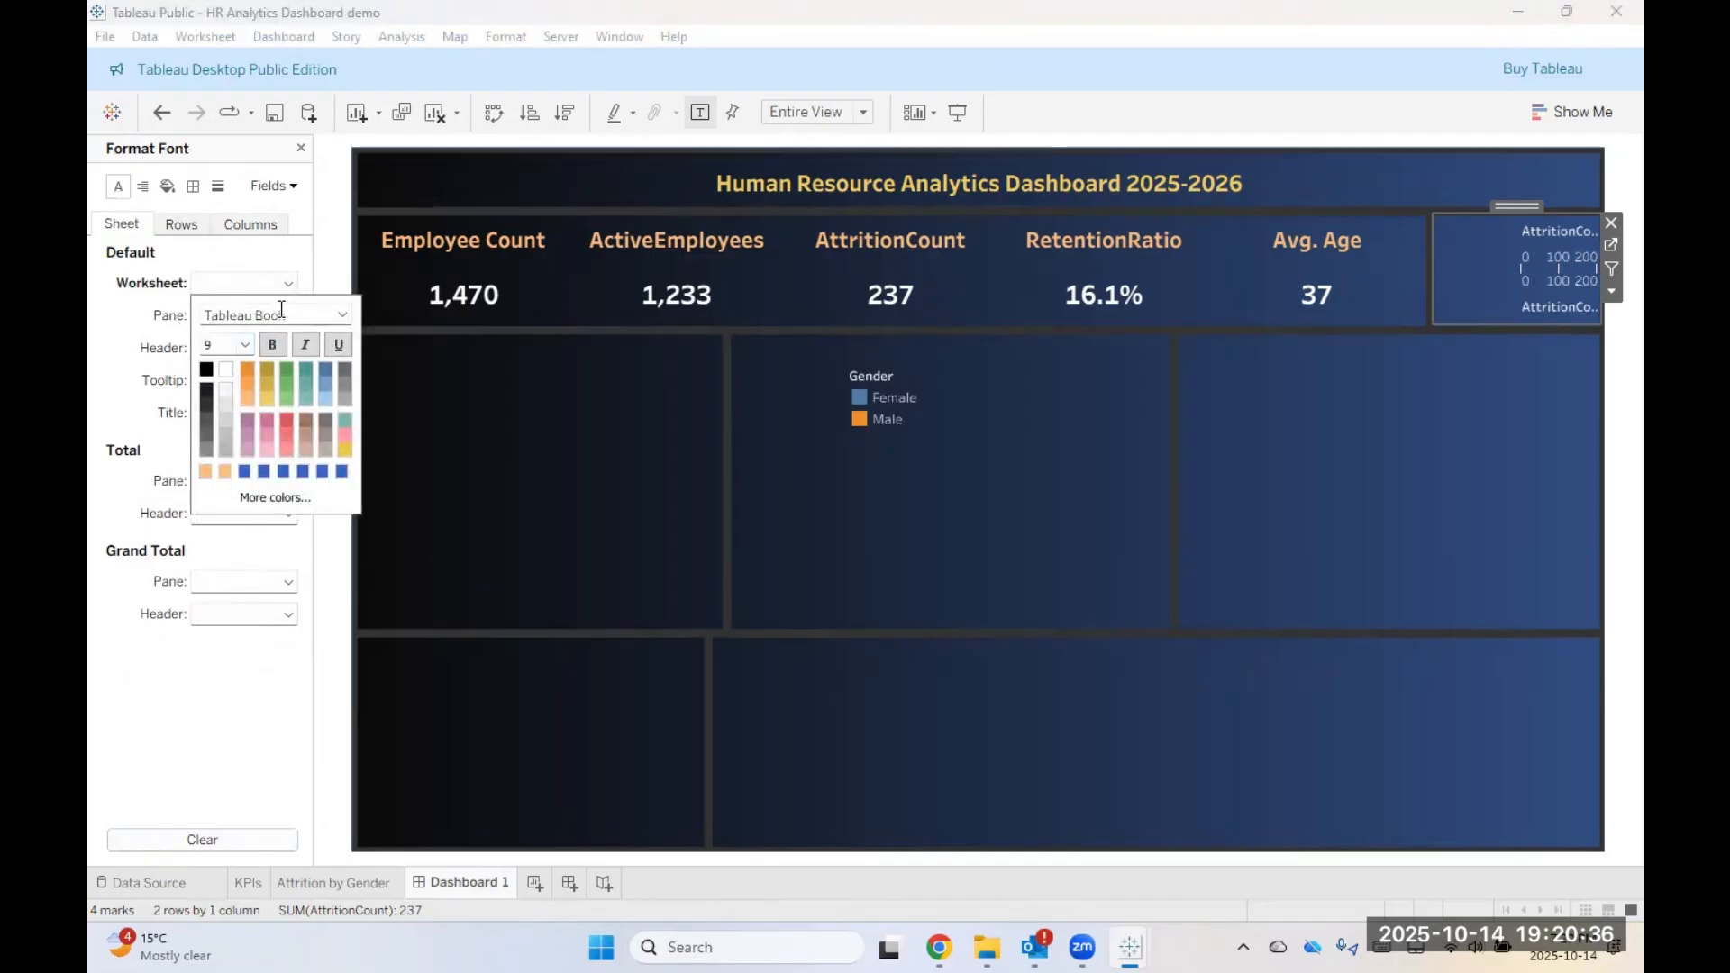
{"action": "left_click", "coordinate": [247, 694]}
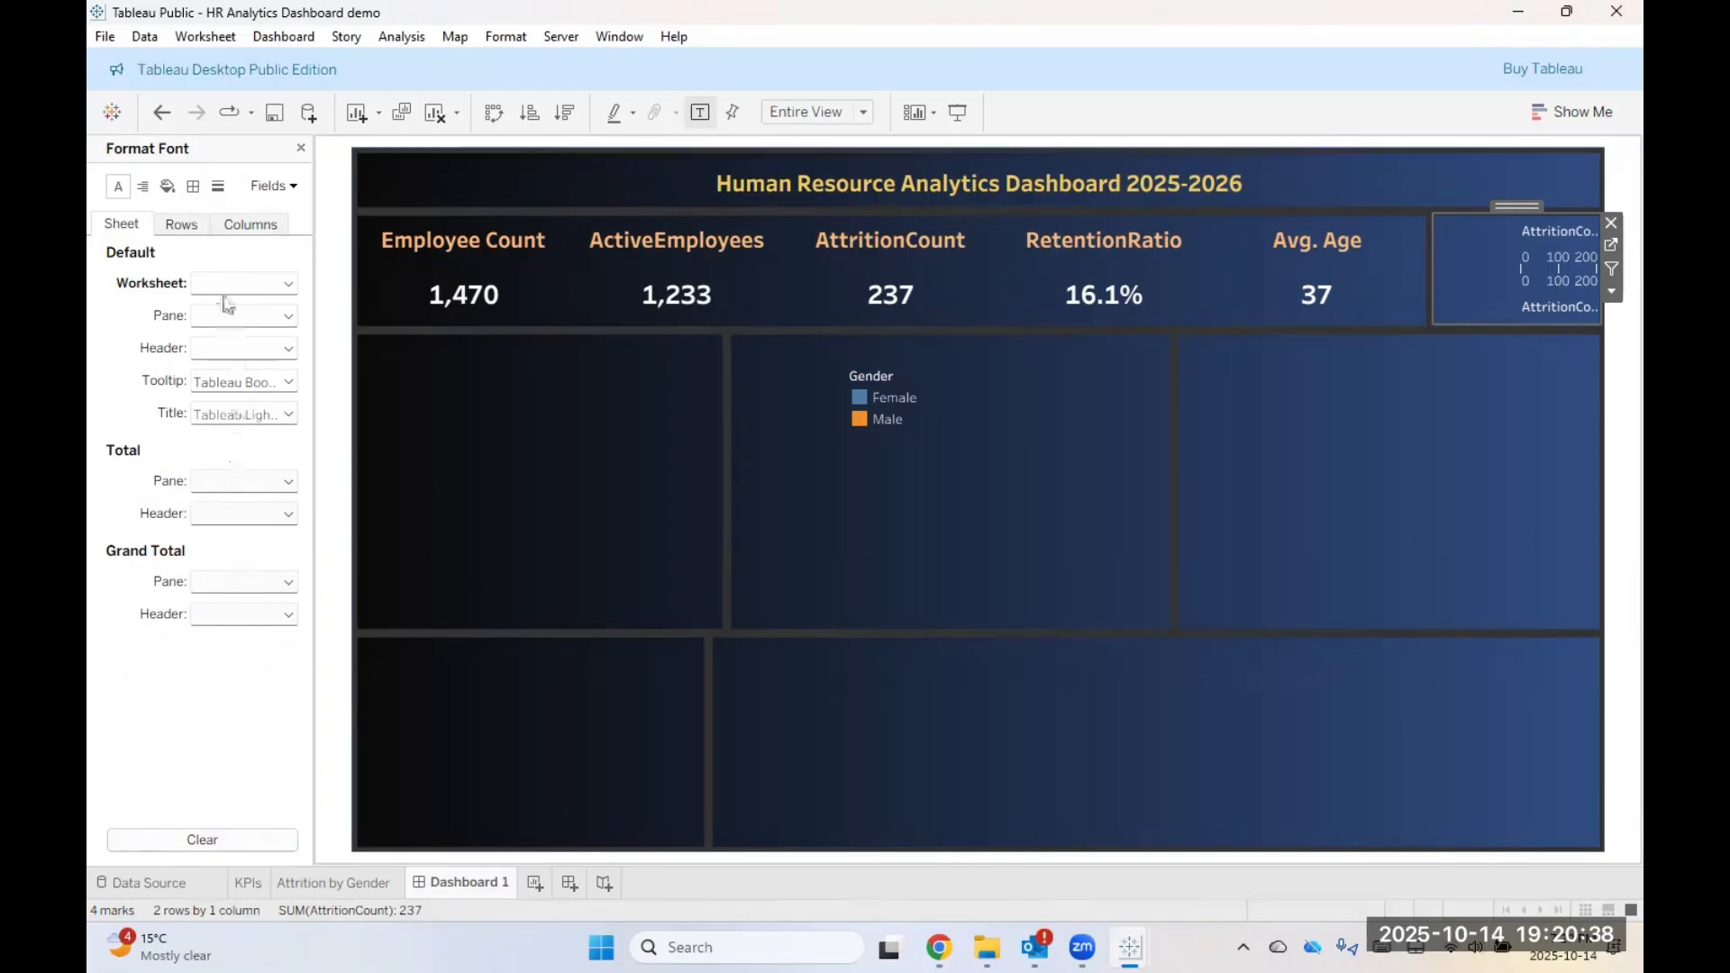
Step: Set the default pane font of the SUM(AttritionCount) field to white
{"action": "left_click", "coordinate": [273, 185]}
{"action": "left_click", "coordinate": [263, 238]}
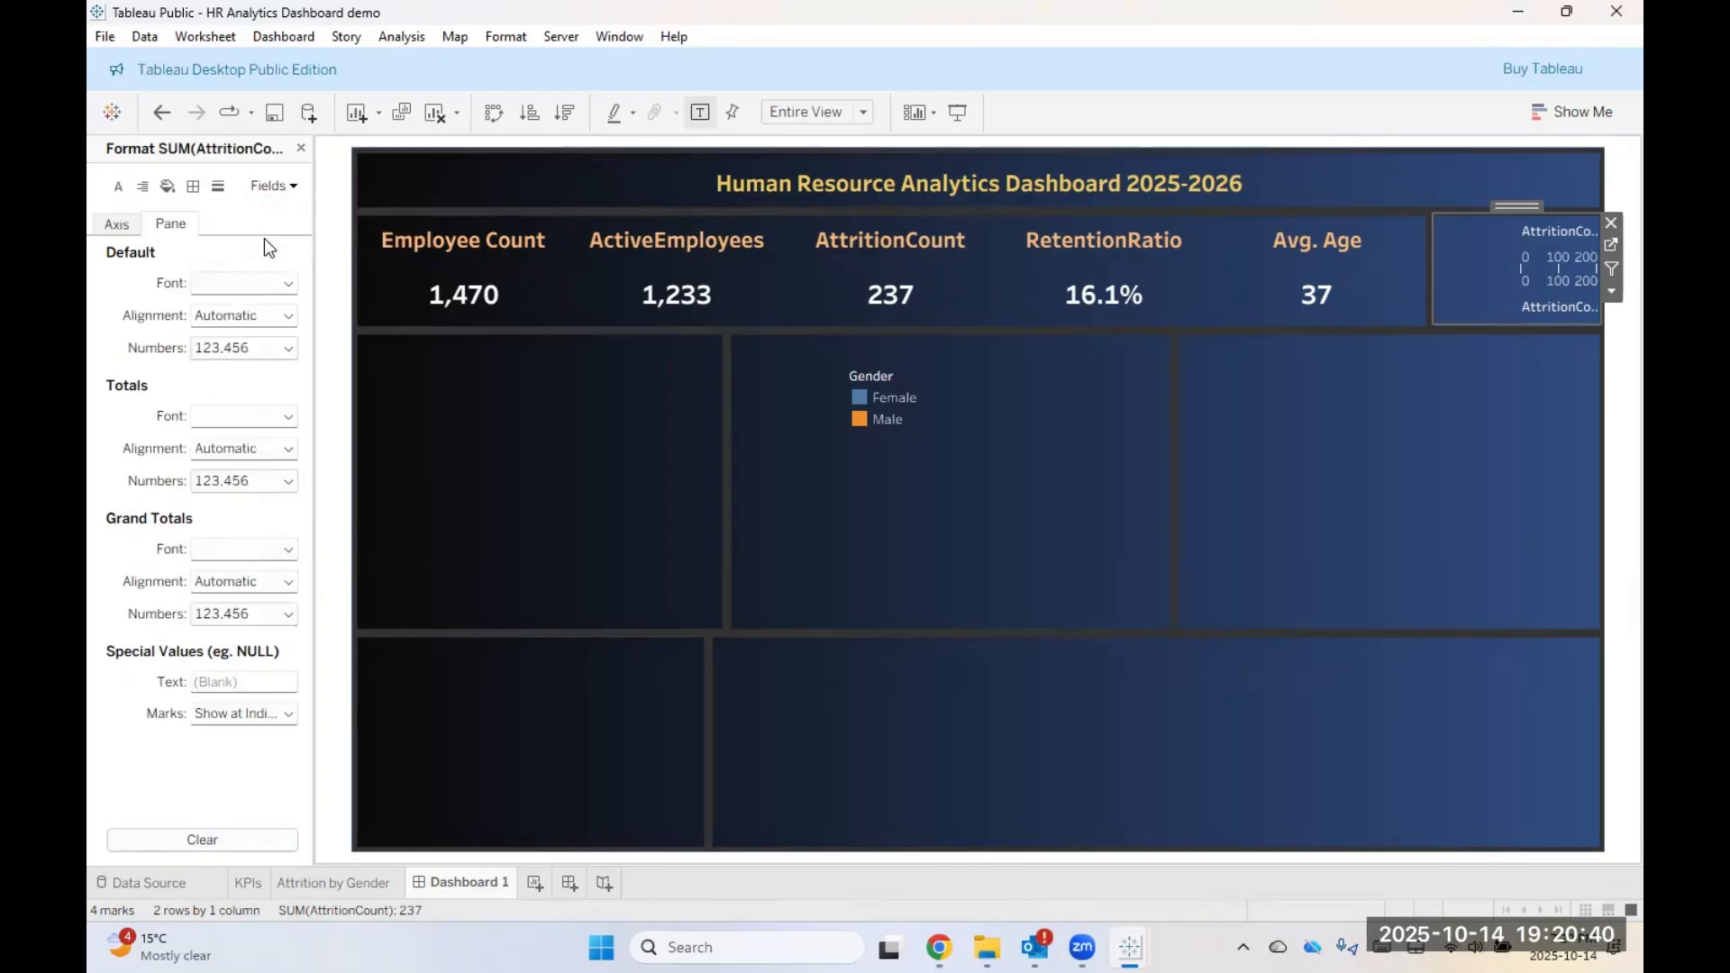
{"action": "left_click", "coordinate": [242, 281]}
{"action": "left_click", "coordinate": [228, 367]}
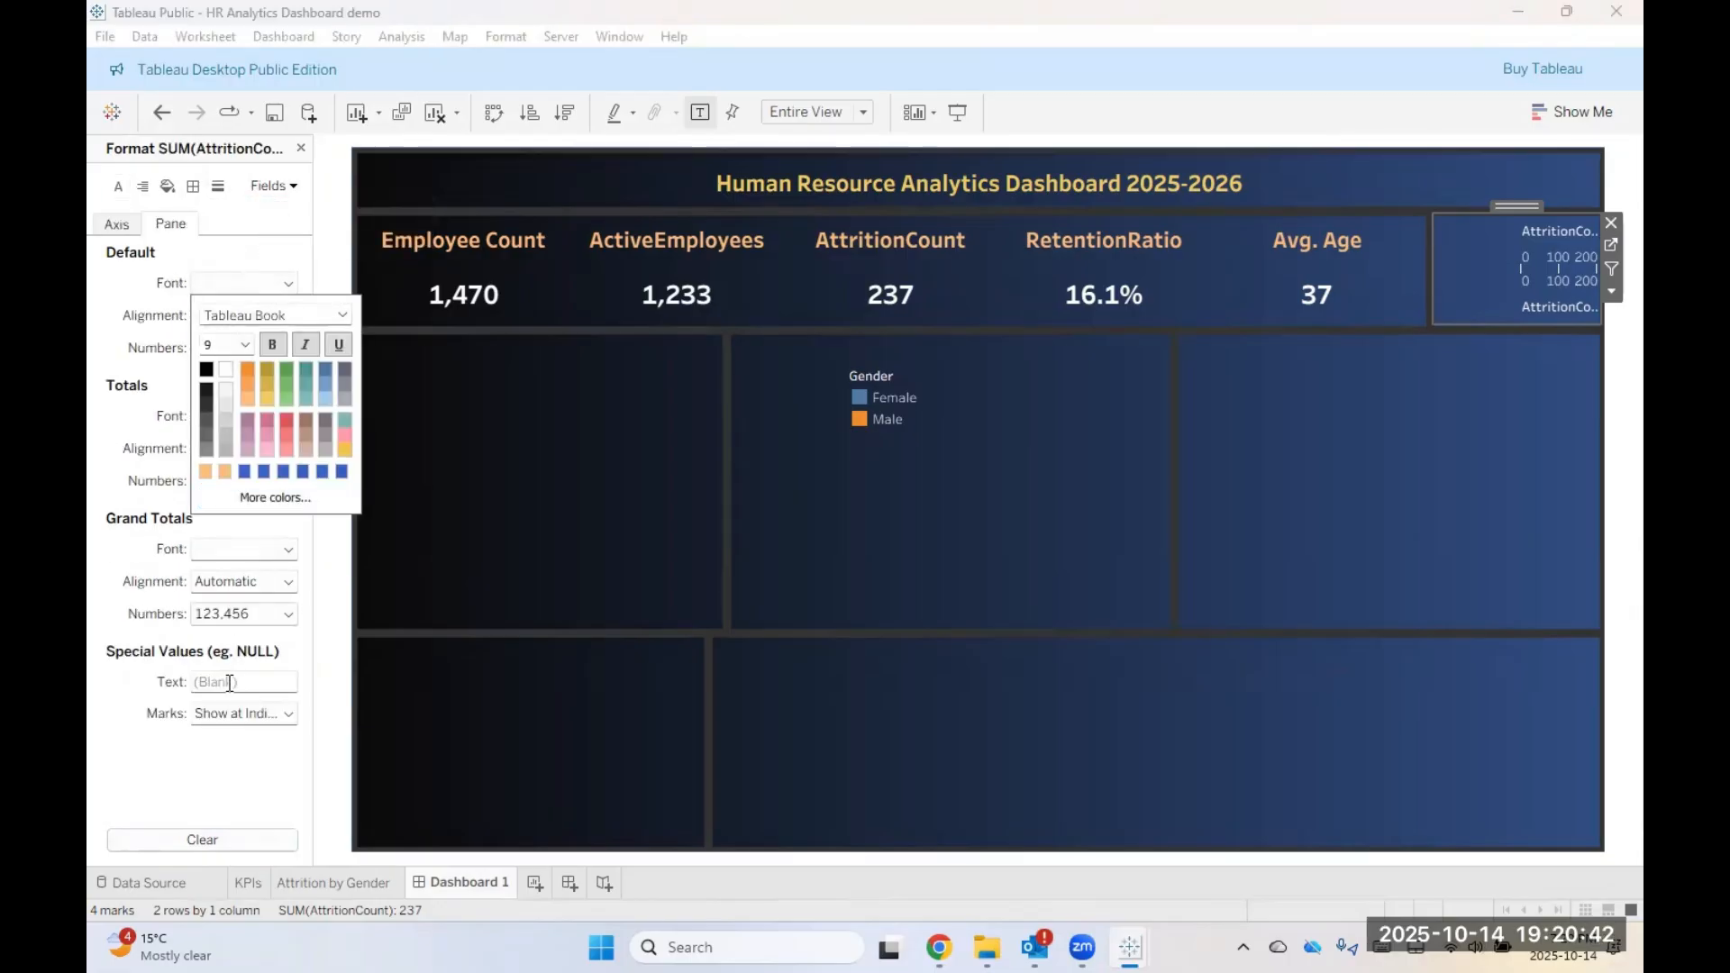
{"action": "left_click", "coordinate": [183, 793]}
{"action": "left_click", "coordinate": [195, 188]}
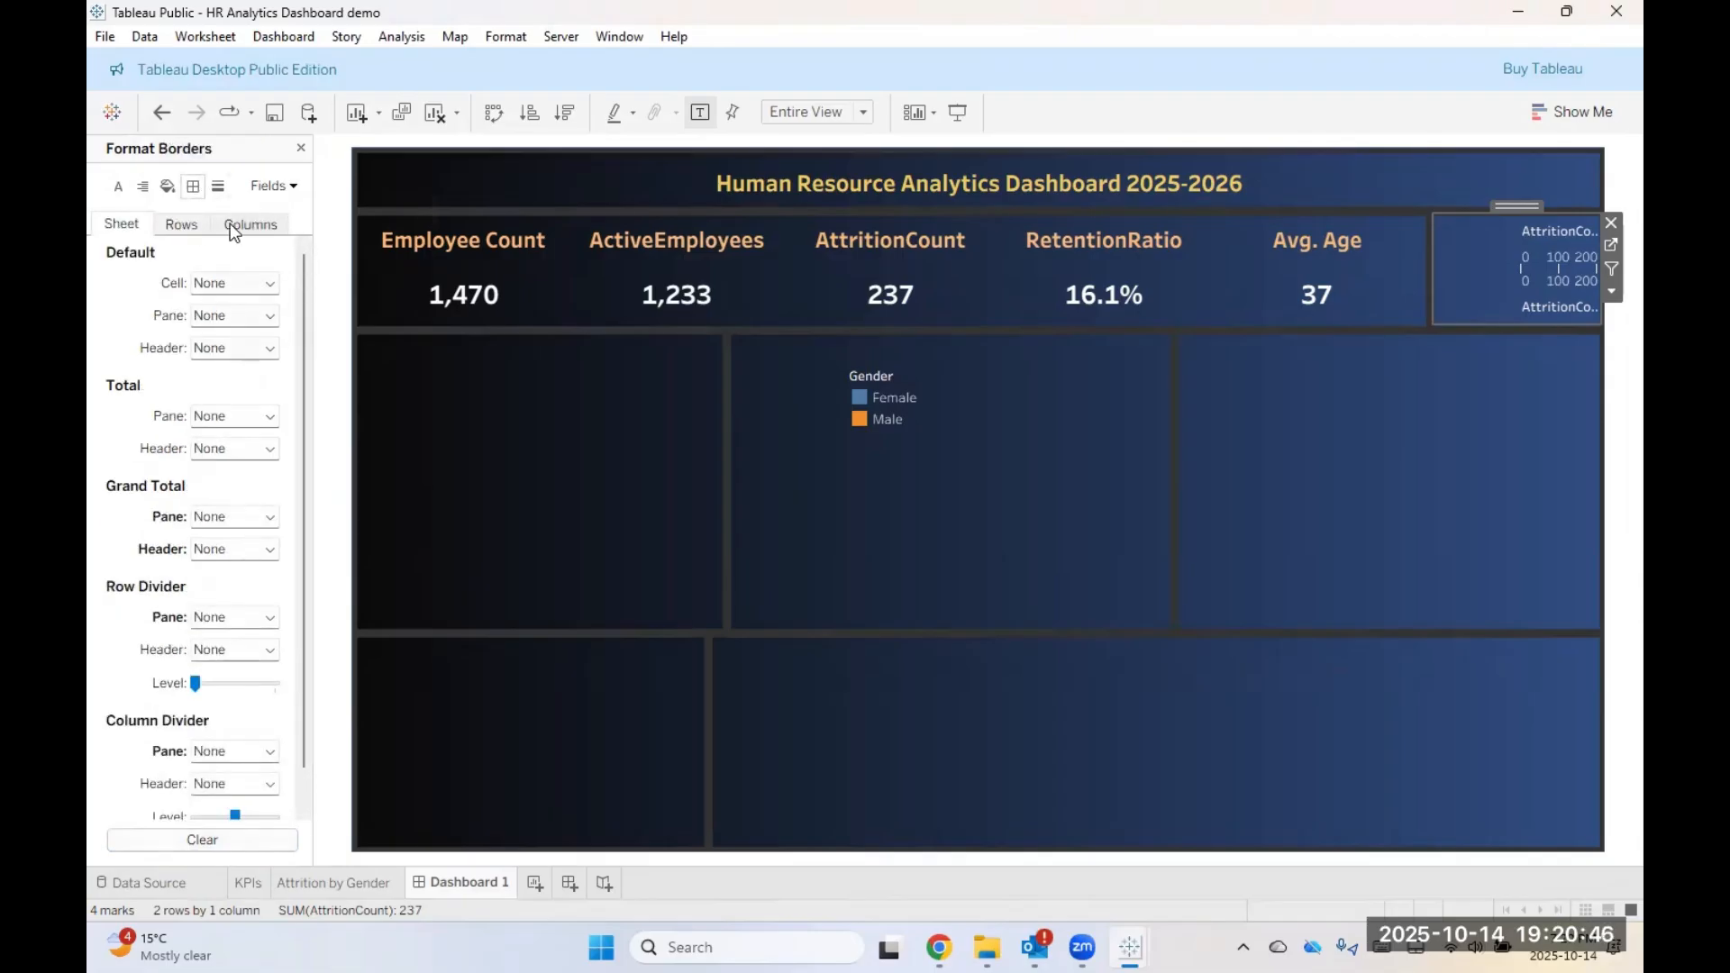
{"action": "left_click", "coordinate": [183, 227]}
{"action": "left_click", "coordinate": [254, 225]}
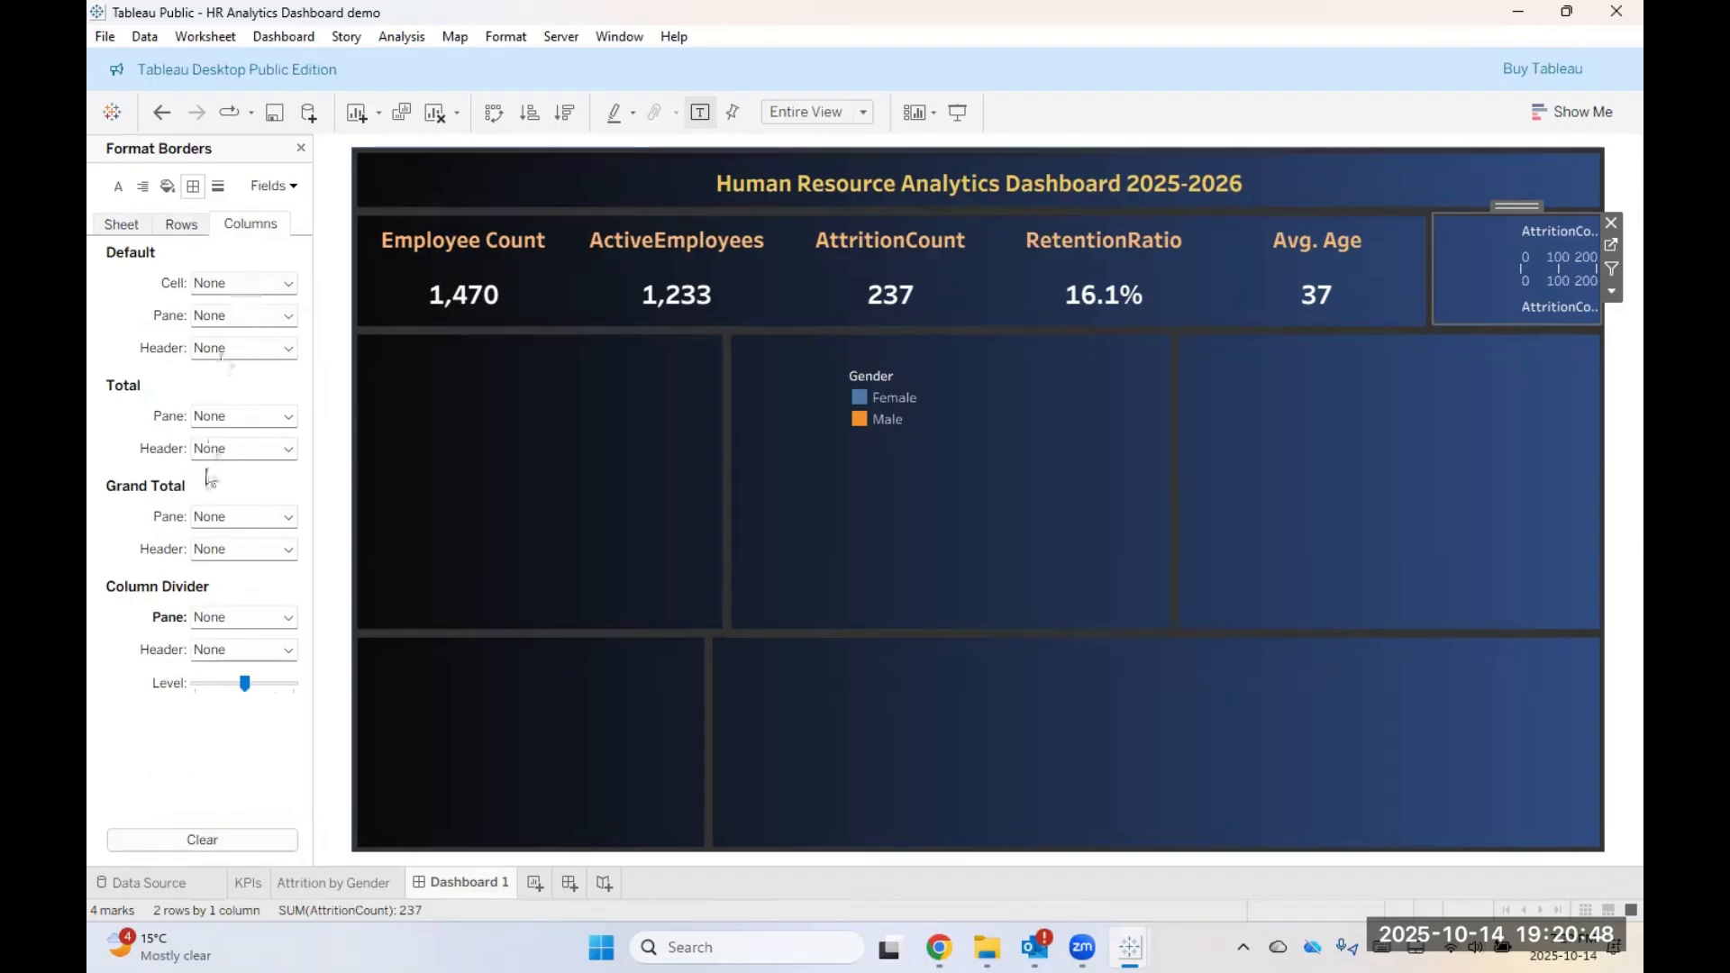
Step: Review the chart's column header and total fonts and set the column Grand Total header font to white
{"action": "left_click", "coordinate": [118, 188]}
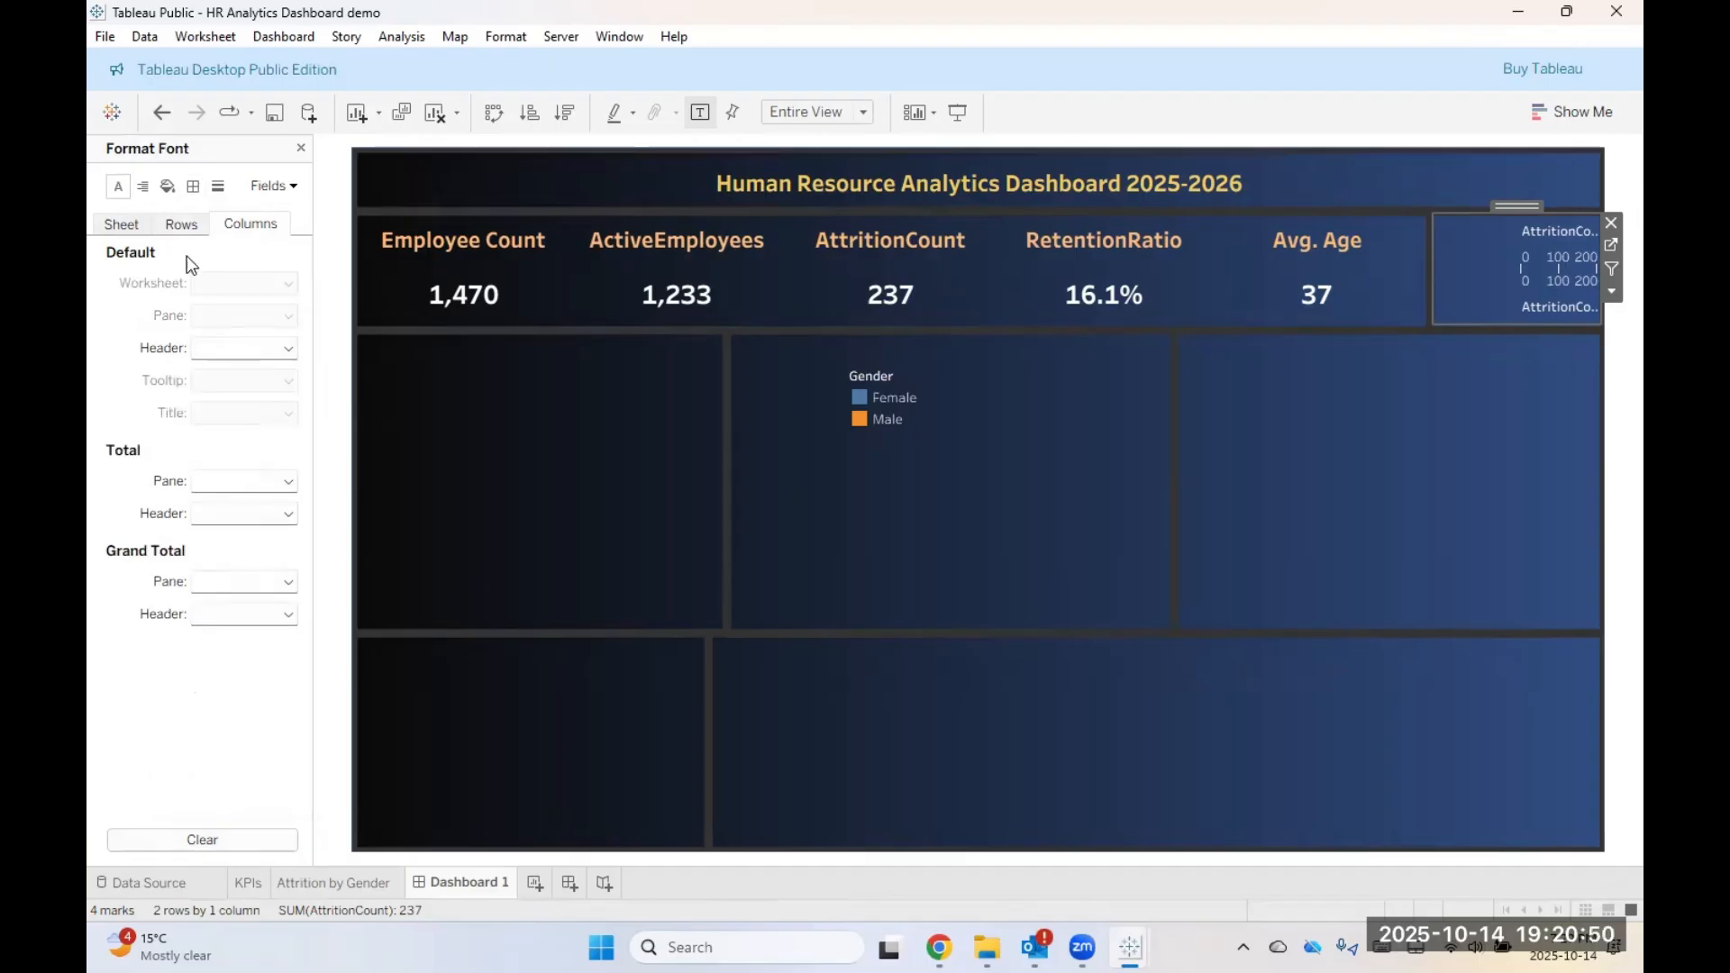
{"action": "left_click", "coordinate": [265, 347]}
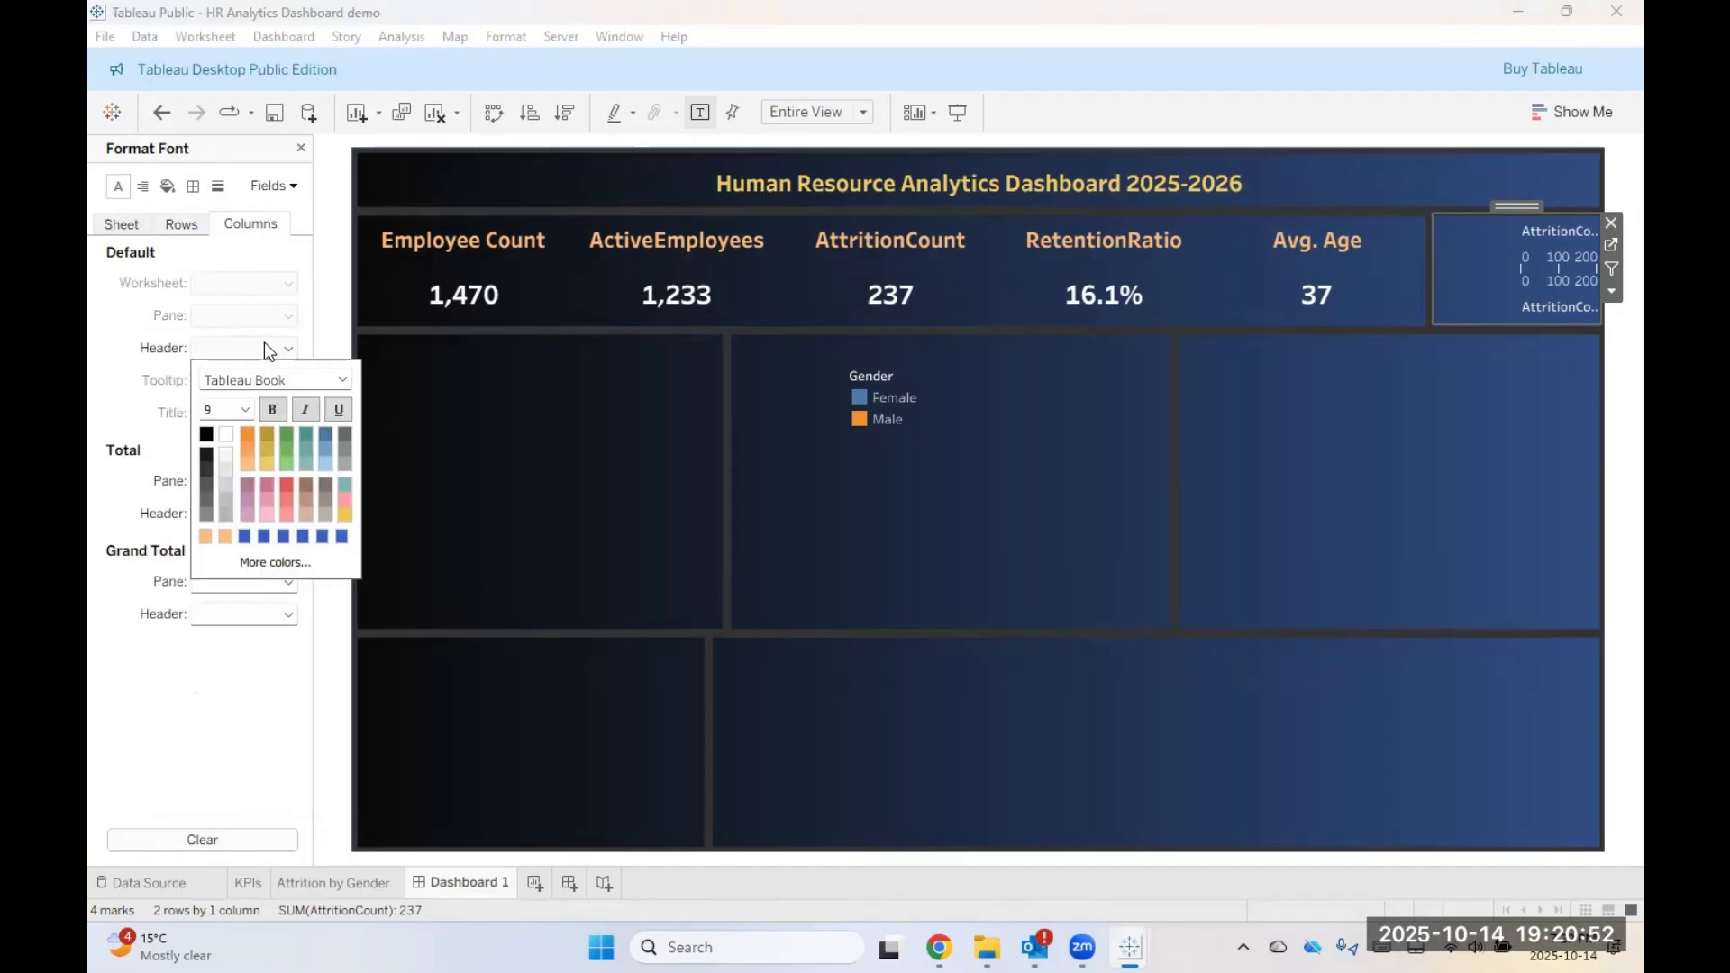
{"action": "left_click", "coordinate": [214, 735]}
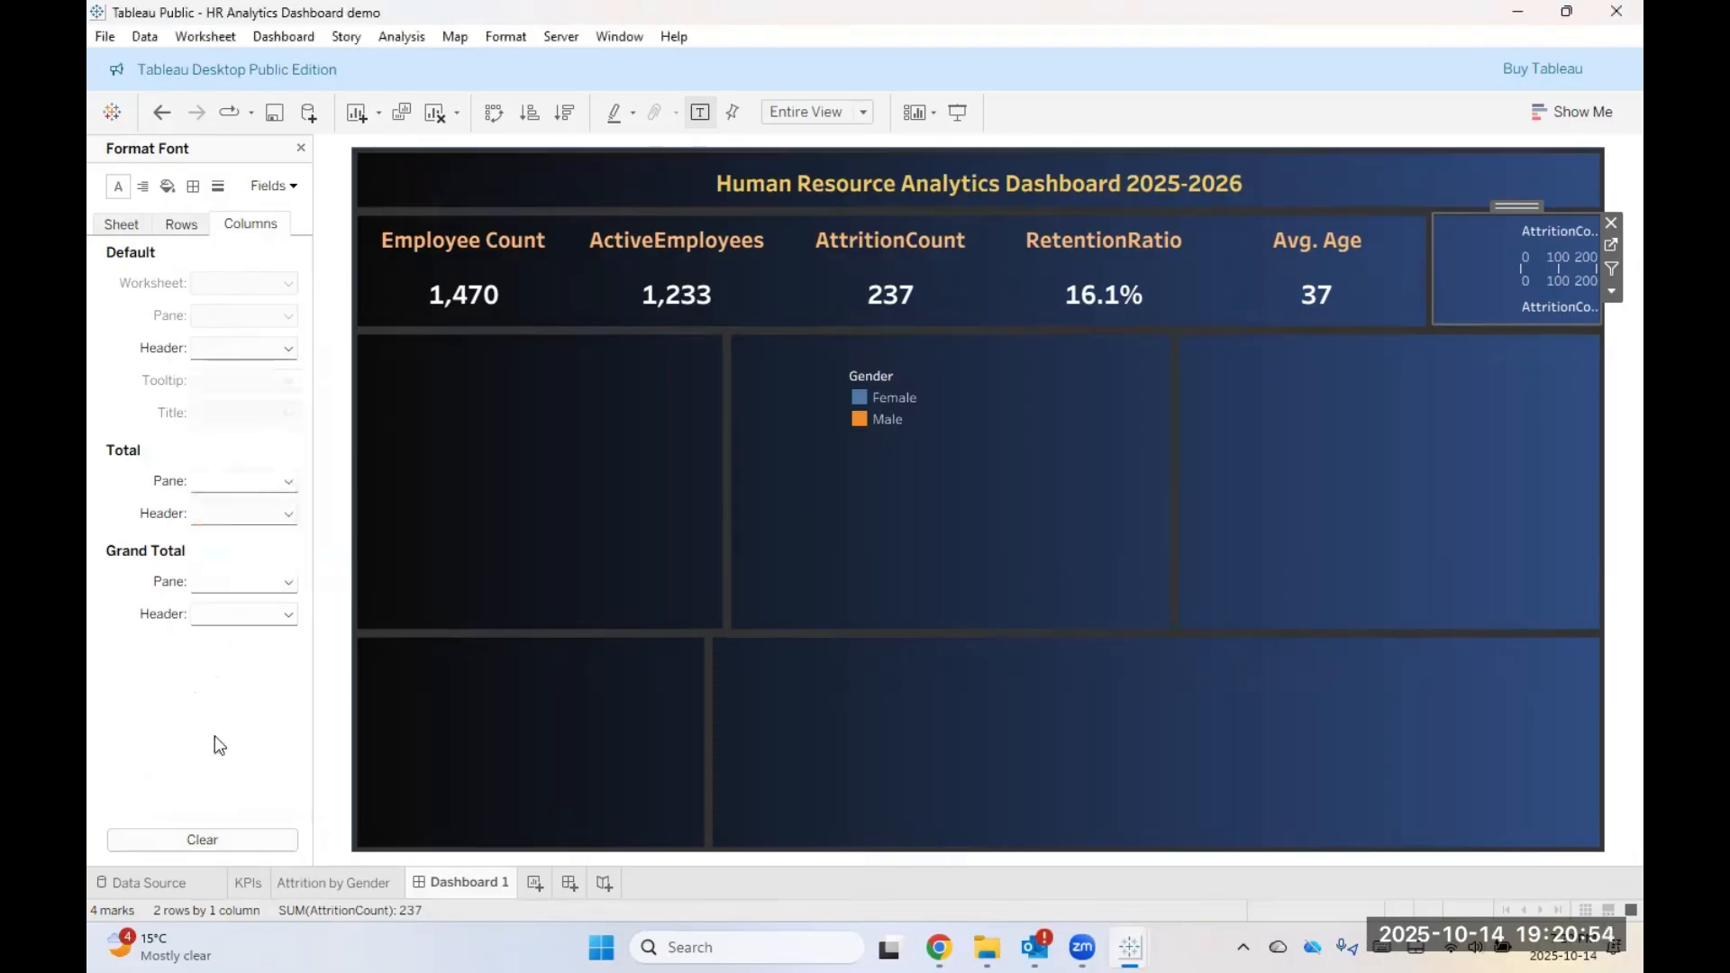
{"action": "left_click", "coordinate": [256, 484]}
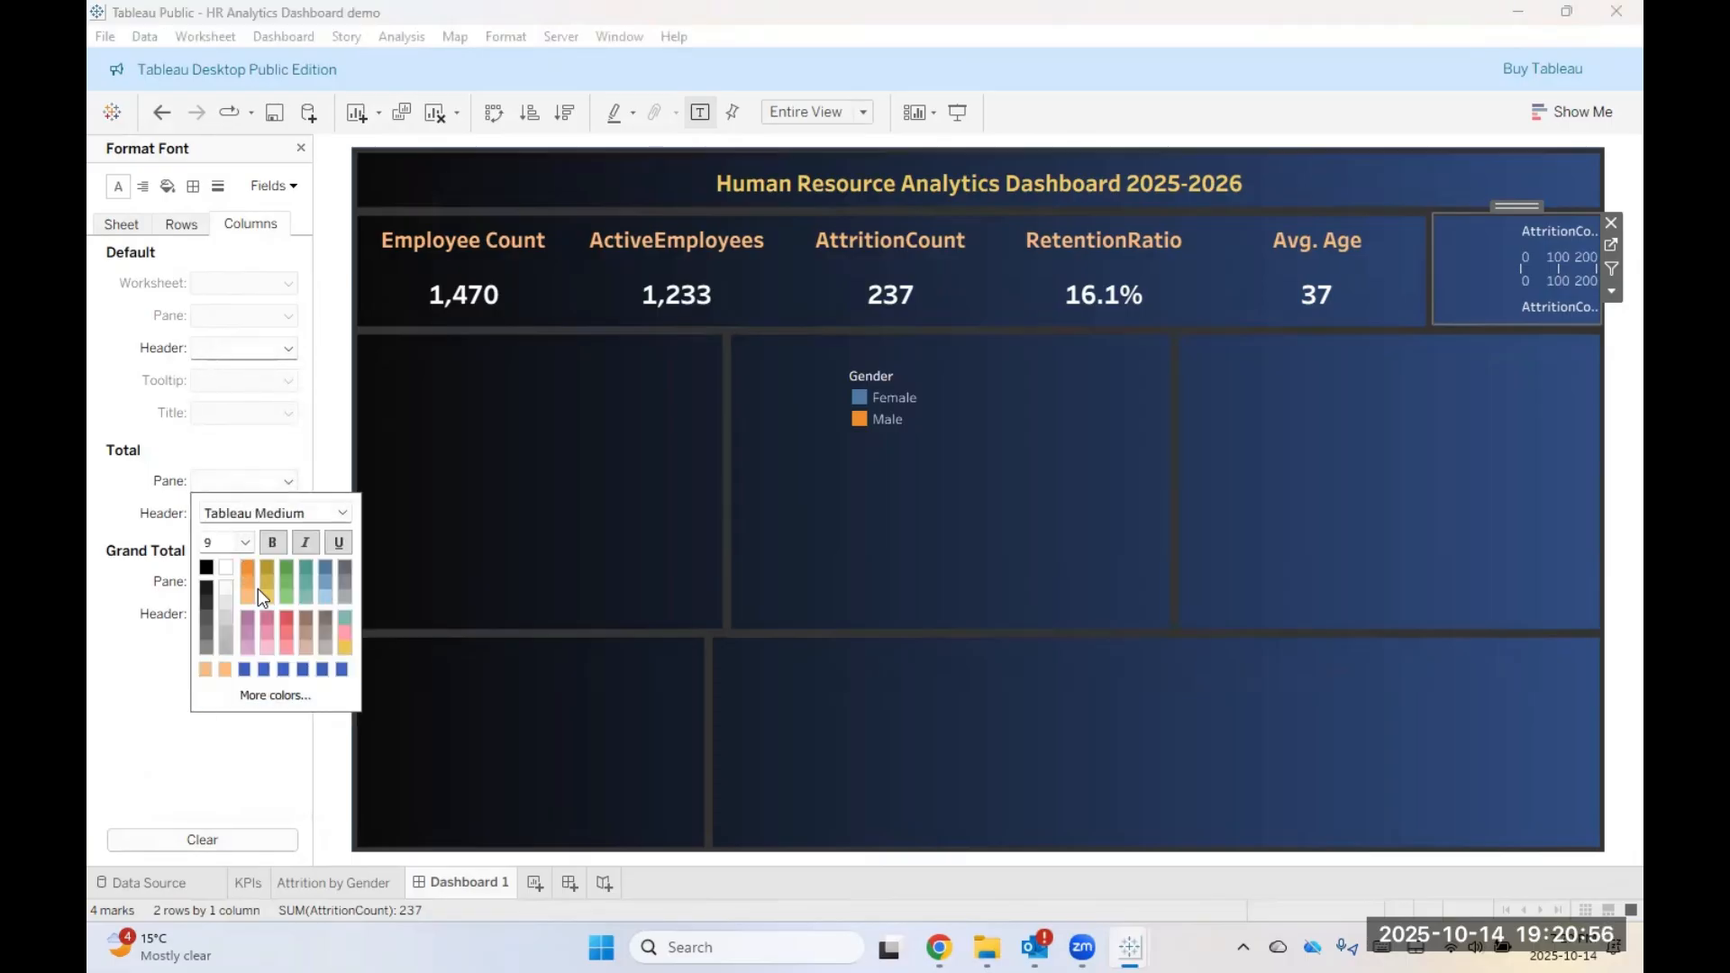
{"action": "left_click", "coordinate": [187, 598]}
{"action": "left_click", "coordinate": [229, 585]}
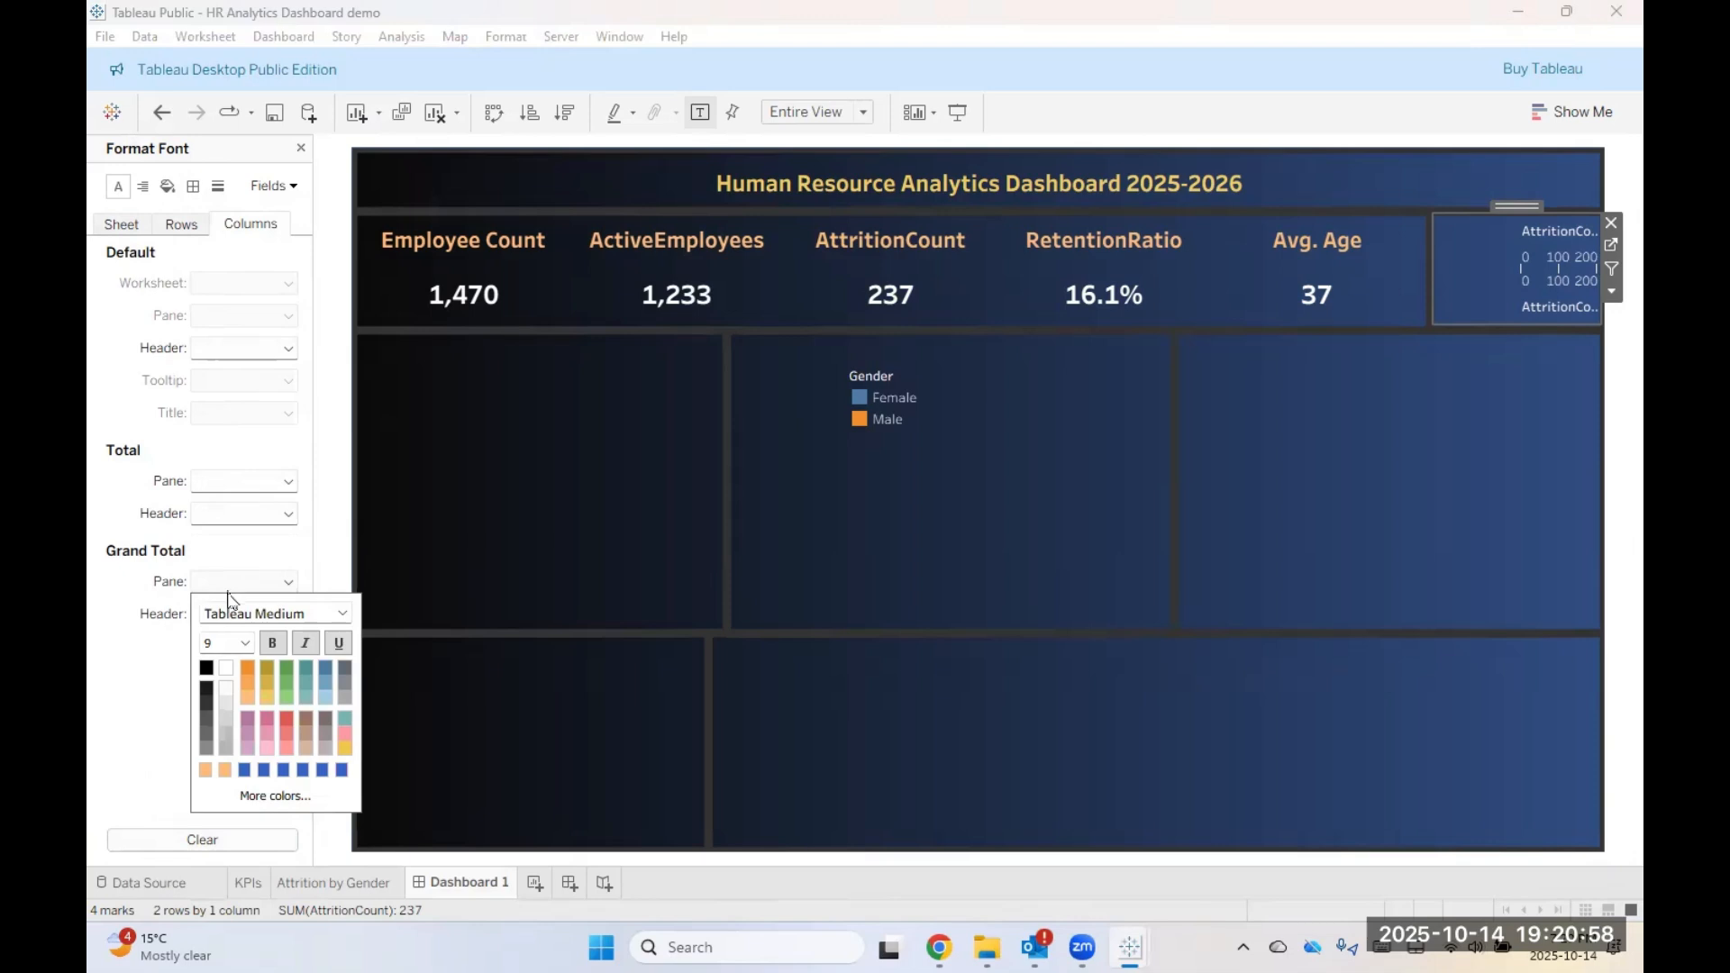
{"action": "left_click", "coordinate": [99, 713]}
{"action": "left_click", "coordinate": [223, 613]}
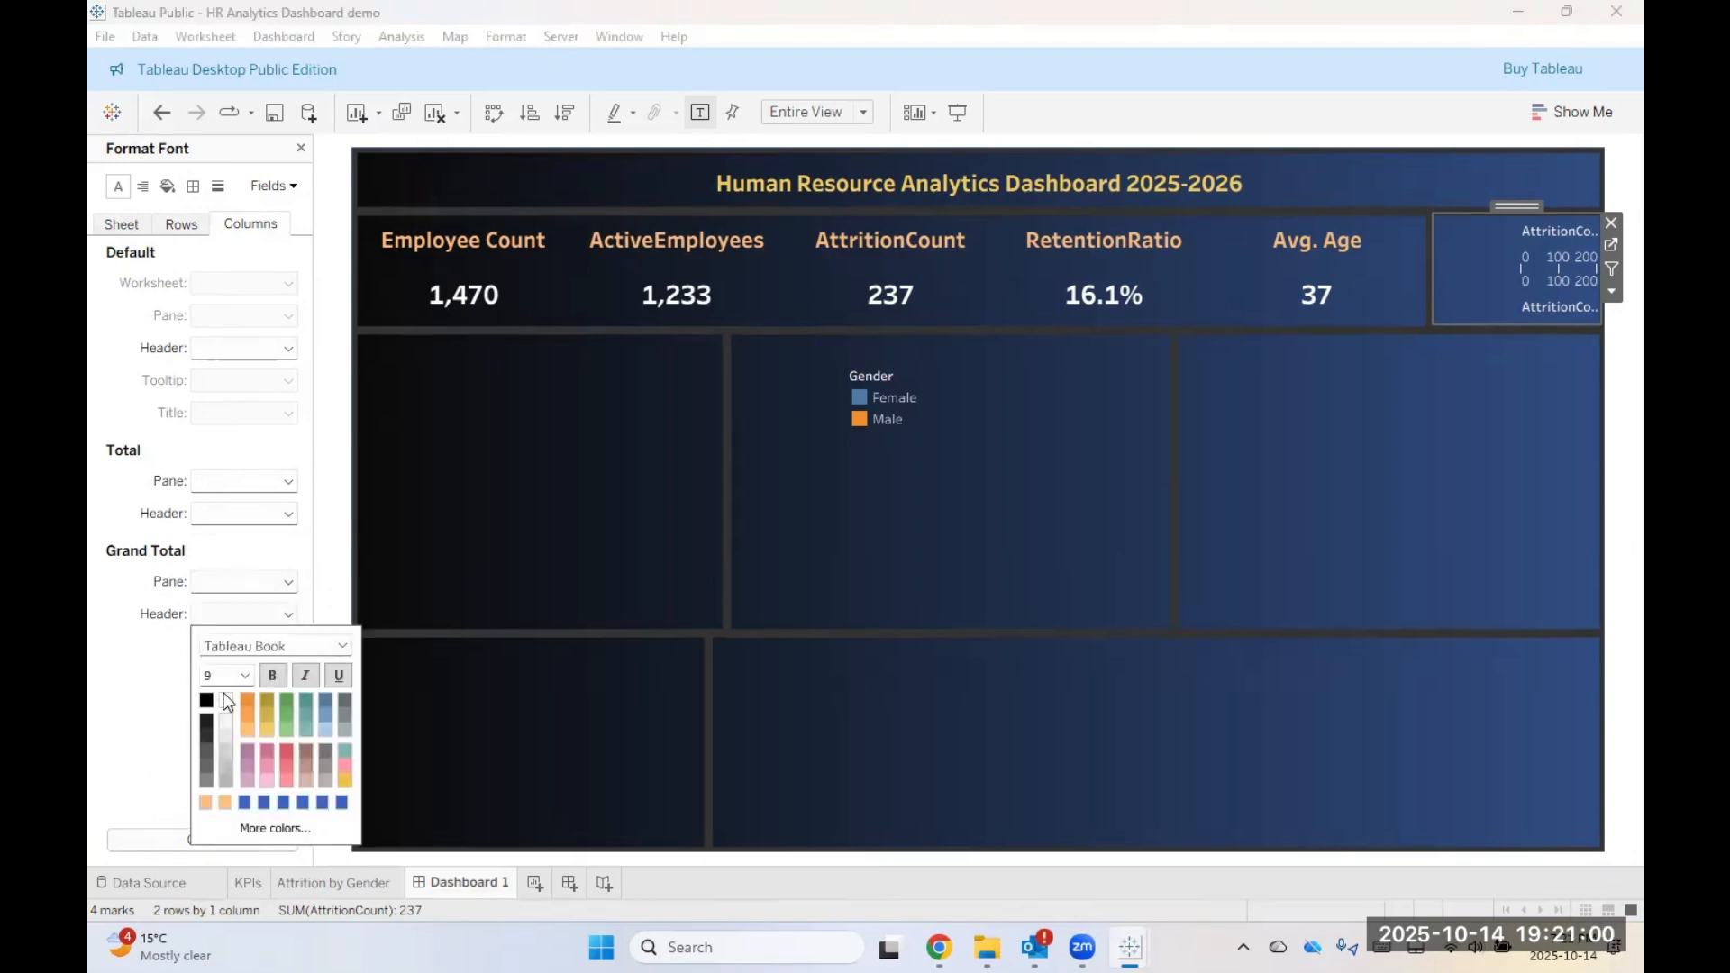
{"action": "left_click", "coordinate": [225, 701]}
{"action": "left_click", "coordinate": [88, 728]}
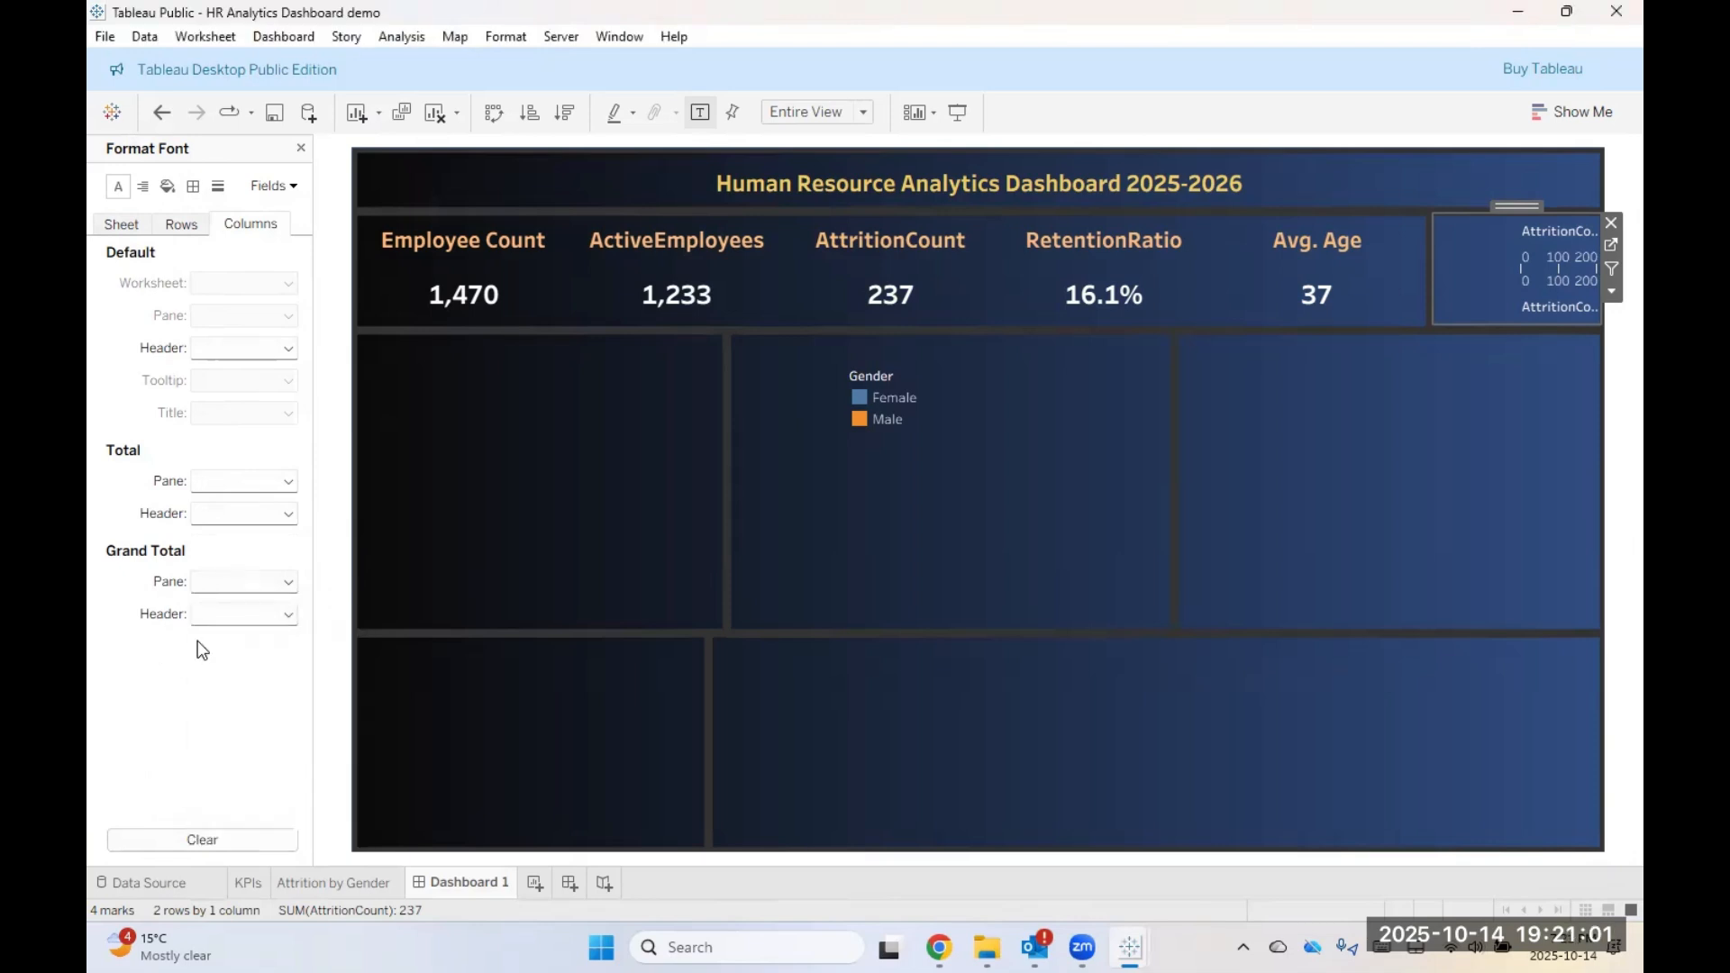
Step: Set the default column header shading of the Attrition by Gender chart to white
{"action": "left_click", "coordinate": [166, 185]}
{"action": "left_click", "coordinate": [251, 348]}
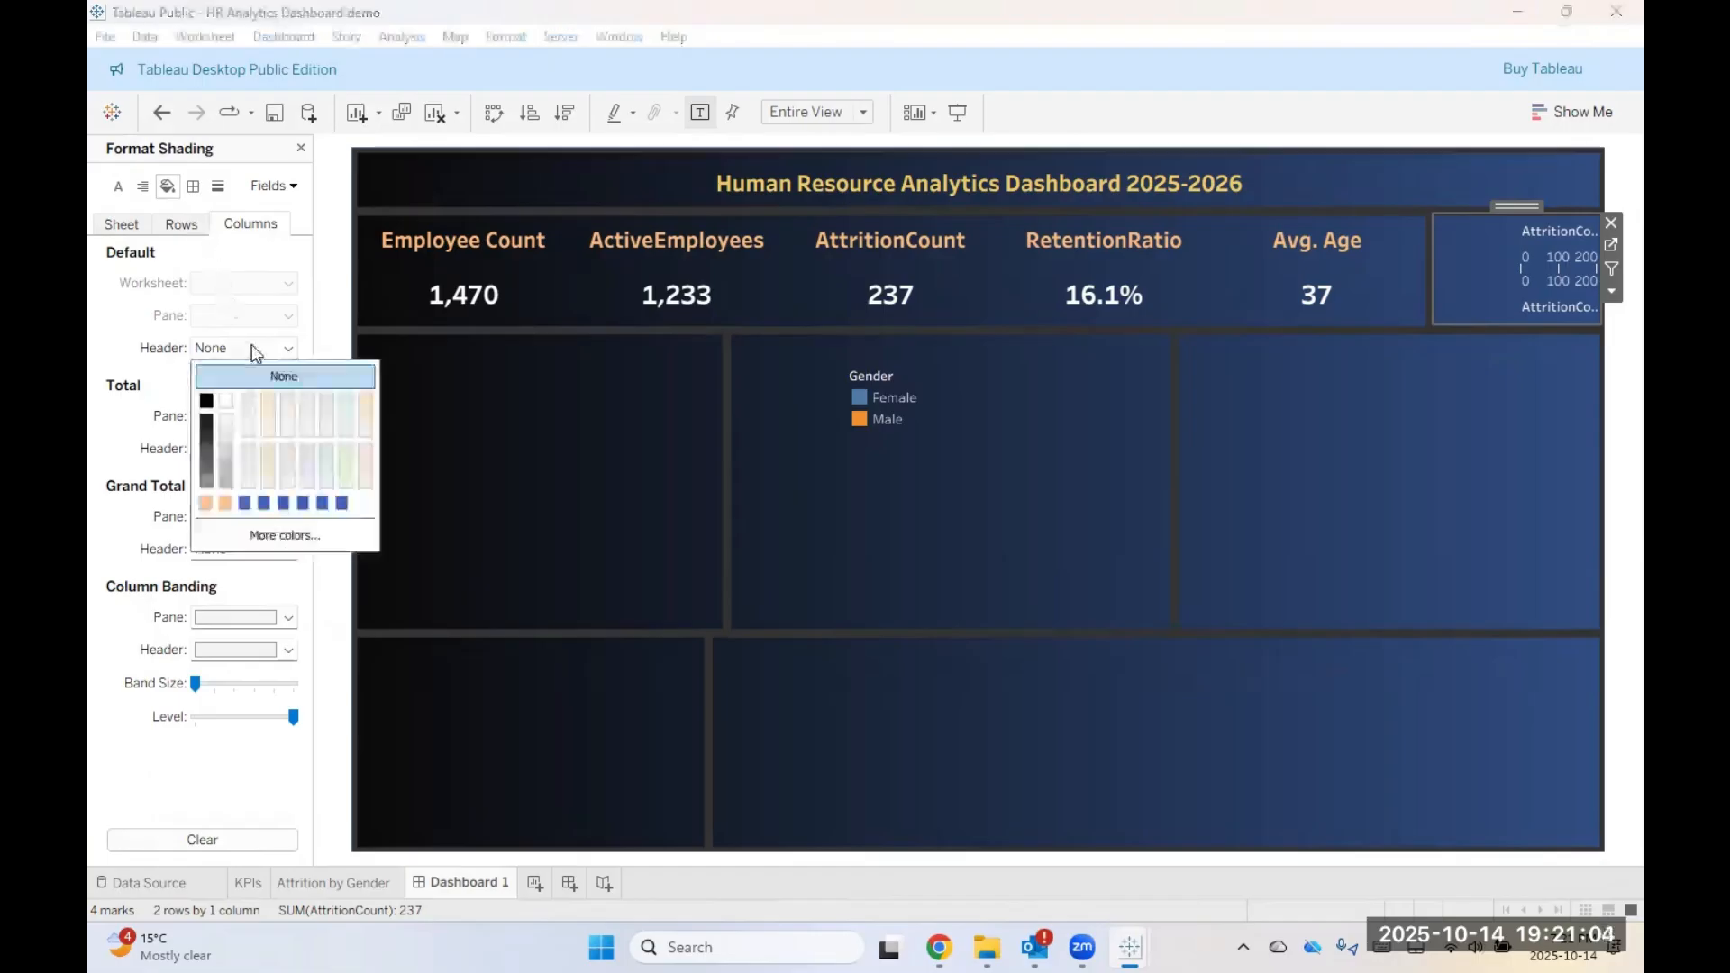
{"action": "left_click", "coordinate": [225, 400]}
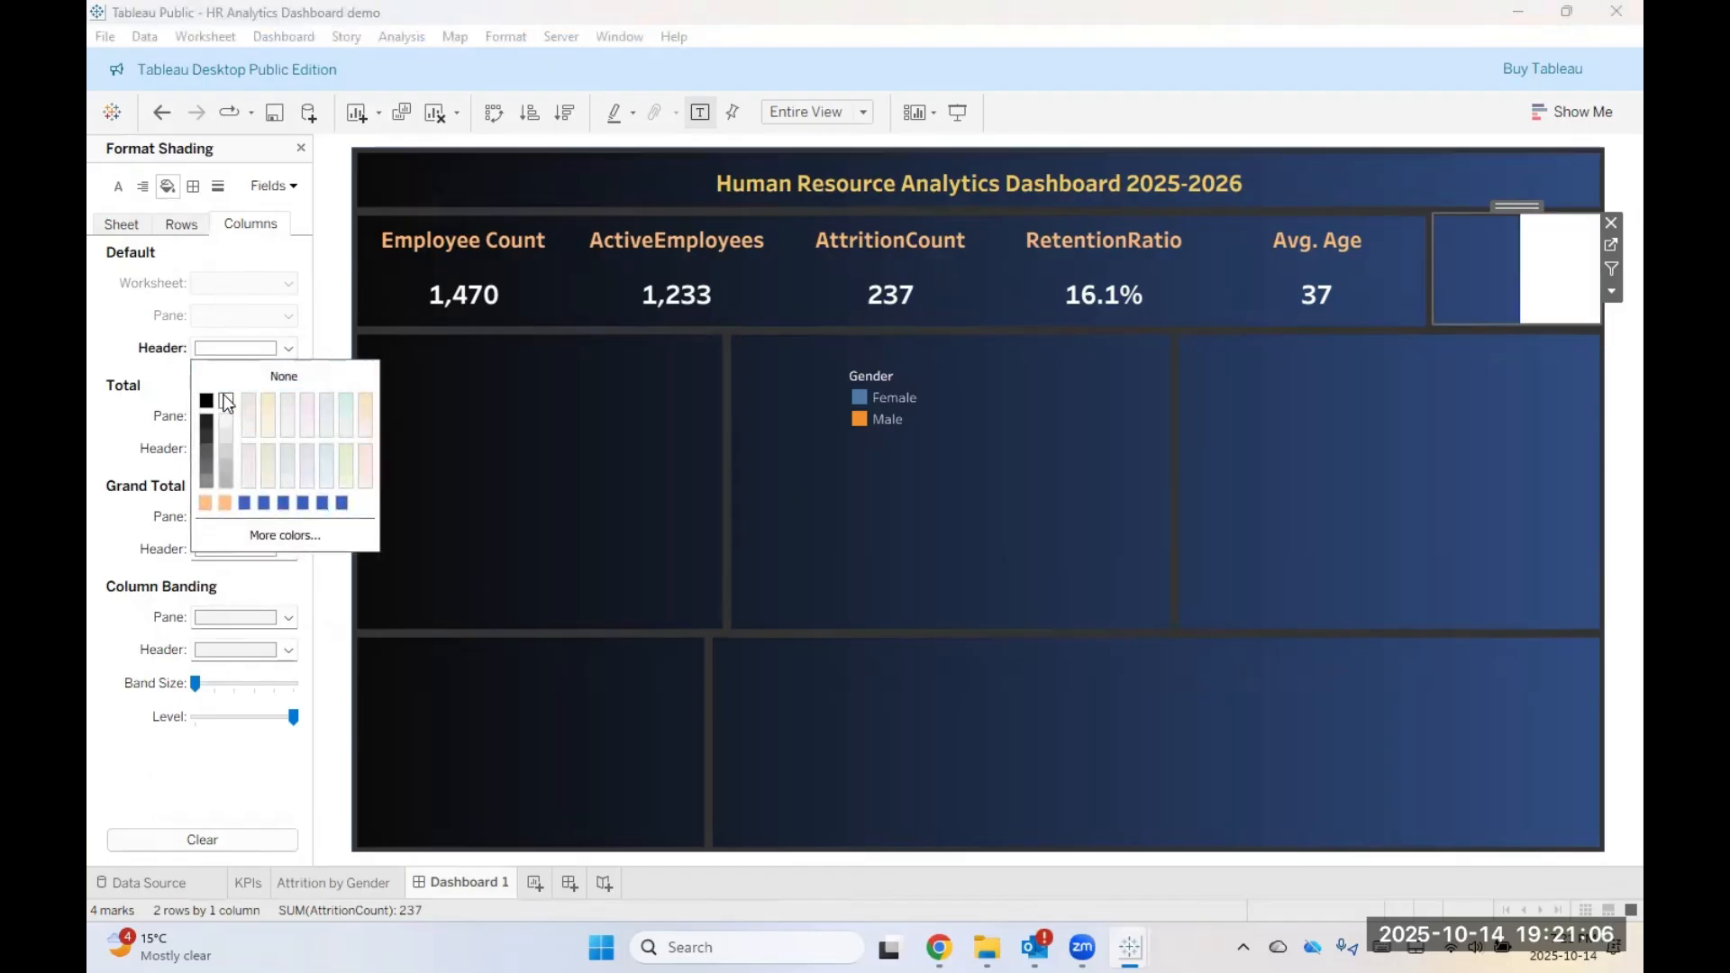
Step: Set the default column header shading of the Attrition by Gender chart to None
{"action": "left_click", "coordinate": [240, 382]}
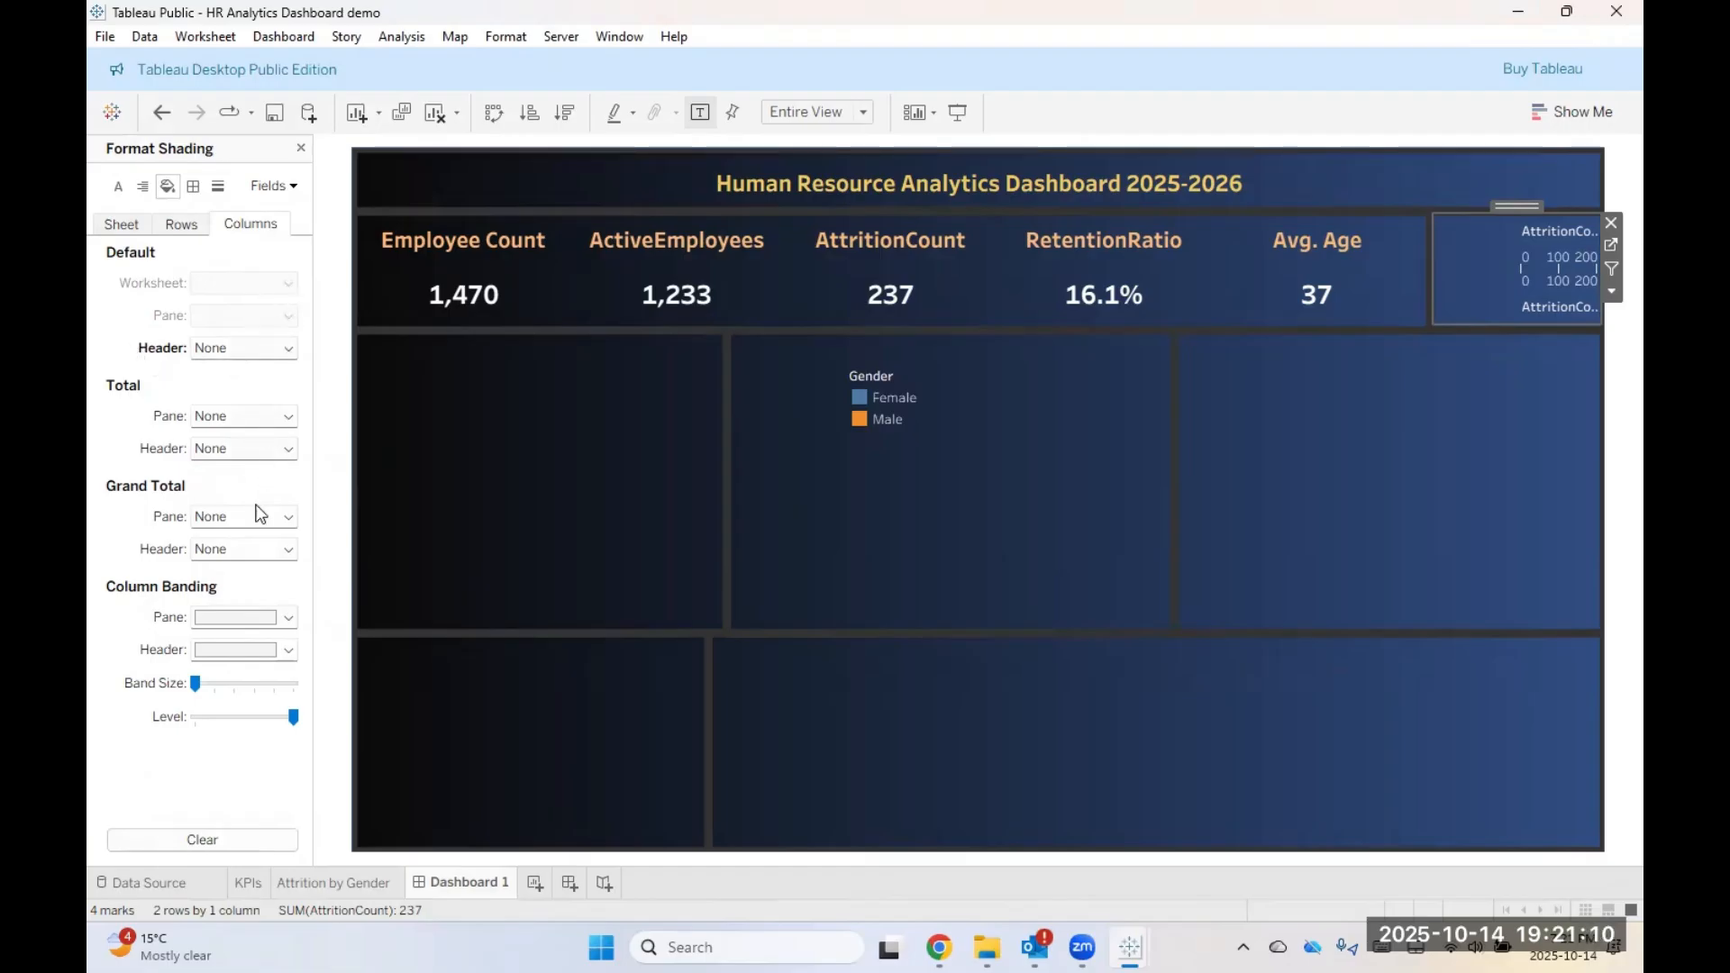
Step: Try setting the column banding pane shading to None, and undo the change
{"action": "left_click", "coordinate": [255, 619]}
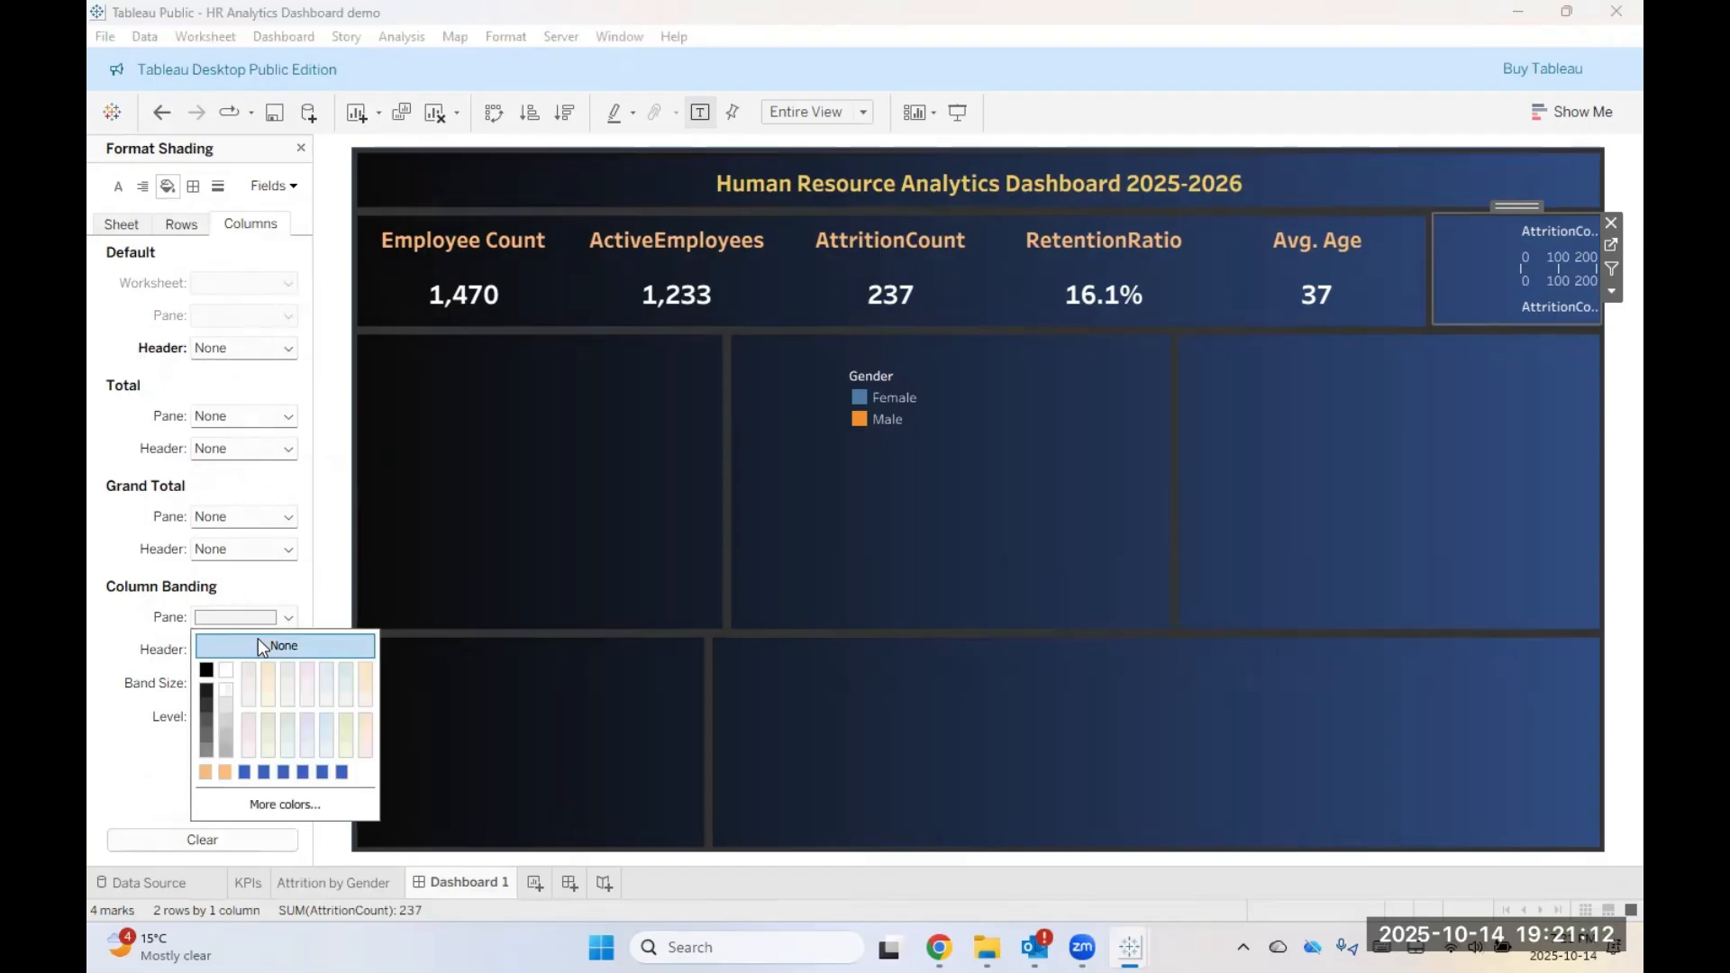
{"action": "left_click", "coordinate": [259, 646]}
{"action": "left_click", "coordinate": [260, 618]}
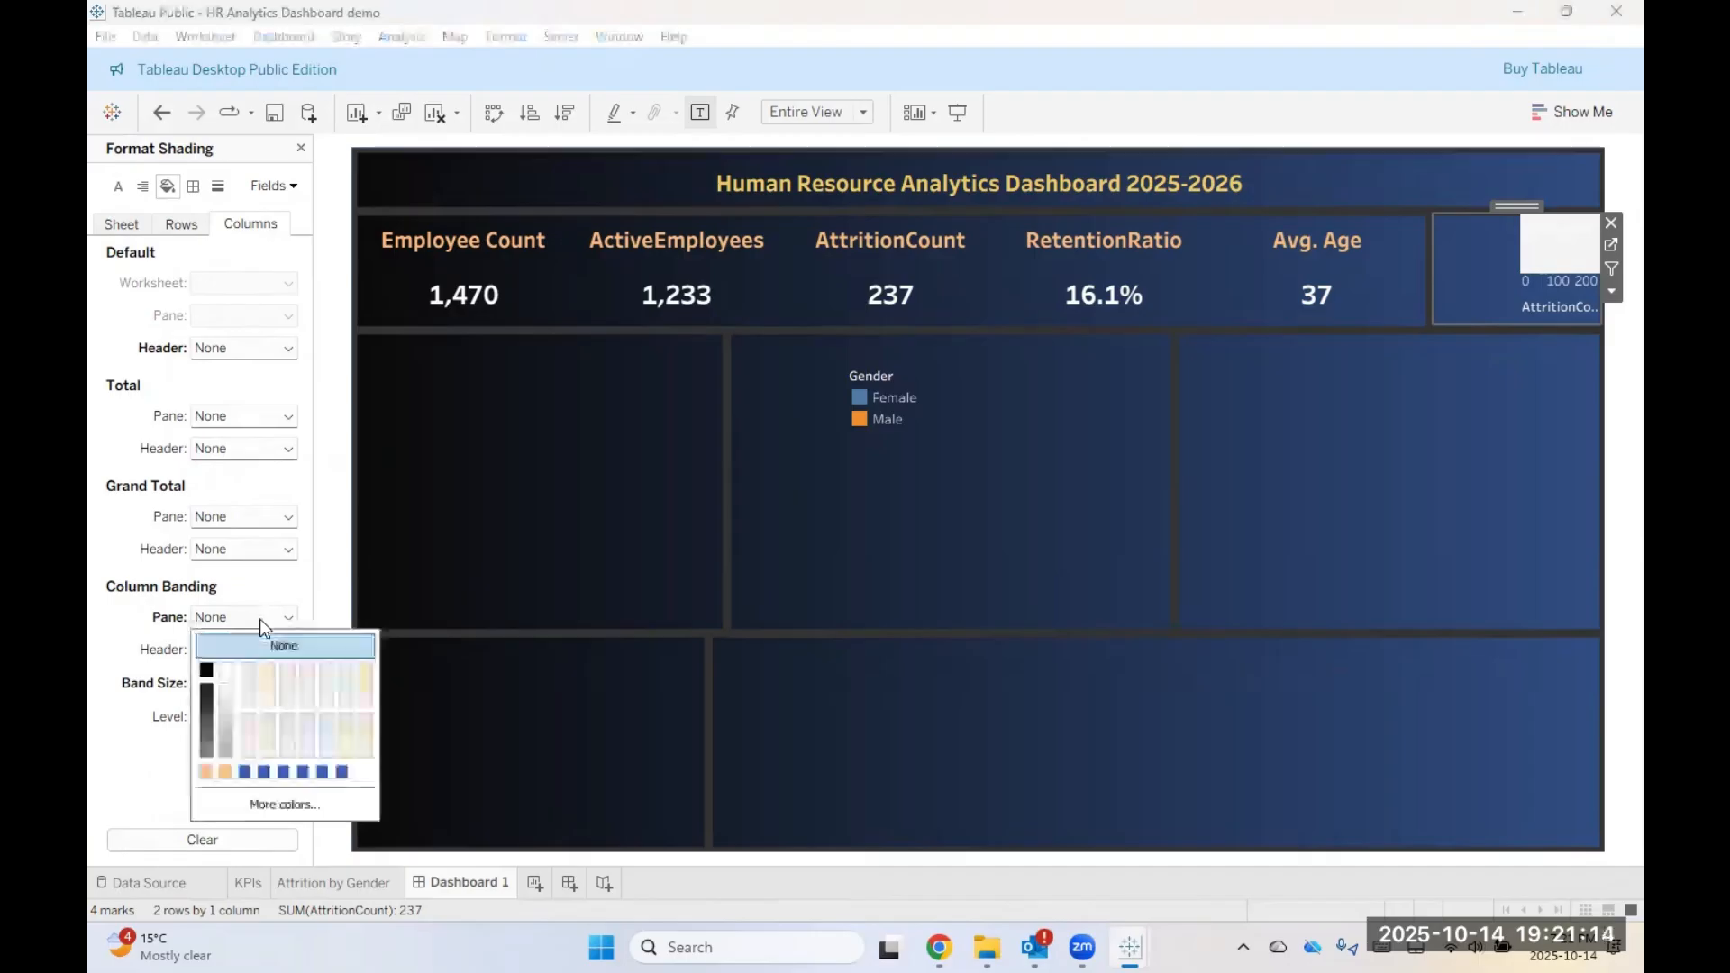
{"action": "left_click", "coordinate": [166, 782]}
{"action": "key", "text": "ctrl+z"}
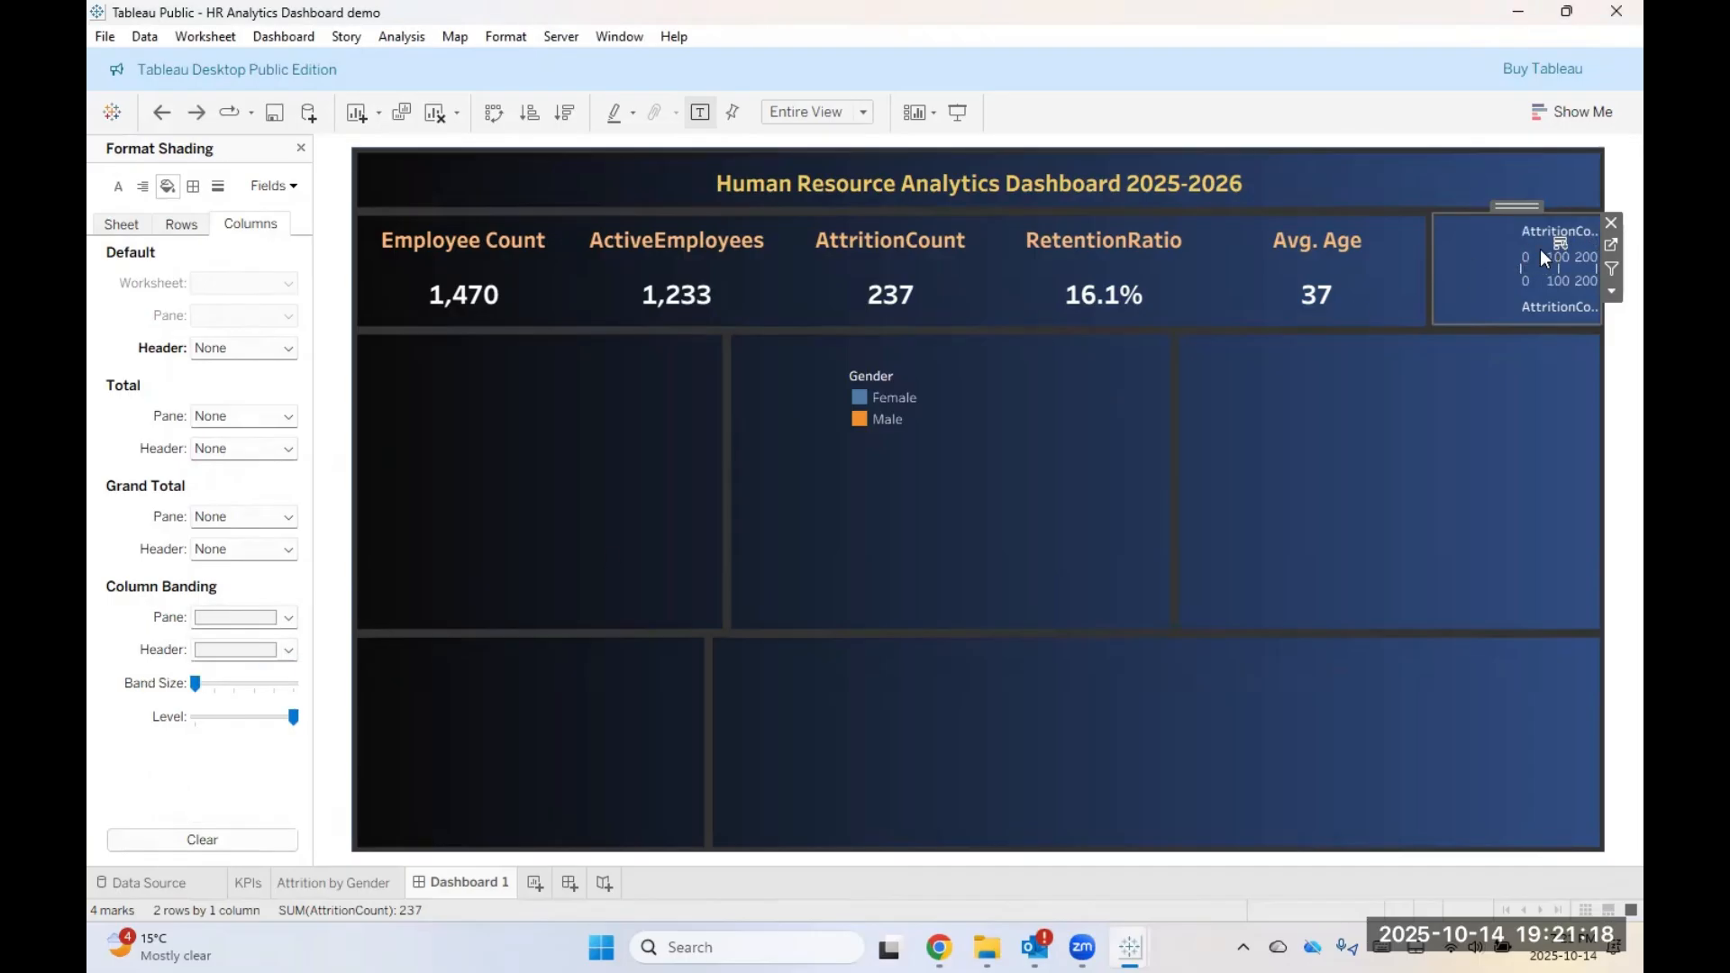
Step: Narrow the row header area of the floating Attrition by Gender chart and check its source worksheet
{"action": "left_click_drag", "start_coordinate": [1517, 247], "coordinate": [1426, 245]}
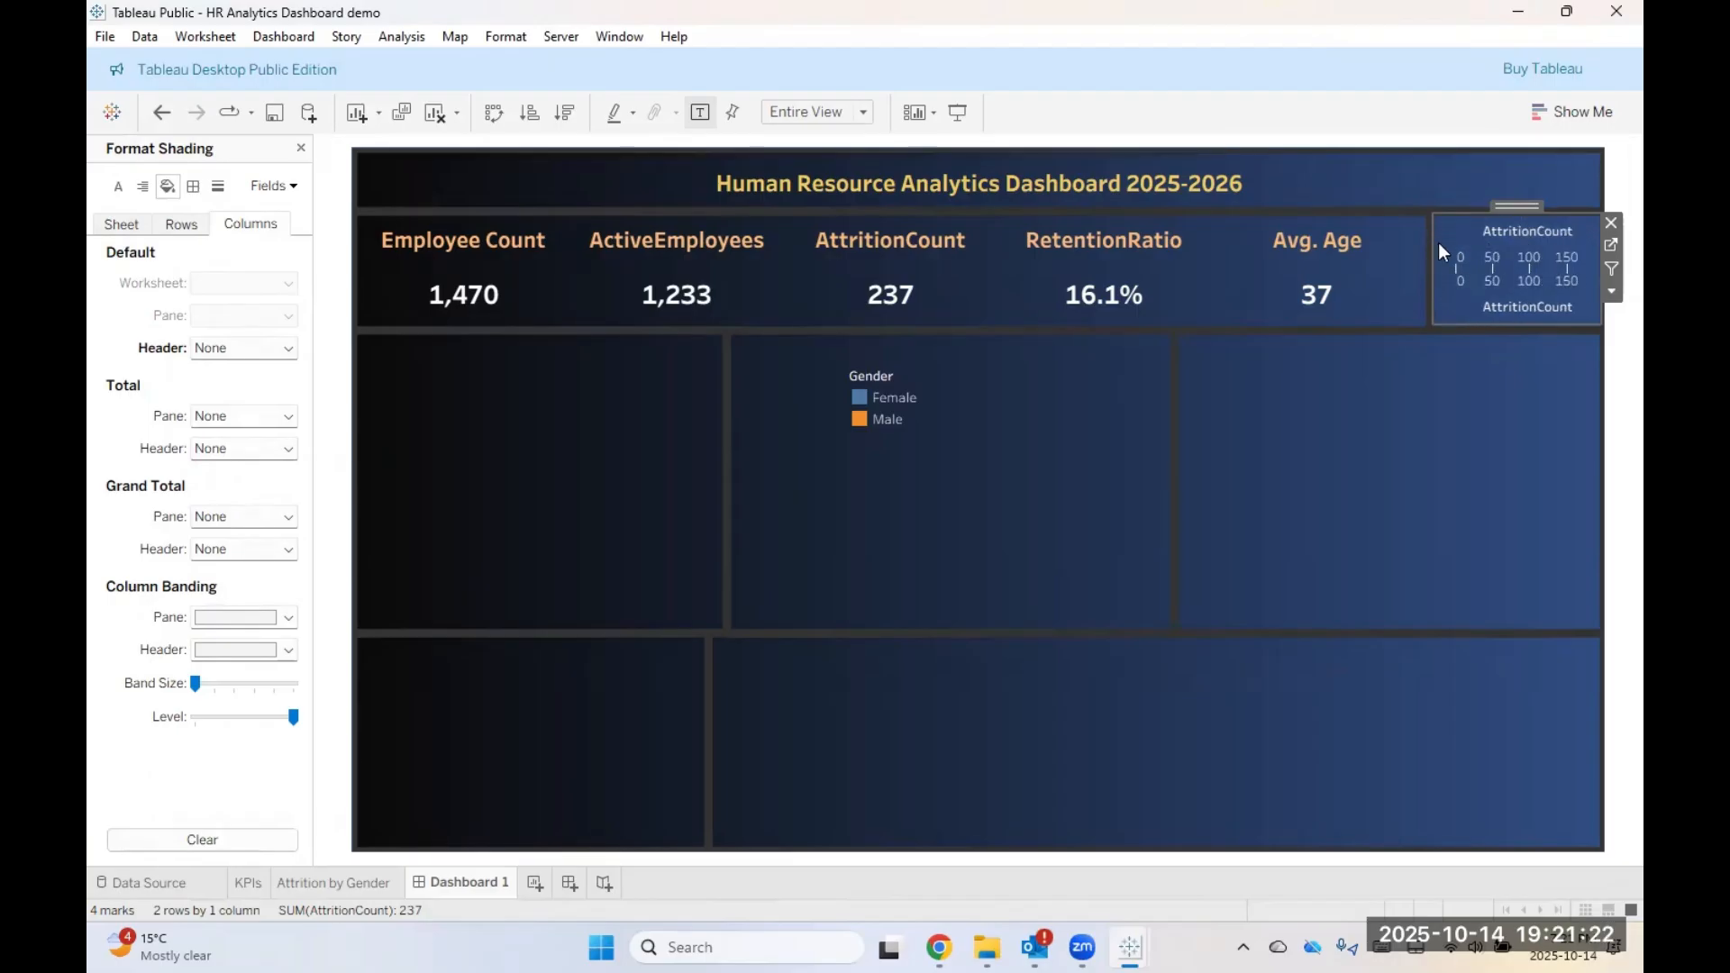
{"action": "left_click", "coordinate": [330, 883]}
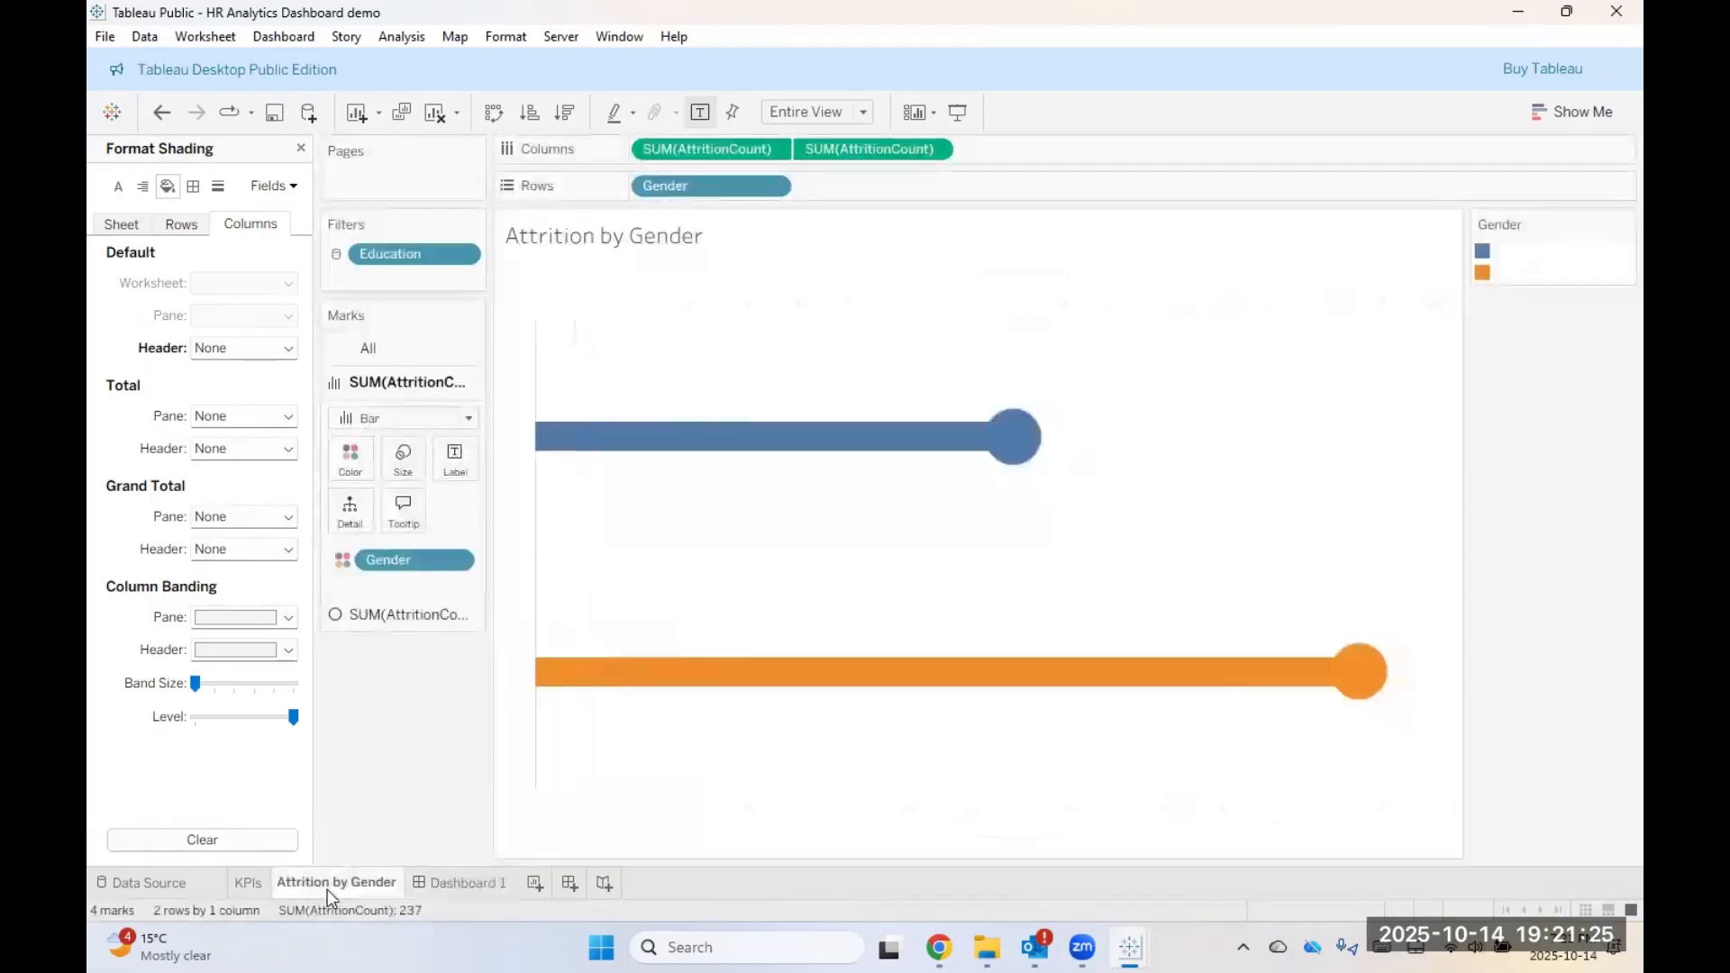
{"action": "left_click", "coordinate": [1208, 742]}
{"action": "left_click", "coordinate": [1428, 455]}
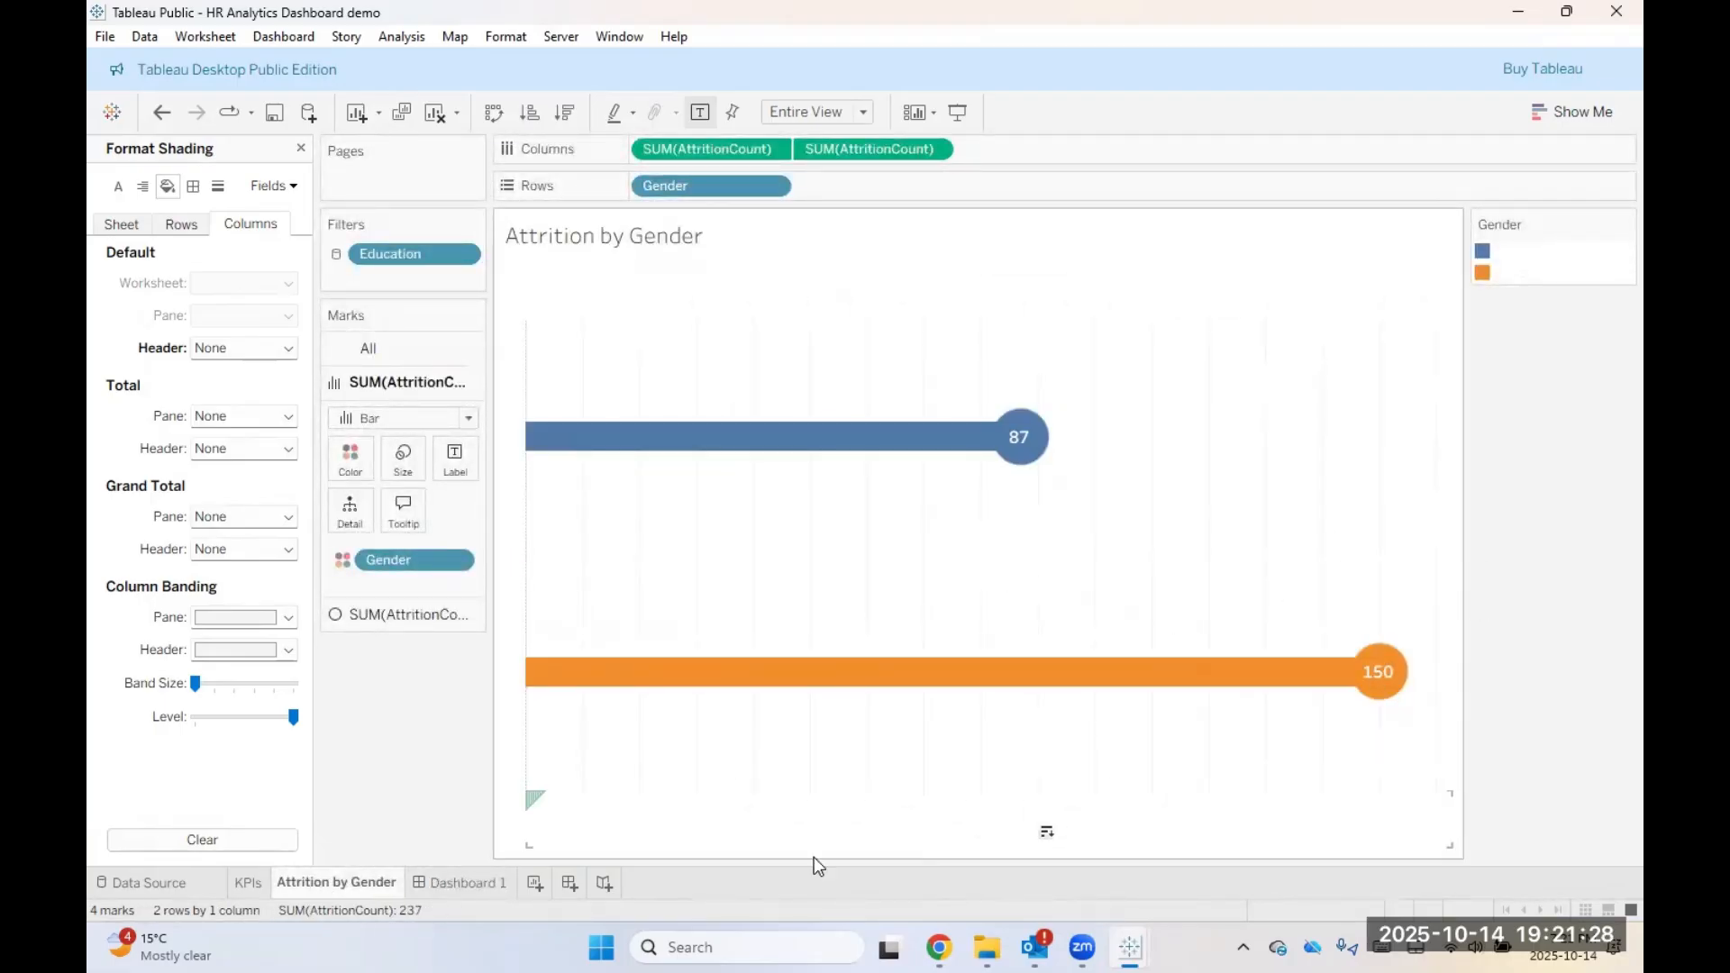
{"action": "left_click", "coordinate": [459, 883]}
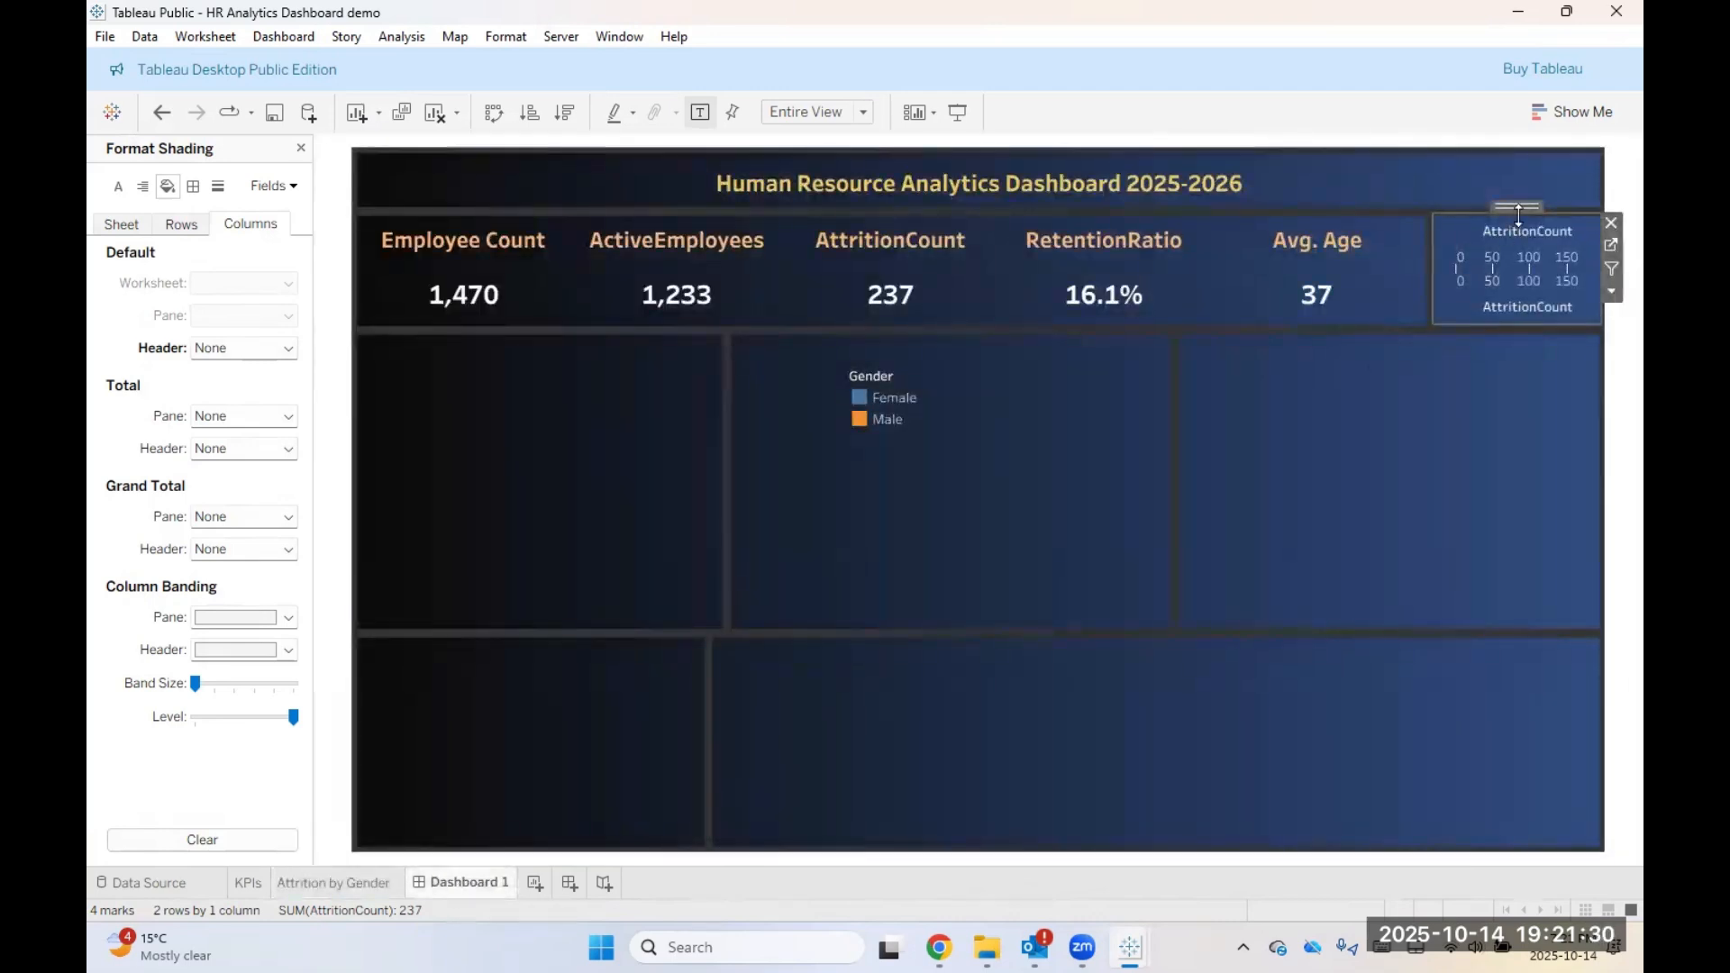
Step: Remove the Attrition by Gender chart from the dashboard and add it again as a floating sheet
{"action": "left_click", "coordinate": [1608, 220]}
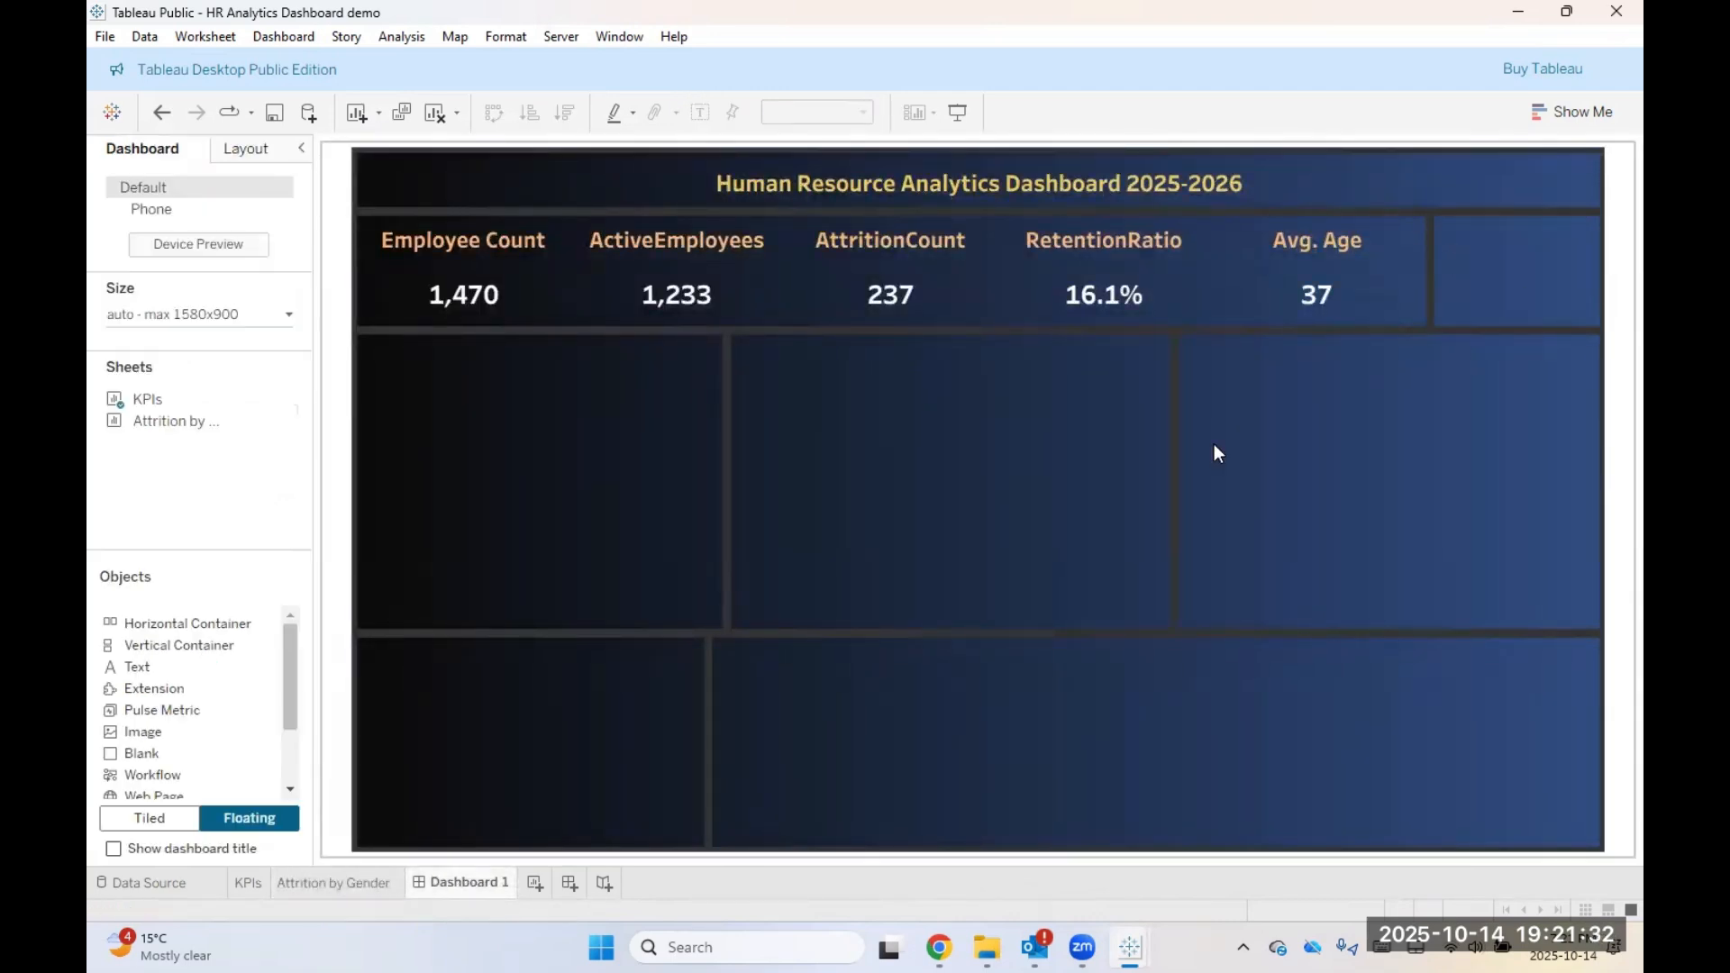
{"action": "left_click_drag", "start_coordinate": [183, 420], "coordinate": [1184, 422]}
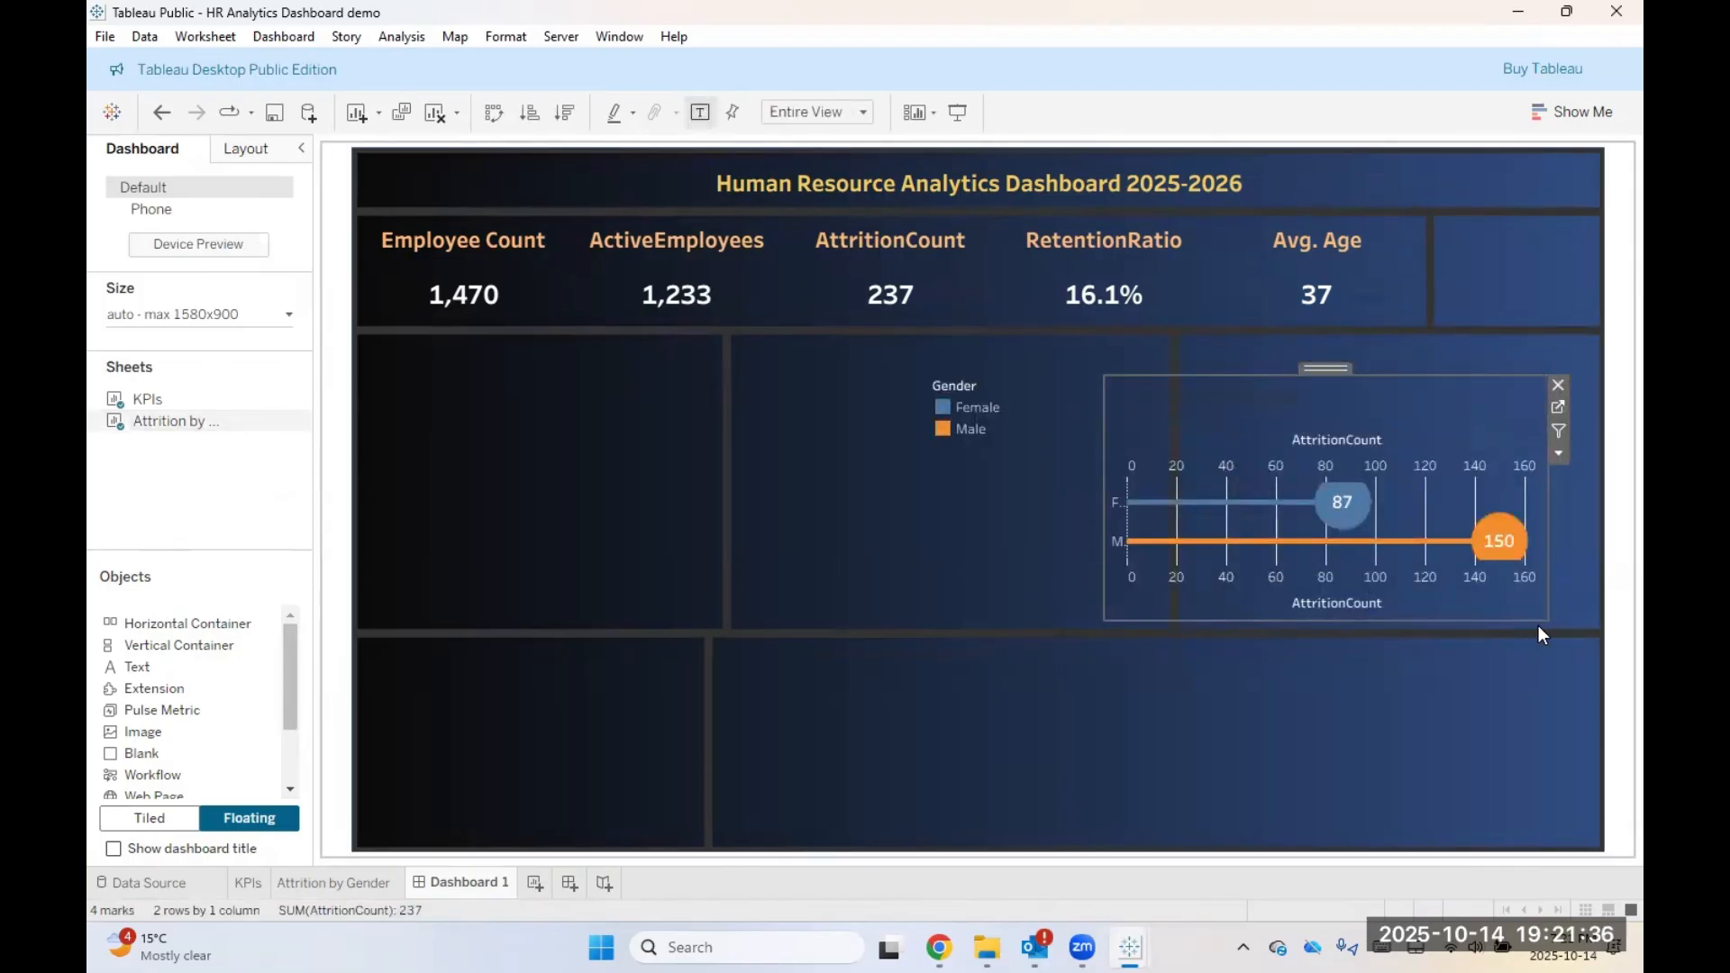
Step: Shrink the floating Attrition by Gender chart to fit the empty cell beside Avg. Age and hide its title
{"action": "left_click_drag", "start_coordinate": [1538, 625], "coordinate": [1335, 510]}
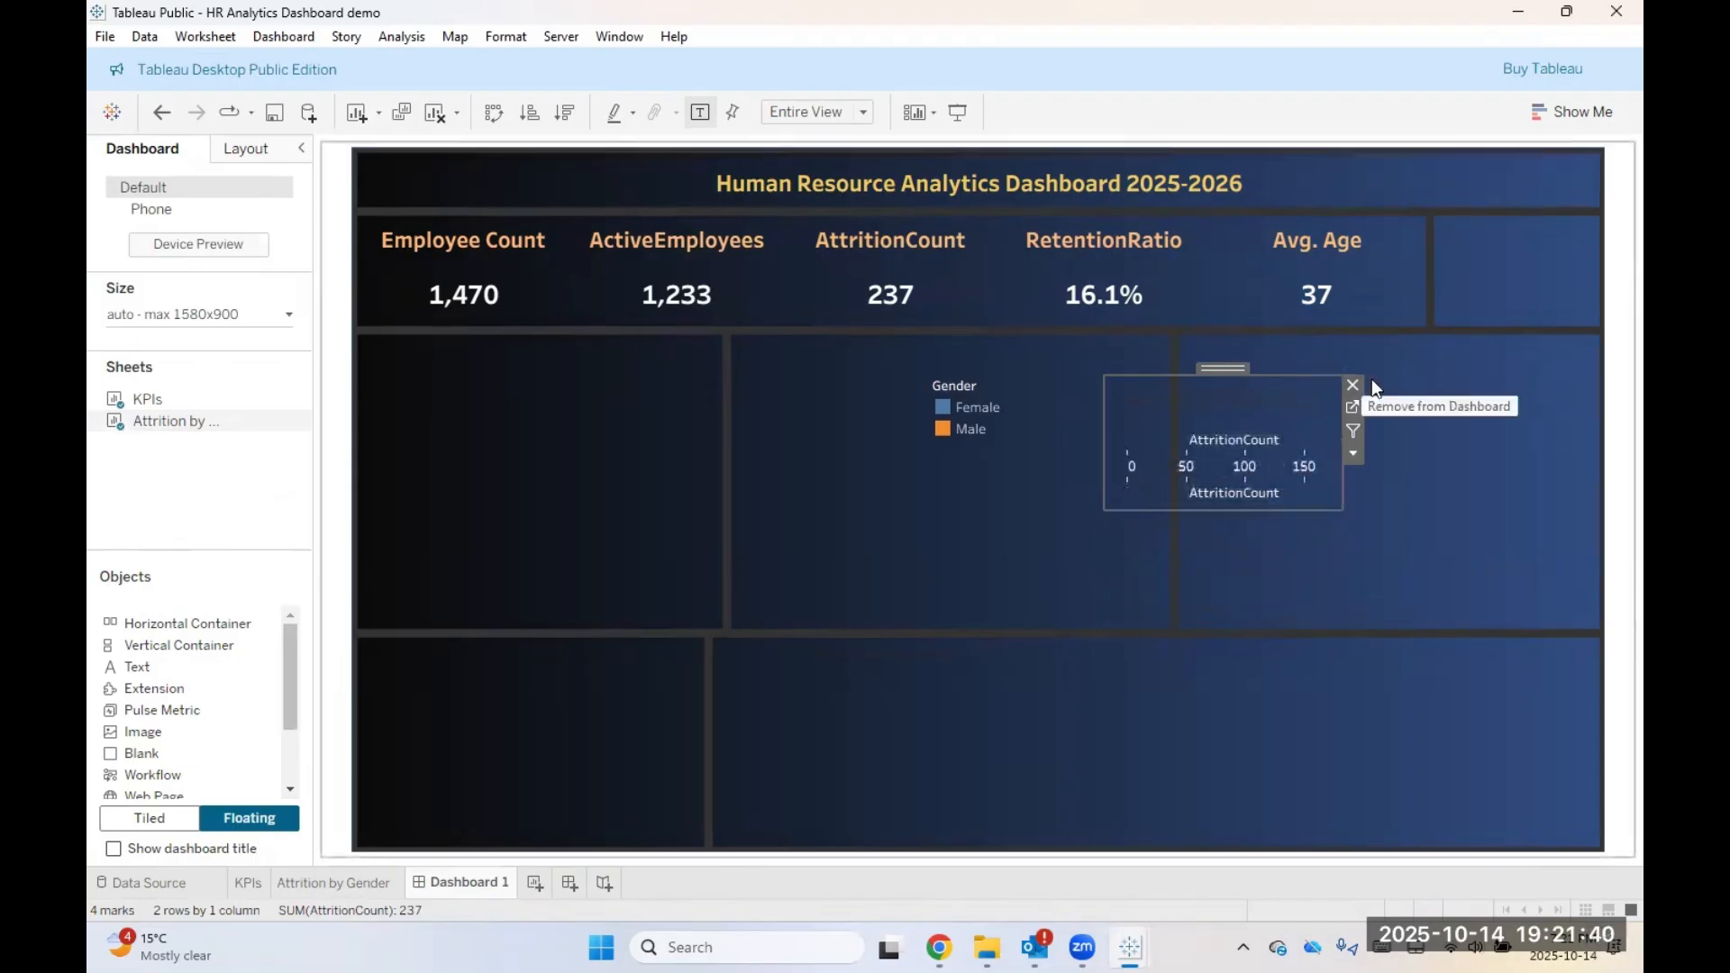
{"action": "left_click_drag", "start_coordinate": [1341, 378], "coordinate": [1515, 216]}
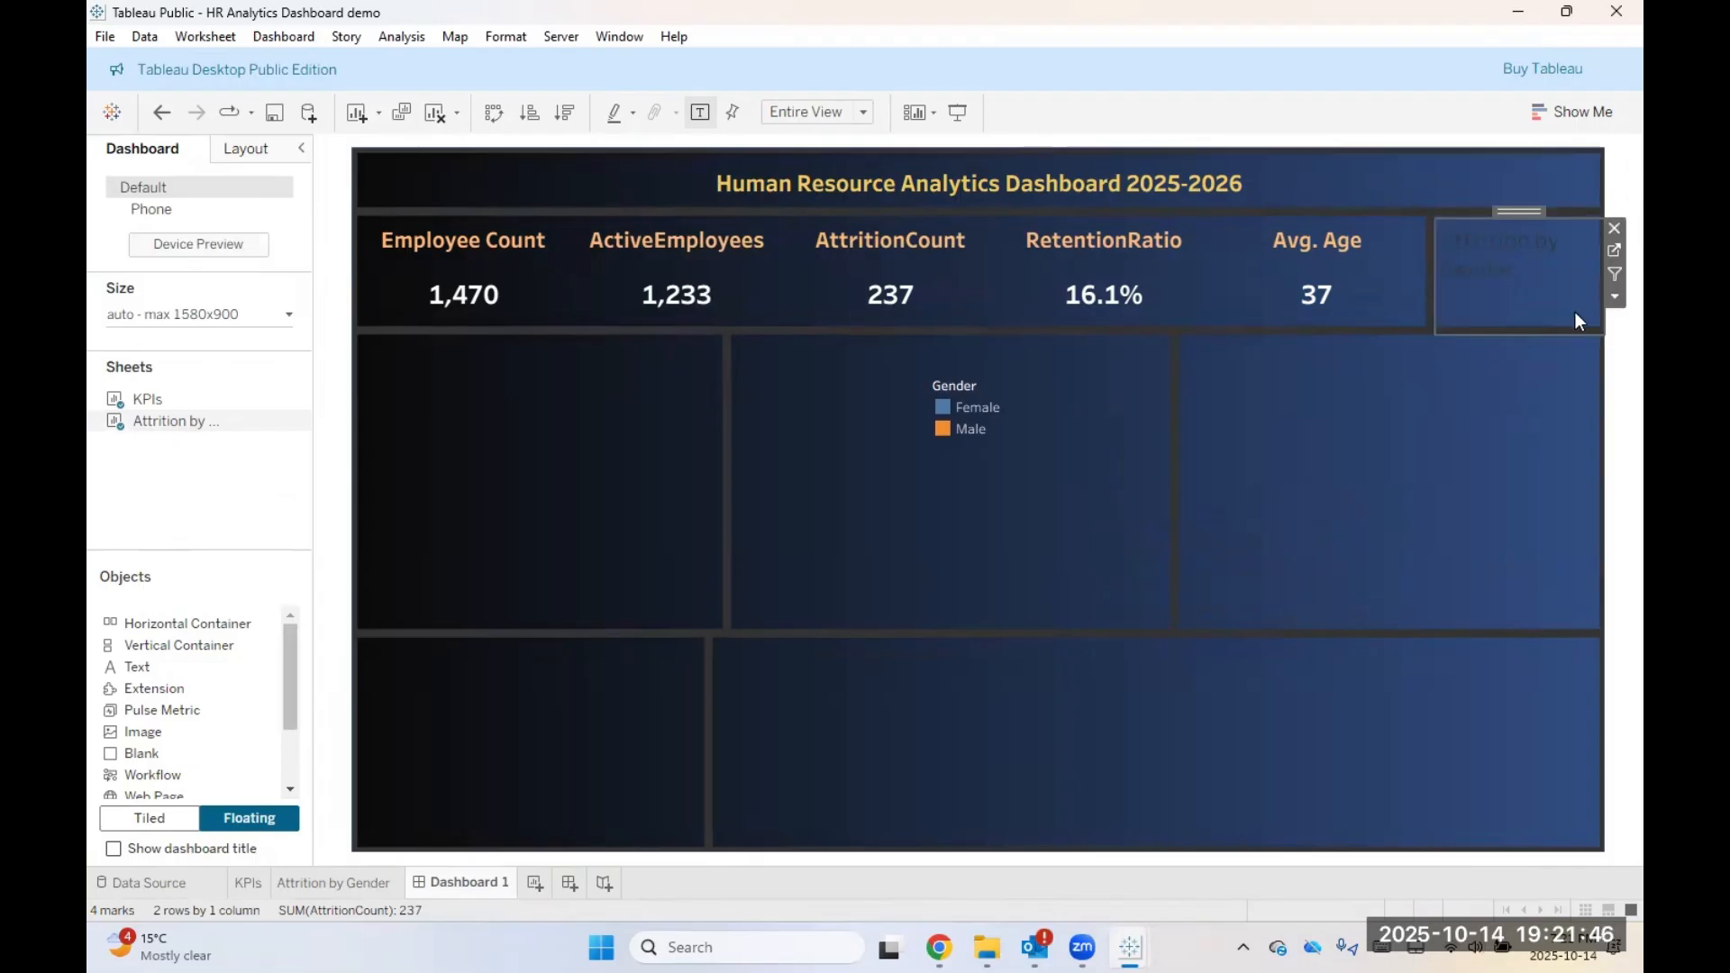
{"action": "left_click_drag", "start_coordinate": [1604, 333], "coordinate": [1596, 324]}
{"action": "right_click", "coordinate": [1494, 248]}
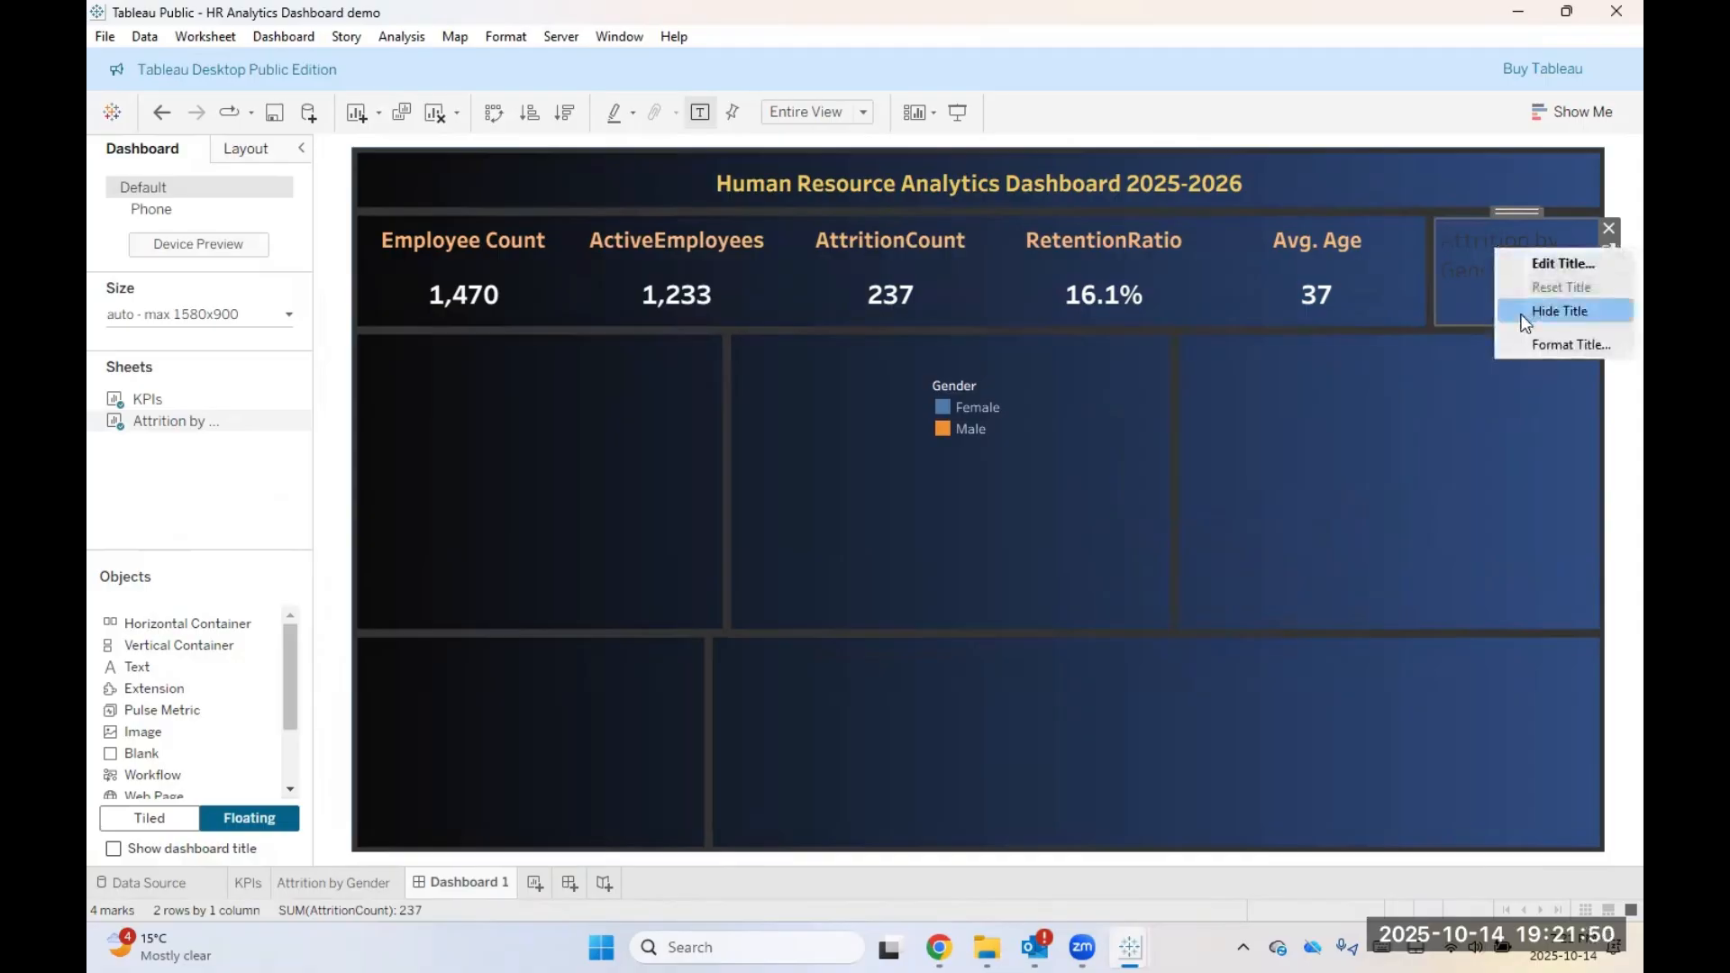
{"action": "left_click", "coordinate": [1520, 310]}
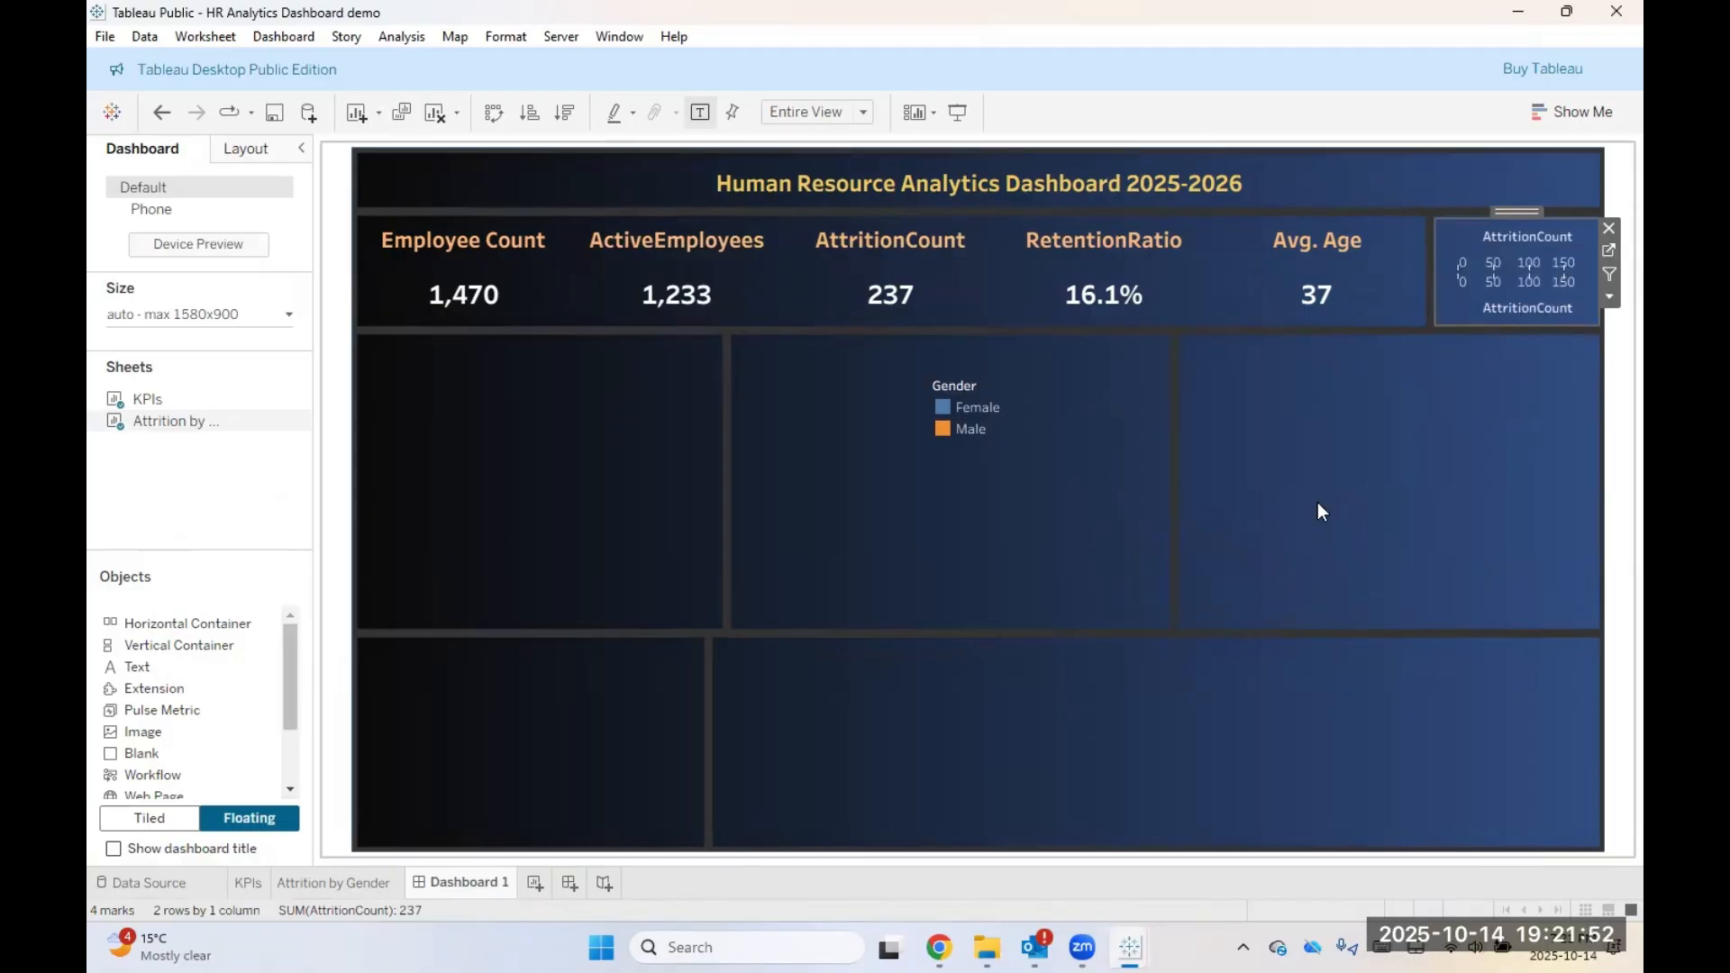
Step: Examine the column header font and the column, row and sheet border settings on the Attrition by Gender worksheet
{"action": "left_click", "coordinate": [344, 884]}
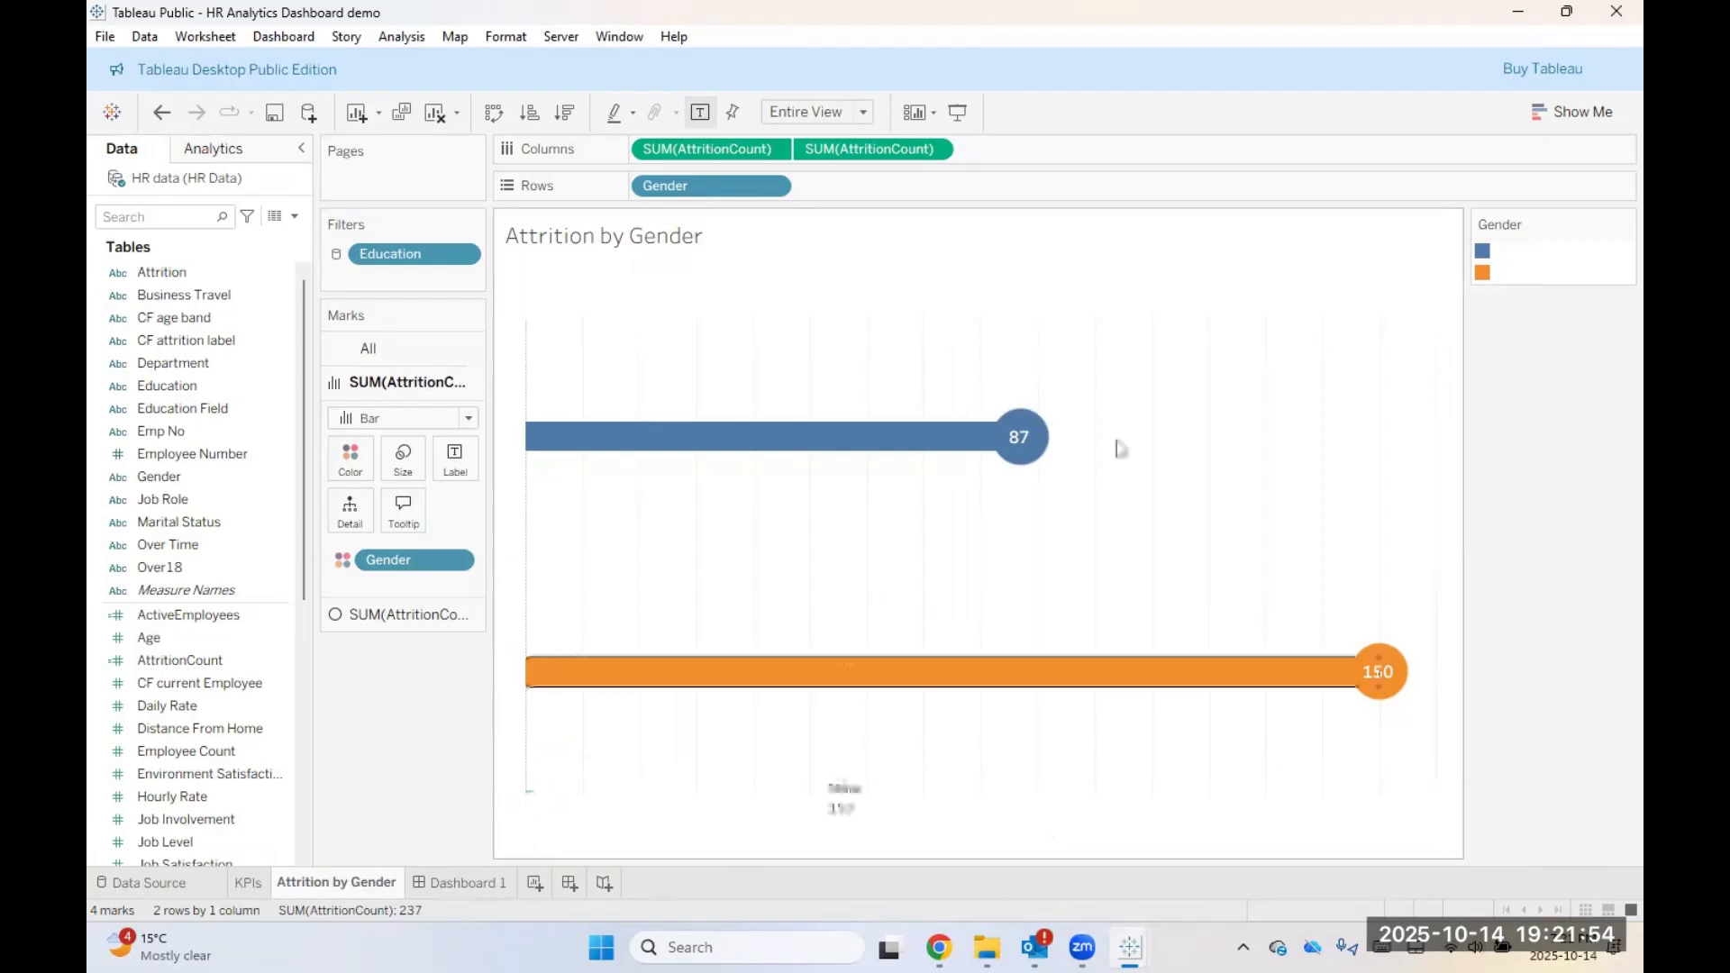
{"action": "right_click", "coordinate": [1203, 389]}
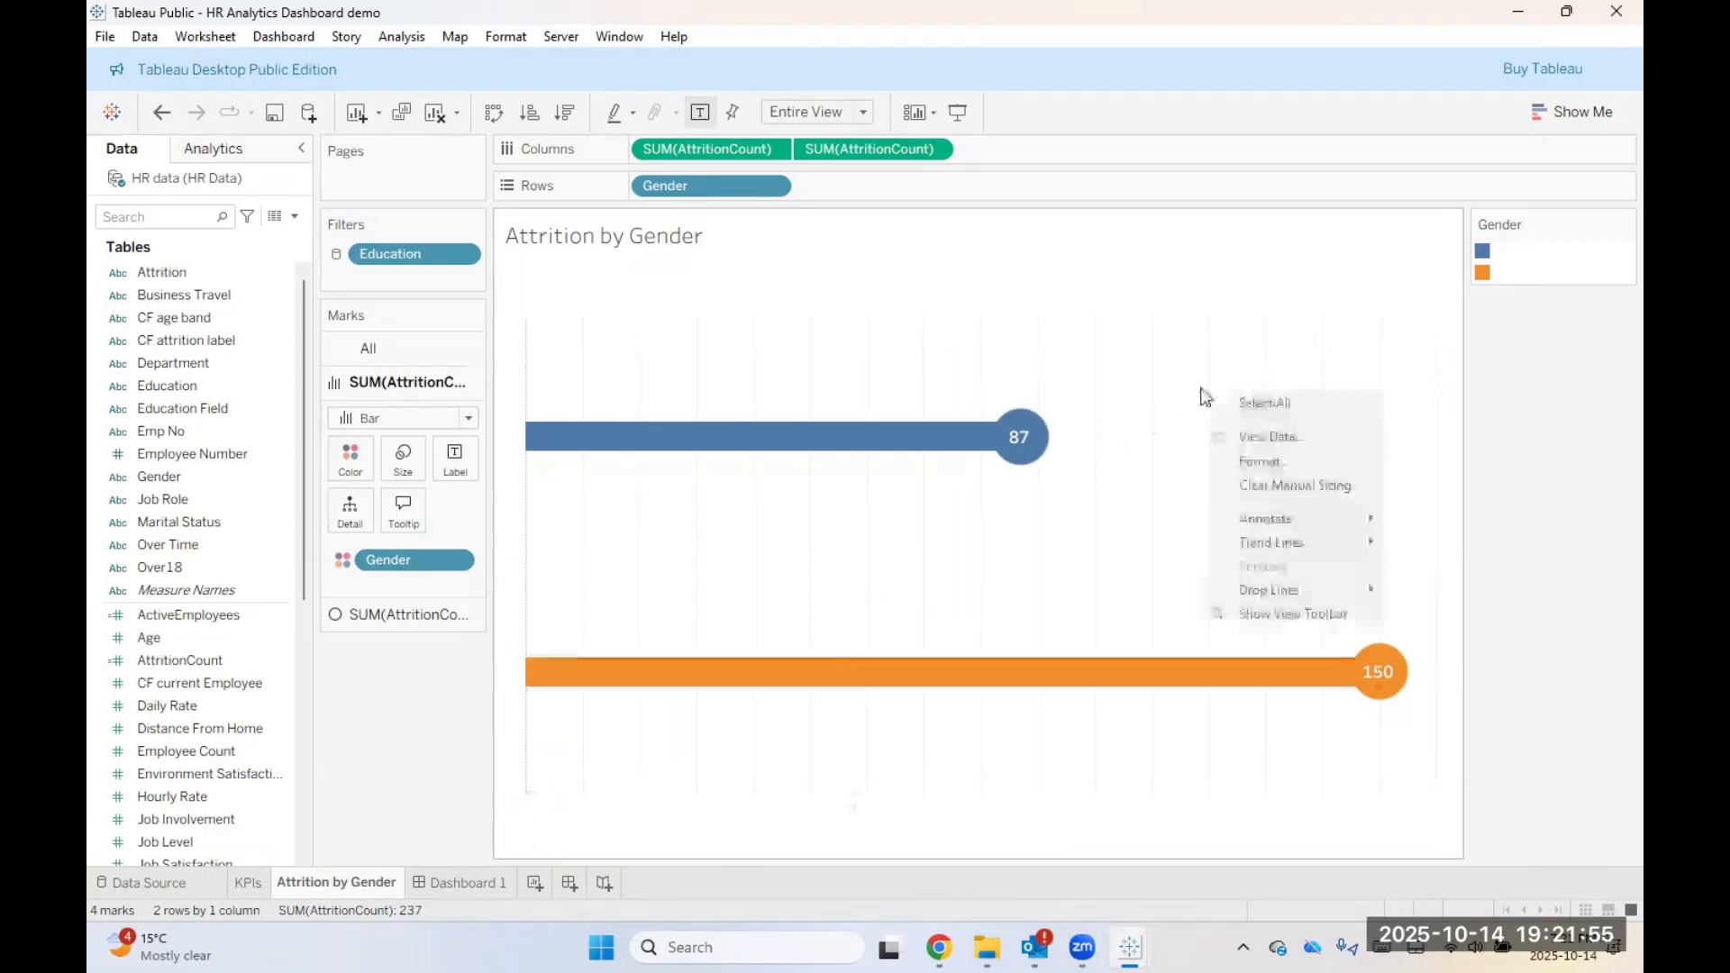
{"action": "left_click", "coordinate": [1341, 461]}
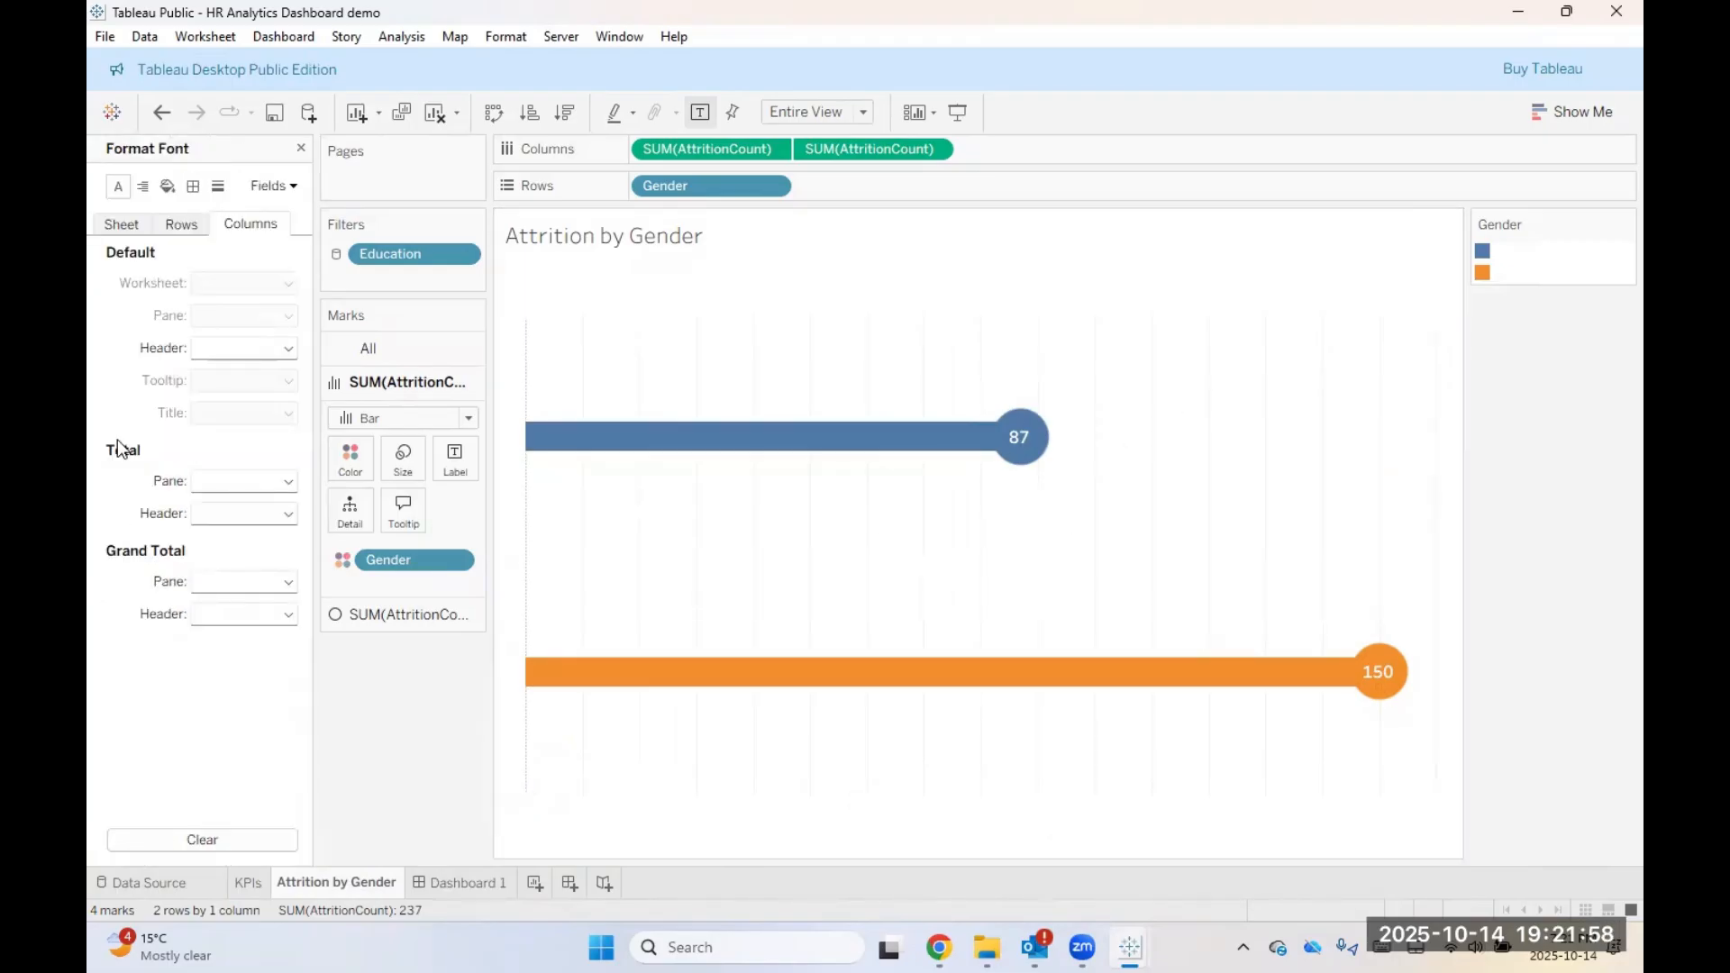
{"action": "left_click", "coordinate": [244, 347]}
{"action": "left_click", "coordinate": [193, 186]}
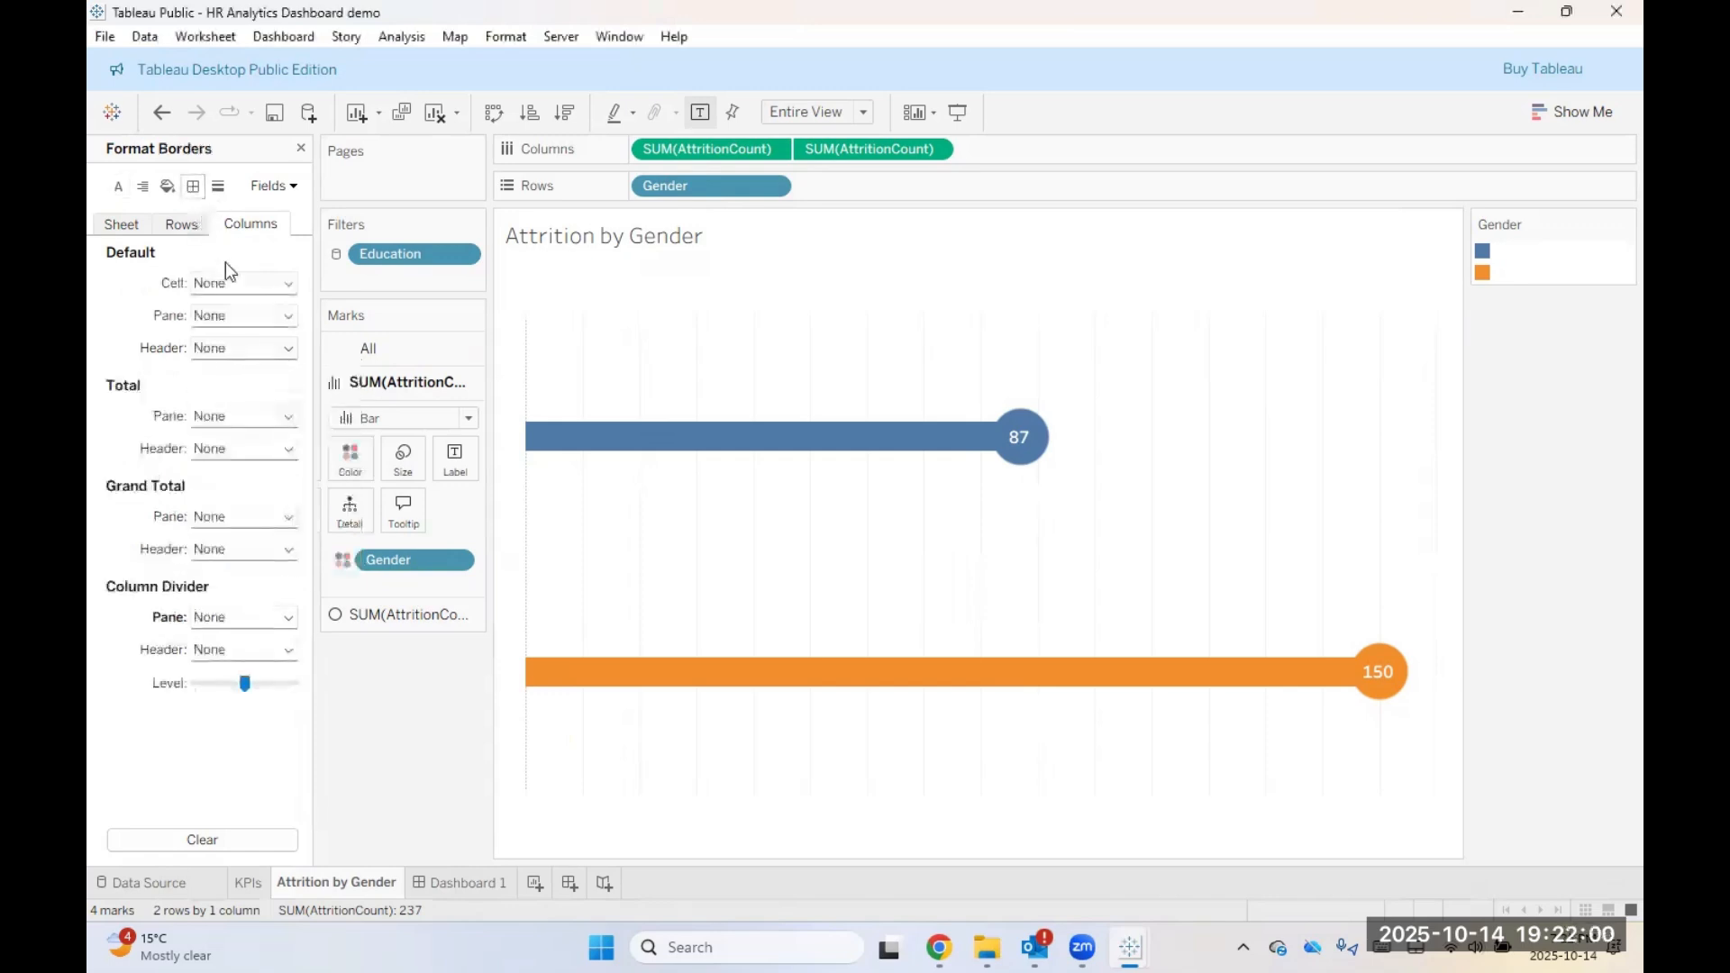
{"action": "left_click", "coordinate": [183, 225]}
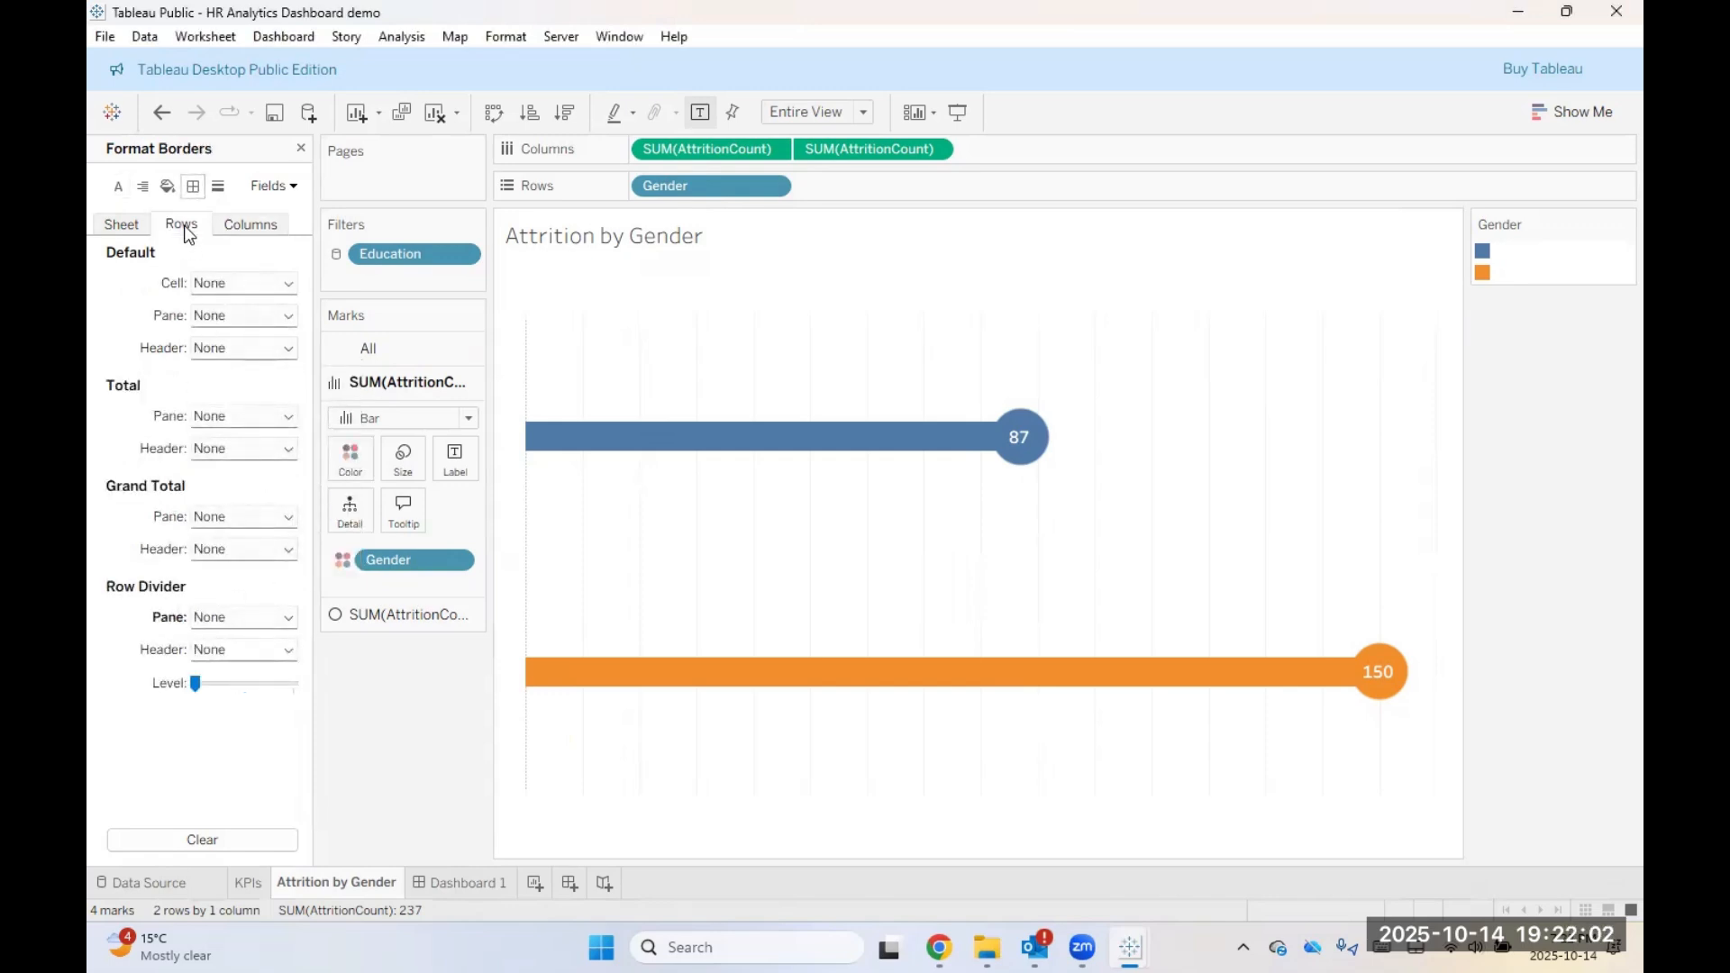
{"action": "left_click", "coordinate": [120, 225]}
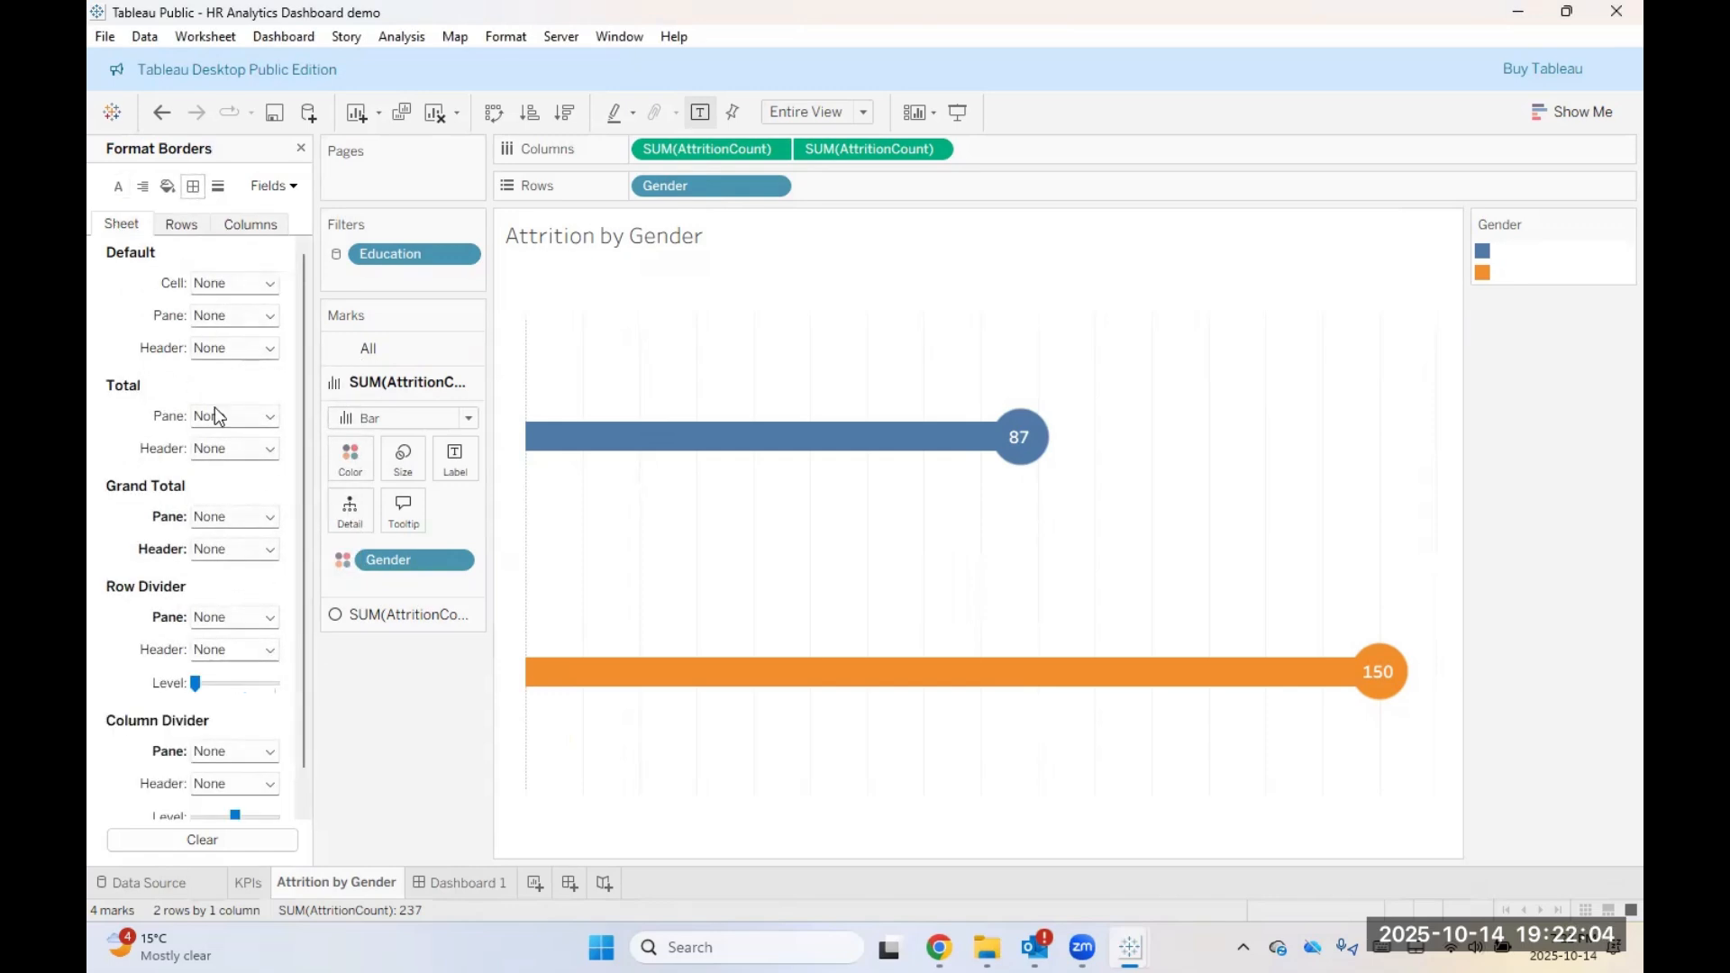
{"action": "left_click", "coordinate": [228, 815]}
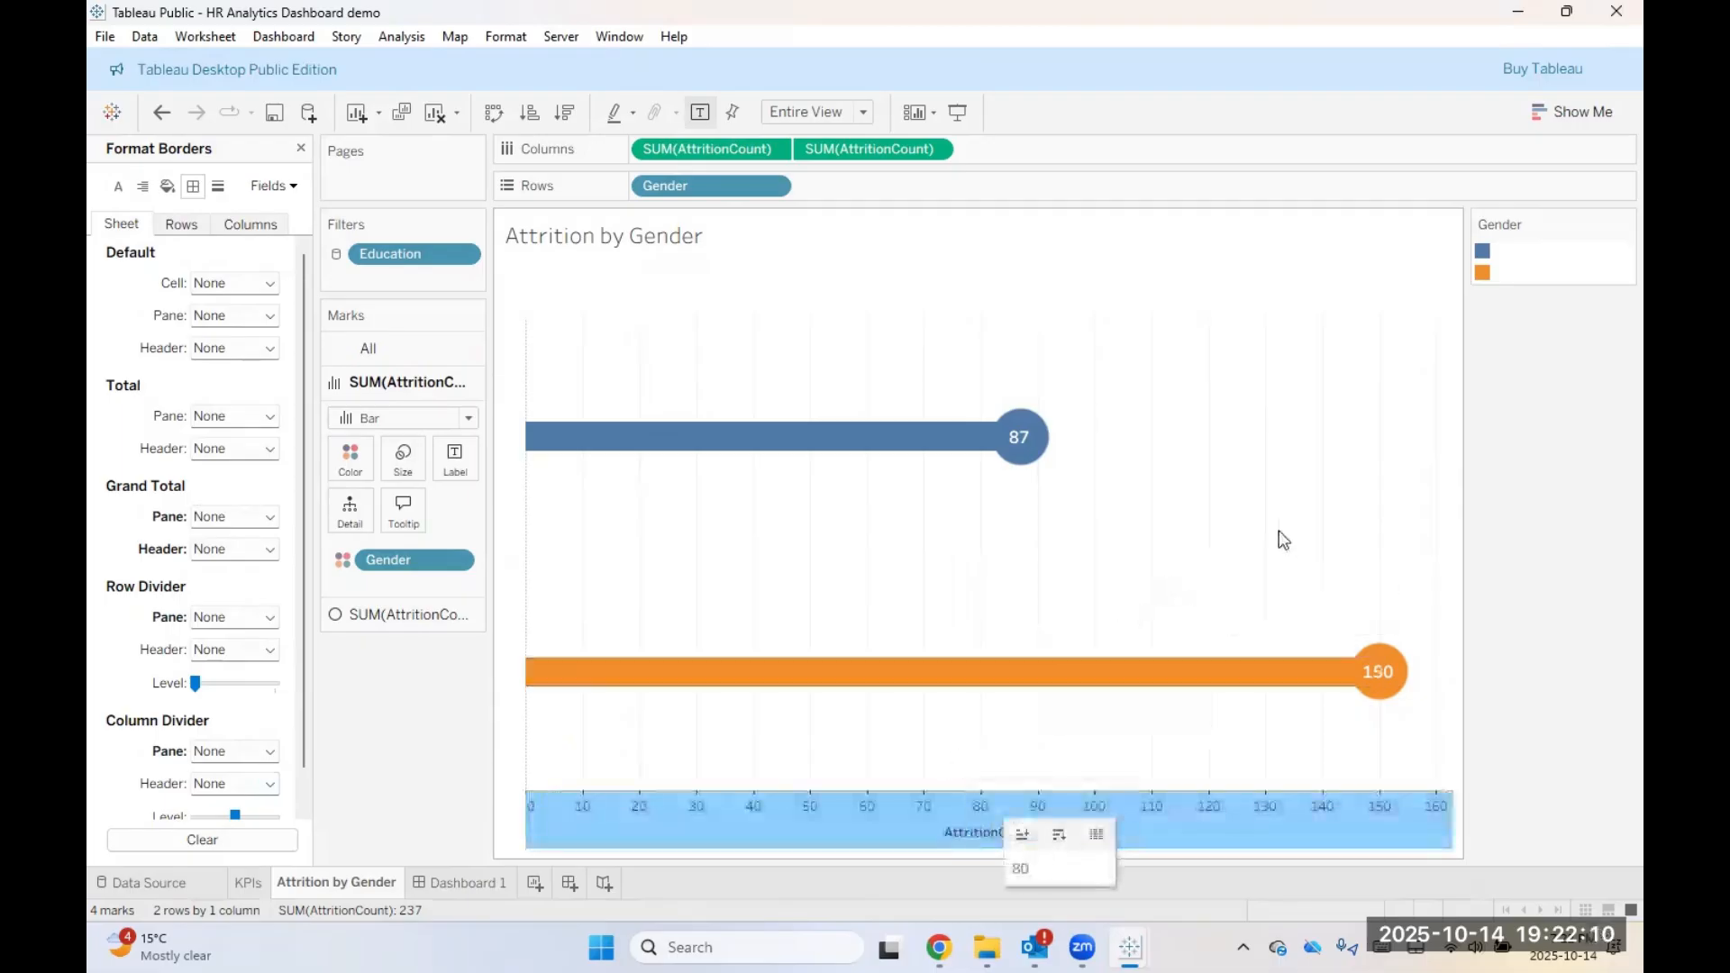
Step: Hide the AttritionCount axis header on the Attrition by Gender worksheet
{"action": "right_click", "coordinate": [1177, 798]}
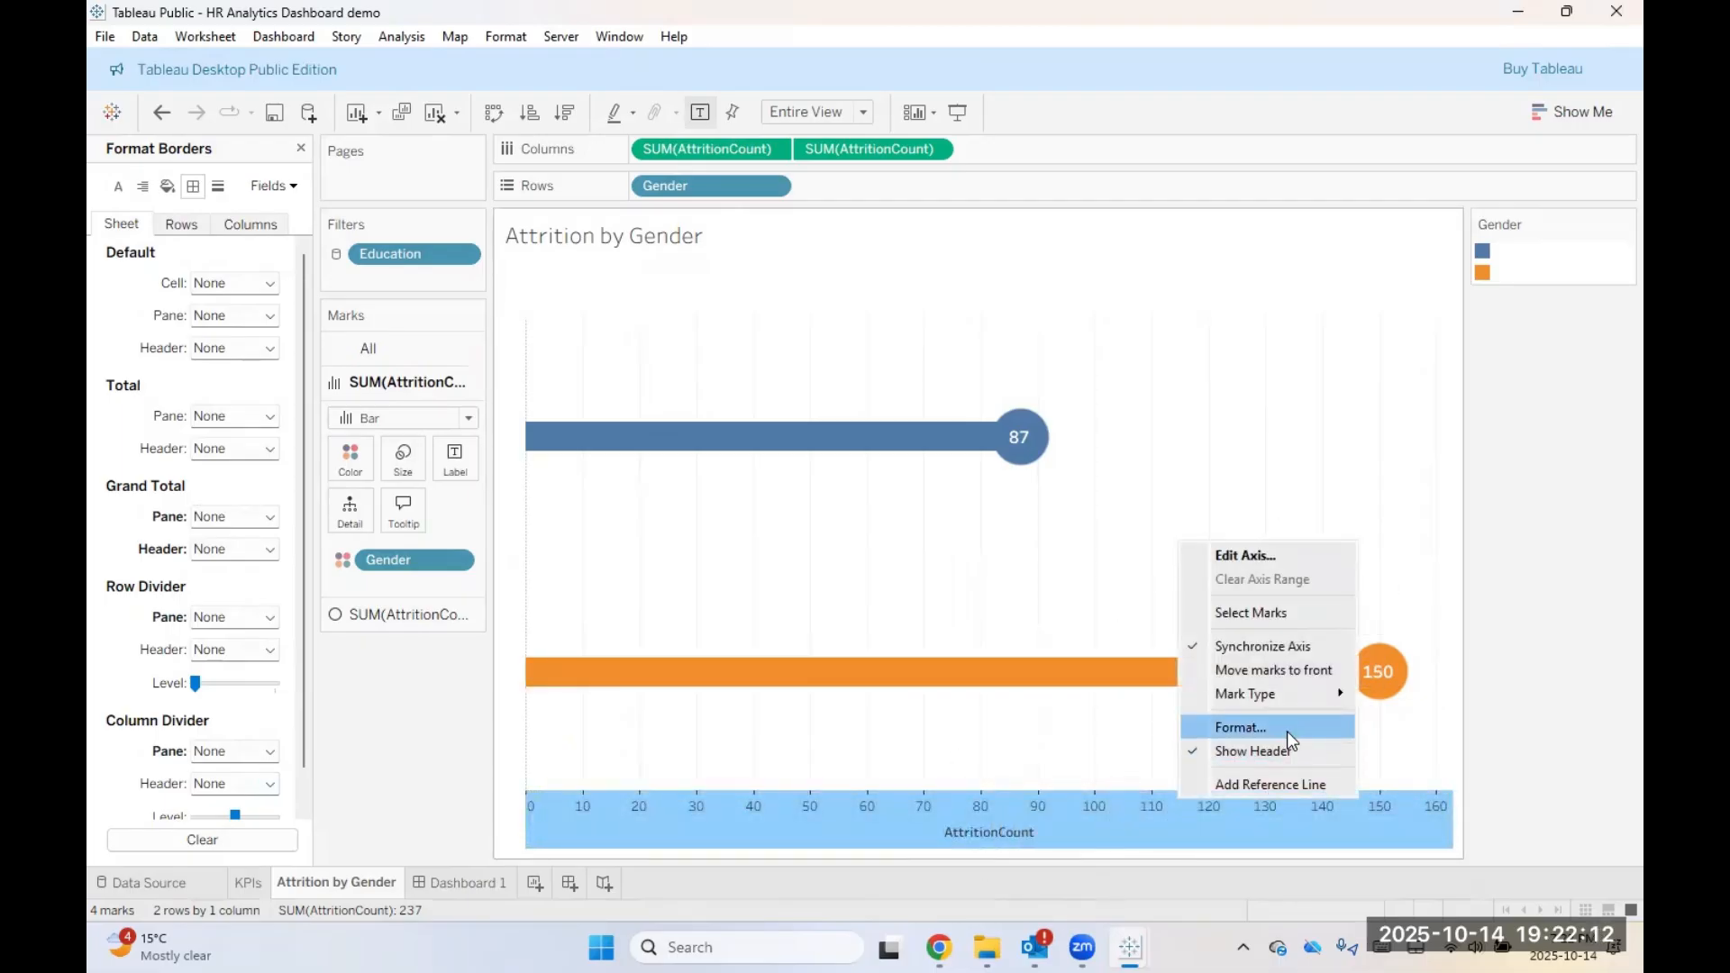
{"action": "left_click", "coordinate": [1281, 751]}
{"action": "right_click", "coordinate": [1205, 308]}
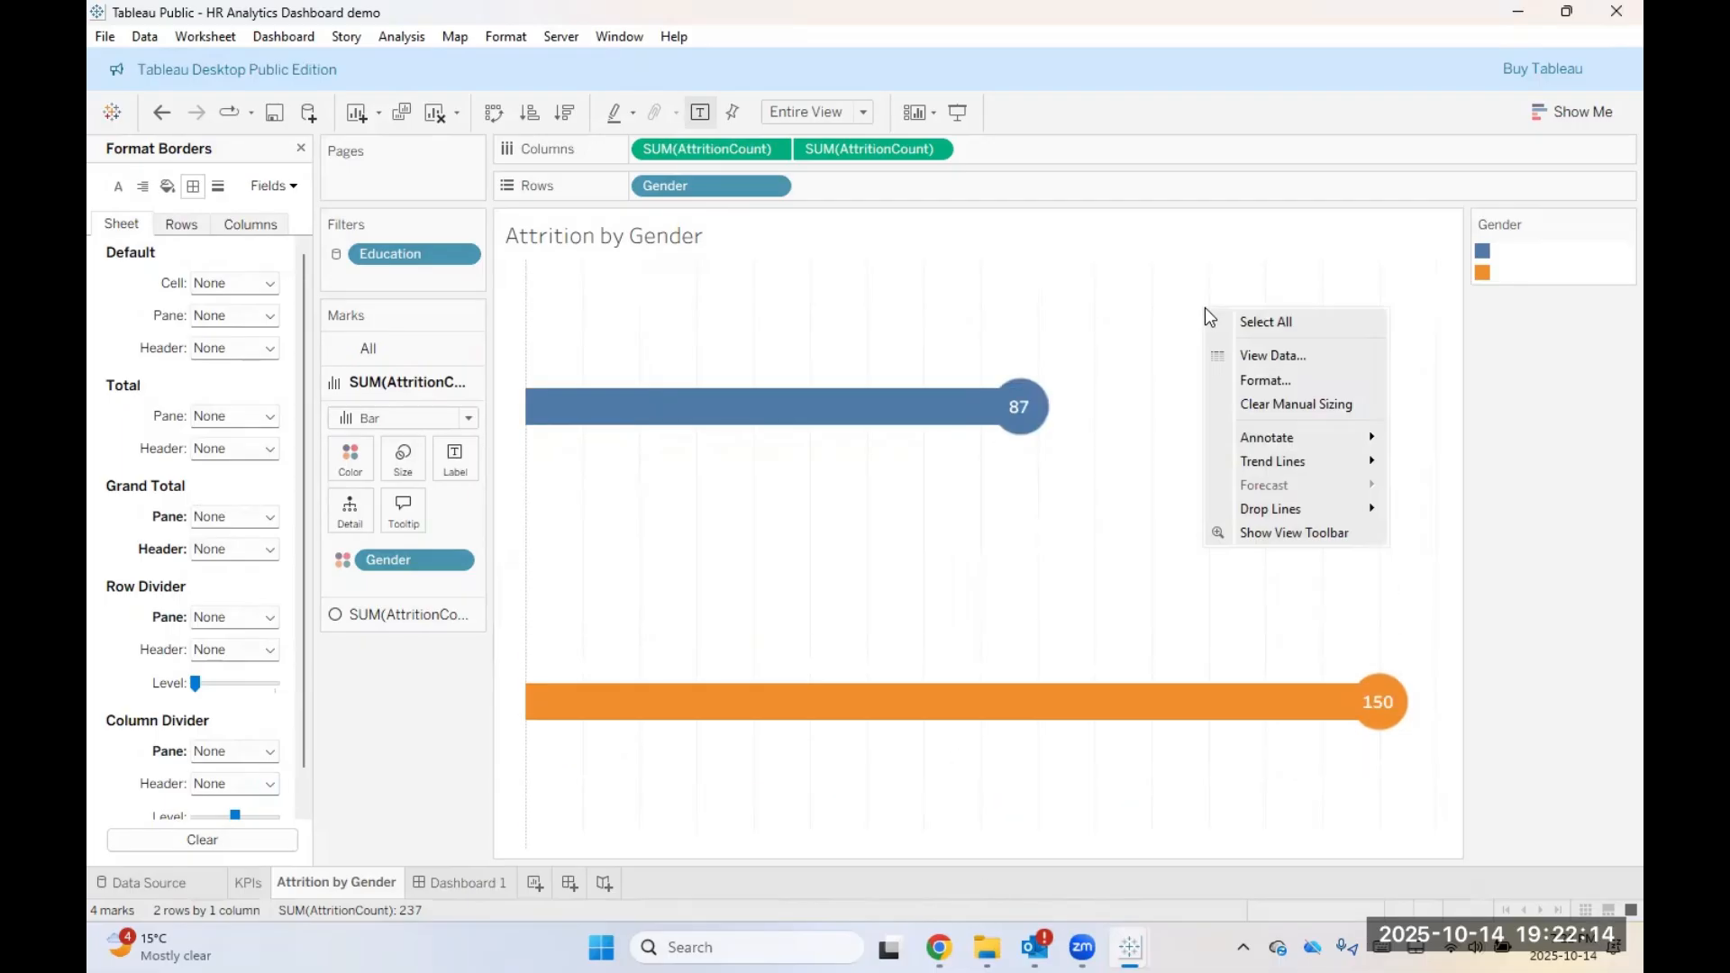
{"action": "left_click", "coordinate": [1403, 306]}
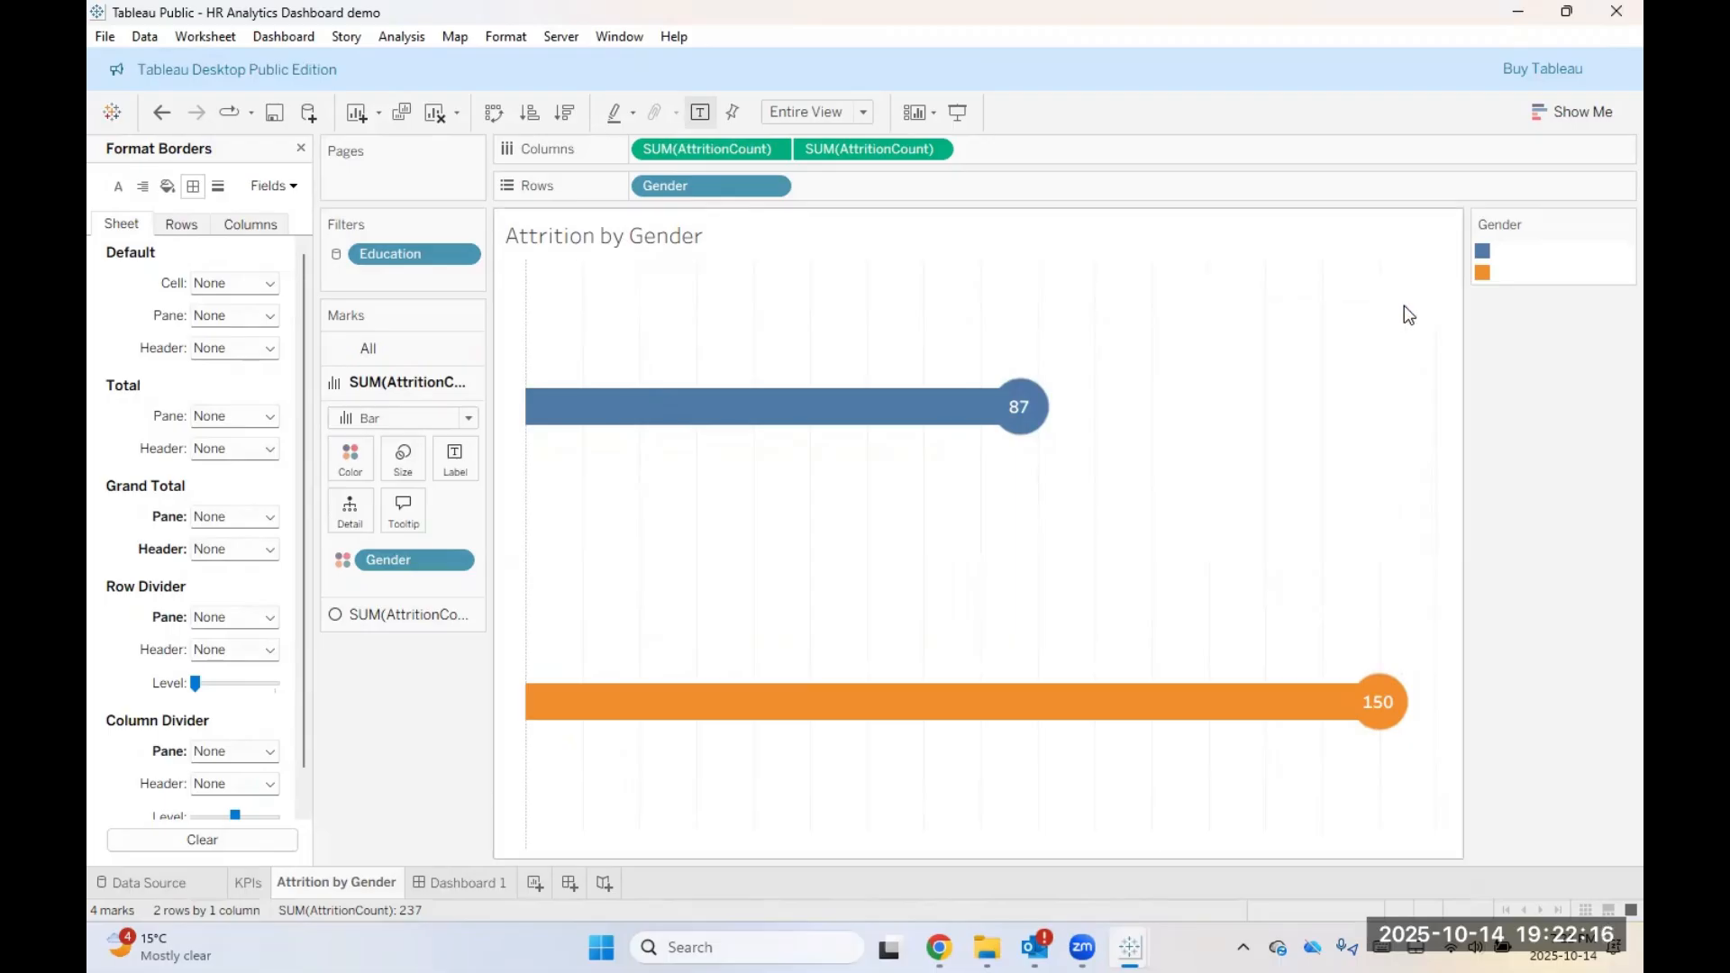
{"action": "right_click", "coordinate": [1403, 306]}
{"action": "left_click", "coordinate": [1265, 412]}
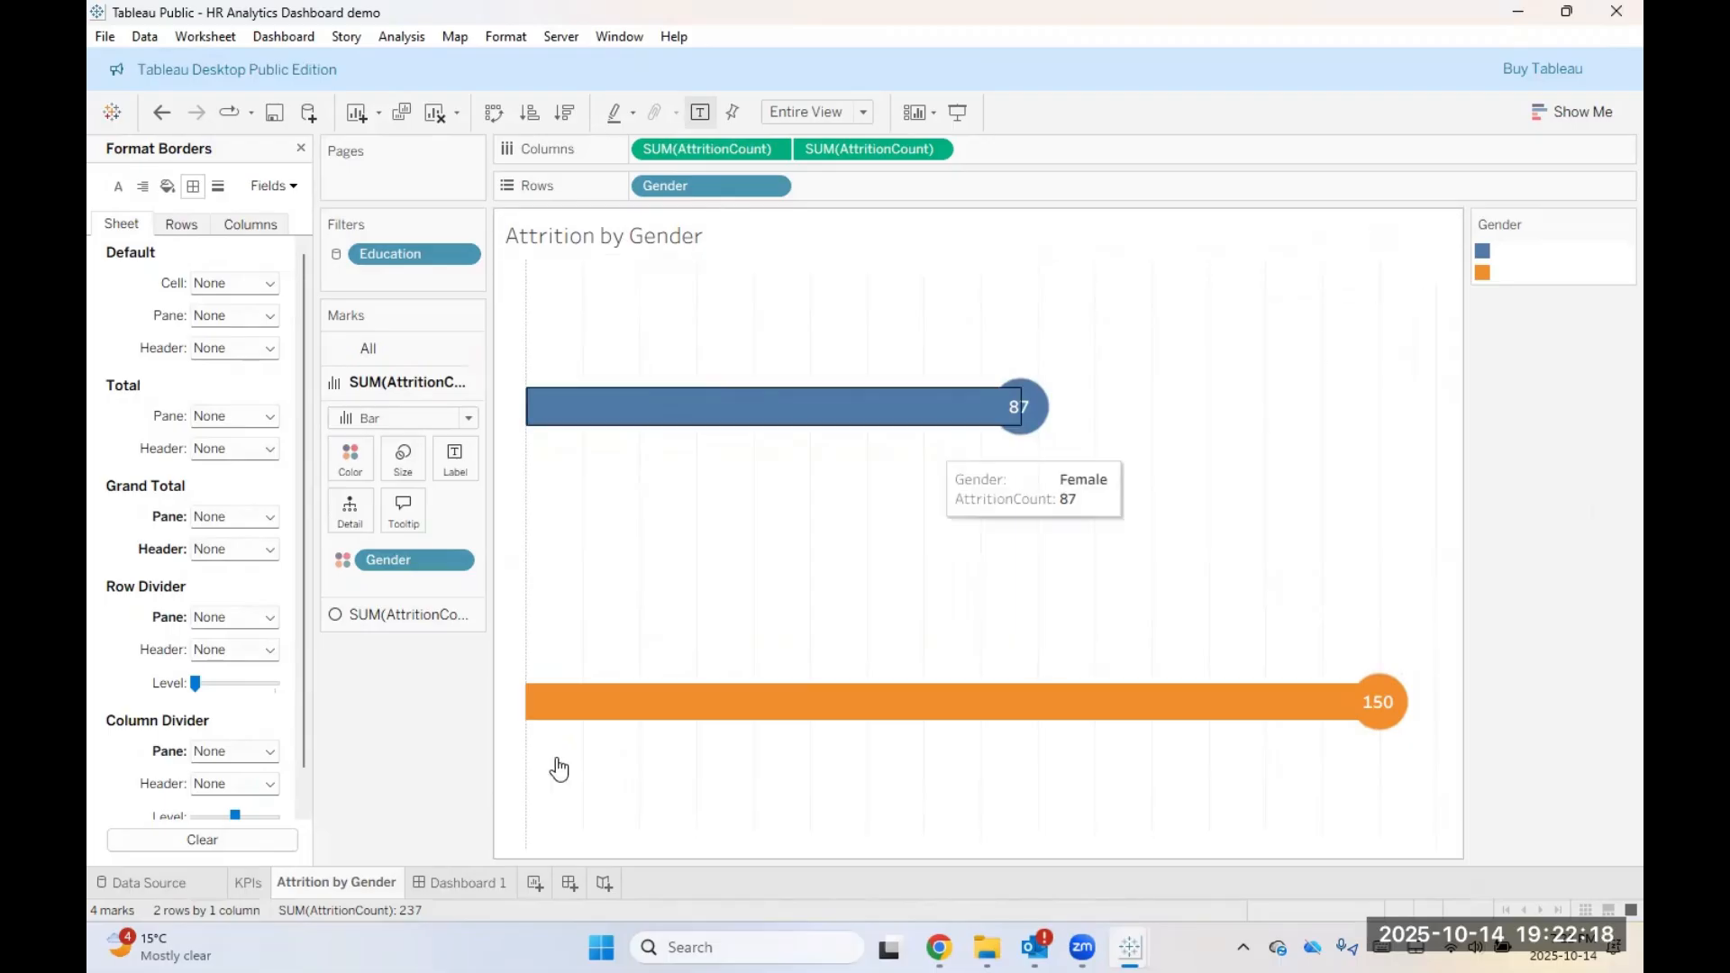
Step: Widen the Gender header column of the floating dashboard chart to fit the full Female and Male labels
{"action": "left_click", "coordinate": [446, 883]}
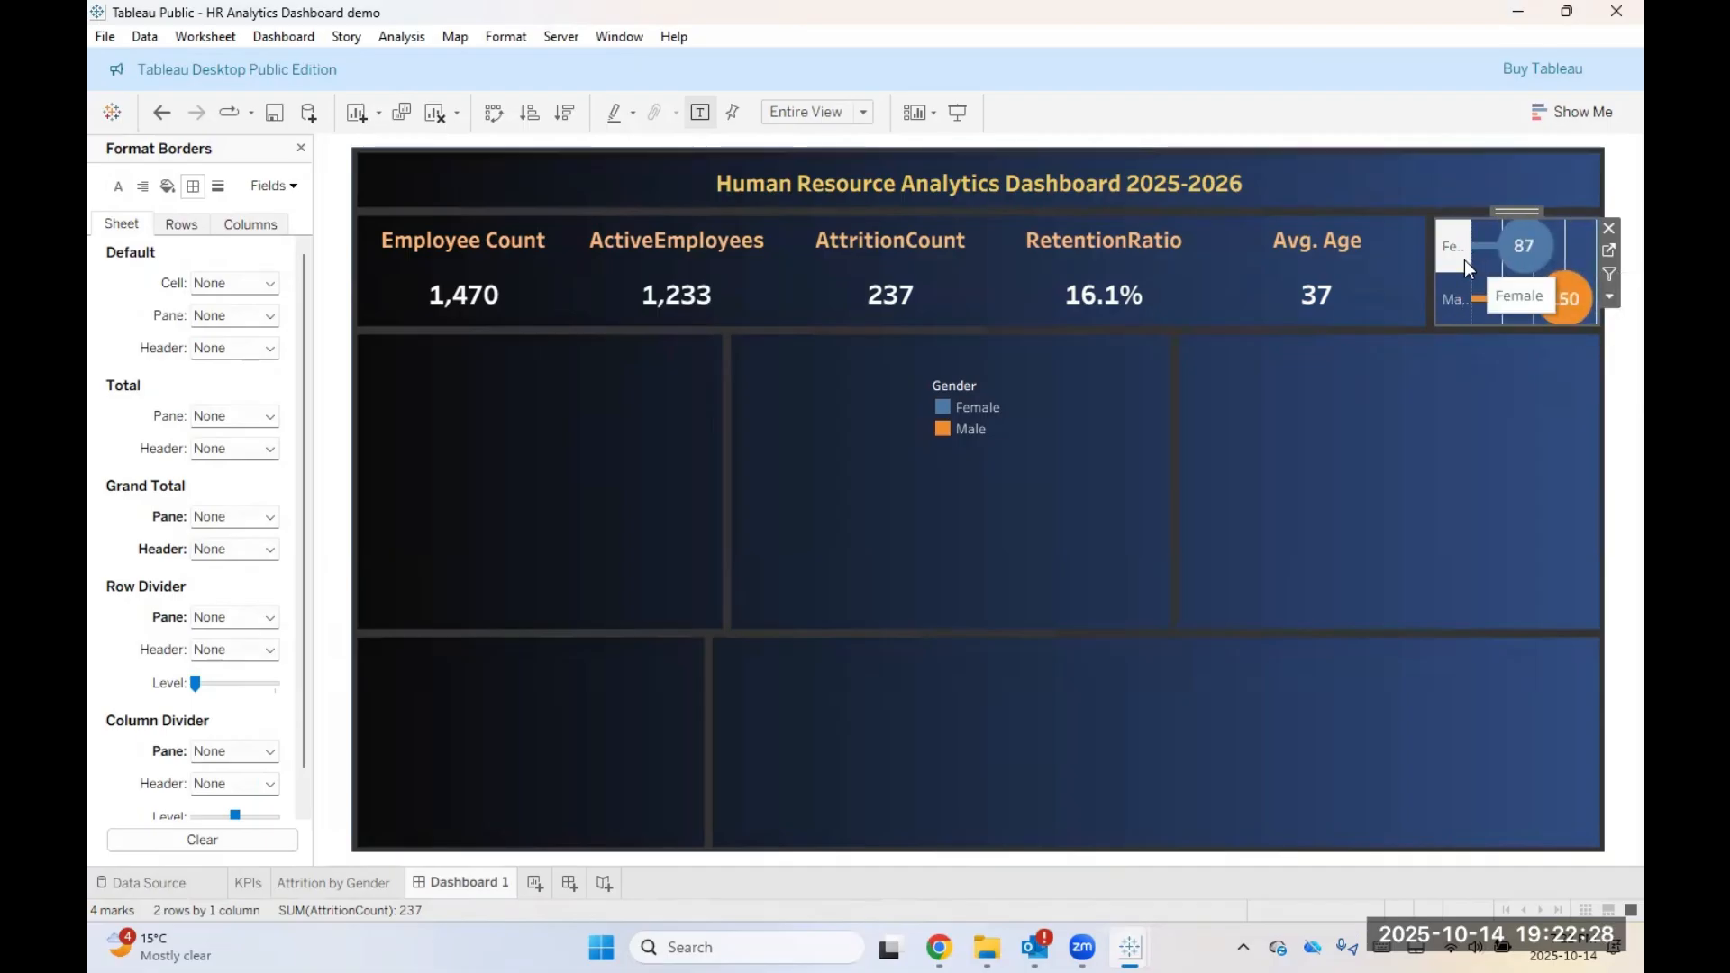
{"action": "left_click_drag", "start_coordinate": [1470, 261], "coordinate": [1497, 263]}
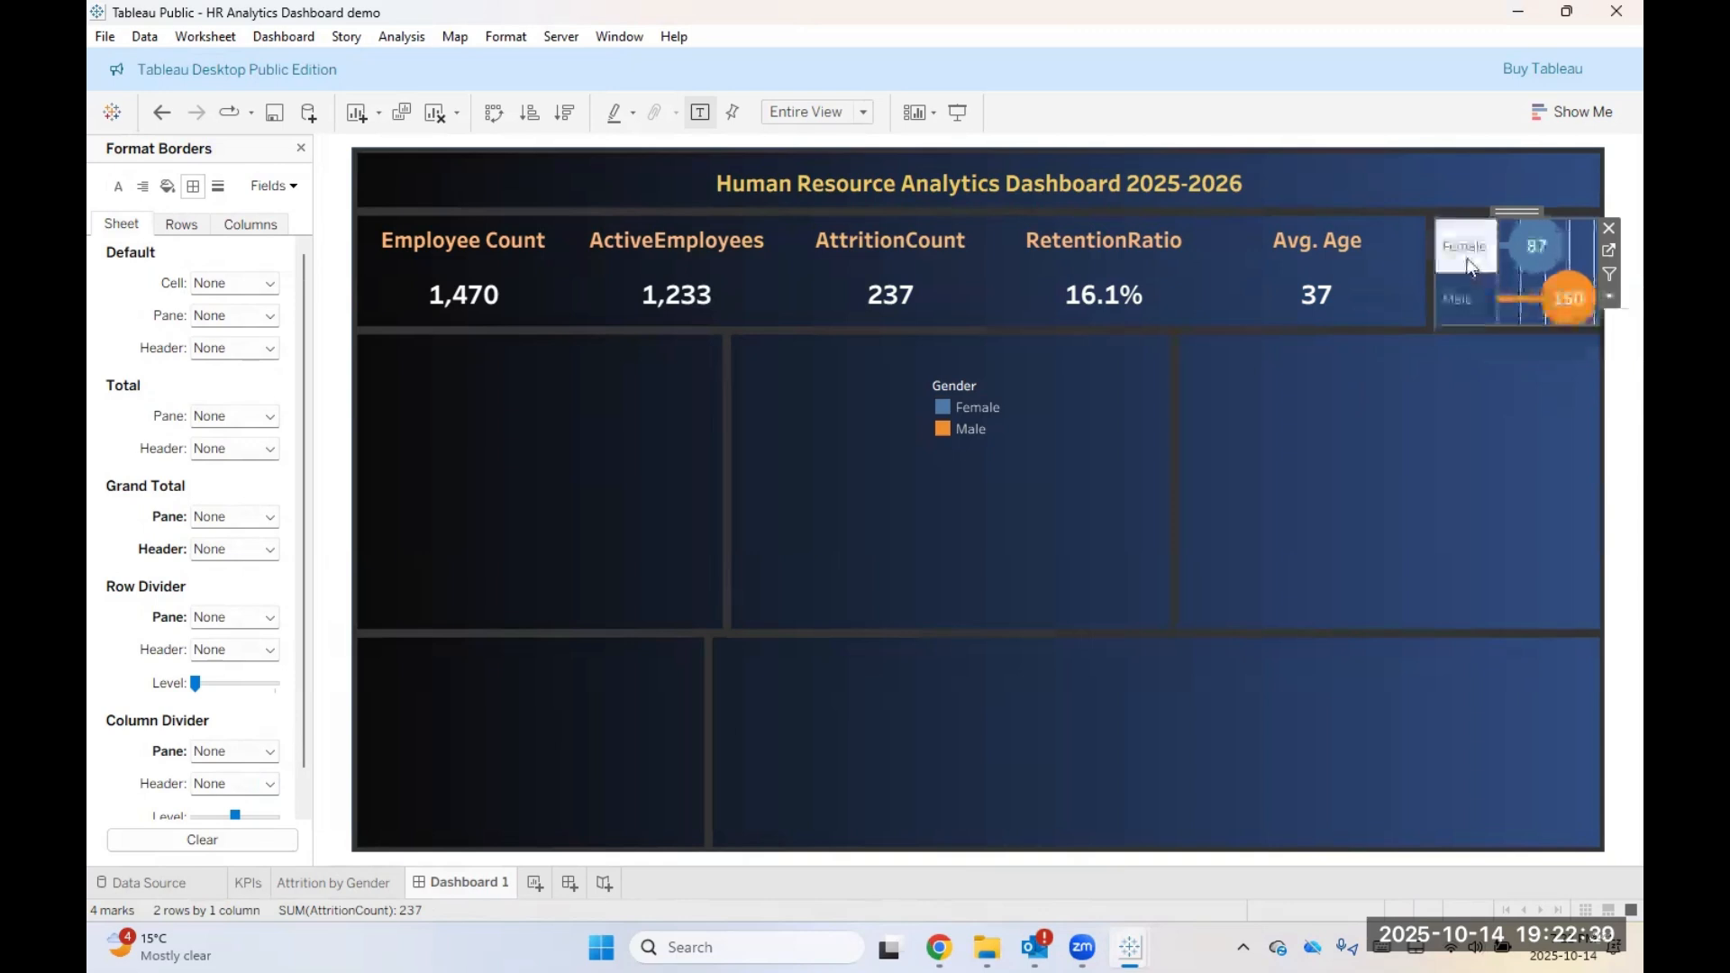
Step: Set the default font of the Gender header labels to white, size 8
{"action": "right_click", "coordinate": [1465, 261]}
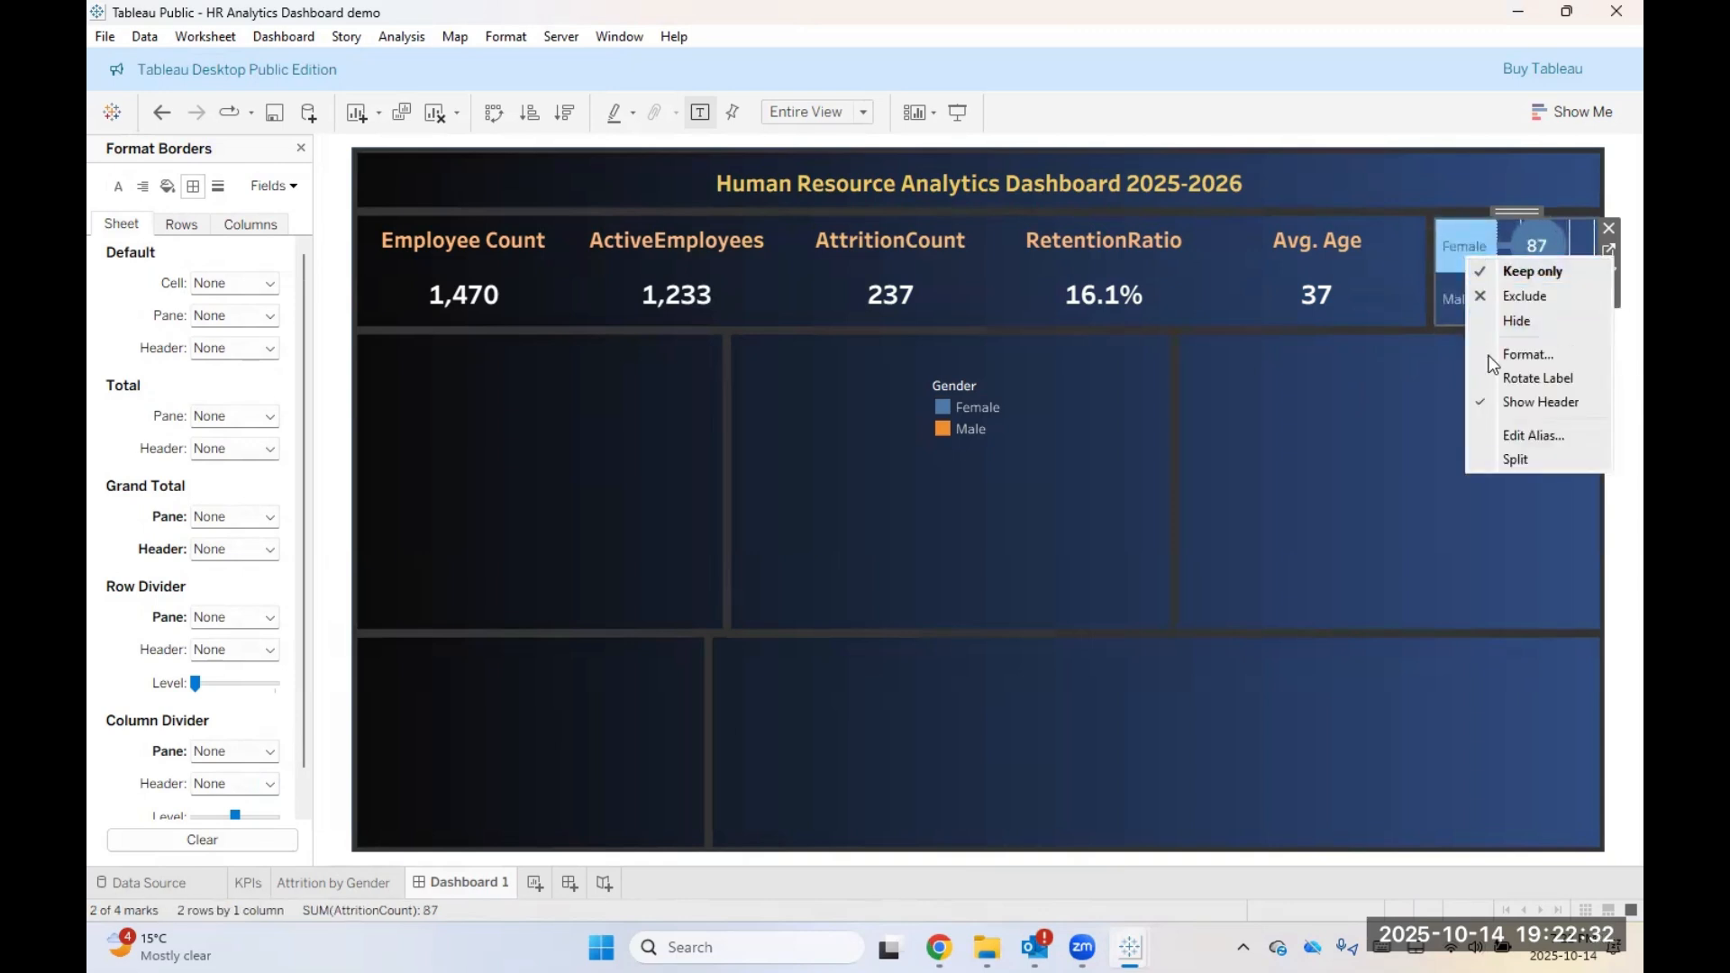
{"action": "left_click", "coordinate": [1536, 353]}
{"action": "left_click", "coordinate": [231, 285]}
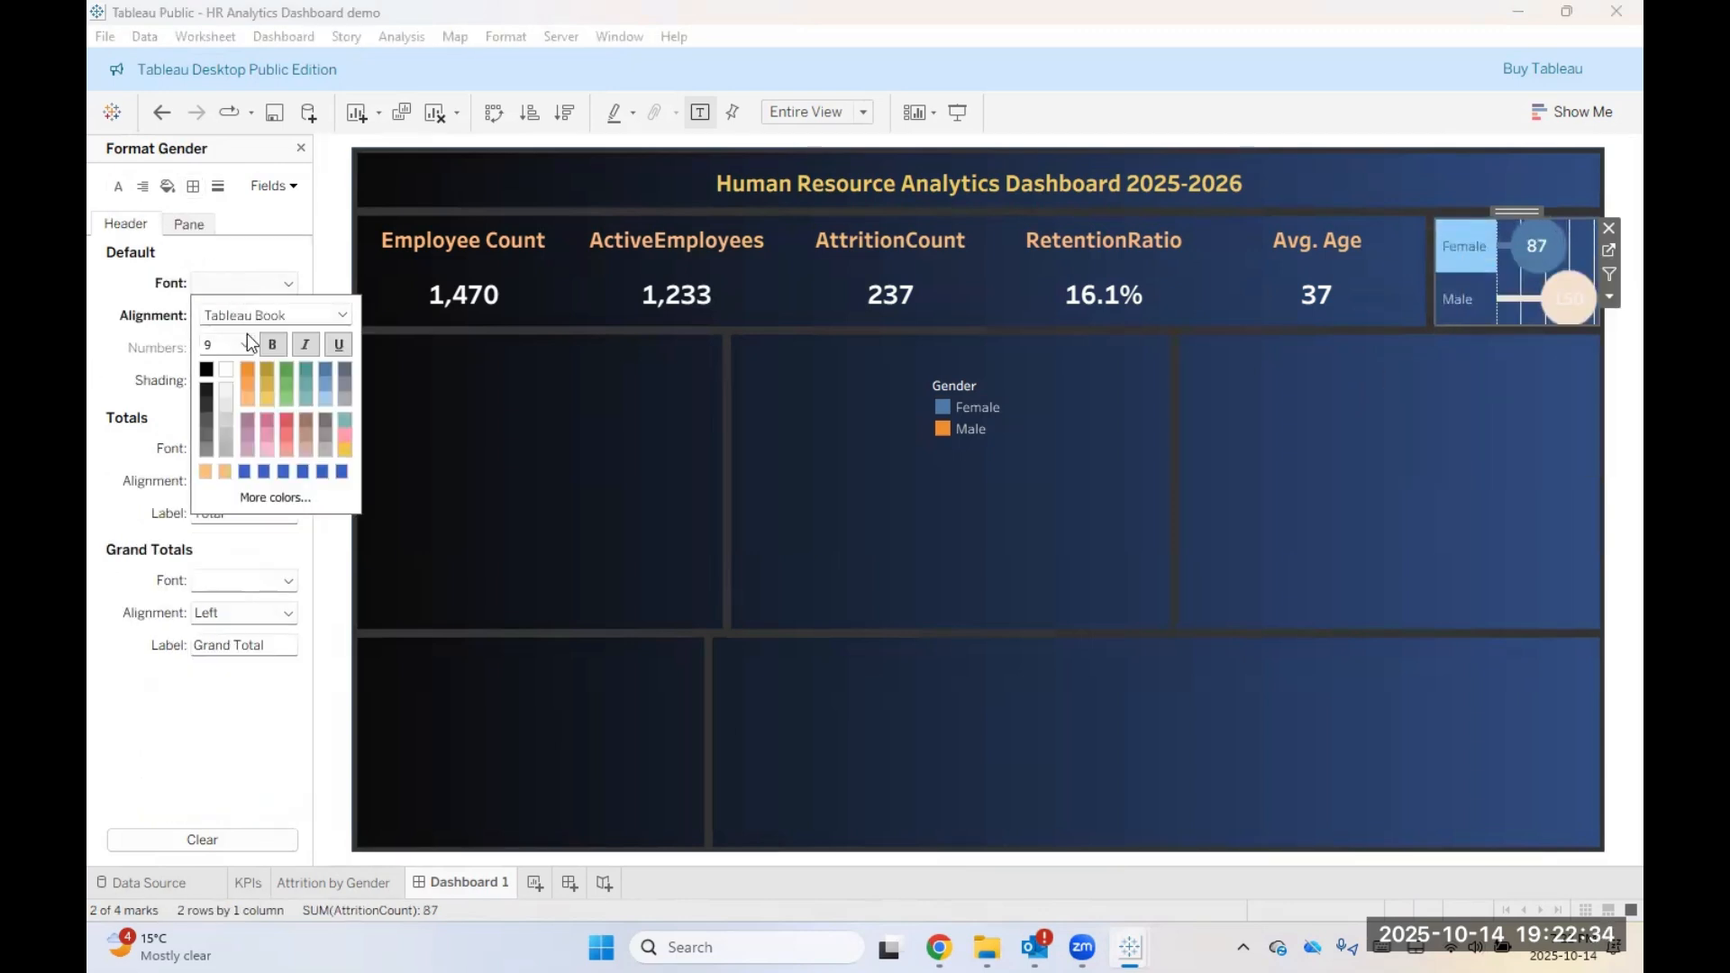
{"action": "left_click", "coordinate": [241, 398]}
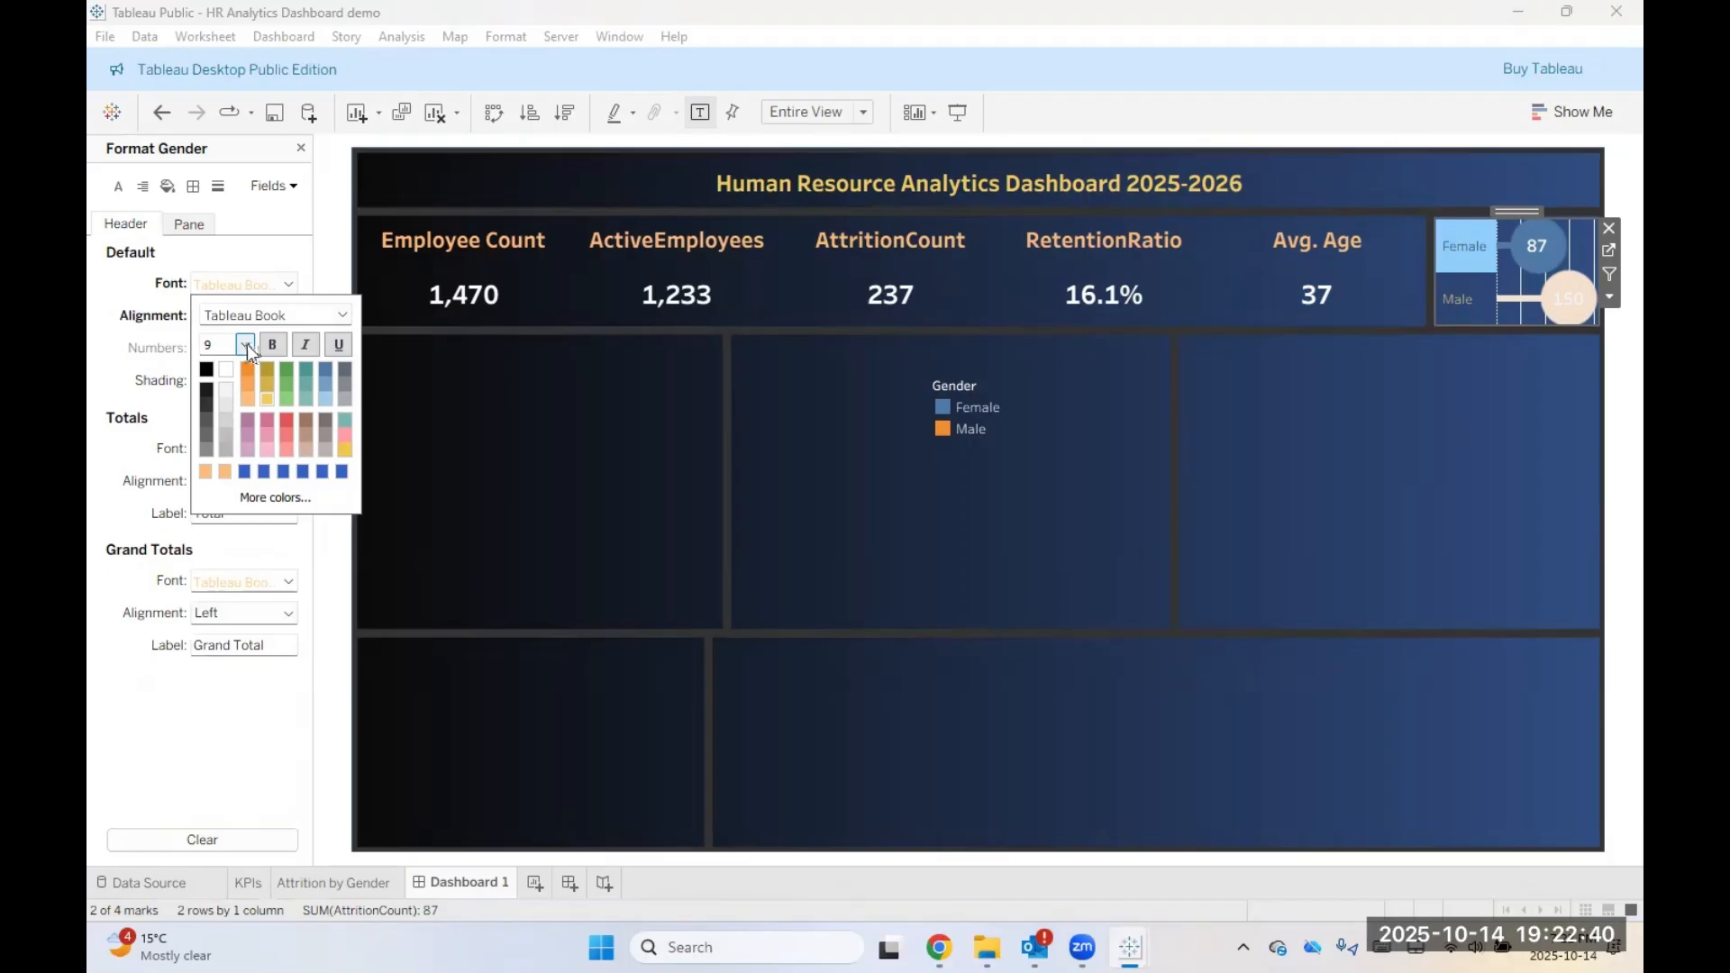
{"action": "left_click", "coordinate": [247, 344]}
{"action": "left_click", "coordinate": [230, 369]}
{"action": "left_click", "coordinate": [243, 346]}
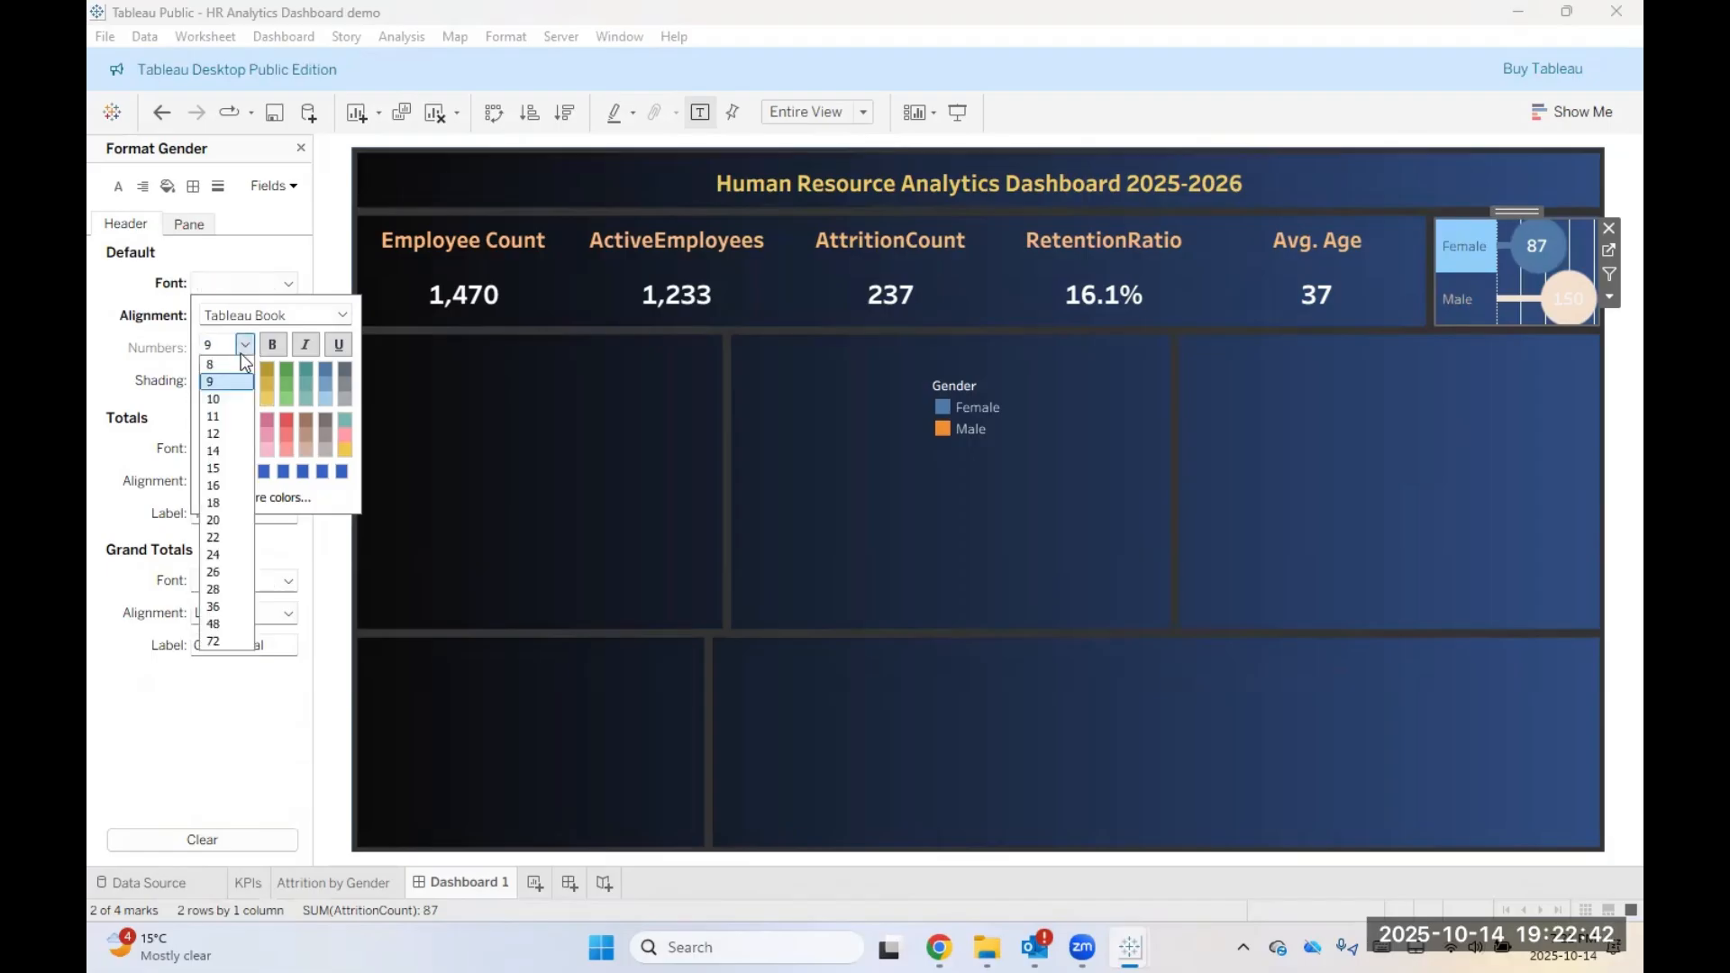
{"action": "left_click", "coordinate": [243, 348]}
Step: Change the Gender header label font to Tableau Bold and clear the chart selection
{"action": "left_click", "coordinate": [331, 321]}
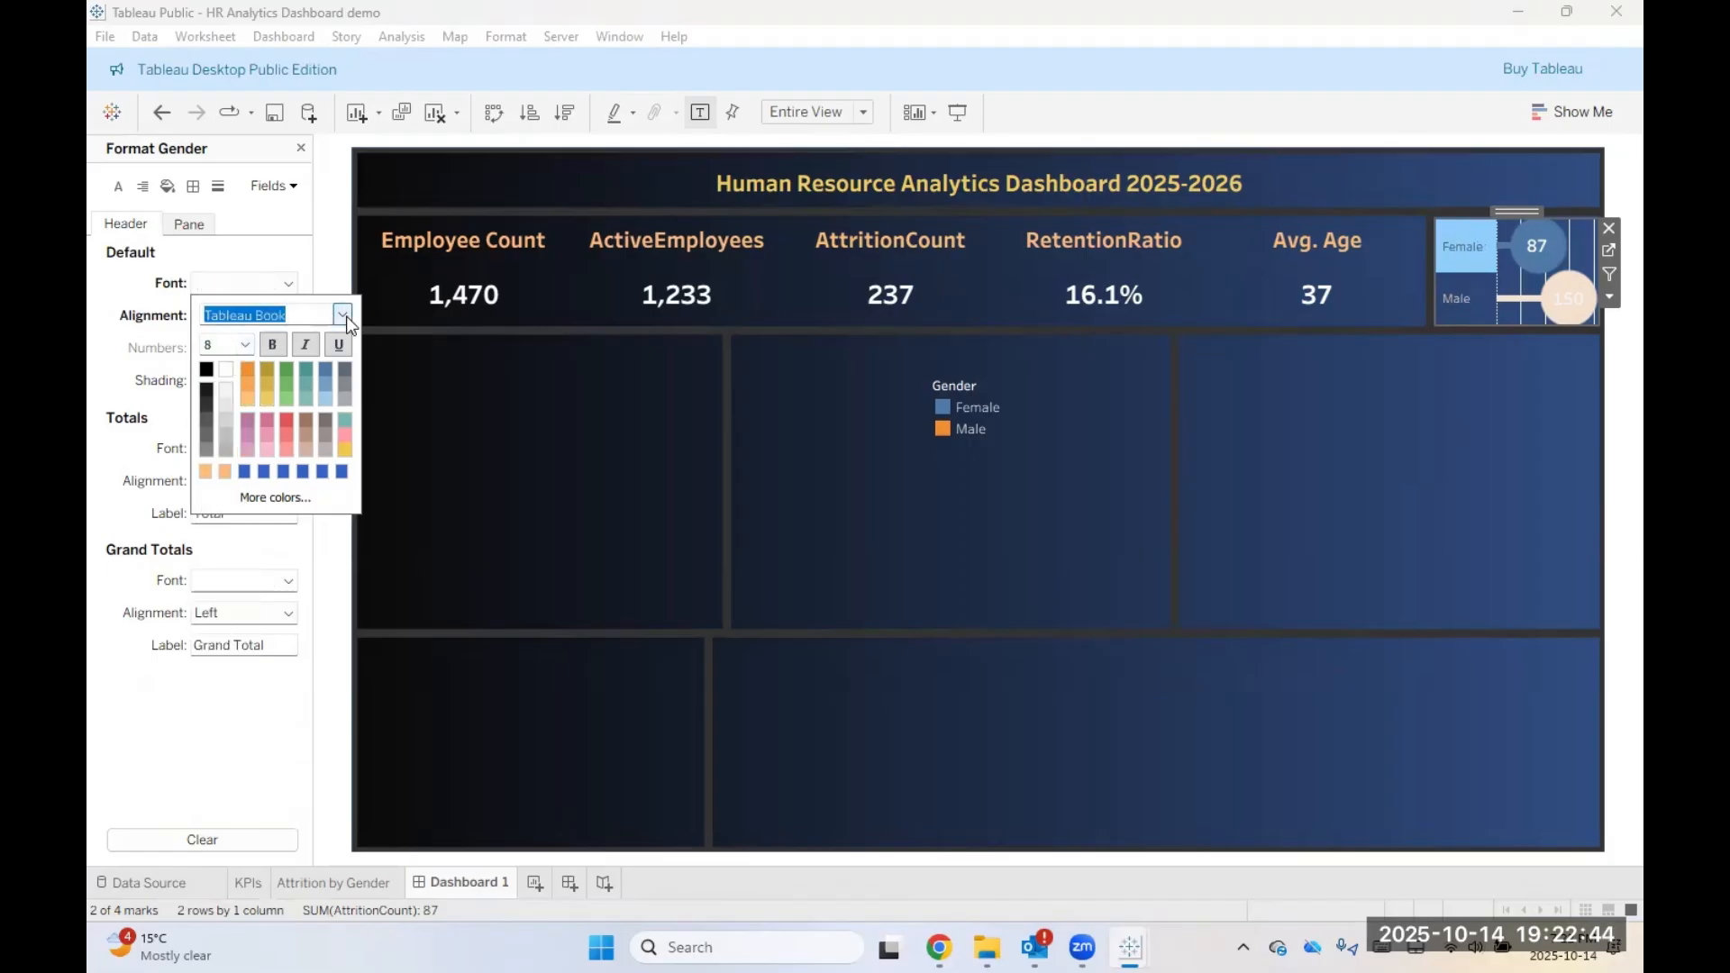
{"action": "left_click", "coordinate": [344, 314]}
{"action": "left_click", "coordinate": [292, 346]}
{"action": "left_click", "coordinate": [343, 314]}
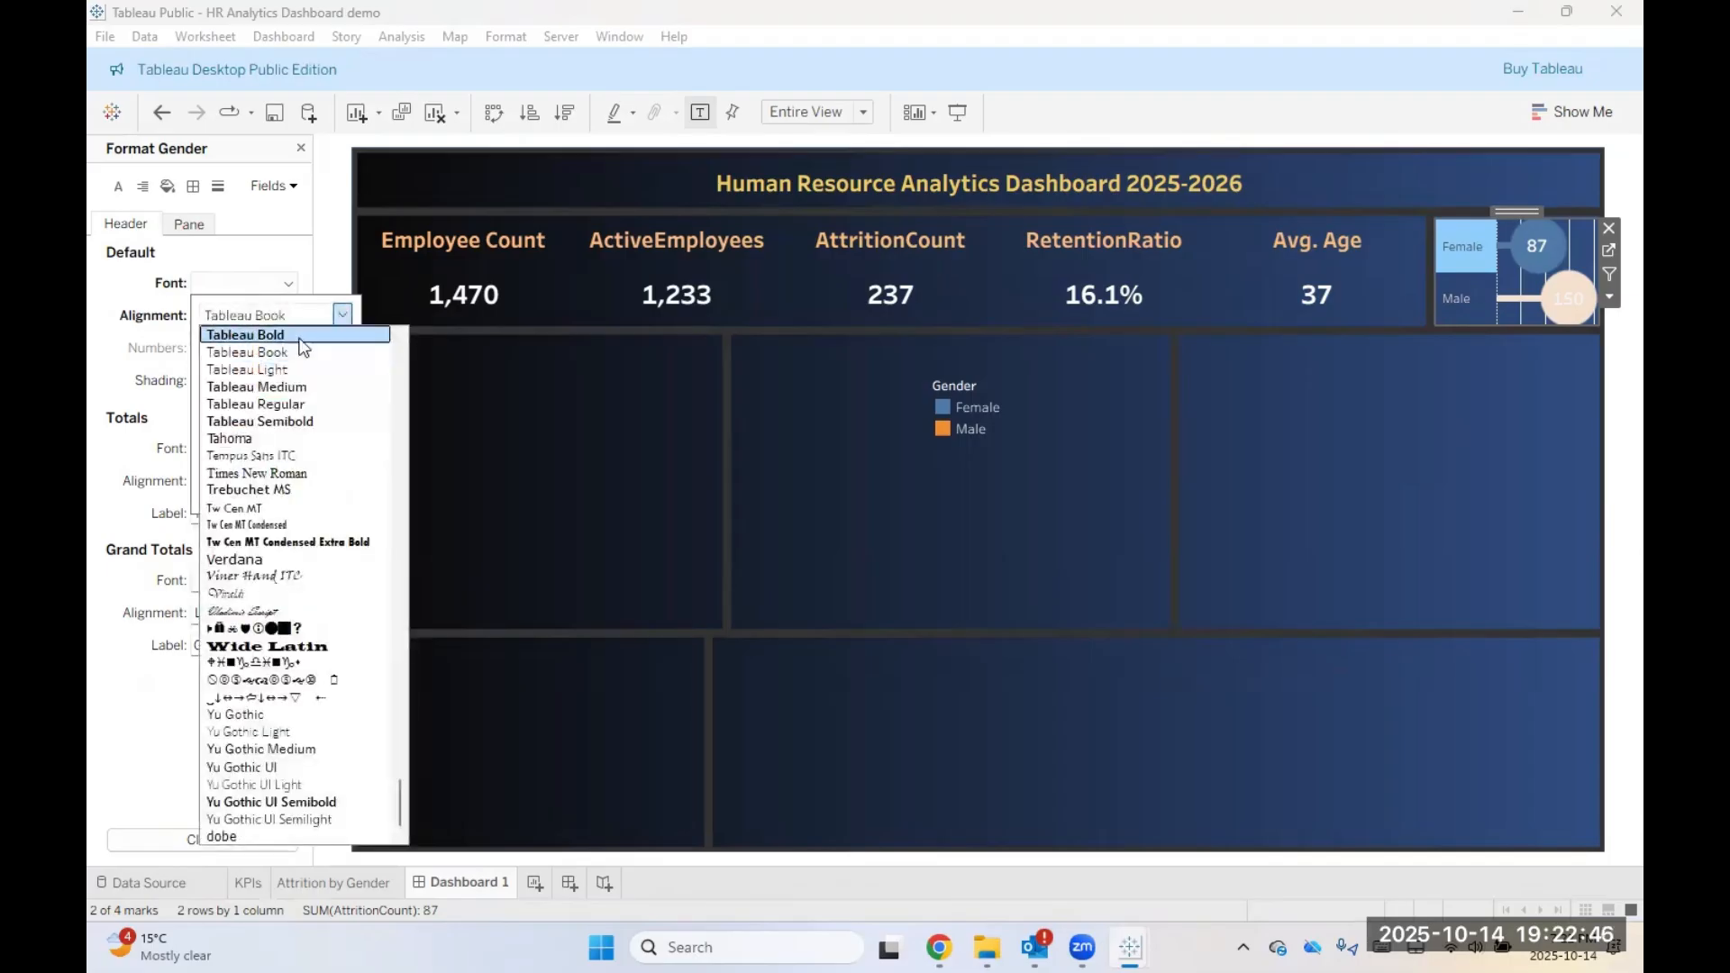
{"action": "left_click", "coordinate": [301, 347]}
{"action": "left_click", "coordinate": [301, 345]}
{"action": "left_click", "coordinate": [911, 496]}
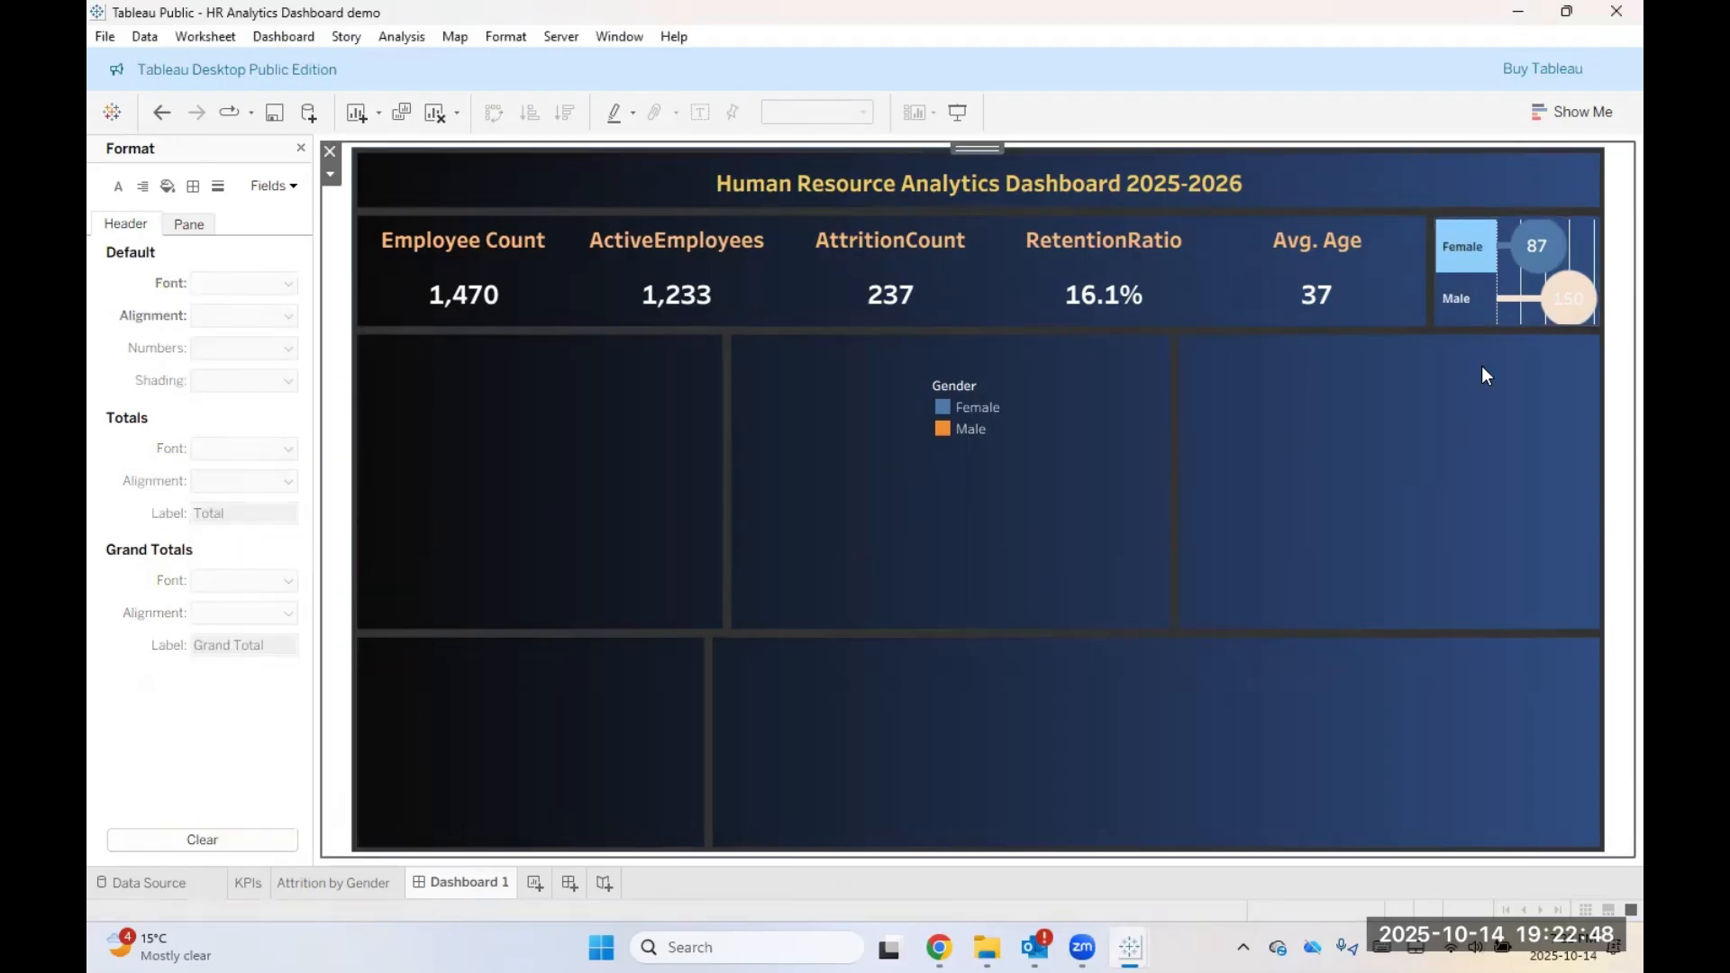
{"action": "left_click", "coordinate": [1396, 311]}
{"action": "mouse_move", "coordinate": [1536, 281]}
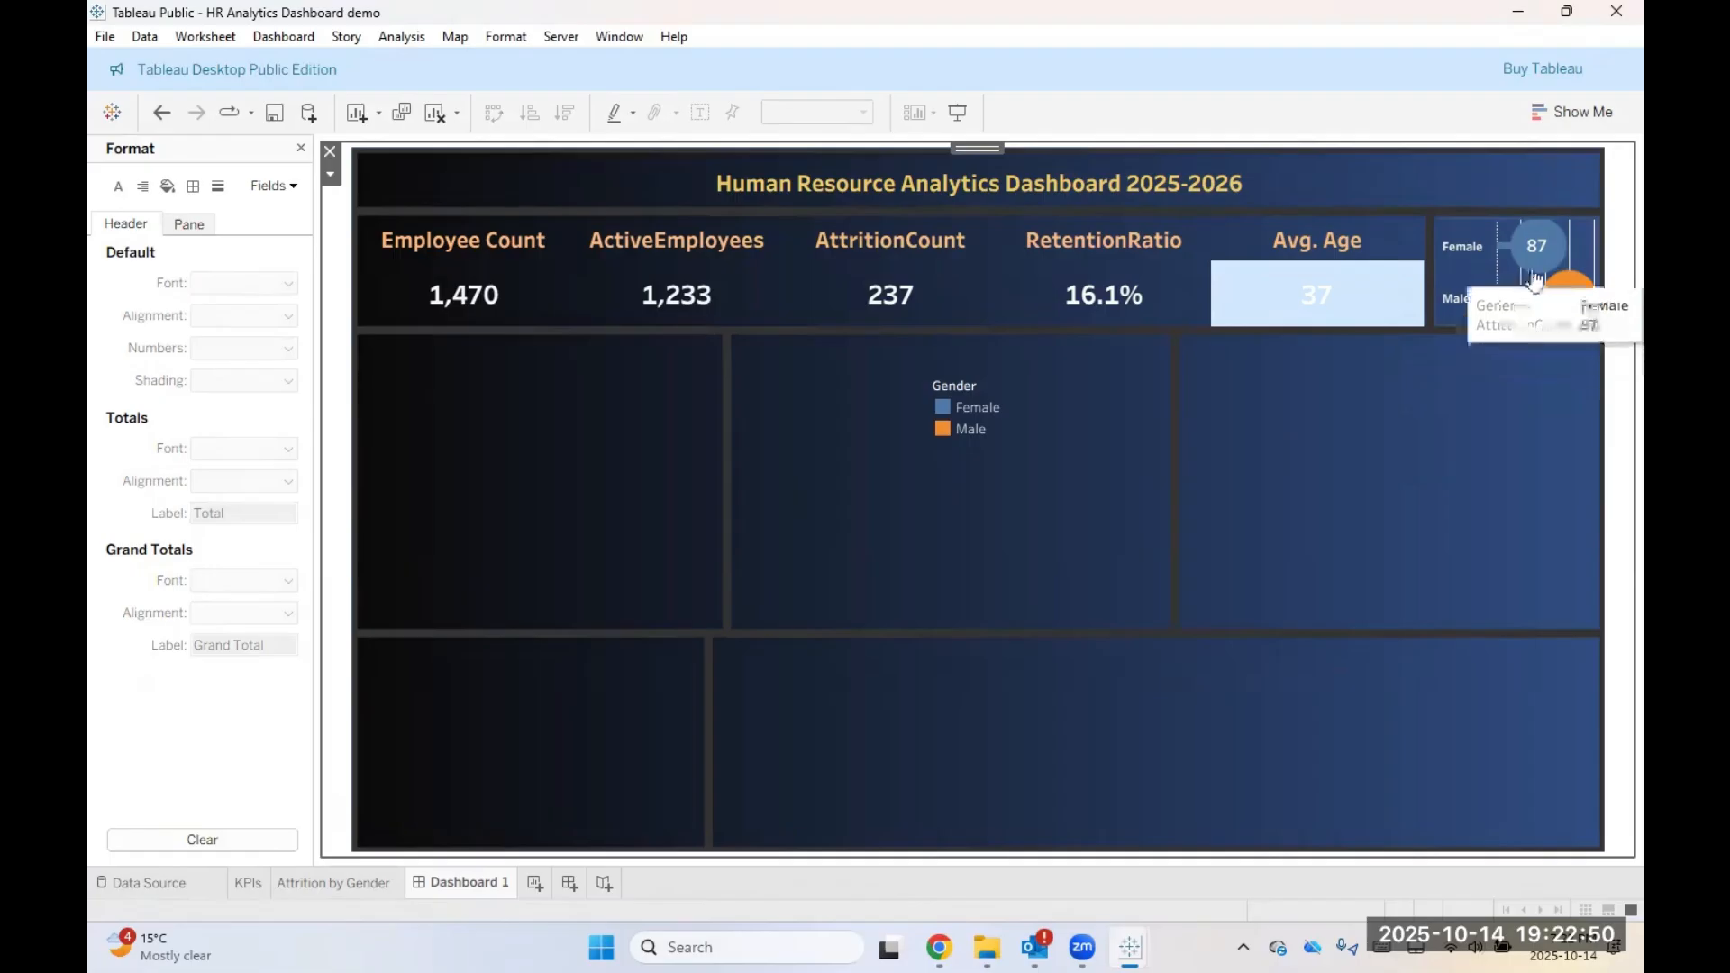
Step: Examine the sheet, row and column border settings of the Attrition by Gender chart on the dashboard
{"action": "left_click", "coordinate": [1577, 264]}
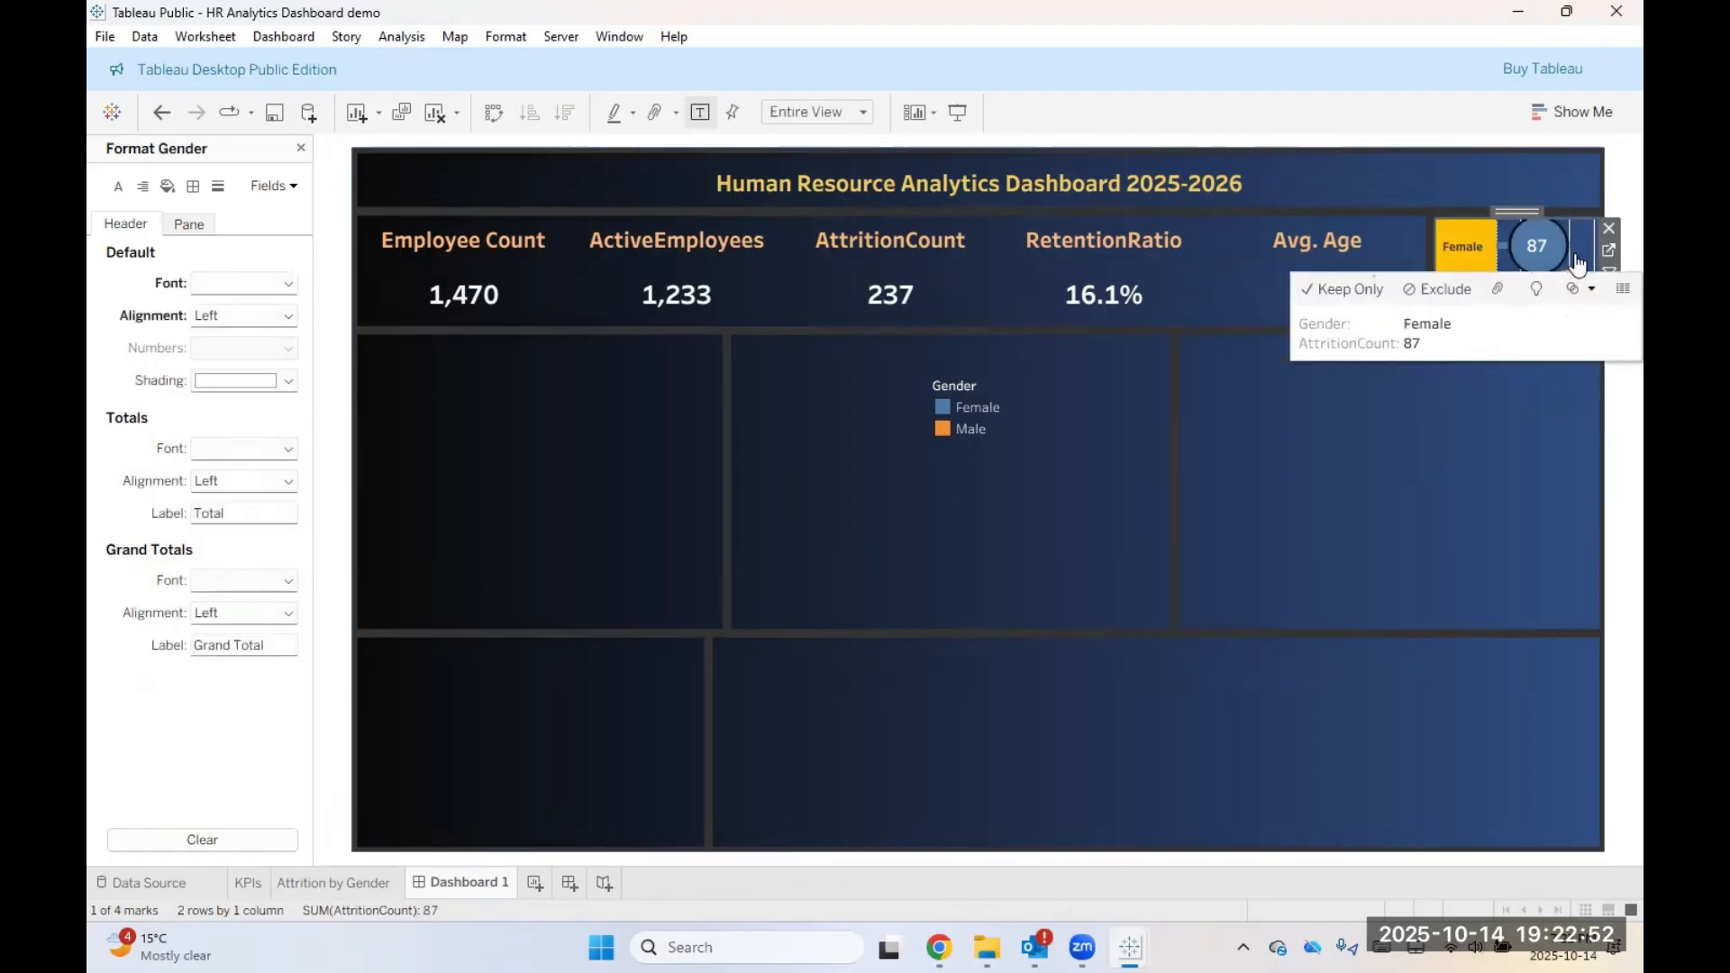
{"action": "right_click", "coordinate": [1578, 264]}
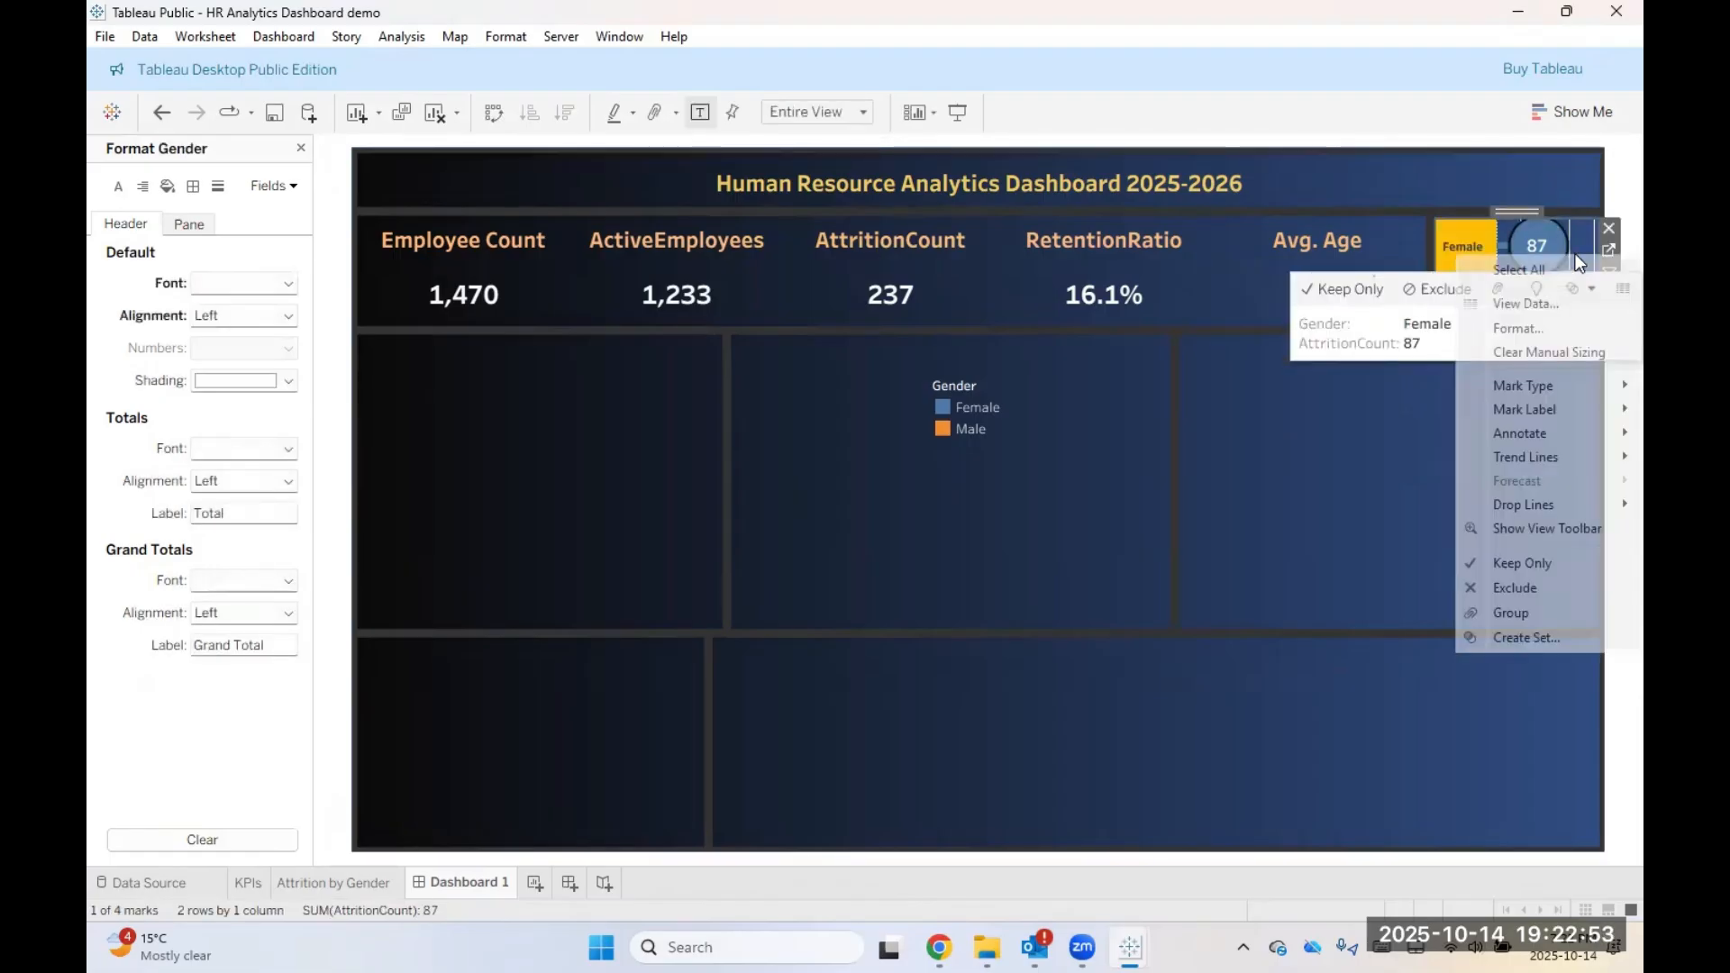
{"action": "left_click", "coordinate": [1550, 330]}
{"action": "left_click", "coordinate": [193, 186]}
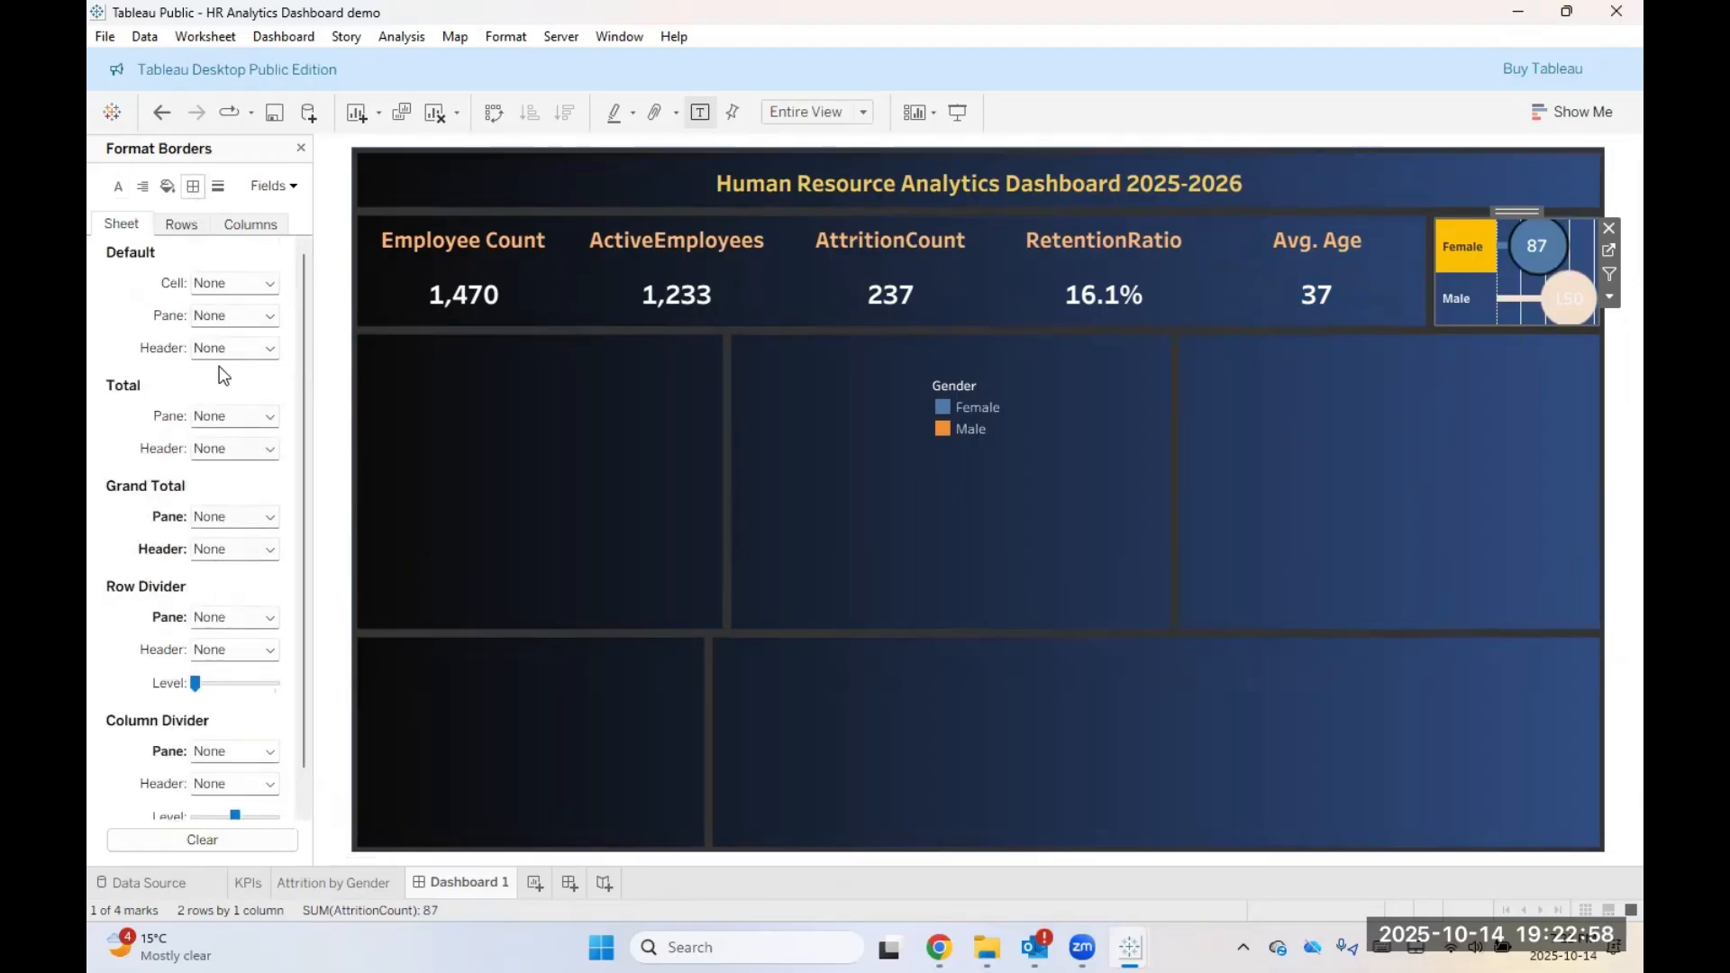
{"action": "left_click", "coordinate": [183, 227]}
{"action": "left_click", "coordinate": [270, 226]}
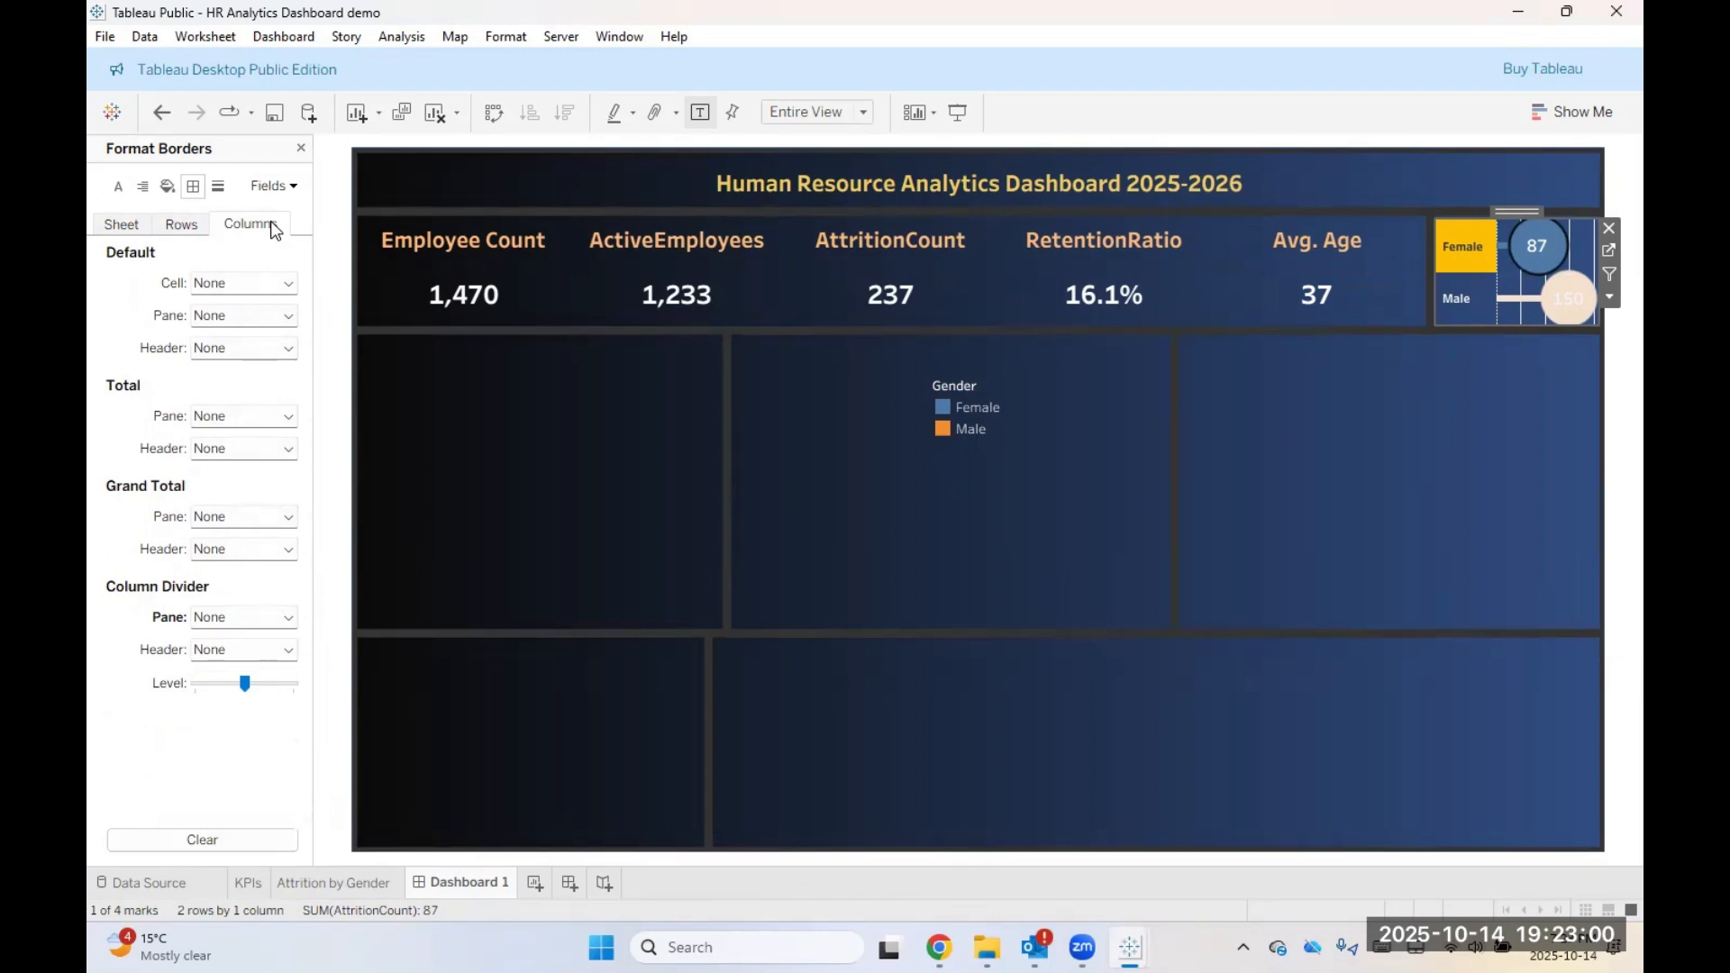
{"action": "left_click", "coordinate": [275, 185]}
{"action": "left_click", "coordinate": [287, 231]}
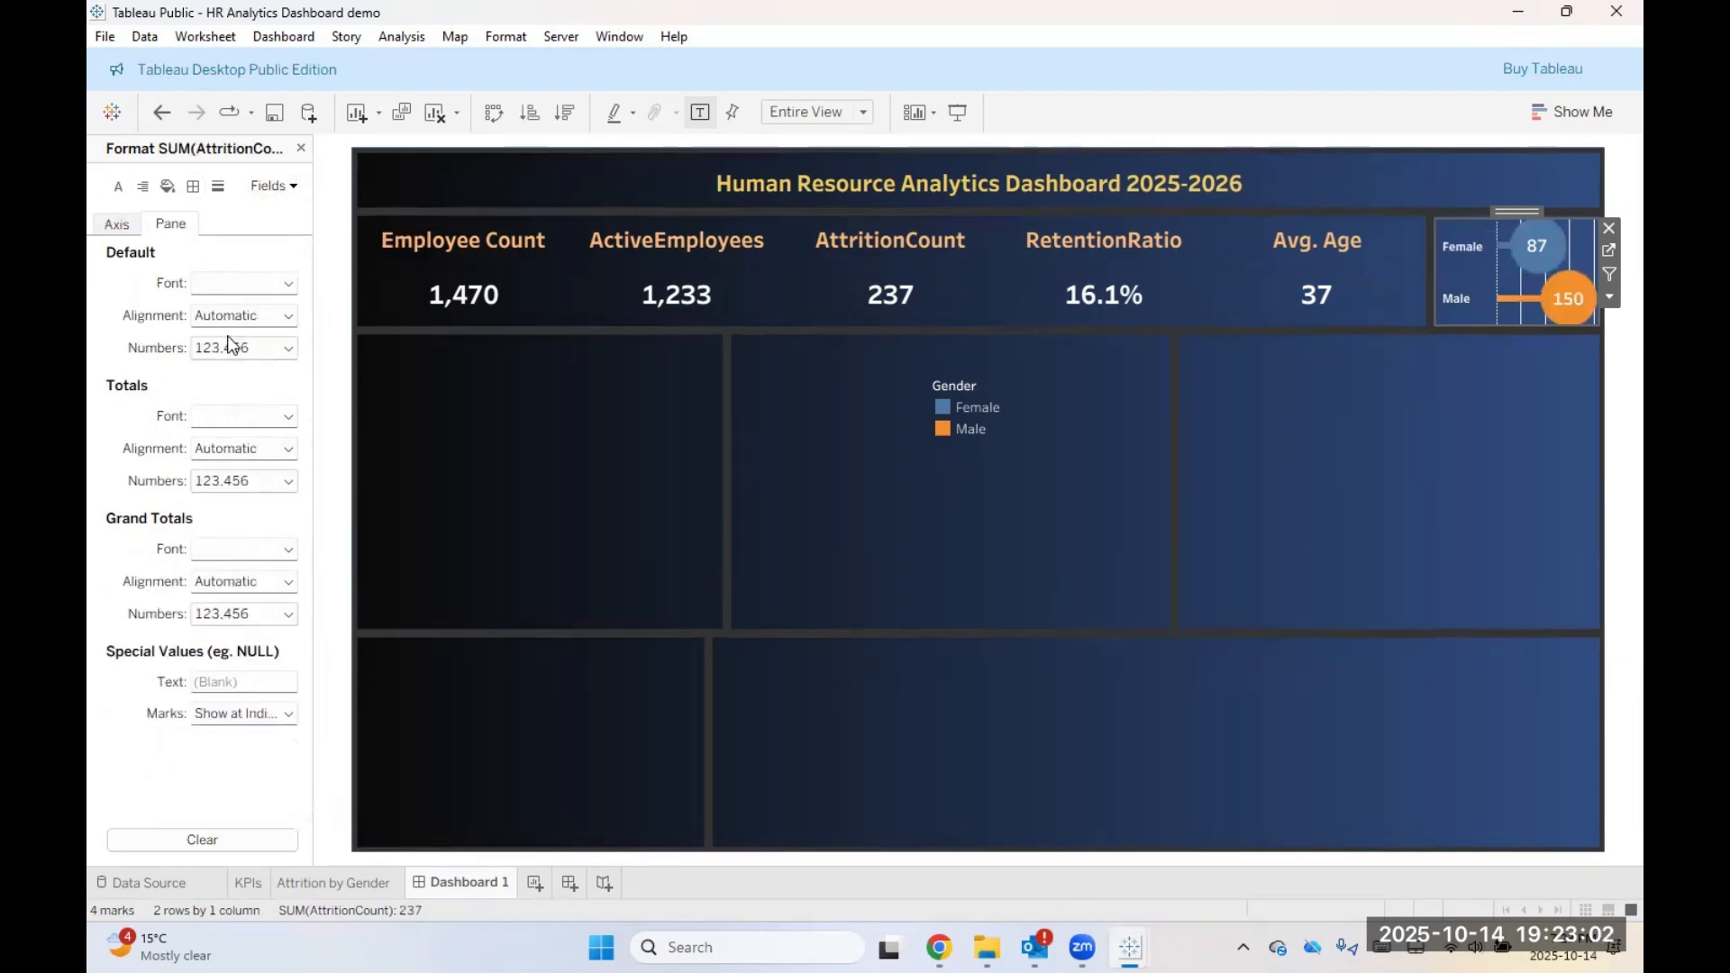
{"action": "left_click", "coordinate": [193, 185]}
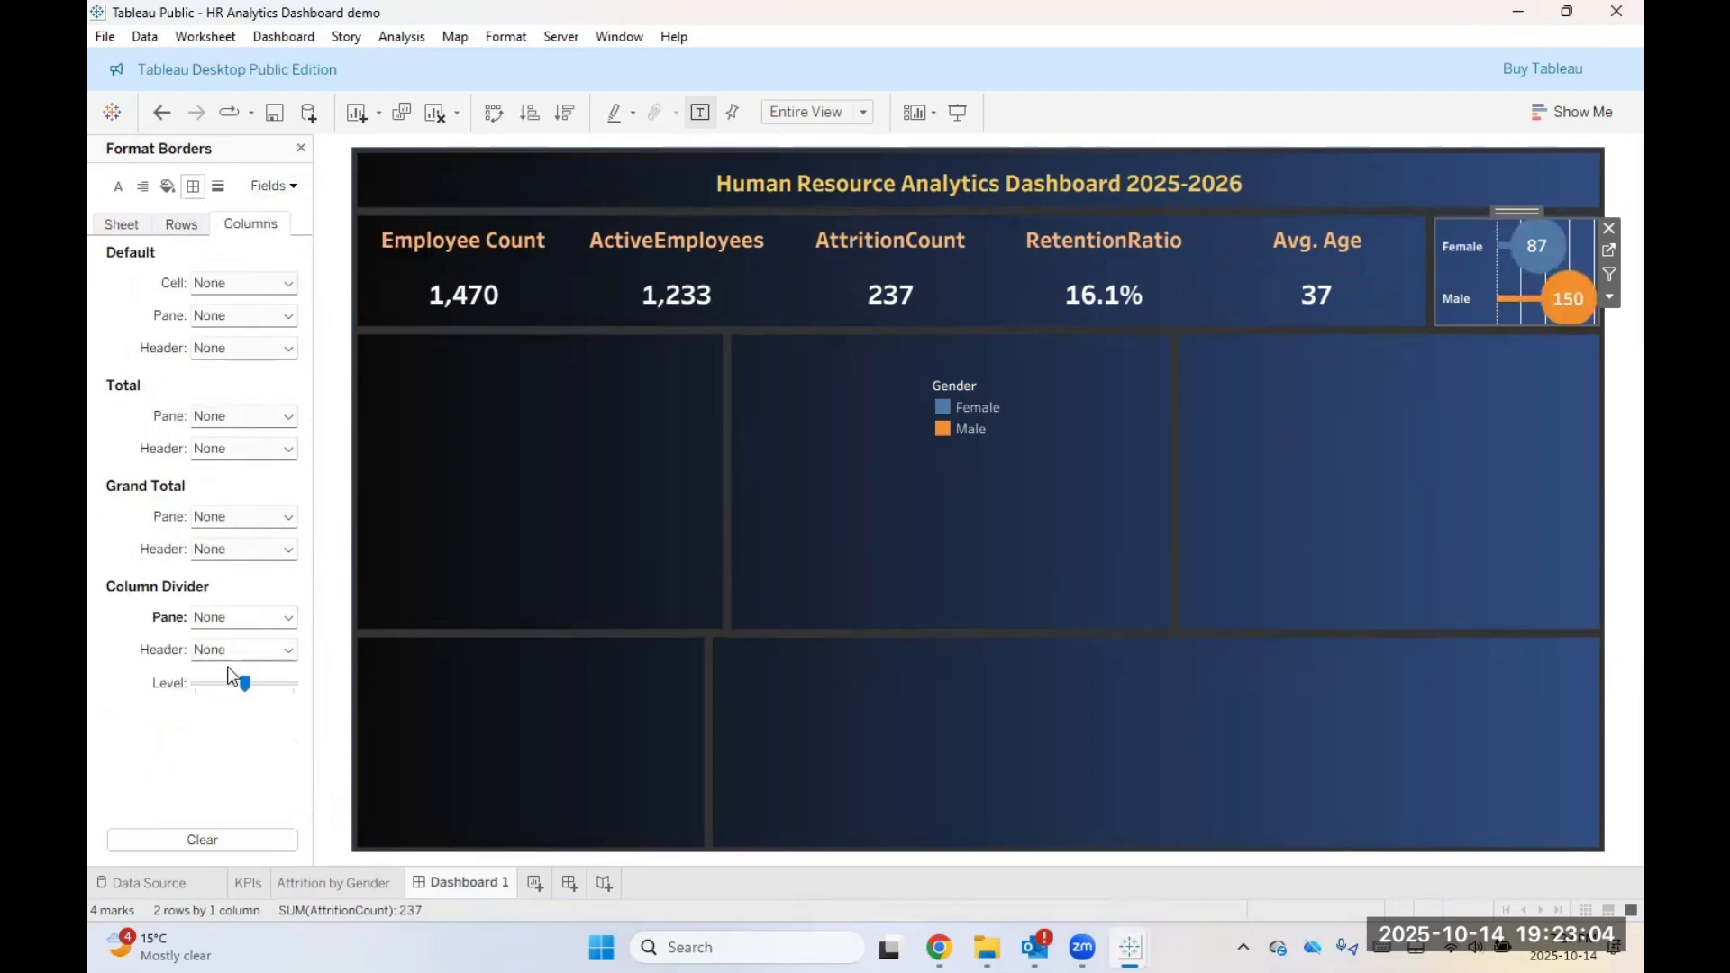
{"action": "left_click", "coordinate": [187, 230]}
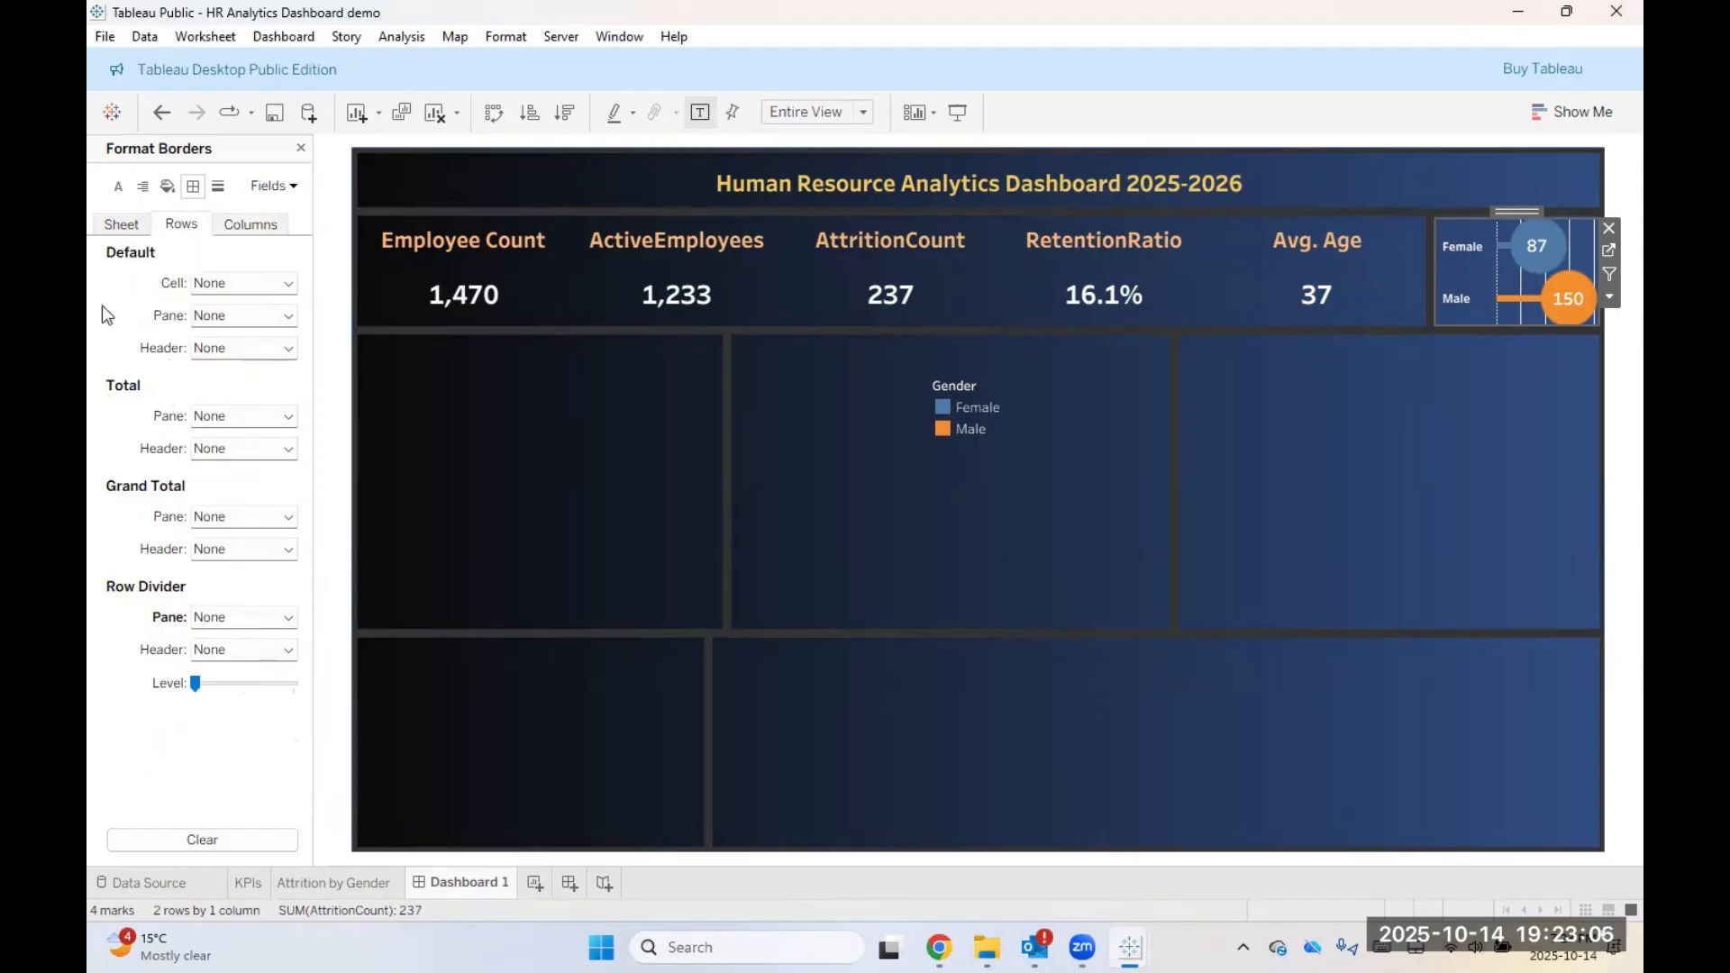
{"action": "left_click", "coordinate": [111, 230]}
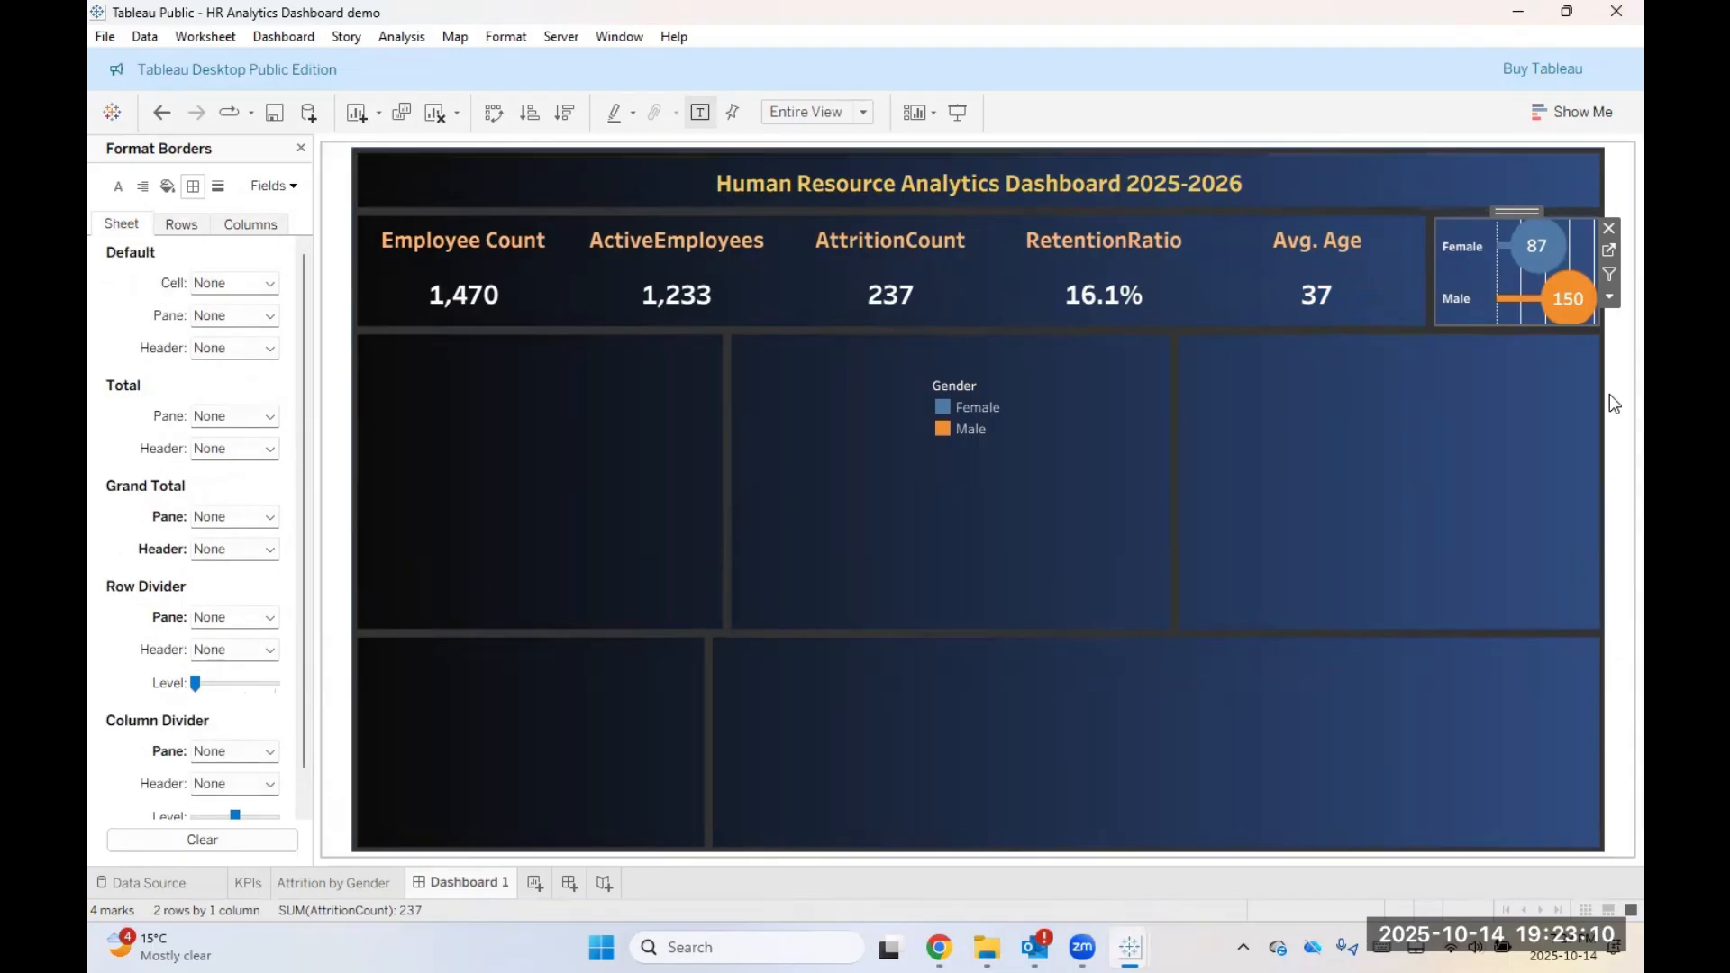
Step: Check the mark and line options of the gender chart on the dashboard, and inspect the vertical lines on its worksheet
{"action": "right_click", "coordinate": [1460, 263]}
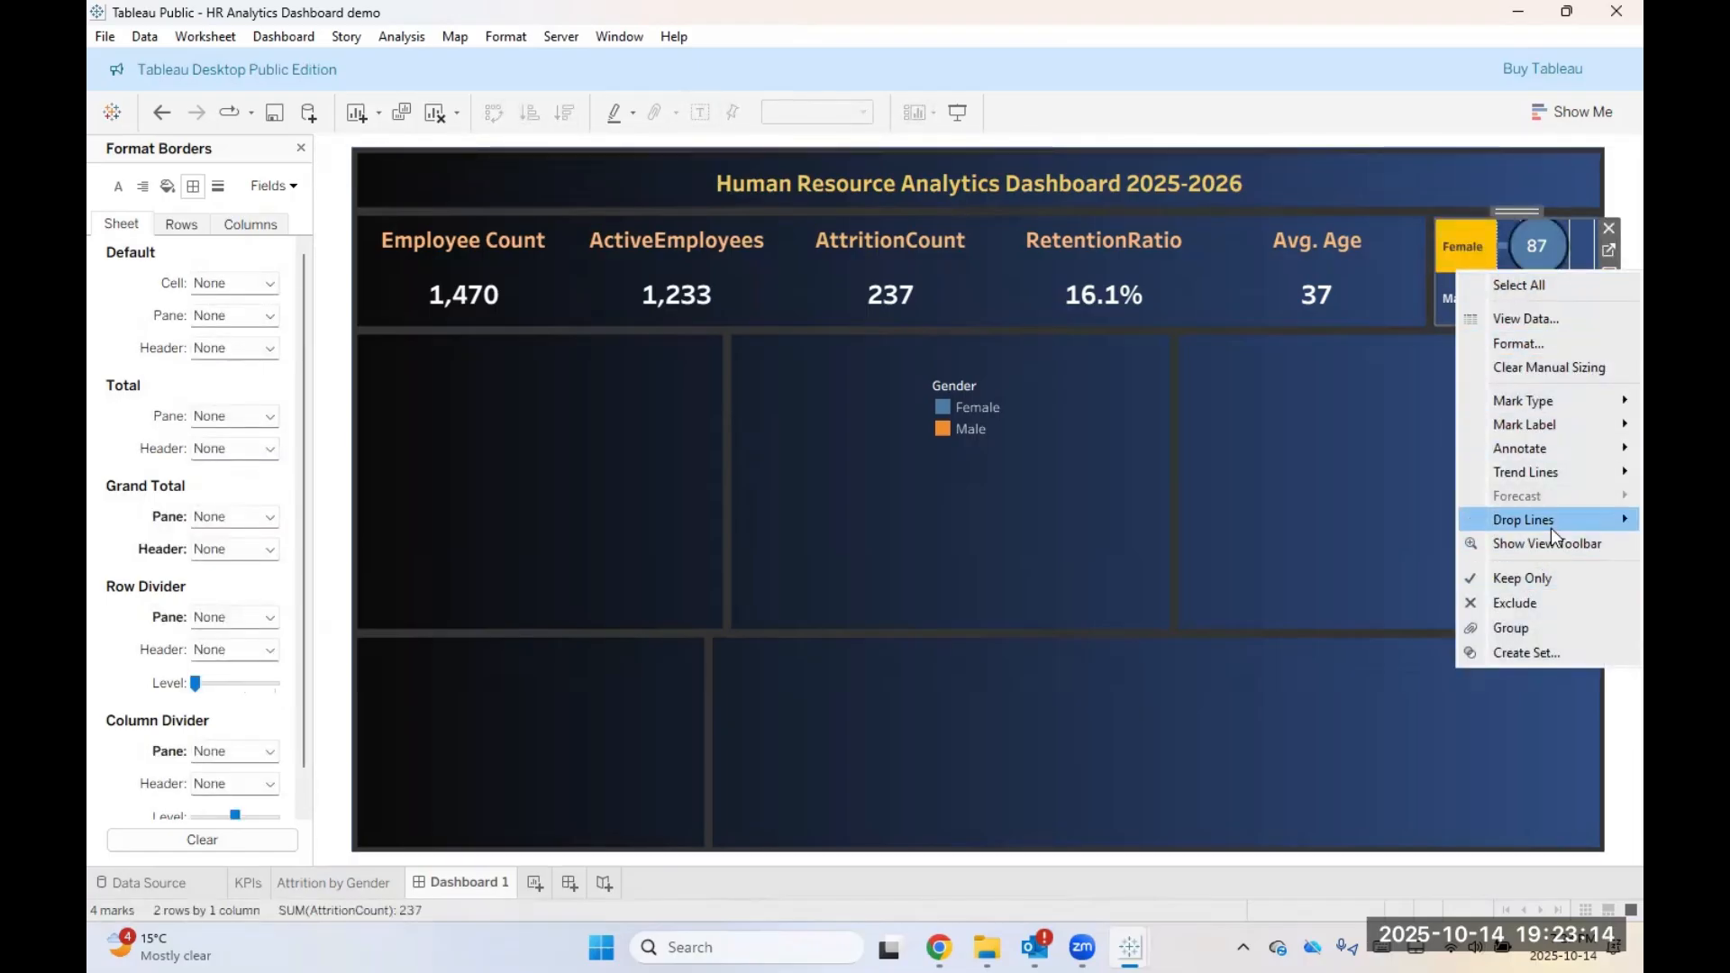
{"action": "mouse_move", "coordinate": [1563, 432]}
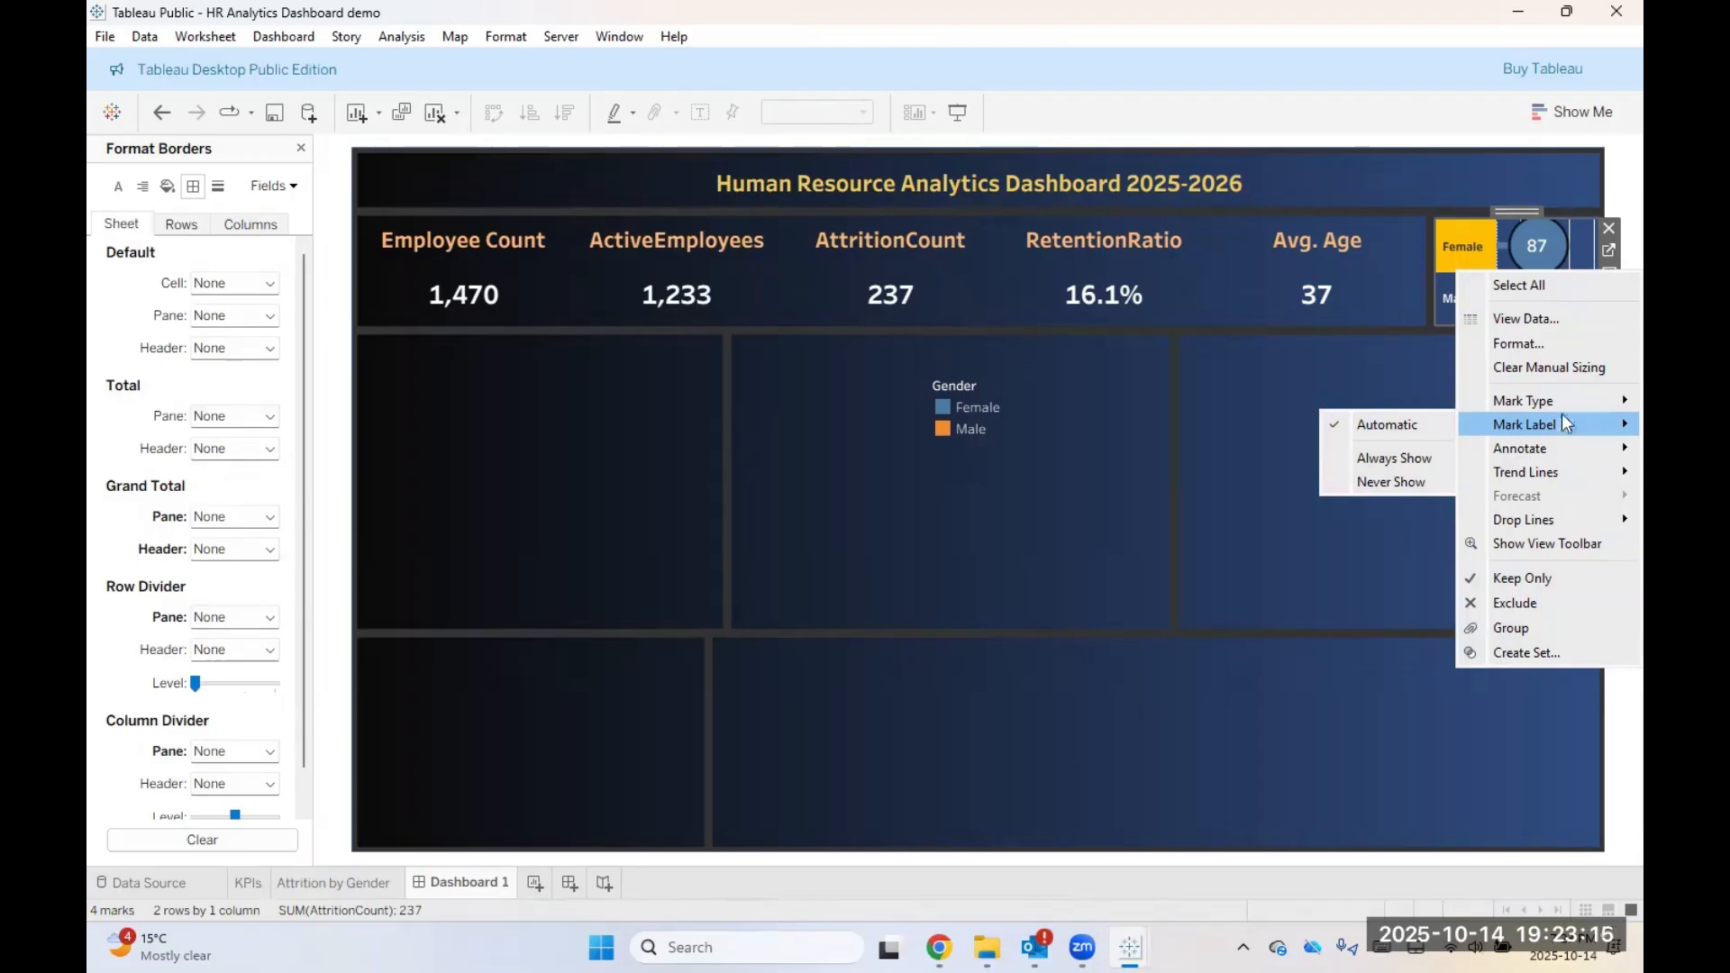
{"action": "mouse_move", "coordinate": [1563, 400]}
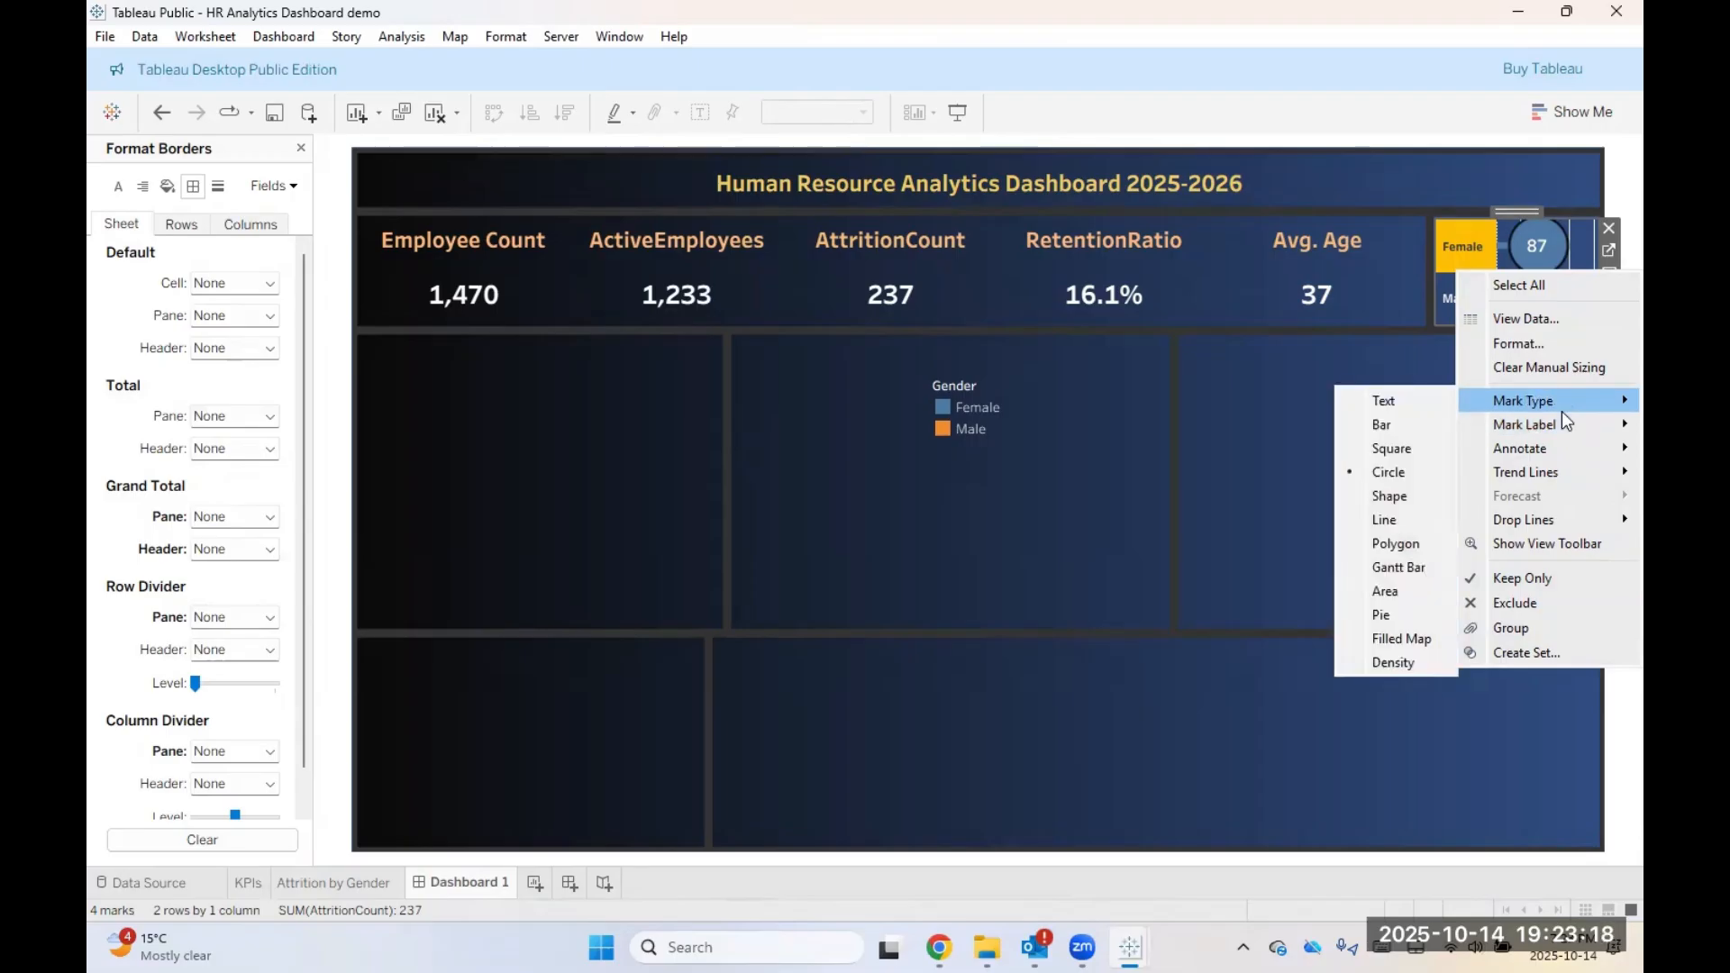
{"action": "left_click", "coordinate": [1295, 411]}
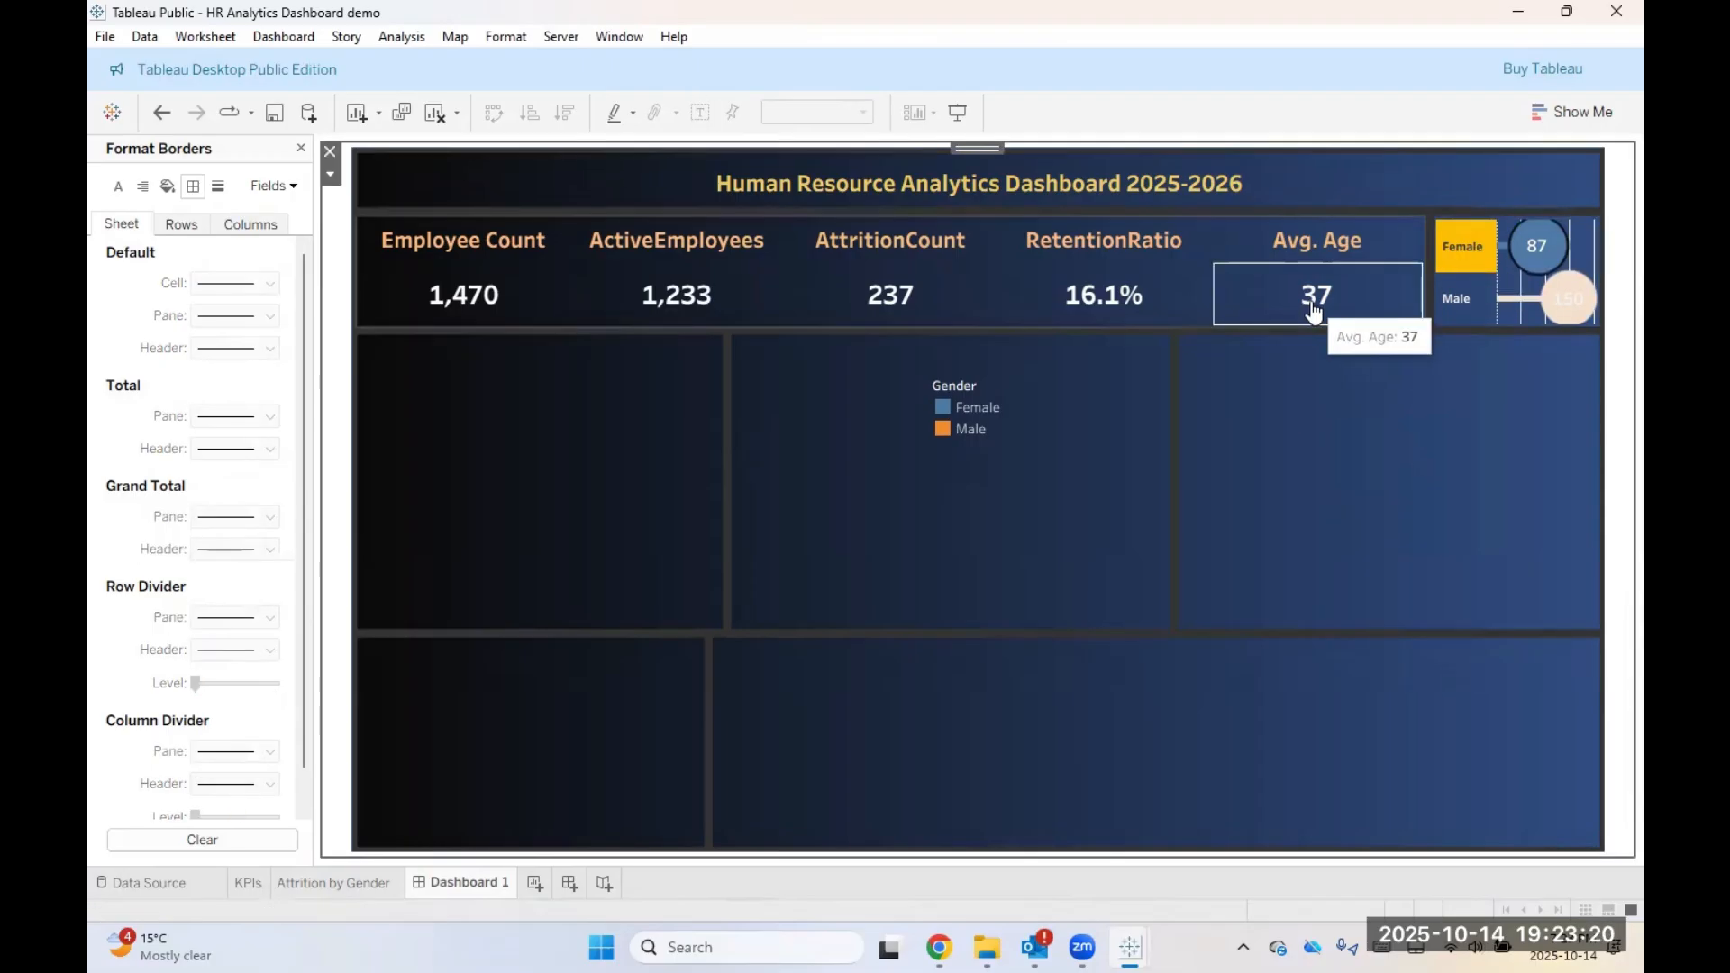
{"action": "left_click", "coordinate": [1592, 236]}
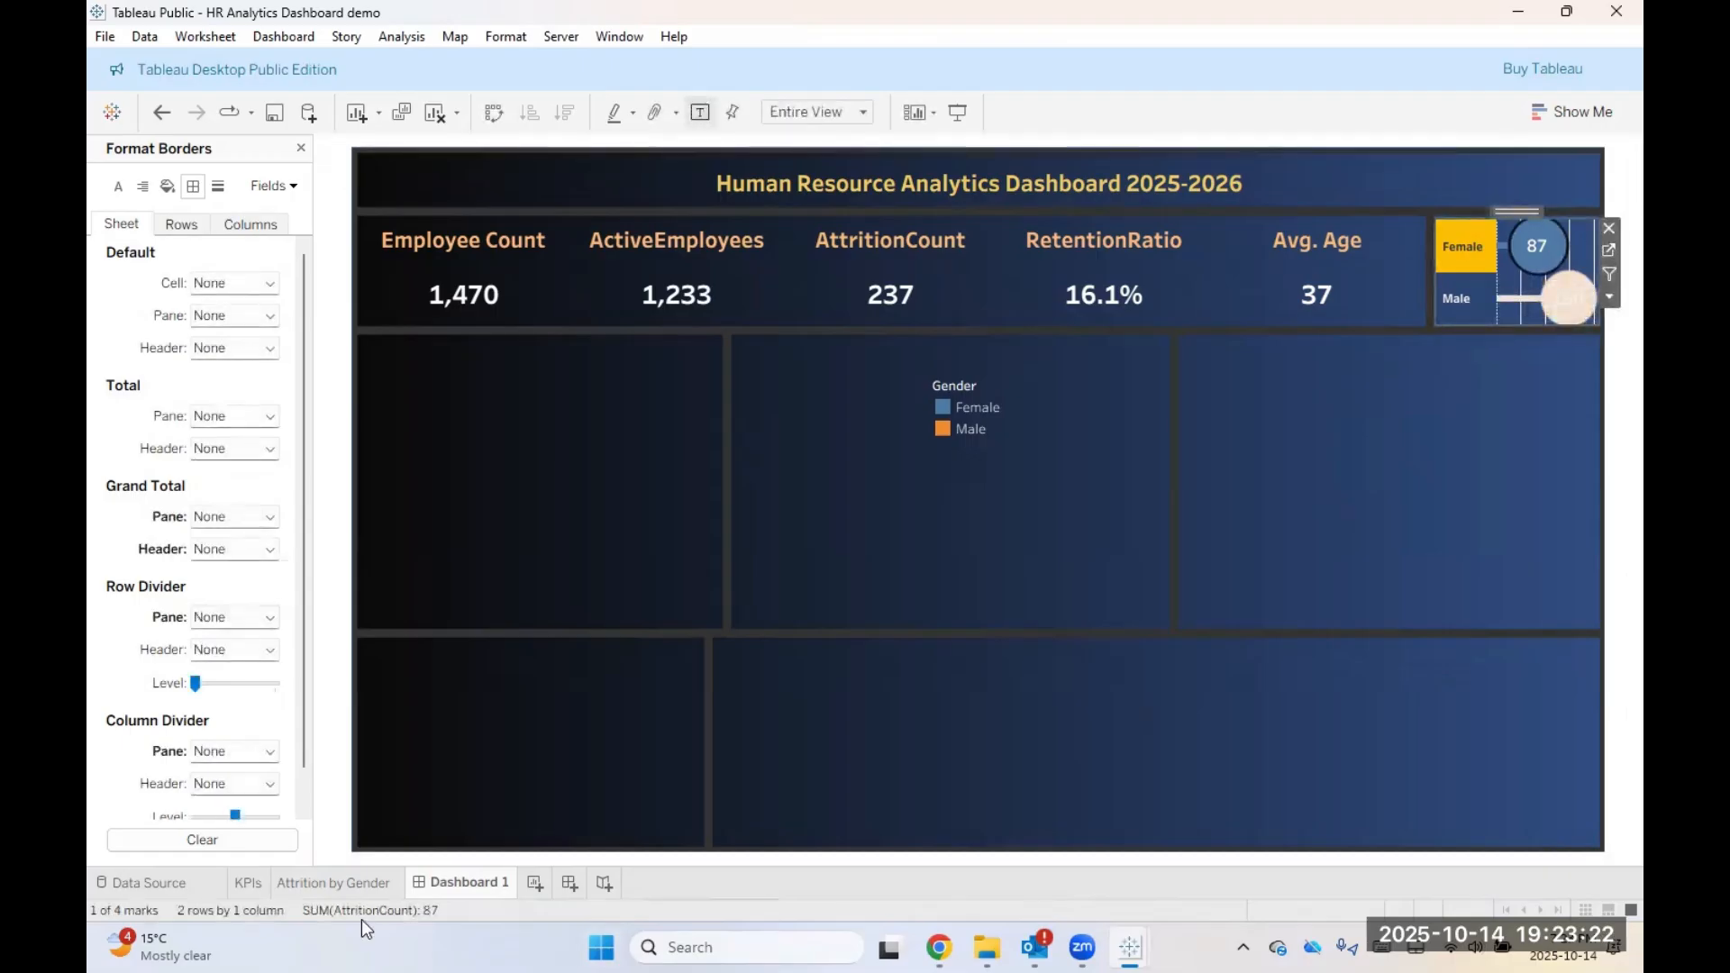
{"action": "left_click", "coordinate": [339, 885]}
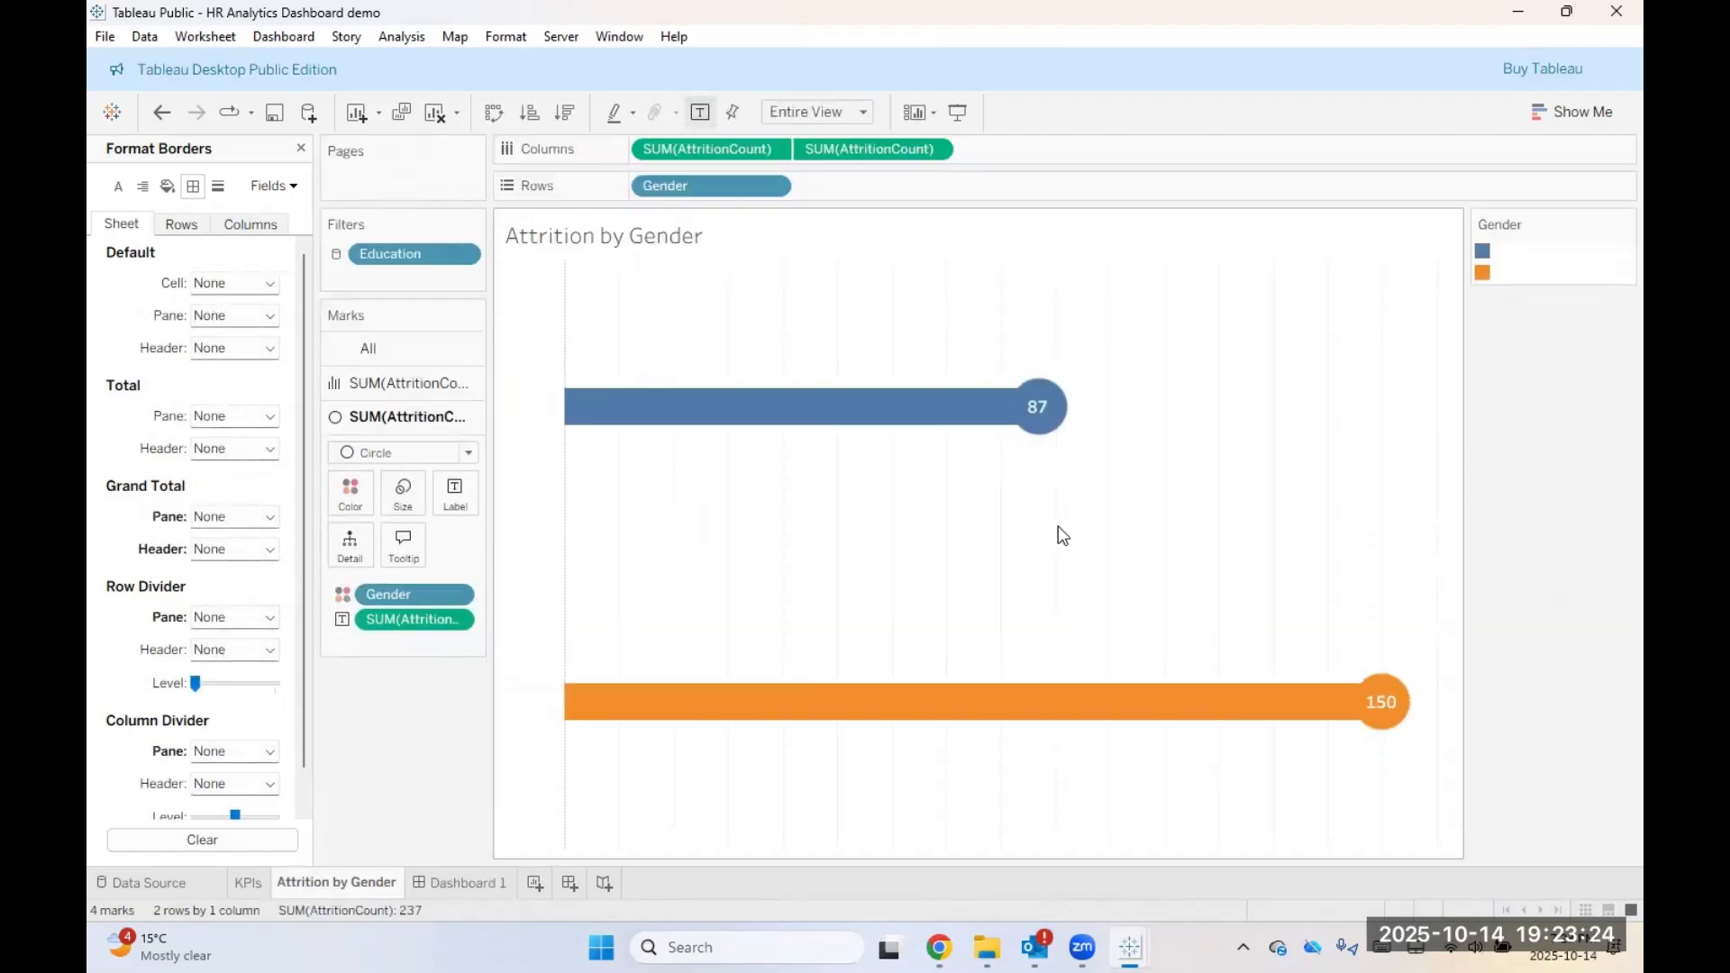
{"action": "right_click", "coordinate": [1244, 449]}
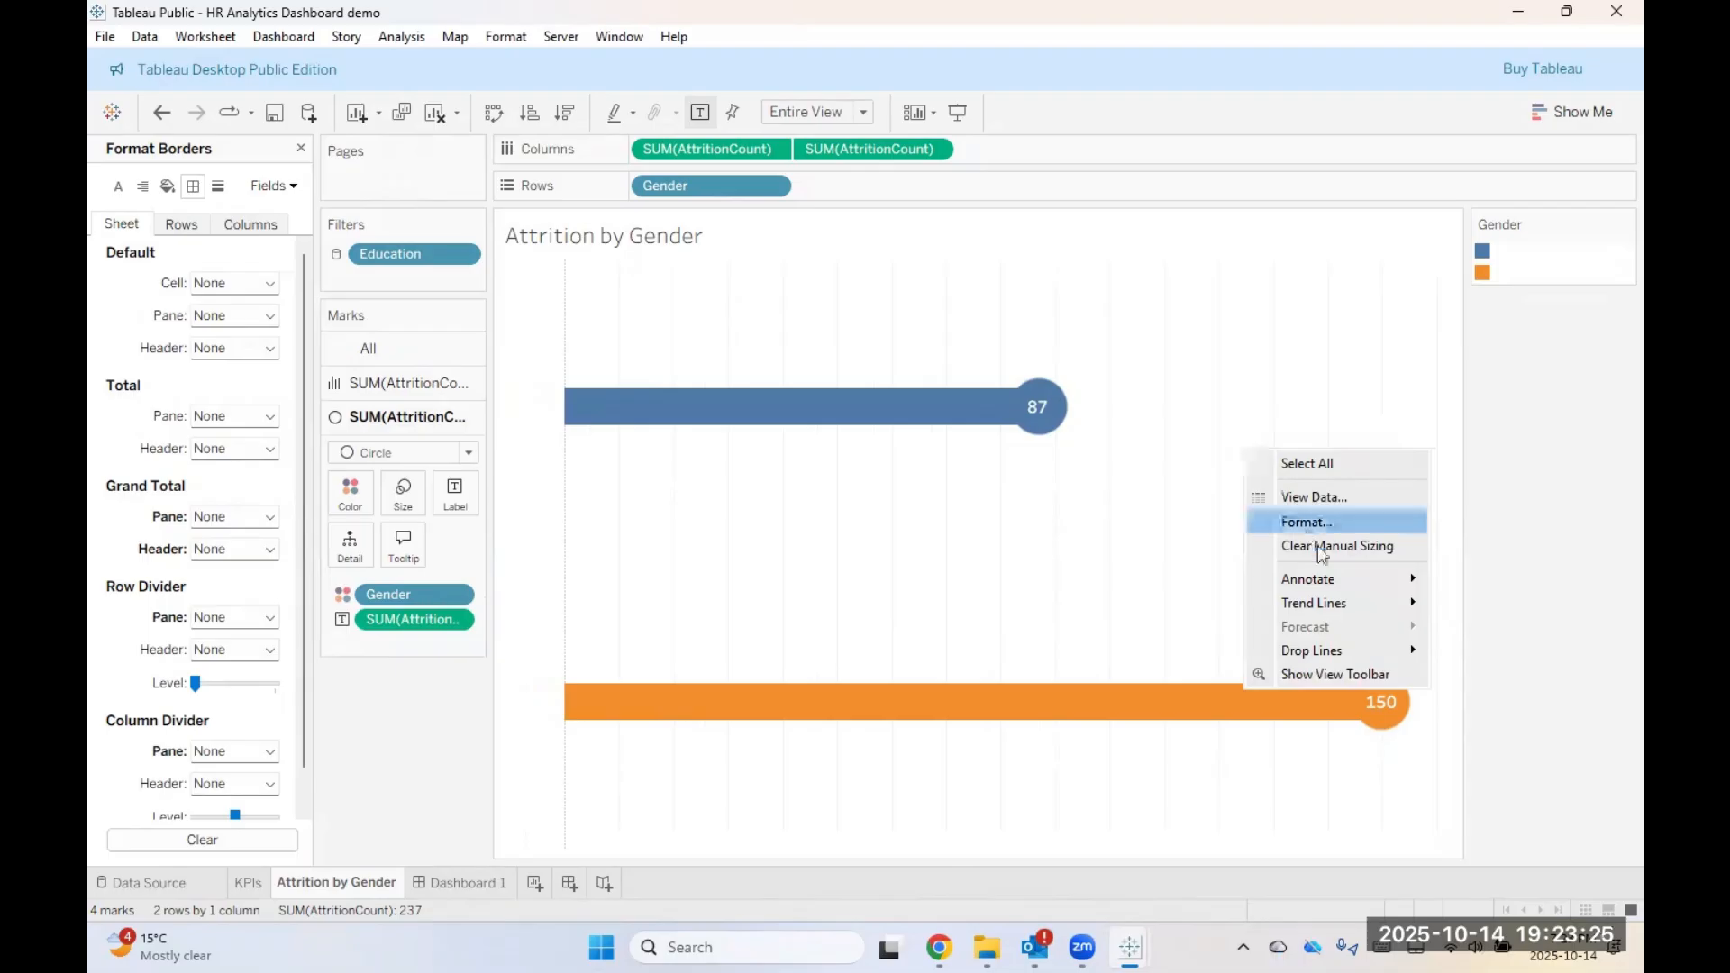
{"action": "mouse_move", "coordinate": [1352, 661]}
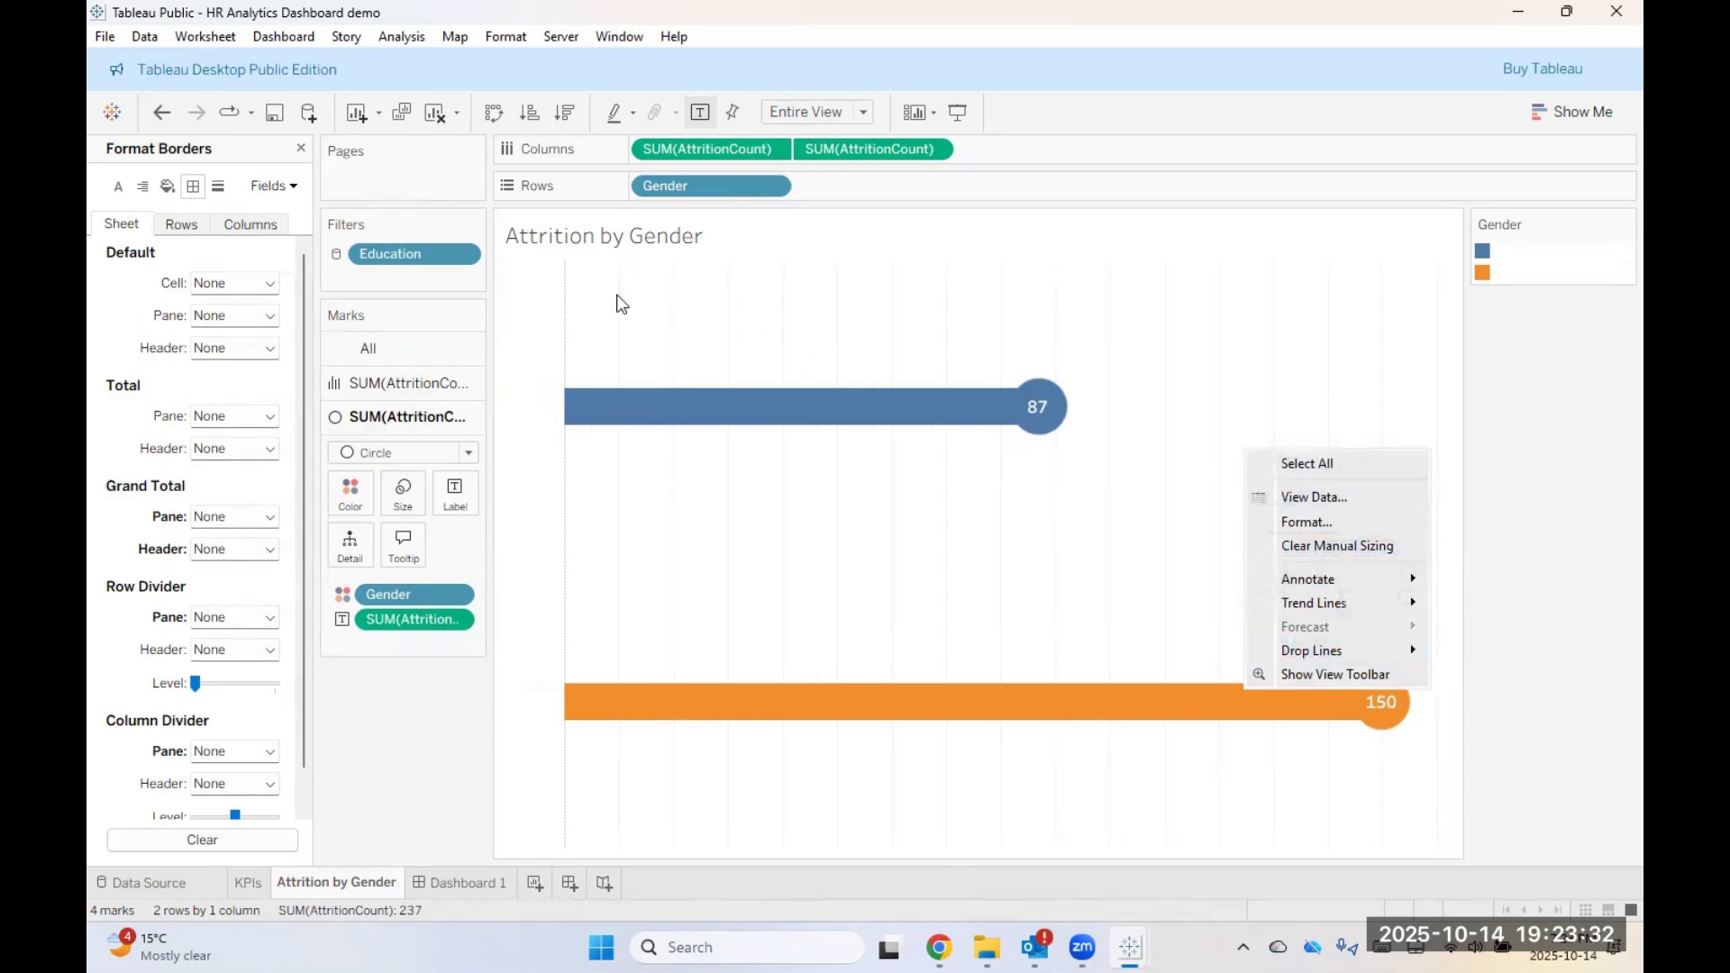
{"action": "left_click", "coordinate": [561, 284]}
{"action": "left_click", "coordinate": [1137, 280]}
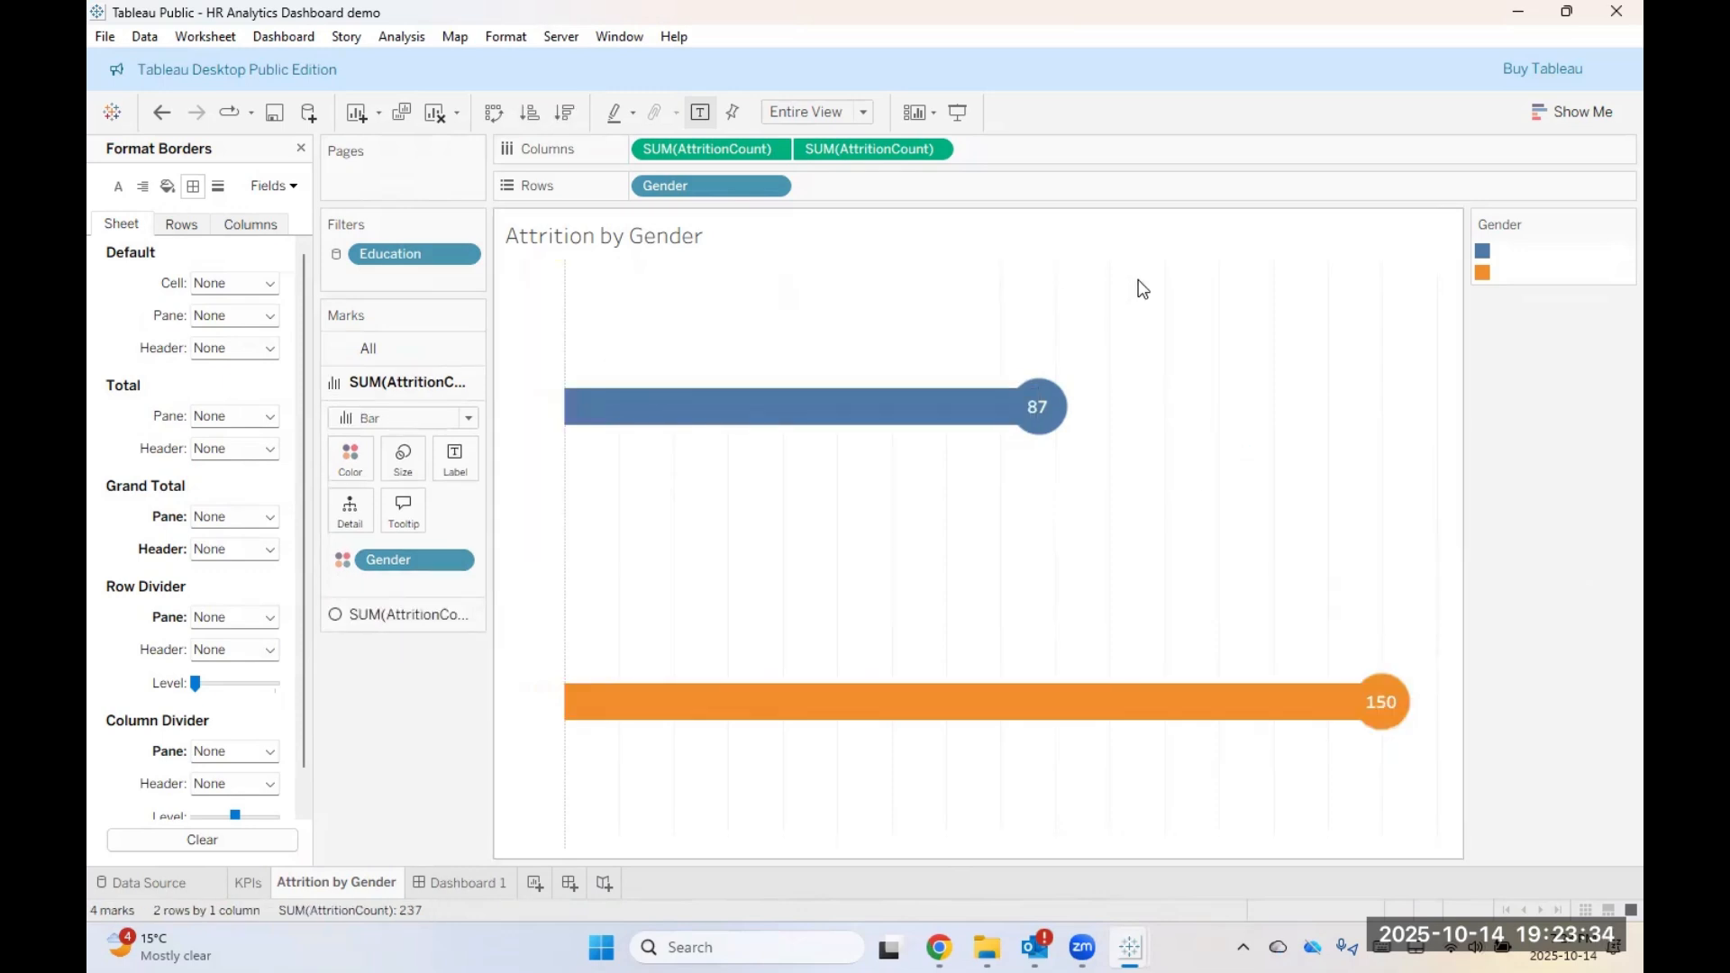
{"action": "left_click", "coordinate": [466, 886]}
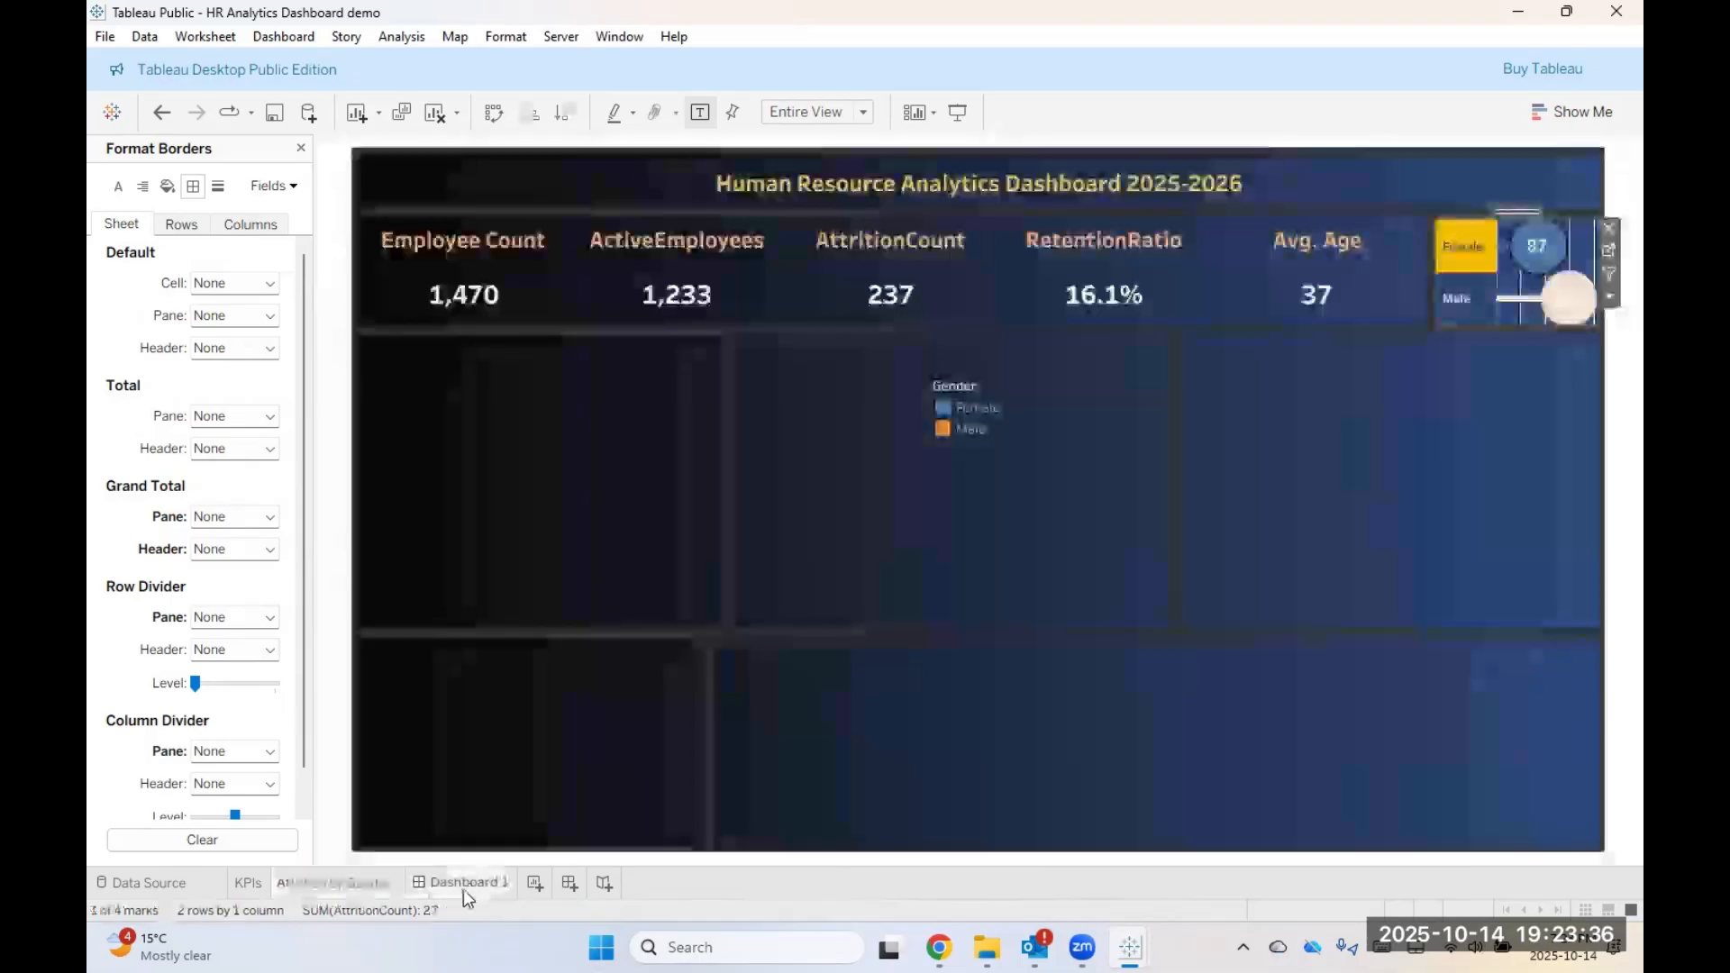
Step: Try excluding the Male row from the dashboard's gender chart and setting its default worksheet font color to light yellow
{"action": "left_click", "coordinate": [1482, 298]}
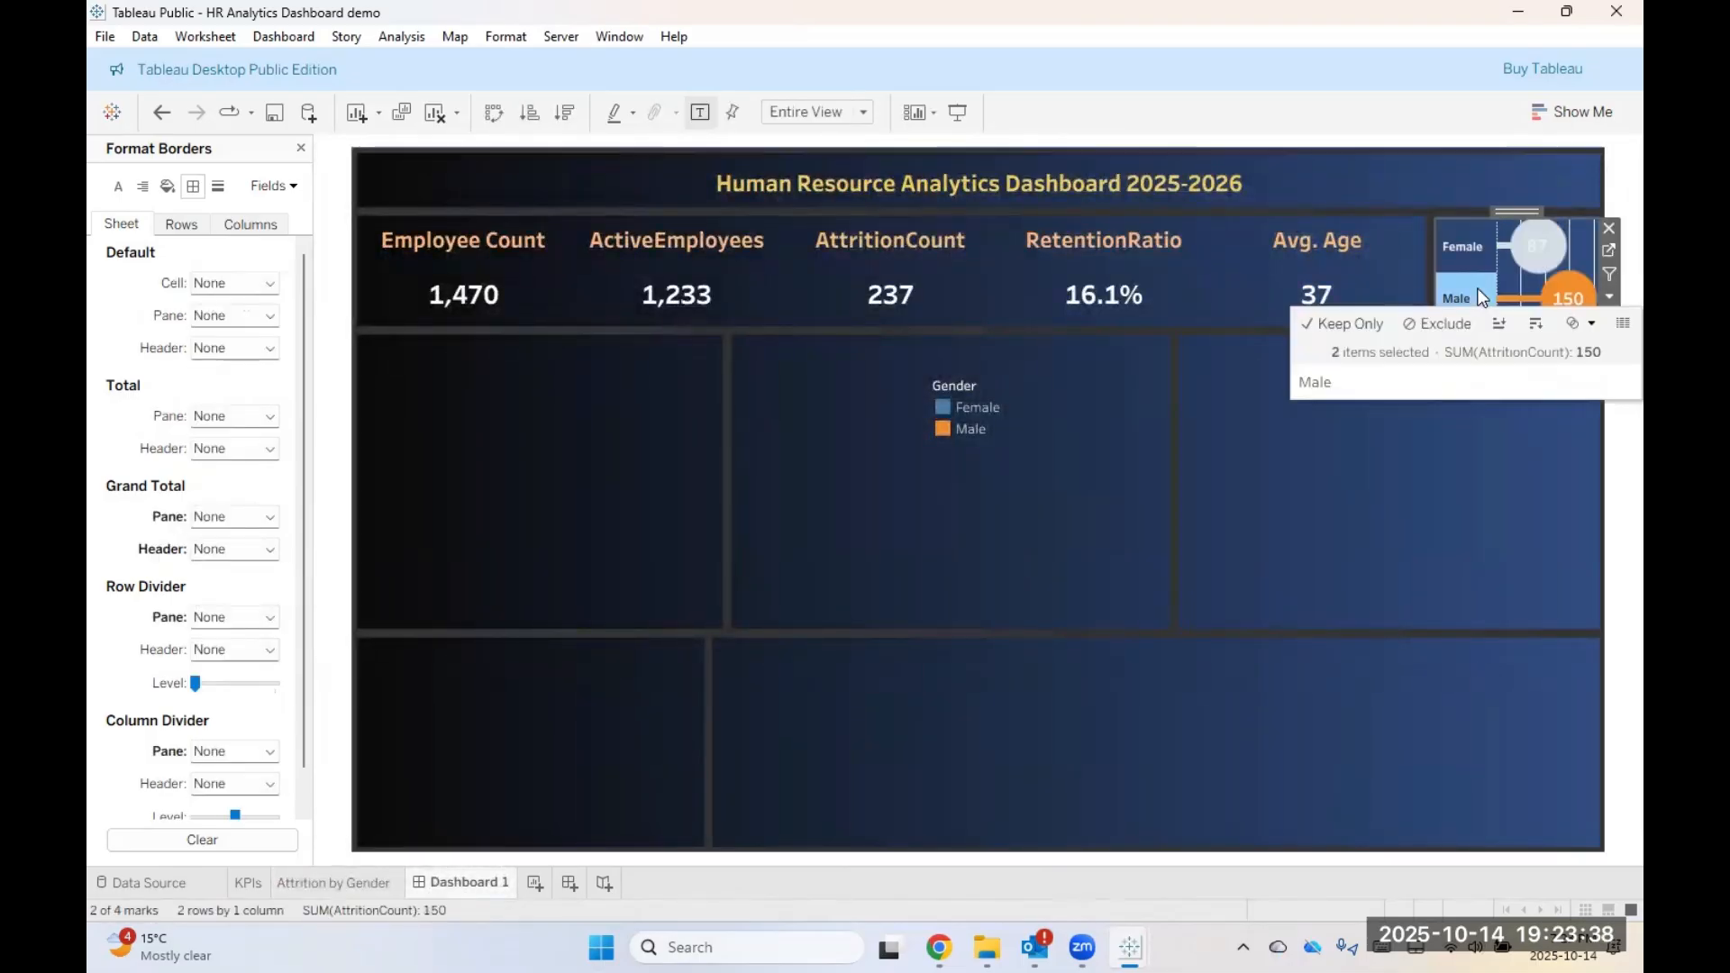
{"action": "right_click", "coordinate": [1482, 298]}
{"action": "key", "text": "Escape"}
{"action": "key", "text": "Delete"}
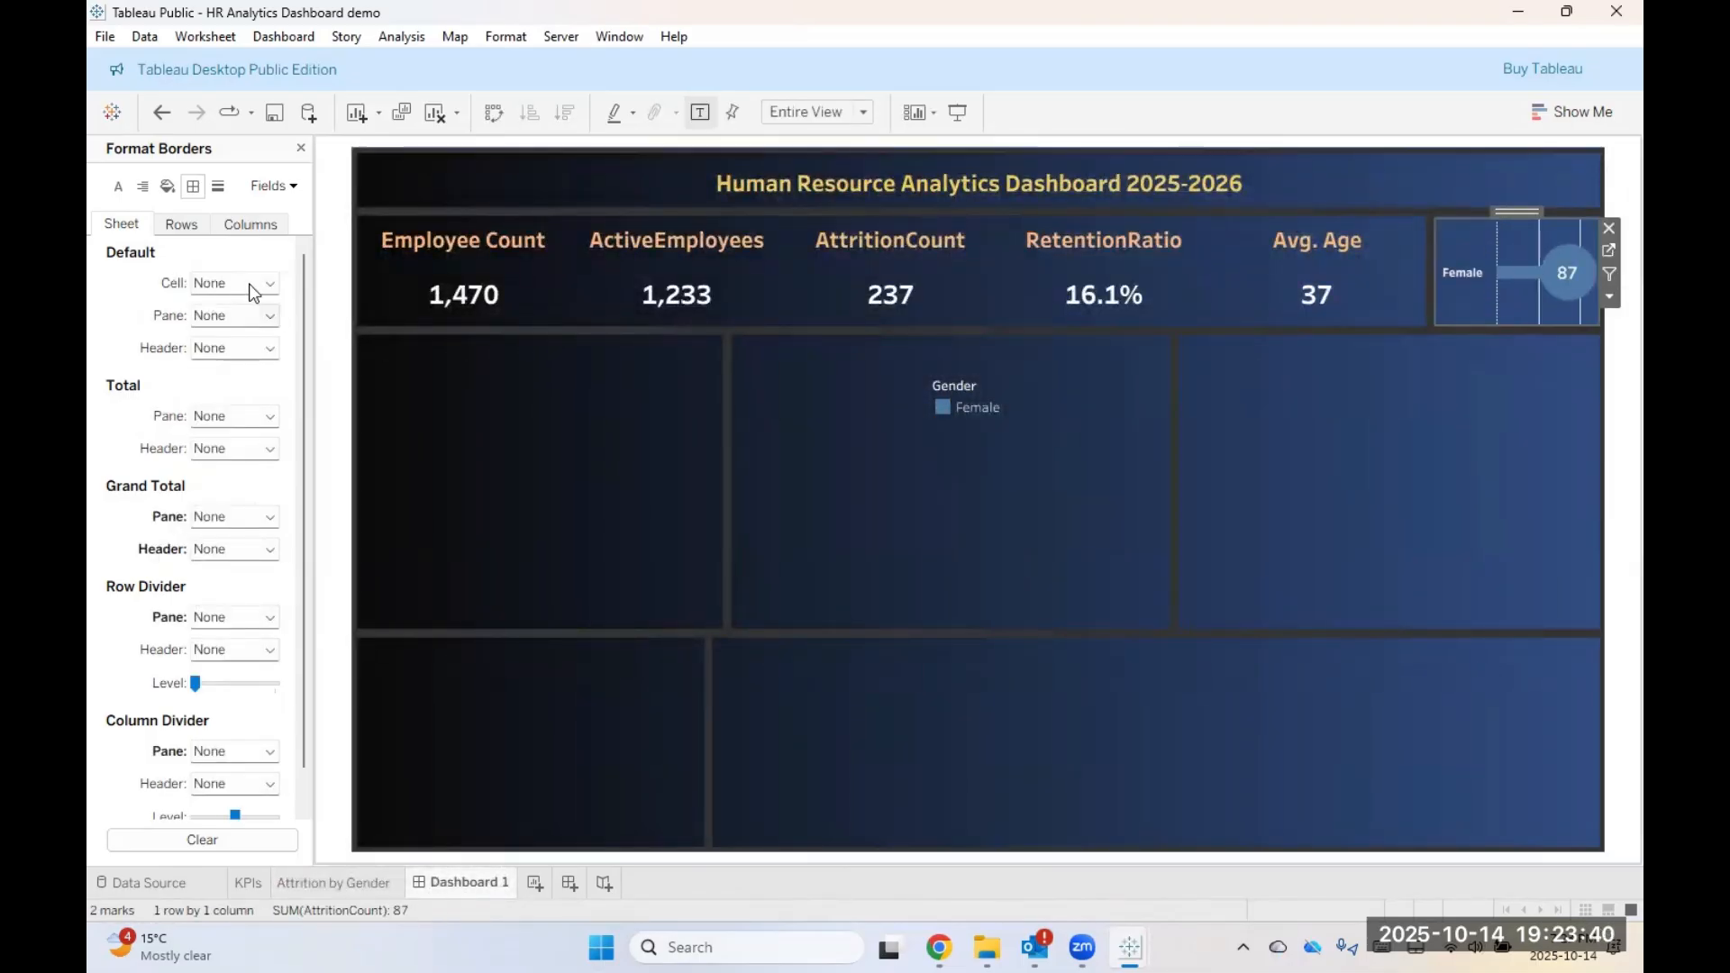
{"action": "left_click", "coordinate": [118, 187]}
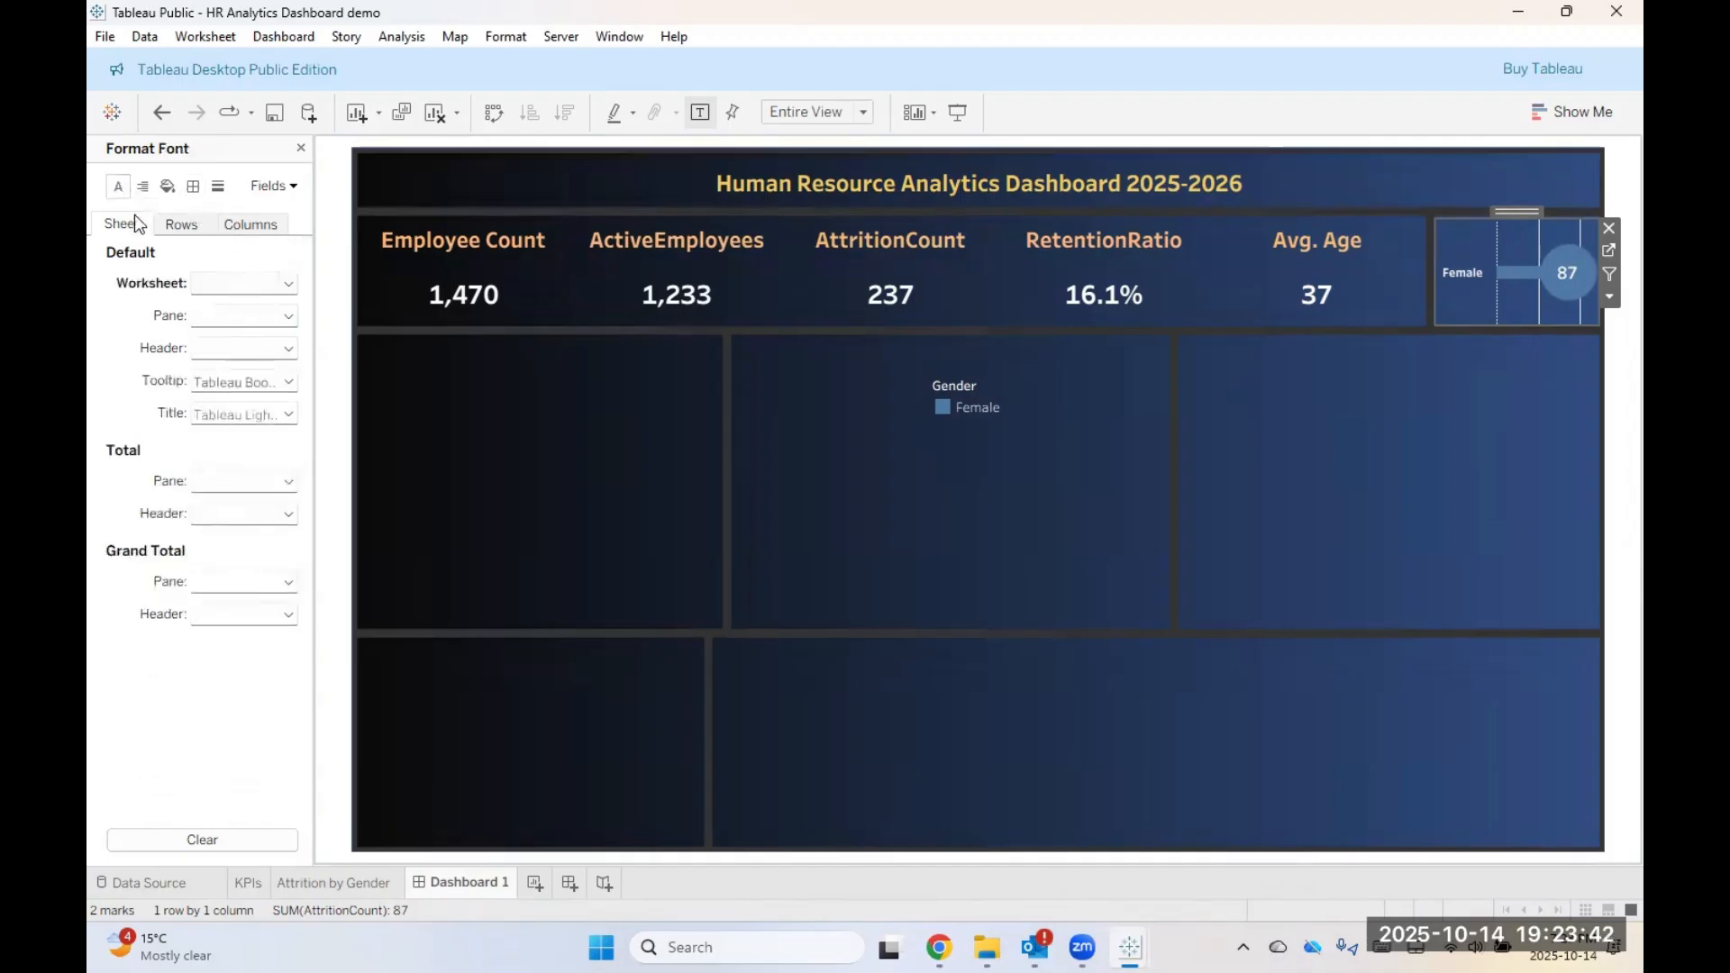
{"action": "left_click", "coordinate": [200, 286]}
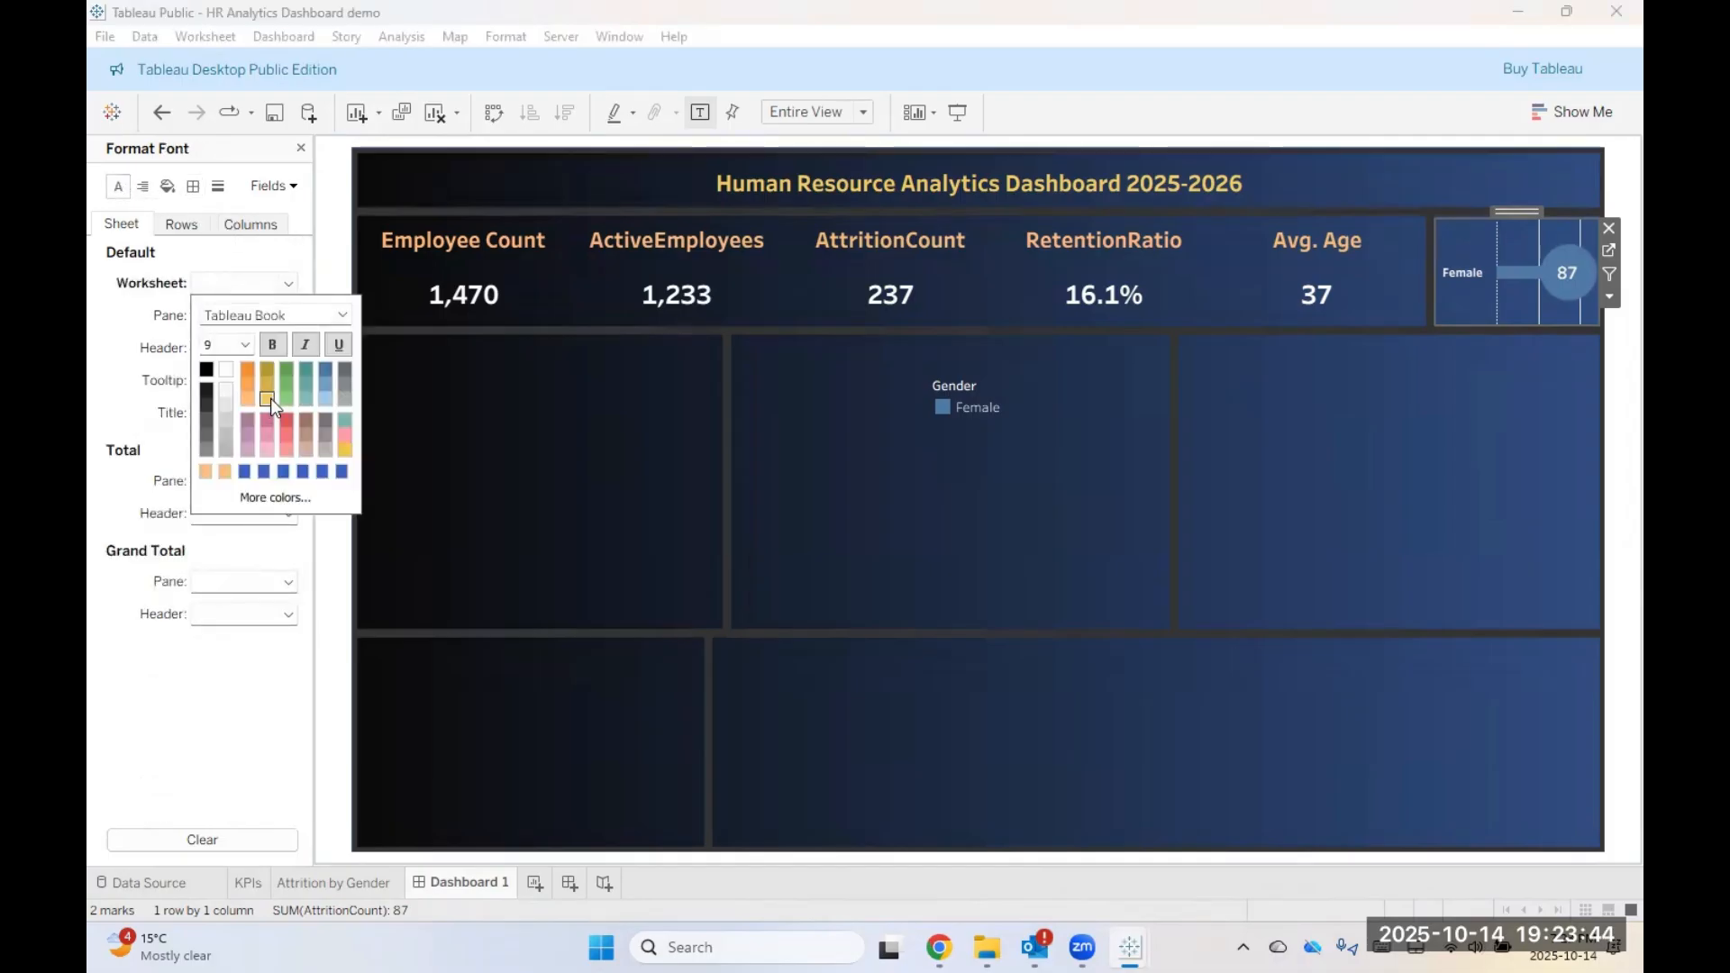
{"action": "left_click", "coordinate": [1499, 441]}
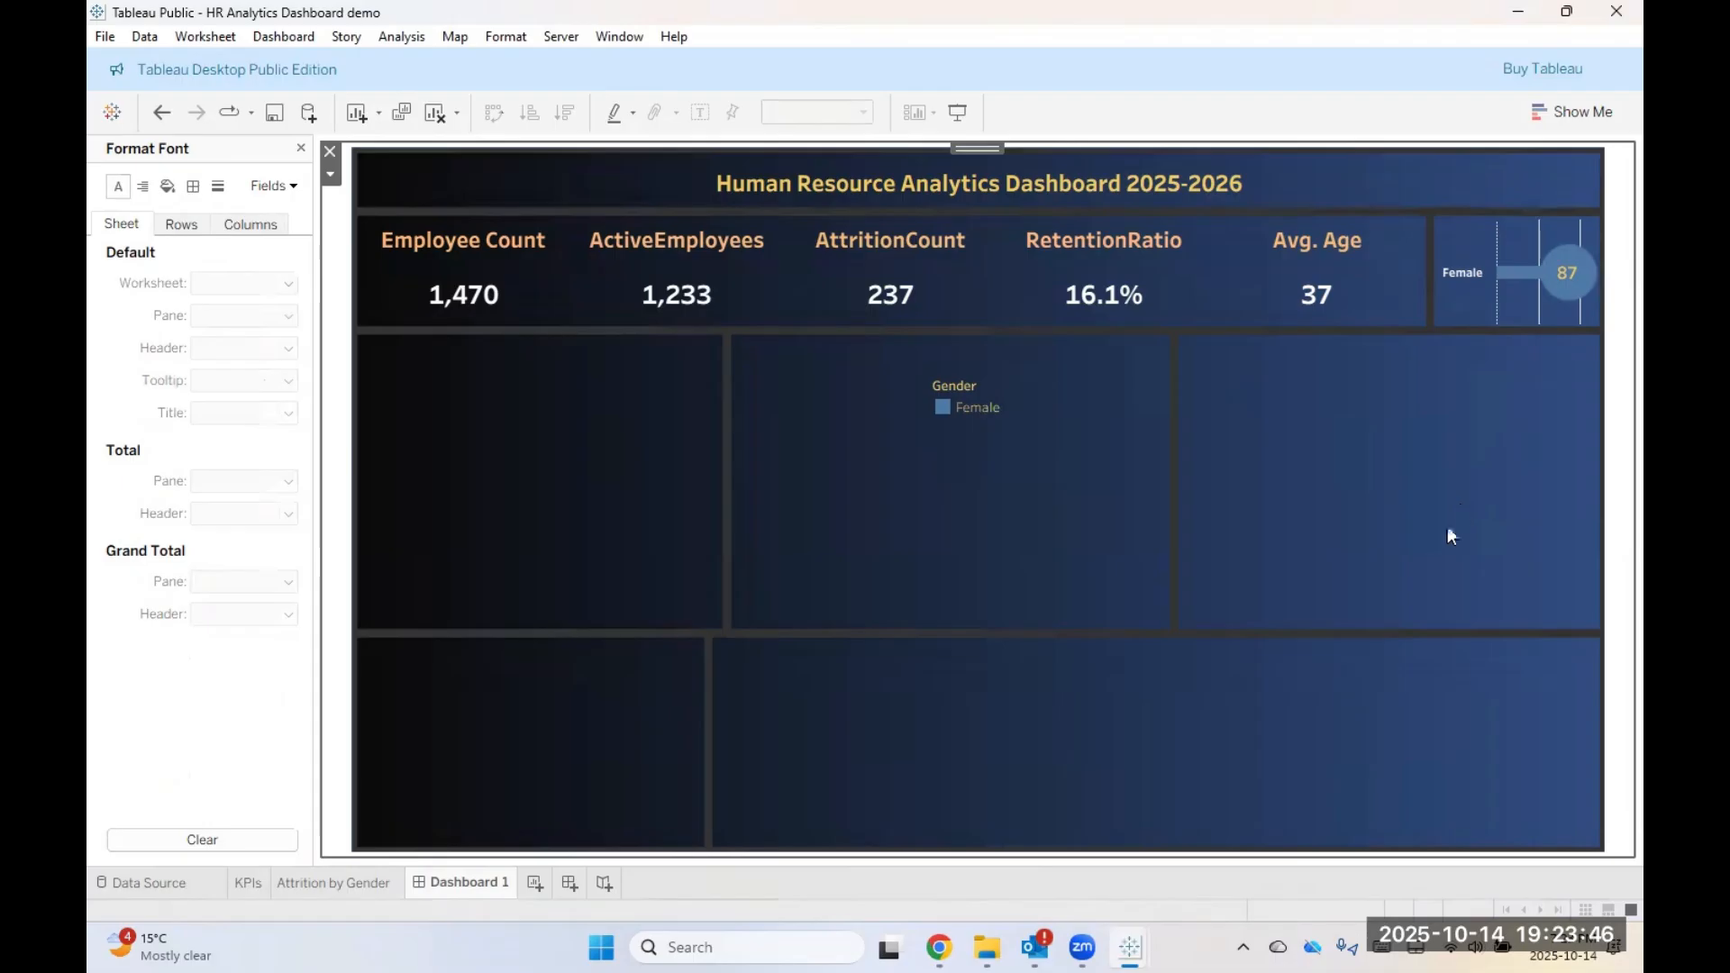
{"action": "left_click", "coordinate": [1568, 275]}
{"action": "left_click", "coordinate": [1507, 415]}
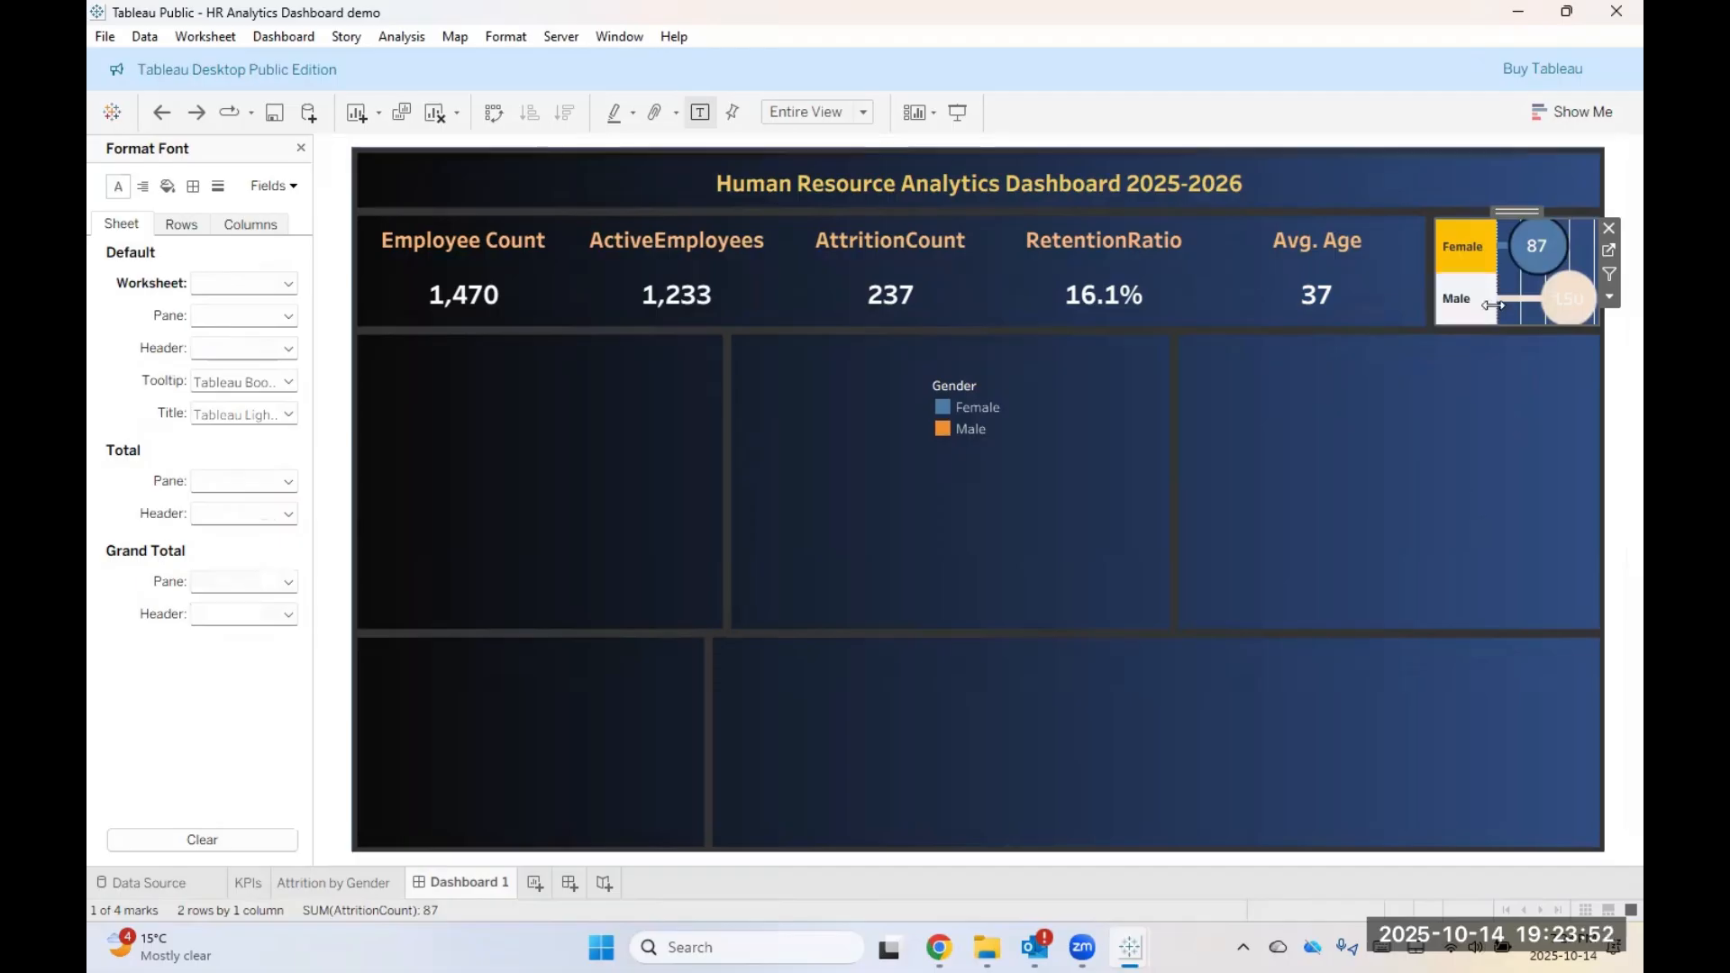
Step: Set the default font color of the chart's Gender header labels to light yellow and clear the chart selection
{"action": "right_click", "coordinate": [1463, 252]}
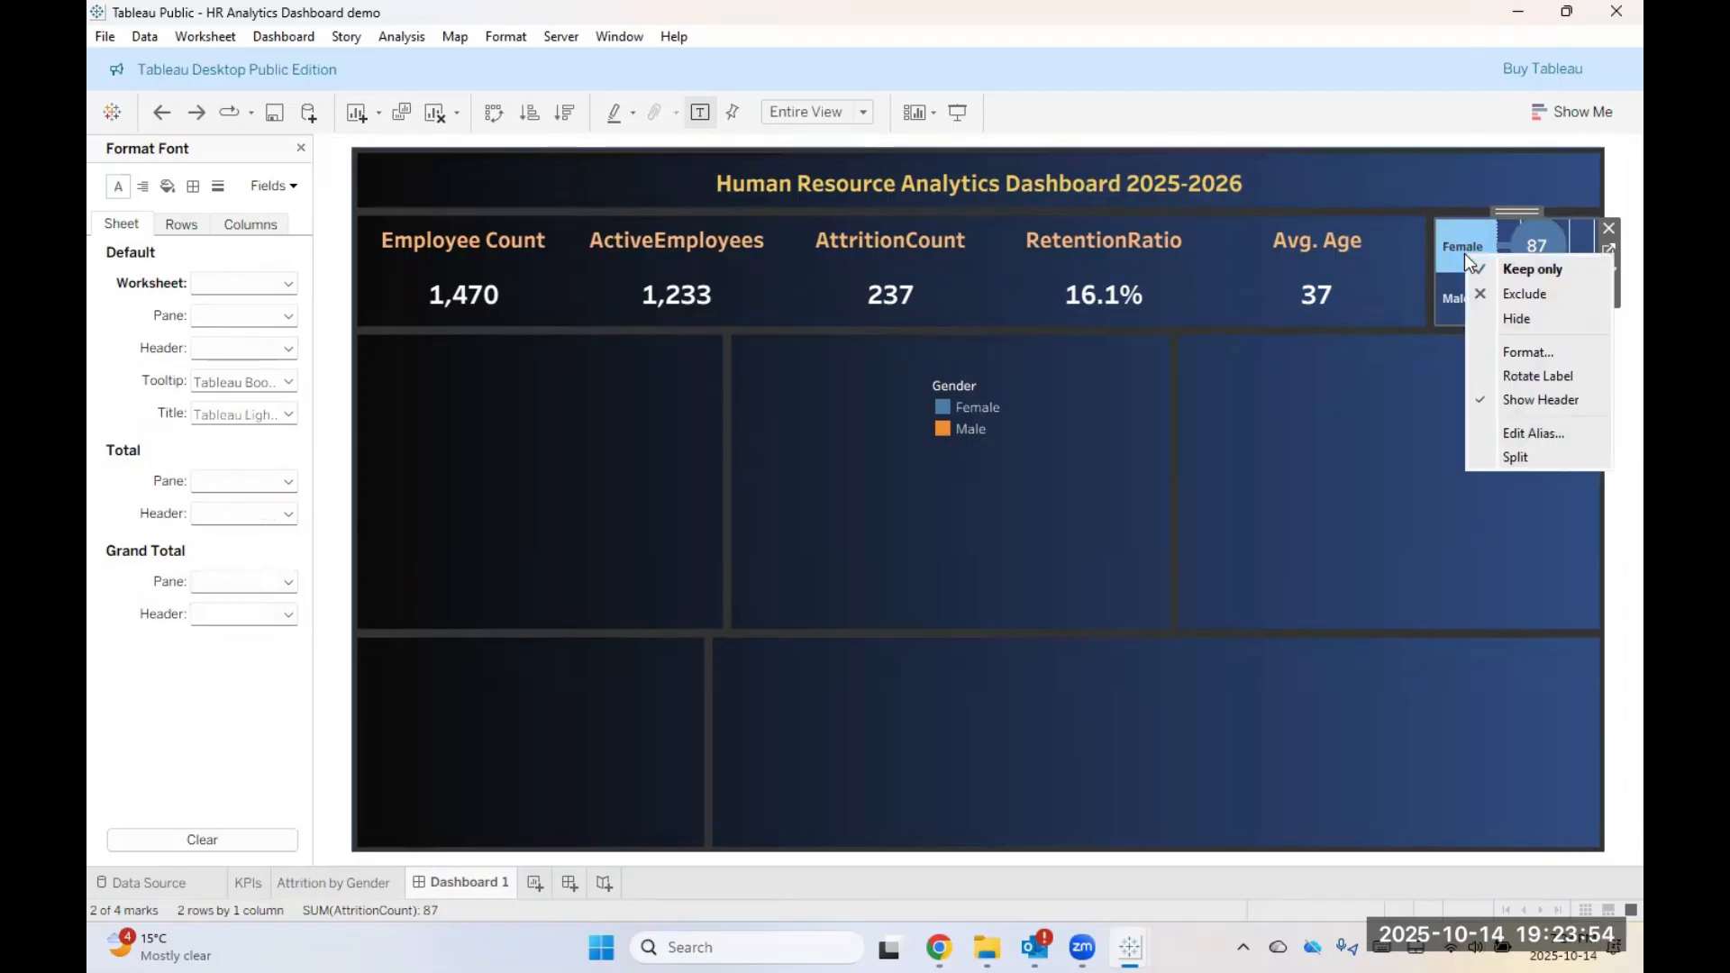
{"action": "left_click", "coordinate": [1511, 349]}
{"action": "left_click", "coordinate": [226, 285]}
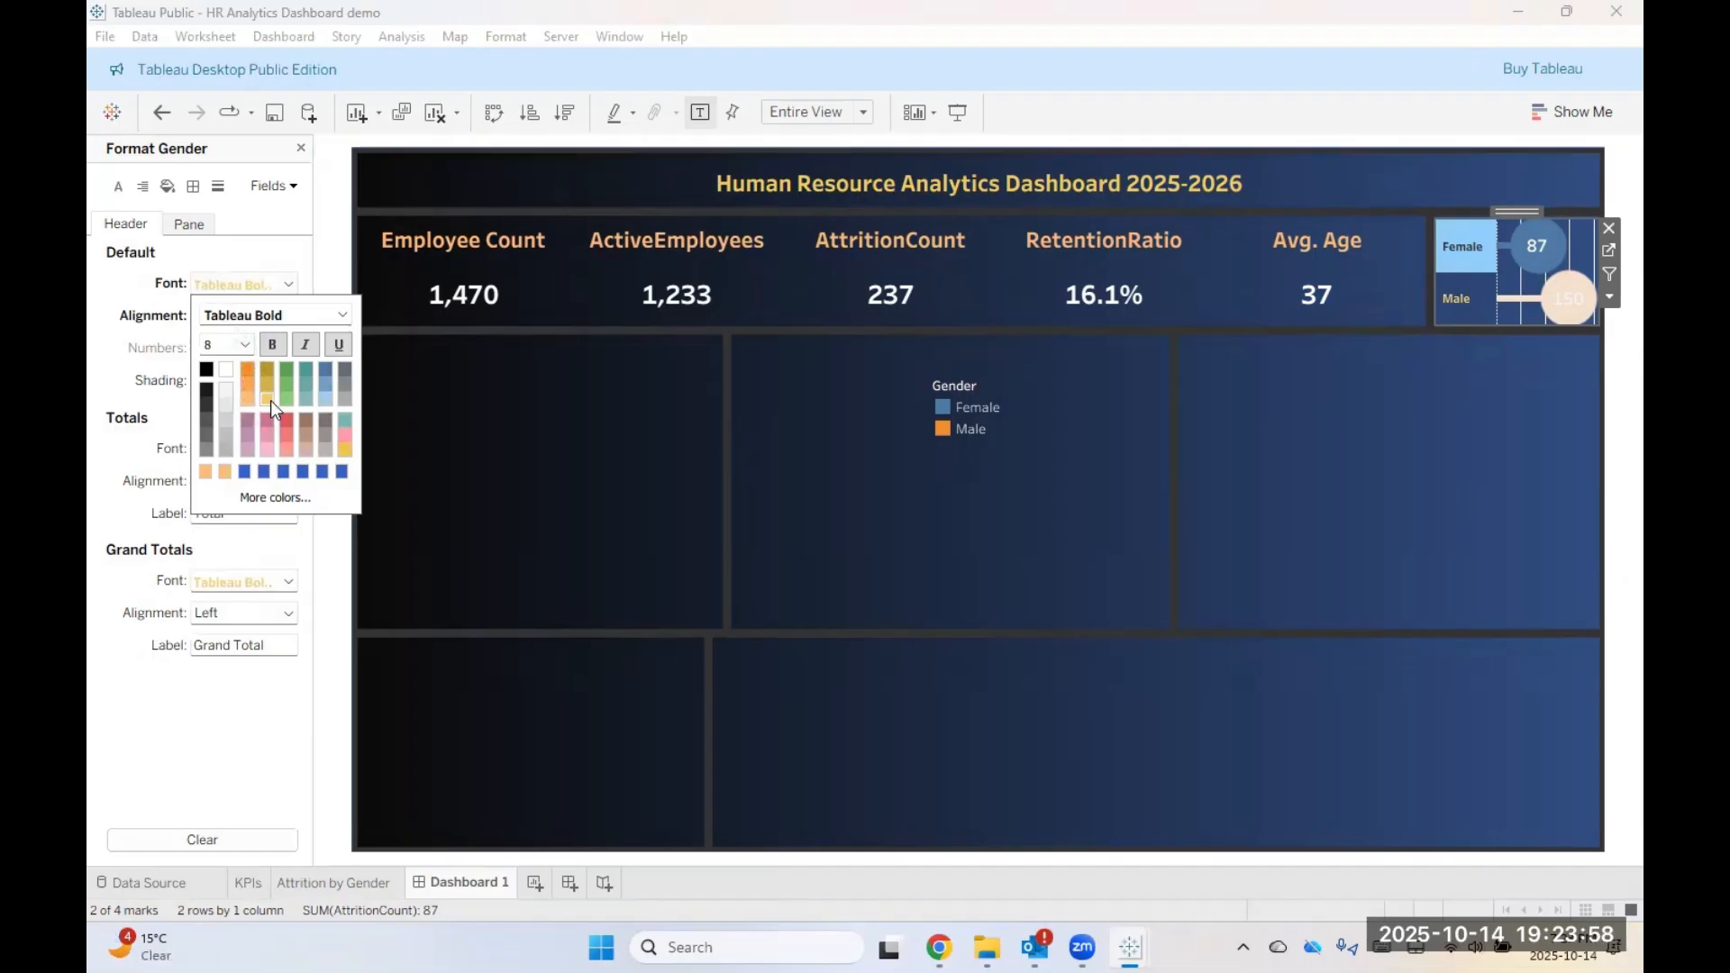
{"action": "left_click", "coordinate": [1238, 504]}
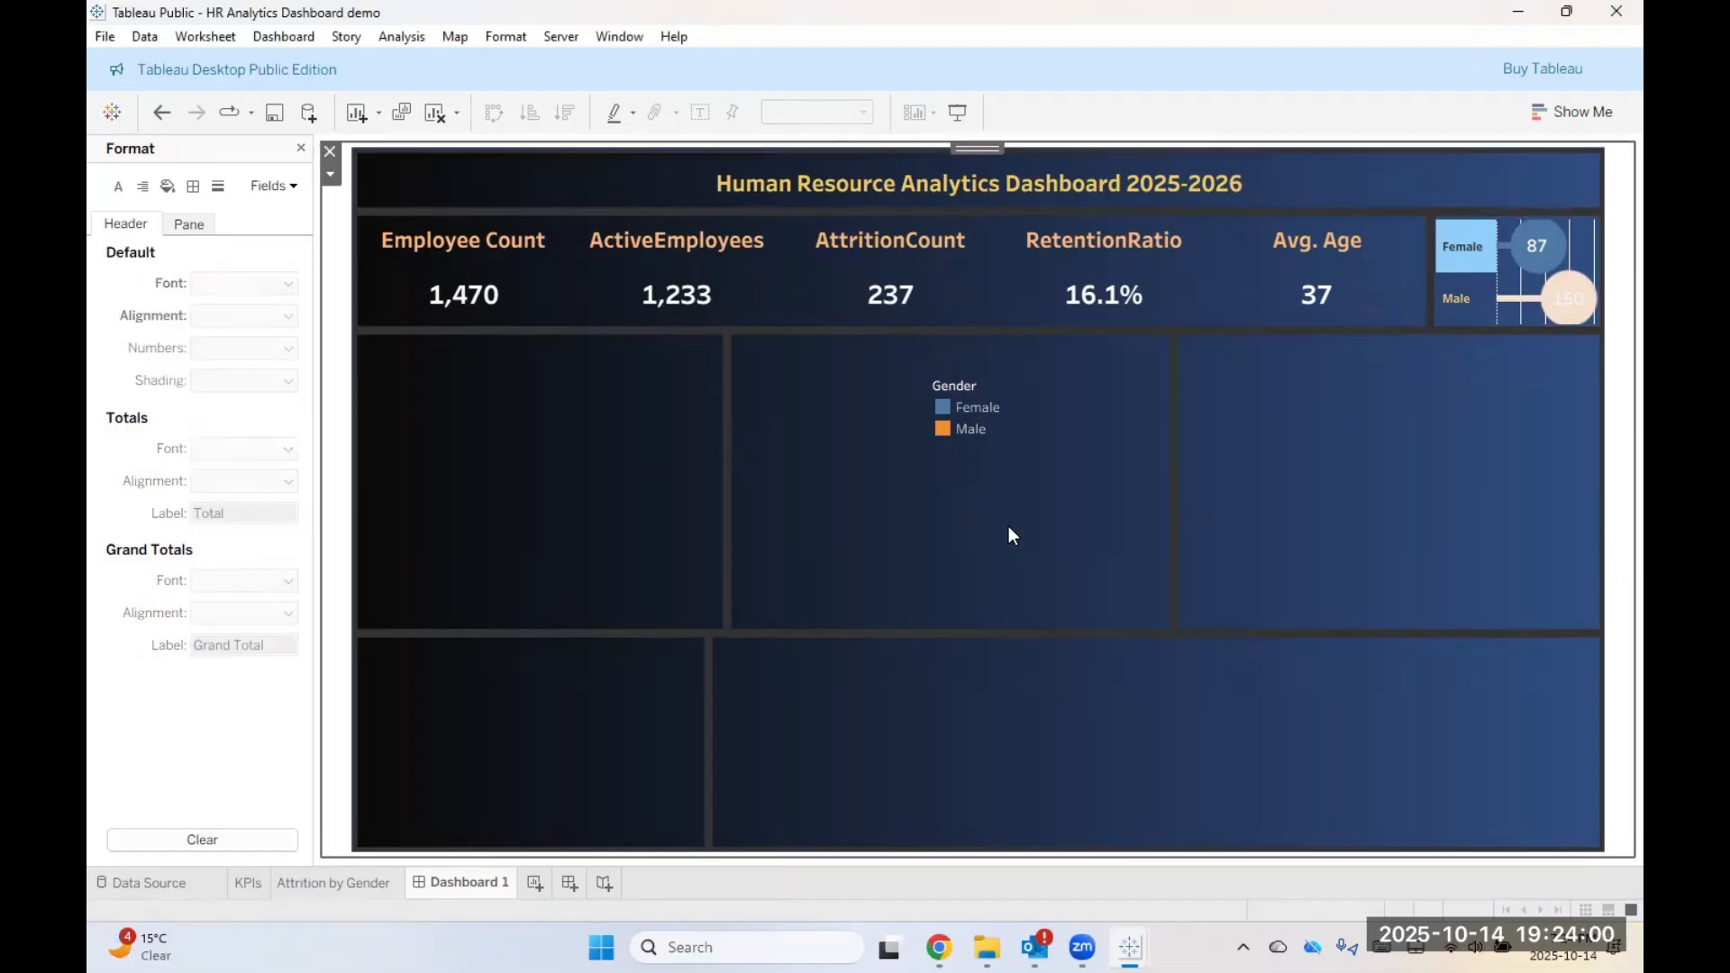
{"action": "left_click", "coordinate": [1386, 502]}
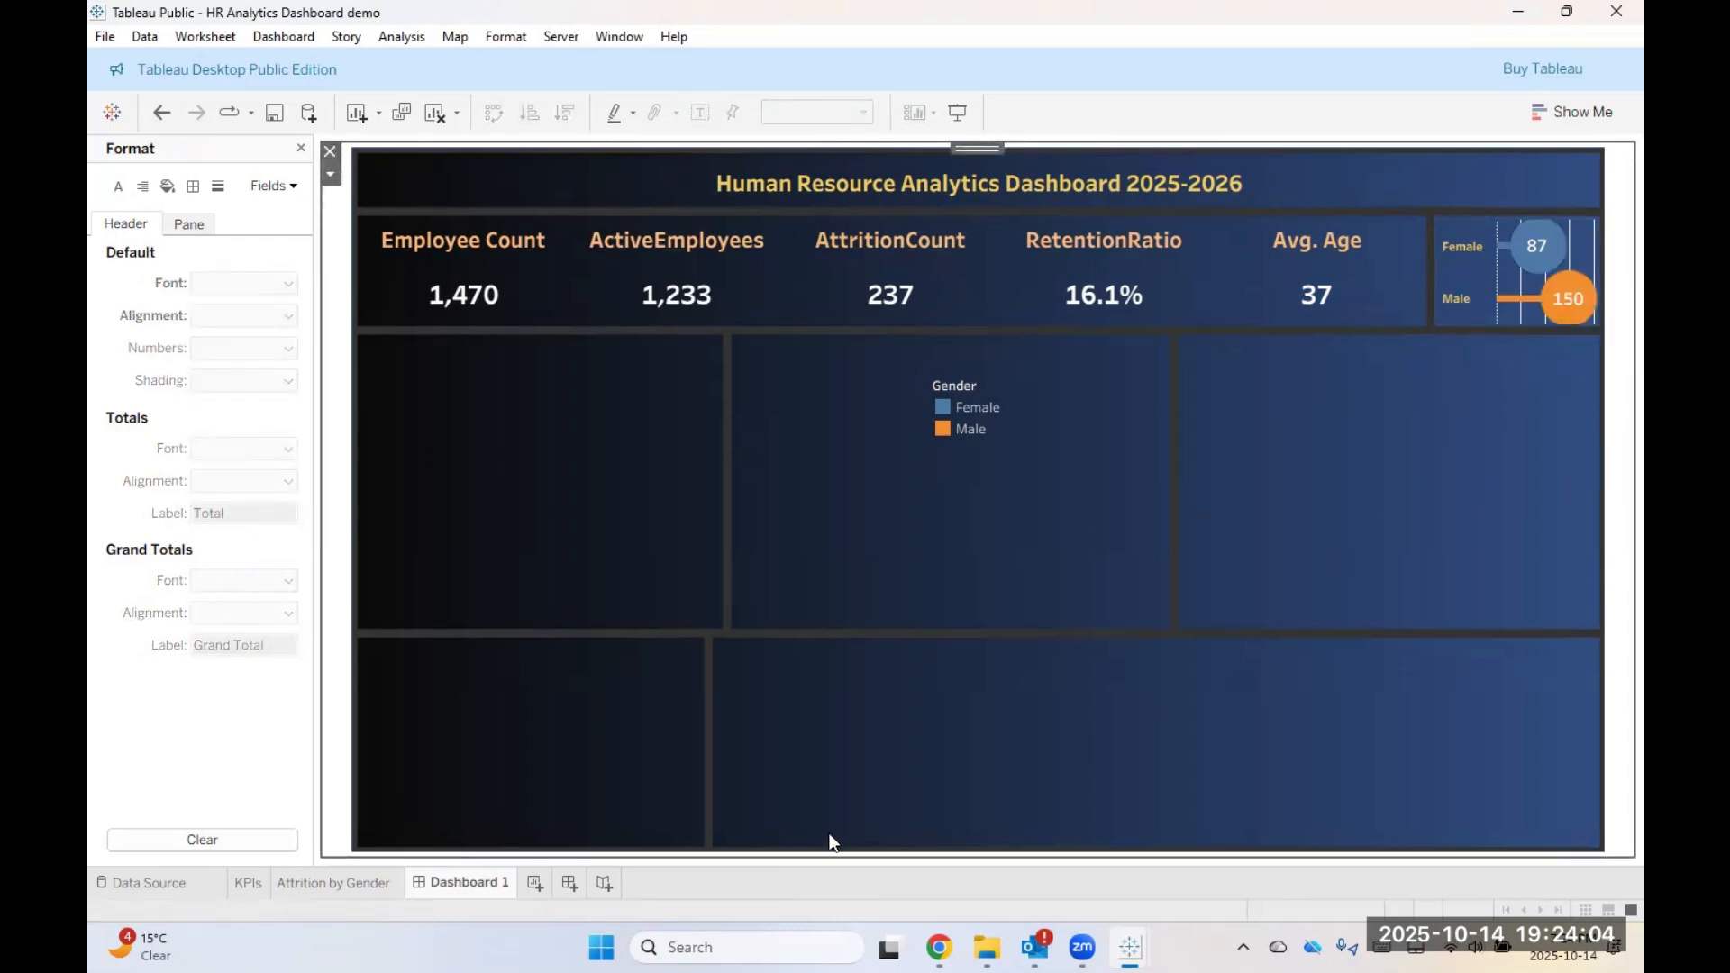
Step: Thicken the bar marks on the Attrition by Gender worksheet
{"action": "left_click", "coordinate": [398, 878]}
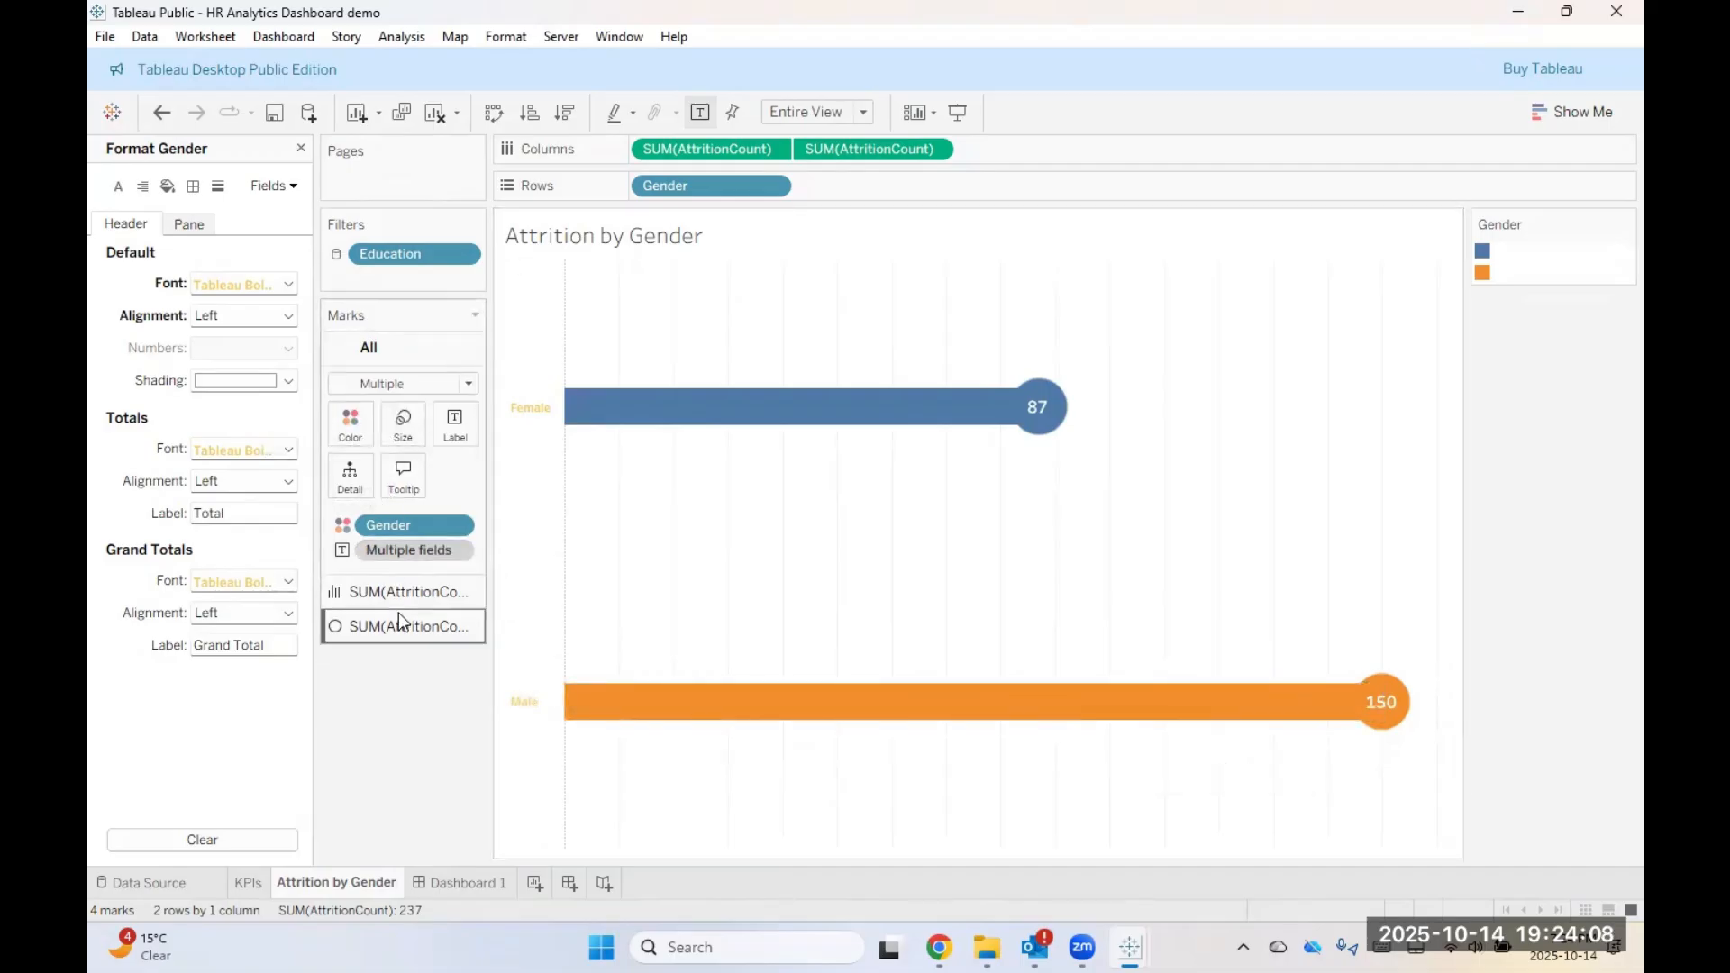
{"action": "left_click", "coordinate": [412, 592]}
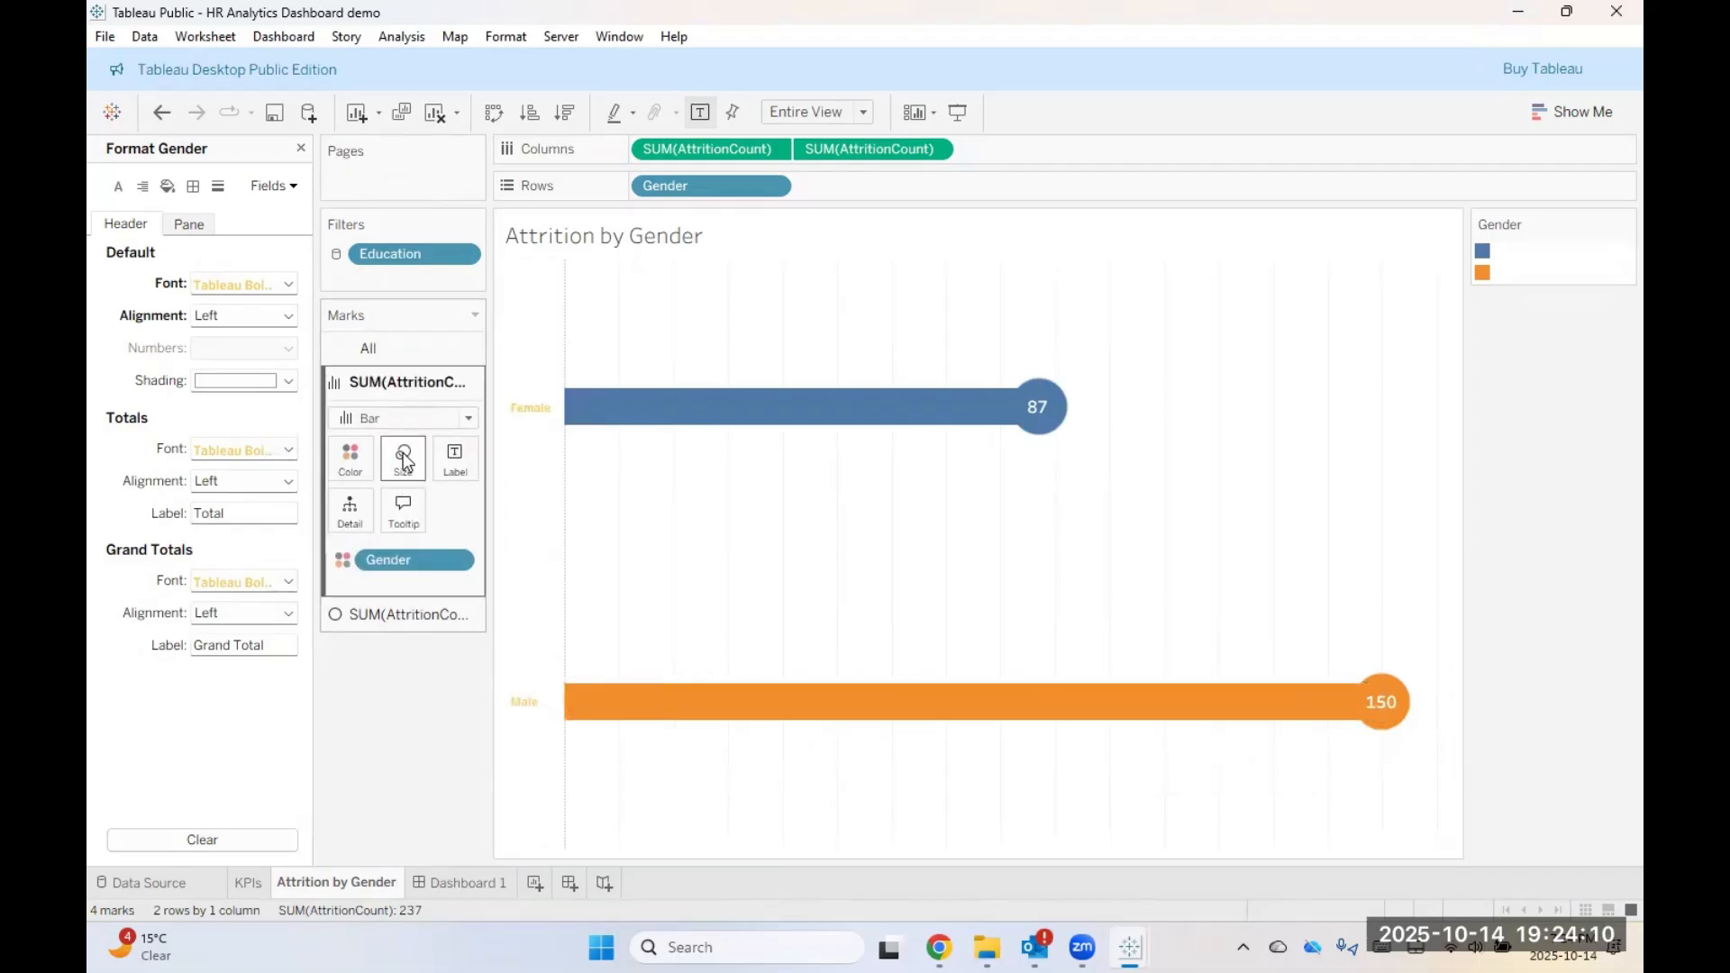
{"action": "left_click", "coordinate": [403, 461]}
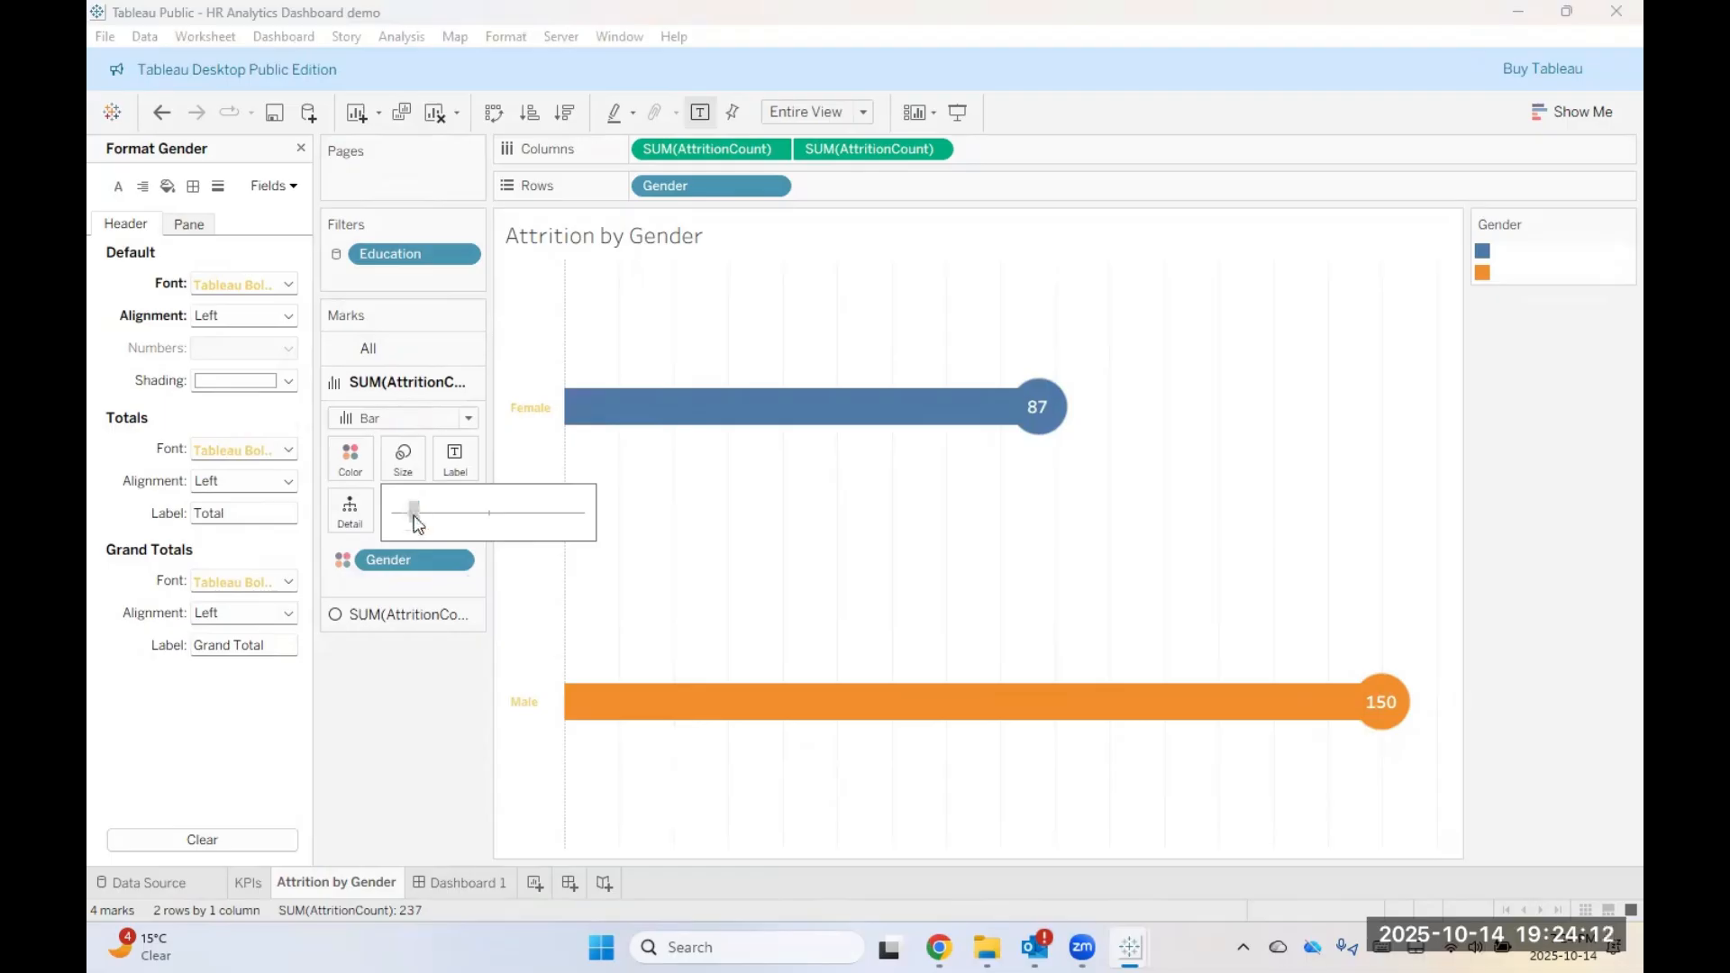
{"action": "left_click_drag", "start_coordinate": [430, 521], "coordinate": [438, 522]}
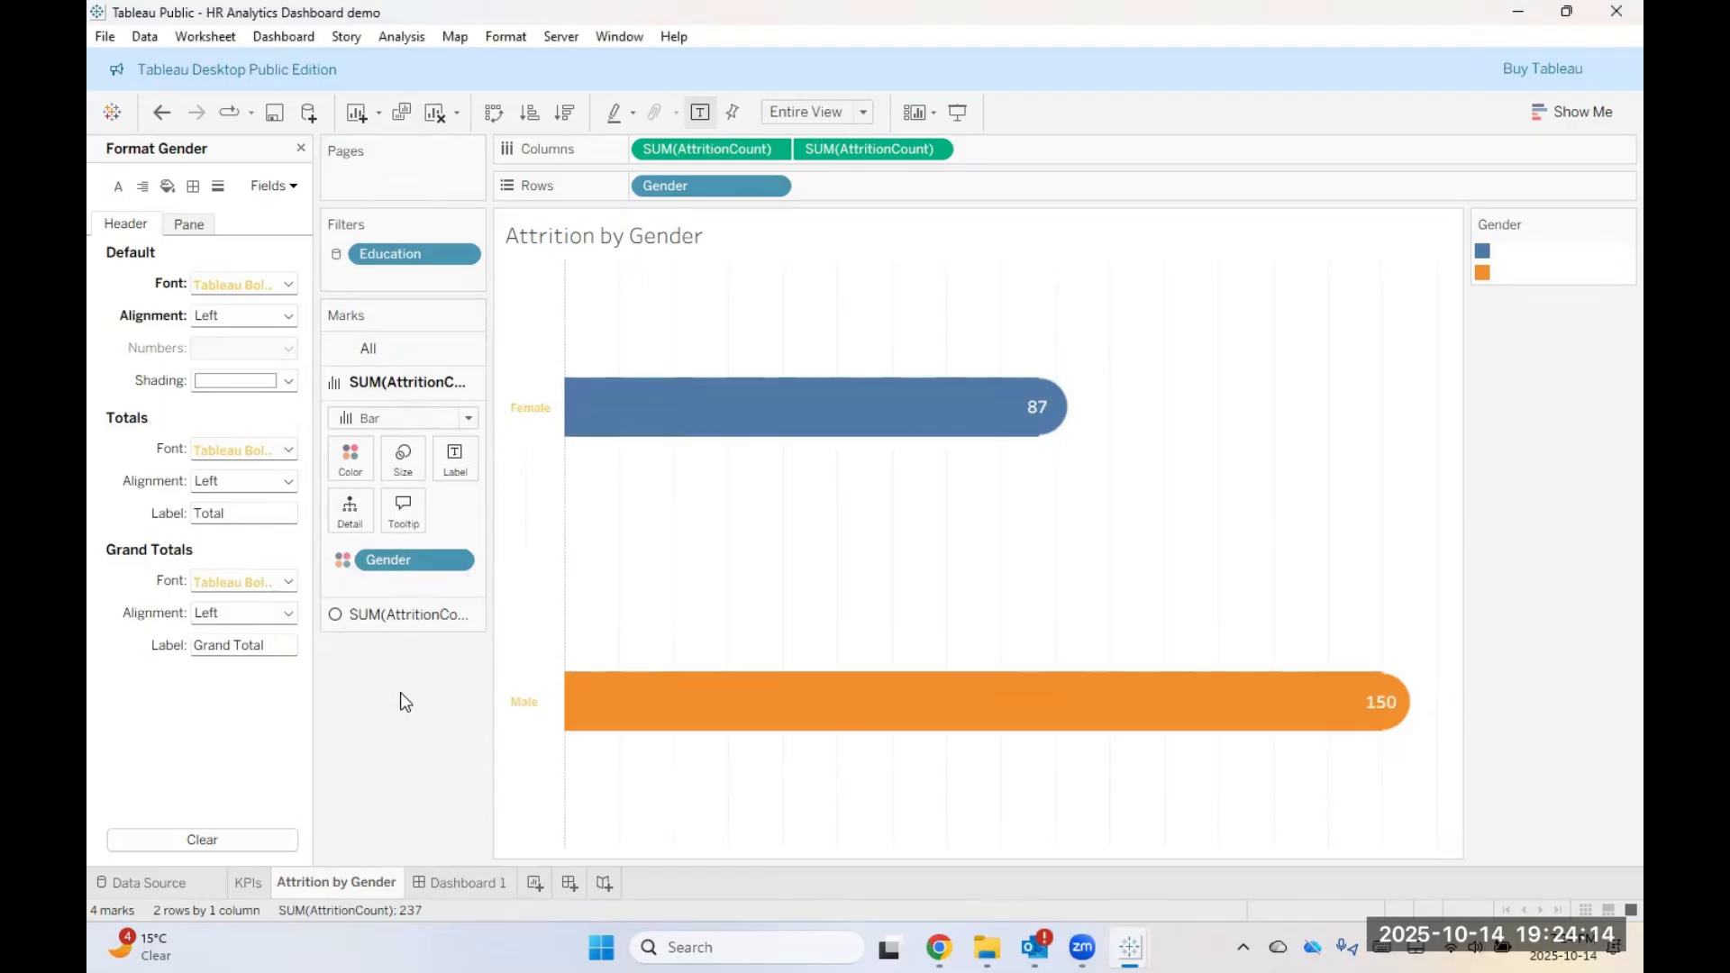
Step: Slightly reduce the size of the circle marks on the gender chart and return to Dashboard 1
{"action": "left_click", "coordinate": [405, 614]}
{"action": "left_click", "coordinate": [405, 494]}
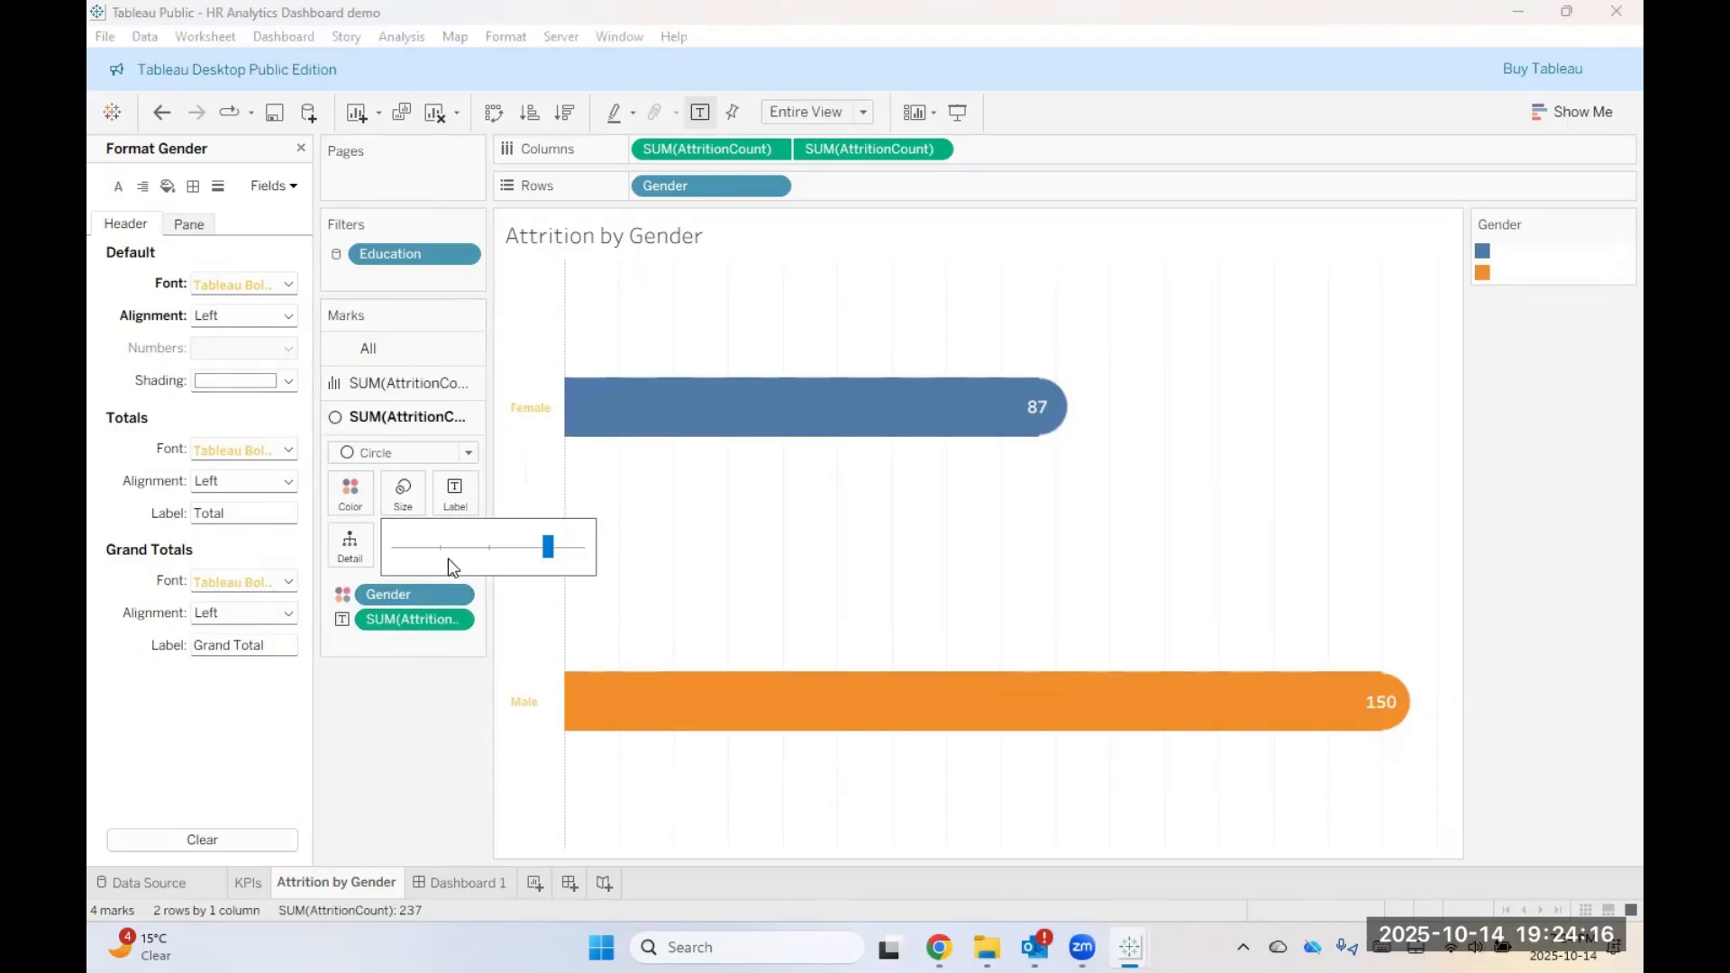
{"action": "left_click_drag", "start_coordinate": [533, 549], "coordinate": [530, 550]}
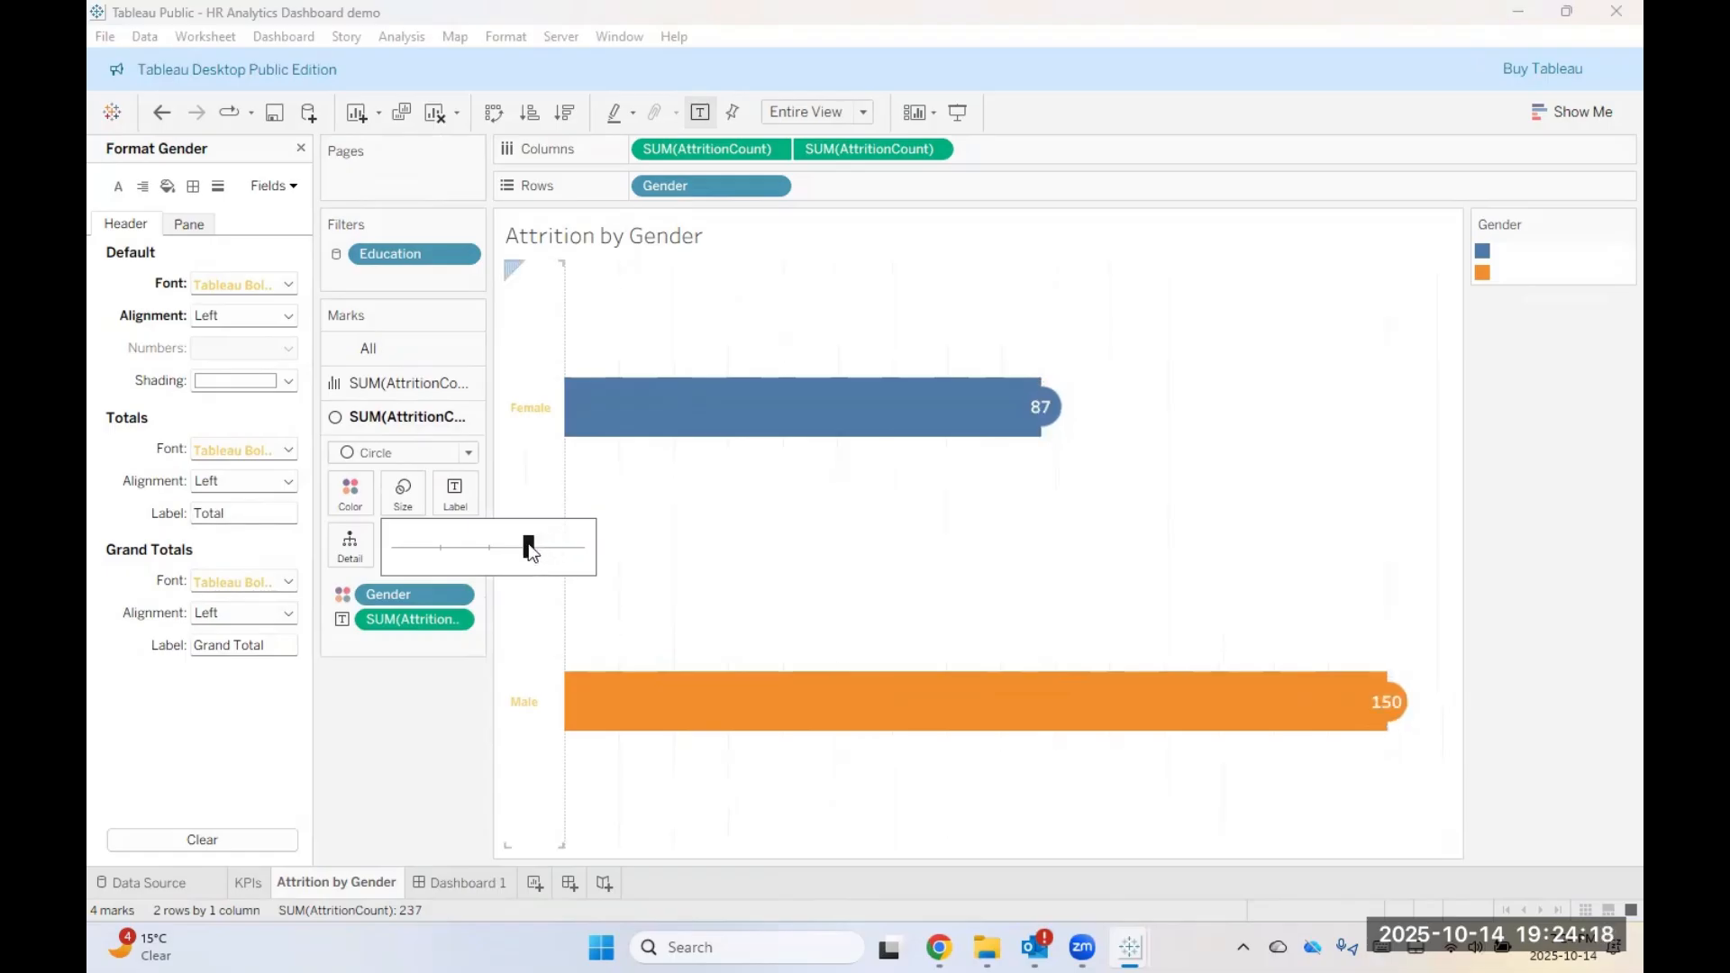
{"action": "left_click", "coordinate": [455, 883]}
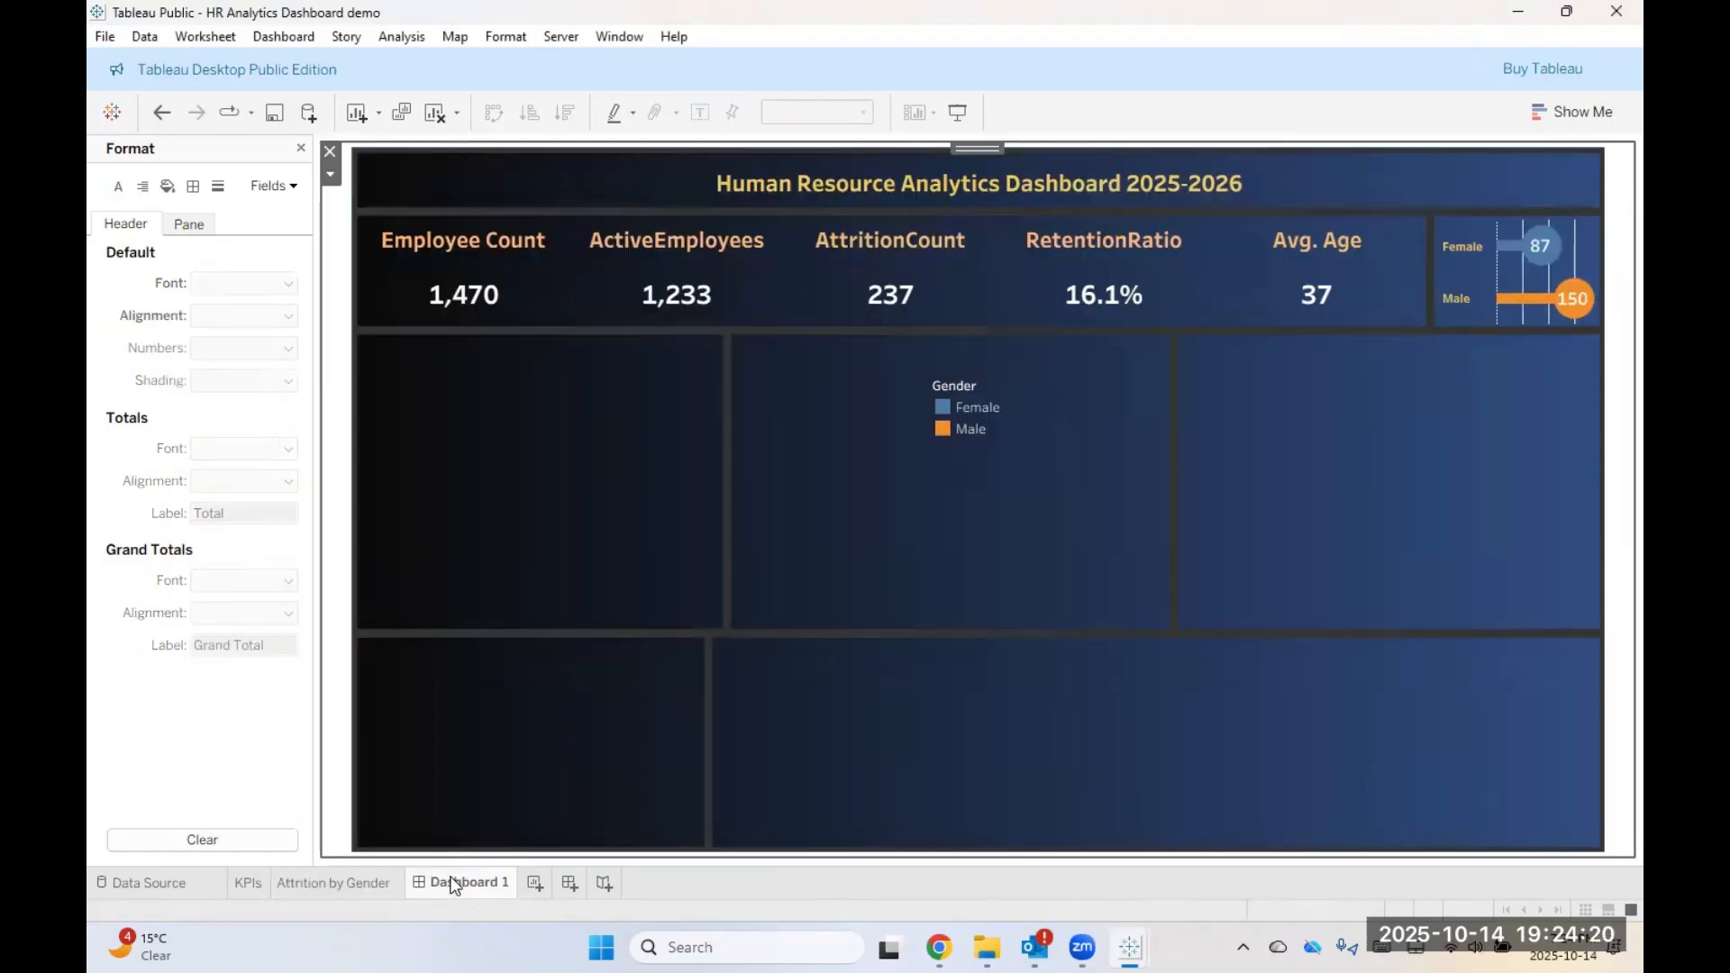
Step: Reduce the size of the circle marks on the Attrition by Gender worksheet a little more and return to Dashboard 1
{"action": "left_click", "coordinate": [317, 885]}
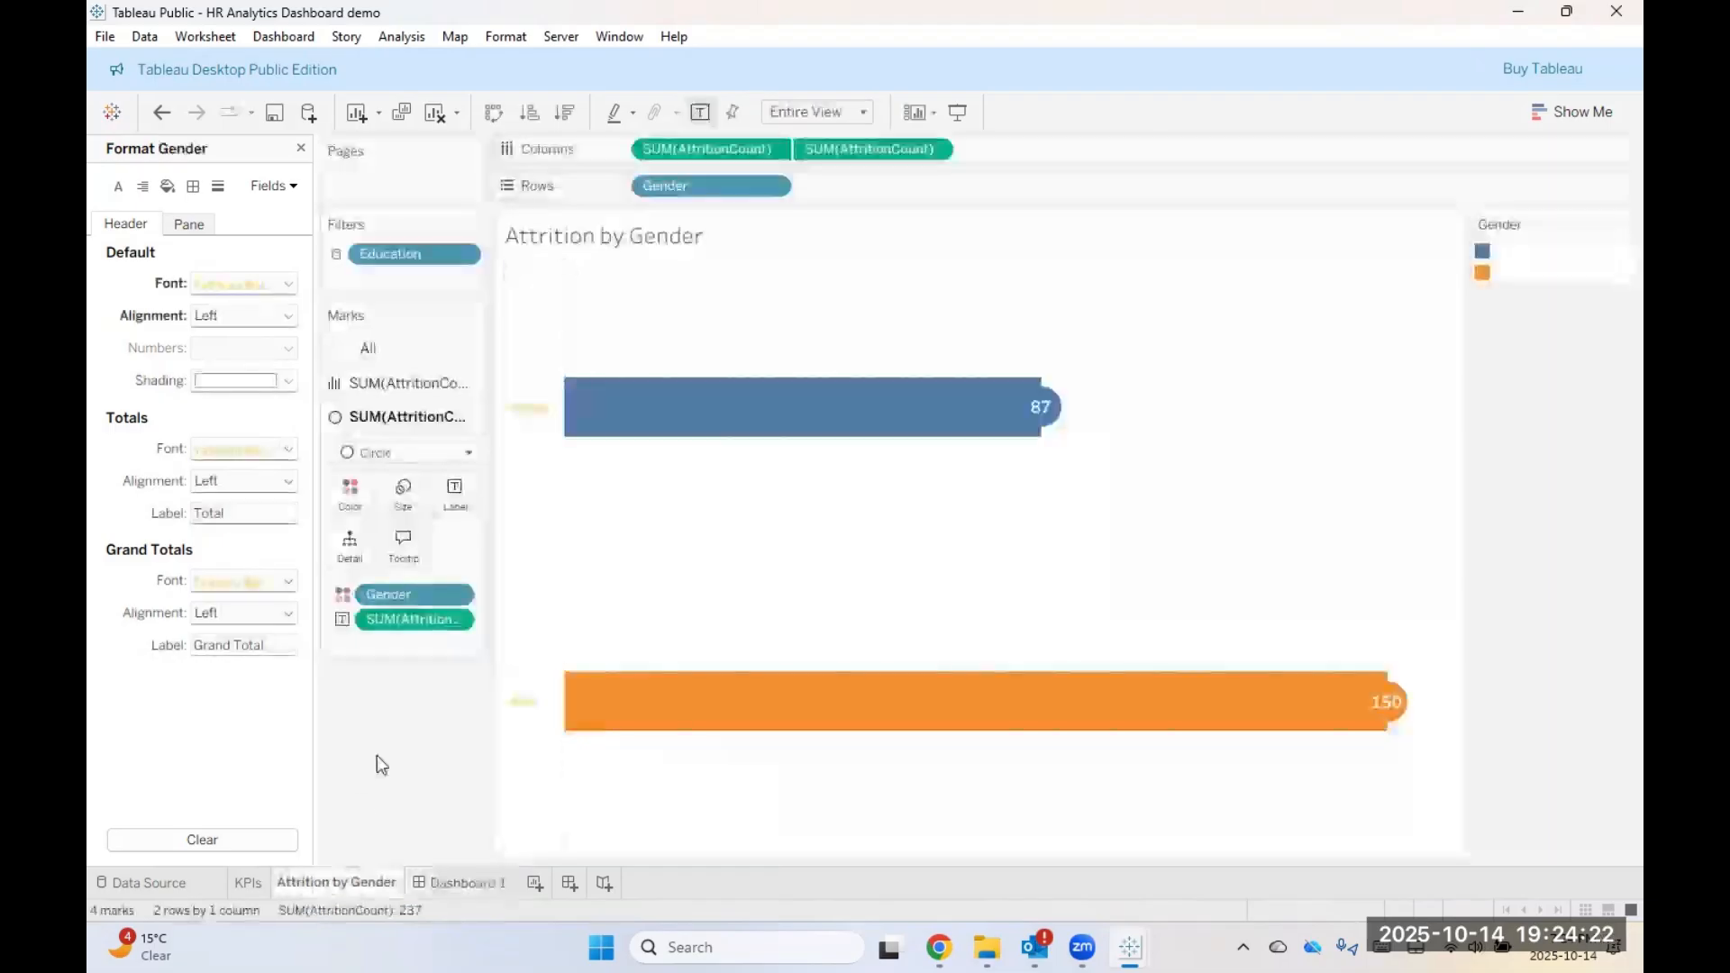
{"action": "left_click", "coordinate": [416, 497]}
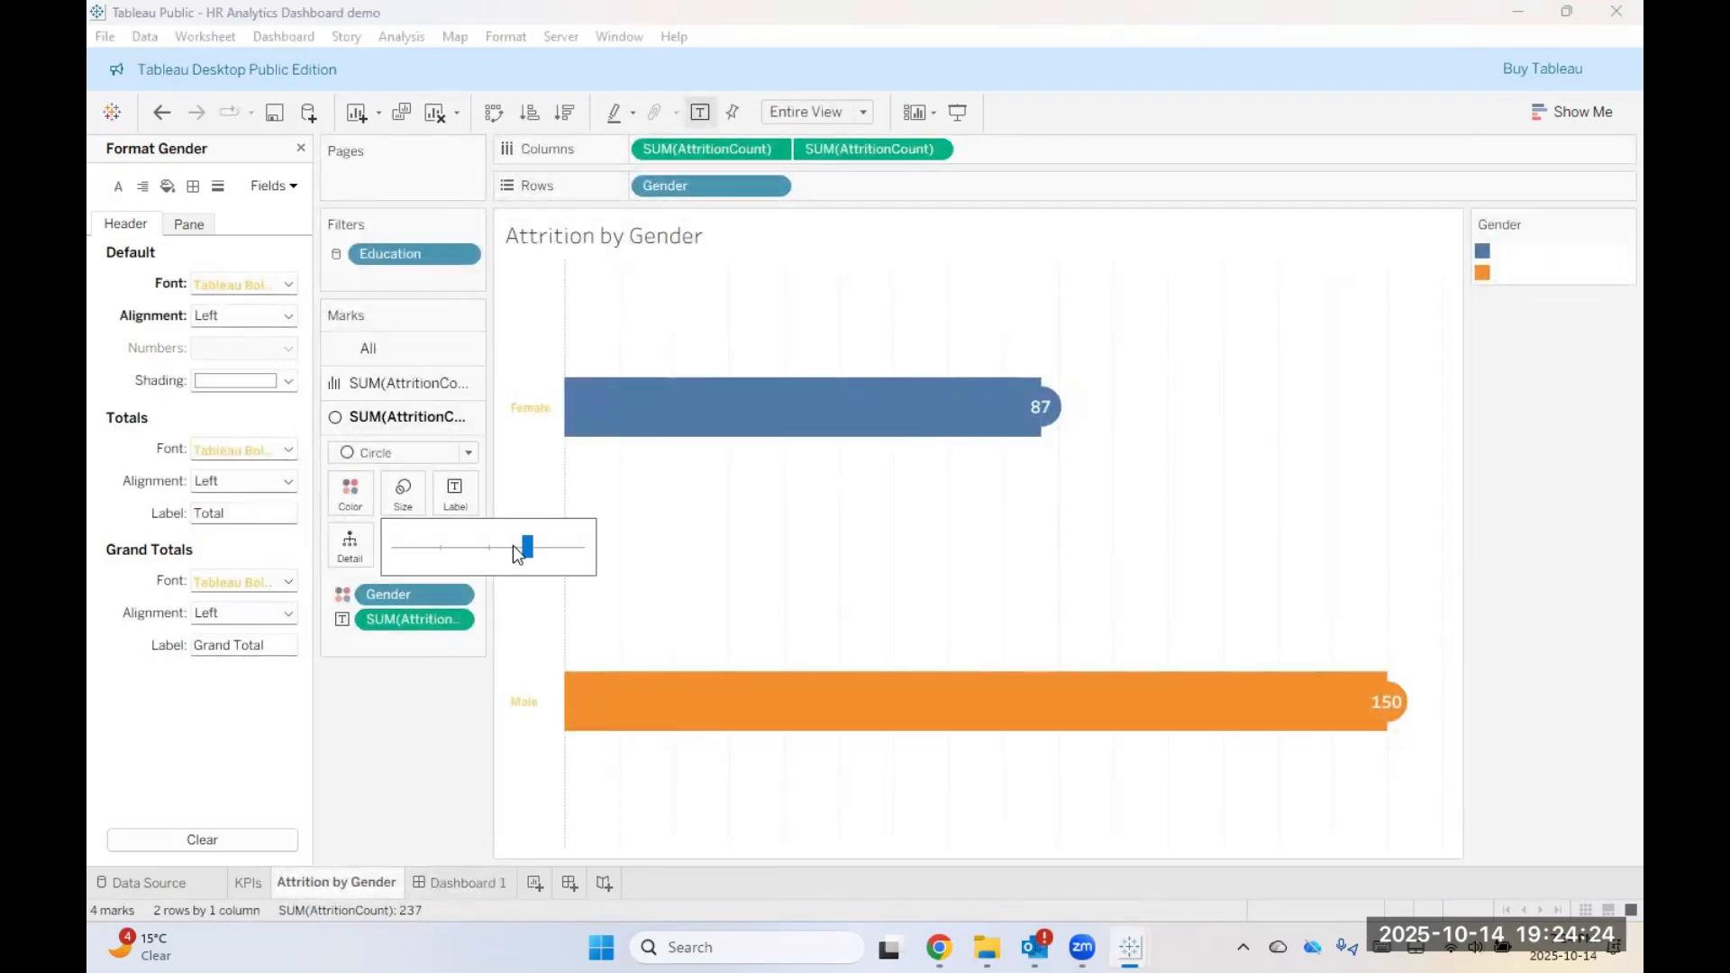
{"action": "left_click", "coordinate": [527, 552]}
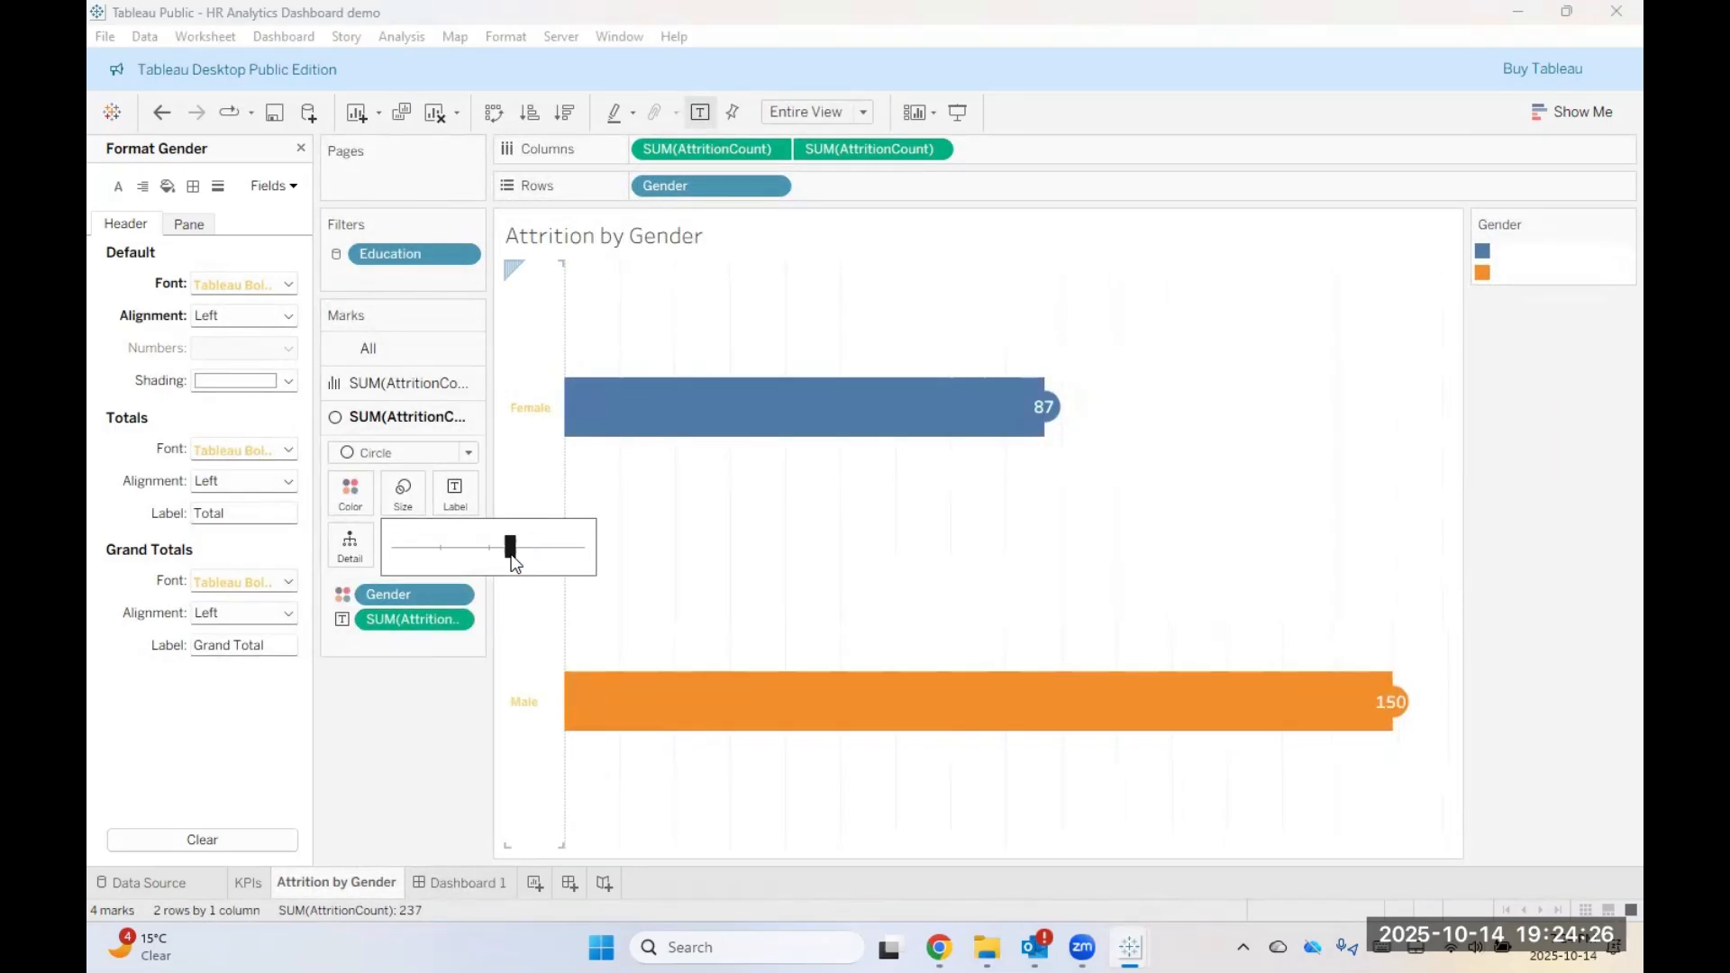
{"action": "left_click", "coordinate": [461, 883]}
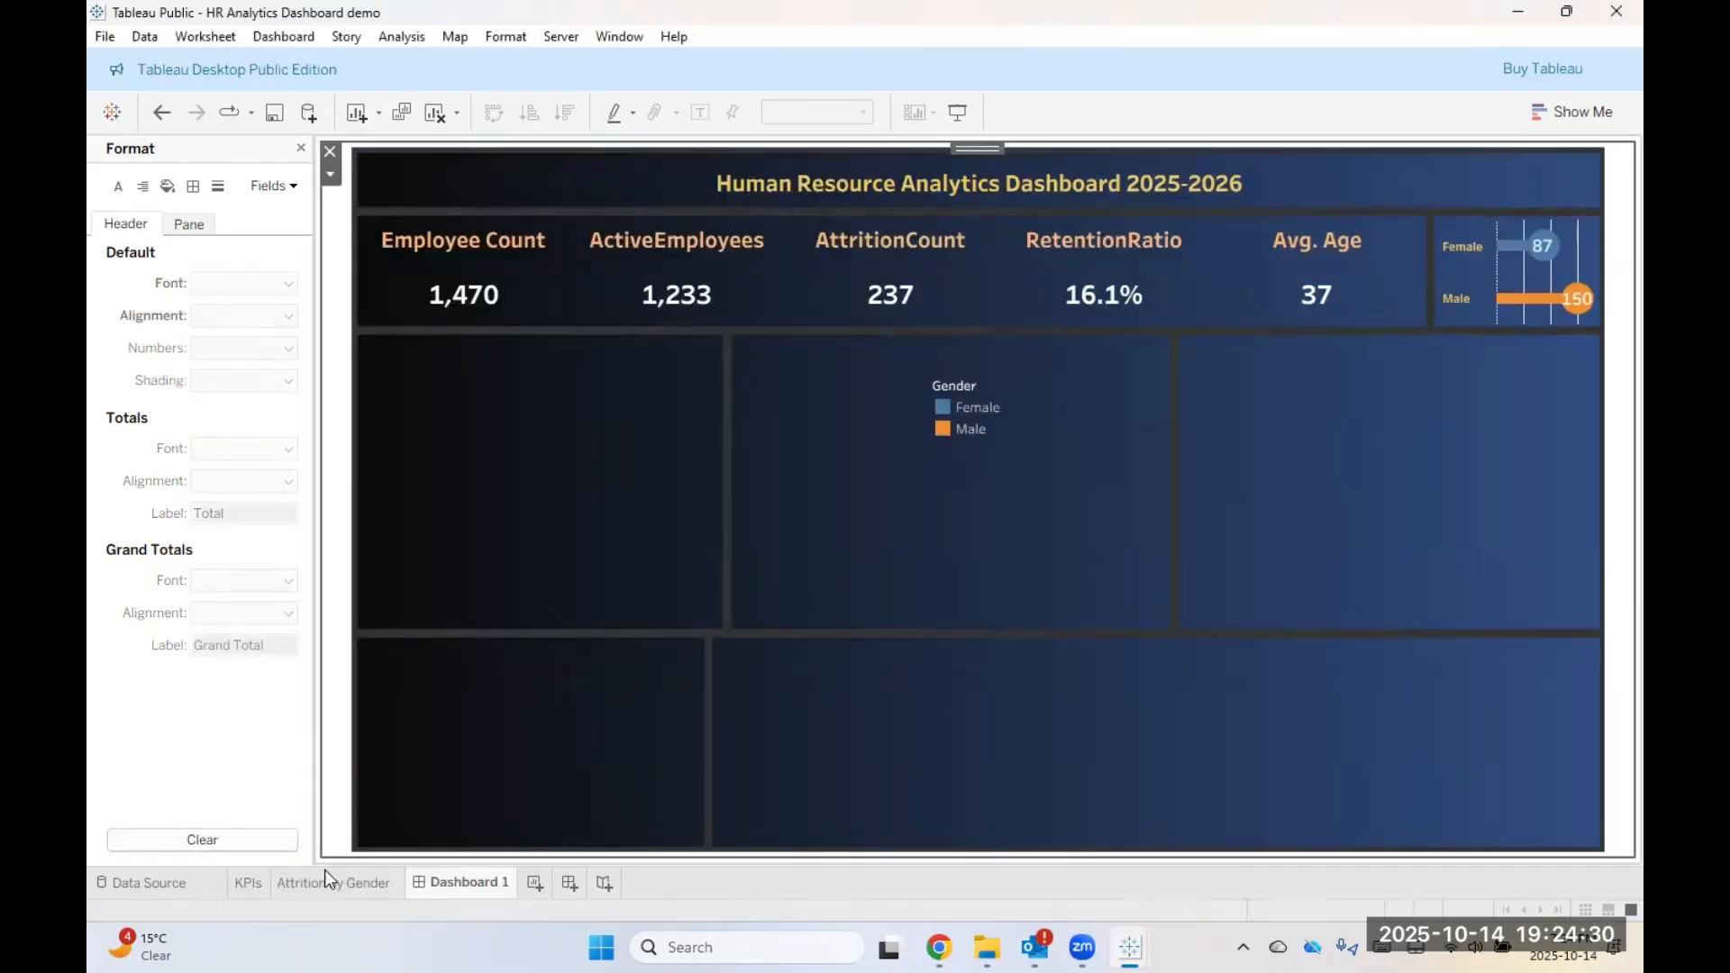
Step: Set the font size of the circle marks' AttritionCount label on the Attrition by Gender worksheet to 10
{"action": "left_click", "coordinate": [305, 885]}
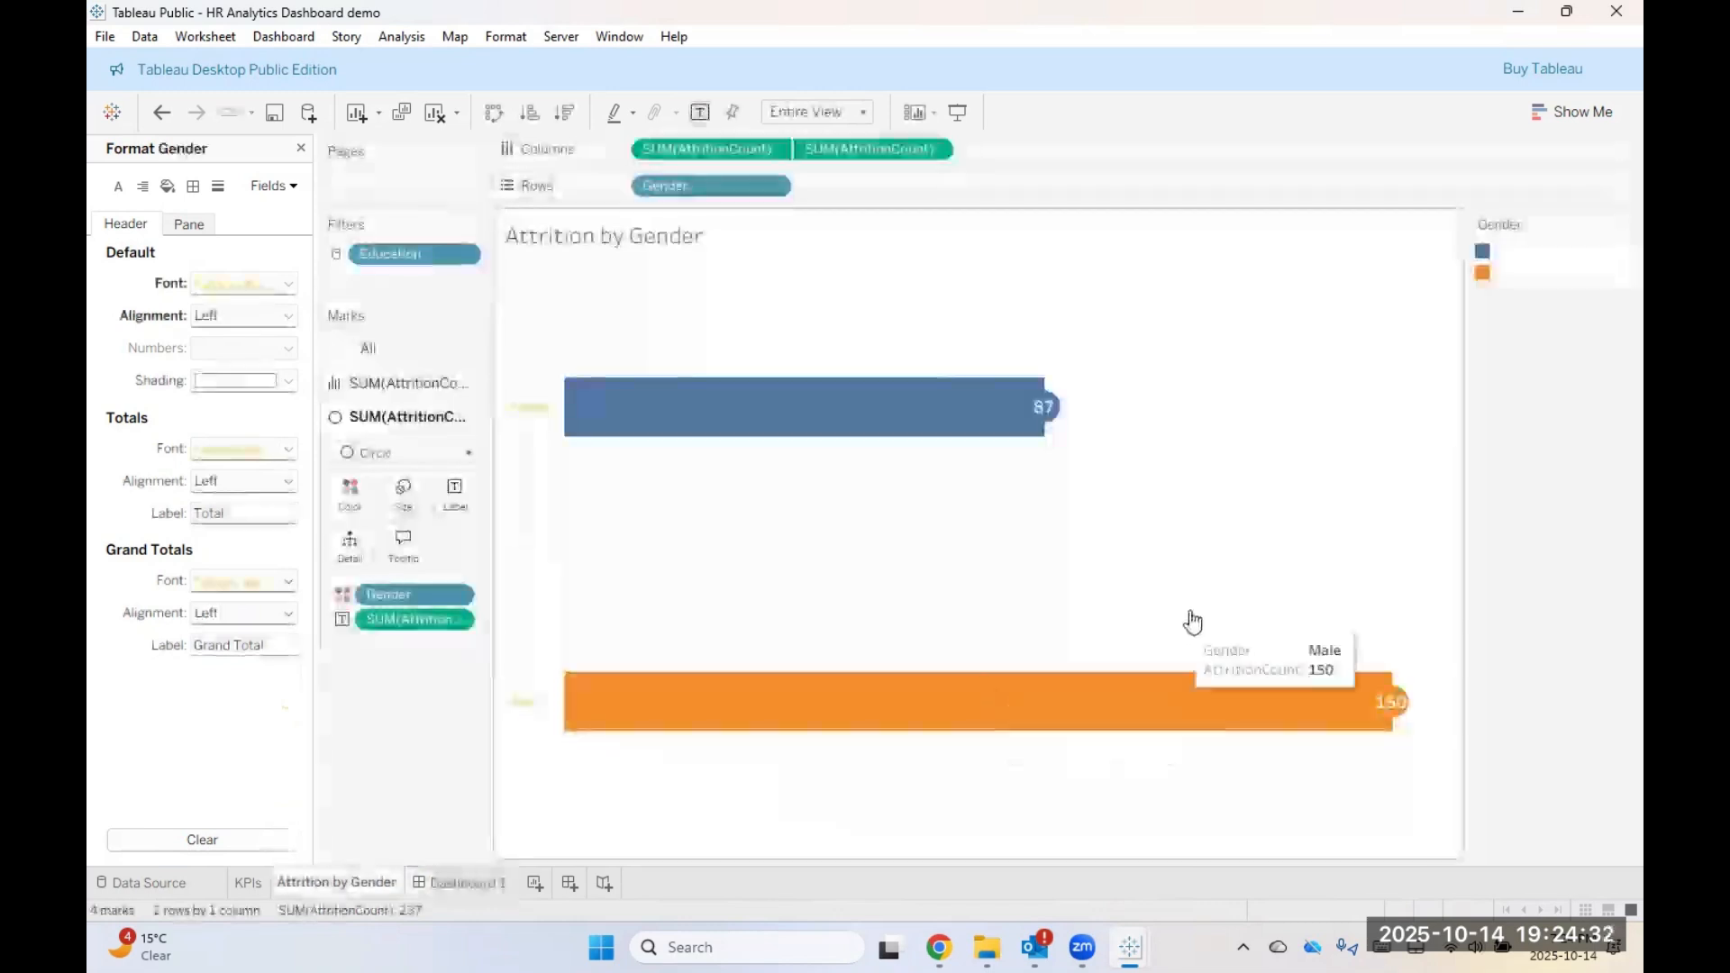
{"action": "left_click", "coordinate": [455, 493]}
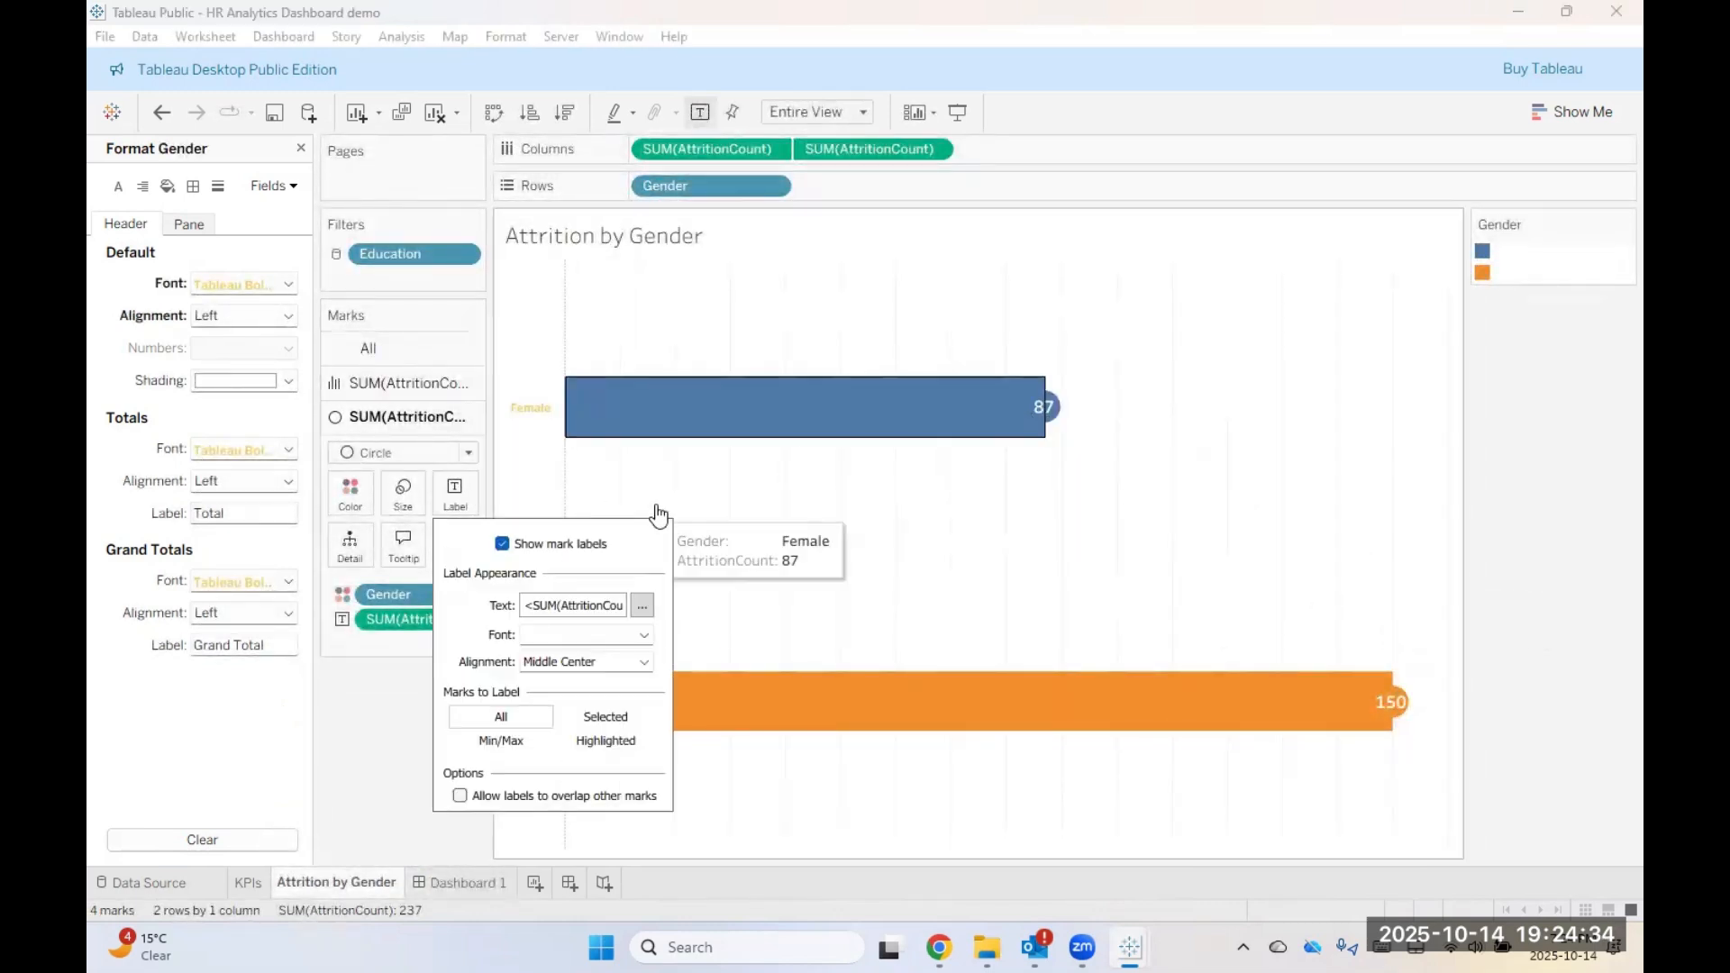
{"action": "left_click", "coordinate": [641, 606]}
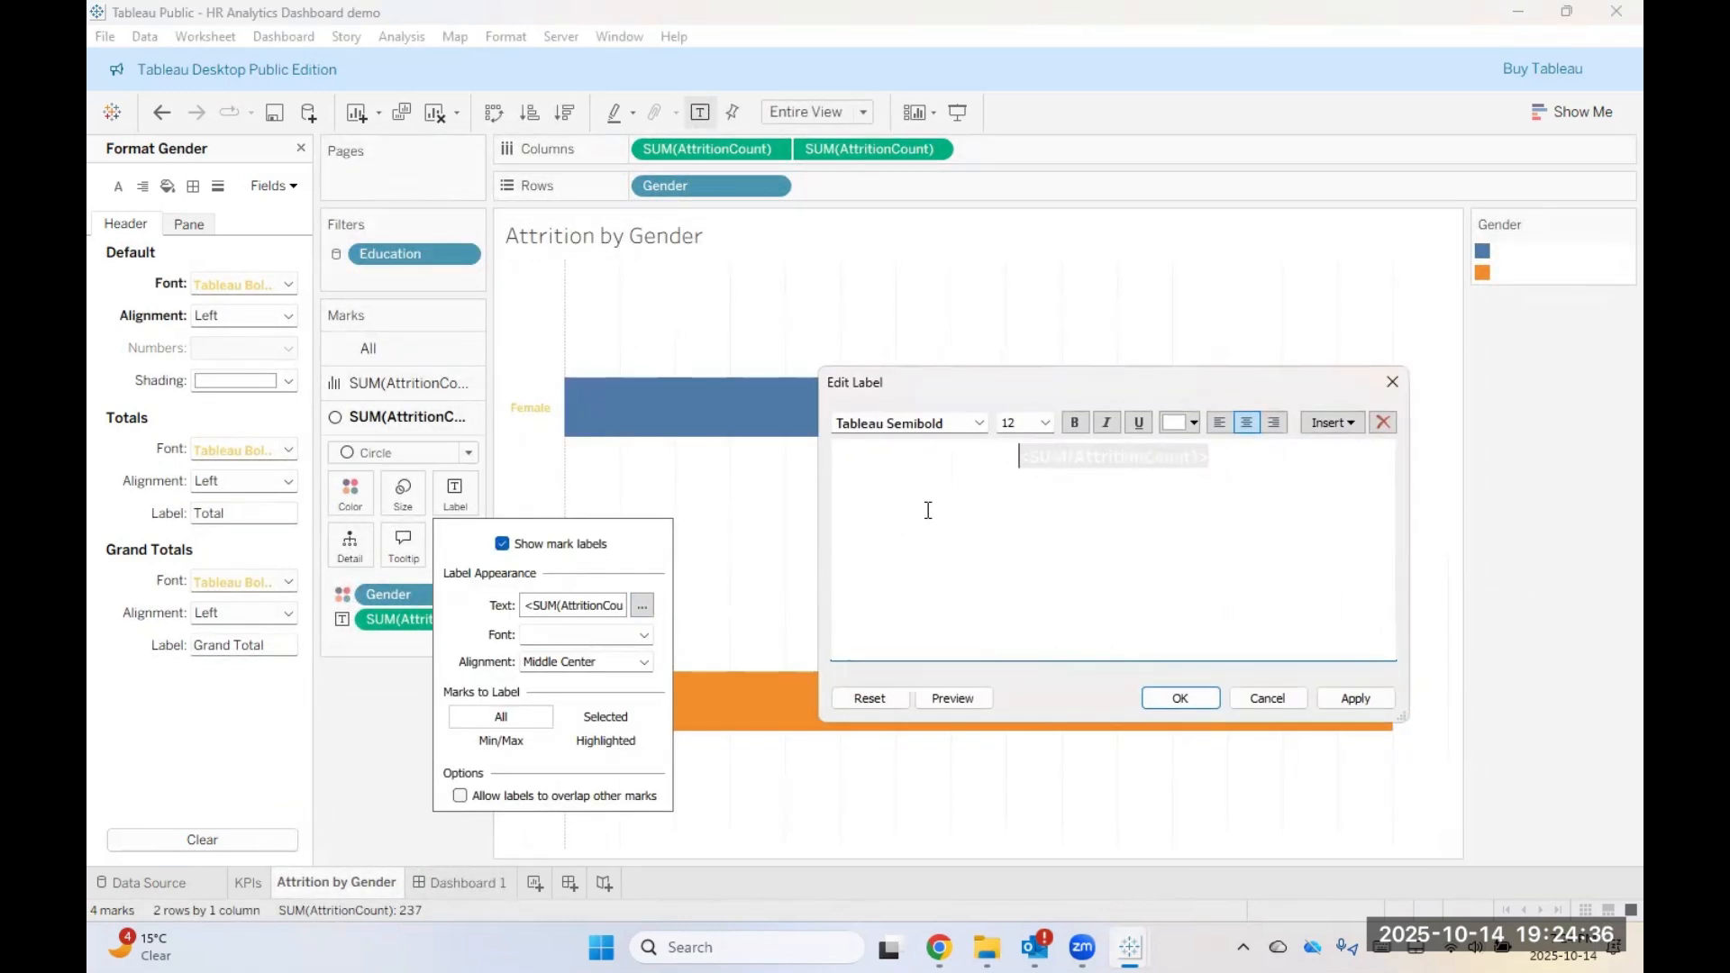
{"action": "left_click", "coordinate": [1044, 424]}
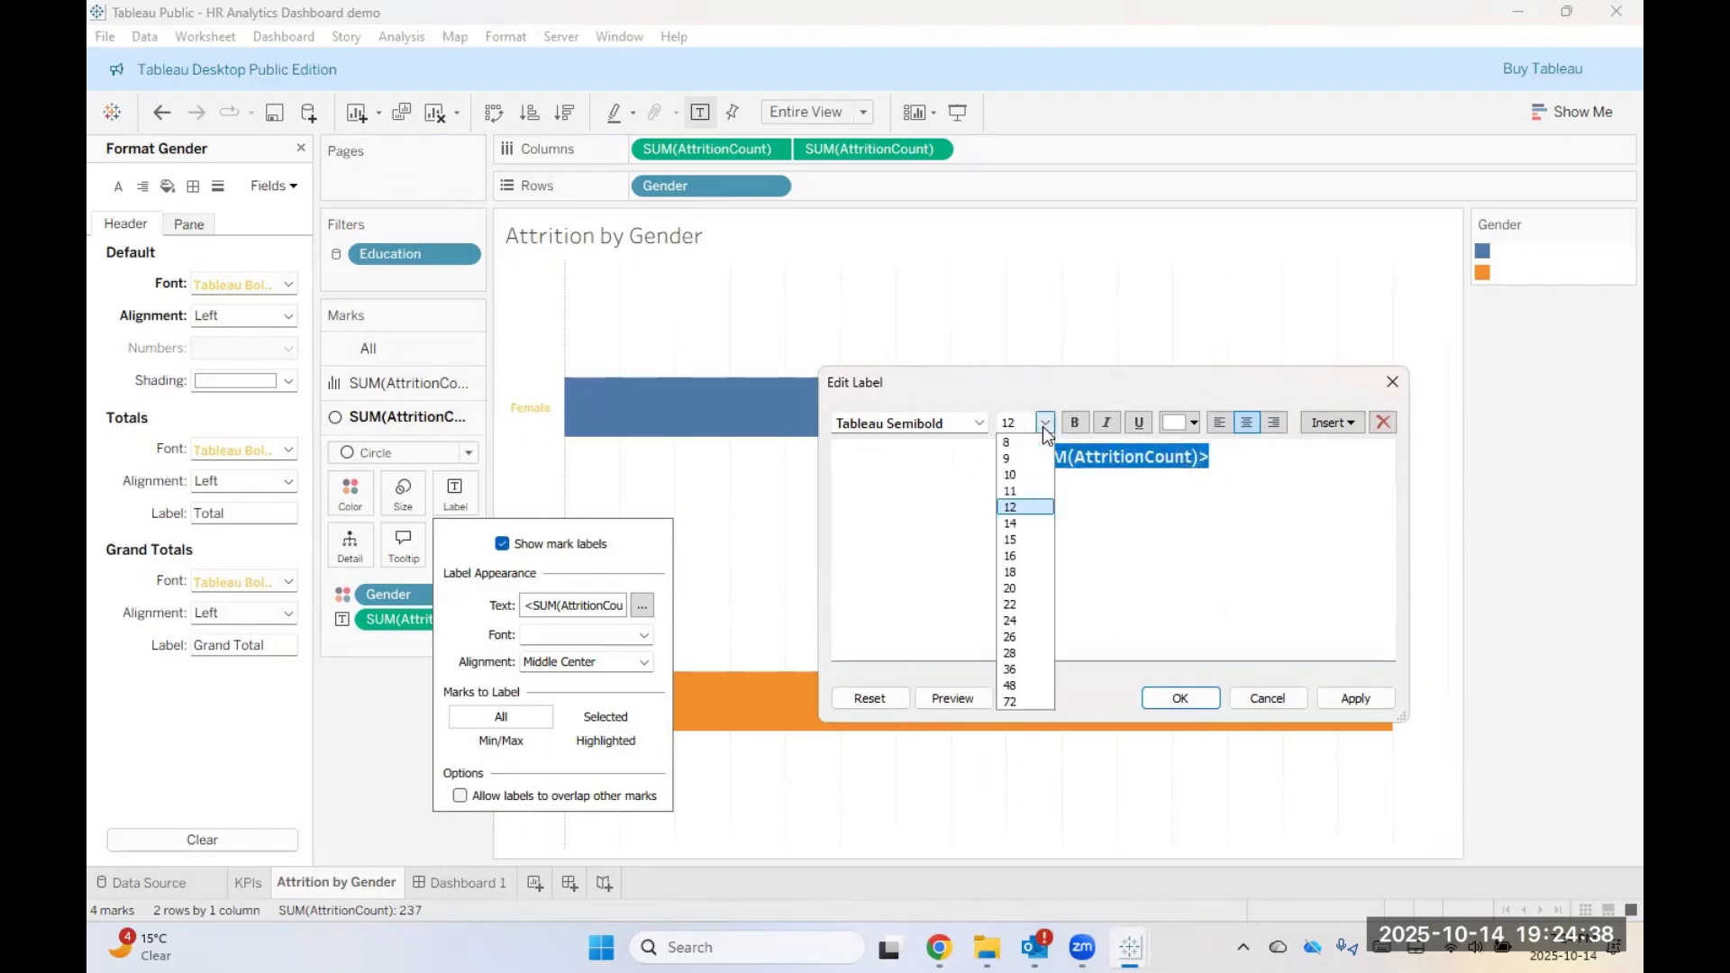
{"action": "left_click", "coordinate": [1034, 474]}
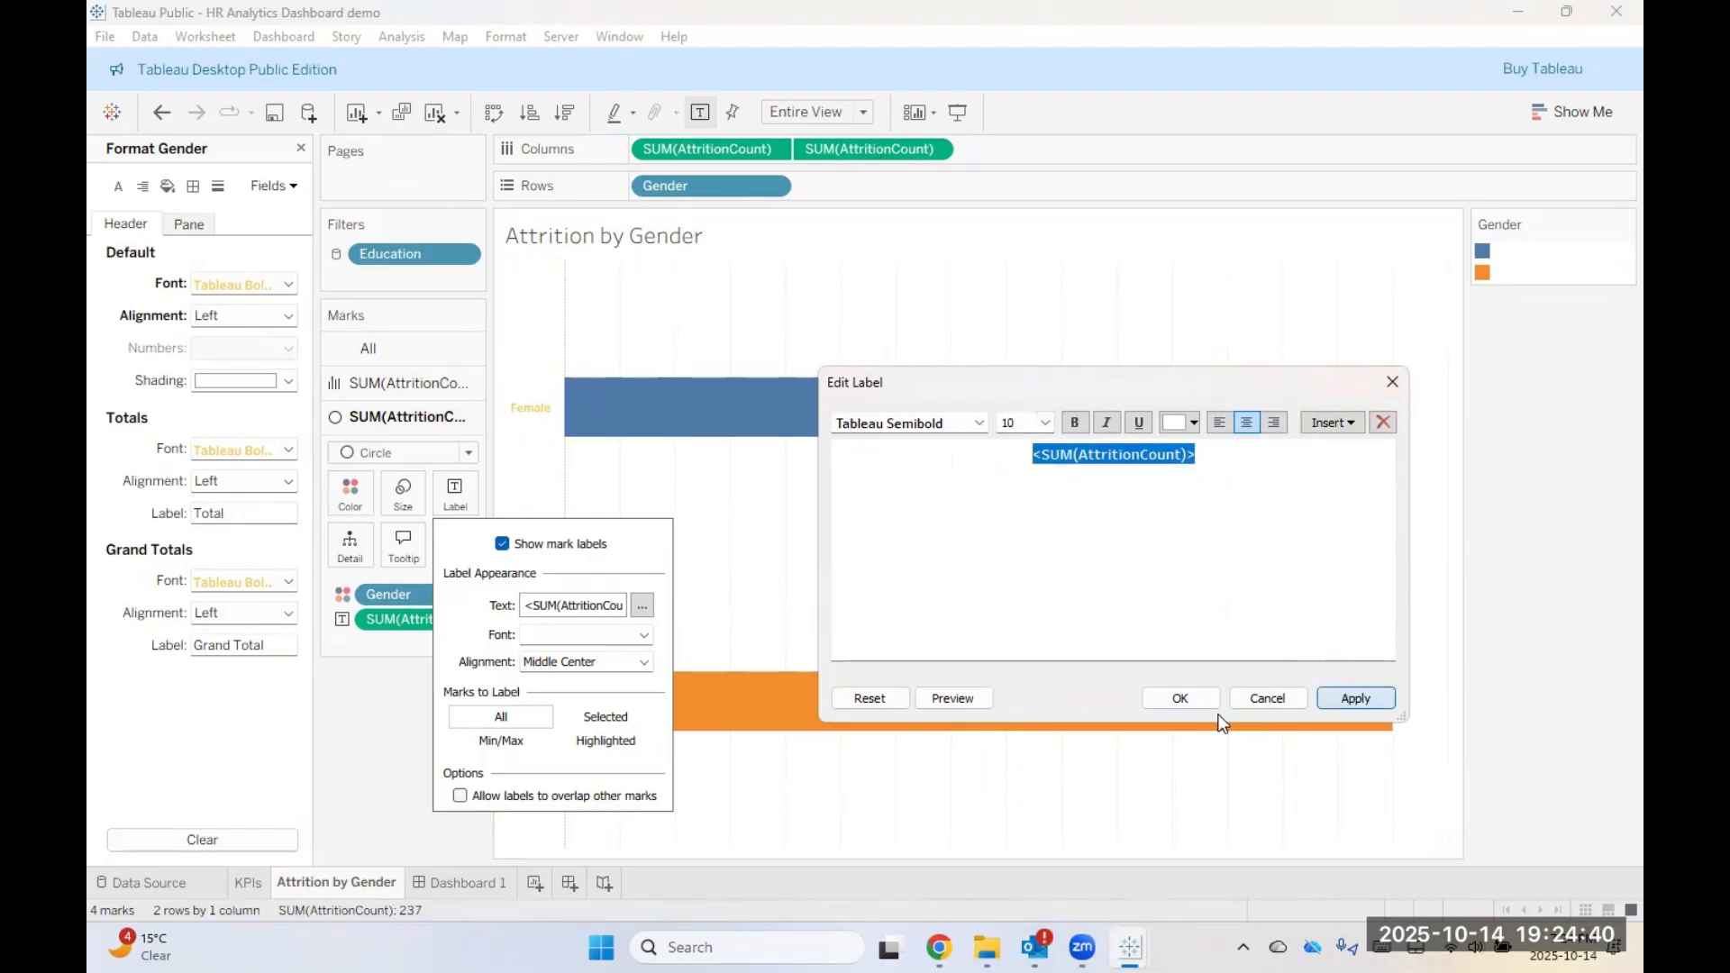
{"action": "left_click", "coordinate": [1165, 701]}
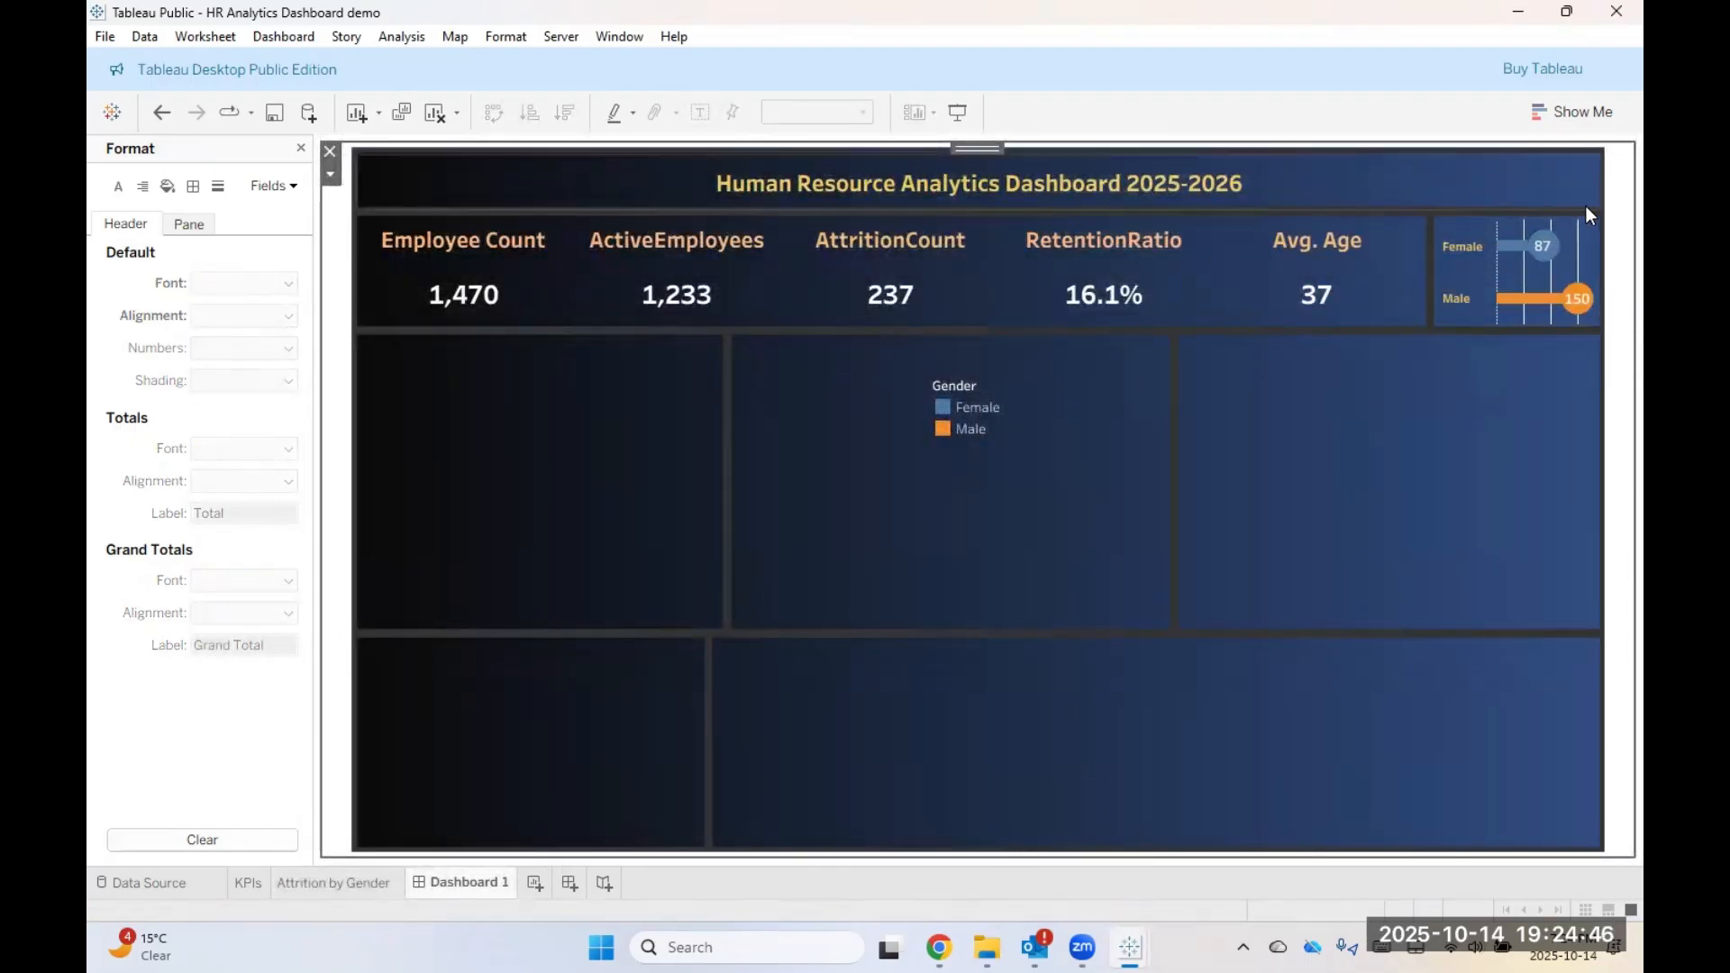
Step: Try clearing the manual sizing of the gender chart on the dashboard
{"action": "right_click", "coordinate": [1571, 251]}
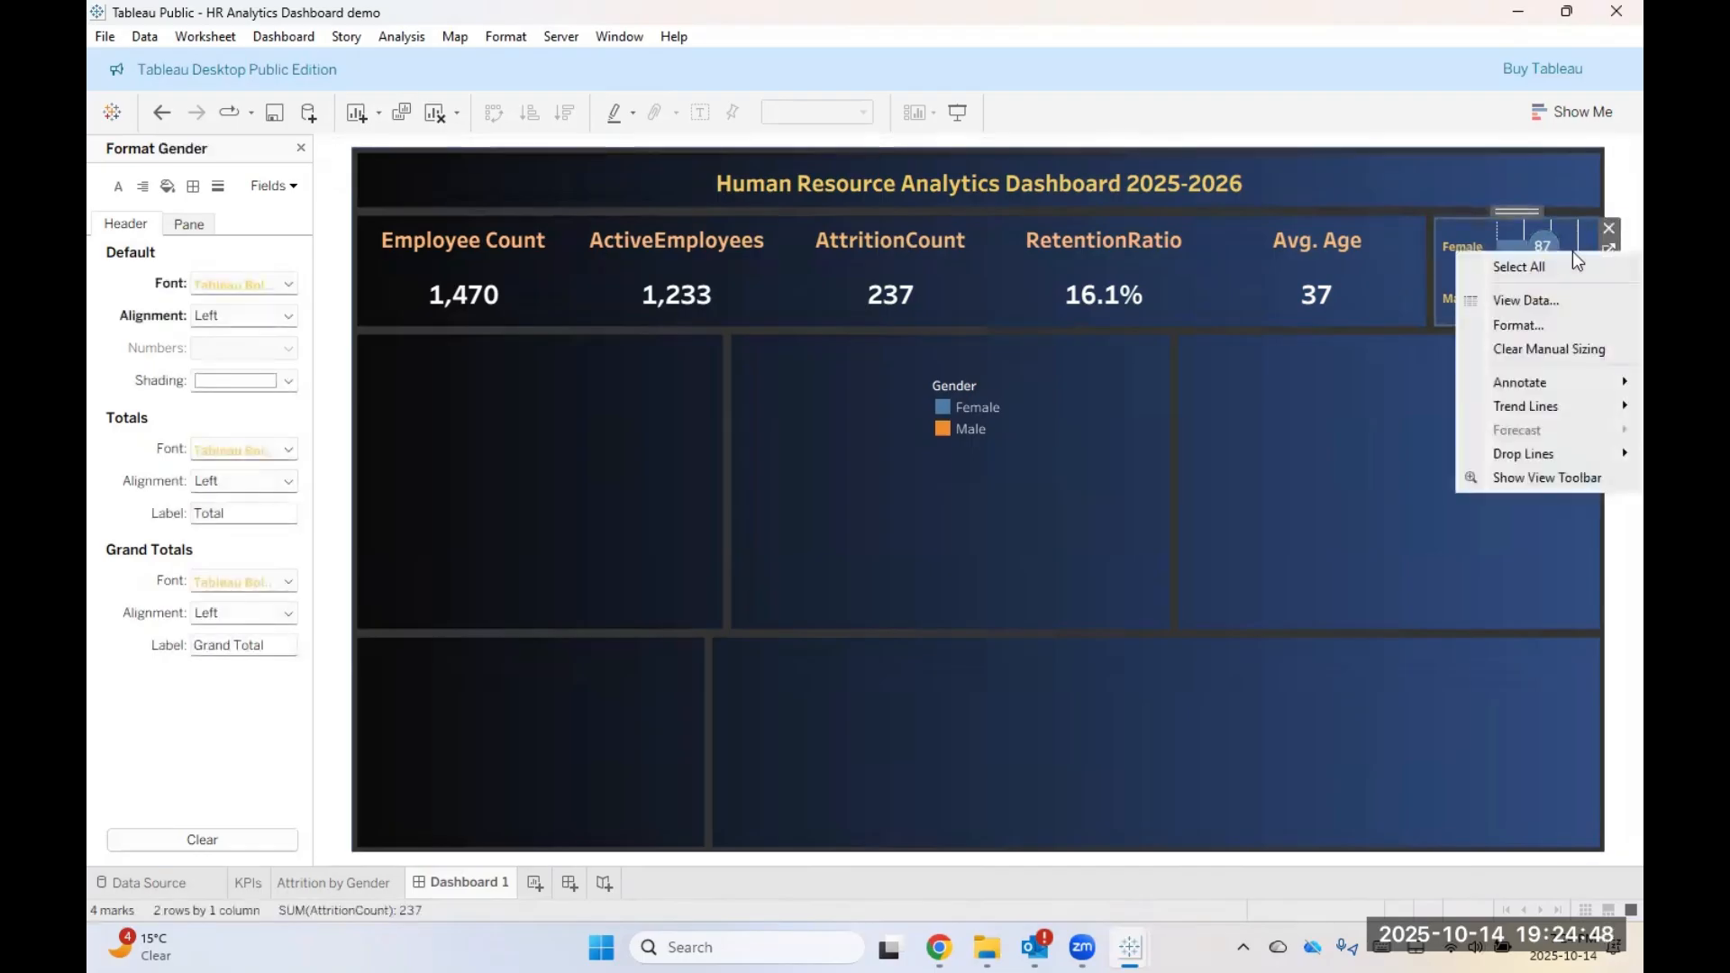
{"action": "left_click", "coordinate": [1561, 350]}
{"action": "mouse_move", "coordinate": [1564, 308]}
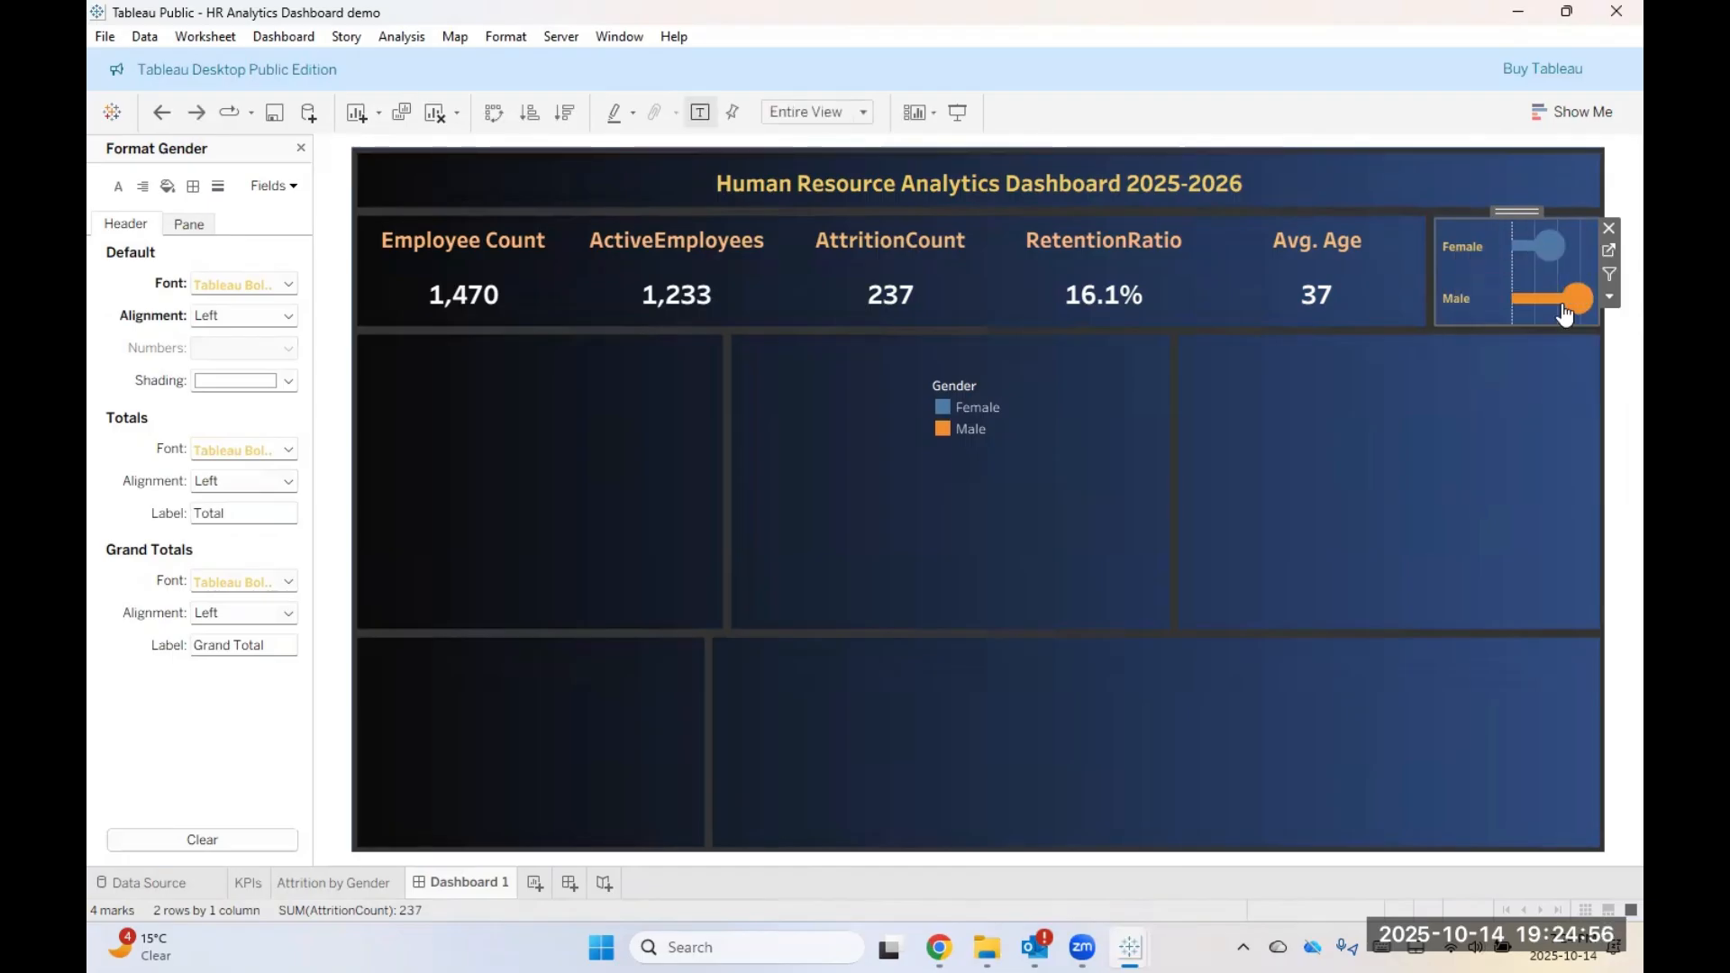
Step: Set the sheet-level zero lines and trend lines of the dashboard's gender chart to None in its line formatting
{"action": "right_click", "coordinate": [1459, 245]}
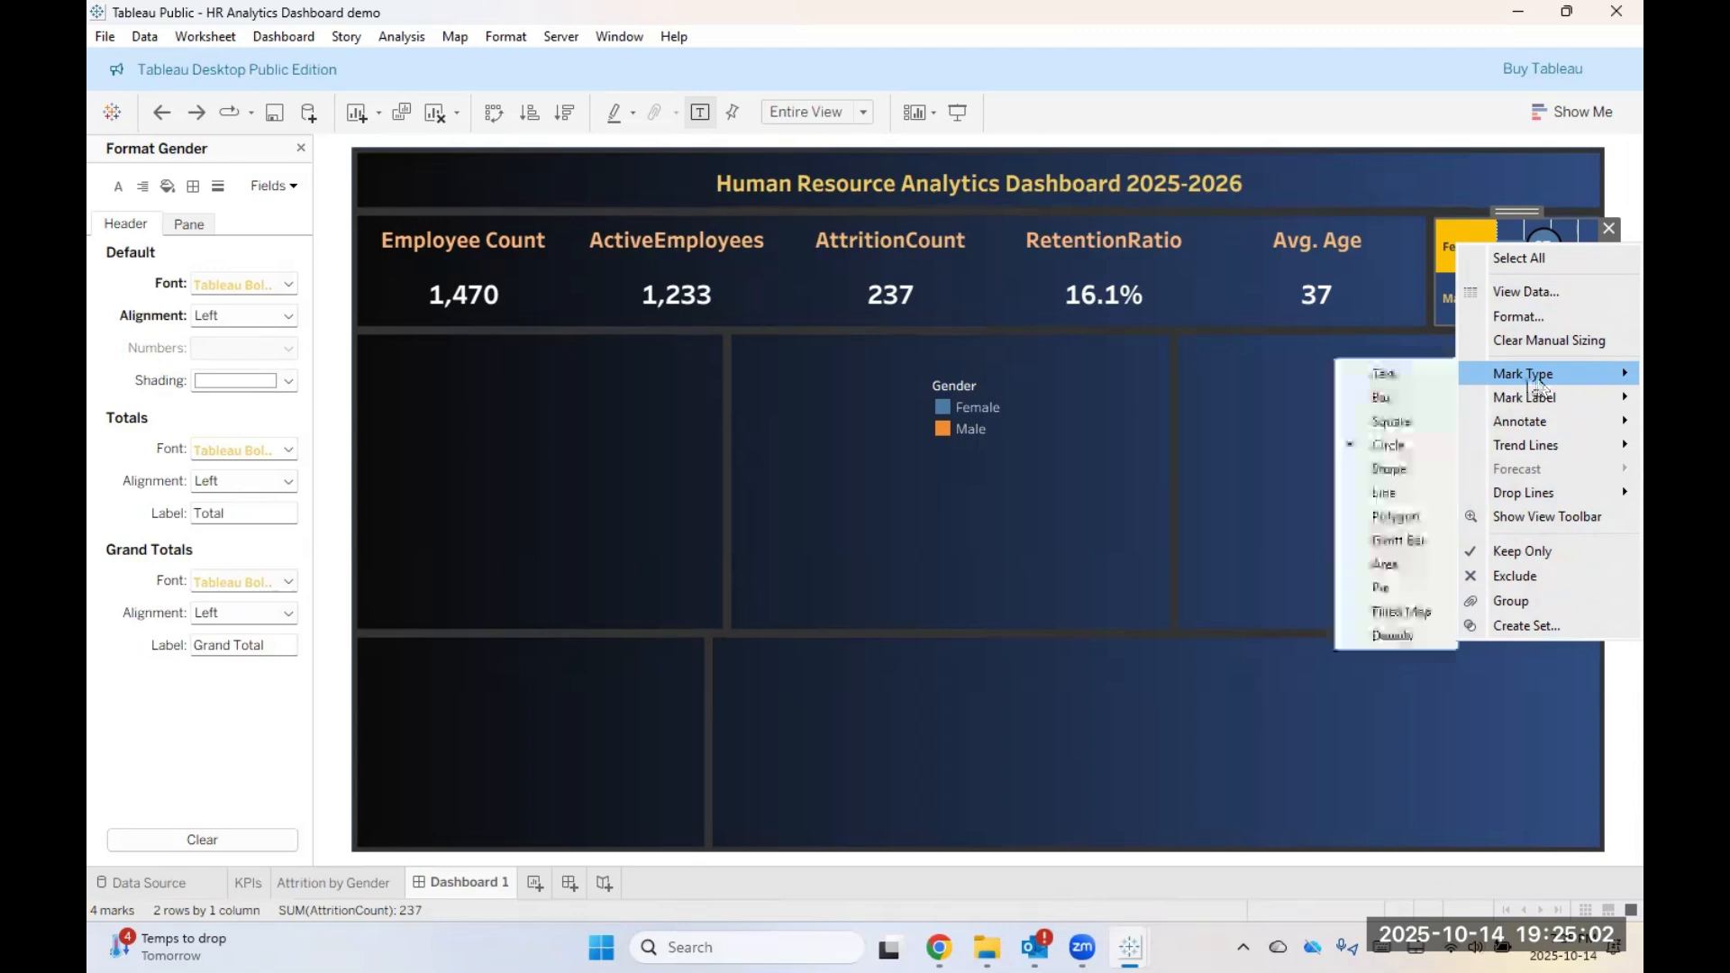
{"action": "left_click", "coordinate": [1518, 316]}
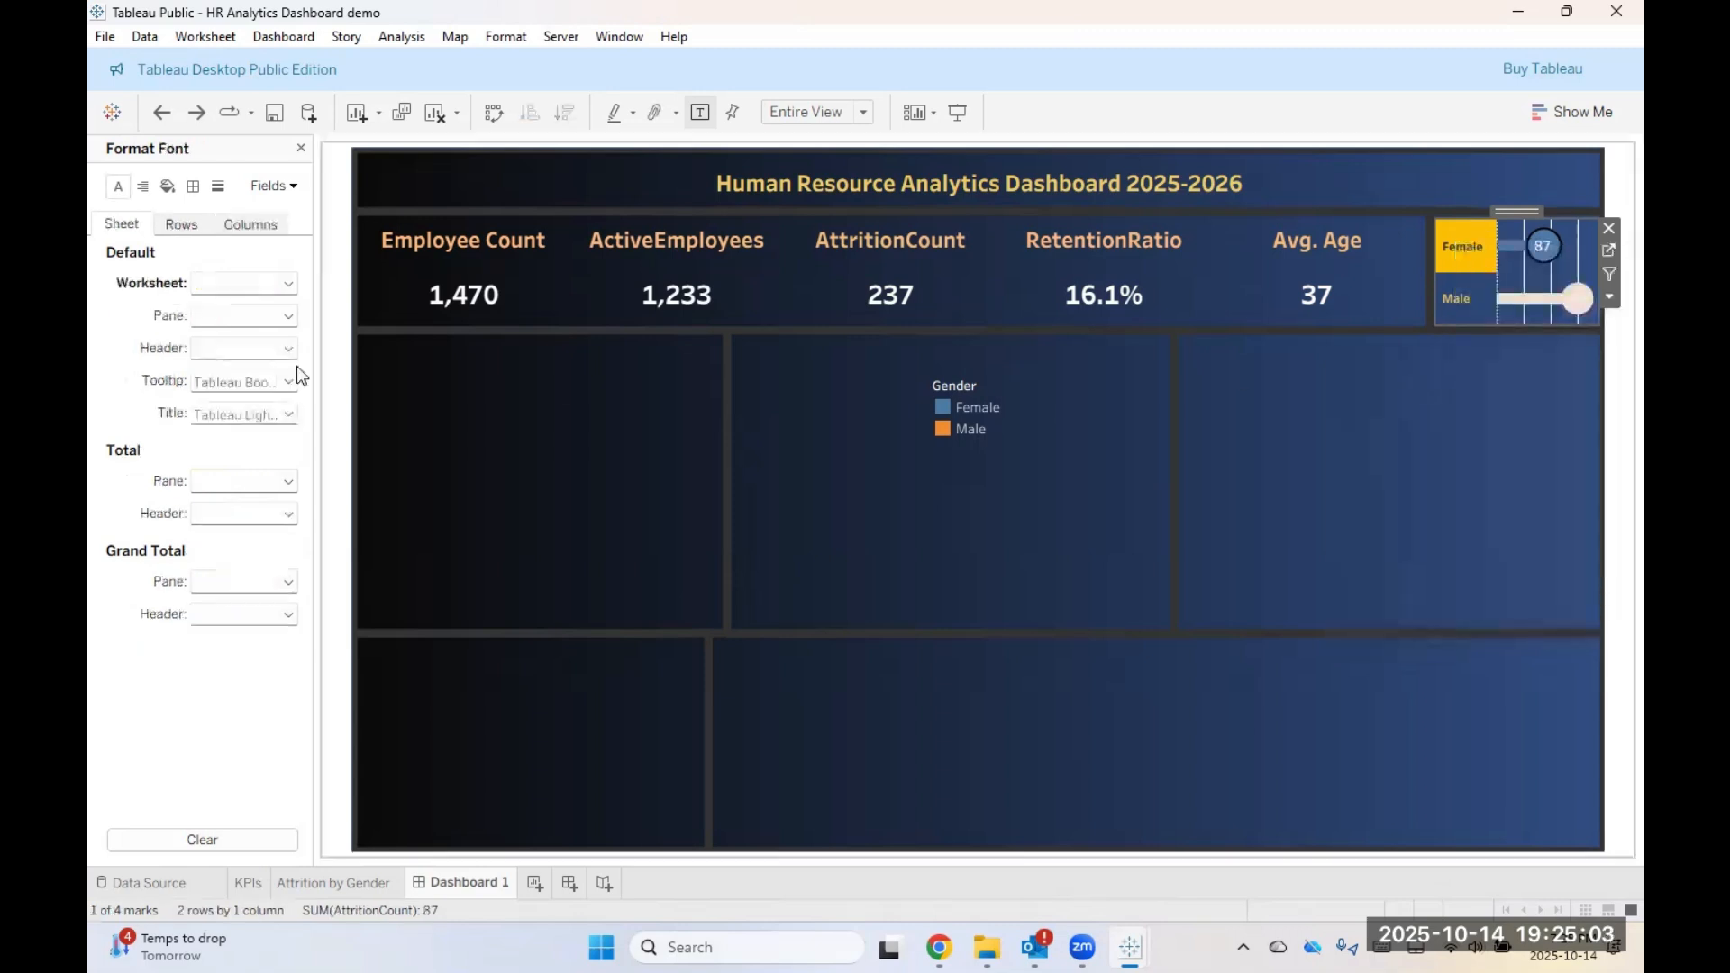
{"action": "left_click", "coordinate": [217, 186]}
{"action": "left_click", "coordinate": [243, 322]}
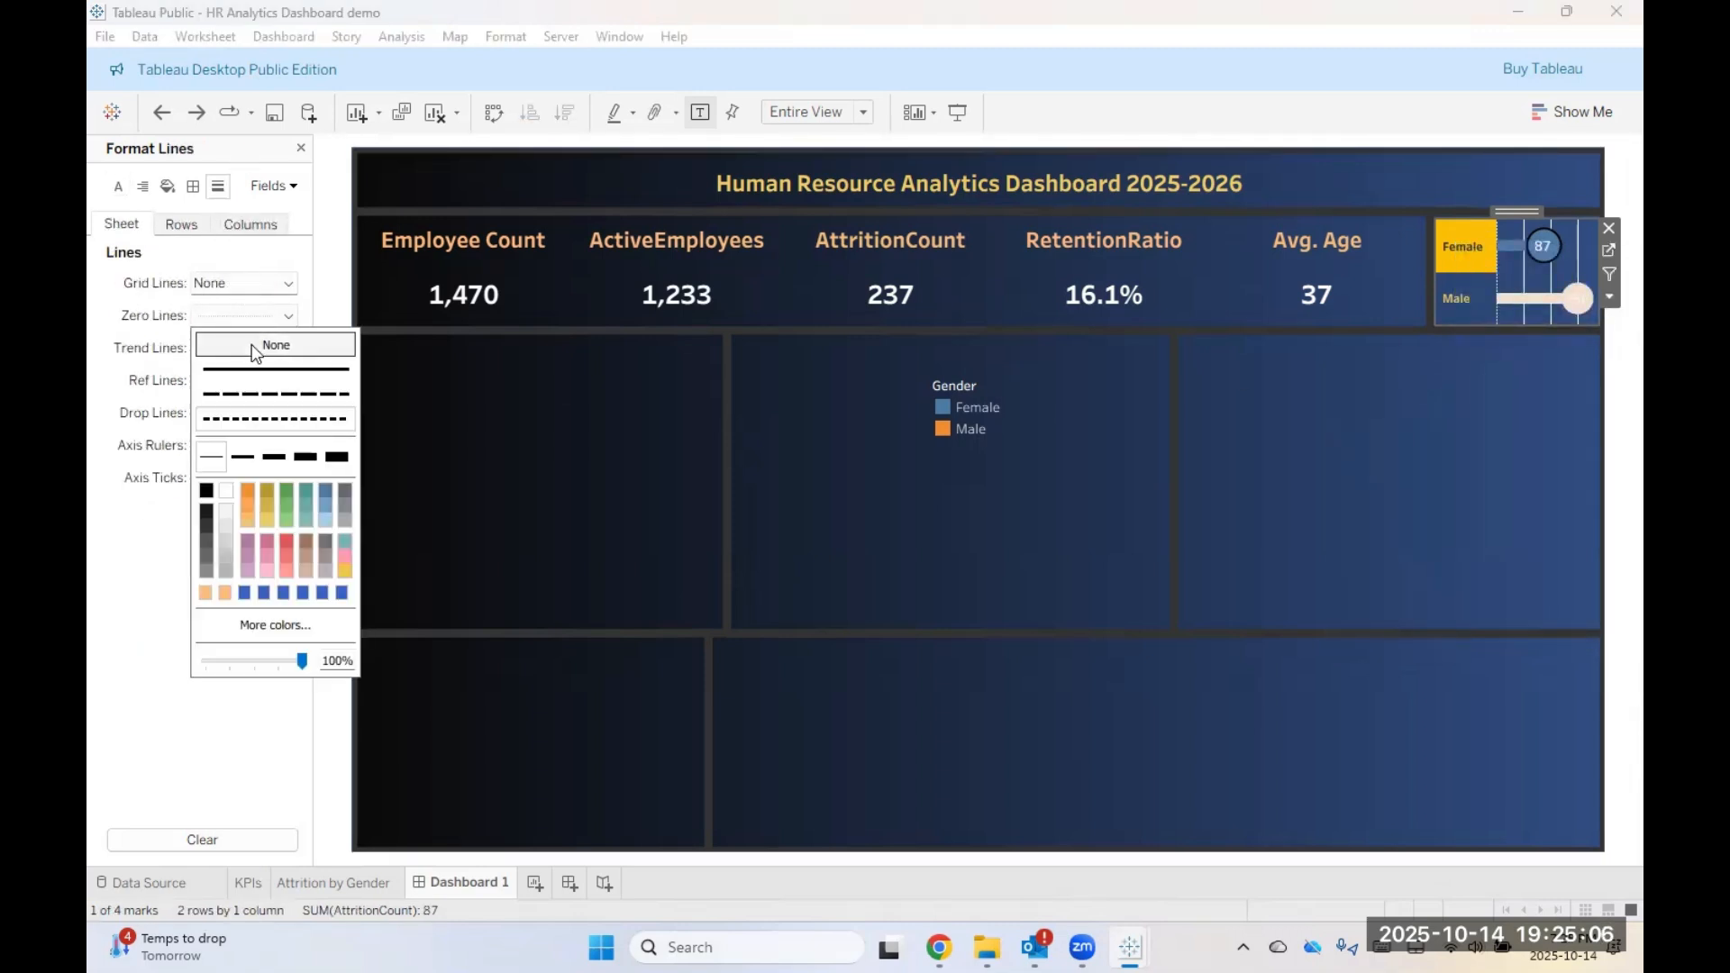
{"action": "left_click", "coordinate": [236, 344]}
{"action": "left_click", "coordinate": [228, 347]}
{"action": "left_click", "coordinate": [238, 375]}
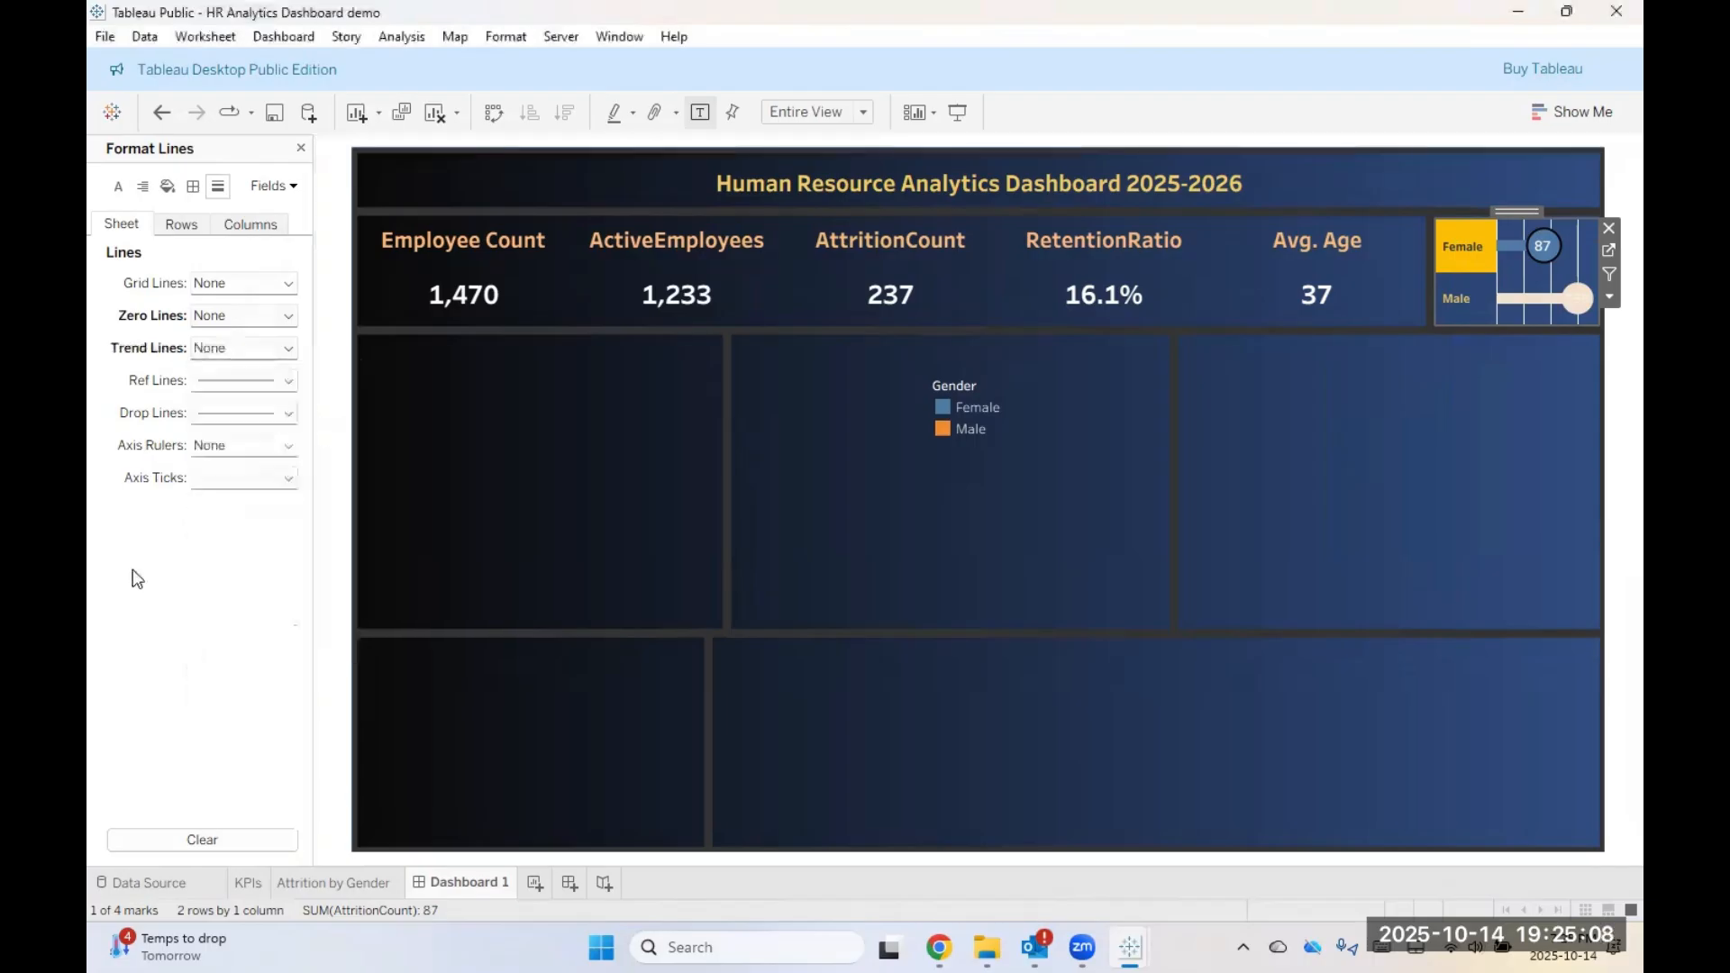
Step: Set the gender chart's sheet-level reference lines, drop lines and axis ticks to None
{"action": "left_click", "coordinate": [262, 380]}
{"action": "left_click", "coordinate": [245, 418]}
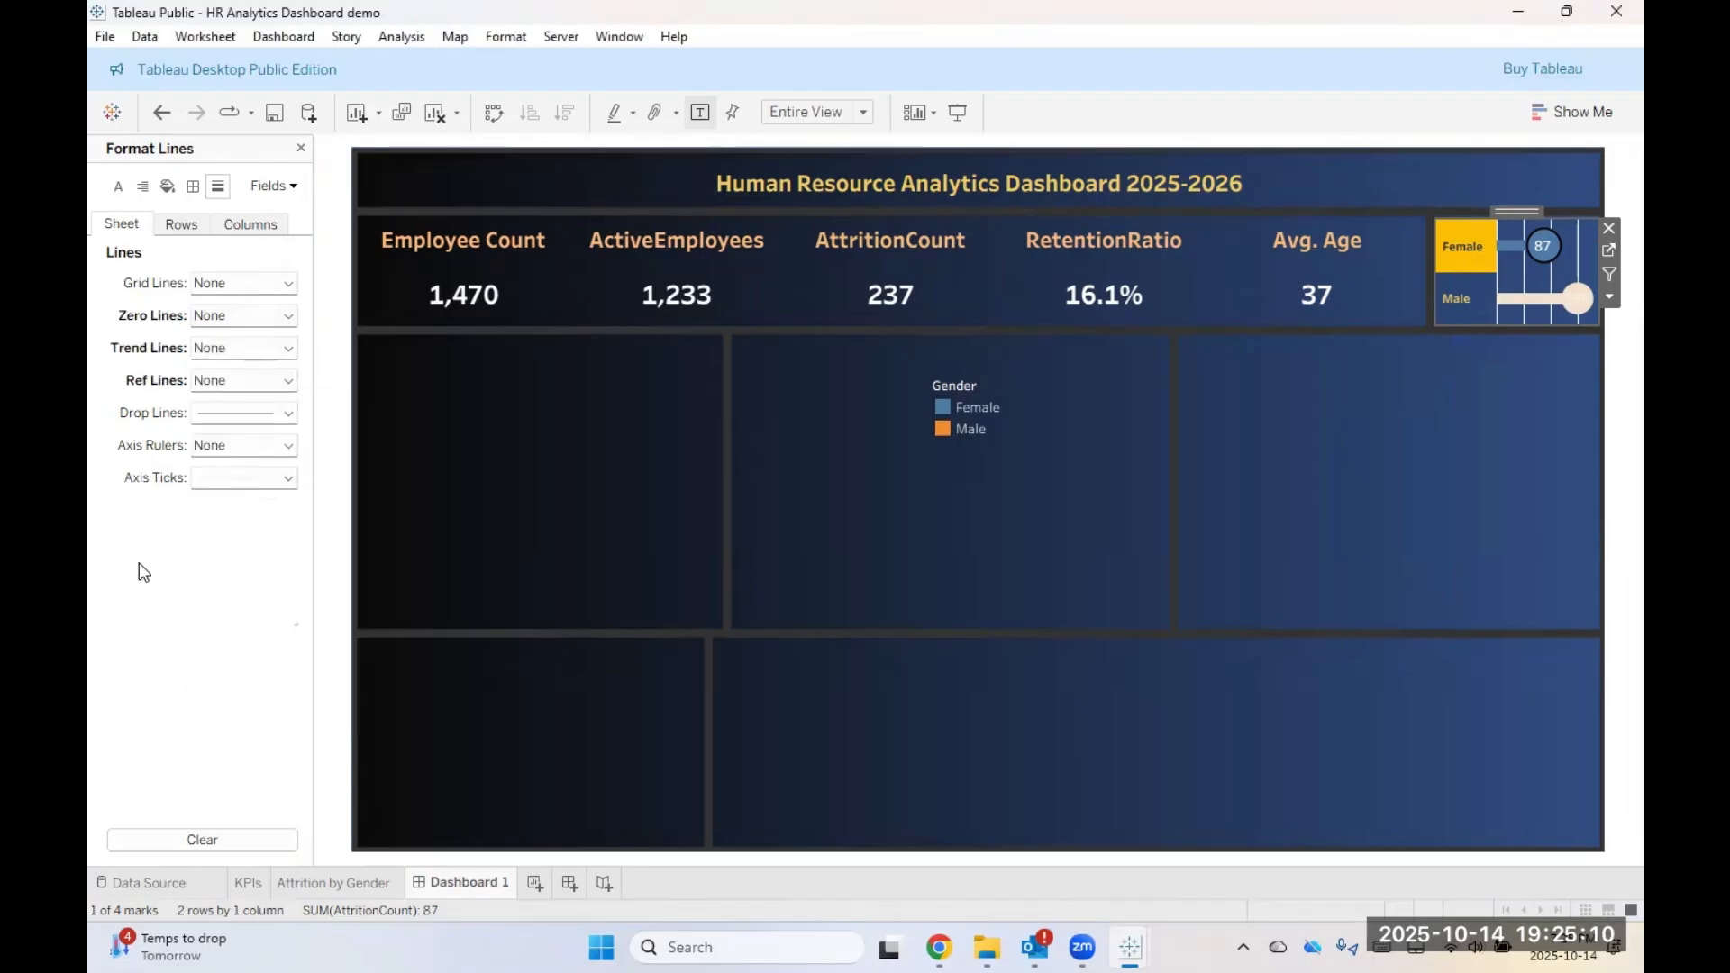
{"action": "left_click", "coordinate": [257, 413]}
{"action": "left_click", "coordinate": [257, 442]}
{"action": "left_click", "coordinate": [242, 479]}
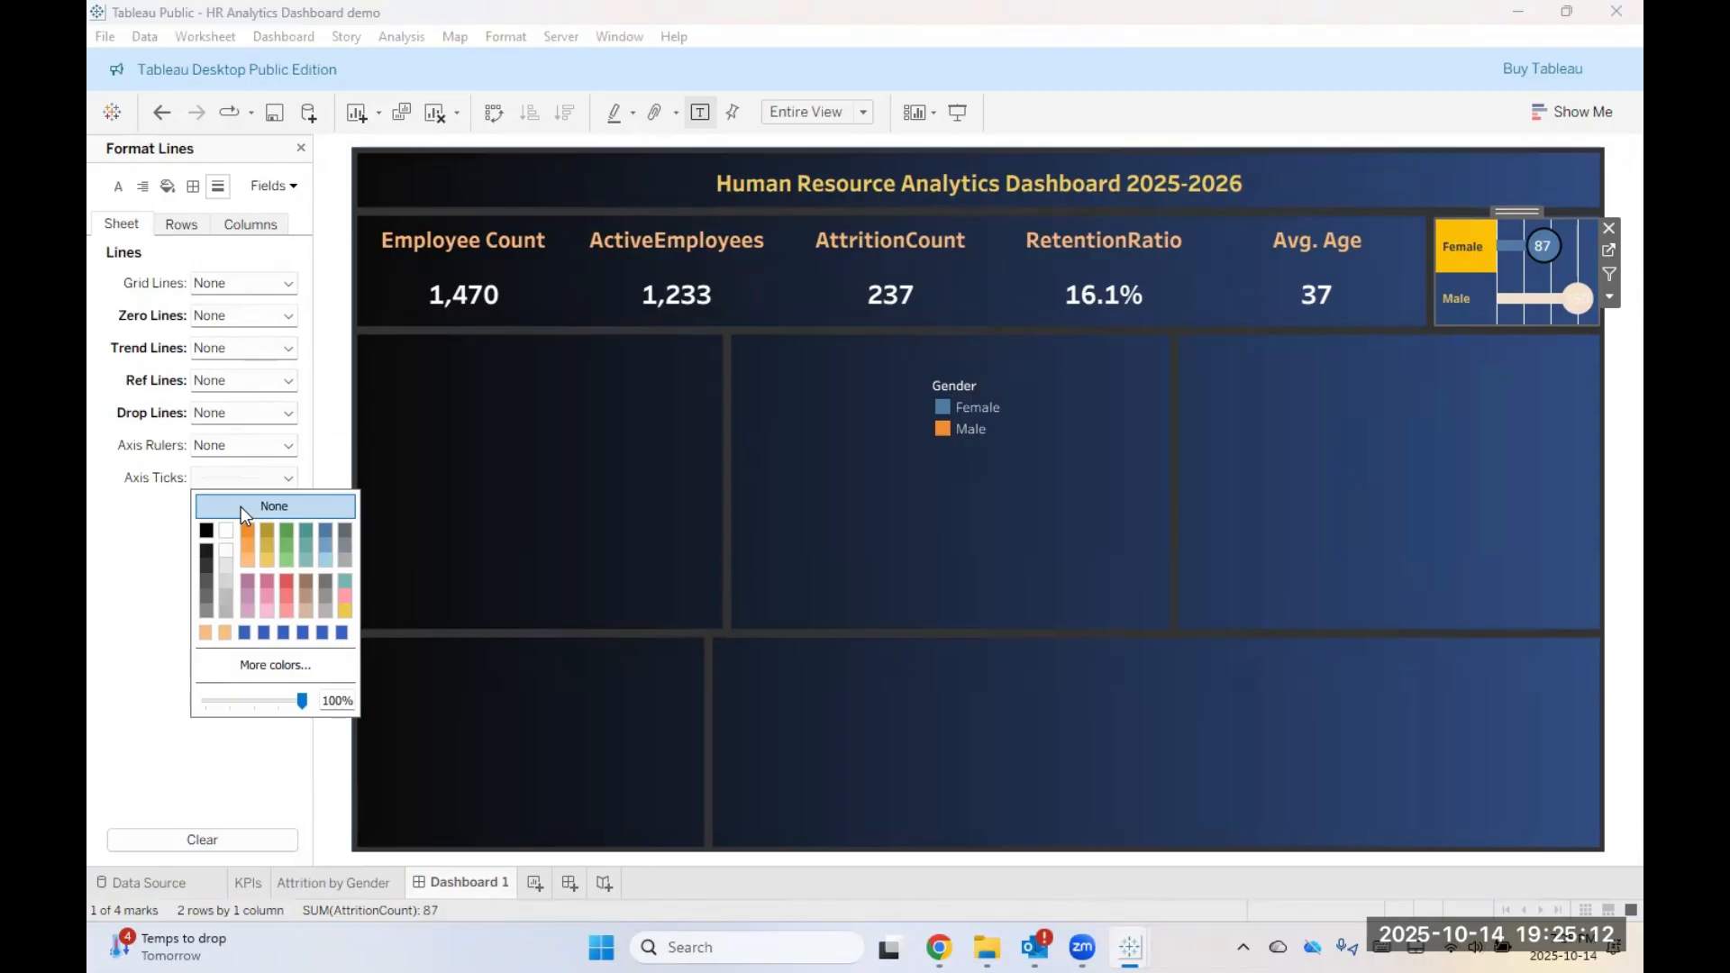
{"action": "left_click", "coordinate": [261, 506]}
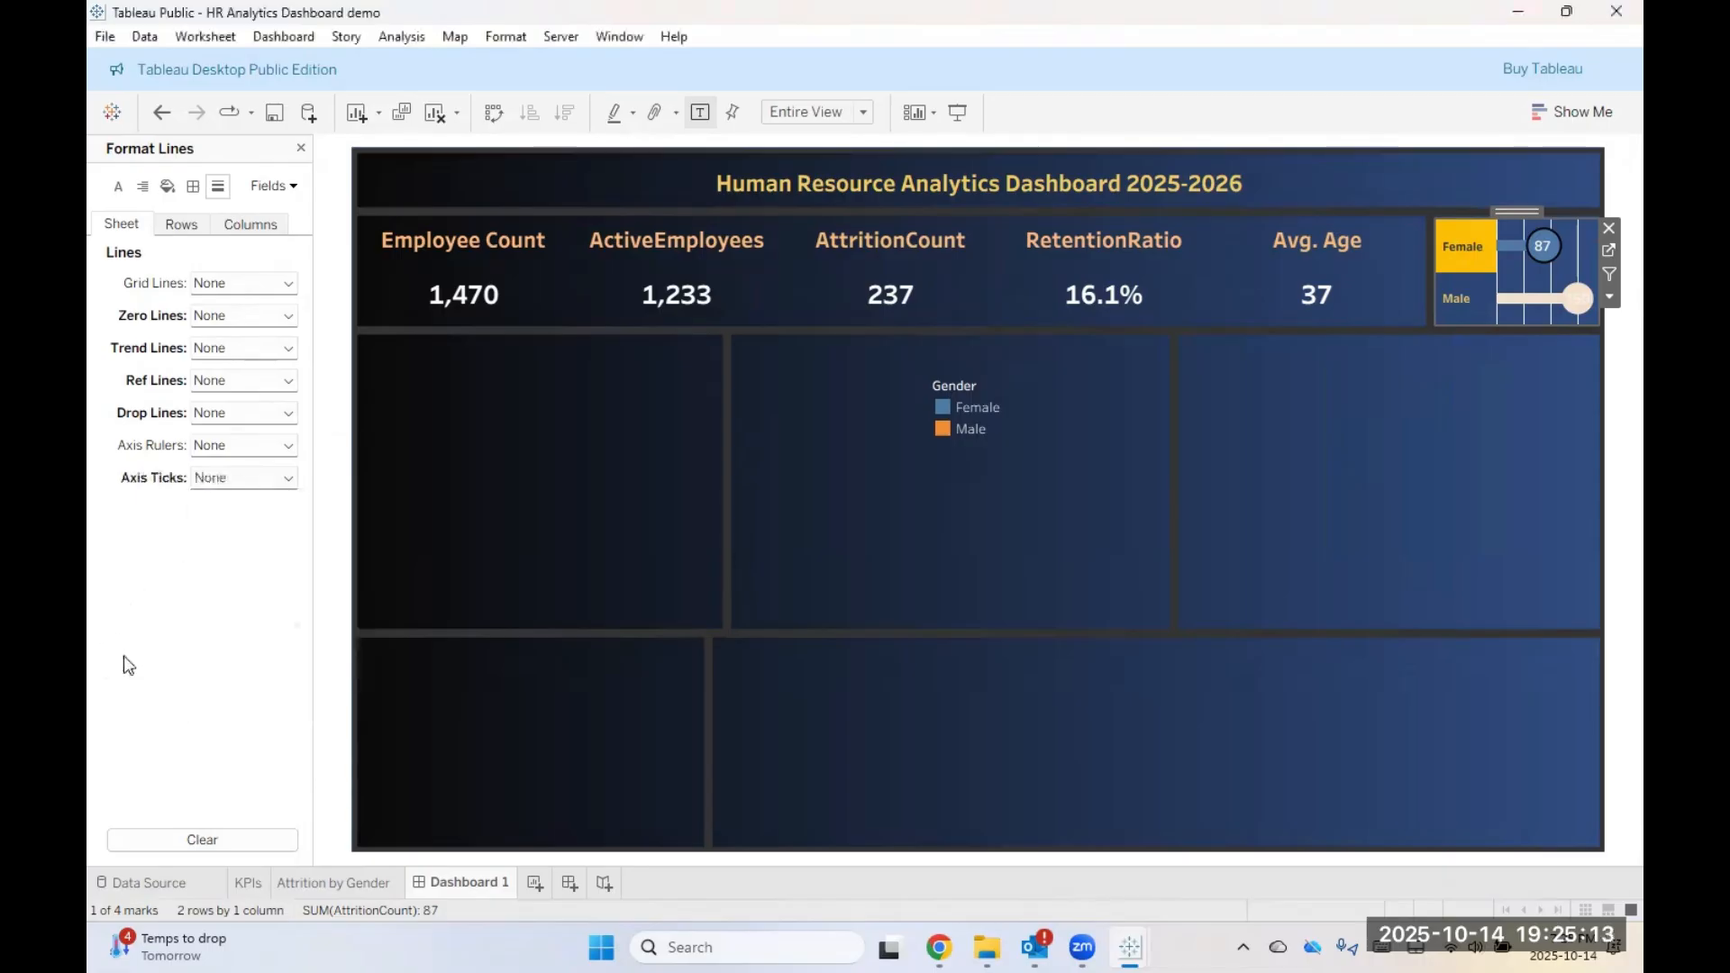
Step: Set the gender chart's column grid lines to None and clear the Female row selection
{"action": "left_click", "coordinate": [183, 225]}
{"action": "left_click", "coordinate": [251, 225]}
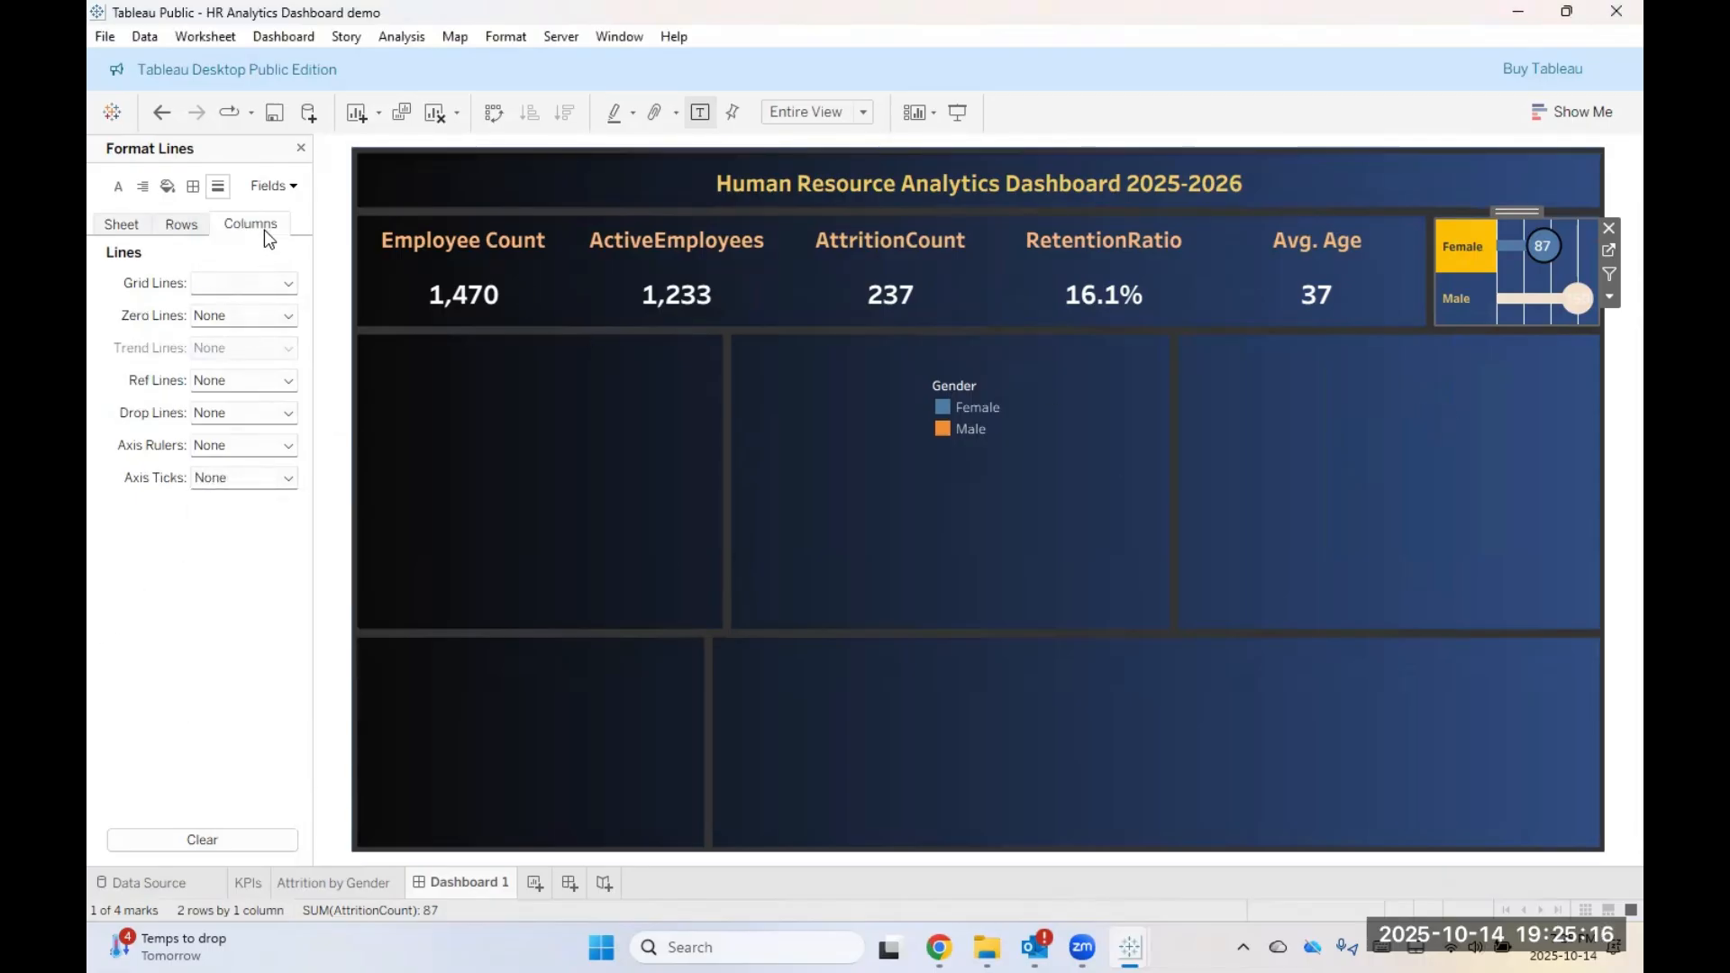
{"action": "left_click", "coordinate": [262, 283]}
{"action": "left_click", "coordinate": [151, 723]}
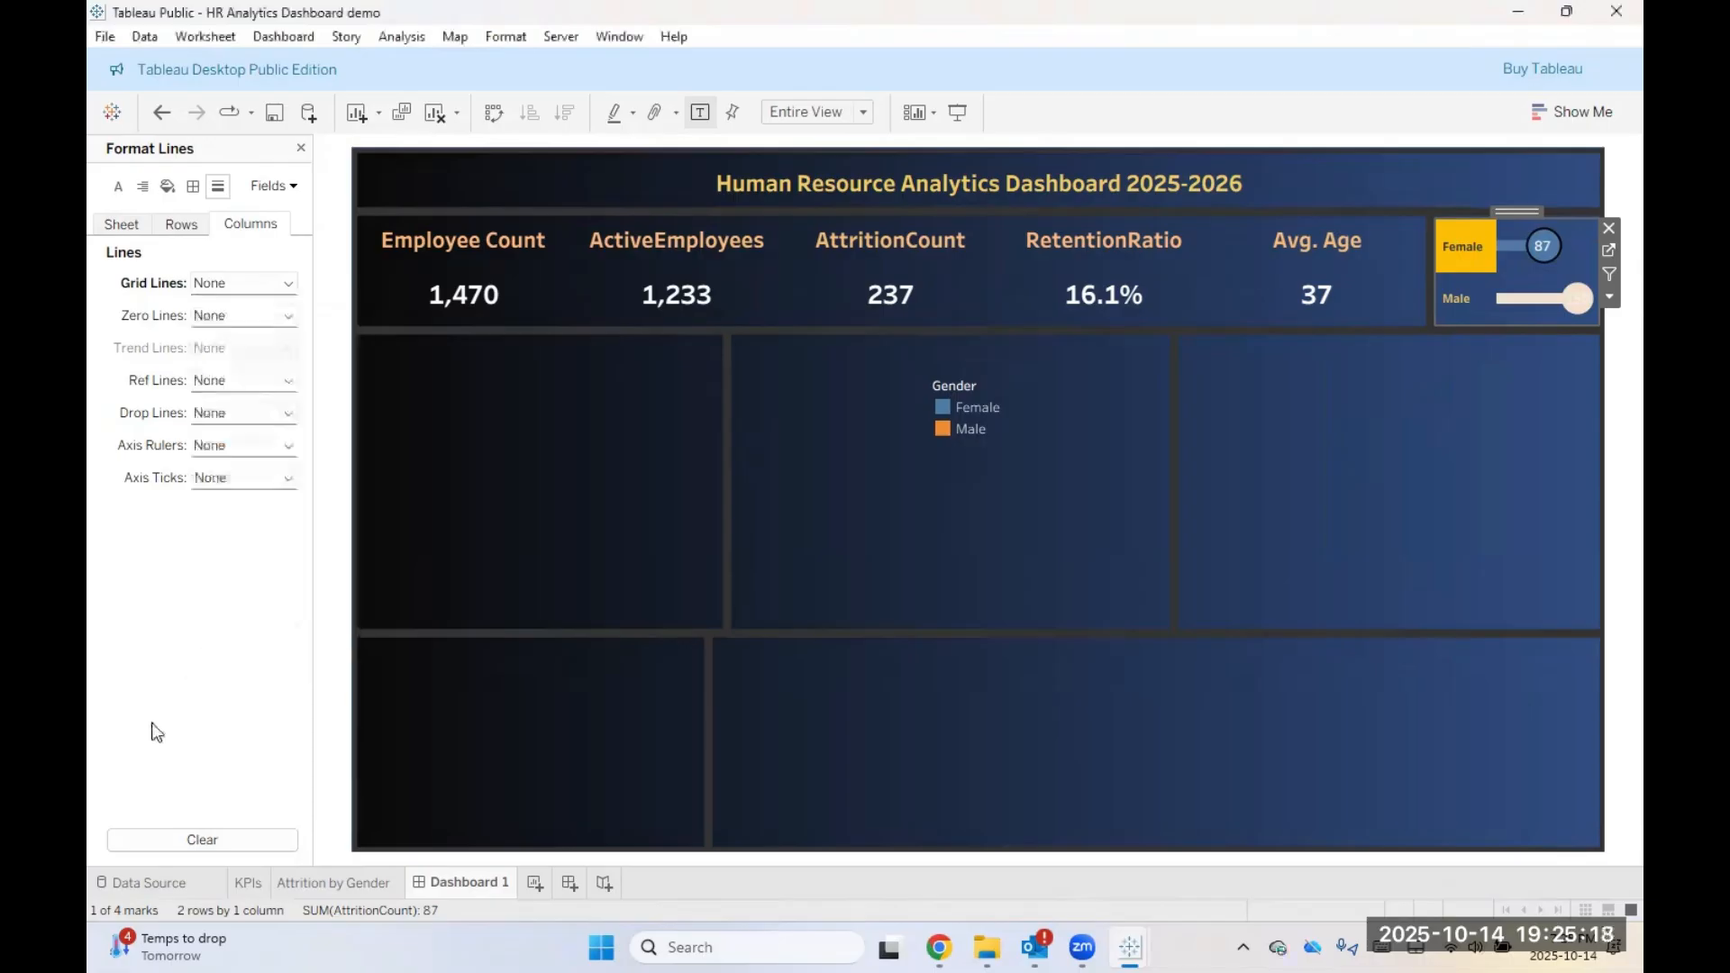
{"action": "left_click", "coordinate": [1481, 511]}
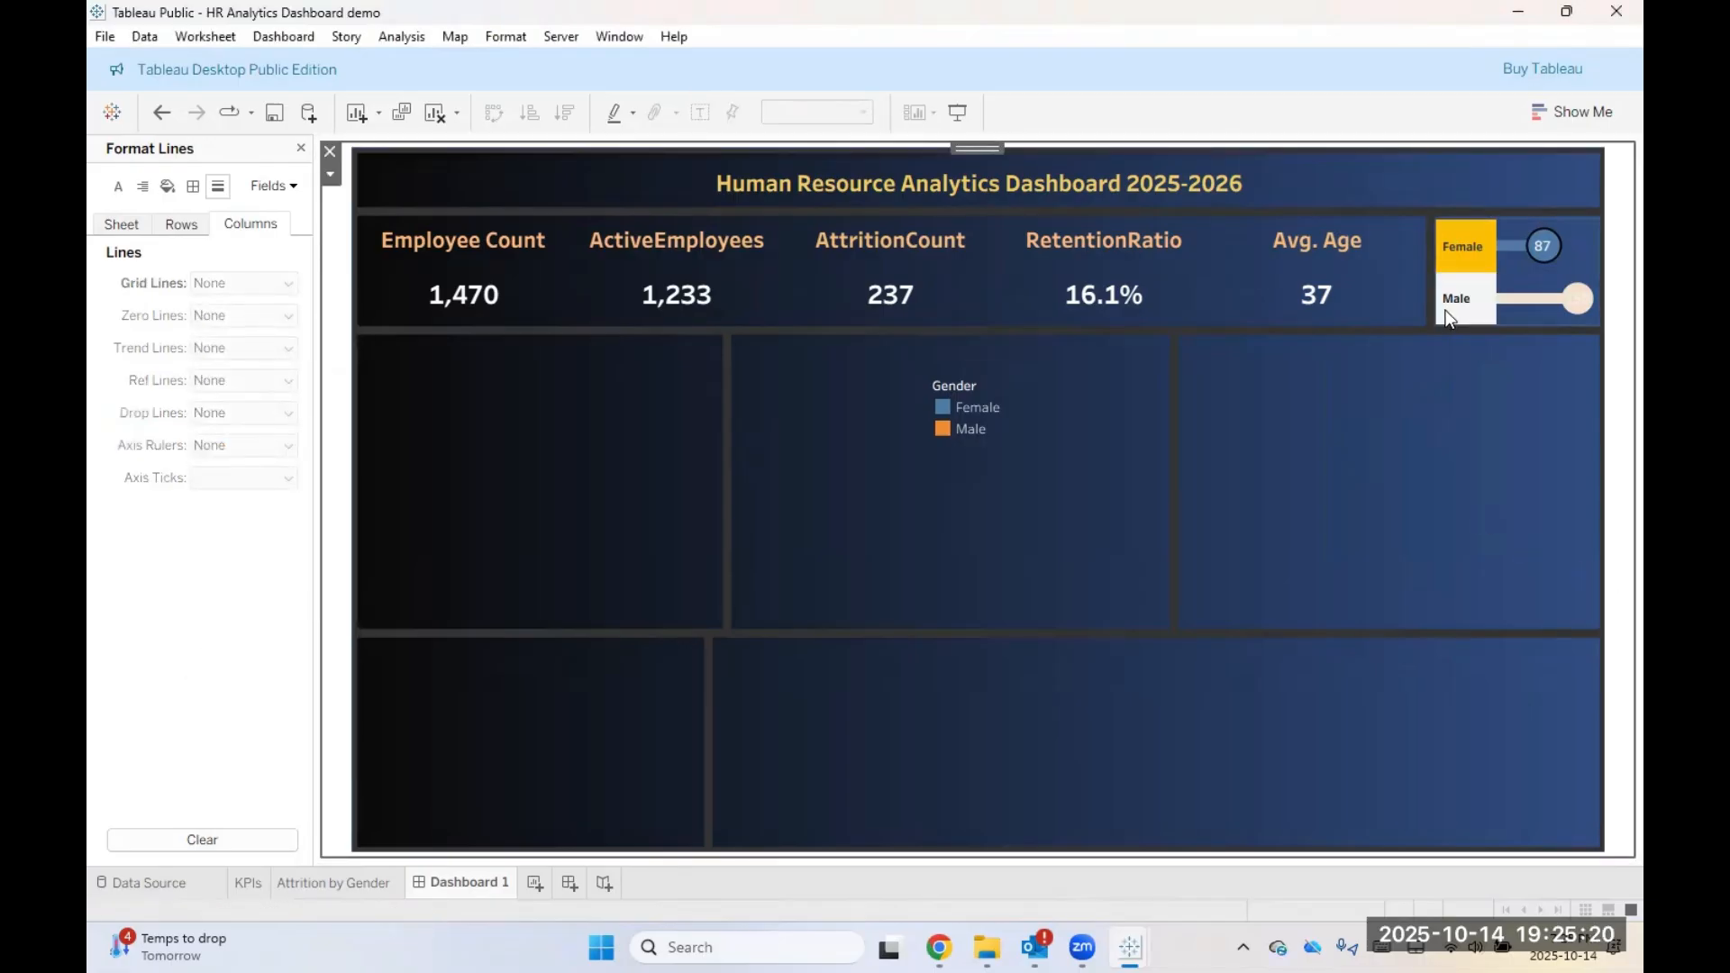
{"action": "left_click", "coordinate": [1465, 259]}
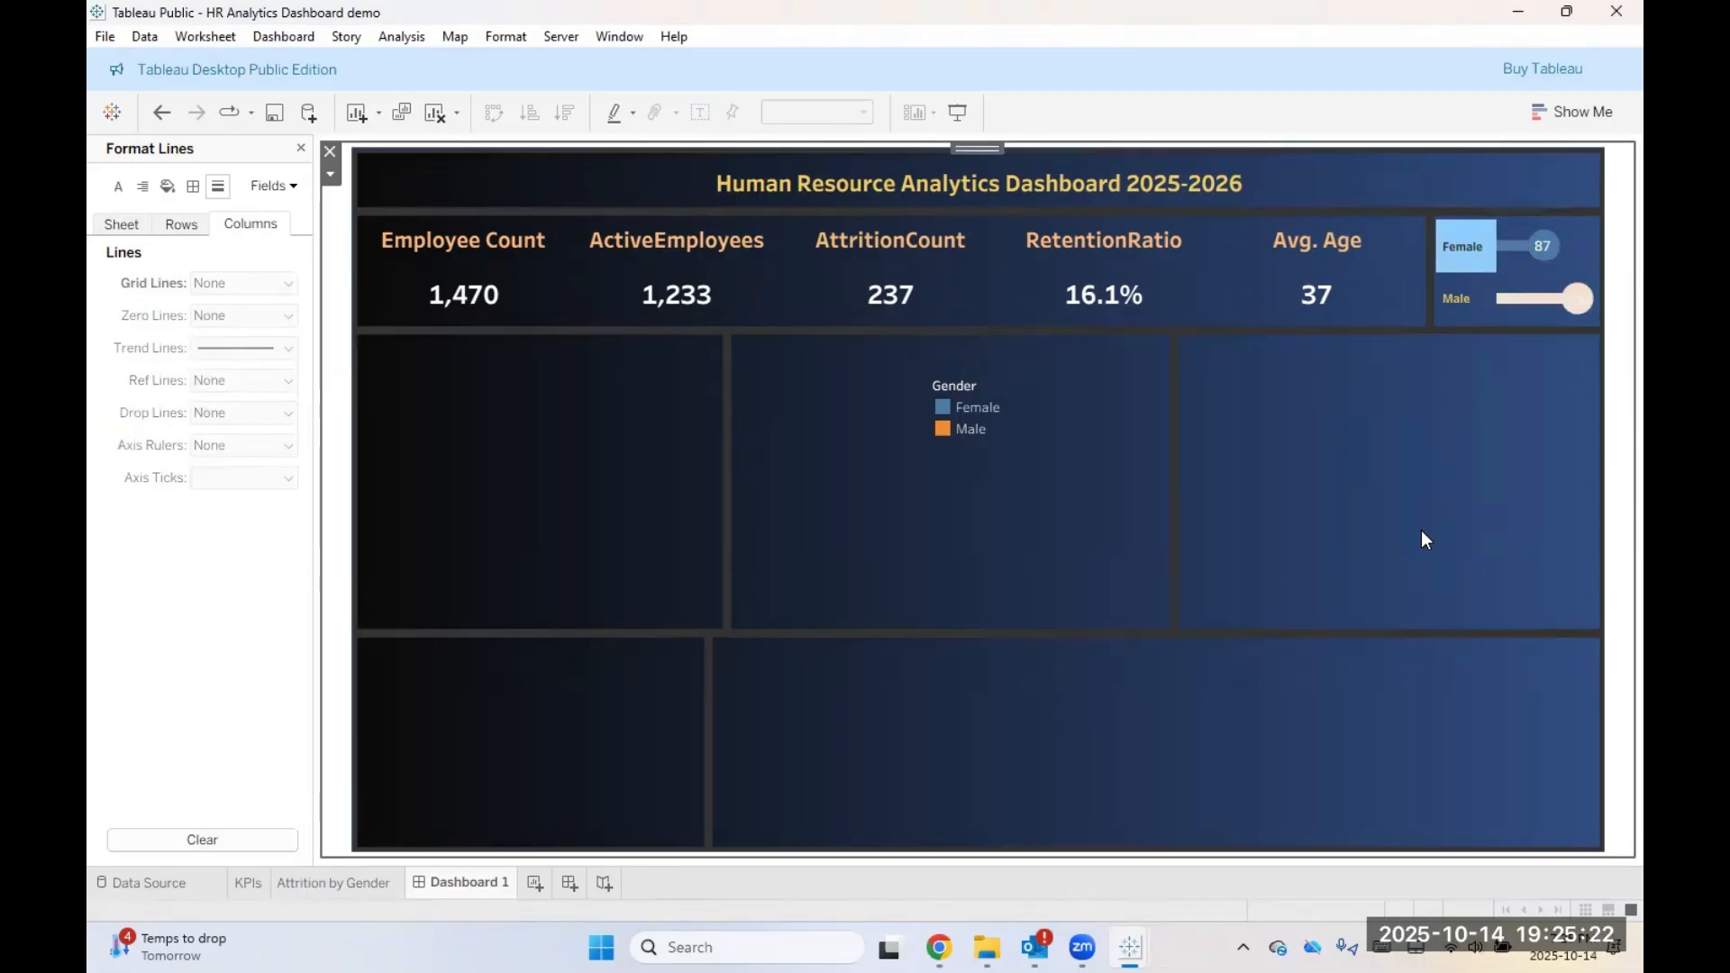
{"action": "left_click", "coordinate": [1483, 244]}
{"action": "left_click", "coordinate": [1463, 355]}
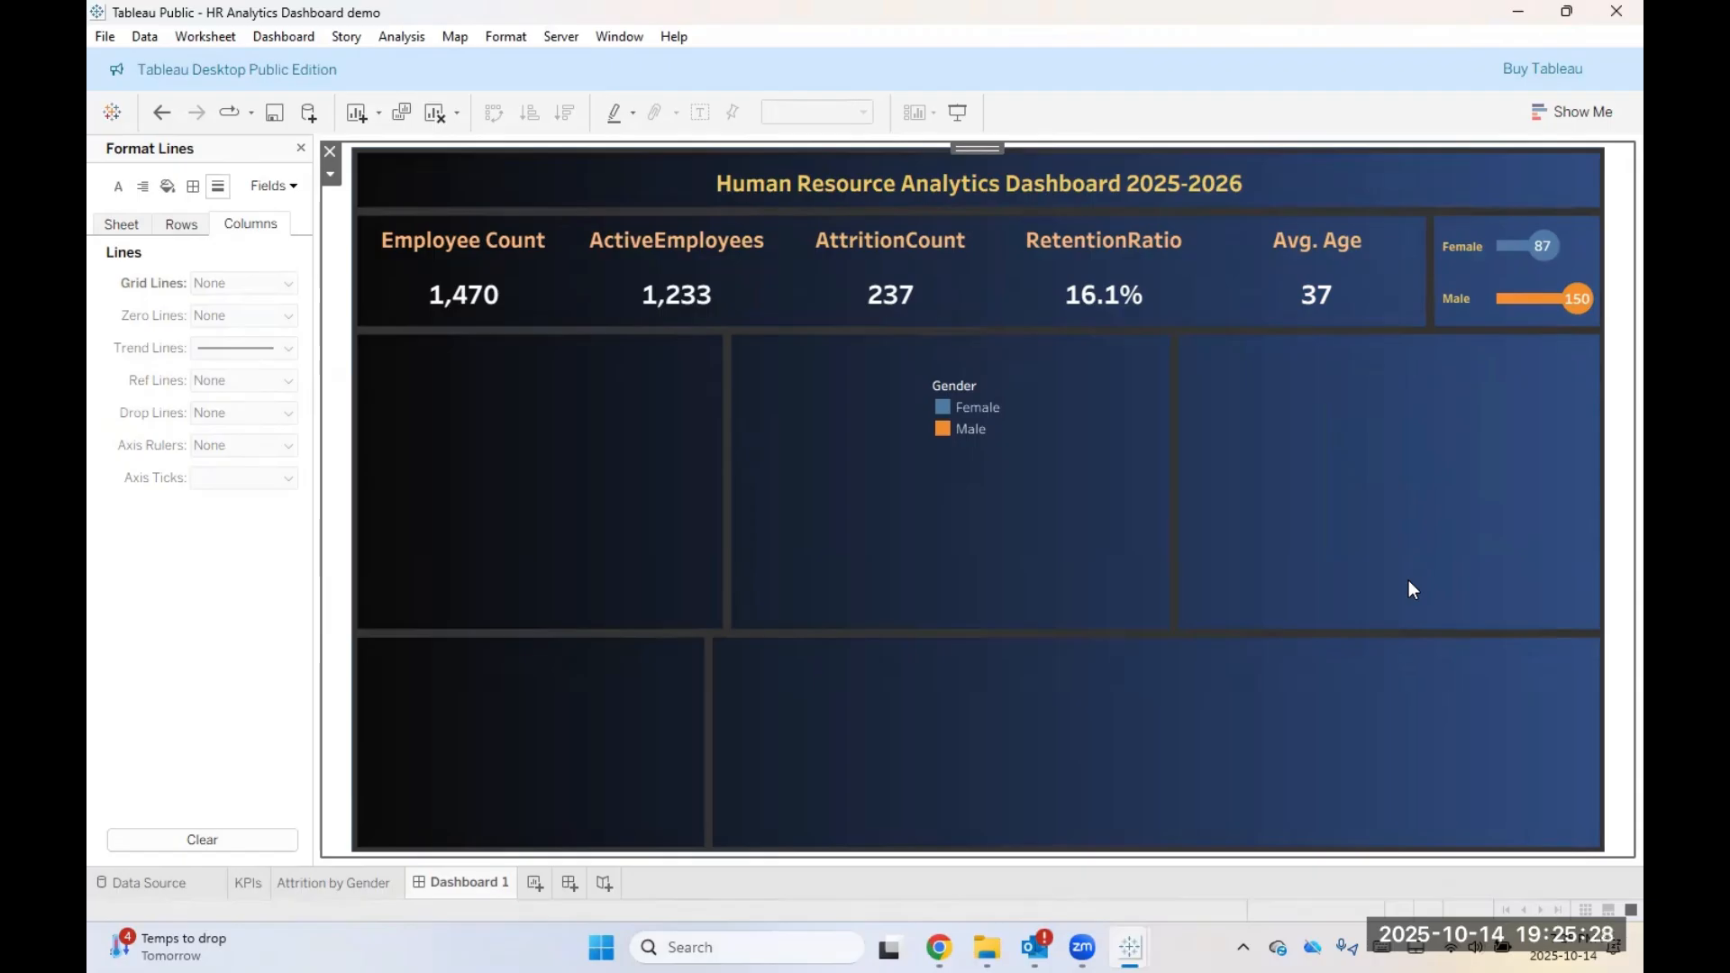
Step: Remove the floating Gender color legend from the dashboard
{"action": "left_click", "coordinate": [1034, 393]}
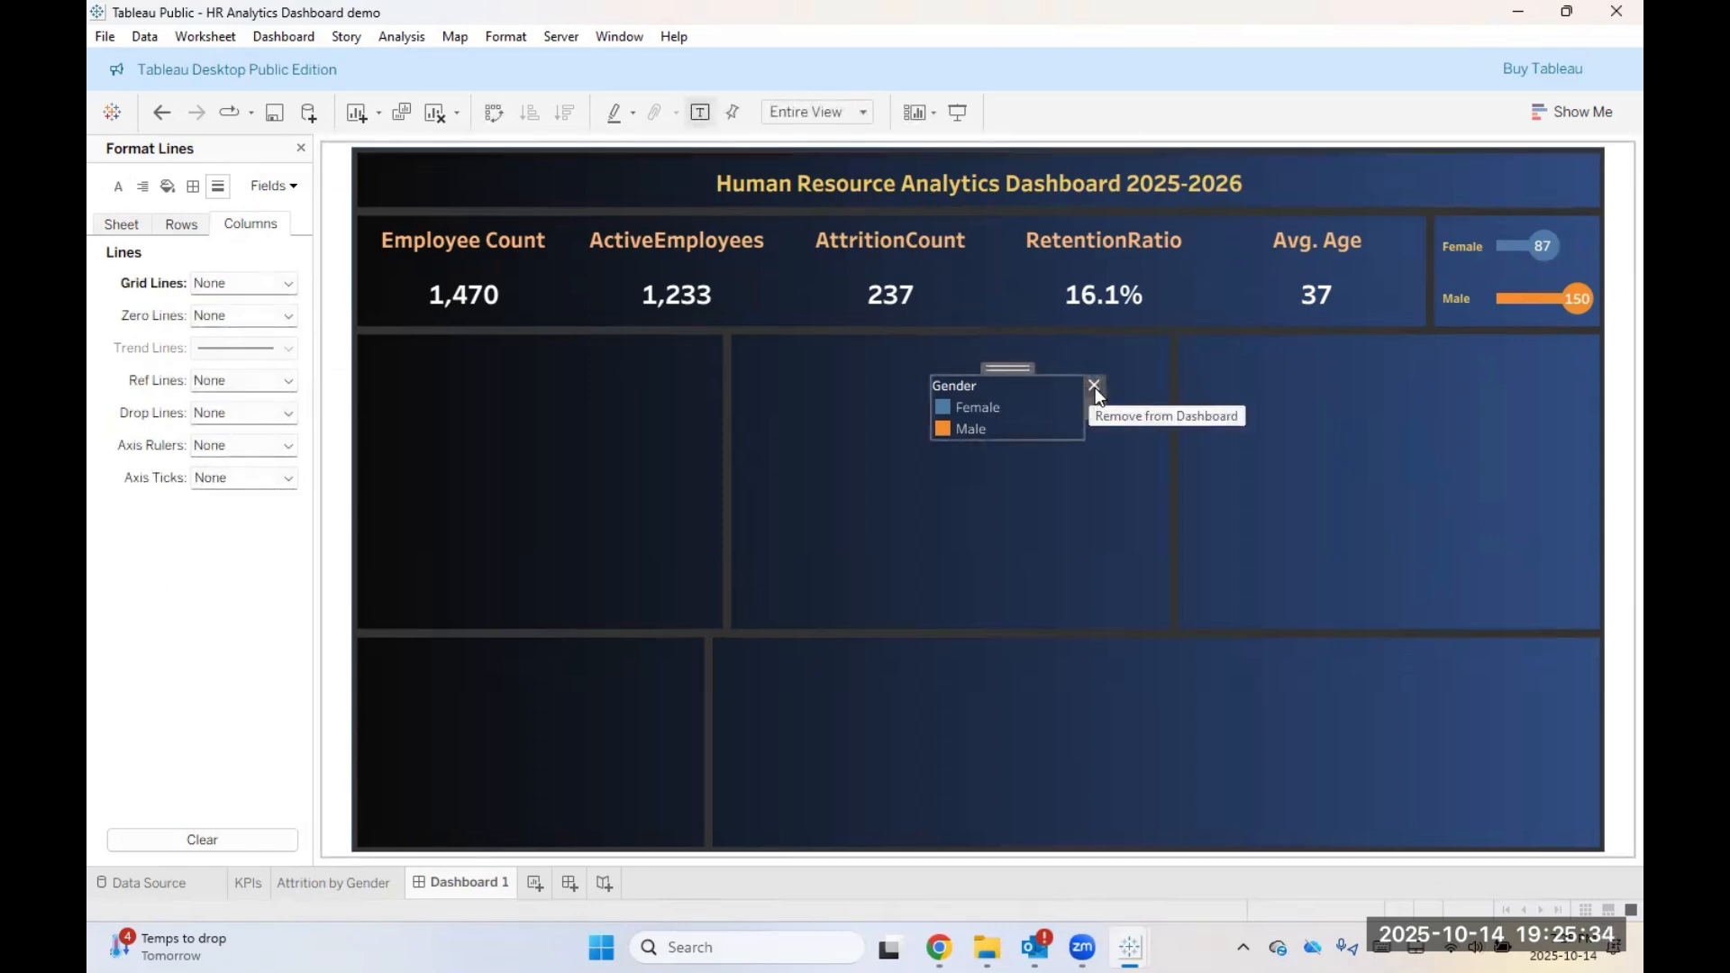
{"action": "left_click", "coordinate": [1095, 387]}
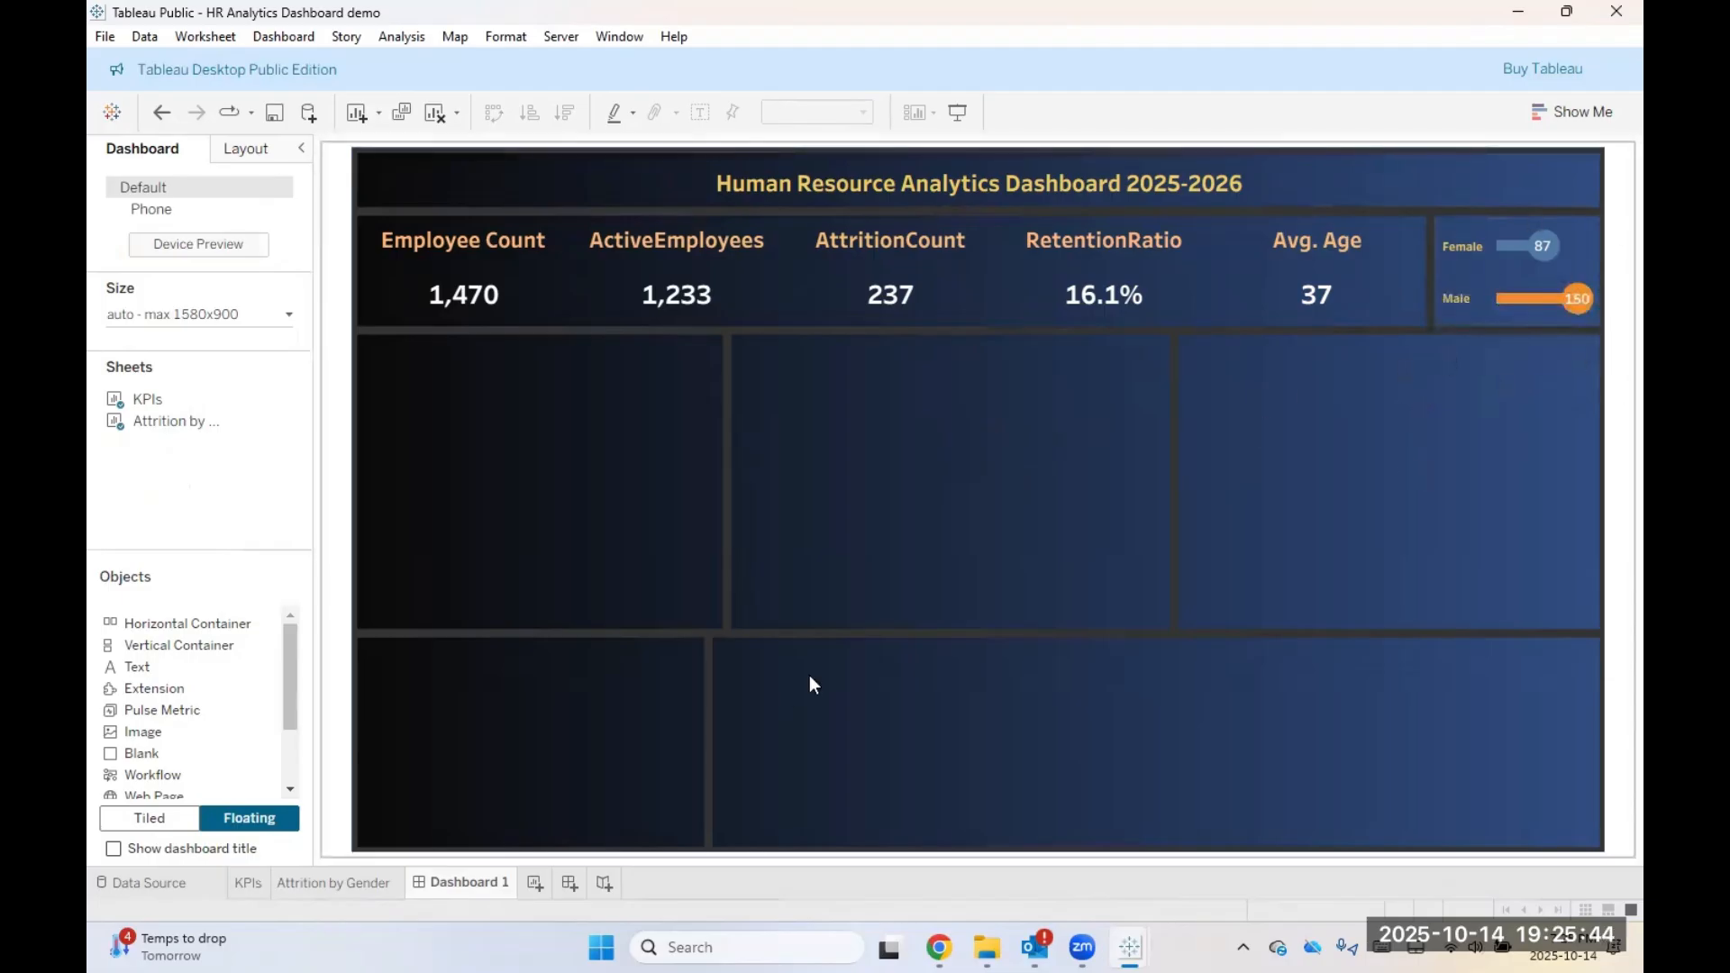
{"action": "mouse_move", "coordinate": [1555, 319]}
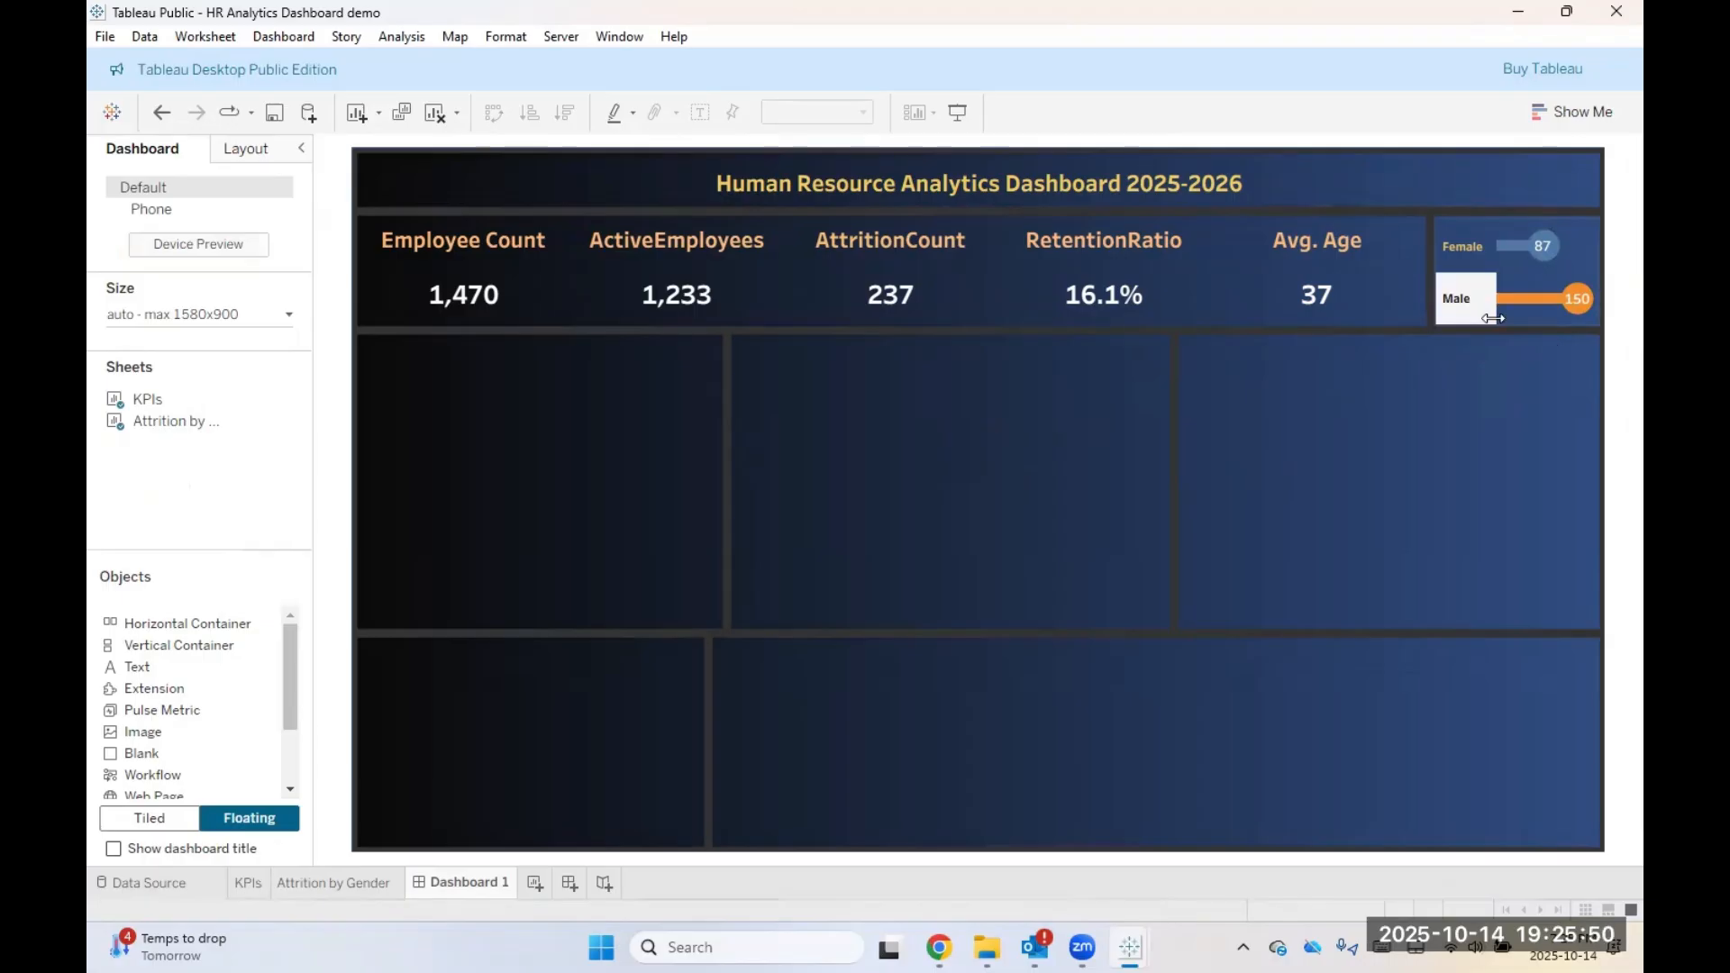
{"action": "mouse_move", "coordinate": [1501, 301]}
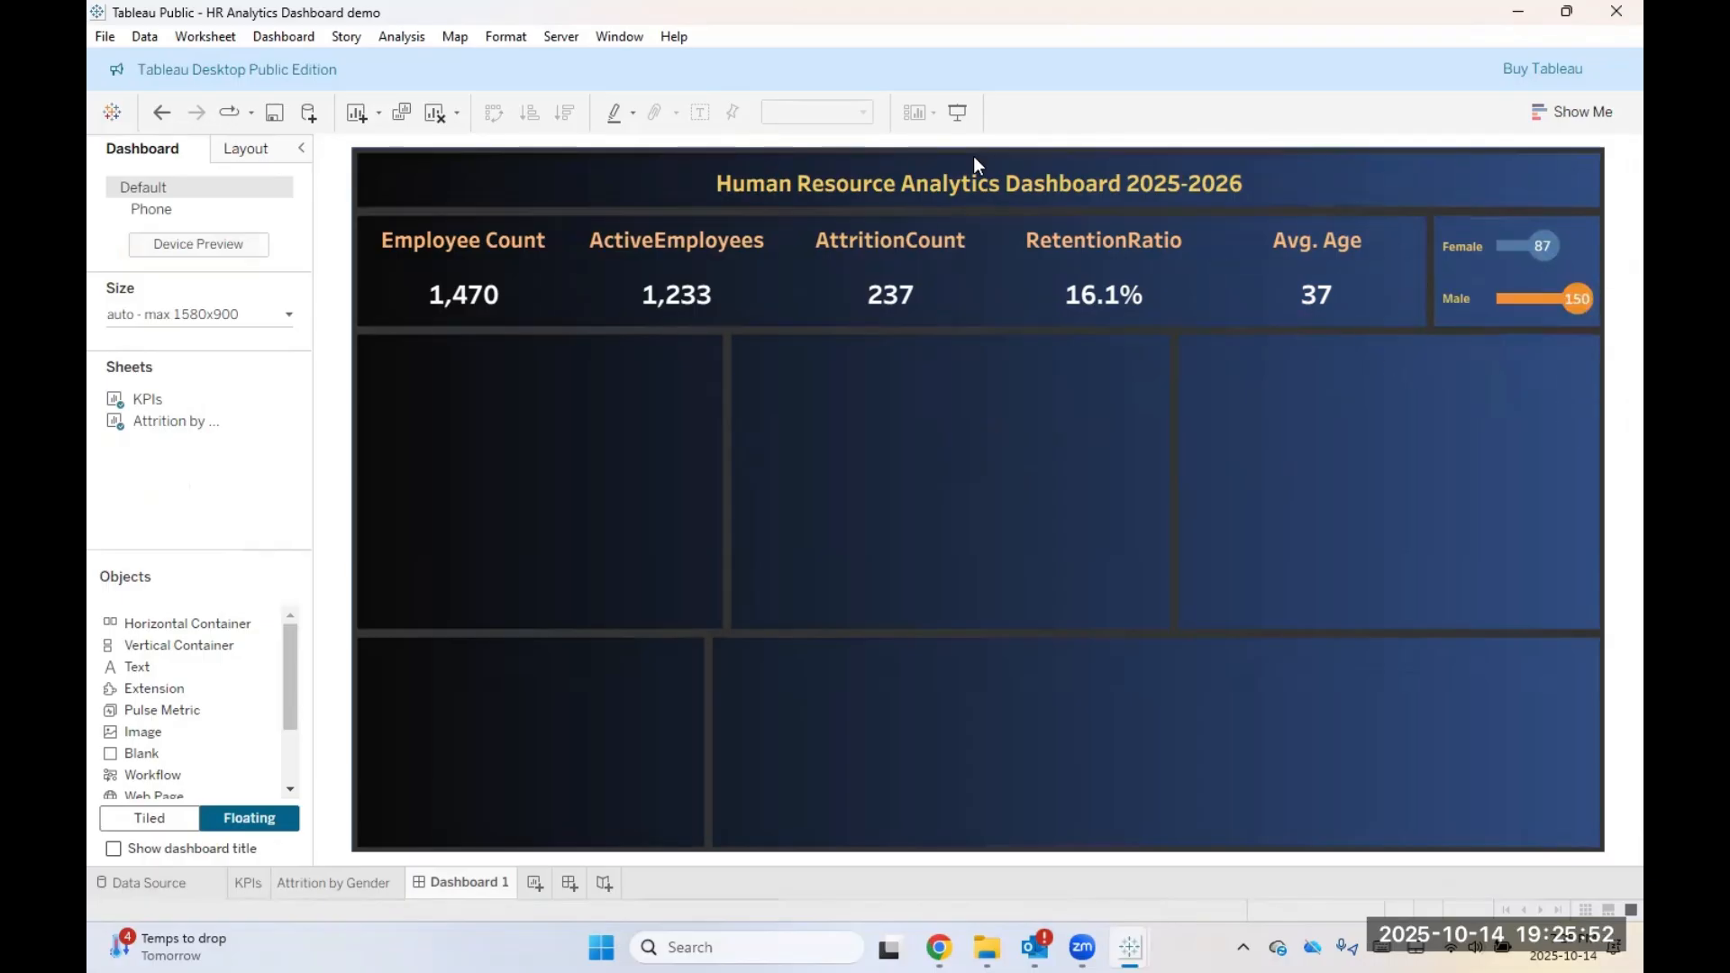
Step: Set the font size of the dashboard title text "Human Resource Analytics Dashboard 2025-2026" to 24
{"action": "double_click", "coordinate": [979, 178]}
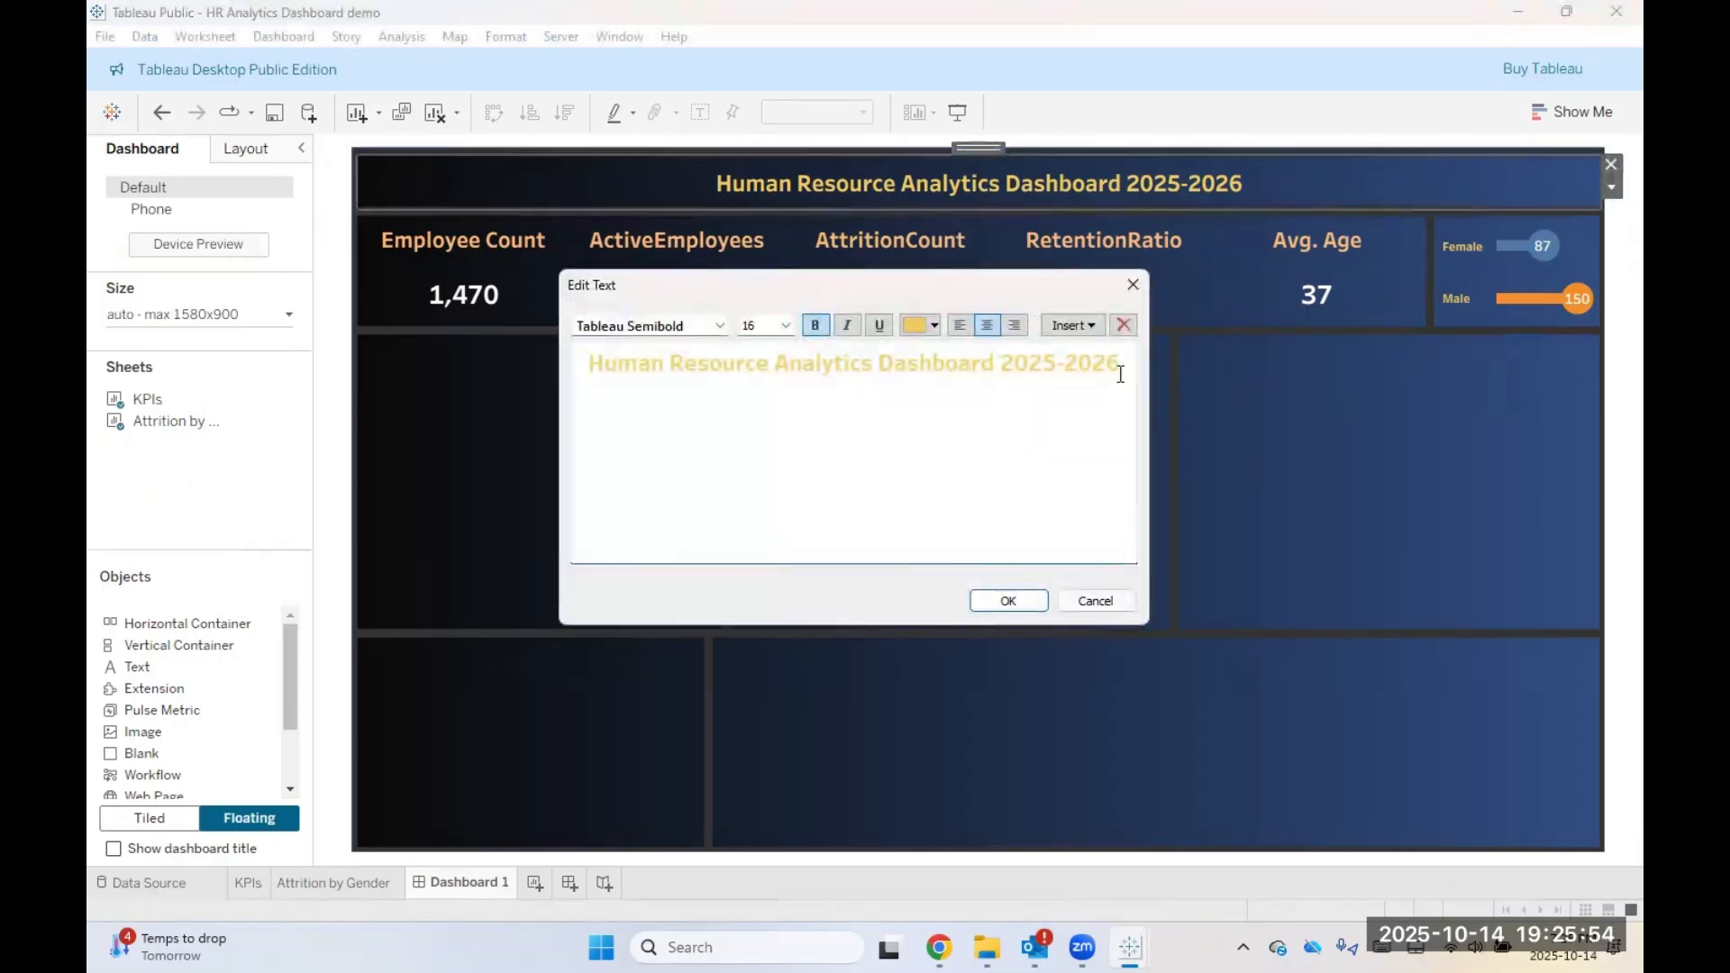
{"action": "key", "text": "ctrl+a"}
{"action": "left_click", "coordinate": [786, 326]}
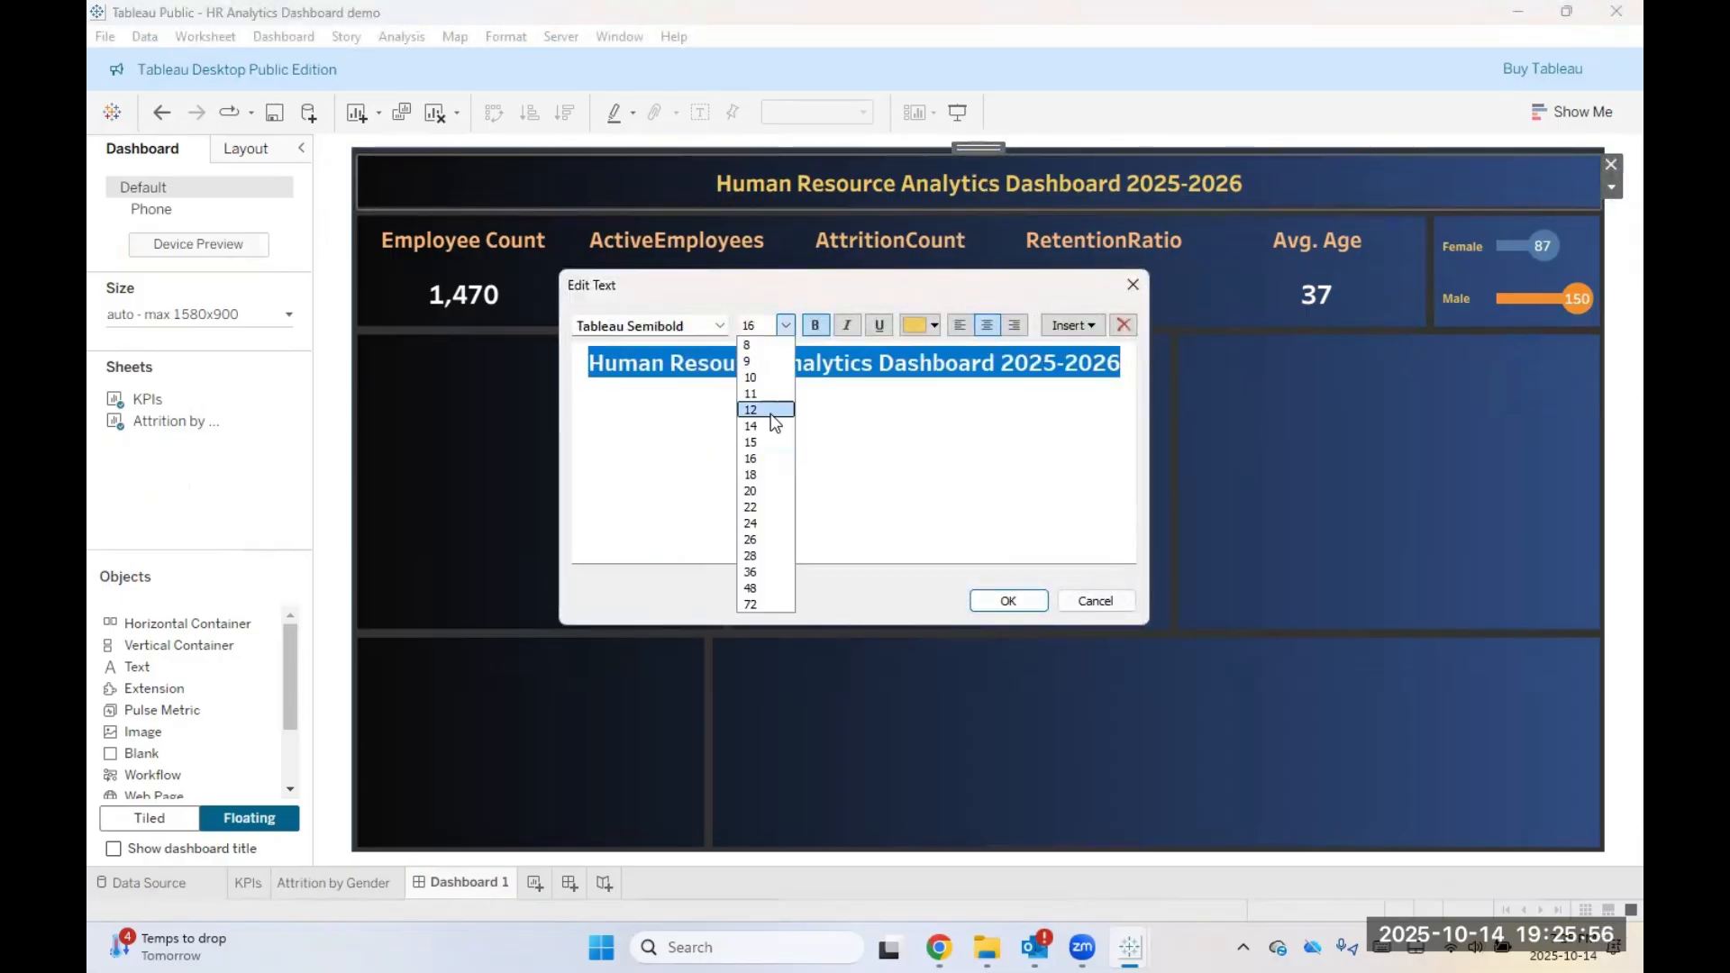
{"action": "left_click", "coordinate": [765, 524]}
{"action": "left_click", "coordinate": [1002, 600]}
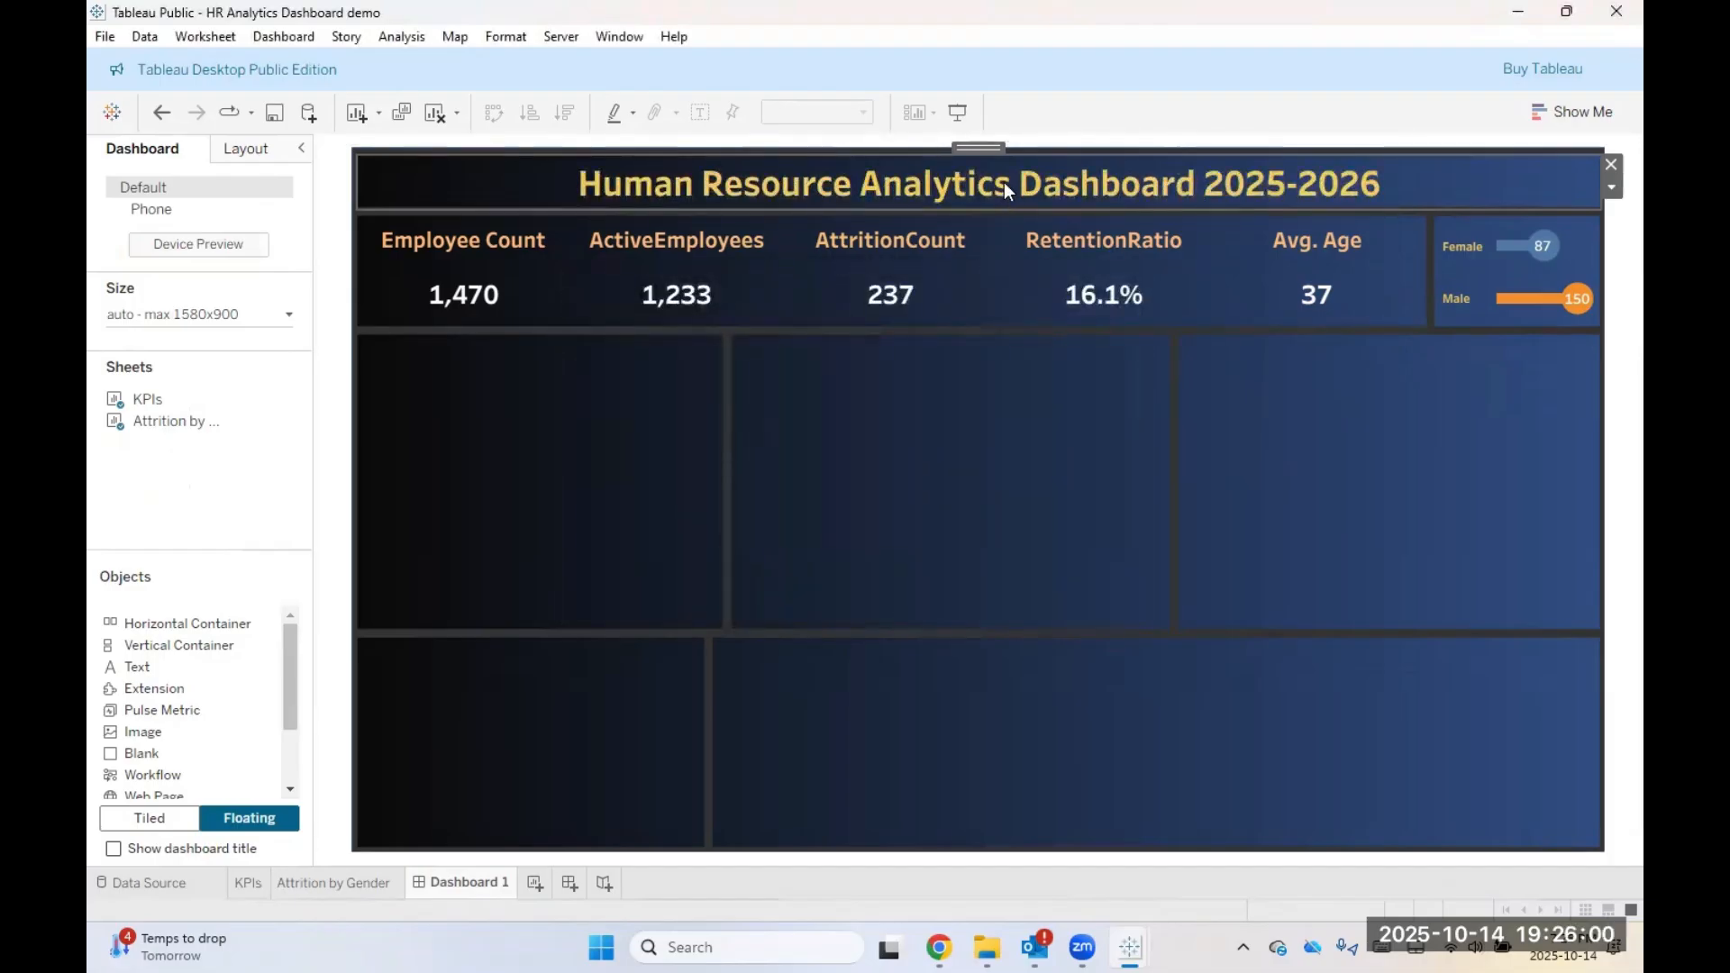
{"action": "left_click", "coordinate": [971, 531]}
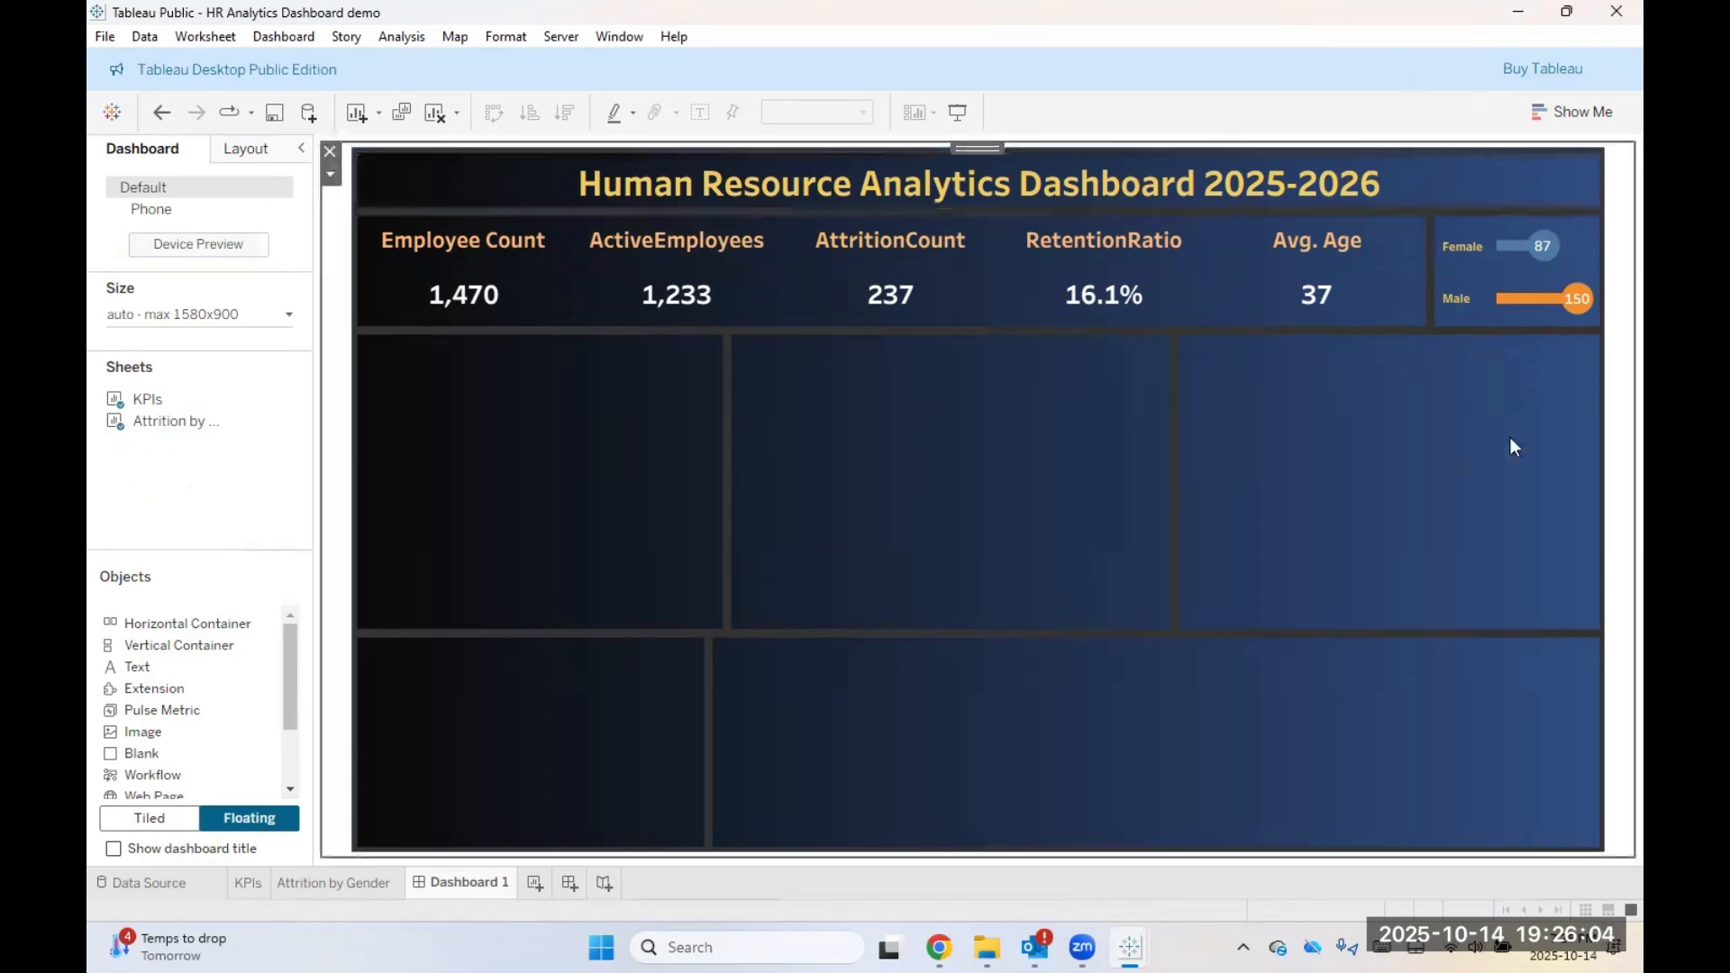
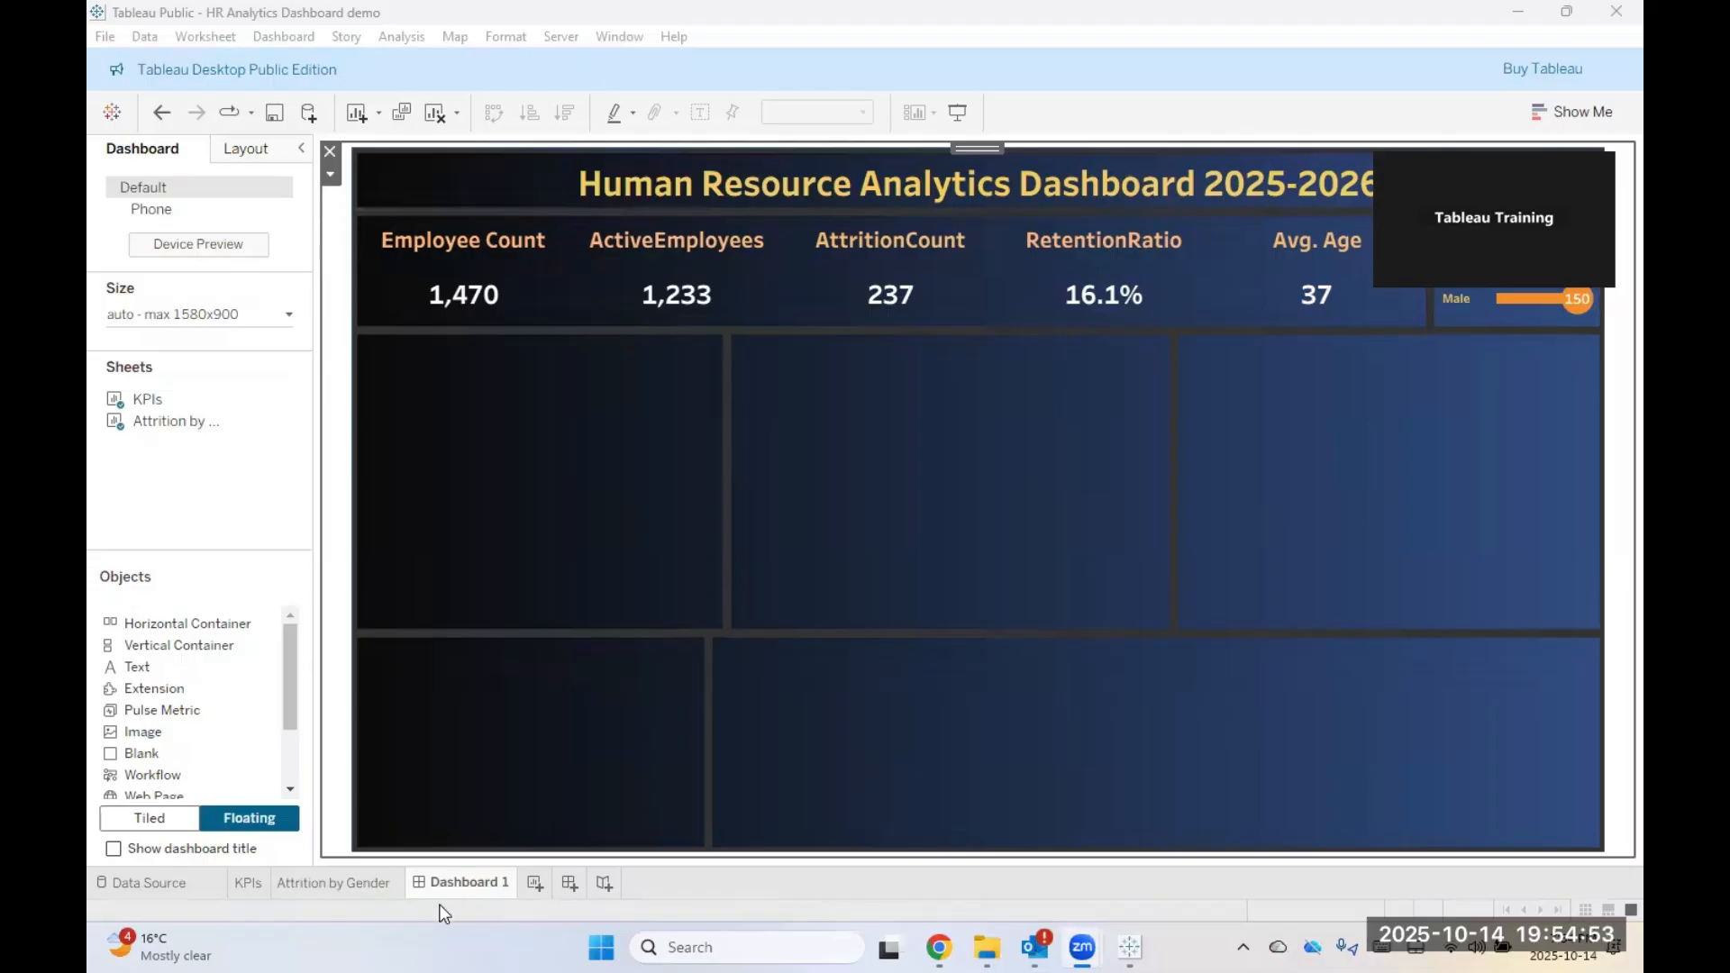
{"action": "left_click", "coordinate": [303, 883]}
{"action": "left_click", "coordinate": [244, 883]}
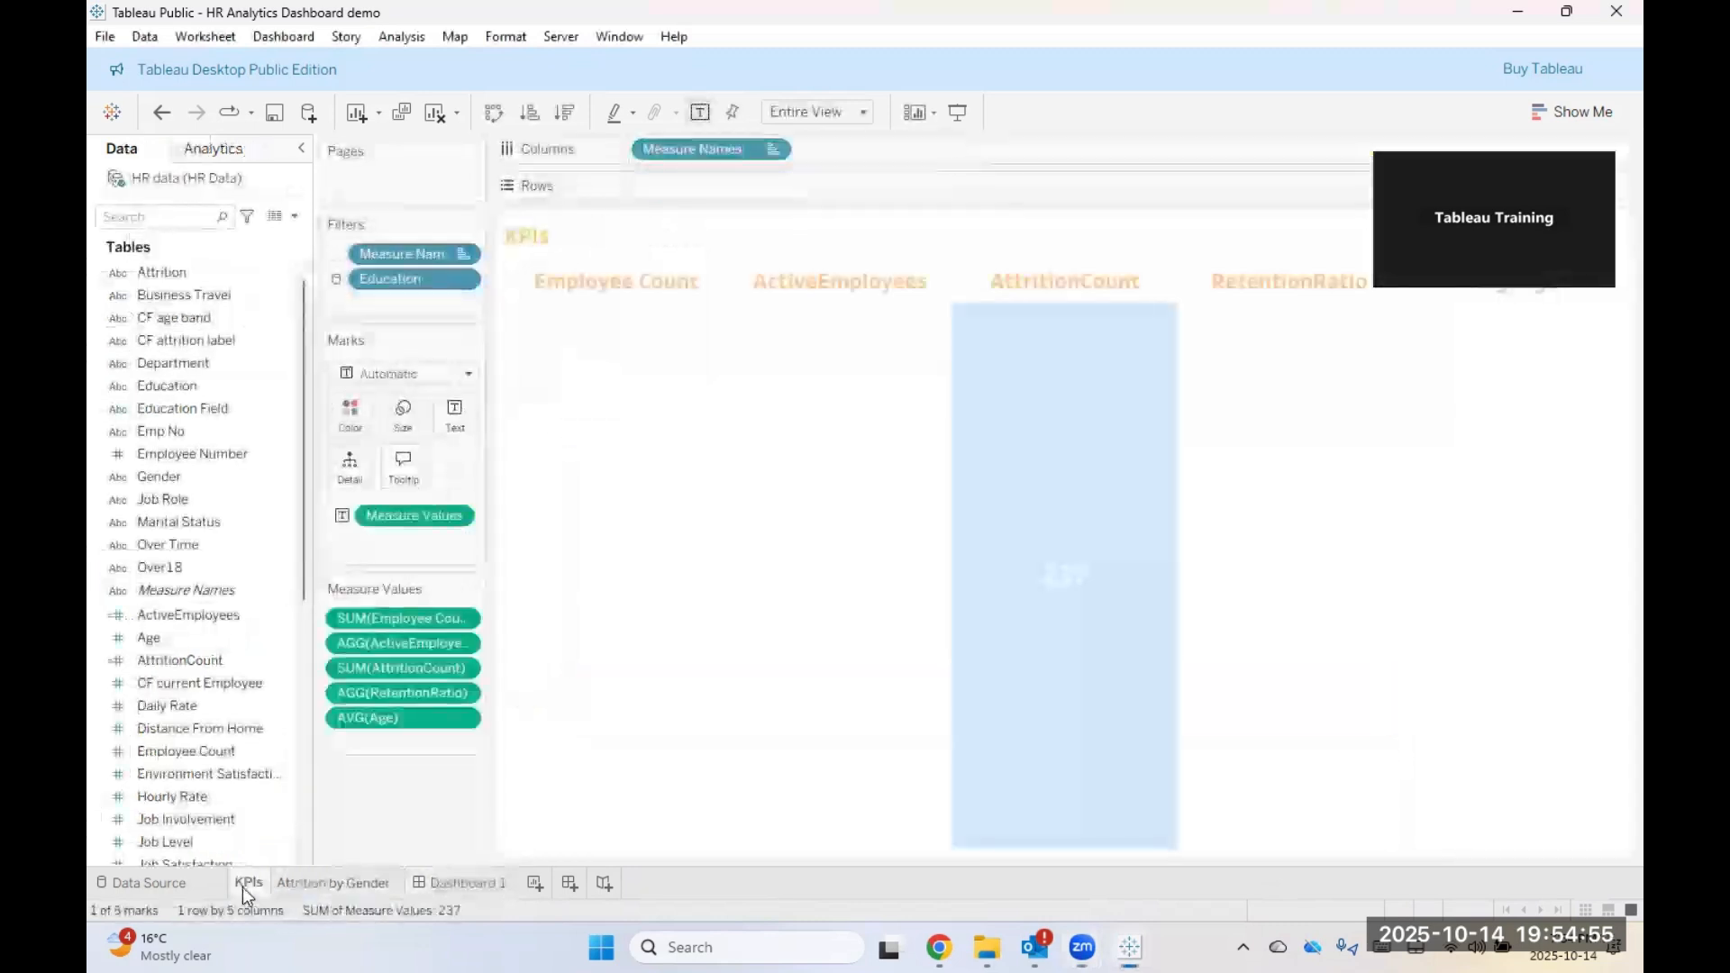
{"action": "left_click", "coordinate": [333, 885]}
{"action": "left_click", "coordinate": [435, 884]}
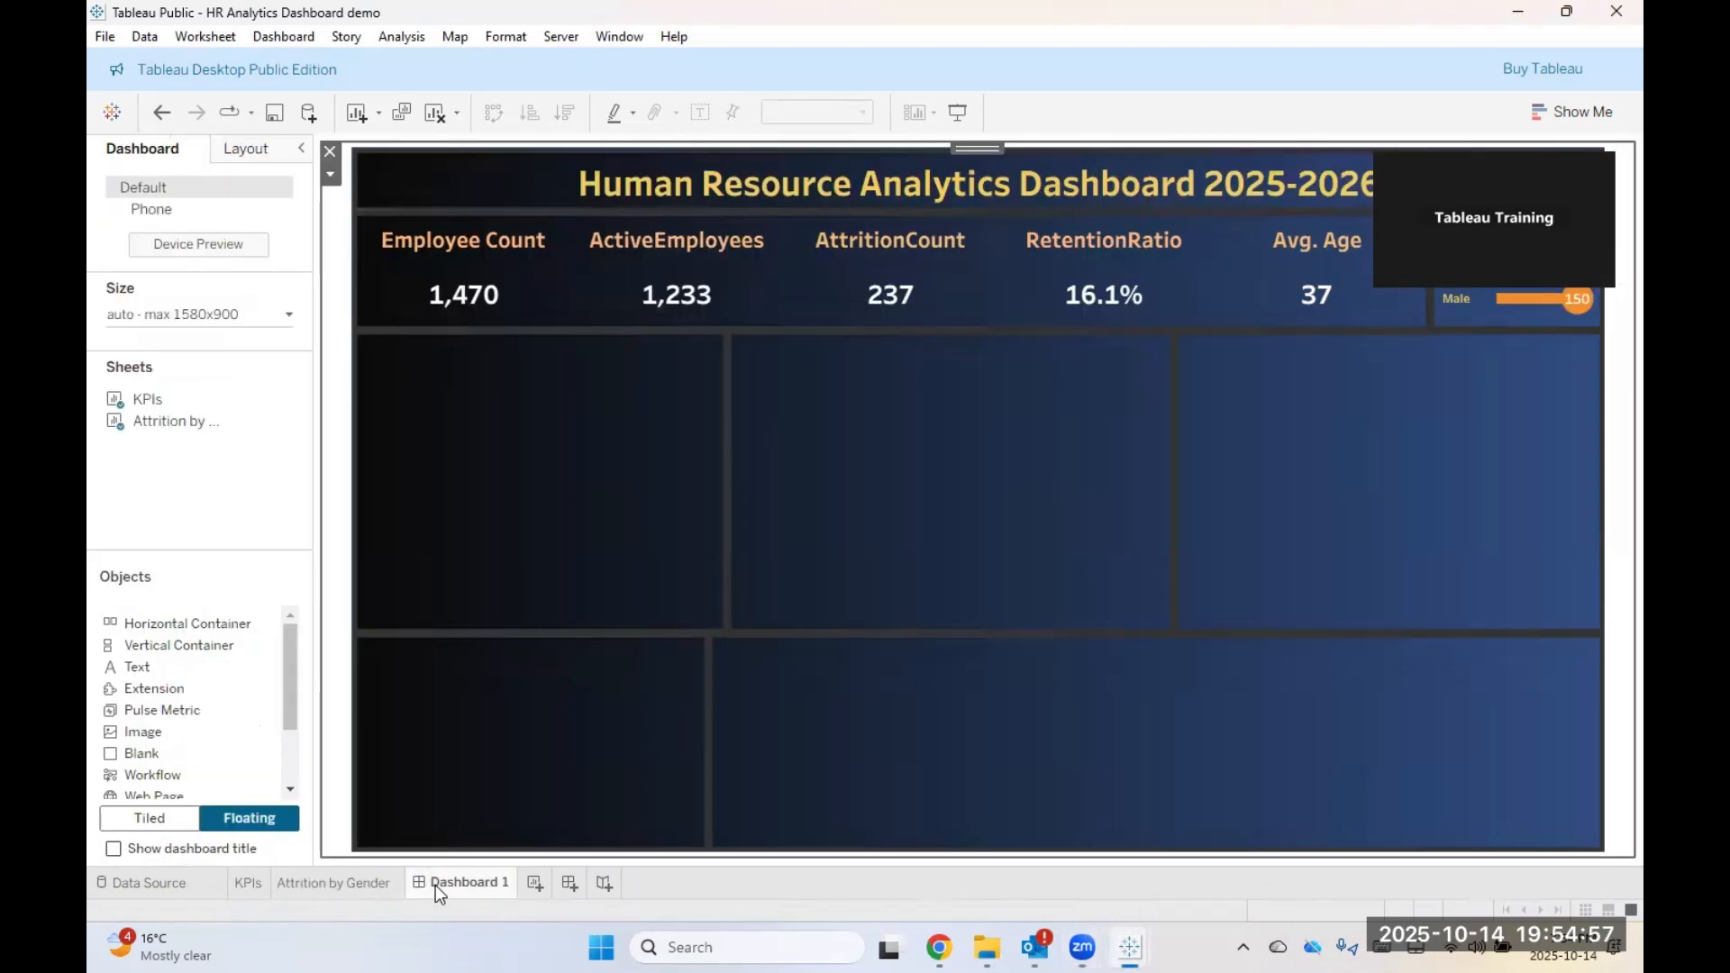
Step: Add a new worksheet and place it just before Dashboard 1
{"action": "left_click", "coordinate": [536, 883]}
{"action": "left_click_drag", "start_coordinate": [538, 883], "coordinate": [425, 886]}
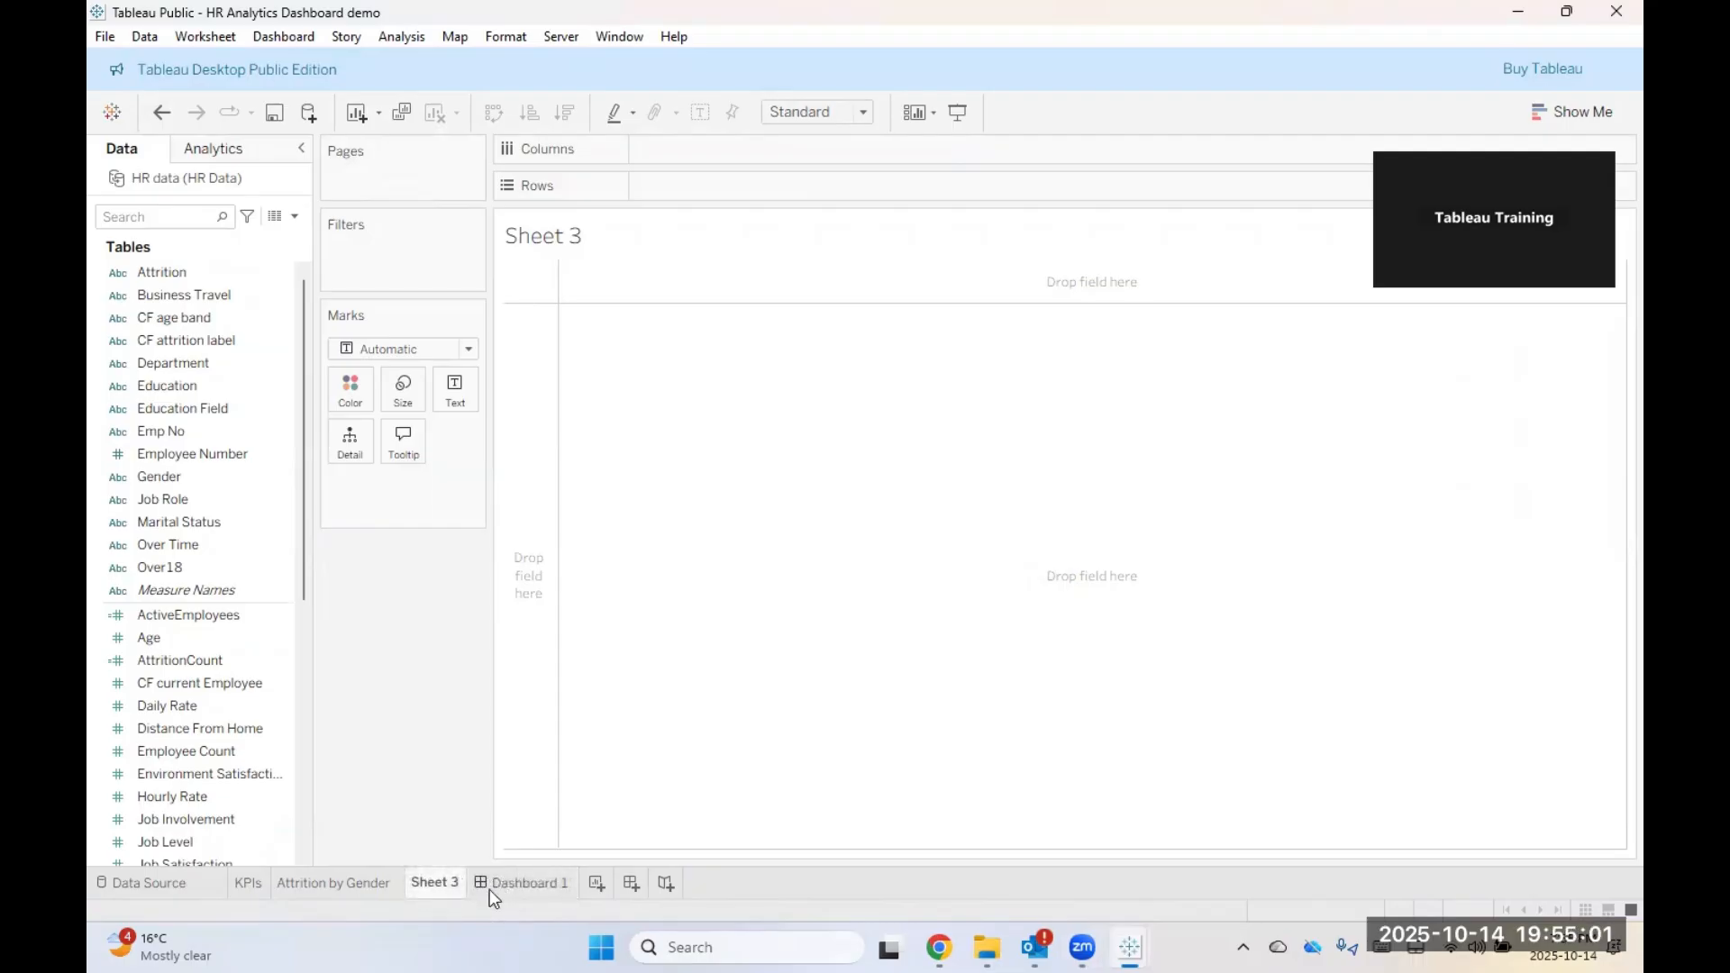
{"action": "left_click", "coordinate": [184, 408]}
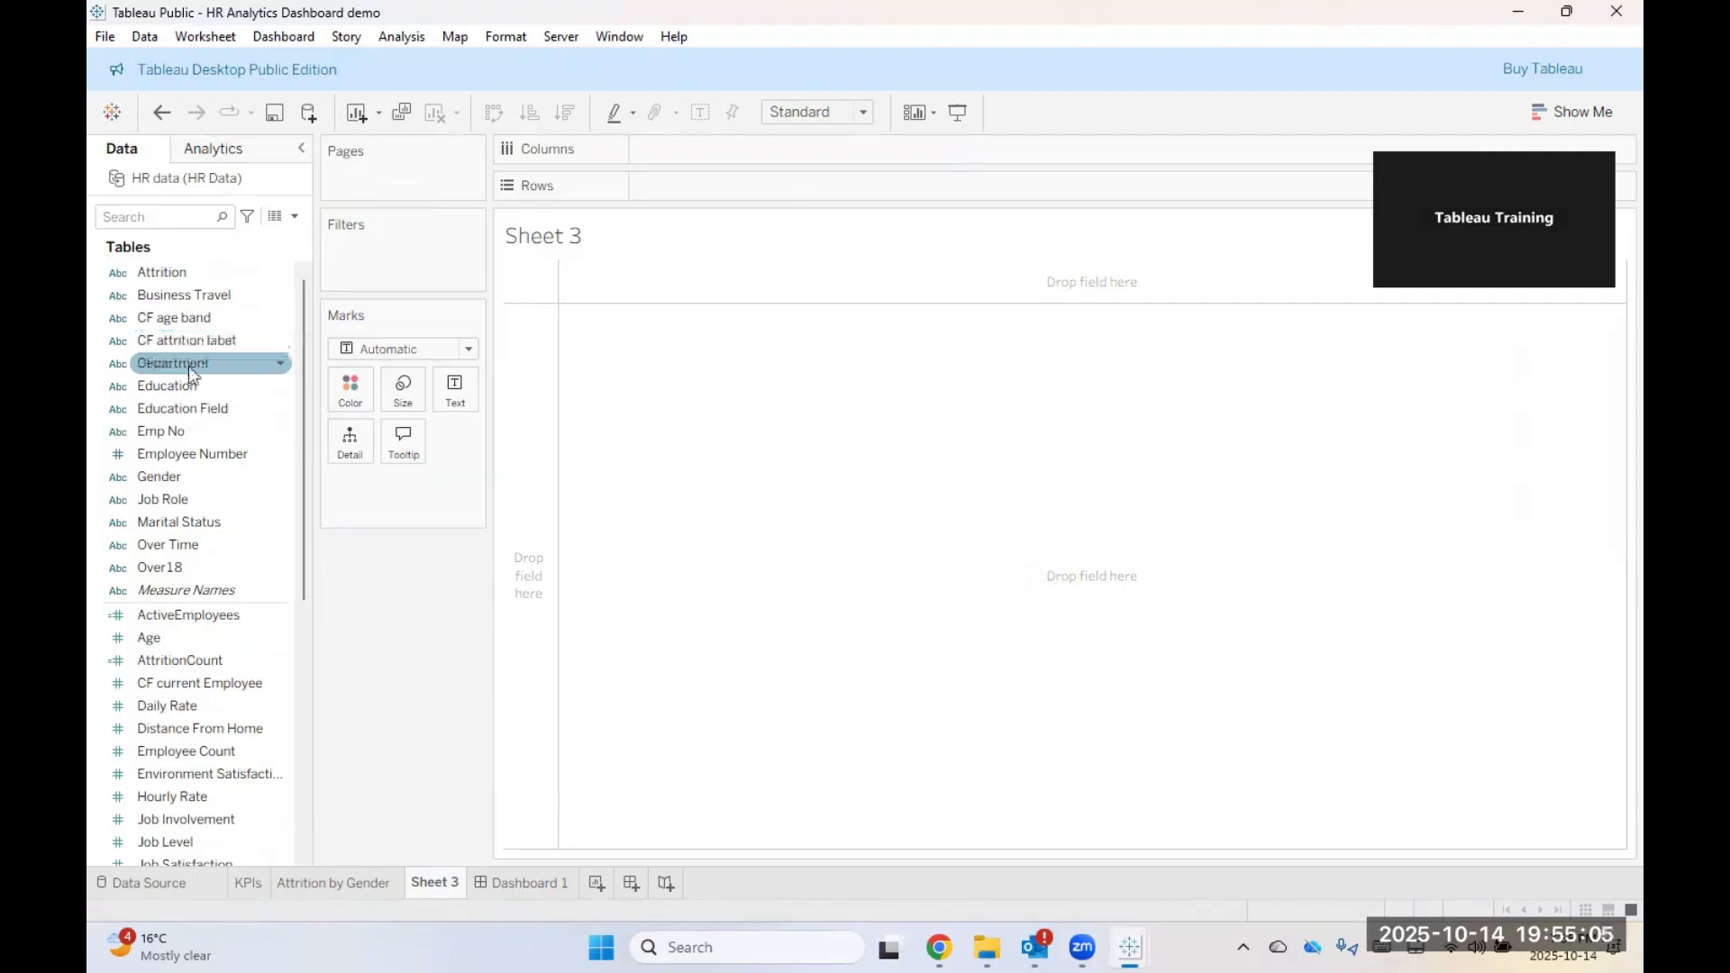
Step: Examine the Department values in the HR data source preview, sorting the rows by Department in descending order
{"action": "left_click", "coordinate": [154, 879]}
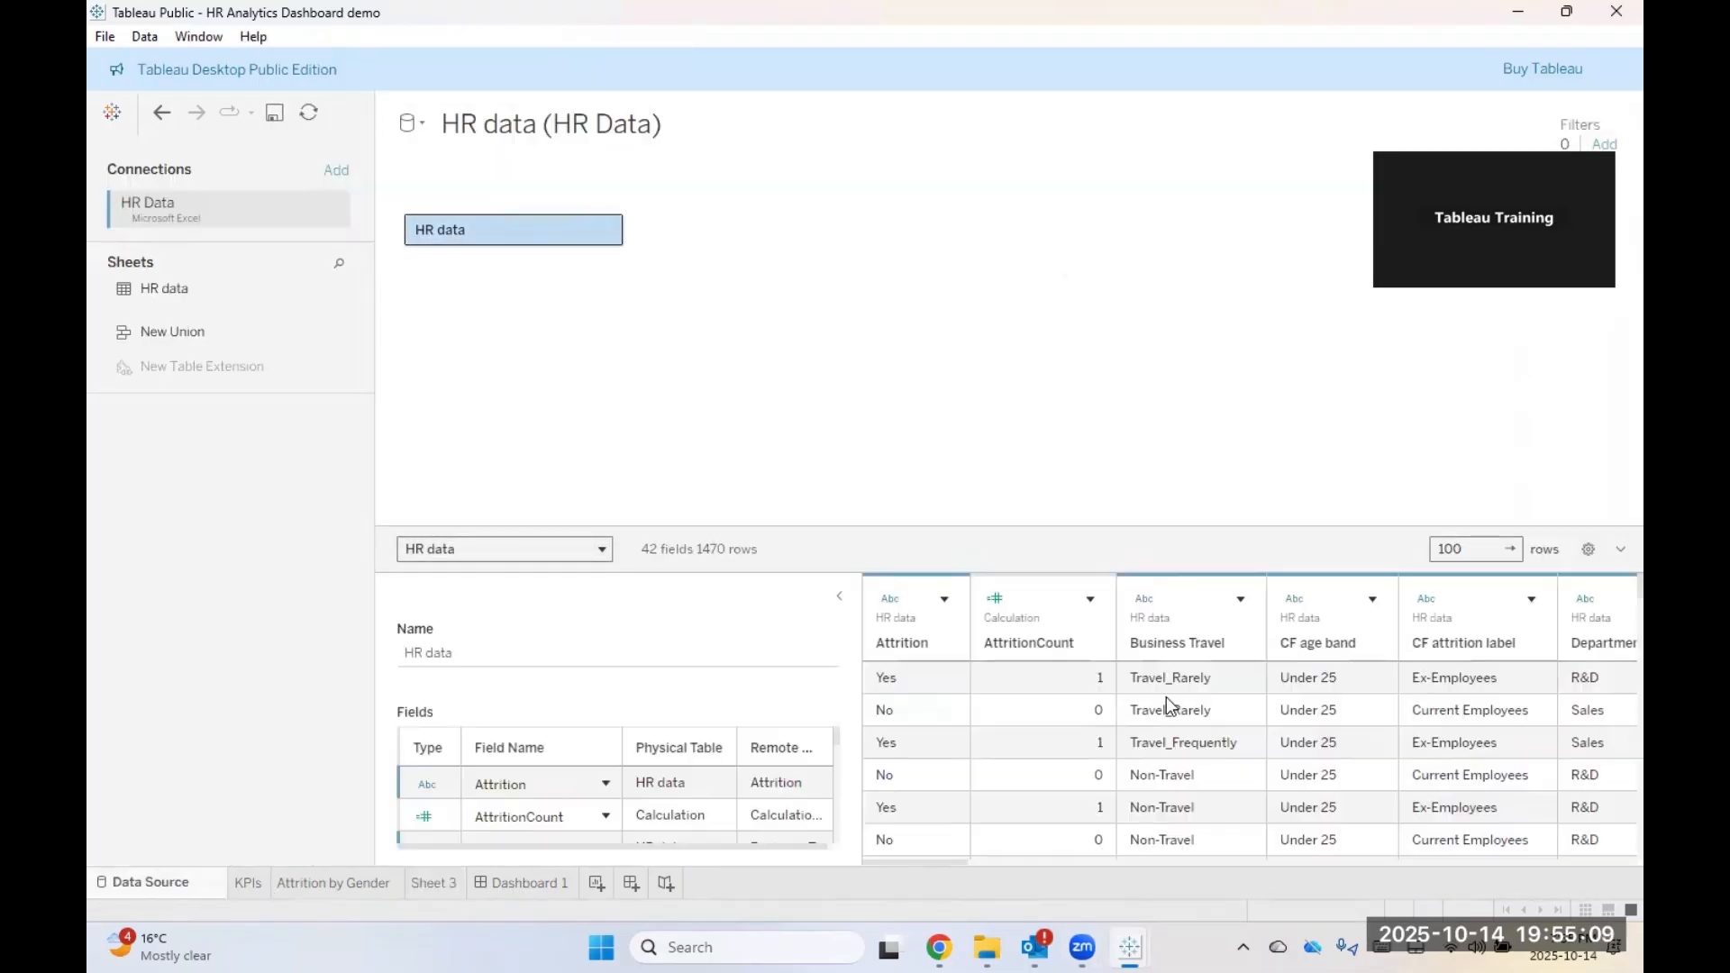
{"action": "left_click_drag", "start_coordinate": [943, 864], "coordinate": [976, 867]}
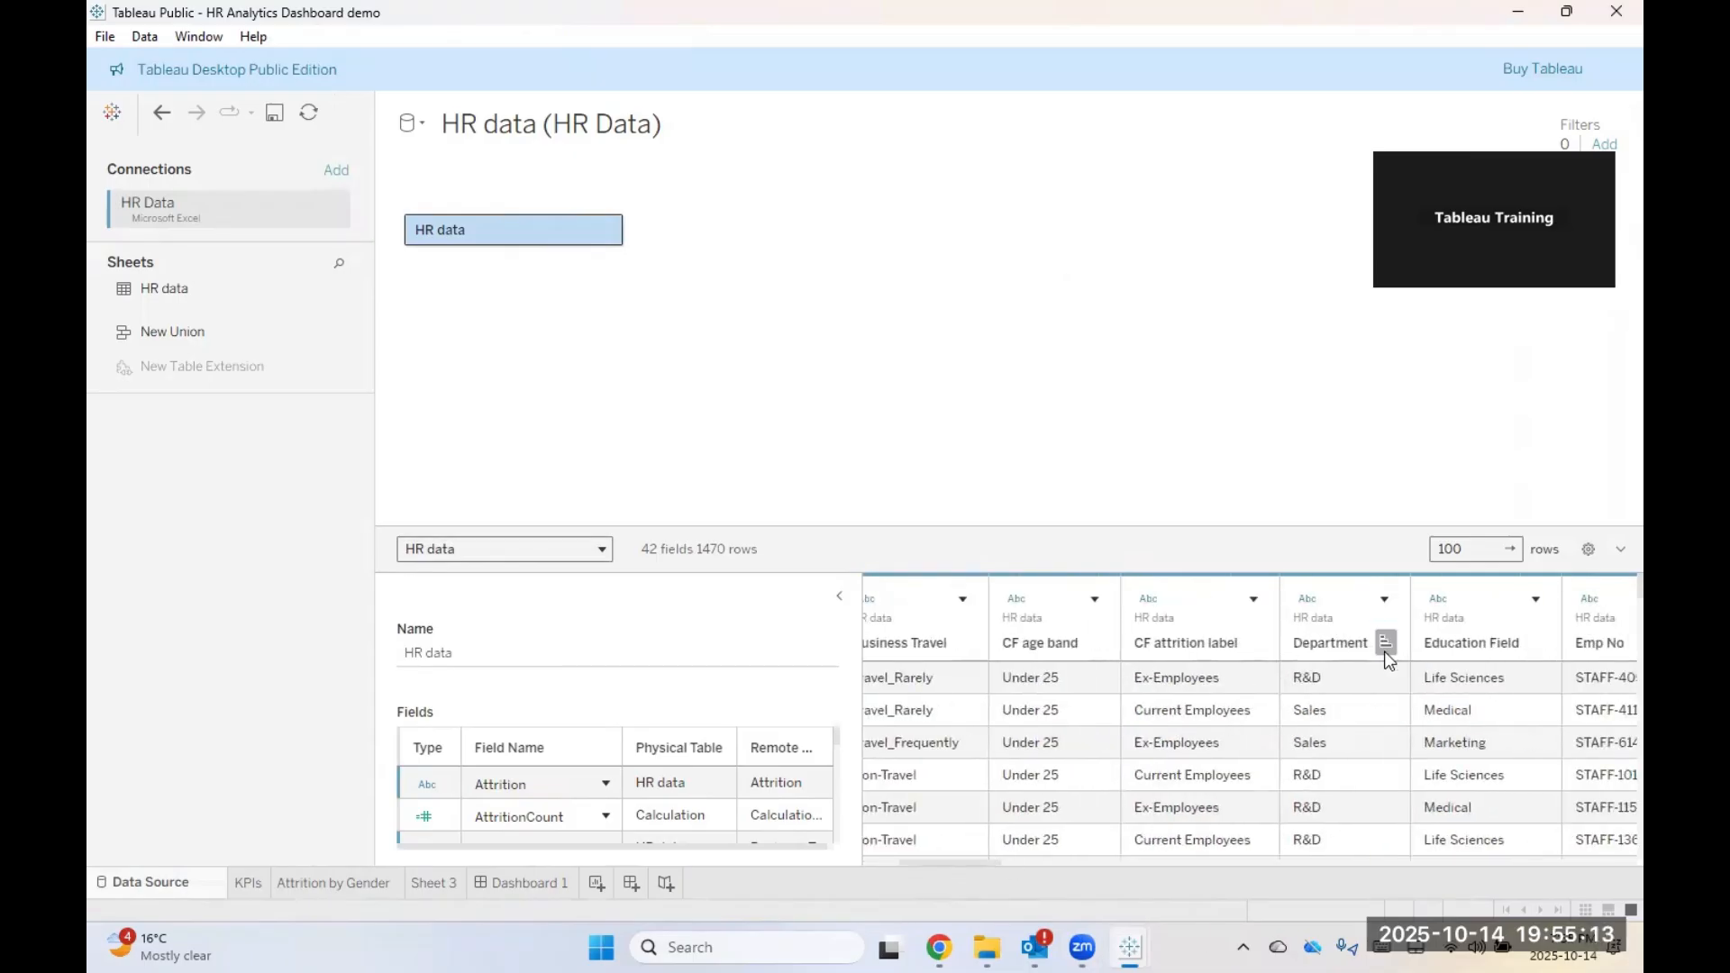
{"action": "left_click", "coordinate": [1385, 643]}
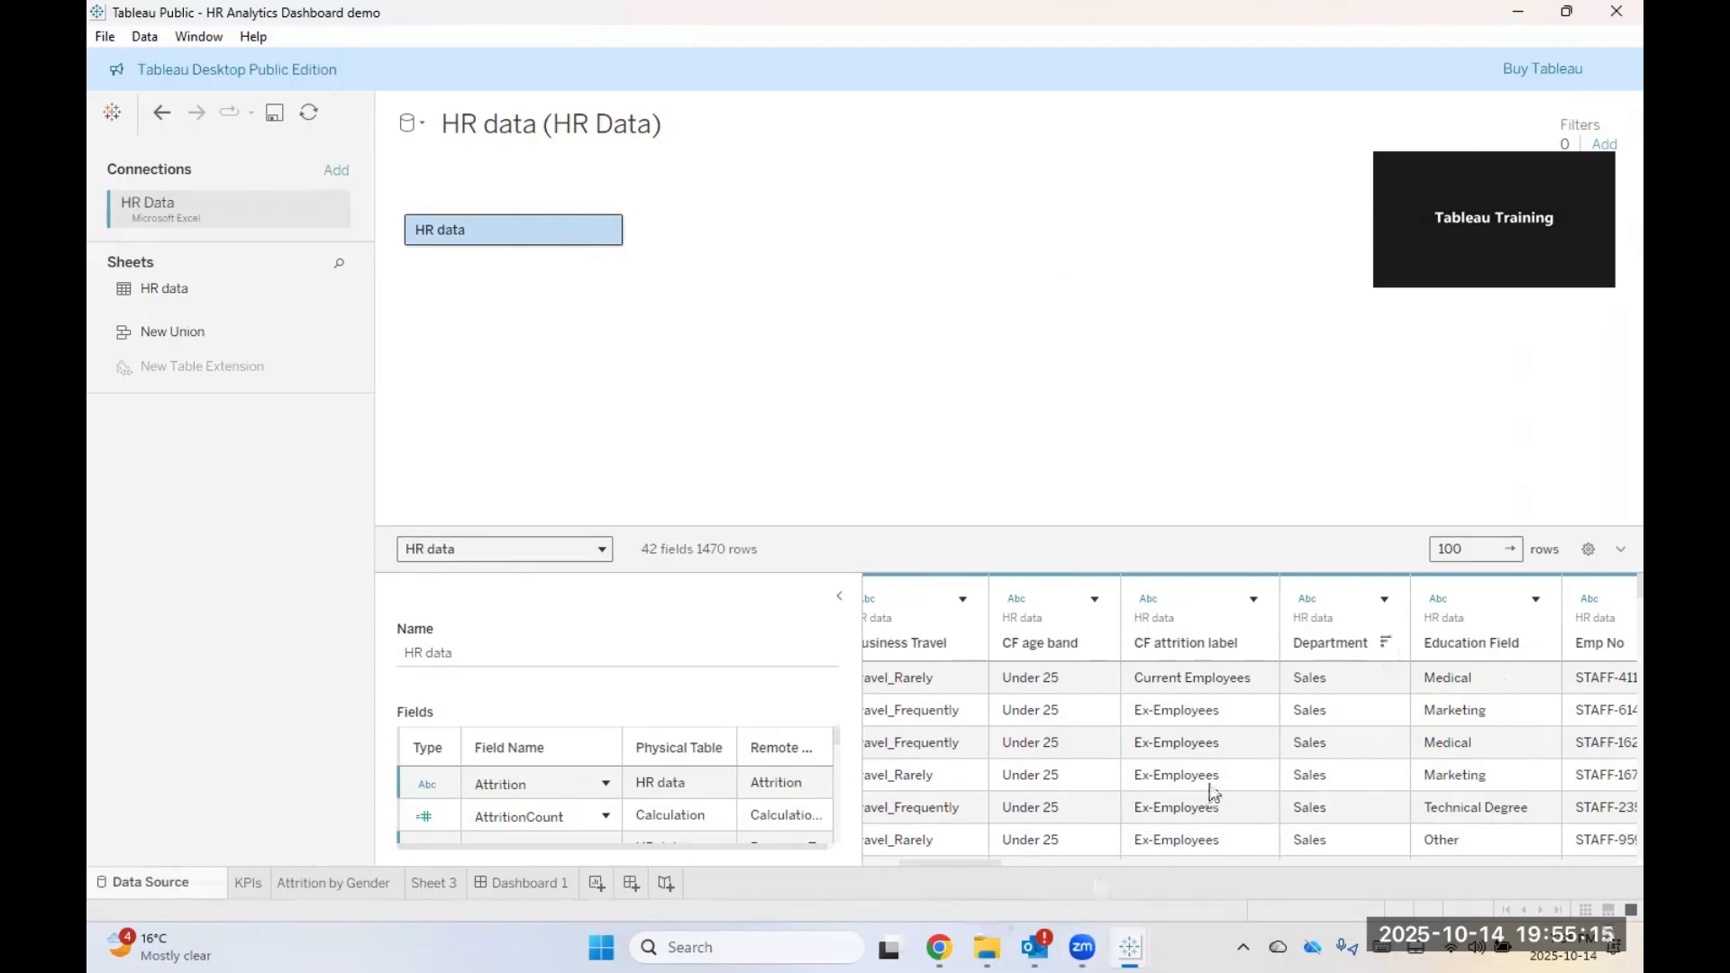
{"action": "scroll", "coordinate": [1213, 793], "scroll_direction": "down", "scroll_amount": 10}
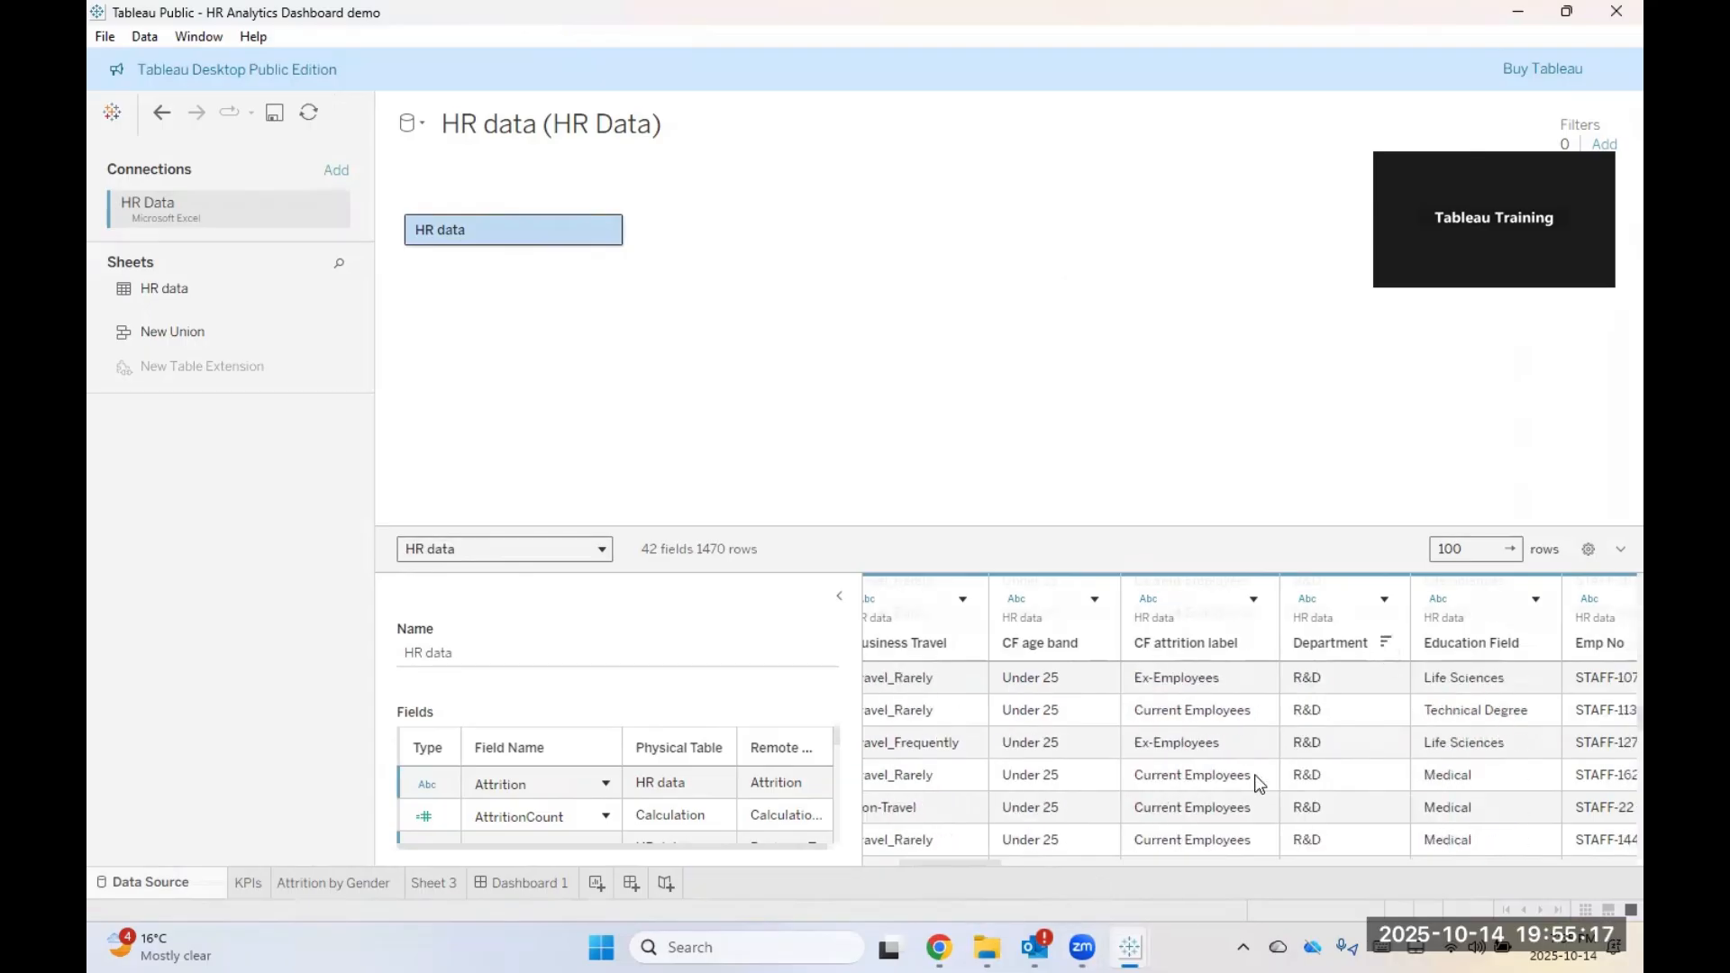
{"action": "scroll", "coordinate": [1251, 780], "scroll_direction": "down", "scroll_amount": 4}
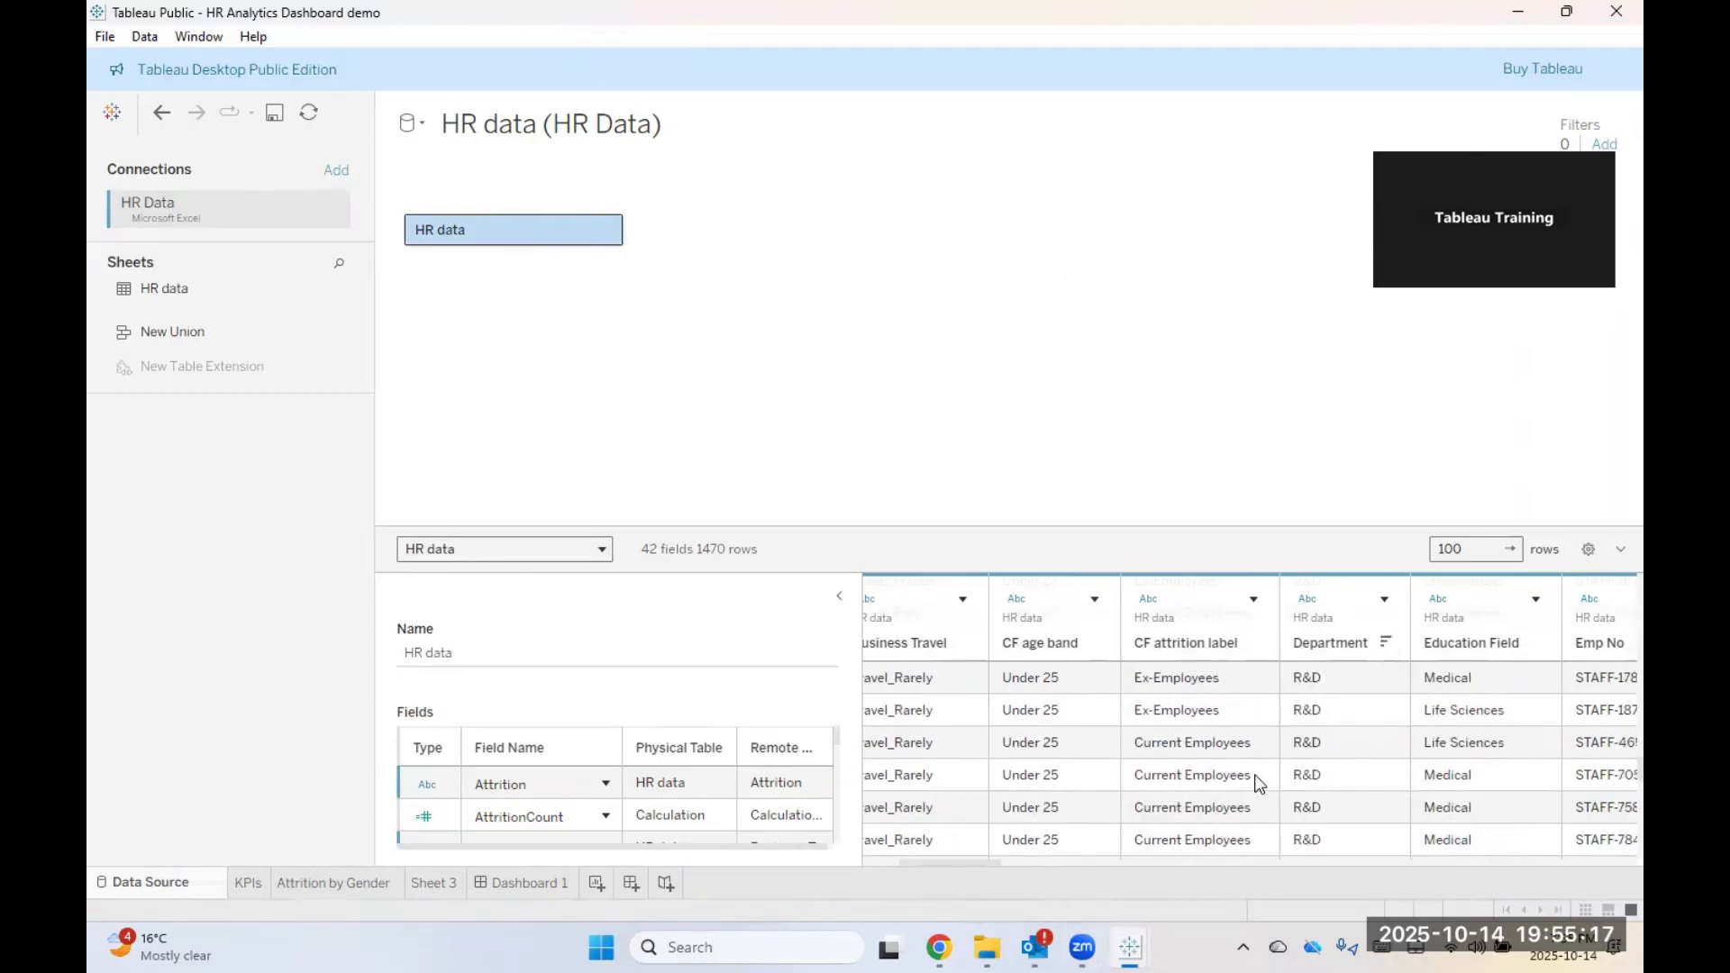
Step: Rename the new Sheet 3 worksheet as "Attrition by Department"
{"action": "left_click", "coordinate": [436, 883]}
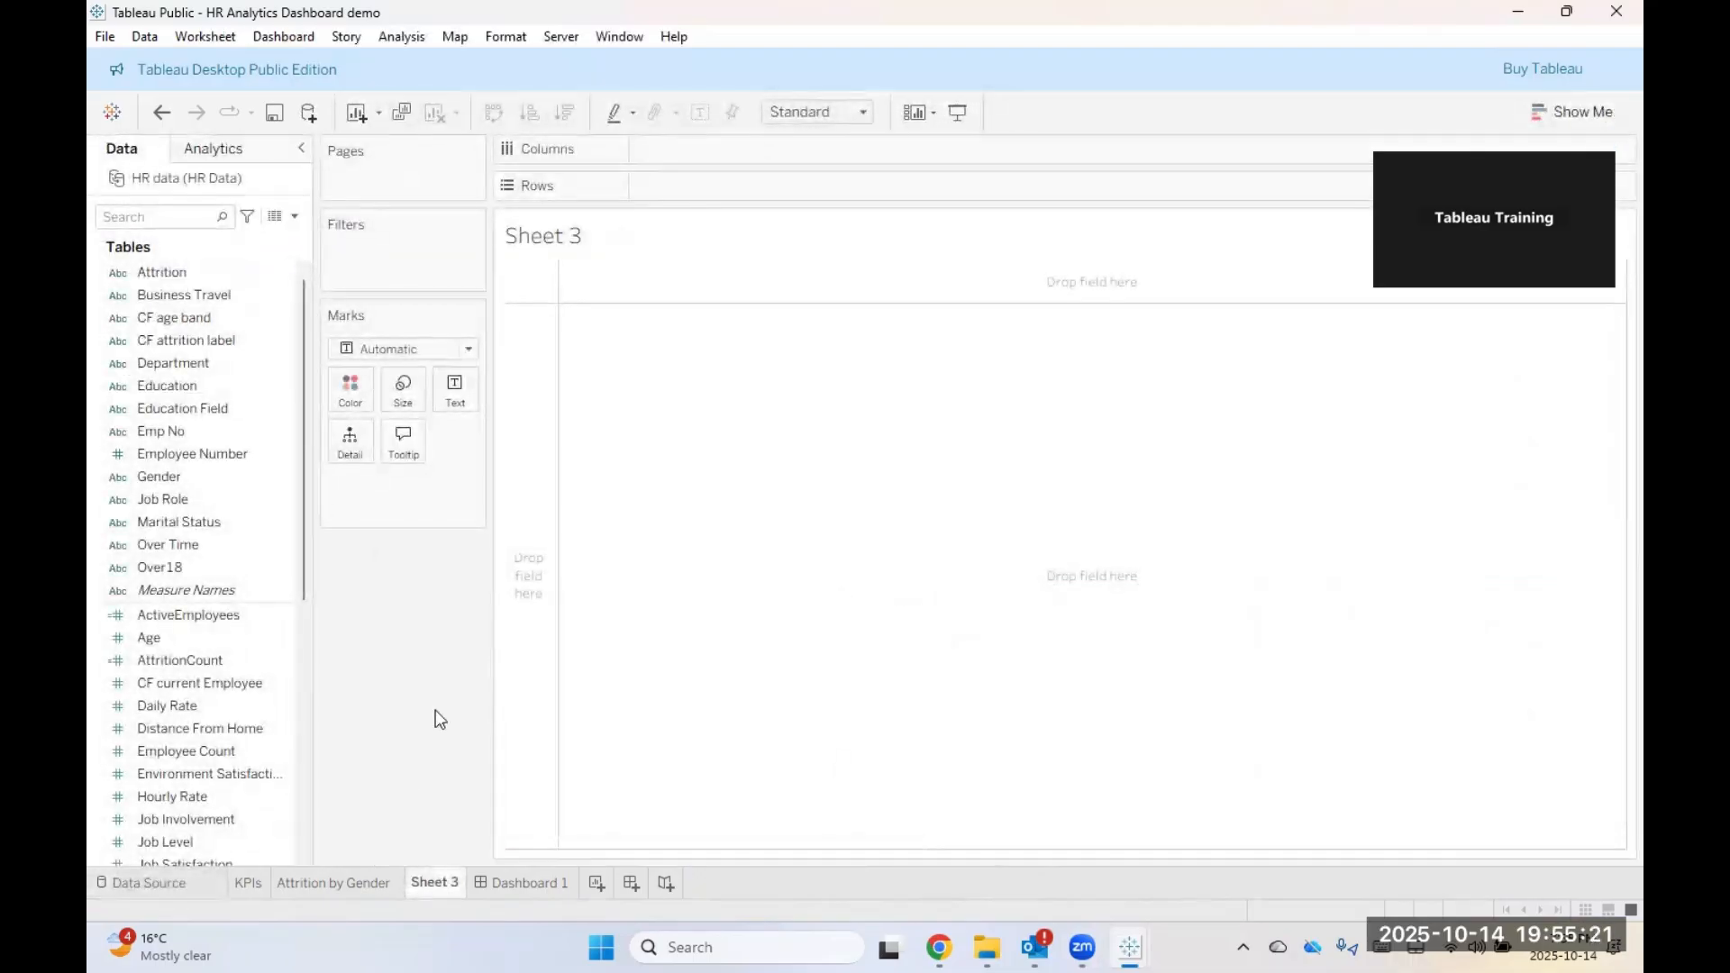
{"action": "right_click", "coordinate": [436, 879]}
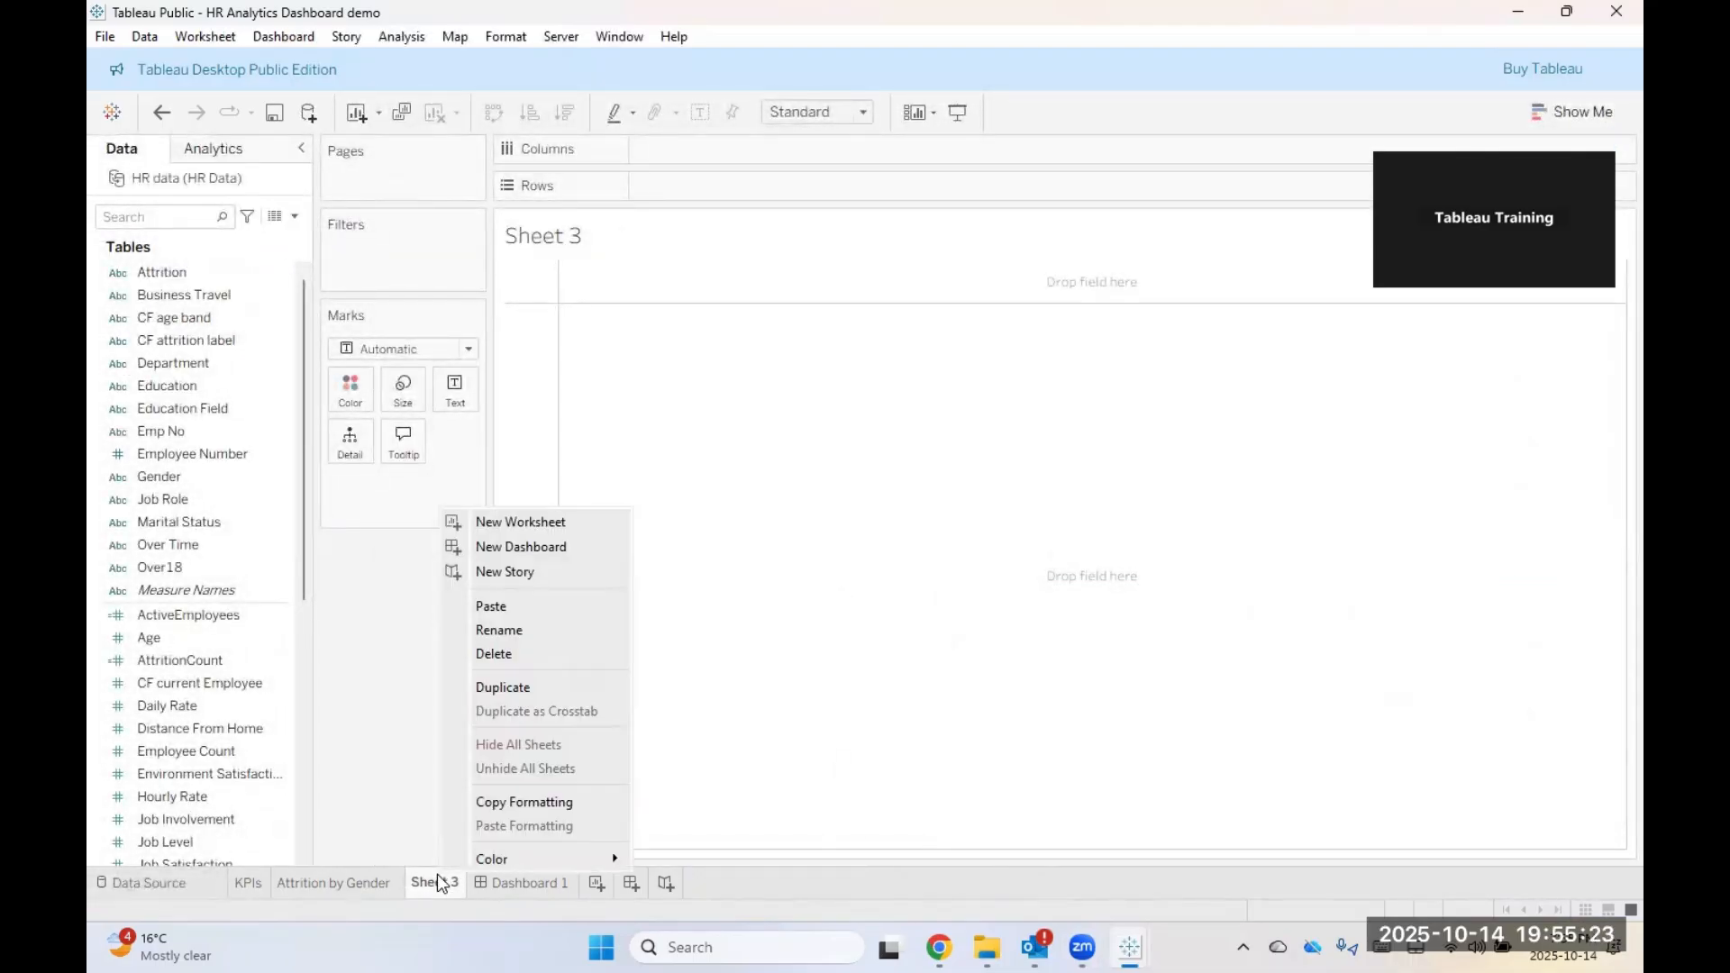
{"action": "left_click", "coordinate": [517, 626]}
{"action": "type", "text": "At"}
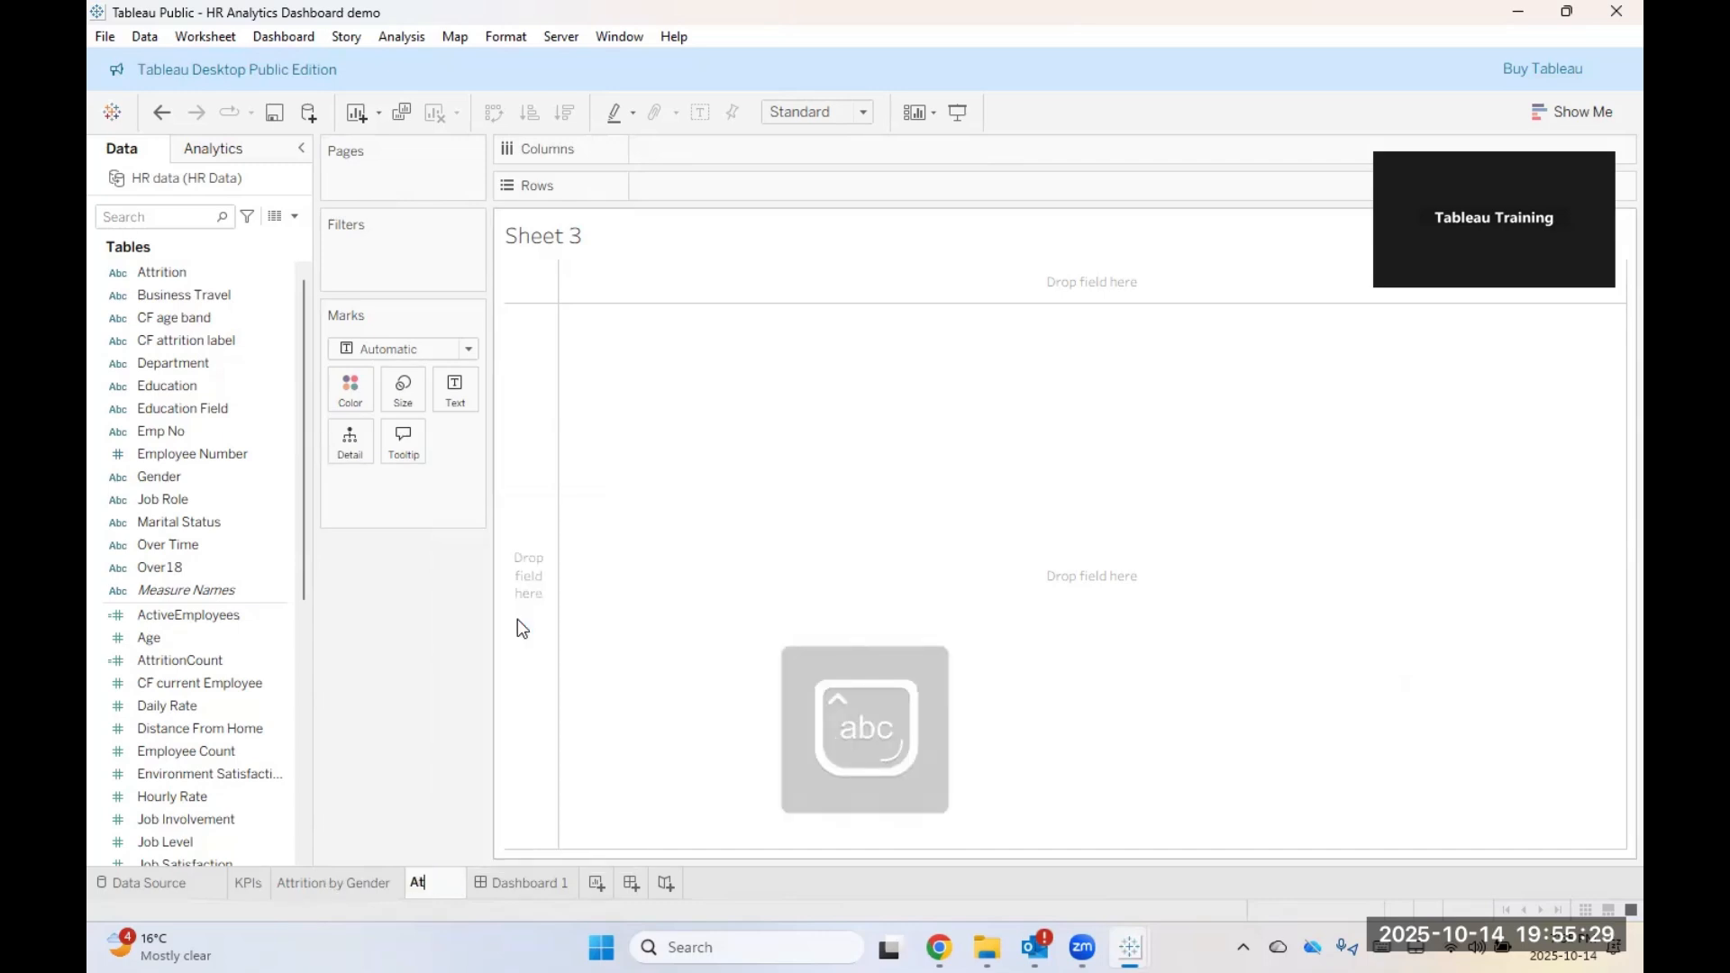
{"action": "type", "text": "trition by Department"}
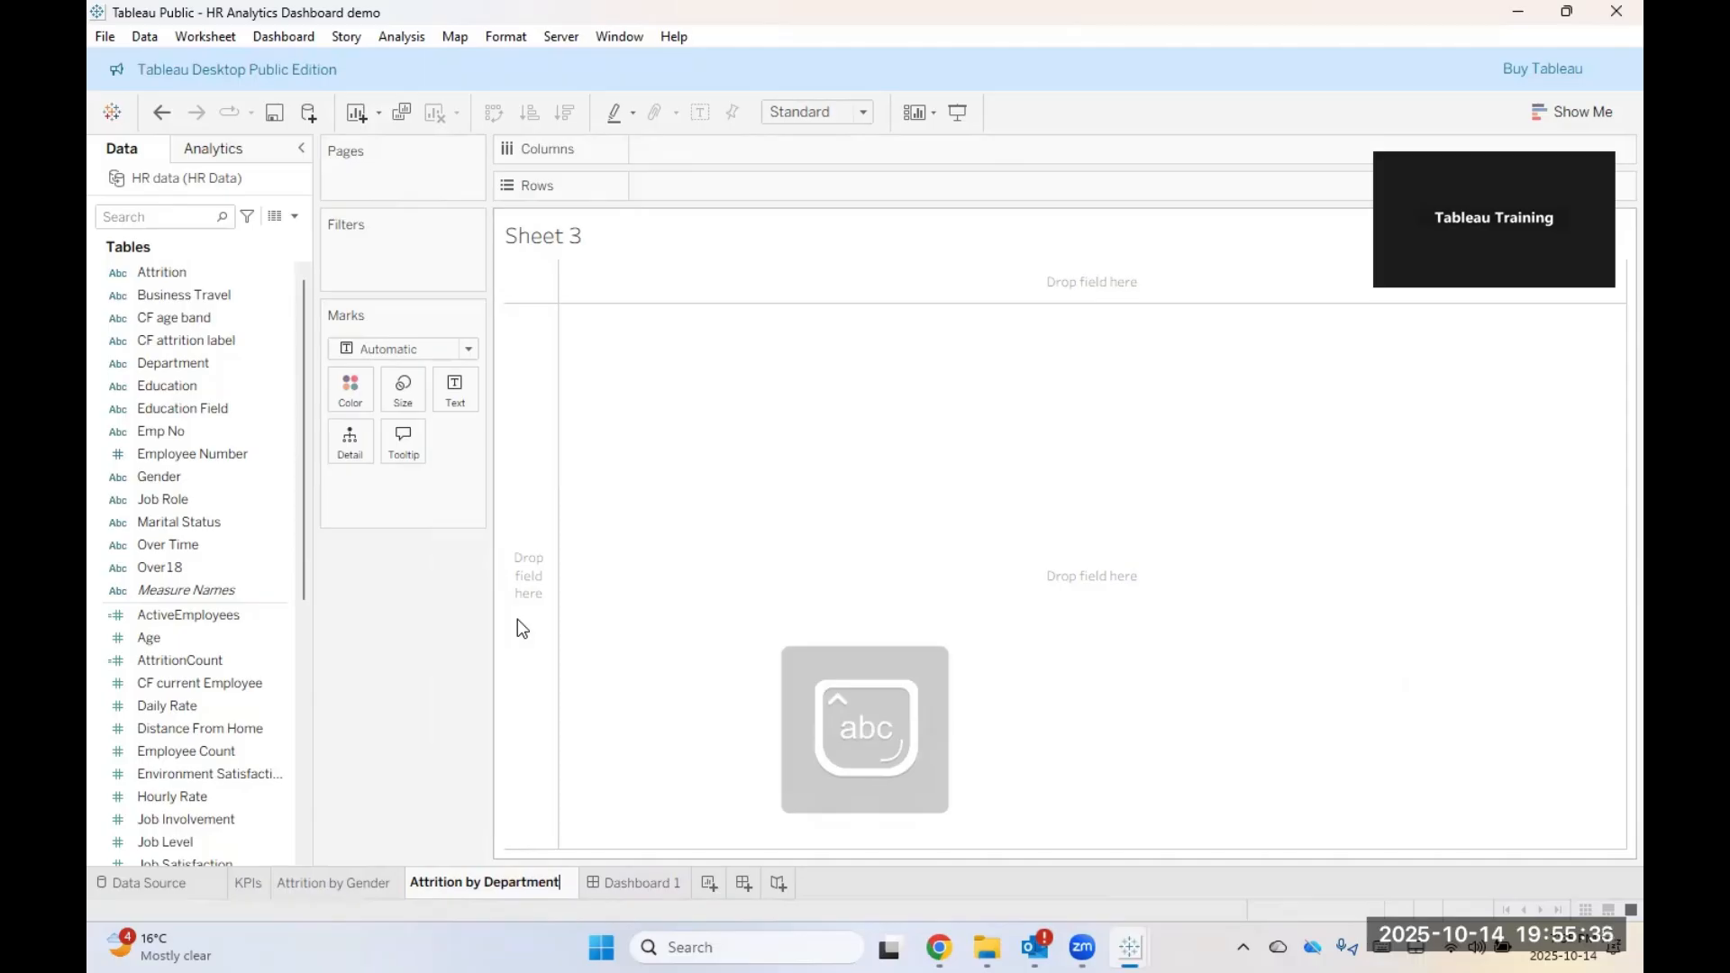
{"action": "key", "text": "Return"}
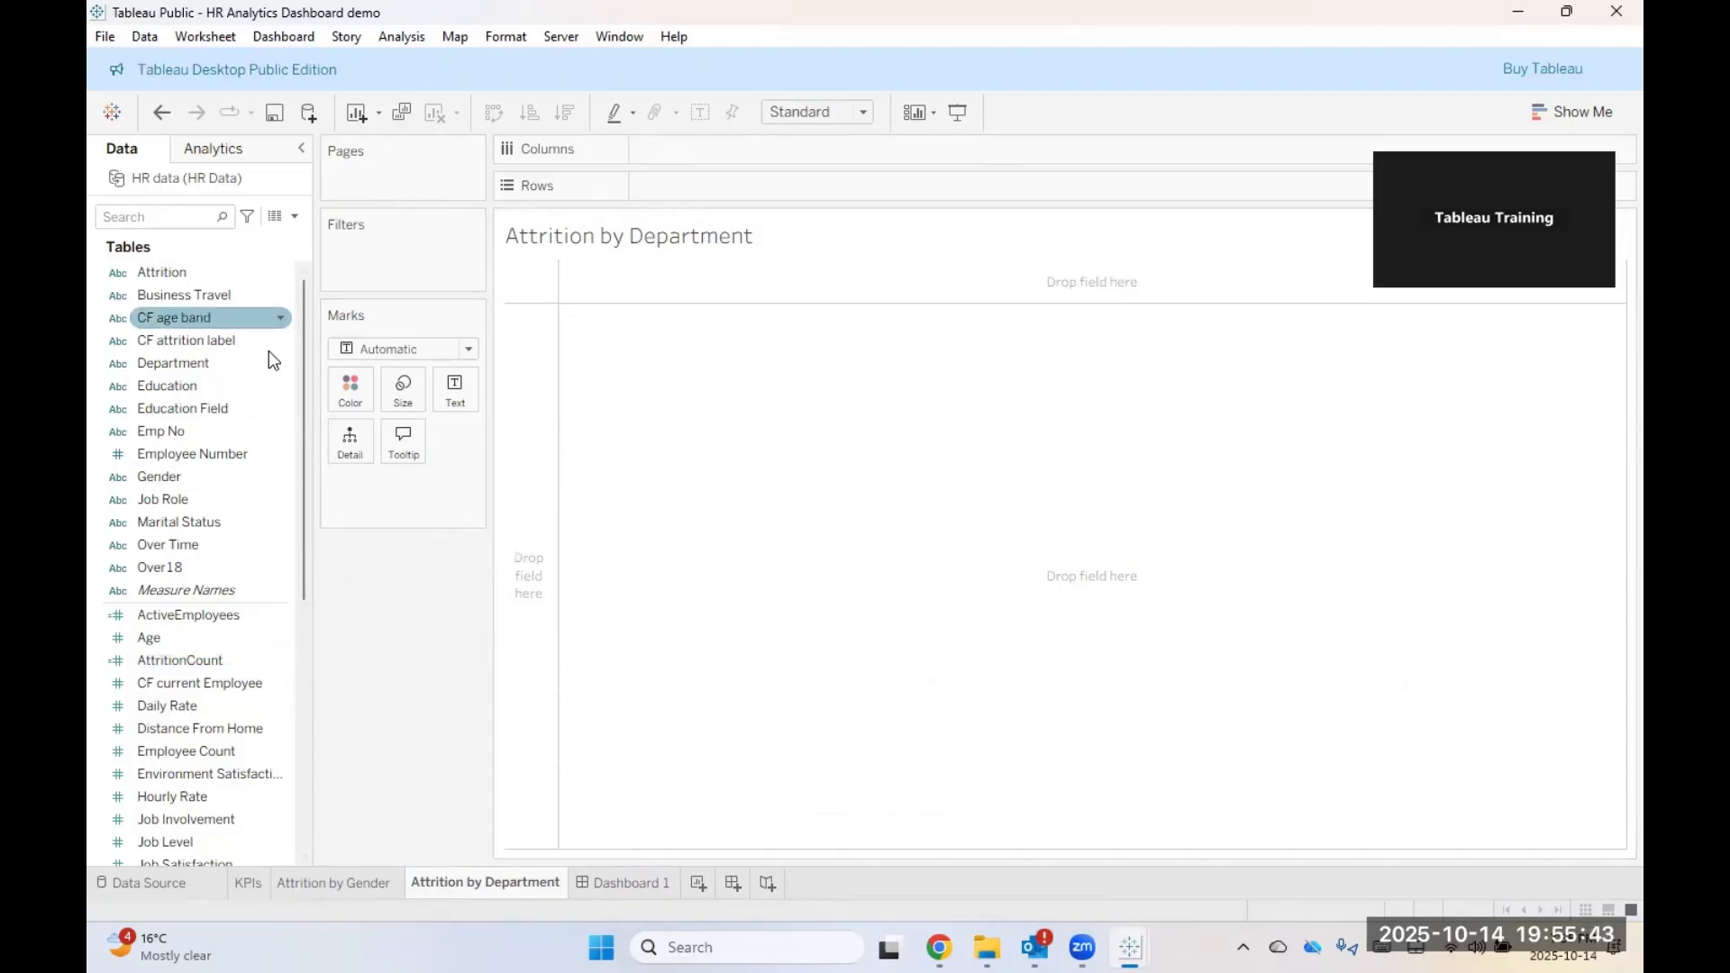
Step: Build a pie chart colored by Department and fit it to the Entire View
{"action": "left_click_drag", "start_coordinate": [169, 363], "coordinate": [351, 389]}
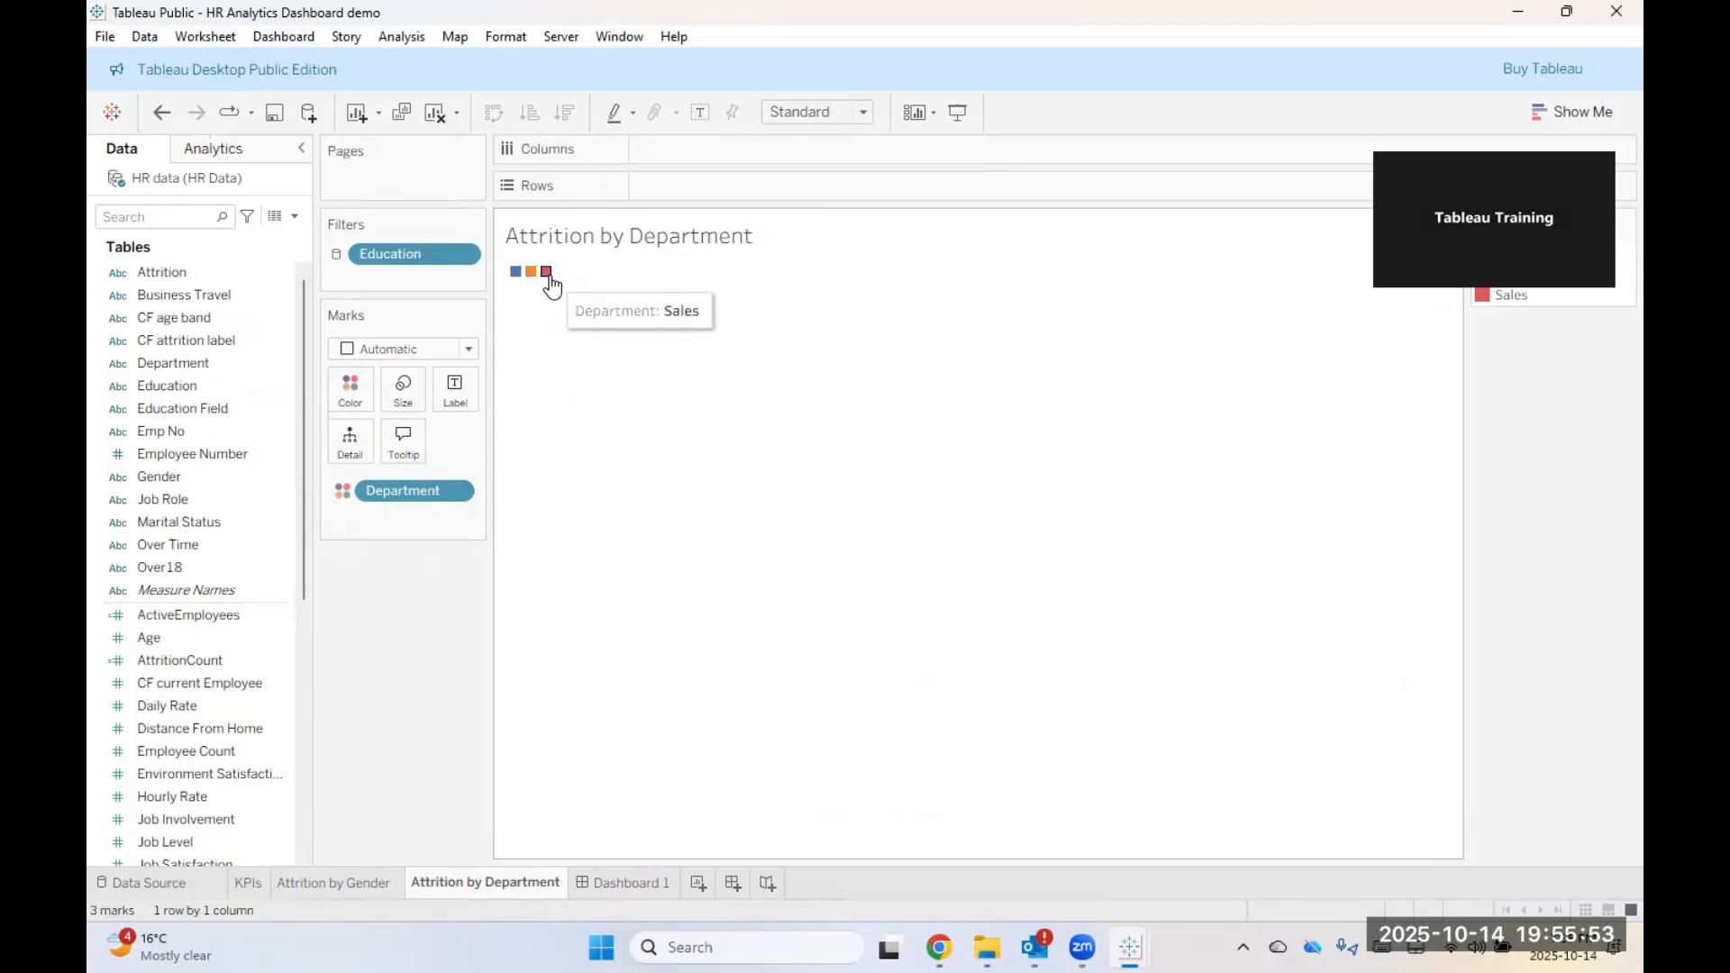
{"action": "left_click", "coordinate": [403, 350]}
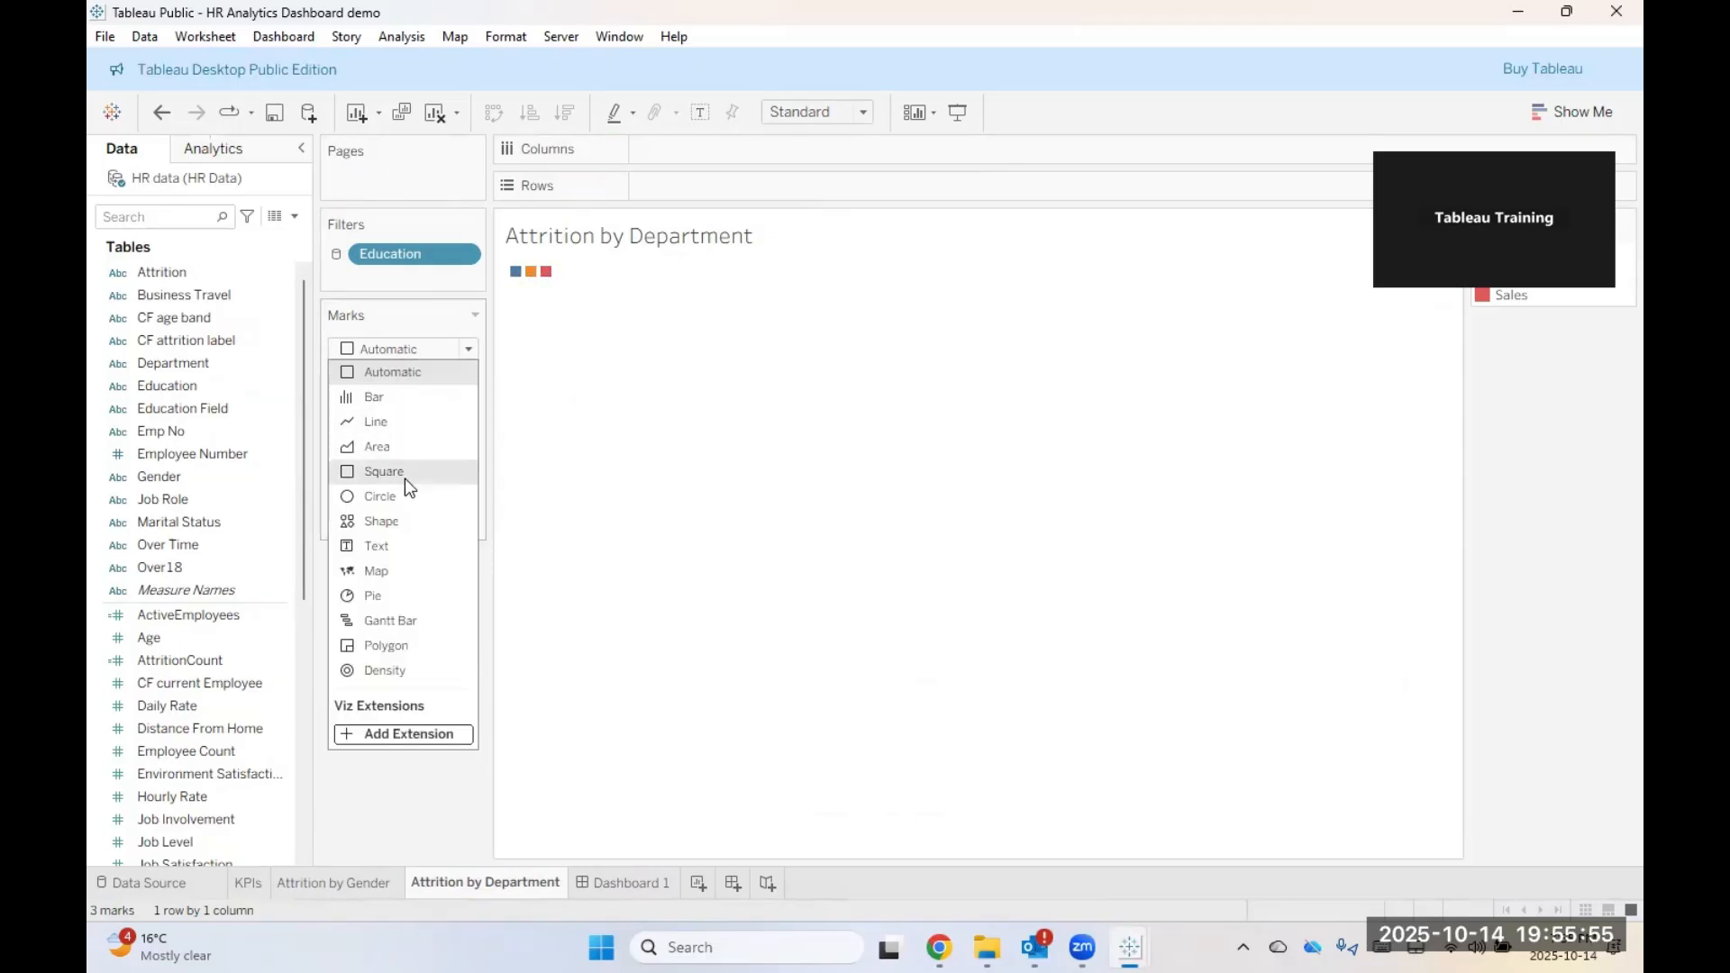
{"action": "left_click", "coordinate": [422, 598]}
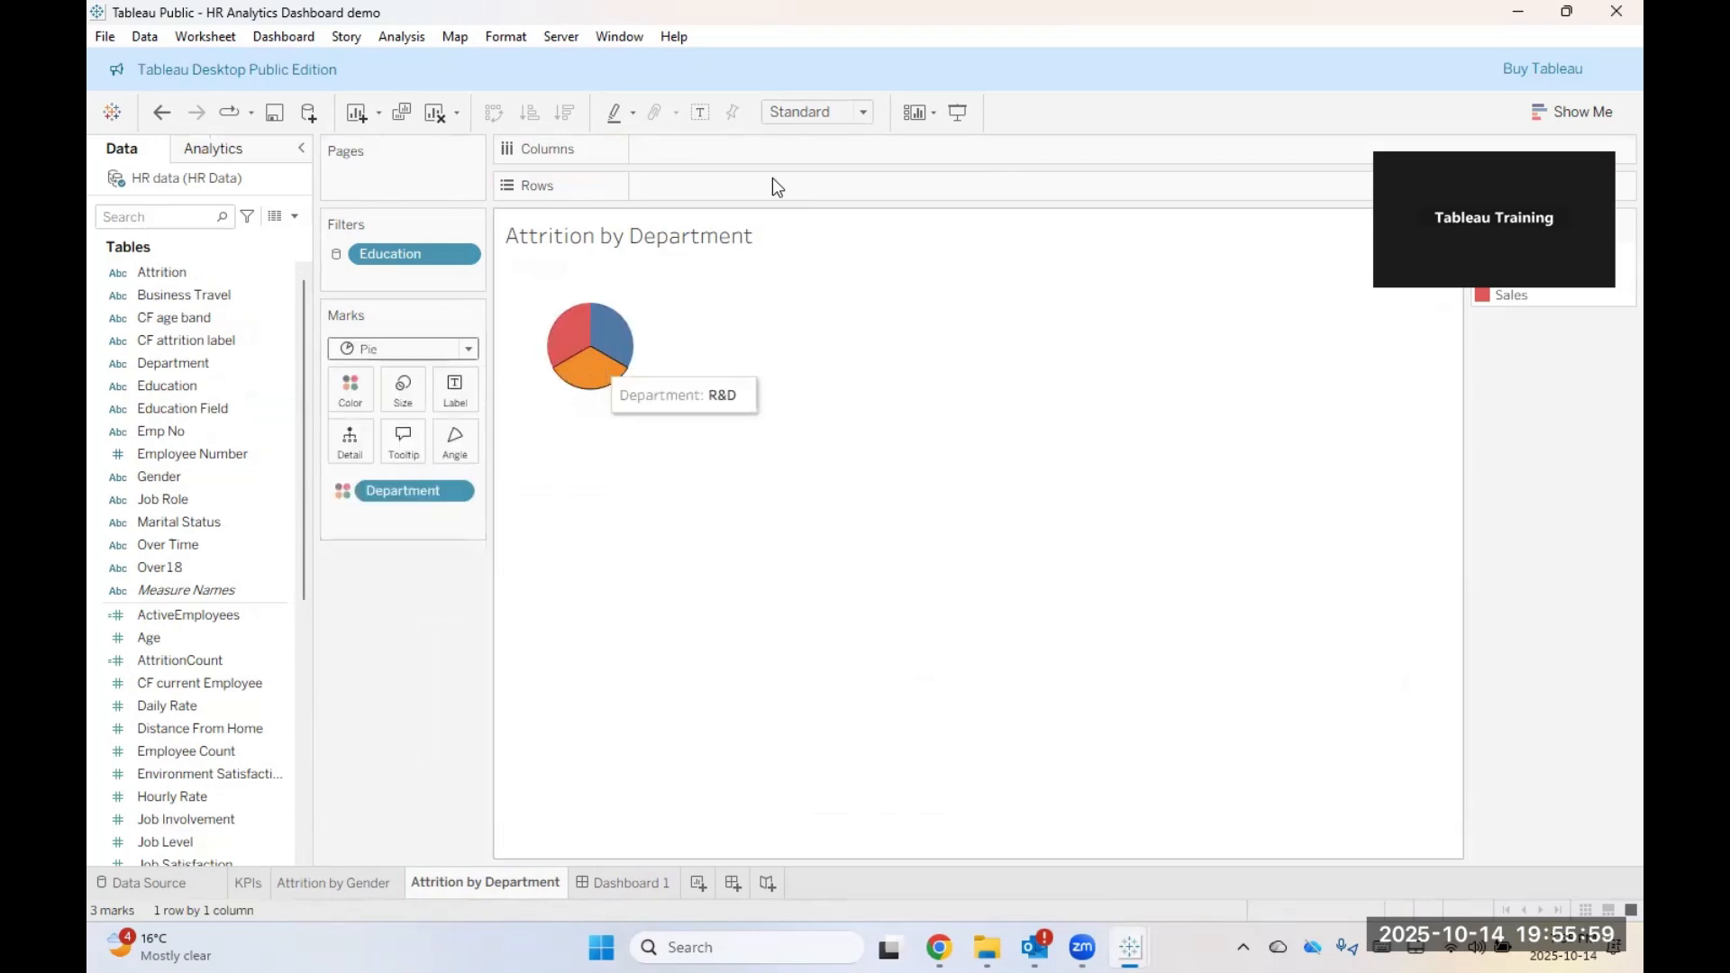
{"action": "left_click", "coordinate": [836, 111]}
{"action": "left_click", "coordinate": [825, 197]}
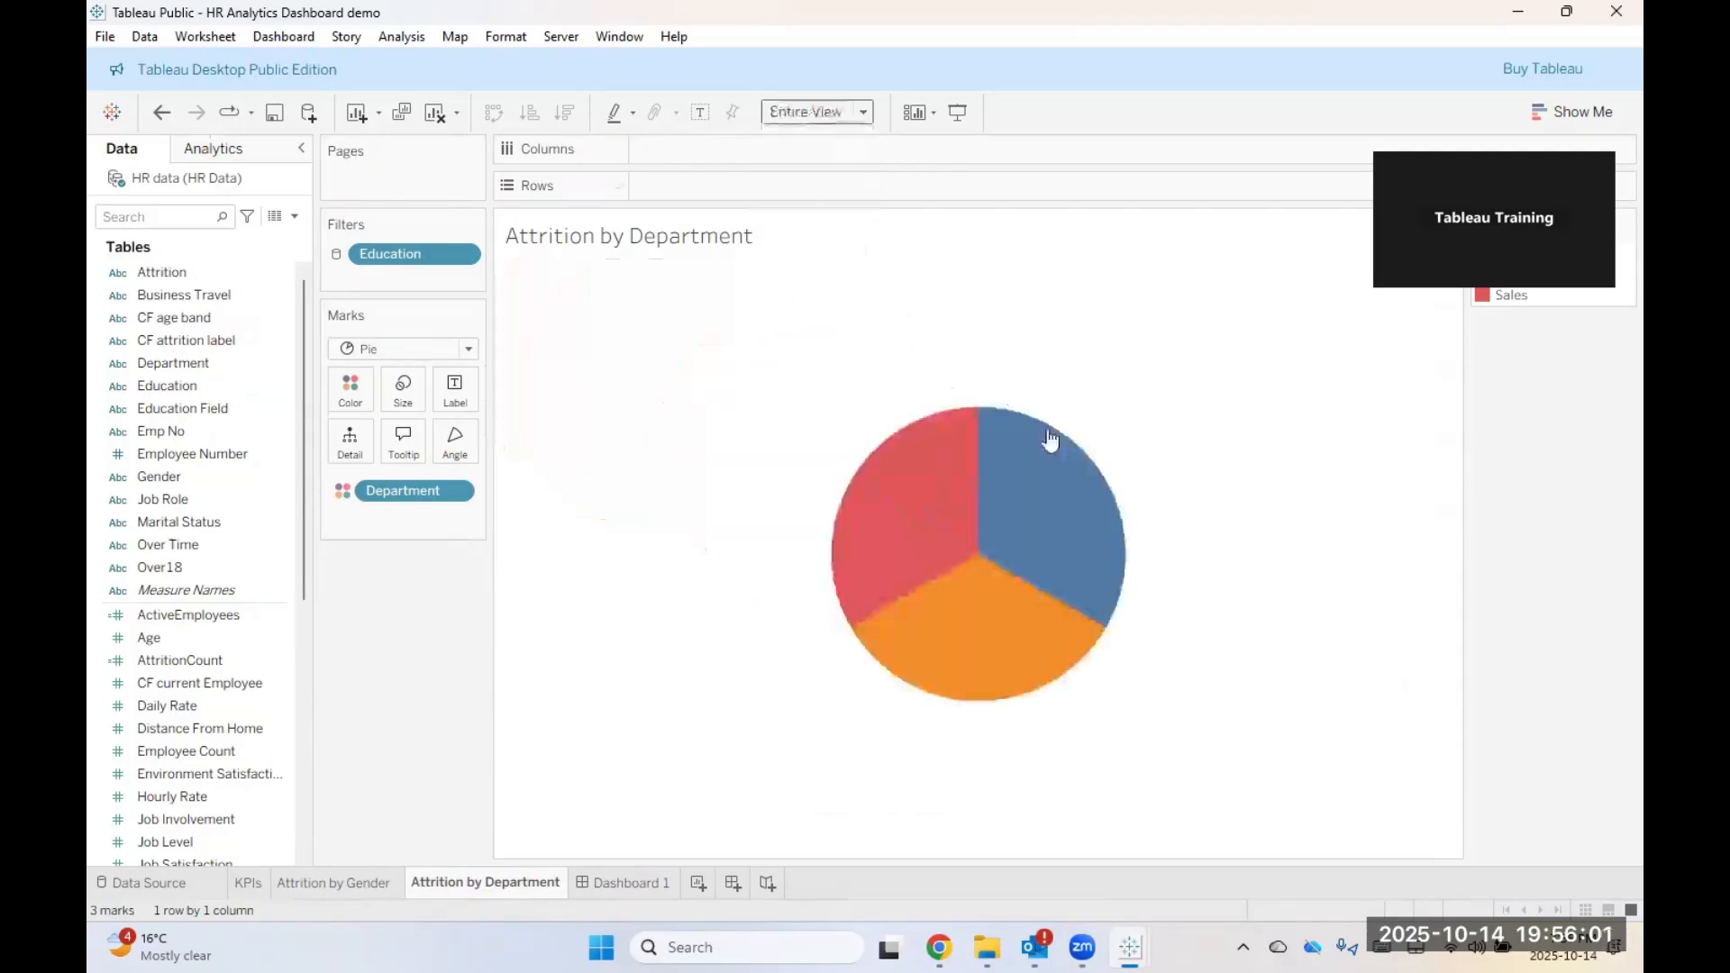
Step: Examine the HR, R&D and Sales slices of the pie by highlighting them in turn, and clear the selection
{"action": "left_click", "coordinate": [924, 498]}
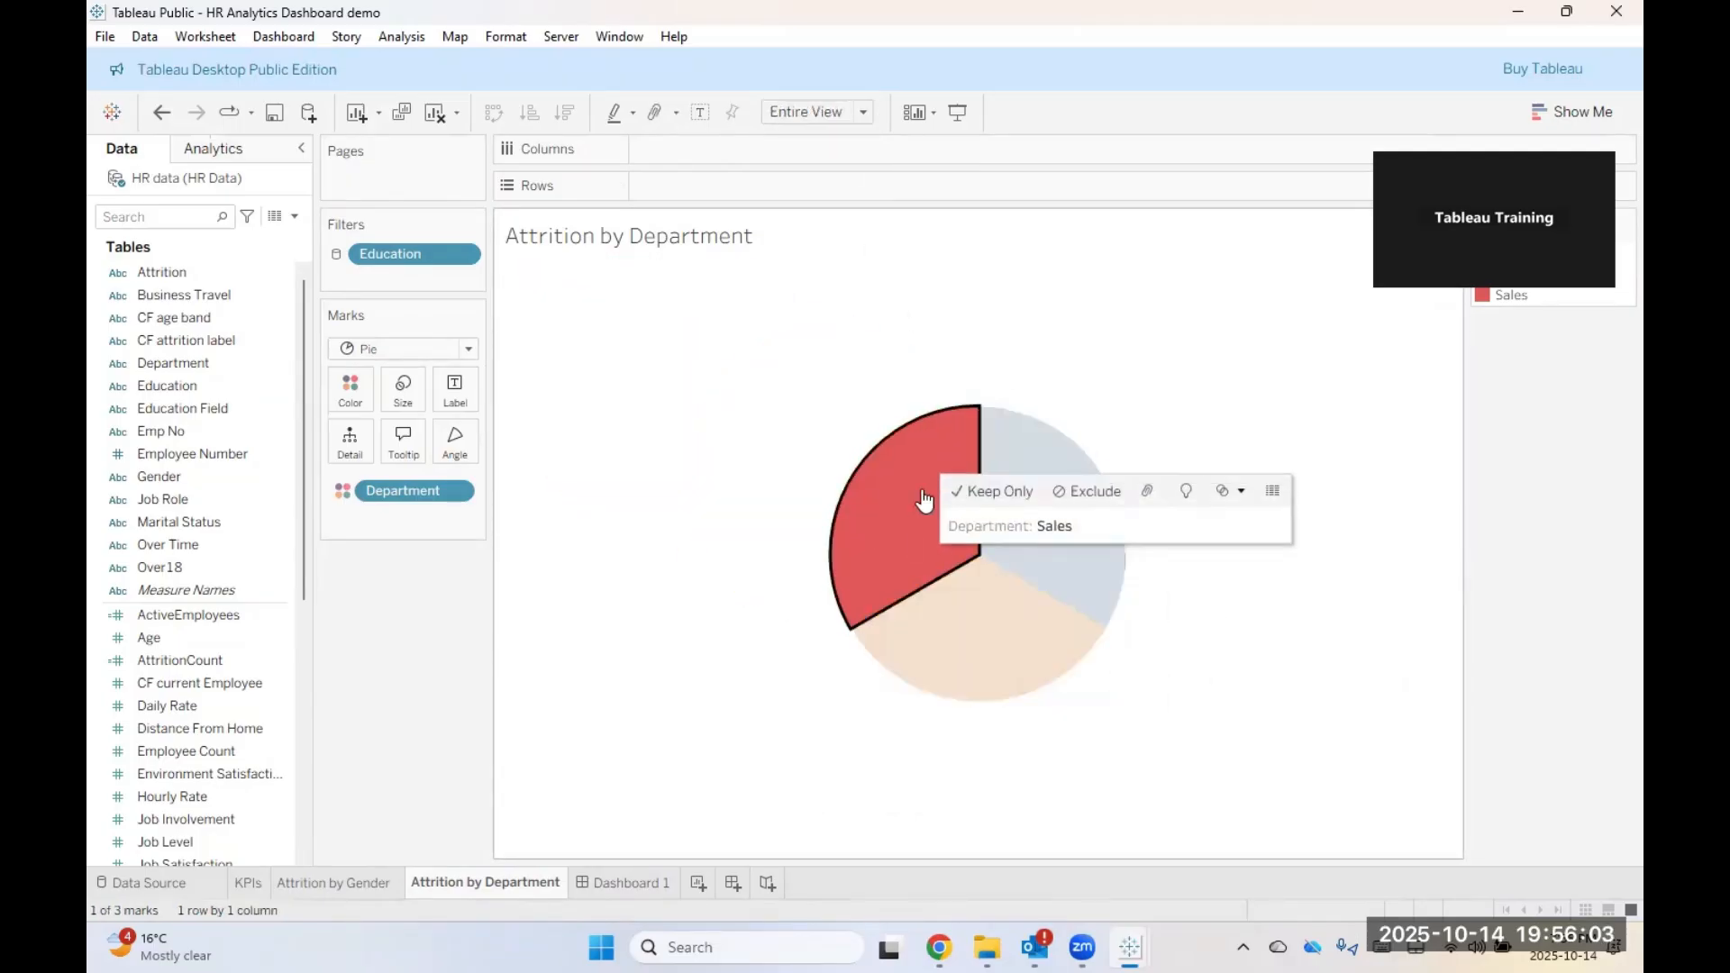
{"action": "left_click", "coordinate": [950, 631]}
{"action": "left_click", "coordinate": [1058, 536]}
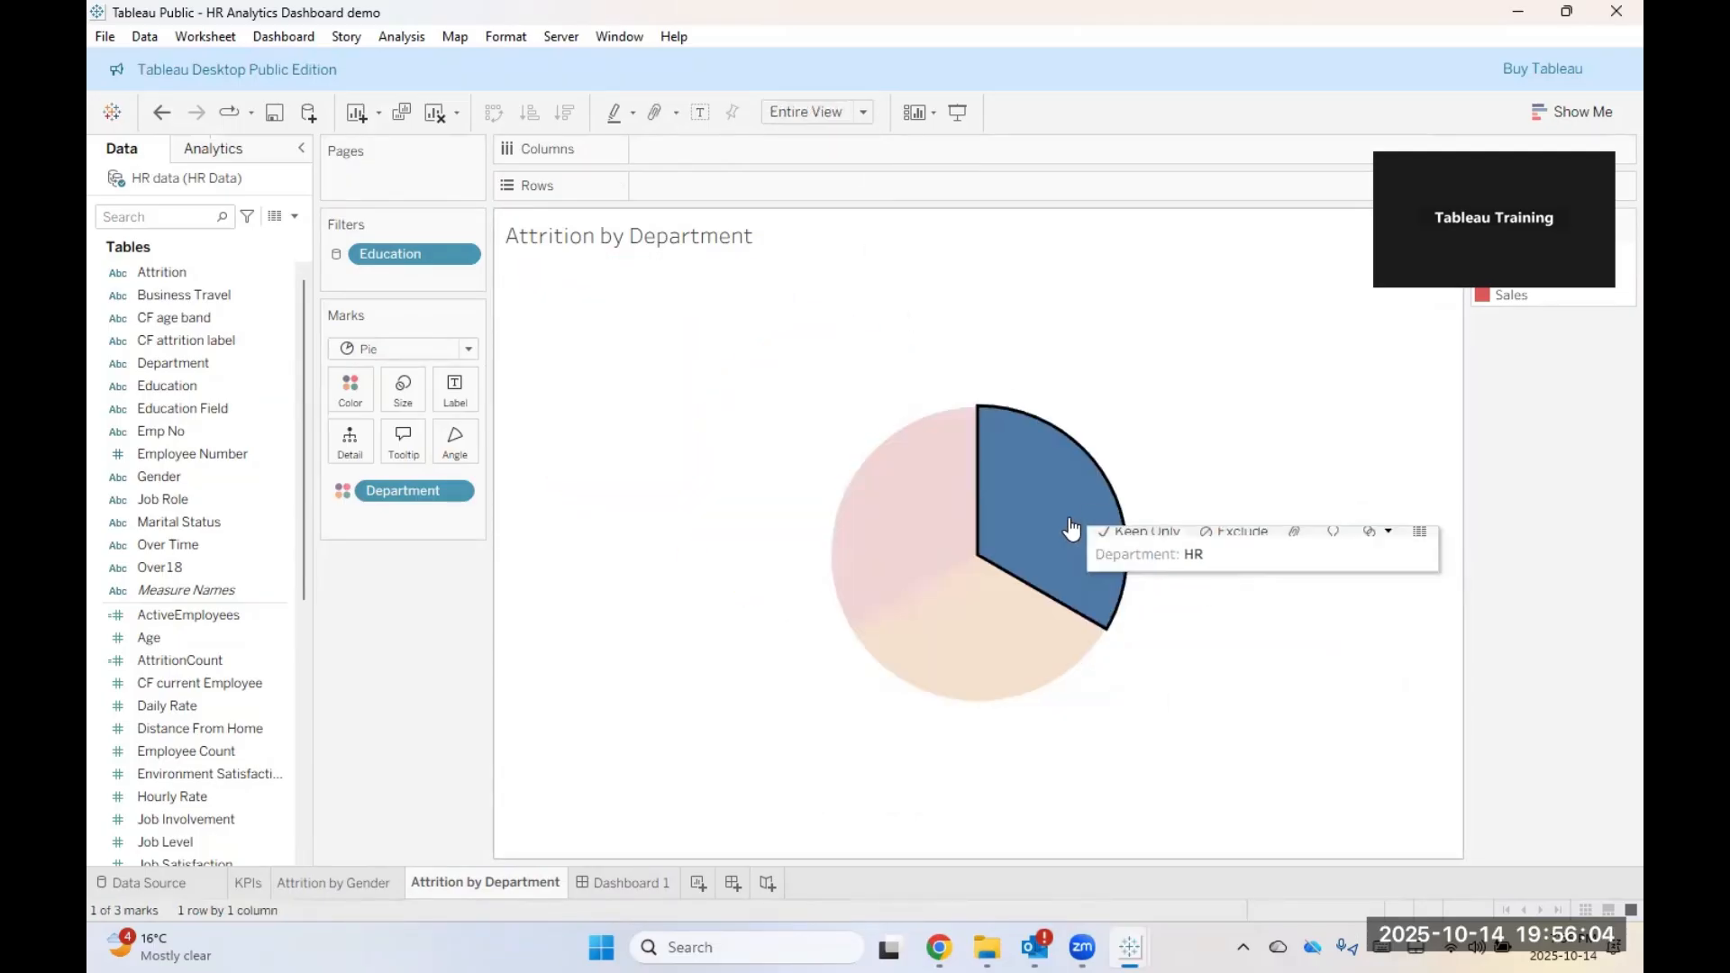
{"action": "left_click", "coordinate": [1176, 711]}
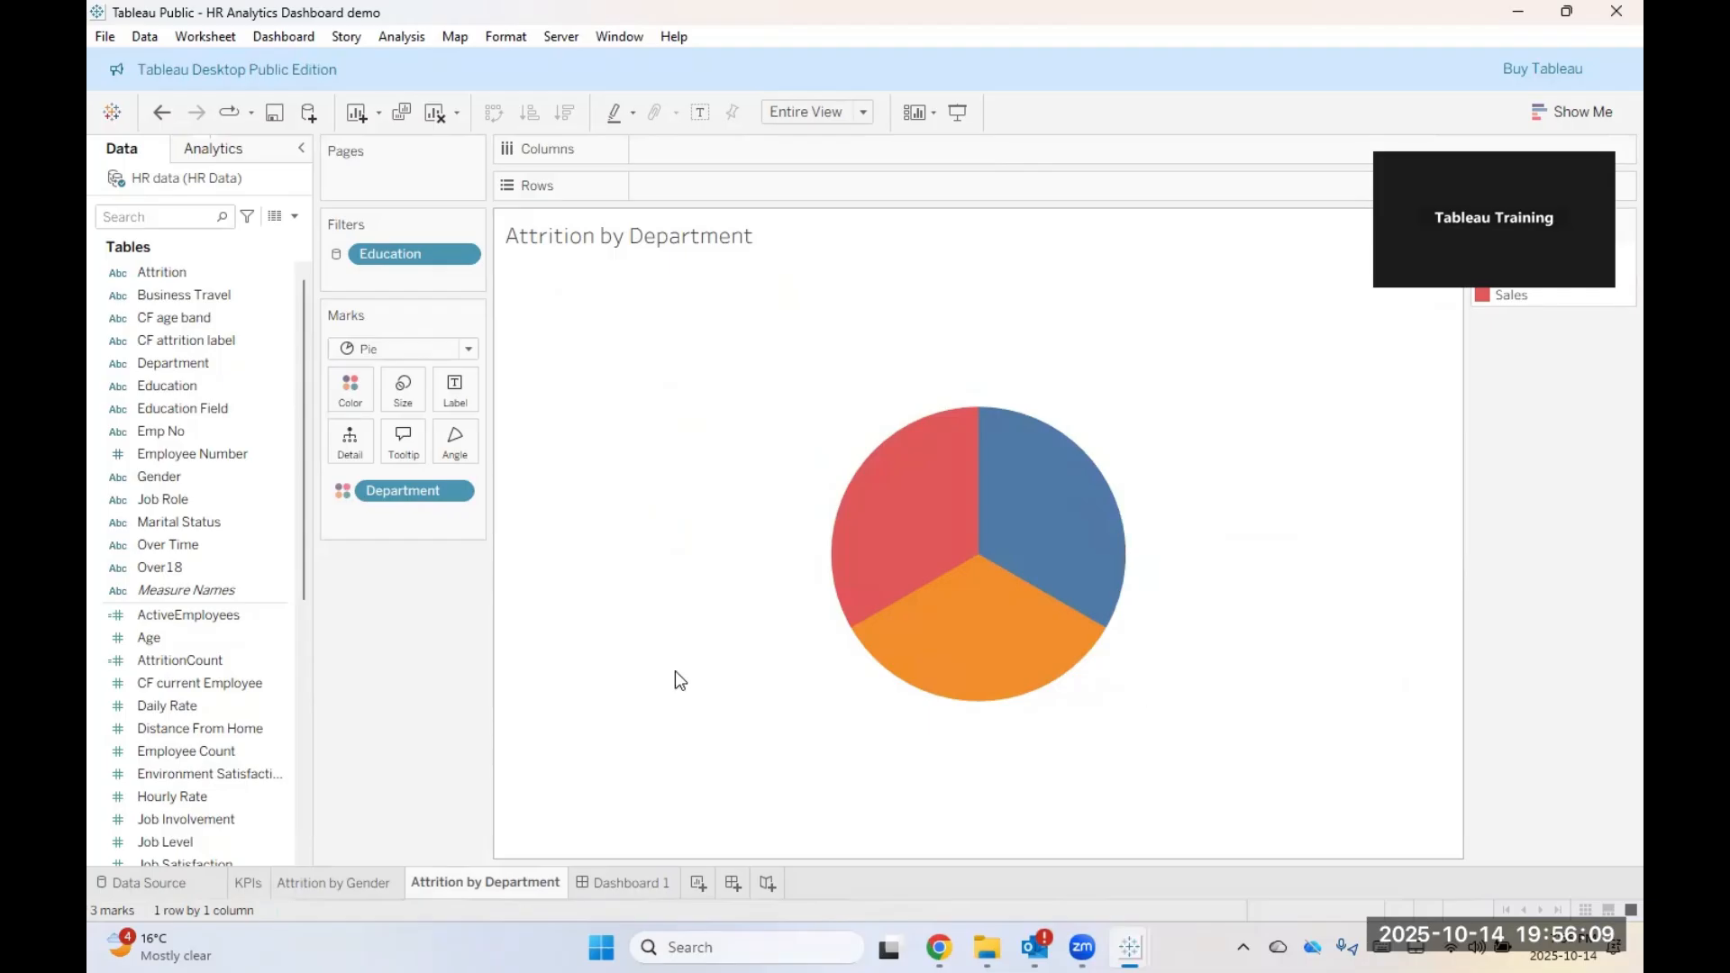
{"action": "left_click", "coordinate": [207, 685]}
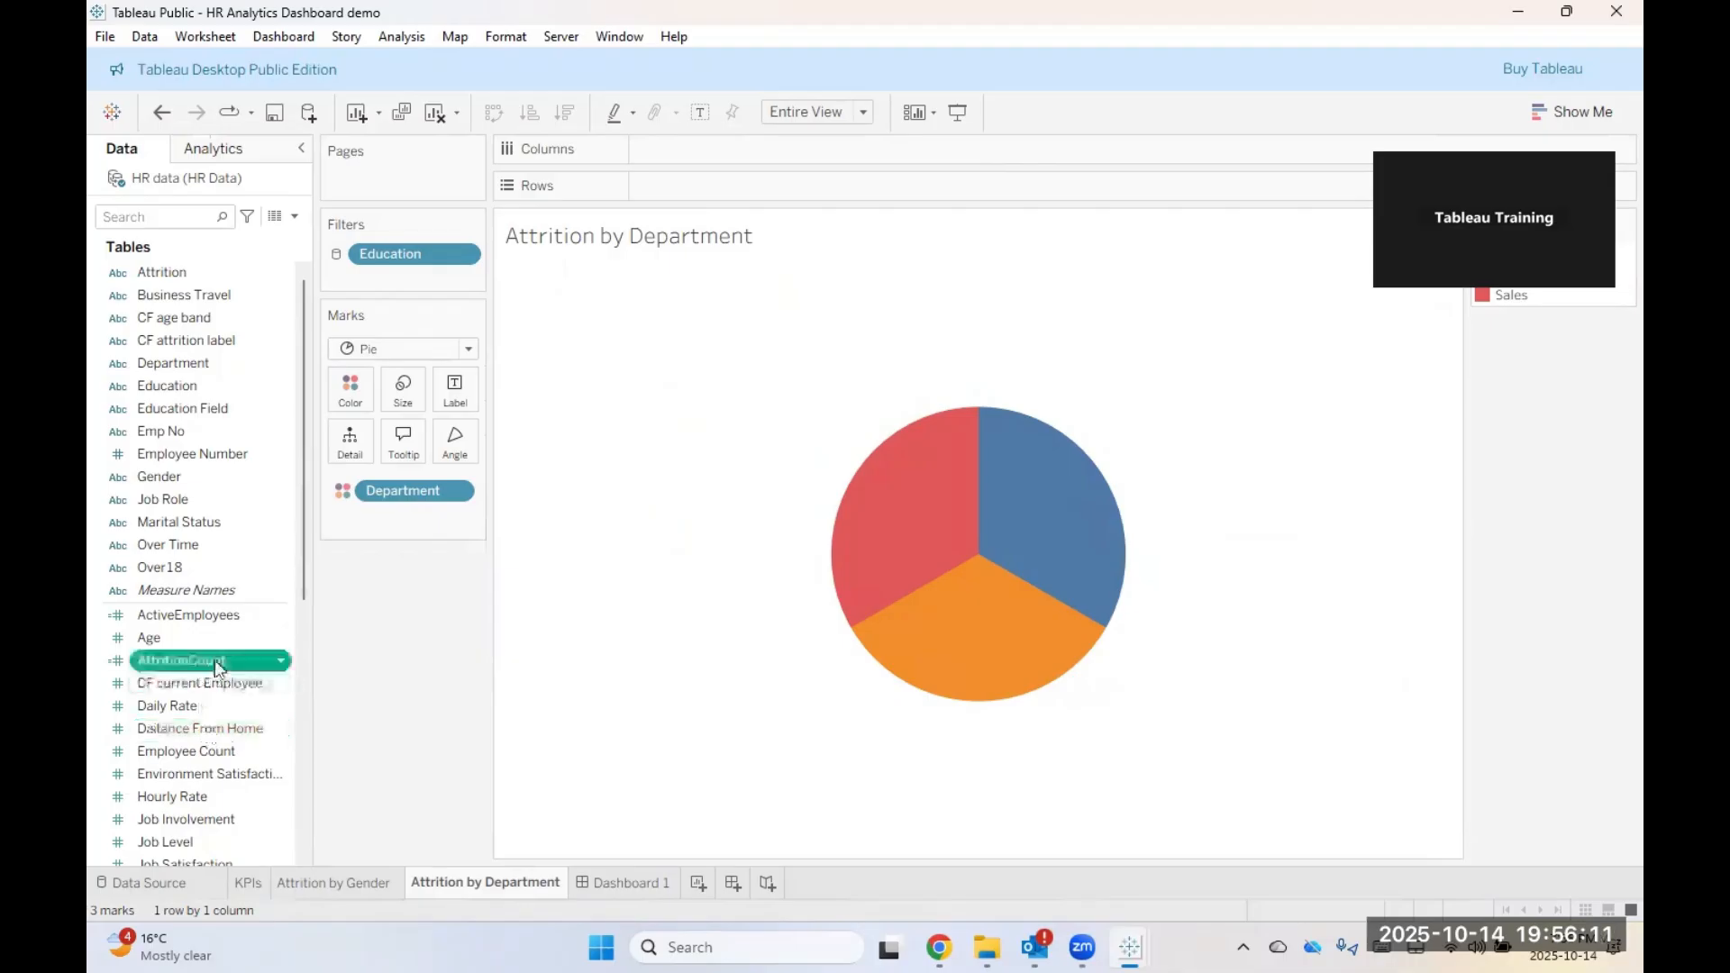
{"action": "left_click_drag", "start_coordinate": [220, 658], "coordinate": [397, 686]}
{"action": "left_click", "coordinate": [931, 660]}
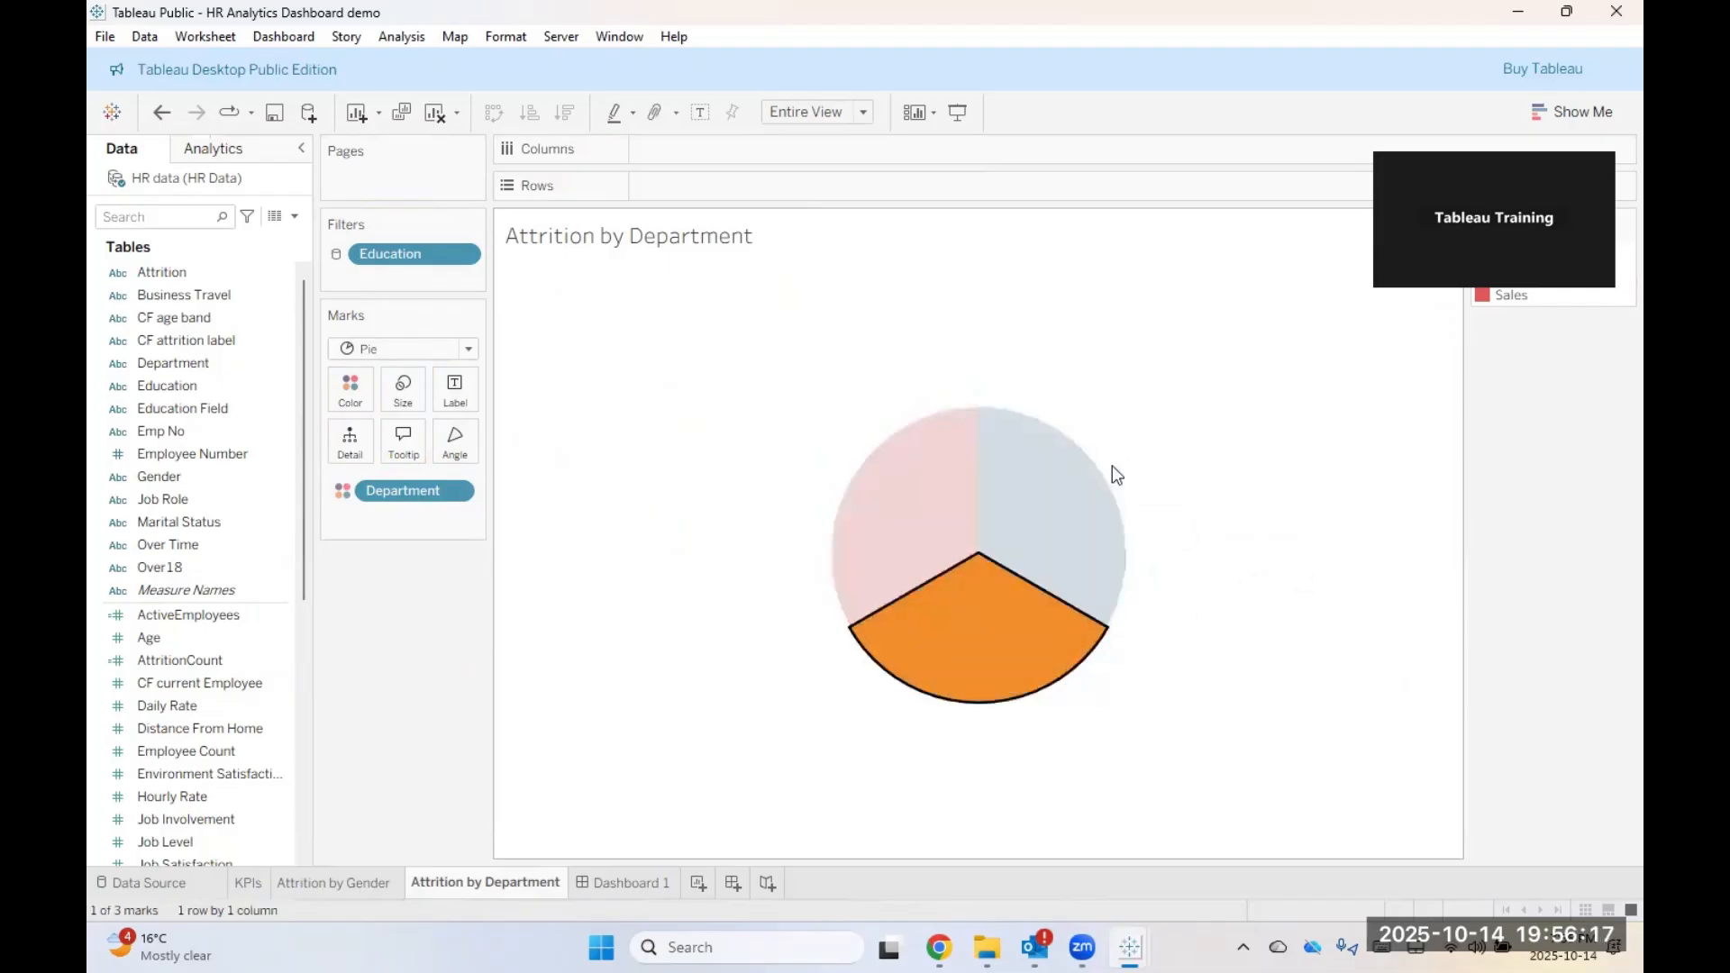
{"action": "left_click", "coordinate": [1004, 528]}
{"action": "left_click", "coordinate": [946, 563]}
{"action": "left_click", "coordinate": [952, 647]}
{"action": "left_click", "coordinate": [1027, 541]}
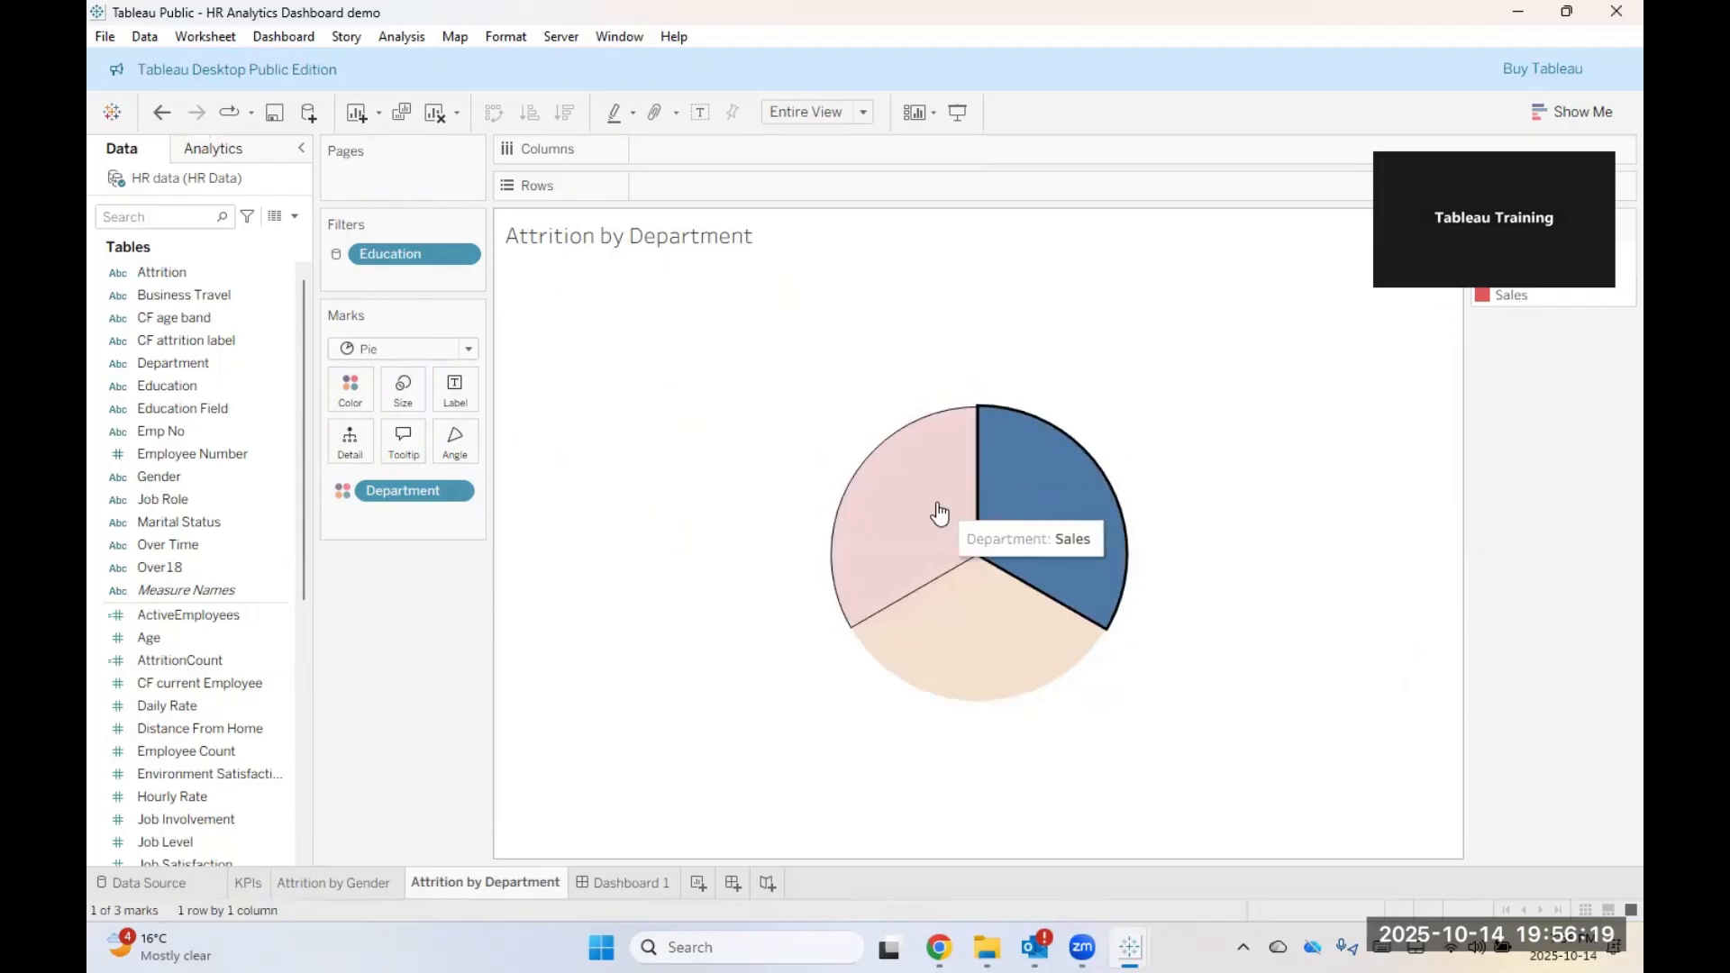
{"action": "left_click", "coordinate": [941, 514]}
{"action": "left_click", "coordinate": [959, 634]}
{"action": "left_click", "coordinate": [1055, 501]}
{"action": "left_click", "coordinate": [931, 499]}
{"action": "left_click", "coordinate": [989, 651]}
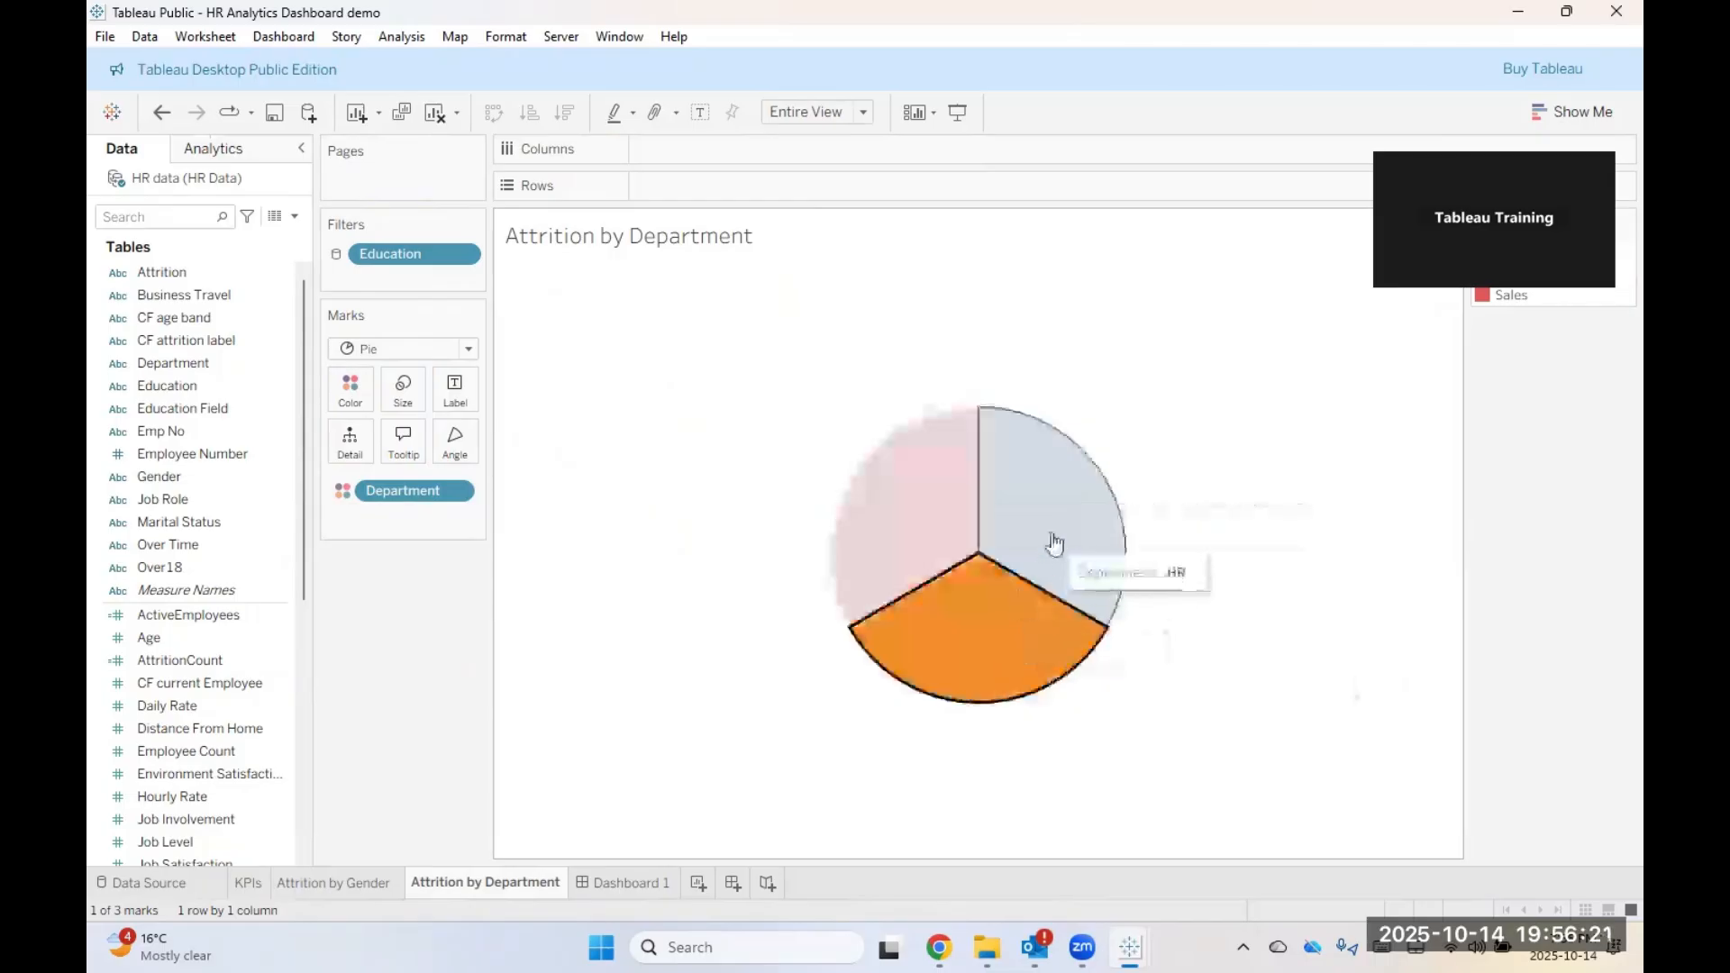
{"action": "left_click", "coordinate": [1051, 542]}
{"action": "left_click", "coordinate": [907, 530]}
{"action": "left_click", "coordinate": [944, 612]}
{"action": "left_click", "coordinate": [938, 529]}
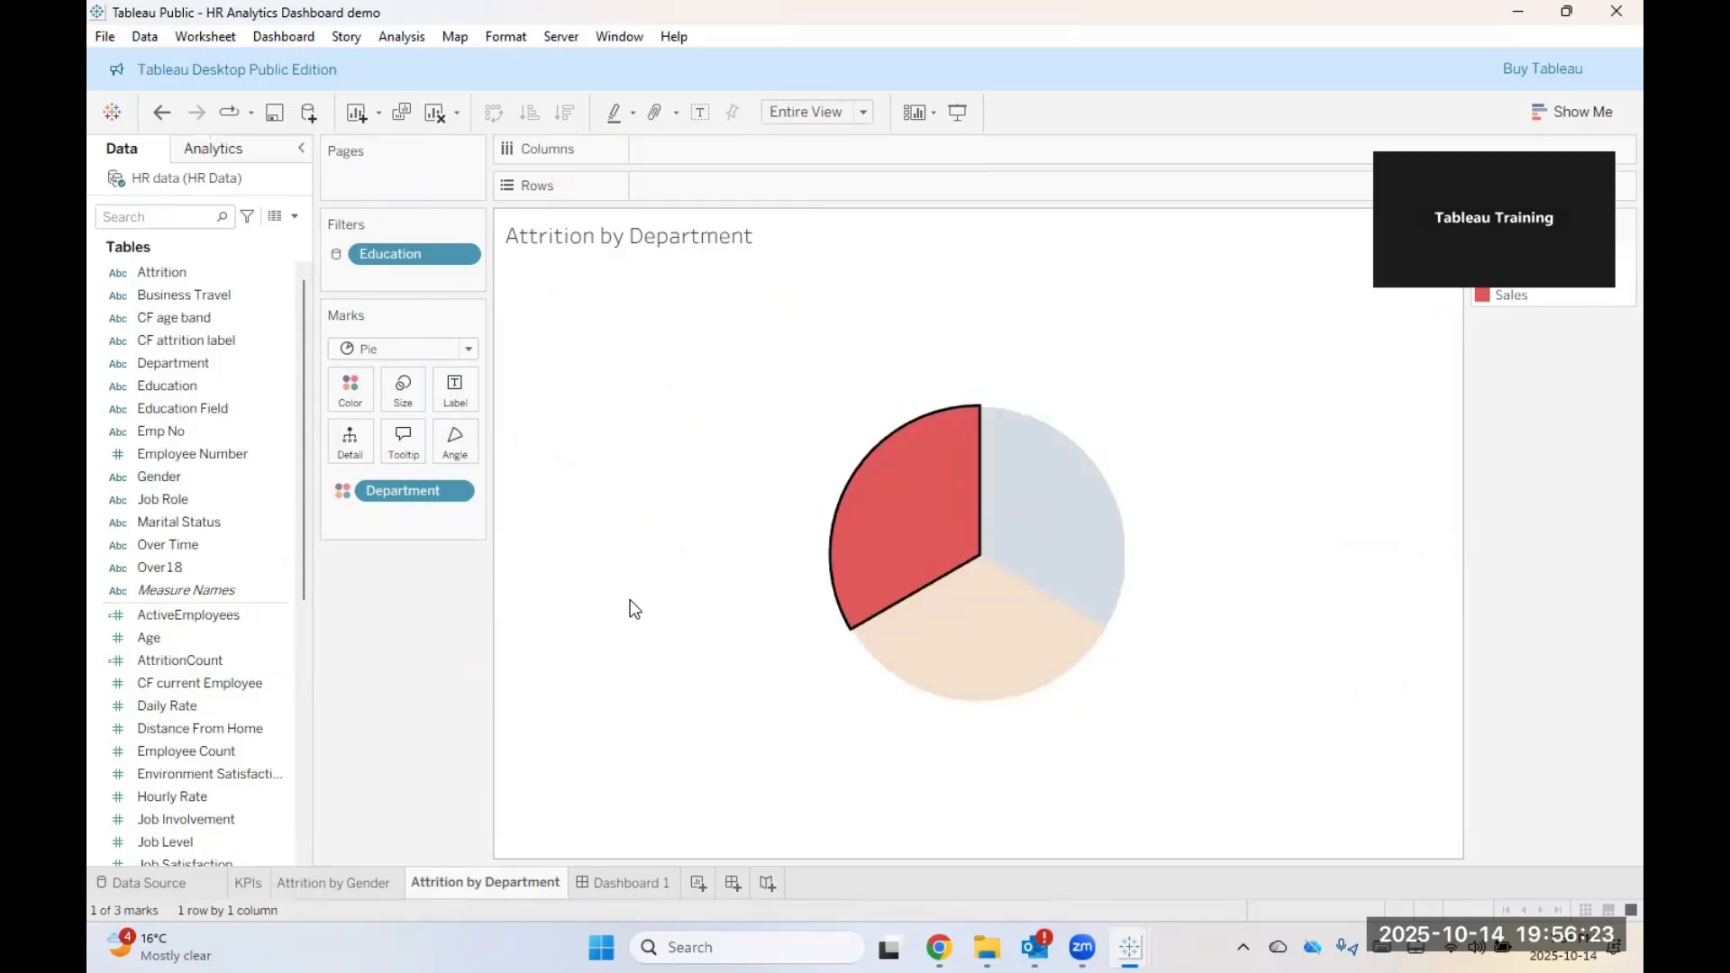
{"action": "left_click", "coordinate": [957, 491]}
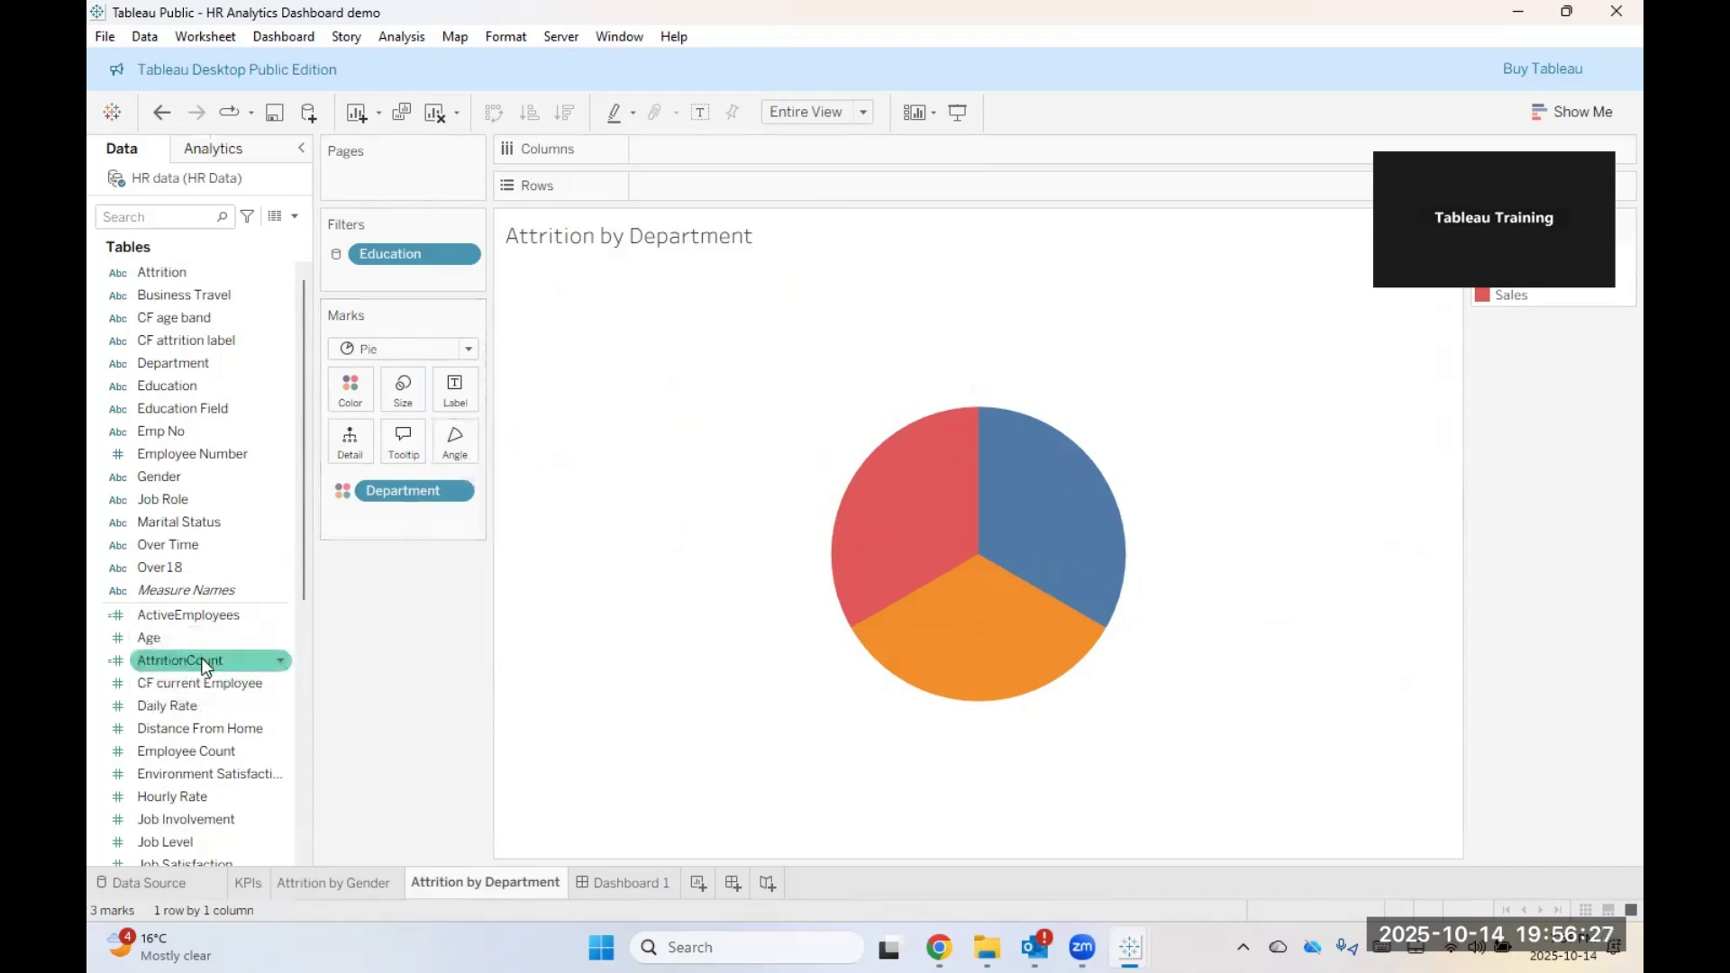
Step: Set the pie's slice angles by AttritionCount, and highlight each department in turn from the color legend
{"action": "left_click_drag", "start_coordinate": [180, 660], "coordinate": [455, 443]}
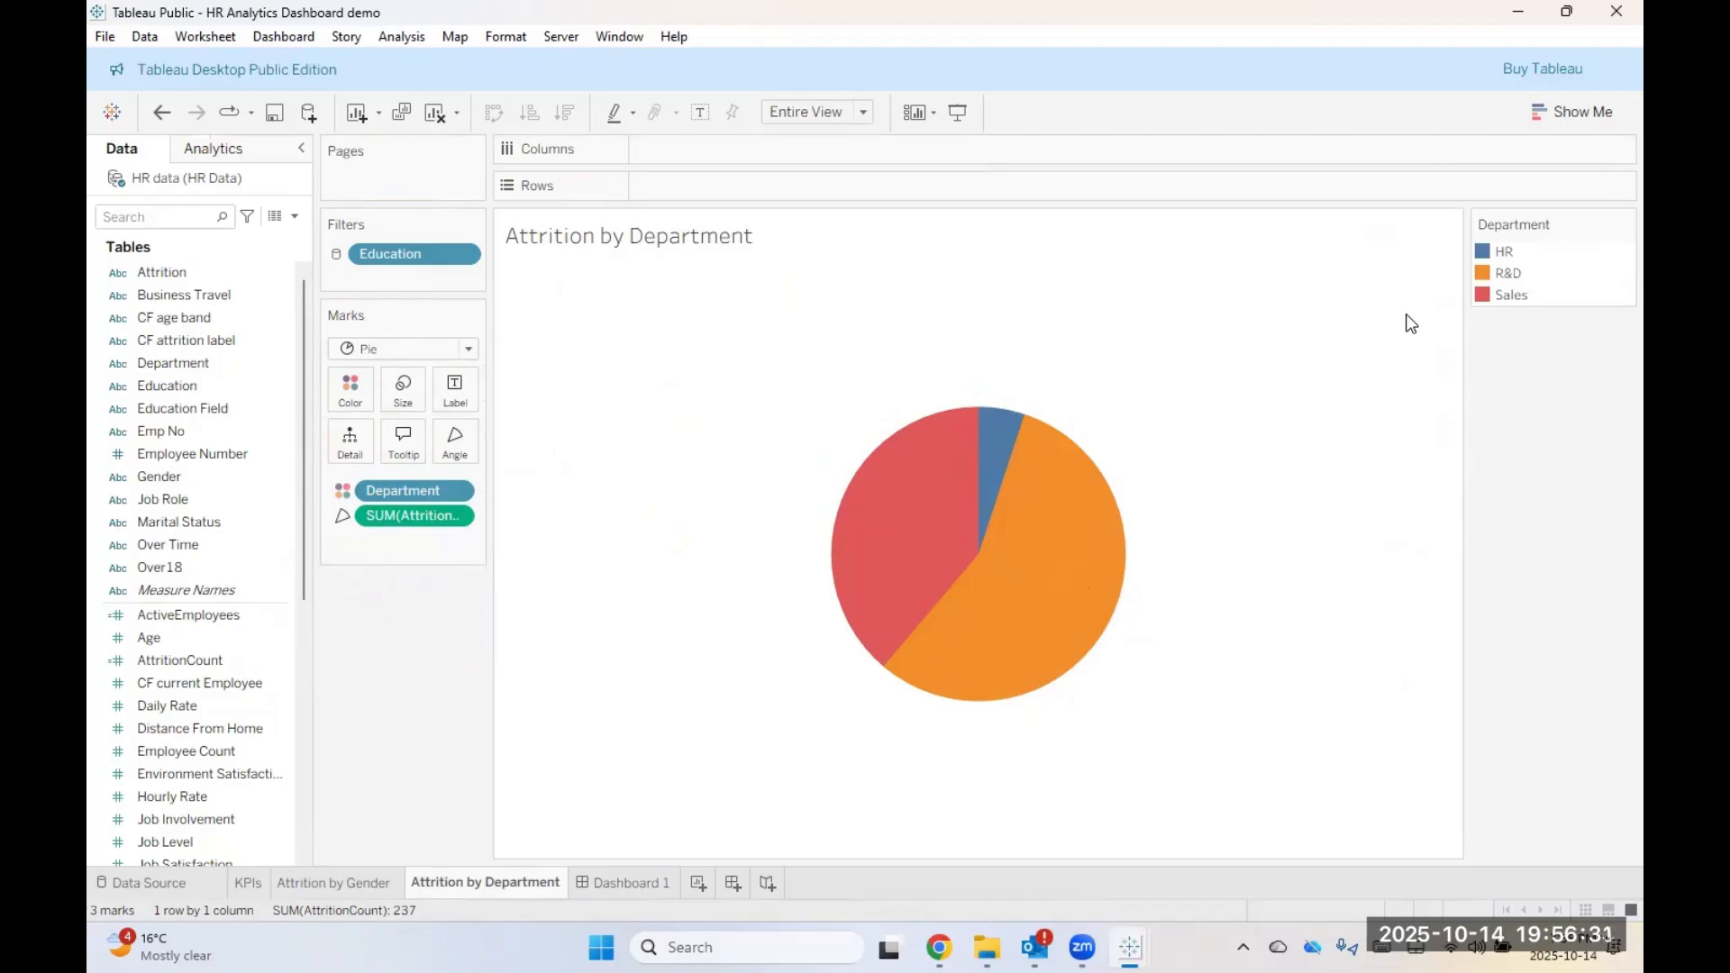
{"action": "left_click", "coordinate": [1502, 251]}
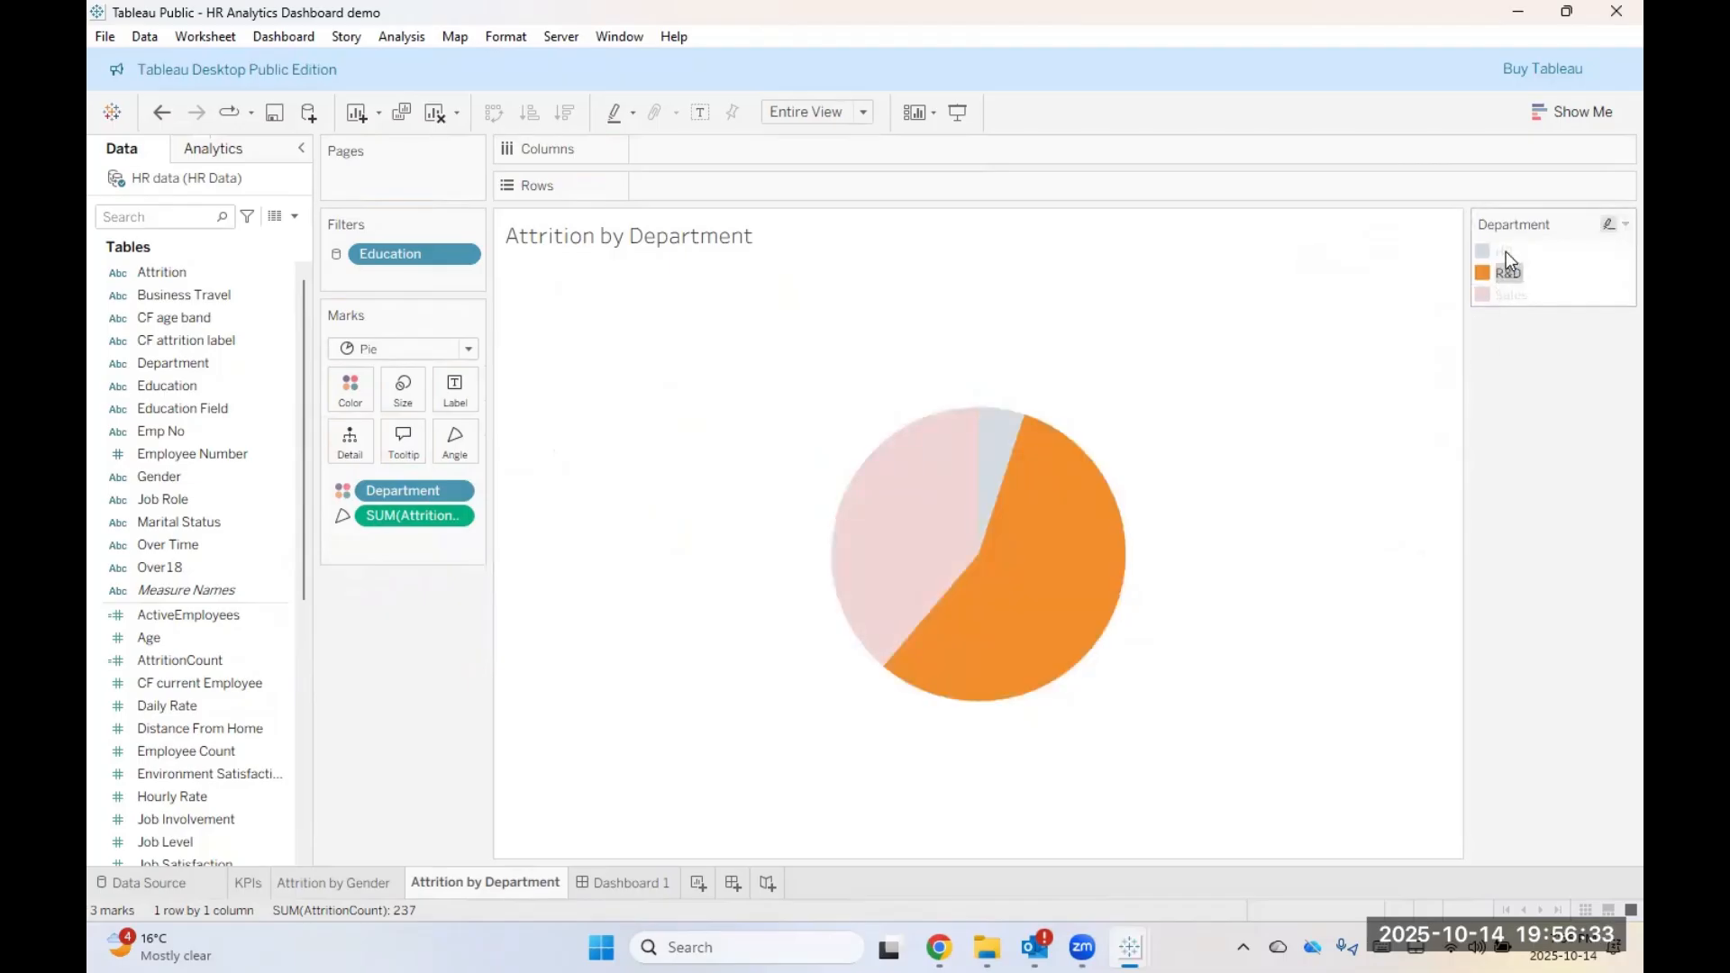
{"action": "left_click", "coordinate": [1510, 273]}
{"action": "left_click", "coordinate": [1513, 297]}
{"action": "left_click", "coordinate": [1249, 786]}
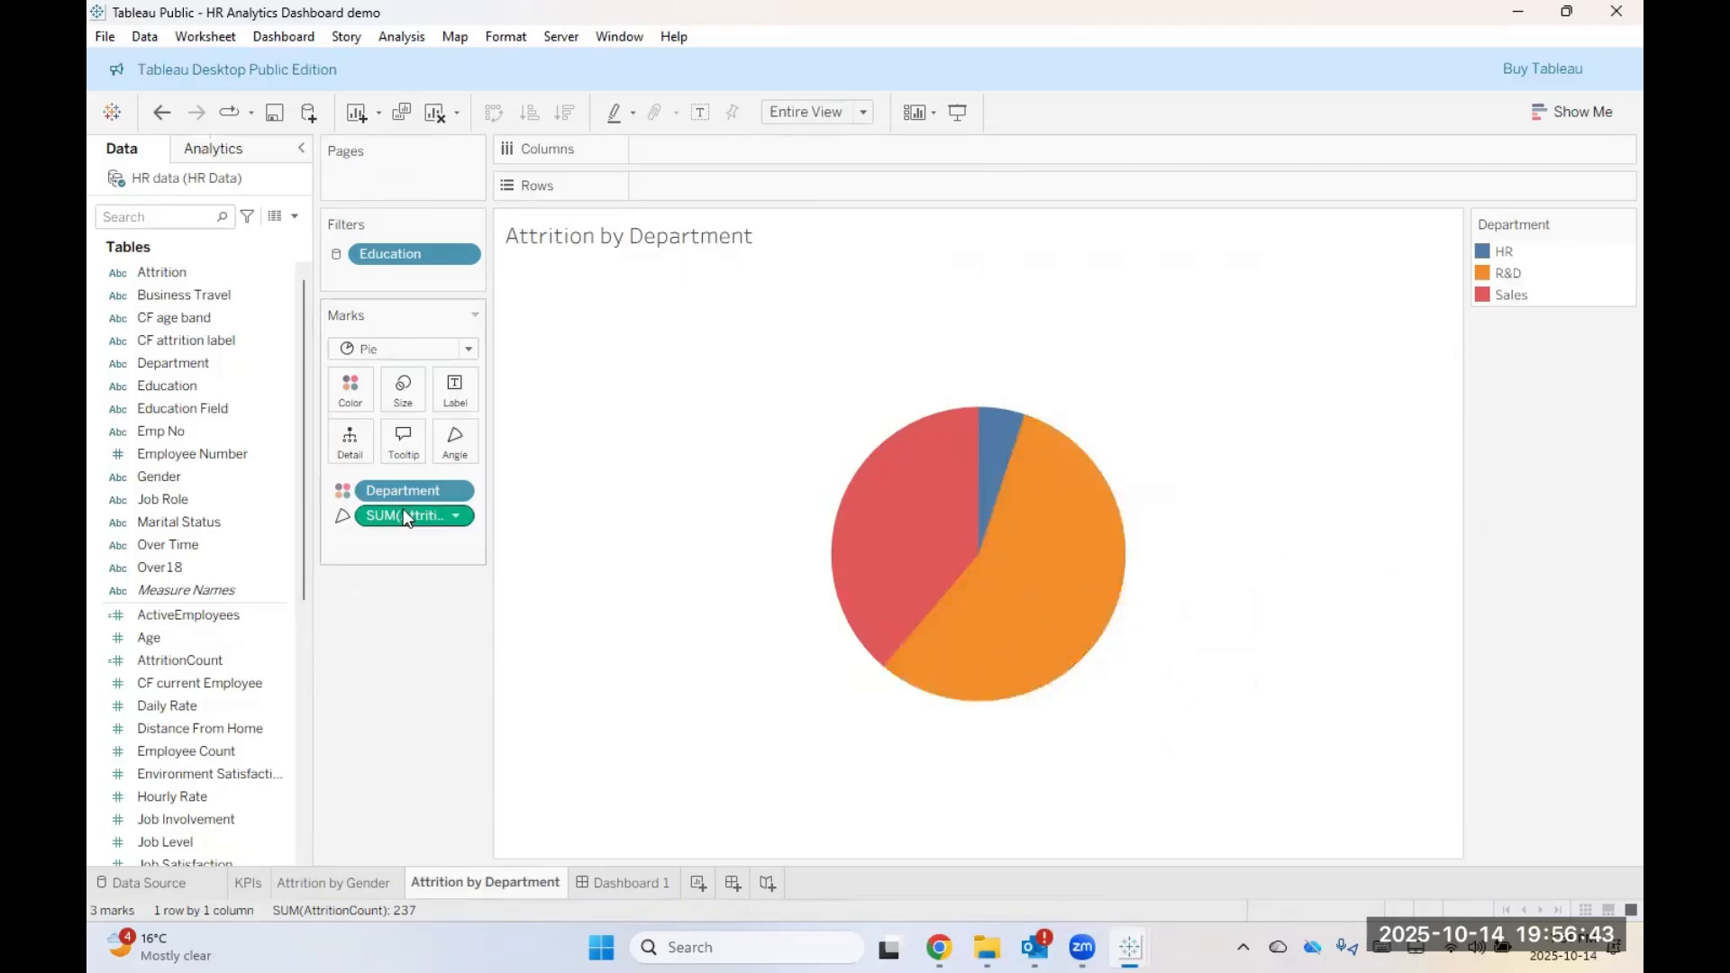
Step: Review the layout of Dashboard 1 and return to the Attrition by Department sheet
{"action": "mouse_move", "coordinate": [909, 562]}
{"action": "left_click", "coordinate": [587, 885]}
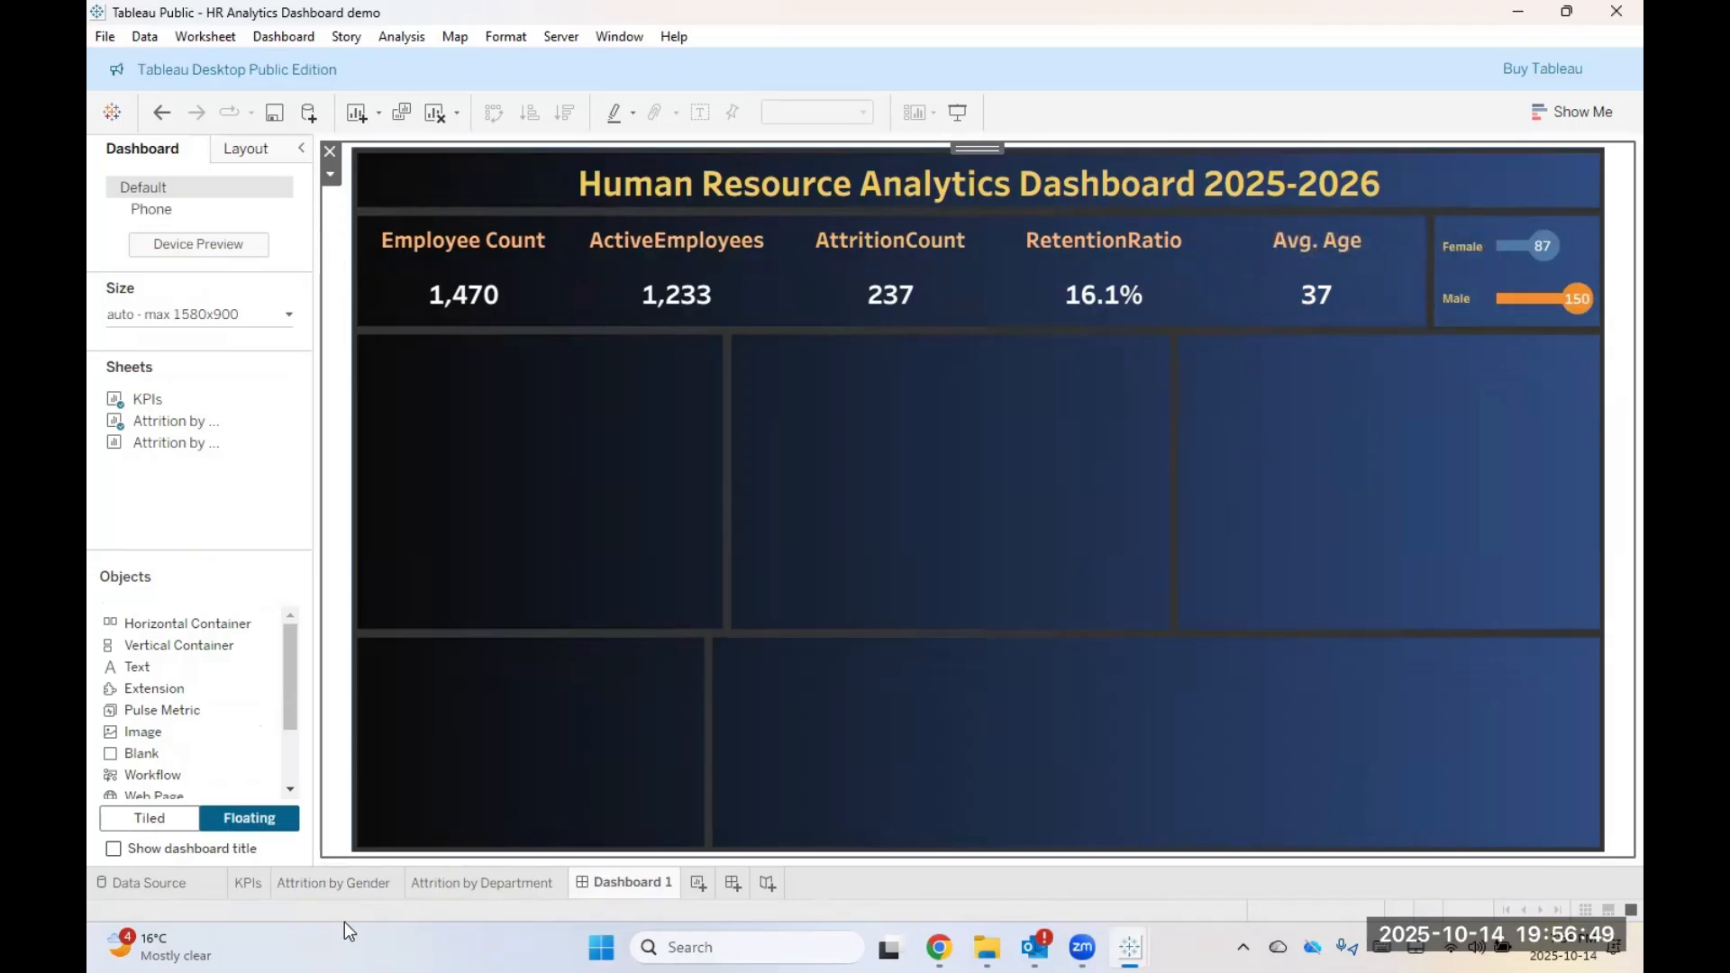
{"action": "left_click", "coordinate": [449, 881]}
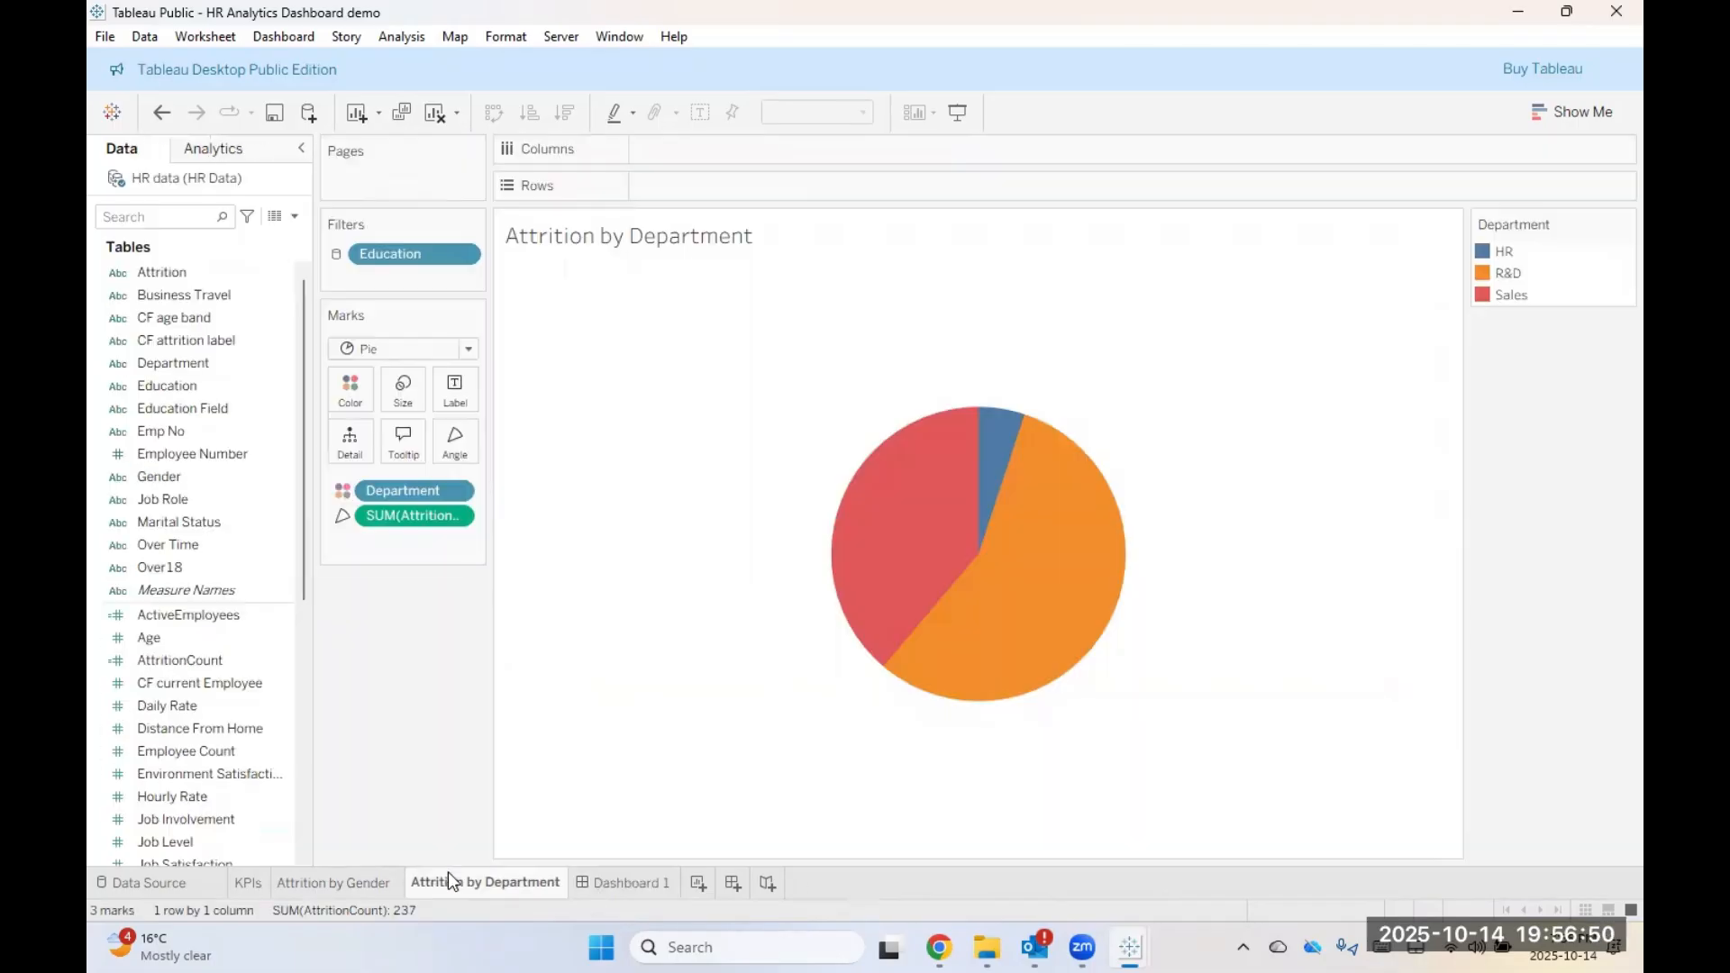
{"action": "left_click", "coordinate": [425, 356]}
{"action": "left_click", "coordinate": [425, 356]}
Step: Recolor the departments from the Blue palette: dark blue for HR, medium blue for R&D and light blue for Sales
{"action": "left_click", "coordinate": [346, 401]}
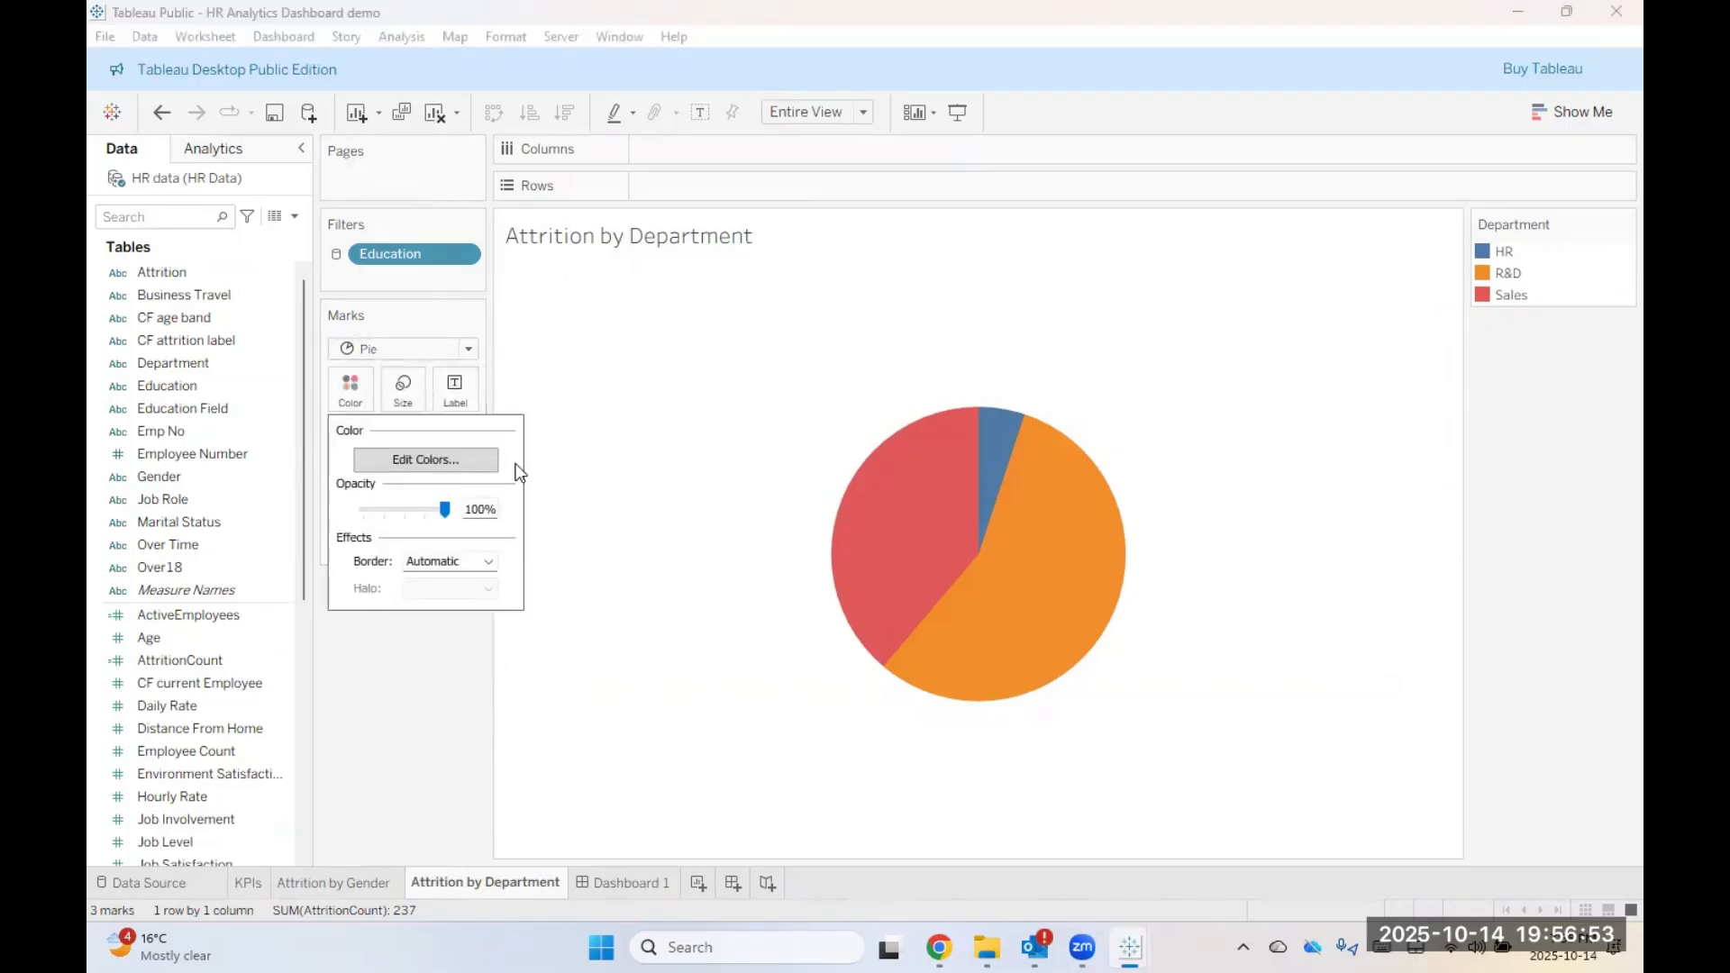
{"action": "left_click", "coordinate": [468, 457]}
{"action": "left_click", "coordinate": [939, 275]}
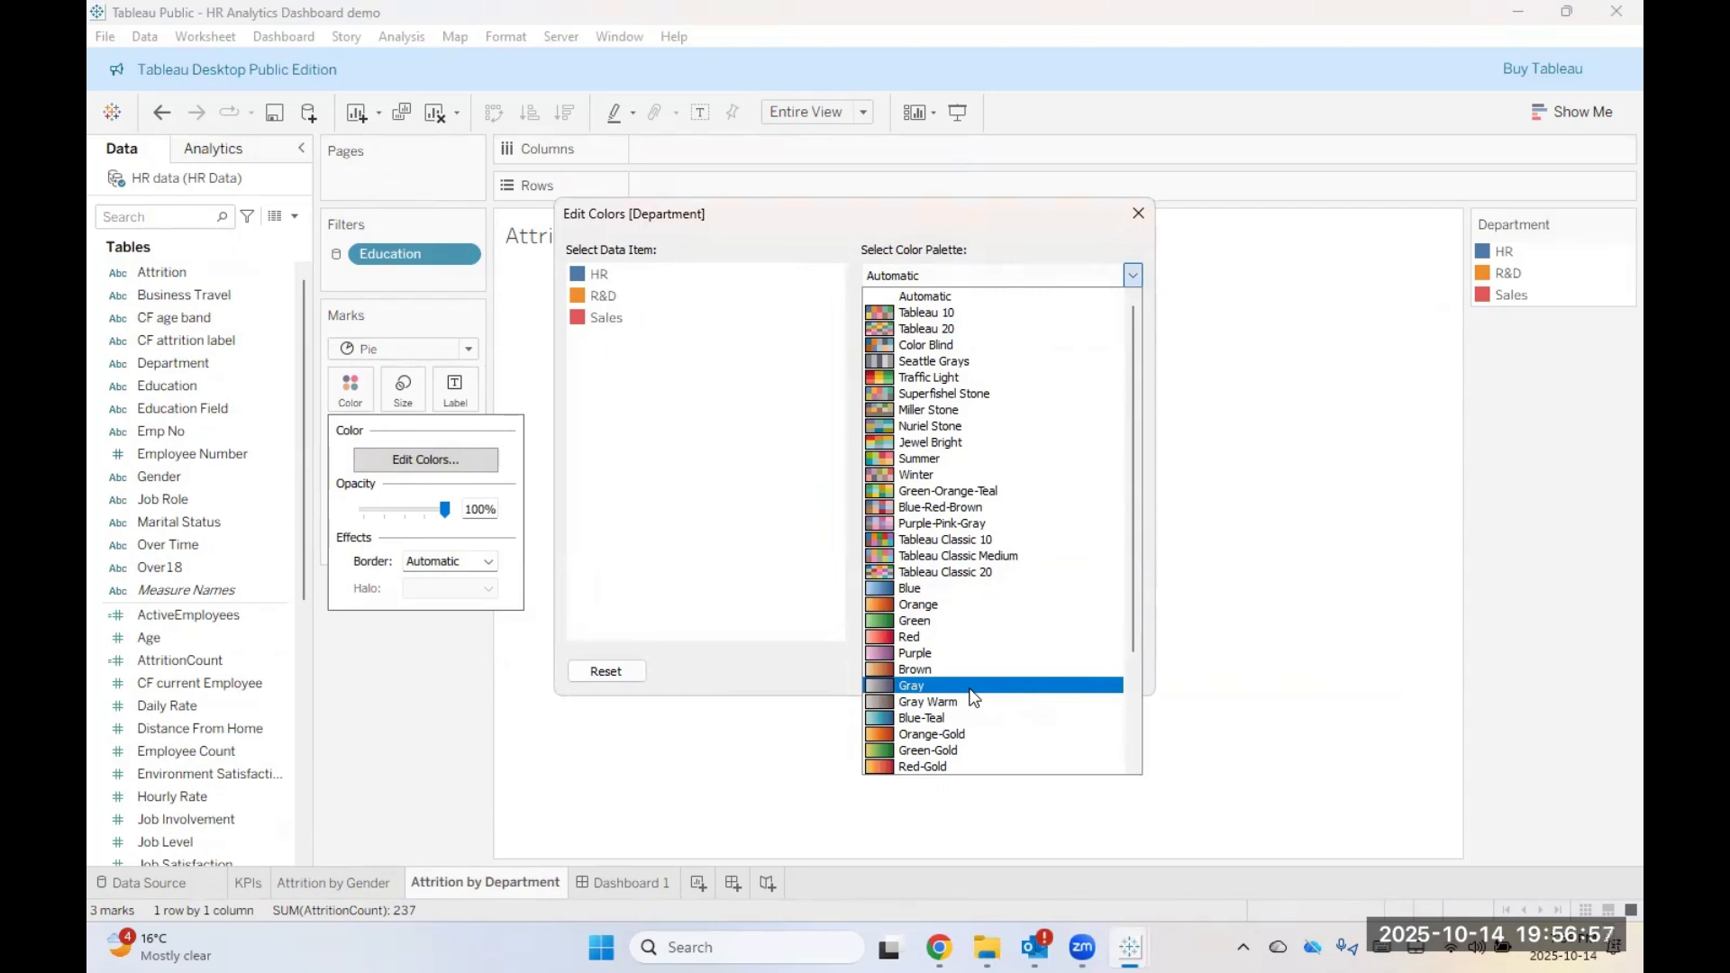
{"action": "left_click", "coordinate": [1016, 588]}
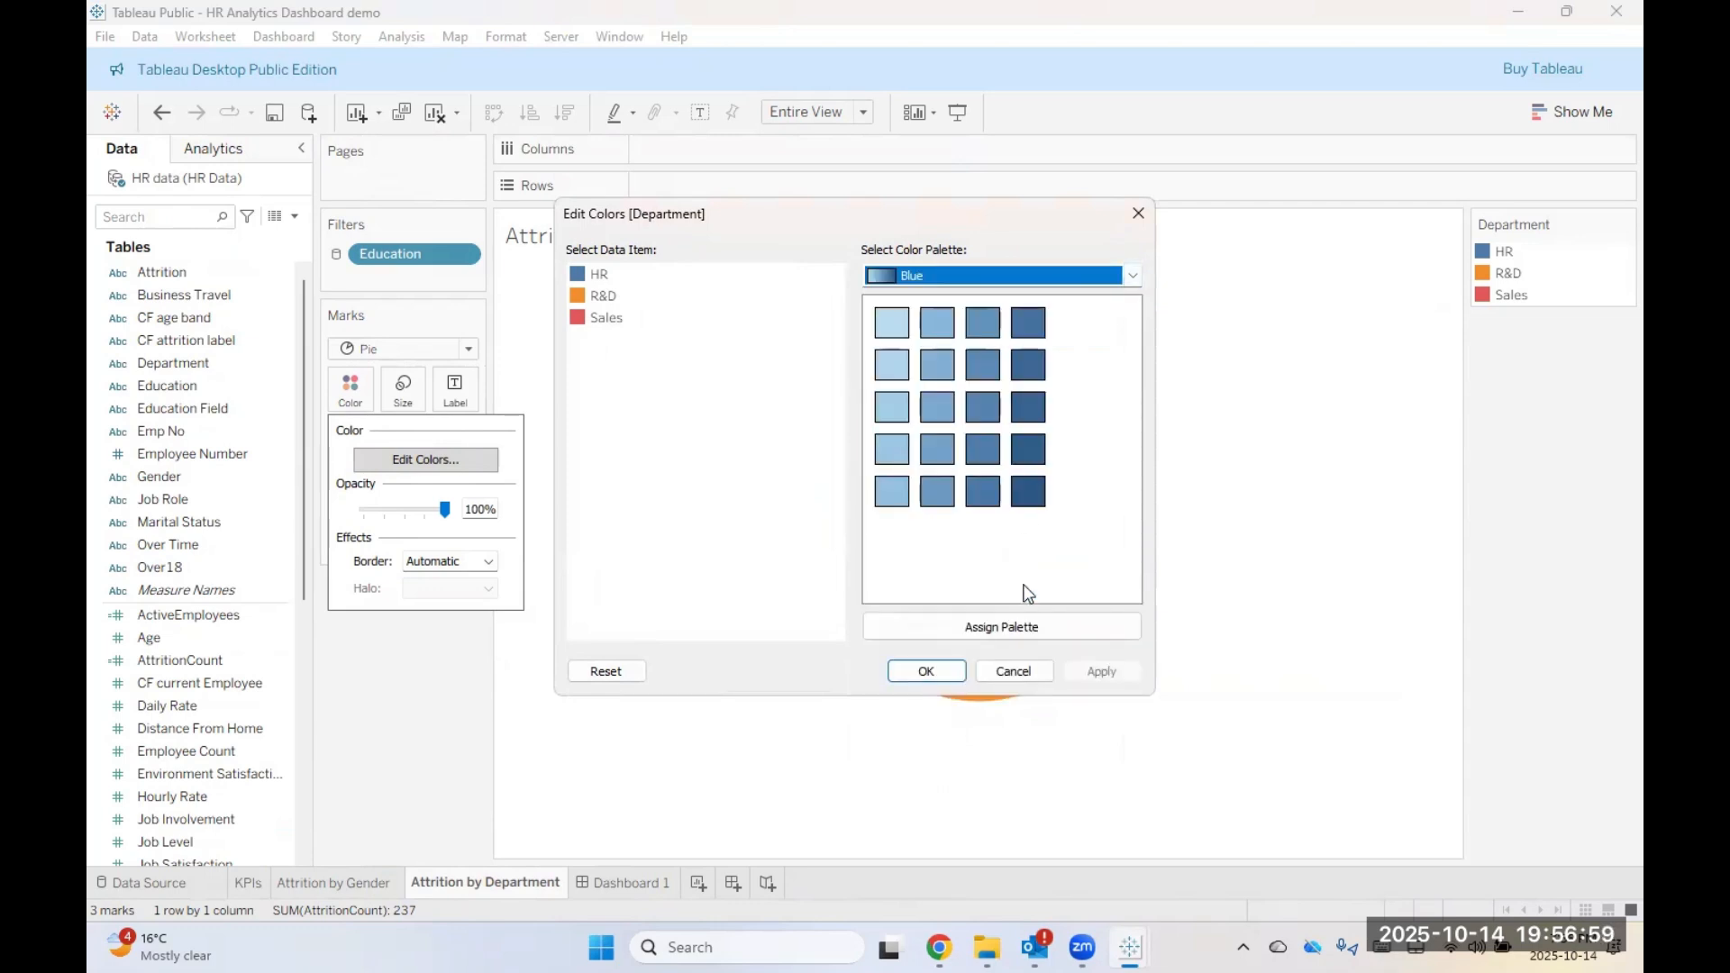
{"action": "left_click", "coordinate": [636, 279]}
{"action": "left_click", "coordinate": [1023, 321]}
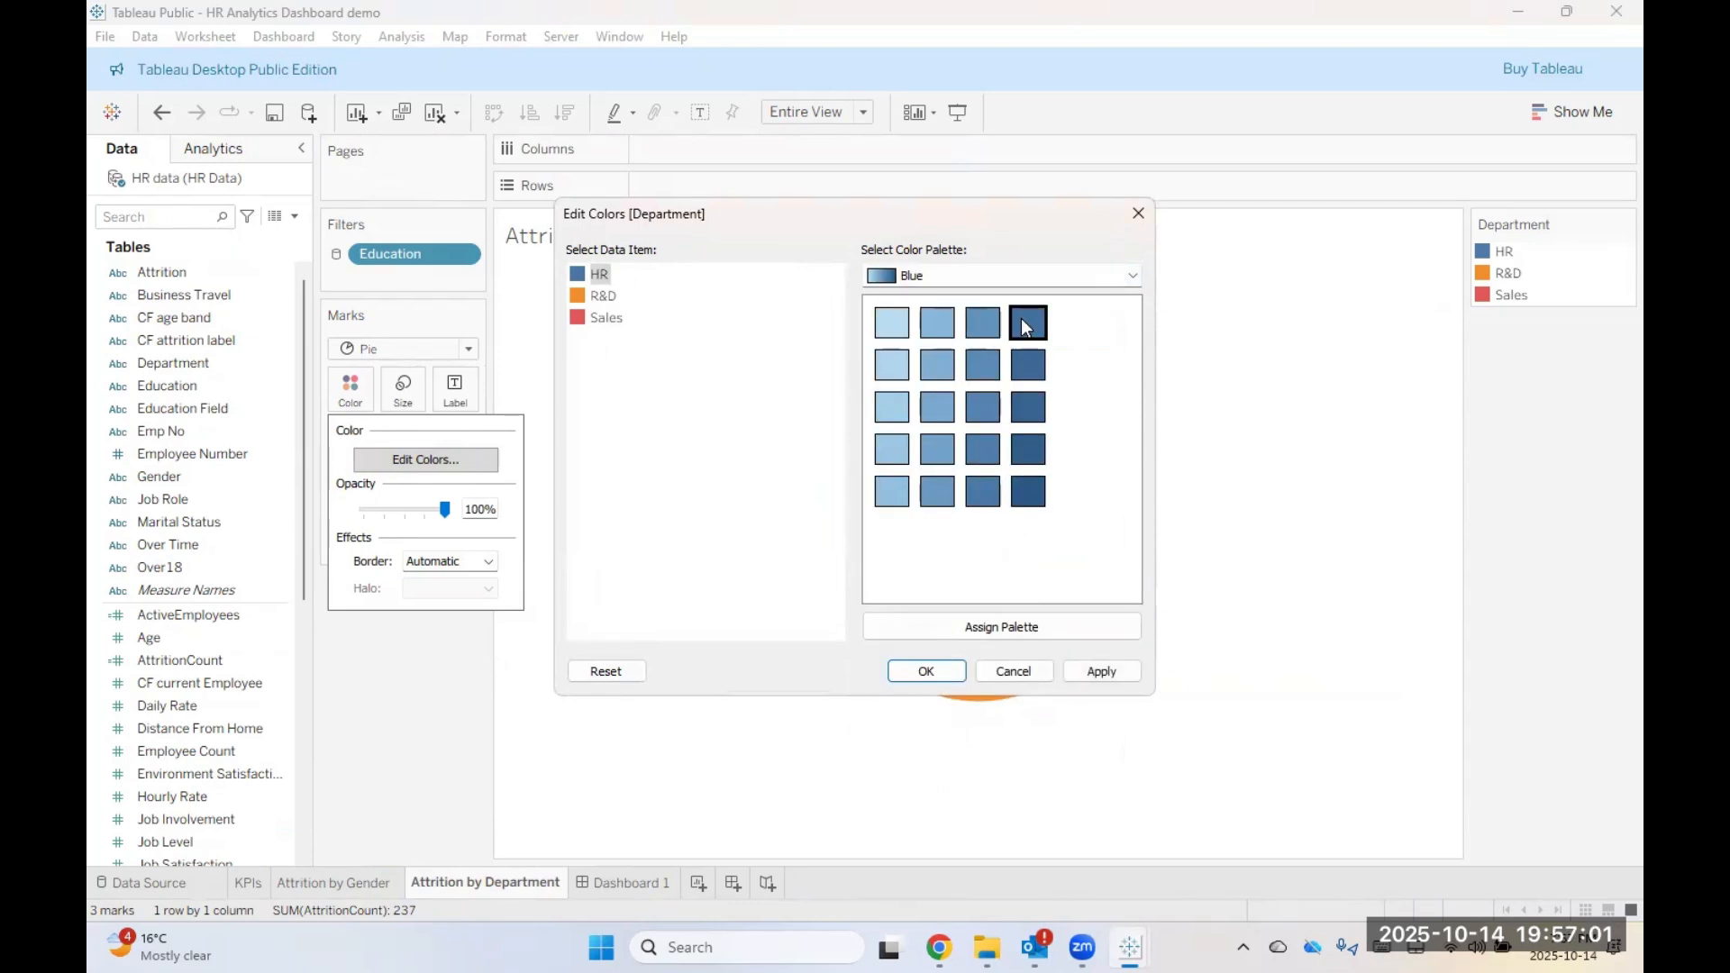
{"action": "left_click", "coordinate": [940, 375]}
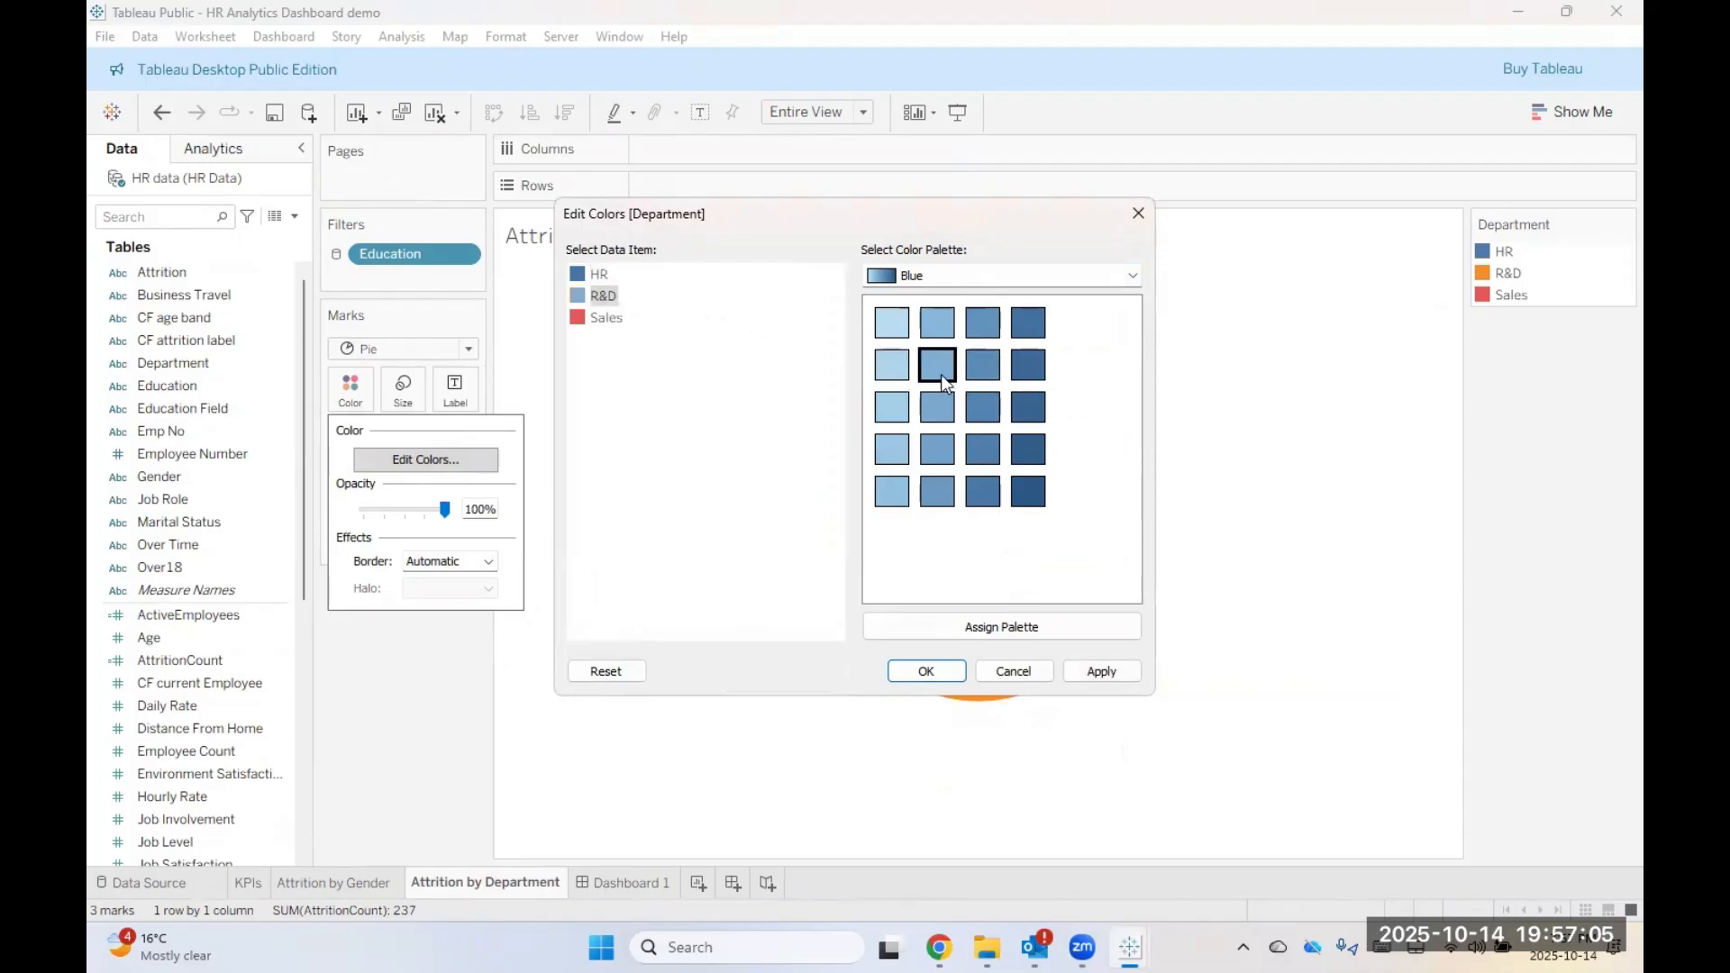
{"action": "left_click", "coordinate": [614, 323]}
{"action": "left_click", "coordinate": [895, 416]}
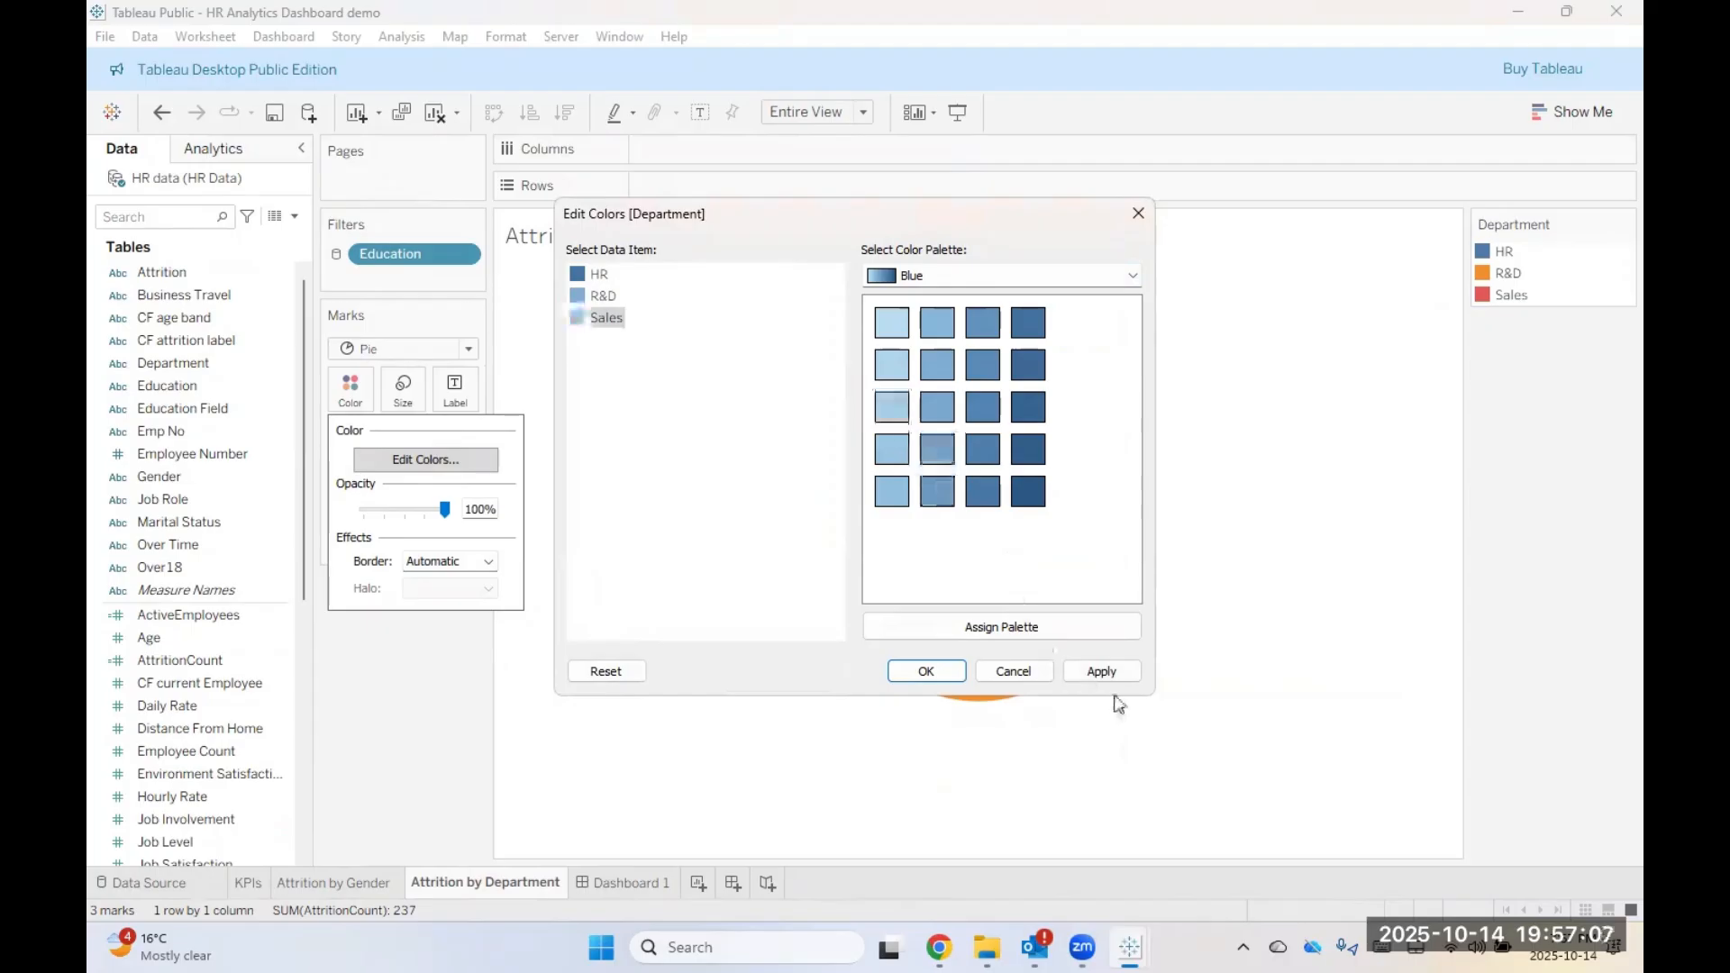
{"action": "left_click", "coordinate": [1103, 674]}
{"action": "left_click", "coordinate": [922, 672]}
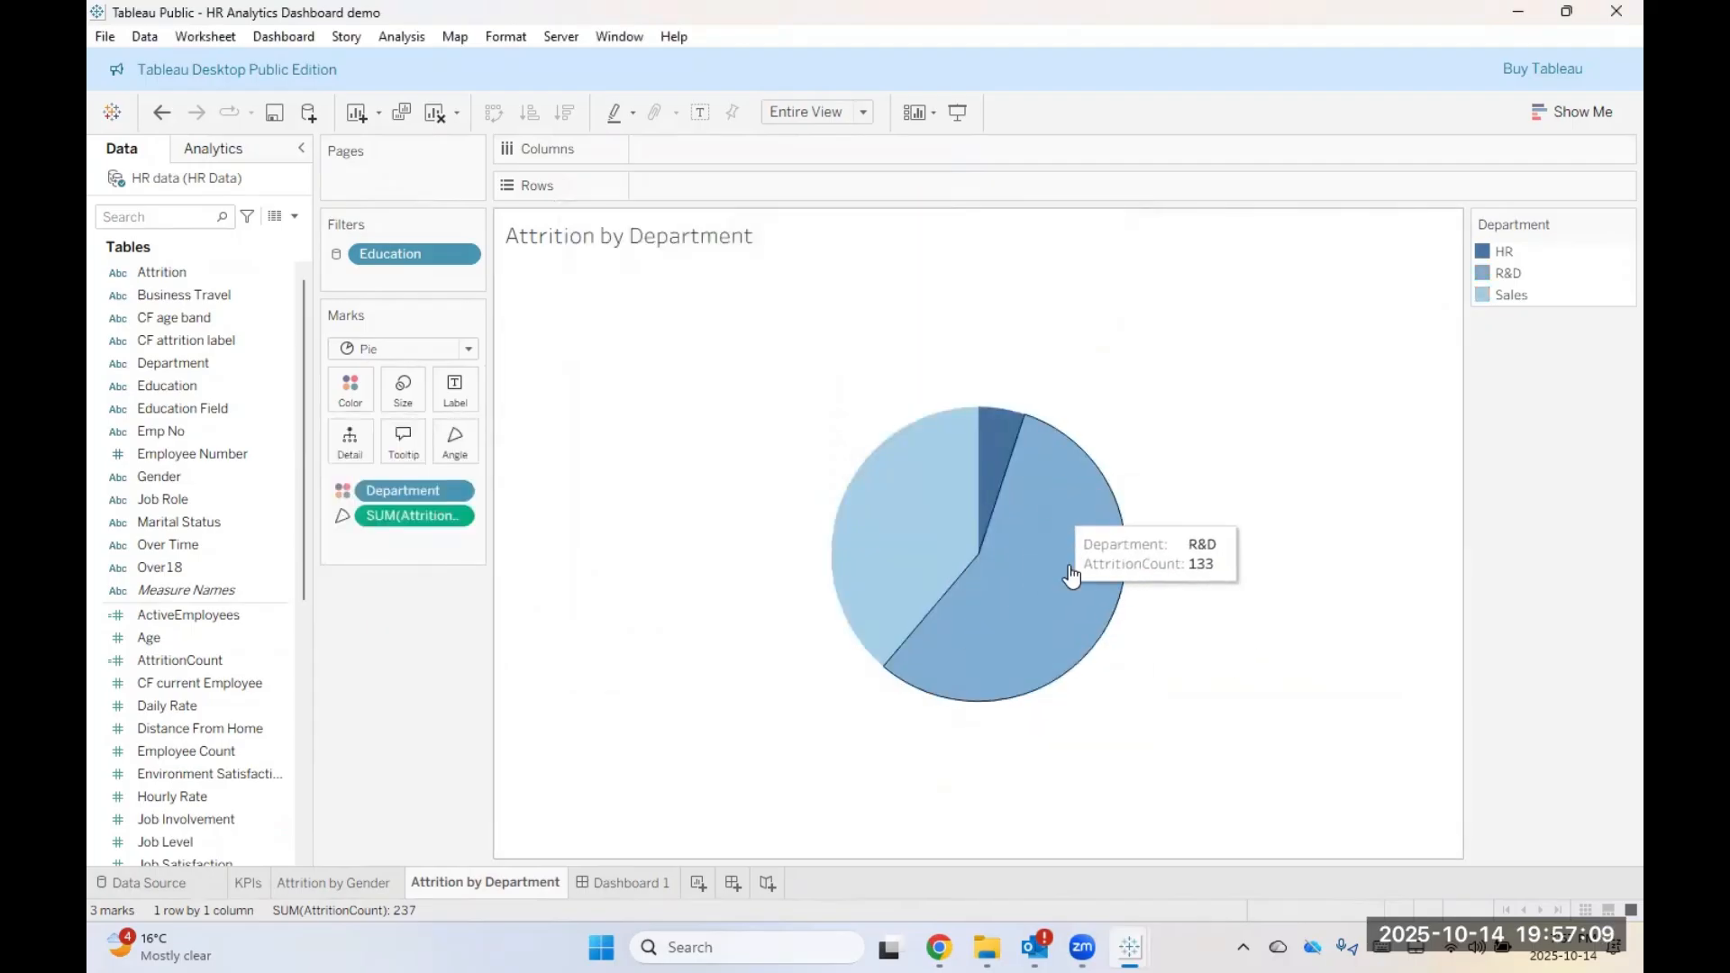
Step: Recolor the departments from the Purple palette: dark purple for HR, medium pink-purple for R&D and the lightest shade for Sales
{"action": "left_click", "coordinate": [349, 387]}
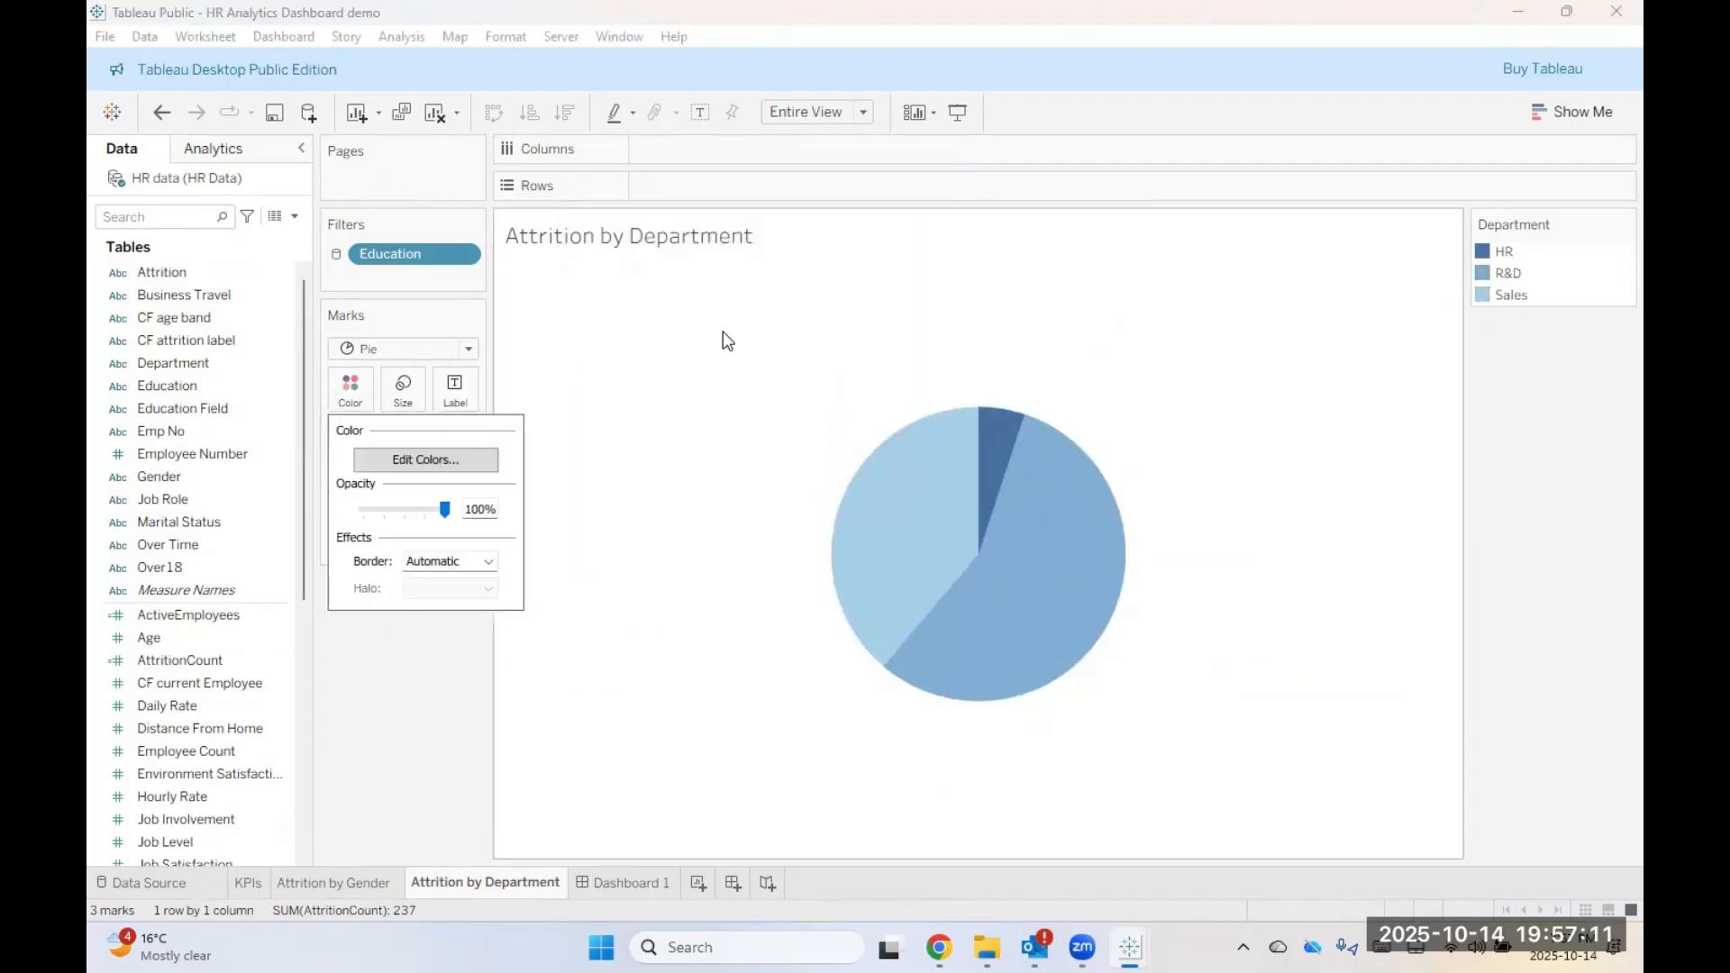
{"action": "left_click", "coordinate": [487, 460]}
{"action": "left_click", "coordinate": [1133, 275]}
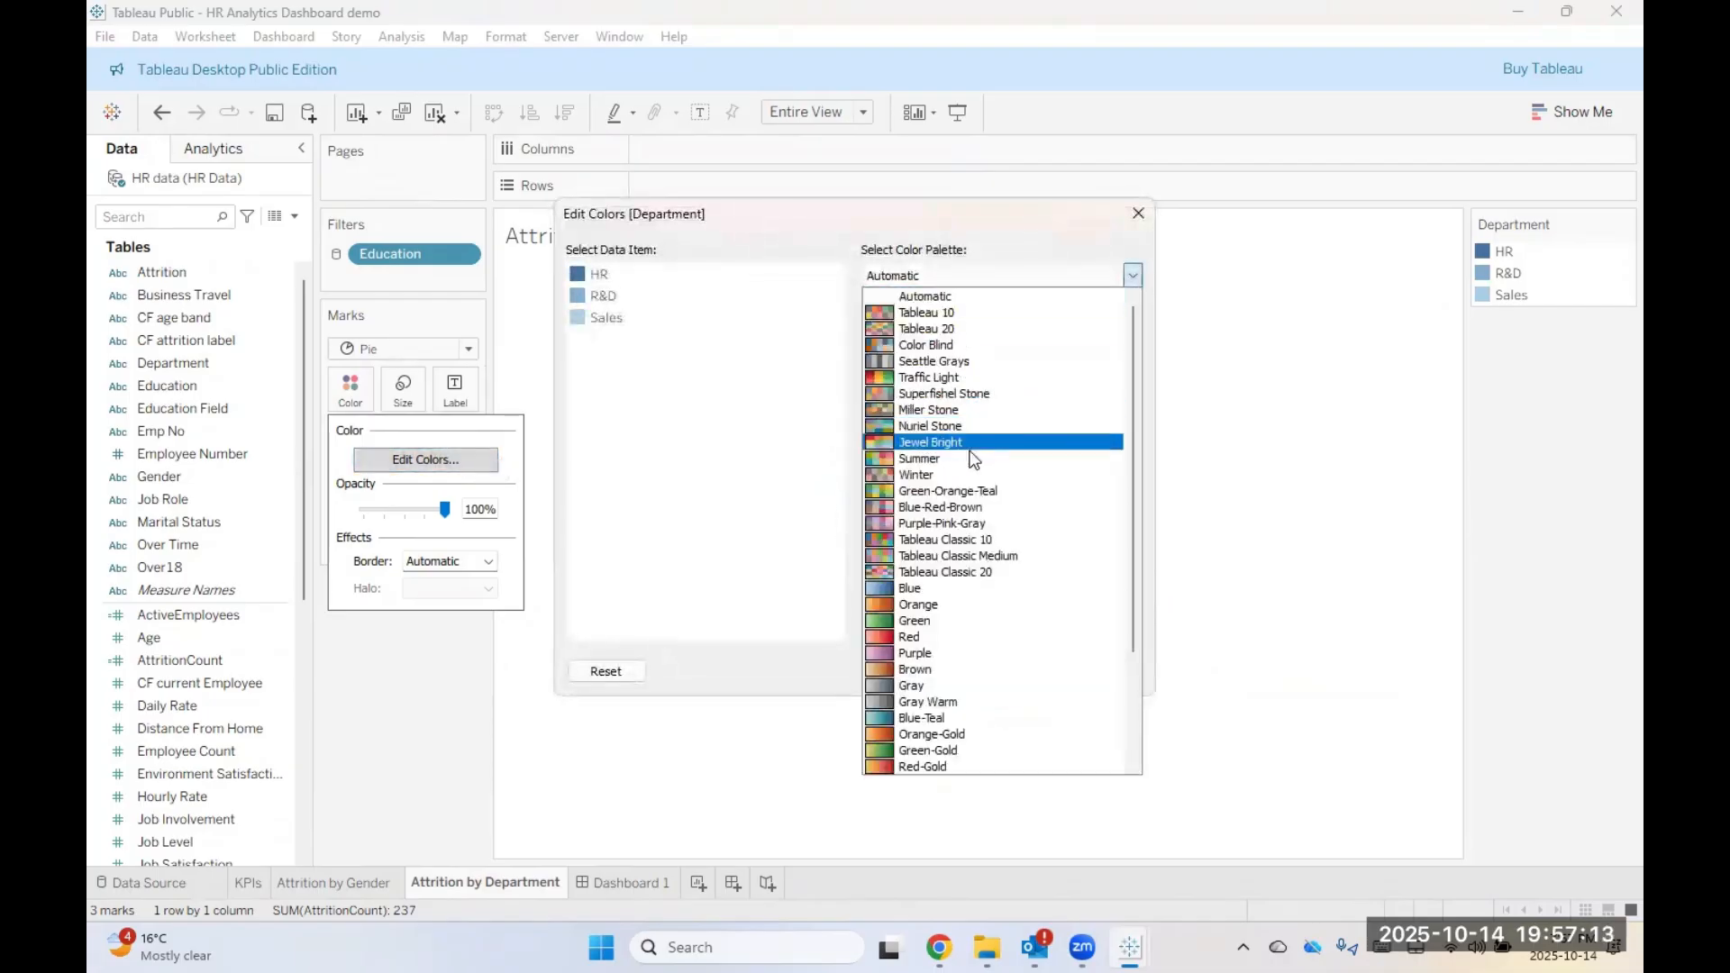
{"action": "left_click", "coordinate": [955, 653]}
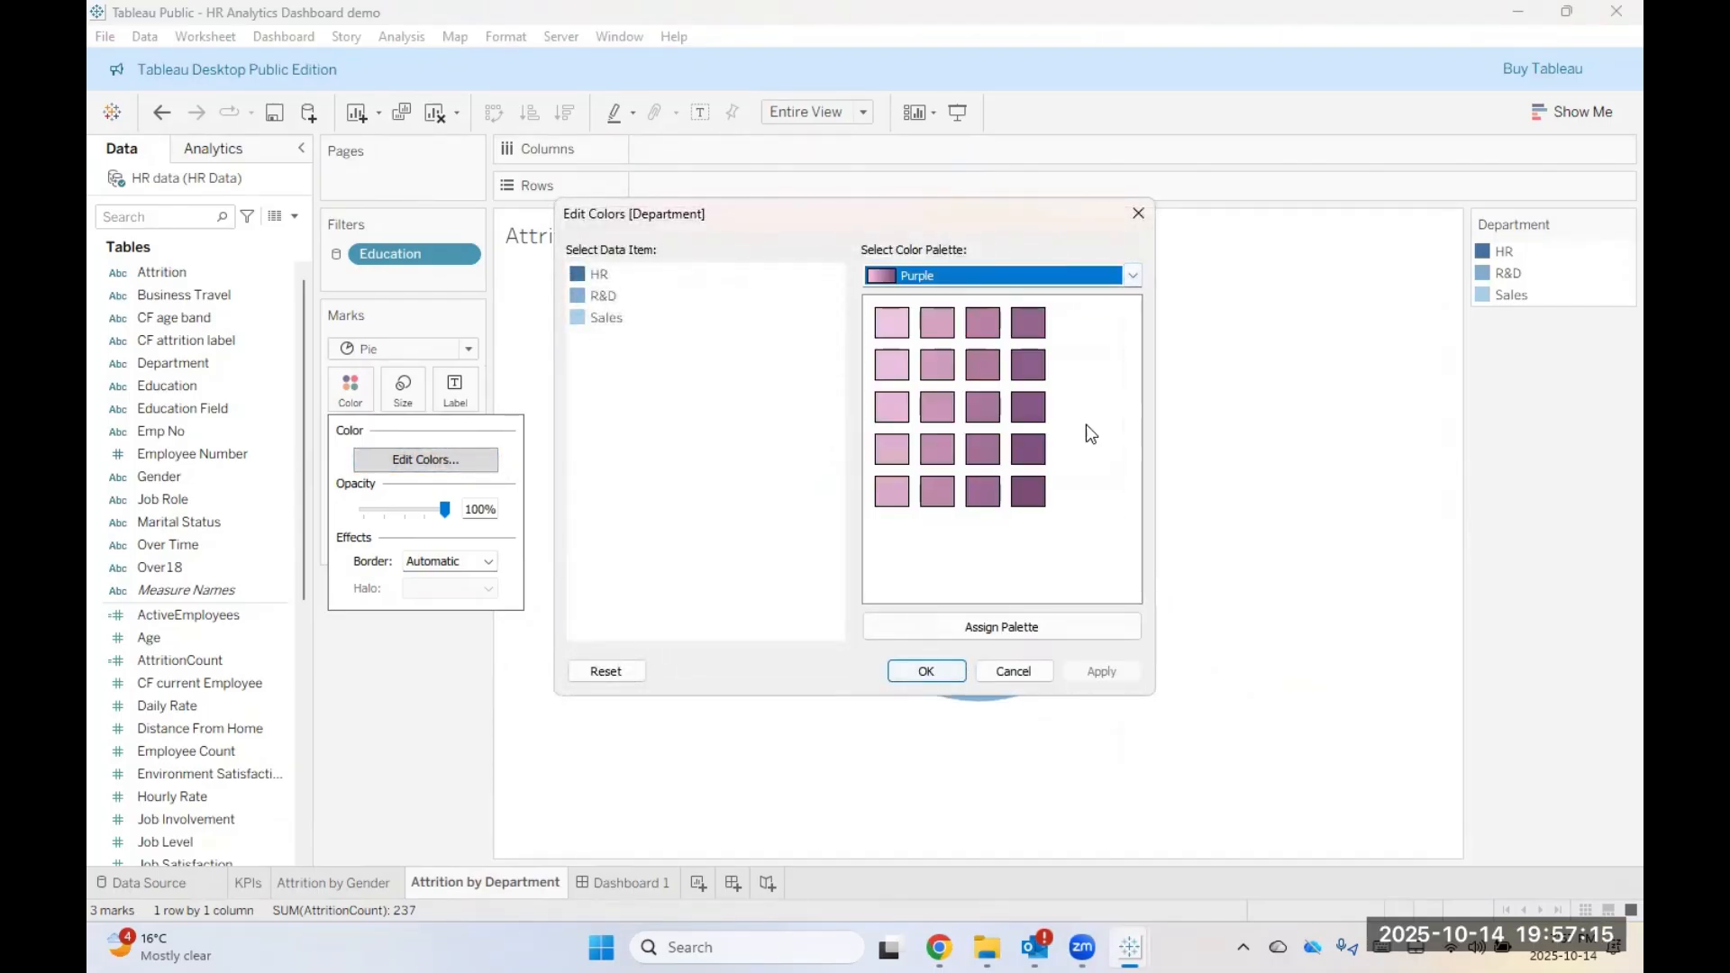
{"action": "left_click", "coordinate": [596, 275]}
{"action": "left_click", "coordinate": [1028, 322]}
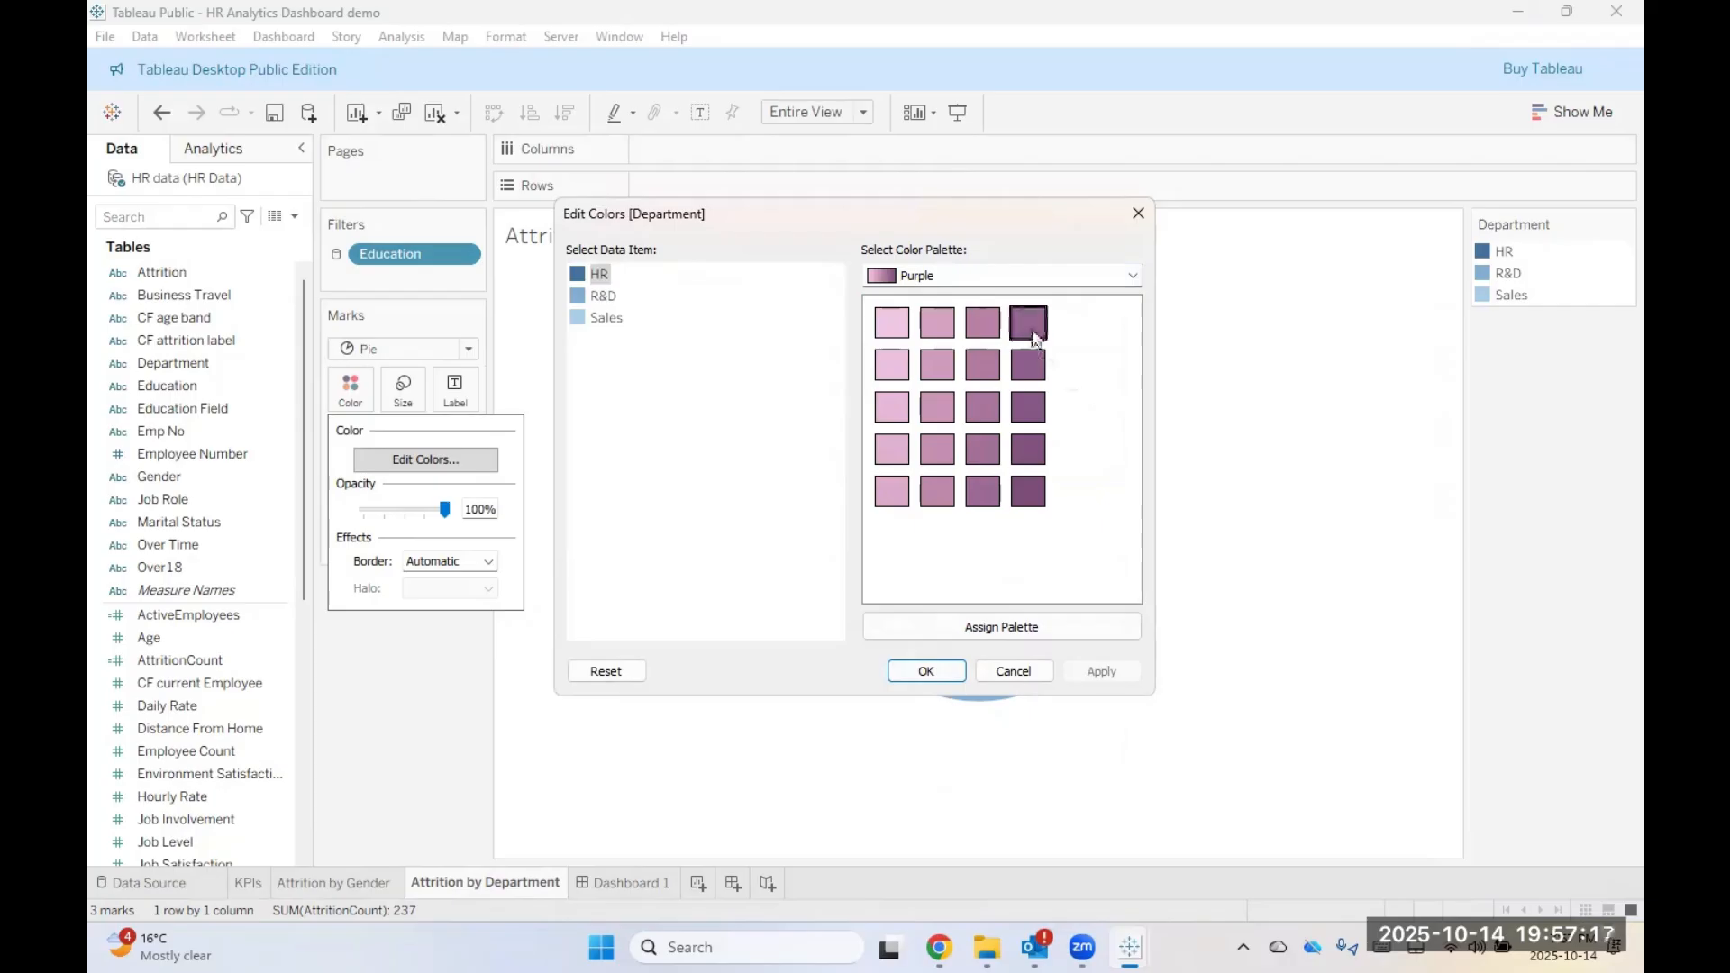
{"action": "left_click", "coordinate": [603, 297]}
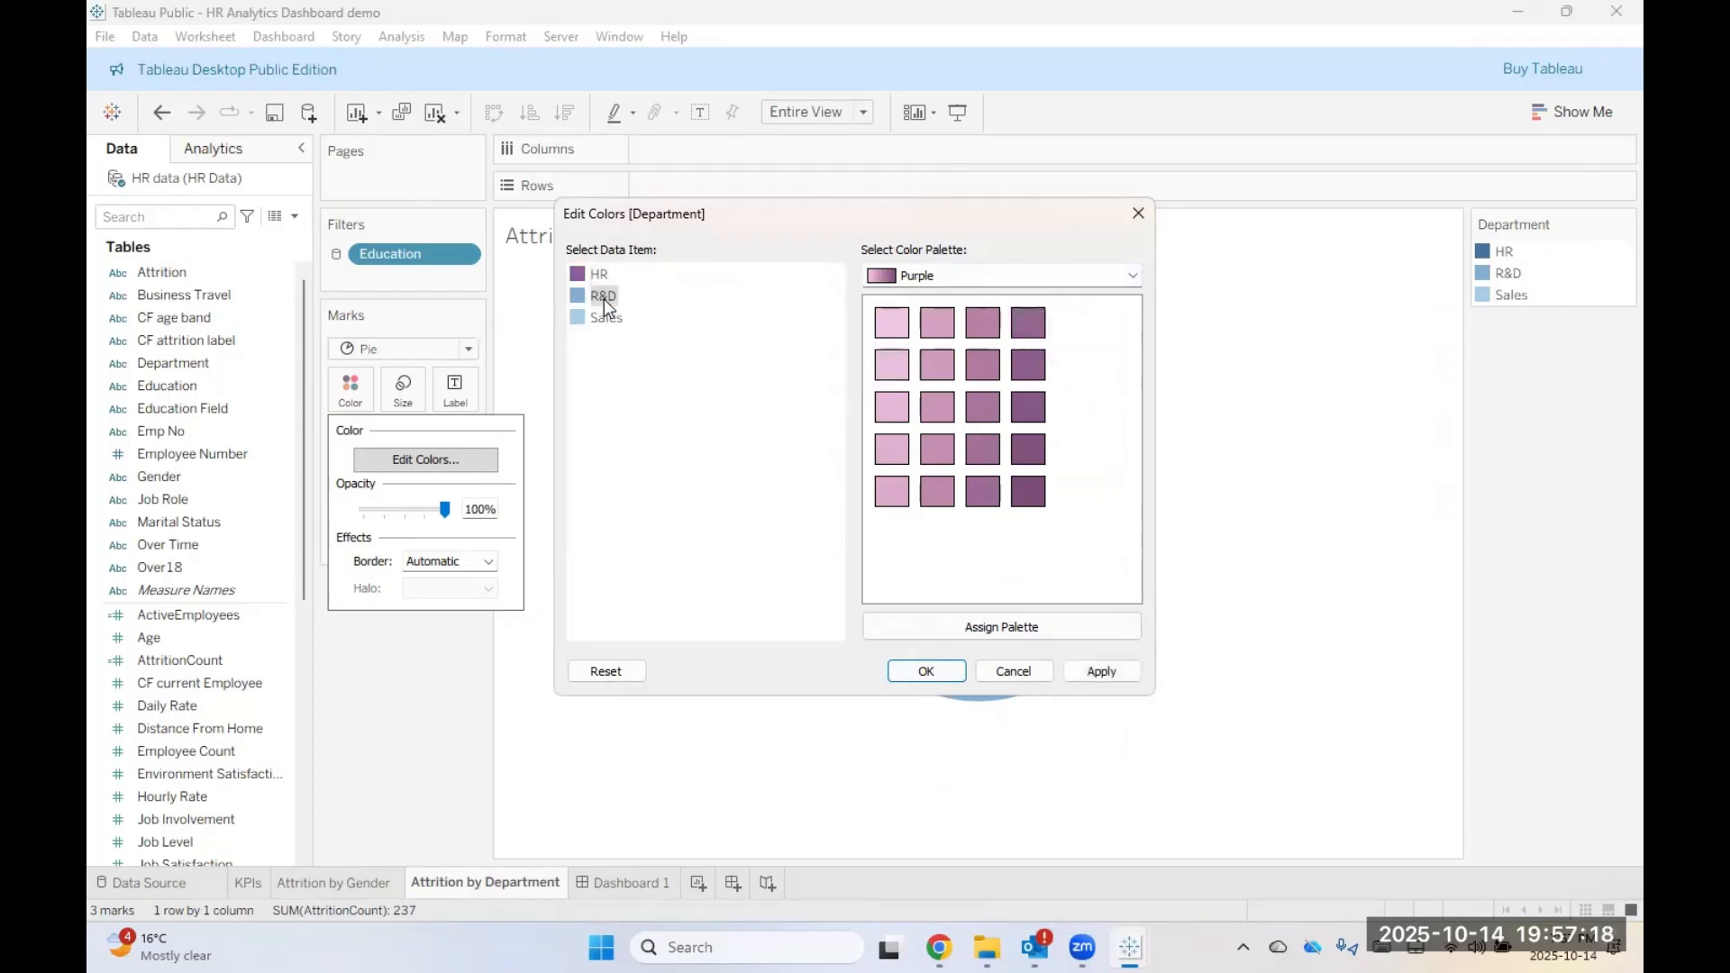
{"action": "left_click", "coordinate": [947, 364]}
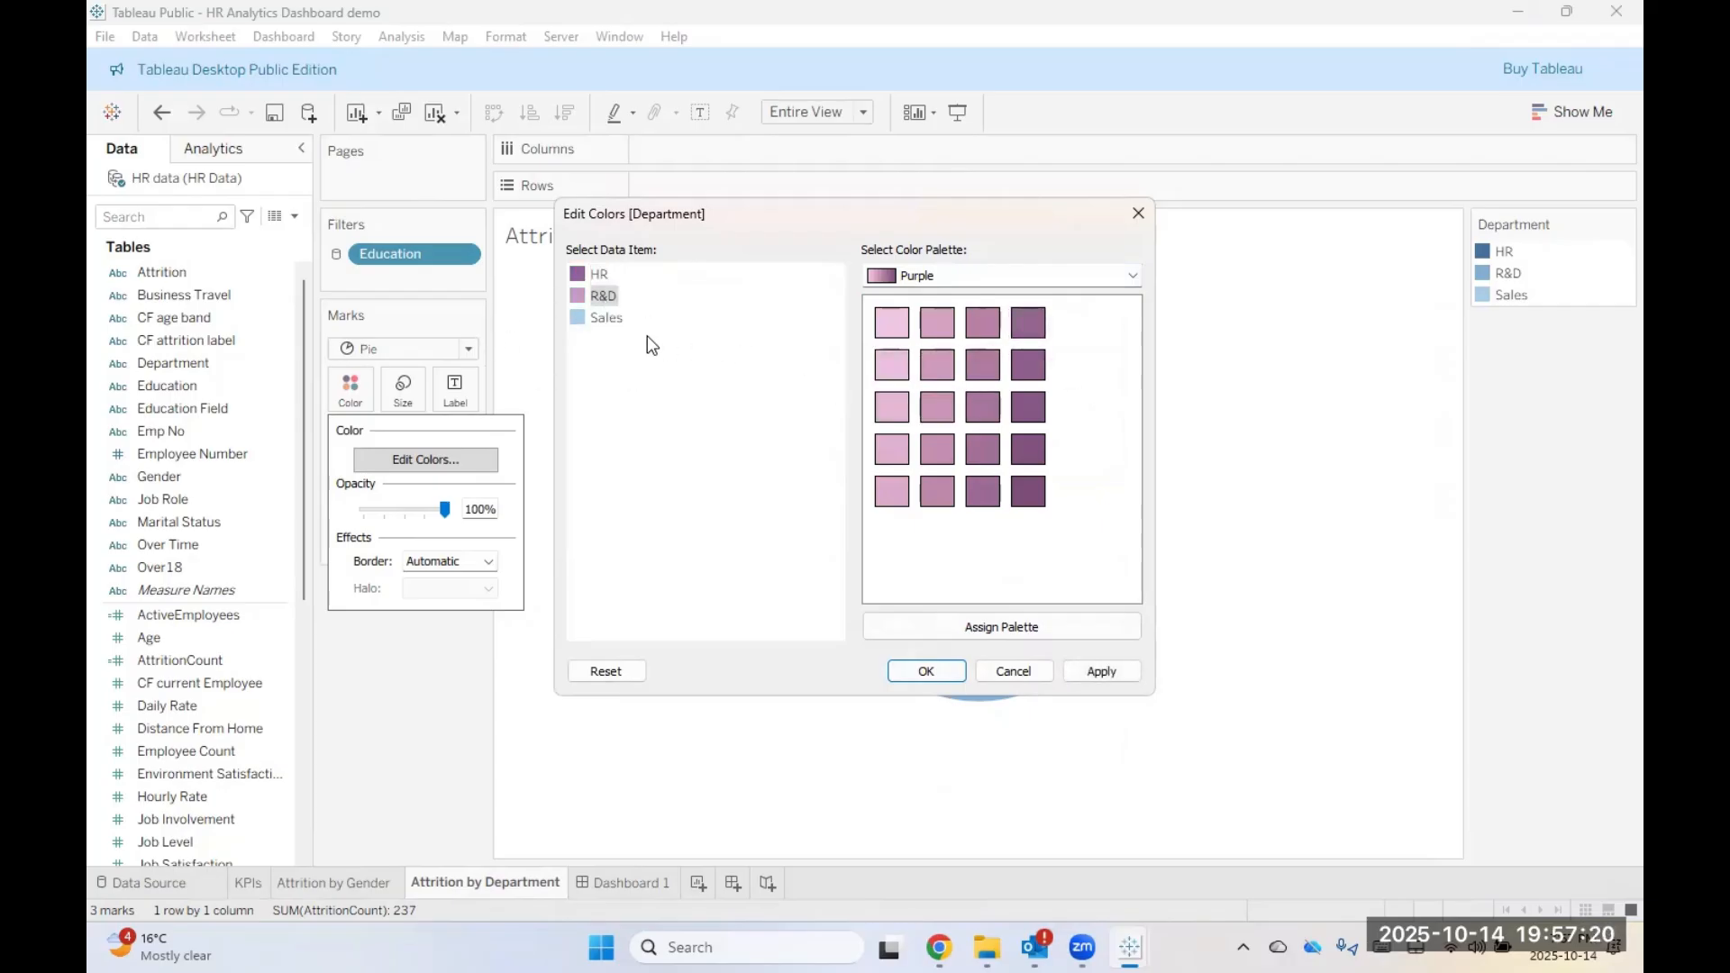
{"action": "left_click", "coordinate": [896, 315]}
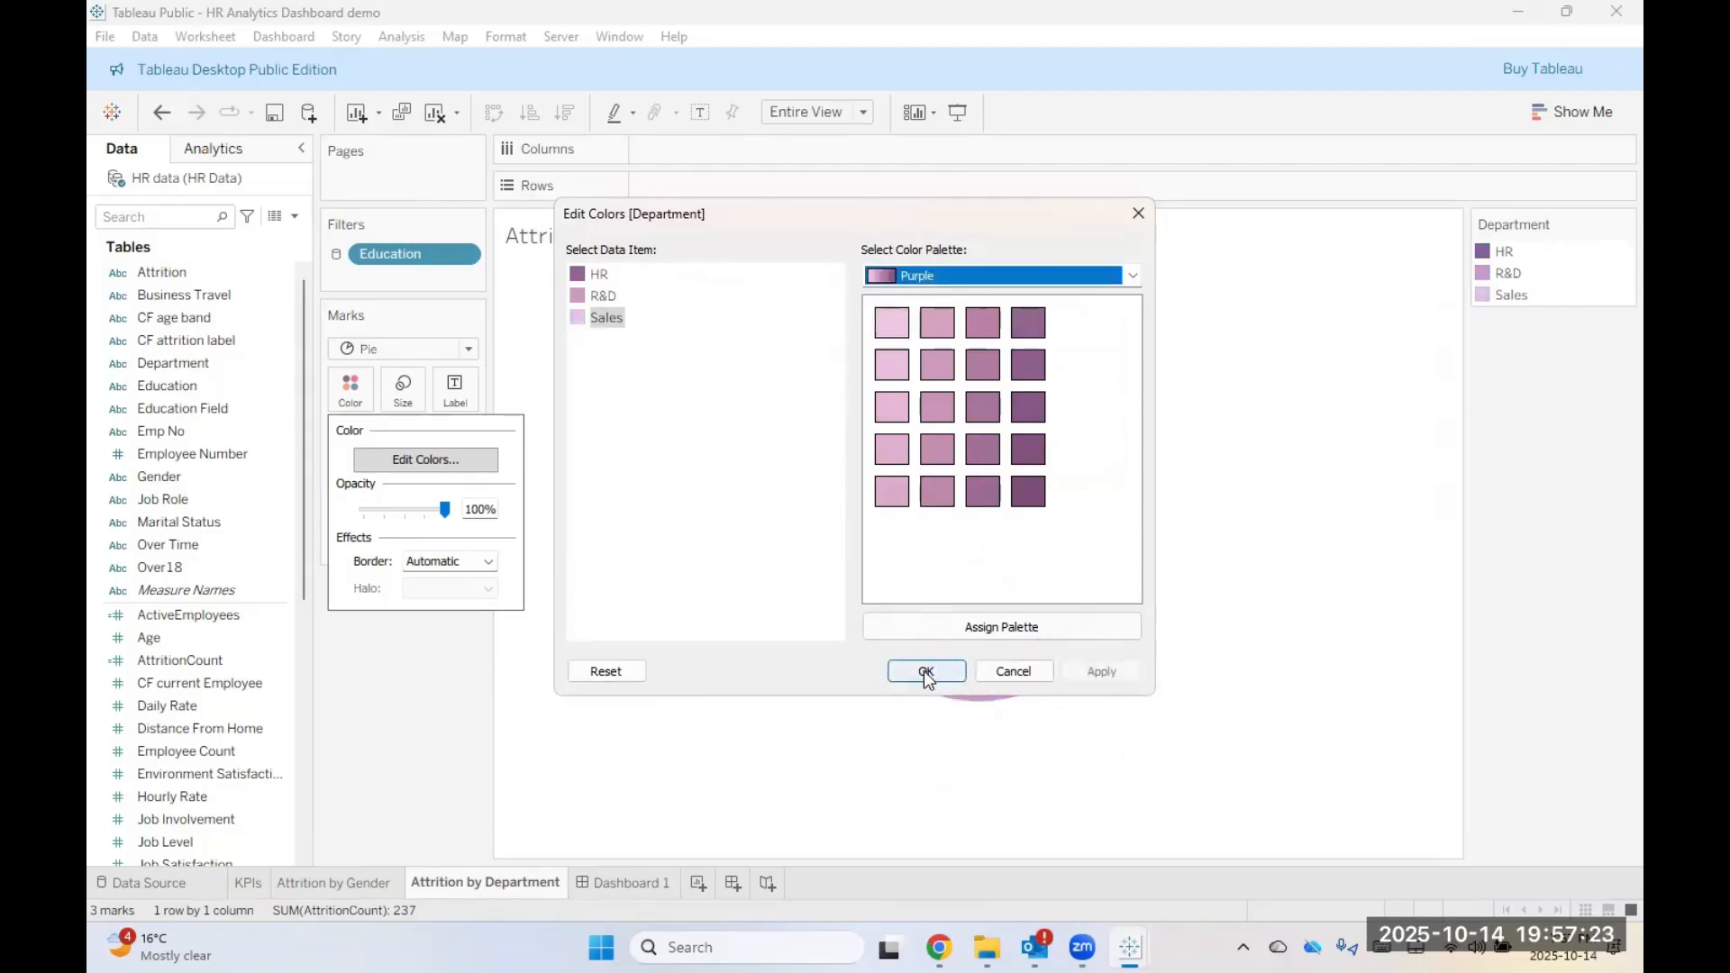
{"action": "left_click", "coordinate": [924, 671]}
Step: Highlight the HR and Sales slices of the pie in turn, and clear the selection
{"action": "left_click", "coordinate": [982, 433]}
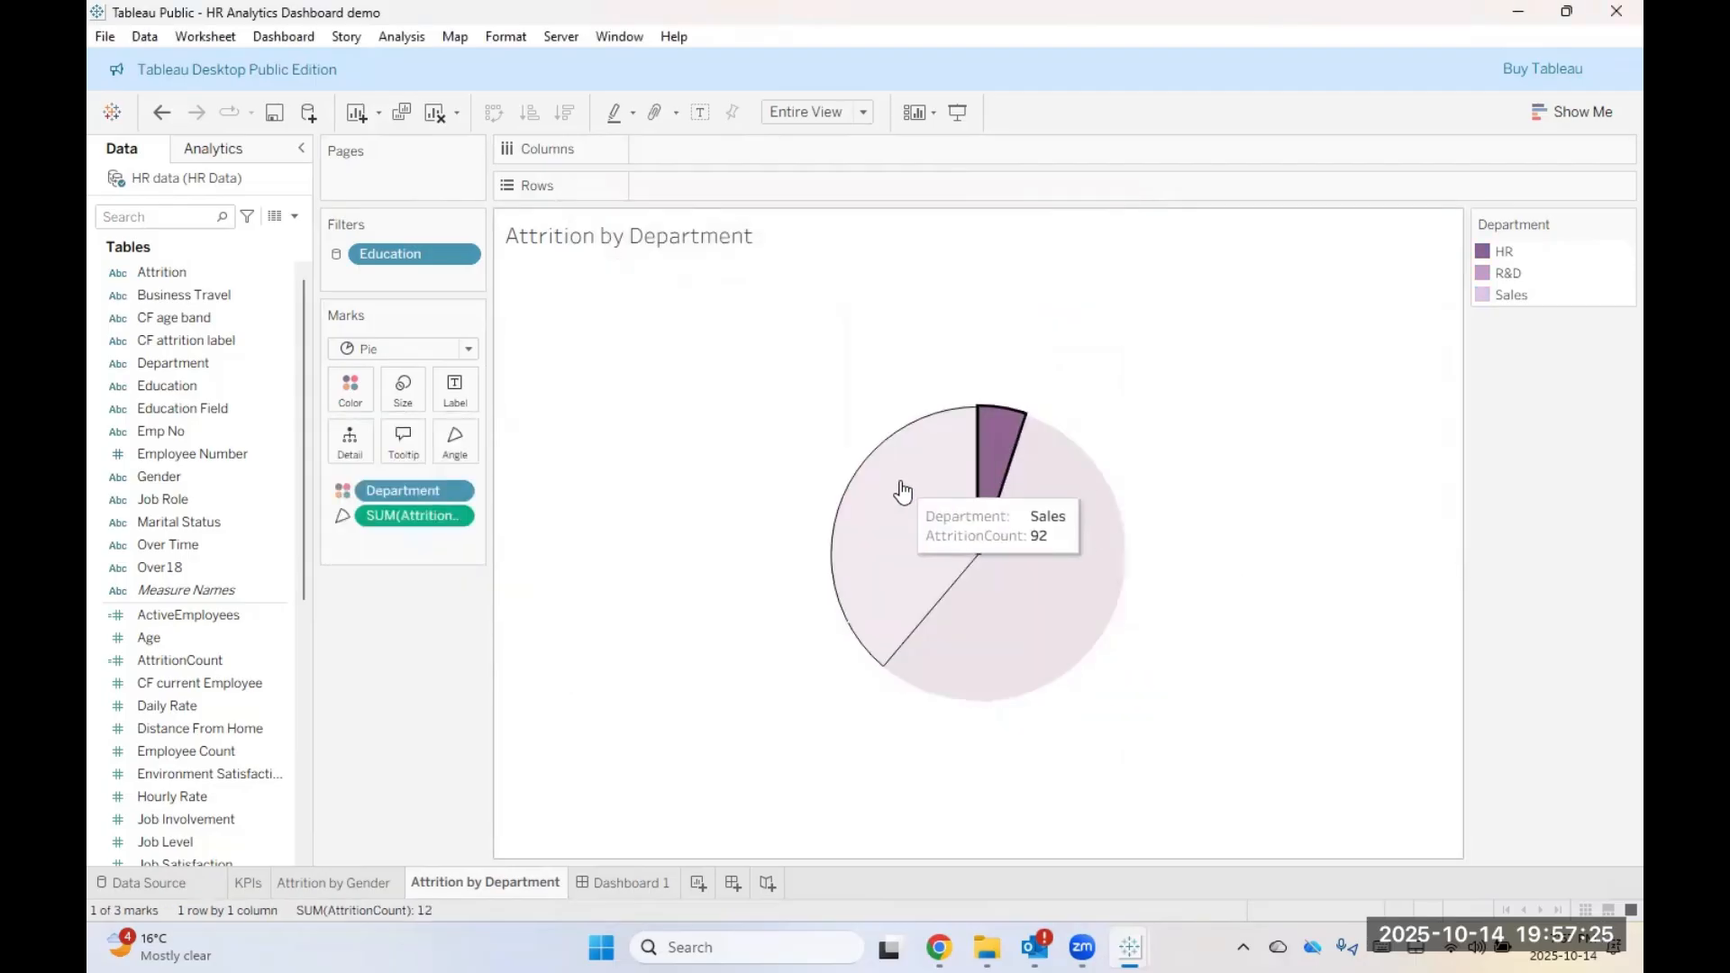
{"action": "left_click", "coordinate": [901, 487]}
{"action": "left_click", "coordinate": [1333, 590]}
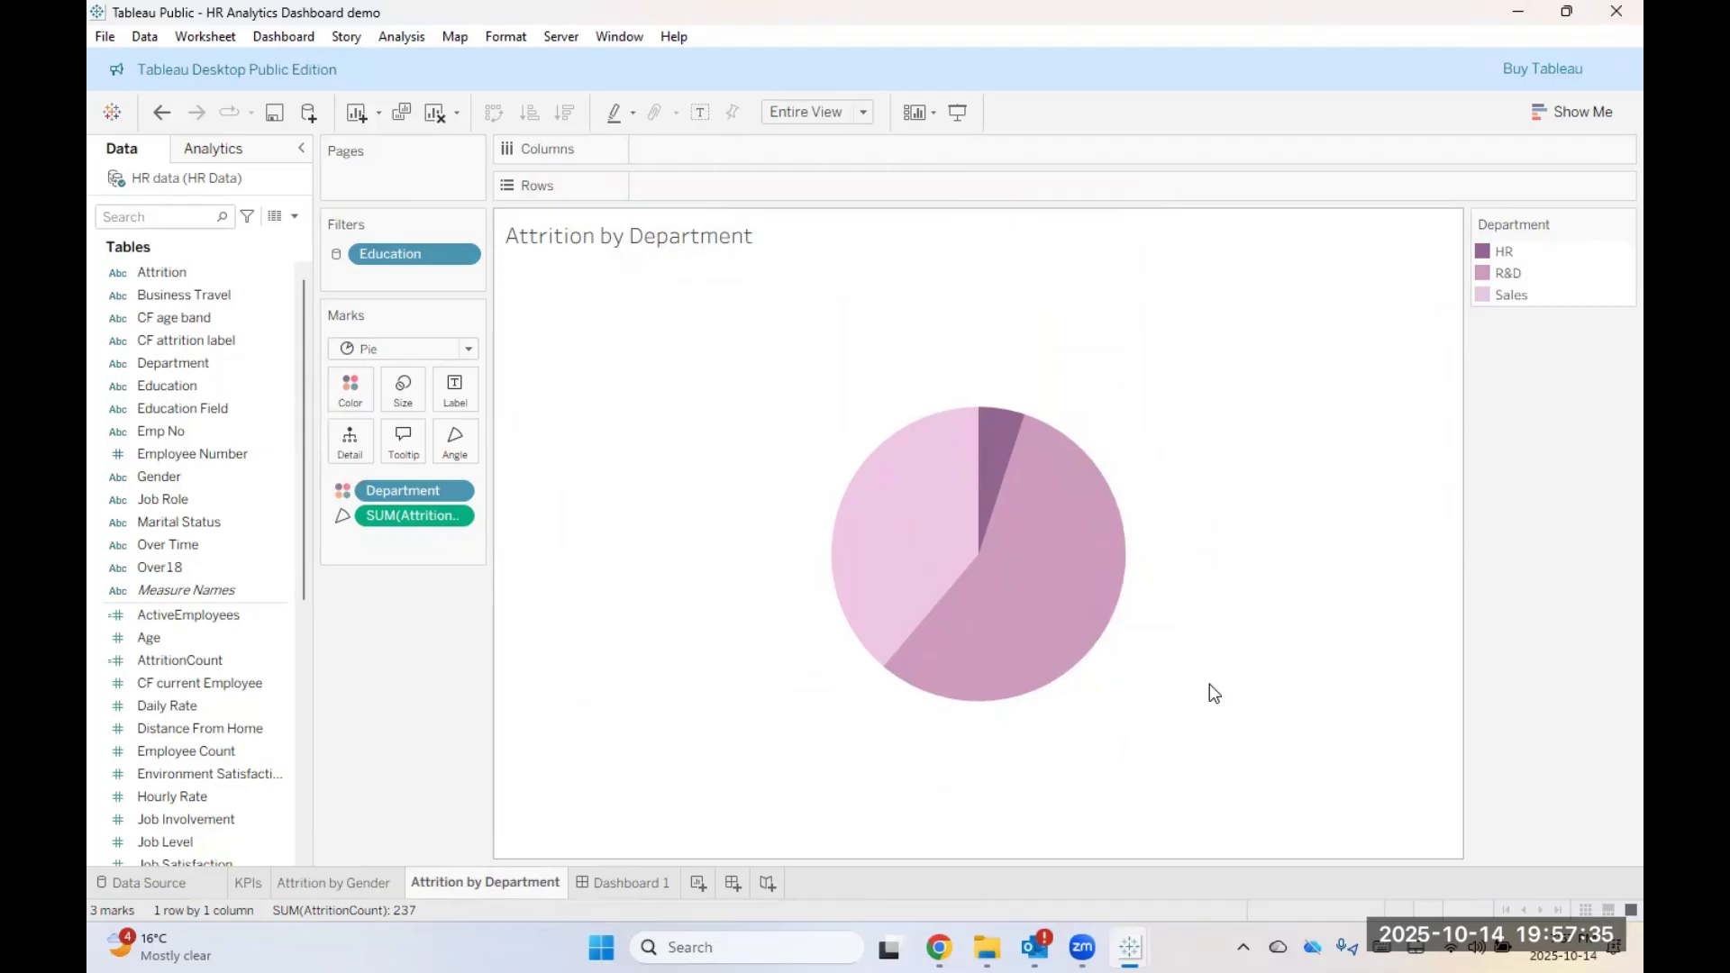
Step: Label the pie slices with AttritionCount, and check the HR, R&D and Sales slices in turn
{"action": "left_click", "coordinate": [117, 522]}
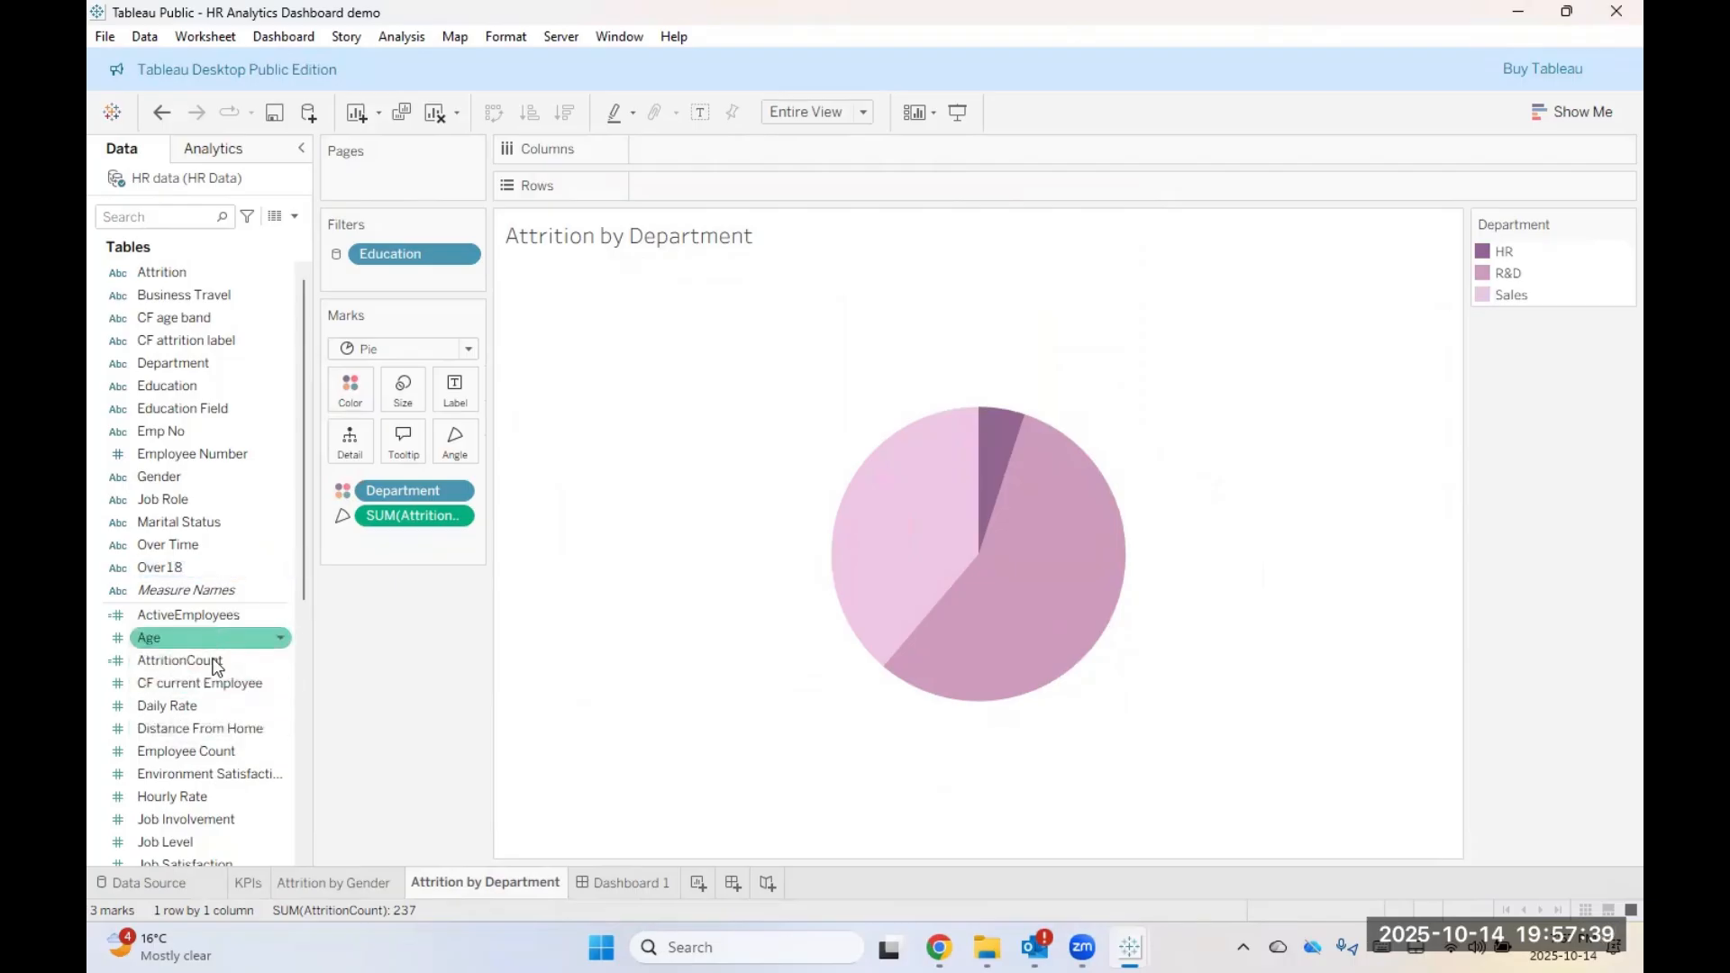
{"action": "left_click_drag", "start_coordinate": [216, 666], "coordinate": [455, 389]}
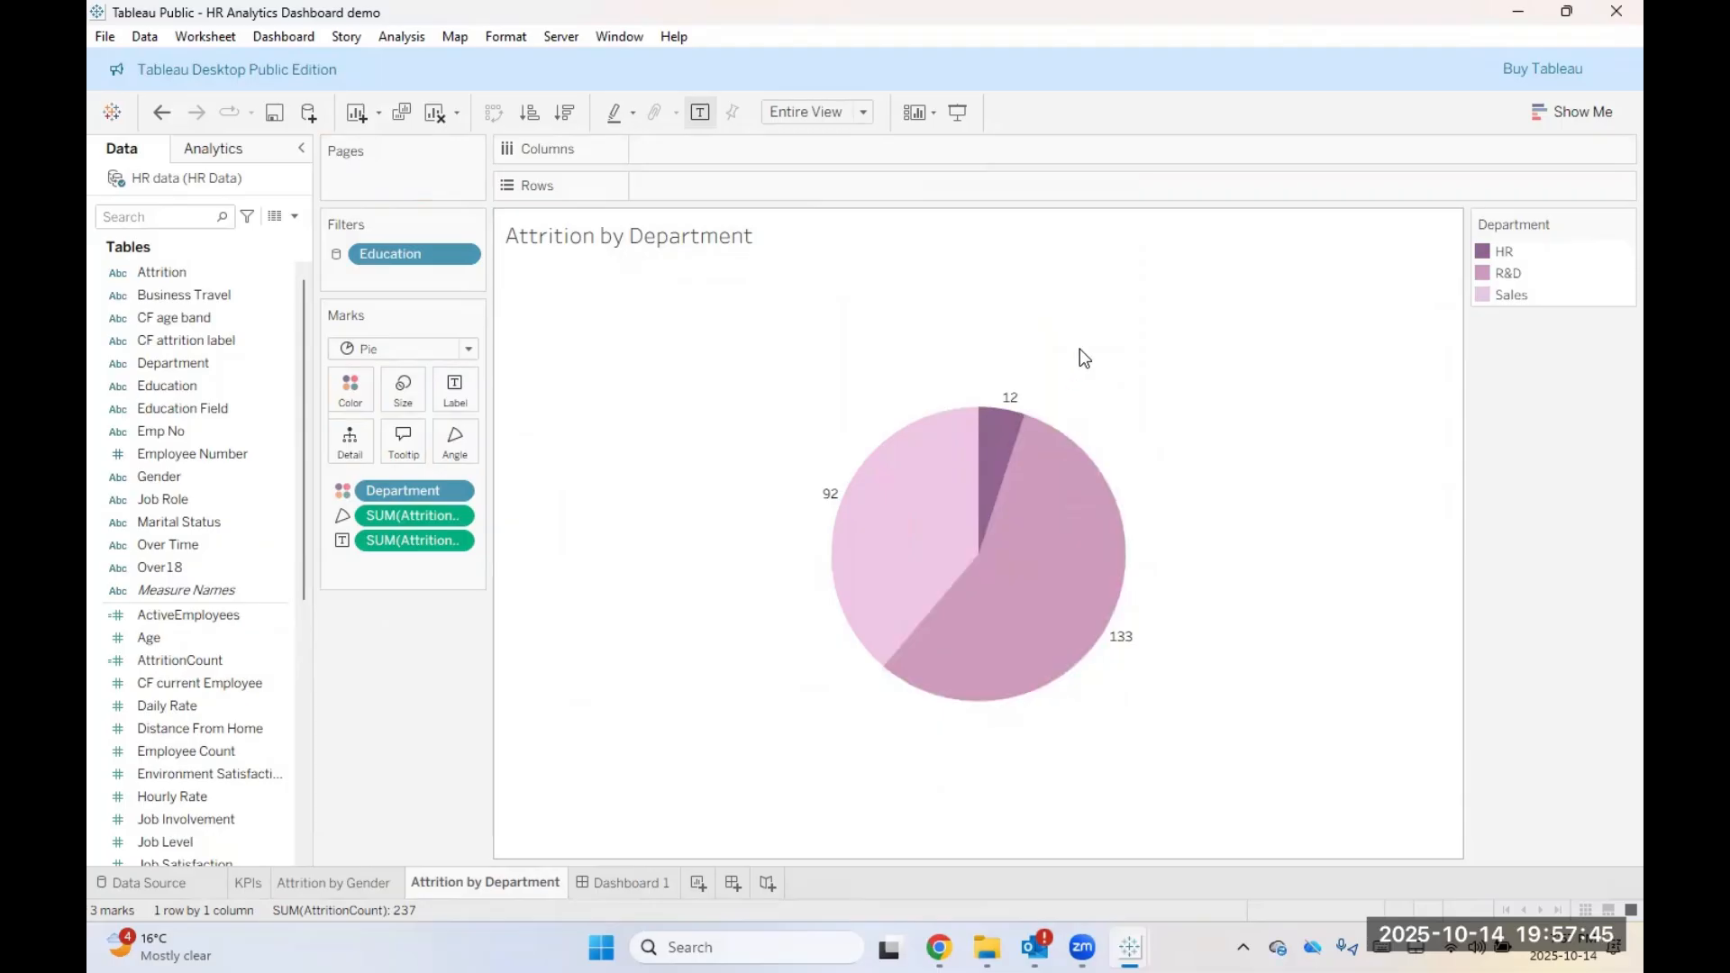
{"action": "left_click", "coordinate": [1004, 424]}
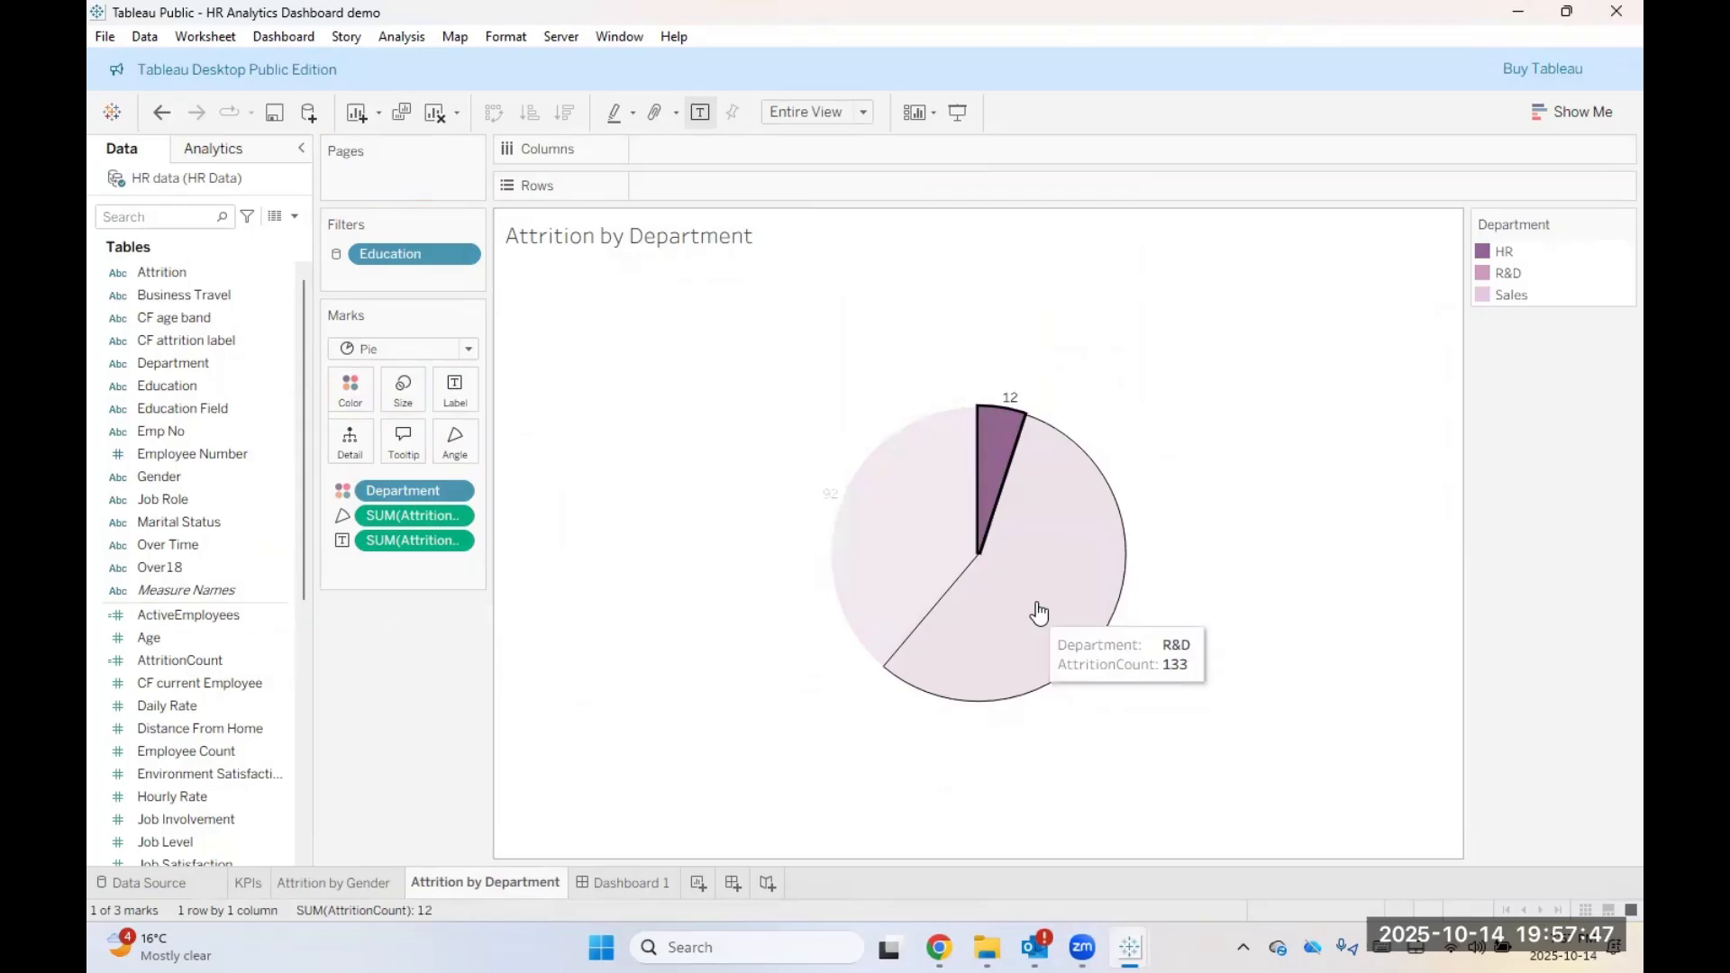
{"action": "left_click", "coordinate": [1035, 649]}
{"action": "left_click", "coordinate": [860, 572]}
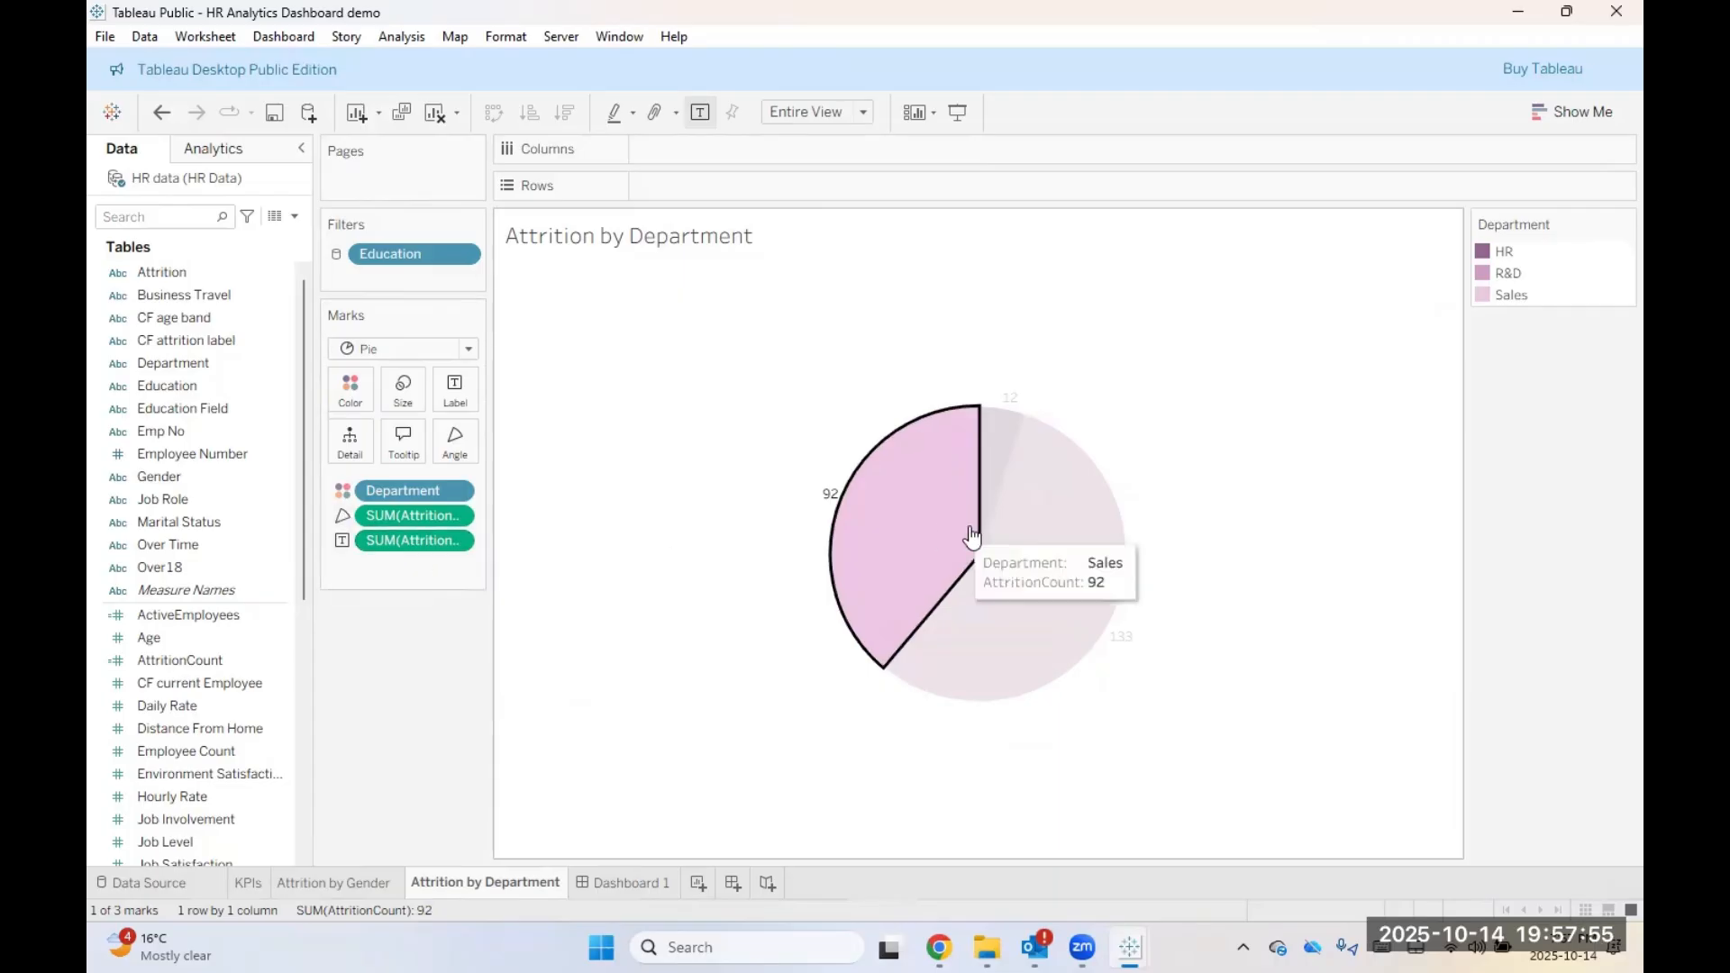
{"action": "left_click", "coordinate": [1238, 515]}
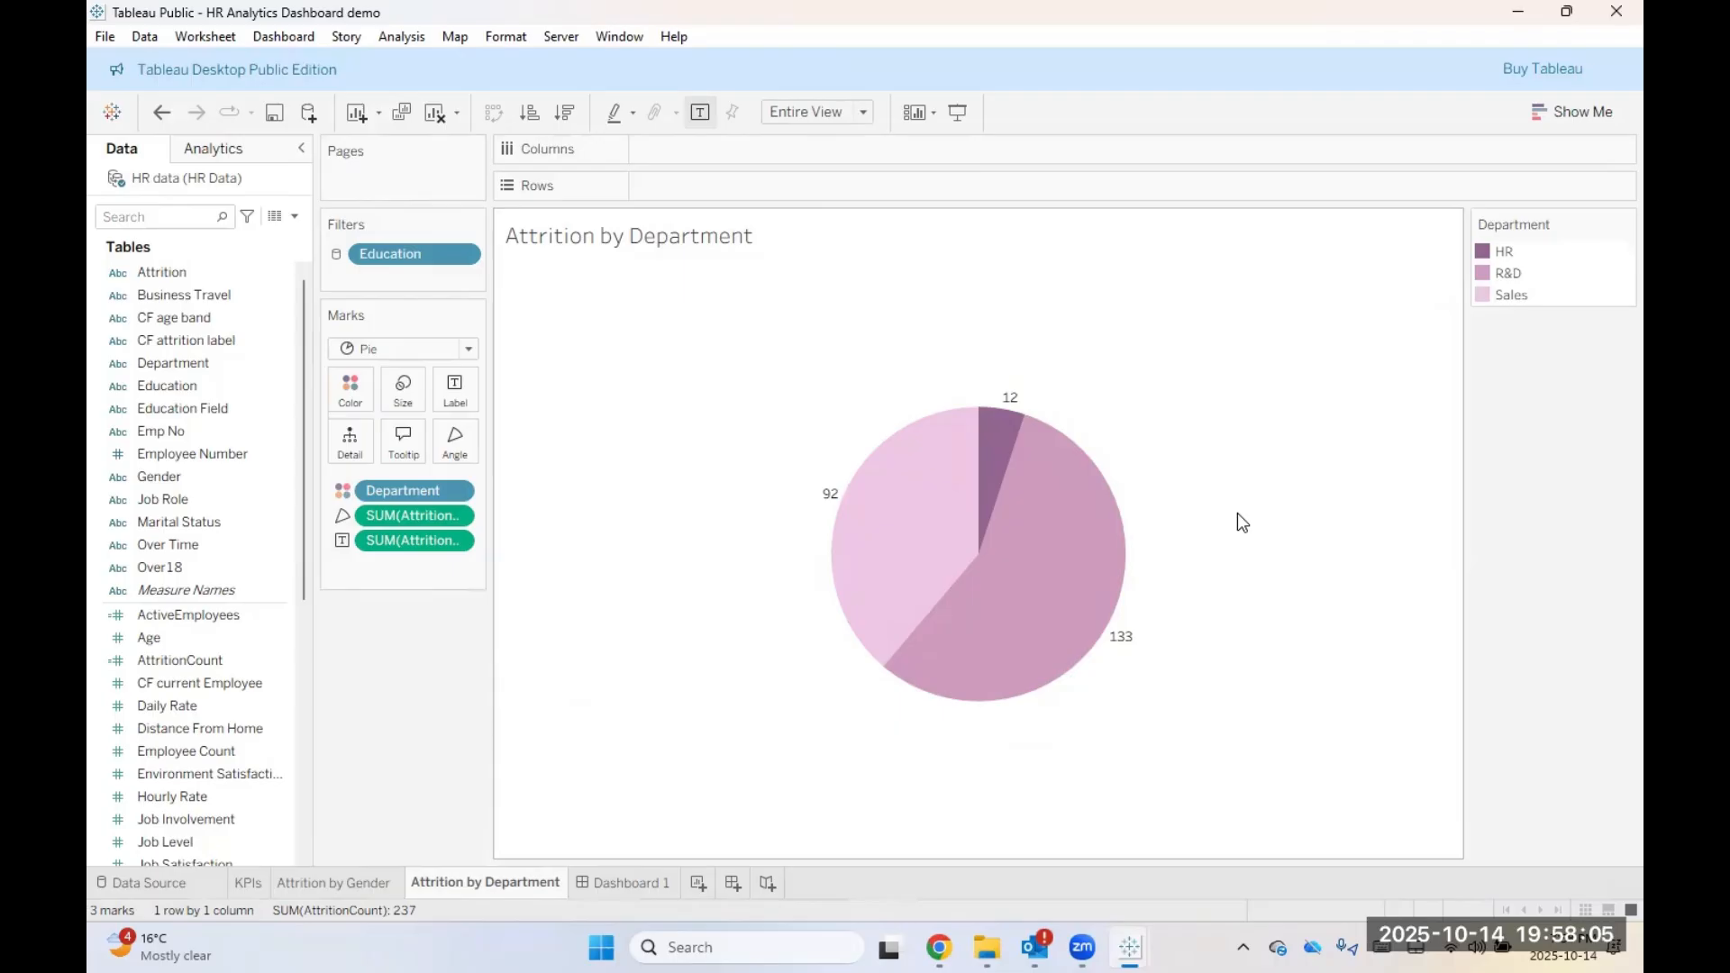
Step: Recolor the departments from the Blue palette: dark blue for R&D, medium blue for Sales and the lightest blue for HR
{"action": "left_click", "coordinate": [366, 381]}
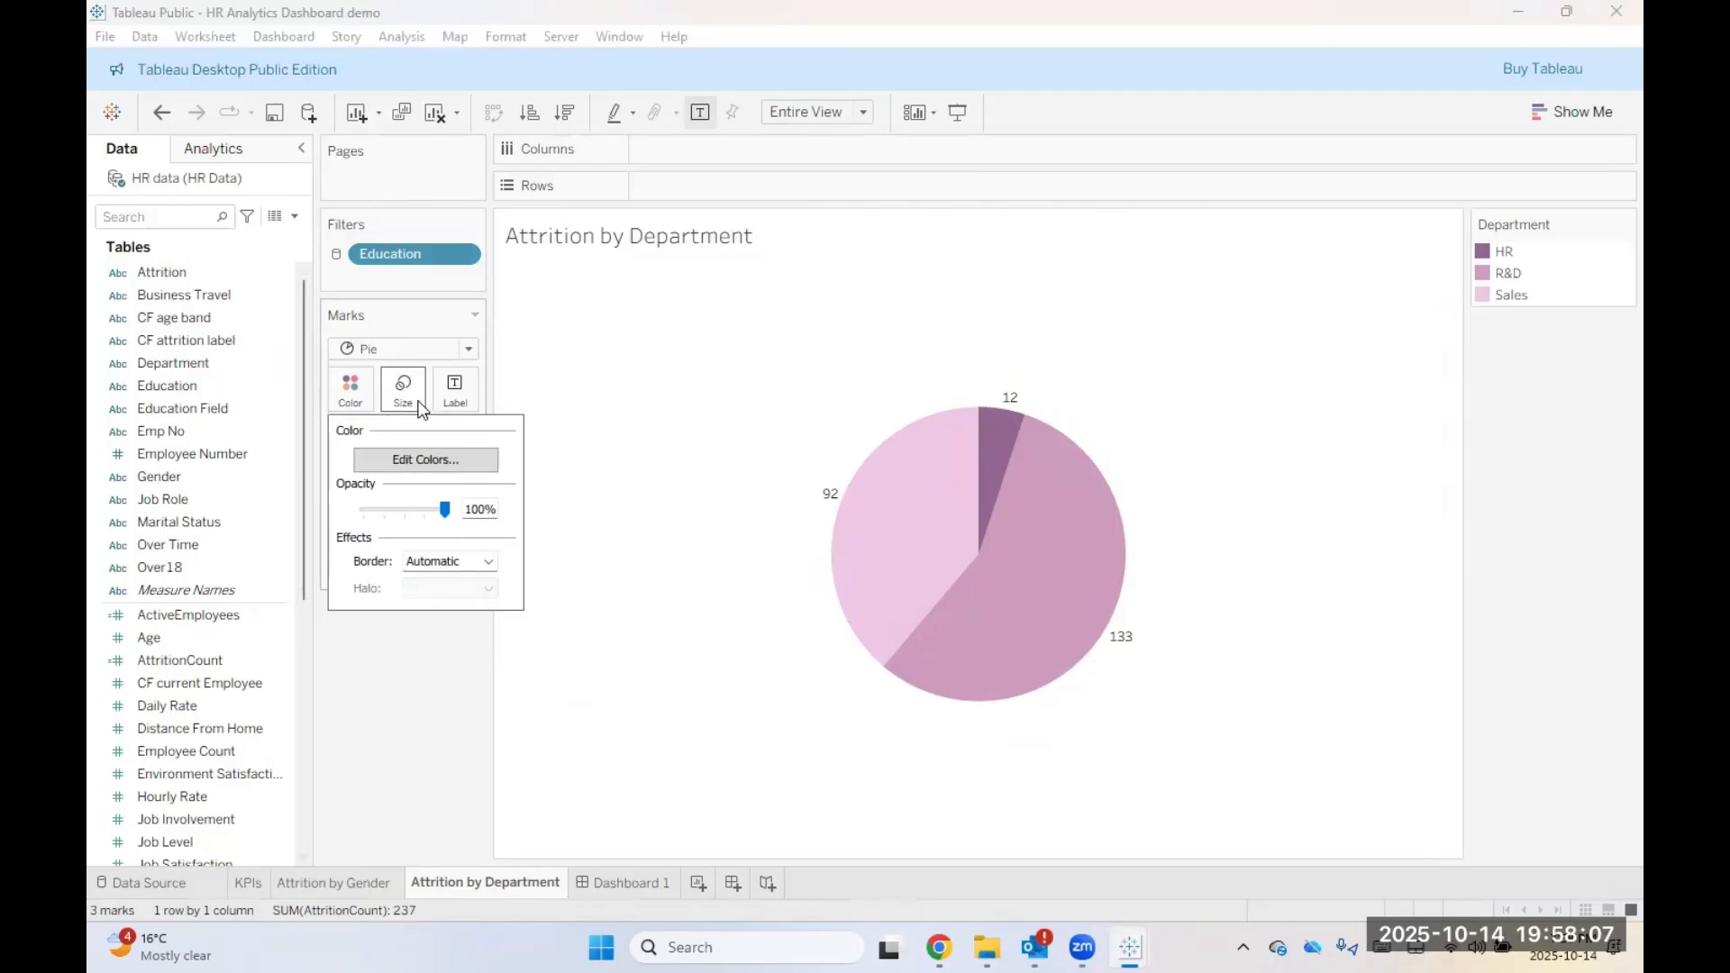
{"action": "left_click", "coordinate": [429, 461]}
{"action": "left_click", "coordinate": [955, 275]}
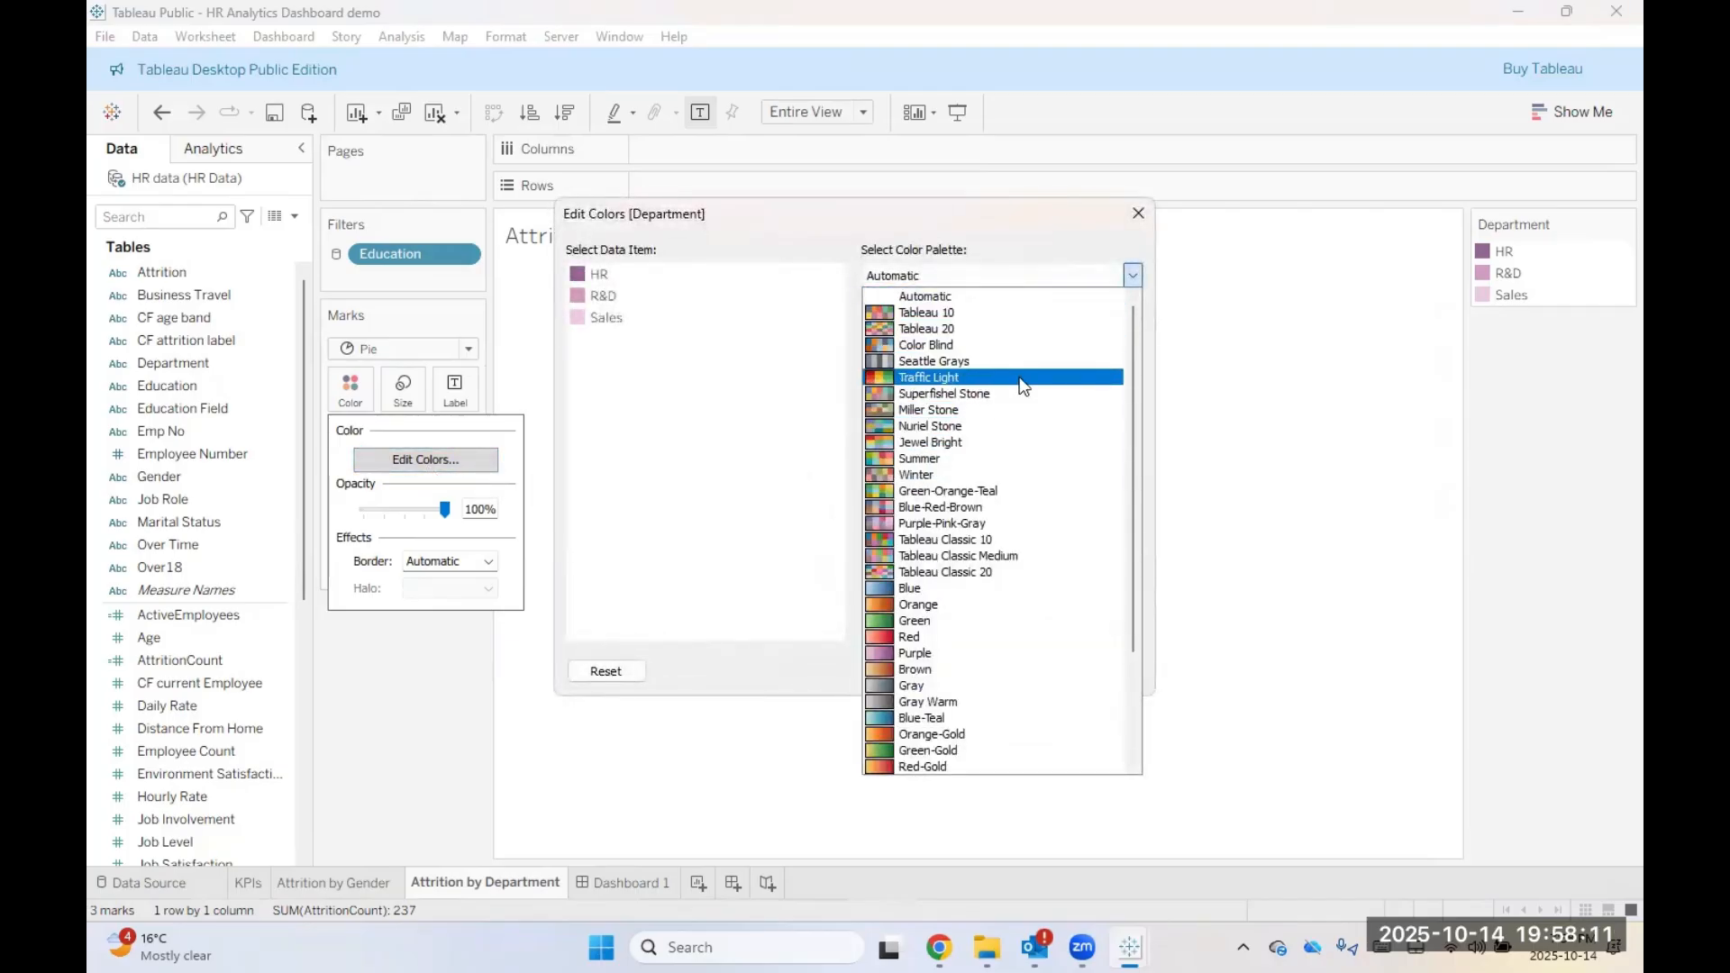
{"action": "left_click", "coordinate": [995, 593]}
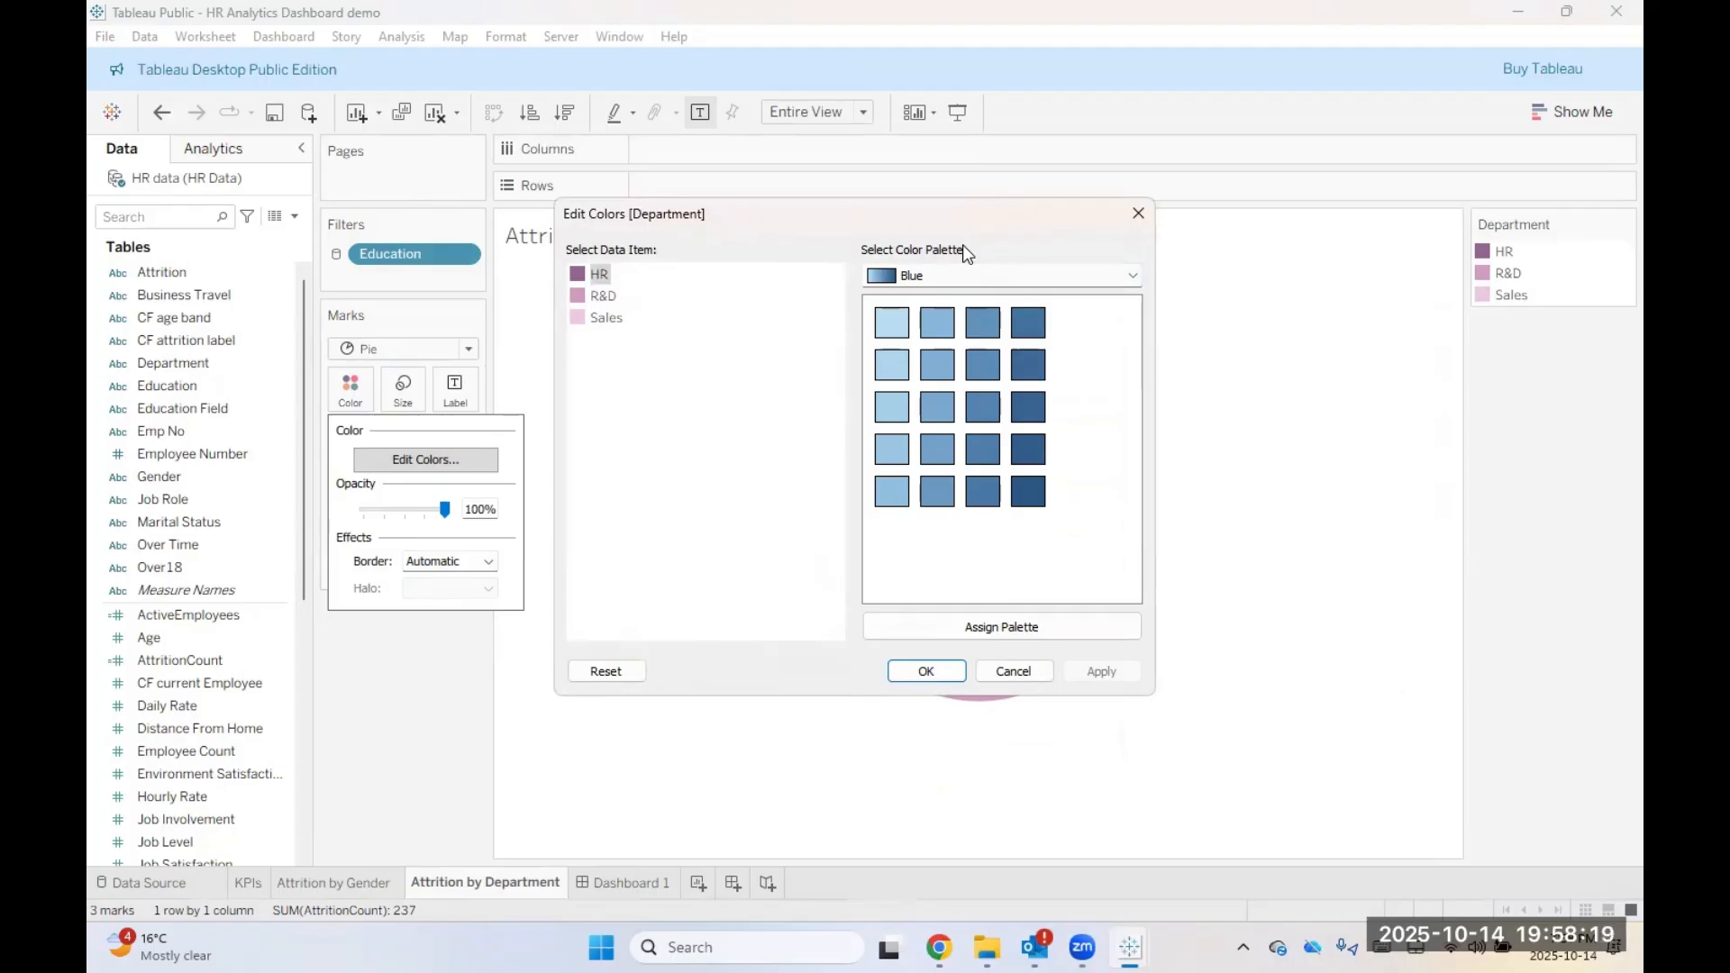
{"action": "left_click_drag", "start_coordinate": [962, 245], "coordinate": [1106, 338]}
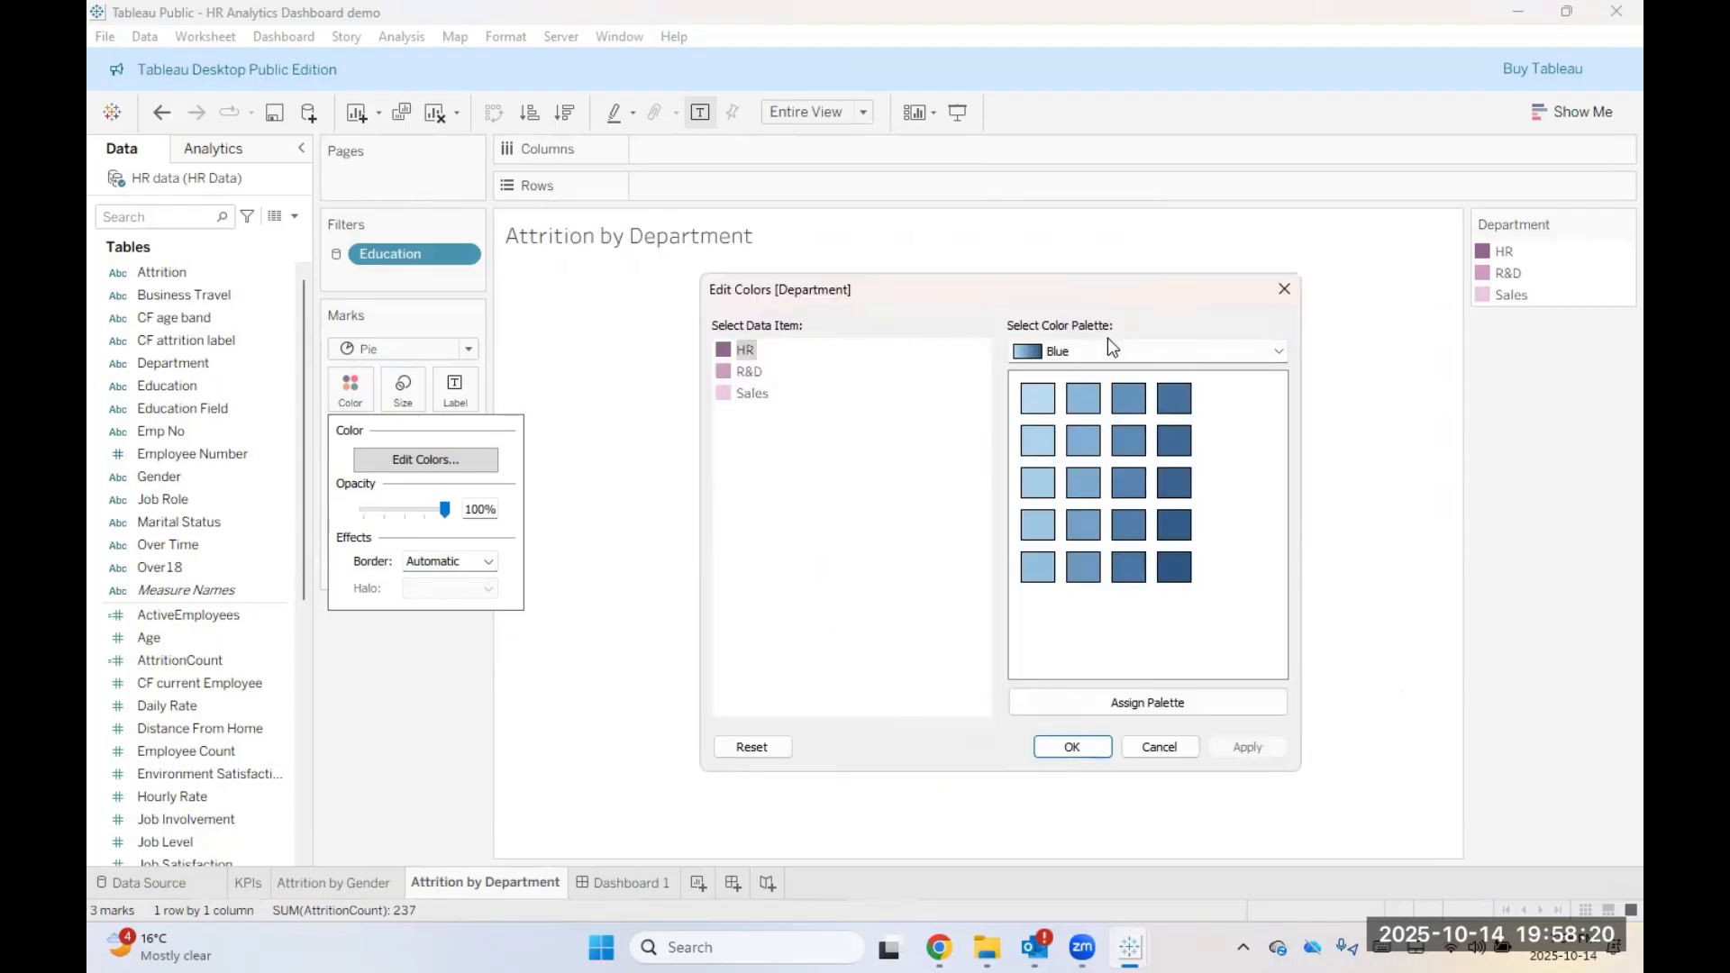
{"action": "left_click", "coordinate": [750, 384]}
{"action": "left_click", "coordinate": [1168, 407]}
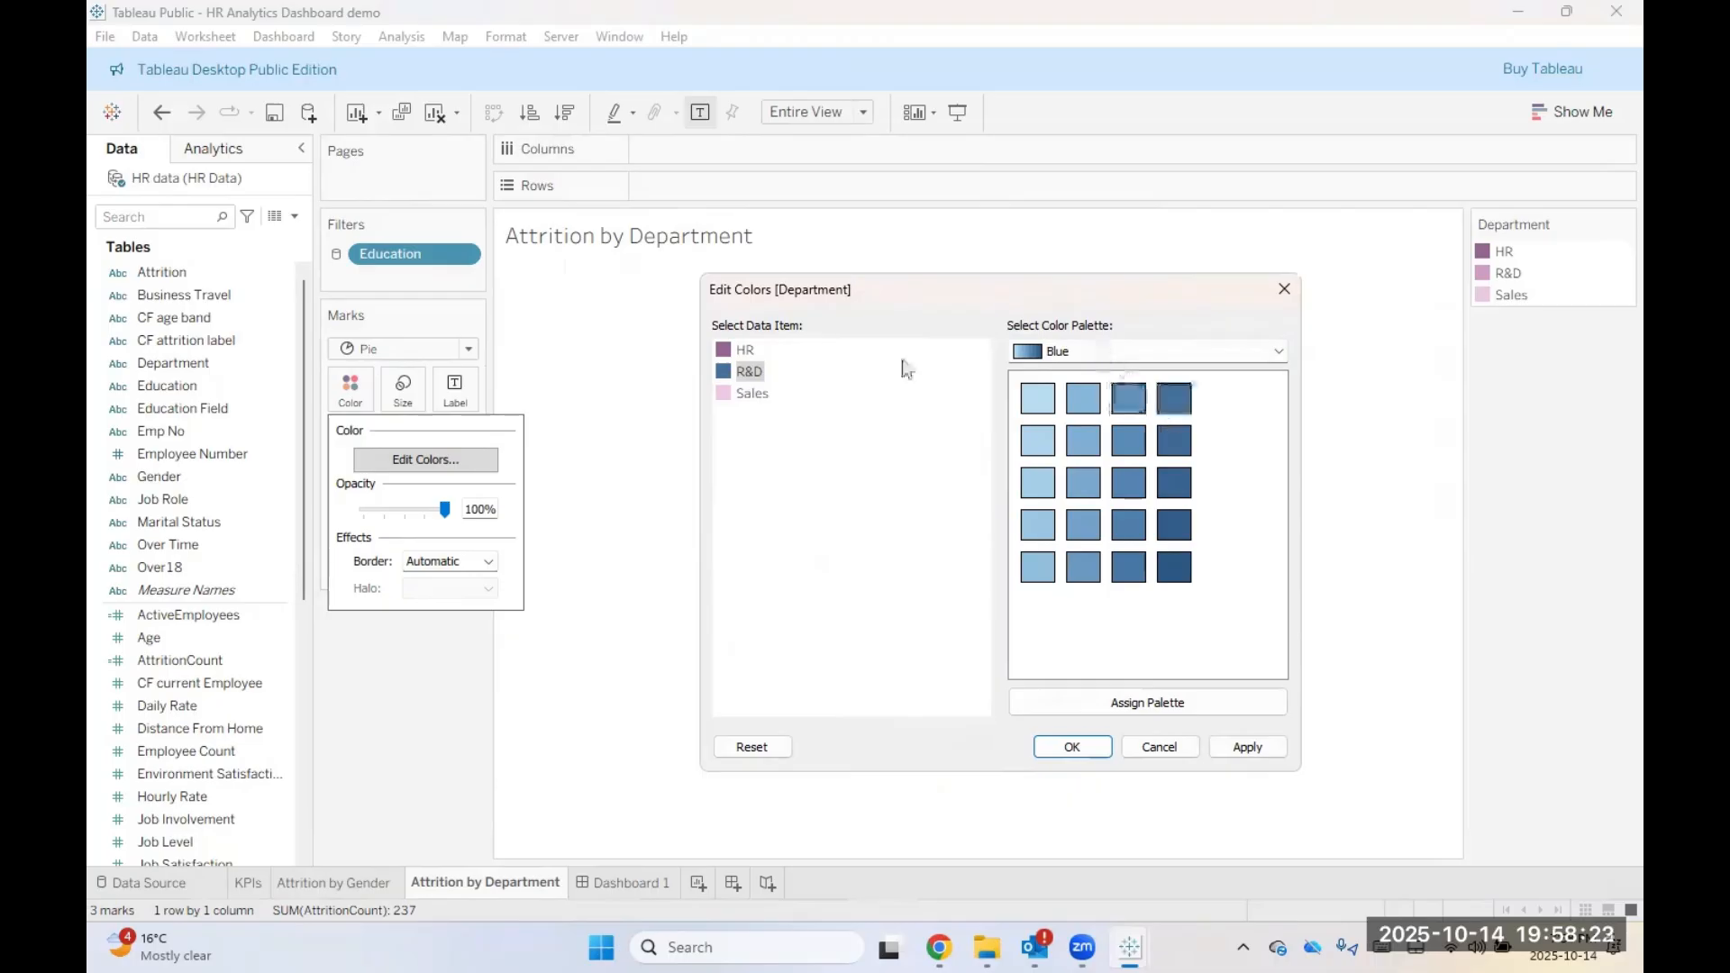
{"action": "left_click", "coordinate": [1083, 485]}
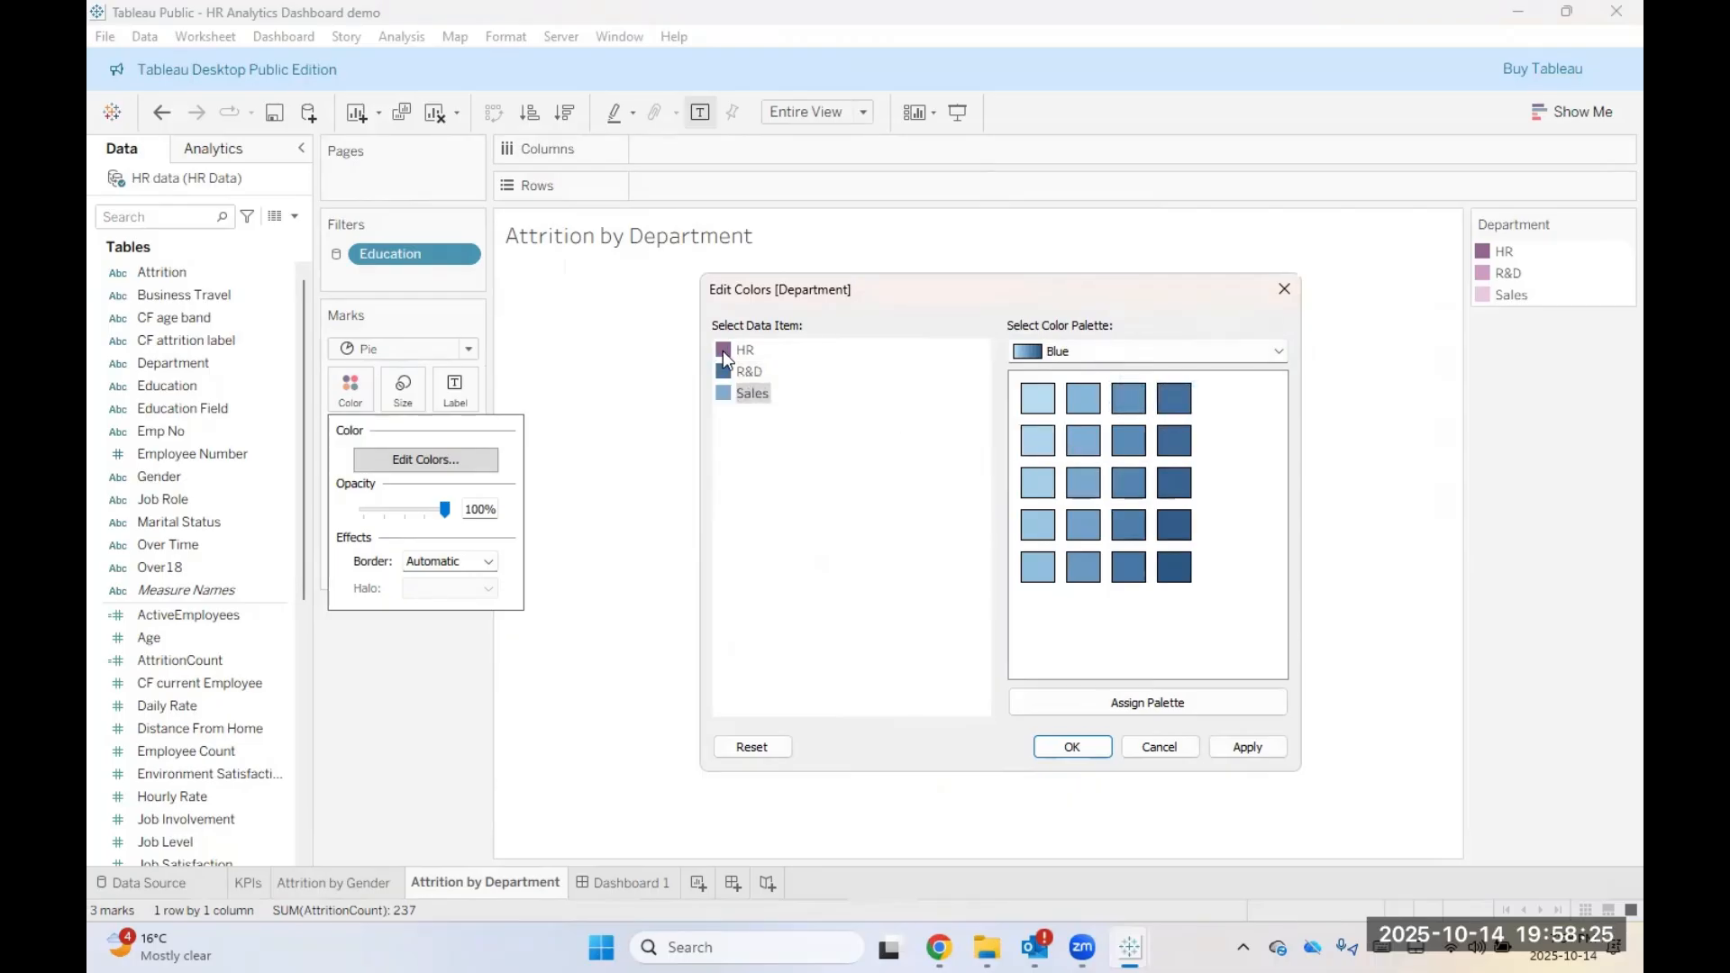
{"action": "left_click", "coordinate": [1042, 390]}
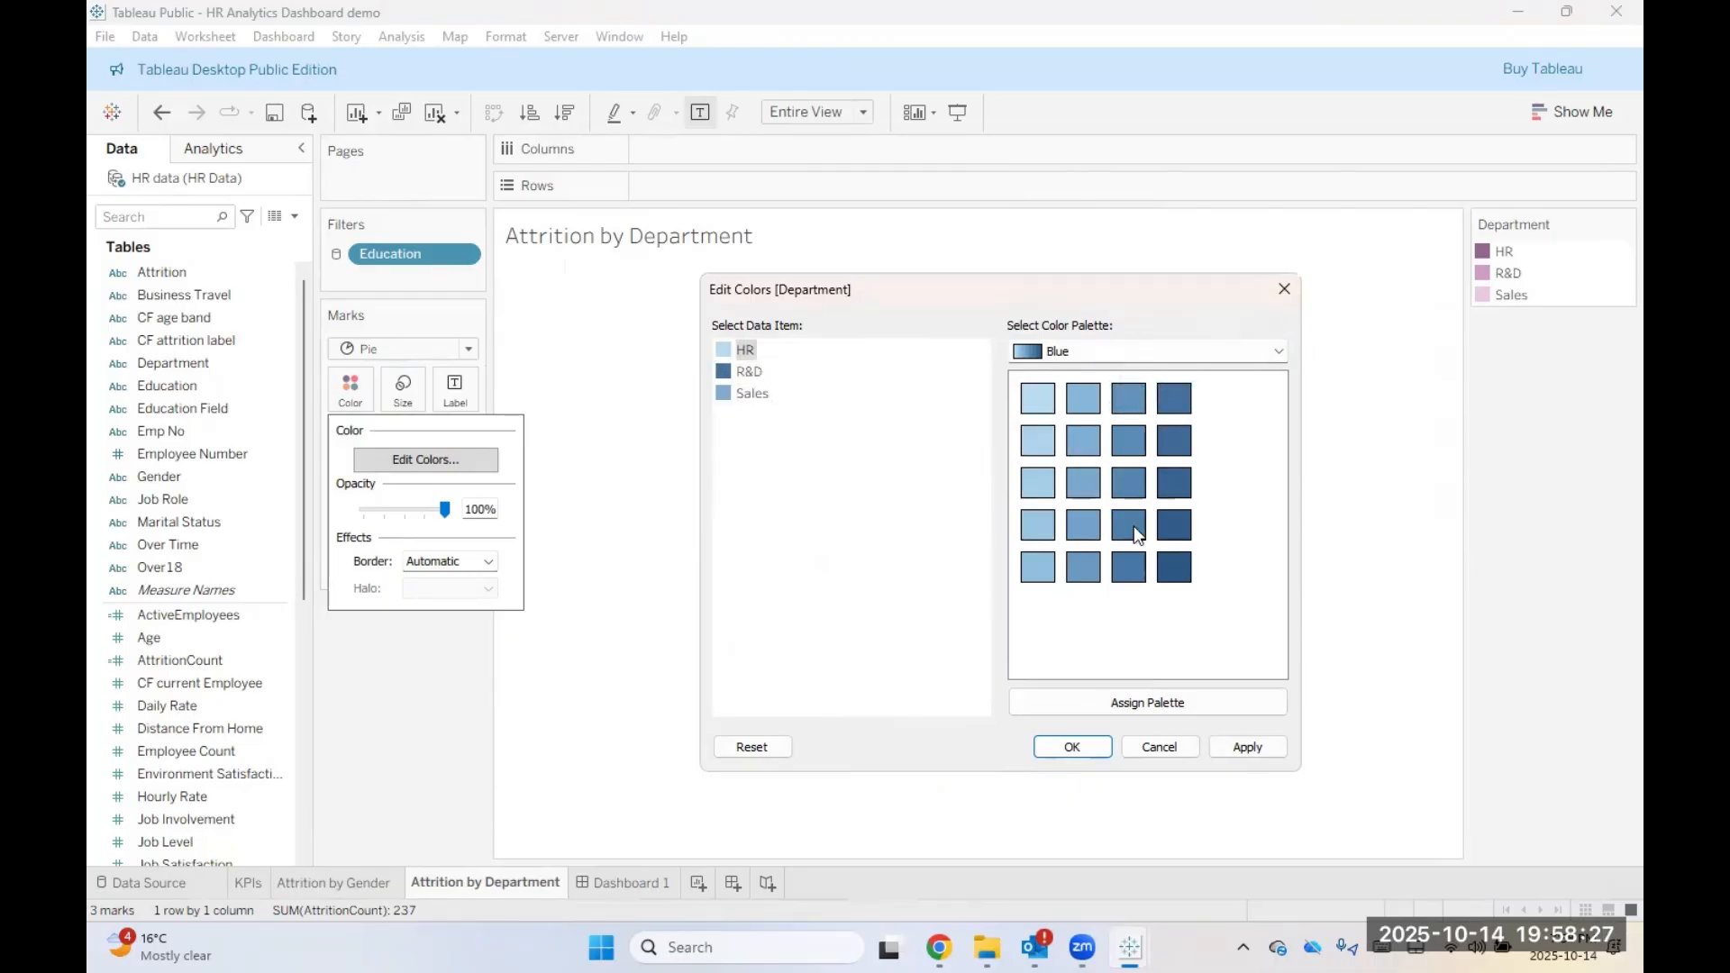
{"action": "left_click", "coordinate": [1245, 748]}
{"action": "left_click", "coordinate": [1072, 747]}
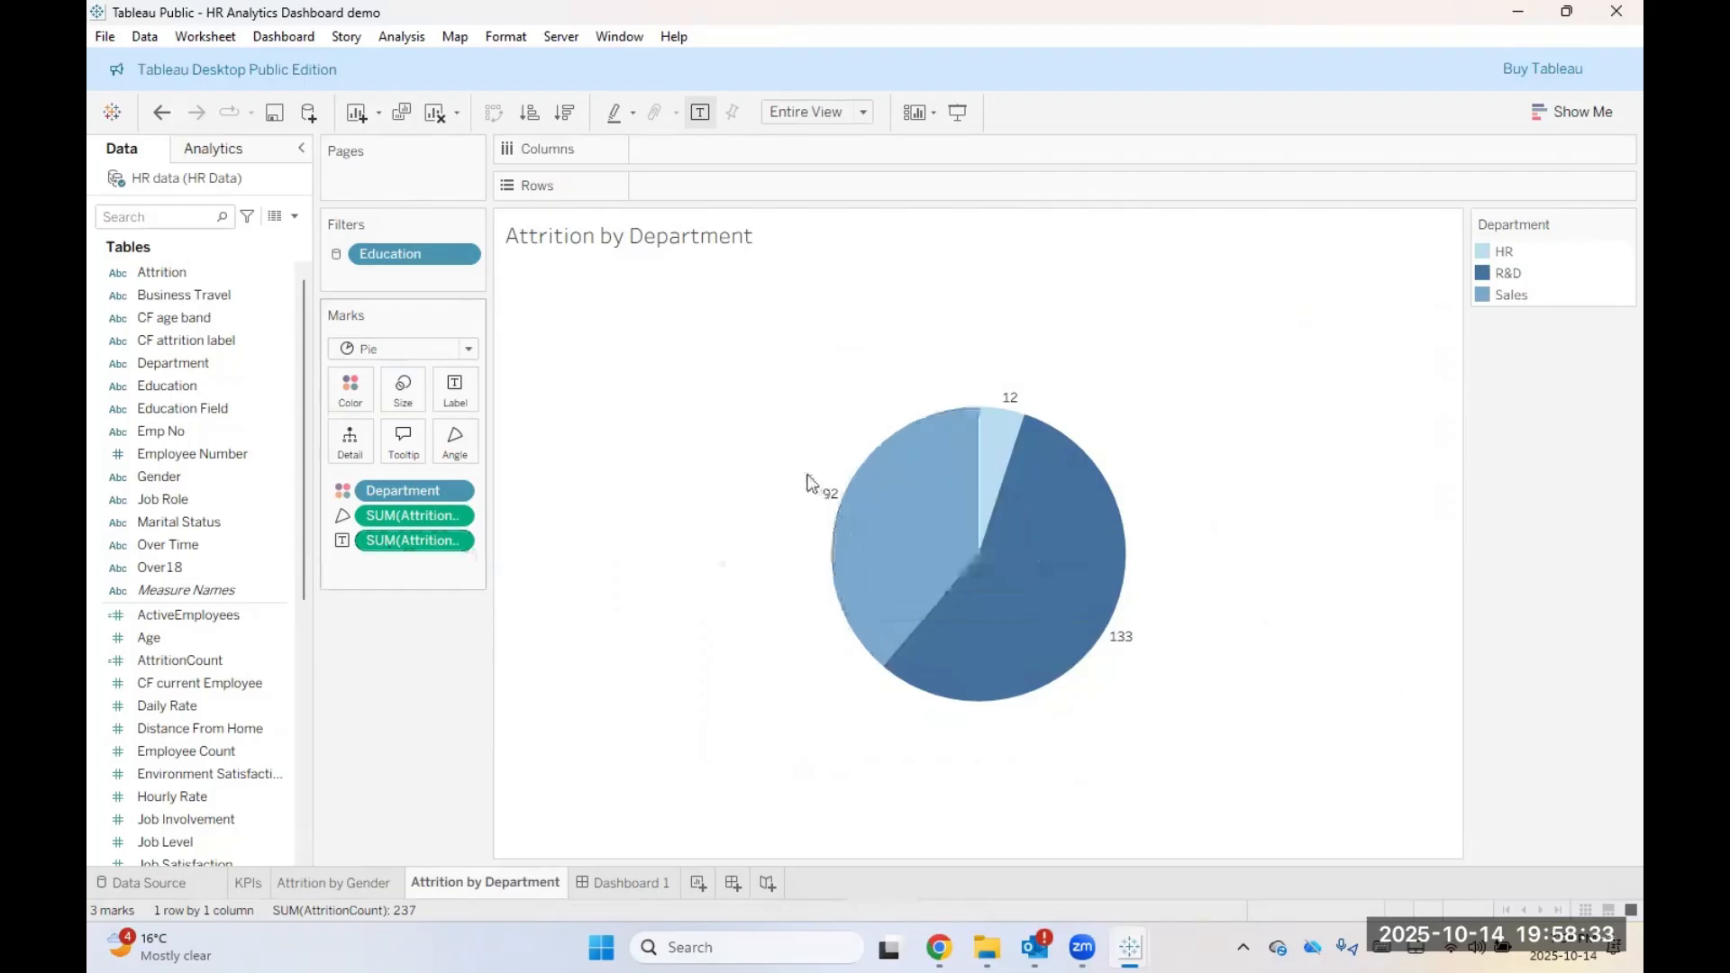
Step: Show the AttritionCount label as a Percent of Total quick table calculation
{"action": "right_click", "coordinate": [448, 543]}
{"action": "mouse_move", "coordinate": [558, 507]}
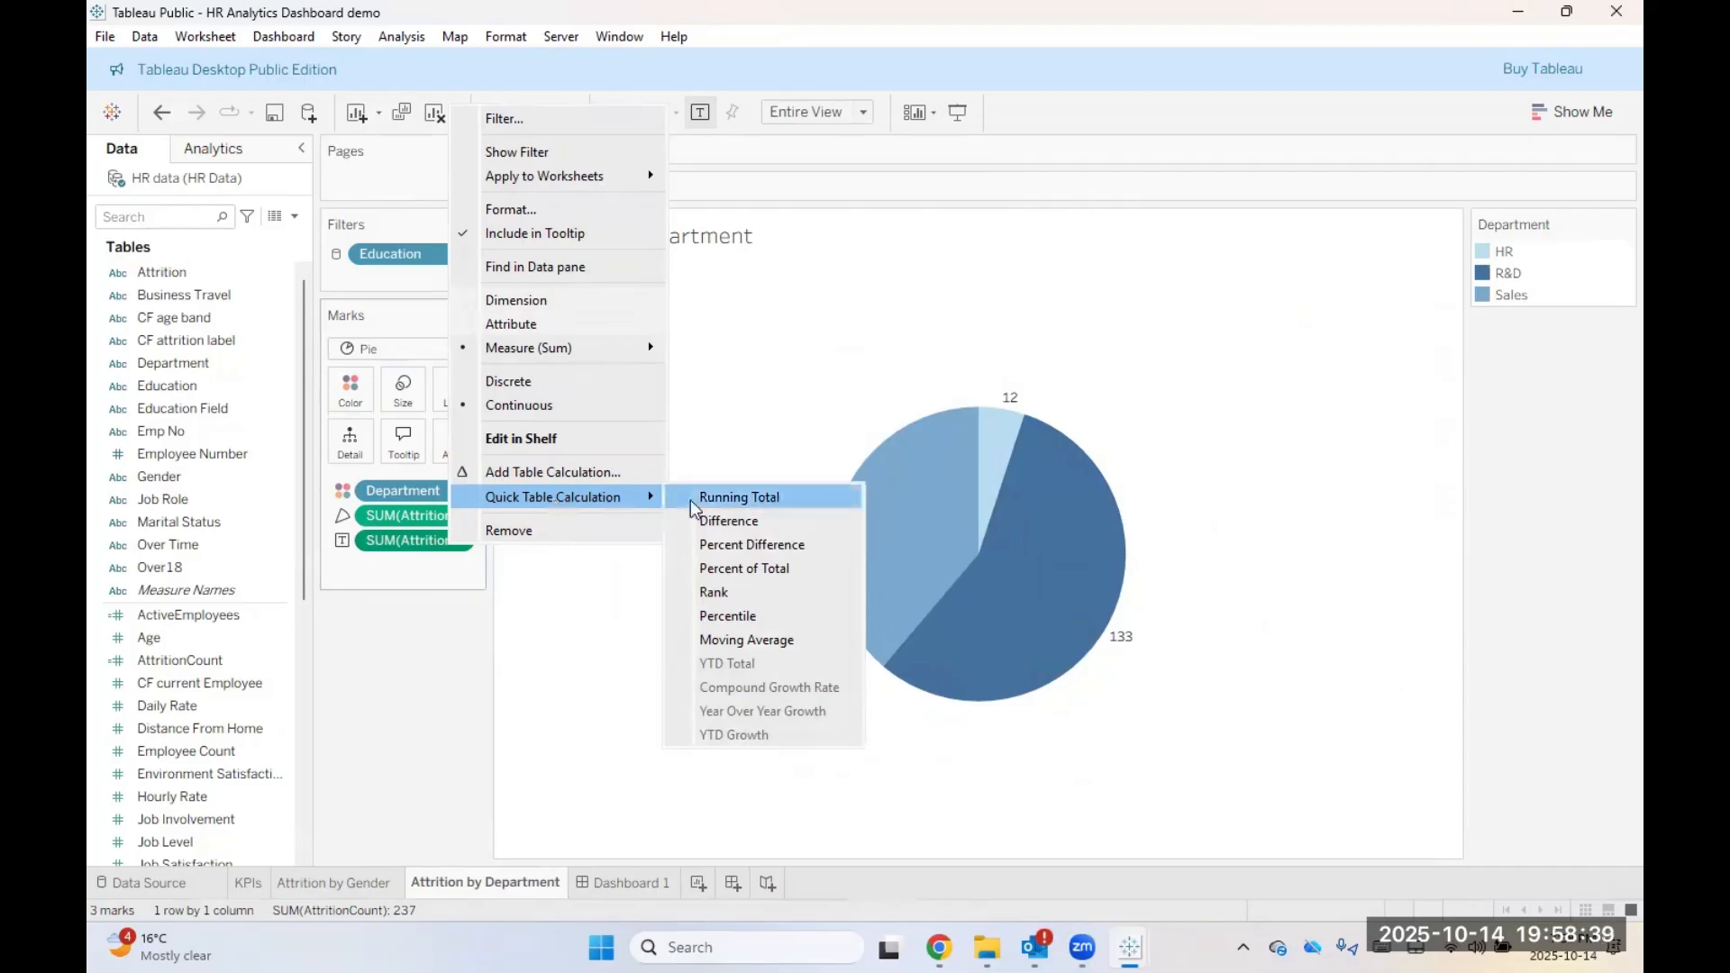
{"action": "left_click", "coordinate": [721, 568]}
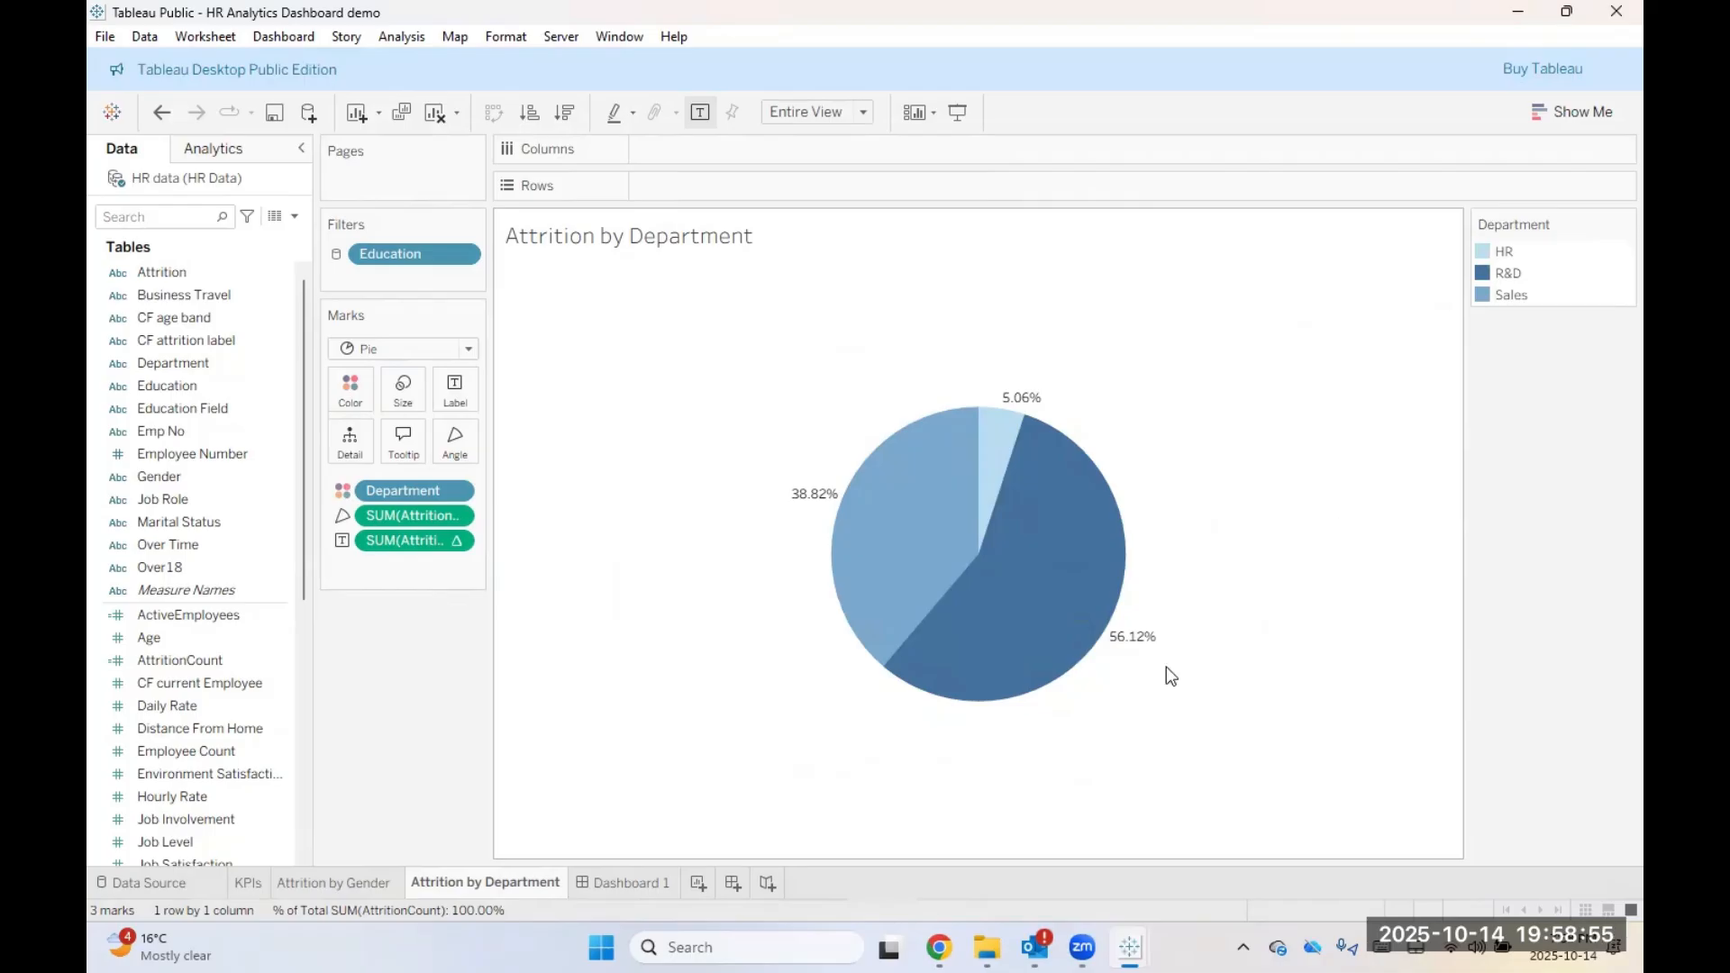
Step: Move the AttritionCount measure from the slice angle to the label, and highlight the HR and R&D slices in turn
{"action": "right_click", "coordinate": [400, 512]}
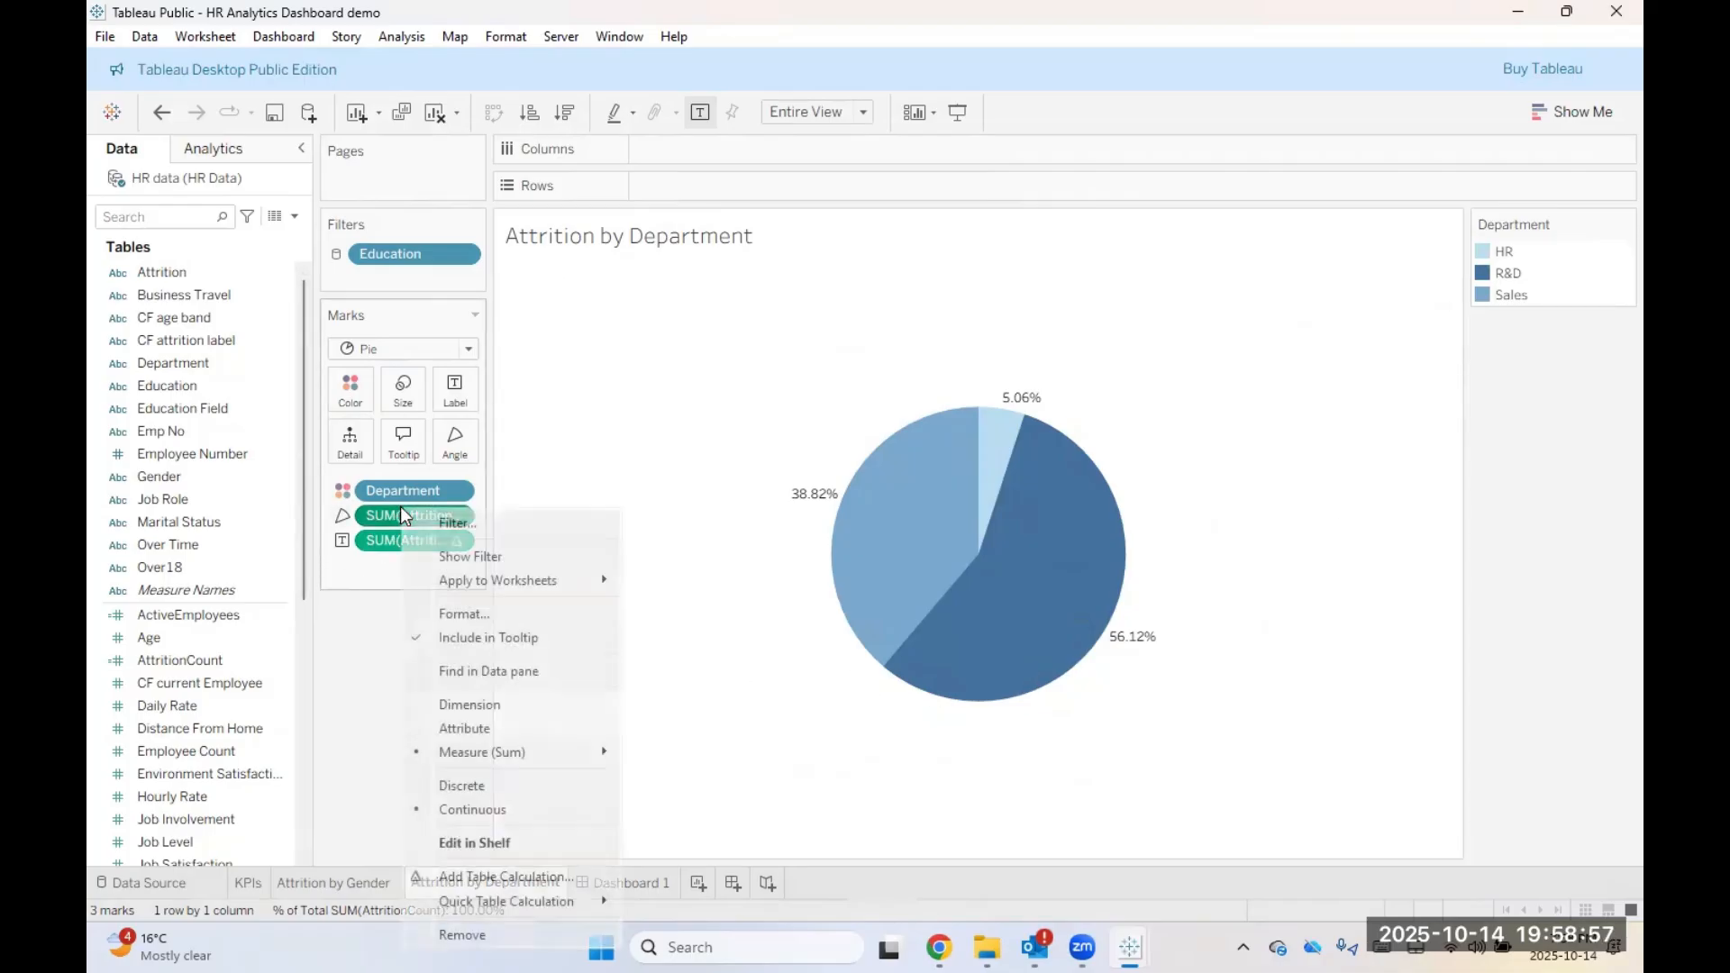
{"action": "left_click", "coordinate": [400, 509]}
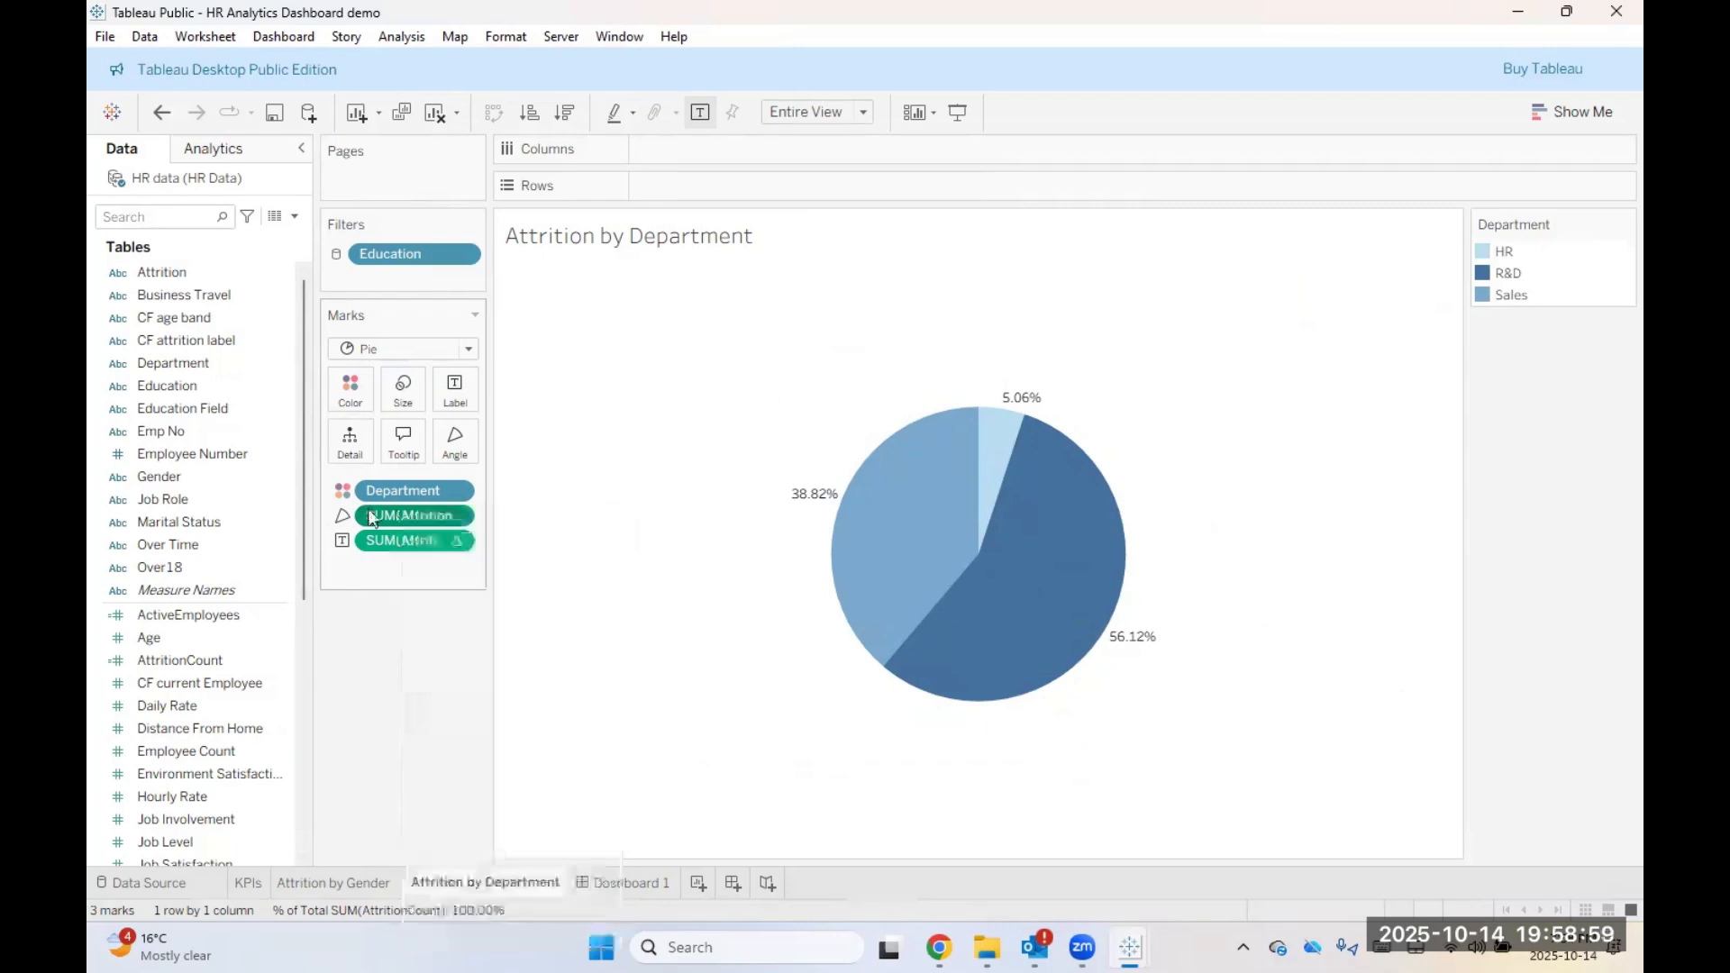
{"action": "left_click_drag", "start_coordinate": [396, 512], "coordinate": [447, 404]}
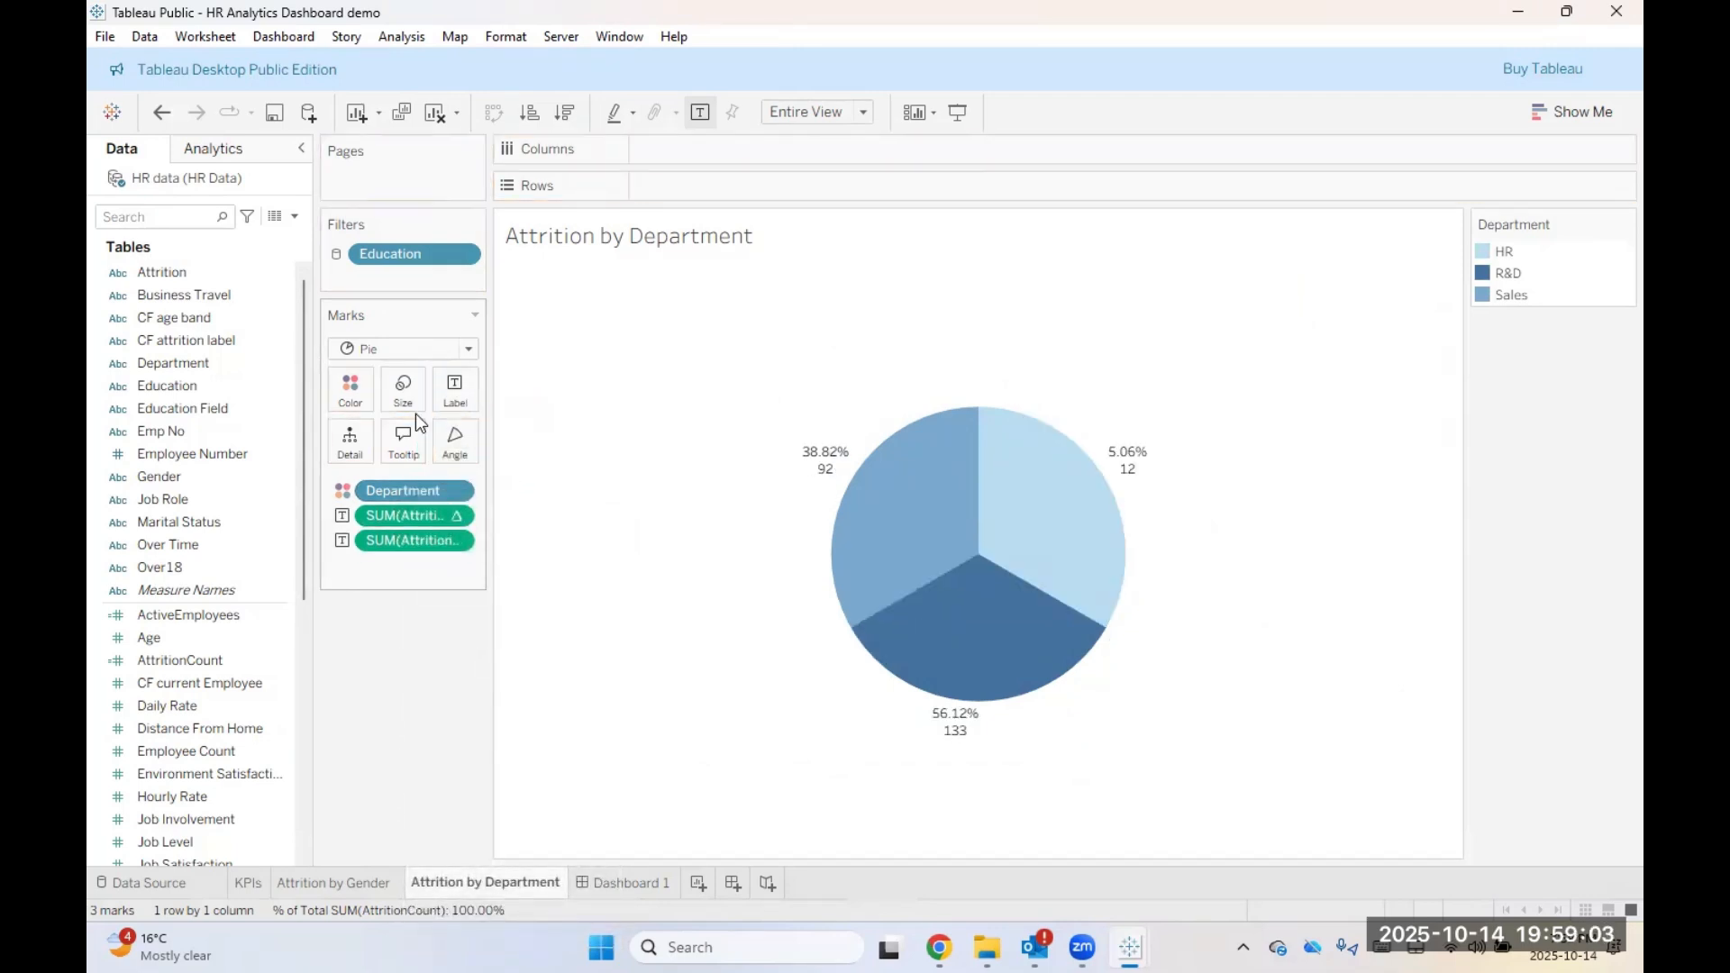
{"action": "left_click", "coordinate": [1045, 520]}
{"action": "left_click", "coordinate": [1002, 680]}
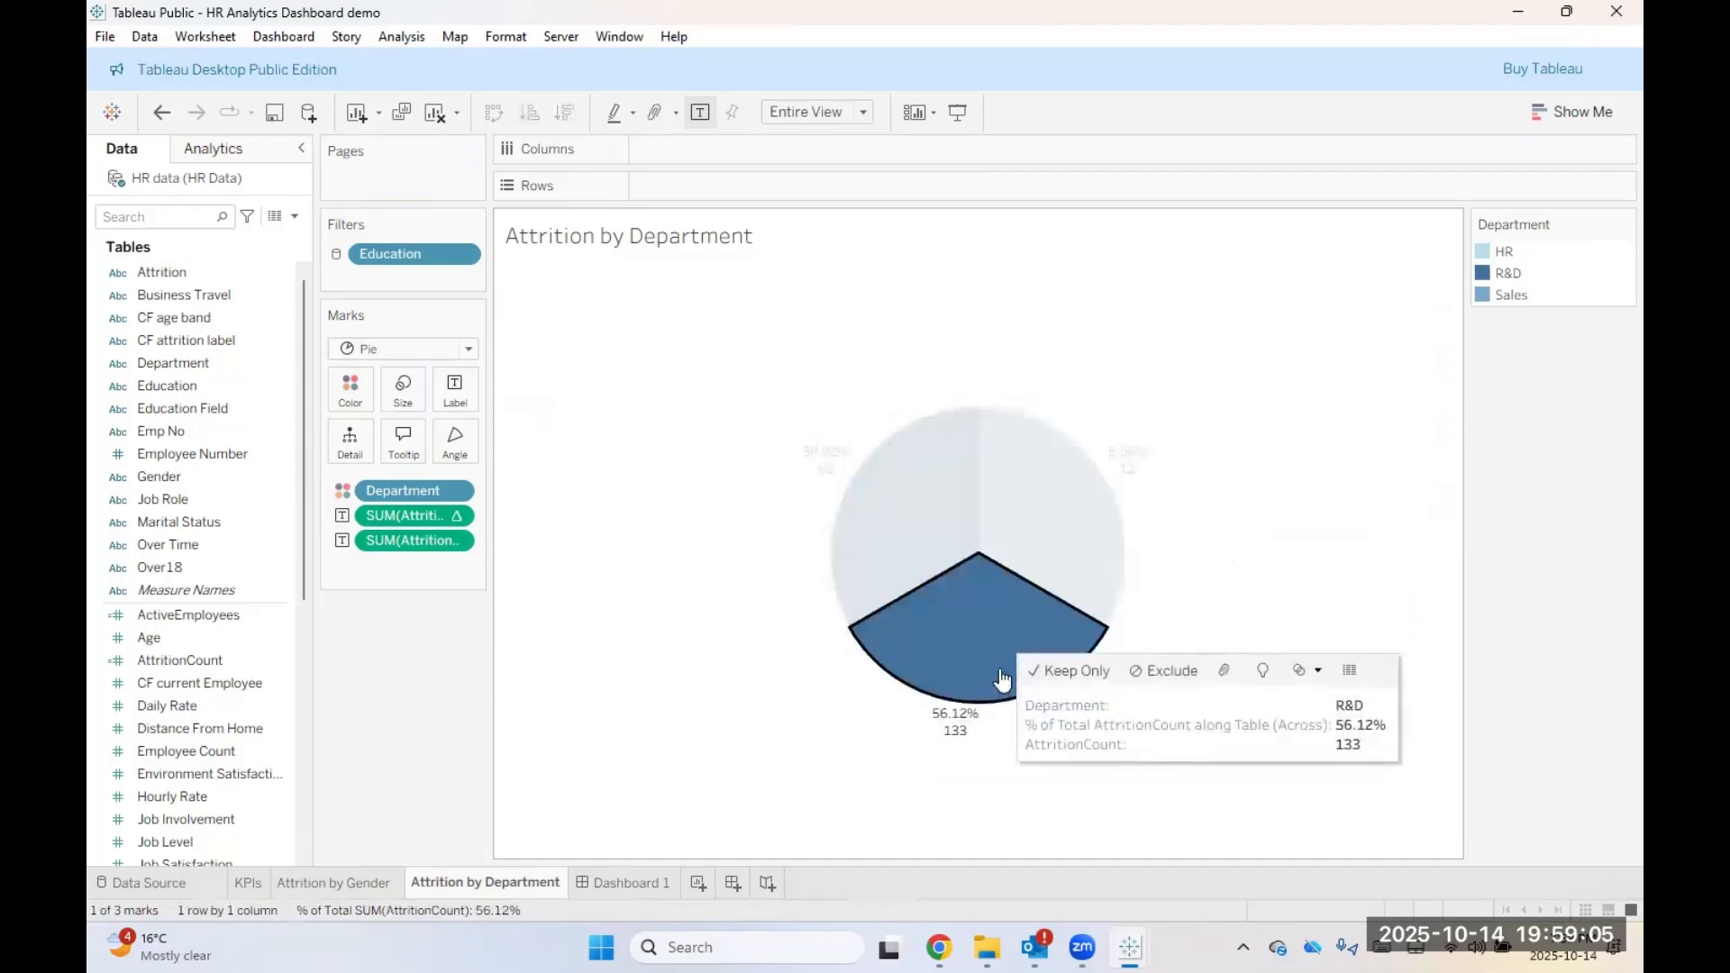
Step: Highlight the Sales and HR slices in turn, and undo moving AttritionCount from the slice angle to the label
{"action": "left_click", "coordinate": [927, 563]}
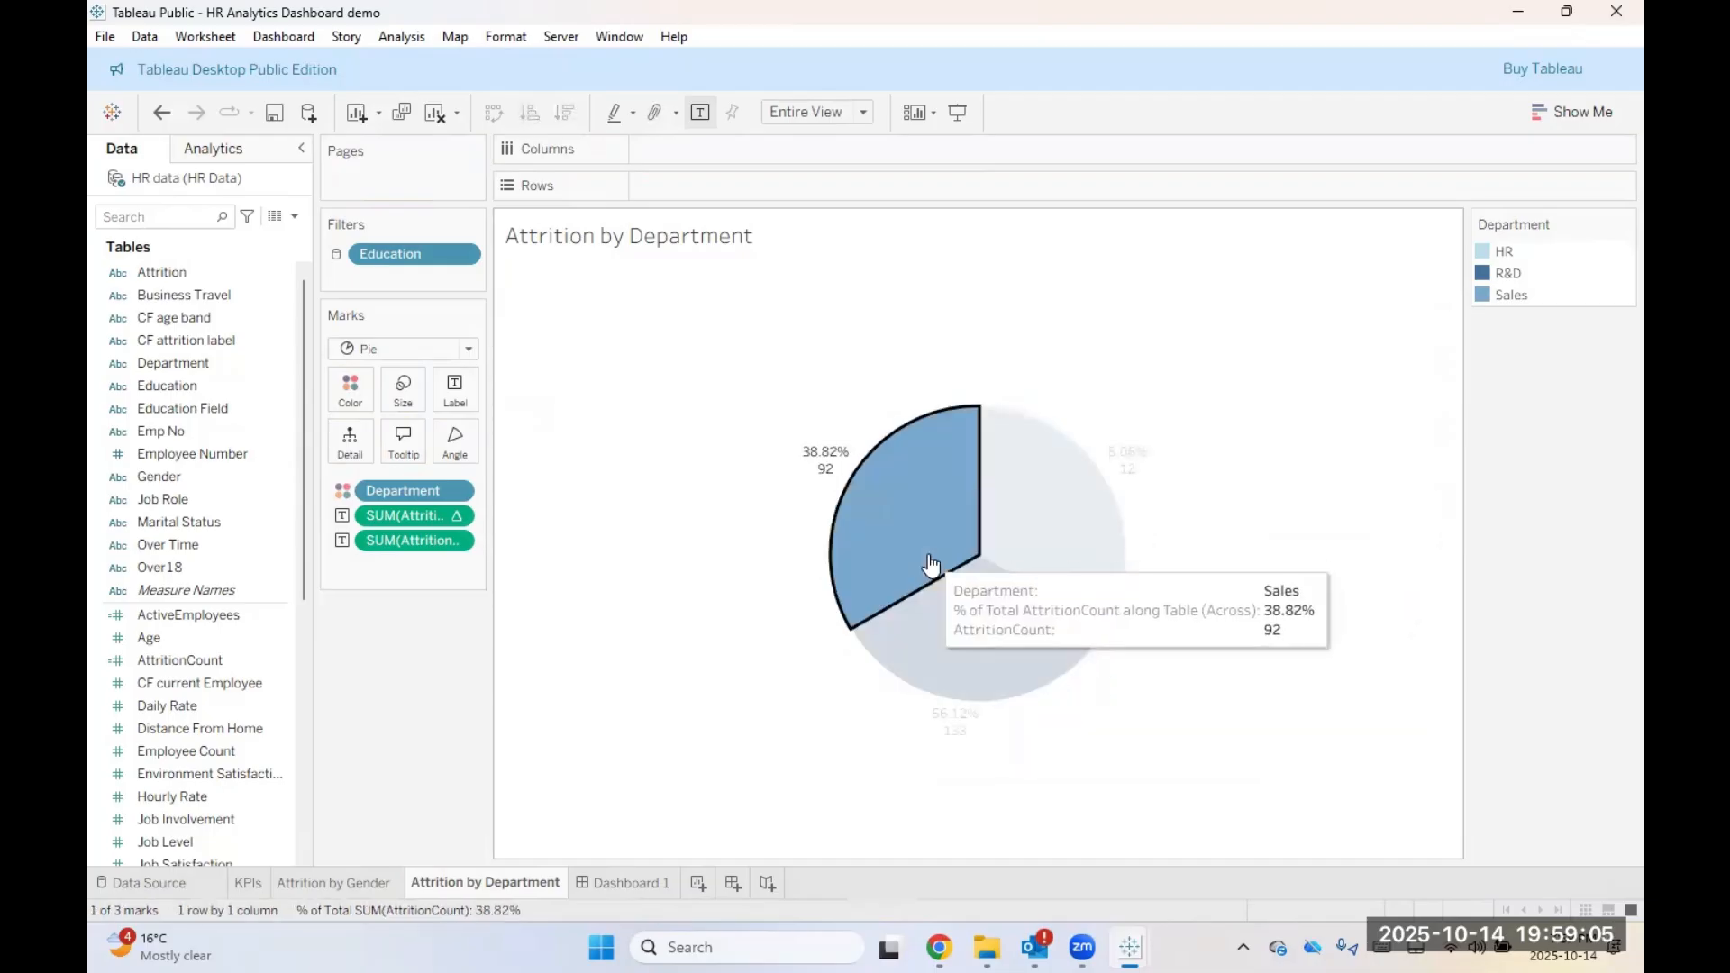
{"action": "left_click", "coordinate": [1016, 485]}
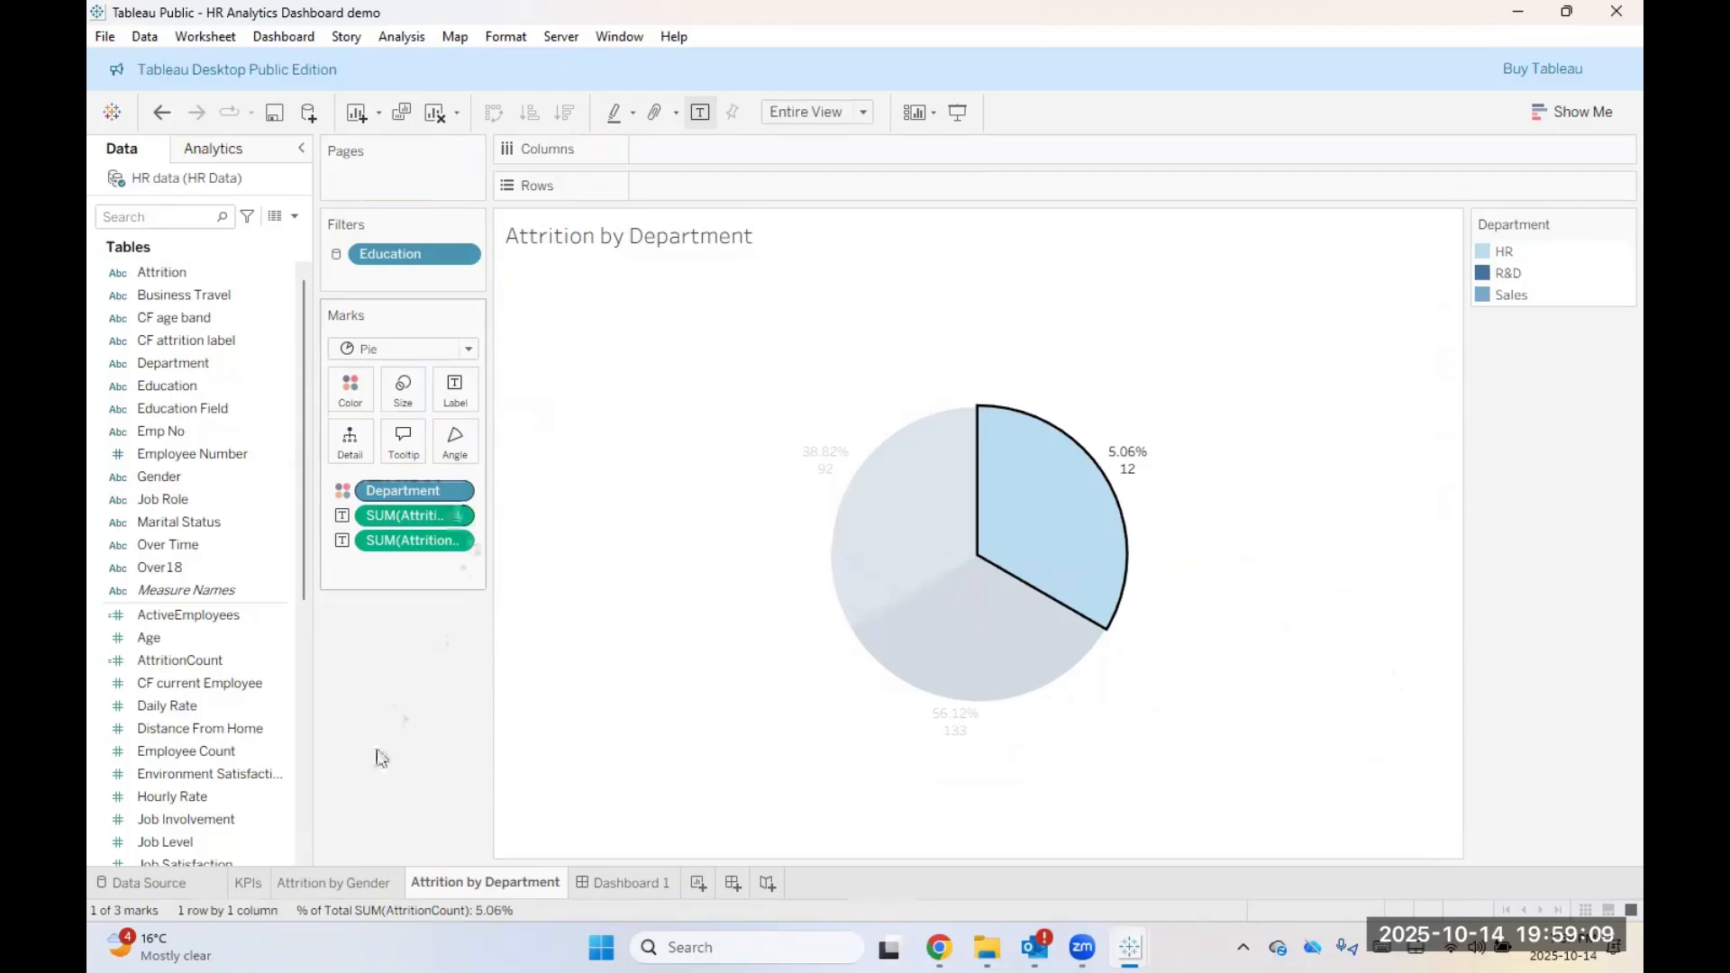
{"action": "left_click", "coordinate": [674, 717]}
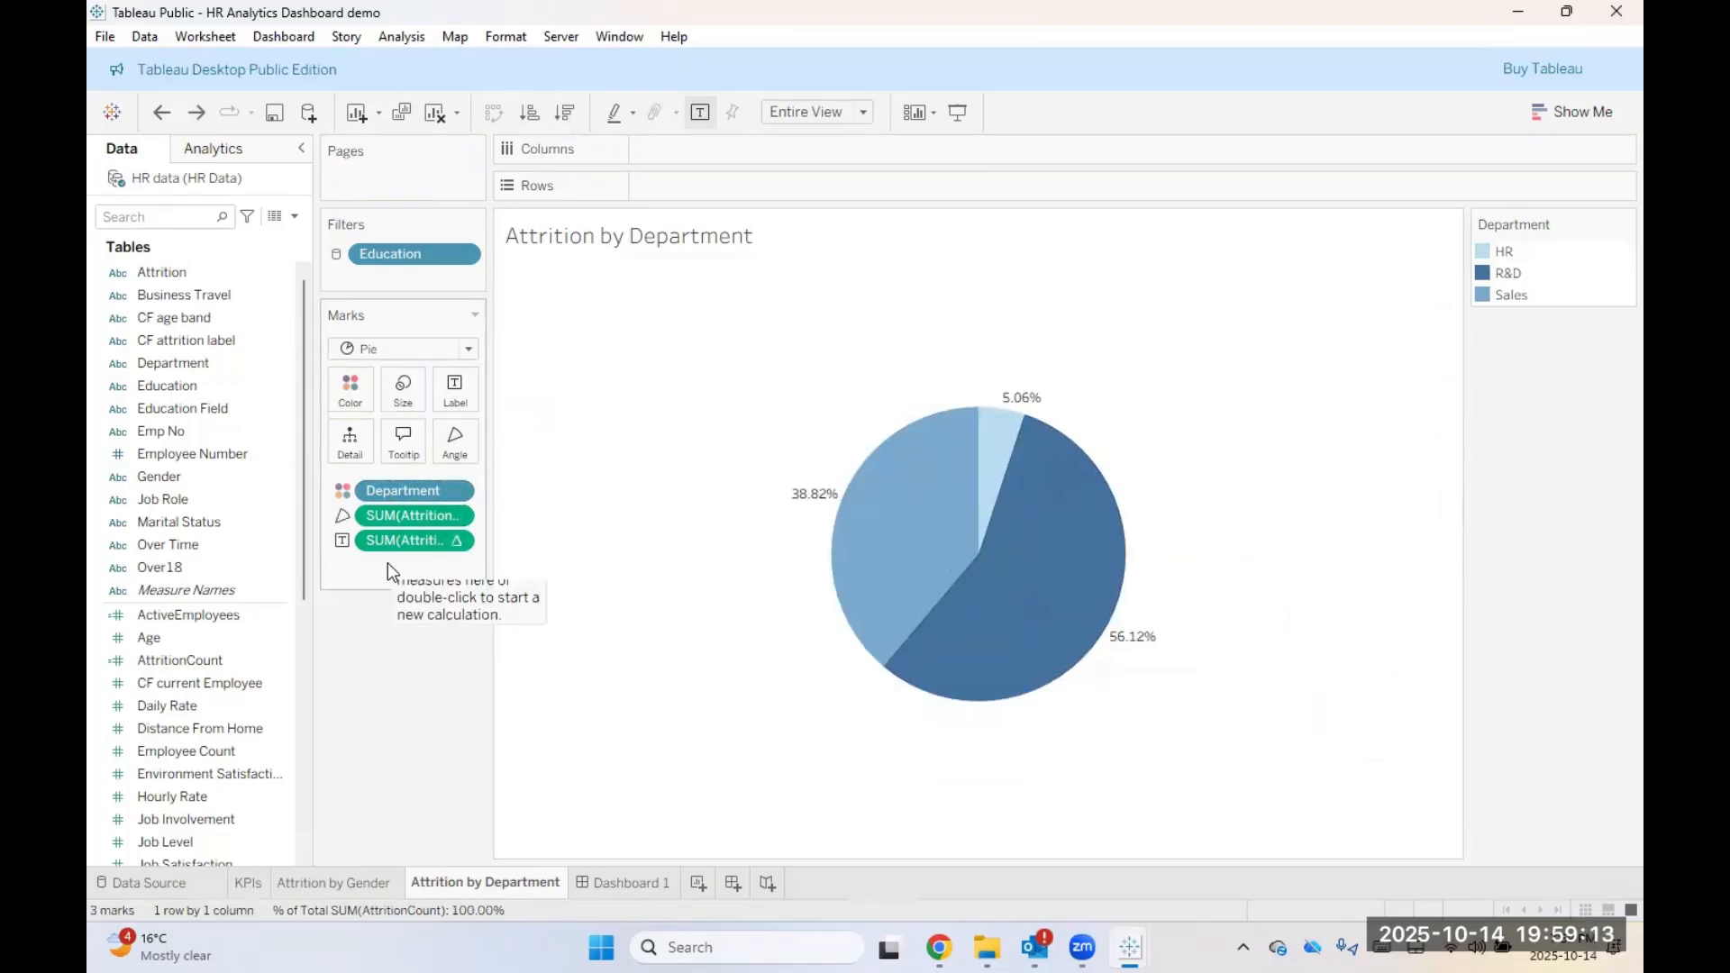
Step: Add AttritionCount as a second label on the pie slices alongside the percent of total
{"action": "left_click", "coordinate": [207, 682]}
{"action": "left_click", "coordinate": [191, 663]}
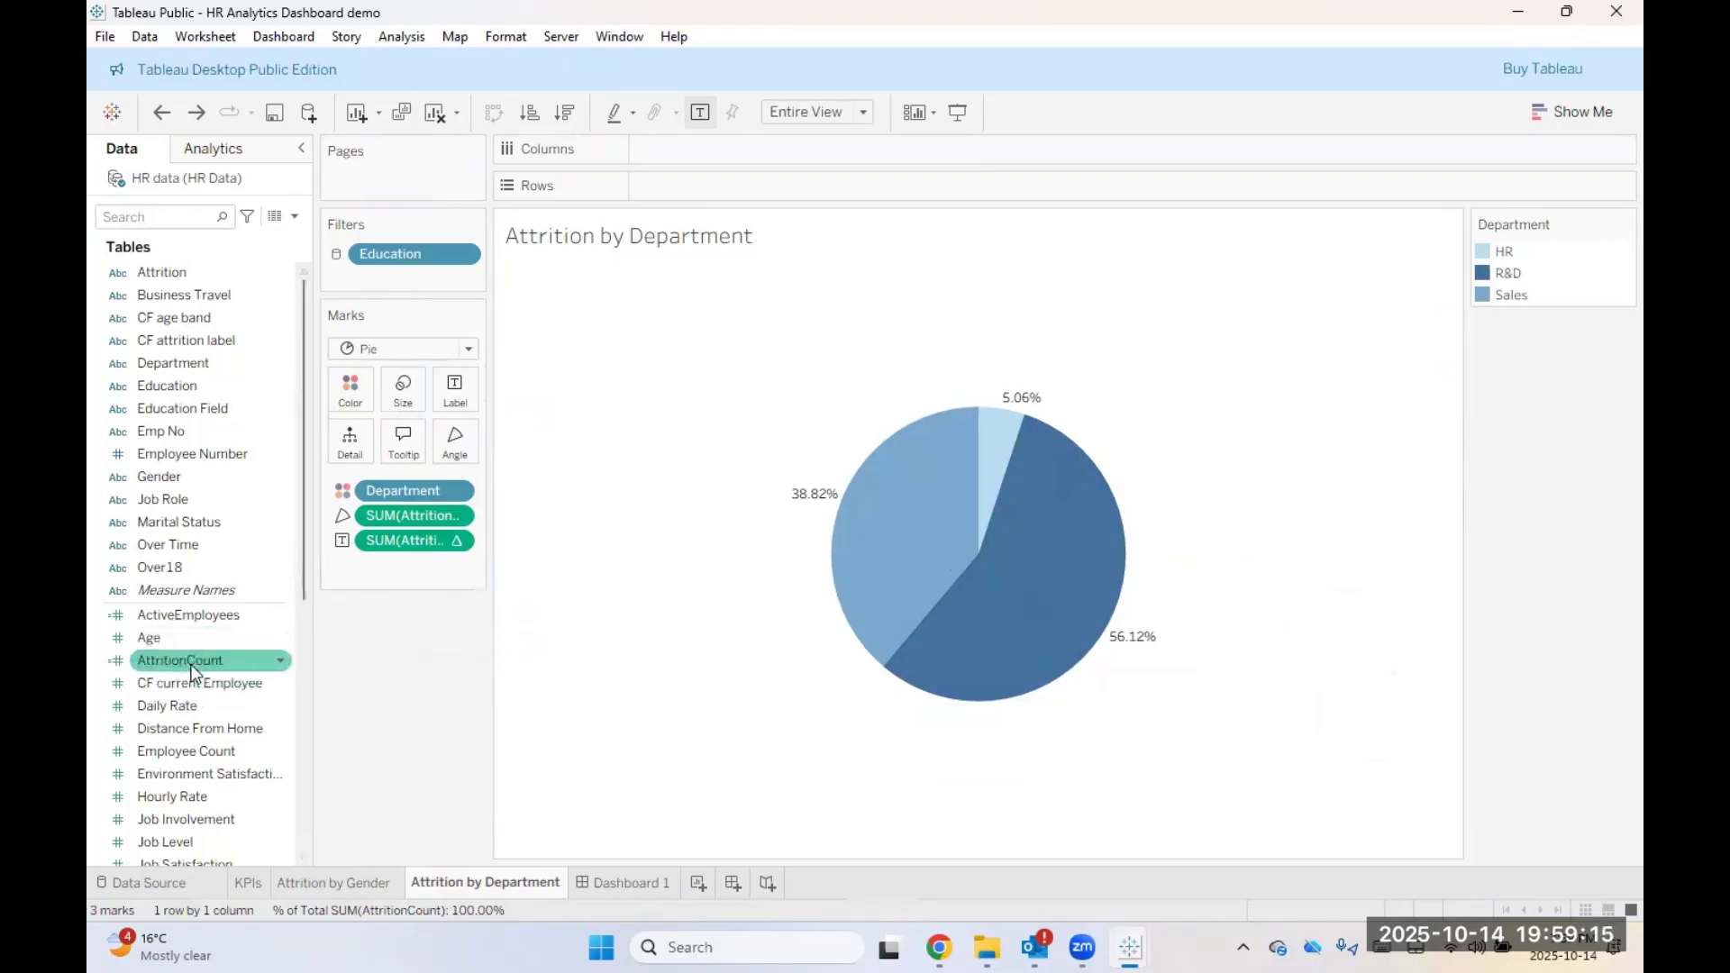
{"action": "left_click_drag", "start_coordinate": [191, 669], "coordinate": [455, 393]}
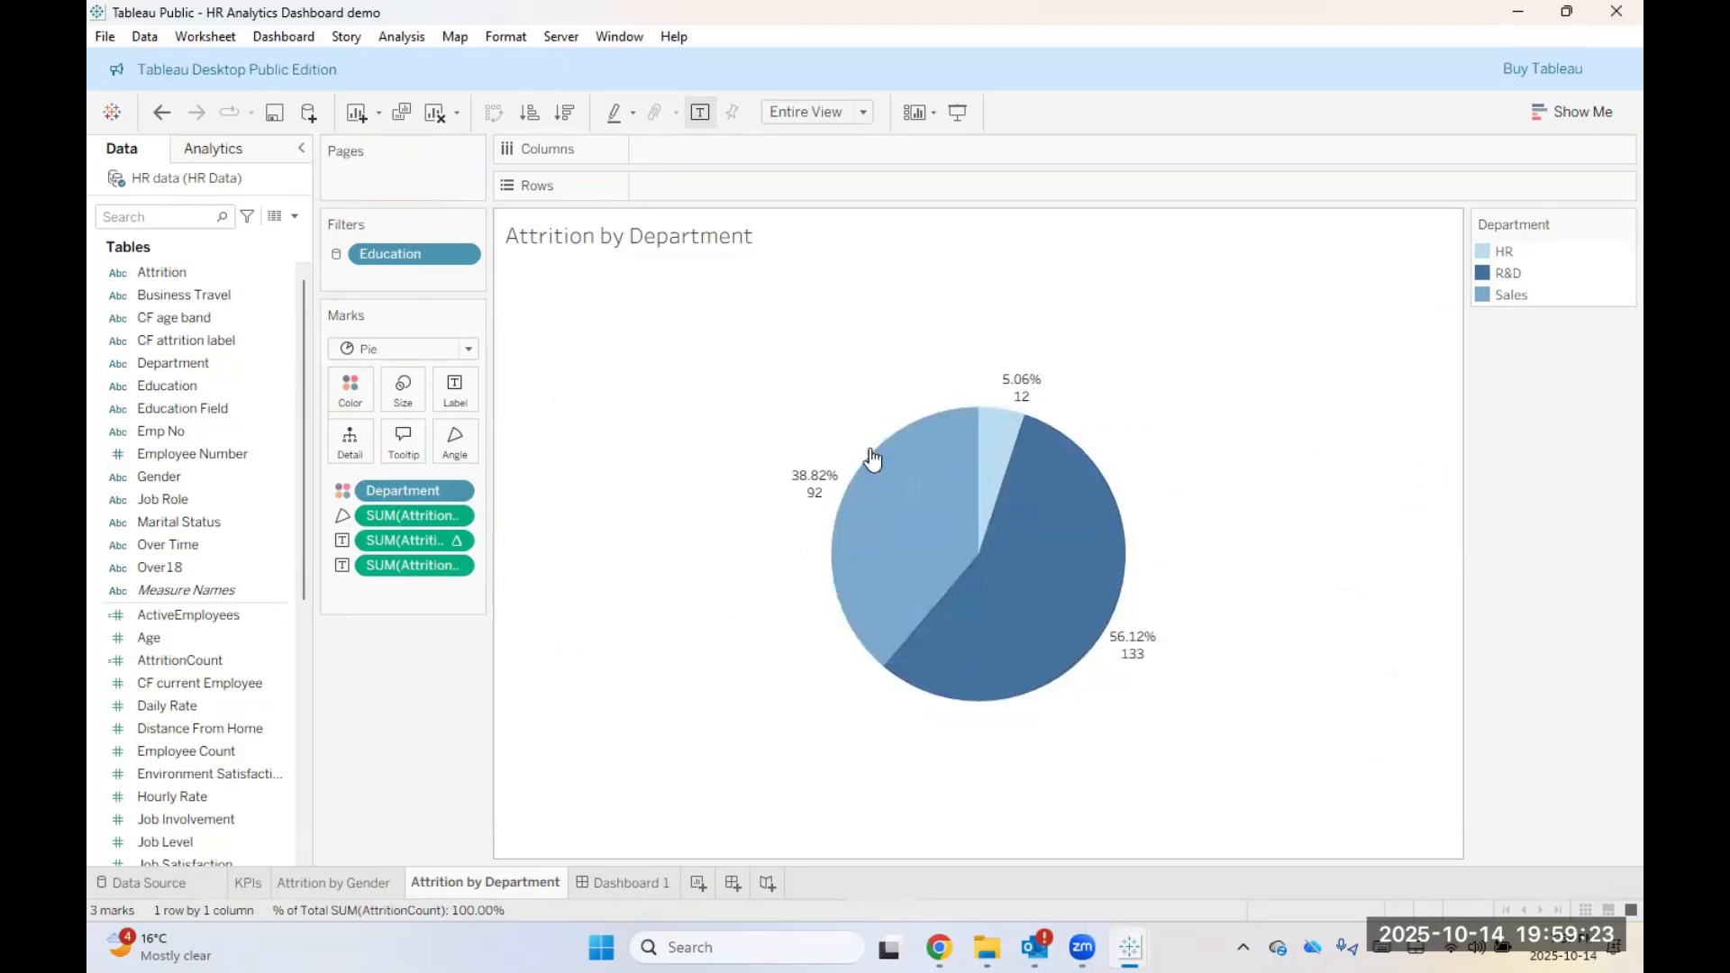
Step: Reorder the pie's label text so <SUM(AttritionCount)> is on the first line and <% of Total SUM(AttritionCount)> on the second
{"action": "left_click", "coordinate": [448, 402]}
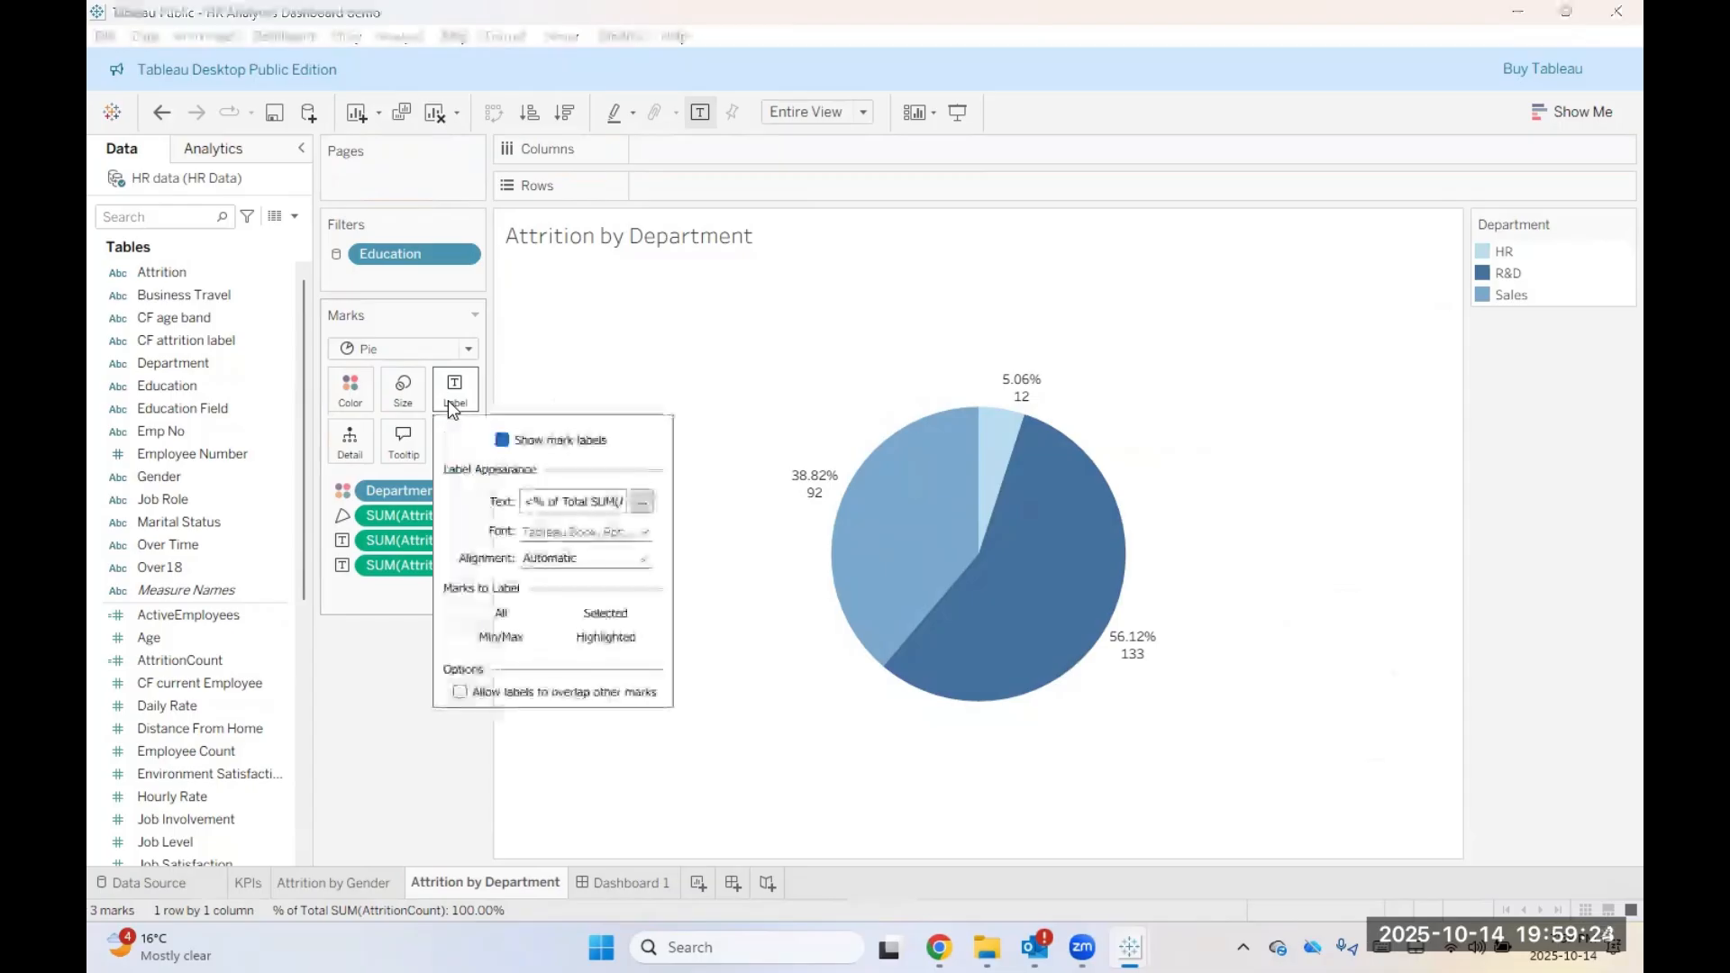
{"action": "left_click", "coordinate": [641, 501]}
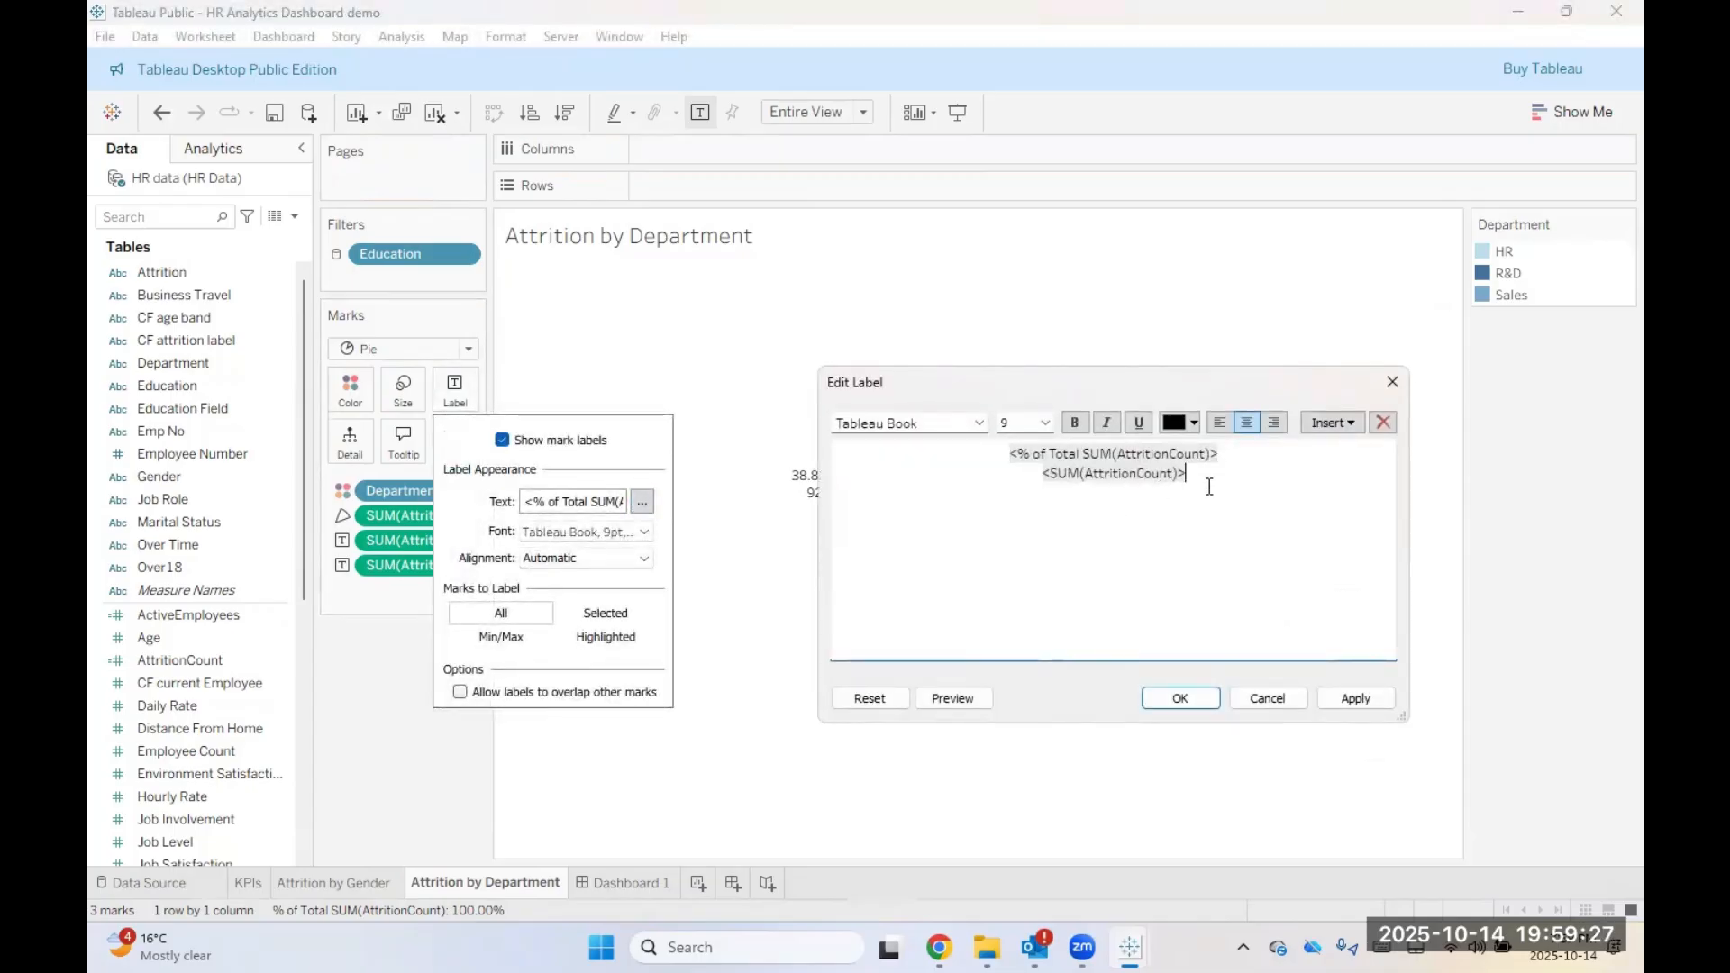
{"action": "double_click", "coordinate": [1033, 483]}
{"action": "key", "text": "ctrl+c"}
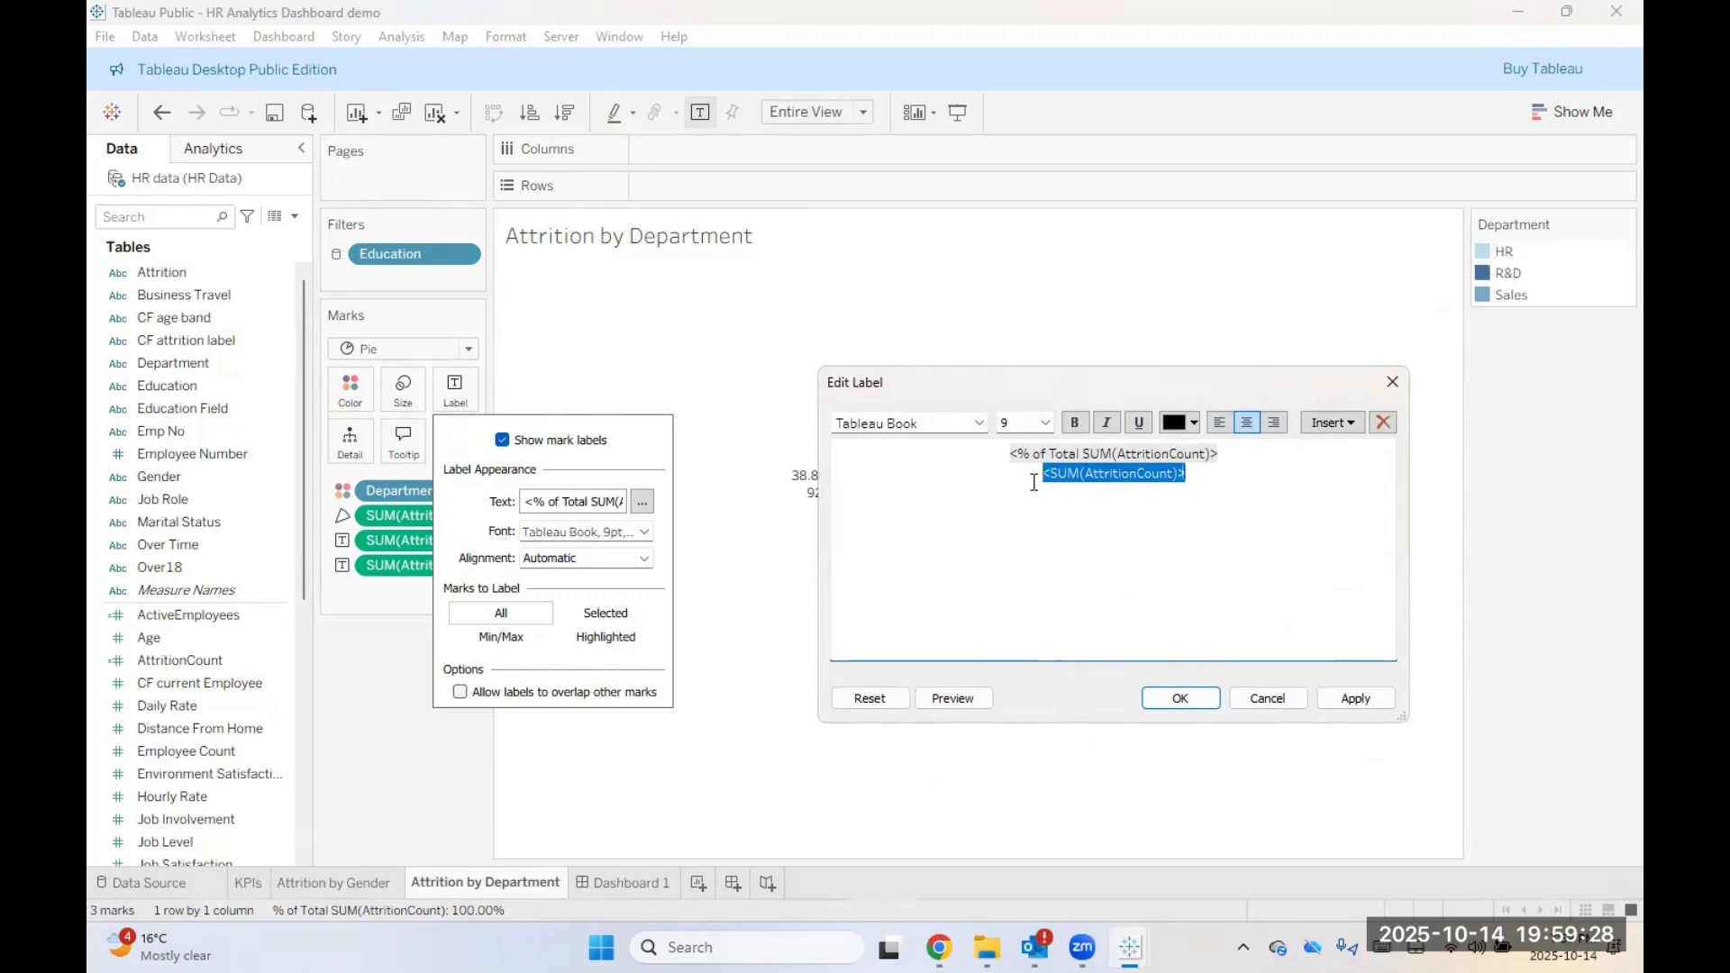
{"action": "key", "text": "BackSpace"}
{"action": "key", "text": "ctrl+v"}
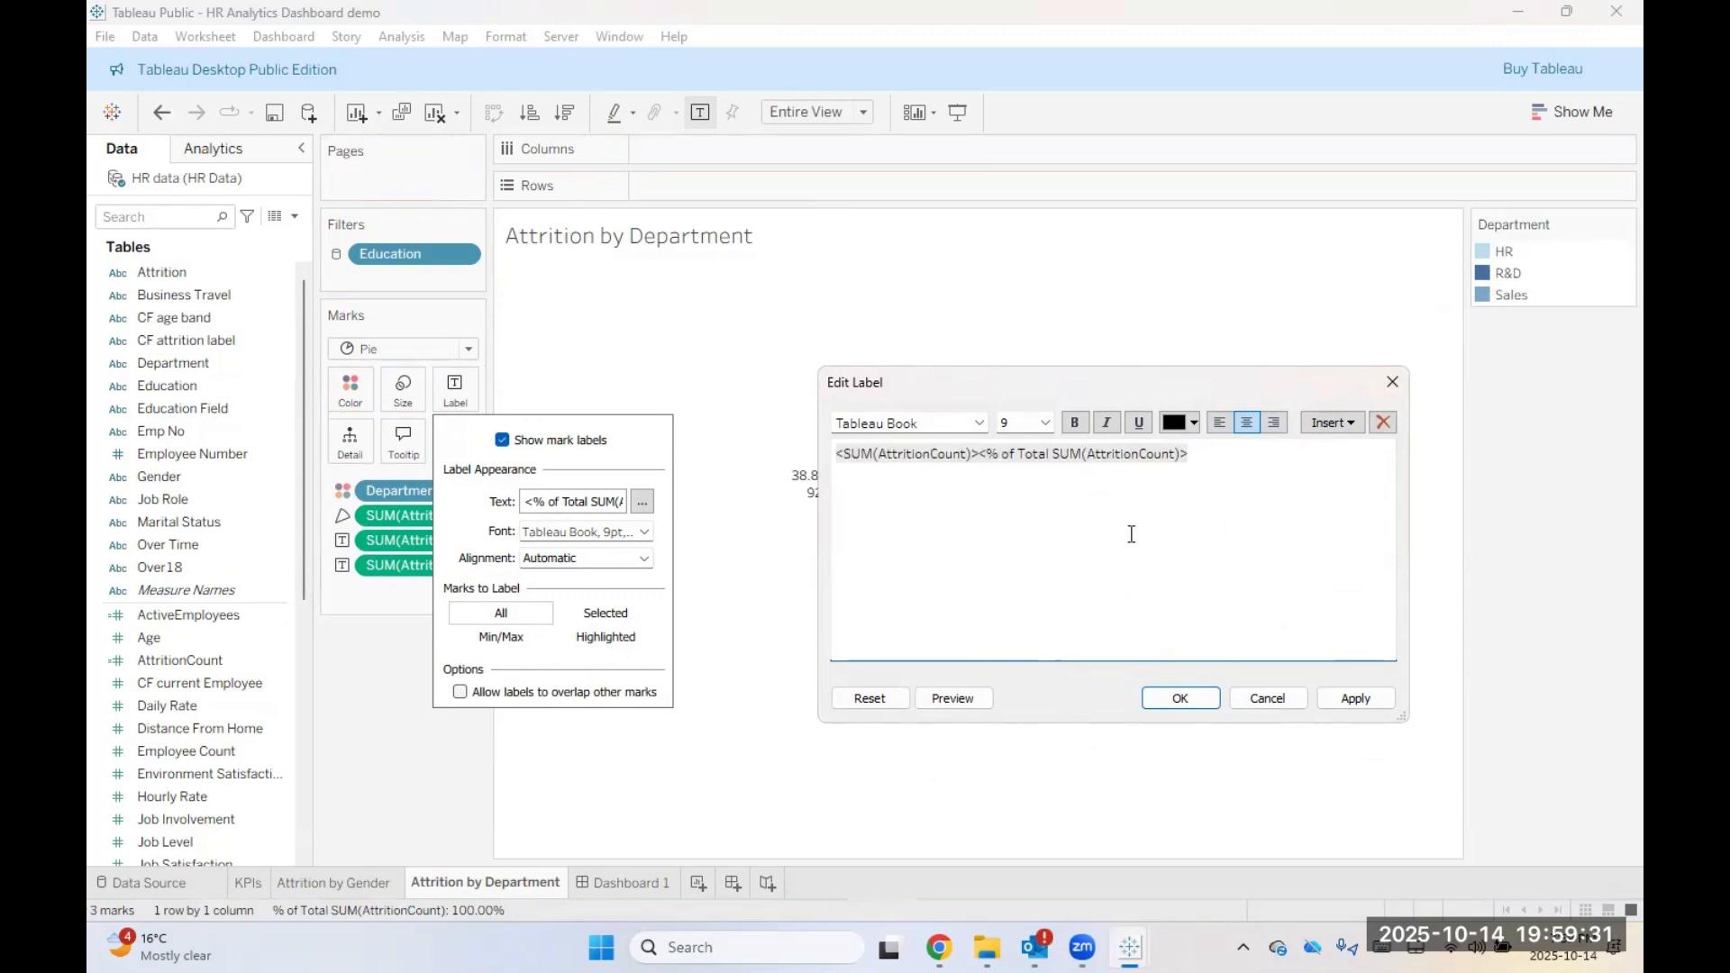
{"action": "key", "text": "Return"}
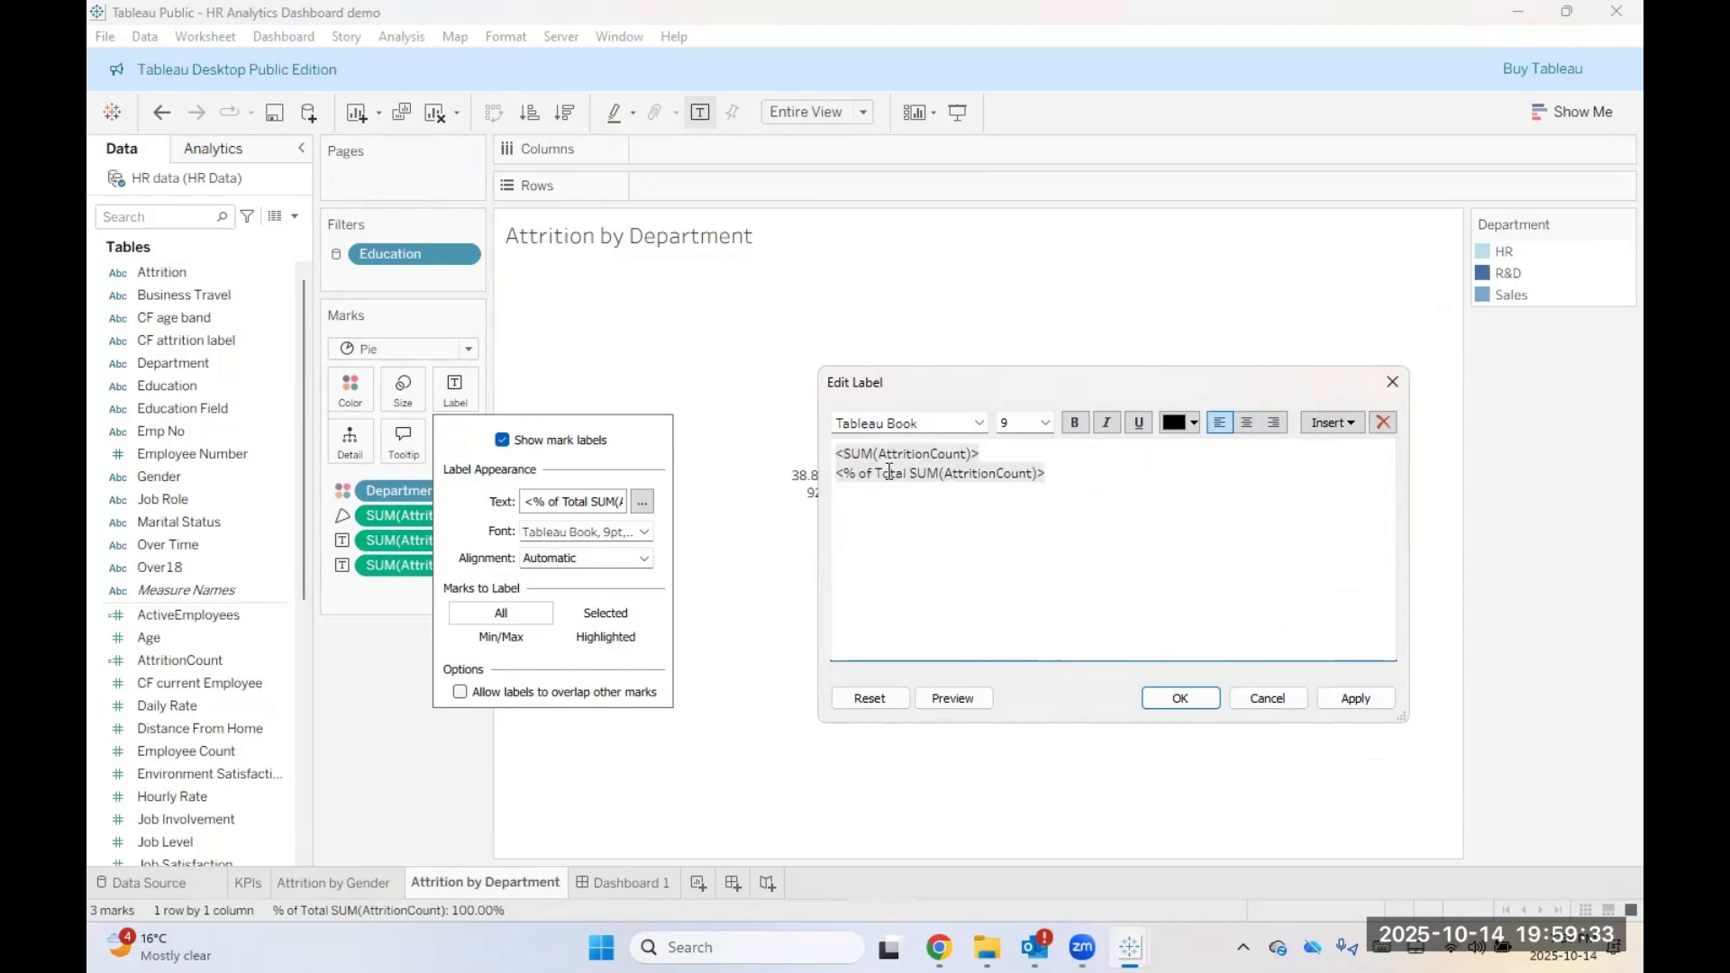
Step: Enclose the label's percent of total line in parentheses, and center and underline both lines
{"action": "type", "text": "("}
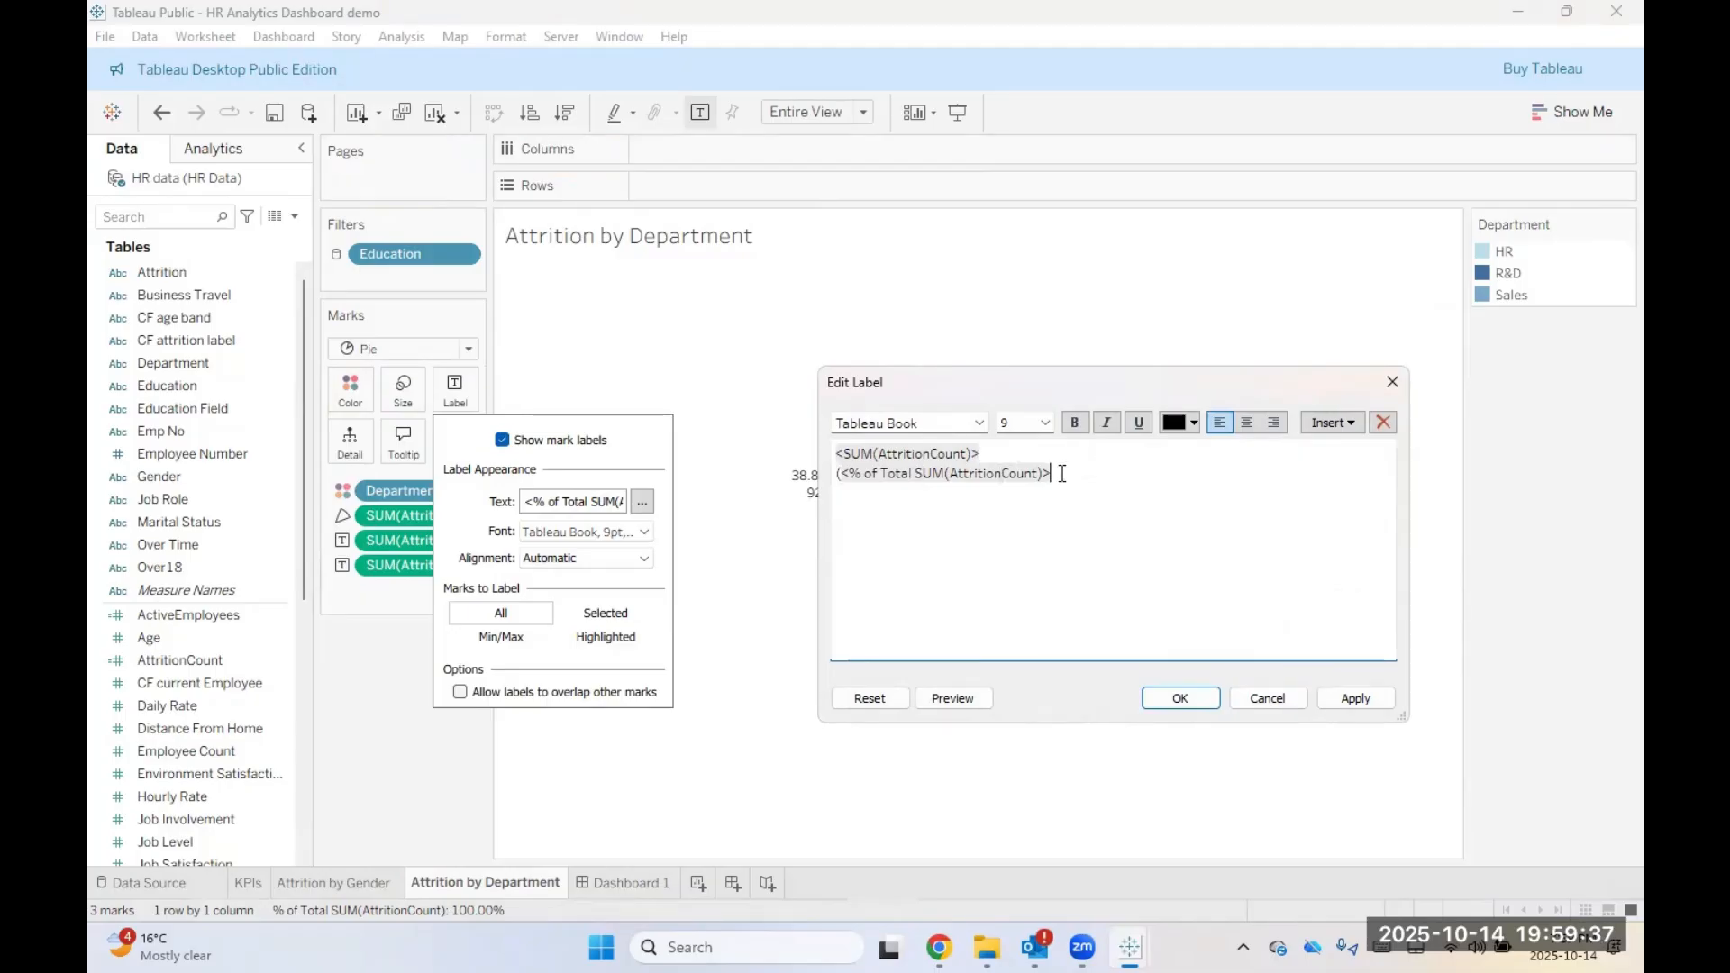
{"action": "type", "text": ")"}
{"action": "left_click_drag", "start_coordinate": [1072, 476], "coordinate": [817, 453]}
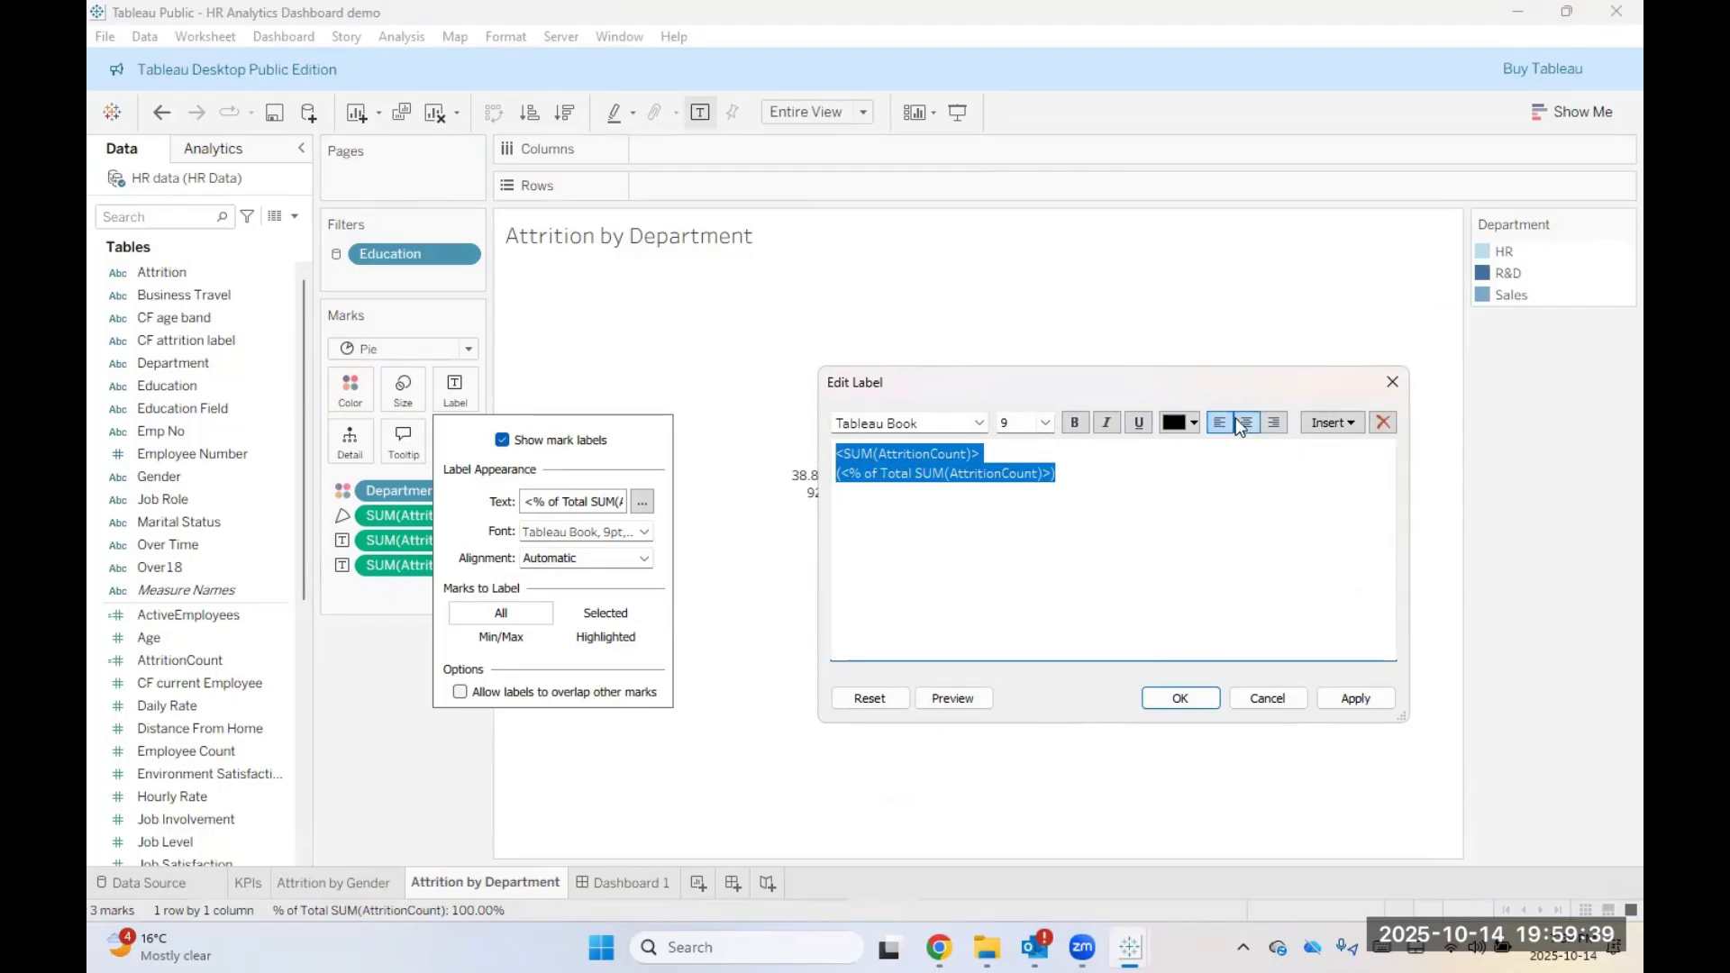
{"action": "left_click", "coordinate": [1244, 423]}
{"action": "left_click", "coordinate": [1138, 423]}
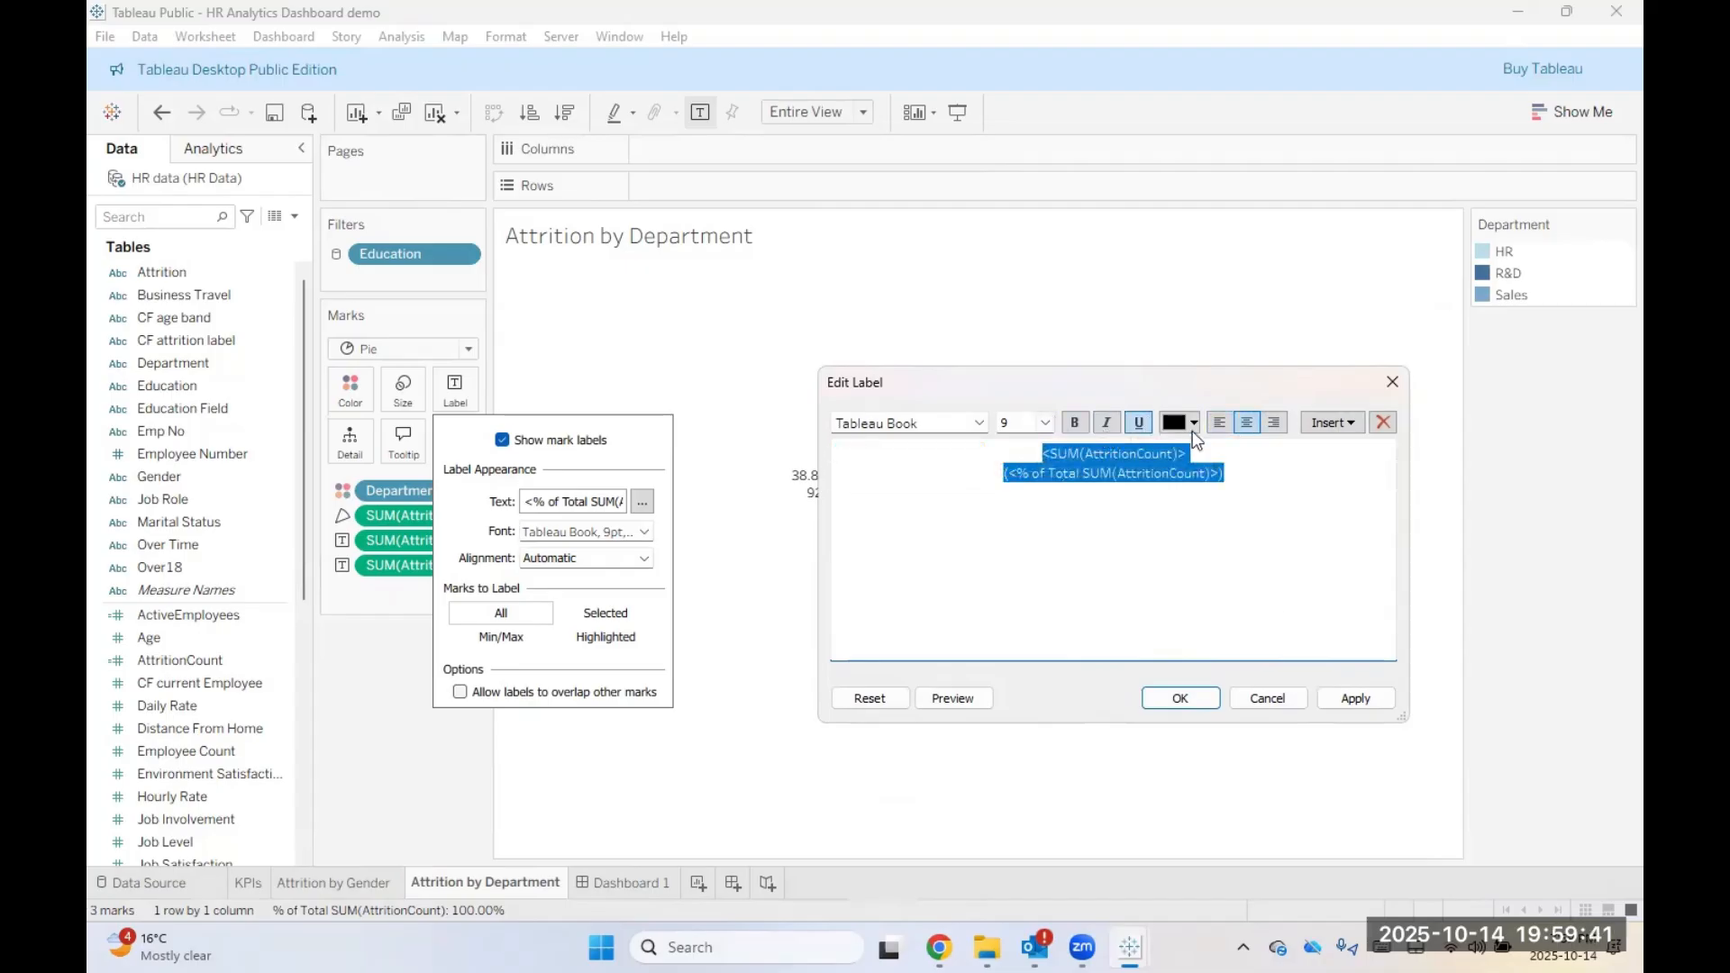
Step: Apply the two-line pie label with the attrition count above its percent of total in parentheses
{"action": "left_click", "coordinate": [1194, 423]}
{"action": "left_click", "coordinate": [1193, 423]}
{"action": "left_click", "coordinate": [1194, 423]}
{"action": "left_click", "coordinate": [1354, 700]}
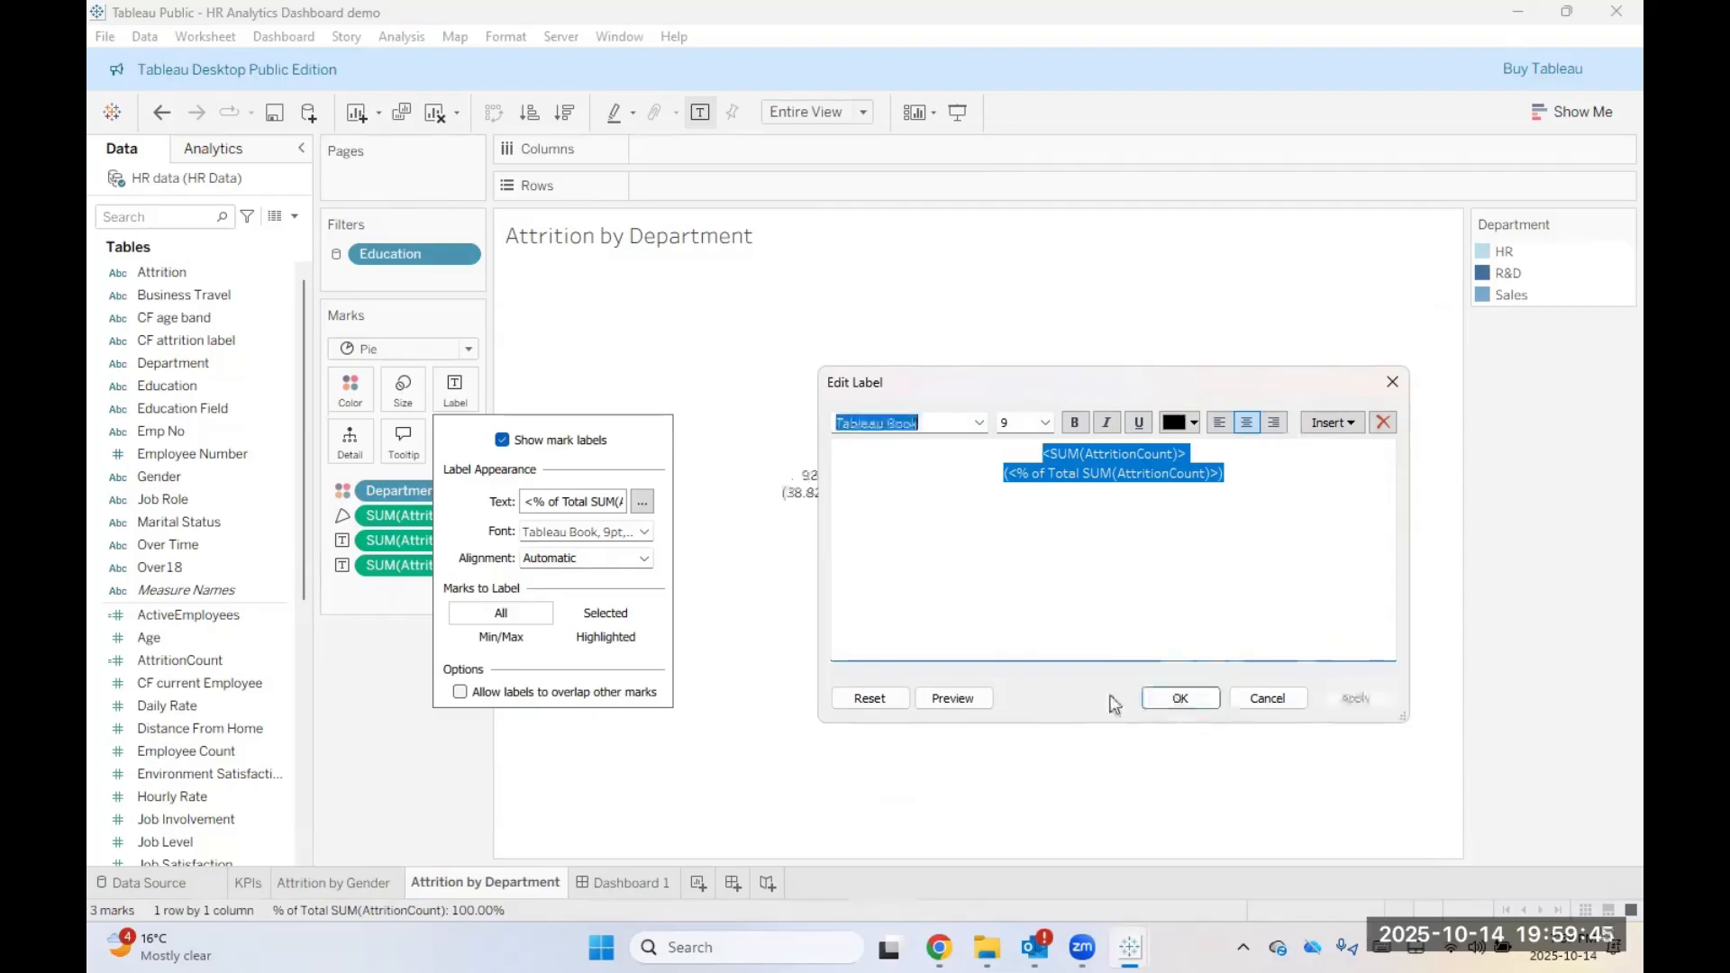
{"action": "left_click", "coordinate": [1180, 698]}
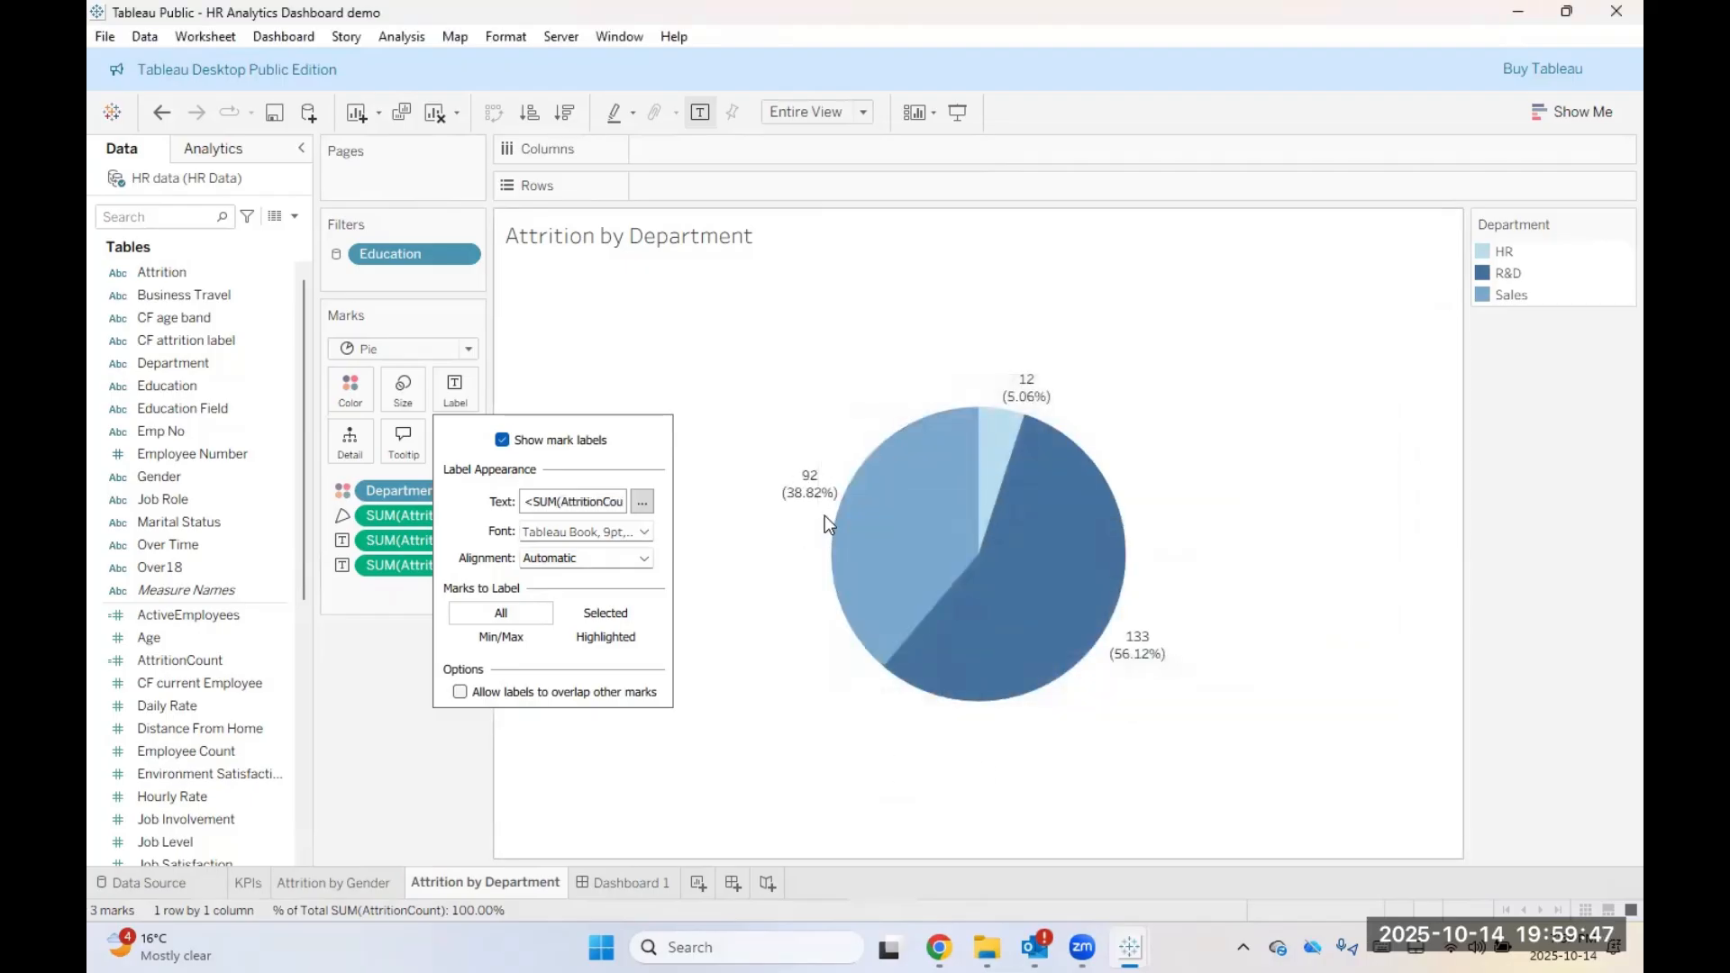
Step: Inspect the attrition count and percentage of the Sales, R&D and HR slices in the pie chart
{"action": "left_click", "coordinate": [890, 544]}
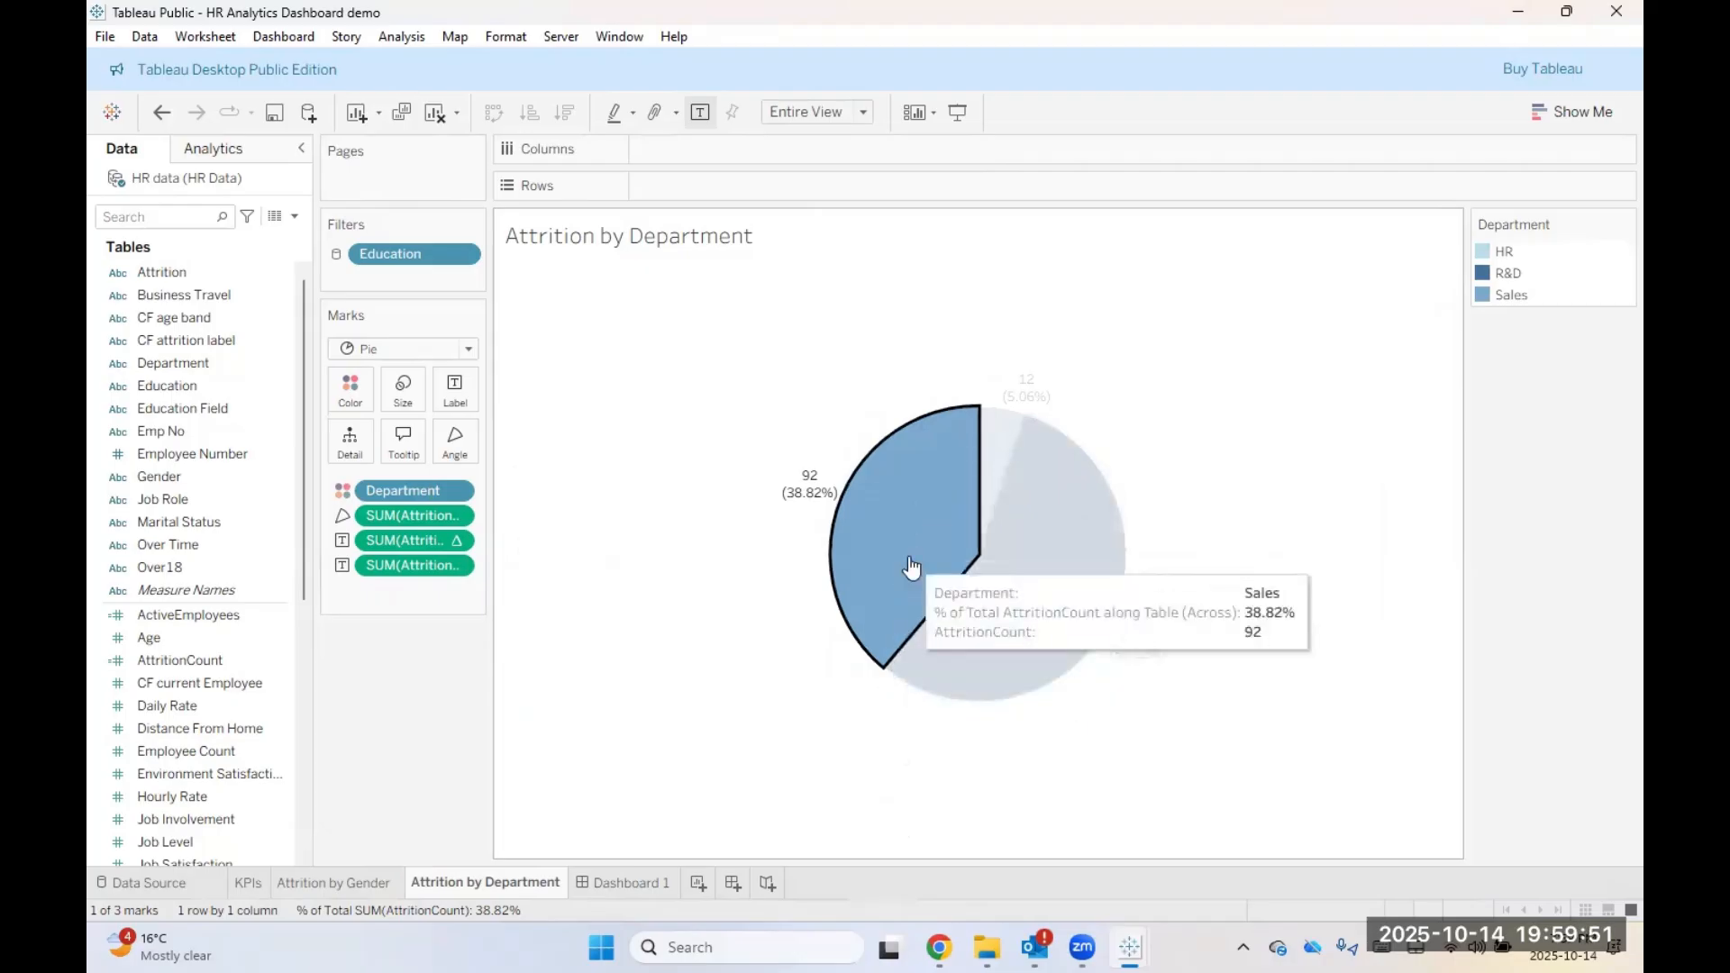
{"action": "left_click", "coordinate": [995, 654]}
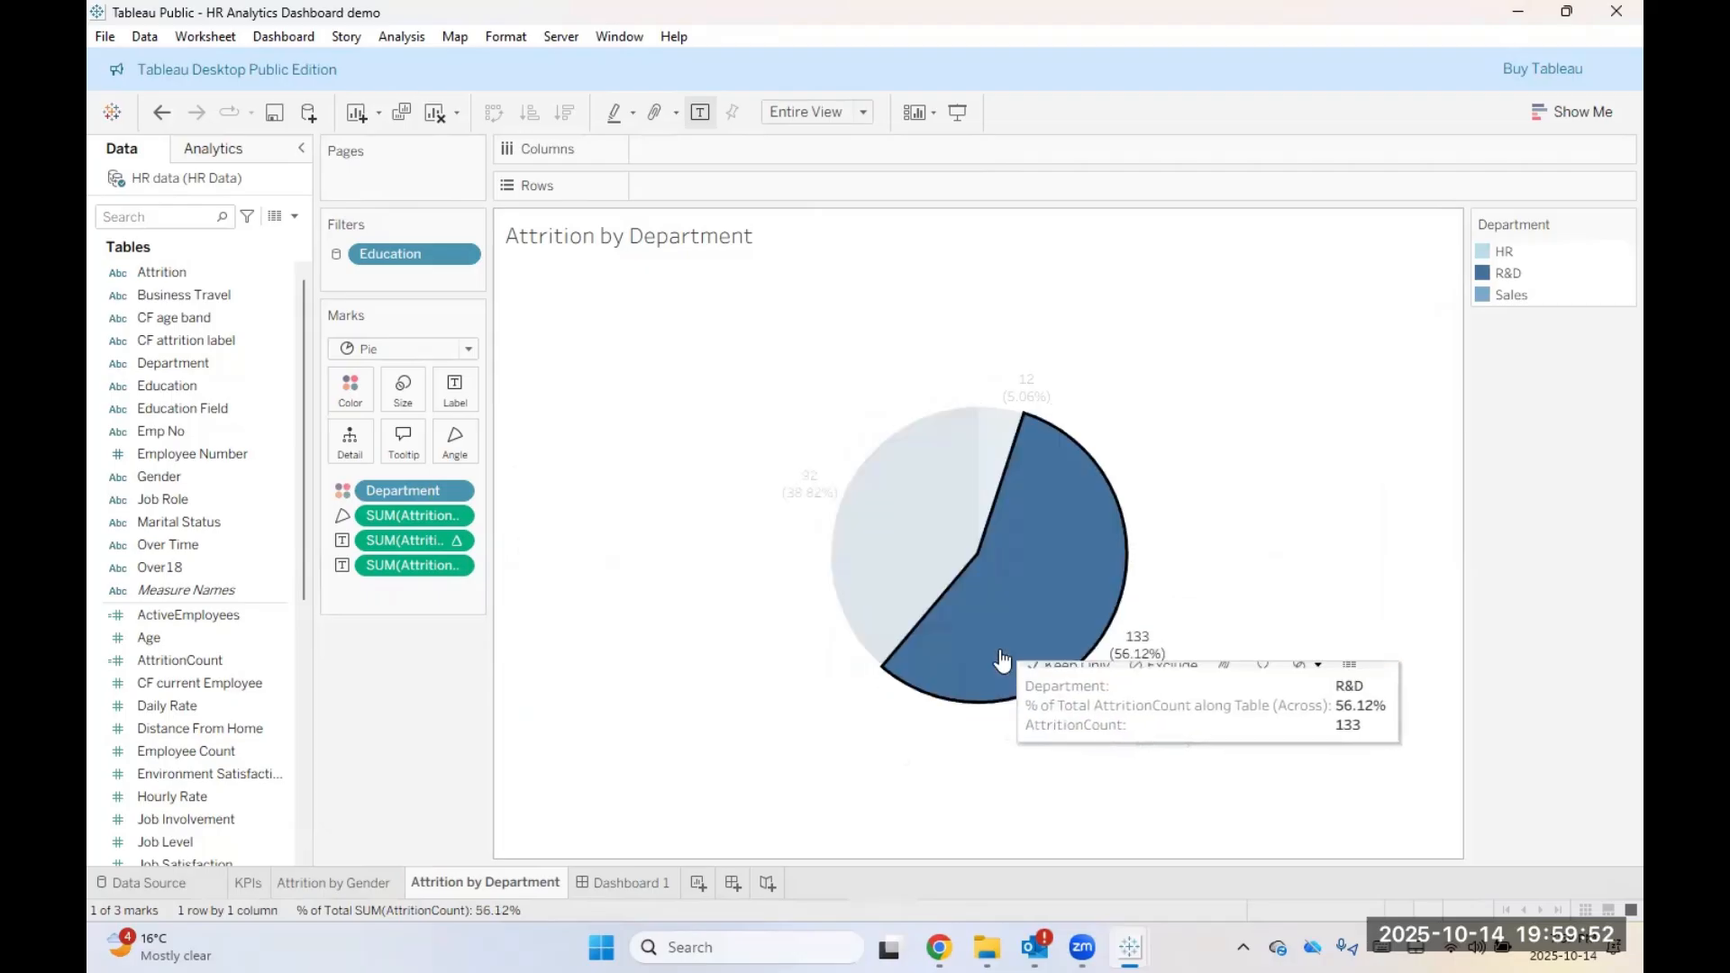
{"action": "left_click", "coordinate": [1002, 432]}
{"action": "left_click", "coordinate": [1302, 671]}
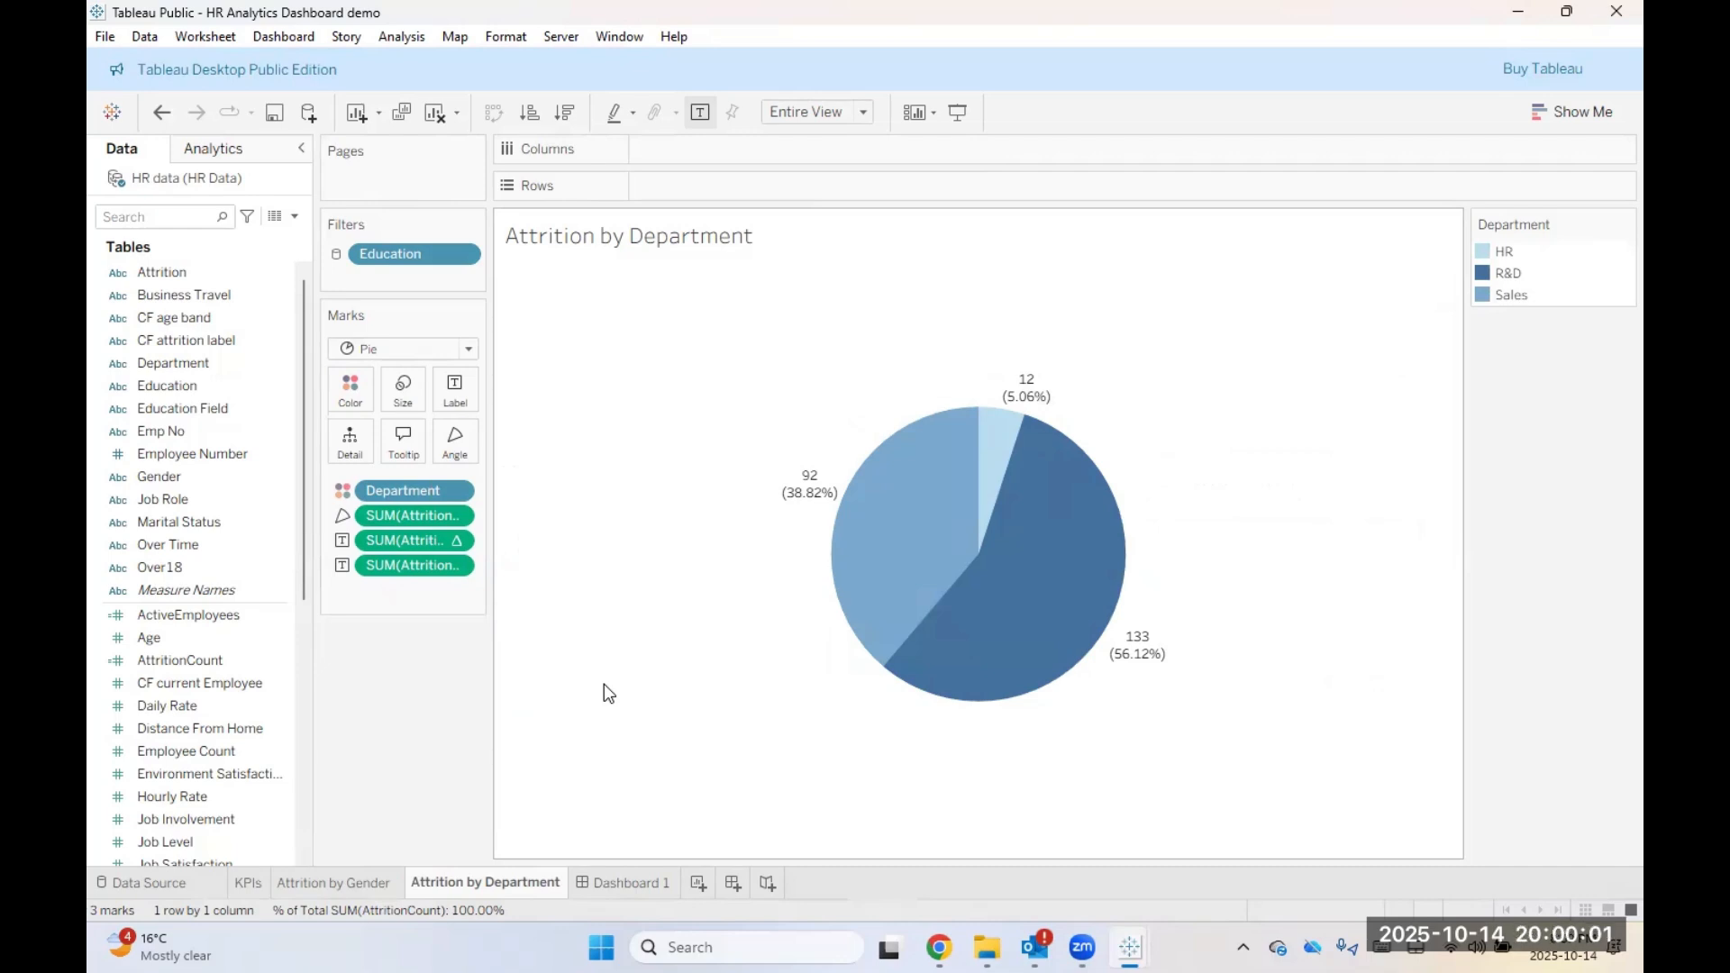
Step: Place the Attrition by Department sheet on Dashboard 1 and resize it to fill the first empty panel below the KPIs
{"action": "left_click", "coordinate": [644, 878]}
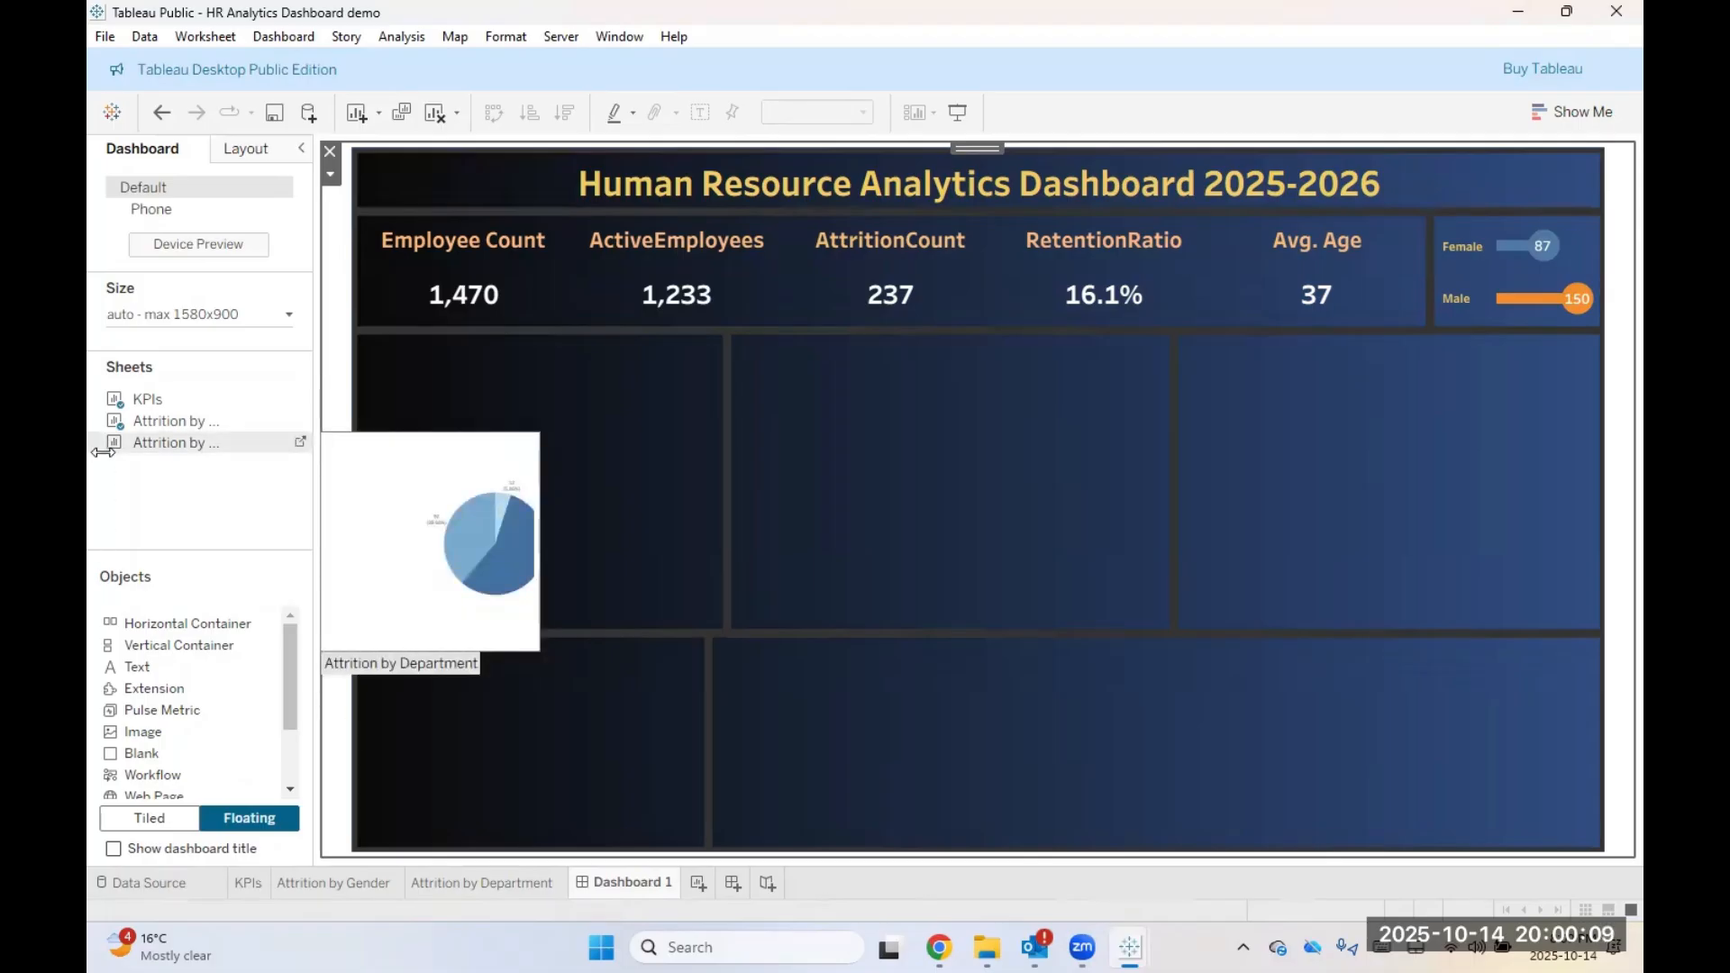
{"action": "left_click_drag", "start_coordinate": [135, 442], "coordinate": [356, 337]}
{"action": "left_click_drag", "start_coordinate": [796, 446], "coordinate": [722, 441]}
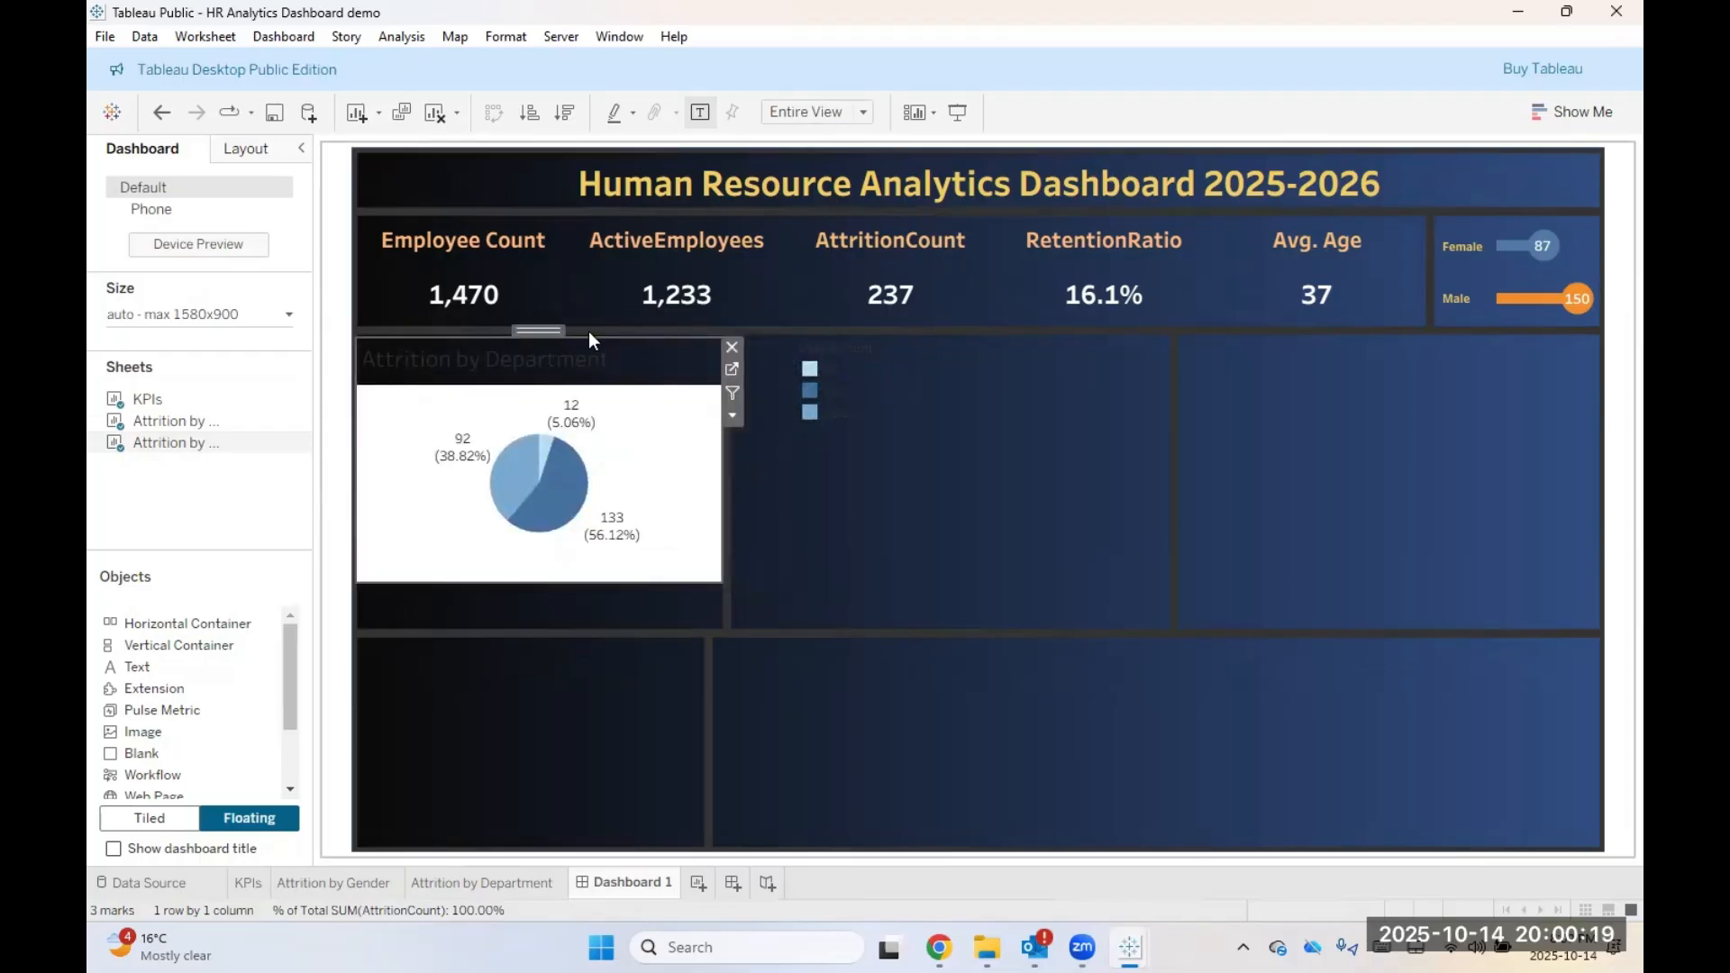
{"action": "left_click_drag", "start_coordinate": [589, 339], "coordinate": [589, 335]}
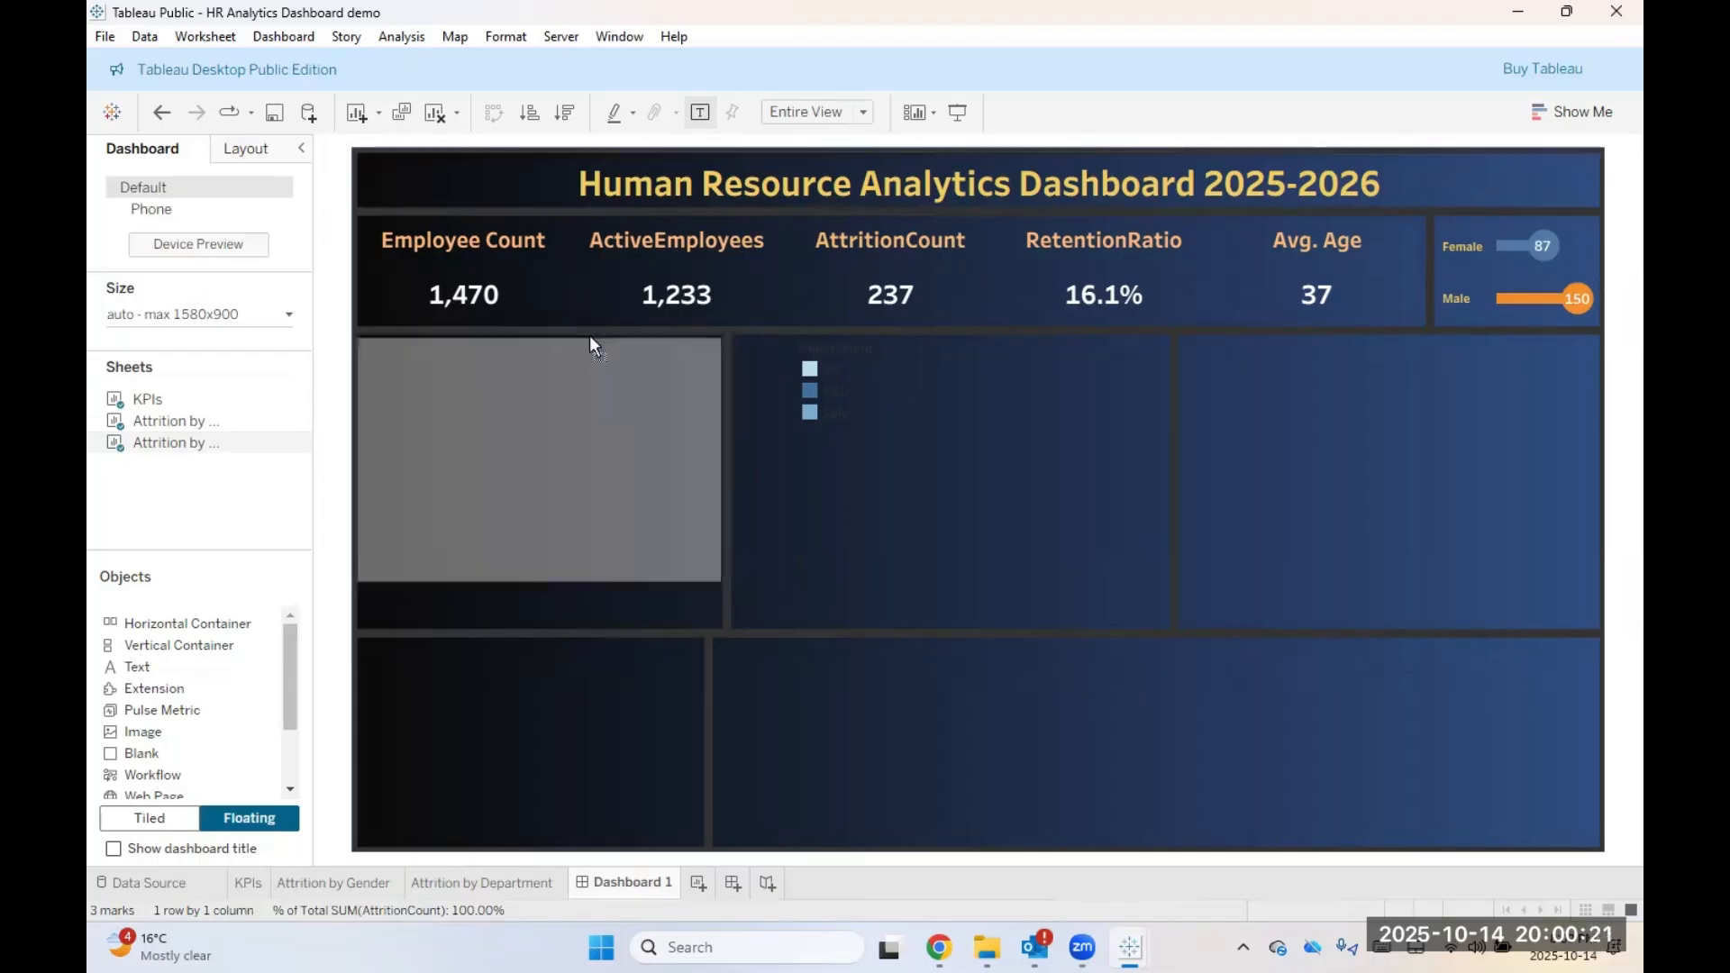
{"action": "left_click_drag", "start_coordinate": [547, 585], "coordinate": [546, 624]}
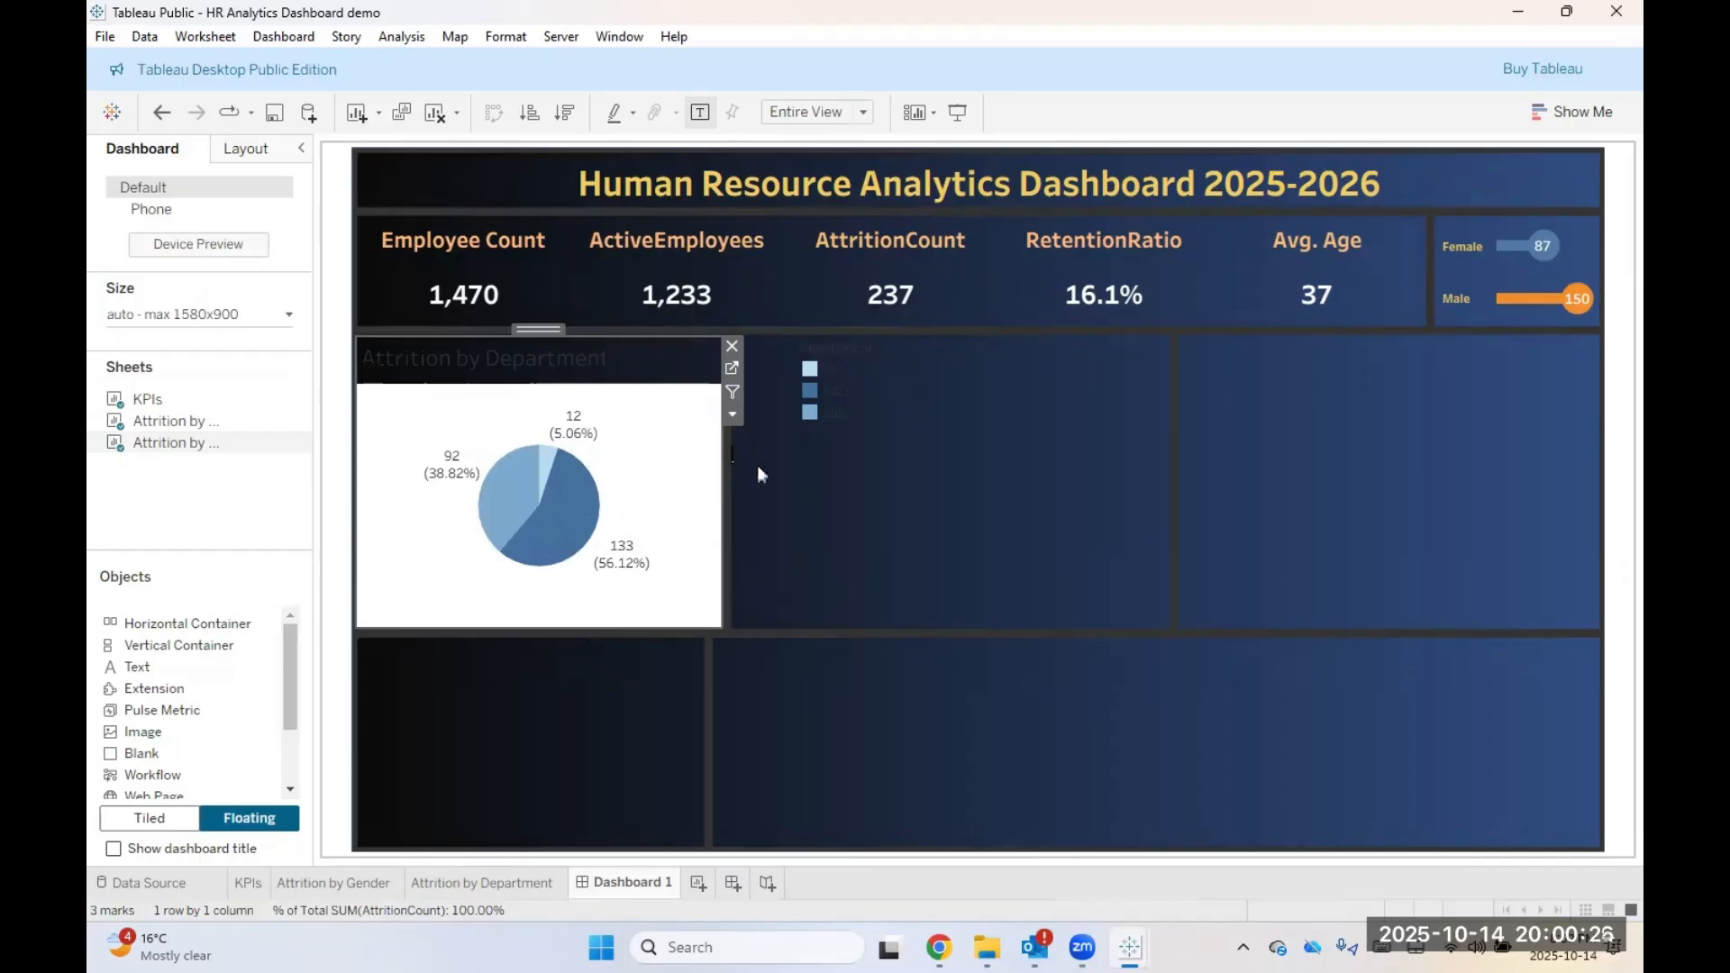
Step: Set the column header shading and the total pane shading of the Attrition by Department chart to None
{"action": "right_click", "coordinate": [635, 447]}
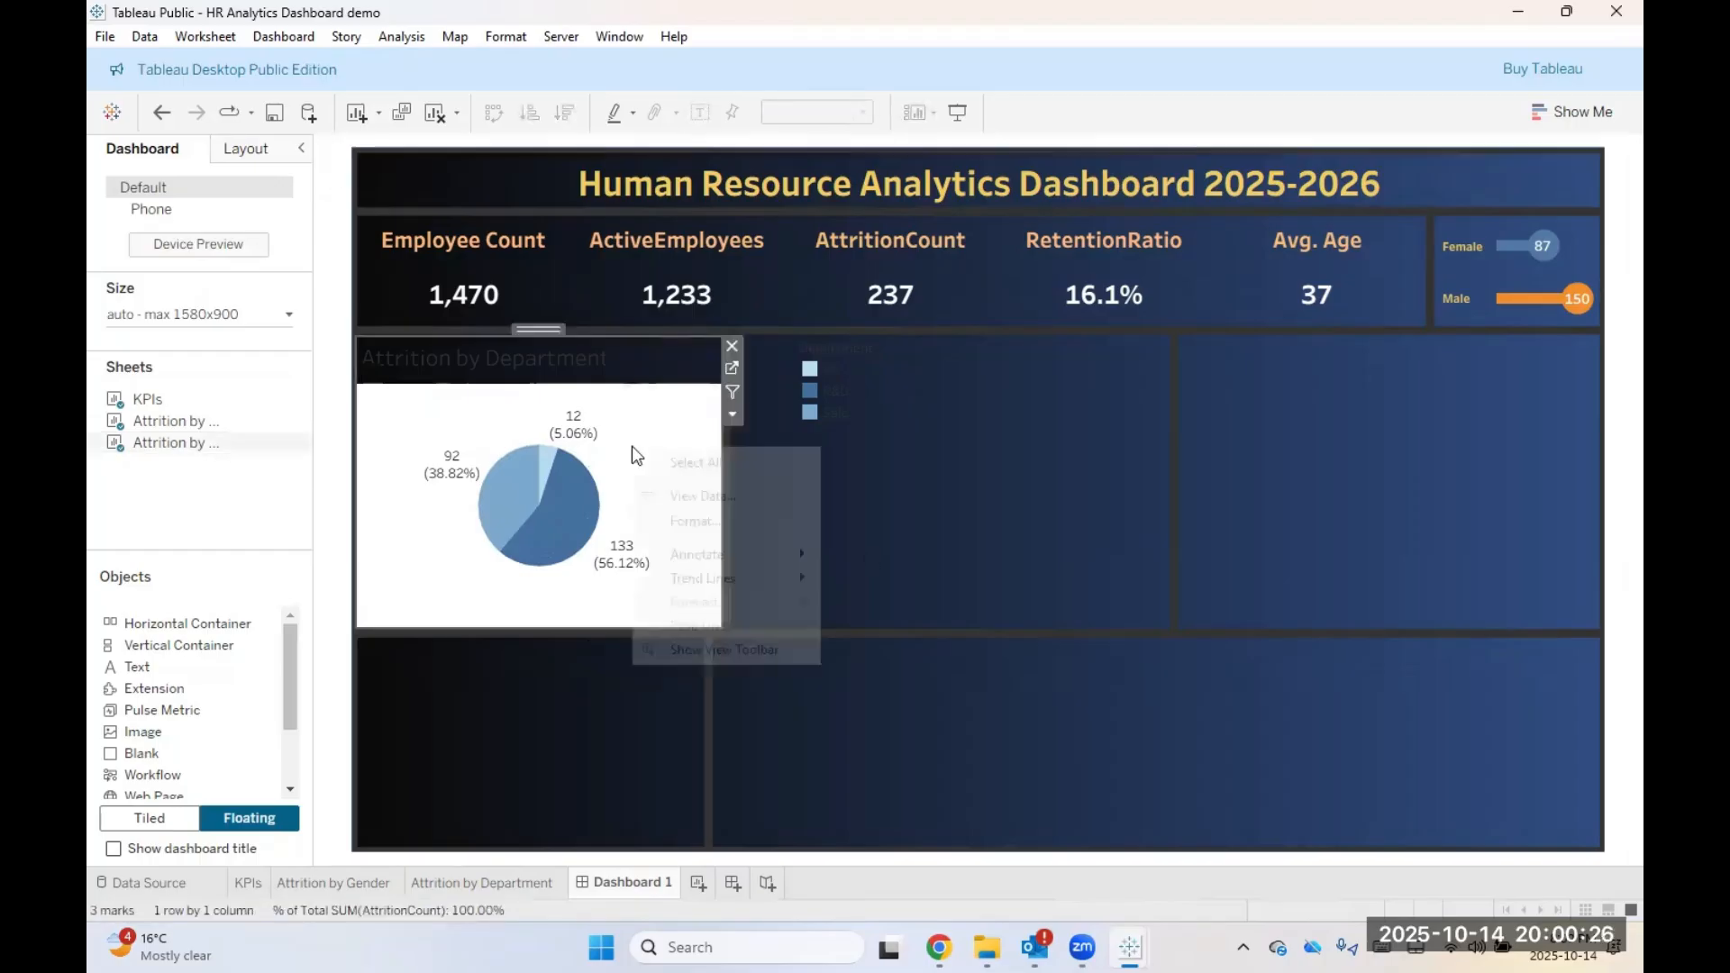
{"action": "left_click", "coordinate": [690, 530]}
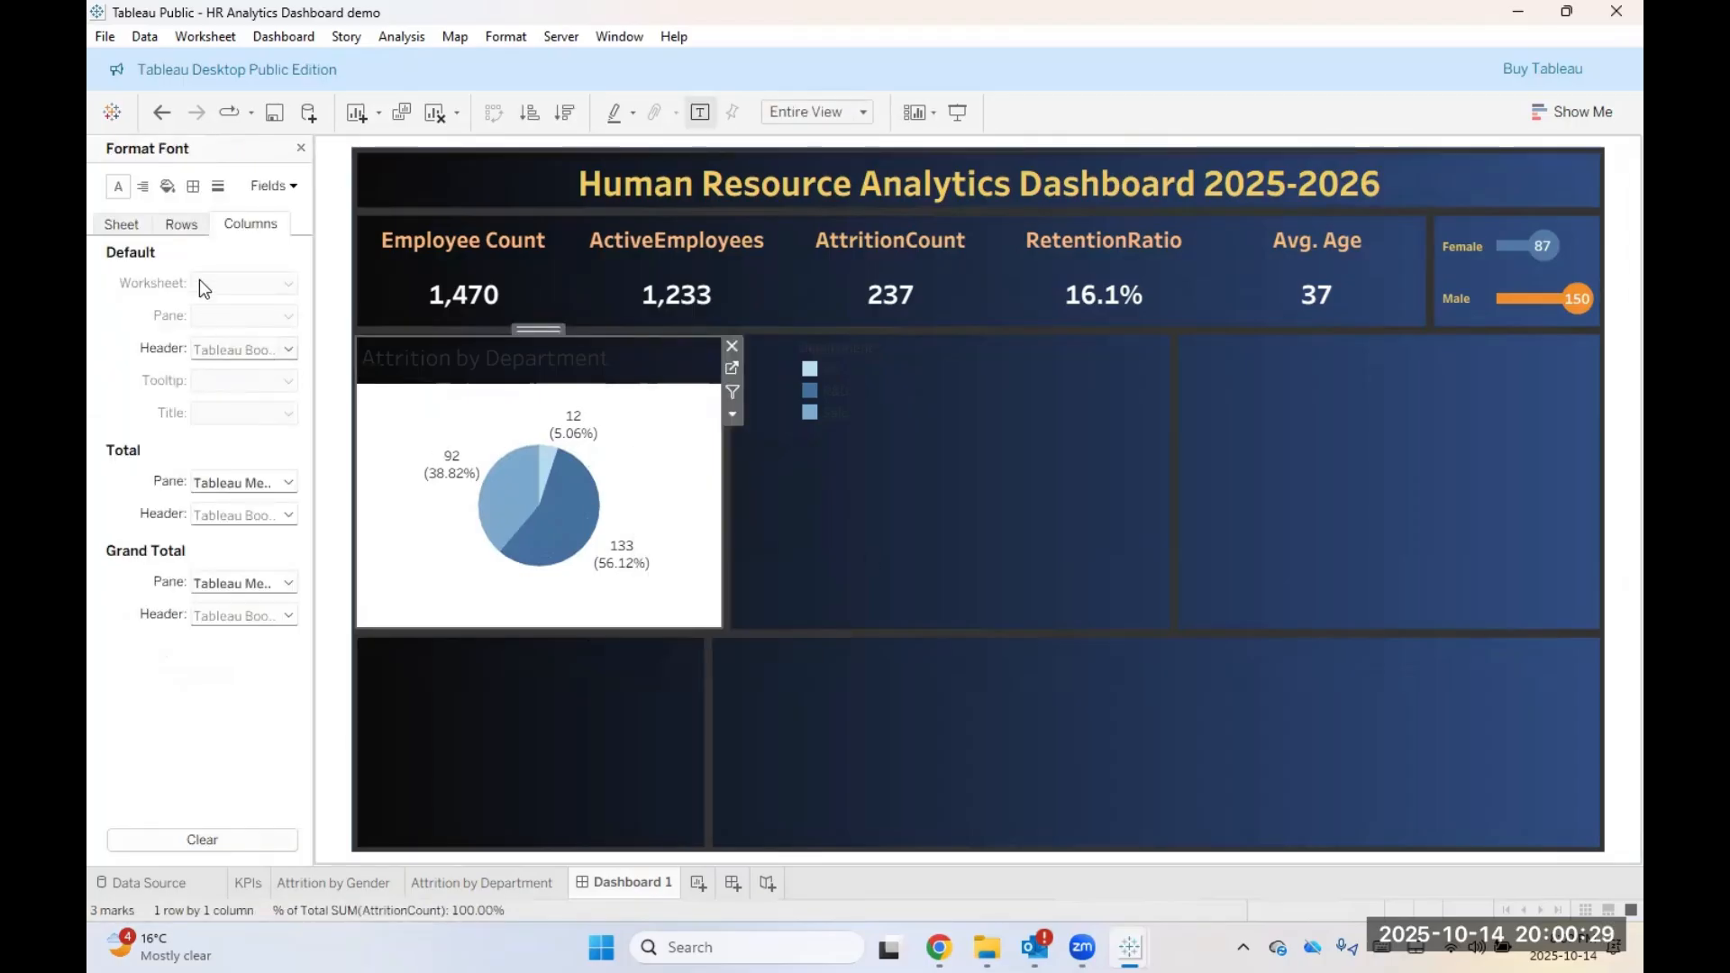
{"action": "left_click", "coordinate": [171, 189]}
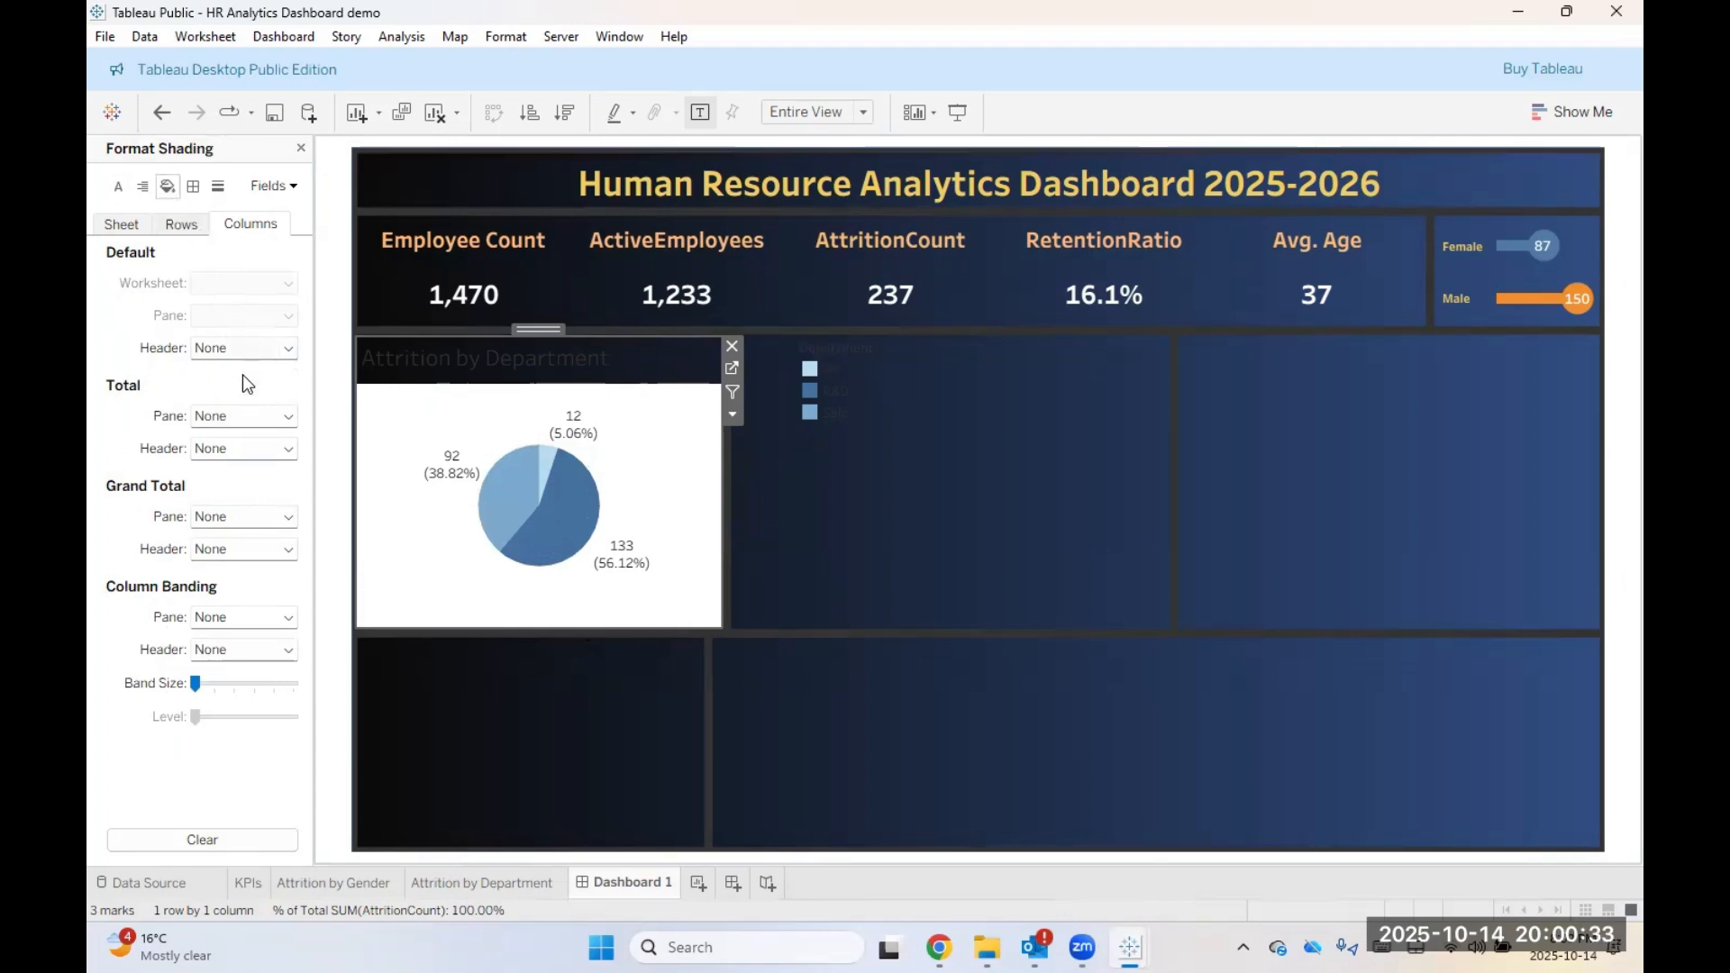
{"action": "left_click", "coordinate": [247, 416]}
{"action": "left_click", "coordinate": [237, 347]}
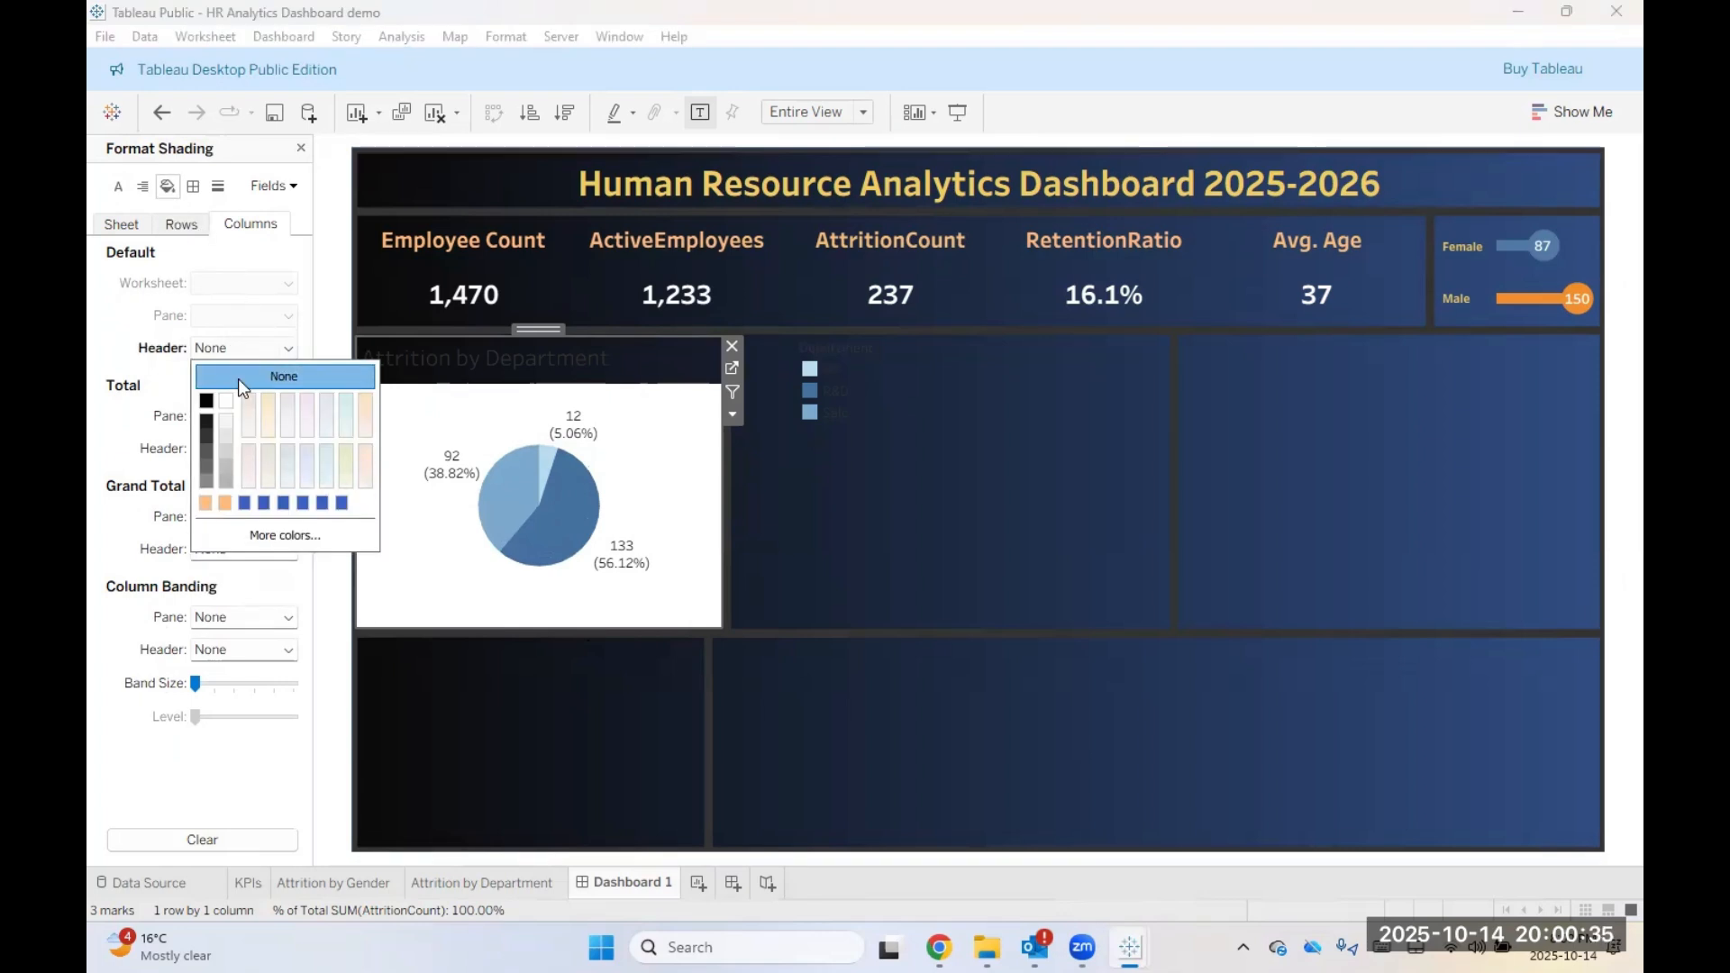
{"action": "left_click", "coordinate": [237, 379]}
{"action": "left_click", "coordinate": [226, 415]}
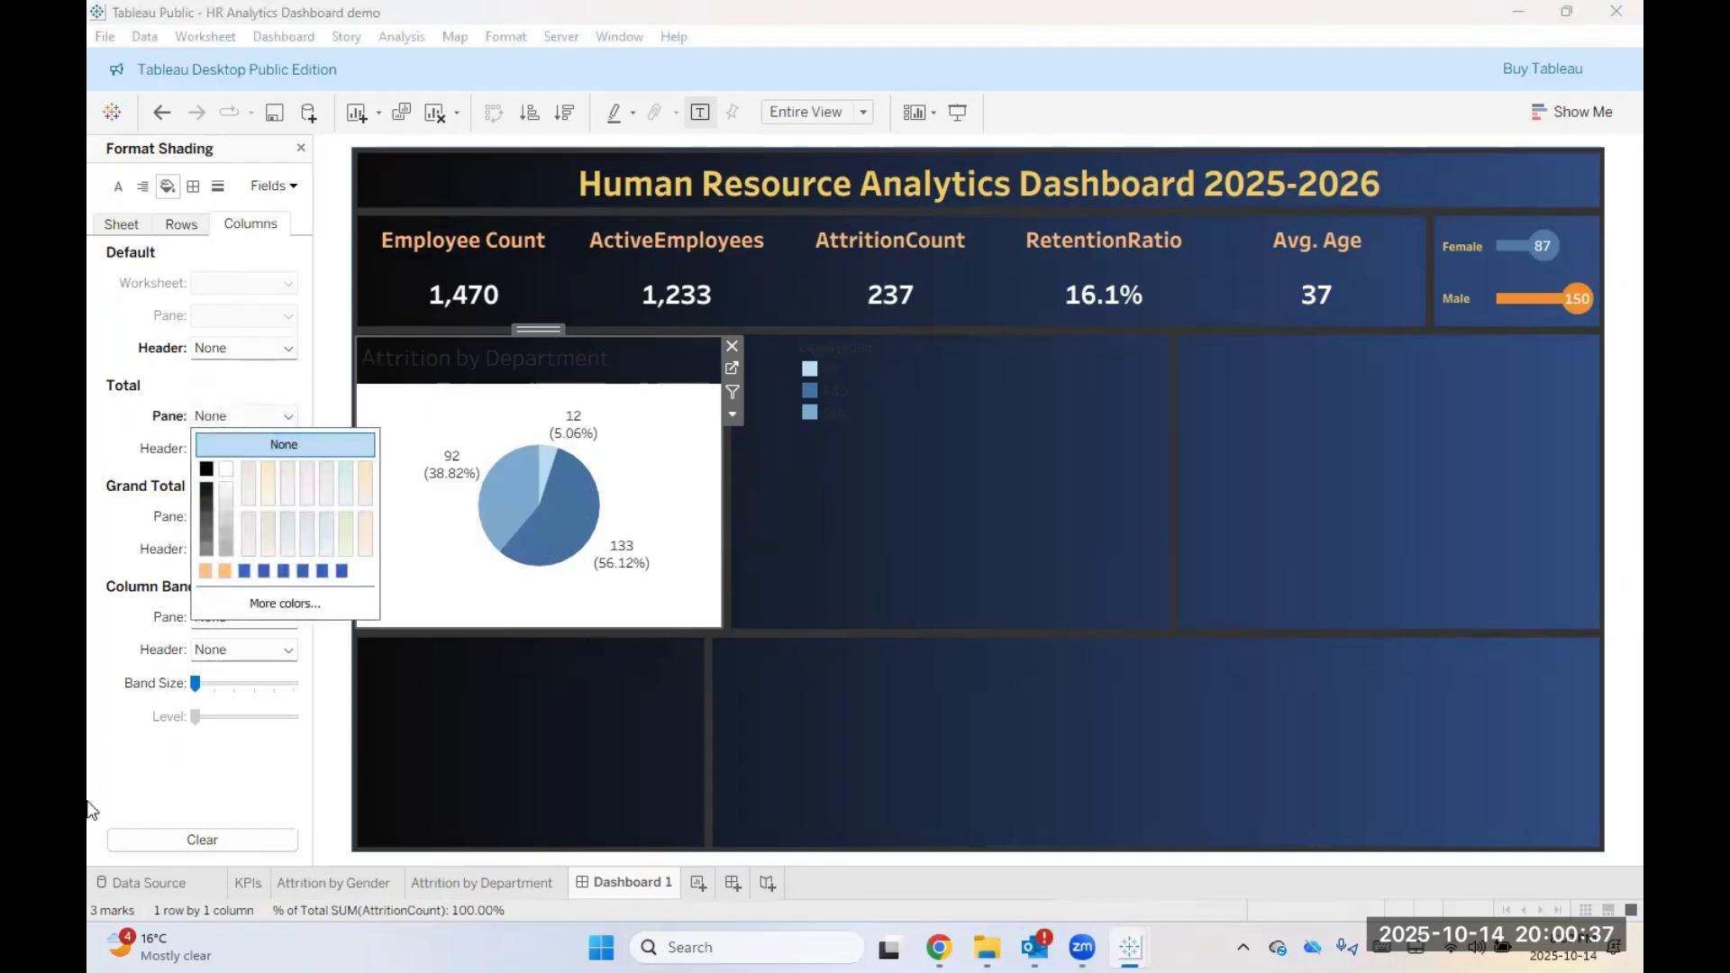
{"action": "left_click", "coordinate": [225, 516]}
Step: Examine the format options of the Department, % of Total SUM(AttritionCount) and SUM(AttritionCount) fields for a background shading setting
{"action": "left_click", "coordinate": [284, 193]}
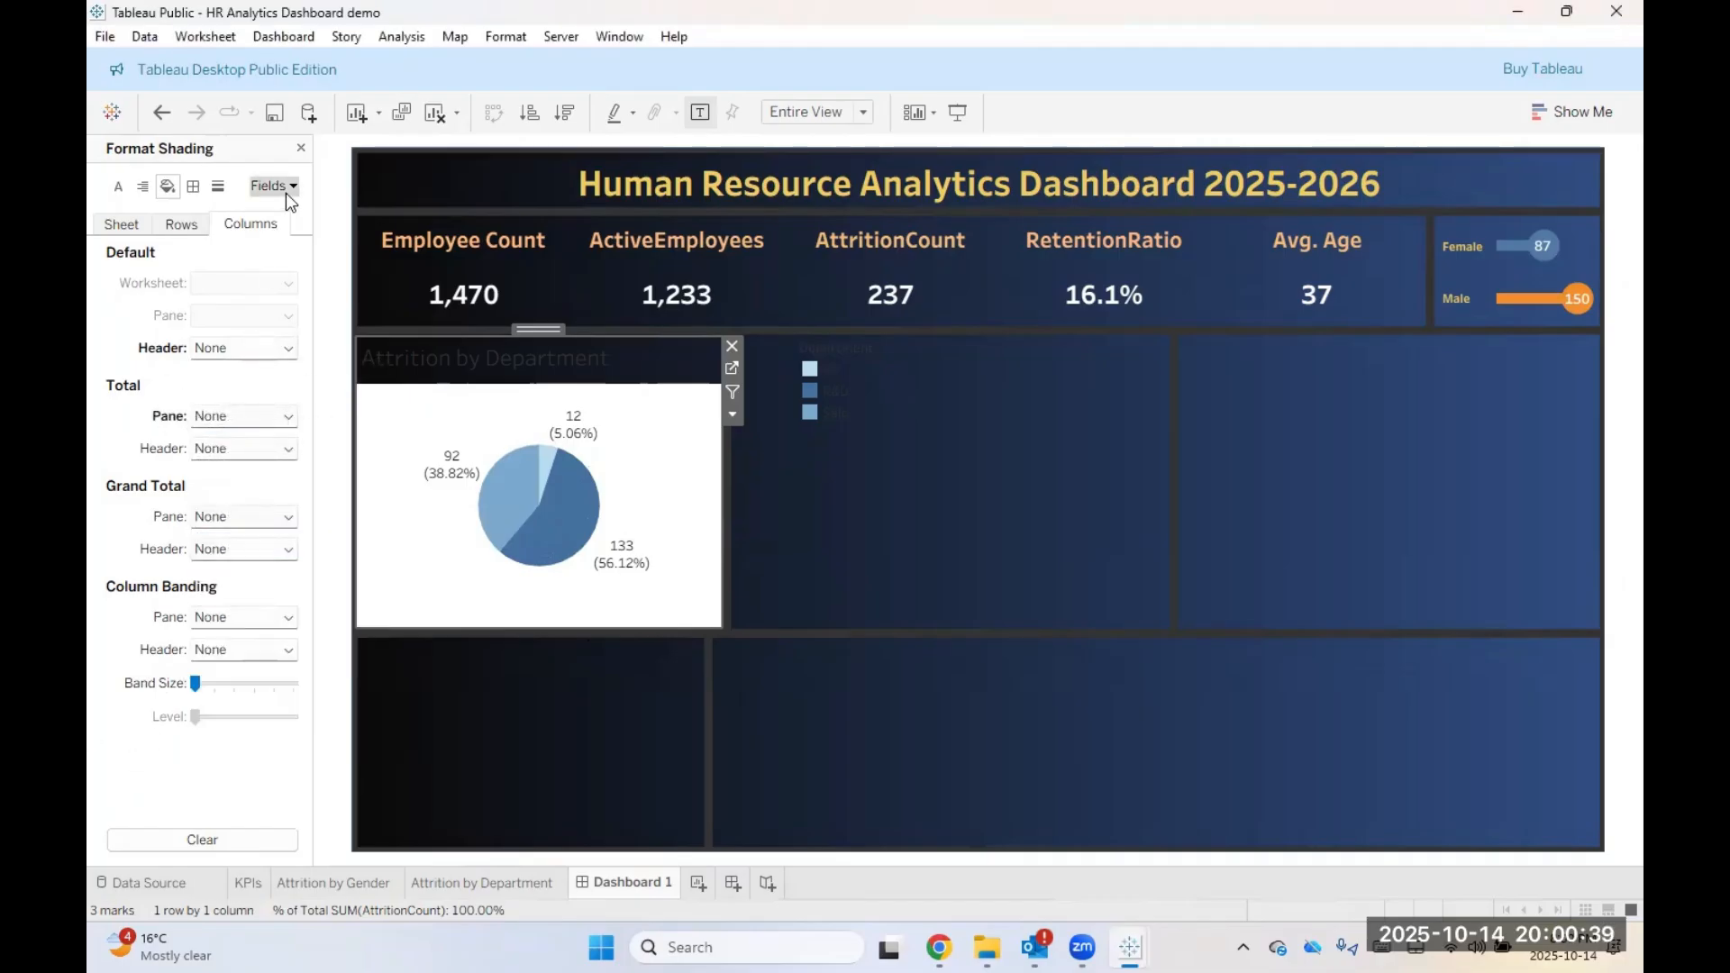
{"action": "left_click", "coordinate": [285, 192]}
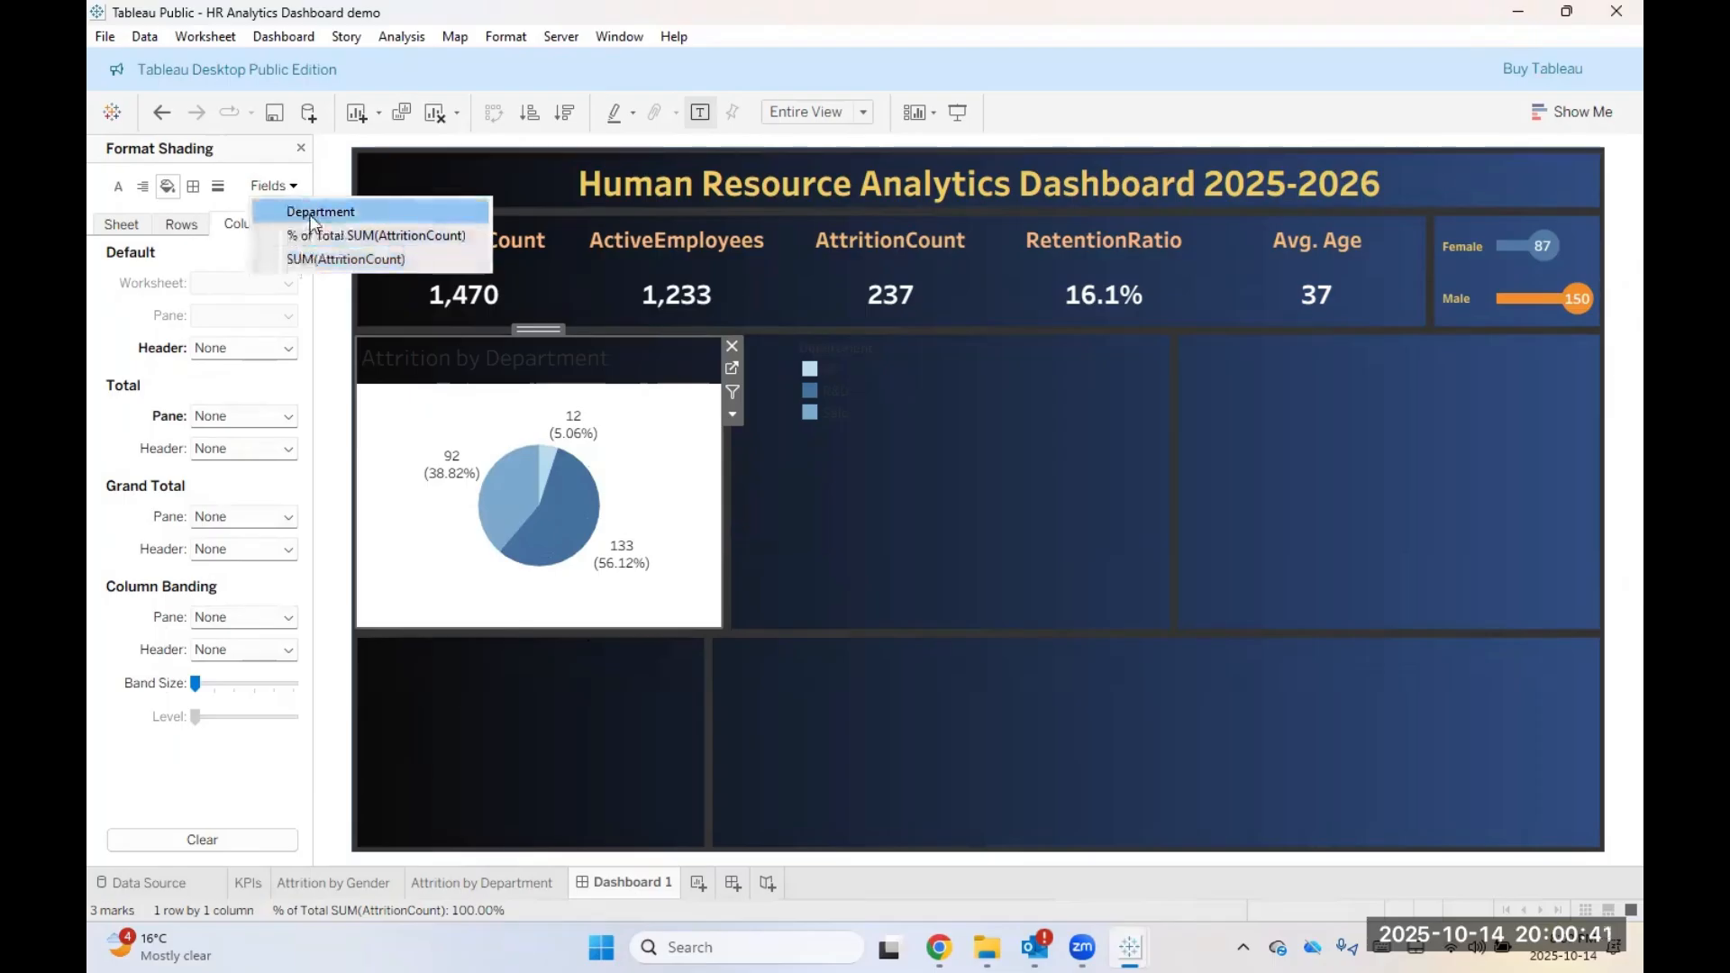
{"action": "left_click", "coordinate": [313, 212]}
{"action": "left_click", "coordinate": [244, 283]}
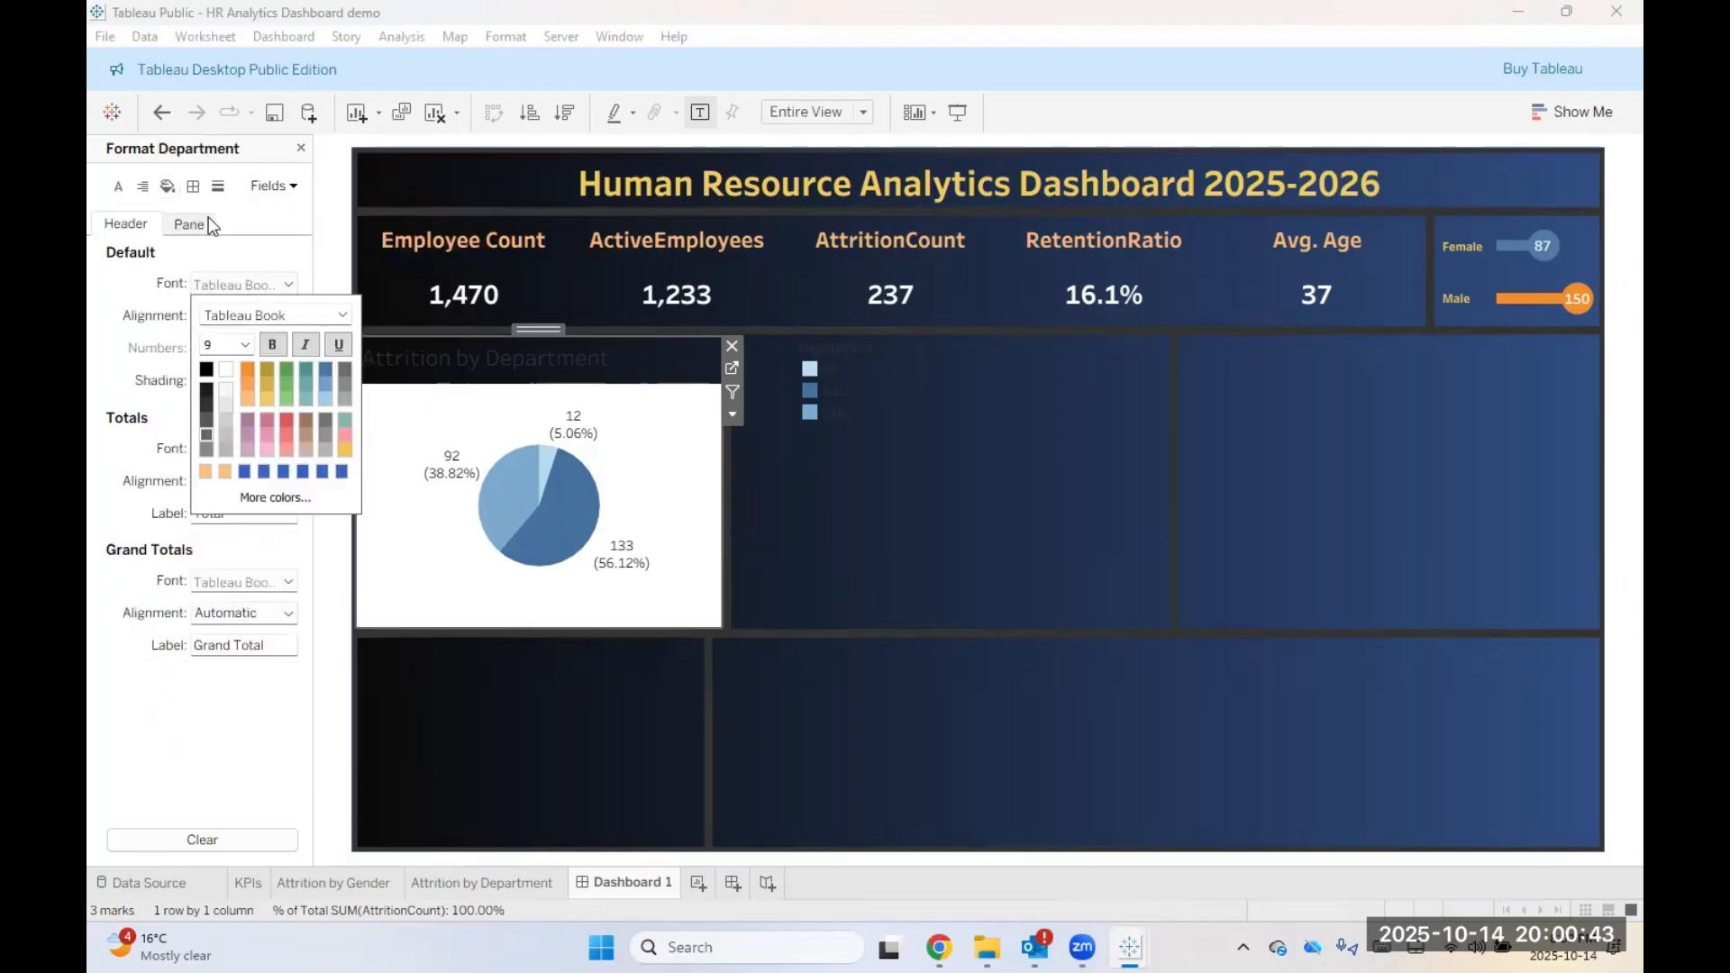
{"action": "left_click", "coordinate": [189, 189]}
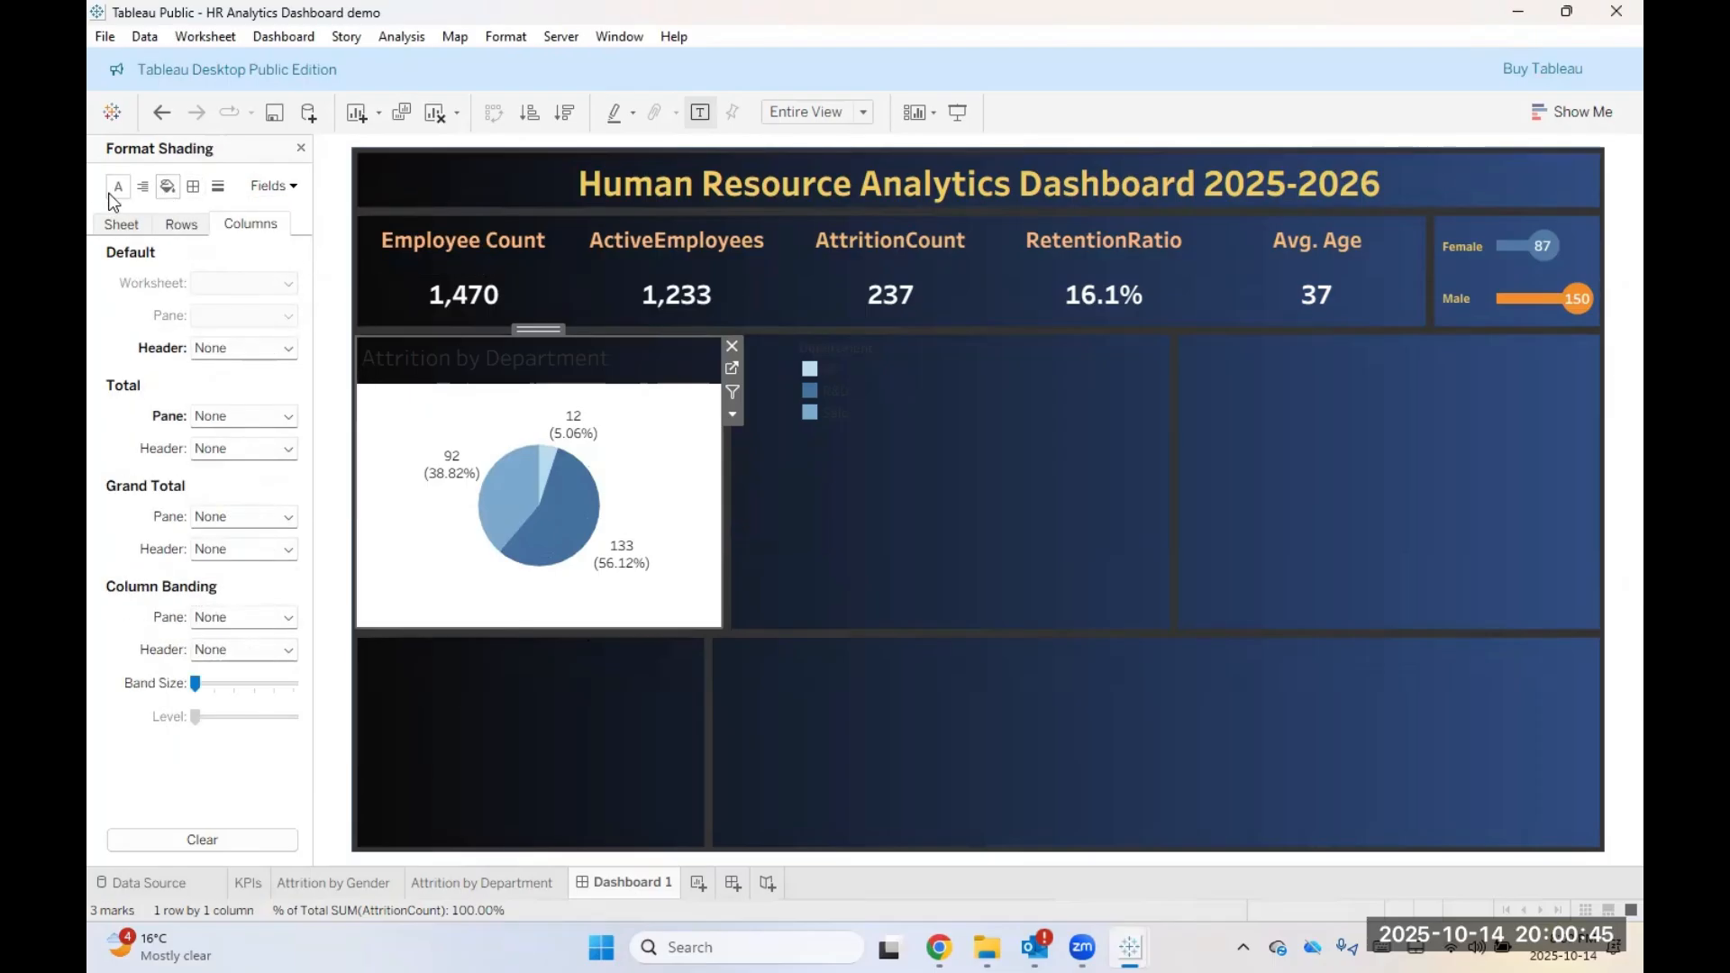
{"action": "left_click", "coordinate": [119, 190]}
{"action": "left_click", "coordinate": [167, 189]}
{"action": "left_click", "coordinate": [253, 348]}
{"action": "left_click", "coordinate": [255, 348]}
{"action": "left_click", "coordinate": [274, 187]}
{"action": "left_click", "coordinate": [342, 235]}
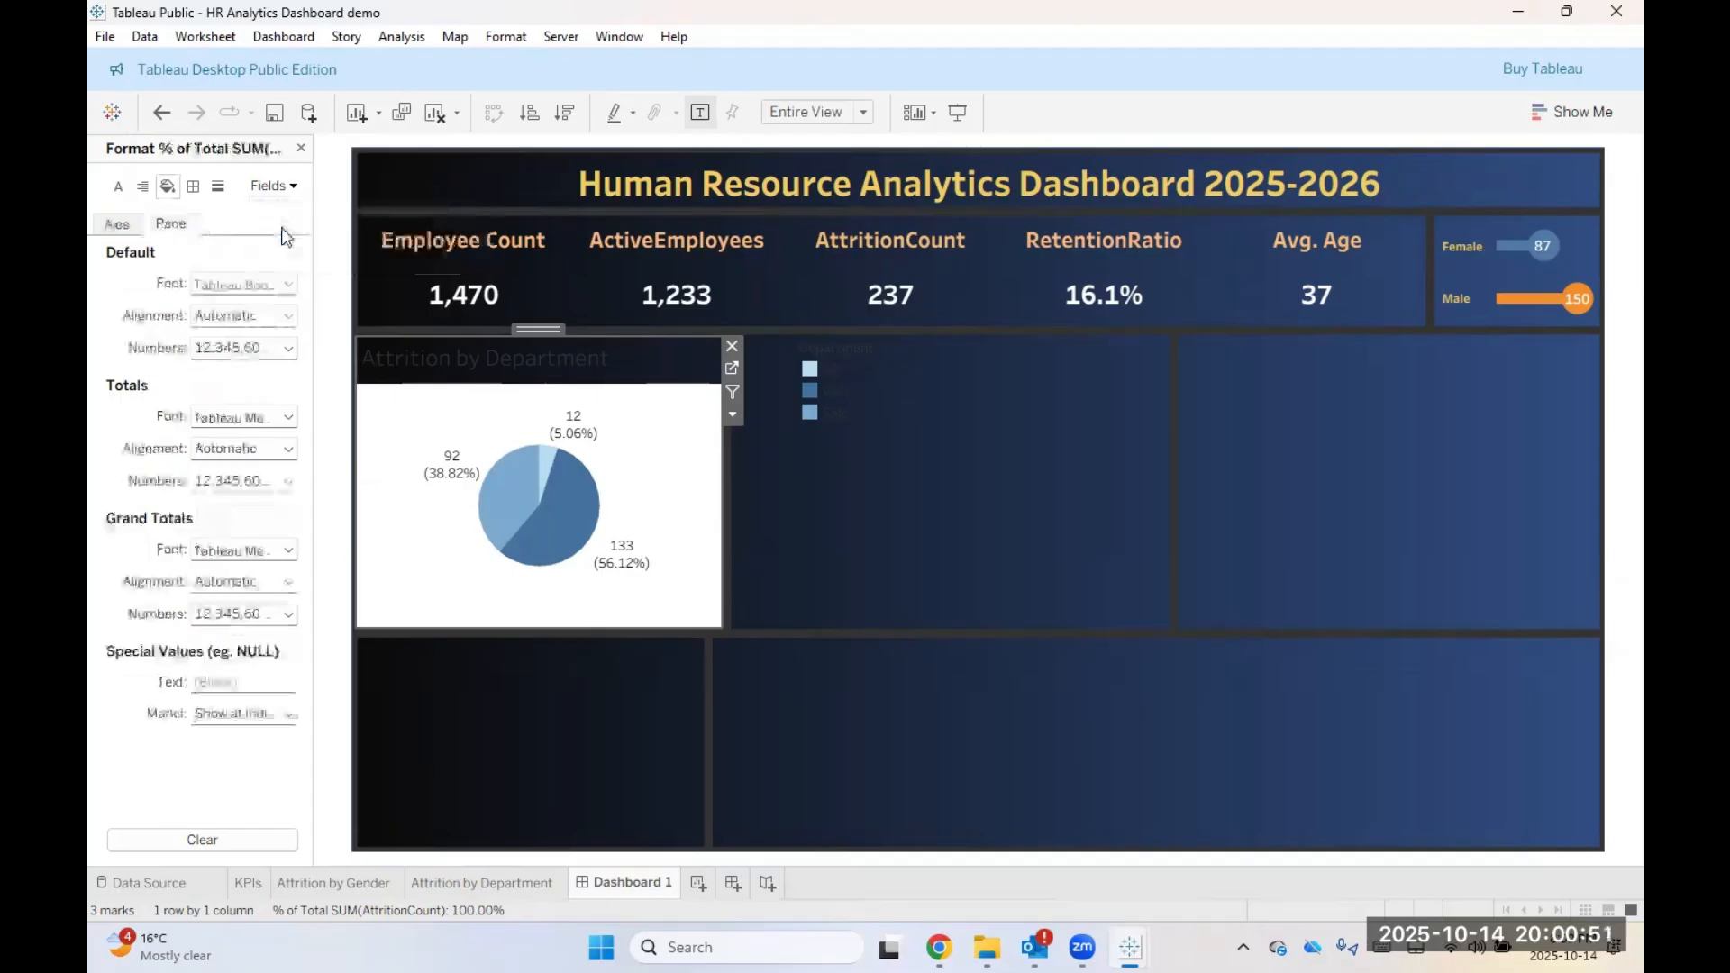
{"action": "left_click", "coordinate": [168, 188]}
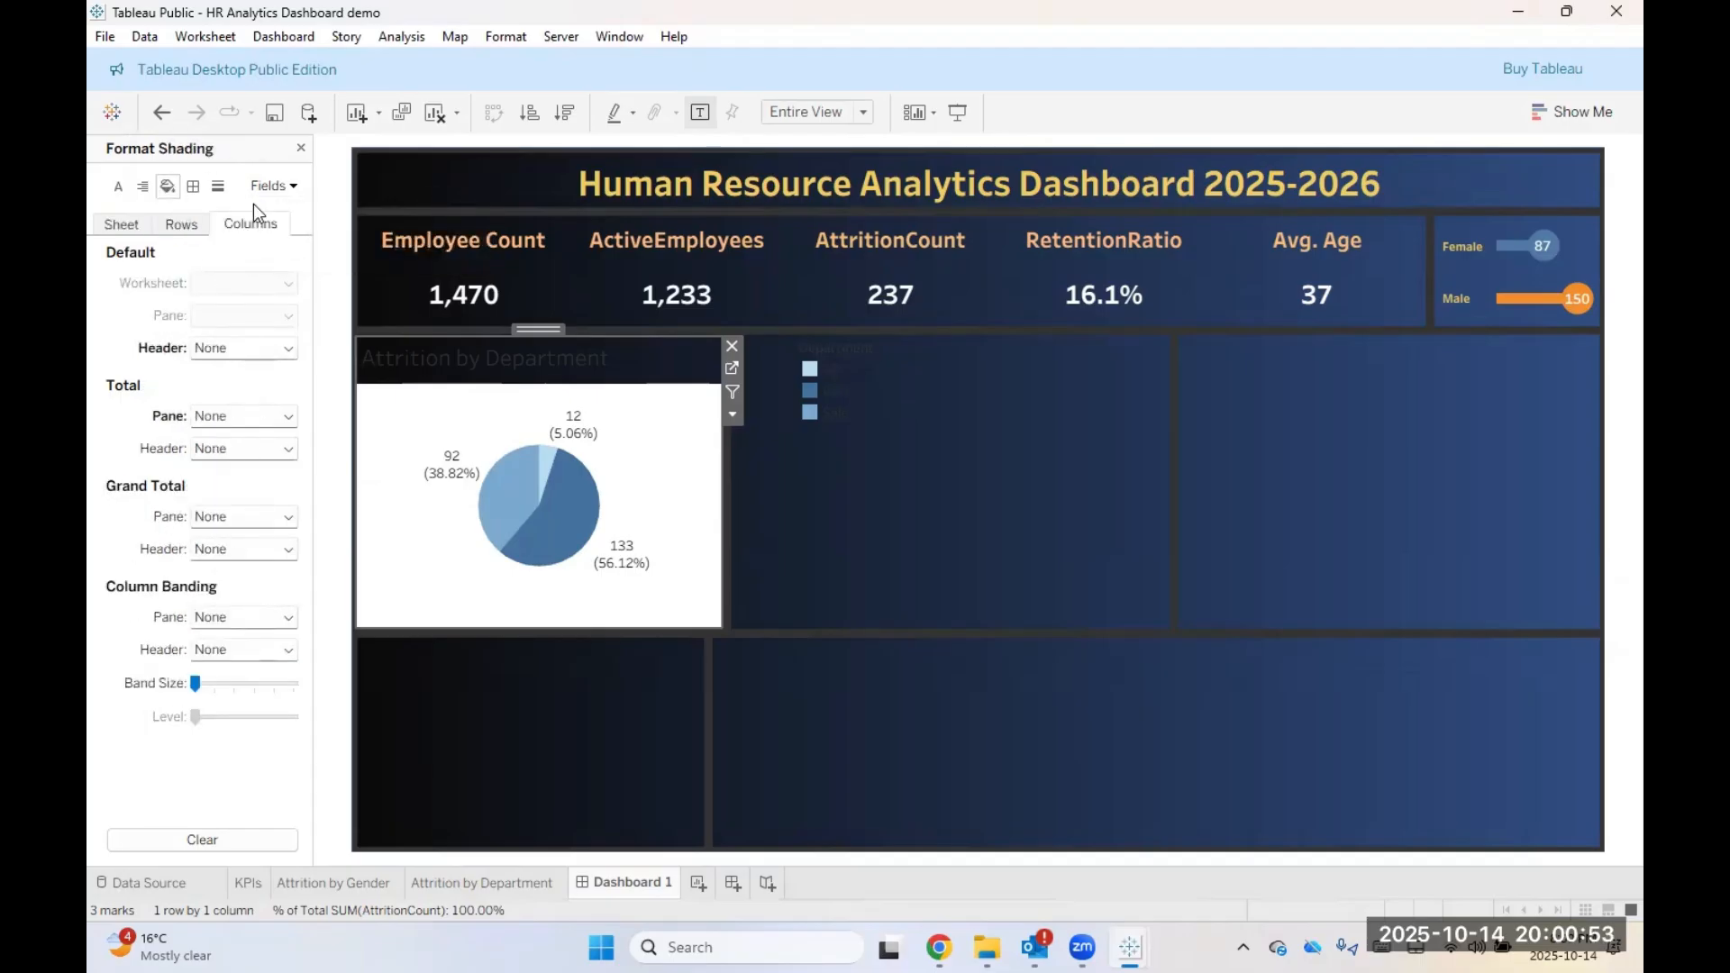
{"action": "left_click", "coordinate": [271, 186]}
{"action": "left_click", "coordinate": [273, 258]}
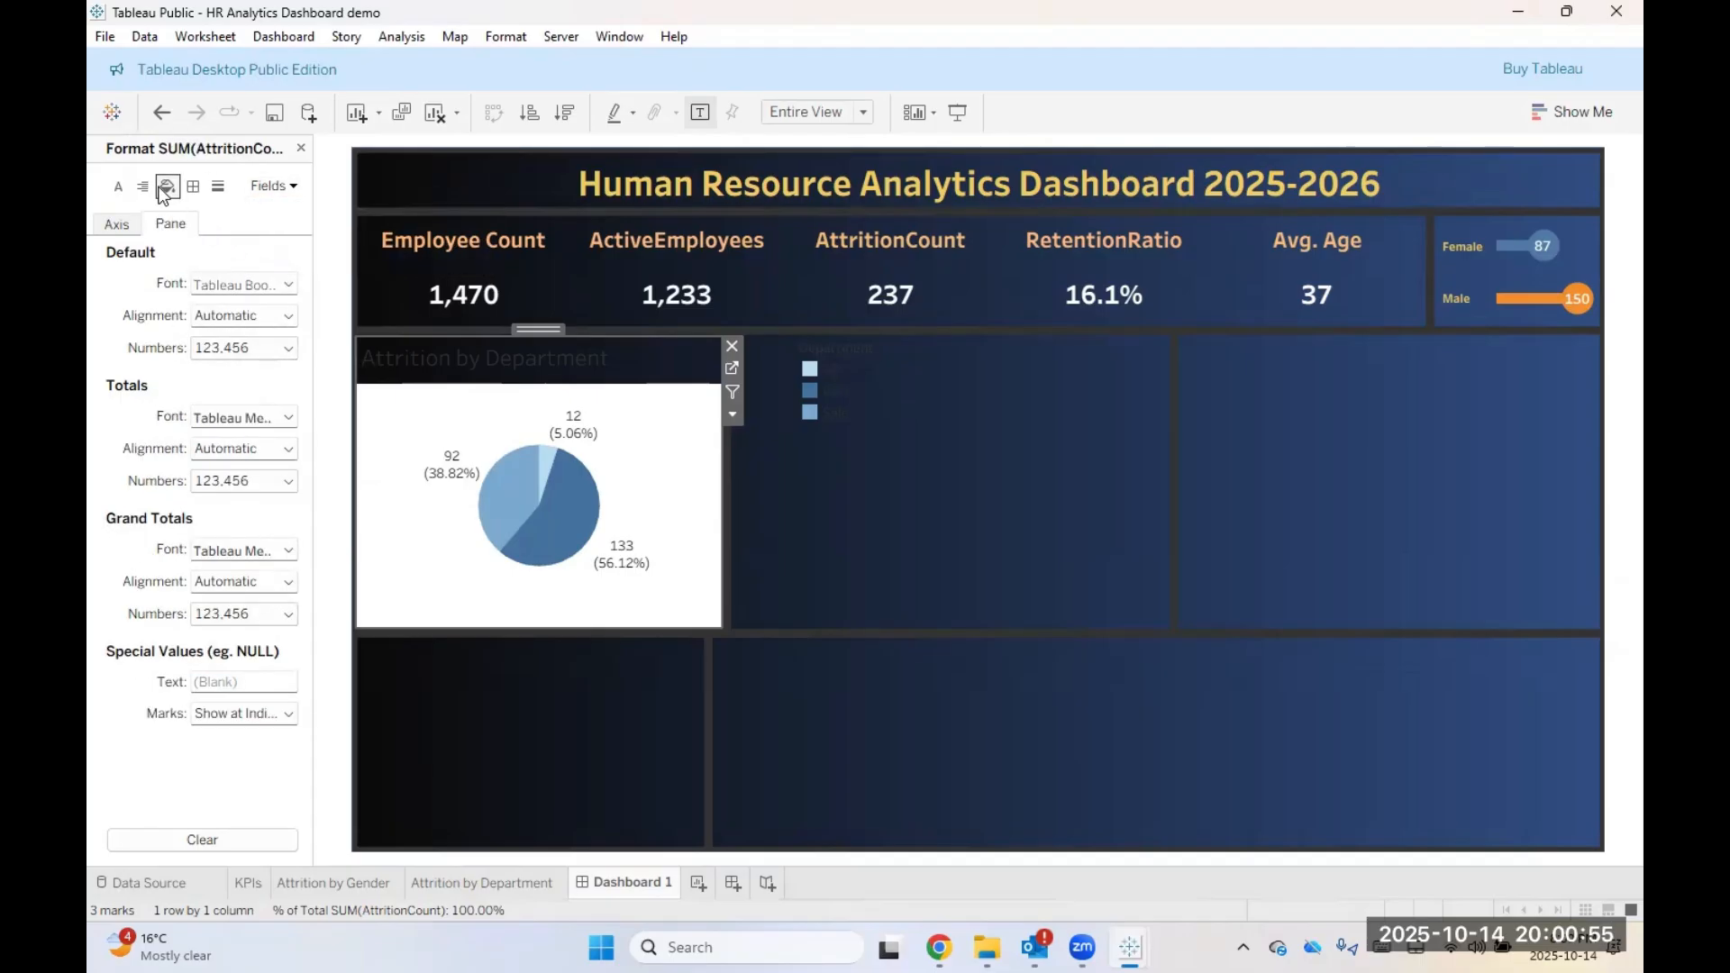
{"action": "left_click", "coordinate": [166, 188]}
{"action": "left_click", "coordinate": [118, 186]}
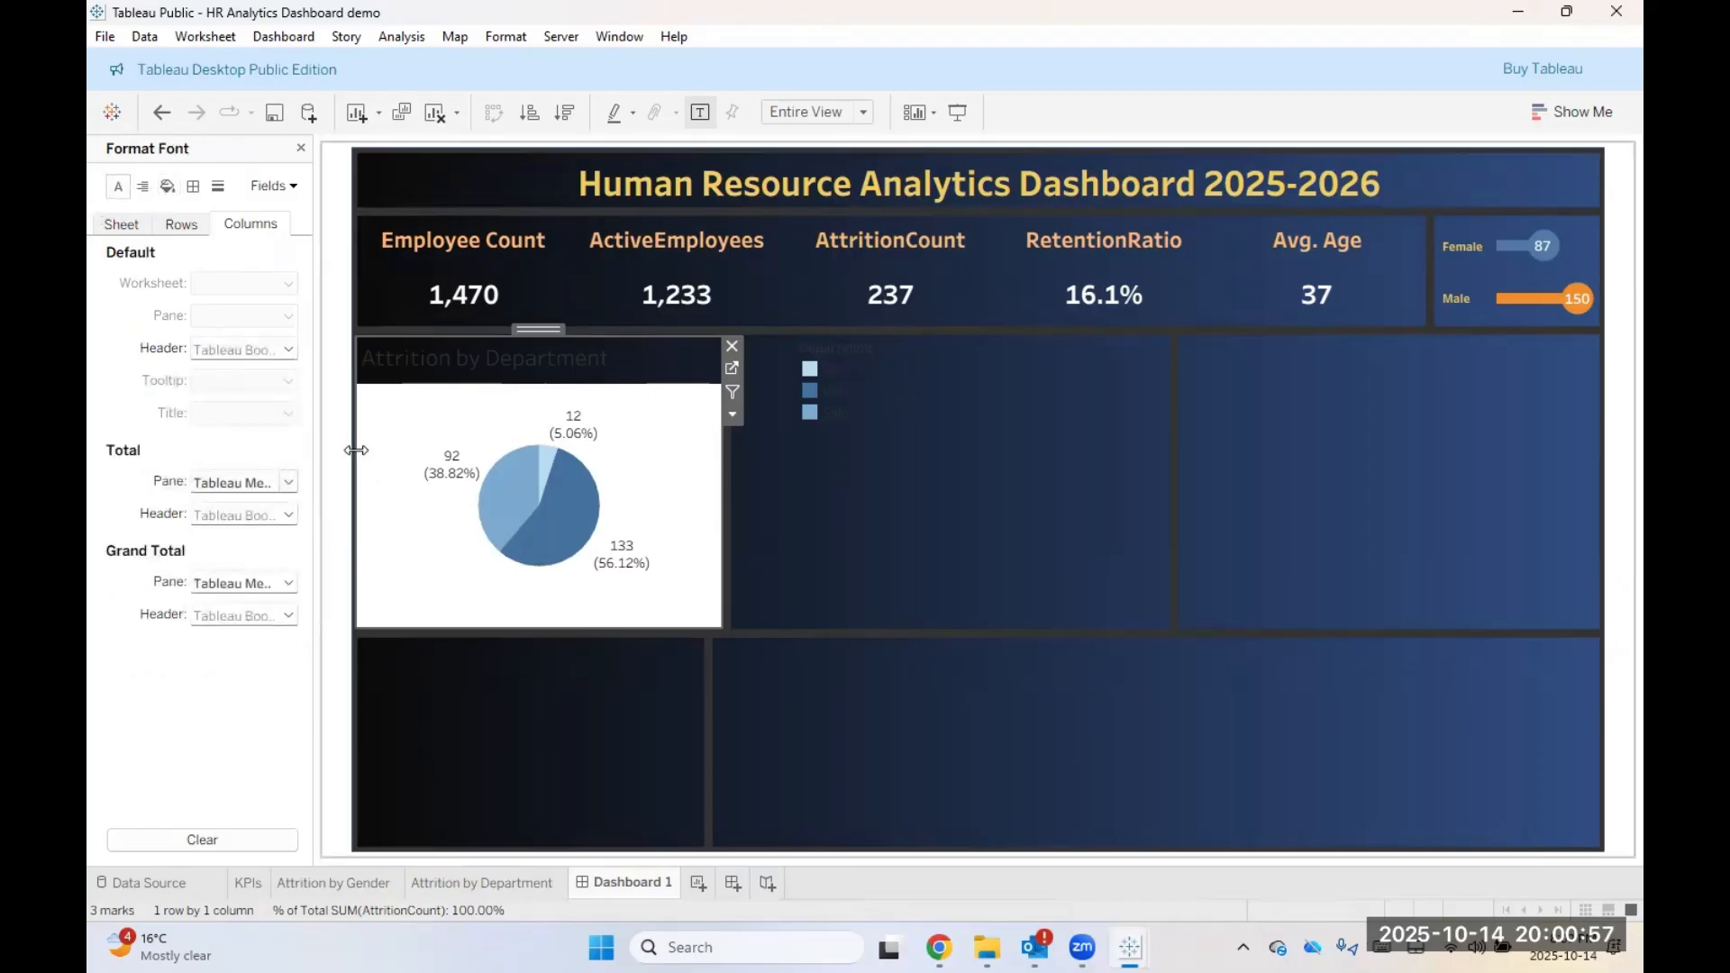
{"action": "right_click", "coordinate": [380, 435]}
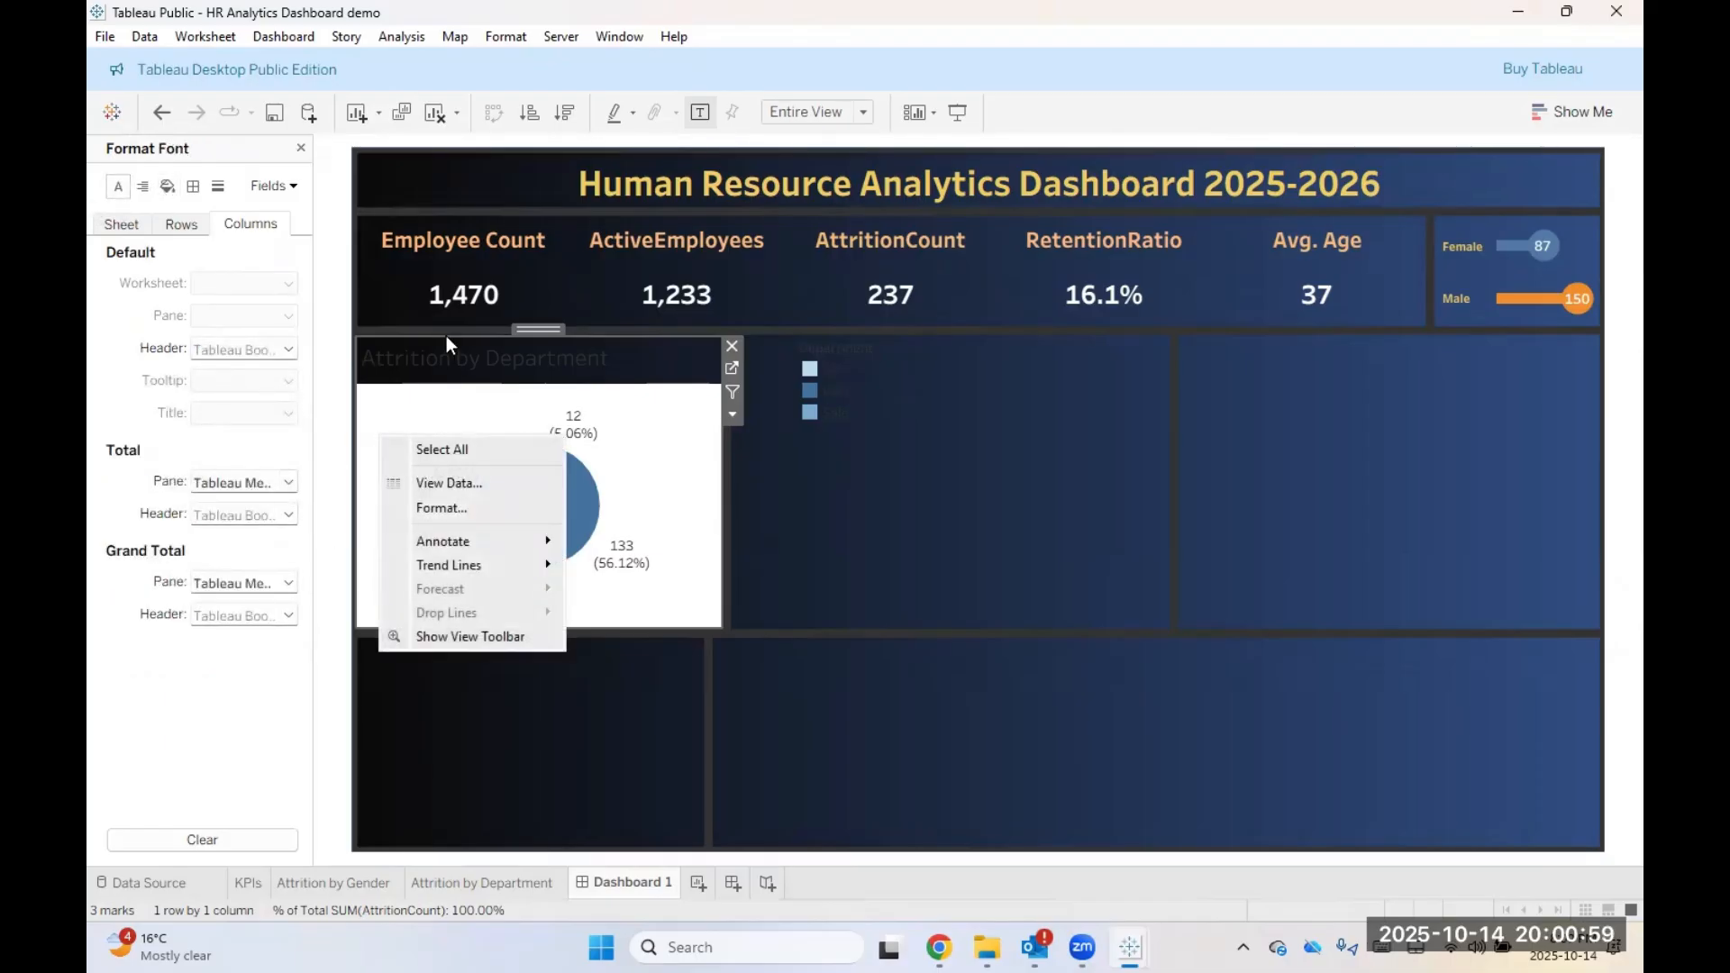
{"action": "left_click", "coordinate": [455, 370]}
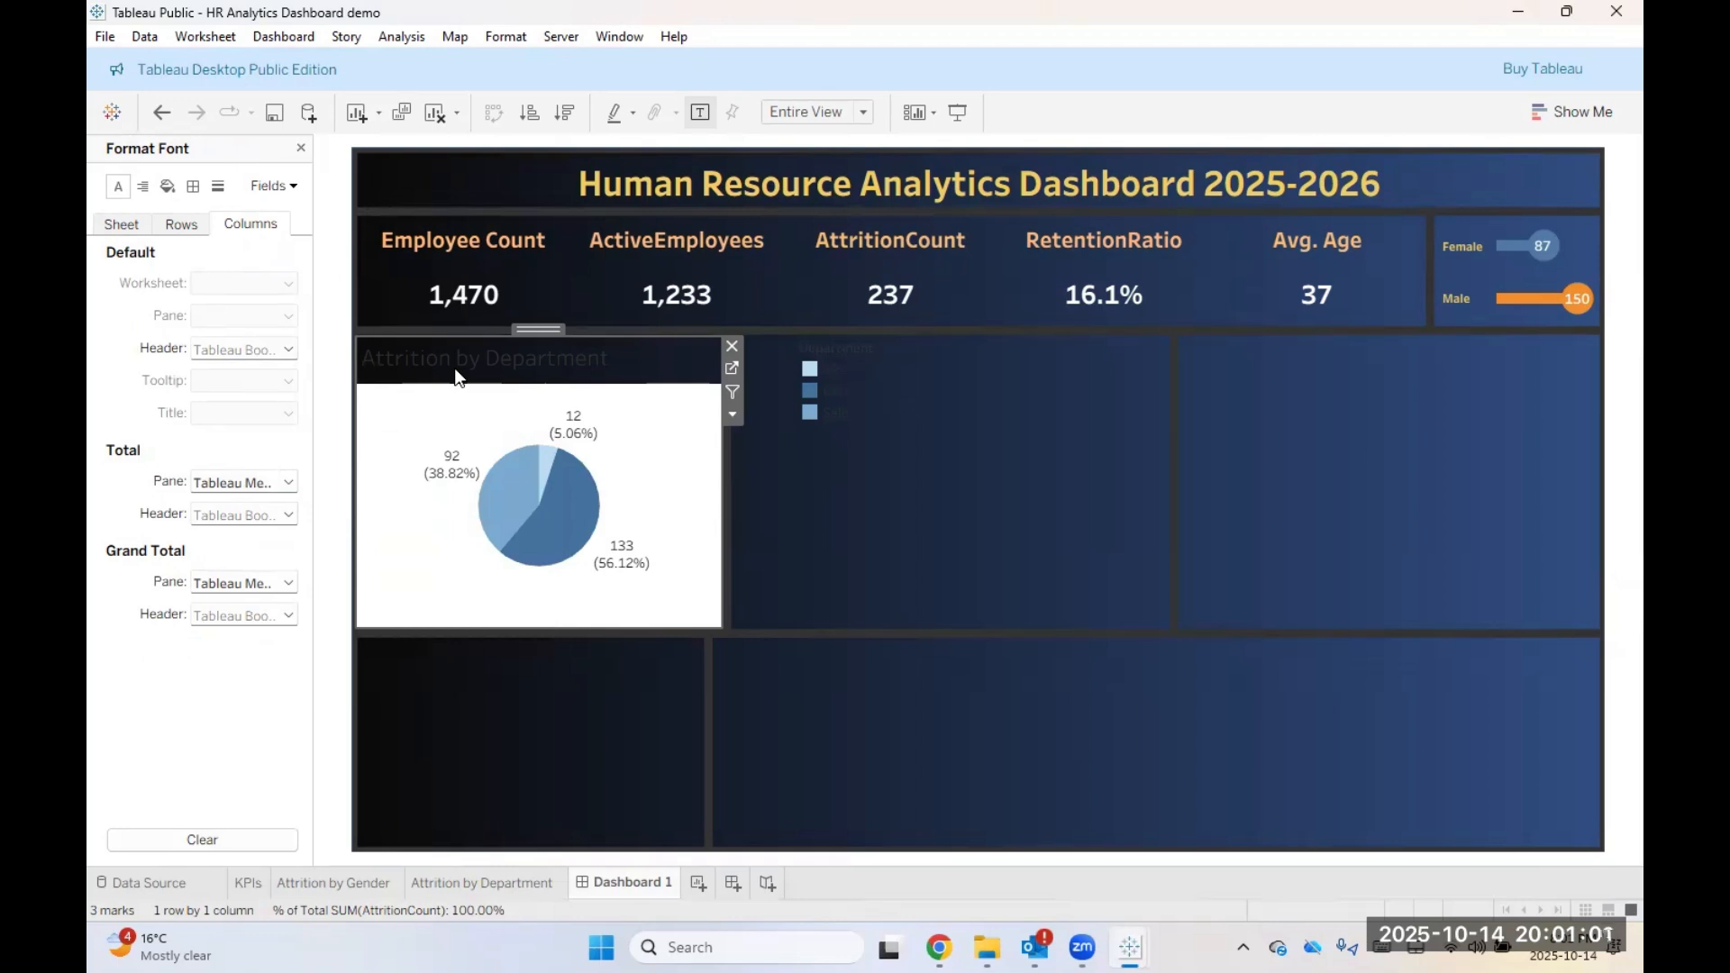
Step: Format the Attrition by Department chart title in Tableau Bold with a yellow colour and bold style
{"action": "right_click", "coordinate": [457, 375]}
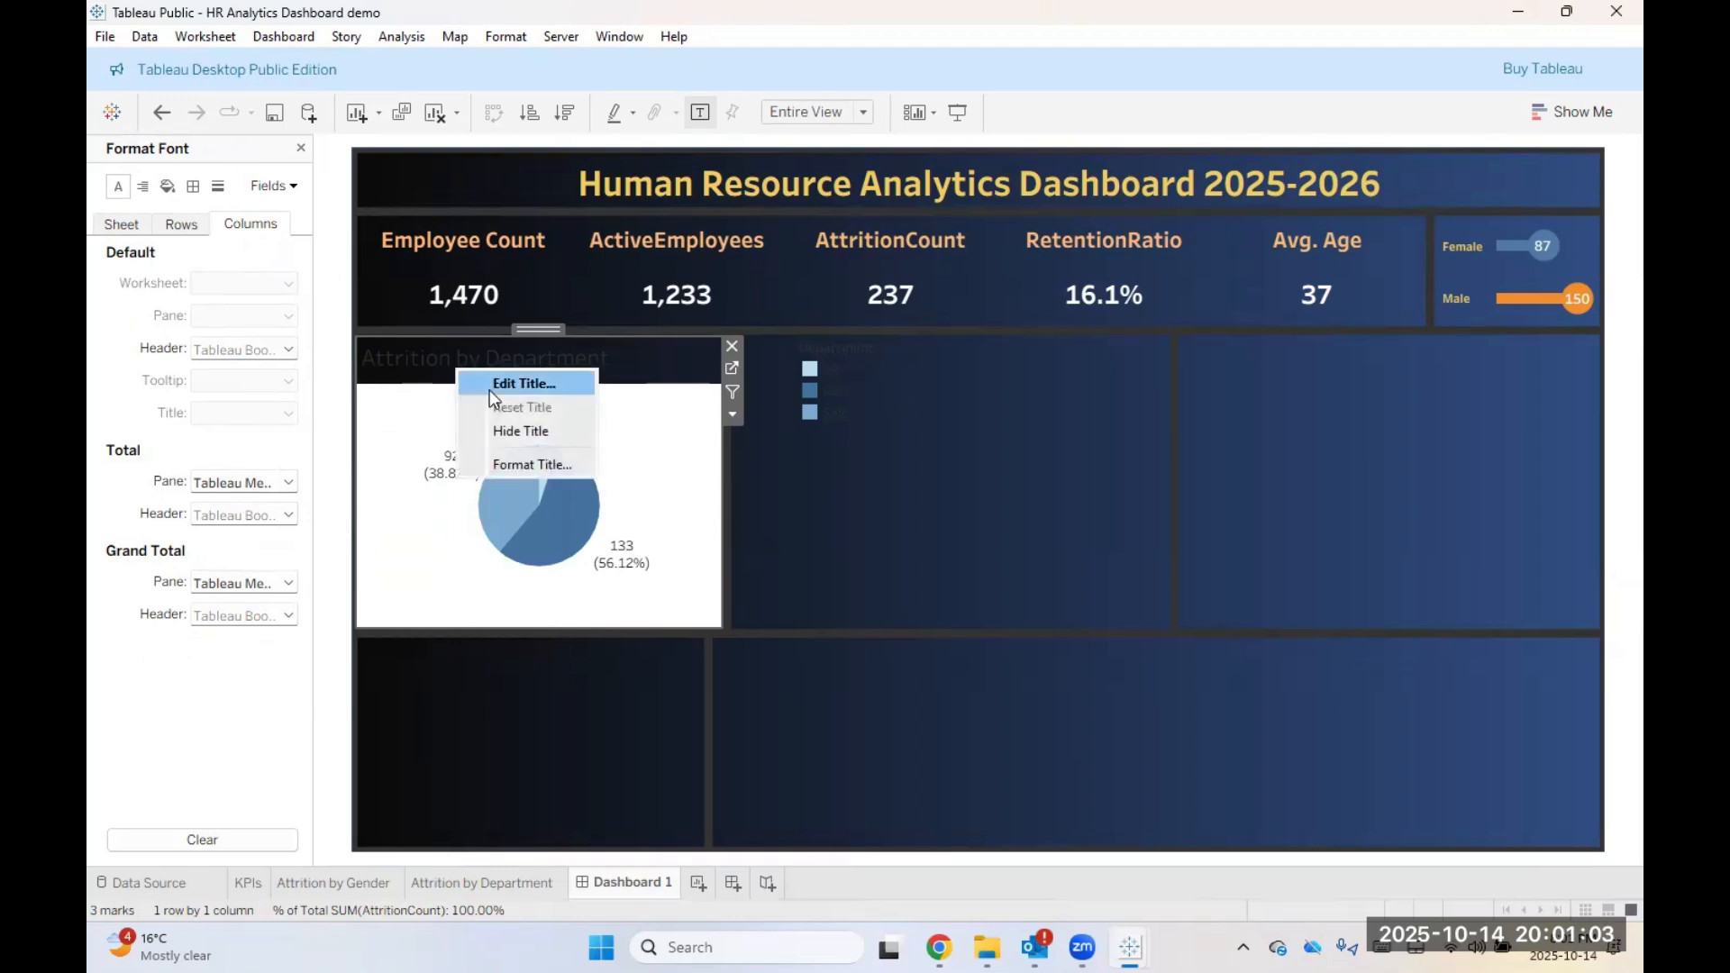
{"action": "left_click", "coordinate": [494, 395]}
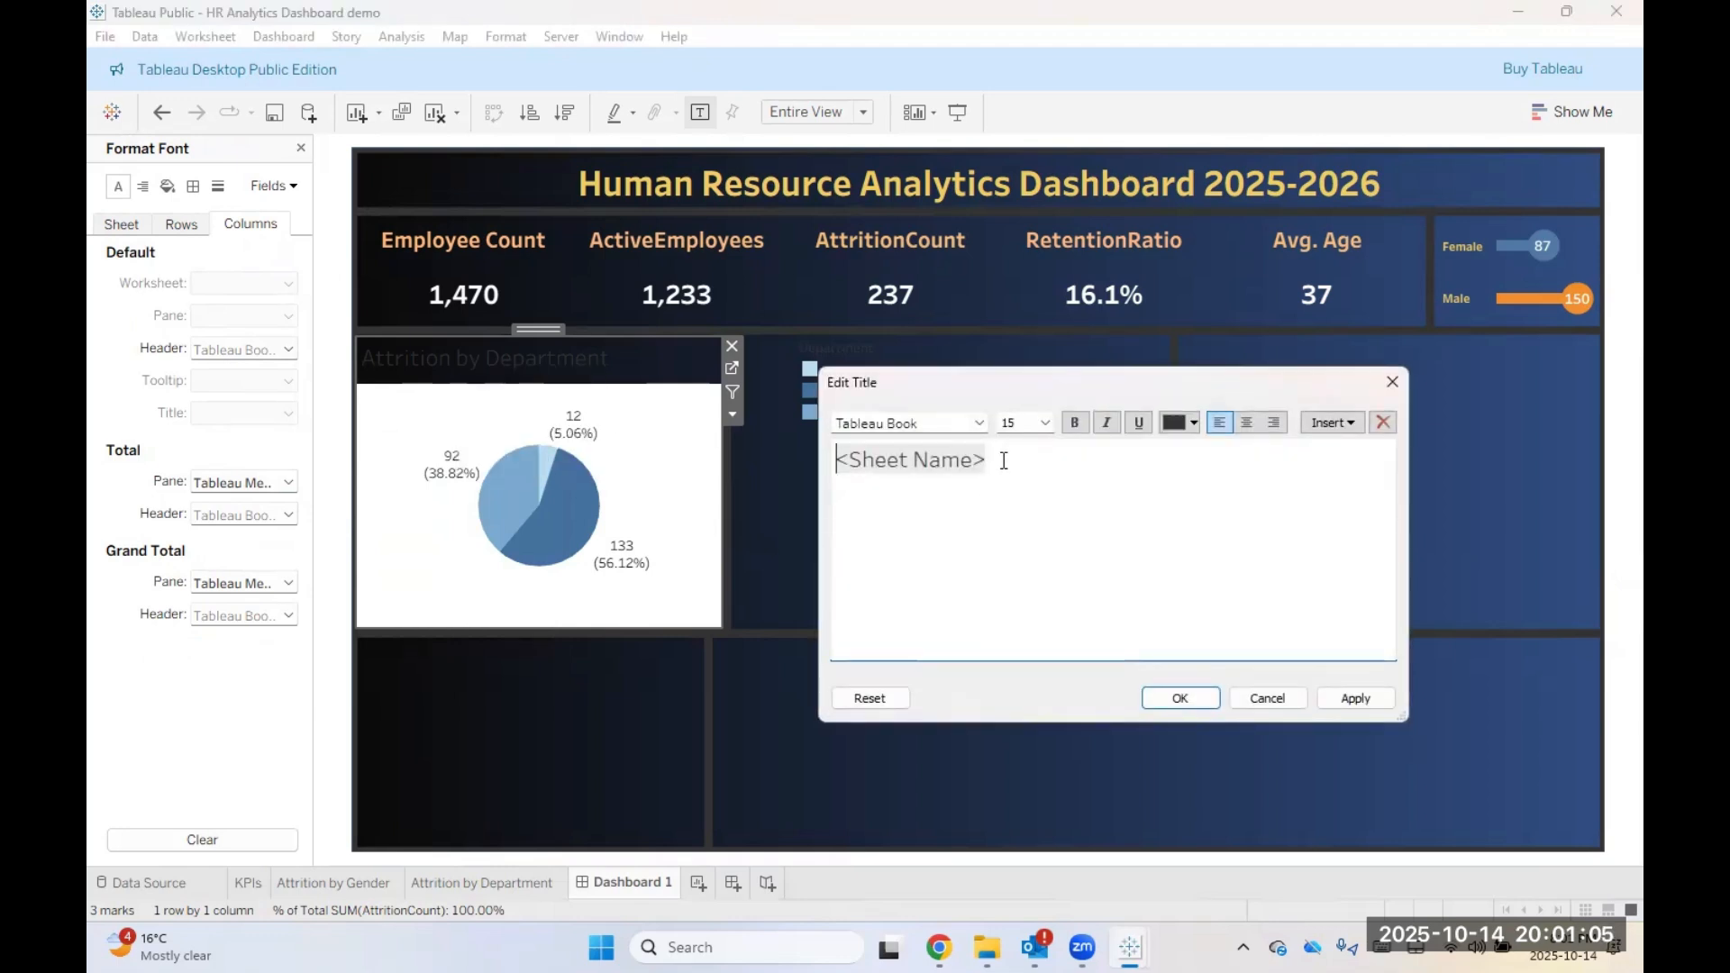
{"action": "left_click_drag", "start_coordinate": [1003, 460], "coordinate": [837, 460]}
{"action": "left_click", "coordinate": [978, 422]}
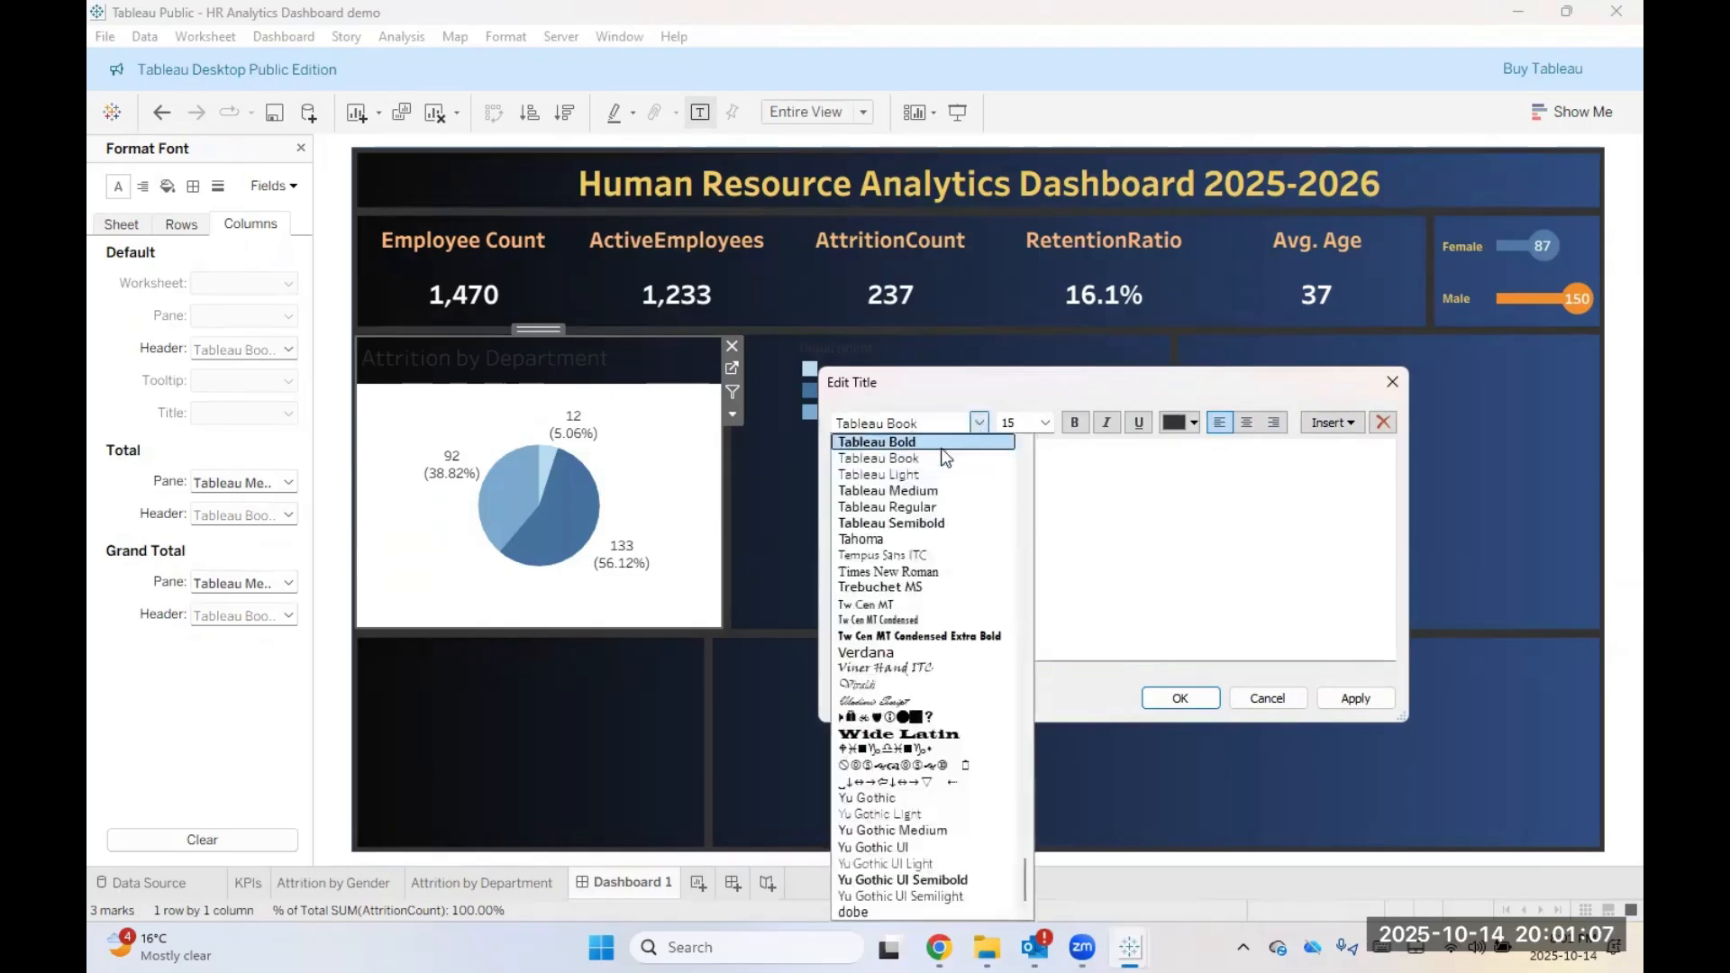
{"action": "left_click", "coordinate": [941, 445]}
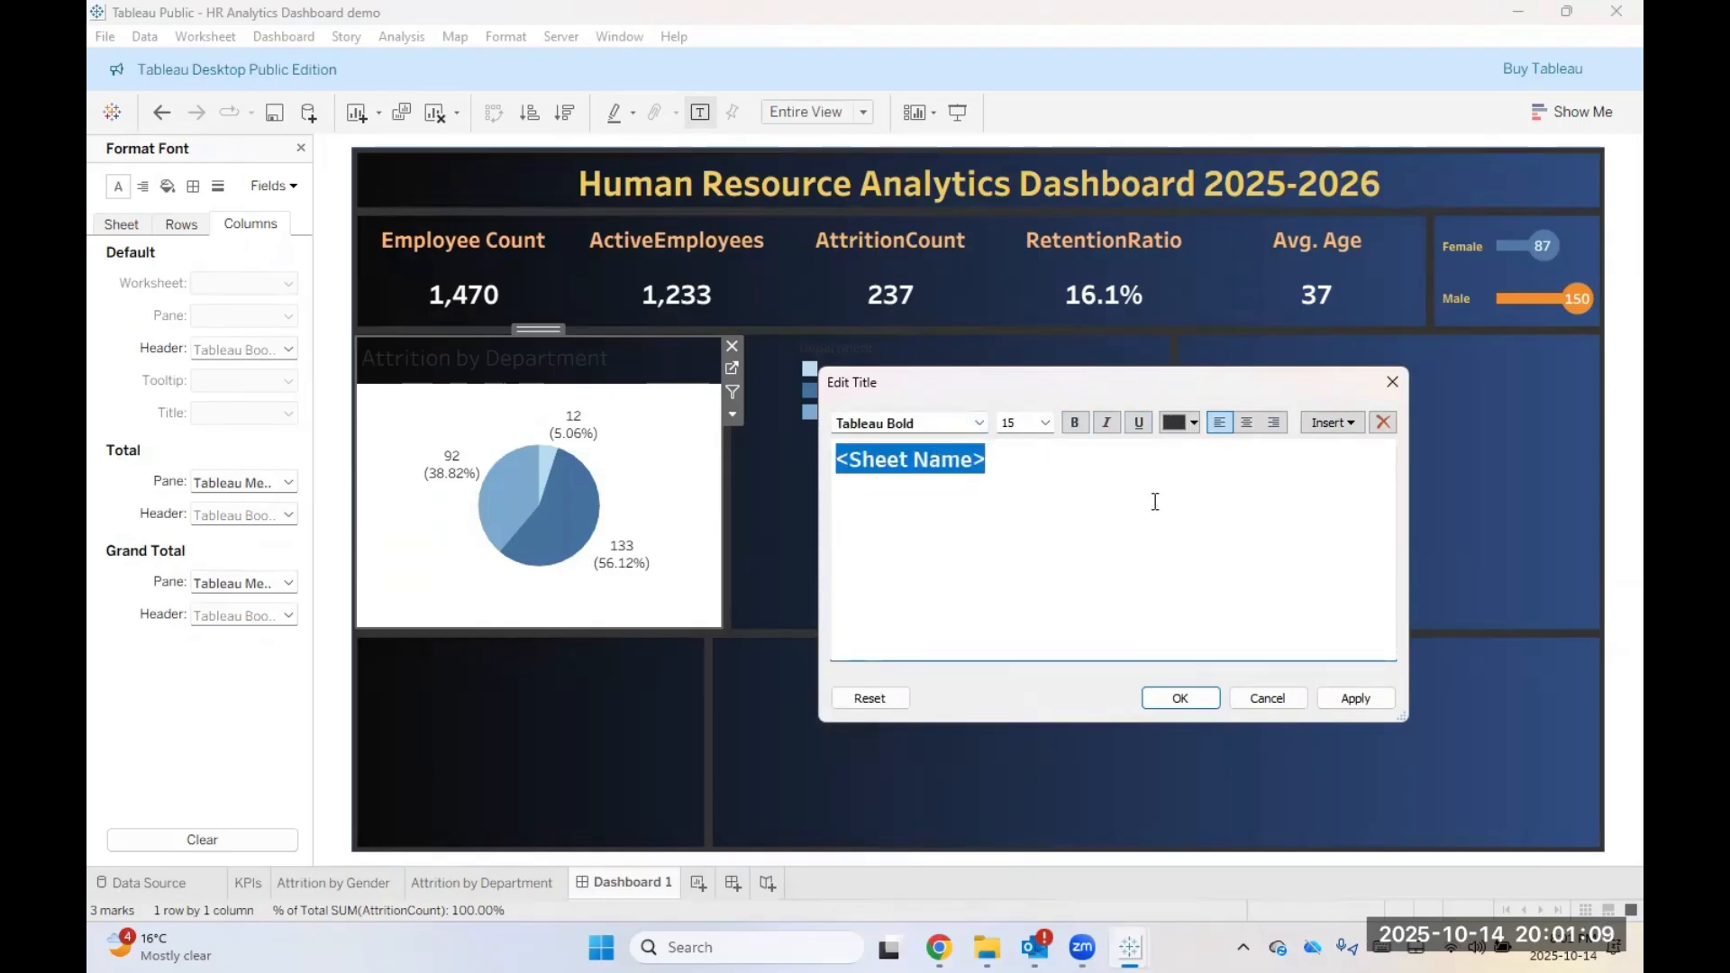
{"action": "left_click", "coordinate": [1197, 423]}
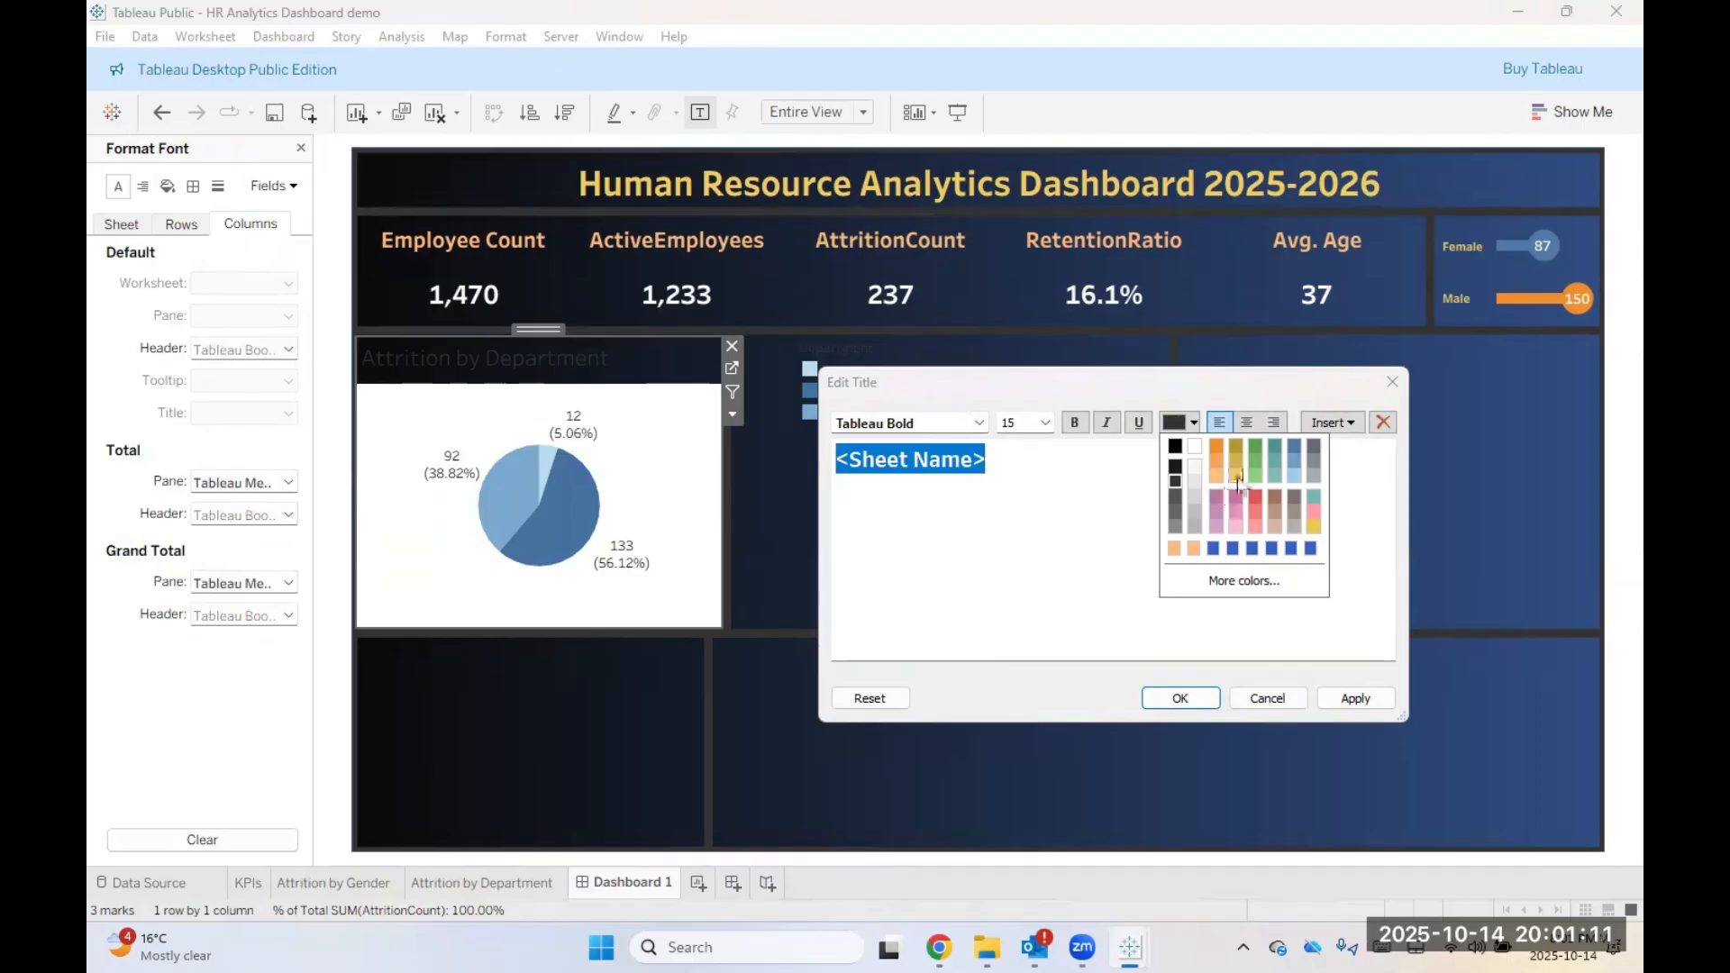
{"action": "left_click", "coordinate": [1238, 488]}
{"action": "left_click", "coordinate": [1376, 703]}
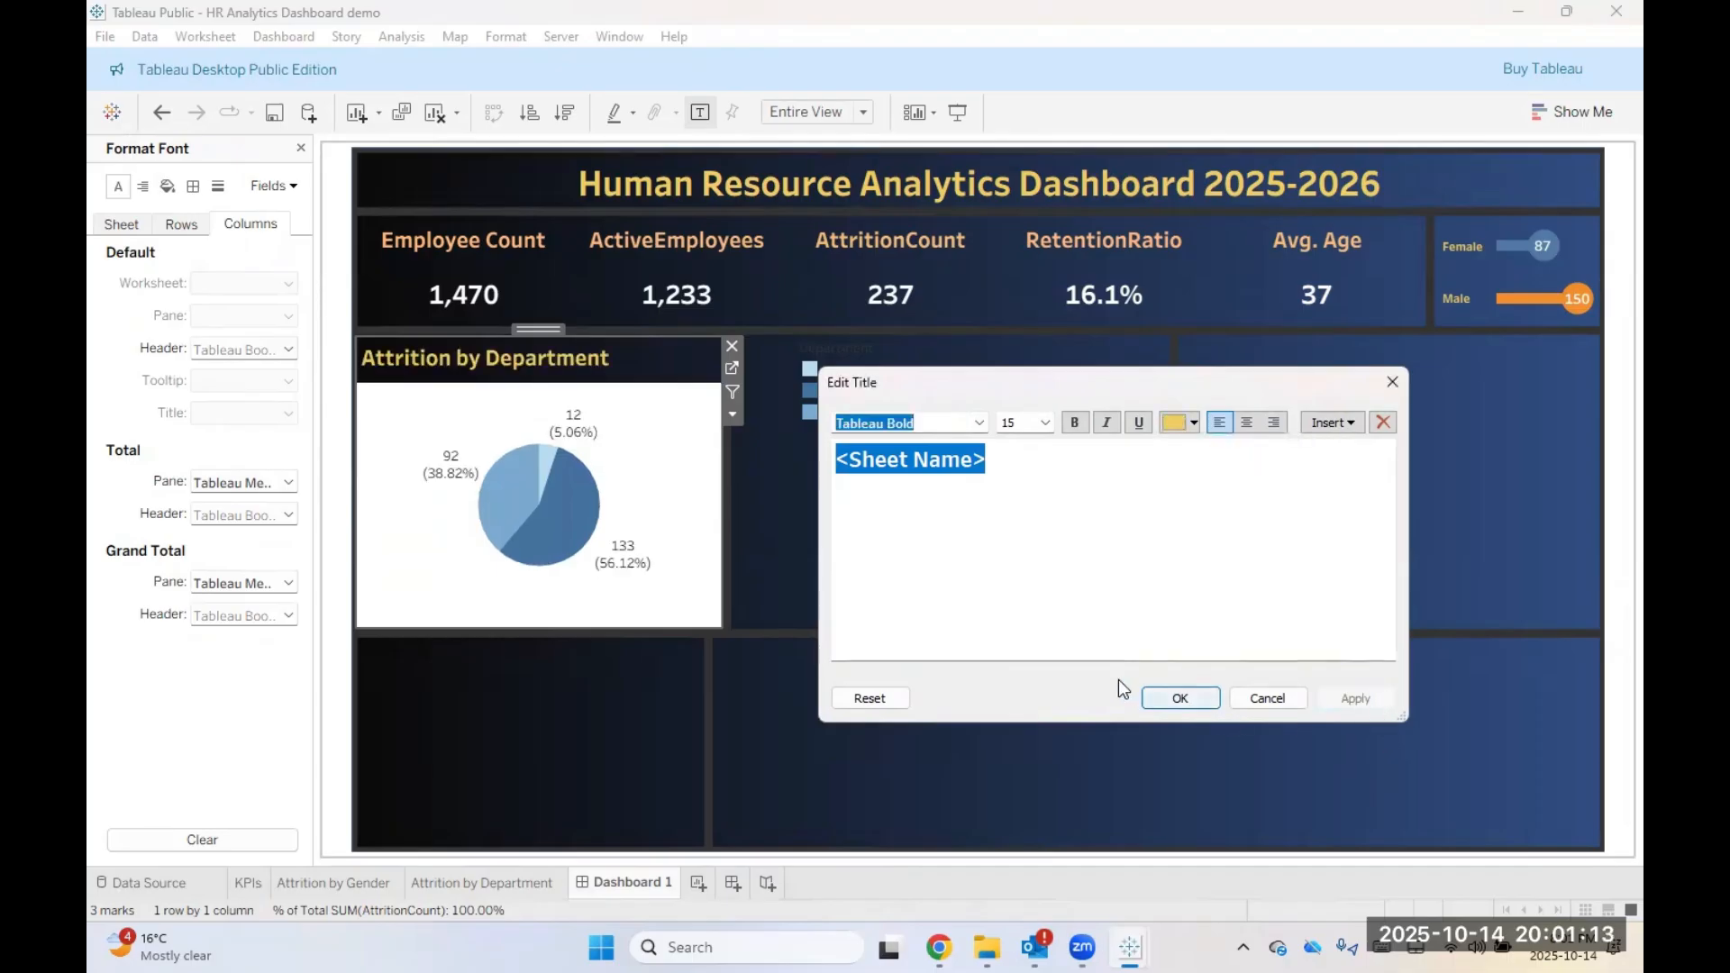
{"action": "left_click", "coordinate": [1074, 422]}
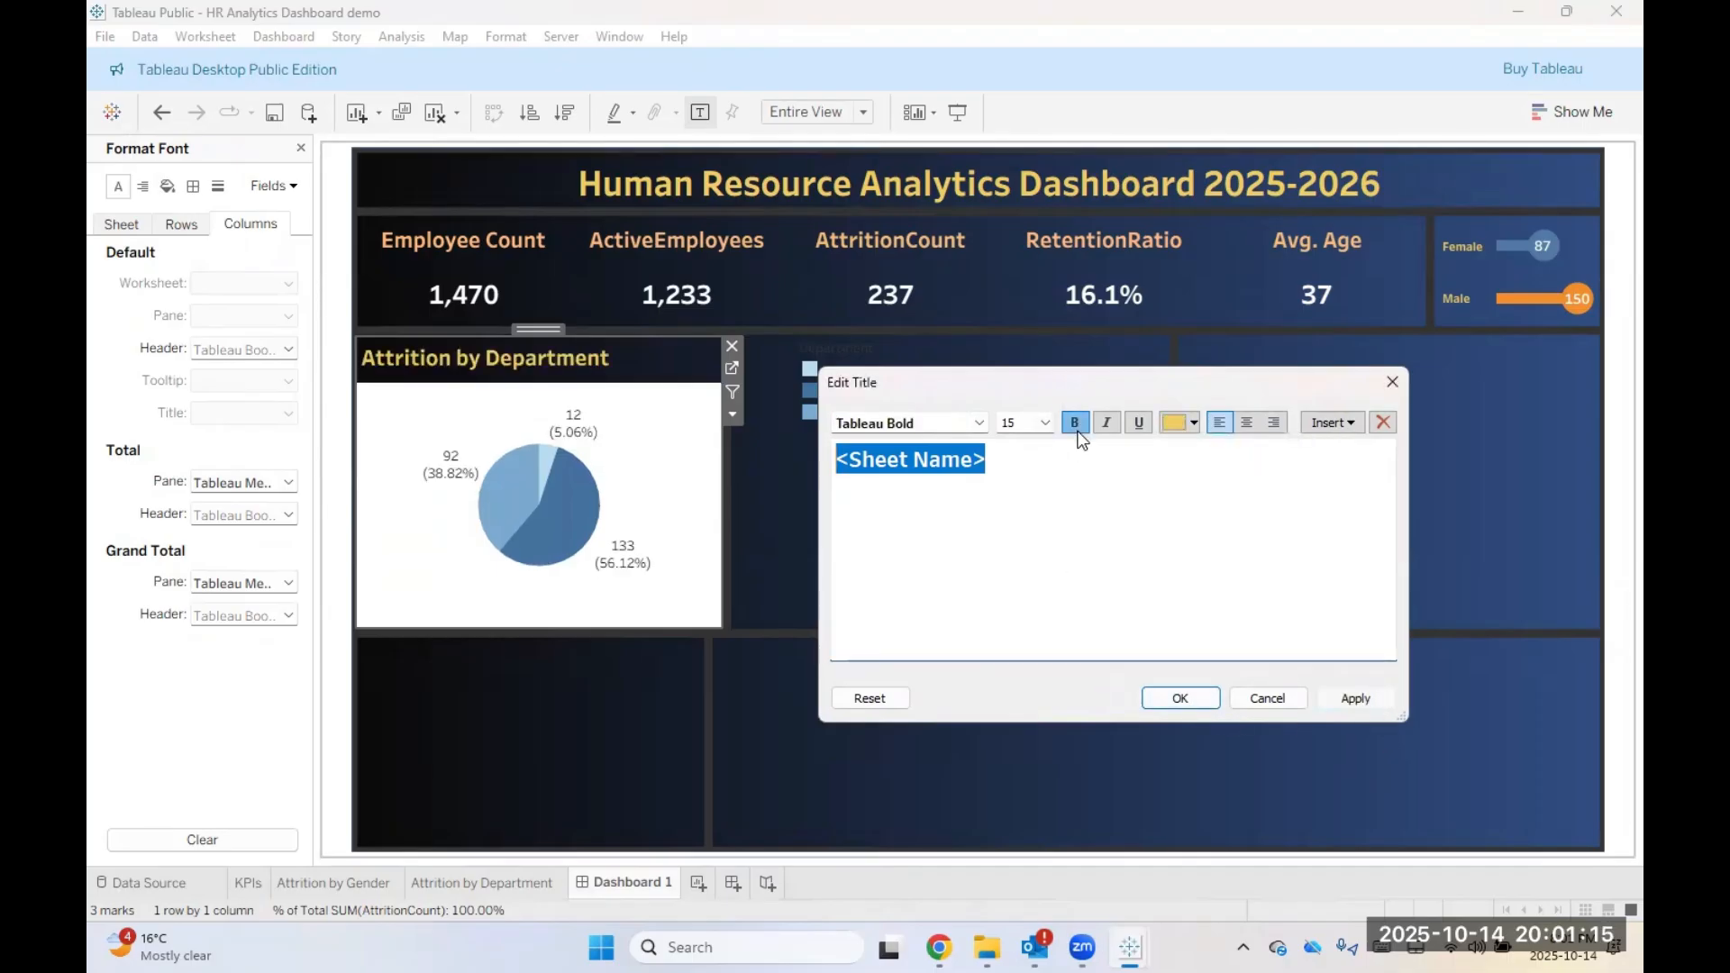
{"action": "left_click", "coordinate": [1154, 700]}
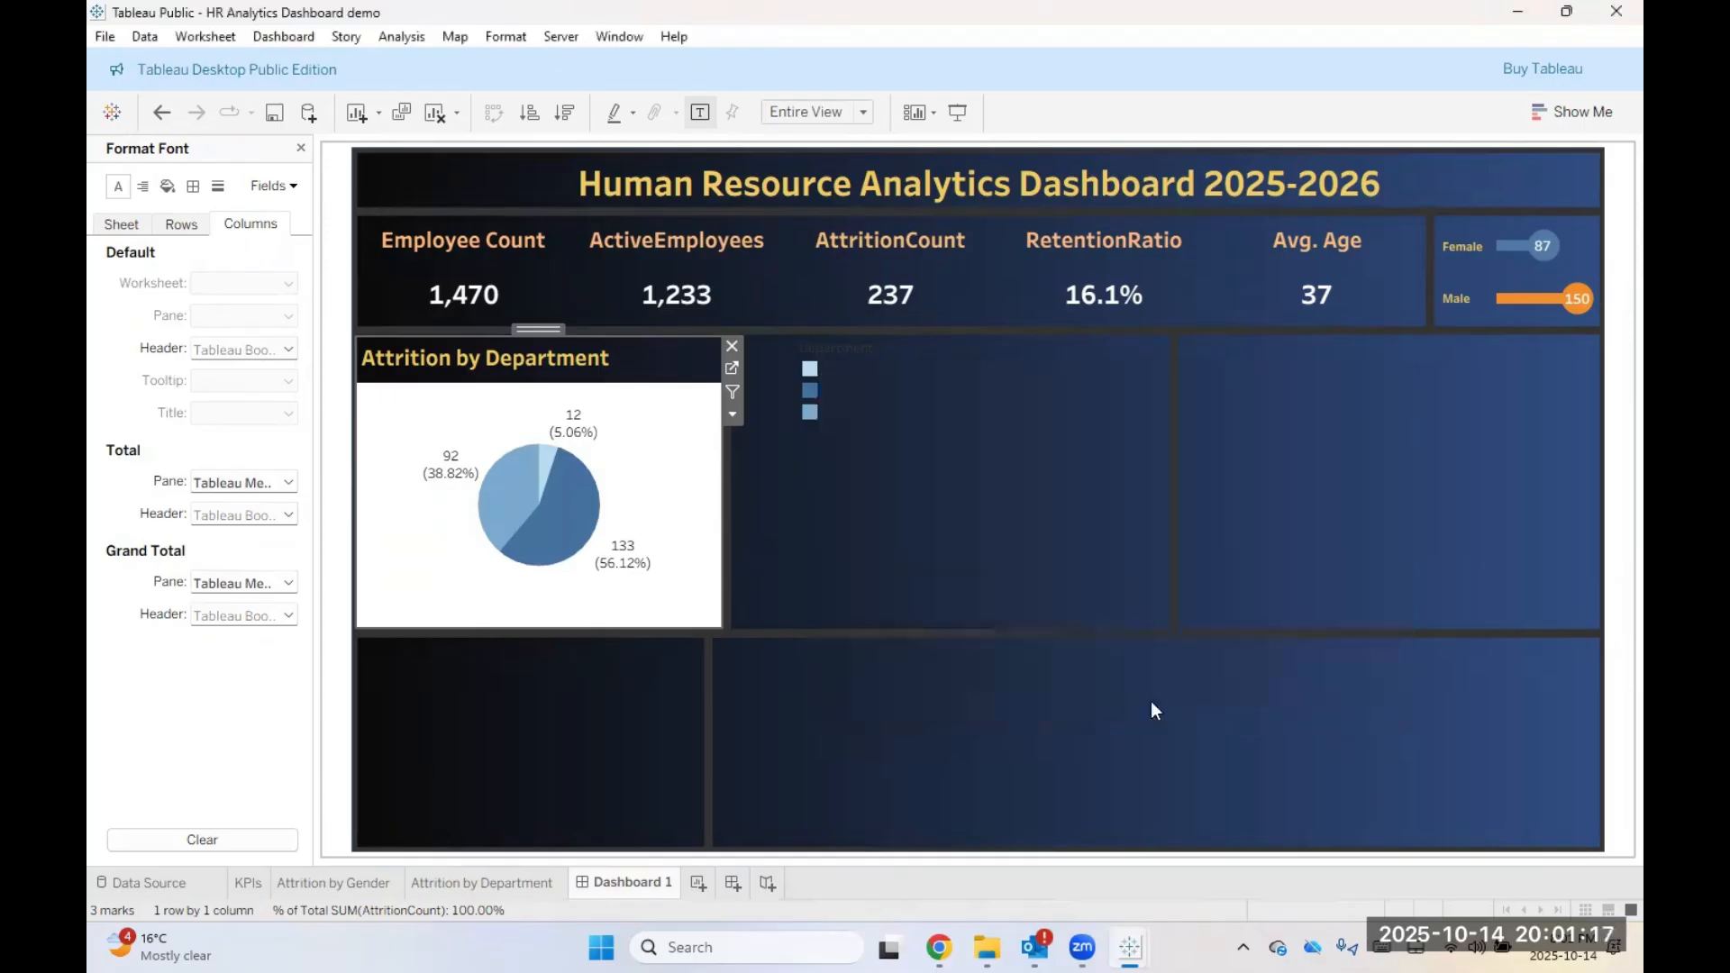
{"action": "left_click", "coordinate": [962, 541]}
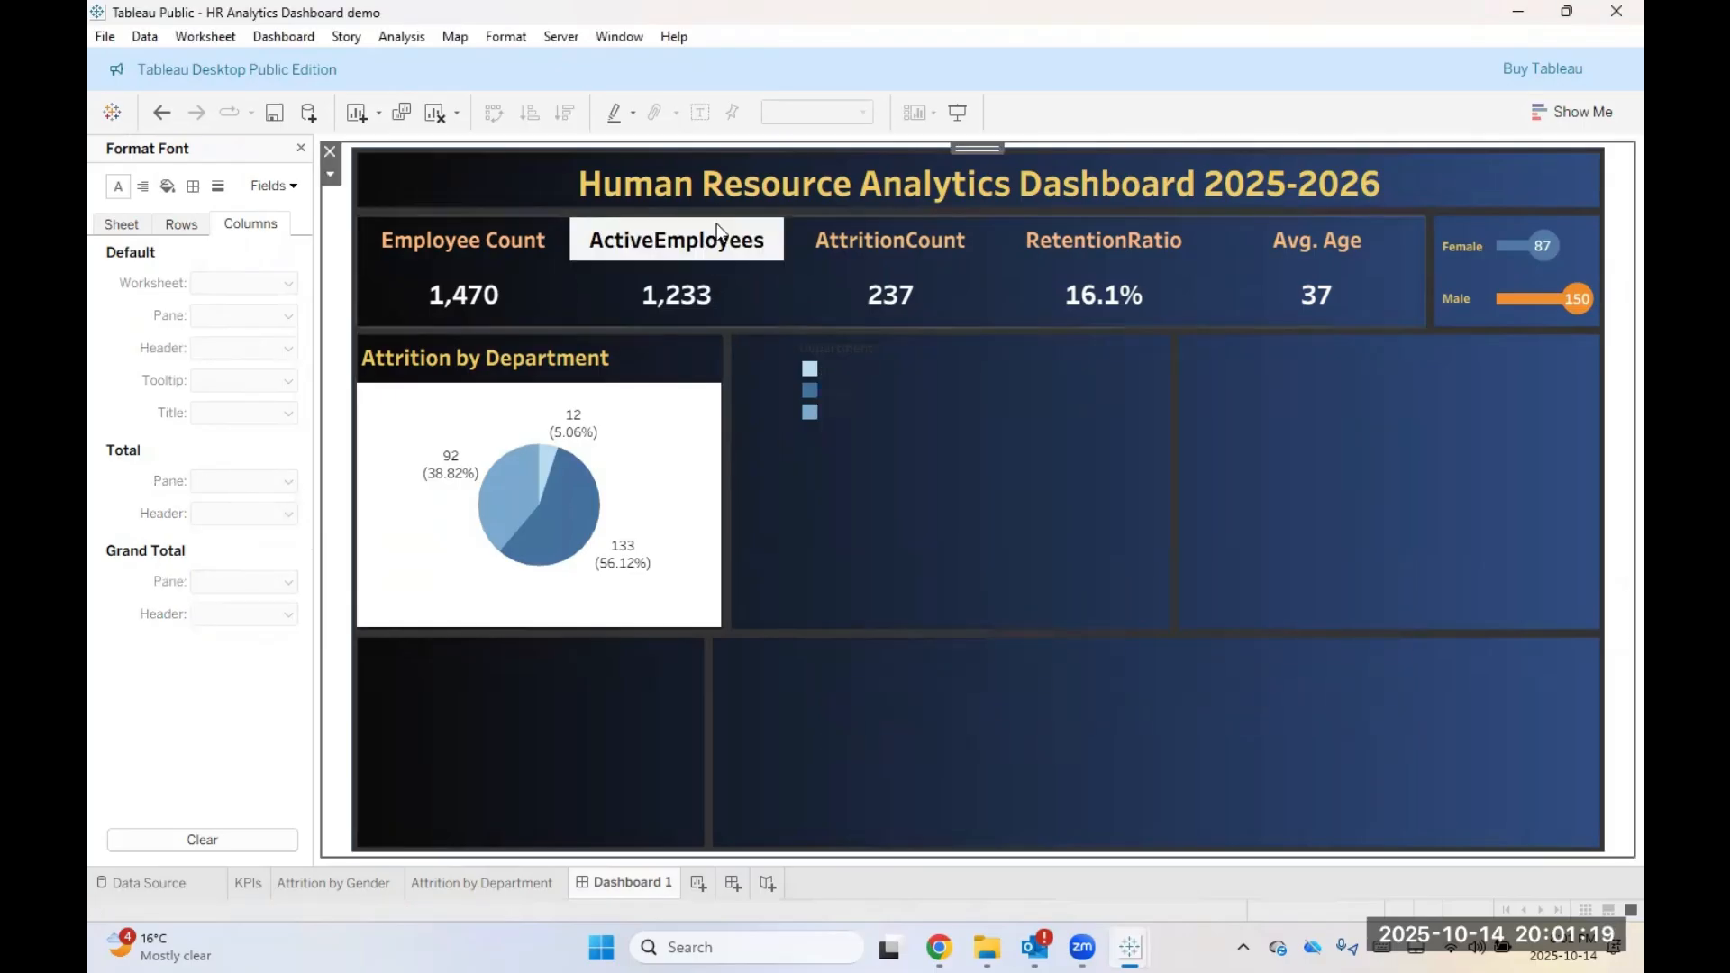
Step: Set the row banding shading of the Attrition by Department chart to None for both the pane and the header
{"action": "mouse_move", "coordinate": [426, 494]}
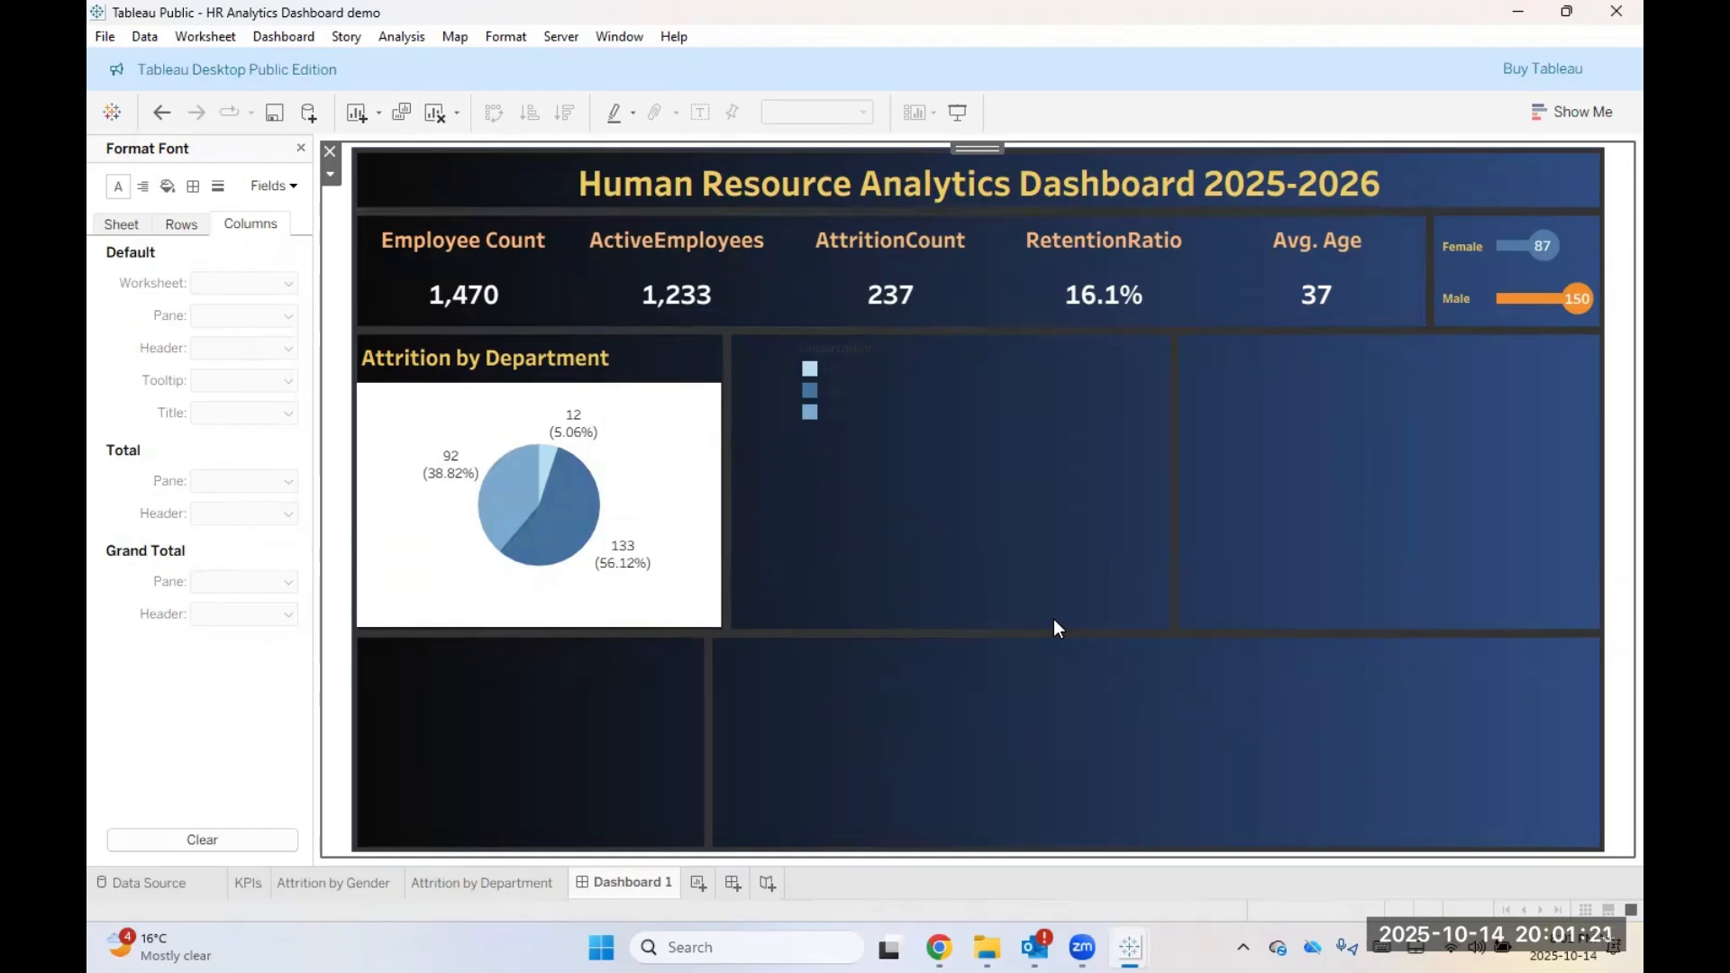
{"action": "right_click", "coordinate": [432, 551]}
{"action": "left_click", "coordinate": [463, 620]}
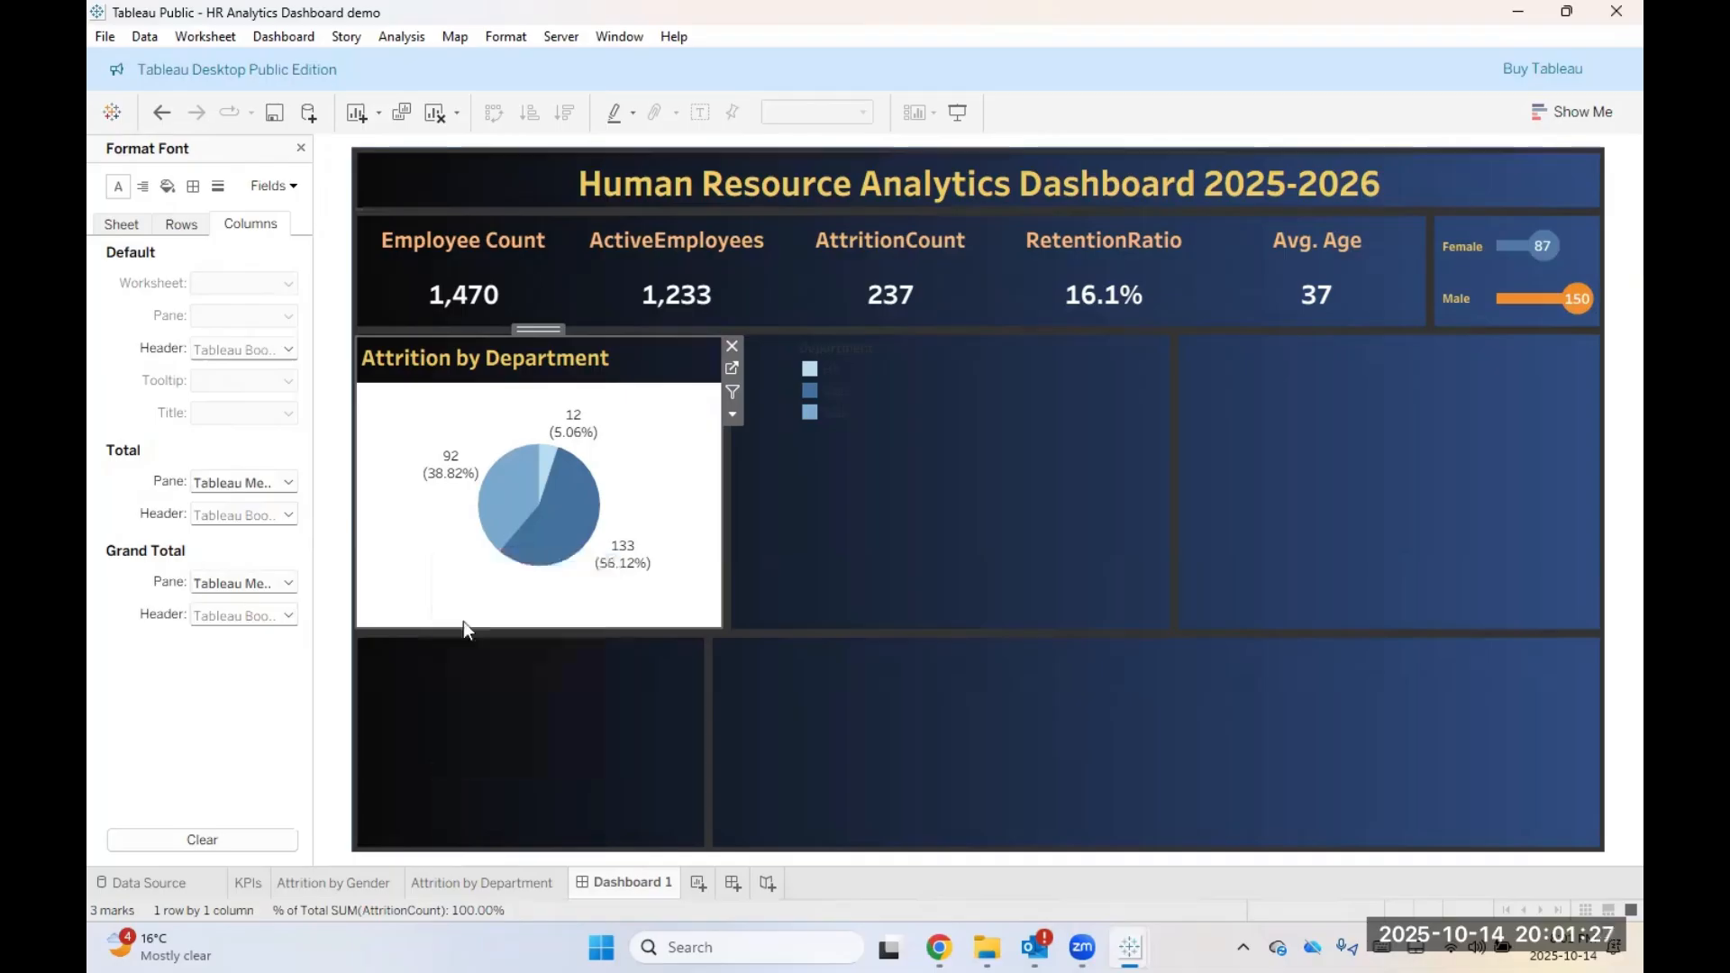
{"action": "left_click", "coordinate": [142, 185]}
{"action": "left_click", "coordinate": [164, 188]}
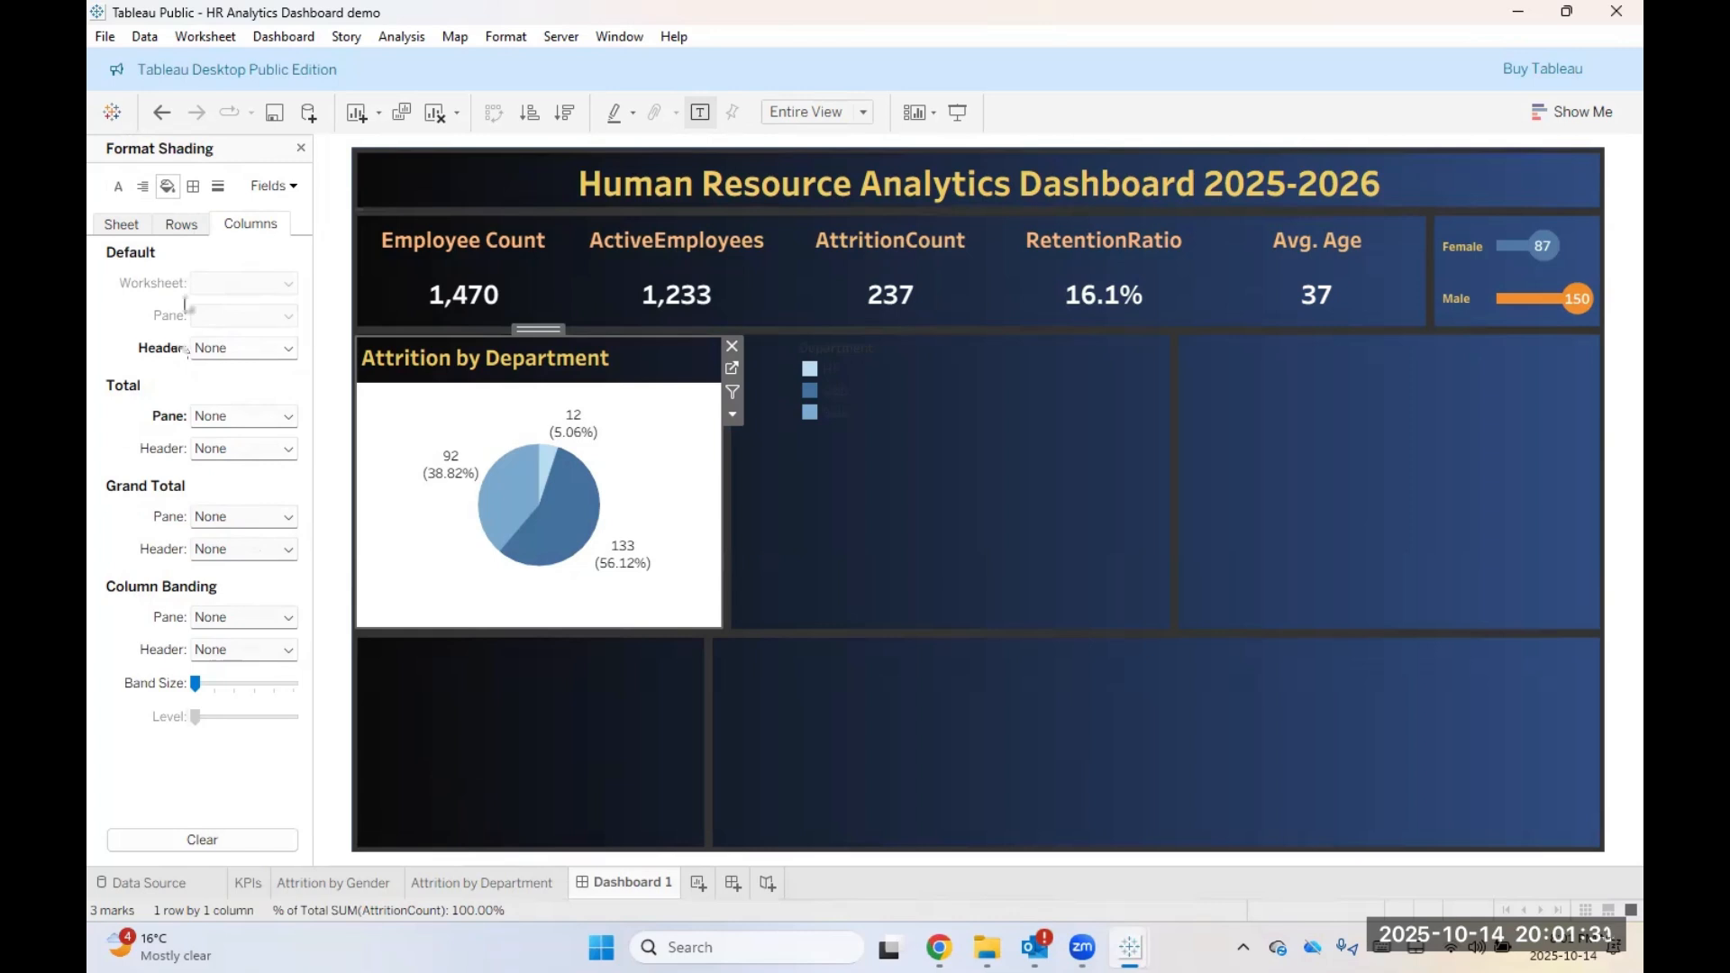
{"action": "left_click", "coordinate": [181, 225]}
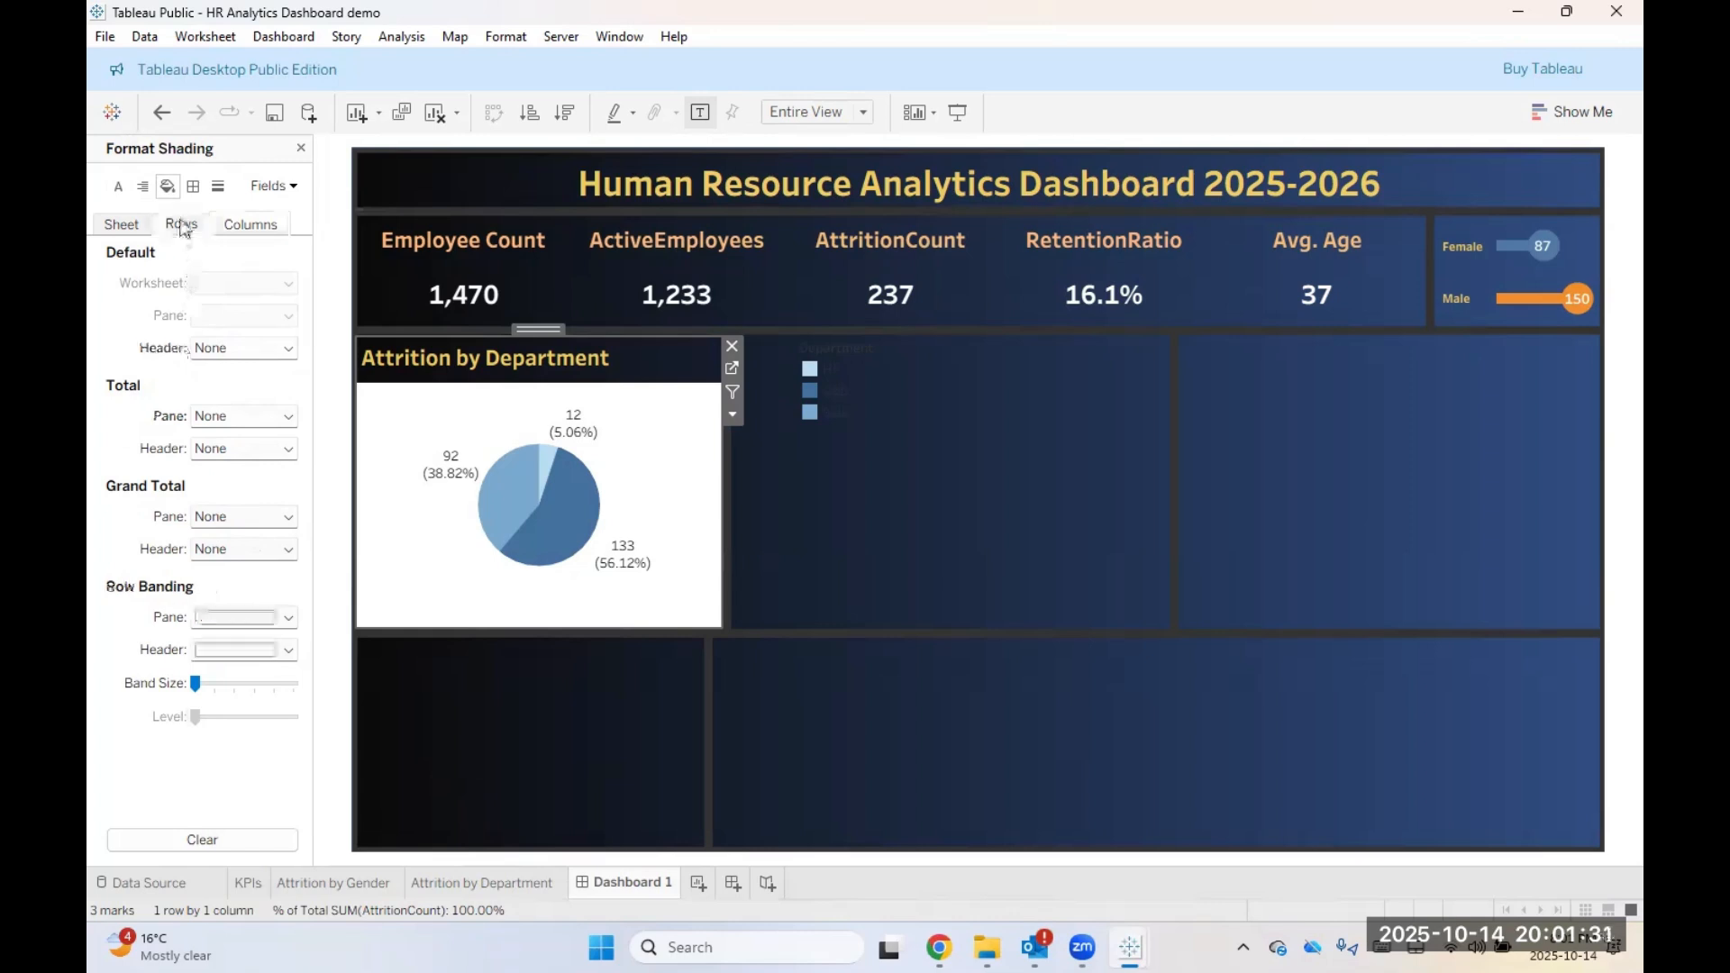
{"action": "left_click", "coordinate": [240, 617]}
{"action": "left_click", "coordinate": [155, 771]}
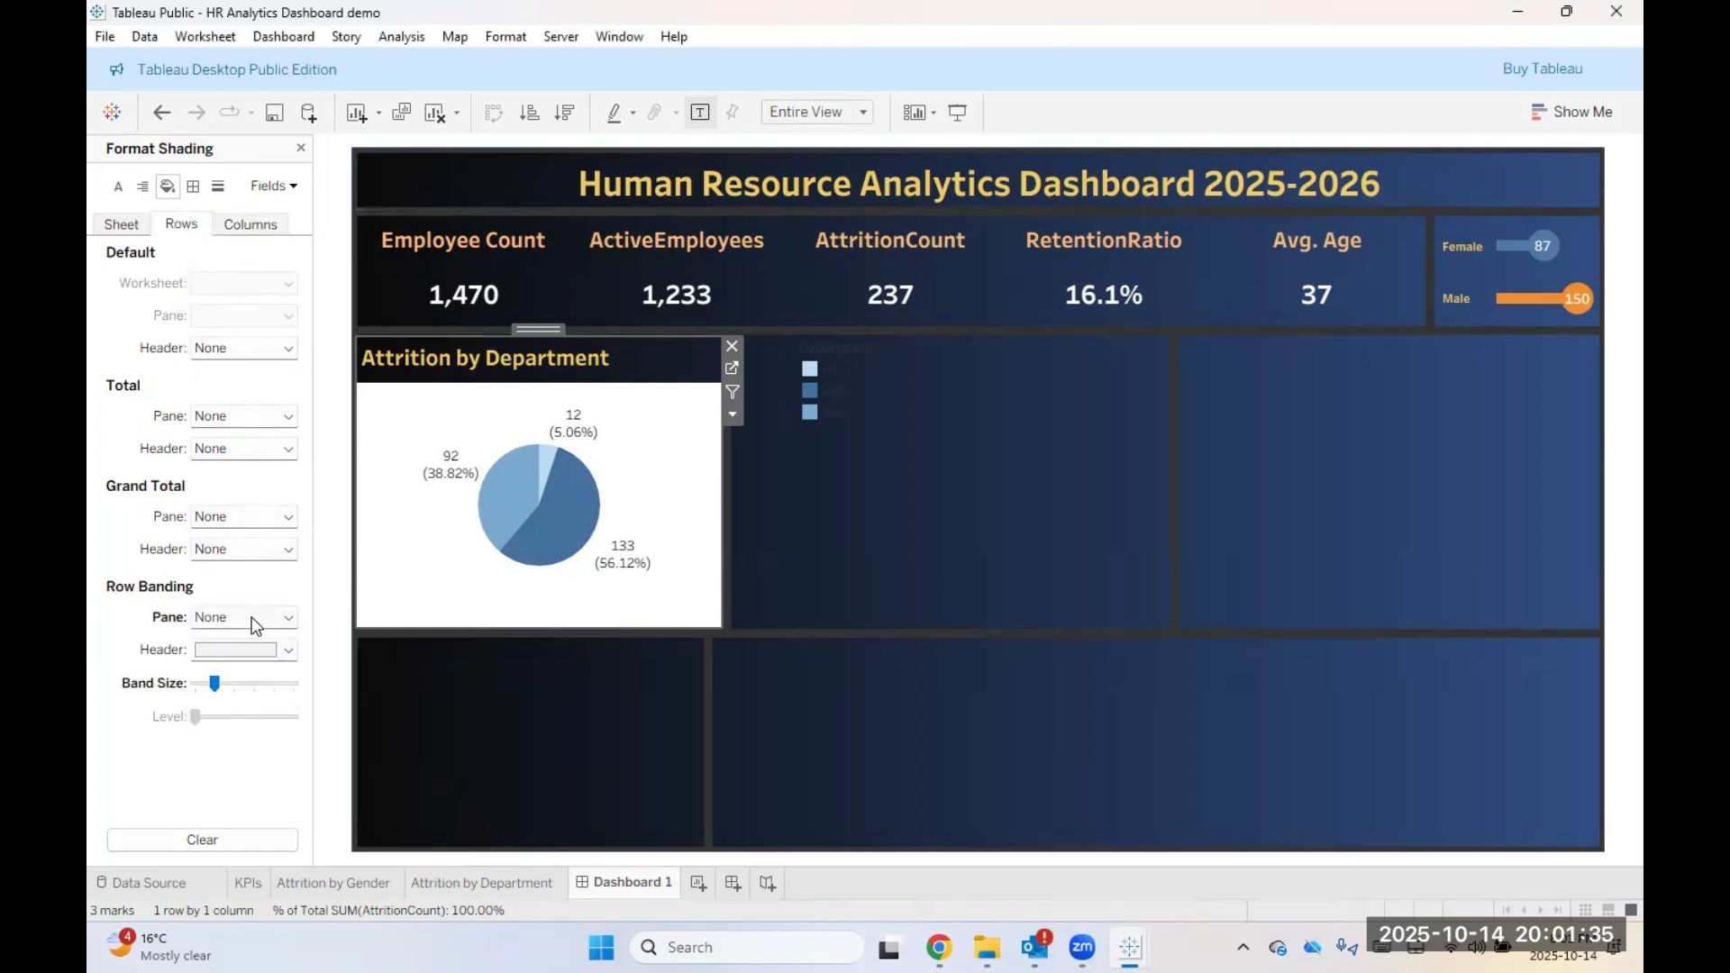
{"action": "left_click", "coordinate": [253, 619]}
{"action": "left_click", "coordinate": [132, 804]}
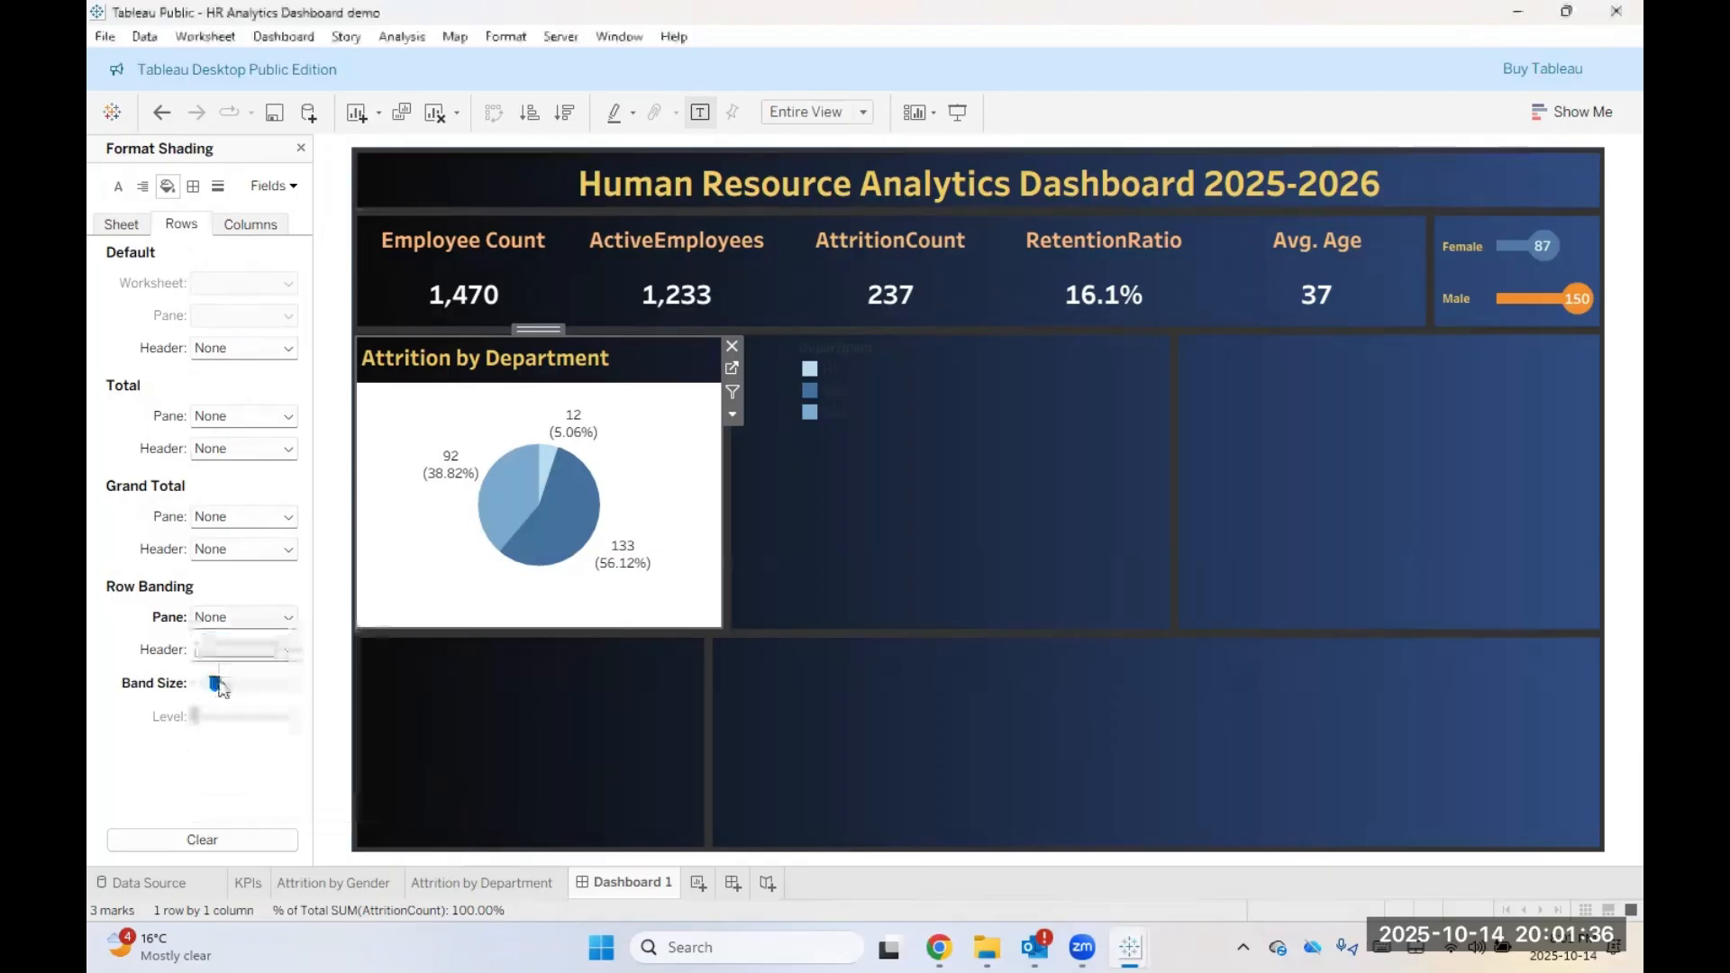
{"action": "left_click", "coordinate": [254, 649]}
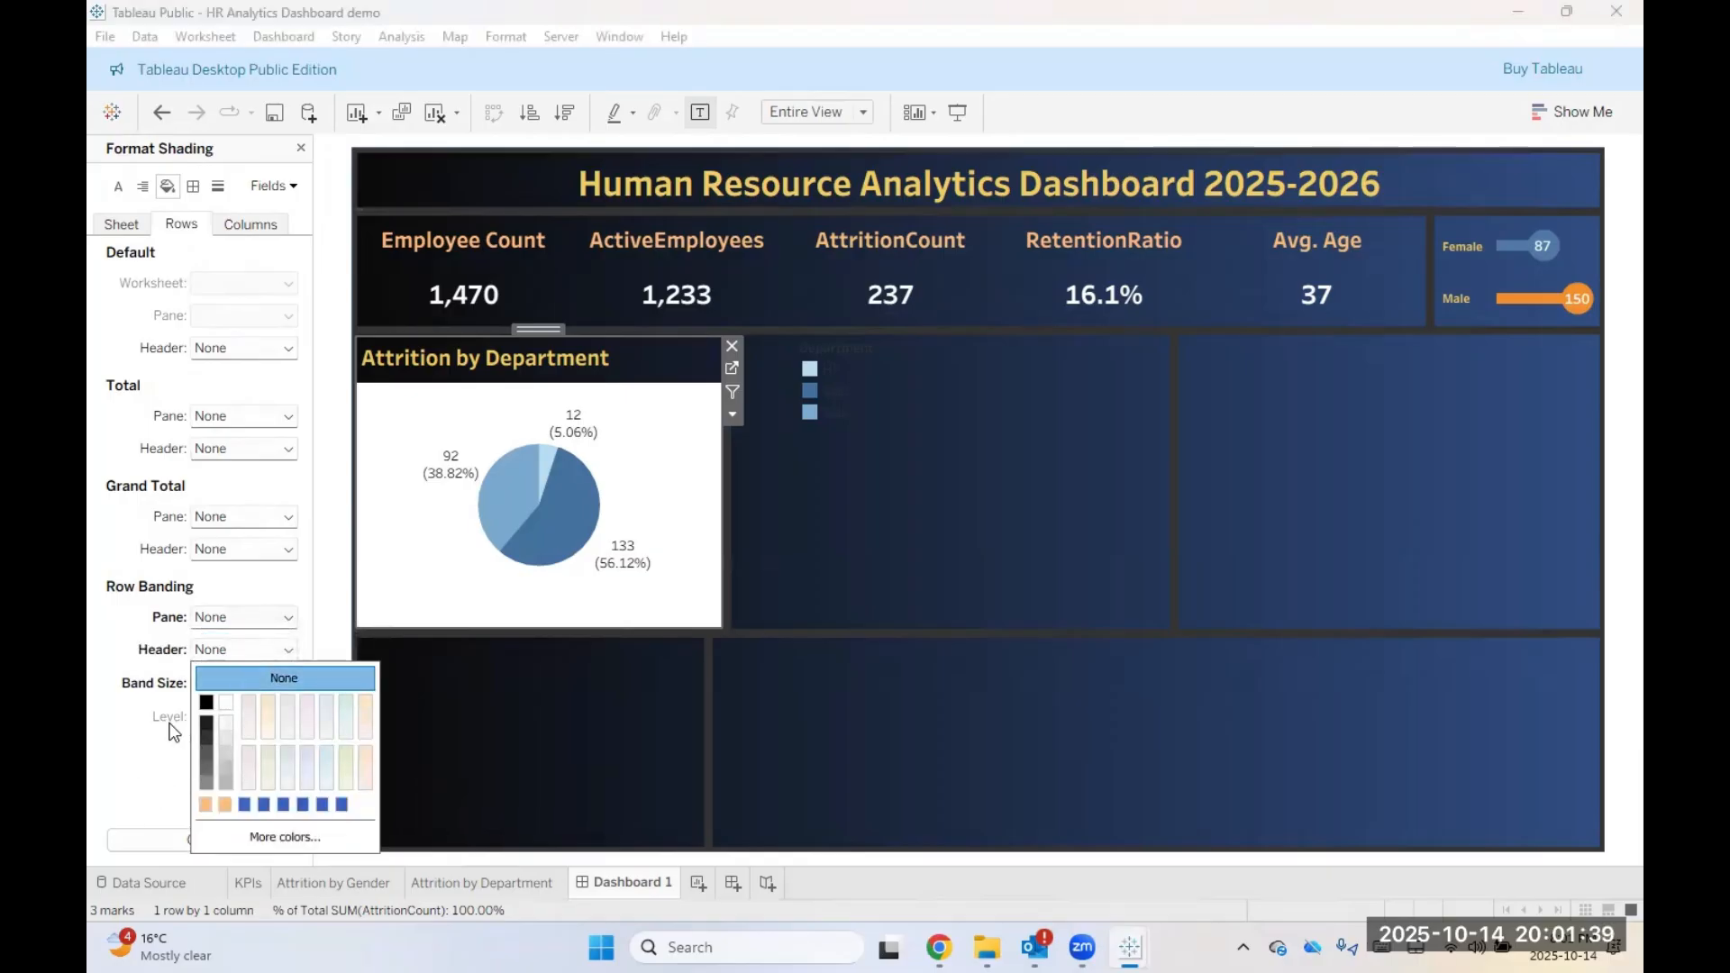
{"action": "left_click", "coordinate": [137, 773]}
Step: Set the worksheet background shading of the Attrition by Department chart to None
{"action": "left_click", "coordinate": [123, 225]}
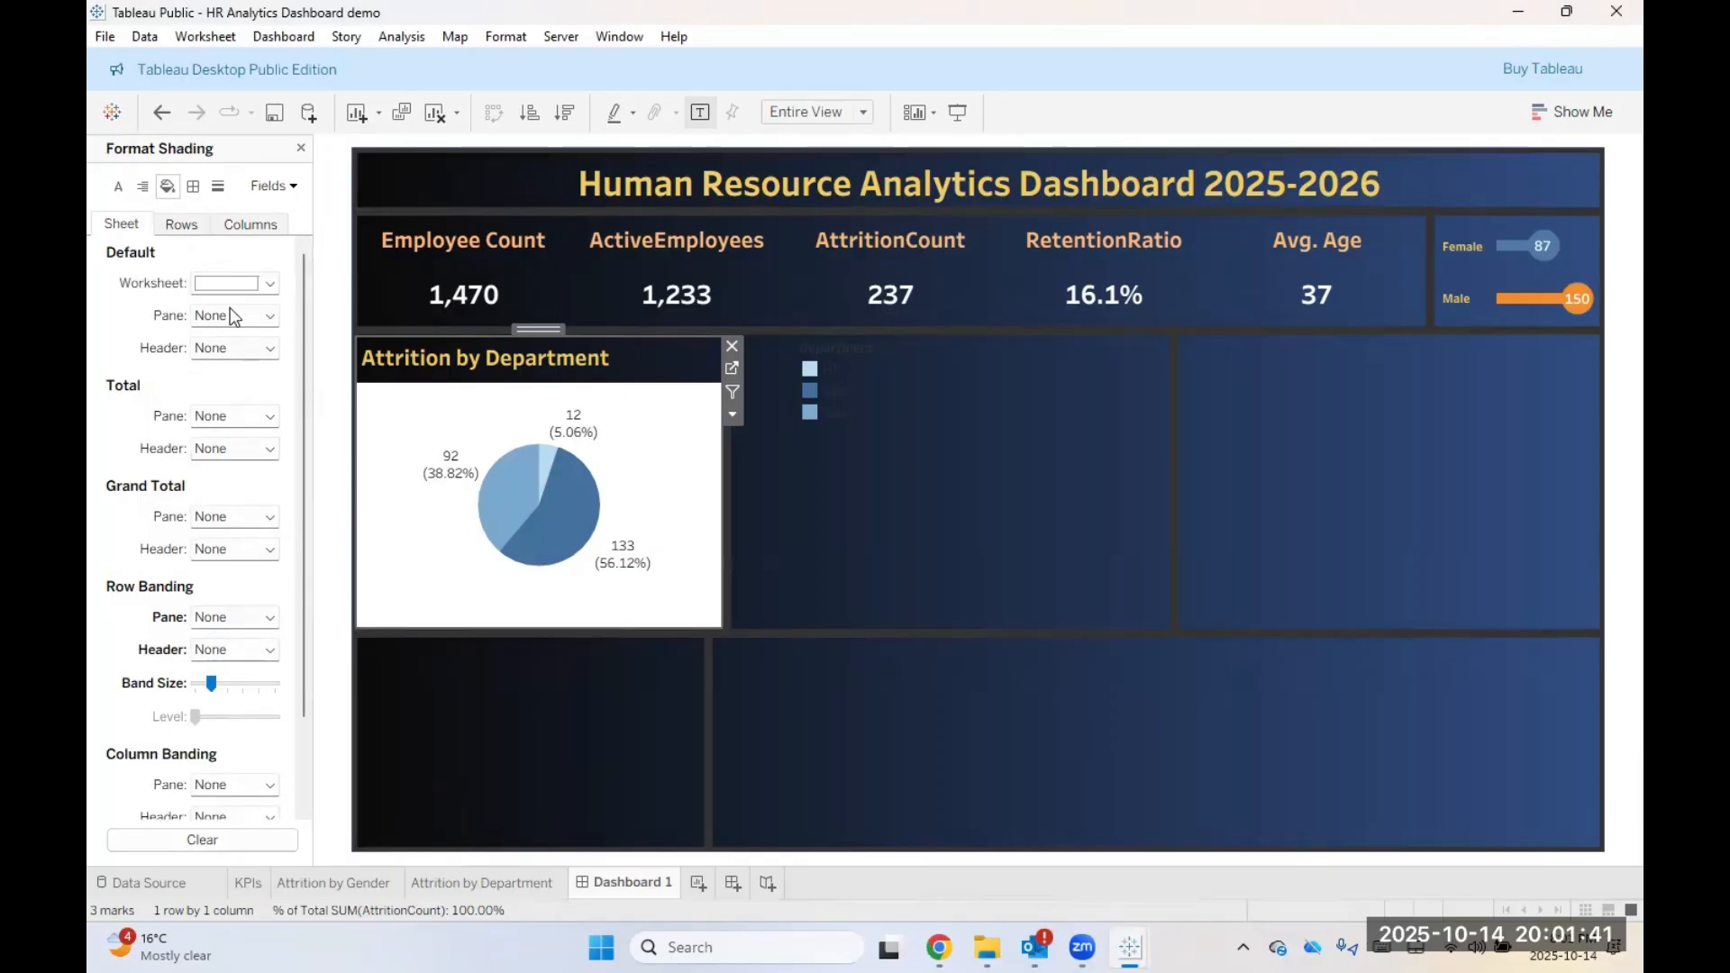
{"action": "left_click", "coordinate": [254, 283]}
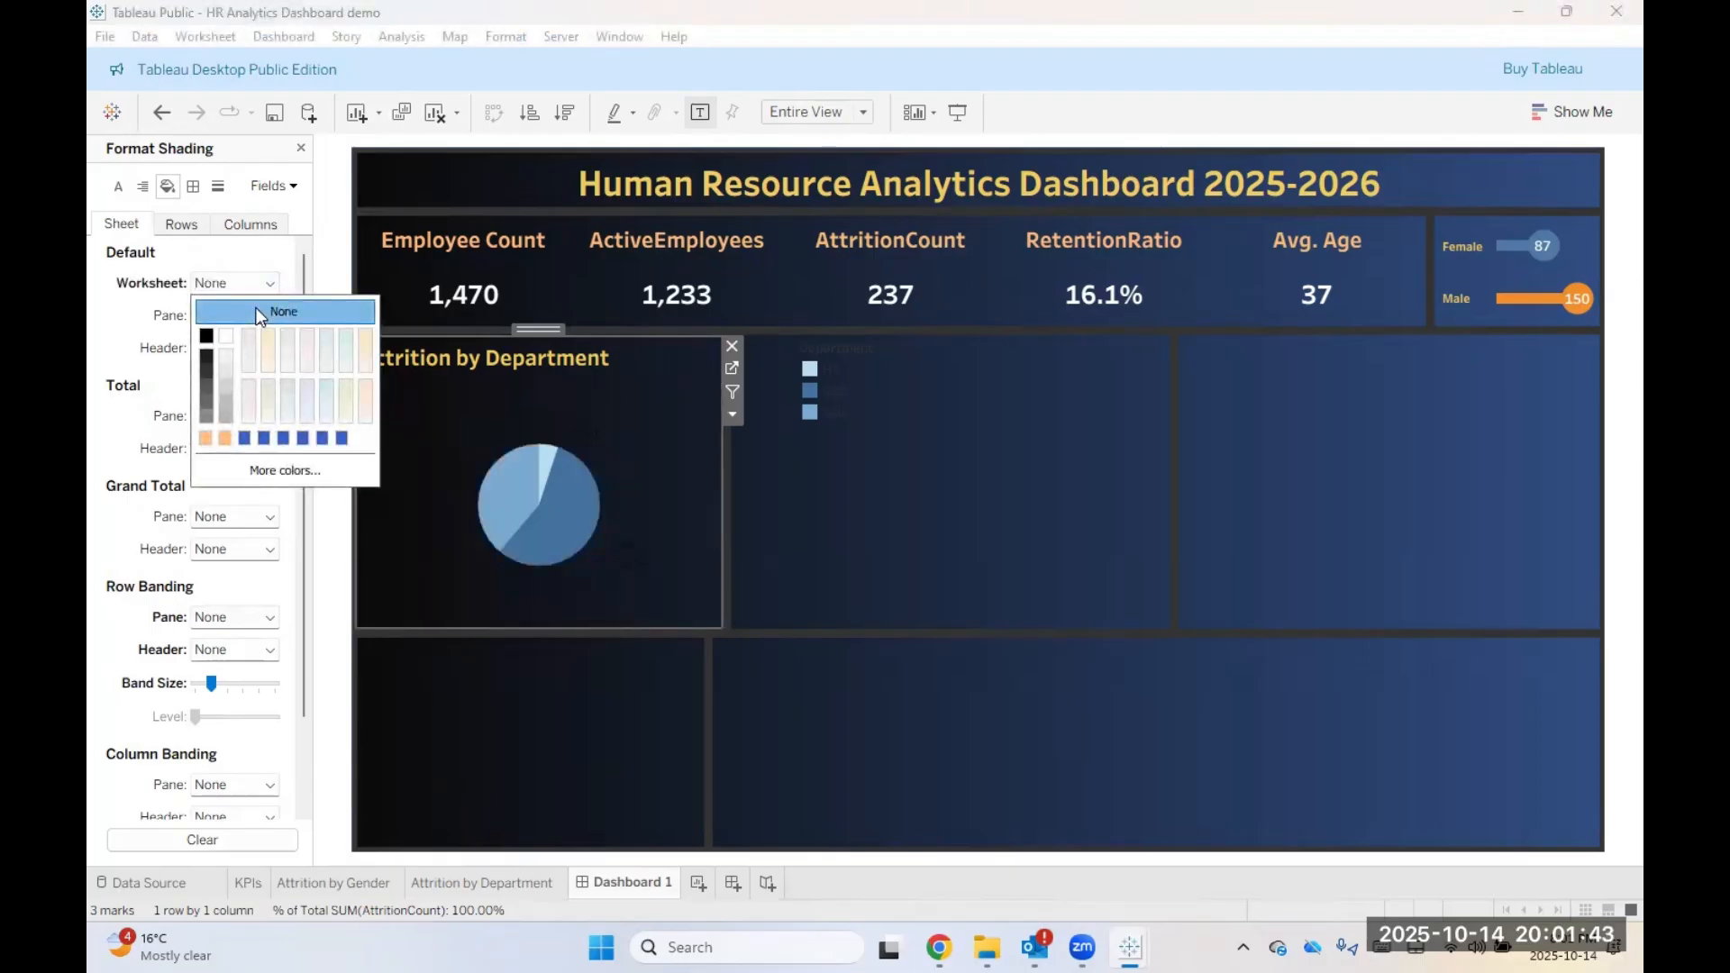
{"action": "left_click", "coordinate": [124, 342]}
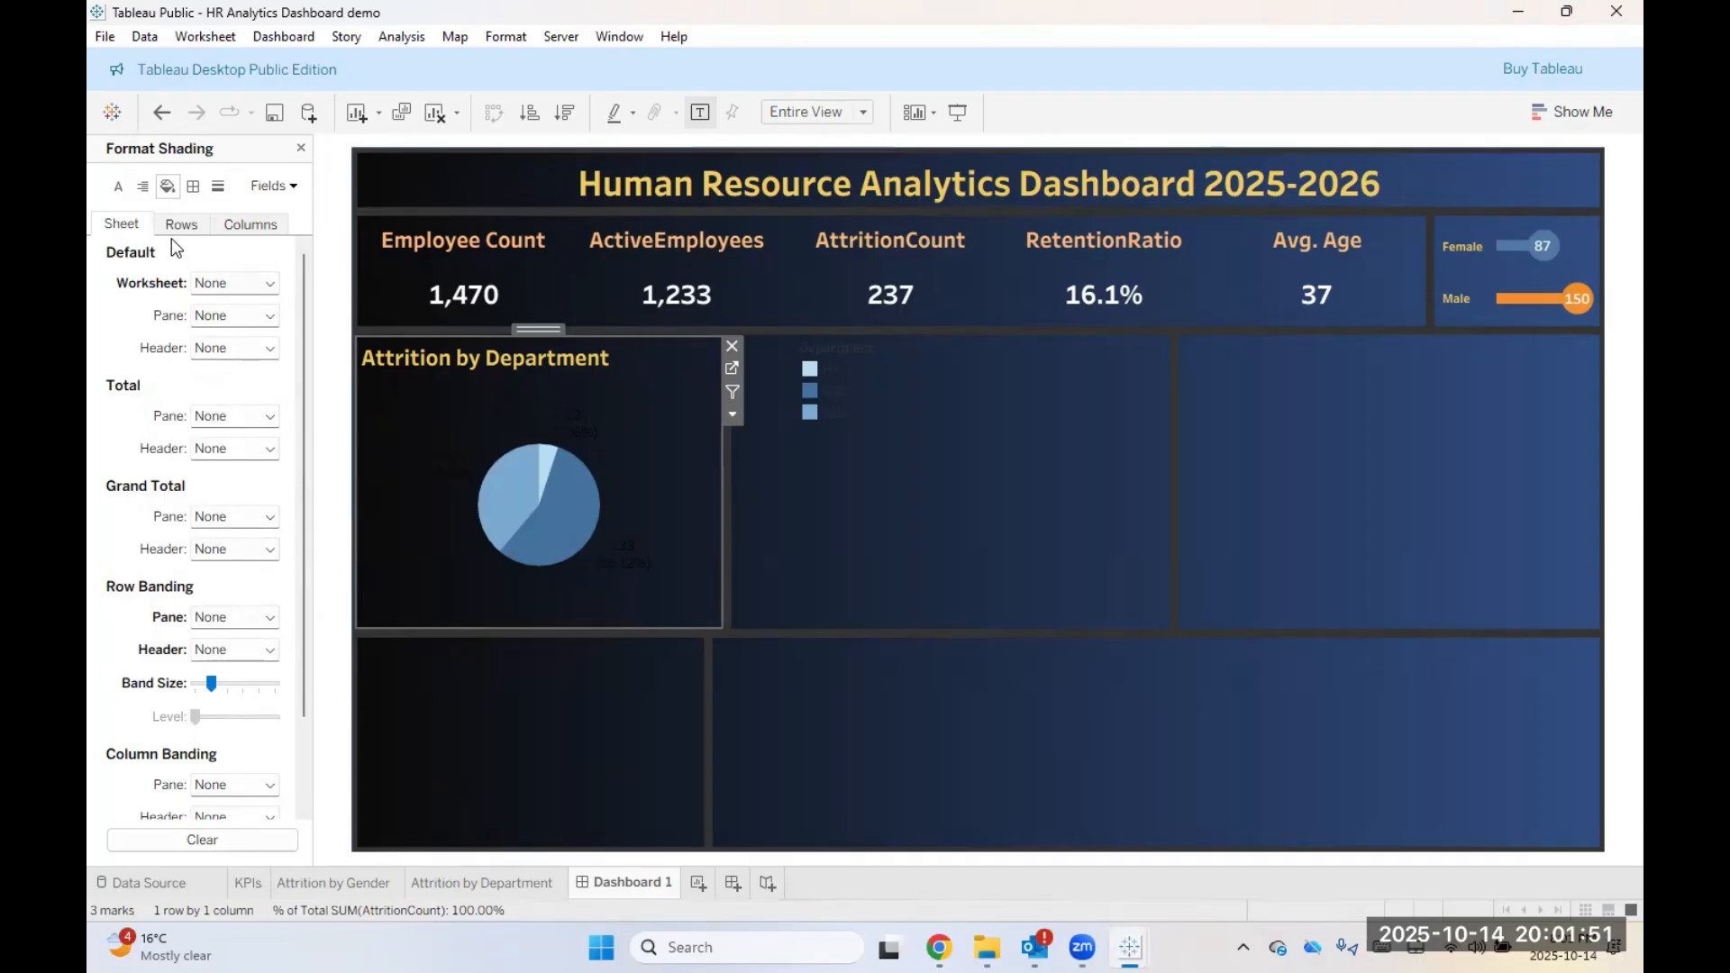
Step: Set the sheet-level total pane font of the Attrition by Department chart to white and make the grand total pane font bold
{"action": "left_click", "coordinate": [120, 186]}
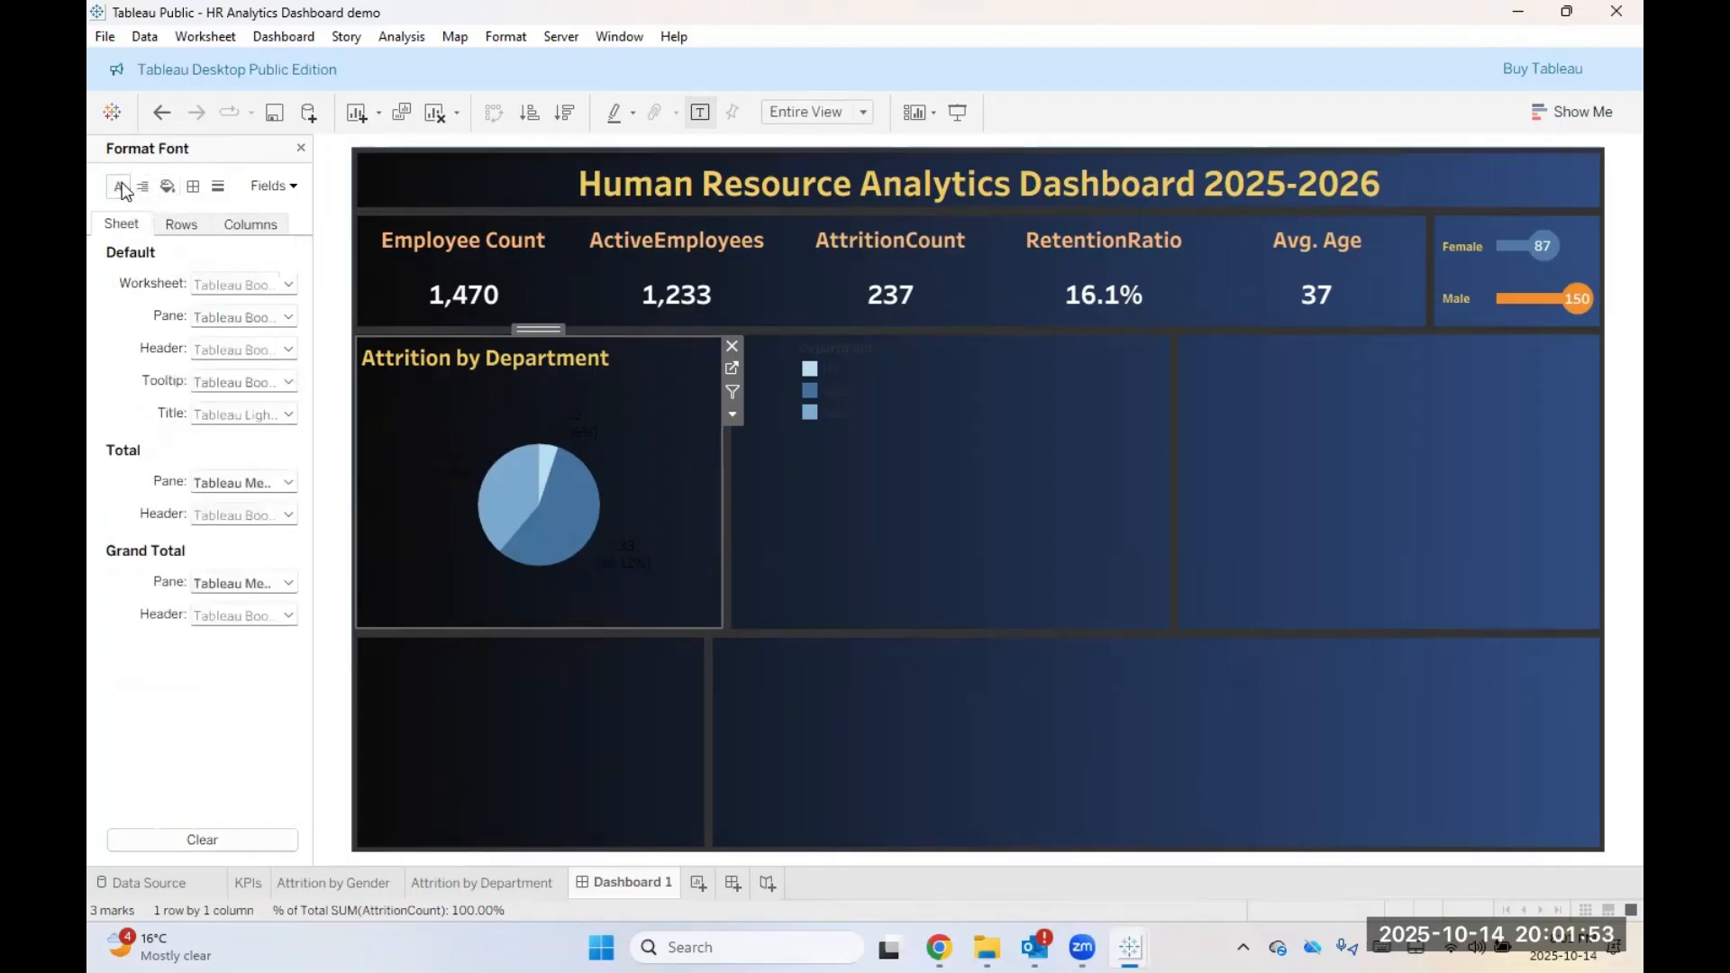
{"action": "left_click", "coordinate": [231, 487]}
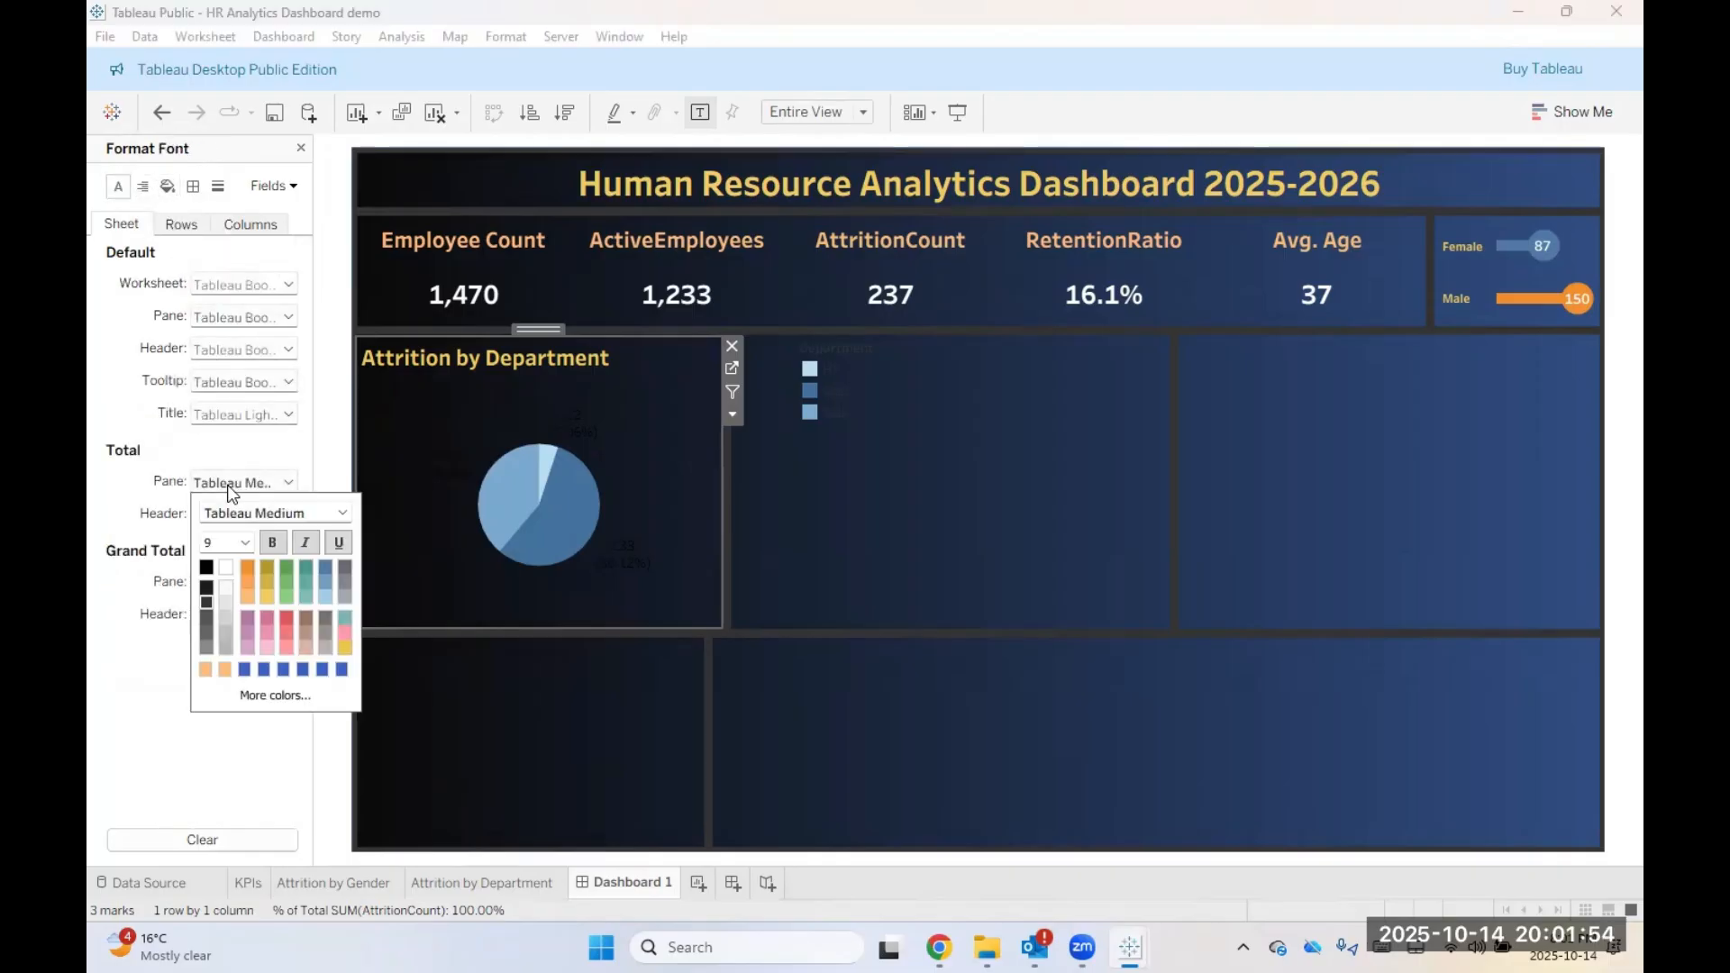
{"action": "left_click", "coordinate": [230, 567]}
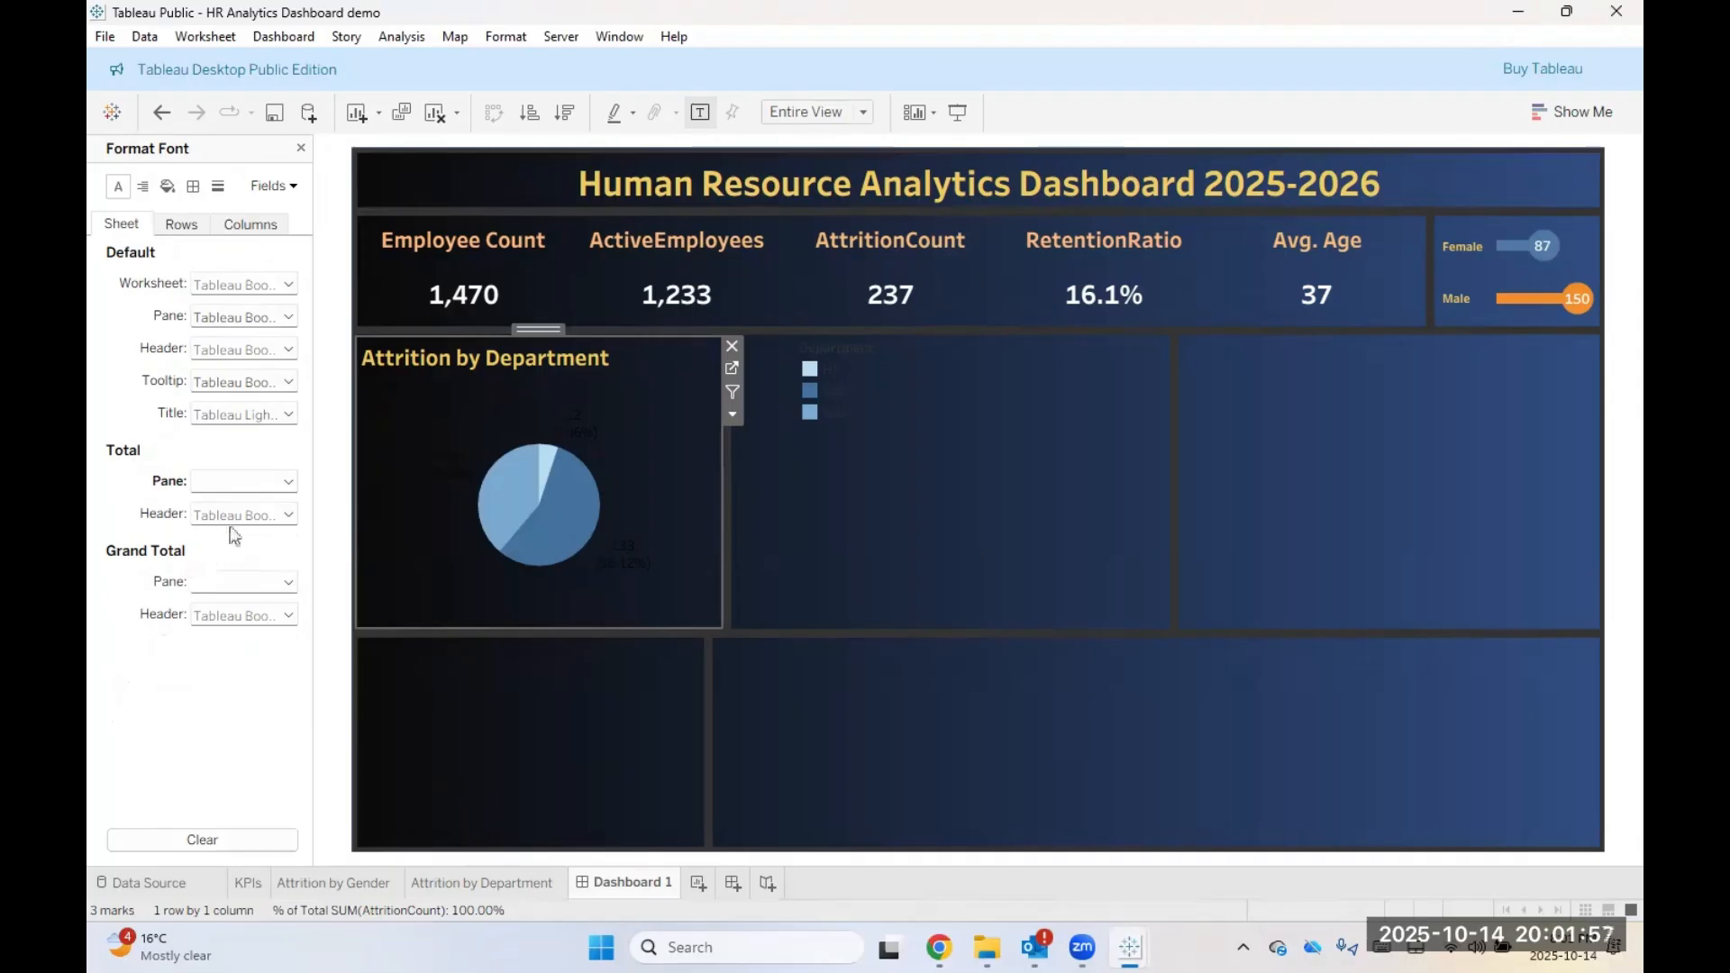
{"action": "left_click", "coordinate": [241, 582]}
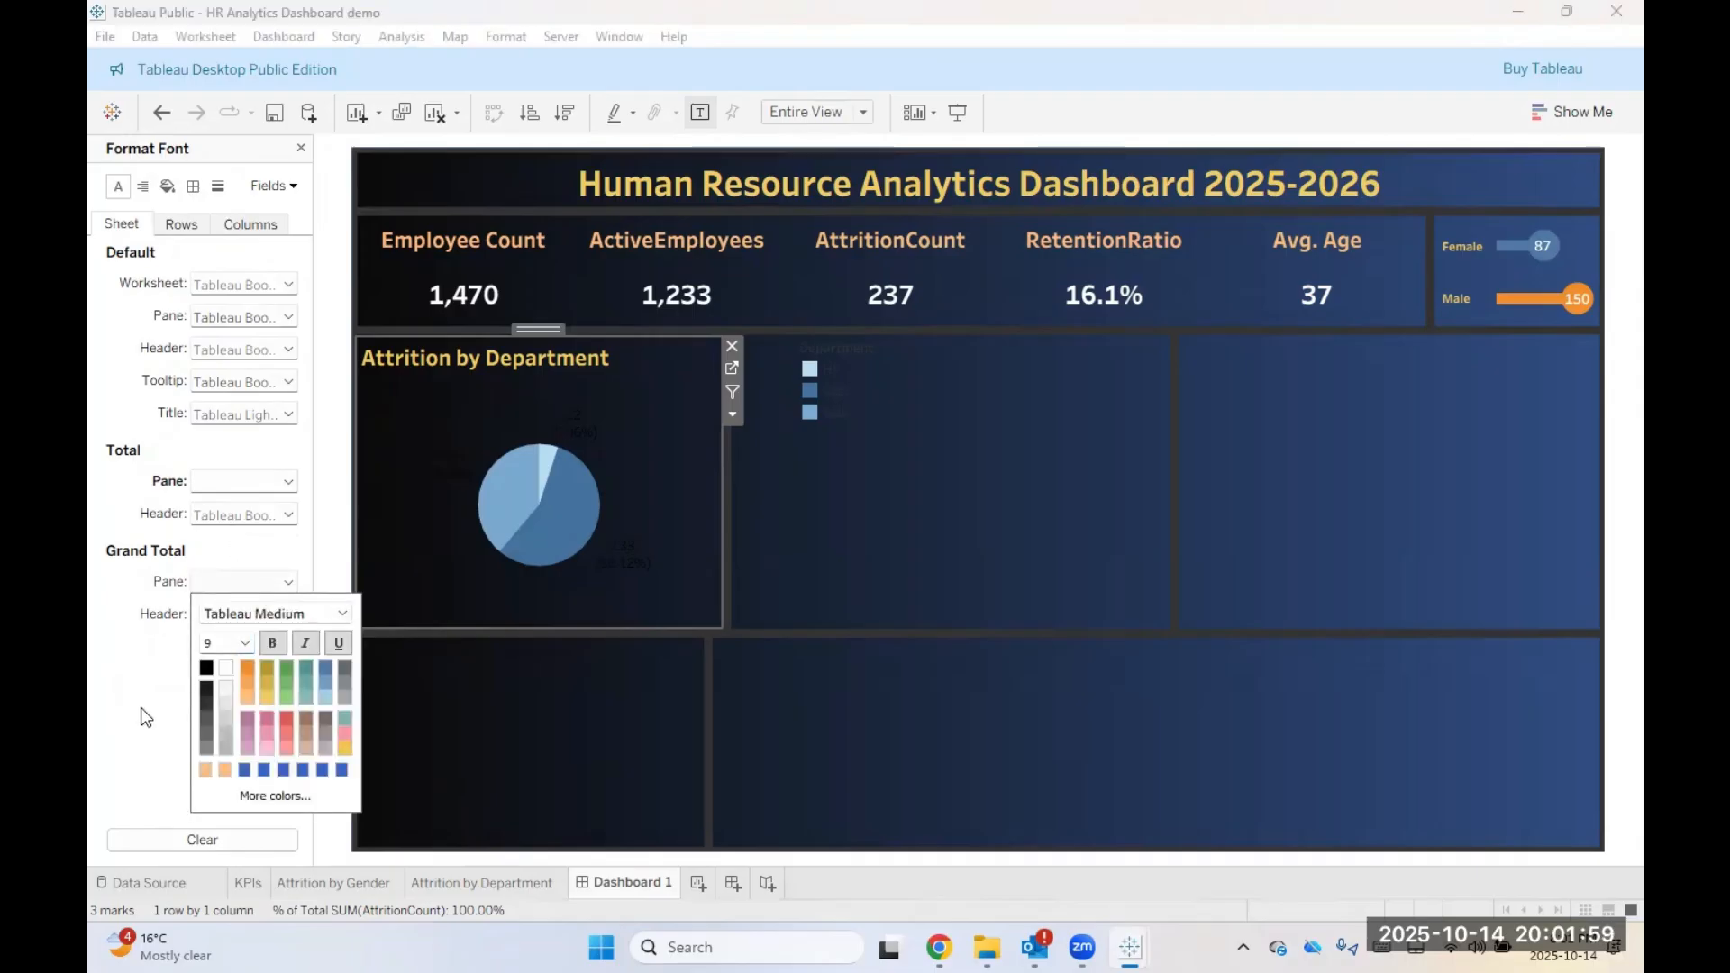
{"action": "left_click", "coordinate": [208, 590]}
{"action": "left_click", "coordinate": [271, 642]}
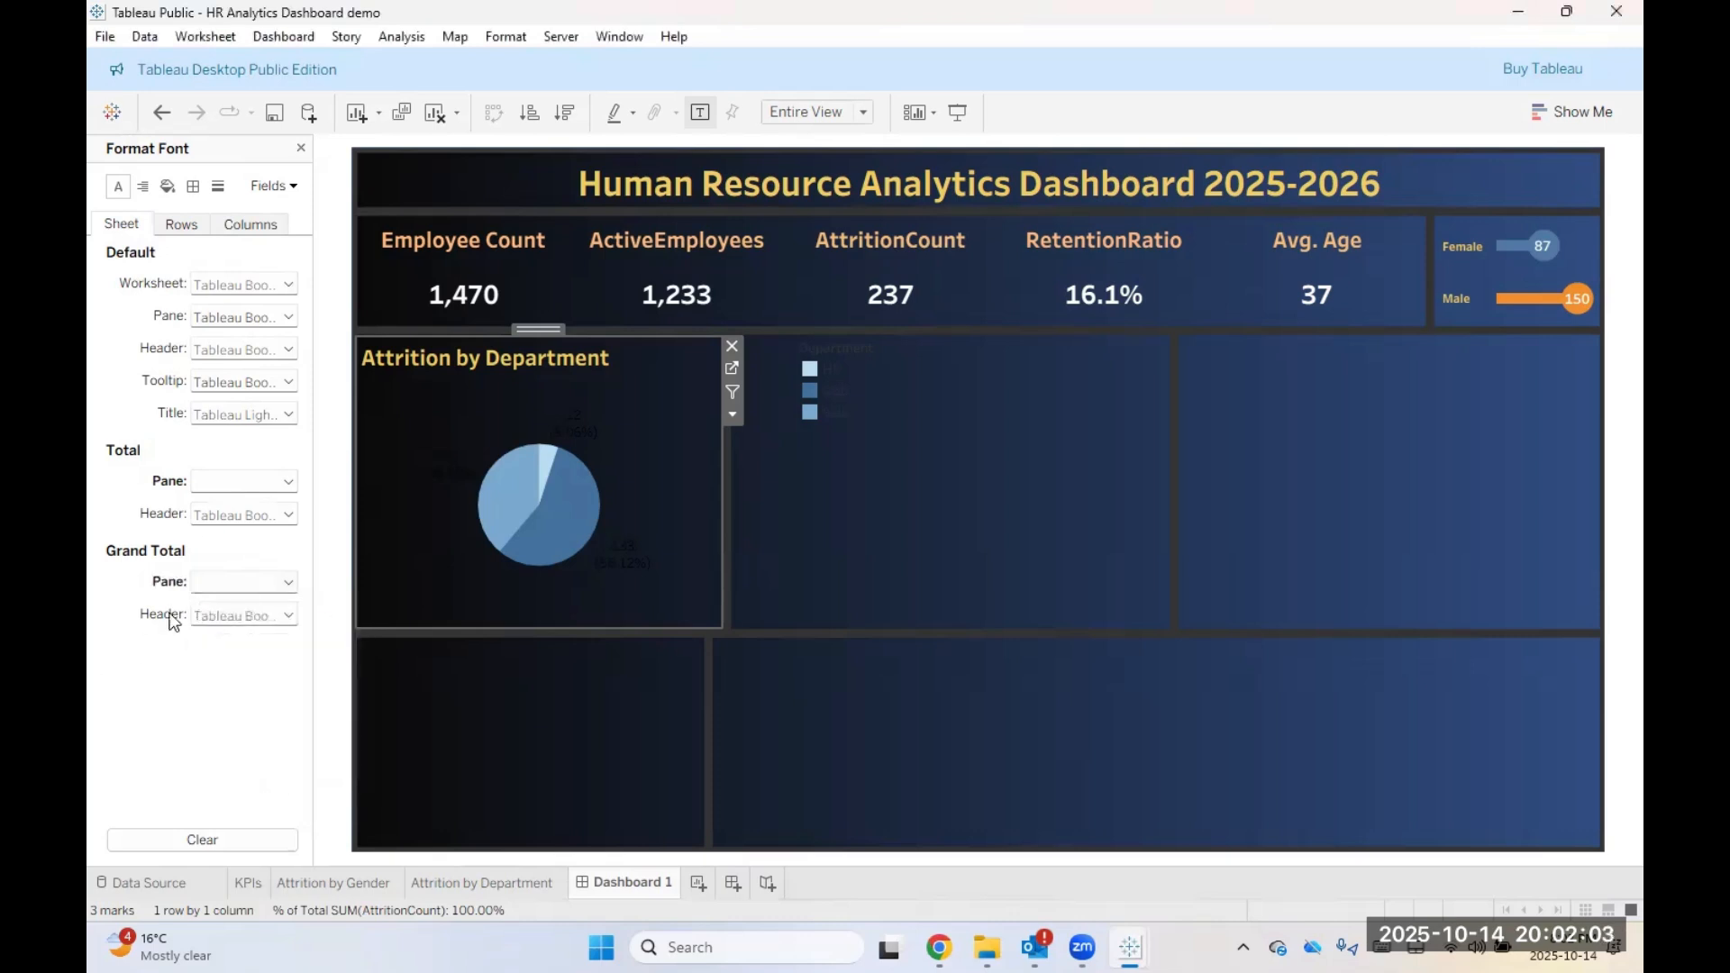
Step: Set the row total pane font of the chart to white and check the row grand total and column total fonts
{"action": "left_click", "coordinate": [171, 228]}
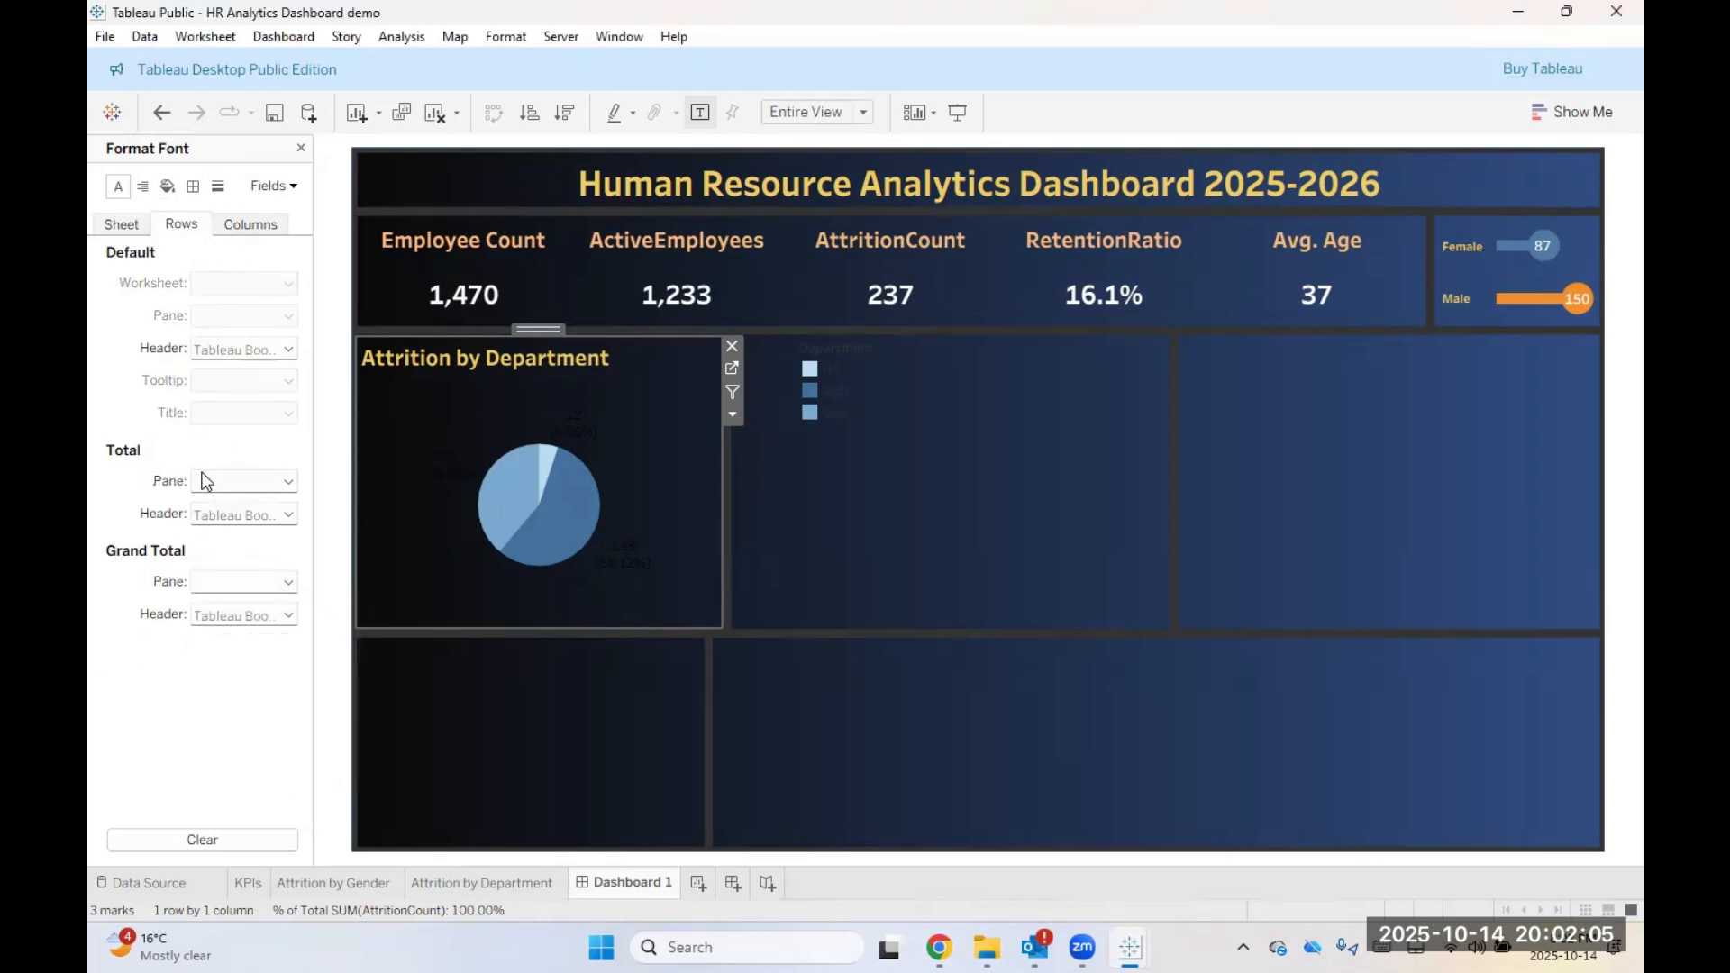
{"action": "left_click", "coordinate": [214, 512]}
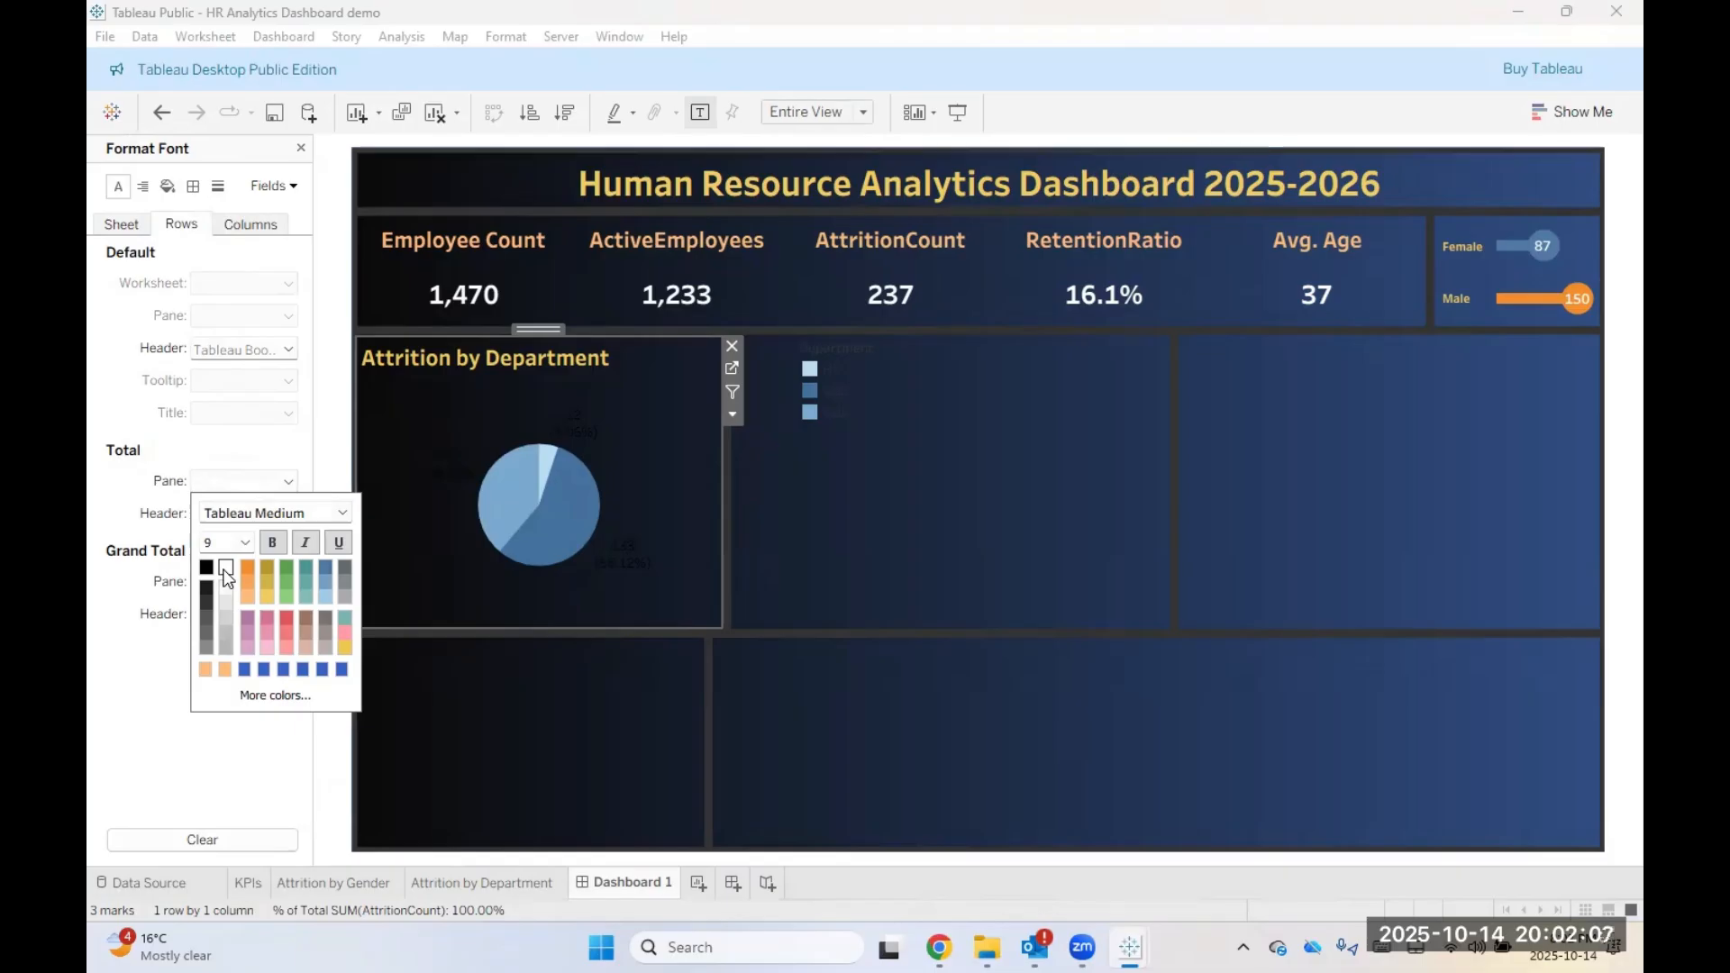
{"action": "left_click", "coordinate": [121, 662]}
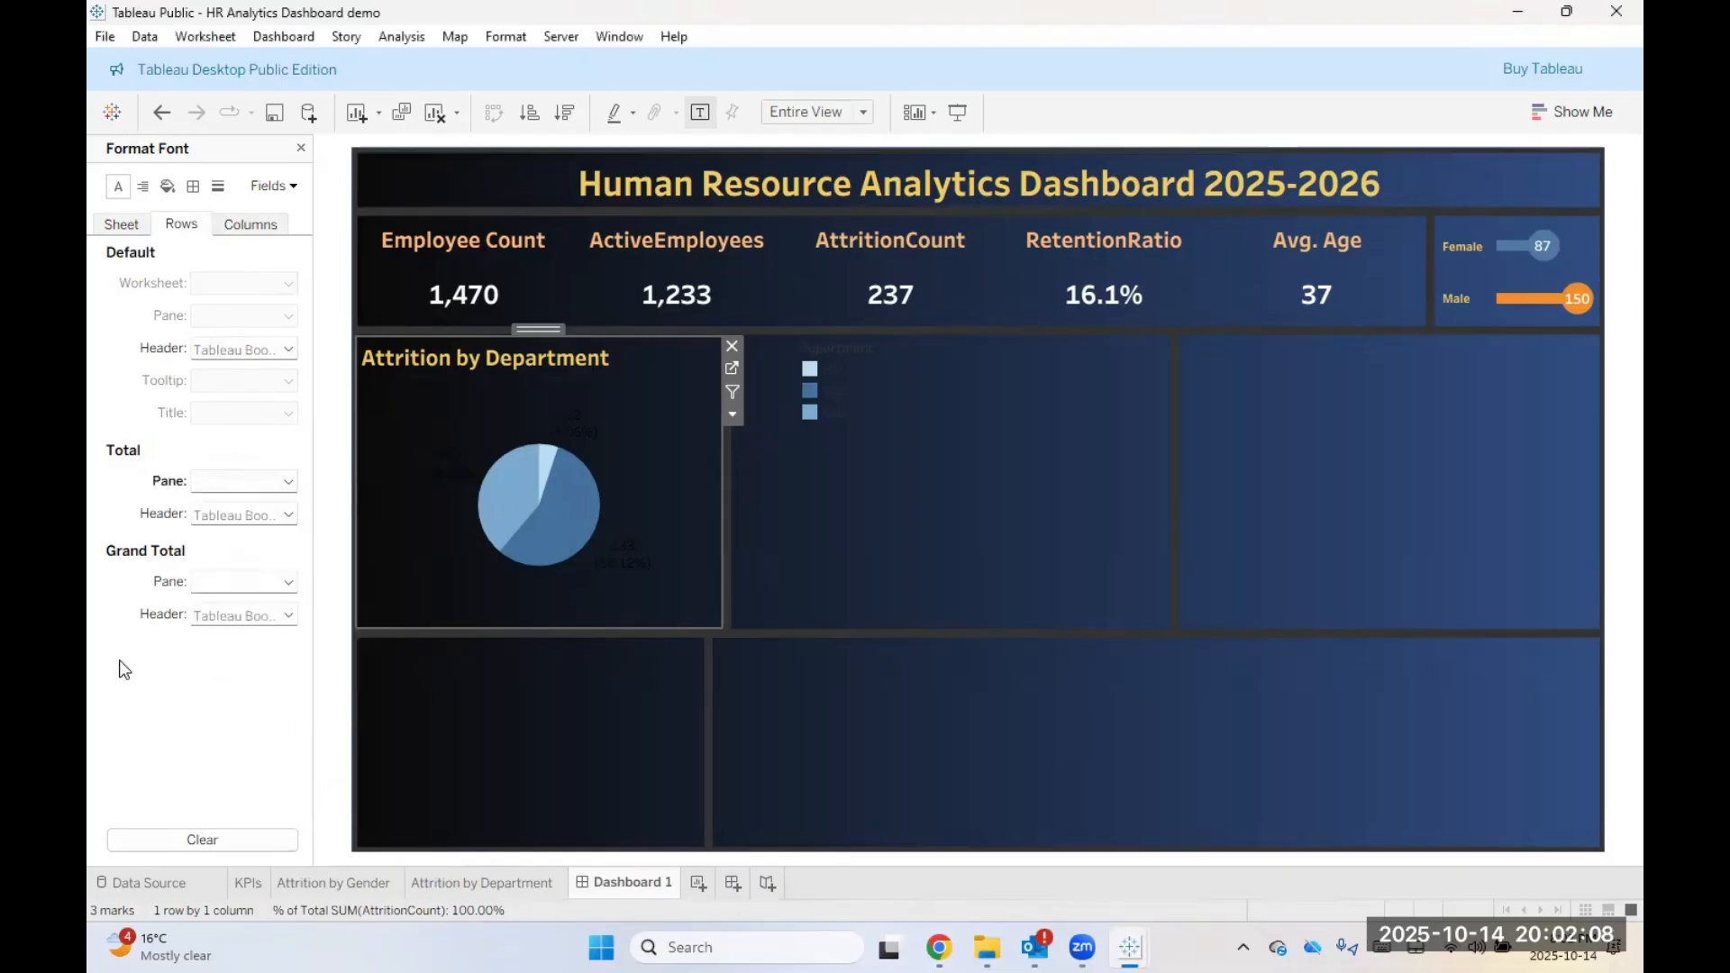
{"action": "left_click", "coordinate": [242, 582]}
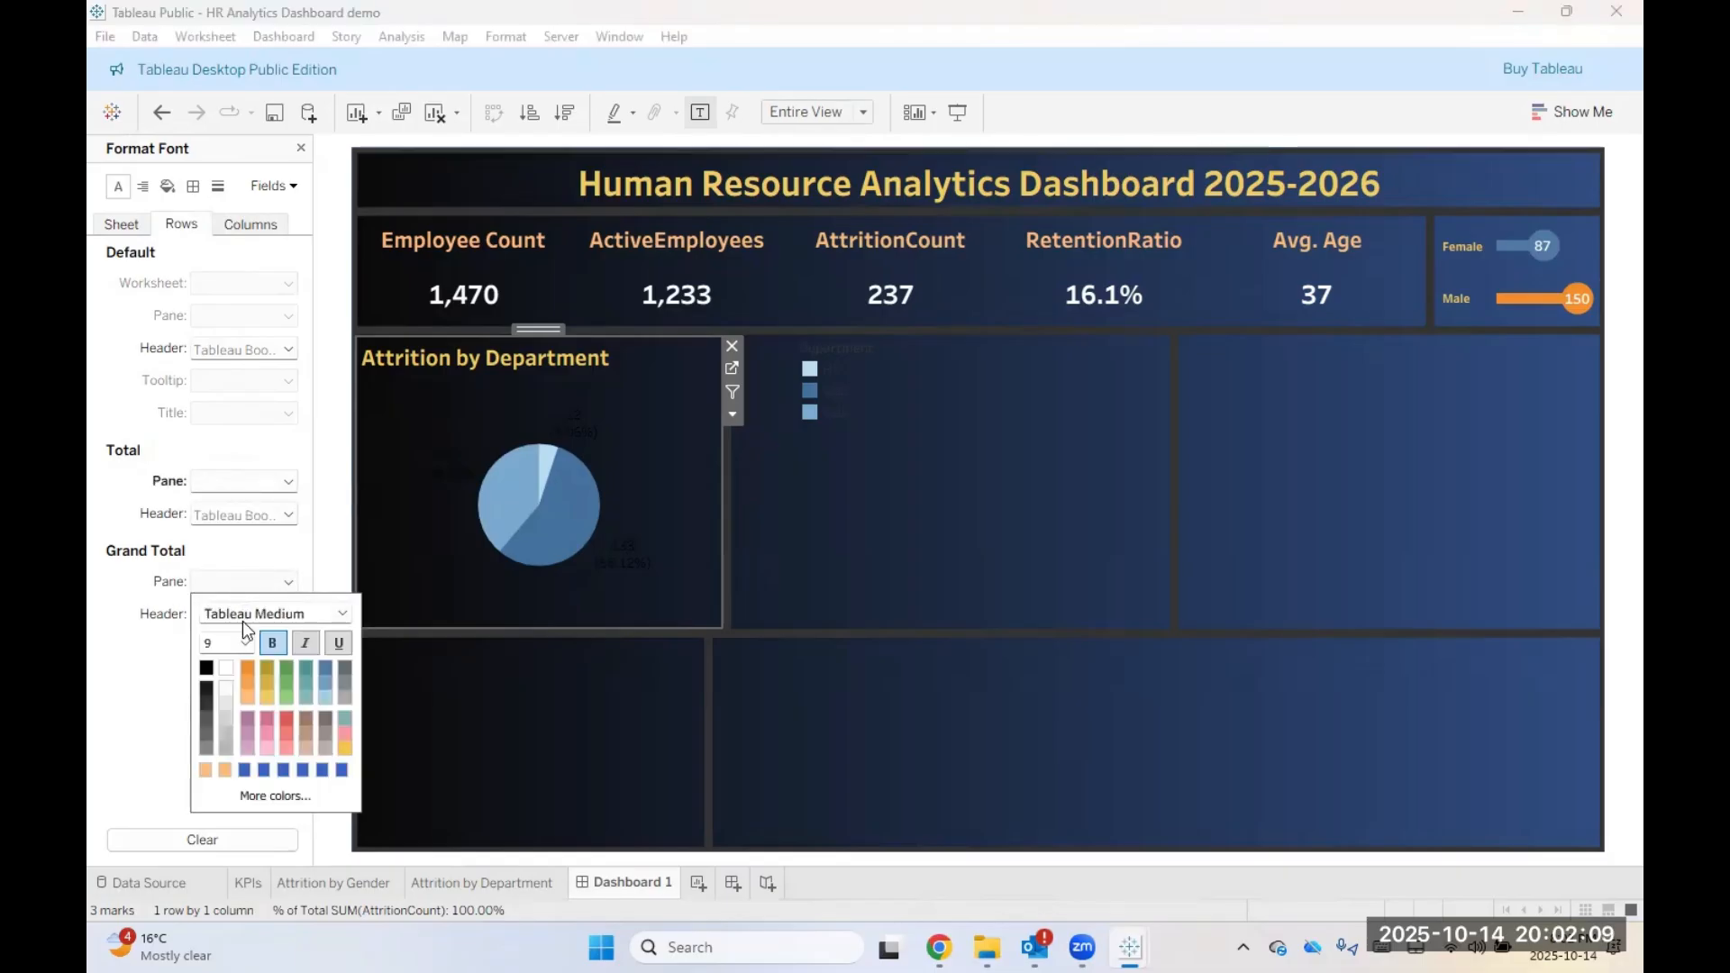
{"action": "left_click", "coordinate": [101, 732]}
{"action": "left_click", "coordinate": [251, 223]}
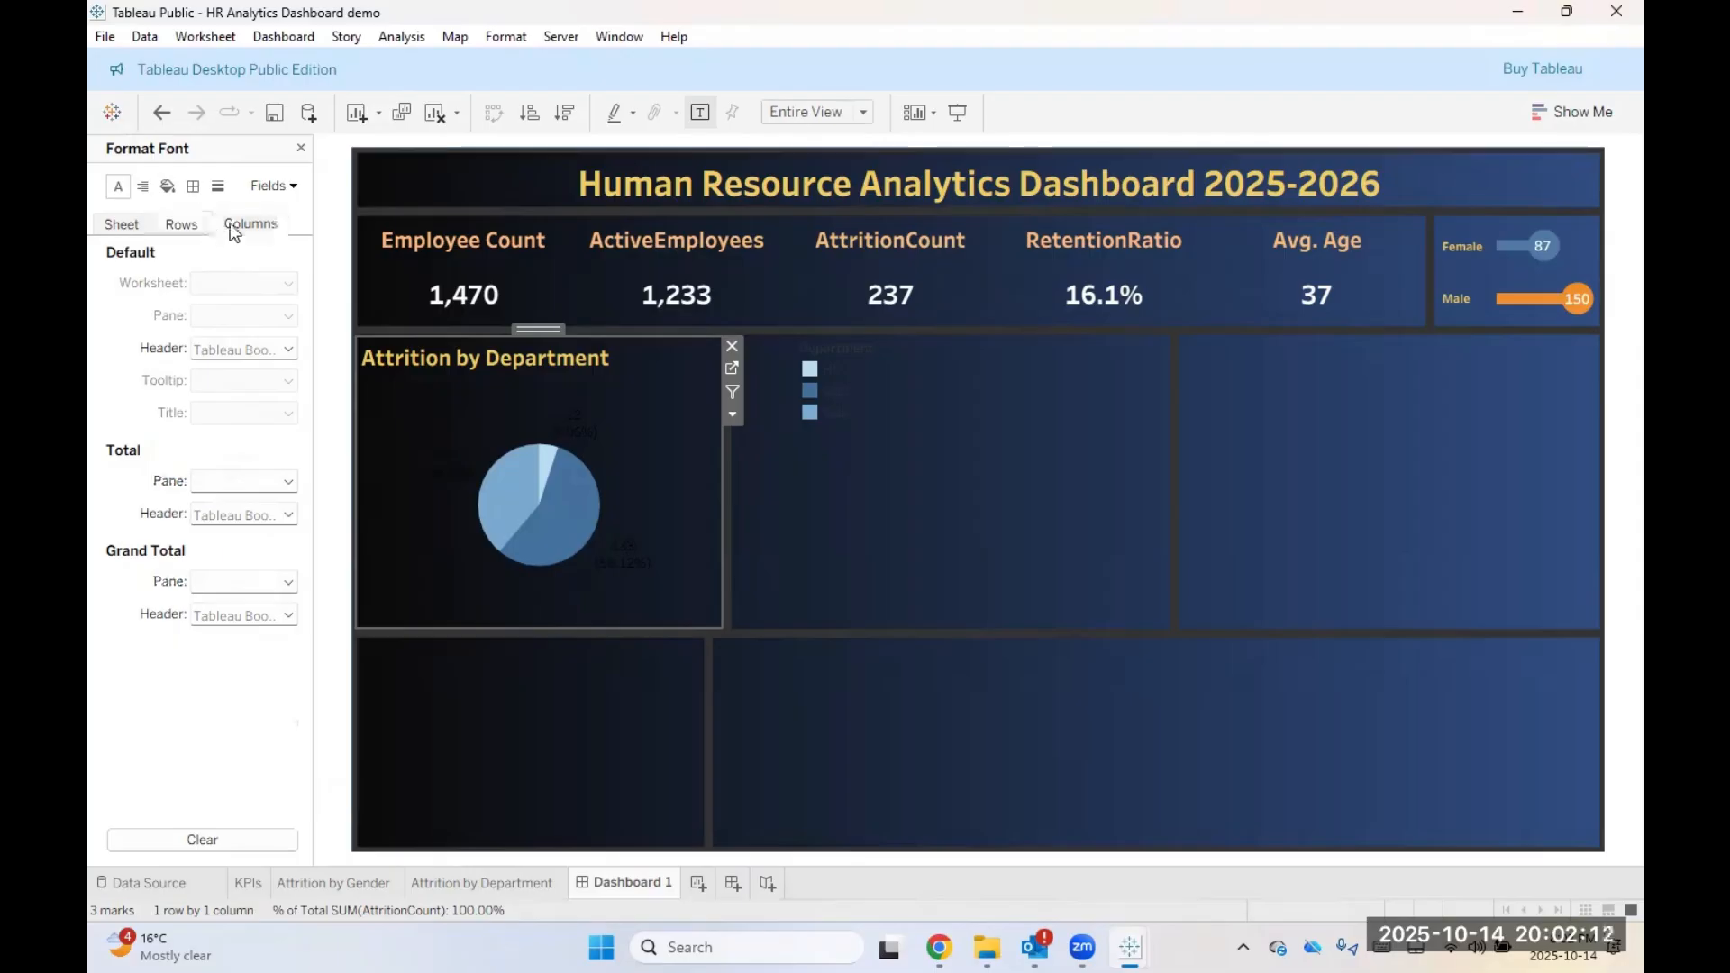
{"action": "left_click", "coordinate": [234, 491]}
{"action": "left_click", "coordinate": [278, 270]}
Step: Apply white to the Grand Totals and Totals fonts of the % of Total SUM(AttritionCount) field and toggle their bold style
{"action": "left_click", "coordinate": [273, 185]}
{"action": "left_click", "coordinate": [288, 233]}
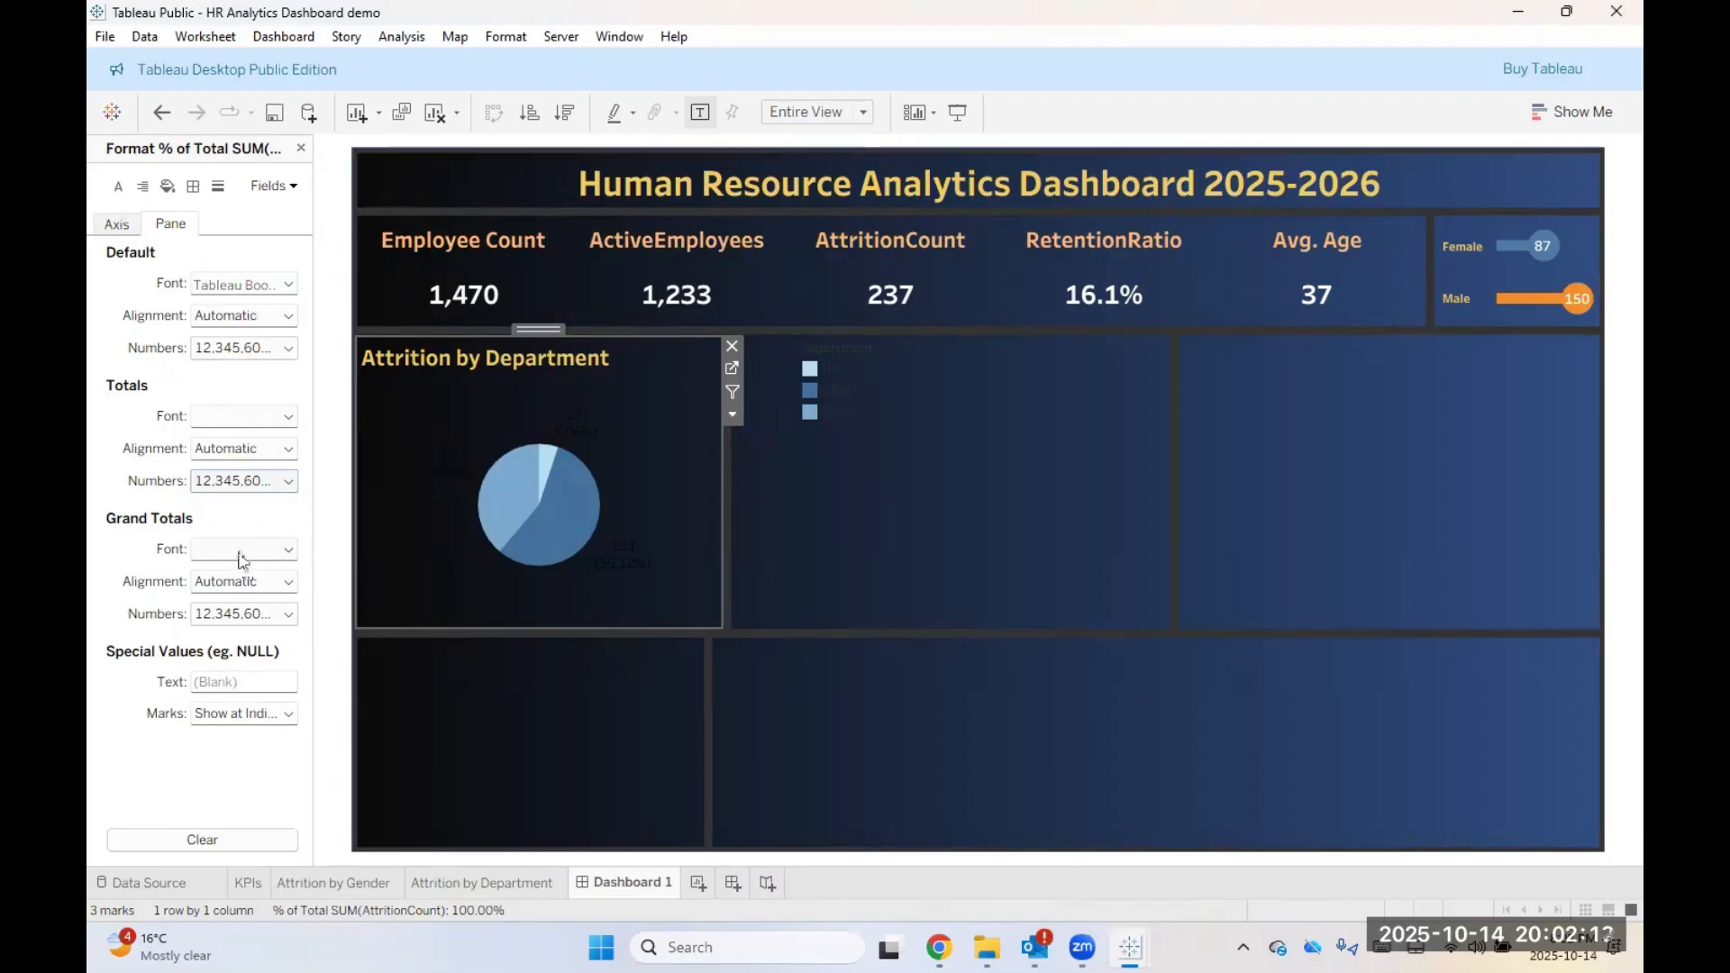
{"action": "left_click", "coordinate": [245, 549]}
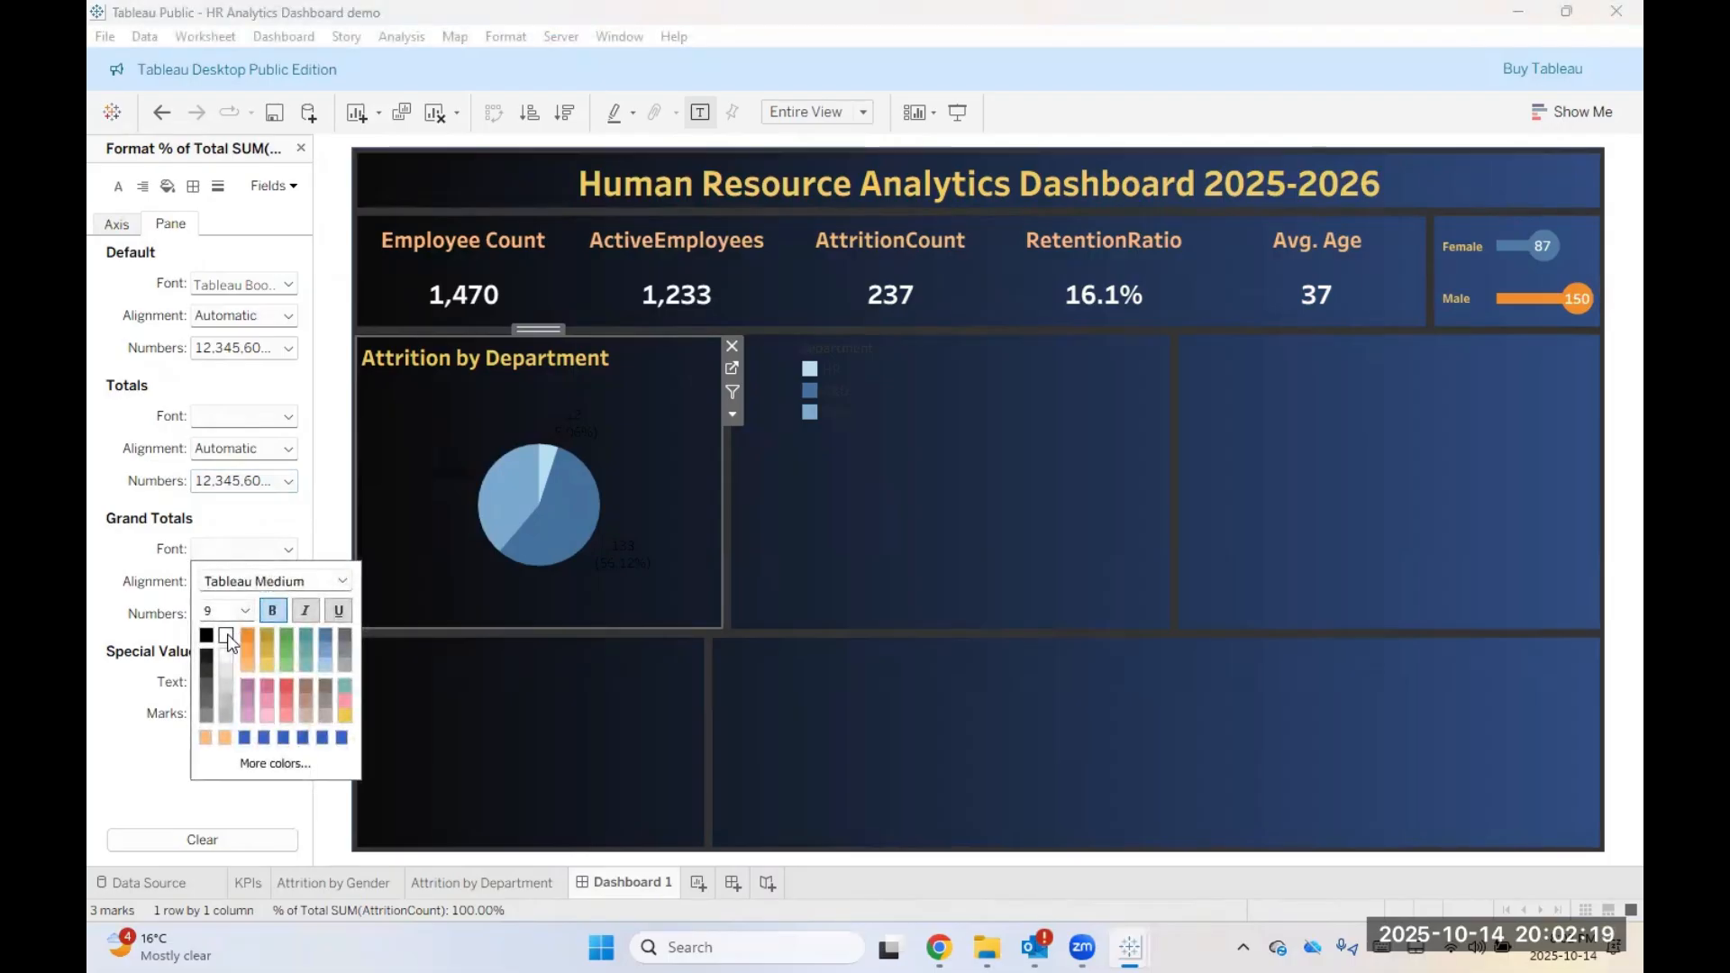
{"action": "left_click", "coordinate": [270, 611]}
{"action": "left_click", "coordinate": [99, 801]}
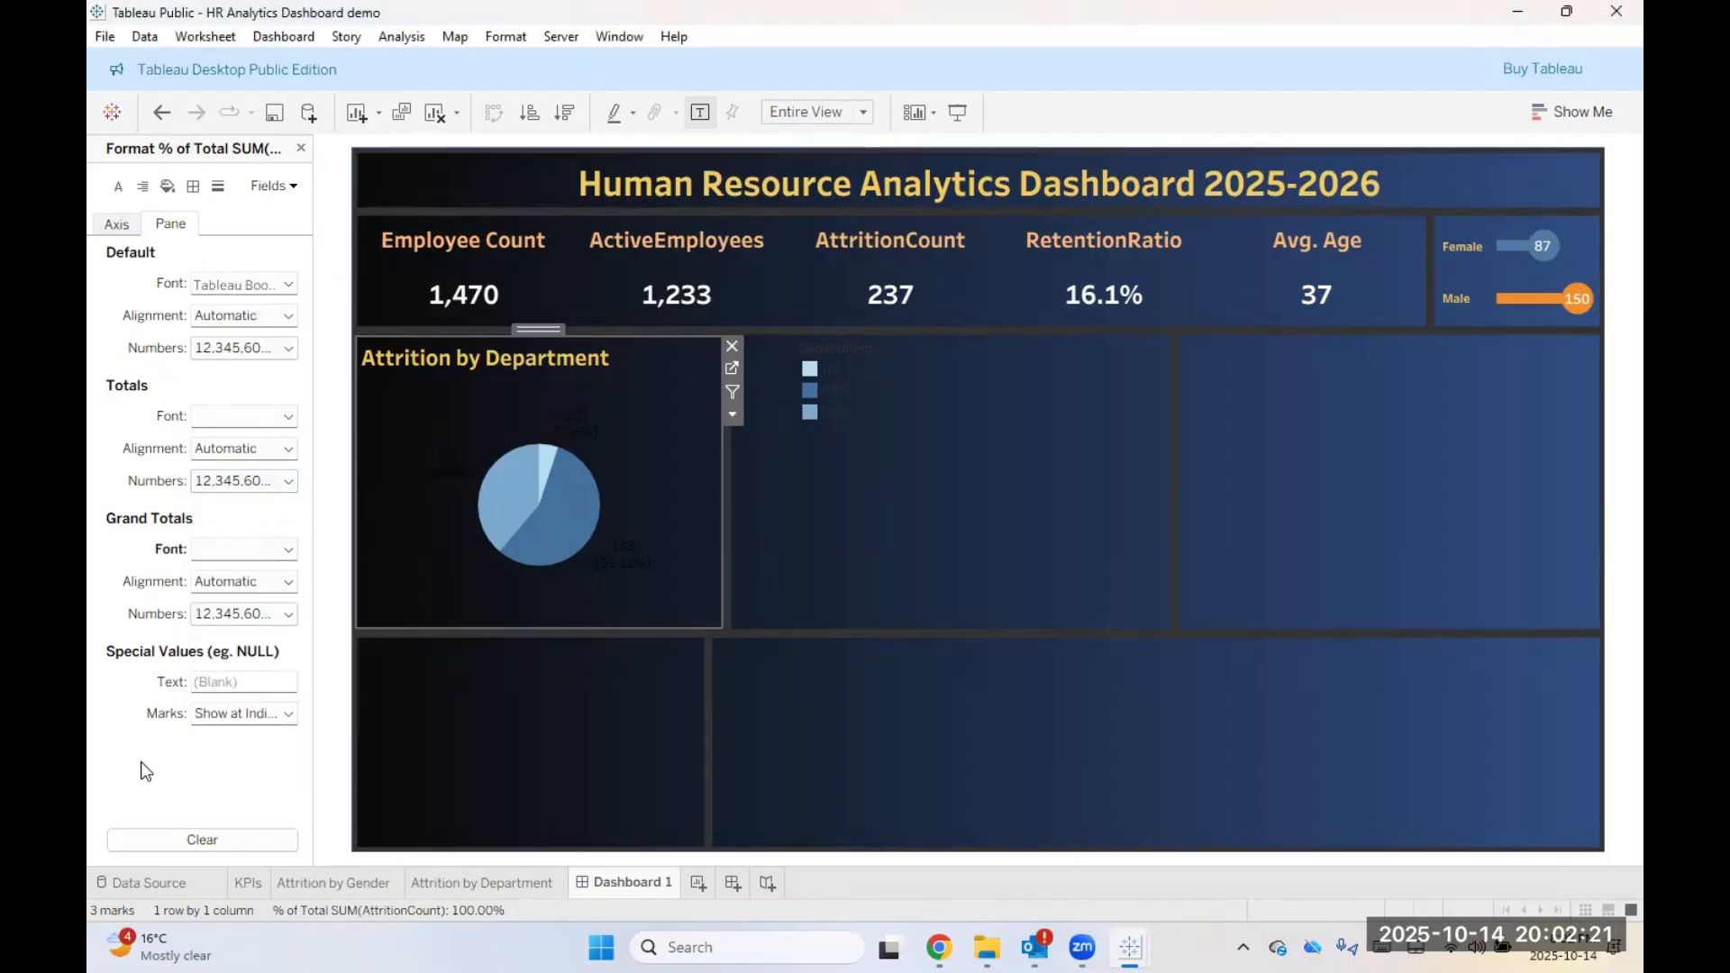
{"action": "left_click", "coordinate": [242, 416]}
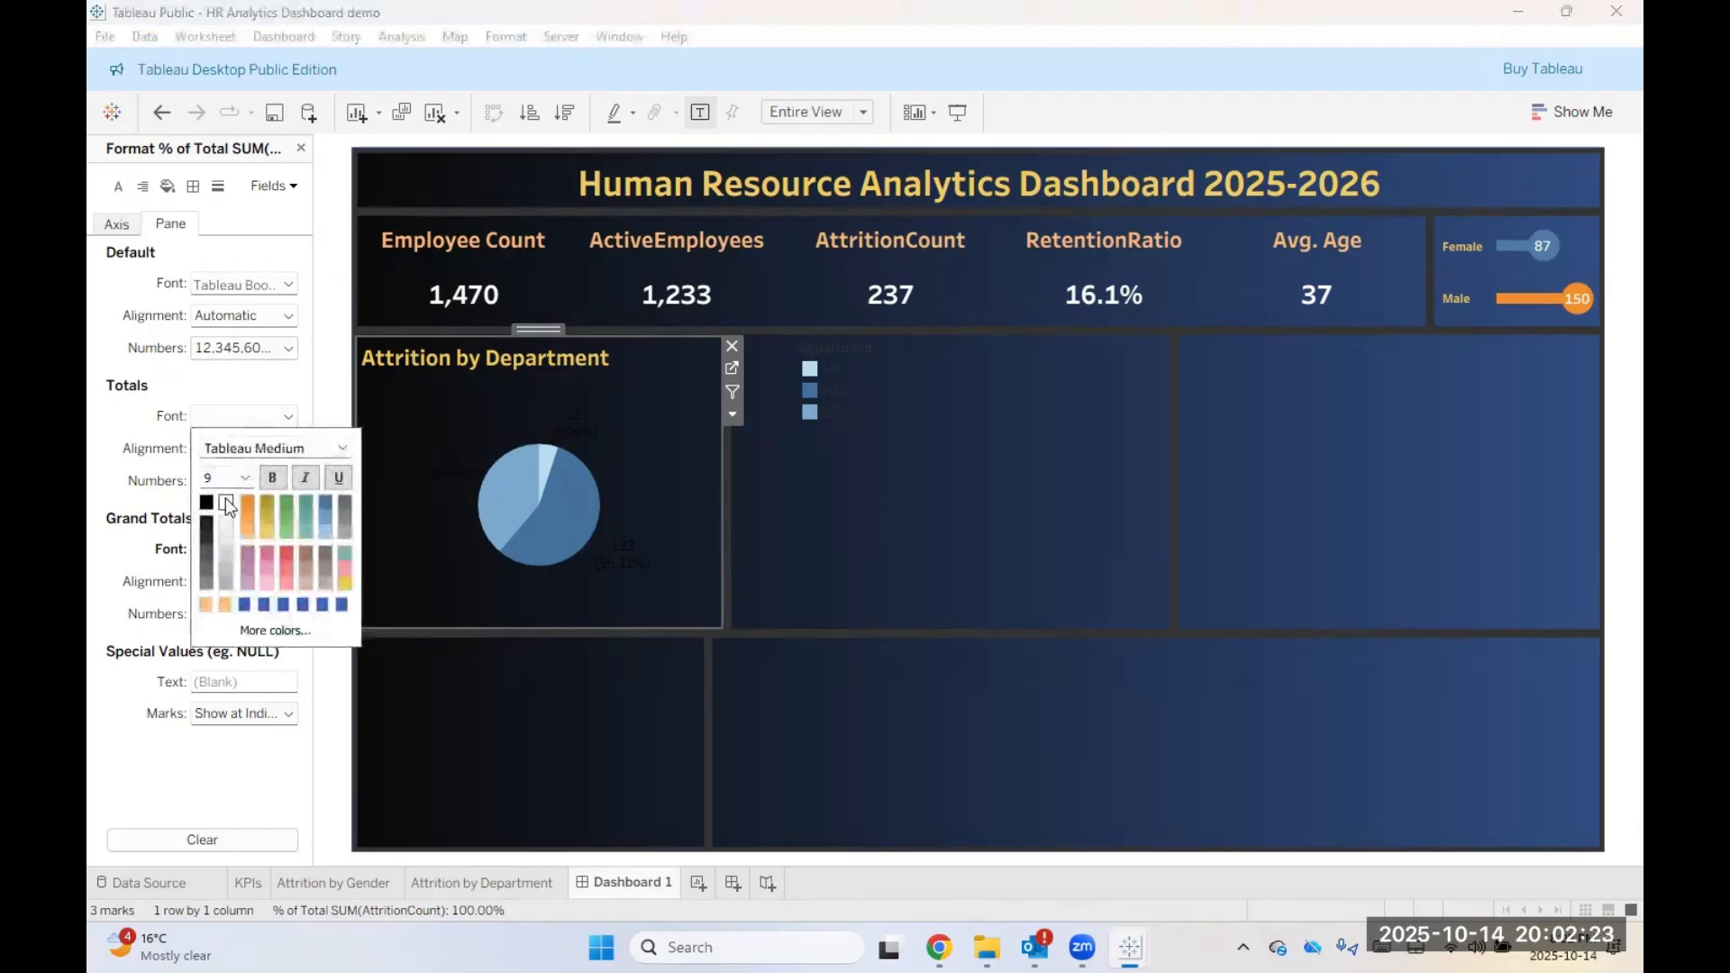
{"action": "left_click", "coordinate": [272, 477]}
{"action": "left_click", "coordinate": [96, 744]}
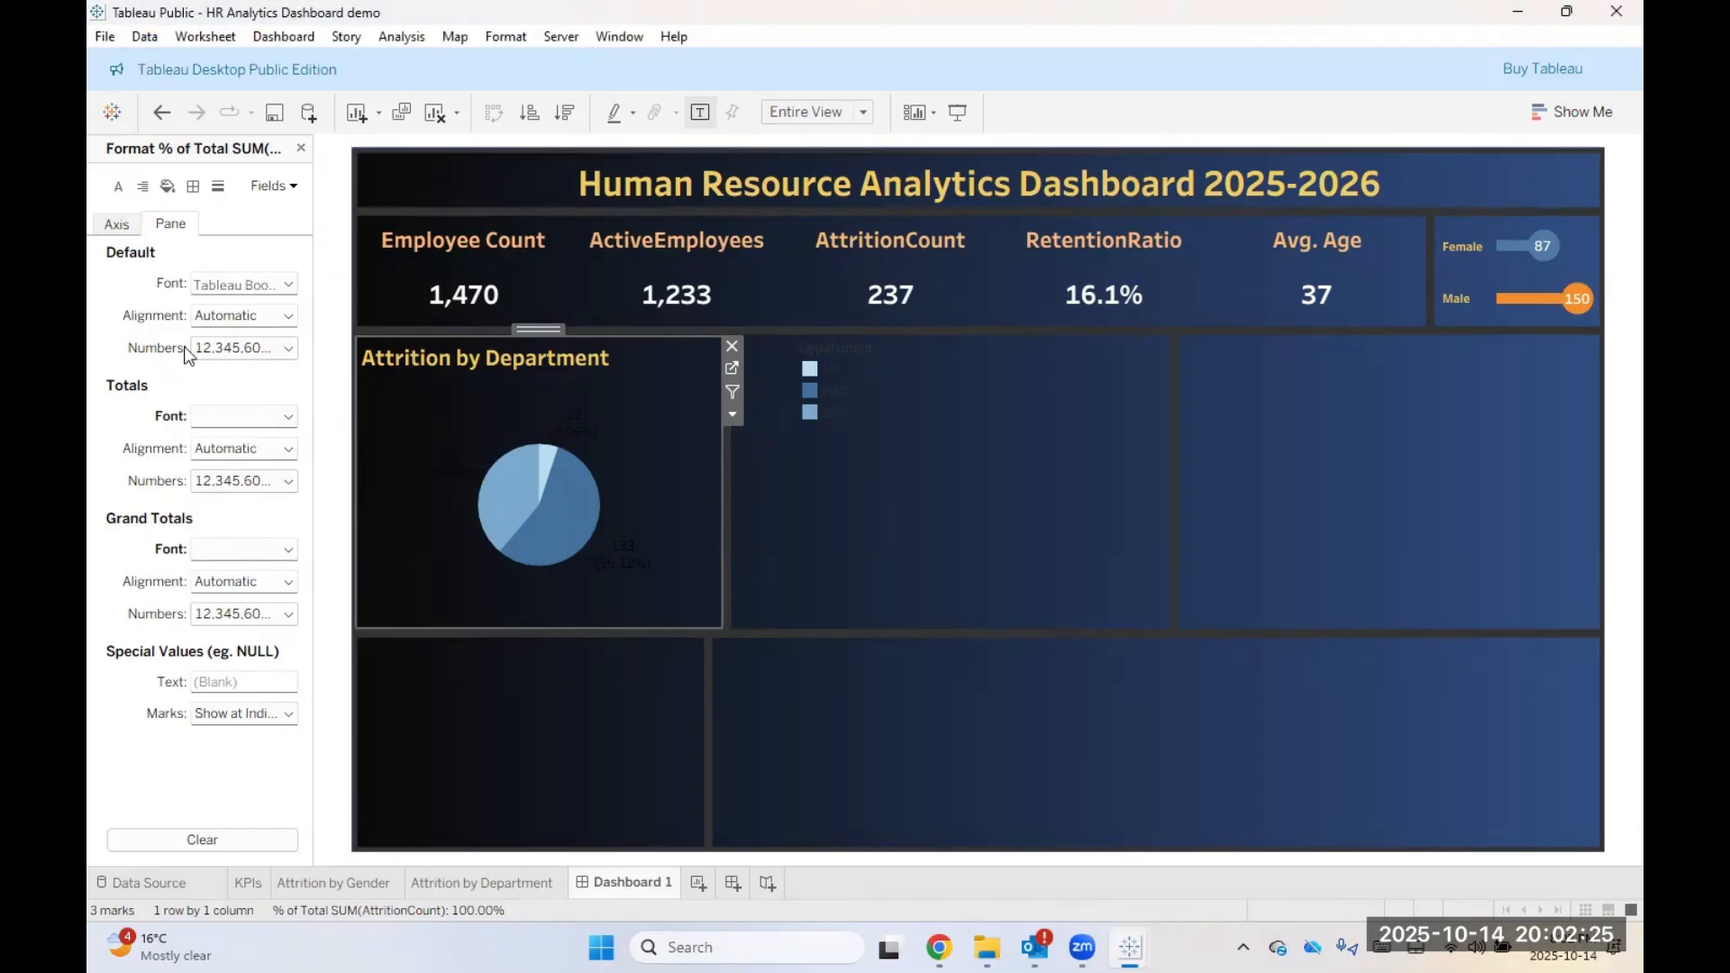
Step: Set the default pane font of the % of Total SUM(AttritionCount) field to white and bold, and reapply white to its Totals font
{"action": "left_click", "coordinate": [249, 284]}
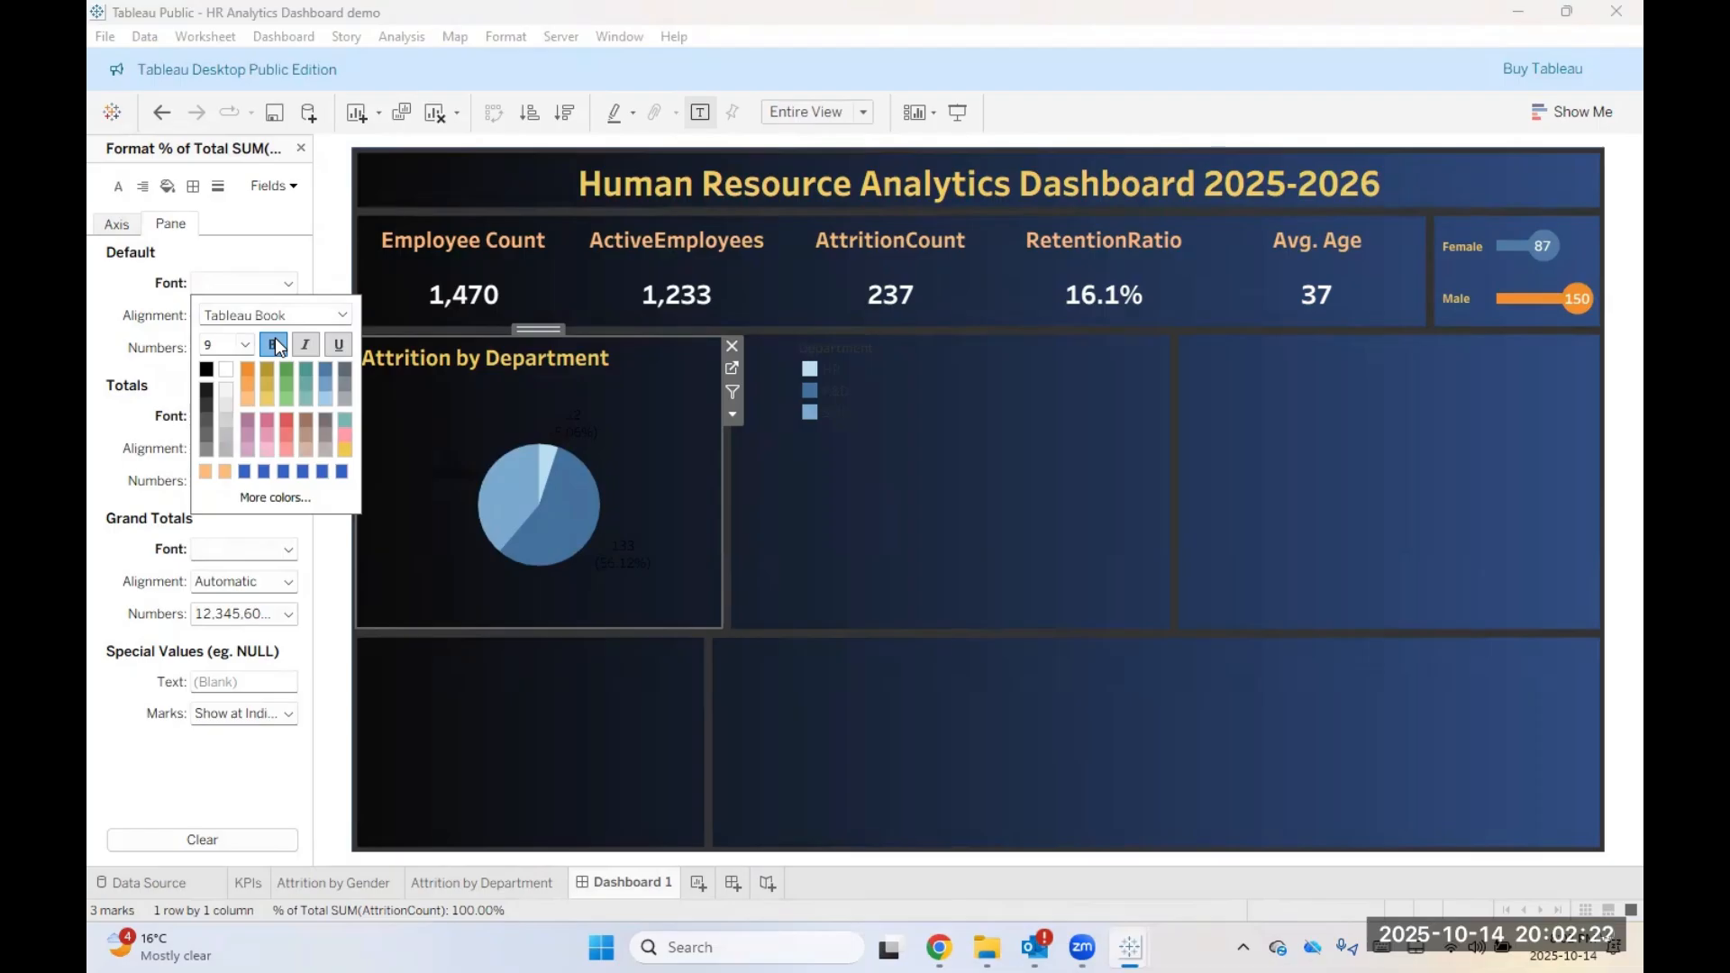
{"action": "left_click", "coordinate": [134, 753]}
{"action": "left_click", "coordinate": [227, 418]}
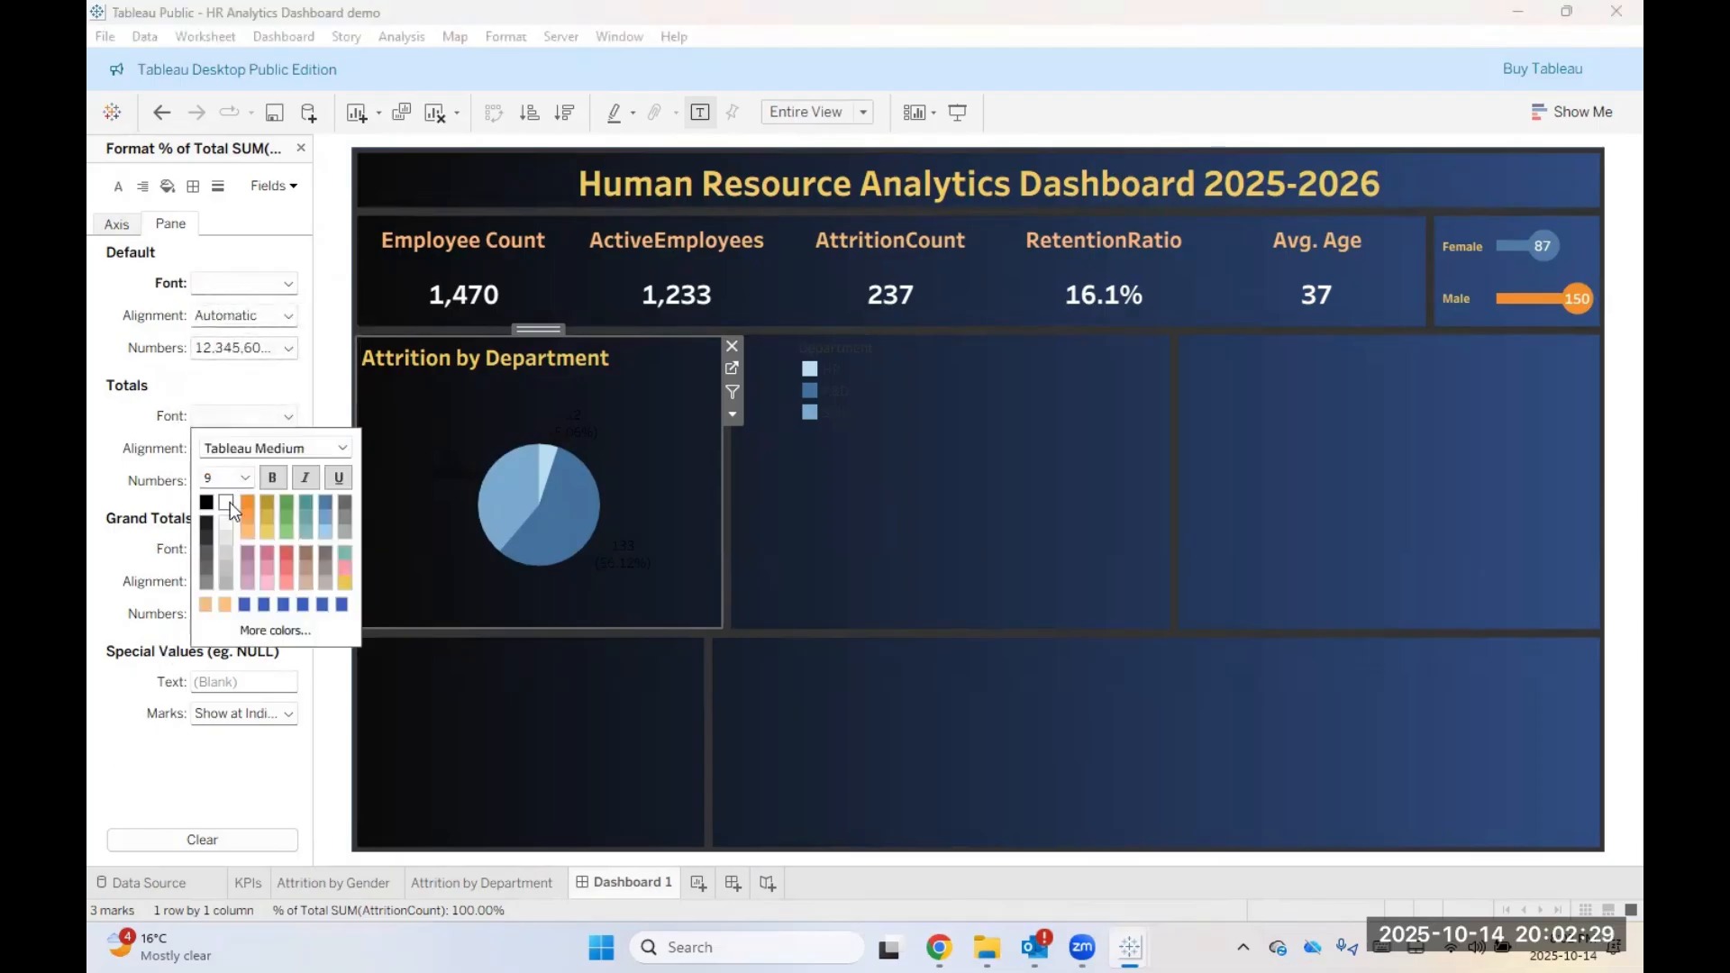
{"action": "left_click", "coordinate": [125, 774]}
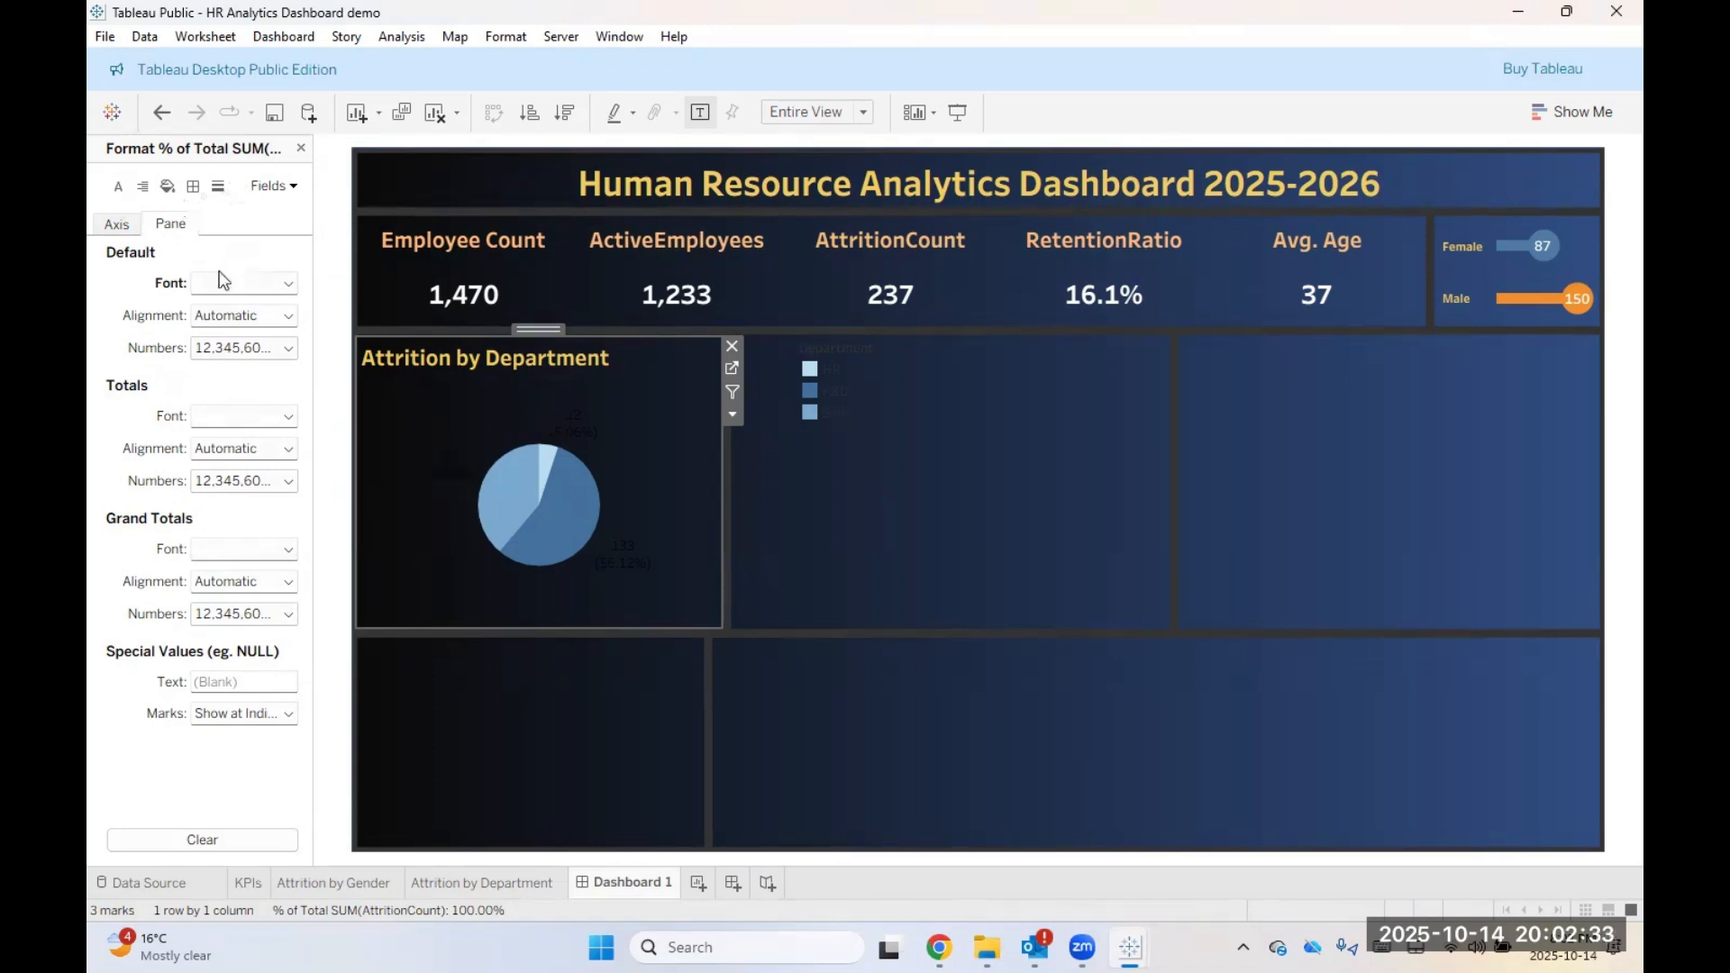
{"action": "left_click", "coordinate": [232, 314]}
{"action": "left_click", "coordinate": [232, 314]}
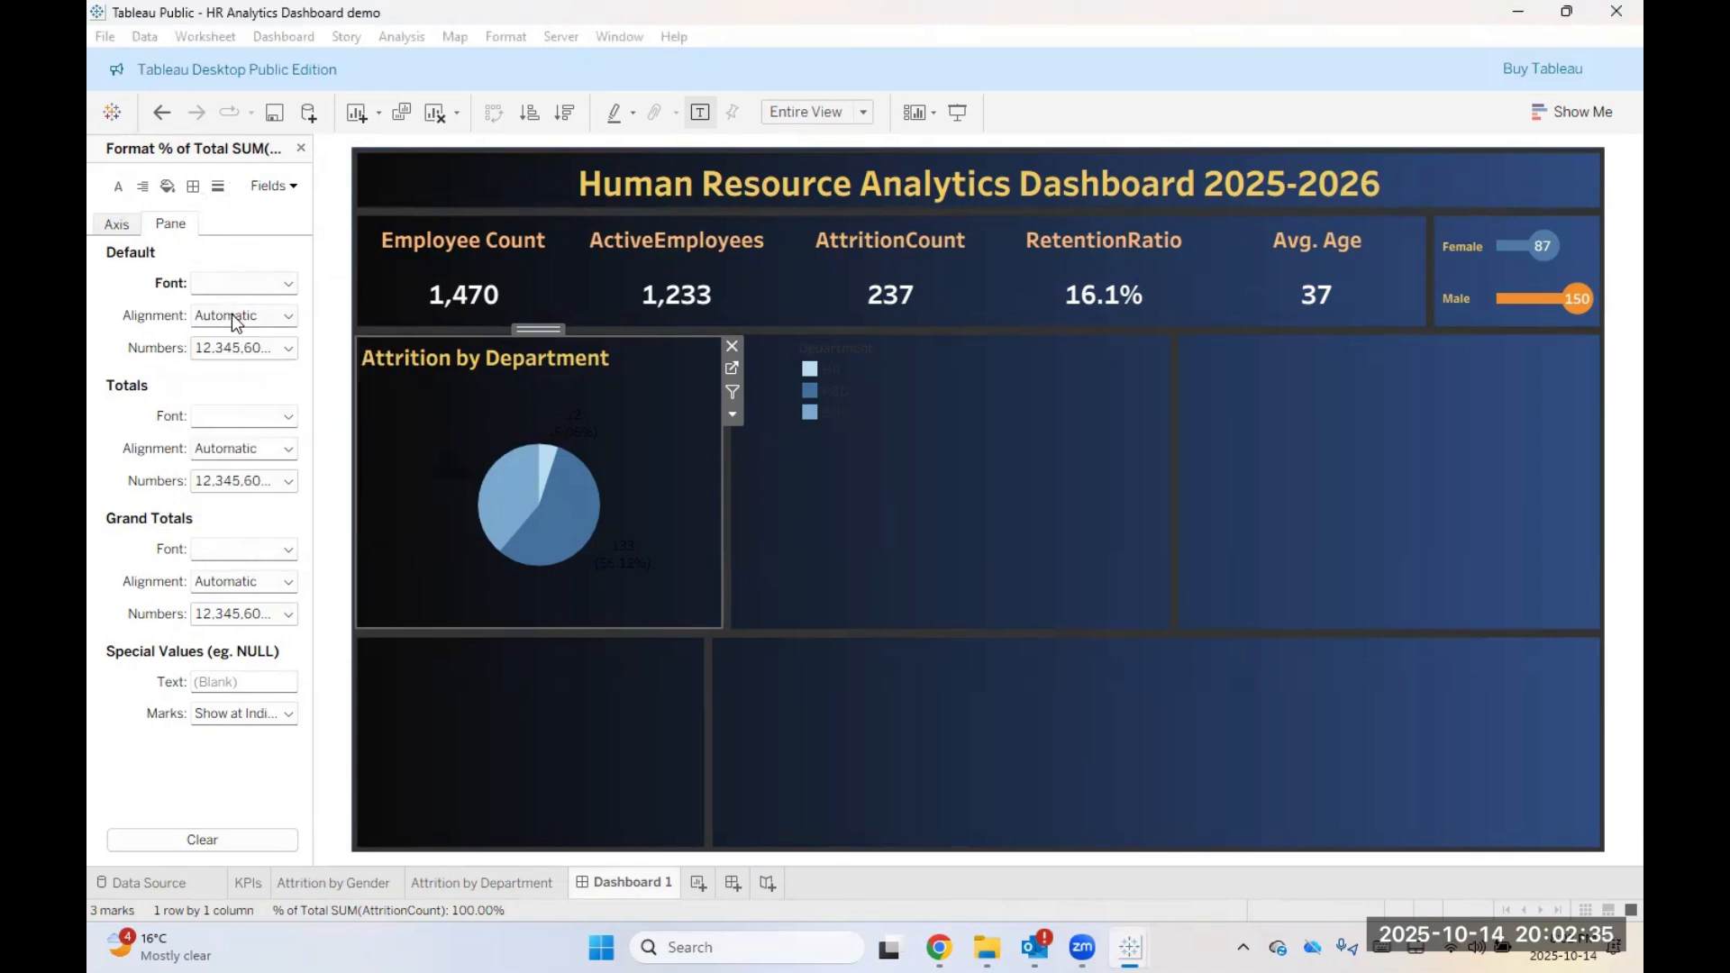
{"action": "left_click", "coordinate": [236, 286]}
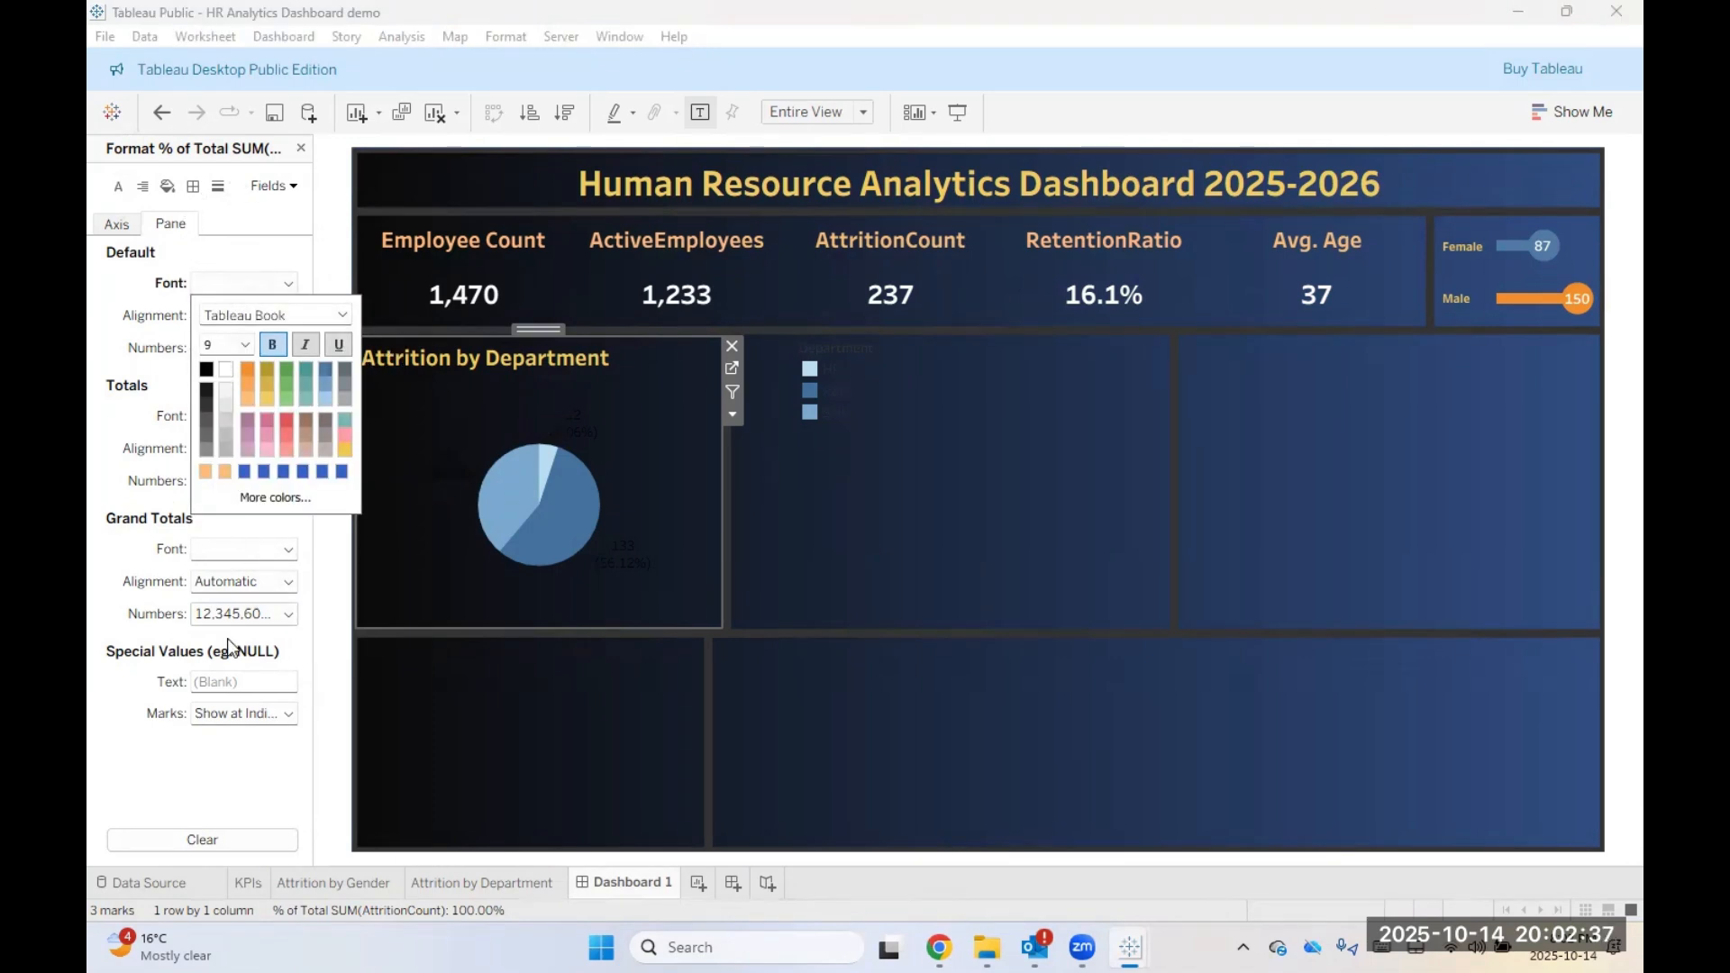
Step: On the Attrition by Department sheet, change the colour of both lines of the pie chart's mark label text to white
{"action": "left_click", "coordinate": [438, 882]}
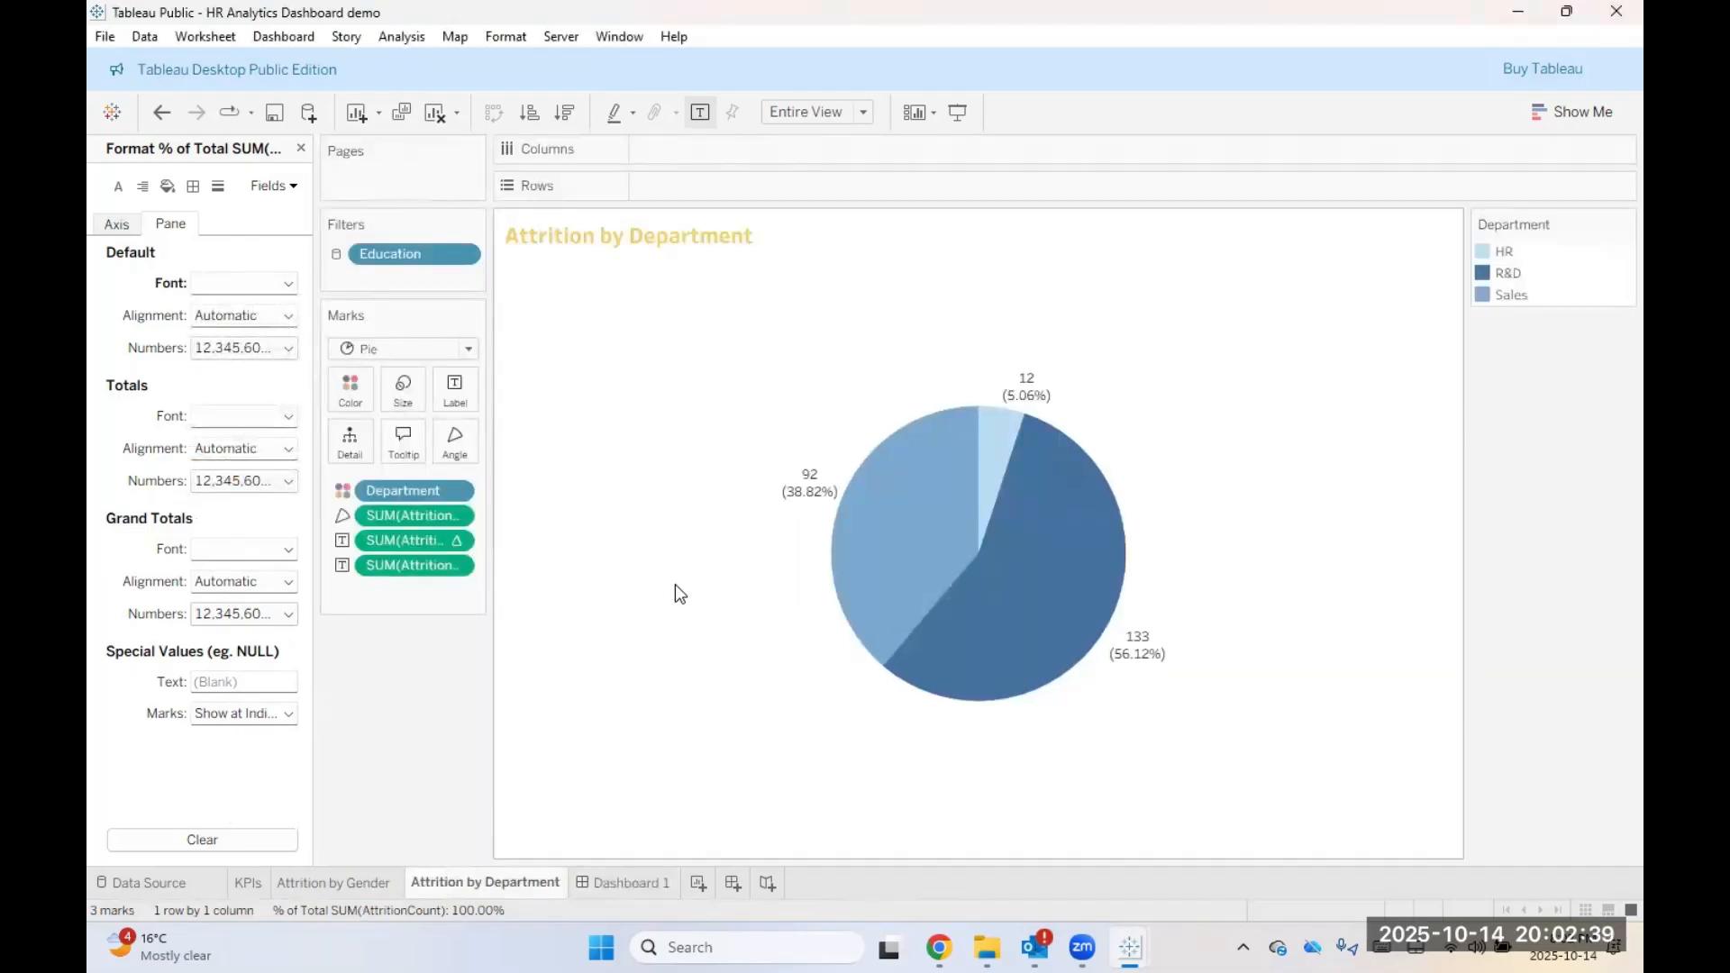
{"action": "left_click", "coordinate": [454, 390]}
{"action": "left_click", "coordinate": [645, 501]}
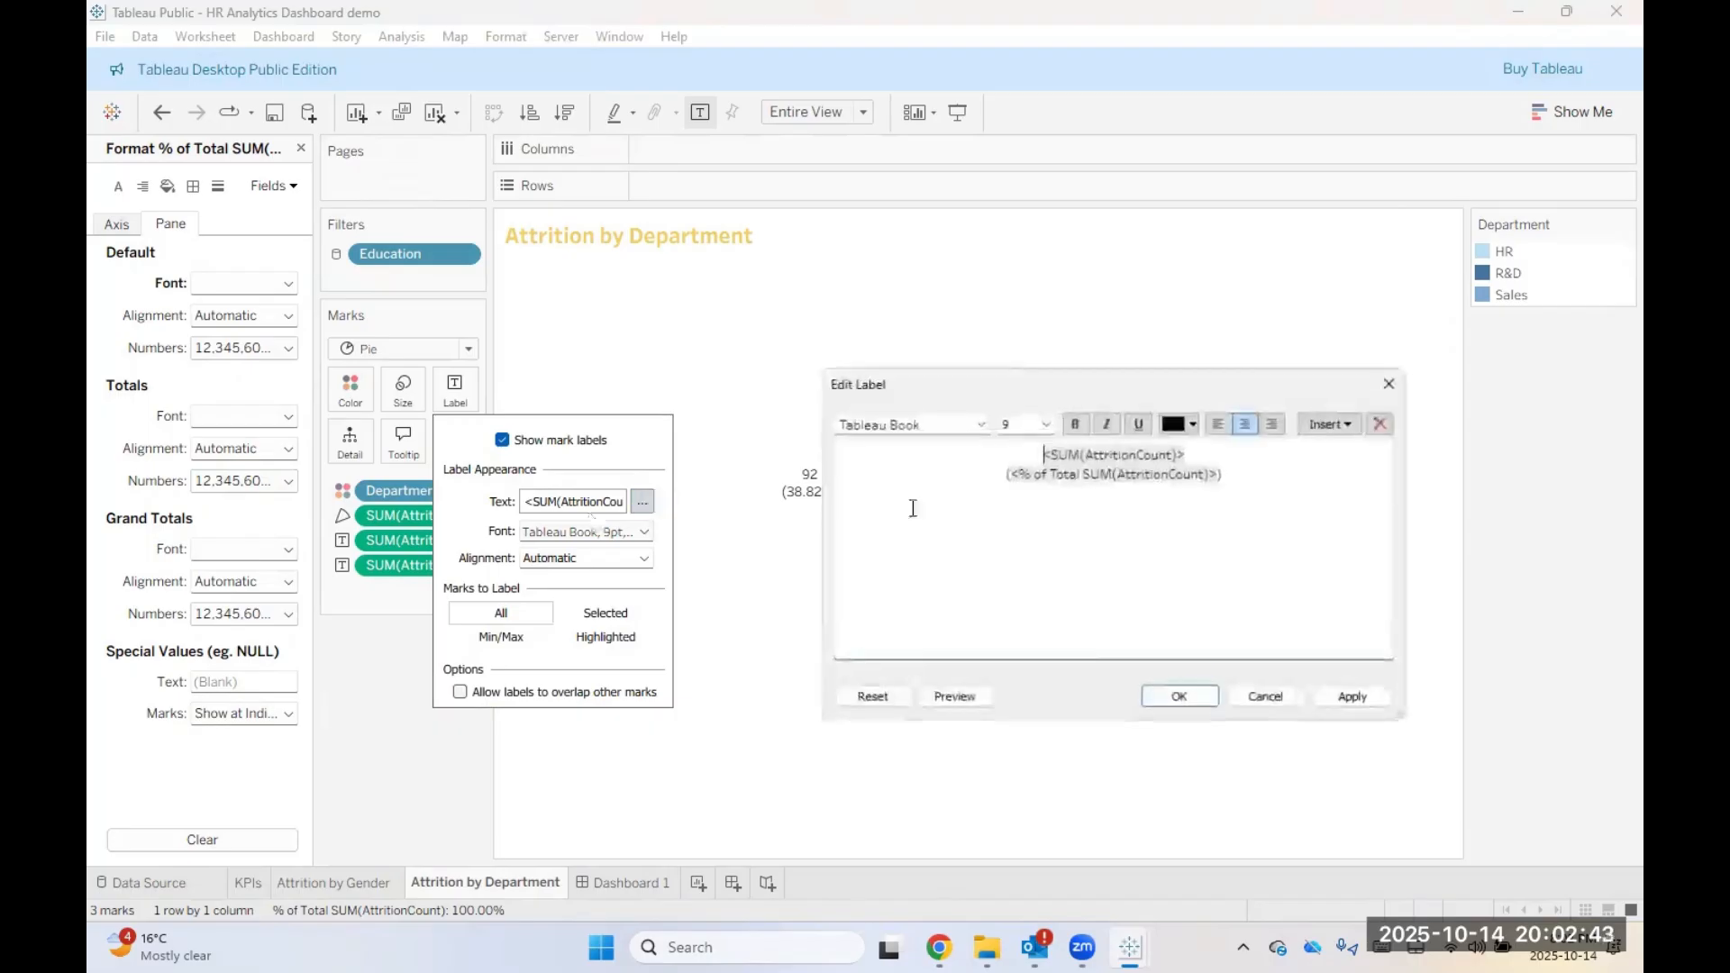
{"action": "left_click_drag", "start_coordinate": [1236, 476], "coordinate": [1022, 445]}
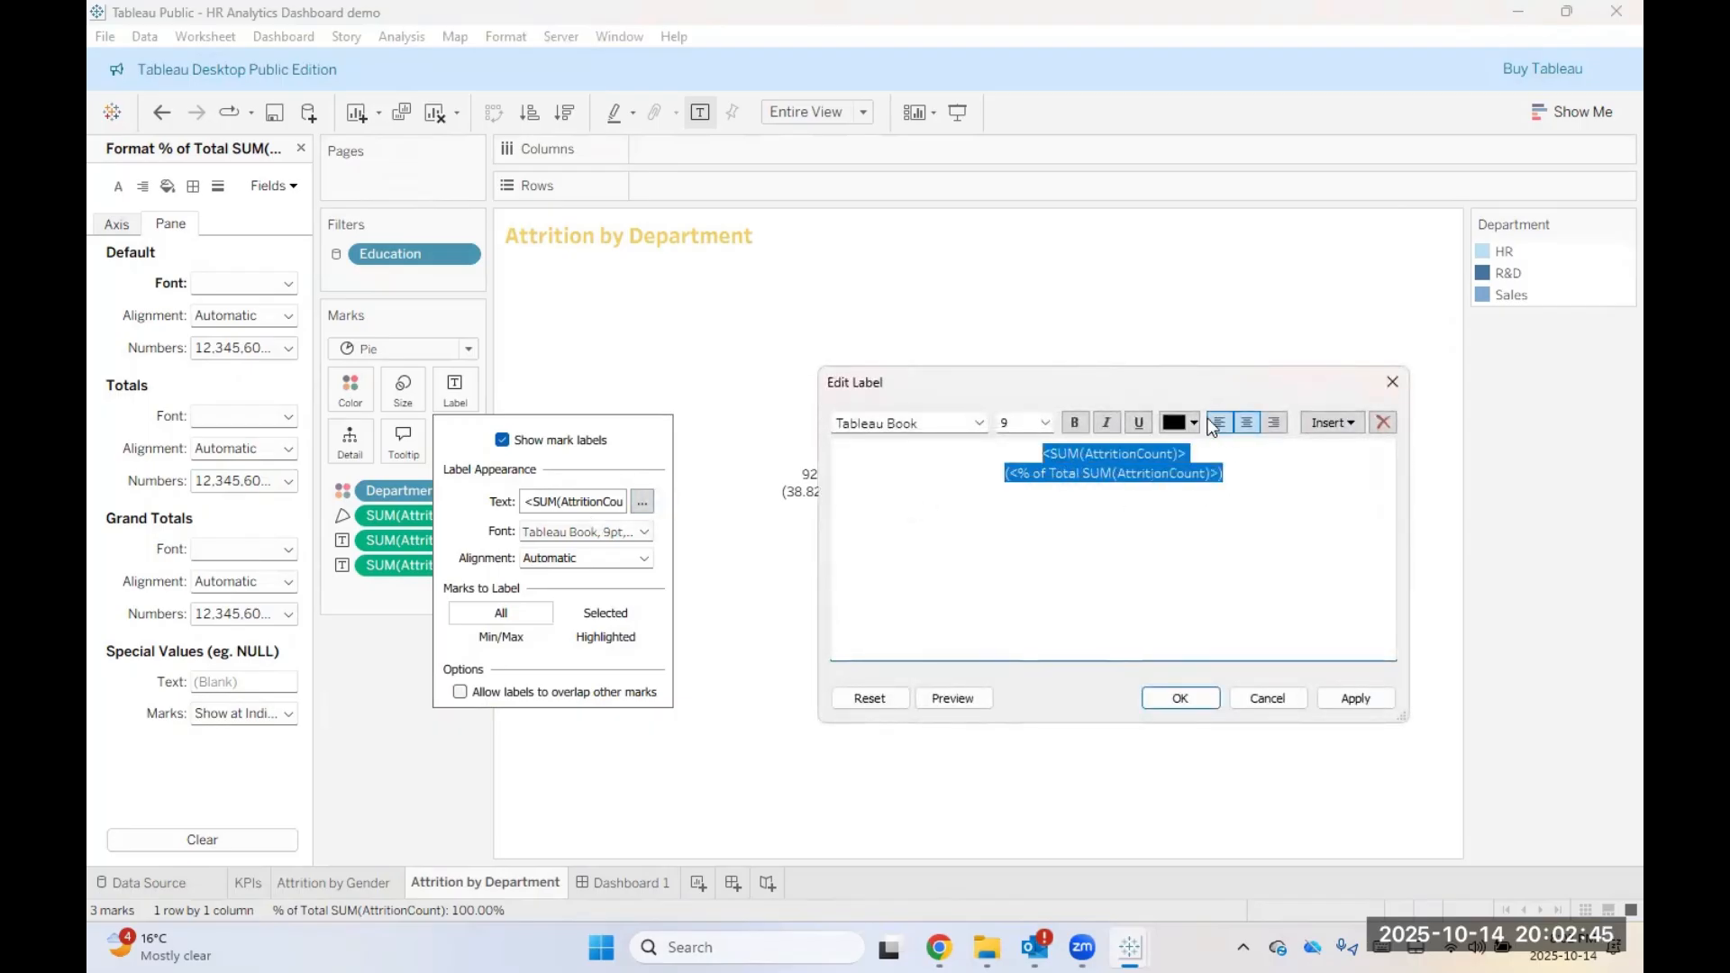
{"action": "left_click", "coordinate": [1191, 422]}
{"action": "left_click", "coordinate": [1198, 452]}
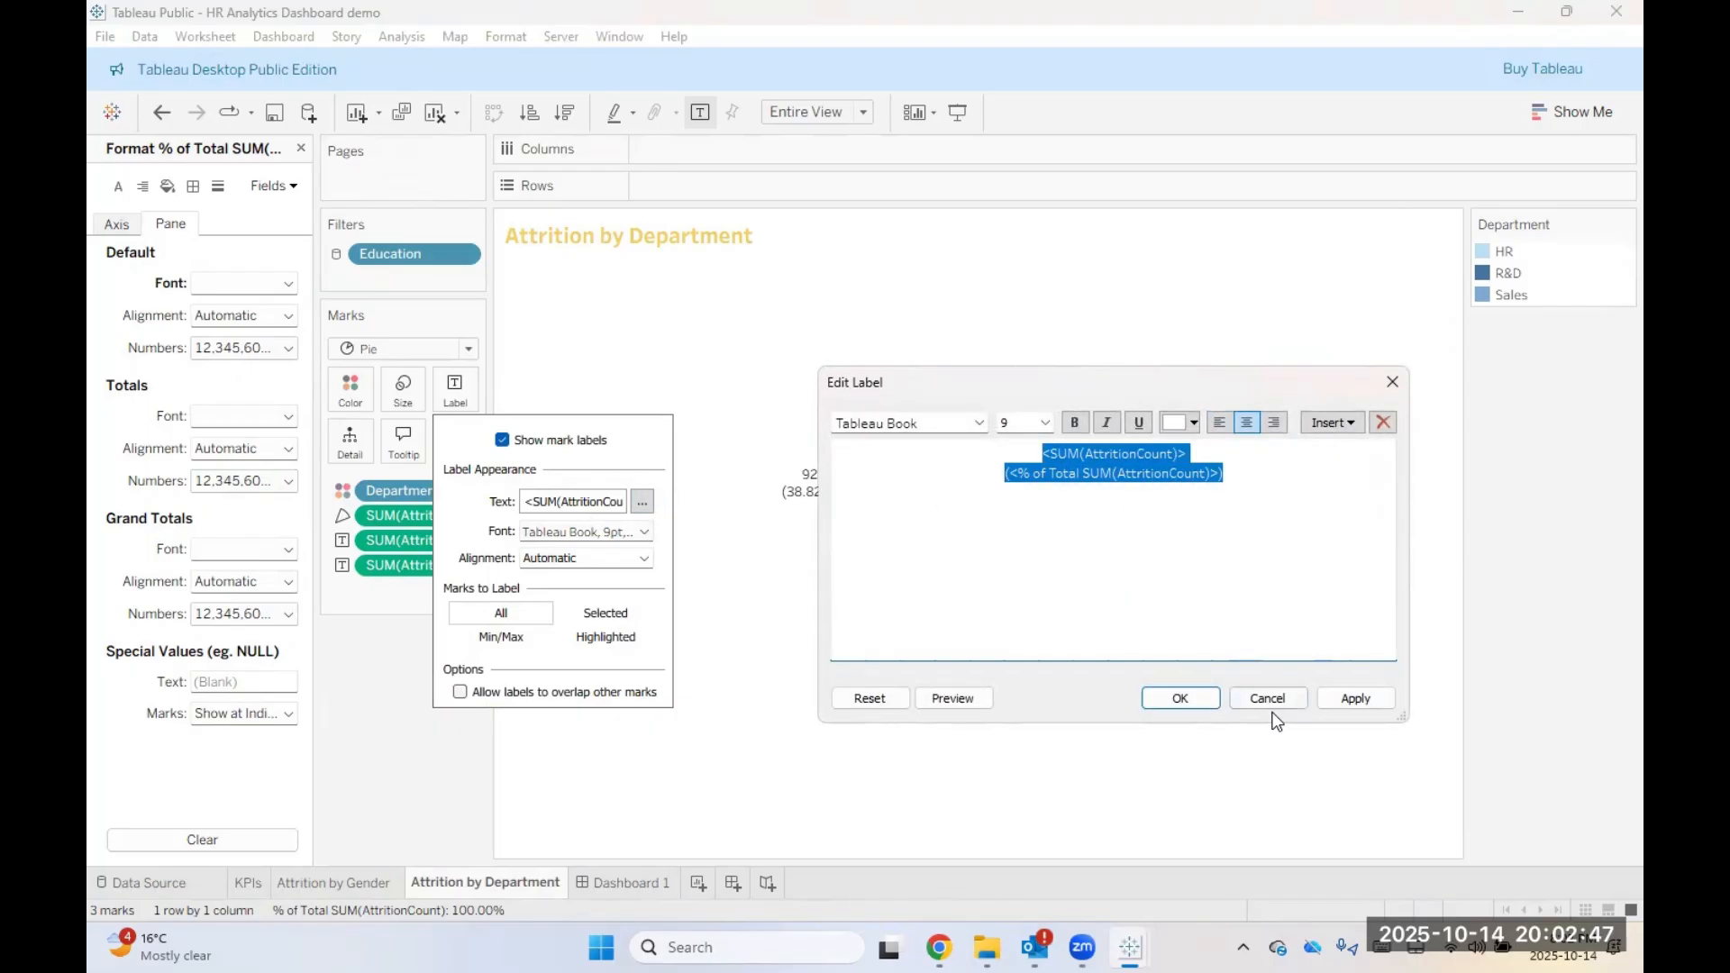
{"action": "left_click", "coordinate": [1180, 698]}
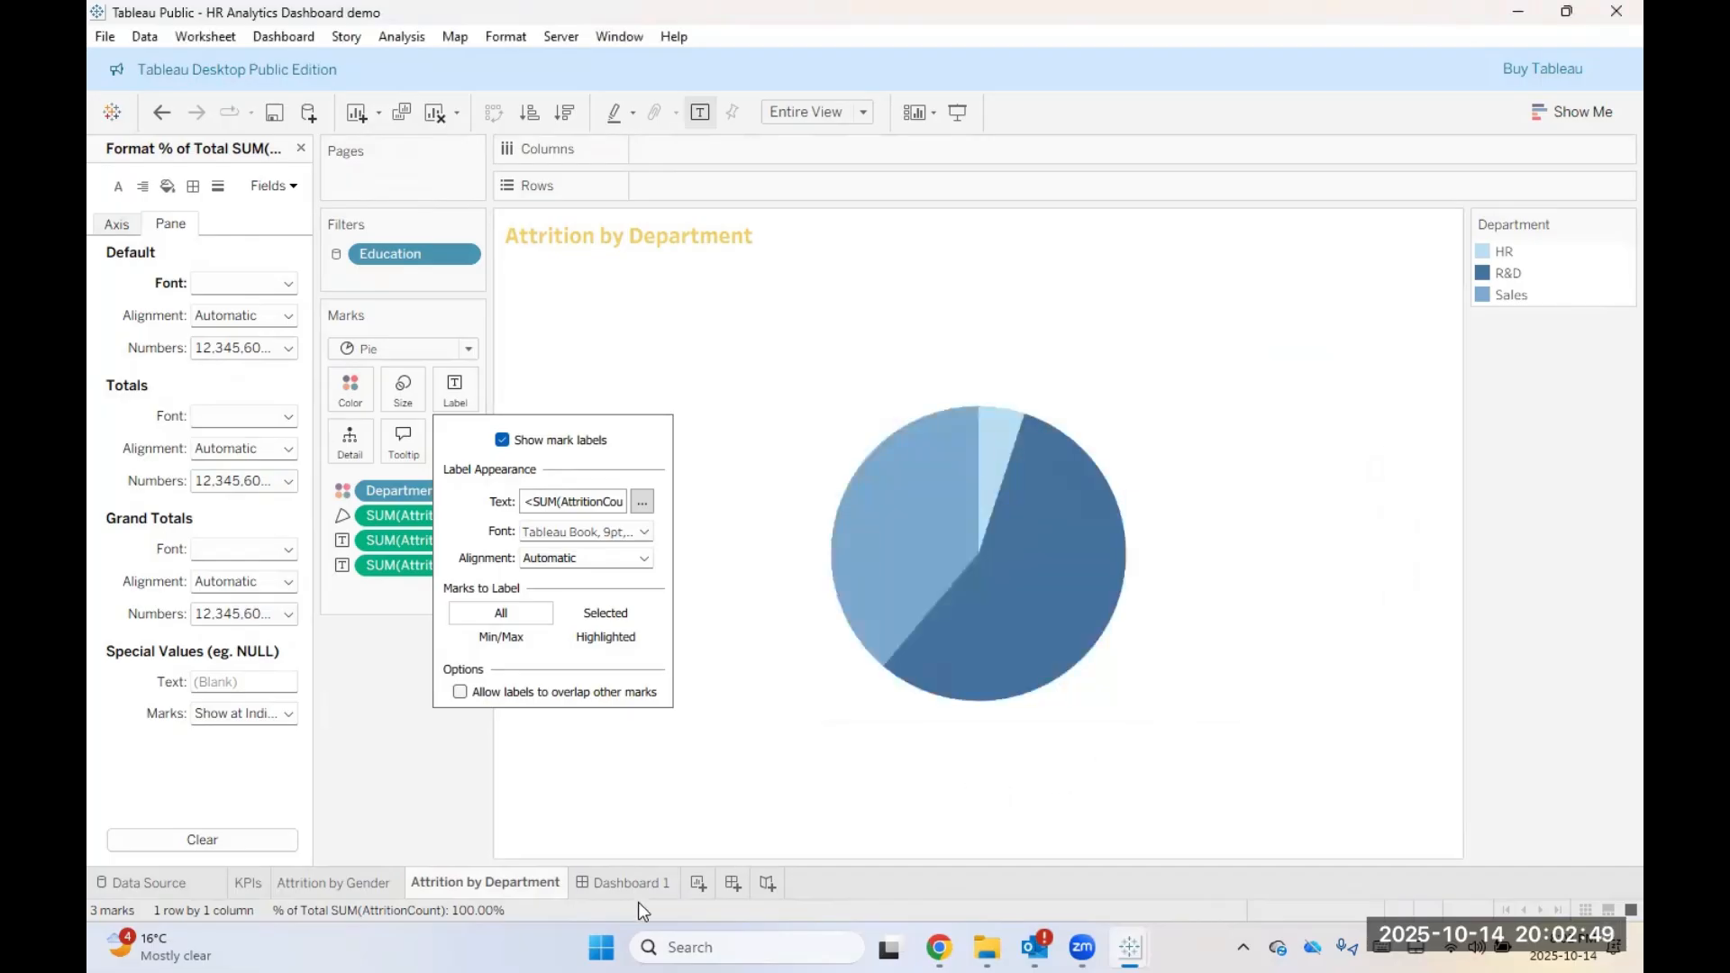
Step: On Dashboard 1, set the font size of the Attrition by Department chart title to 12
{"action": "left_click", "coordinate": [630, 885]}
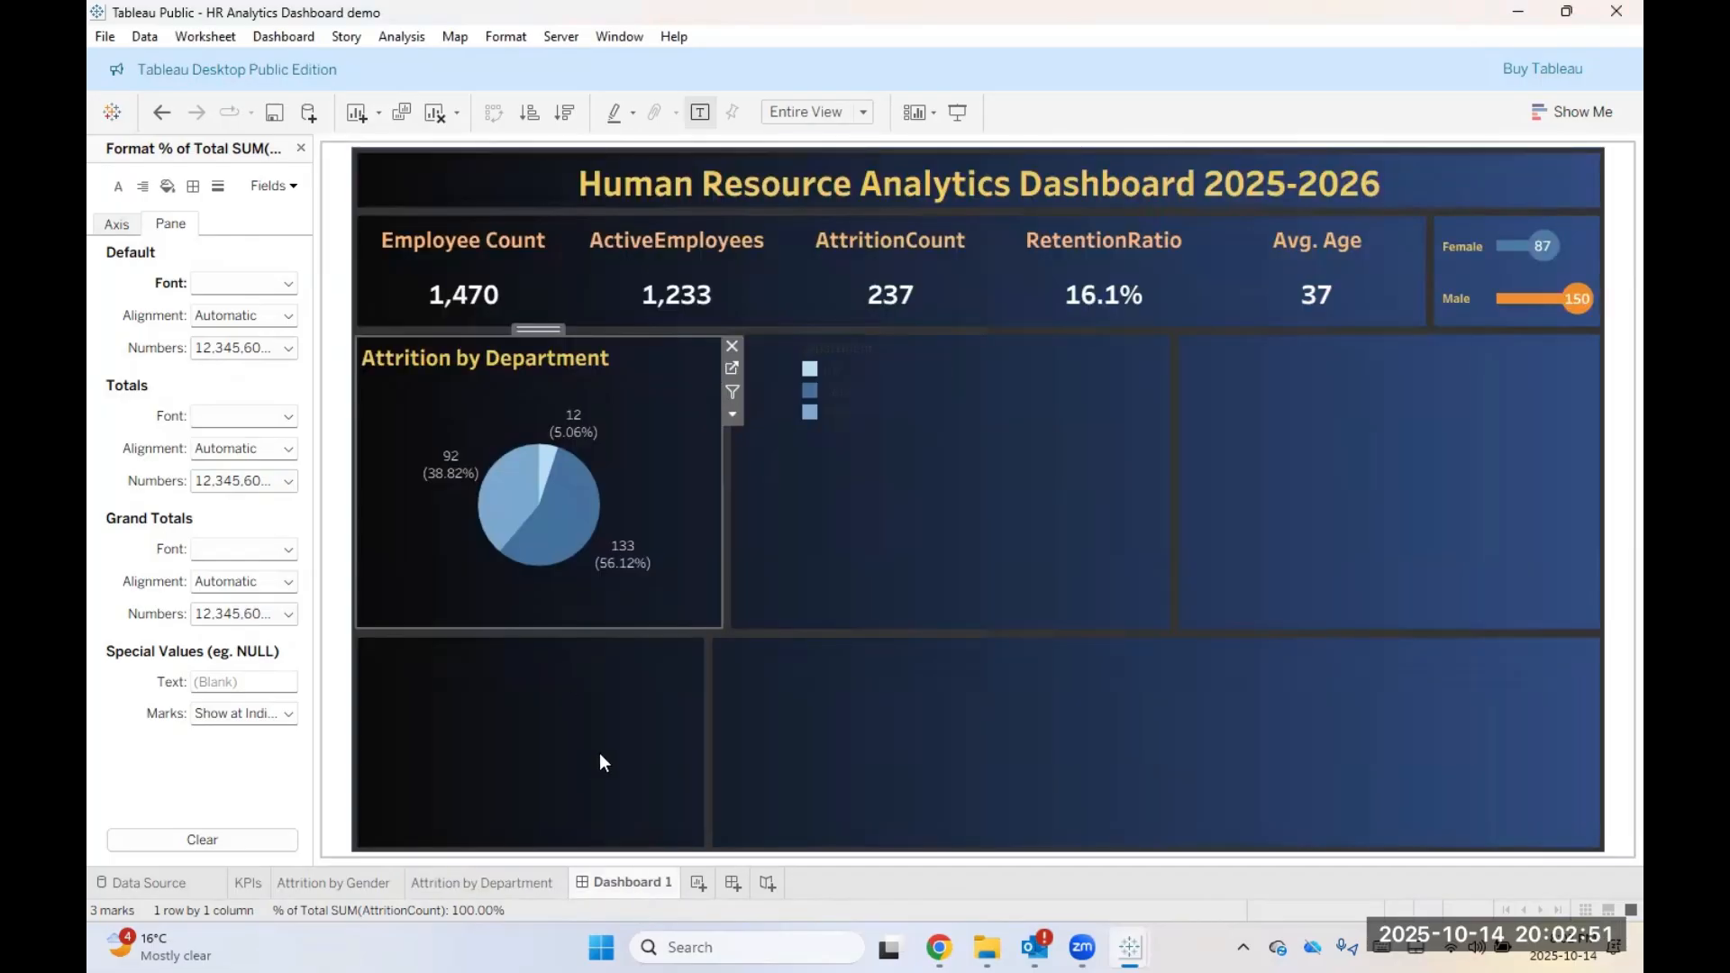
{"action": "left_click", "coordinate": [550, 522]}
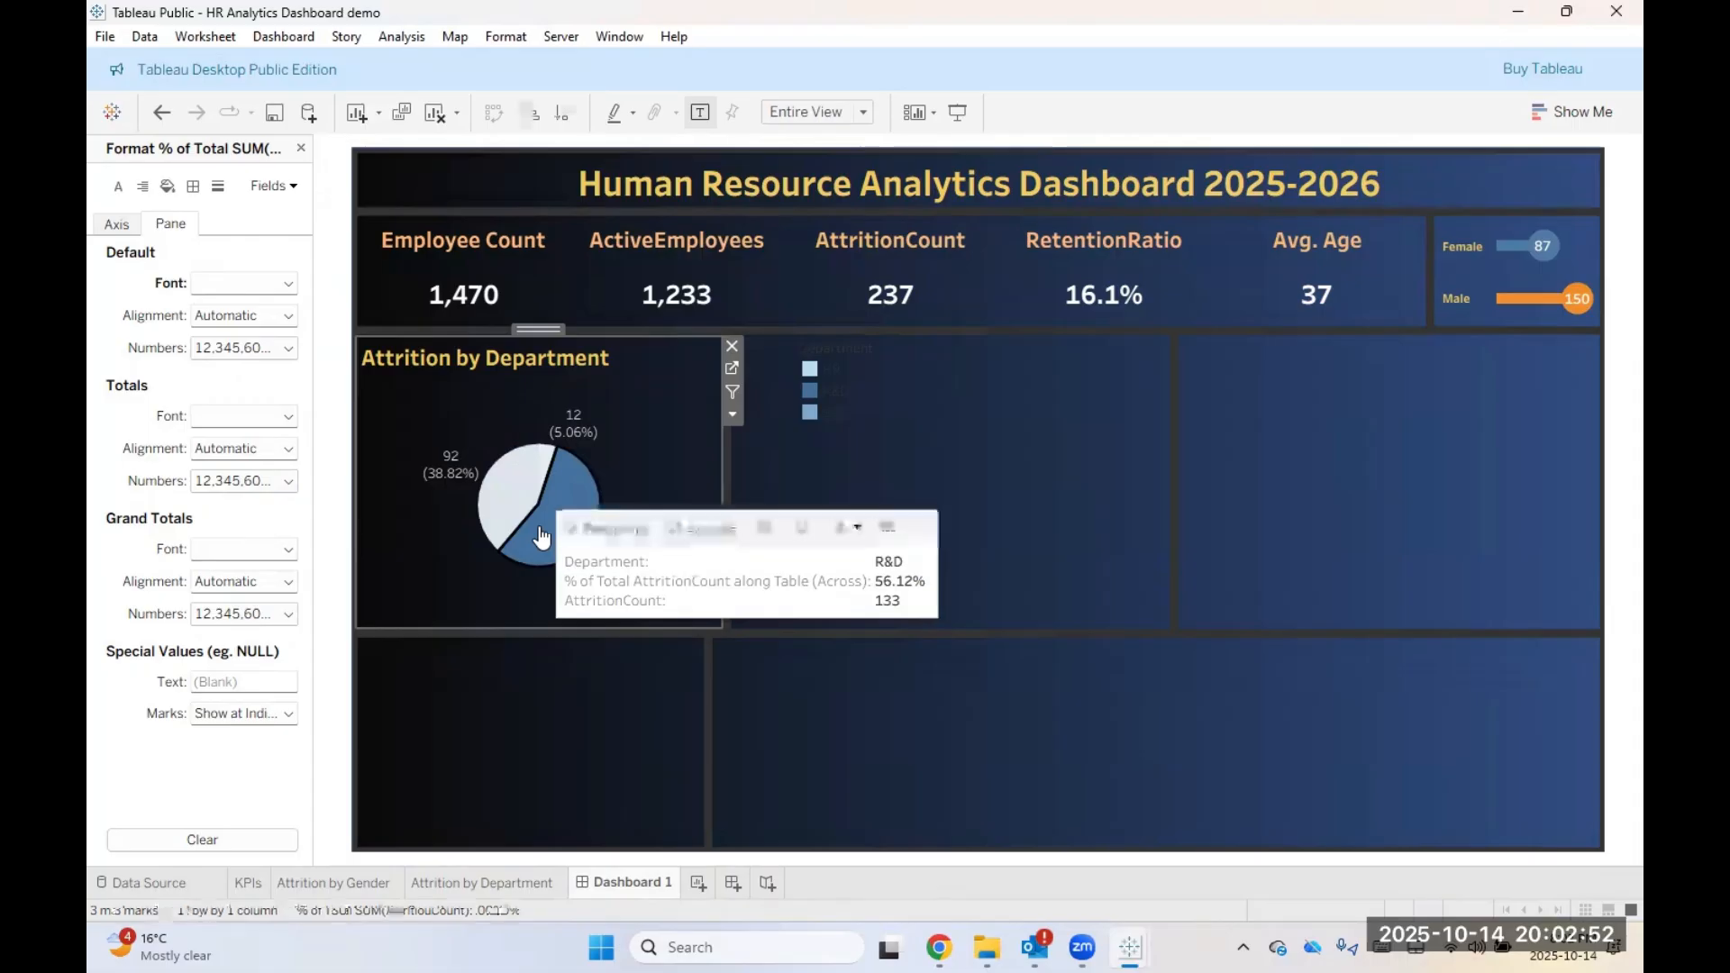
{"action": "left_click", "coordinate": [537, 766]}
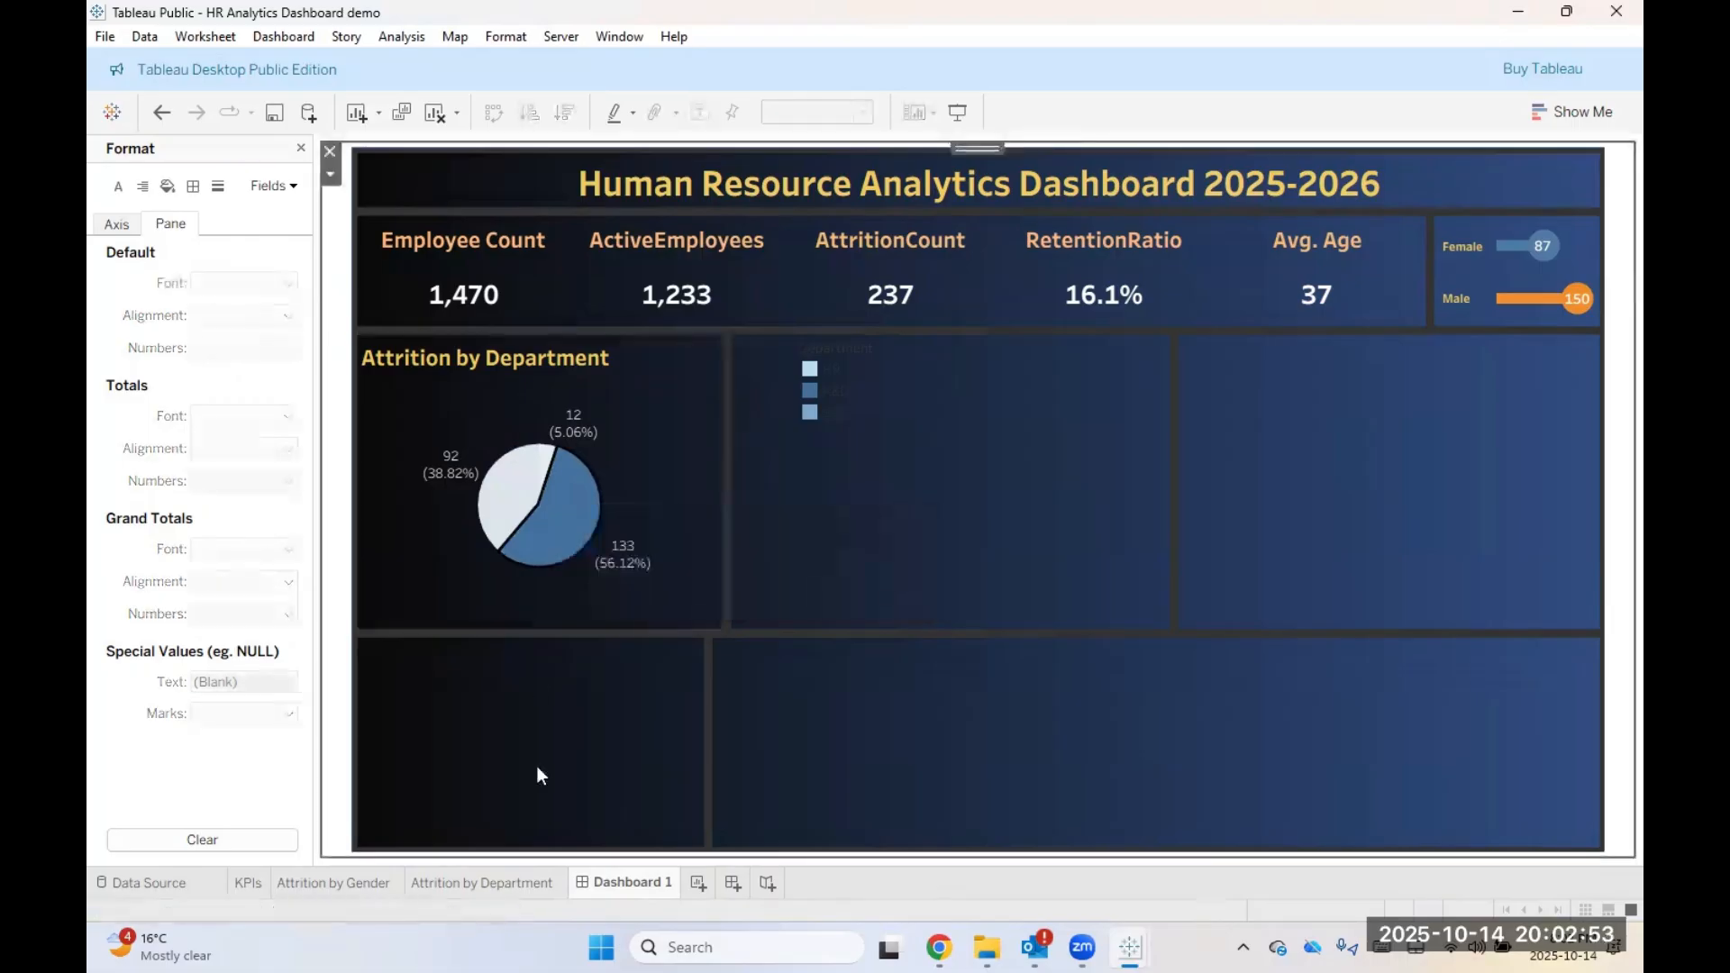
{"action": "left_click", "coordinate": [882, 342]}
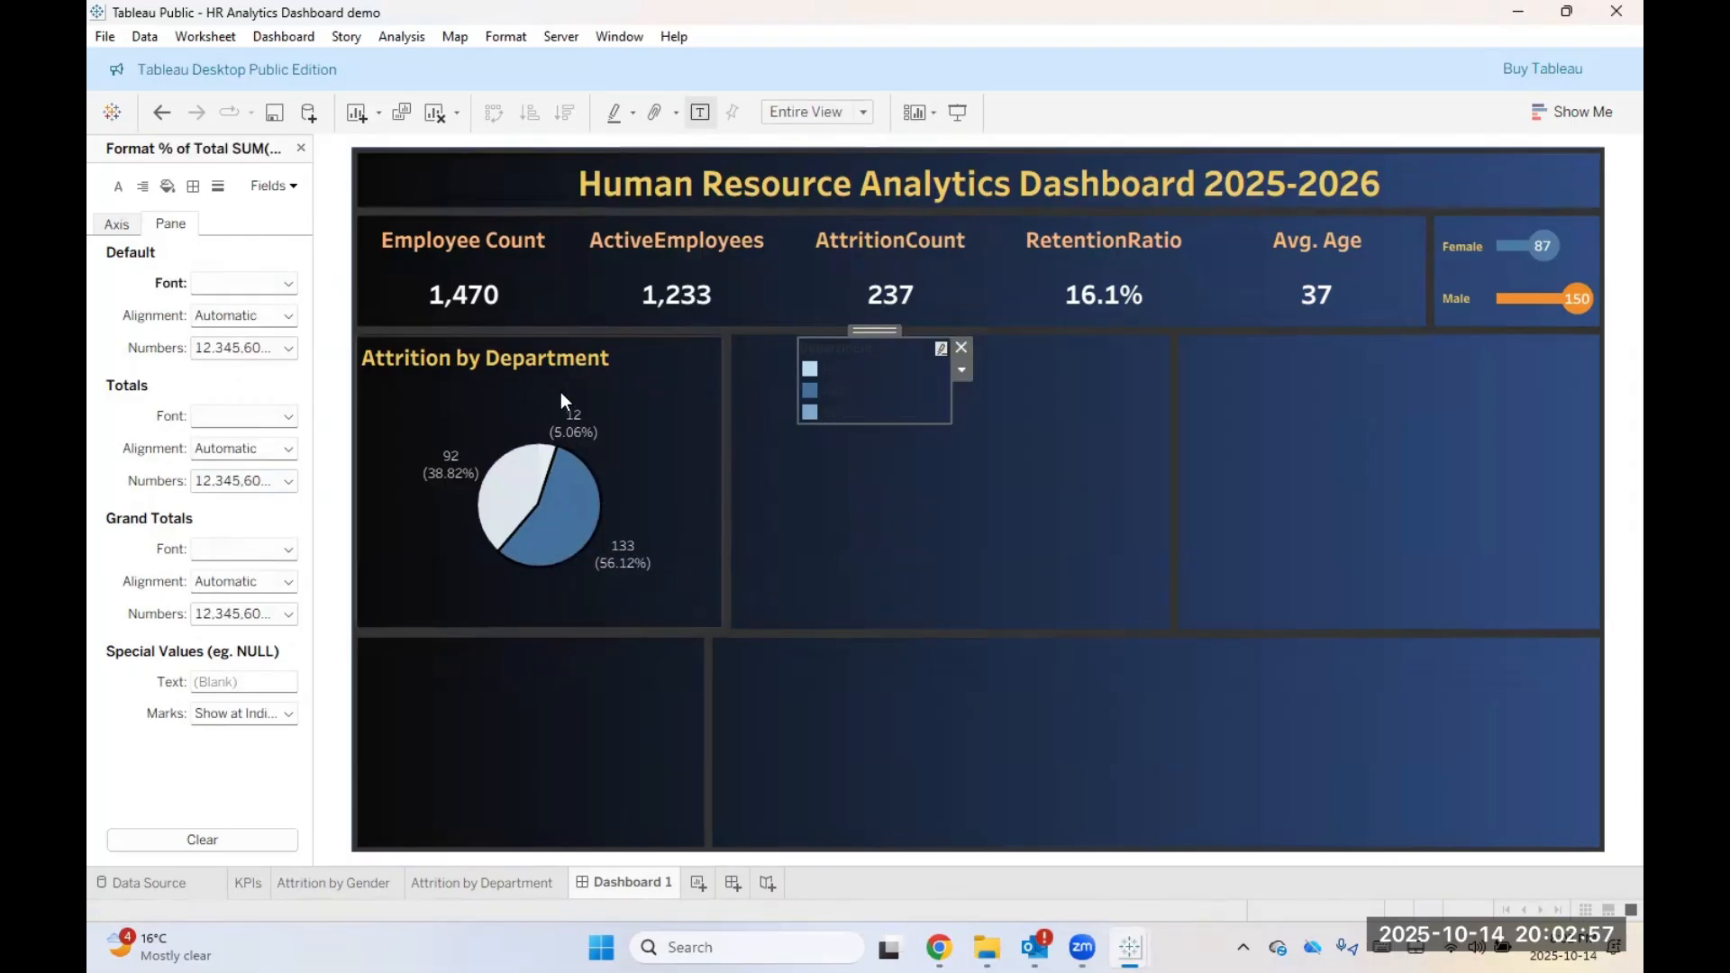
{"action": "left_click", "coordinate": [521, 371]}
{"action": "double_click", "coordinate": [522, 371]}
{"action": "key", "text": "ctrl+a"}
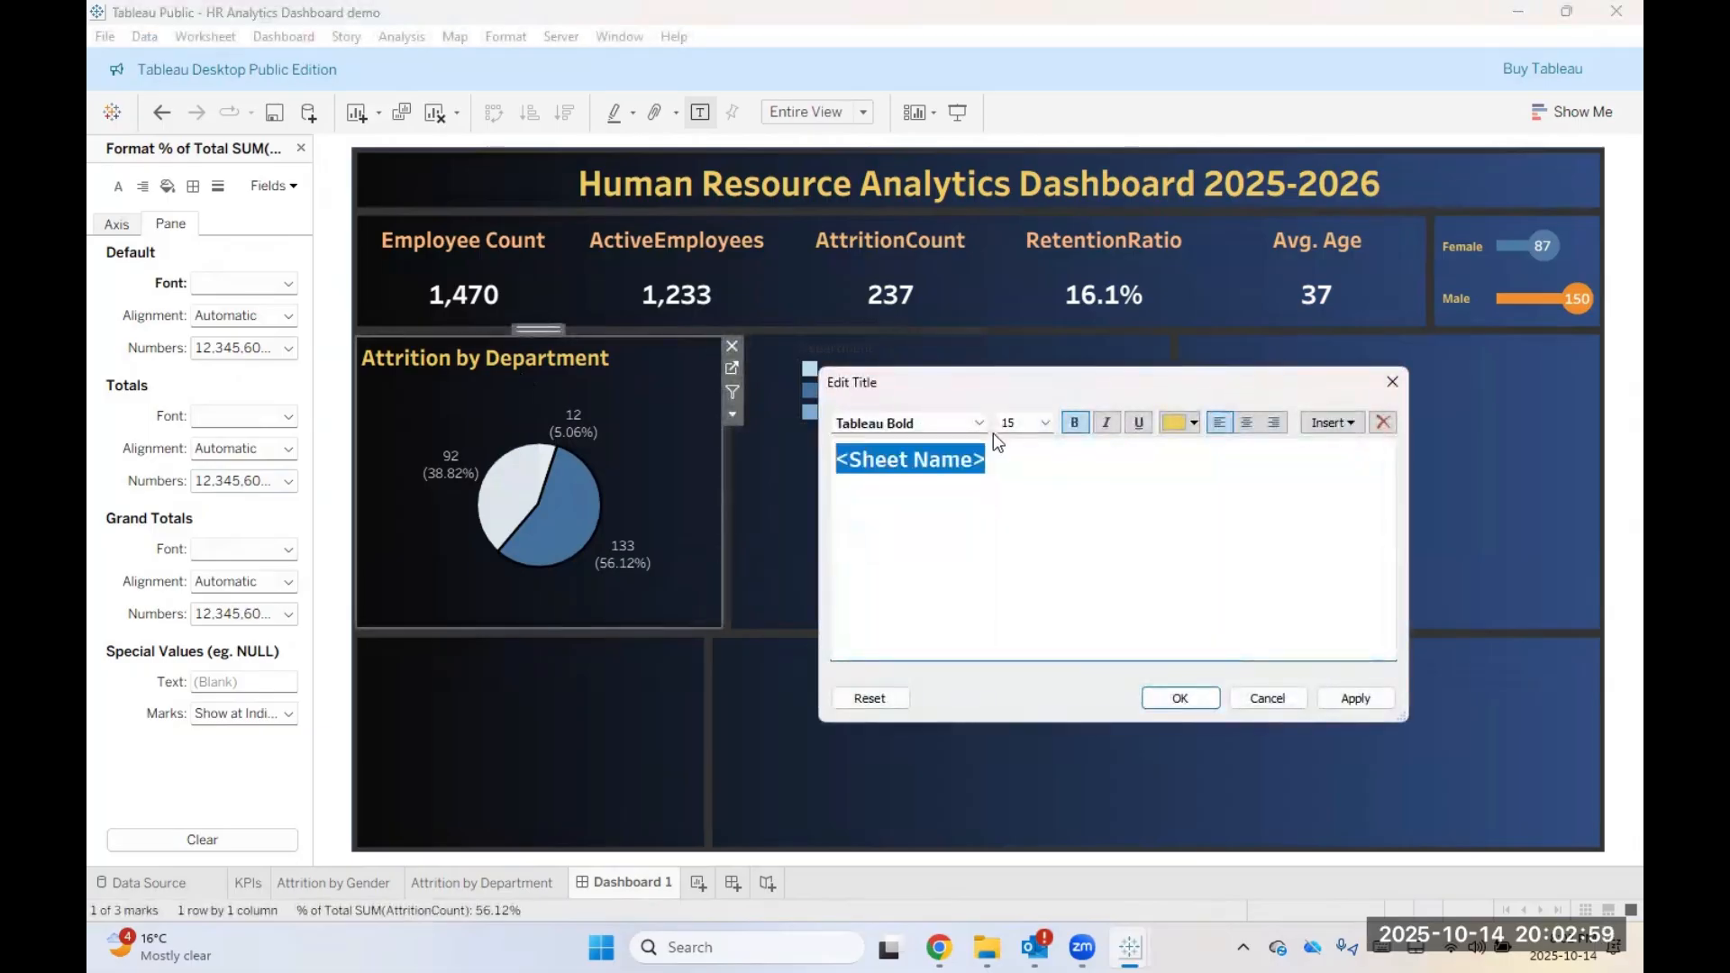
{"action": "left_click", "coordinate": [1044, 423]}
{"action": "left_click", "coordinate": [1025, 504]}
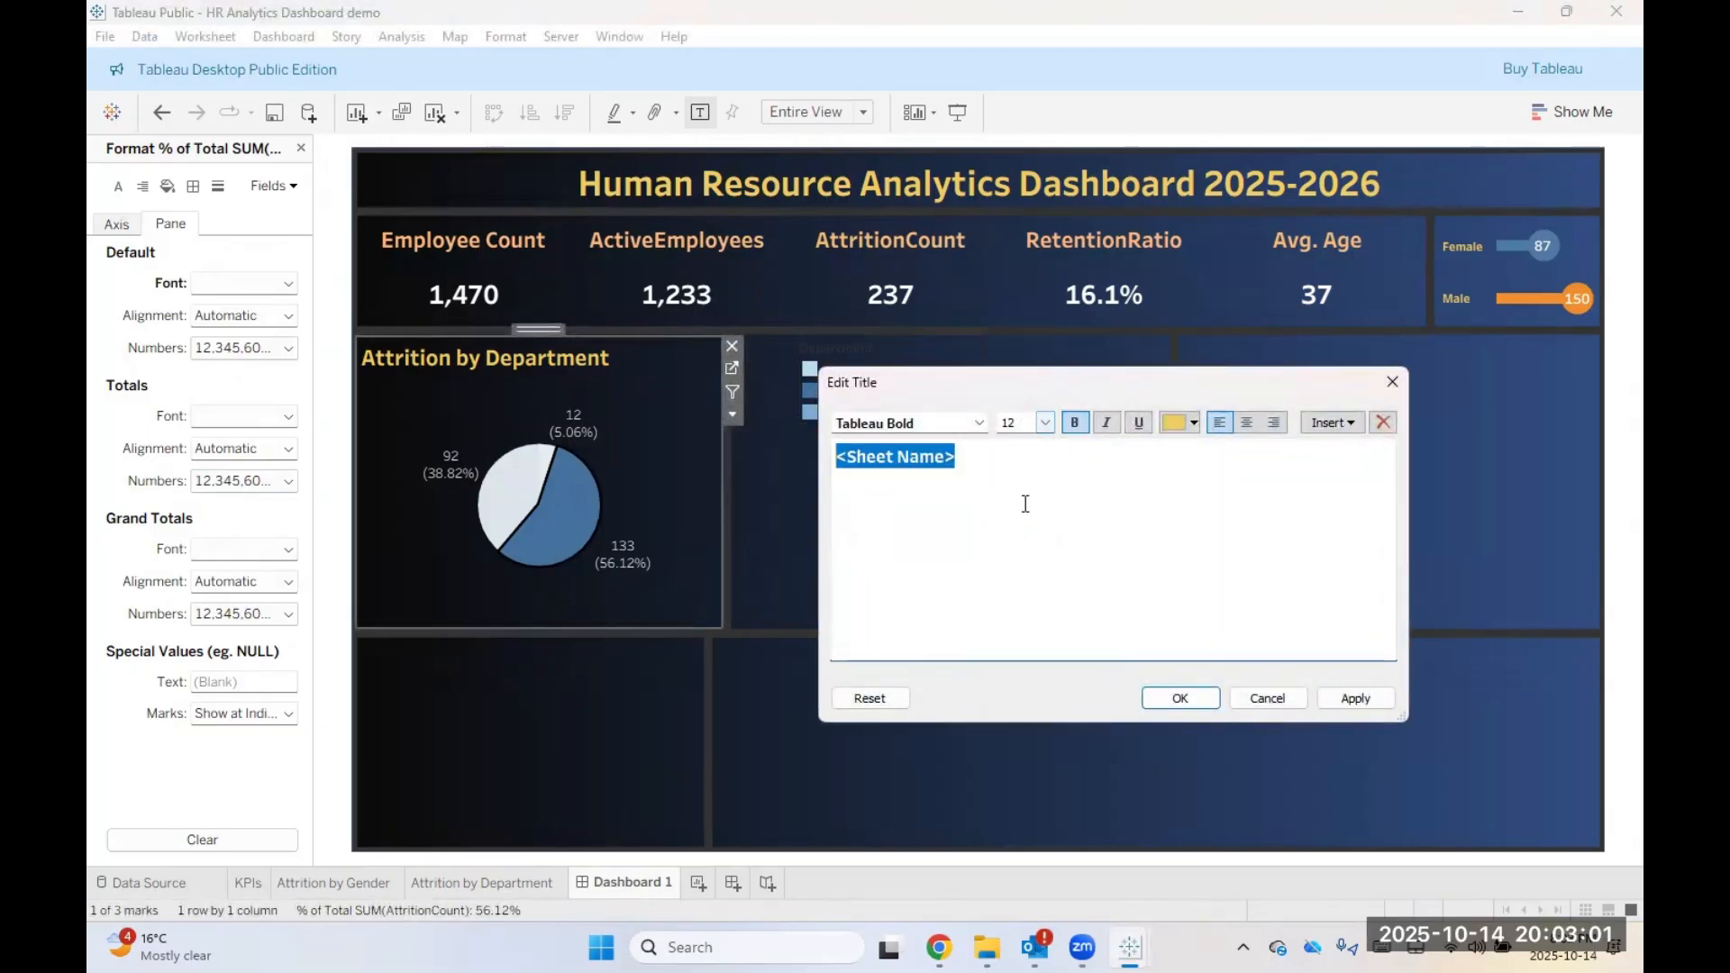
{"action": "left_click", "coordinate": [1320, 705]}
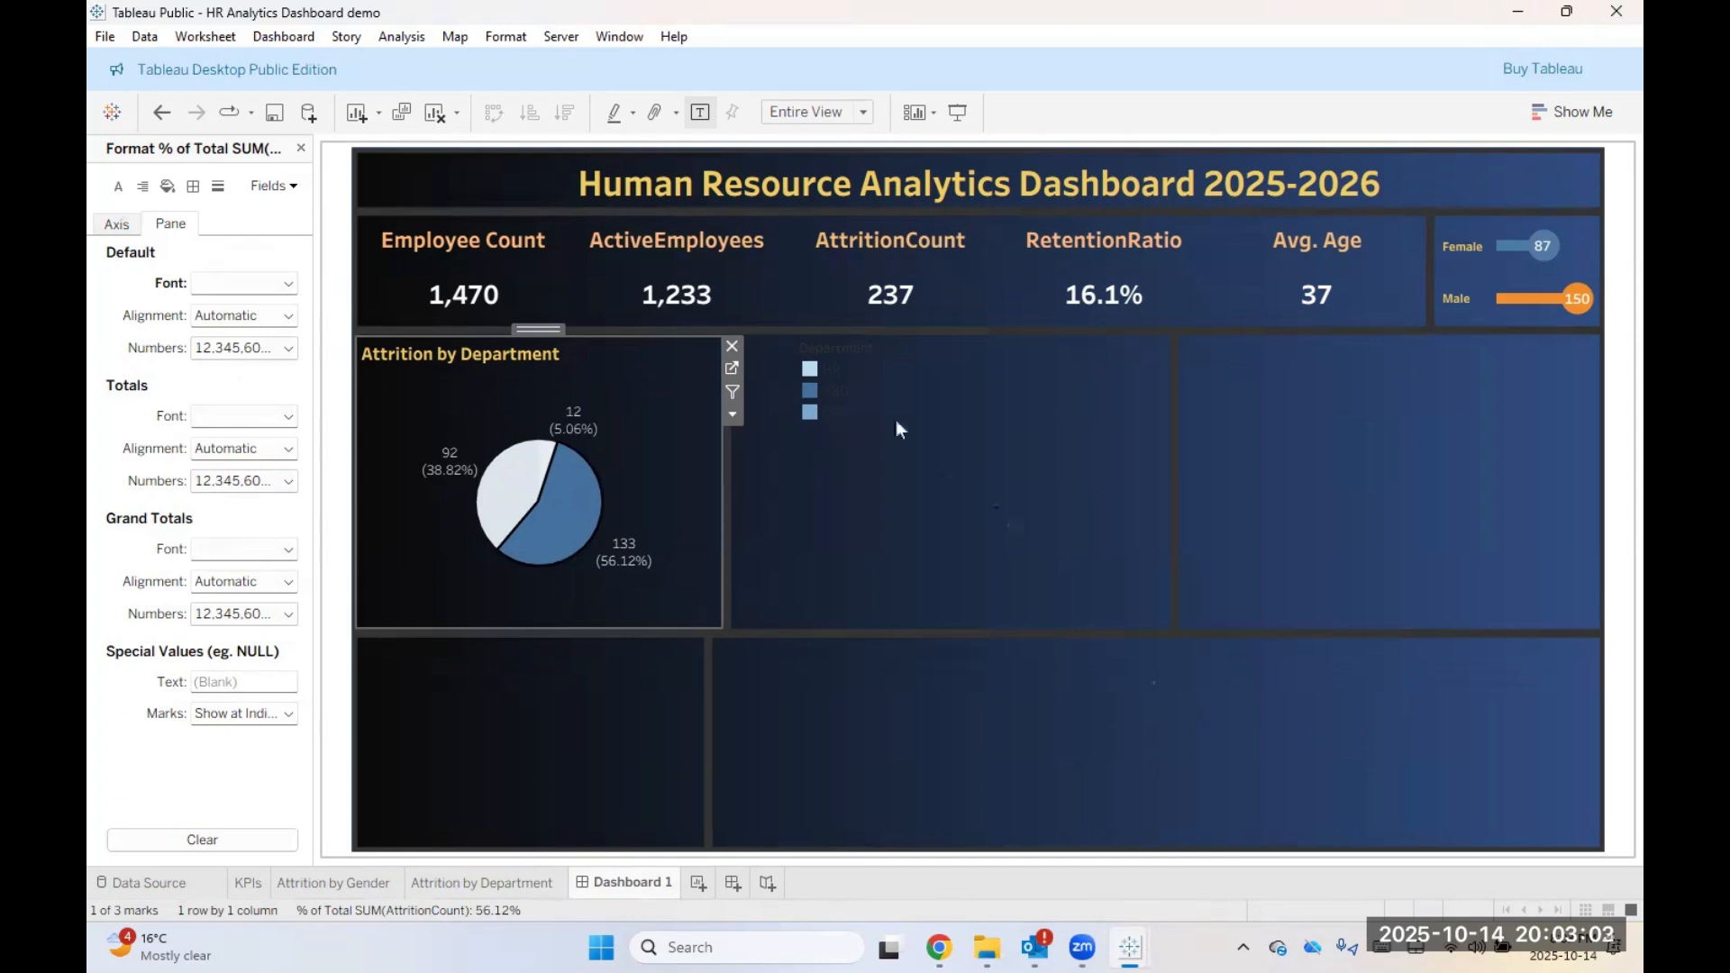
Step: Move the floating Department colour legend beside the Attrition by Department title and shrink it to fit inside the chart's tile
{"action": "left_click", "coordinate": [876, 359]}
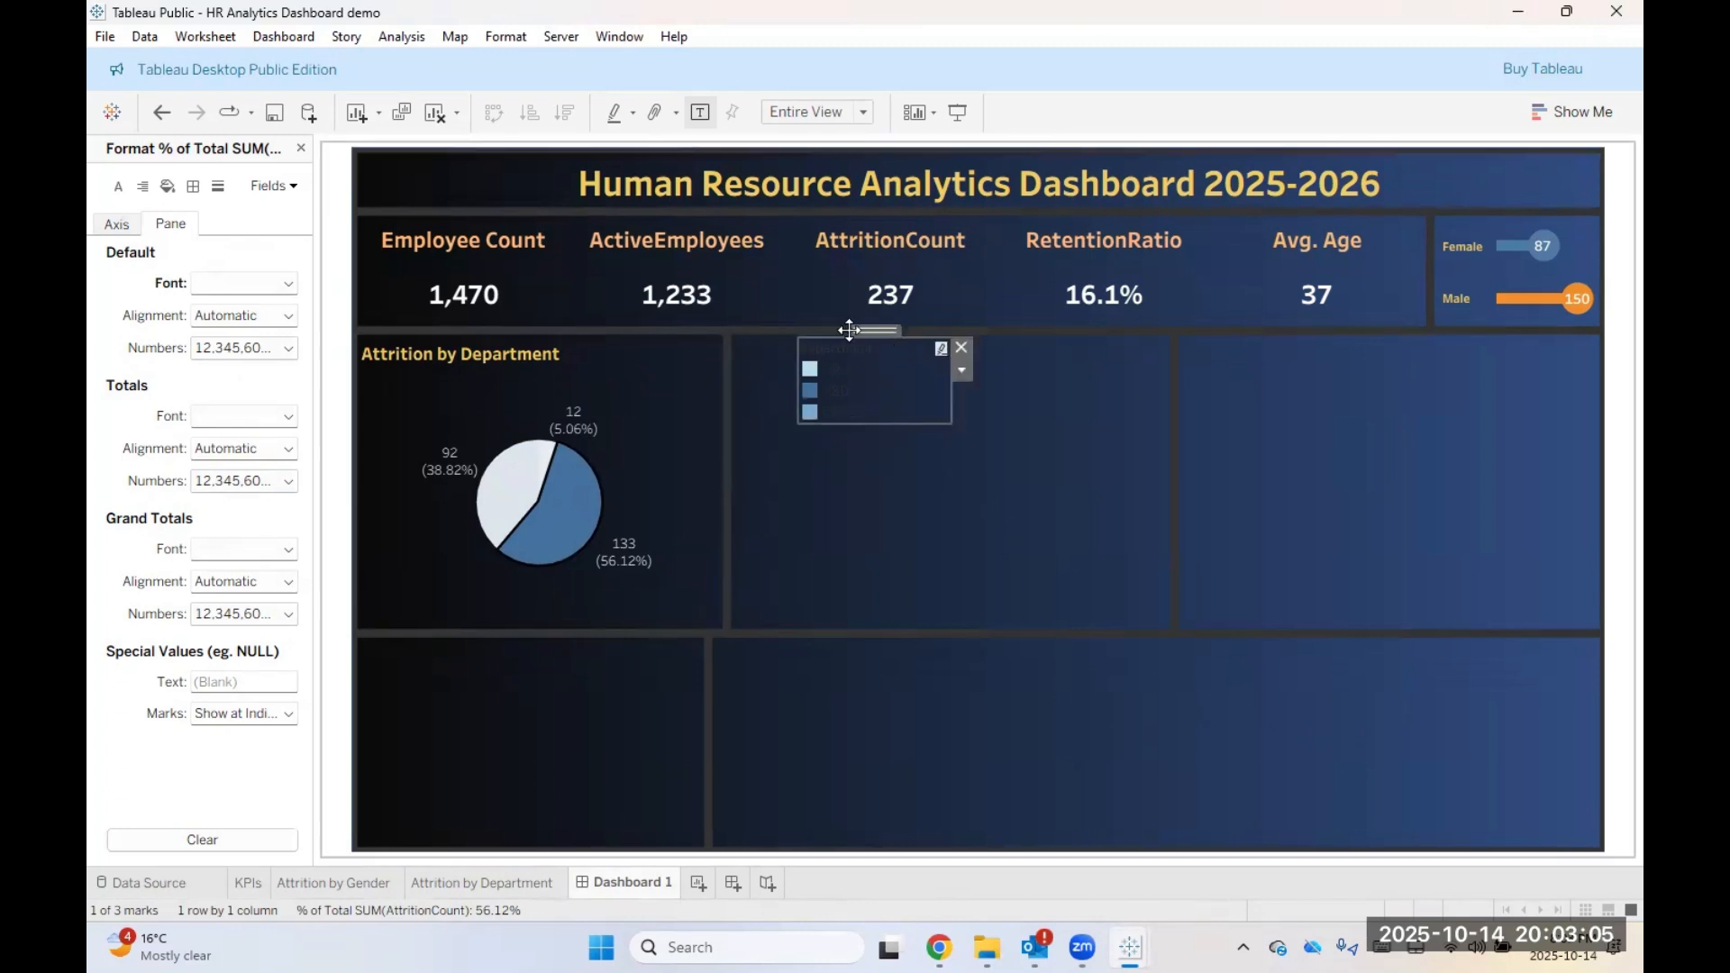
{"action": "left_click_drag", "start_coordinate": [848, 330], "coordinate": [651, 337]}
{"action": "left_click_drag", "start_coordinate": [726, 414], "coordinate": [664, 336]}
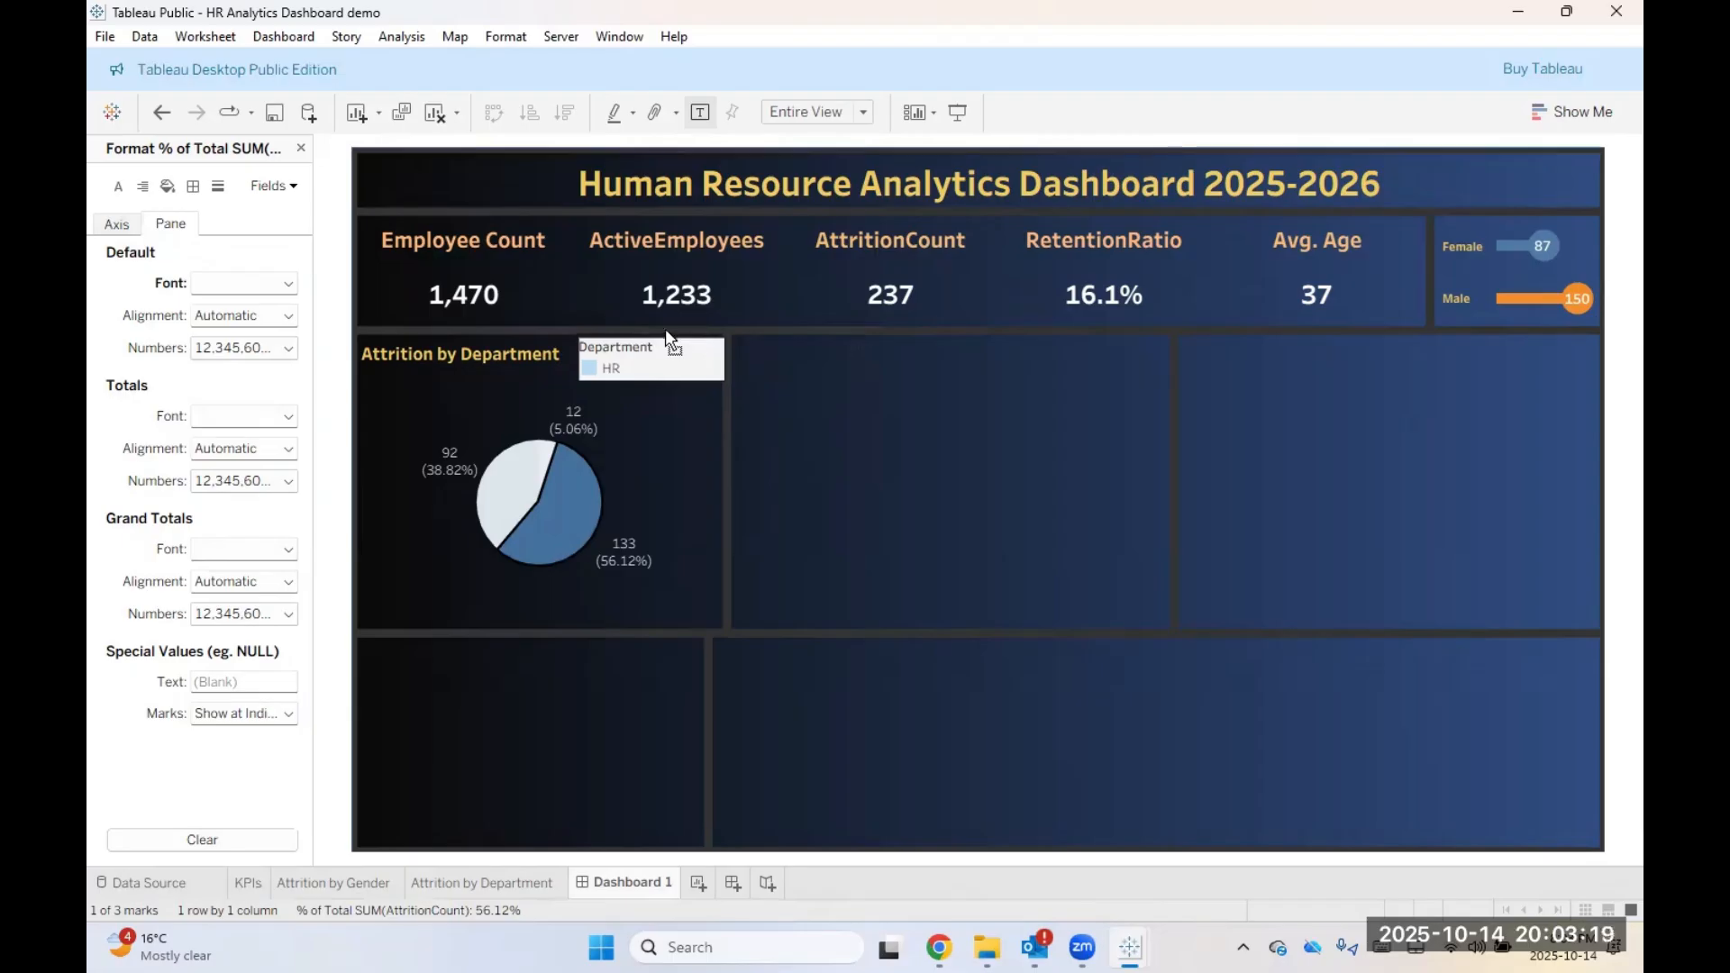
{"action": "left_click", "coordinate": [664, 339]}
{"action": "left_click_drag", "start_coordinate": [575, 361], "coordinate": [692, 349]}
Step: Format only the Department legend, setting both its title and body fonts to white
{"action": "right_click", "coordinate": [692, 349]}
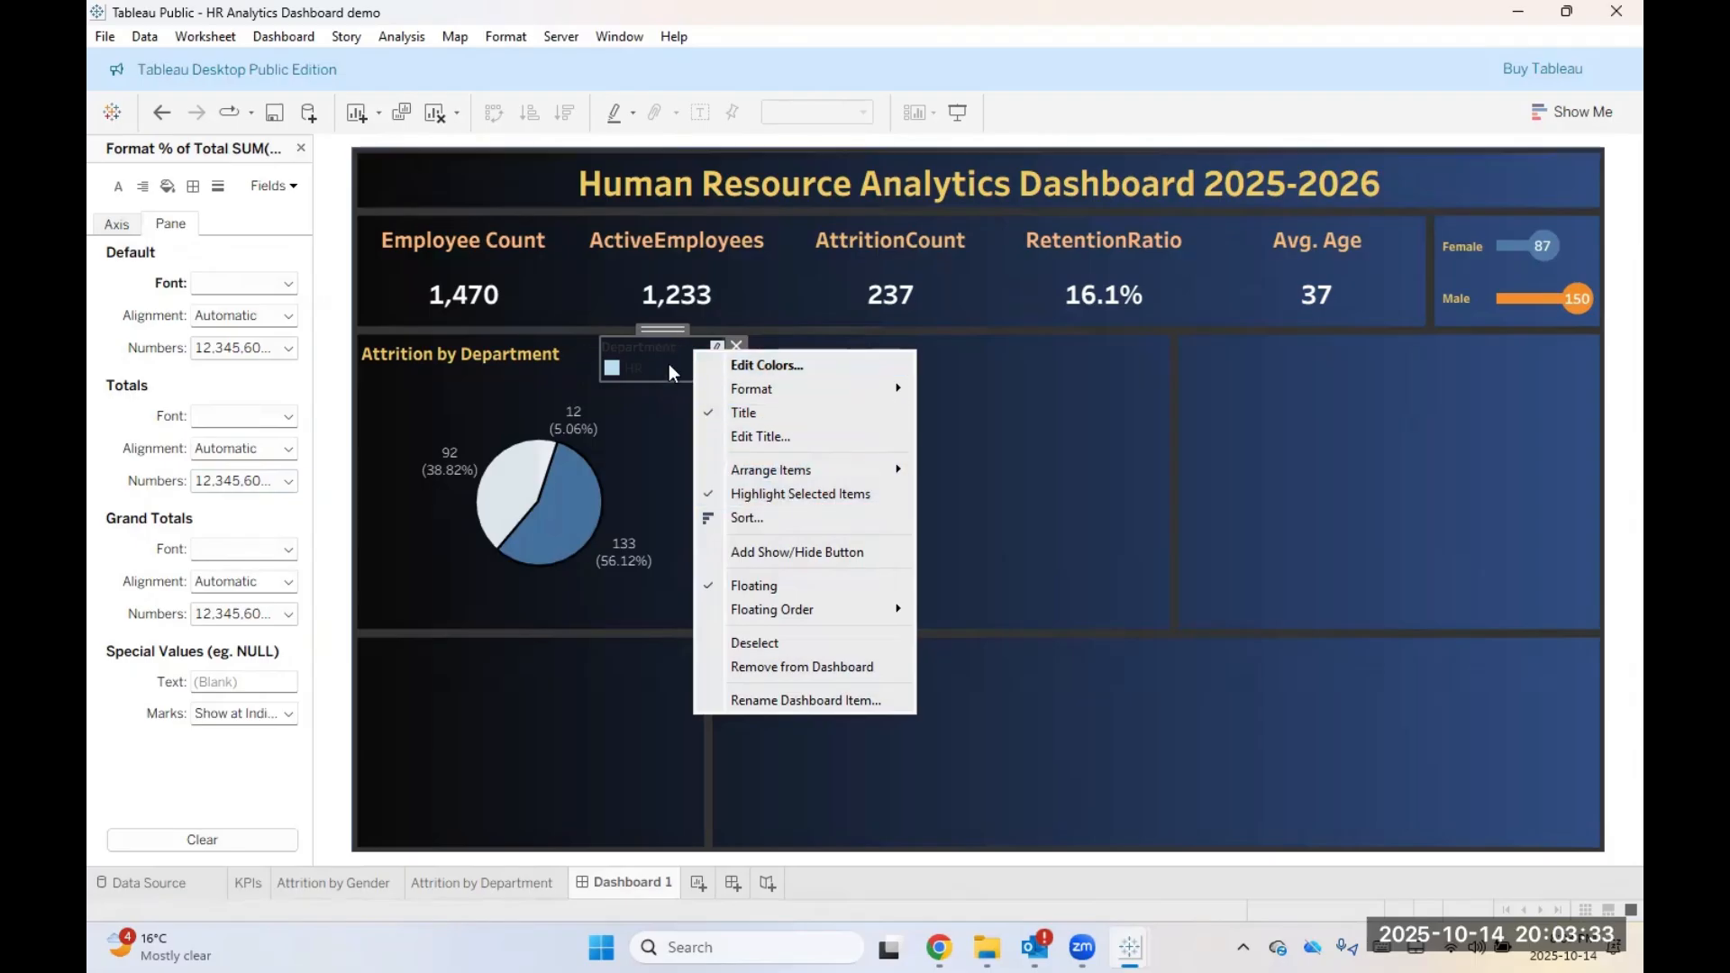
{"action": "mouse_move", "coordinate": [768, 385]}
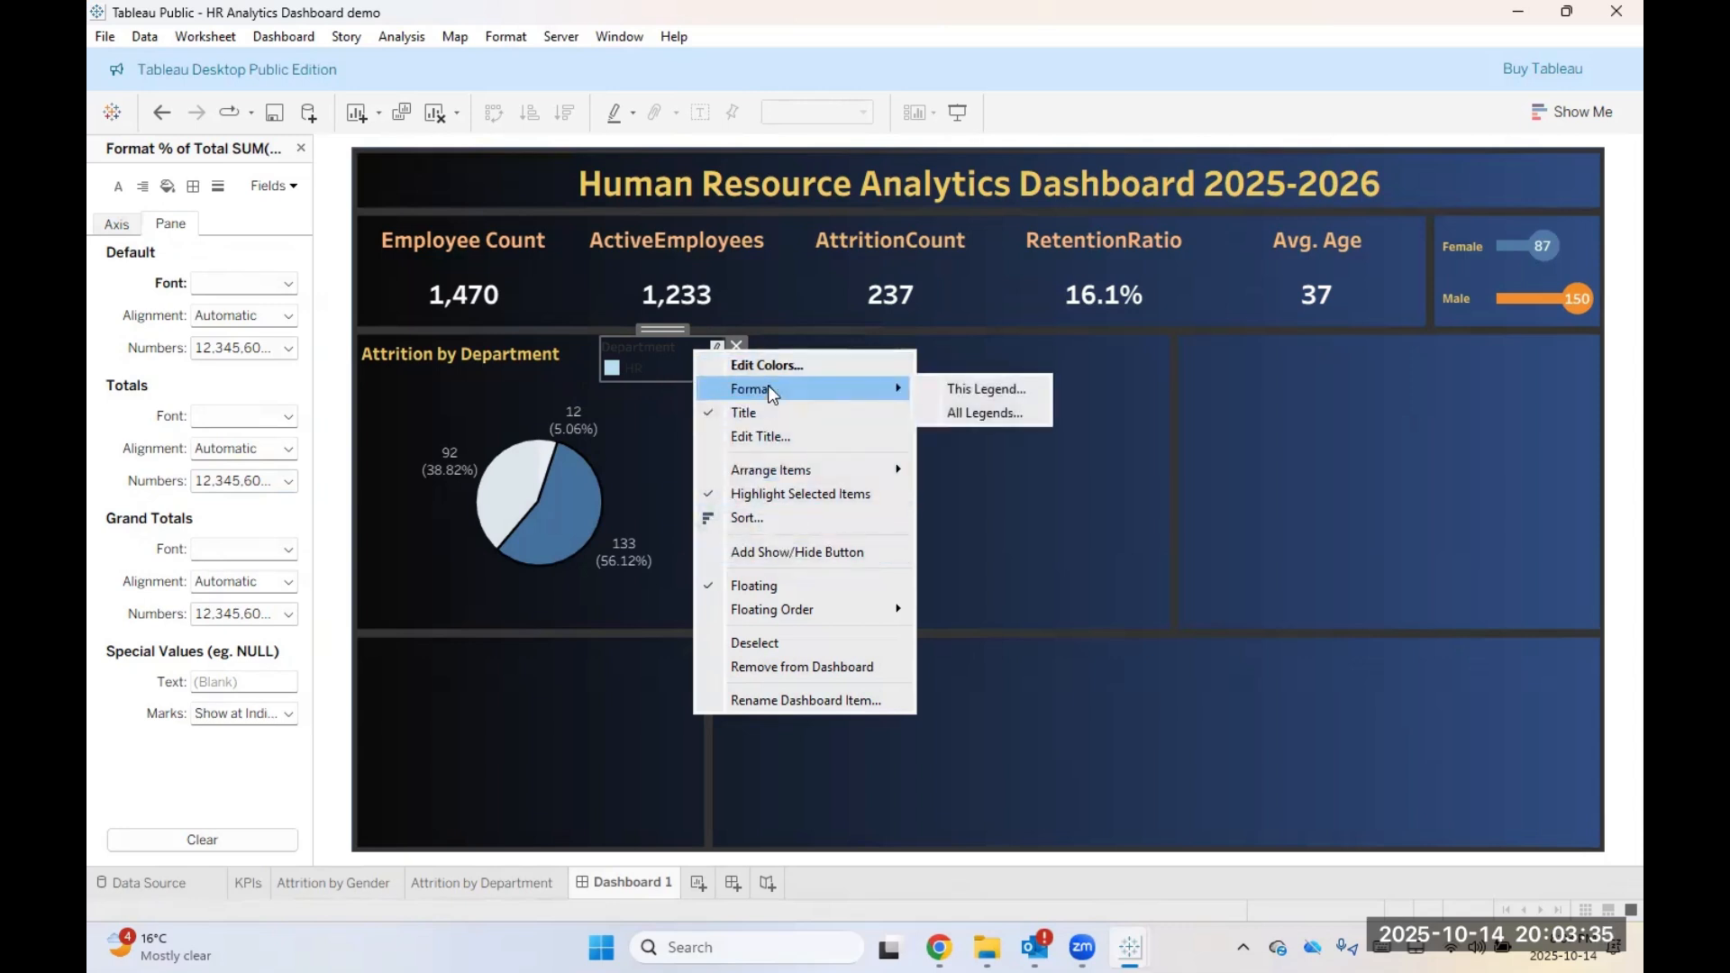
{"action": "left_click", "coordinate": [1002, 390]}
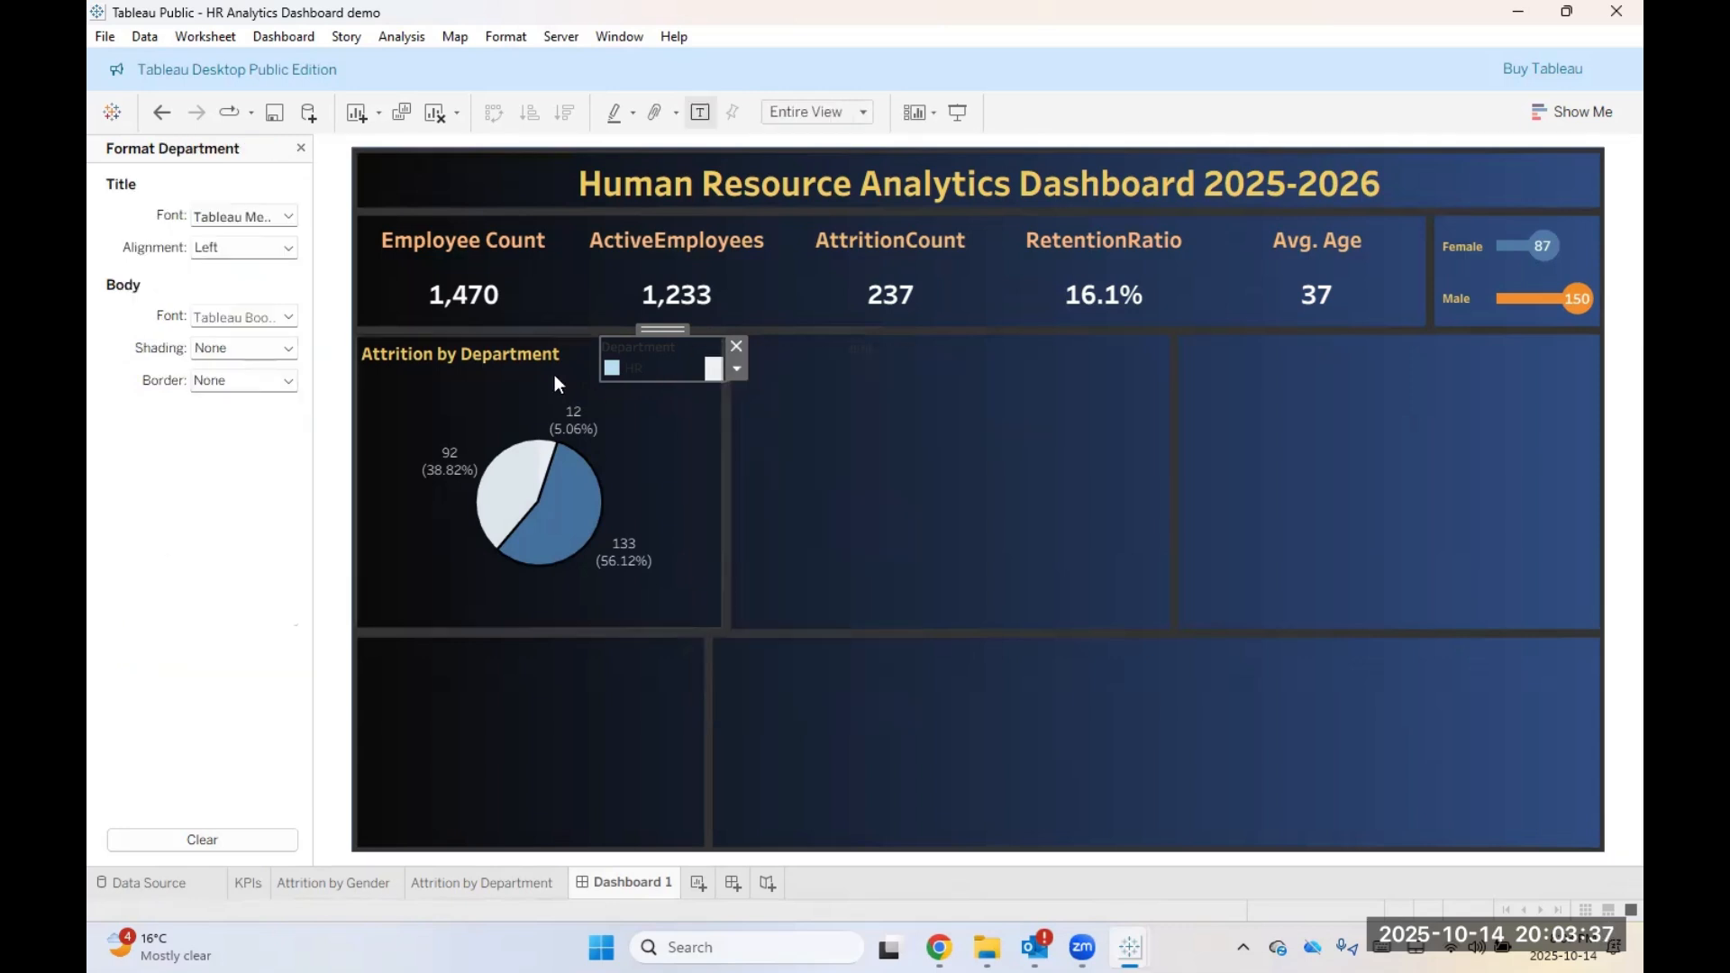
{"action": "left_click", "coordinate": [270, 216]}
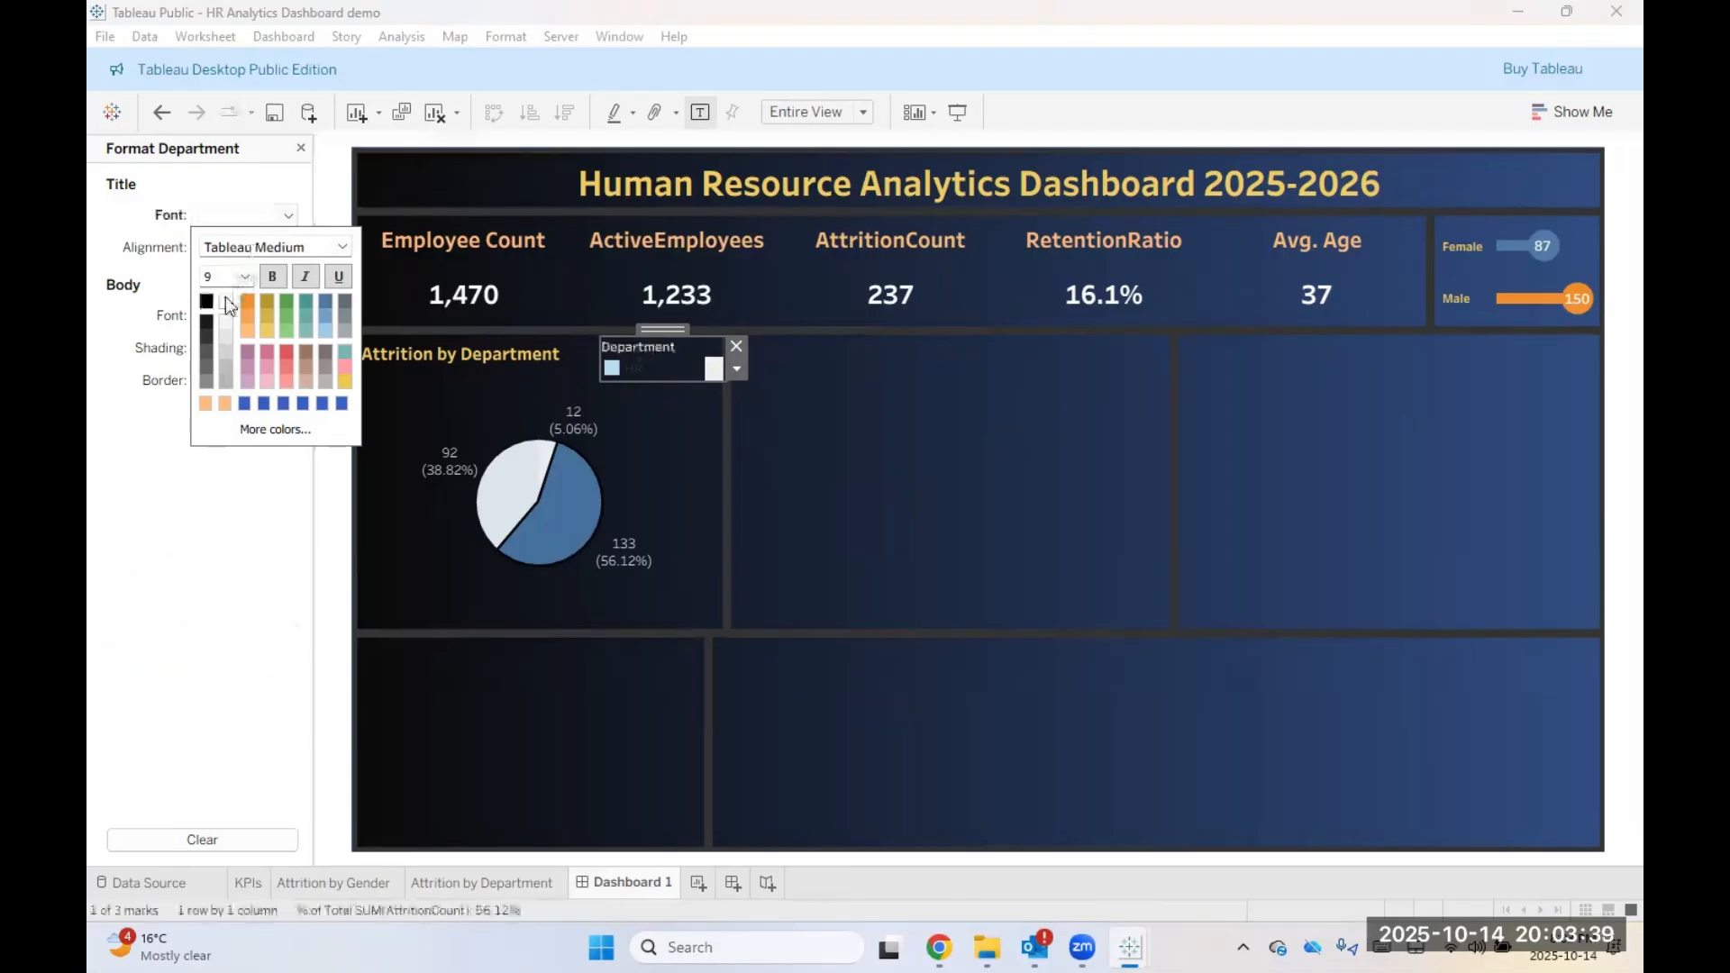
{"action": "left_click", "coordinate": [226, 303]}
{"action": "left_click", "coordinate": [243, 317]}
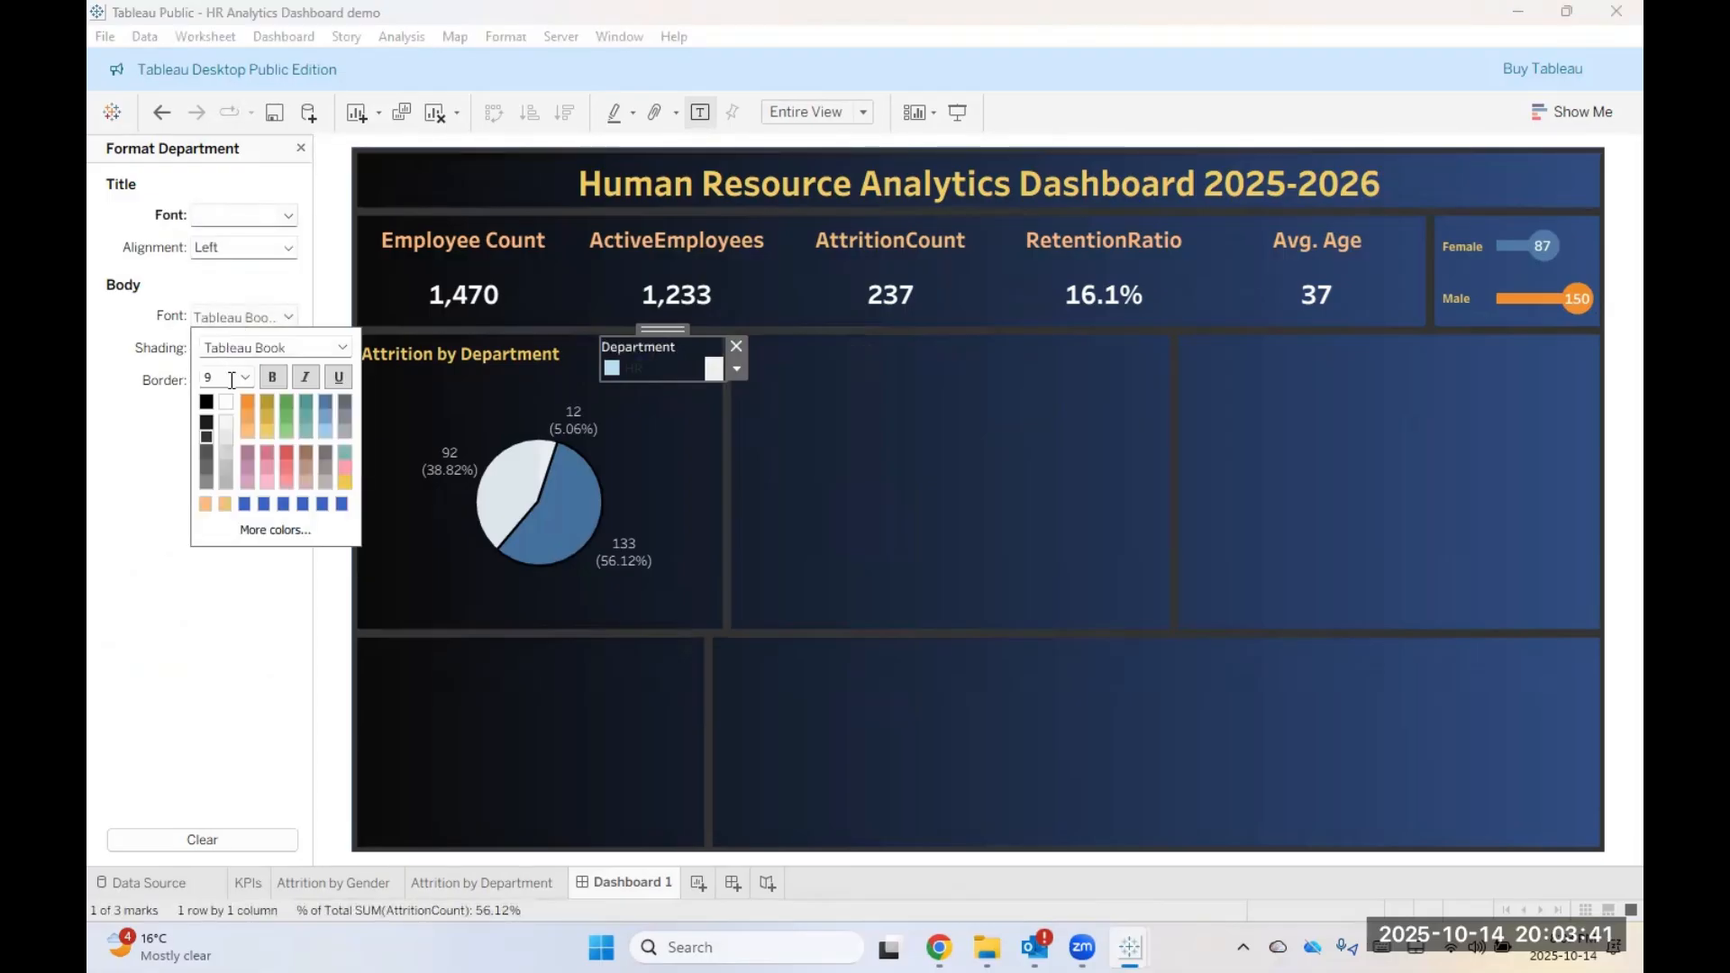
{"action": "left_click", "coordinate": [230, 412]}
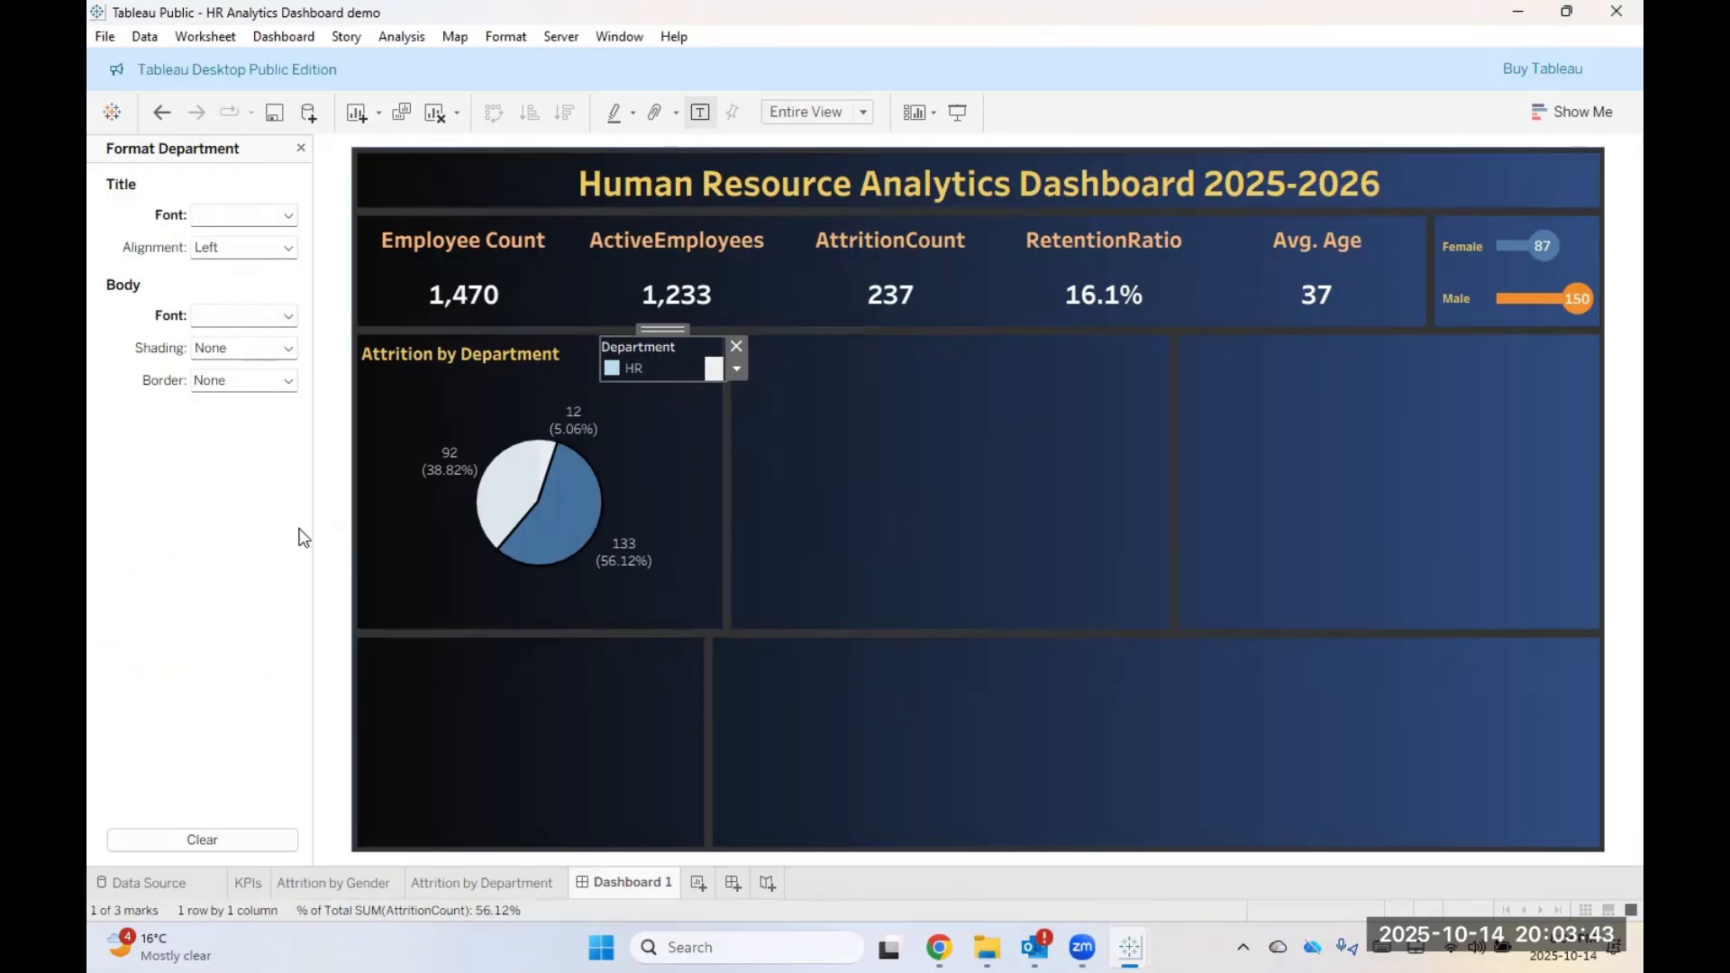
{"action": "left_click", "coordinate": [995, 441]}
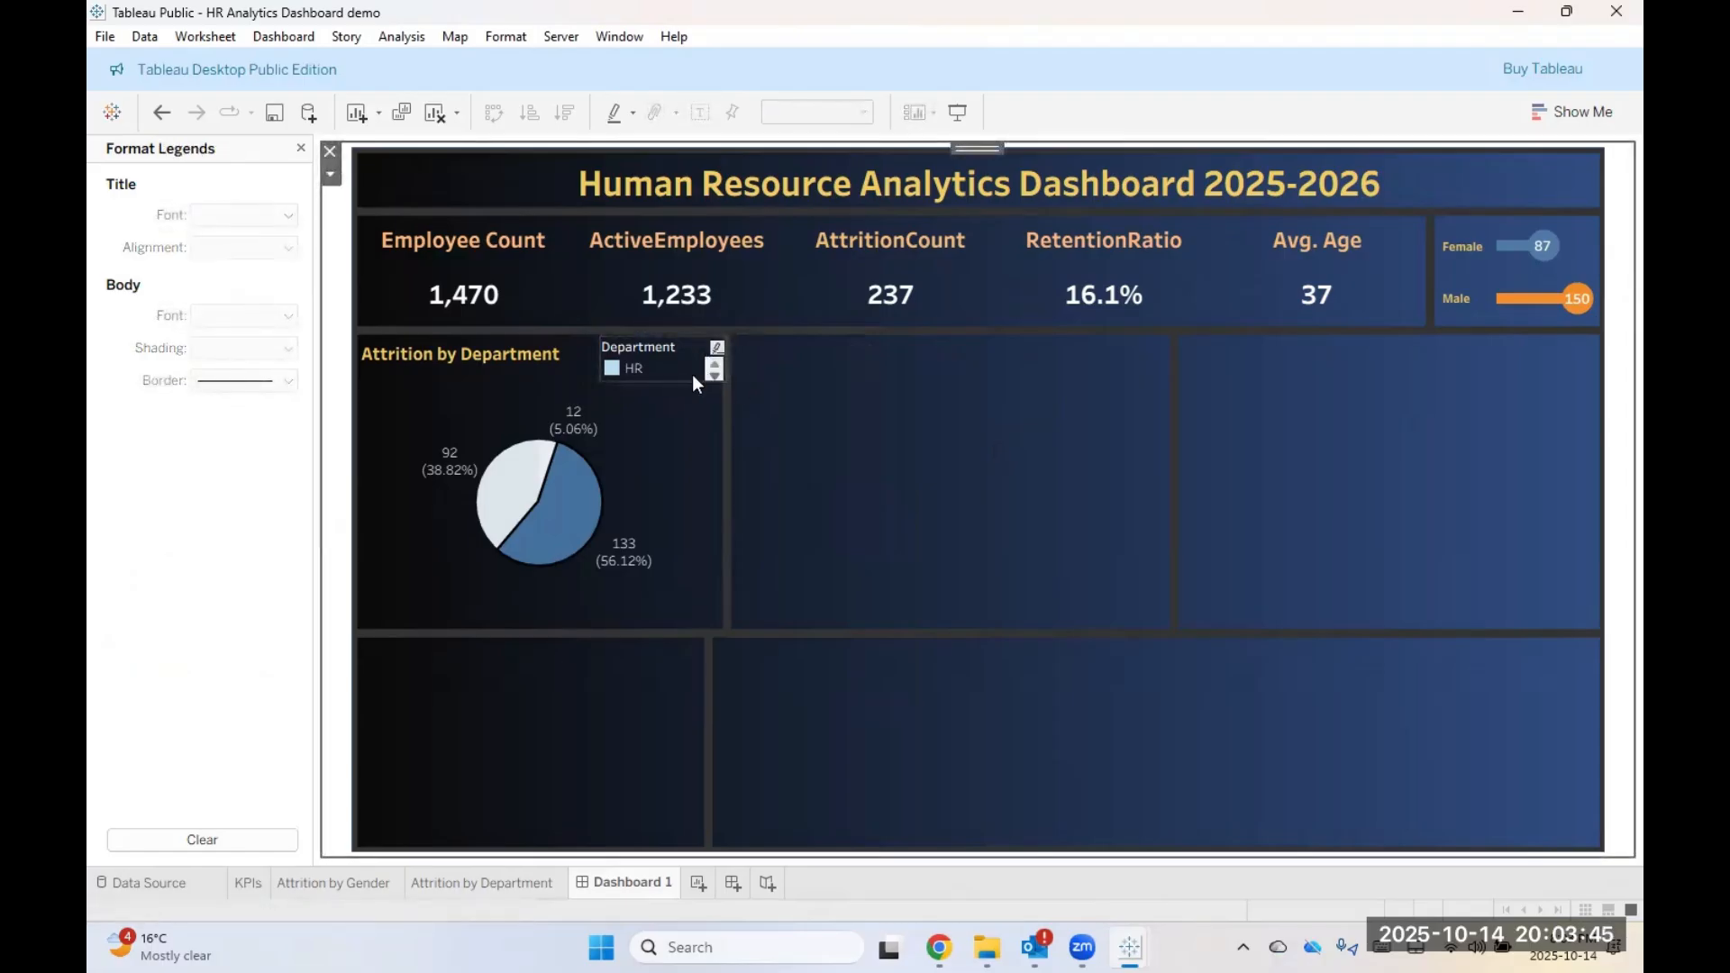
Step: Try arranging the Department legend's items in a single row and page through its entries
{"action": "left_click", "coordinate": [677, 370]}
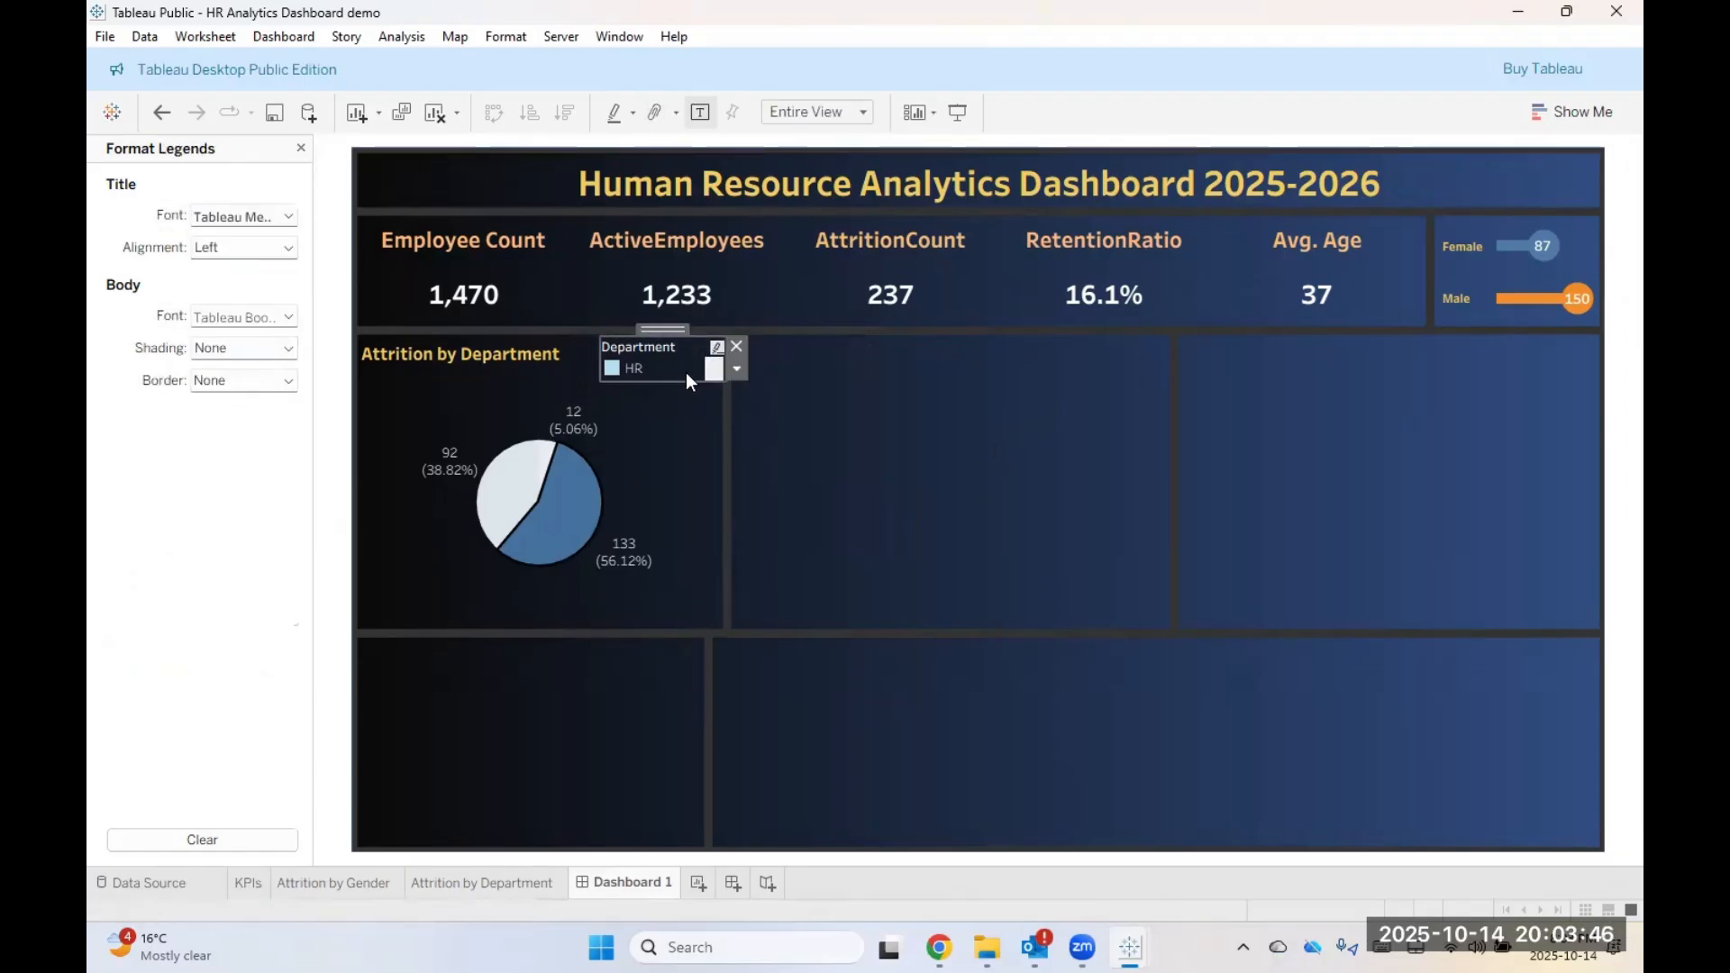
{"action": "left_click", "coordinate": [737, 369]}
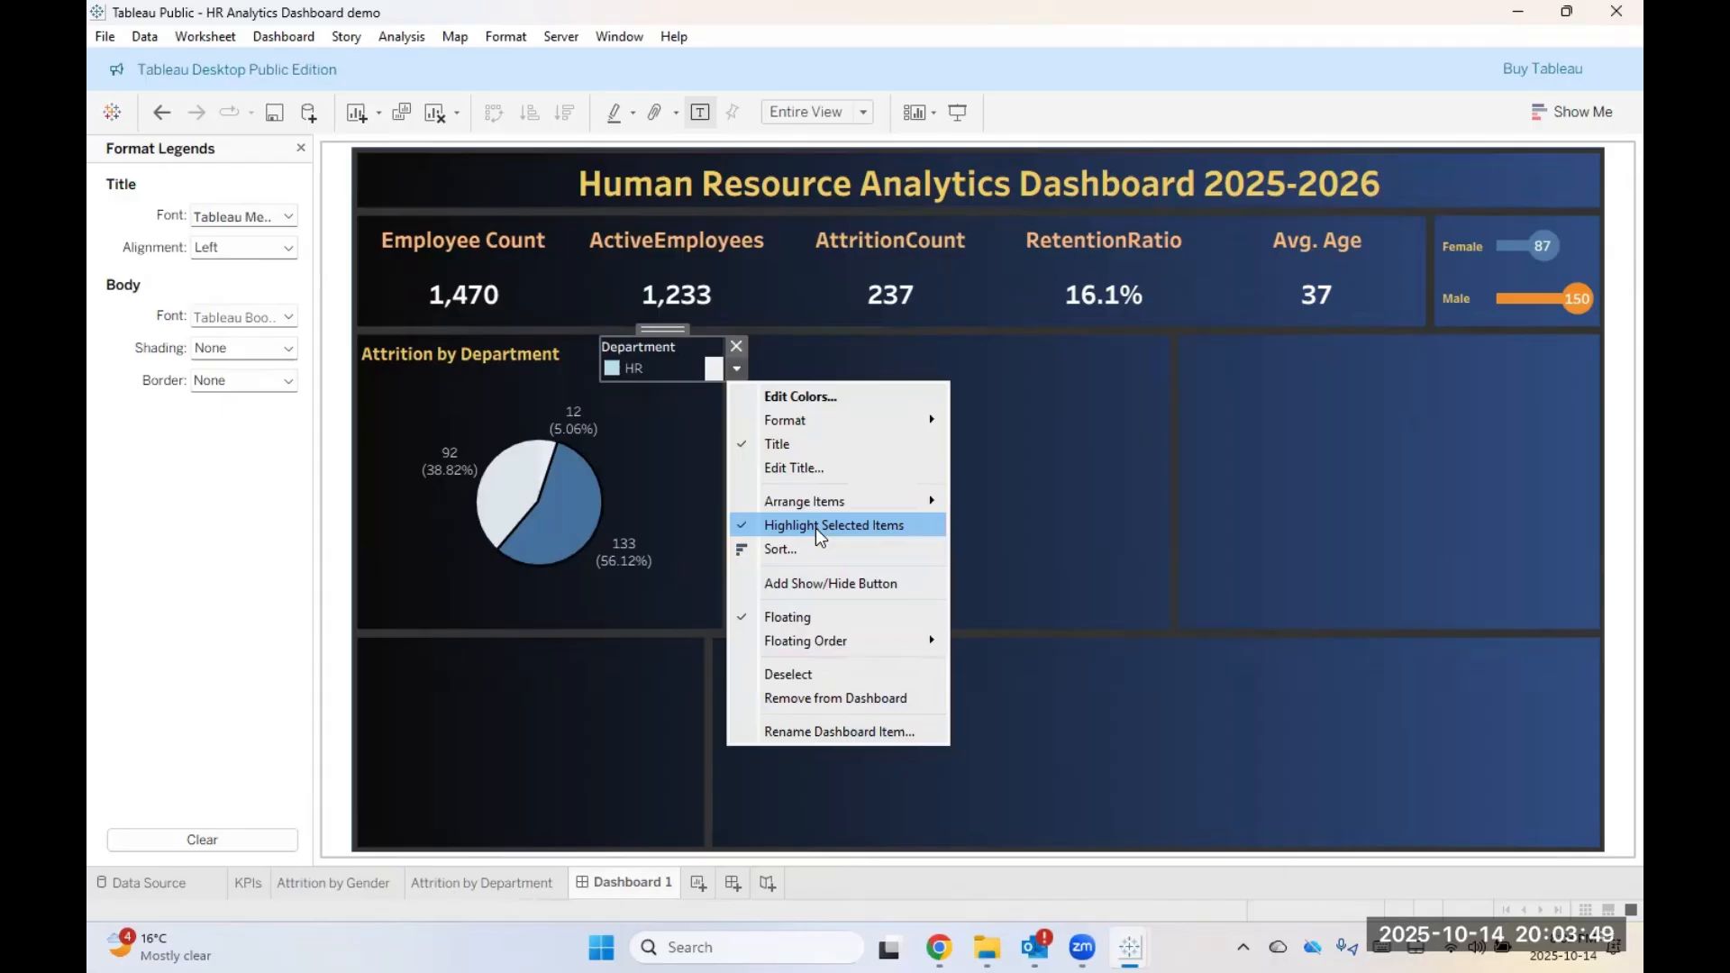
{"action": "mouse_move", "coordinate": [845, 501]}
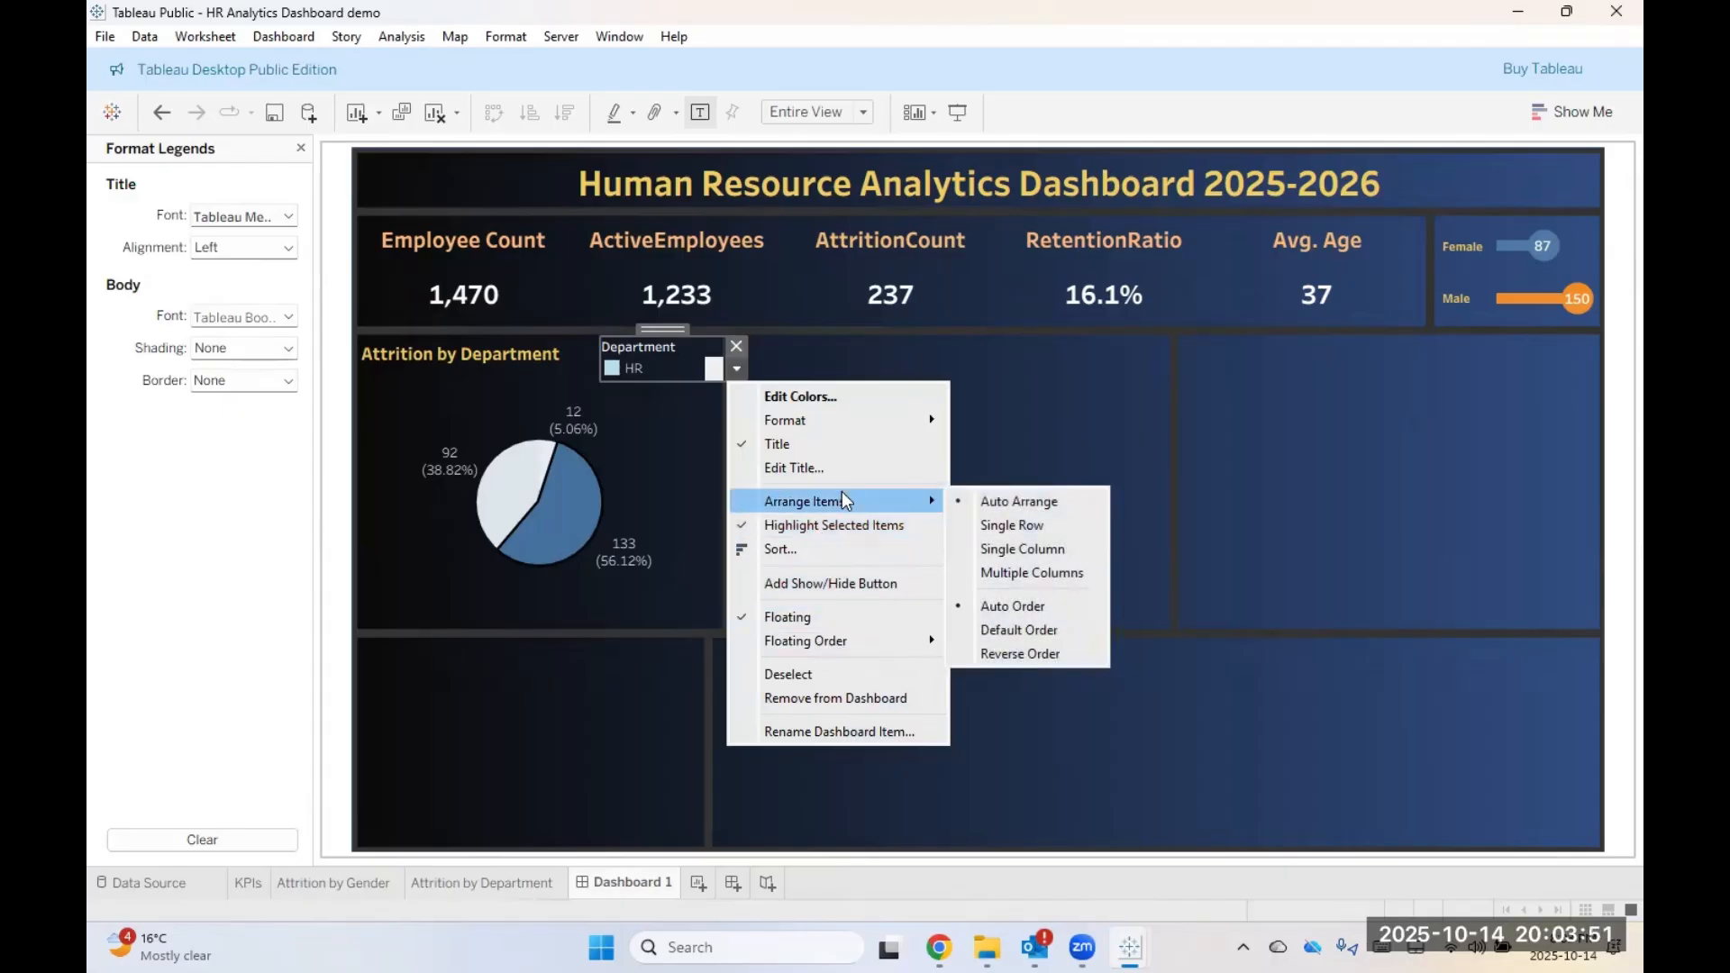
{"action": "left_click", "coordinate": [1046, 532]}
{"action": "left_click", "coordinate": [872, 447]}
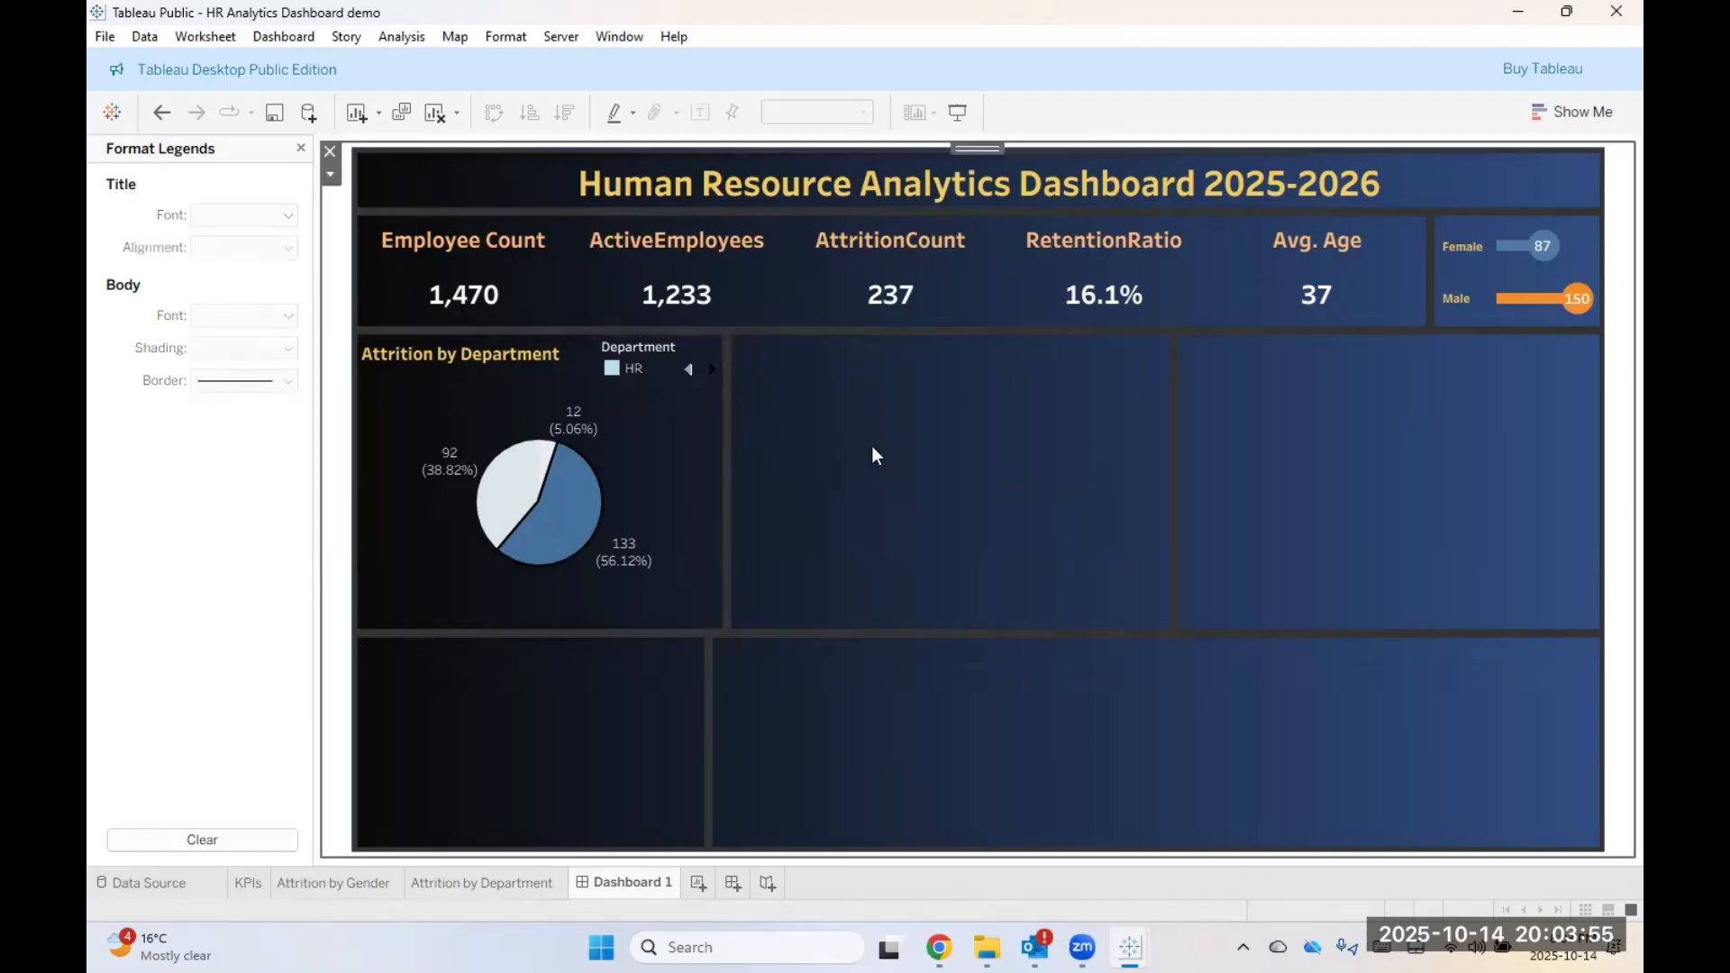
{"action": "left_click", "coordinate": [710, 369]}
{"action": "left_click", "coordinate": [712, 369]}
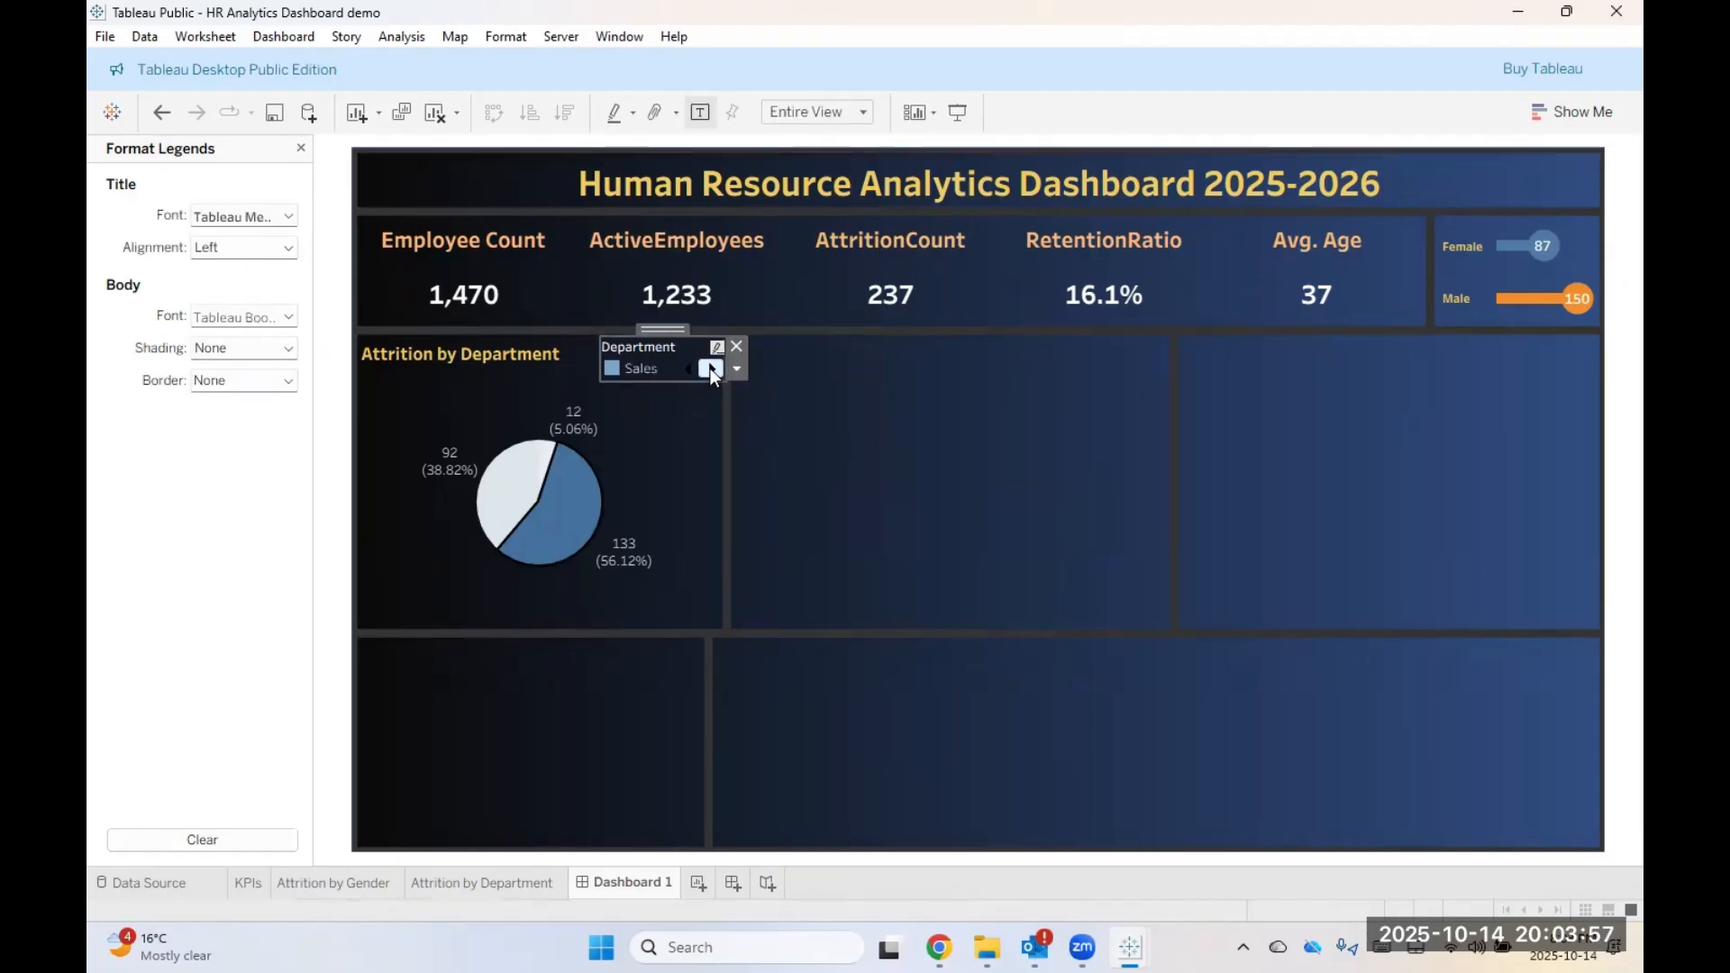
{"action": "left_click", "coordinate": [711, 369]}
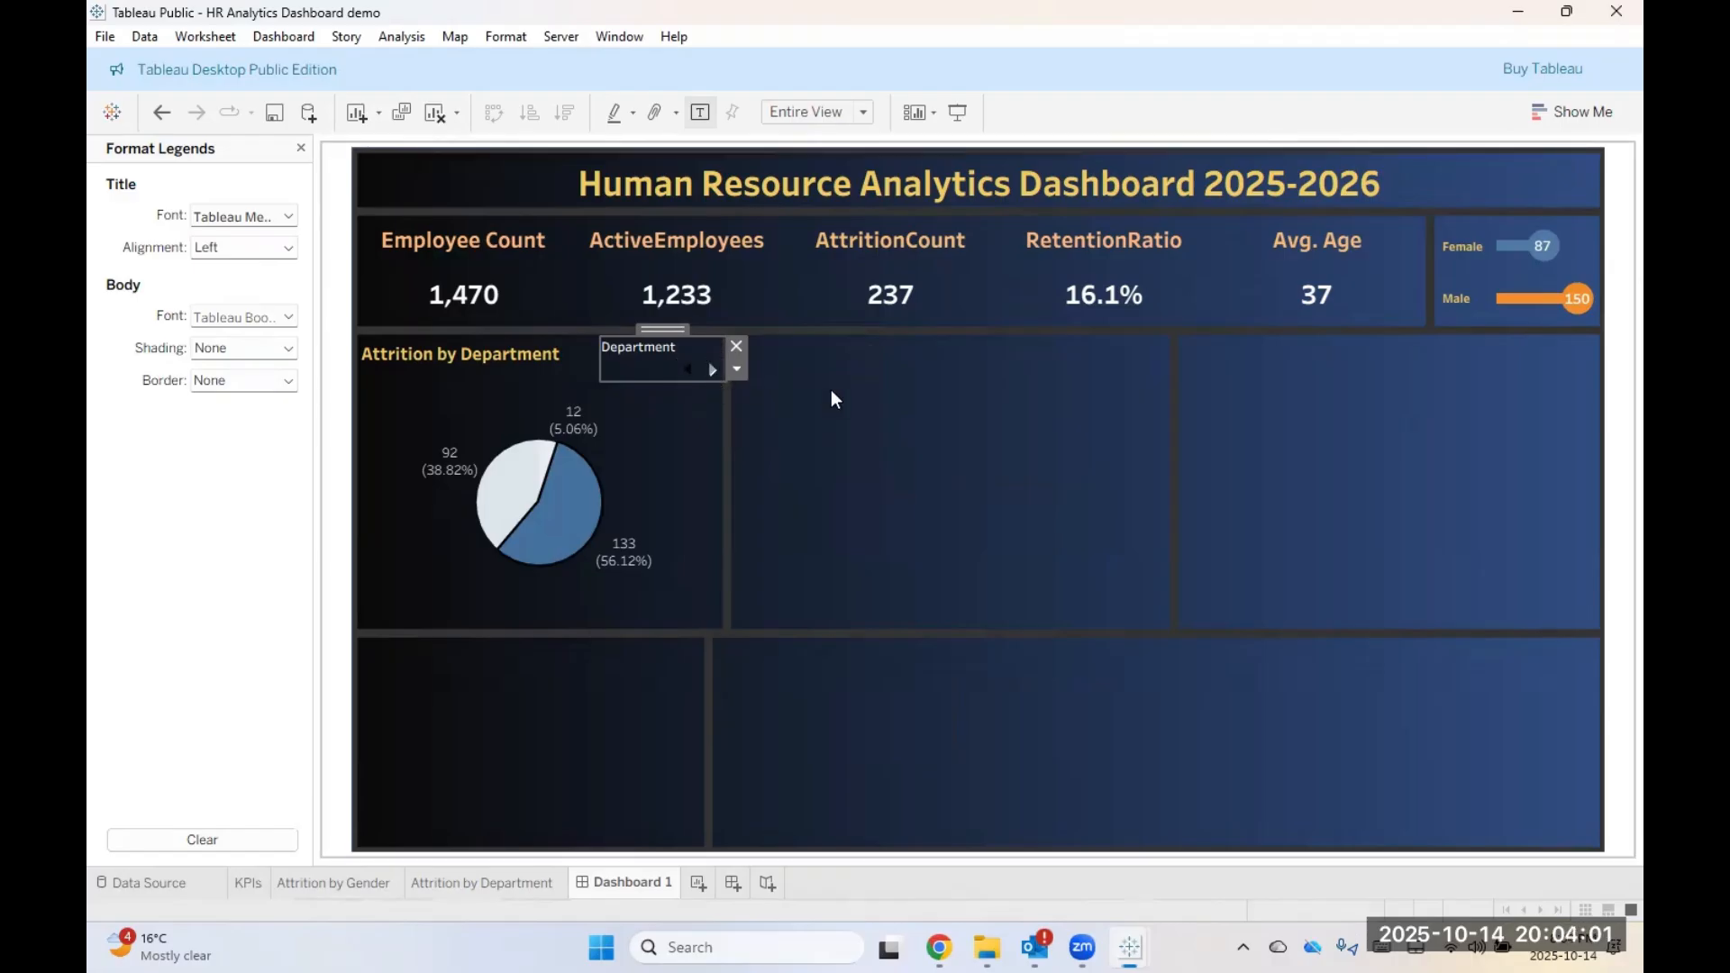
Step: Switch the Department legend's item arrangement from a single row to Auto Arrange and then to Single Column
{"action": "left_click", "coordinate": [738, 367]}
{"action": "mouse_move", "coordinate": [923, 505]}
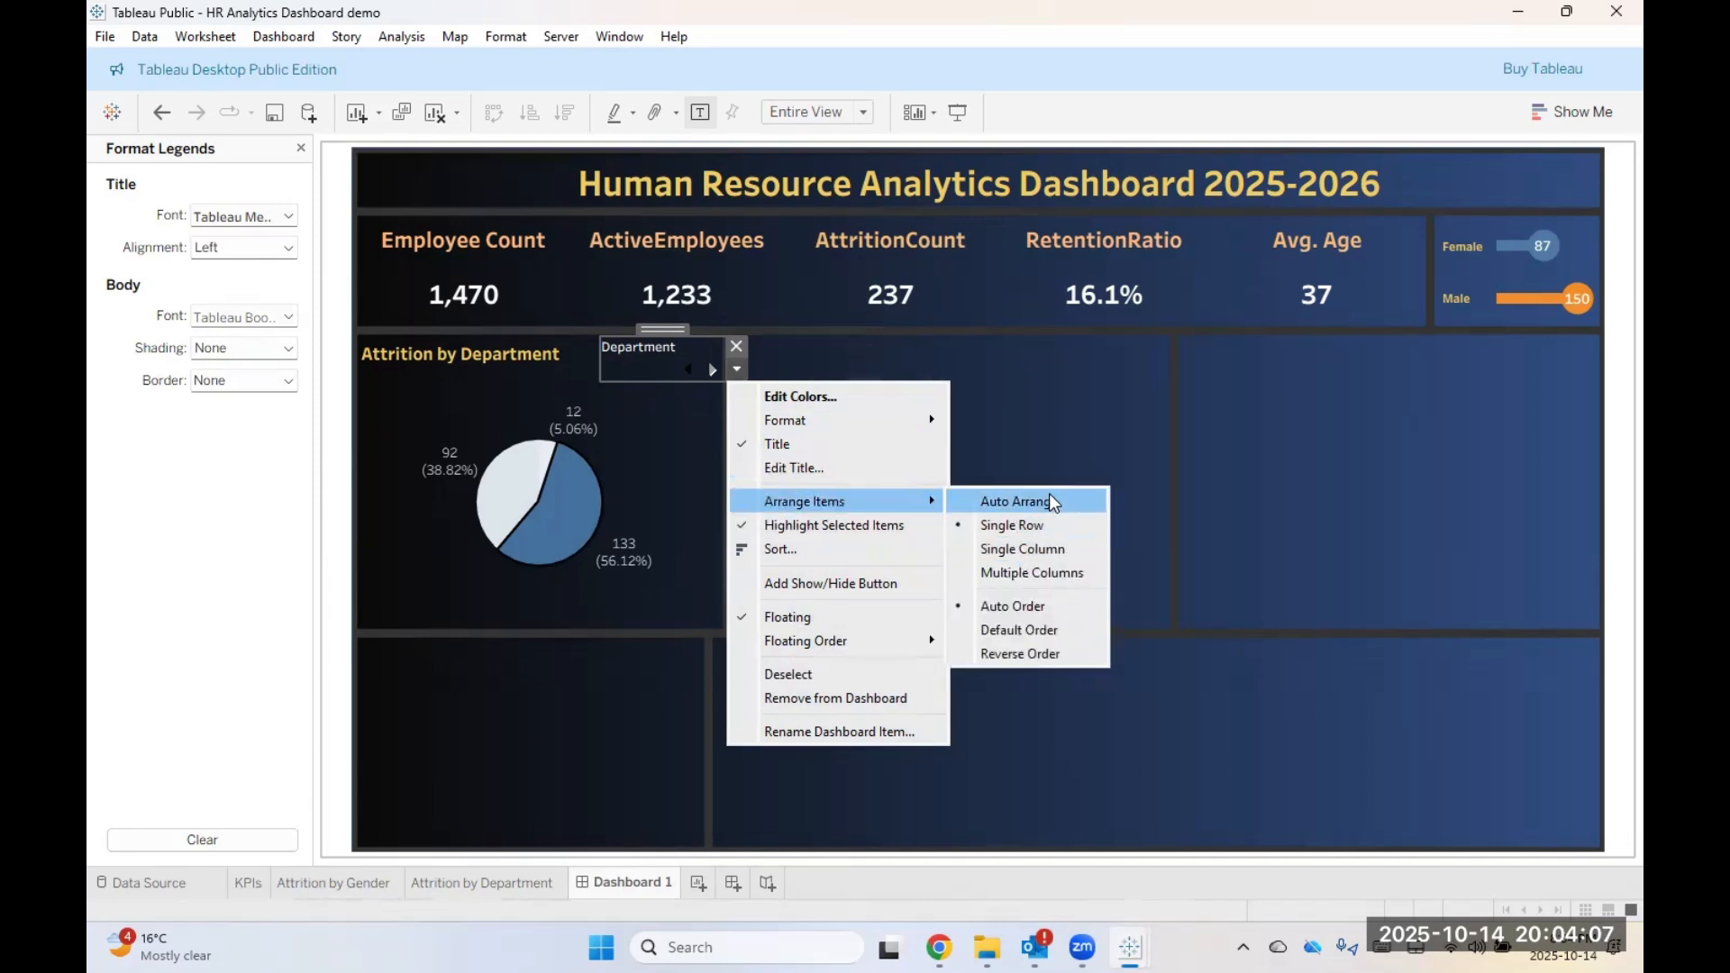
{"action": "left_click", "coordinate": [1027, 502]}
{"action": "left_click", "coordinate": [738, 370]}
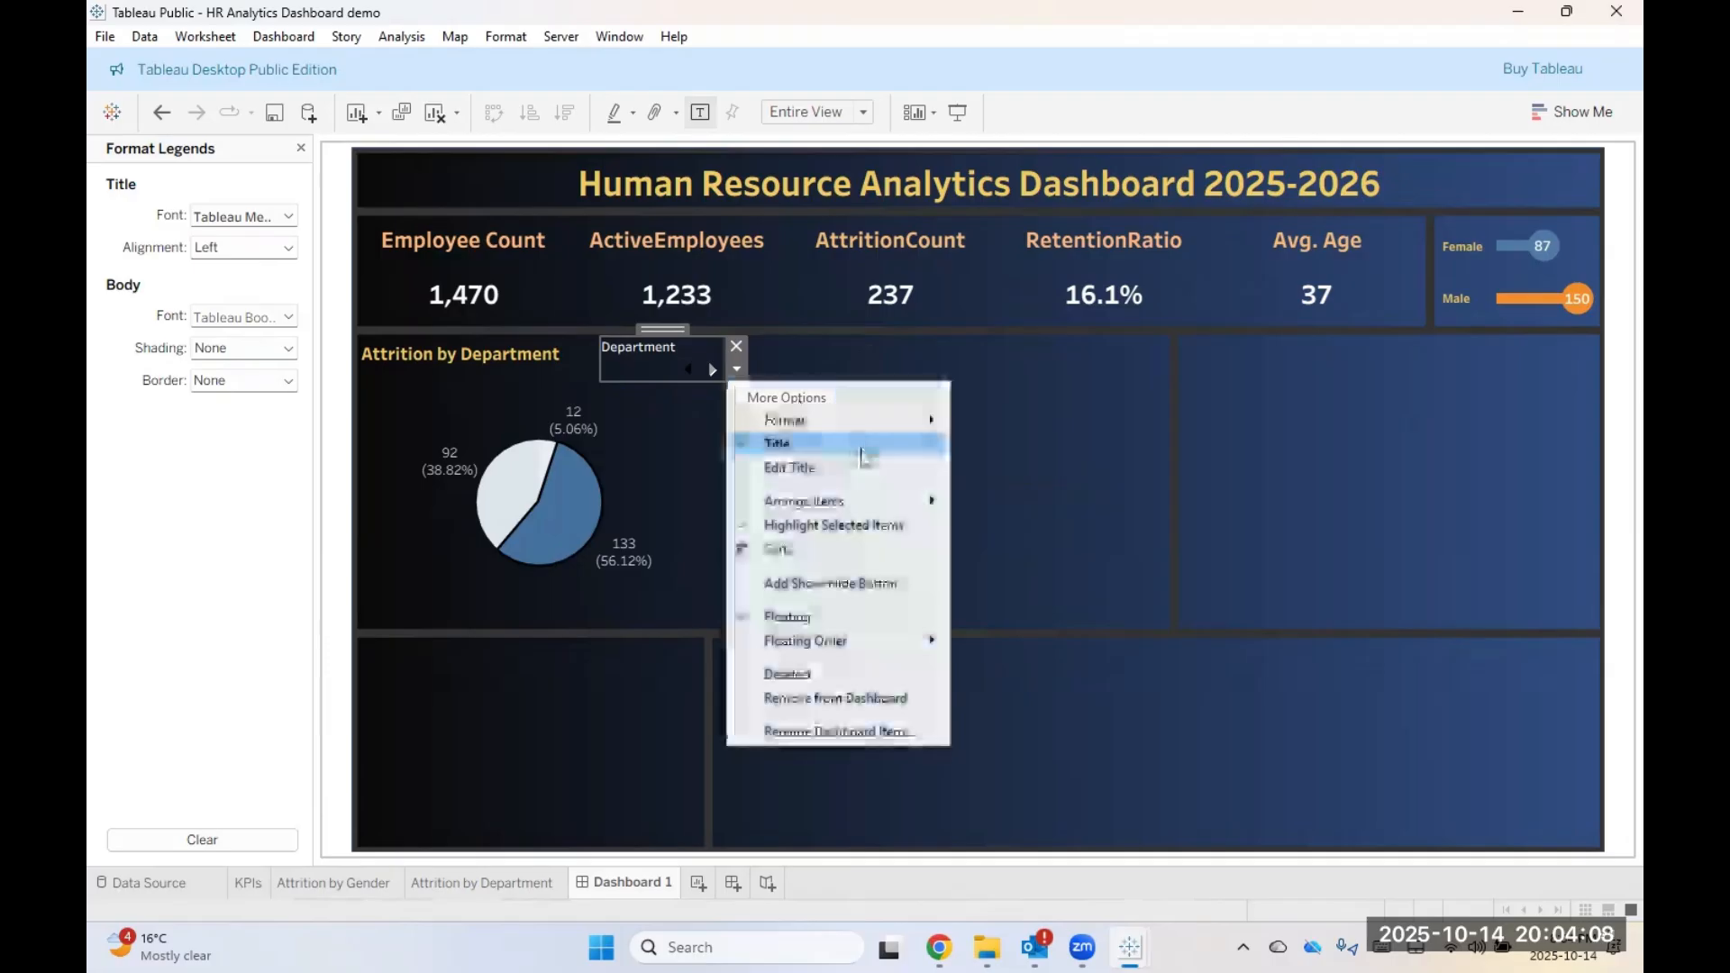
{"action": "mouse_move", "coordinate": [810, 498]}
{"action": "left_click", "coordinate": [1027, 556]}
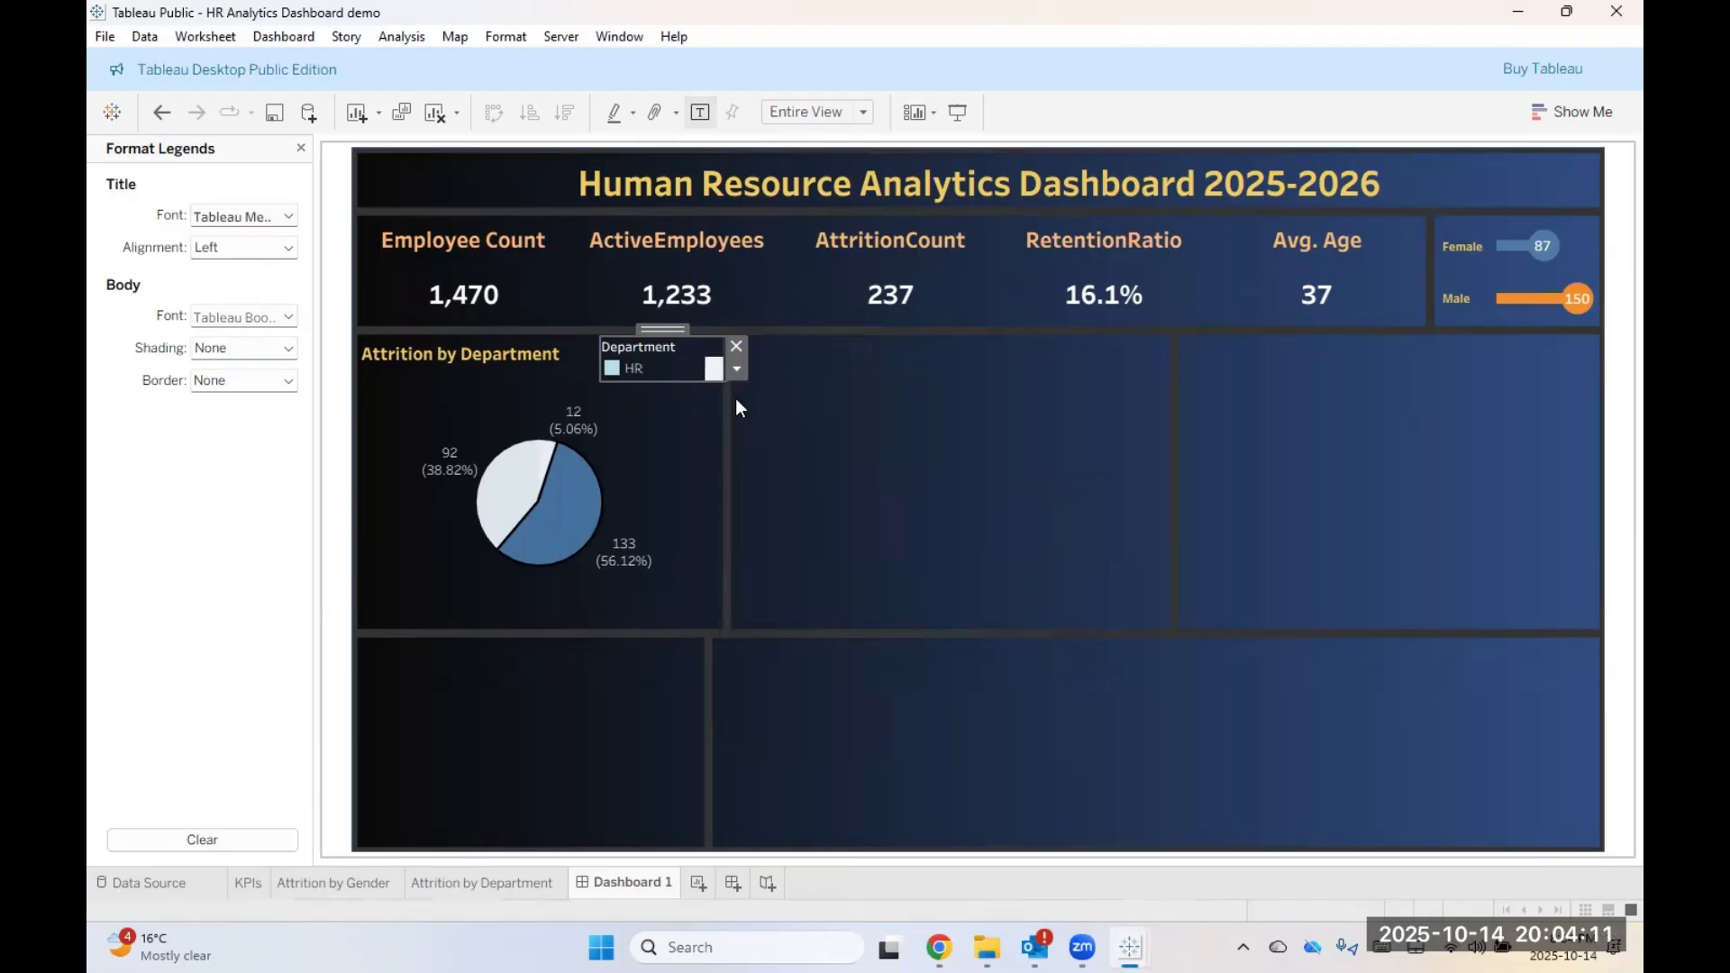
{"action": "left_click", "coordinate": [840, 469]}
Step: Scroll through the Department legend to check its entries, returning to the HR entry
{"action": "left_click", "coordinate": [712, 371]}
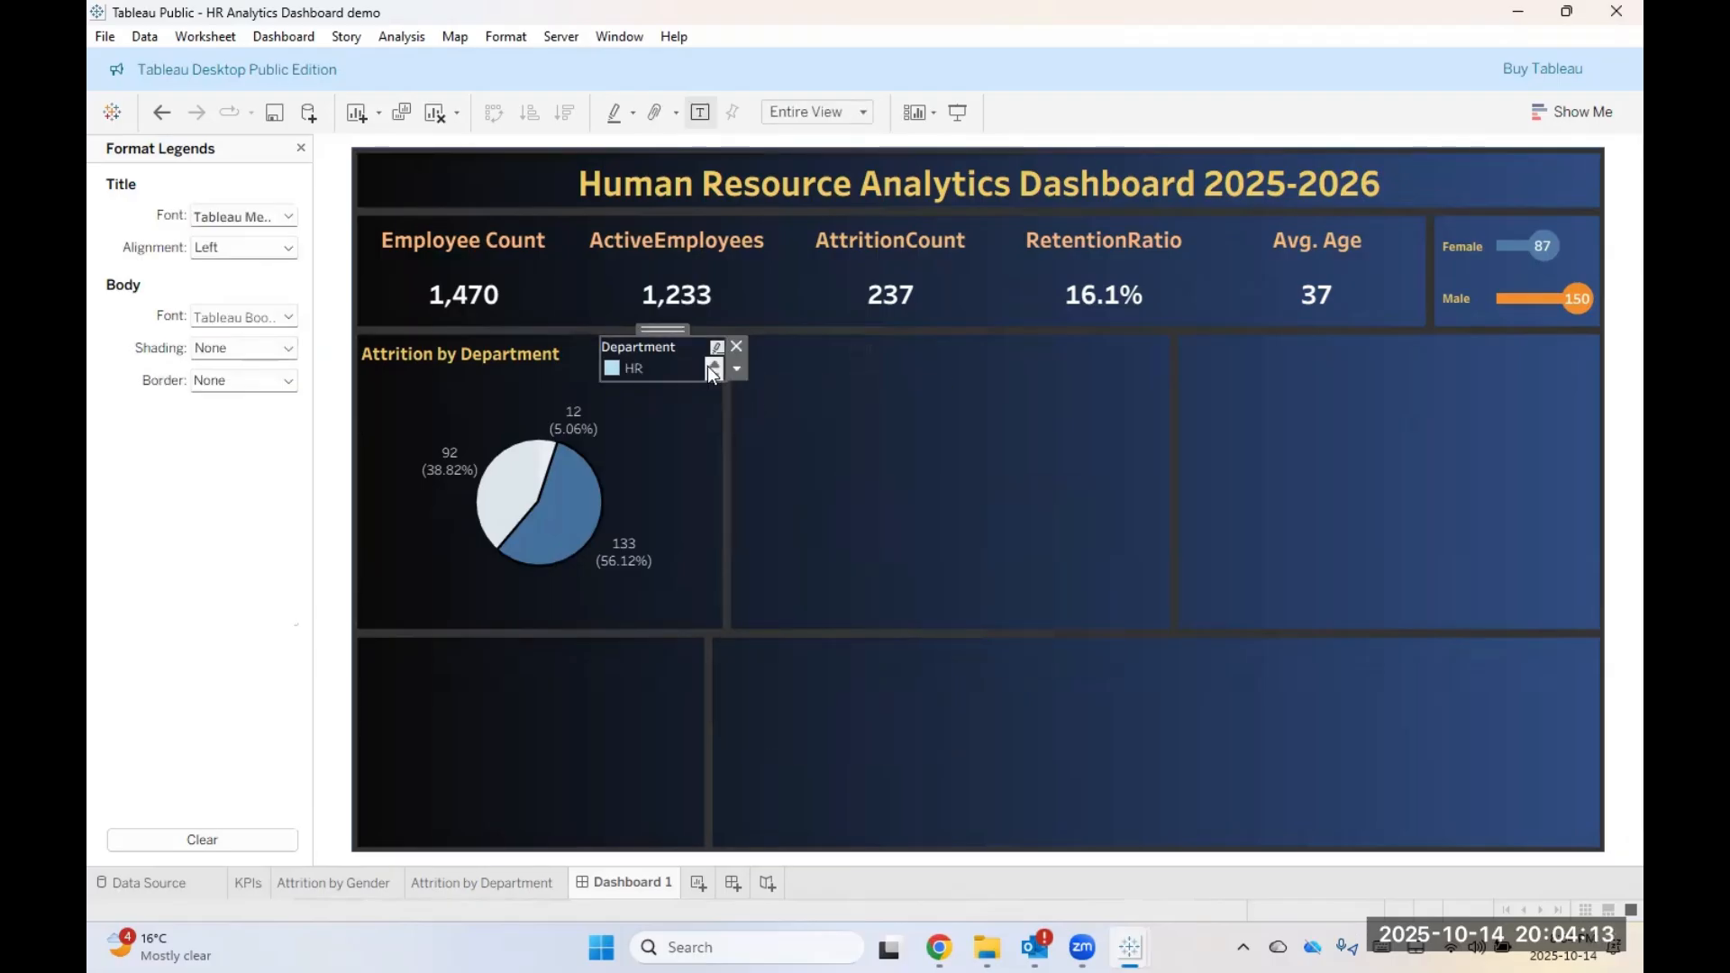
{"action": "scroll", "coordinate": [712, 370], "scroll_direction": "down", "scroll_amount": 1}
{"action": "left_click", "coordinate": [887, 496]}
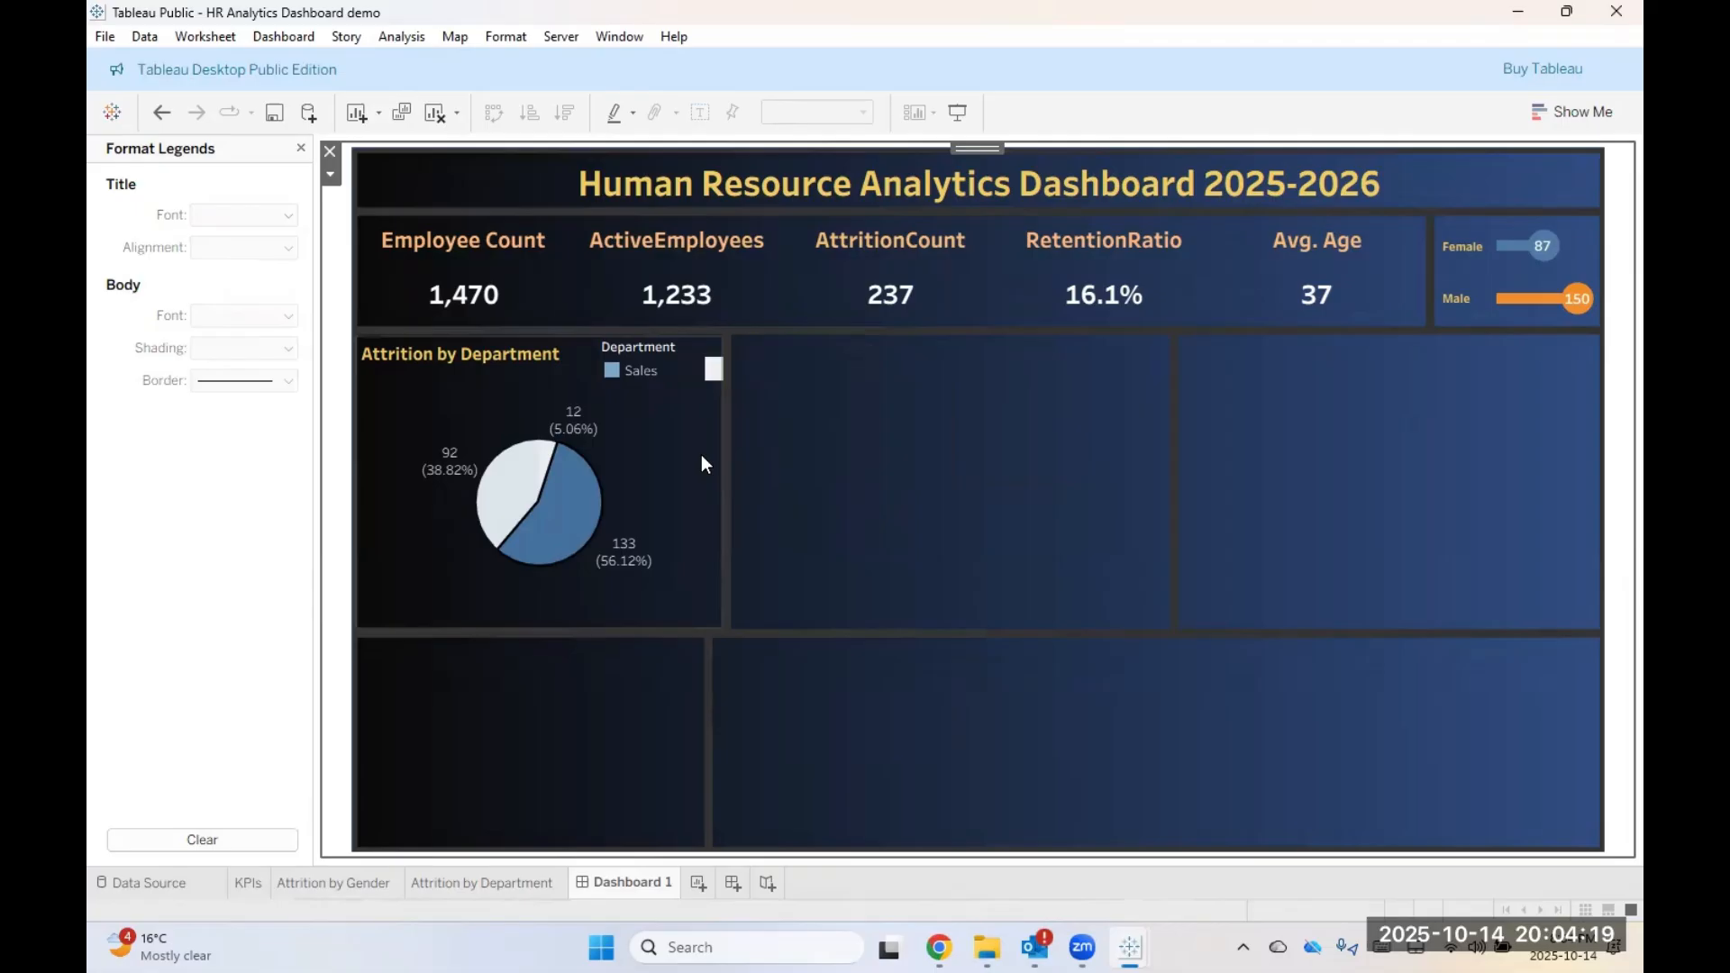
{"action": "right_click", "coordinate": [713, 366]}
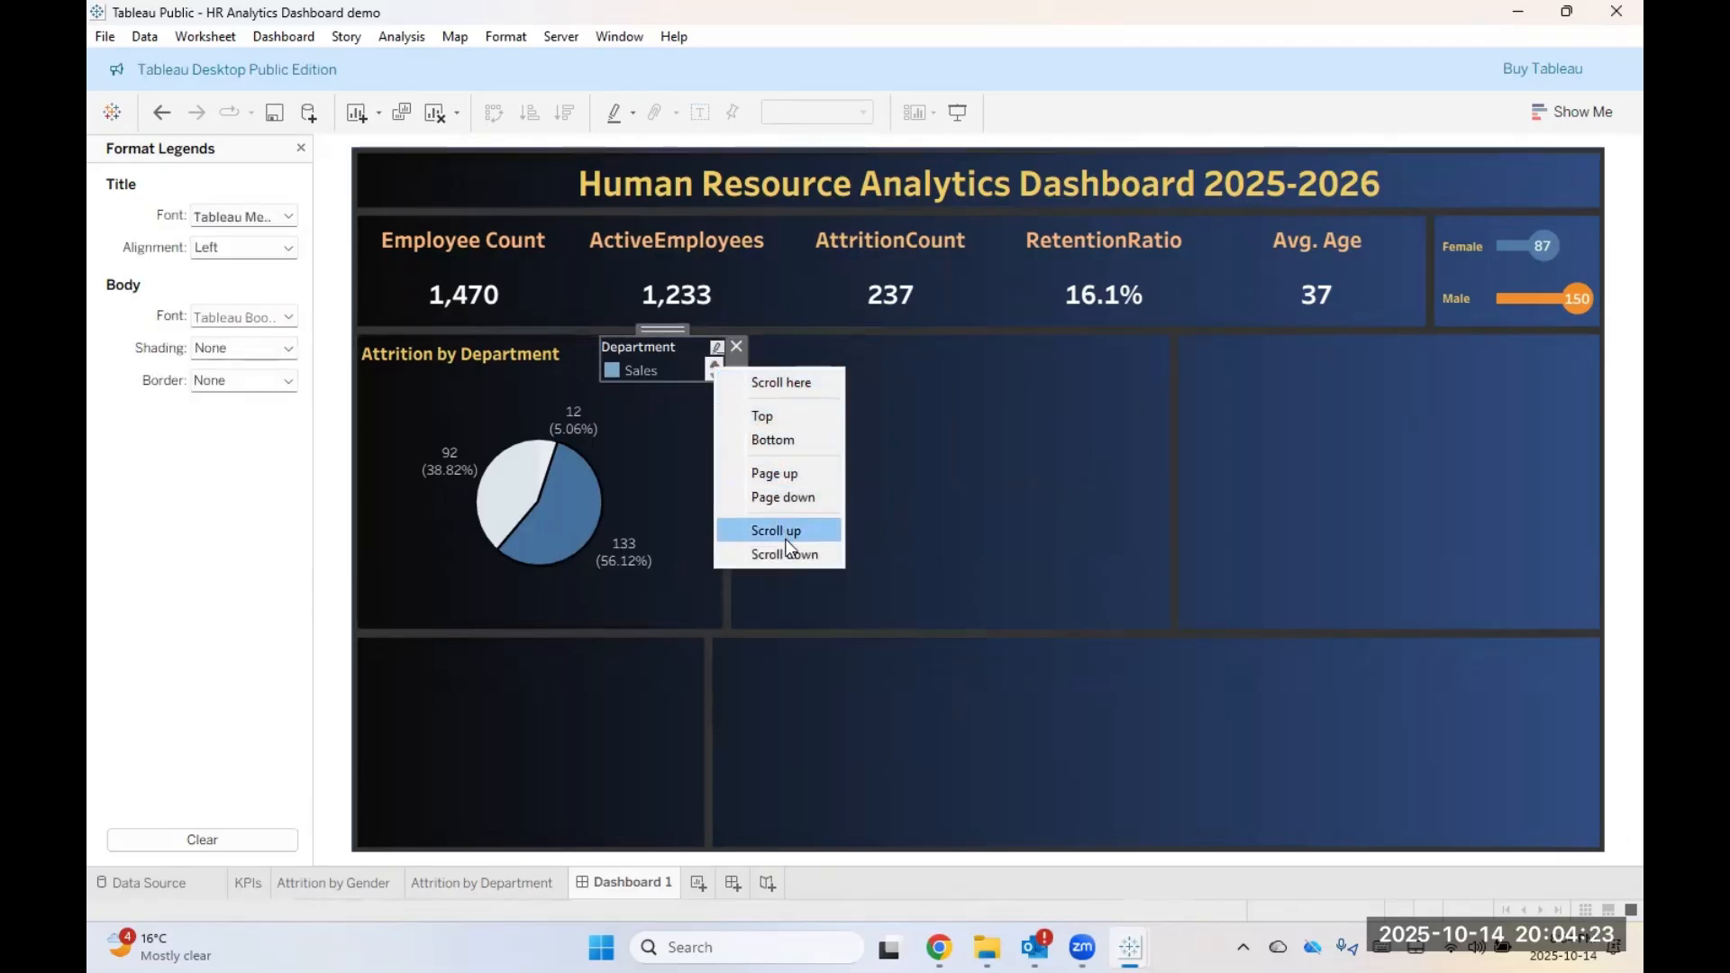
{"action": "left_click", "coordinate": [777, 382]}
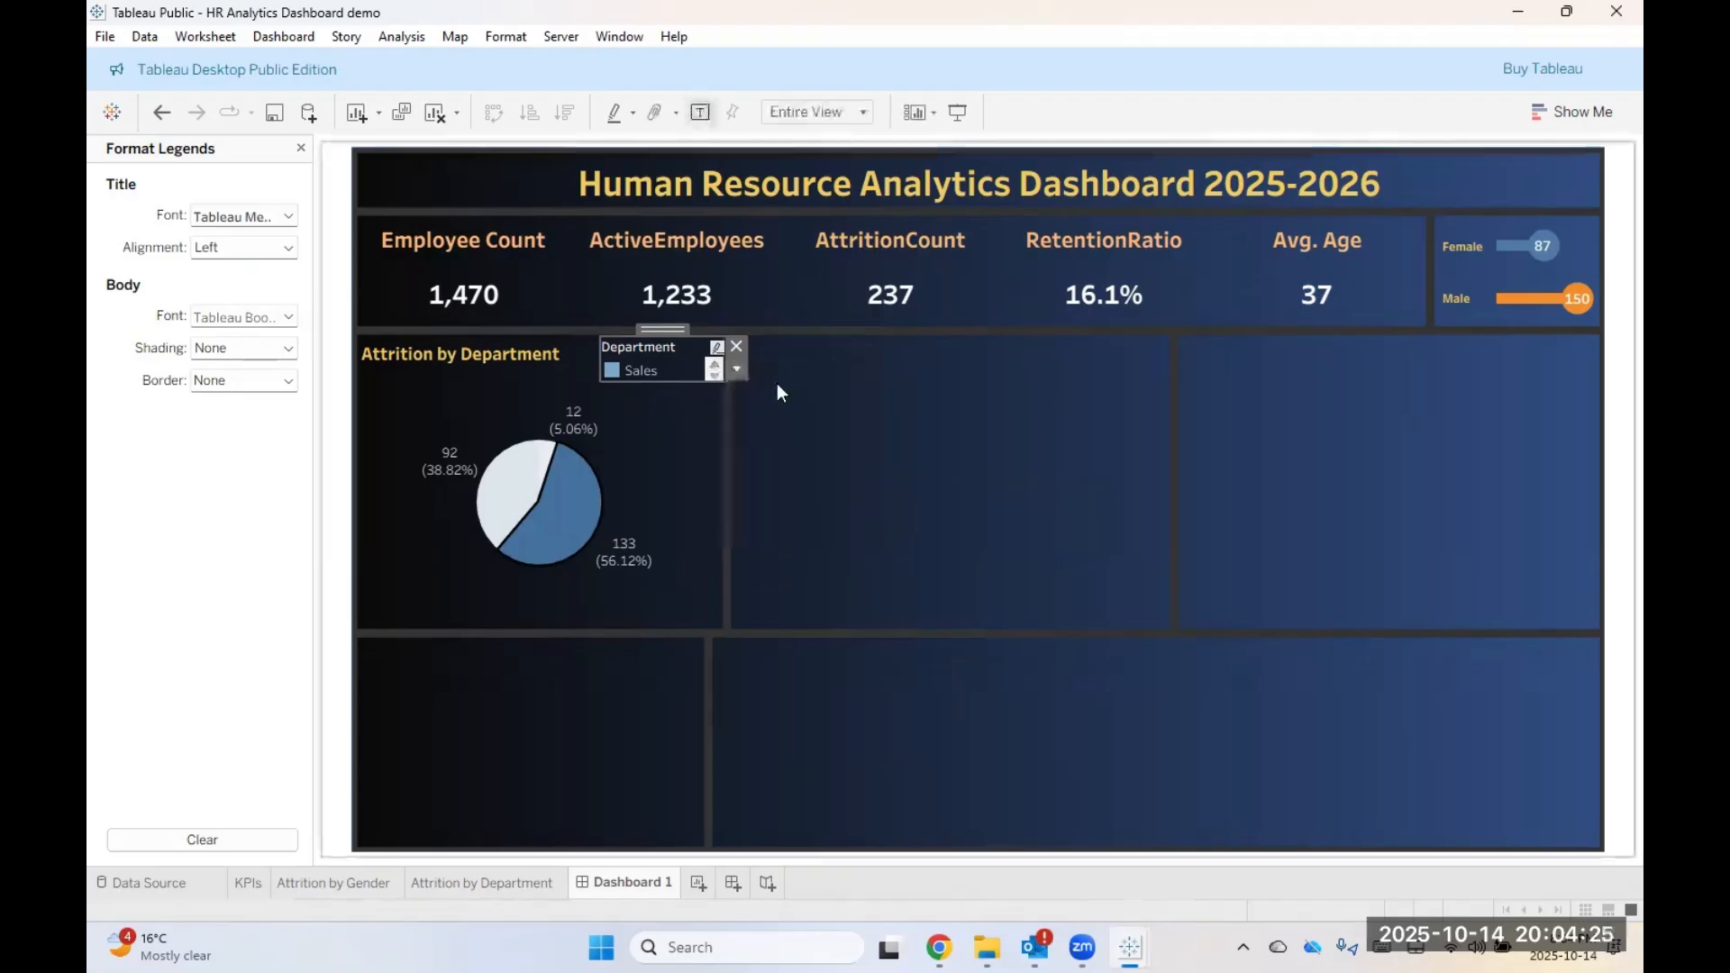
{"action": "left_click", "coordinate": [711, 367]}
{"action": "left_click", "coordinate": [712, 367]}
{"action": "left_click", "coordinate": [881, 526]}
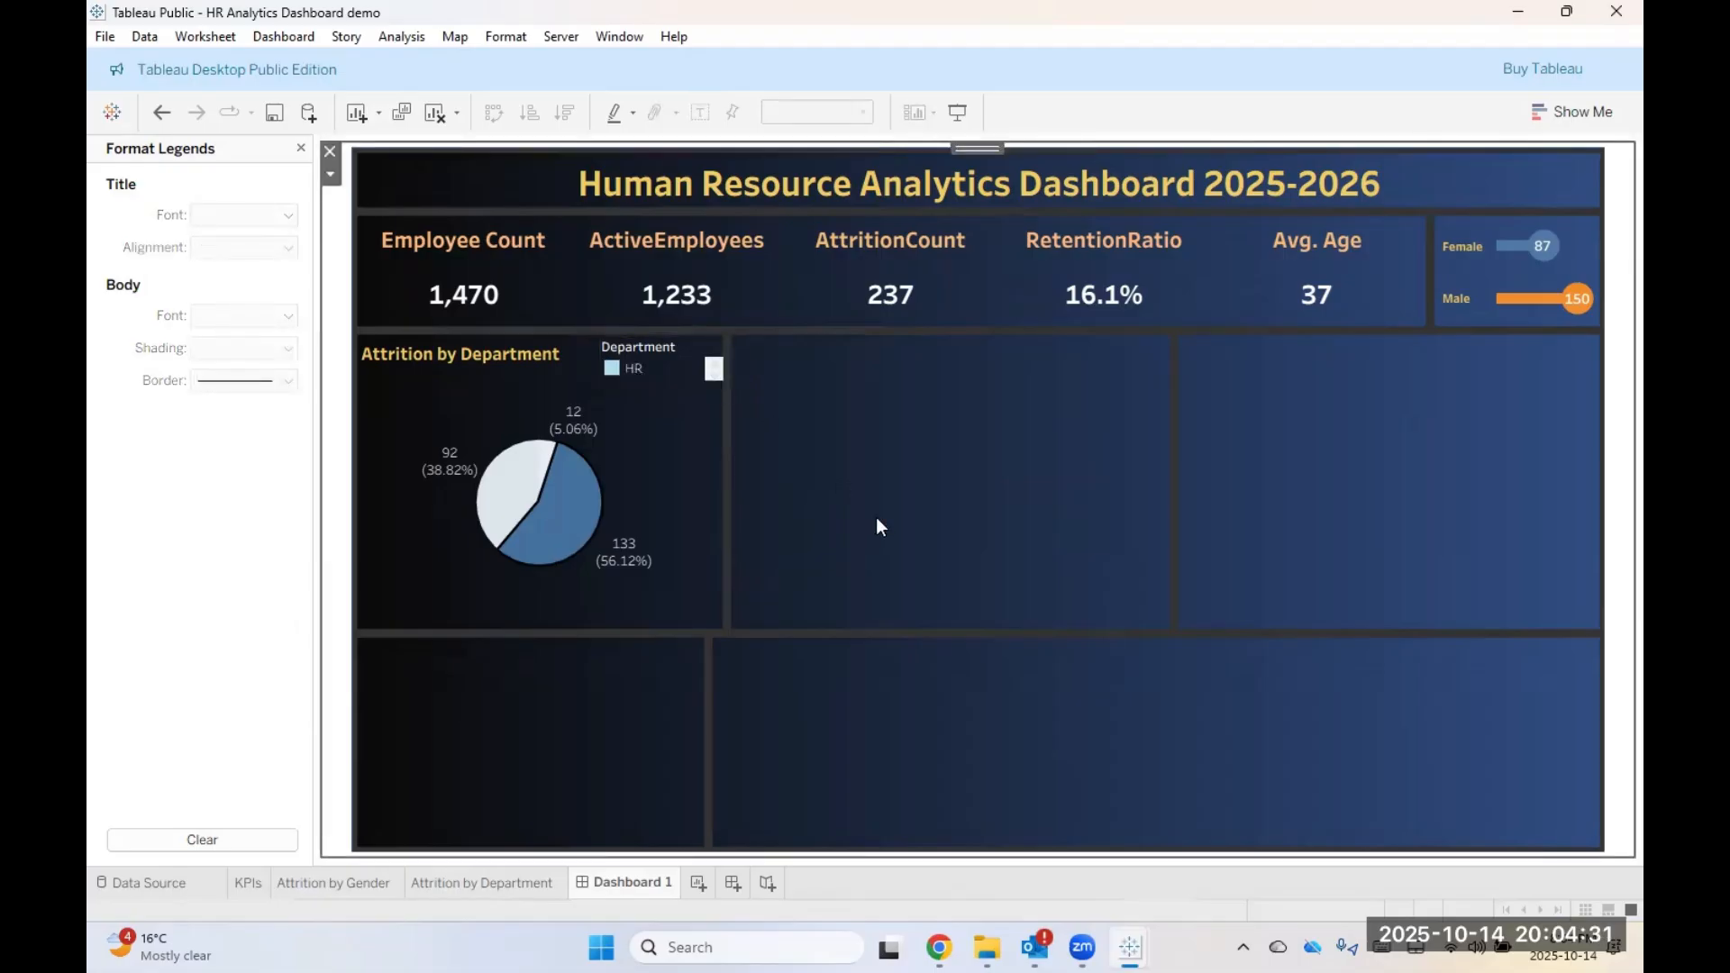
Step: Close the legend formatting, add a new worksheet and place it directly before Dashboard 1
{"action": "left_click", "coordinate": [301, 148]}
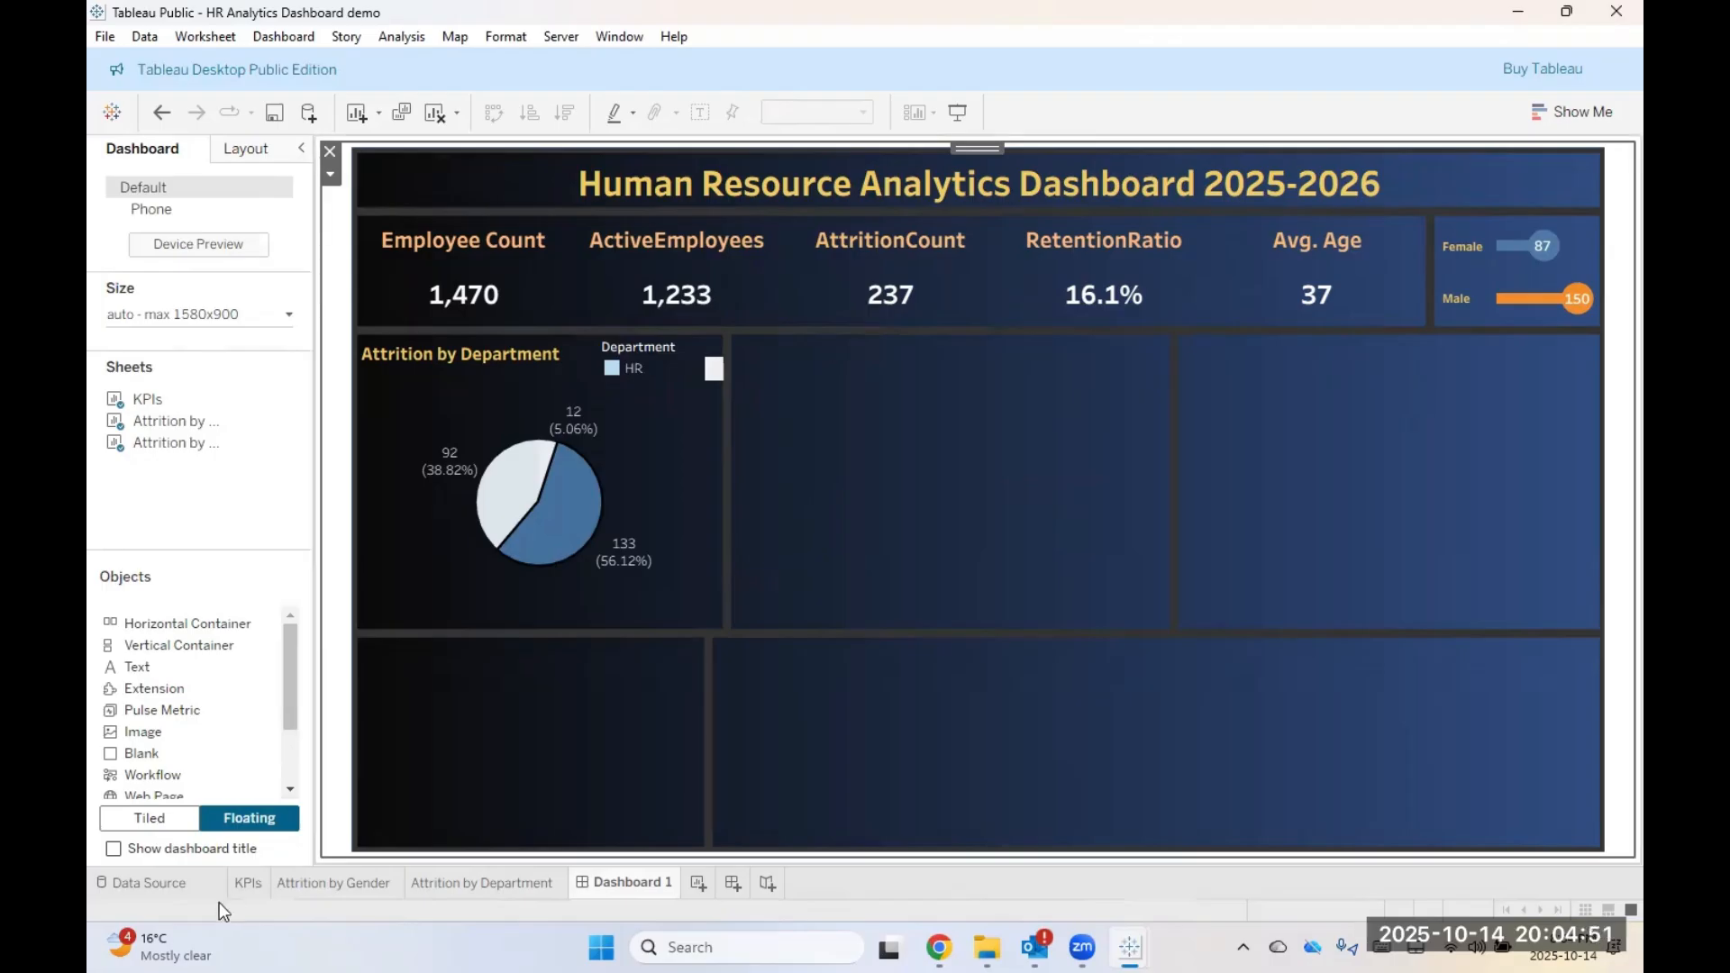
{"action": "left_click", "coordinate": [700, 885]}
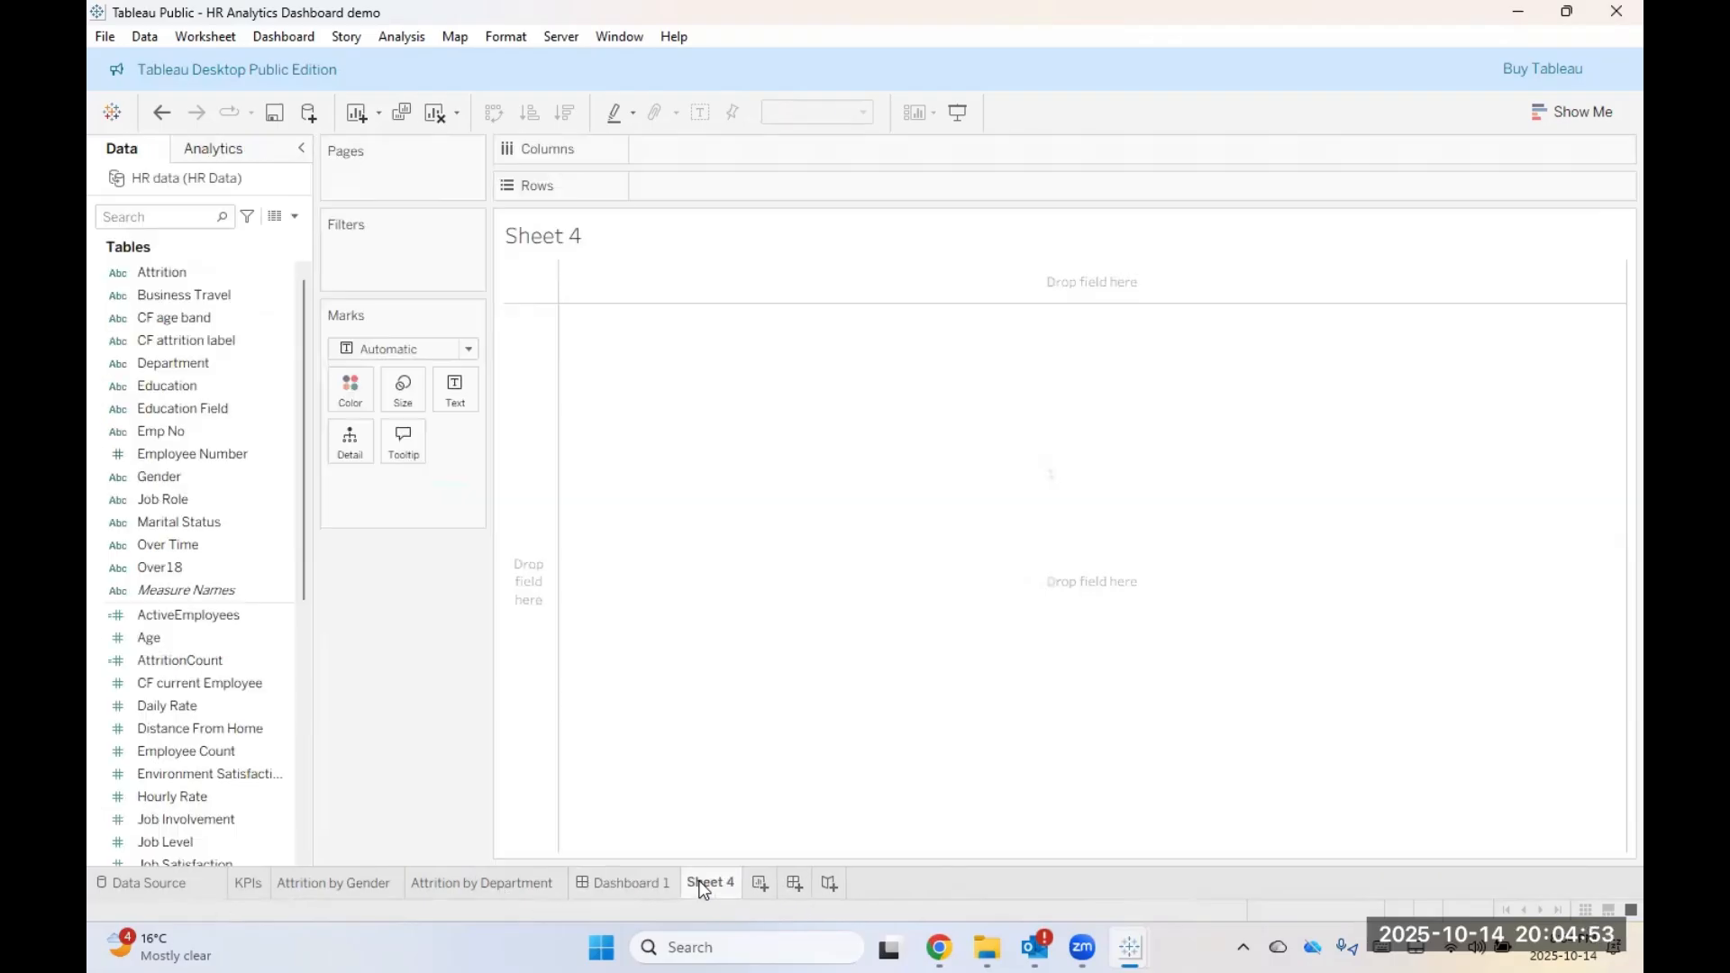
{"action": "left_click_drag", "start_coordinate": [704, 888], "coordinate": [612, 901]}
{"action": "mouse_move", "coordinate": [612, 901]}
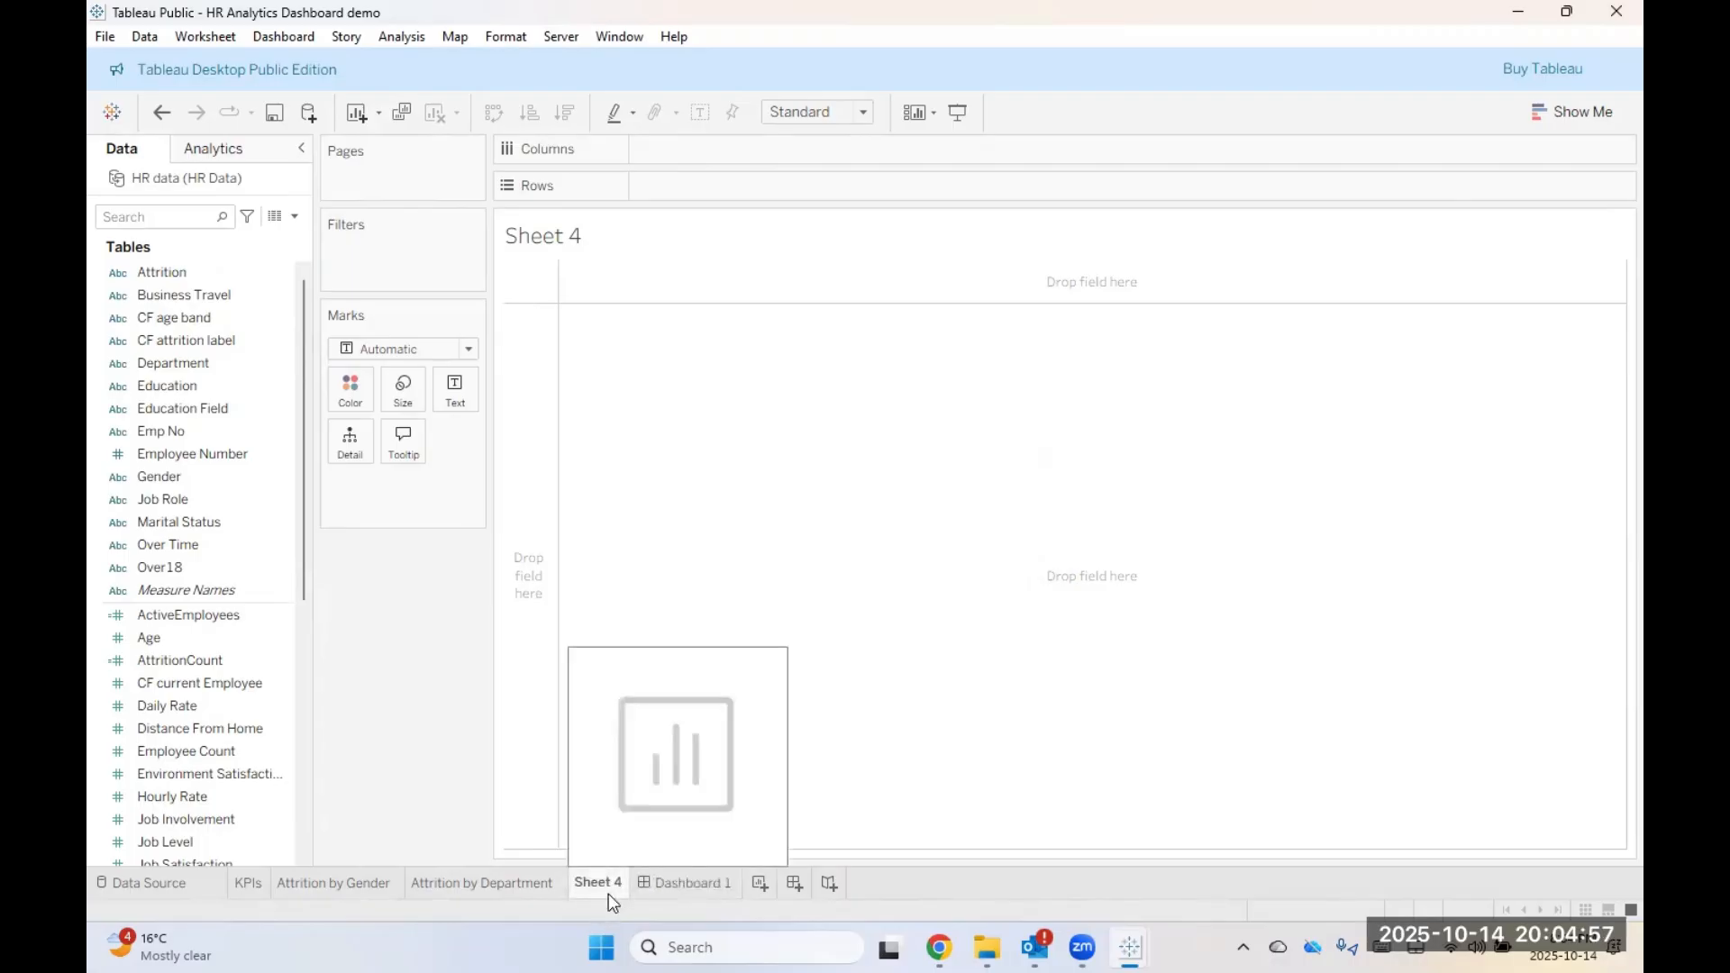
Step: Rename the Sheet 4 worksheet as Employees by Age Group
{"action": "right_click", "coordinate": [599, 884]}
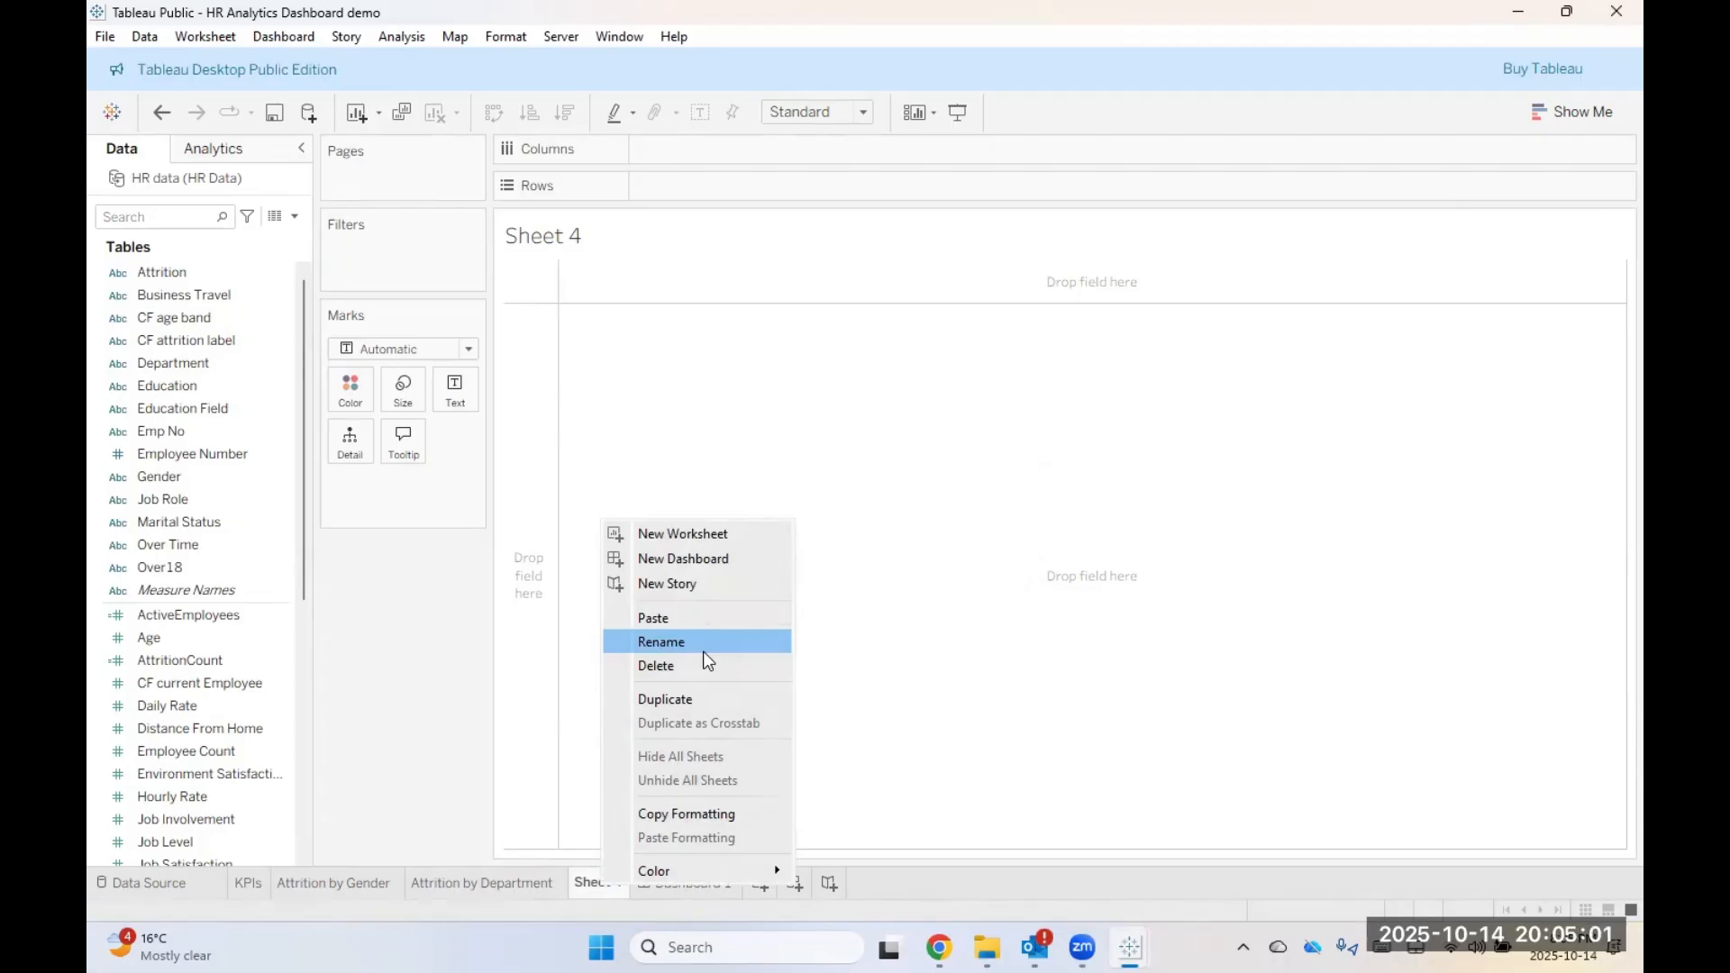
{"action": "left_click", "coordinate": [703, 650]}
{"action": "key", "text": "Caps_Lock"}
{"action": "type", "text": "E"}
{"action": "key", "text": "Caps_Lock"}
{"action": "type", "text": "m"}
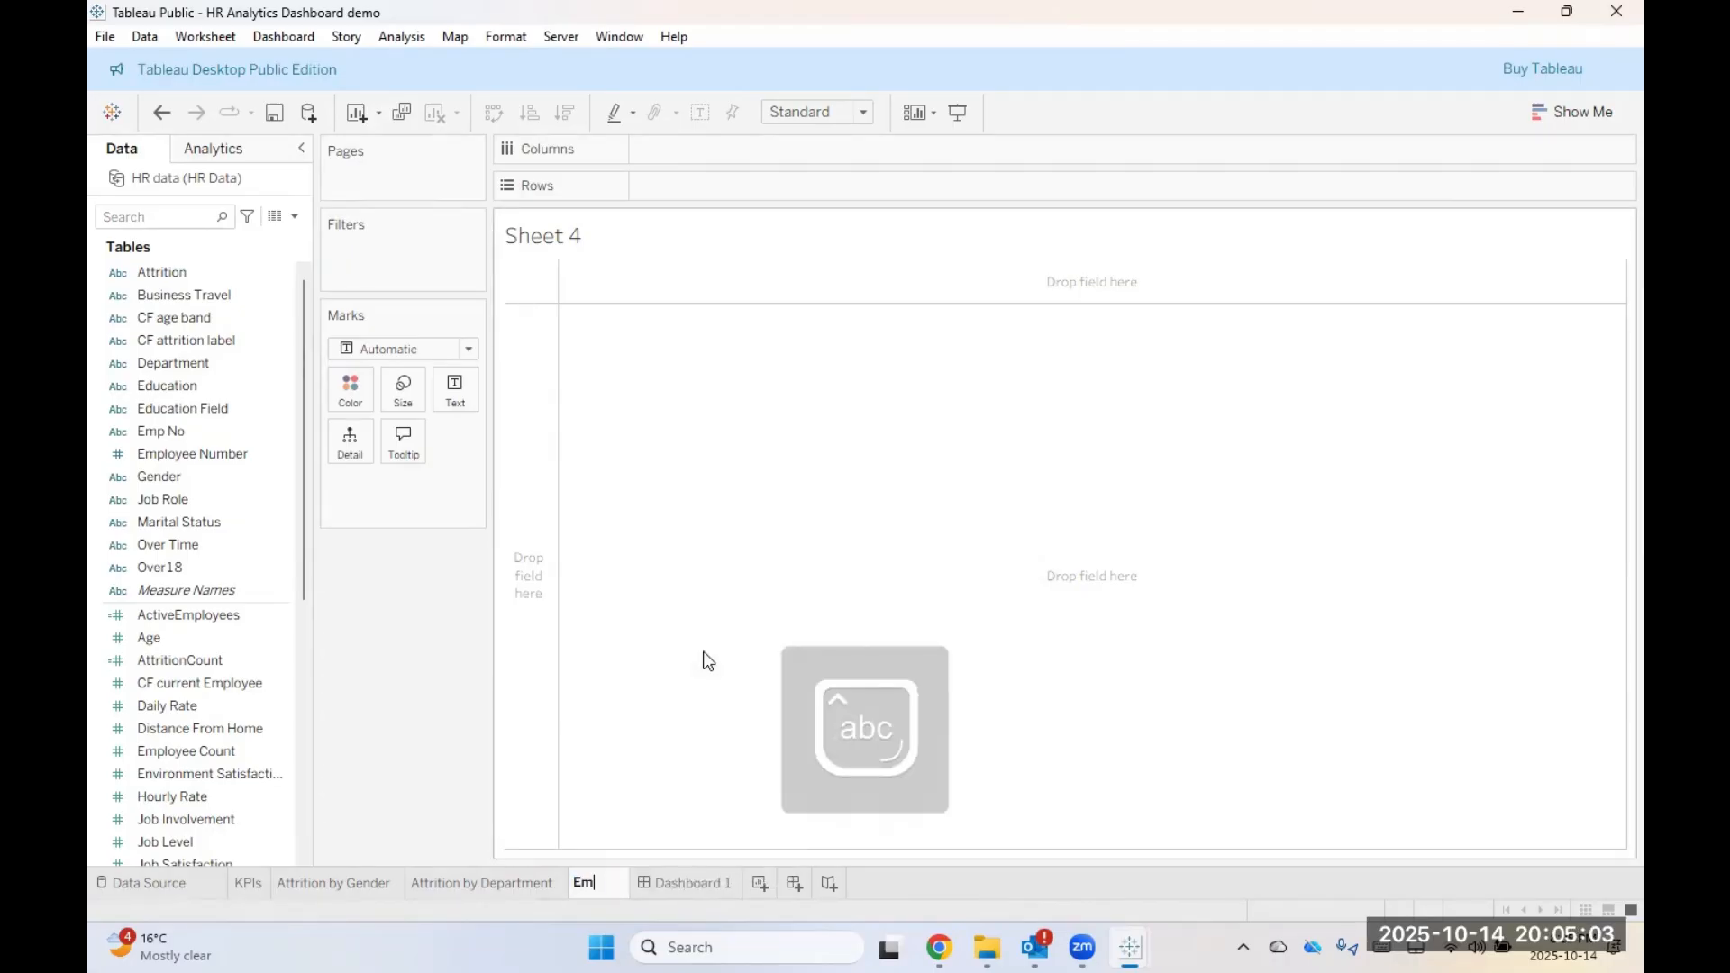
{"action": "type", "text": "ployees"}
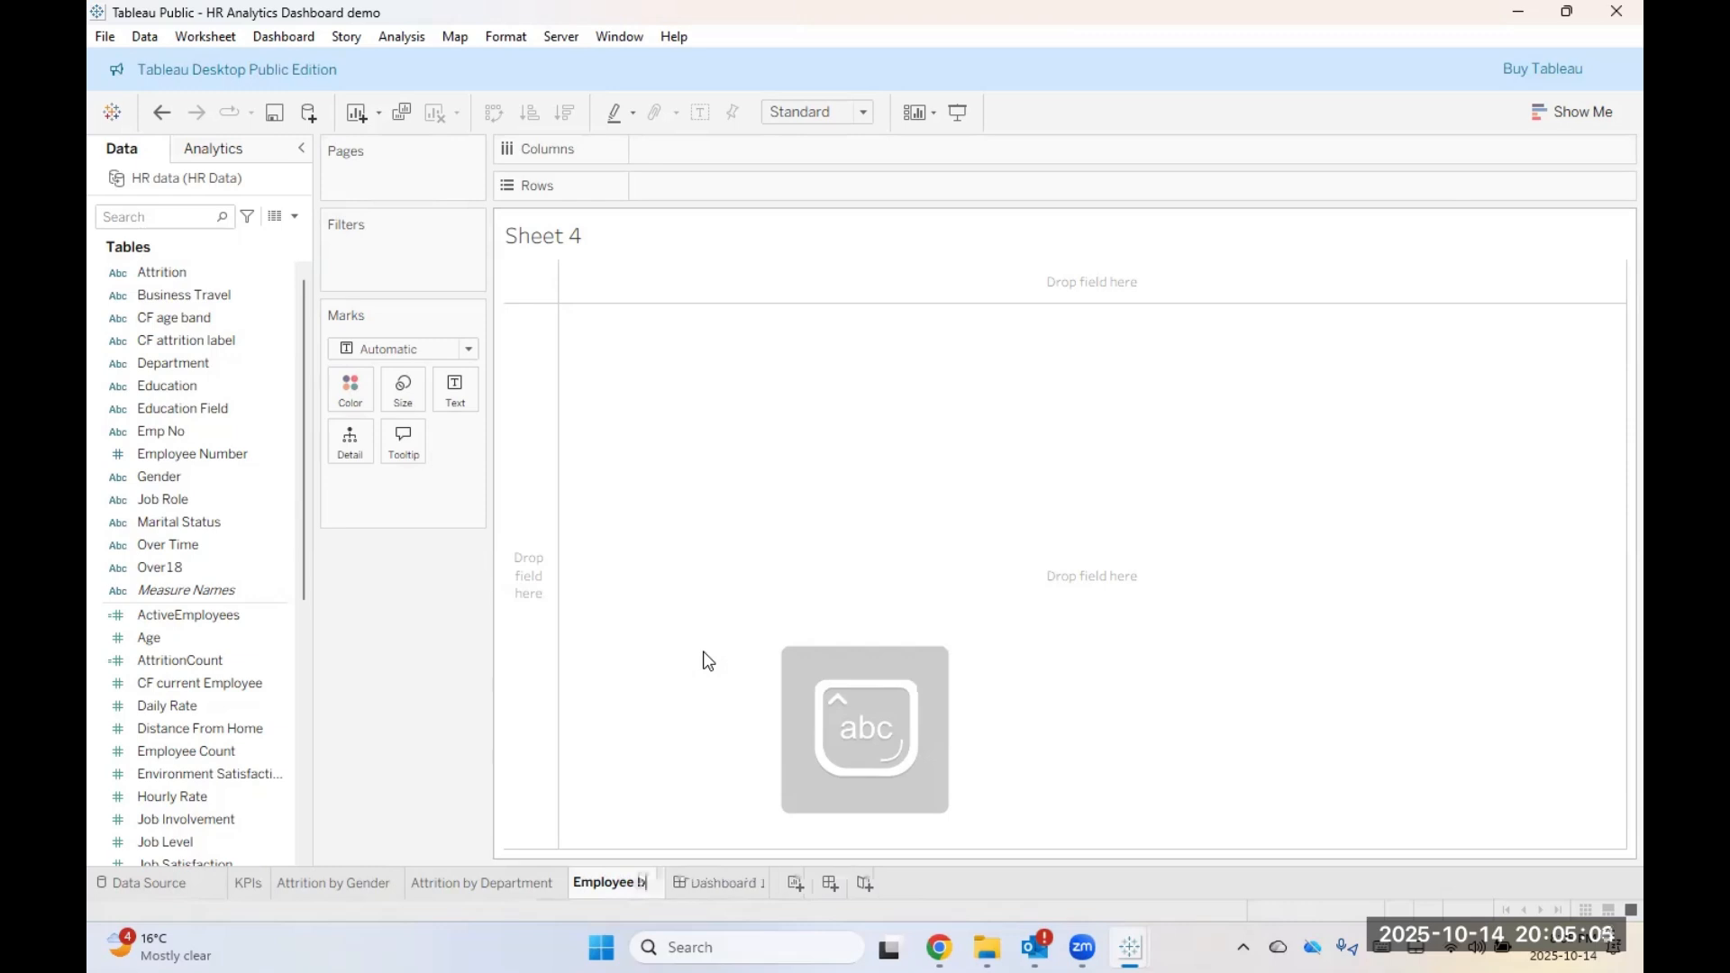
{"action": "type", "text": " by"}
{"action": "key", "text": "Caps_Lock"}
{"action": "type", "text": "A"}
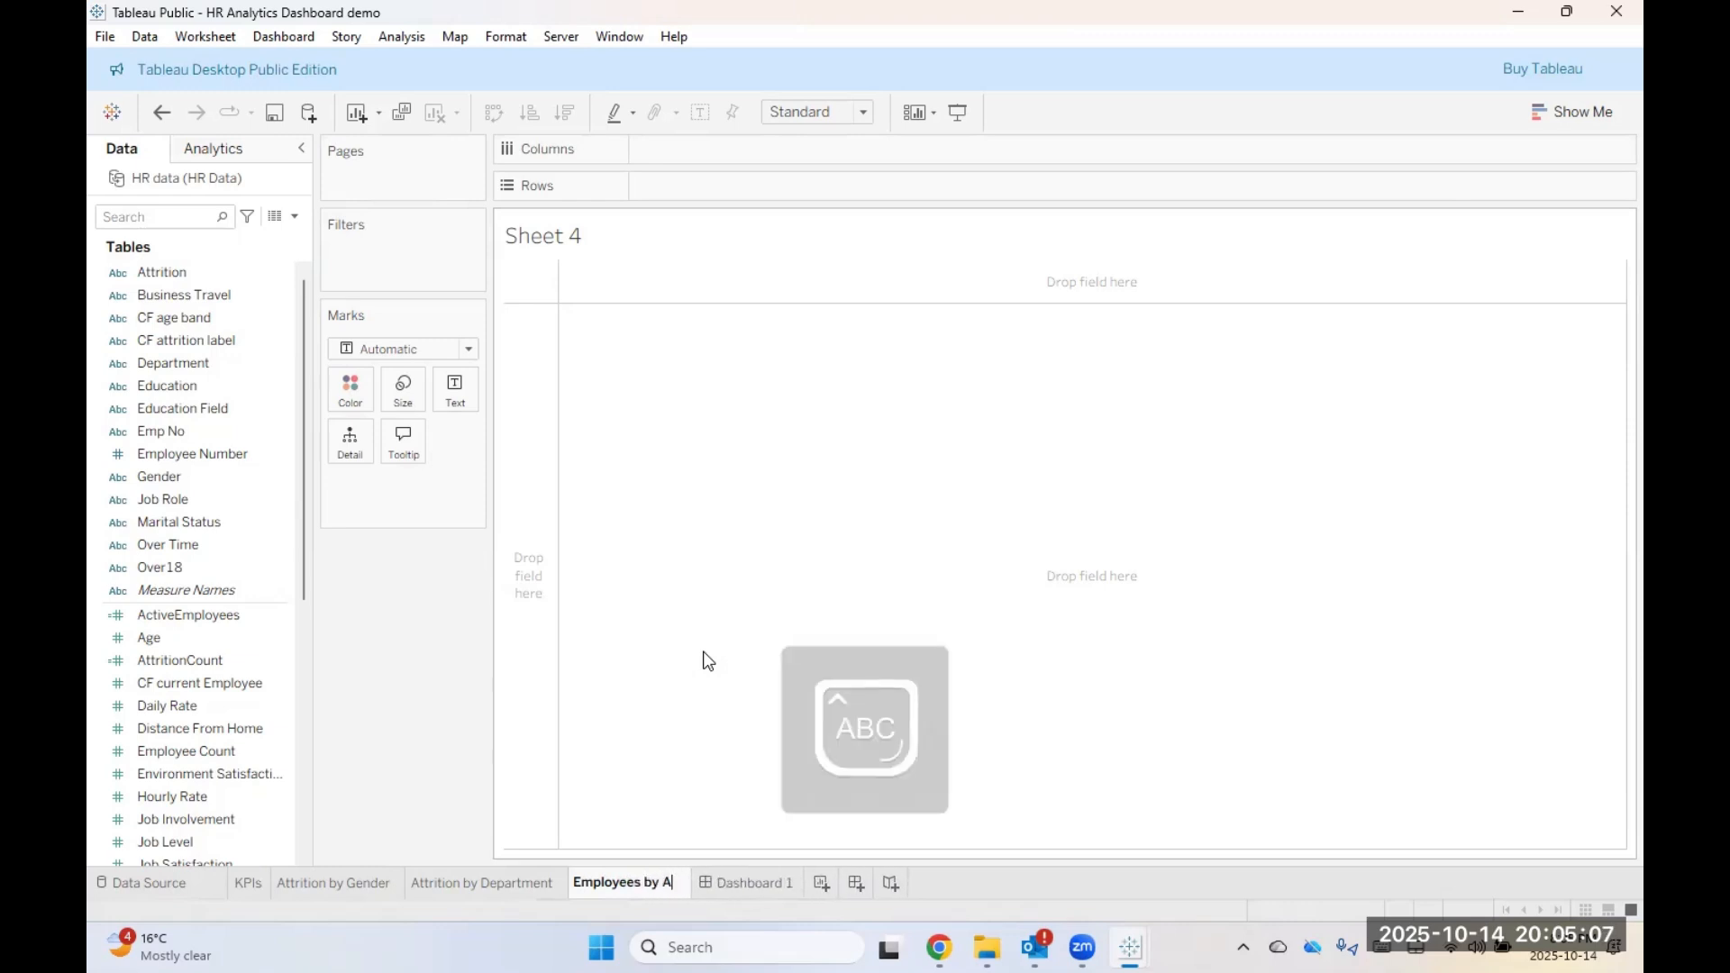
{"action": "key", "text": "Caps_Lock"}
{"action": "type", "text": "ge"}
{"action": "key", "text": "Caps_Lock"}
{"action": "type", "text": "G"}
{"action": "key", "text": "Caps_Lock"}
{"action": "type", "text": "roup"}
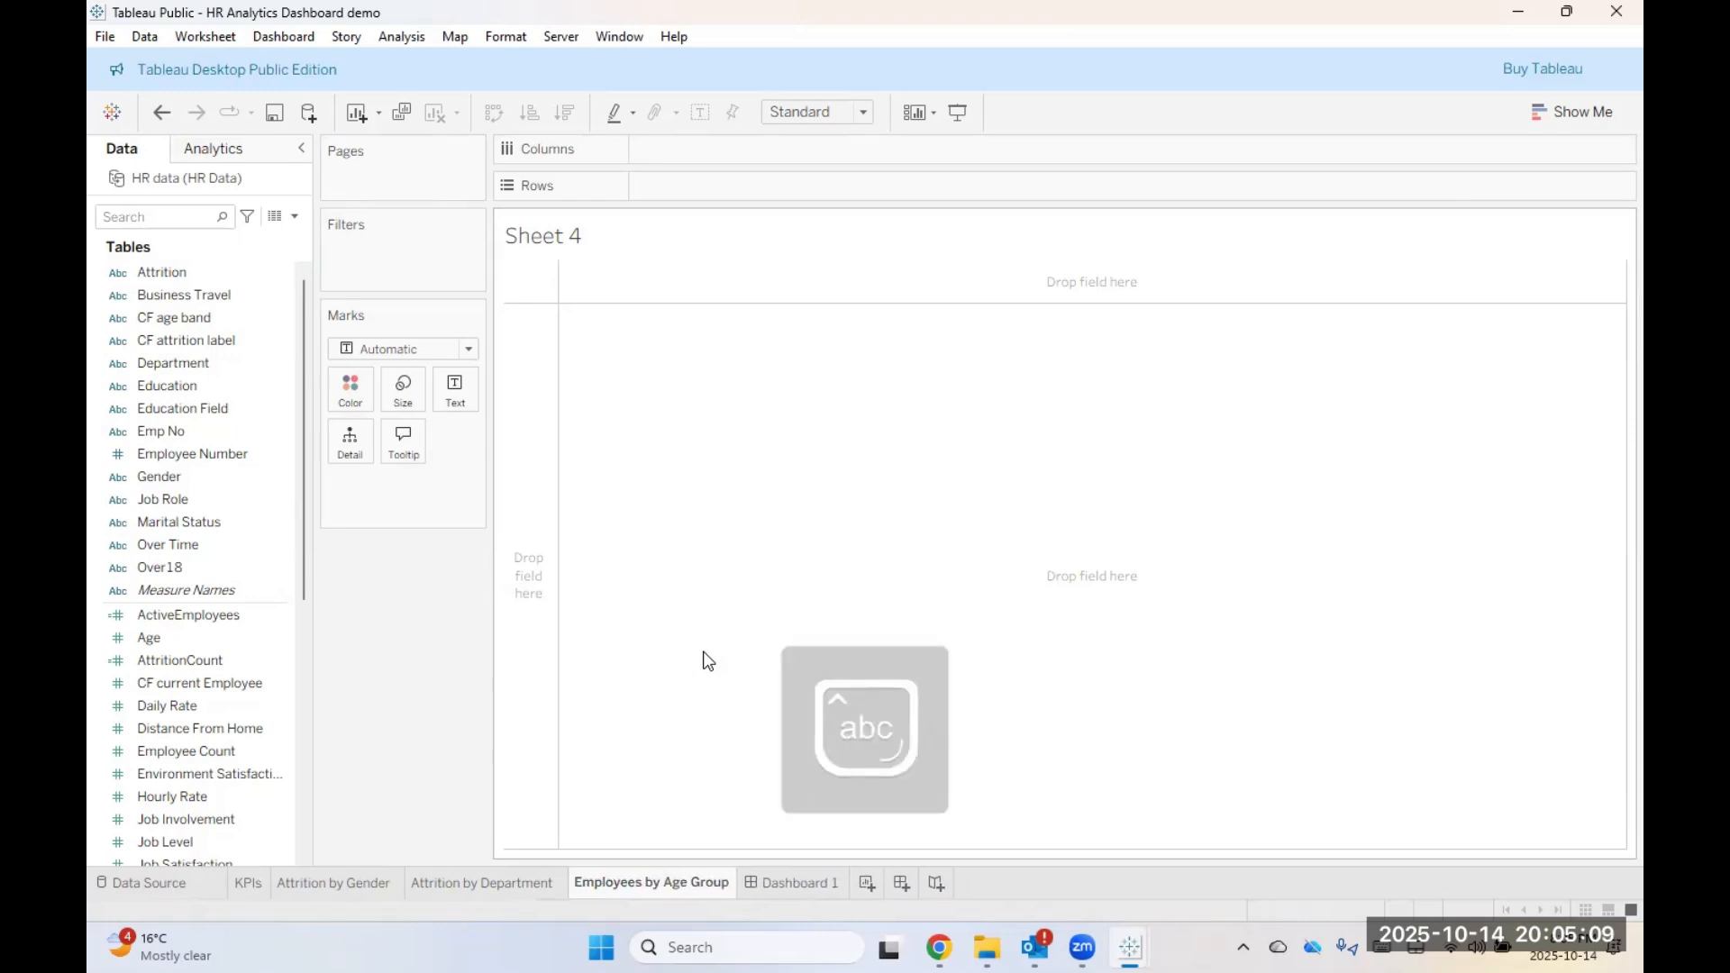
{"action": "key", "text": "Return"}
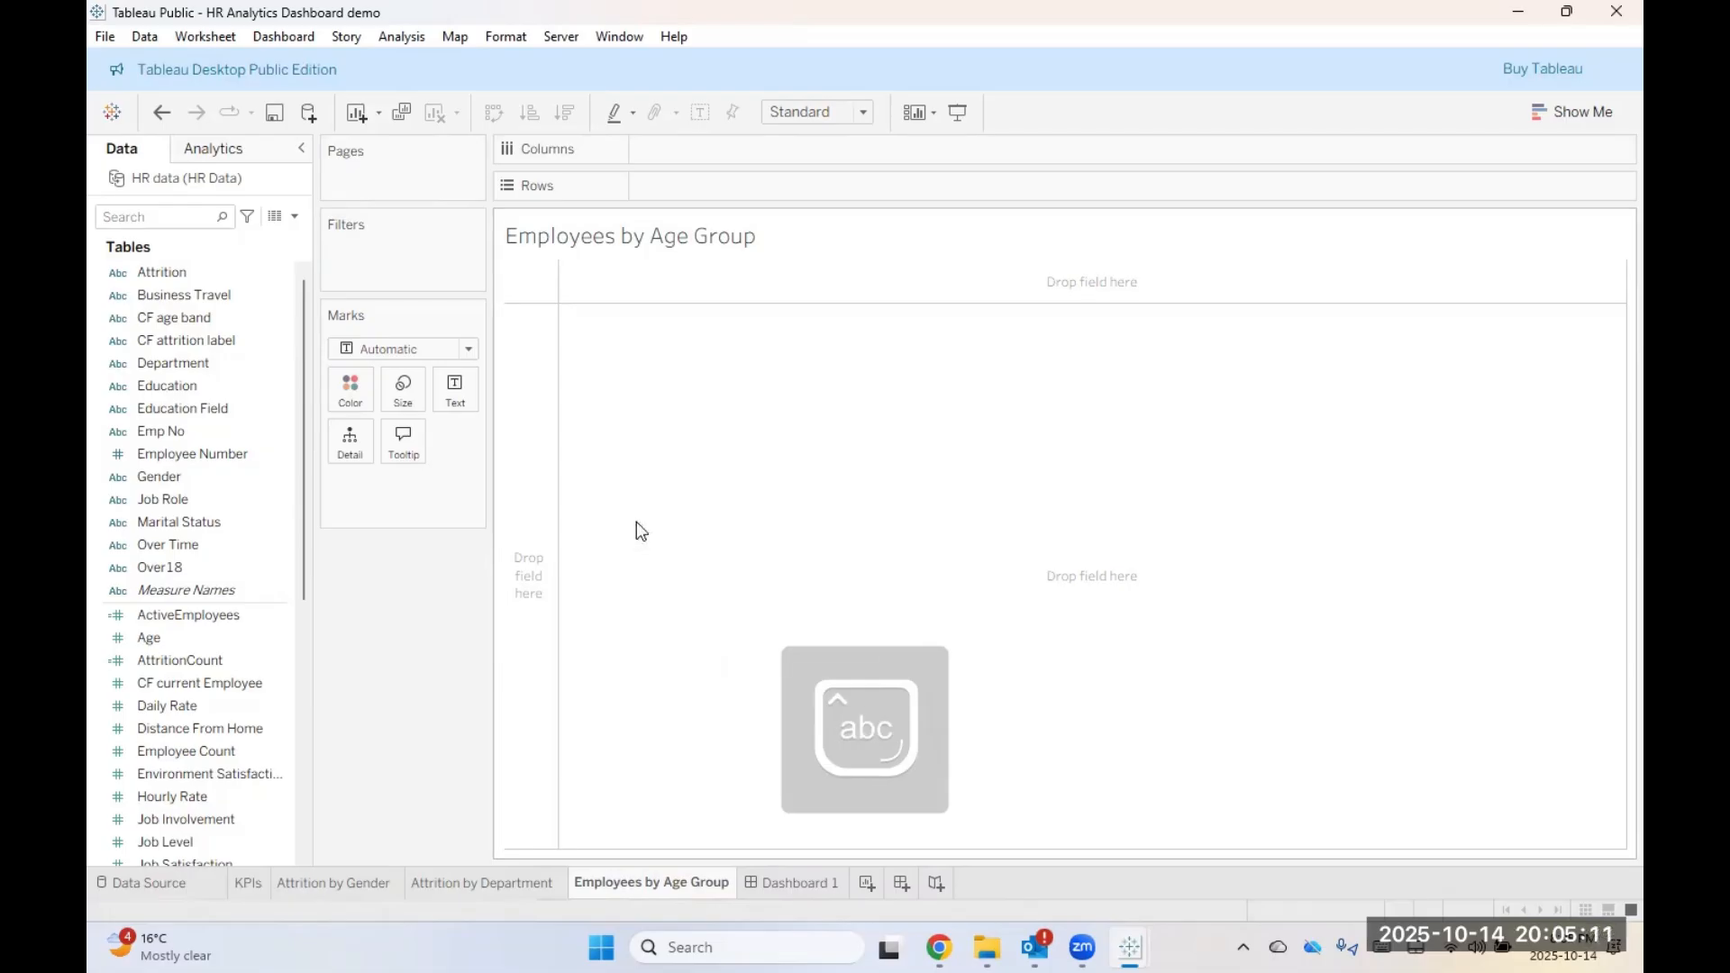
Step: Start creating bins from the Age field and set the bin size to 3
{"action": "right_click", "coordinate": [214, 645]}
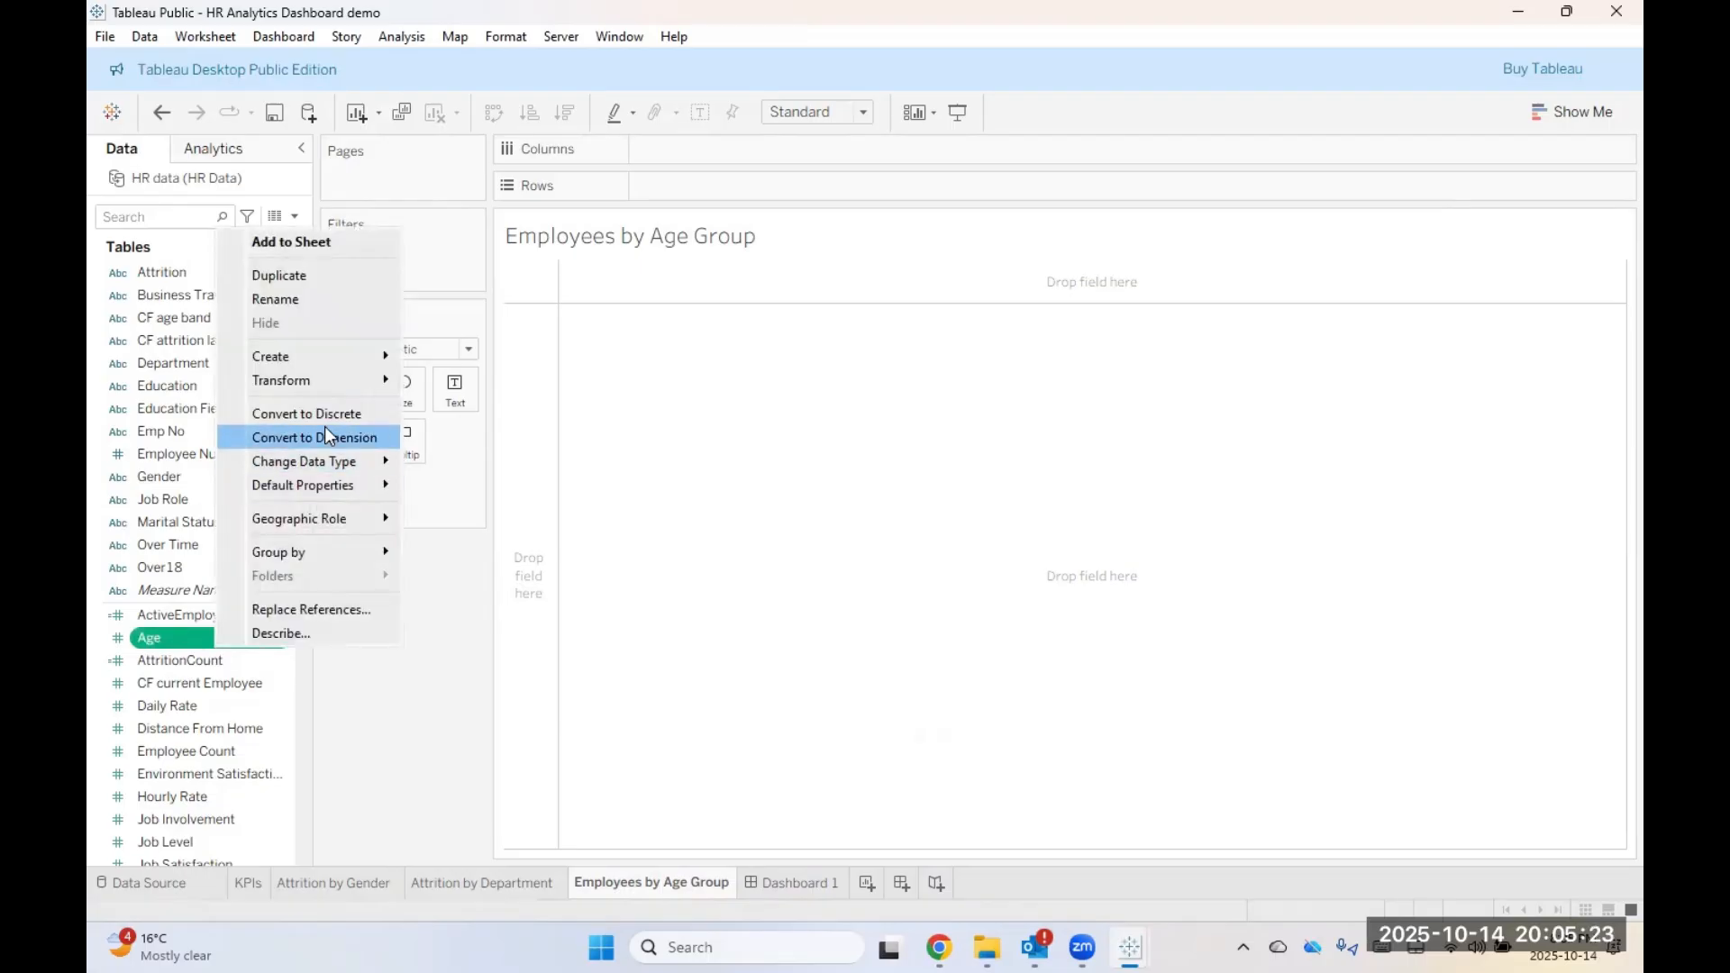
{"action": "mouse_move", "coordinate": [347, 361]}
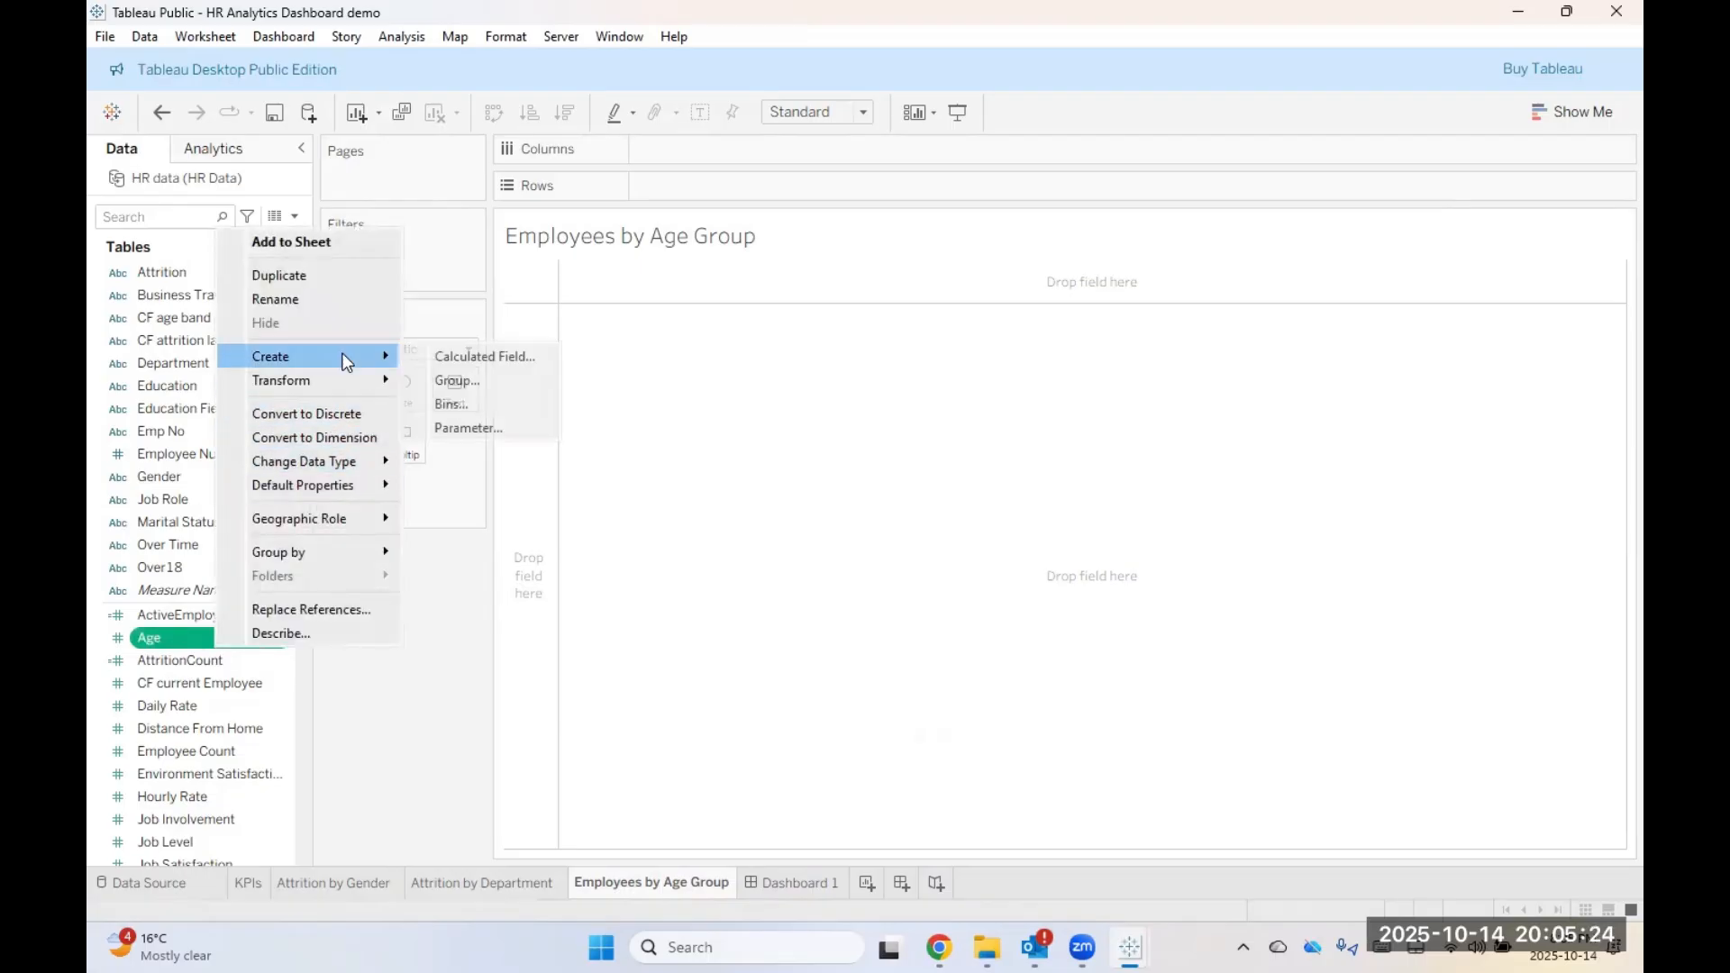
{"action": "left_click", "coordinate": [442, 402]}
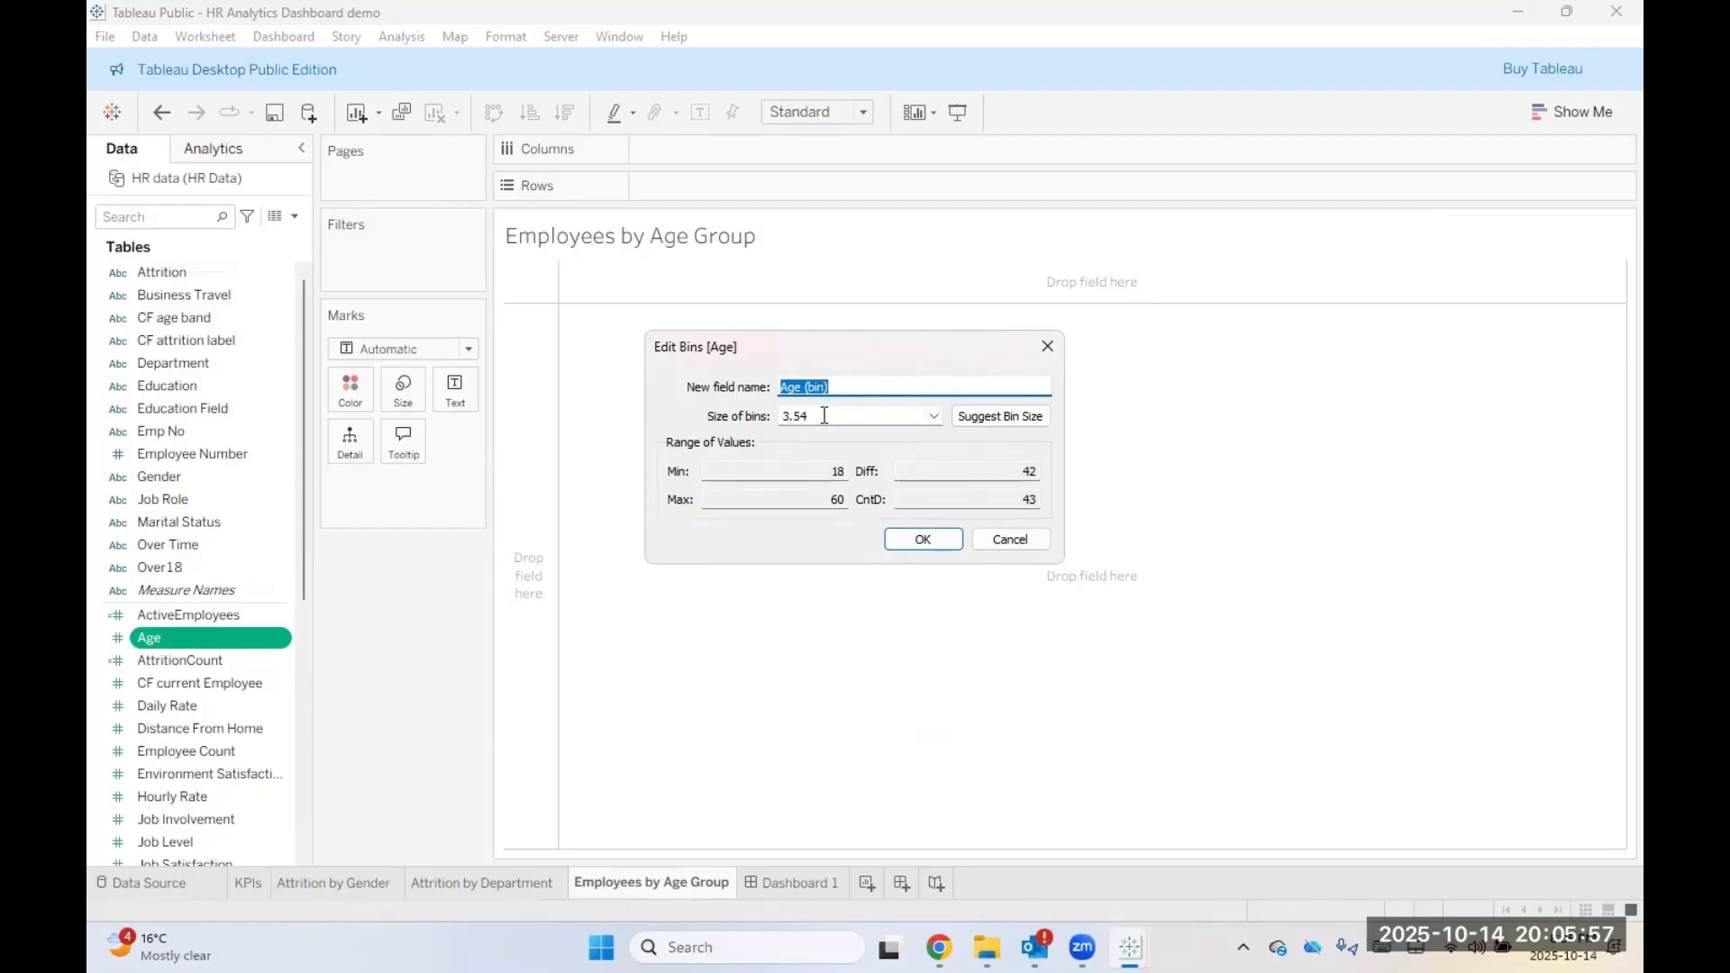
{"action": "left_click", "coordinate": [893, 415]}
{"action": "key", "text": "BackSpace"}
{"action": "key", "text": "BackSpace"}
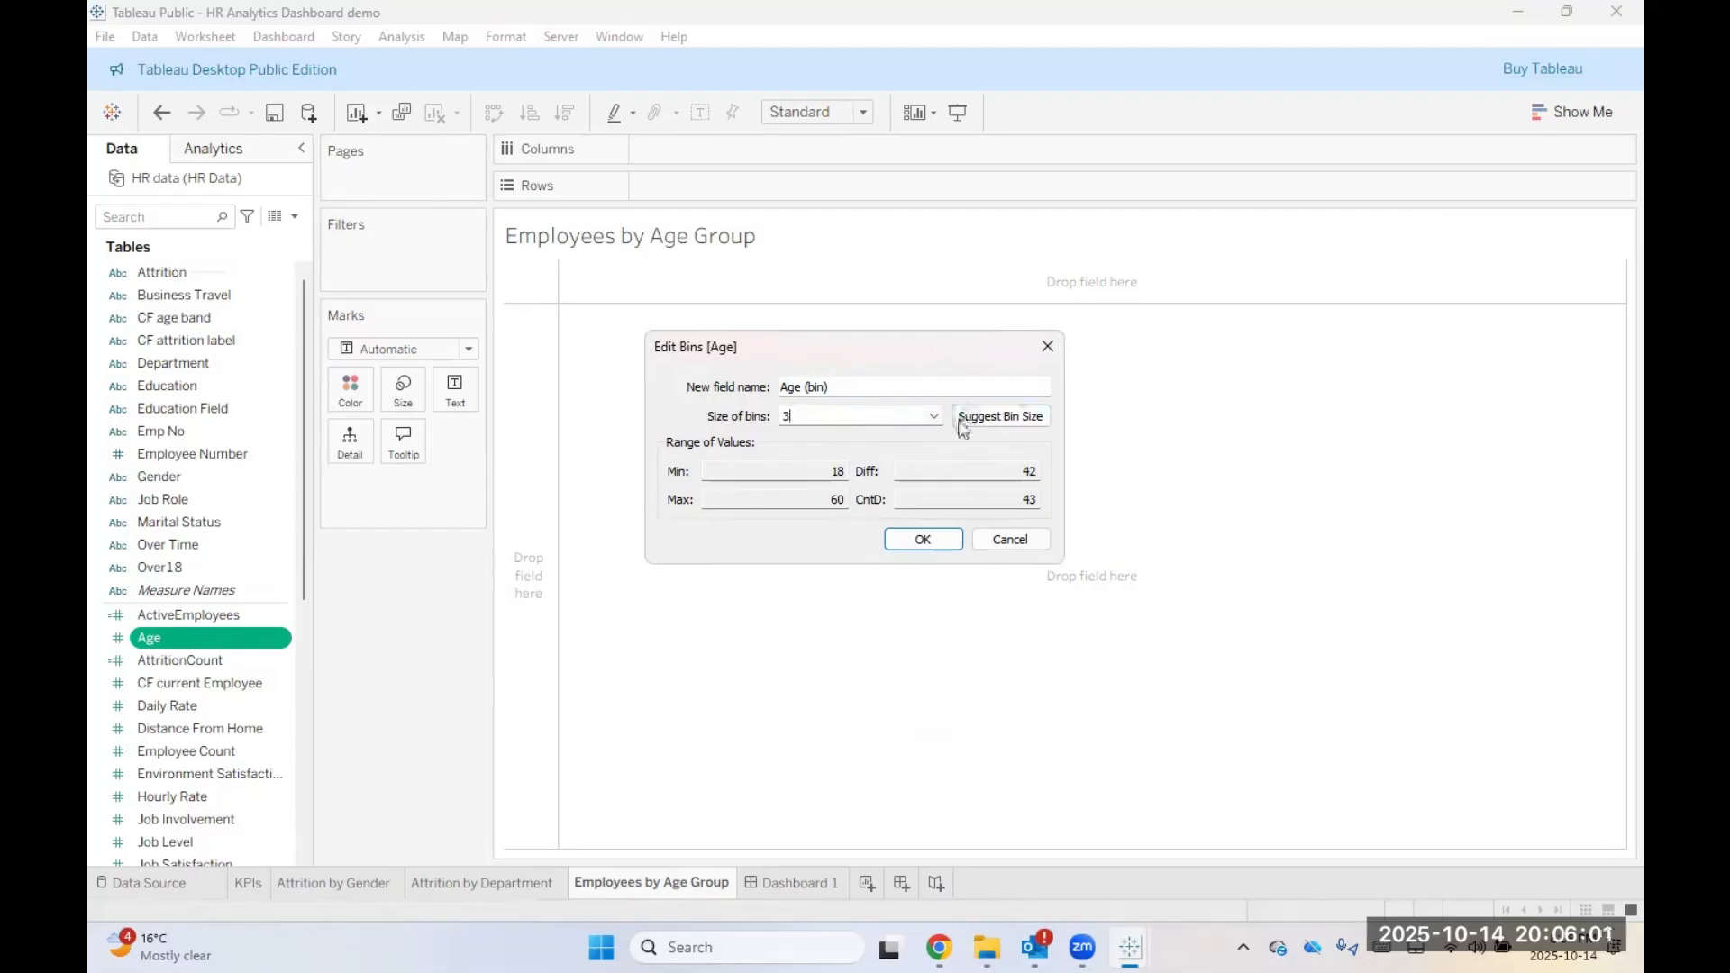
{"action": "left_click", "coordinate": [931, 422]}
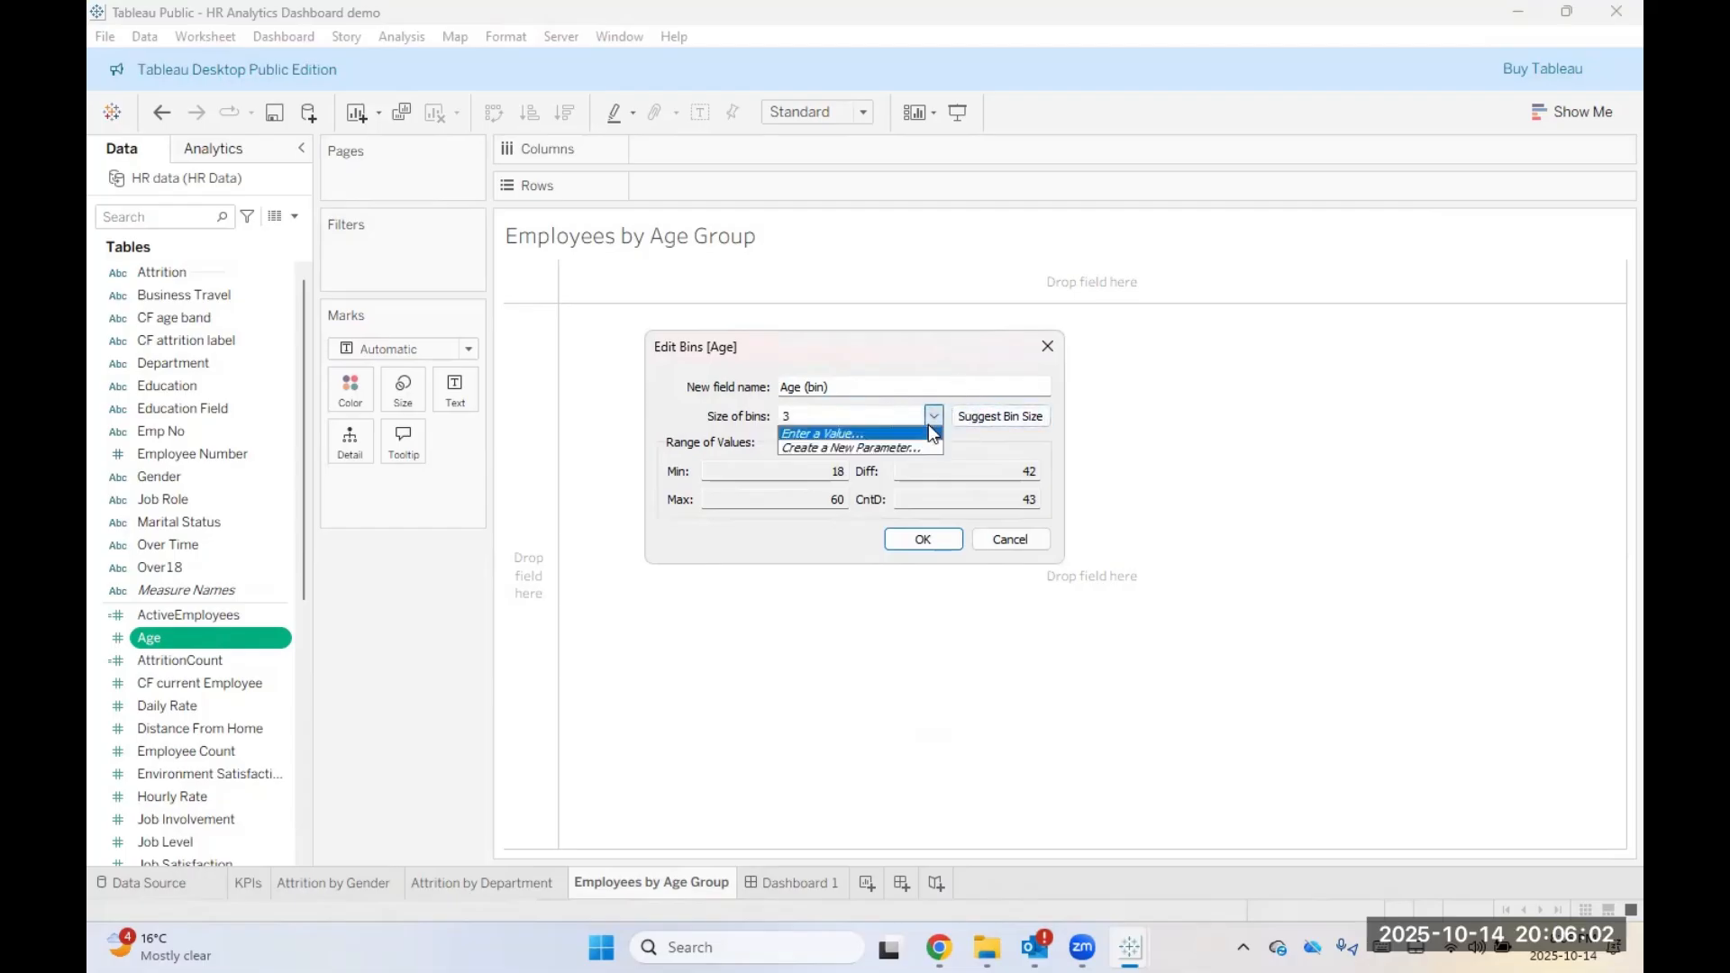
{"action": "left_click", "coordinate": [887, 451]}
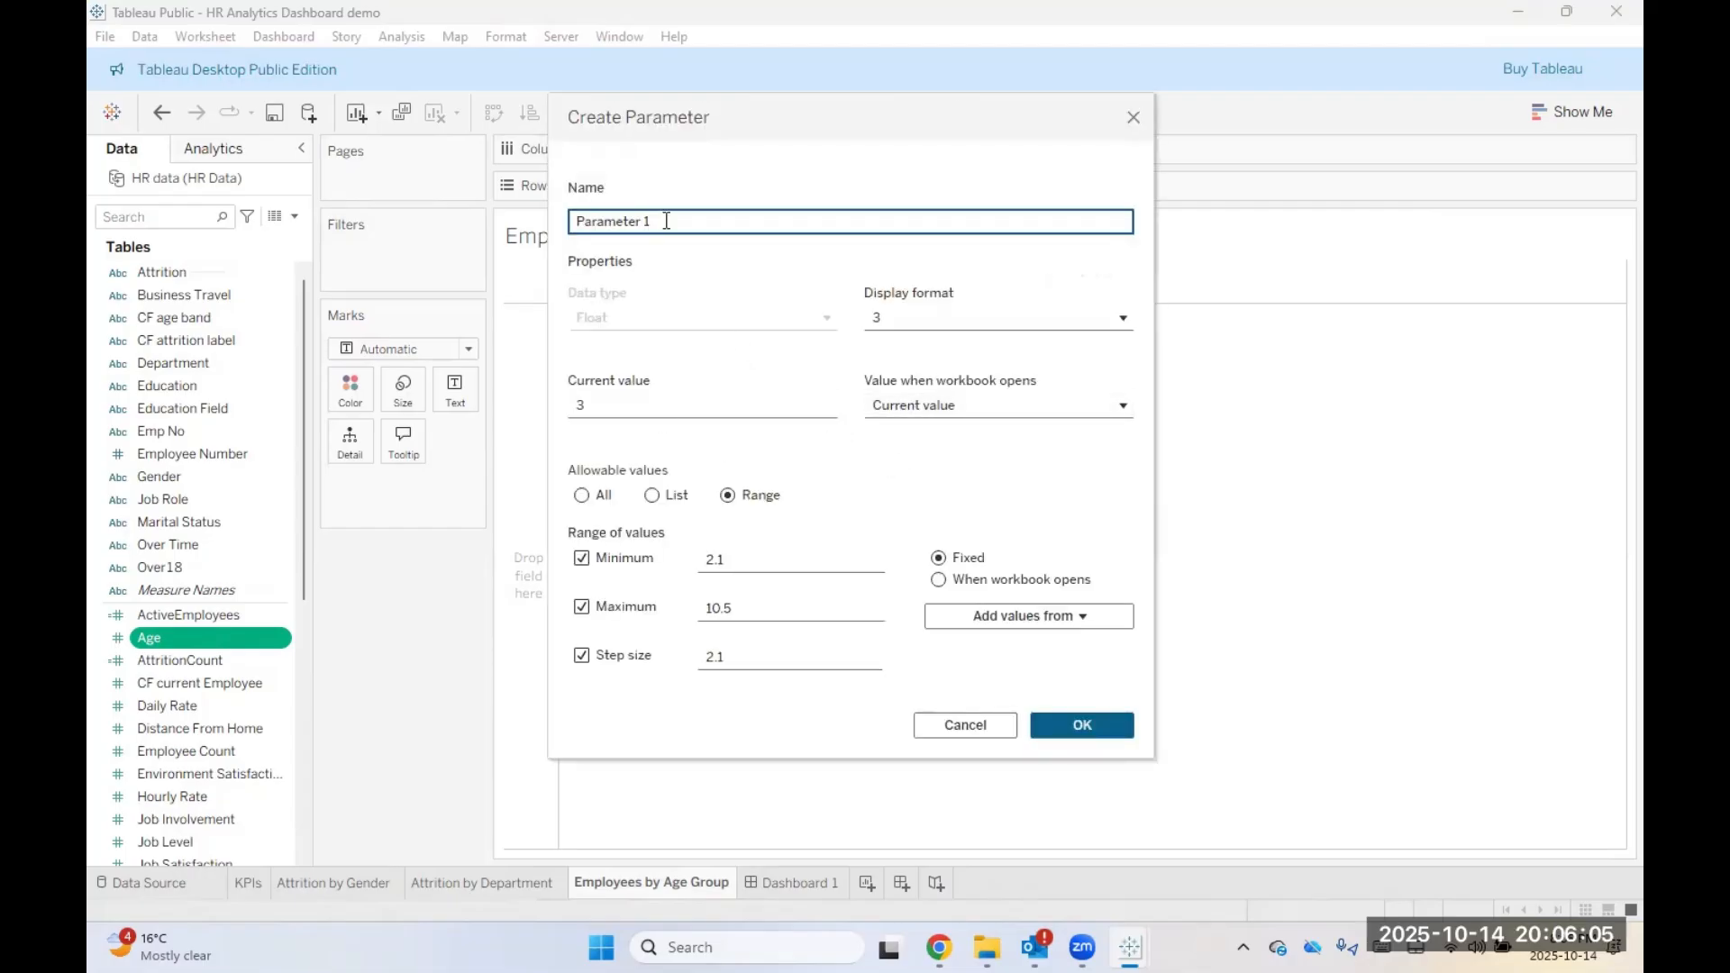
{"action": "left_click_drag", "start_coordinate": [664, 222], "coordinate": [391, 230]}
{"action": "type", "text": "Bin Size"}
{"action": "left_click", "coordinate": [645, 403]}
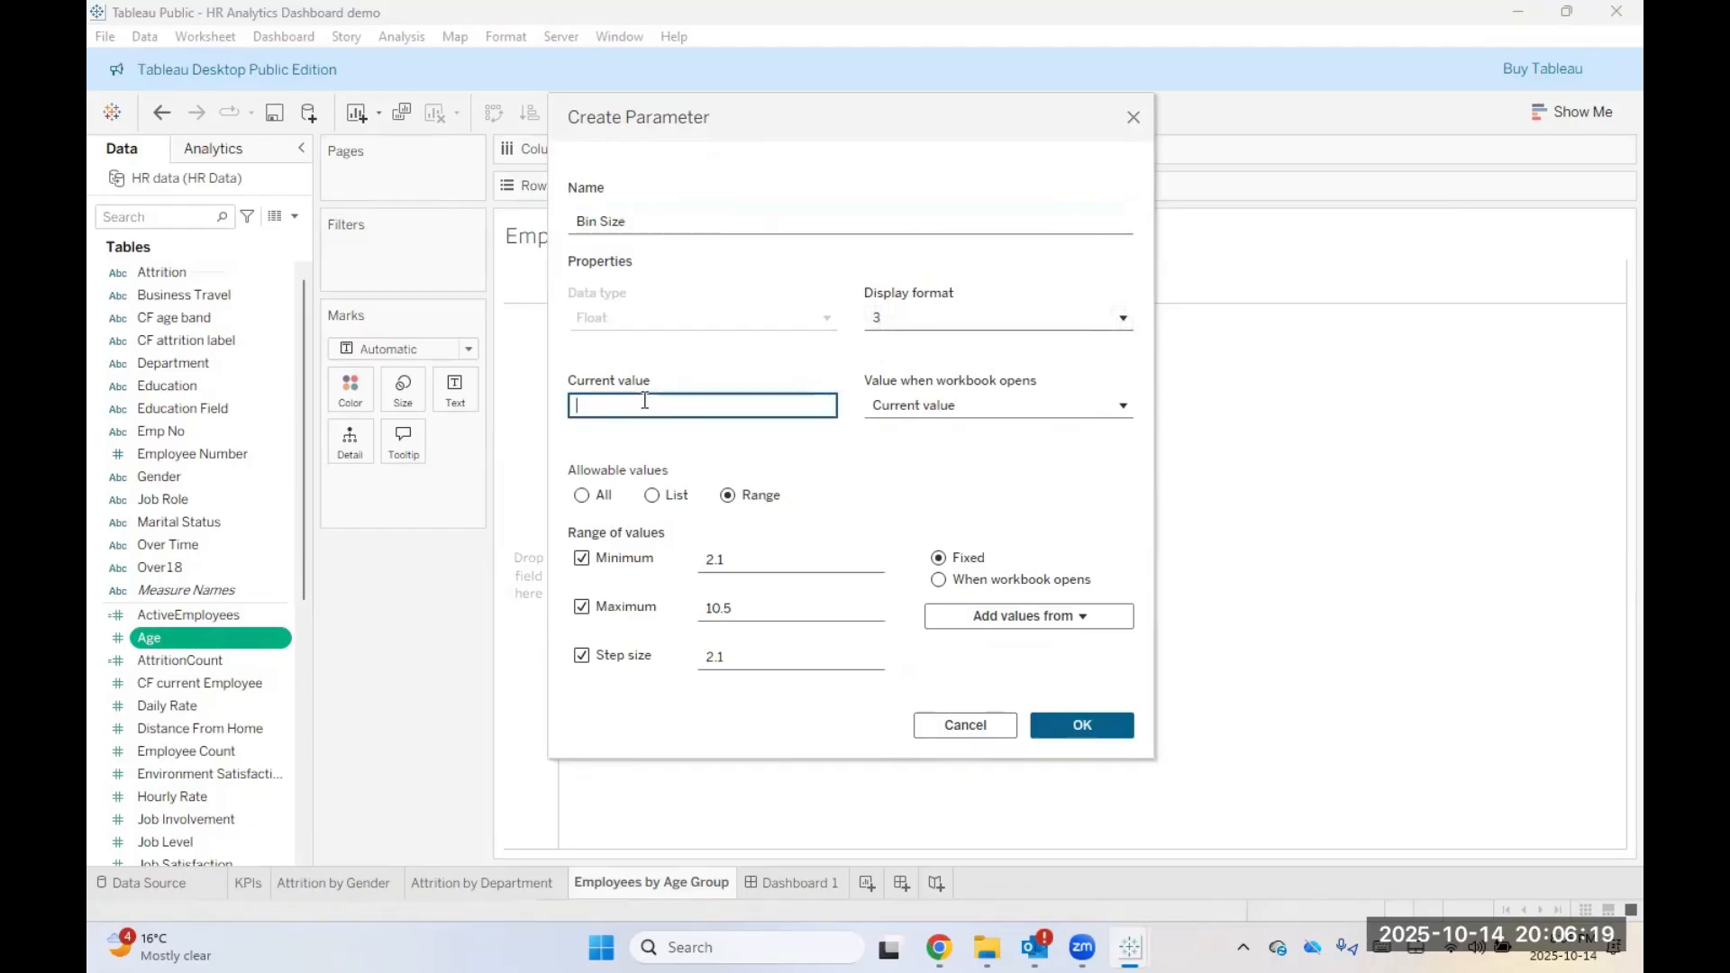
{"action": "type", "text": "2.1"}
{"action": "left_click", "coordinate": [939, 324]}
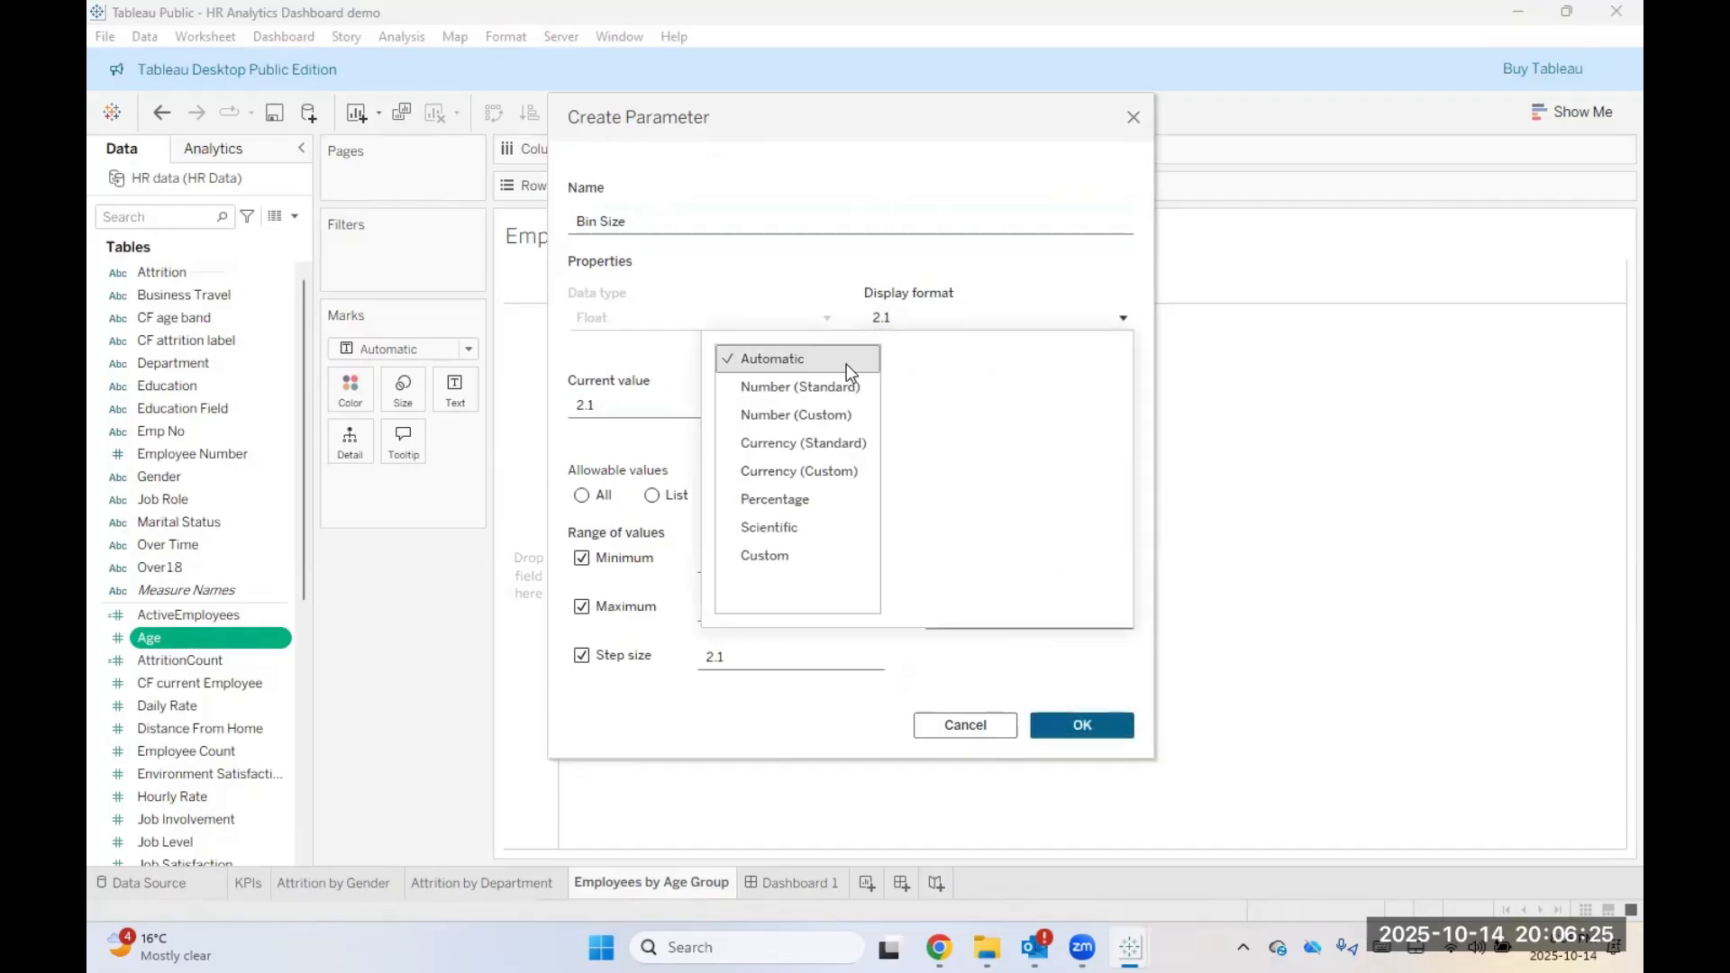
{"action": "left_click", "coordinate": [811, 389]}
{"action": "left_click", "coordinate": [1036, 273]}
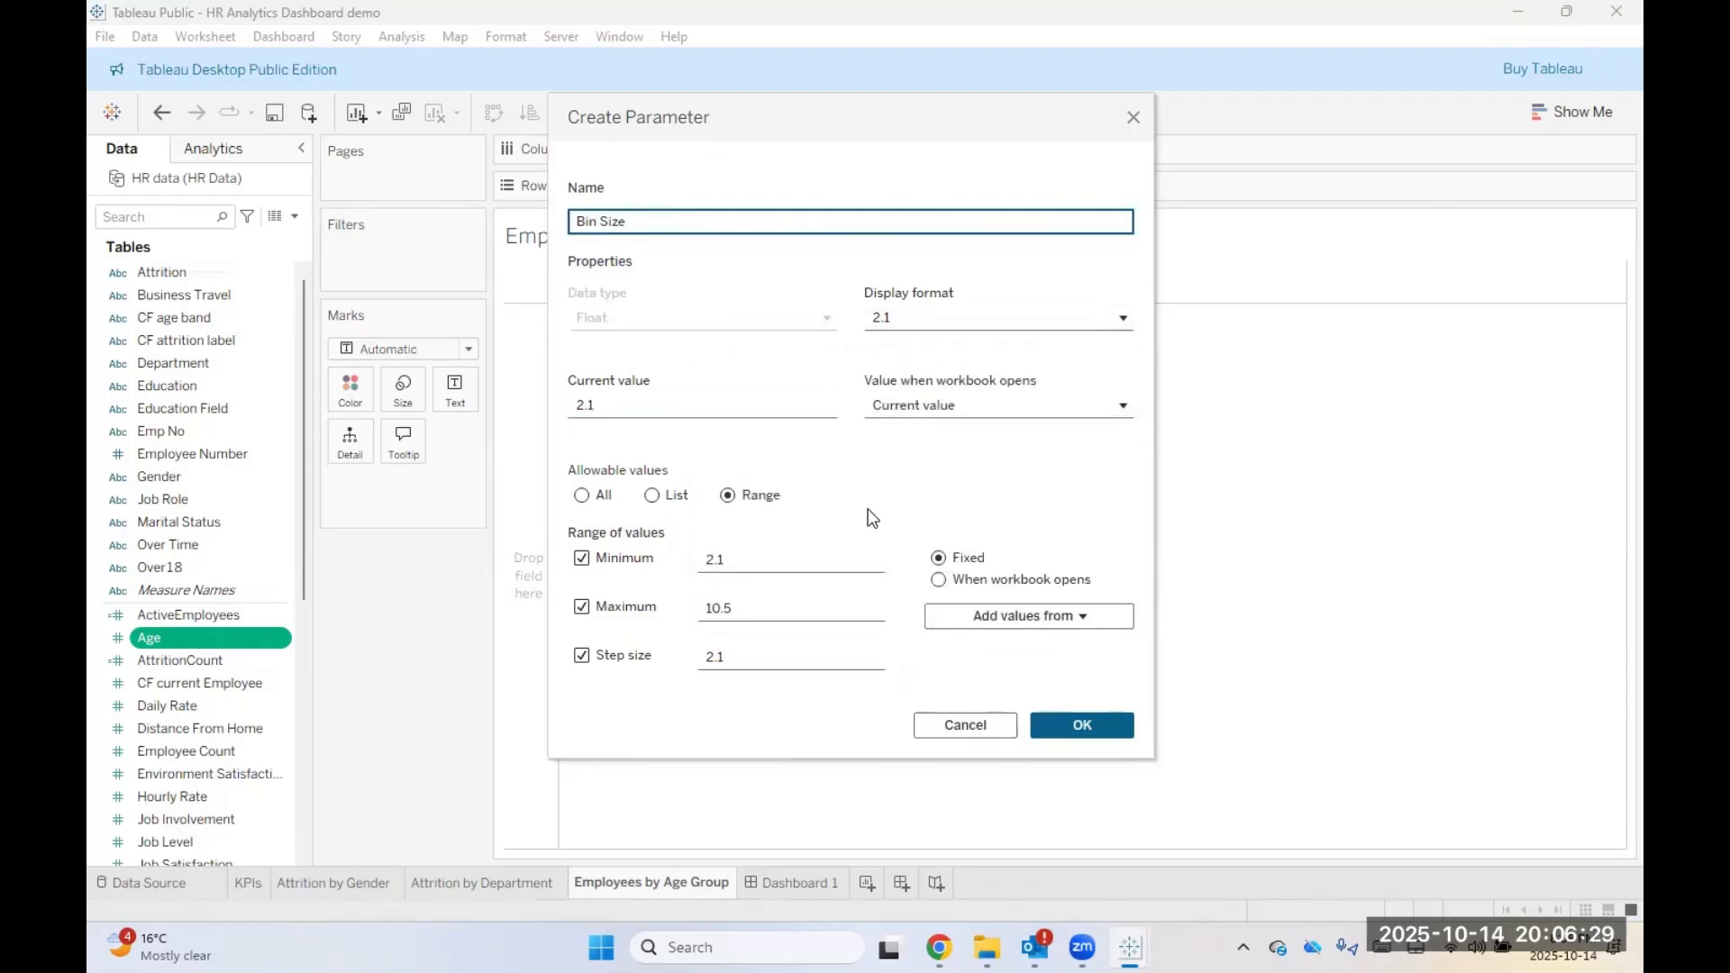
{"action": "left_click", "coordinate": [991, 743]}
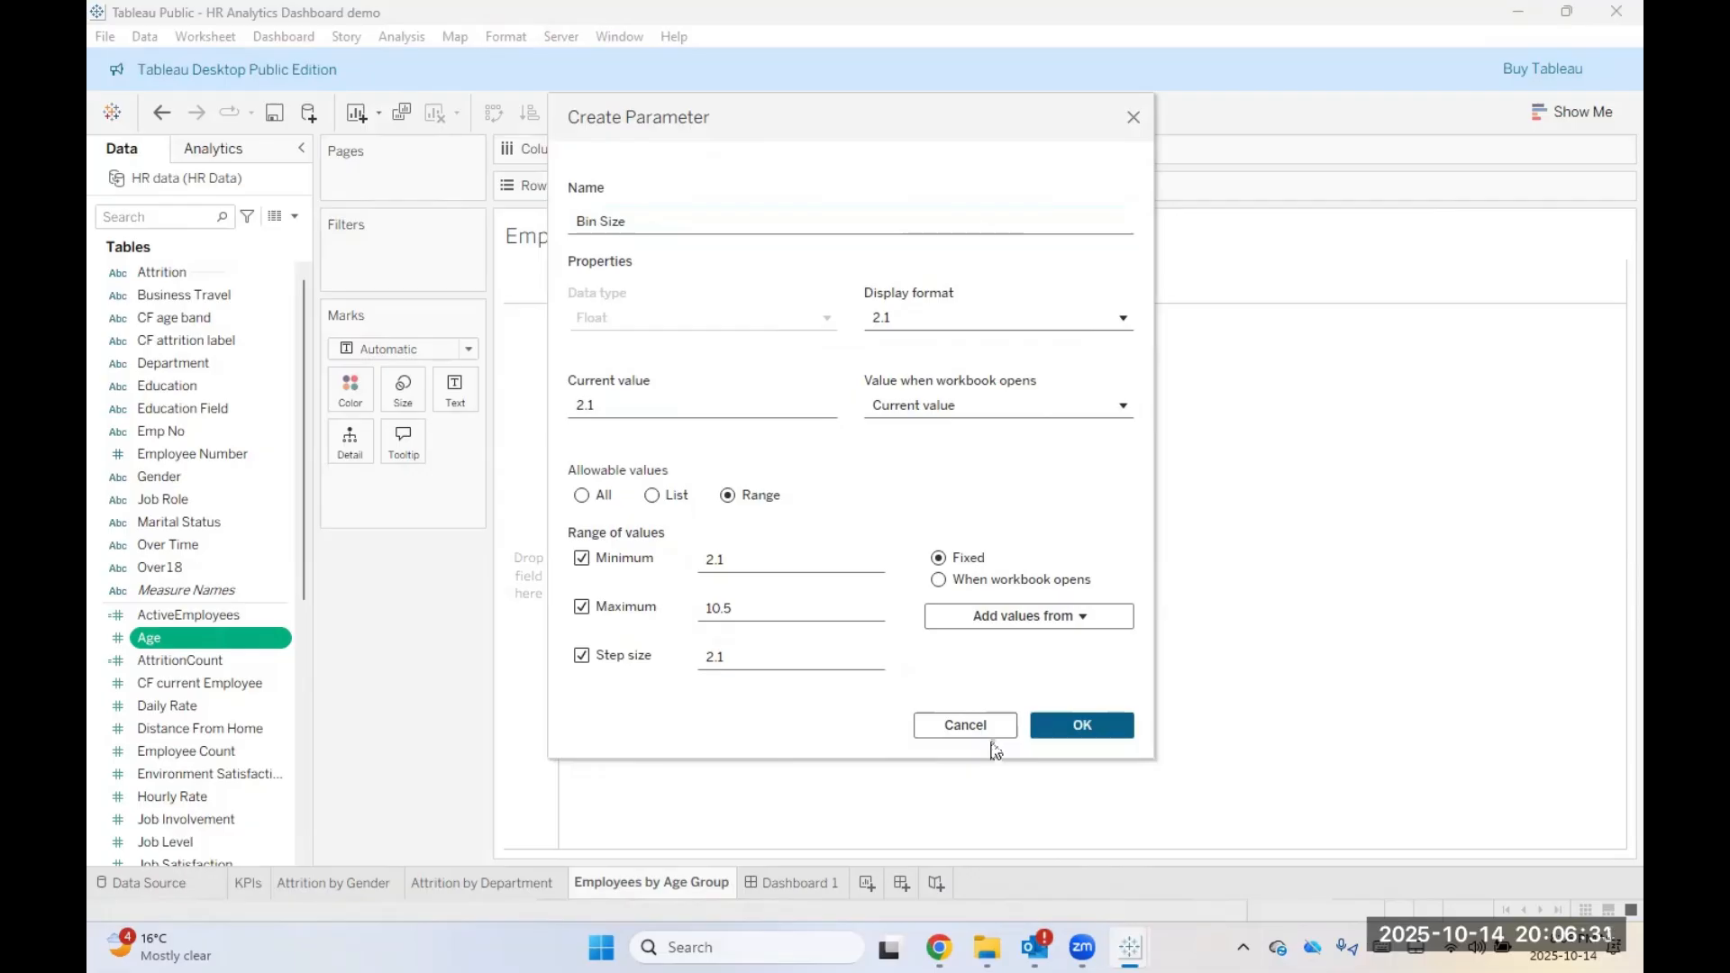
{"action": "left_click", "coordinate": [959, 726]}
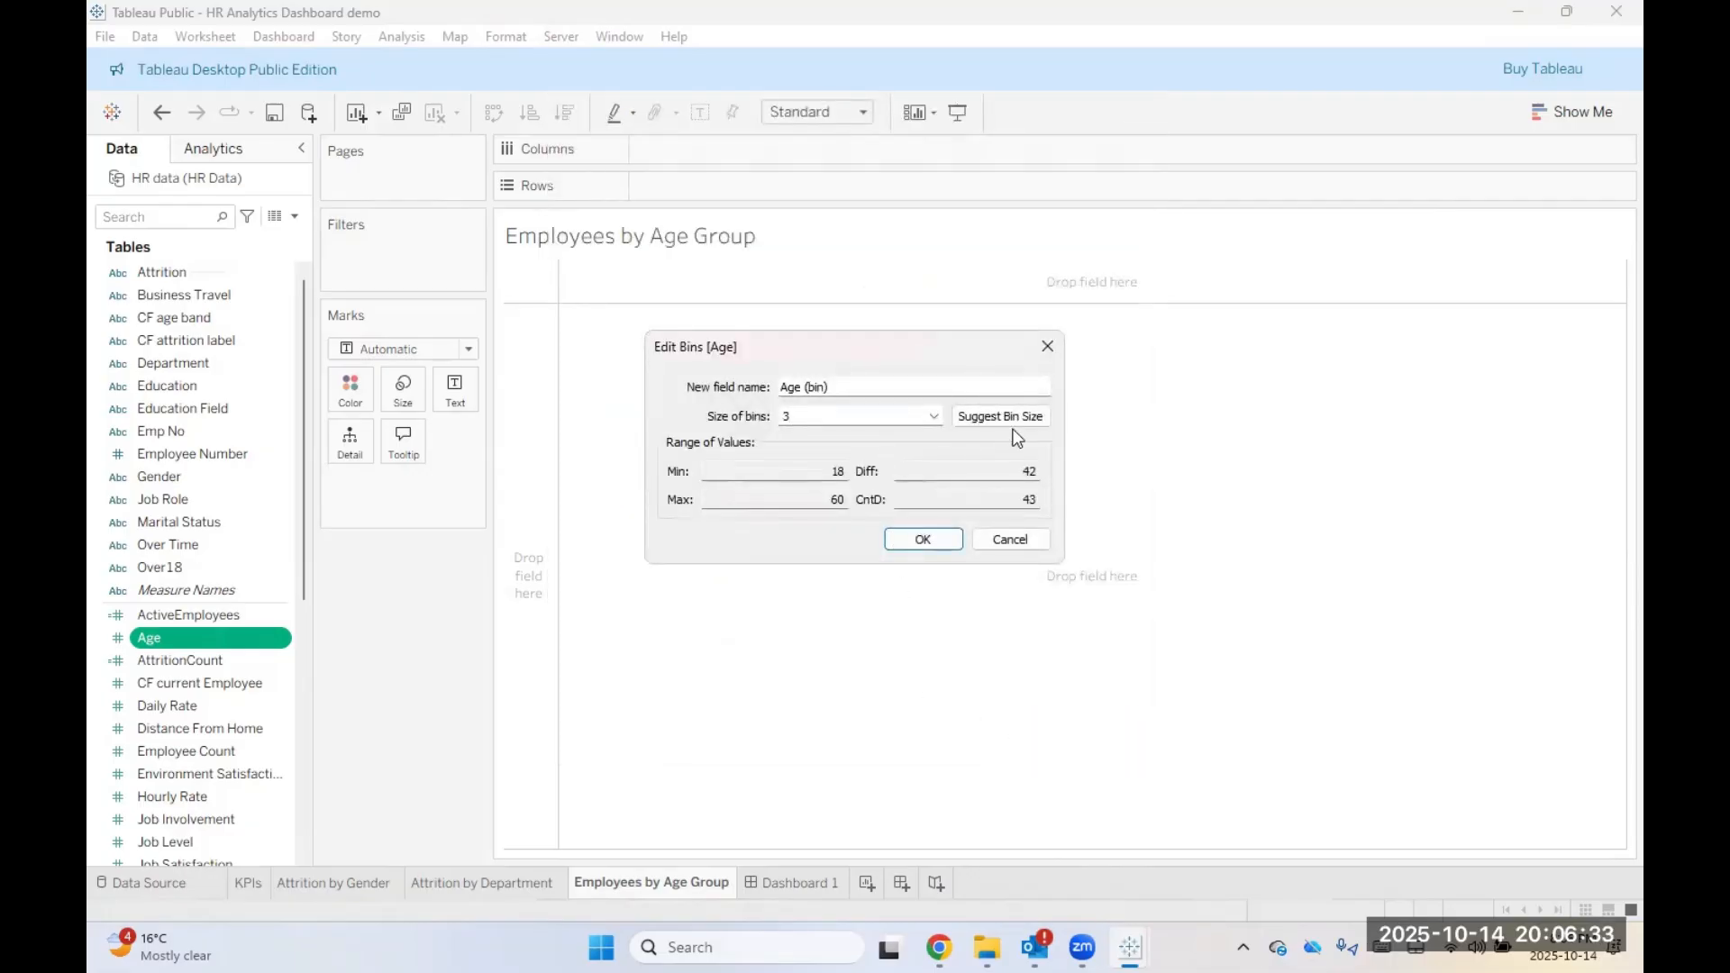
Step: Create a new parameter for the Age bin size, with a range minimum of 2 and maximum of 10
{"action": "left_click", "coordinate": [903, 418]}
{"action": "left_click", "coordinate": [934, 416]}
{"action": "left_click", "coordinate": [878, 447]}
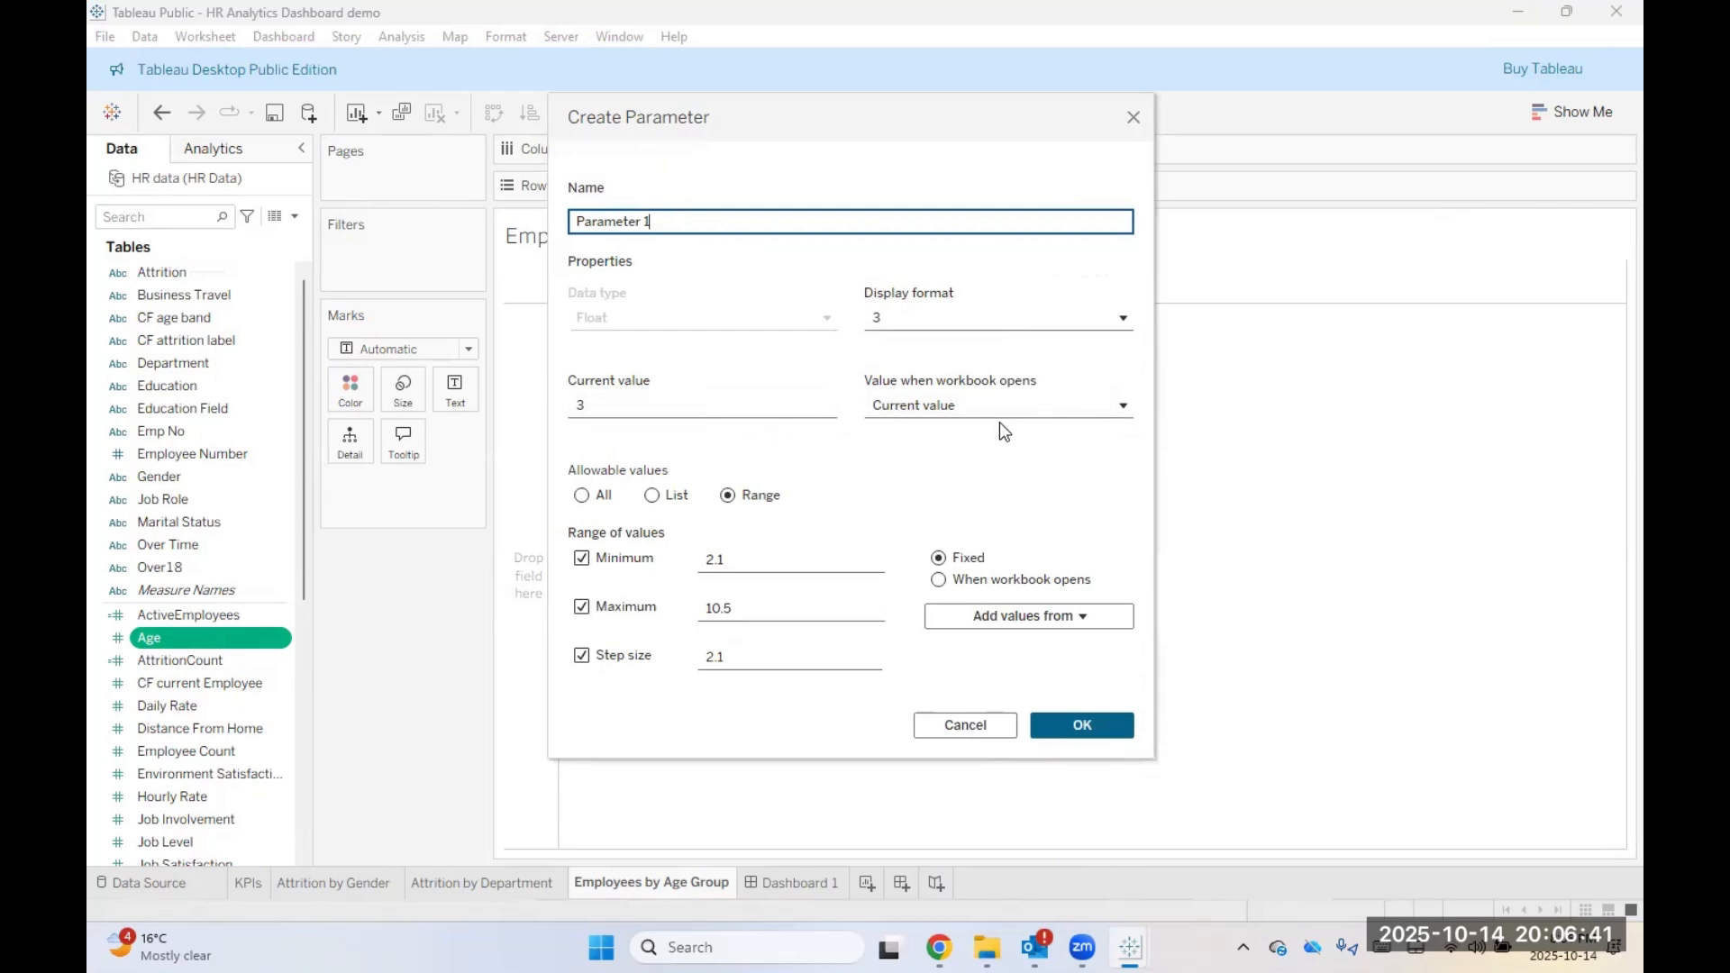
{"action": "left_click", "coordinate": [746, 554]}
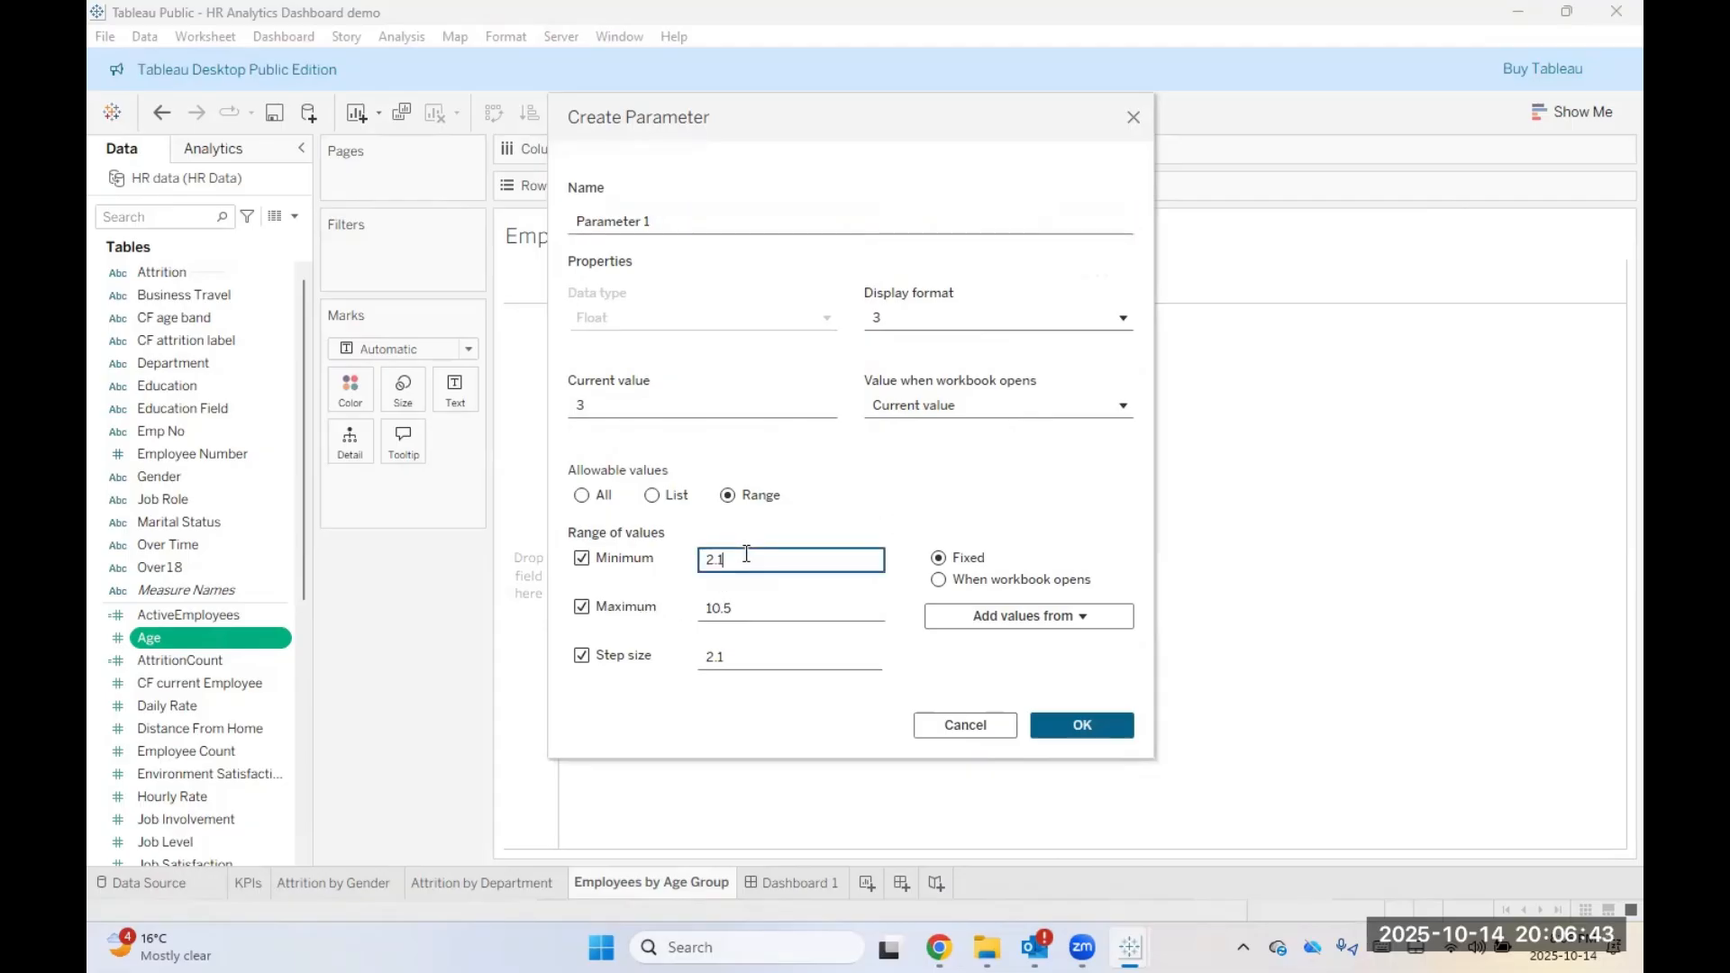
{"action": "key", "text": "BackSpace"}
{"action": "key", "text": "BackSpace"}
{"action": "left_click", "coordinate": [746, 607]}
{"action": "key", "text": "BackSpace"}
{"action": "key", "text": "BackSpace"}
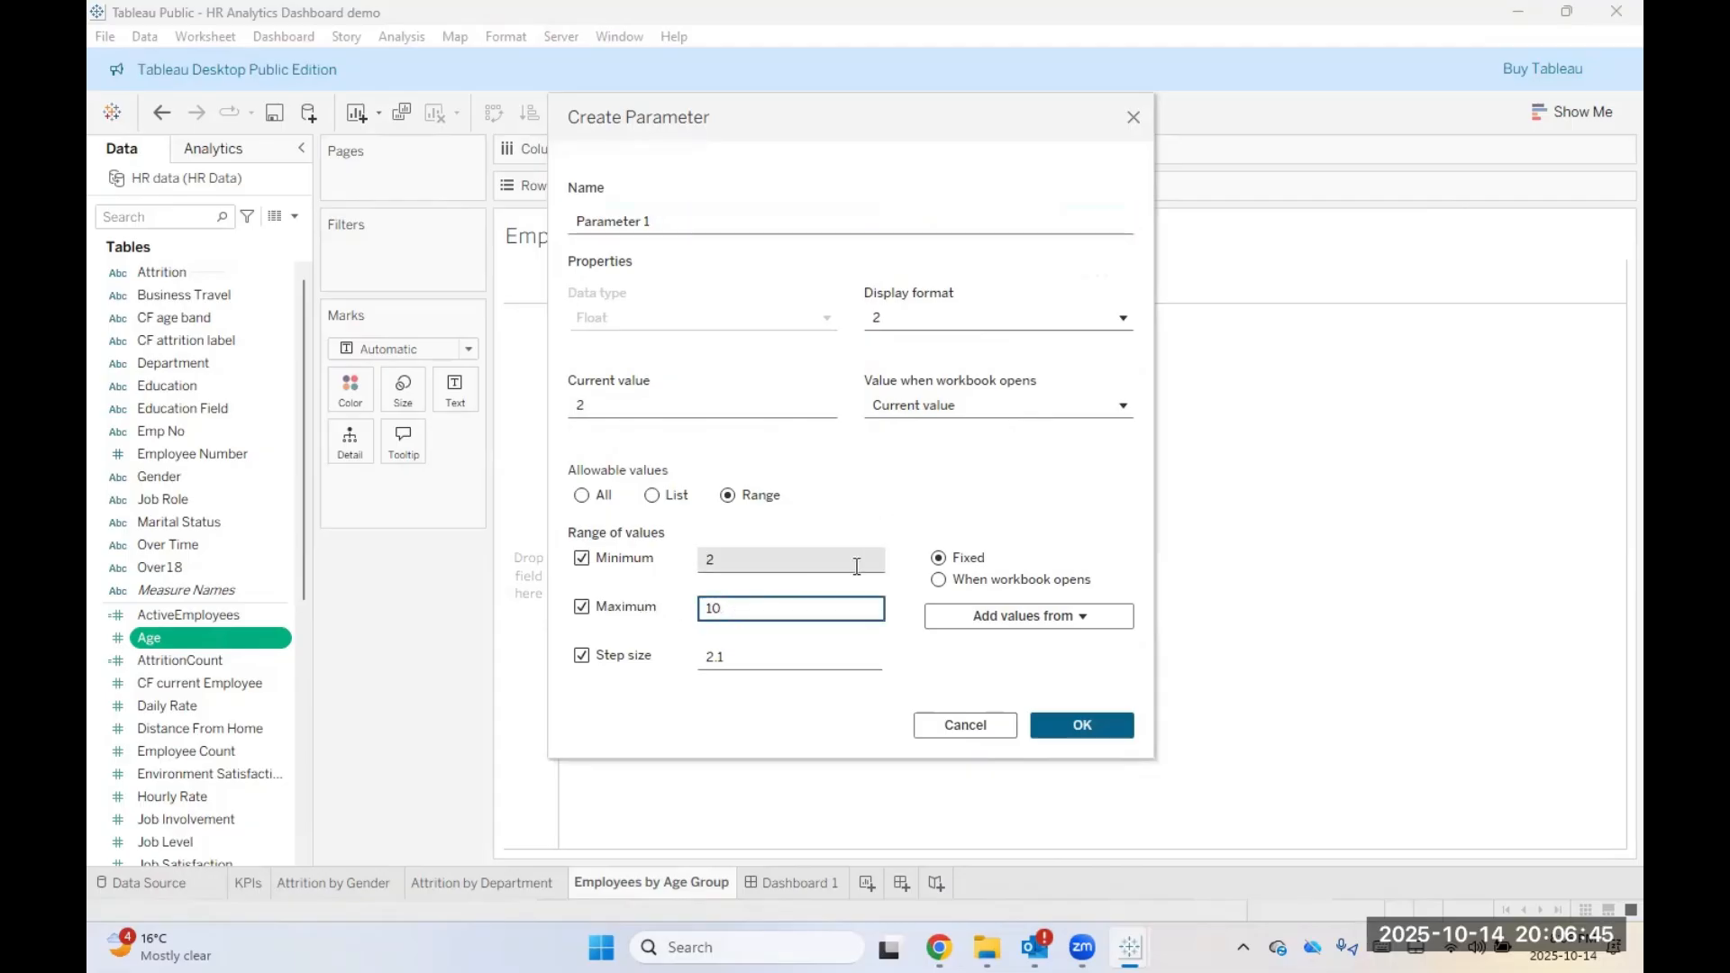
{"action": "left_click", "coordinate": [903, 523]}
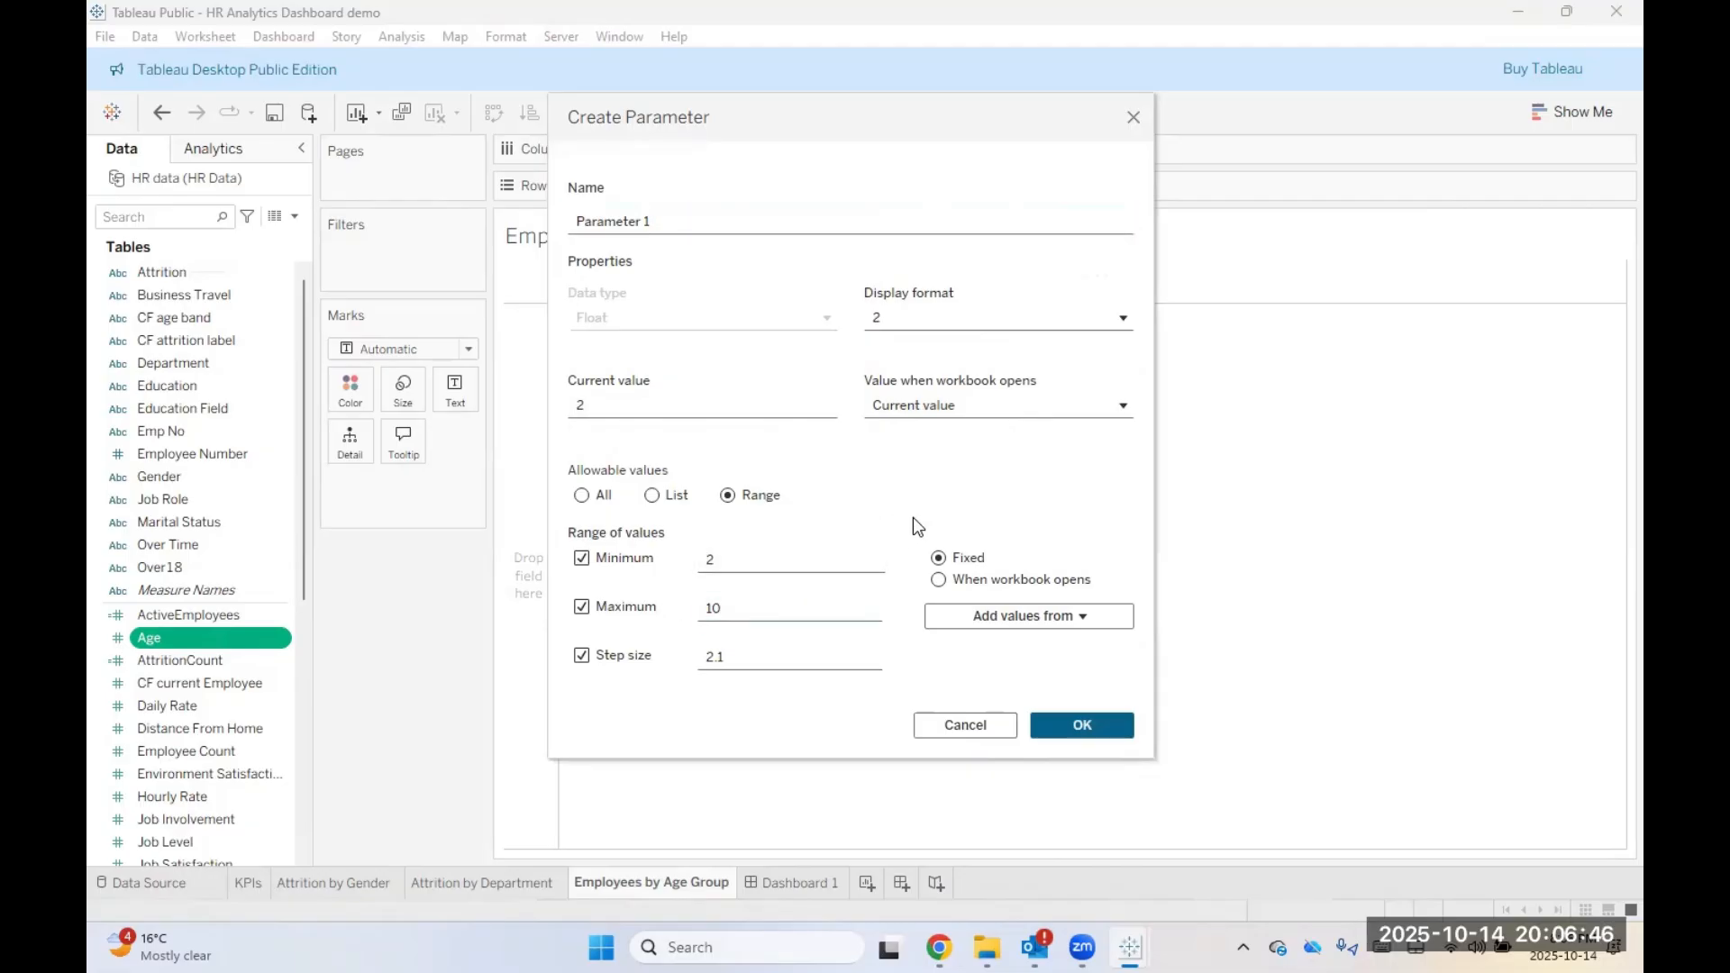
Step: Set the parameter's step size to 1 and accept both the parameter and the Age bins
{"action": "left_click", "coordinate": [753, 658]}
{"action": "left_click_drag", "start_coordinate": [753, 658], "coordinate": [652, 662]}
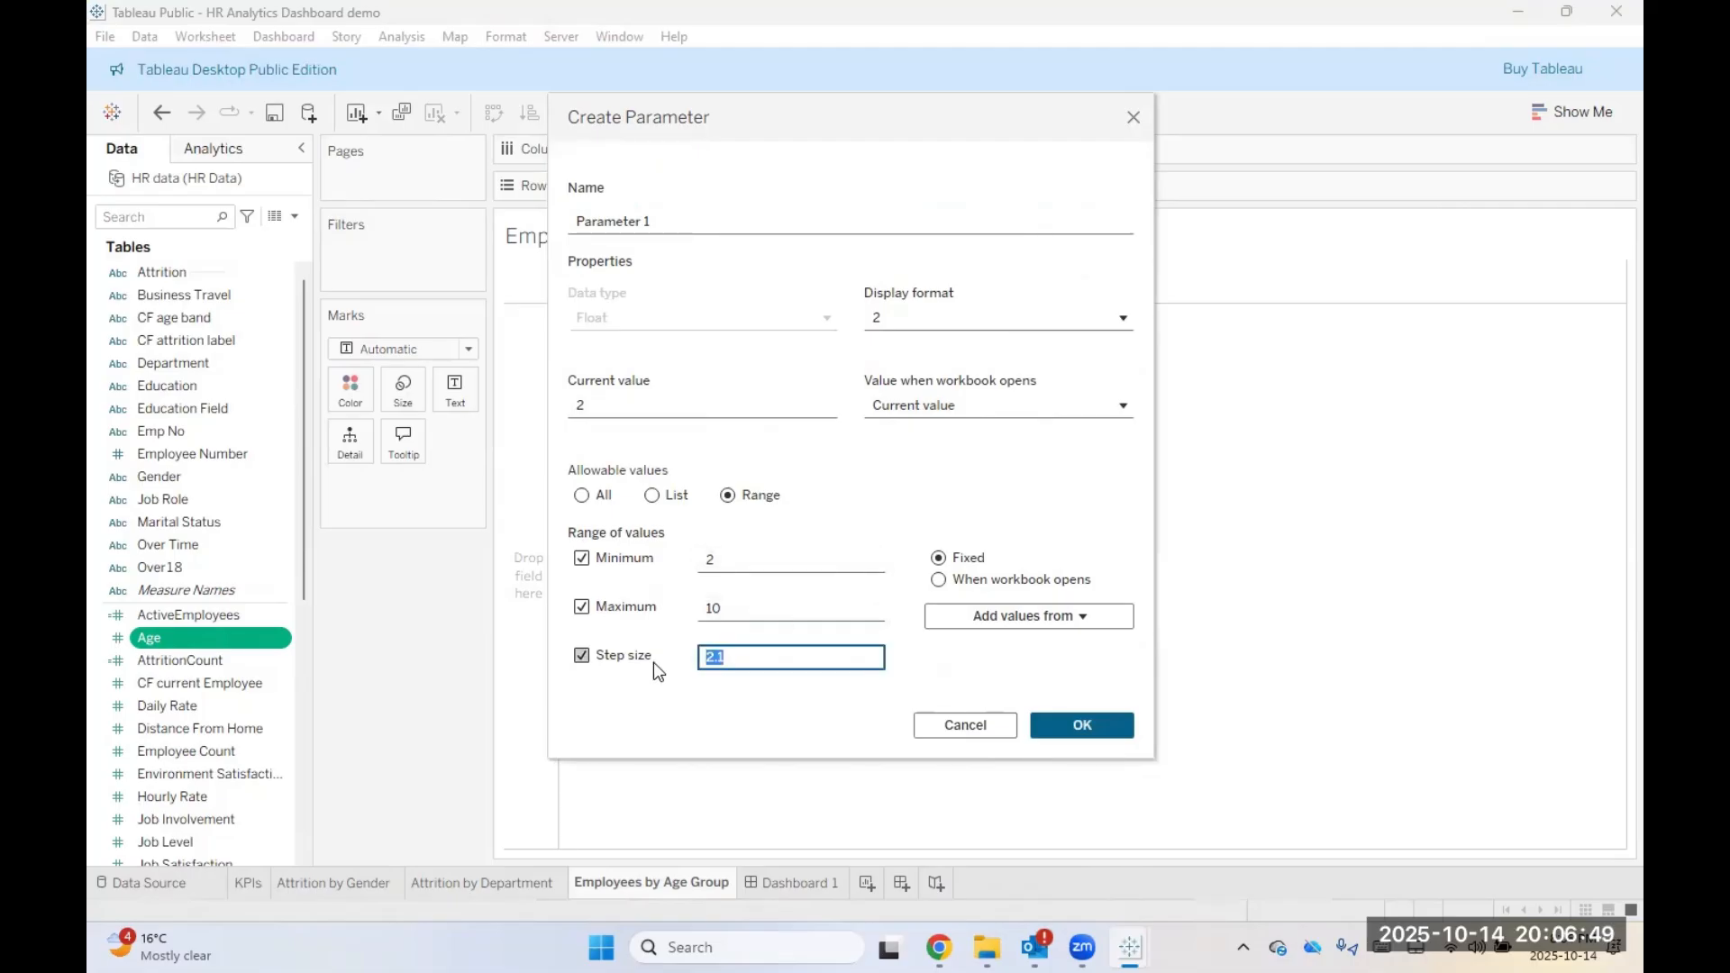
{"action": "type", "text": "1"}
{"action": "left_click", "coordinate": [741, 718]}
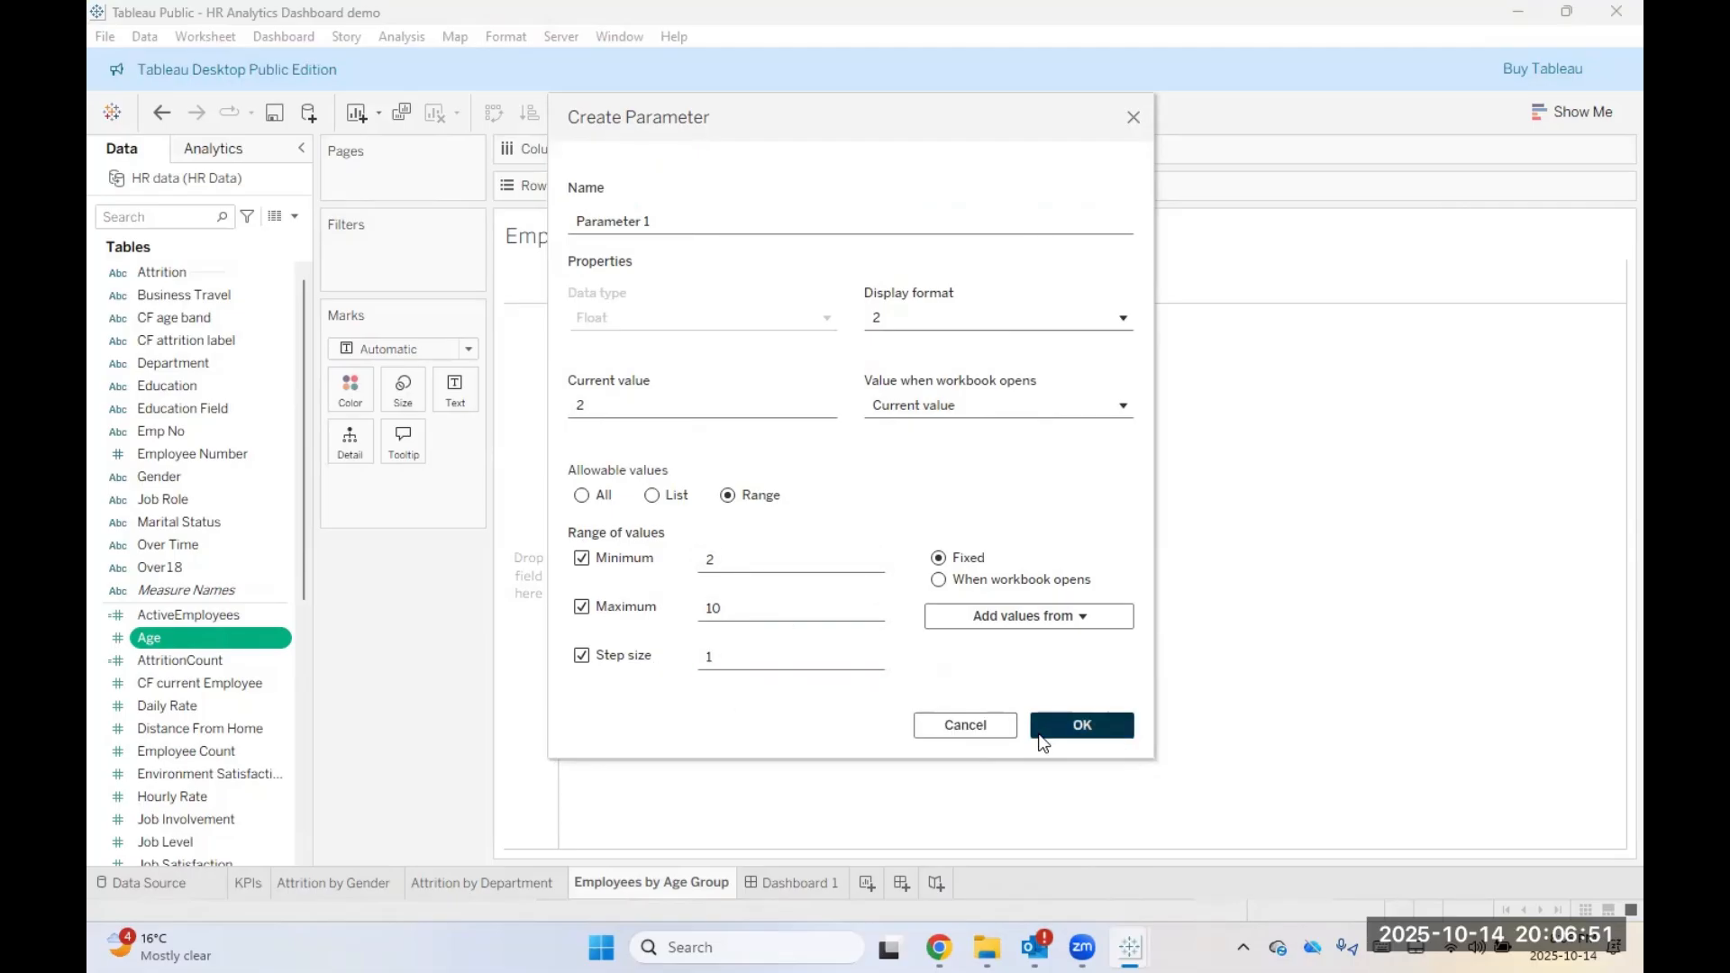
{"action": "left_click", "coordinate": [1082, 725]}
{"action": "left_click", "coordinate": [911, 545]}
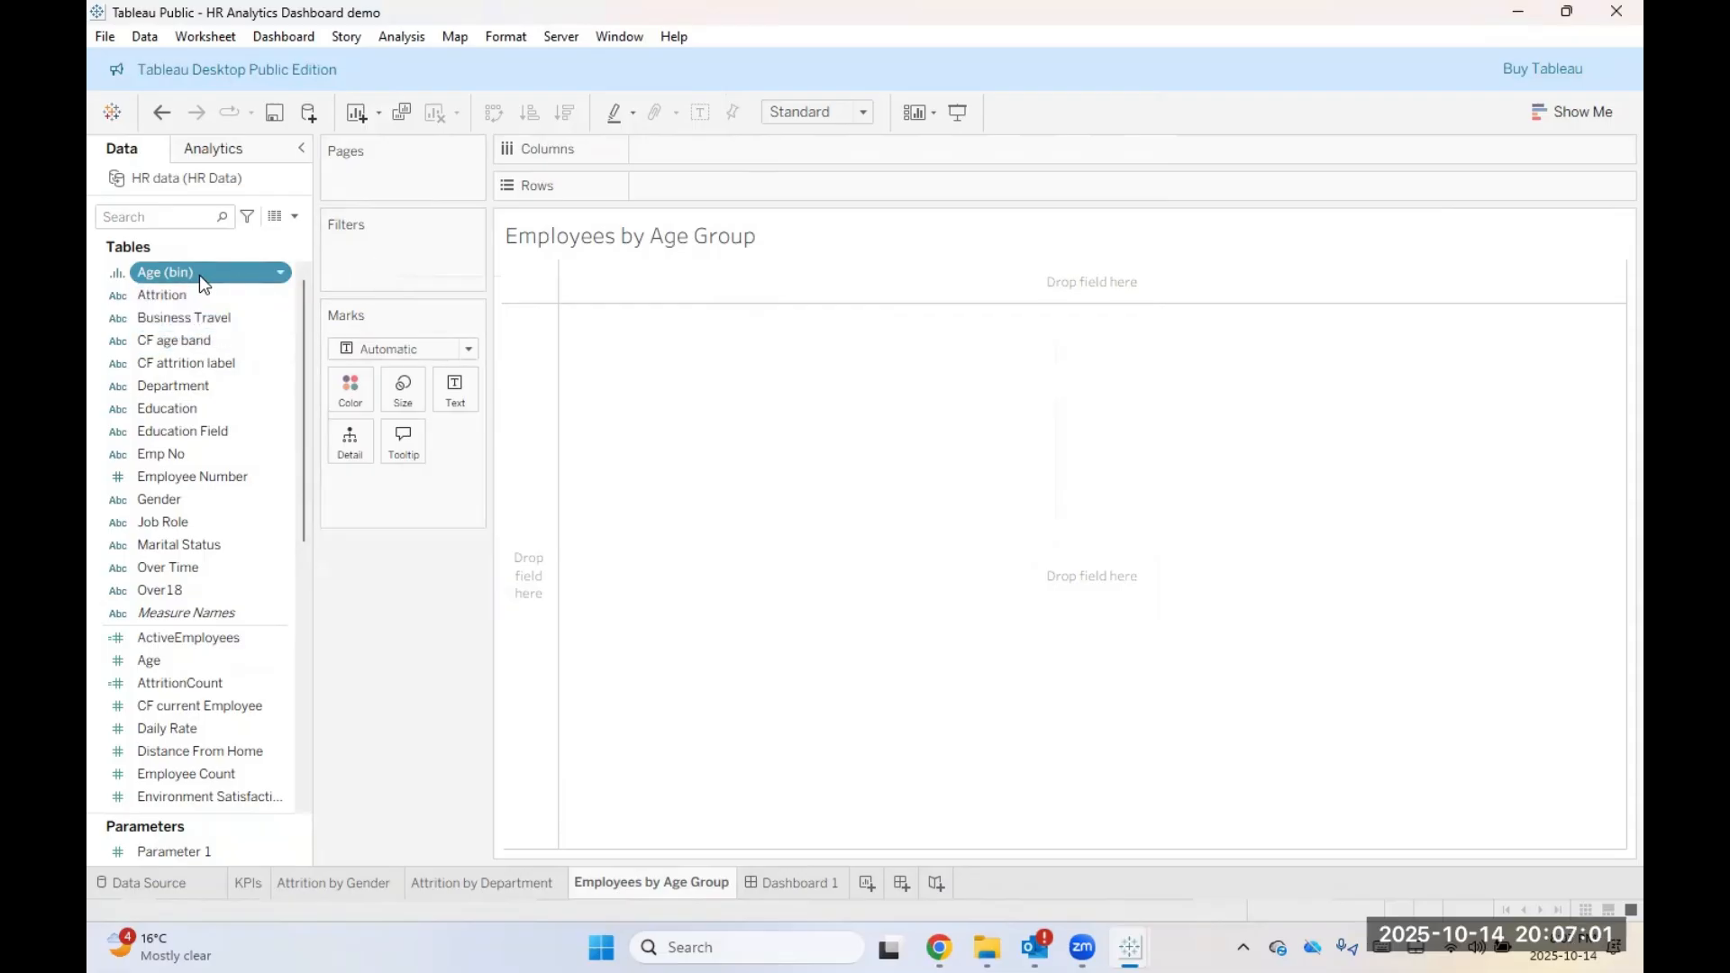
Step: Build a bar chart with Age (bin) as columns and the sum of Employee Count as rows
{"action": "left_click_drag", "start_coordinate": [198, 273], "coordinate": [721, 157]}
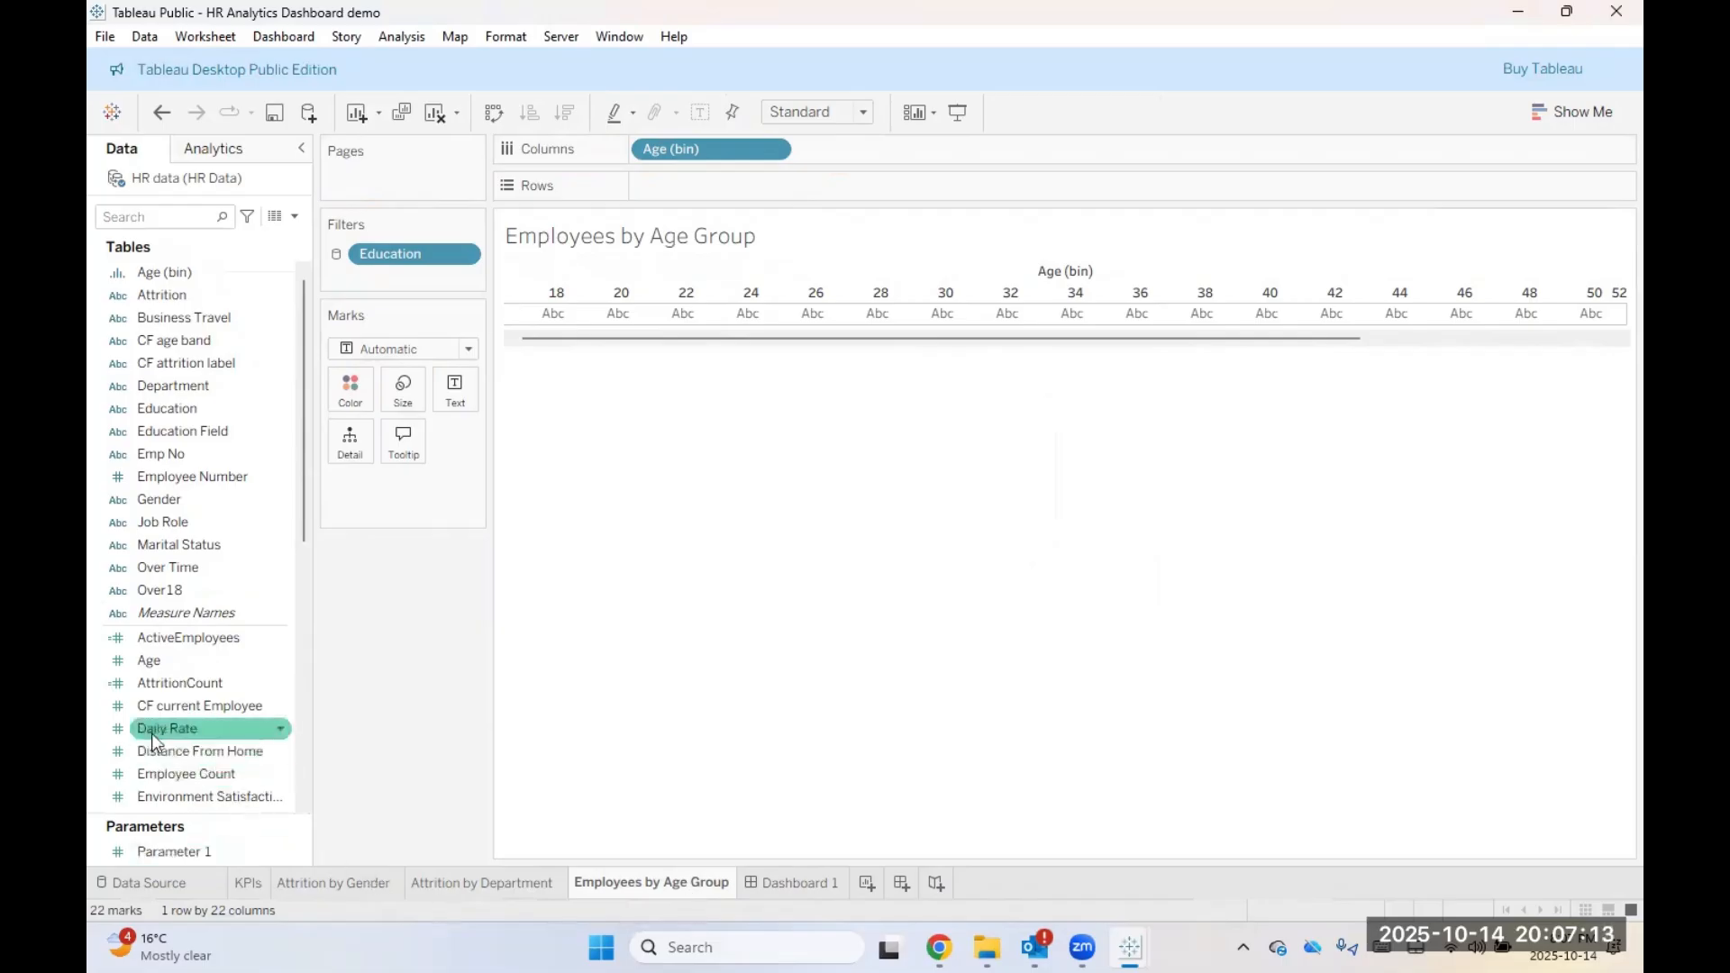
{"action": "scroll", "coordinate": [209, 688], "scroll_direction": "down", "scroll_amount": 1}
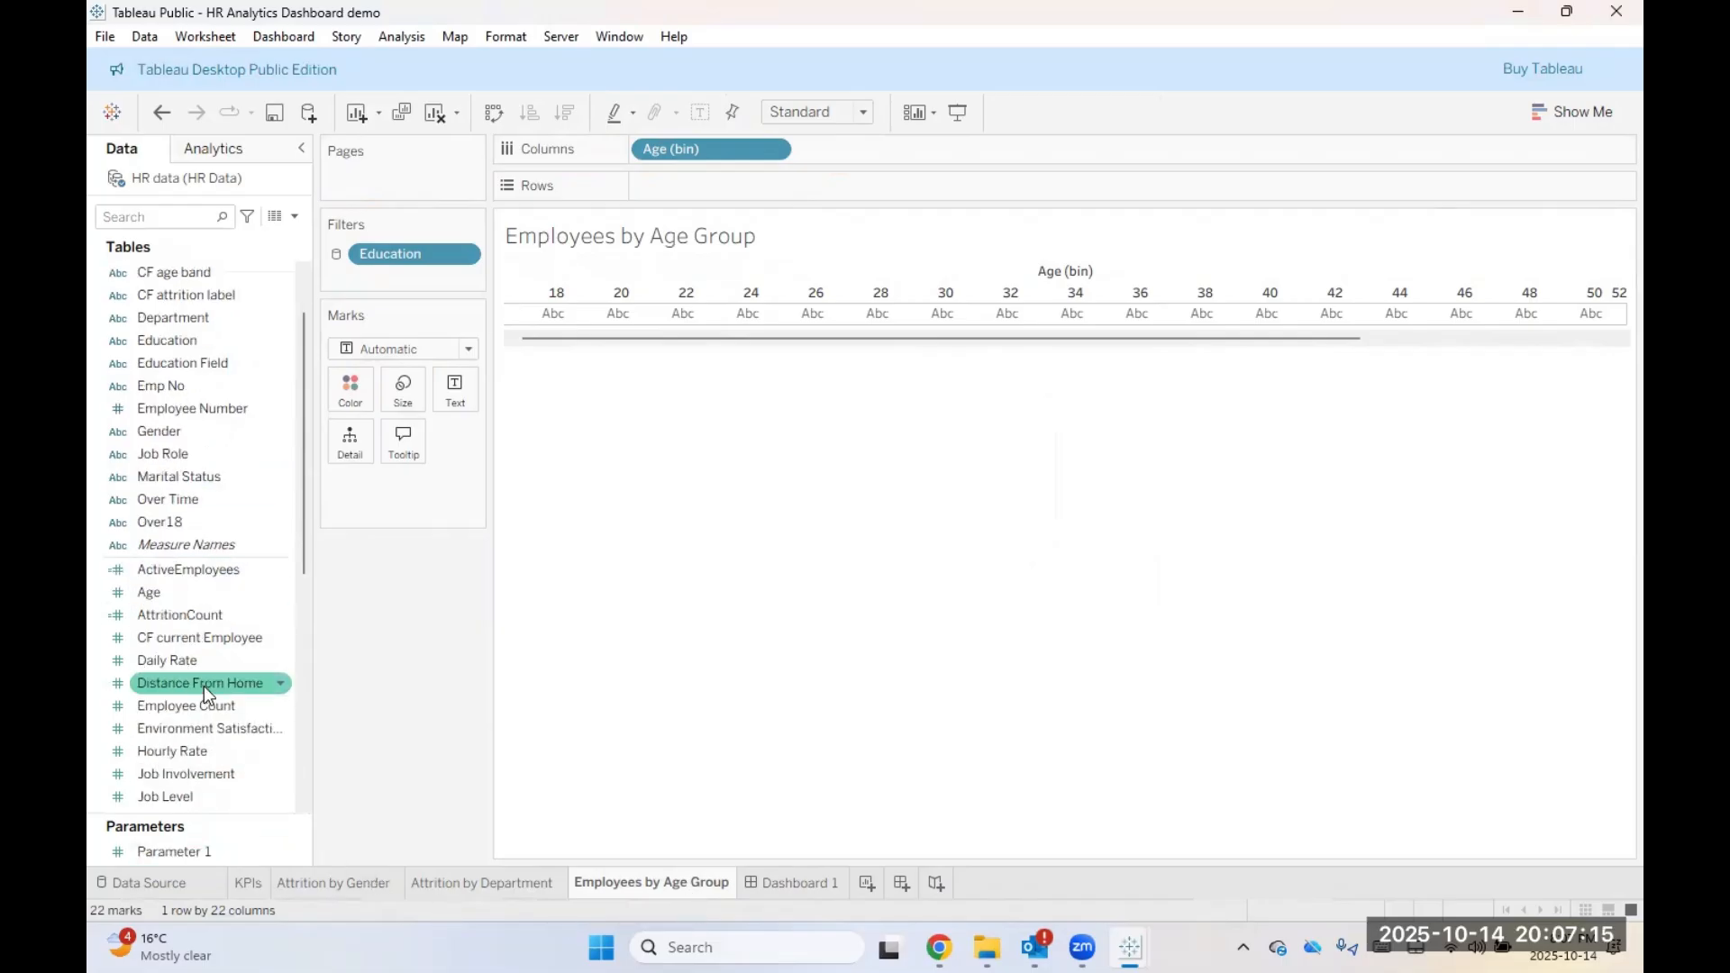
{"action": "left_click_drag", "start_coordinate": [177, 713], "coordinate": [681, 194]}
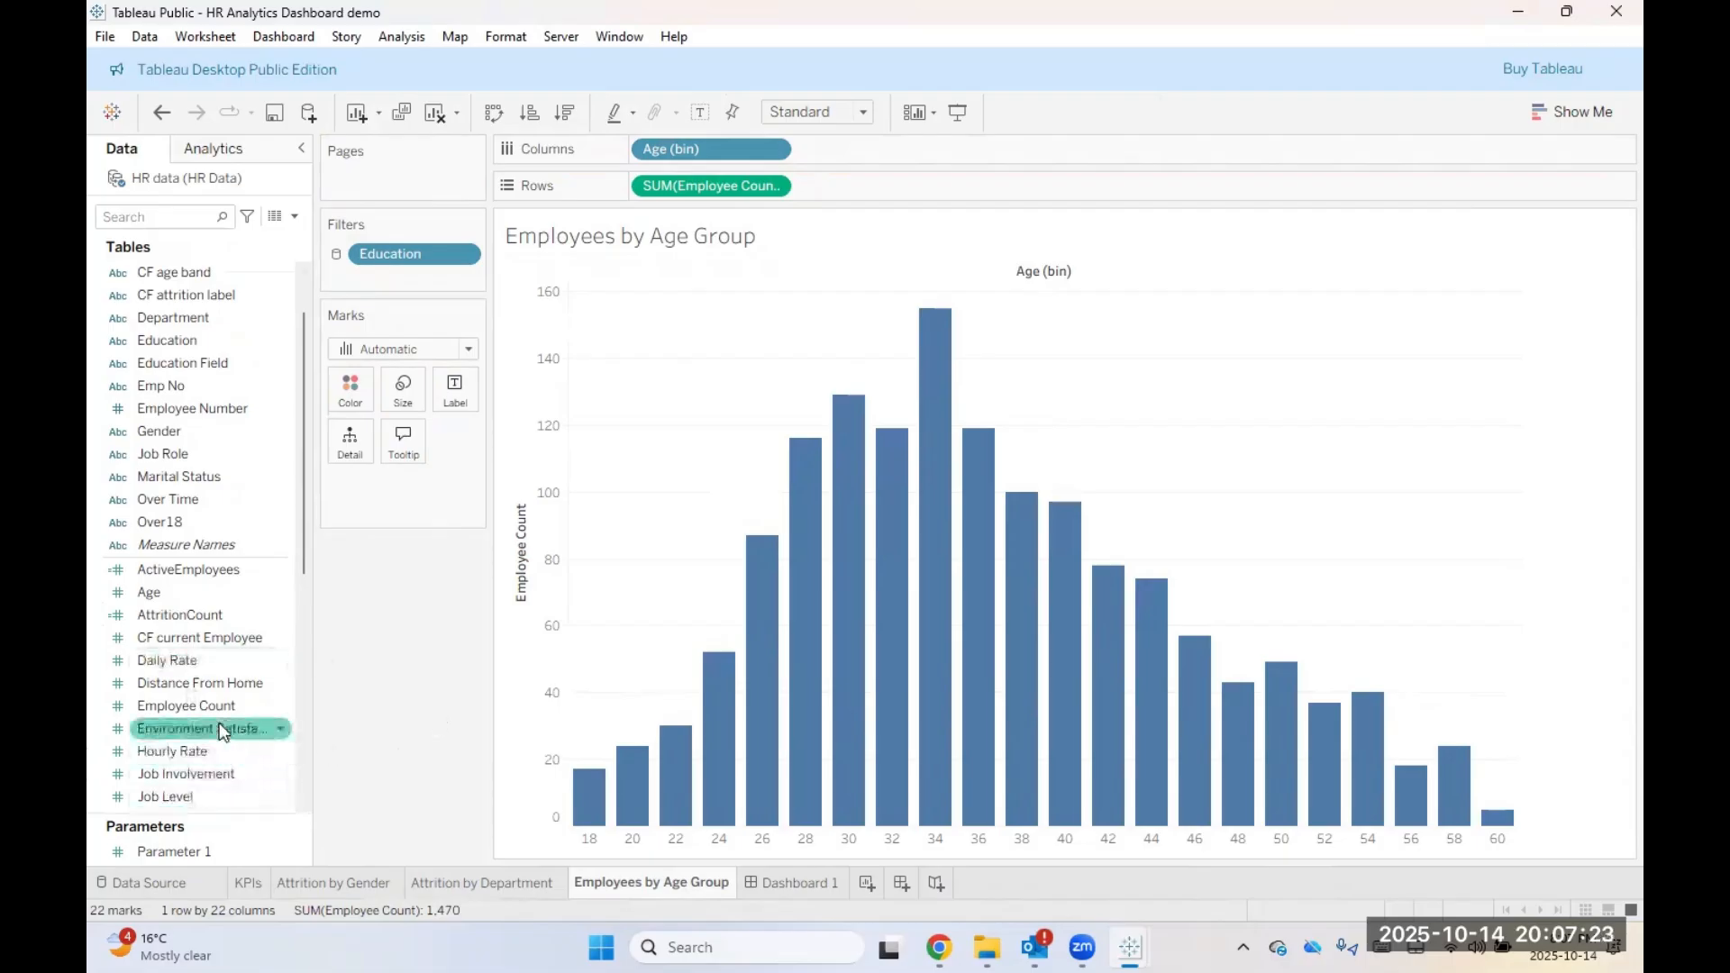
Step: Label and color the bars by Employee Count and fit the chart to Entire View
{"action": "left_click_drag", "start_coordinate": [225, 706], "coordinate": [460, 395]}
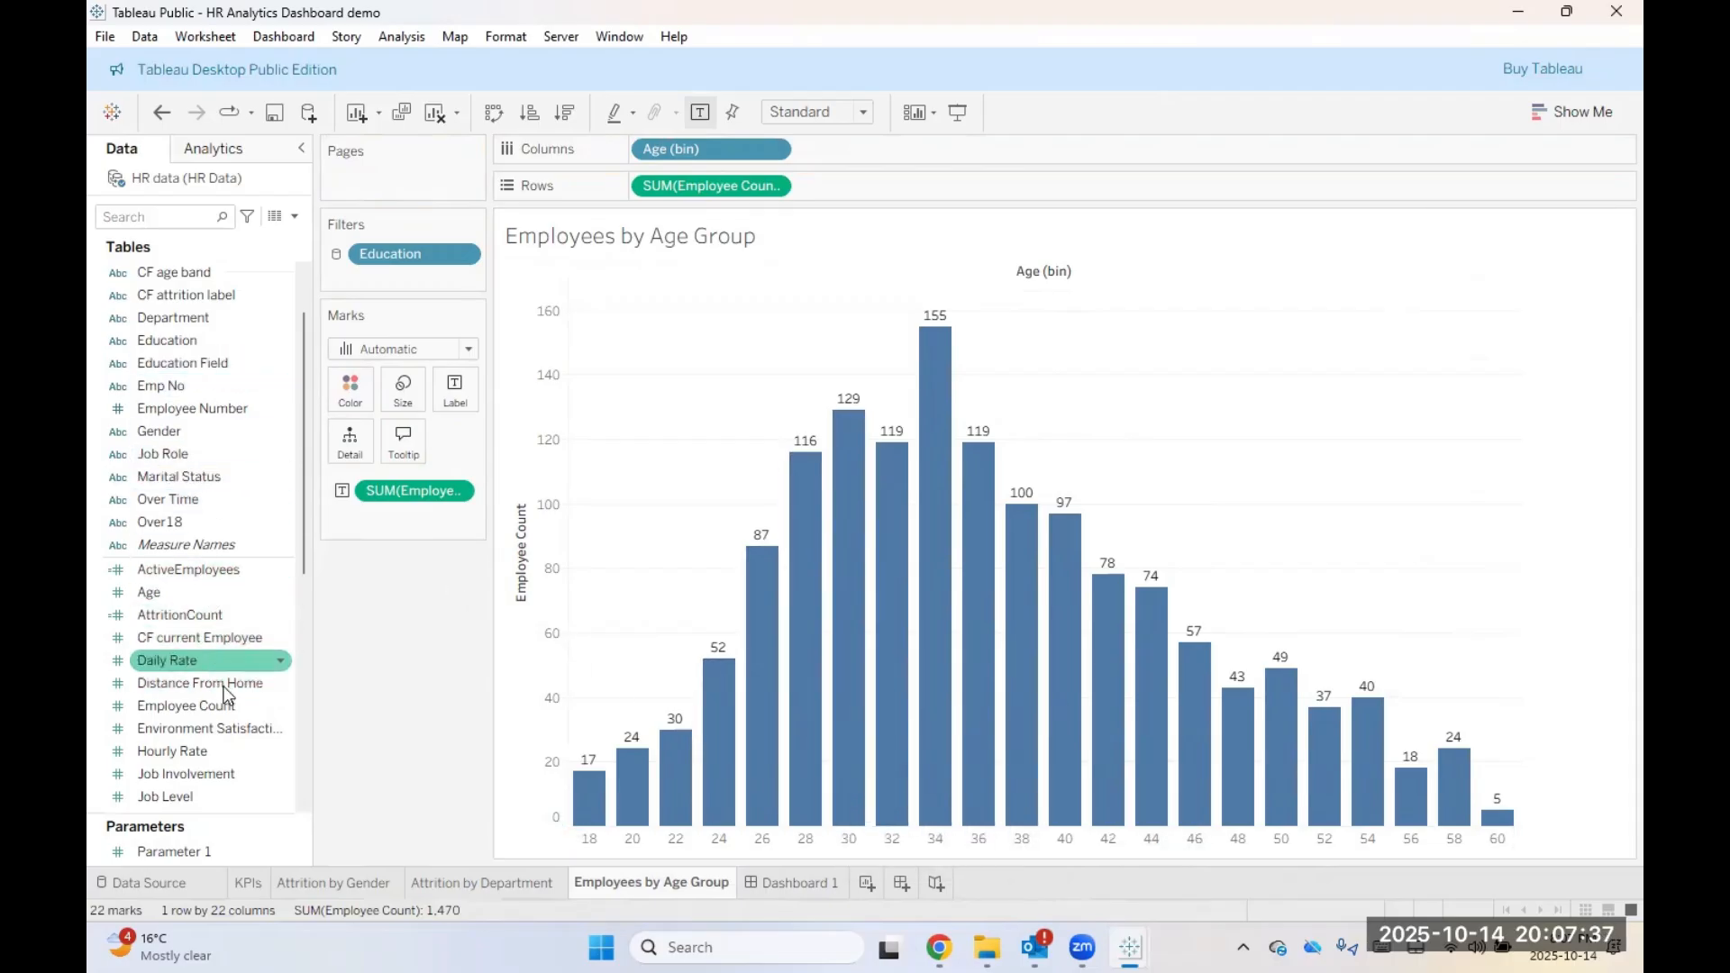
{"action": "left_click_drag", "start_coordinate": [209, 703], "coordinate": [355, 385]}
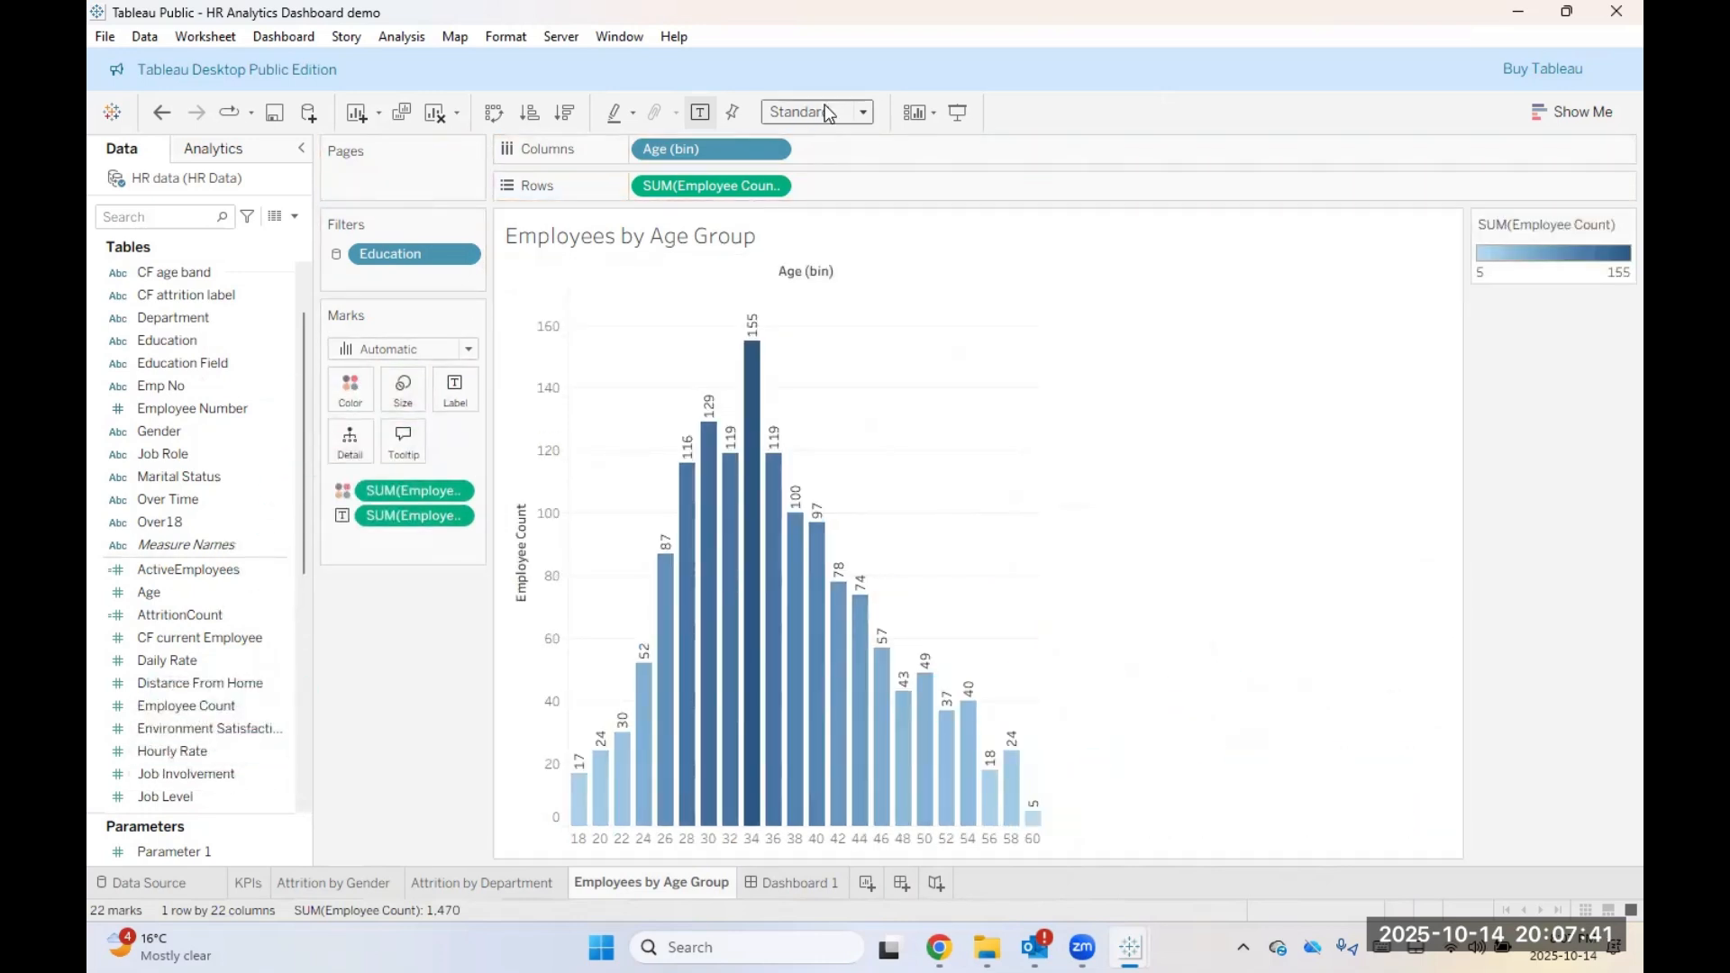
{"action": "left_click", "coordinate": [865, 119]}
{"action": "left_click", "coordinate": [808, 198]}
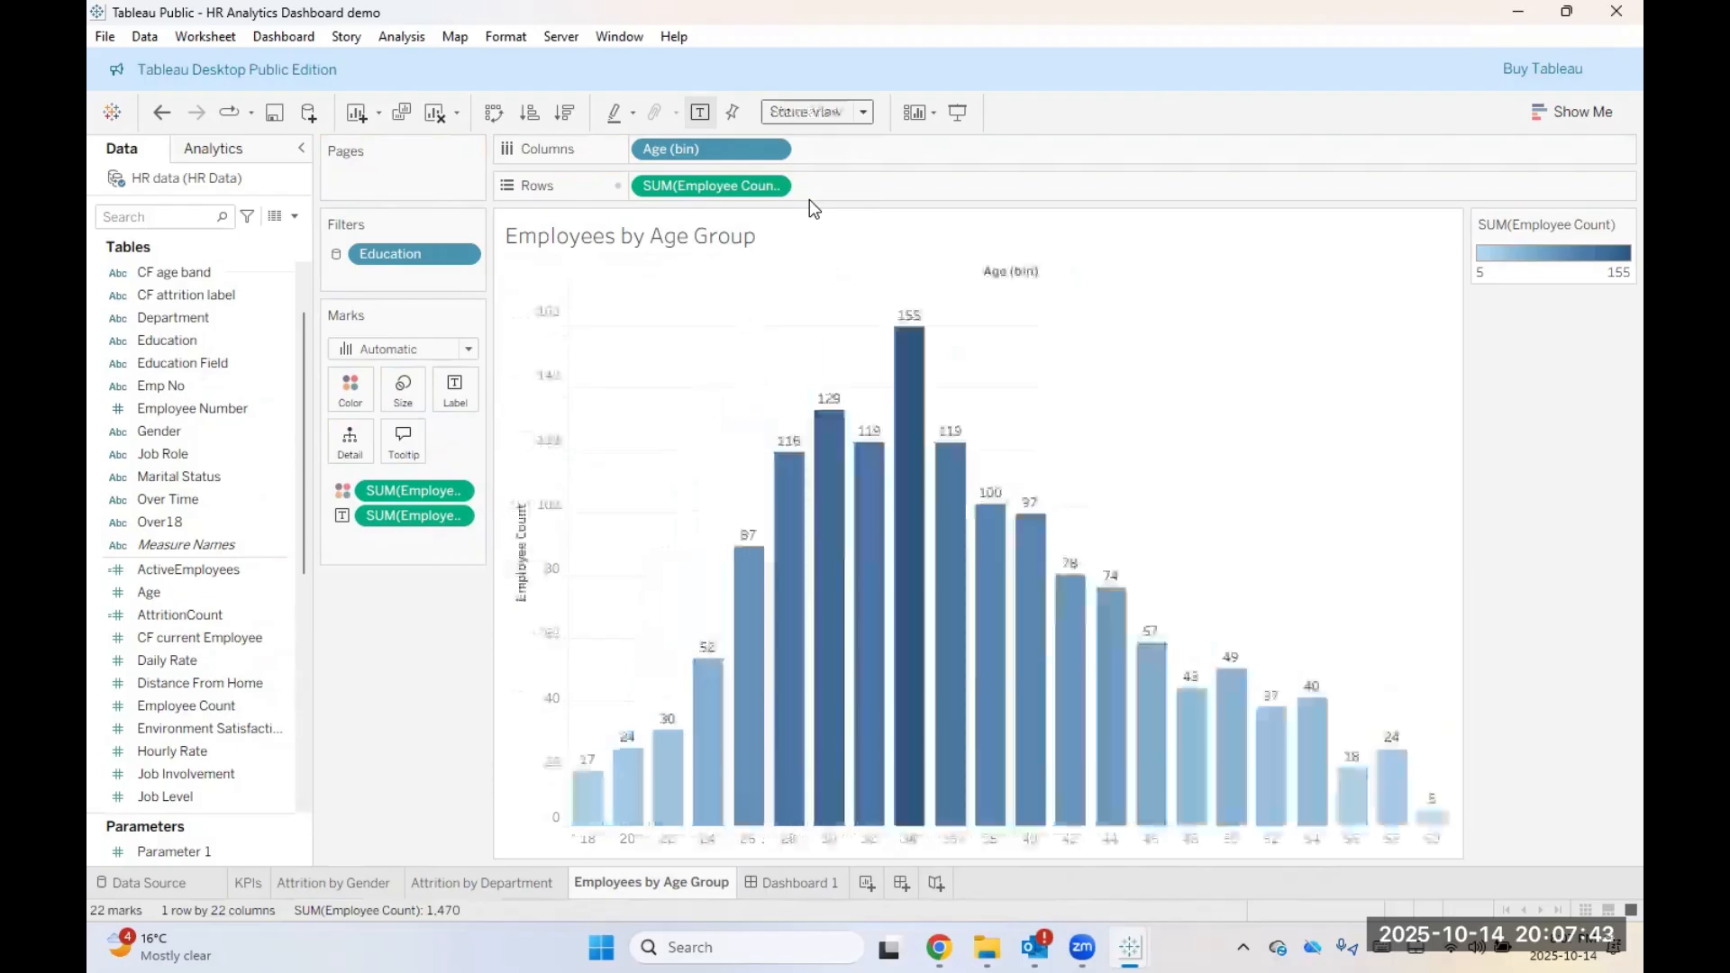
Step: Change the bars' Employee Count color palette to Purple
{"action": "left_click", "coordinate": [350, 390]}
{"action": "left_click", "coordinate": [425, 460]}
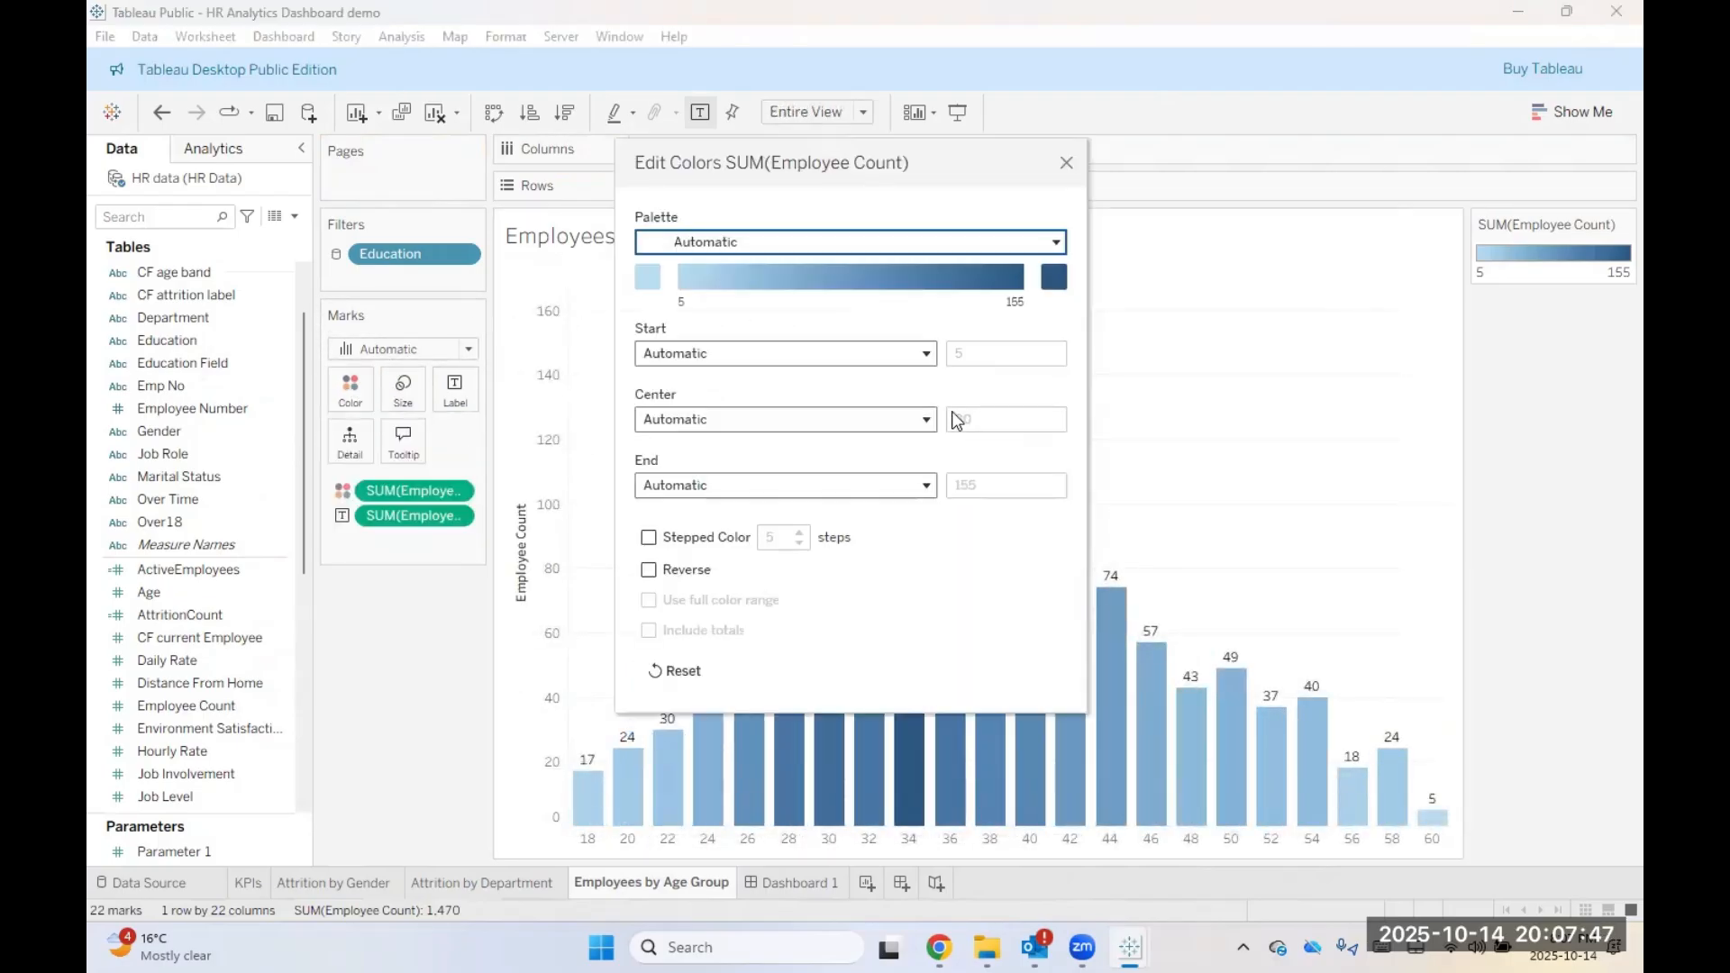
{"action": "left_click", "coordinate": [978, 245]}
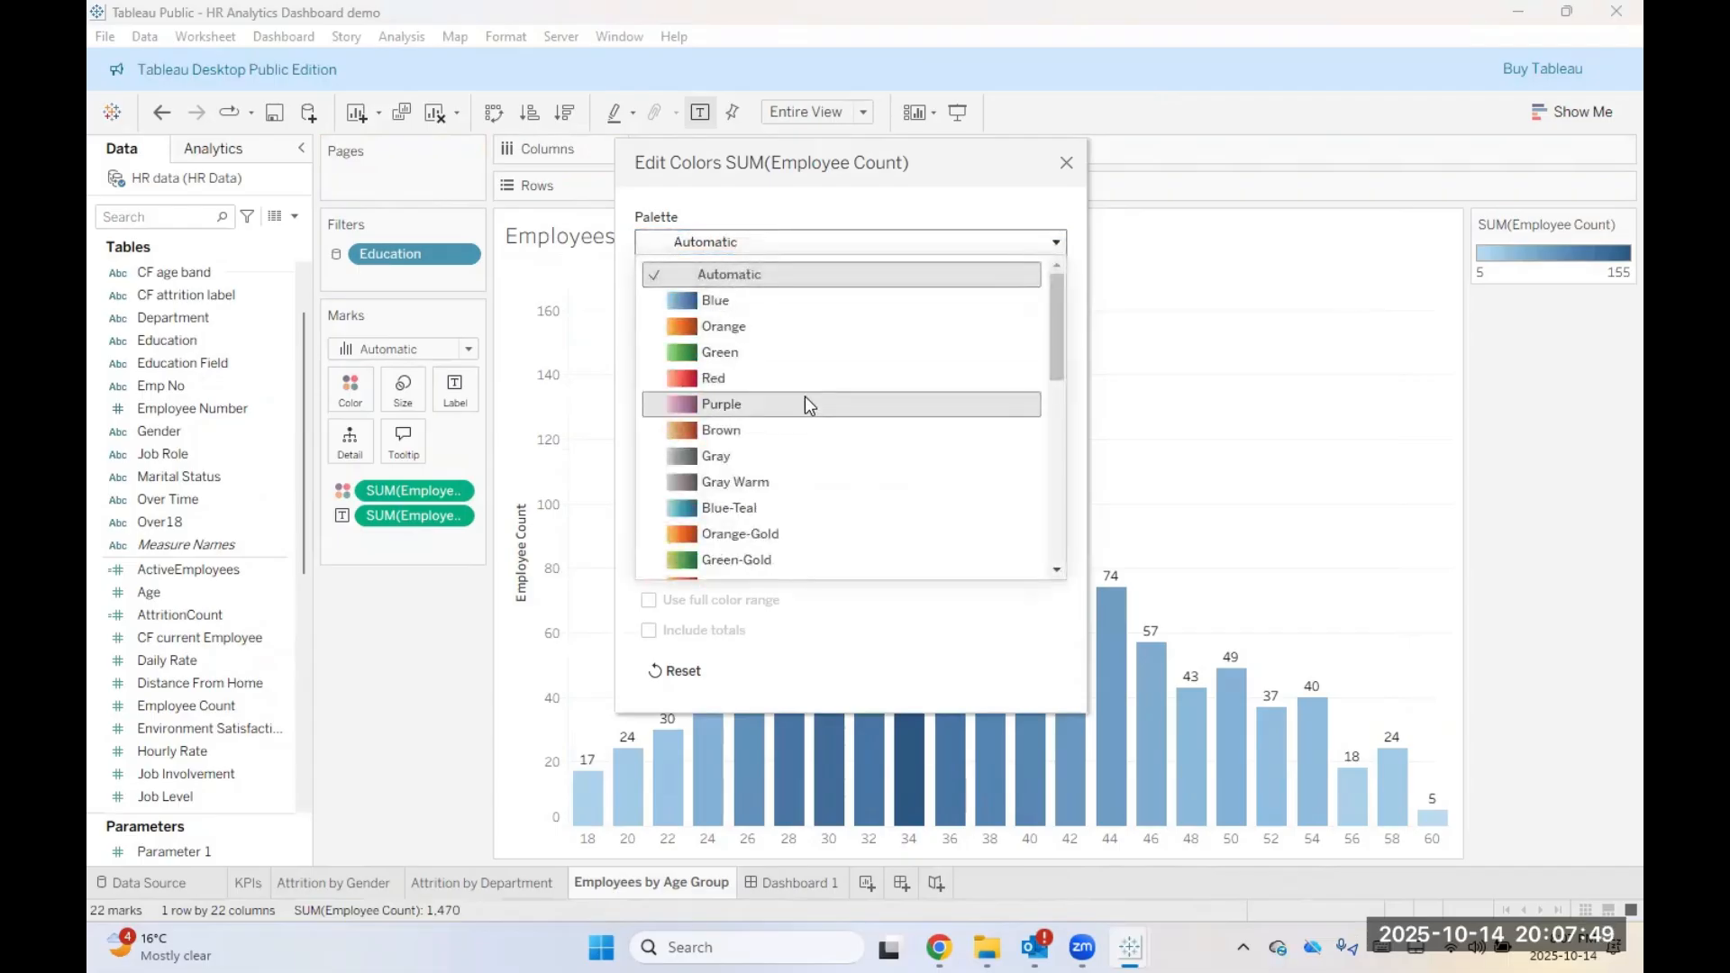
{"action": "left_click", "coordinate": [804, 397]}
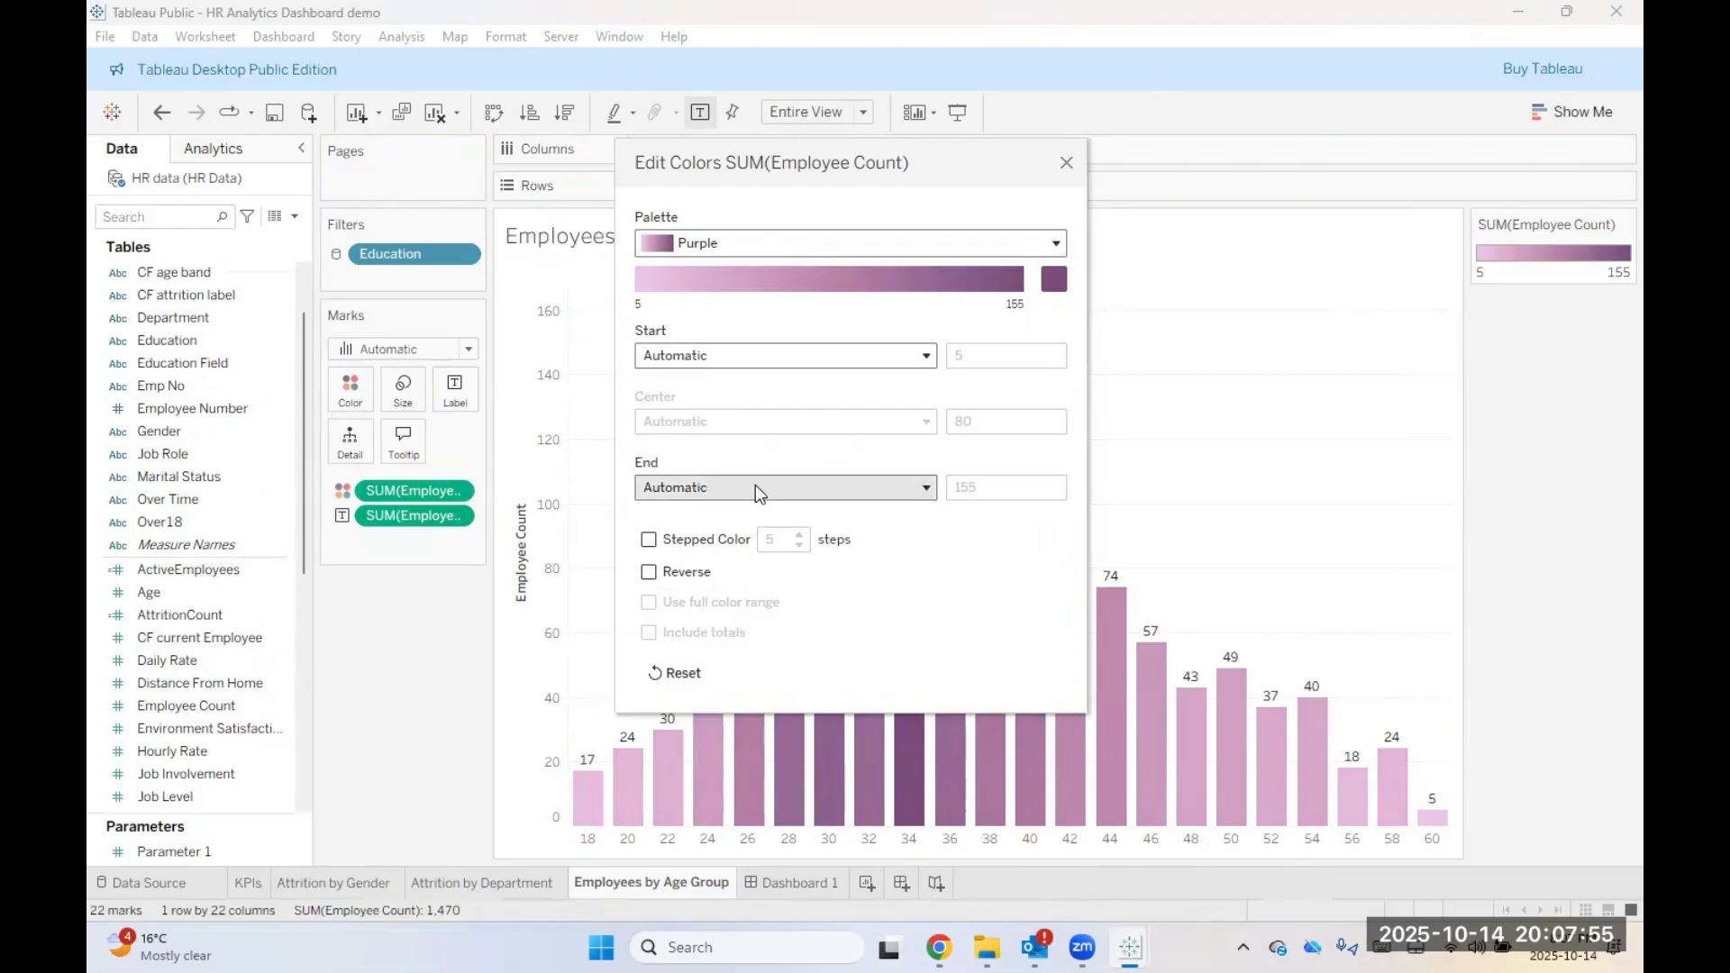
{"action": "left_click", "coordinate": [1066, 164]}
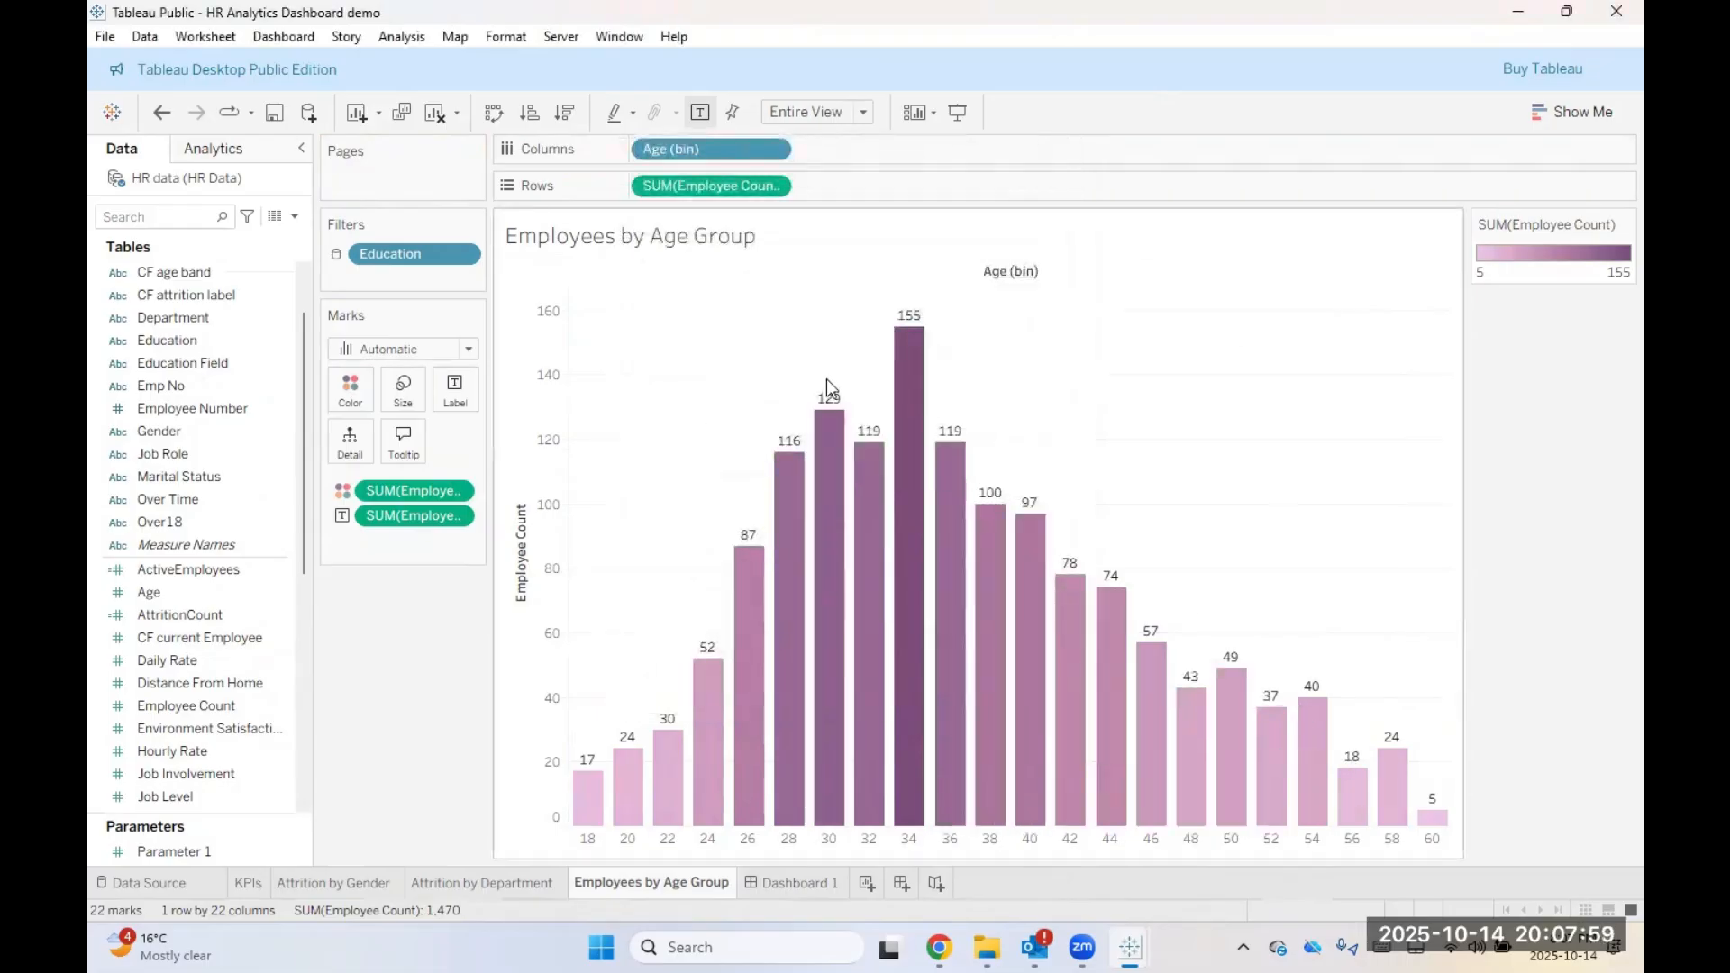
Step: Toggle the title of the Employee Count color legend off and back on
{"action": "mouse_move", "coordinate": [901, 315]}
{"action": "left_click", "coordinate": [1621, 225]}
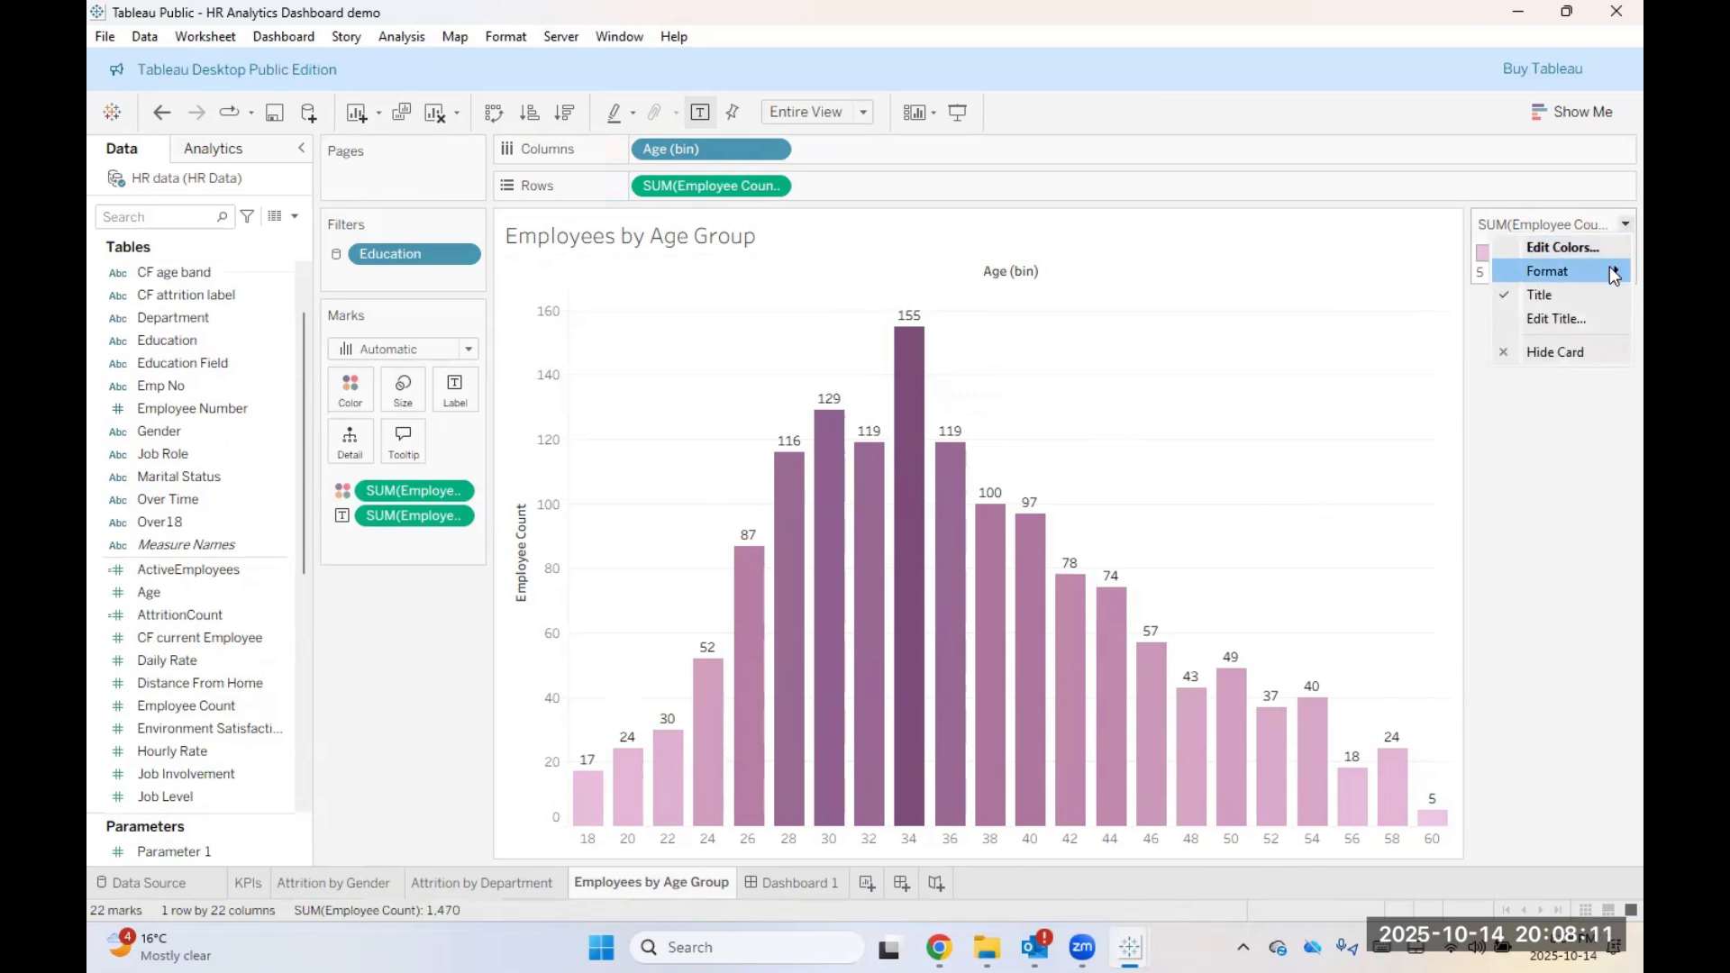
{"action": "mouse_move", "coordinate": [1609, 268]}
{"action": "mouse_move", "coordinate": [1557, 266]}
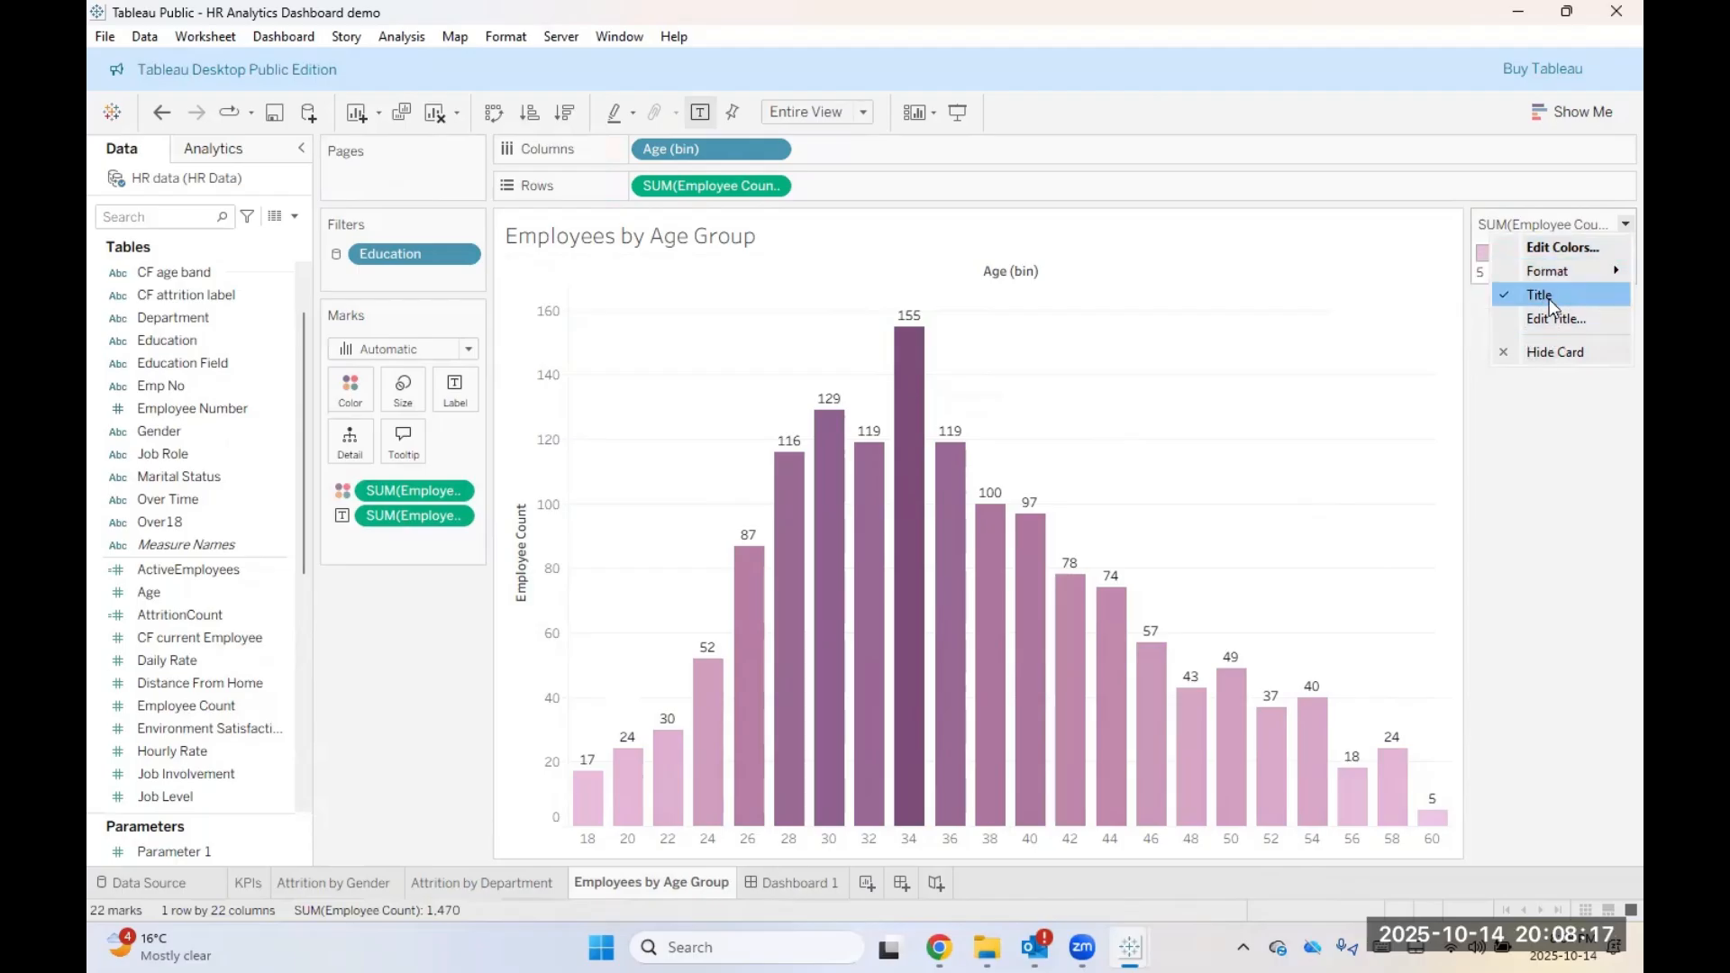
{"action": "left_click", "coordinate": [1548, 298]}
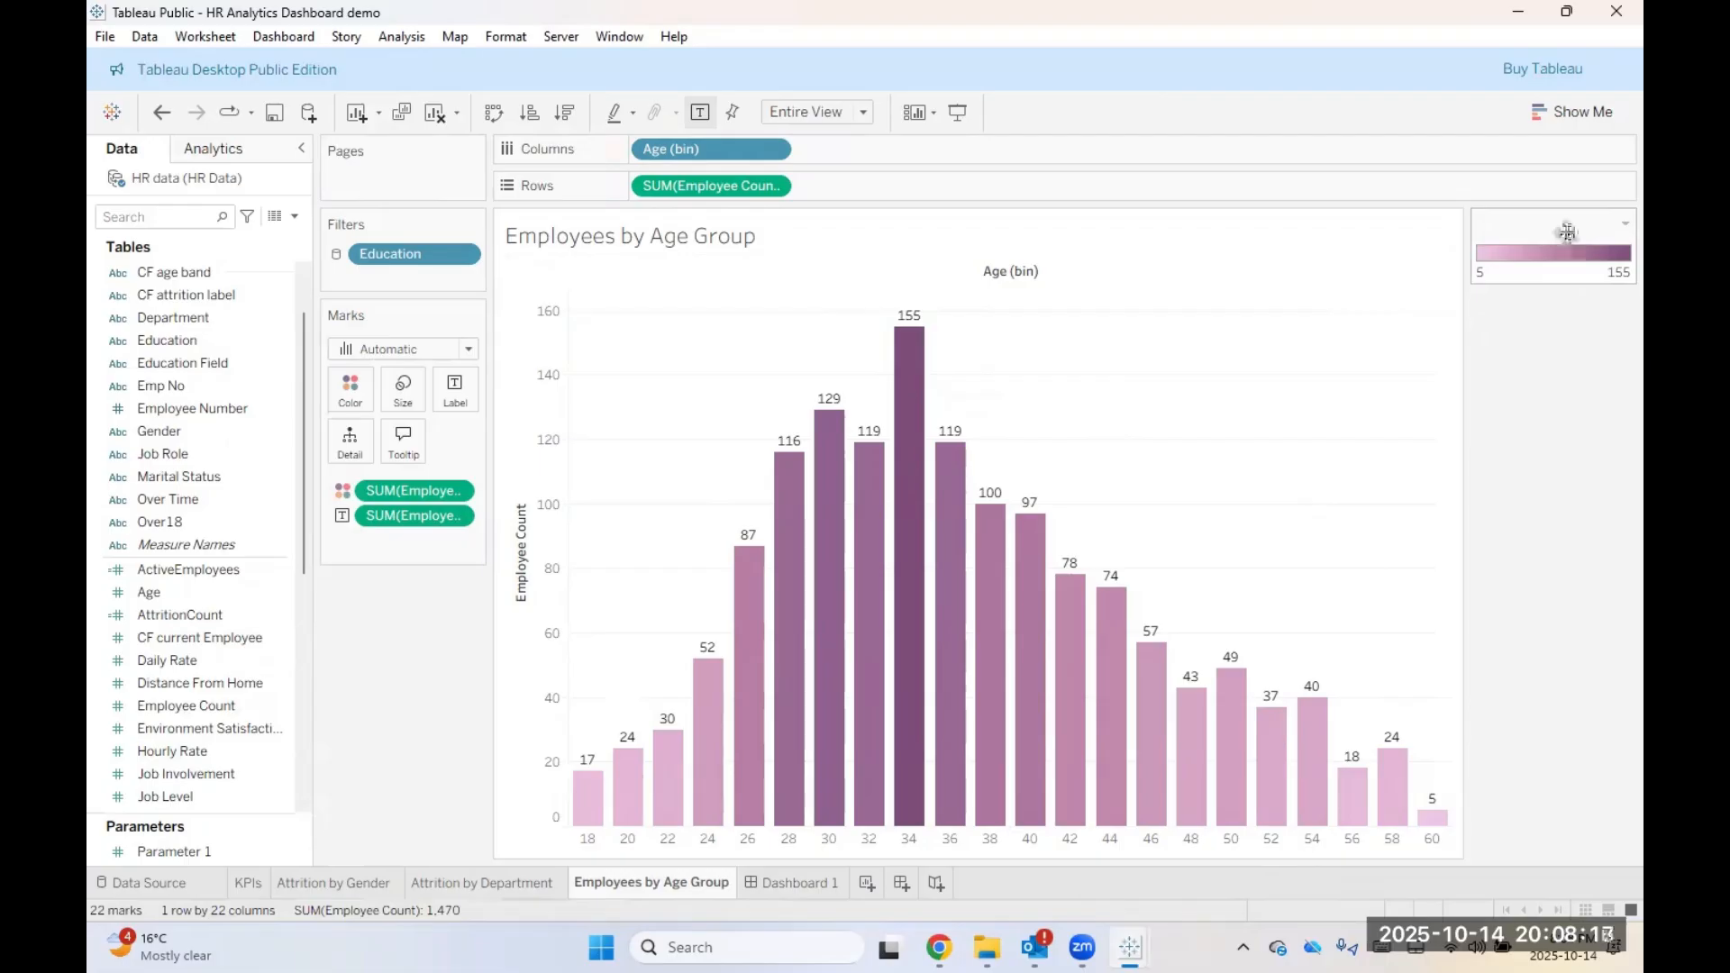
{"action": "left_click", "coordinate": [1624, 222]}
{"action": "left_click", "coordinate": [1564, 300]}
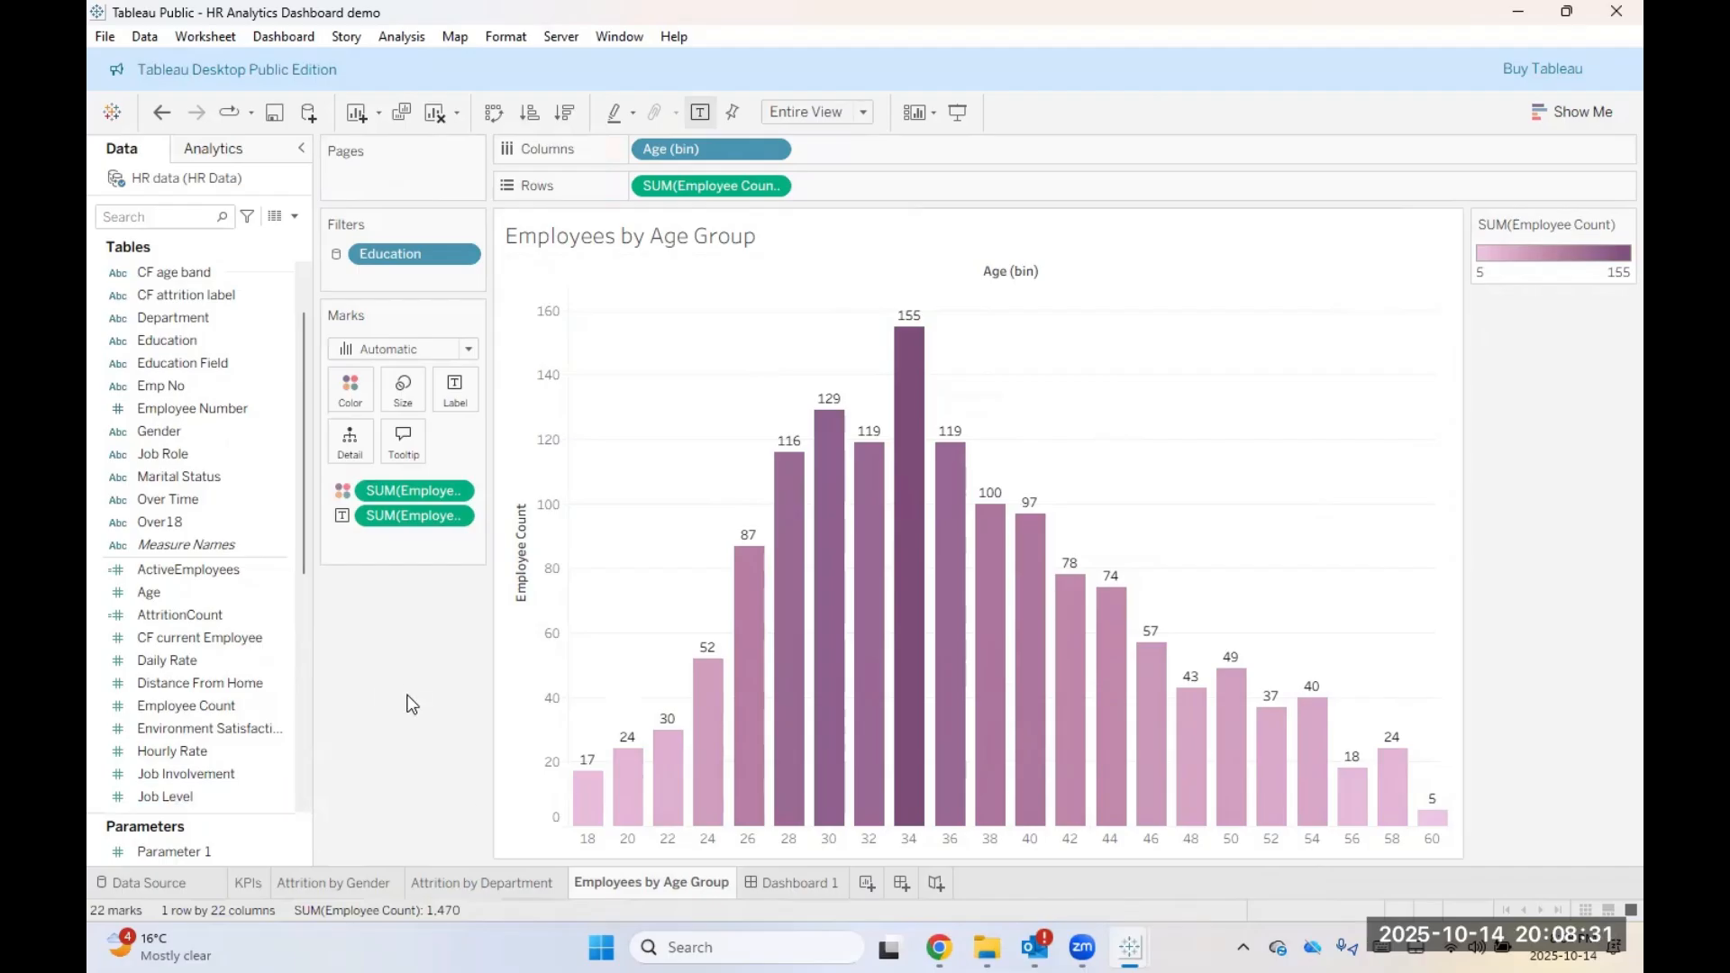
Step: Rename the Dashboard 1 dashboard as HR Dashboard
{"action": "left_click", "coordinate": [778, 890]}
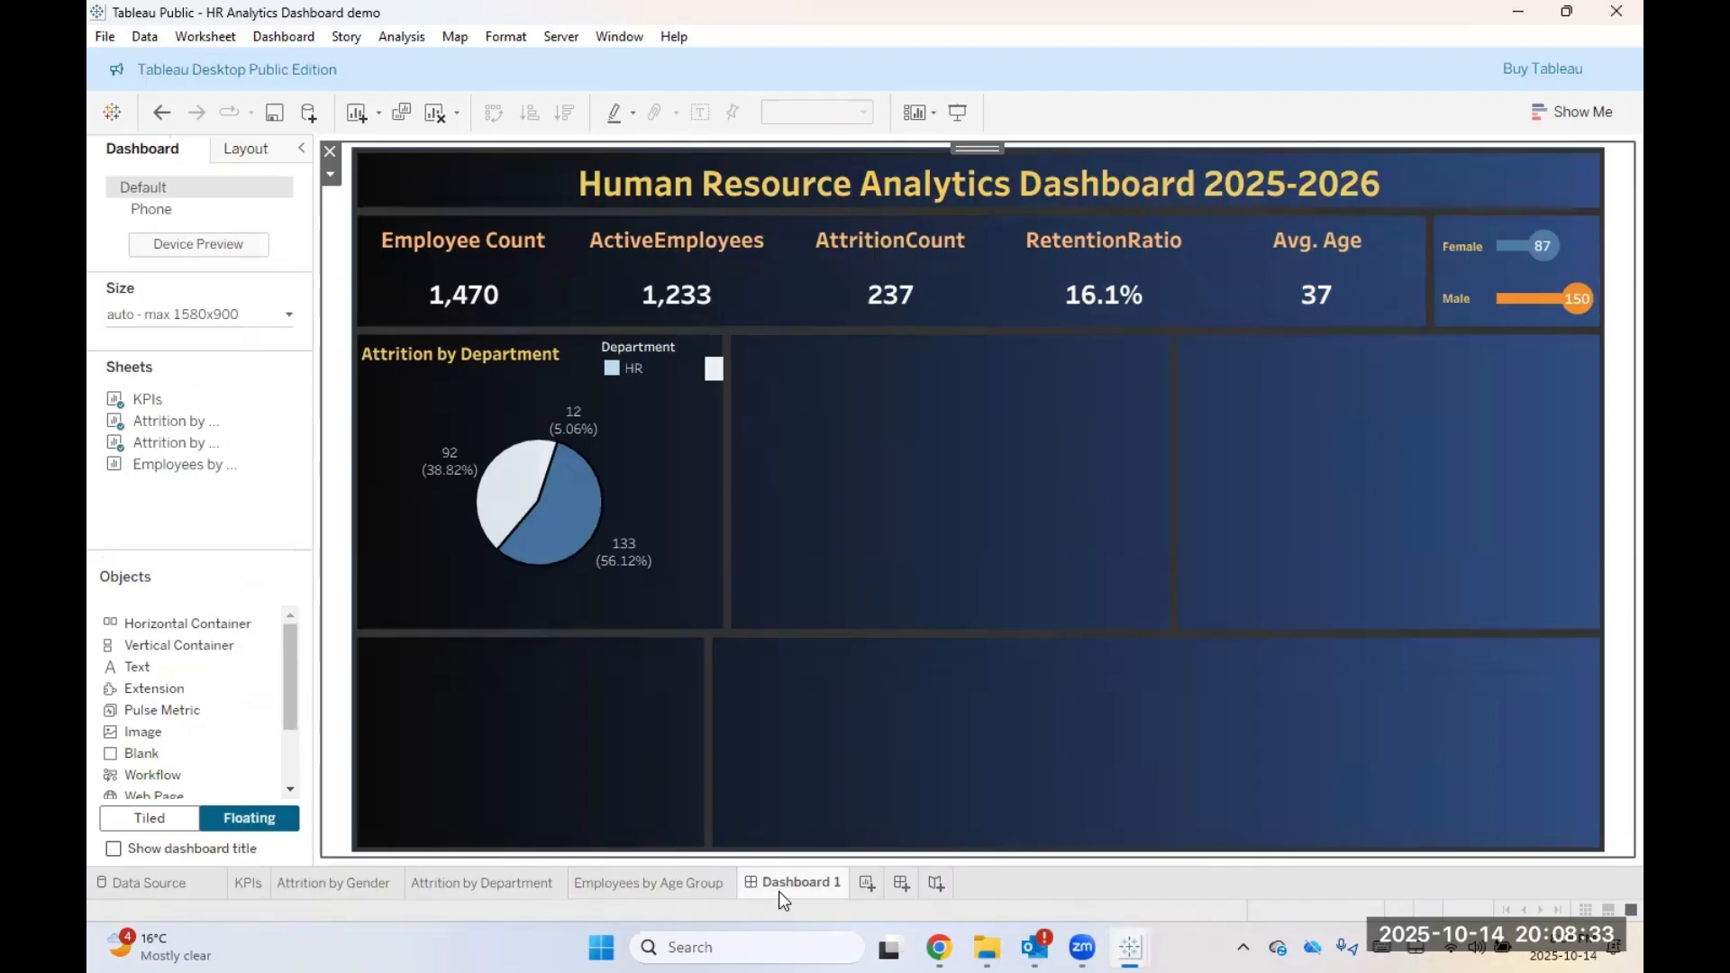
{"action": "right_click", "coordinate": [778, 890]}
{"action": "left_click", "coordinate": [850, 648]}
{"action": "key", "text": "BackSpace"}
{"action": "key", "text": "BackSpace"}
{"action": "key", "text": "BackSpace"}
{"action": "key", "text": "BackSpace"}
{"action": "key", "text": "BackSpace"}
{"action": "key", "text": "BackSpace"}
{"action": "key", "text": "BackSpace"}
{"action": "key", "text": "BackSpace"}
{"action": "key", "text": "BackSpace"}
{"action": "key", "text": "BackSpace"}
{"action": "key", "text": "BackSpace"}
{"action": "type", "text": "HR D"}
{"action": "key", "text": "Caps_Lock"}
{"action": "type", "text": "a"}
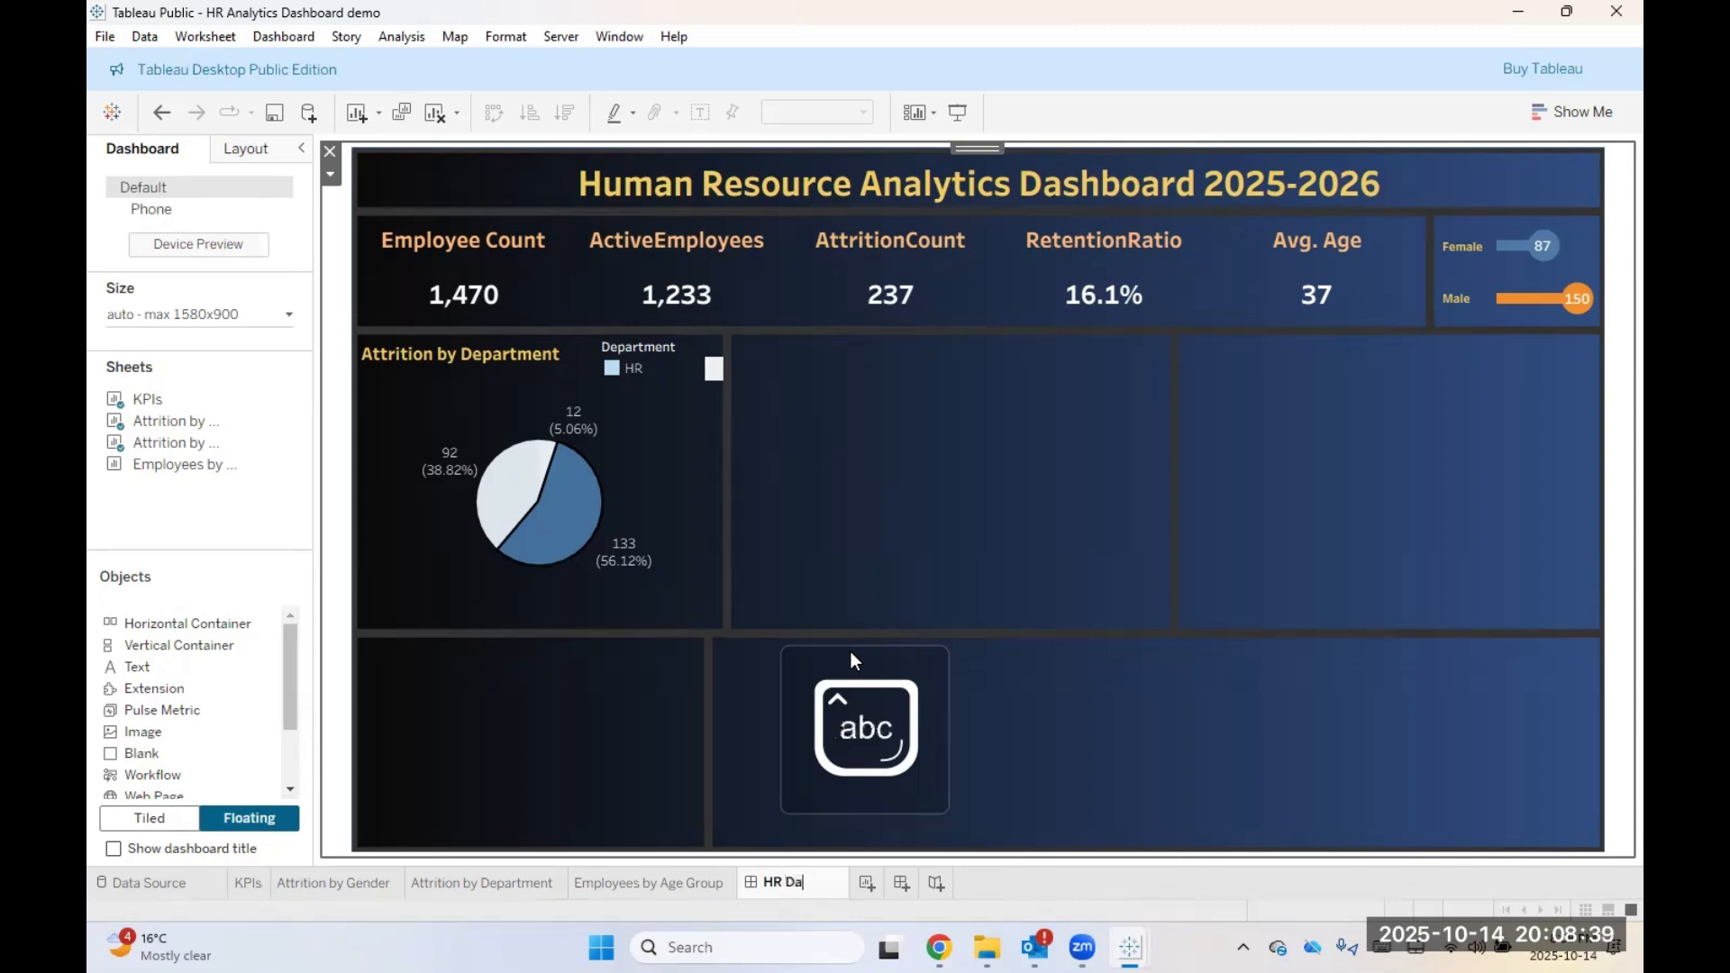
{"action": "type", "text": "shboard"}
{"action": "key", "text": "Return"}
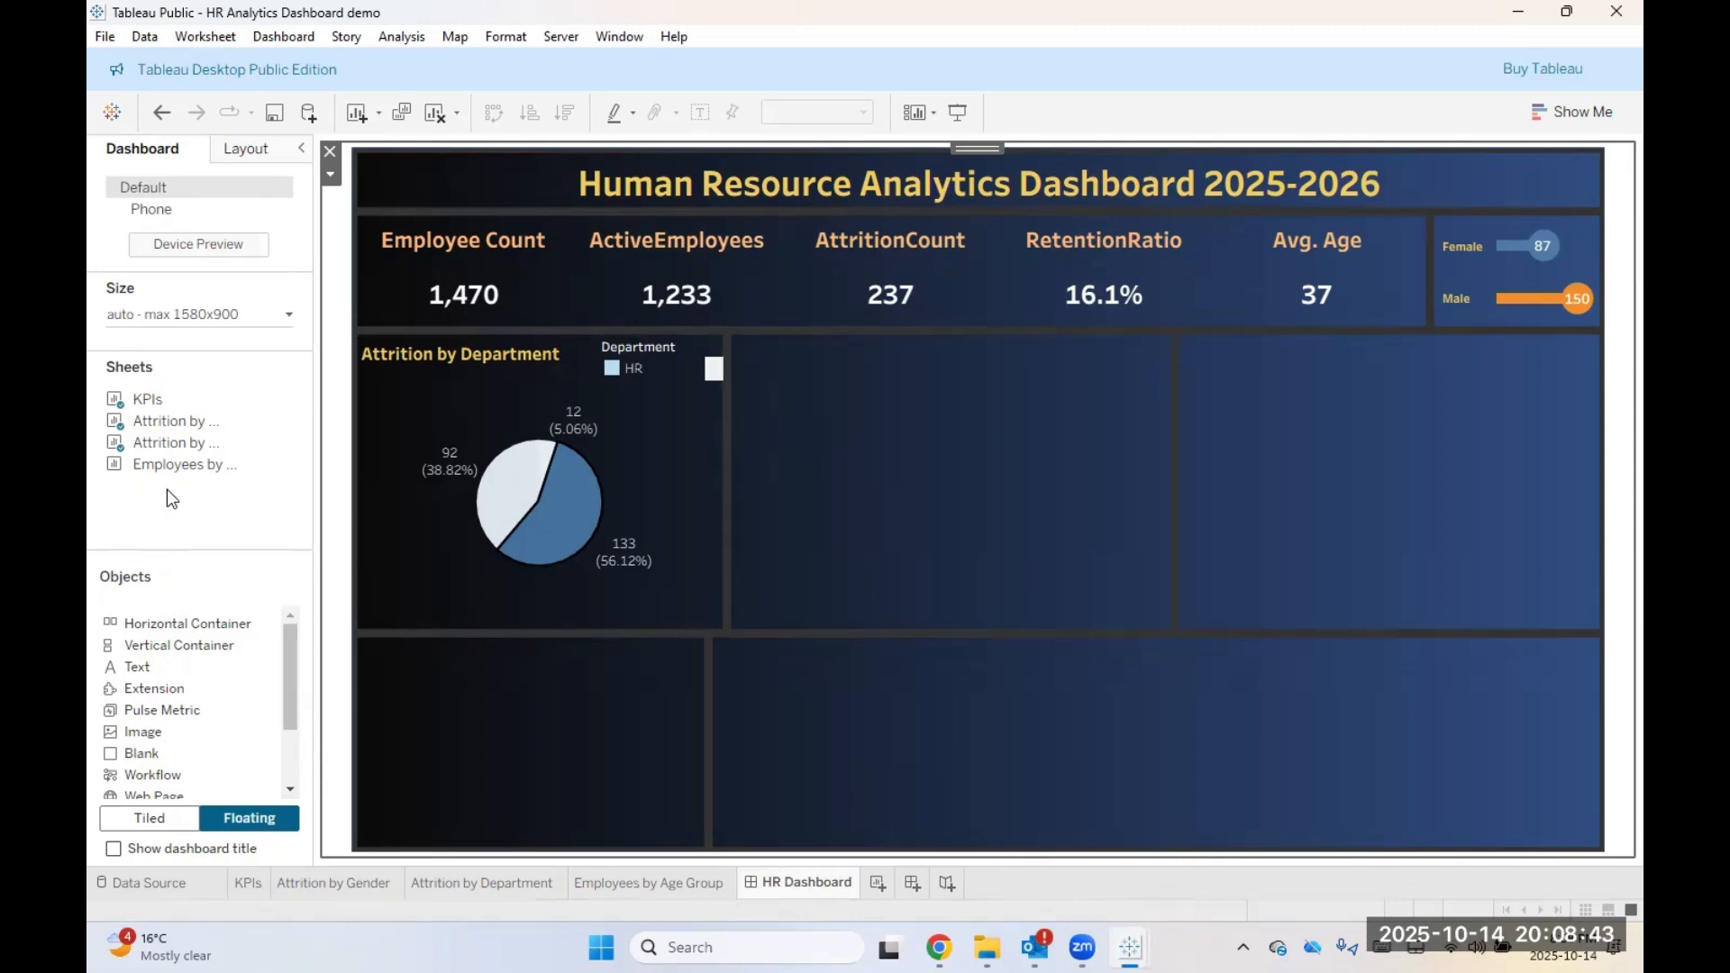
Step: Add the Employees by Age Group sheet to the empty tile beside Attrition by Department and resize it to fill the tile
{"action": "left_click_drag", "start_coordinate": [178, 466], "coordinate": [732, 336]}
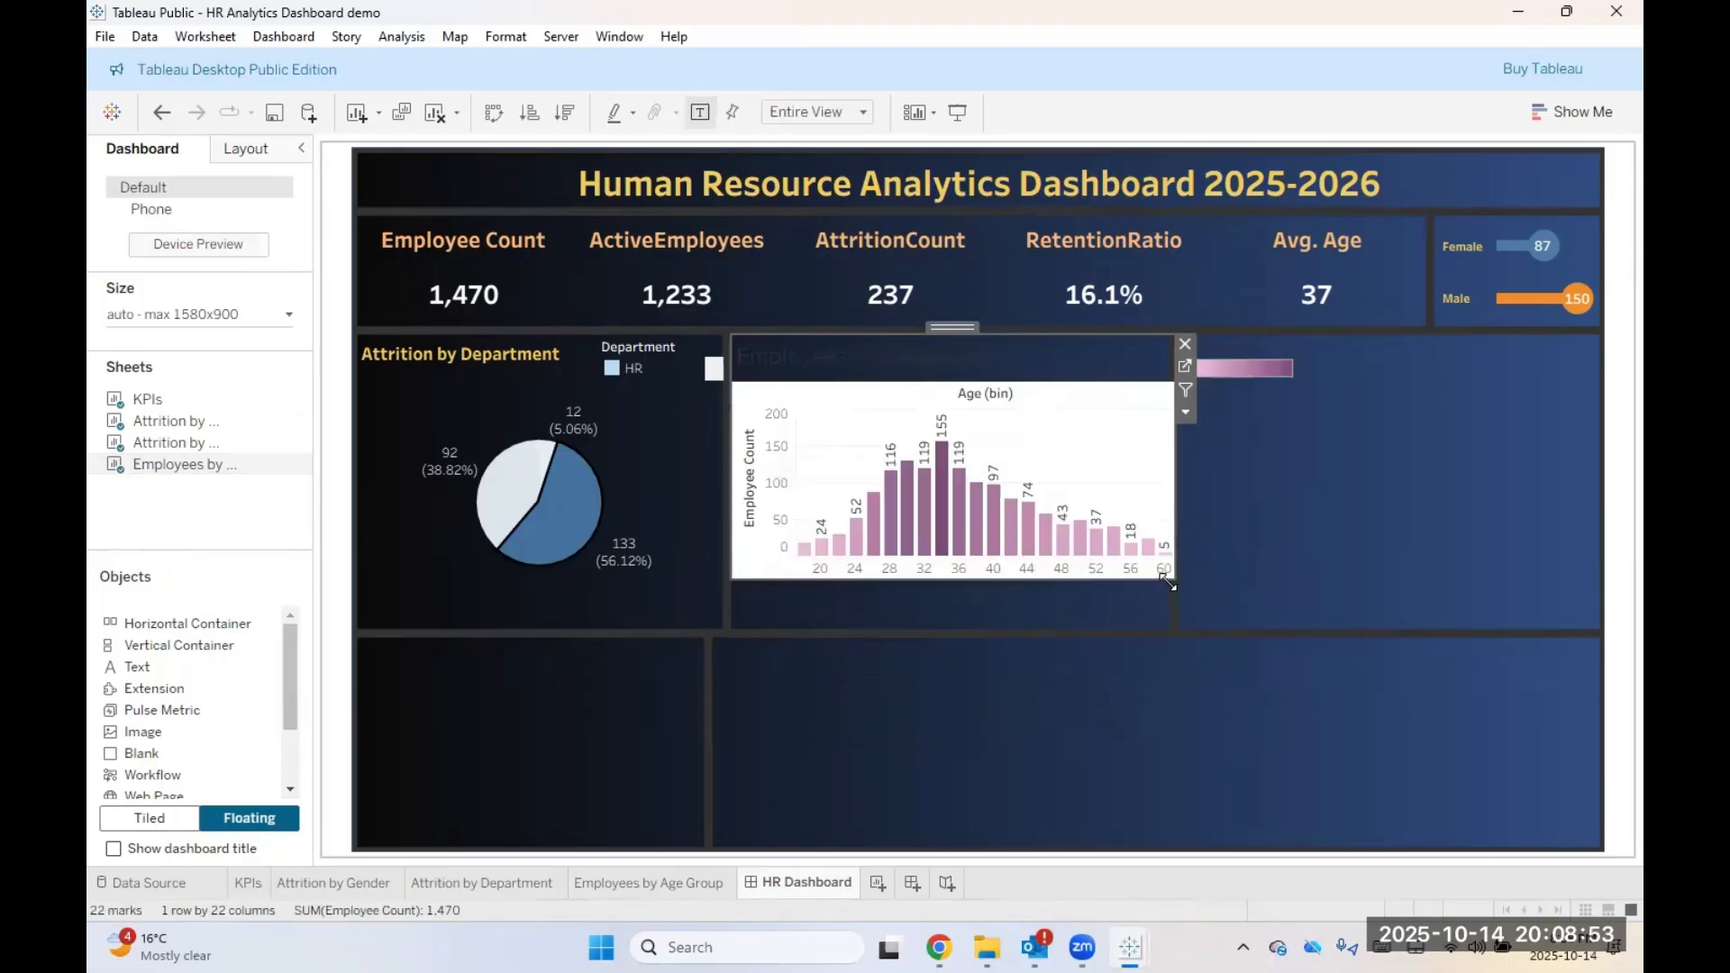
{"action": "left_click_drag", "start_coordinate": [1174, 441], "coordinate": [1170, 440]}
{"action": "left_click_drag", "start_coordinate": [962, 579], "coordinate": [953, 624]}
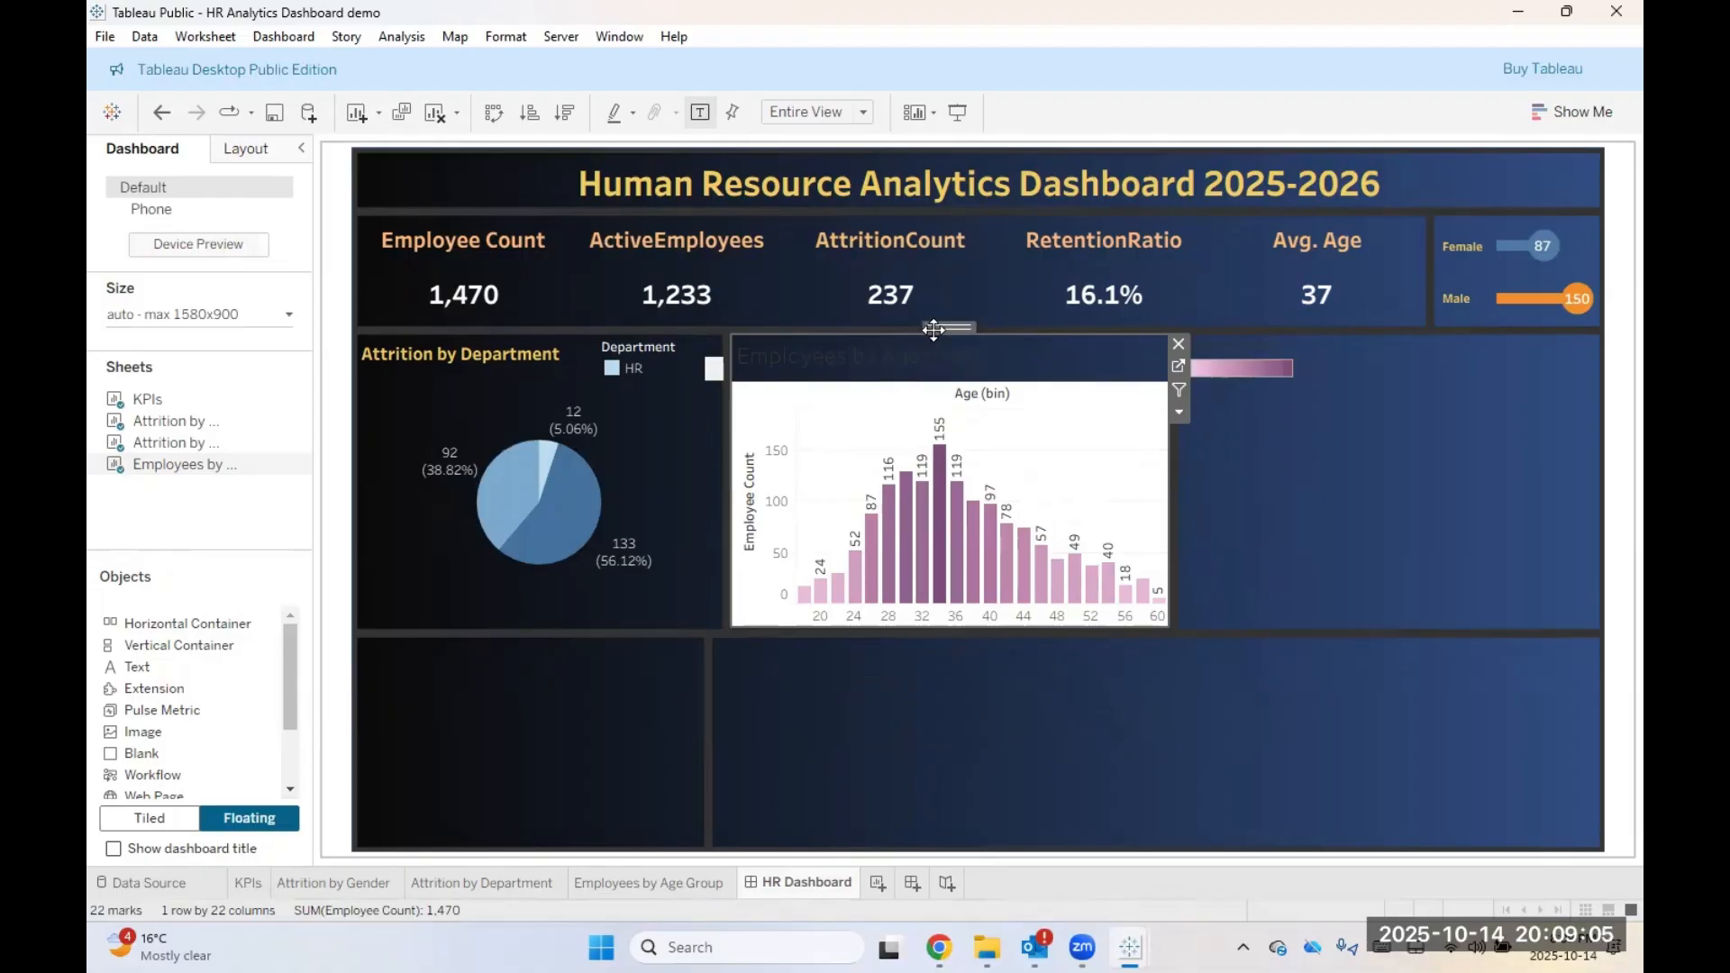
{"action": "left_click_drag", "start_coordinate": [933, 330], "coordinate": [932, 330]}
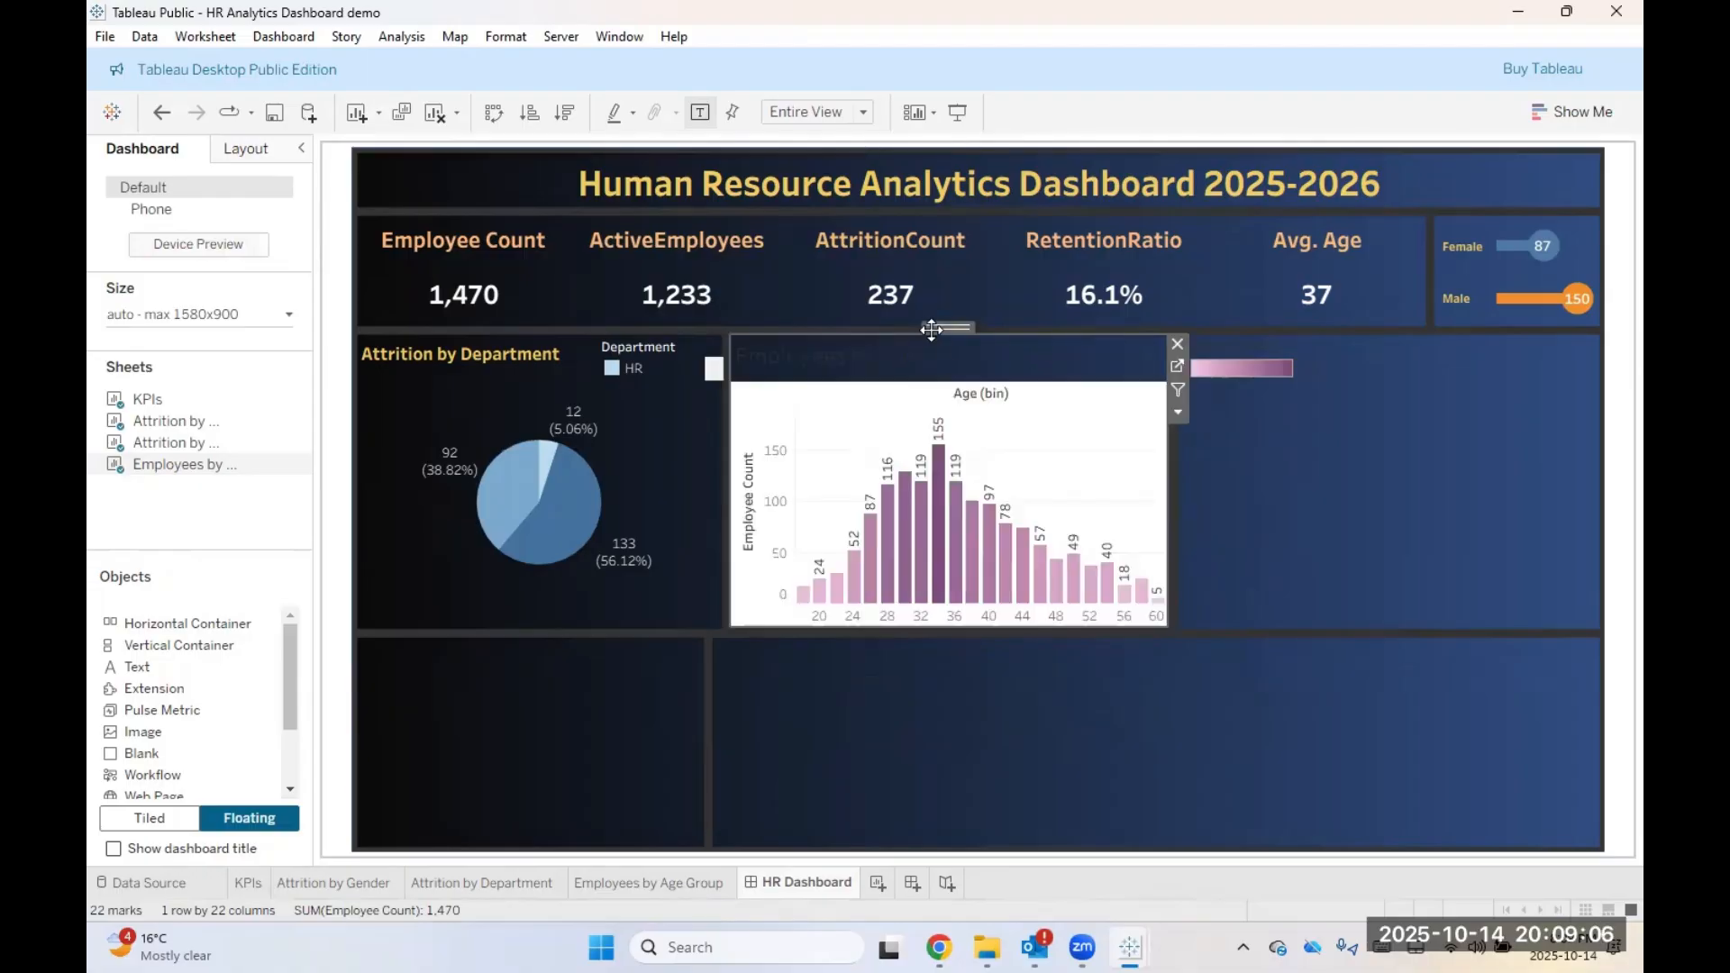
Step: Format the Employees by Age Group title in 12 pt bold Tableau Bold and gold, matching the Attrition by Department title
{"action": "double_click", "coordinate": [972, 364]}
{"action": "double_click", "coordinate": [863, 466]}
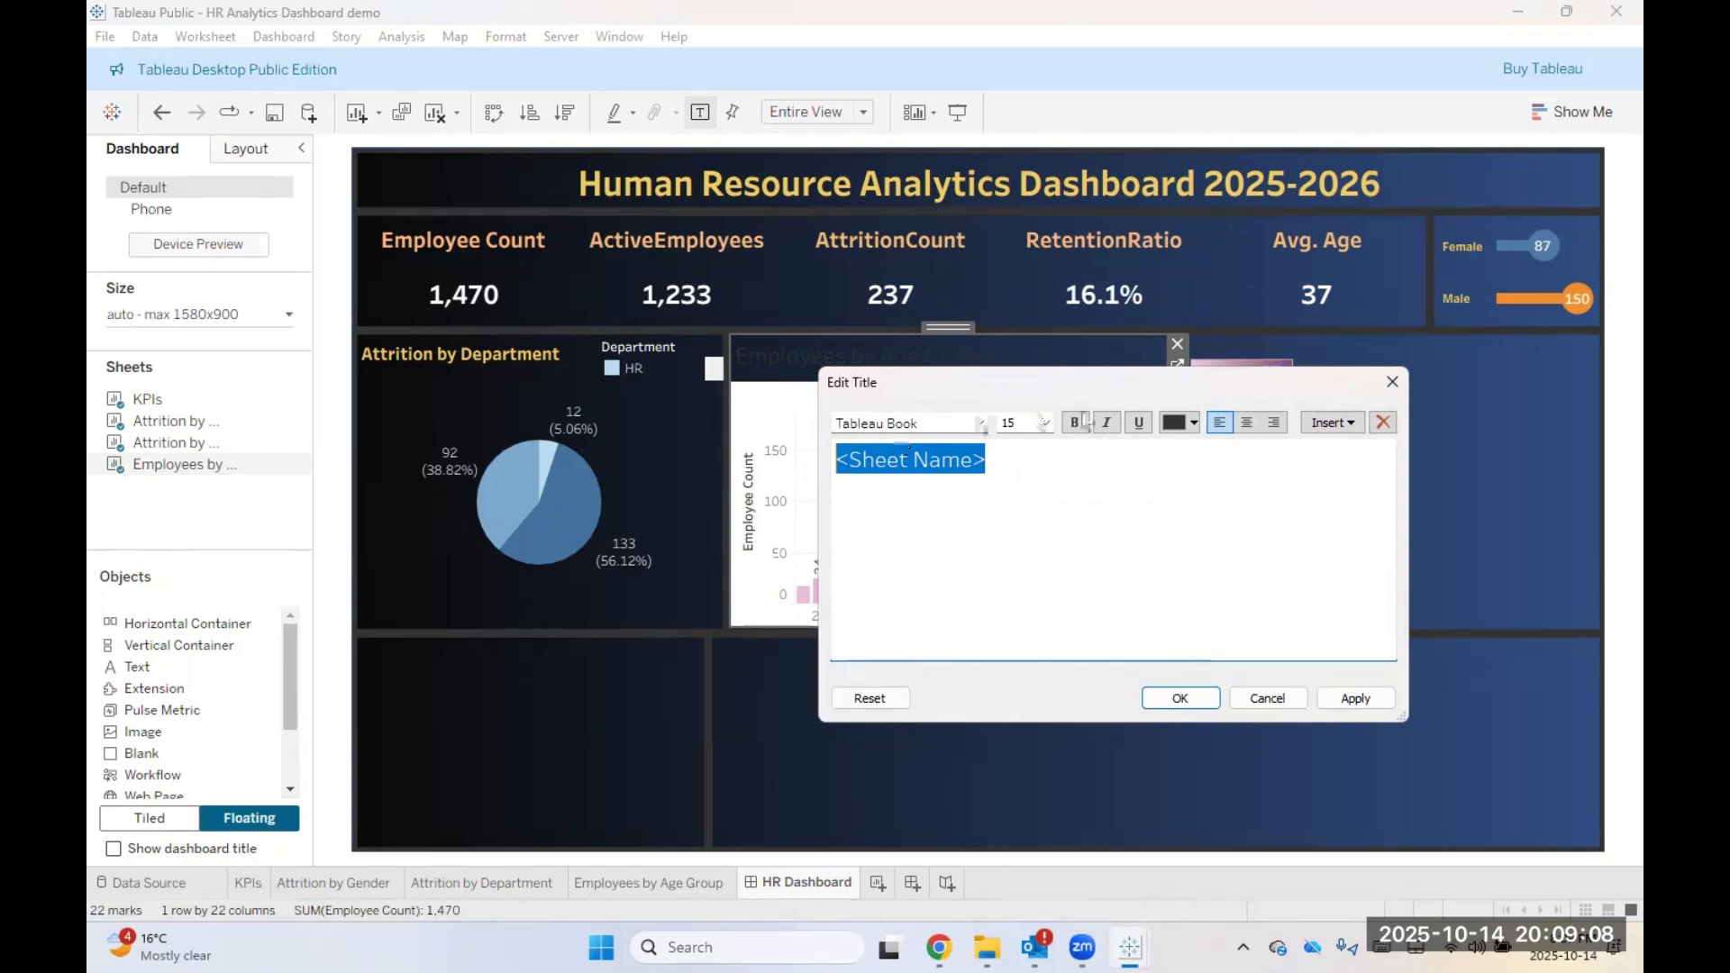
{"action": "left_click", "coordinate": [1045, 423]}
{"action": "left_click", "coordinate": [1009, 506]}
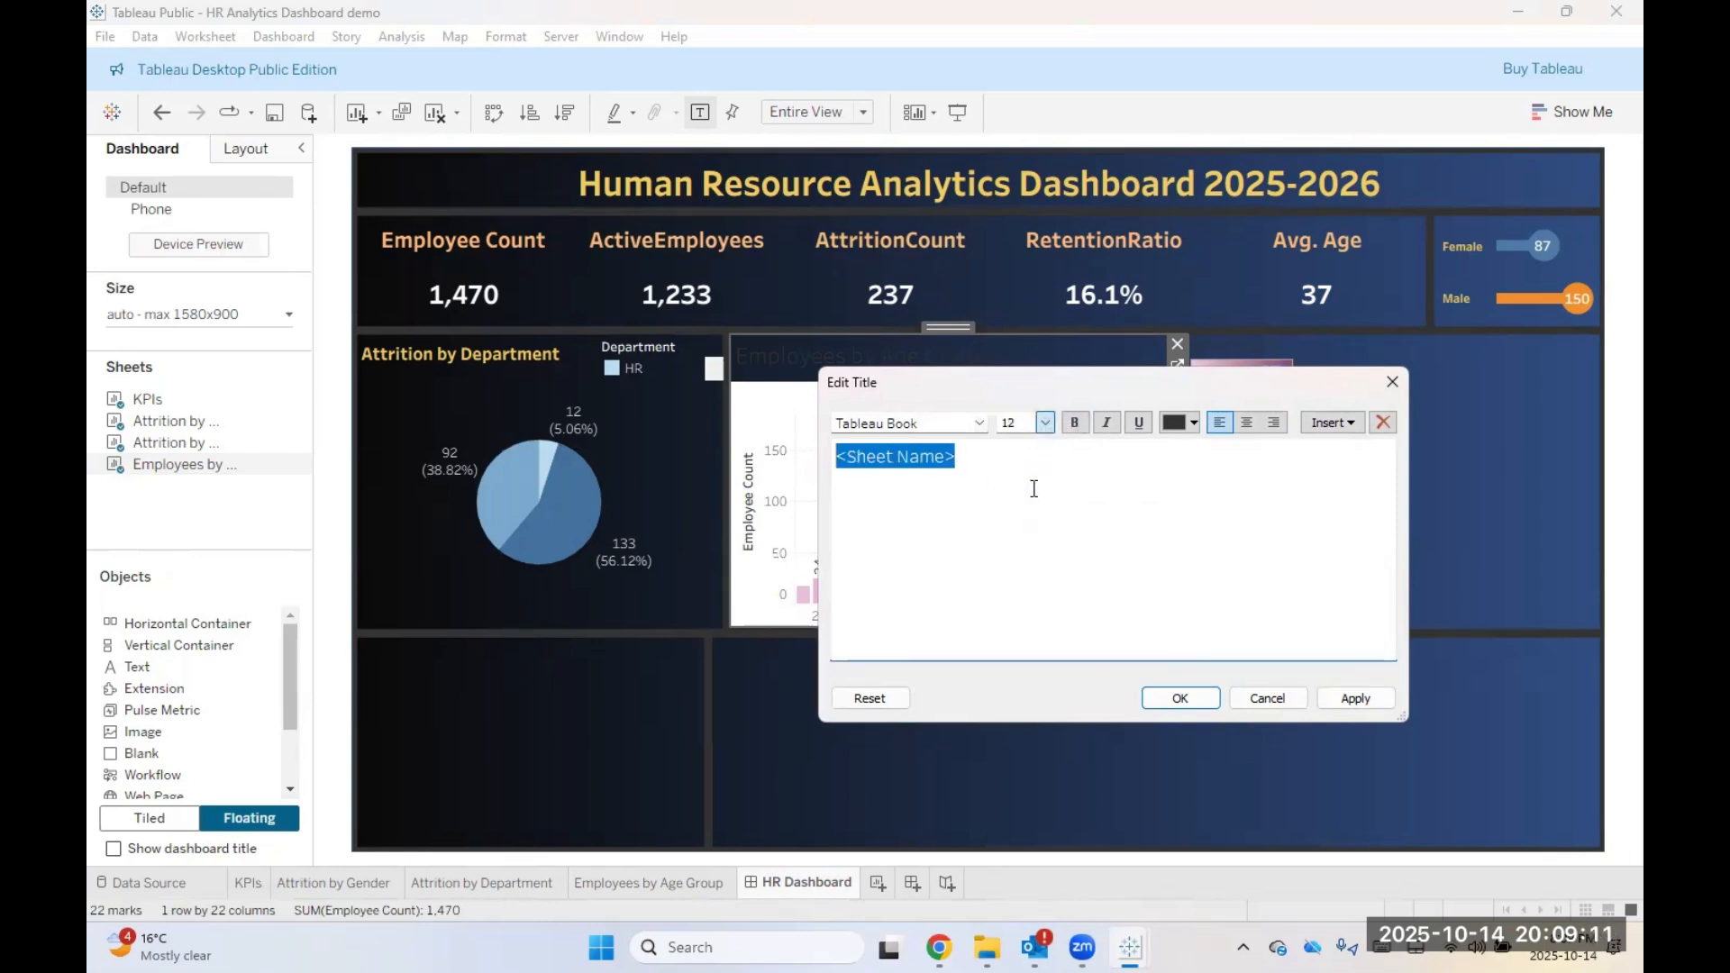
{"action": "left_click", "coordinate": [928, 422]}
{"action": "left_click", "coordinate": [979, 422]}
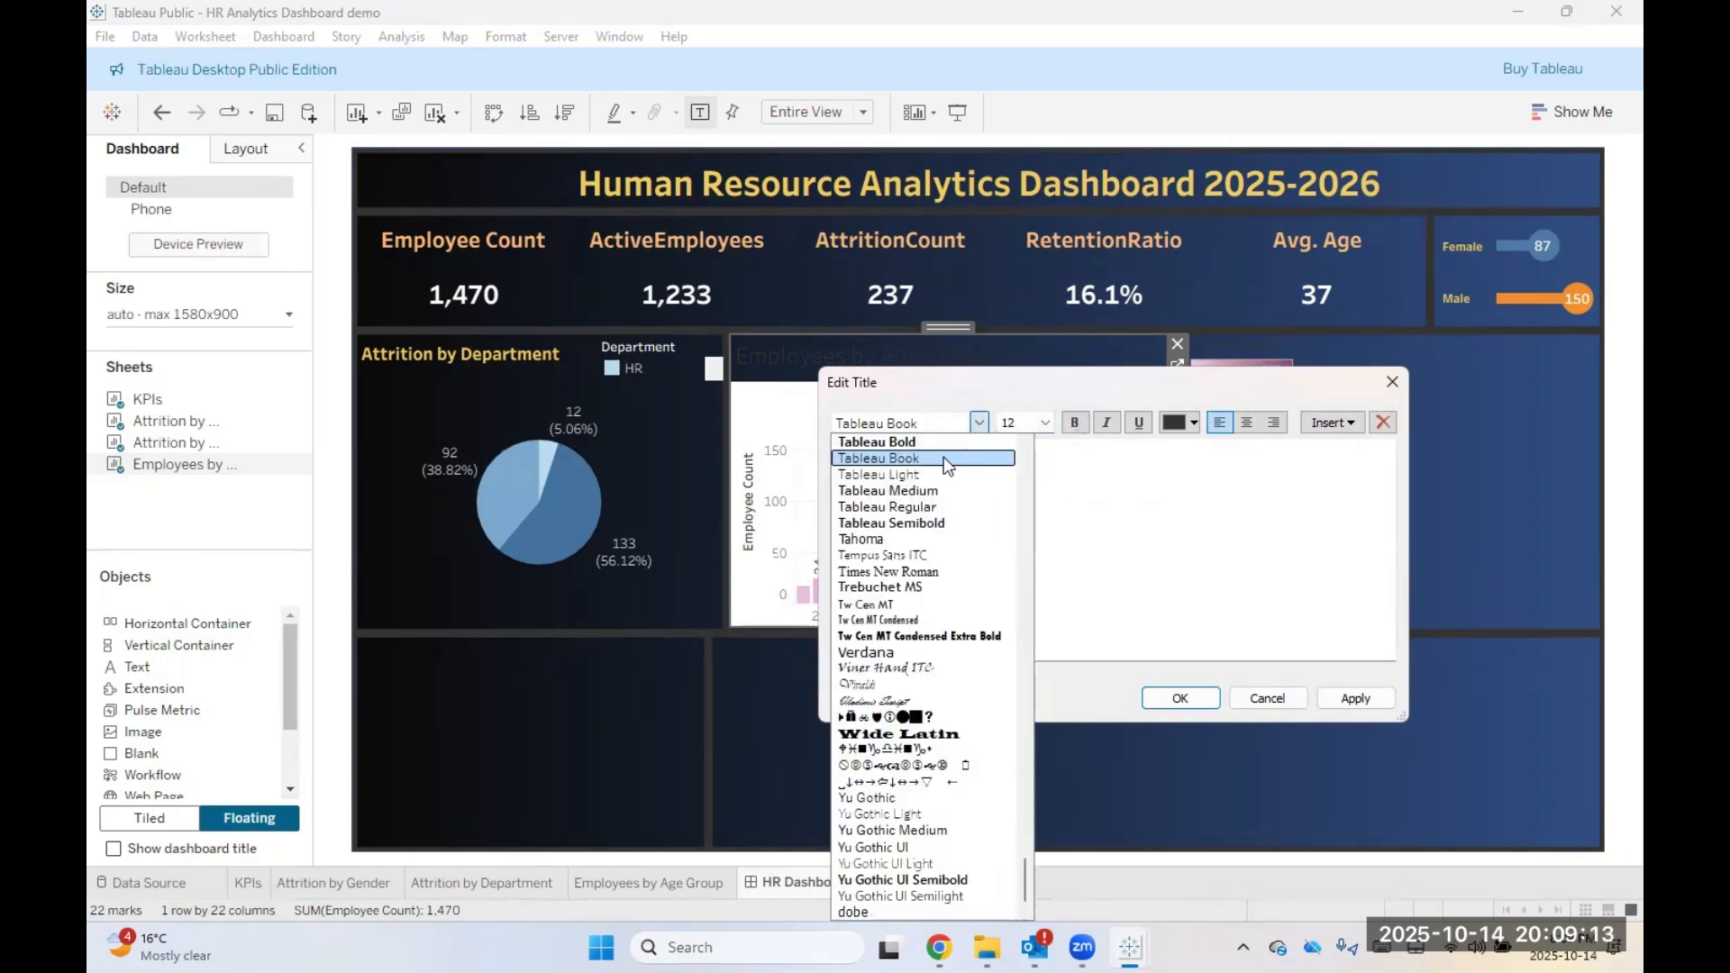
{"action": "left_click", "coordinate": [874, 435]}
{"action": "left_click", "coordinate": [1074, 423]}
{"action": "left_click", "coordinate": [1182, 431]}
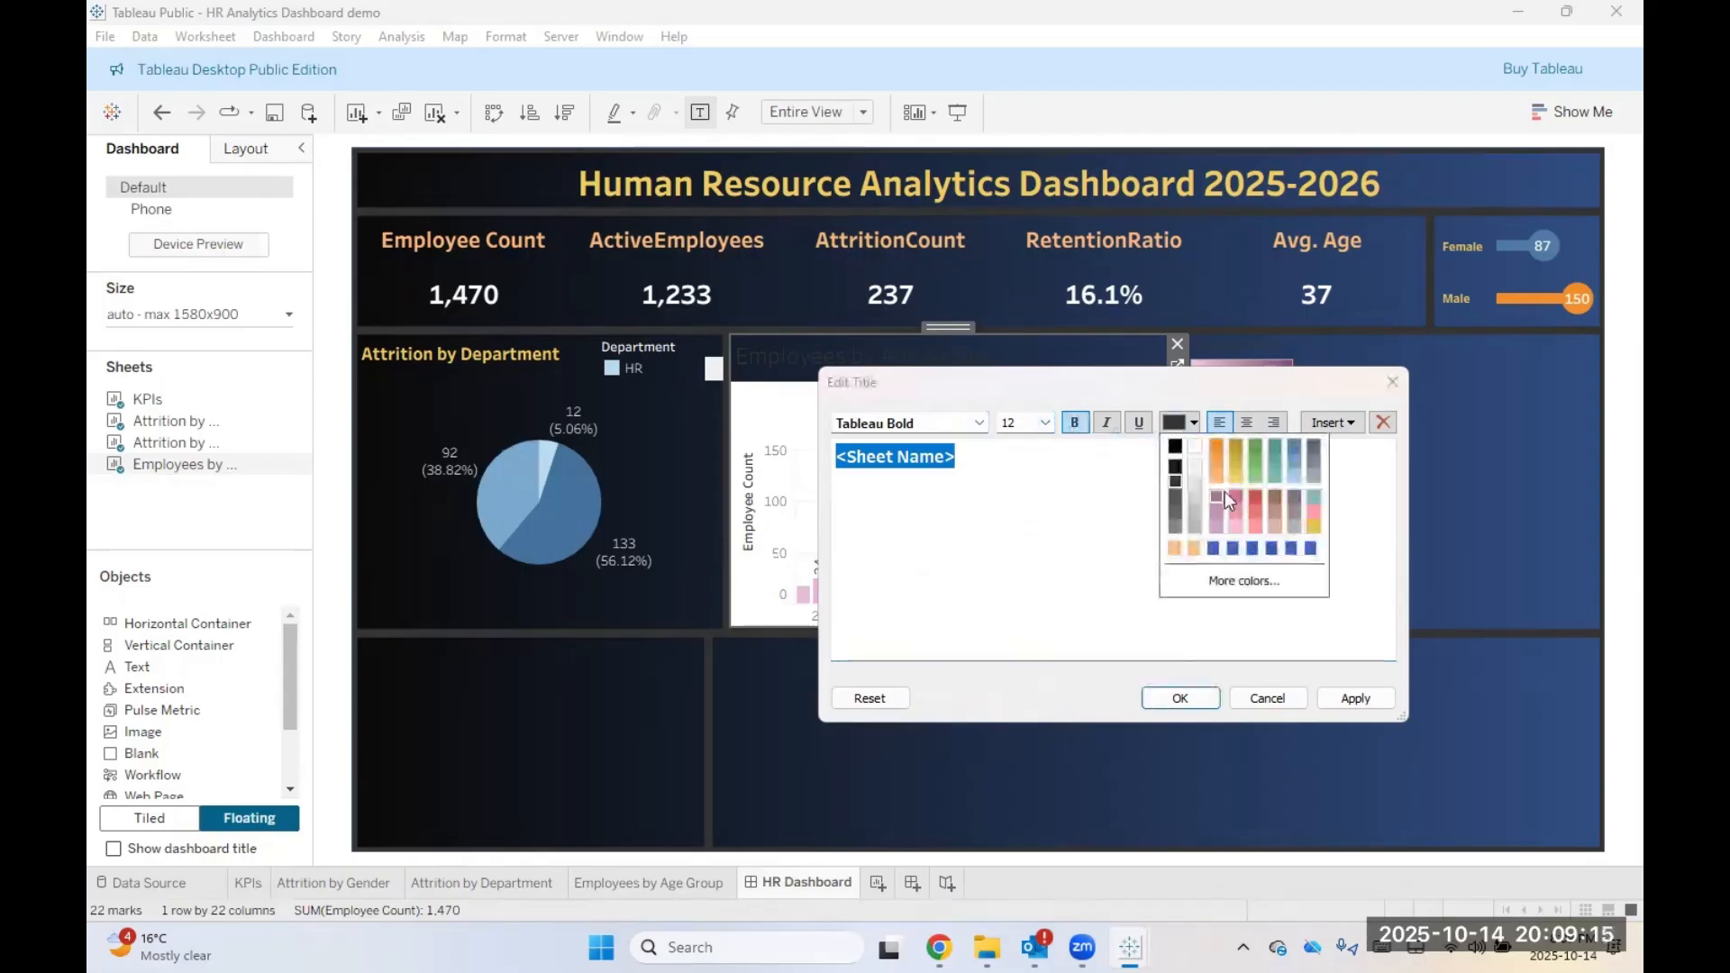
{"action": "left_click", "coordinate": [1224, 490]}
{"action": "left_click", "coordinate": [1356, 698]}
{"action": "left_click", "coordinate": [1155, 699]}
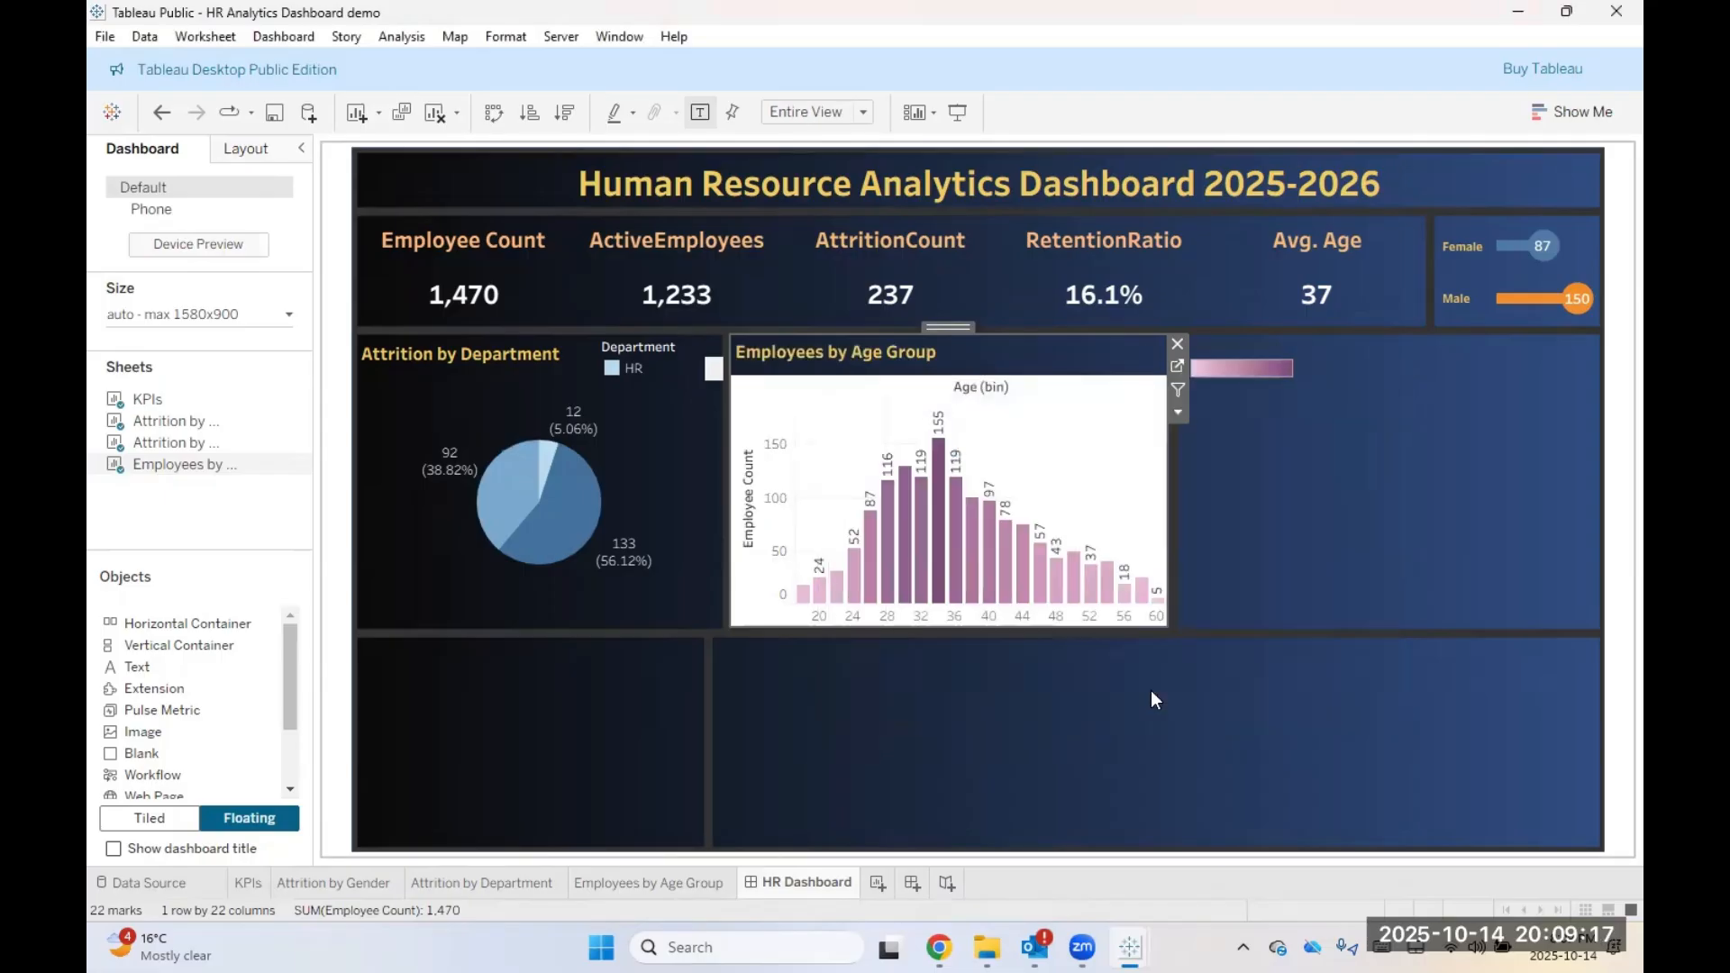
{"action": "double_click", "coordinate": [490, 354]}
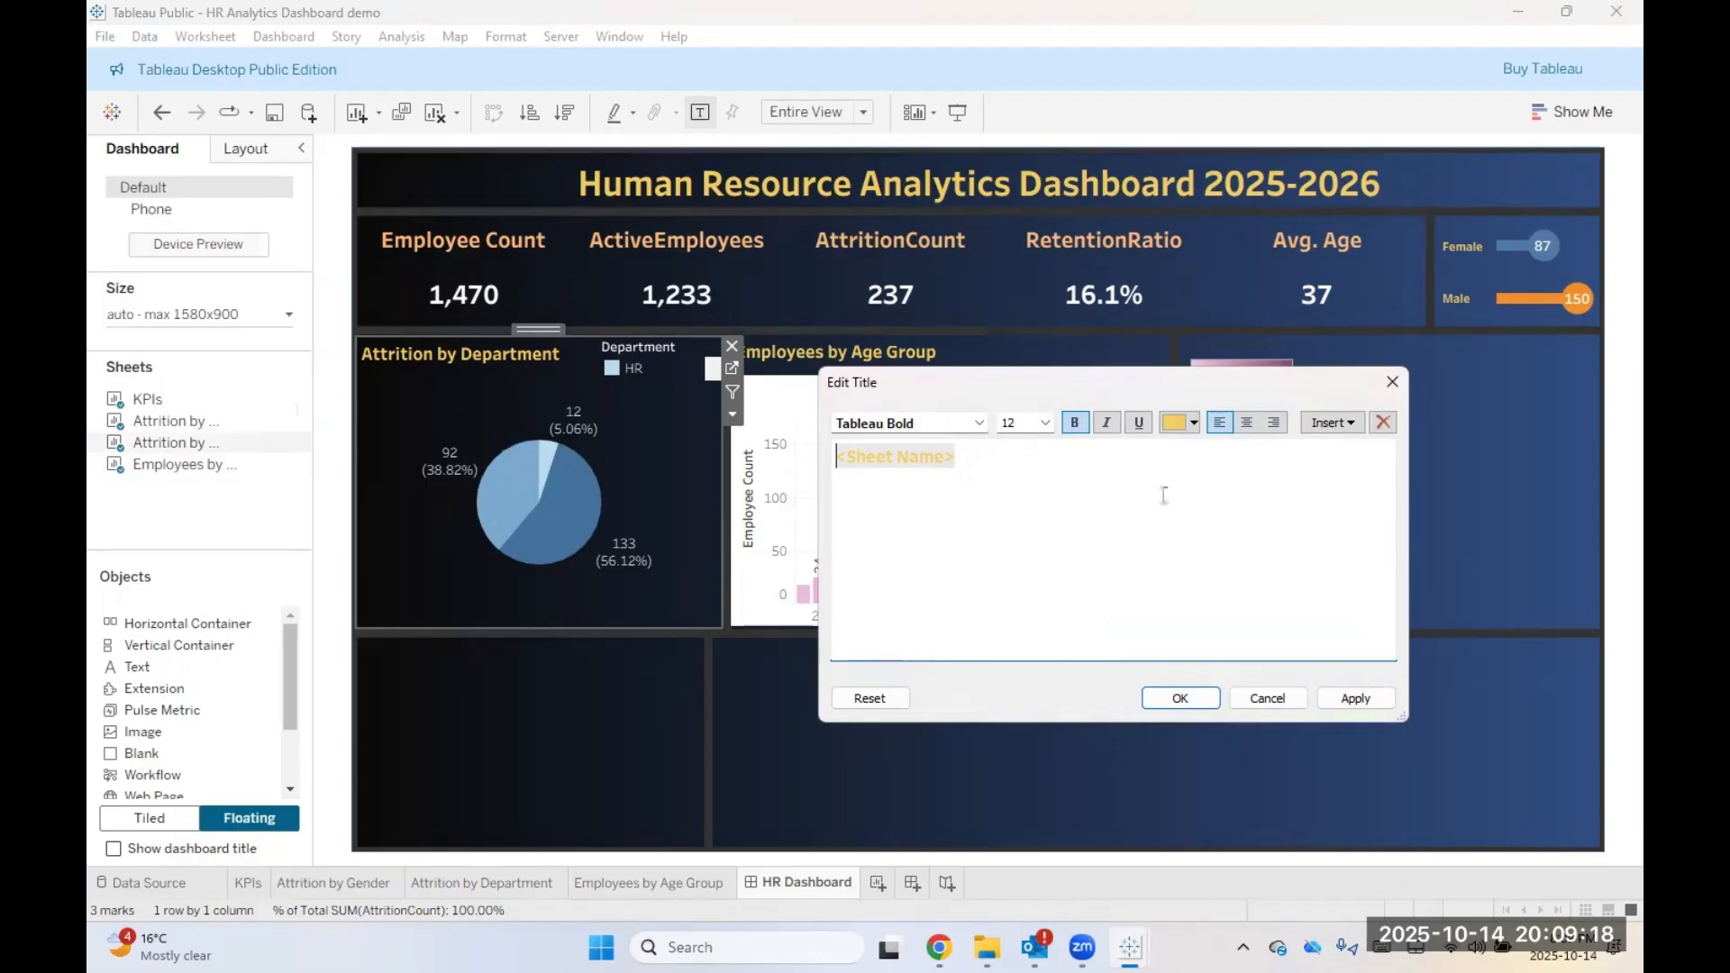
{"action": "left_click", "coordinate": [1391, 386]}
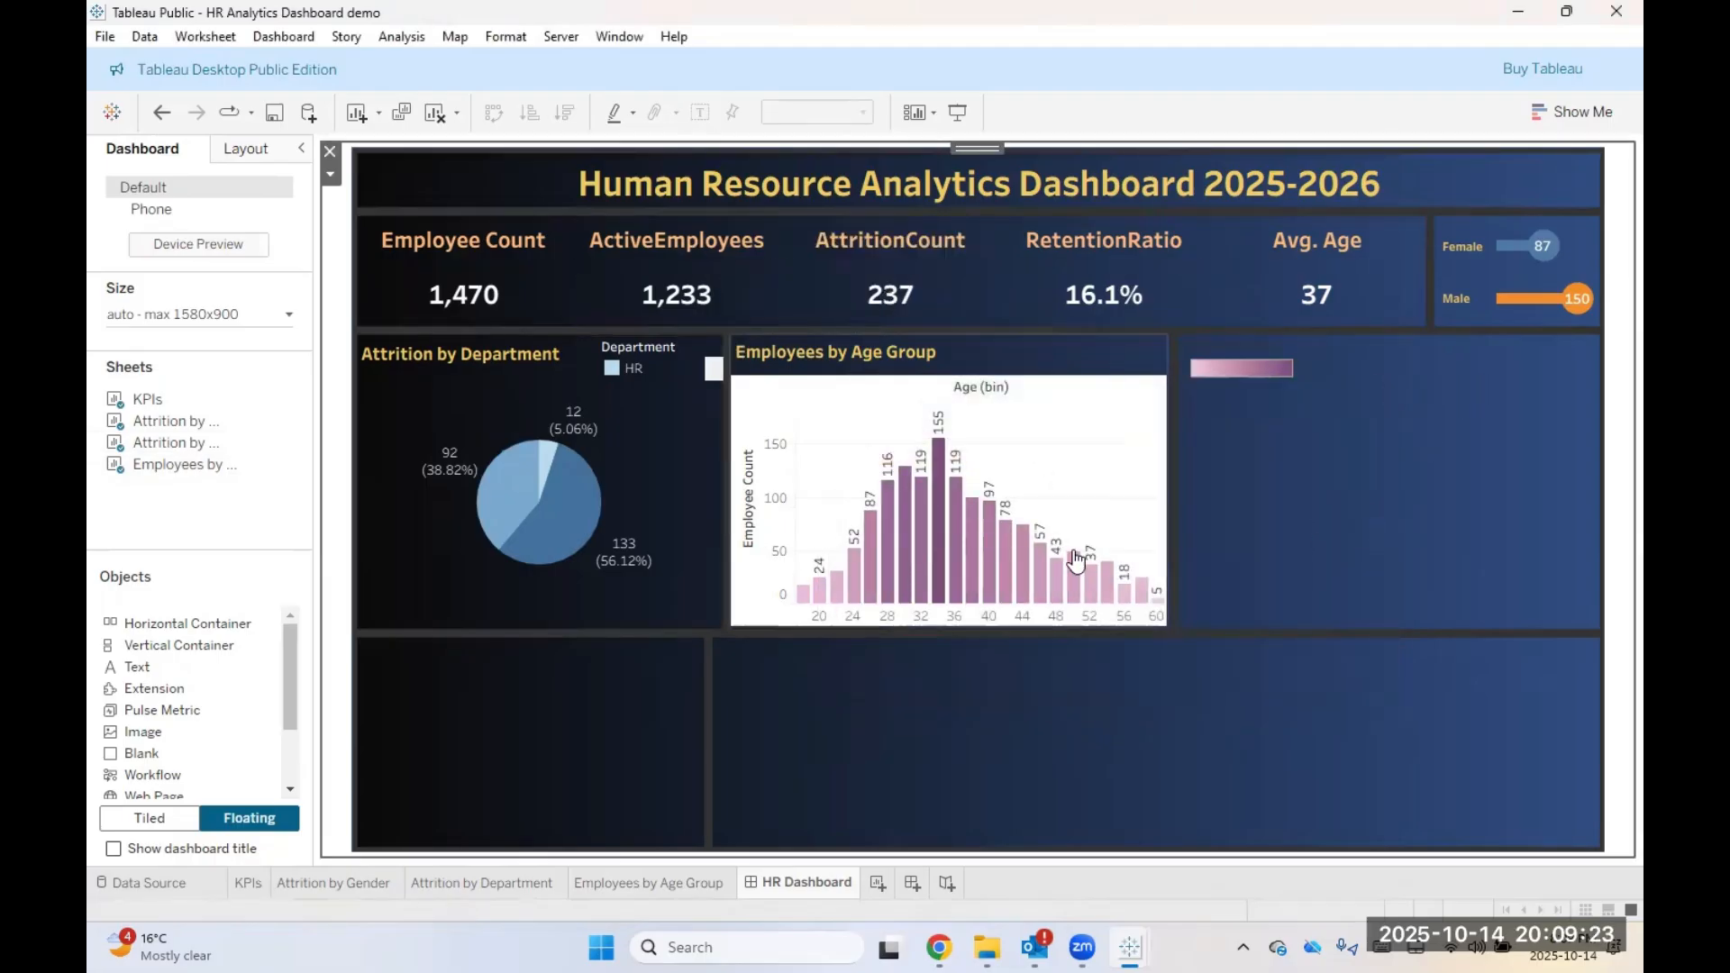
Step: Set the worksheet shading of the Employees by Age Group chart to None
{"action": "right_click", "coordinate": [1063, 443]}
{"action": "left_click", "coordinate": [1106, 515]}
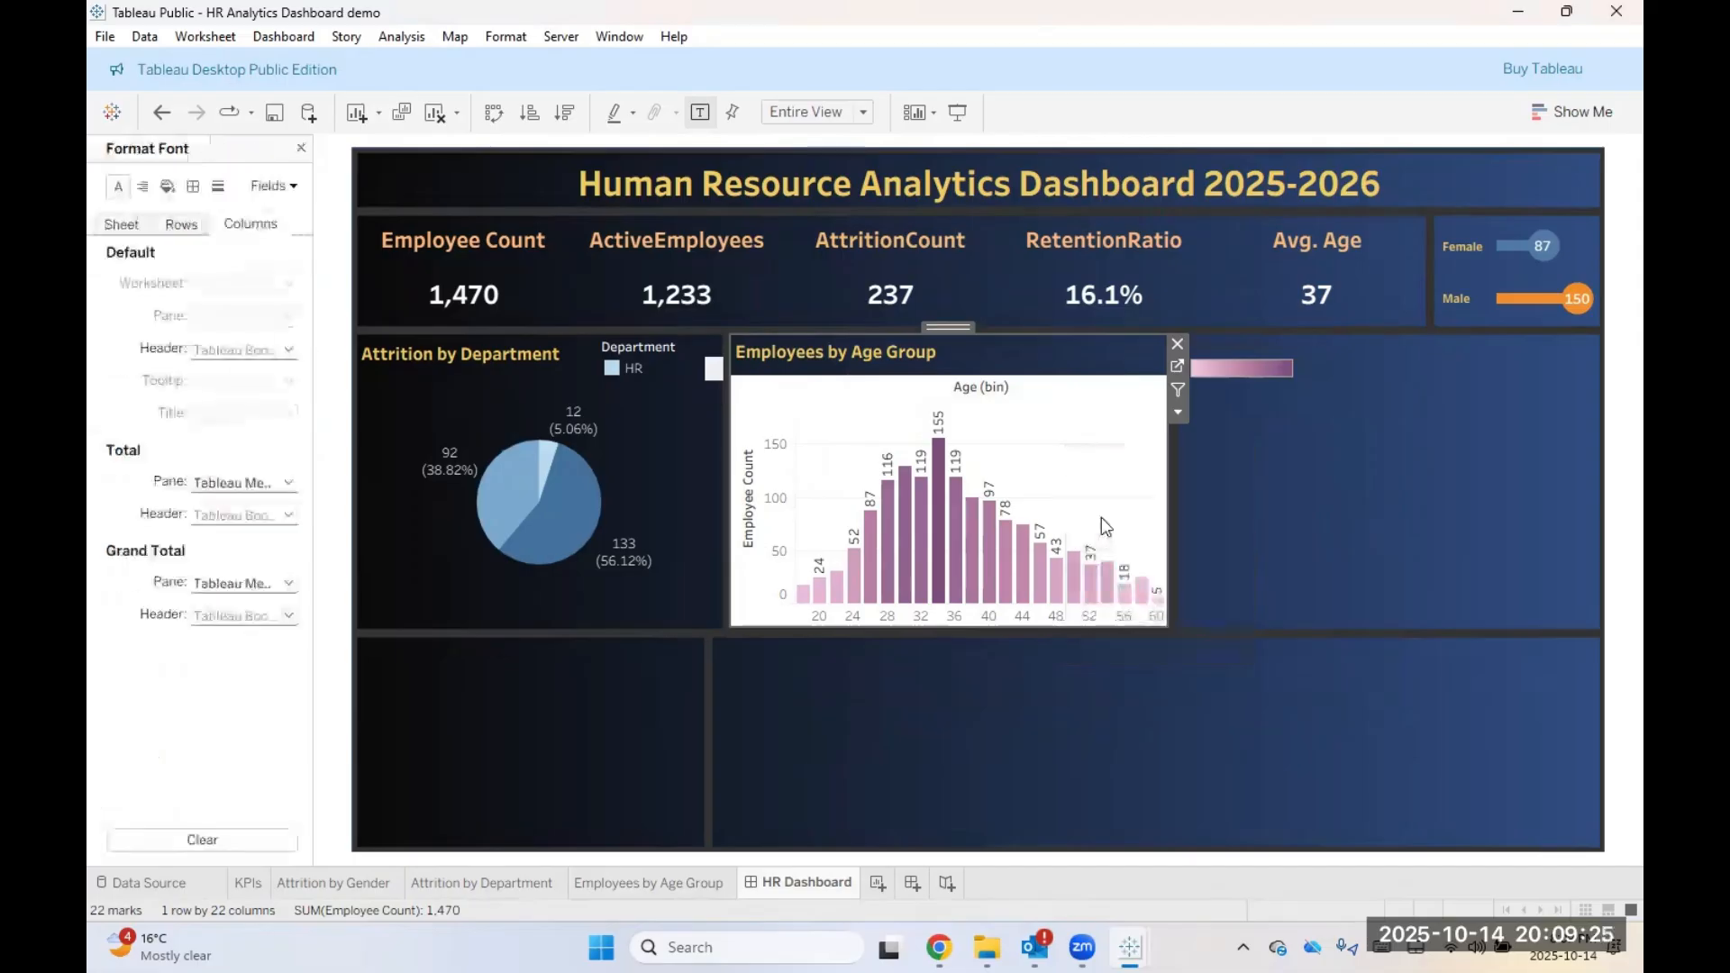
{"action": "left_click", "coordinate": [167, 185]}
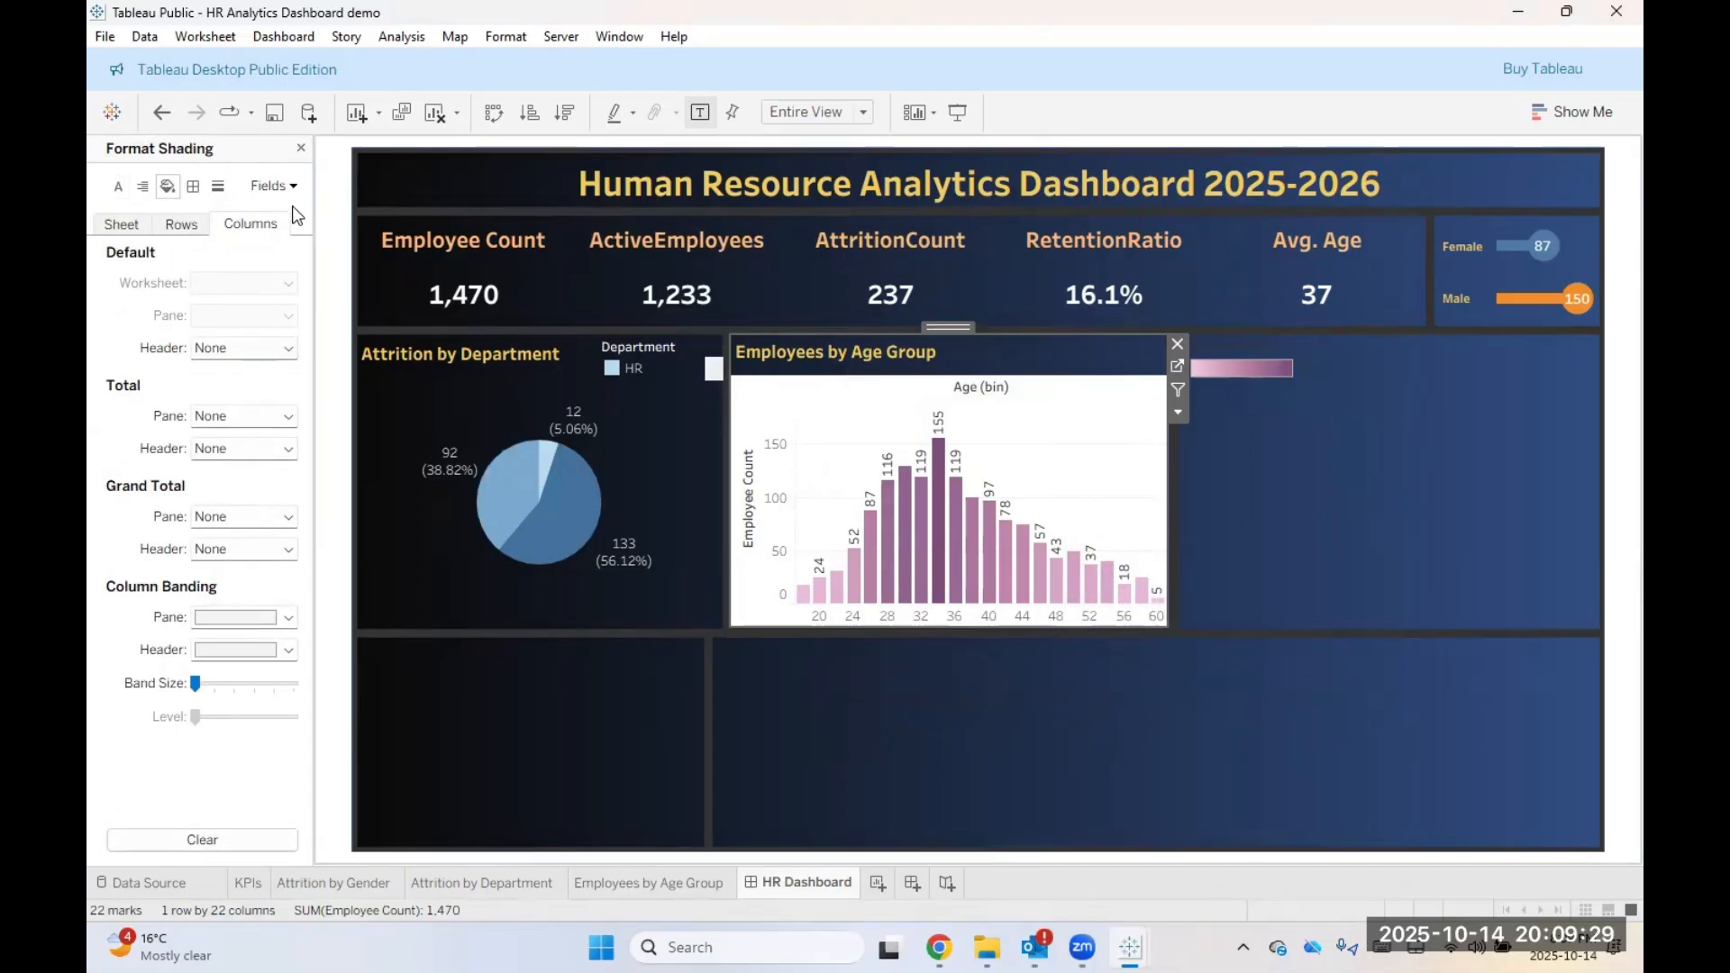
{"action": "left_click", "coordinate": [123, 229]}
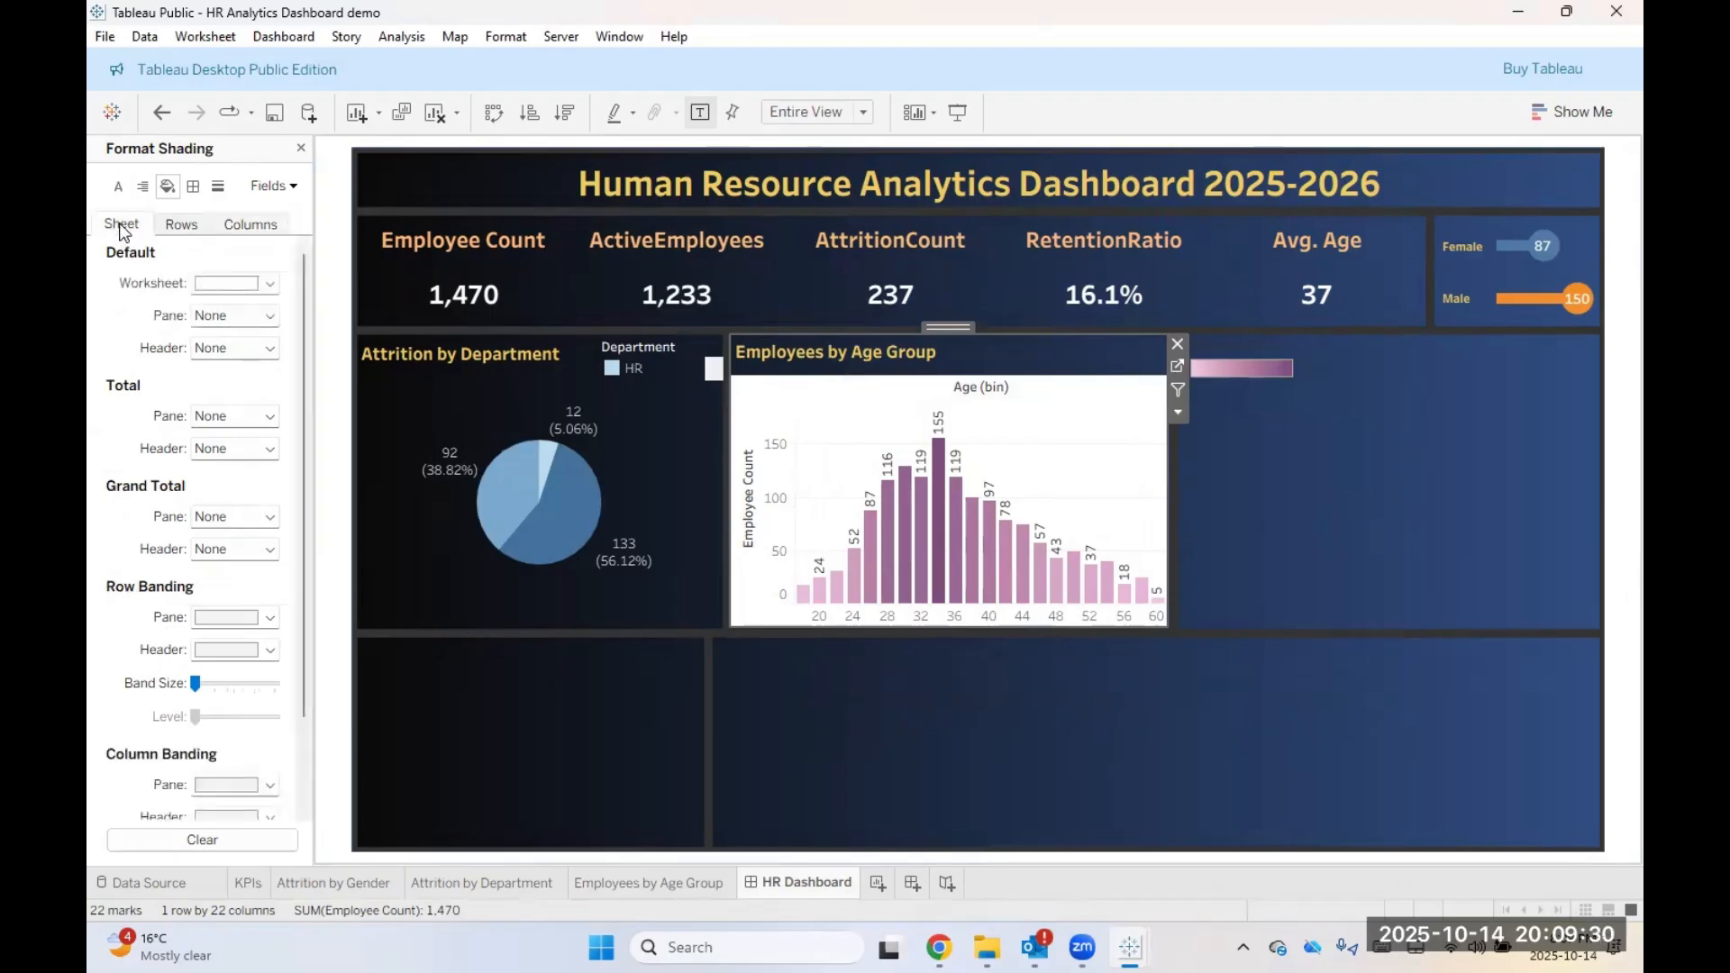
{"action": "left_click", "coordinate": [239, 284]}
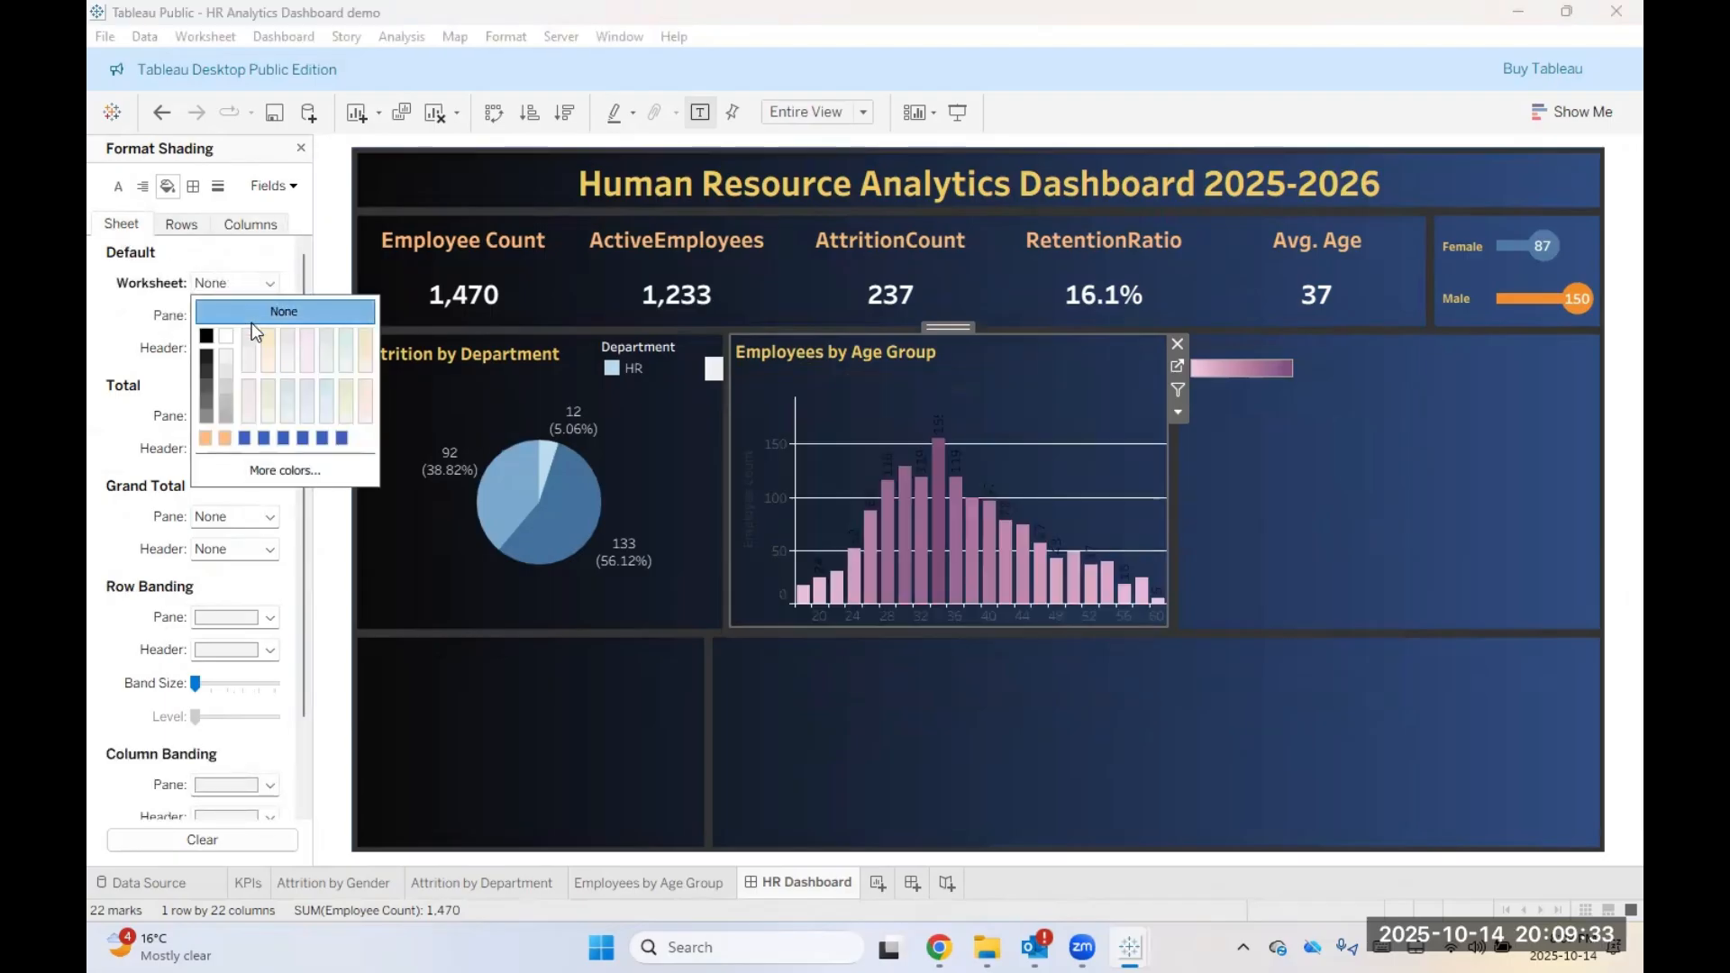
{"action": "left_click", "coordinate": [1213, 808]}
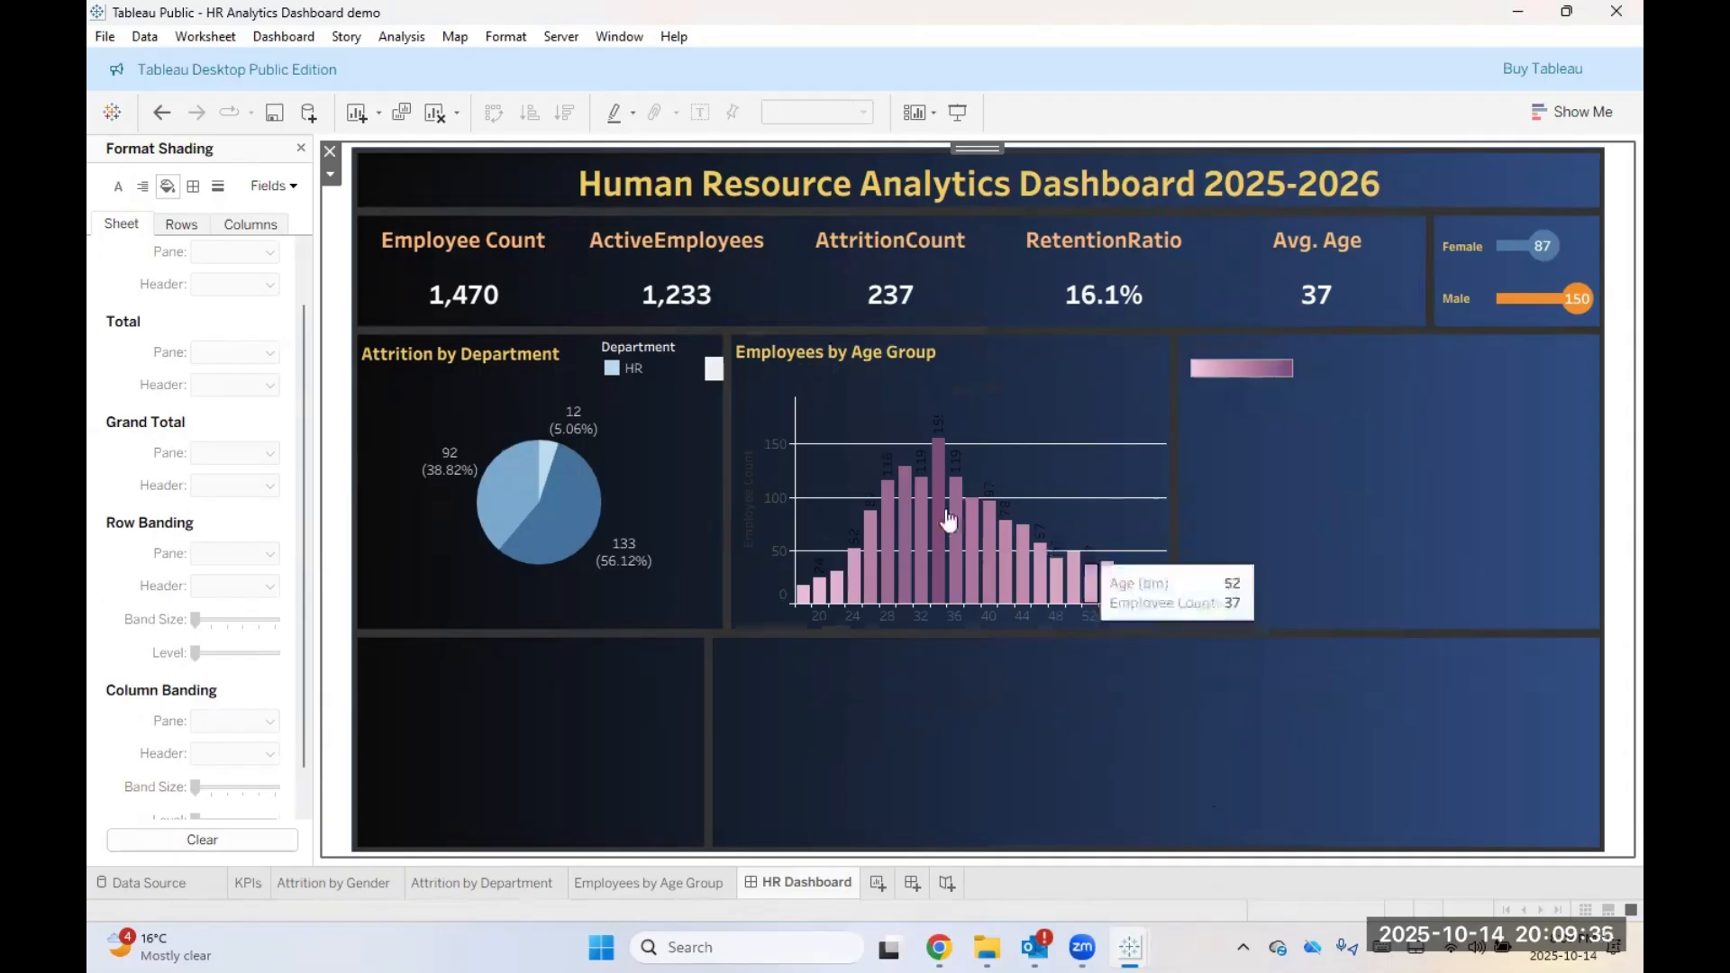
Step: Set the grand total pane and header borders of the Employees by Age Group chart to None
{"action": "right_click", "coordinate": [1127, 400]}
{"action": "left_click", "coordinate": [1163, 472]}
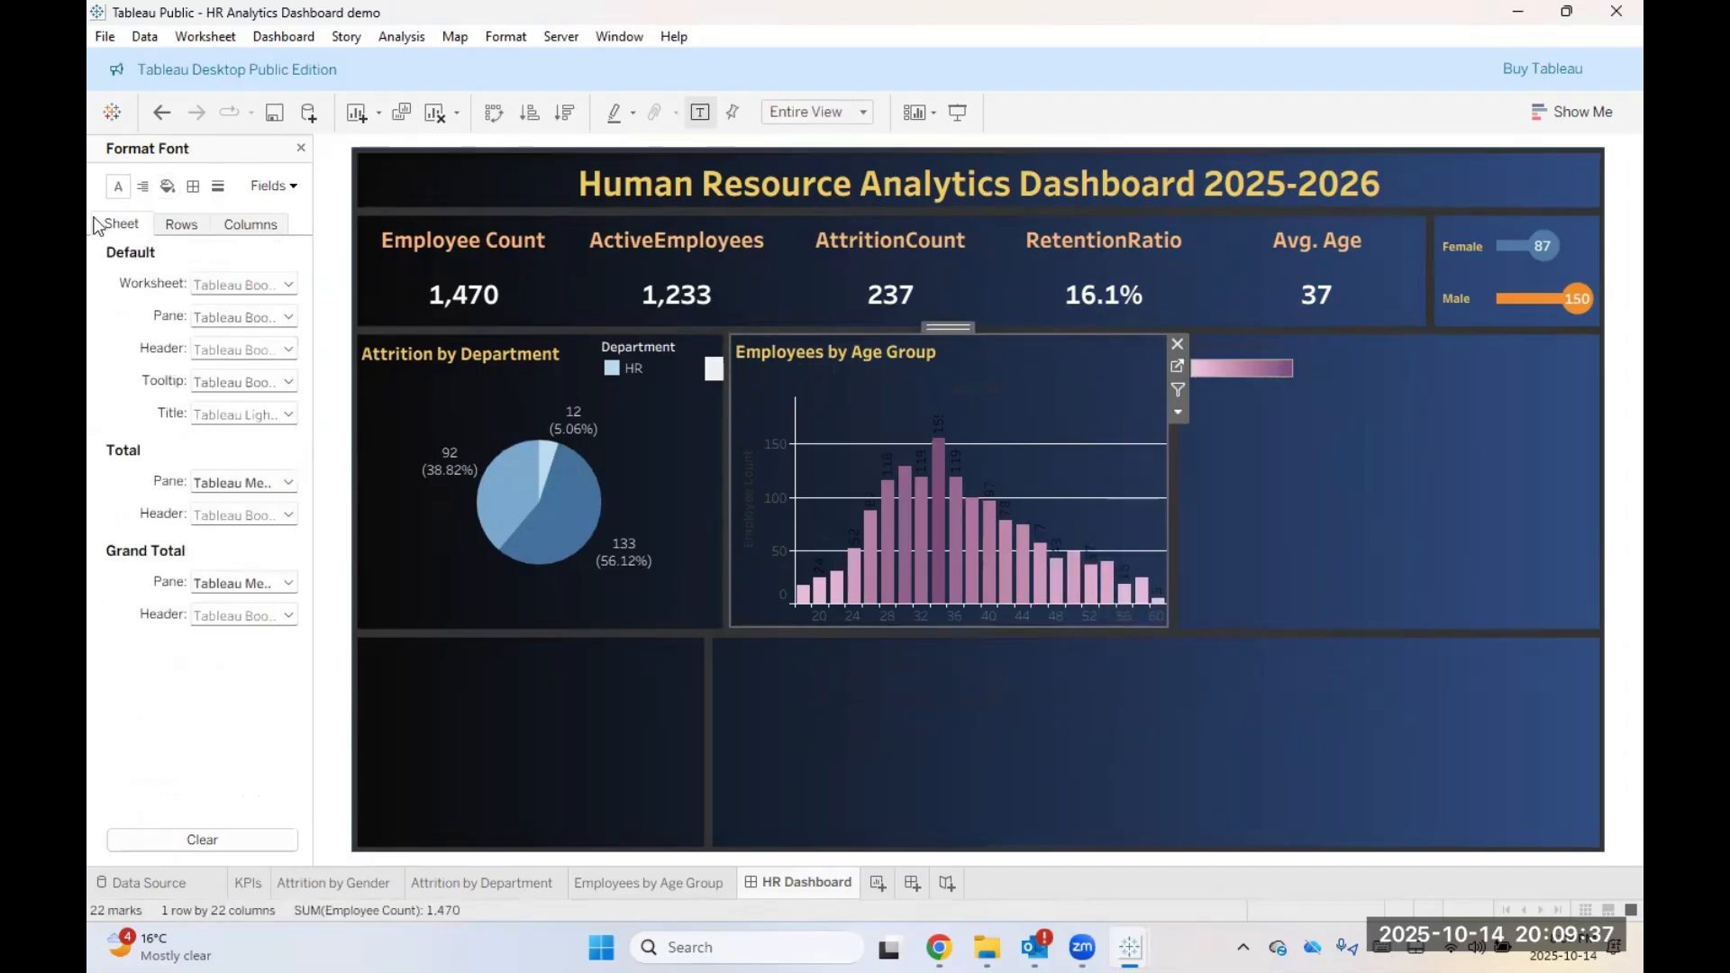
{"action": "left_click", "coordinate": [194, 186]}
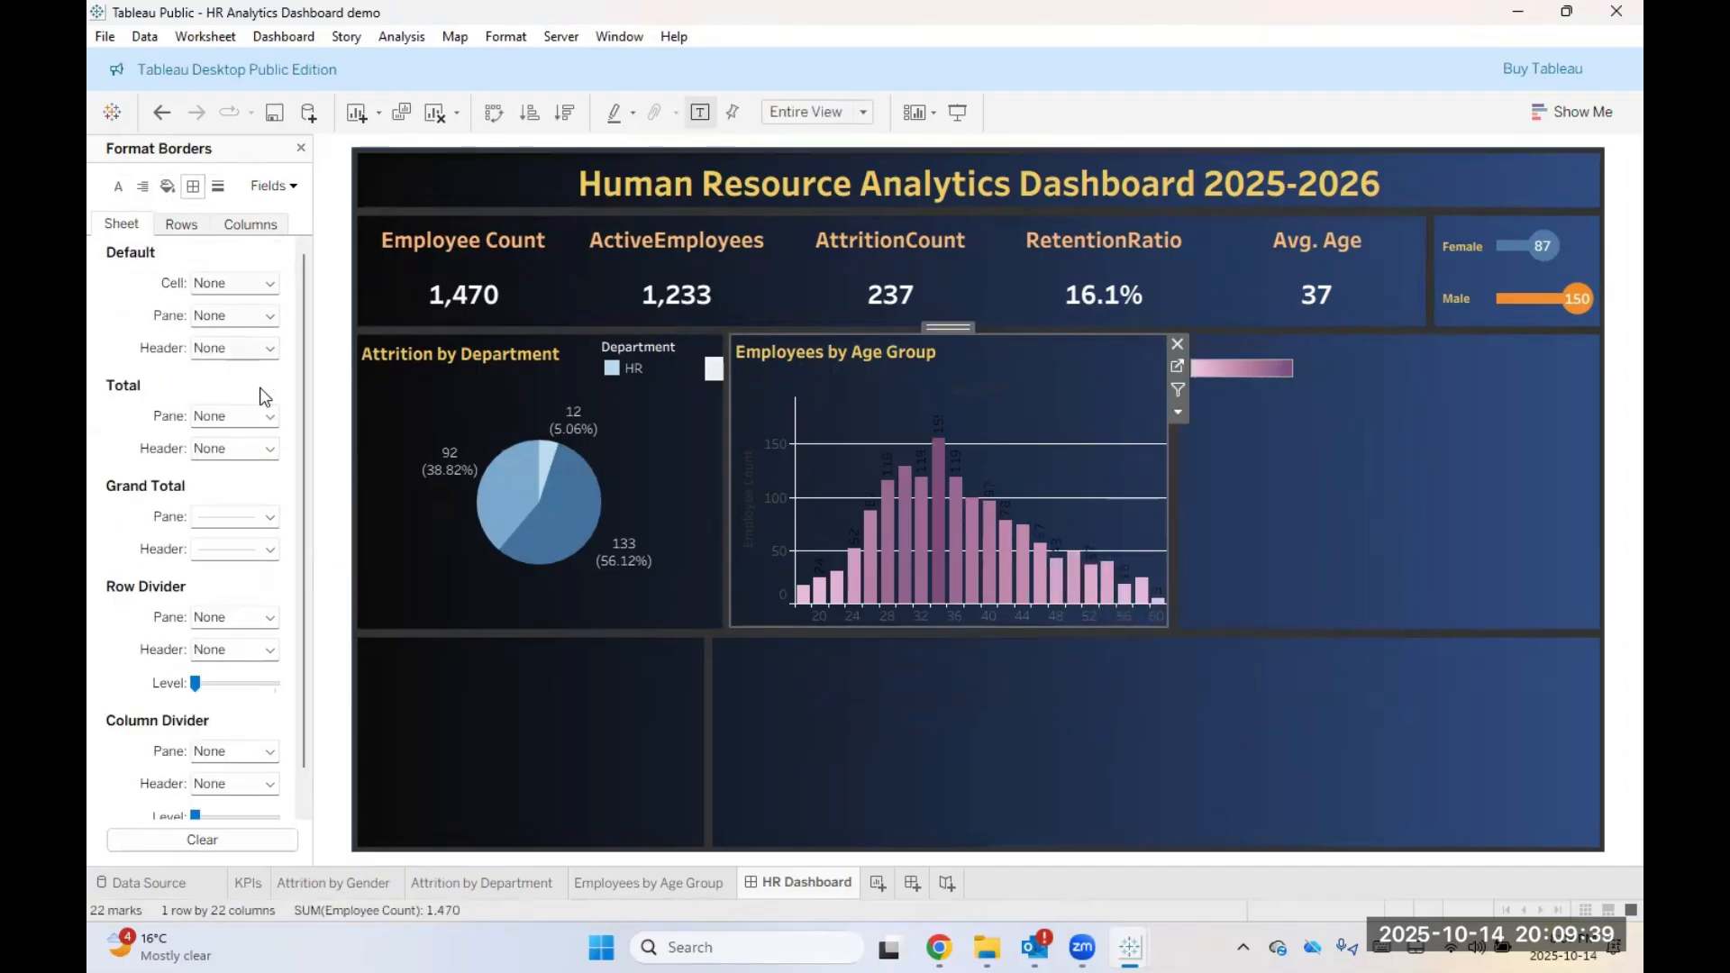
{"action": "left_click", "coordinate": [267, 517]}
{"action": "left_click", "coordinate": [217, 543]}
{"action": "left_click", "coordinate": [216, 547]}
{"action": "left_click", "coordinate": [200, 620]}
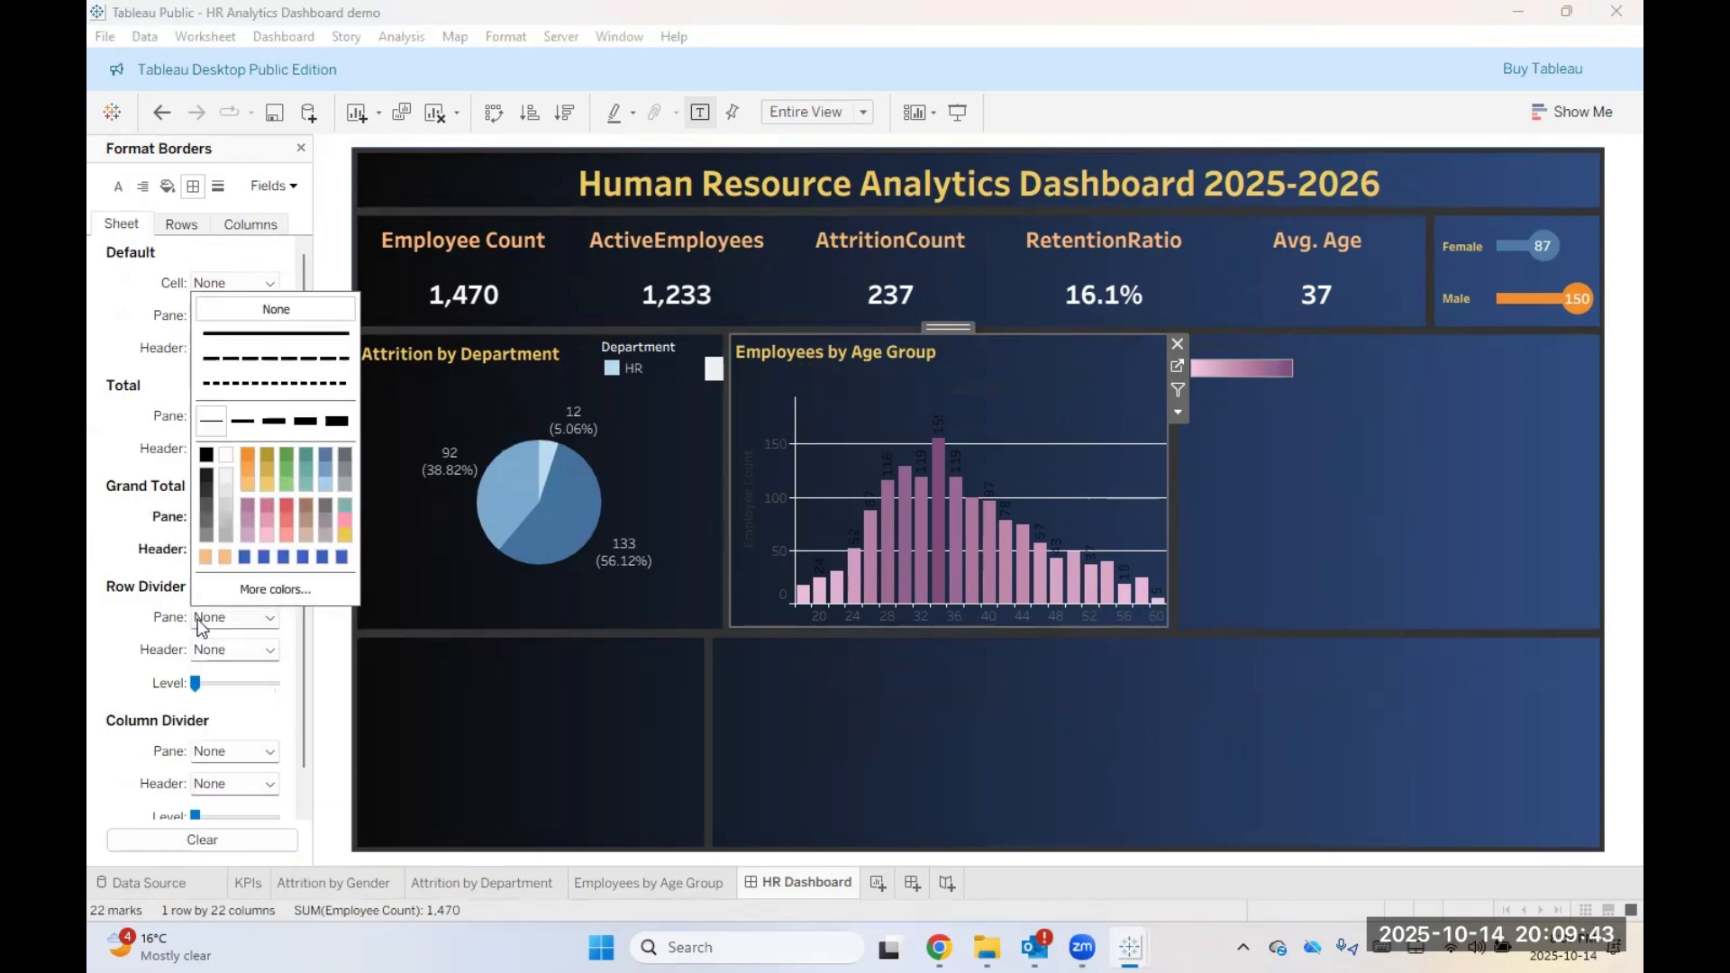
{"action": "left_click", "coordinate": [91, 593]}
{"action": "scroll", "coordinate": [153, 611], "scroll_direction": "down", "scroll_amount": 2}
{"action": "scroll", "coordinate": [178, 649], "scroll_direction": "up", "scroll_amount": 1}
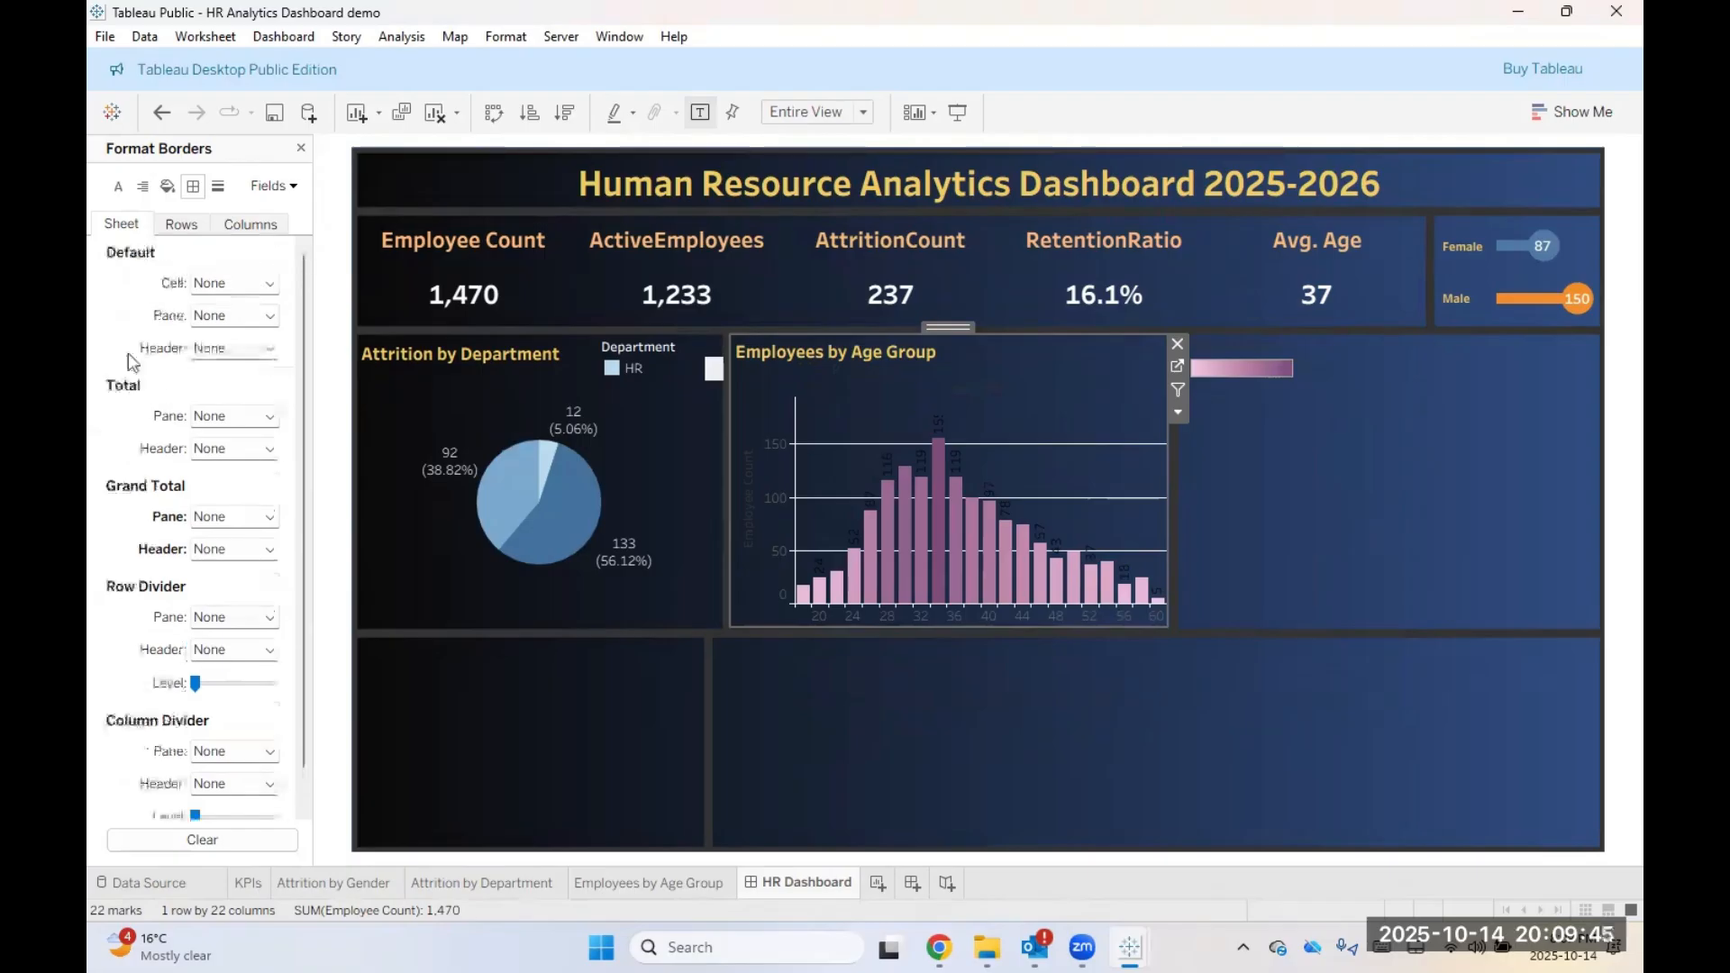
{"action": "left_click", "coordinate": [186, 226]}
{"action": "left_click", "coordinate": [235, 233]}
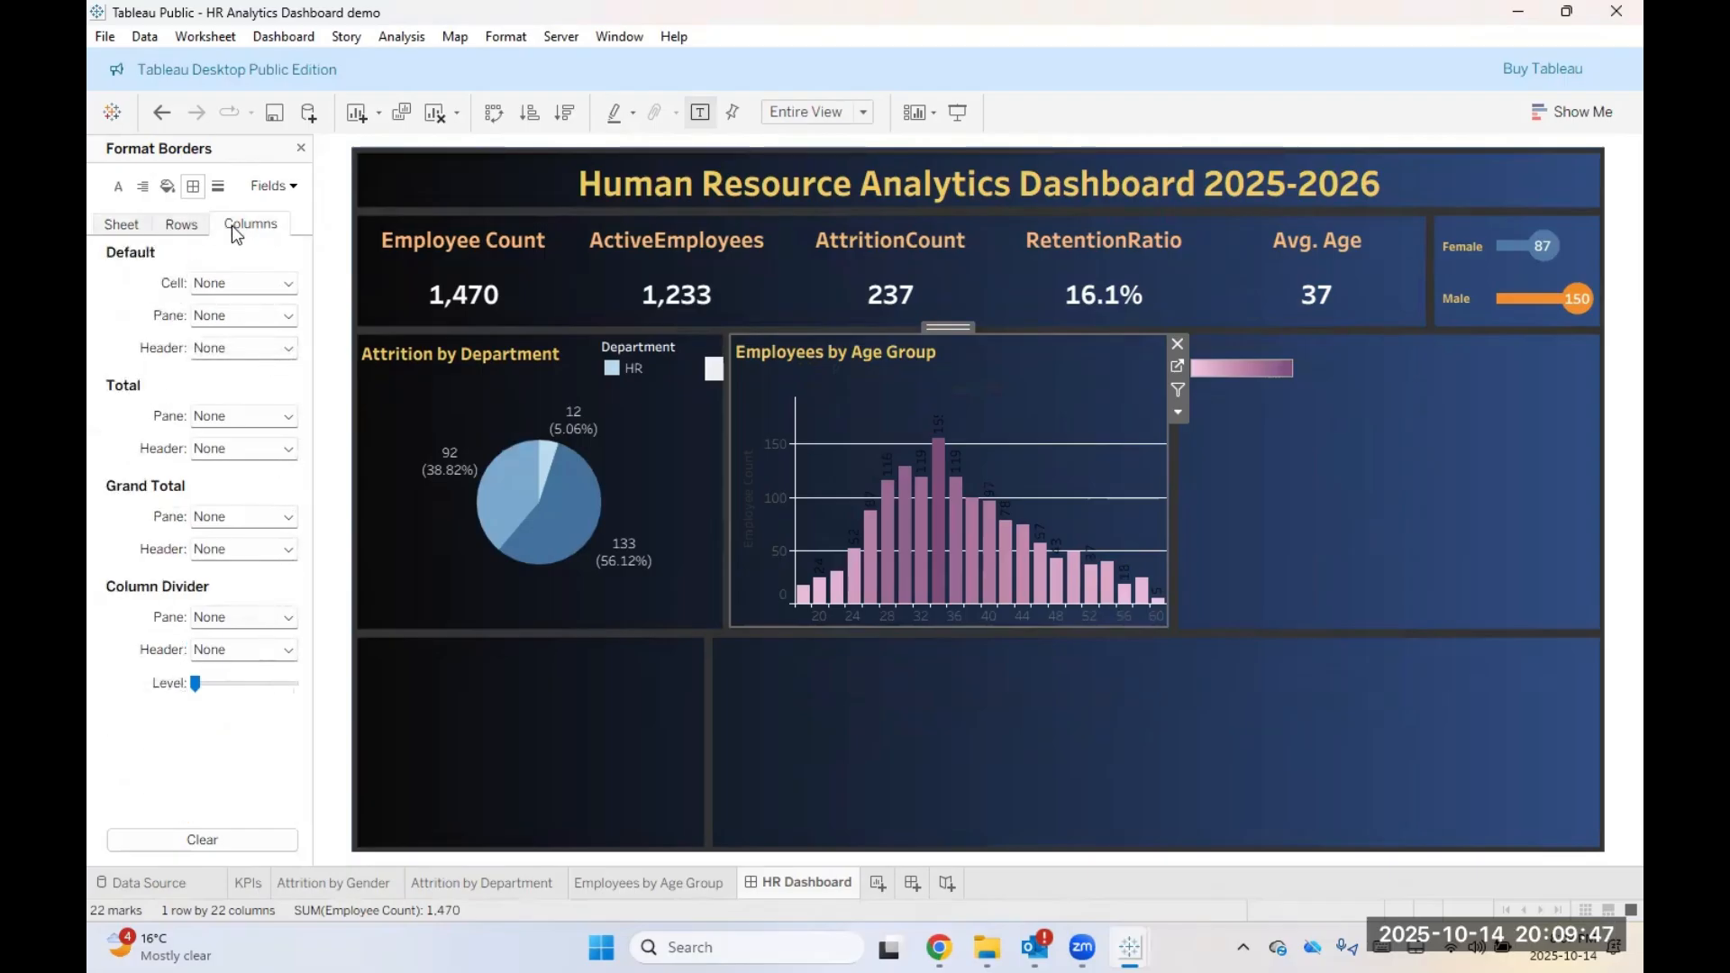
Step: Set the columns' total and grand total pane fonts to white in the Employees by Age Group chart
{"action": "left_click", "coordinate": [169, 188]}
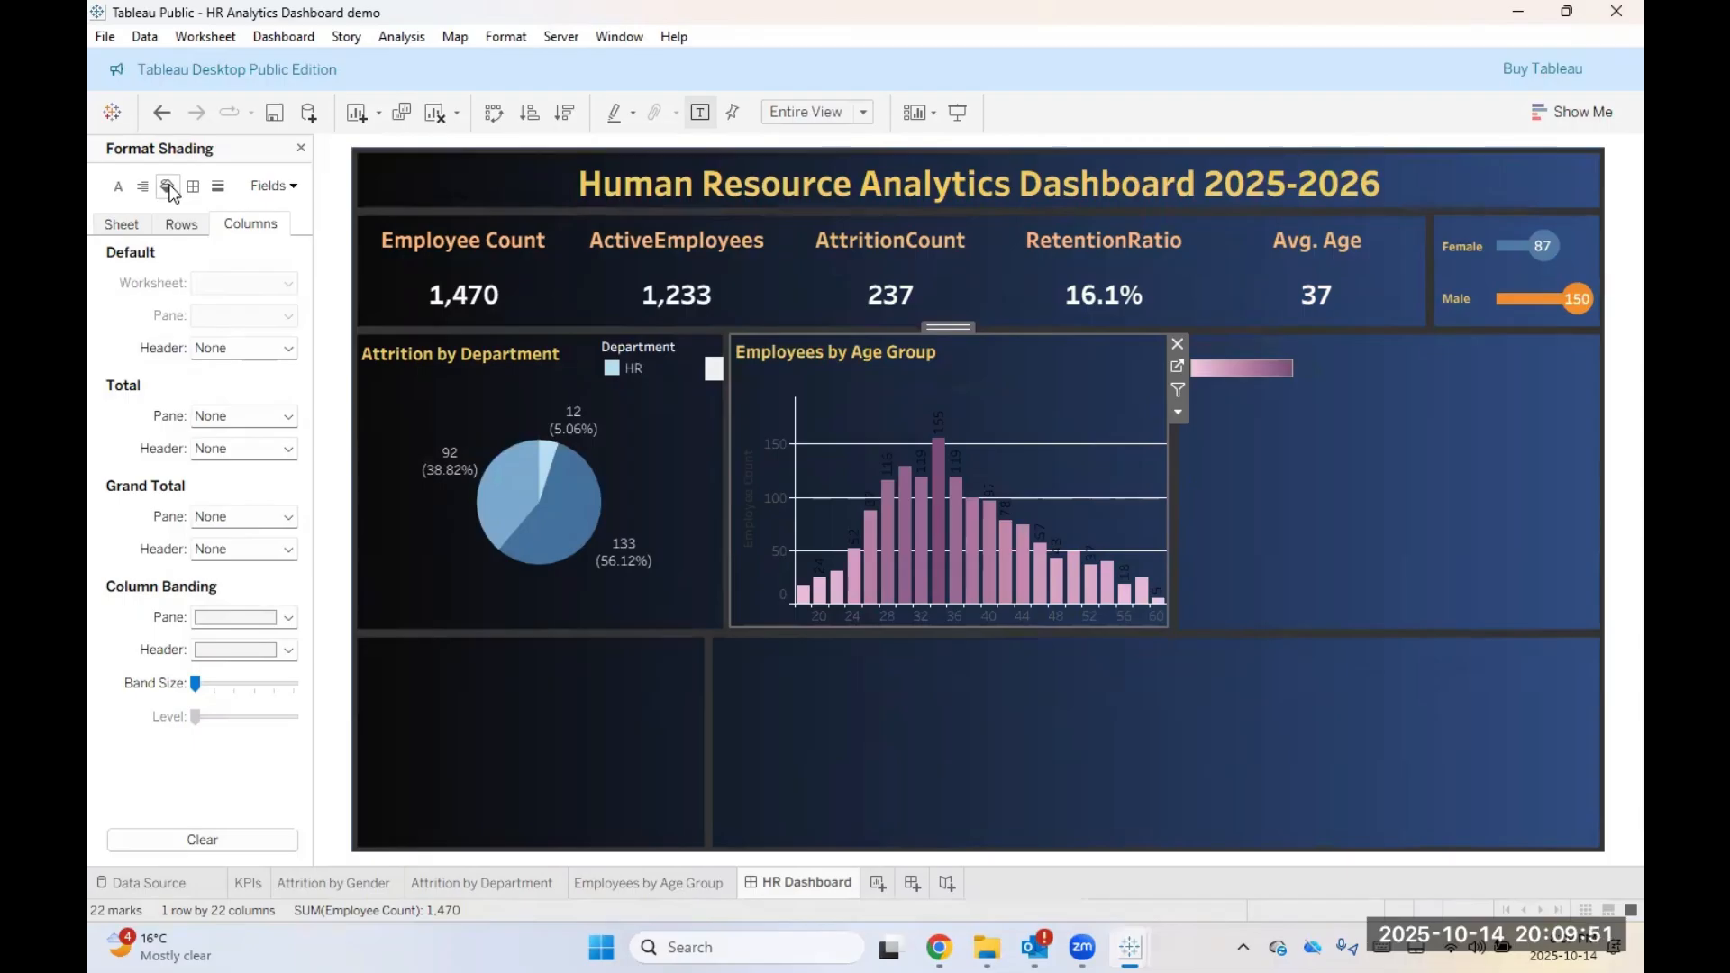
{"action": "left_click", "coordinate": [117, 187]}
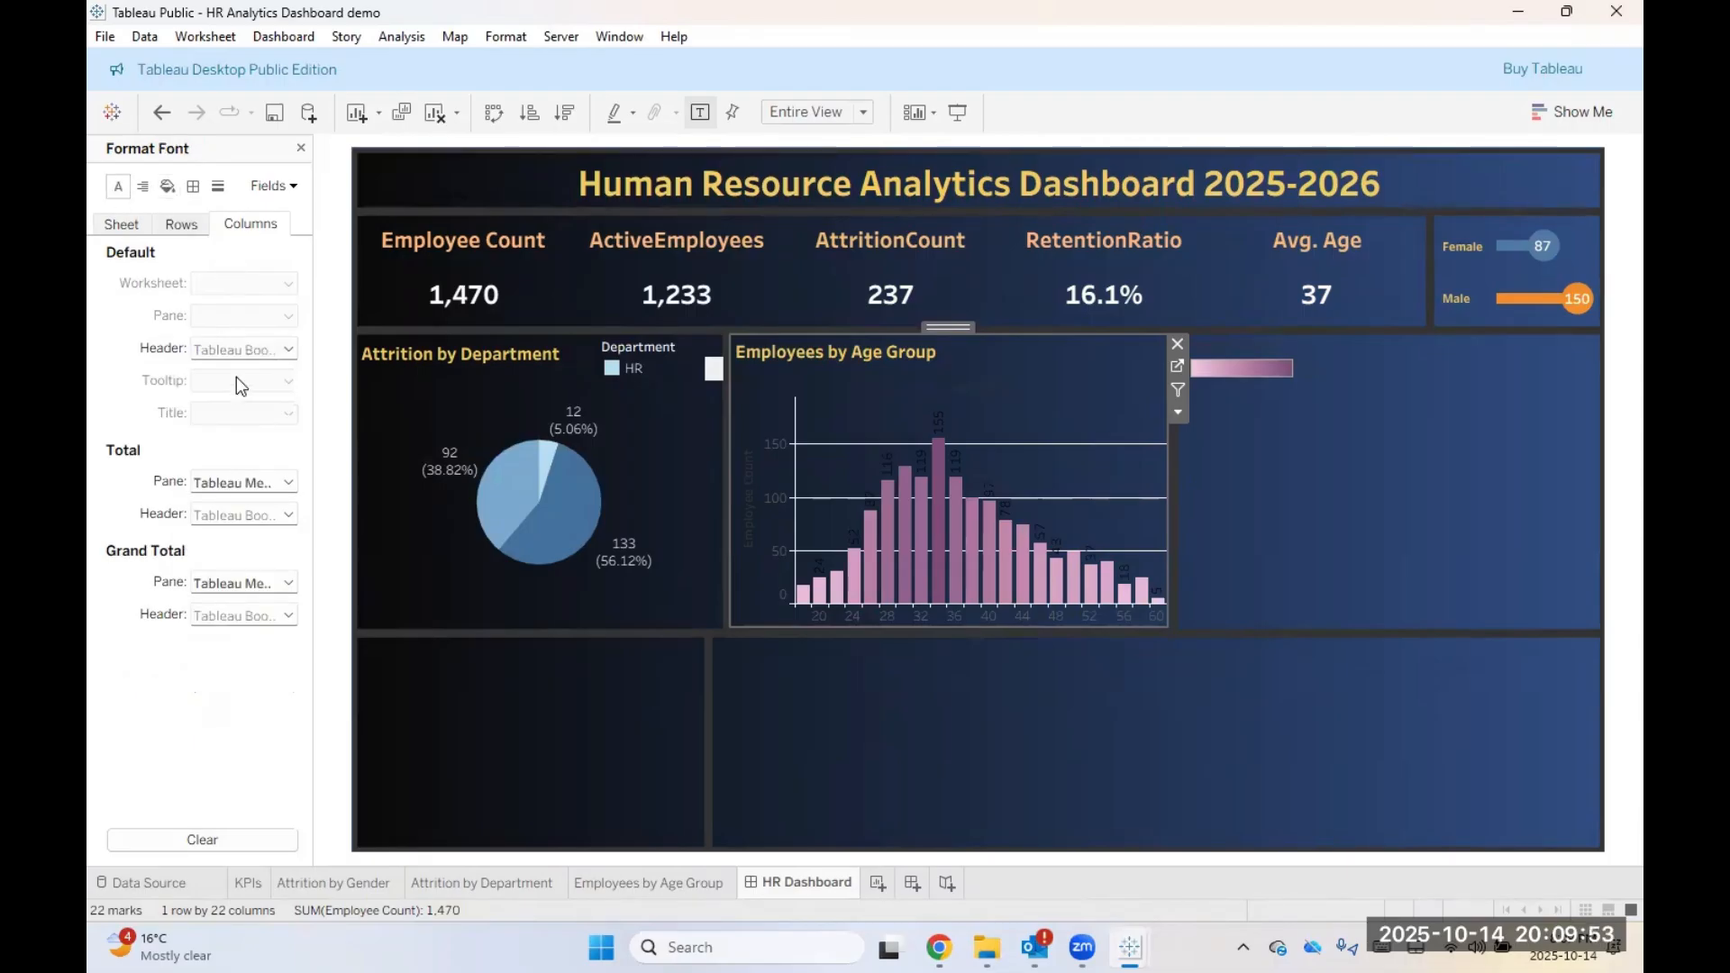
{"action": "left_click", "coordinate": [253, 485]}
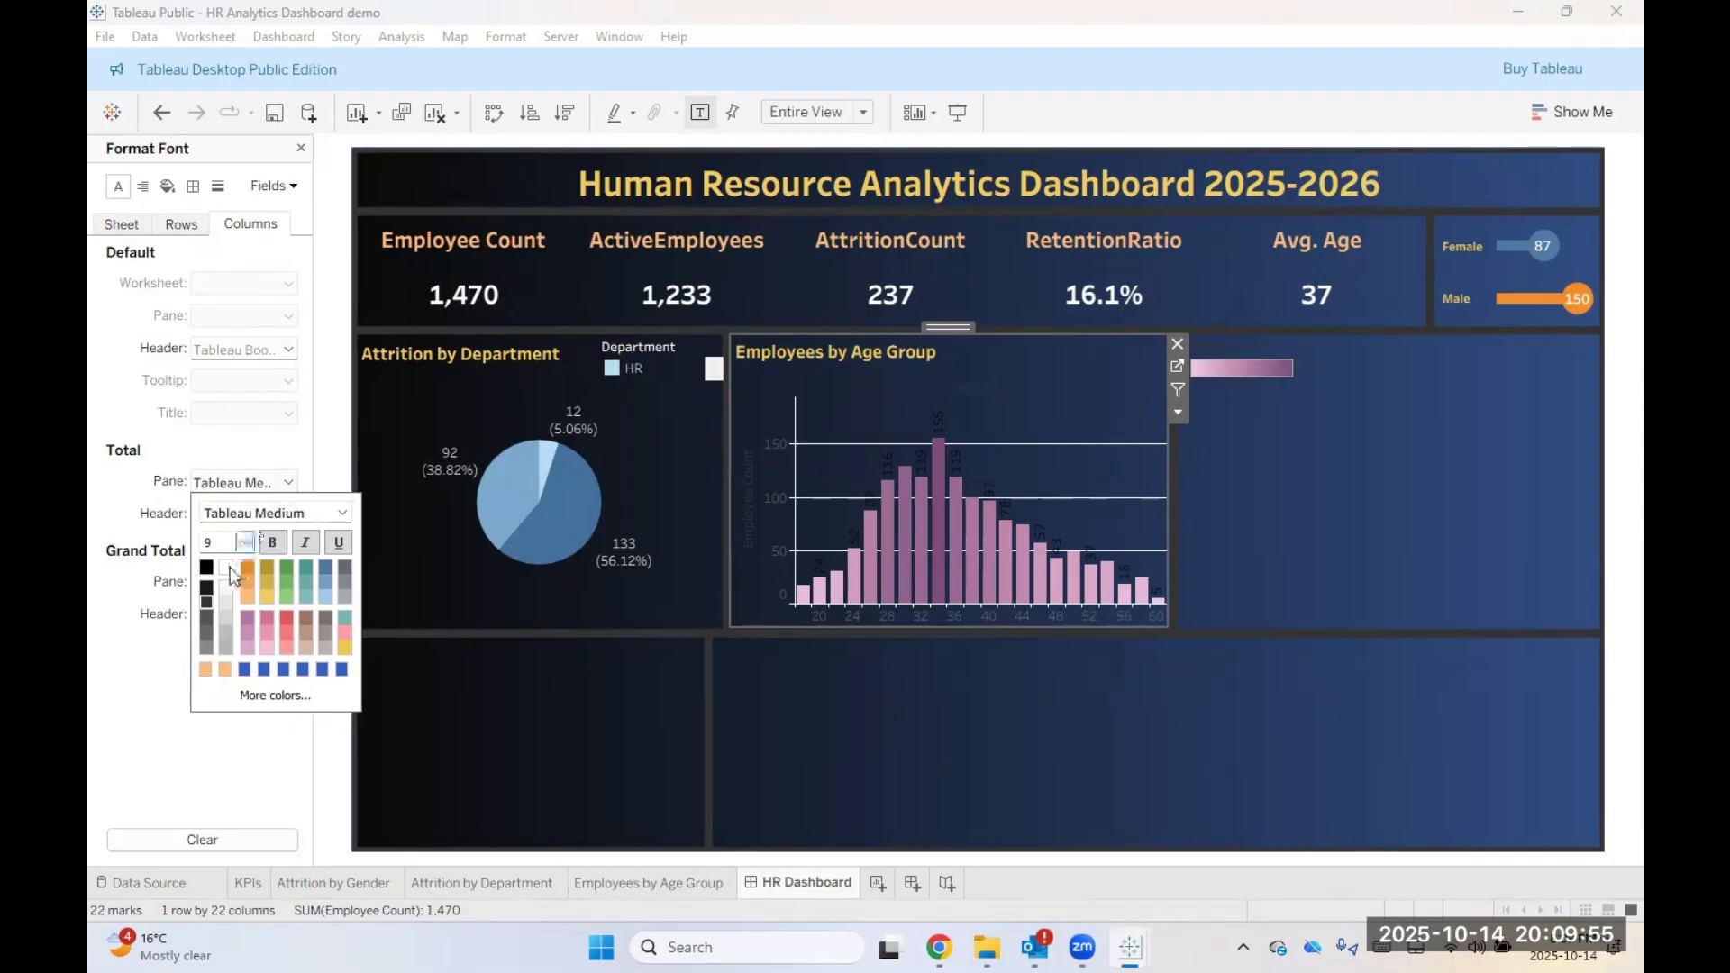
{"action": "left_click", "coordinate": [225, 728]}
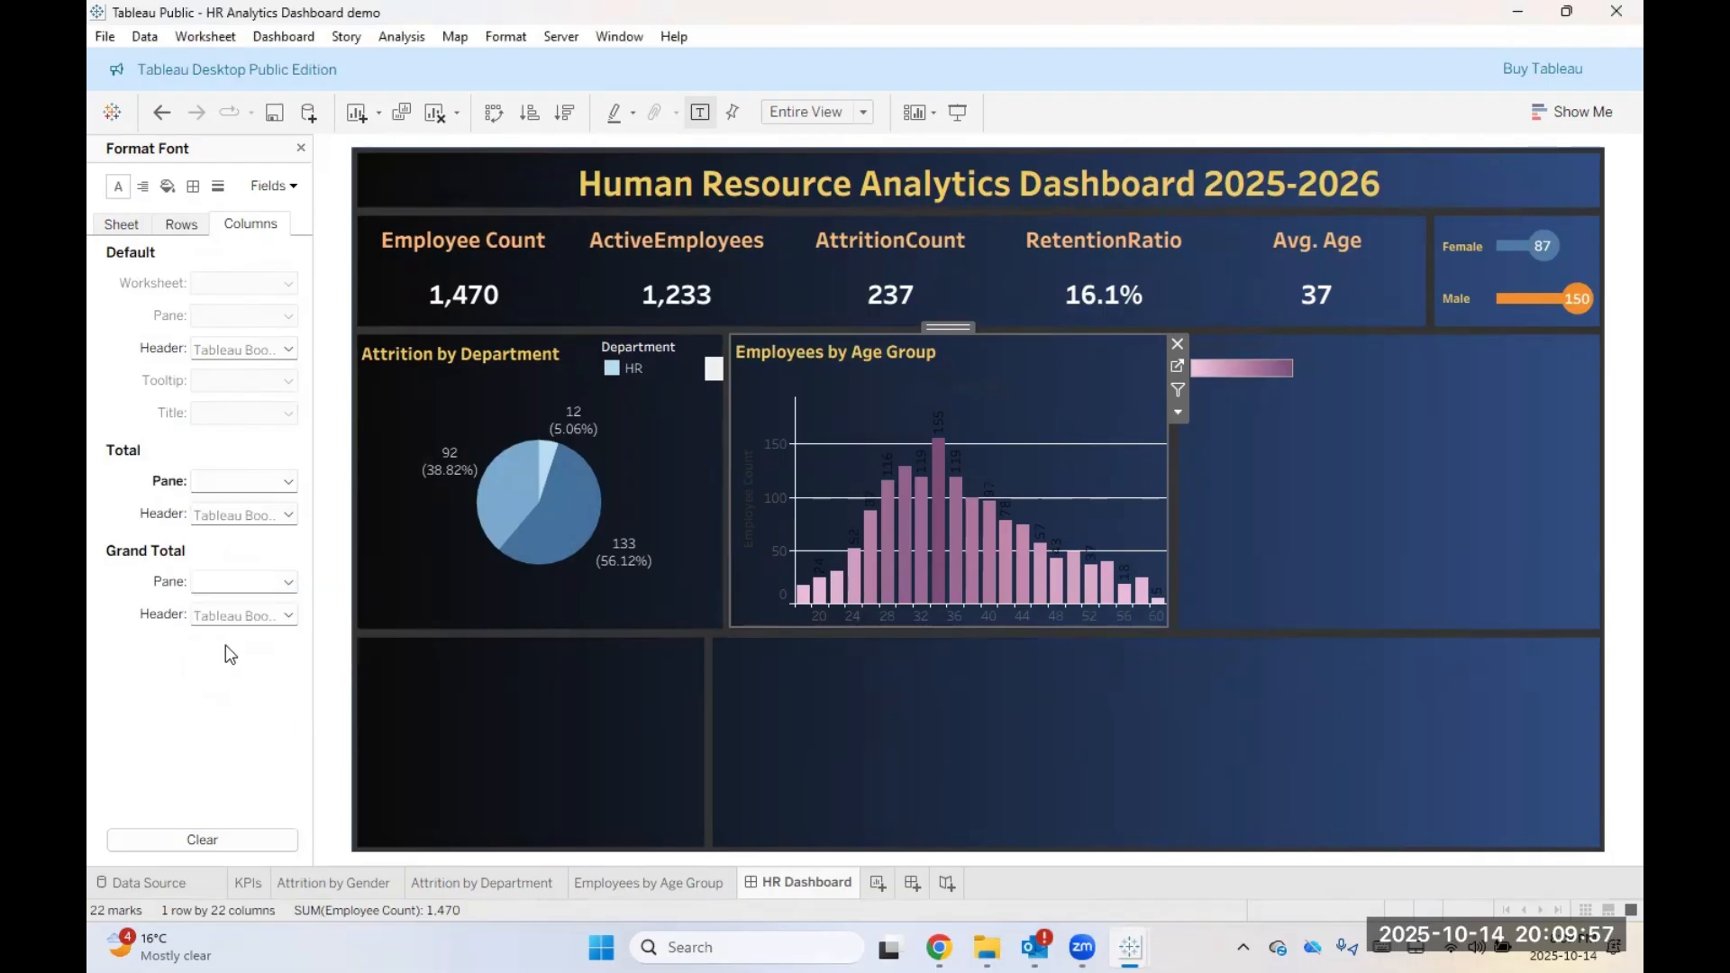
{"action": "left_click", "coordinate": [231, 584]}
{"action": "left_click", "coordinate": [225, 668]}
Step: Format the default pane font of SUM(Employee Count) in white at size 8
{"action": "left_click", "coordinate": [274, 186]}
{"action": "left_click", "coordinate": [334, 235]}
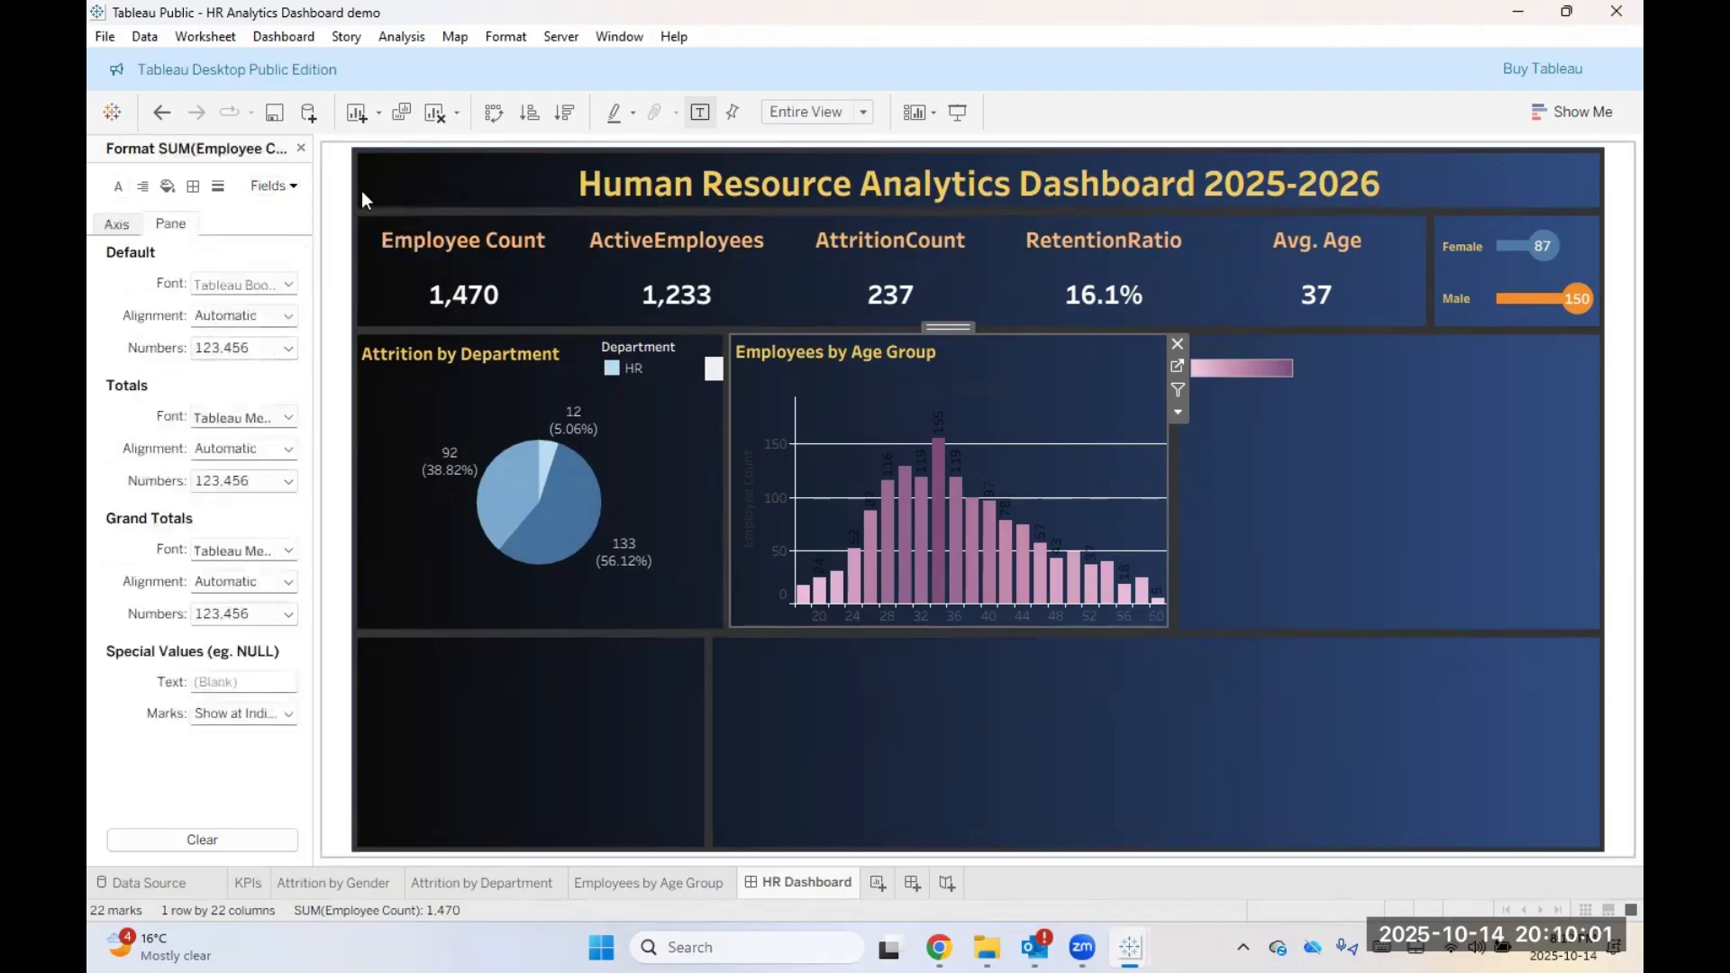
{"action": "left_click", "coordinate": [241, 285]}
{"action": "left_click", "coordinate": [225, 369]}
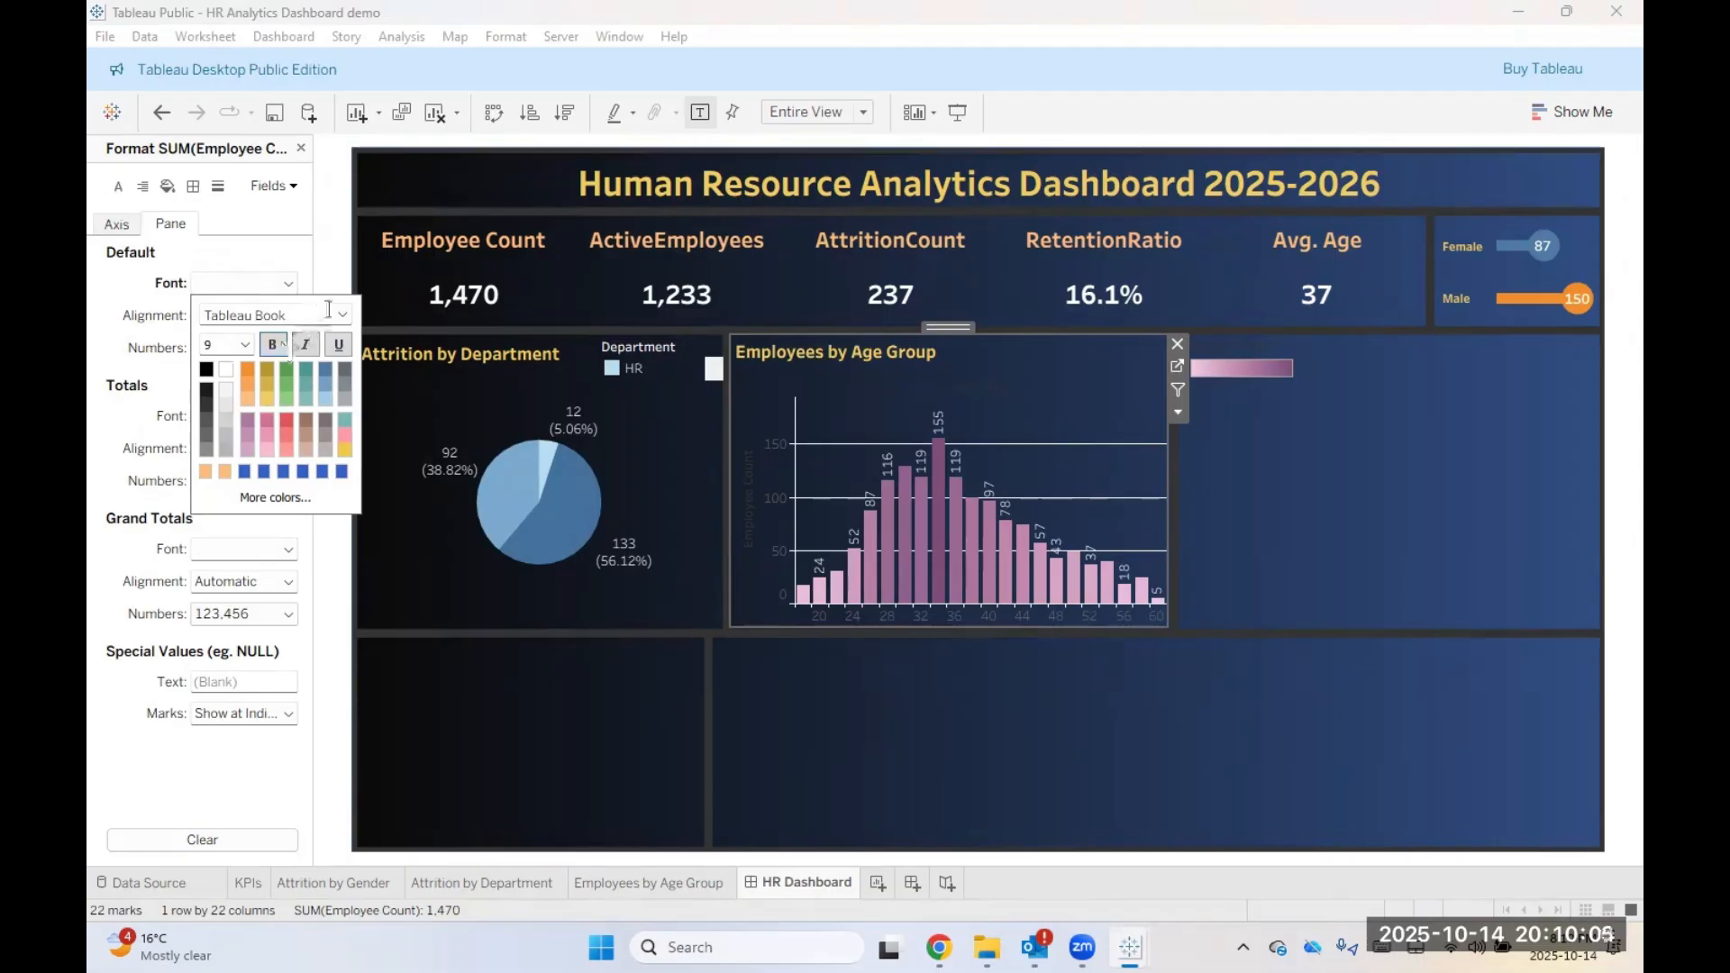
{"action": "left_click", "coordinate": [245, 345]}
{"action": "left_click", "coordinate": [236, 365]}
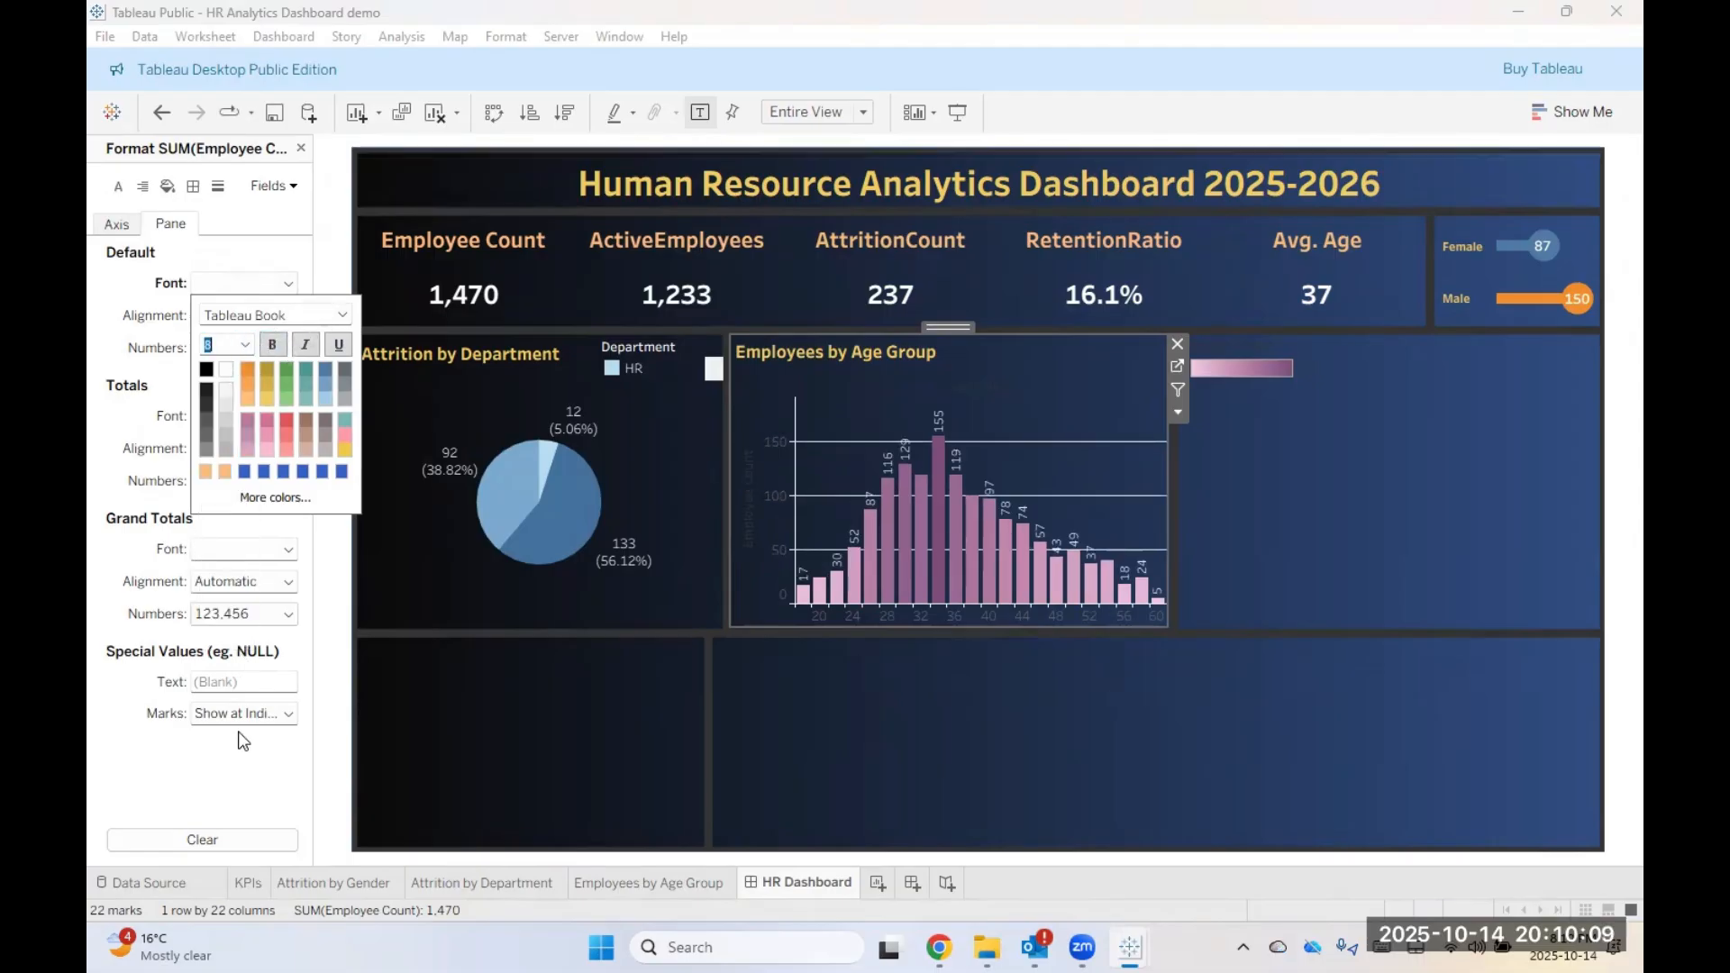
{"action": "left_click", "coordinate": [95, 417]}
Step: Review the totals, grand totals and special value format settings of SUM(Employee Count)
{"action": "left_click", "coordinate": [243, 416]}
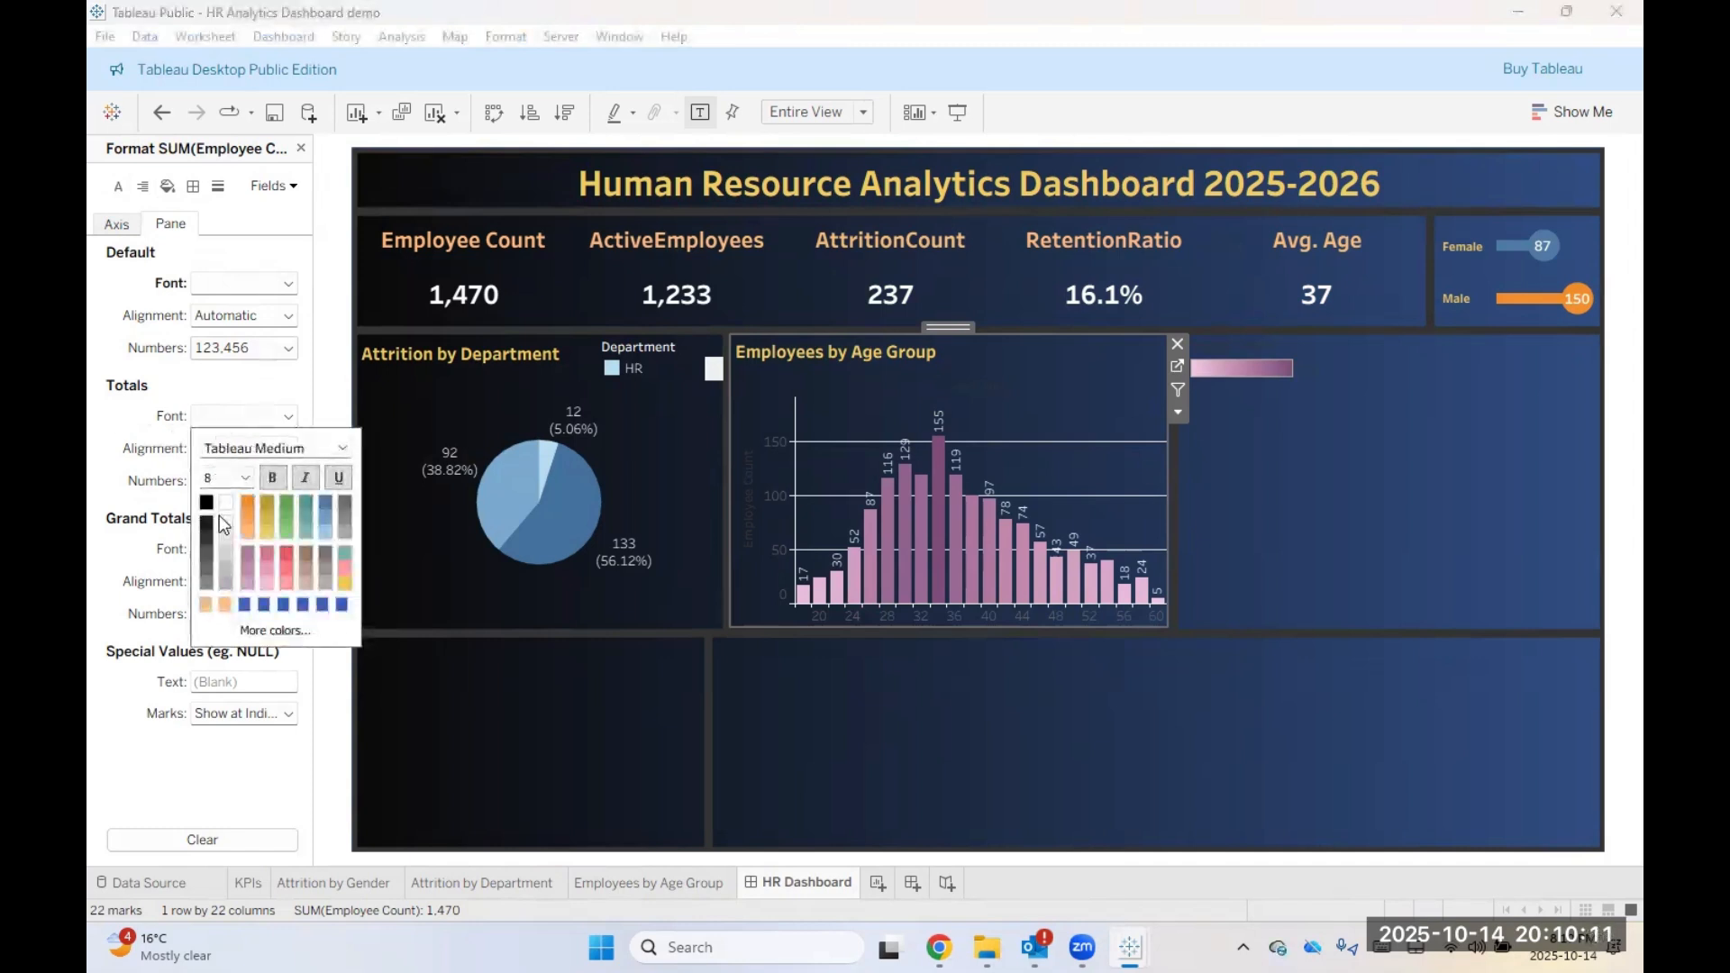
{"action": "left_click", "coordinate": [200, 788]}
{"action": "left_click", "coordinate": [257, 548]}
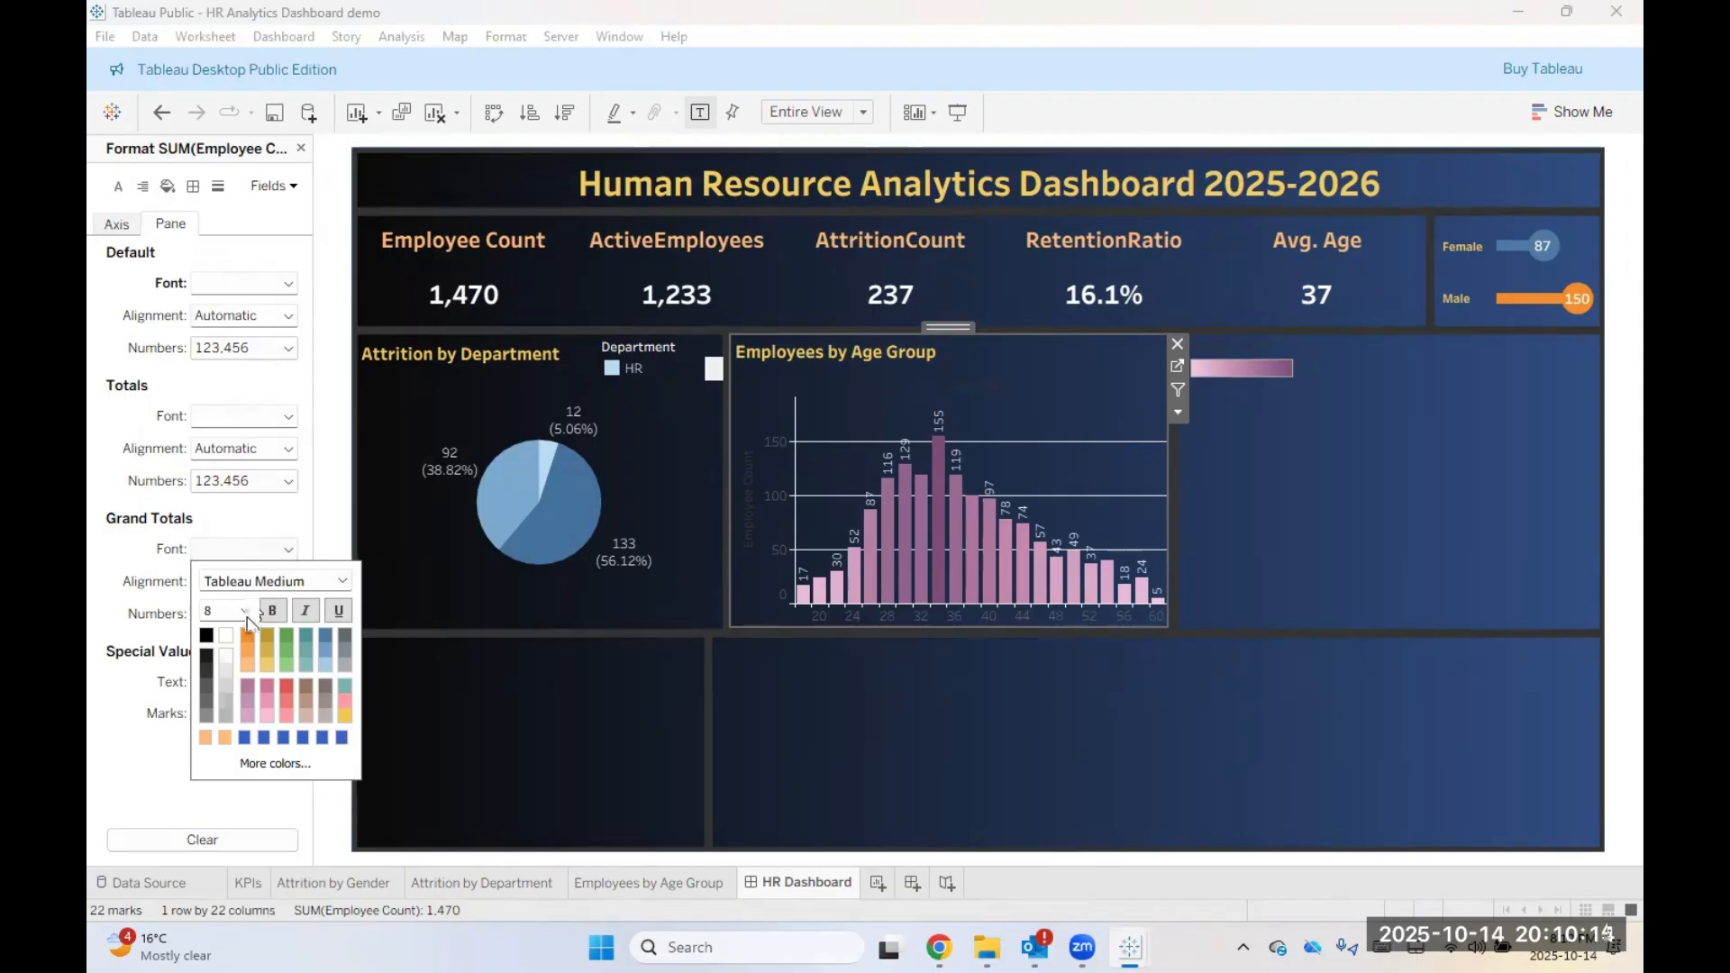
{"action": "left_click", "coordinate": [89, 815]}
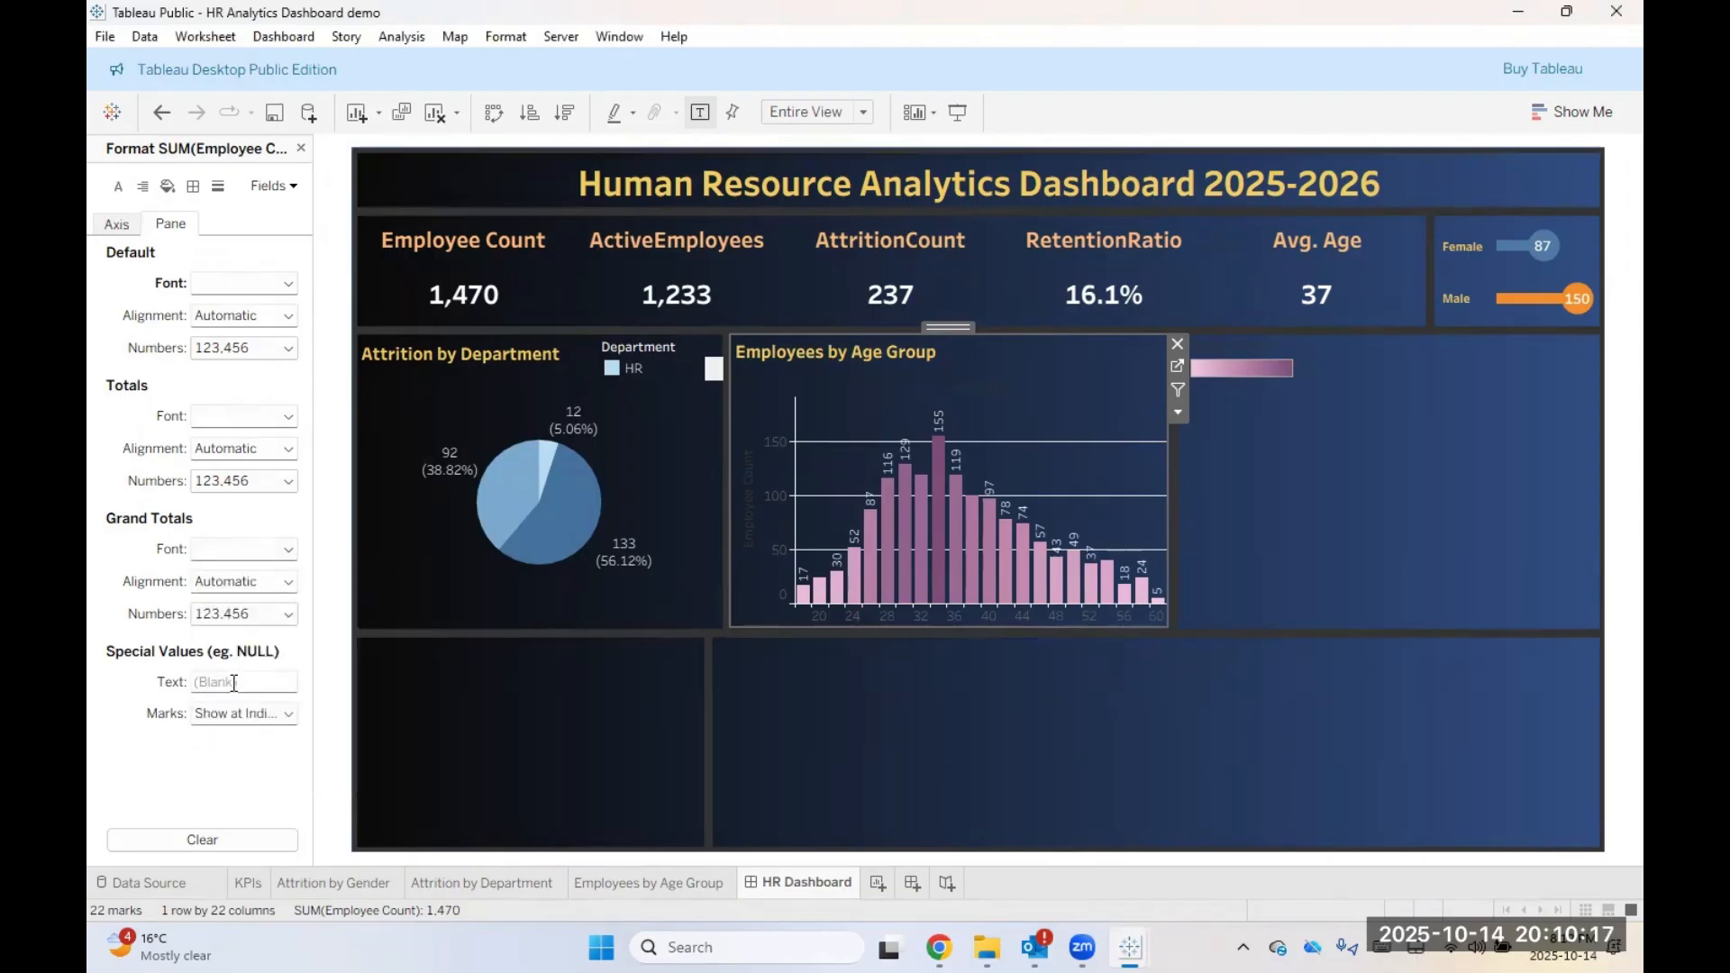
{"action": "left_click", "coordinate": [233, 682]}
{"action": "left_click", "coordinate": [273, 185]}
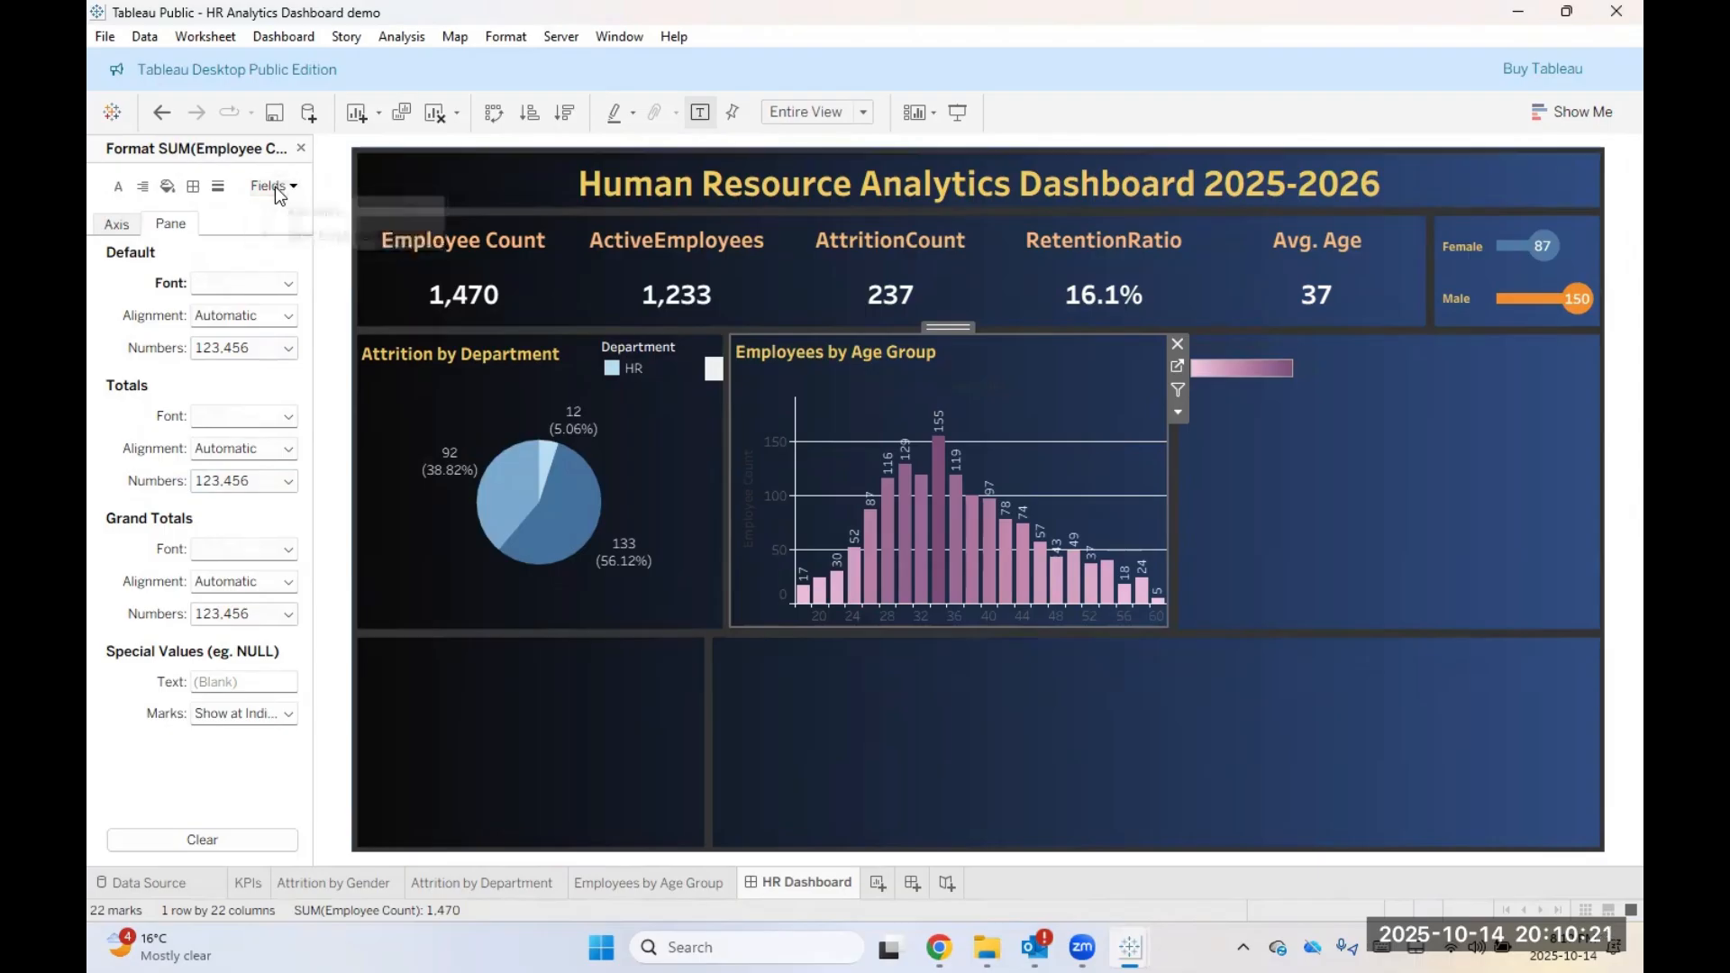
{"action": "left_click", "coordinate": [274, 187]}
{"action": "left_click", "coordinate": [274, 186]}
Step: Check the sheet, row and column borders and the worksheet shading of the Employees by Age Group chart
{"action": "left_click", "coordinate": [192, 186]}
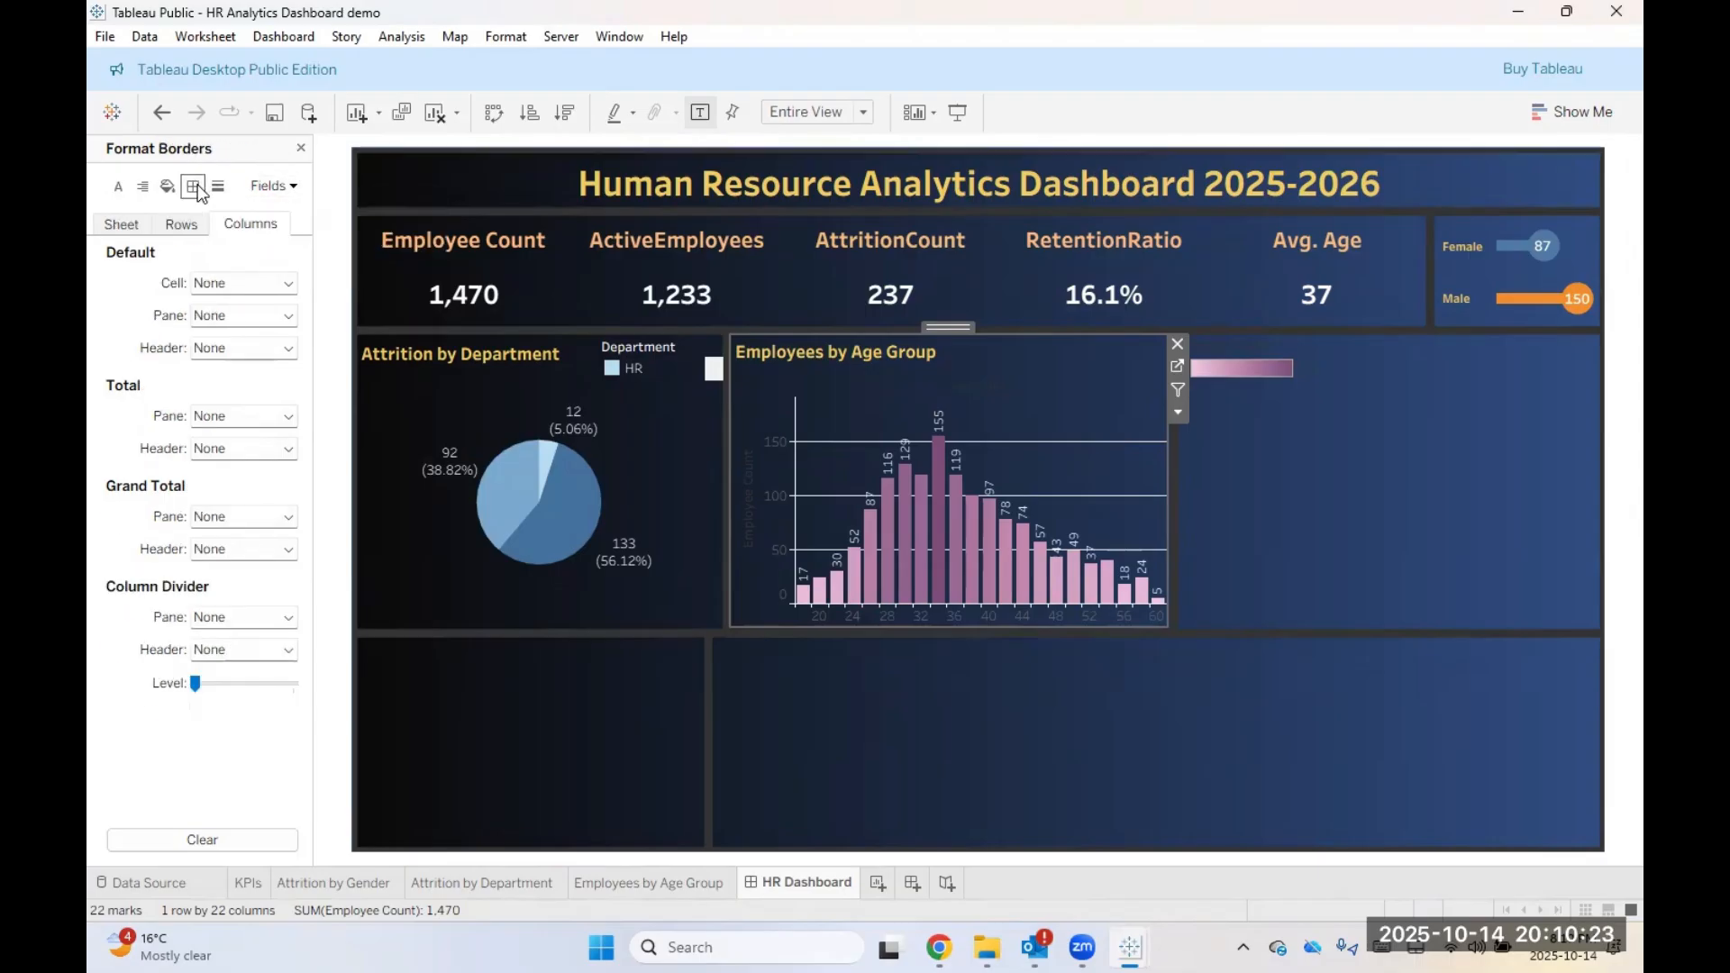
{"action": "left_click", "coordinate": [180, 226]}
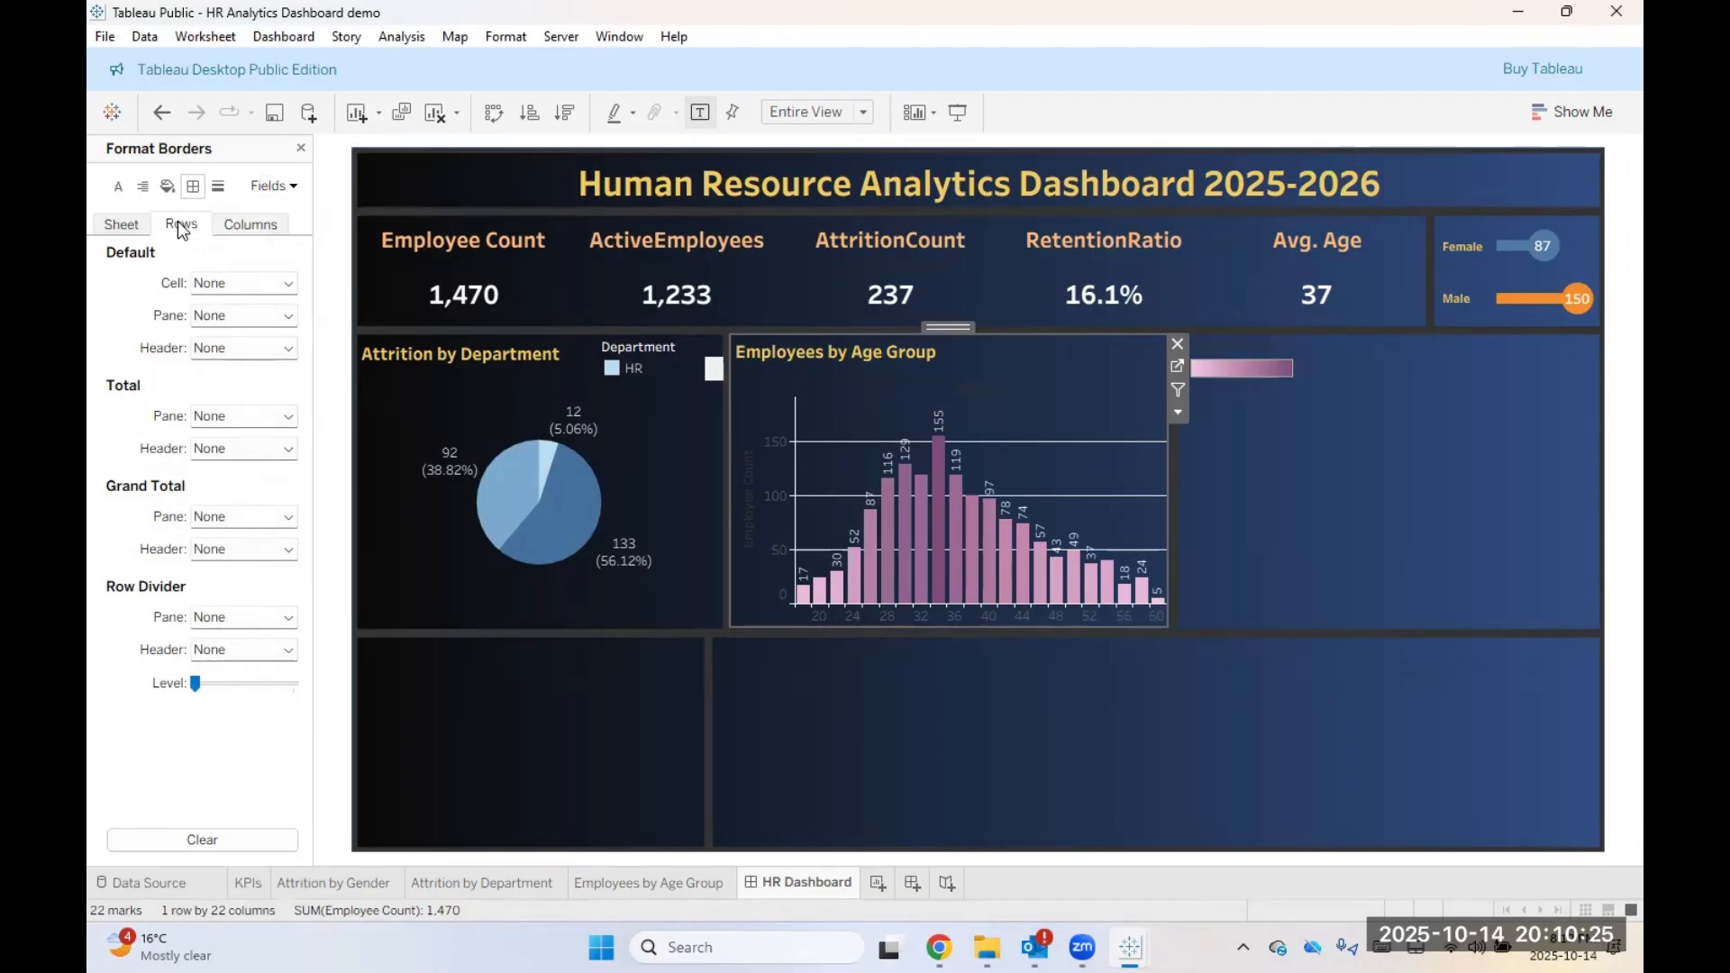
{"action": "left_click", "coordinate": [126, 225]}
{"action": "scroll", "coordinate": [155, 593], "scroll_direction": "down", "scroll_amount": 1}
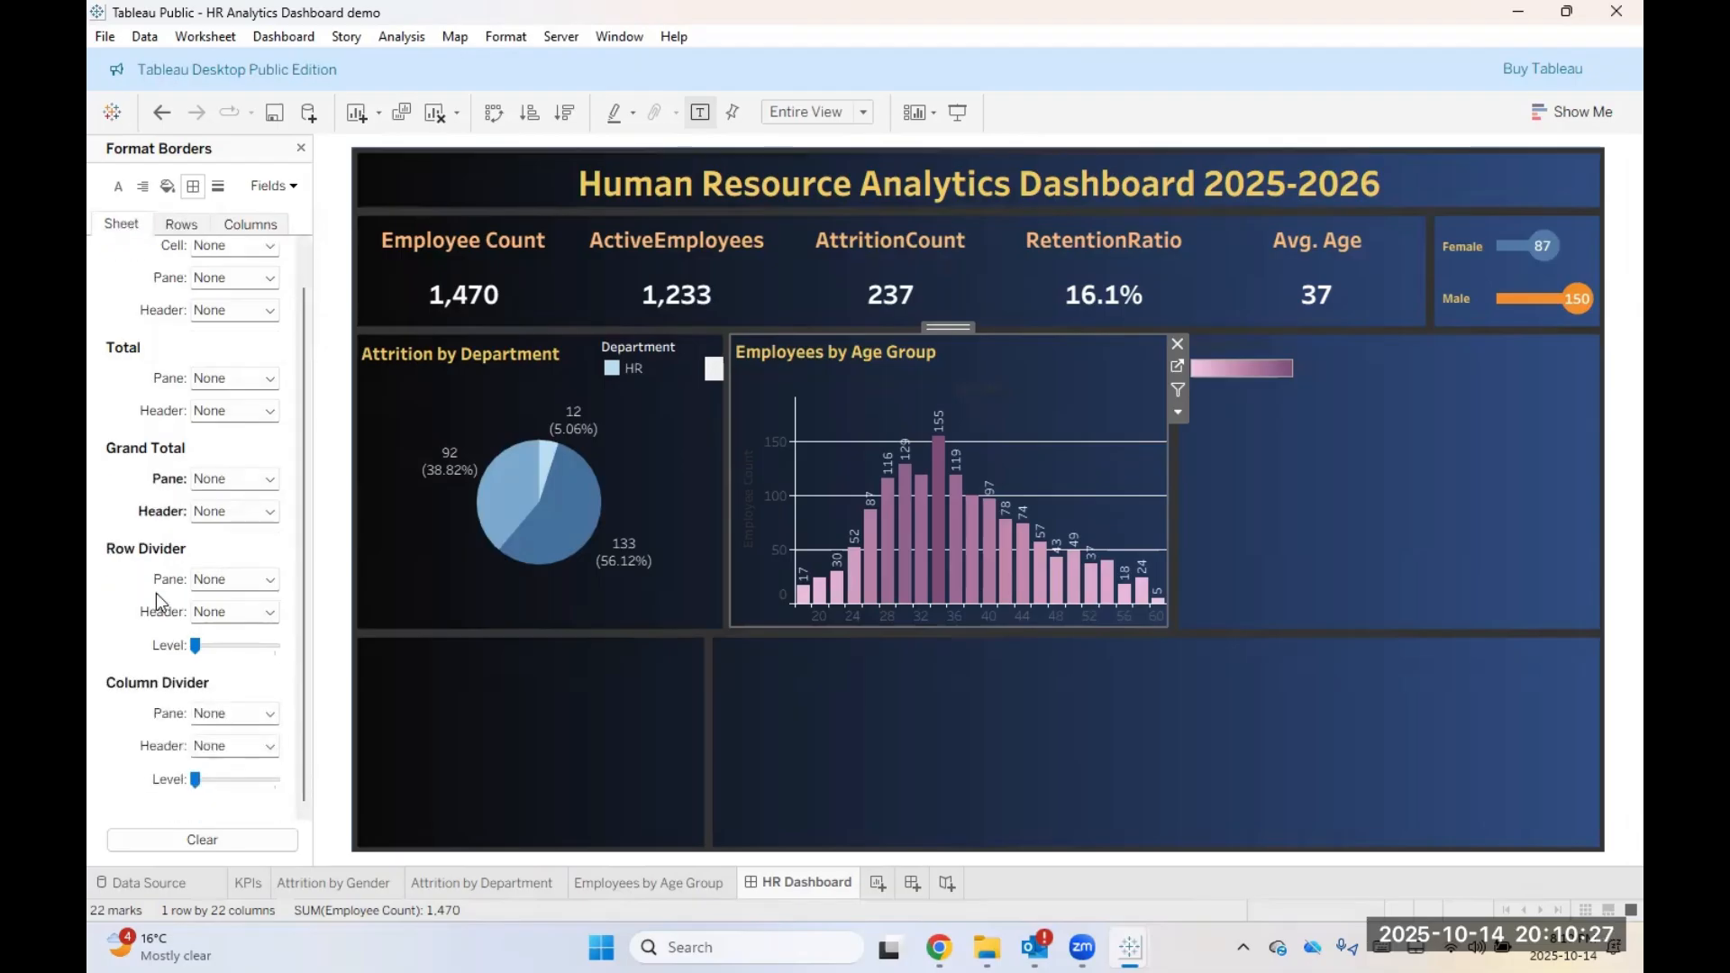
{"action": "scroll", "coordinate": [155, 593], "scroll_direction": "up", "scroll_amount": 1}
{"action": "left_click", "coordinate": [166, 187]}
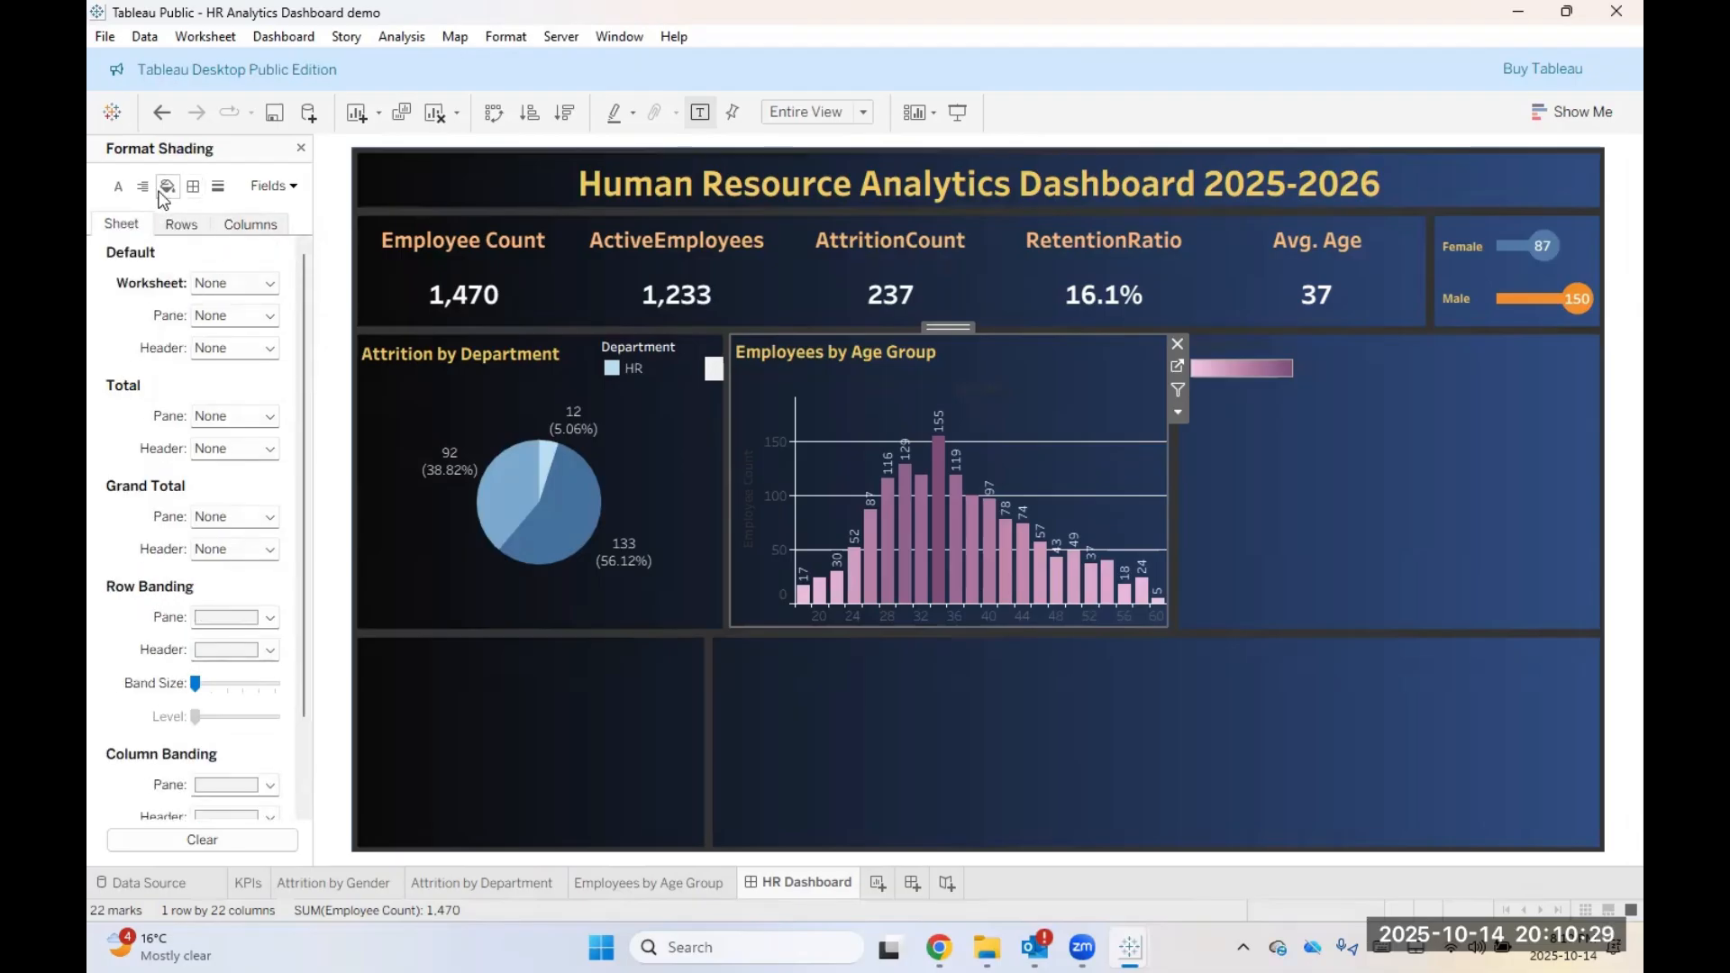
{"action": "left_click", "coordinate": [216, 282]}
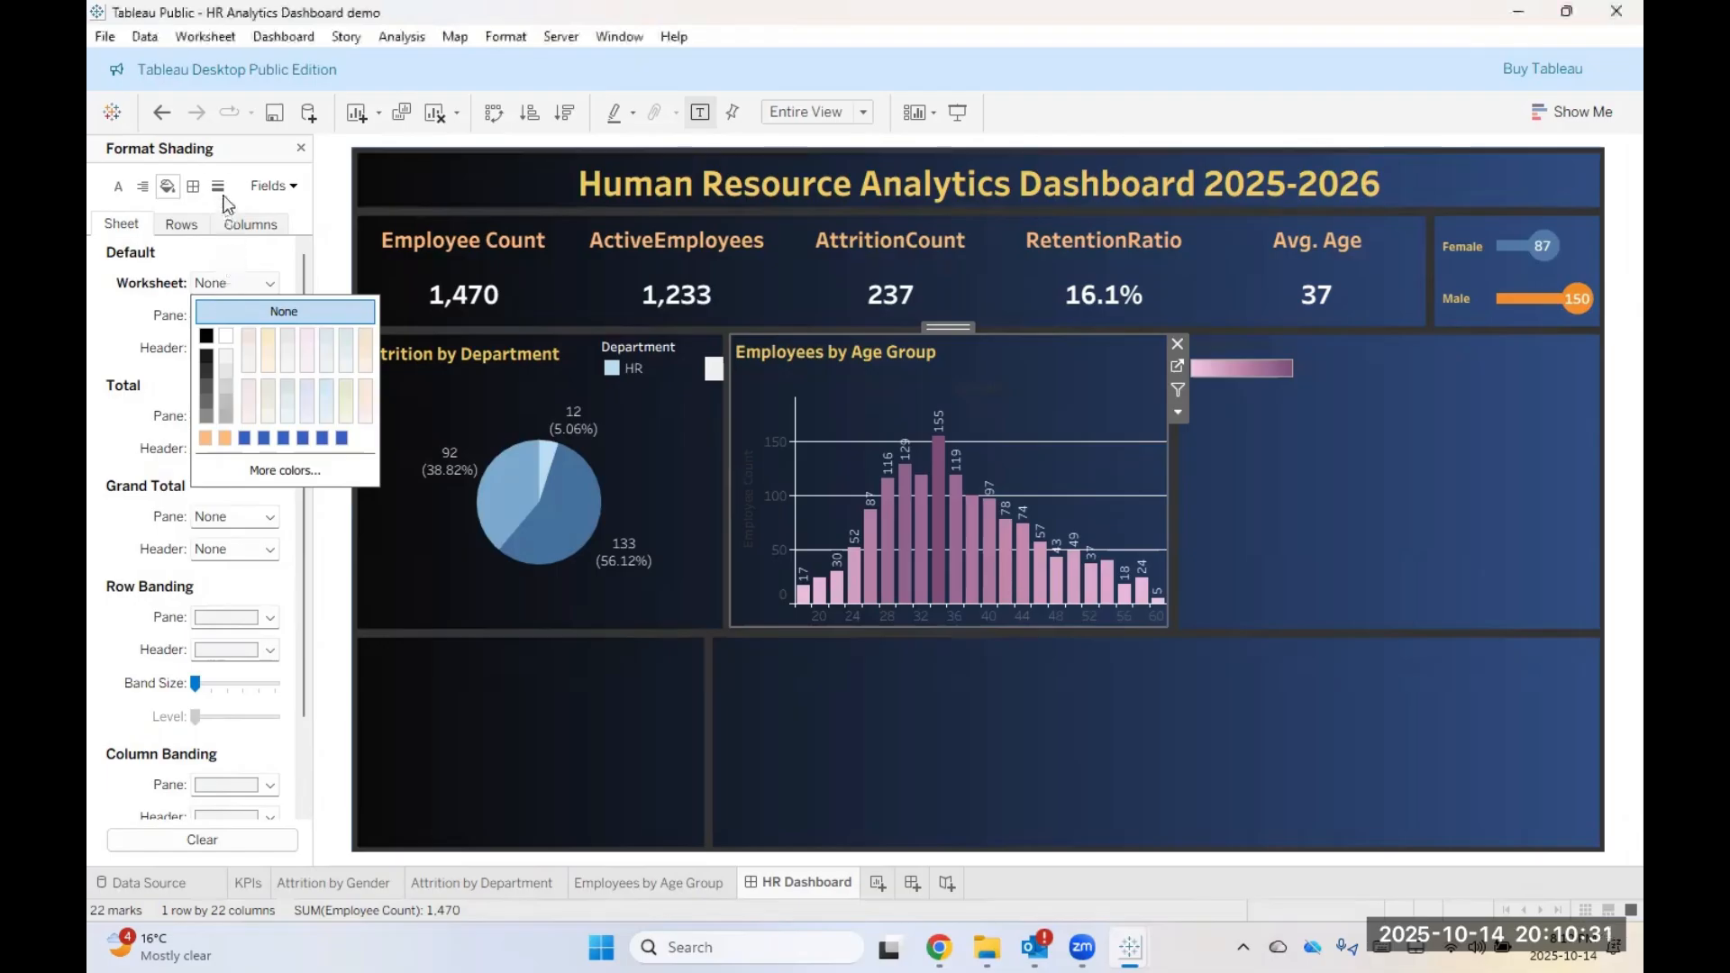
Step: Set the sheet's grid lines, zero lines and trend lines to None in the Employees by Age Group chart
{"action": "left_click", "coordinate": [220, 187]}
{"action": "left_click", "coordinate": [248, 284]}
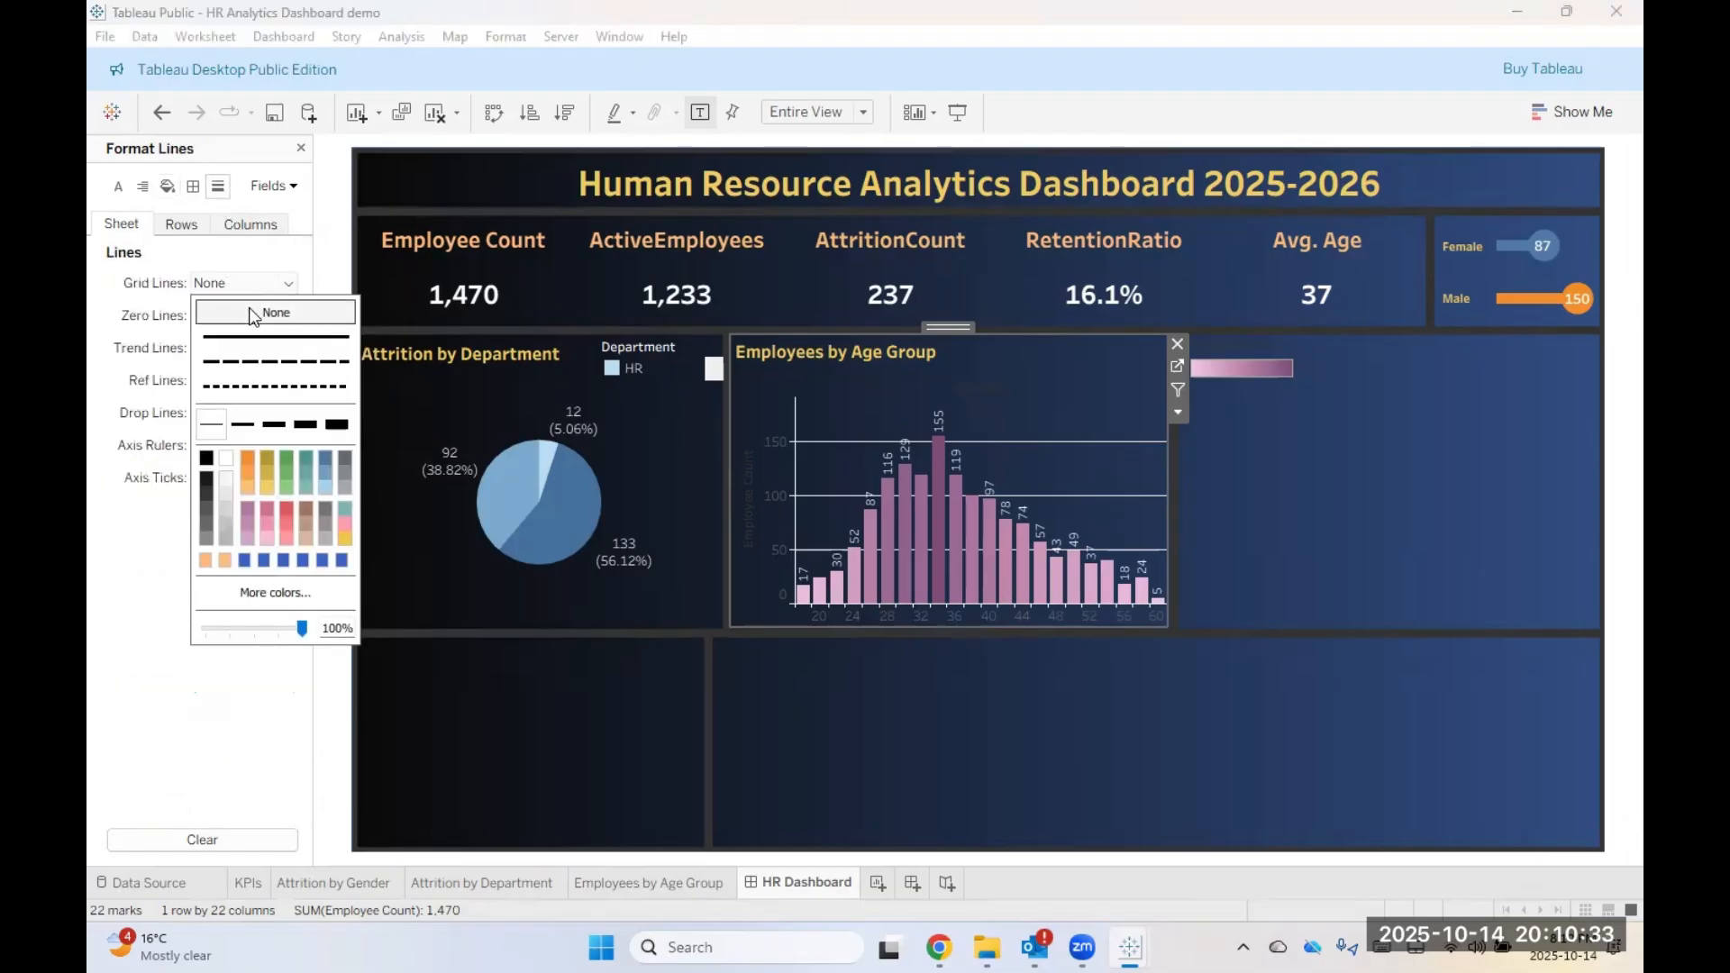
{"action": "left_click", "coordinate": [209, 316]}
{"action": "left_click", "coordinate": [216, 315]}
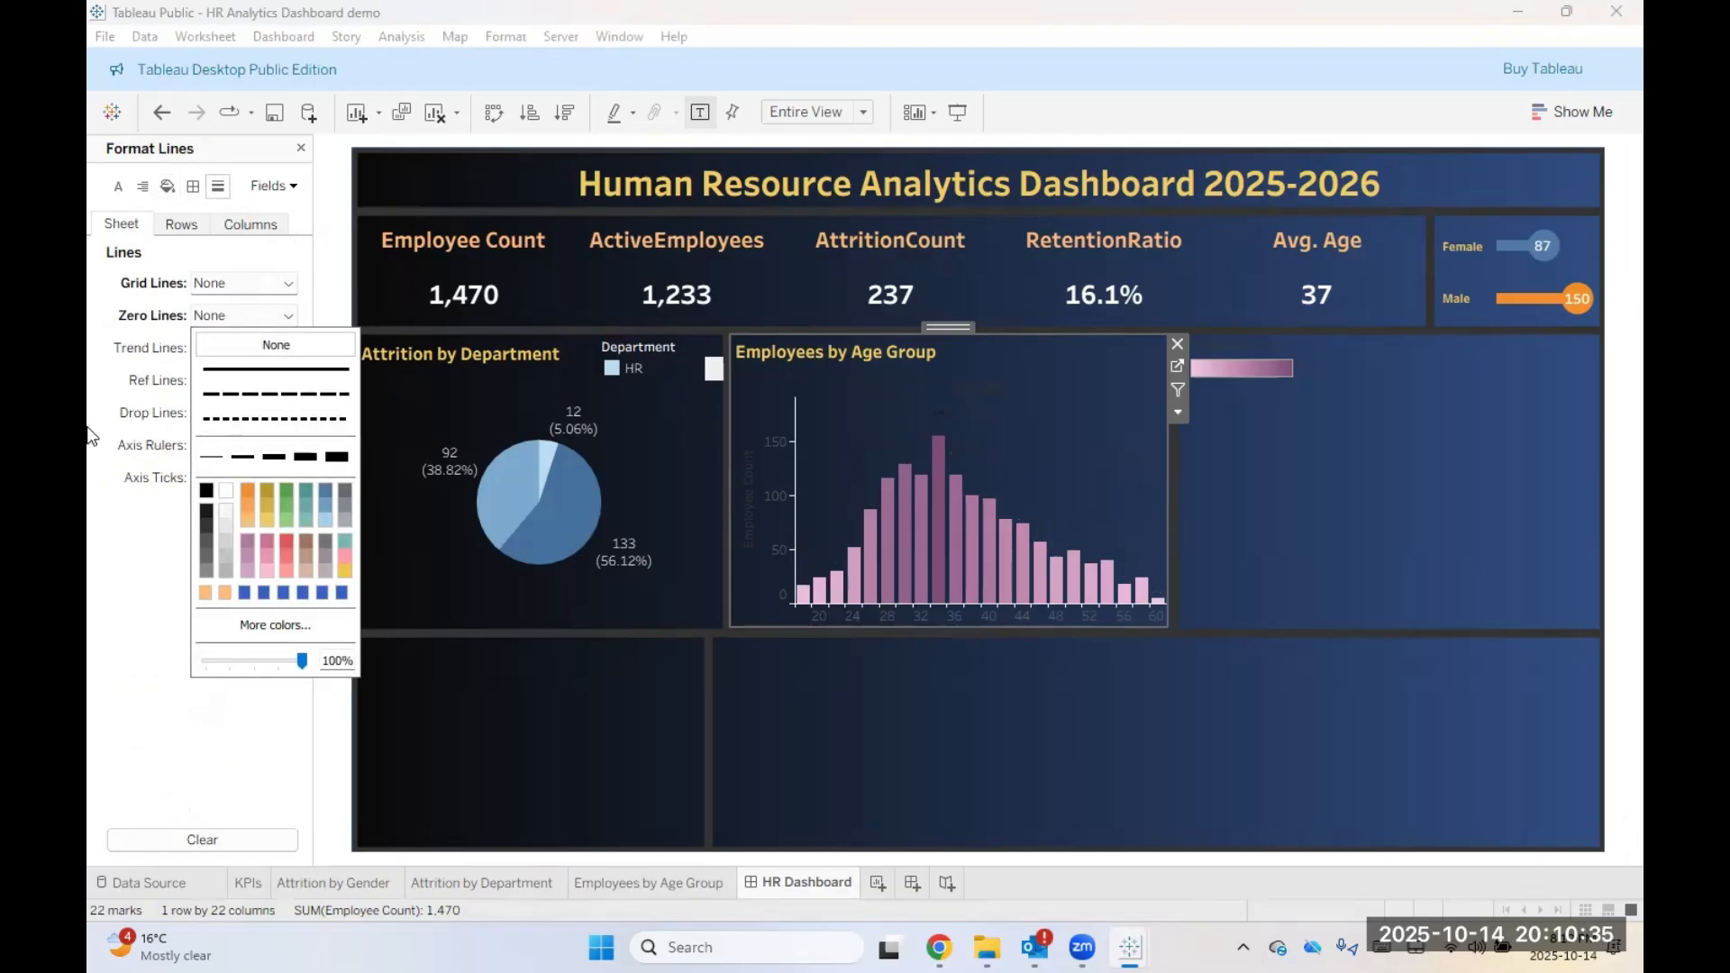
{"action": "left_click", "coordinate": [268, 344]}
{"action": "left_click", "coordinate": [268, 344]}
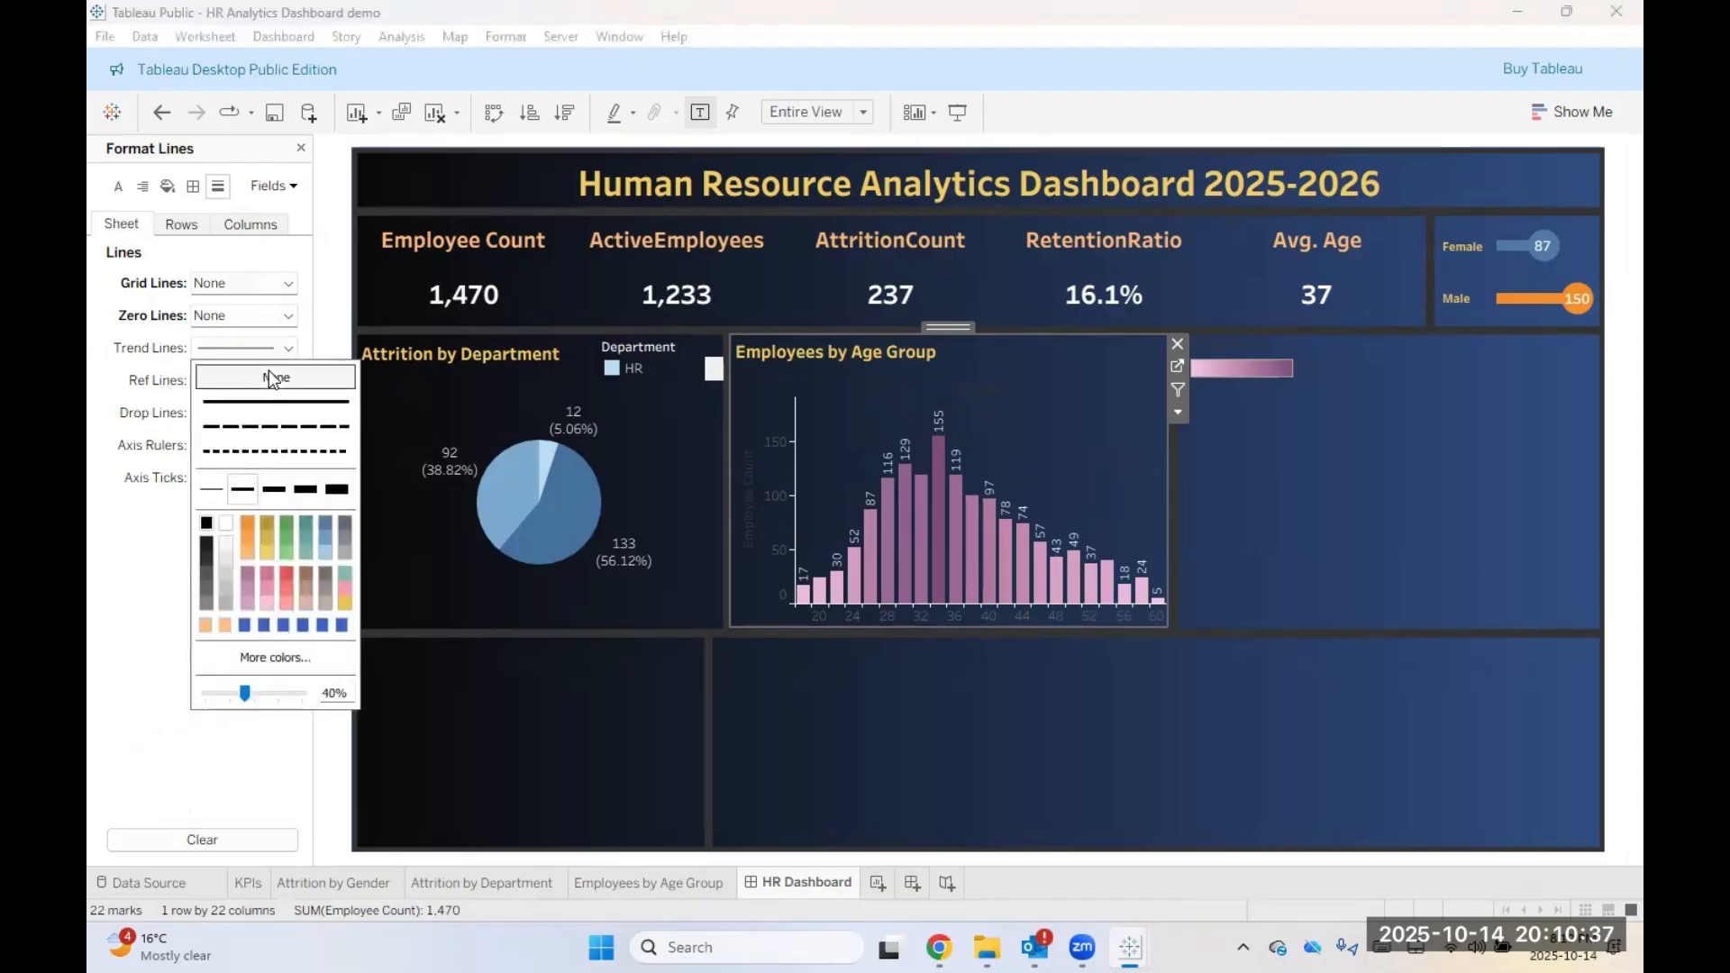
{"action": "left_click", "coordinate": [269, 373]}
Step: Set the reference lines, drop lines, axis rulers and axis ticks of the Employees by Age Group chart to None
{"action": "left_click", "coordinate": [241, 380]}
{"action": "left_click", "coordinate": [245, 380]}
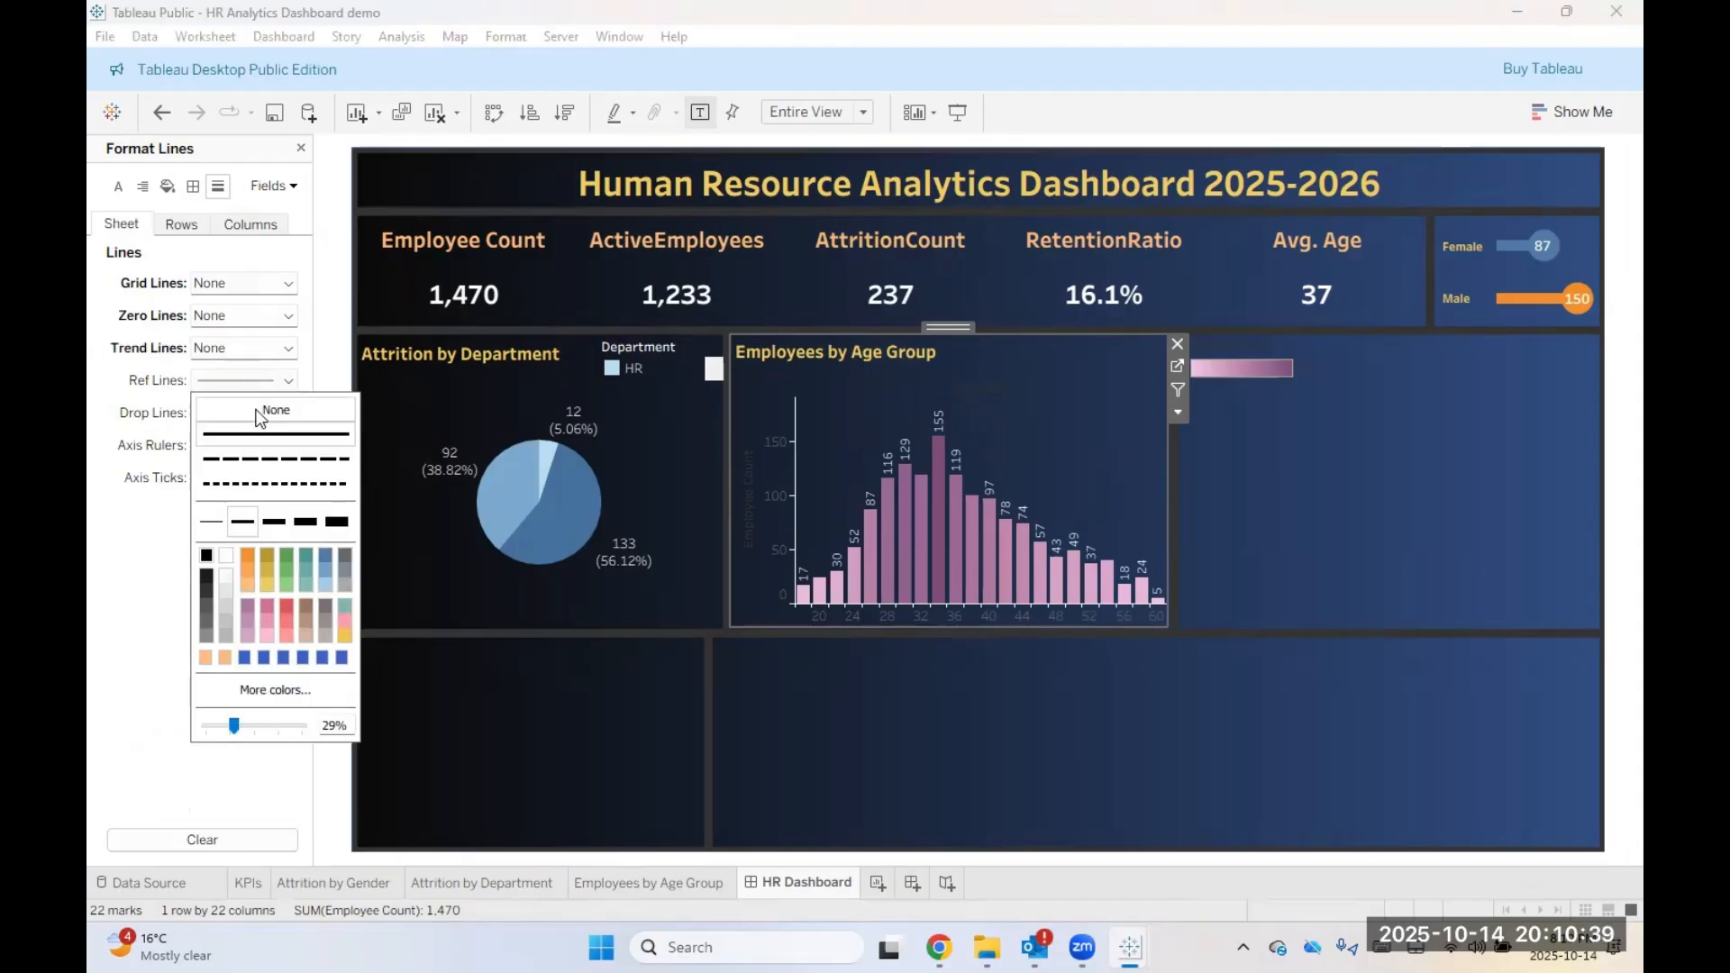
{"action": "left_click", "coordinate": [275, 409]}
{"action": "left_click", "coordinate": [128, 563]}
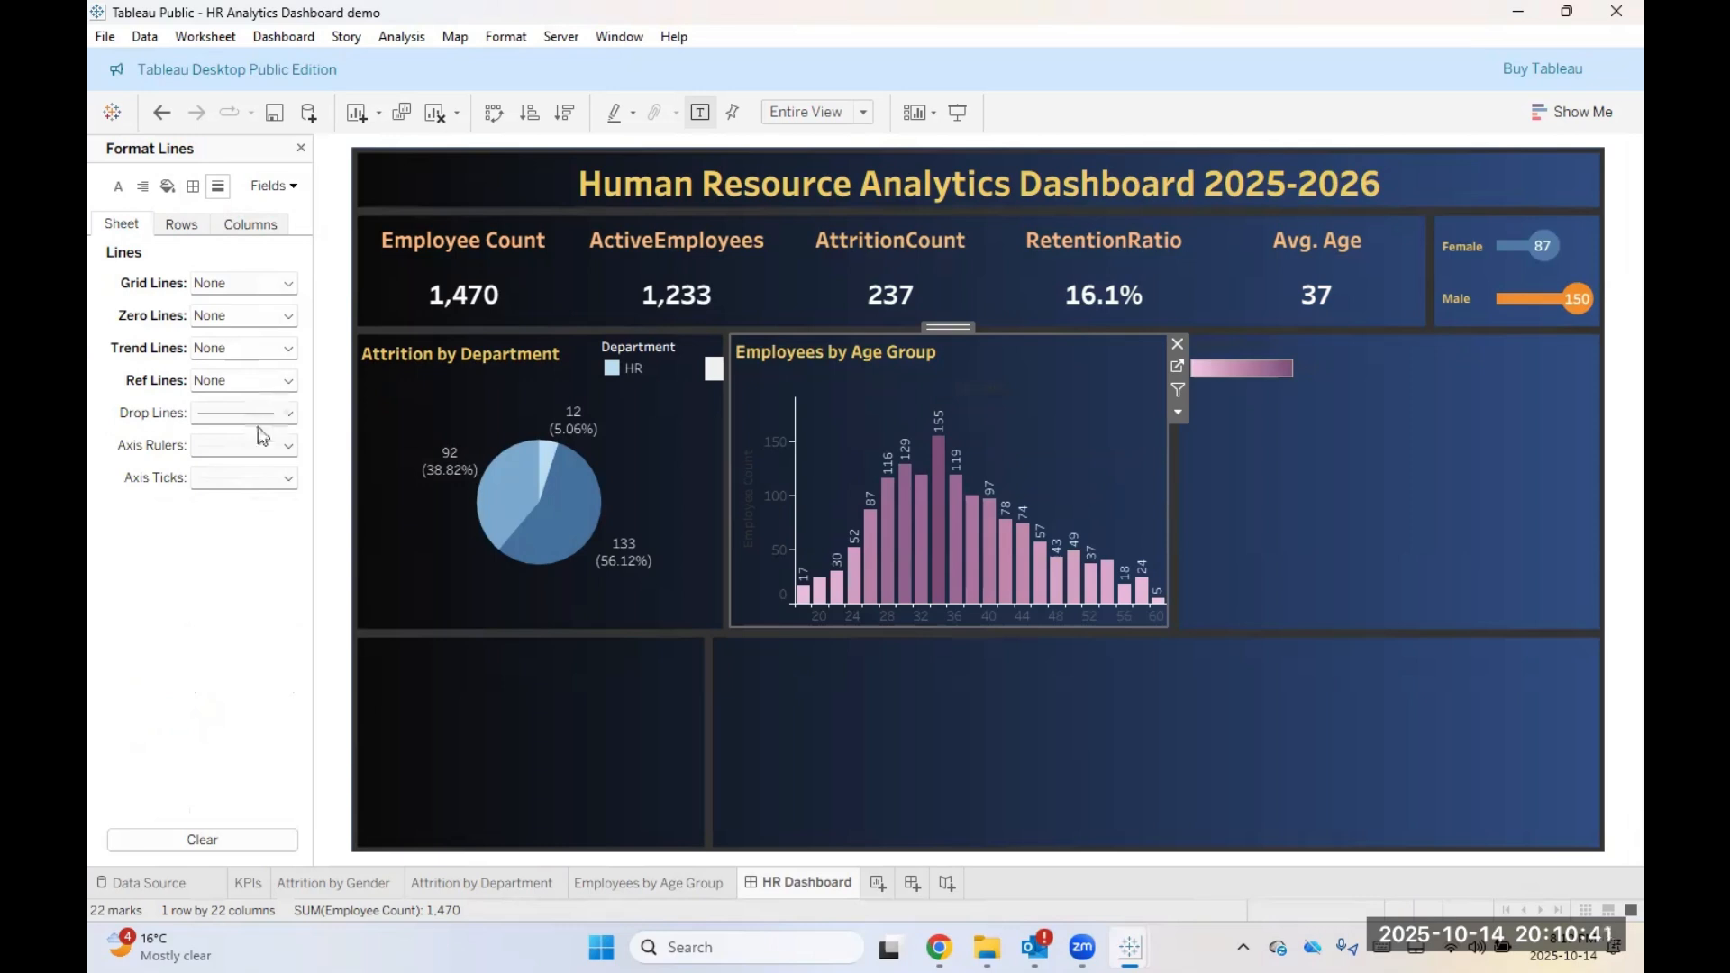
{"action": "left_click", "coordinate": [259, 414]}
{"action": "left_click", "coordinate": [271, 438]}
{"action": "left_click", "coordinate": [247, 445]}
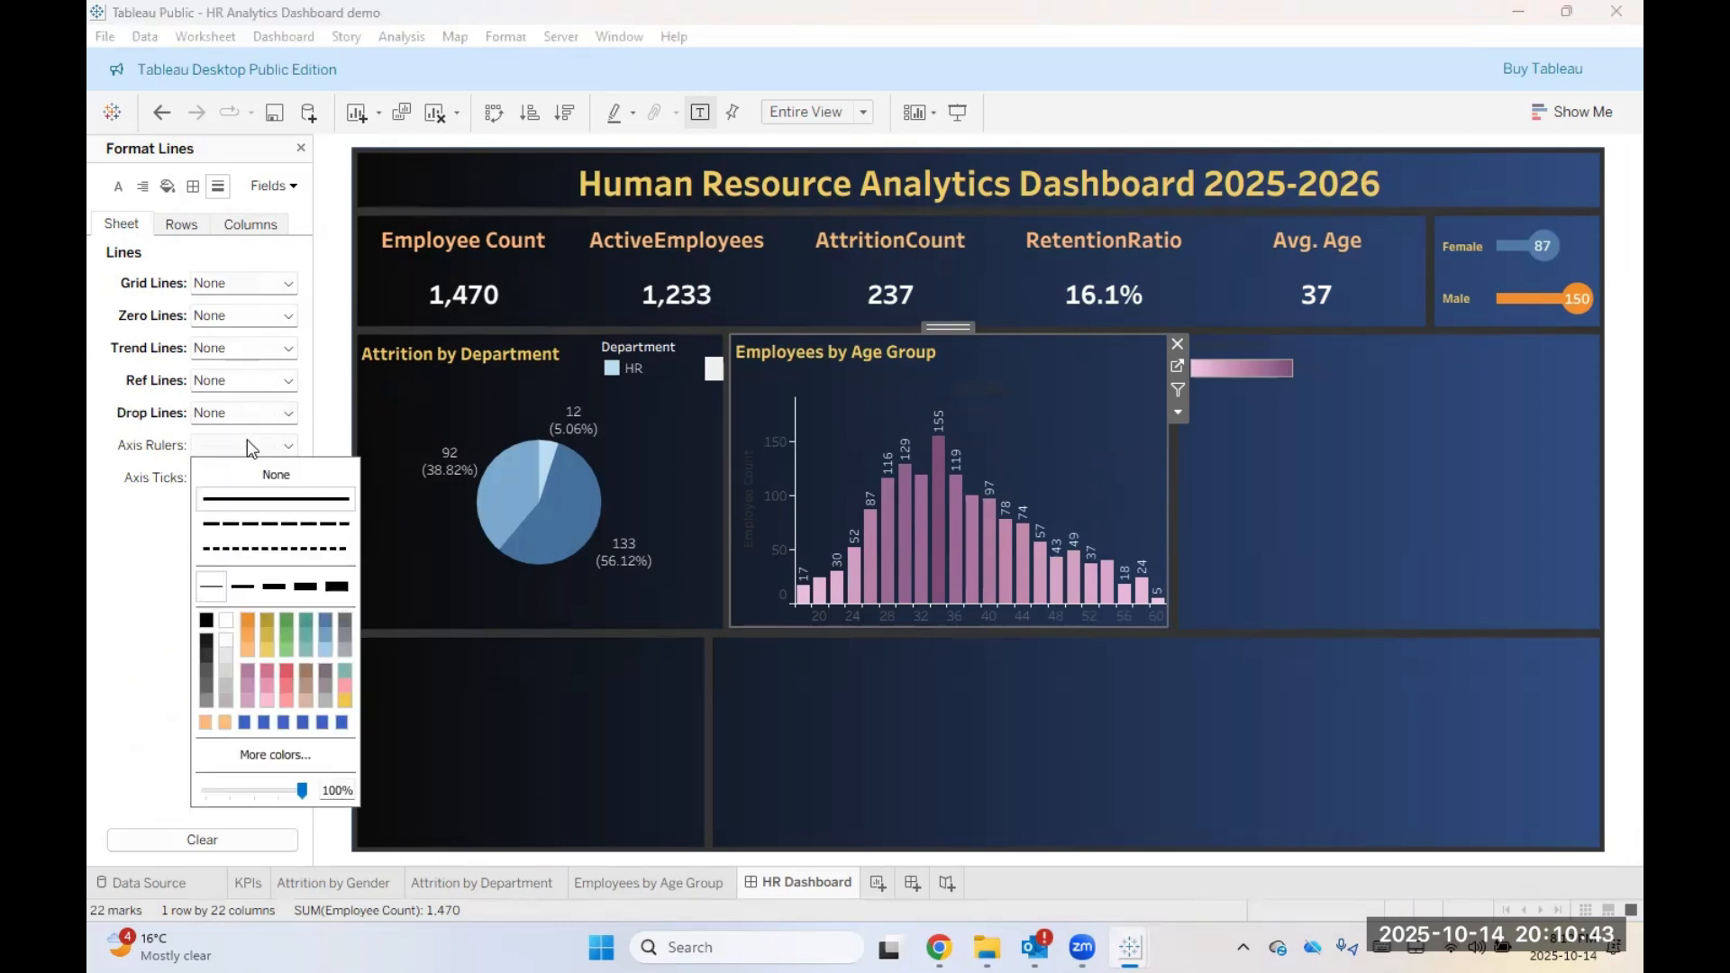
{"action": "left_click", "coordinate": [276, 473]}
{"action": "left_click", "coordinate": [236, 478]}
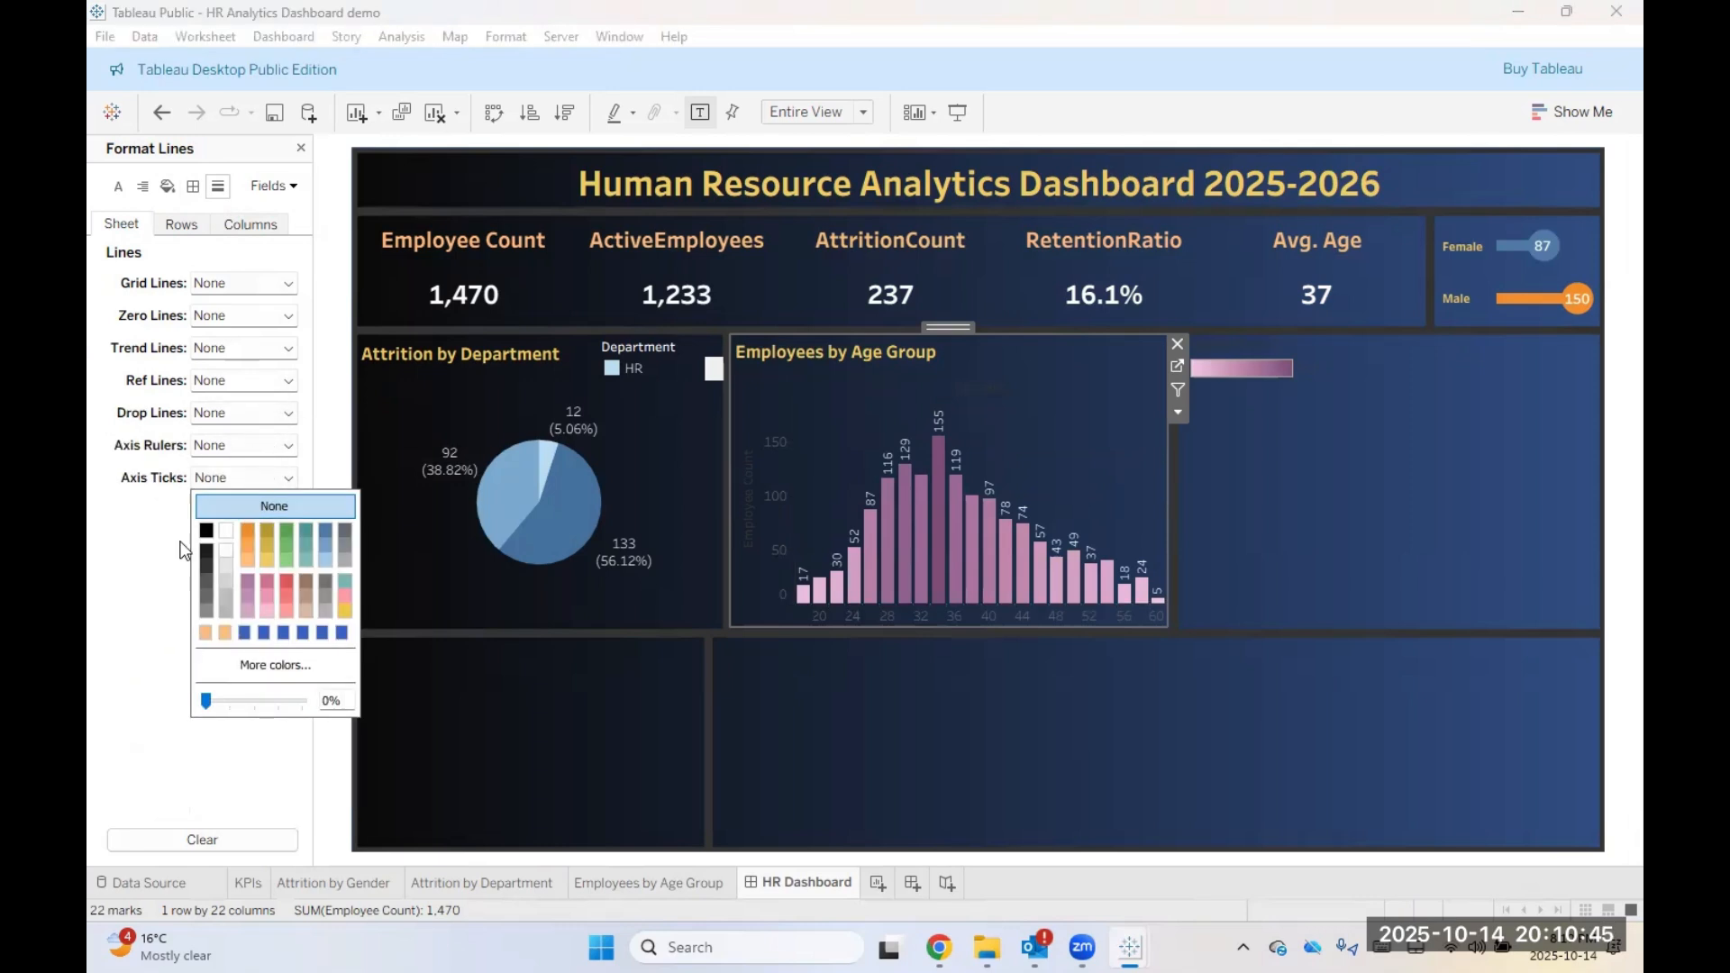
{"action": "left_click", "coordinate": [115, 631]}
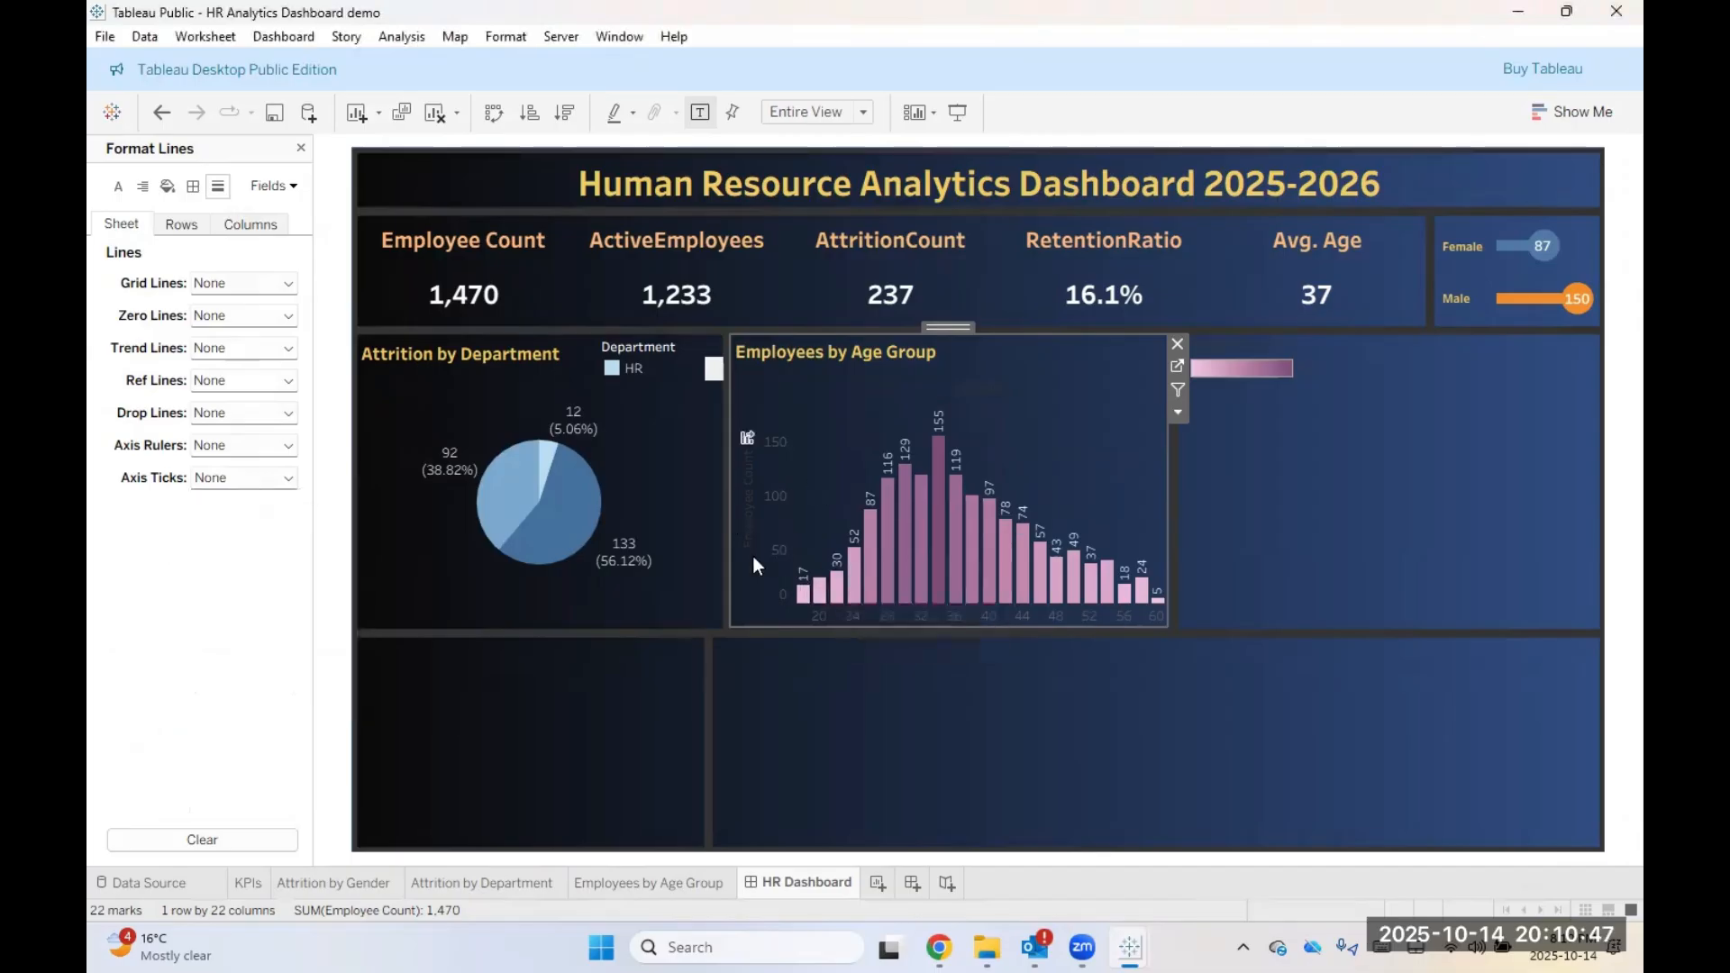
Step: Hide the column field labels and the Employee Count axis header in the Employees by Age Group chart
{"action": "right_click", "coordinate": [1005, 389]}
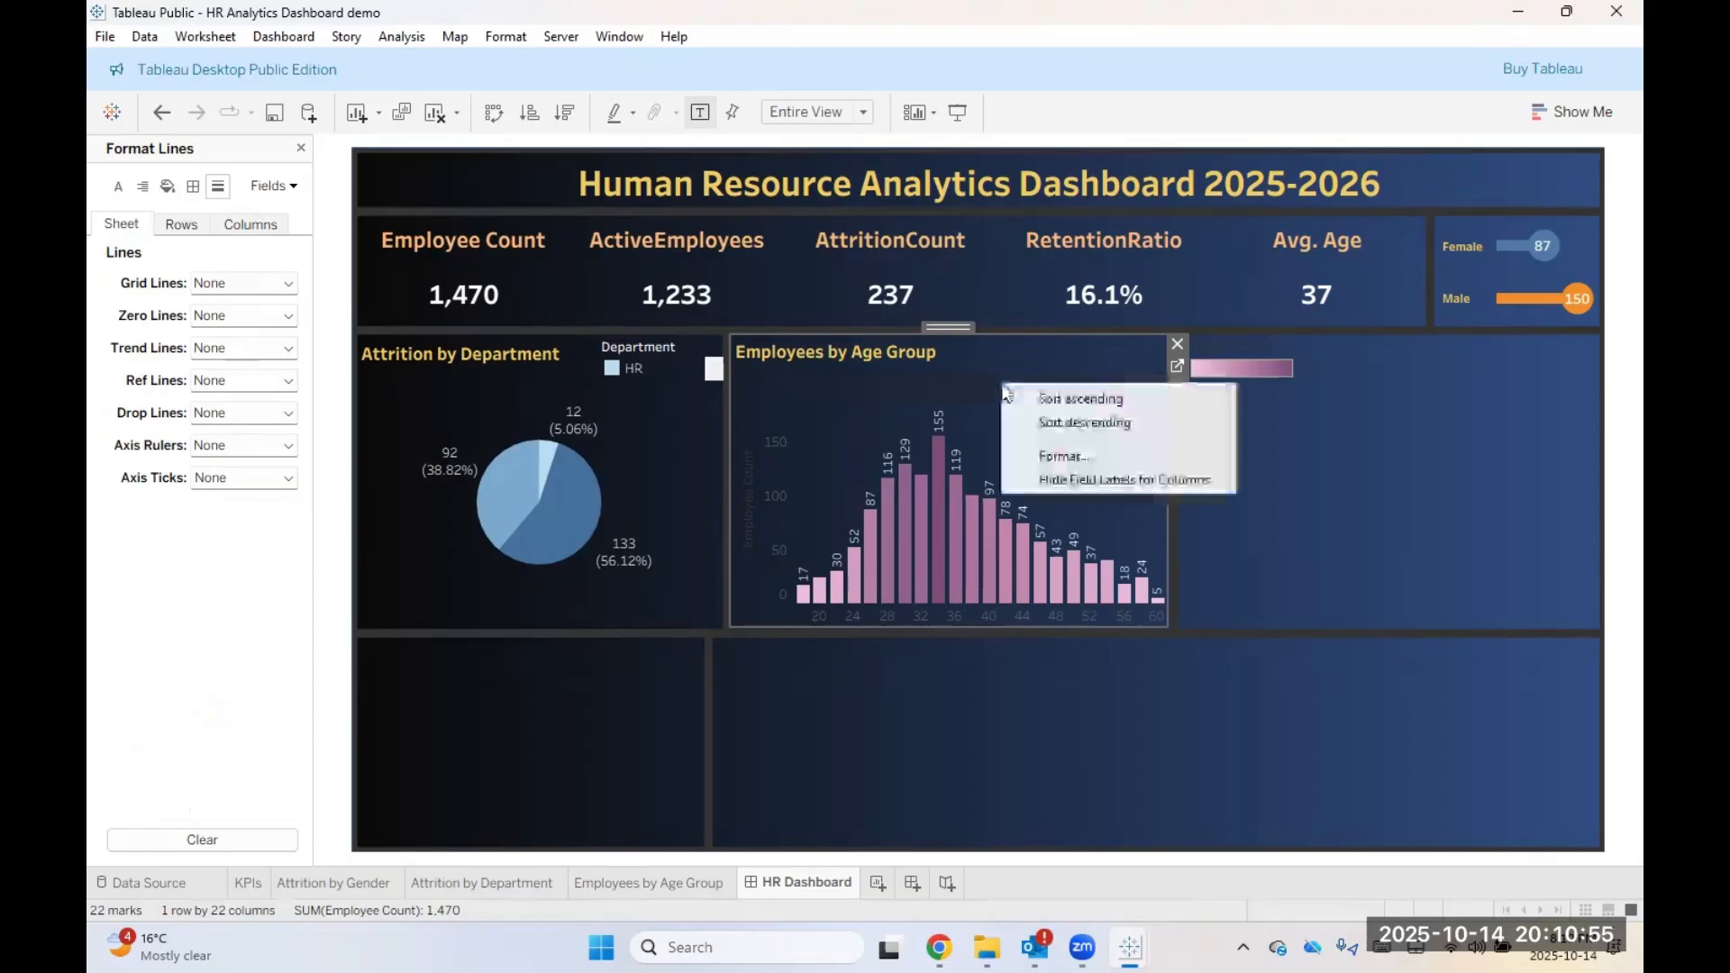
{"action": "left_click", "coordinate": [1038, 476]}
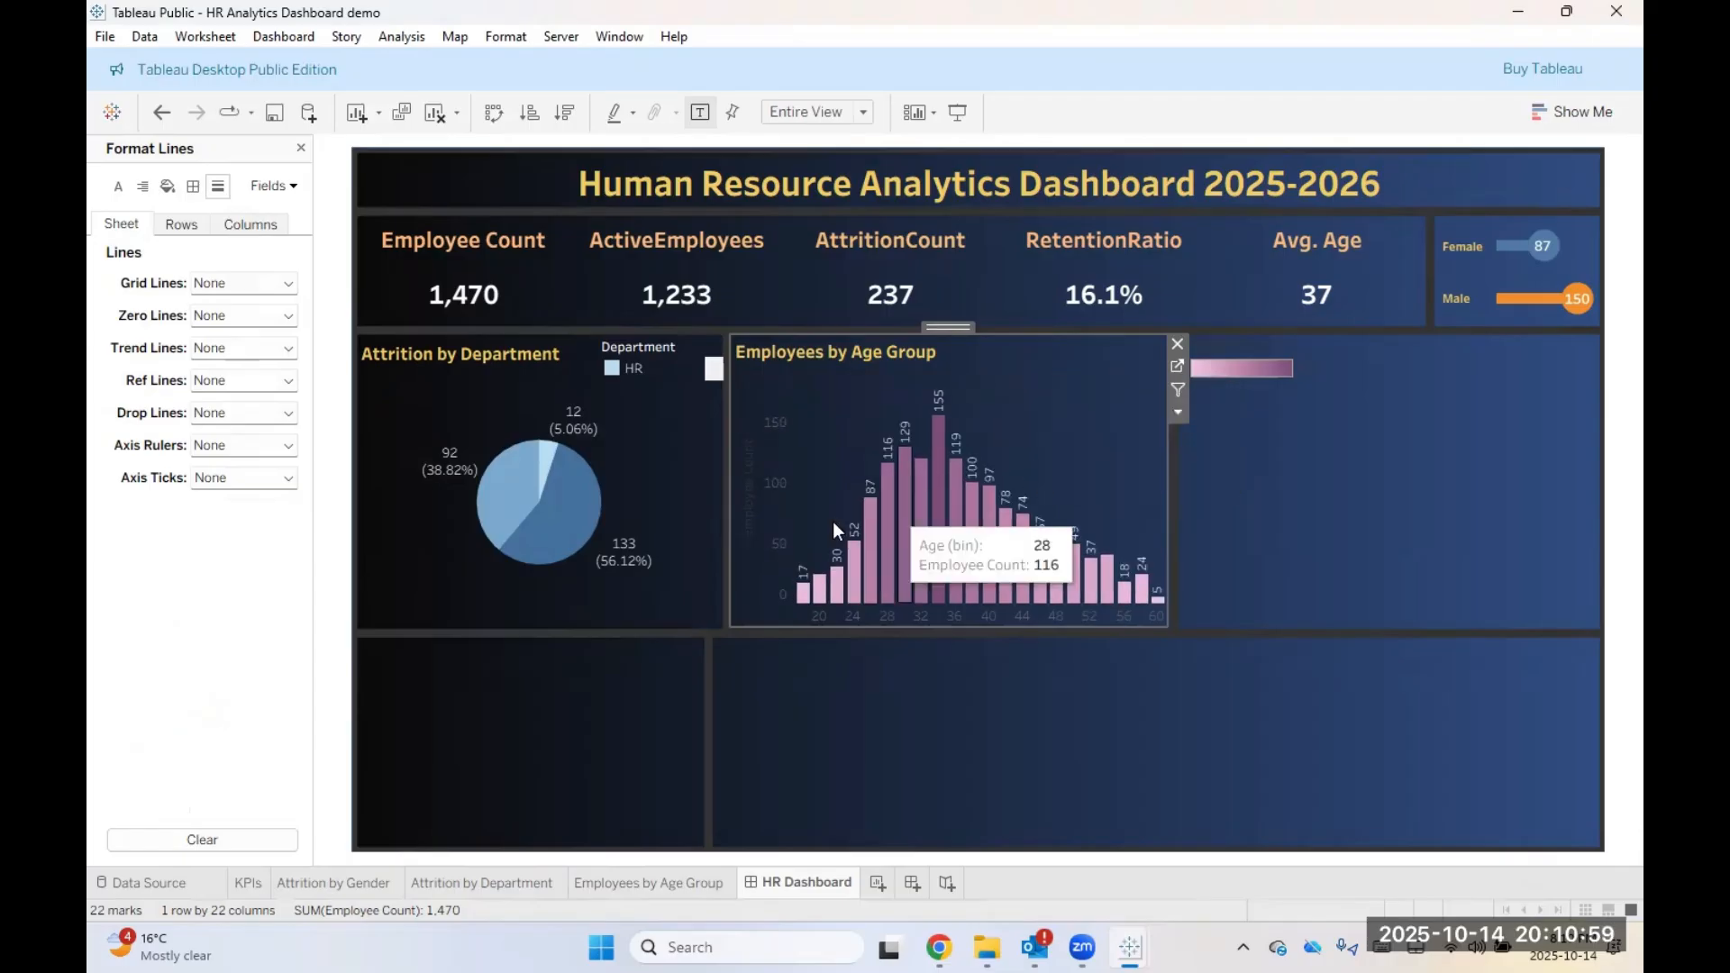
{"action": "right_click", "coordinate": [749, 512]}
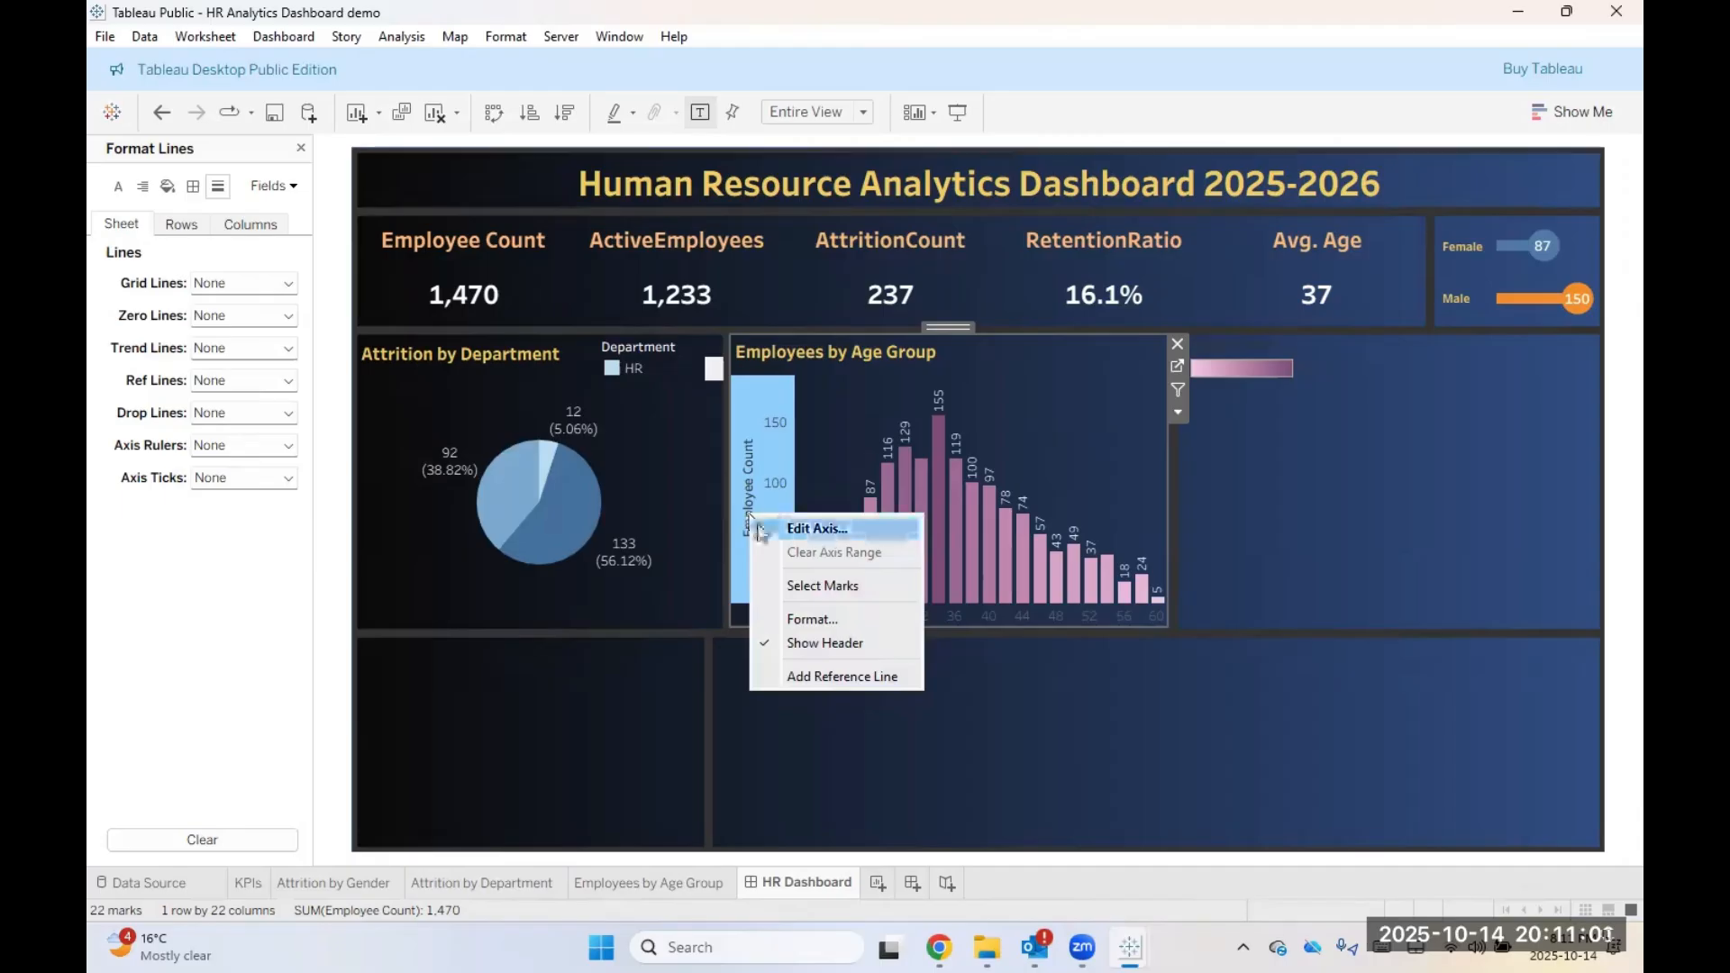
{"action": "left_click", "coordinate": [807, 640]}
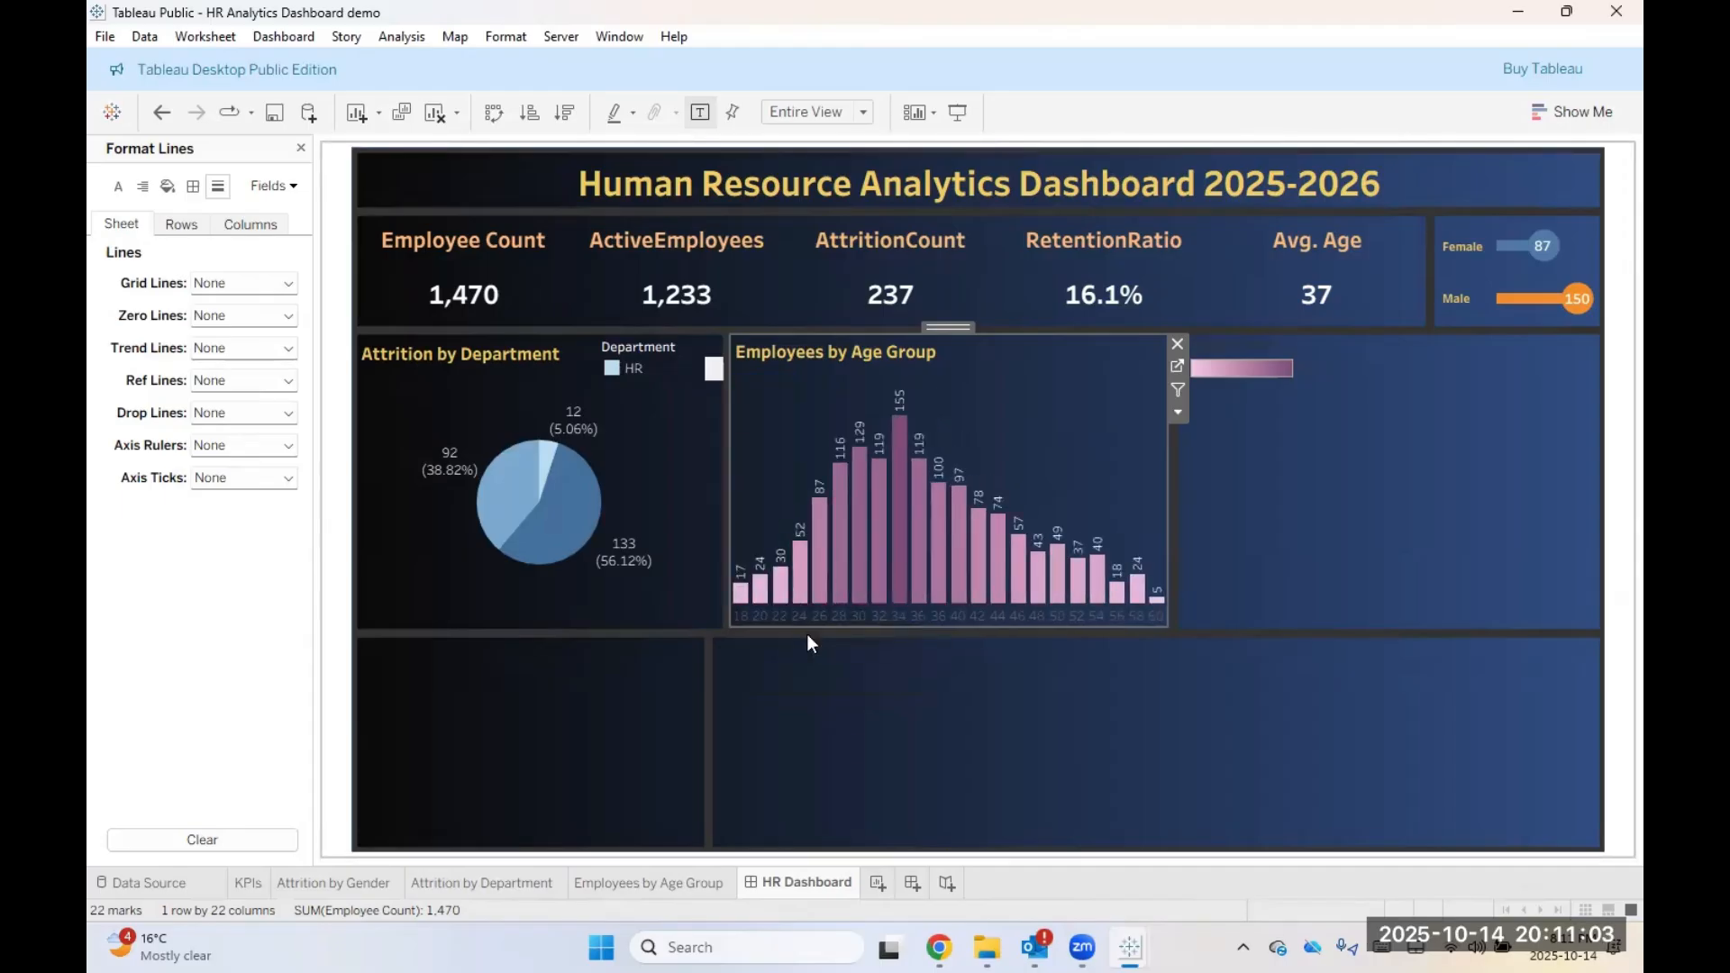
{"action": "left_click", "coordinate": [849, 742]}
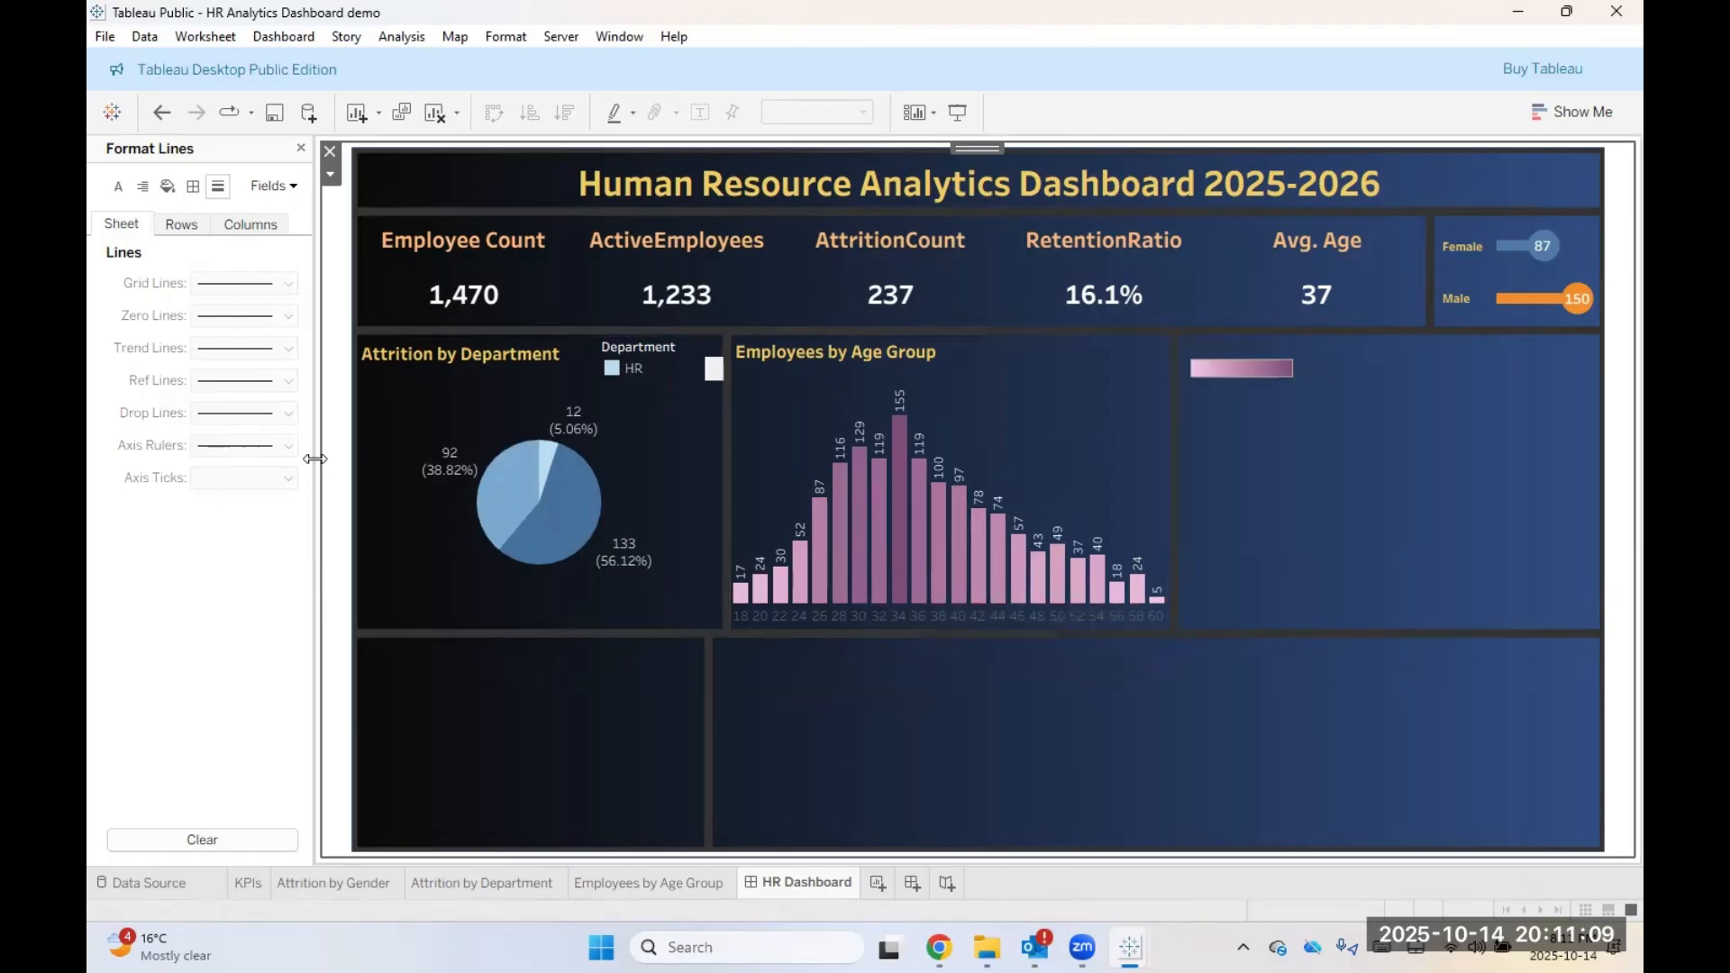
Step: Format the default header font of Age (bin) in white at size 8
{"action": "right_click", "coordinate": [775, 614]}
{"action": "left_click", "coordinate": [838, 708]}
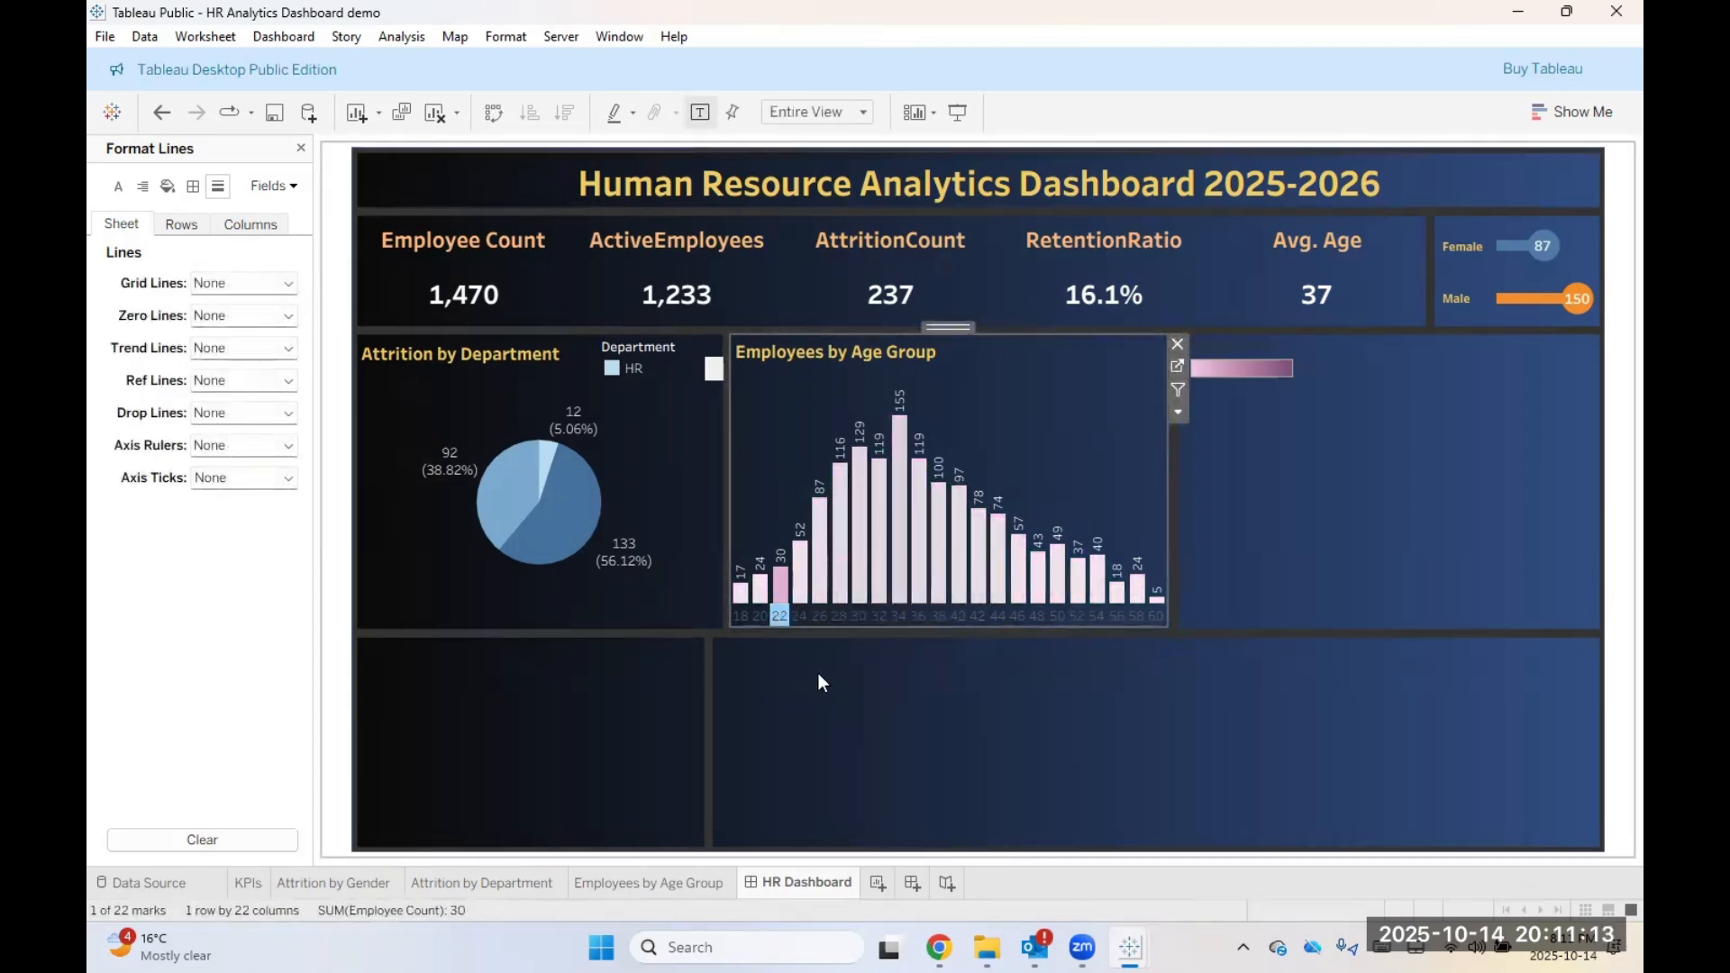
{"action": "right_click", "coordinate": [800, 619]}
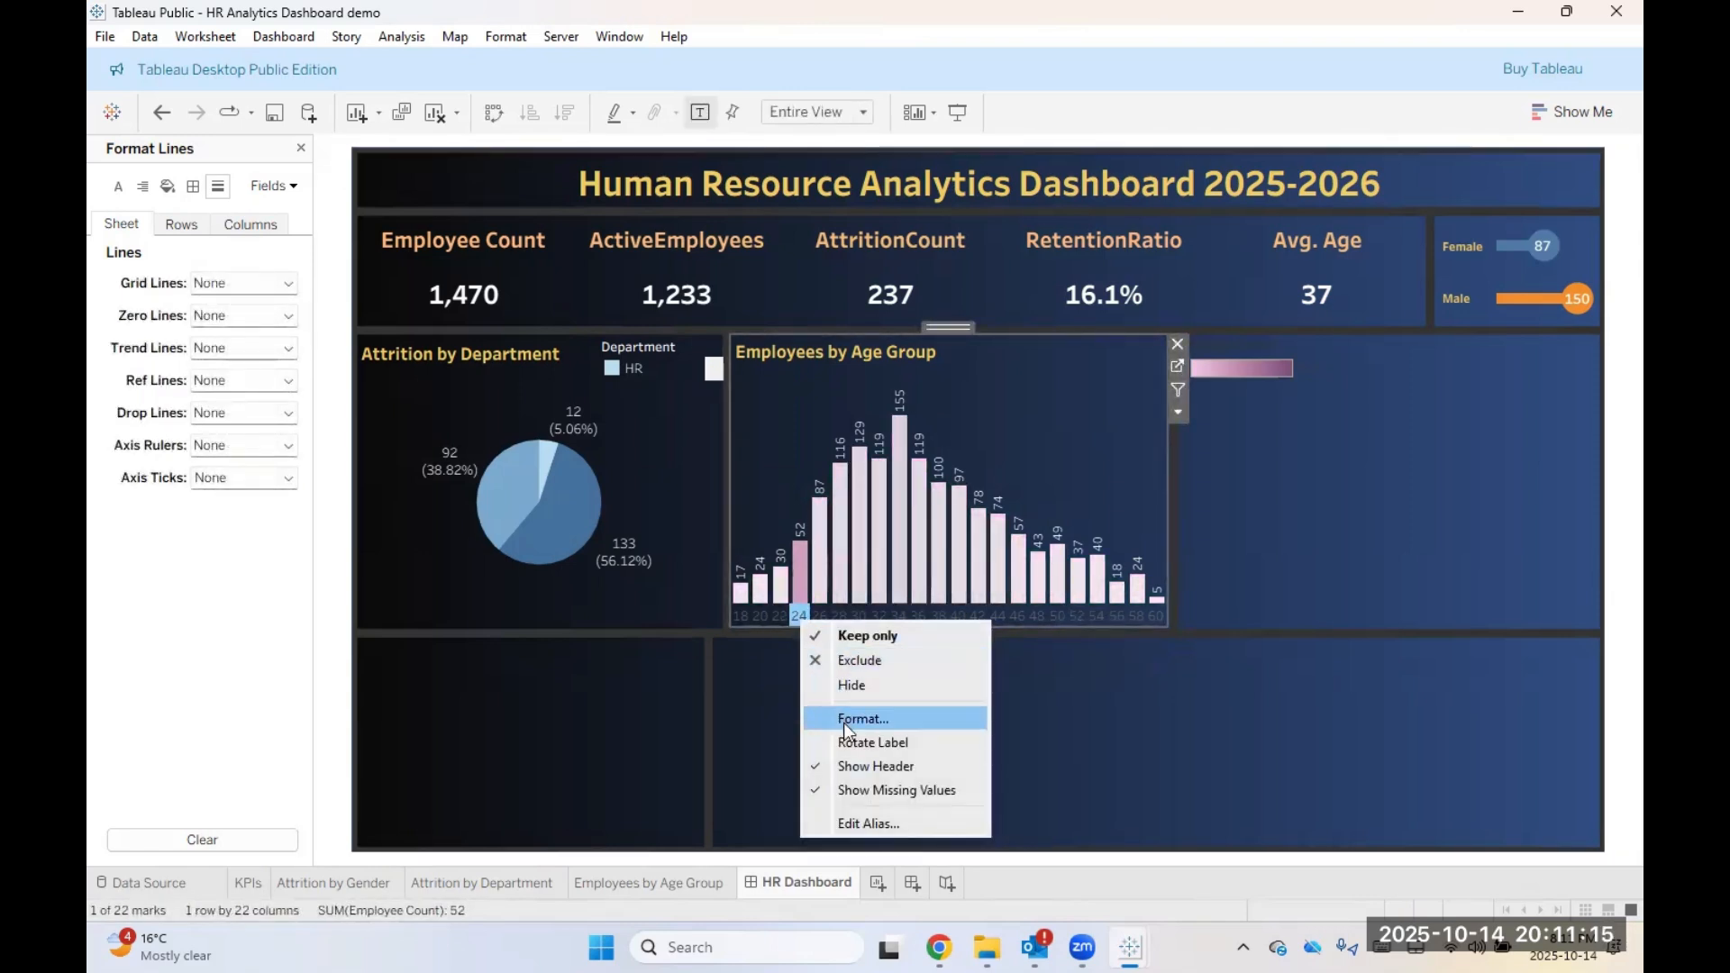
{"action": "left_click", "coordinate": [844, 721]}
{"action": "left_click", "coordinate": [244, 284]}
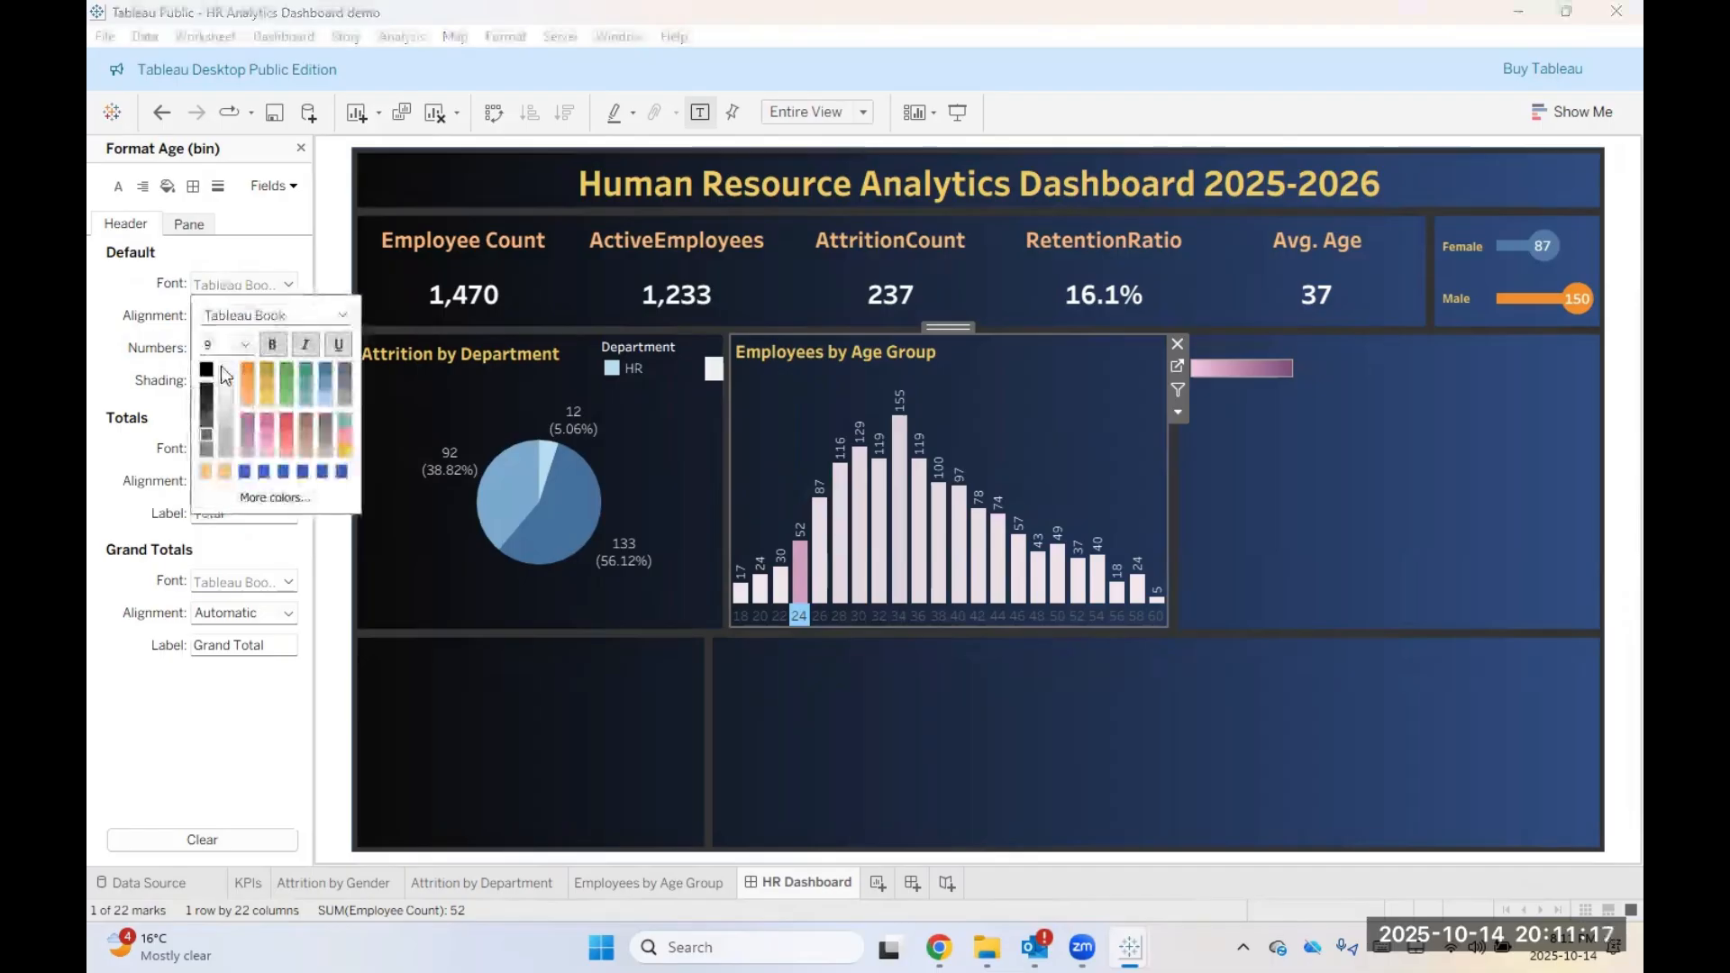
{"action": "left_click", "coordinate": [228, 749]}
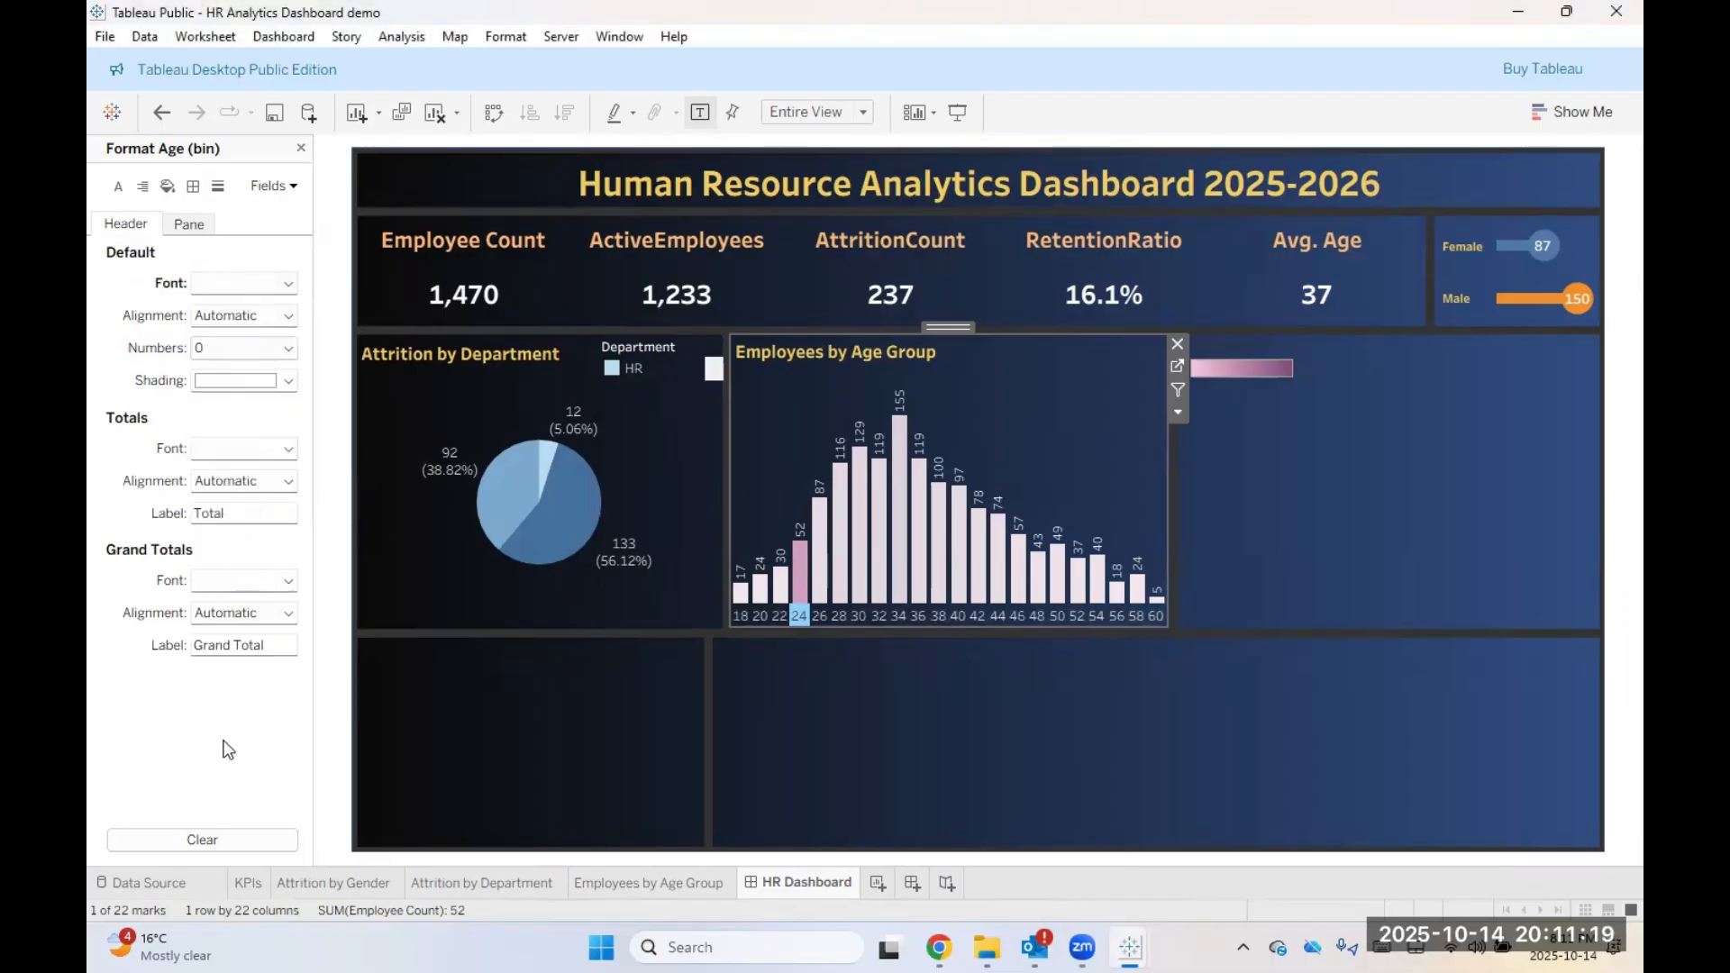
{"action": "left_click", "coordinate": [243, 284]}
{"action": "left_click", "coordinate": [244, 345]}
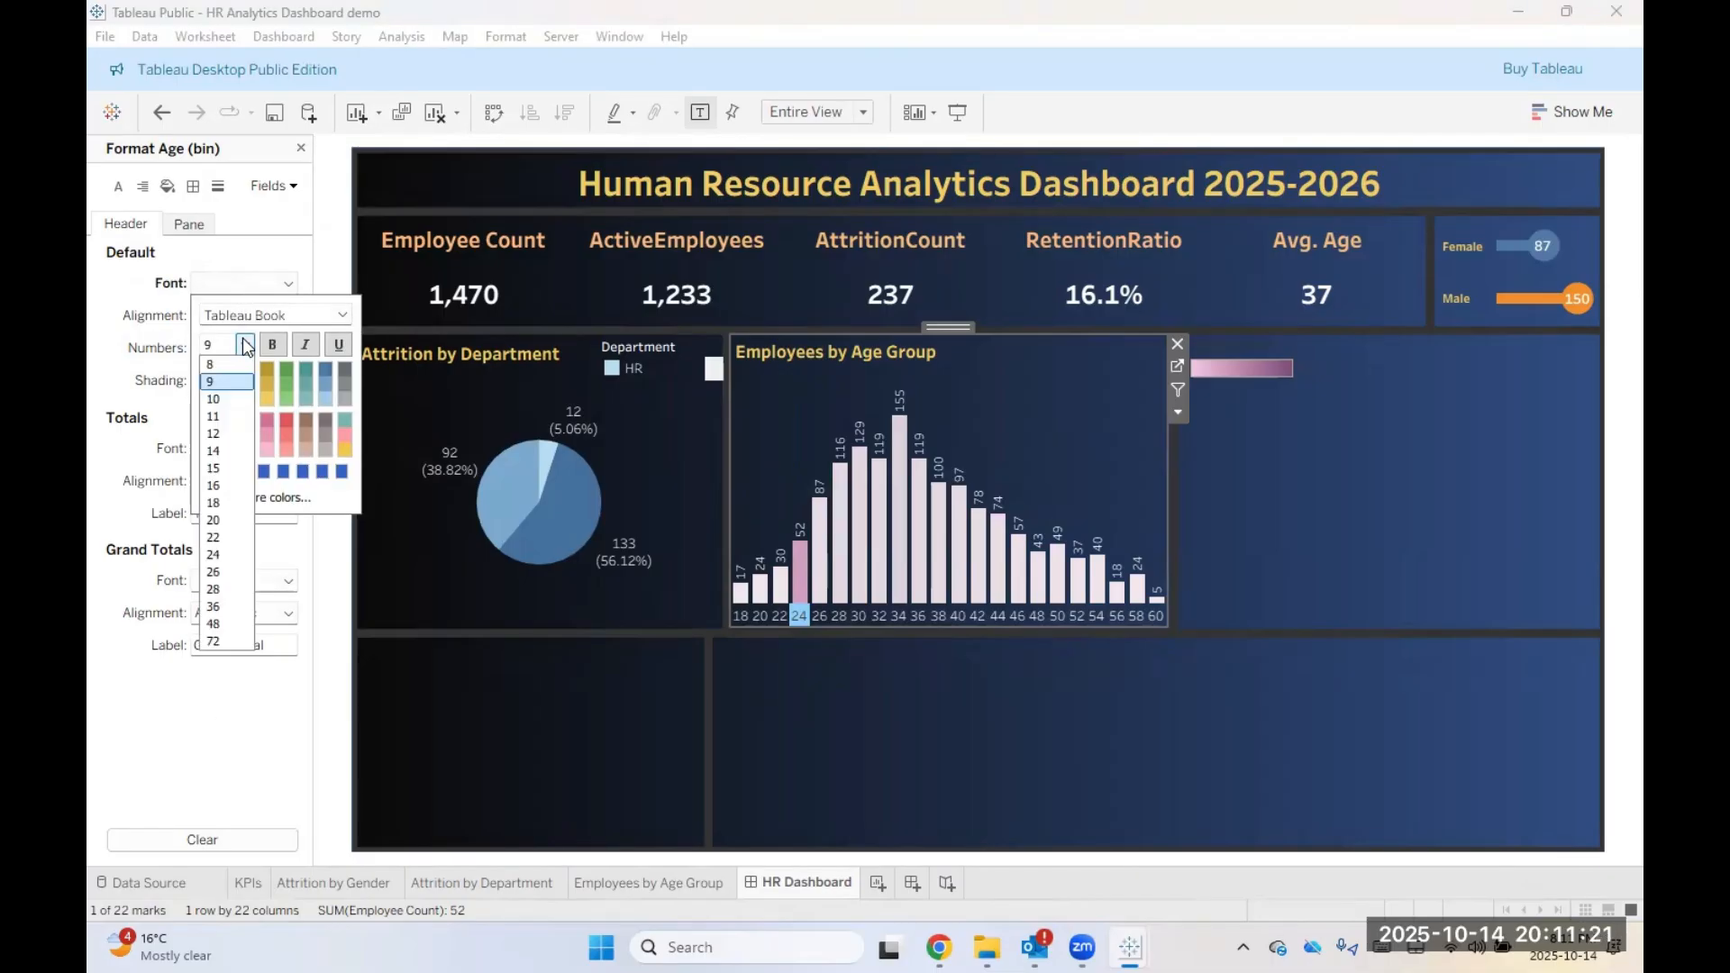
{"action": "left_click", "coordinate": [243, 364]}
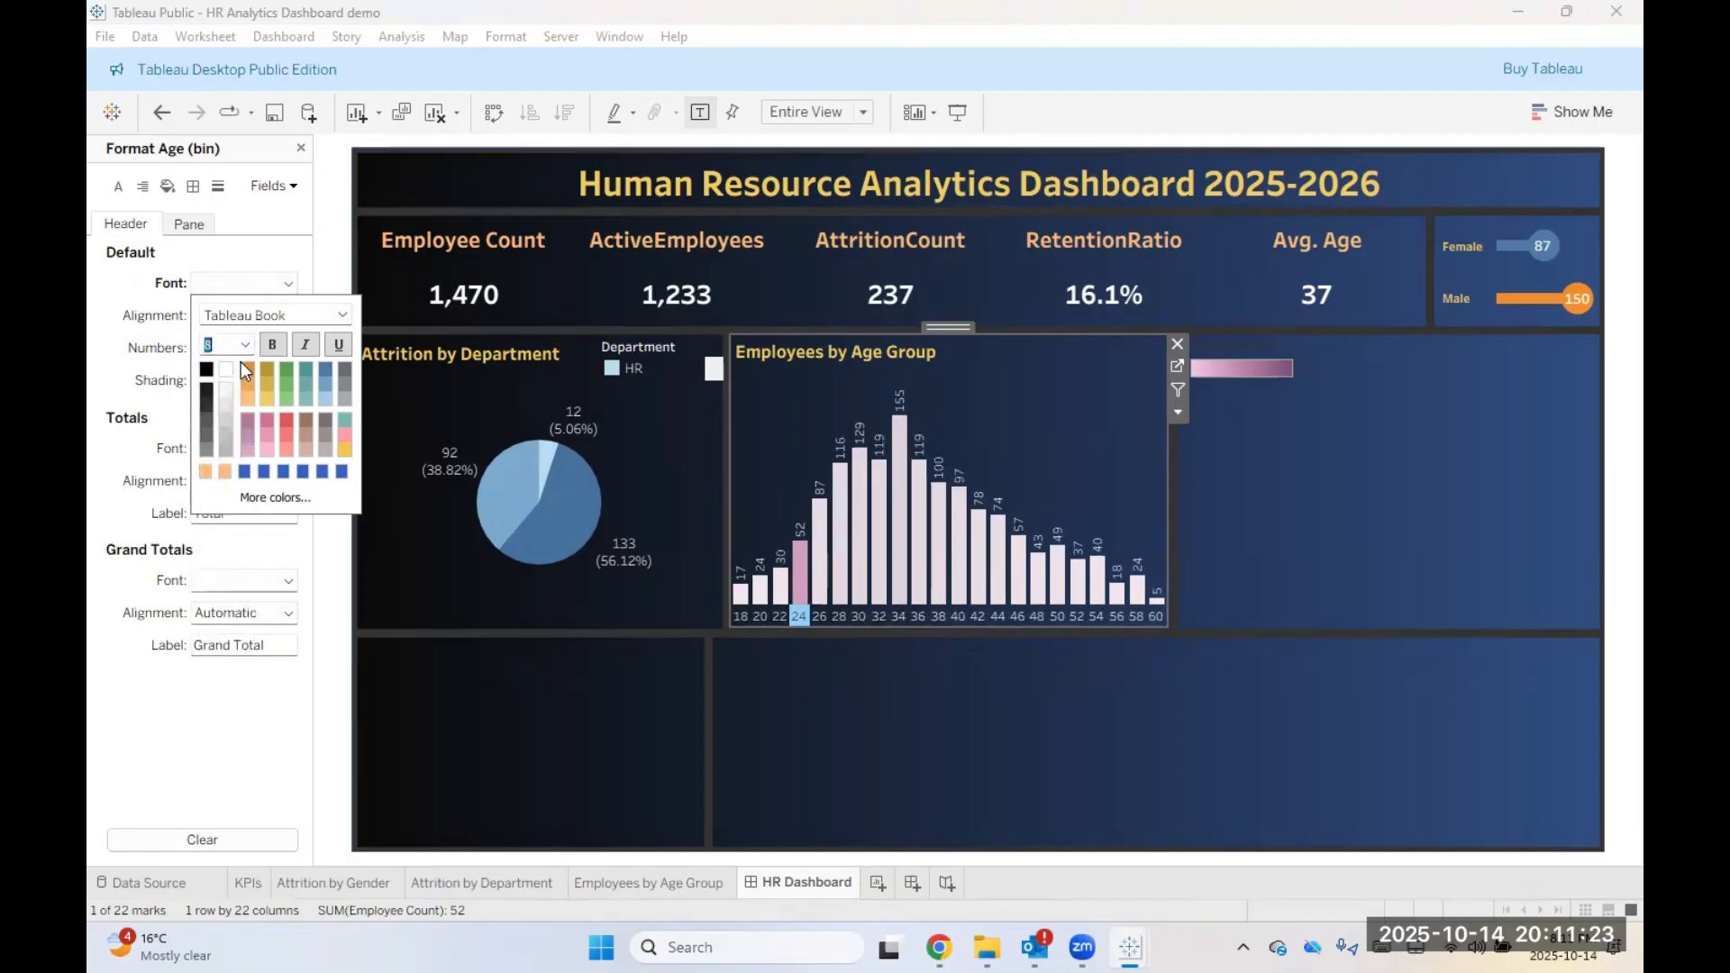
{"action": "left_click", "coordinate": [230, 695]}
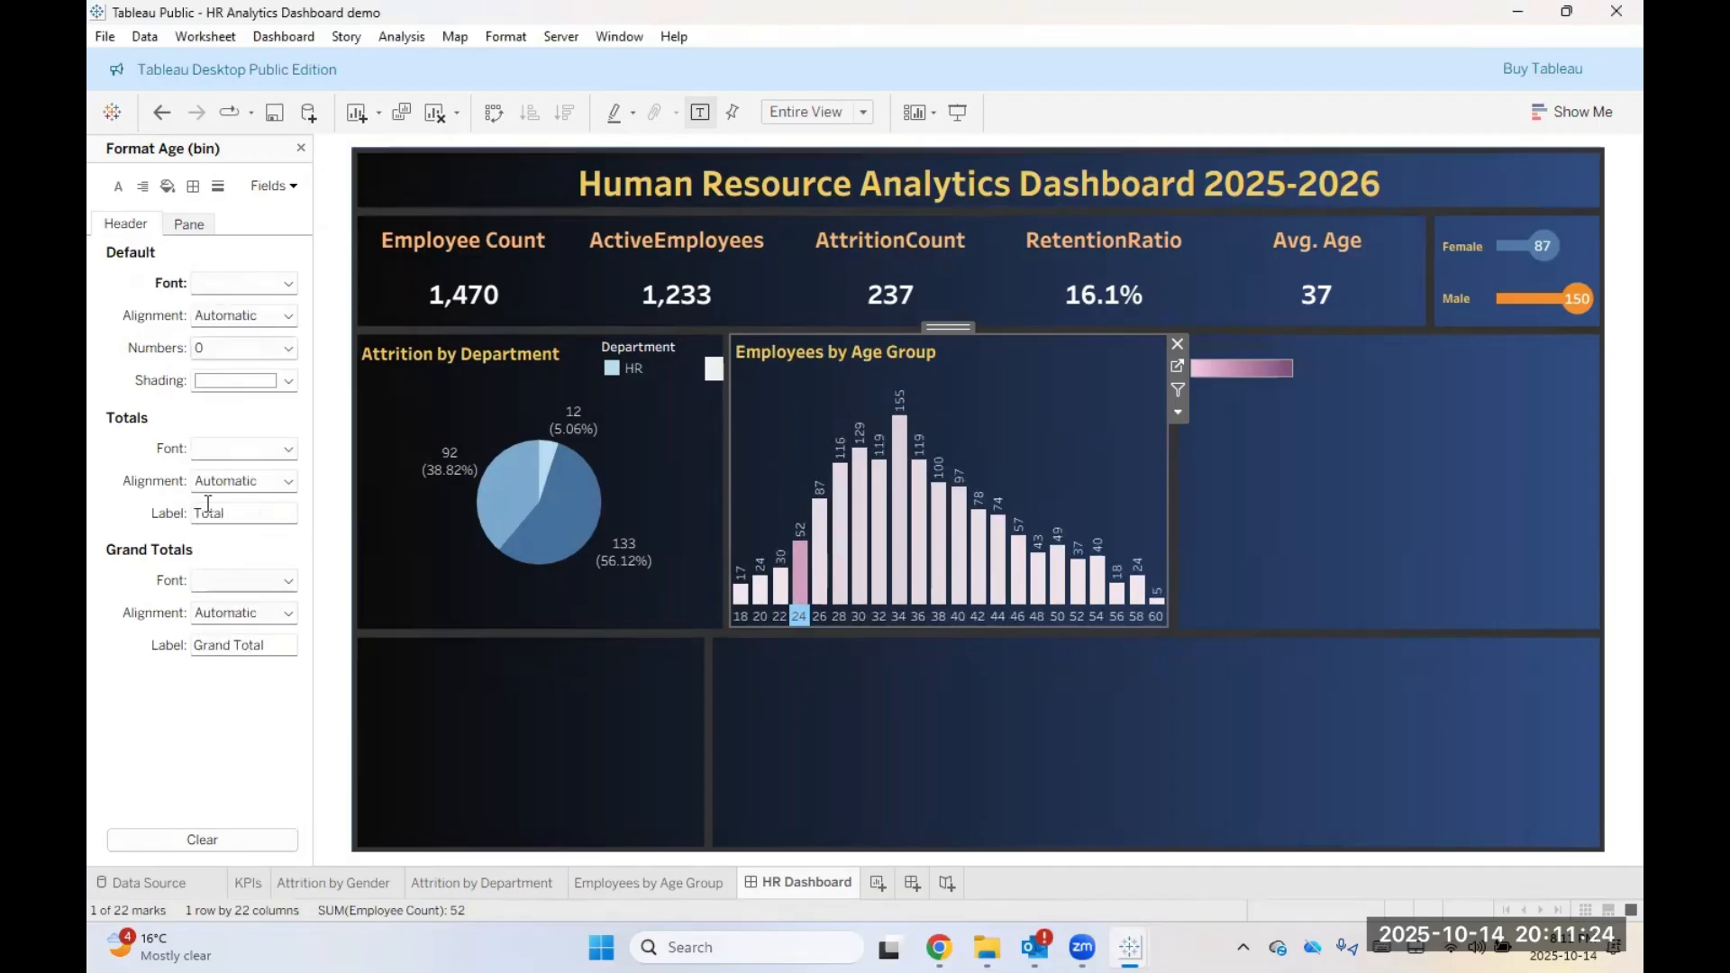
{"action": "left_click", "coordinate": [256, 452]}
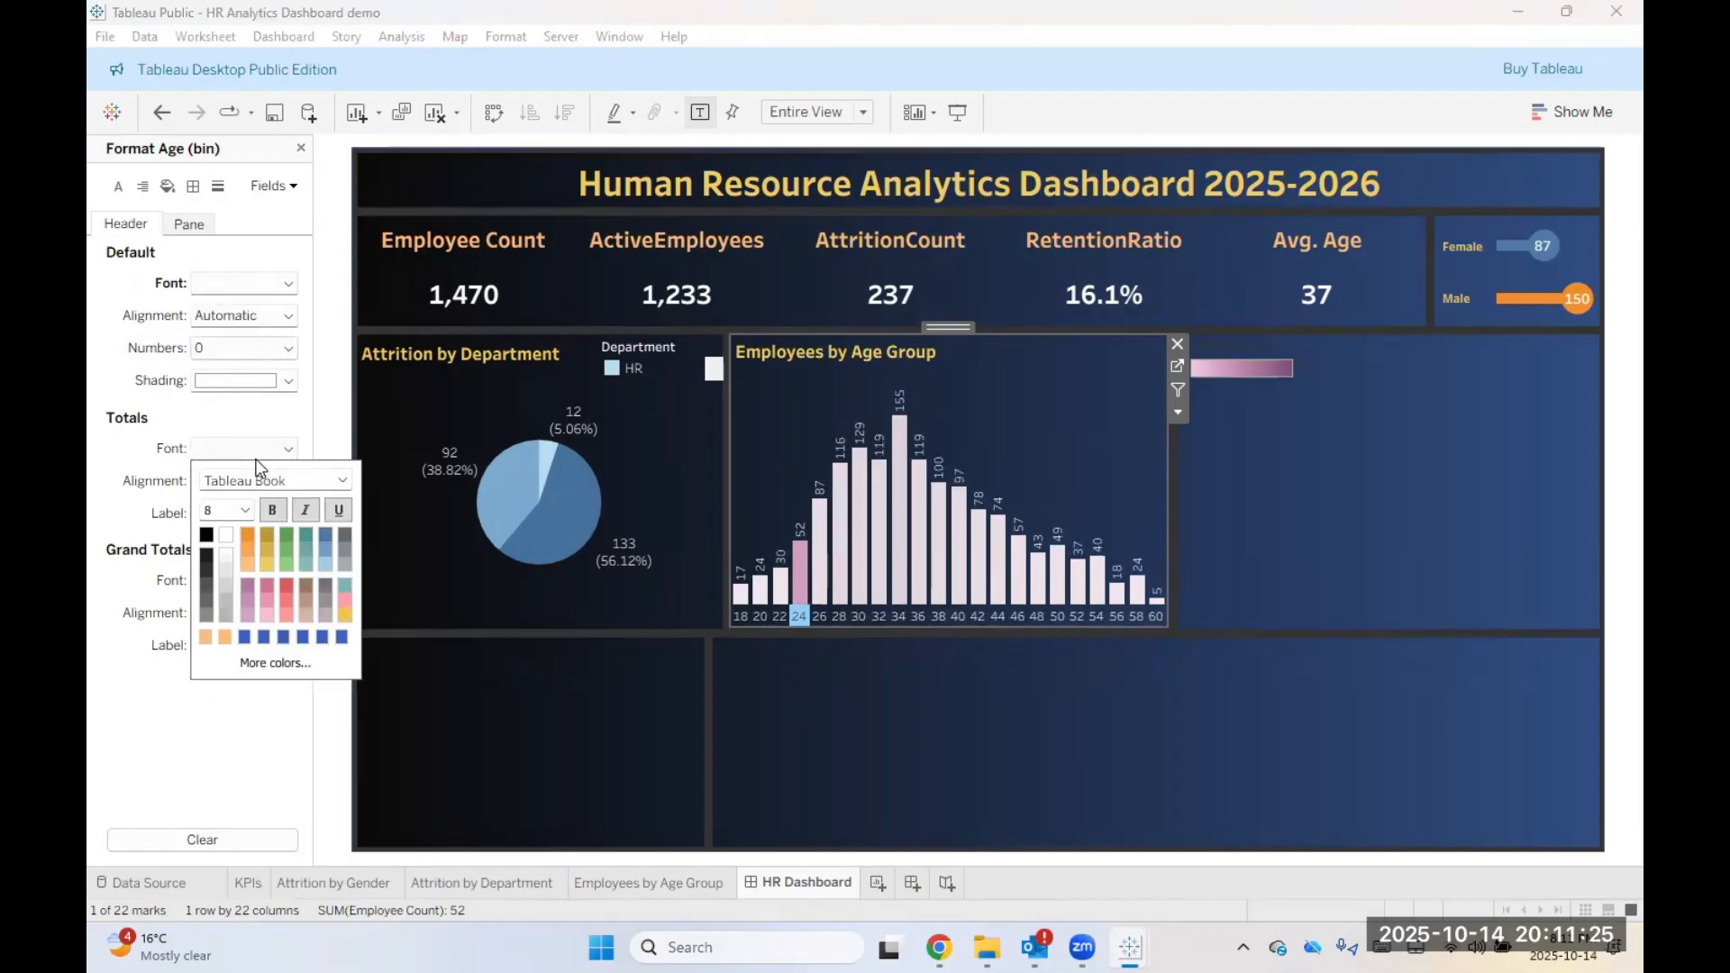
{"action": "left_click", "coordinate": [169, 773]}
{"action": "right_click", "coordinate": [815, 614]}
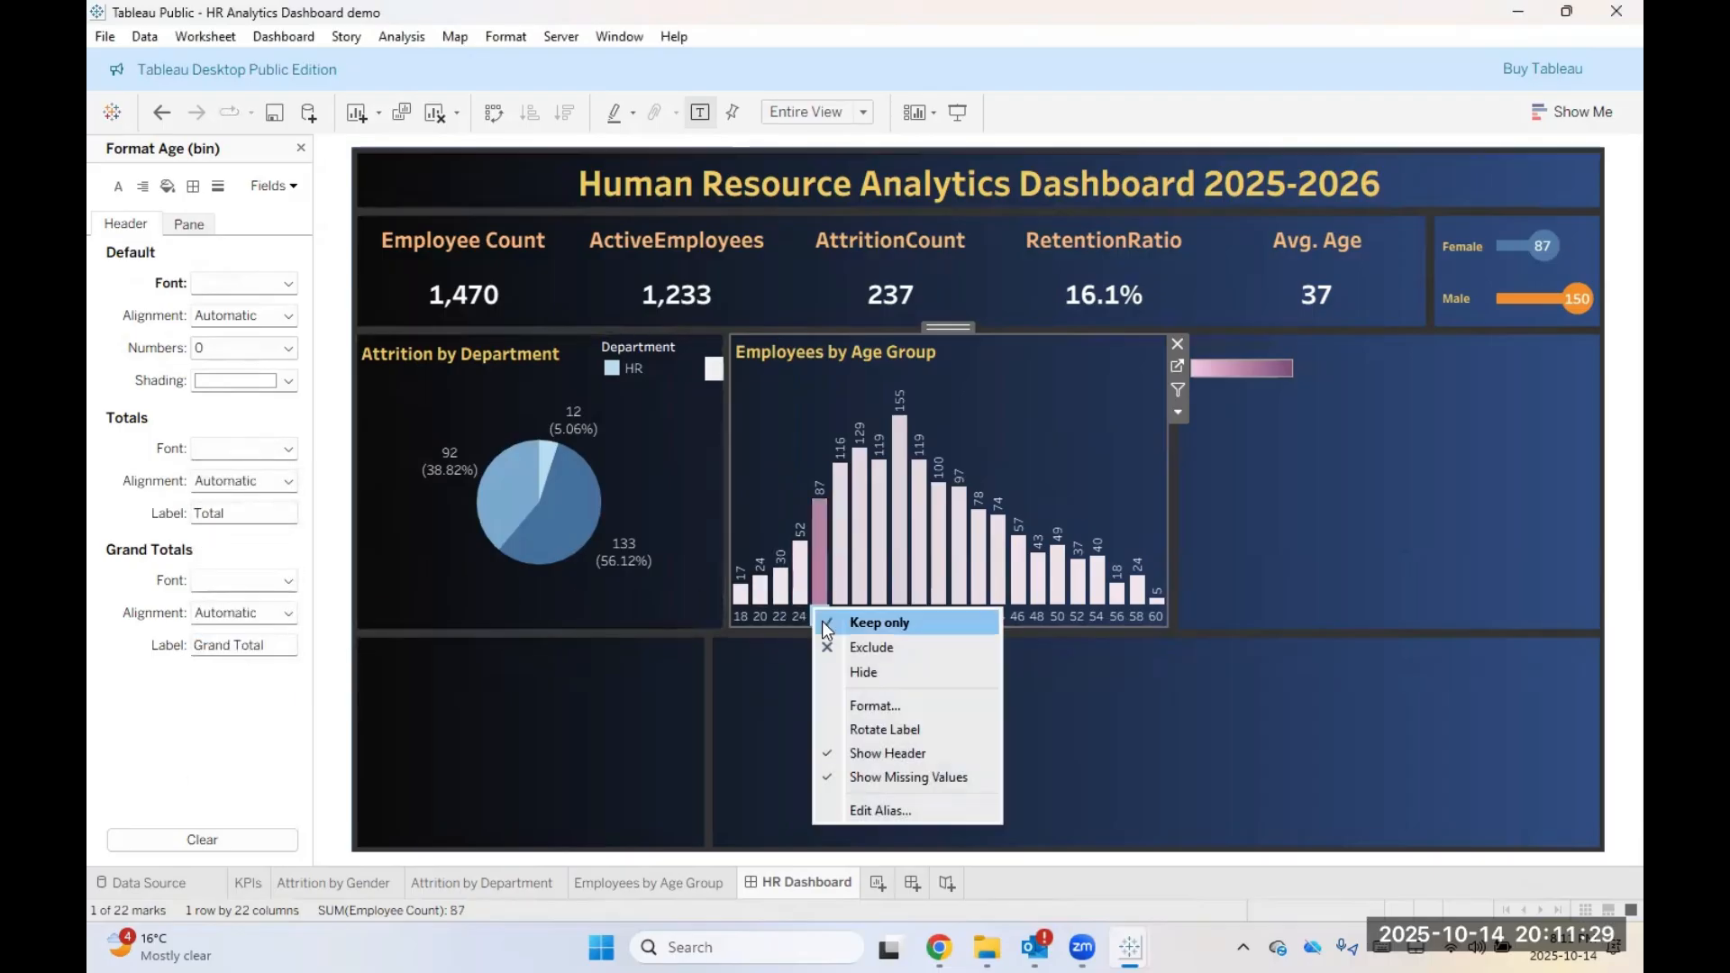
{"action": "left_click", "coordinate": [852, 705]}
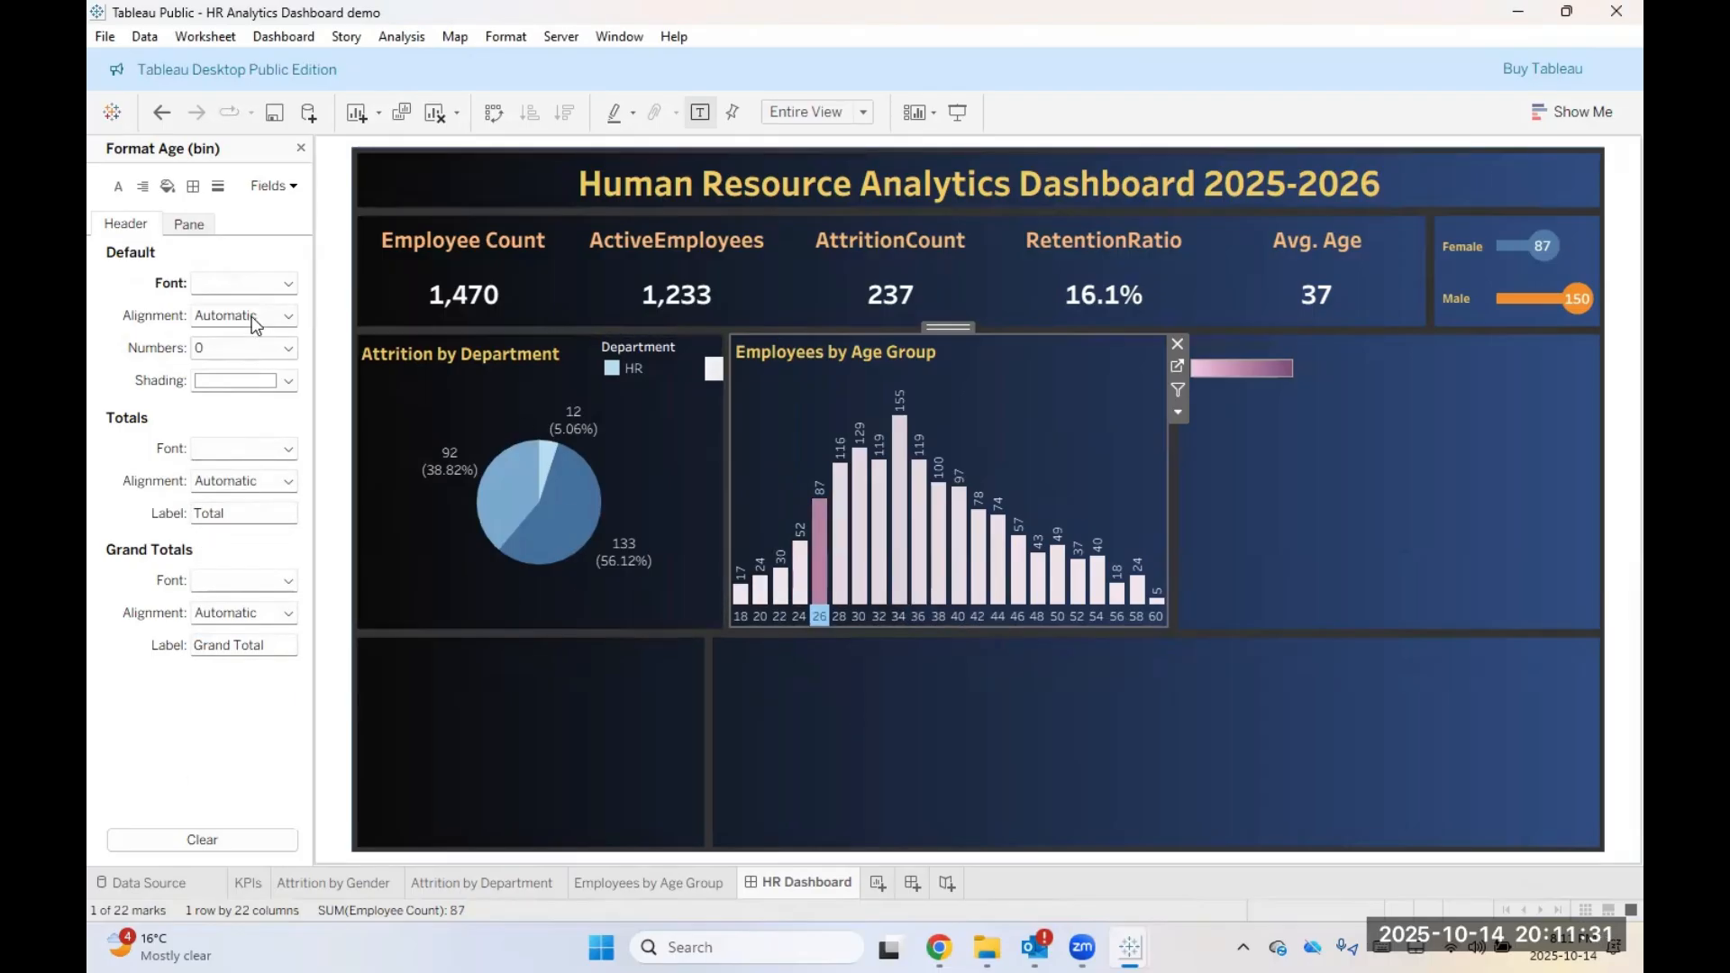
{"action": "left_click", "coordinate": [230, 281]}
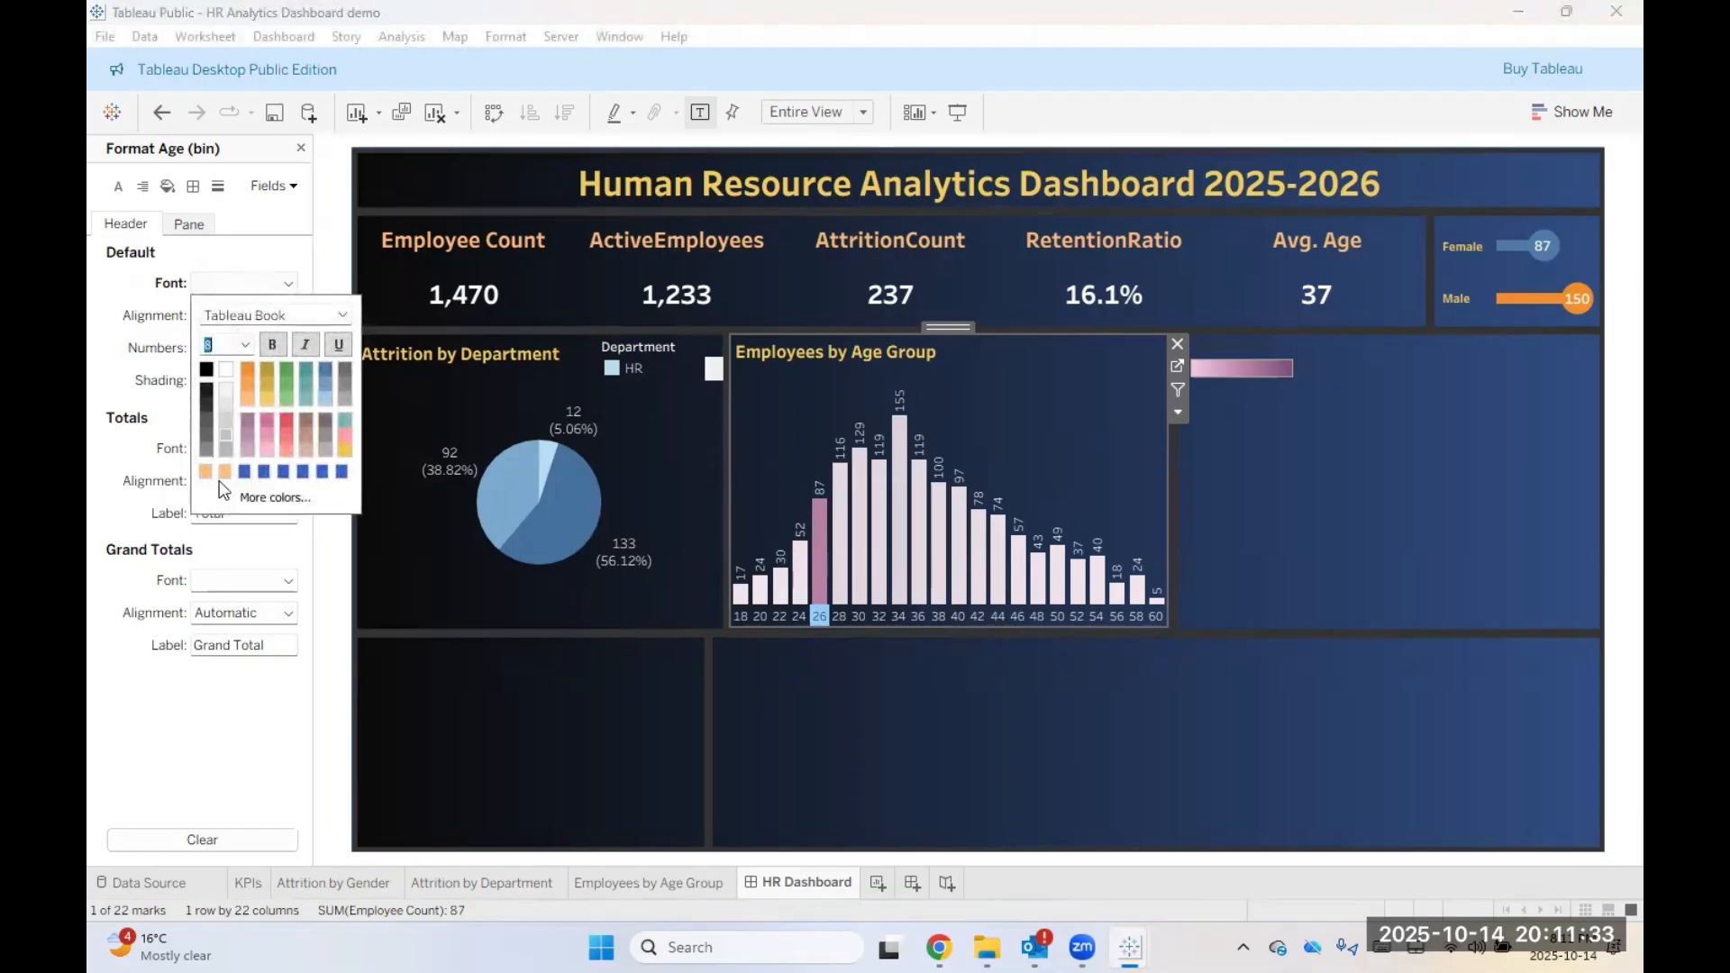
{"action": "left_click", "coordinate": [215, 749]}
Step: Clear the selection of the age 26 bar in the Employees by Age Group histogram
{"action": "left_click", "coordinate": [1194, 720]}
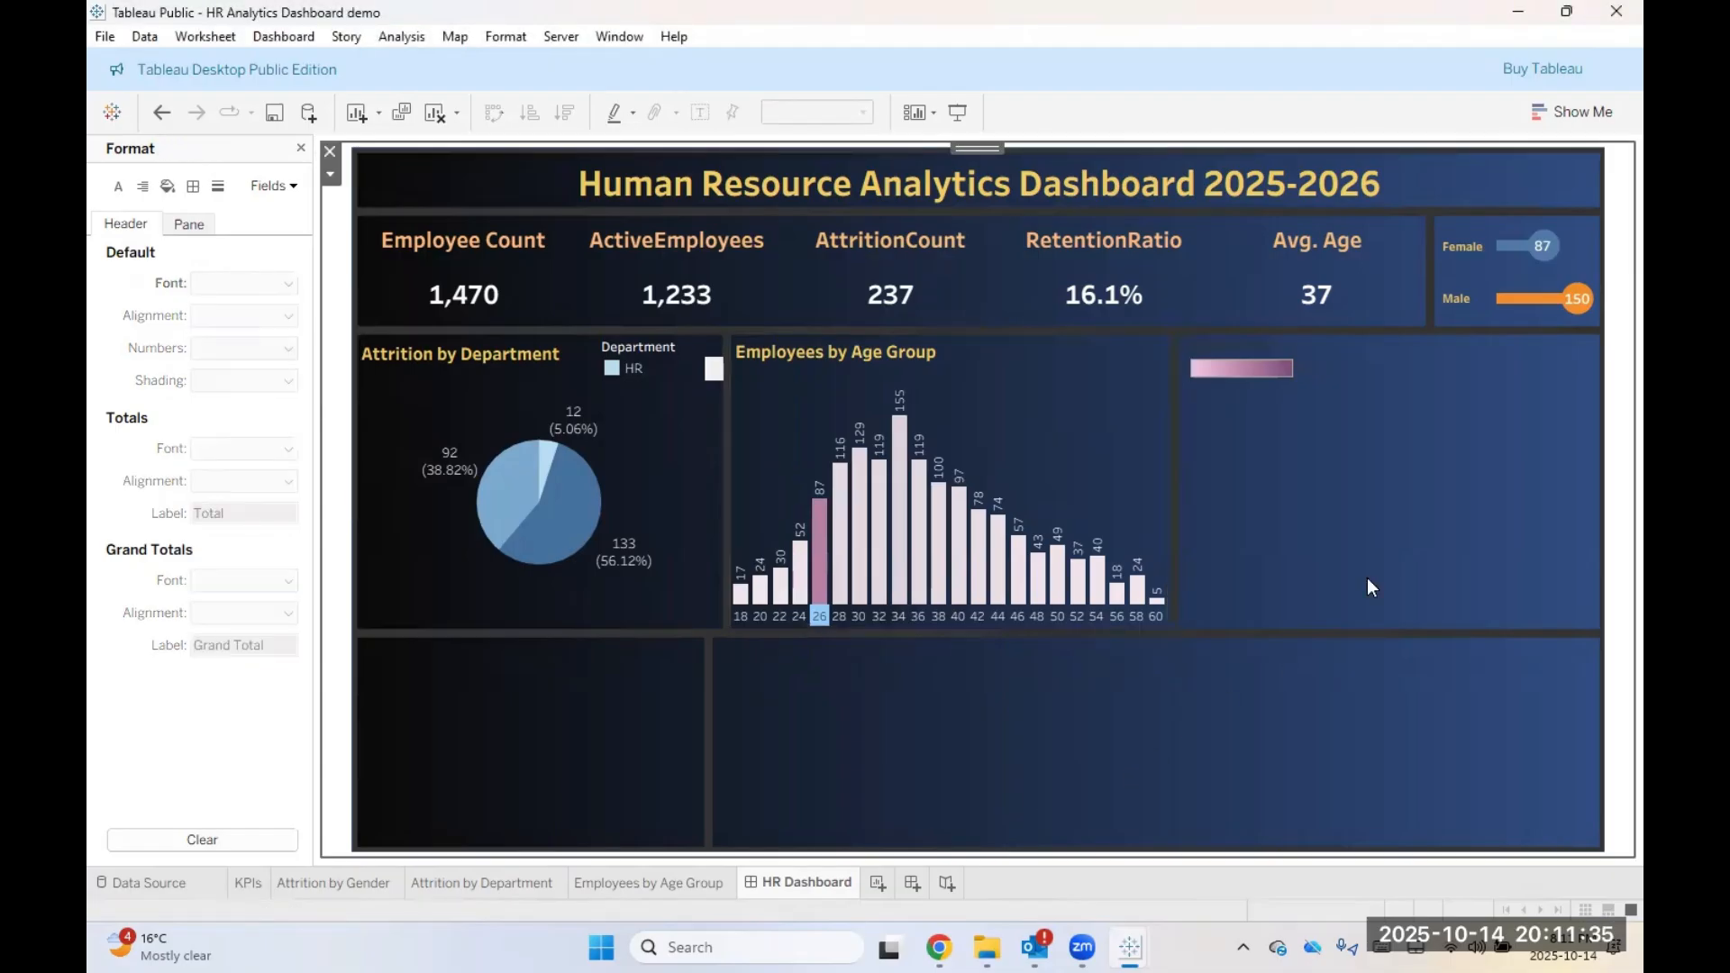
{"action": "left_click", "coordinate": [820, 550]}
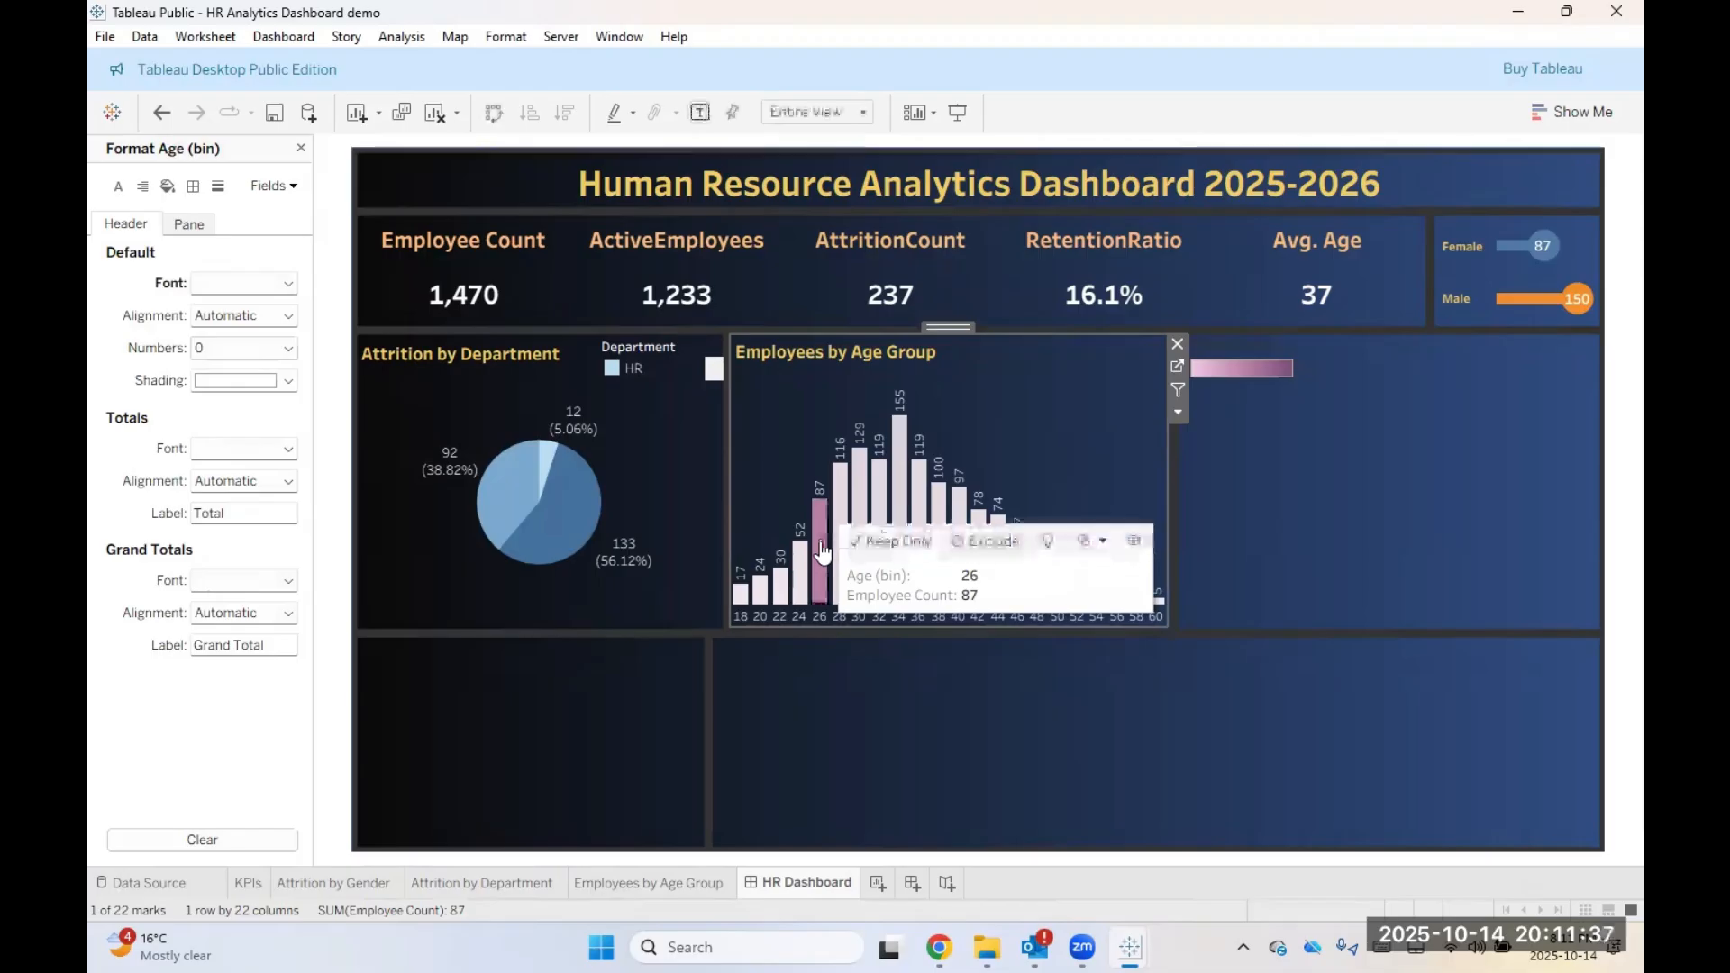
{"action": "left_click", "coordinate": [820, 549]}
{"action": "left_click", "coordinate": [1271, 523]}
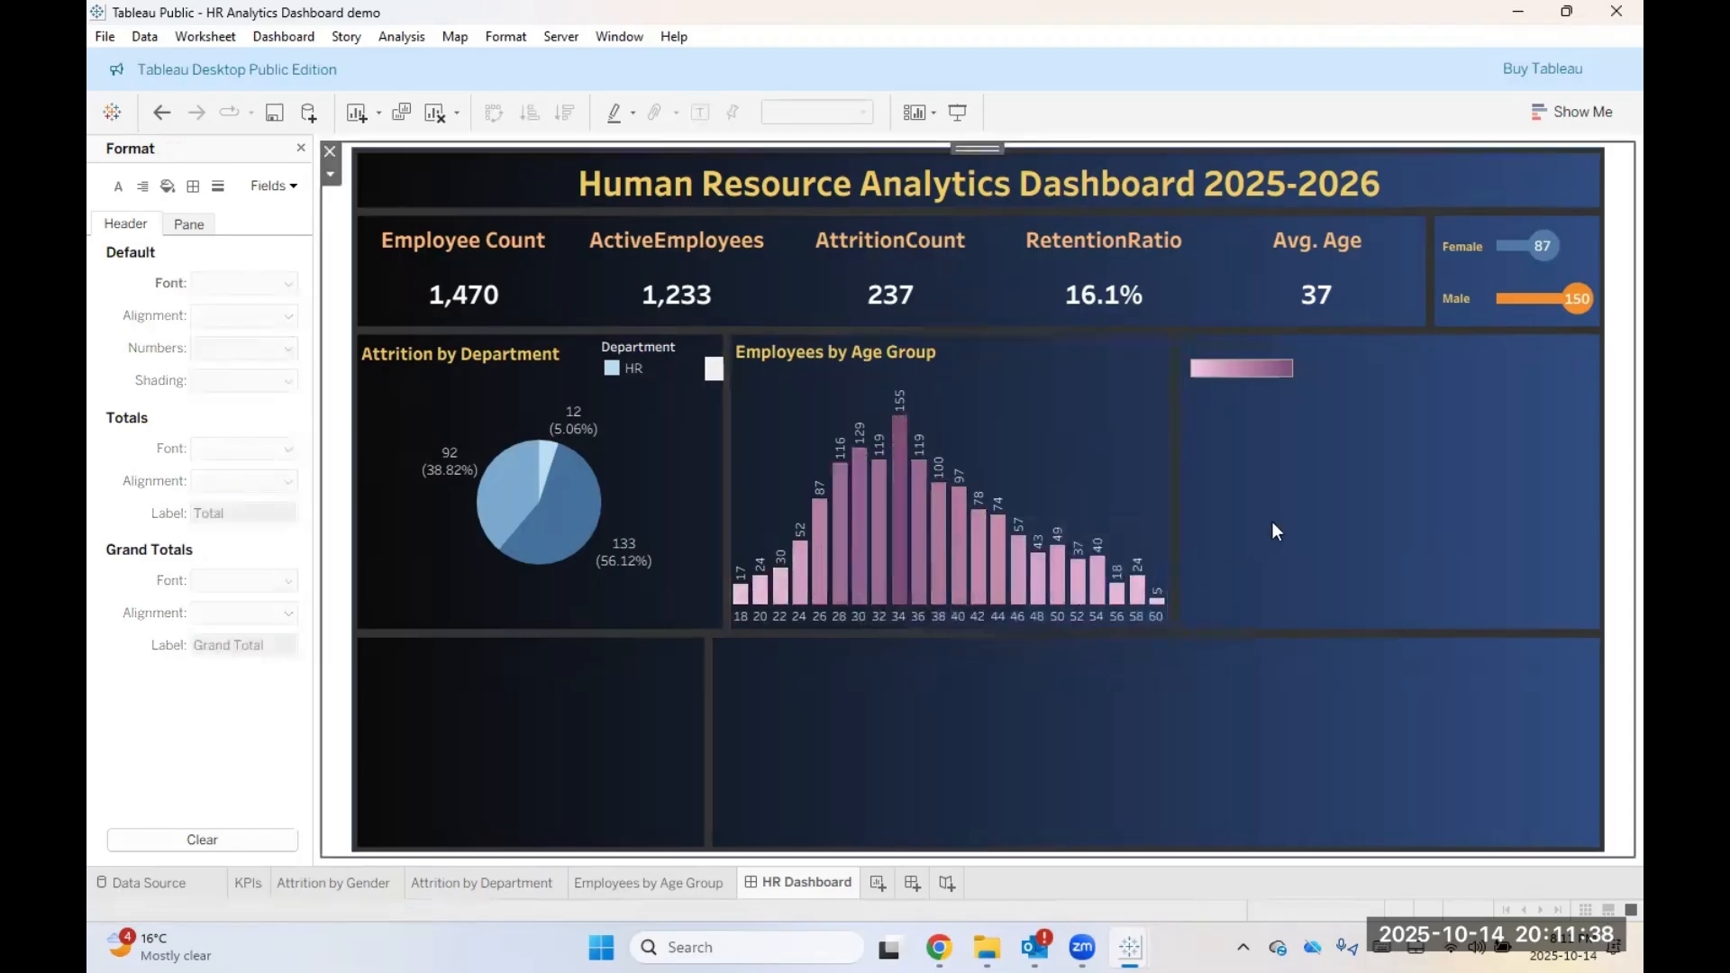
Step: Move the floating pink-to-purple color legend into the upper right corner of the Employees by Age Group chart
{"action": "left_click", "coordinate": [1247, 337]}
{"action": "left_click_drag", "start_coordinate": [1247, 338], "coordinate": [1093, 330]}
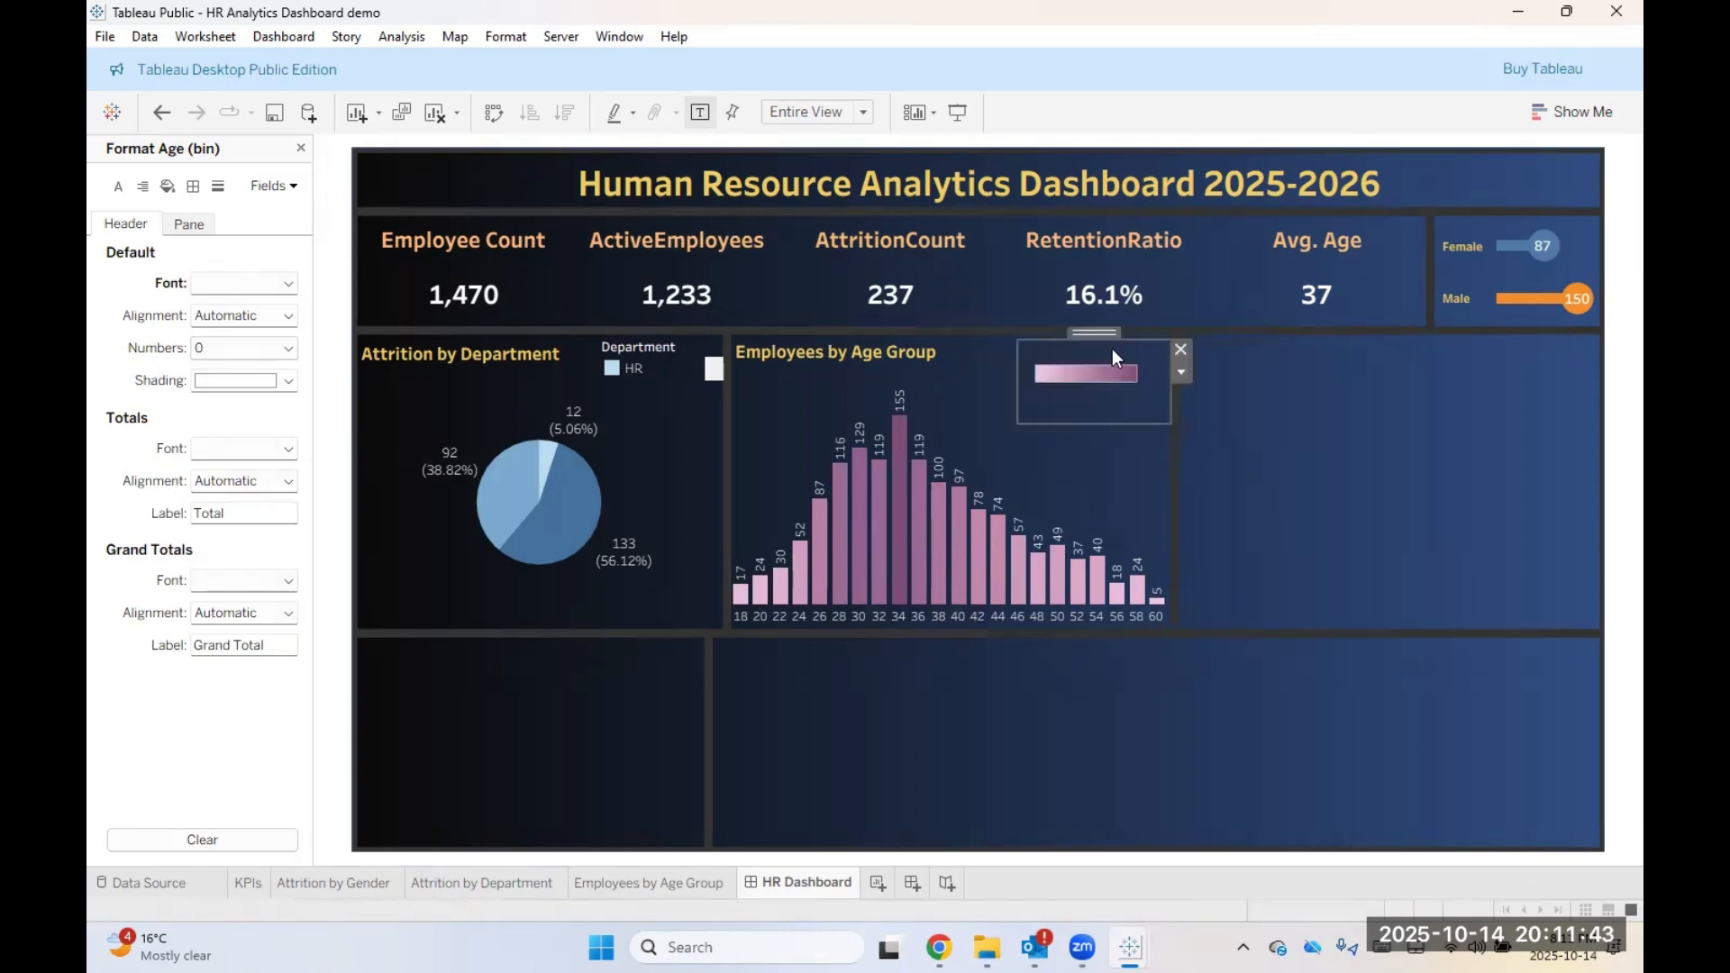
{"action": "right_click", "coordinate": [1059, 344]}
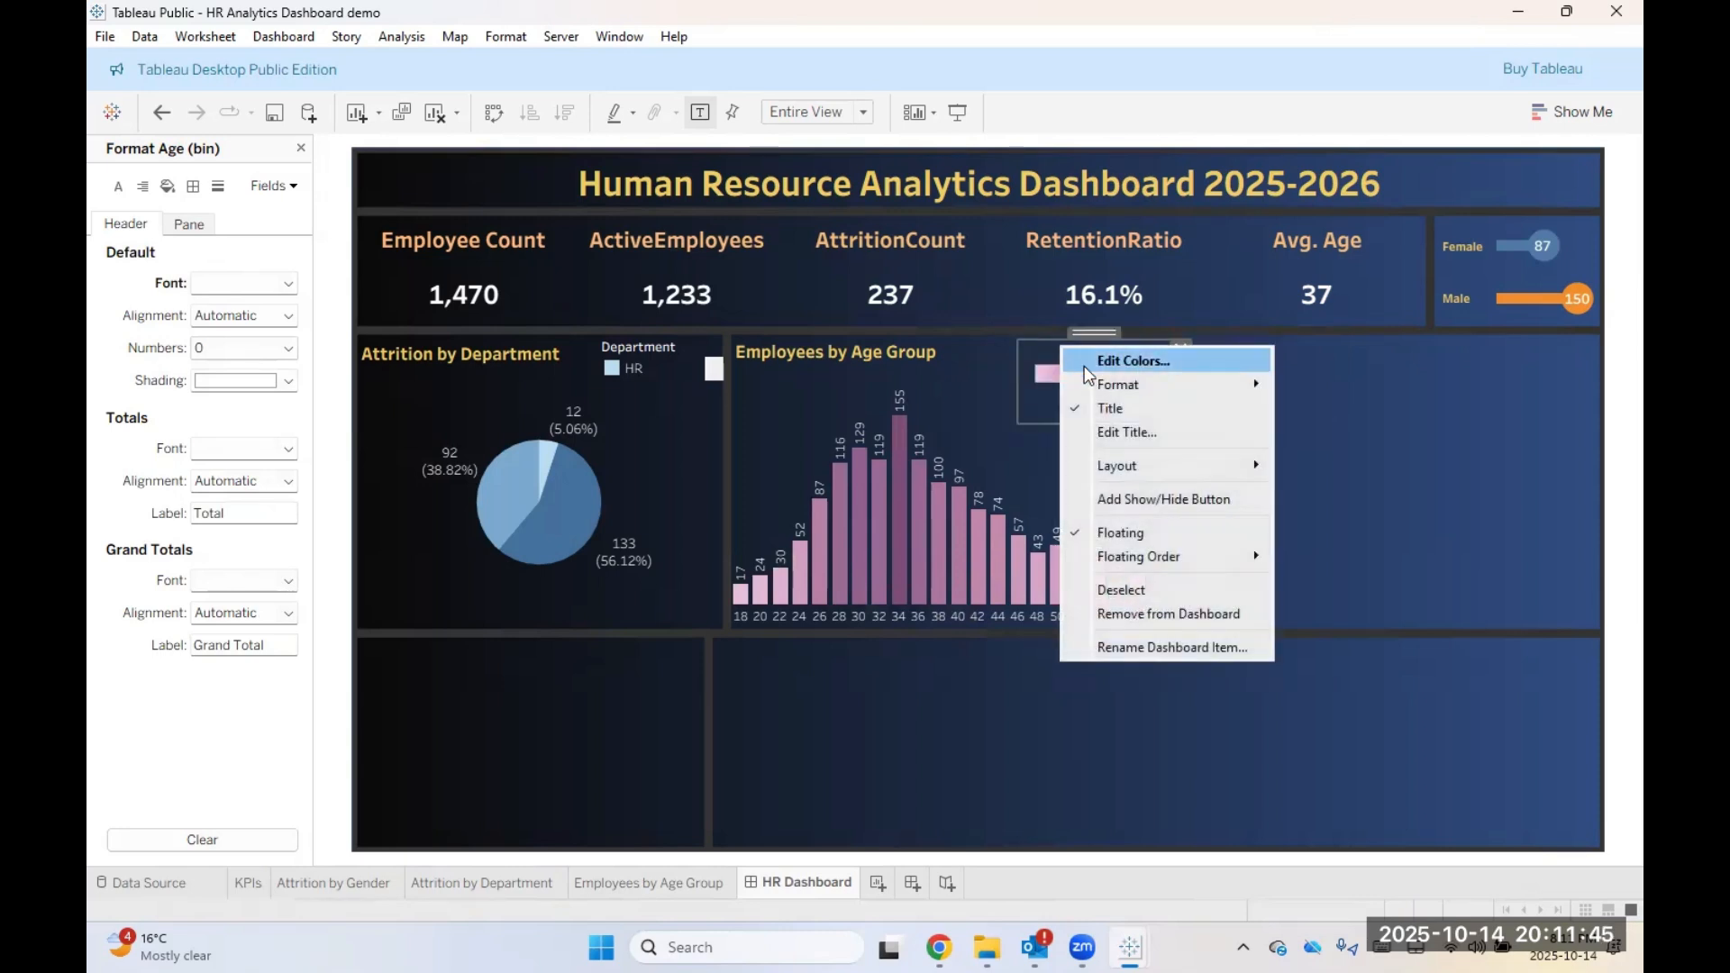
{"action": "mouse_move", "coordinate": [1133, 397]}
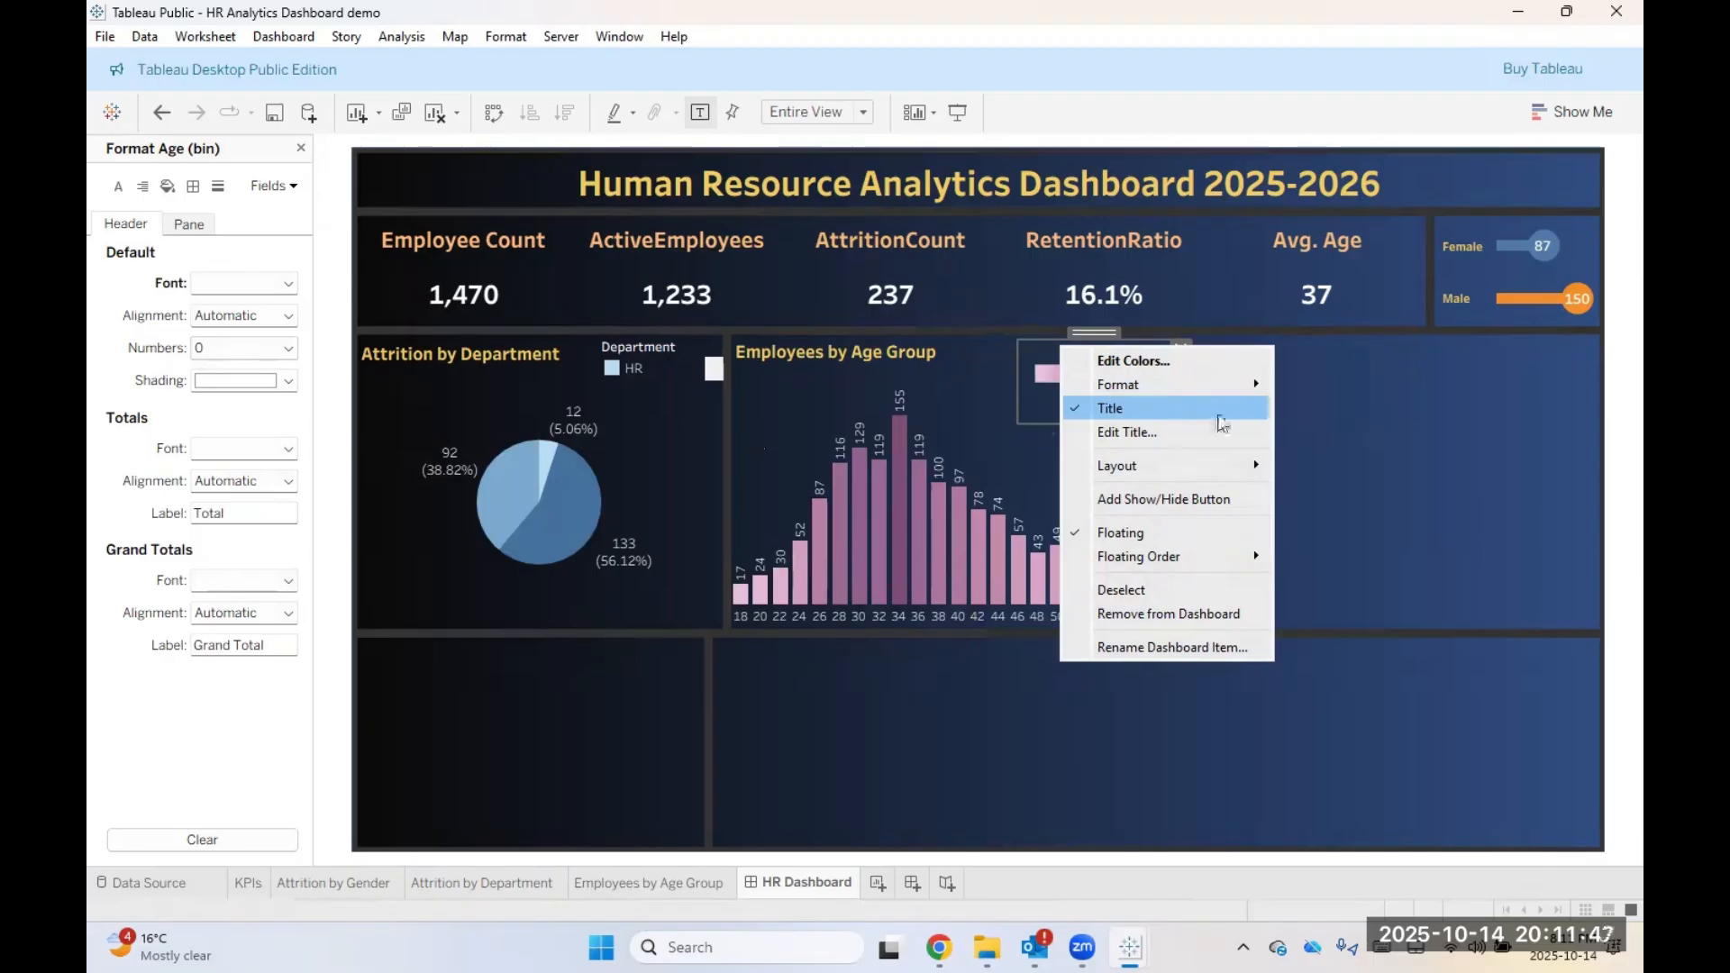
{"action": "left_click", "coordinate": [1325, 410]}
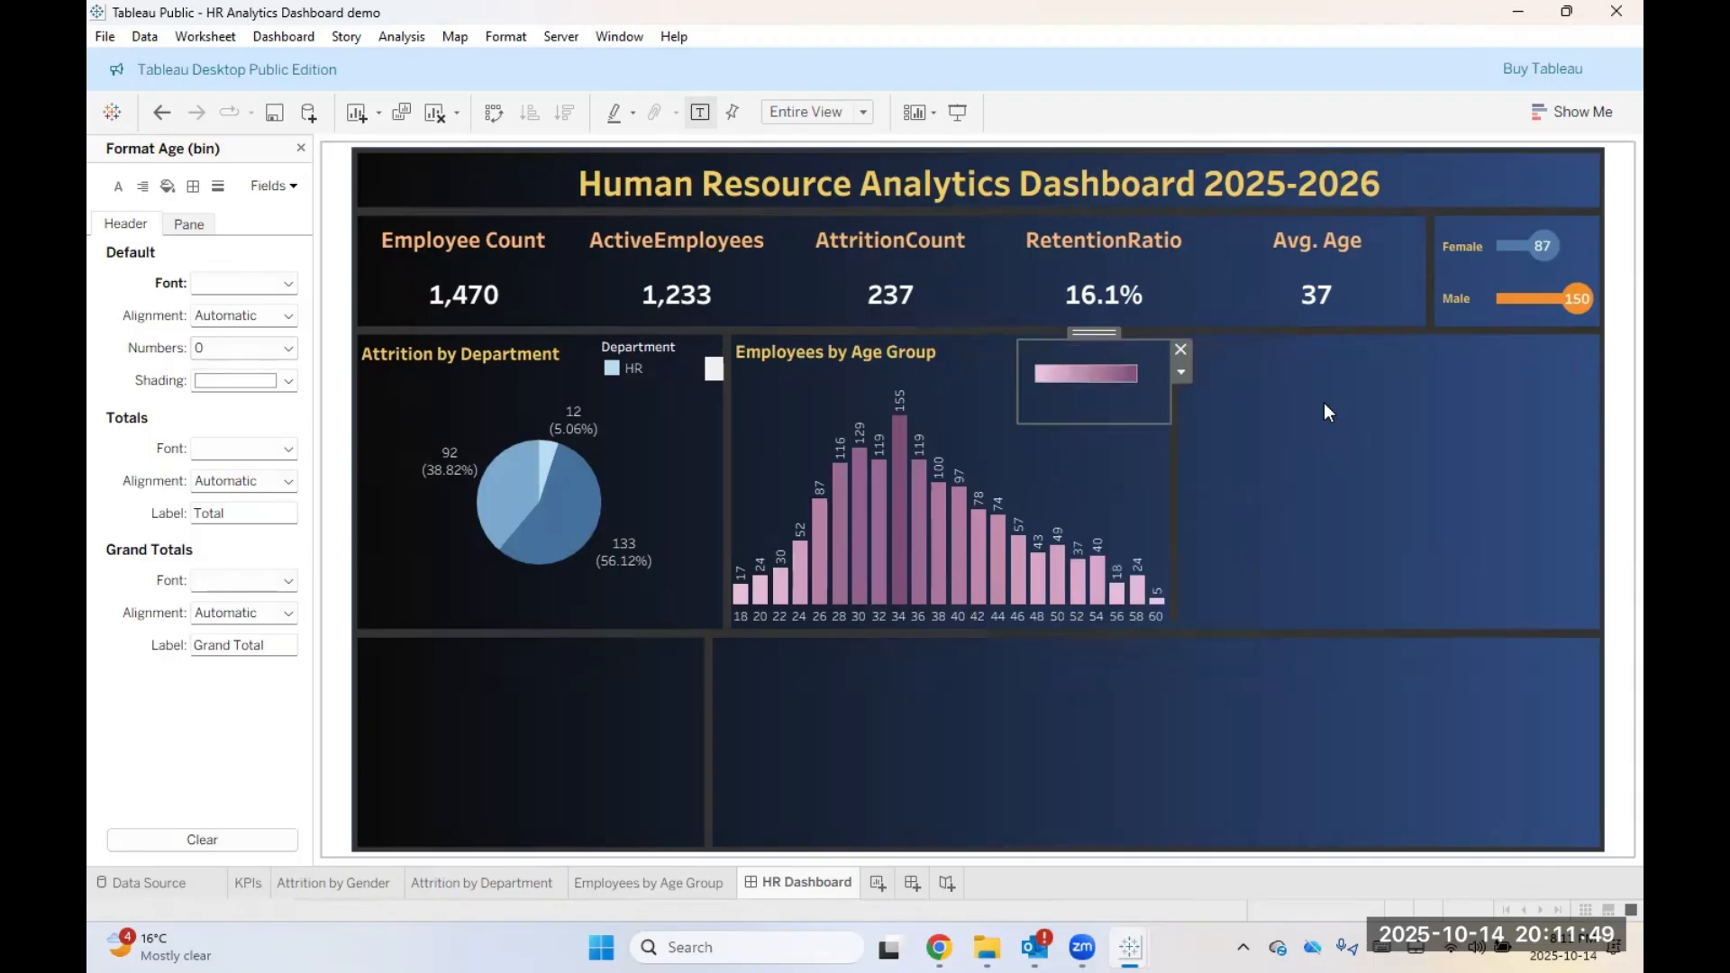
Step: Format the title font of the Employee Count color legend in white
{"action": "right_click", "coordinate": [1121, 351]}
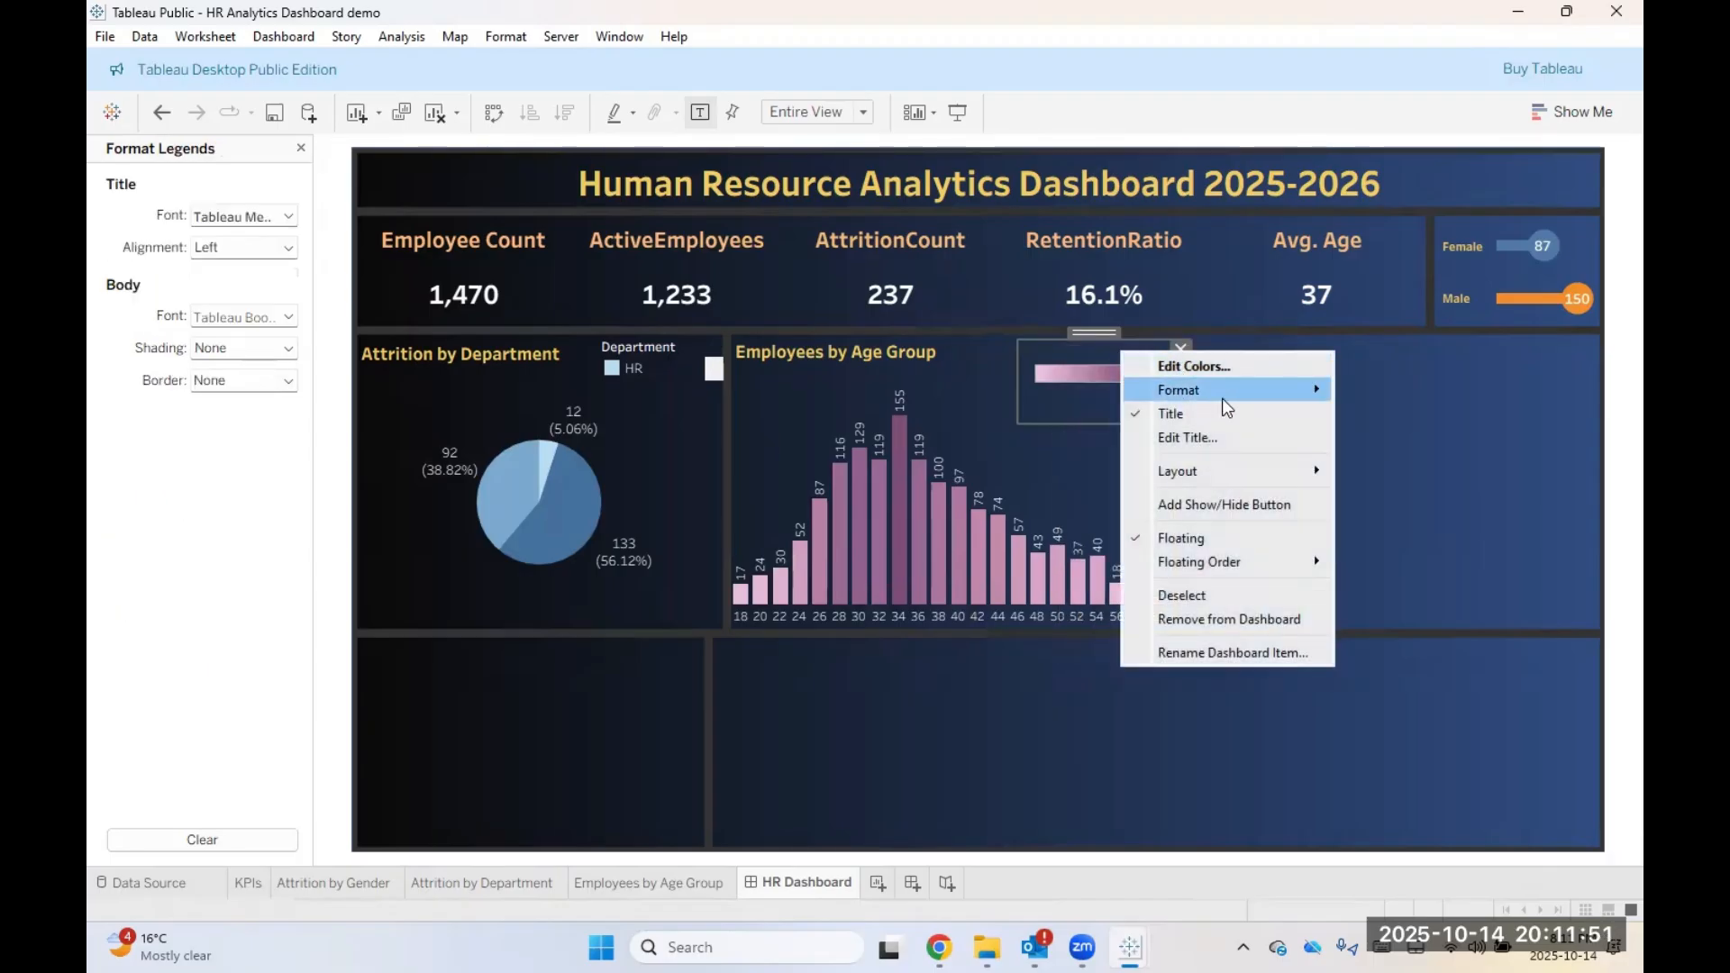
{"action": "left_click", "coordinate": [240, 216]}
{"action": "left_click", "coordinate": [244, 218]}
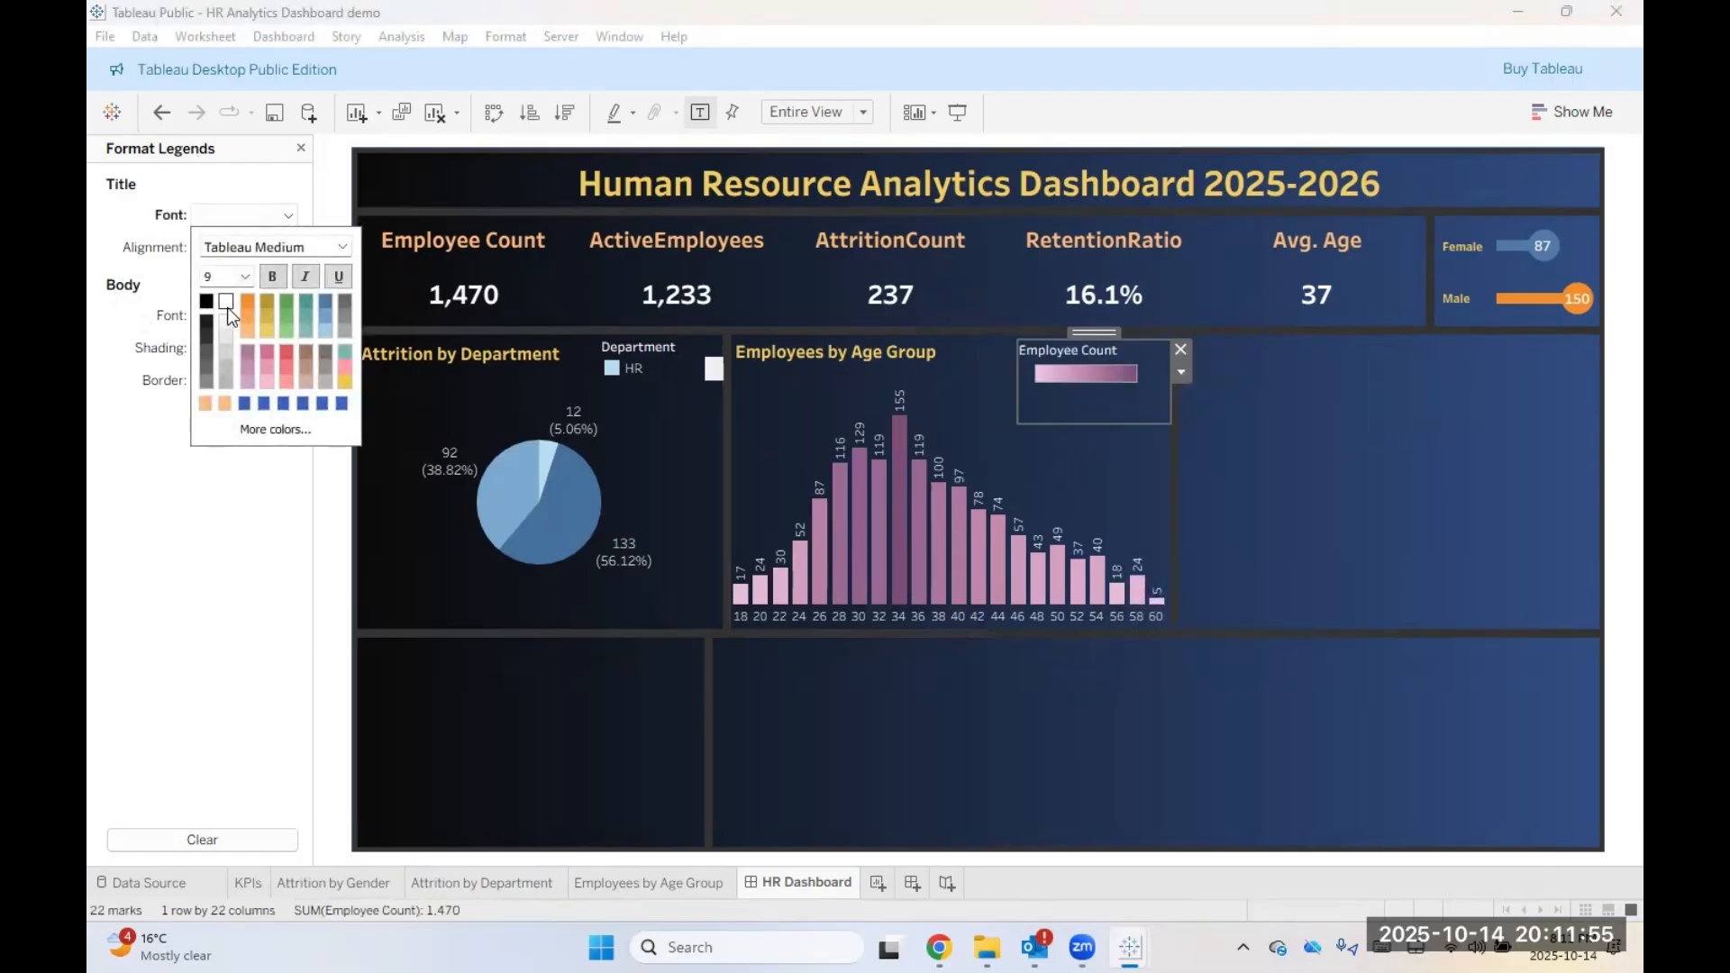
{"action": "left_click", "coordinate": [1063, 382]}
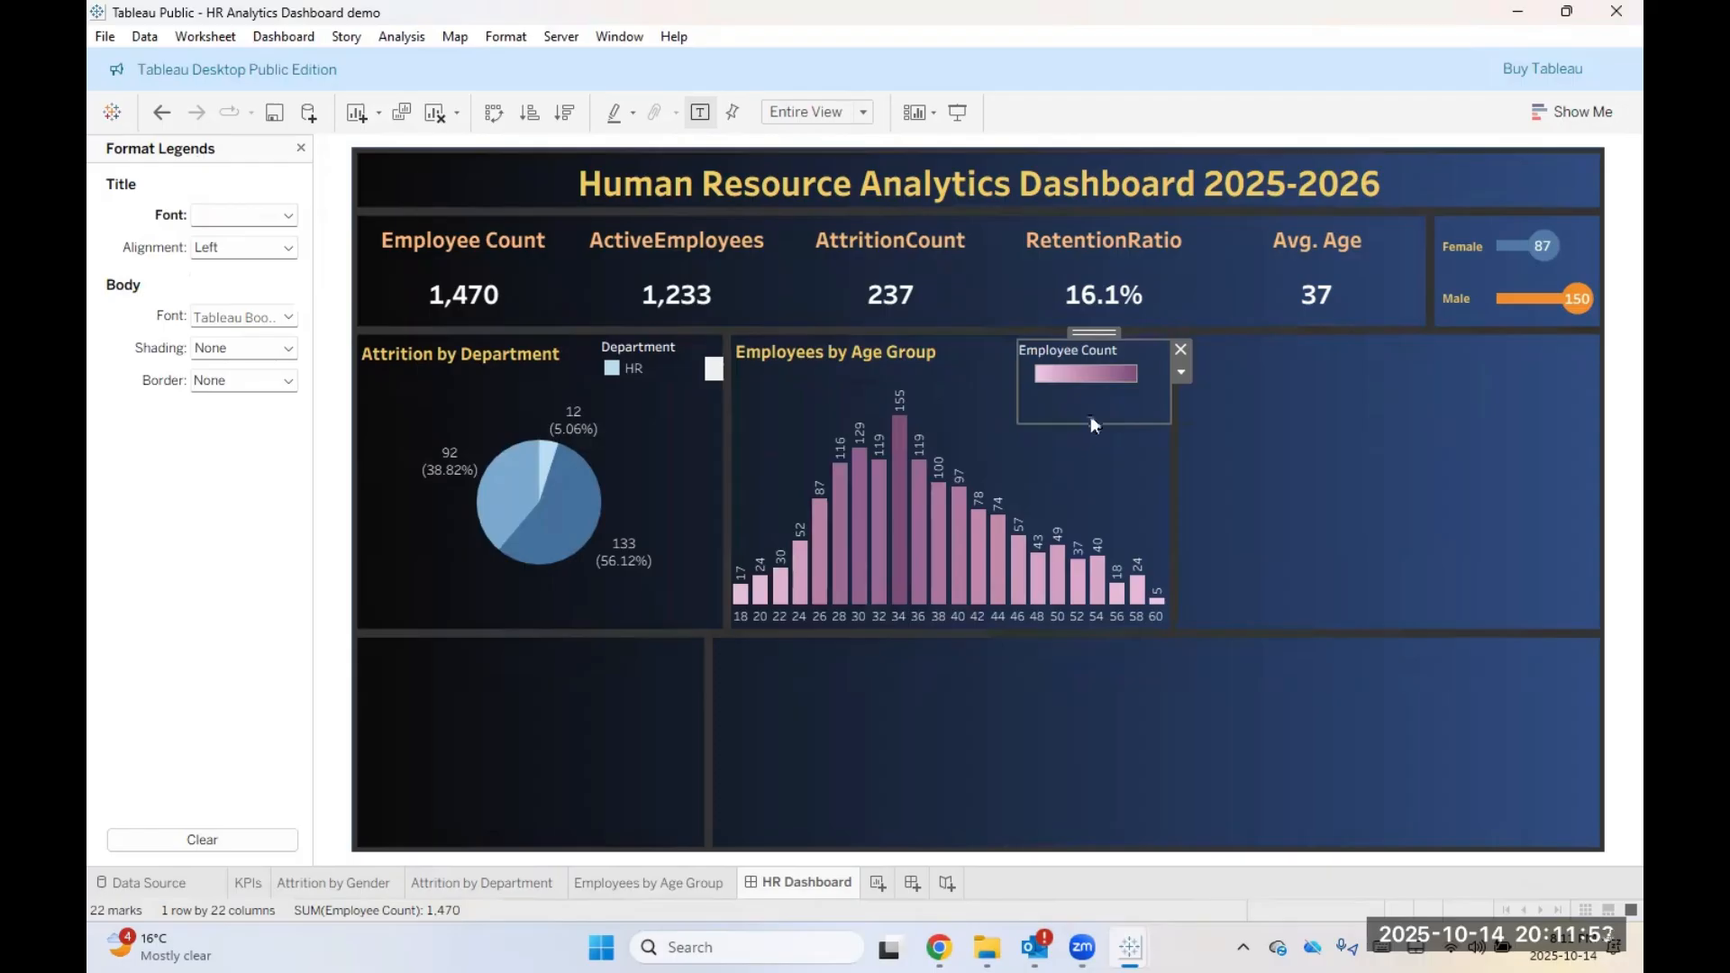
Step: Reduce the height of the Employee Count legend, set its body font to white and close the legend formatting
{"action": "left_click_drag", "start_coordinate": [1094, 424], "coordinate": [1090, 397]}
{"action": "left_click", "coordinate": [240, 316]}
{"action": "left_click", "coordinate": [227, 403]}
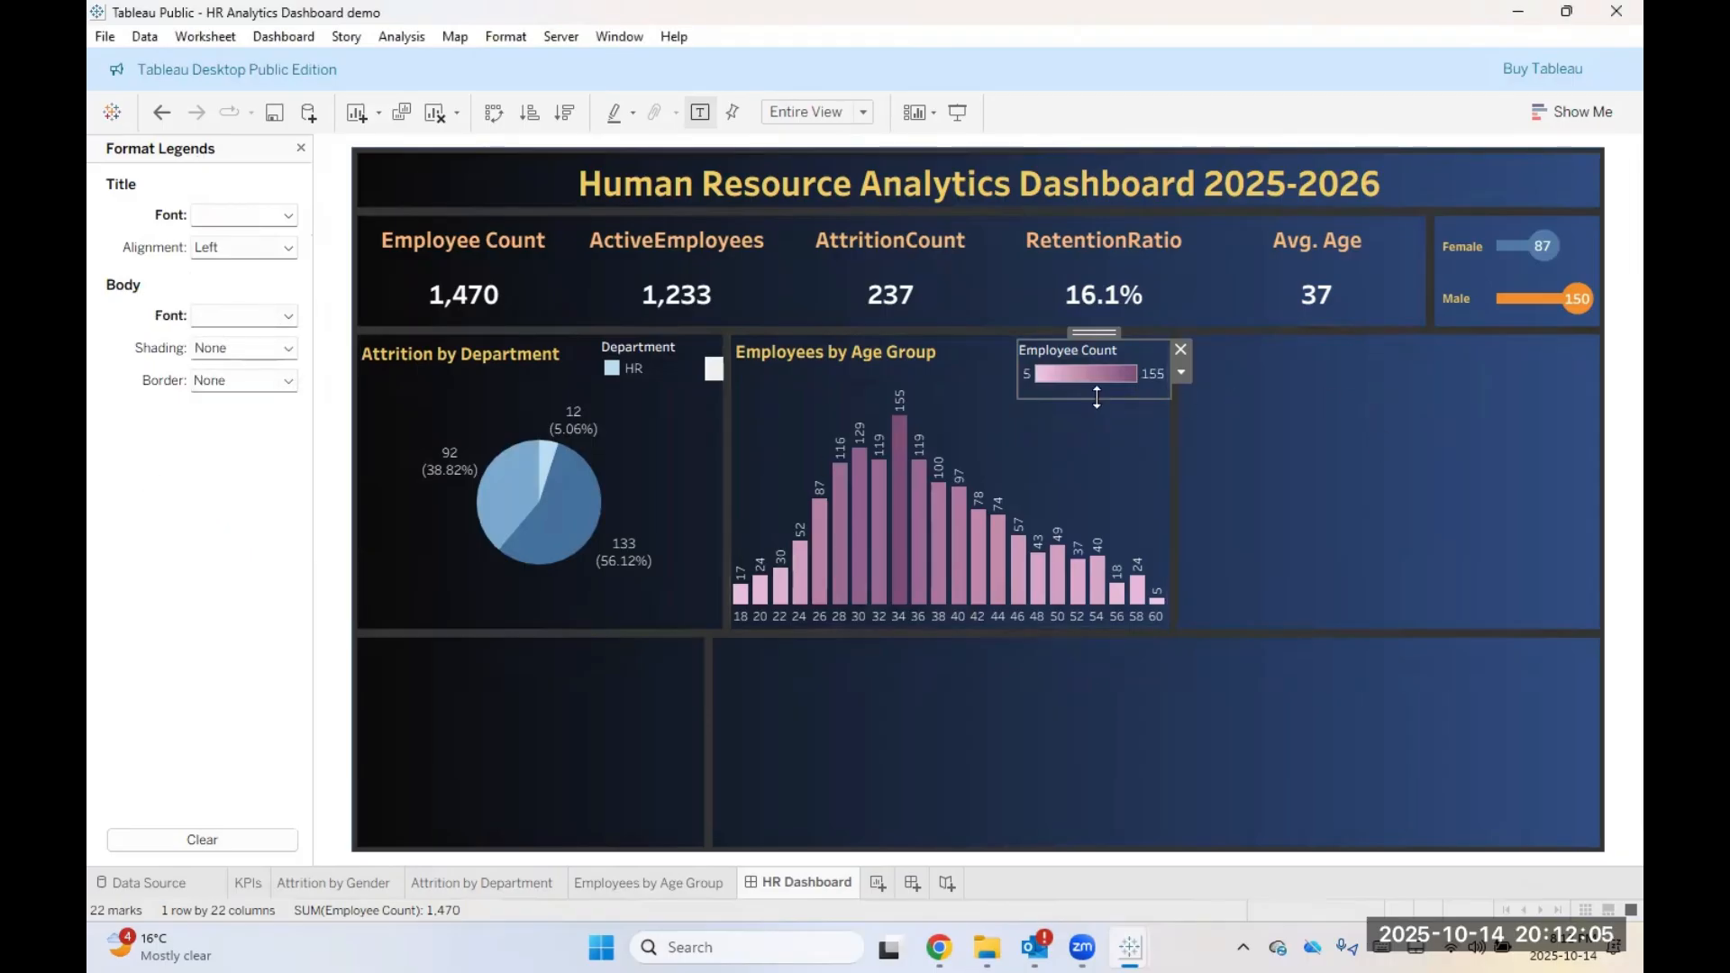
{"action": "left_click", "coordinate": [1300, 498]}
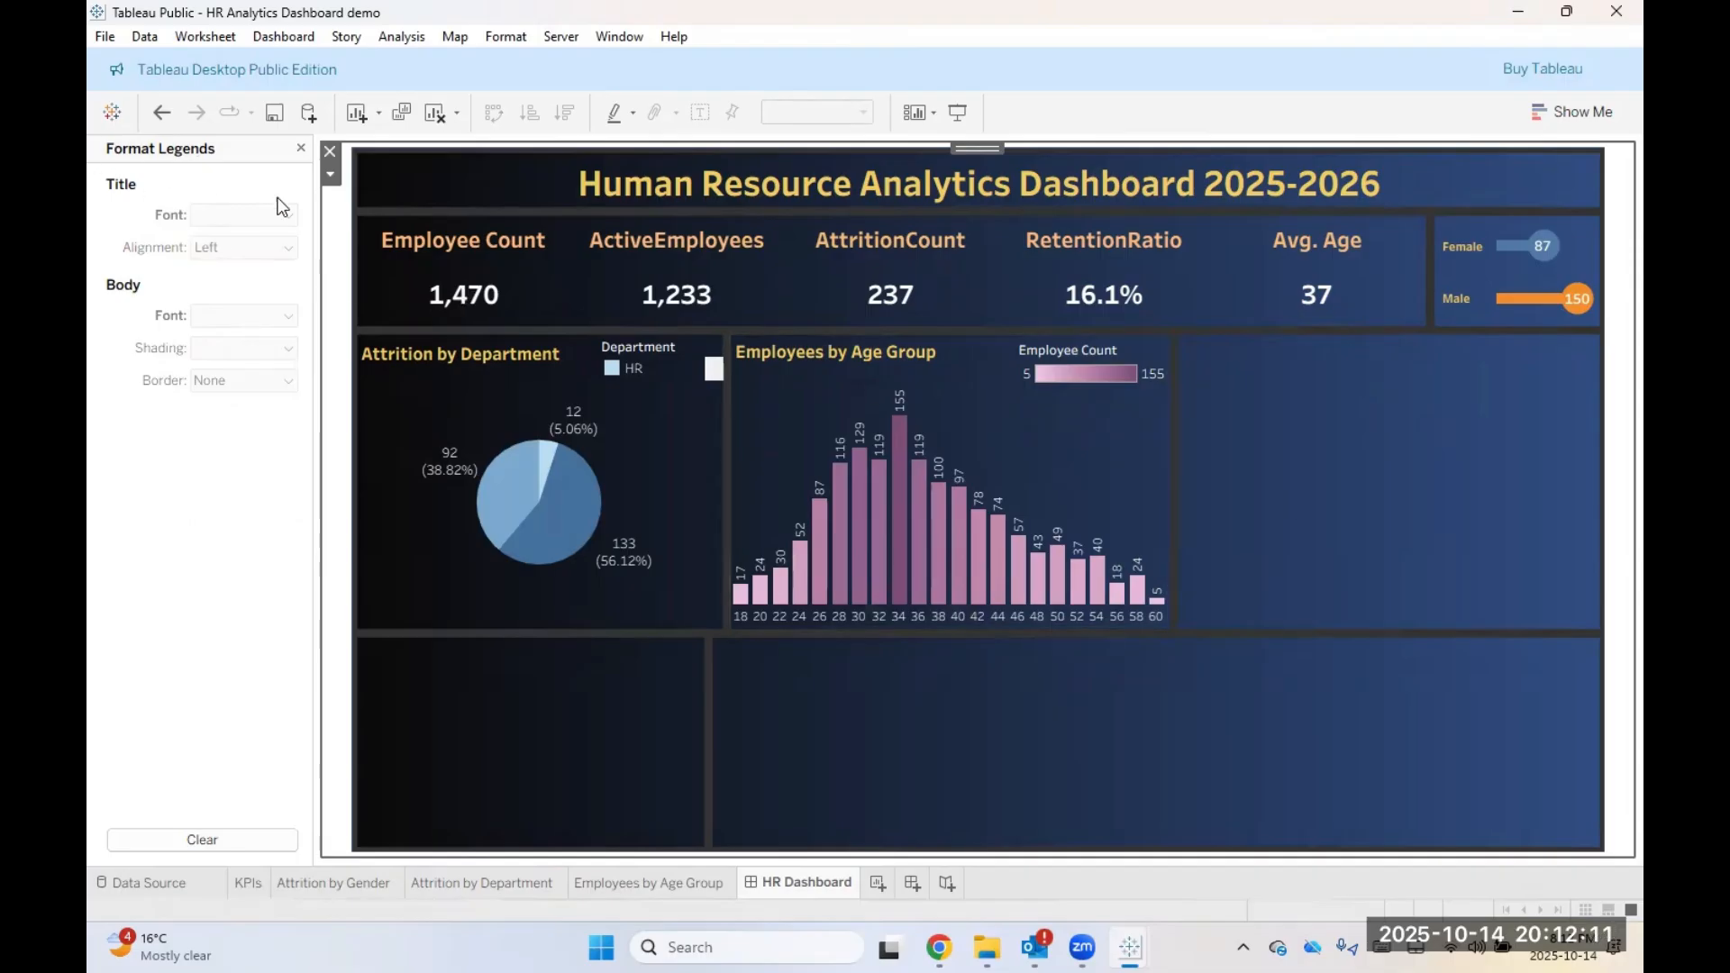
{"action": "left_click", "coordinate": [301, 149]}
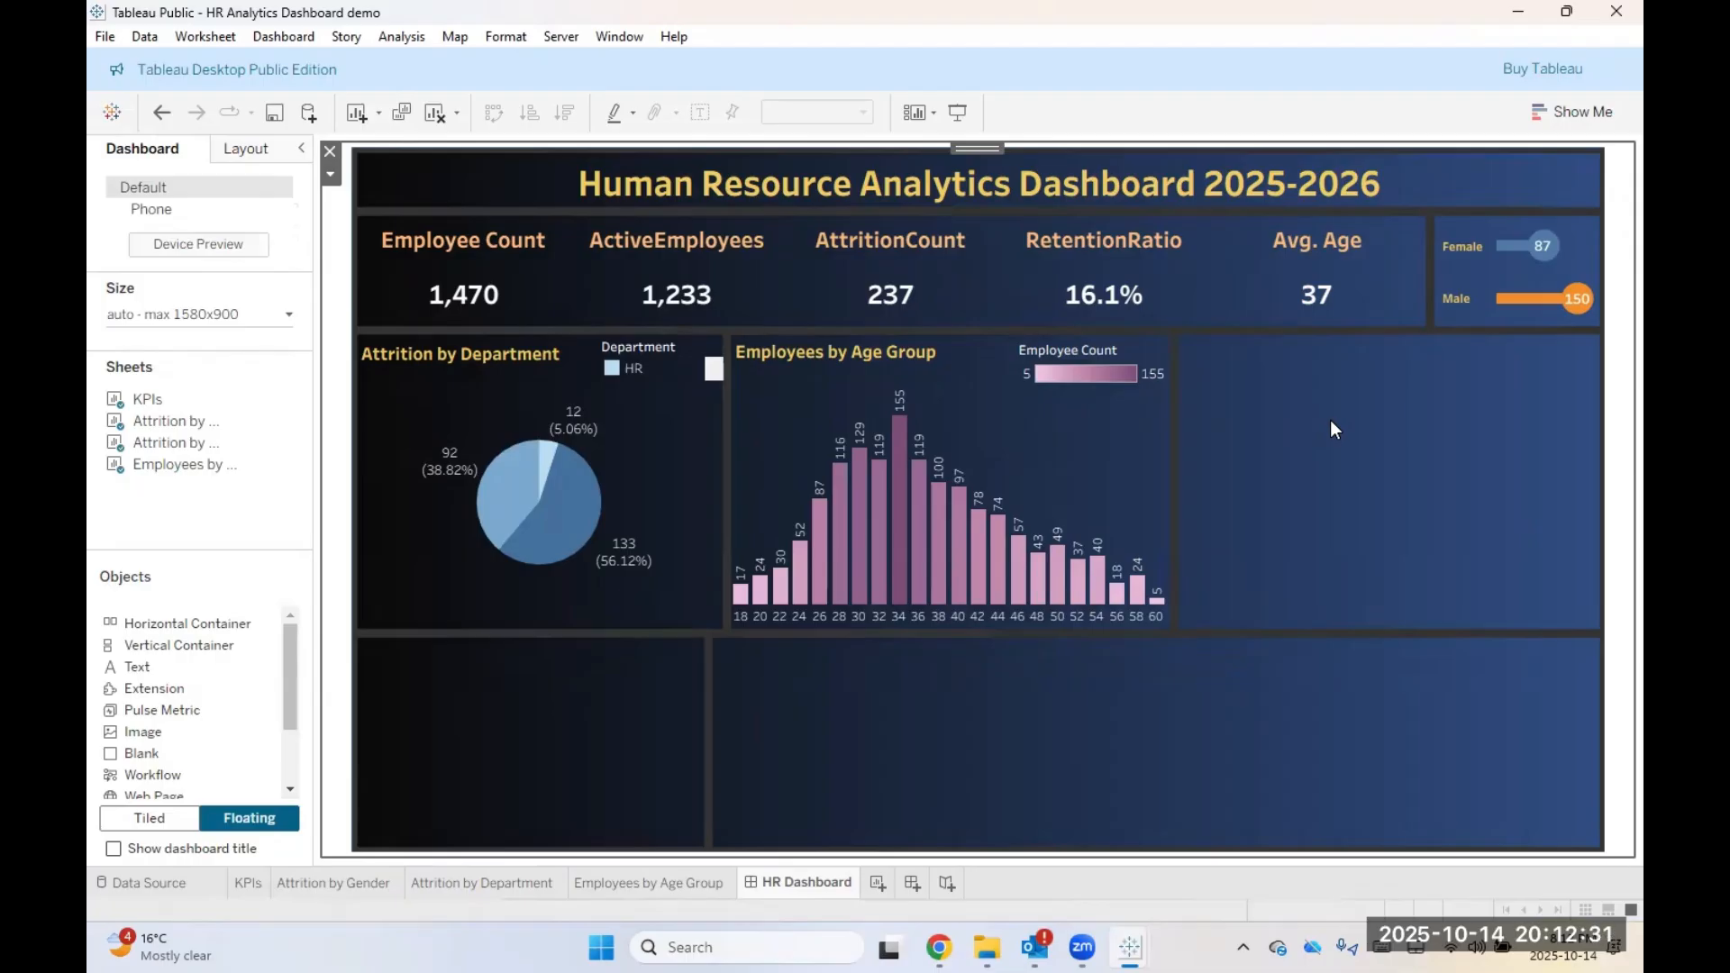
Step: Create a new worksheet and place it between Employees by Age Group and HR Dashboard
{"action": "left_click", "coordinate": [876, 883]}
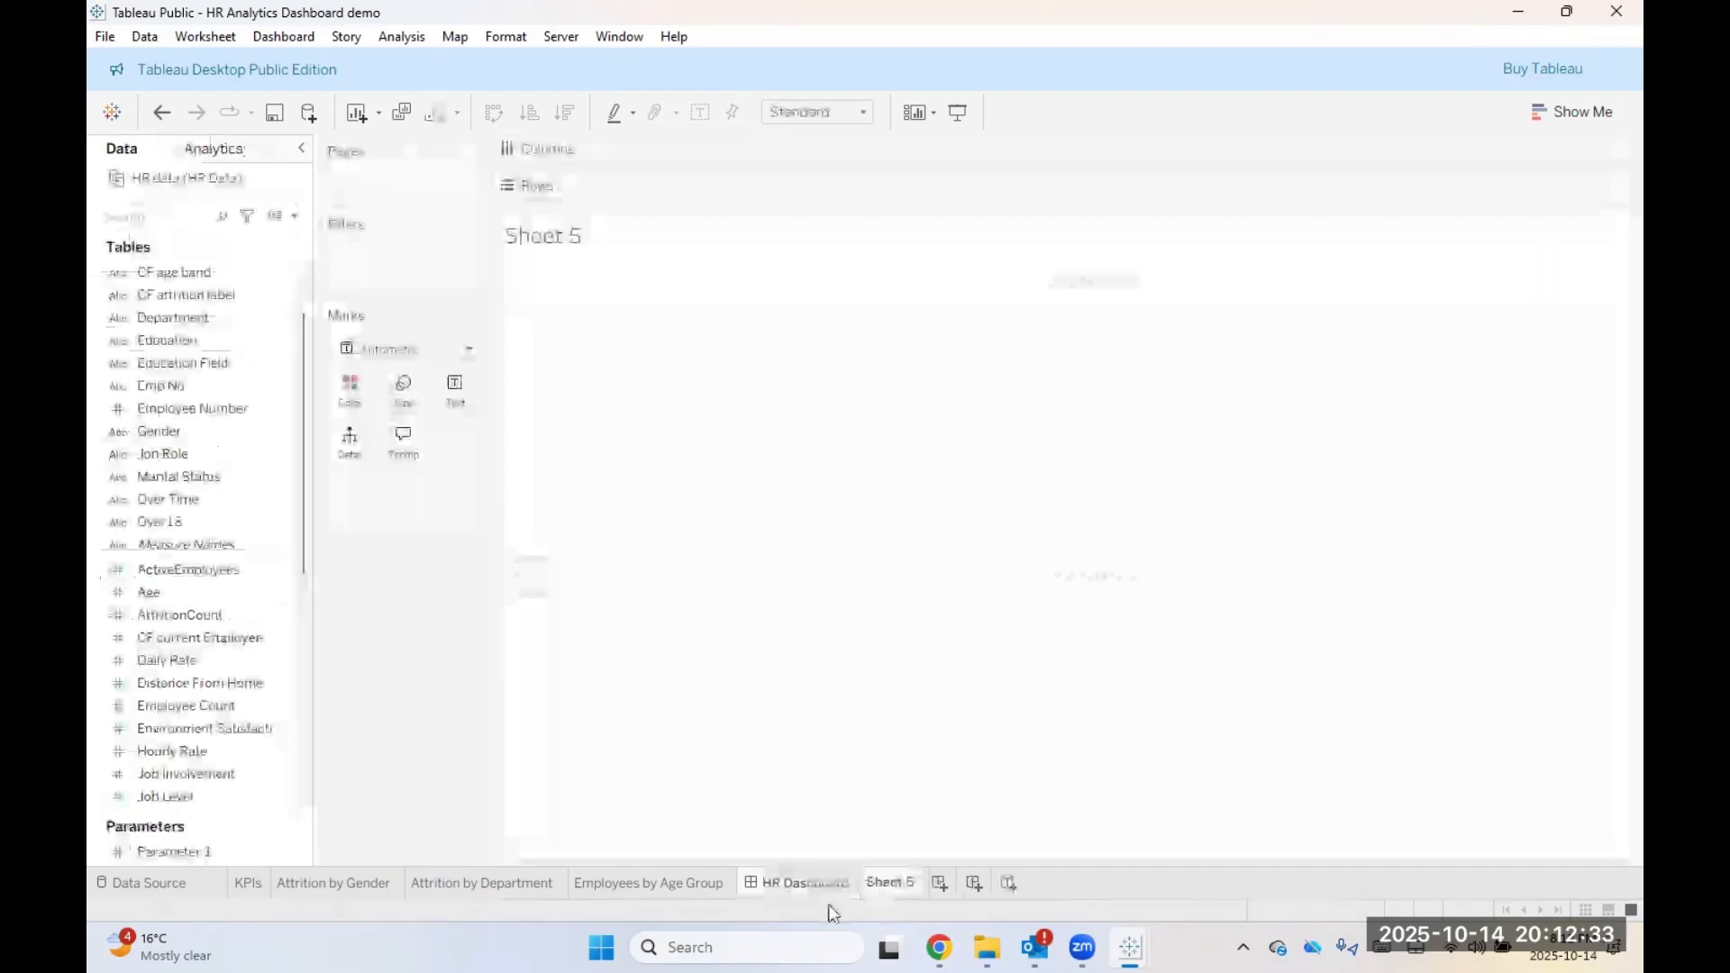
{"action": "left_click_drag", "start_coordinate": [874, 885], "coordinate": [777, 896]}
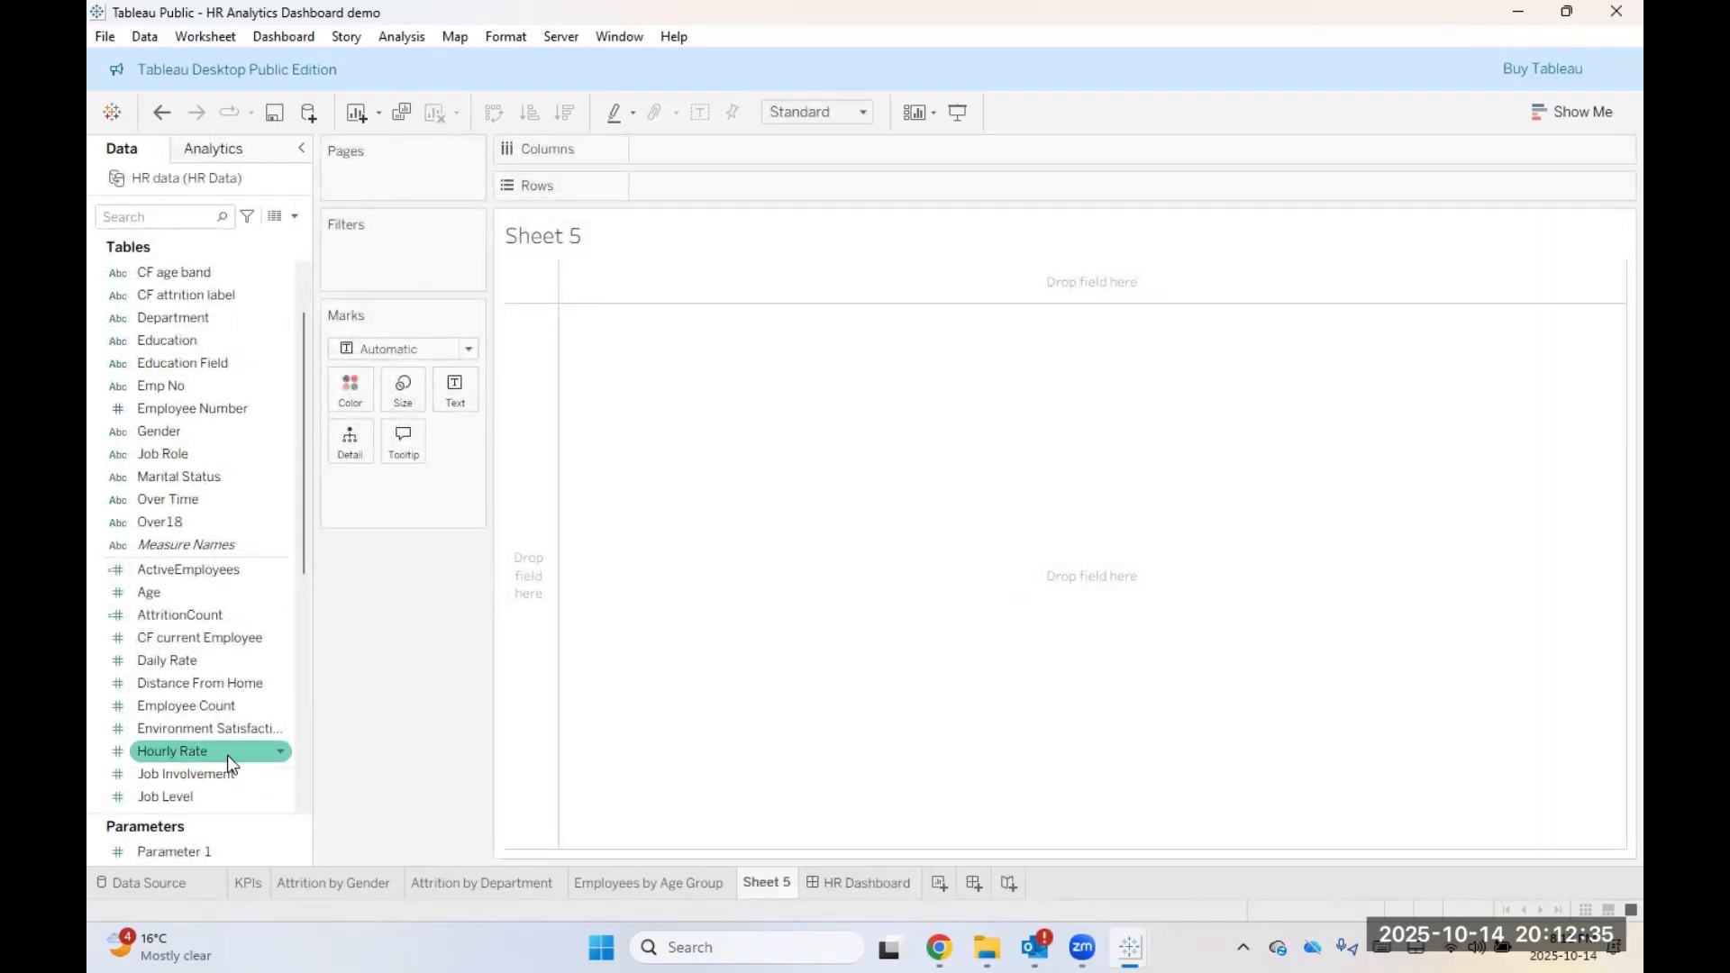
{"action": "scroll", "coordinate": [220, 739], "scroll_direction": "down", "scroll_amount": 5}
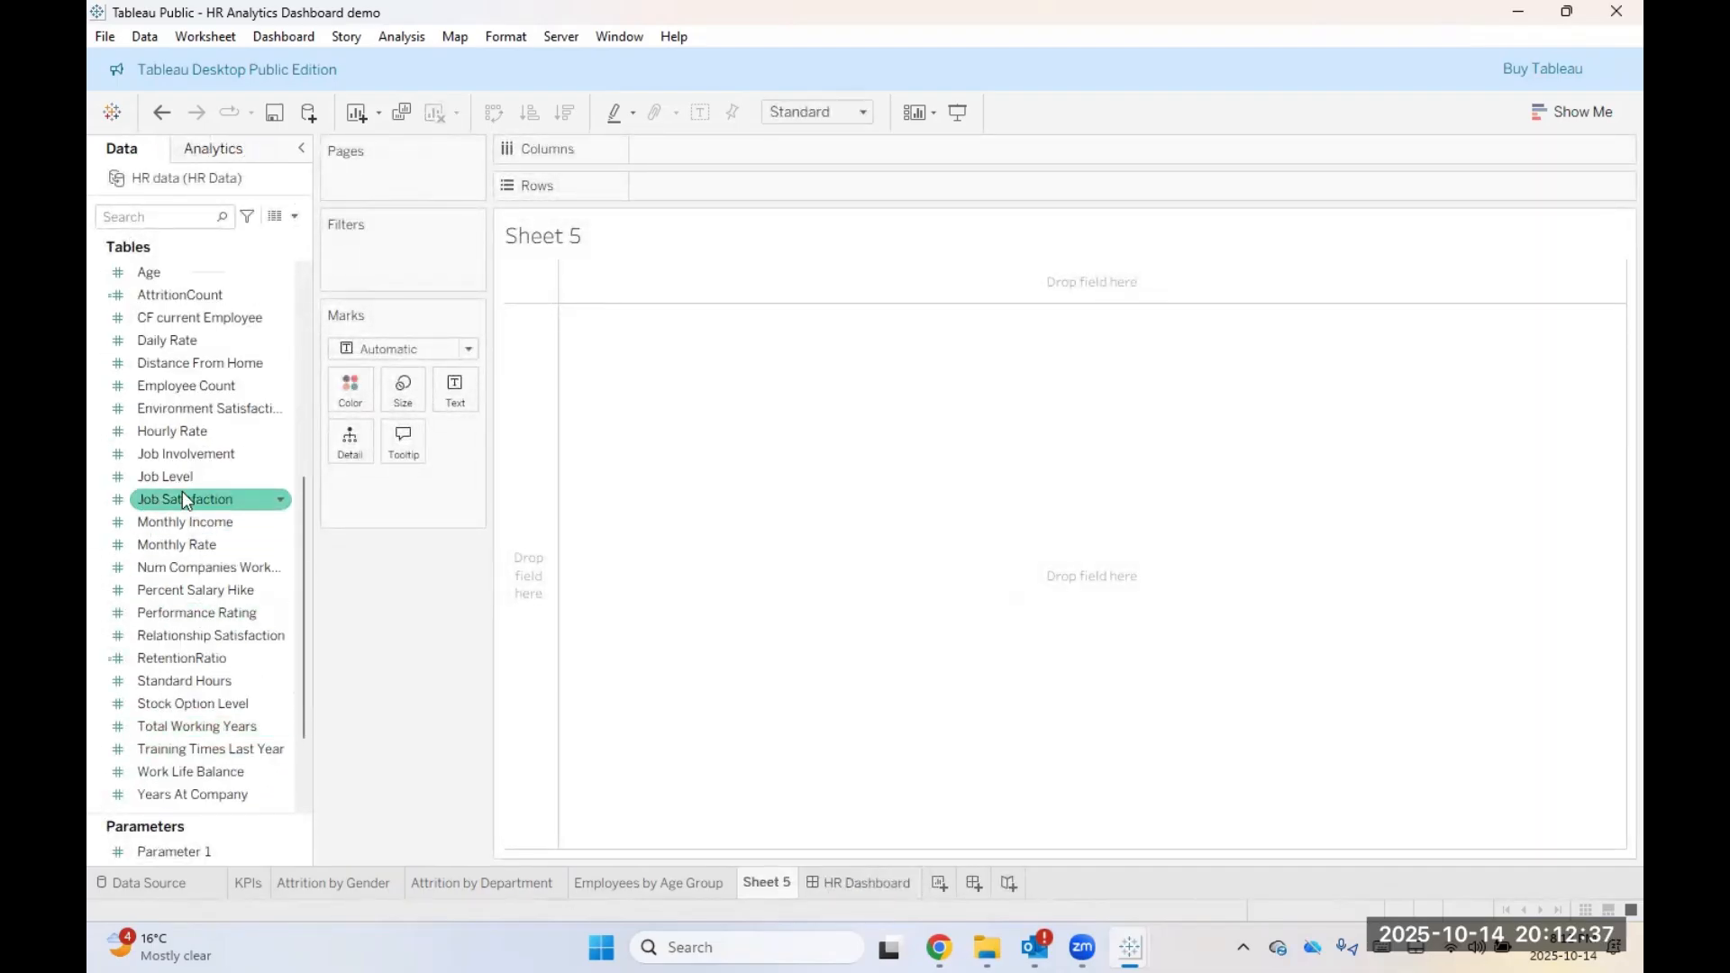
{"action": "scroll", "coordinate": [198, 490], "scroll_direction": "down", "scroll_amount": 3}
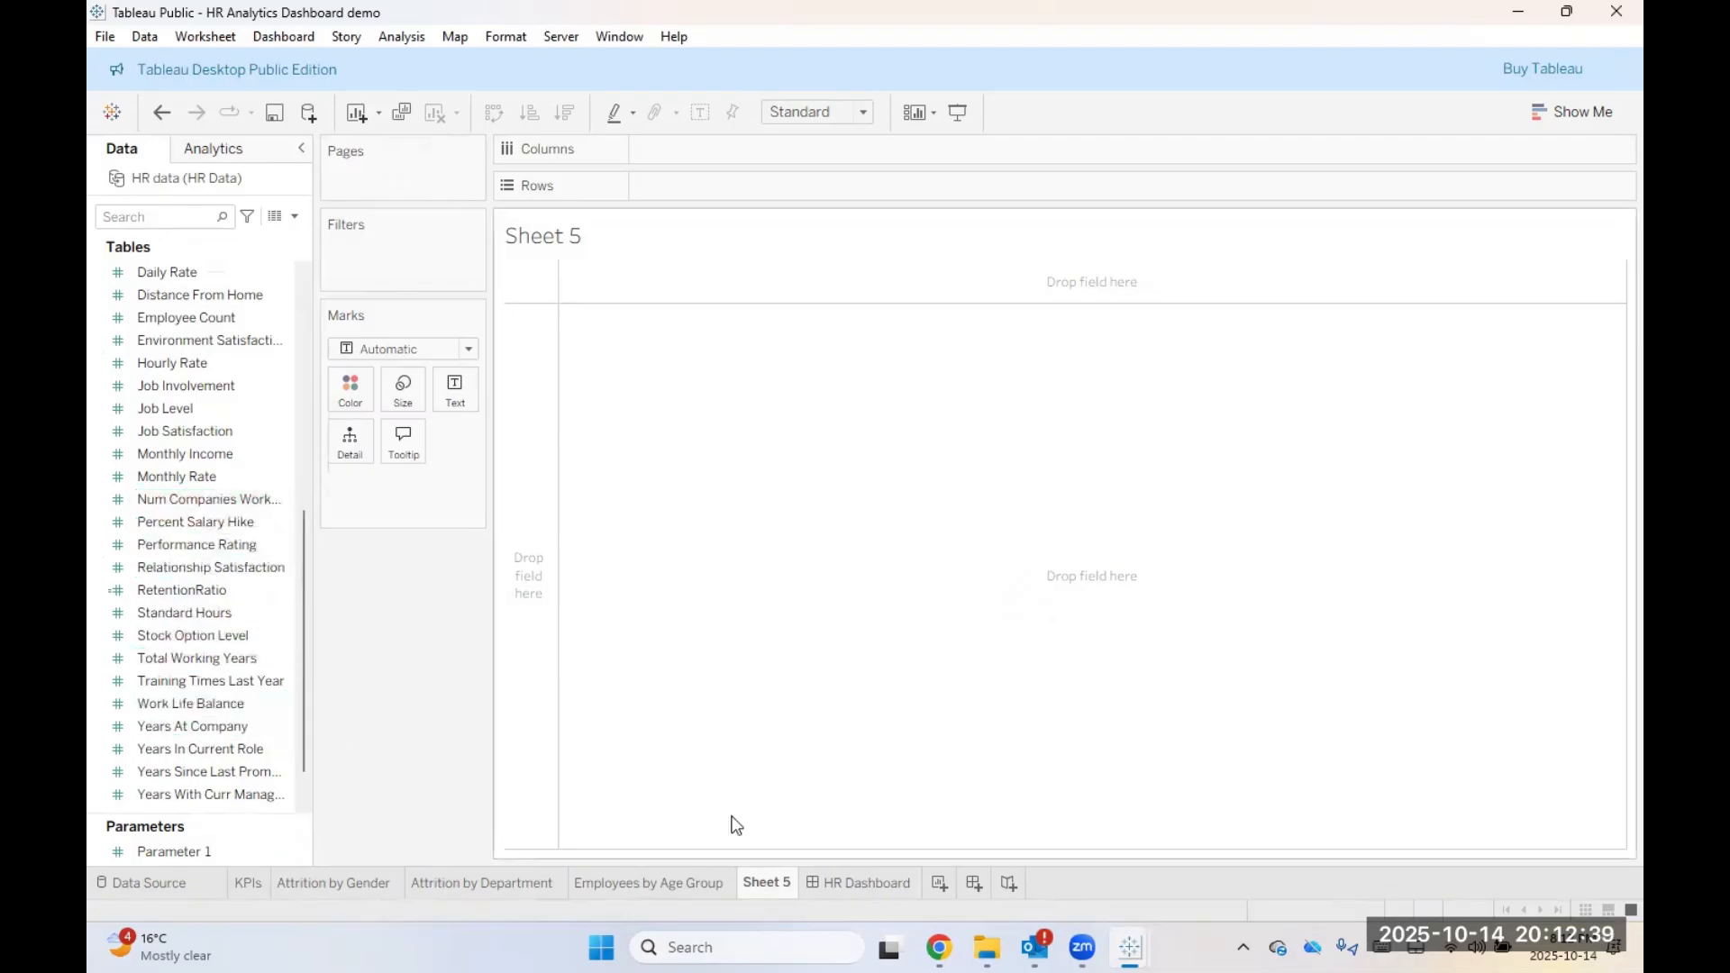
Step: Rename the new worksheet as Job Satisfaction Ratio
{"action": "right_click", "coordinate": [770, 881]}
{"action": "left_click", "coordinate": [822, 635]}
{"action": "type", "text": "Job S"}
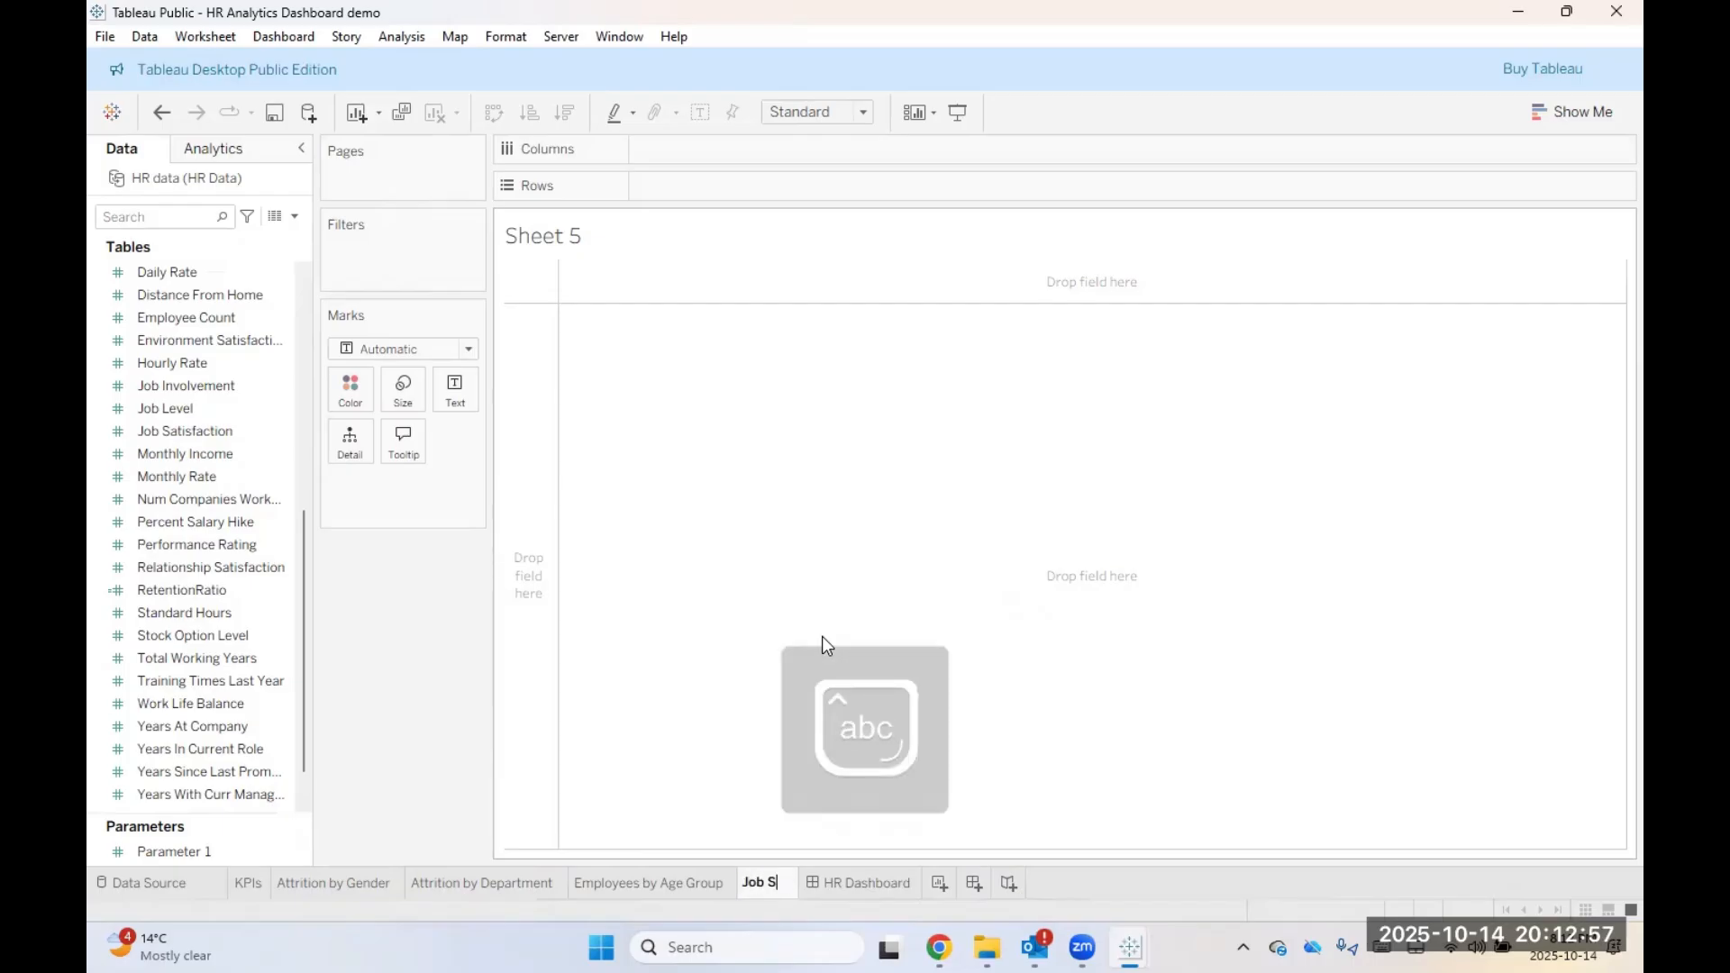
{"action": "type", "text": "atisfa"}
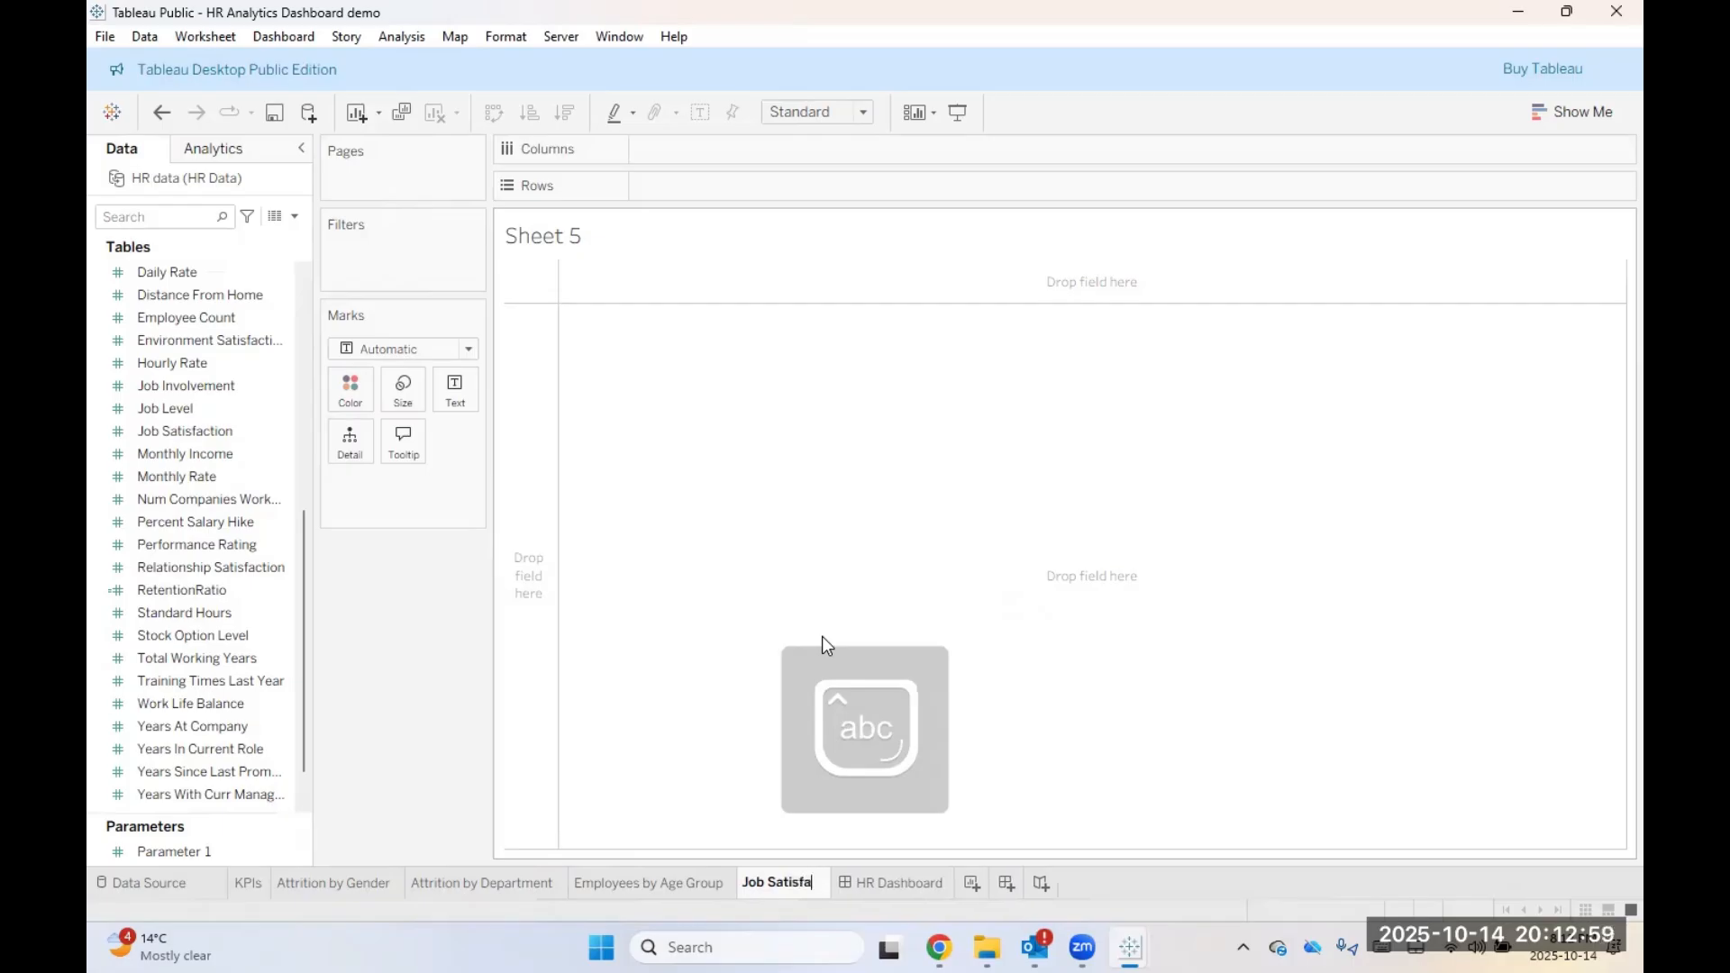
{"action": "type", "text": "ction Ra"}
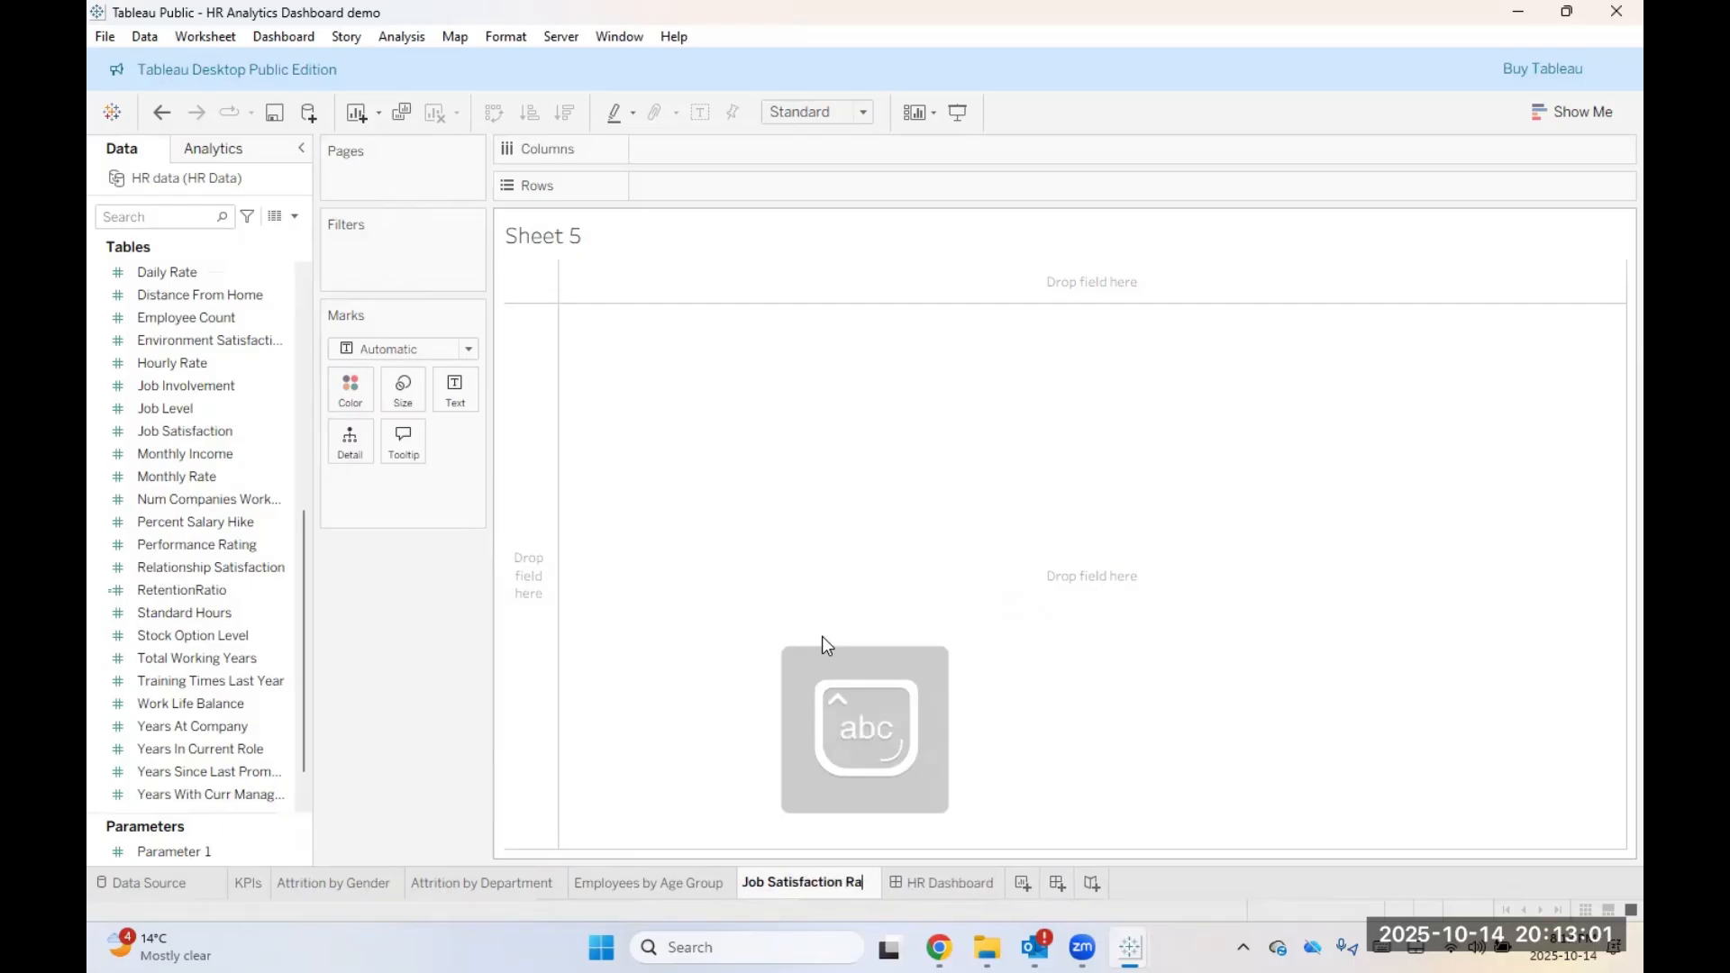
{"action": "type", "text": "tio"}
{"action": "key", "text": "Return"}
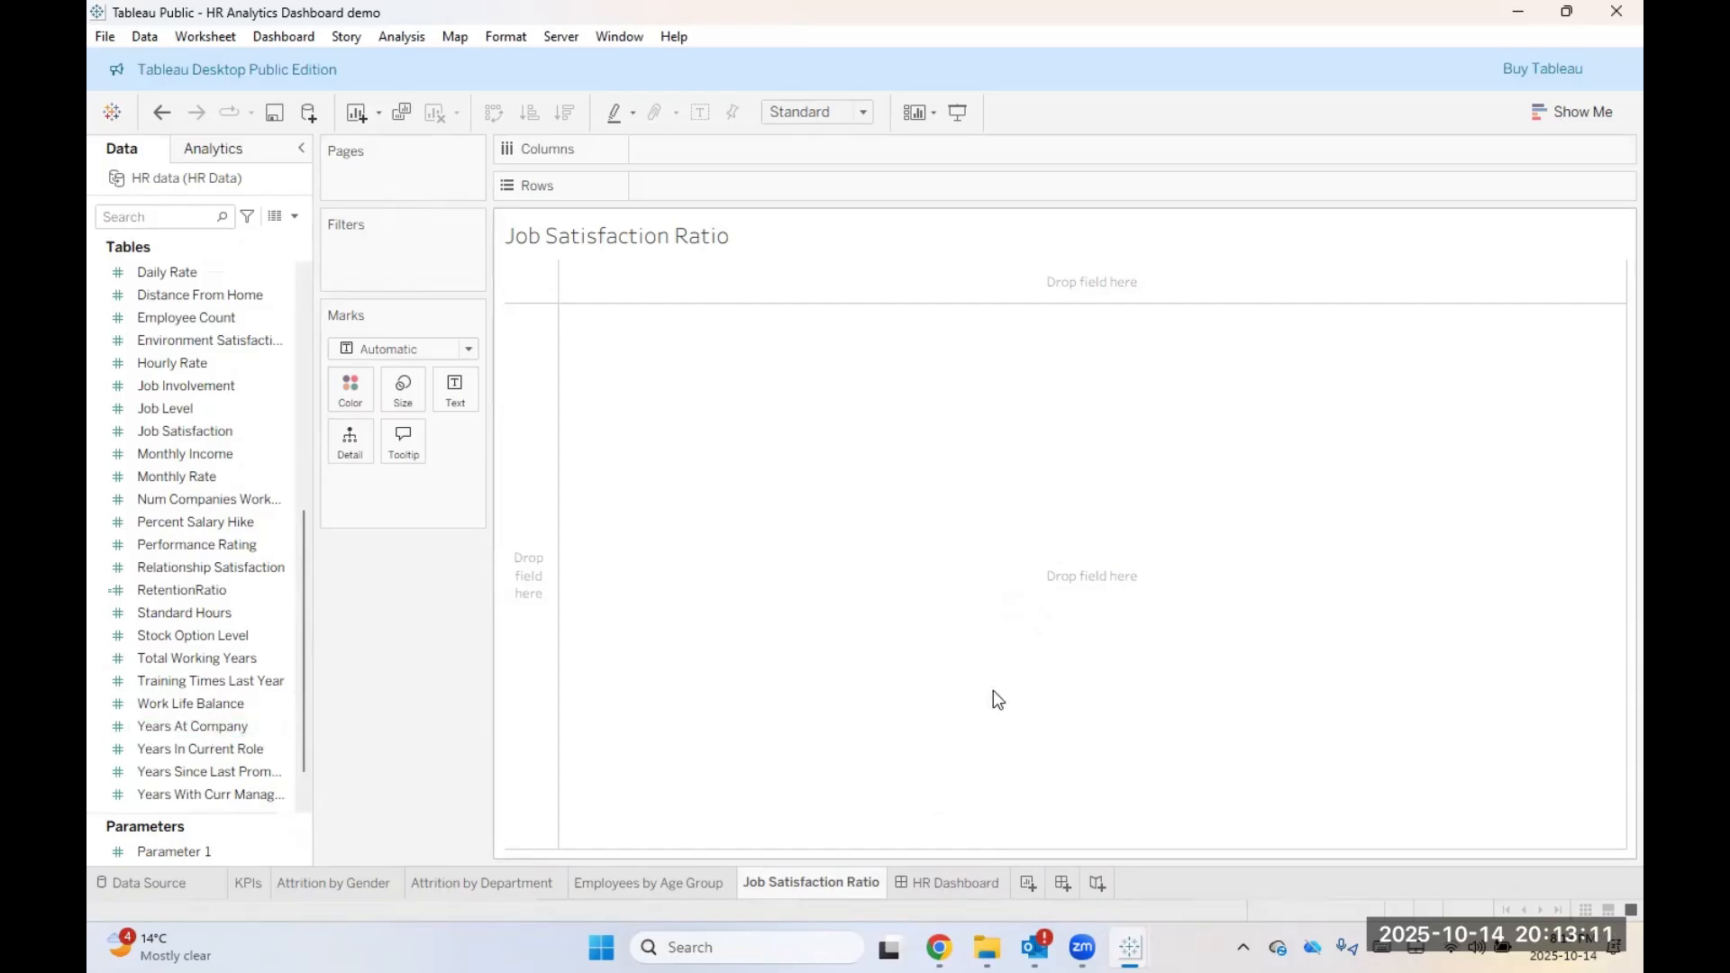
Step: Place the Job Role field on Rows of the Job Satisfaction Ratio sheet
{"action": "left_click", "coordinate": [197, 642]}
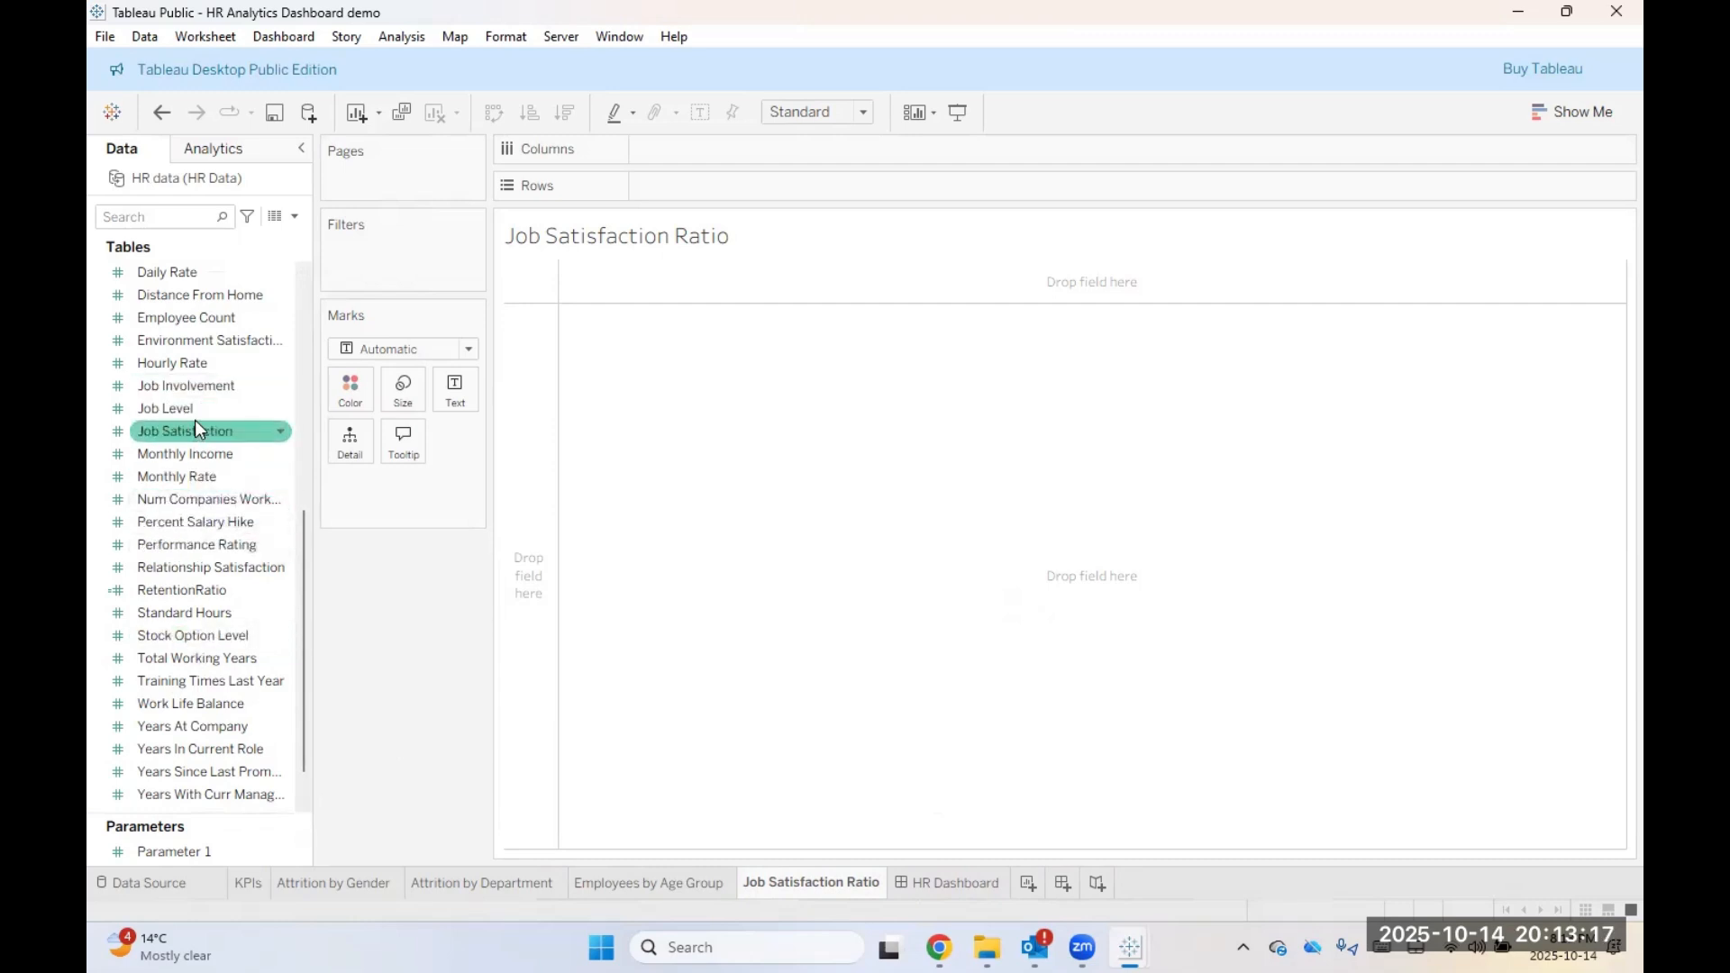
{"action": "scroll", "coordinate": [202, 400], "scroll_direction": "up", "scroll_amount": 5}
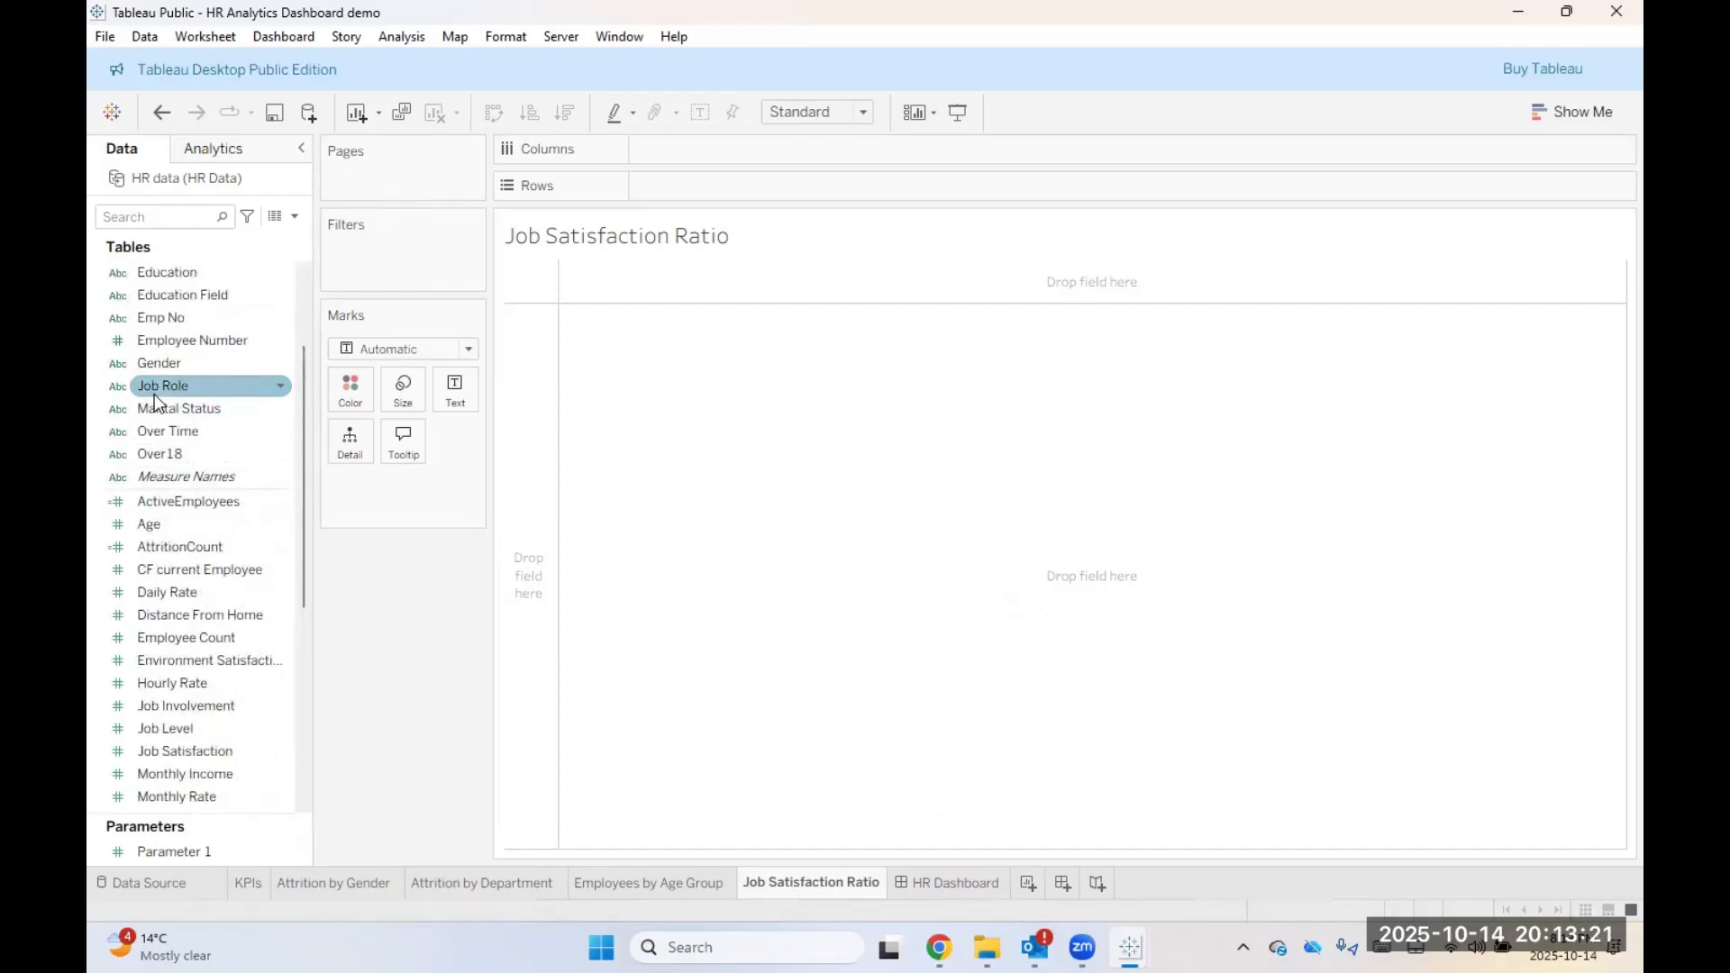
{"action": "left_click_drag", "start_coordinate": [155, 401], "coordinate": [695, 189]}
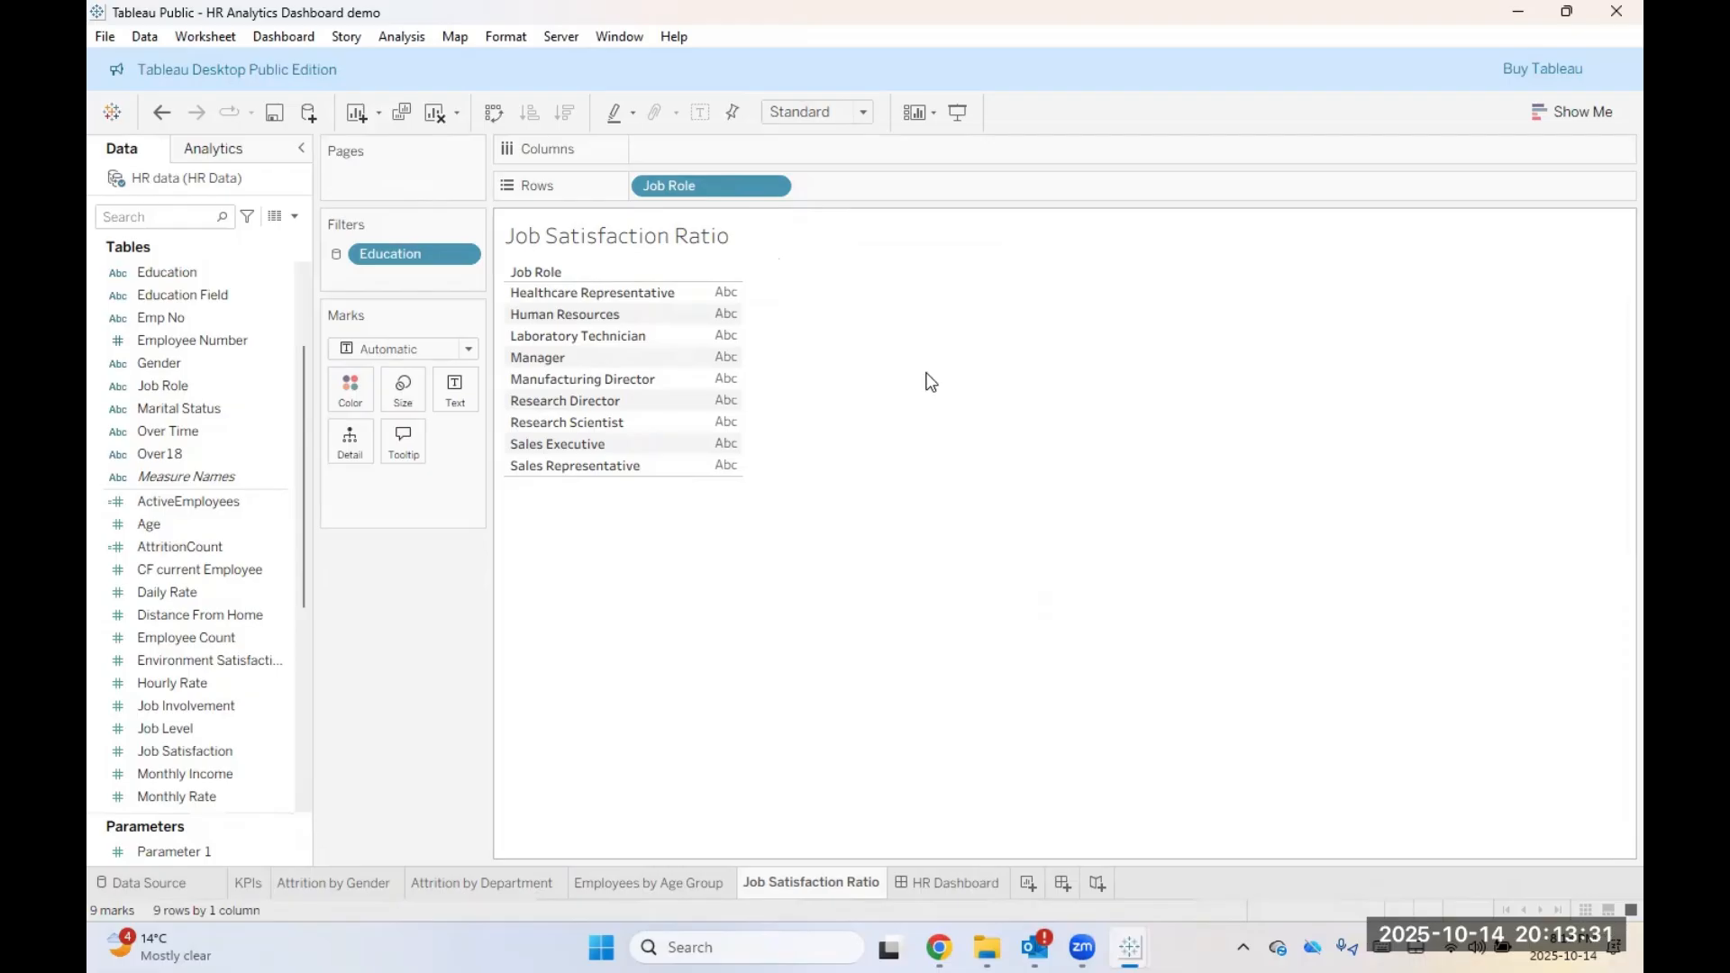
Step: Try Job Satisfaction as a summed measure on Columns and take it off again
{"action": "scroll", "coordinate": [193, 560], "scroll_direction": "down", "scroll_amount": 5}
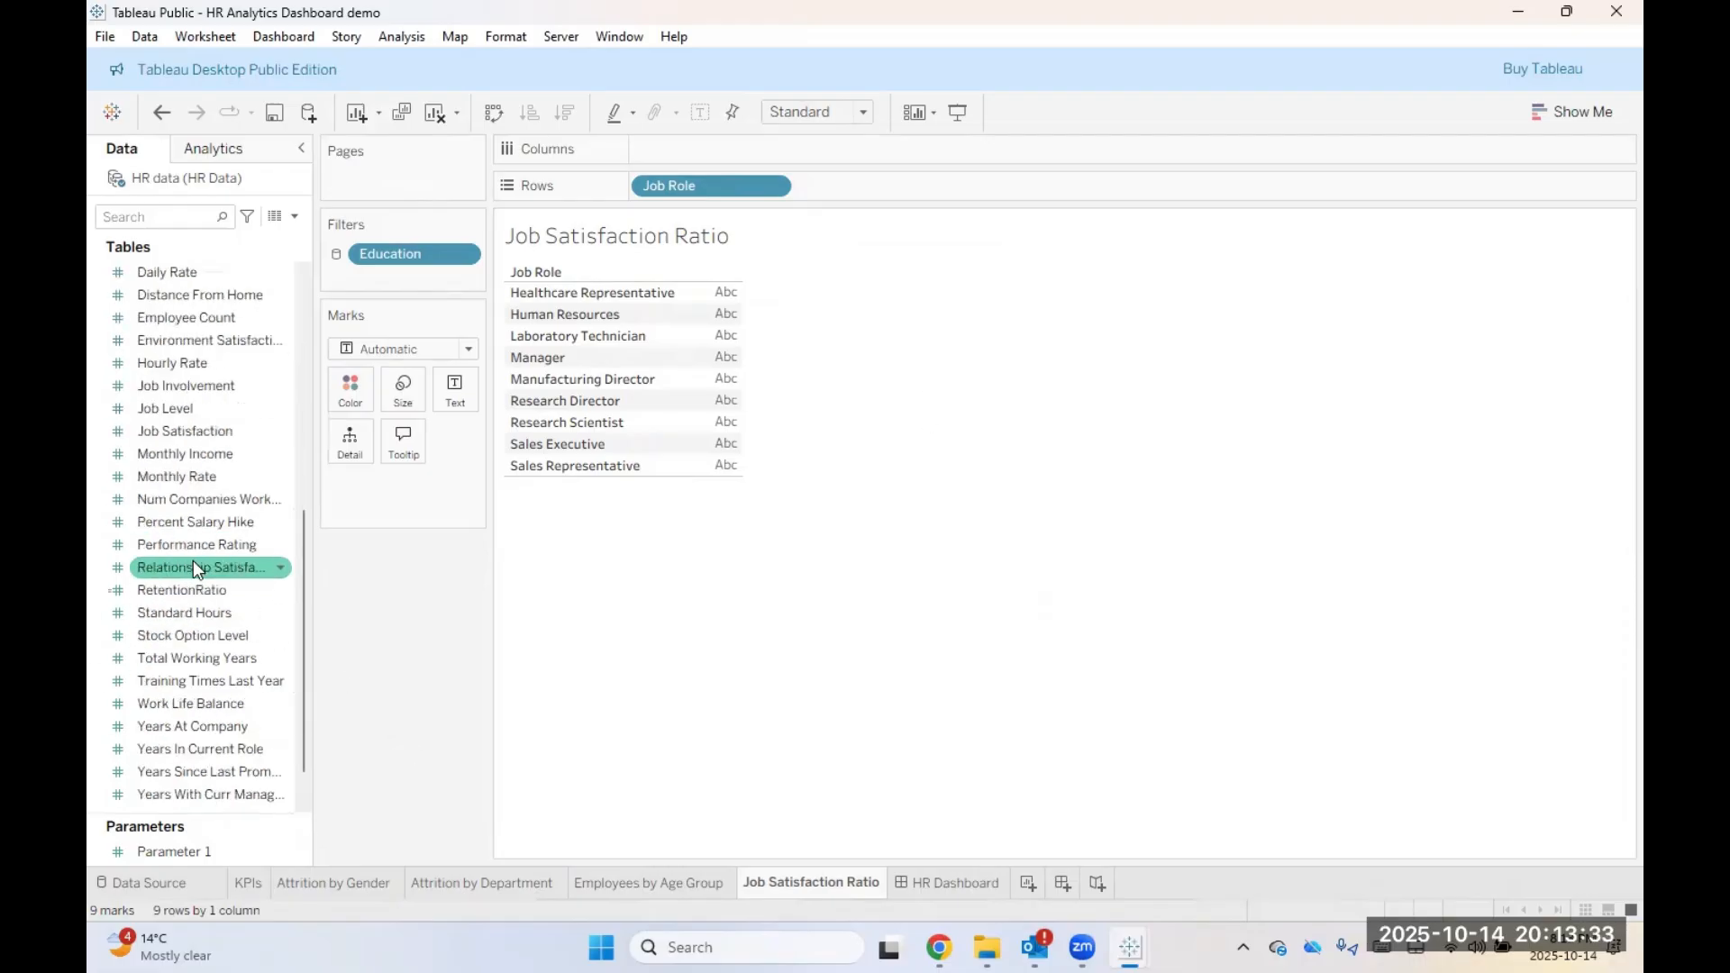
{"action": "scroll", "coordinate": [180, 739], "scroll_direction": "up", "scroll_amount": 2}
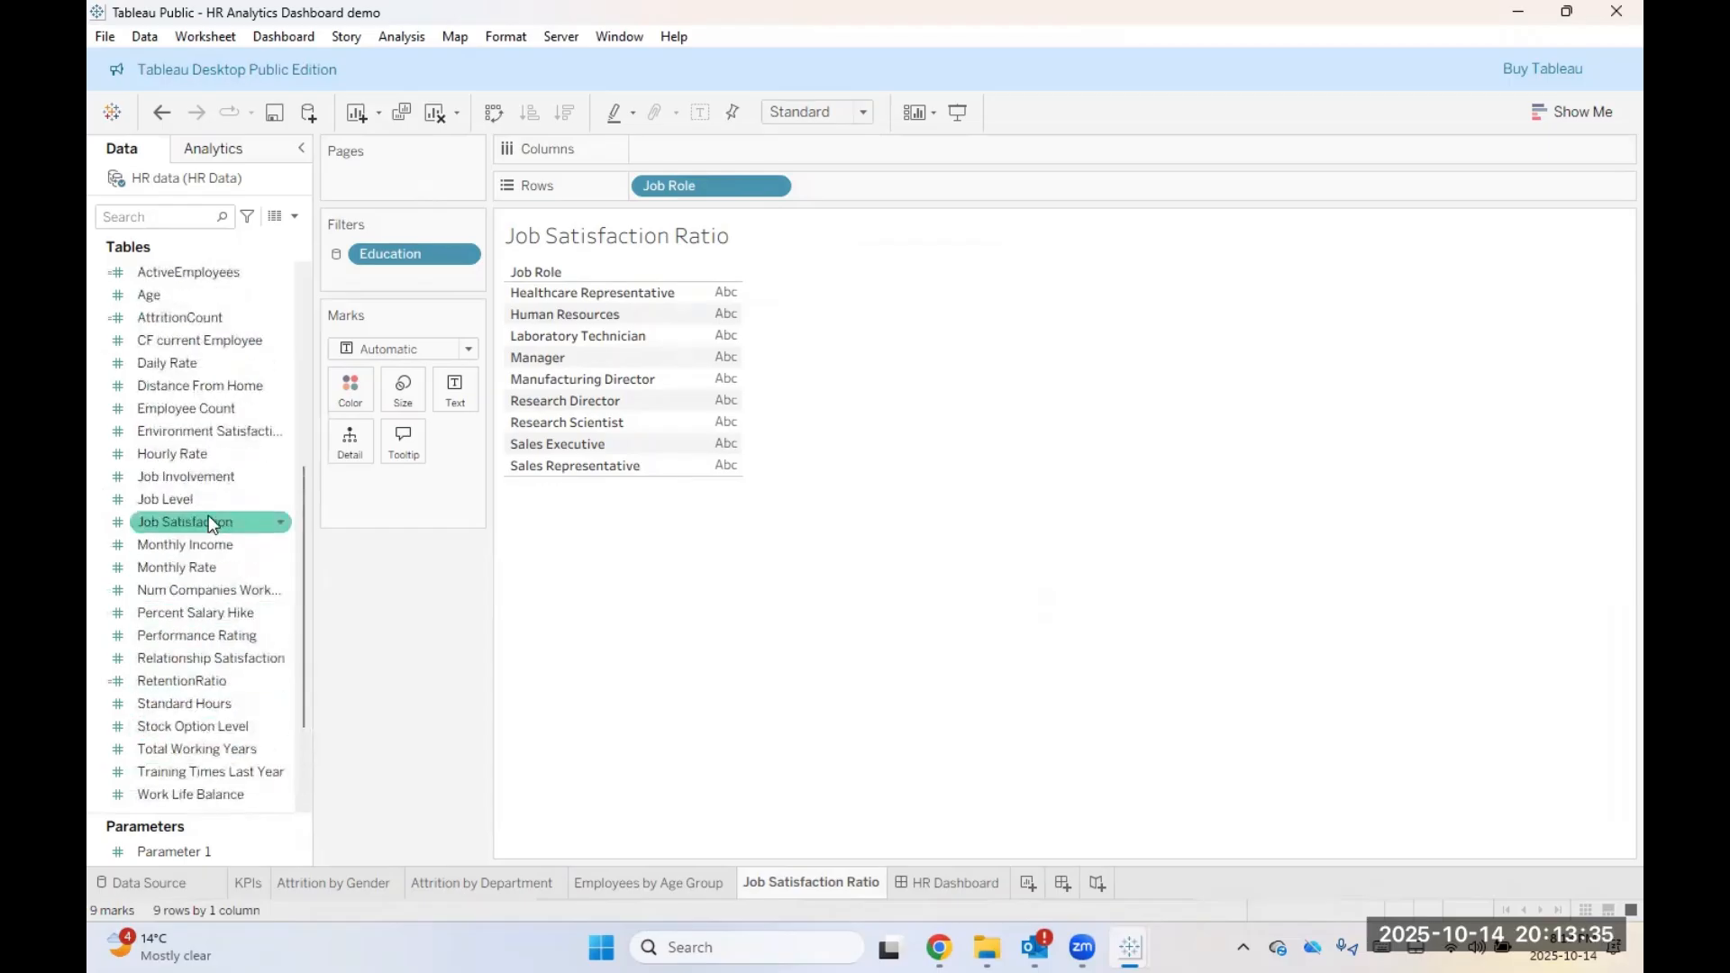
{"action": "left_click_drag", "start_coordinate": [209, 522], "coordinate": [731, 155]}
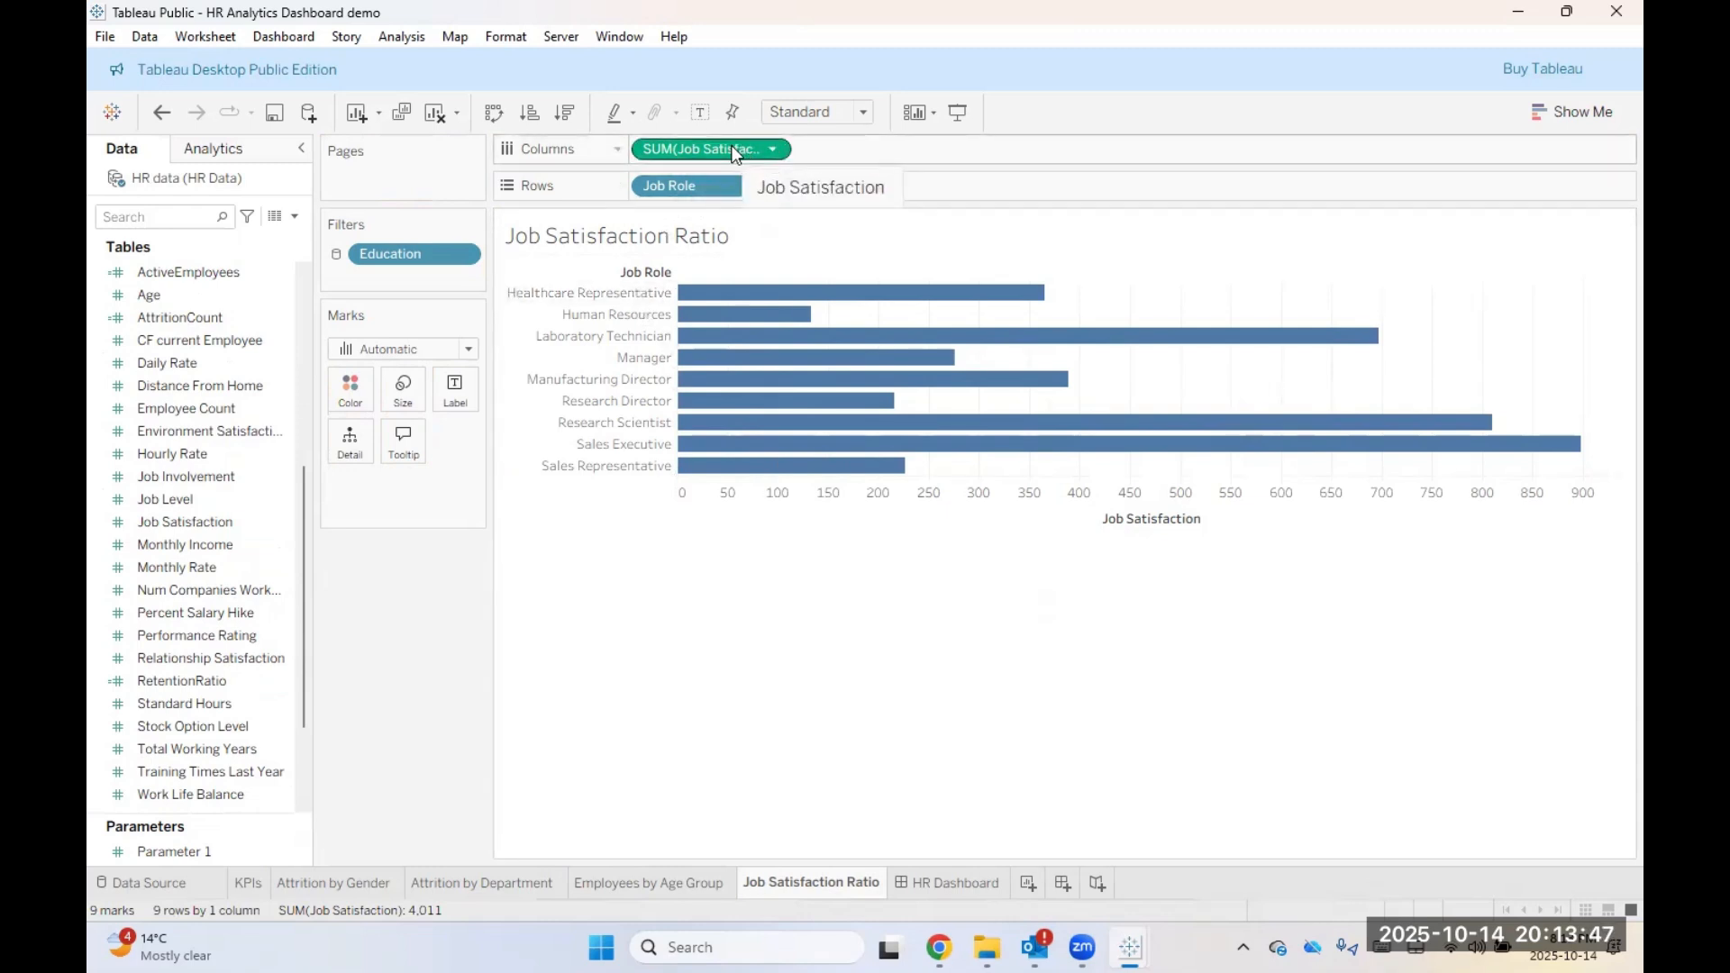
{"action": "left_click_drag", "start_coordinate": [735, 153], "coordinate": [418, 746]}
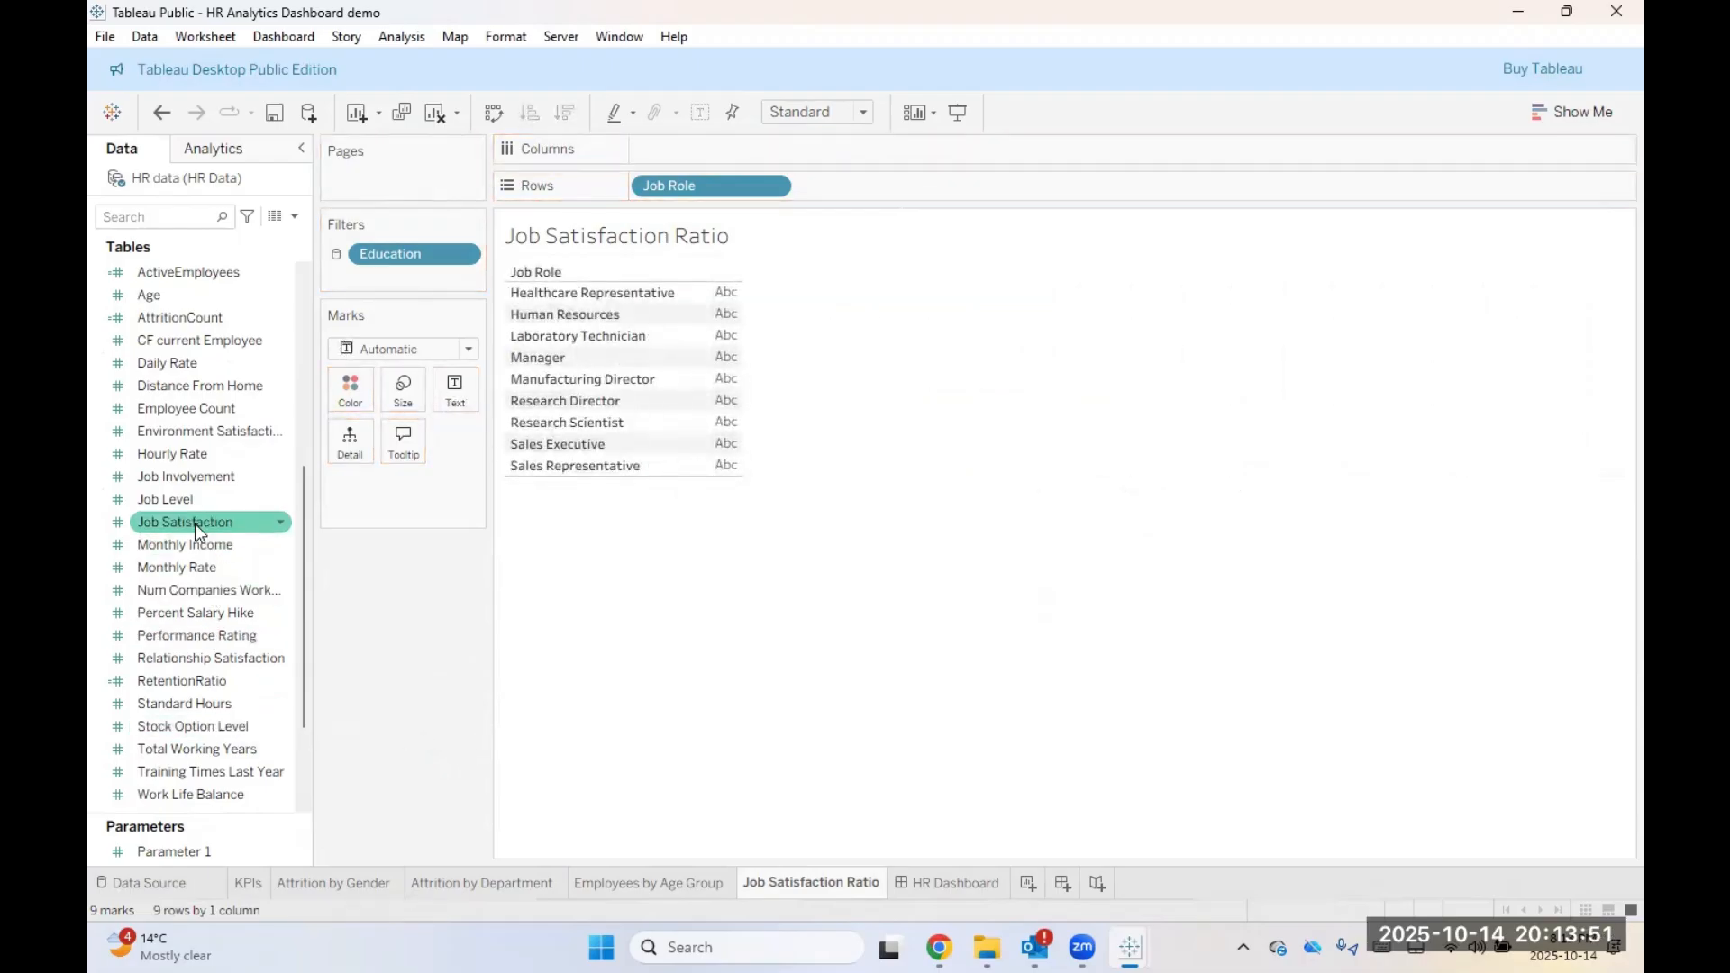
Step: Try converting Job Satisfaction into a dimension after searching the fields for "jo", undo it and clear the search
{"action": "scroll", "coordinate": [196, 527], "scroll_direction": "up", "scroll_amount": 2}
{"action": "scroll", "coordinate": [187, 592], "scroll_direction": "up", "scroll_amount": 5}
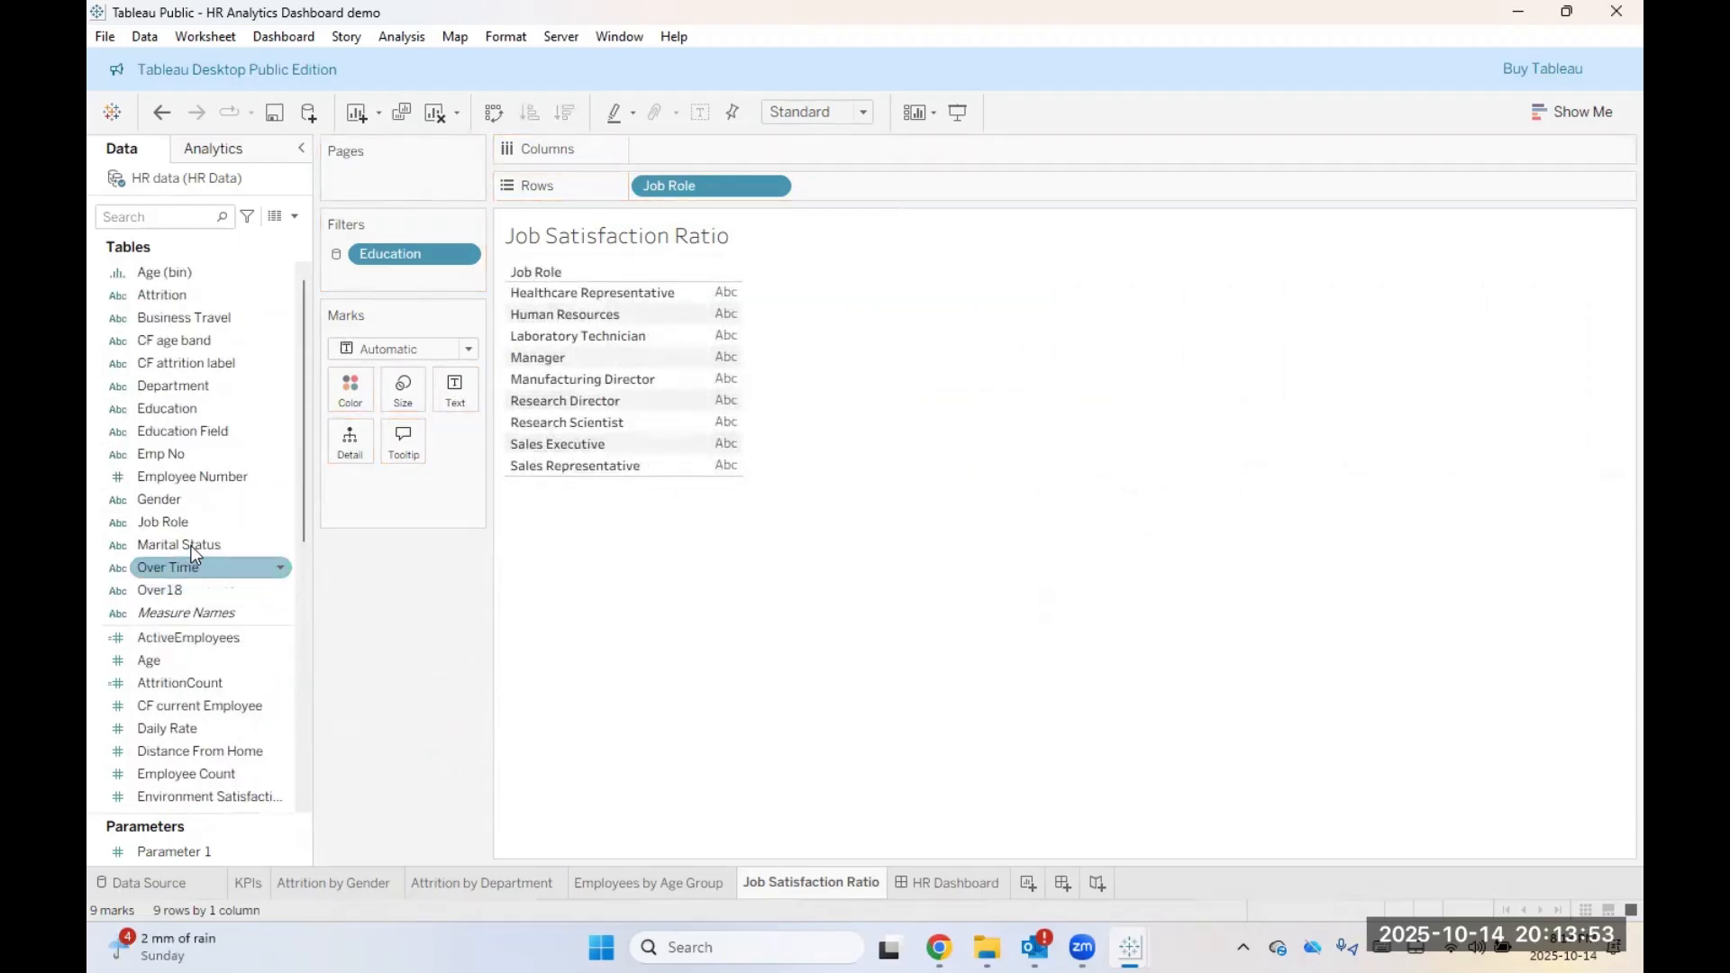
{"action": "left_click", "coordinate": [154, 226]}
{"action": "type", "text": "jo"}
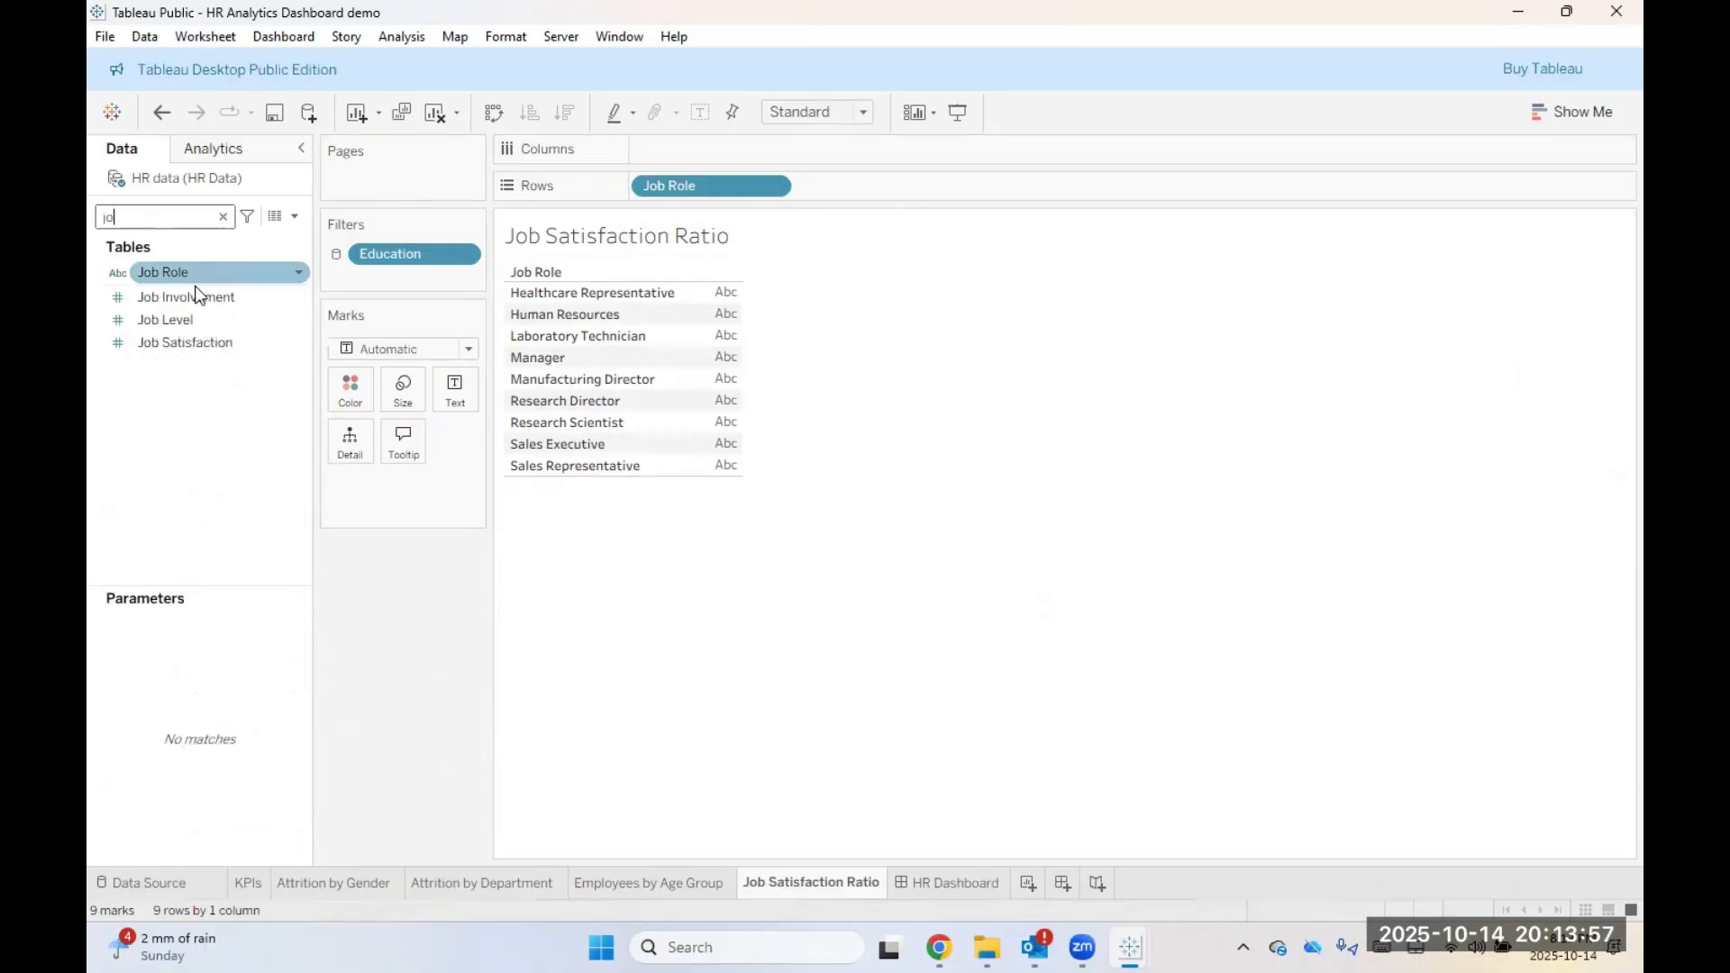
{"action": "left_click_drag", "start_coordinate": [203, 346], "coordinate": [208, 277]}
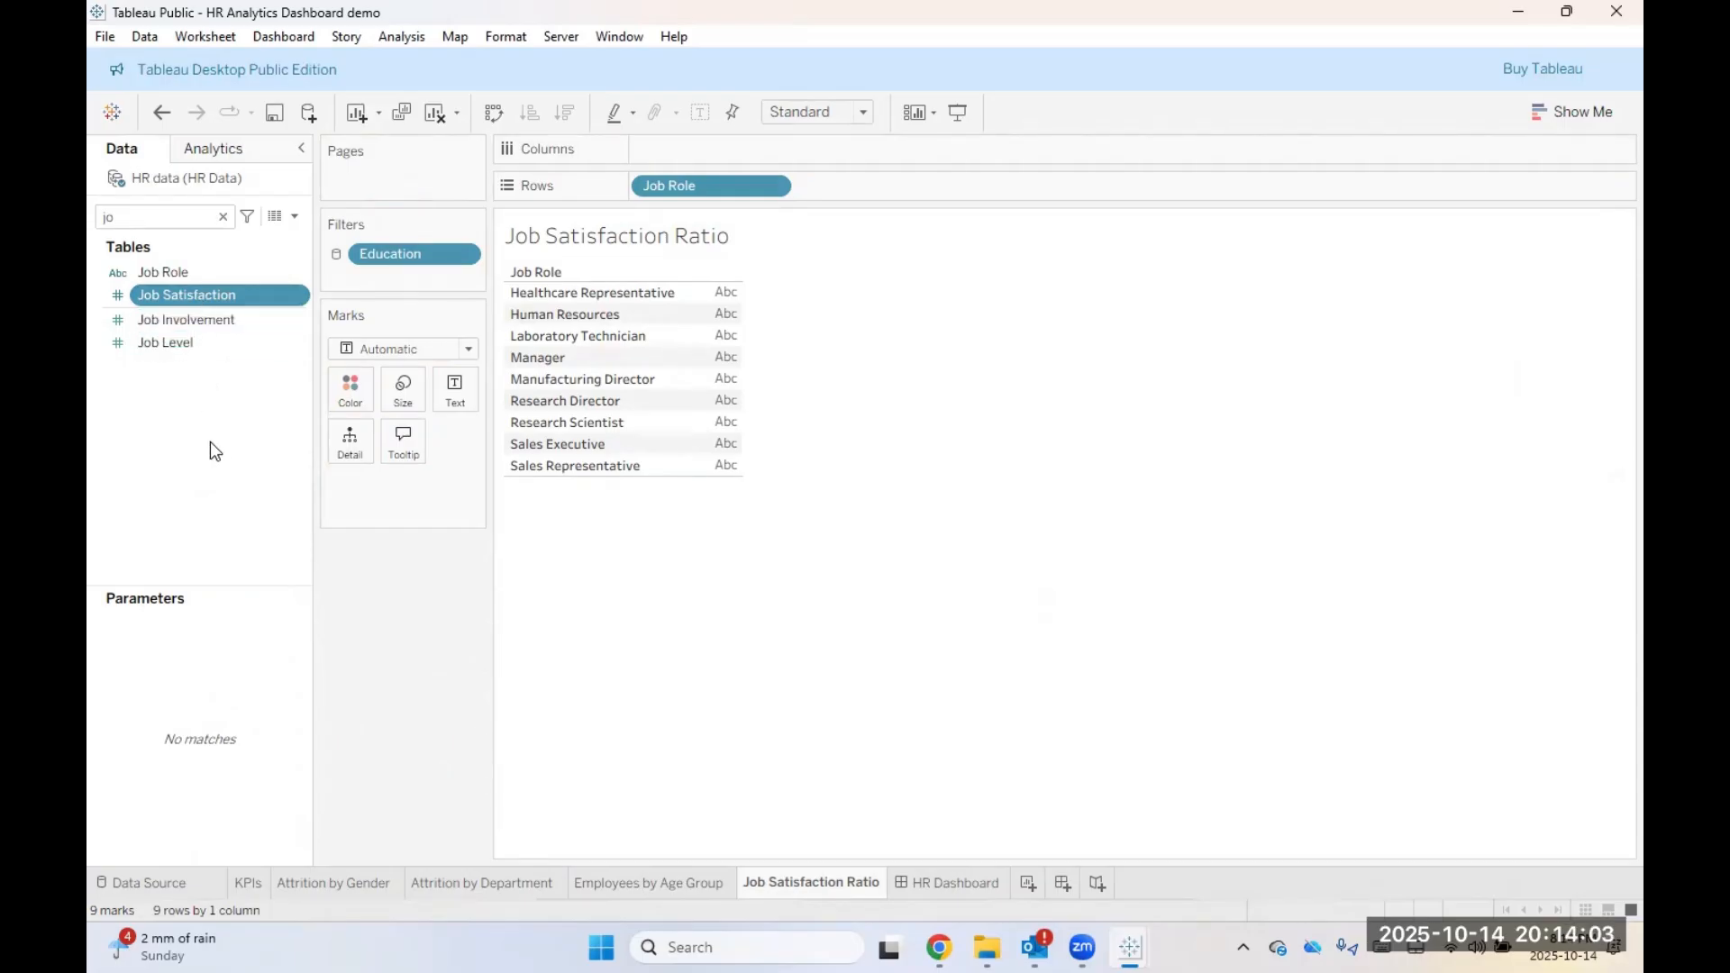
{"action": "key", "text": "ctrl+z"}
{"action": "left_click", "coordinate": [222, 216]}
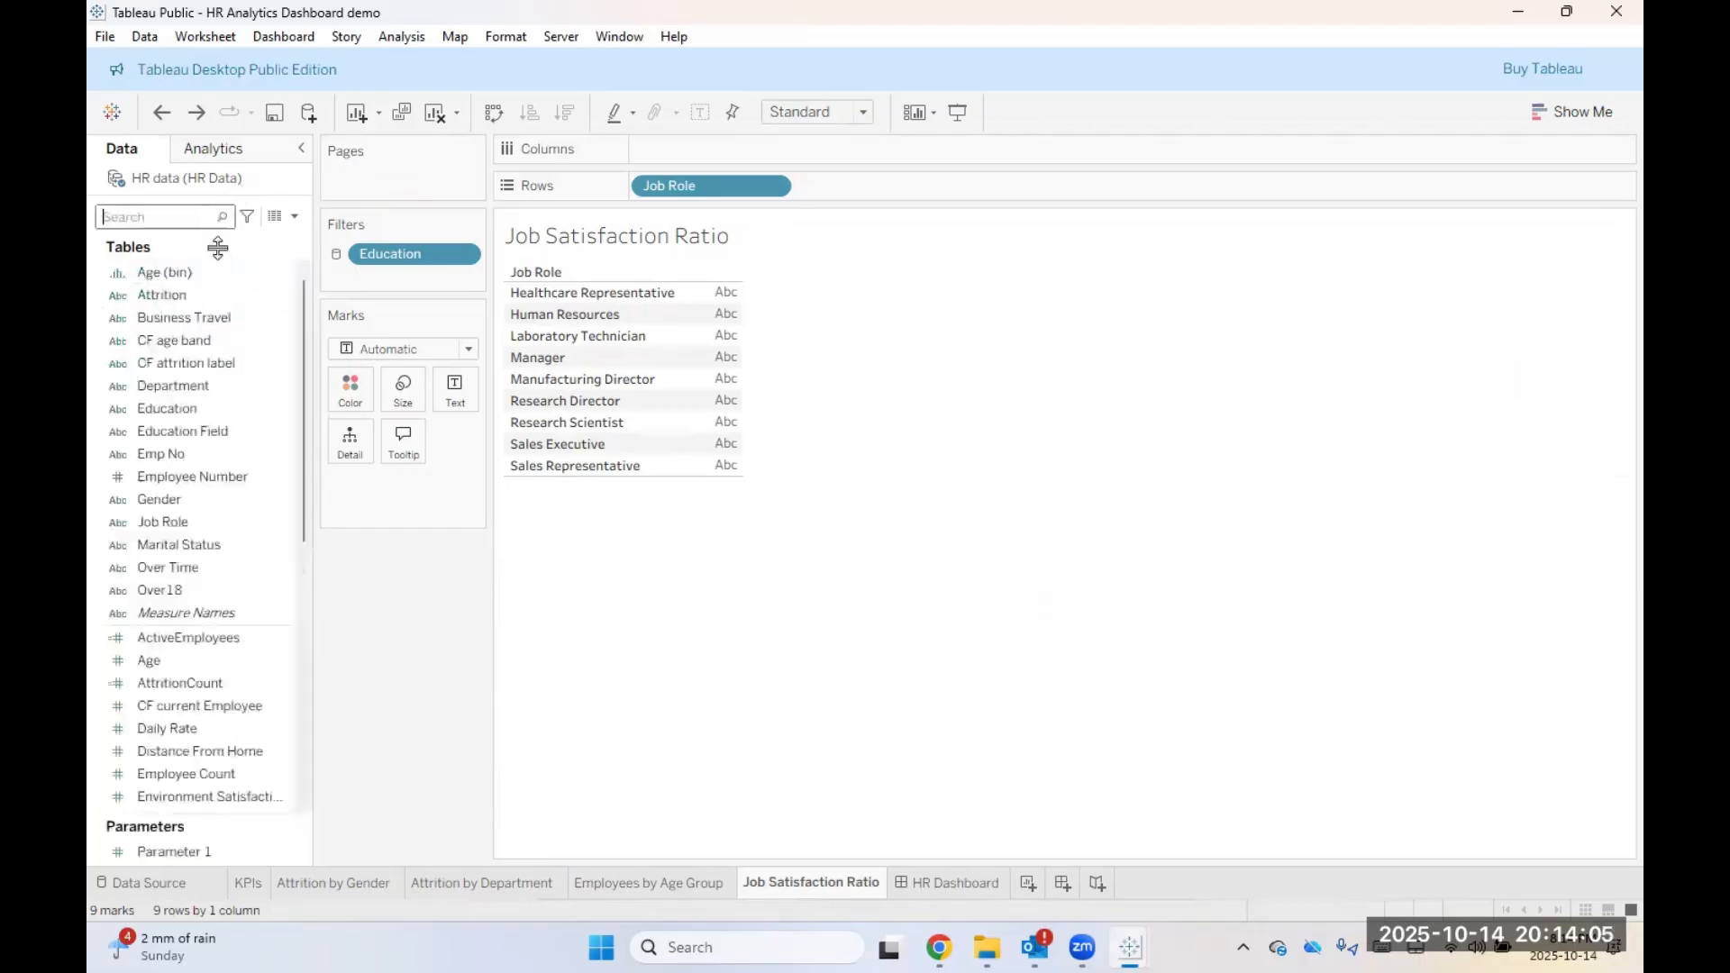
Step: Convert Job Satisfaction into a dimension and place it on Columns, with Job Role on Rows
{"action": "scroll", "coordinate": [225, 630], "scroll_direction": "down", "scroll_amount": 7}
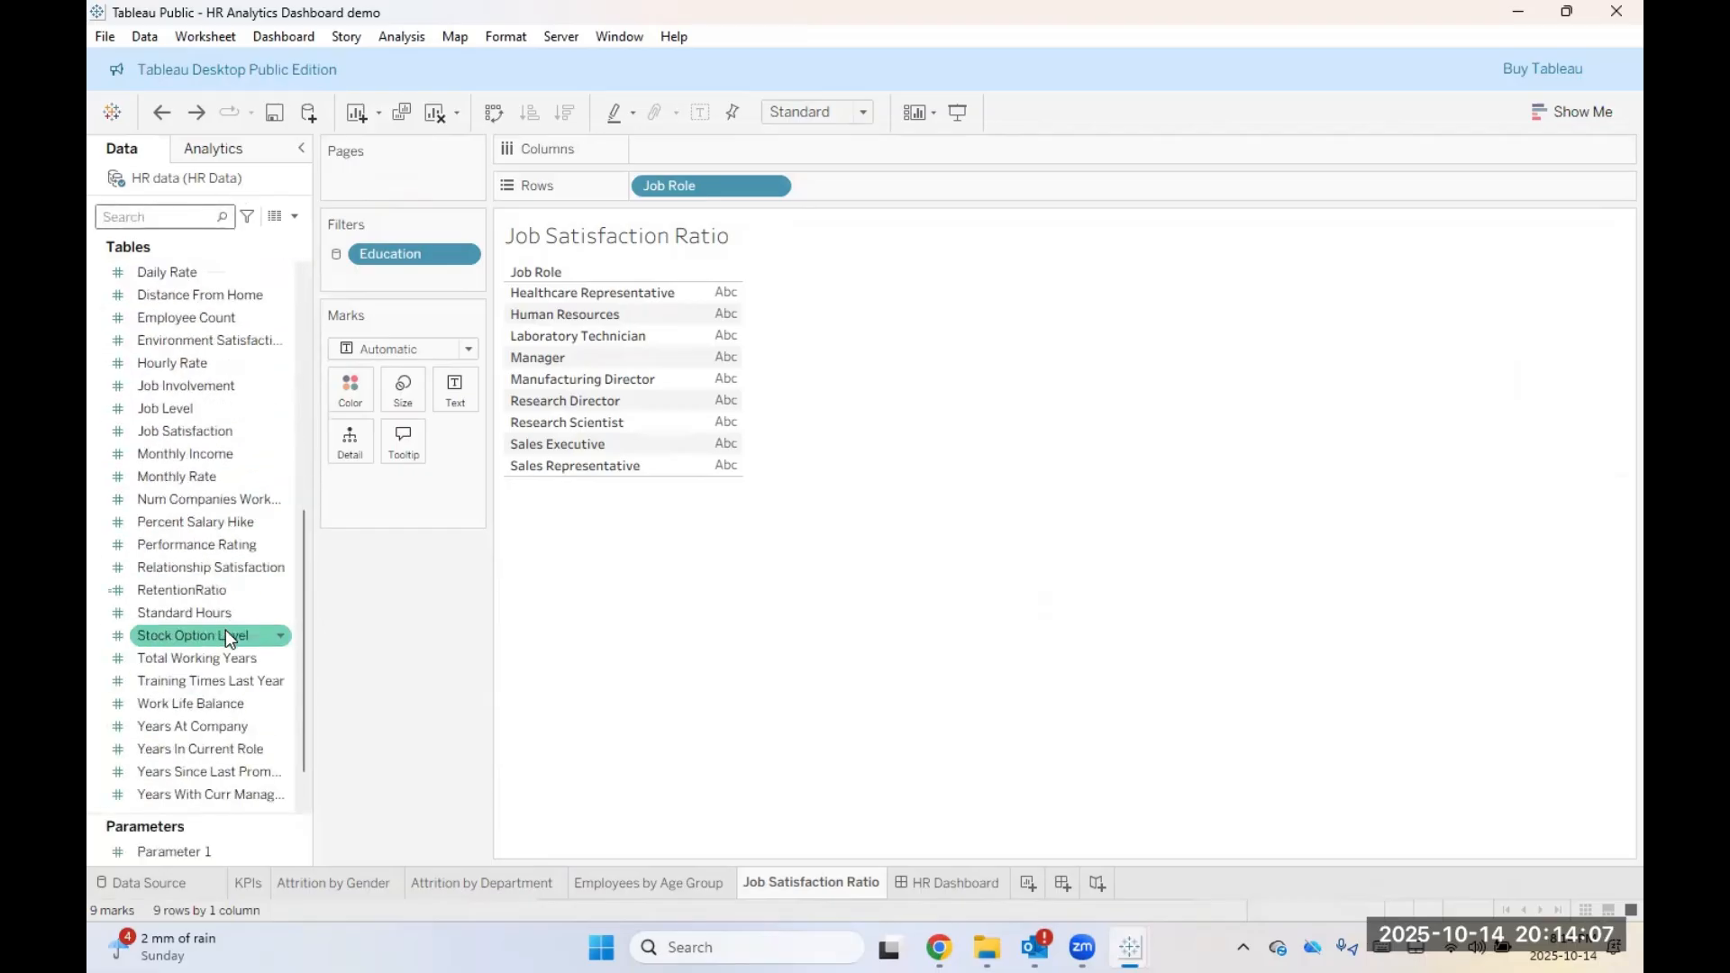
{"action": "scroll", "coordinate": [227, 638], "scroll_direction": "up", "scroll_amount": 3}
{"action": "scroll", "coordinate": [227, 638], "scroll_direction": "up", "scroll_amount": 2}
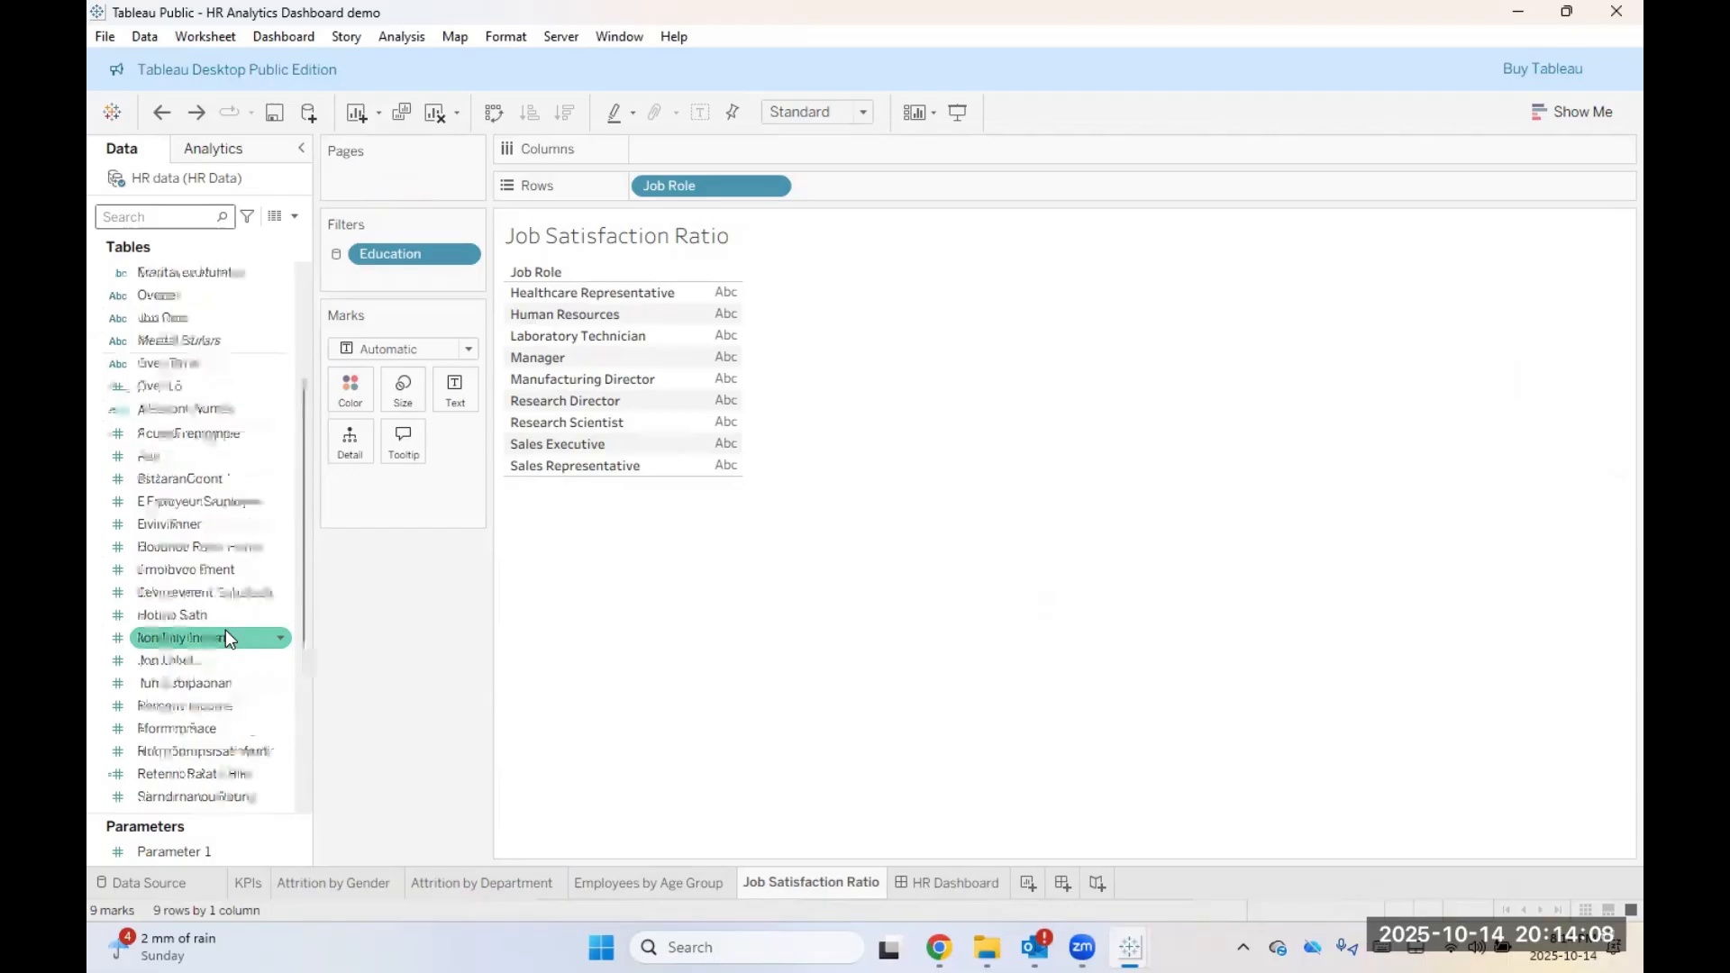
{"action": "left_click_drag", "start_coordinate": [183, 681], "coordinate": [684, 154]}
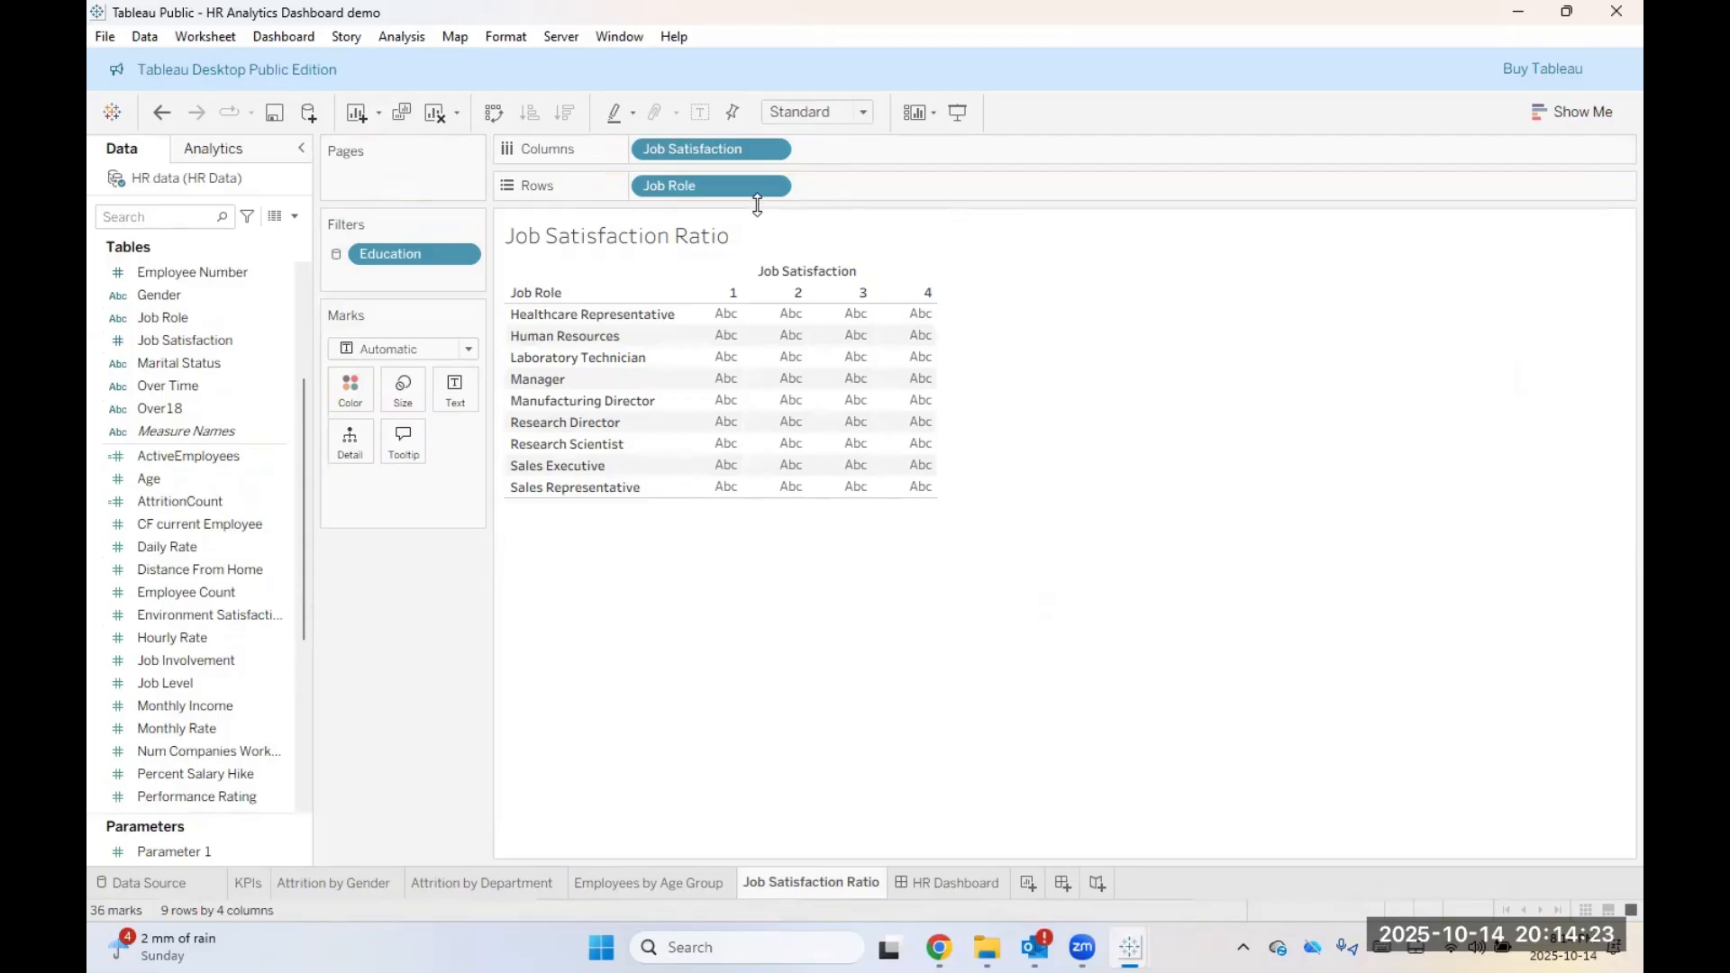
Step: Fit the Job Satisfaction Ratio sheet to Entire View and show Employee Count as the text in the table
{"action": "left_click", "coordinate": [846, 111]}
{"action": "left_click", "coordinate": [793, 208]}
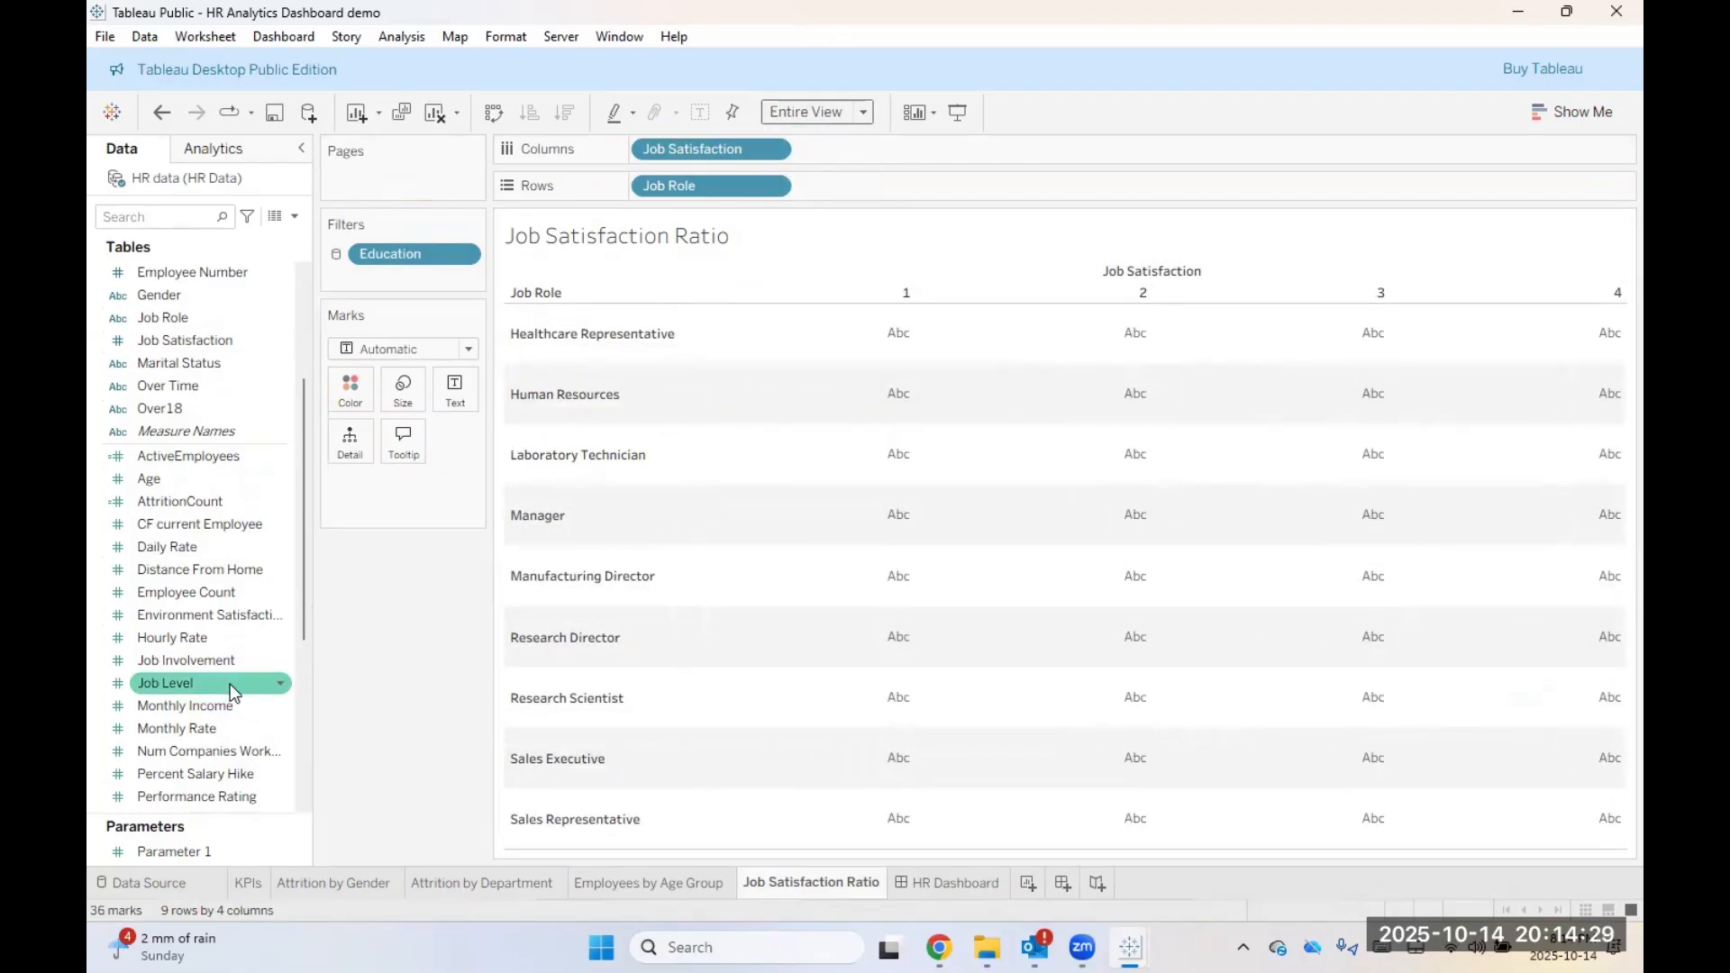
{"action": "scroll", "coordinate": [198, 685], "scroll_direction": "down", "scroll_amount": 5}
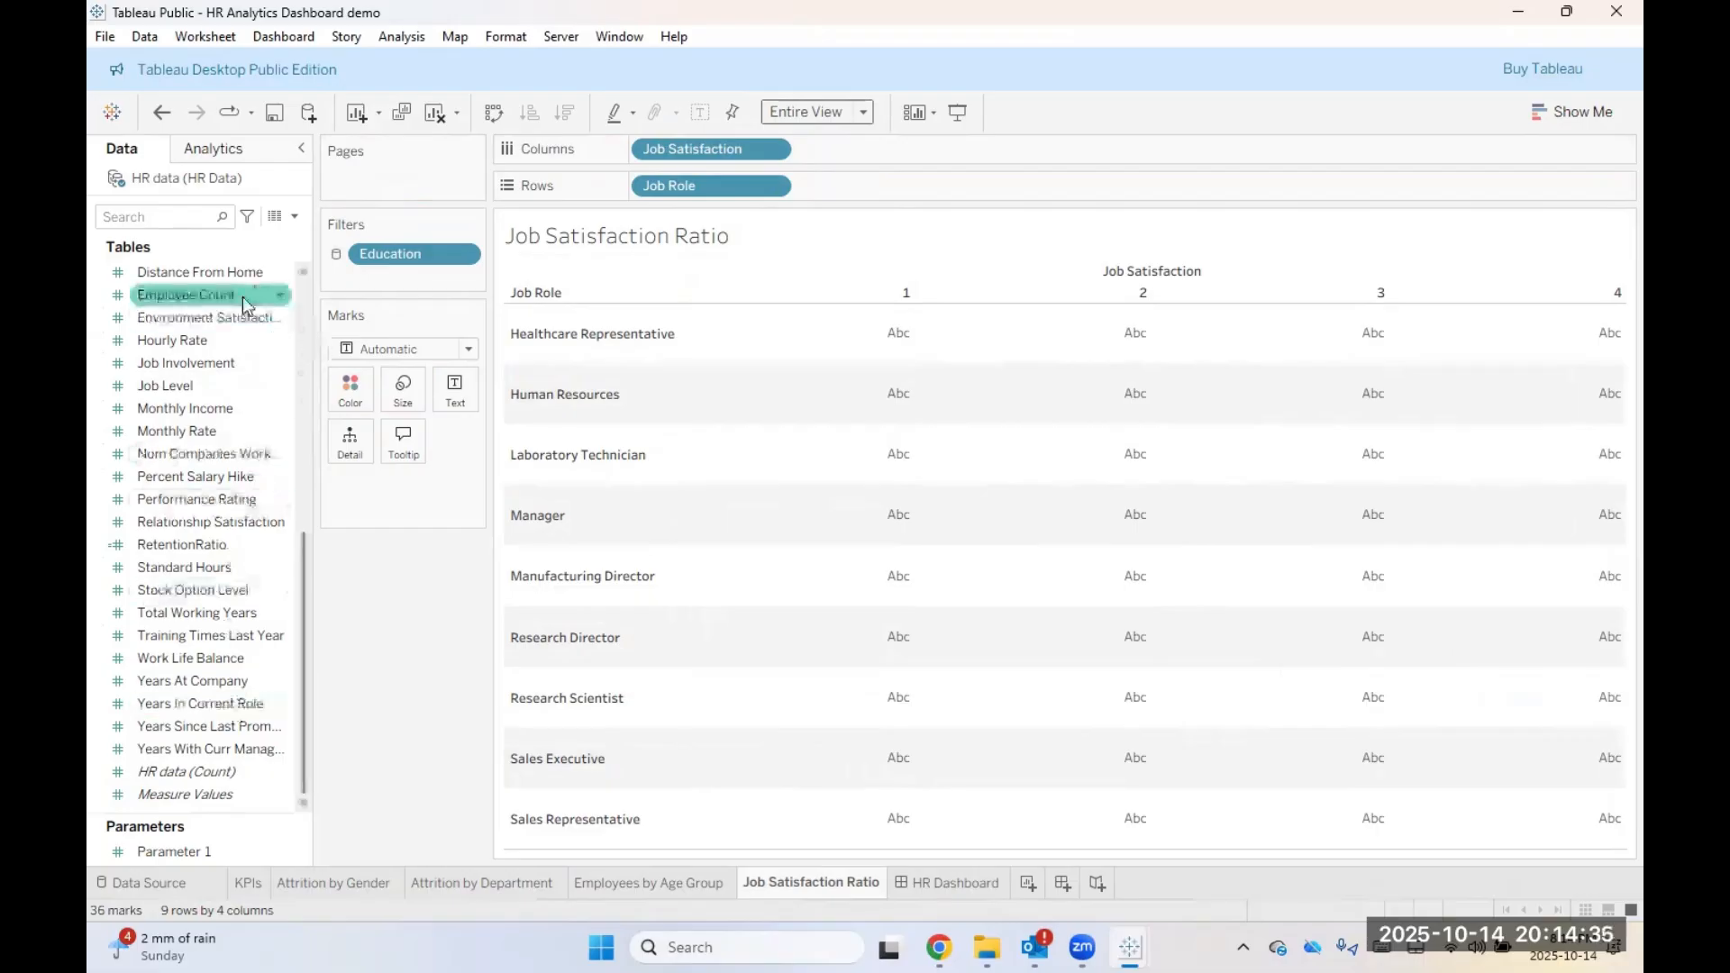
{"action": "left_click_drag", "start_coordinate": [190, 294], "coordinate": [456, 399]}
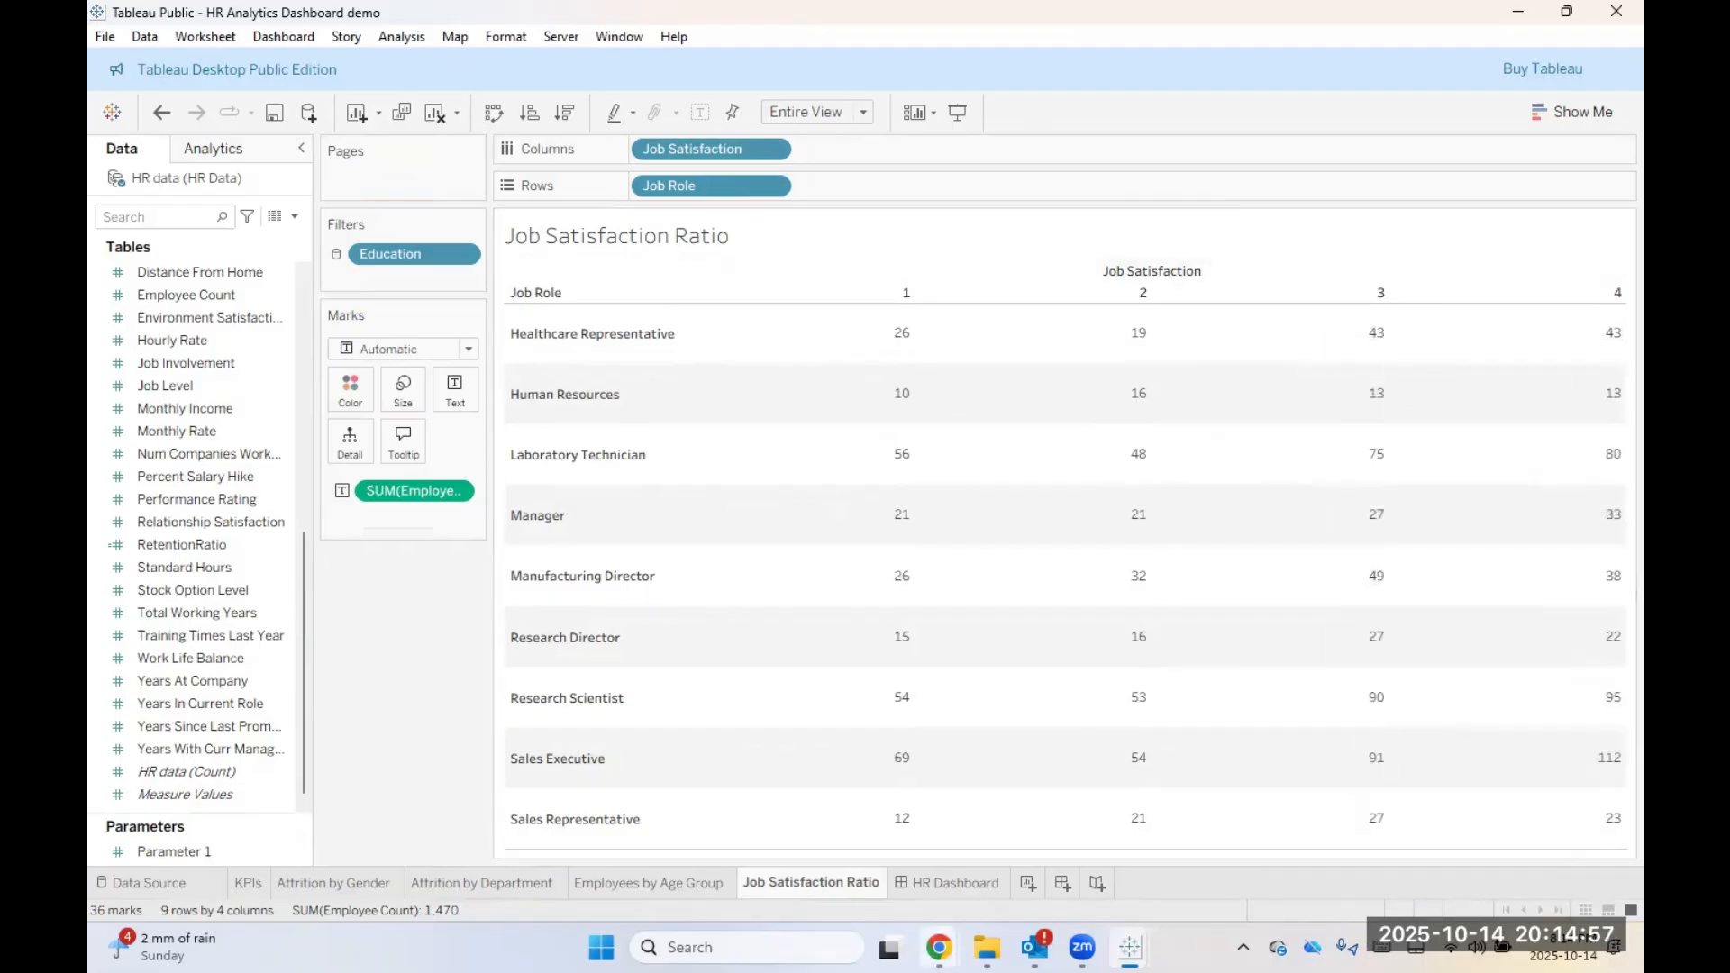
Step: Examine the Performance Metrics by Source table of the Paid Media Dashboard template in Chrome, and return to the Tableau workbook
{"action": "mouse_move", "coordinate": [939, 946]}
{"action": "left_click", "coordinate": [1005, 875]}
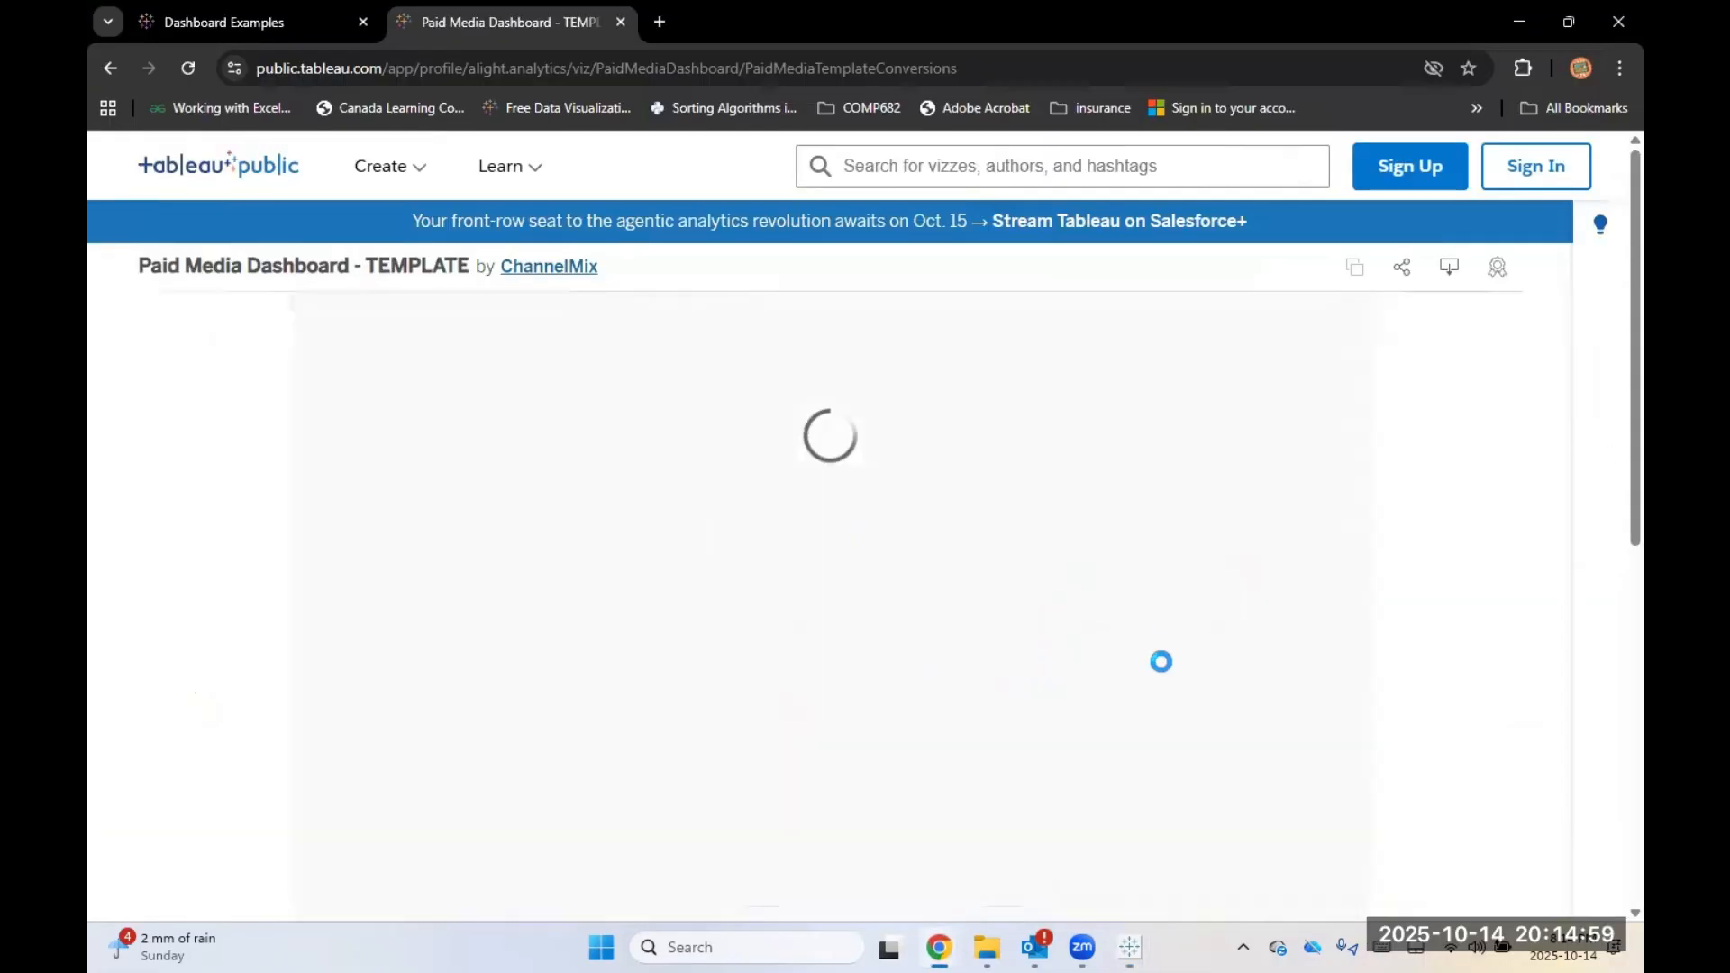
{"action": "scroll", "coordinate": [921, 665], "scroll_direction": "down", "scroll_amount": 4}
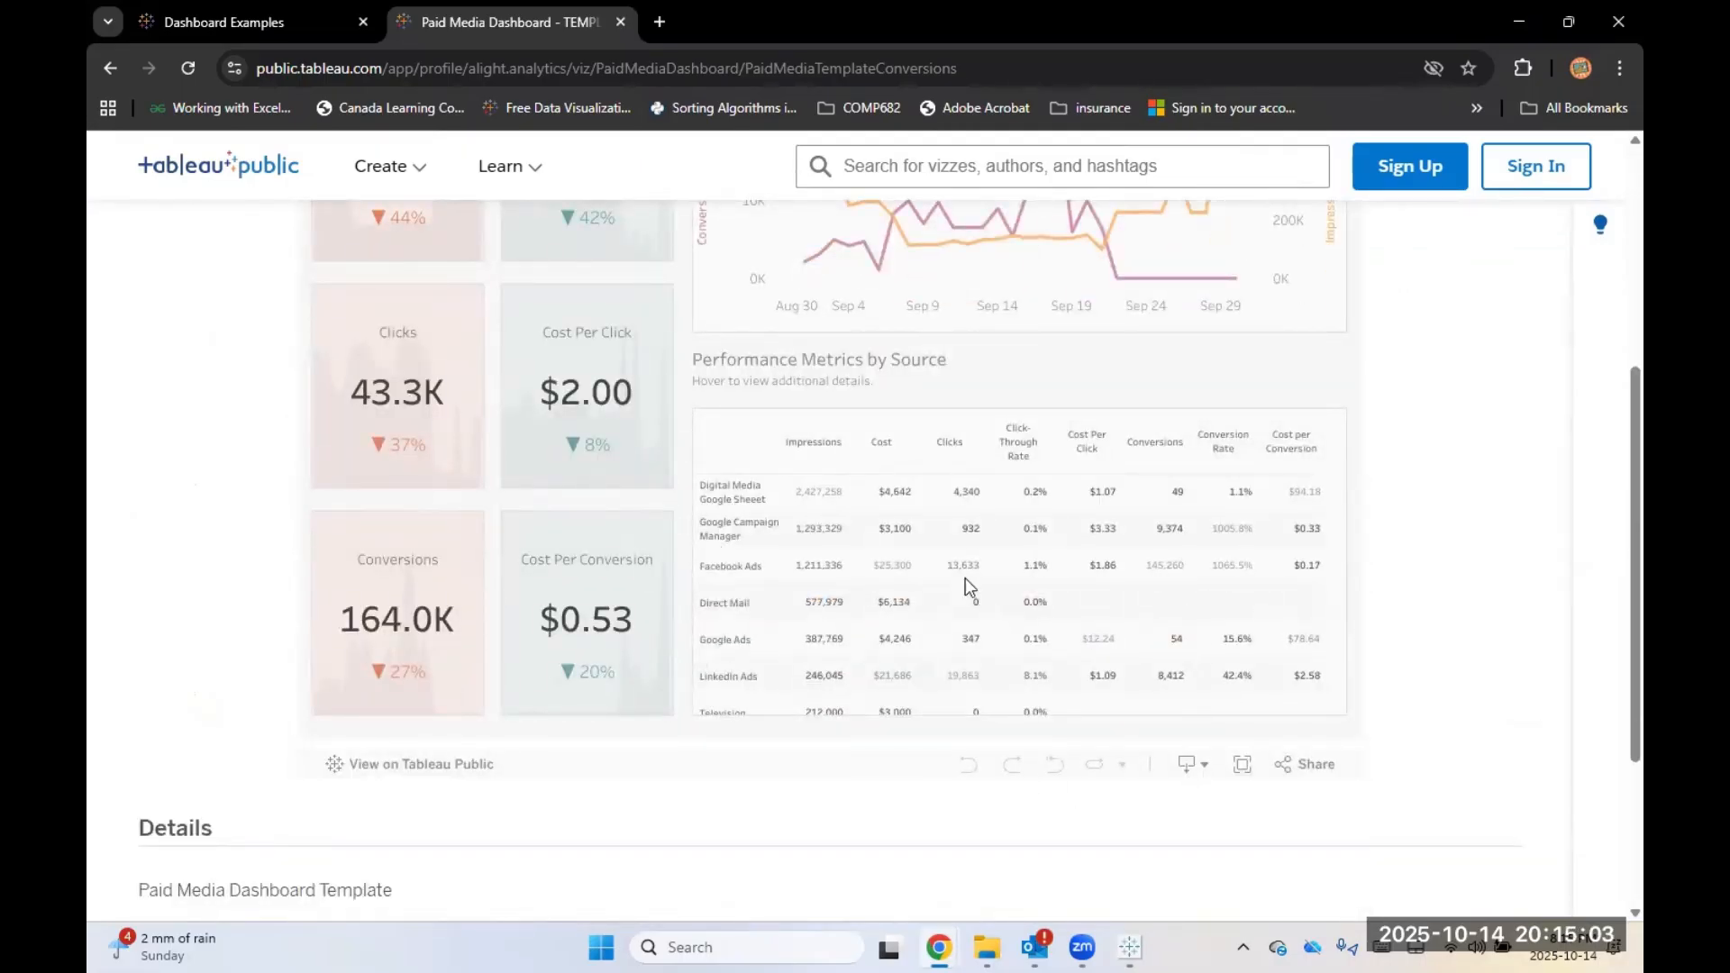
{"action": "scroll", "coordinate": [966, 579], "scroll_direction": "down", "scroll_amount": 3}
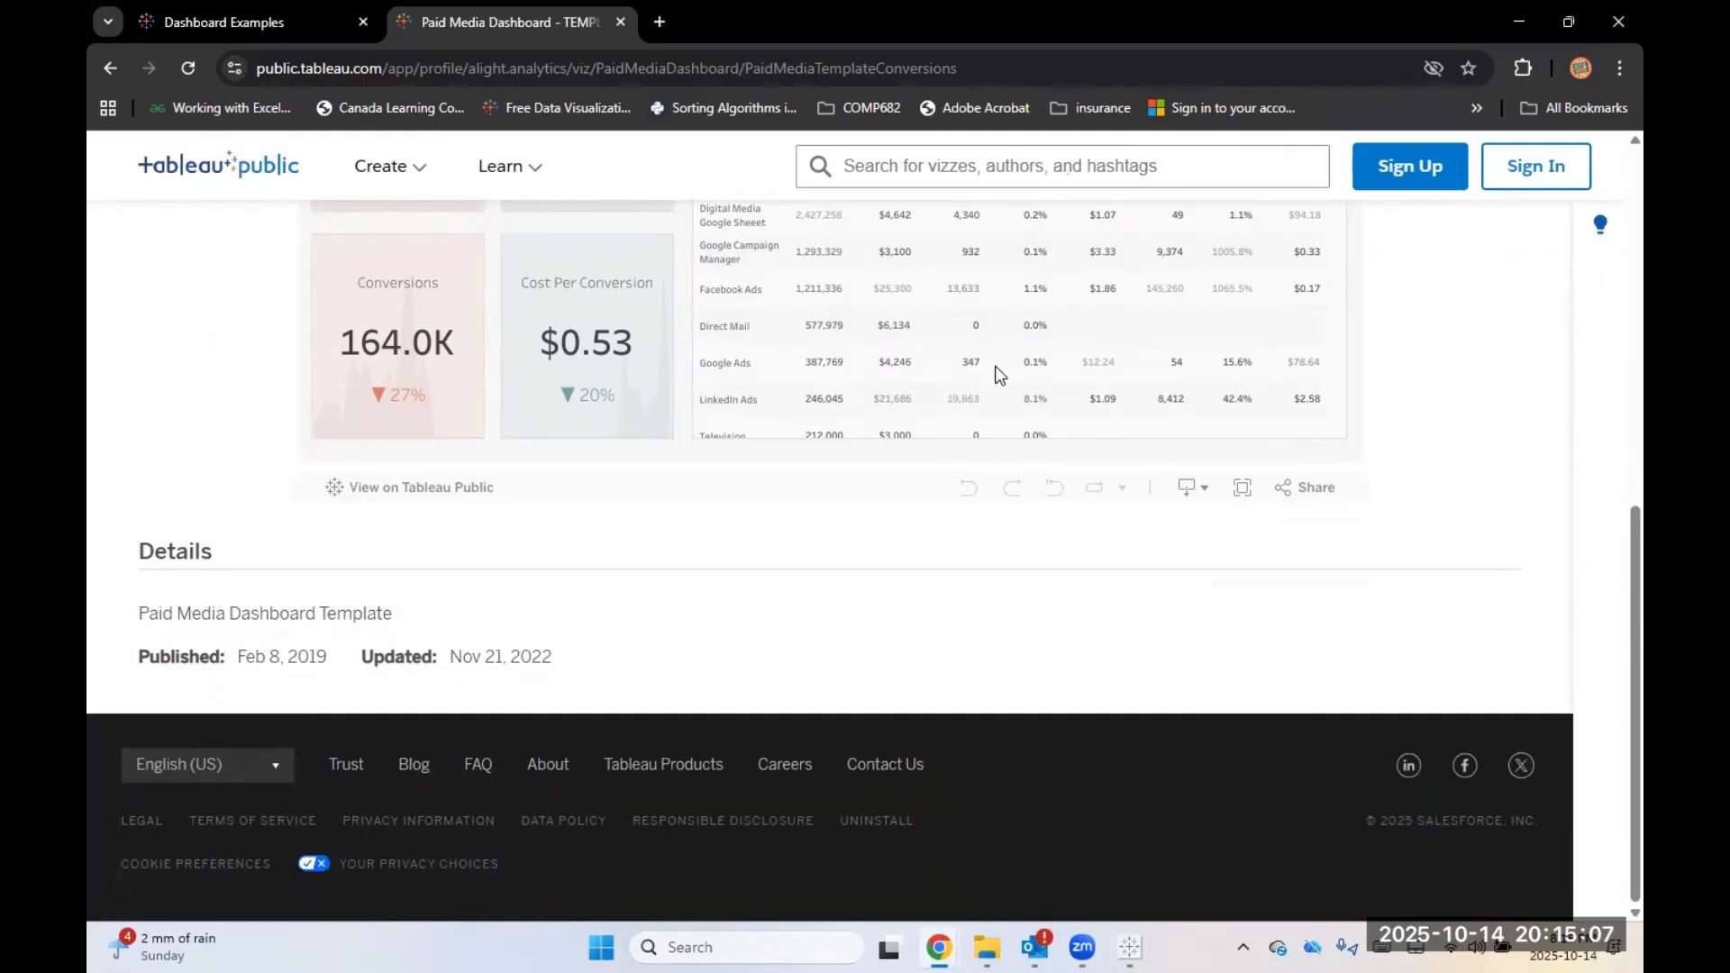
{"action": "scroll", "coordinate": [991, 396], "scroll_direction": "up", "scroll_amount": 1}
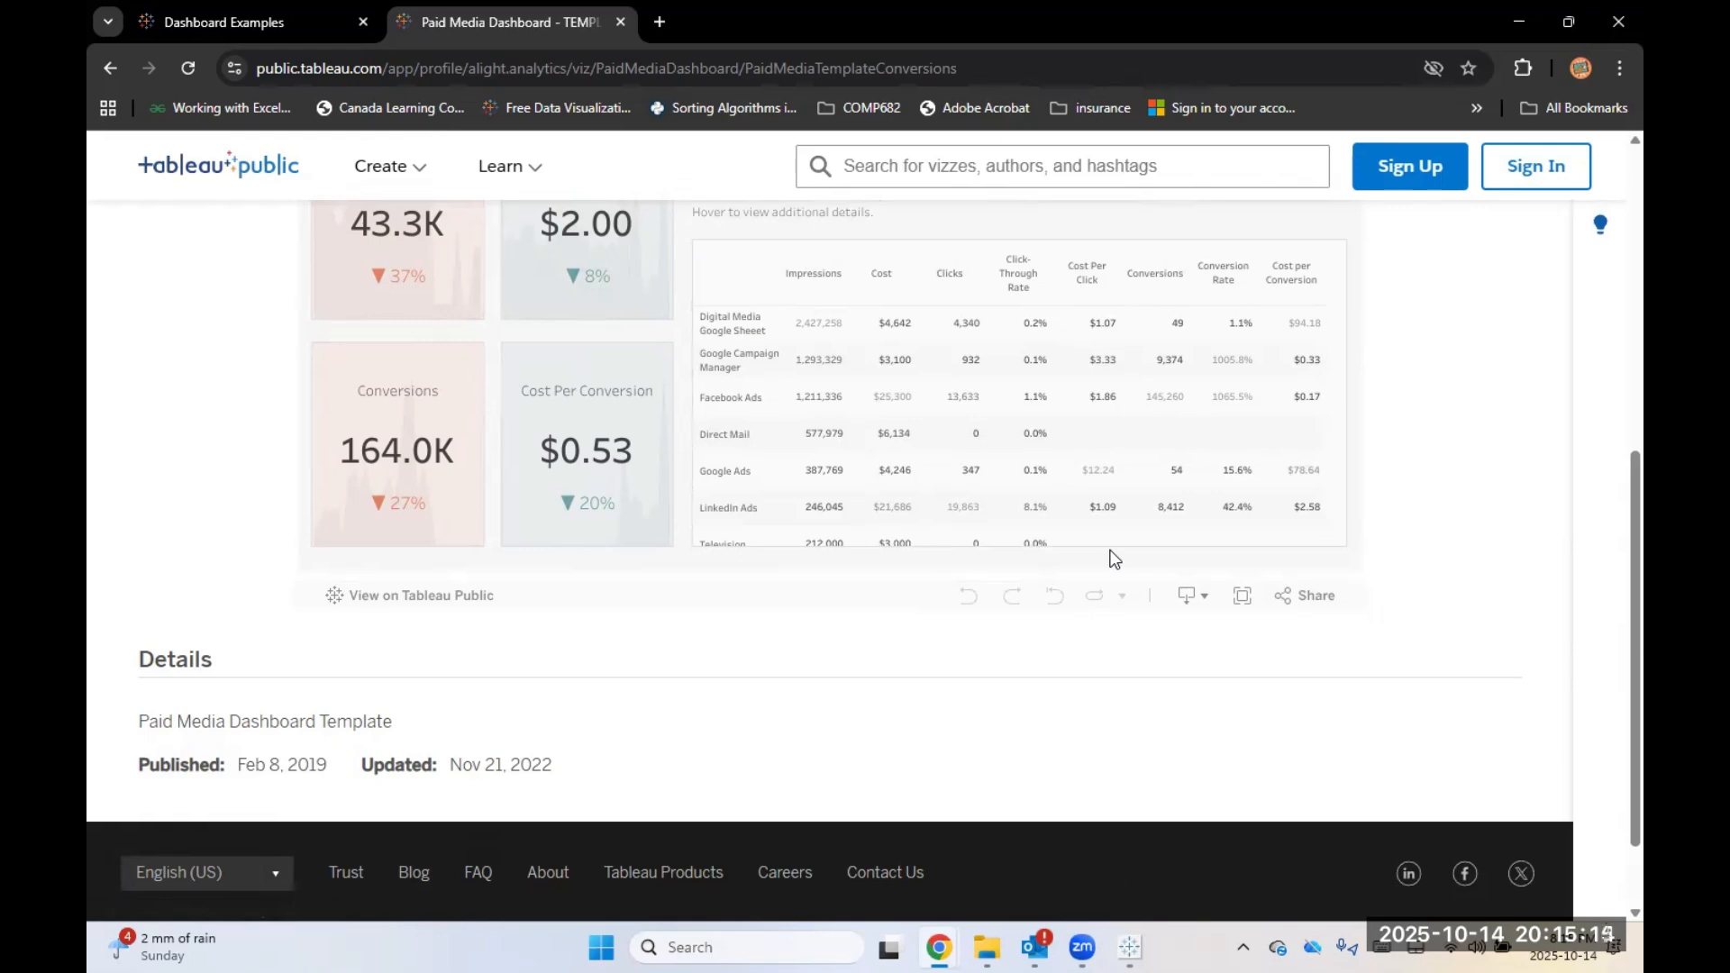
{"action": "mouse_move", "coordinate": [1129, 947]}
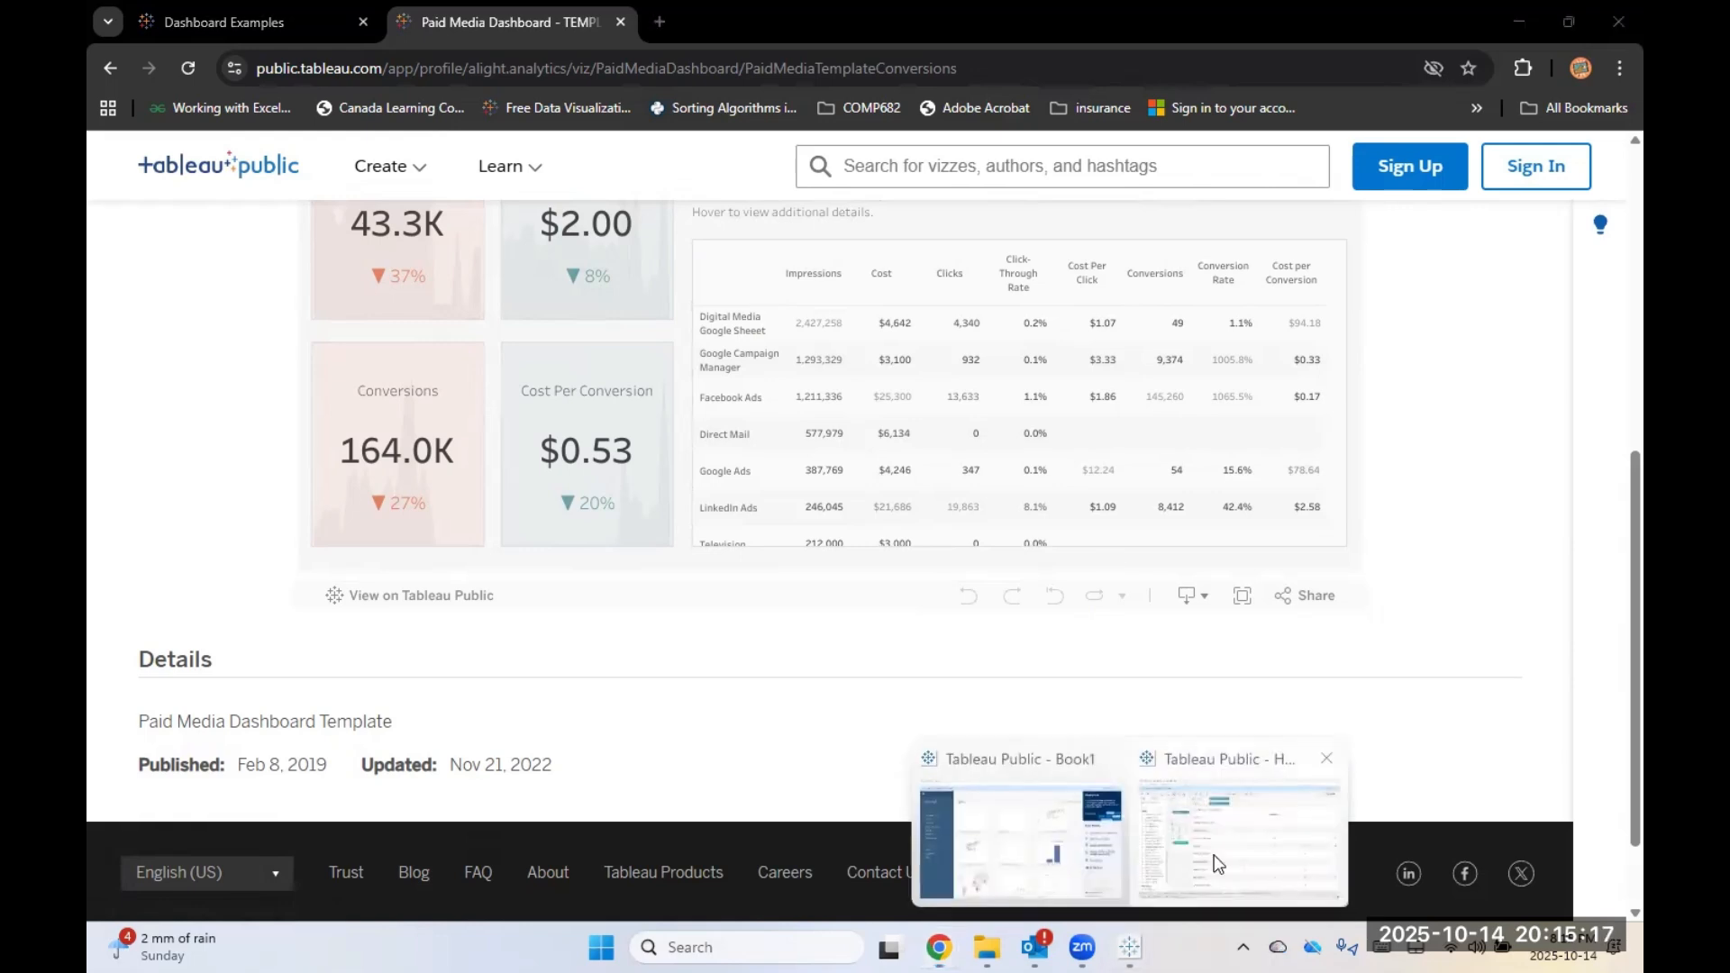
{"action": "left_click", "coordinate": [1297, 838]}
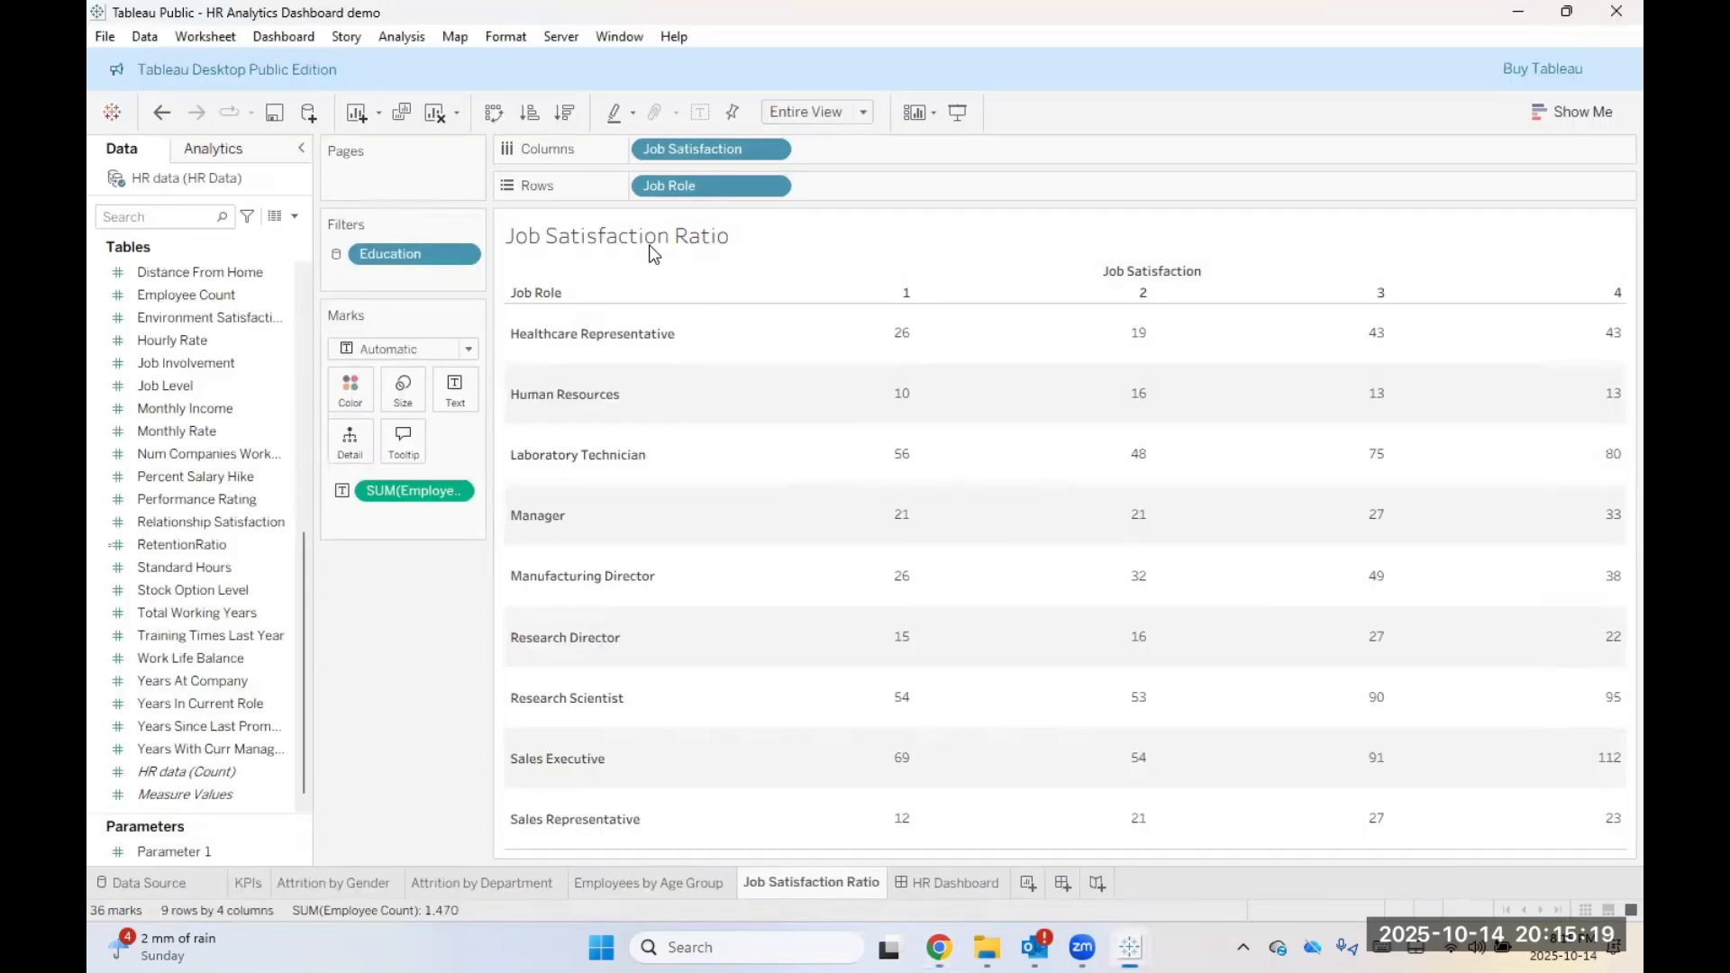
Step: Show row grand totals and column grand totals in the Job Satisfaction Ratio table
{"action": "left_click", "coordinate": [401, 38]}
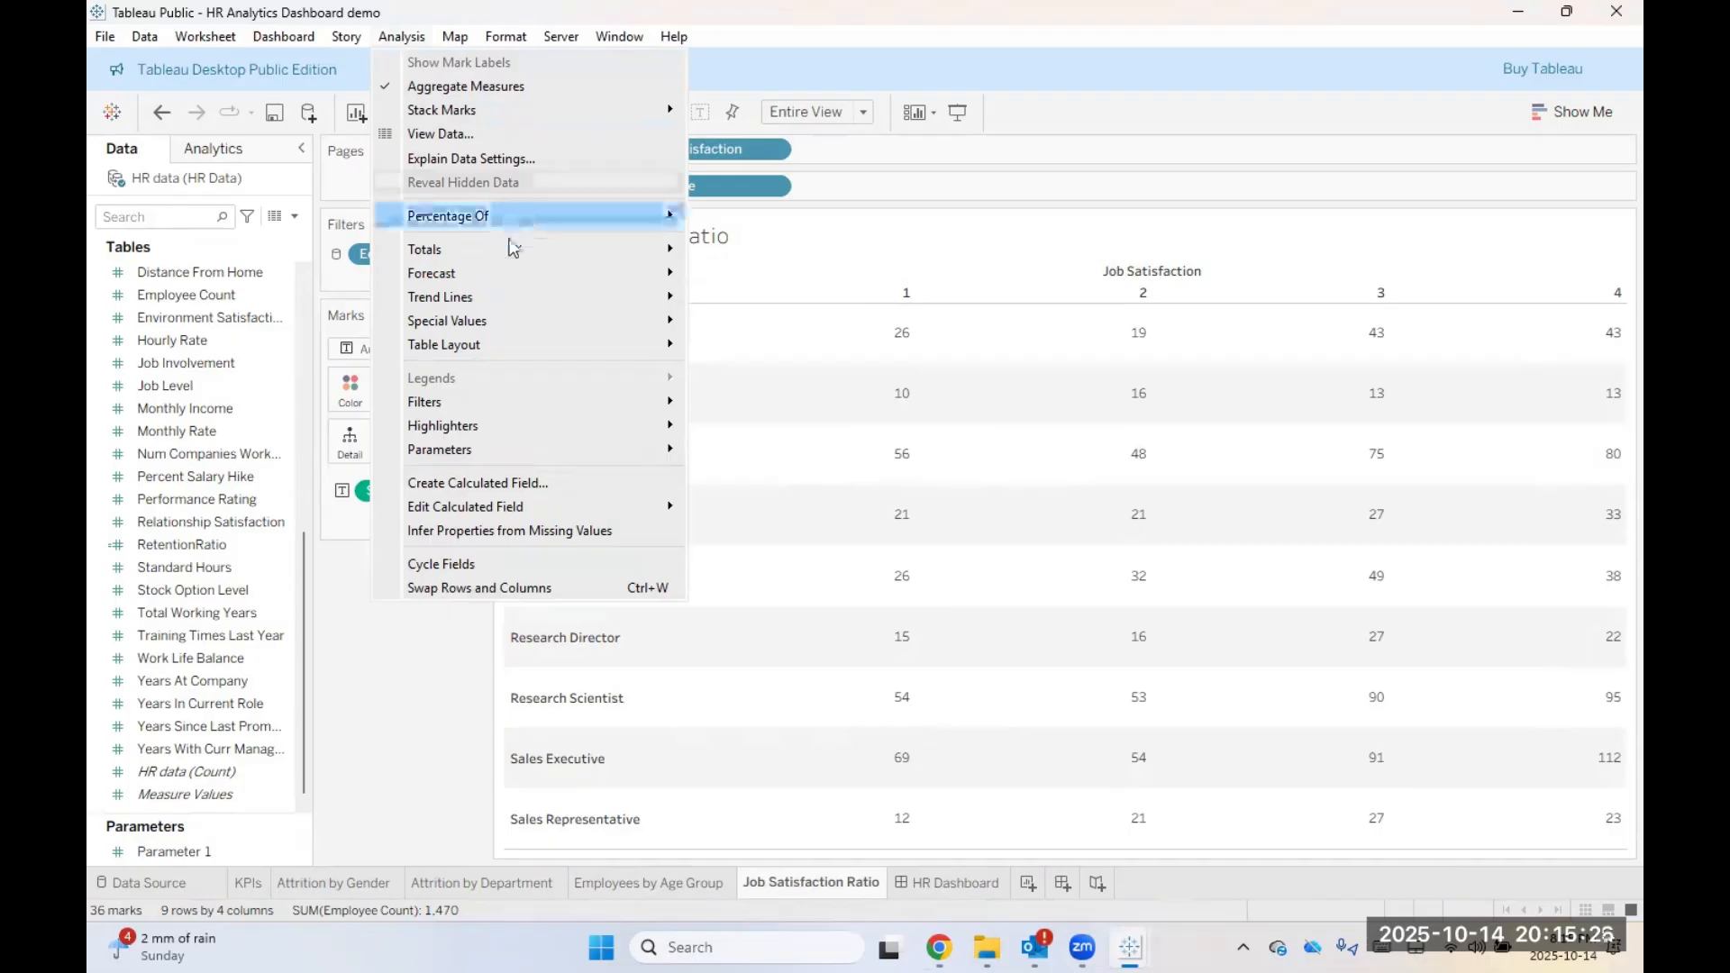
{"action": "mouse_move", "coordinate": [509, 249]}
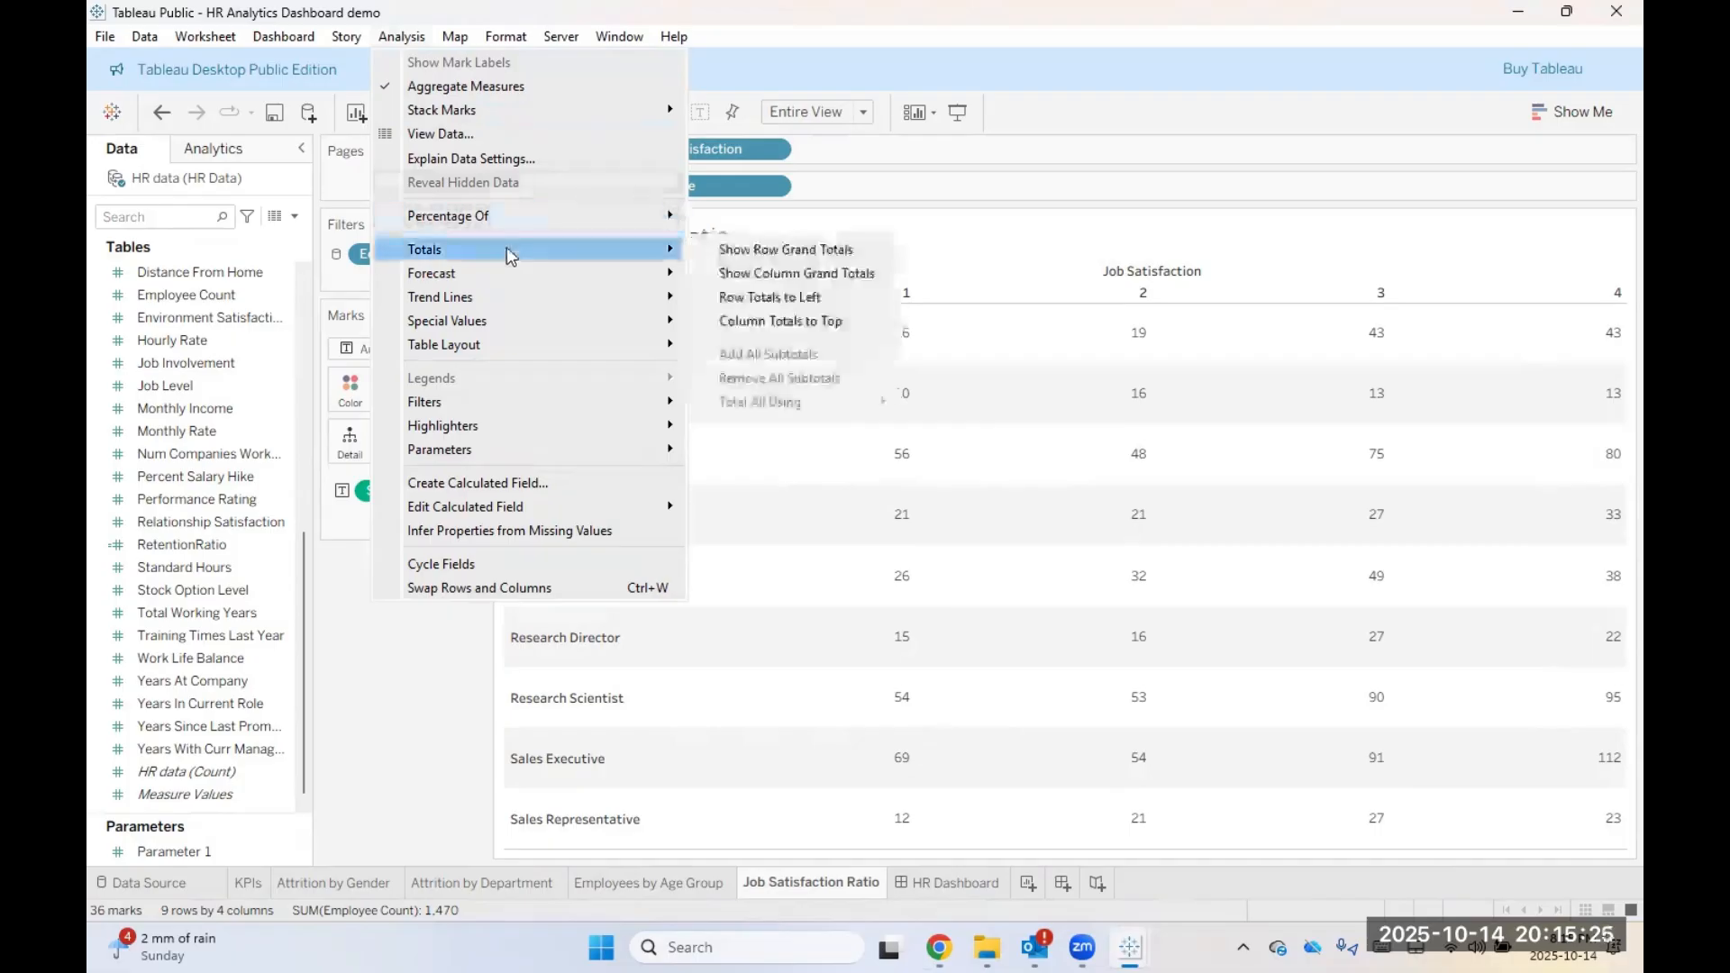
{"action": "left_click", "coordinate": [779, 254]}
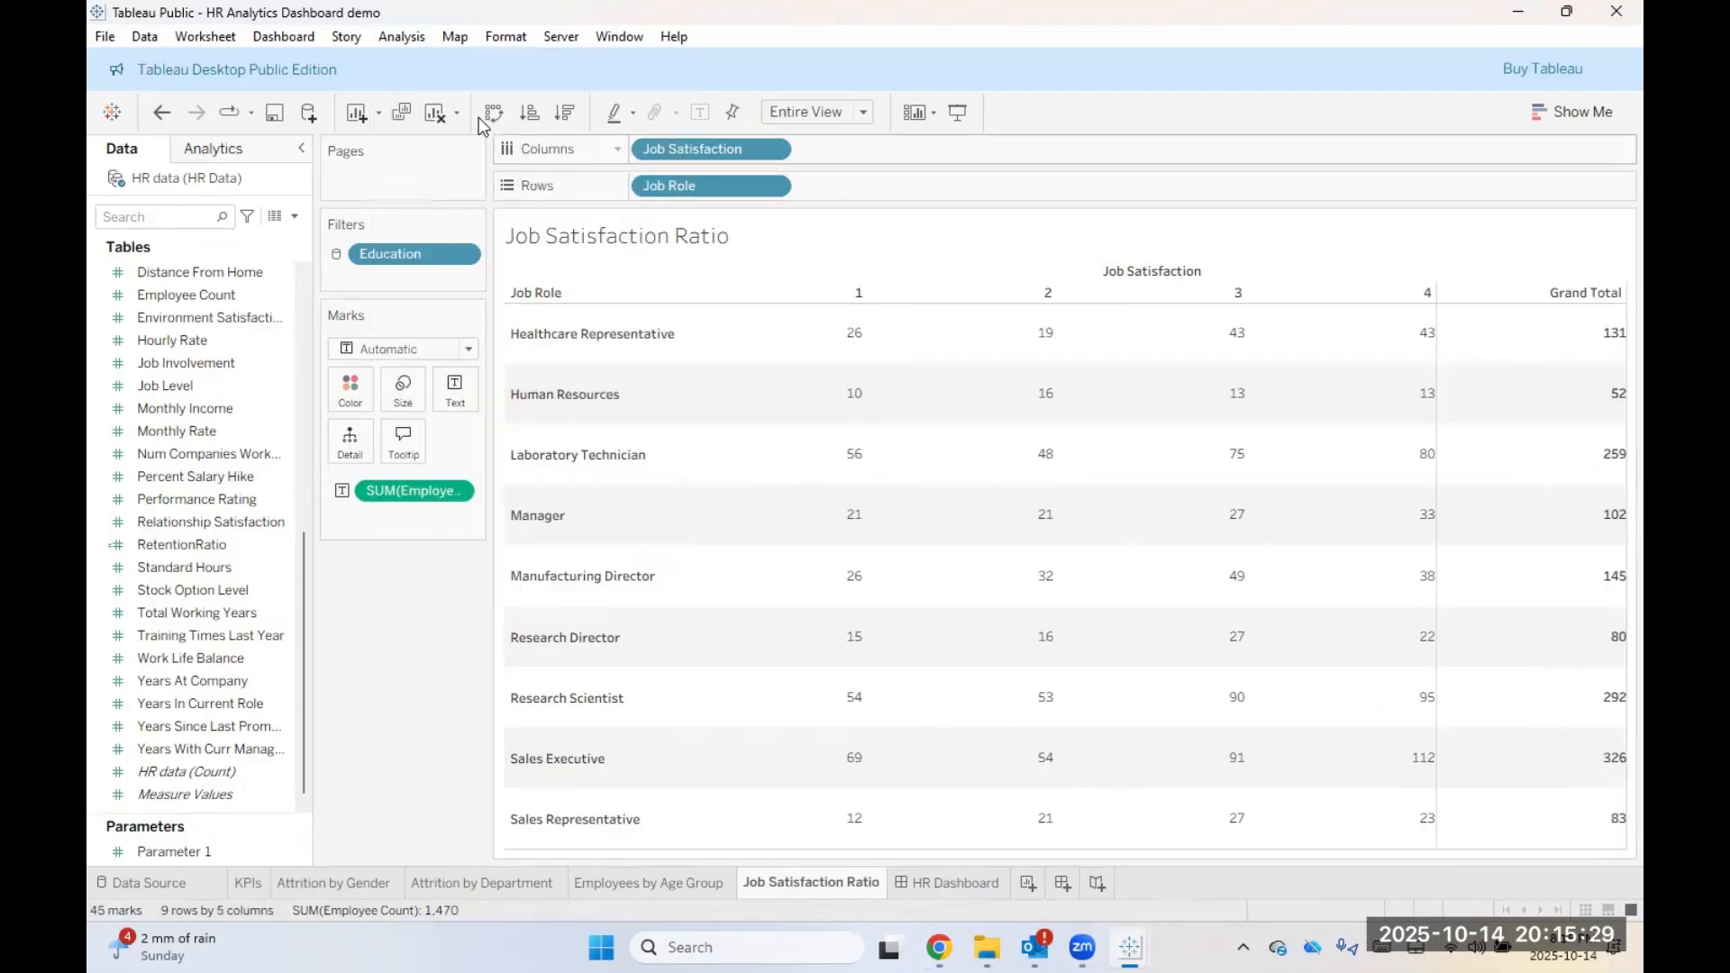
{"action": "left_click", "coordinate": [401, 36]}
{"action": "mouse_move", "coordinate": [477, 253]}
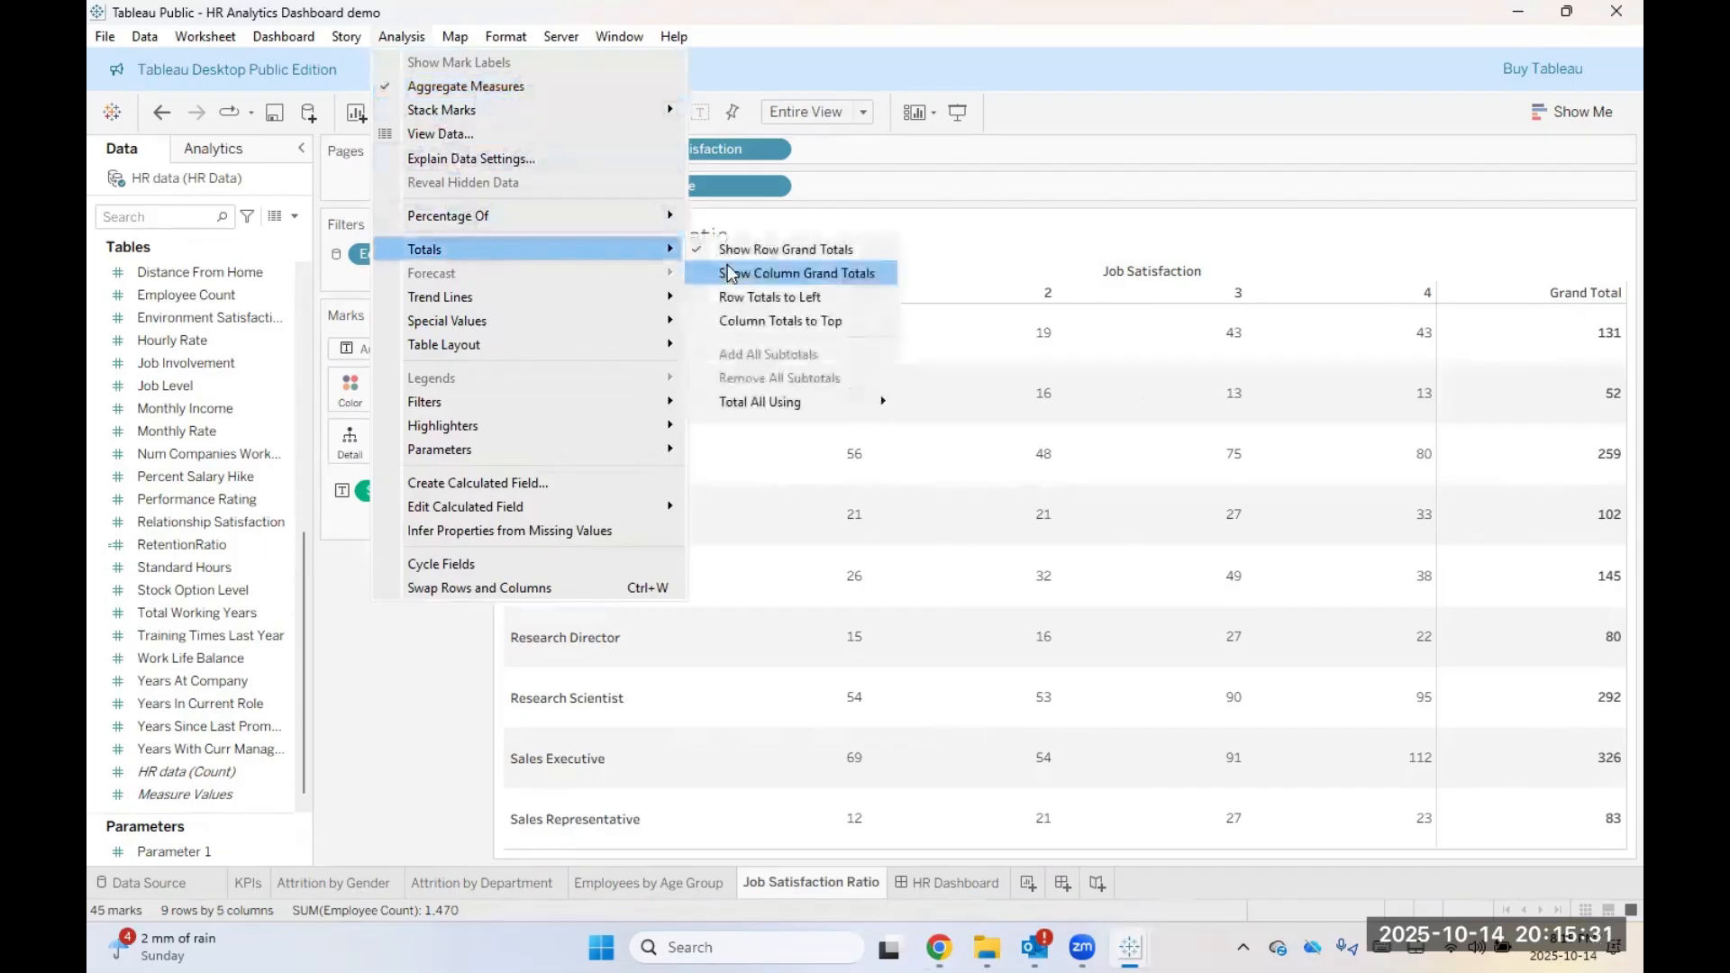
{"action": "left_click", "coordinate": [775, 274]}
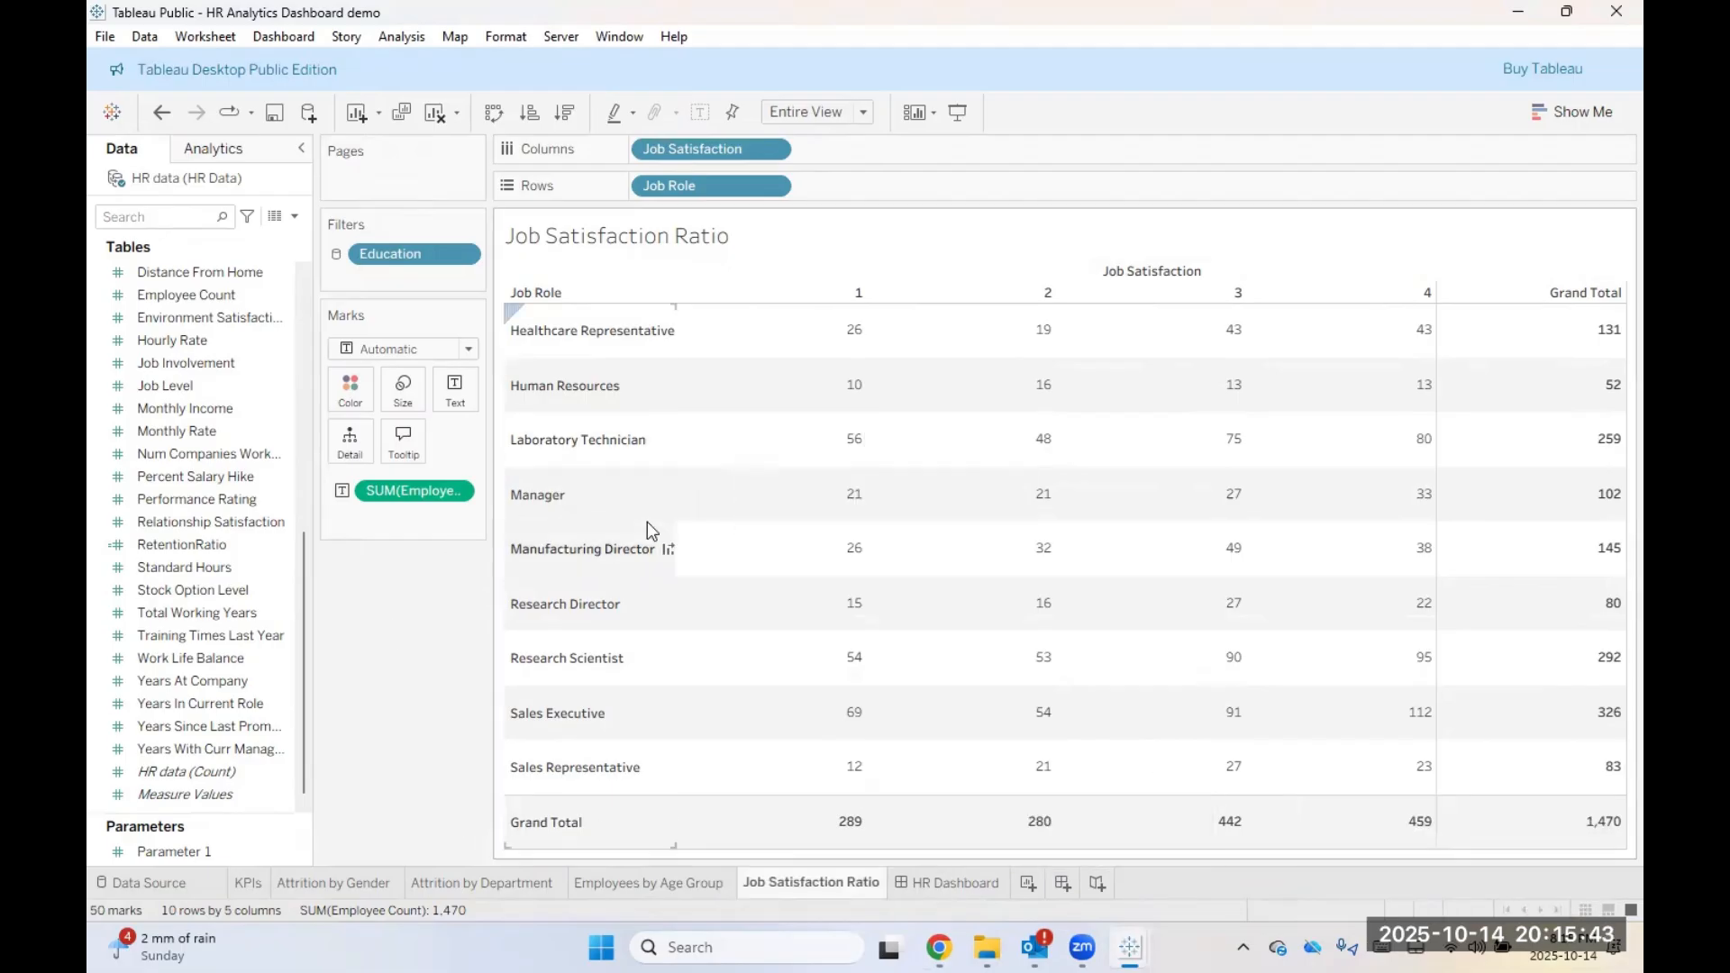
Step: Colour the table values by Employee Count using the Purple palette
{"action": "mouse_move", "coordinate": [865, 601]}
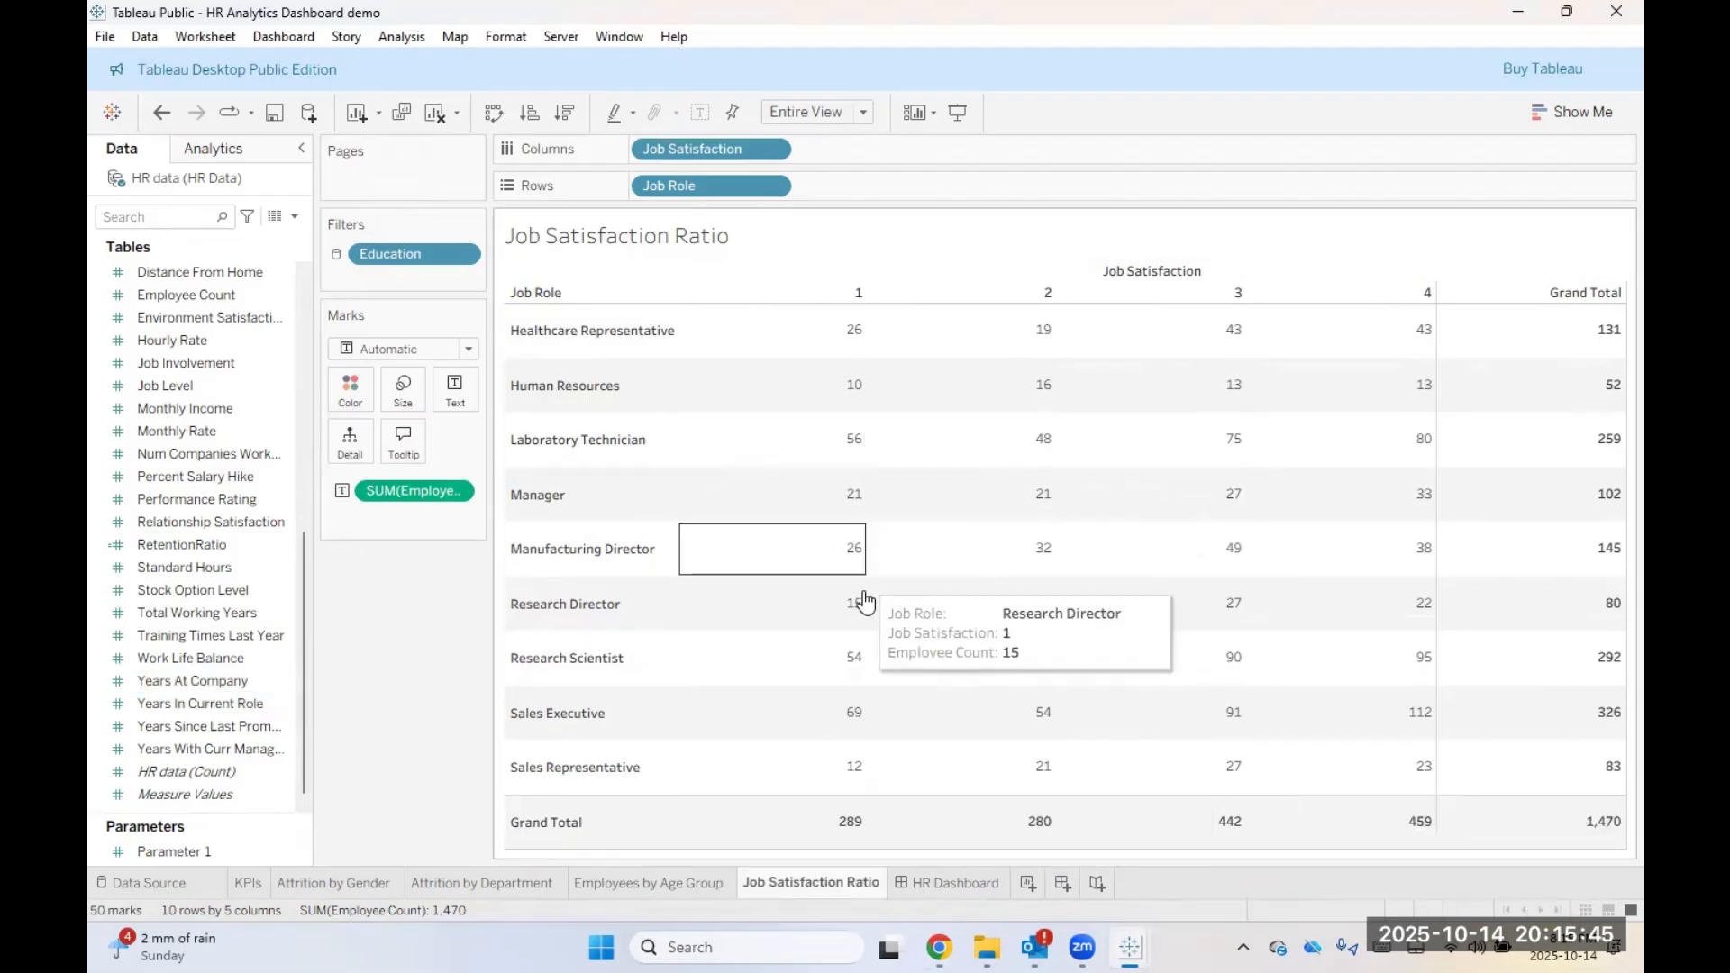
{"action": "left_click", "coordinate": [158, 594]}
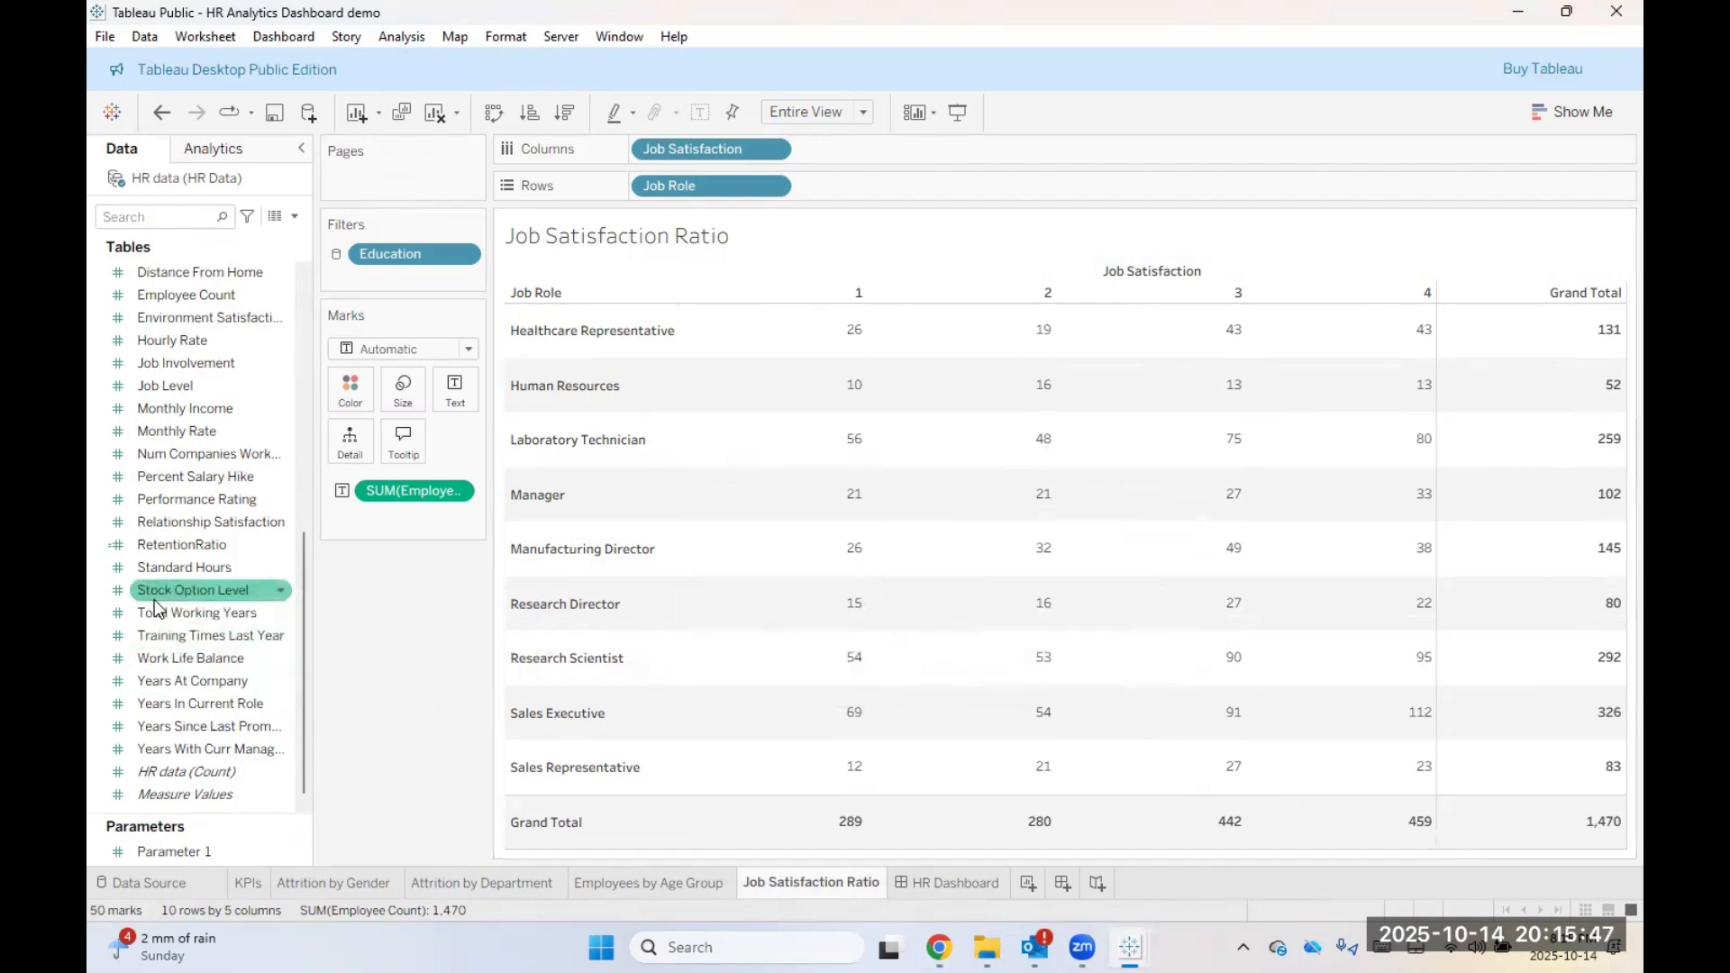
{"action": "left_click_drag", "start_coordinate": [208, 295], "coordinate": [355, 393]}
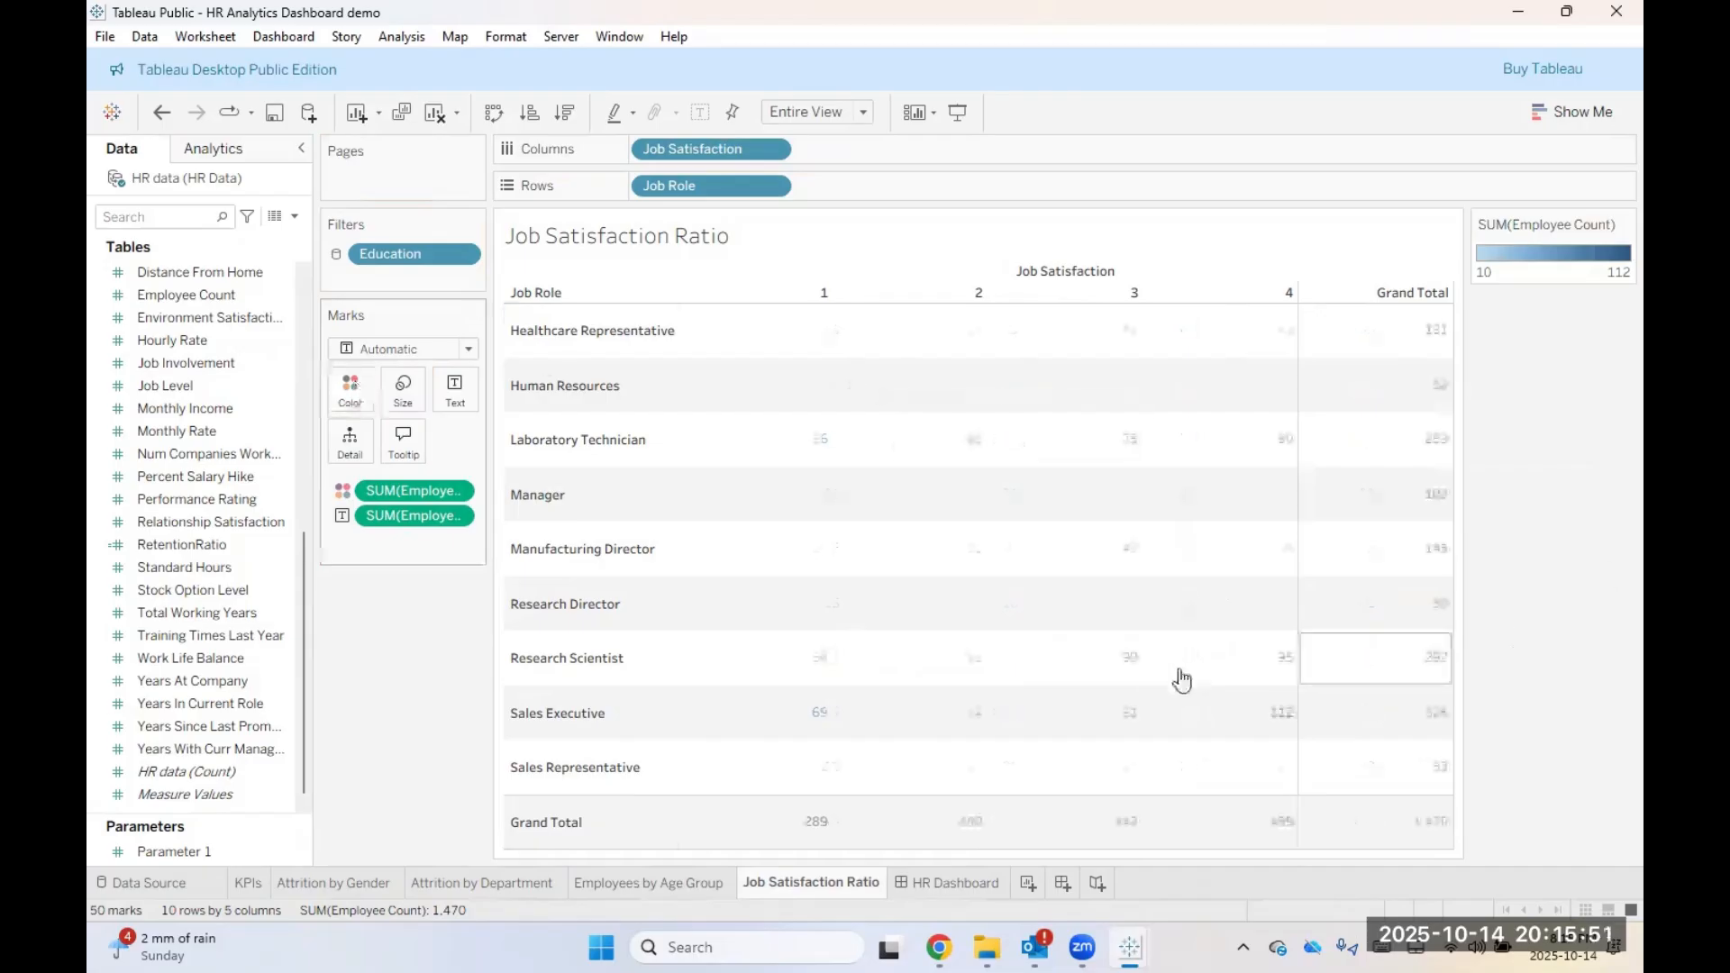
{"action": "mouse_move", "coordinate": [1162, 770]}
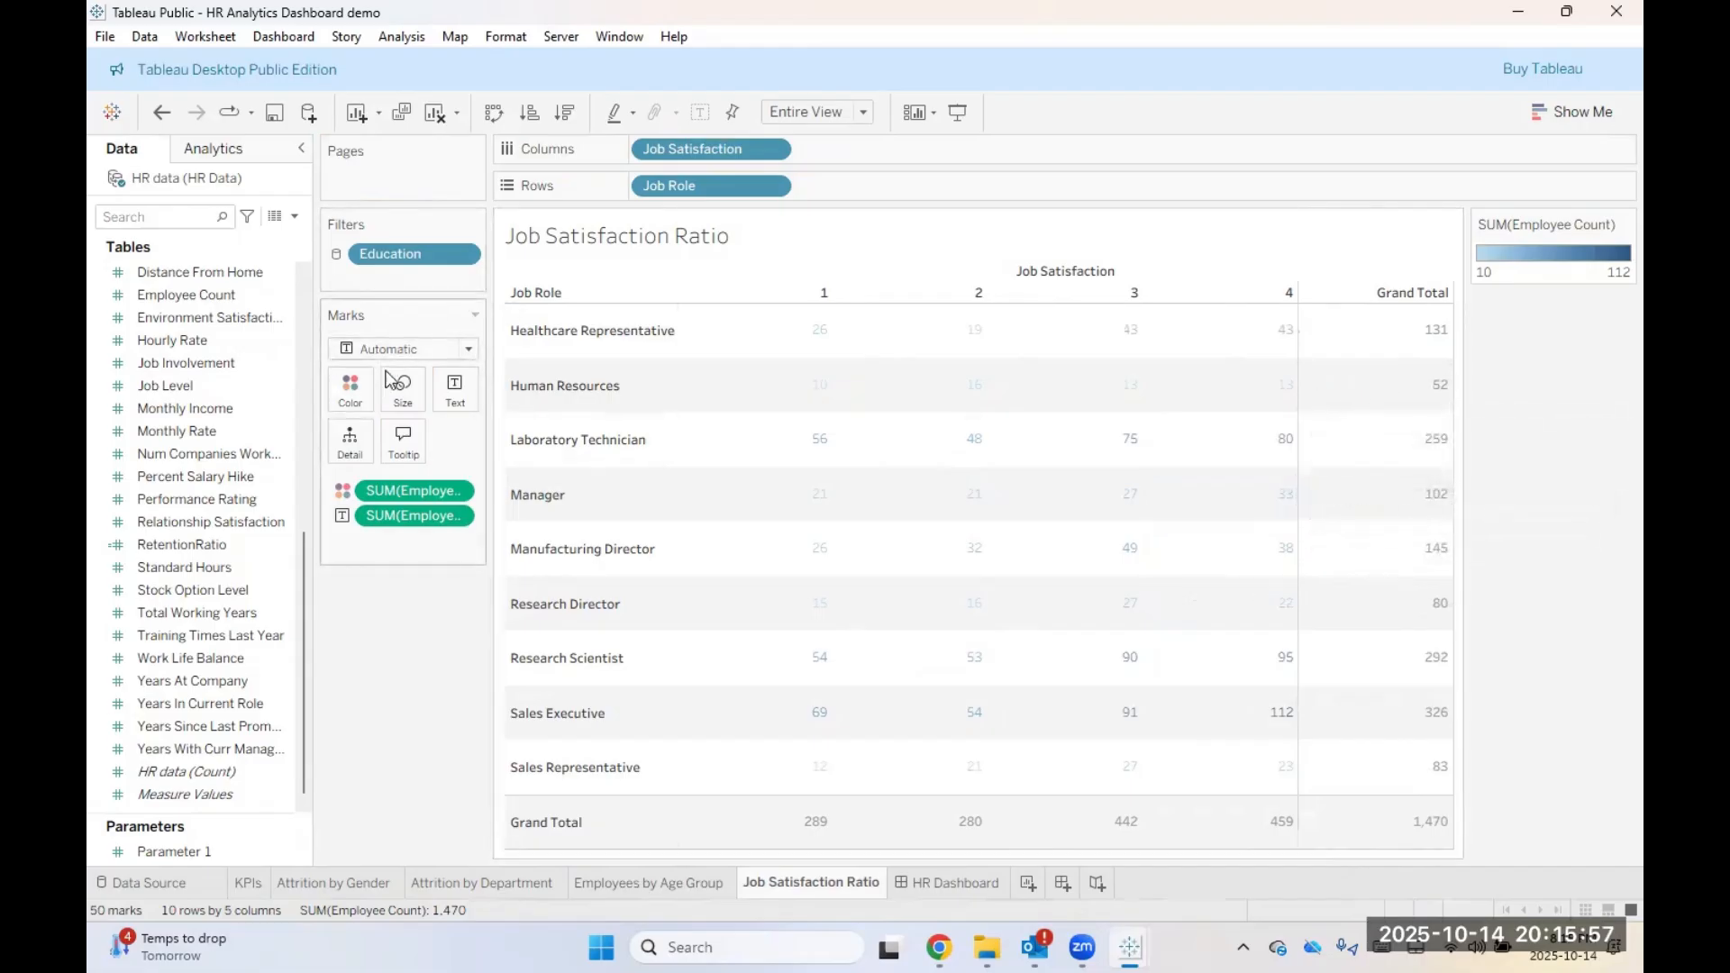
{"action": "left_click", "coordinate": [355, 391]}
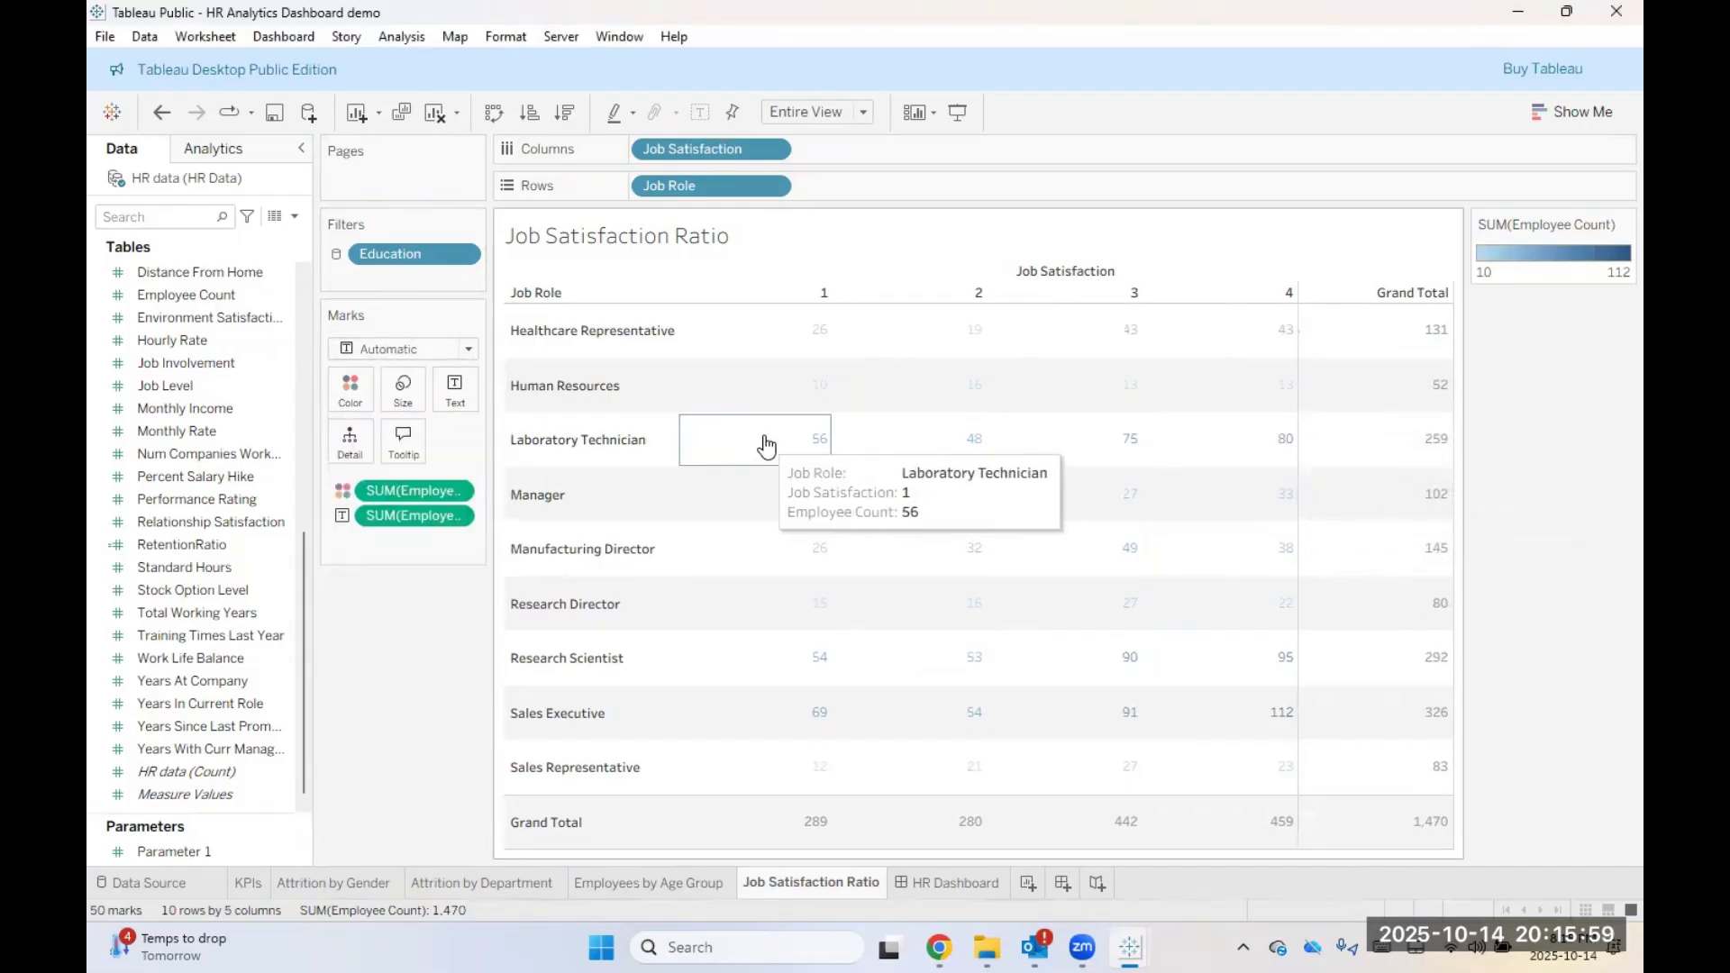
{"action": "left_click", "coordinate": [847, 244]}
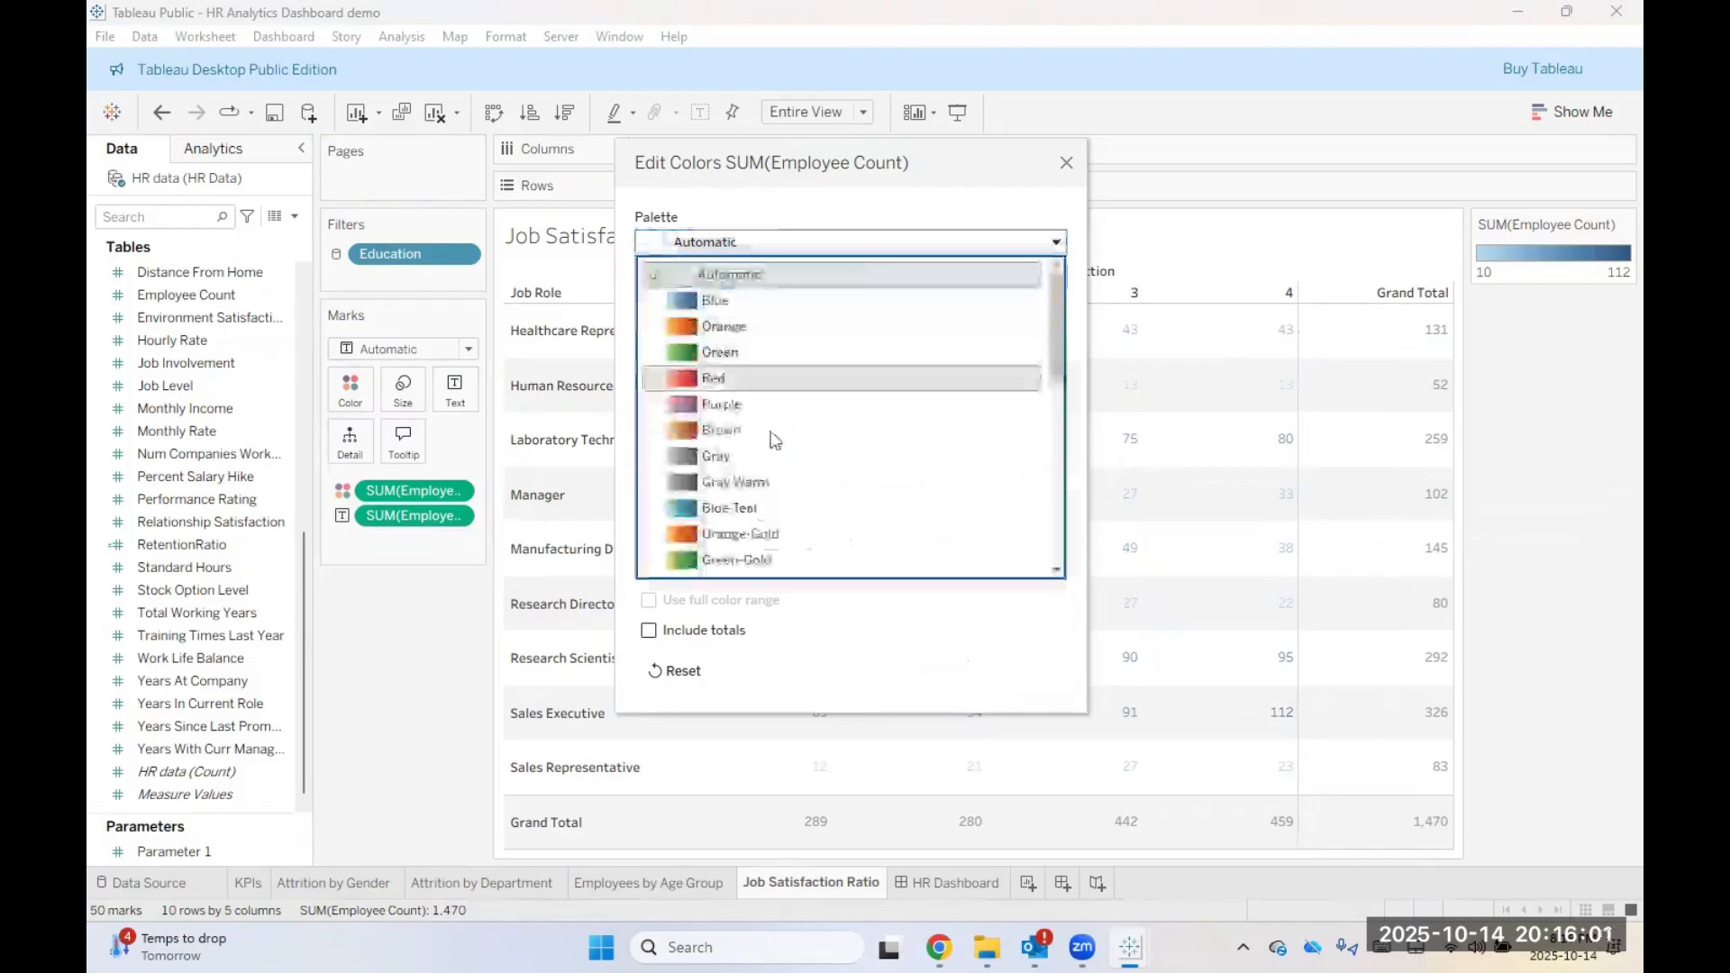
{"action": "left_click", "coordinate": [772, 405]}
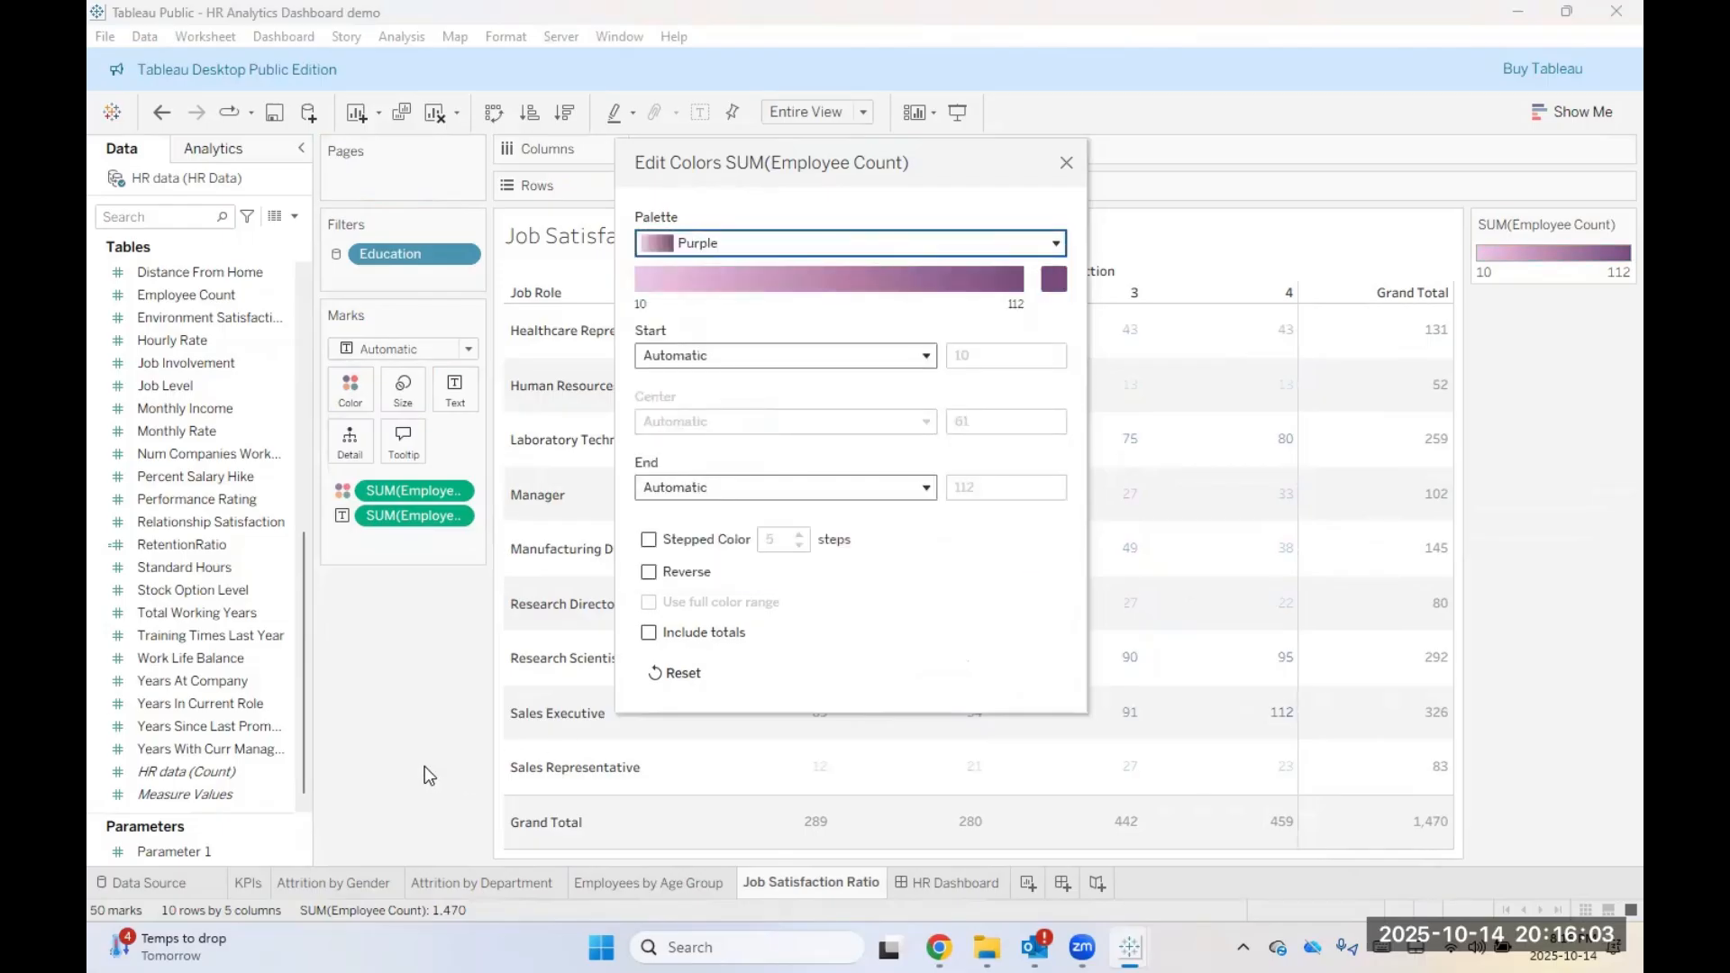
{"action": "left_click", "coordinate": [1066, 162]}
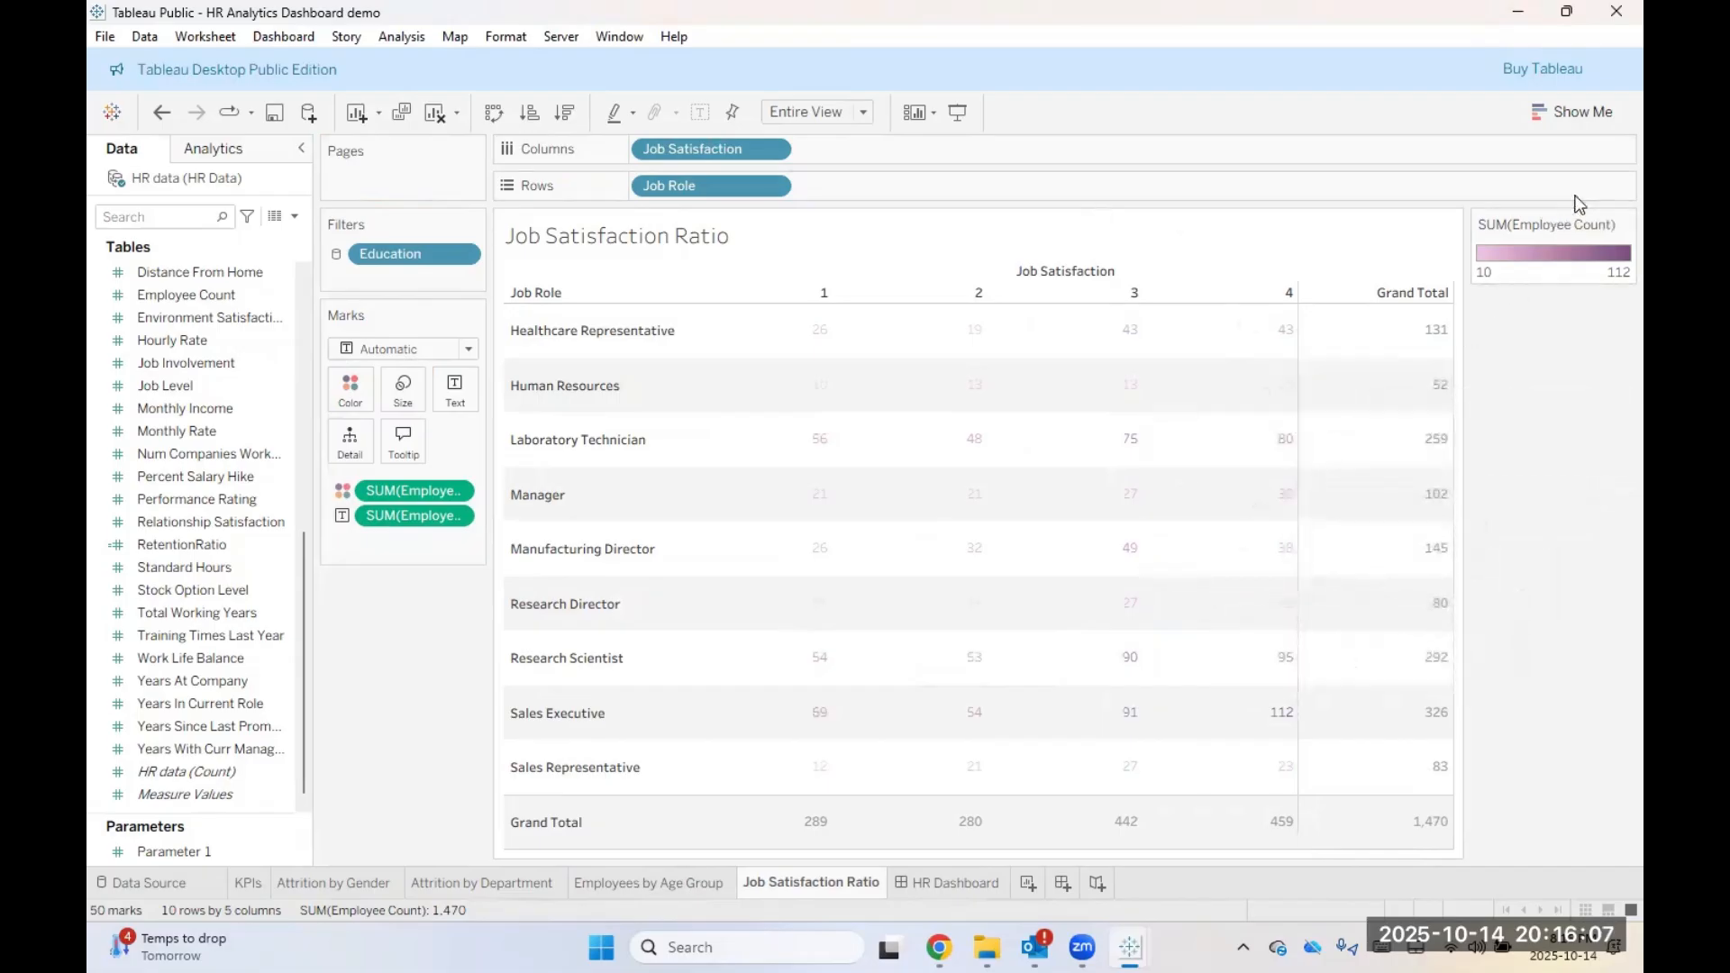
Step: Convert the text table into a highlight table and swap its rows and columns so Job Role is on Rows
{"action": "left_click", "coordinate": [1580, 114]}
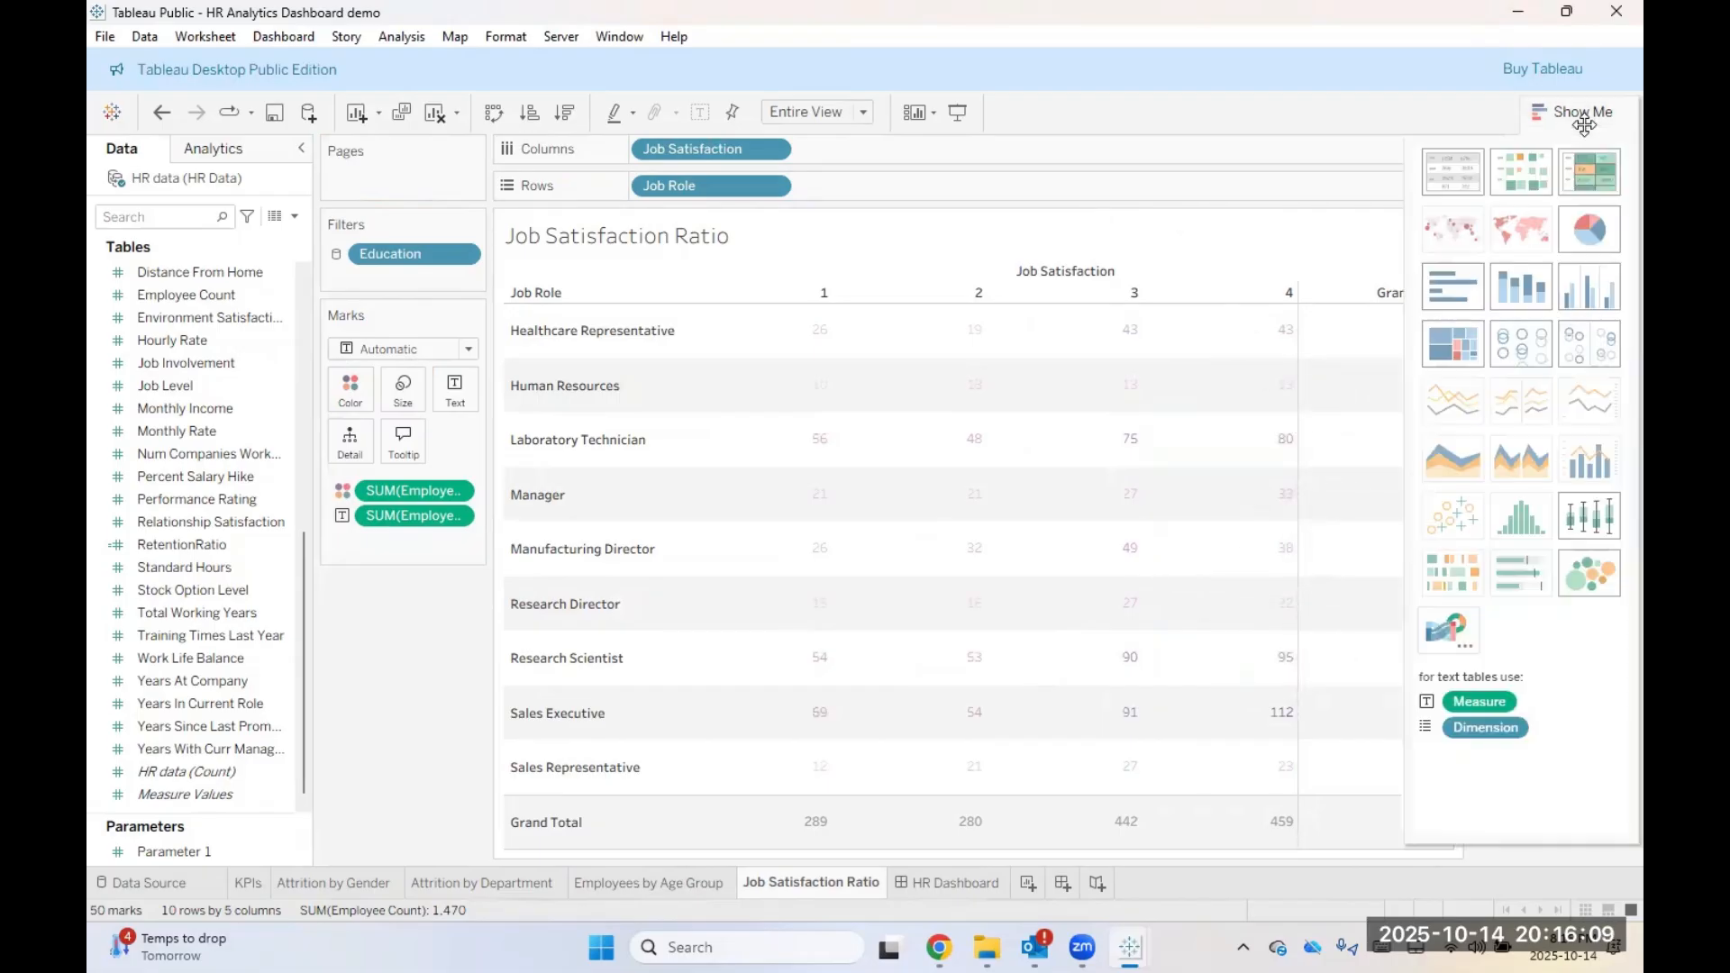
{"action": "left_click", "coordinate": [1581, 182]}
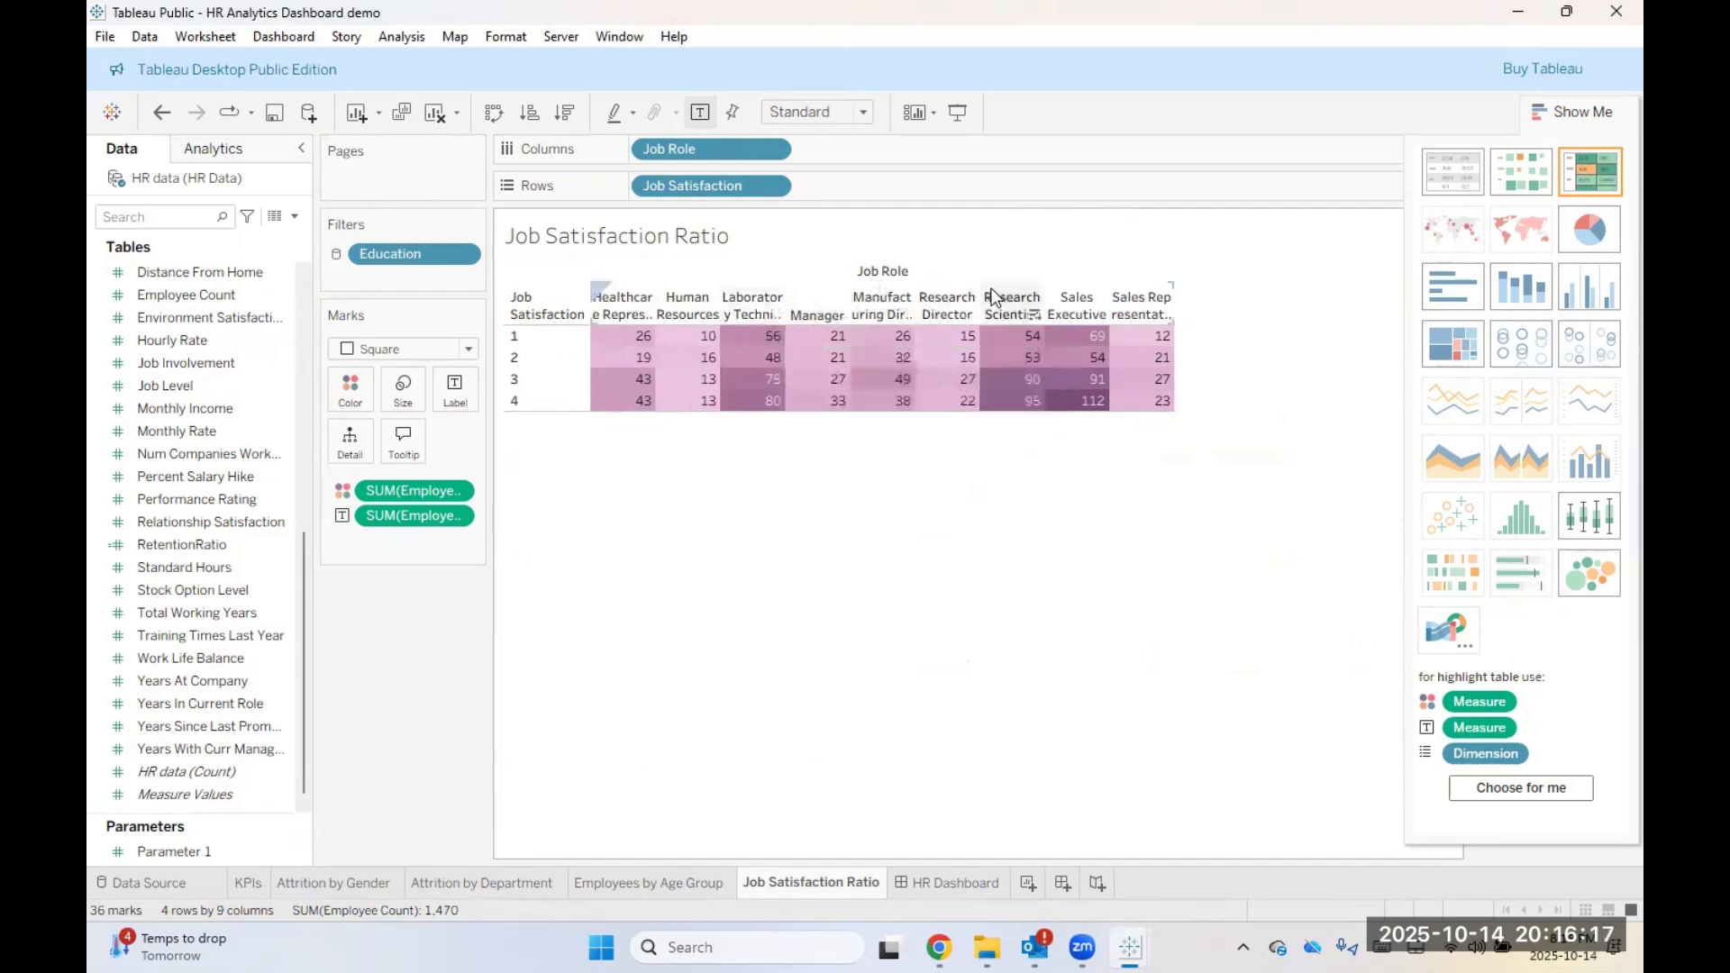
{"action": "left_click", "coordinate": [485, 111]}
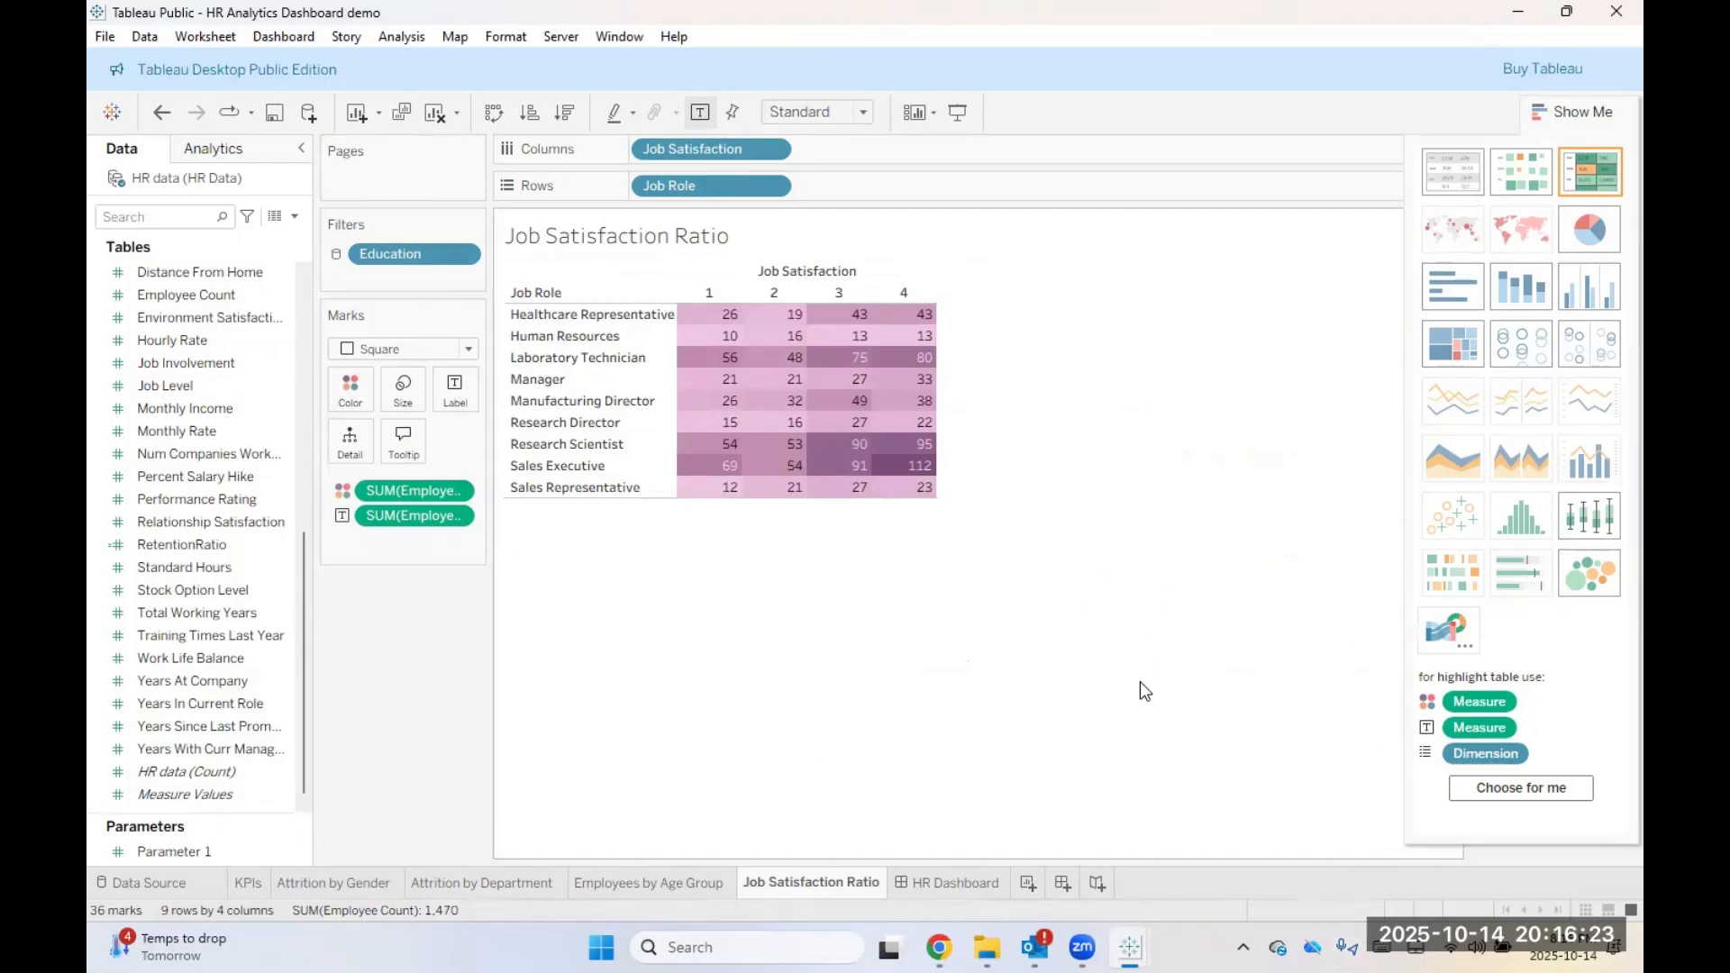
Step: Place the Job Satisfaction Ratio sheet on HR Dashboard in the empty panel beside Employees by Age Group and size it to fill that panel
{"action": "mouse_move", "coordinate": [914, 480]}
{"action": "left_click", "coordinate": [965, 892]}
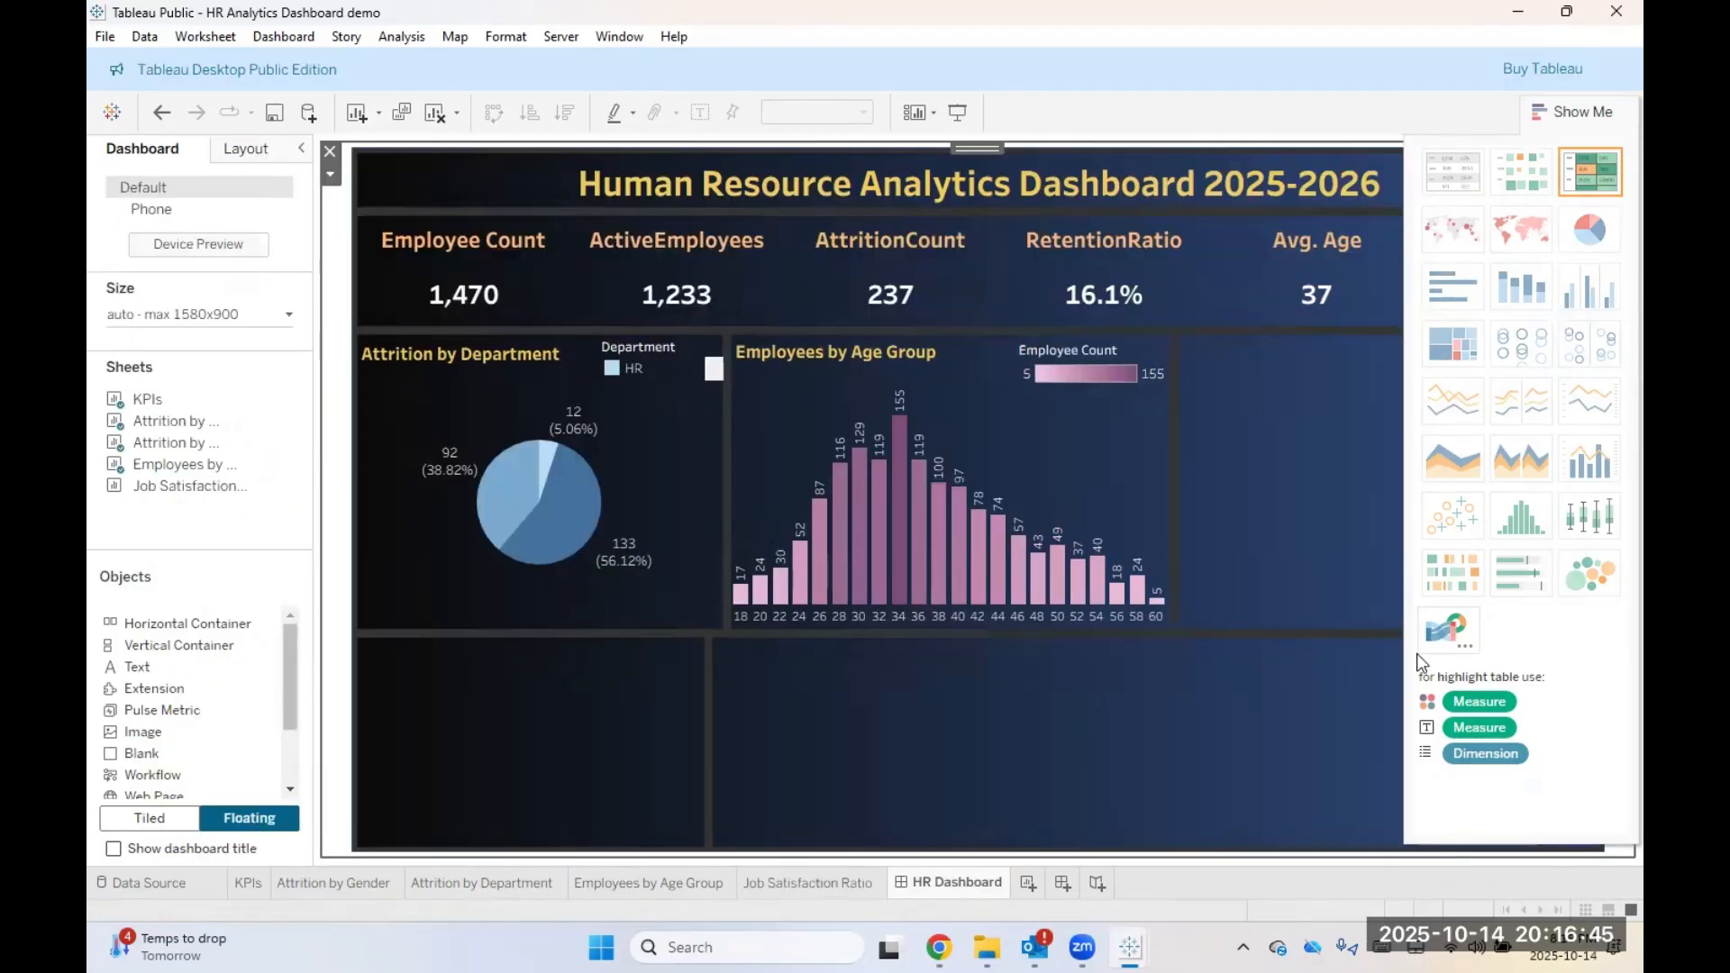
{"action": "left_click", "coordinate": [1608, 126]}
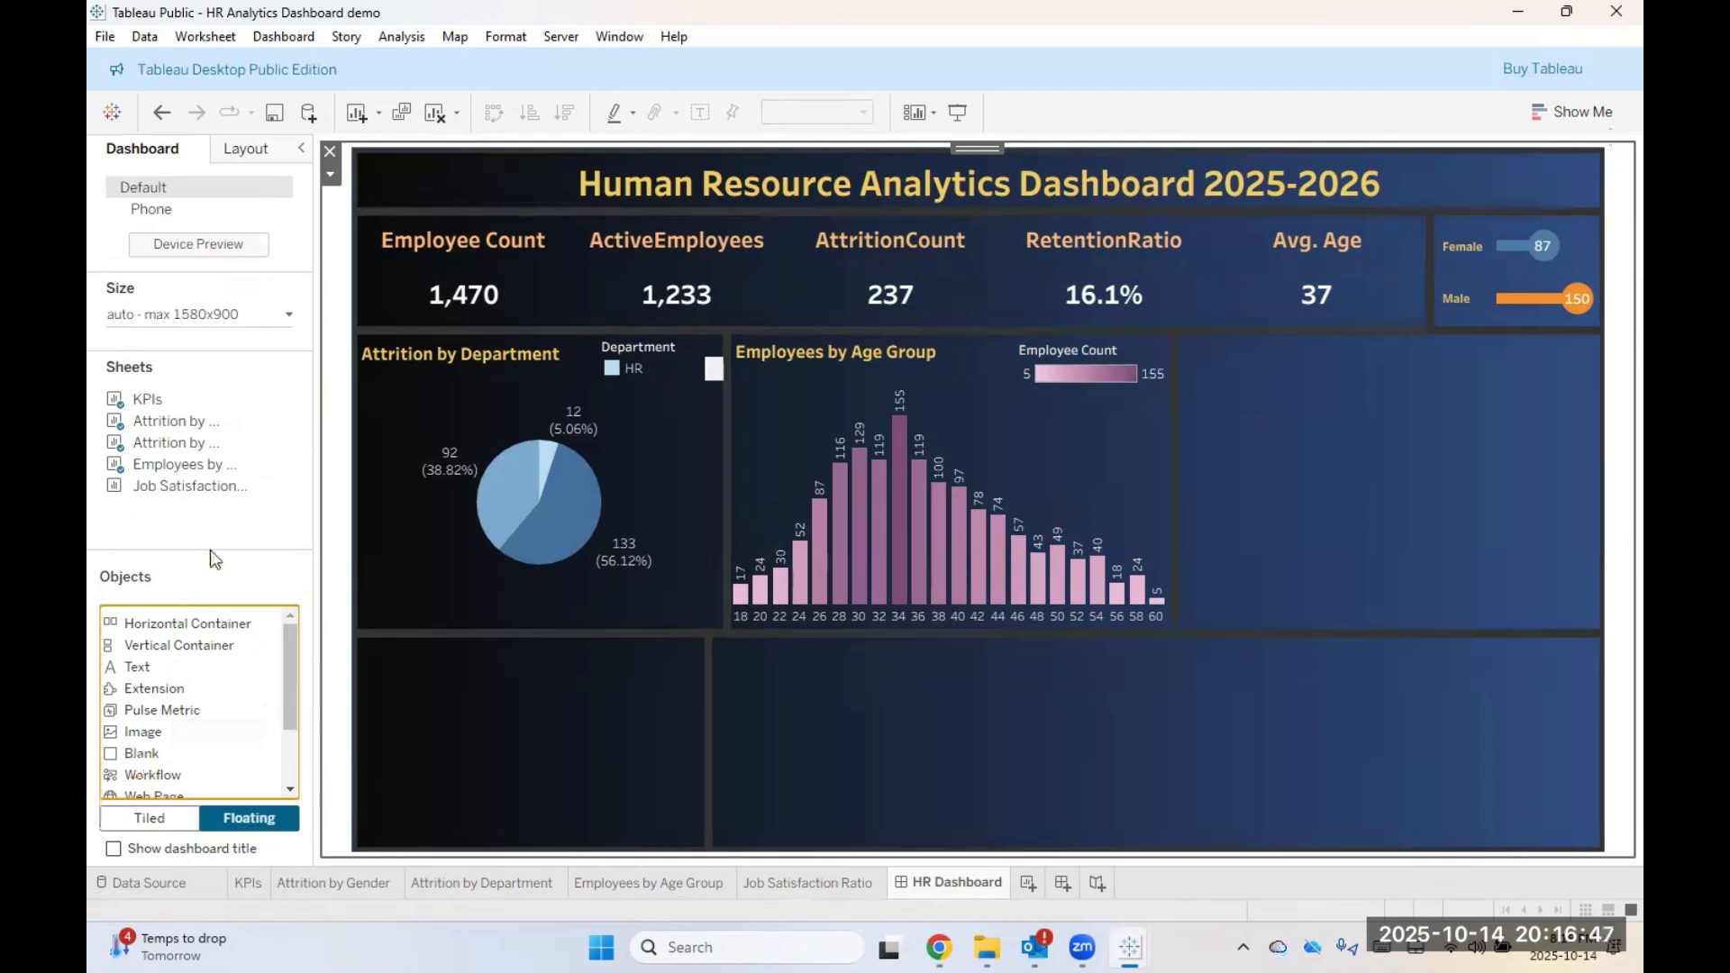
{"action": "left_click_drag", "start_coordinate": [204, 494], "coordinate": [1157, 337]}
{"action": "left_click_drag", "start_coordinate": [1156, 426], "coordinate": [1180, 429]}
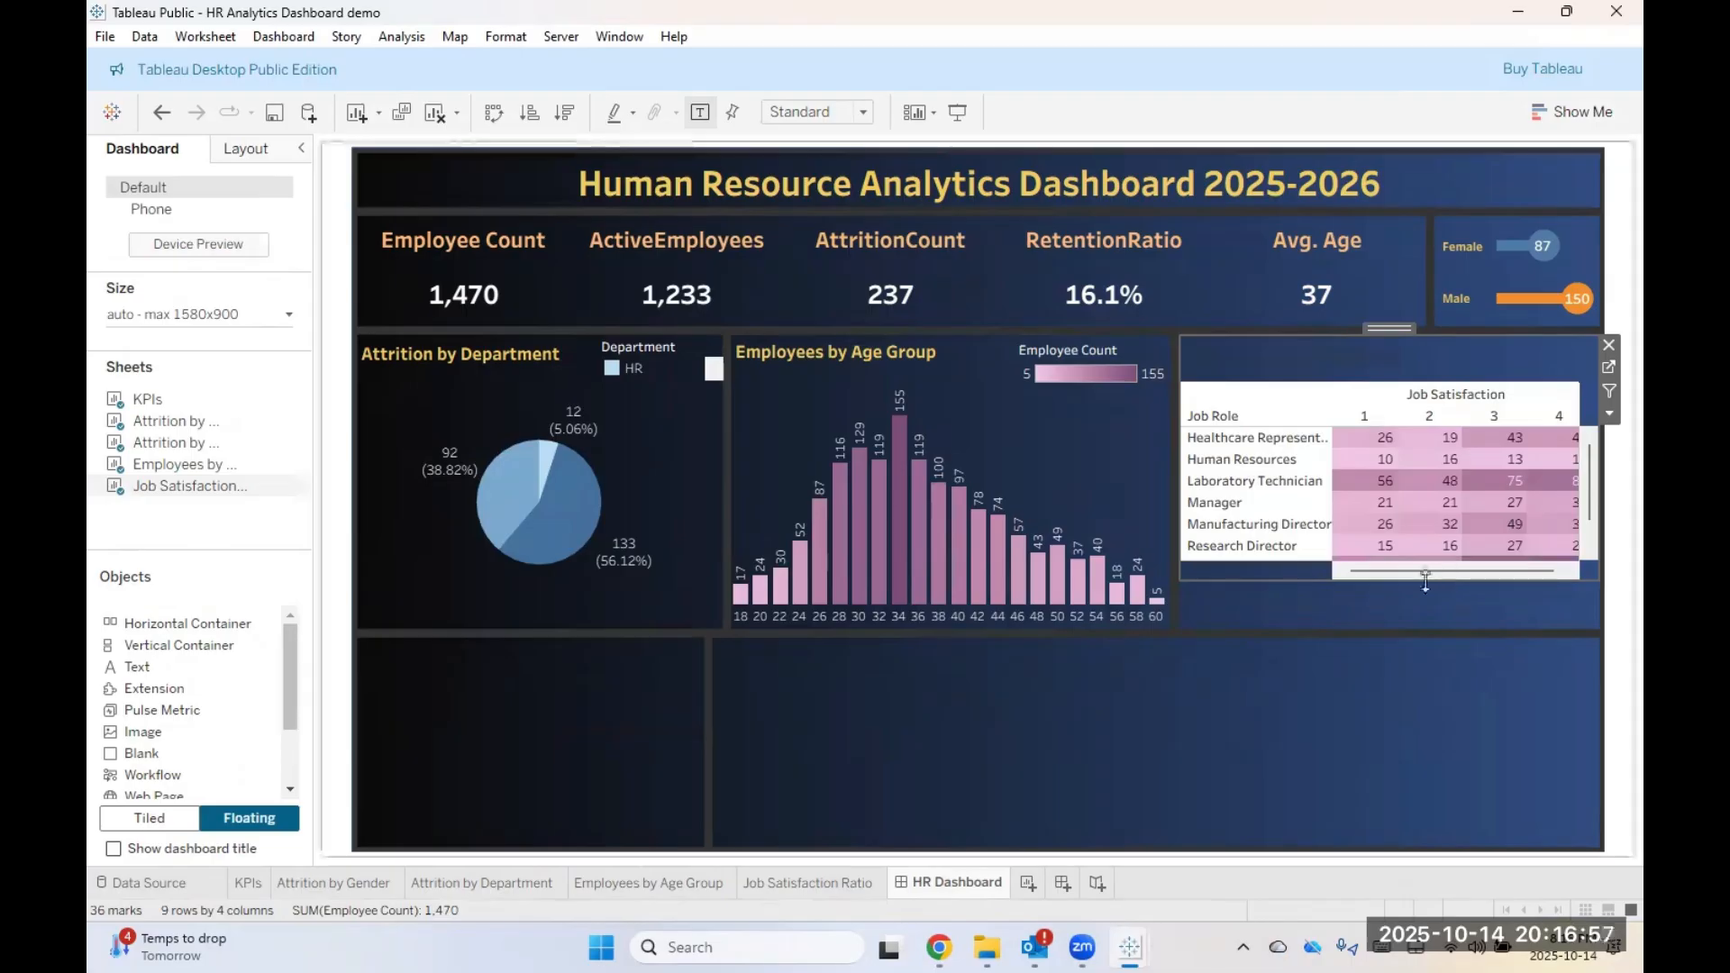
{"action": "left_click_drag", "start_coordinate": [1425, 581], "coordinate": [1435, 625]}
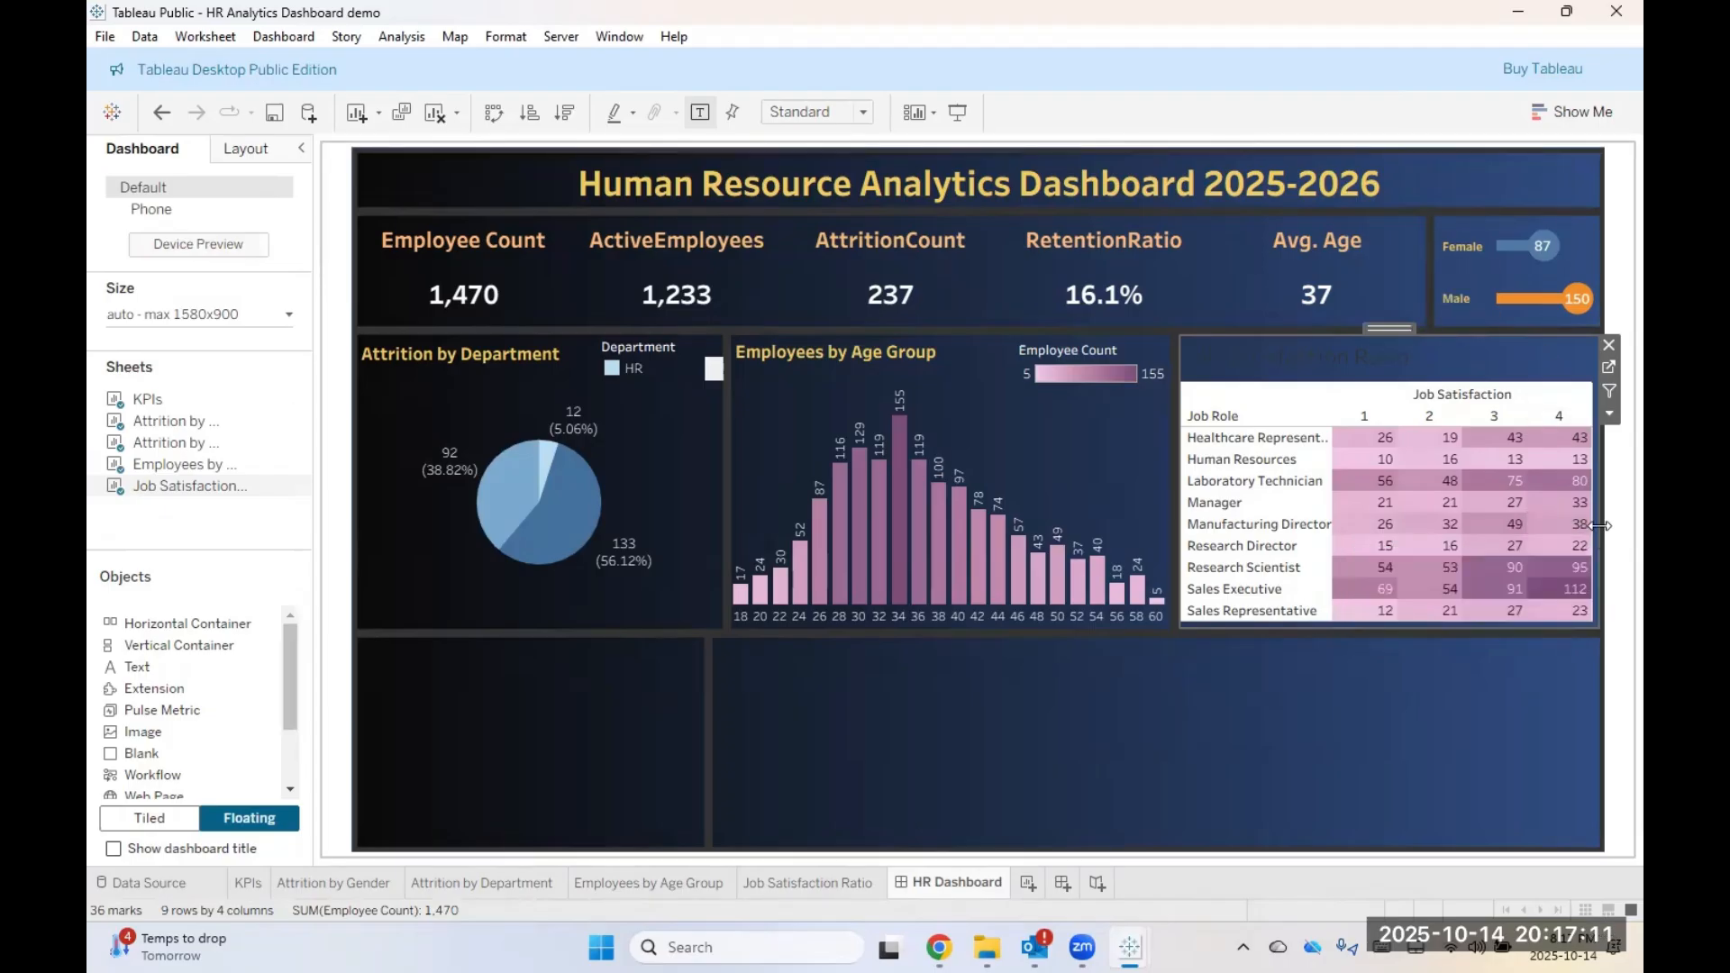
{"action": "left_click_drag", "start_coordinate": [1599, 525], "coordinate": [1599, 526]}
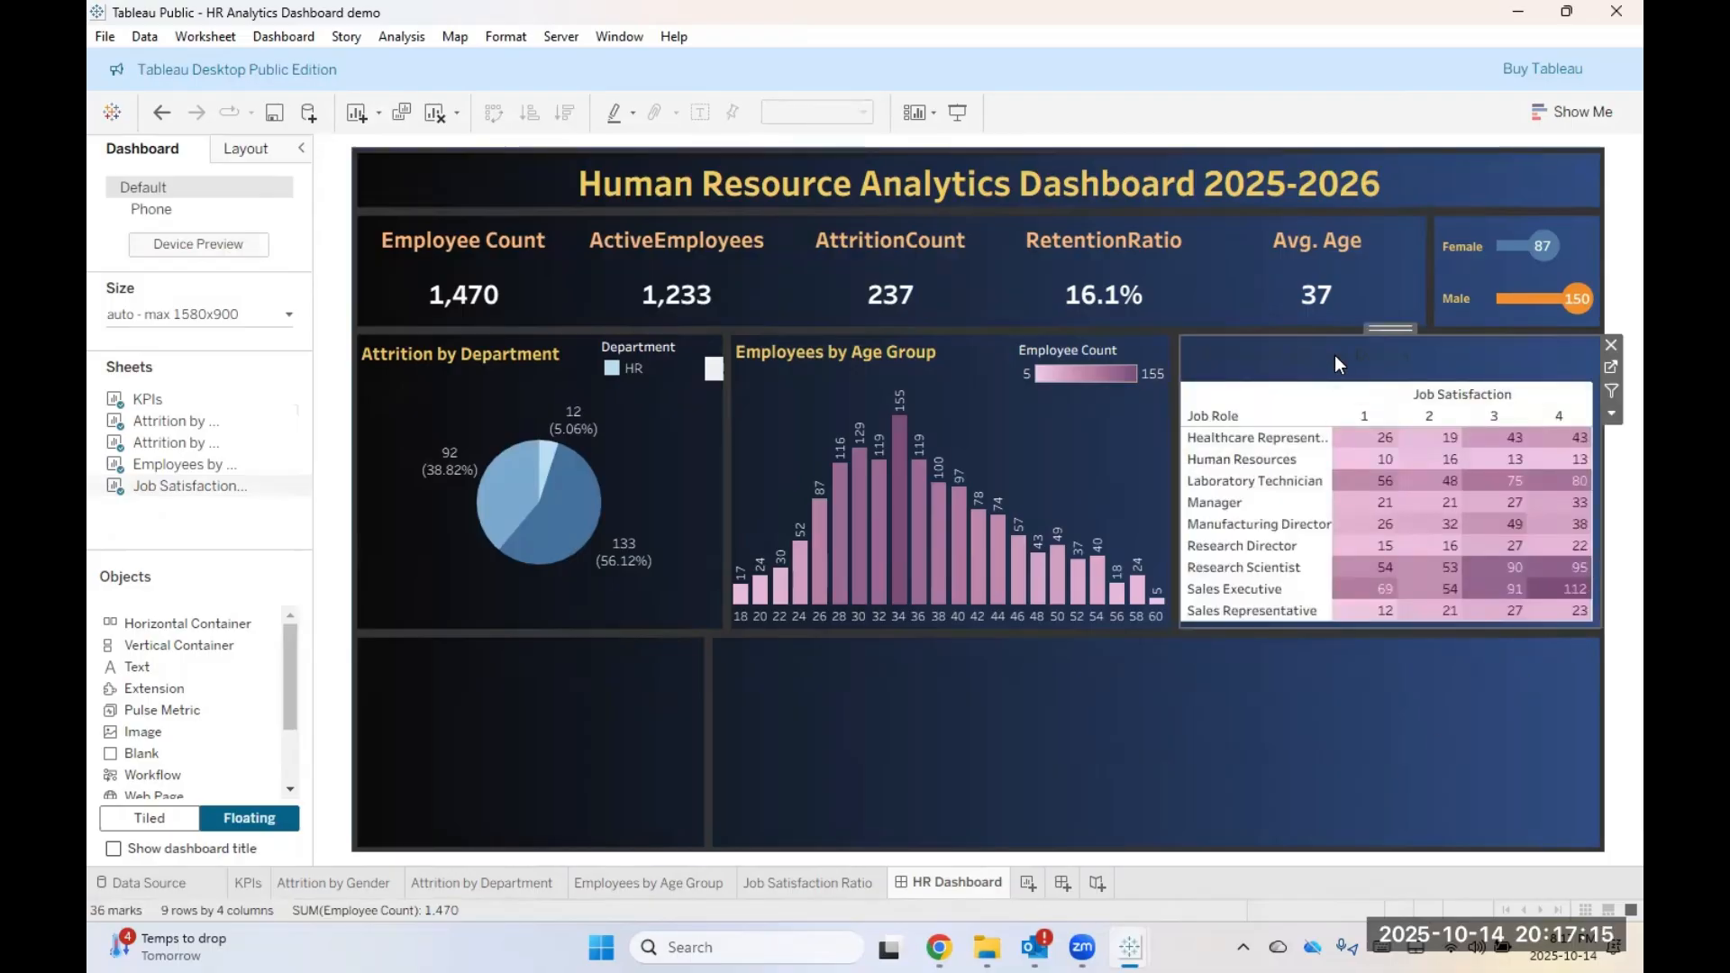
Step: Format the Job Satisfaction Ratio title on the dashboard as bold, gold, size 12 text in the Tableau Bold font and apply it
{"action": "double_click", "coordinate": [1334, 355]}
{"action": "double_click", "coordinate": [929, 457]}
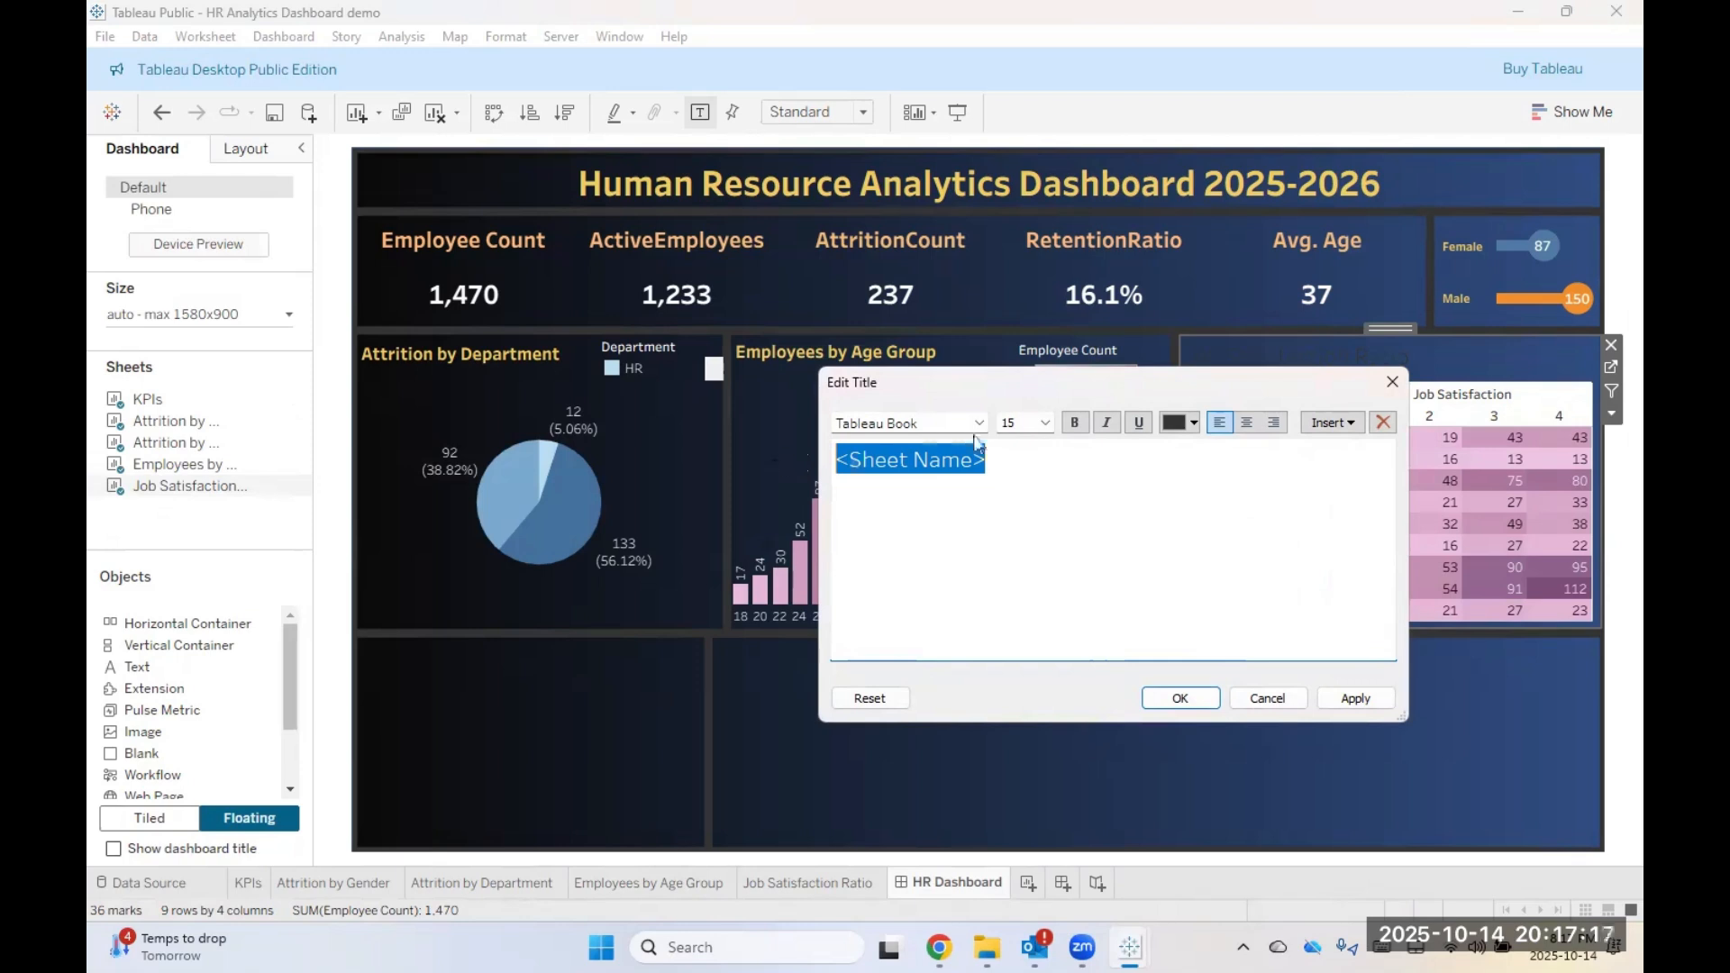
{"action": "left_click", "coordinate": [1193, 421]}
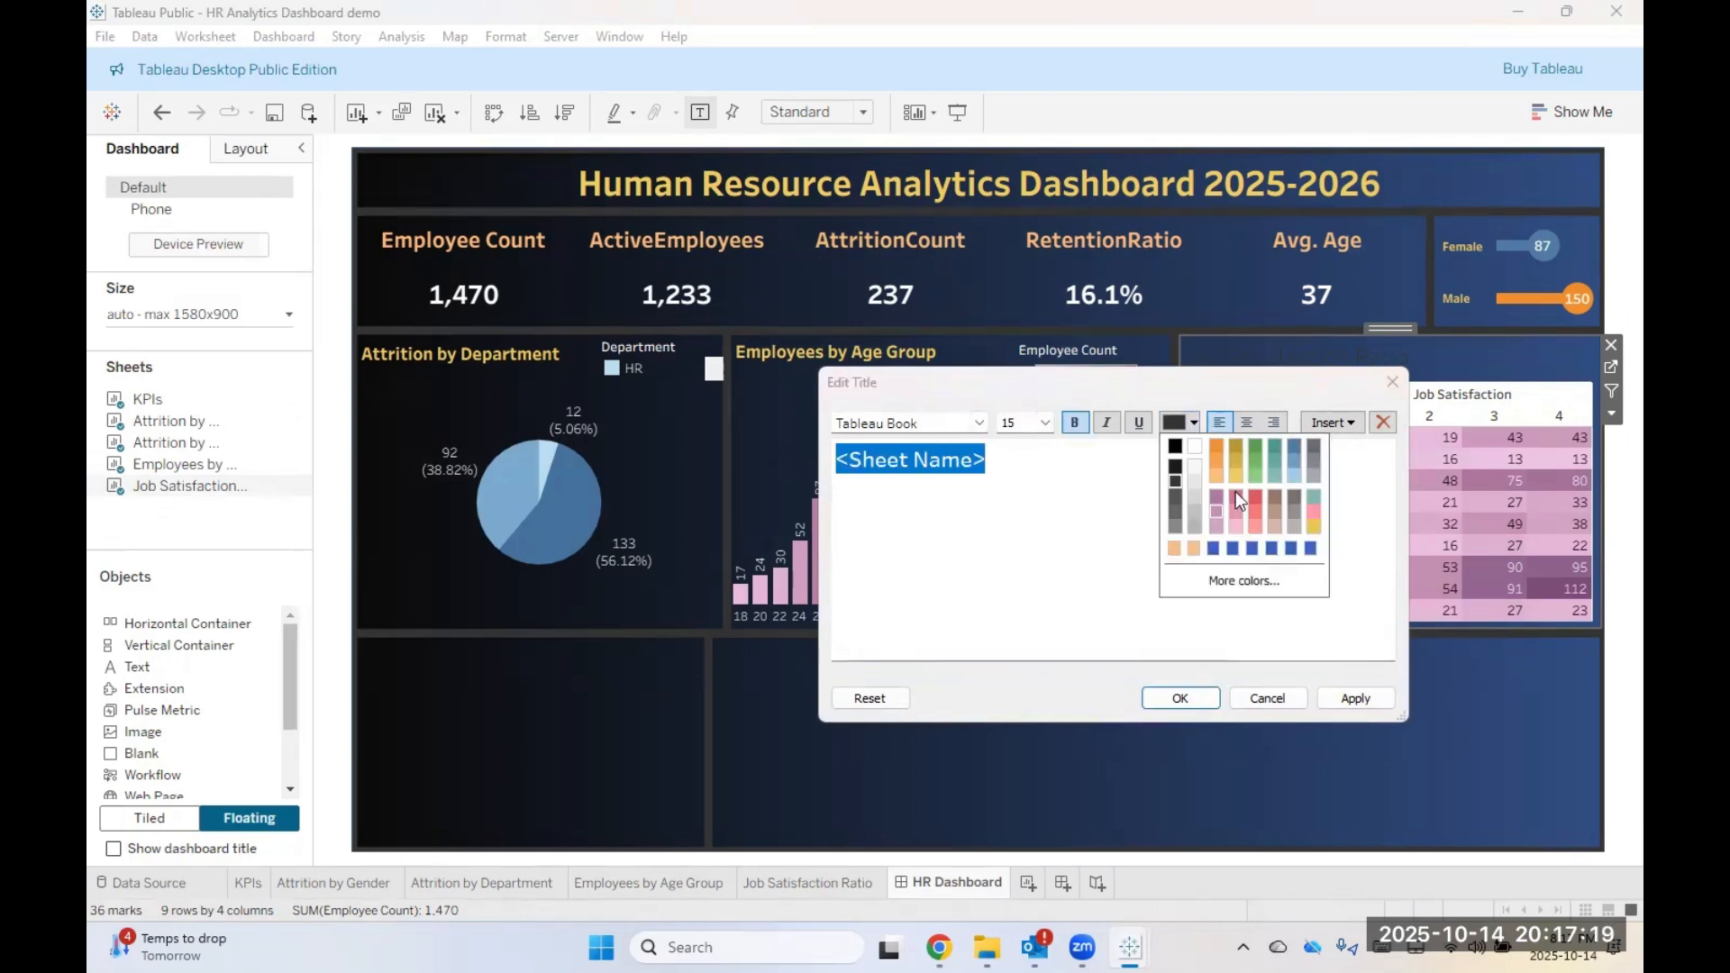
{"action": "left_click", "coordinate": [1236, 477]}
{"action": "left_click", "coordinate": [1045, 422]}
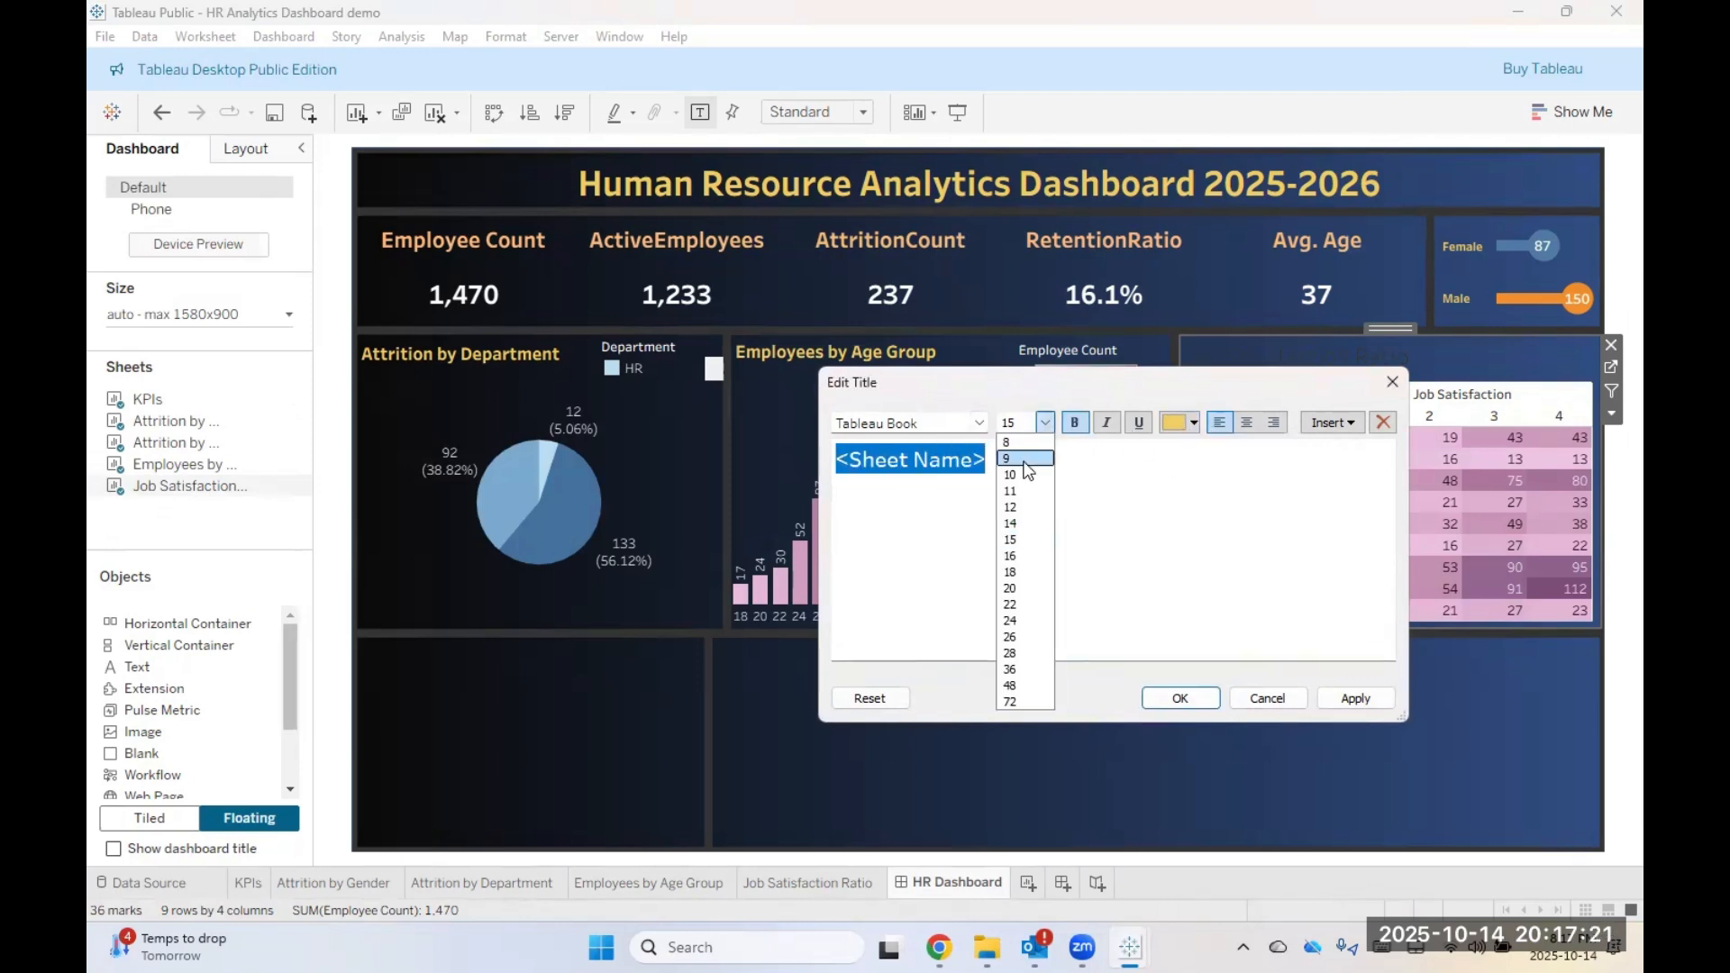
{"action": "left_click", "coordinate": [1014, 502]}
{"action": "left_click", "coordinate": [984, 429]}
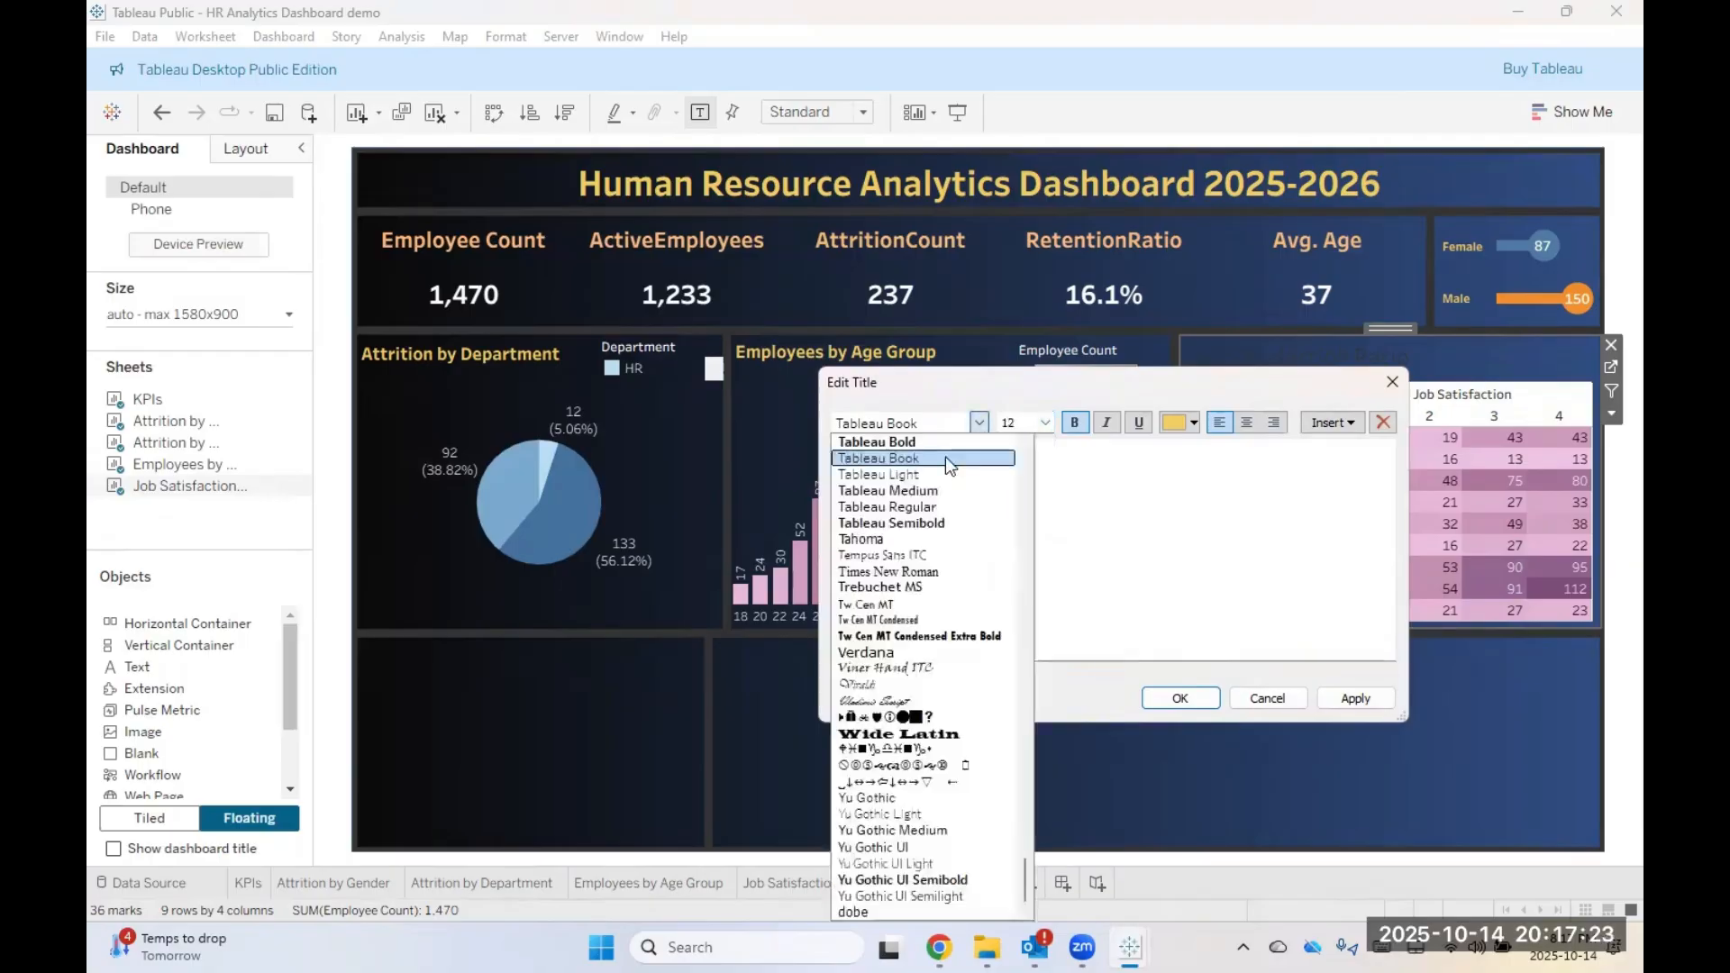
{"action": "left_click", "coordinate": [944, 443]}
{"action": "left_click", "coordinate": [1351, 695]}
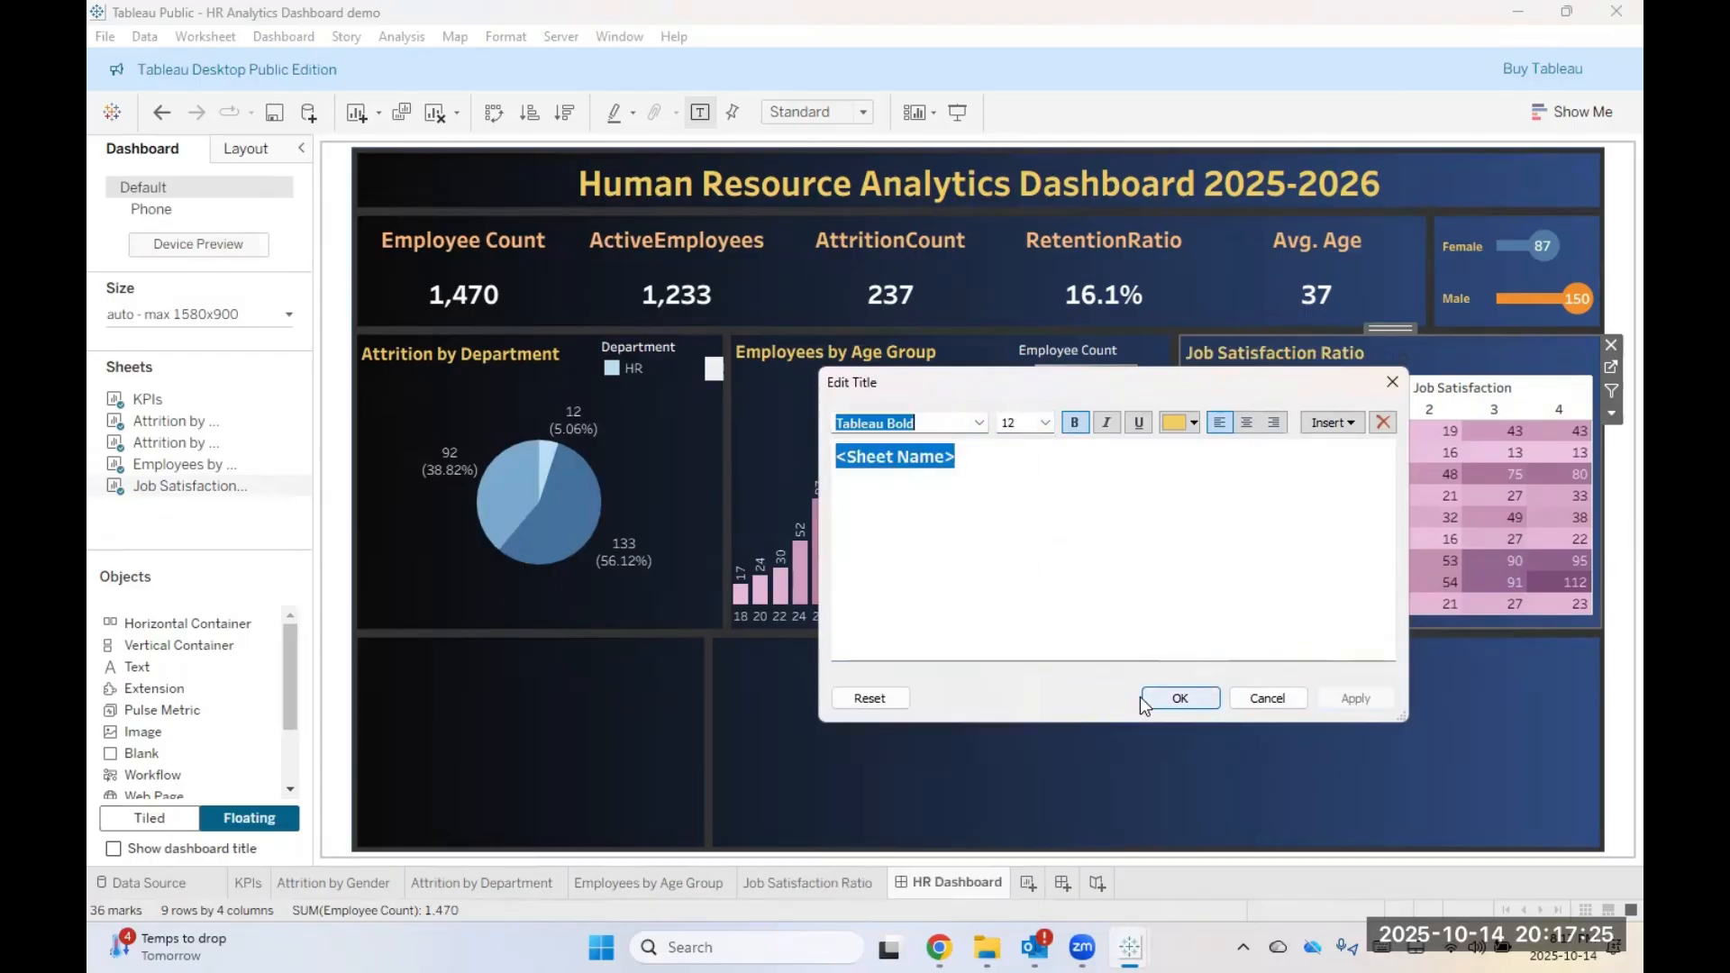
Step: Confirm the title edit, then compare the title formatting of Employees by Age Group and Job Satisfaction Ratio
{"action": "left_click", "coordinate": [1180, 698]}
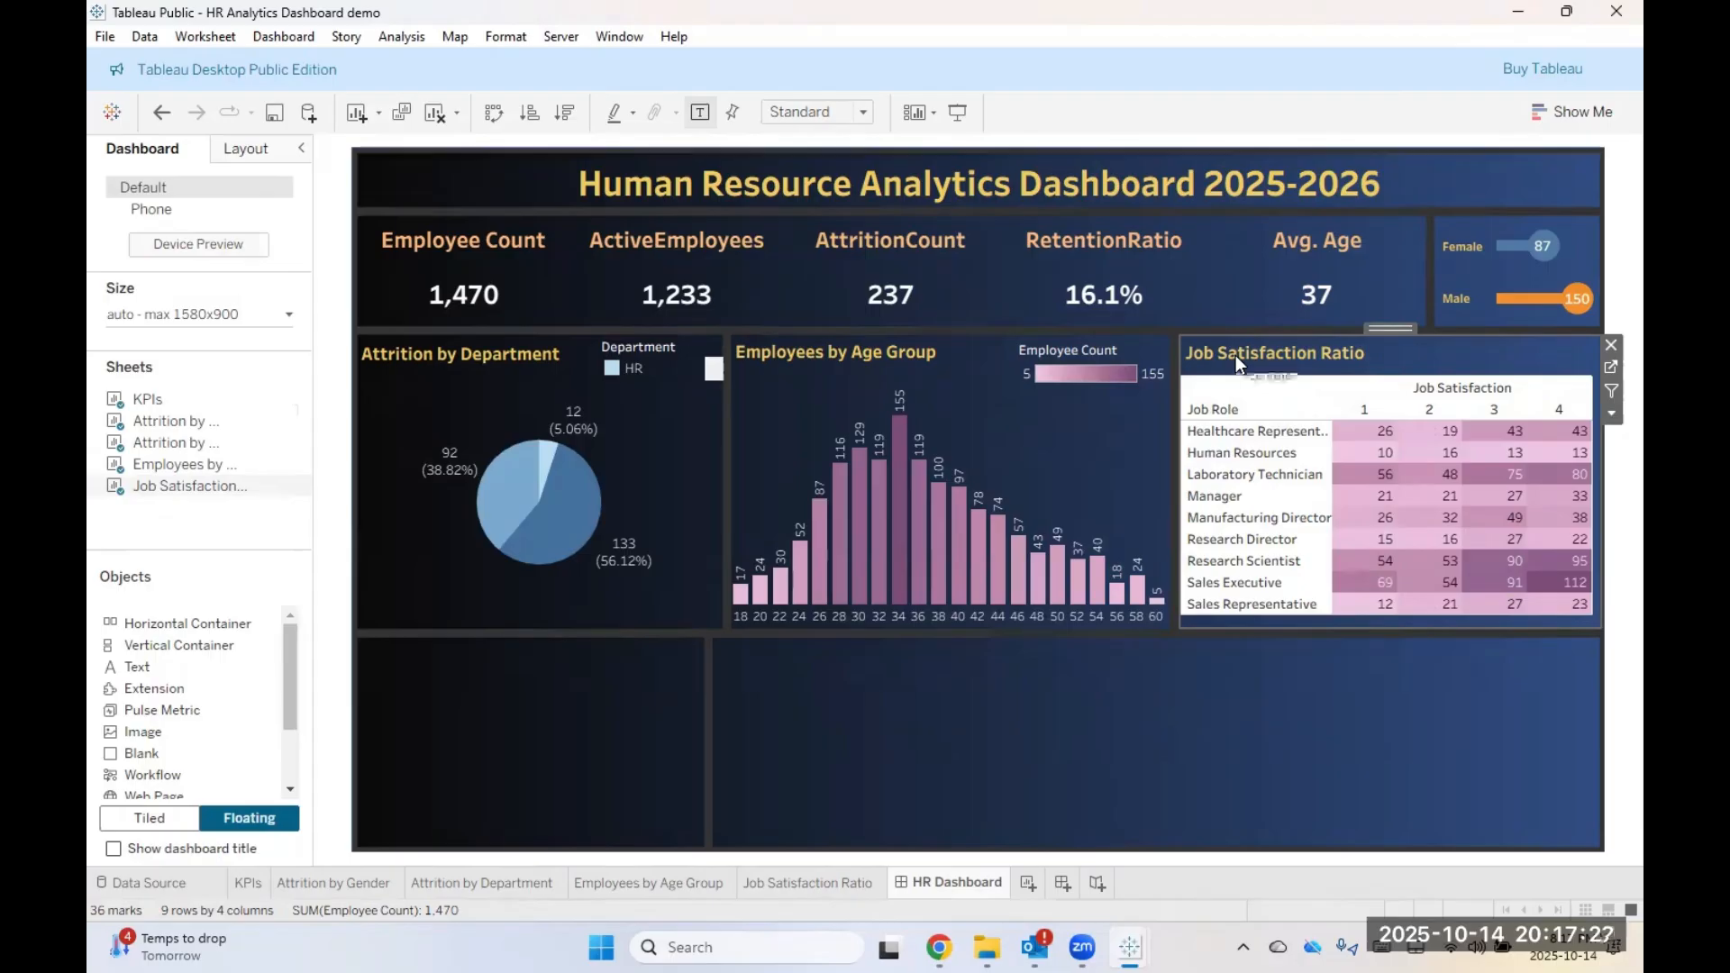
{"action": "double_click", "coordinate": [844, 353]}
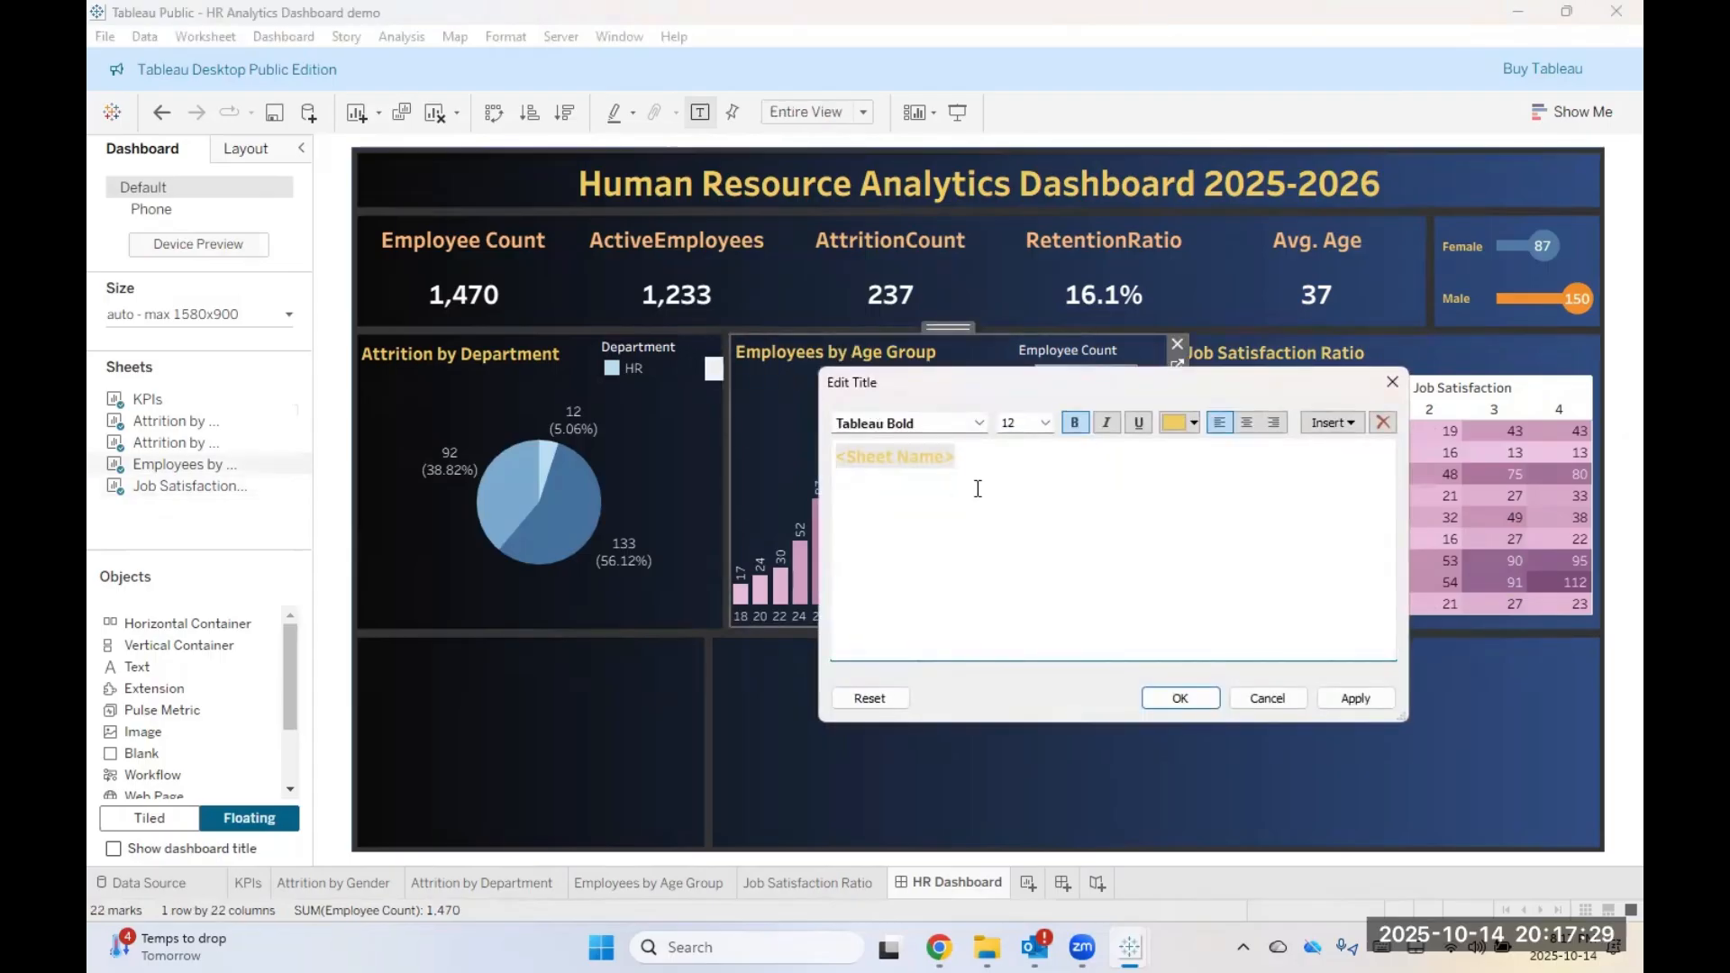
{"action": "left_click", "coordinate": [1194, 423]}
{"action": "left_click", "coordinate": [1194, 423]}
{"action": "left_click", "coordinate": [1395, 391]}
{"action": "double_click", "coordinate": [1411, 403]}
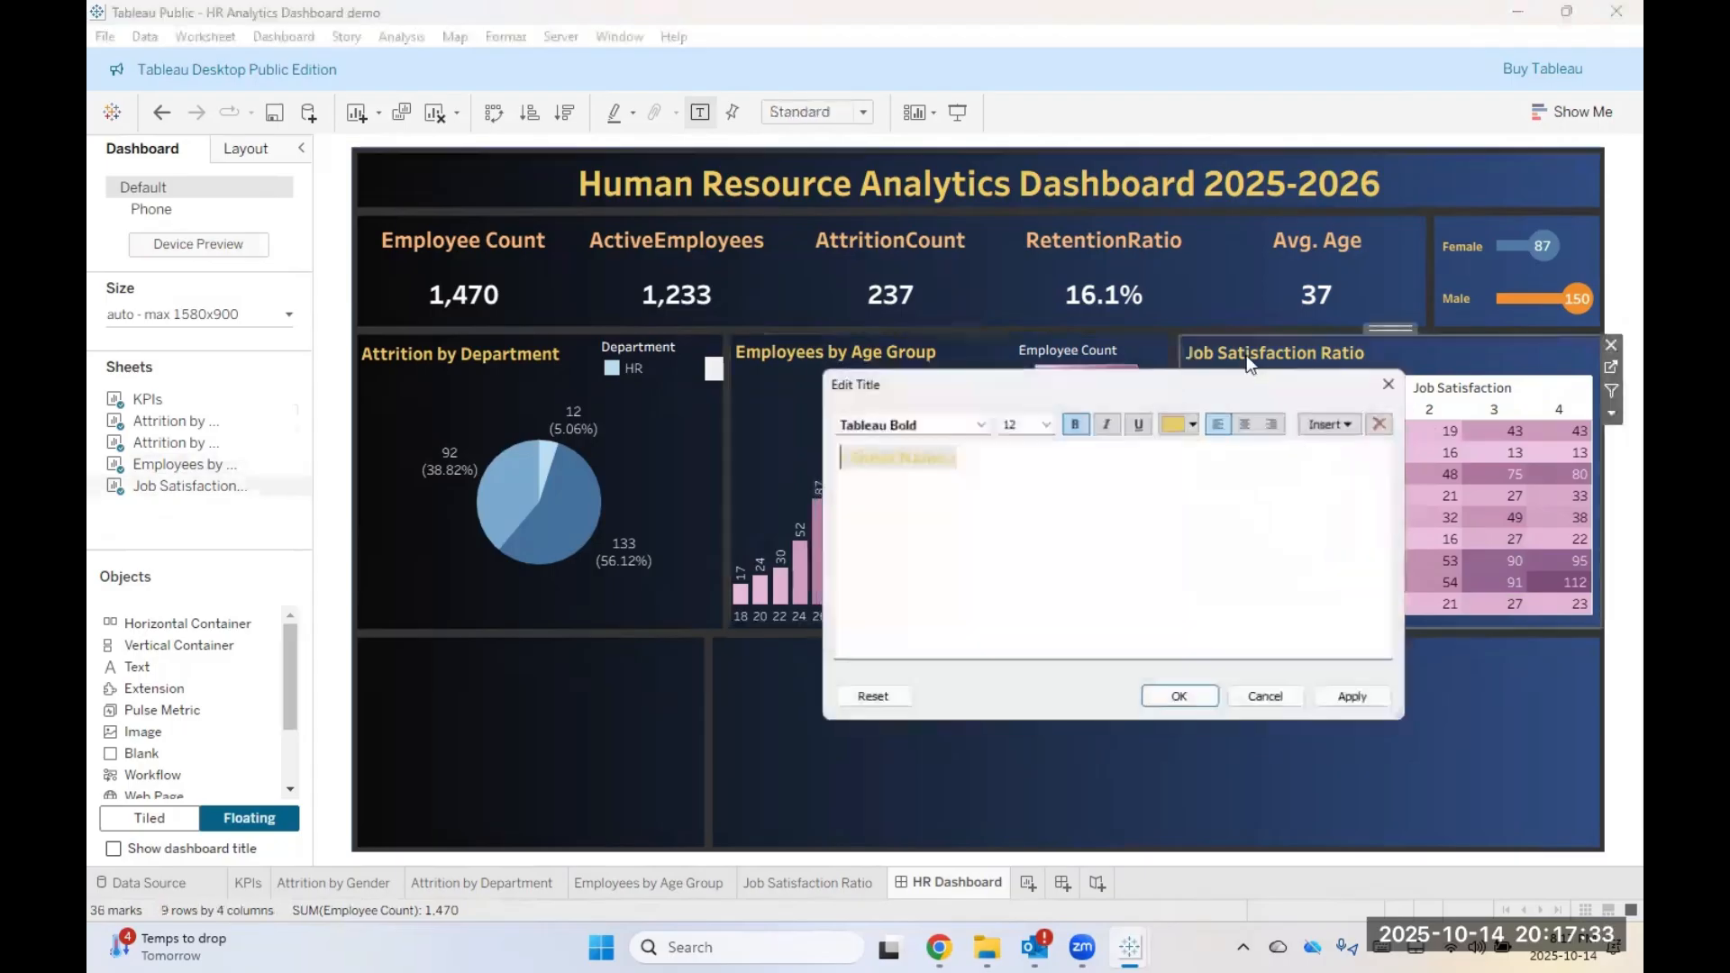
{"action": "left_click", "coordinate": [1405, 392]}
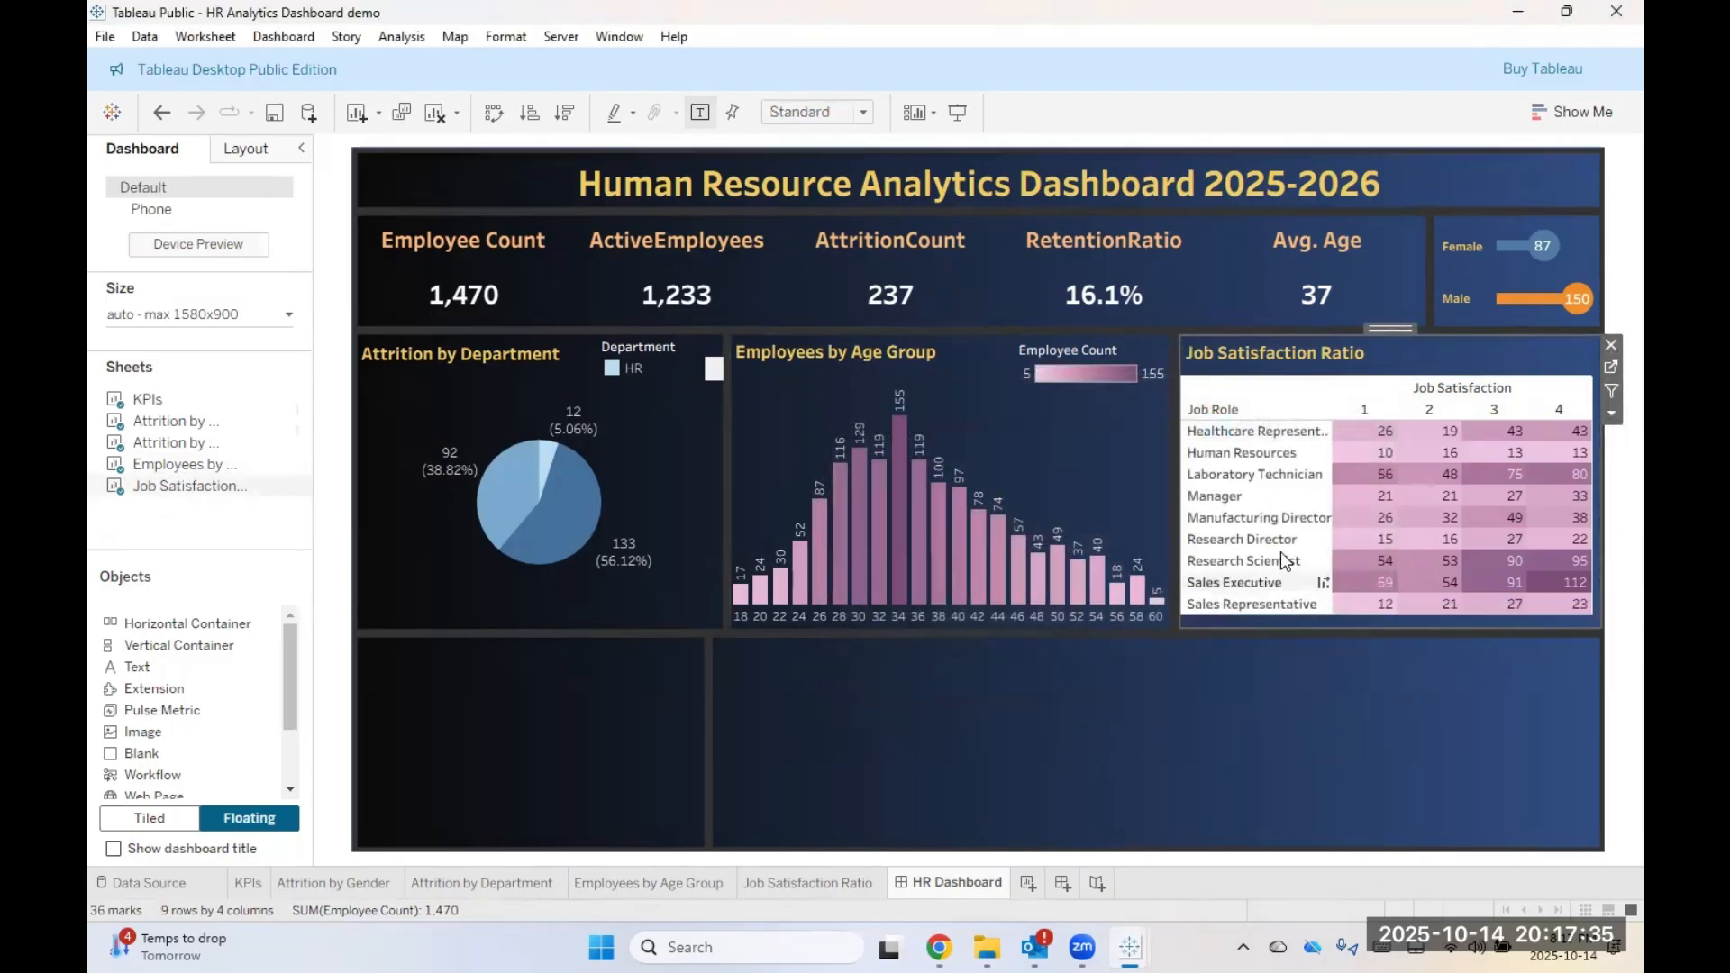
{"action": "right_click", "coordinate": [1325, 396]}
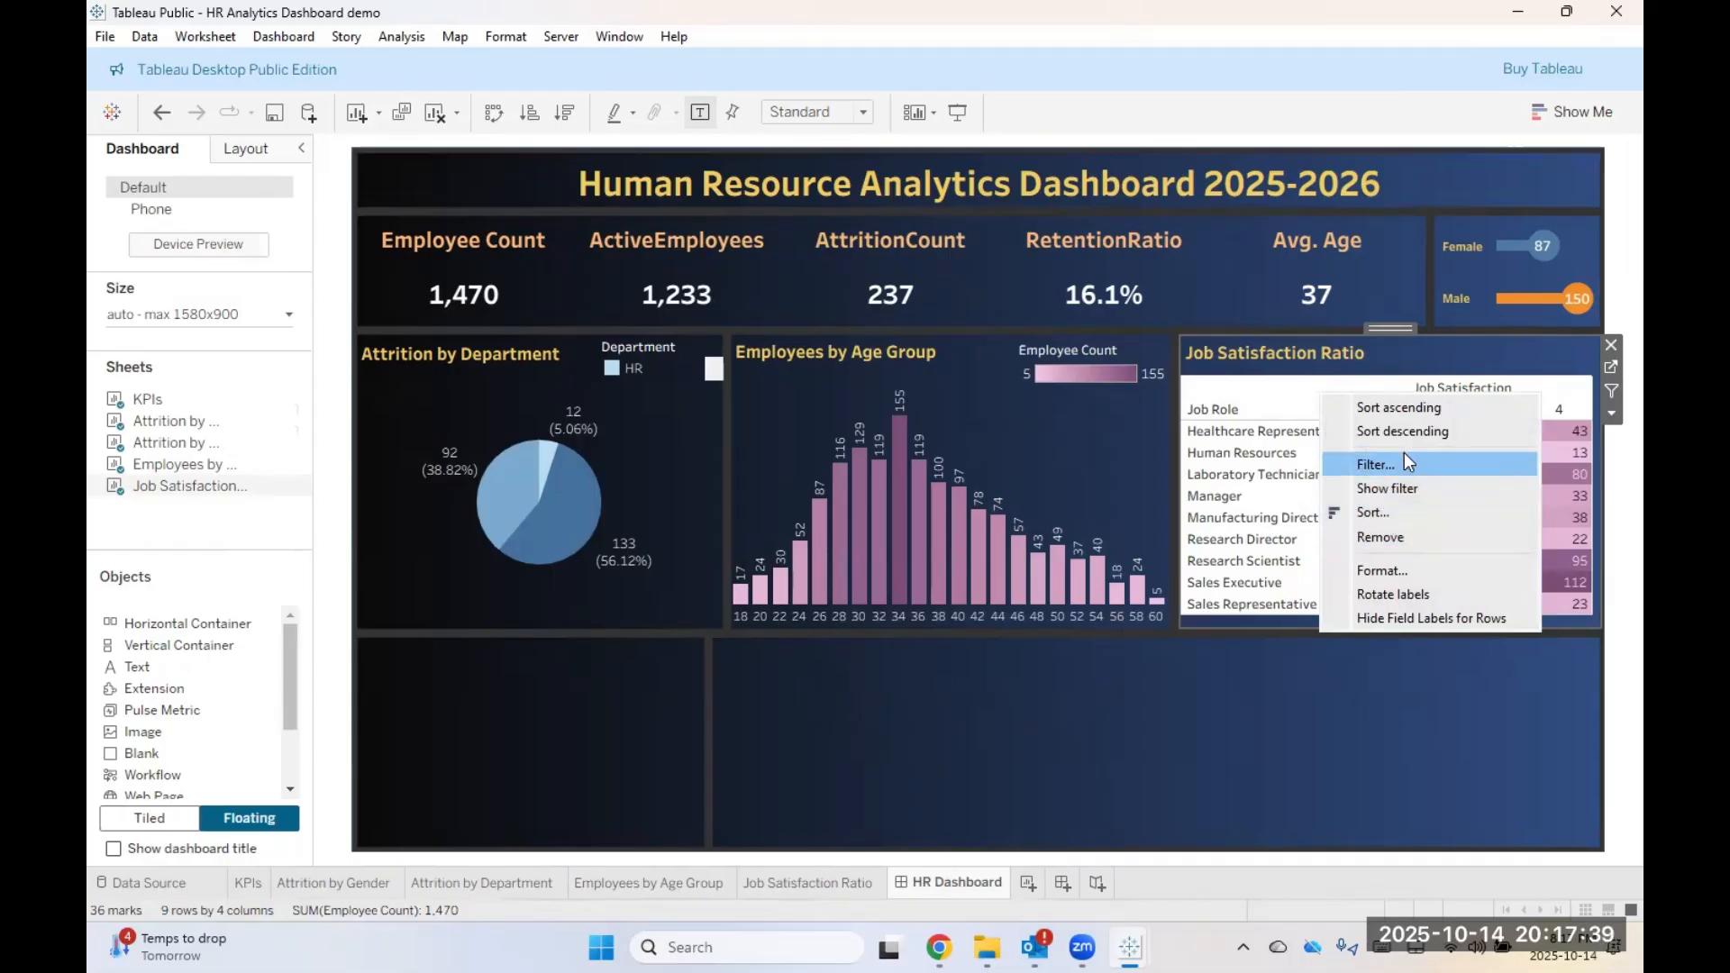
{"action": "left_click", "coordinate": [1419, 570]}
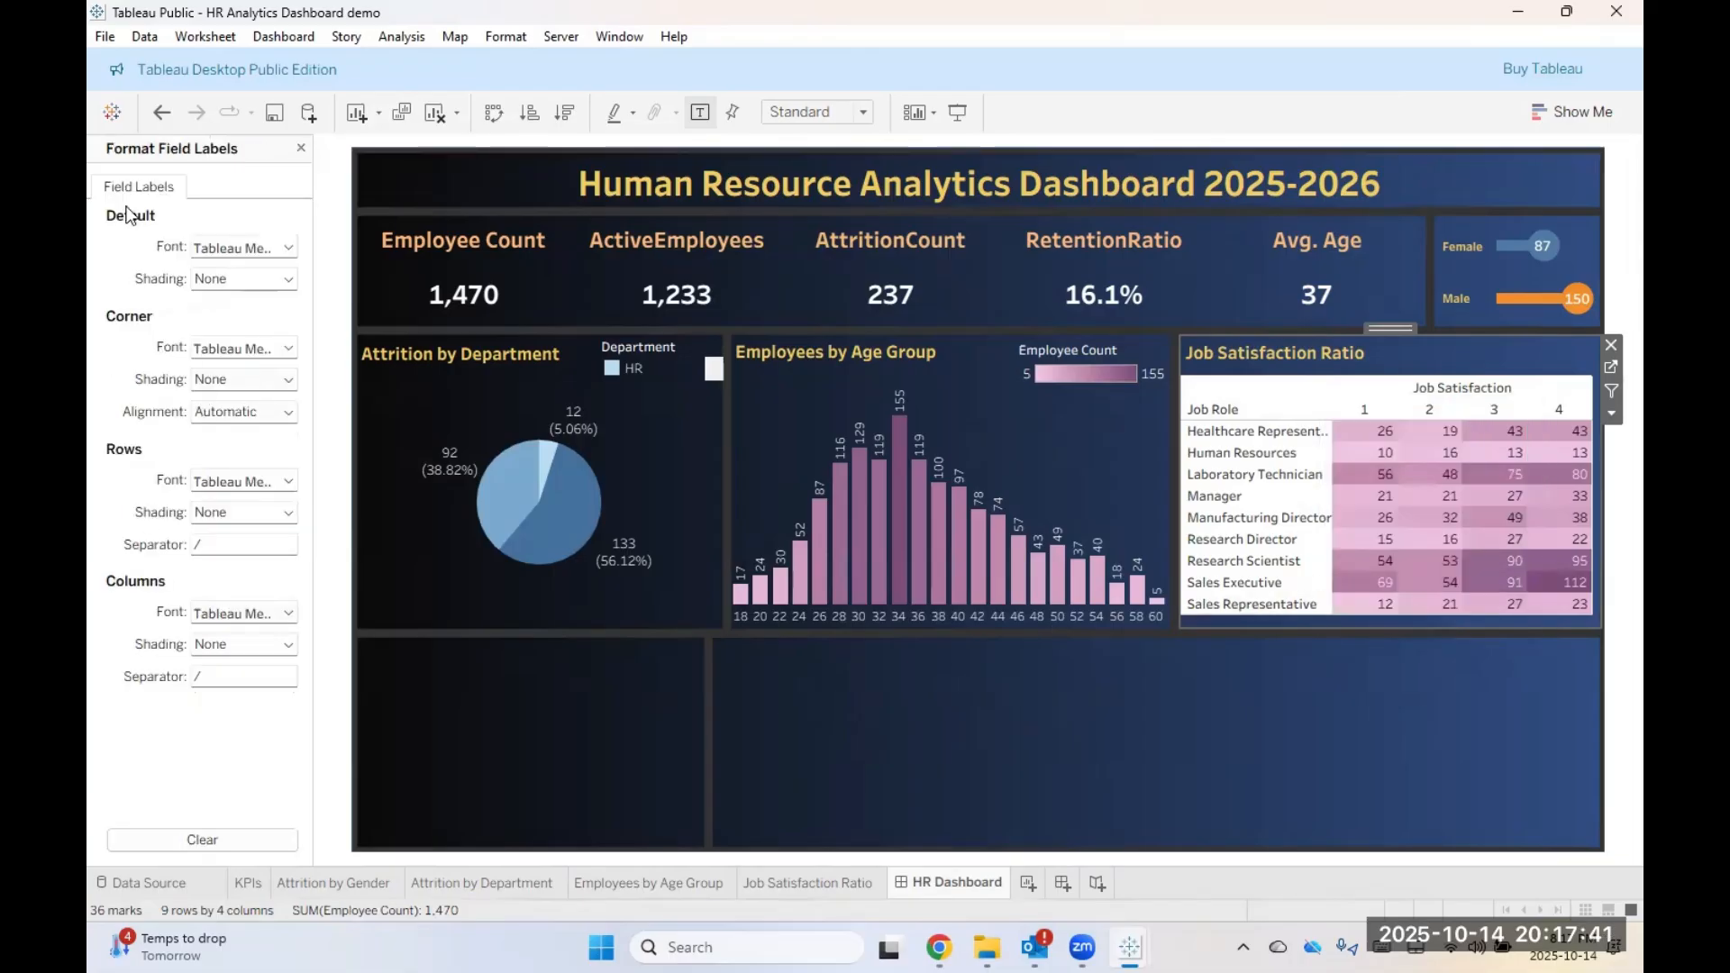
{"action": "left_click", "coordinate": [235, 256]}
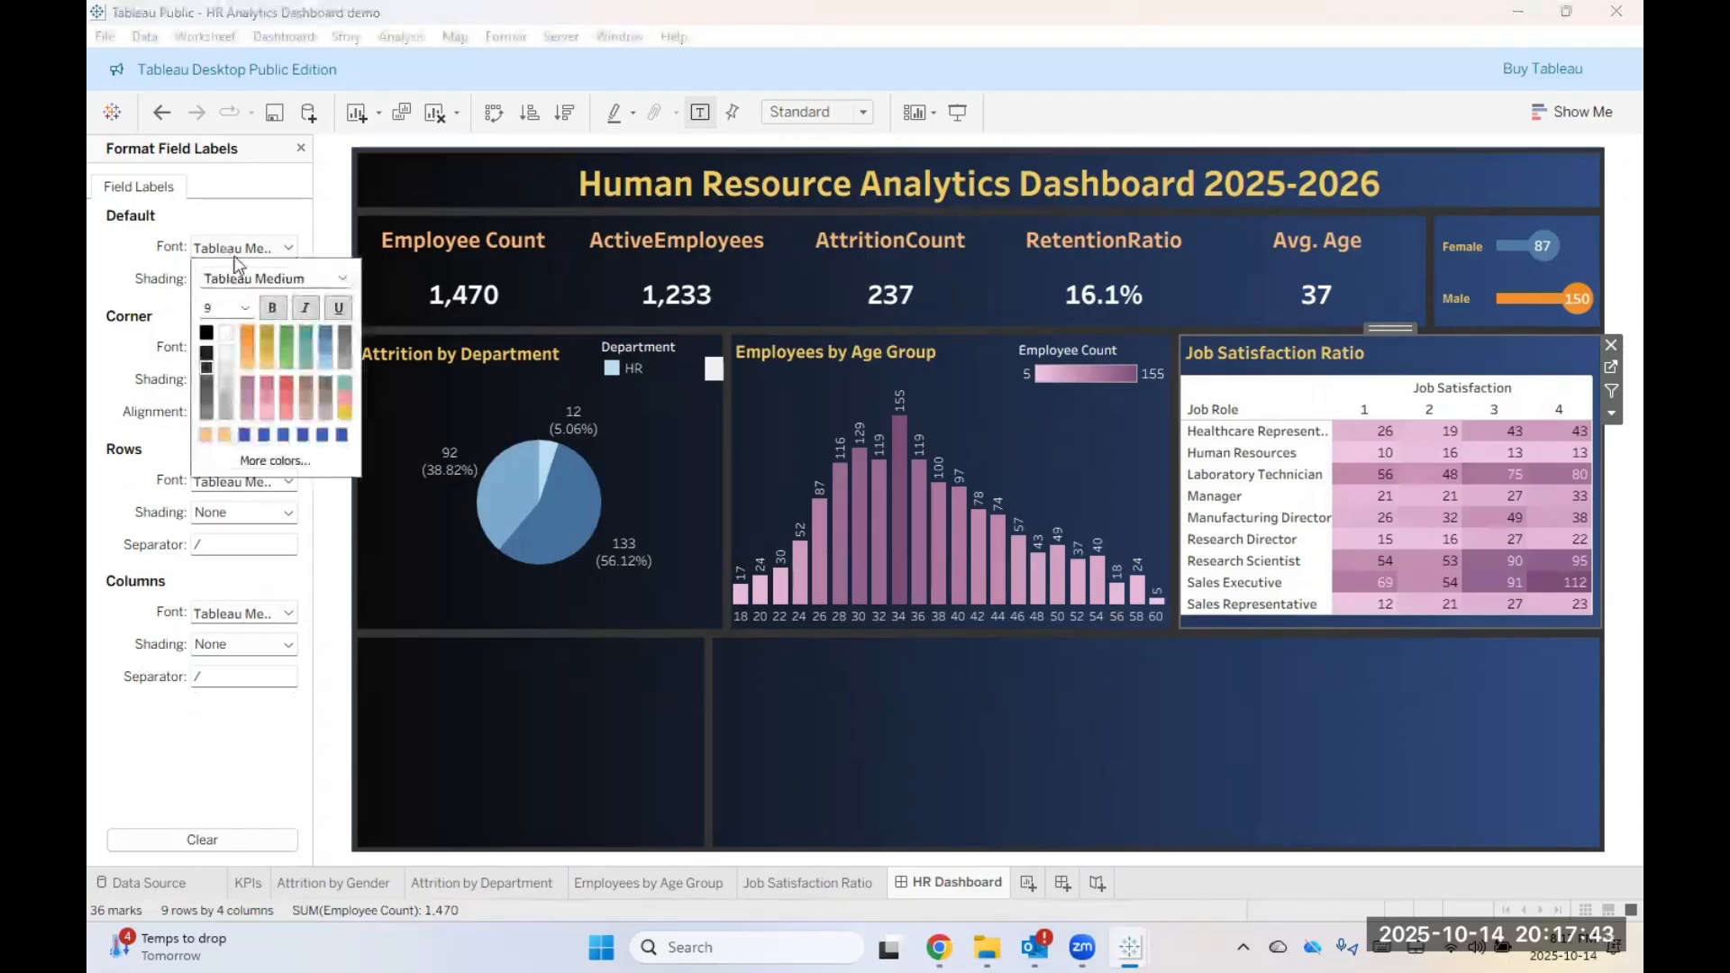
{"action": "left_click", "coordinate": [236, 255]}
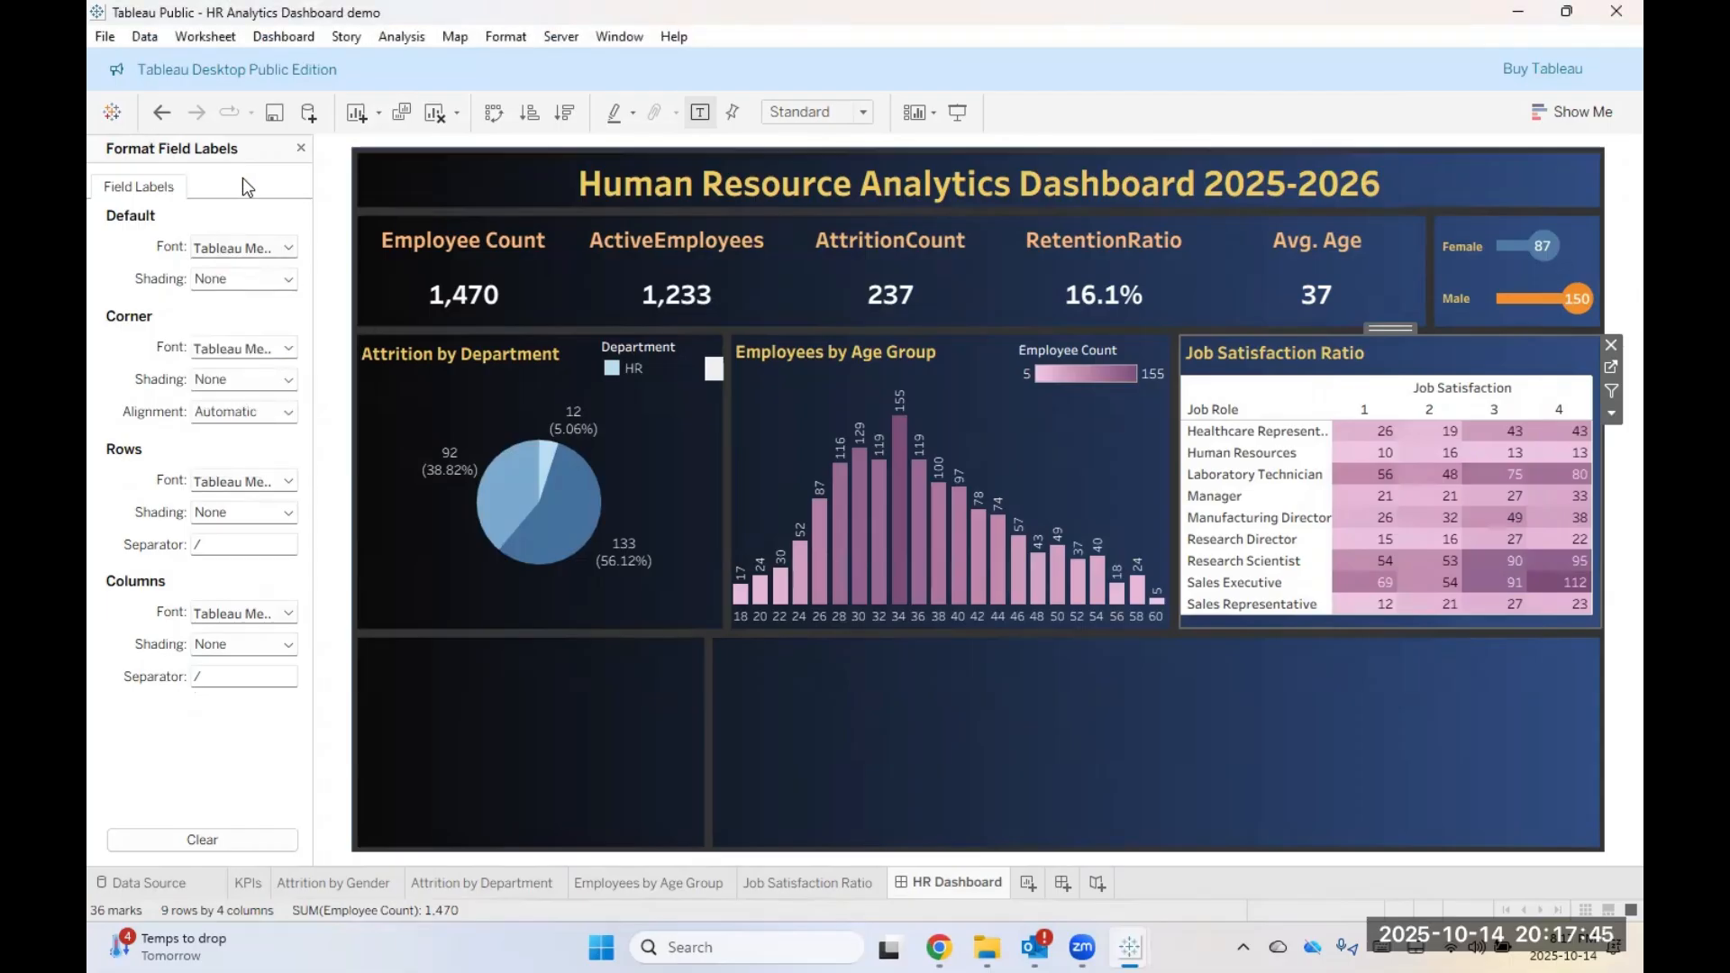
{"action": "left_click", "coordinate": [302, 147]}
{"action": "right_click", "coordinate": [1233, 396]}
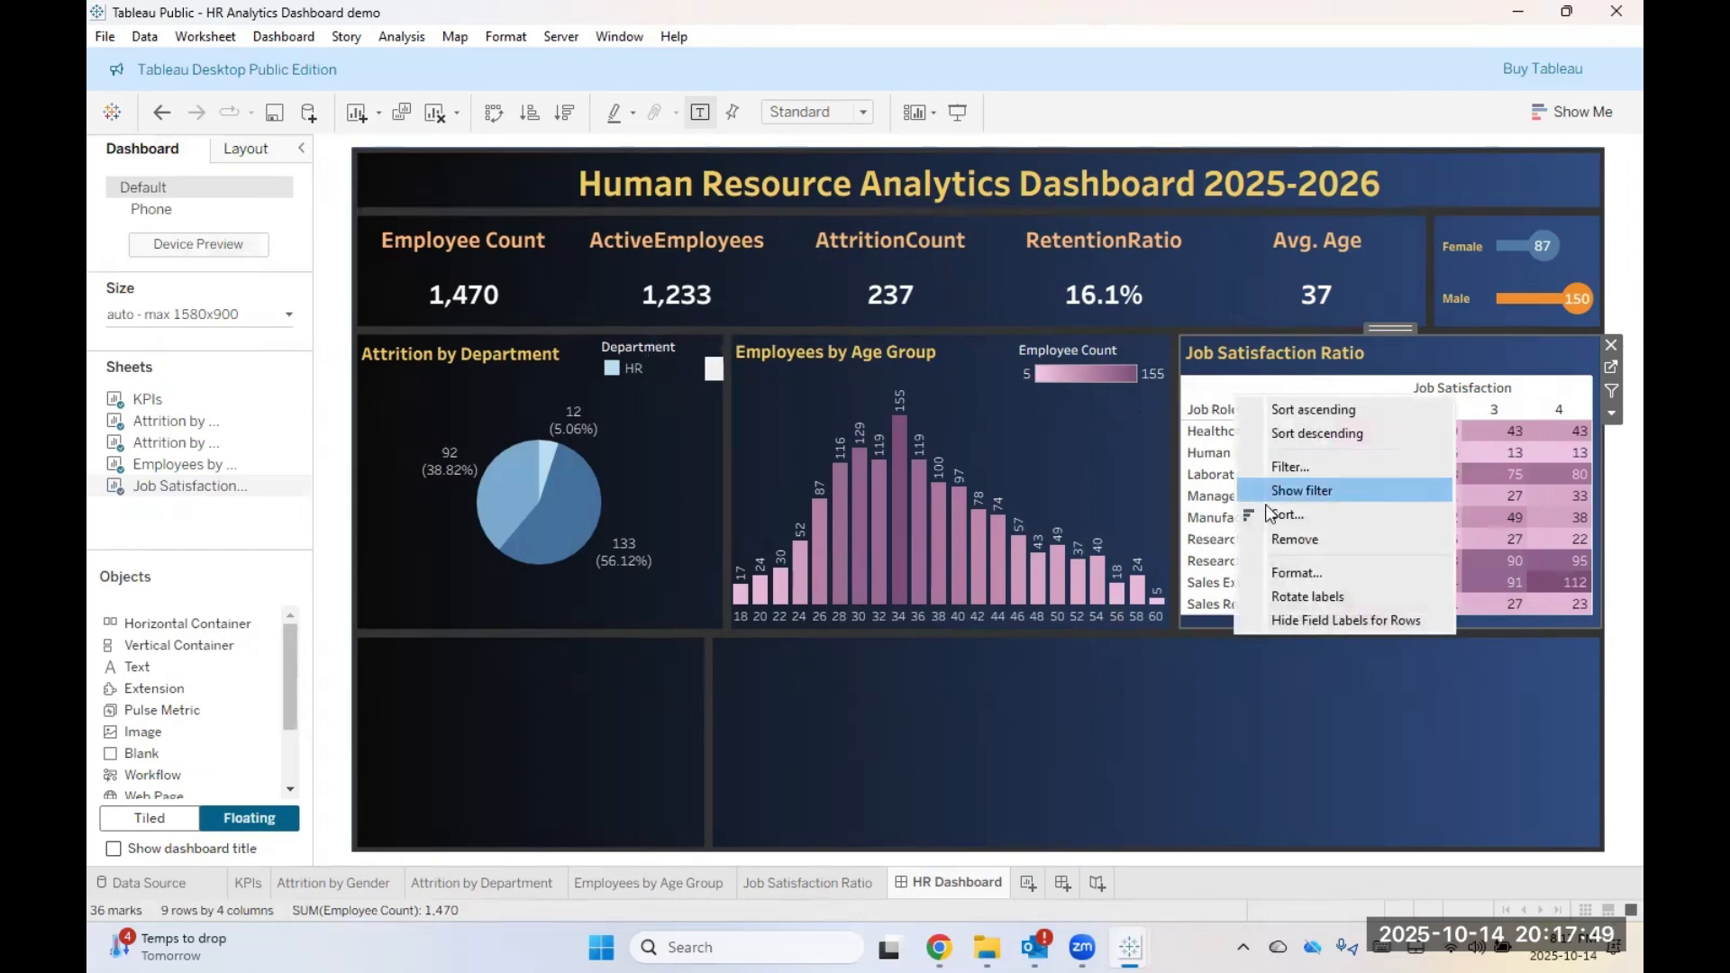
{"action": "left_click", "coordinate": [1263, 709]}
{"action": "right_click", "coordinate": [1404, 355]}
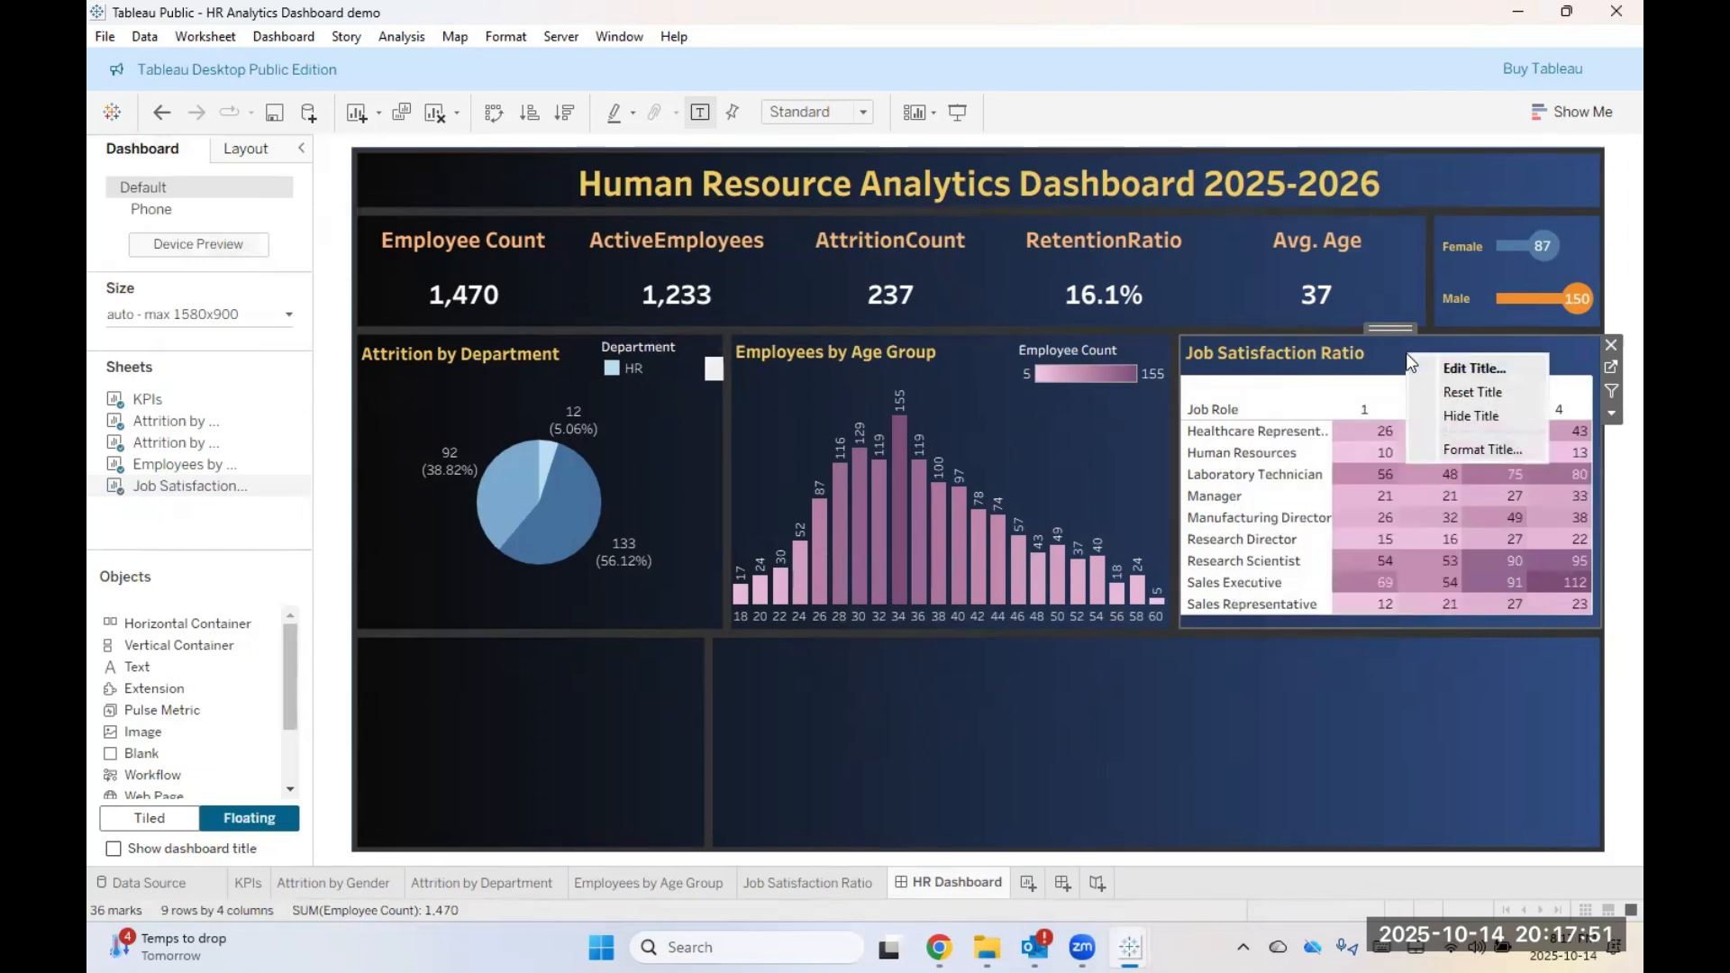
Step: Set the default worksheet shading of the Job Satisfaction Ratio table to None
{"action": "right_click", "coordinate": [1330, 564]}
{"action": "left_click", "coordinate": [1360, 668]}
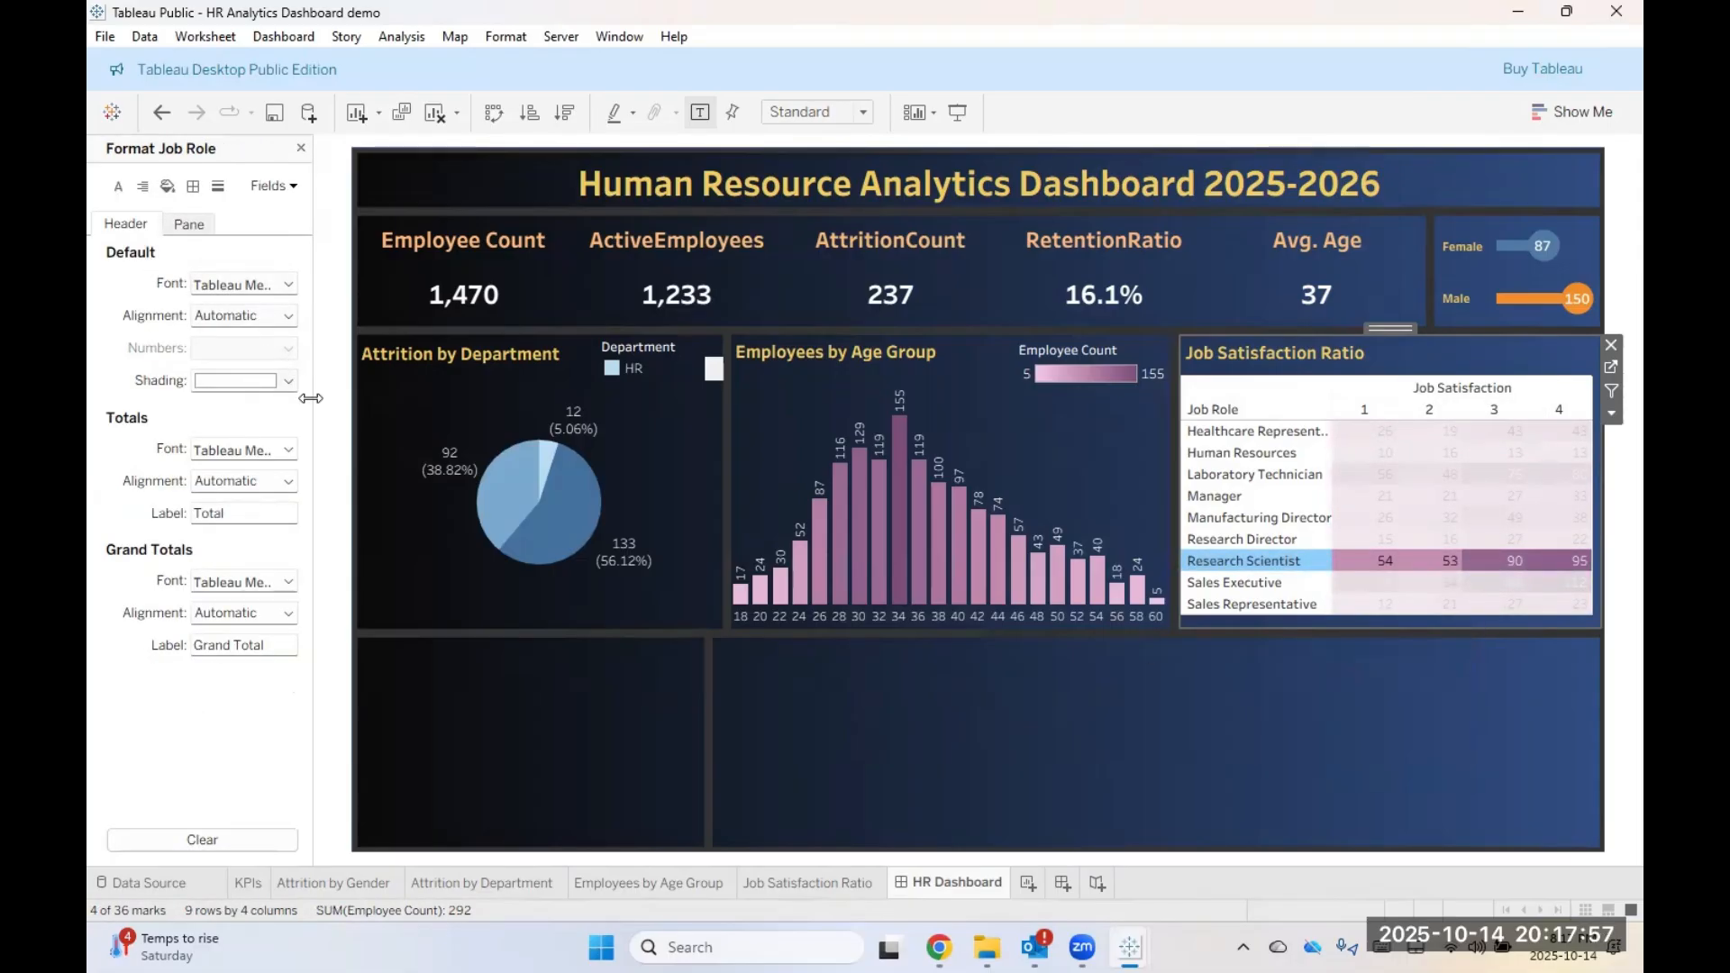
{"action": "left_click", "coordinate": [255, 286]}
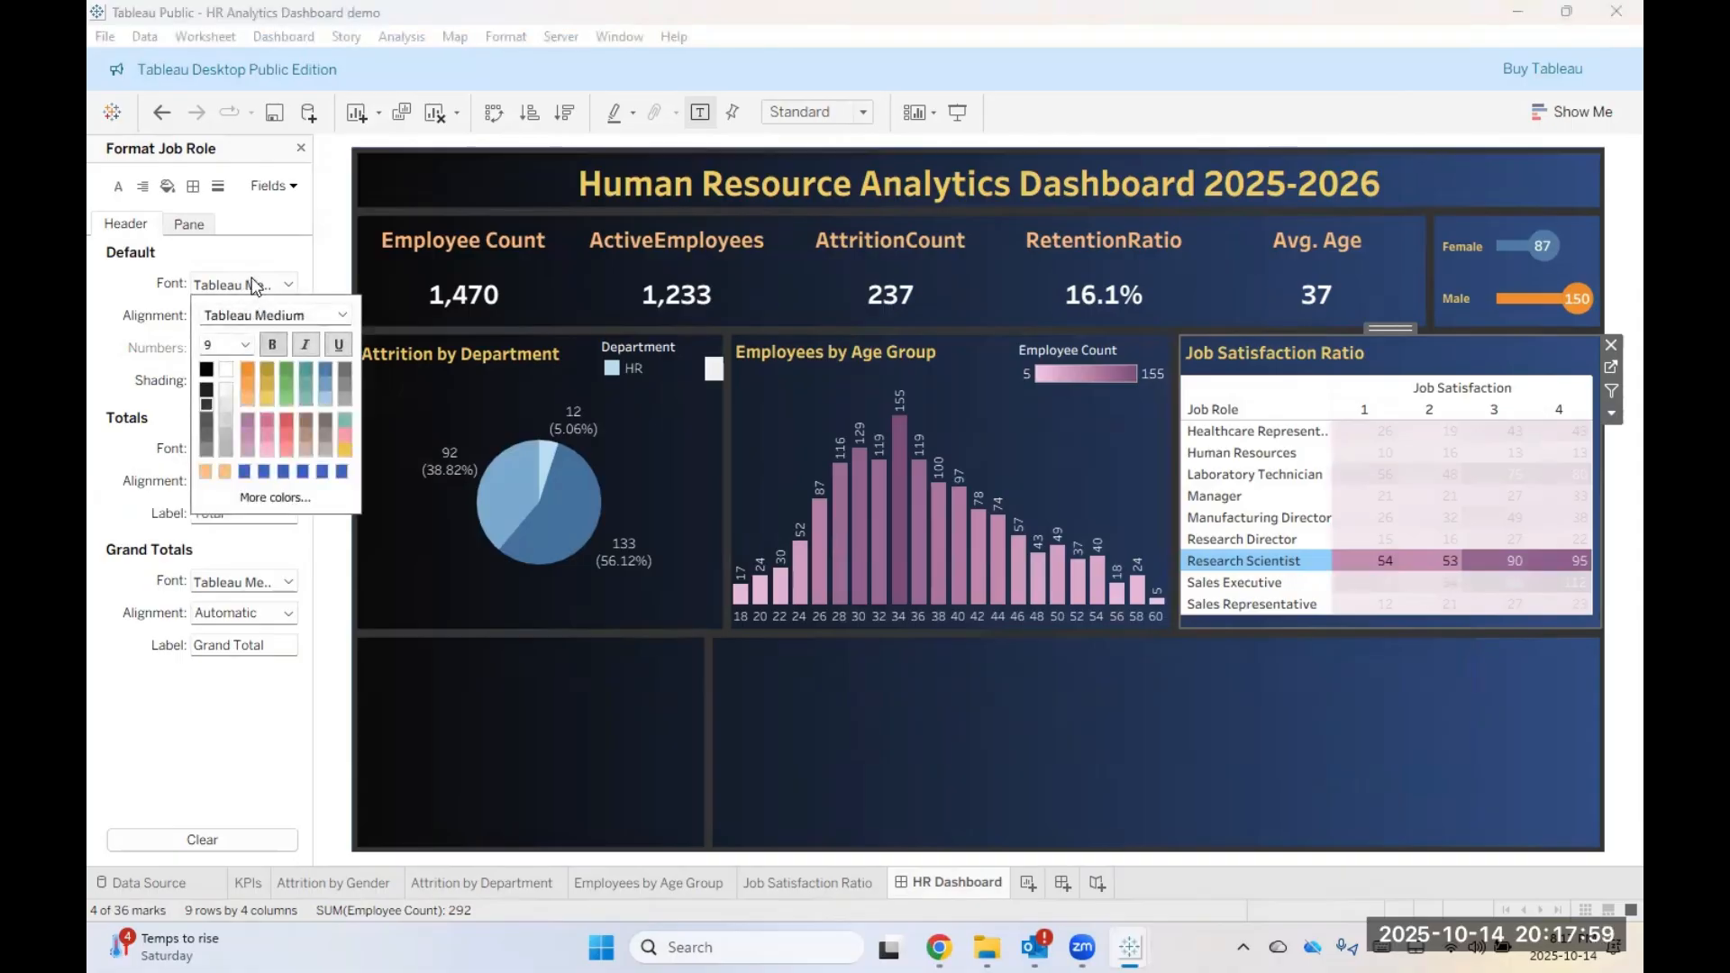
{"action": "left_click", "coordinate": [255, 285]}
{"action": "left_click", "coordinate": [195, 230]}
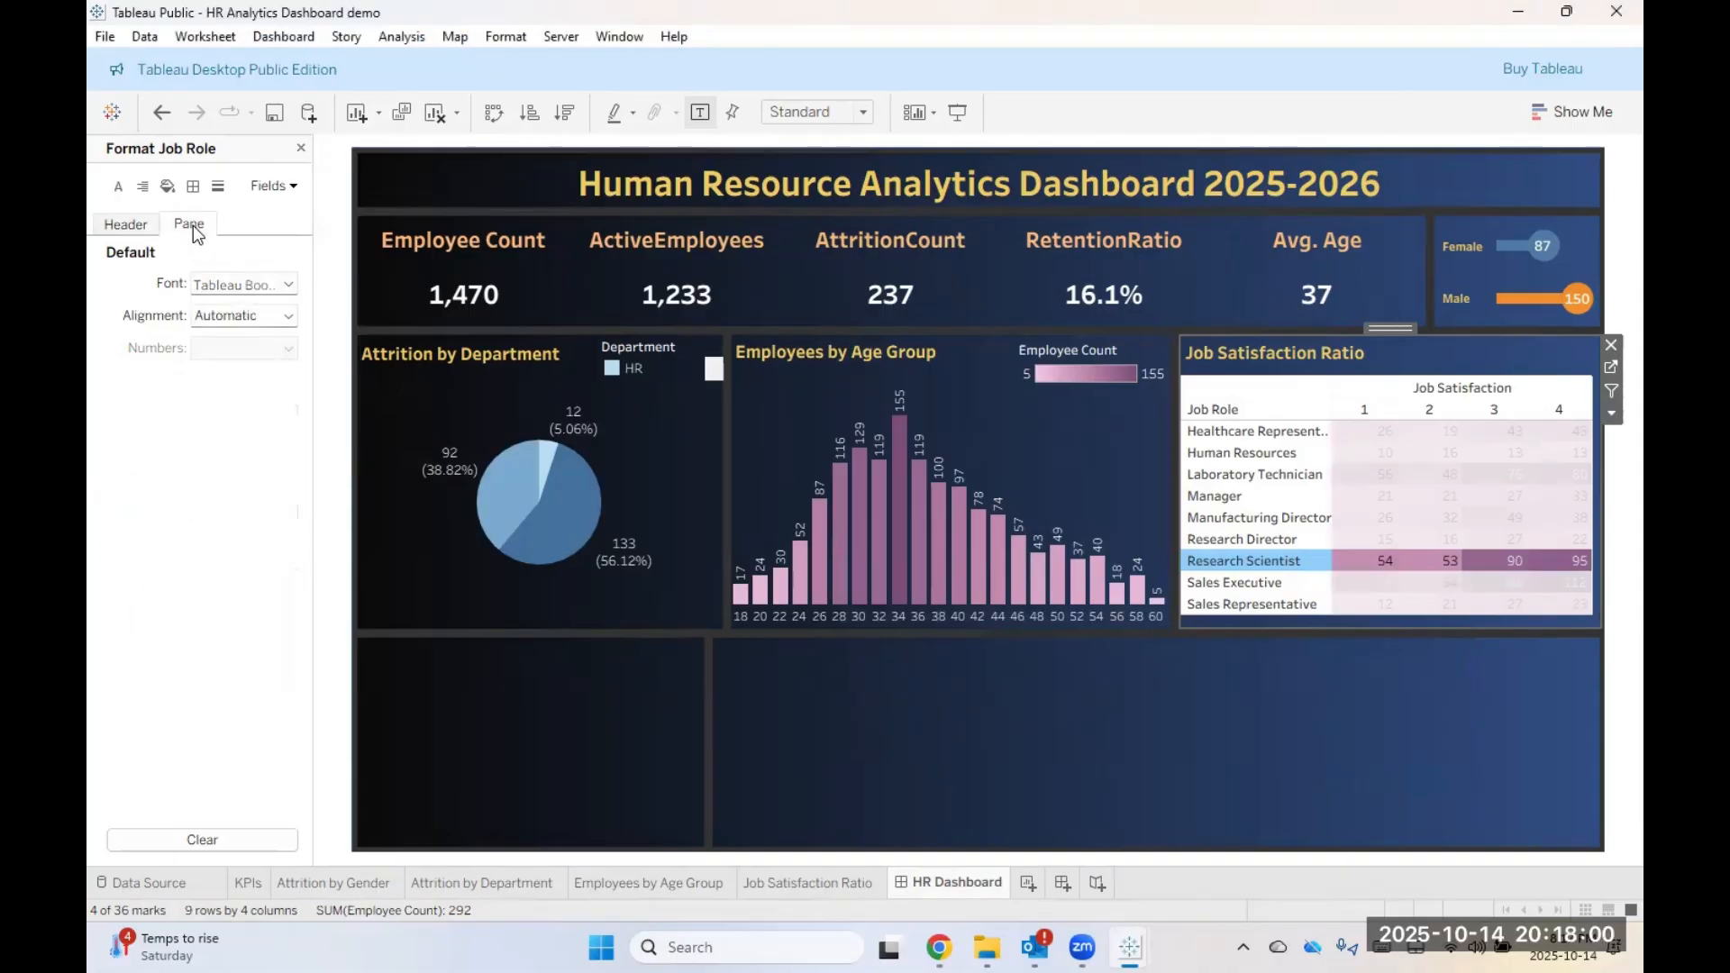
{"action": "left_click", "coordinate": [131, 225]}
{"action": "left_click", "coordinate": [166, 185]}
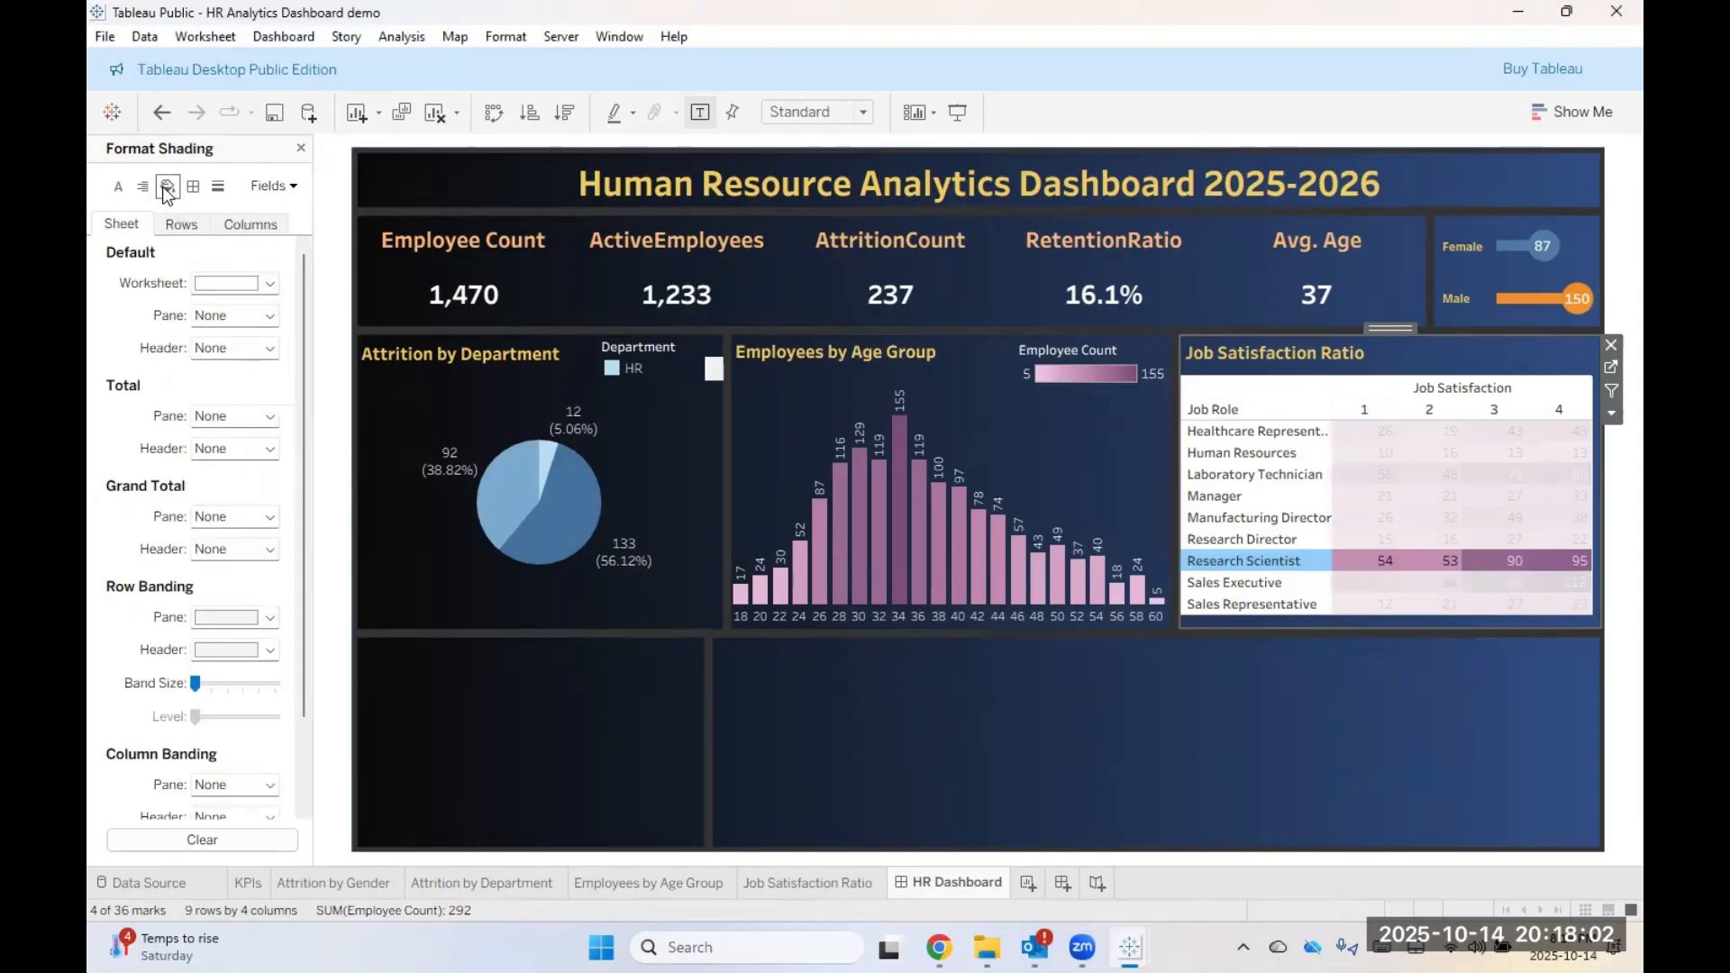
{"action": "left_click", "coordinate": [236, 284]}
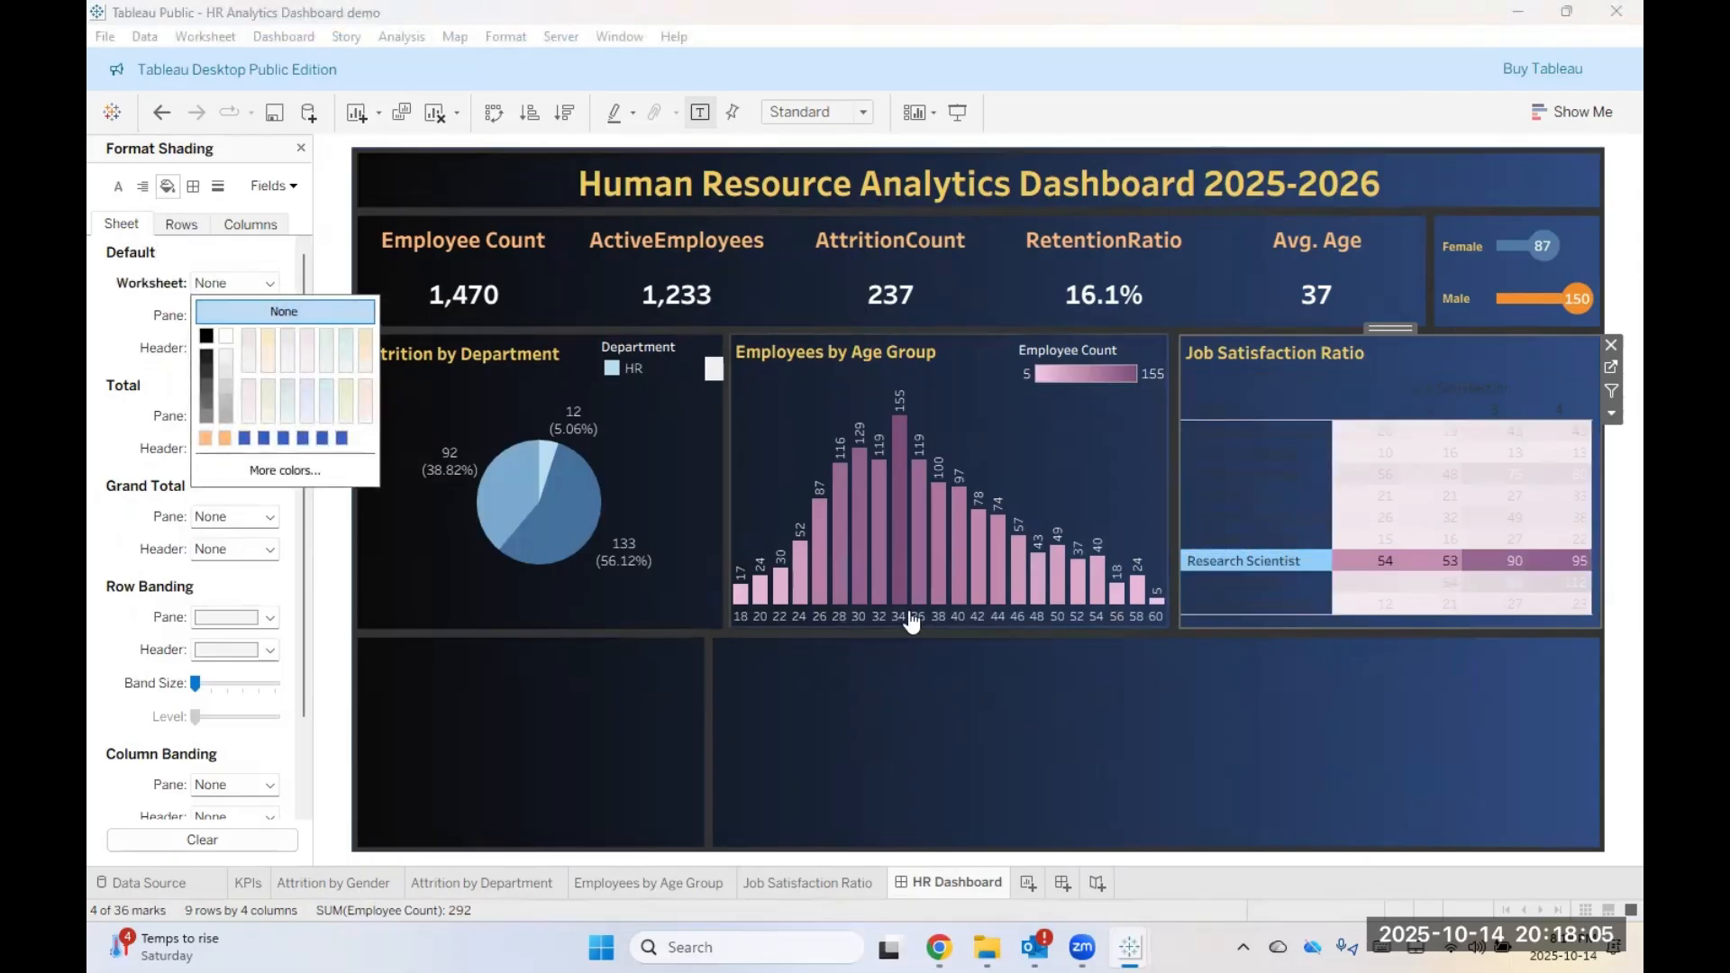
{"action": "left_click", "coordinate": [1247, 744]}
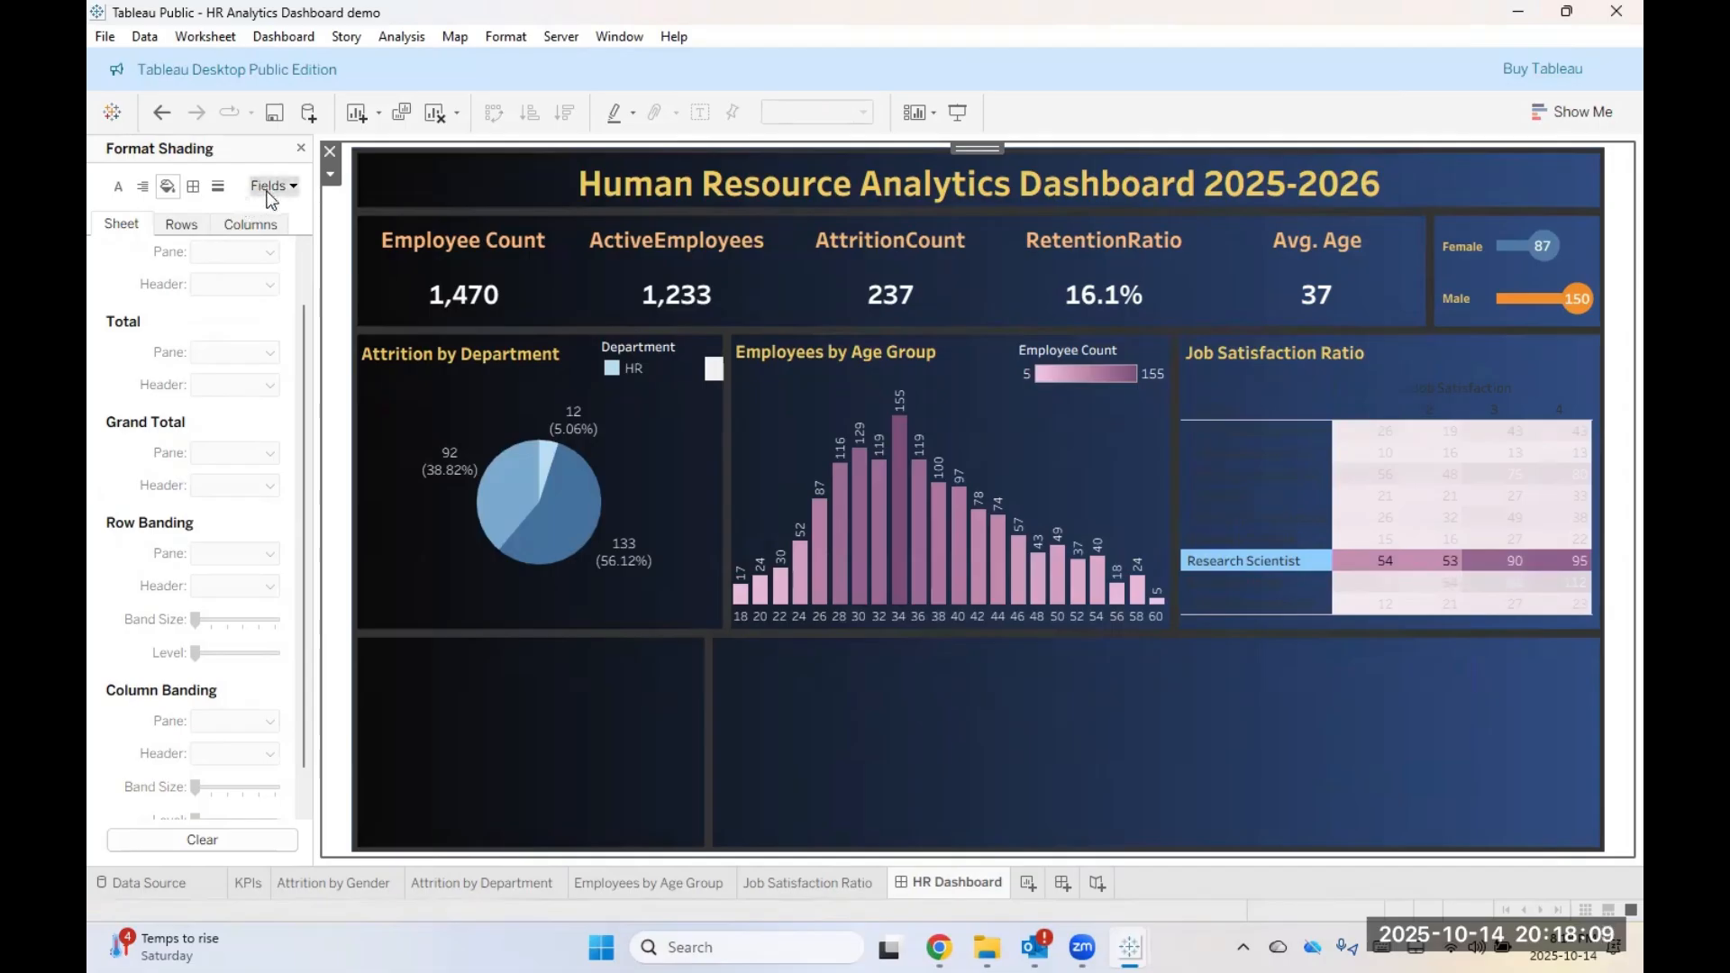
{"action": "left_click", "coordinate": [118, 186]}
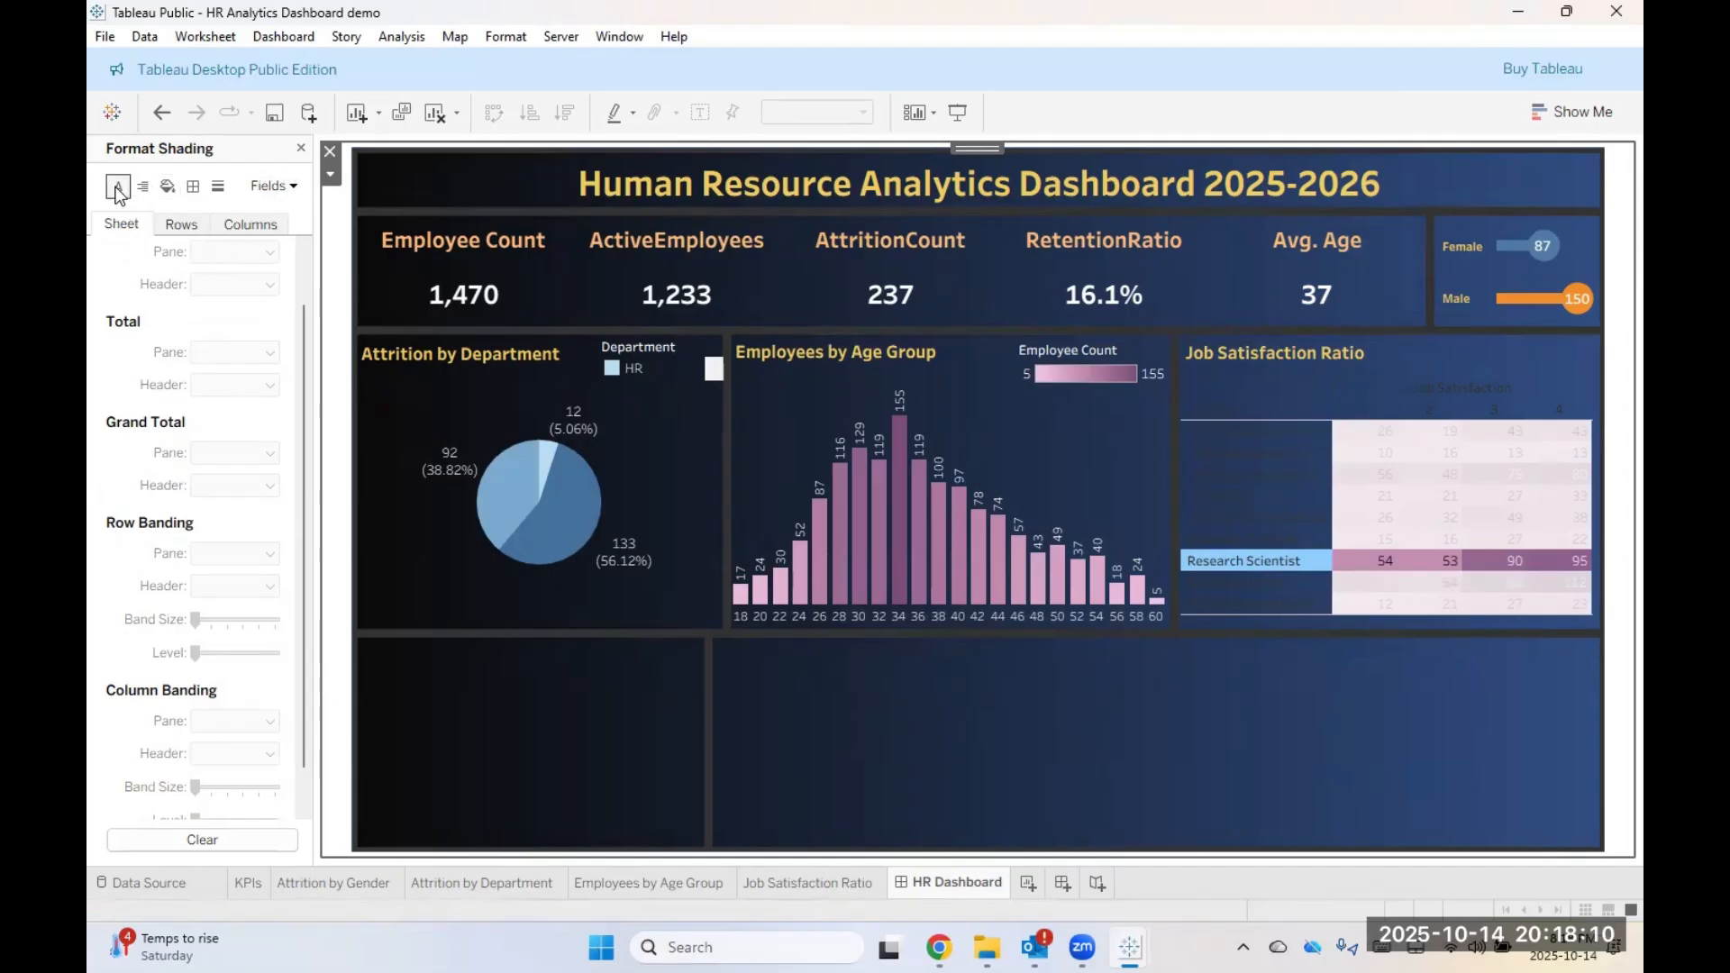
{"action": "left_click", "coordinate": [179, 227]}
{"action": "left_click", "coordinate": [122, 225]}
{"action": "left_click", "coordinate": [250, 225]}
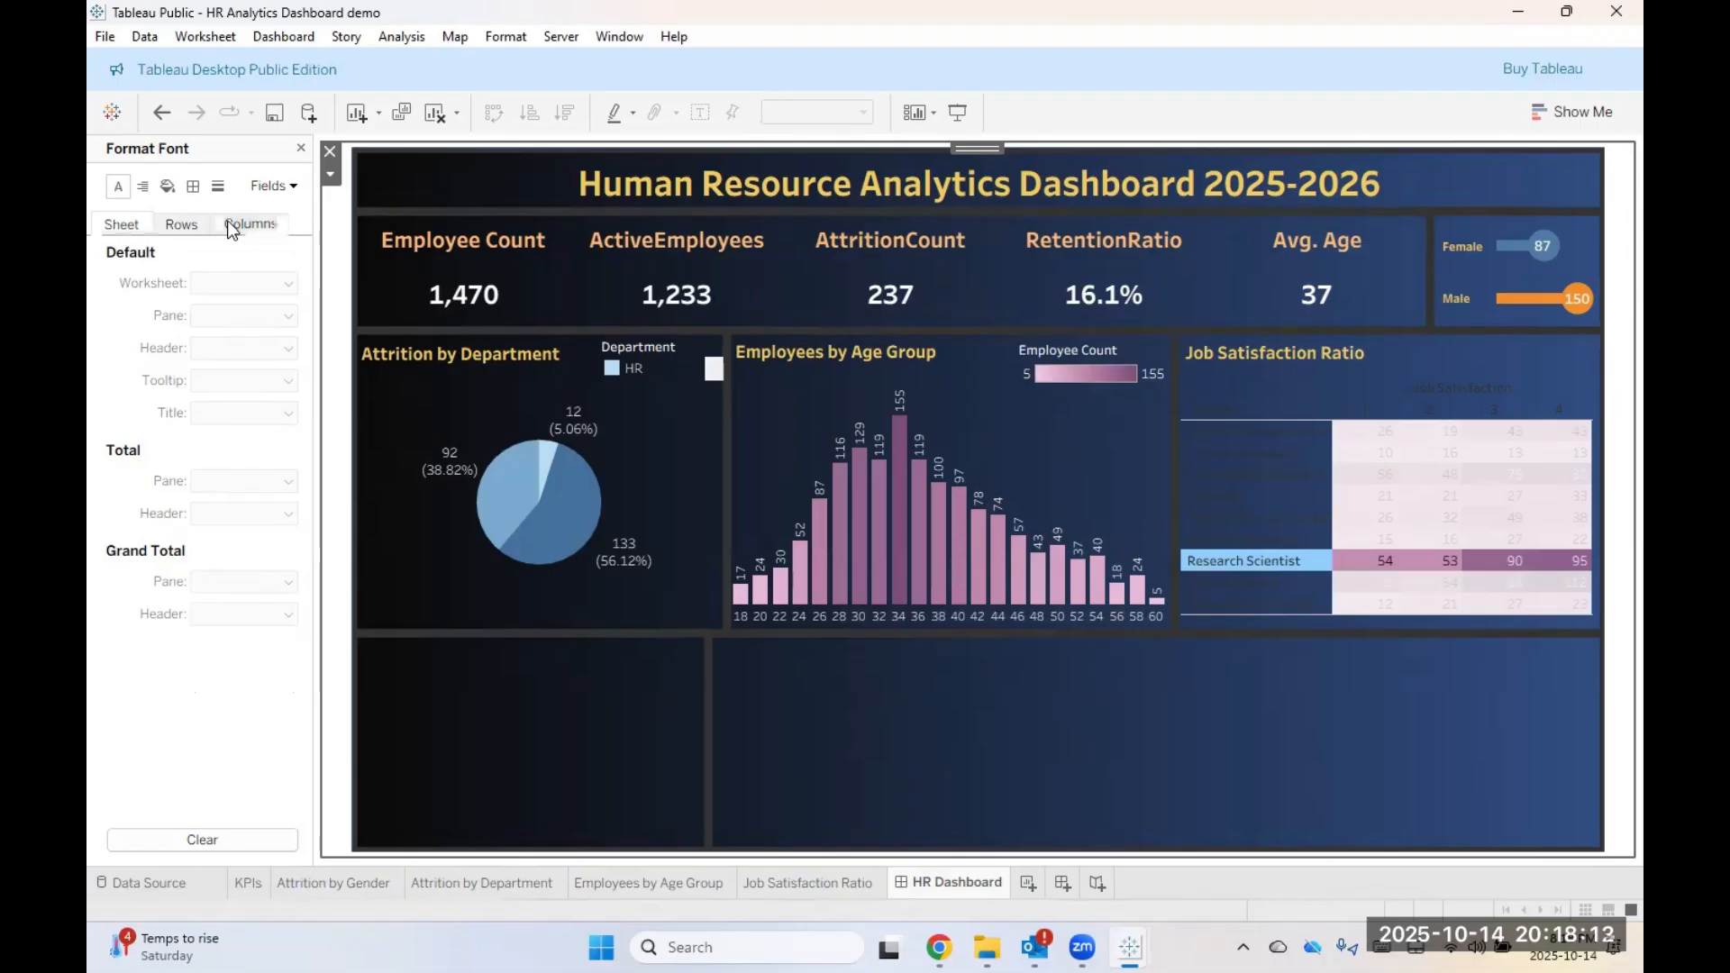
{"action": "left_click", "coordinate": [165, 188]}
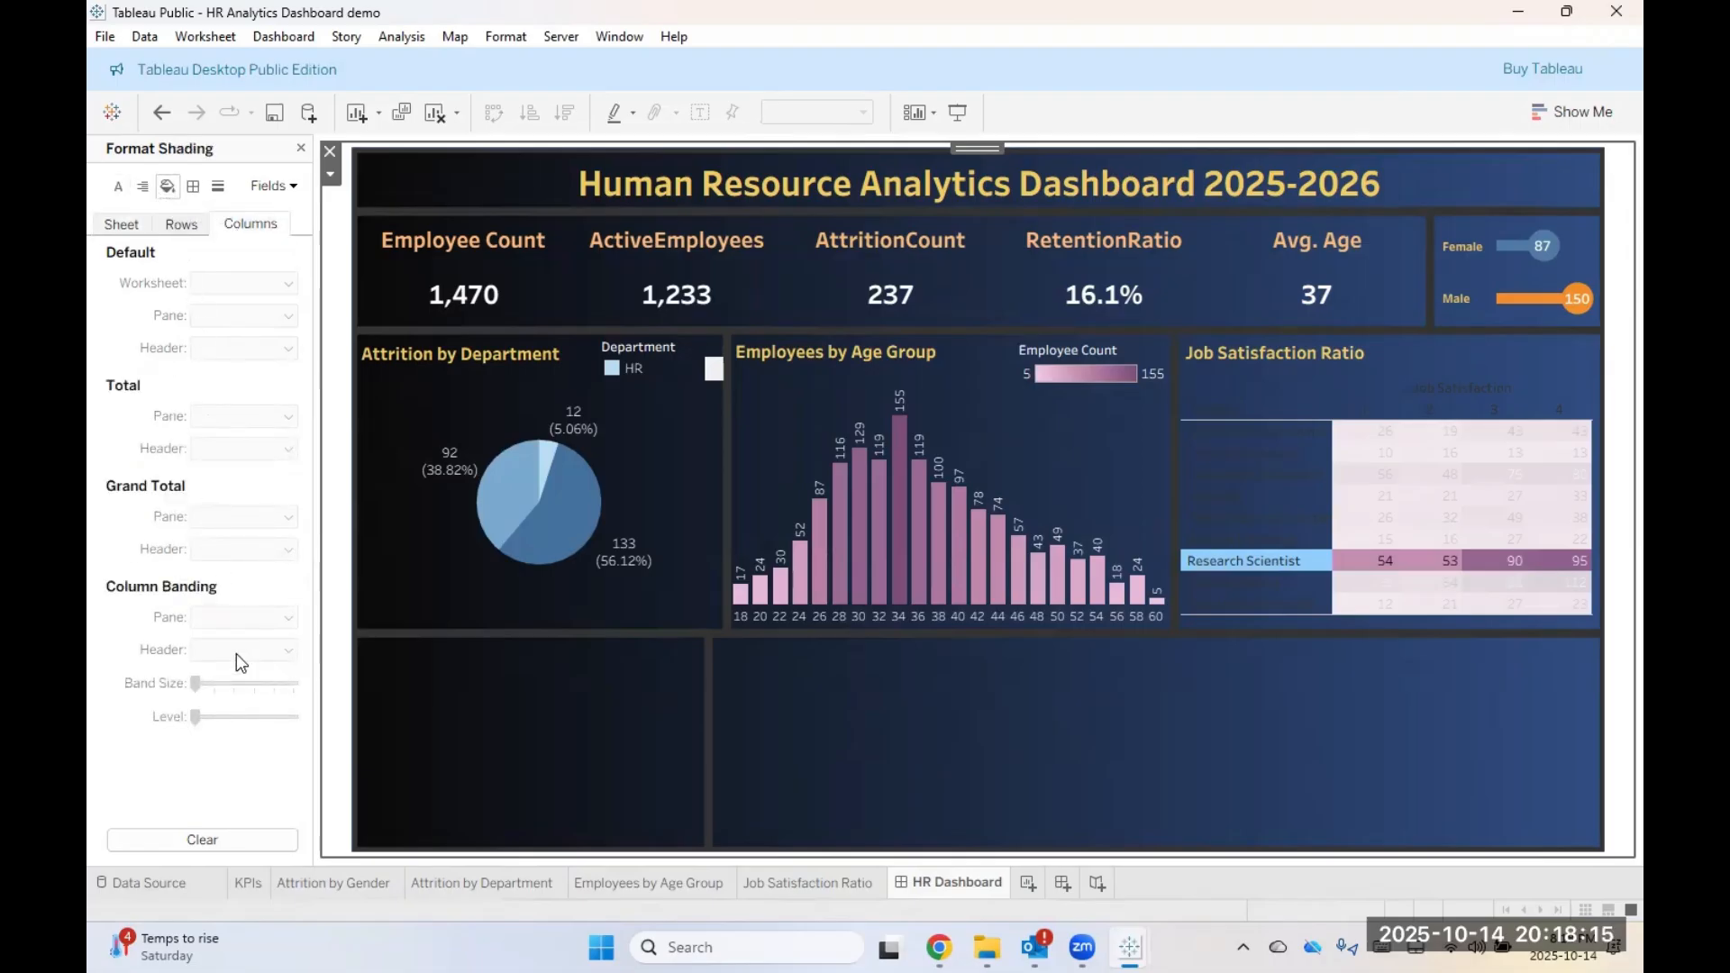
{"action": "left_click", "coordinate": [179, 223]}
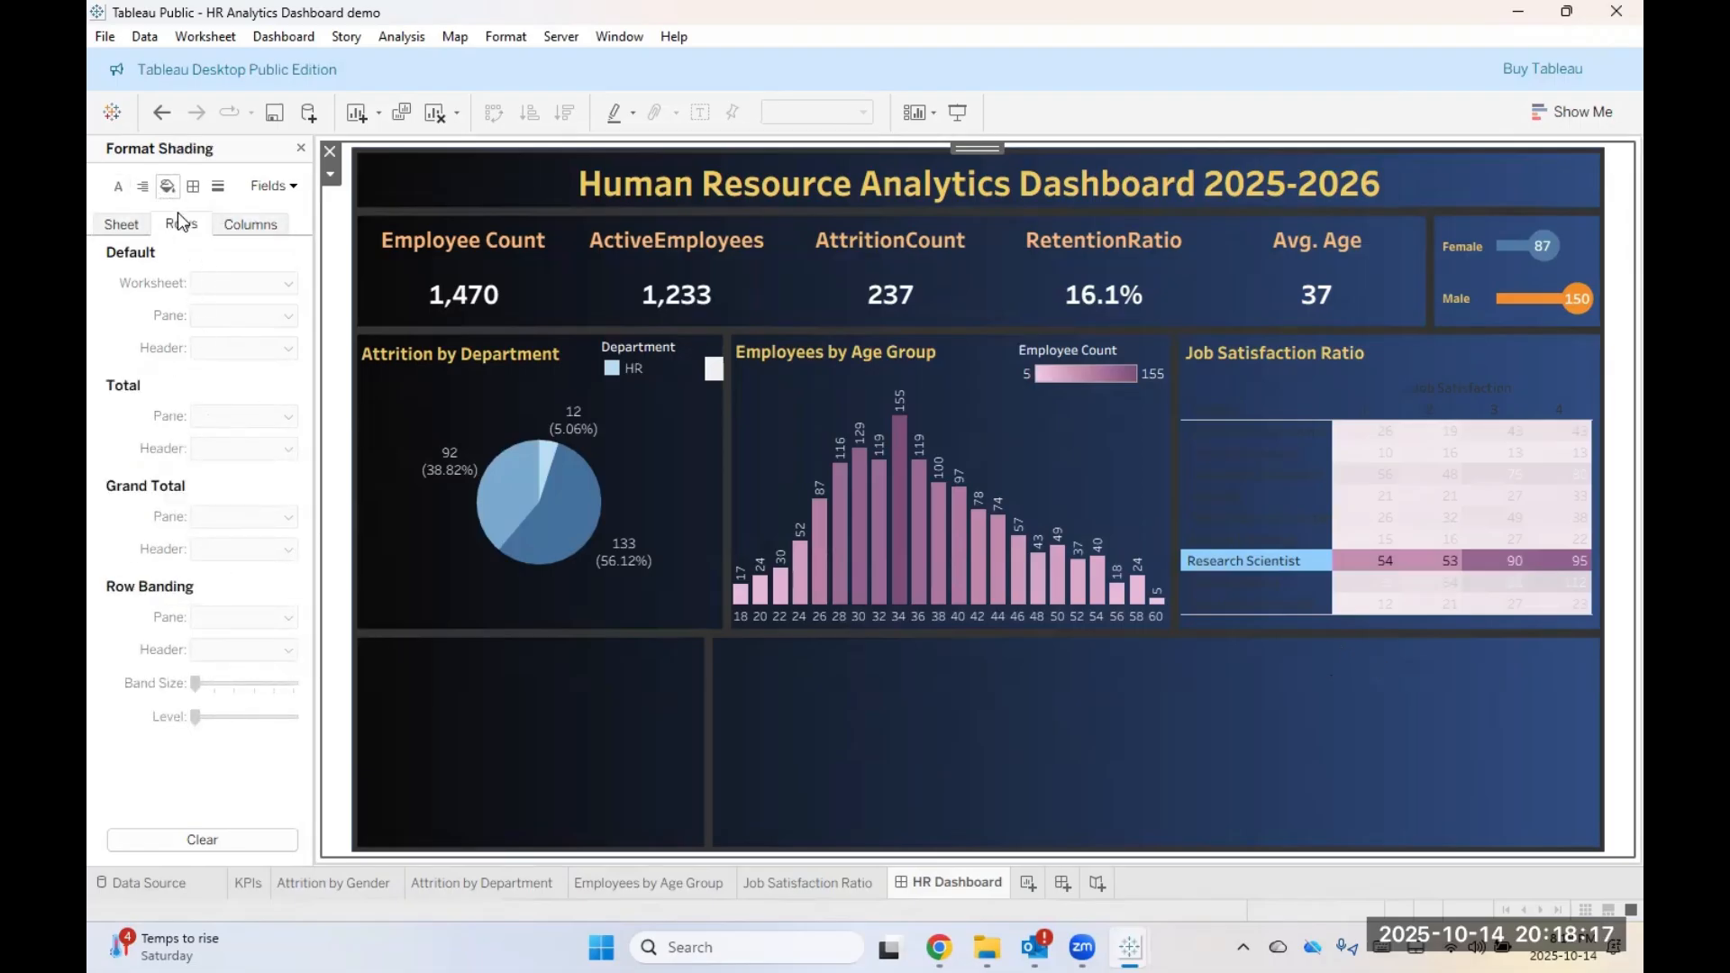
{"action": "left_click", "coordinate": [138, 229]}
{"action": "left_click", "coordinate": [120, 187]}
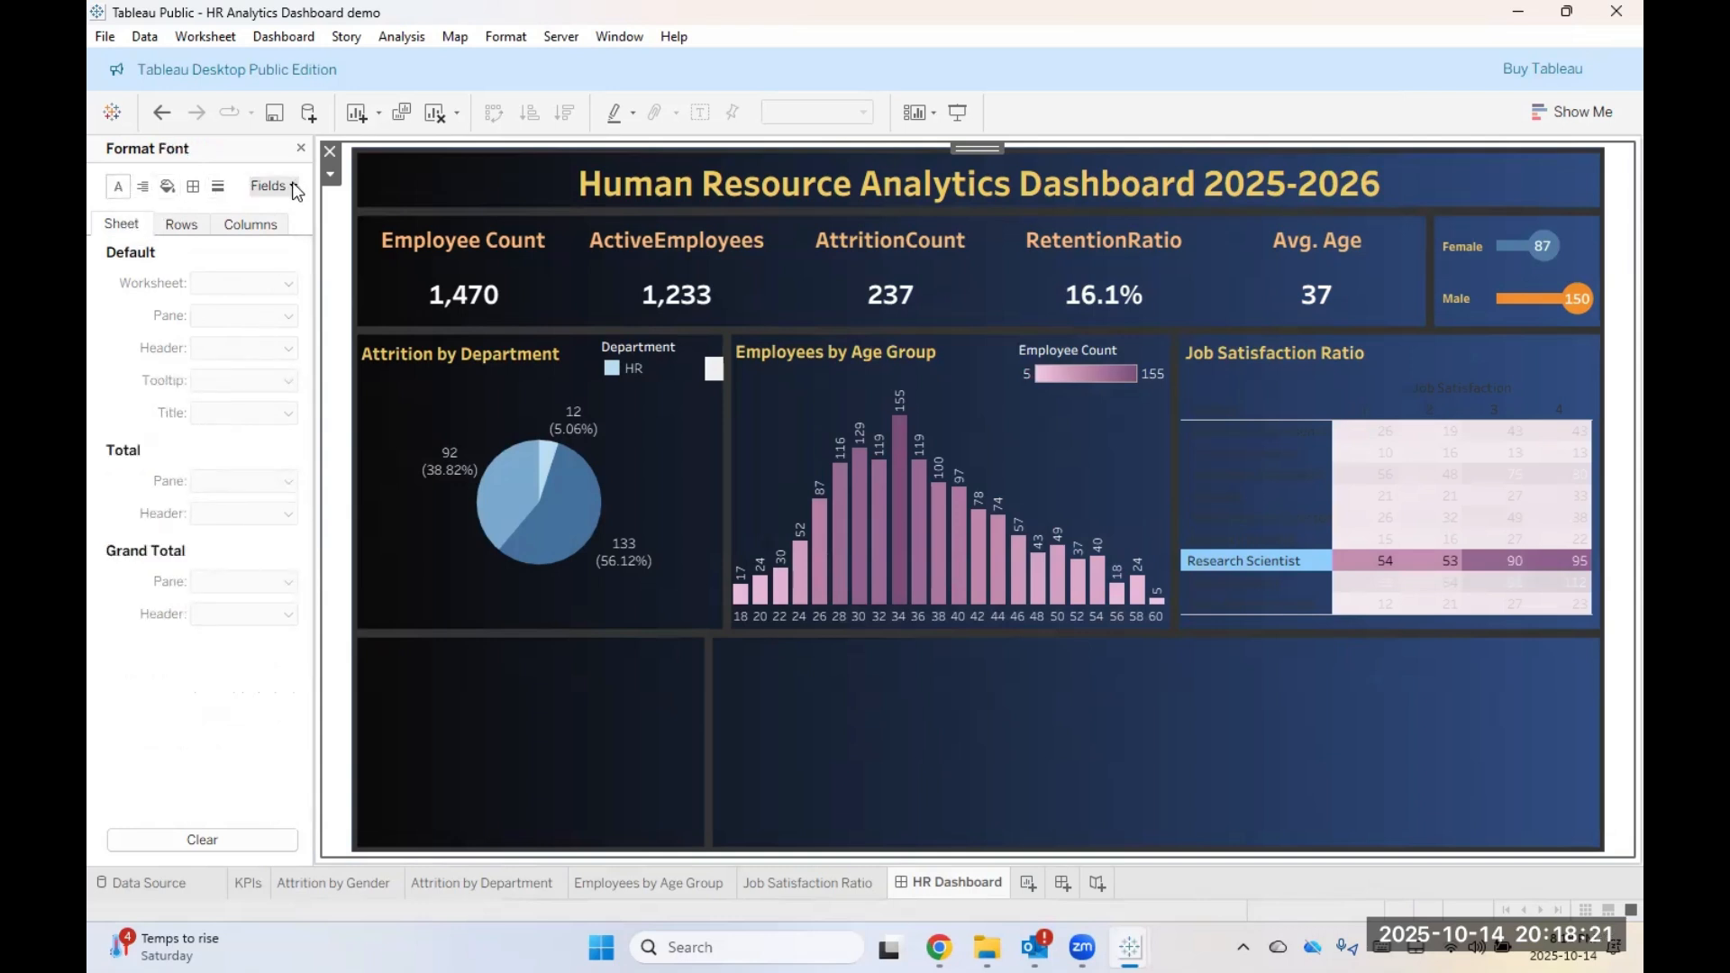
Step: Set the Job Role header font colour to white and hide the table's field labels for columns
{"action": "right_click", "coordinate": [1221, 462]}
{"action": "left_click", "coordinate": [1257, 554]}
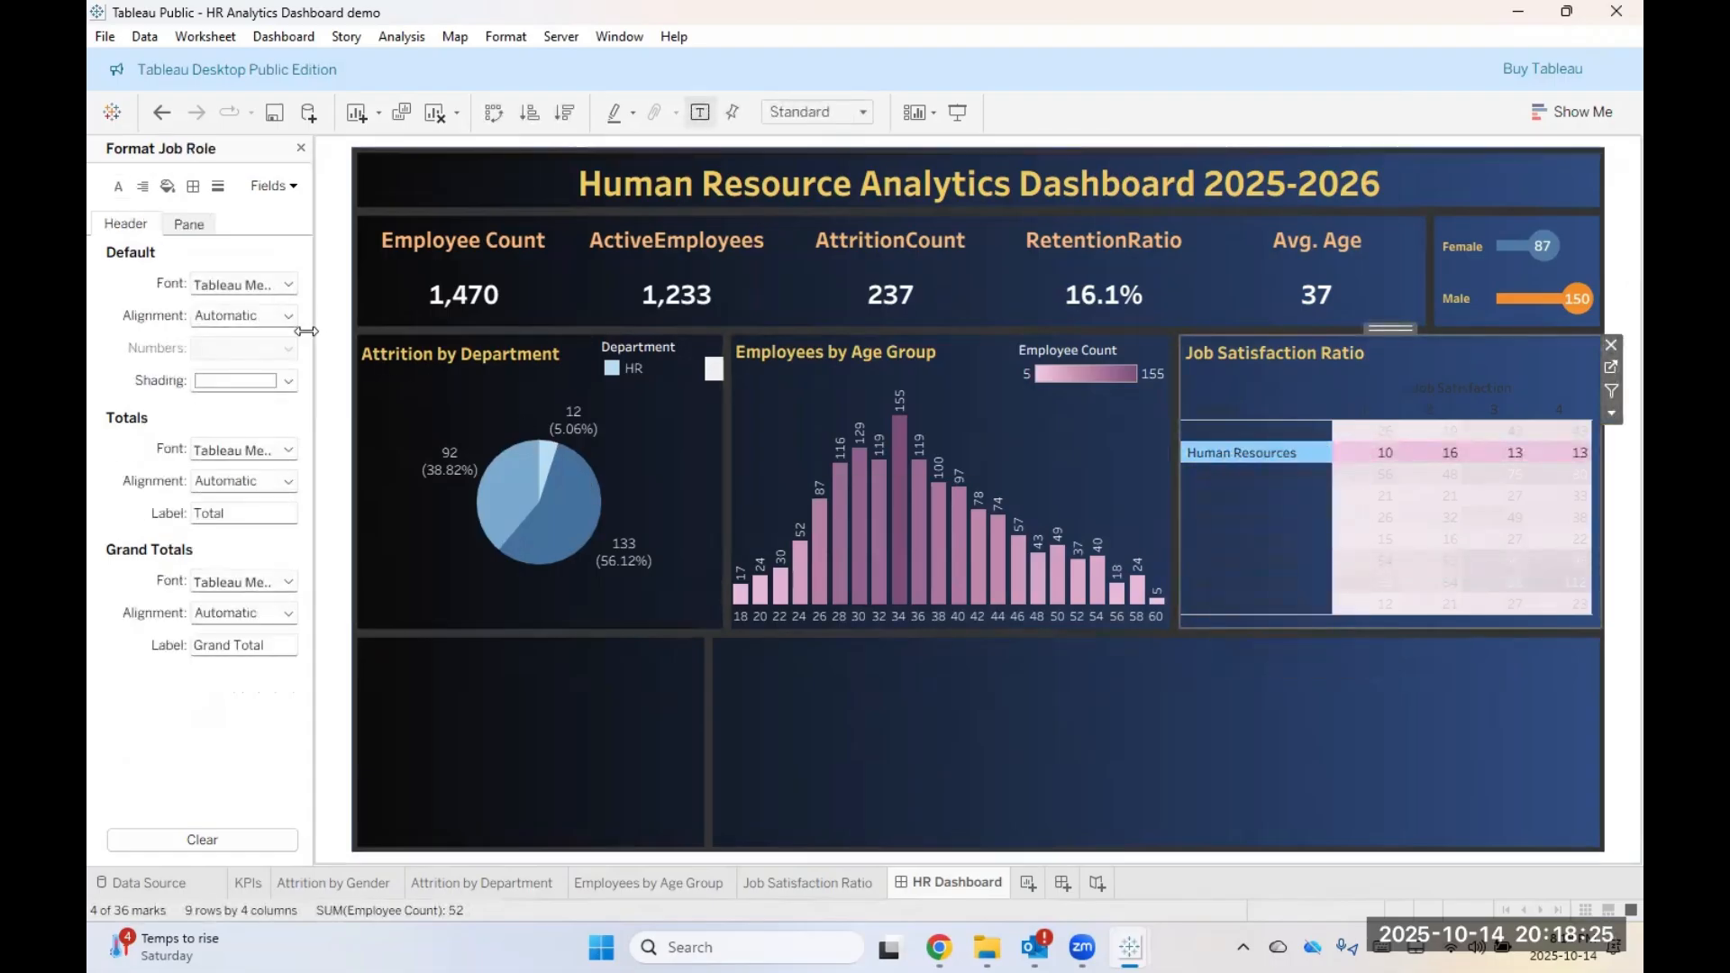
{"action": "left_click", "coordinate": [264, 287]}
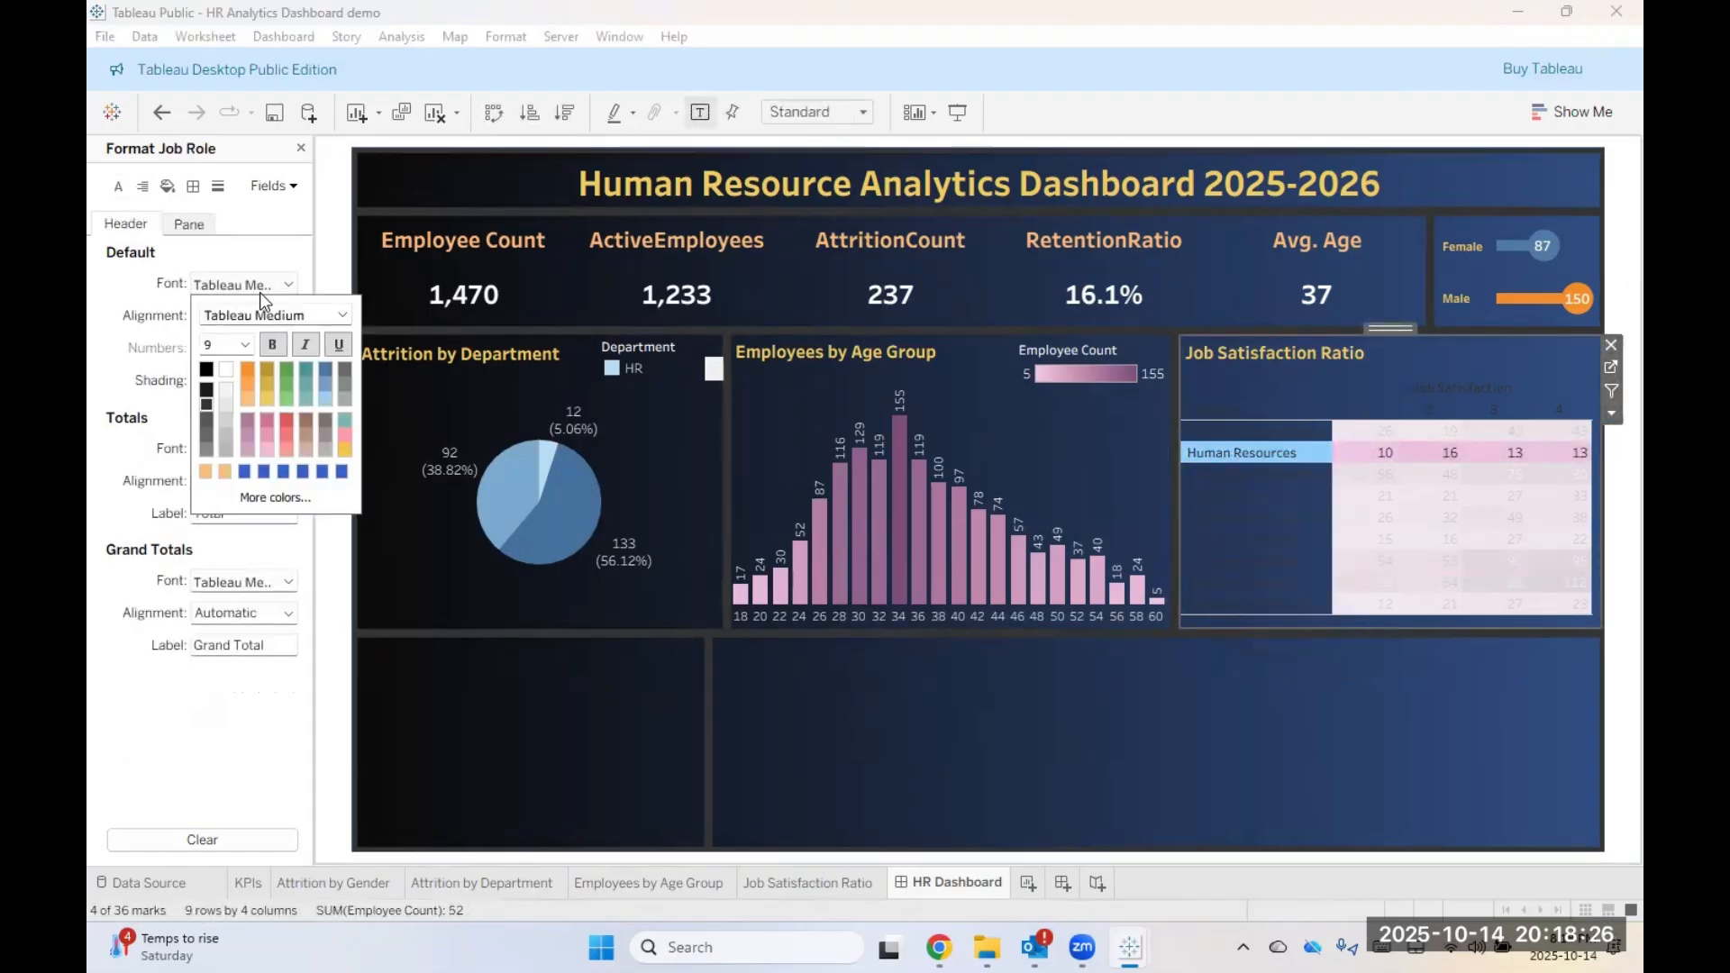
{"action": "left_click", "coordinate": [222, 370]}
{"action": "left_click", "coordinate": [1242, 685]}
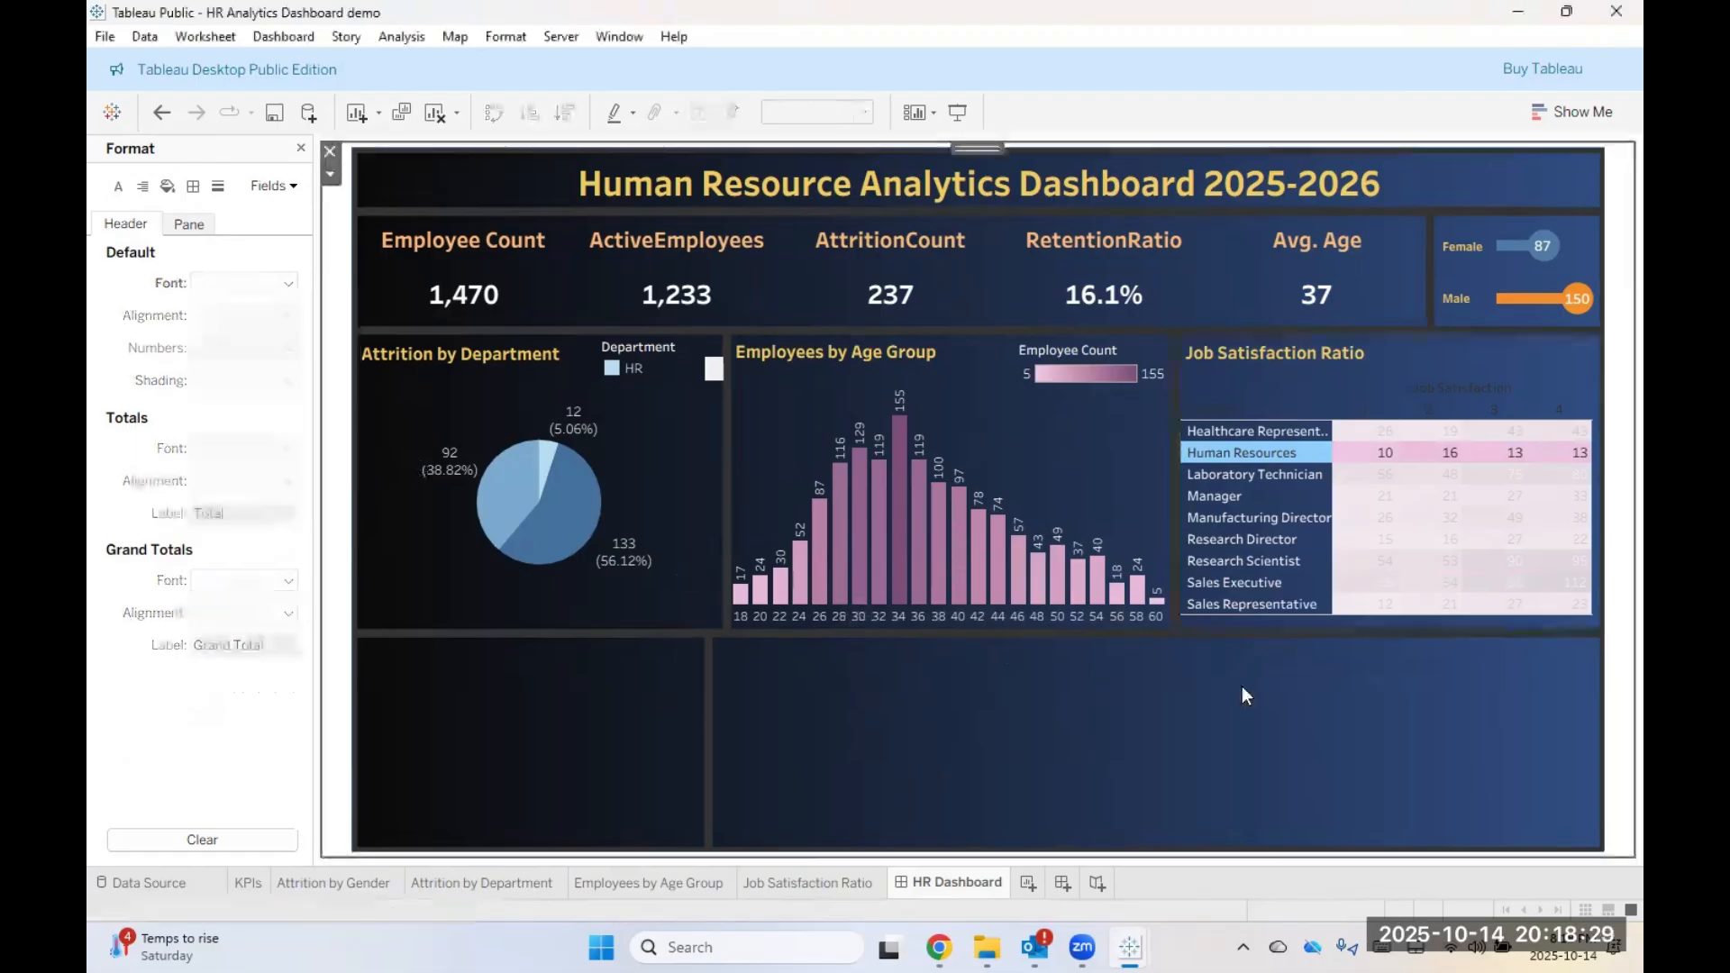
{"action": "right_click", "coordinate": [1416, 389]}
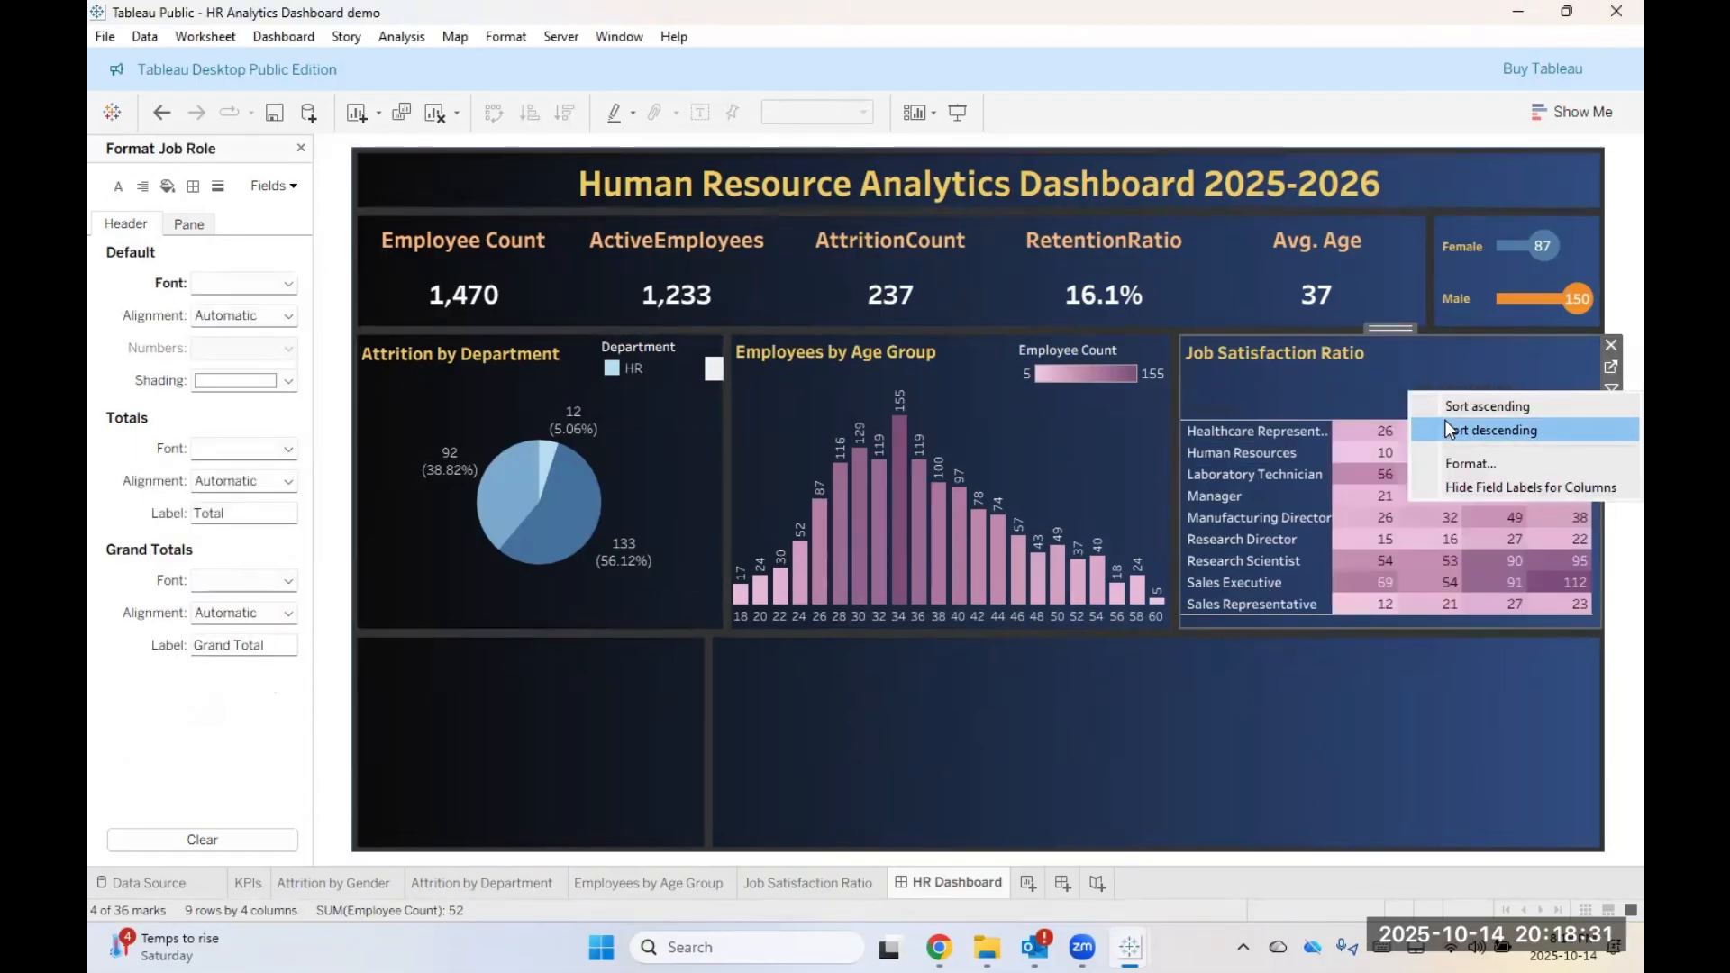
{"action": "left_click", "coordinate": [1456, 465]}
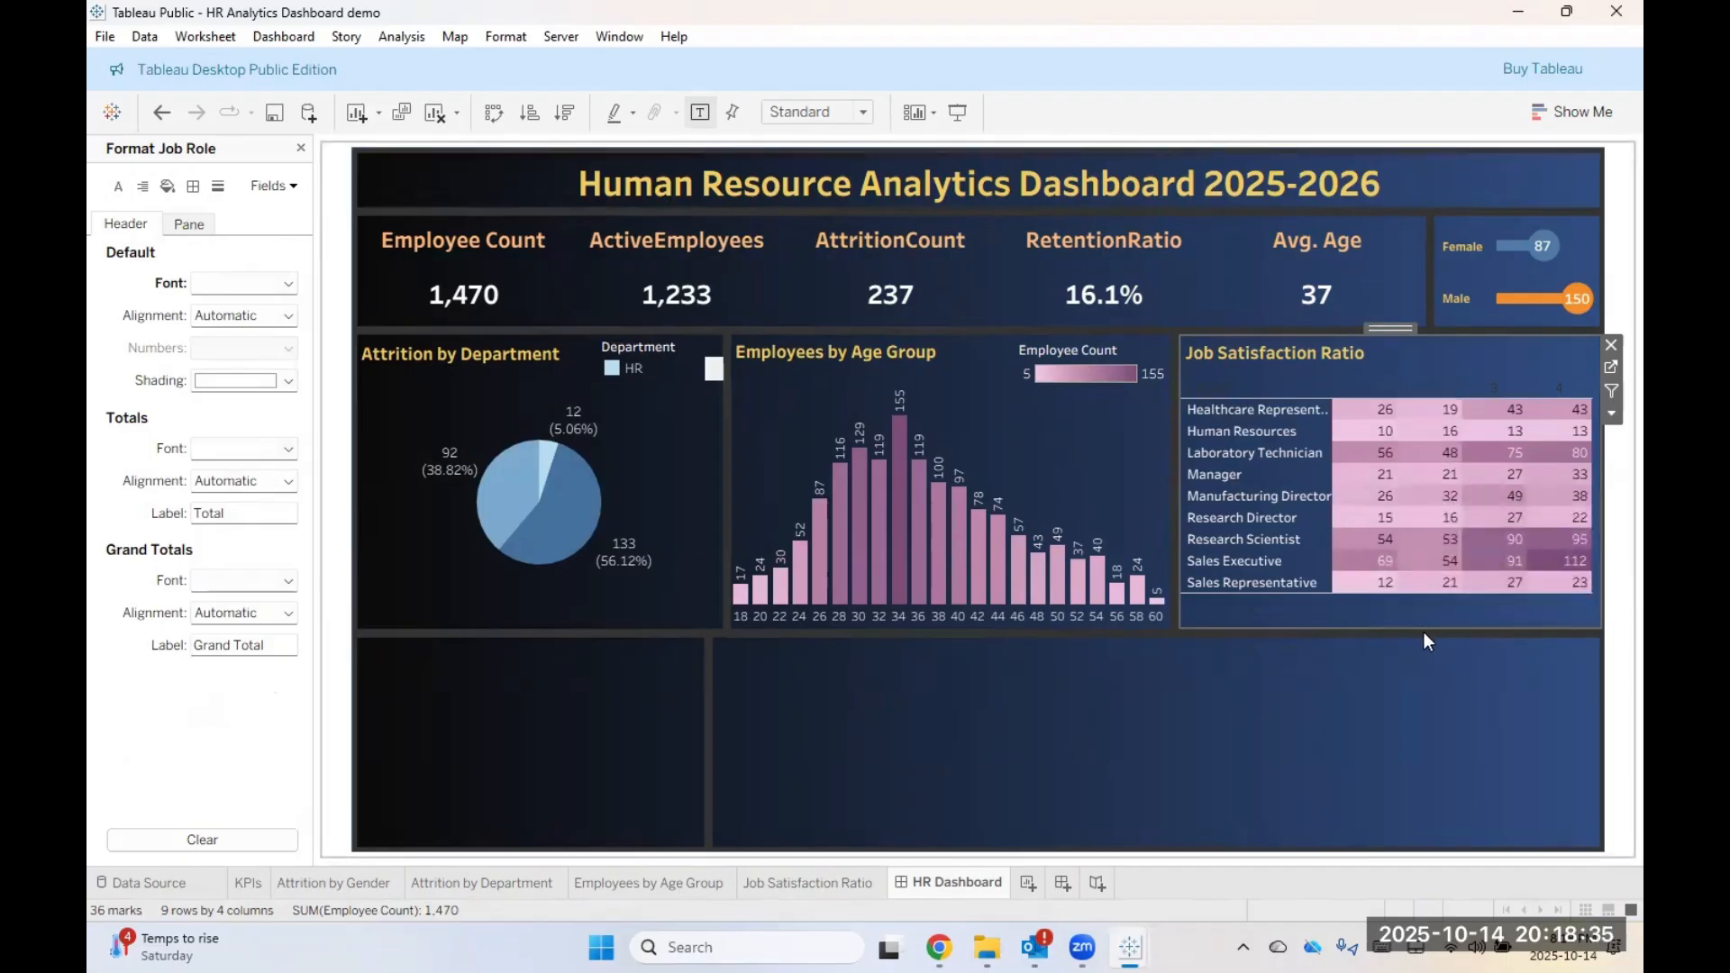
{"action": "mouse_move", "coordinate": [1416, 596]}
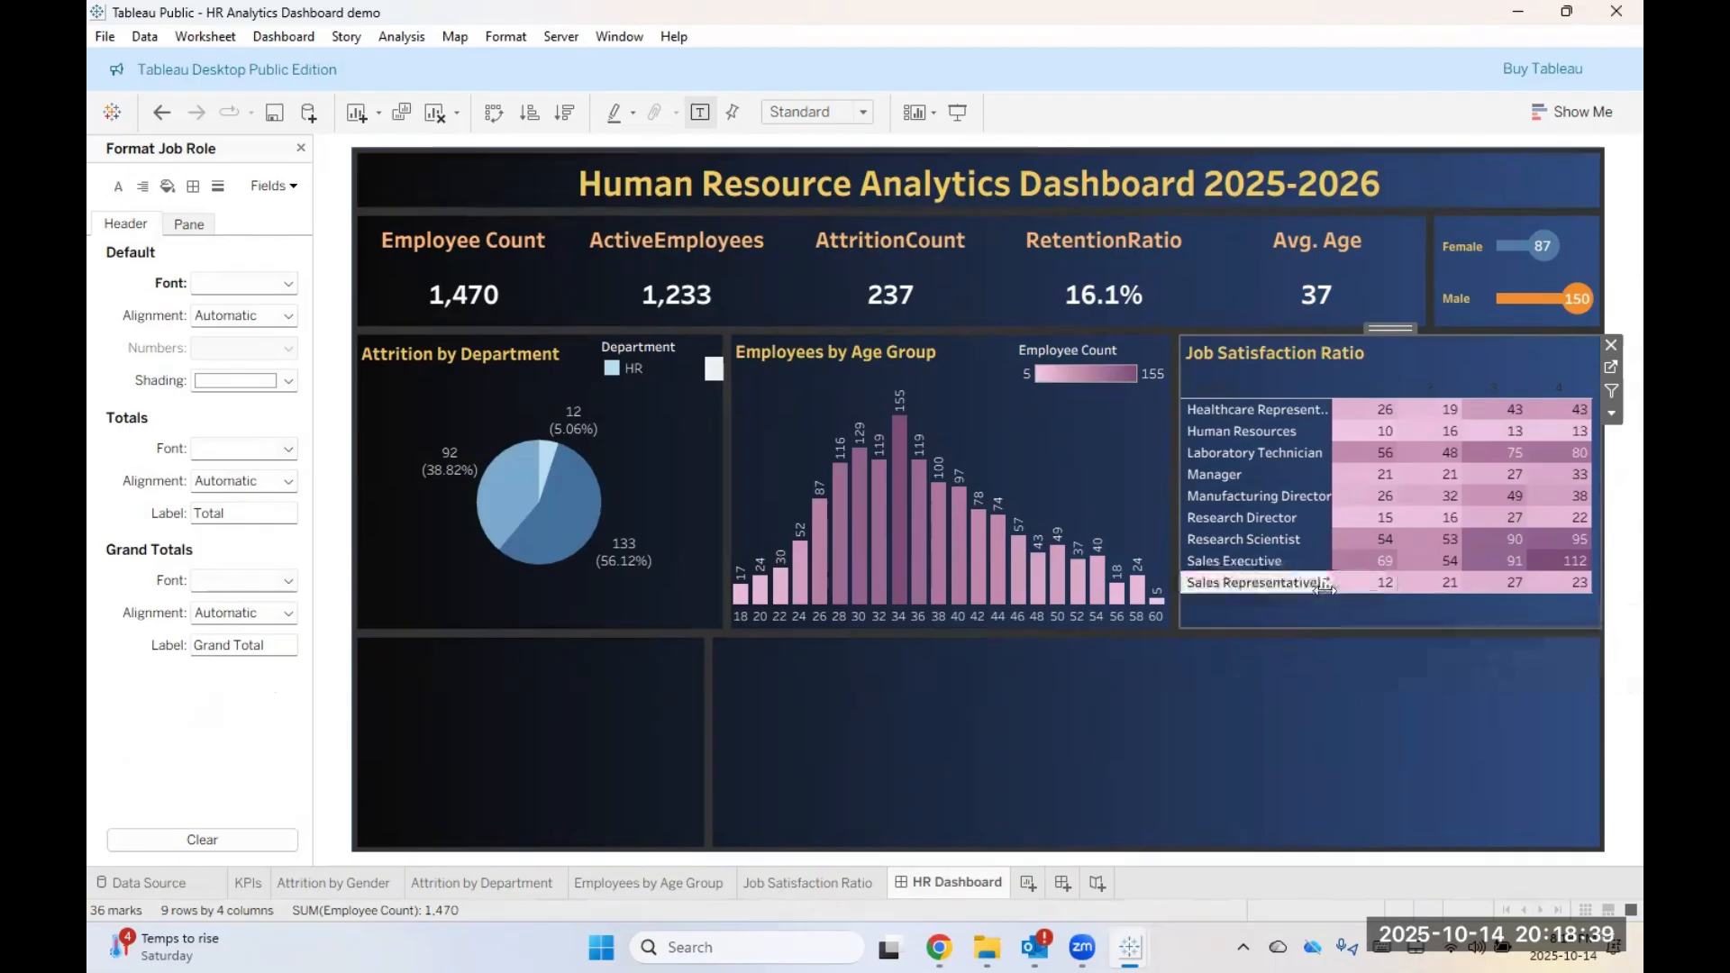
{"action": "left_click_drag", "start_coordinate": [1325, 623], "coordinate": [1365, 621]}
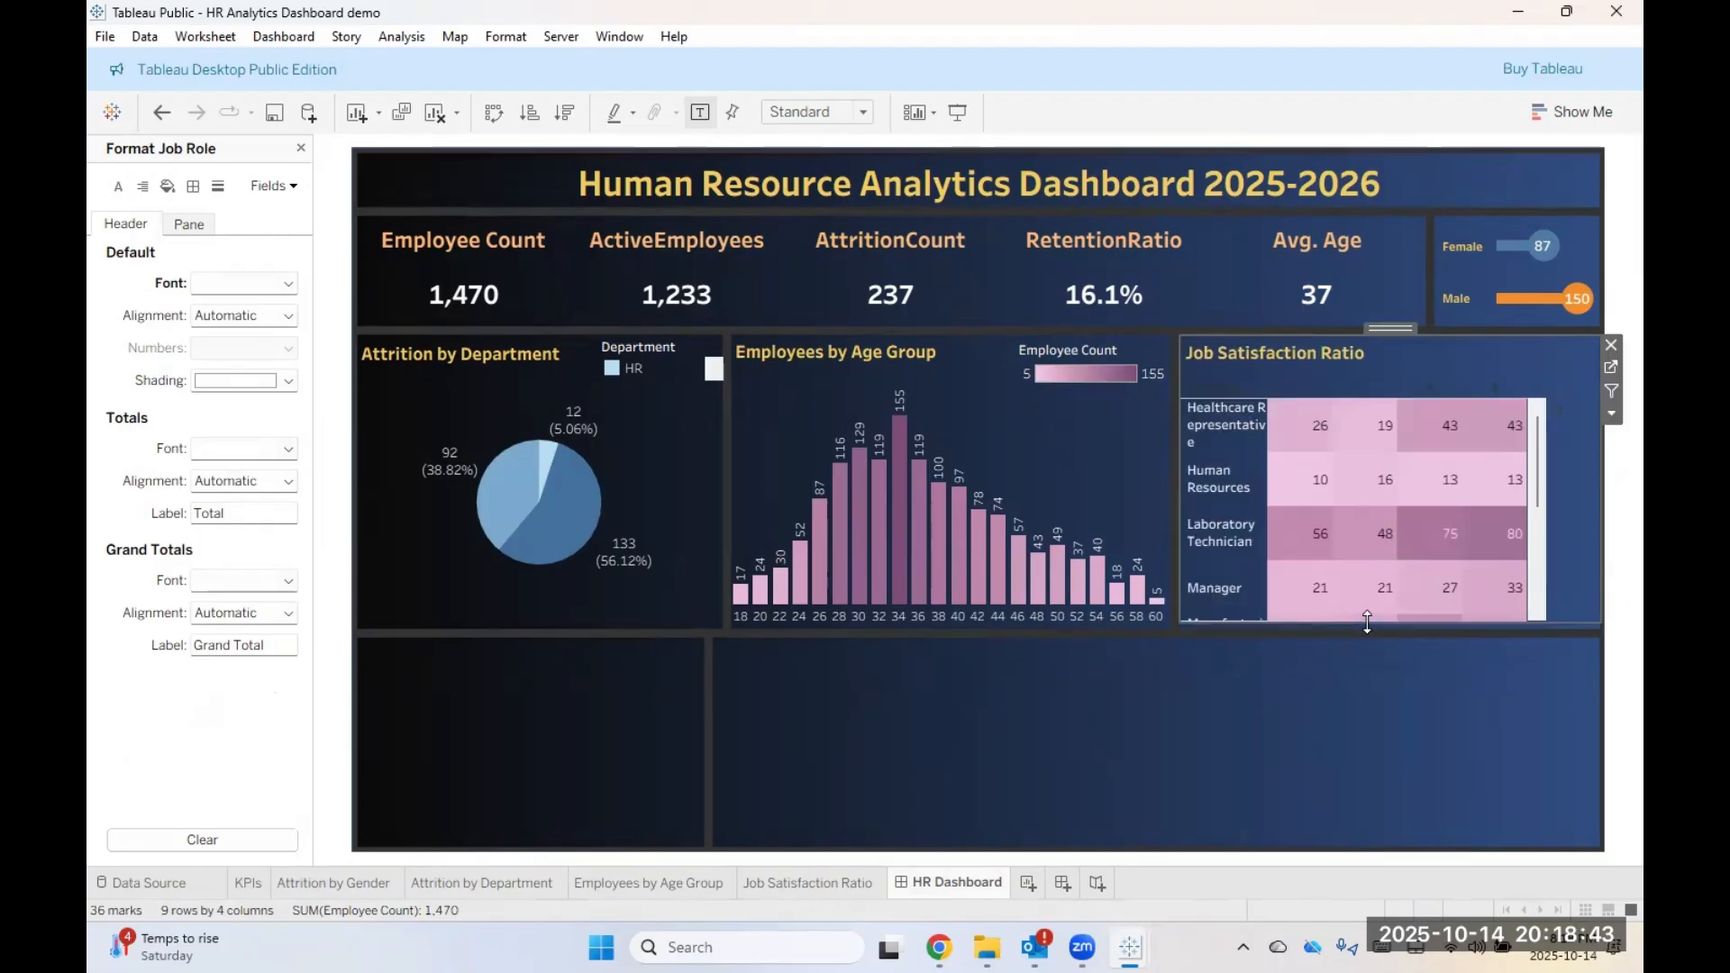
{"action": "key", "text": "ctrl+z"}
{"action": "key", "text": "ctrl+z"}
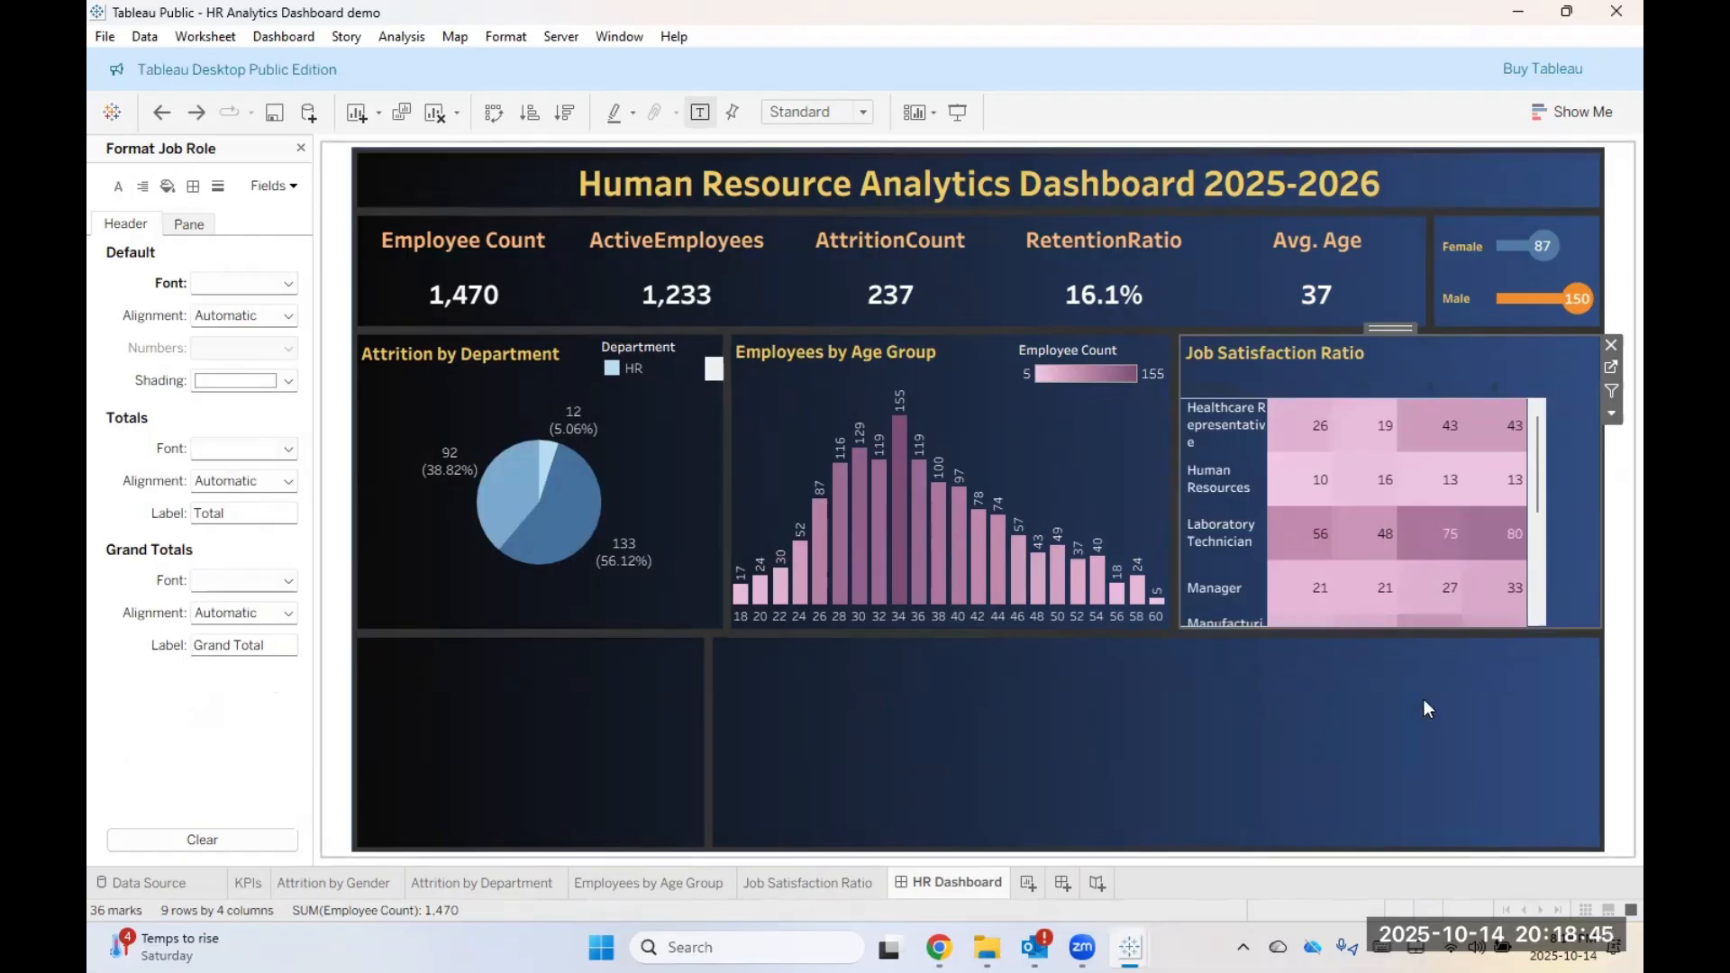
{"action": "left_click", "coordinate": [1423, 700]}
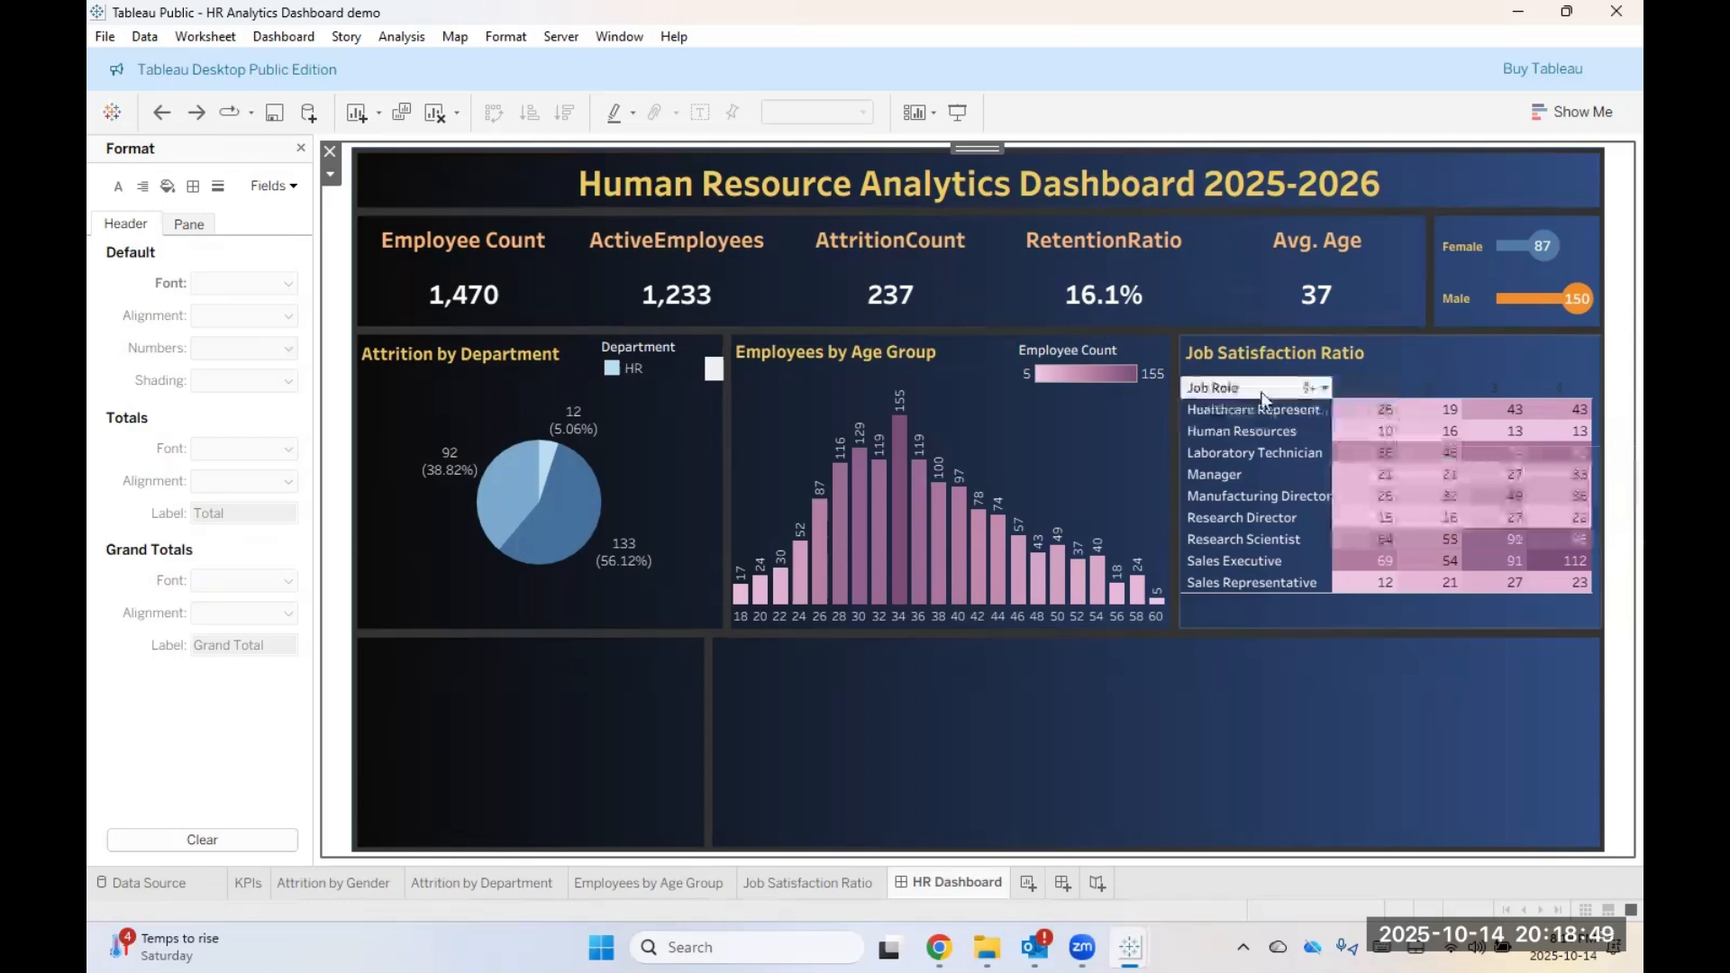
Step: Set the default and Rows font colours of the Job Satisfaction Ratio table's field labels to white
{"action": "right_click", "coordinate": [1262, 382]}
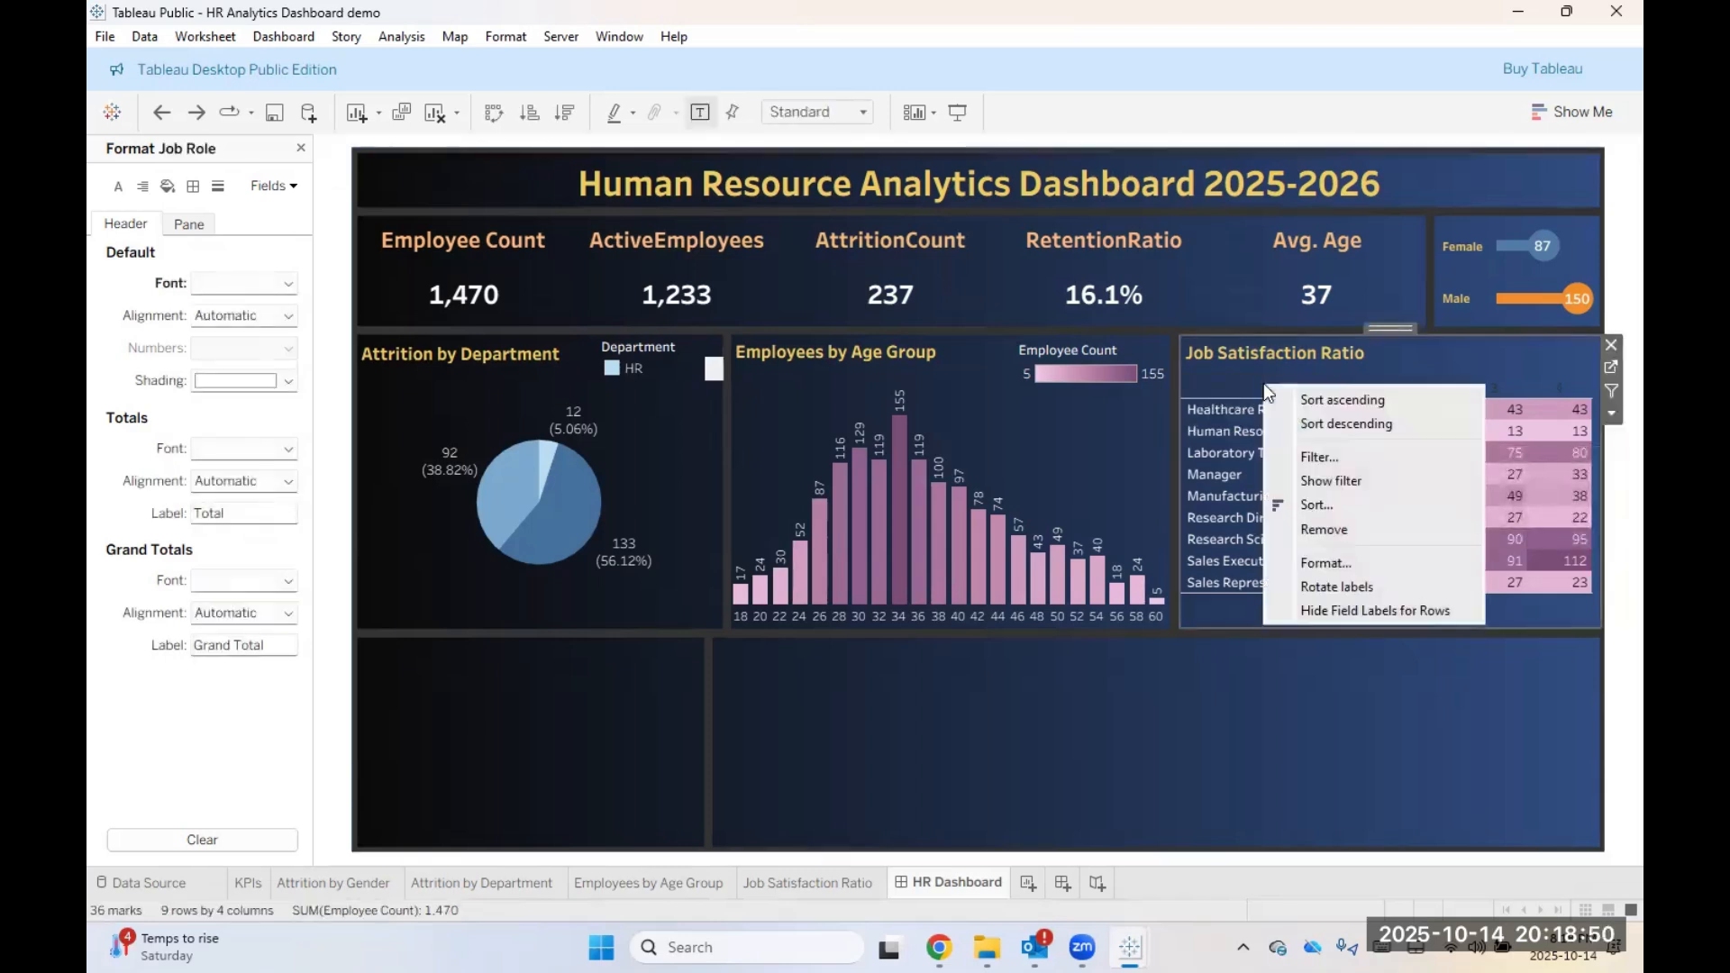
{"action": "left_click", "coordinate": [1326, 562]}
{"action": "left_click", "coordinate": [224, 249]}
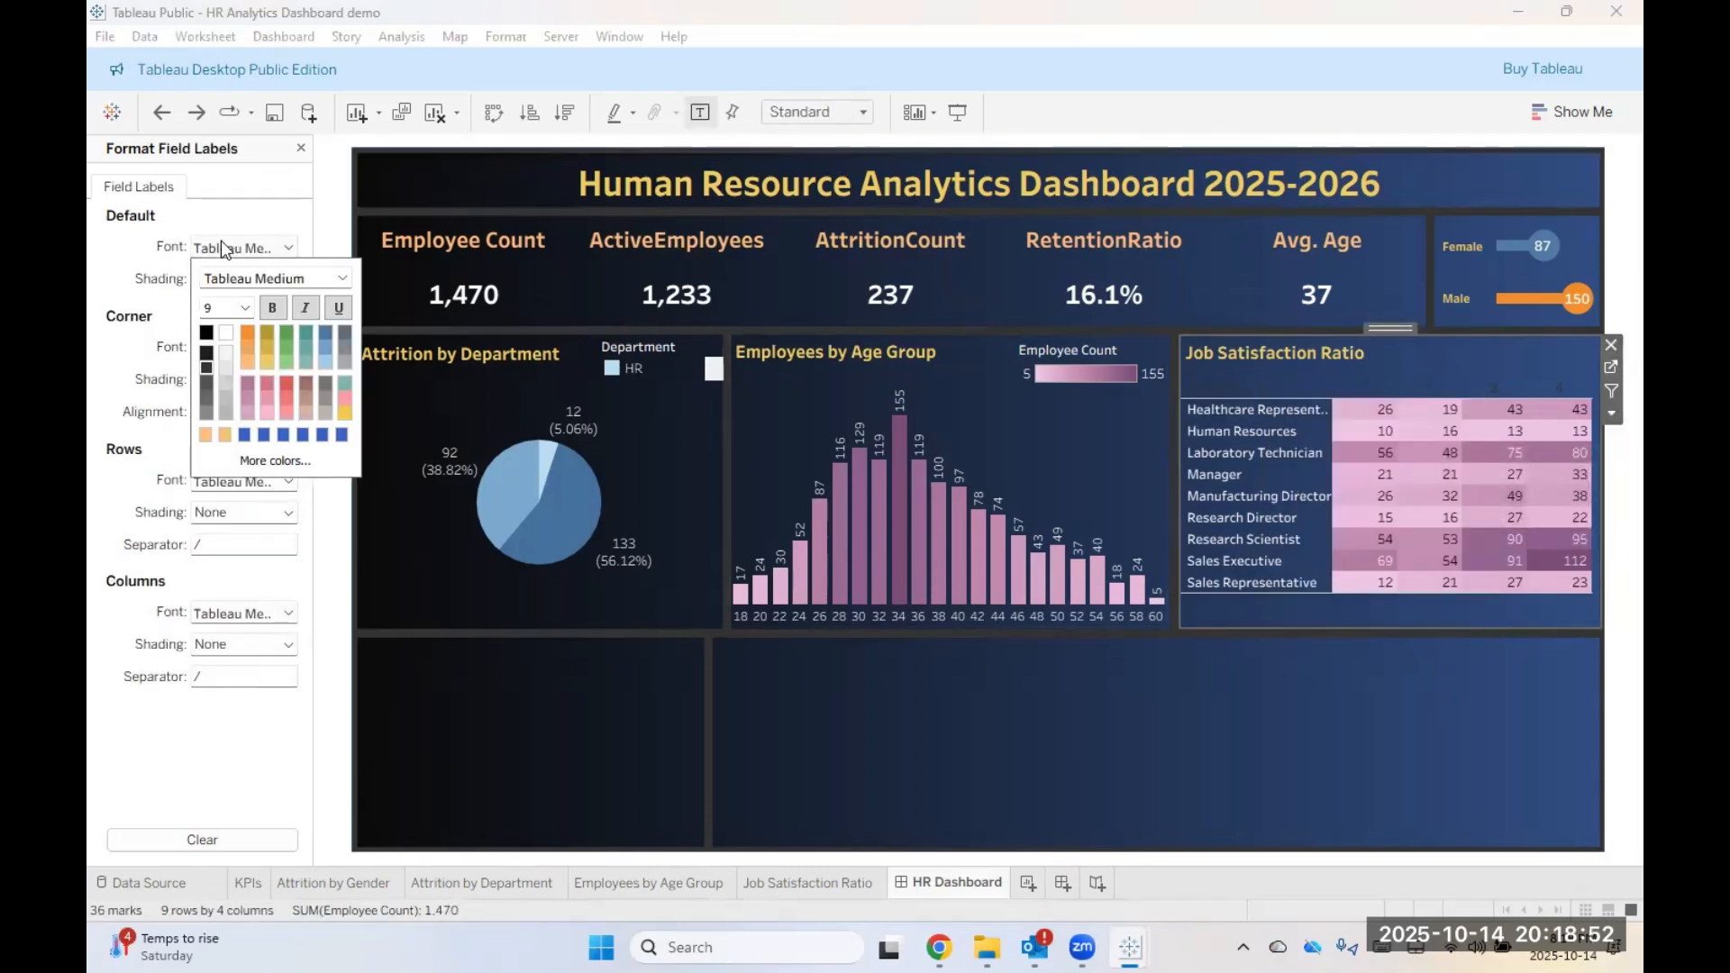
{"action": "left_click", "coordinate": [226, 337]}
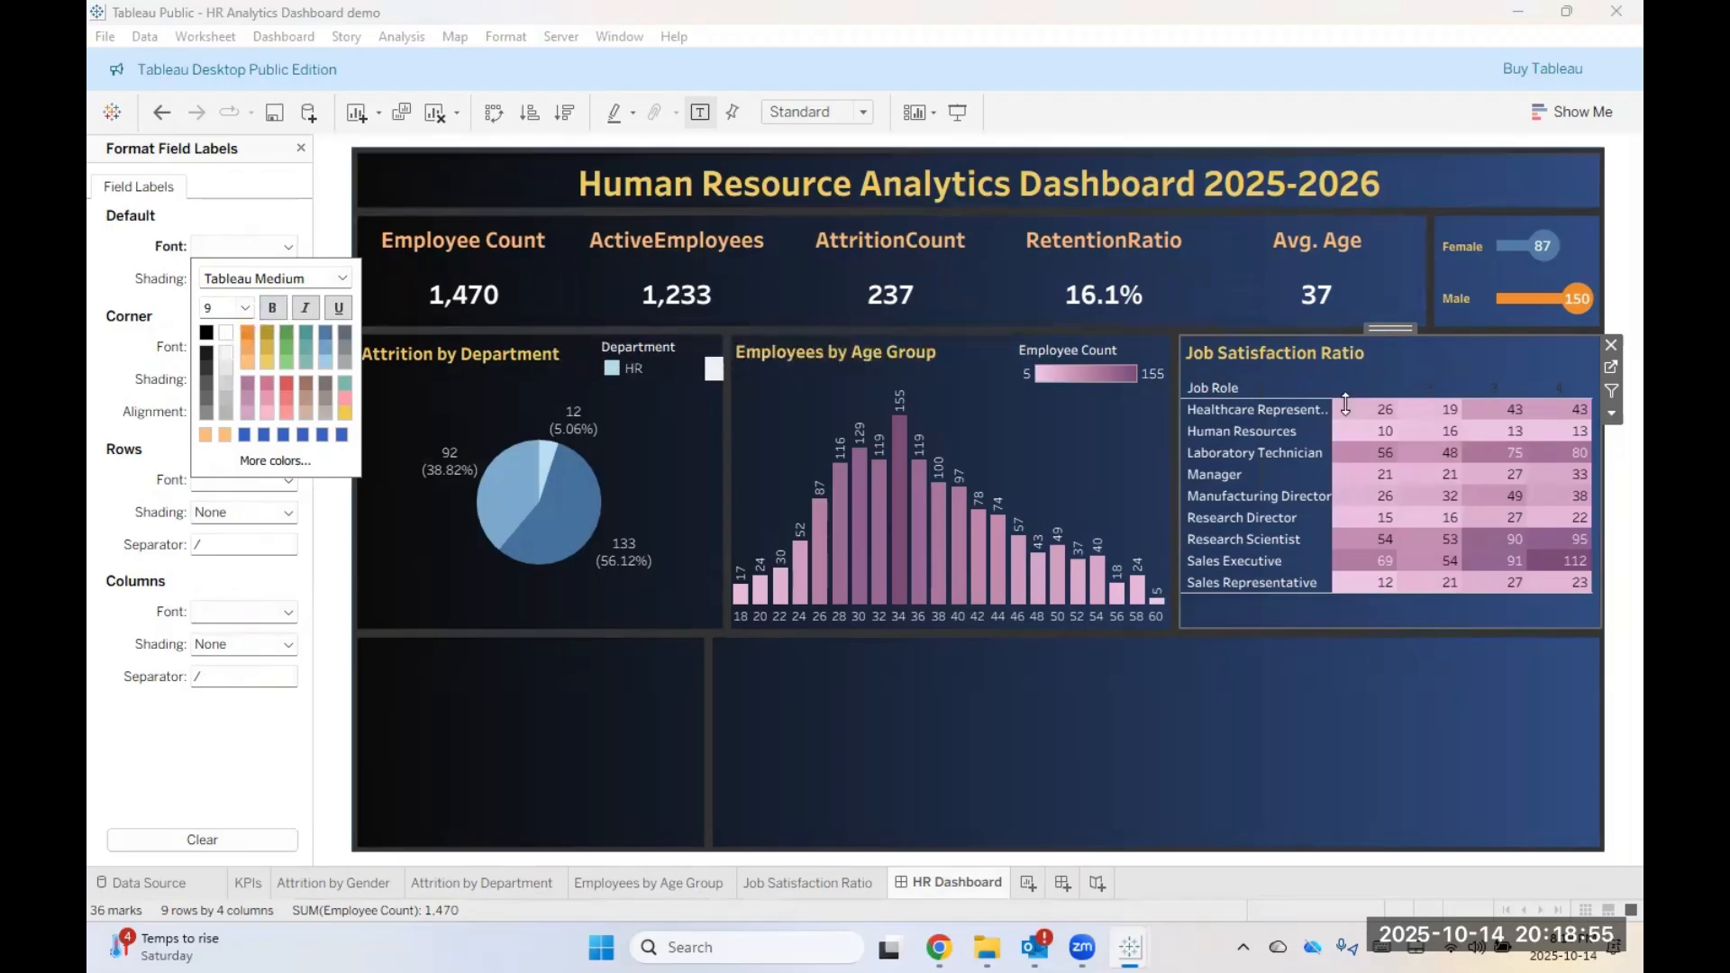
{"action": "left_click", "coordinate": [241, 600]}
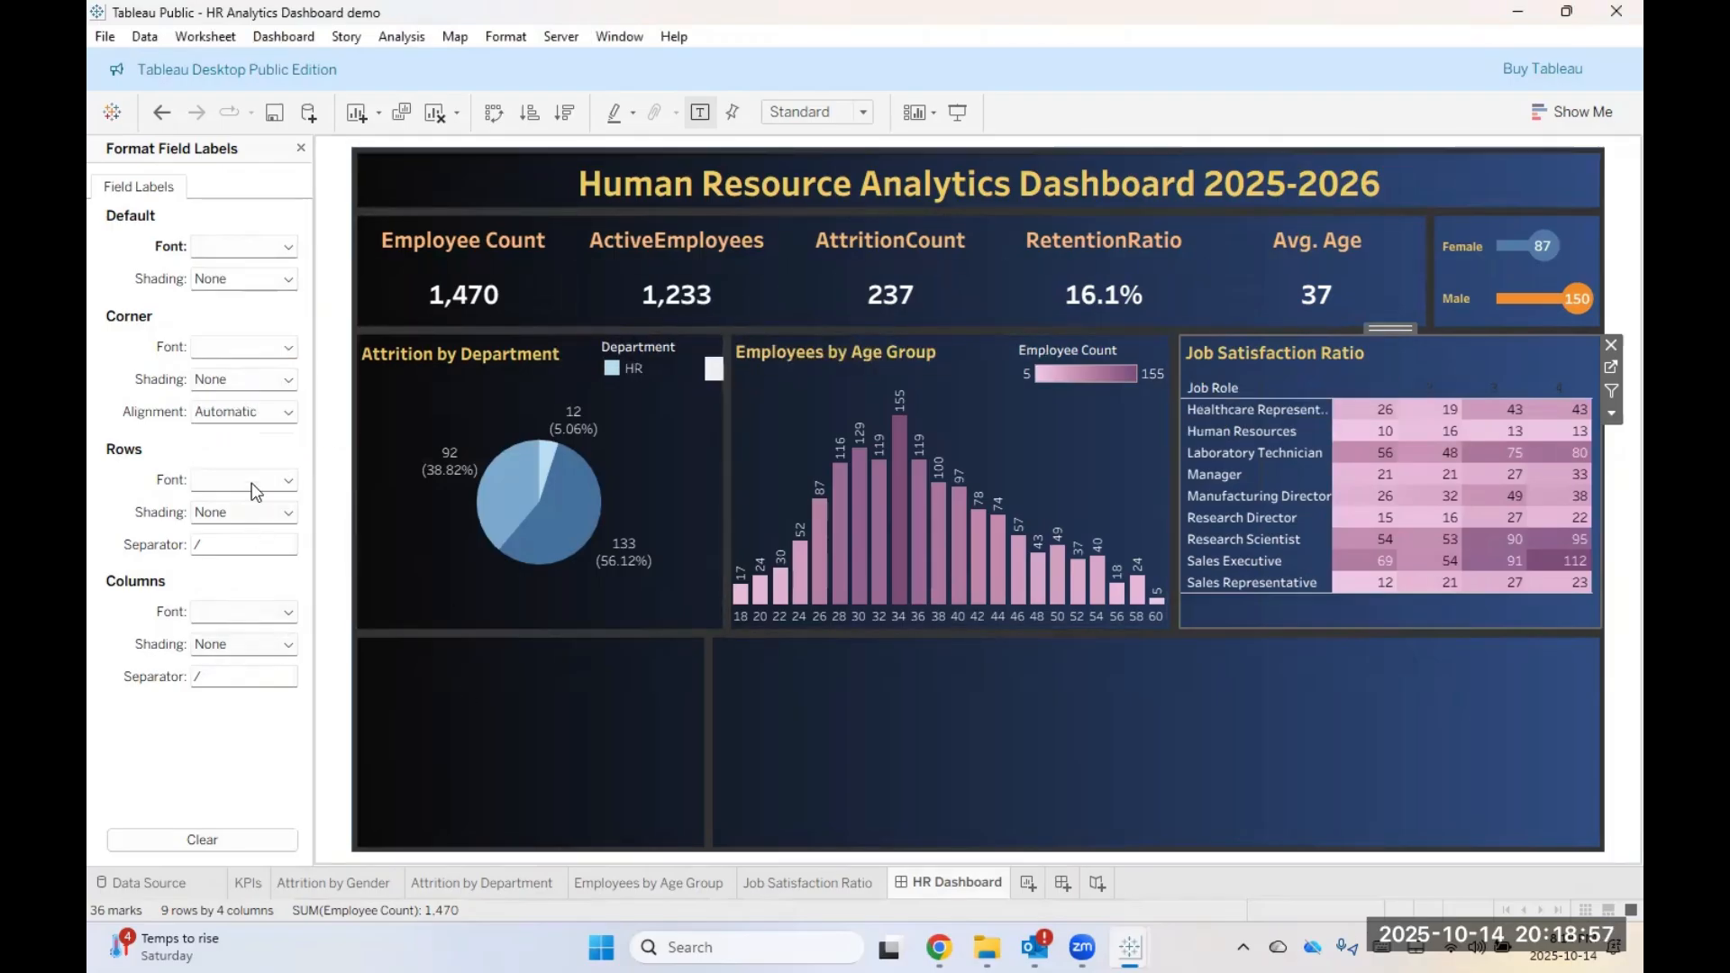
{"action": "left_click", "coordinate": [251, 483]}
{"action": "left_click", "coordinate": [227, 565]}
{"action": "left_click", "coordinate": [248, 744]}
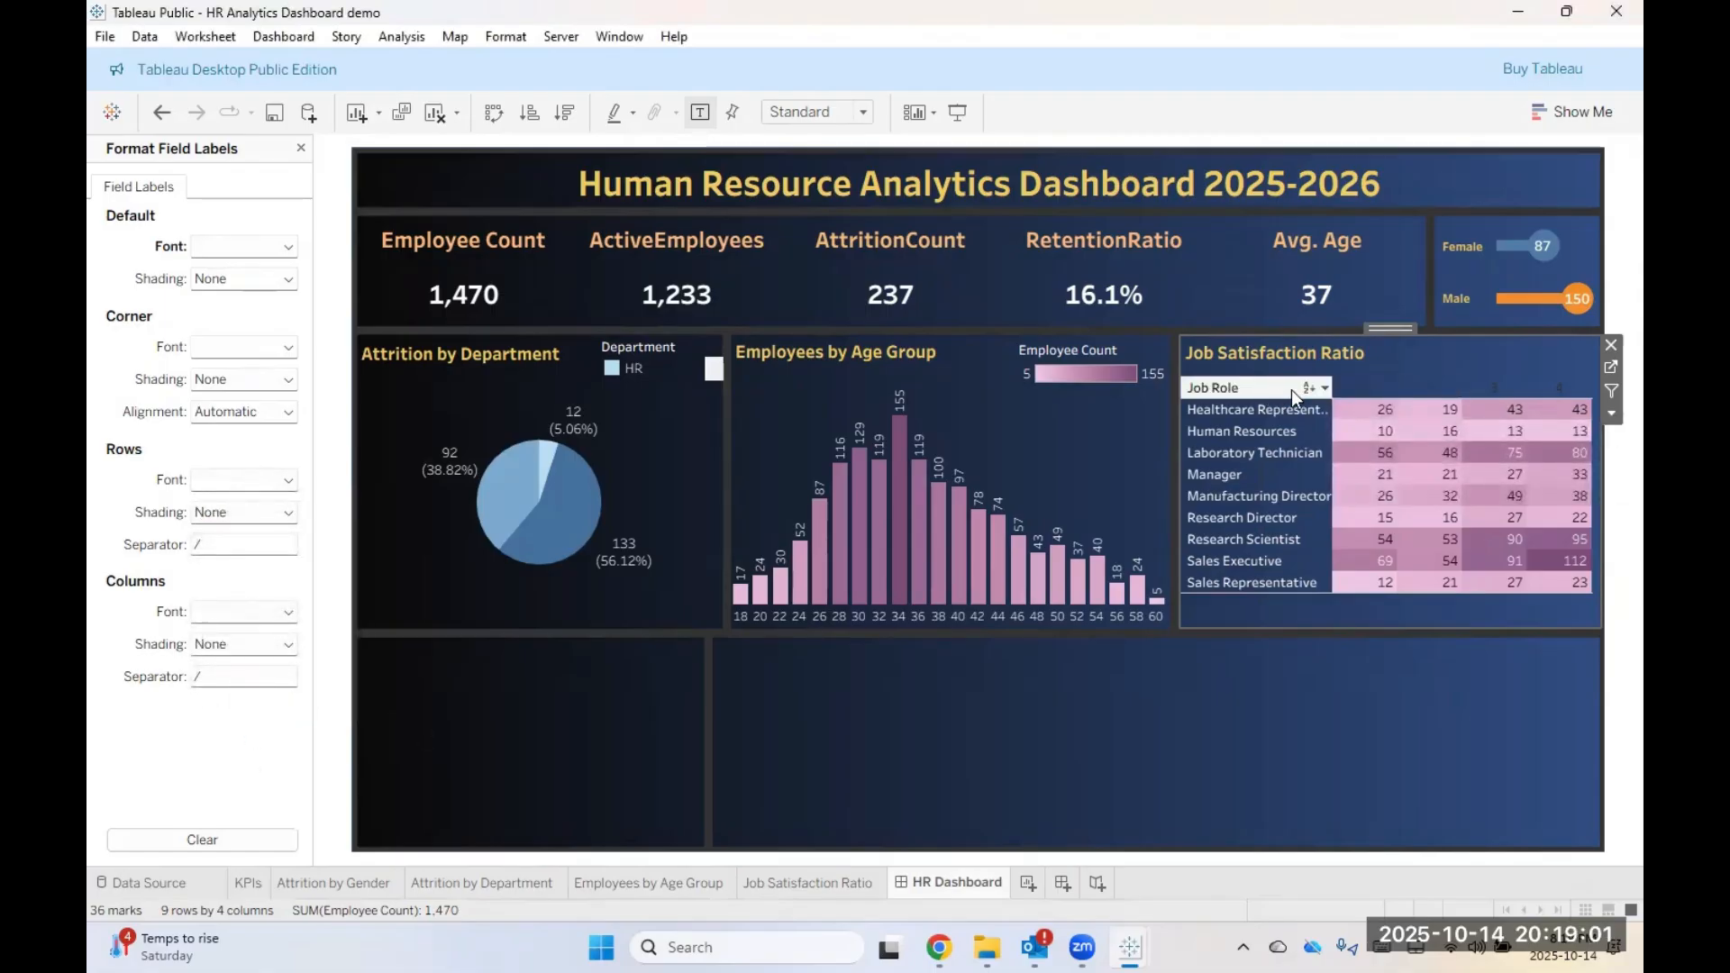
Step: Format the Job Satisfaction Ratio column headers 1 to 4 with a white, bold, 10 pt font
{"action": "left_click", "coordinate": [1362, 389]}
{"action": "left_click", "coordinate": [1427, 390], "text": "ctrl"}
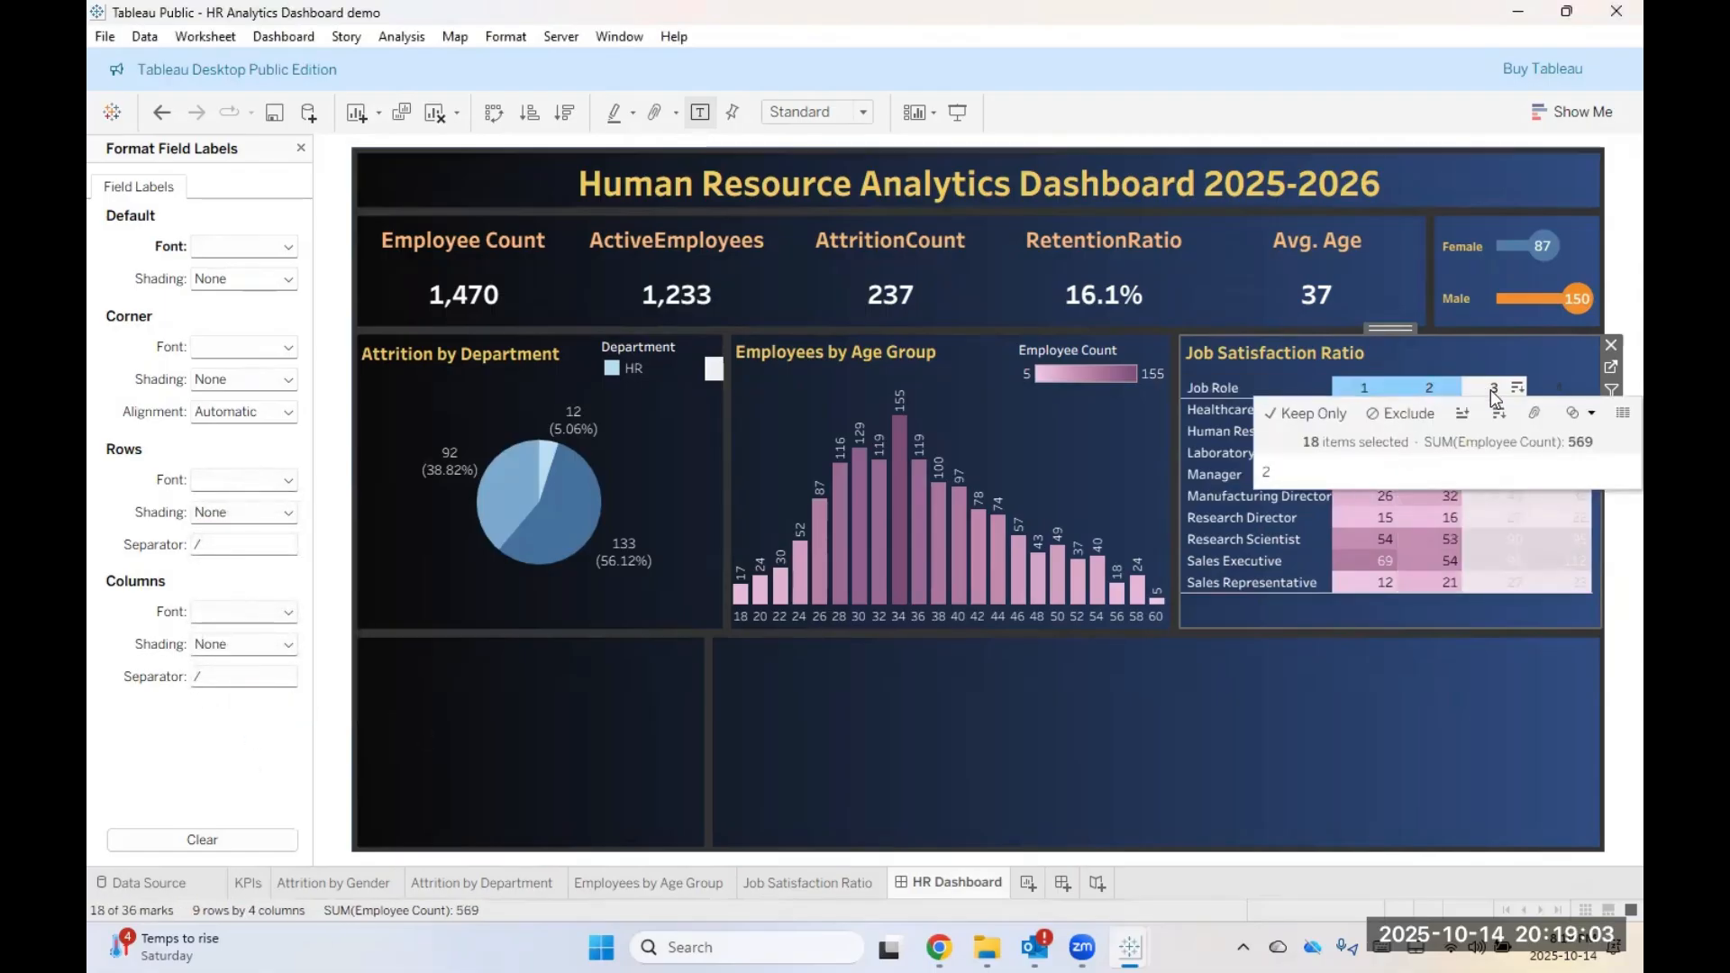
{"action": "left_click", "coordinate": [1495, 389], "text": "ctrl"}
{"action": "left_click", "coordinate": [1557, 389], "text": "ctrl"}
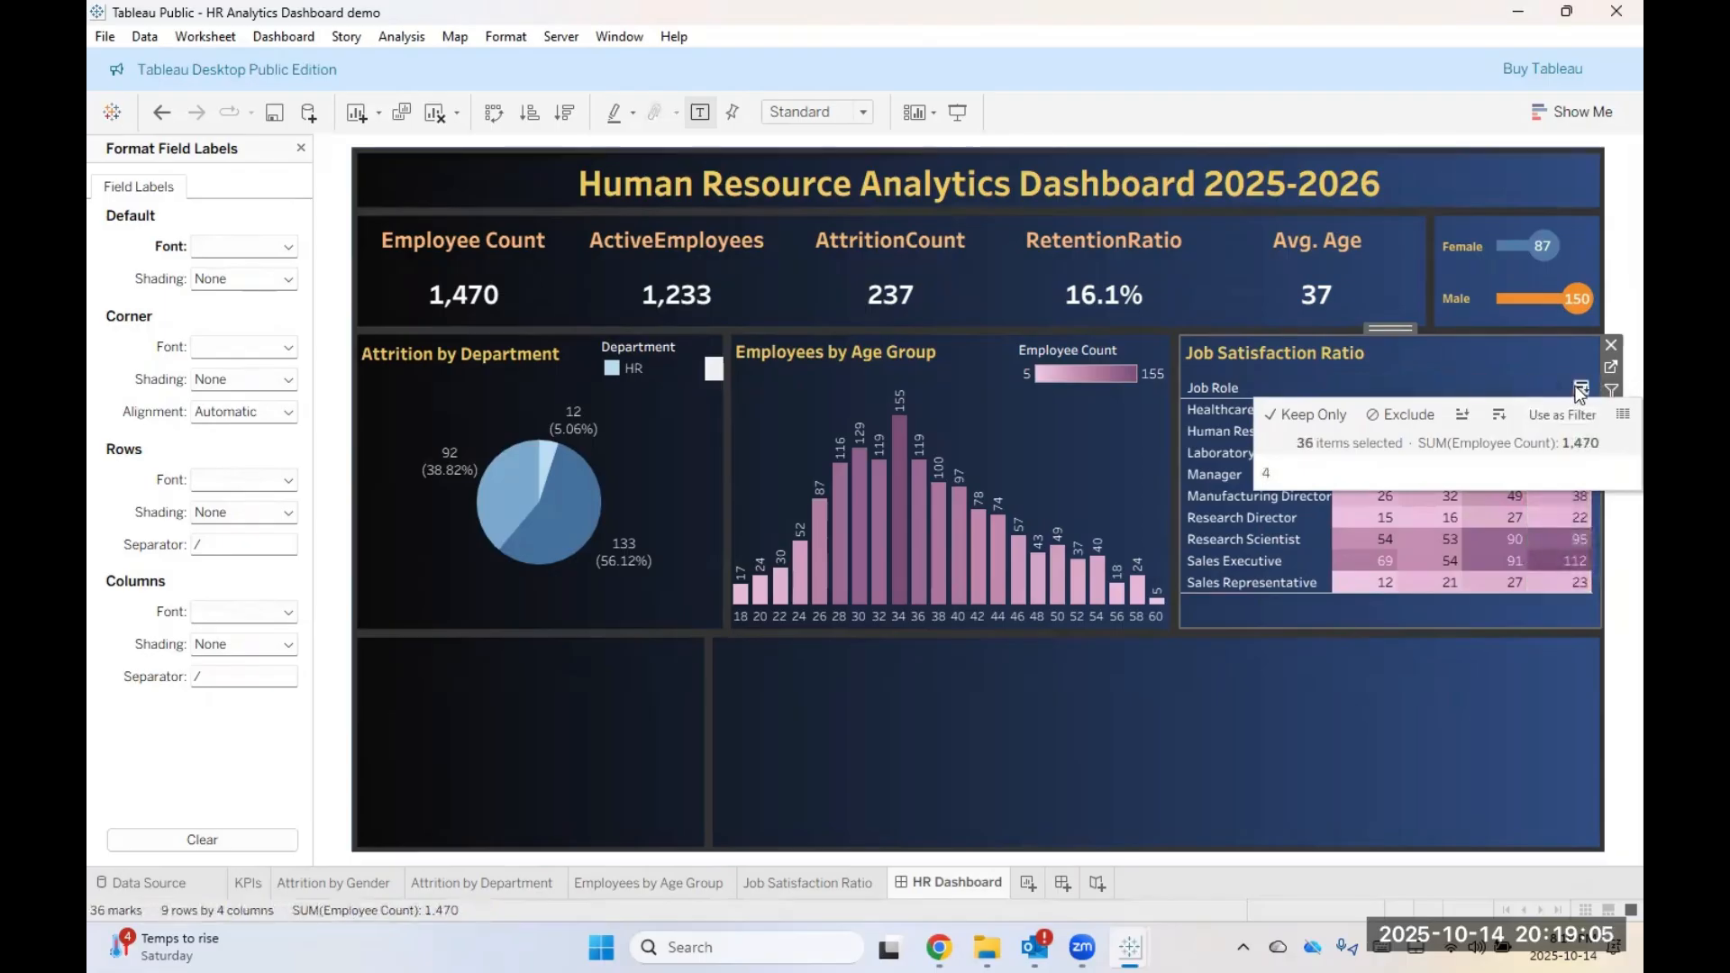
{"action": "left_click", "coordinate": [1361, 389], "text": "ctrl"}
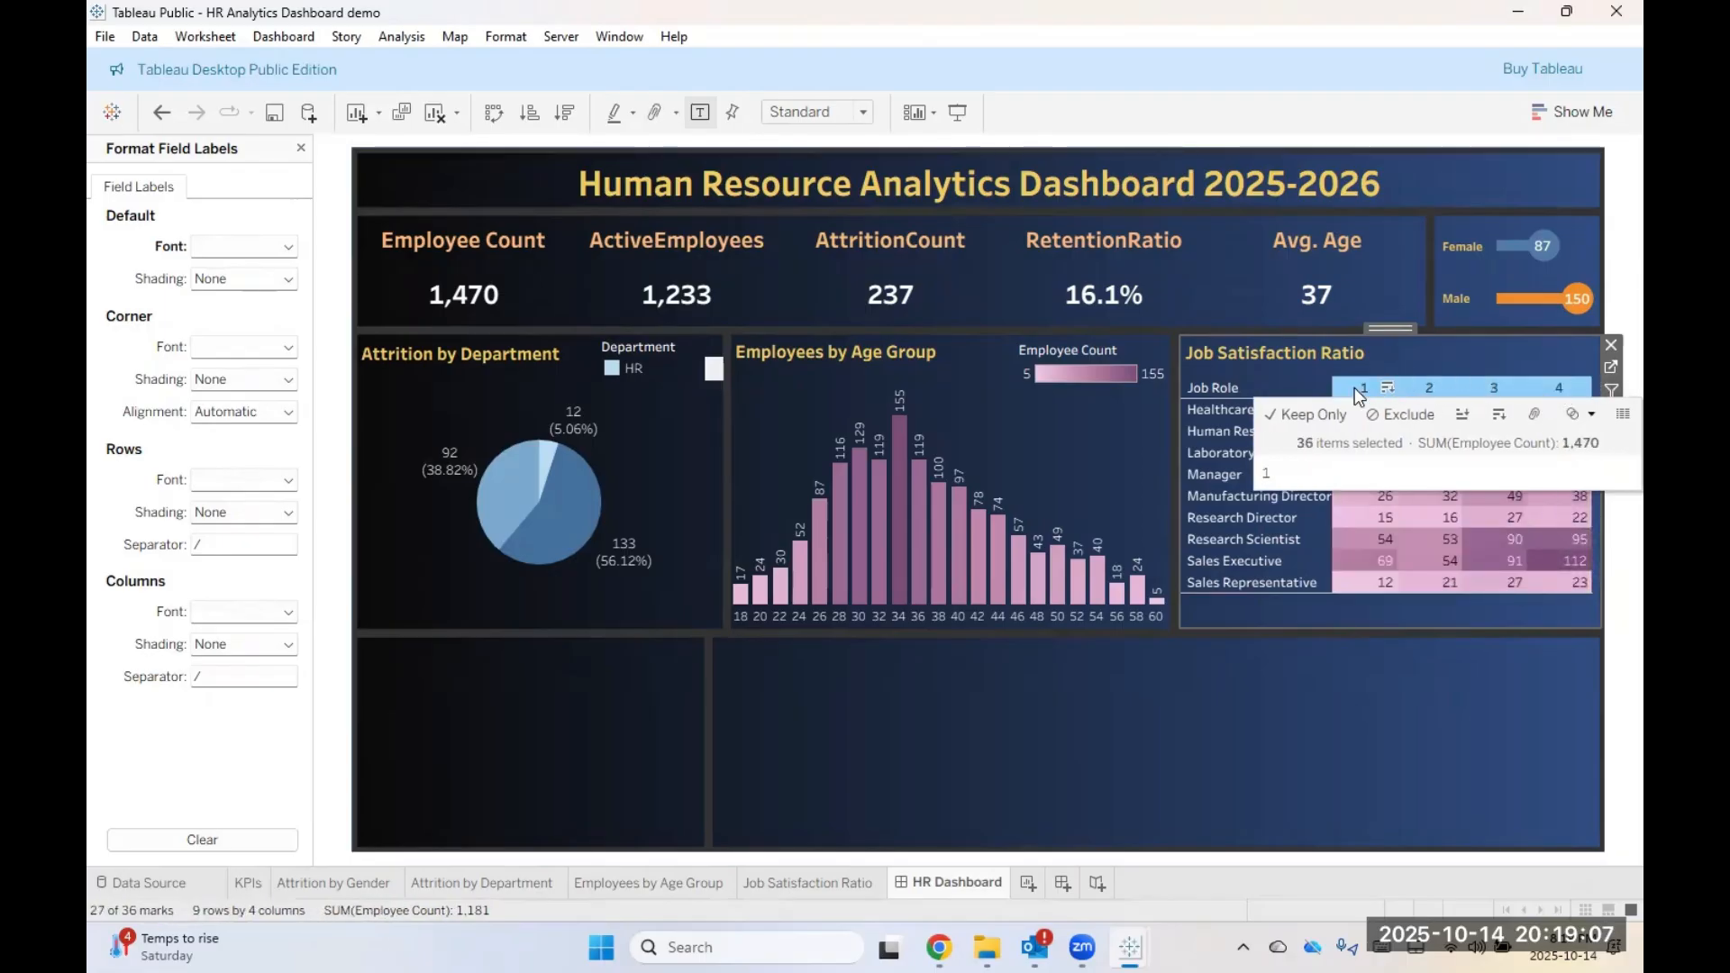
{"action": "right_click", "coordinate": [1354, 388]}
{"action": "left_click", "coordinate": [1384, 508]}
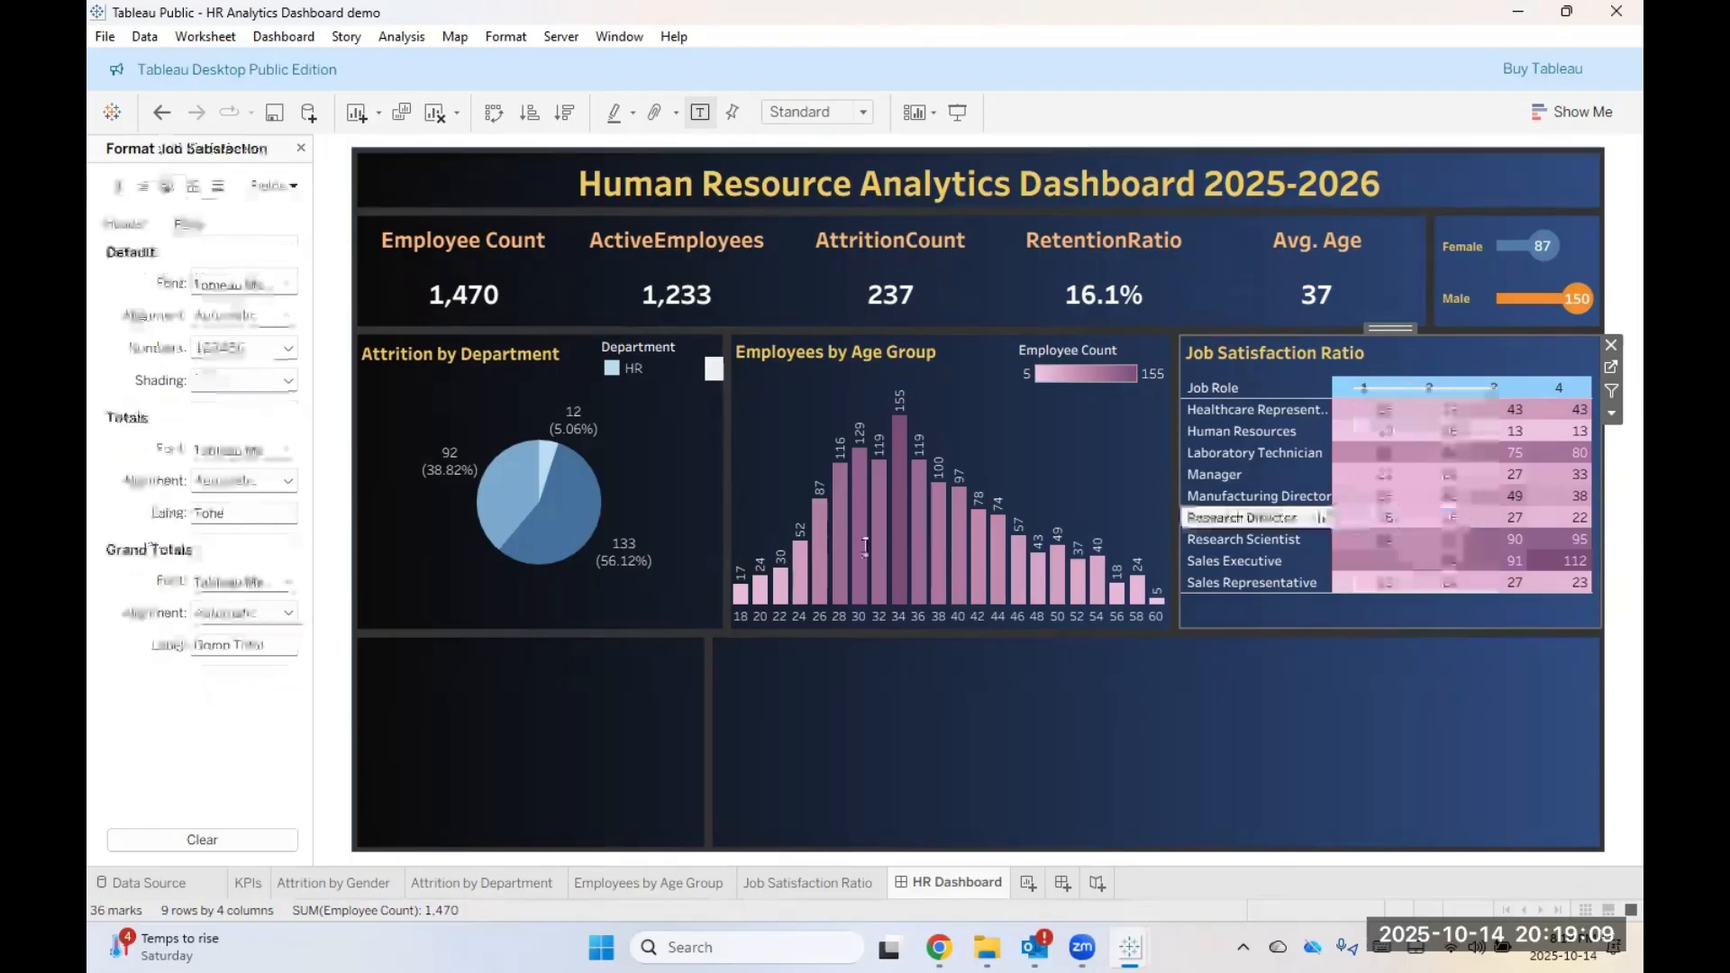
{"action": "left_click", "coordinate": [267, 285]}
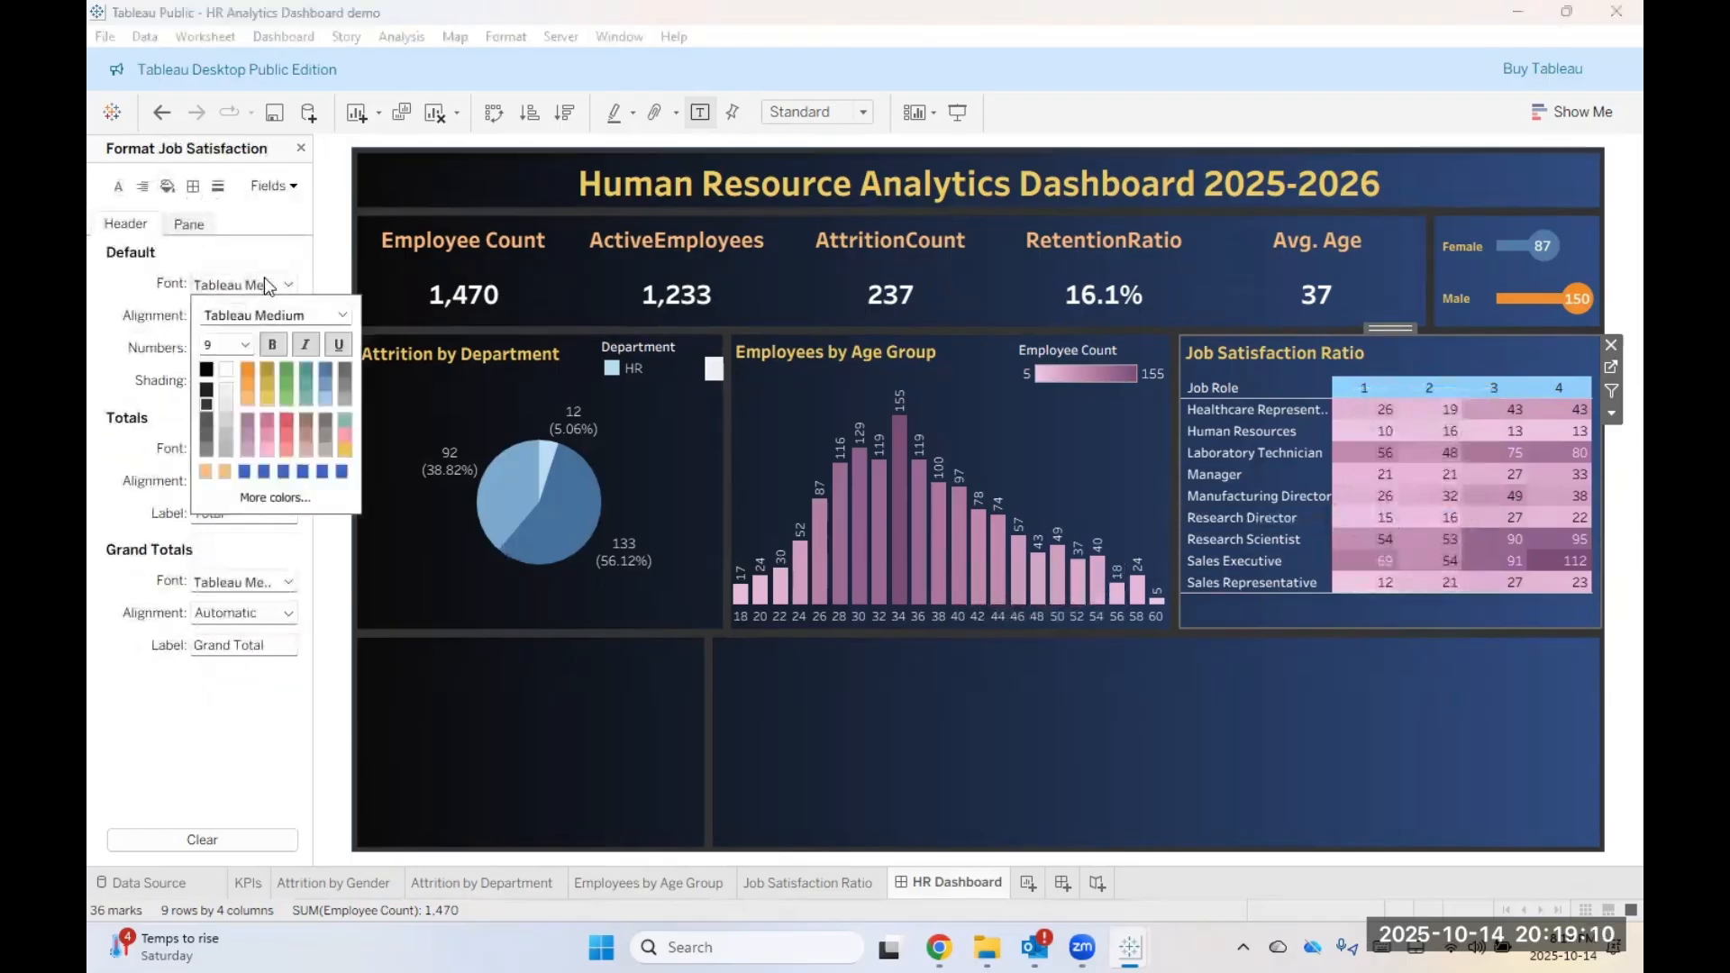
{"action": "left_click", "coordinate": [225, 370]}
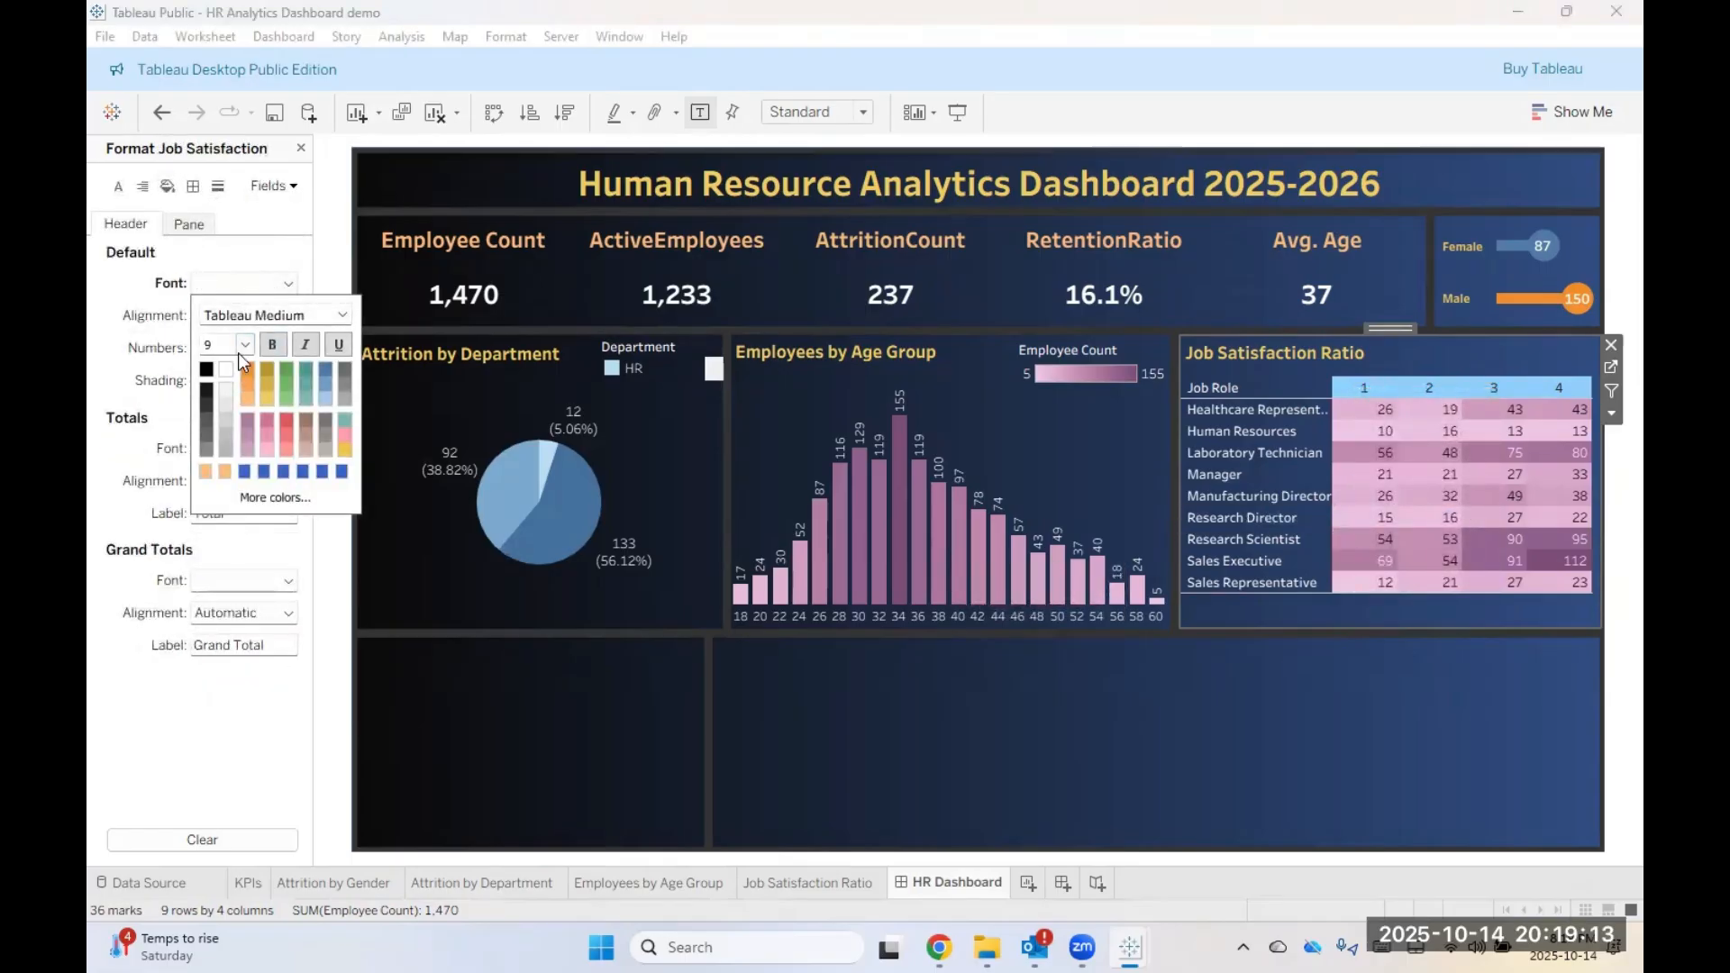
{"action": "left_click", "coordinate": [245, 345]}
{"action": "left_click", "coordinate": [225, 388]}
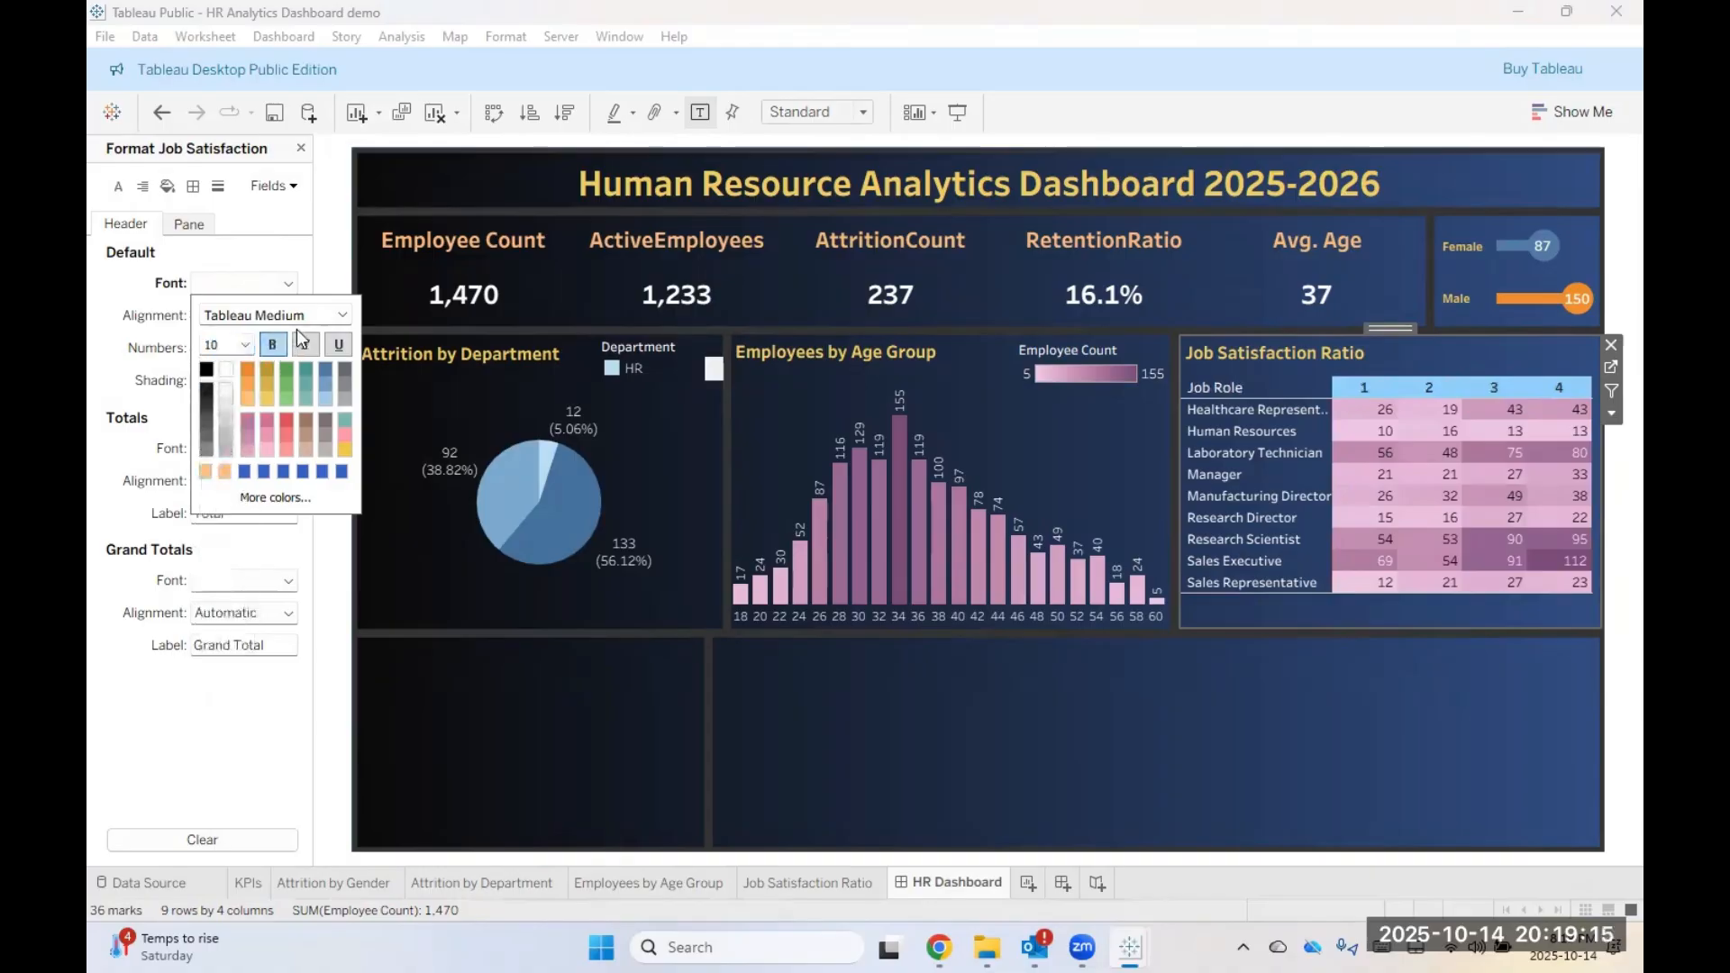
{"action": "left_click", "coordinate": [1052, 705]}
Step: Set the default font of the Job Satisfaction Ratio table's field labels to 10 pt bold
{"action": "left_click", "coordinate": [1243, 539]}
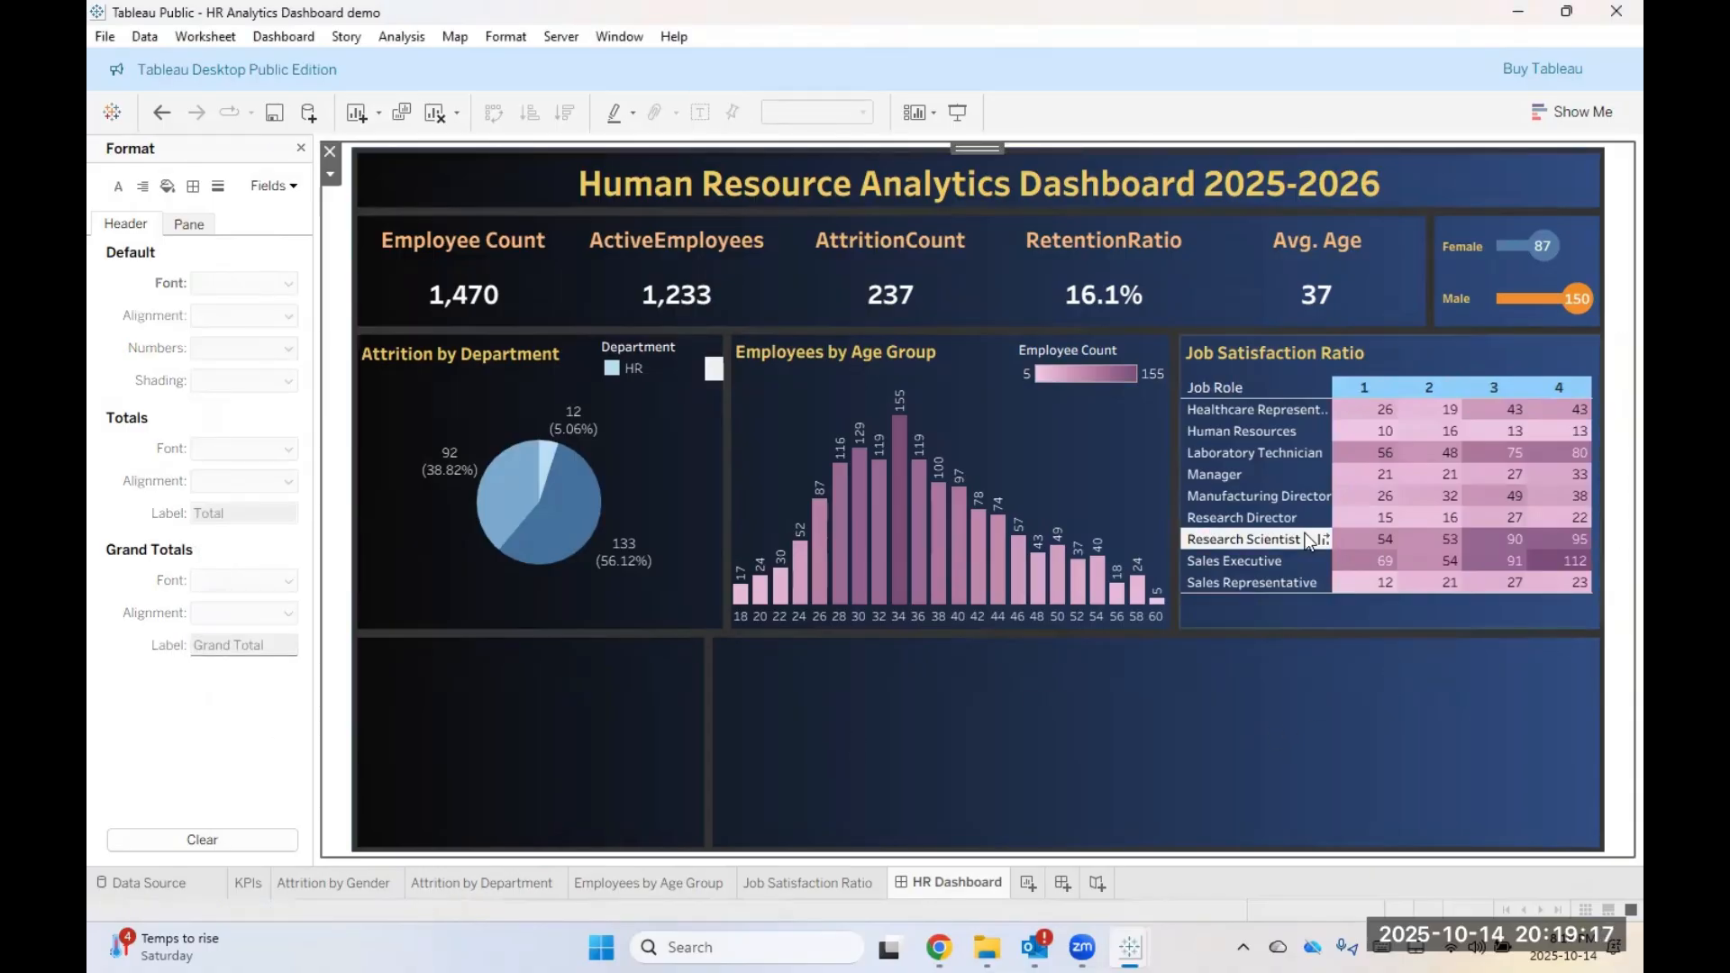
{"action": "right_click", "coordinate": [1240, 393]}
{"action": "right_click", "coordinate": [1240, 393]}
{"action": "right_click", "coordinate": [1239, 393]}
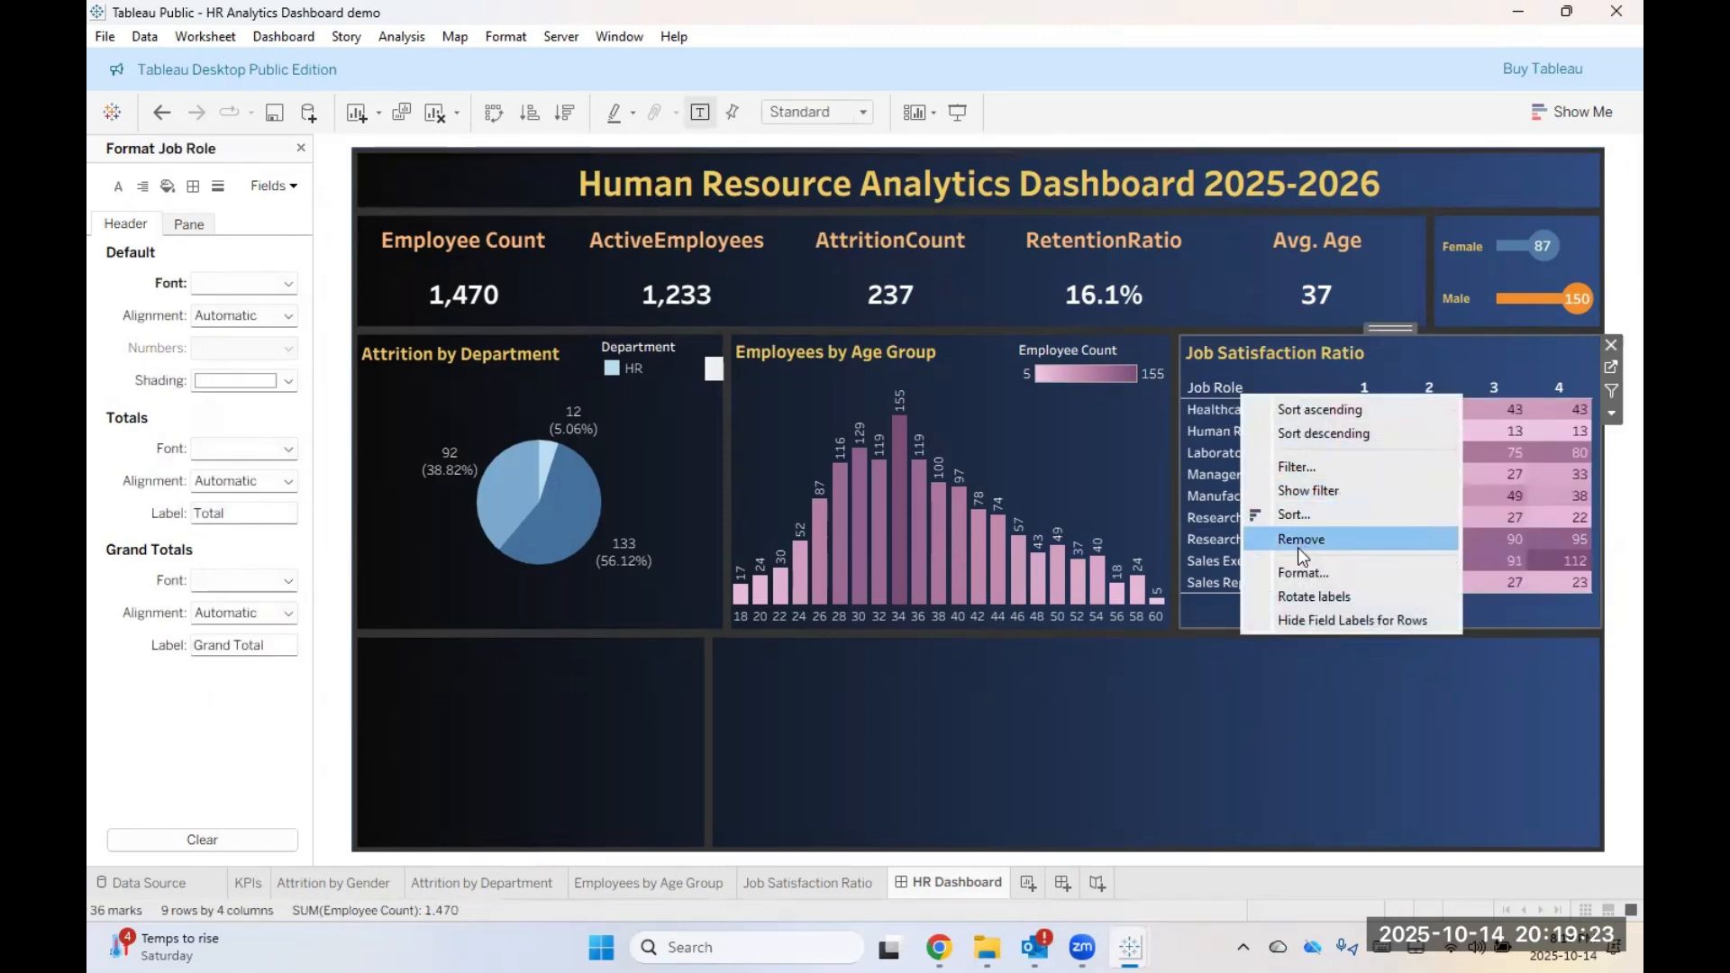
{"action": "left_click", "coordinate": [1299, 571]}
{"action": "left_click", "coordinate": [272, 250]}
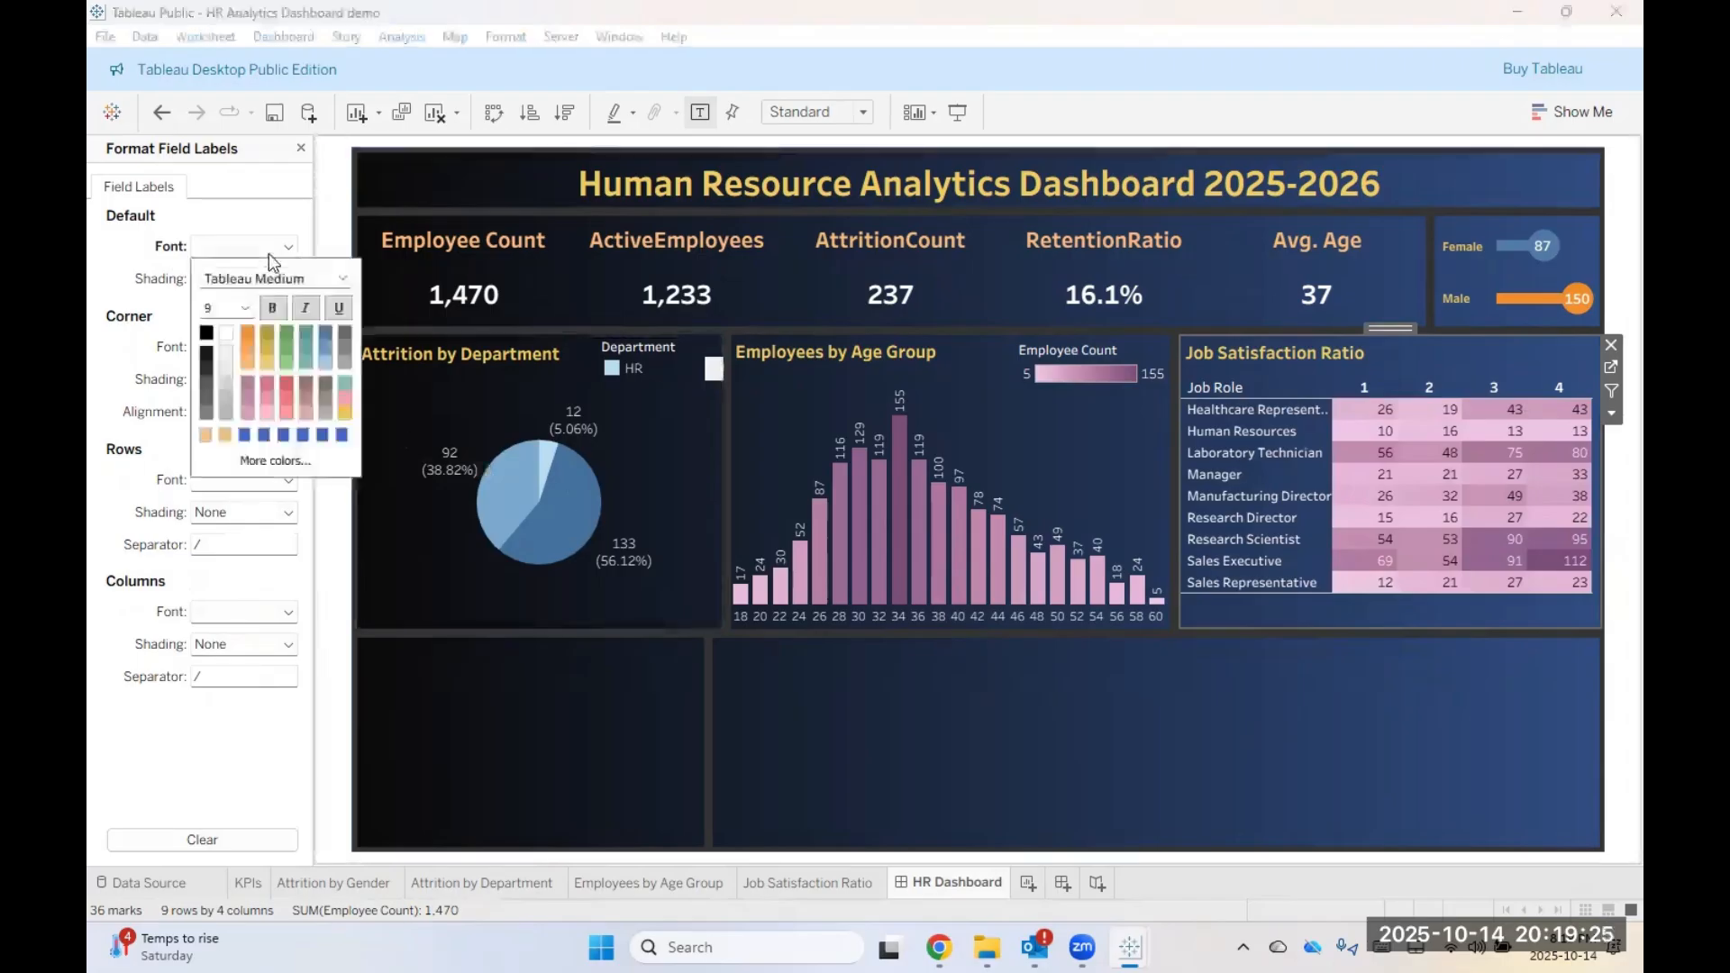
{"action": "left_click", "coordinate": [249, 307]}
{"action": "left_click", "coordinate": [232, 364]}
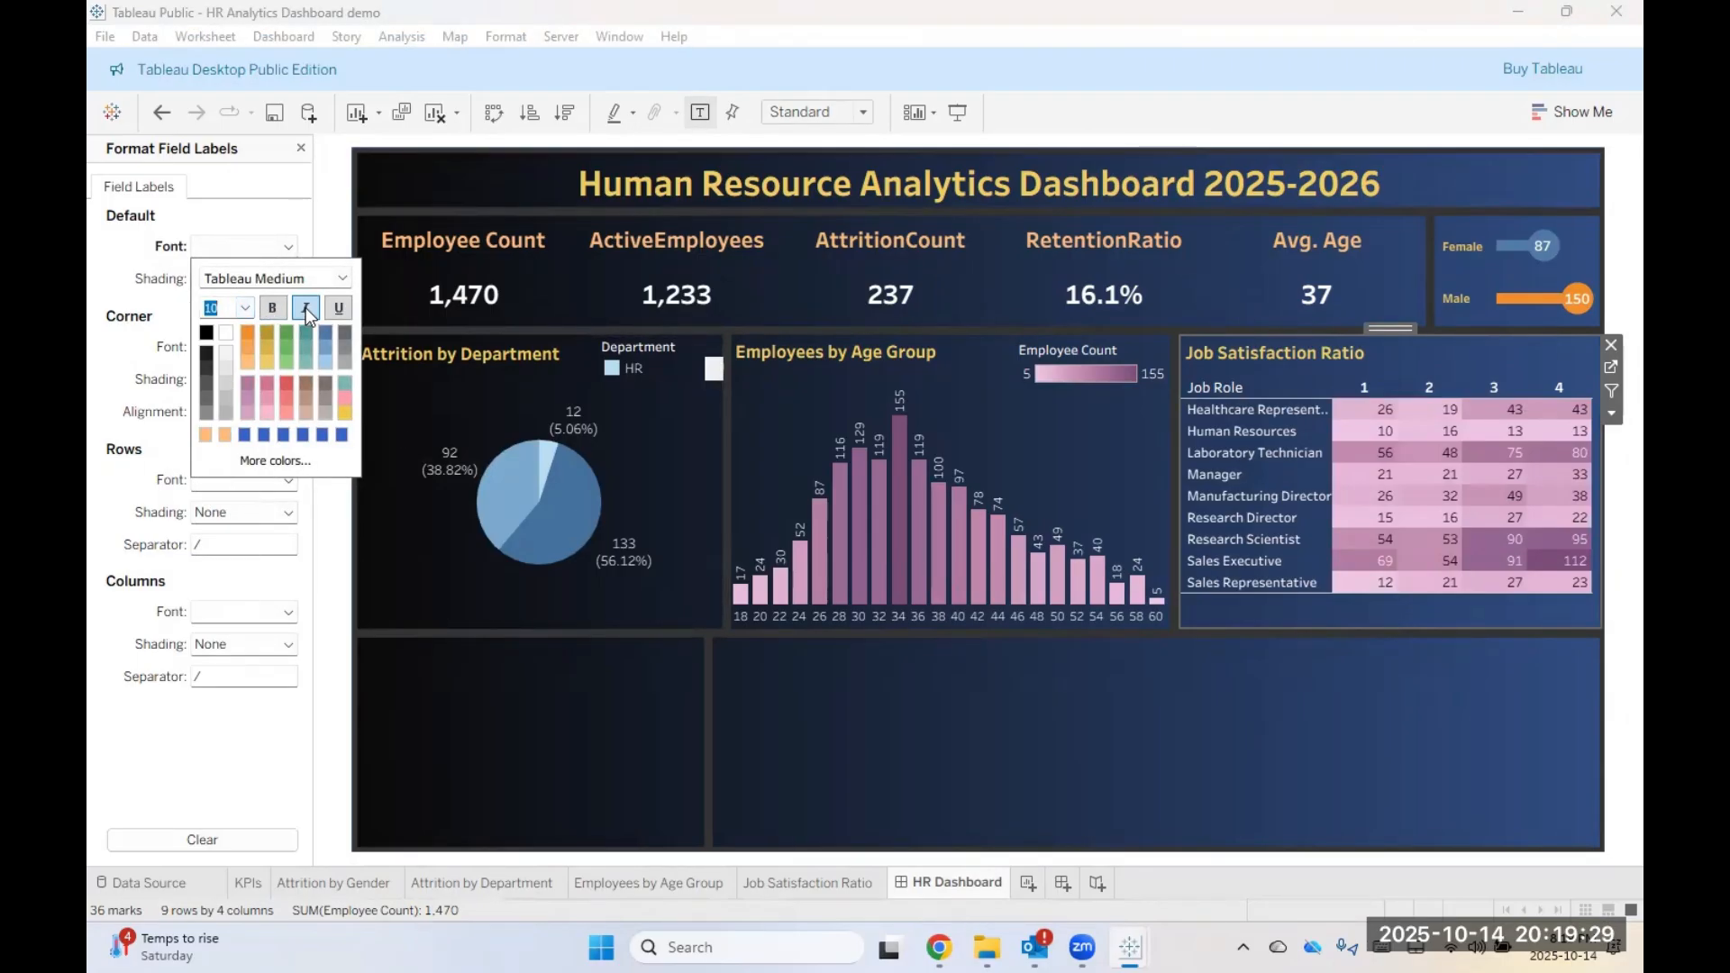
{"action": "left_click", "coordinate": [275, 309]}
{"action": "left_click", "coordinate": [1265, 757]}
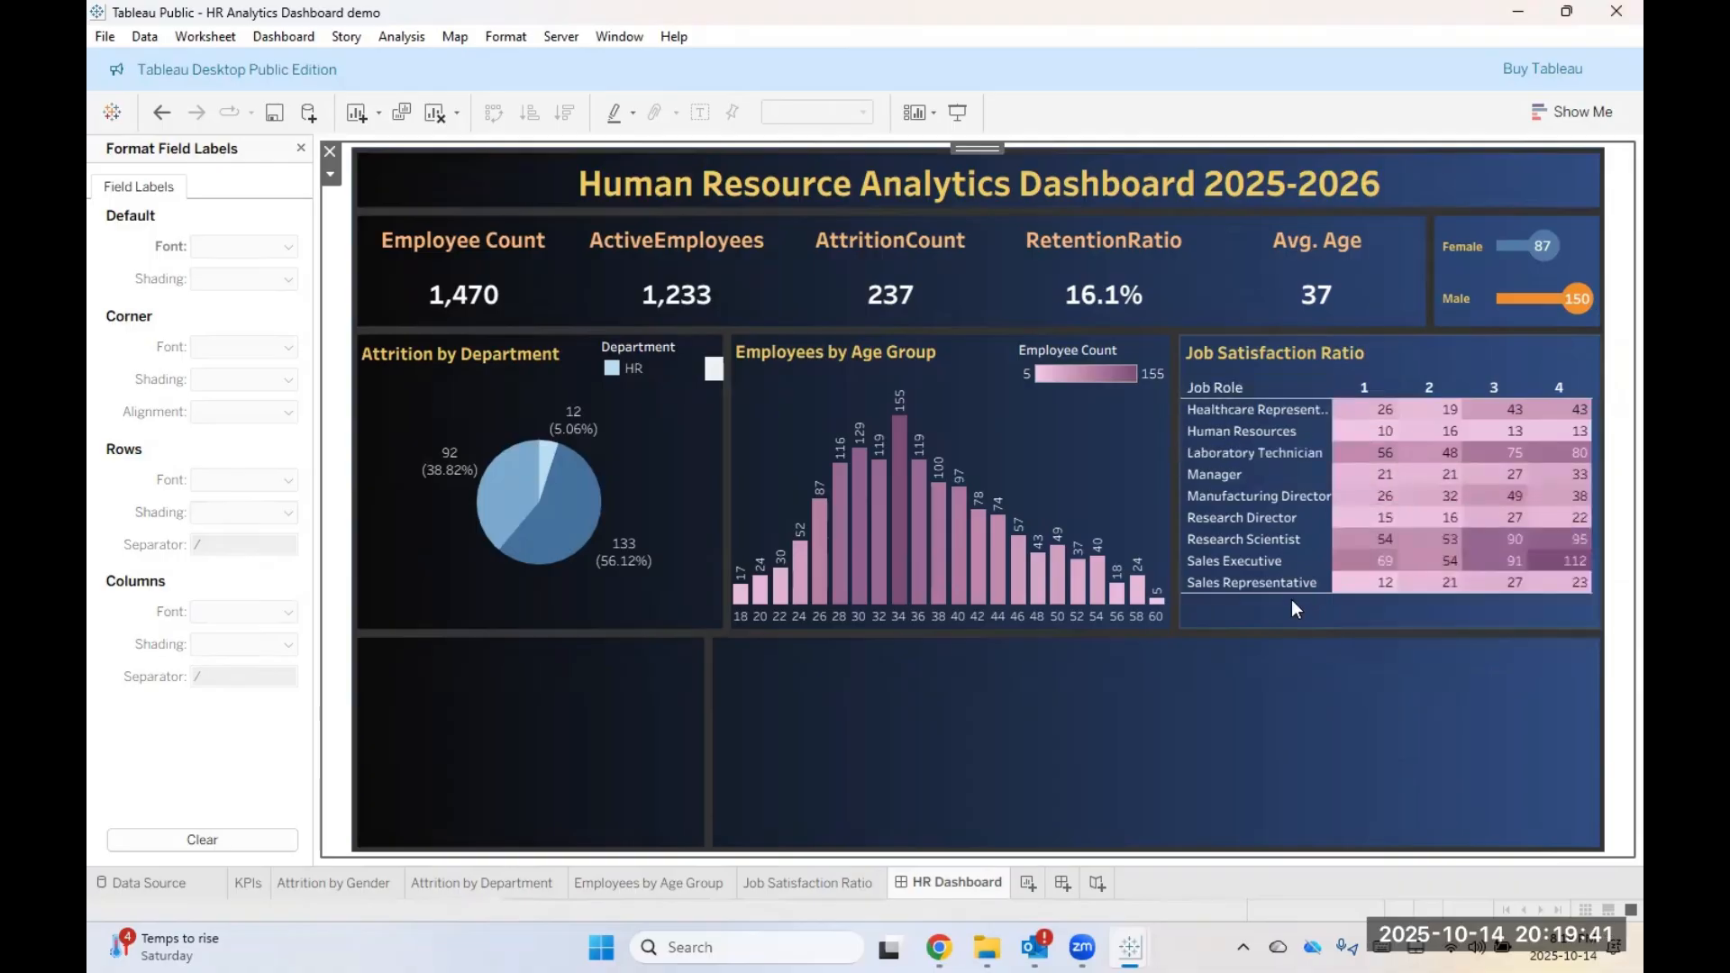
Step: Check the formatting on the Job Satisfaction Ratio worksheet, then return to the HR Dashboard
{"action": "left_click", "coordinate": [776, 885]}
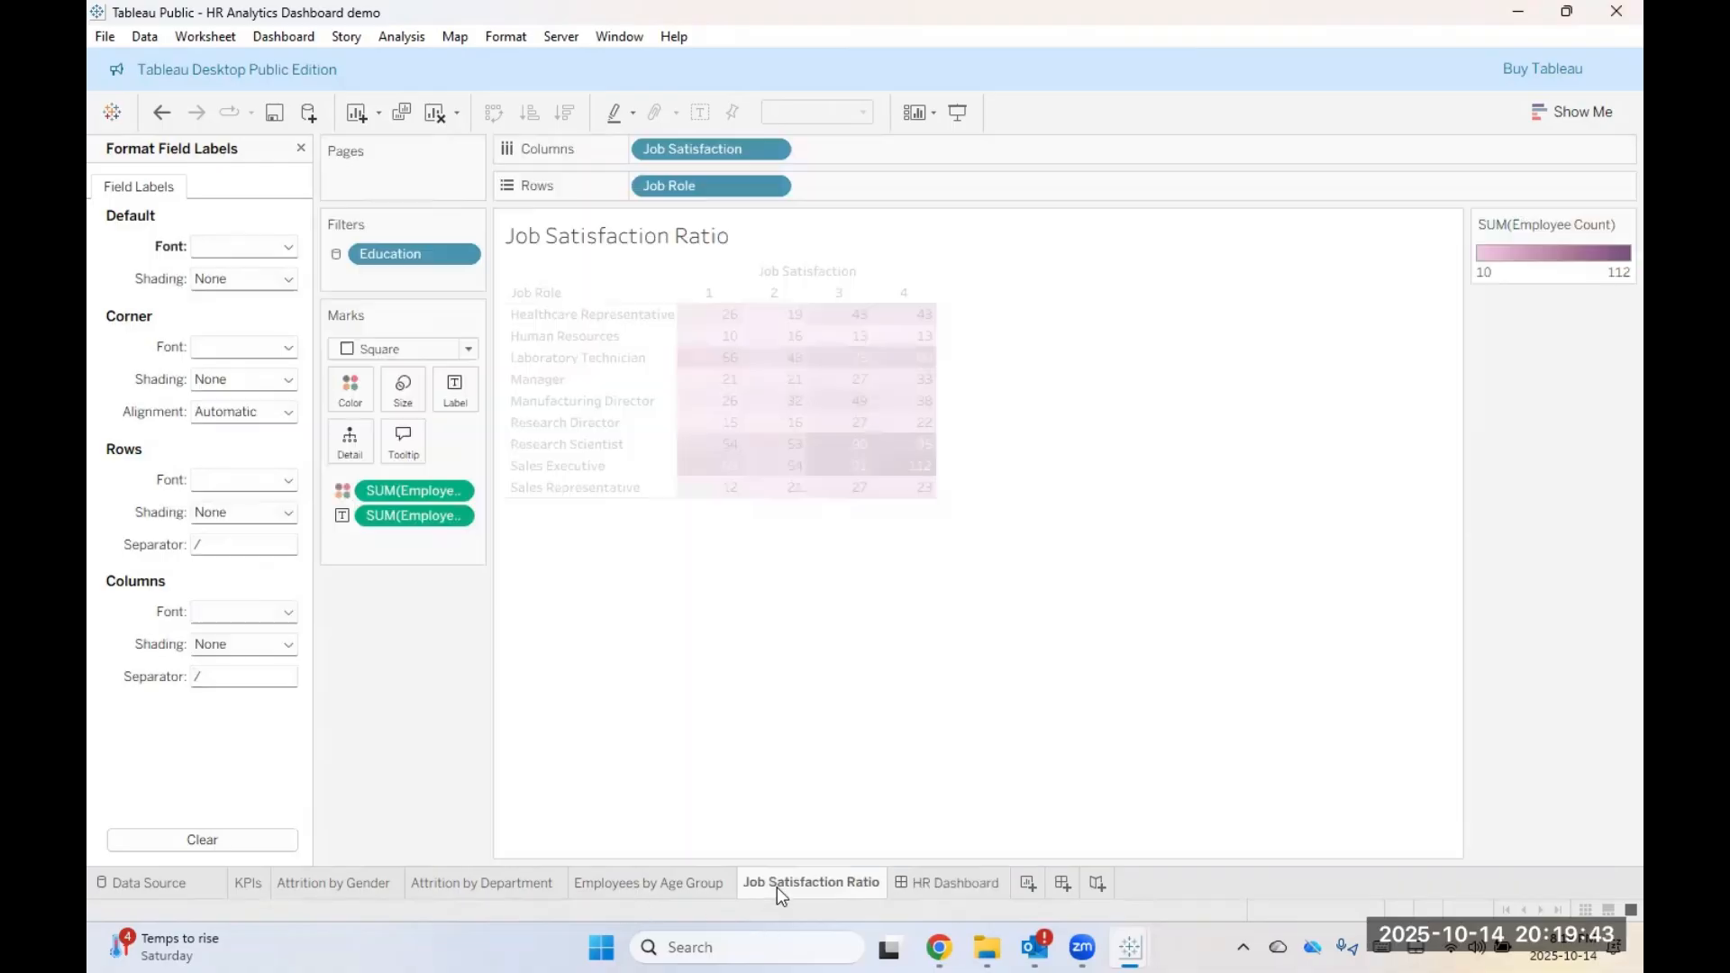
{"action": "mouse_move", "coordinate": [851, 443]}
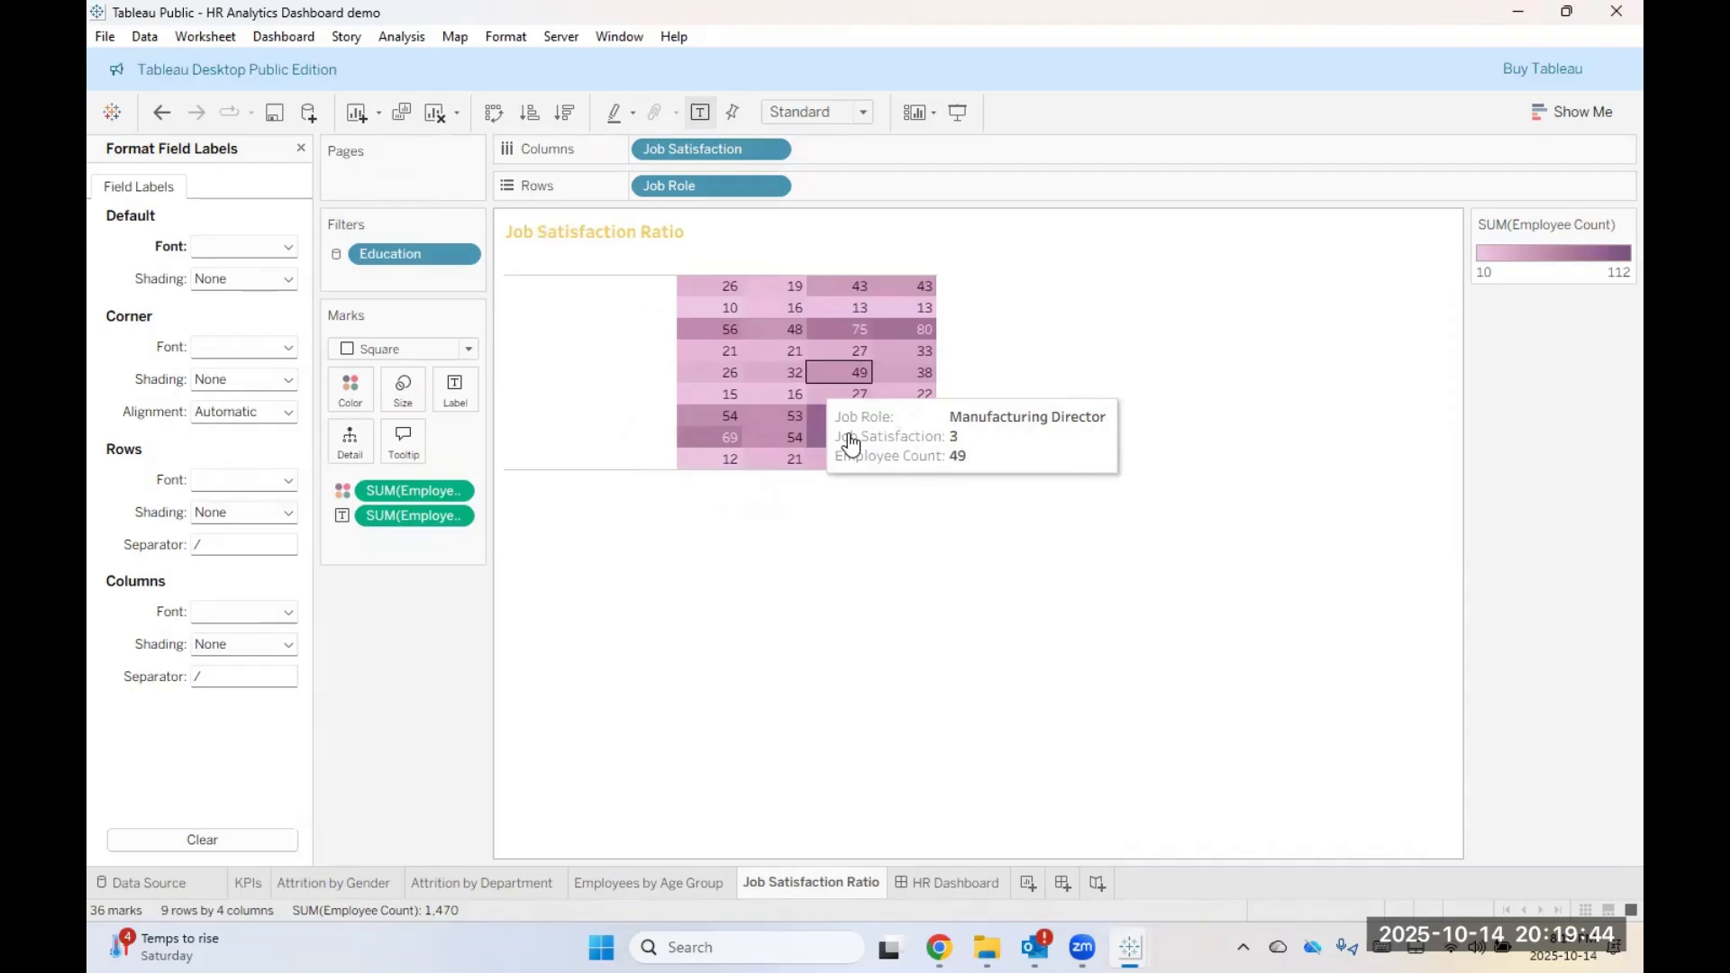
{"action": "left_click", "coordinate": [936, 882]}
Step: Select all cells of the Job Satisfaction Ratio table and set the default worksheet font to 10 pt, trying white before choosing light yellow
{"action": "right_click", "coordinate": [1388, 516]}
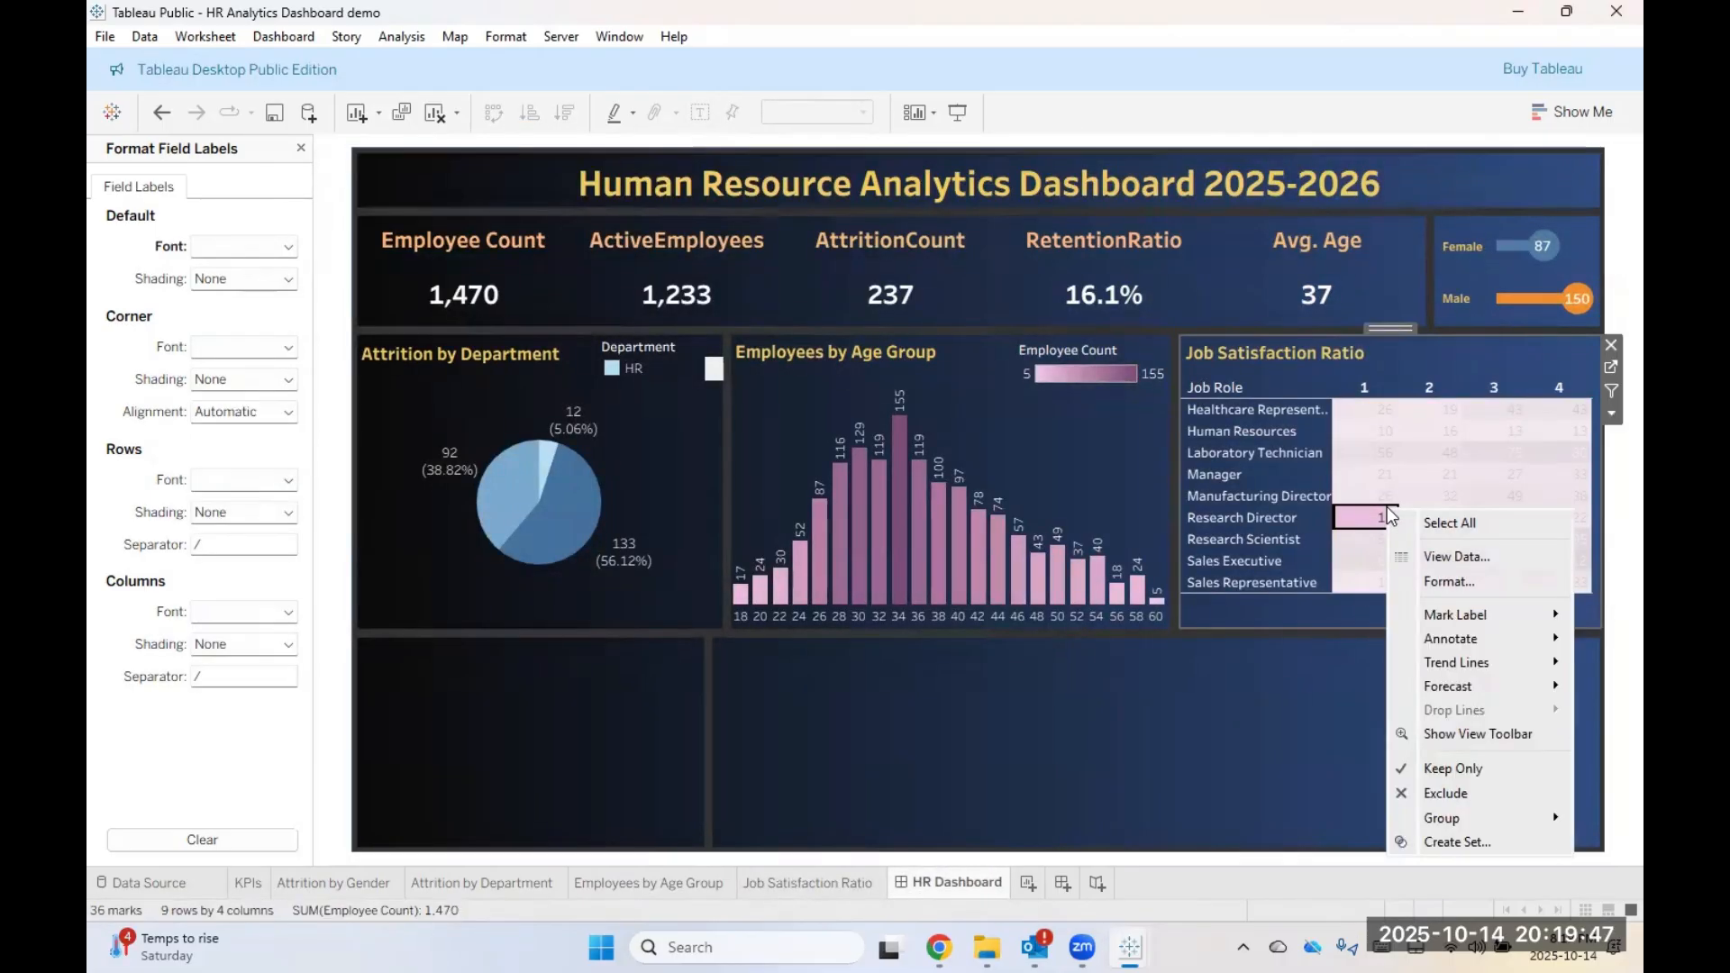
{"action": "left_click", "coordinate": [1380, 414]}
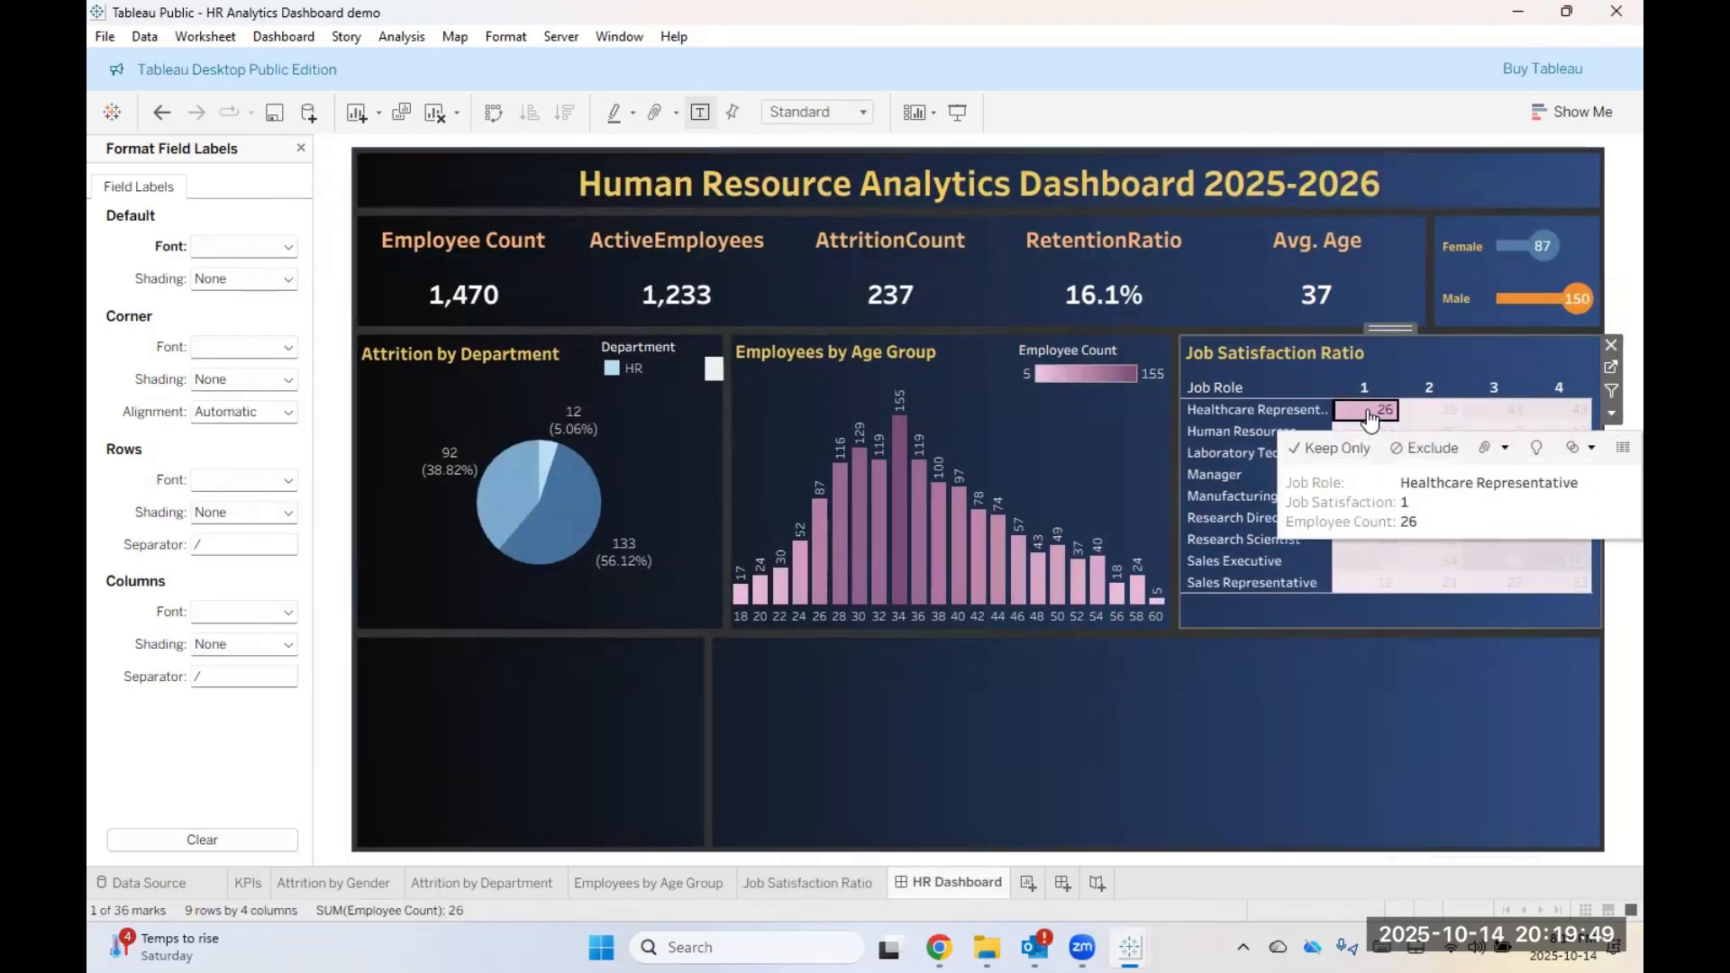
{"action": "left_click", "coordinate": [1414, 681]}
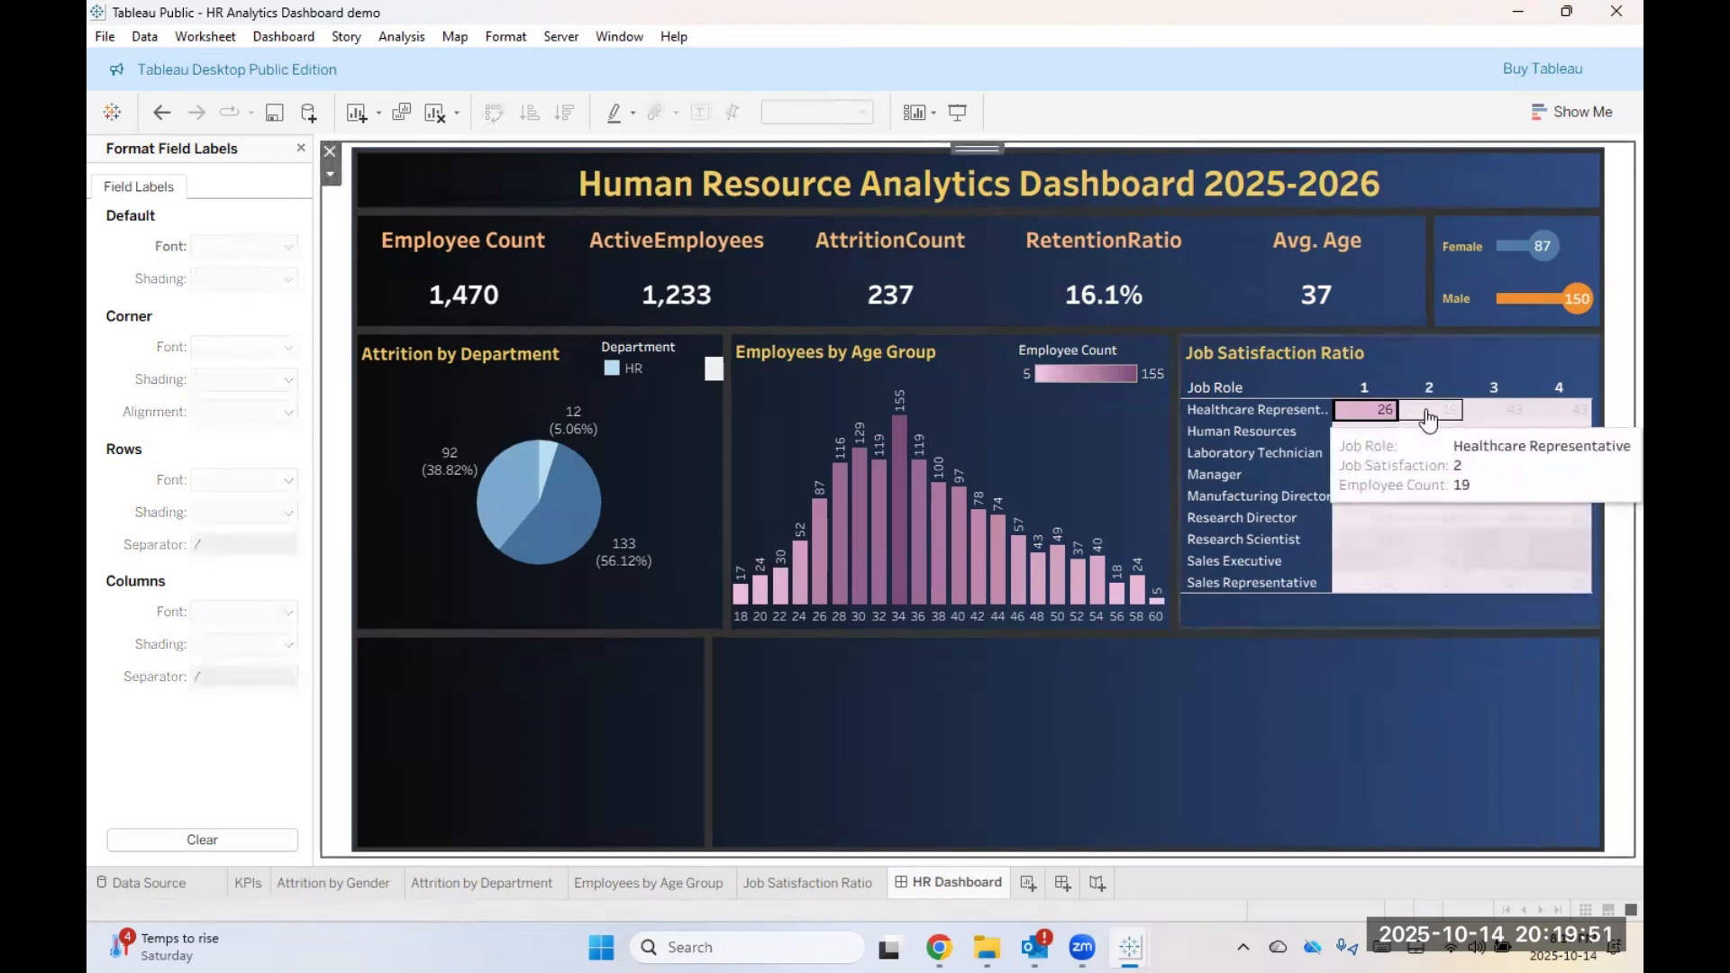
{"action": "left_click_drag", "start_coordinate": [1425, 417], "coordinate": [1546, 434]}
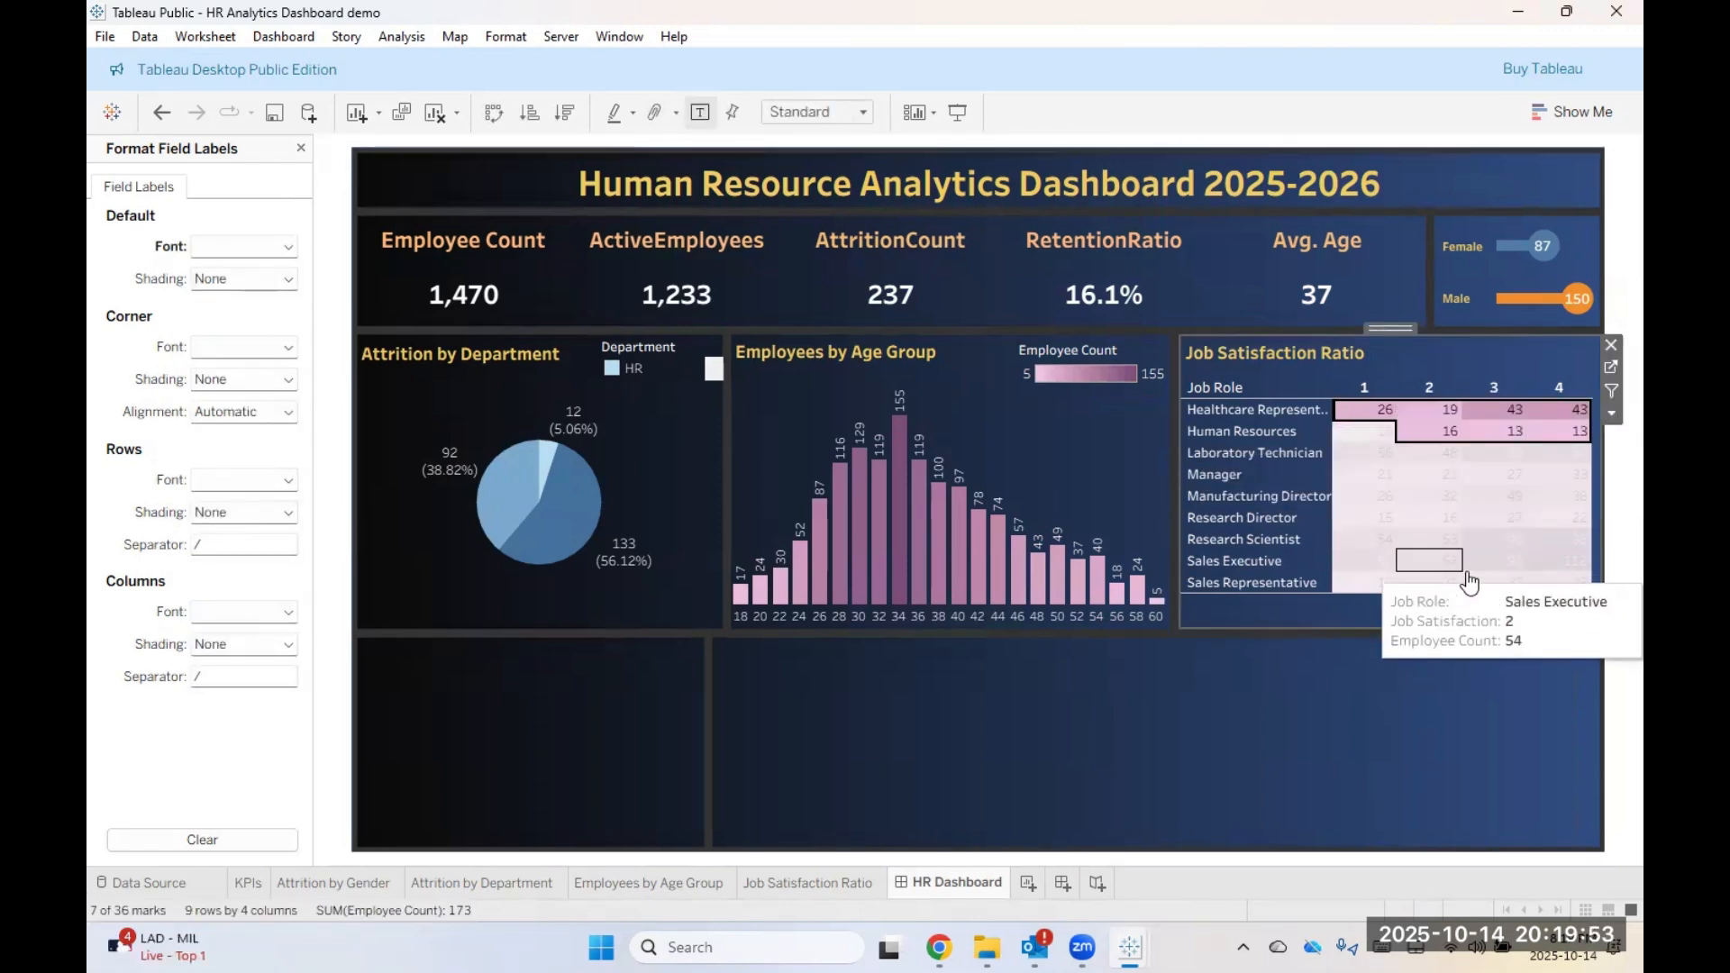
{"action": "left_click_drag", "start_coordinate": [1533, 577], "coordinate": [1347, 407]}
{"action": "right_click", "coordinate": [1347, 419]}
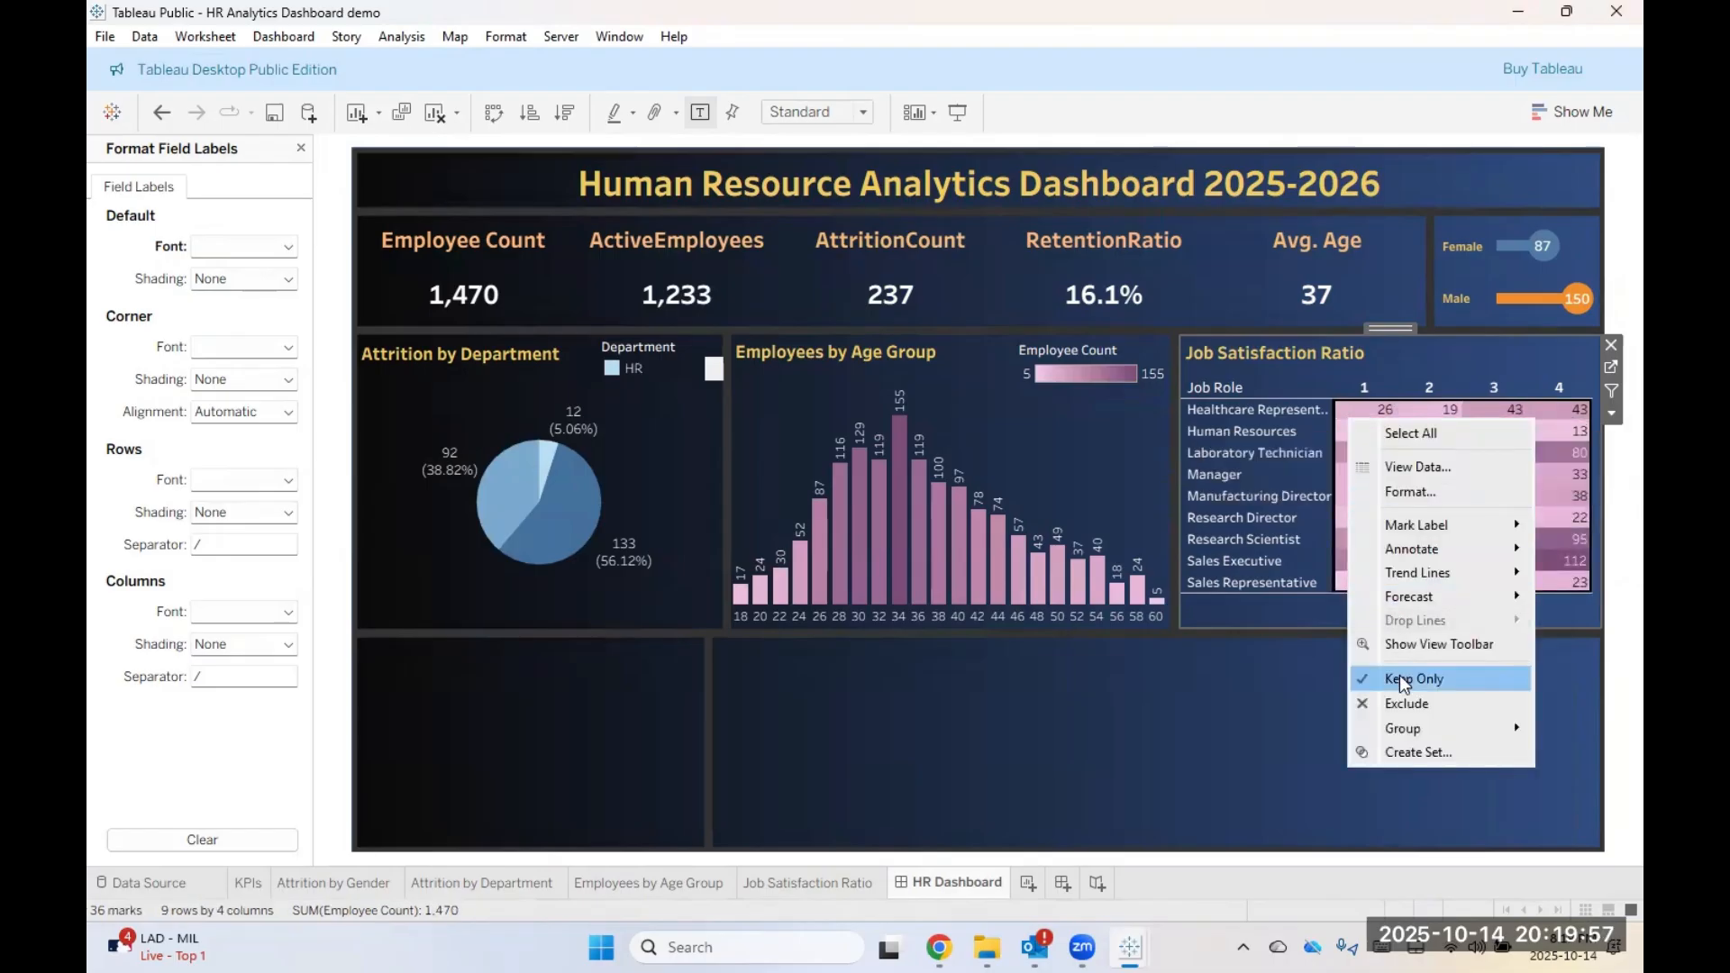
{"action": "left_click", "coordinate": [1411, 492]}
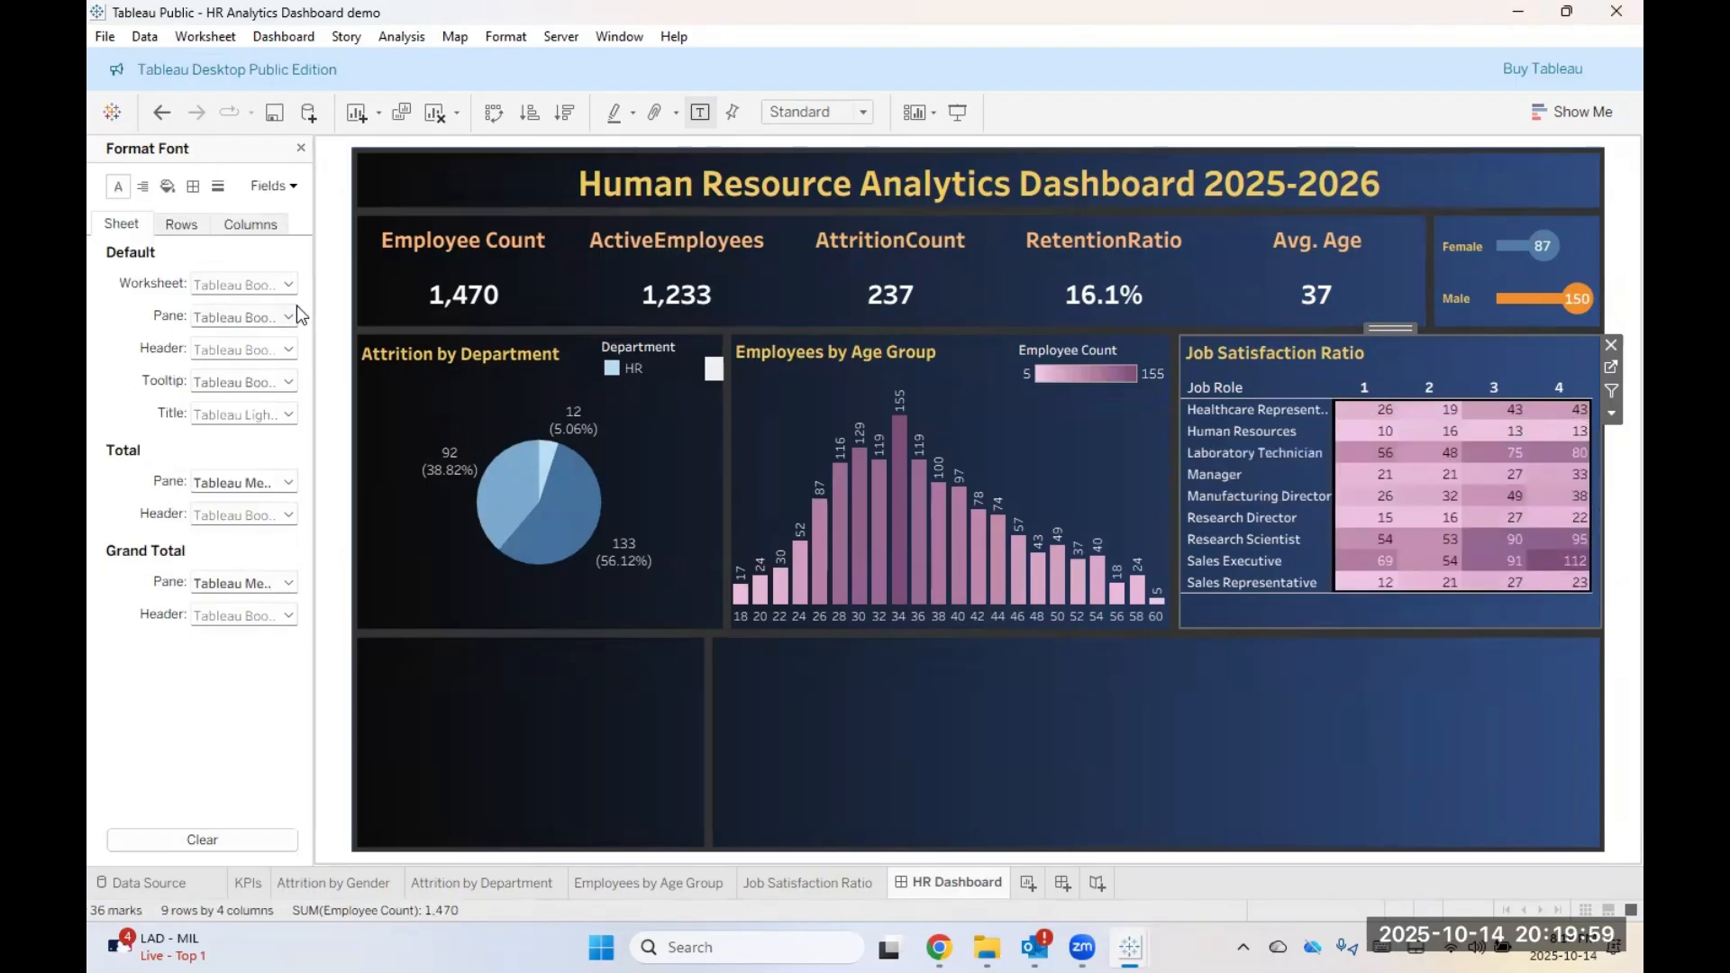
{"action": "left_click", "coordinate": [262, 315]}
{"action": "left_click", "coordinate": [227, 381]}
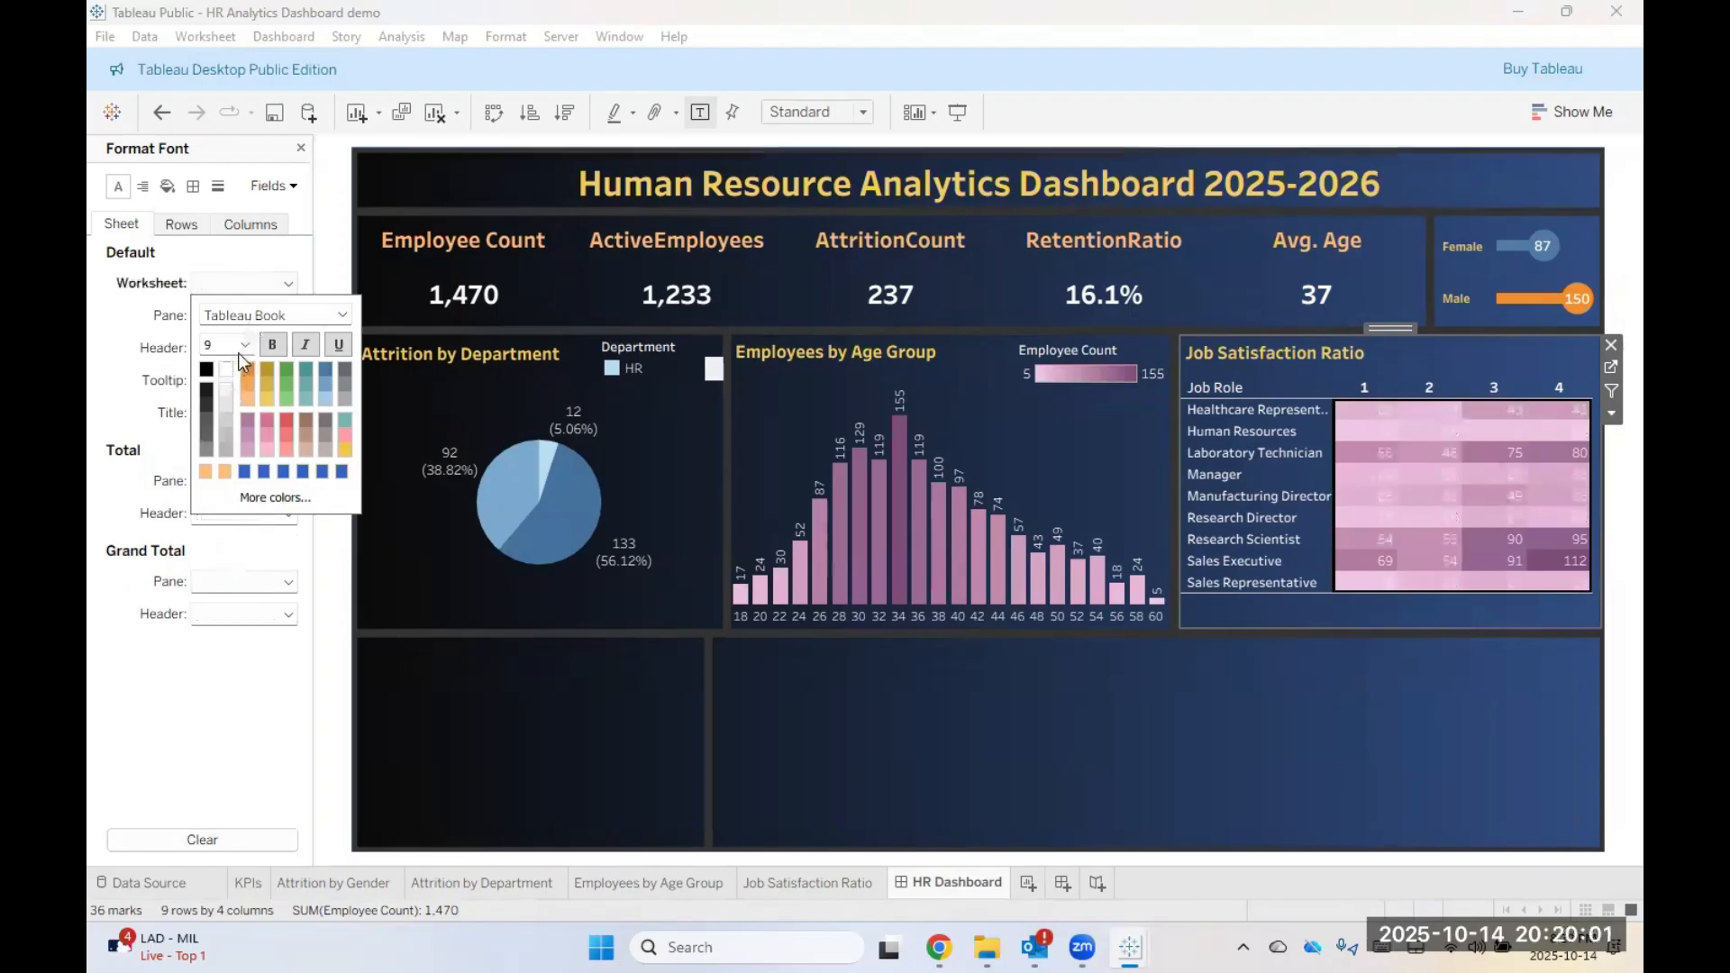
{"action": "left_click", "coordinate": [245, 346]}
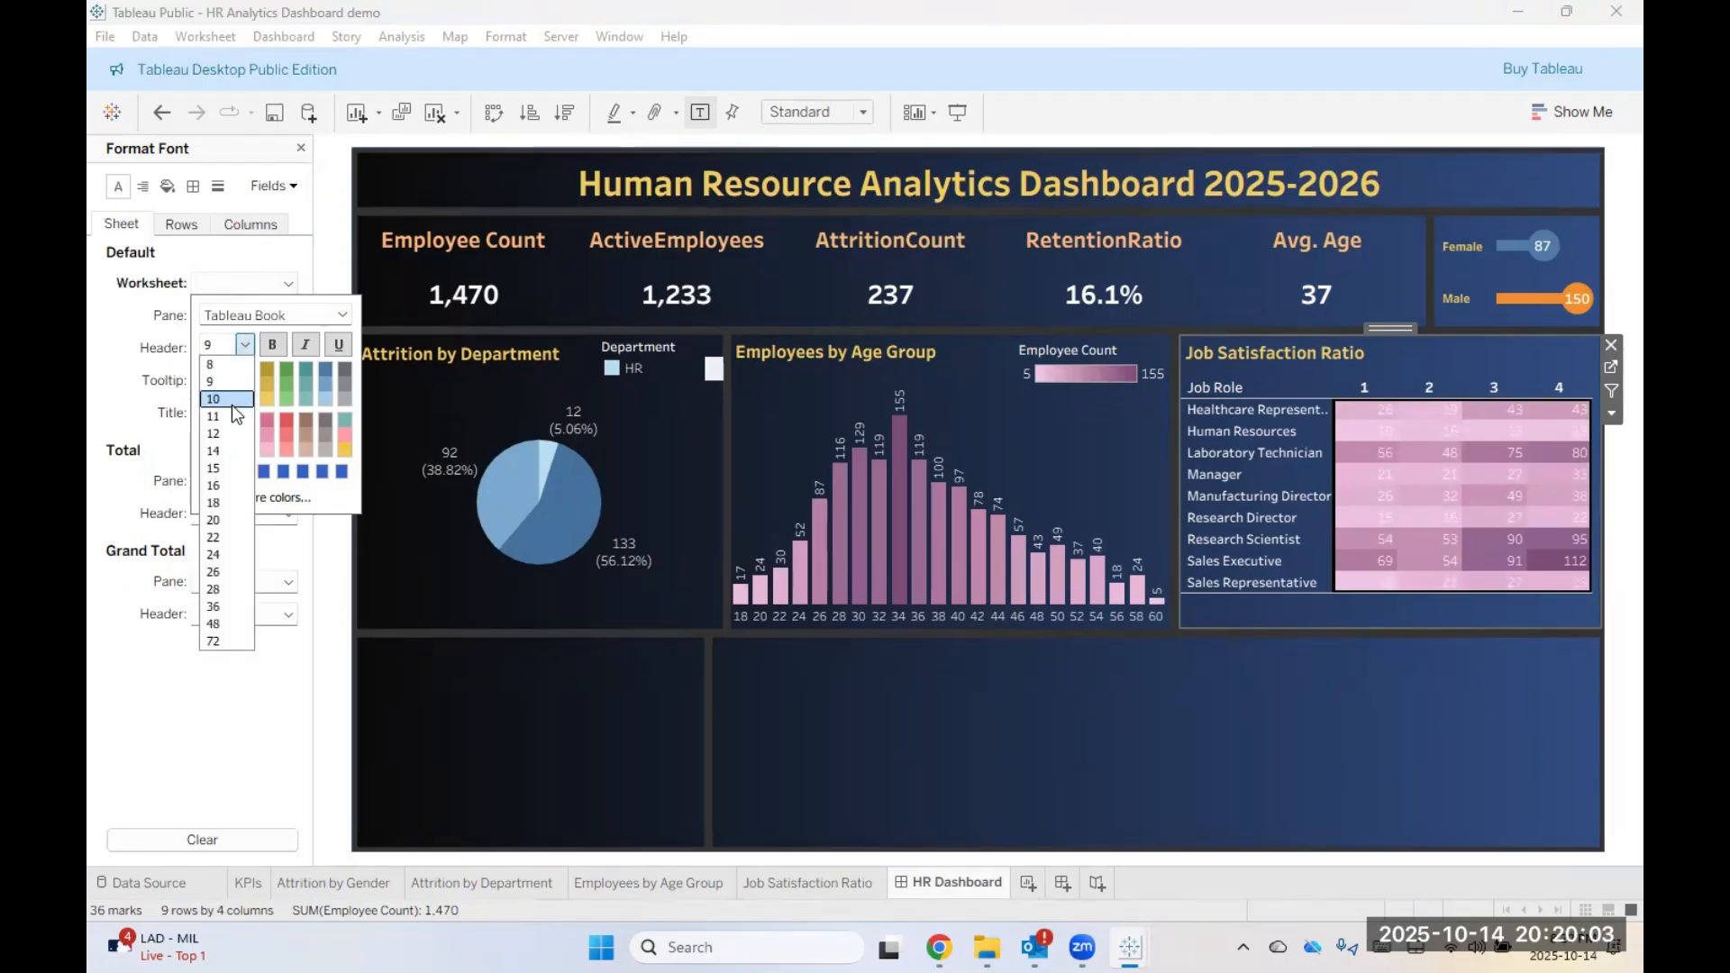
{"action": "left_click", "coordinate": [231, 401]}
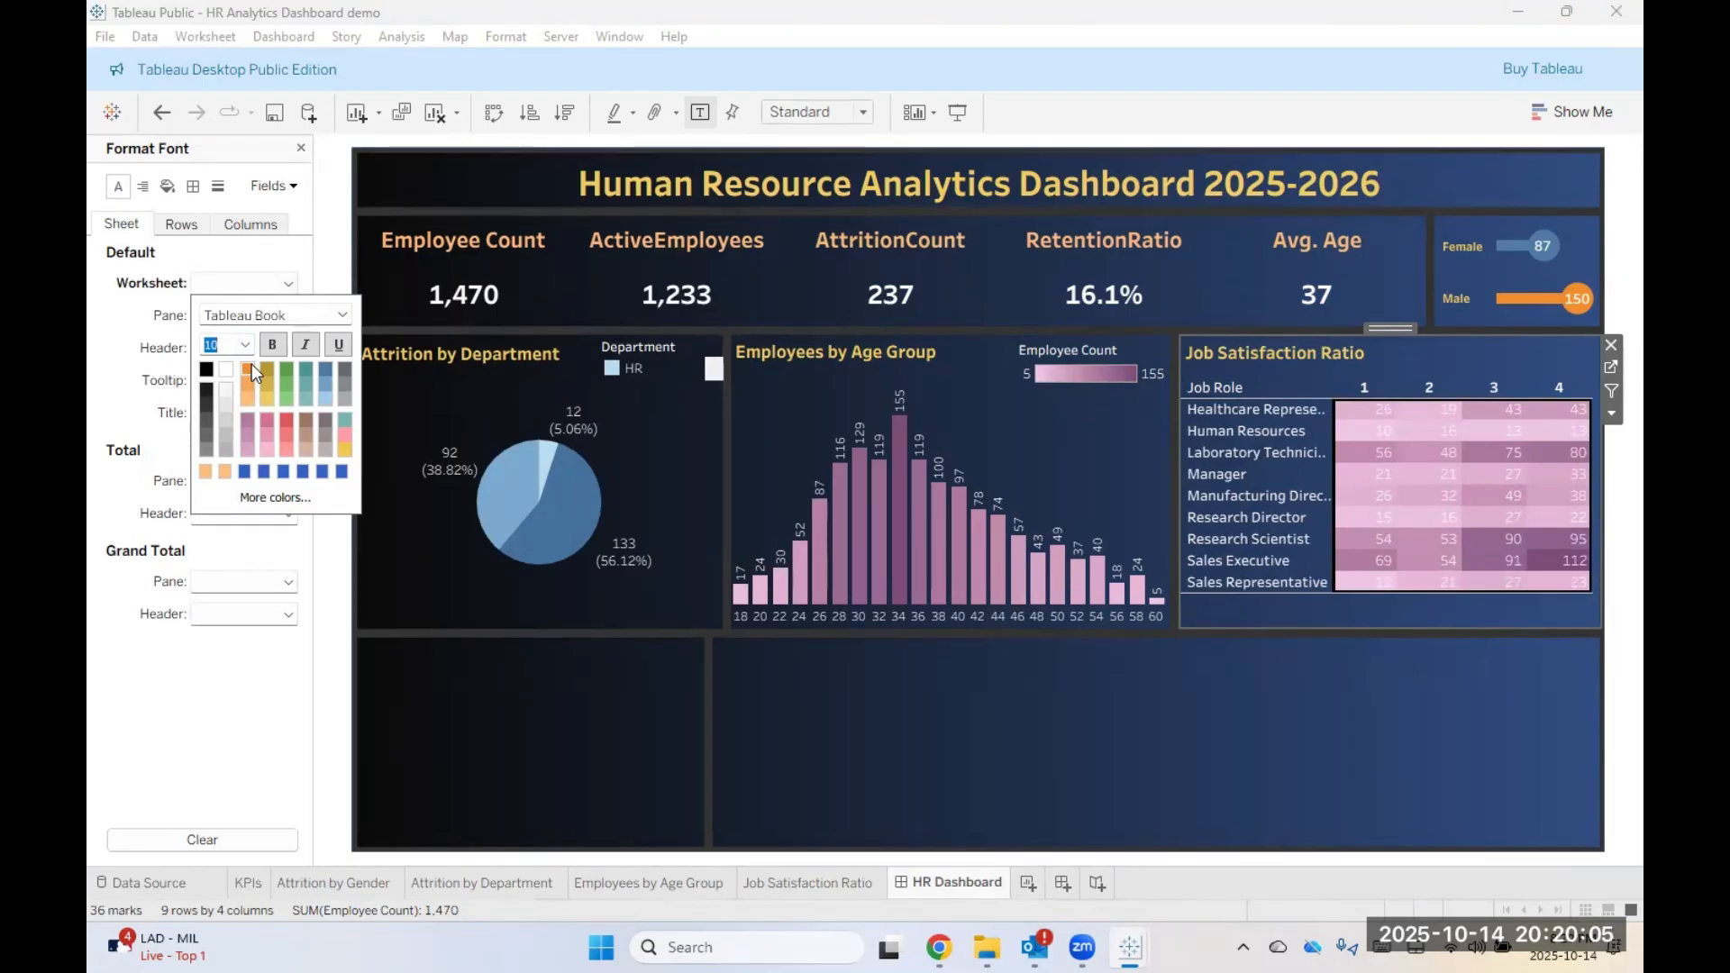
{"action": "left_click", "coordinate": [267, 398]}
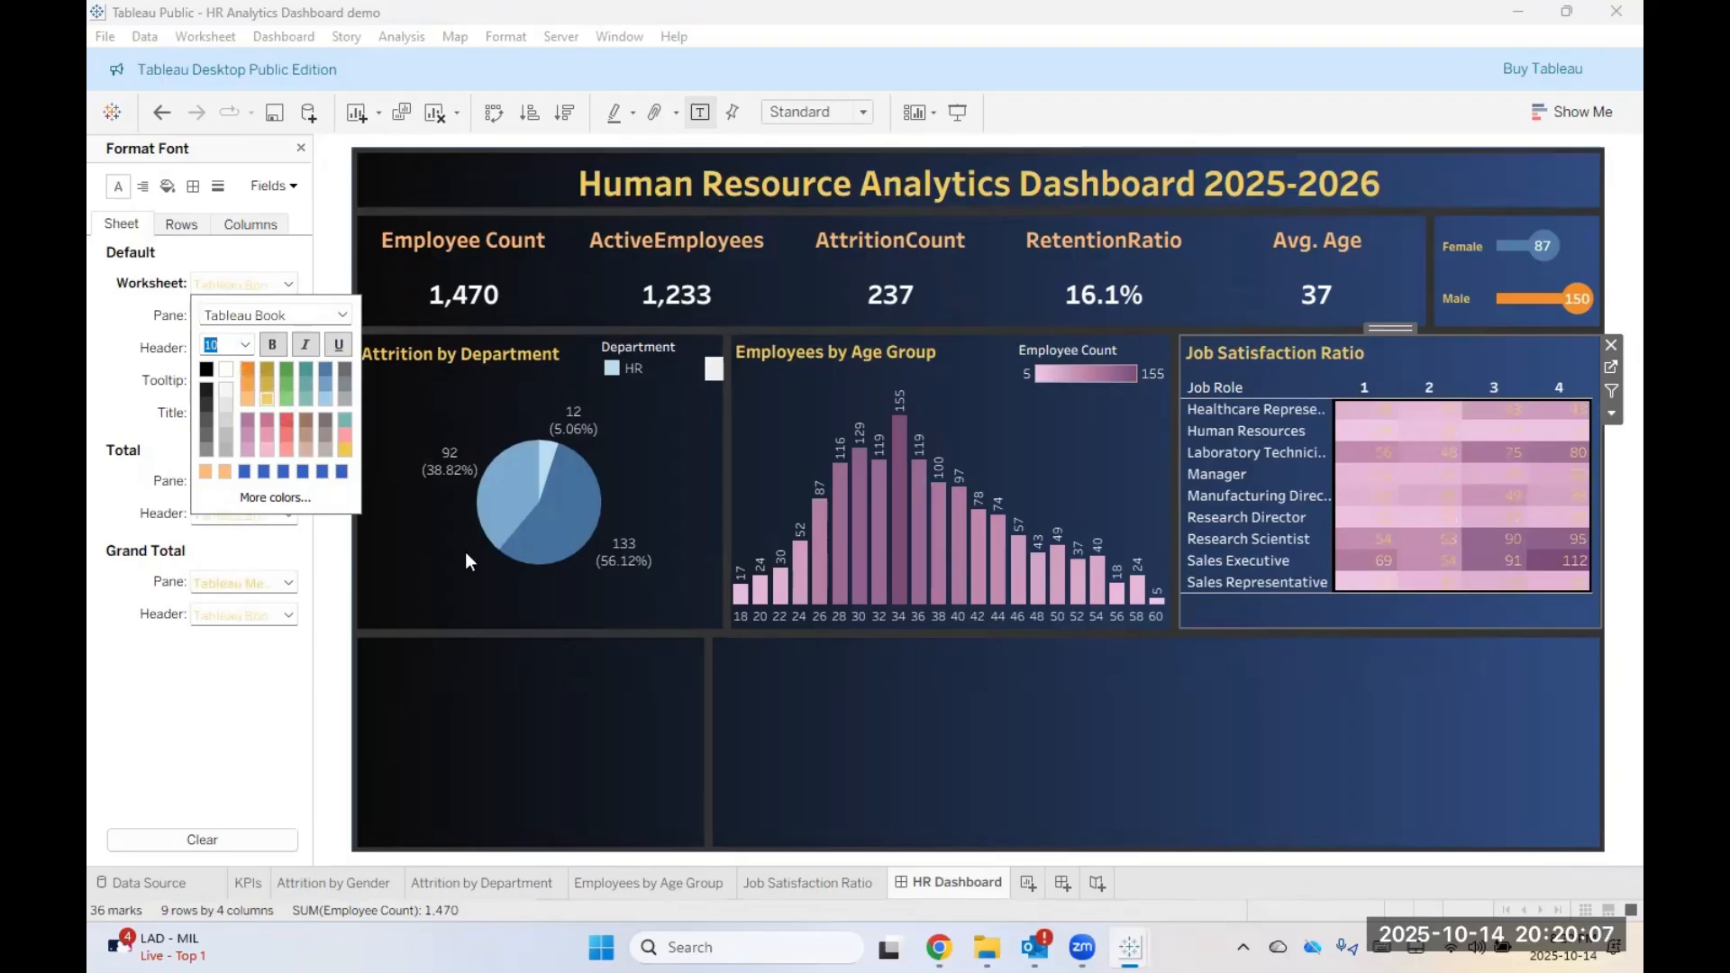
{"action": "left_click", "coordinate": [1111, 749]}
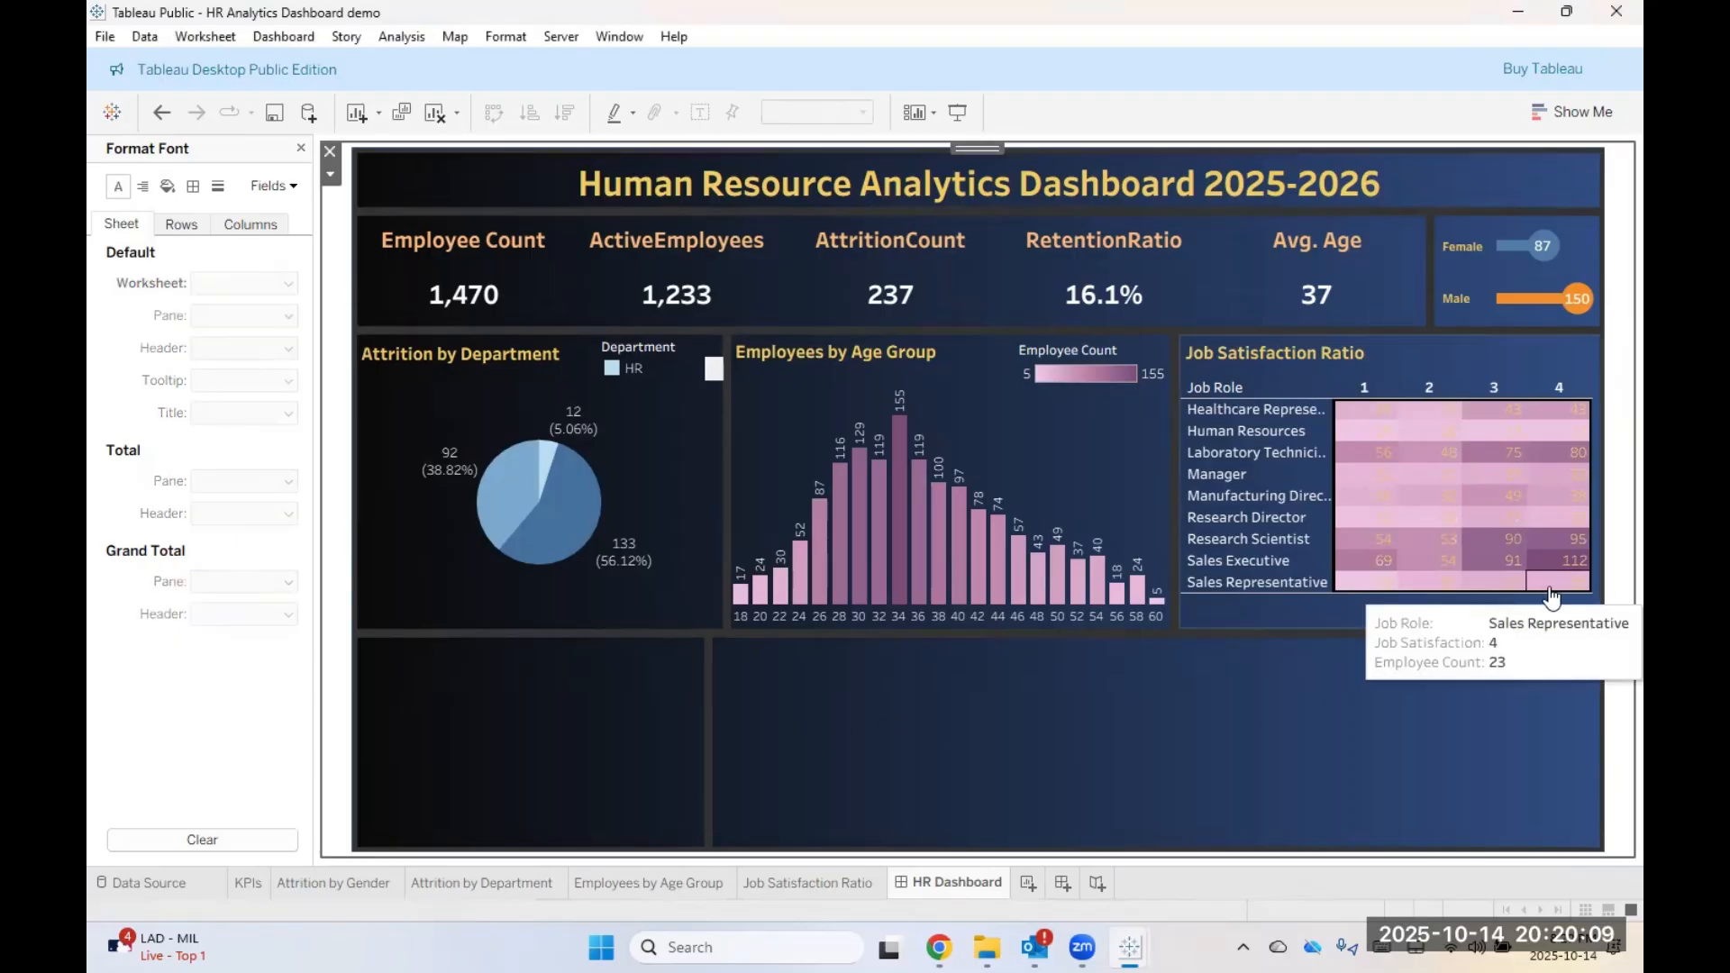
Step: Try orange and blue for the Job Satisfaction Ratio table's default worksheet font, then set it to white
{"action": "left_click_drag", "start_coordinate": [1550, 590], "coordinate": [1358, 415]}
{"action": "right_click", "coordinate": [1358, 414]}
{"action": "left_click", "coordinate": [1419, 487]}
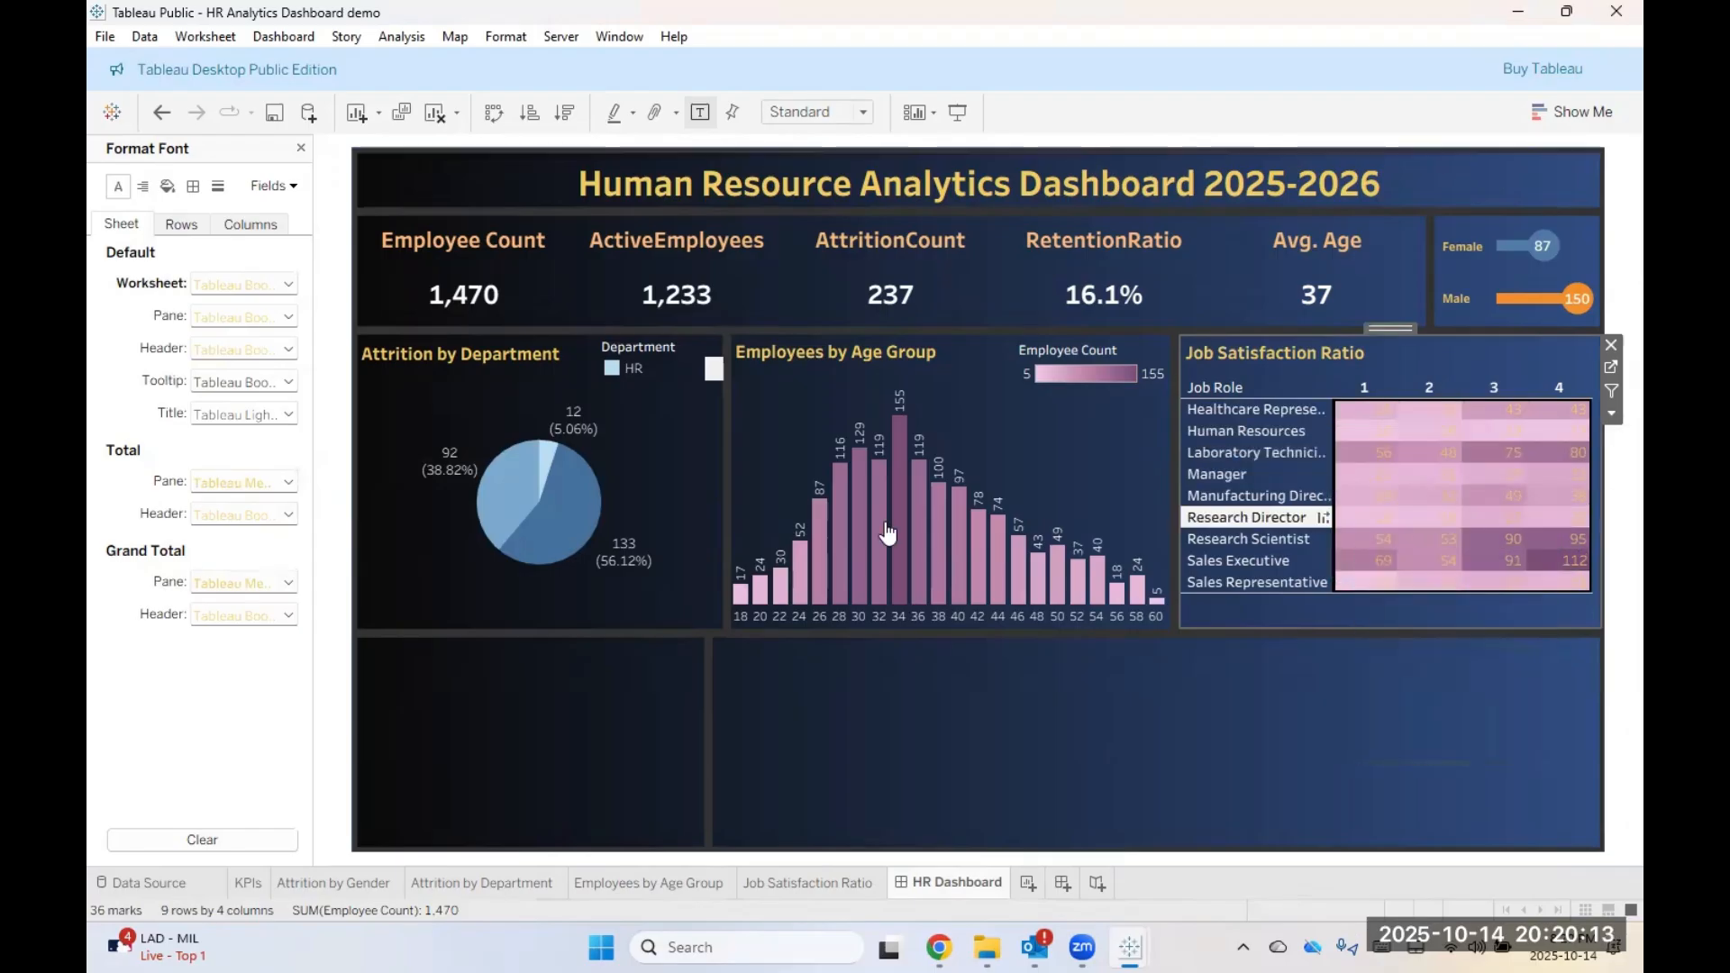
{"action": "left_click", "coordinate": [249, 285]}
{"action": "left_click", "coordinate": [251, 368]}
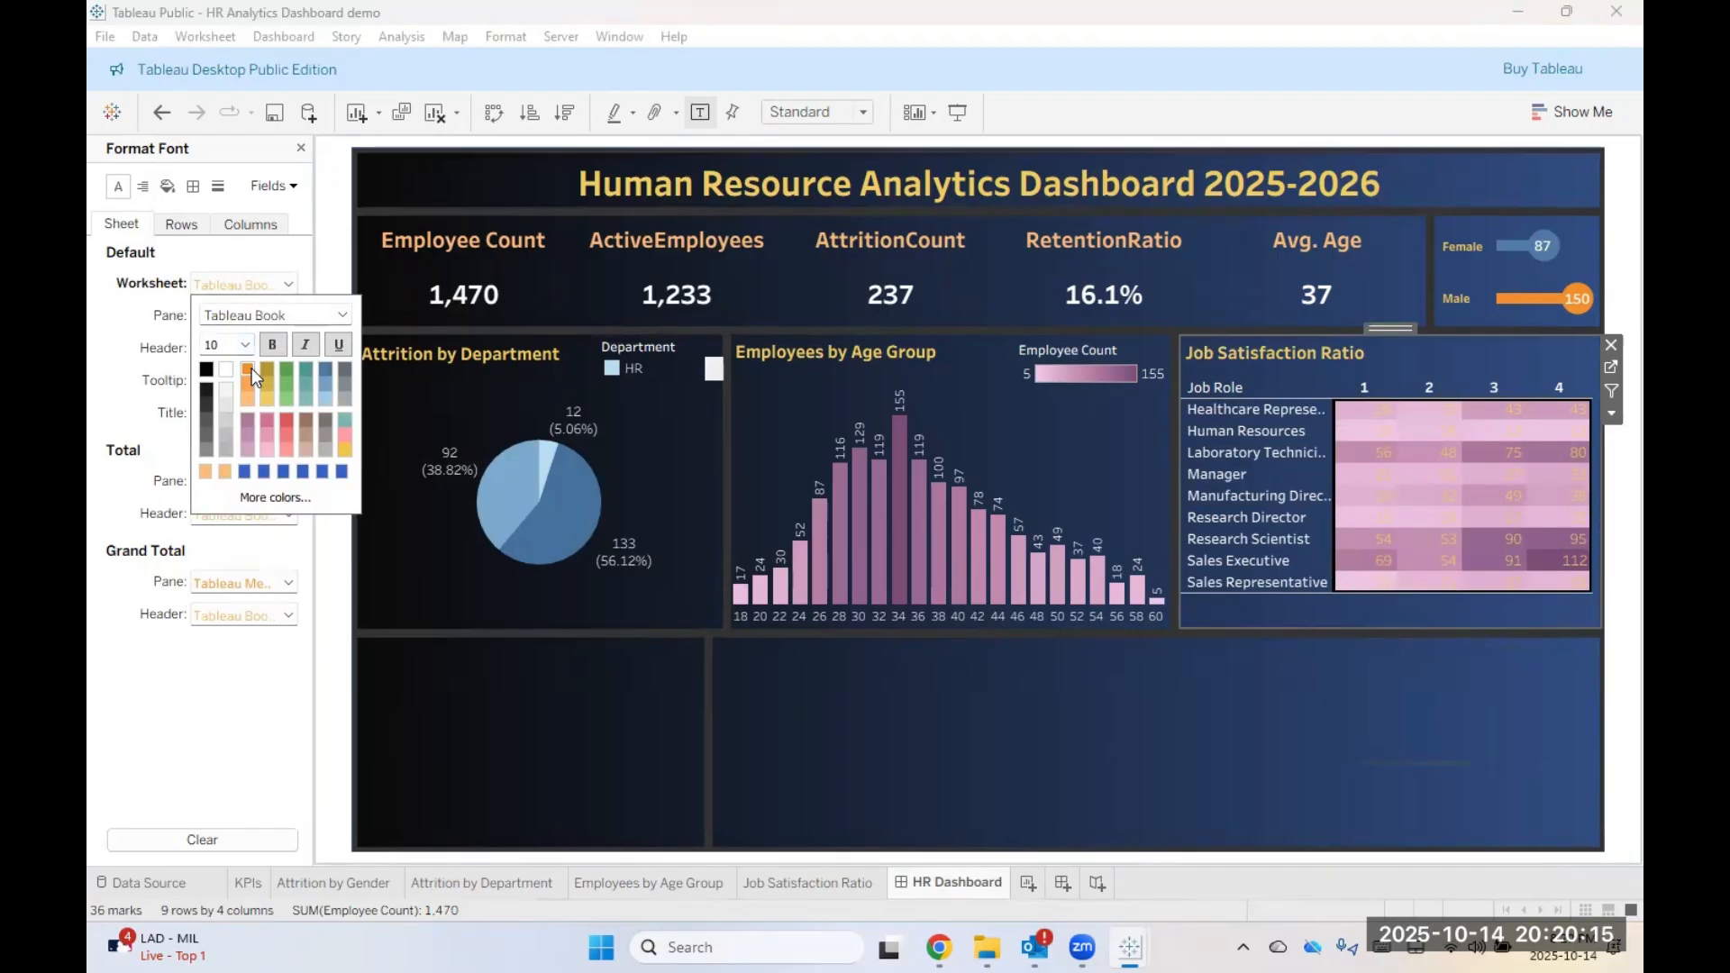
{"action": "left_click", "coordinate": [282, 473]}
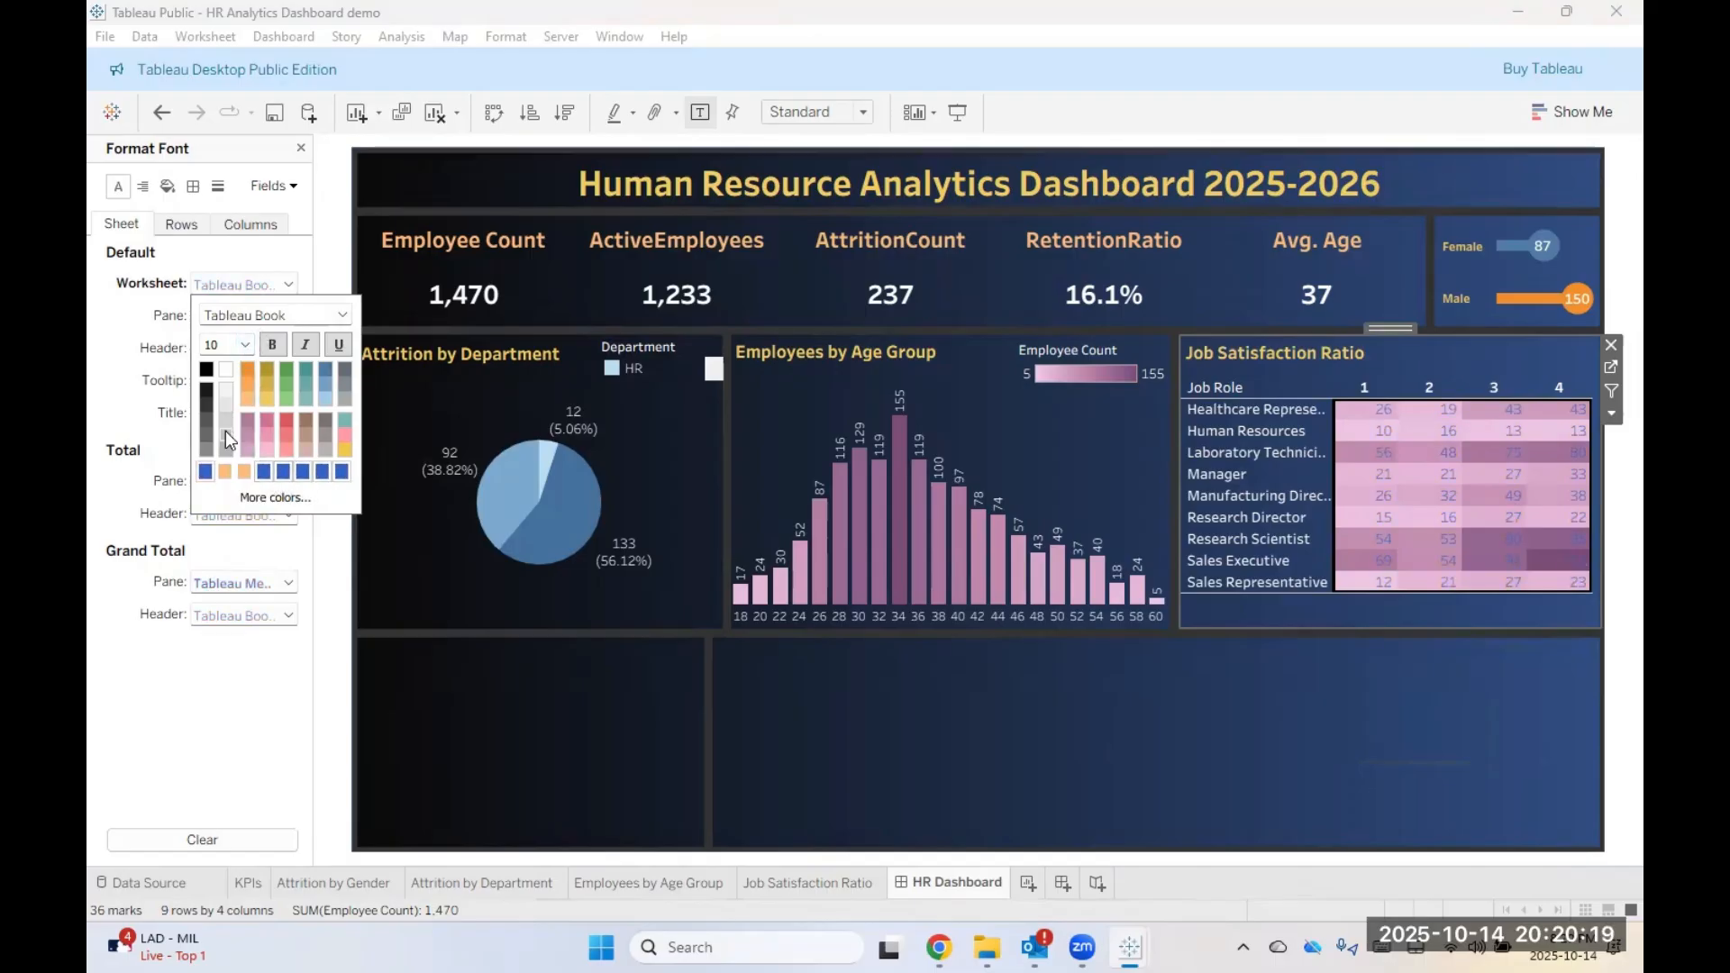
{"action": "left_click", "coordinate": [229, 367]}
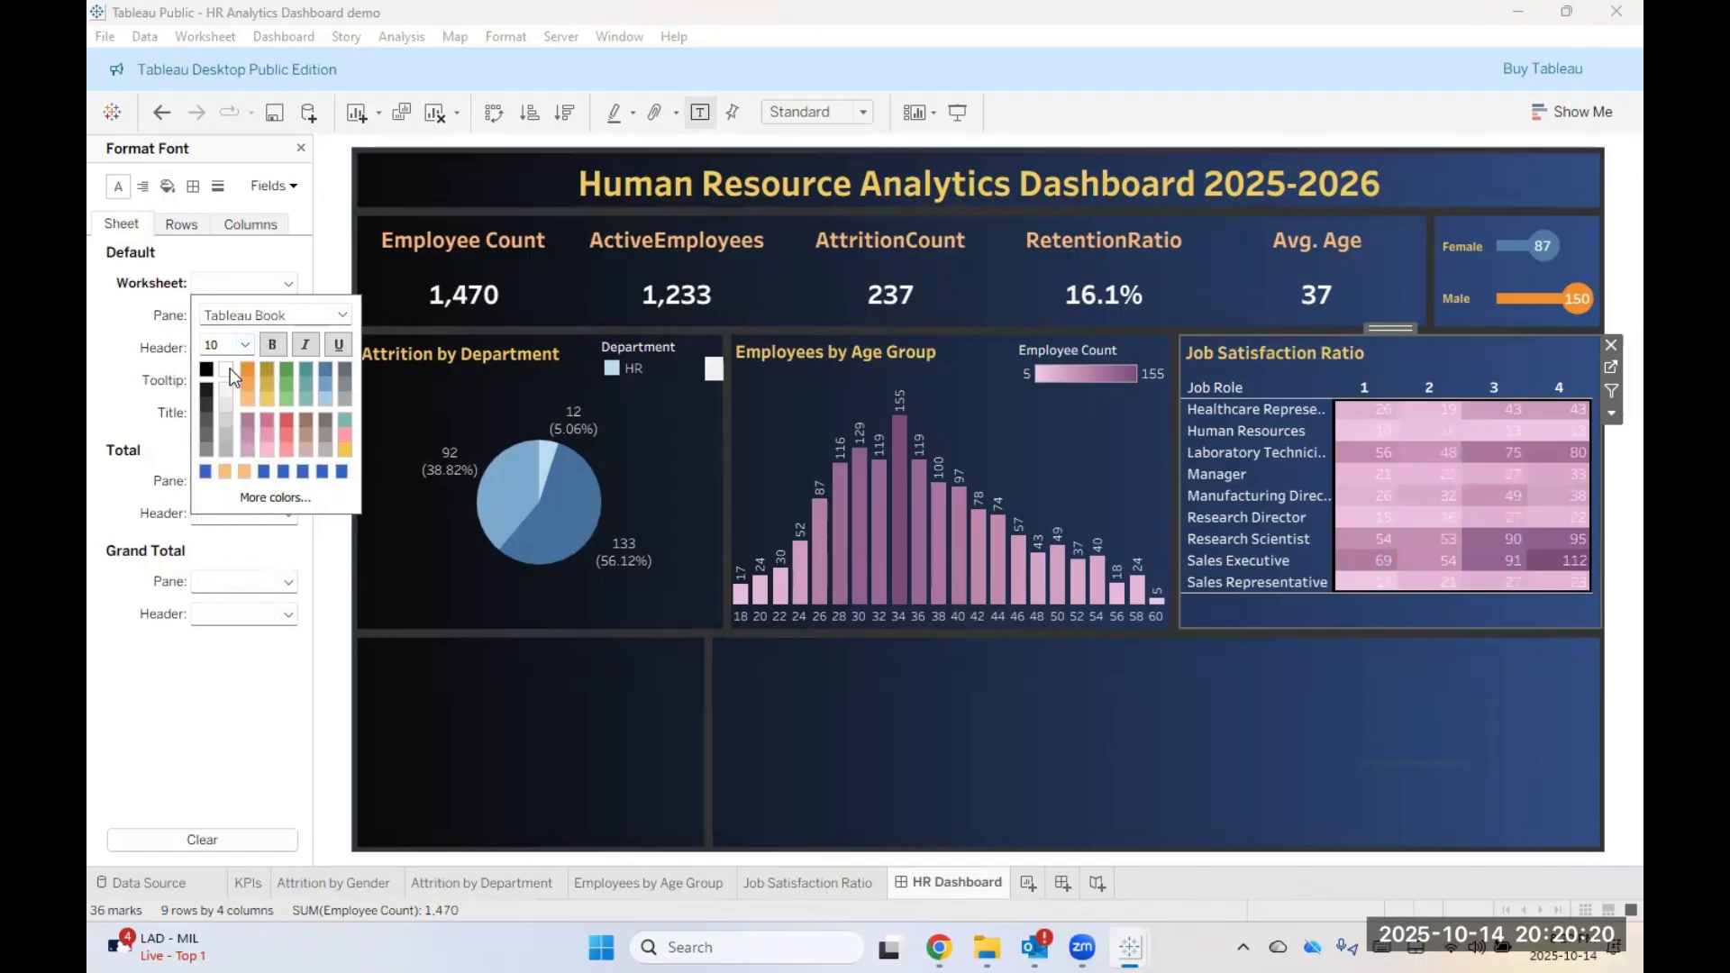
{"action": "left_click", "coordinate": [1319, 760]}
Step: Reselect all Job Satisfaction Ratio cells and set the default worksheet font colour to blue
{"action": "left_click", "coordinate": [1549, 590]}
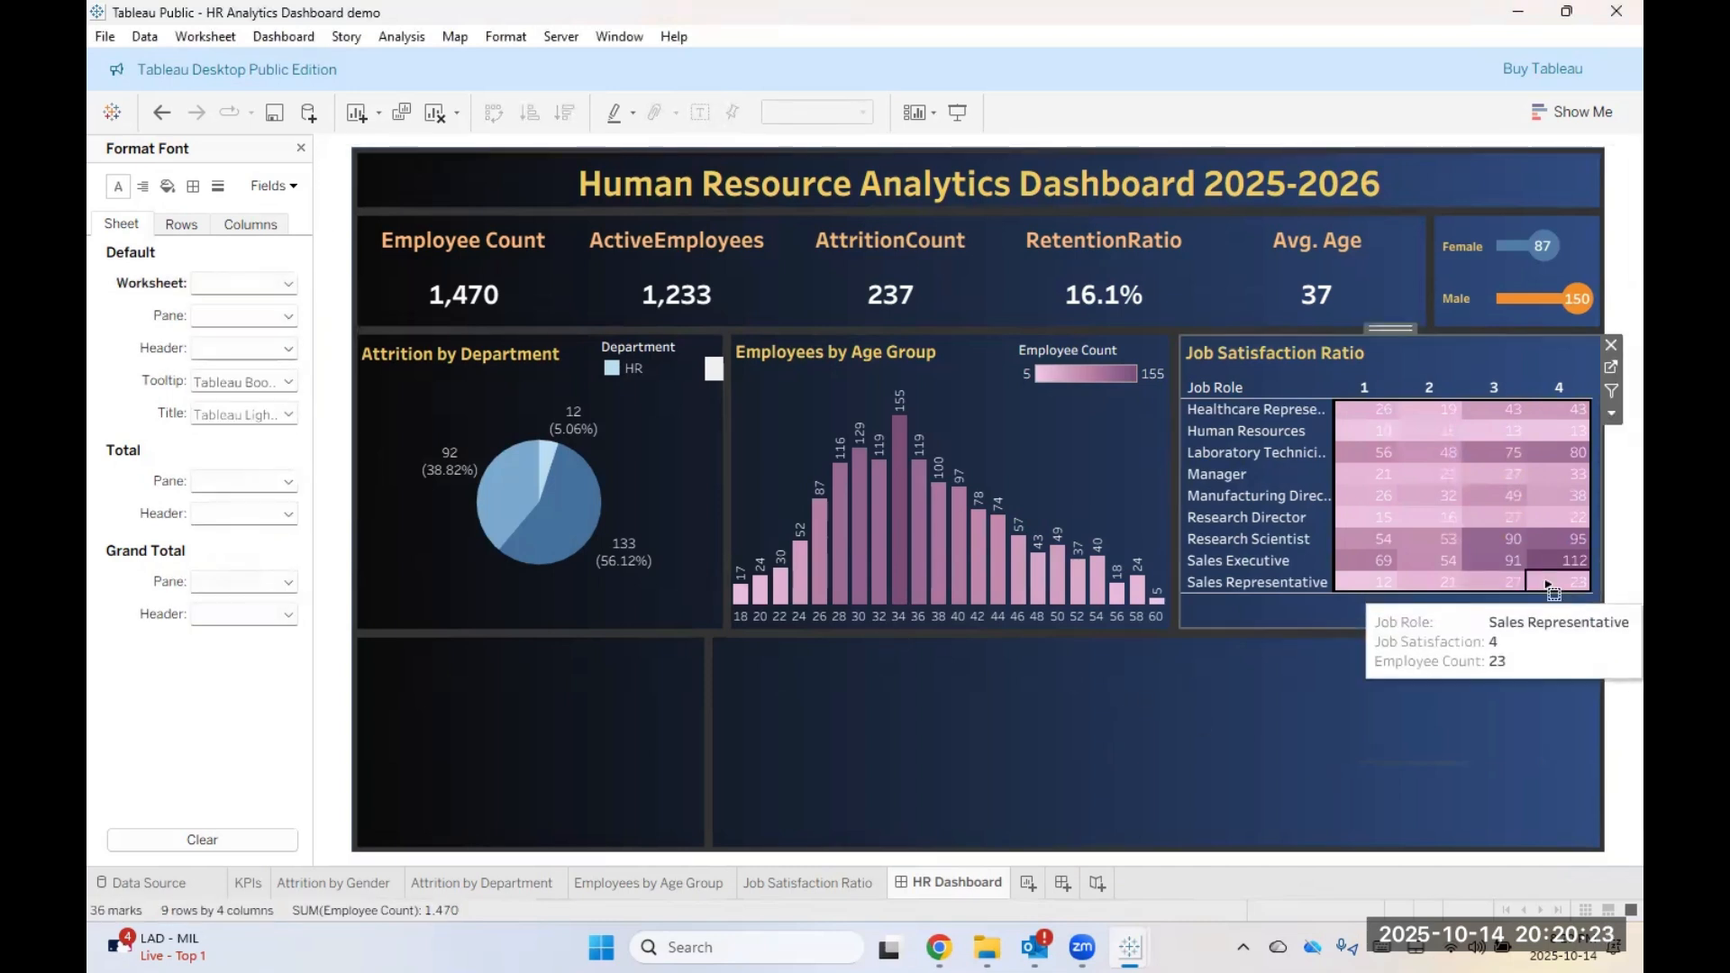
{"action": "left_click_drag", "start_coordinate": [1550, 590], "coordinate": [1363, 413]}
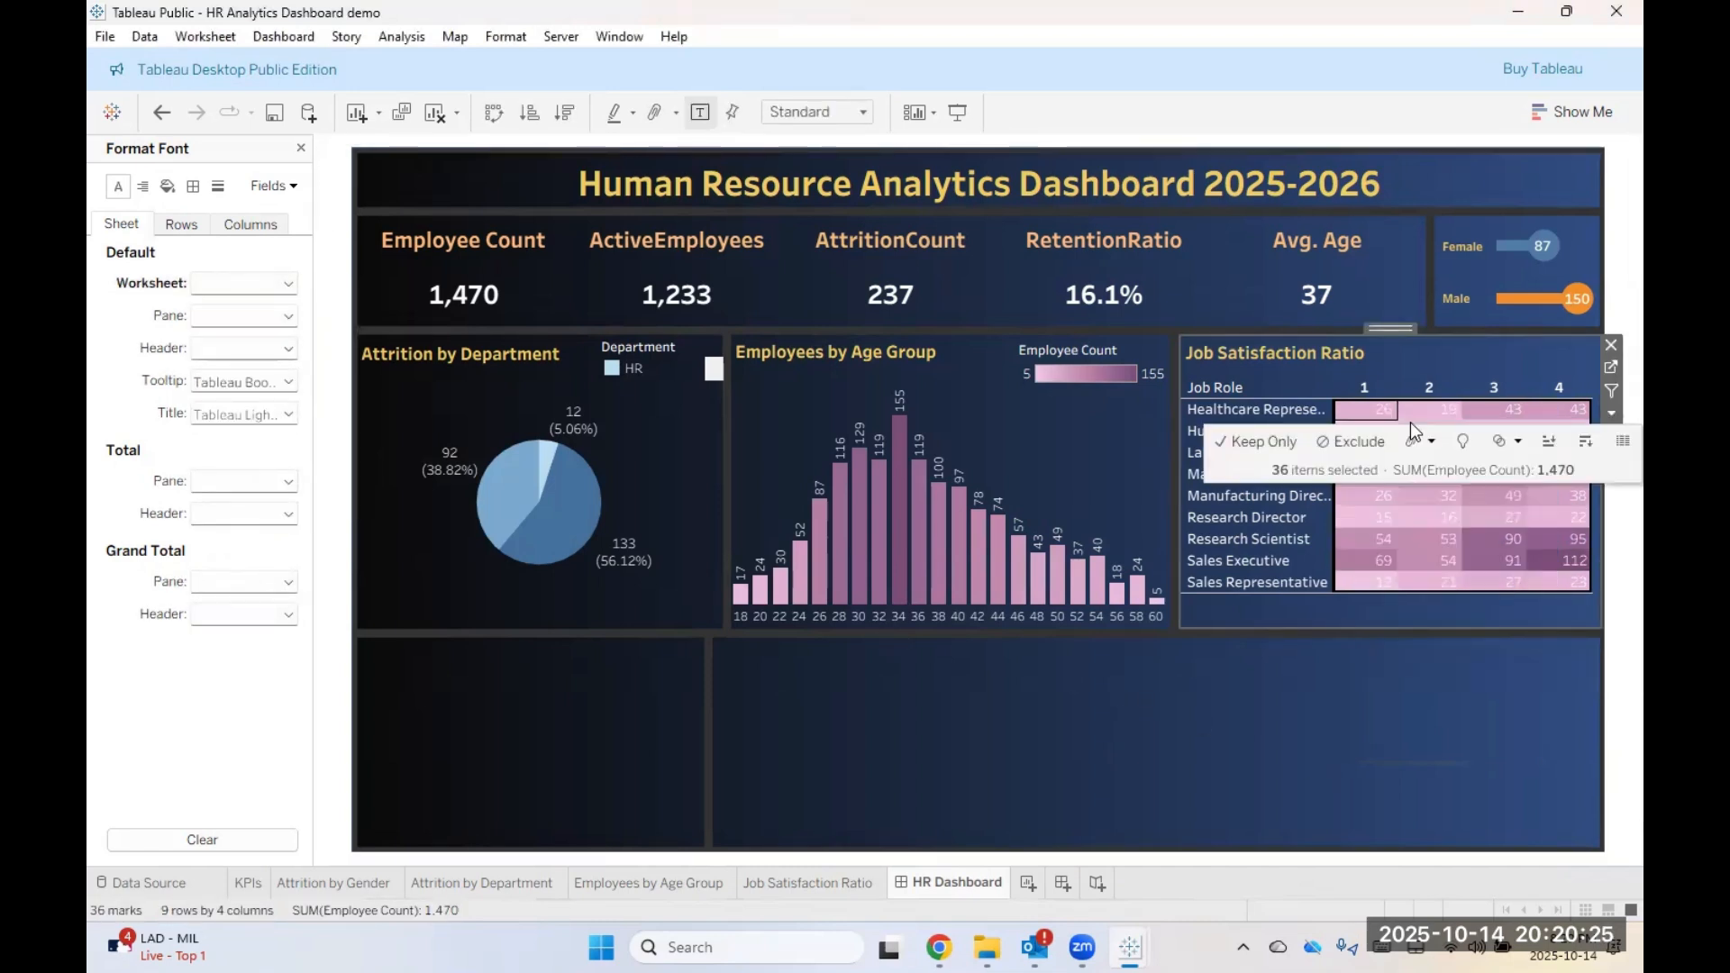
{"action": "right_click", "coordinate": [1452, 432]}
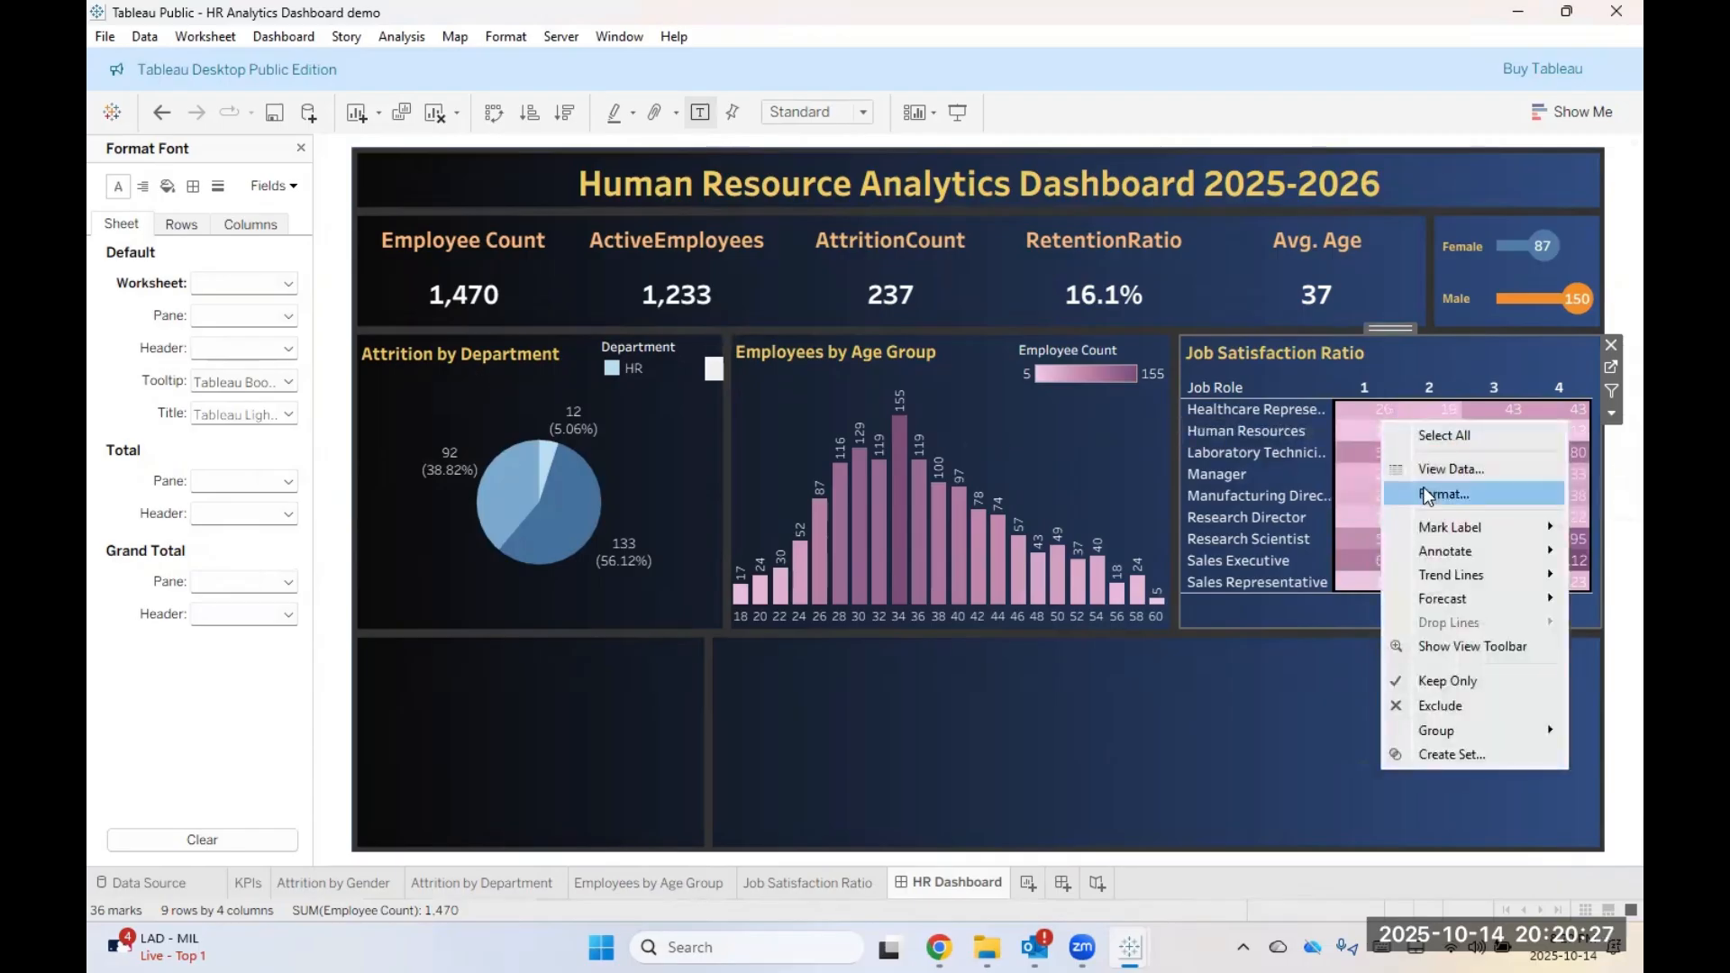
{"action": "left_click", "coordinate": [1513, 494]}
{"action": "left_click", "coordinate": [269, 284]}
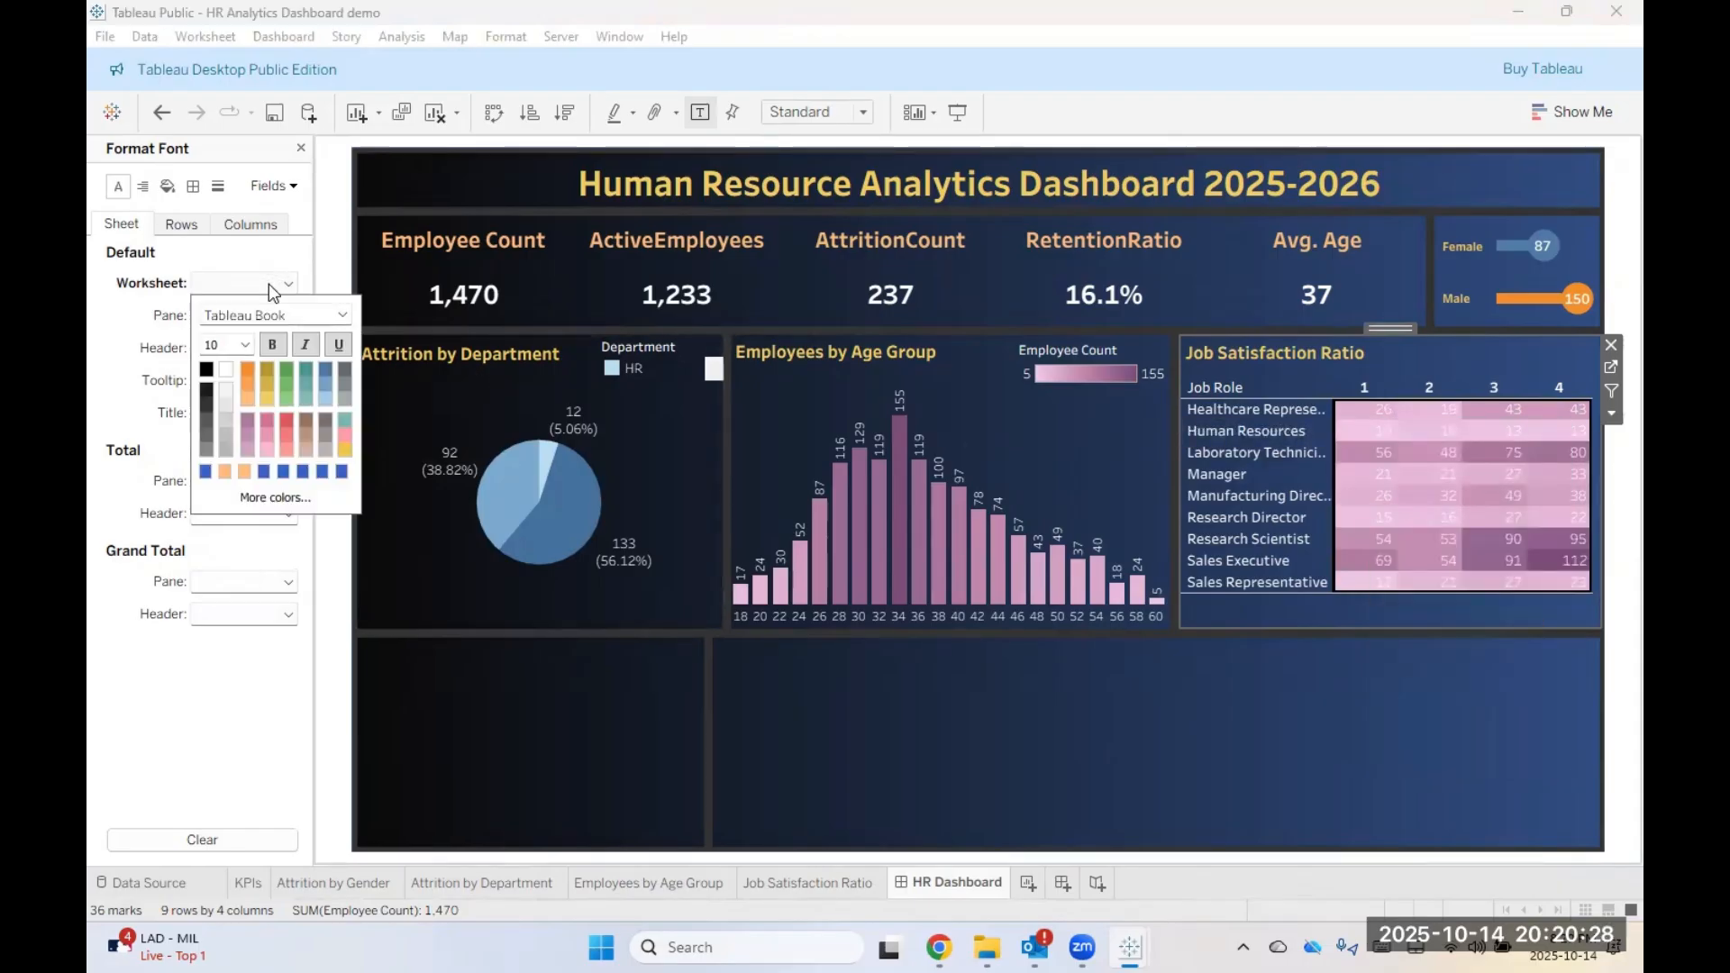
{"action": "left_click", "coordinate": [226, 368]}
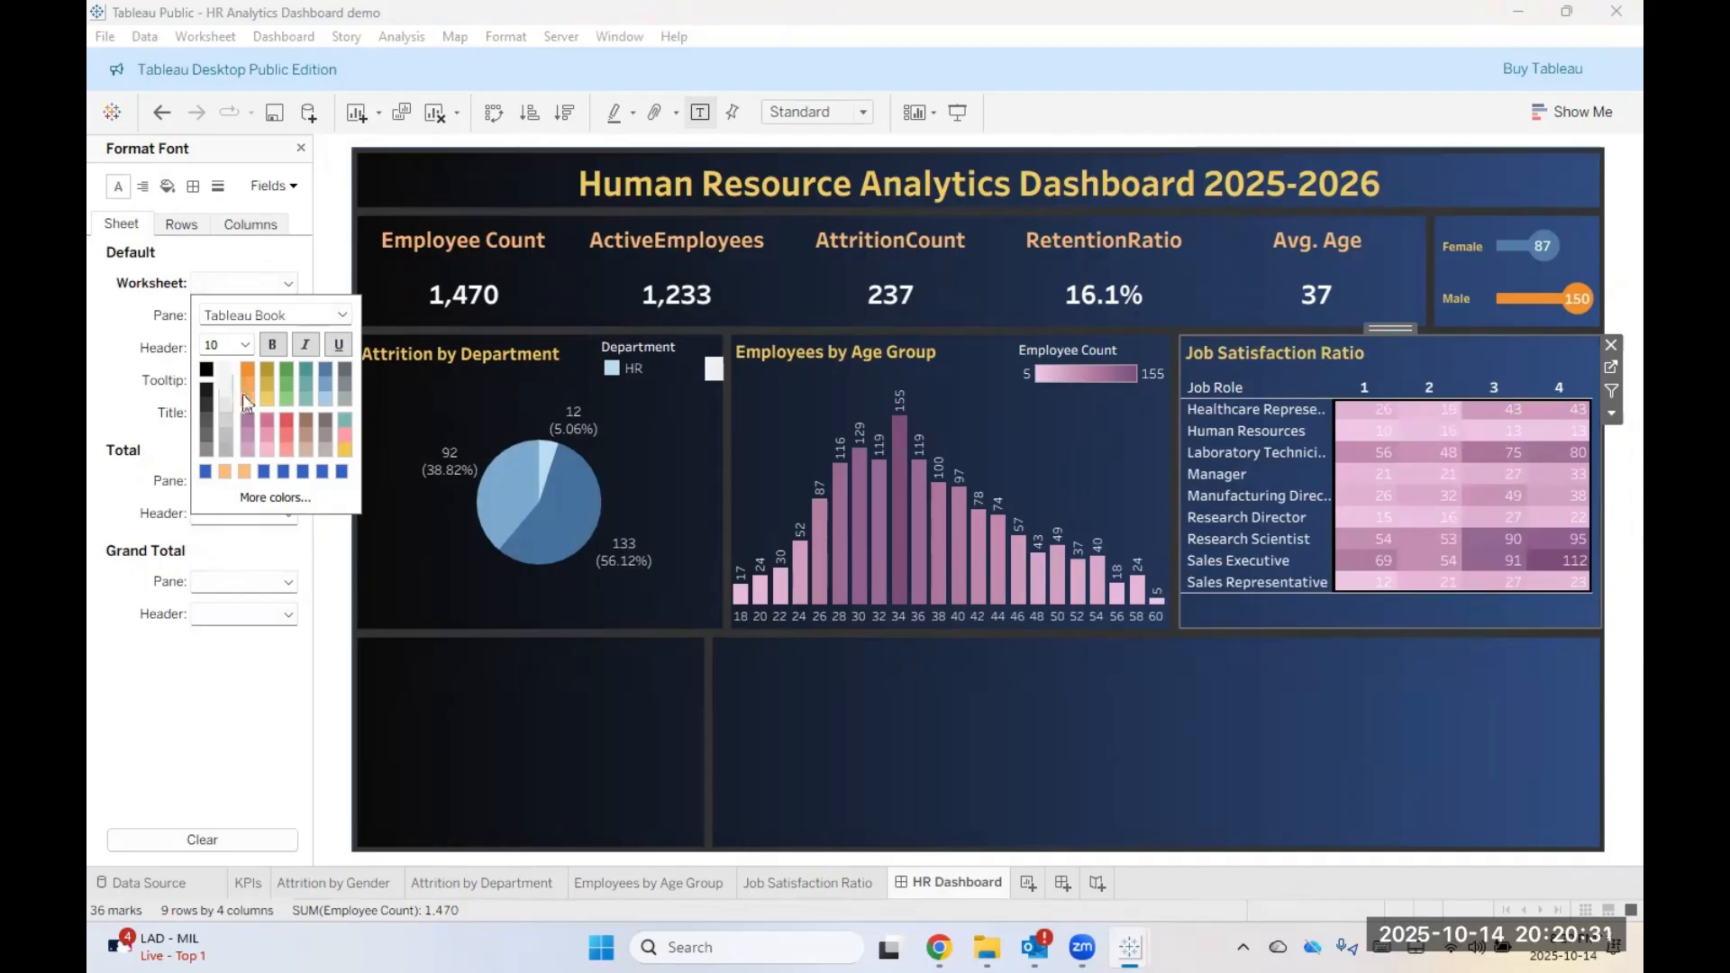
{"action": "left_click", "coordinate": [324, 370]}
{"action": "left_click", "coordinate": [1308, 692]}
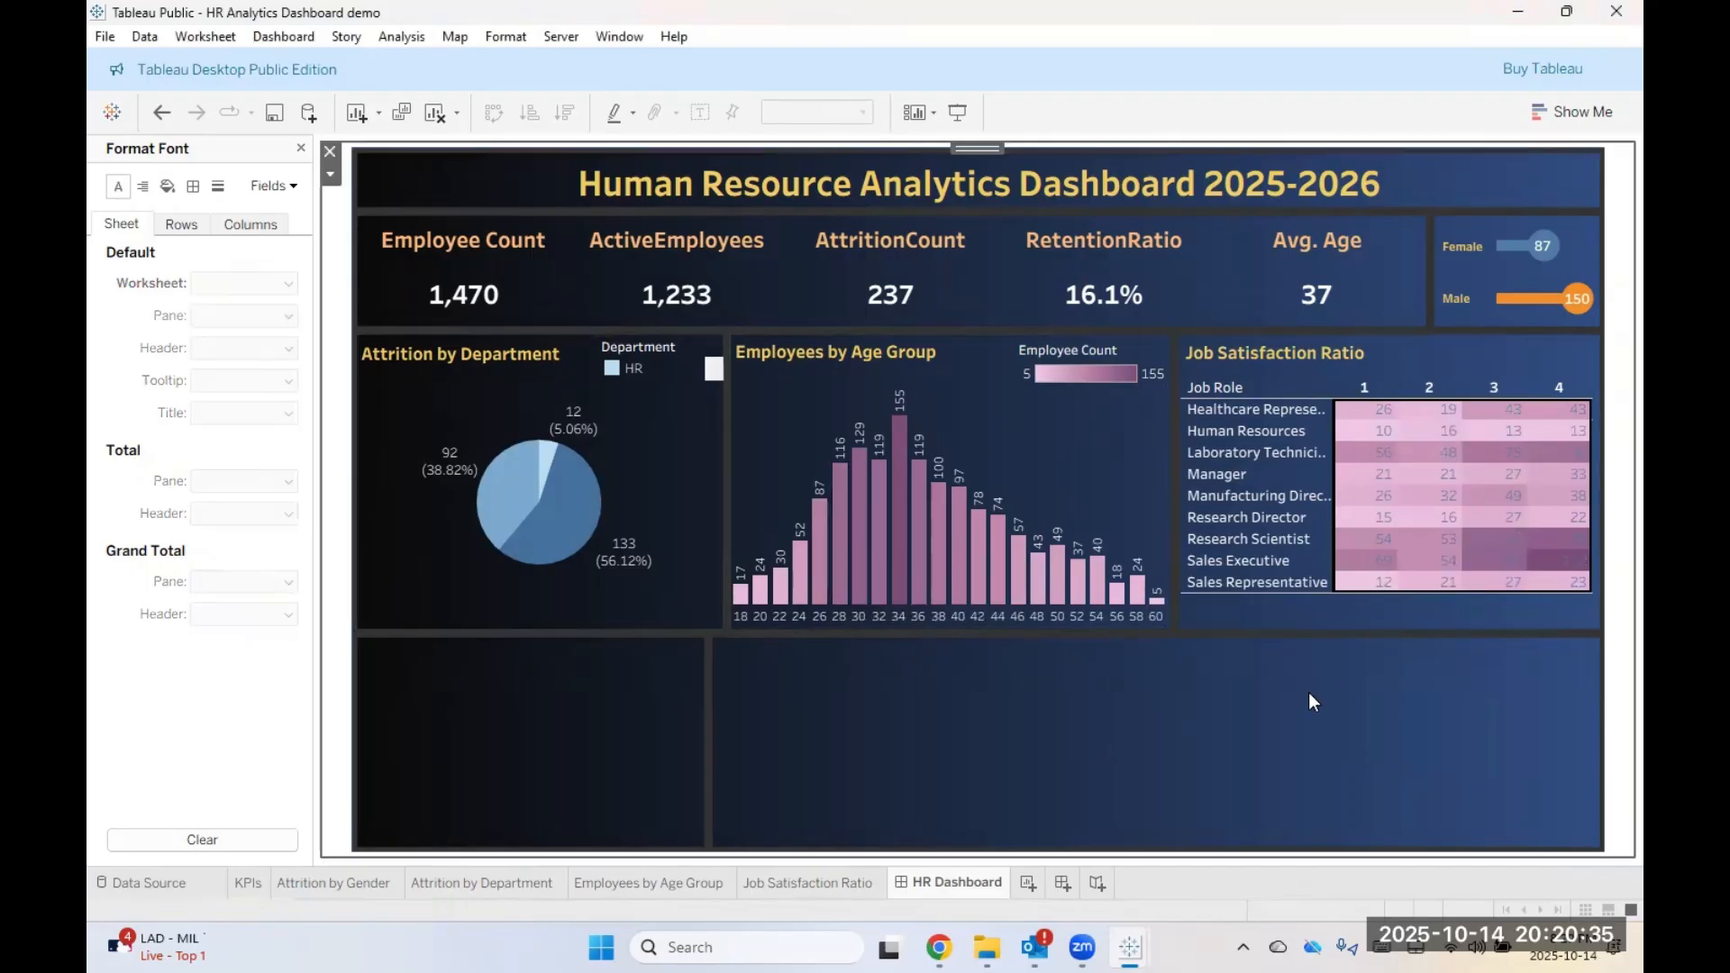
Step: Move the Sales Representative row directly below Healthcare Representative in the Job Satisfaction Ratio table
{"action": "left_click", "coordinate": [1539, 603]}
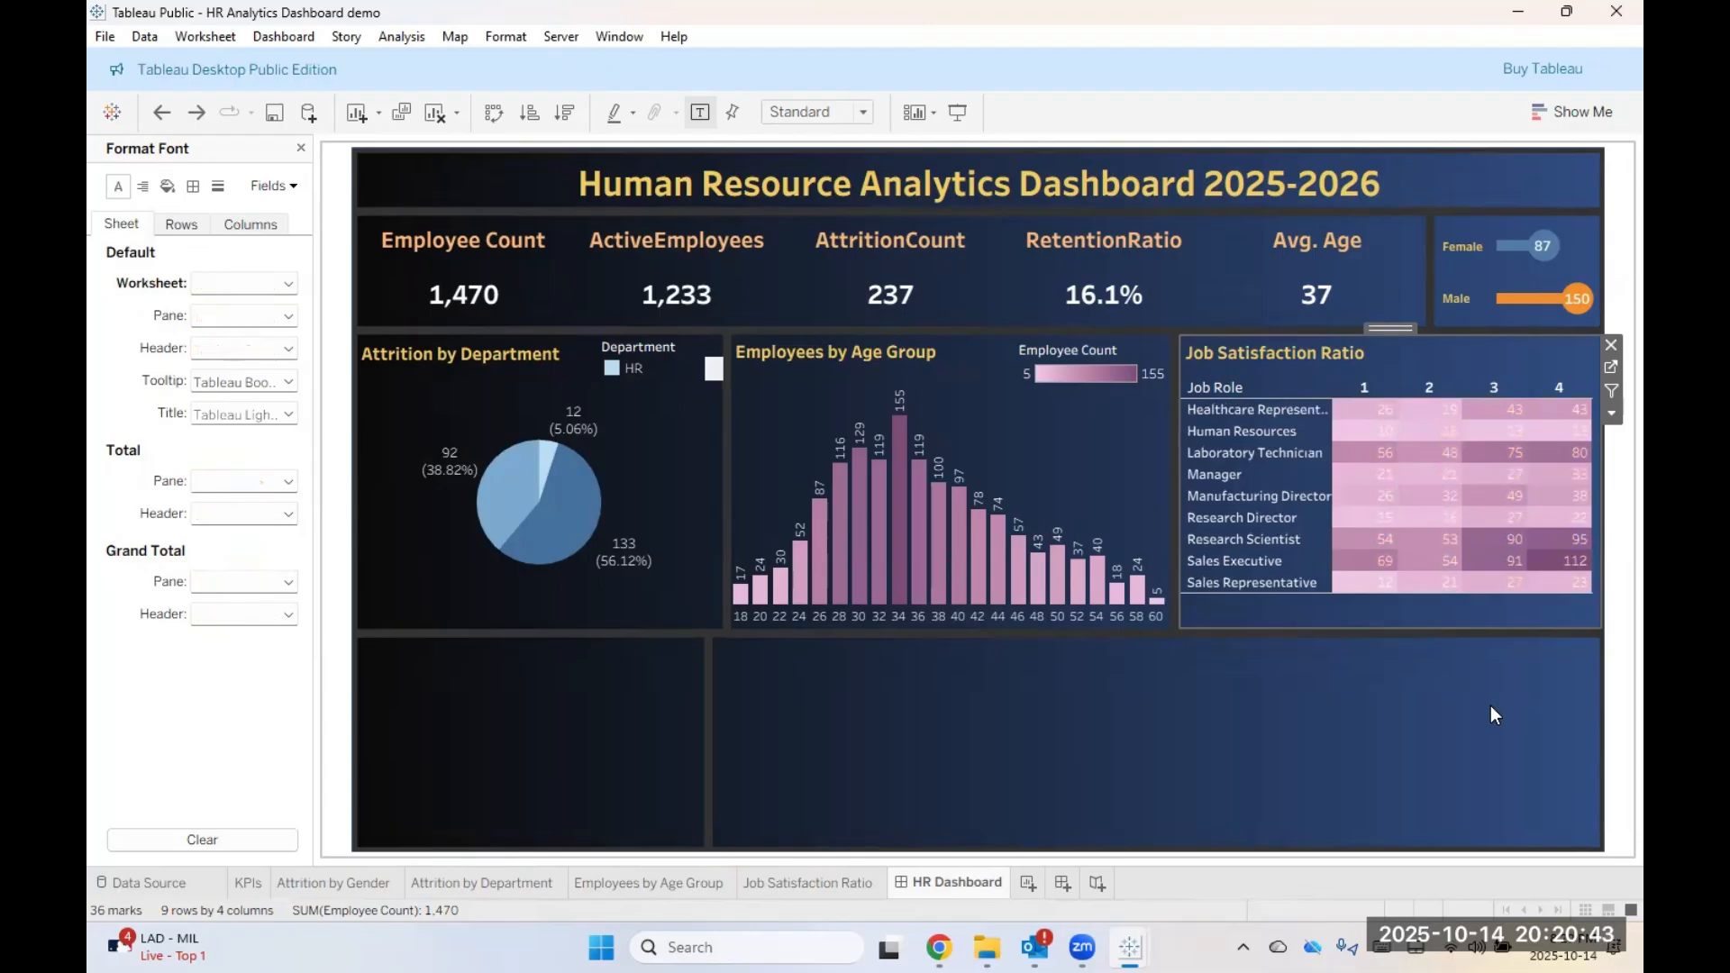
{"action": "left_click", "coordinate": [1490, 706]}
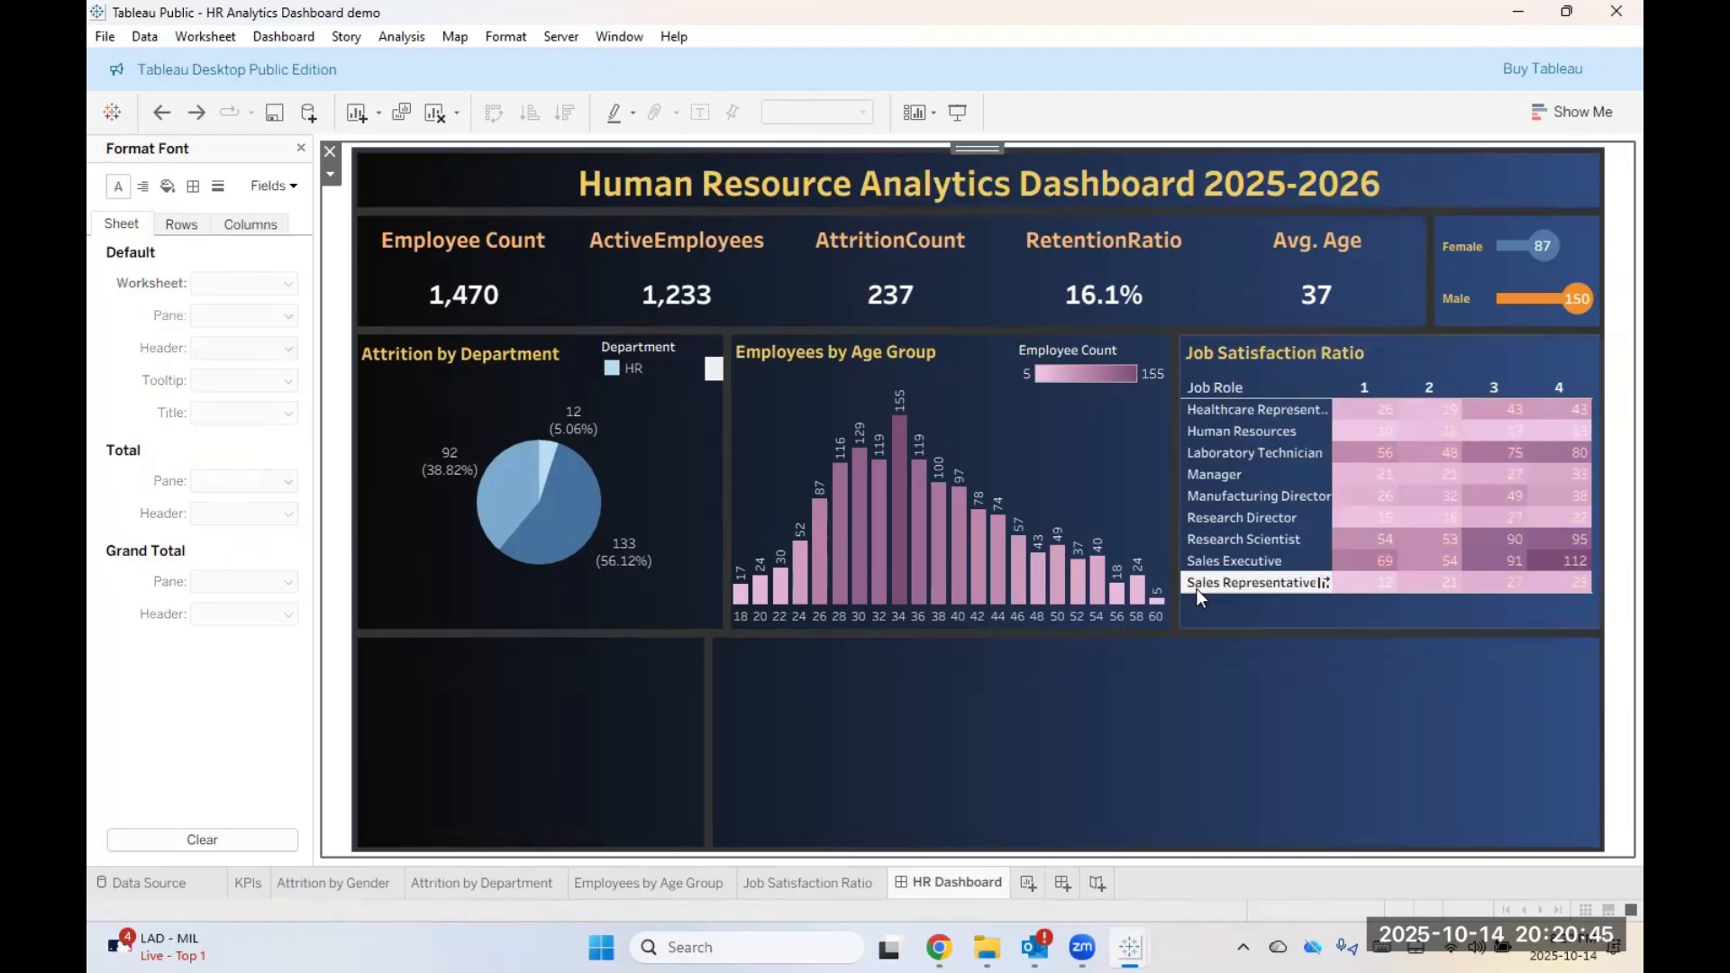
{"action": "left_click_drag", "start_coordinate": [1196, 588], "coordinate": [1227, 423]}
Step: Set the Job Role header font in the Job Satisfaction Ratio table to 10 pt bold
{"action": "right_click", "coordinate": [1252, 553]}
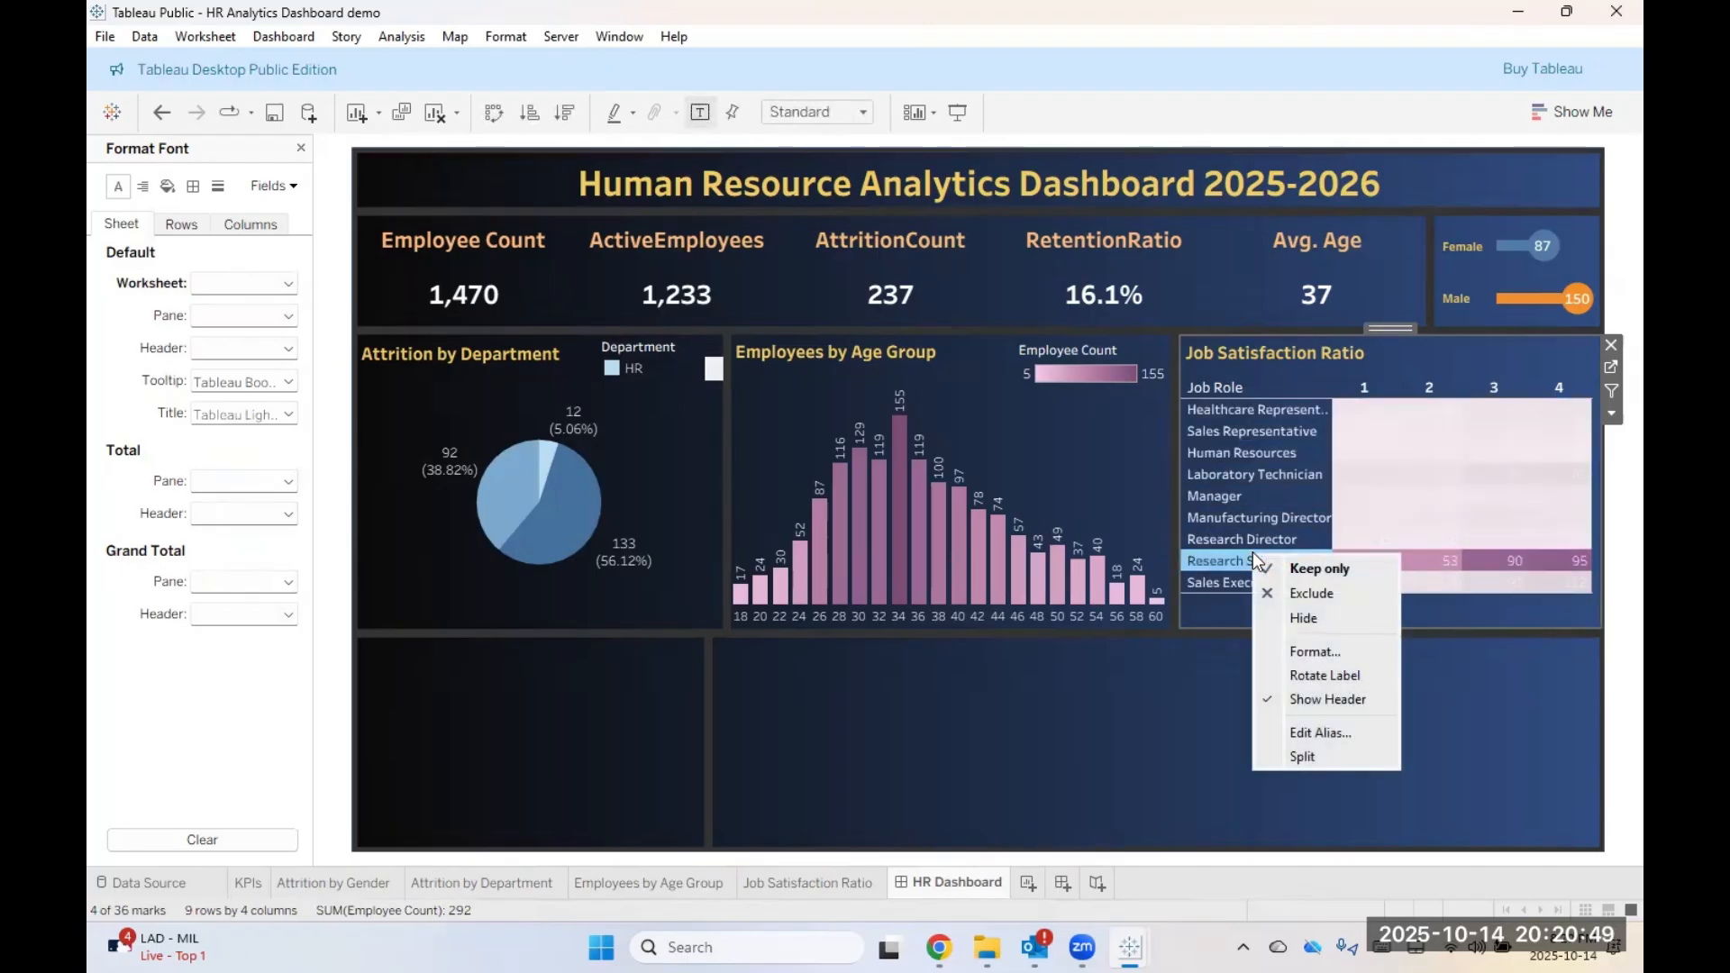
{"action": "left_click", "coordinate": [1295, 653]}
{"action": "left_click", "coordinate": [216, 282]}
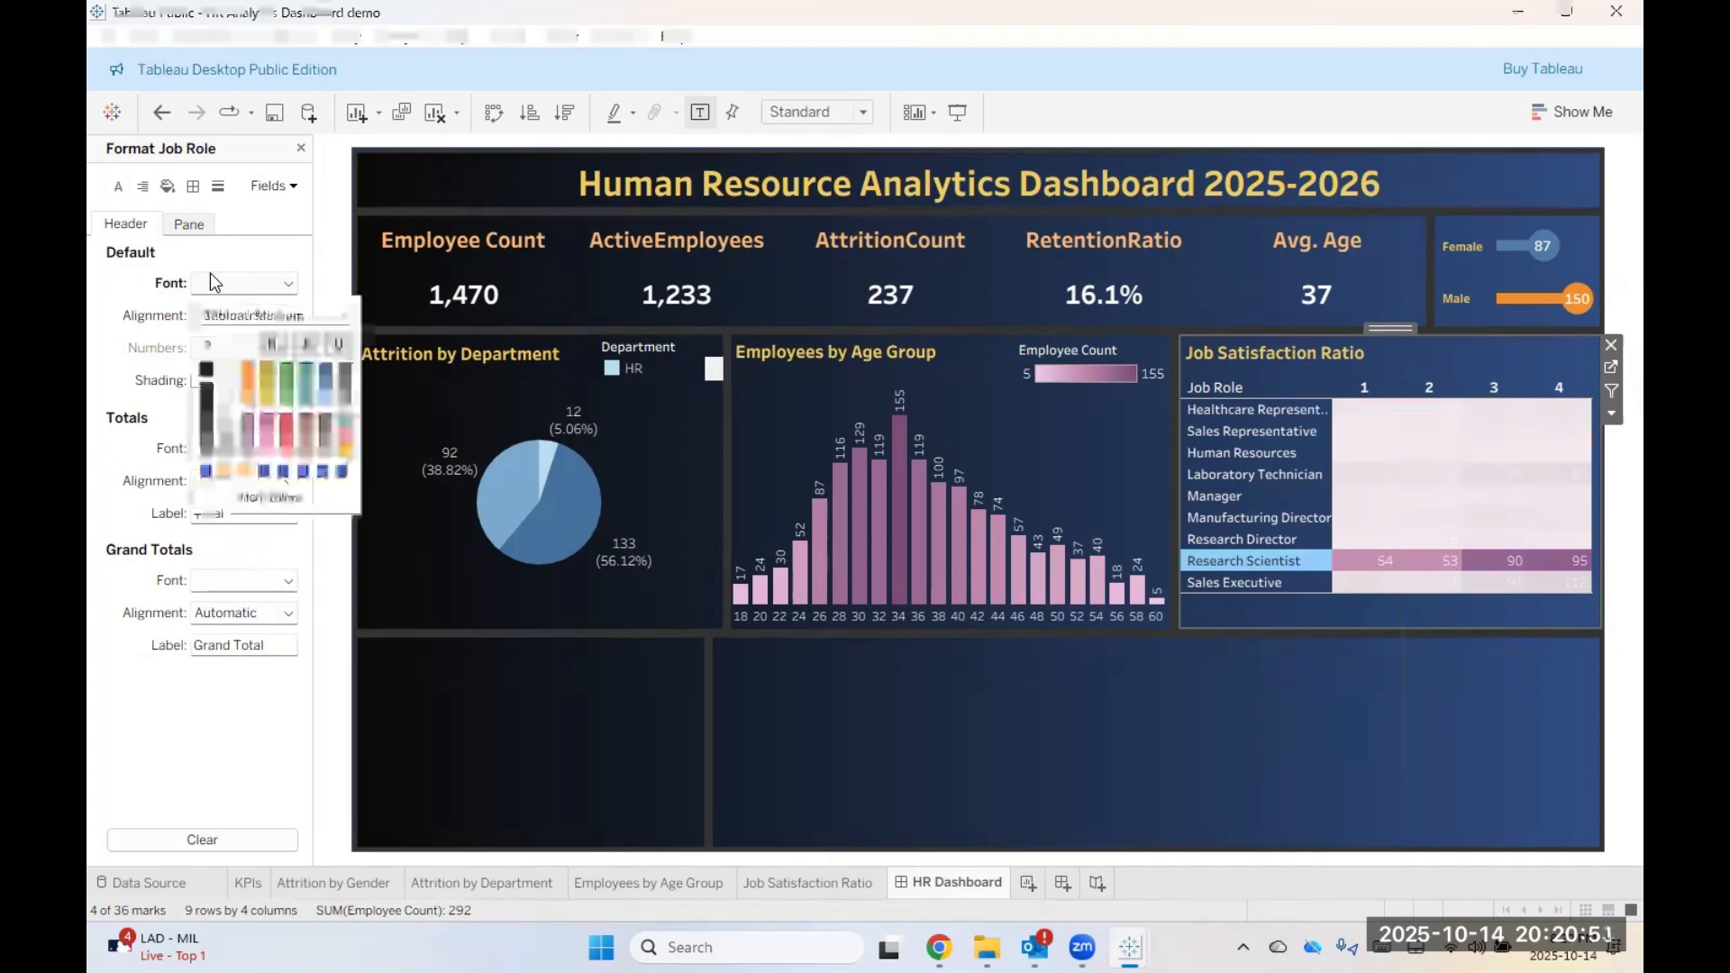
{"action": "left_click", "coordinate": [245, 345]}
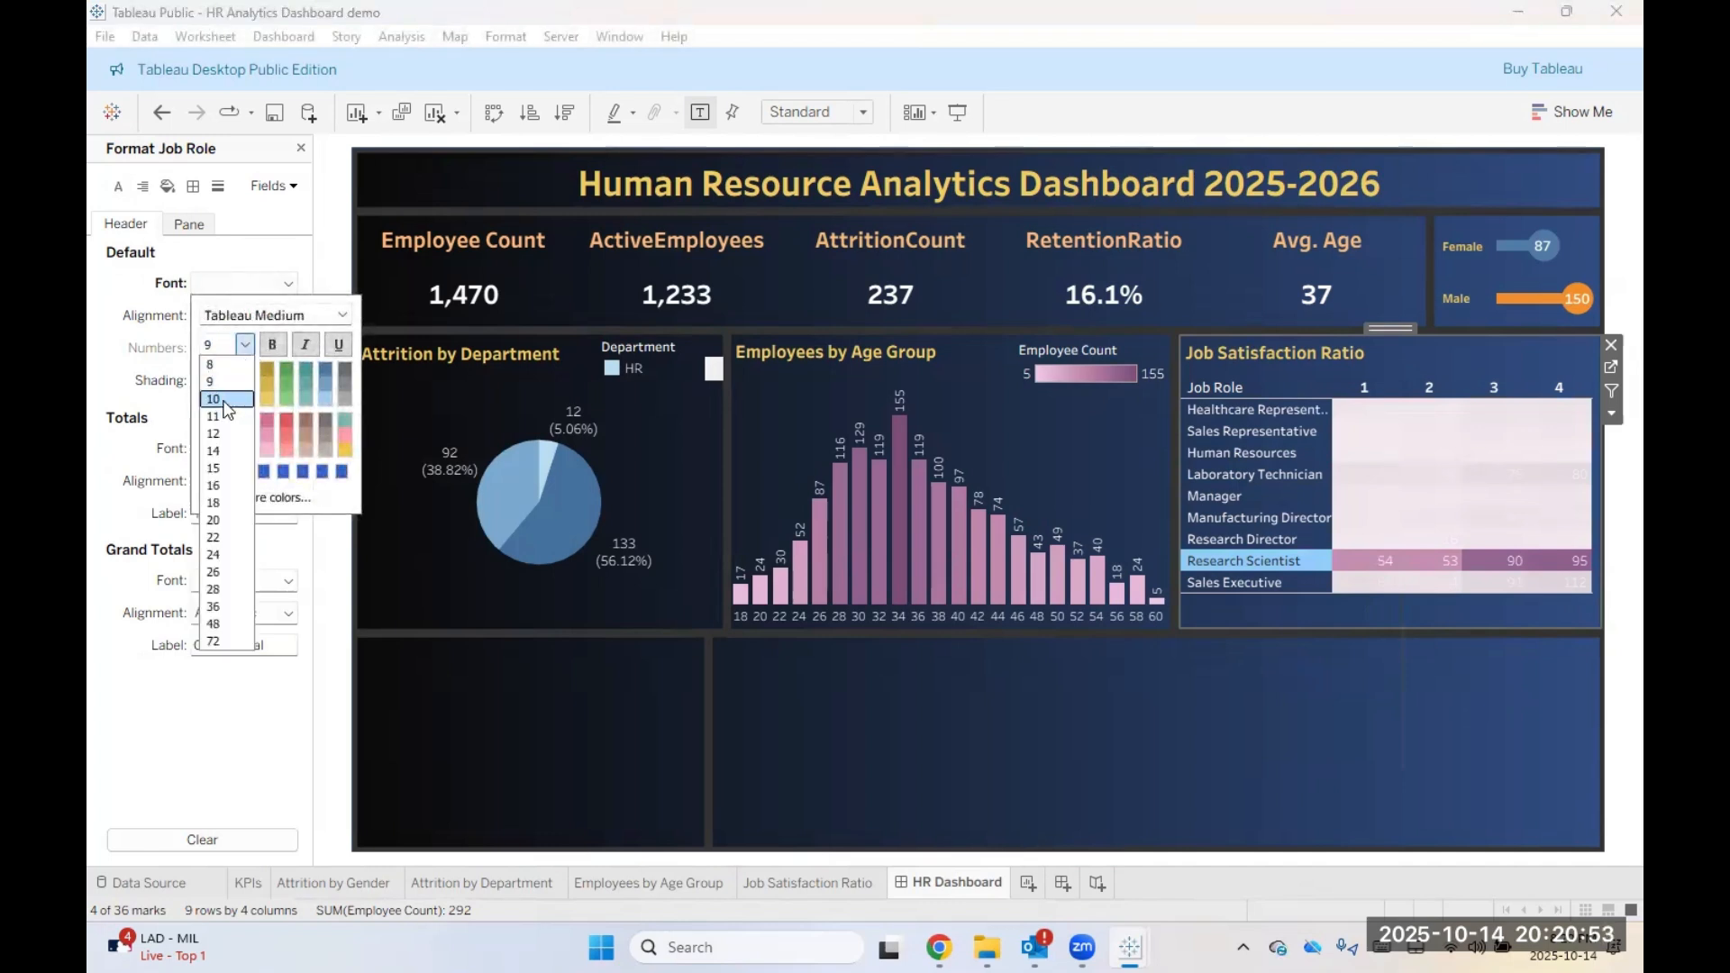
{"action": "left_click", "coordinate": [227, 407]}
{"action": "left_click", "coordinate": [275, 345]}
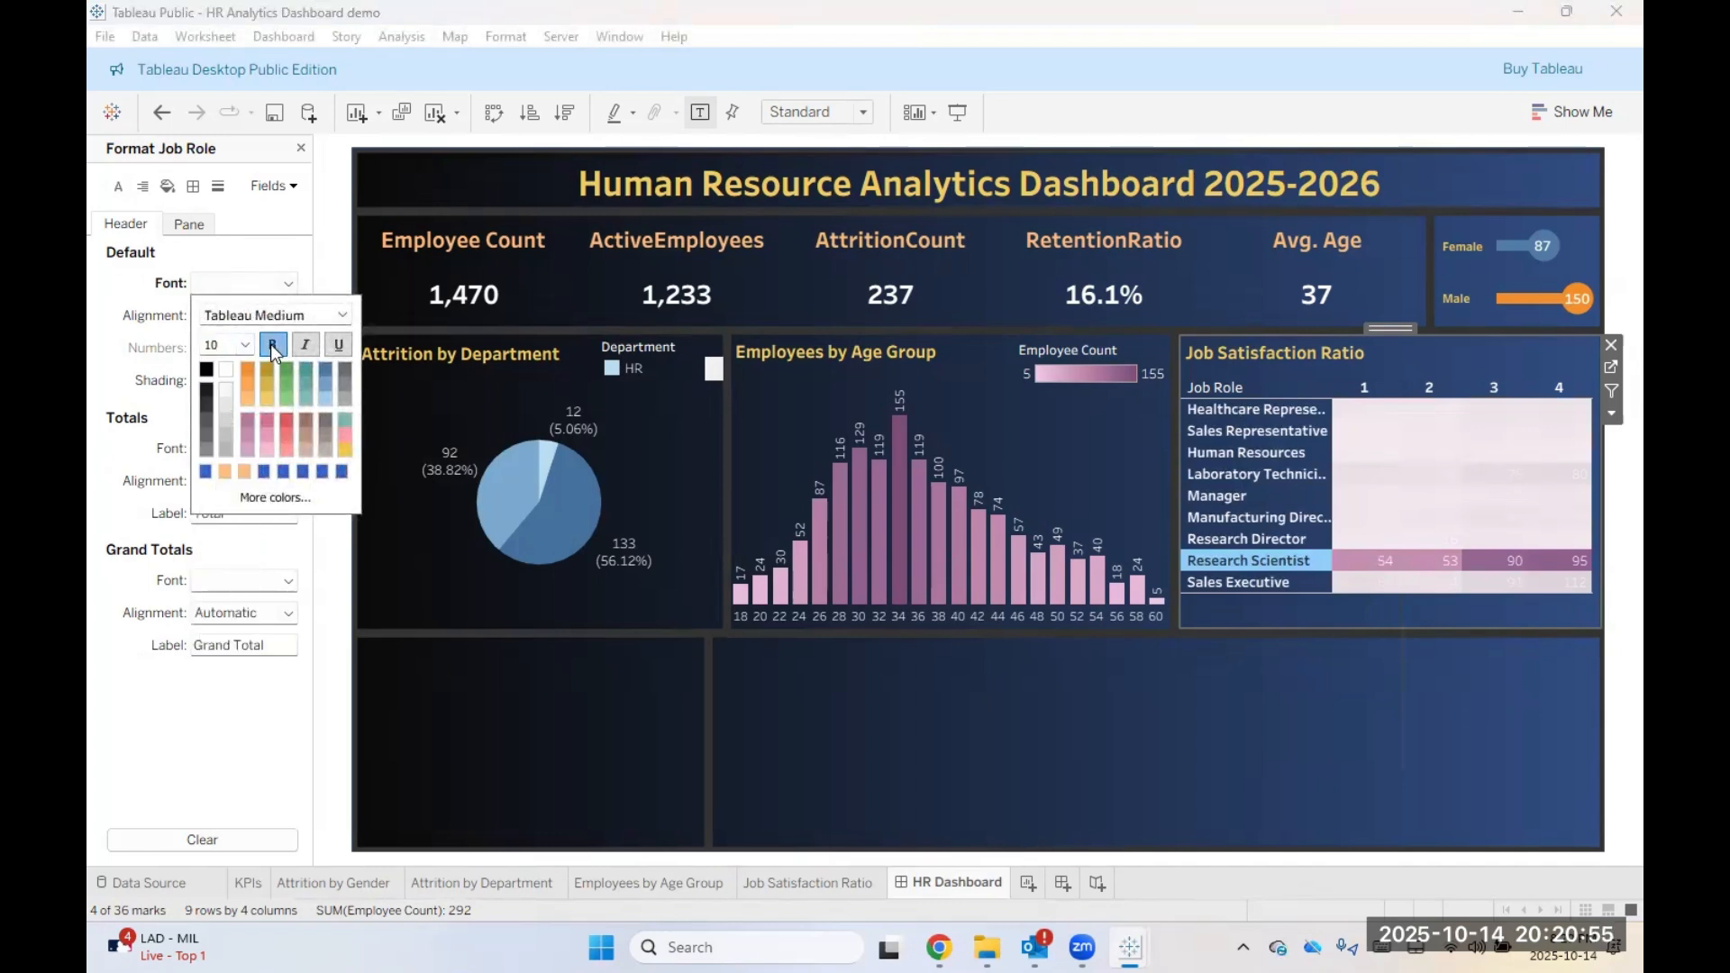
Step: Try narrowing the Job Role header column of the Job Satisfaction Ratio table, and undo the resize
{"action": "left_click", "coordinate": [1340, 427]}
{"action": "left_click", "coordinate": [1338, 421]}
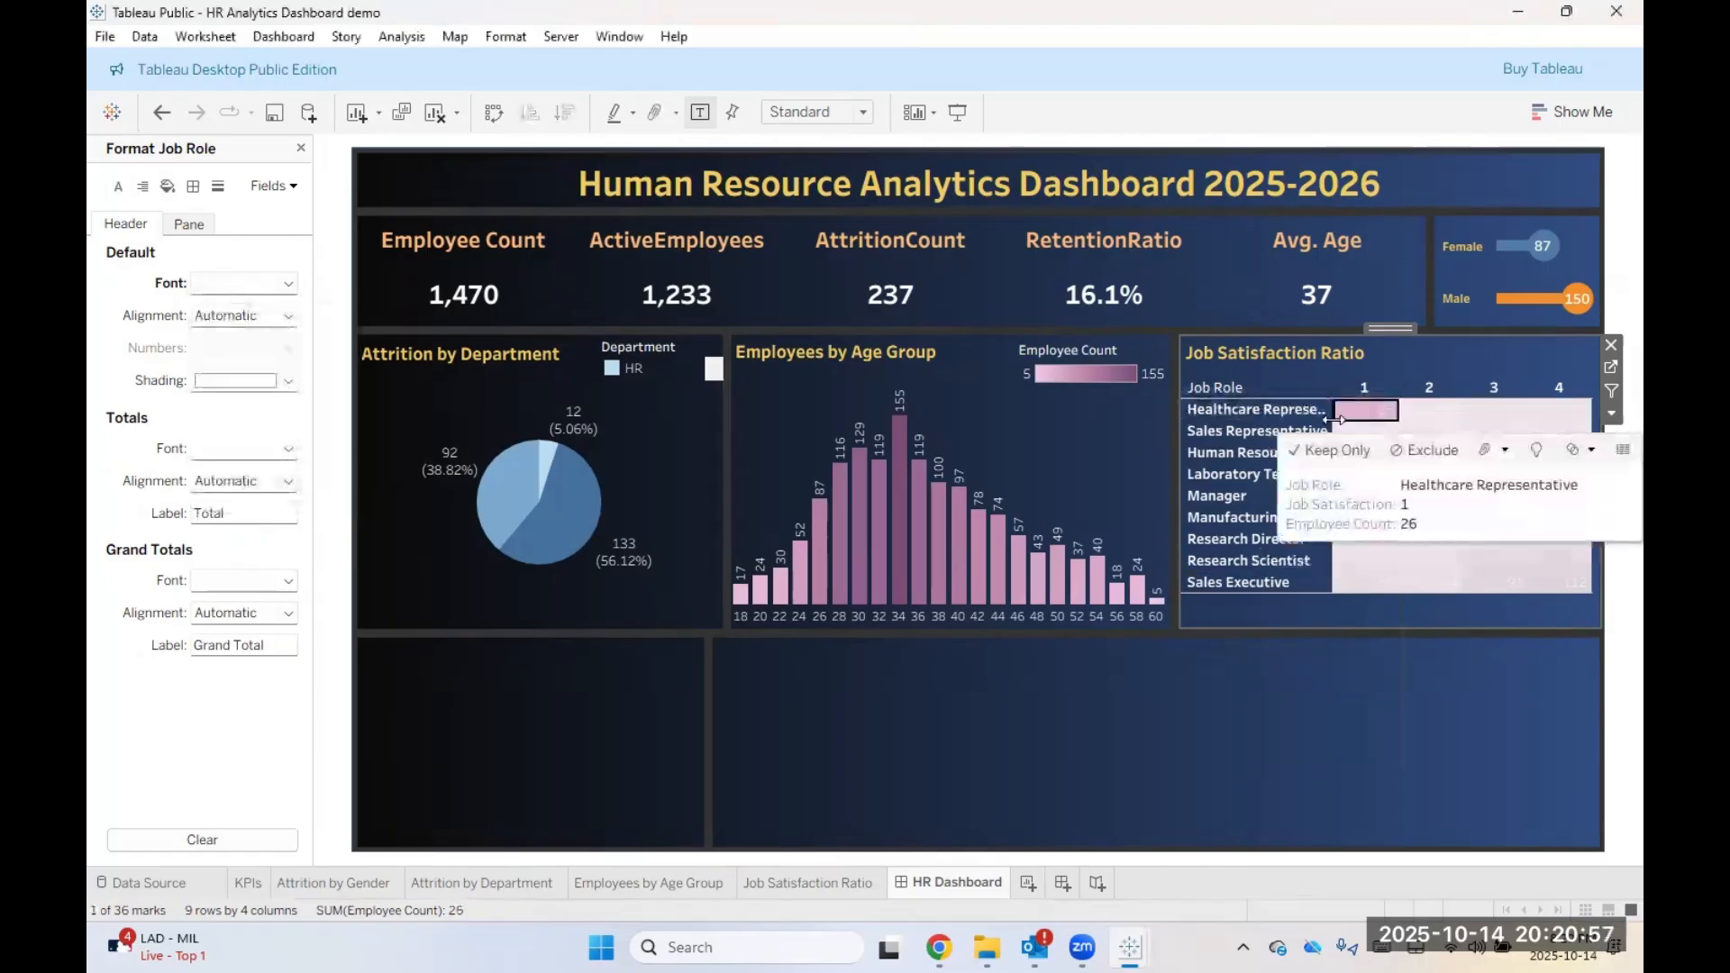
{"action": "left_click_drag", "start_coordinate": [1332, 420], "coordinate": [1316, 420]}
{"action": "left_click", "coordinate": [1398, 766]}
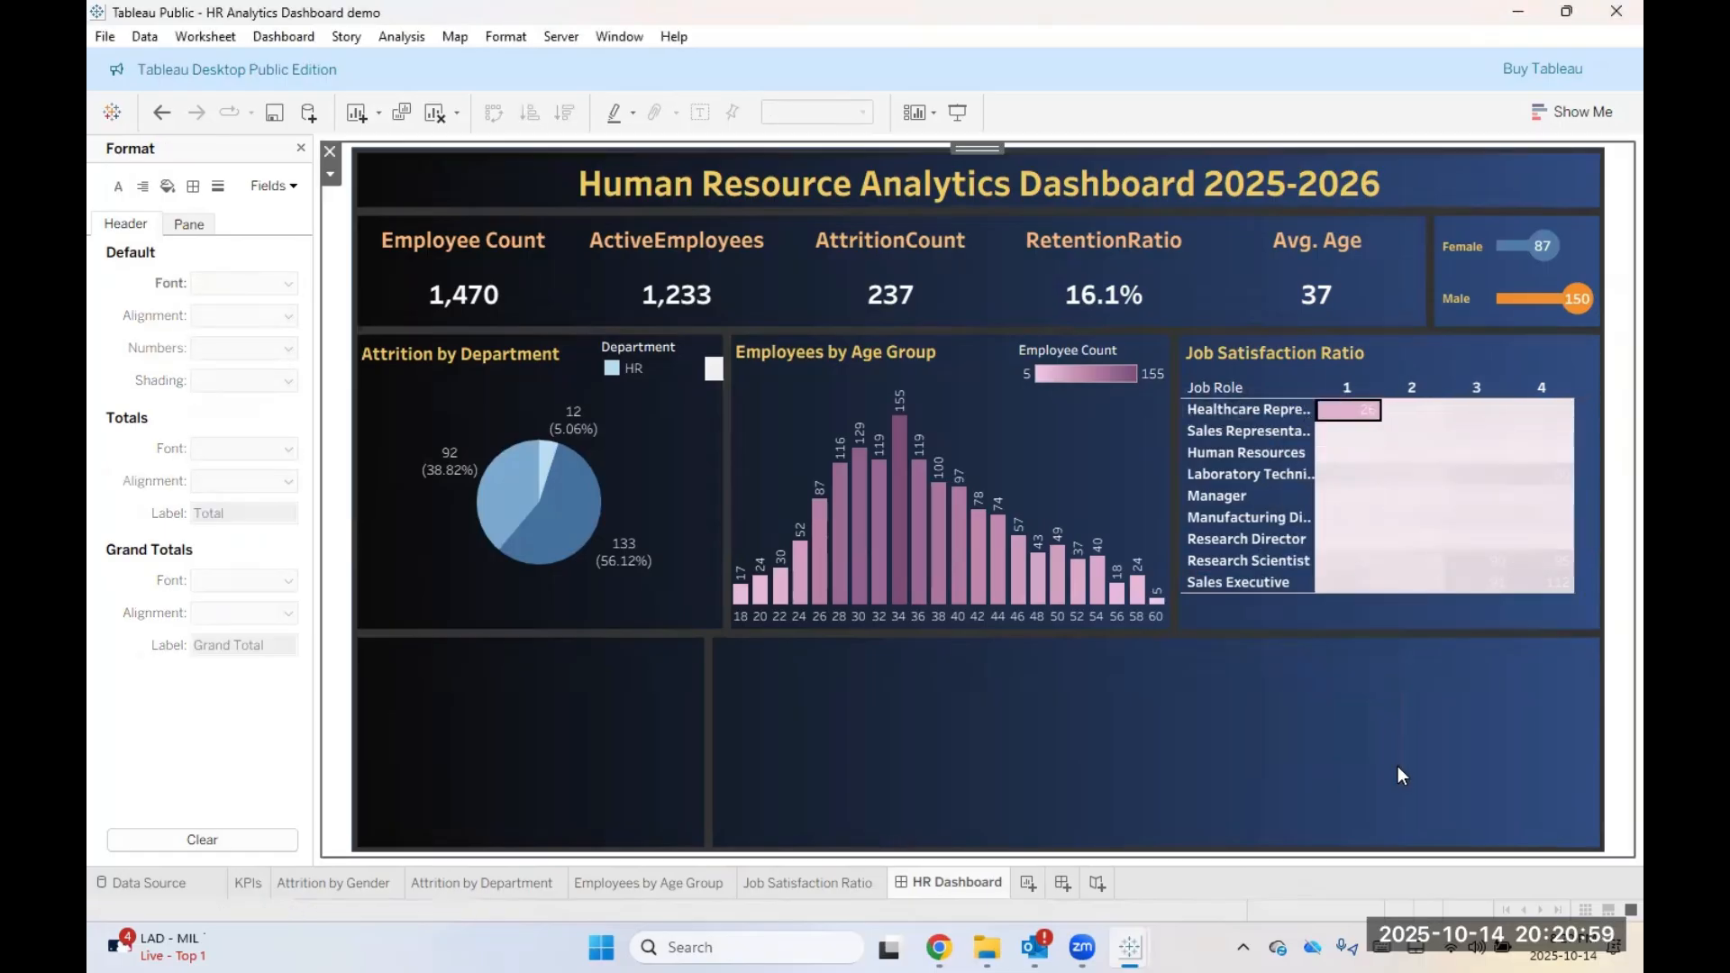
{"action": "key", "text": "ctrl+z"}
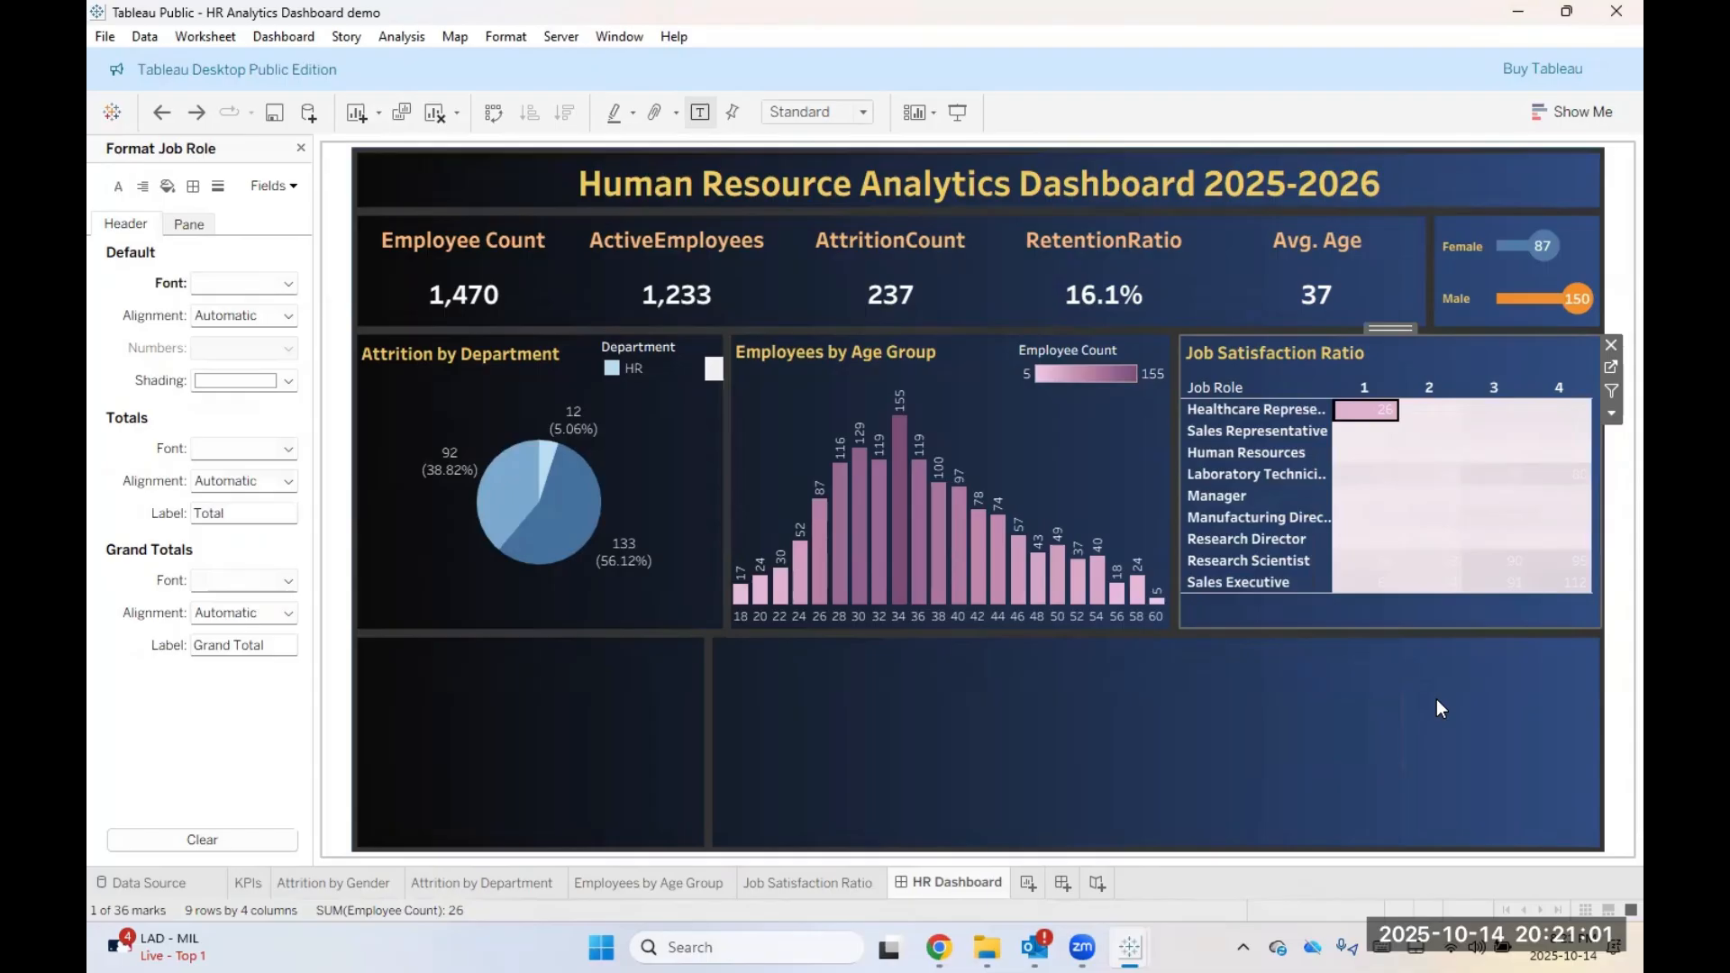
{"action": "left_click", "coordinate": [1436, 699]}
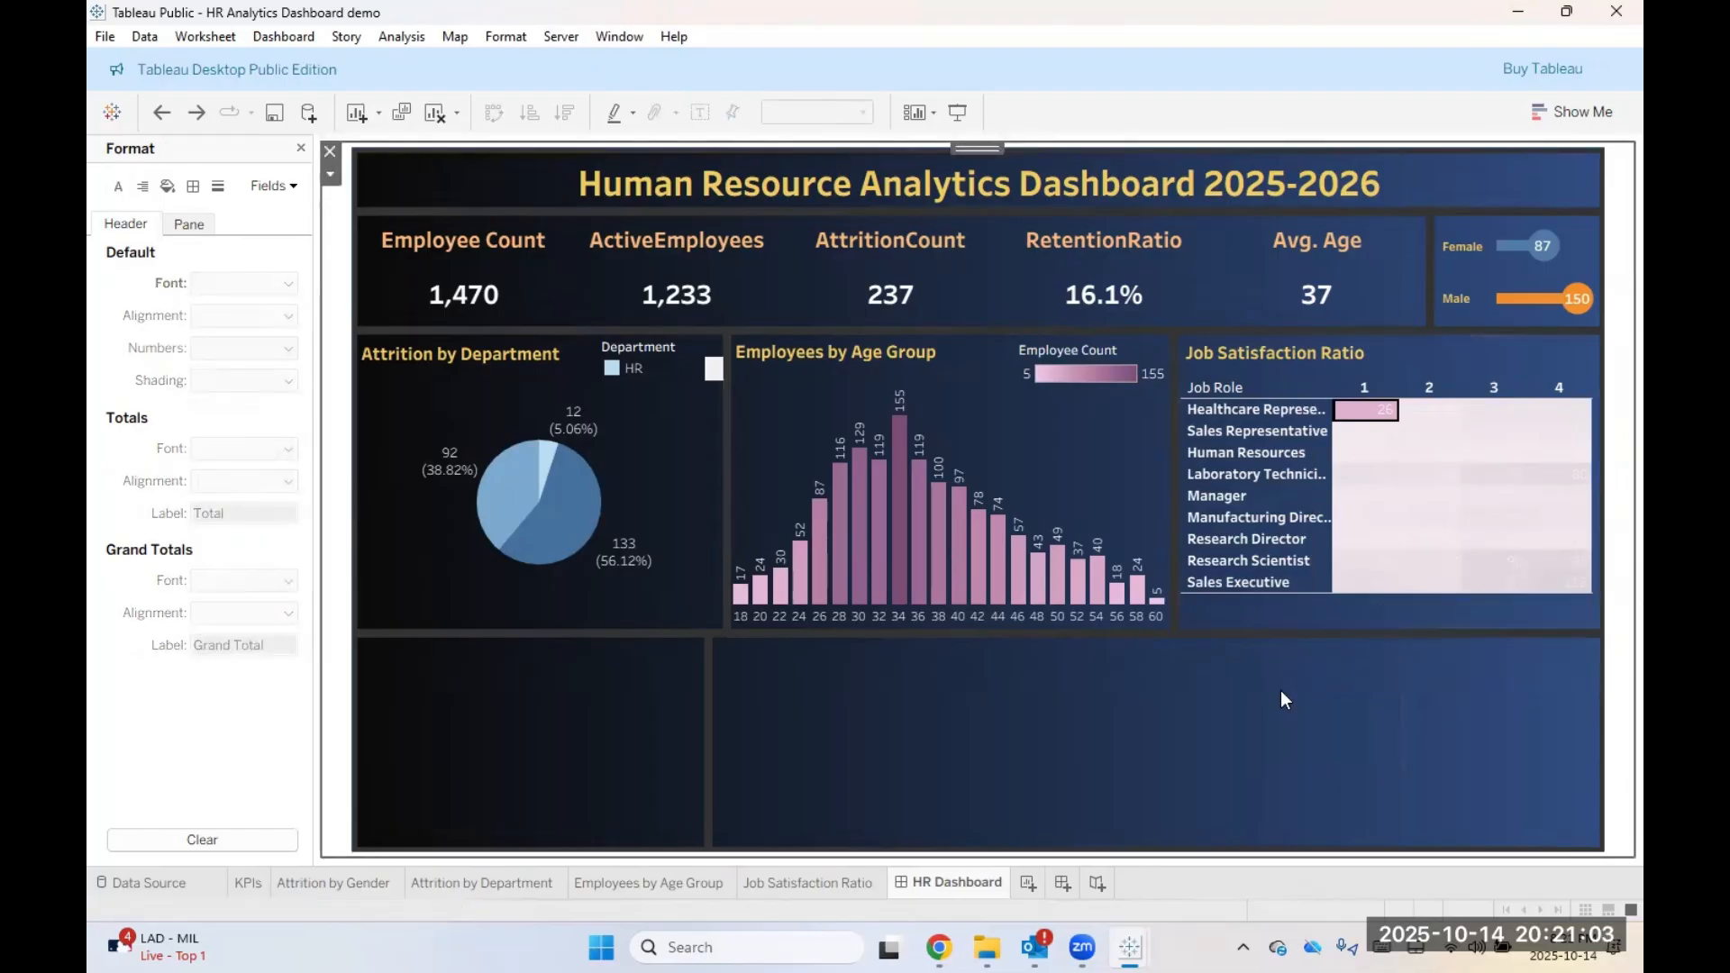
Step: Select all Job Satisfaction Ratio cells and set the Job Role header font to white after trying black
{"action": "left_click_drag", "start_coordinate": [1556, 592], "coordinate": [1364, 415]}
{"action": "left_click", "coordinate": [243, 283]}
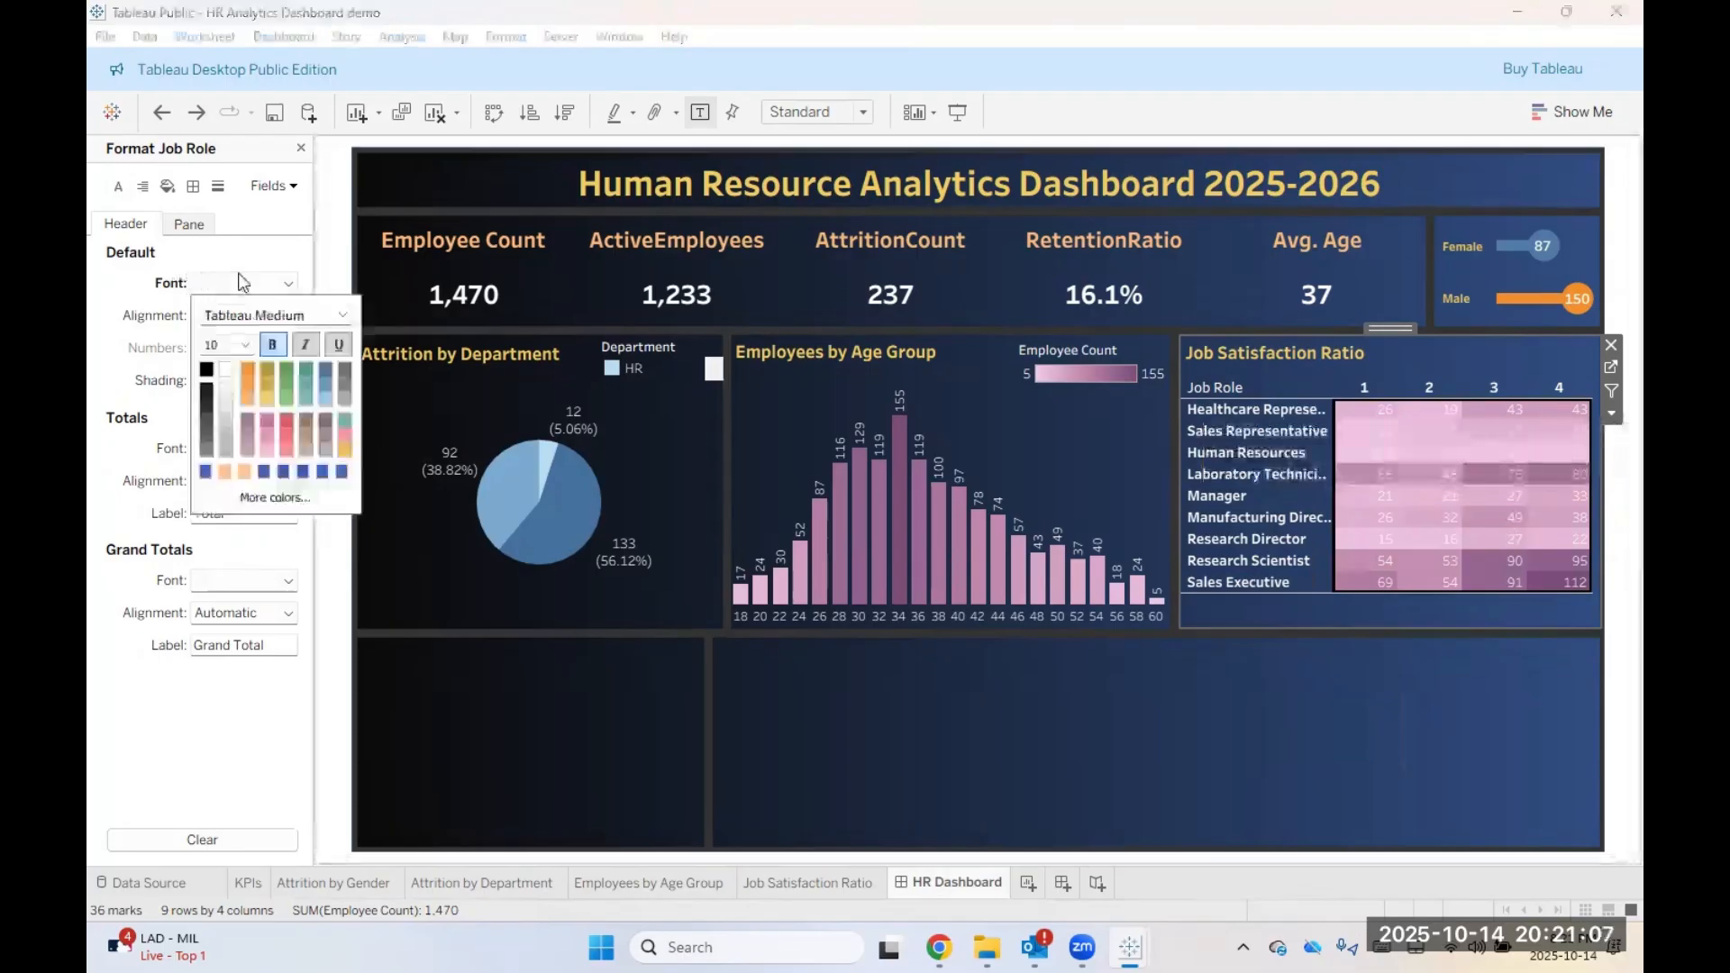
{"action": "left_click", "coordinate": [205, 371]}
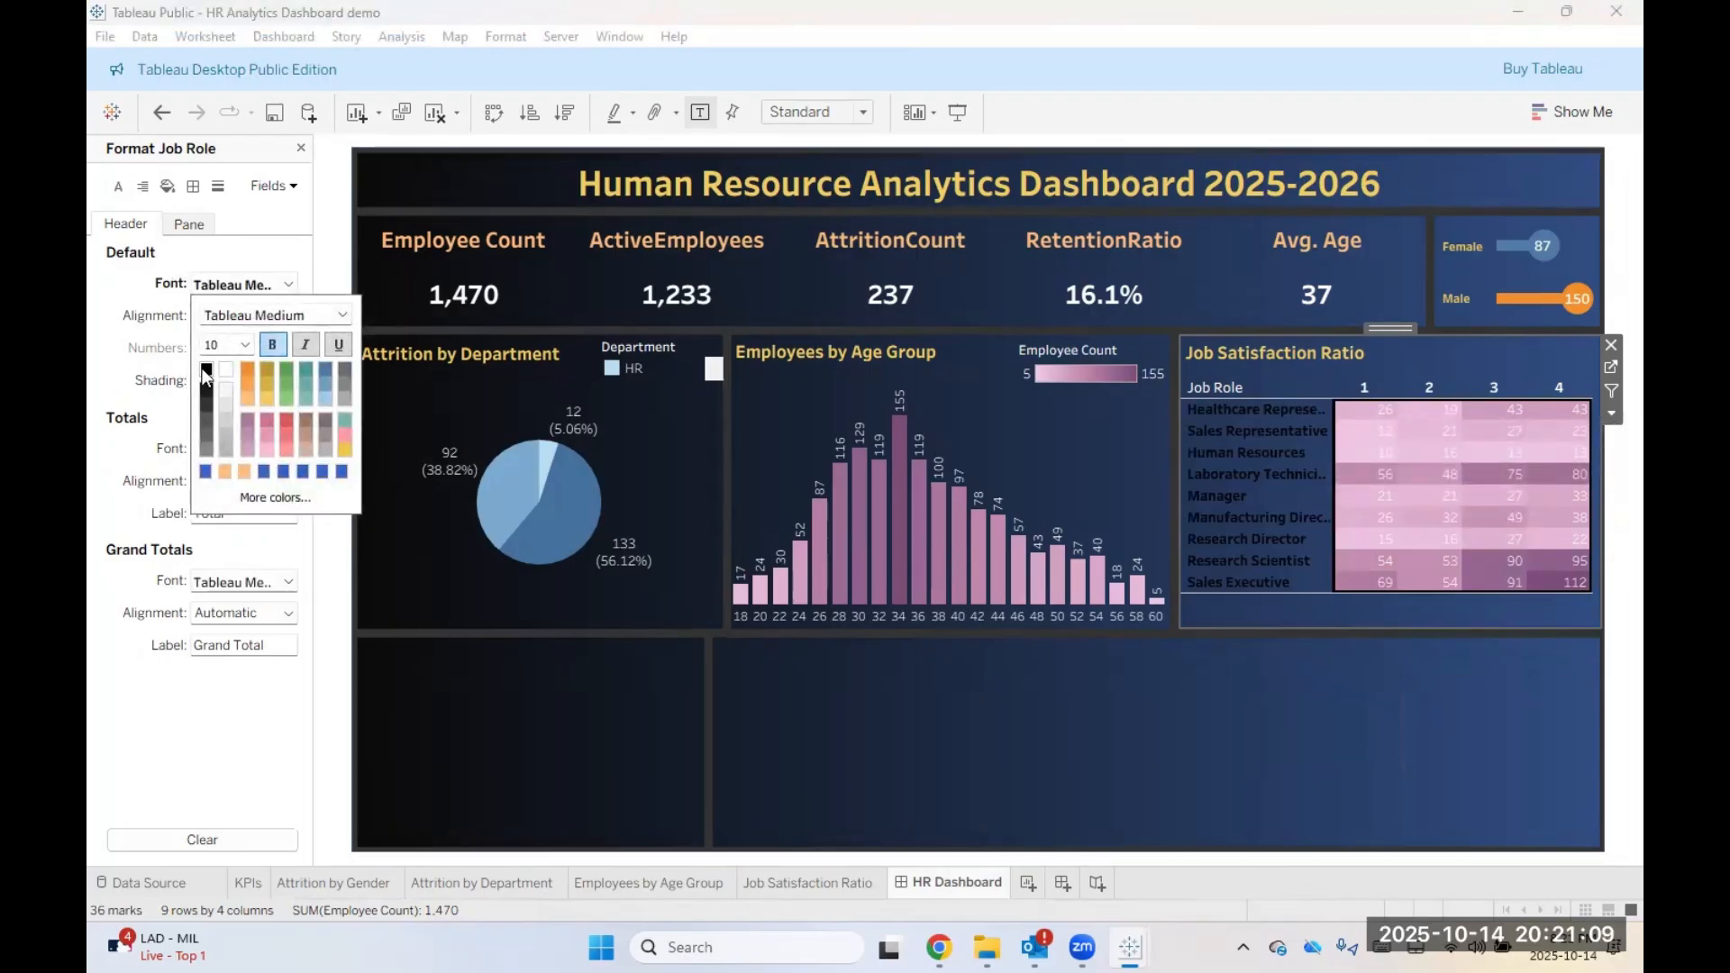
{"action": "left_click", "coordinate": [225, 379]}
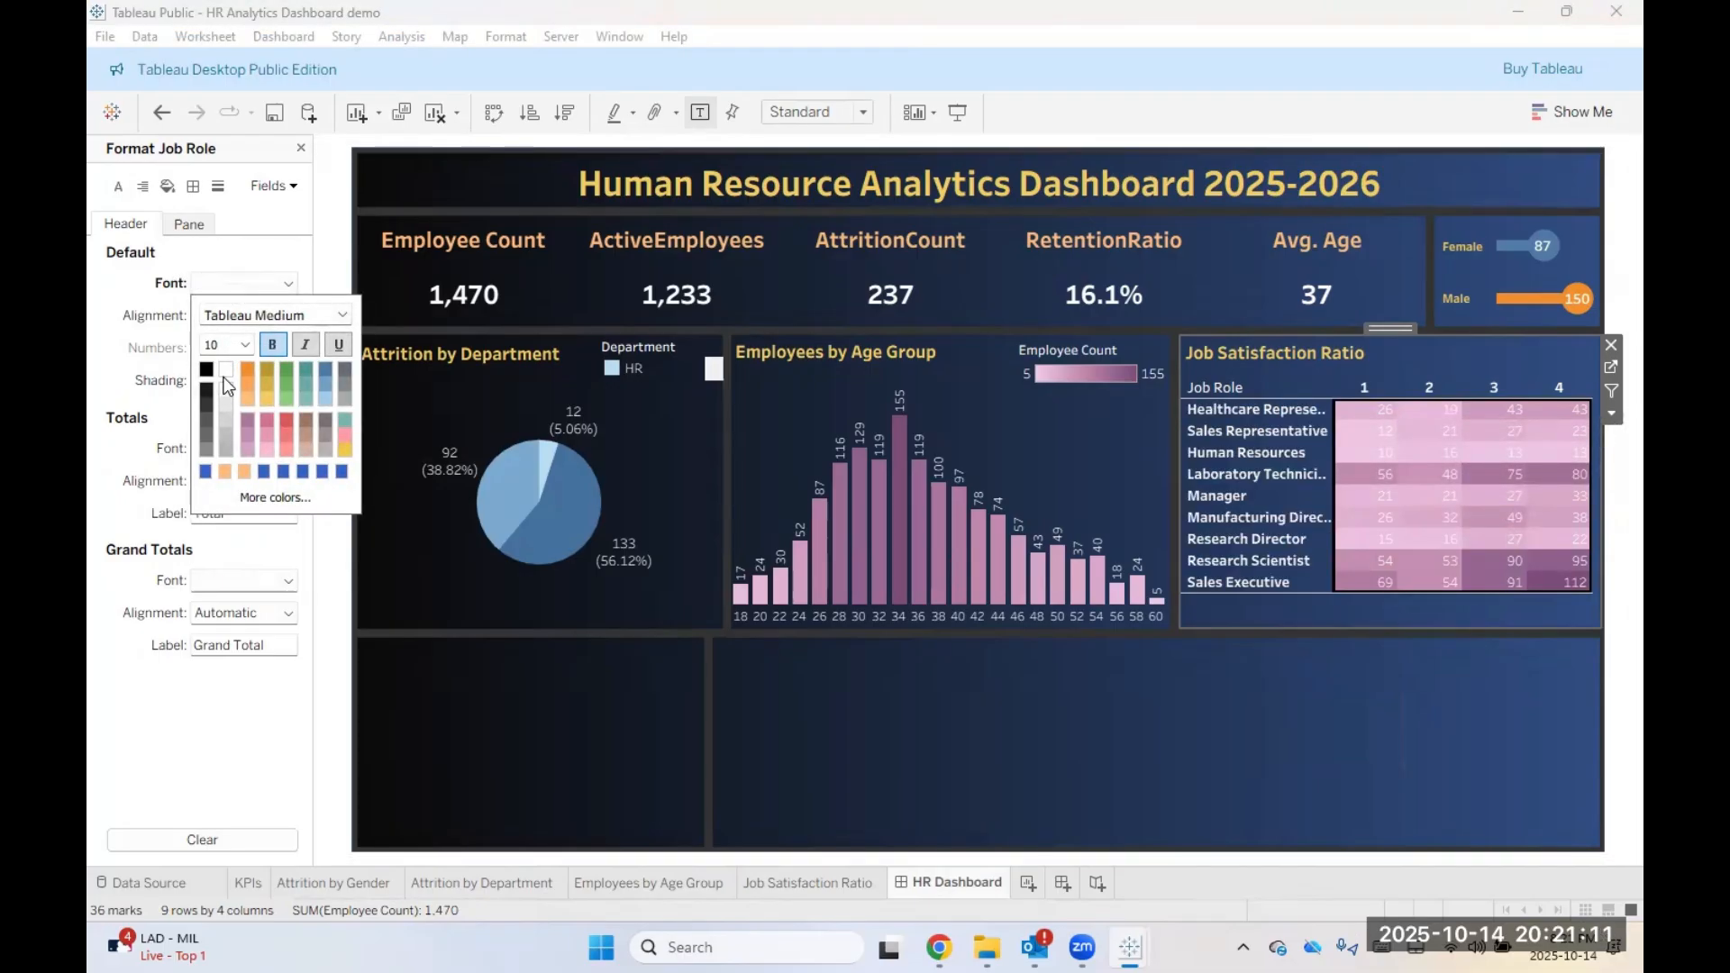
Step: Set the default worksheet font colour of the Job Satisfaction Ratio table to black
{"action": "right_click", "coordinate": [1372, 436]}
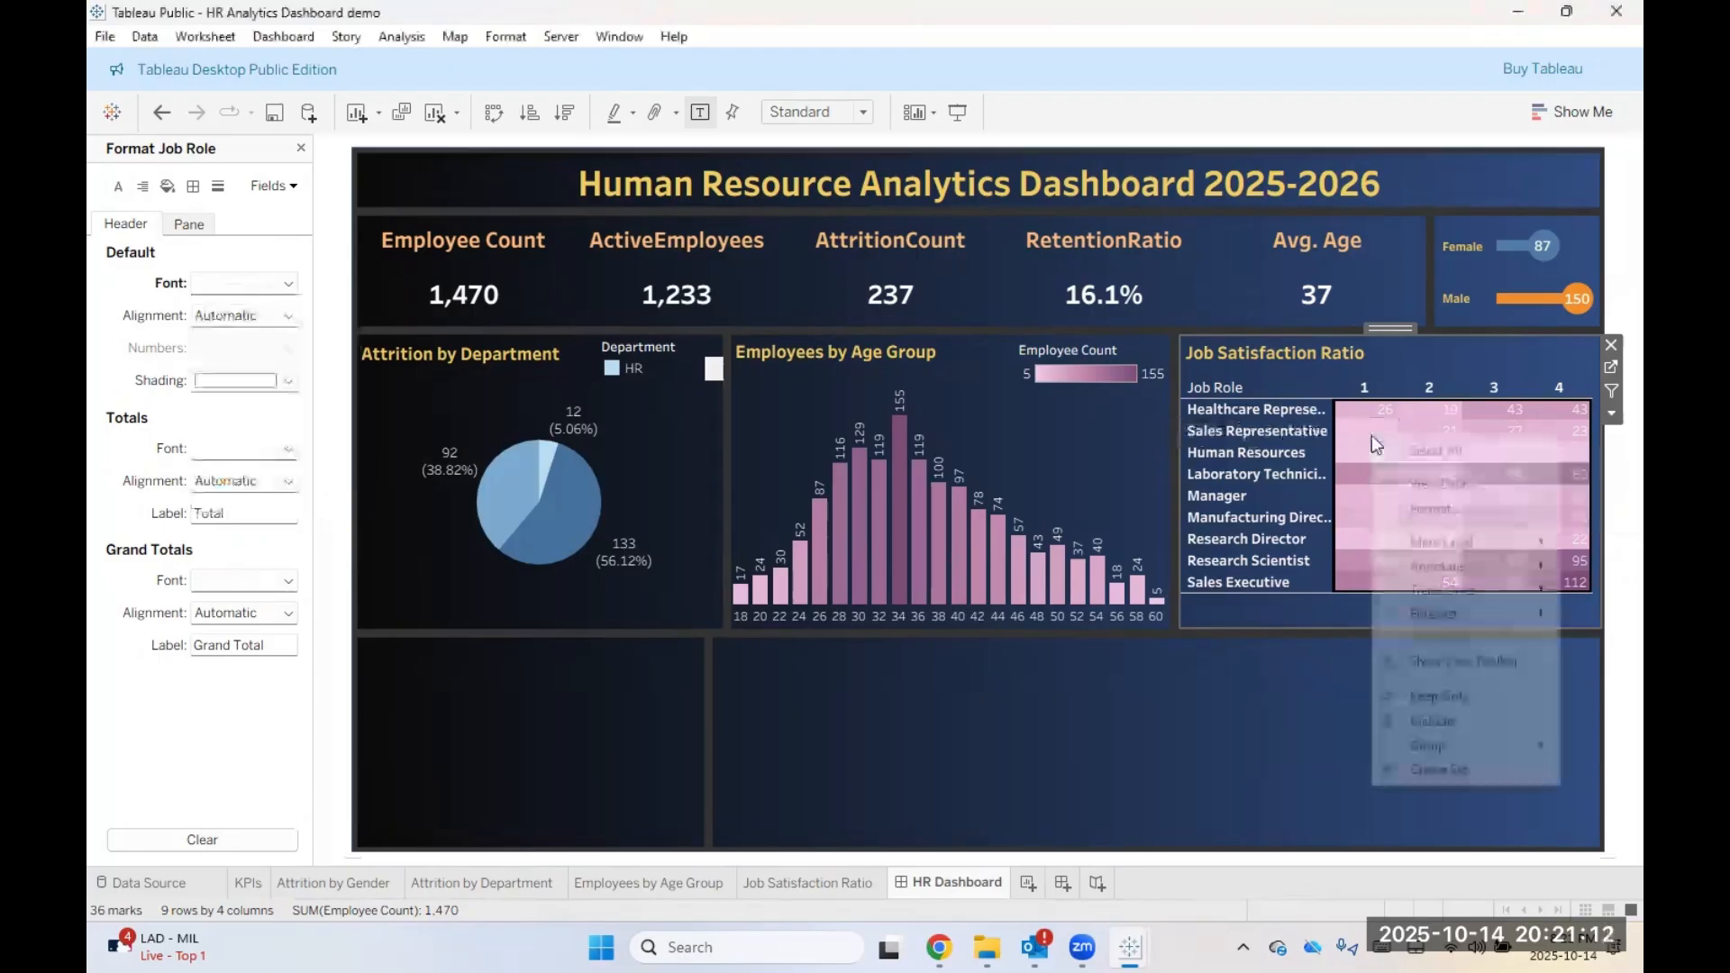
{"action": "left_click", "coordinate": [1425, 511]}
{"action": "left_click", "coordinate": [241, 285]}
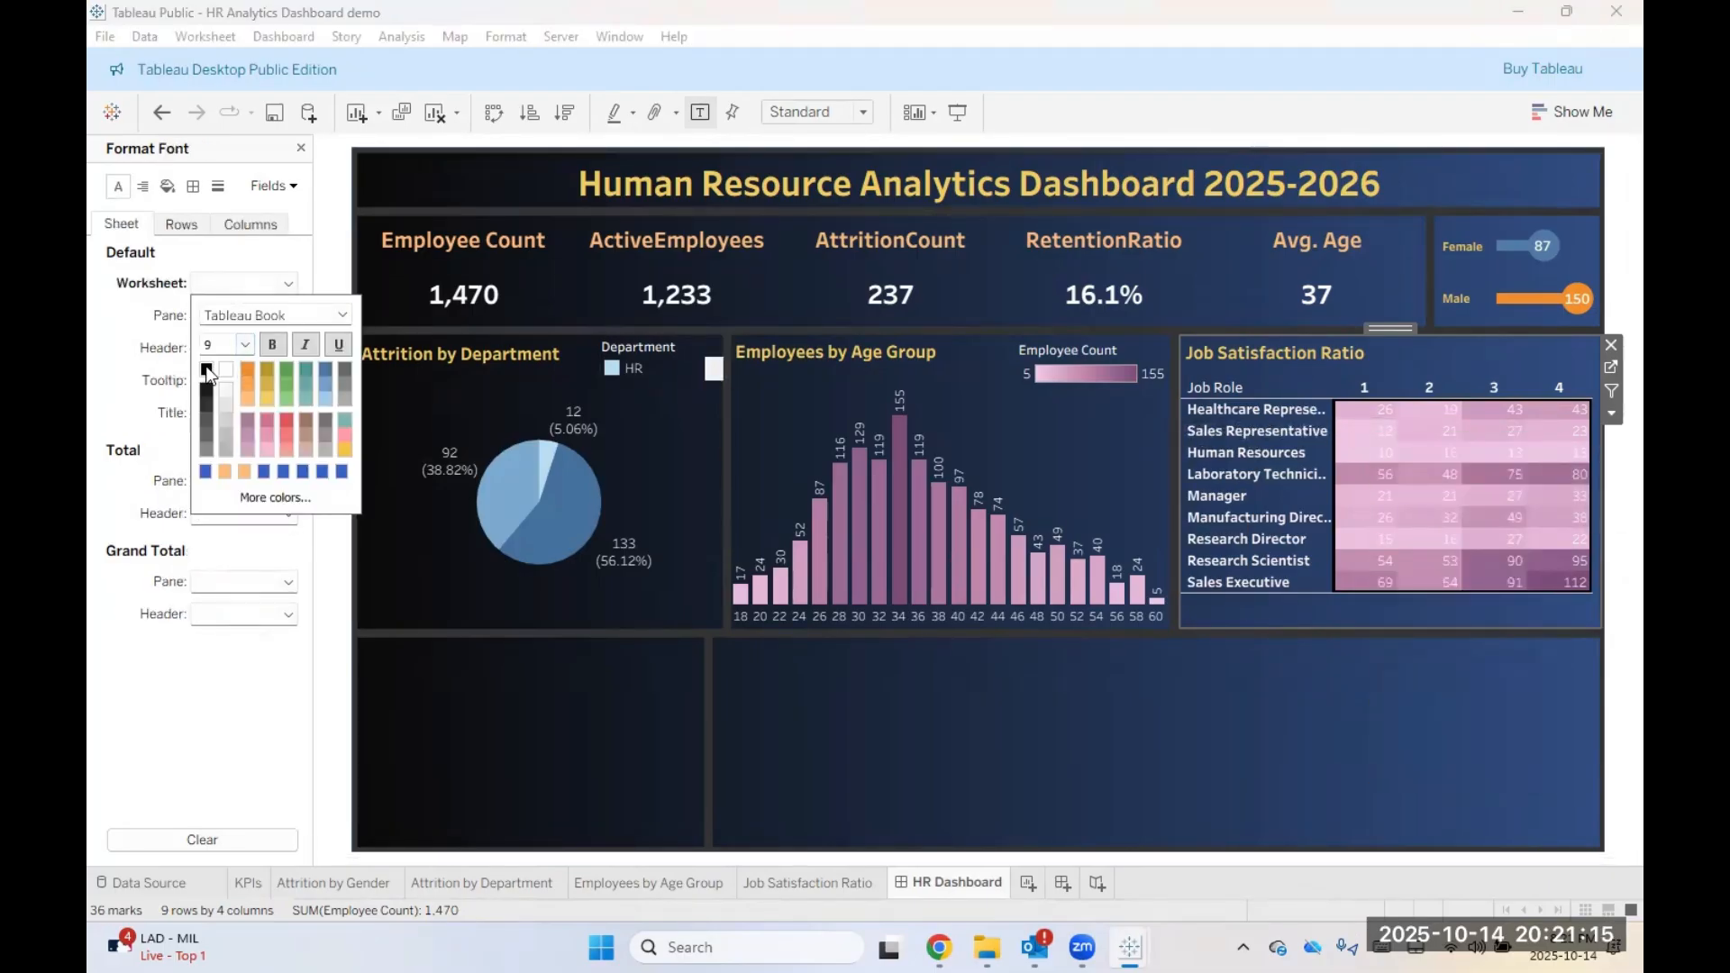
{"action": "left_click", "coordinate": [207, 369]}
{"action": "left_click", "coordinate": [1348, 778]}
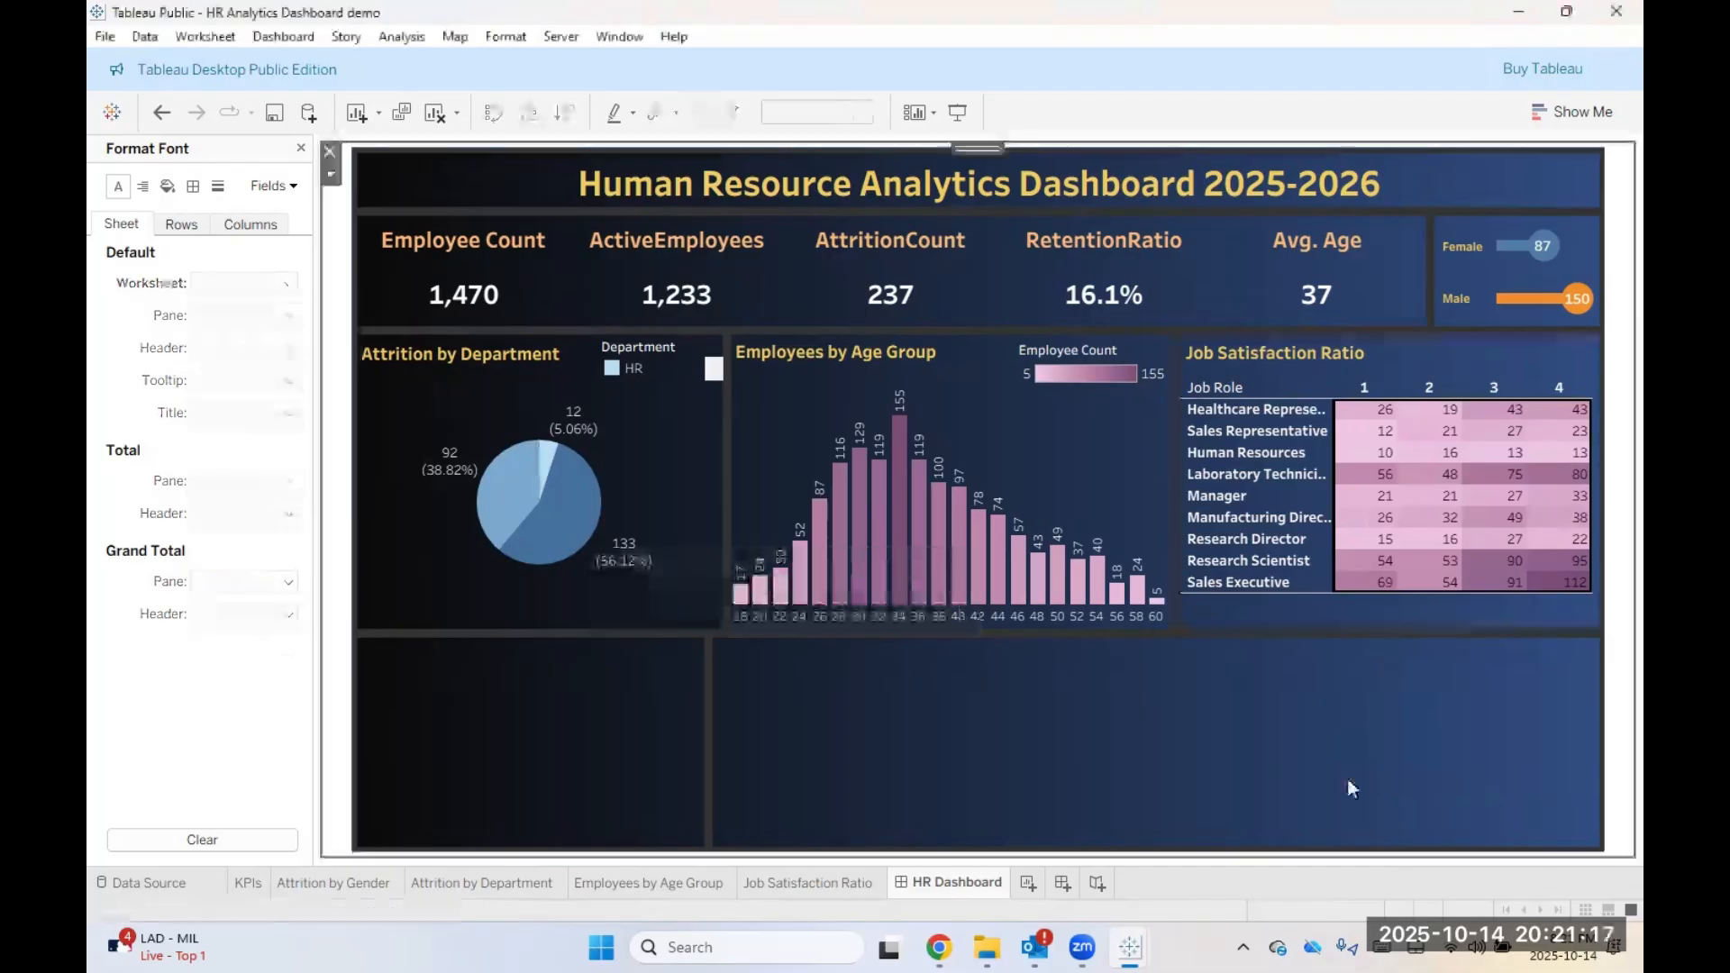
Step: Check the line and border formatting options for the dashboard's Job Satisfaction Ratio table
{"action": "left_click", "coordinate": [218, 186]}
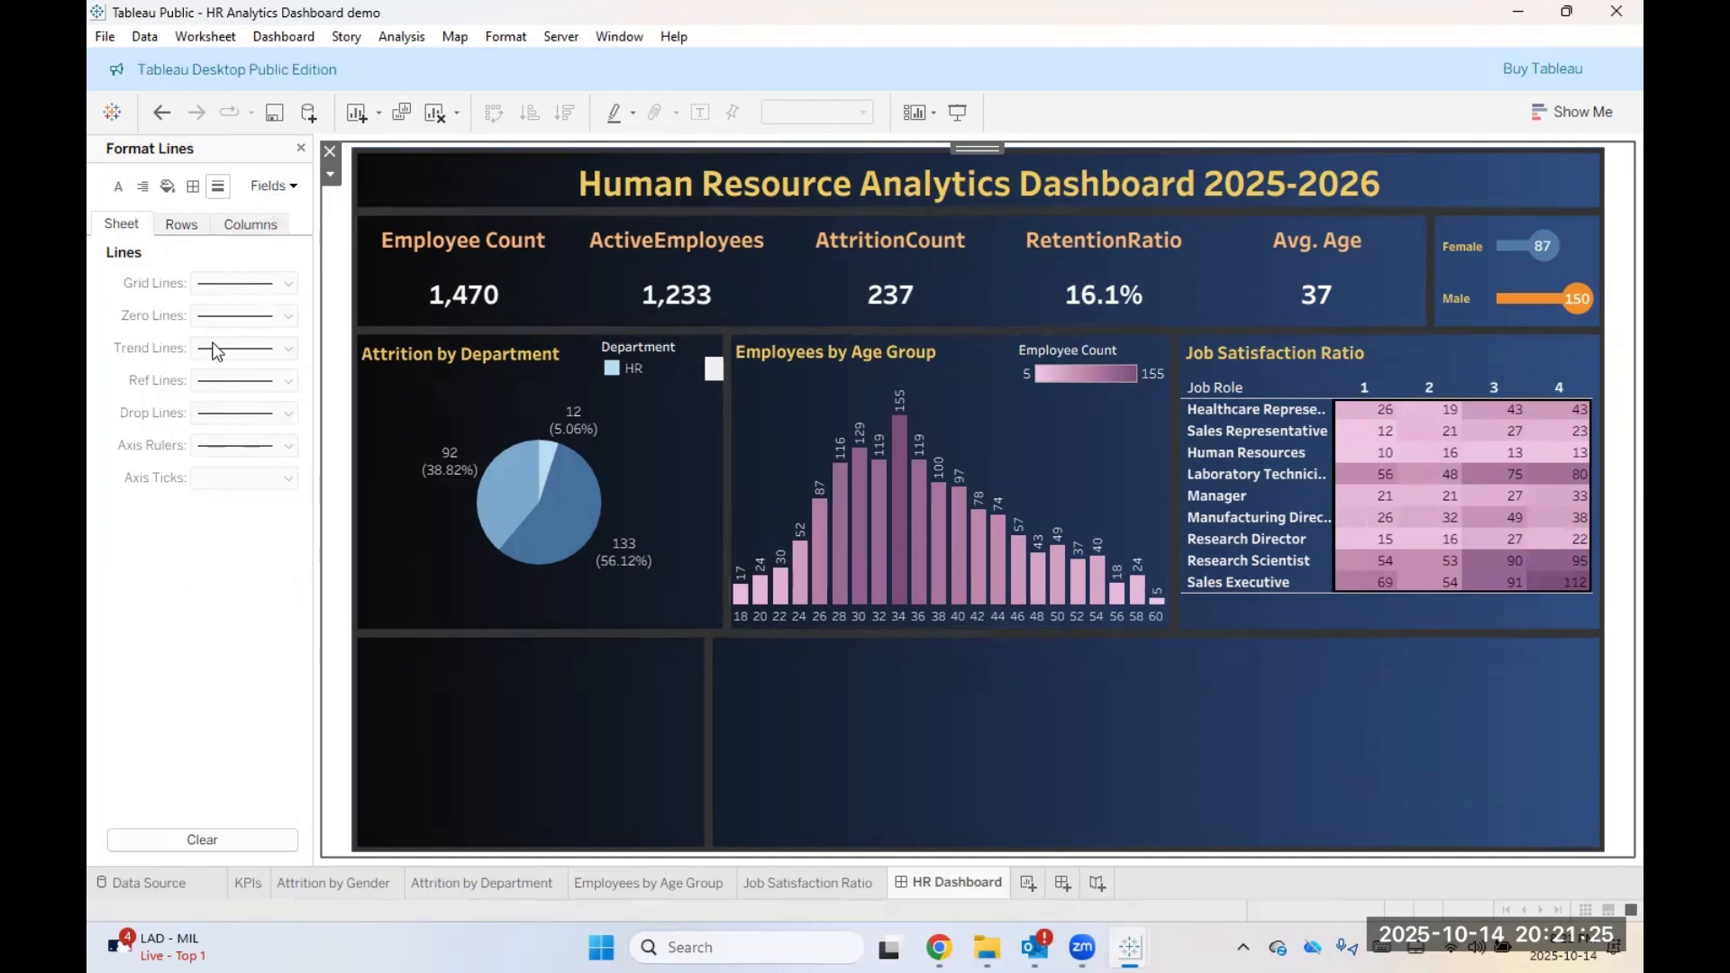
{"action": "left_click", "coordinate": [193, 186]}
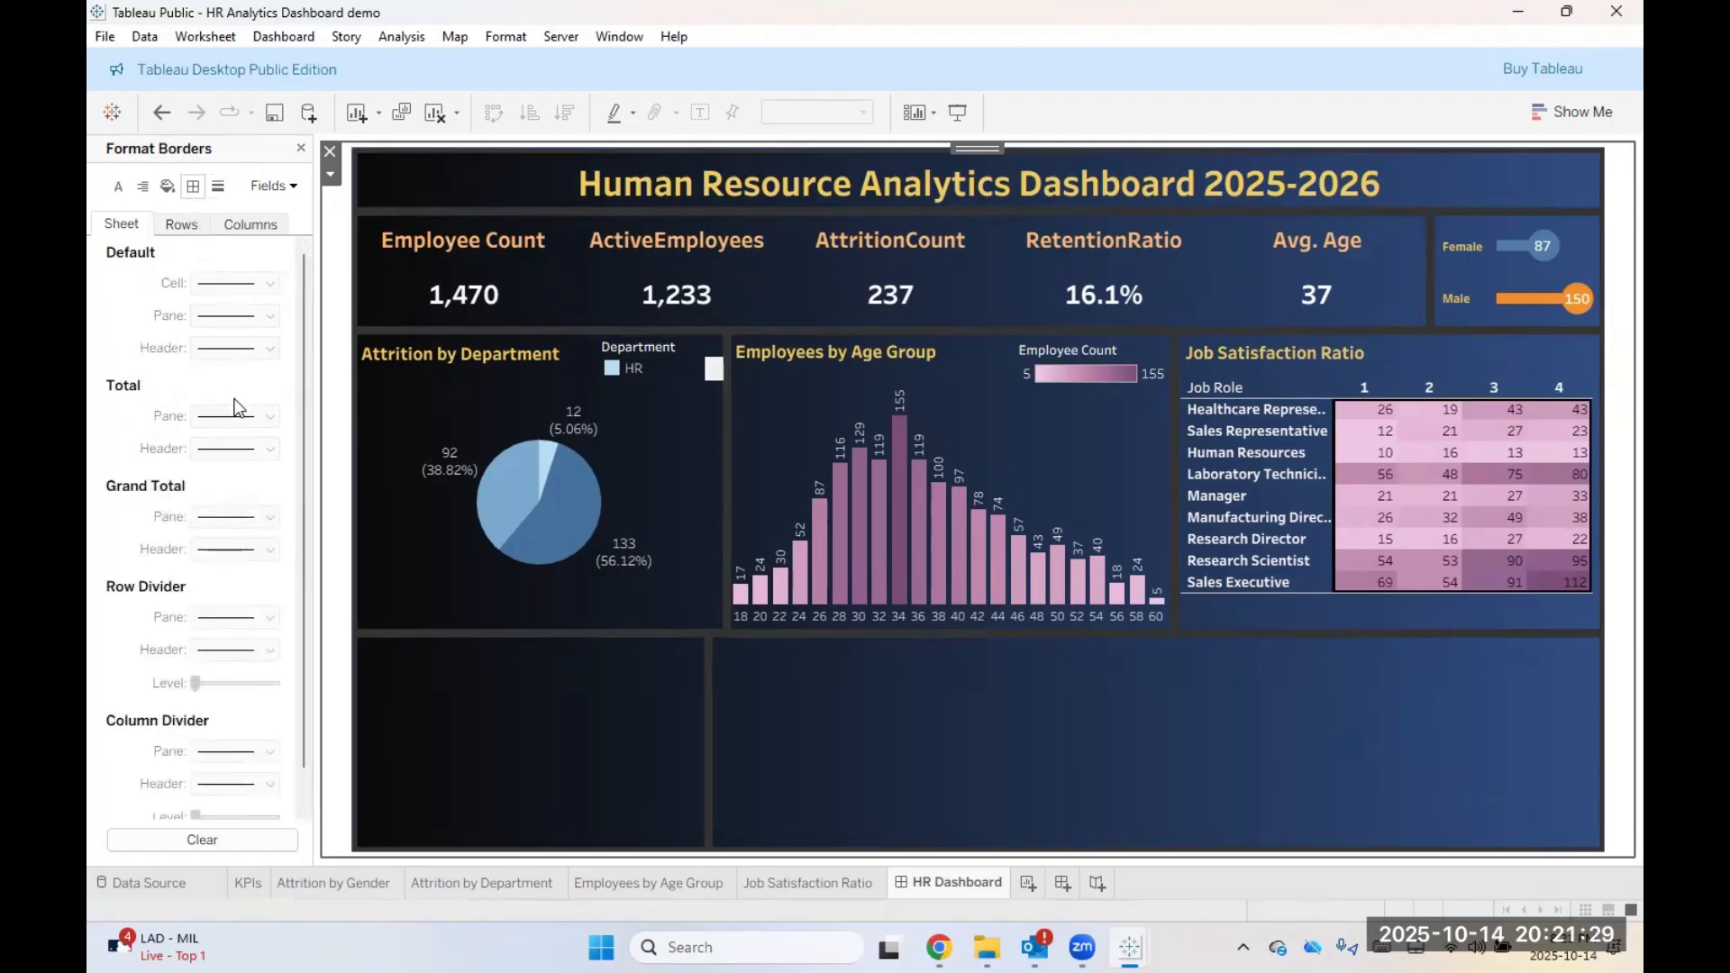
{"action": "scroll", "coordinate": [237, 648], "scroll_direction": "down", "scroll_amount": 1}
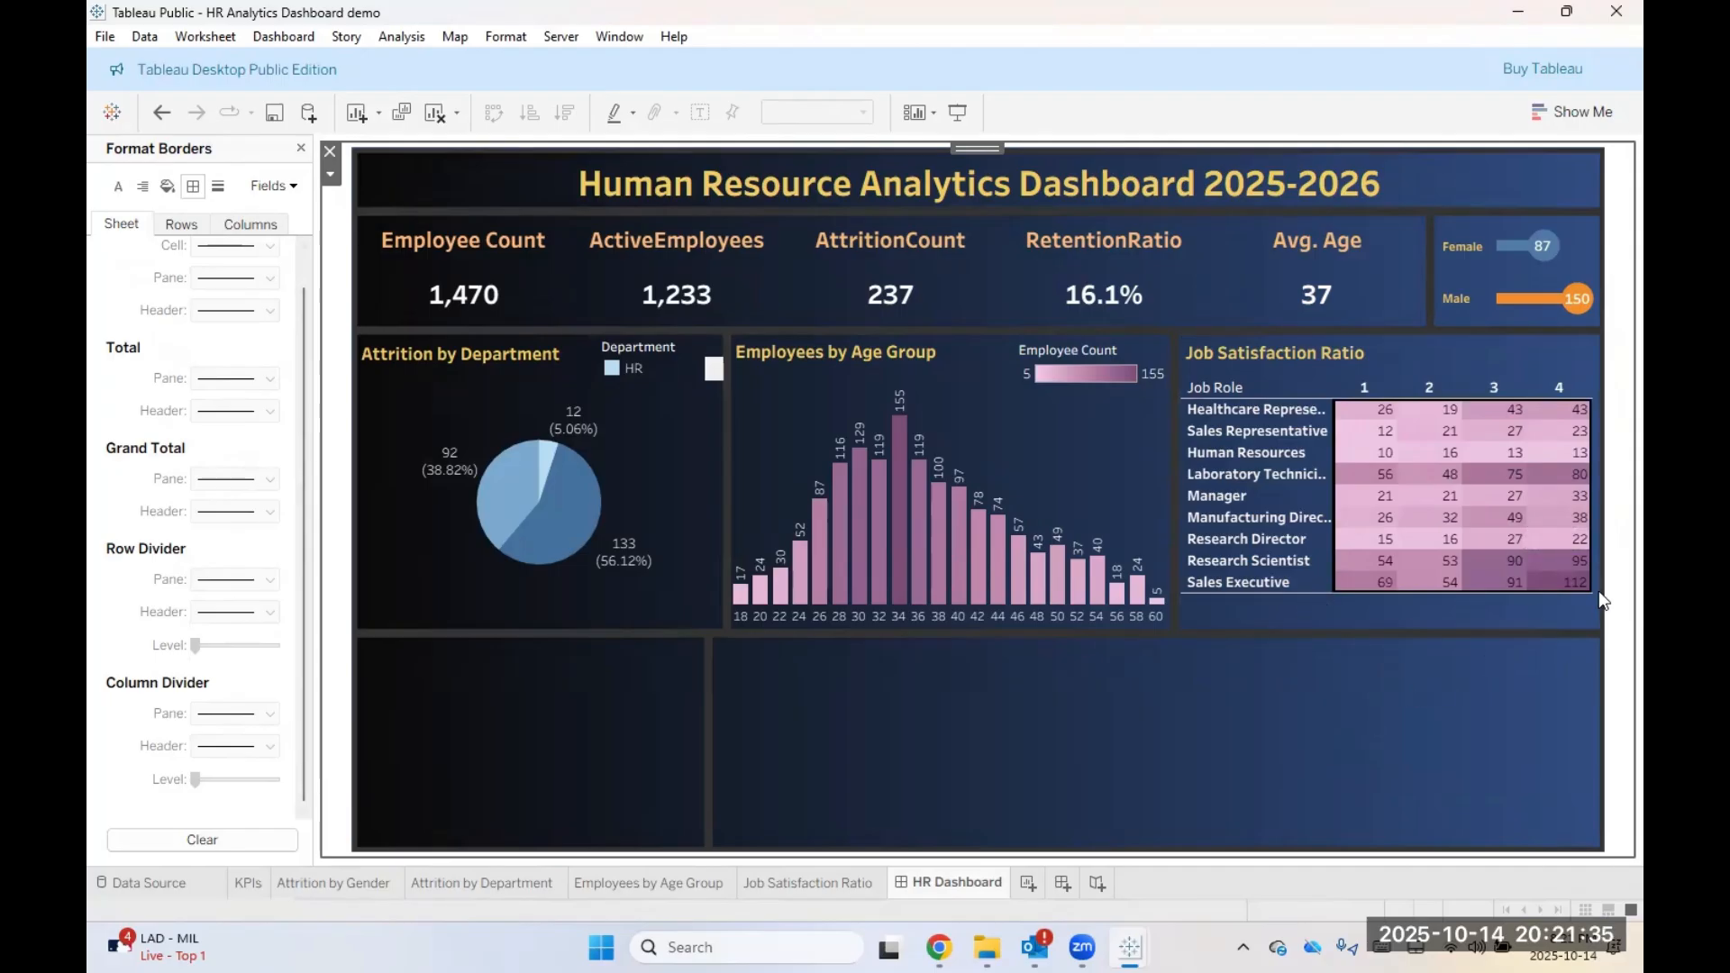
Step: Widen the value columns of the Job Satisfaction Ratio table slightly and increase its row height to fill the pane
{"action": "left_click", "coordinate": [1595, 410]}
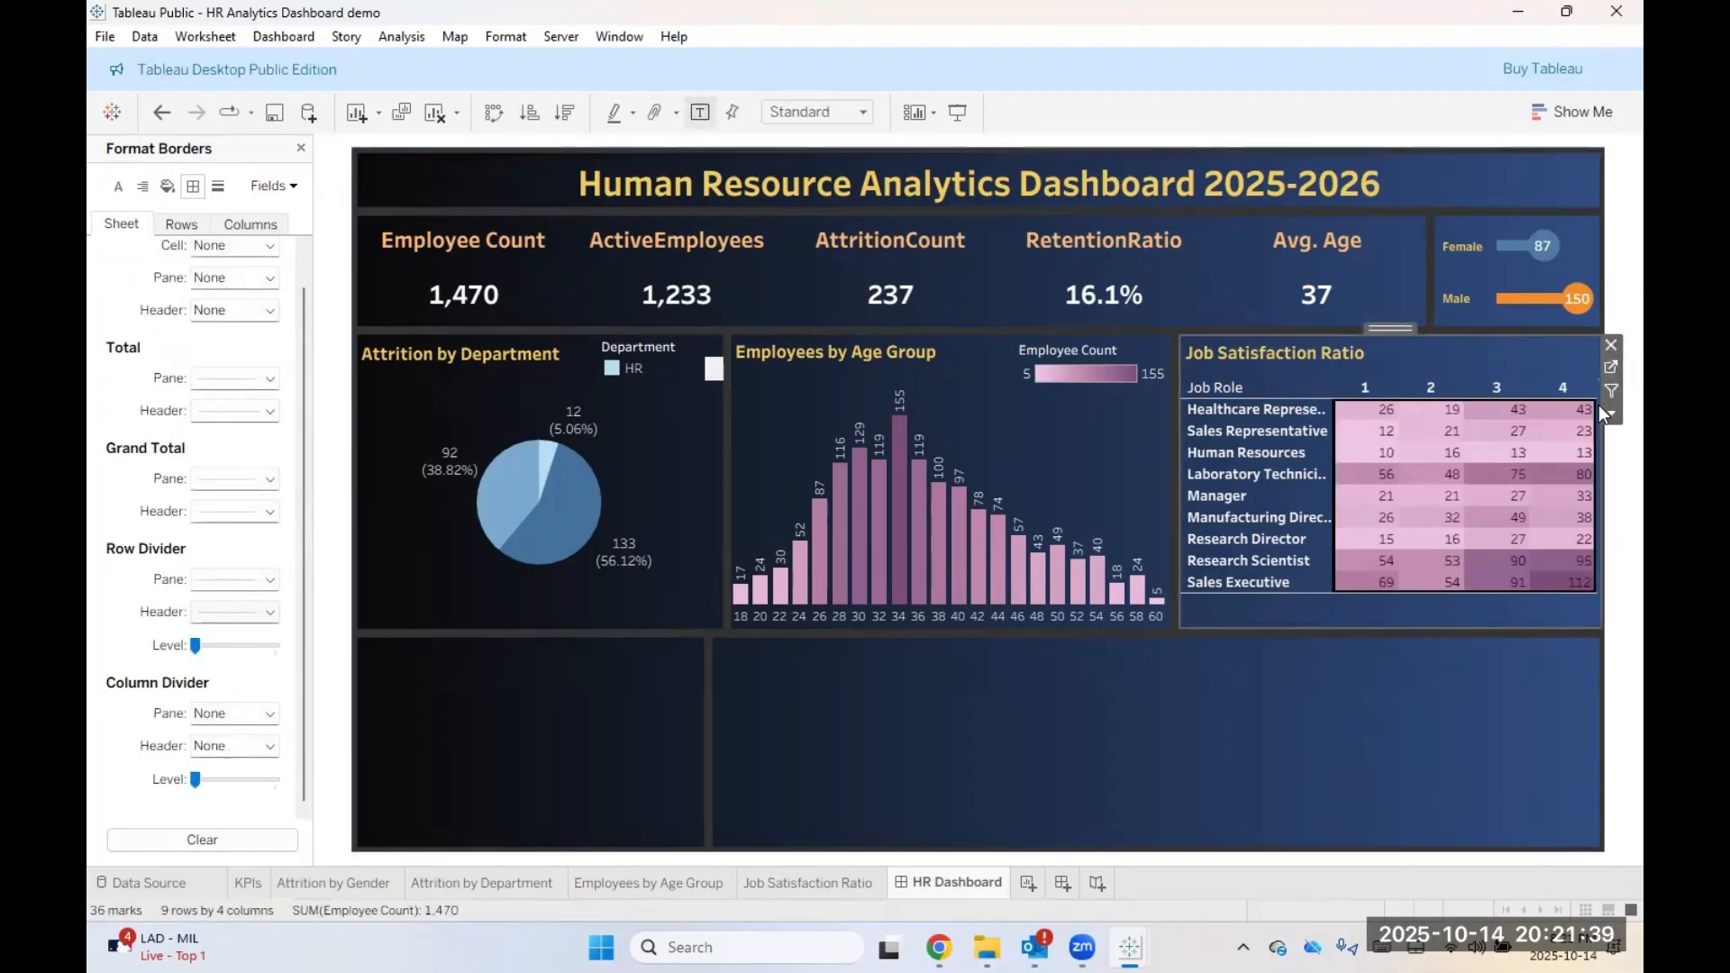
{"action": "left_click", "coordinate": [1600, 454]}
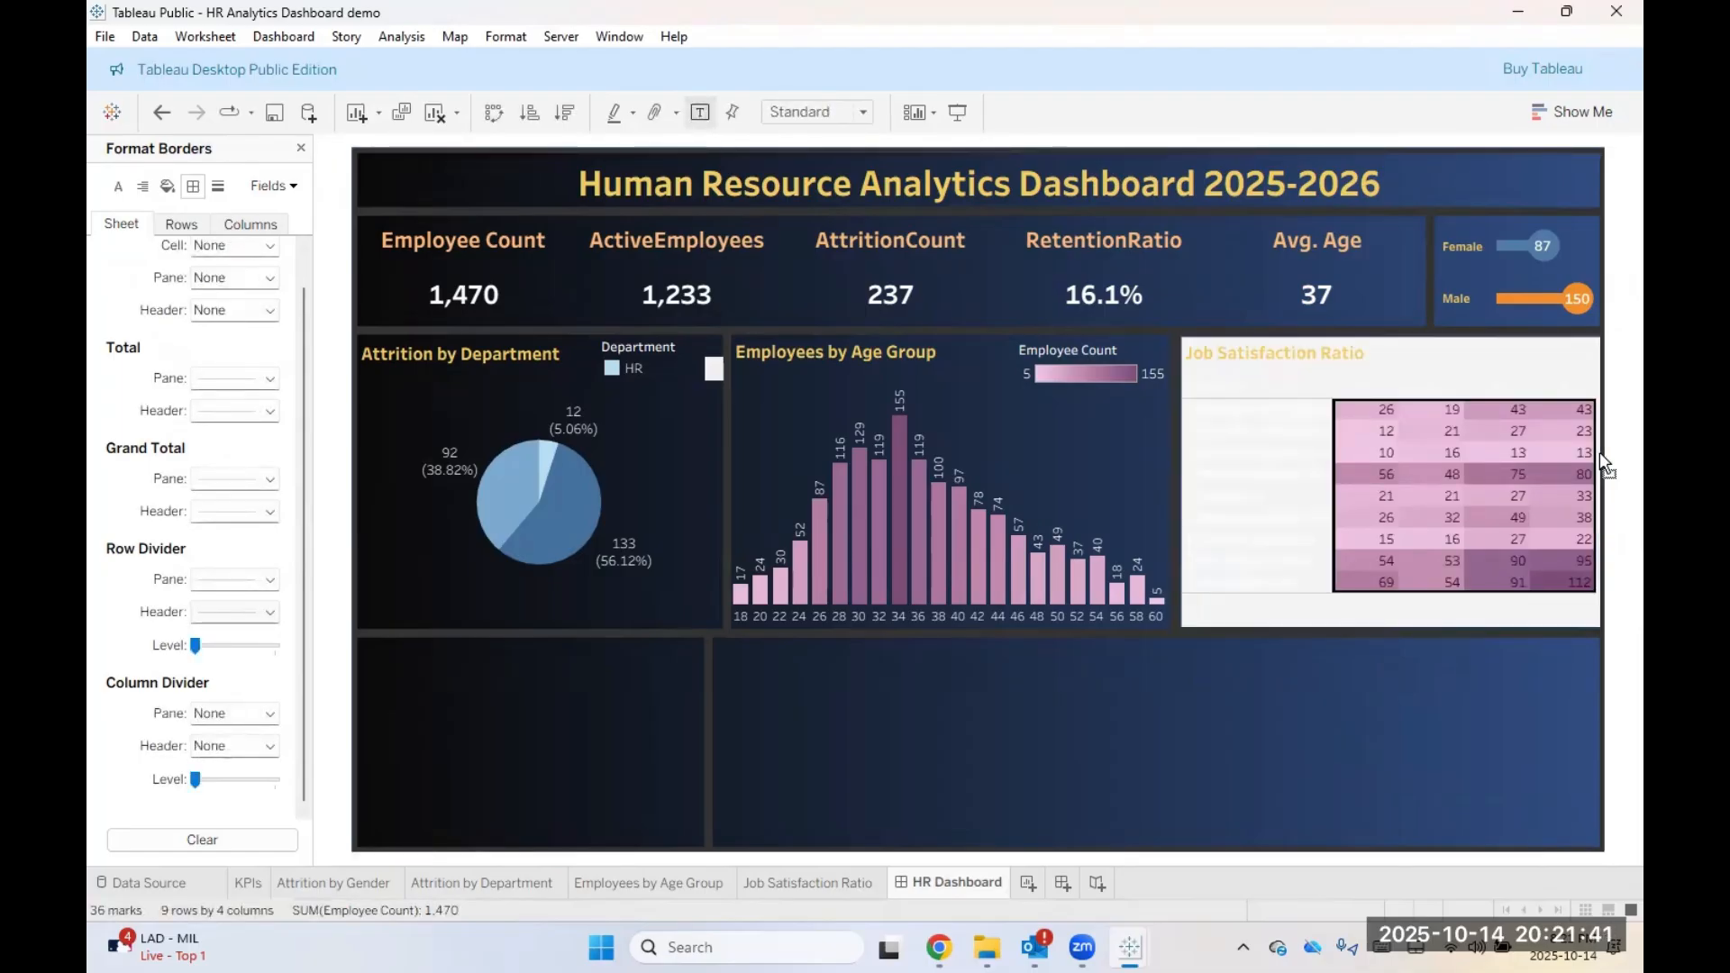
{"action": "left_click_drag", "start_coordinate": [1600, 453], "coordinate": [1598, 454]}
{"action": "mouse_move", "coordinate": [1378, 598]}
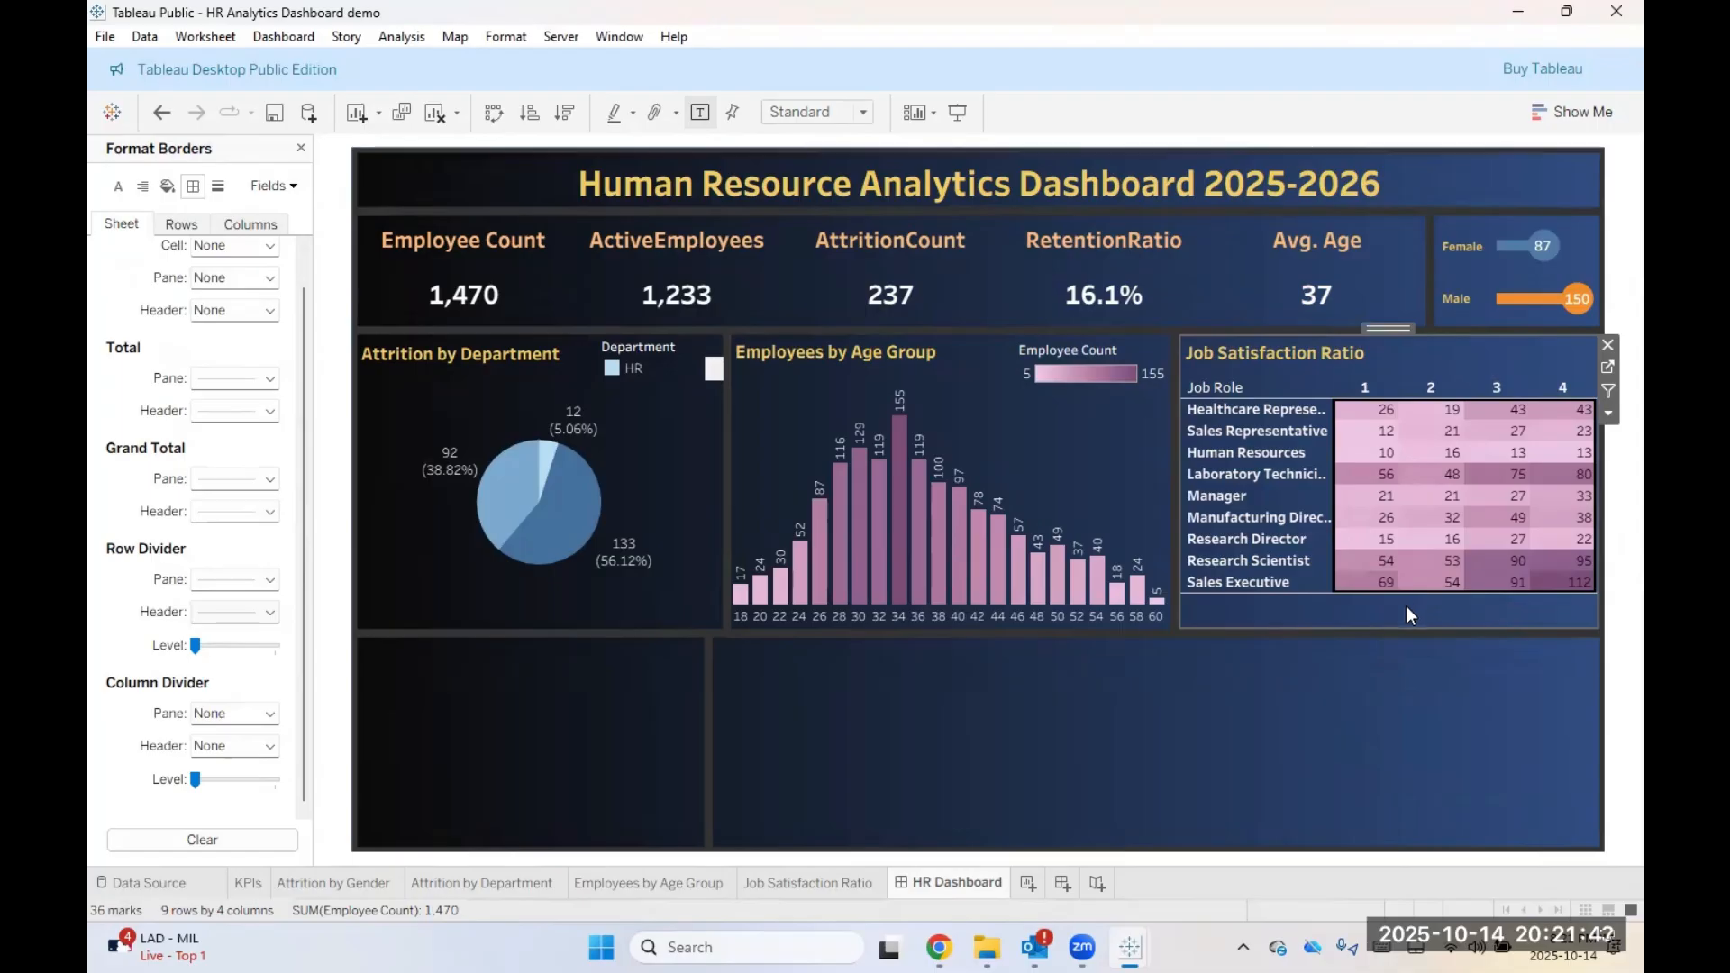
{"action": "left_click_drag", "start_coordinate": [1406, 590], "coordinate": [1410, 630]}
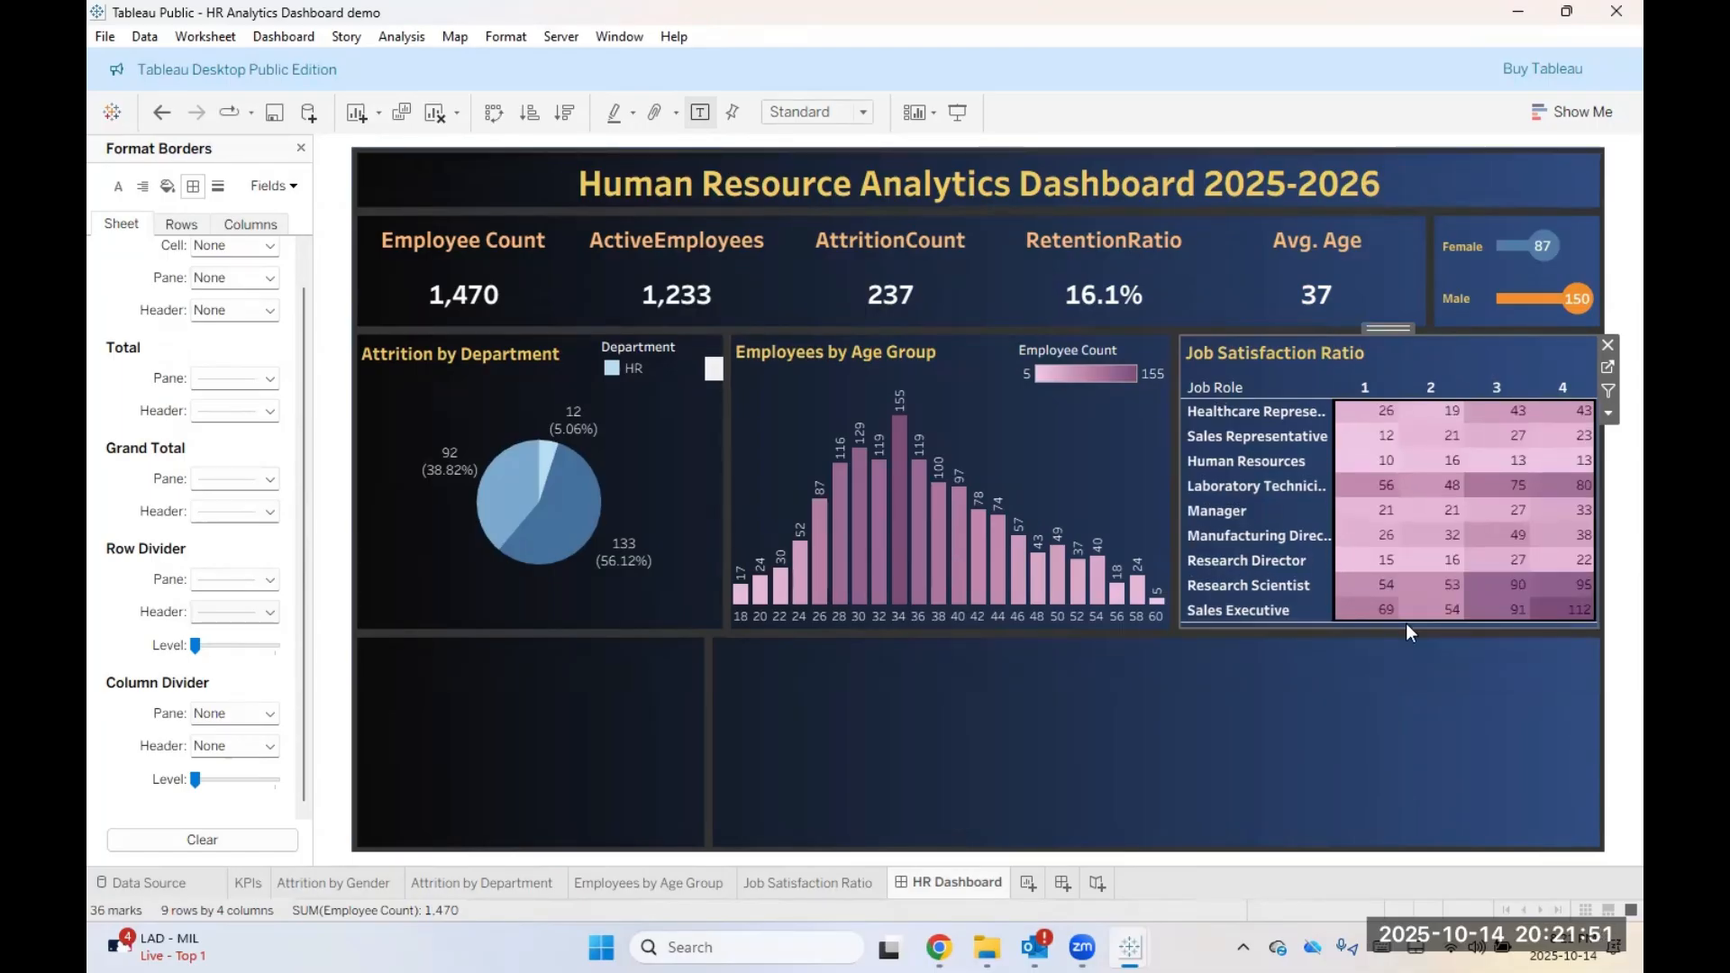
{"action": "left_click", "coordinate": [1419, 648]}
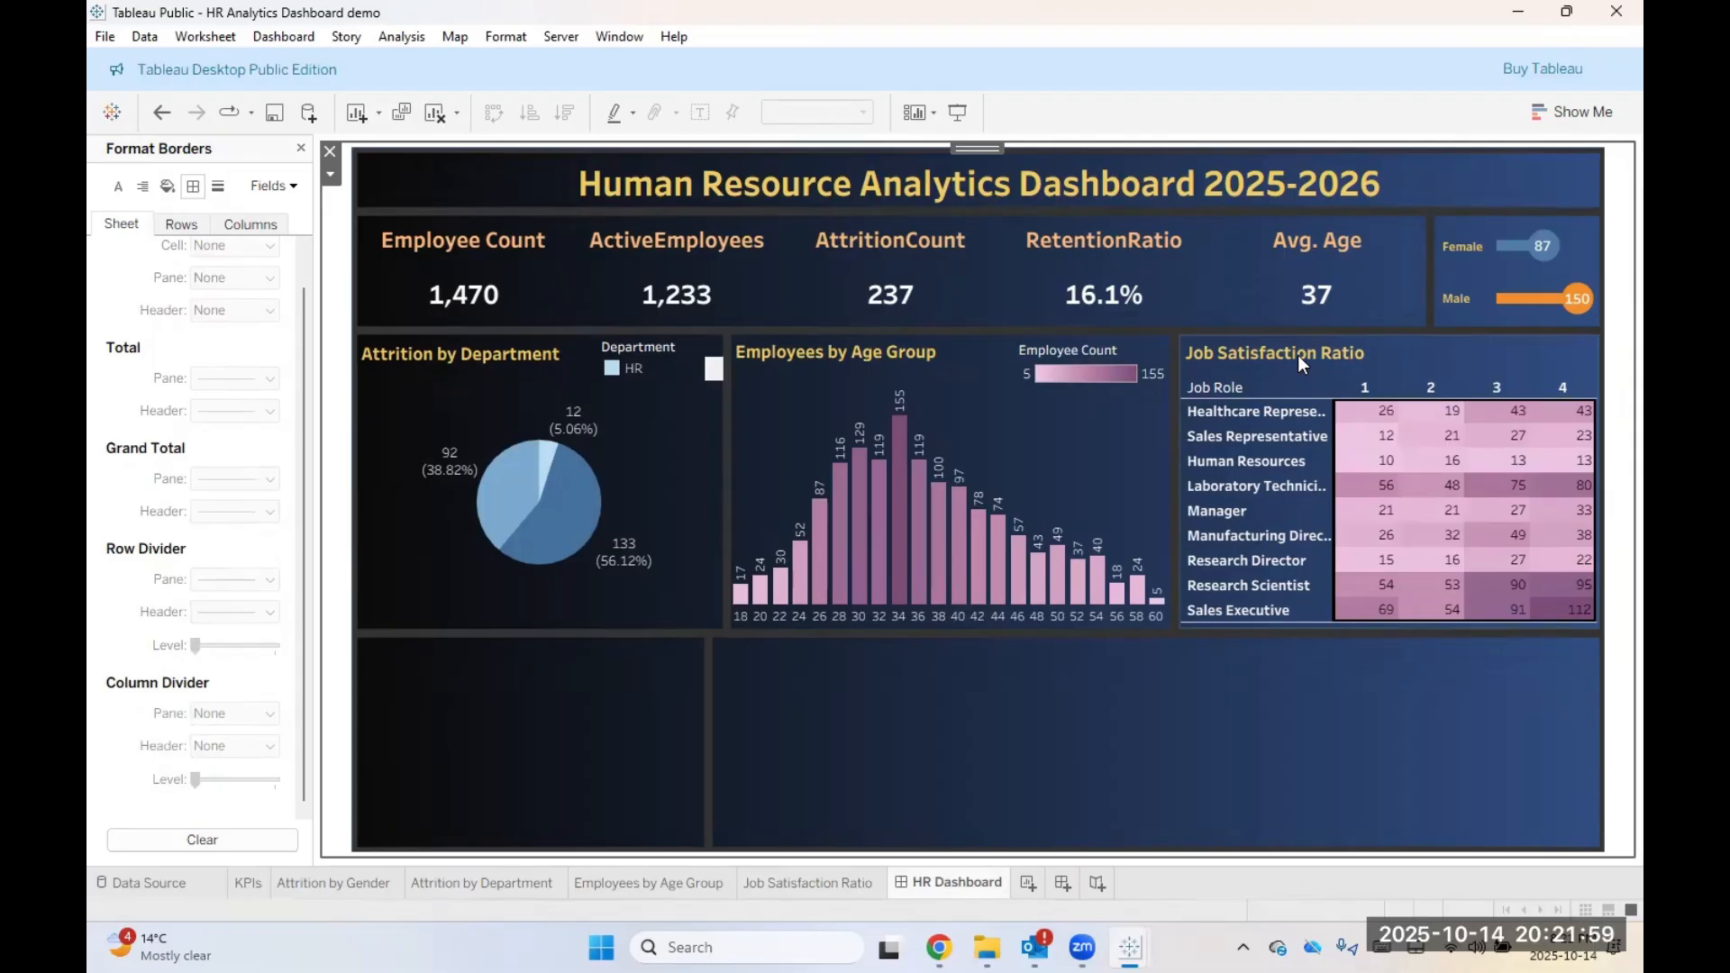
Step: Compare the title font settings of the Employees by Age Group chart and the Job Satisfaction Ratio table
{"action": "double_click", "coordinate": [894, 362]}
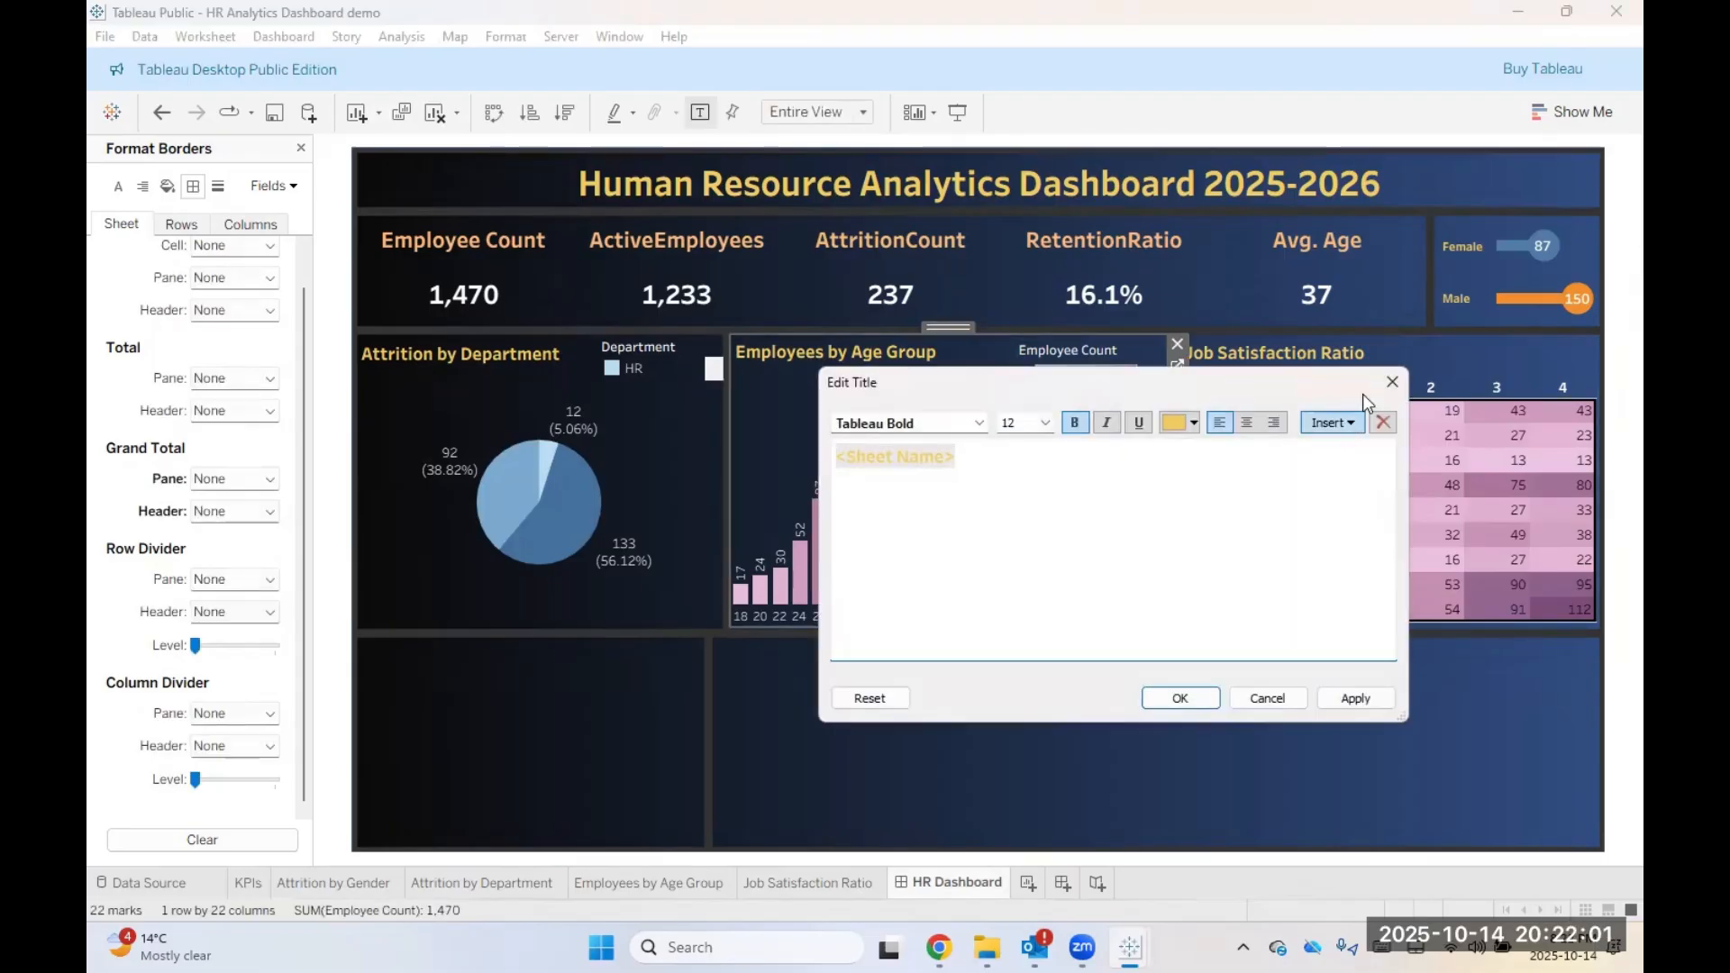
{"action": "left_click", "coordinate": [1388, 388]}
{"action": "double_click", "coordinate": [1308, 355]}
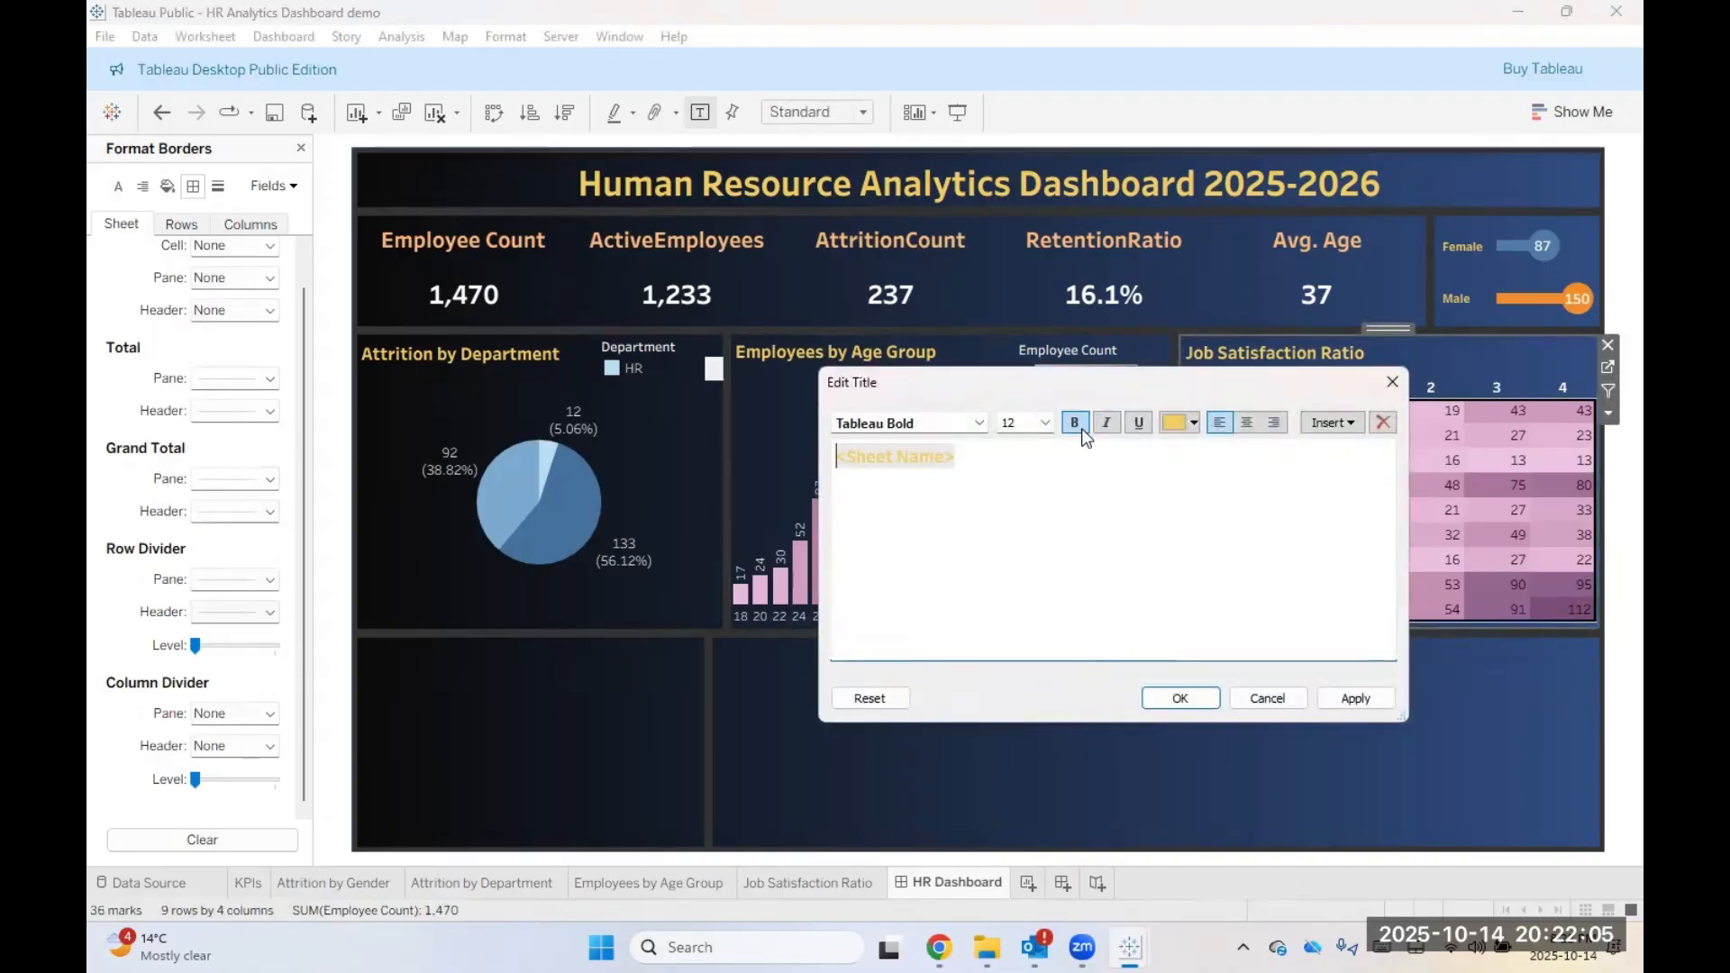
{"action": "key", "text": "ctrl+a"}
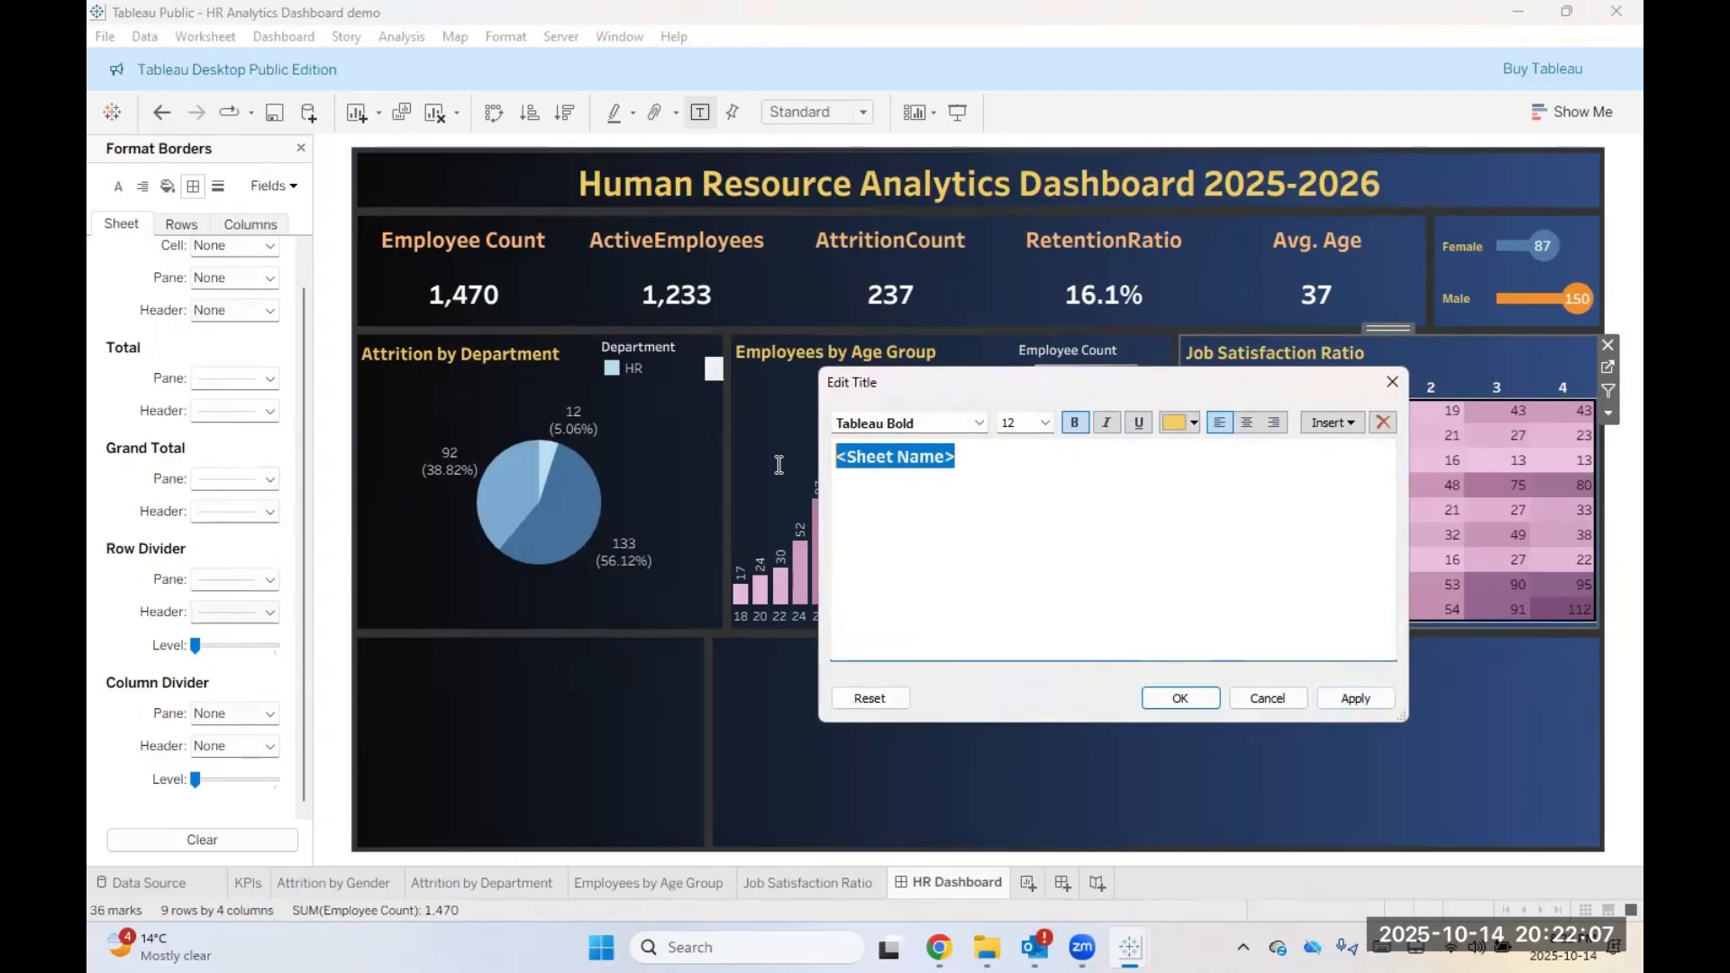
{"action": "left_click", "coordinate": [1045, 423]}
{"action": "left_click", "coordinate": [1079, 423]}
{"action": "left_click", "coordinate": [1180, 699]}
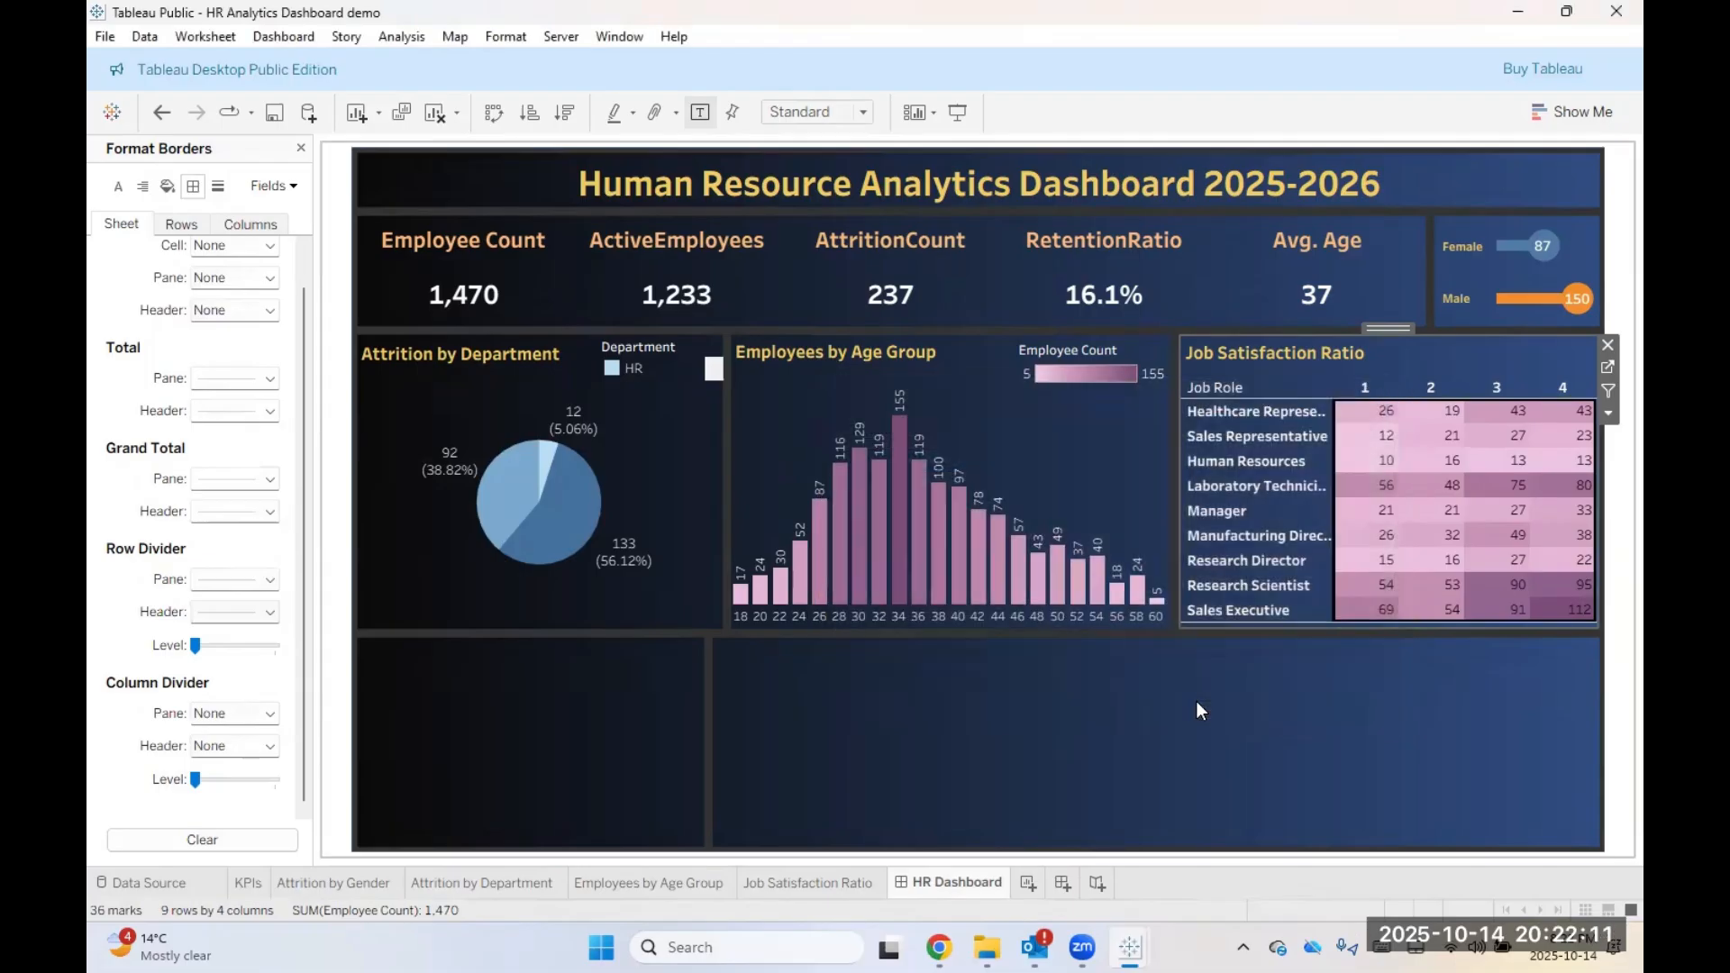
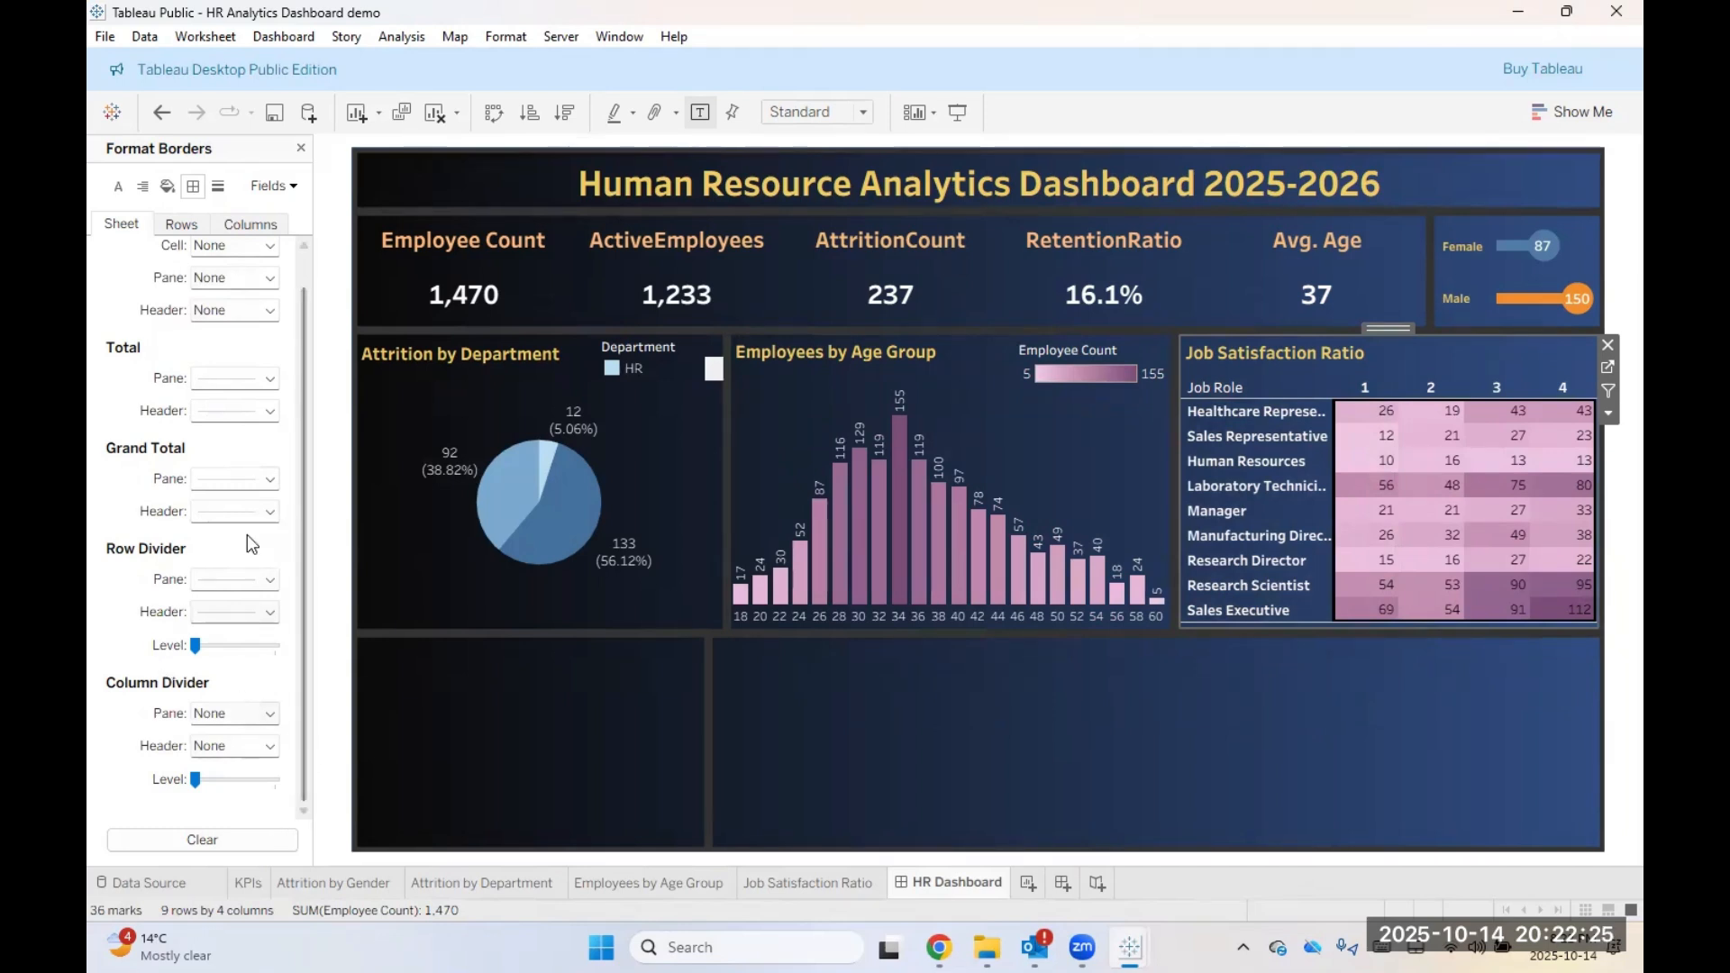
Step: Close the border formatting and add a new worksheet named Attrition by Education
{"action": "left_click", "coordinate": [463, 791]}
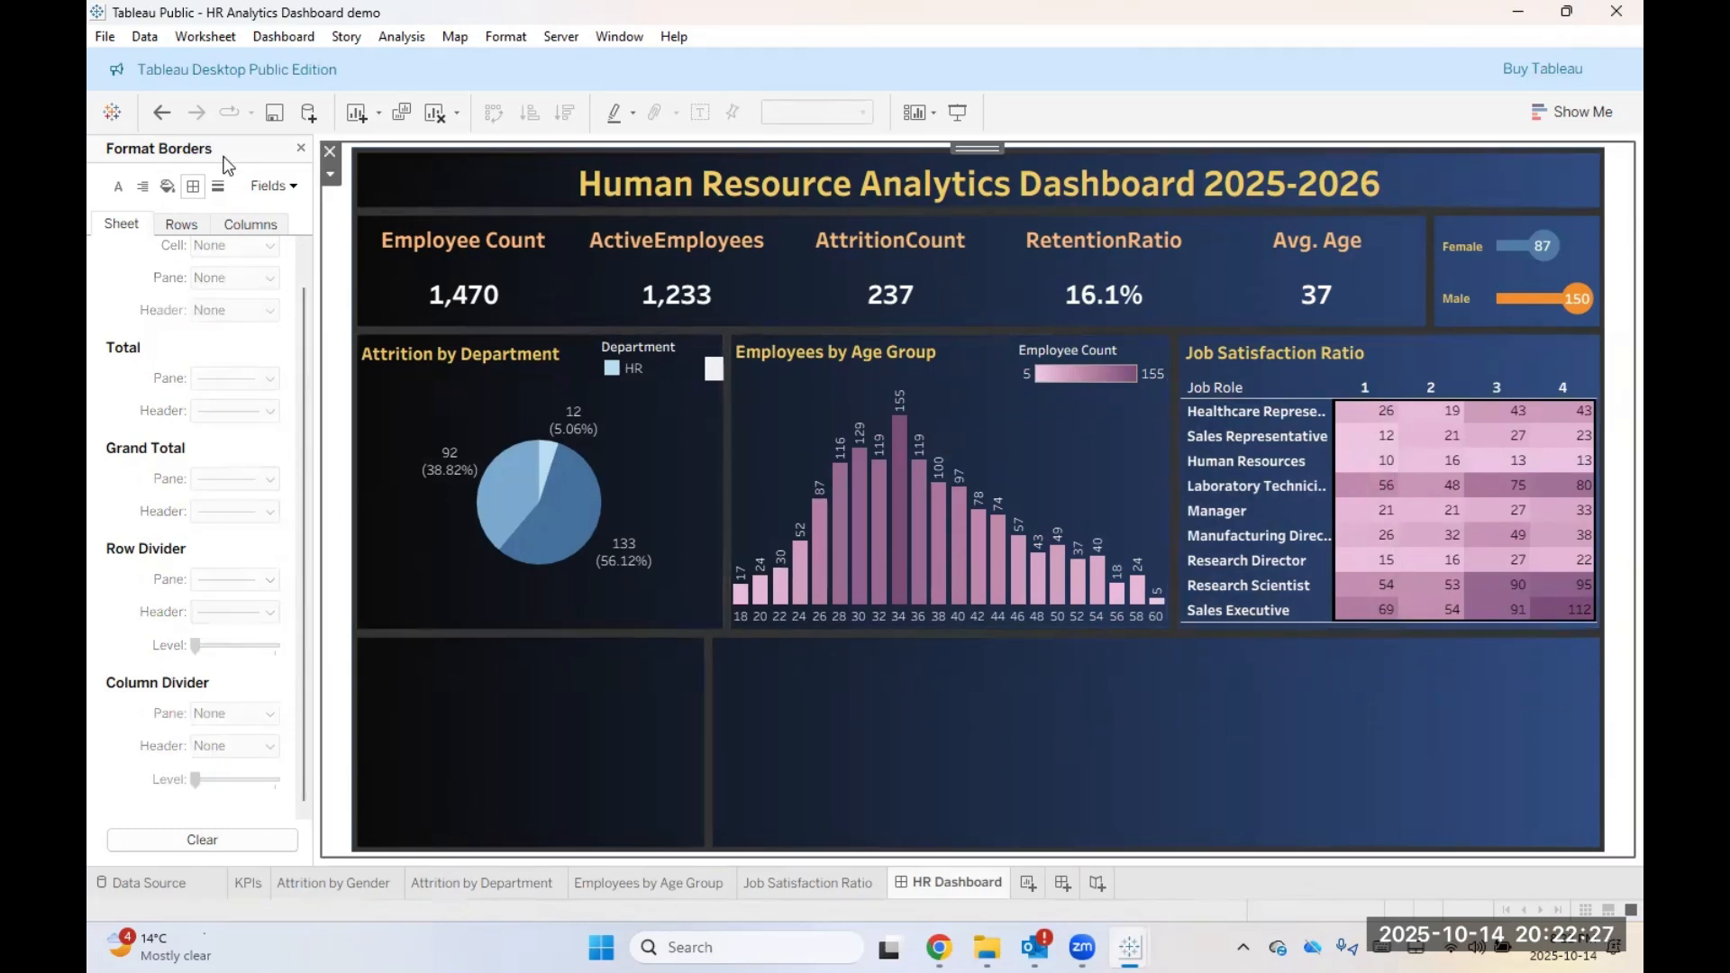
{"action": "left_click", "coordinate": [301, 147]}
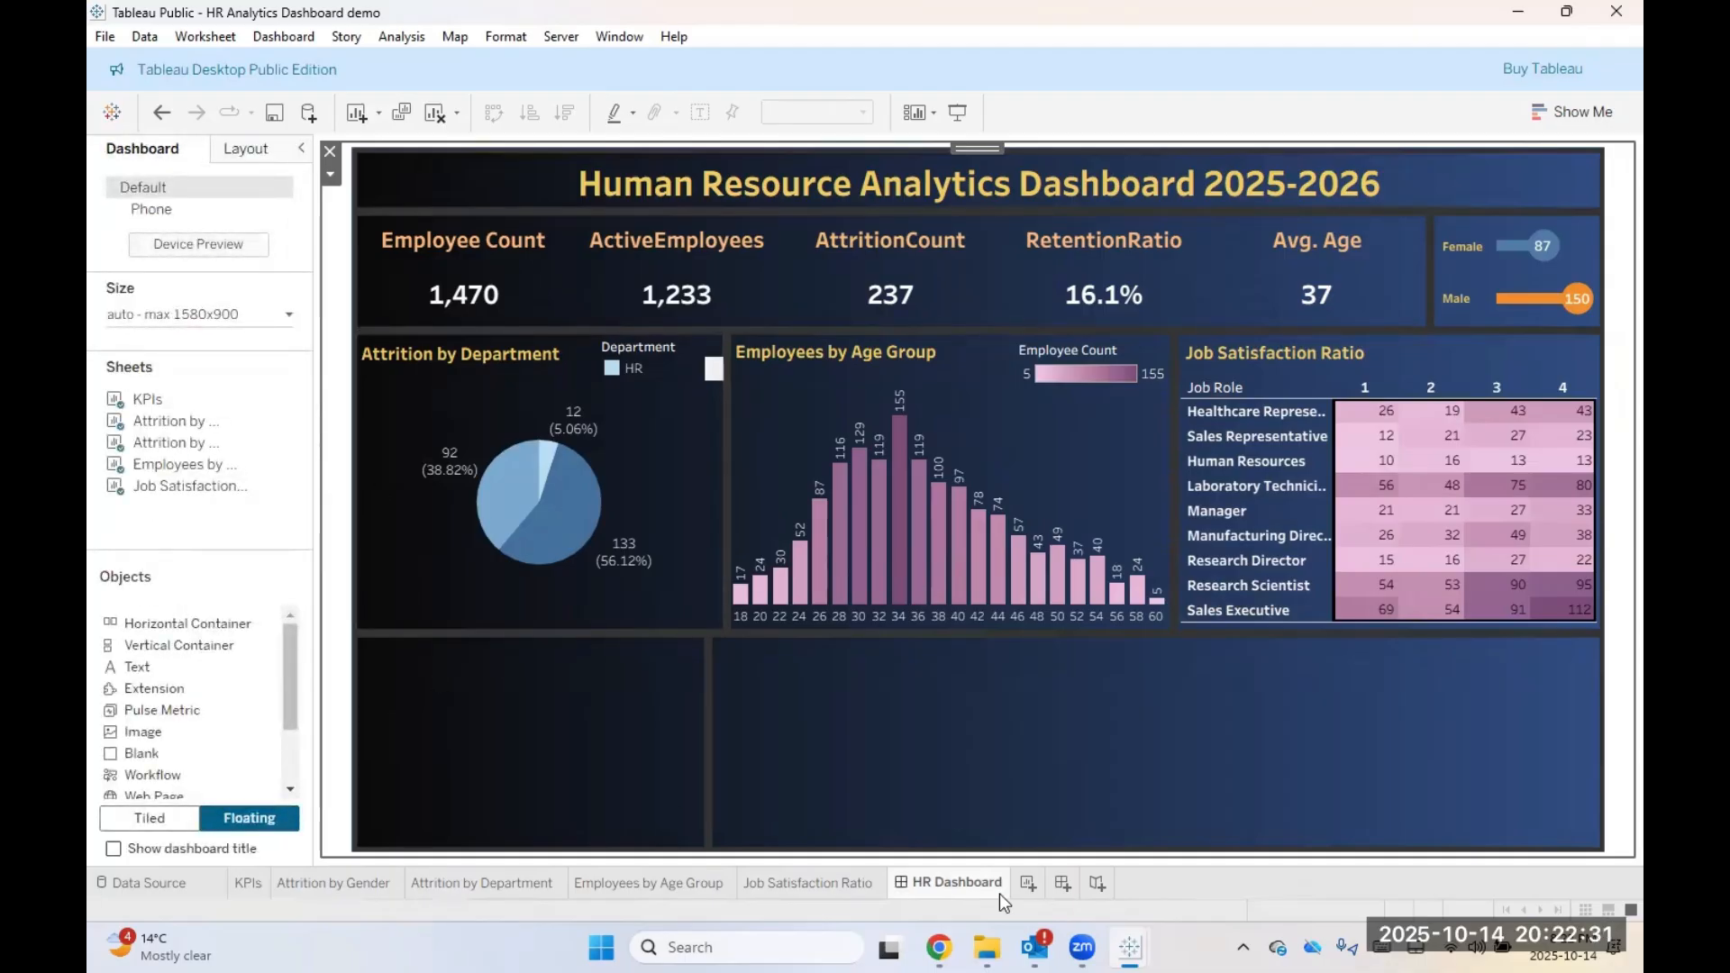
{"action": "left_click", "coordinate": [1027, 885]}
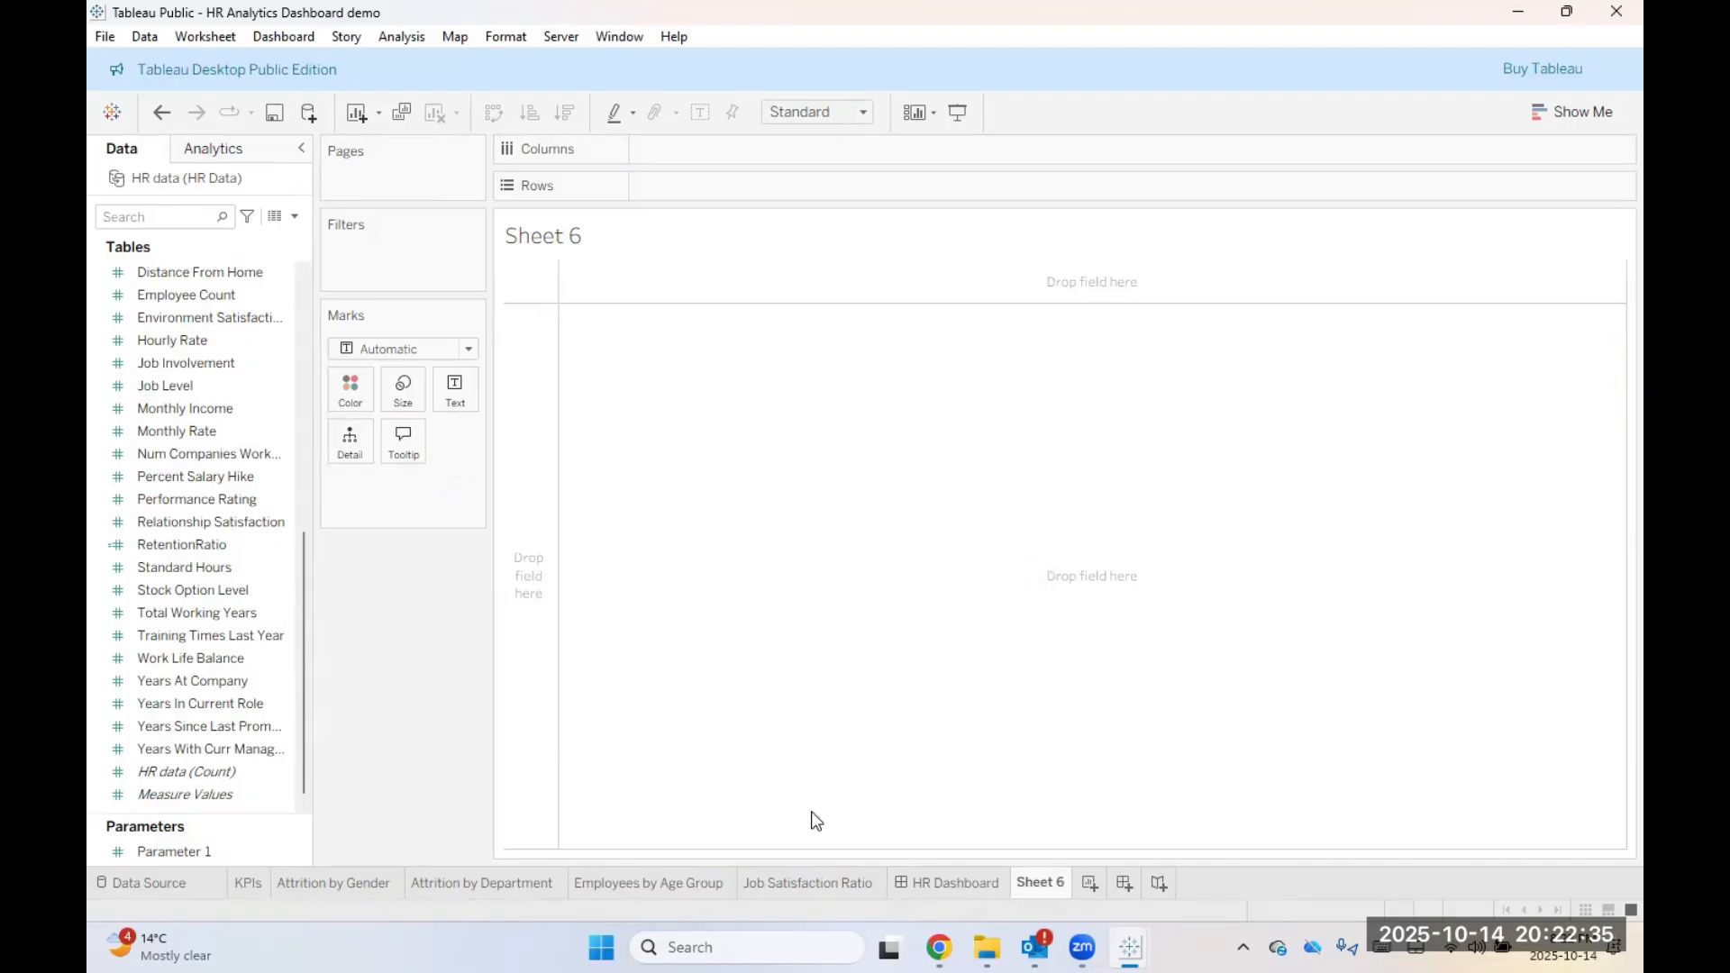
{"action": "right_click", "coordinate": [1034, 880]}
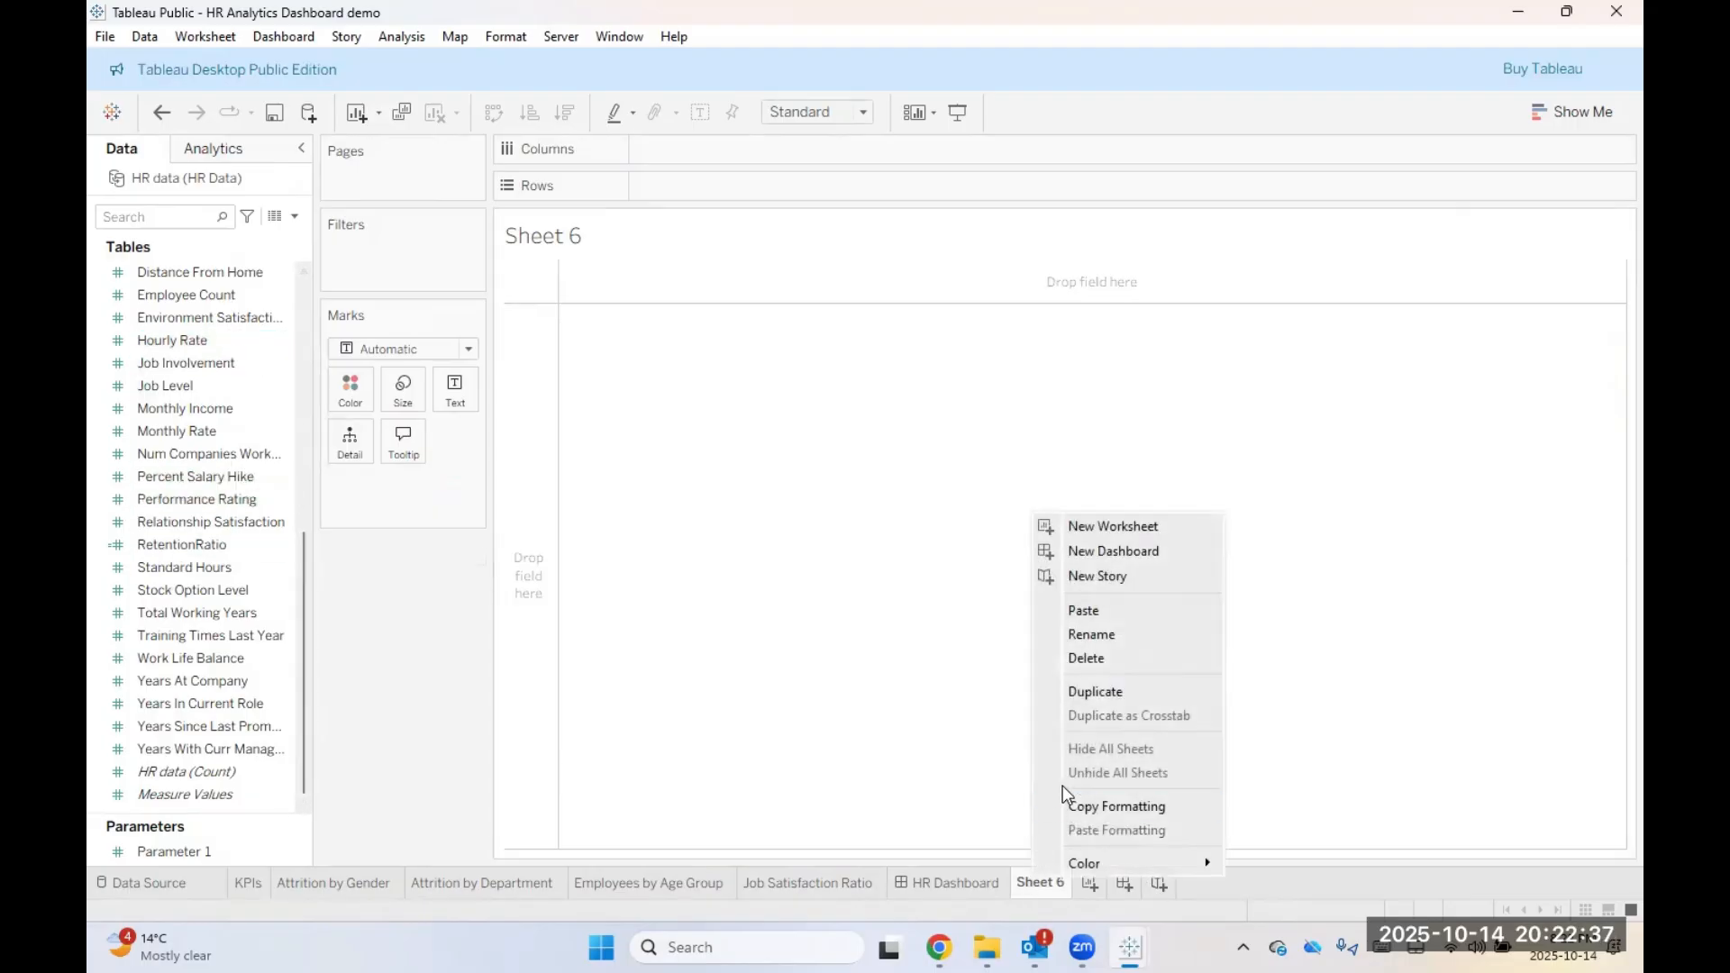
{"action": "left_click", "coordinate": [1090, 635]}
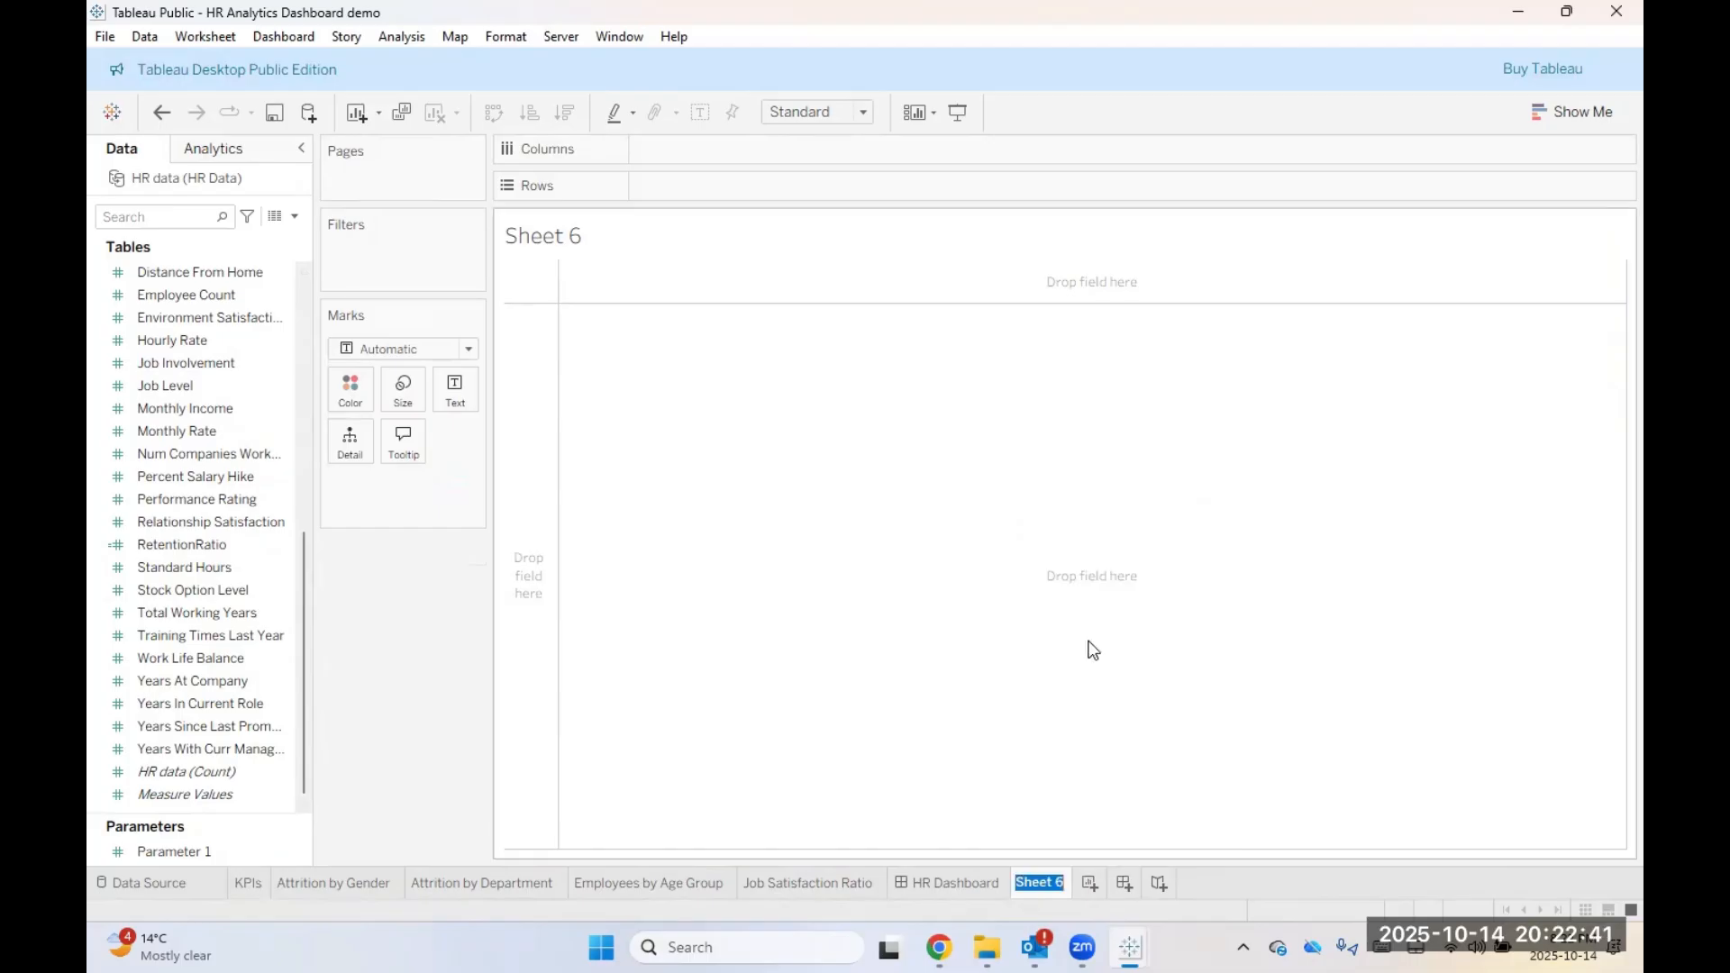
{"action": "key", "text": "Caps_Lock"}
{"action": "type", "text": "A"}
{"action": "key", "text": "Caps_Lock"}
{"action": "type", "text": "ttr"}
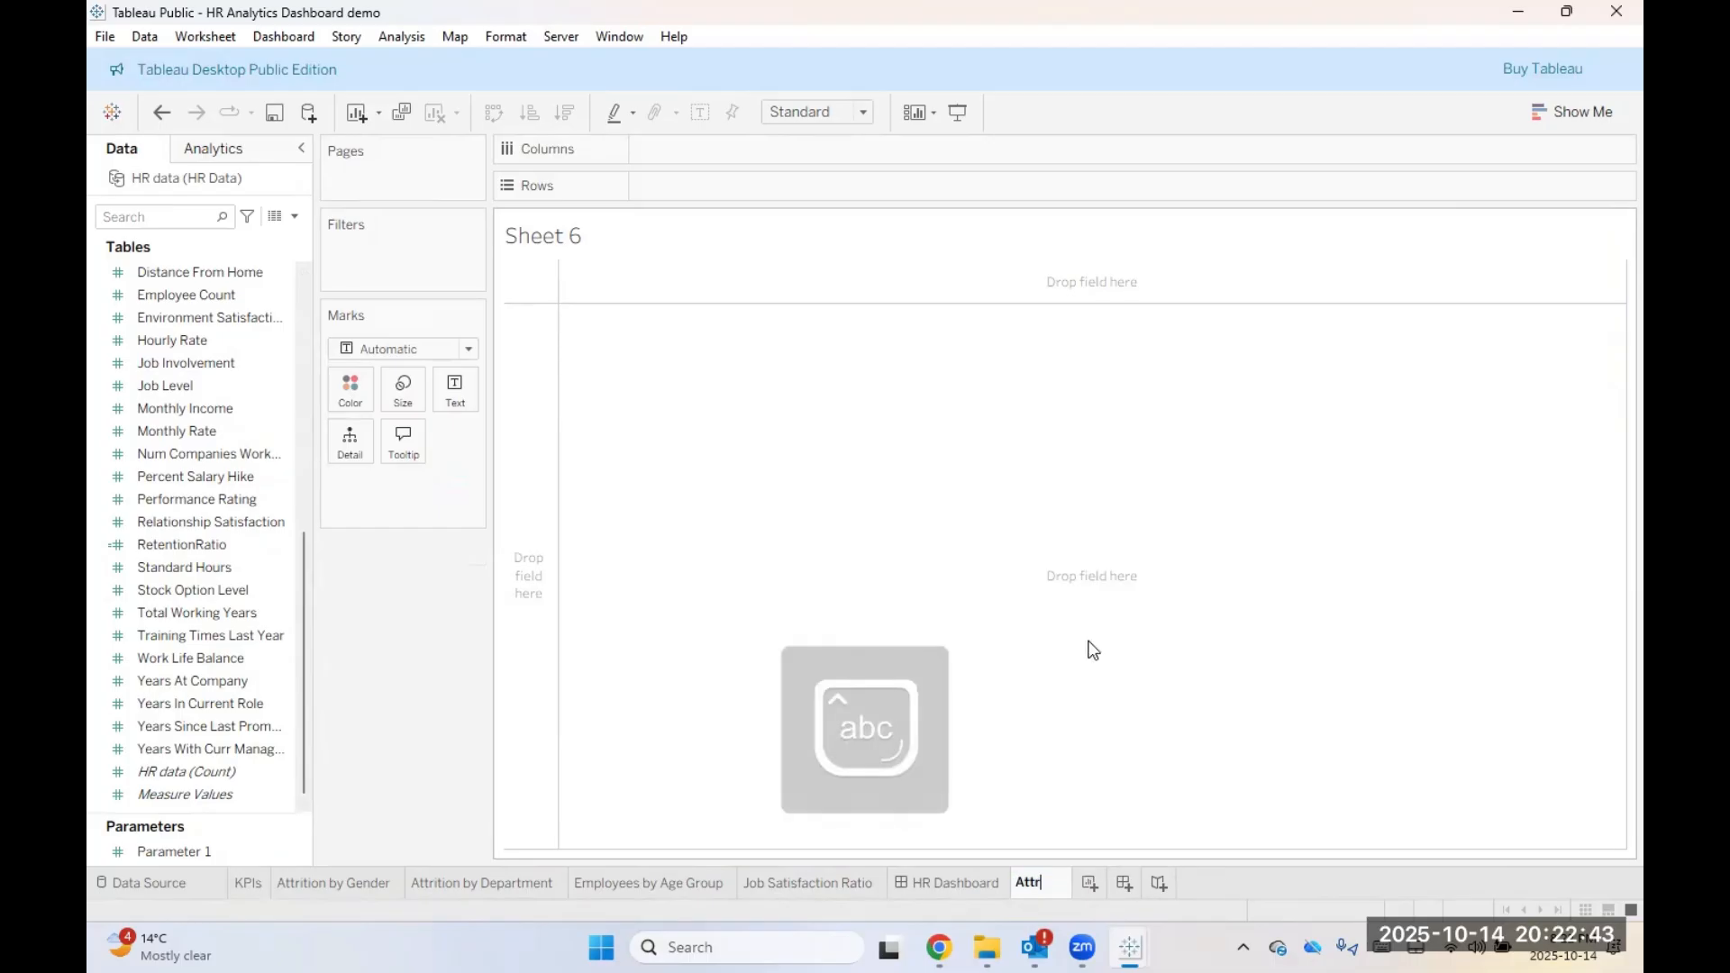
{"action": "type", "text": "ition by"}
{"action": "key", "text": "Caps_Lock"}
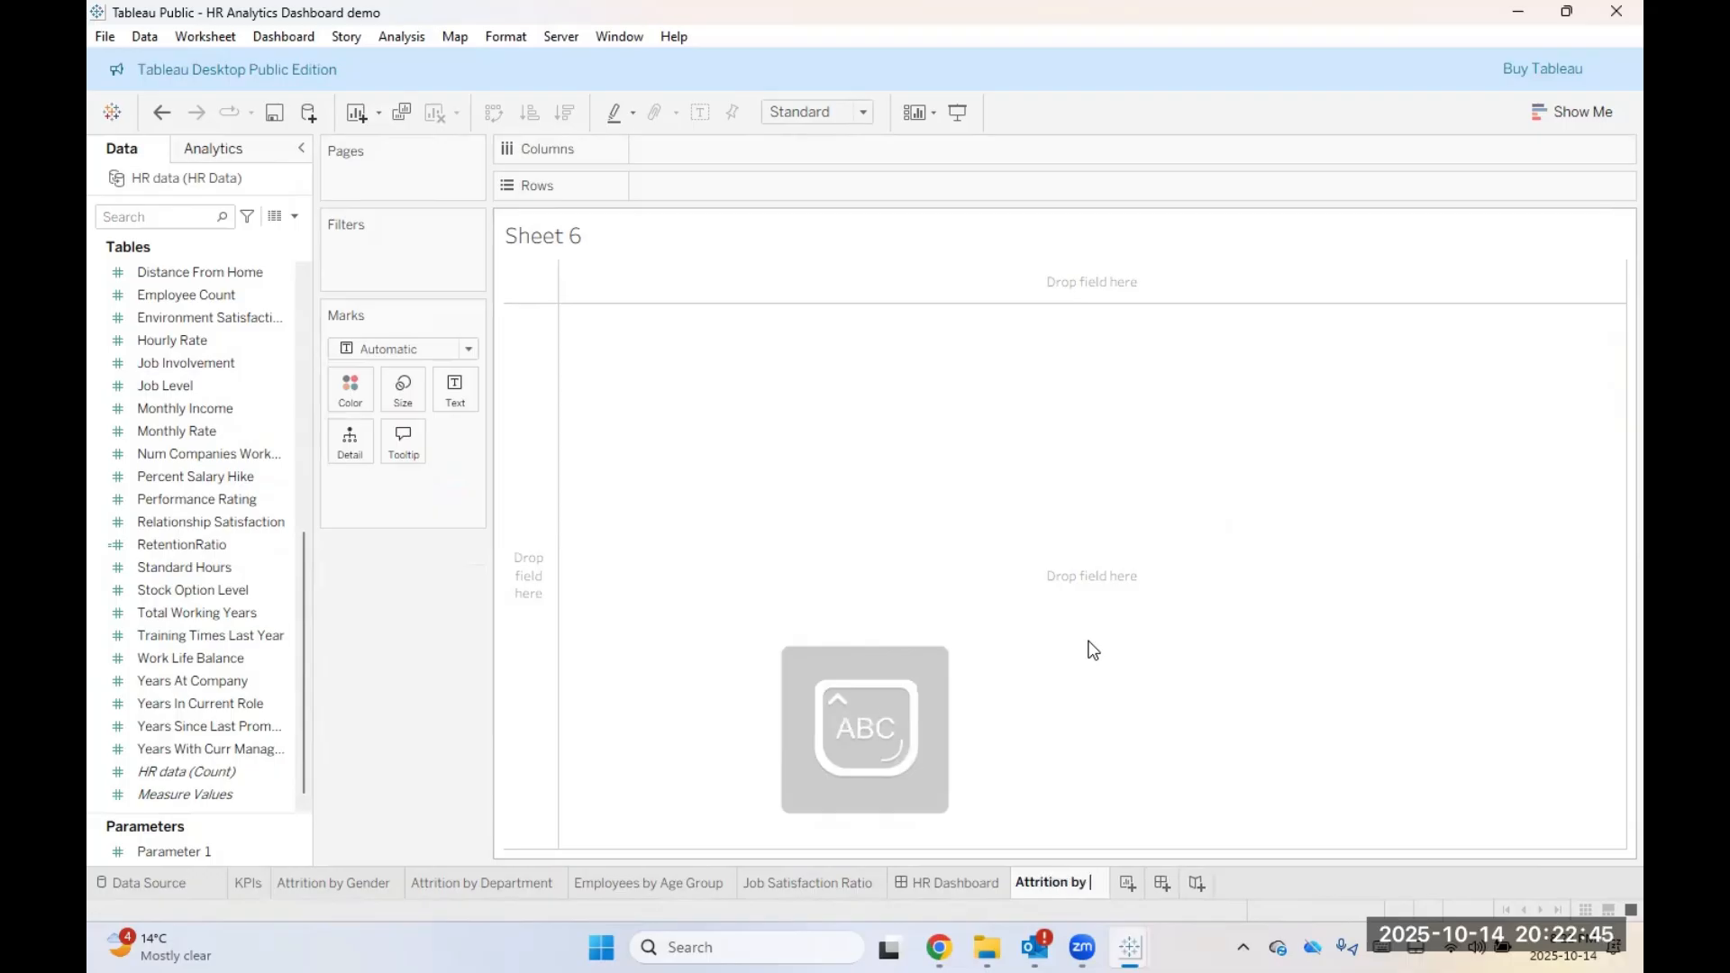
{"action": "type", "text": "E"}
{"action": "key", "text": "Caps_Lock"}
{"action": "type", "text": "ducation"}
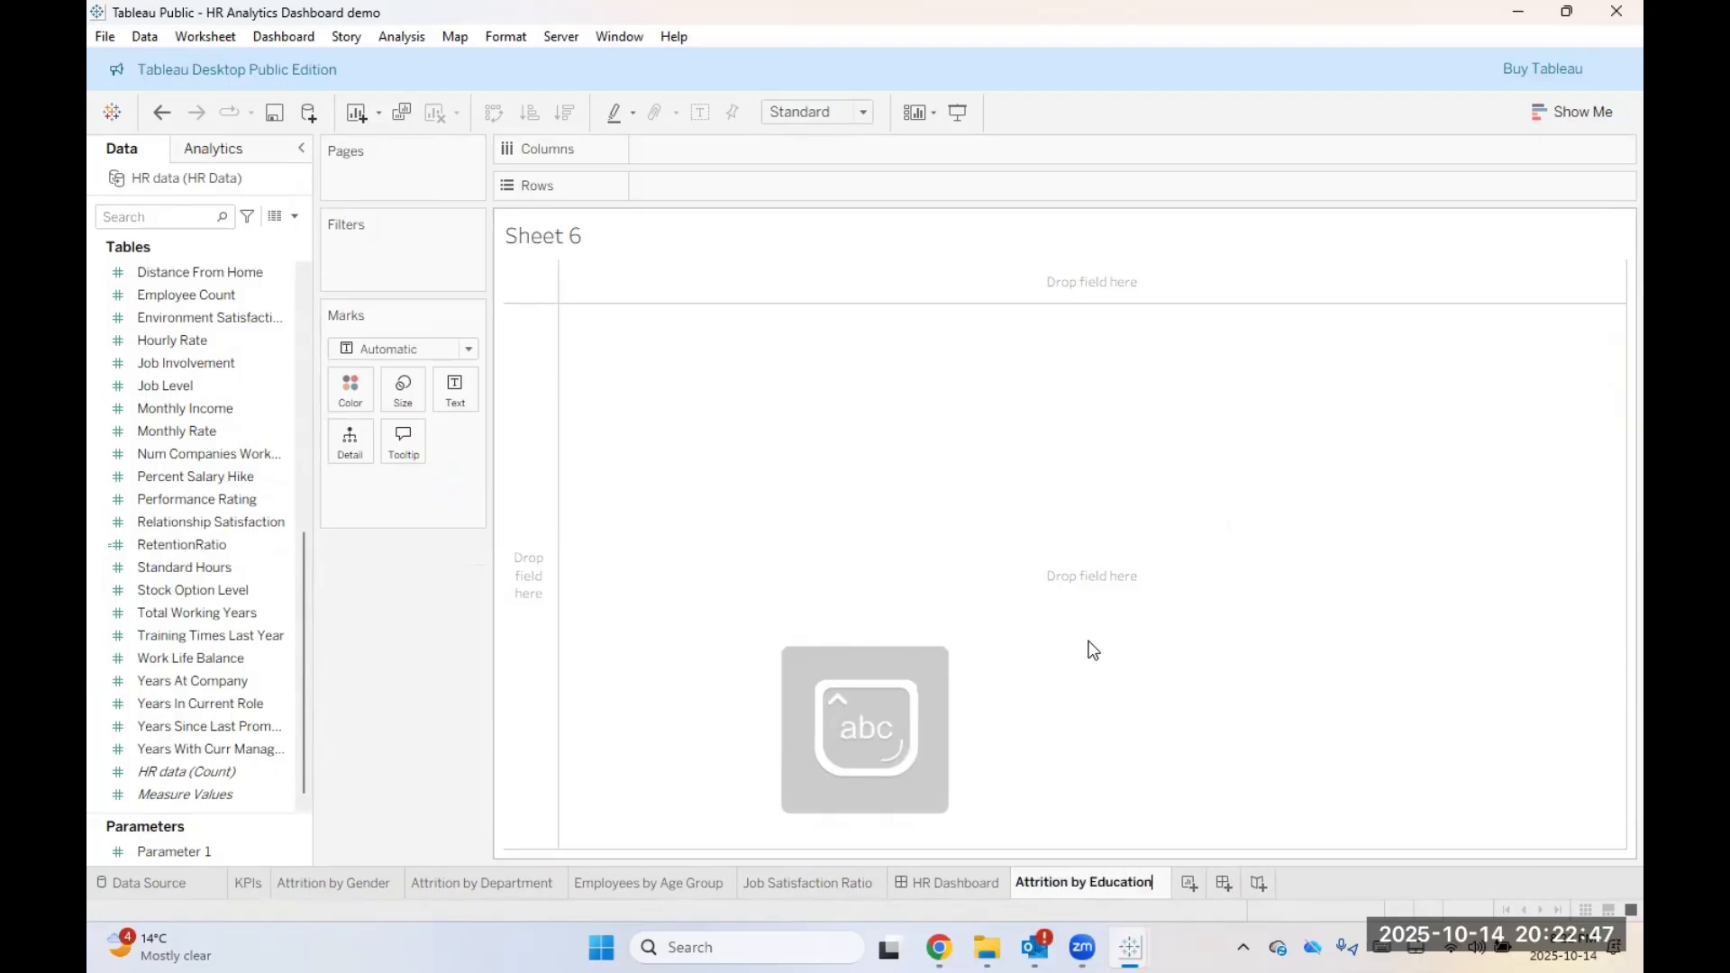
{"action": "key", "text": "Return"}
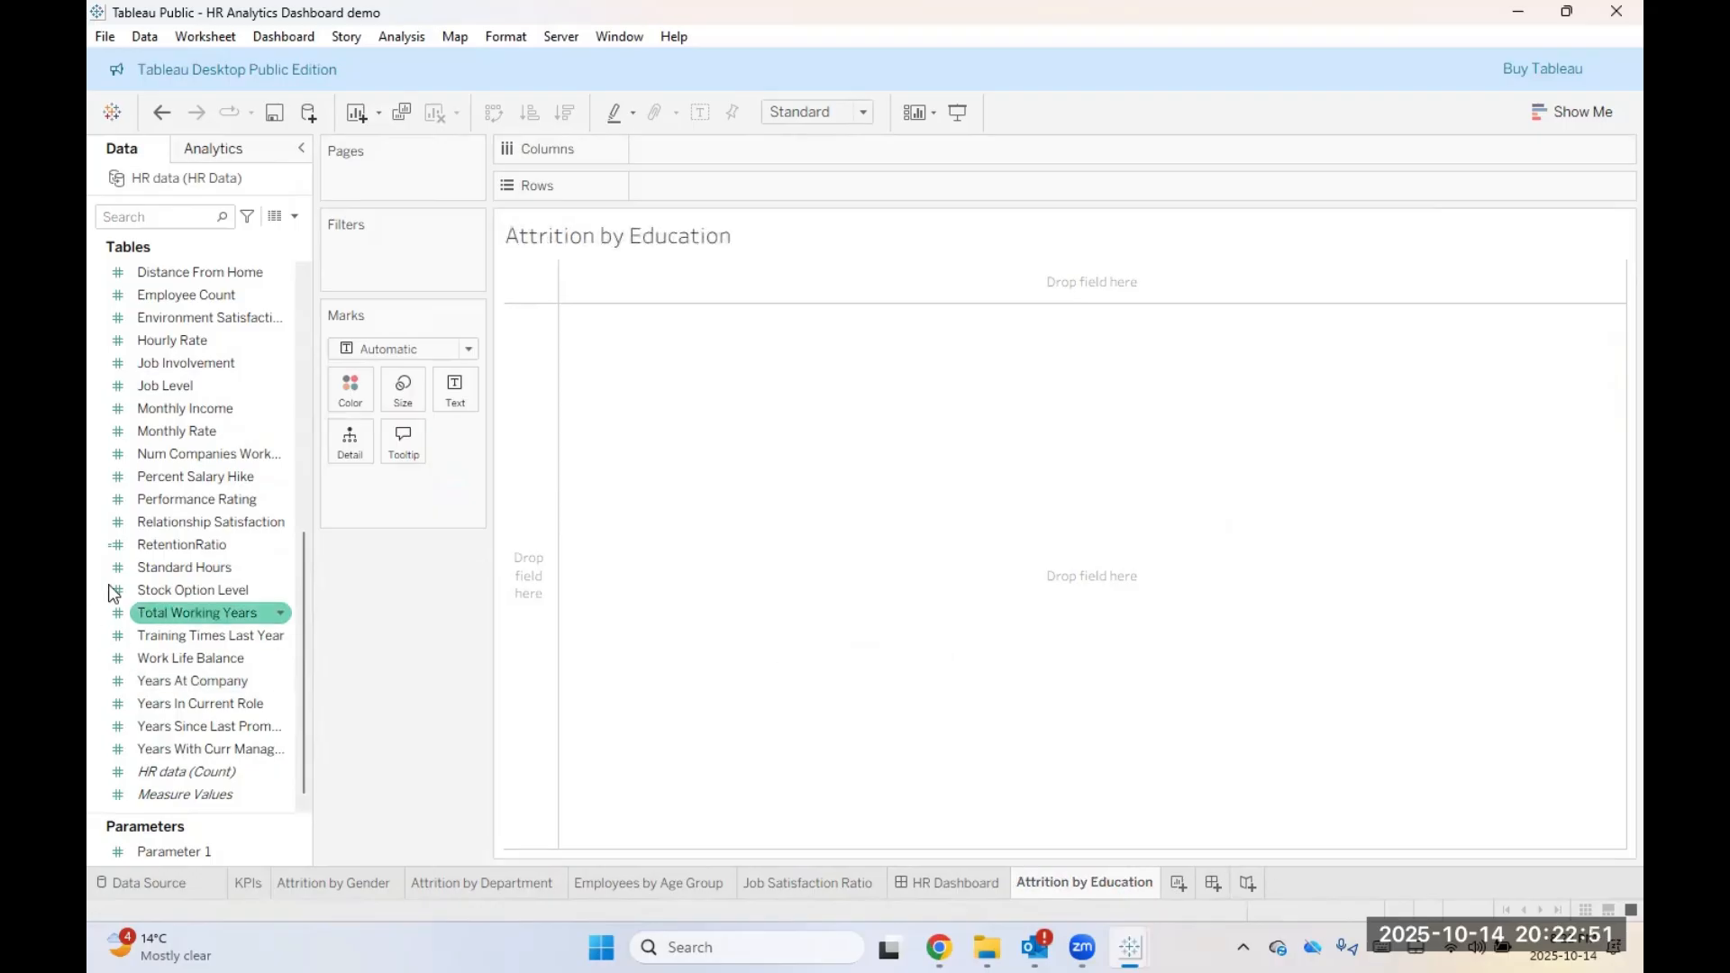
Step: Browse the data source's dimension fields for building the Attrition by Education sheet
{"action": "scroll", "coordinate": [164, 548], "scroll_direction": "up", "scroll_amount": 6}
{"action": "scroll", "coordinate": [162, 554], "scroll_direction": "up", "scroll_amount": 2}
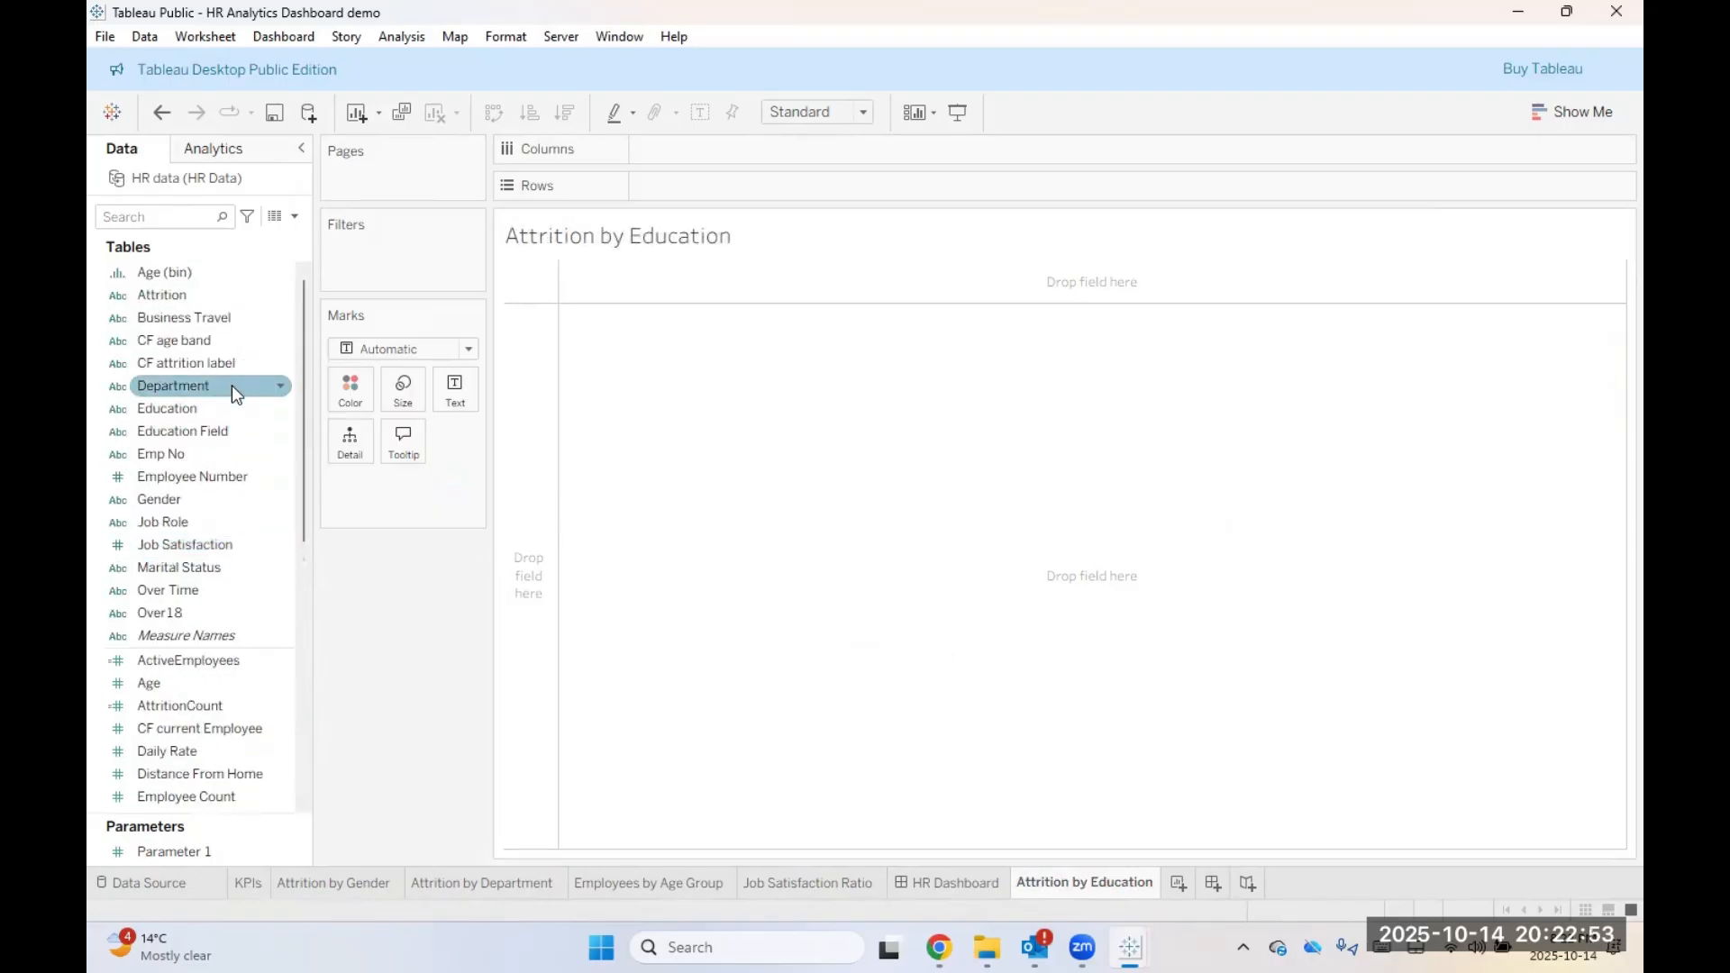
Step: Build a bar chart with Education Field on Rows and the sum of AttritionCount on Columns
{"action": "left_click_drag", "start_coordinate": [220, 434], "coordinate": [758, 191]}
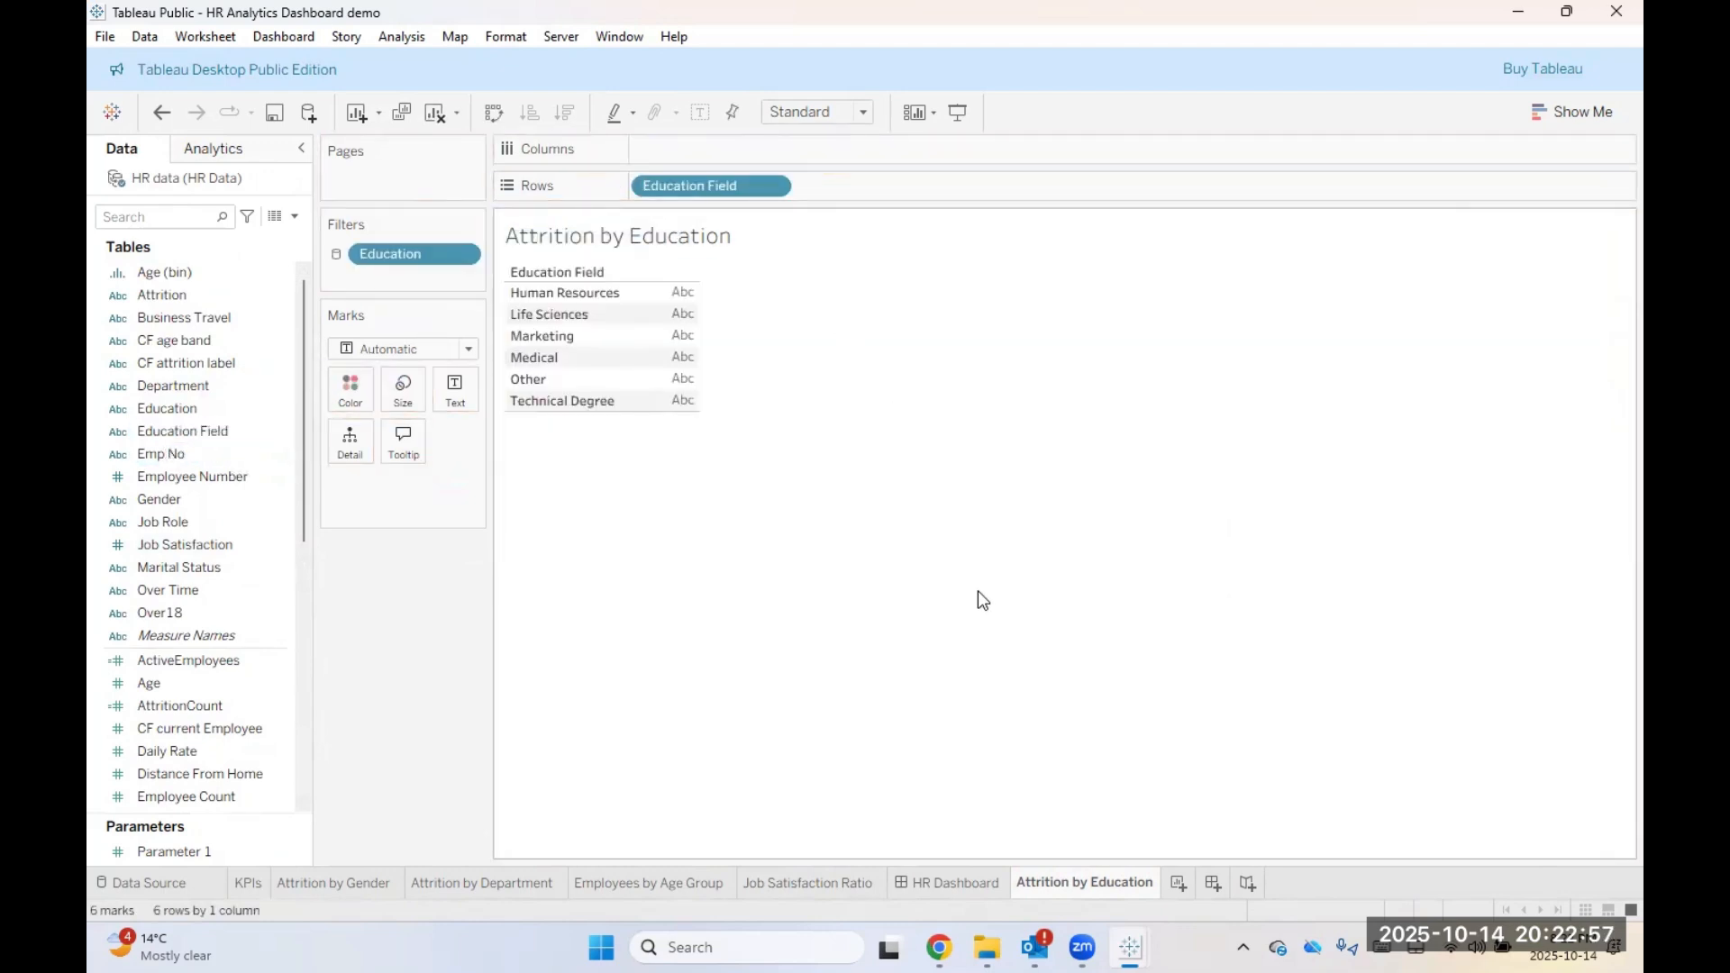
{"action": "scroll", "coordinate": [198, 648], "scroll_direction": "down", "scroll_amount": 6}
{"action": "scroll", "coordinate": [213, 605], "scroll_direction": "up", "scroll_amount": 2}
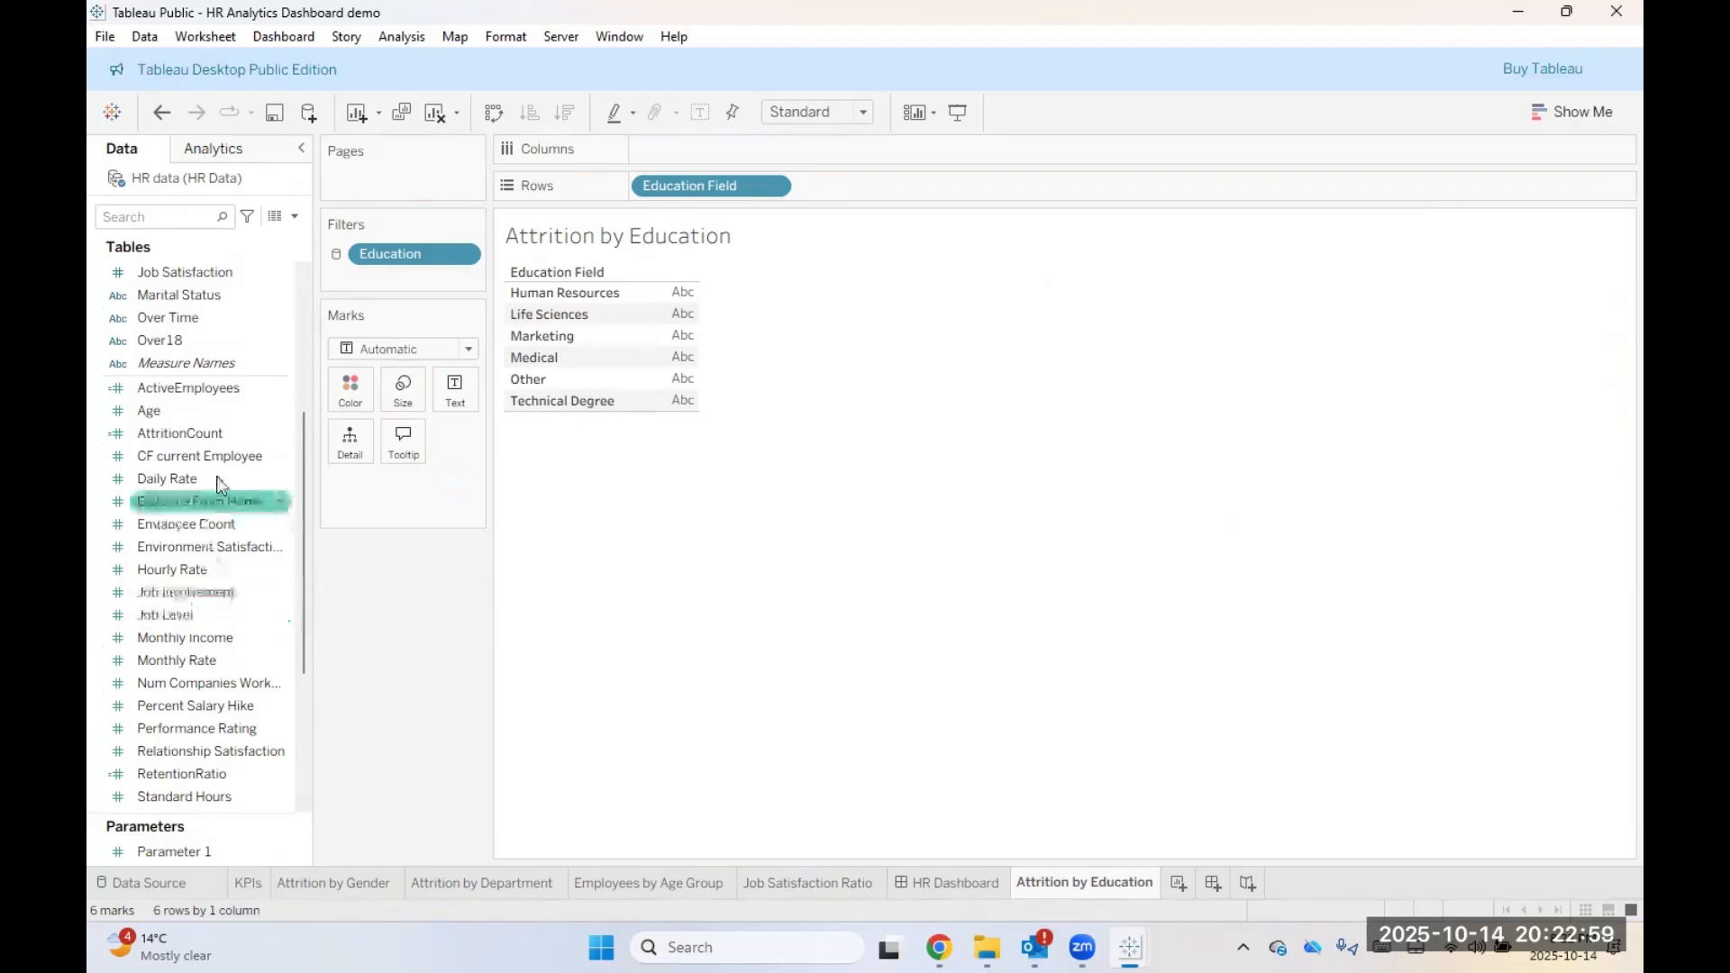
{"action": "left_click_drag", "start_coordinate": [207, 433], "coordinate": [741, 157]}
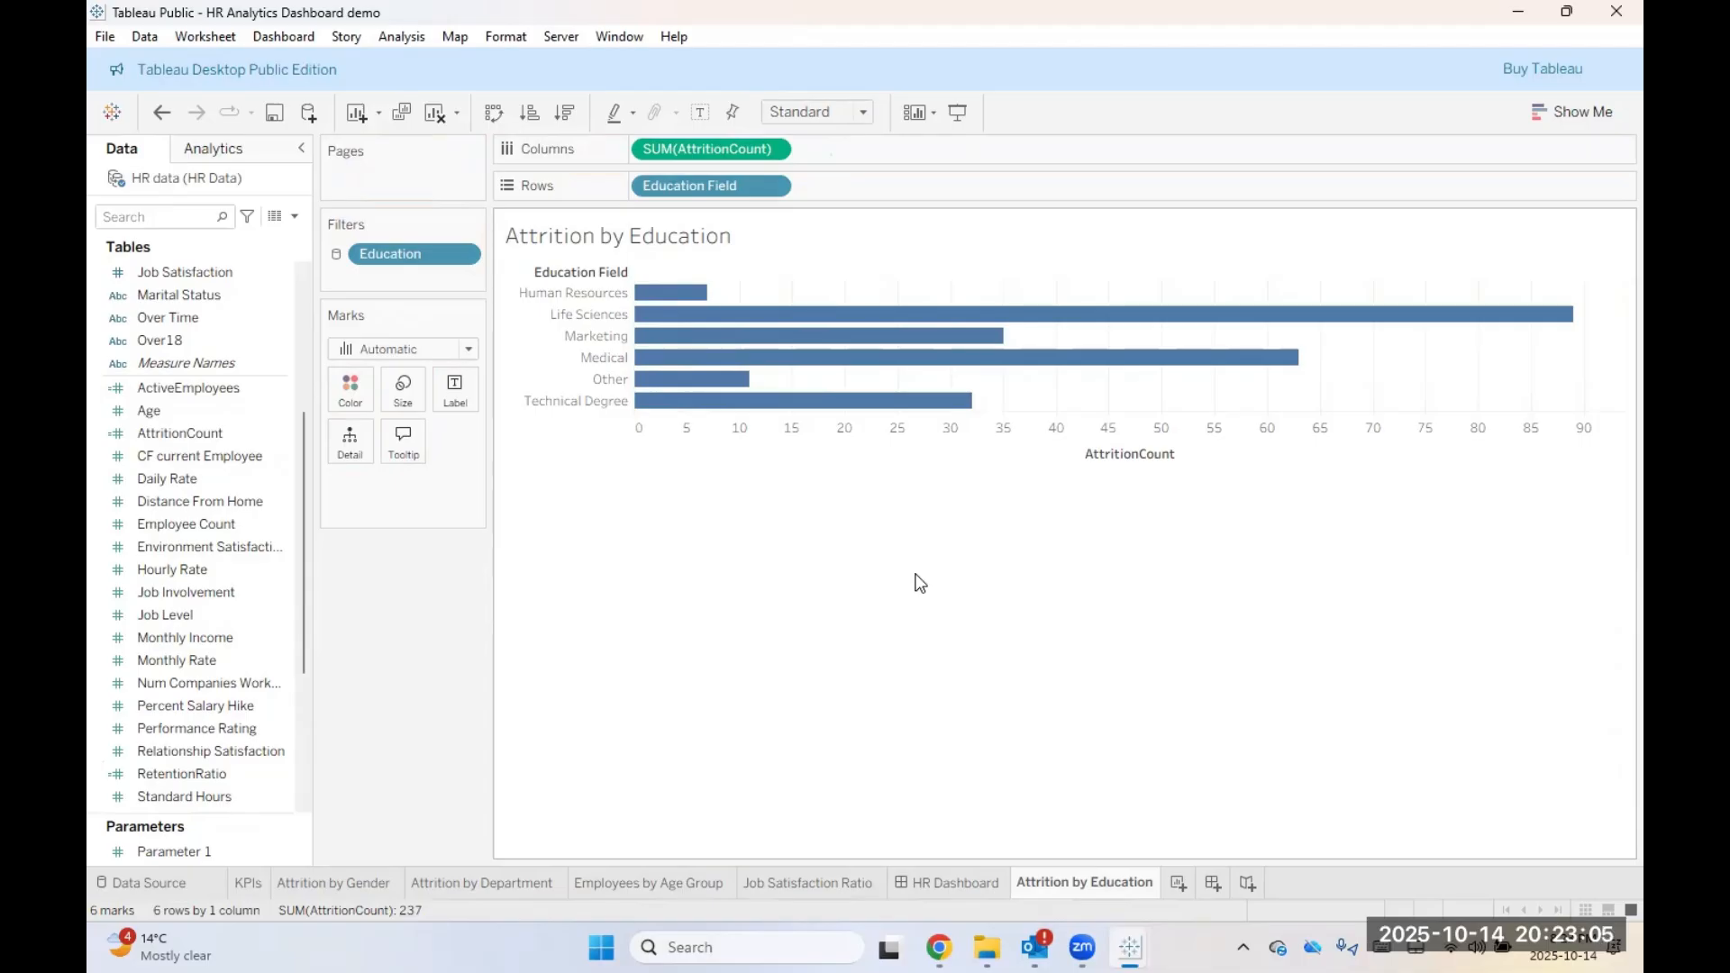
Step: Sort Education Field by data source order in descending order
{"action": "left_click", "coordinate": [772, 149]}
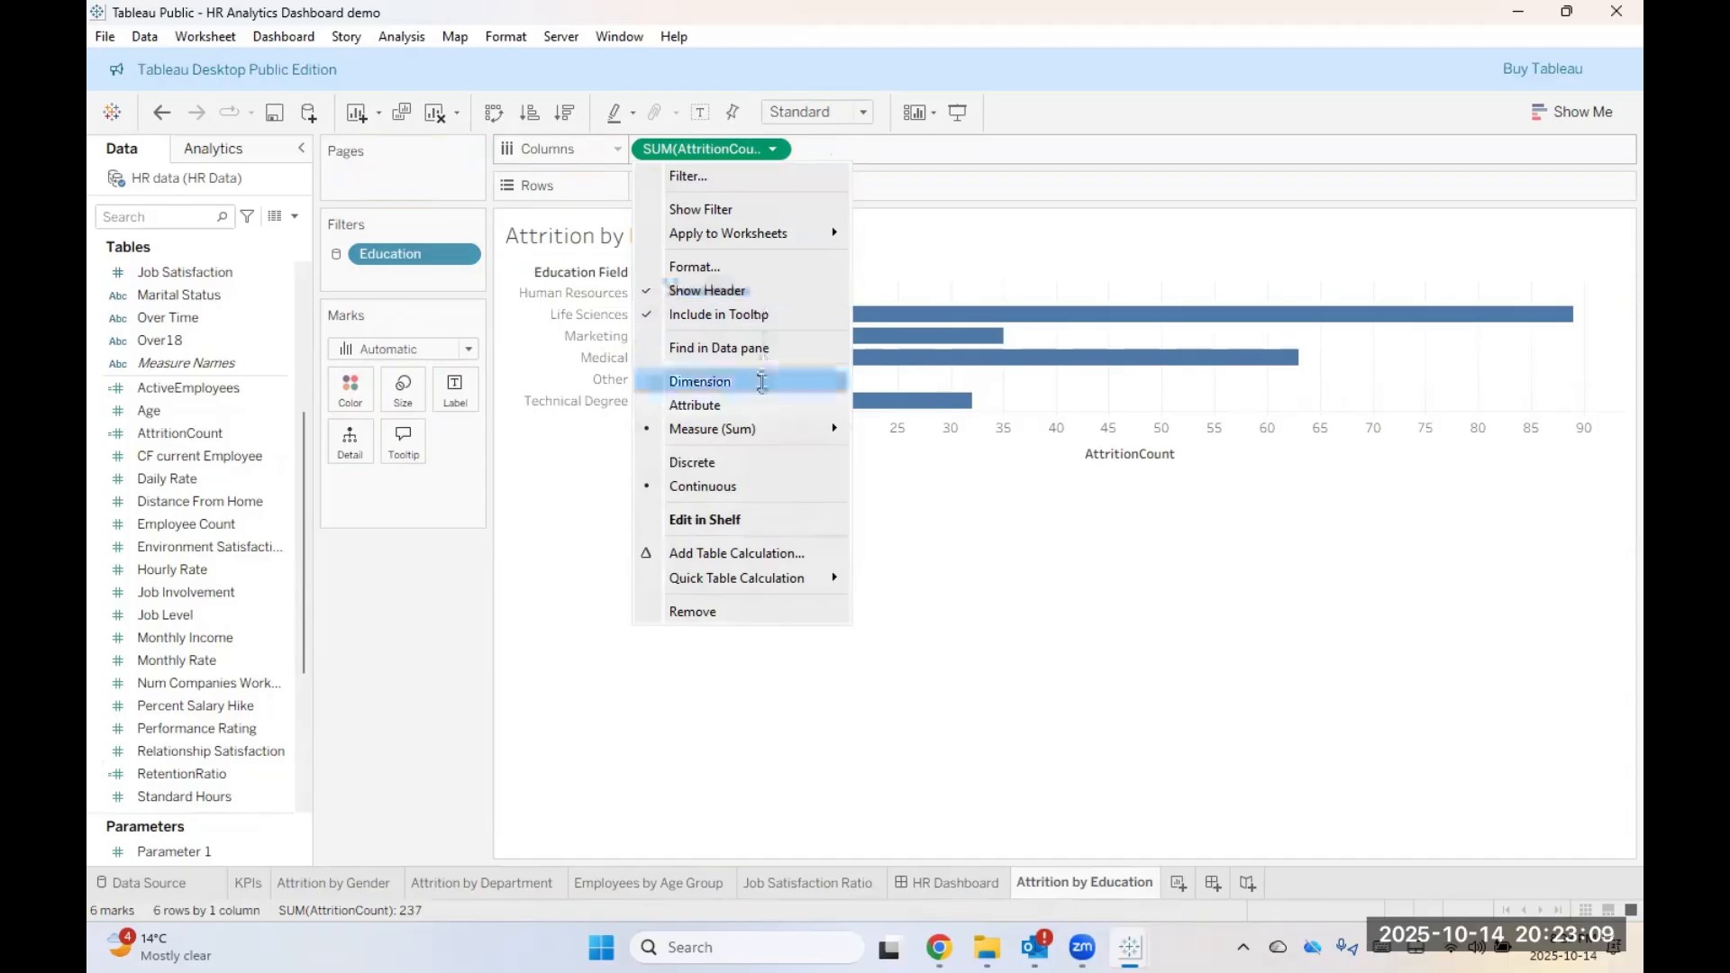
{"action": "left_click", "coordinate": [860, 152]}
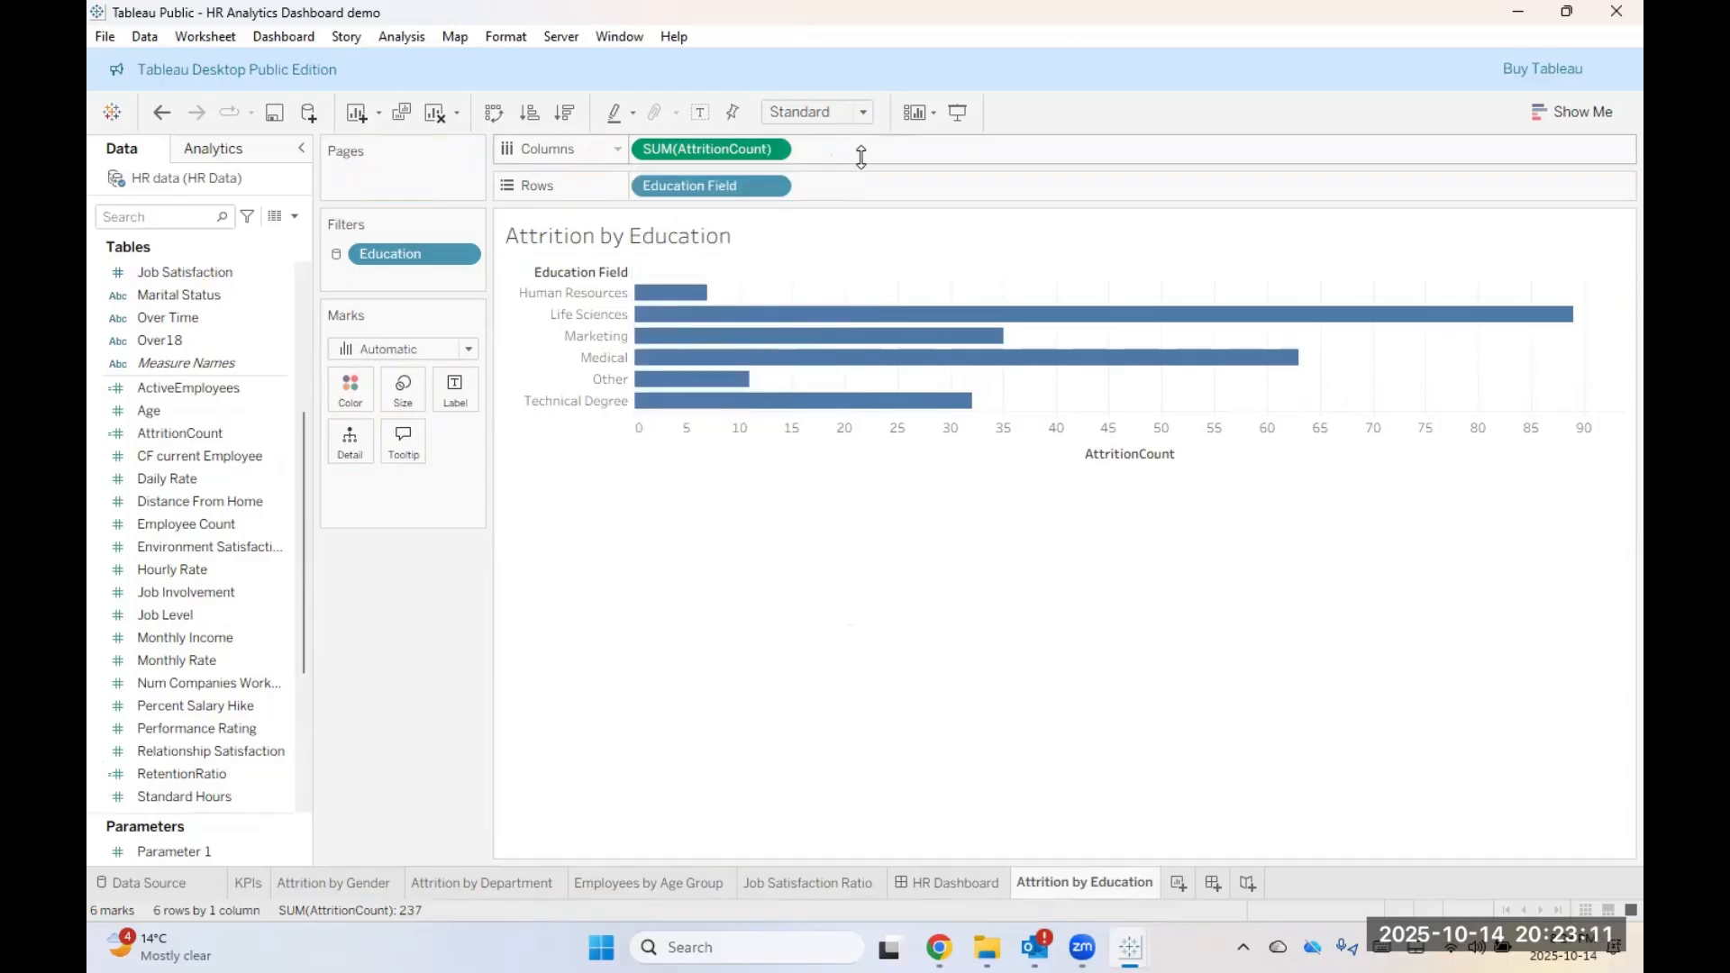
{"action": "left_click", "coordinate": [772, 185]}
{"action": "left_click", "coordinate": [728, 329]}
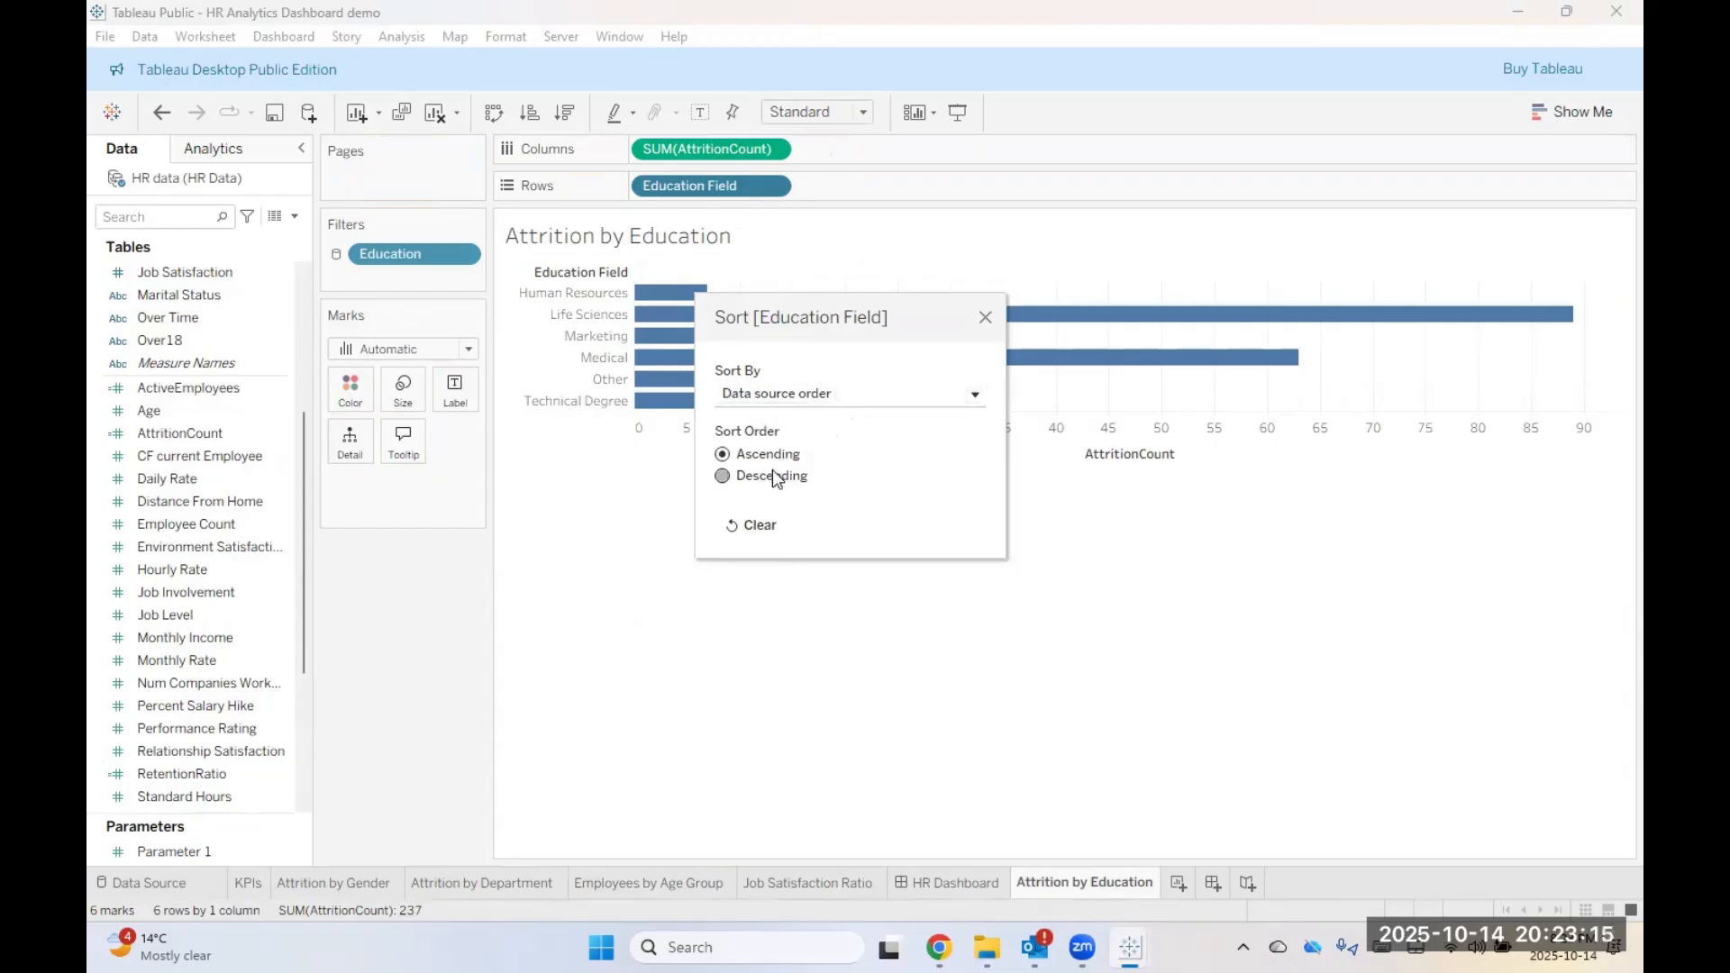
{"action": "left_click", "coordinate": [772, 472]}
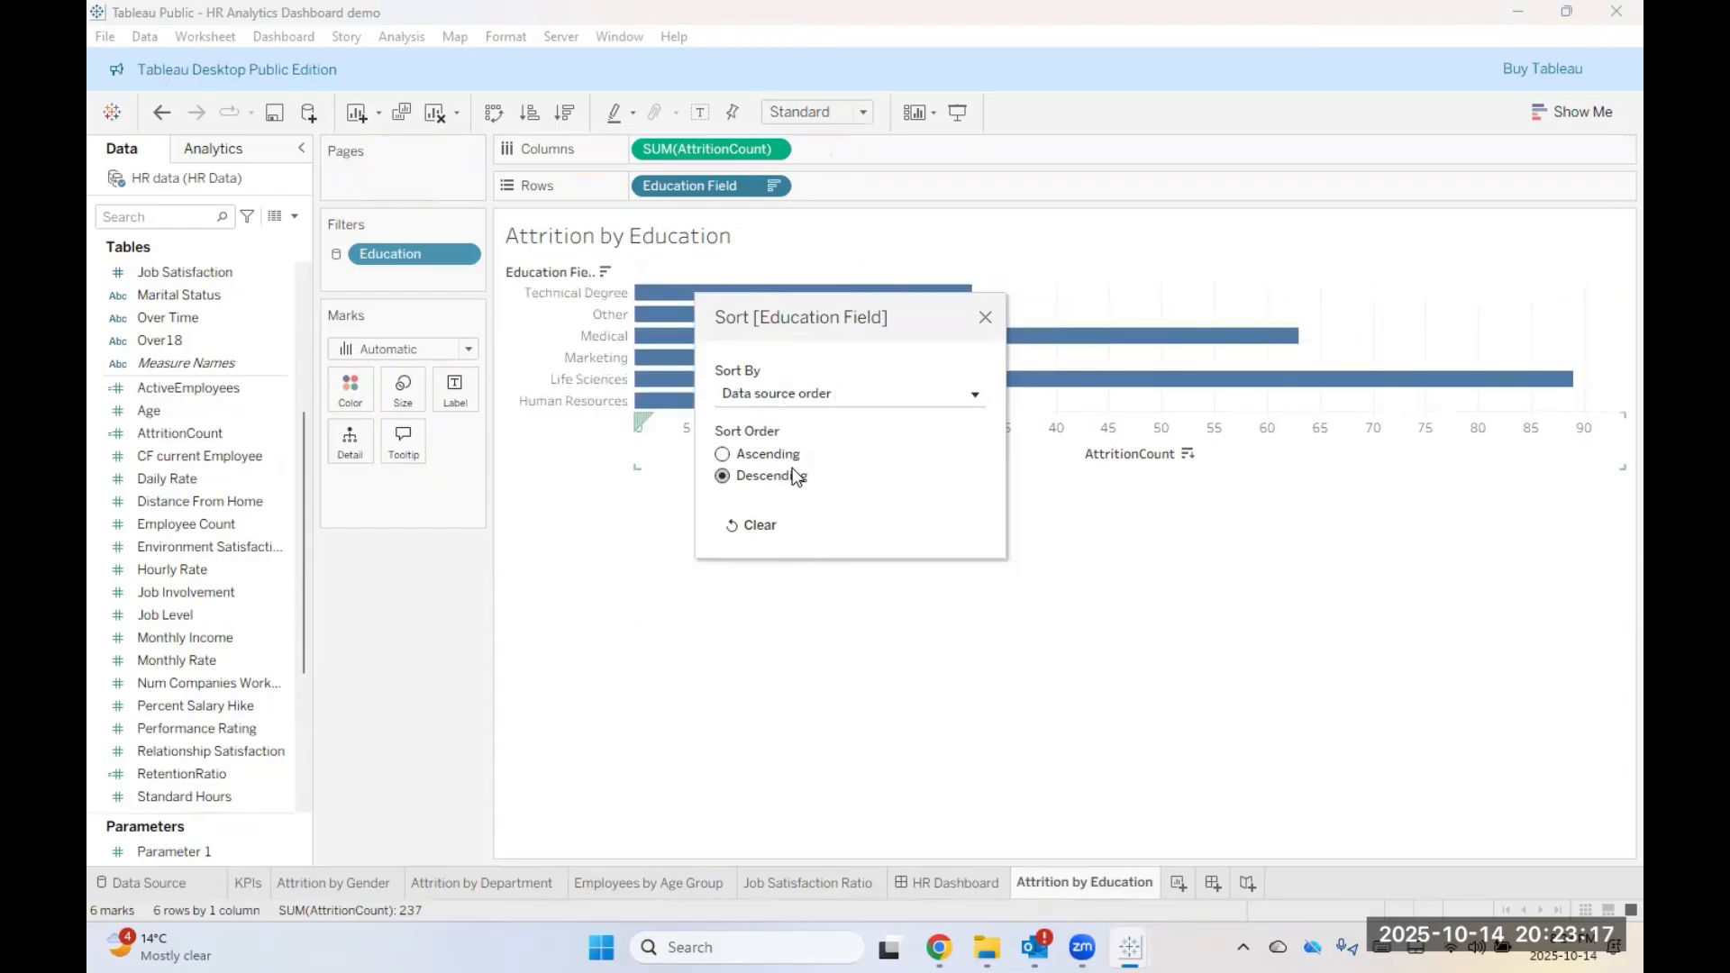
{"action": "left_click", "coordinate": [766, 454]}
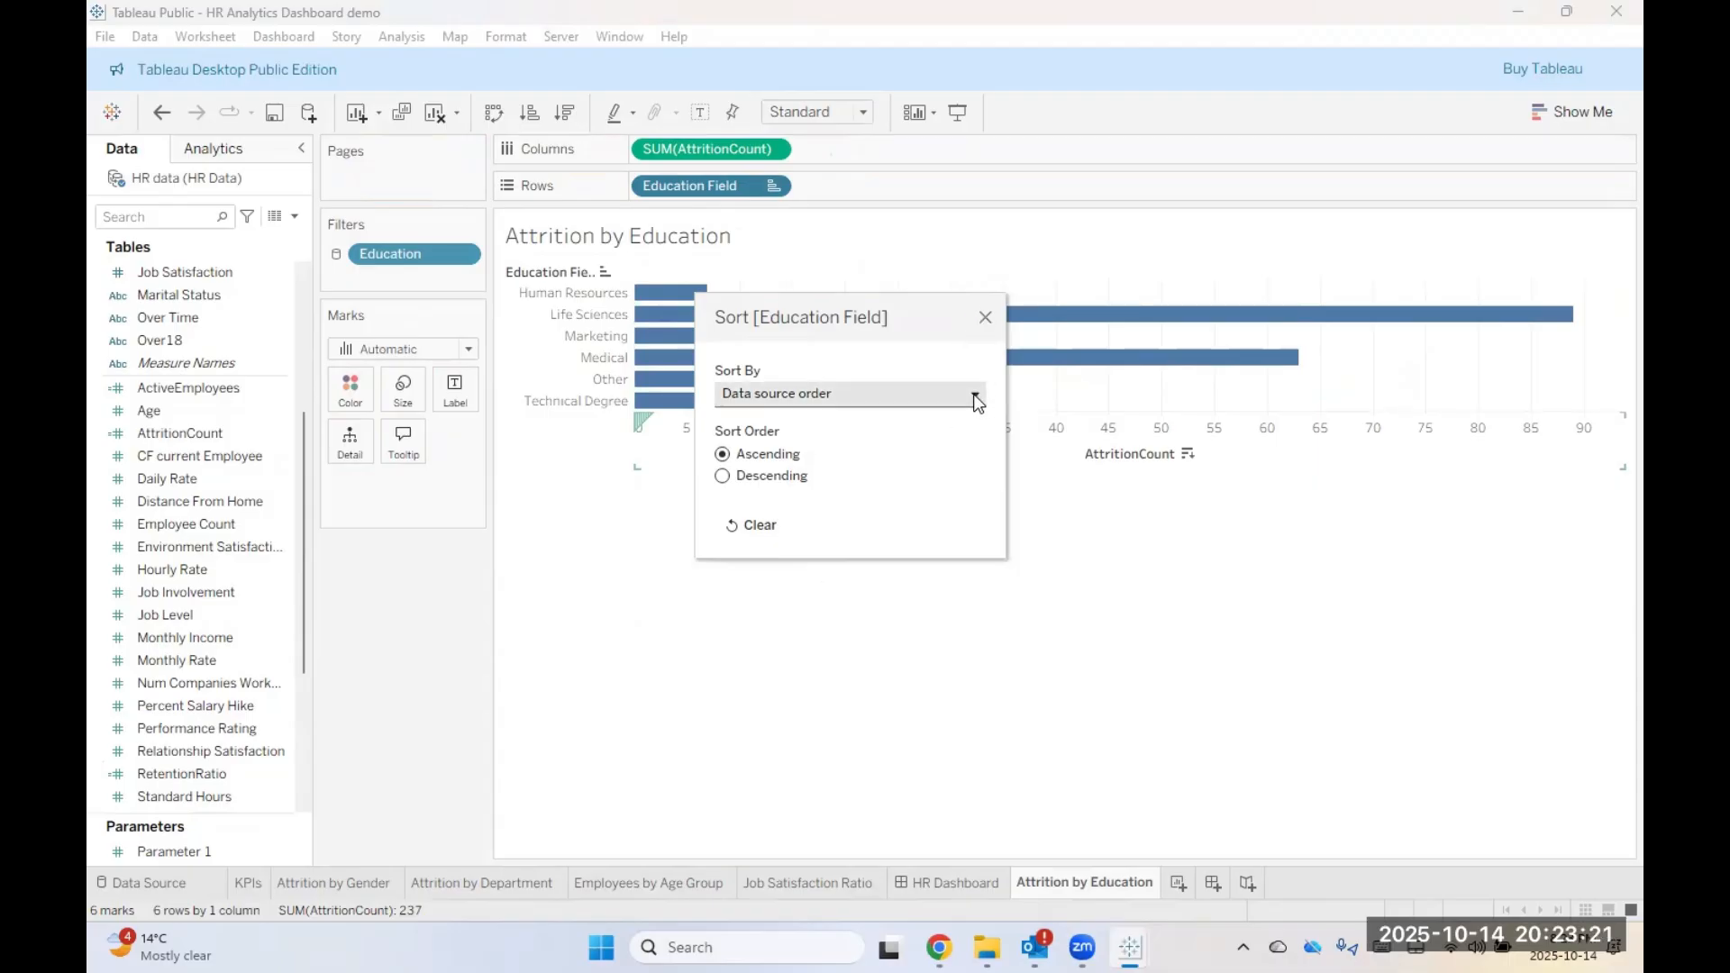
{"action": "left_click", "coordinate": [986, 317]}
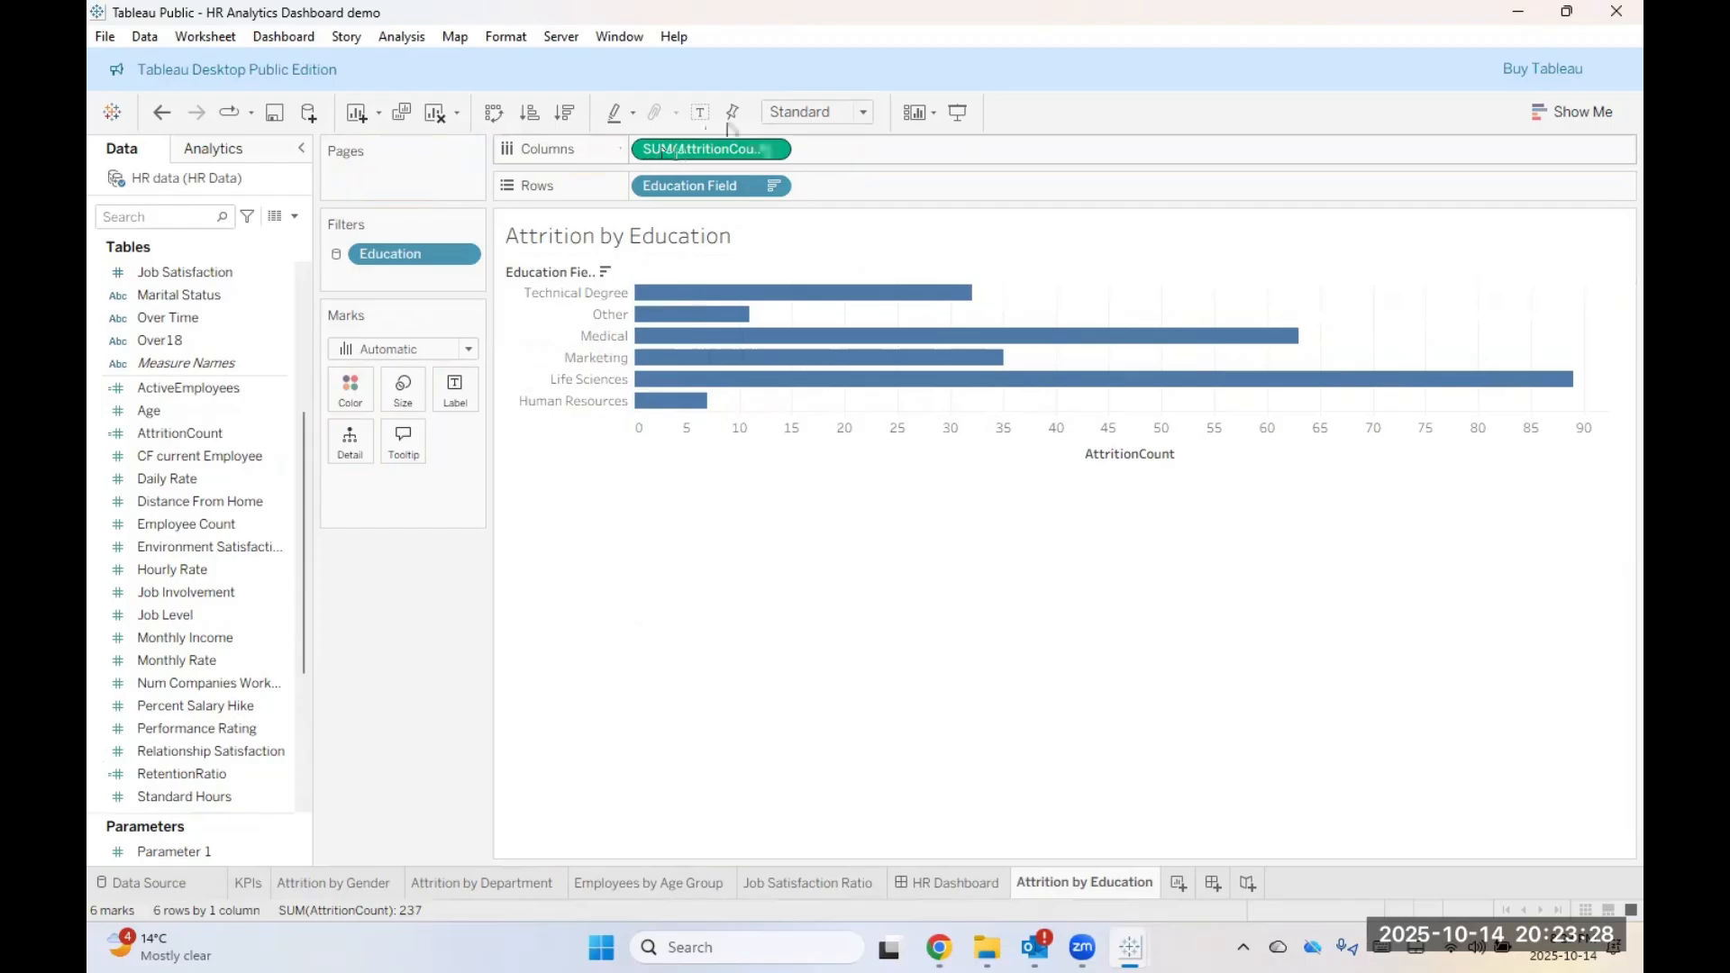
Step: Fit the chart to Entire View and swap its rows and columns to get vertical bars
{"action": "left_click", "coordinate": [817, 112]}
{"action": "left_click", "coordinate": [823, 201]}
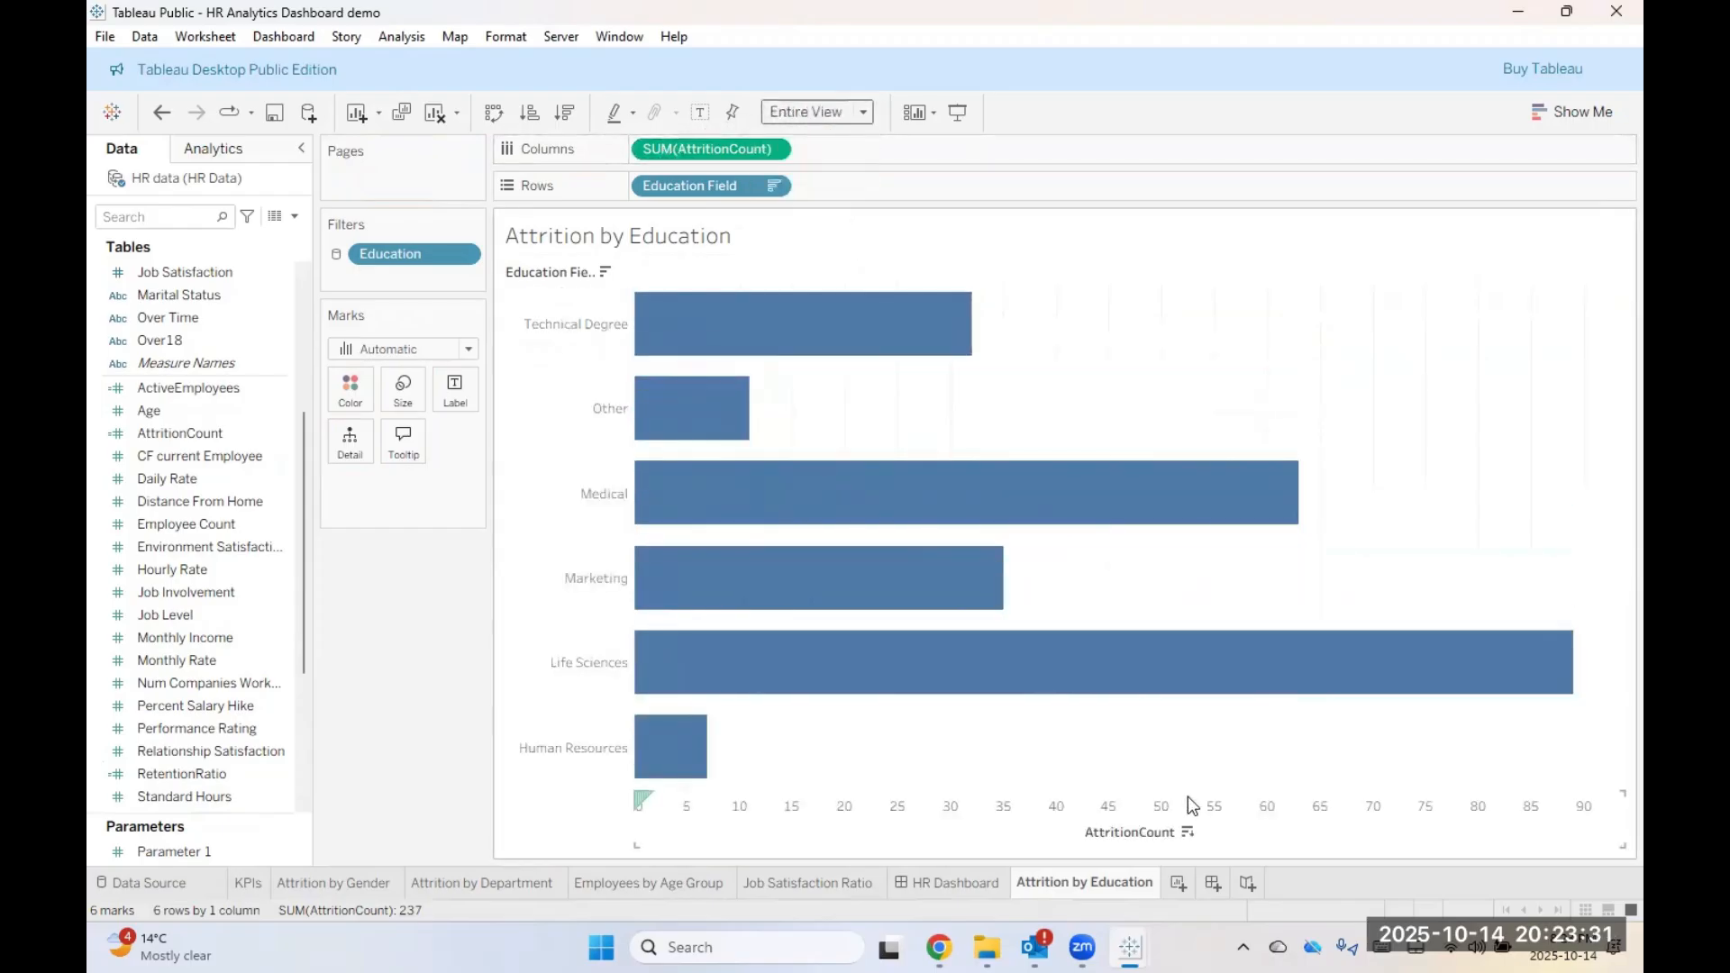
{"action": "left_click", "coordinate": [498, 115]}
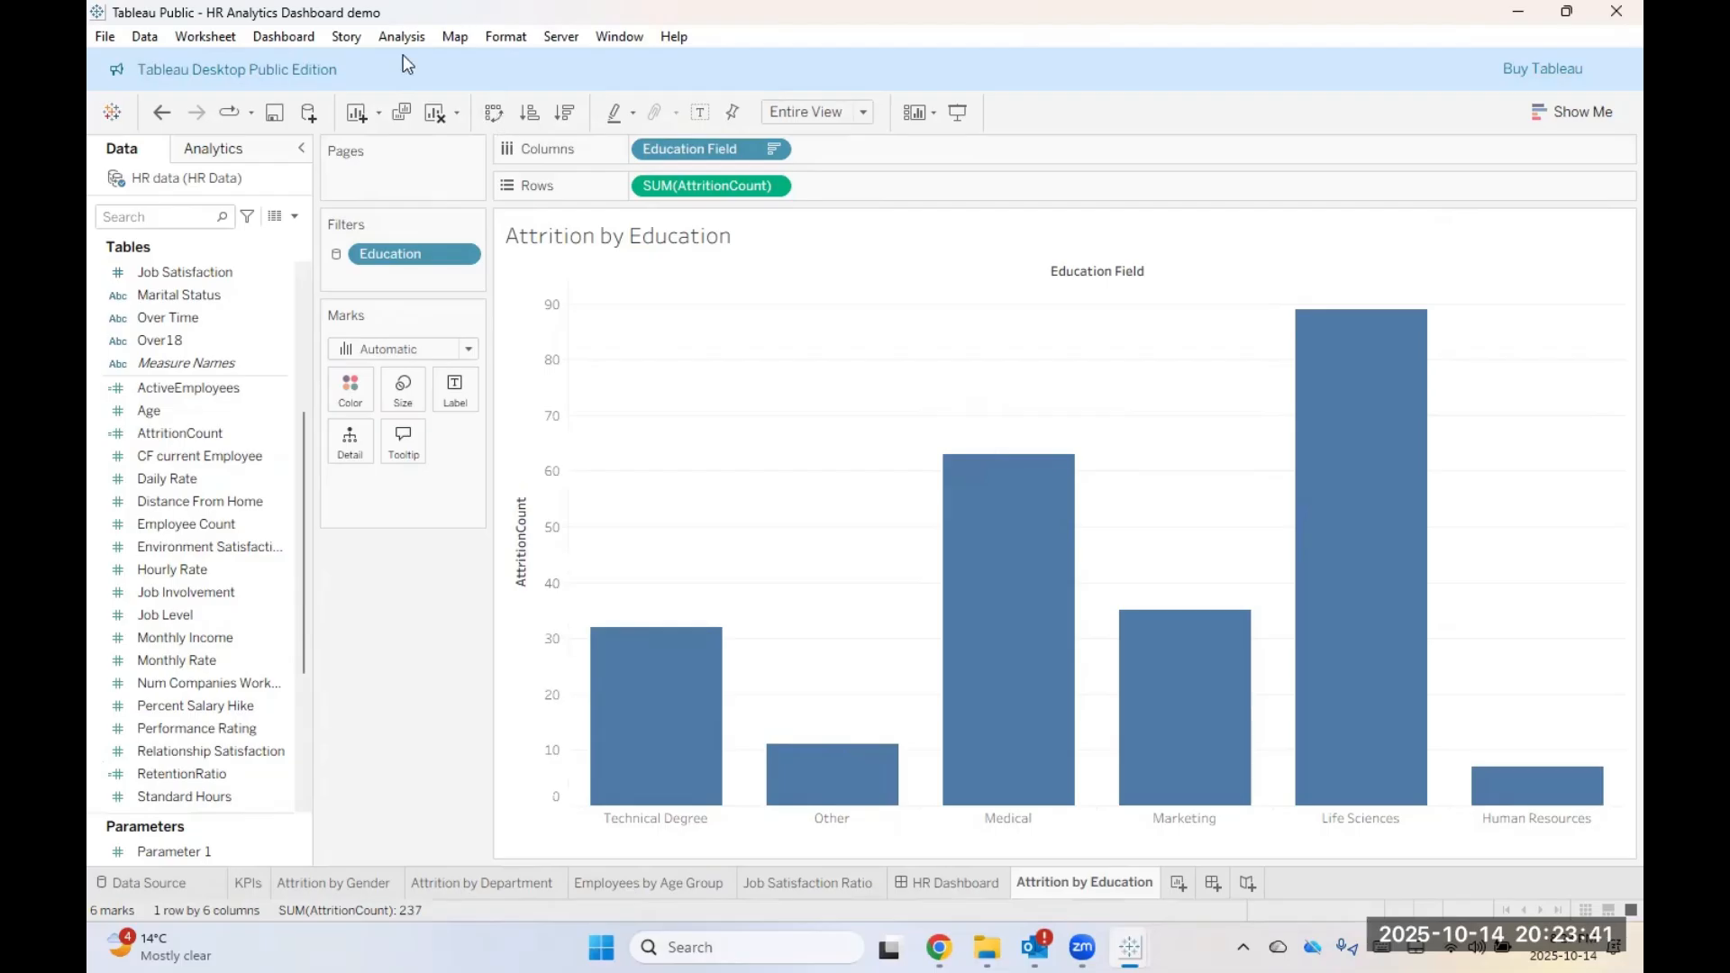
Step: Show mark labels on the bars and color the bars light yellow
{"action": "left_click", "coordinate": [700, 111]}
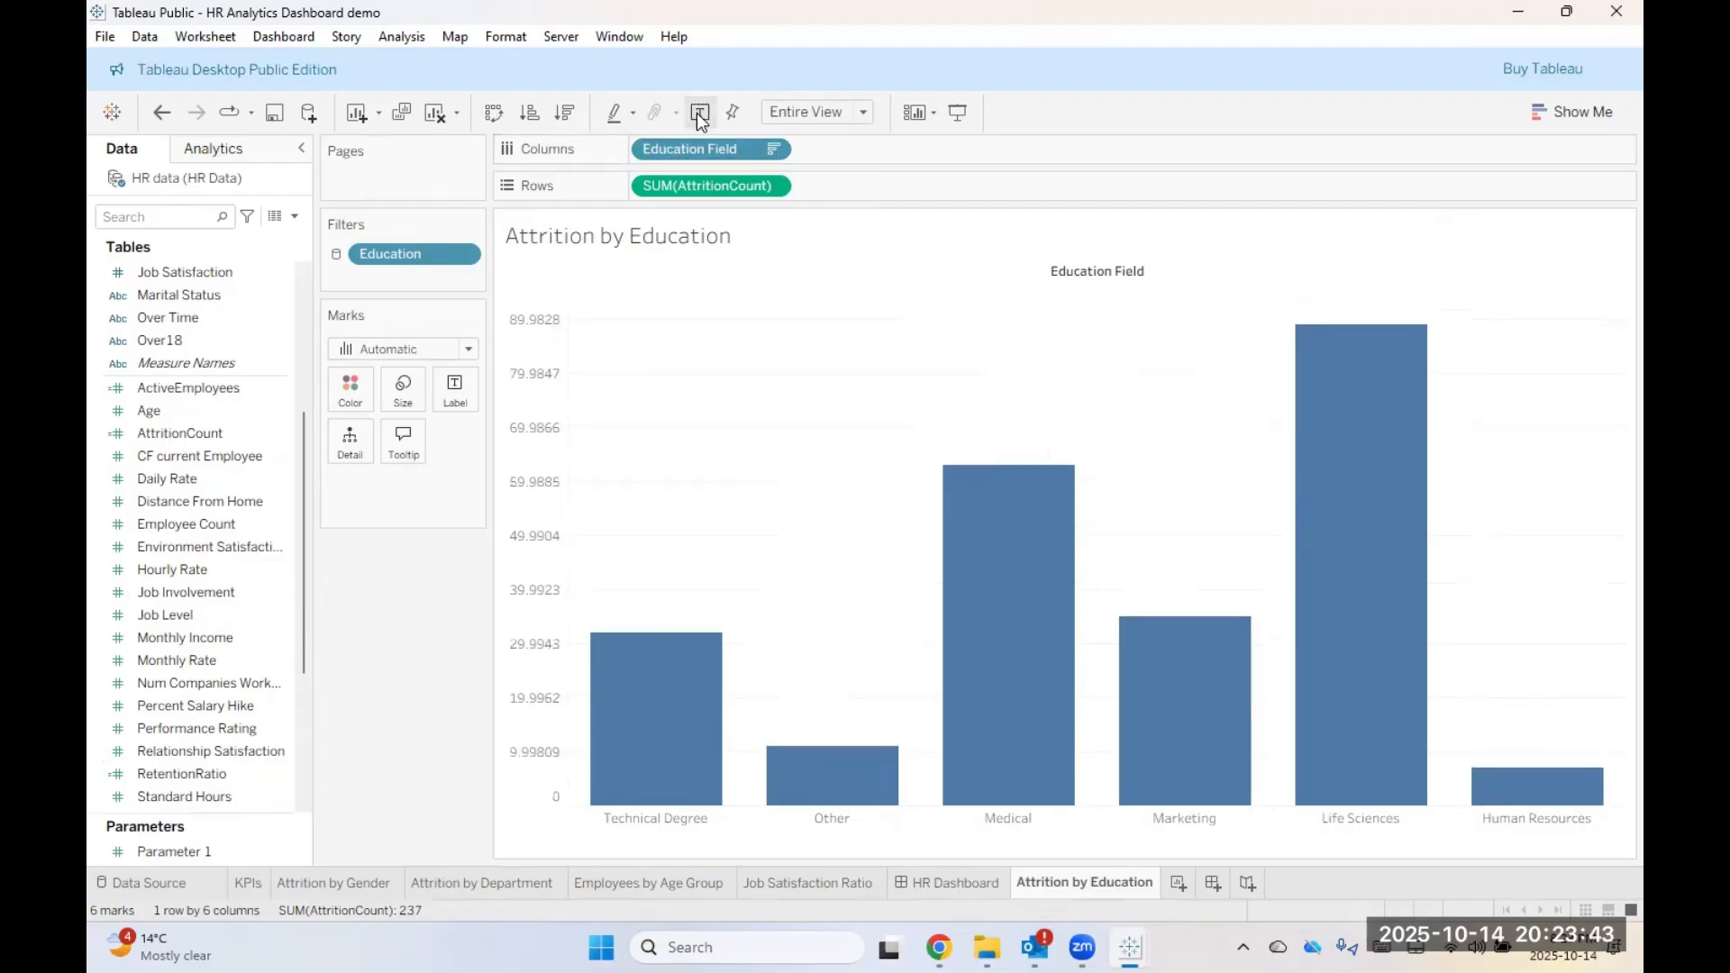
{"action": "mouse_move", "coordinate": [934, 610]}
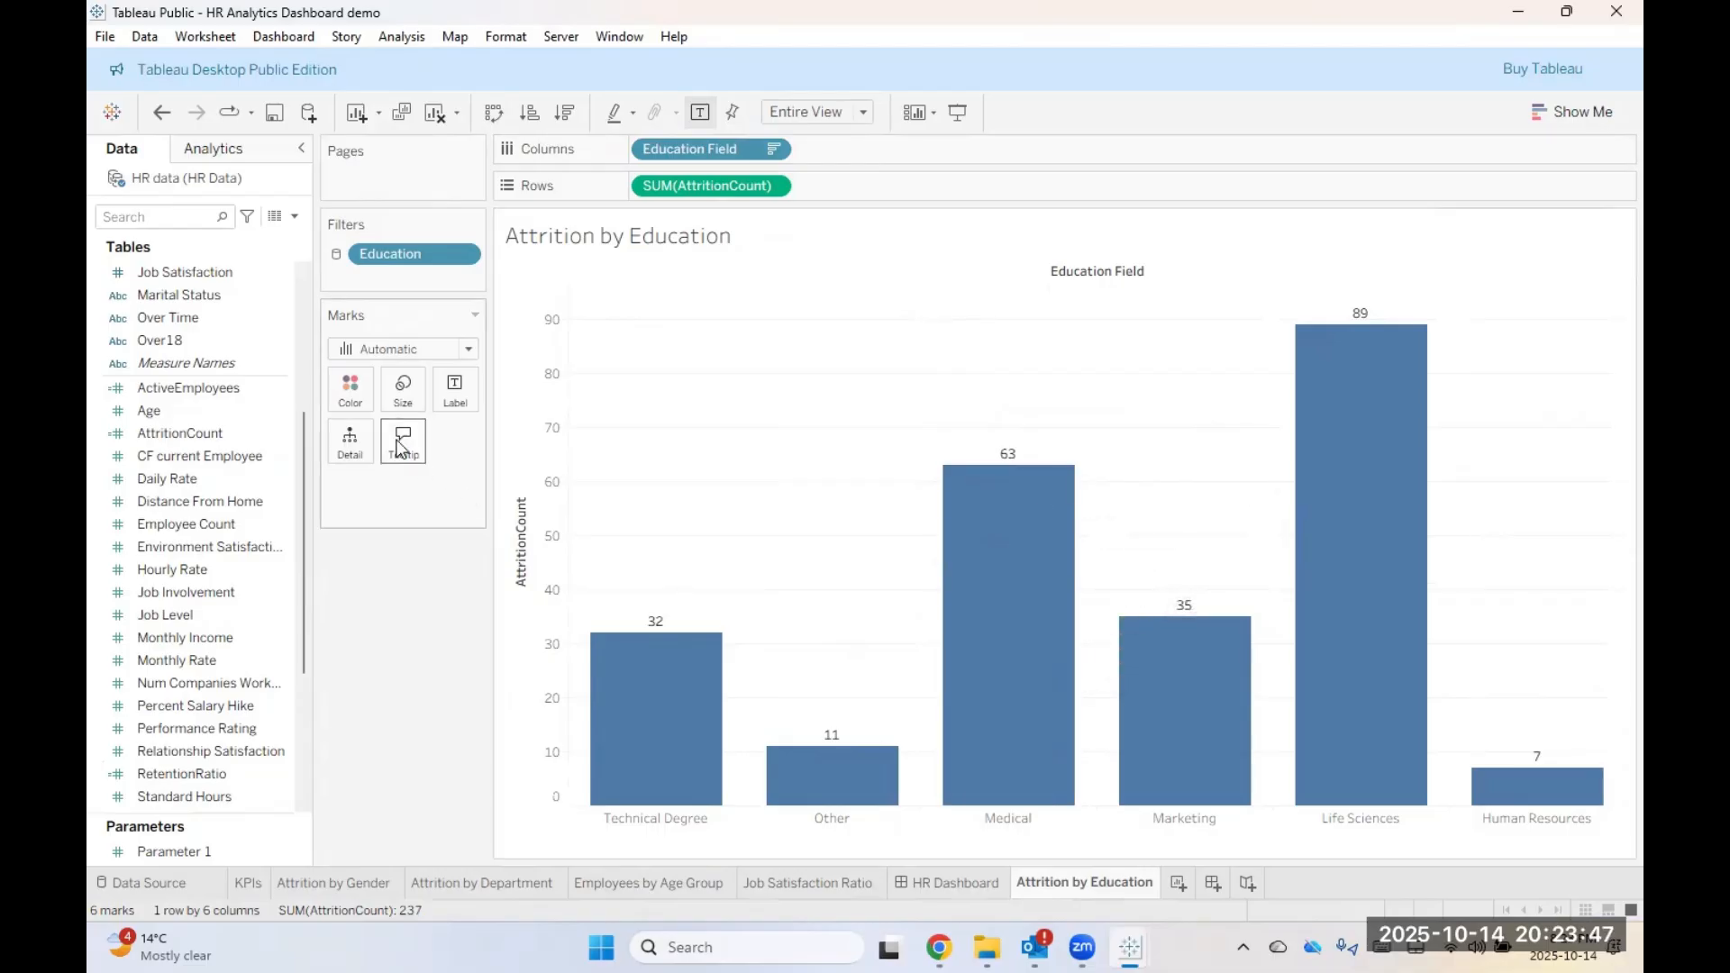
{"action": "left_click", "coordinate": [350, 389]}
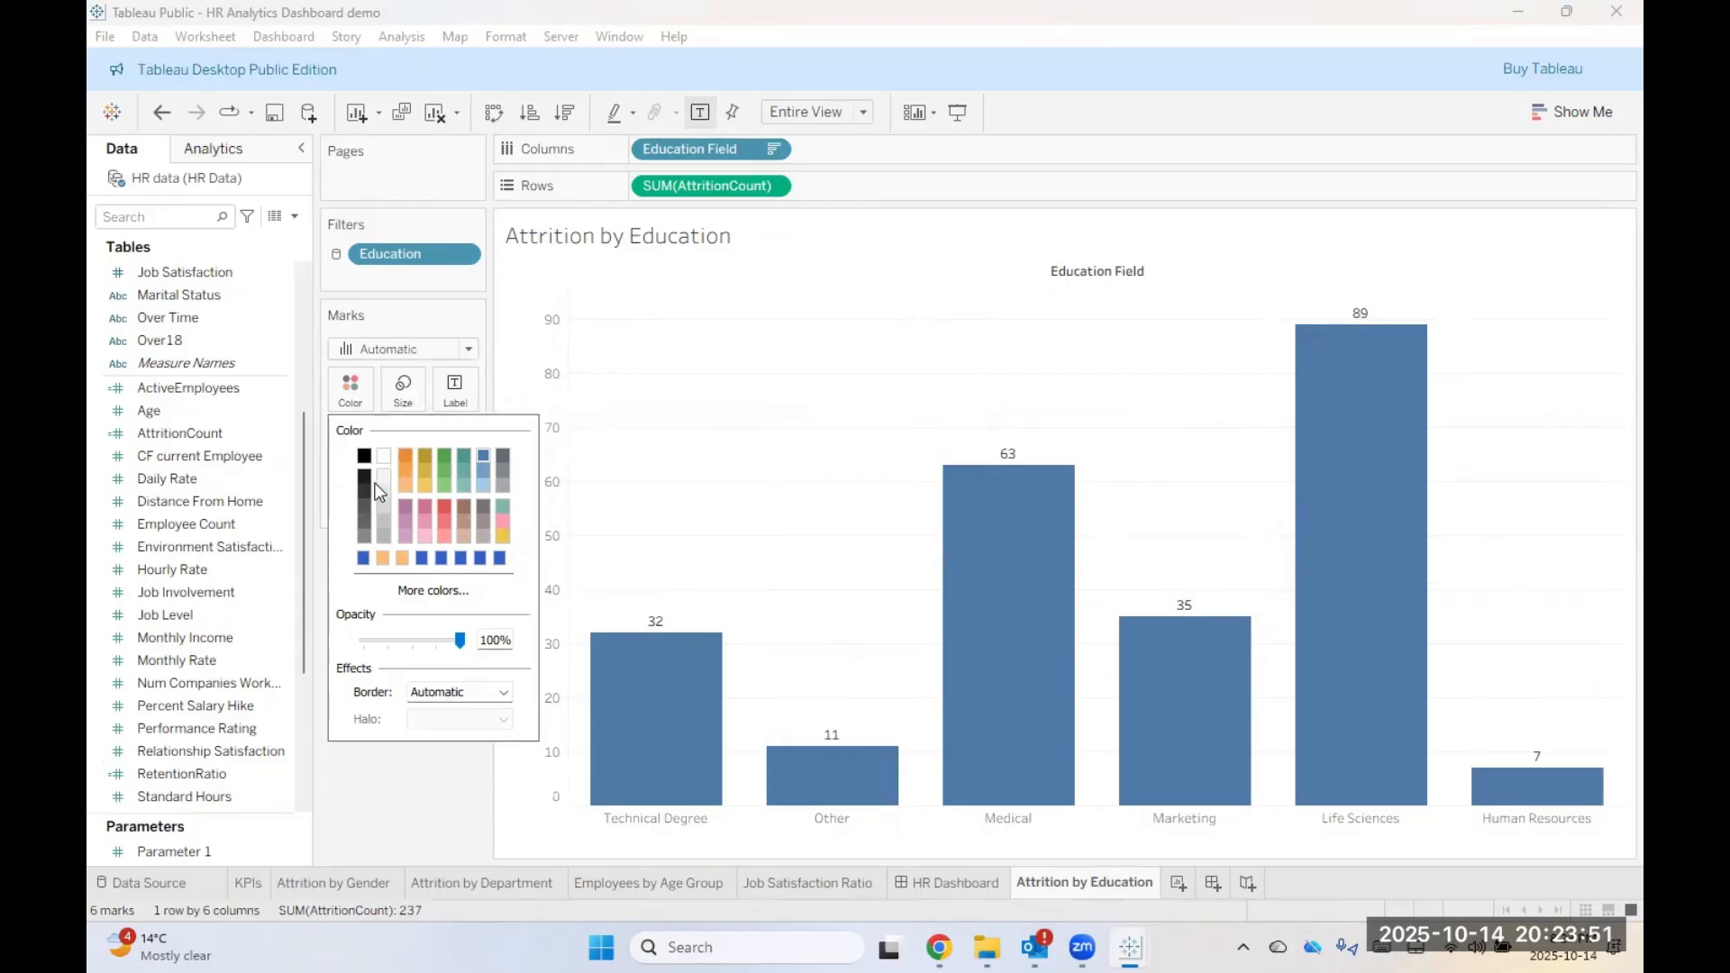
{"action": "left_click", "coordinate": [400, 782]}
{"action": "left_click", "coordinate": [350, 393]}
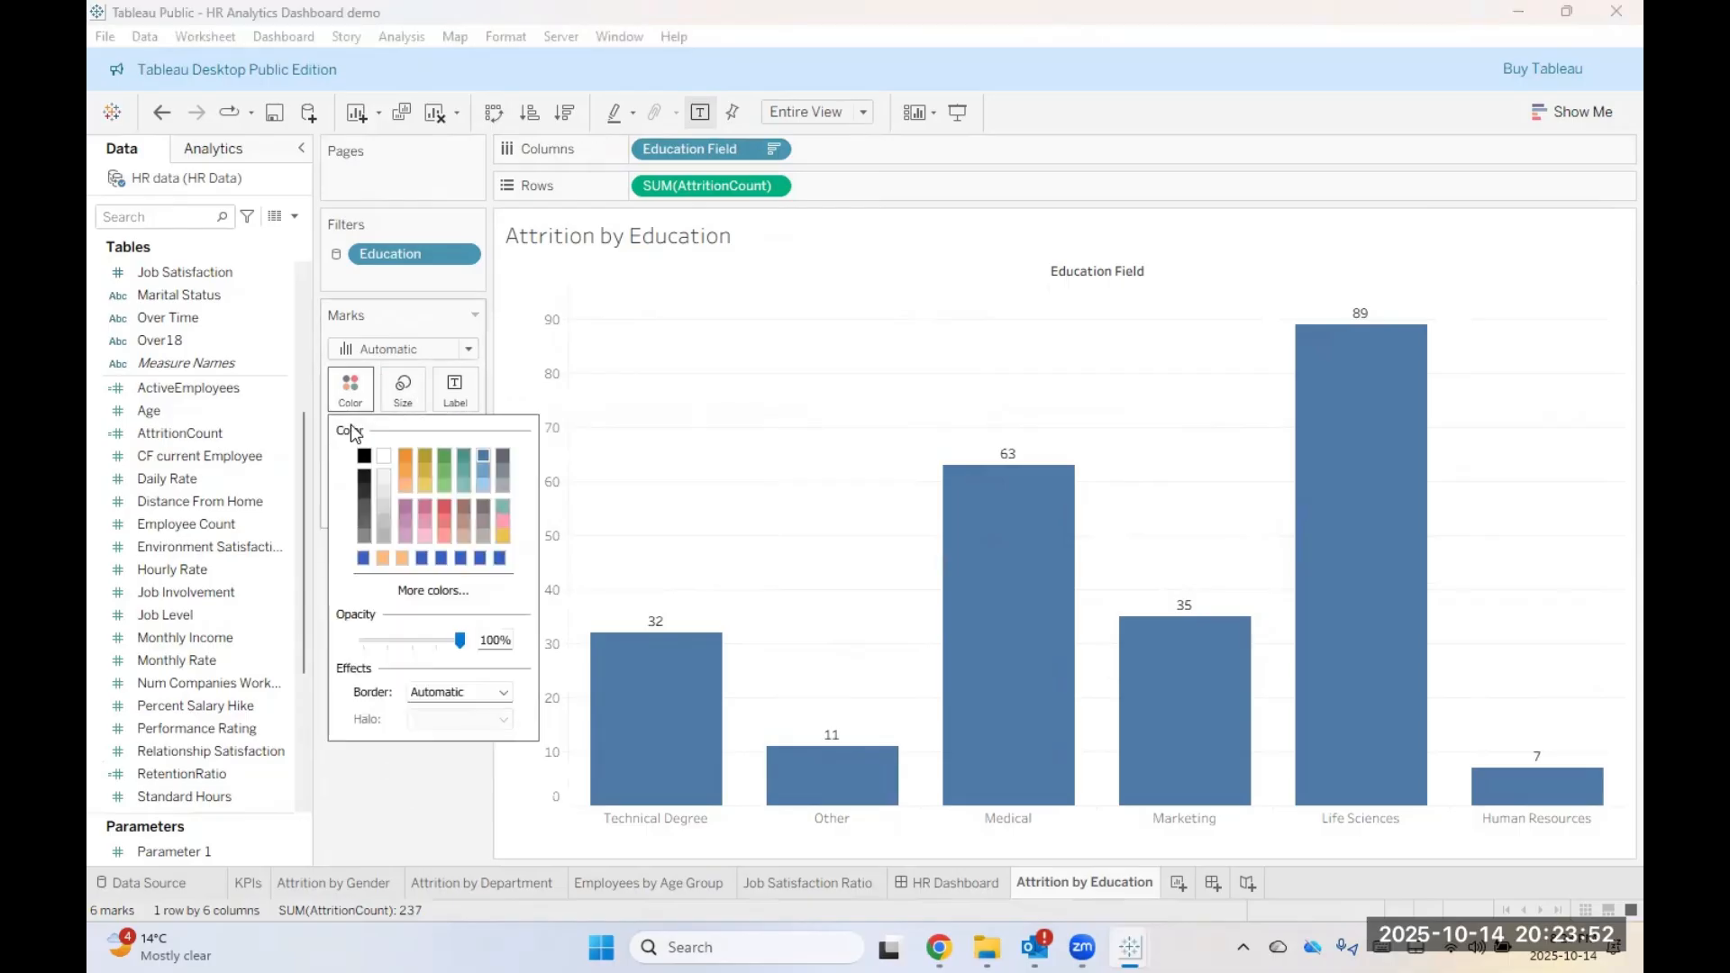
{"action": "left_click", "coordinate": [411, 477]}
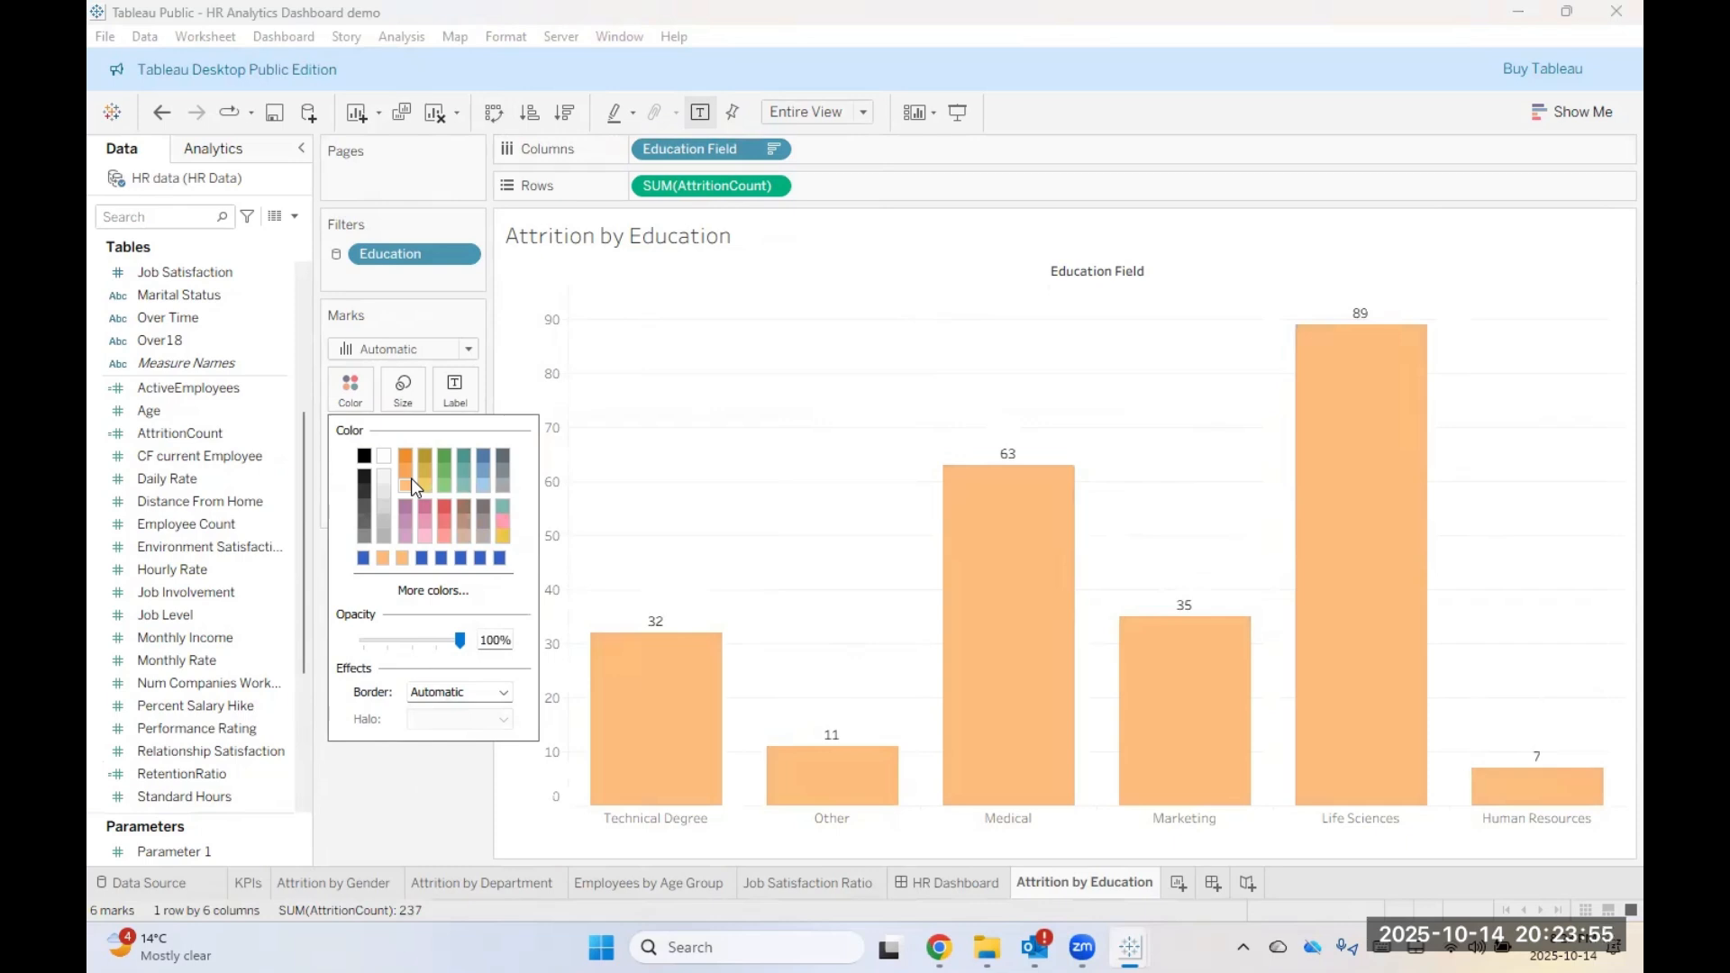
{"action": "left_click", "coordinate": [424, 486]}
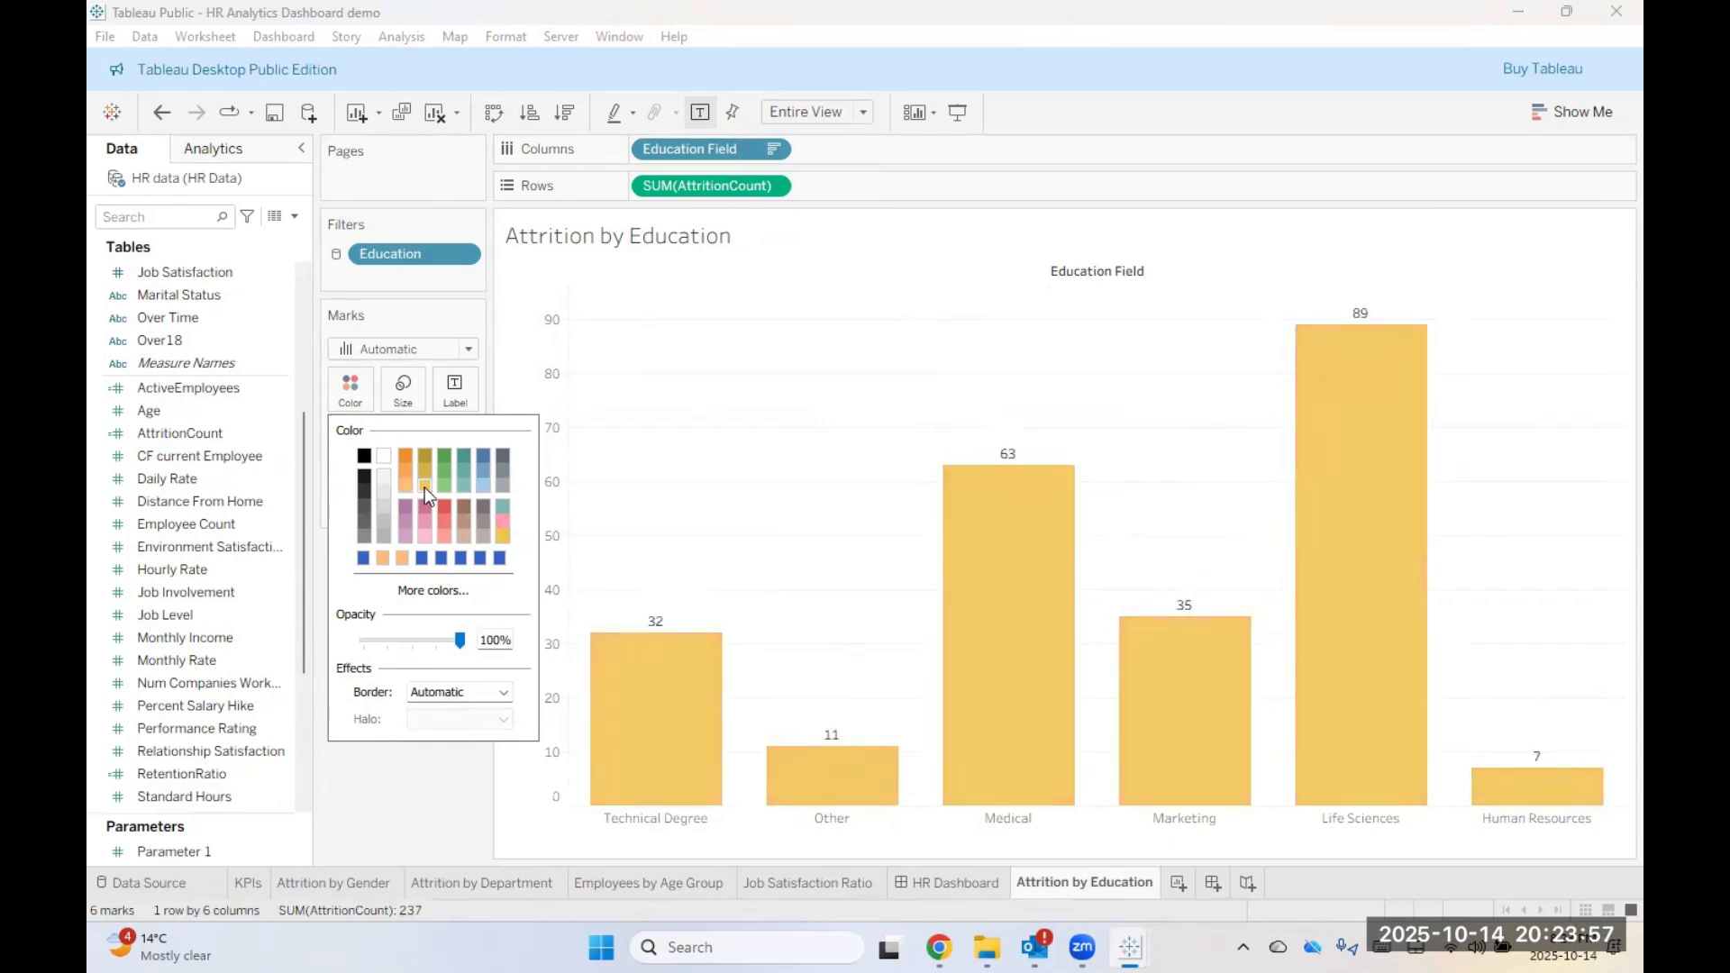
{"action": "left_click", "coordinate": [463, 793]}
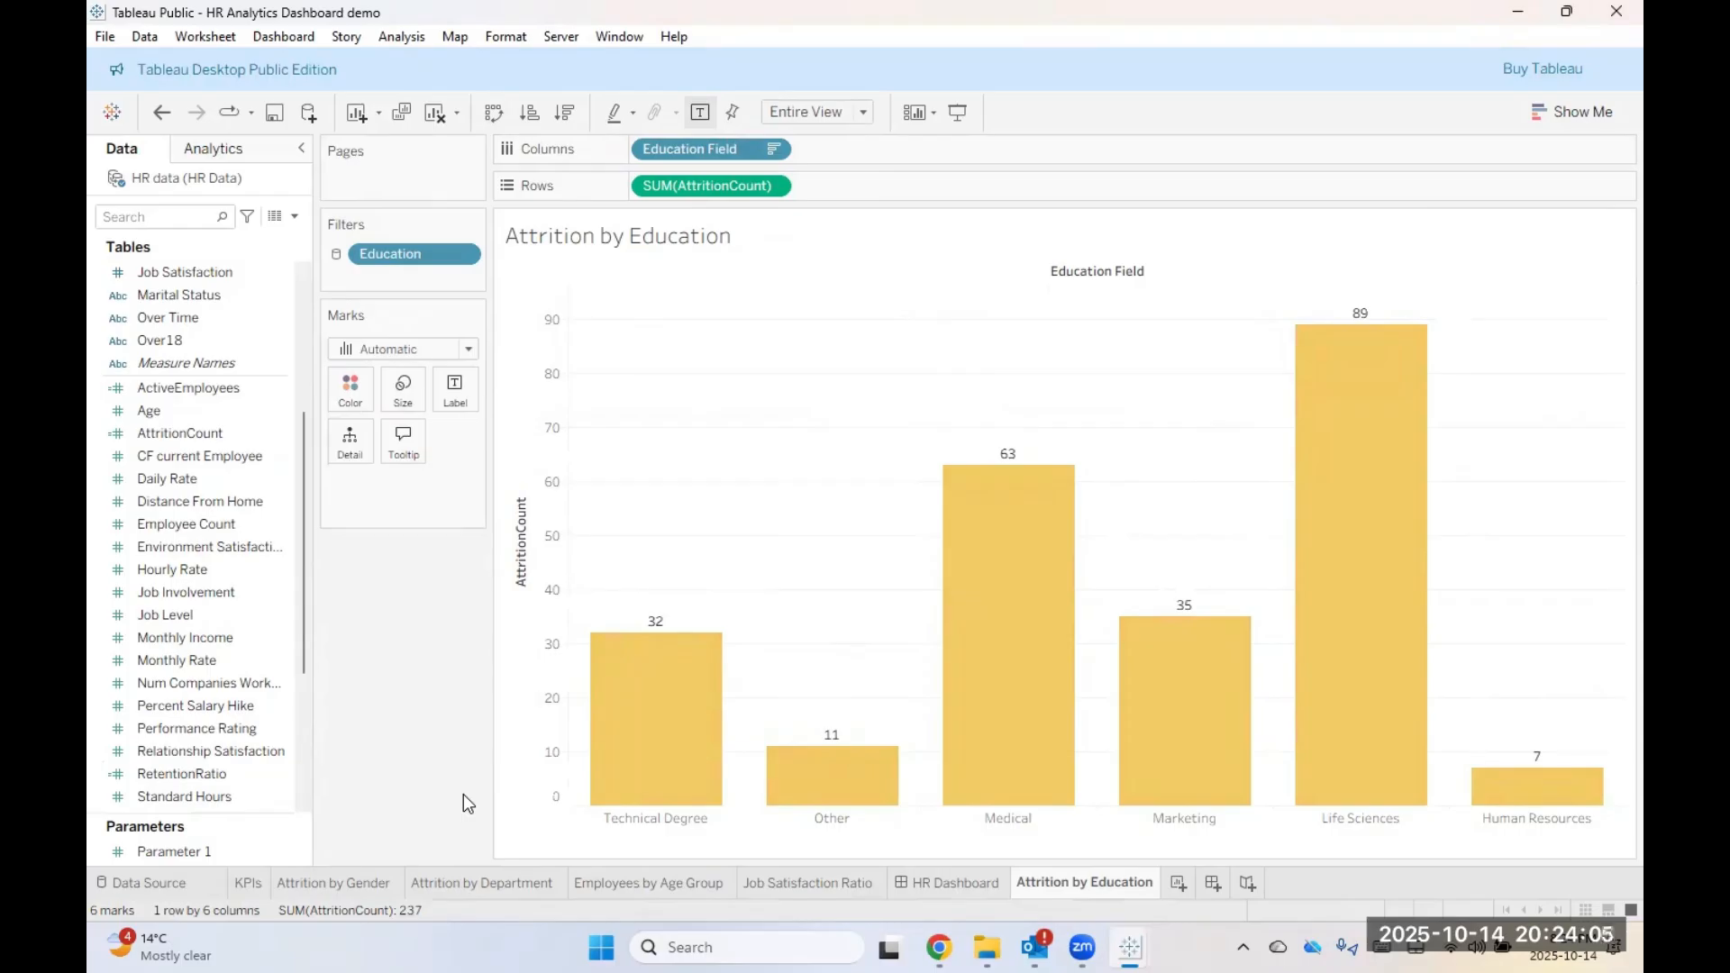
Step: Sort Education Field by the field AttritionCount, aggregated as Sum, in descending order
{"action": "left_click", "coordinate": [772, 152]}
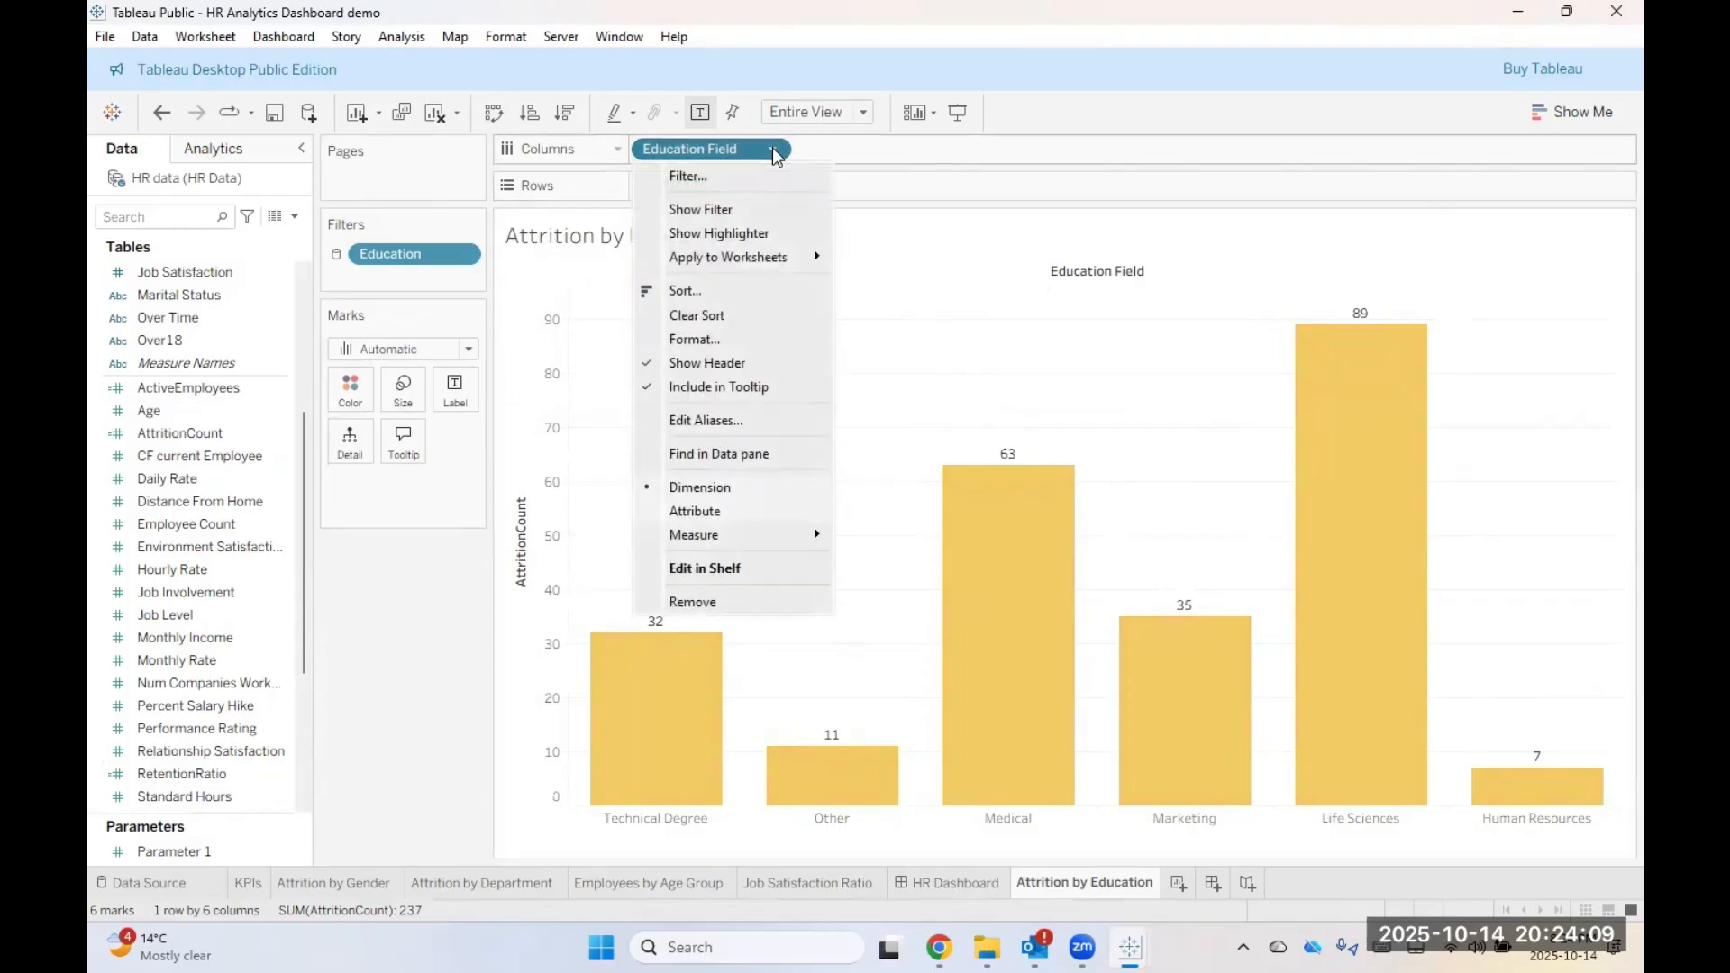
{"action": "left_click", "coordinate": [737, 304]}
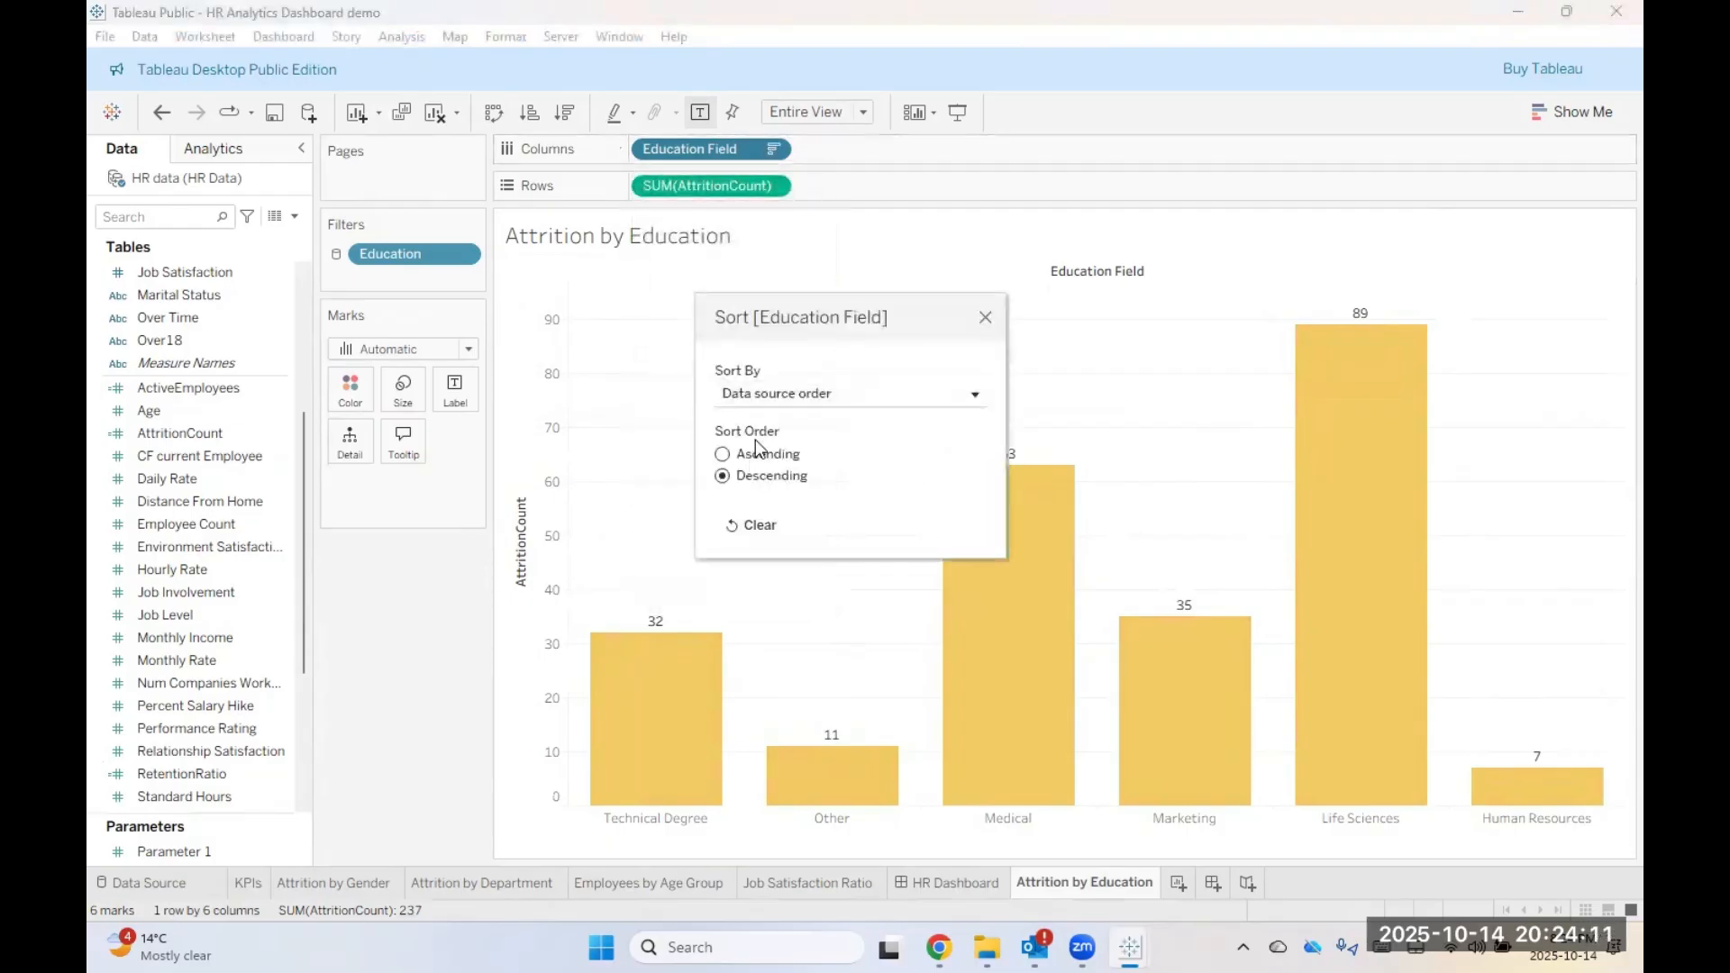
{"action": "left_click", "coordinate": [821, 393]}
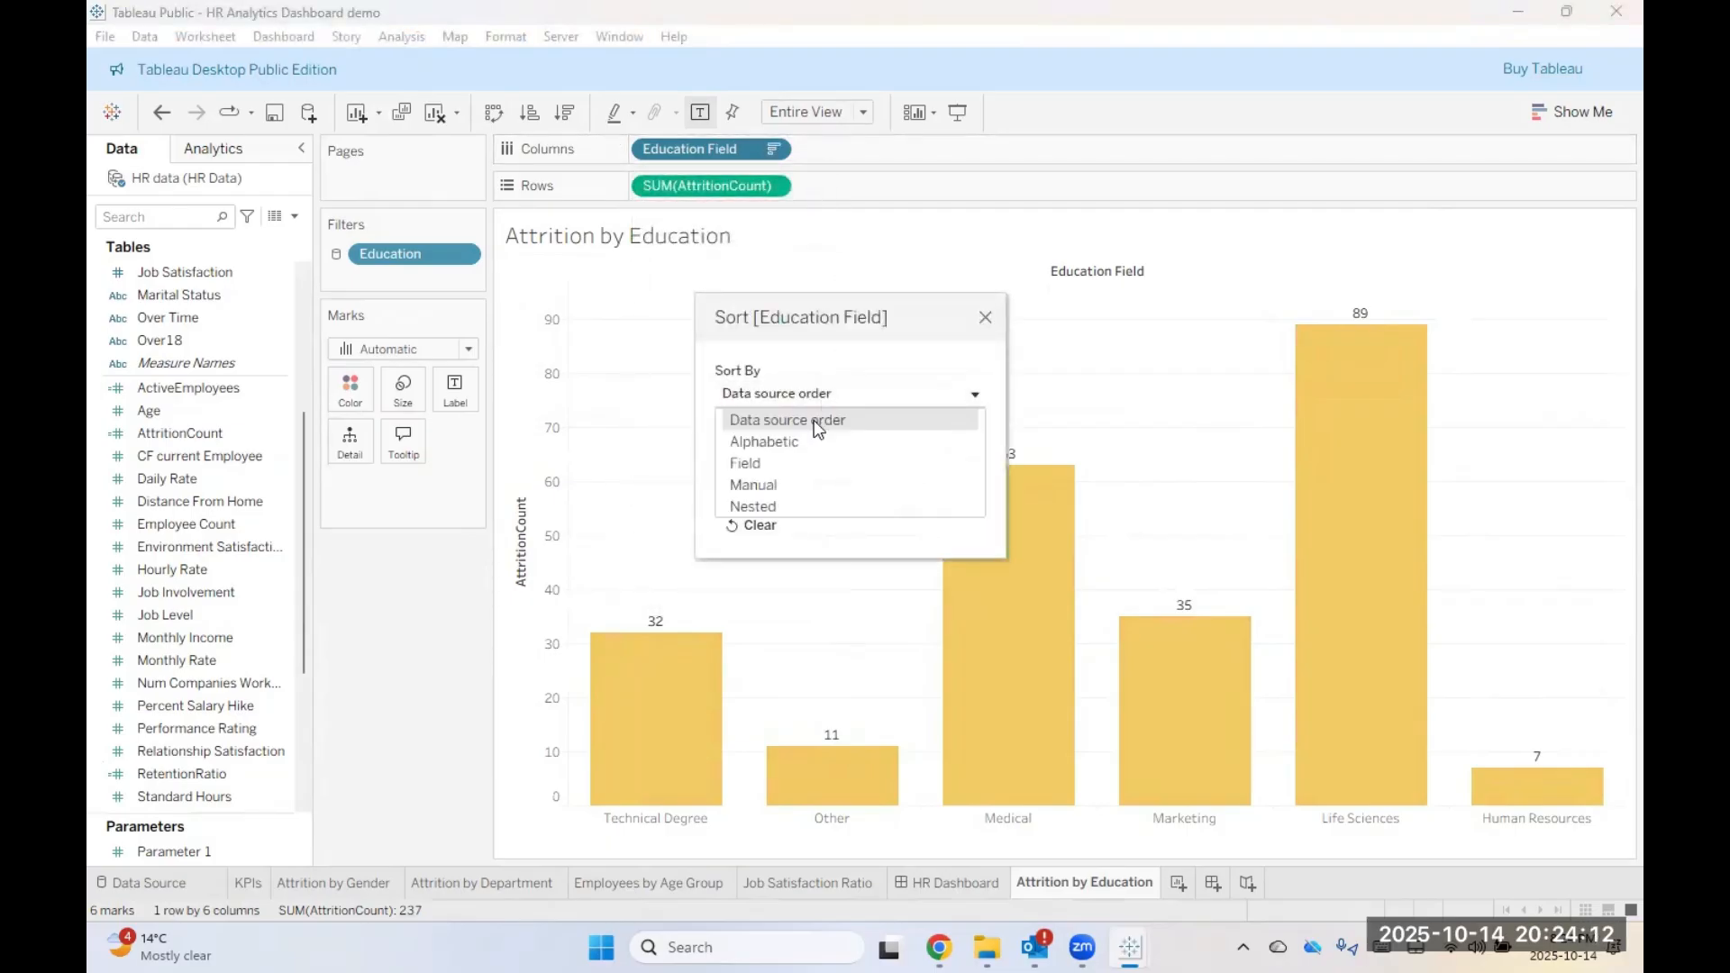
{"action": "left_click", "coordinate": [766, 463]}
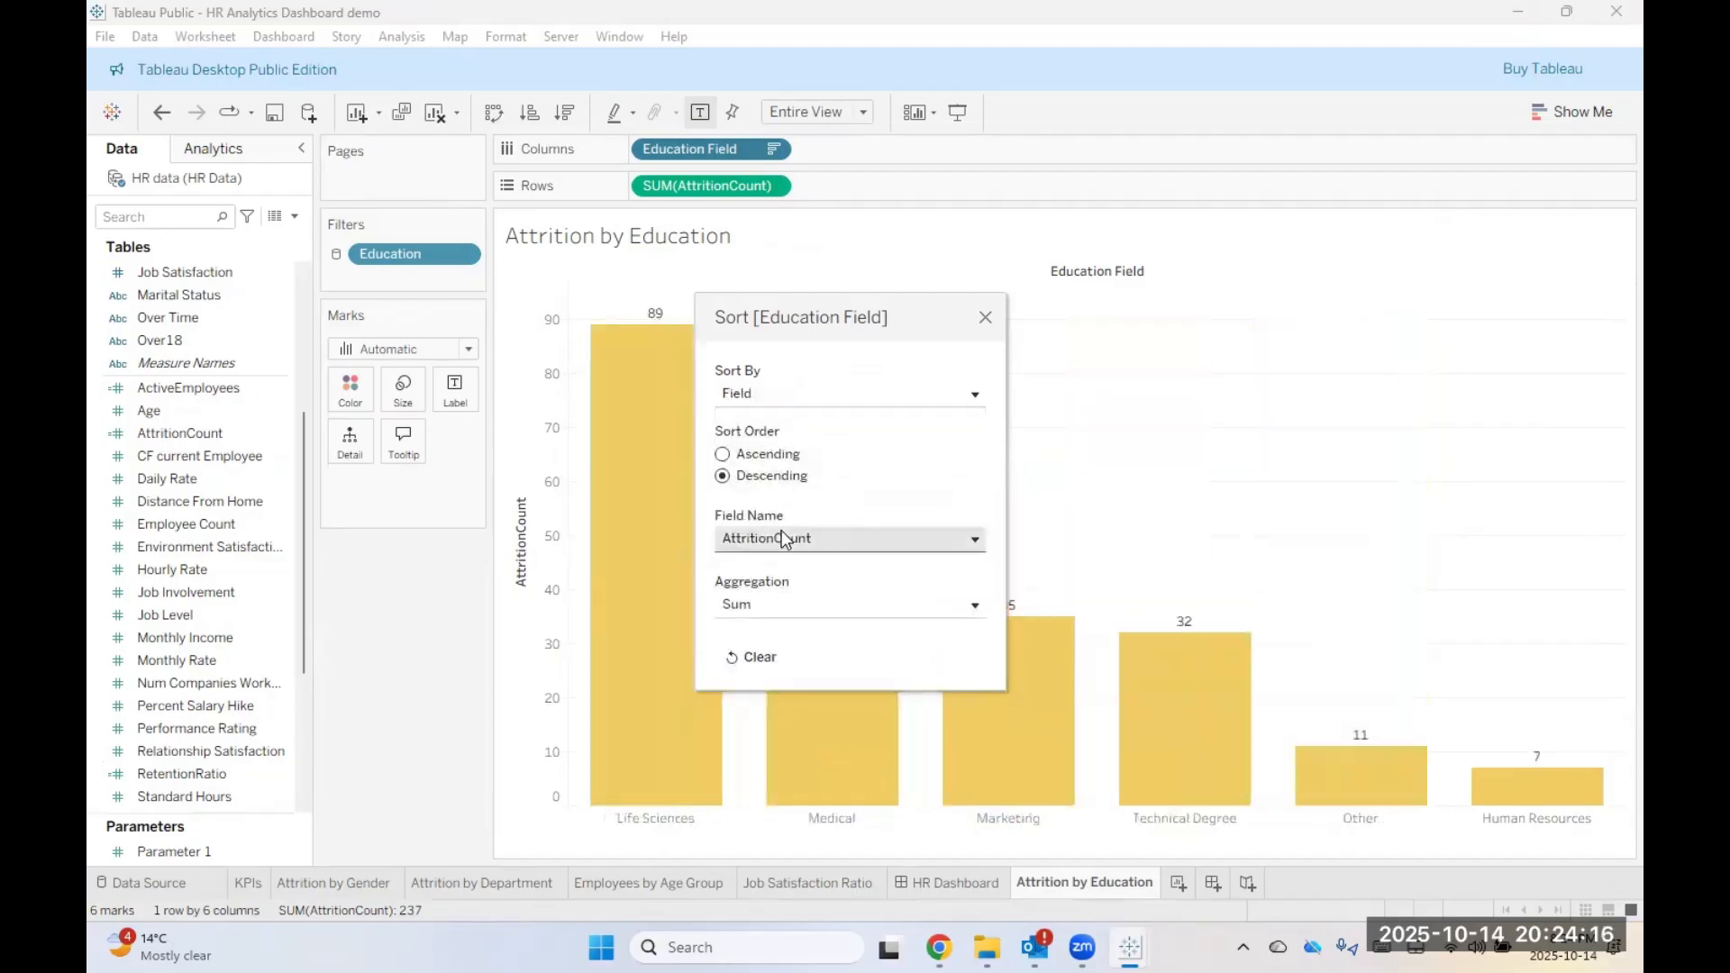
{"action": "left_click", "coordinate": [983, 320]}
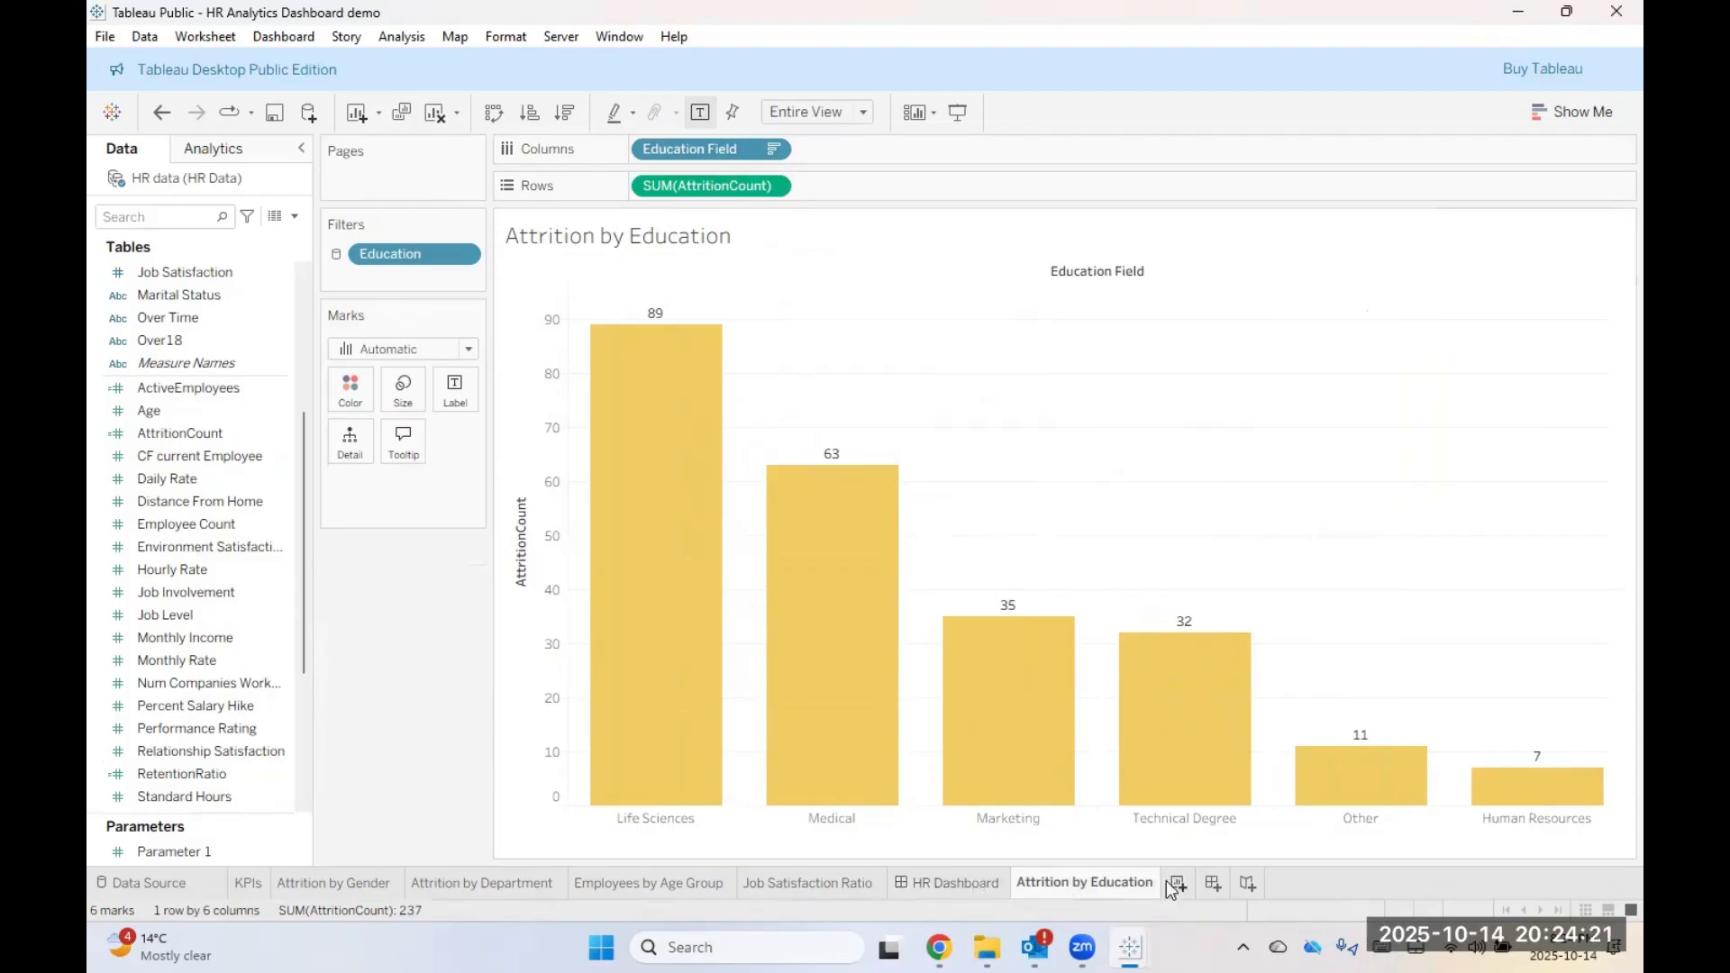
Step: Add the Attrition by Education sheet to the HR Dashboard, resized to fill the empty panel below Attrition by Department
{"action": "left_click", "coordinate": [939, 891]}
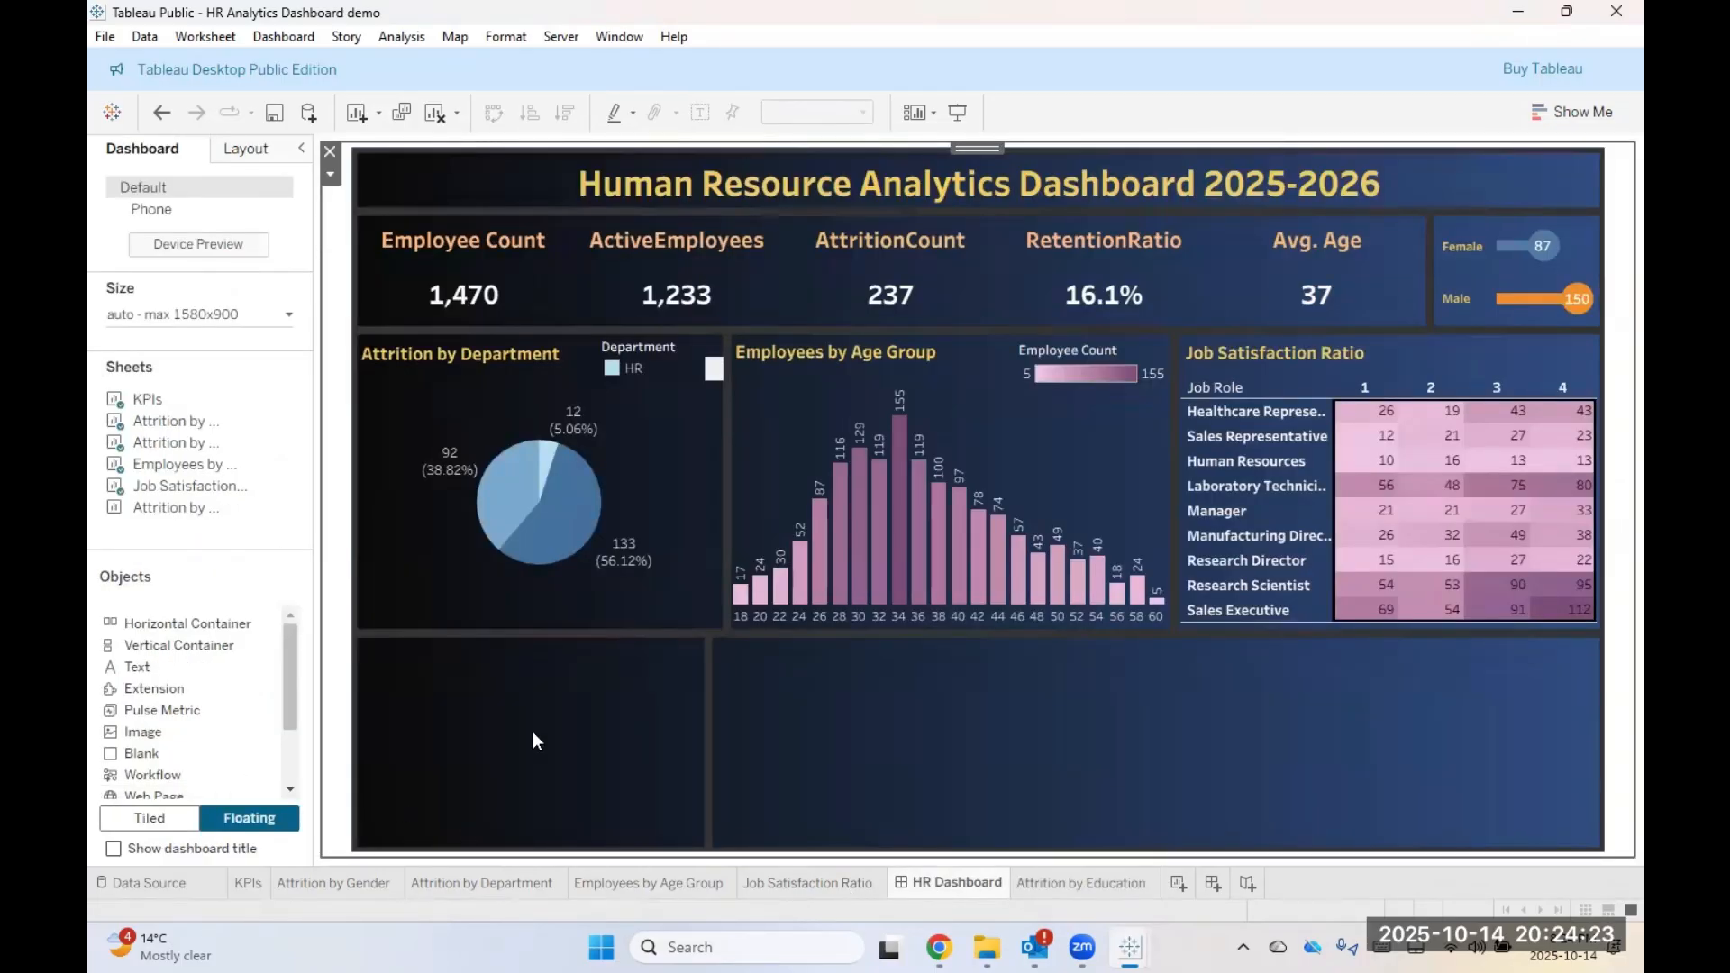
{"action": "left_click_drag", "start_coordinate": [162, 506], "coordinate": [356, 641]}
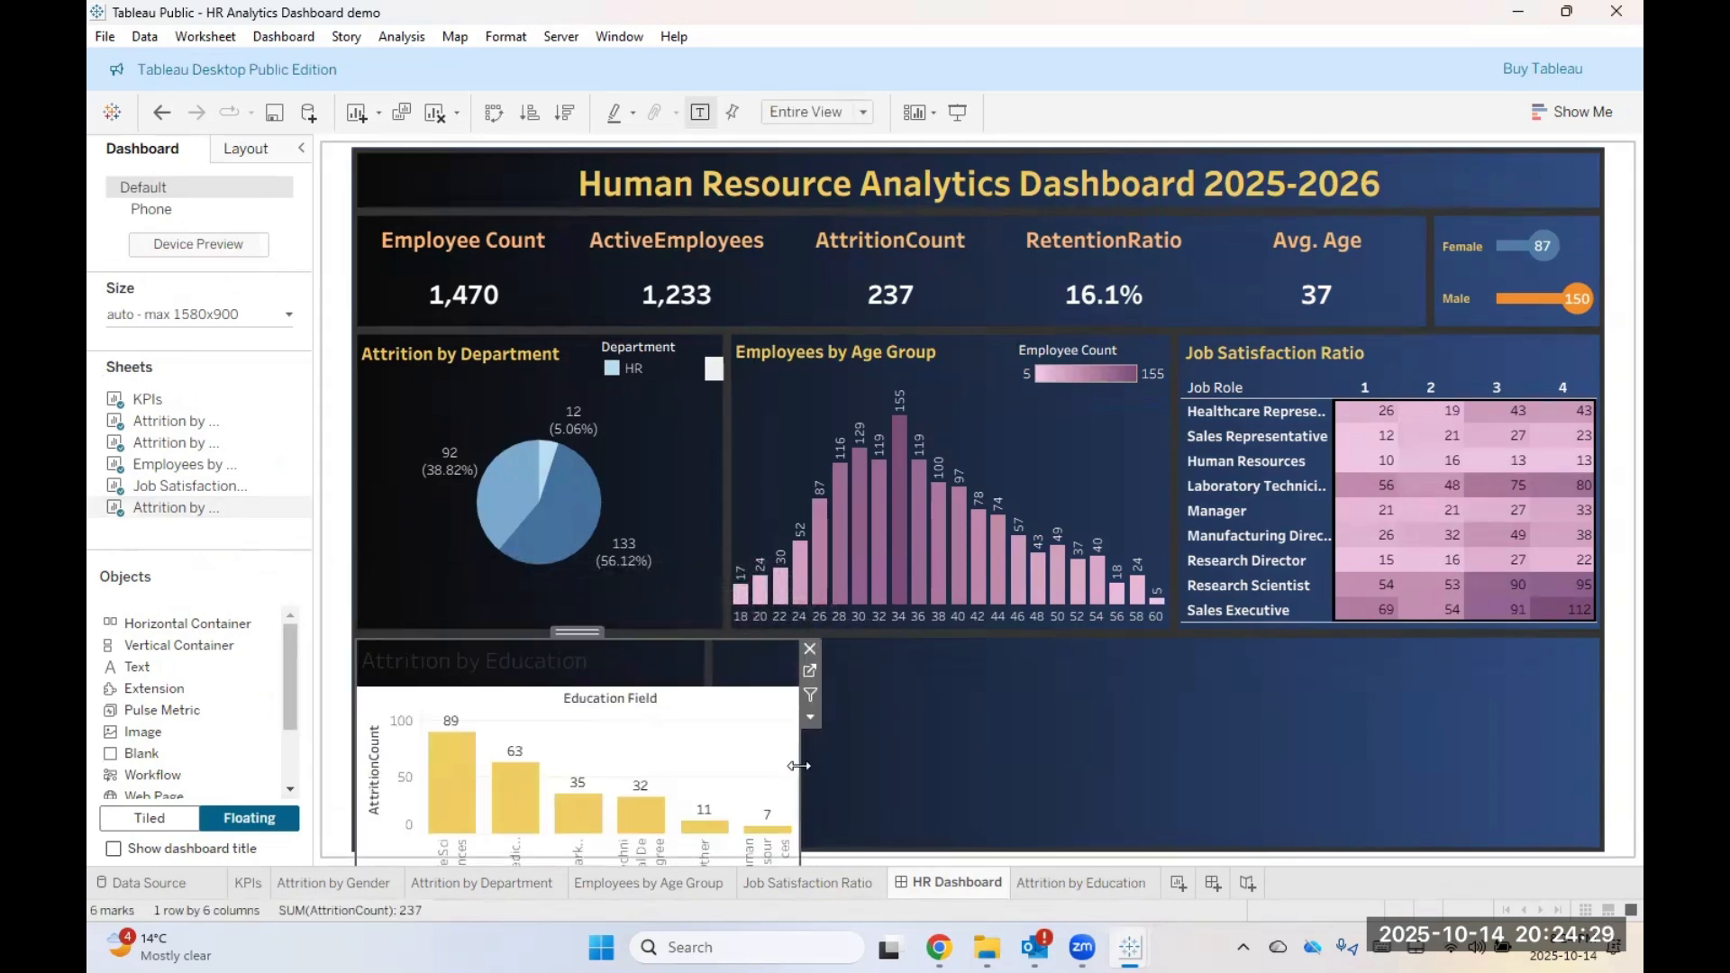
{"action": "left_click_drag", "start_coordinate": [793, 765], "coordinate": [702, 743]}
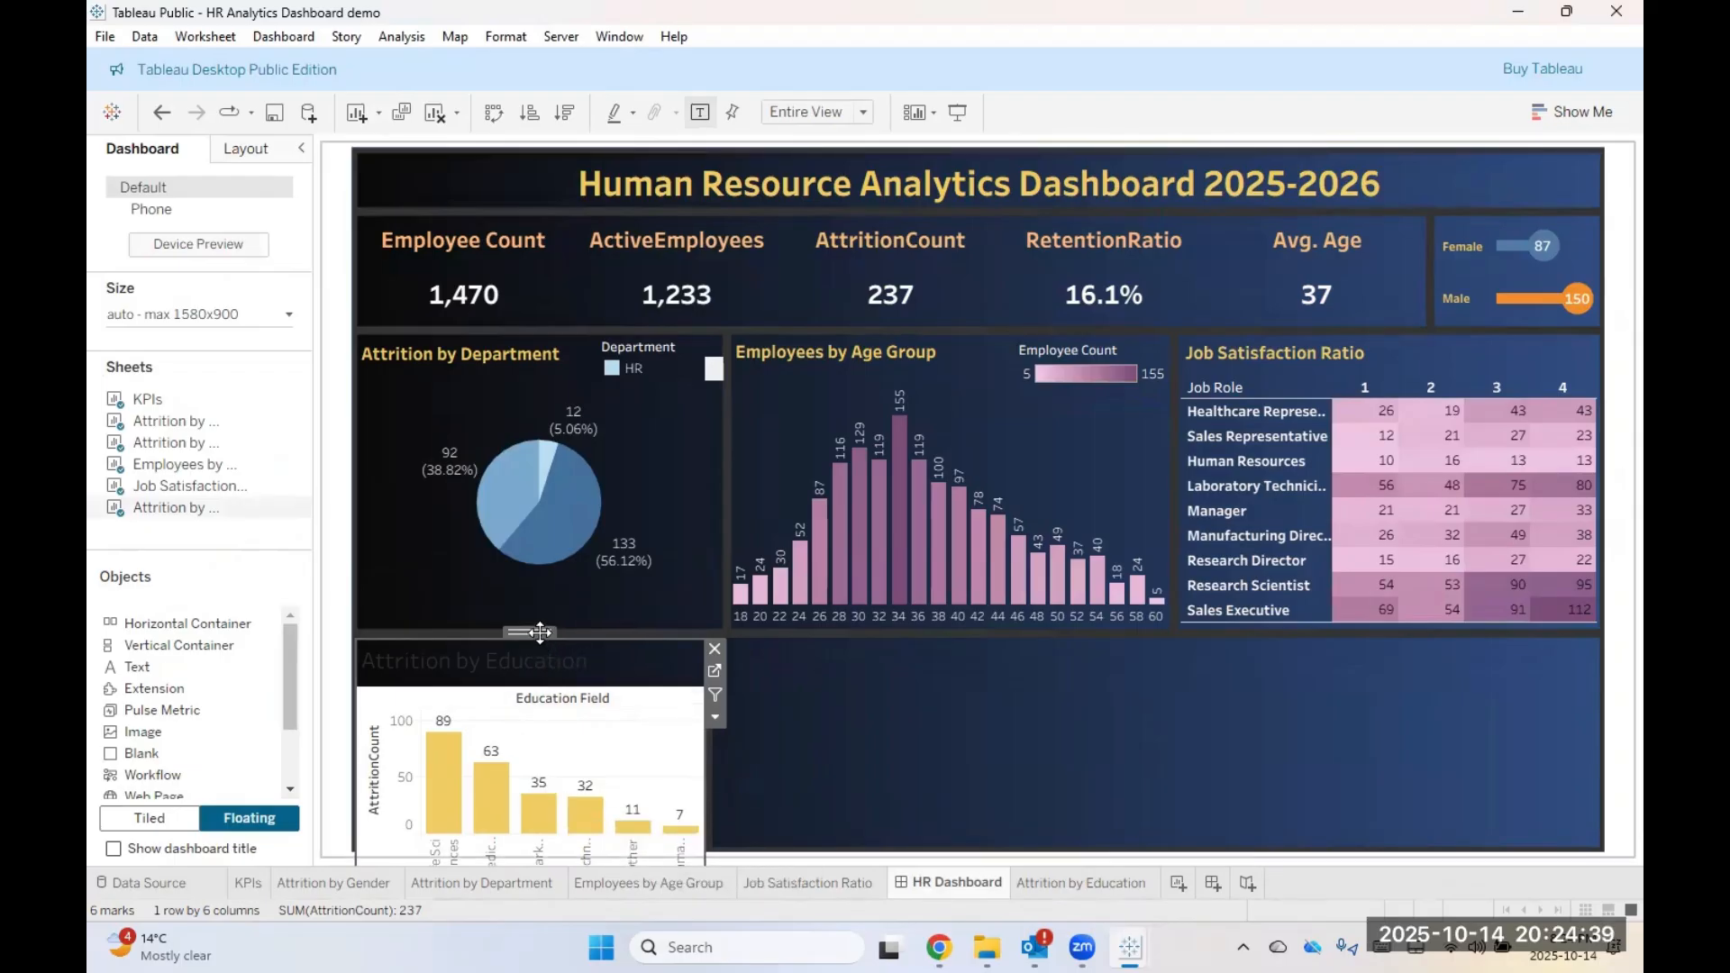
{"action": "left_click_drag", "start_coordinate": [547, 636], "coordinate": [552, 551]}
{"action": "left_click_drag", "start_coordinate": [560, 802], "coordinate": [564, 762]}
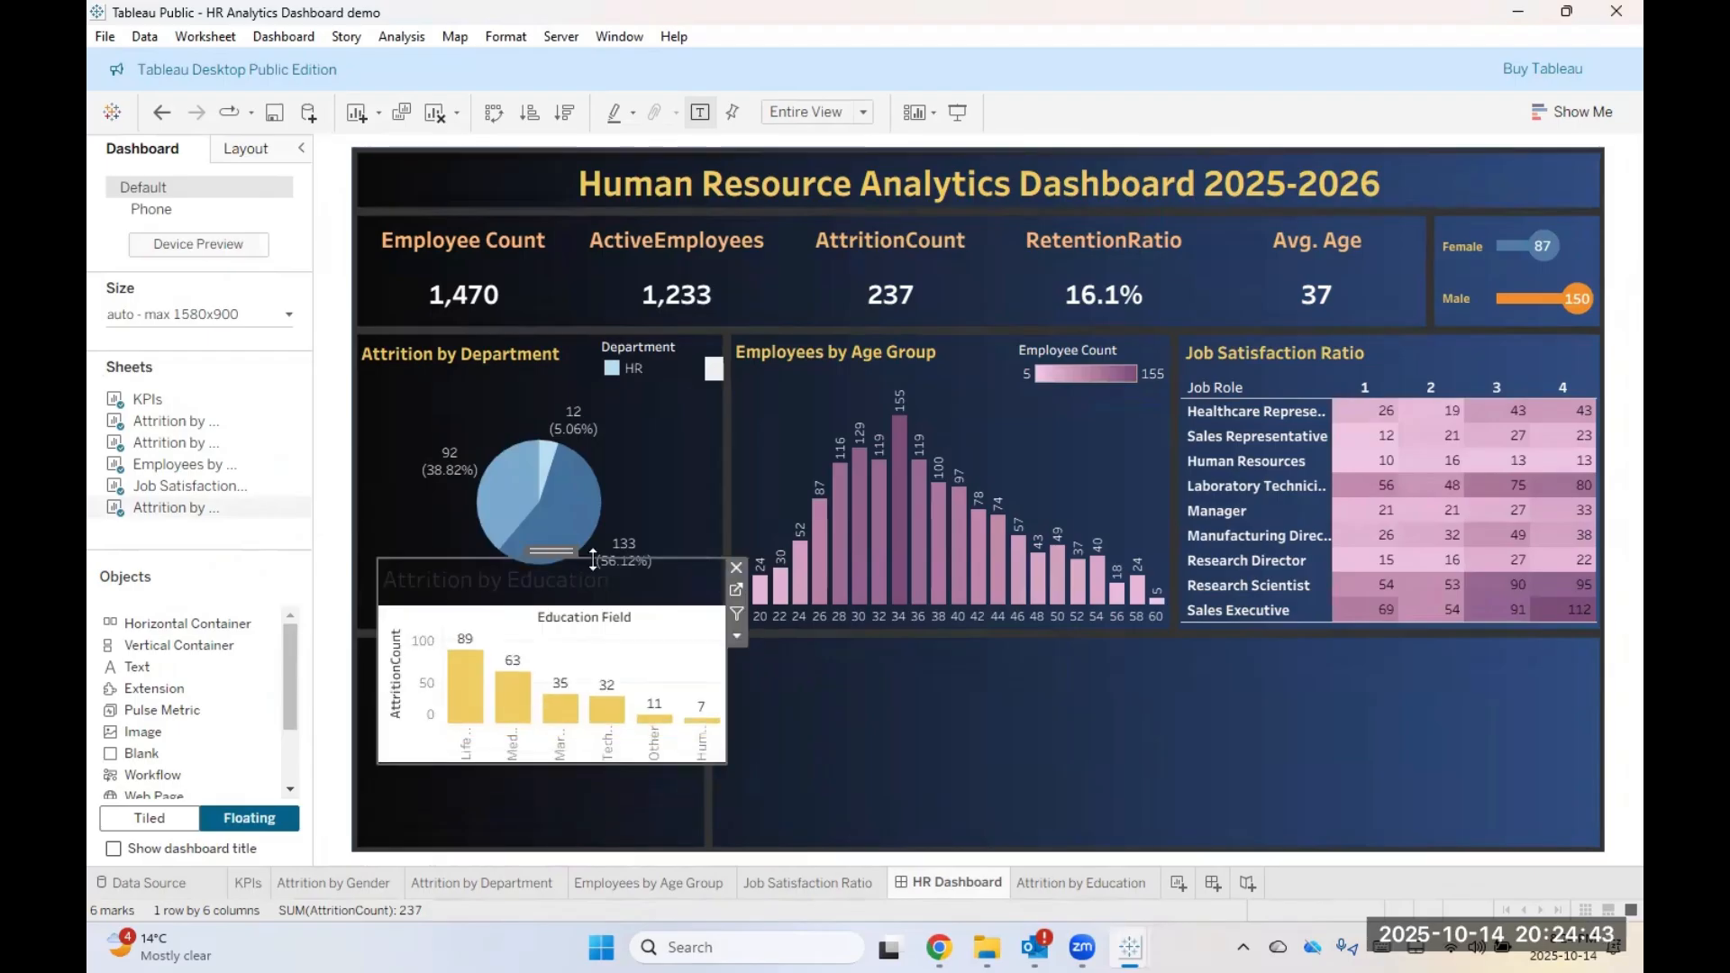
{"action": "left_click_drag", "start_coordinate": [558, 553], "coordinate": [538, 635]}
{"action": "mouse_move", "coordinate": [548, 844]}
{"action": "left_mouse_down"}
{"action": "mouse_move", "coordinate": [550, 866]}
{"action": "mouse_move", "coordinate": [551, 847]}
{"action": "left_mouse_up"}
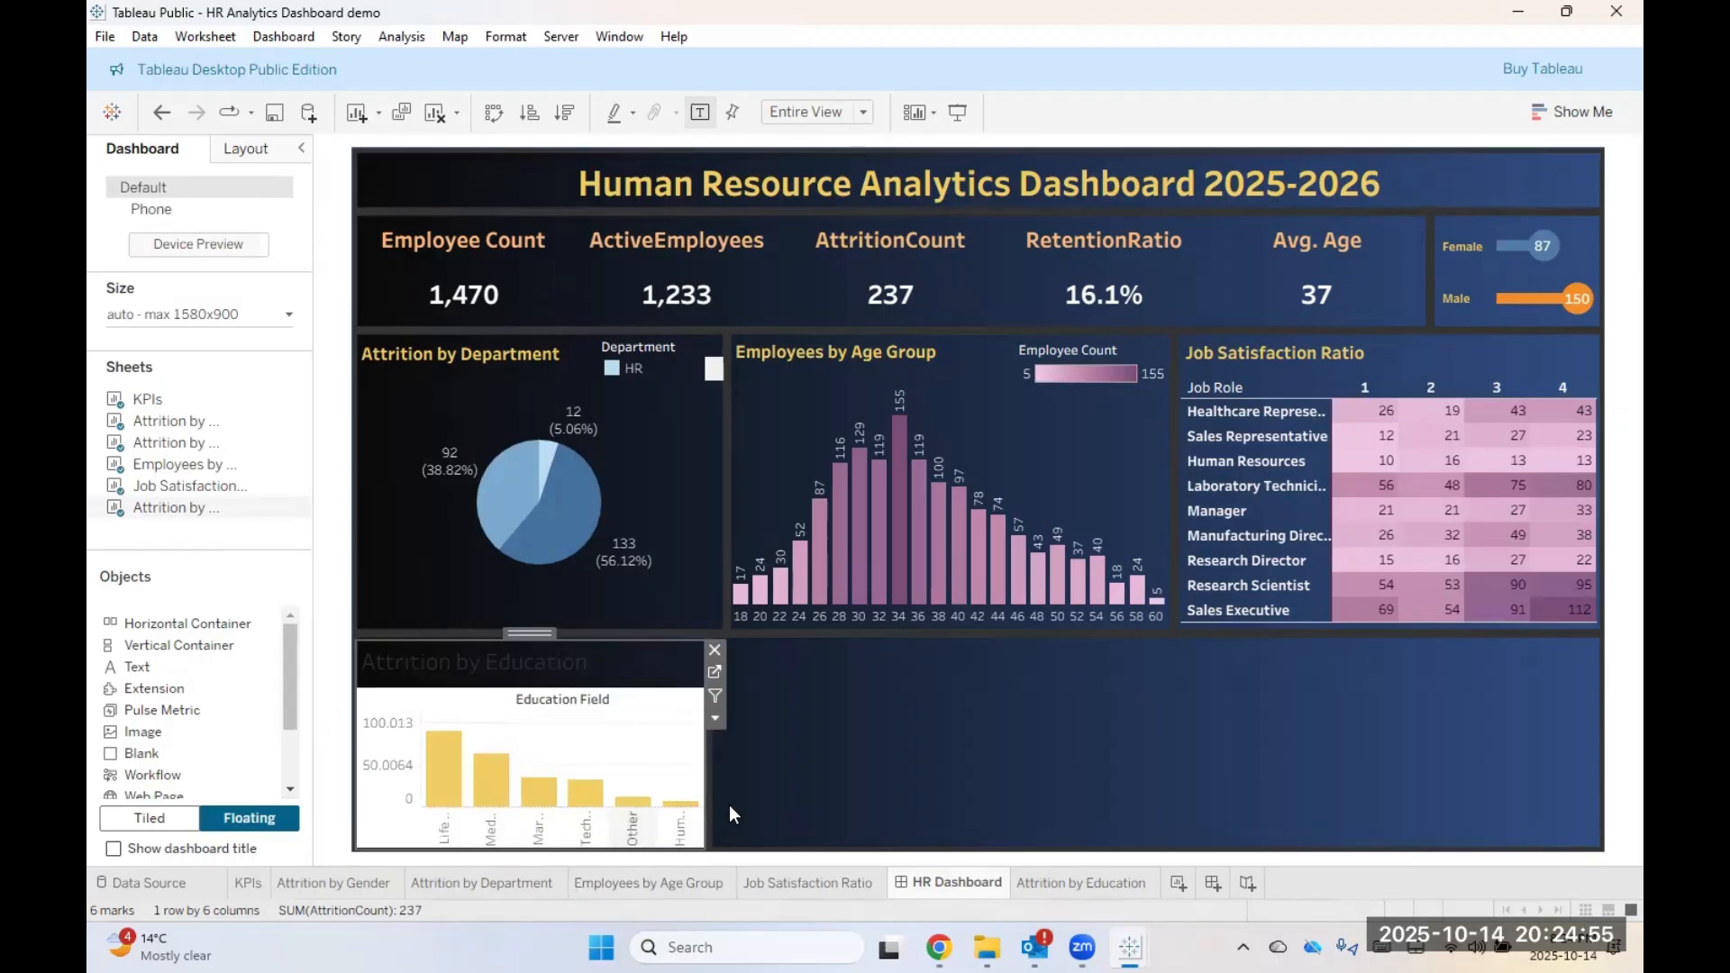
Step: Format the Attrition by Education title on the dashboard as Tableau Bold, size 12, bold, in light yellow
{"action": "double_click", "coordinate": [535, 671]}
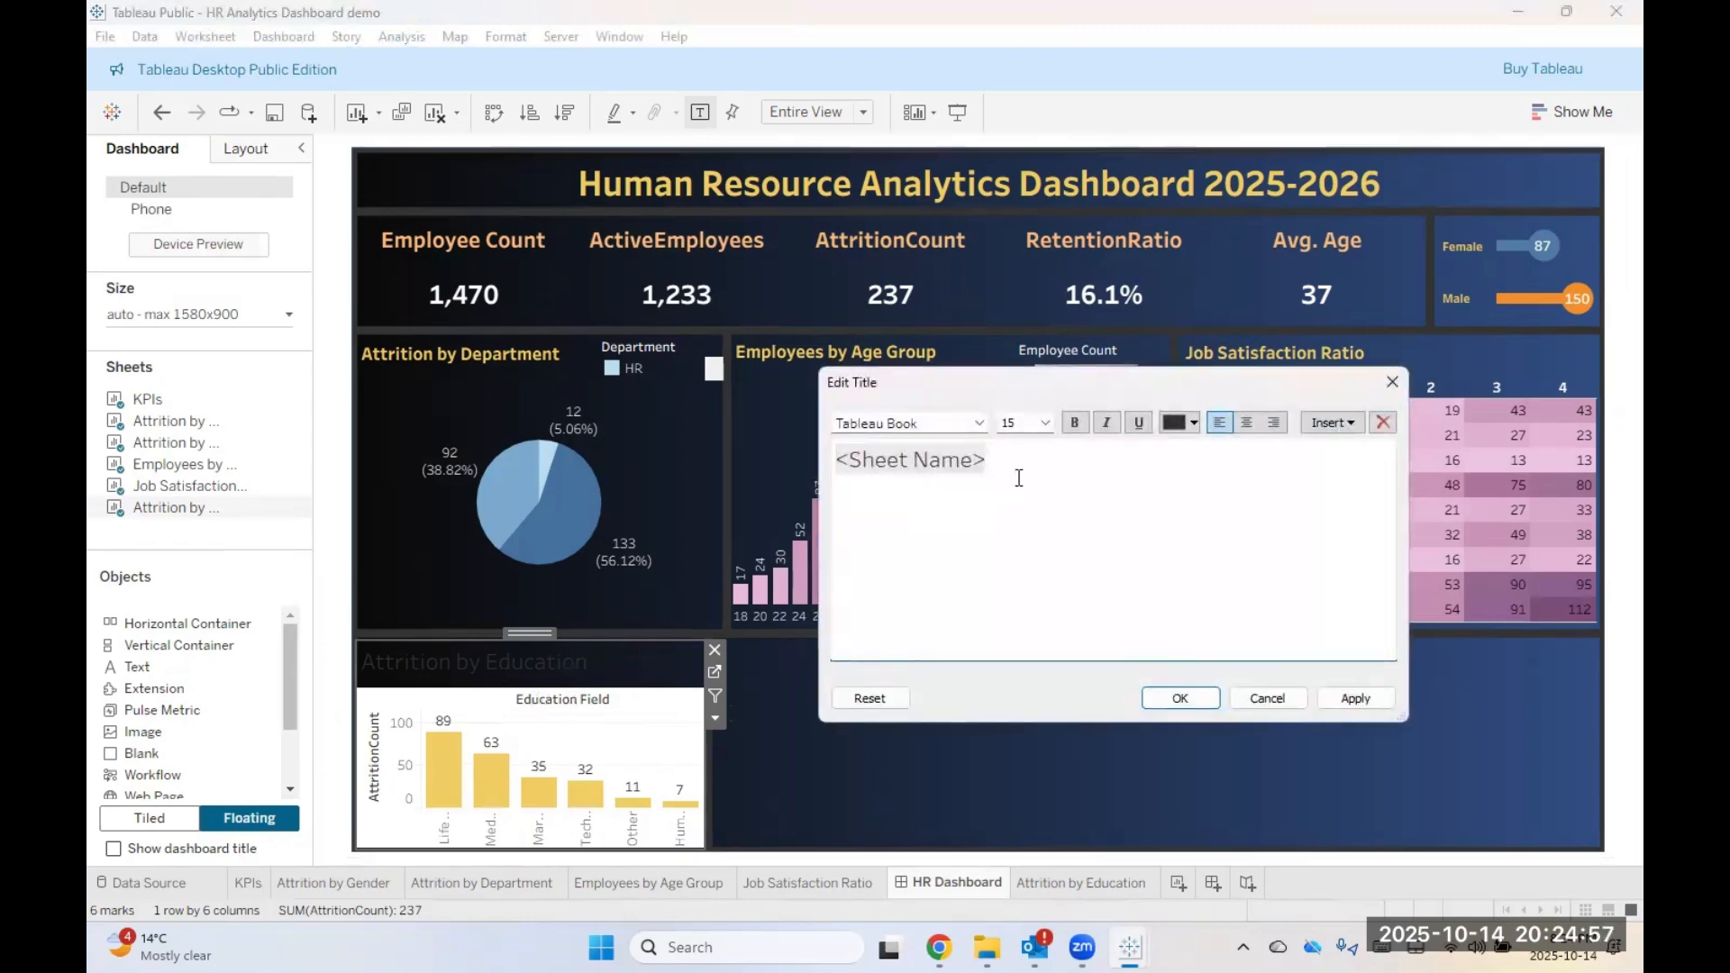
{"action": "left_click_drag", "start_coordinate": [843, 479], "coordinate": [814, 469]}
{"action": "left_click", "coordinate": [946, 423]}
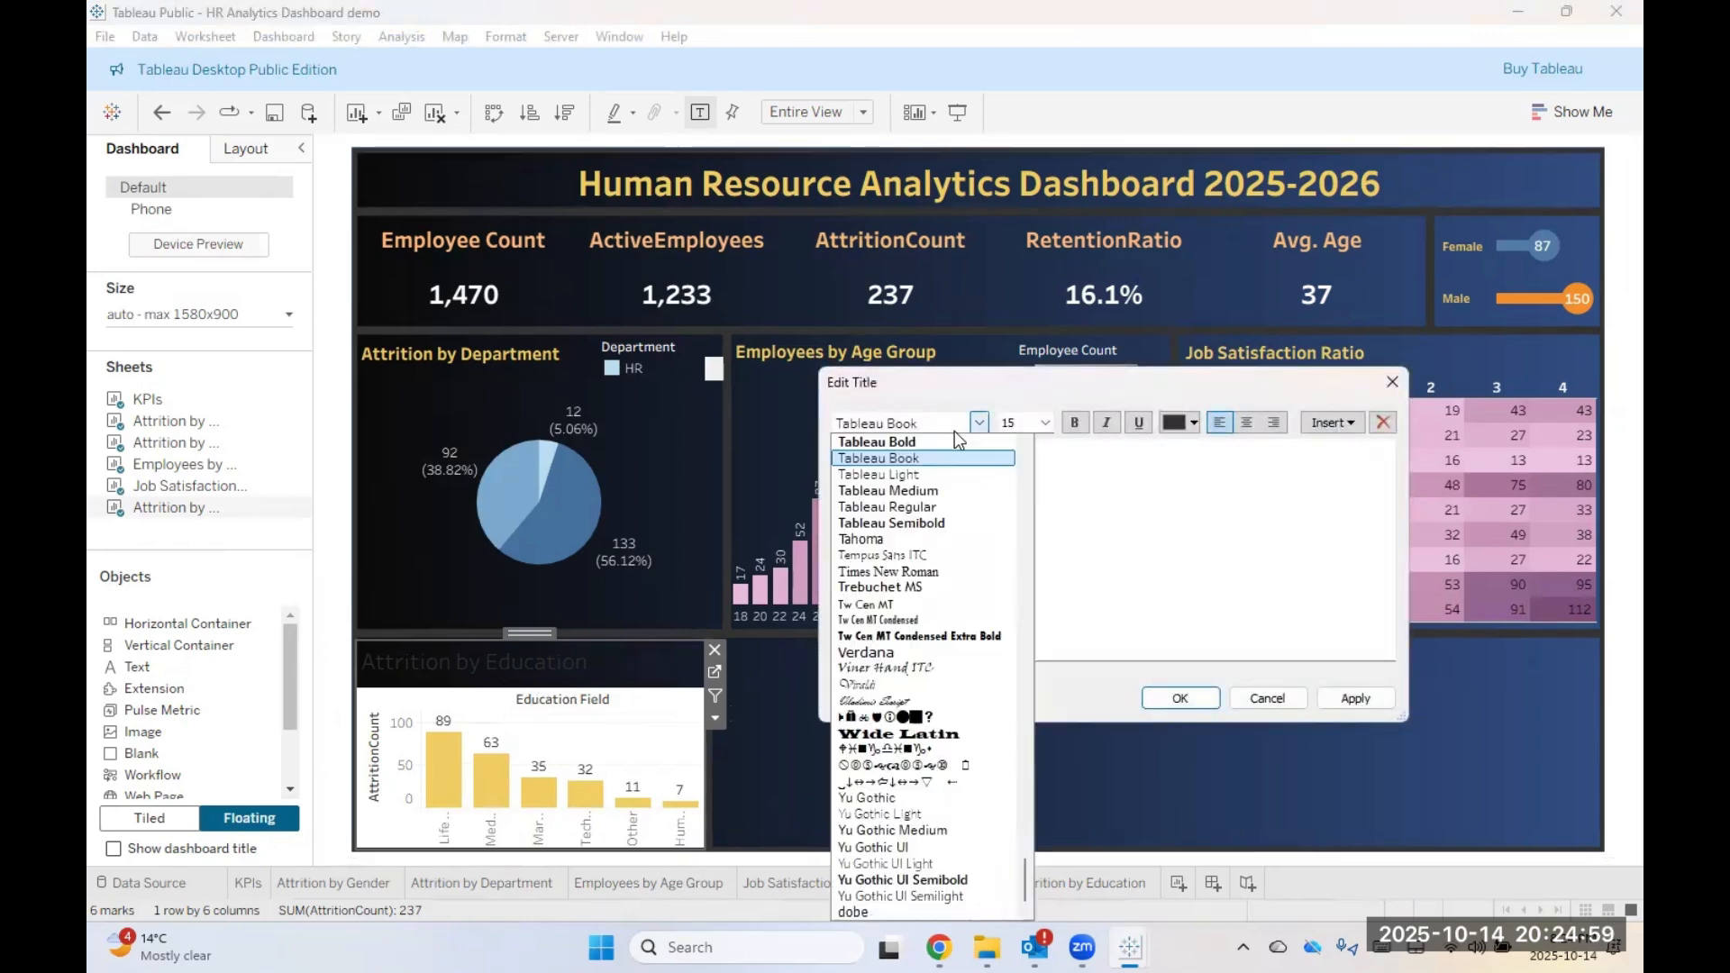
{"action": "left_click", "coordinate": [901, 455]}
{"action": "left_click", "coordinate": [1045, 423]}
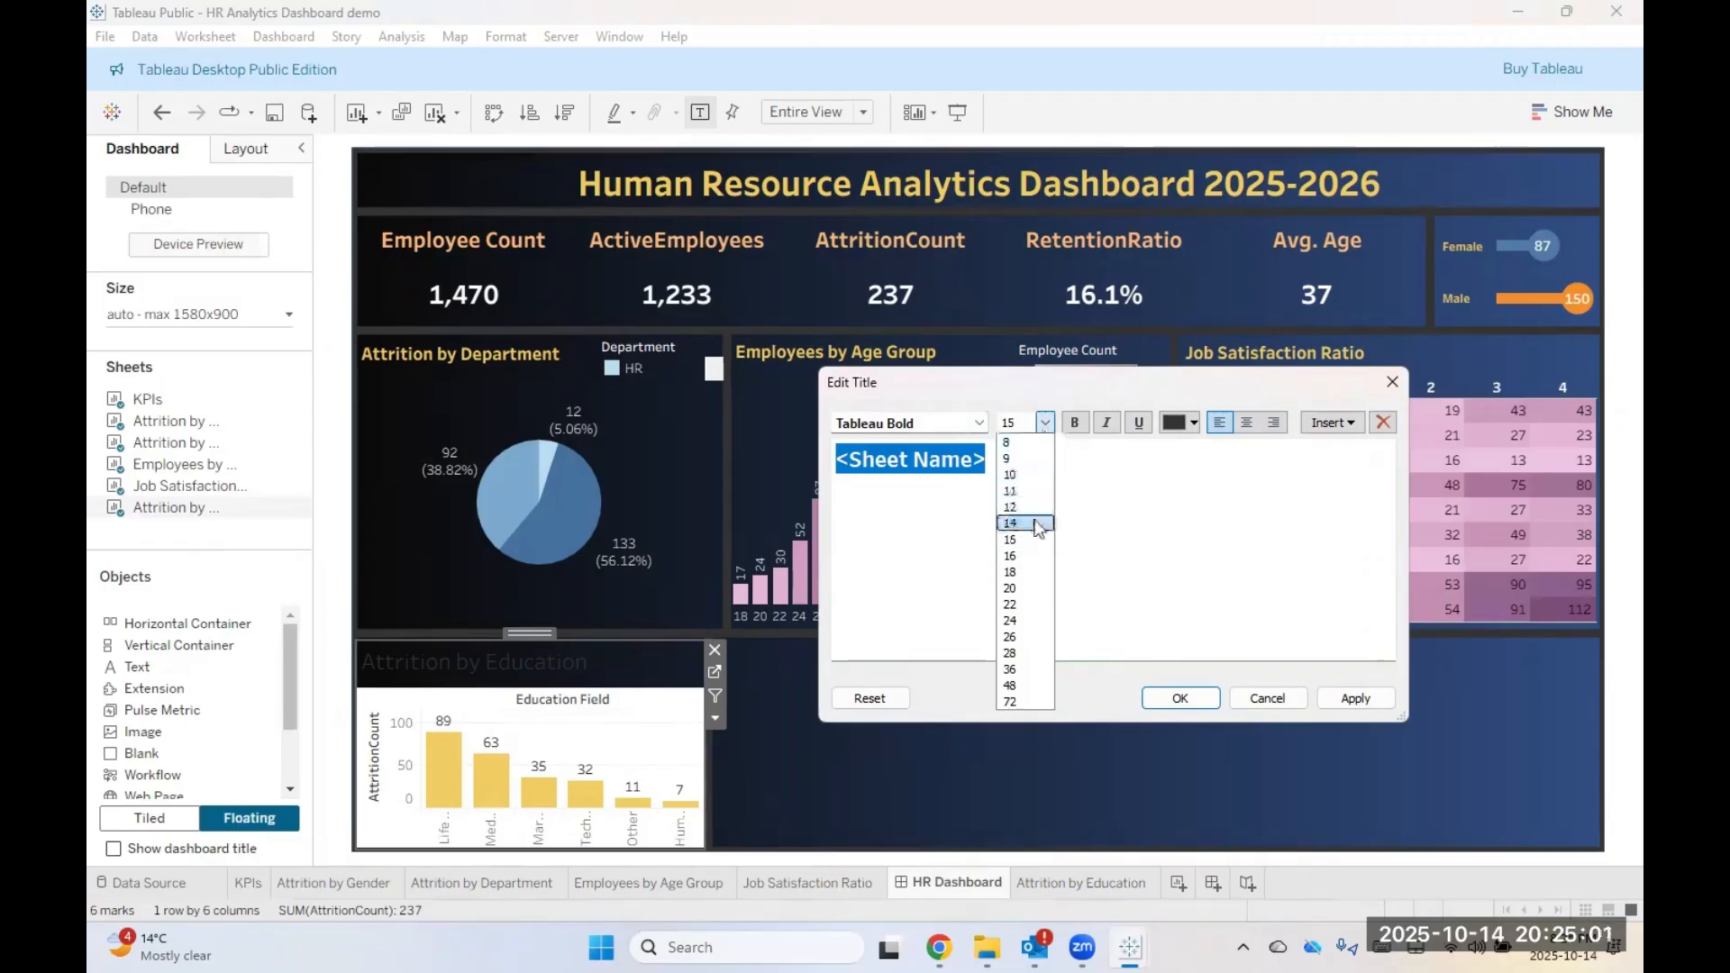
{"action": "left_click", "coordinate": [1036, 507]}
{"action": "left_click", "coordinate": [1172, 423]}
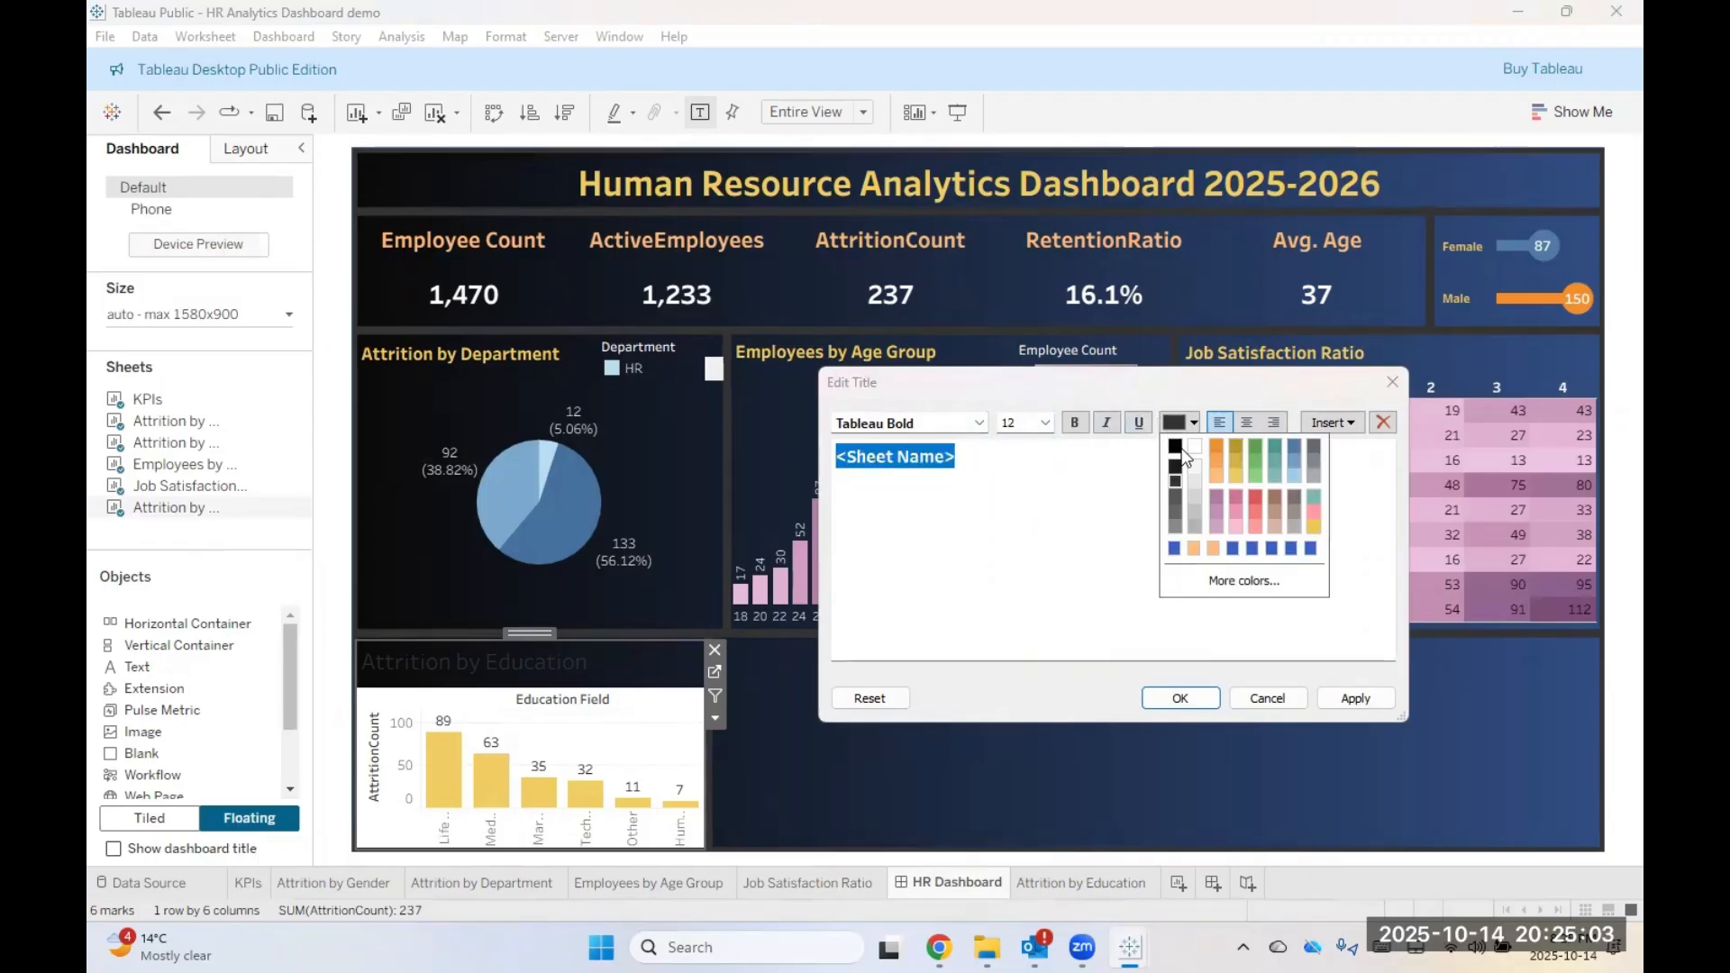
{"action": "left_click", "coordinate": [1233, 476]}
{"action": "left_click", "coordinate": [1076, 423]}
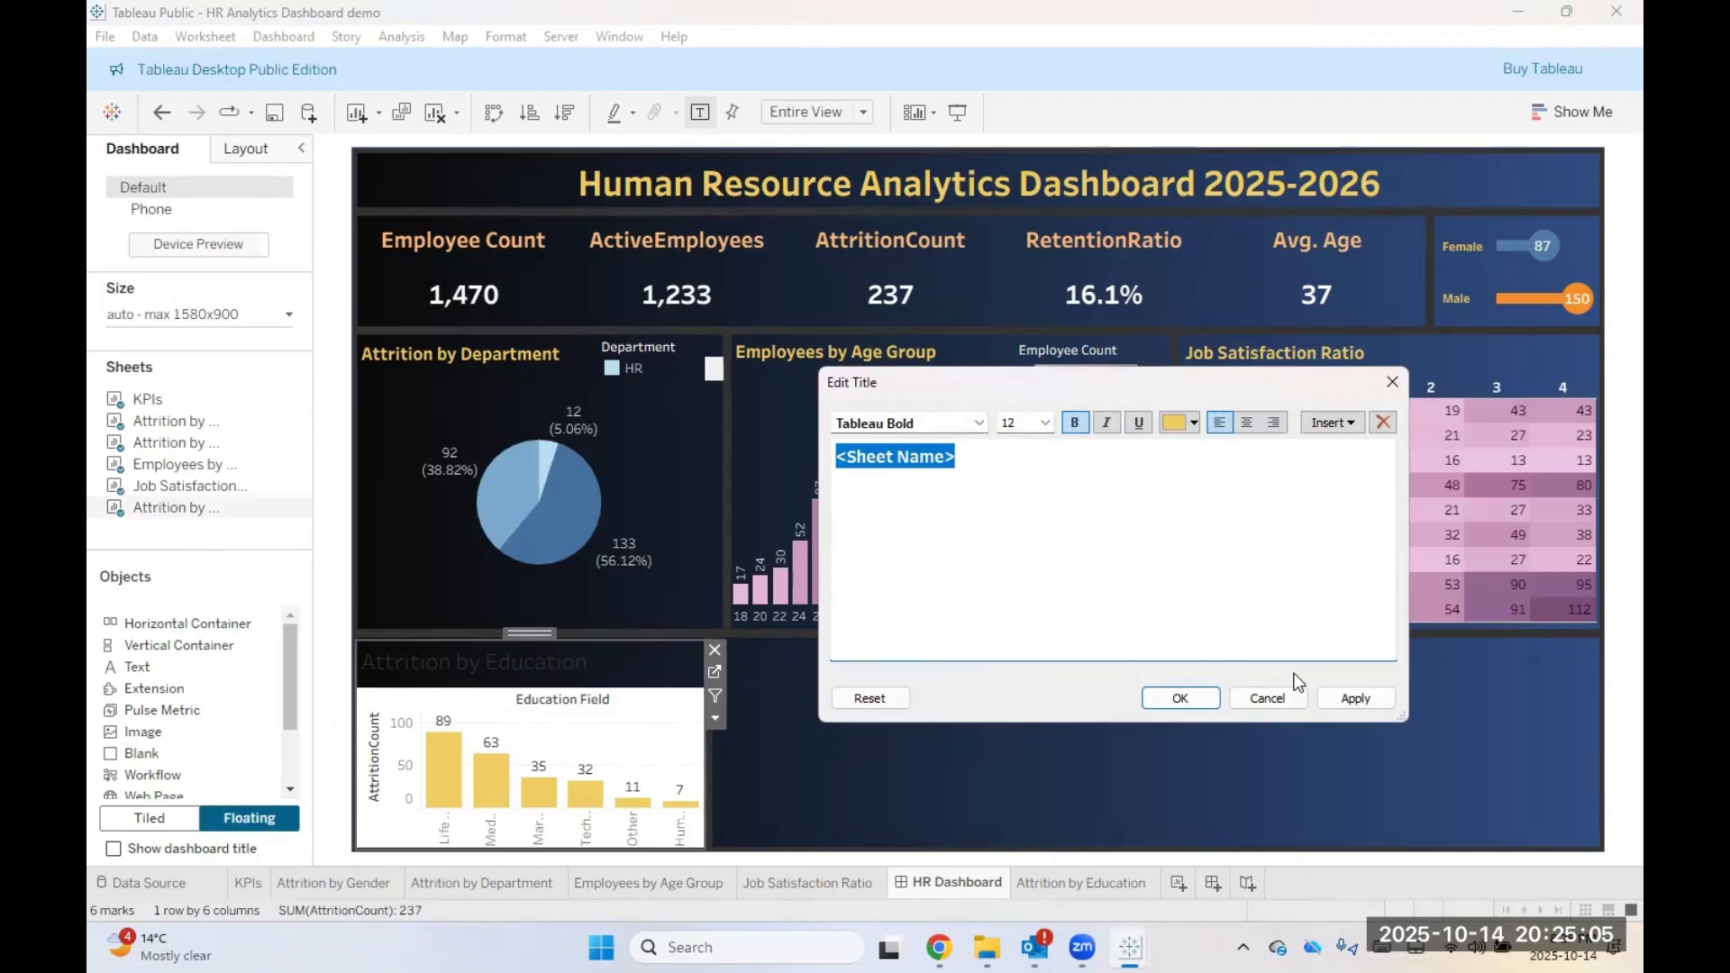
{"action": "left_click", "coordinate": [1354, 699]}
{"action": "left_click", "coordinate": [1187, 700]}
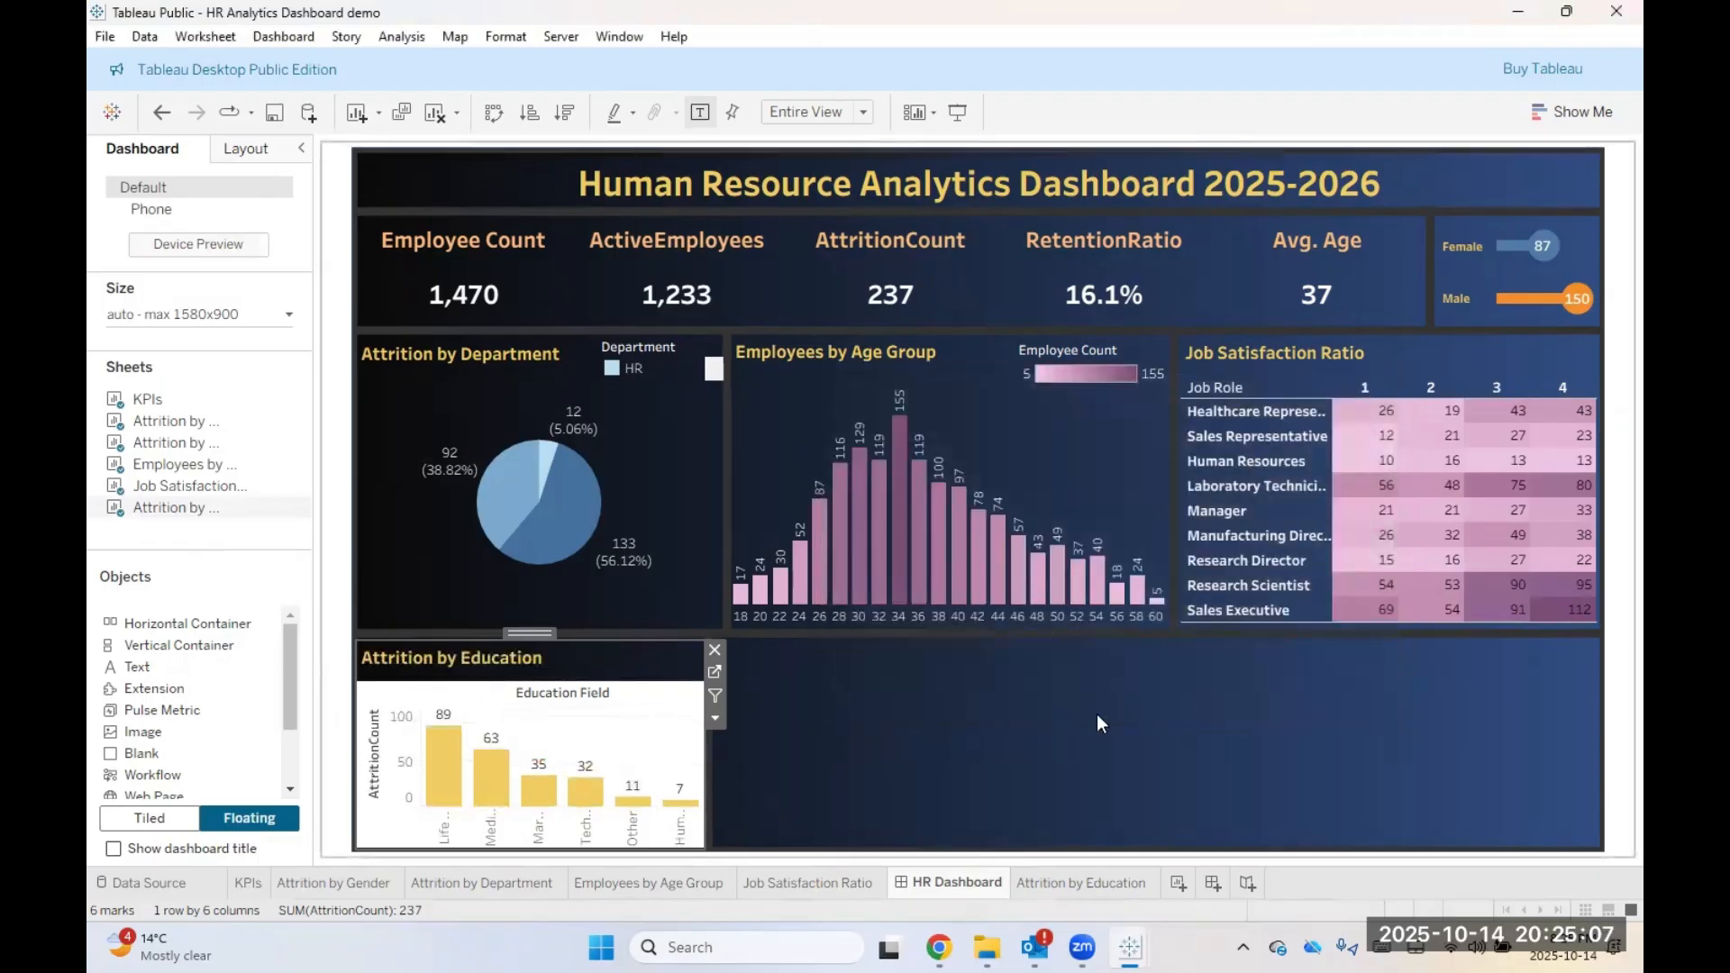
{"action": "right_click", "coordinate": [685, 695]}
{"action": "left_click", "coordinate": [627, 706]}
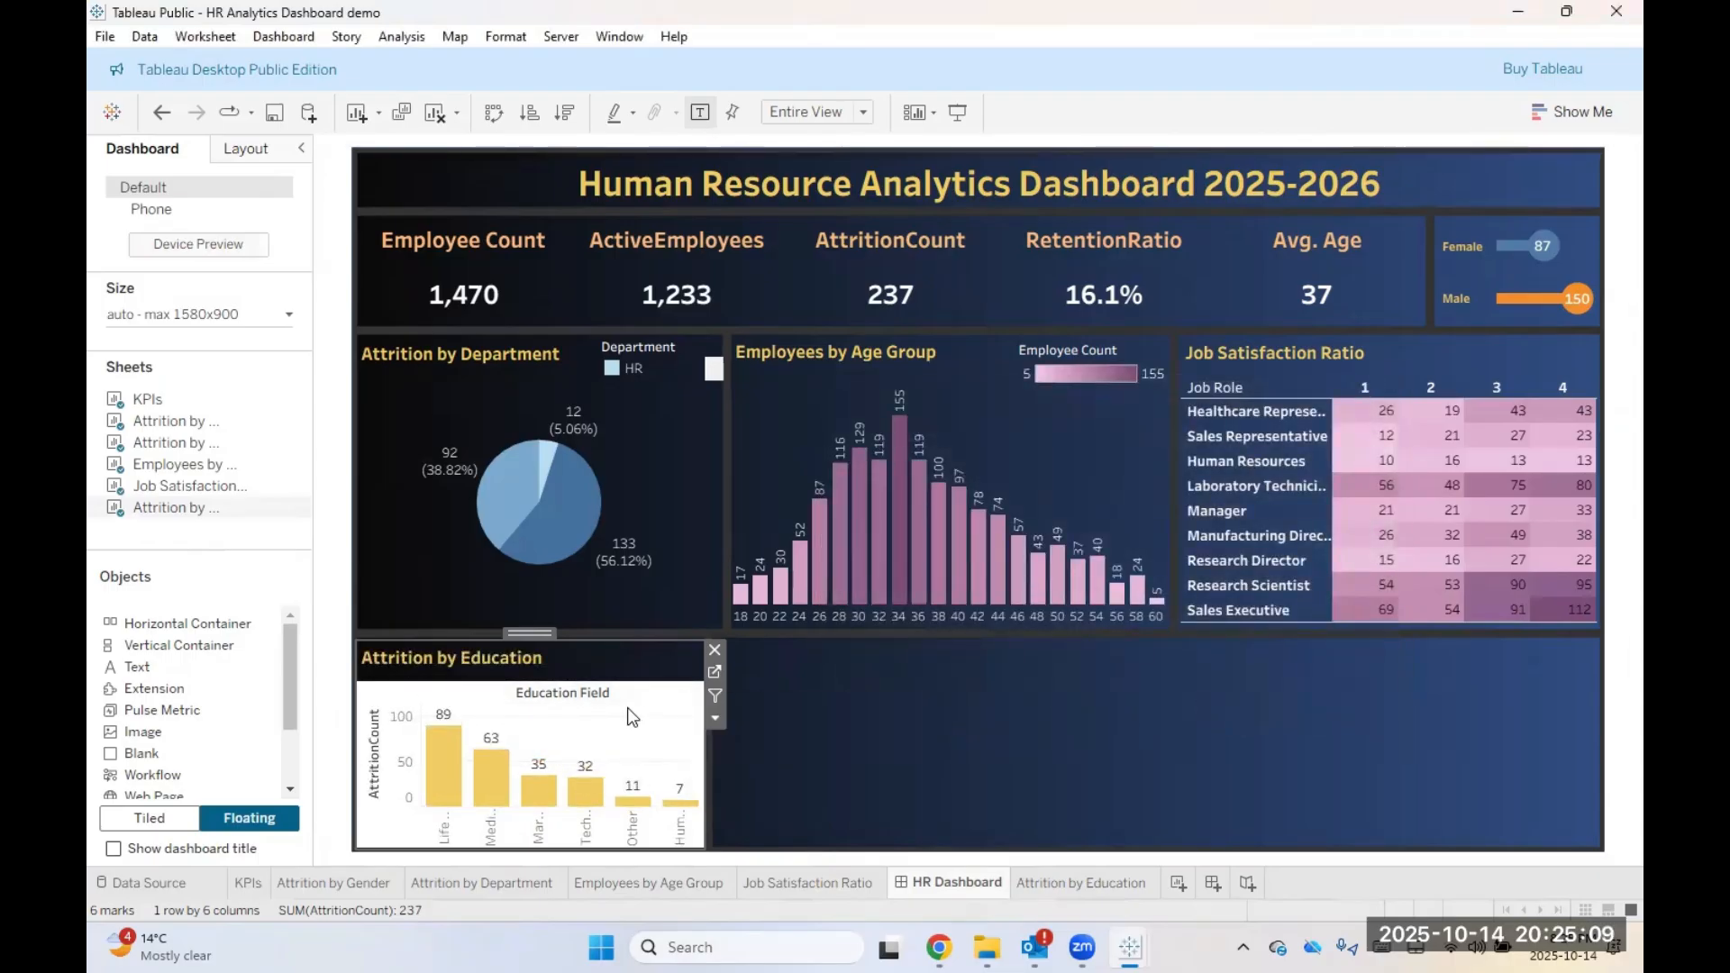
Step: Set the worksheet shading of the Attrition by Education chart on the dashboard to None
{"action": "right_click", "coordinate": [627, 706]}
{"action": "left_click", "coordinate": [689, 780]}
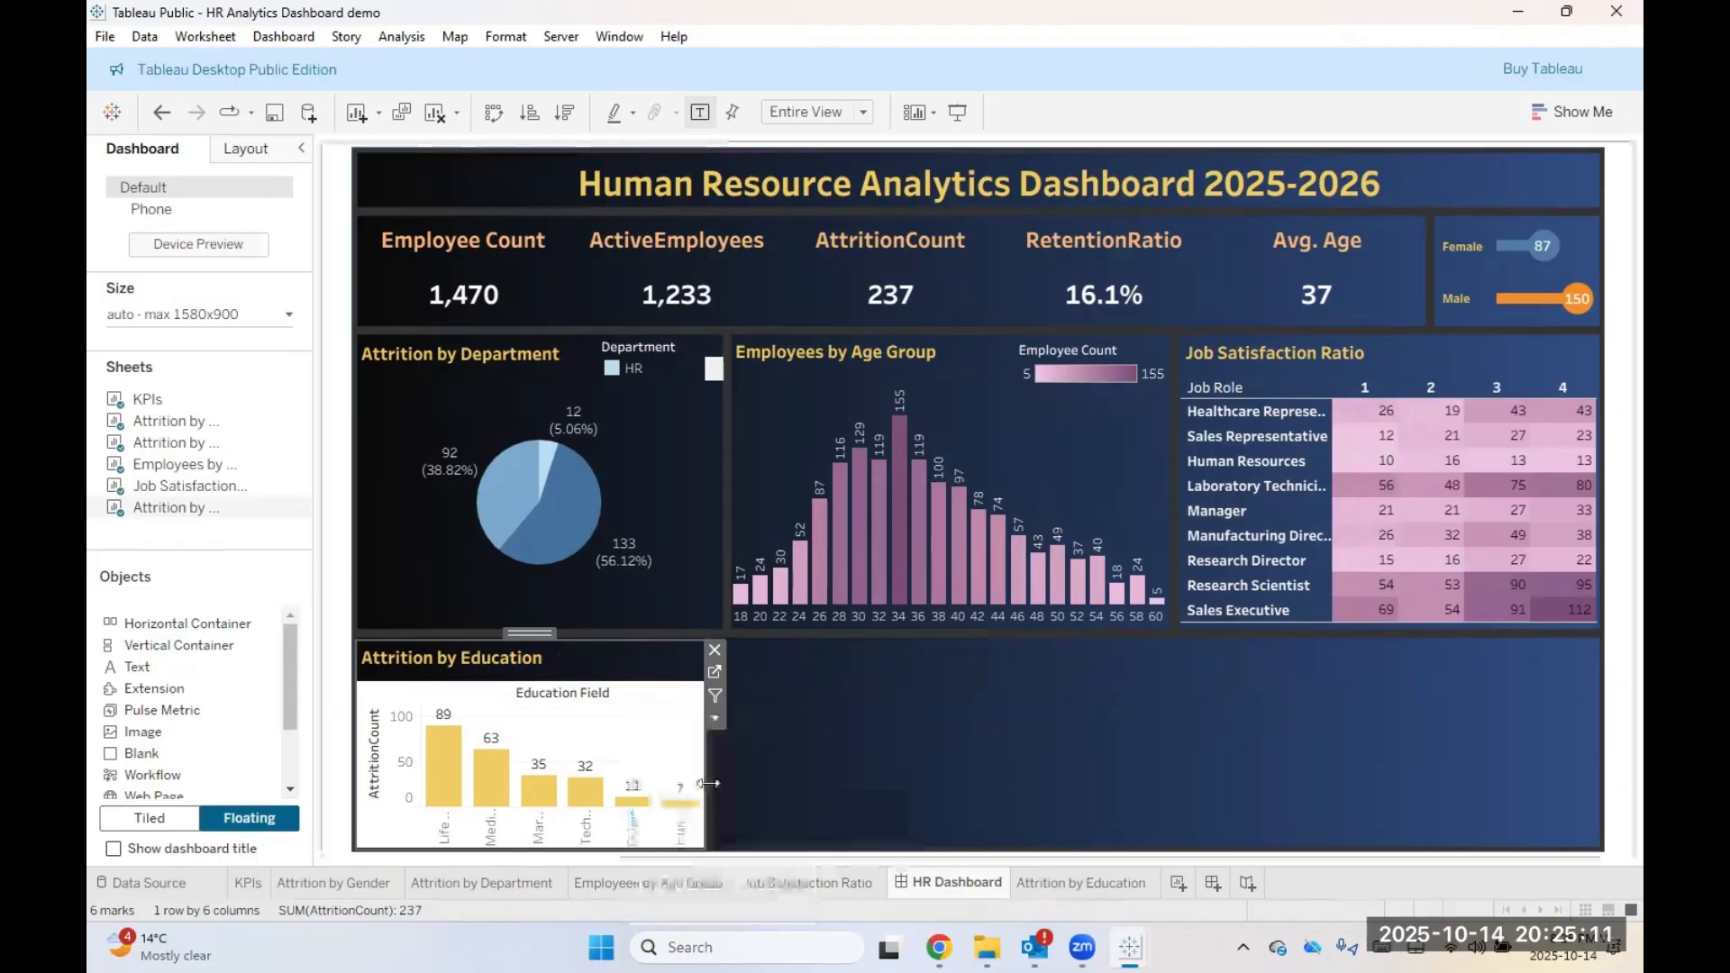
{"action": "left_click", "coordinate": [241, 317]}
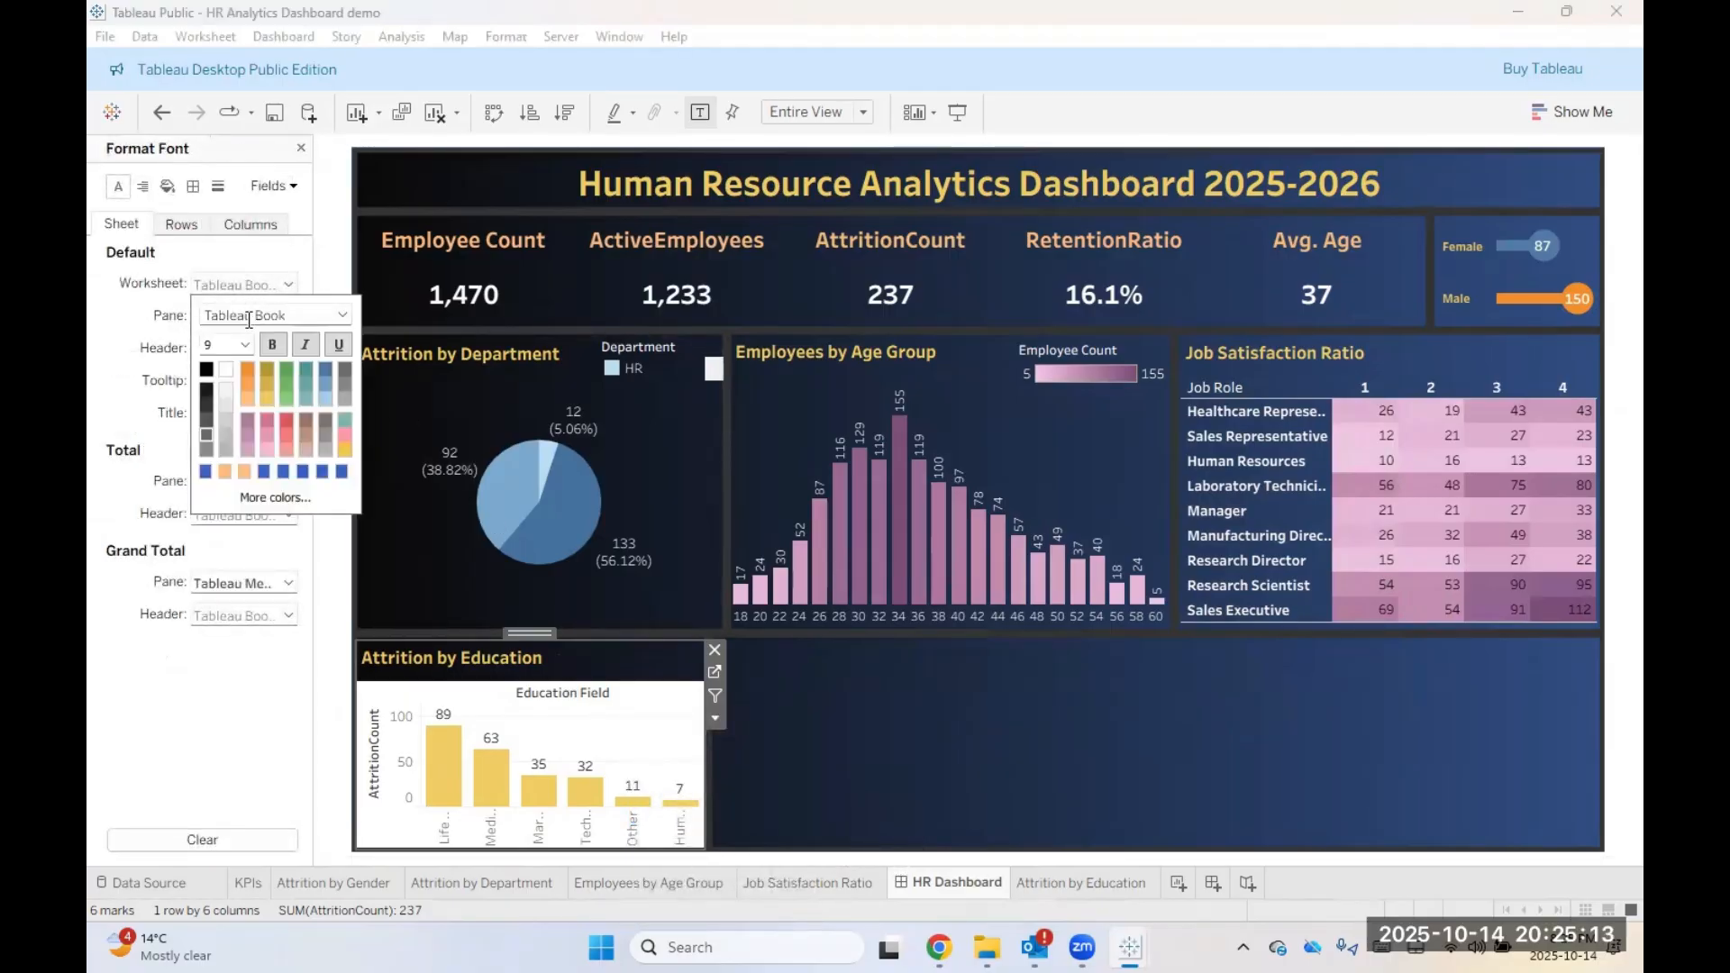
{"action": "left_click", "coordinate": [166, 185]}
{"action": "left_click", "coordinate": [167, 186]}
{"action": "left_click", "coordinate": [235, 283]}
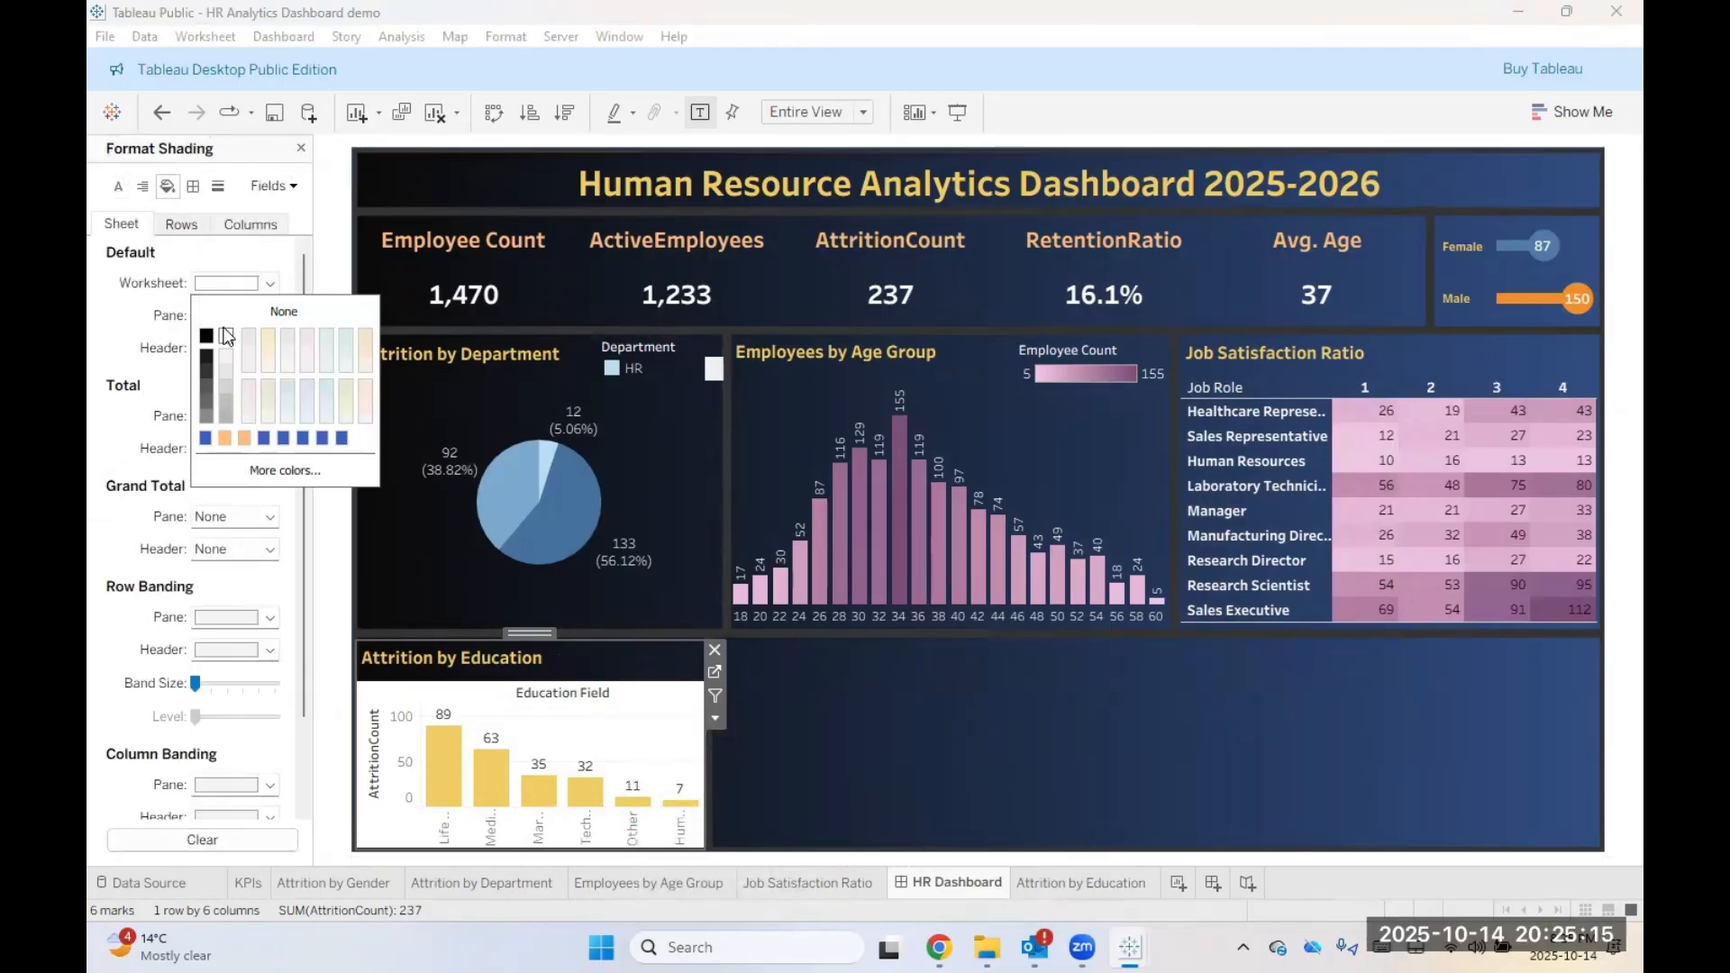
{"action": "left_click", "coordinate": [236, 312]}
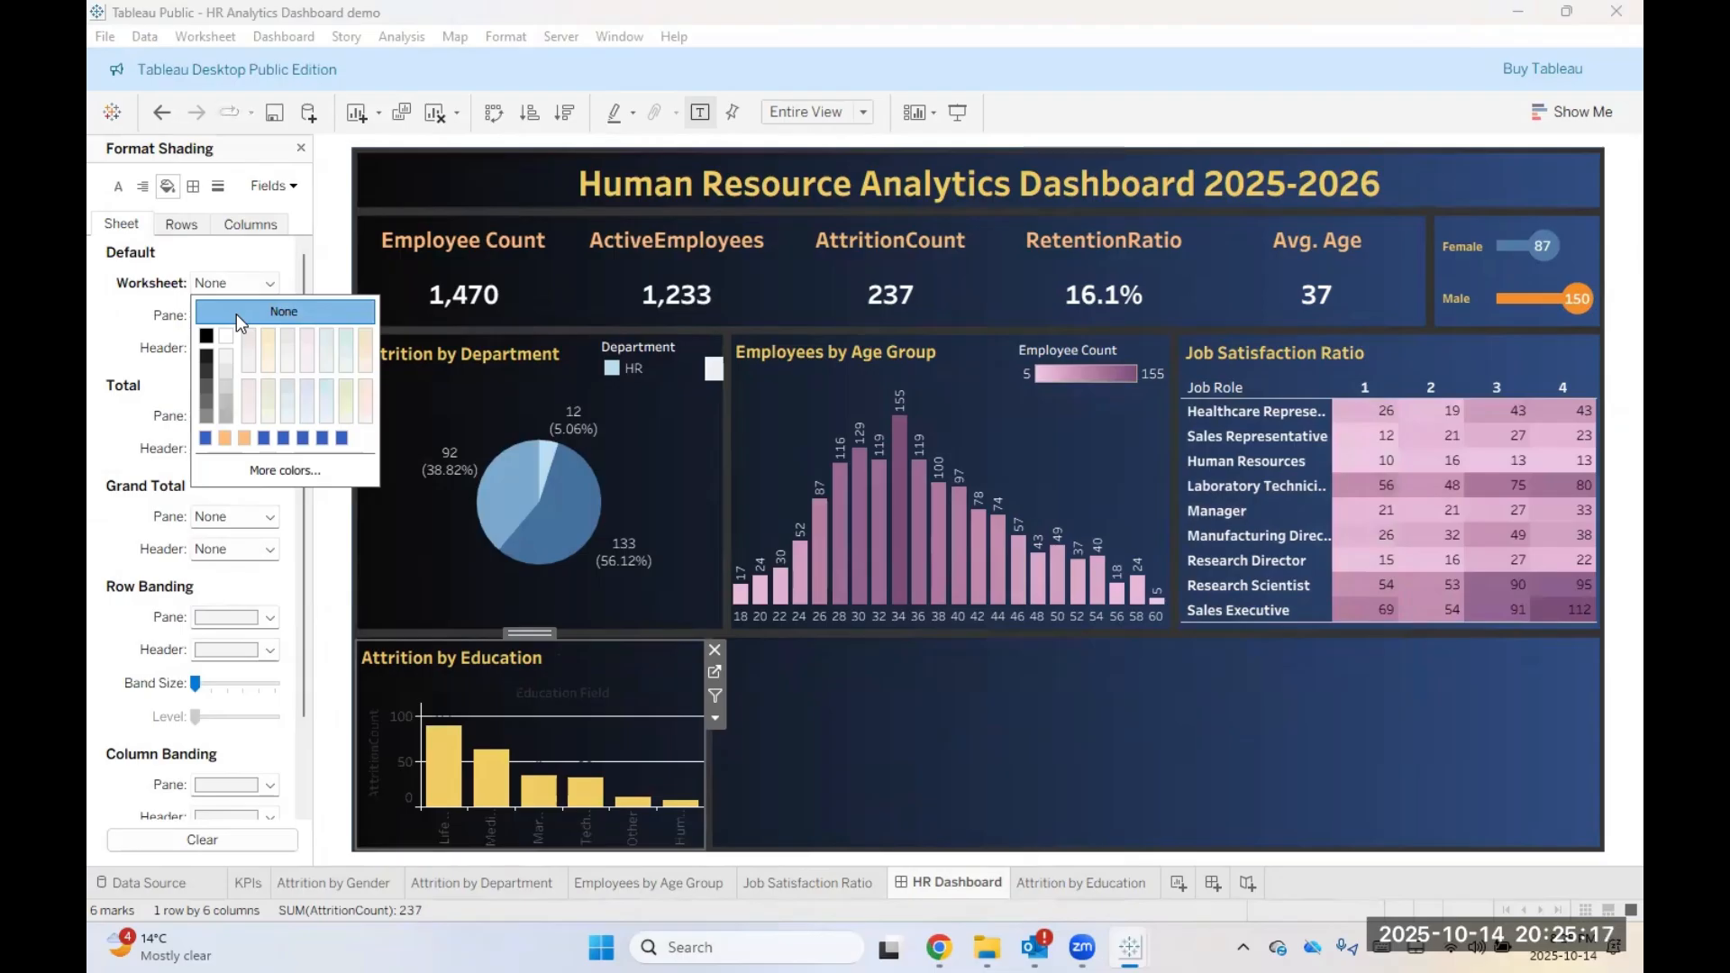
Step: Set the sheet-level zero lines, trend lines and reference lines of the Attrition by Education chart to None
{"action": "left_click", "coordinate": [218, 185]}
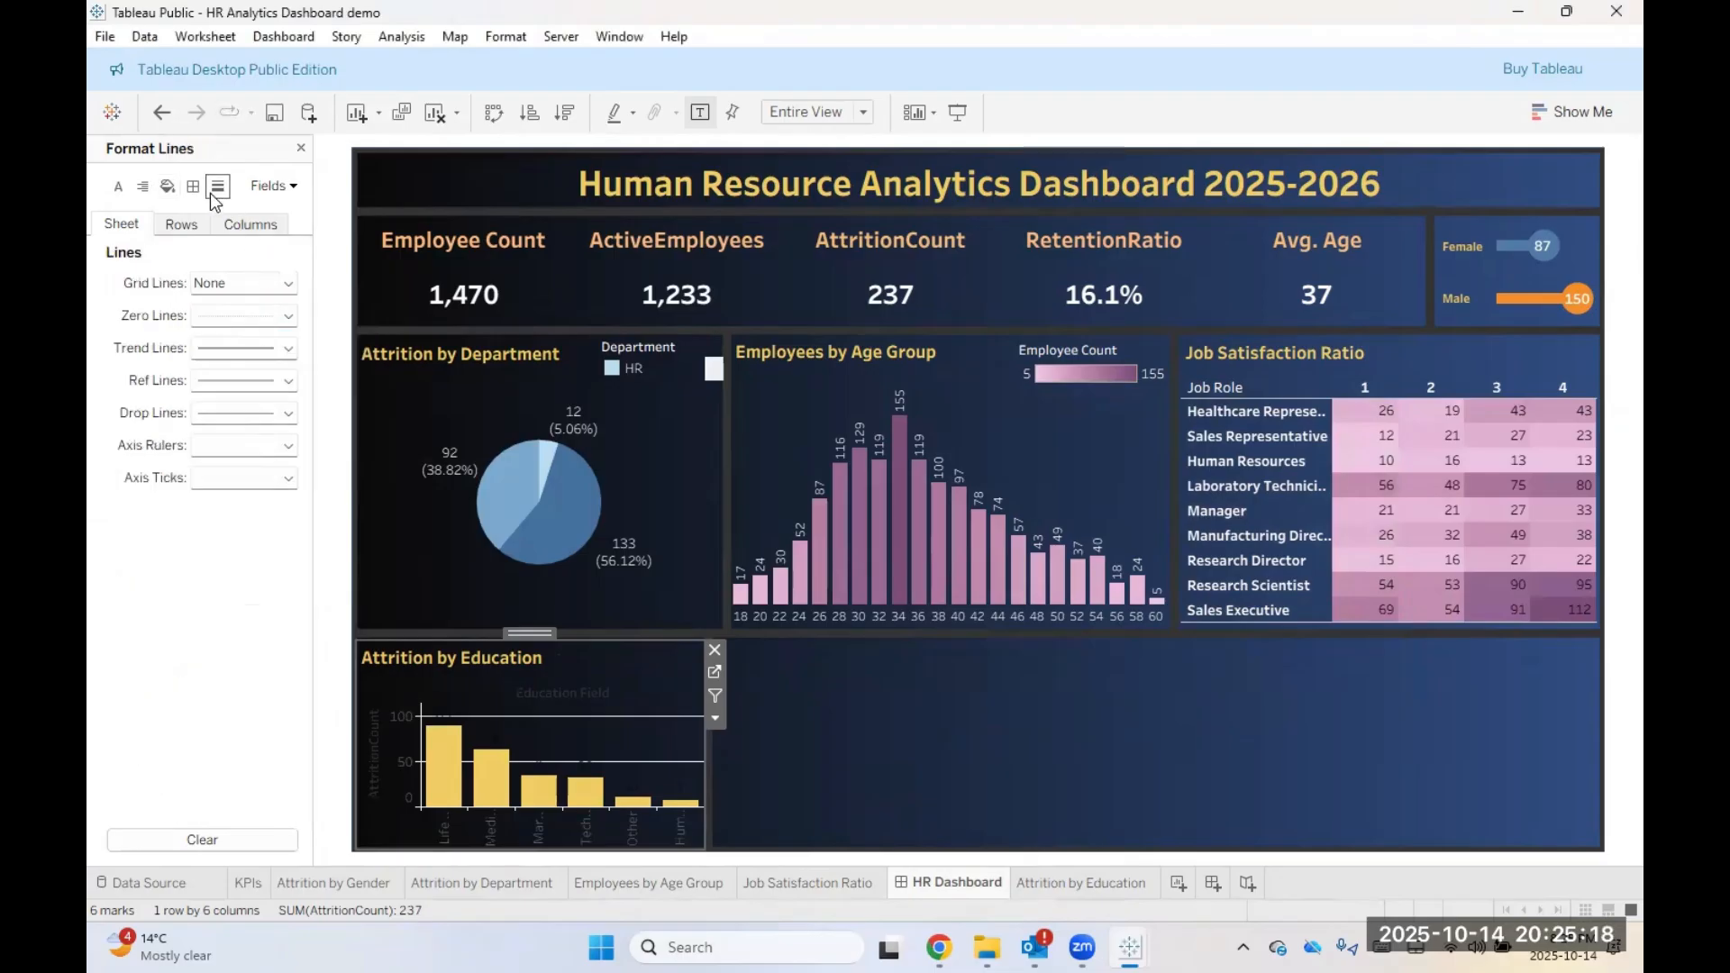
{"action": "left_click", "coordinate": [241, 320]}
{"action": "left_click", "coordinate": [238, 335]}
{"action": "left_click", "coordinate": [248, 352]}
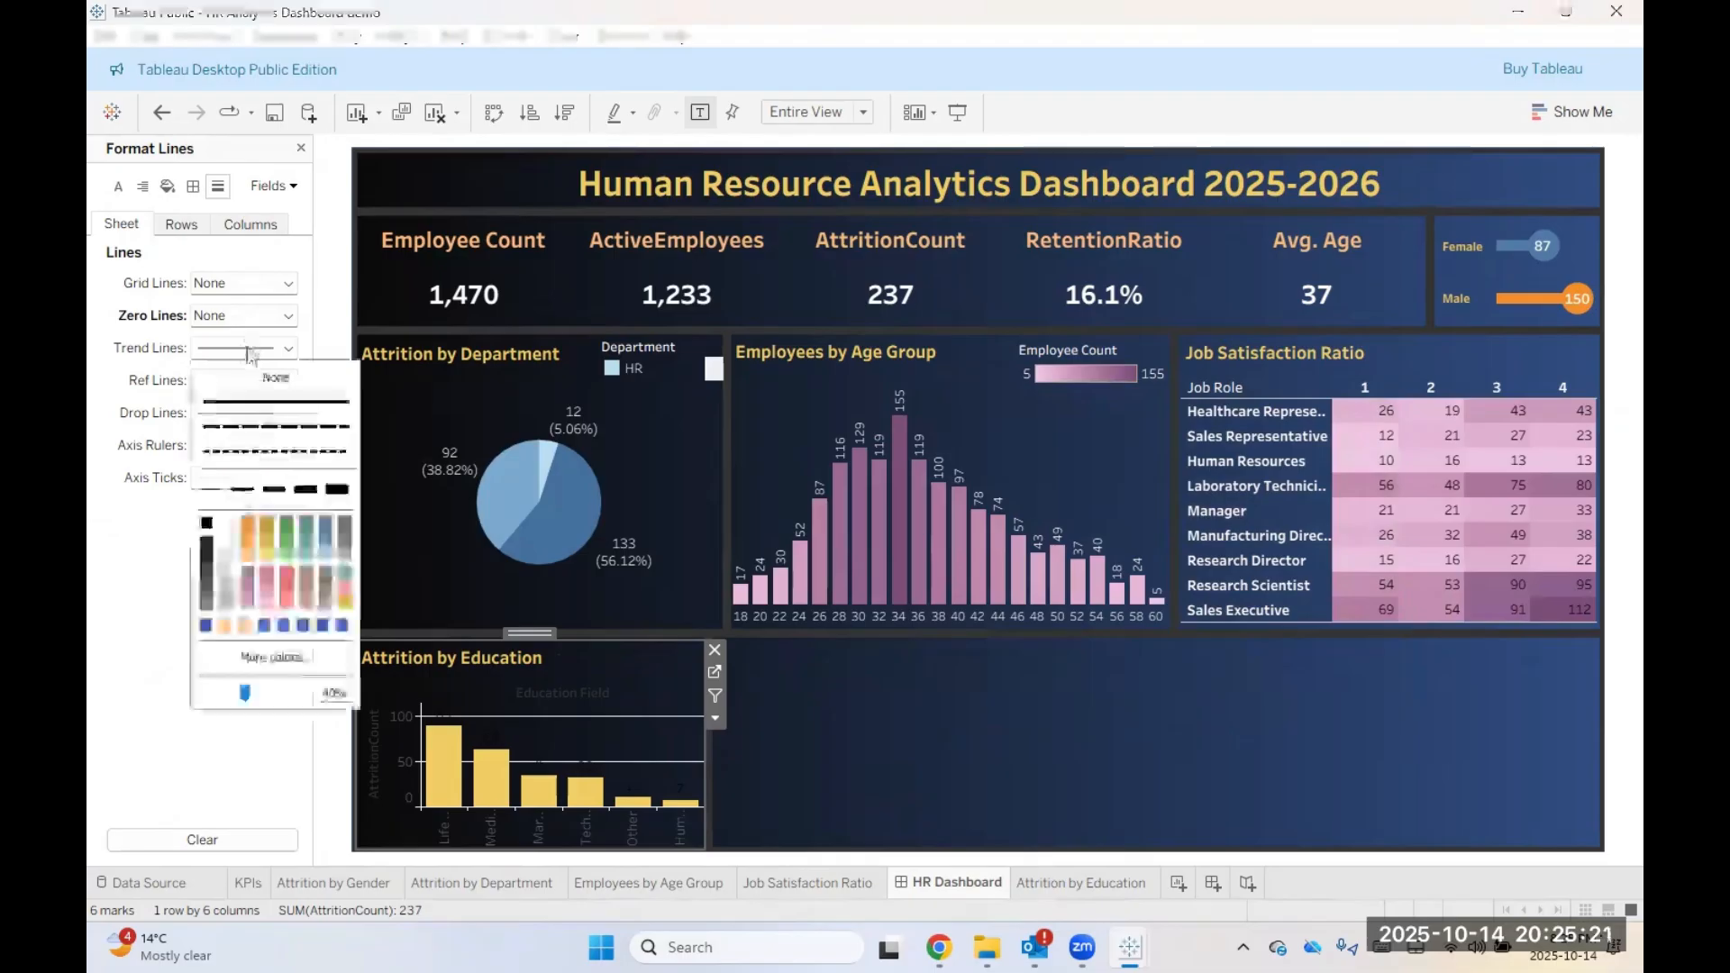
{"action": "left_click", "coordinate": [276, 378]}
{"action": "left_click", "coordinate": [241, 381]}
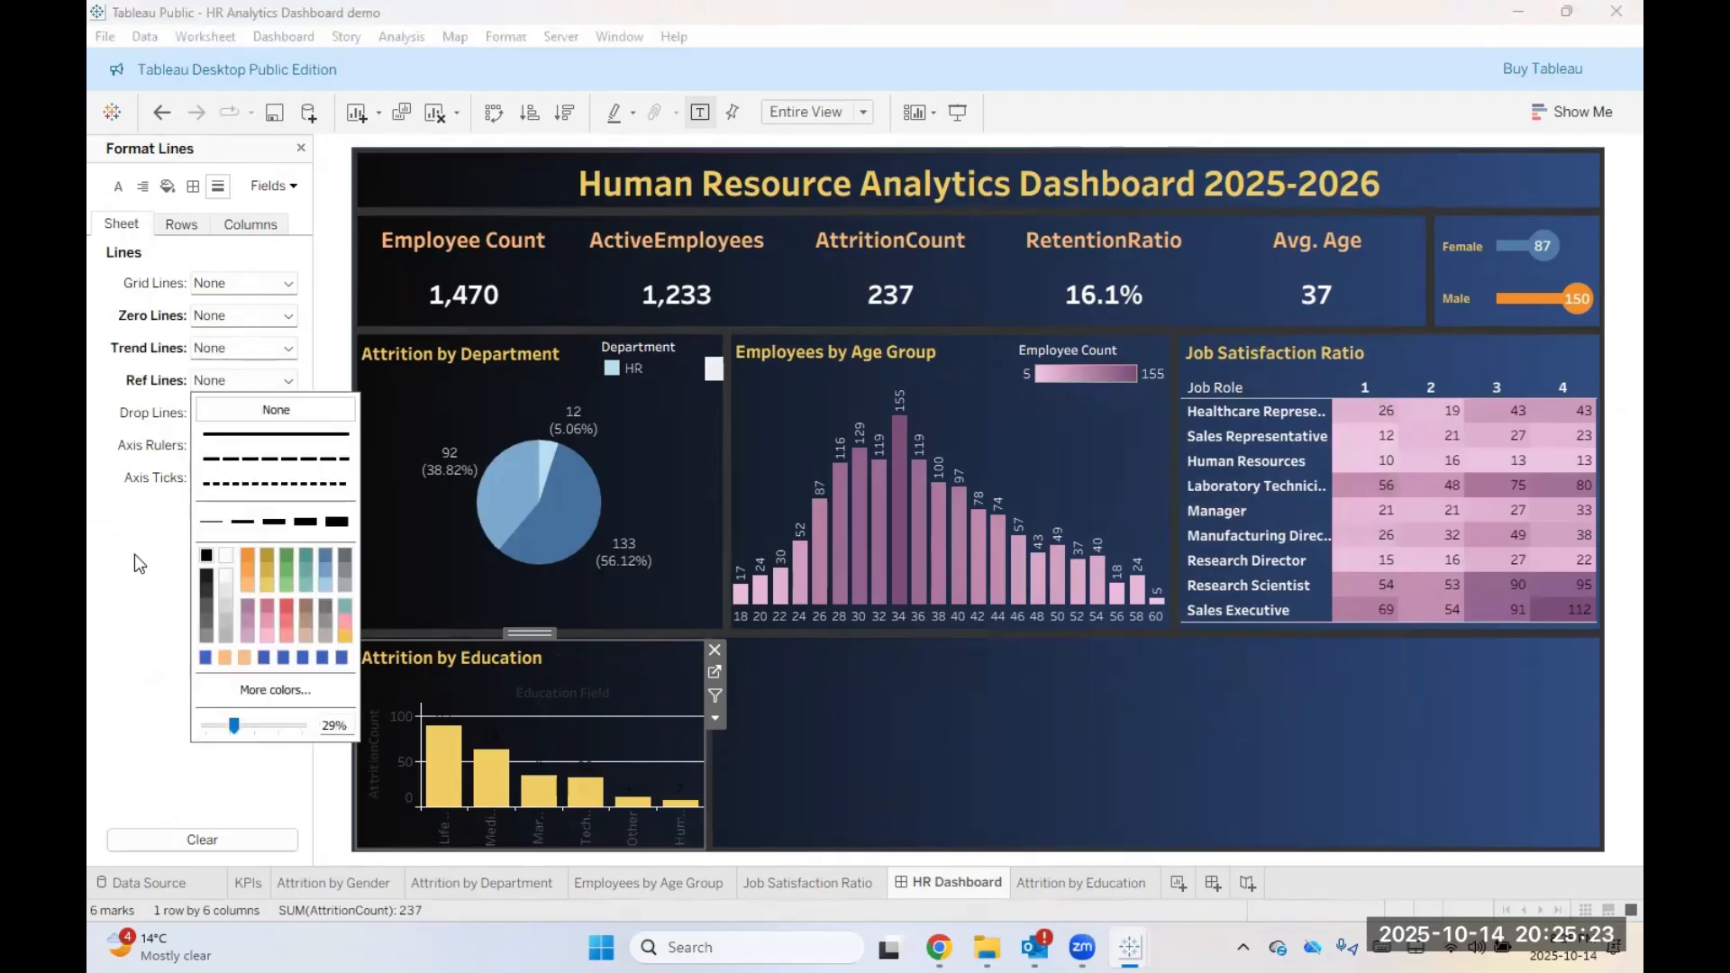
{"action": "left_click", "coordinate": [134, 555]}
Step: Set the sheet-level drop lines, axis rulers and axis ticks of the Attrition by Education chart to None
{"action": "left_click", "coordinate": [258, 414]}
{"action": "left_click", "coordinate": [256, 441]}
{"action": "left_click", "coordinate": [164, 521]}
{"action": "left_click", "coordinate": [247, 420]}
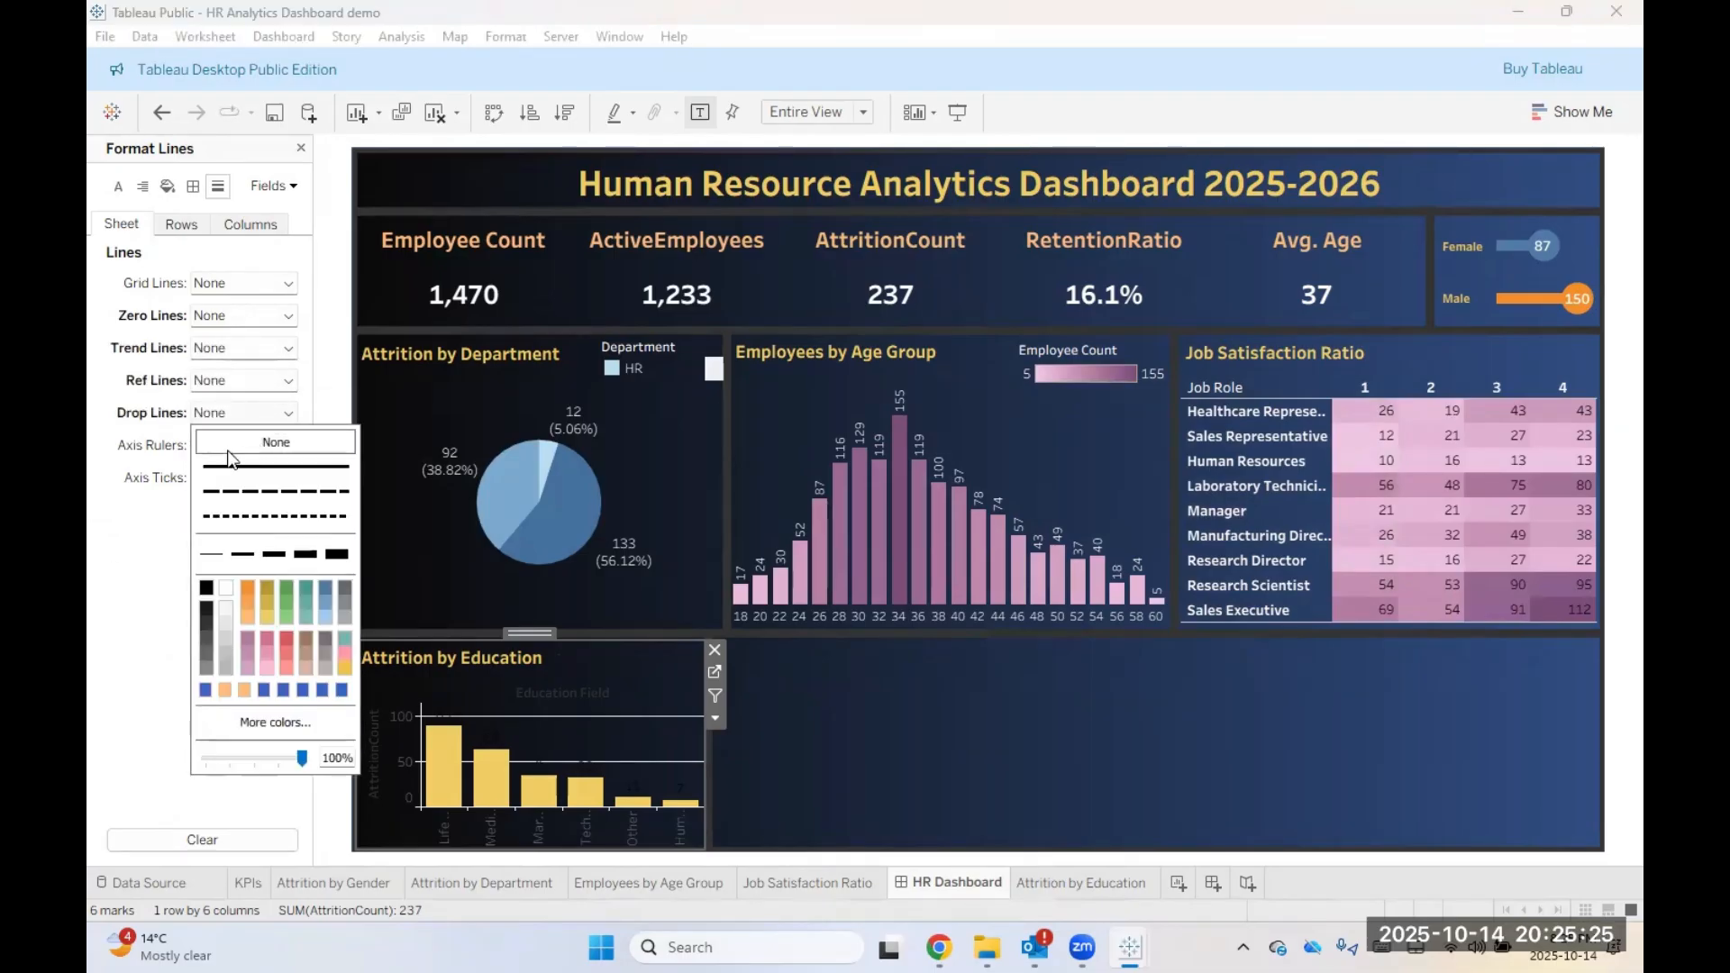
{"action": "left_click", "coordinate": [216, 445]}
{"action": "left_click", "coordinate": [209, 448]}
{"action": "left_click", "coordinate": [230, 469]}
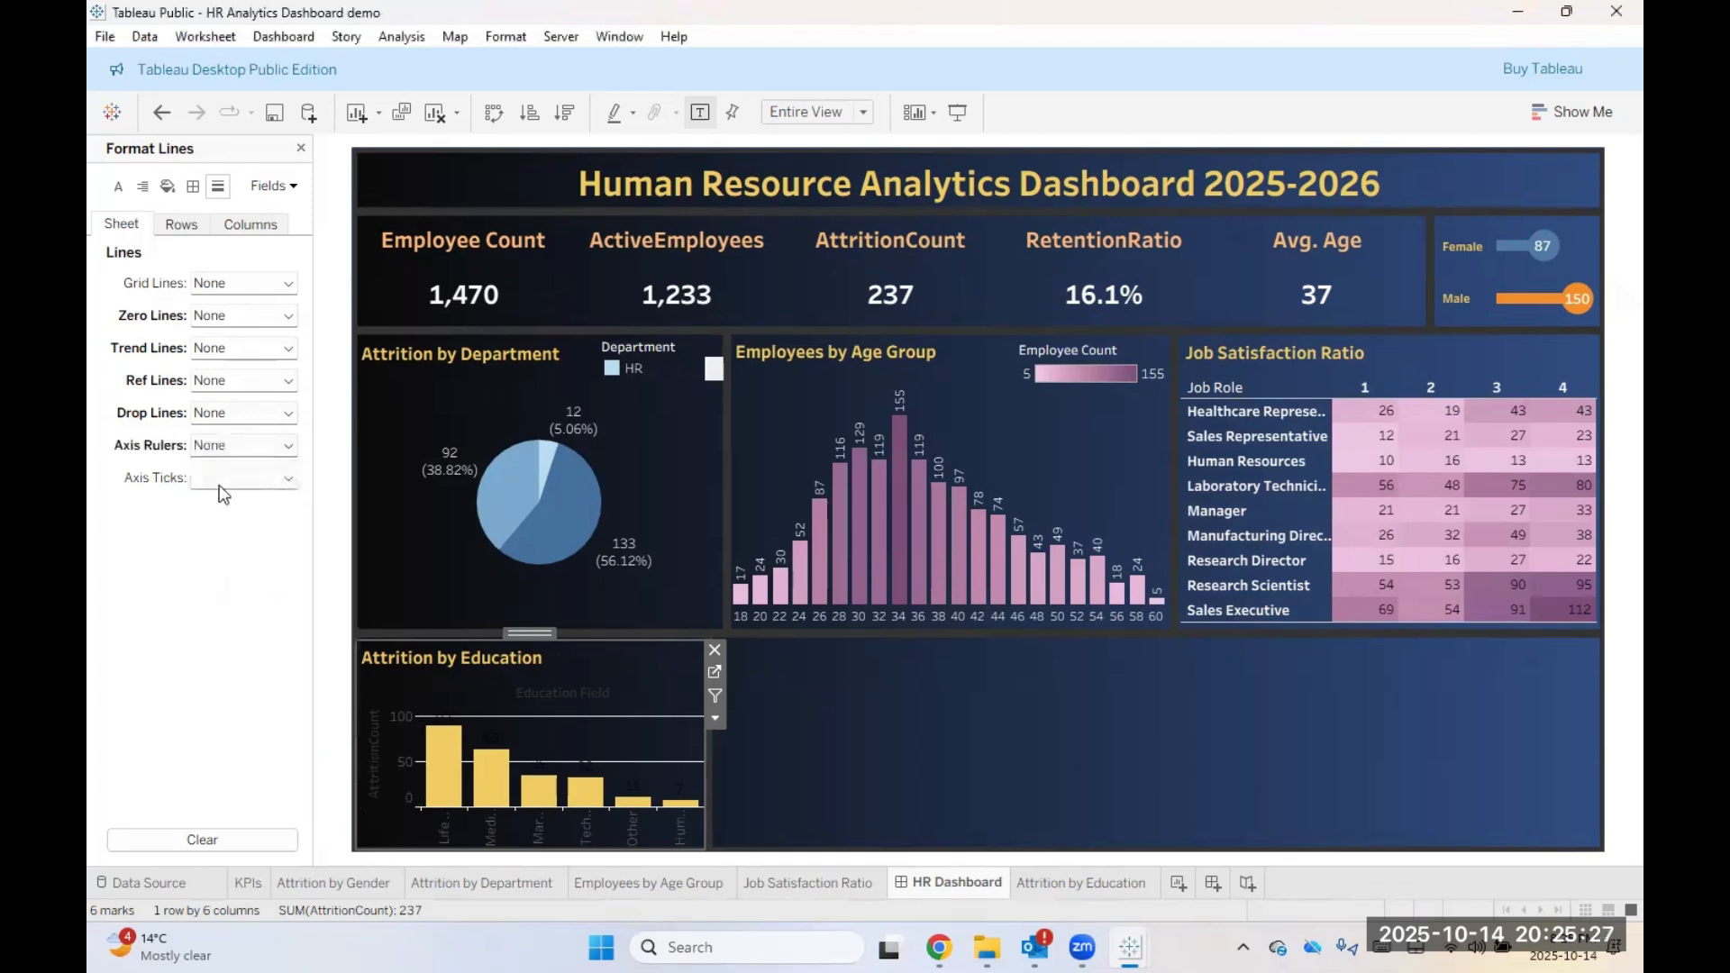
{"action": "left_click", "coordinate": [222, 494]}
{"action": "left_click", "coordinate": [231, 506]}
{"action": "left_click", "coordinate": [154, 690]}
Step: Set the Grand Total pane and header borders of the Attrition by Education chart to None
{"action": "left_click", "coordinate": [193, 187]}
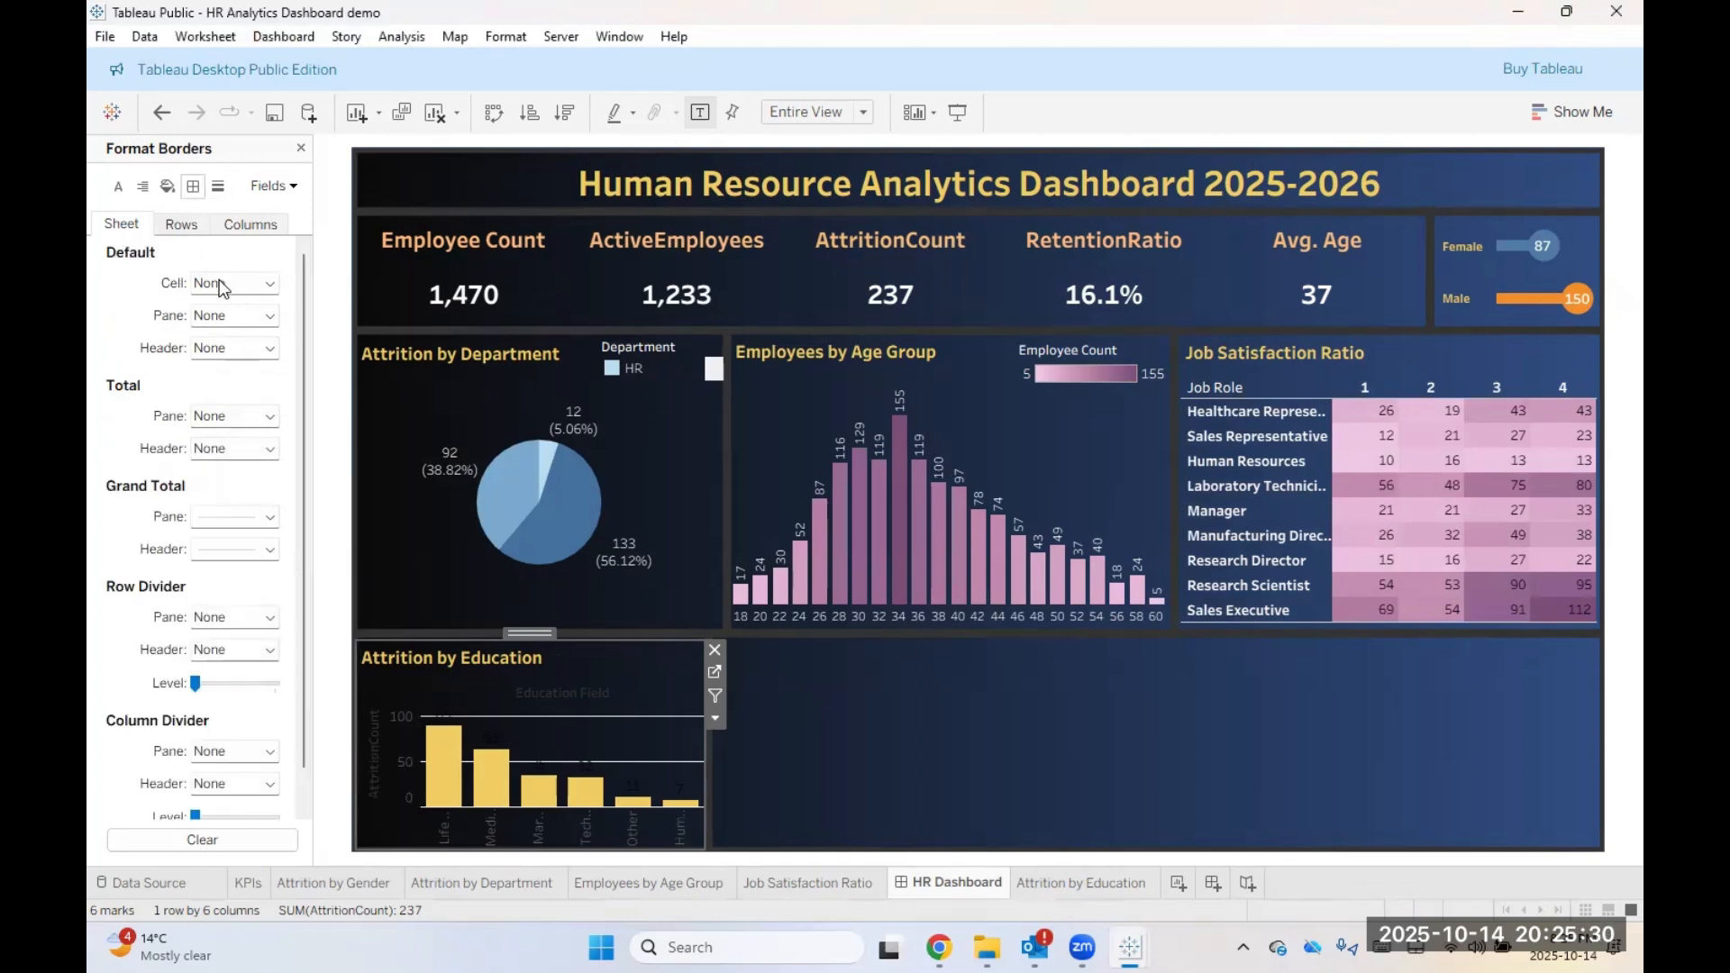
{"action": "left_click", "coordinate": [243, 519]}
{"action": "left_click", "coordinate": [245, 547]}
{"action": "left_click", "coordinate": [236, 549]}
{"action": "left_click", "coordinate": [240, 581]}
{"action": "scroll", "coordinate": [150, 725], "scroll_direction": "down", "scroll_amount": 1}
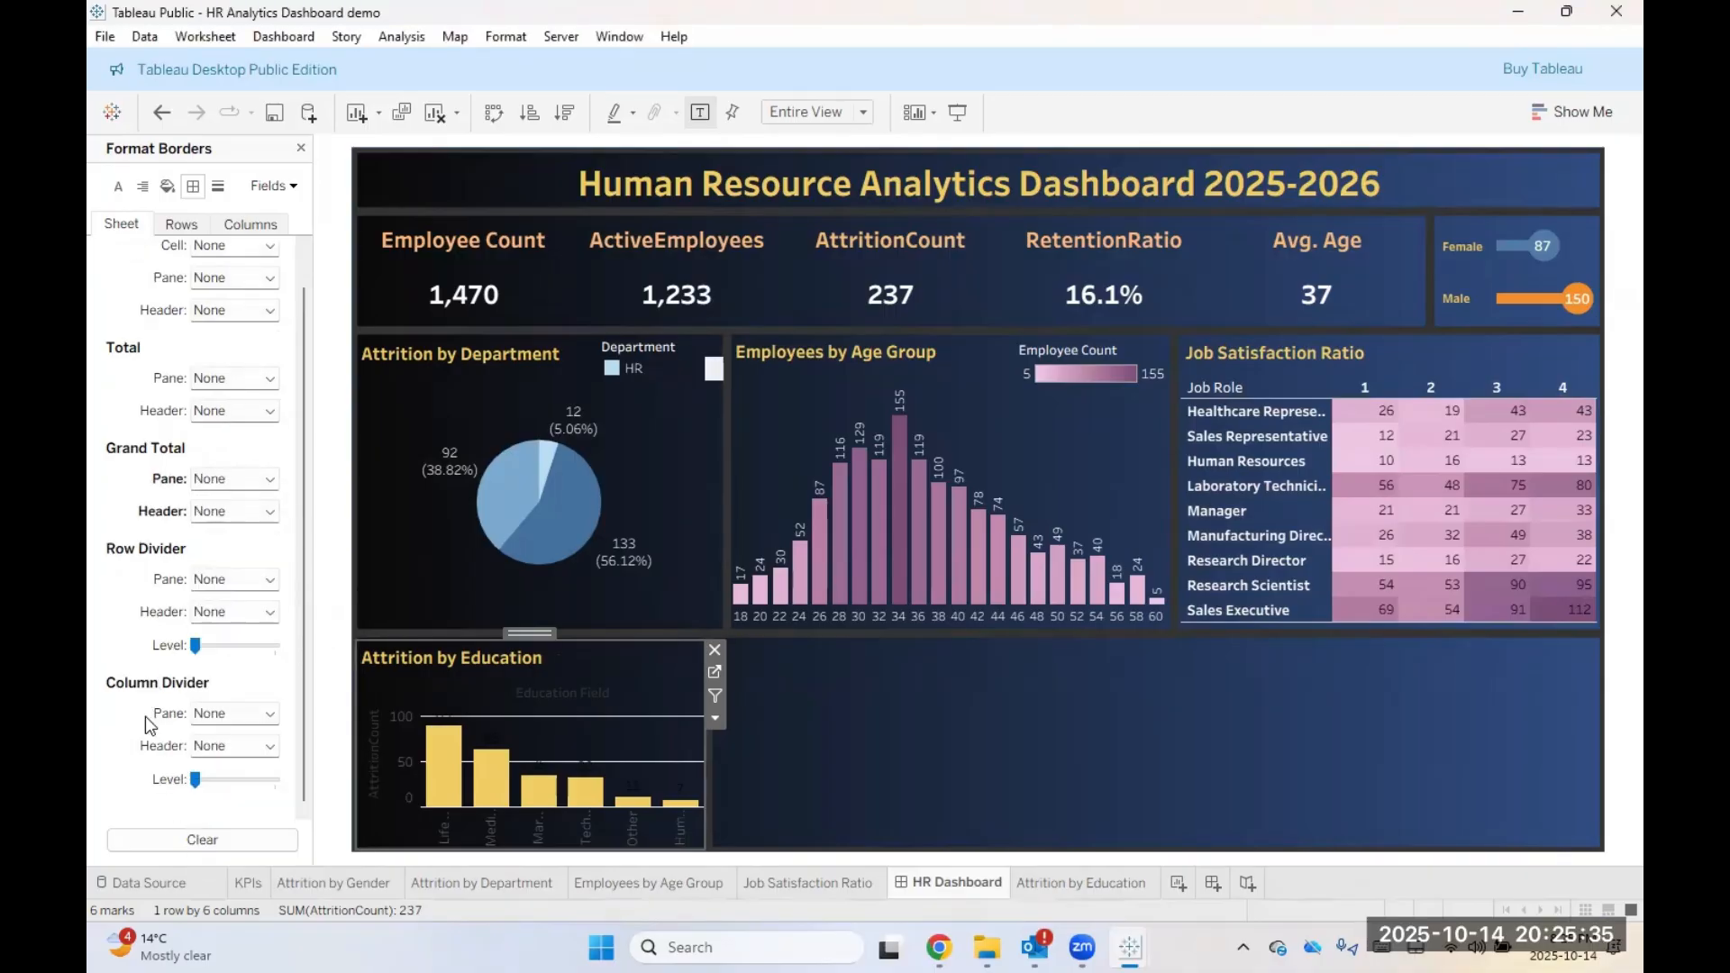
{"action": "scroll", "coordinate": [205, 691], "scroll_direction": "up", "scroll_amount": 2}
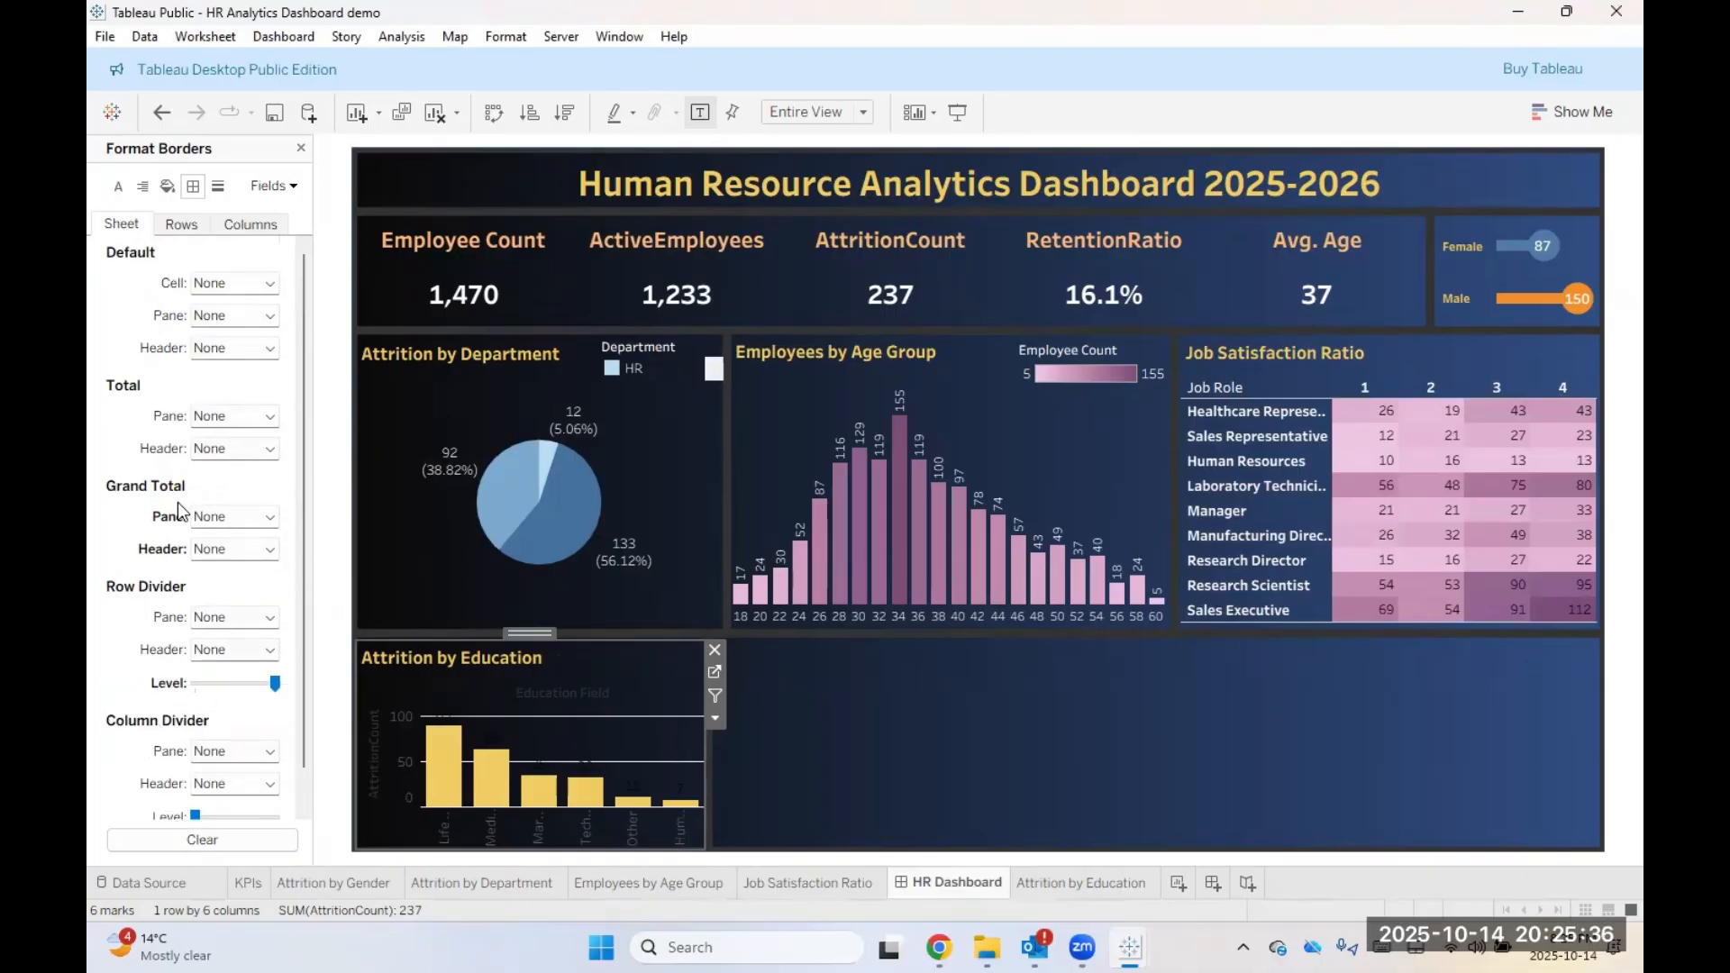
Step: Set the row grid lines of the Attrition by Education chart to None
{"action": "left_click", "coordinate": [183, 227]}
{"action": "left_click", "coordinate": [251, 227]}
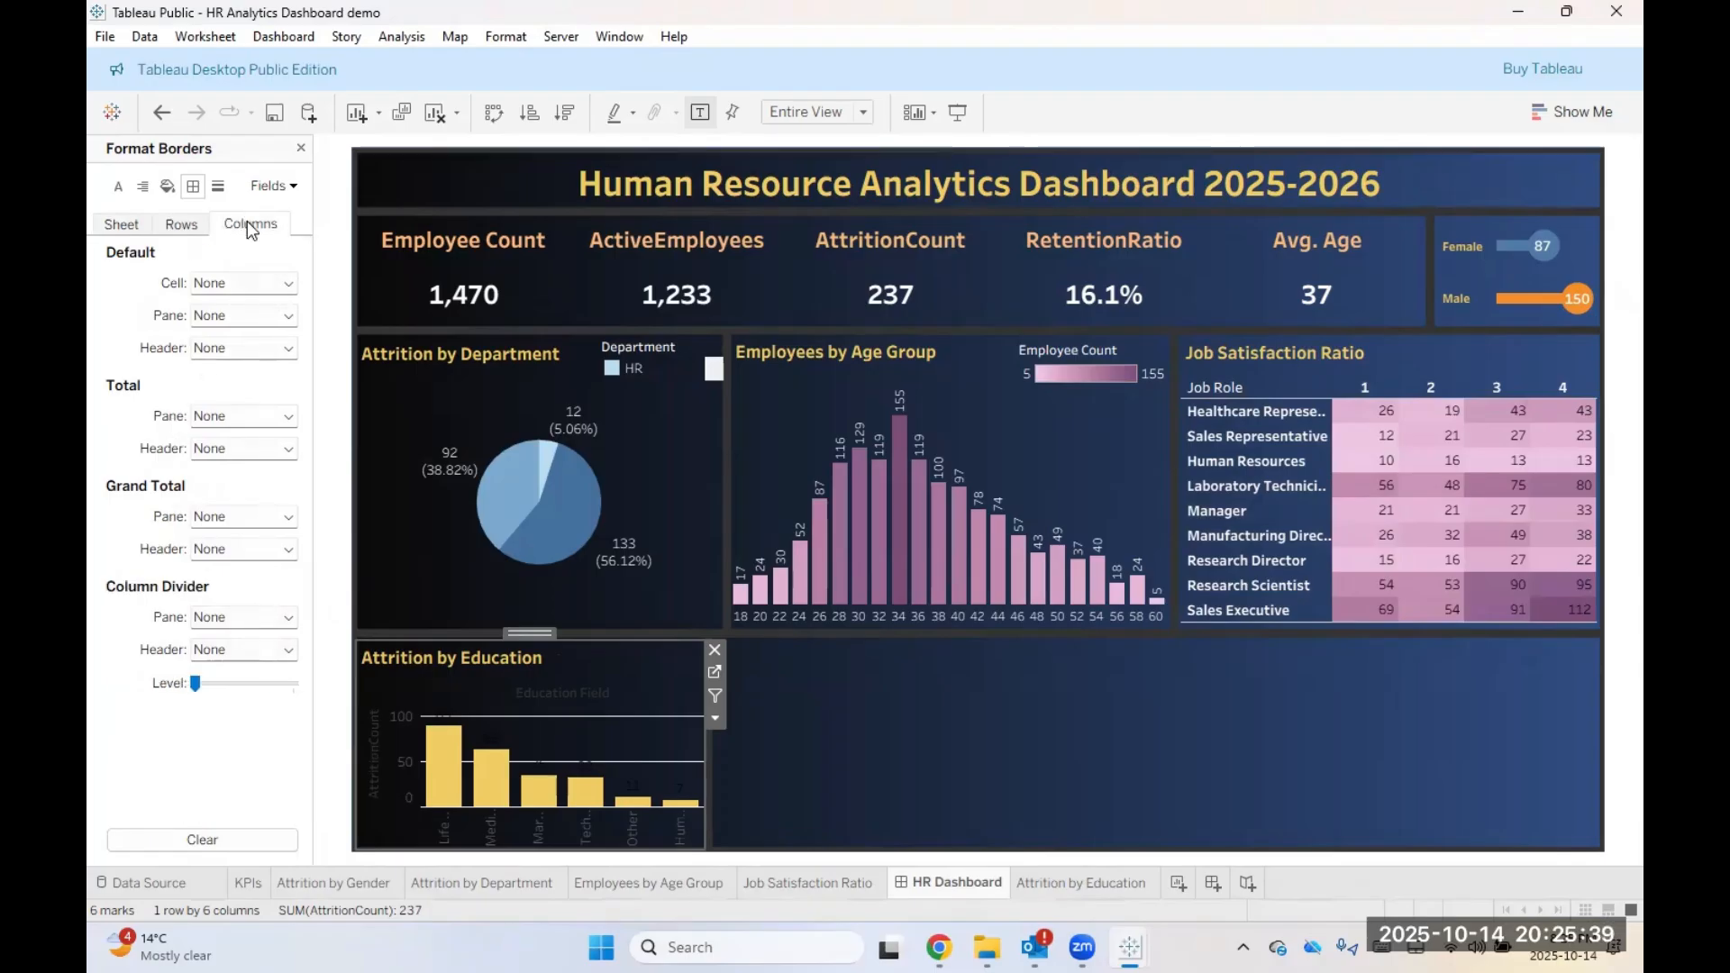
{"action": "left_click", "coordinate": [217, 189]}
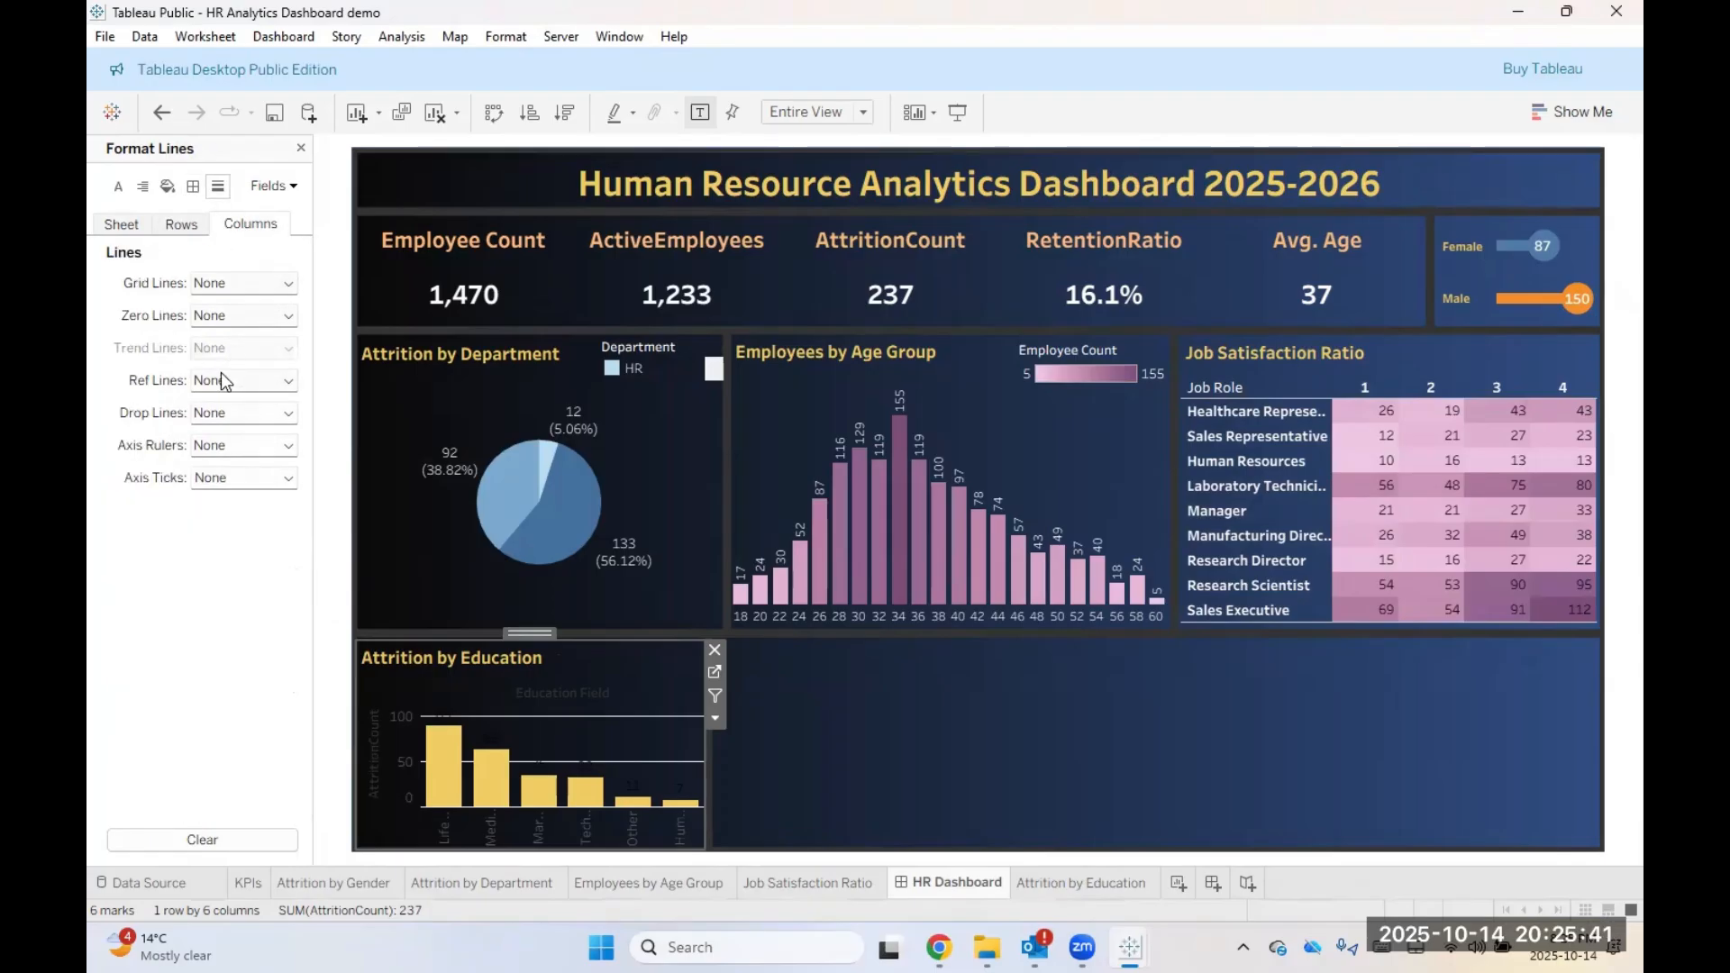
{"action": "left_click", "coordinate": [181, 225]}
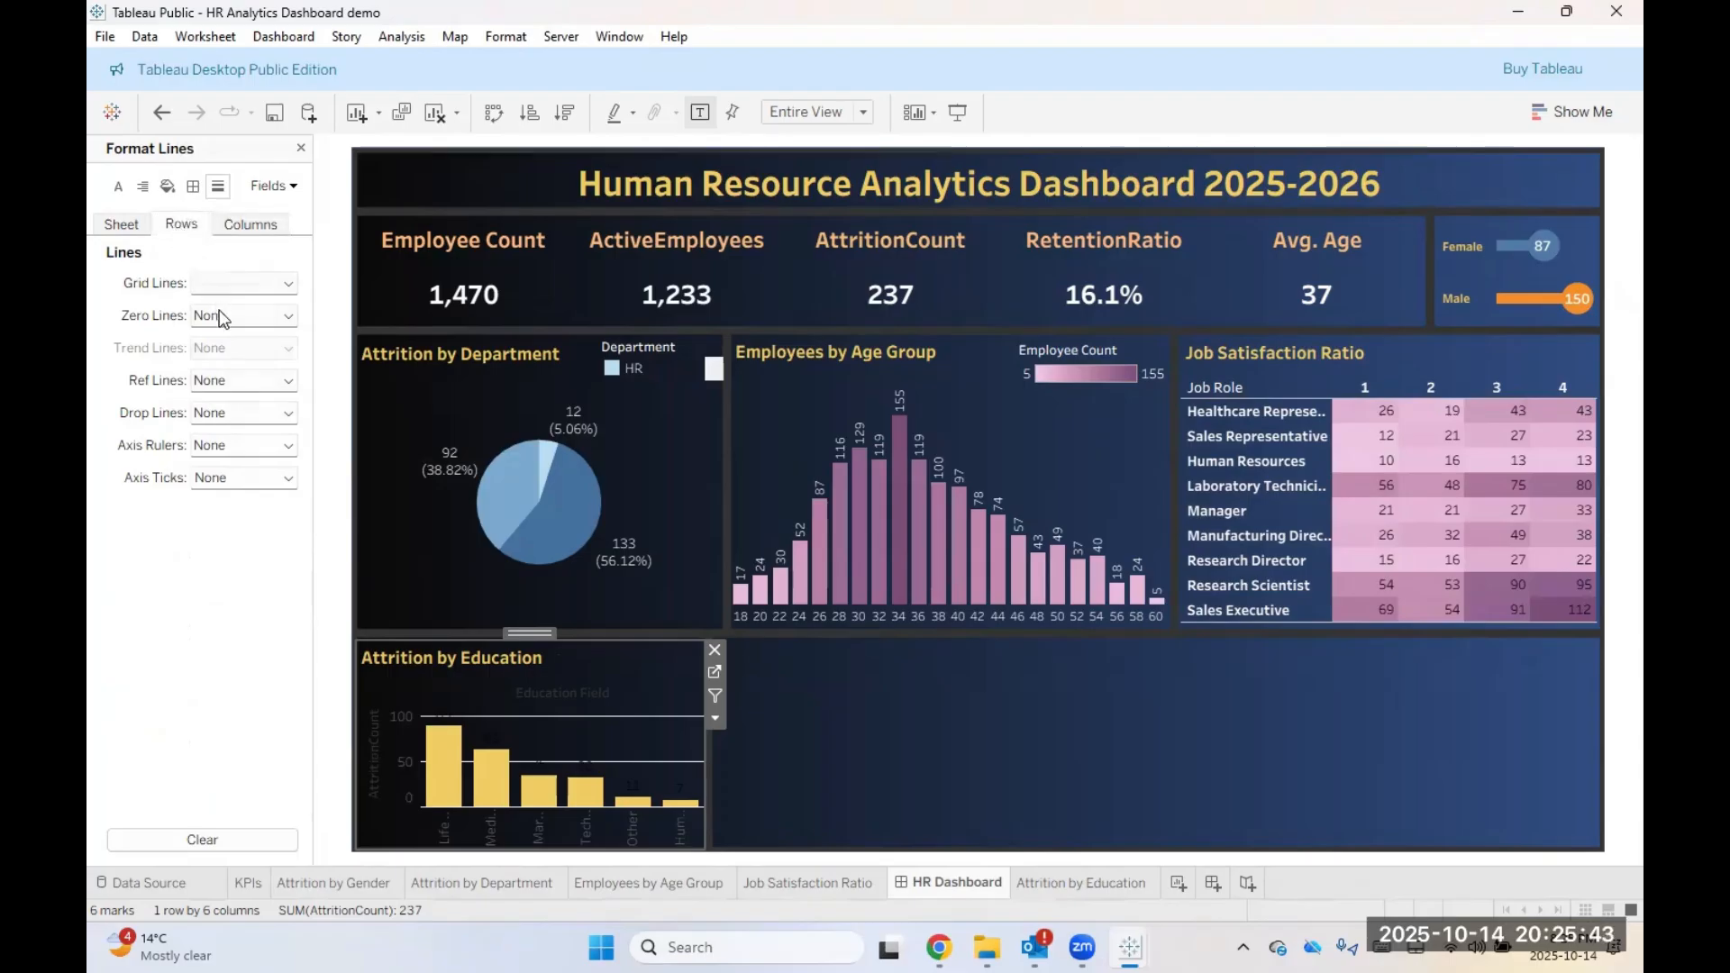
{"action": "left_click", "coordinate": [240, 283]}
{"action": "left_click", "coordinate": [270, 309]}
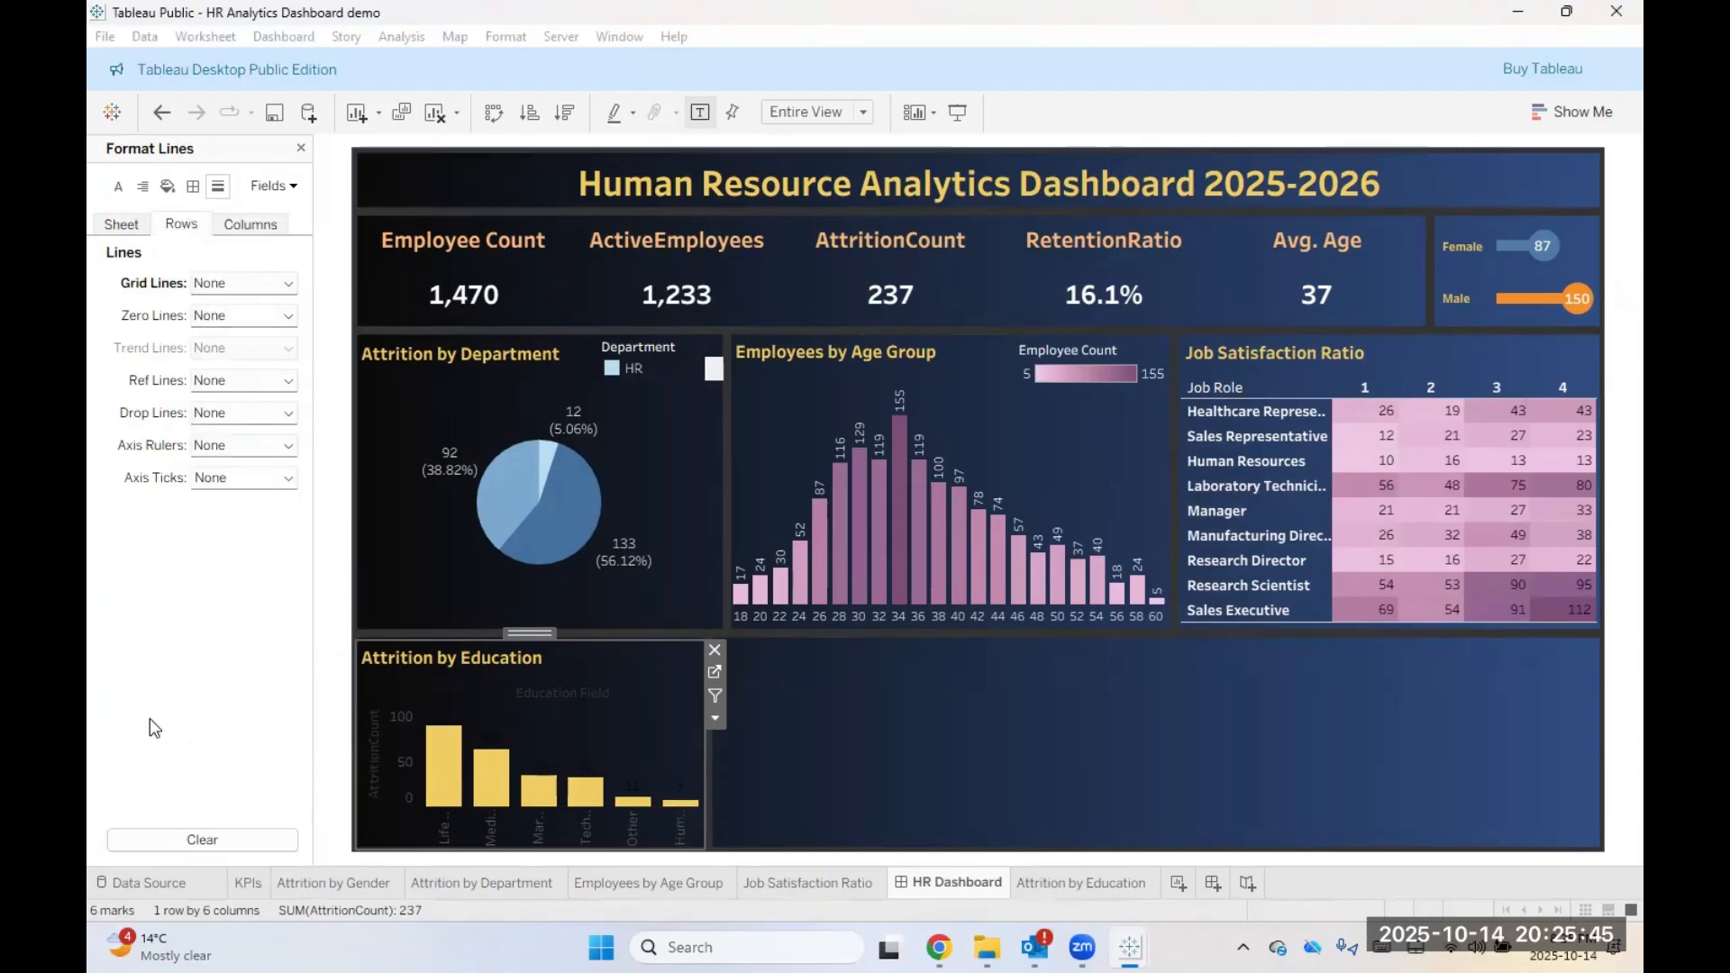
Step: Change the worksheet font color of the Attrition by Education chart to white
{"action": "left_click", "coordinate": [135, 223]}
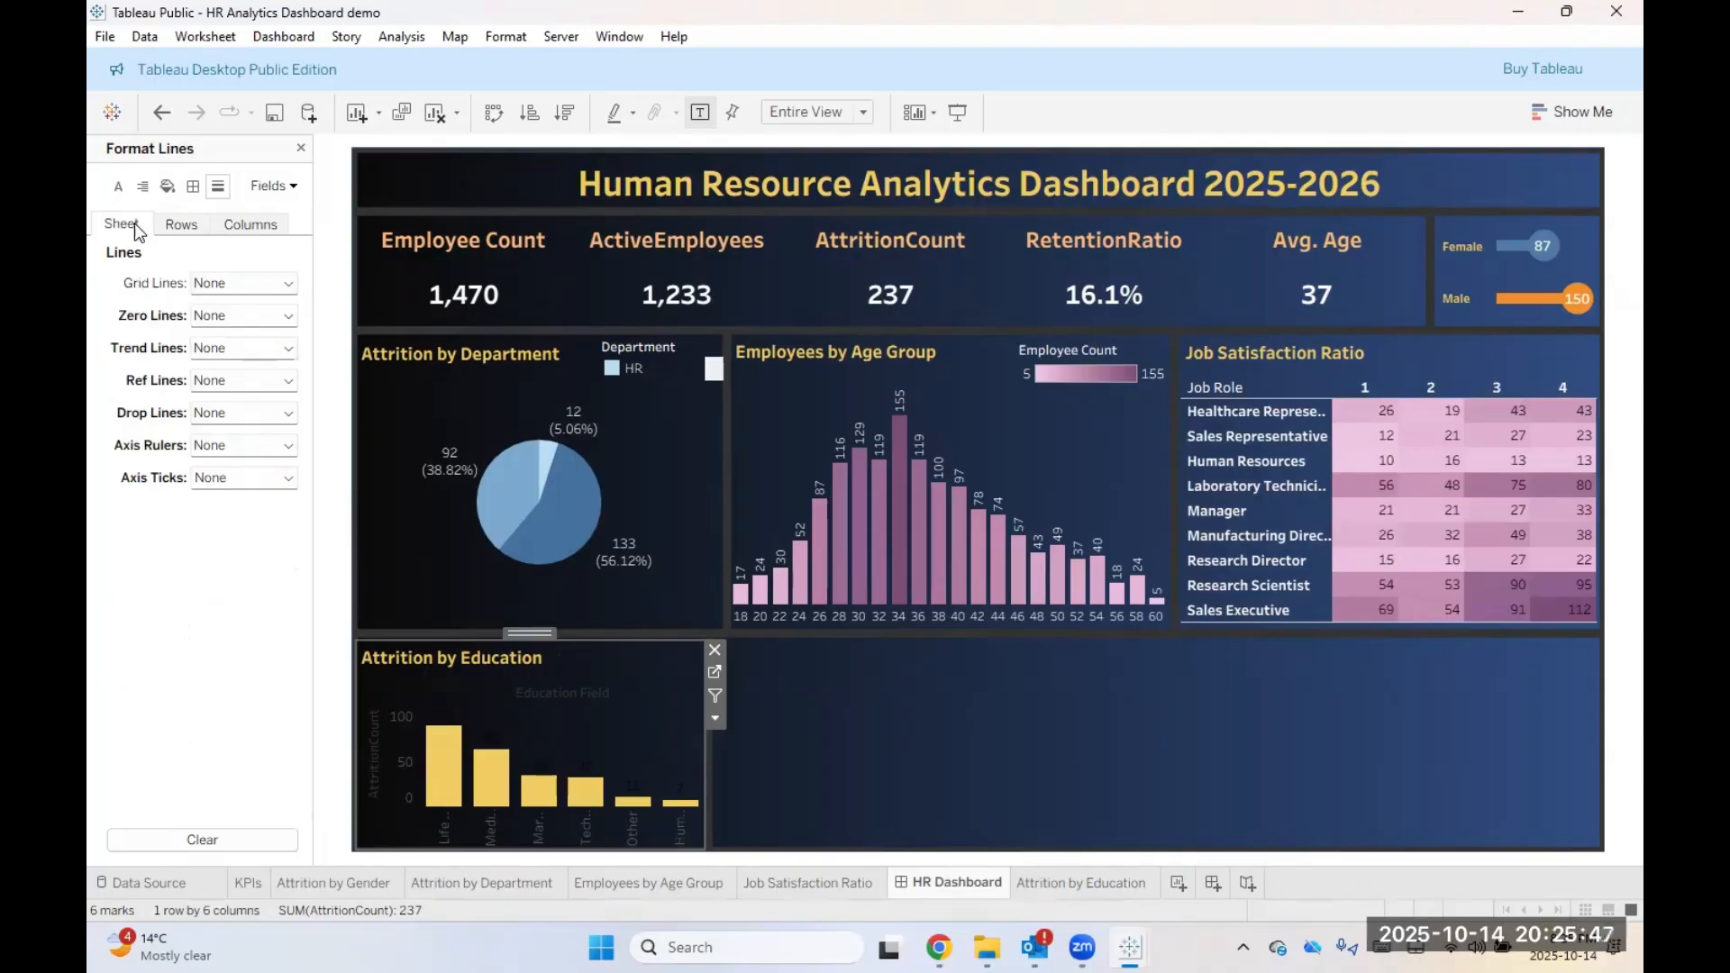
{"action": "left_click", "coordinate": [118, 186]}
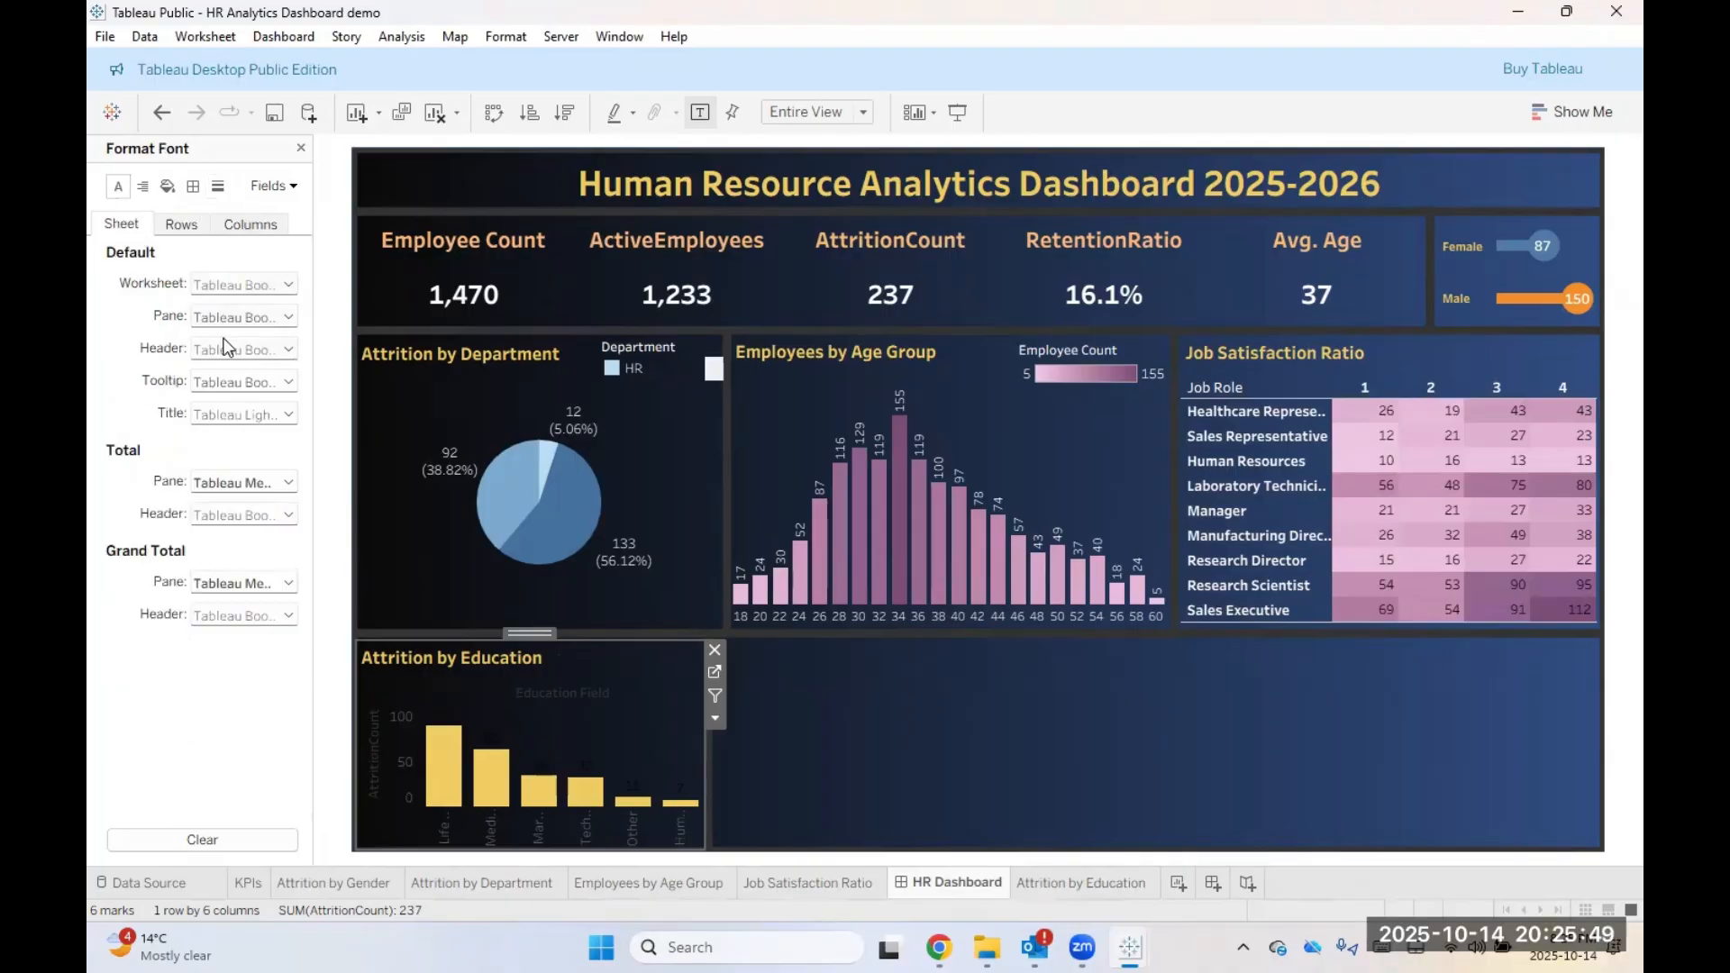
{"action": "left_click", "coordinate": [243, 285]}
{"action": "left_click", "coordinate": [227, 371]}
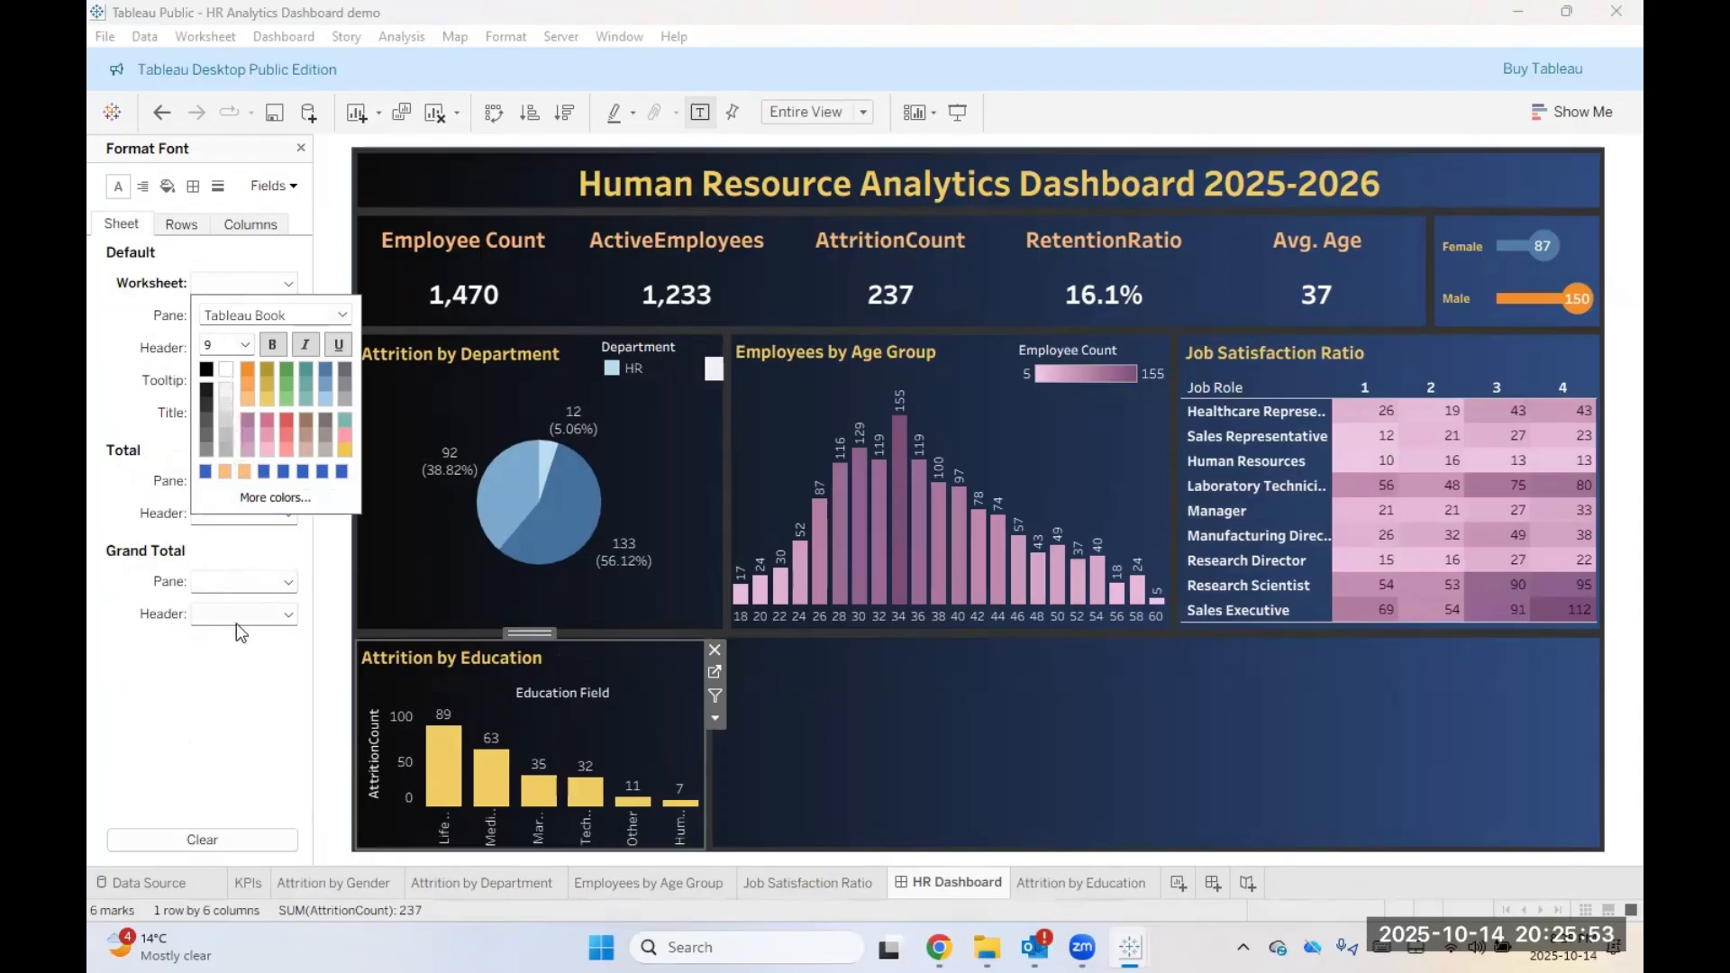
{"action": "left_click", "coordinate": [191, 661]}
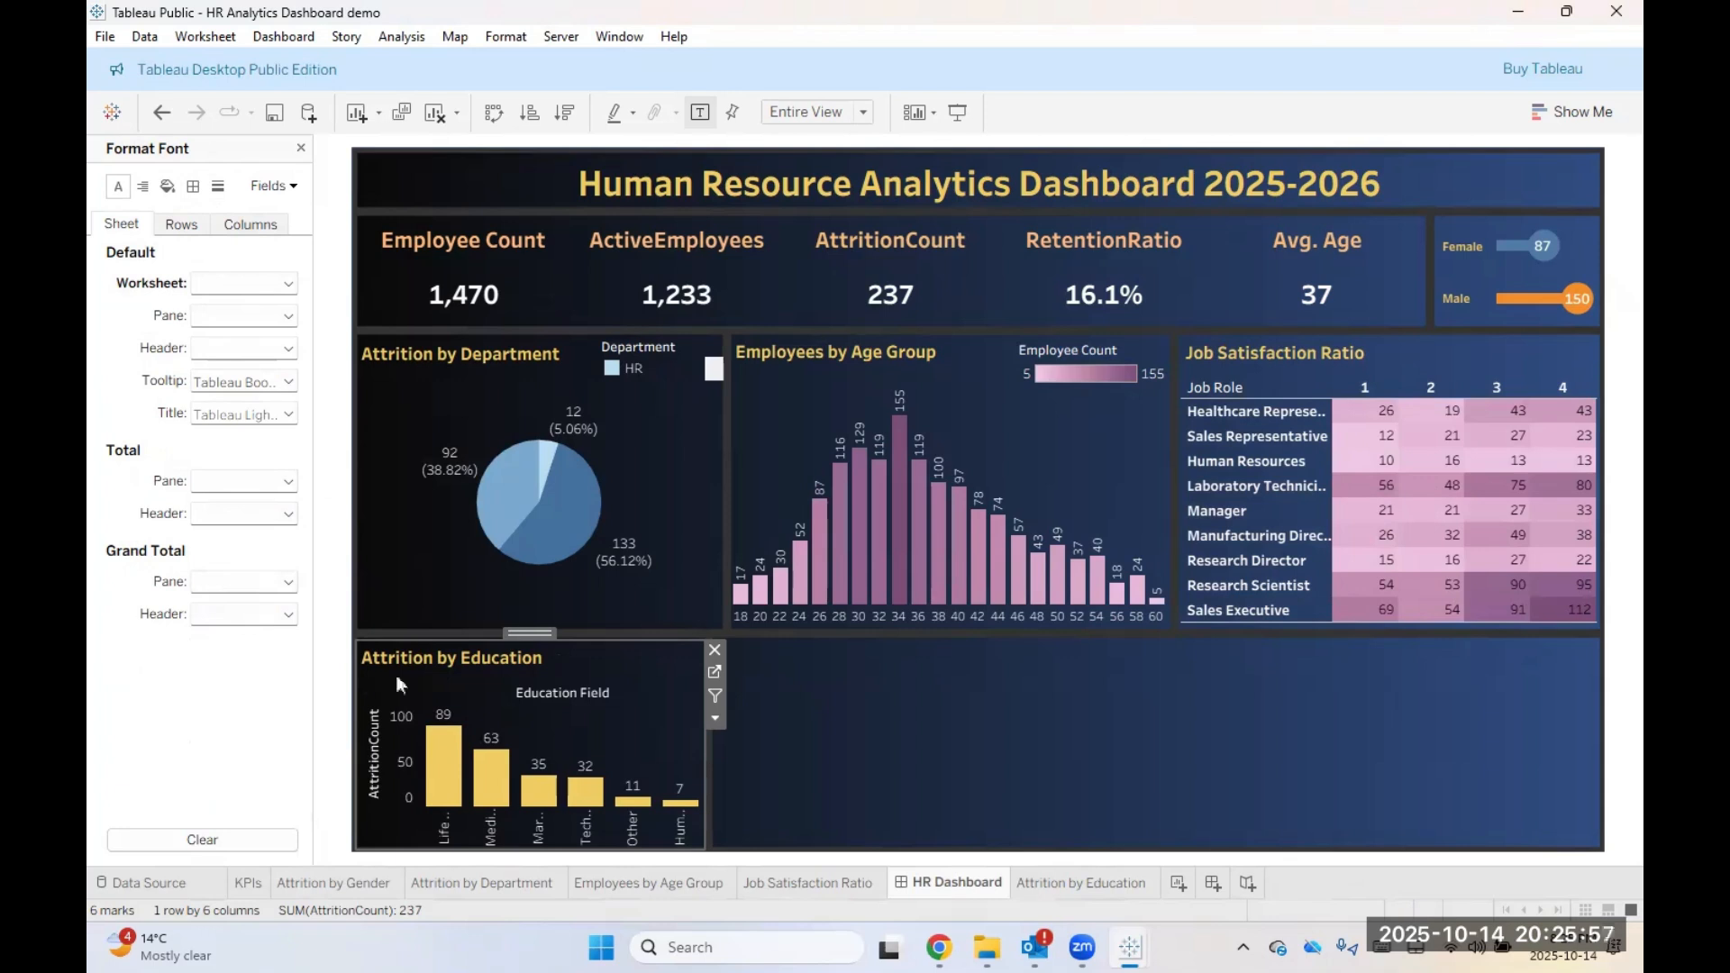
Step: Hide the Education Field column label and the AttritionCount axis header in the Attrition by Education chart
{"action": "left_click", "coordinate": [558, 692]}
{"action": "right_click", "coordinate": [555, 688]}
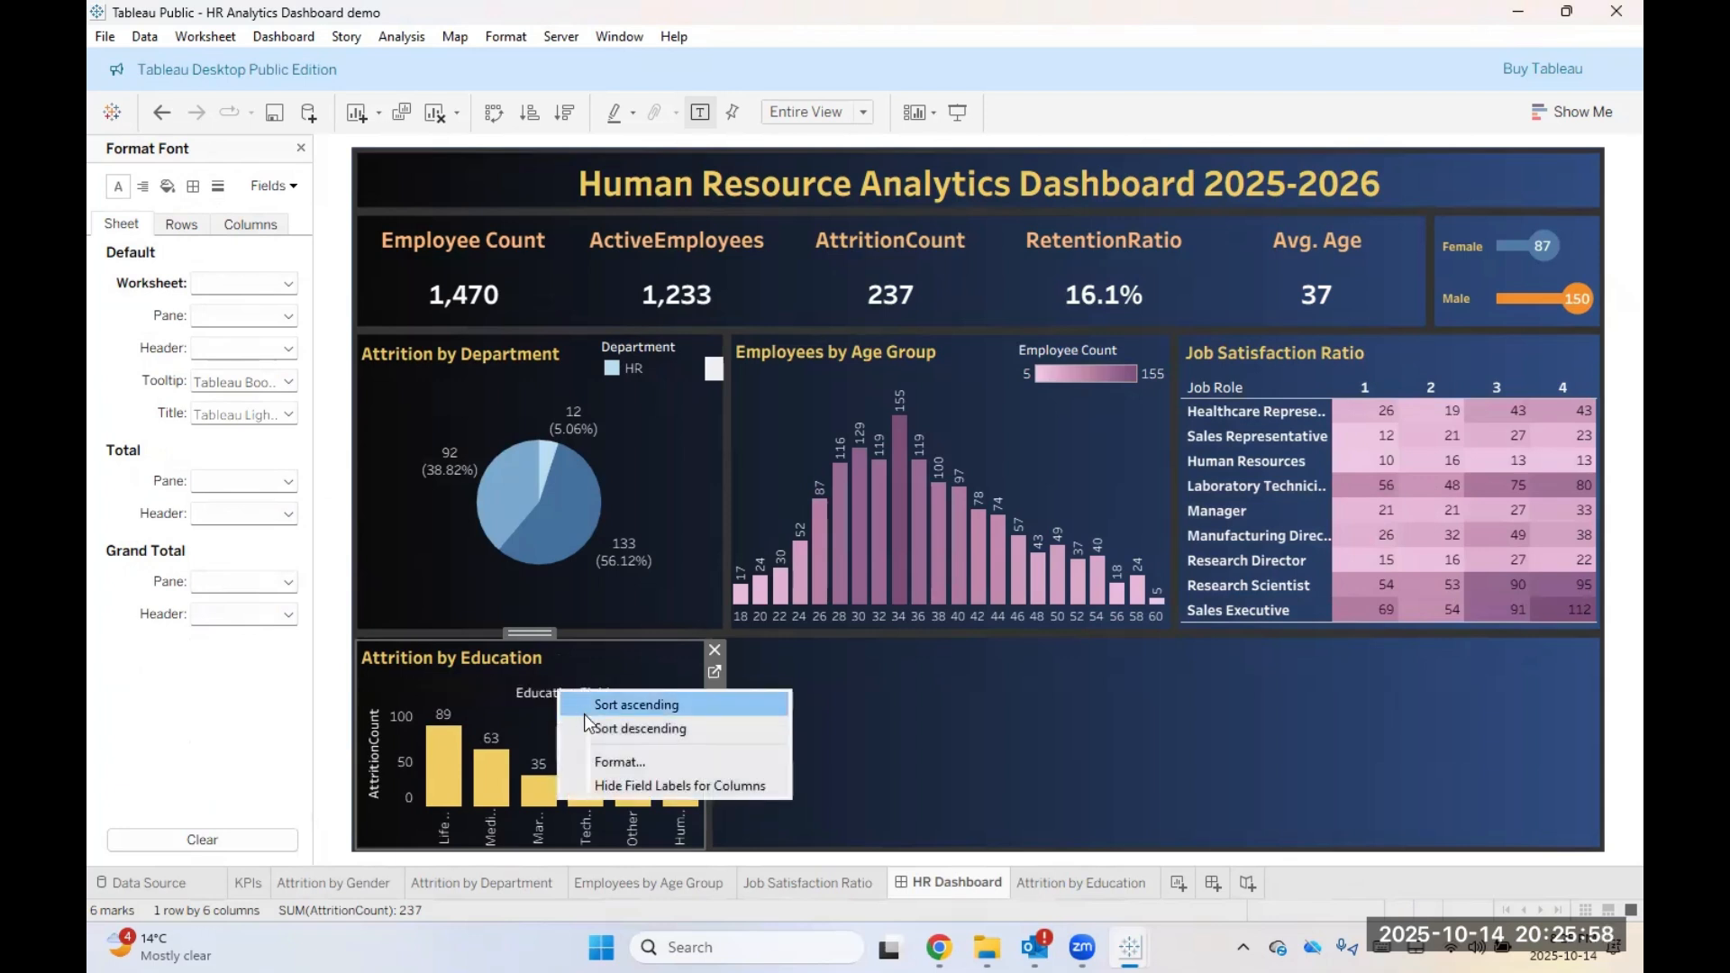
{"action": "left_click", "coordinate": [598, 781]}
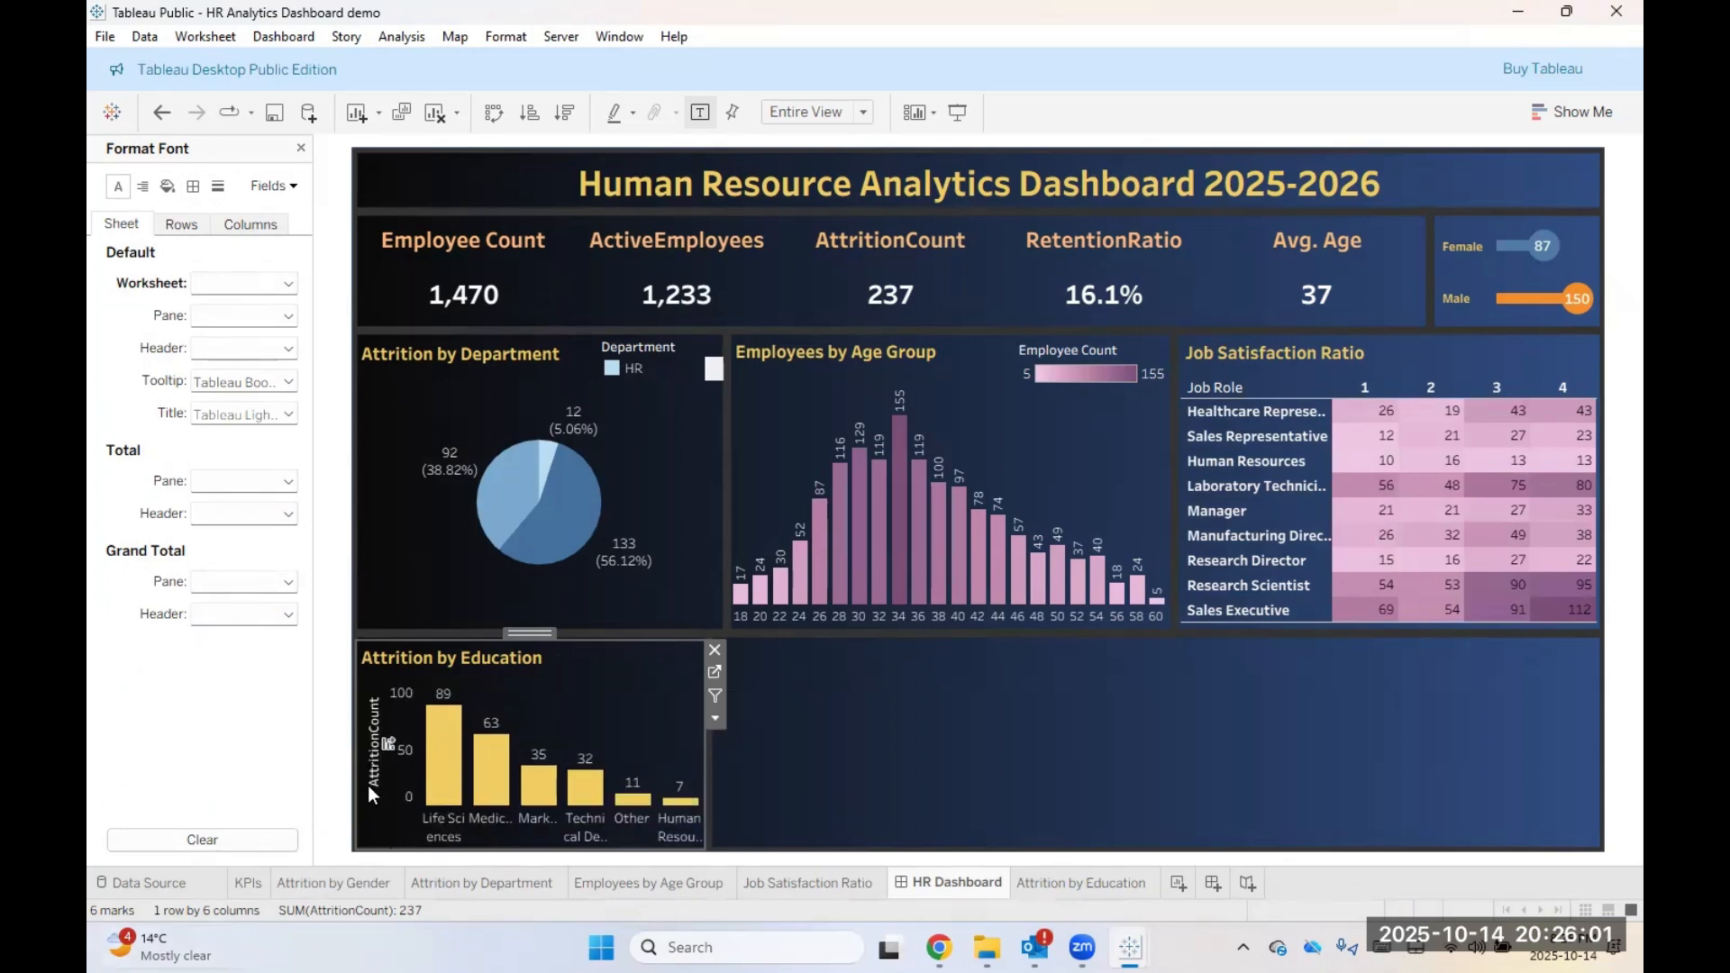
{"action": "right_click", "coordinate": [370, 772]}
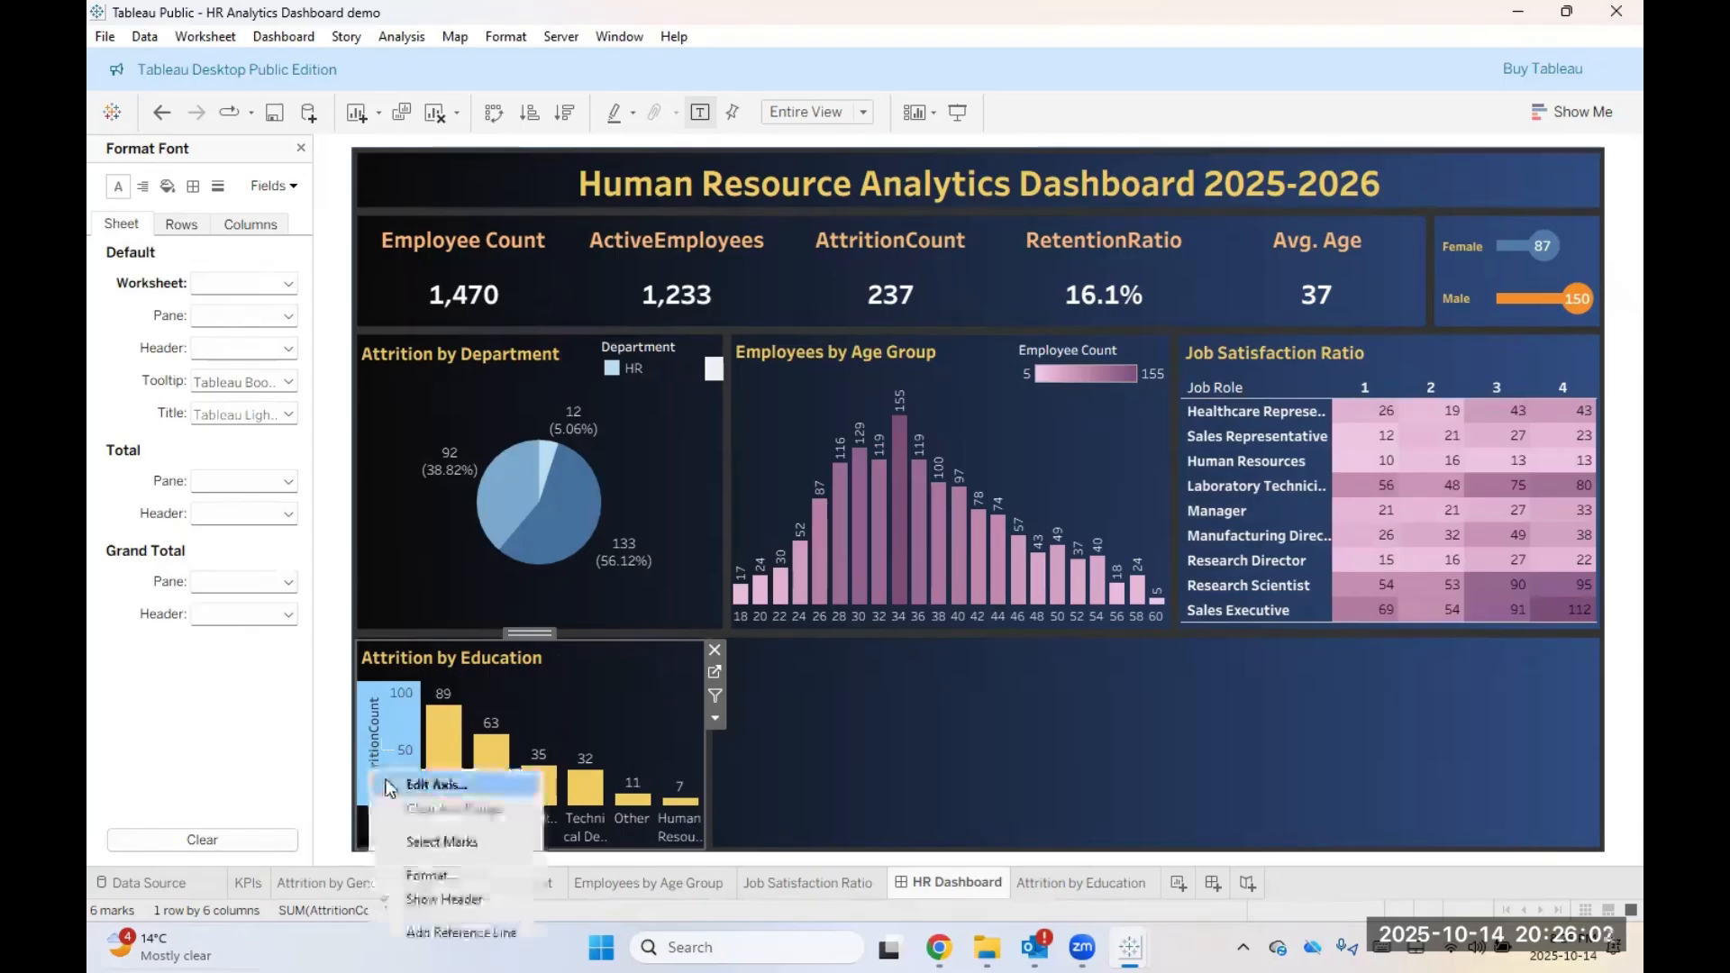
{"action": "left_click", "coordinate": [426, 901]}
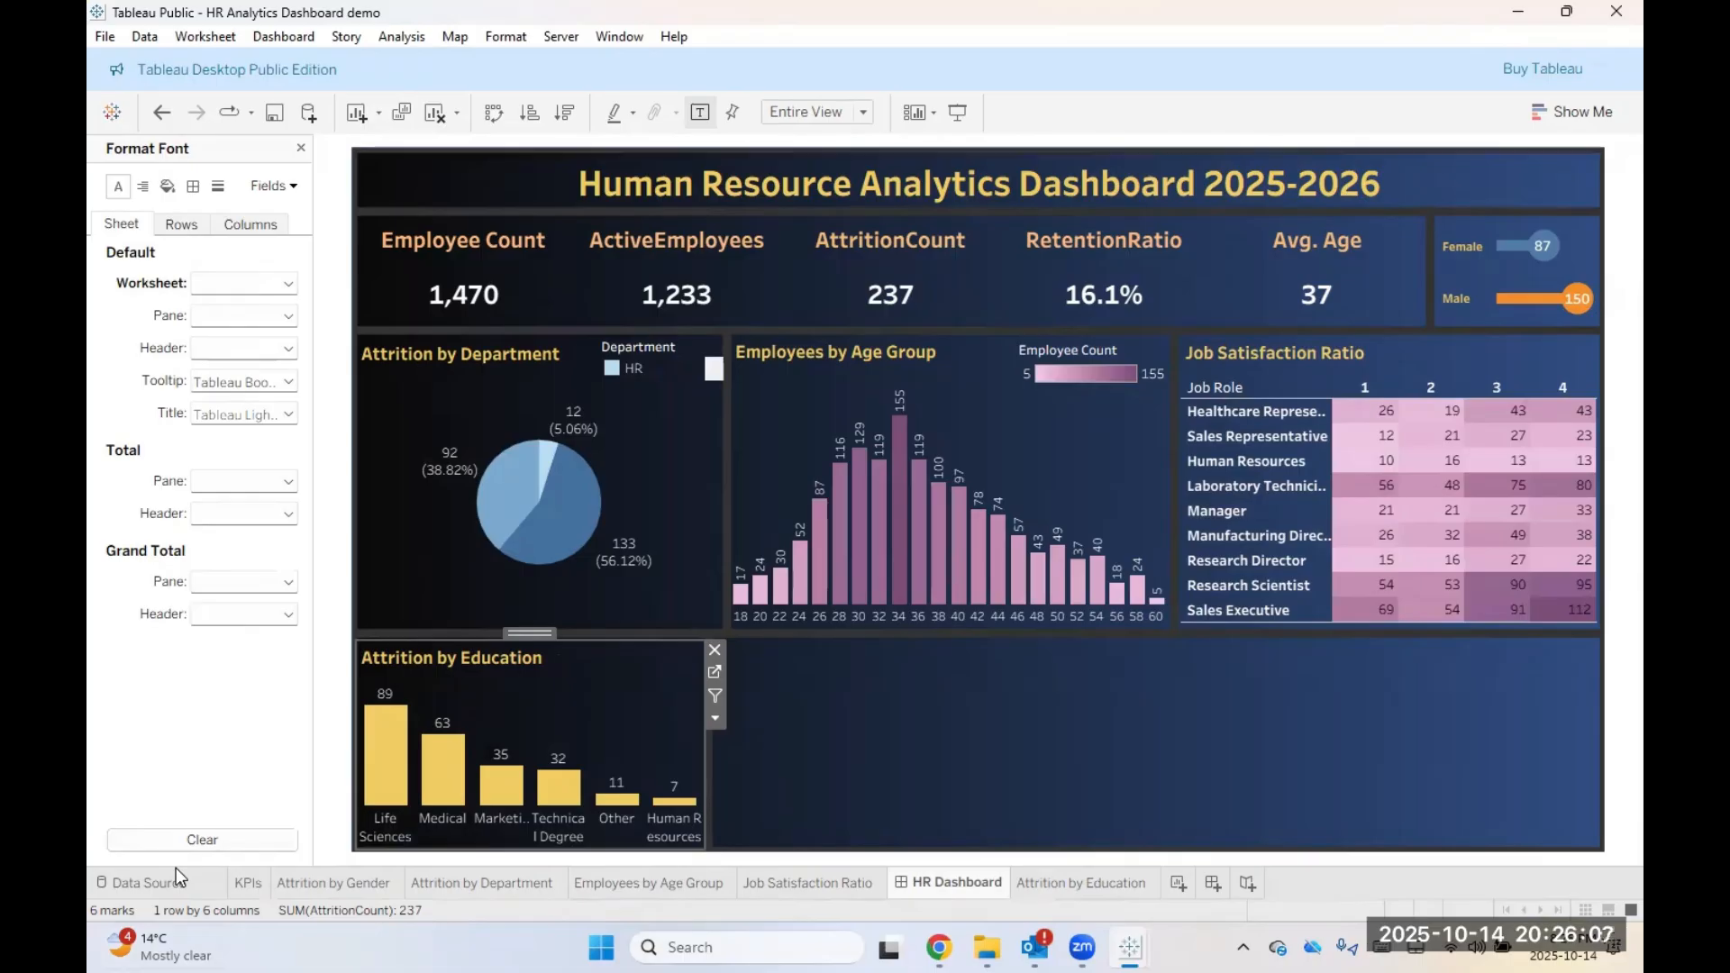
Step: Move the Attrition by Education sheet ahead of the HR Dashboard in the sheet order
{"action": "left_click", "coordinate": [1084, 706]}
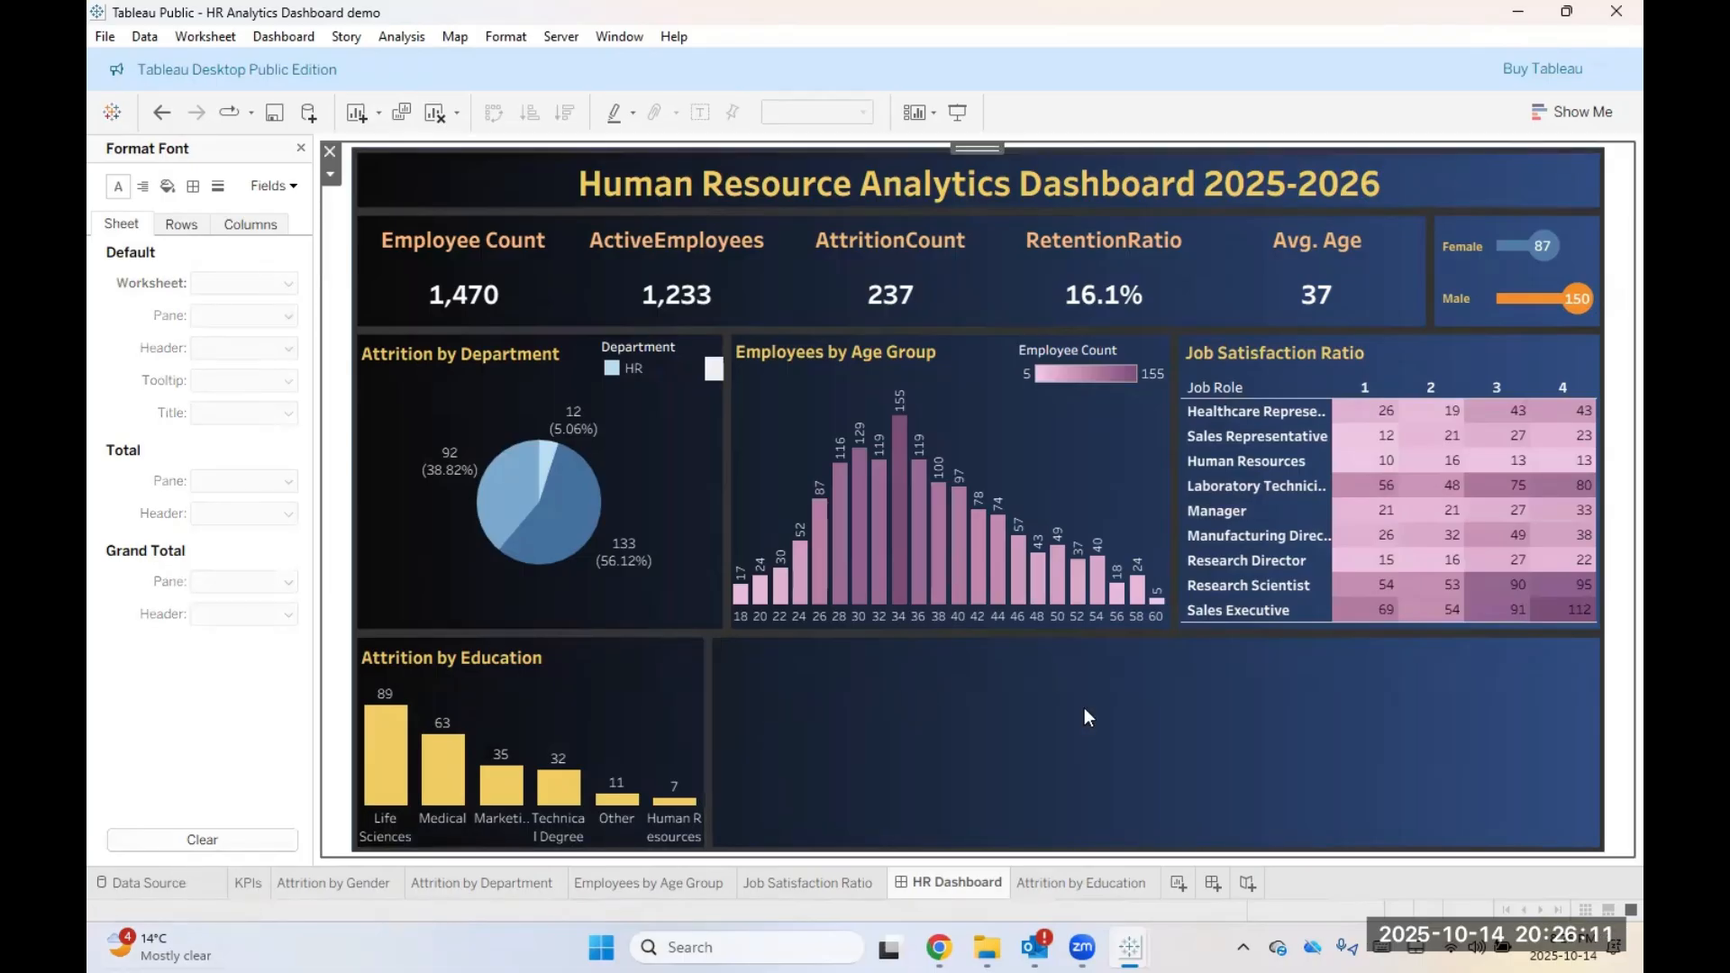
{"action": "left_click", "coordinate": [816, 887]}
{"action": "left_click", "coordinate": [950, 881]}
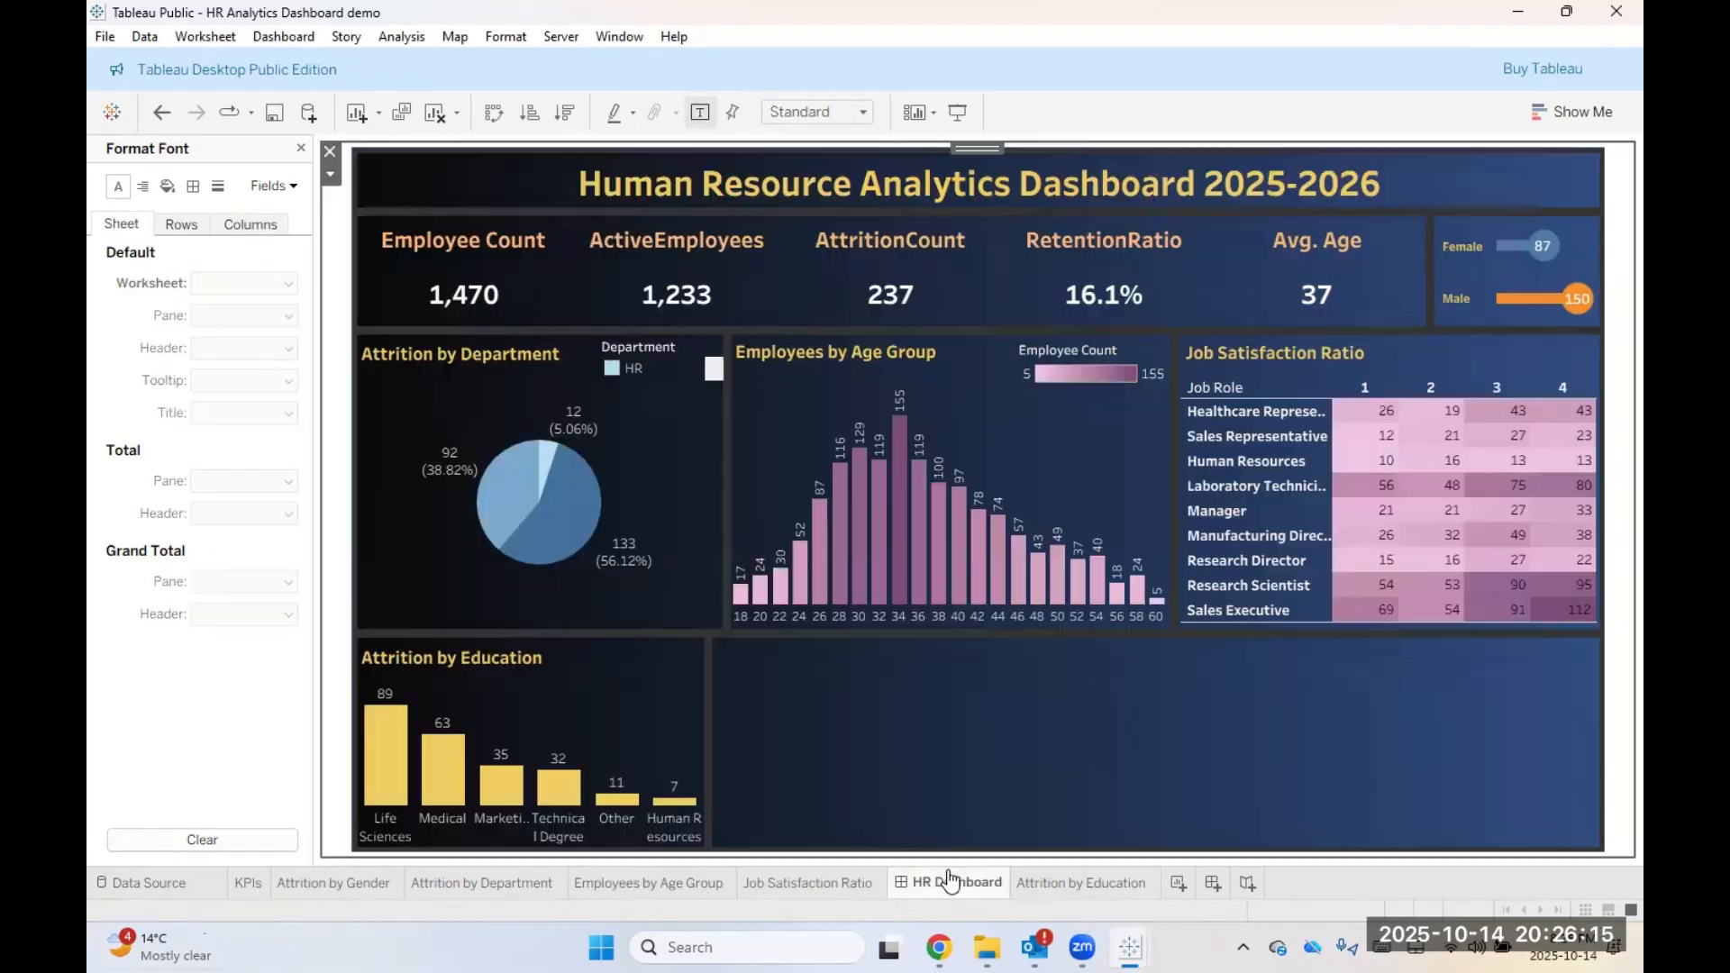
{"action": "left_click_drag", "start_coordinate": [1081, 883], "coordinate": [943, 879]}
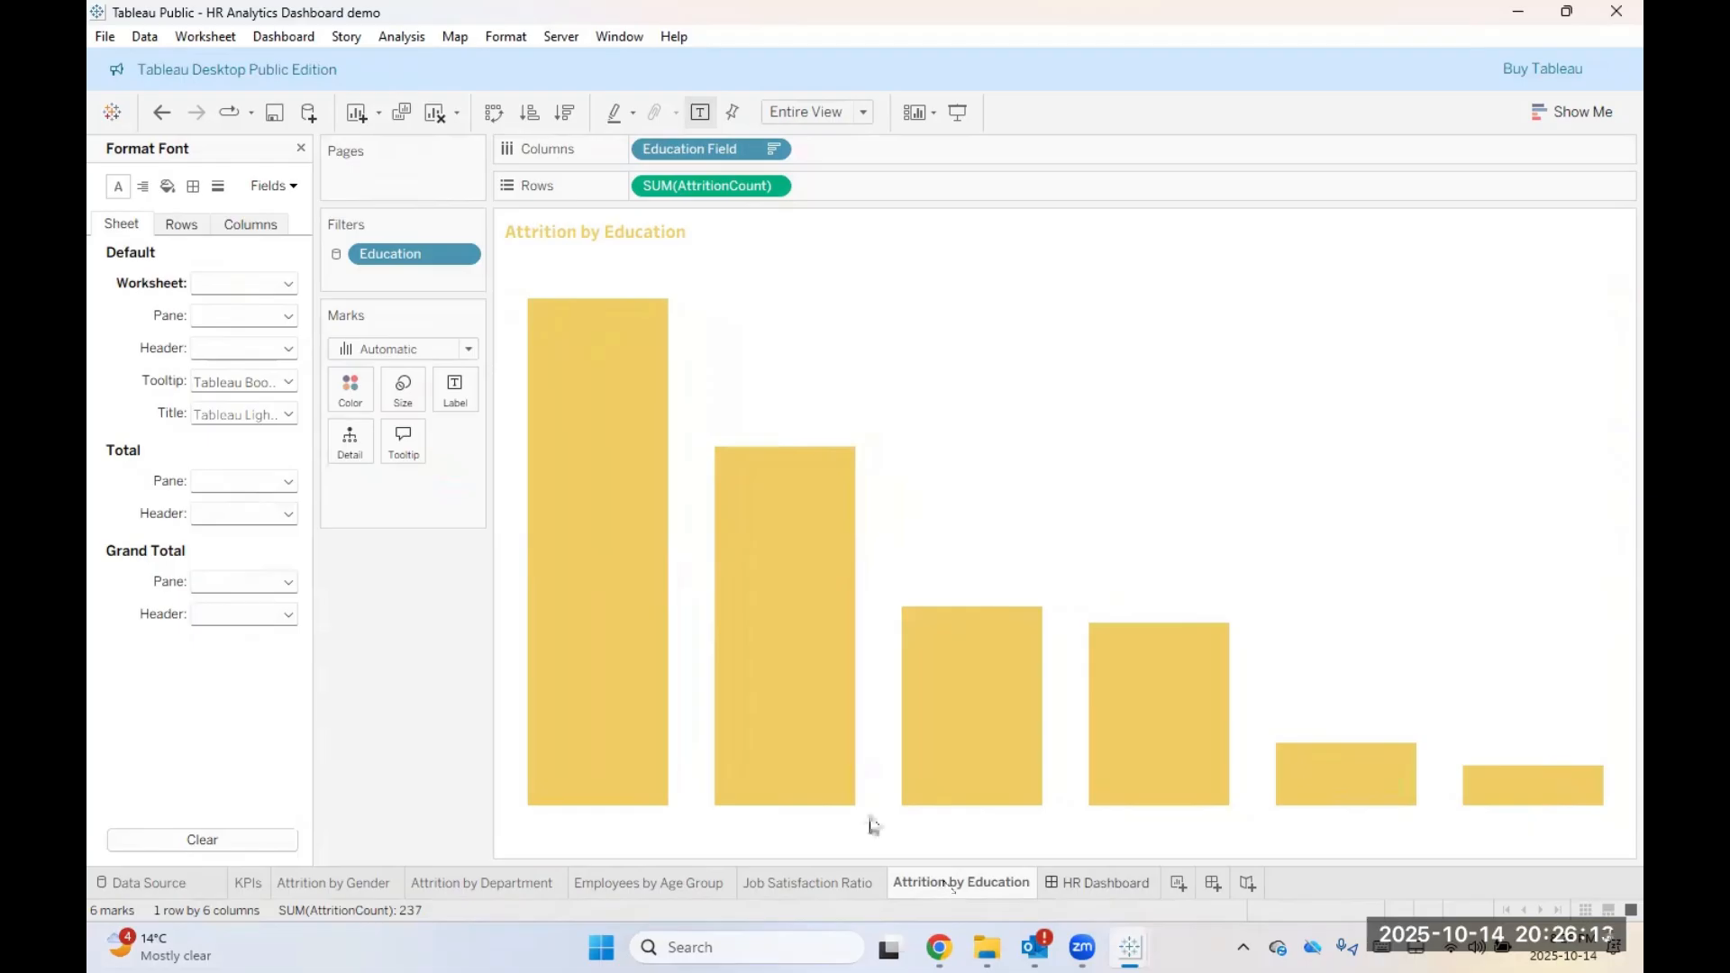
Step: Recolor the Attrition by Education bars with the custom blue #2066e8 and return to the HR Dashboard
{"action": "left_click", "coordinate": [351, 390]}
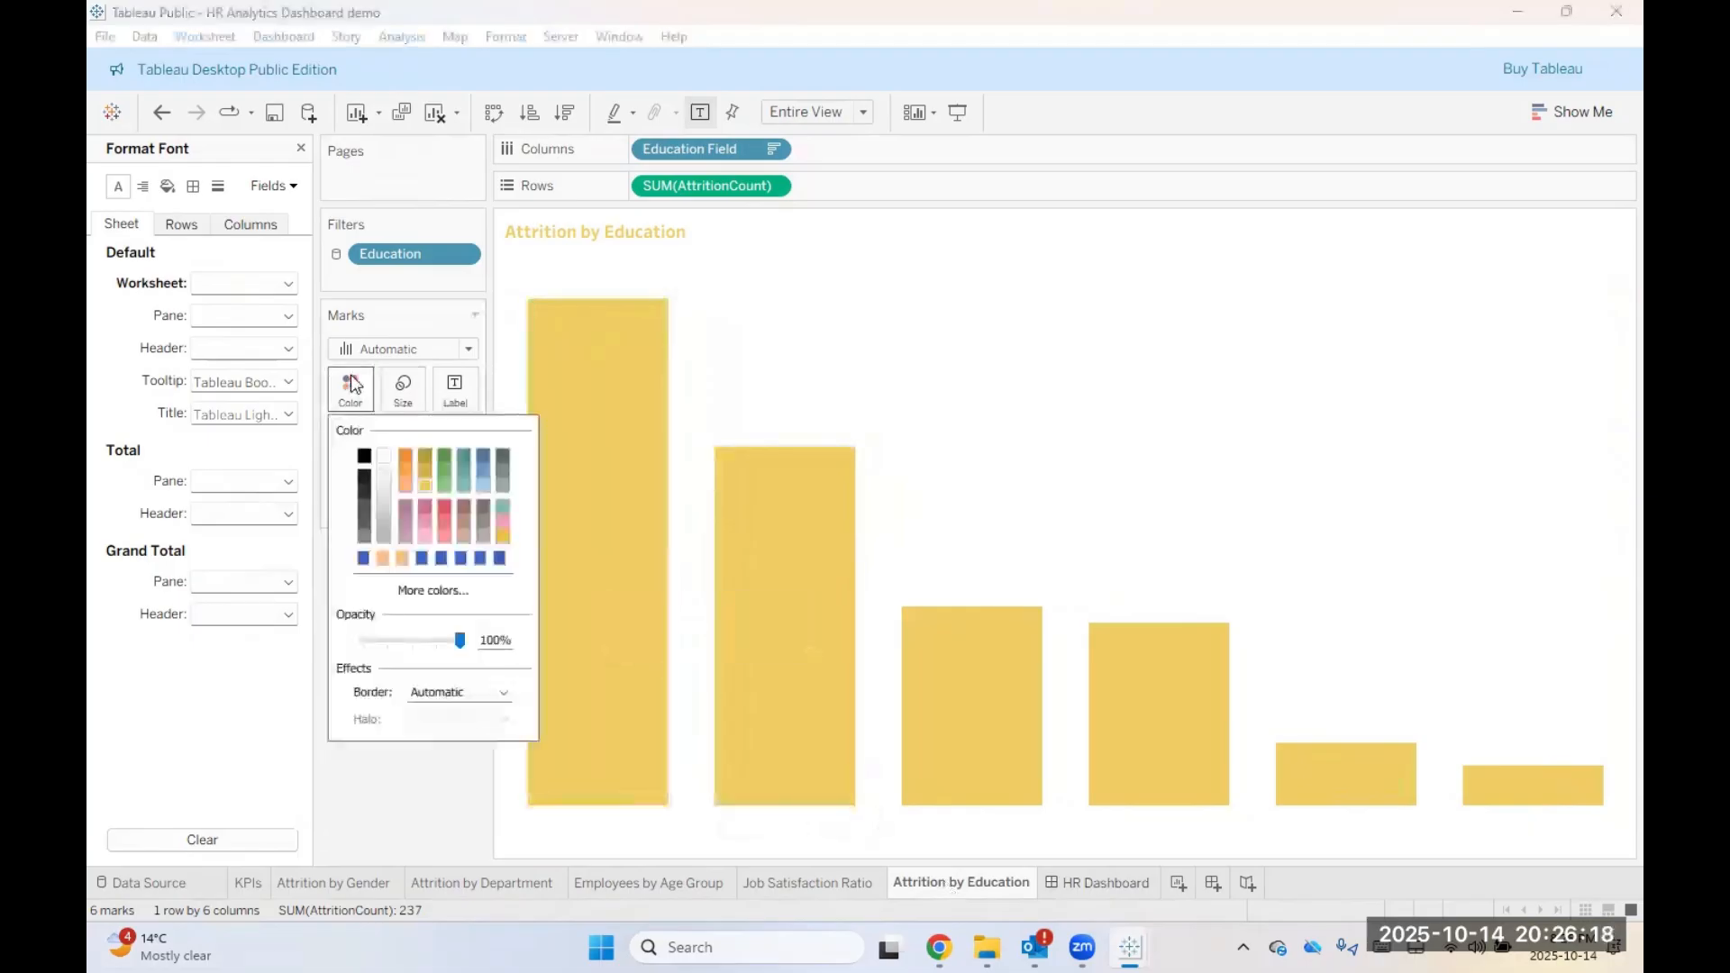
{"action": "left_click", "coordinate": [484, 457]}
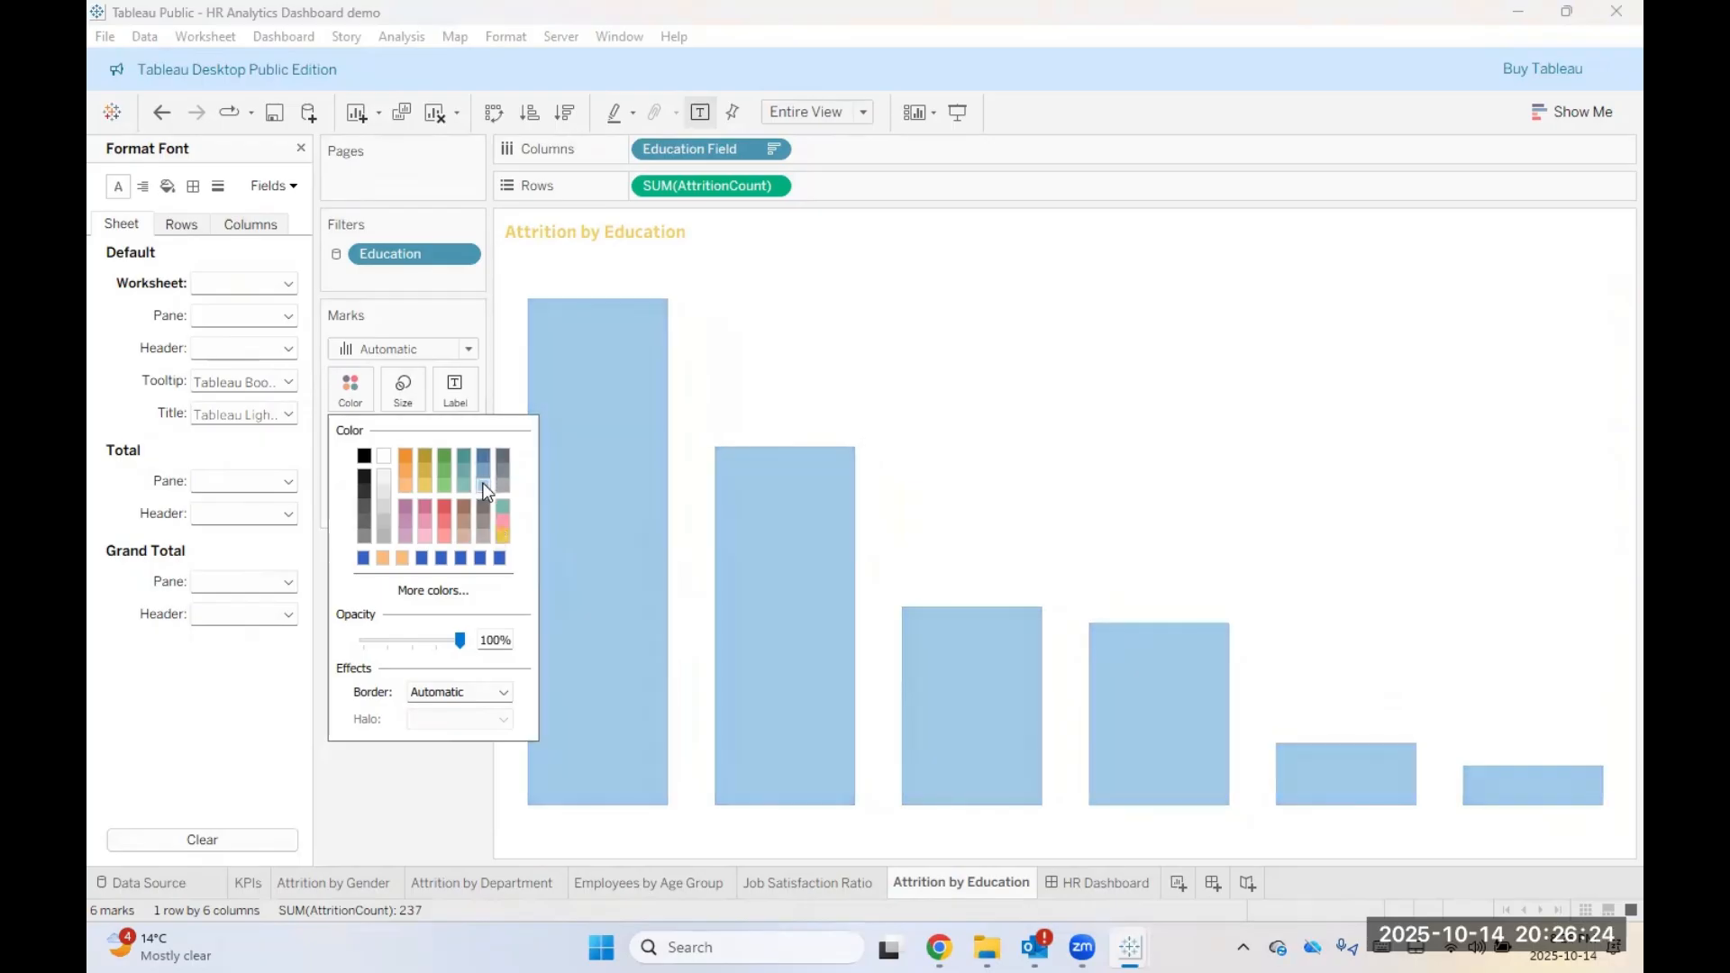
{"action": "left_click", "coordinate": [454, 590]}
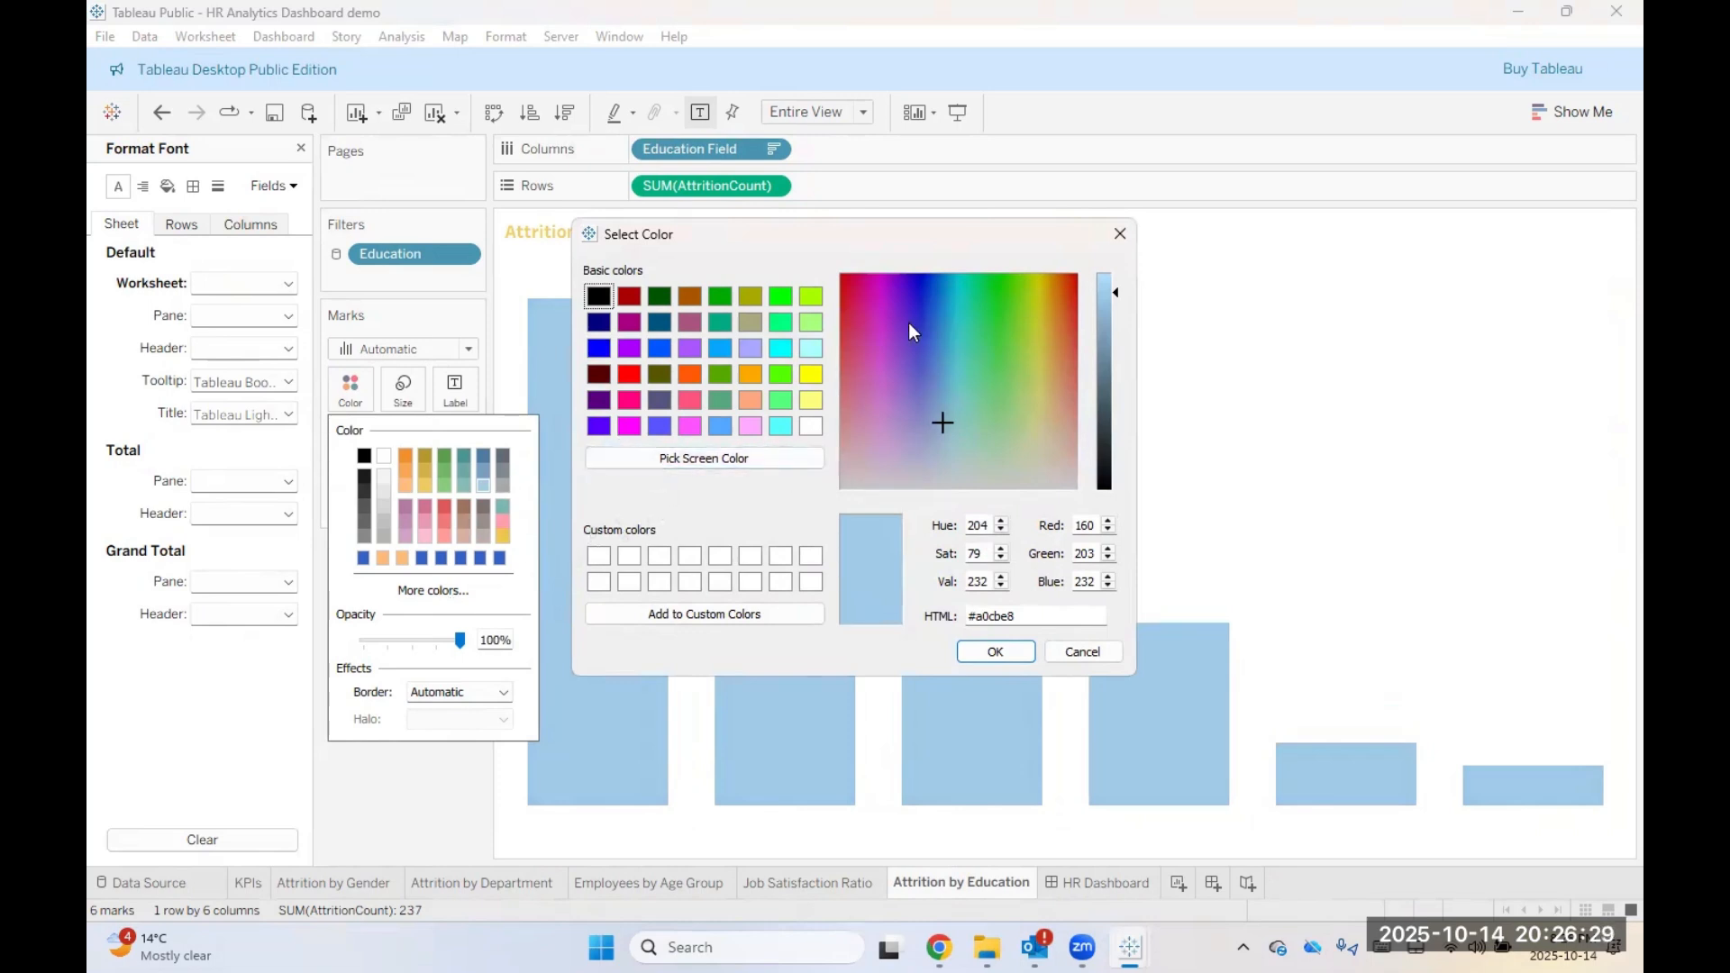
{"action": "left_click_drag", "start_coordinate": [908, 323], "coordinate": [910, 283]}
{"action": "left_click_drag", "start_coordinate": [1019, 290], "coordinate": [932, 303]}
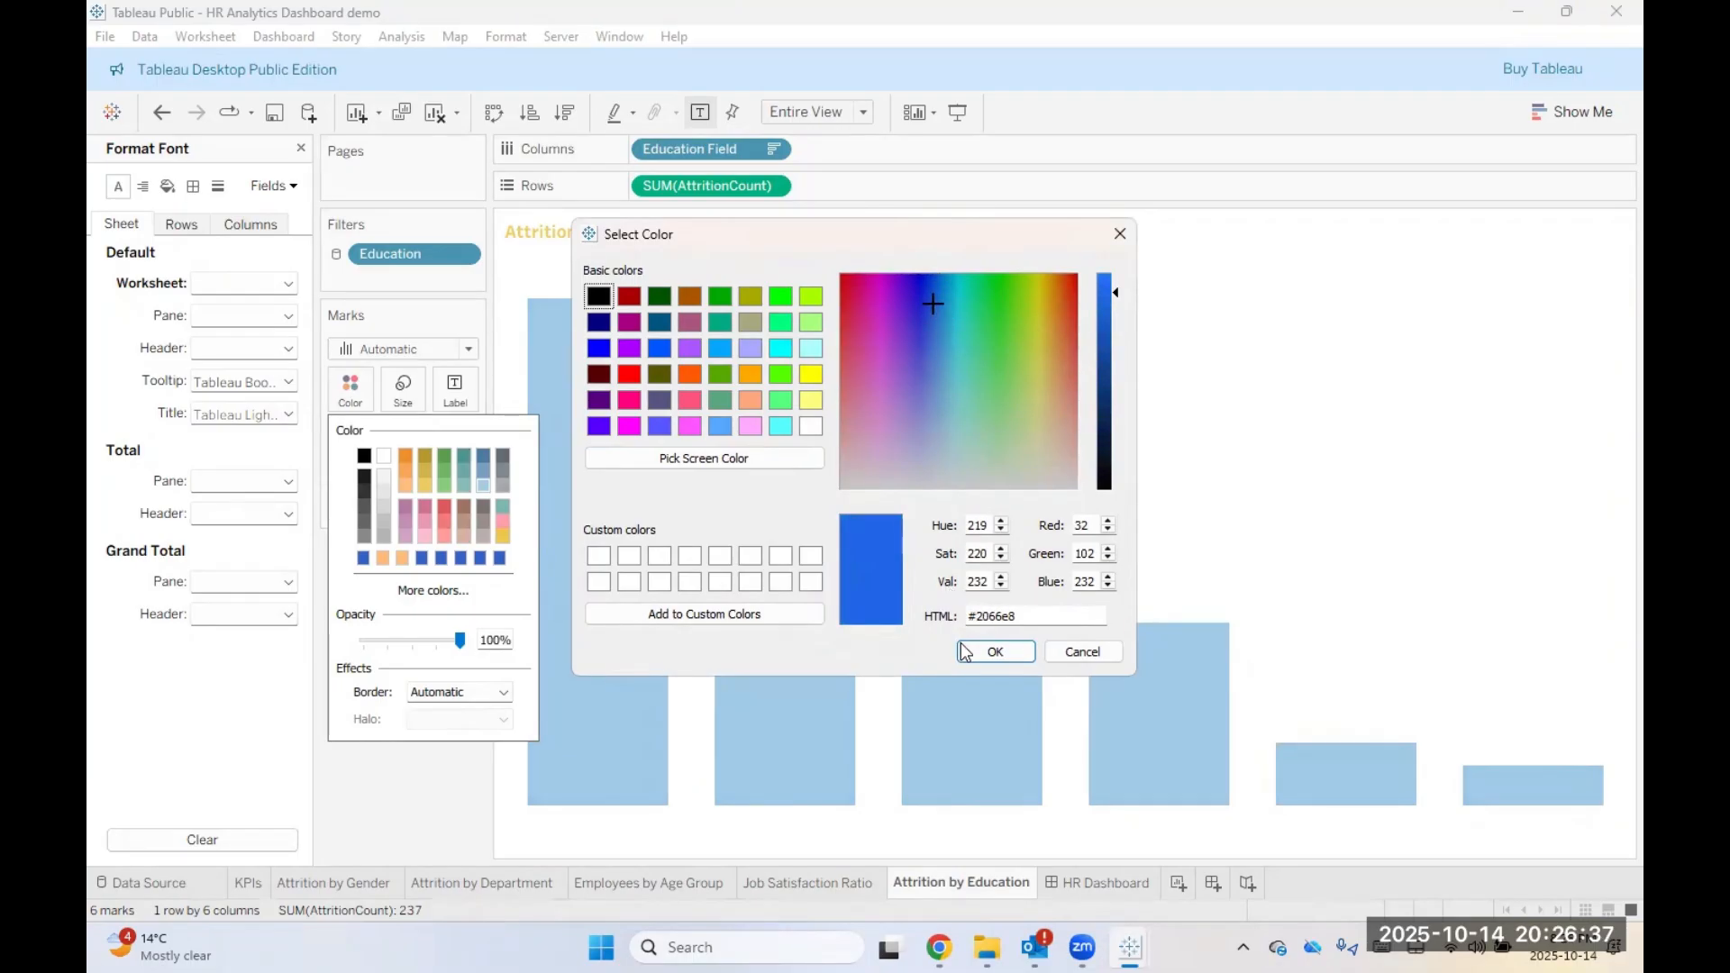
{"action": "left_click", "coordinate": [994, 652]}
{"action": "left_click", "coordinate": [1100, 903]}
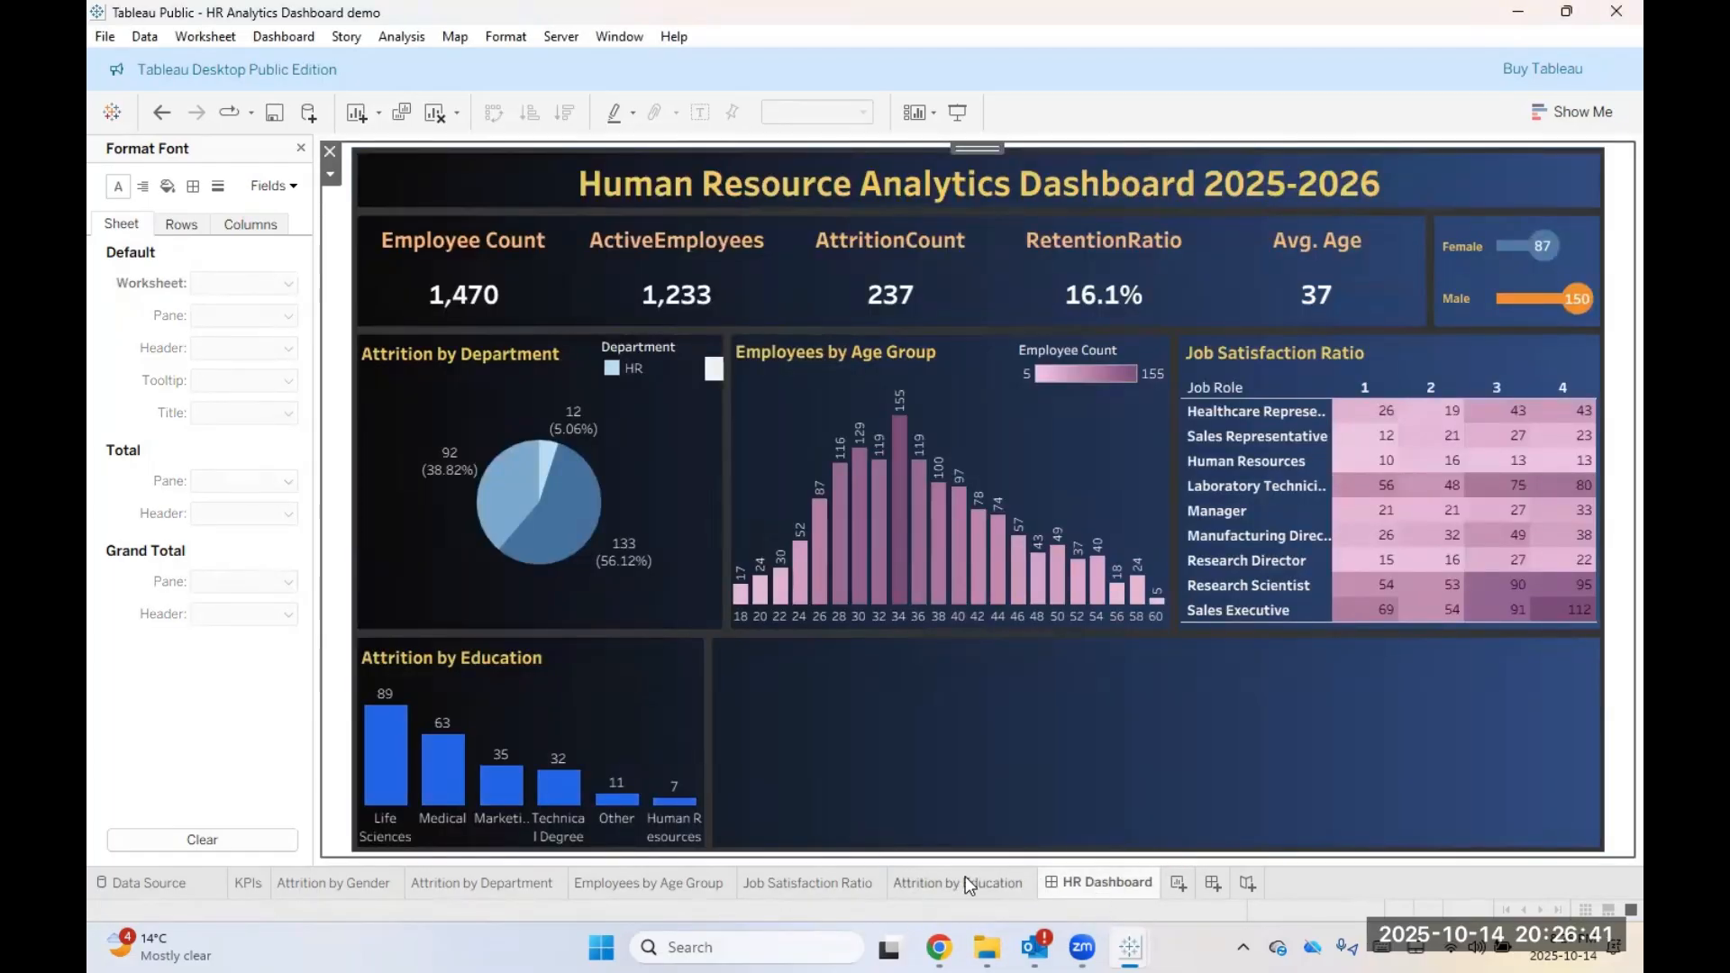
Step: Bring up the Attrition by Education sheet, then open the HR background PowerPoint presentation from File Explorer
{"action": "mouse_move", "coordinate": [965, 876]}
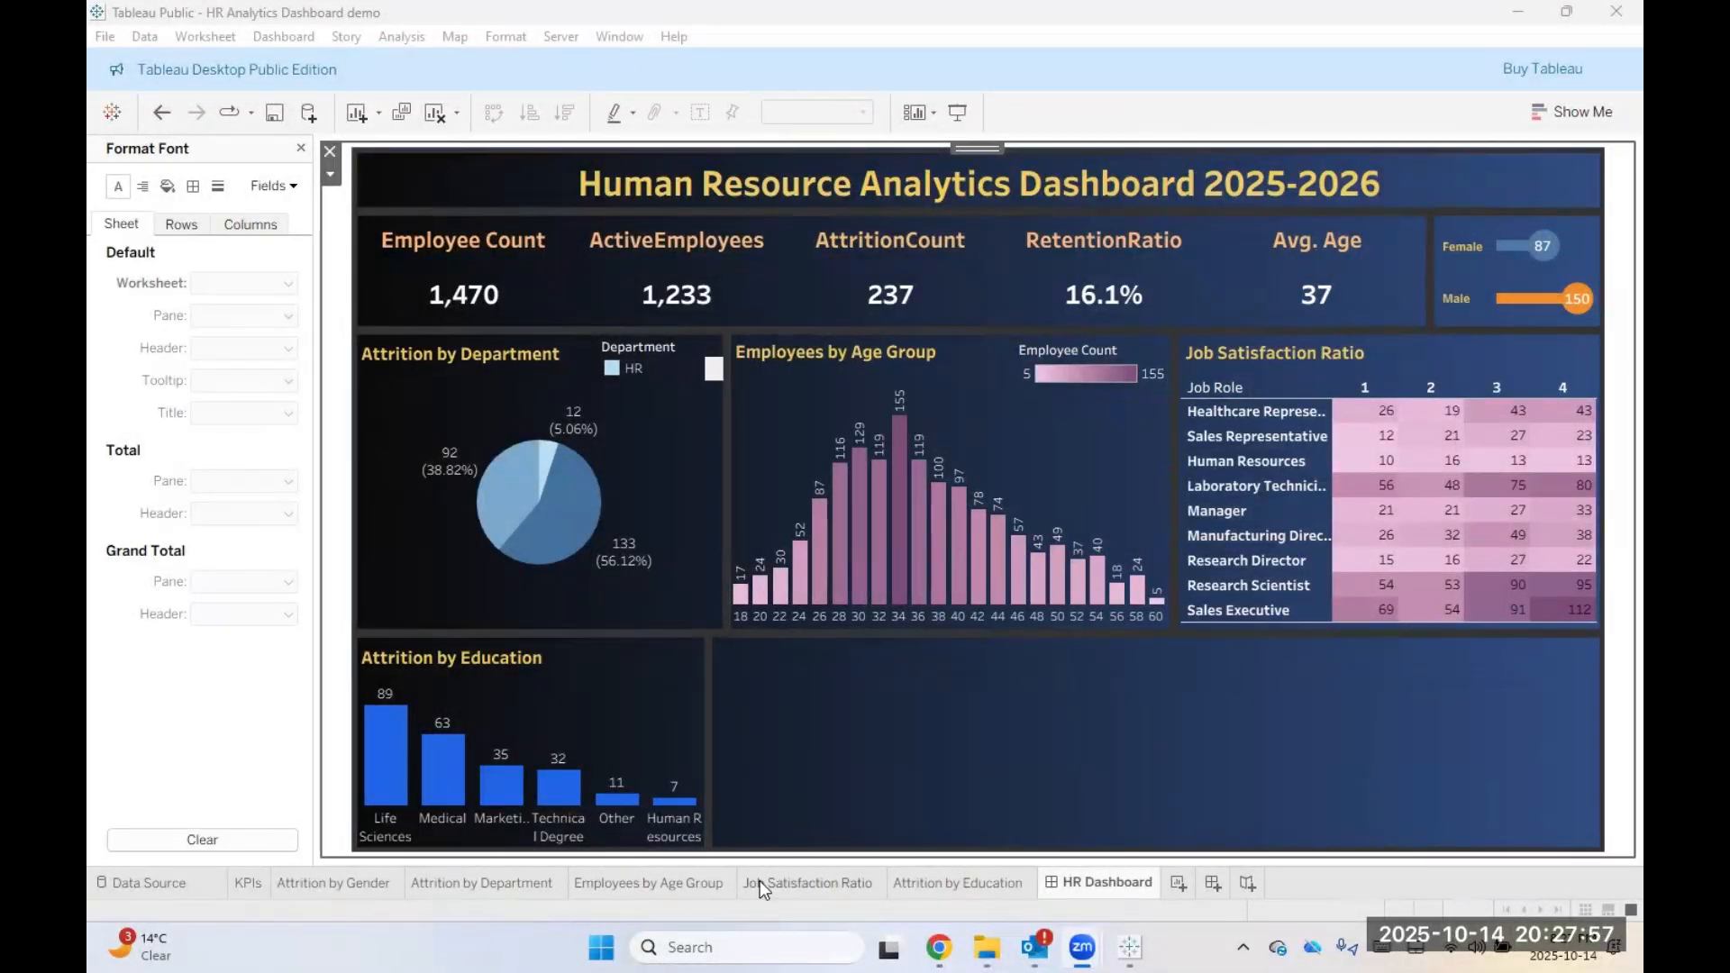
{"action": "left_click", "coordinate": [917, 888]}
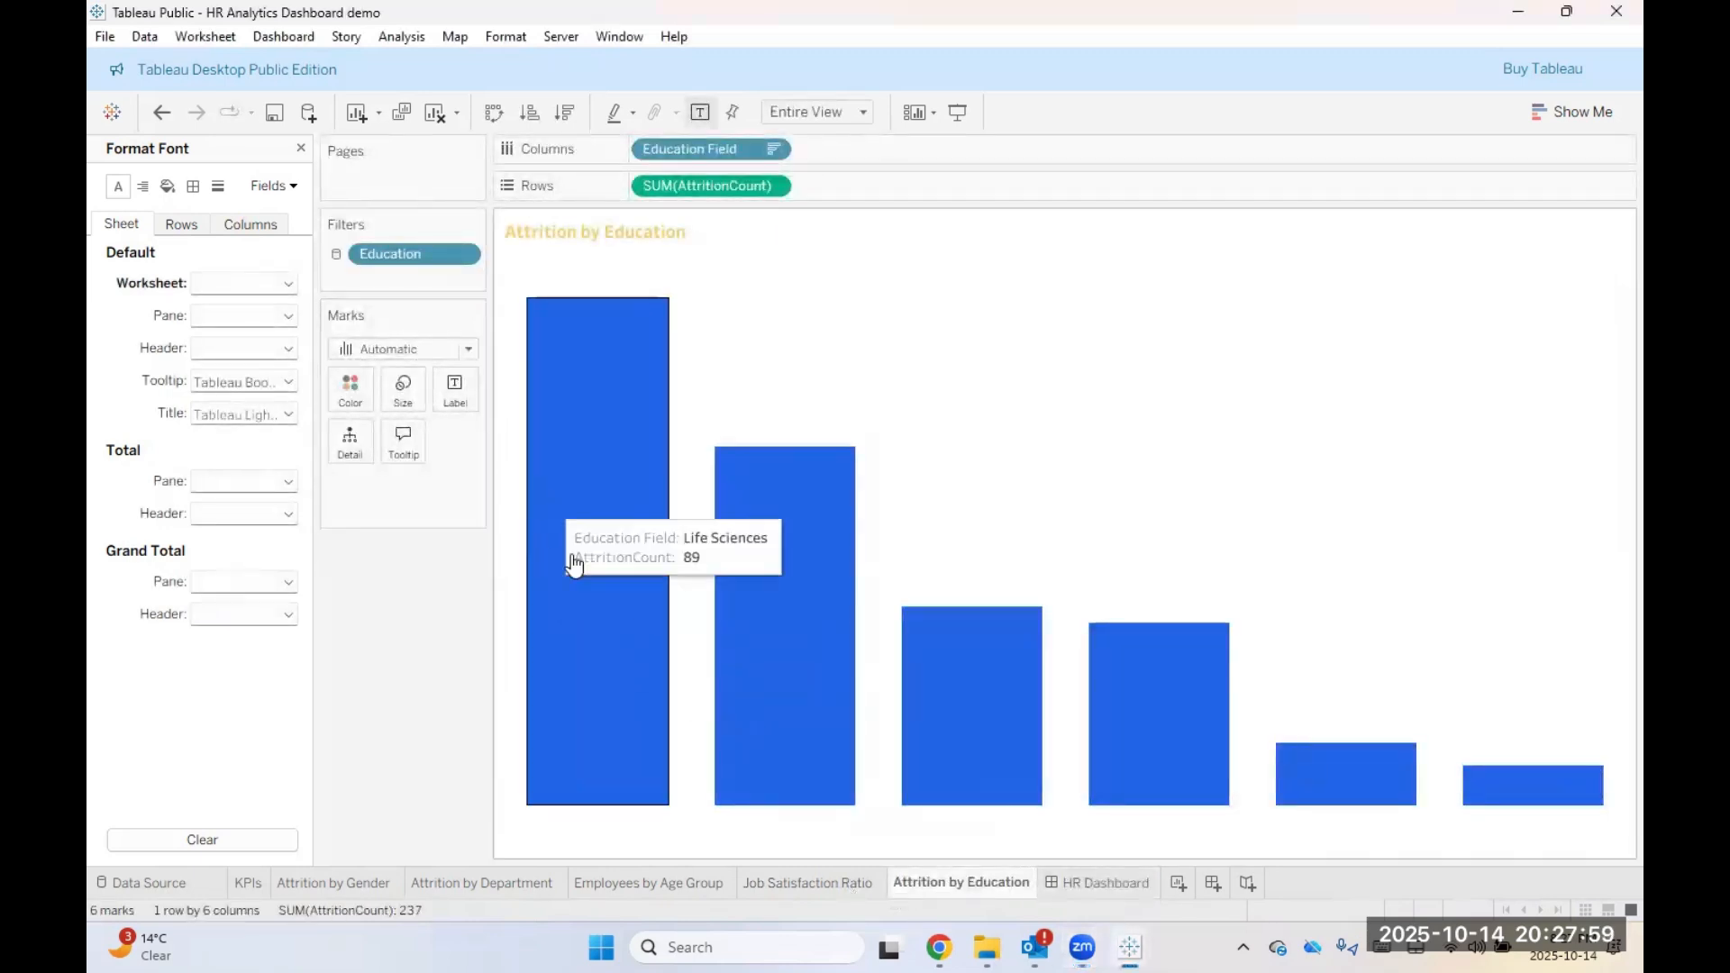
{"action": "left_click", "coordinate": [987, 947]}
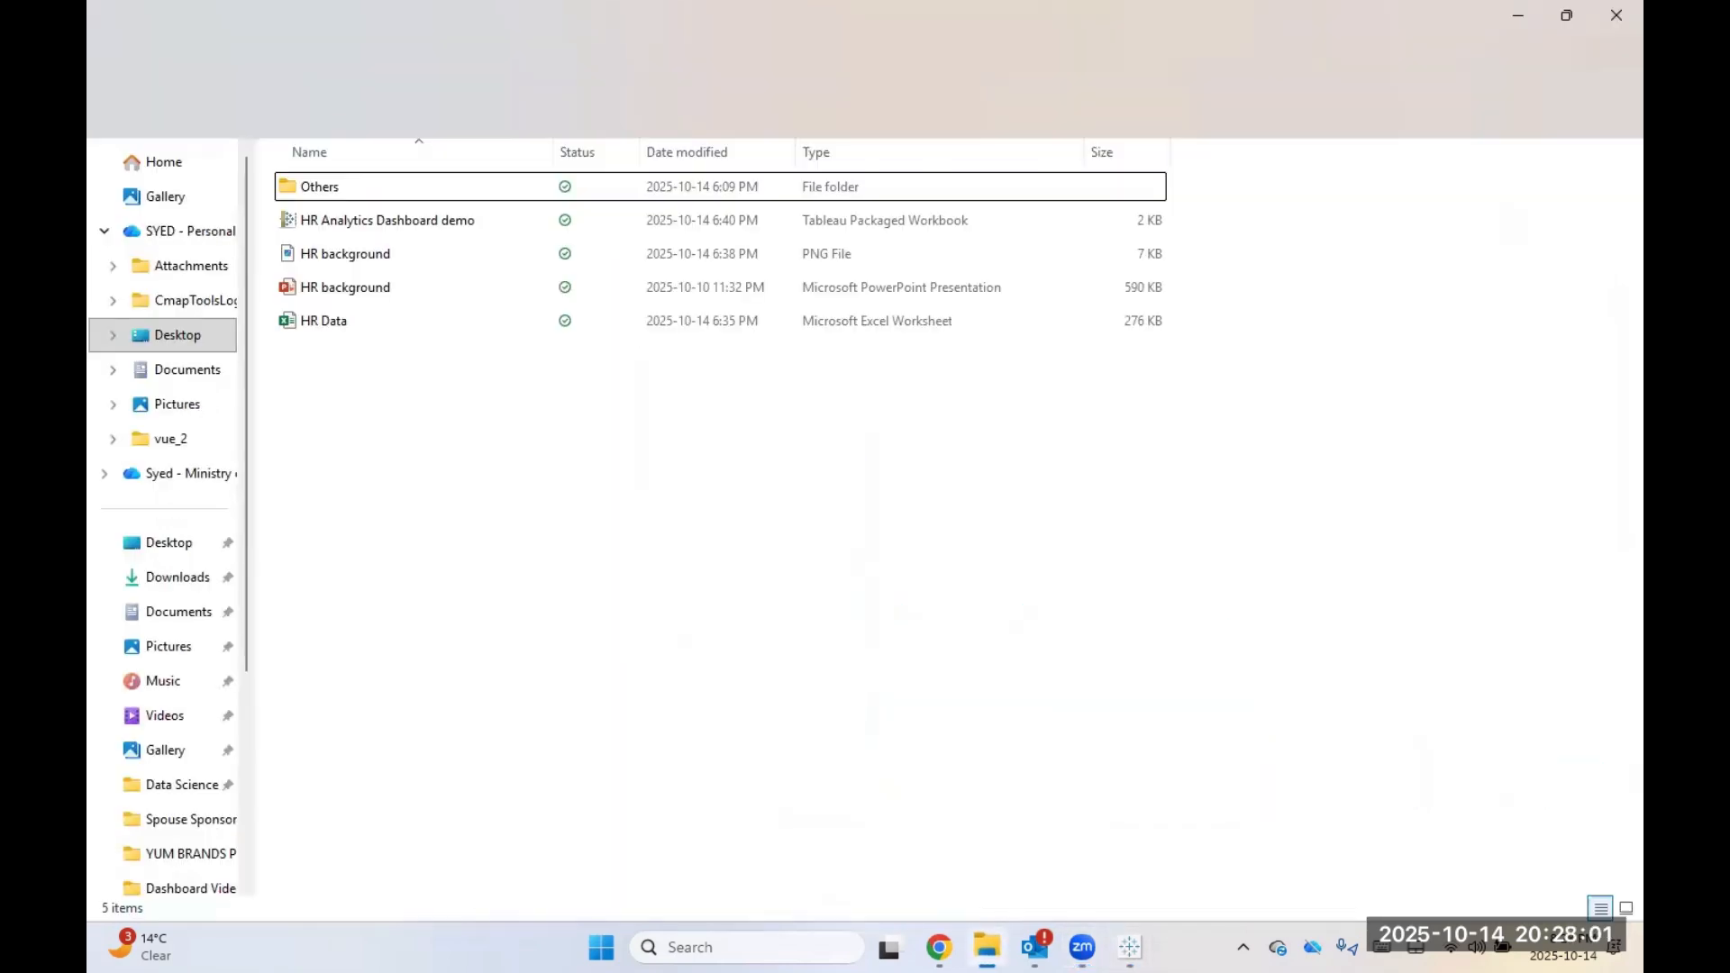
{"action": "double_click", "coordinate": [387, 290]}
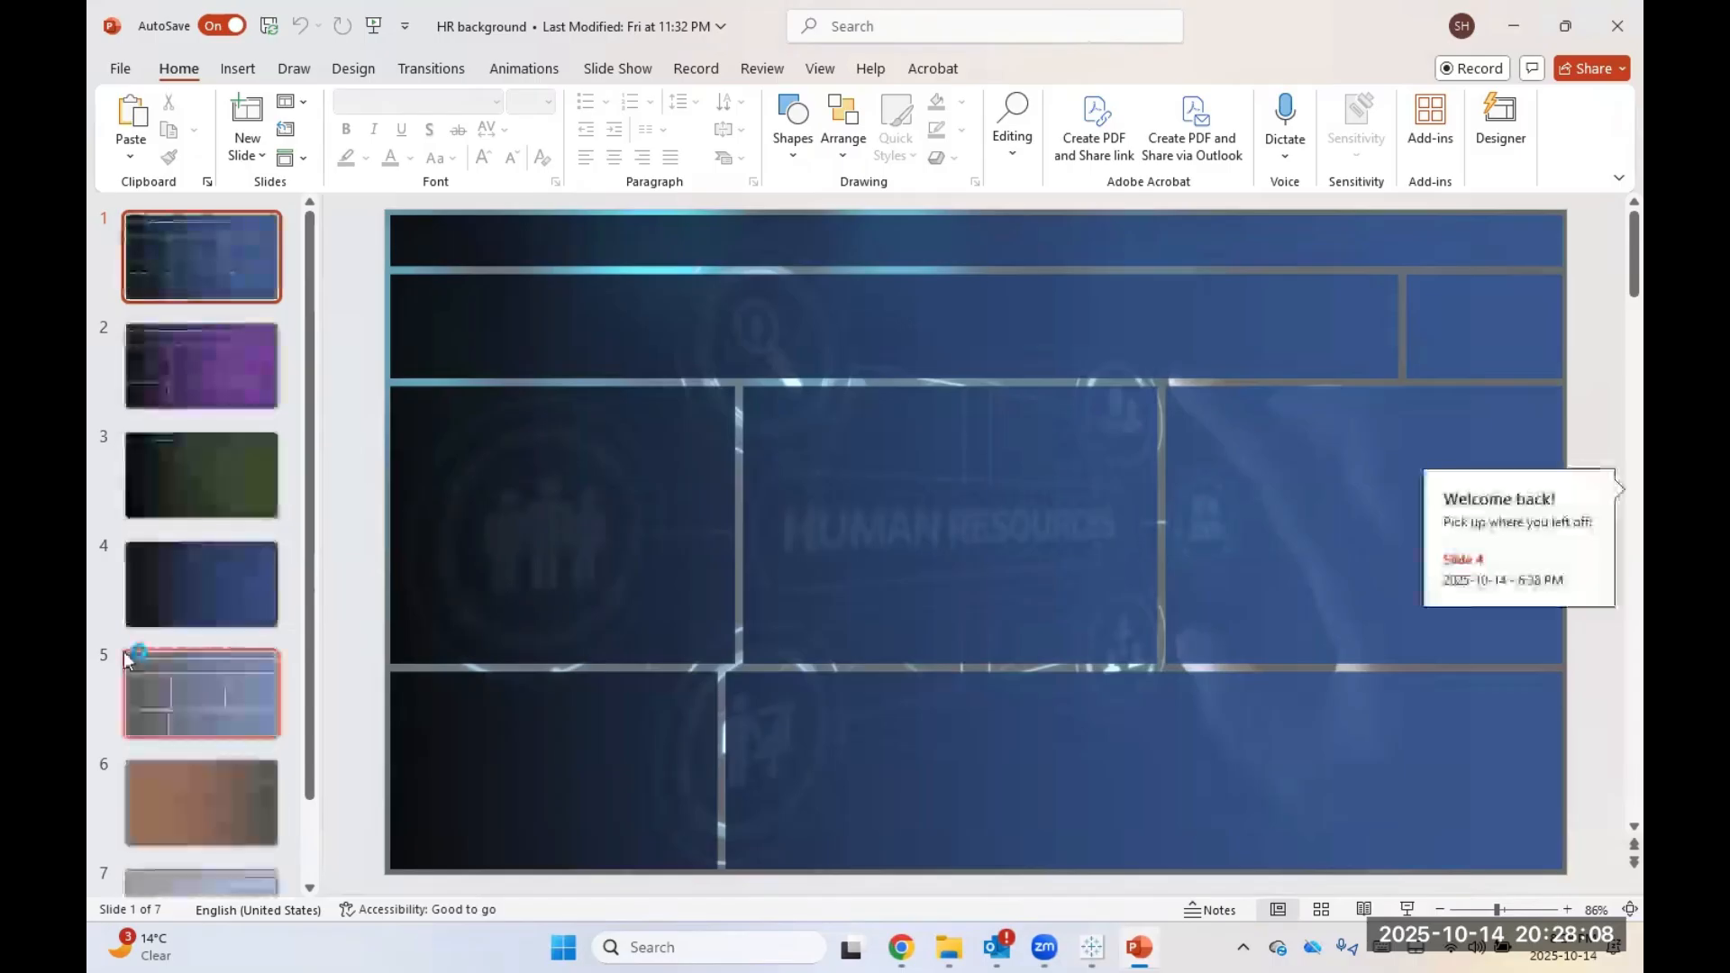
Step: Add a gradient stop at position 0% to the fill of the background rectangle on slide 4
{"action": "left_click", "coordinate": [252, 594]}
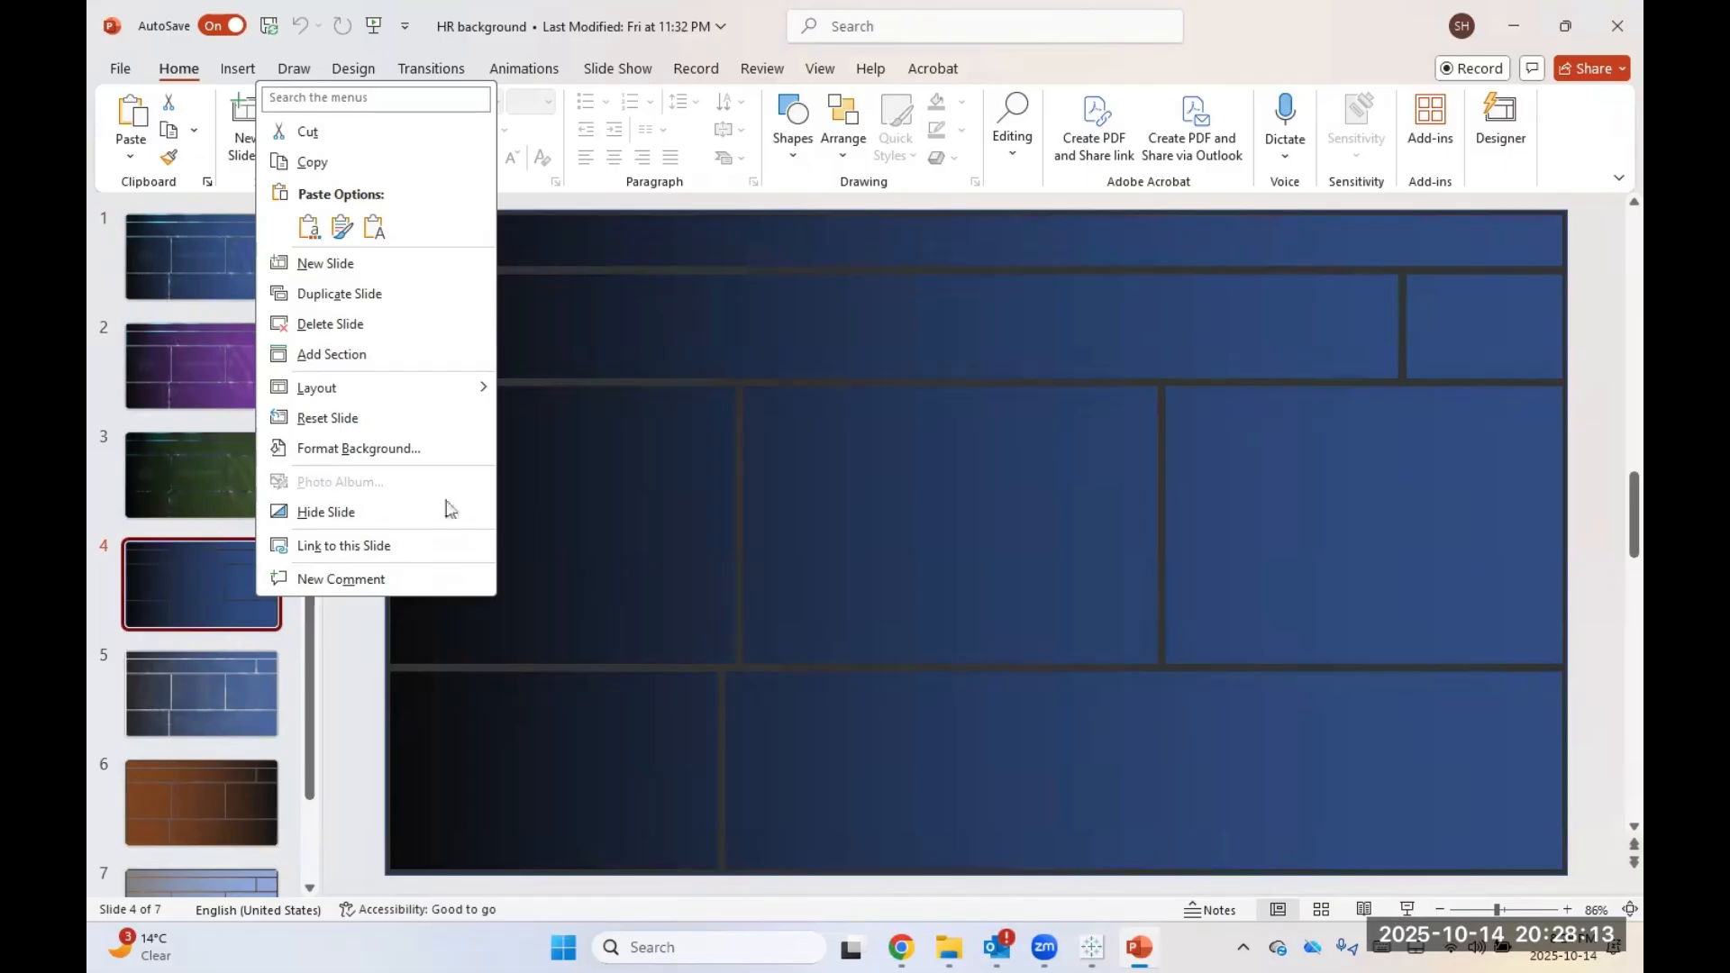
{"action": "left_click", "coordinate": [404, 446]}
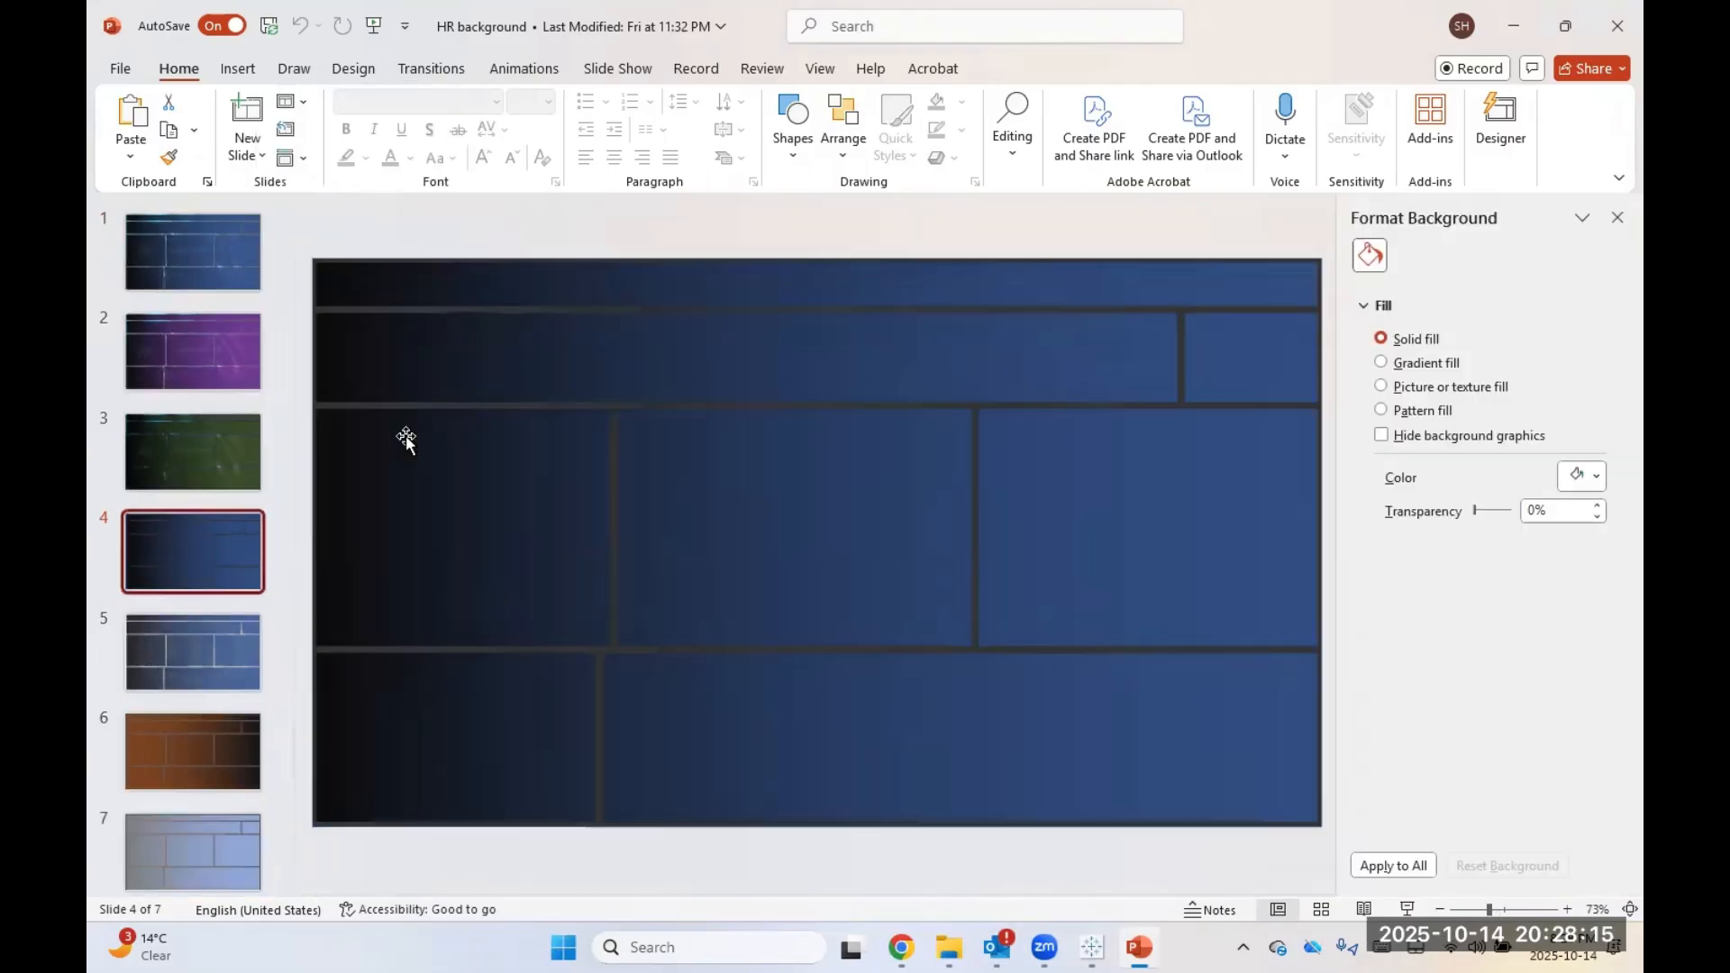
{"action": "left_click", "coordinate": [1087, 469]}
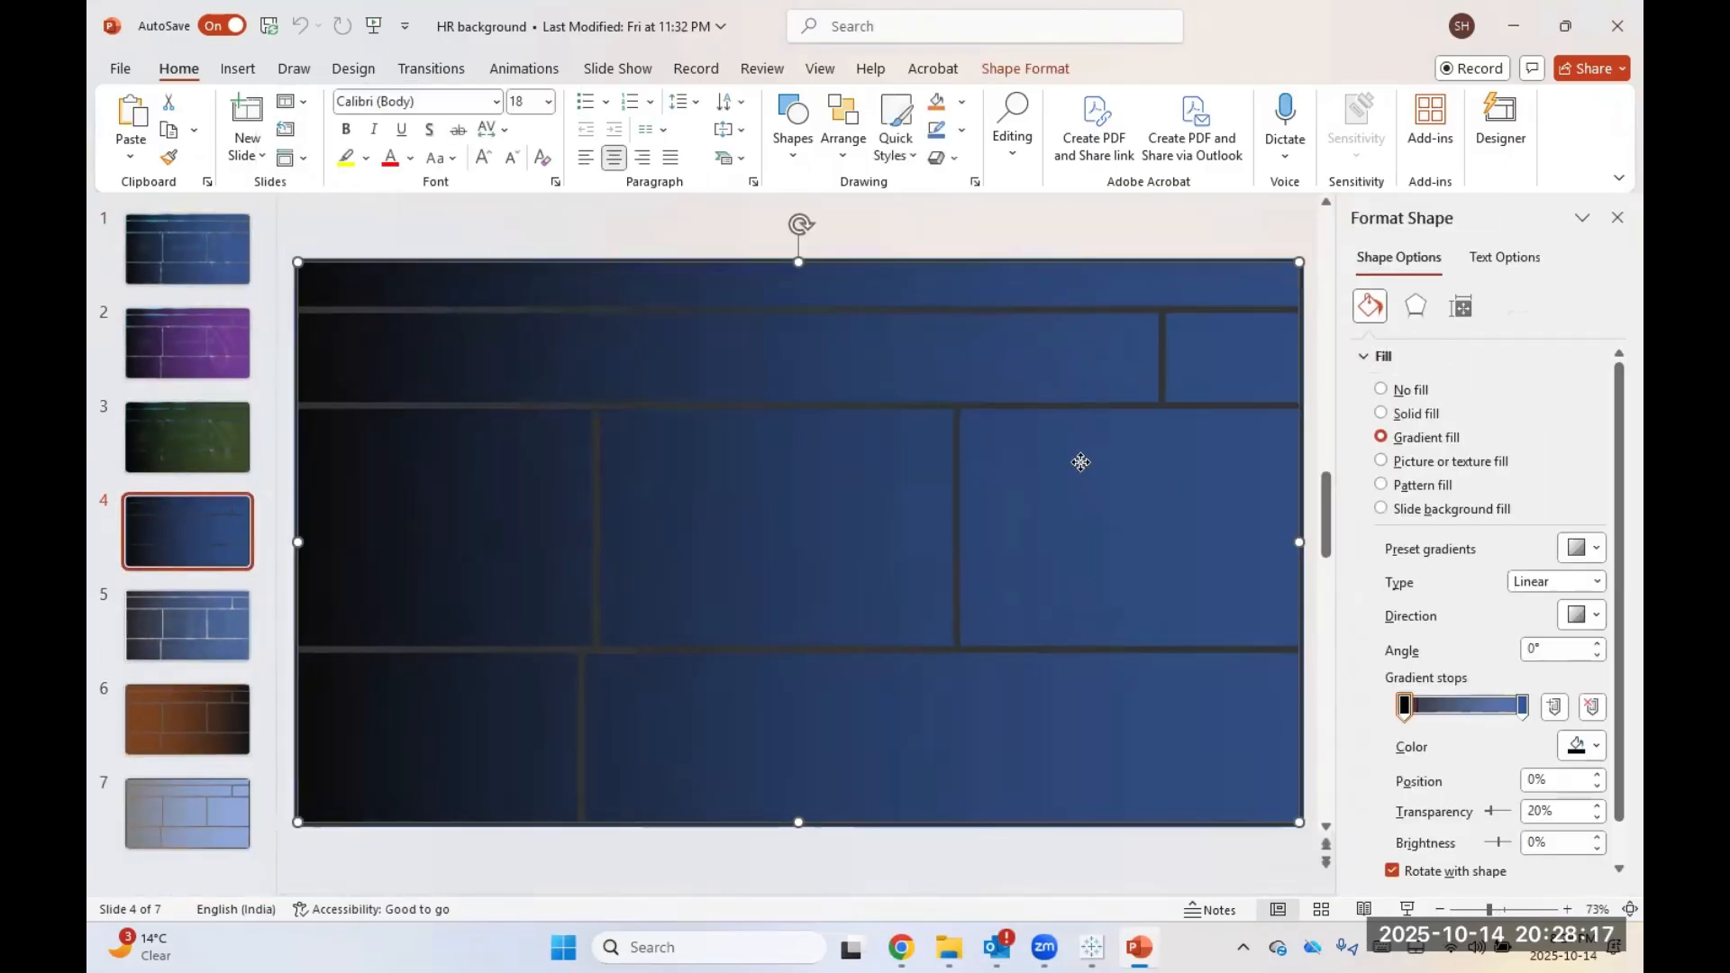
{"action": "right_click", "coordinate": [1087, 469]}
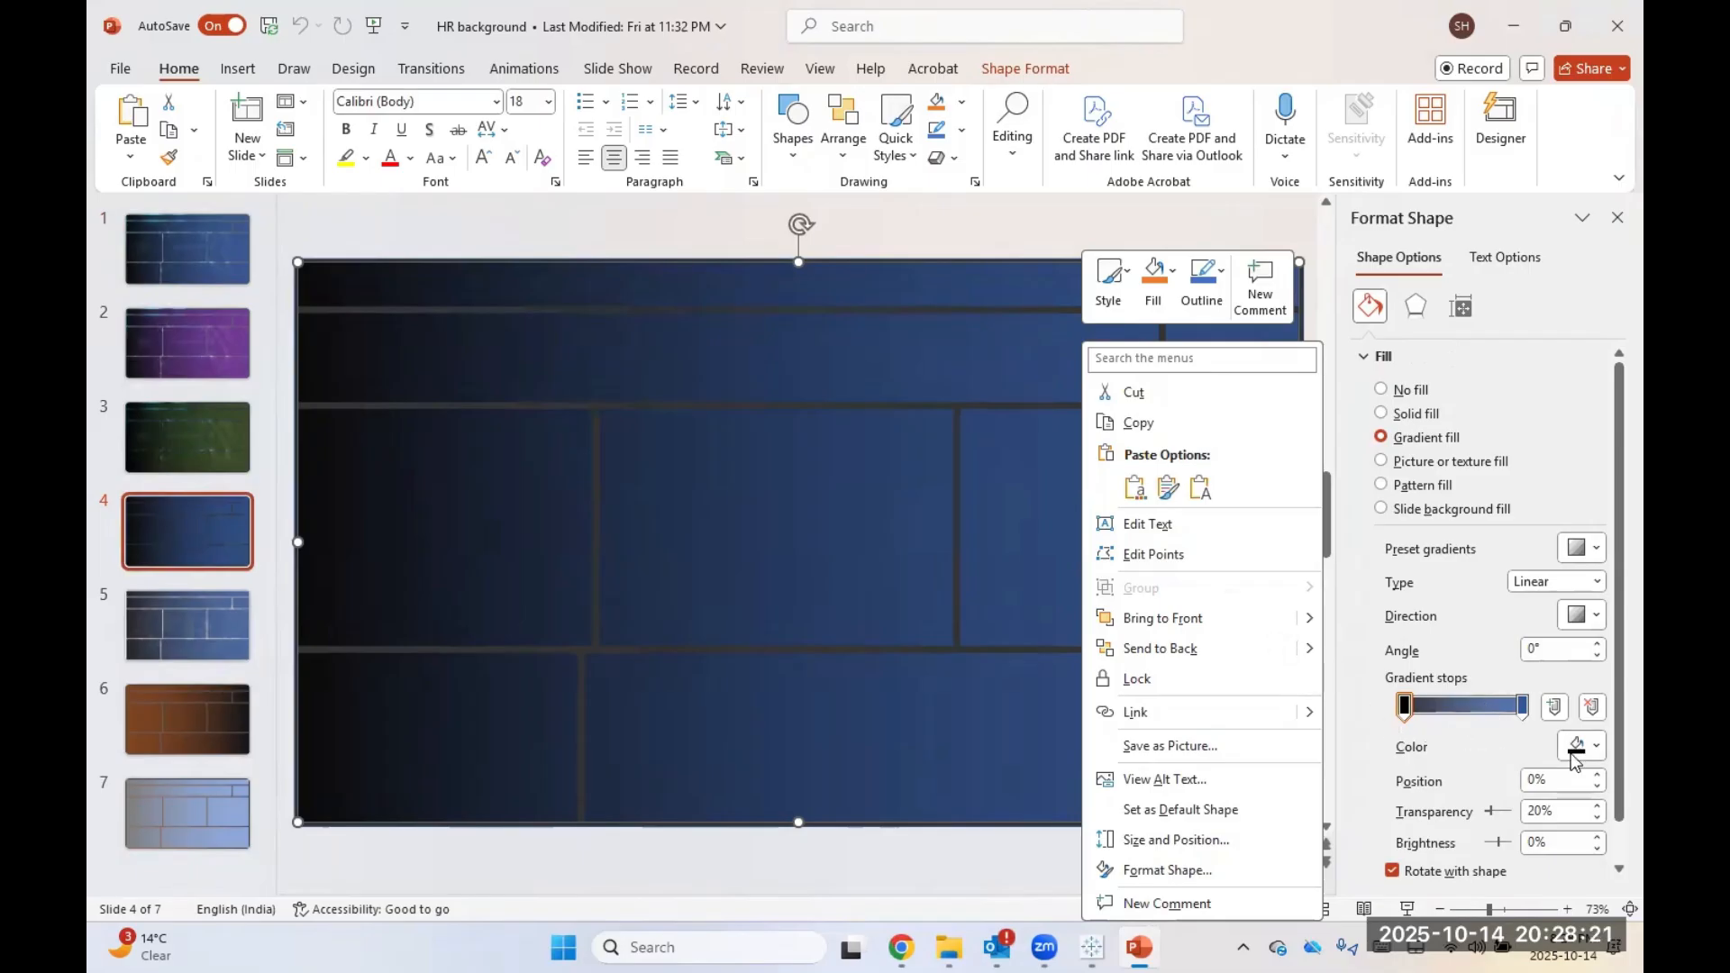
{"action": "left_click", "coordinate": [1553, 708]}
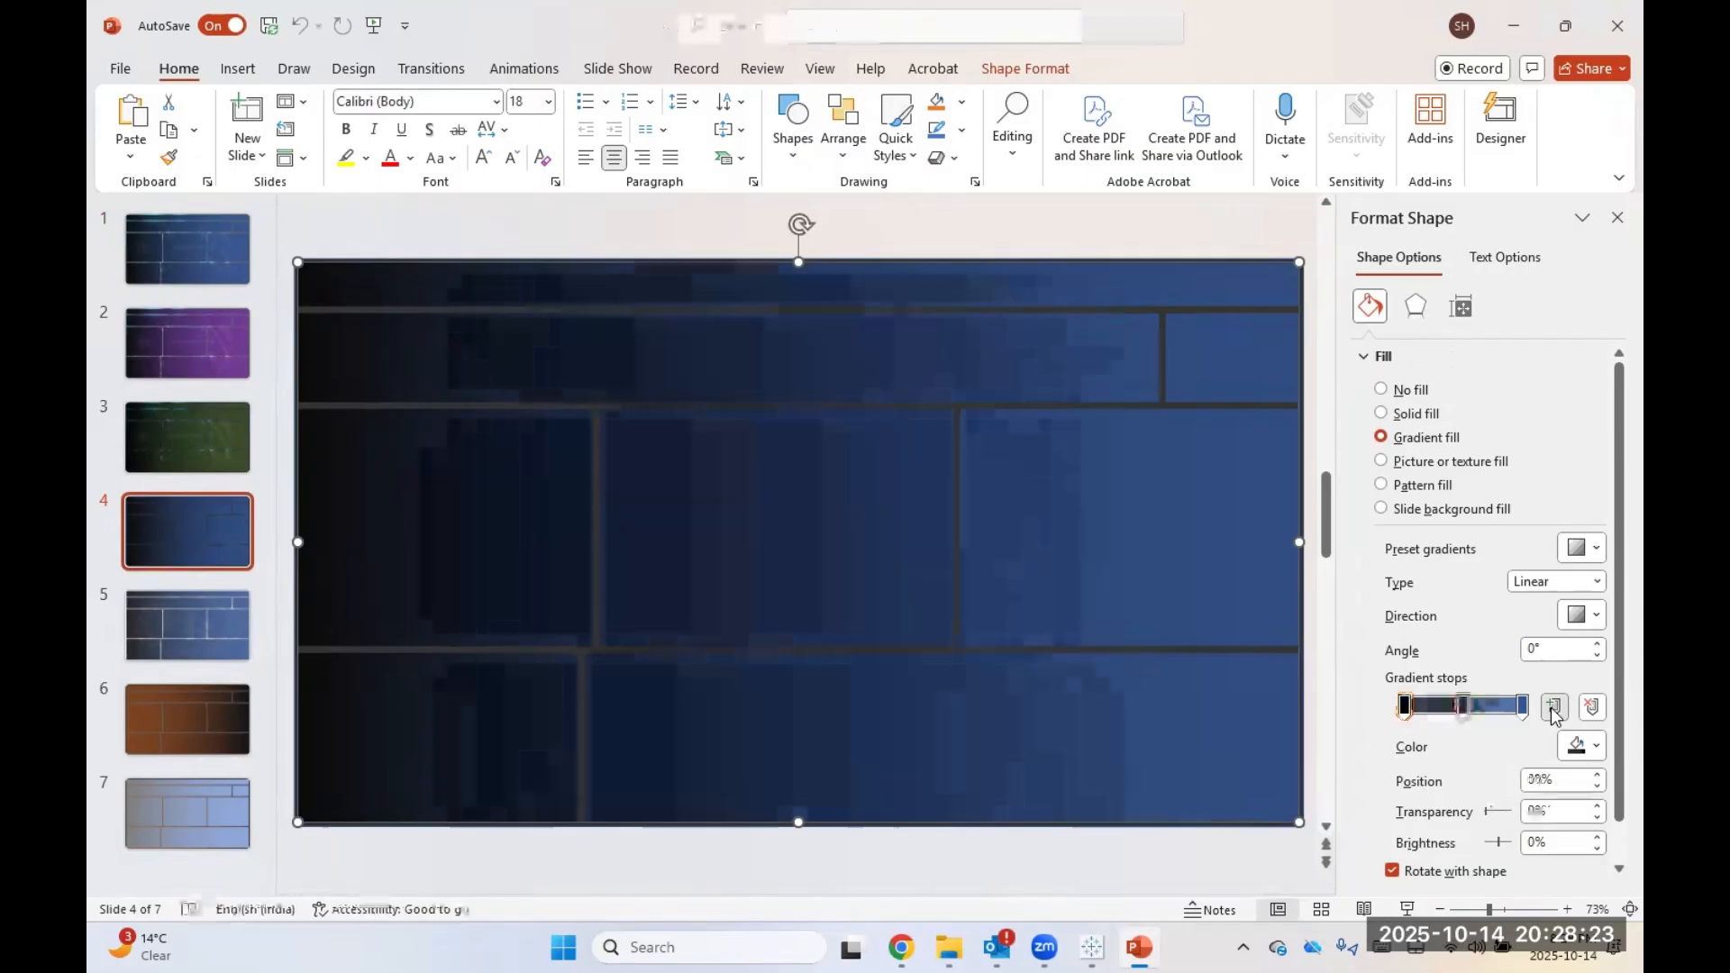
{"action": "left_click", "coordinate": [1404, 706]}
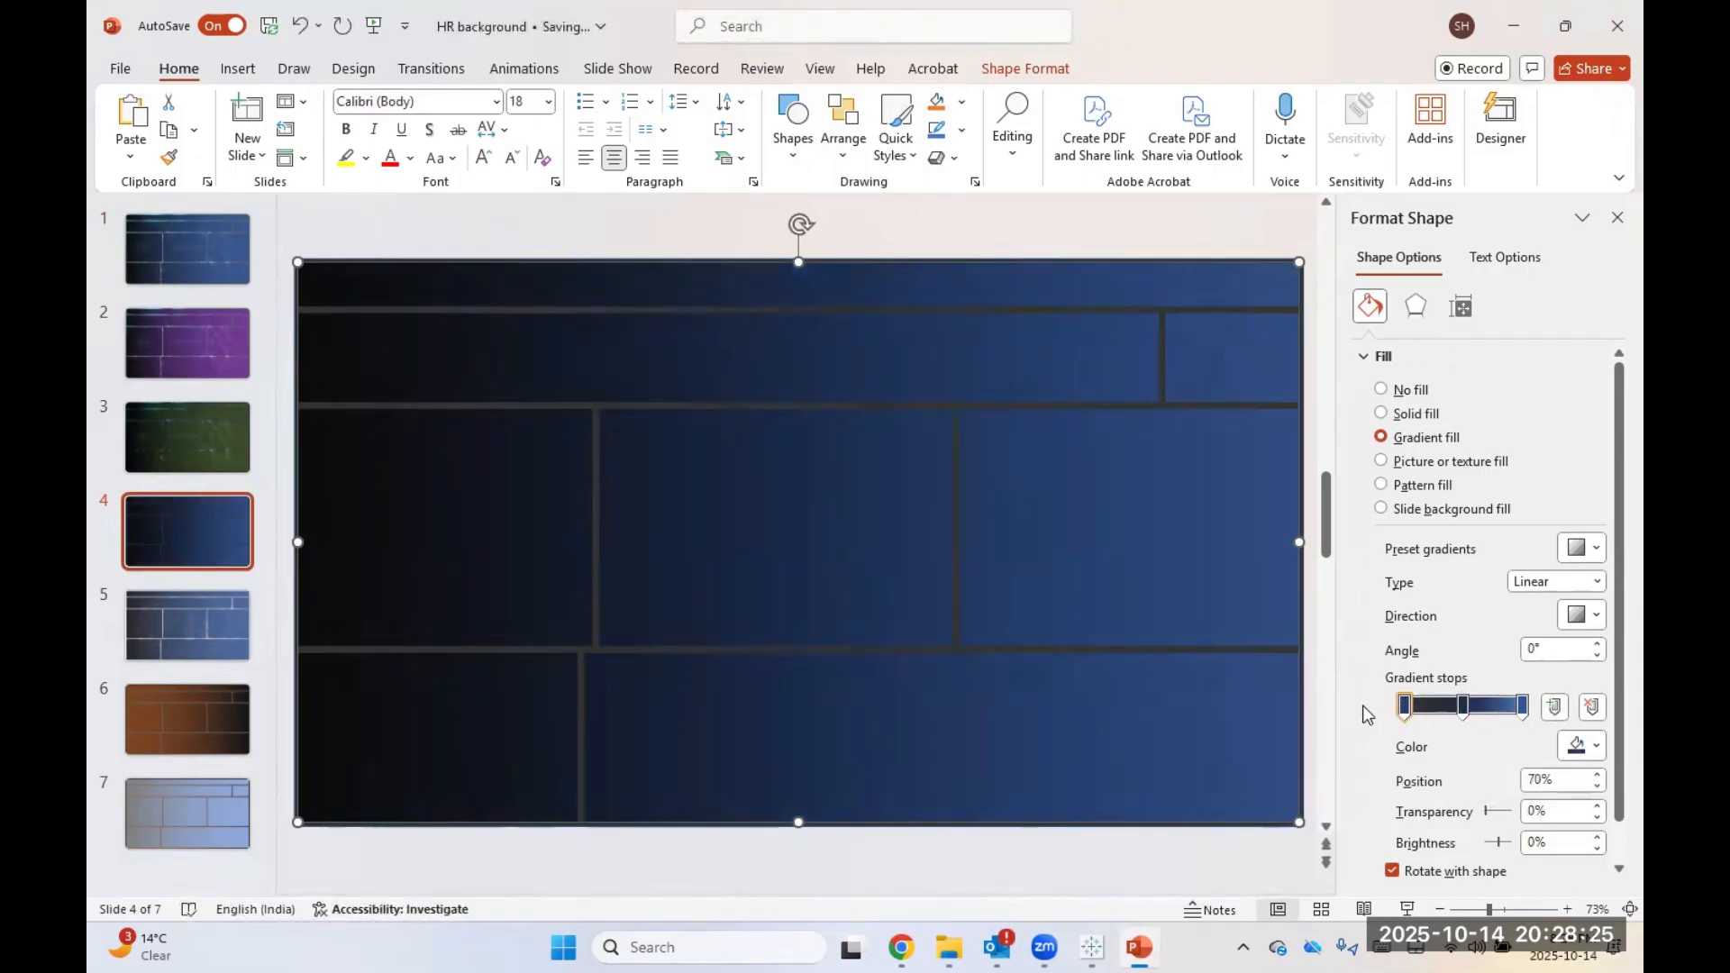
{"action": "left_click", "coordinate": [1418, 707]}
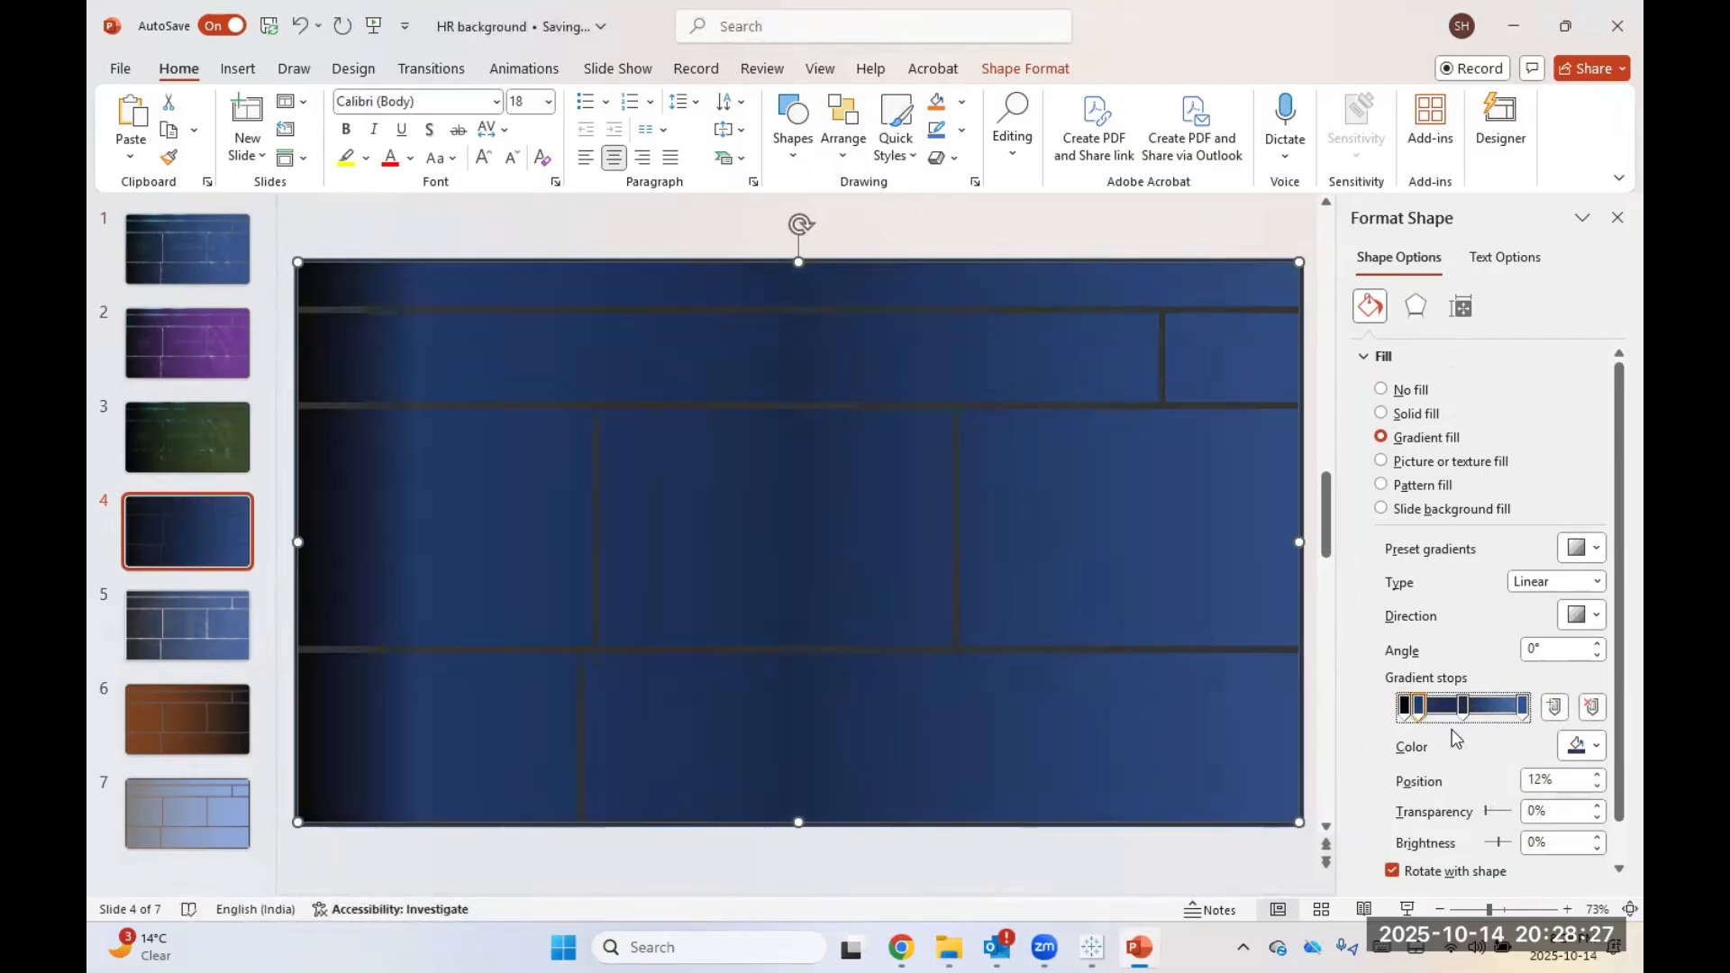
{"action": "left_click_drag", "start_coordinate": [1419, 707], "coordinate": [1373, 711]}
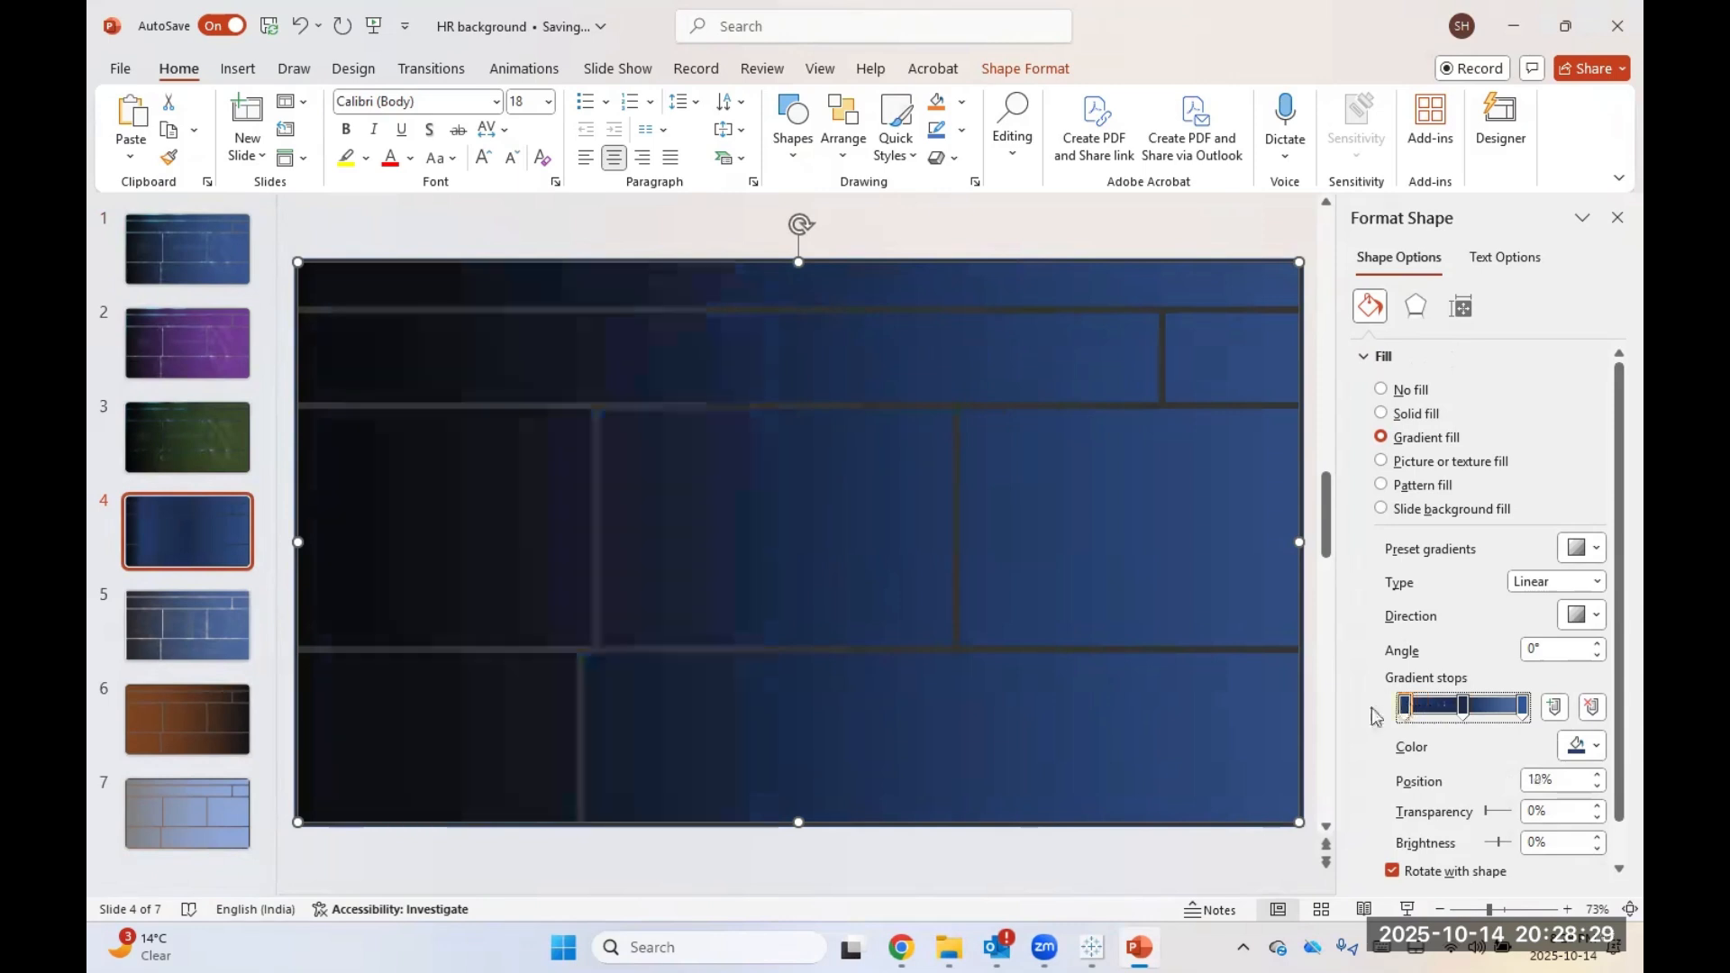
Step: Copy the hex code #213B69 from the custom color settings of the selected gradient stop
{"action": "left_click", "coordinate": [1578, 746]}
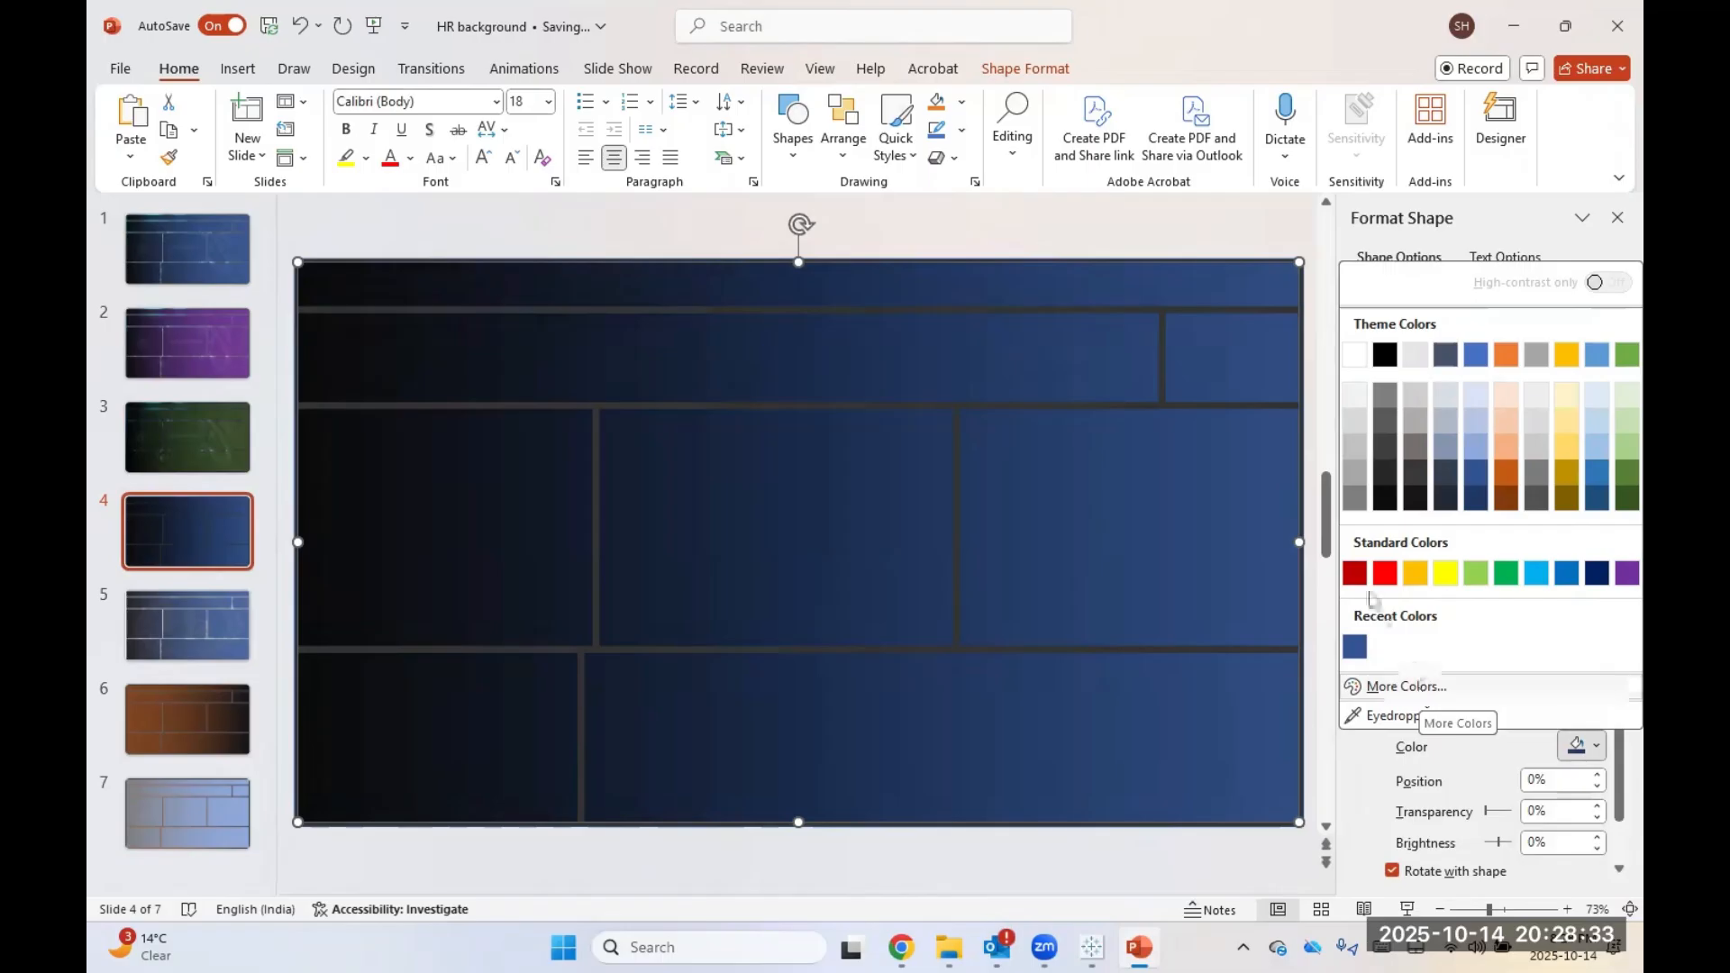
{"action": "left_click", "coordinate": [1396, 686]}
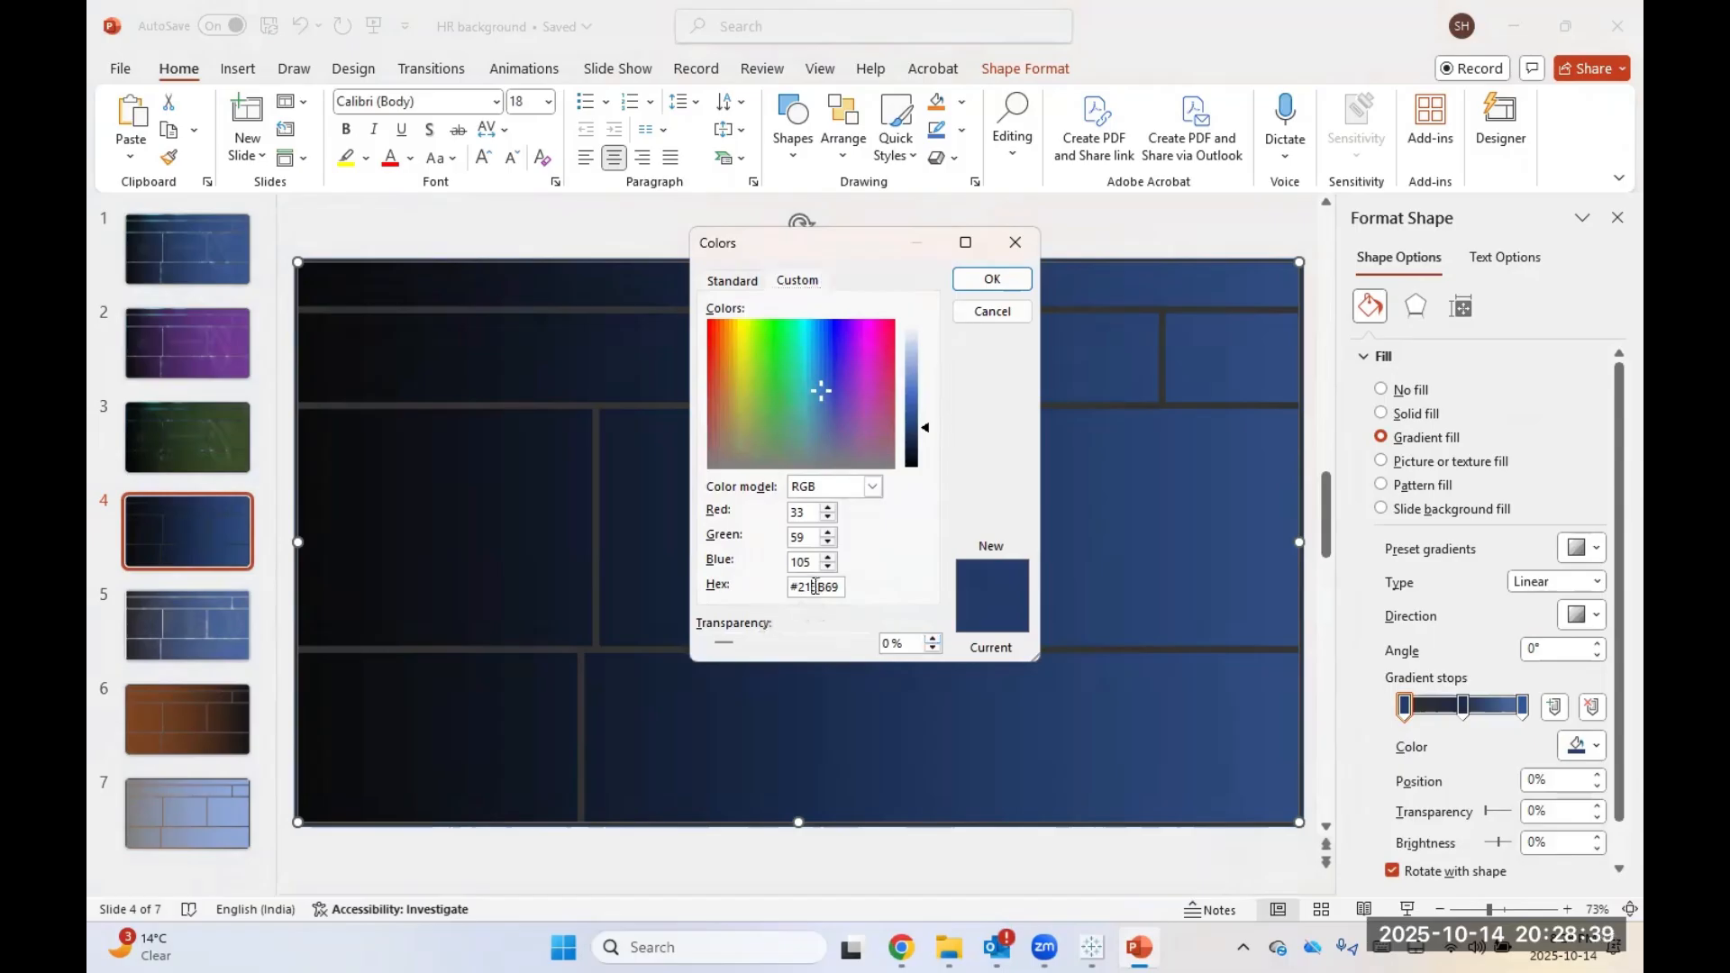
{"action": "double_click", "coordinate": [815, 587]}
{"action": "key", "text": "ctrl+c"}
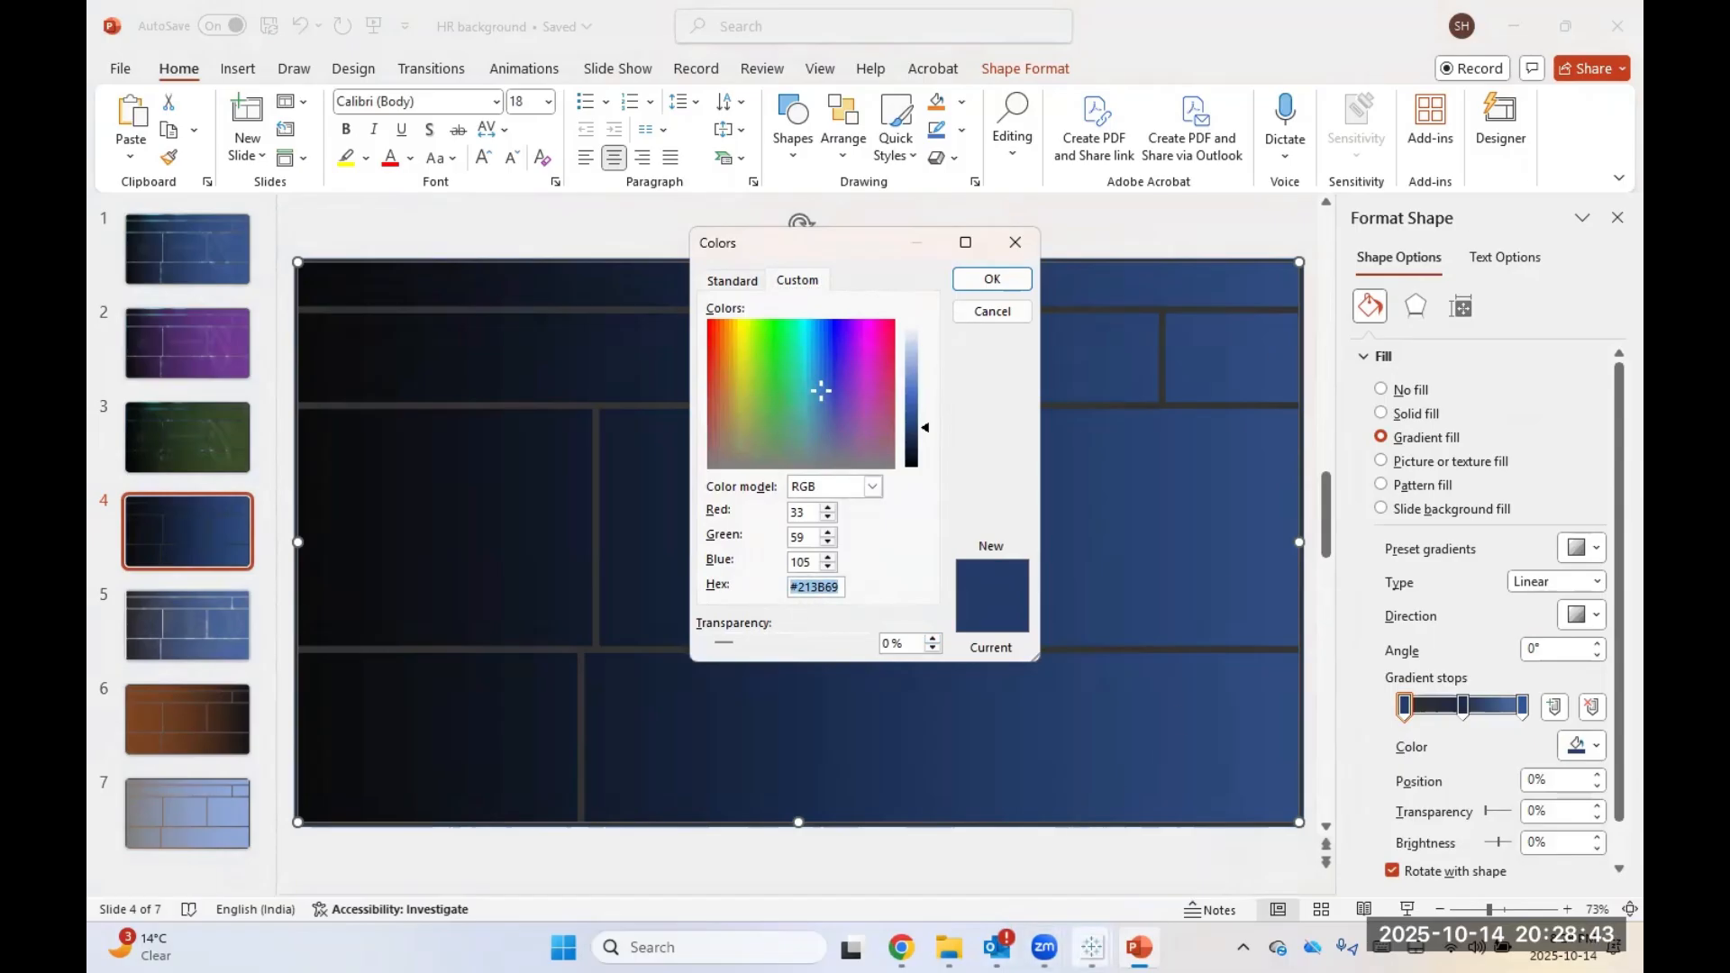
Step: Switch to Tableau, recolor the Attrition by Education bars with #213B69 and show the HR Dashboard
{"action": "mouse_move", "coordinate": [1092, 947]}
{"action": "left_click", "coordinate": [1189, 838]}
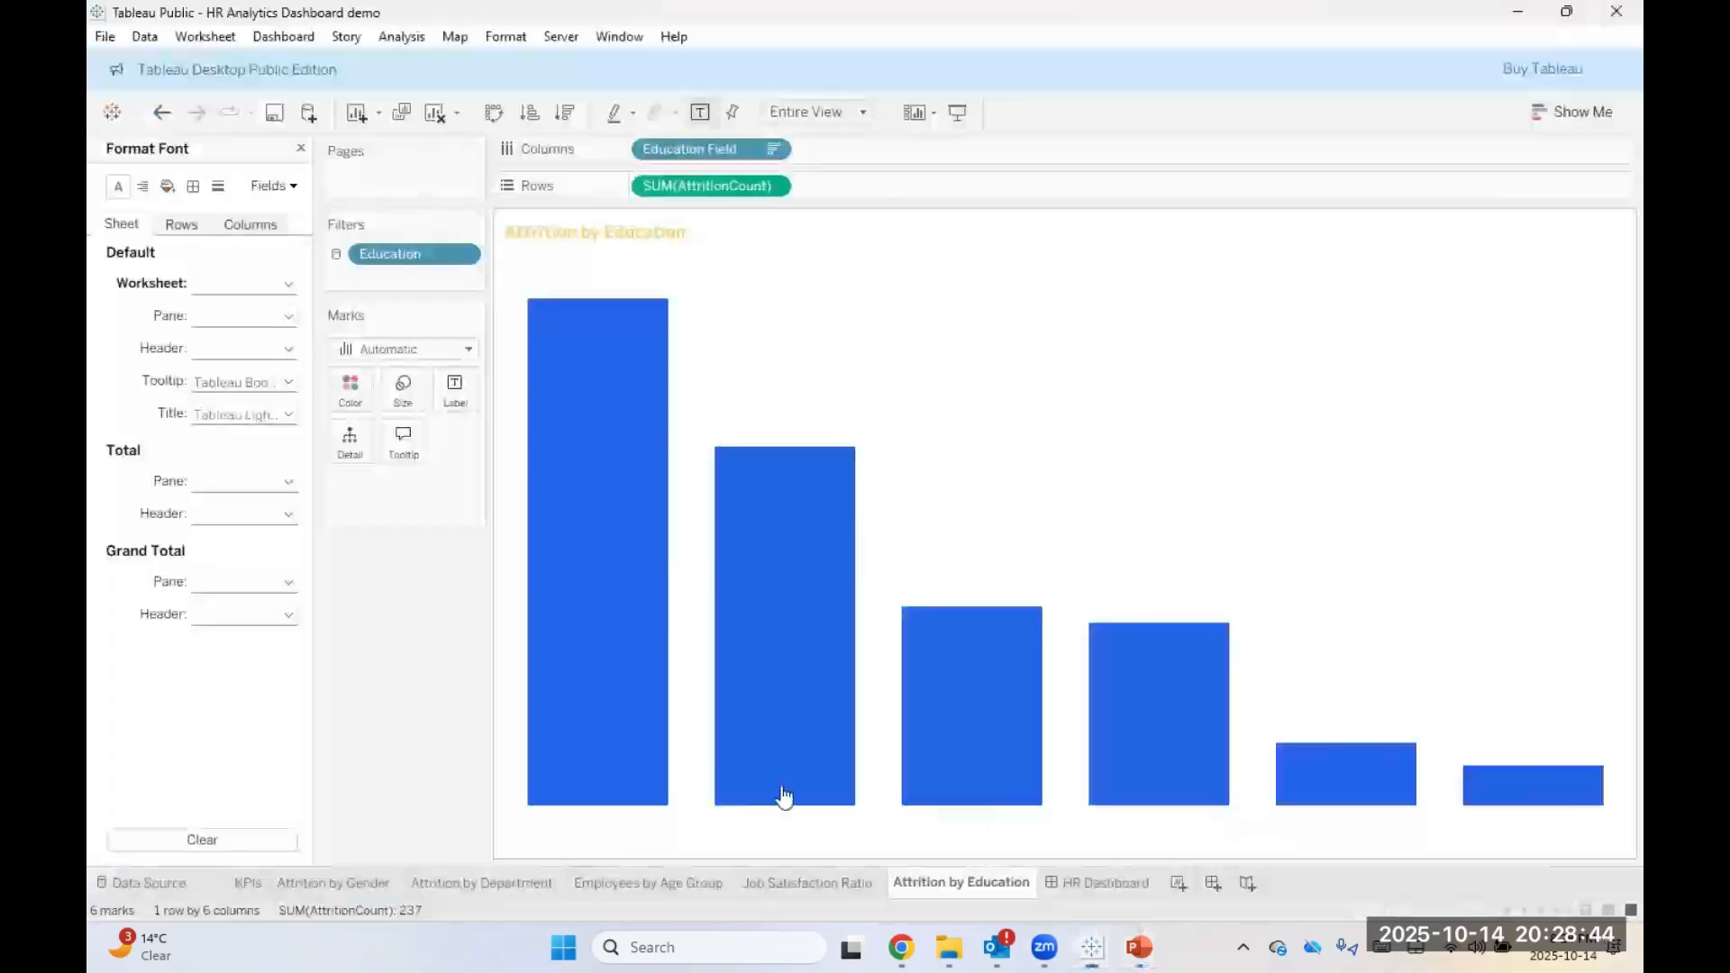
{"action": "left_click", "coordinate": [359, 398]}
{"action": "left_click", "coordinate": [435, 591]}
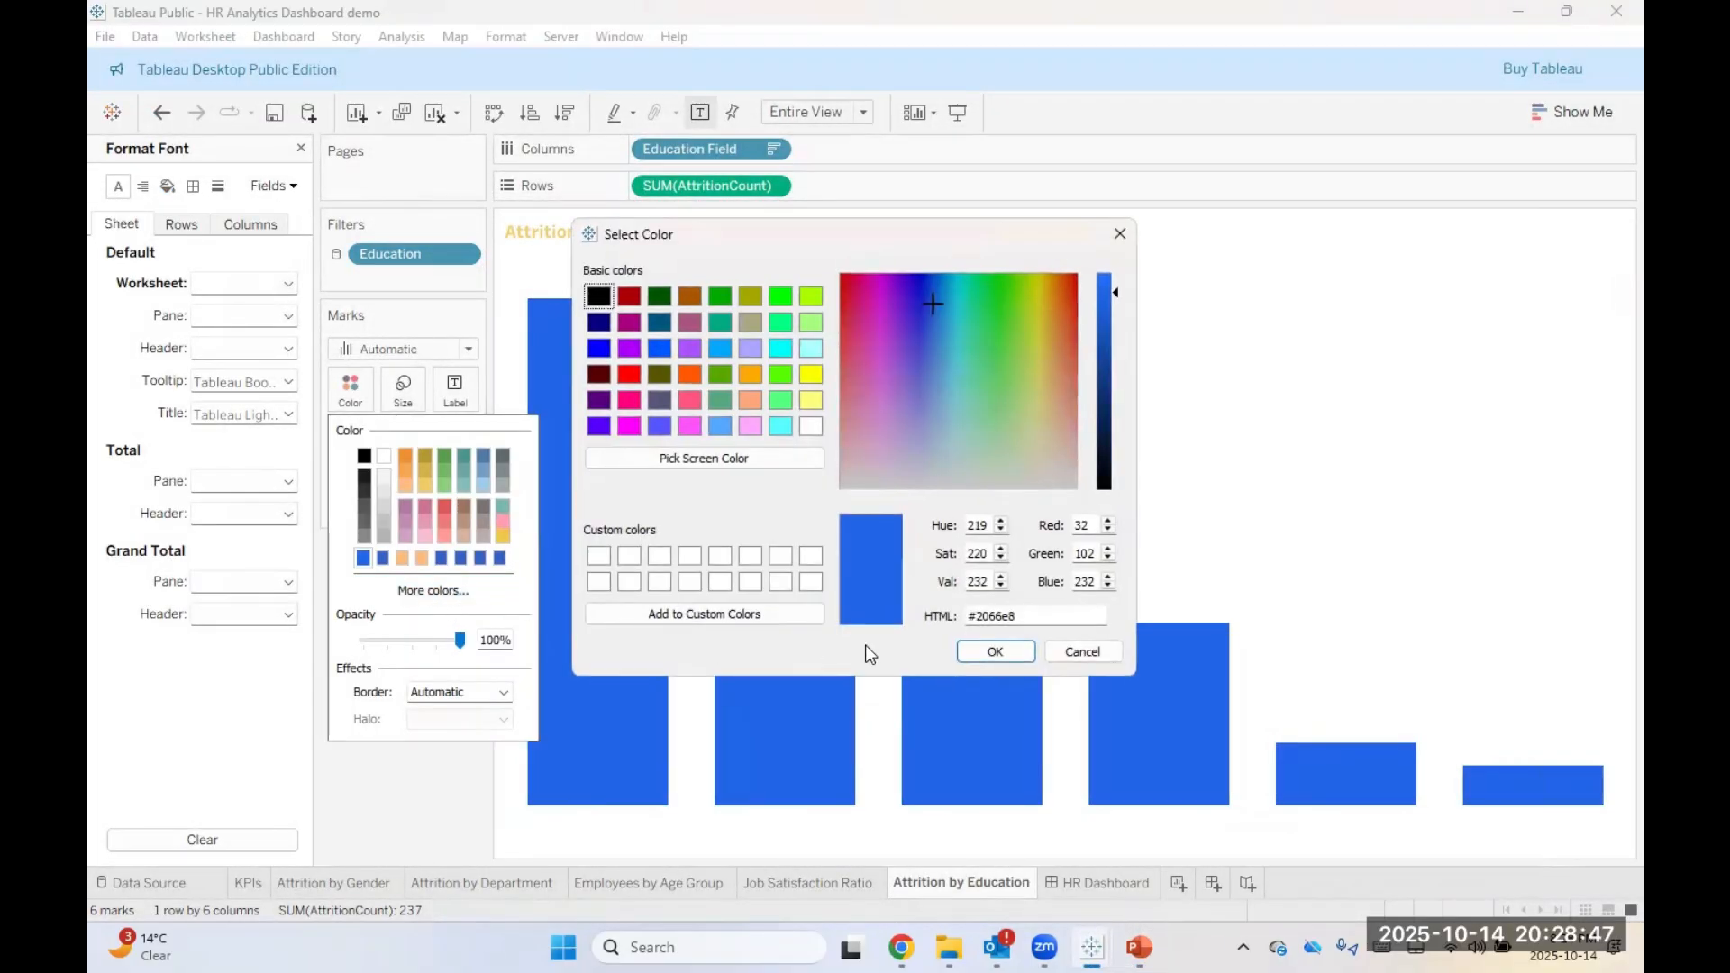
{"action": "triple_click", "coordinate": [1024, 616]}
{"action": "key", "text": "ctrl+v"}
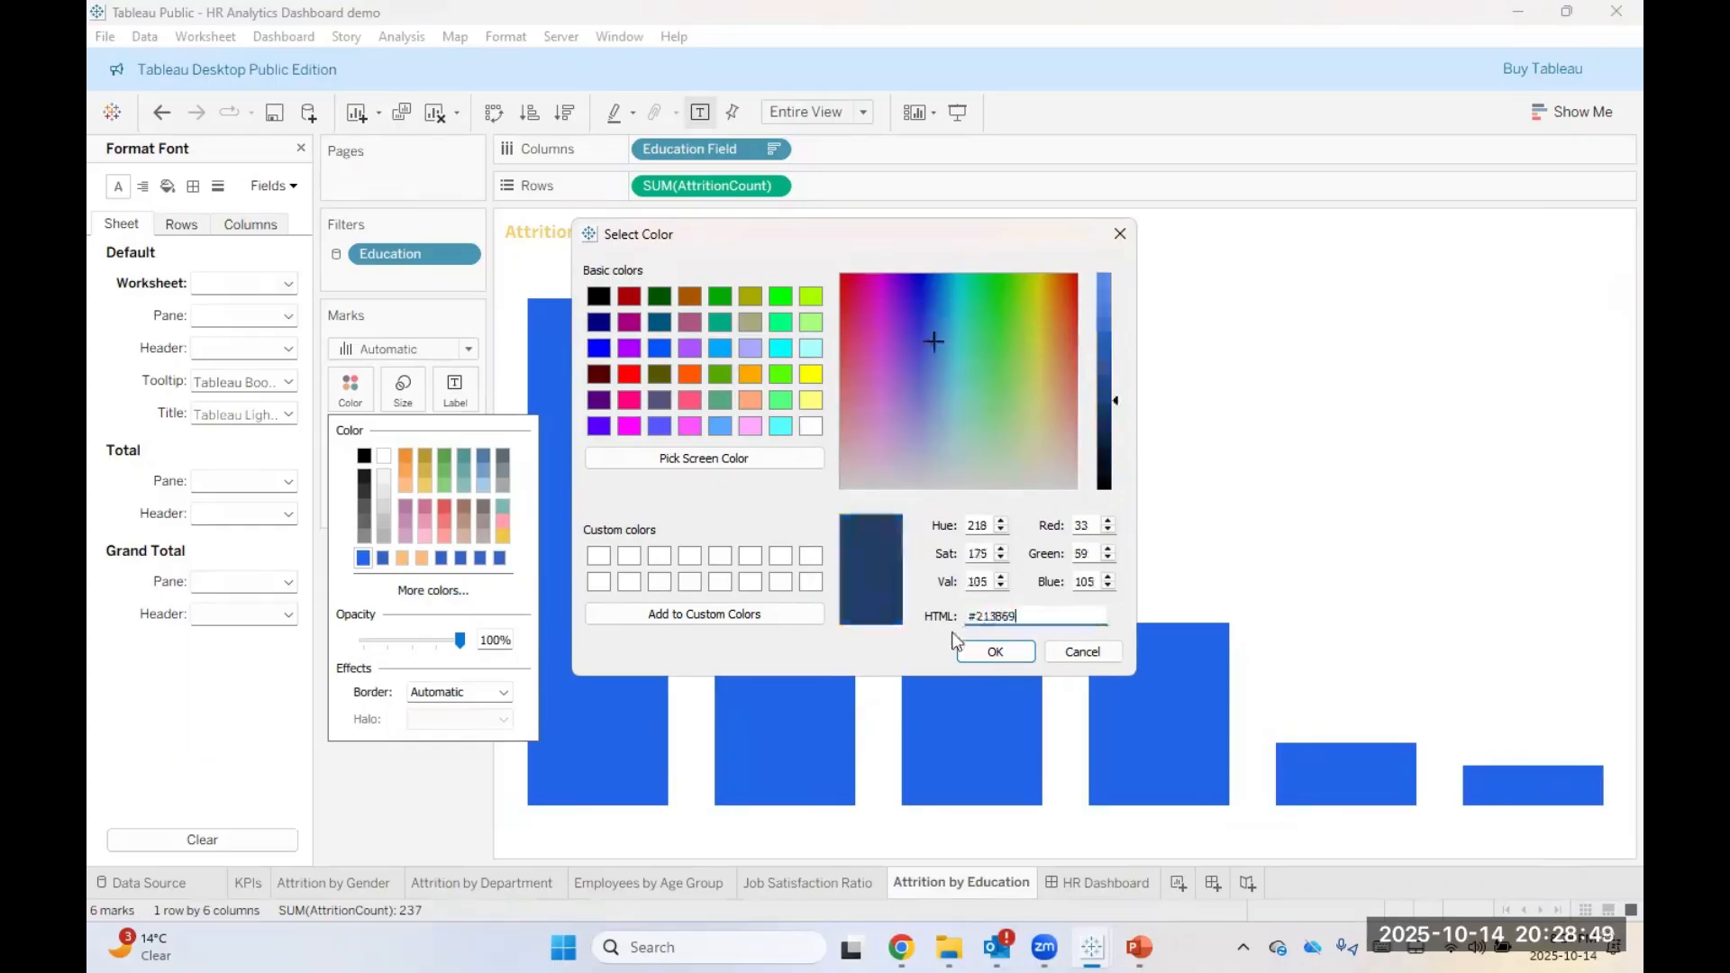
{"action": "left_click", "coordinate": [988, 653]}
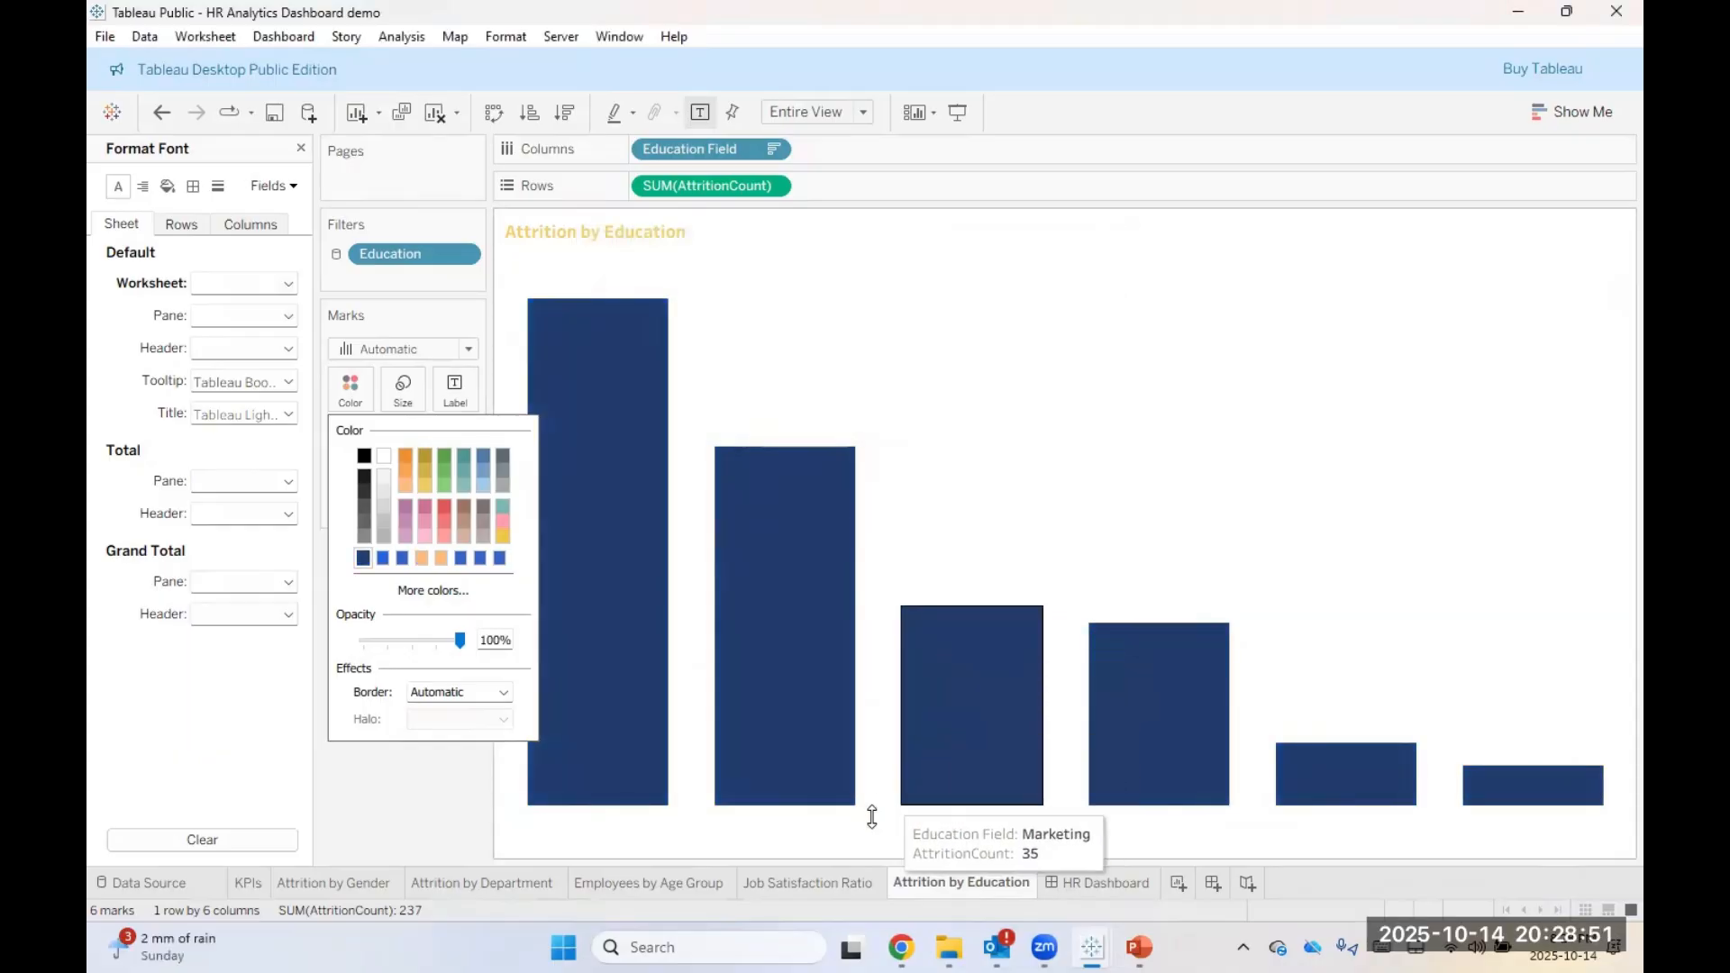
{"action": "left_click", "coordinate": [1070, 879]}
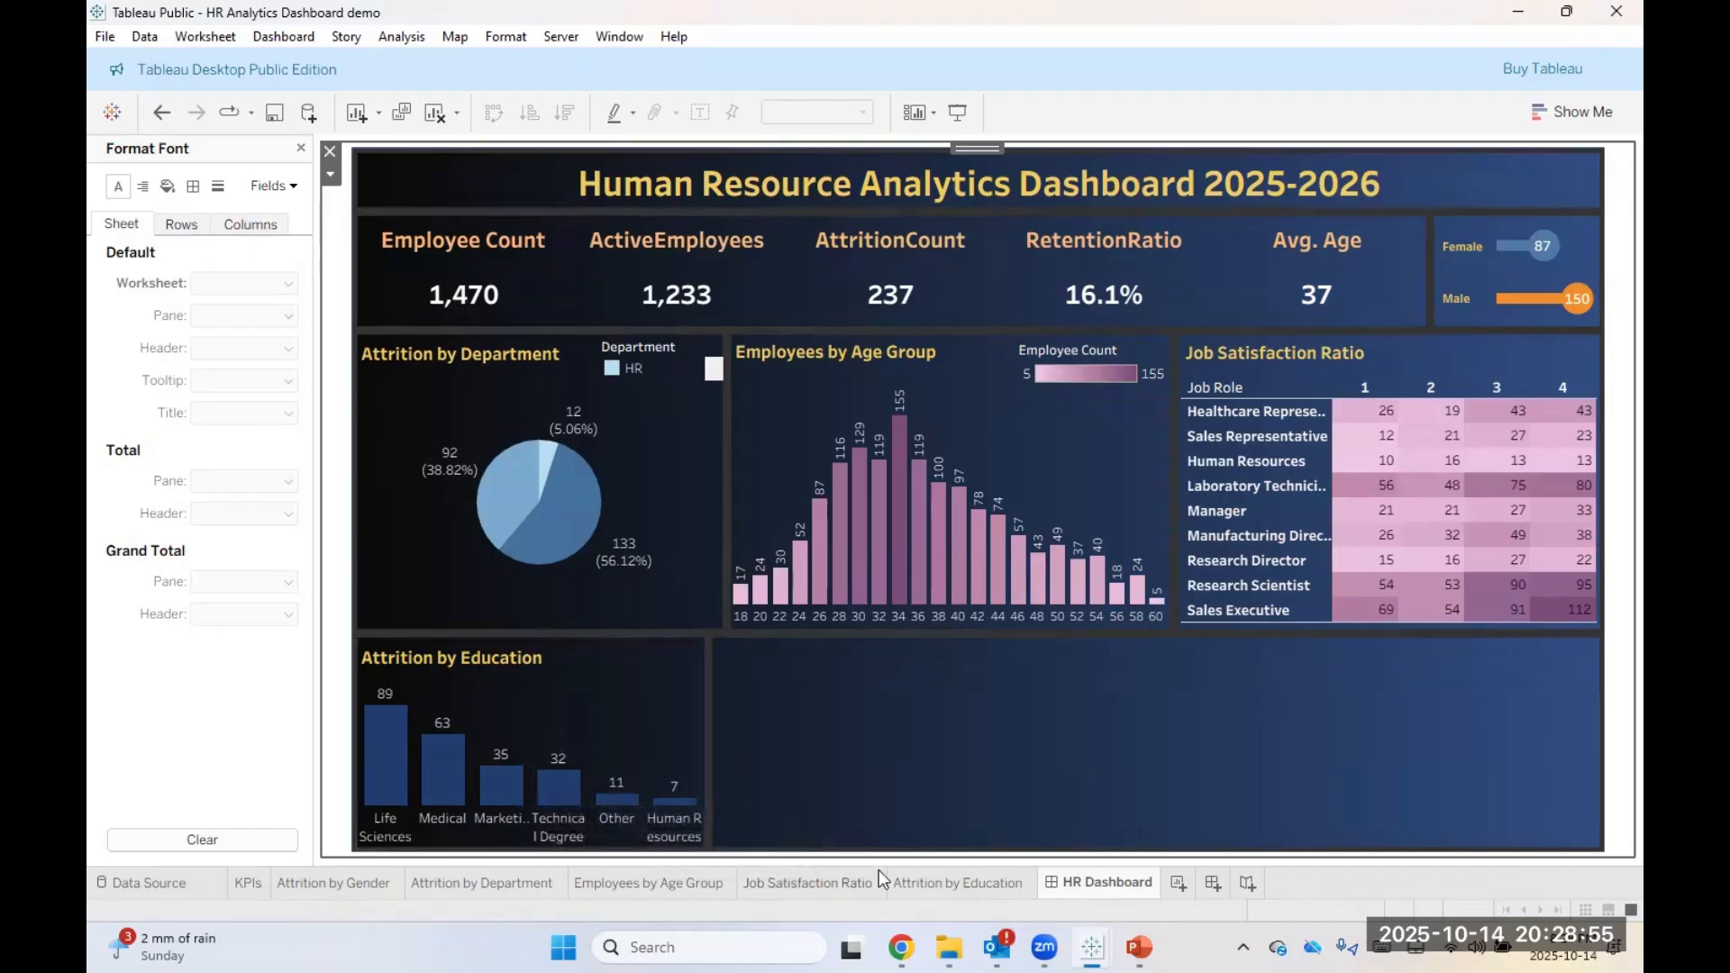
Step: Change the Attrition by Education bar color to #213b55 and check it on the HR Dashboard
{"action": "left_click", "coordinate": [912, 885]}
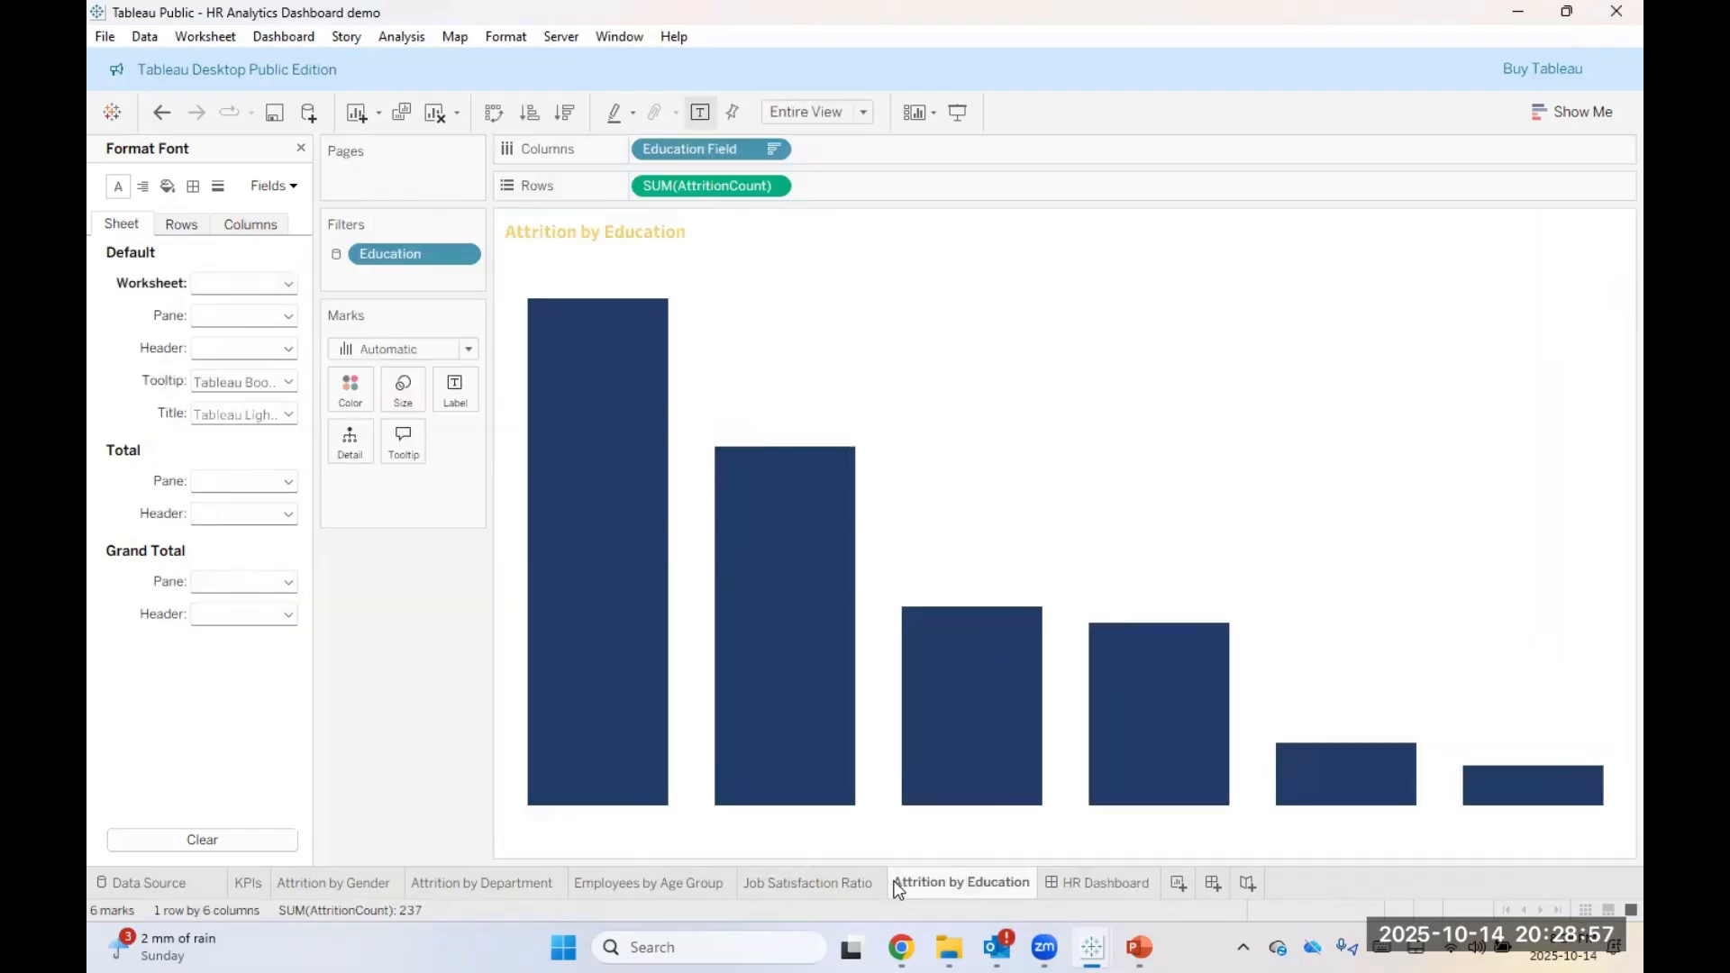
{"action": "left_click", "coordinate": [348, 388]}
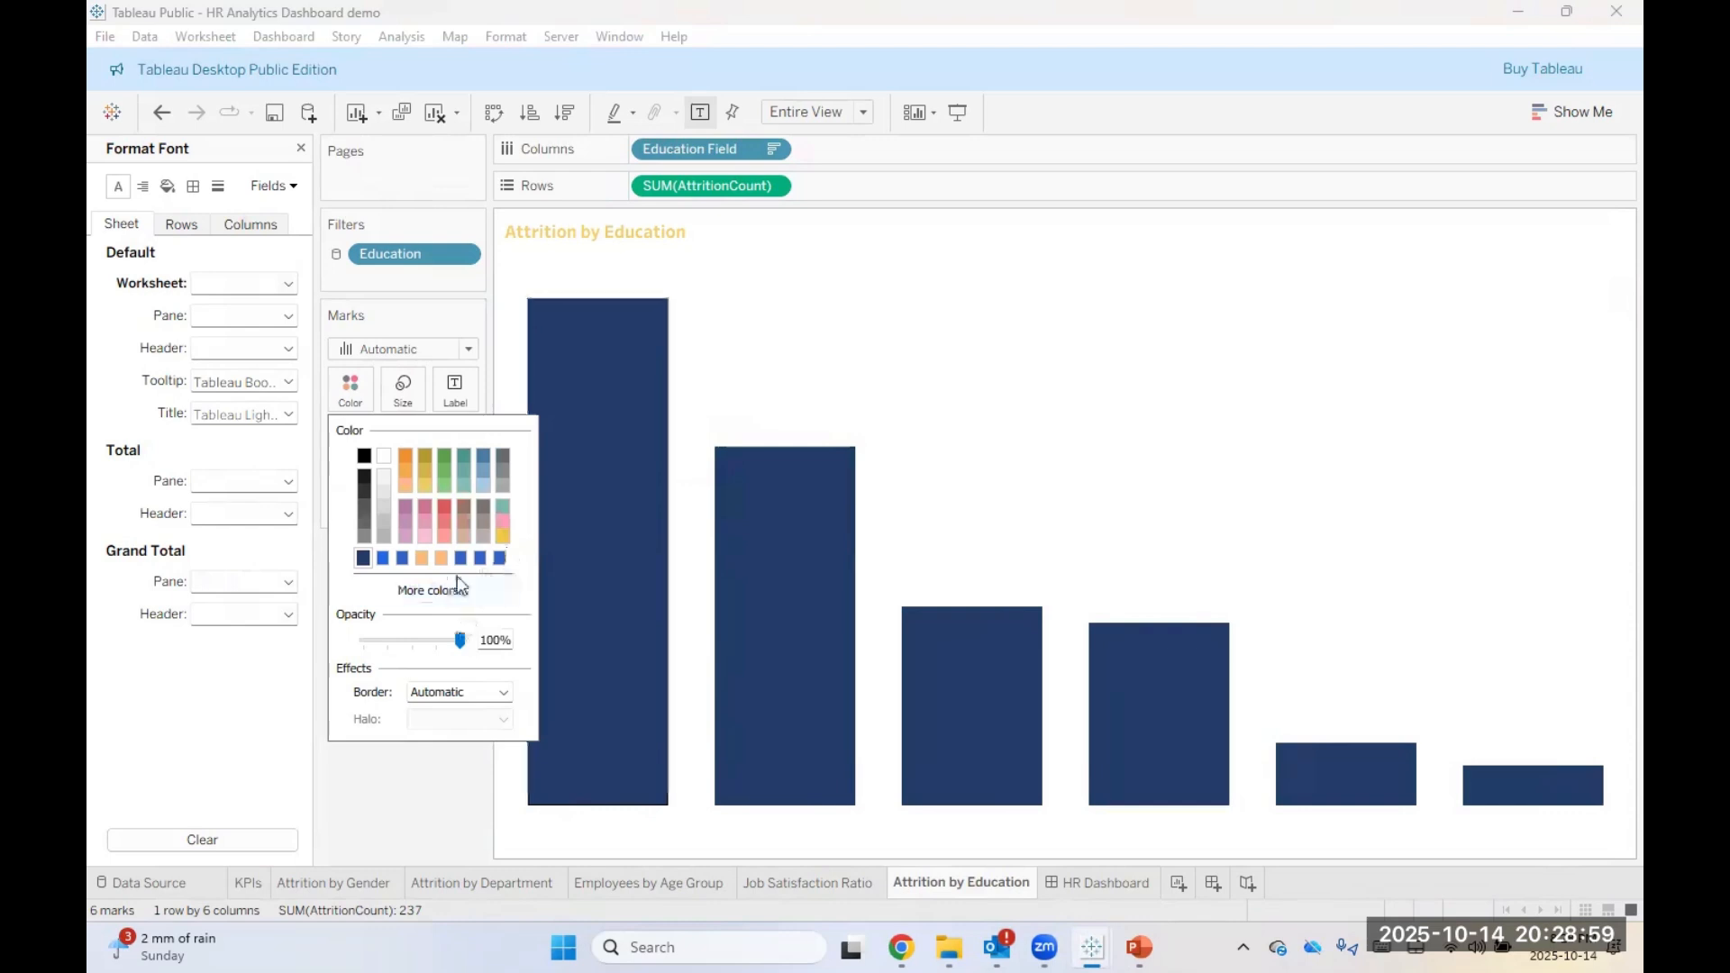
{"action": "left_click", "coordinate": [459, 588]}
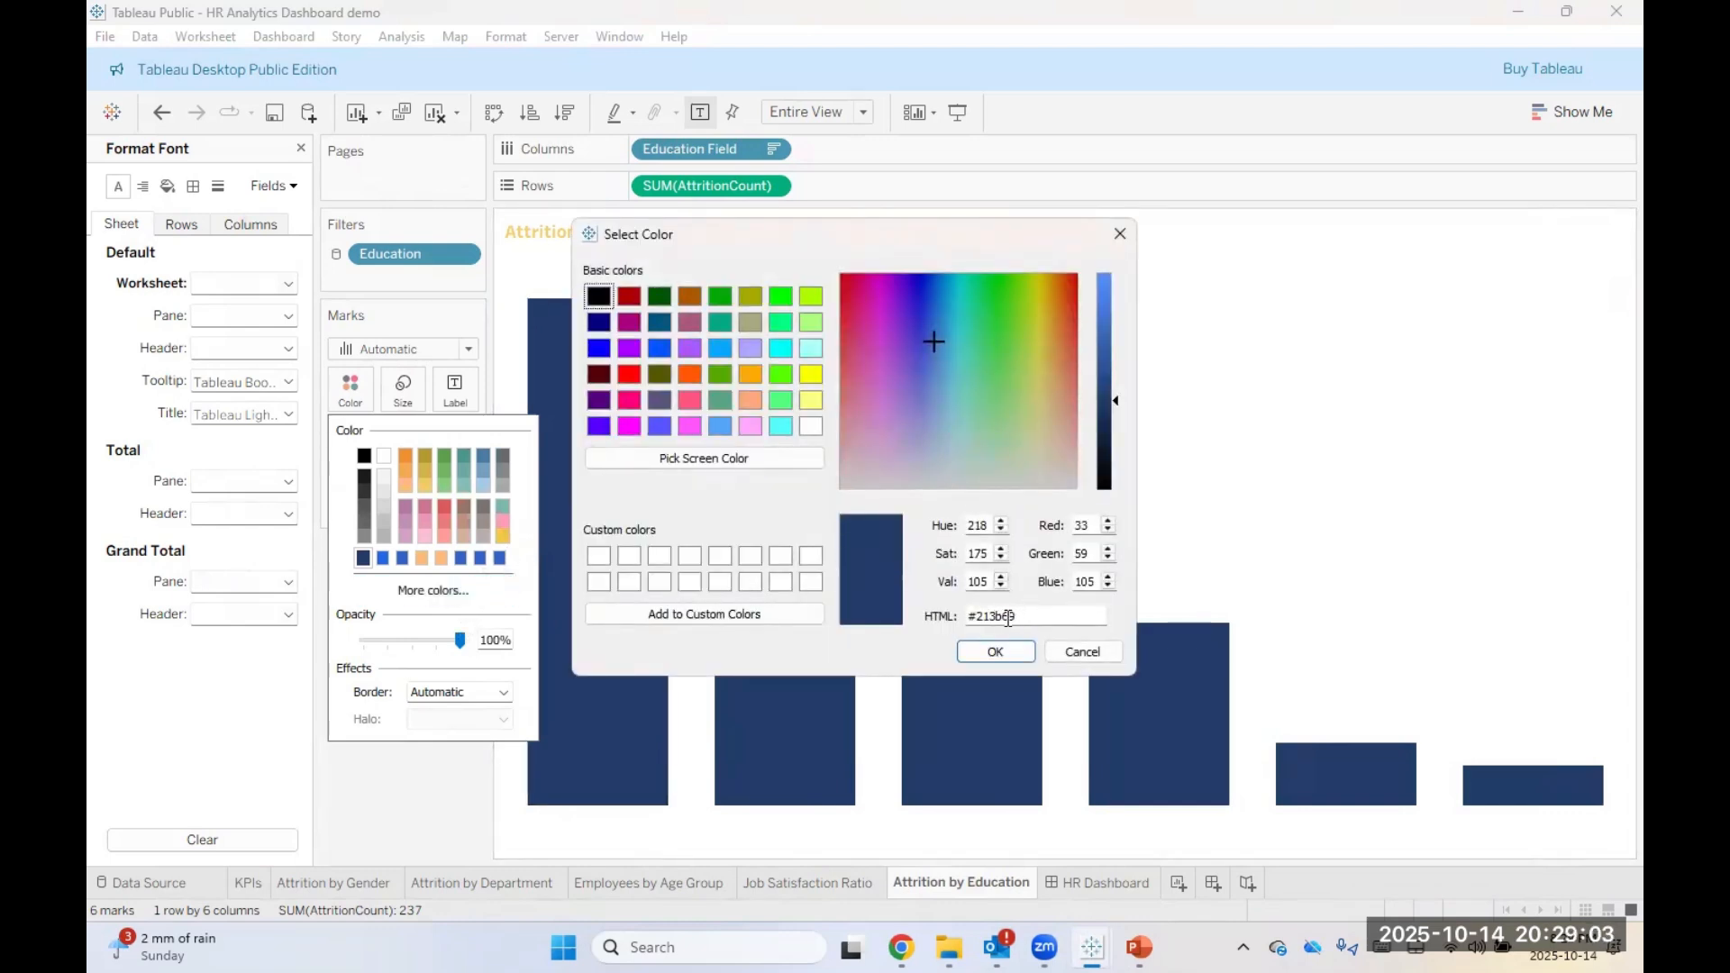
{"action": "left_click_drag", "start_coordinate": [1002, 618], "coordinate": [1019, 620]}
{"action": "left_click", "coordinate": [1023, 656]}
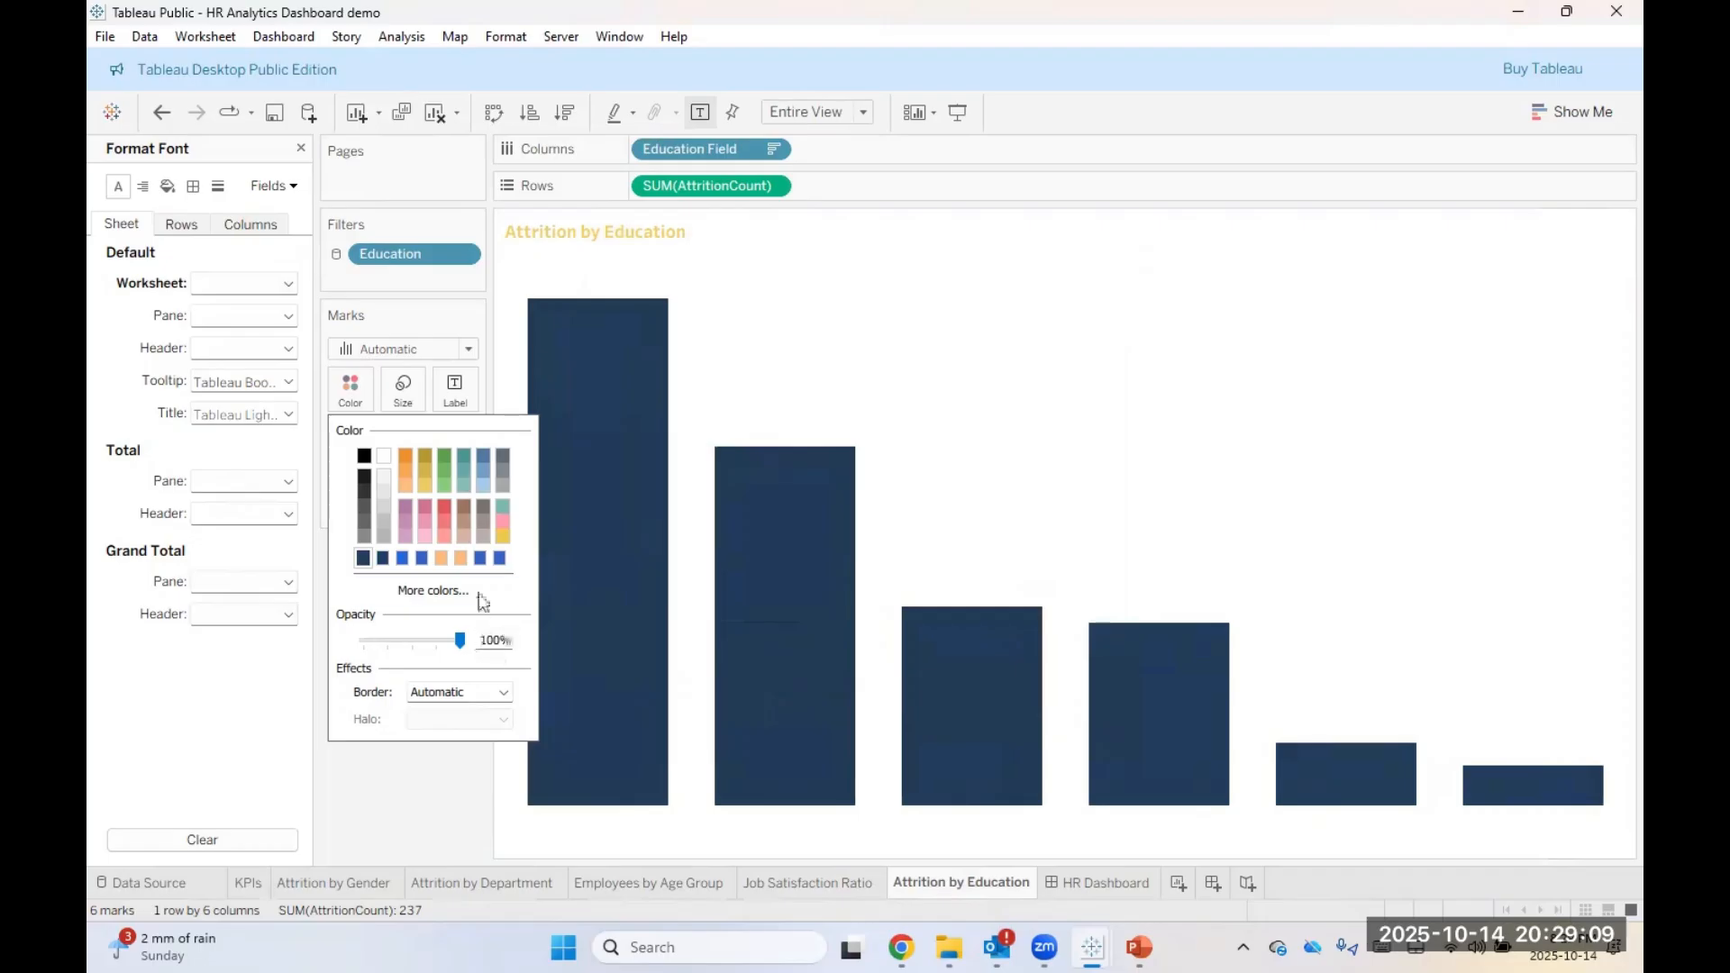
{"action": "left_click", "coordinate": [1099, 882]}
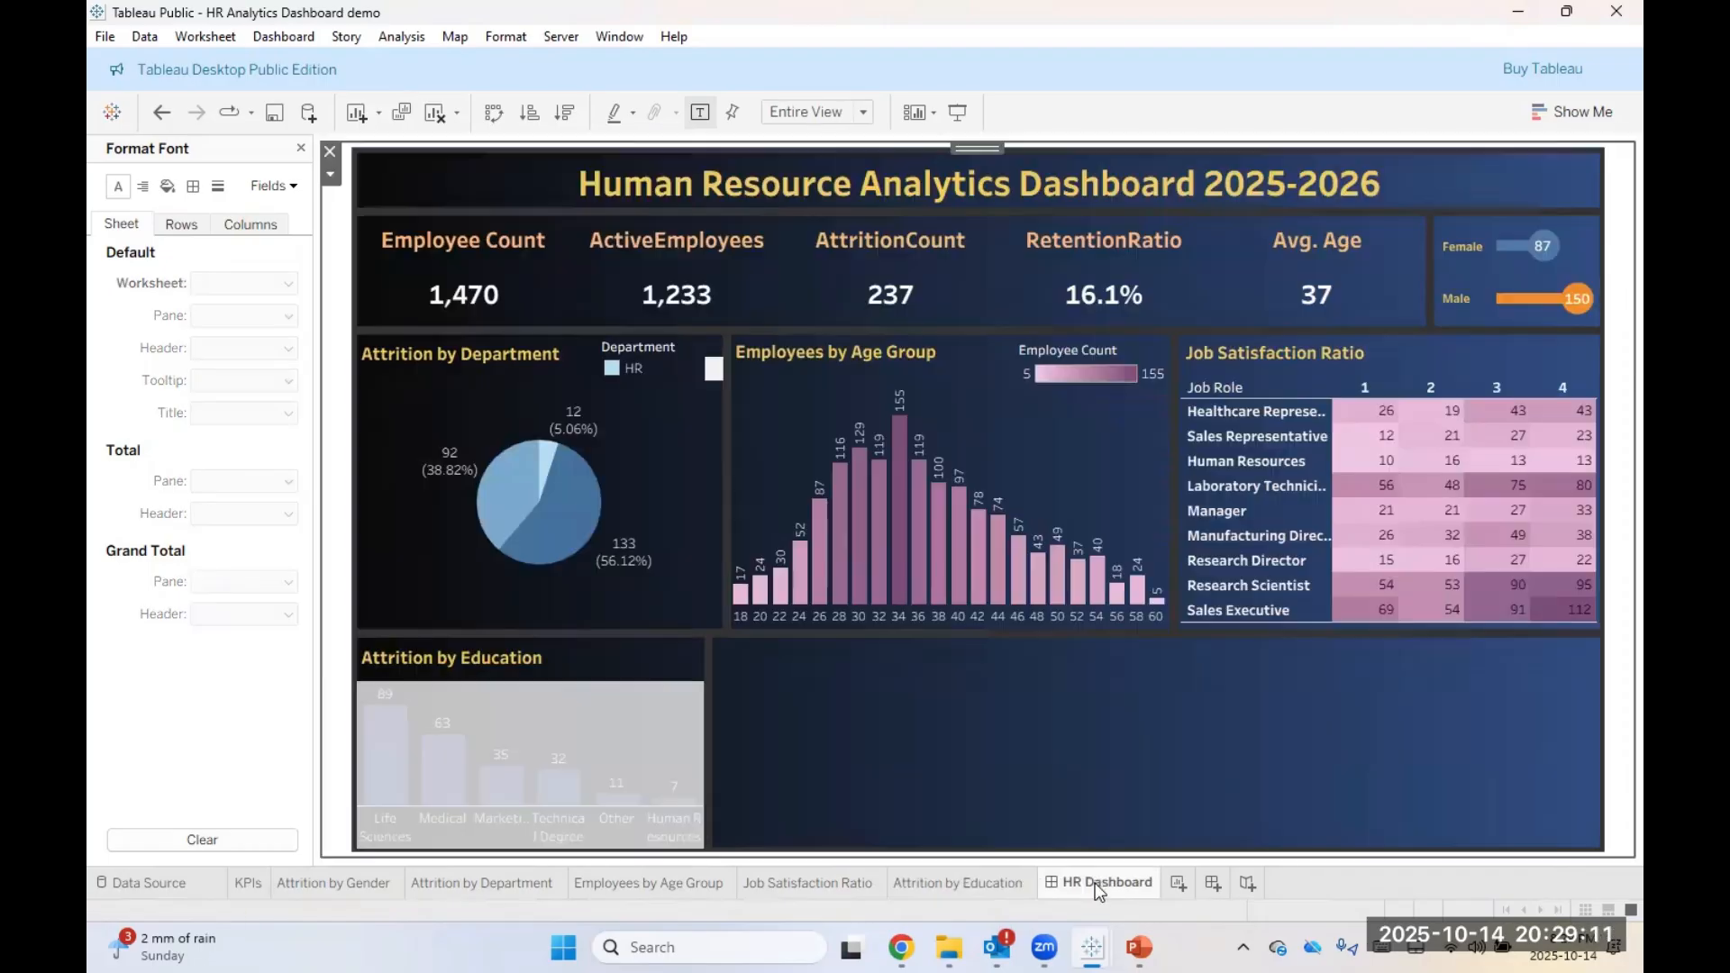
Step: Recolor the Attrition by Education bars with the basic dark teal-blue #00557f and view them on the HR Dashboard
{"action": "left_click", "coordinate": [918, 883]}
{"action": "left_click", "coordinate": [350, 387]}
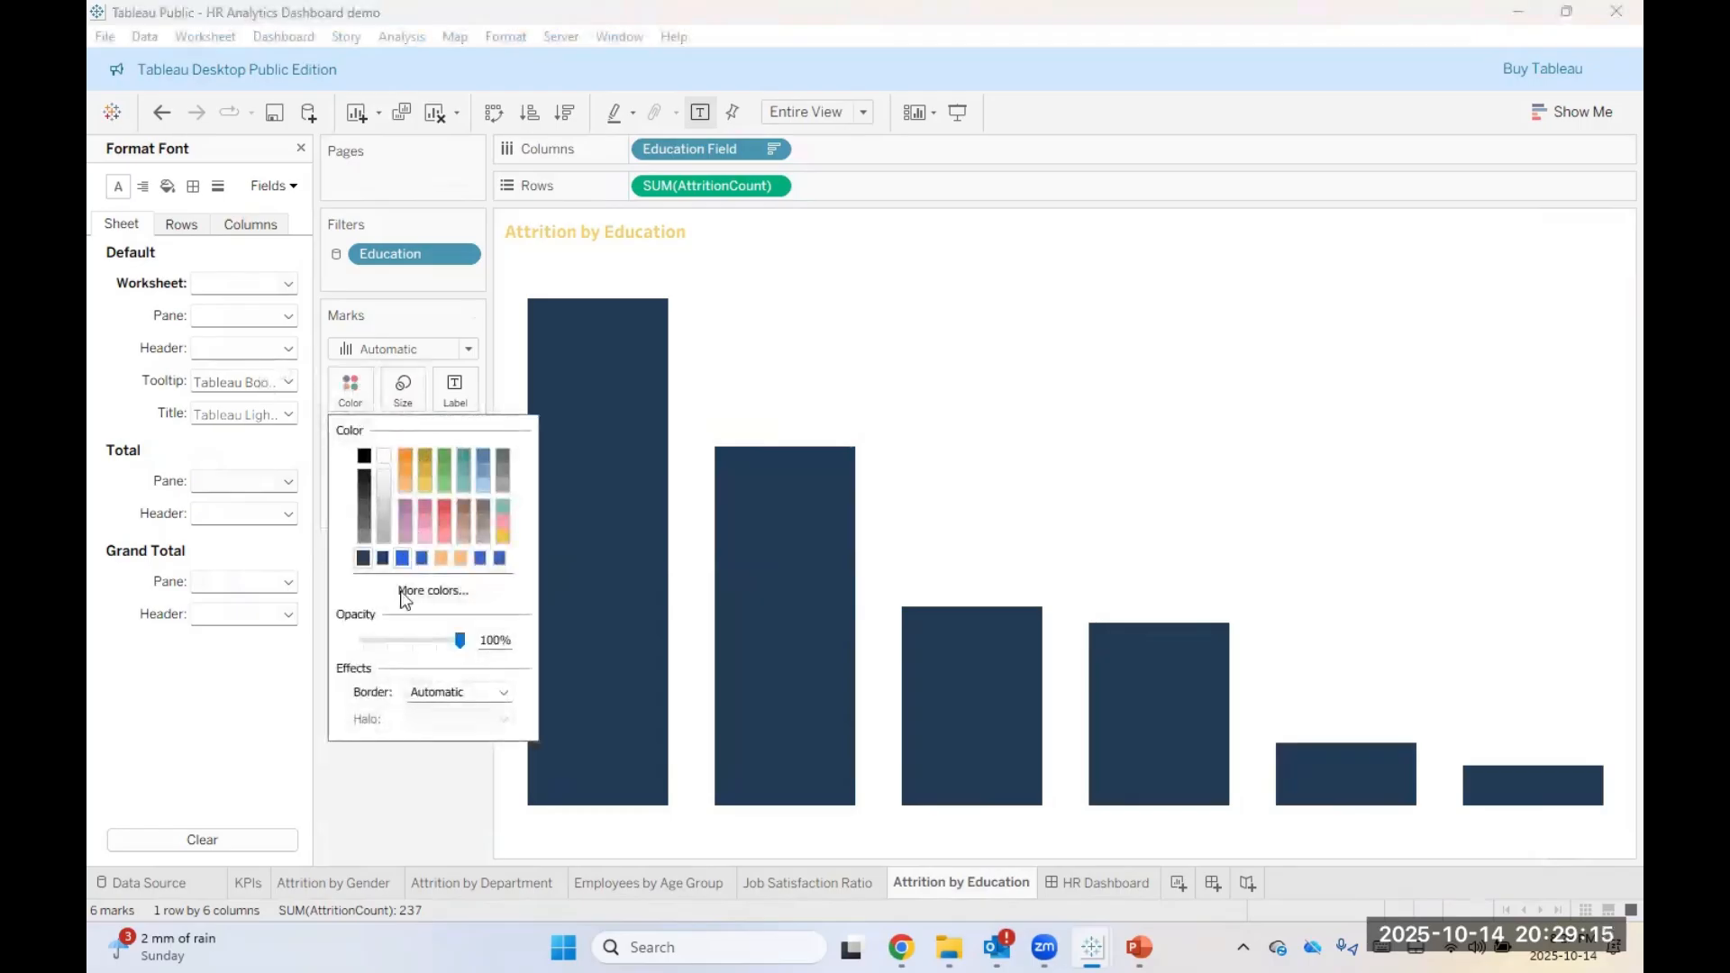
{"action": "left_click", "coordinate": [433, 590]}
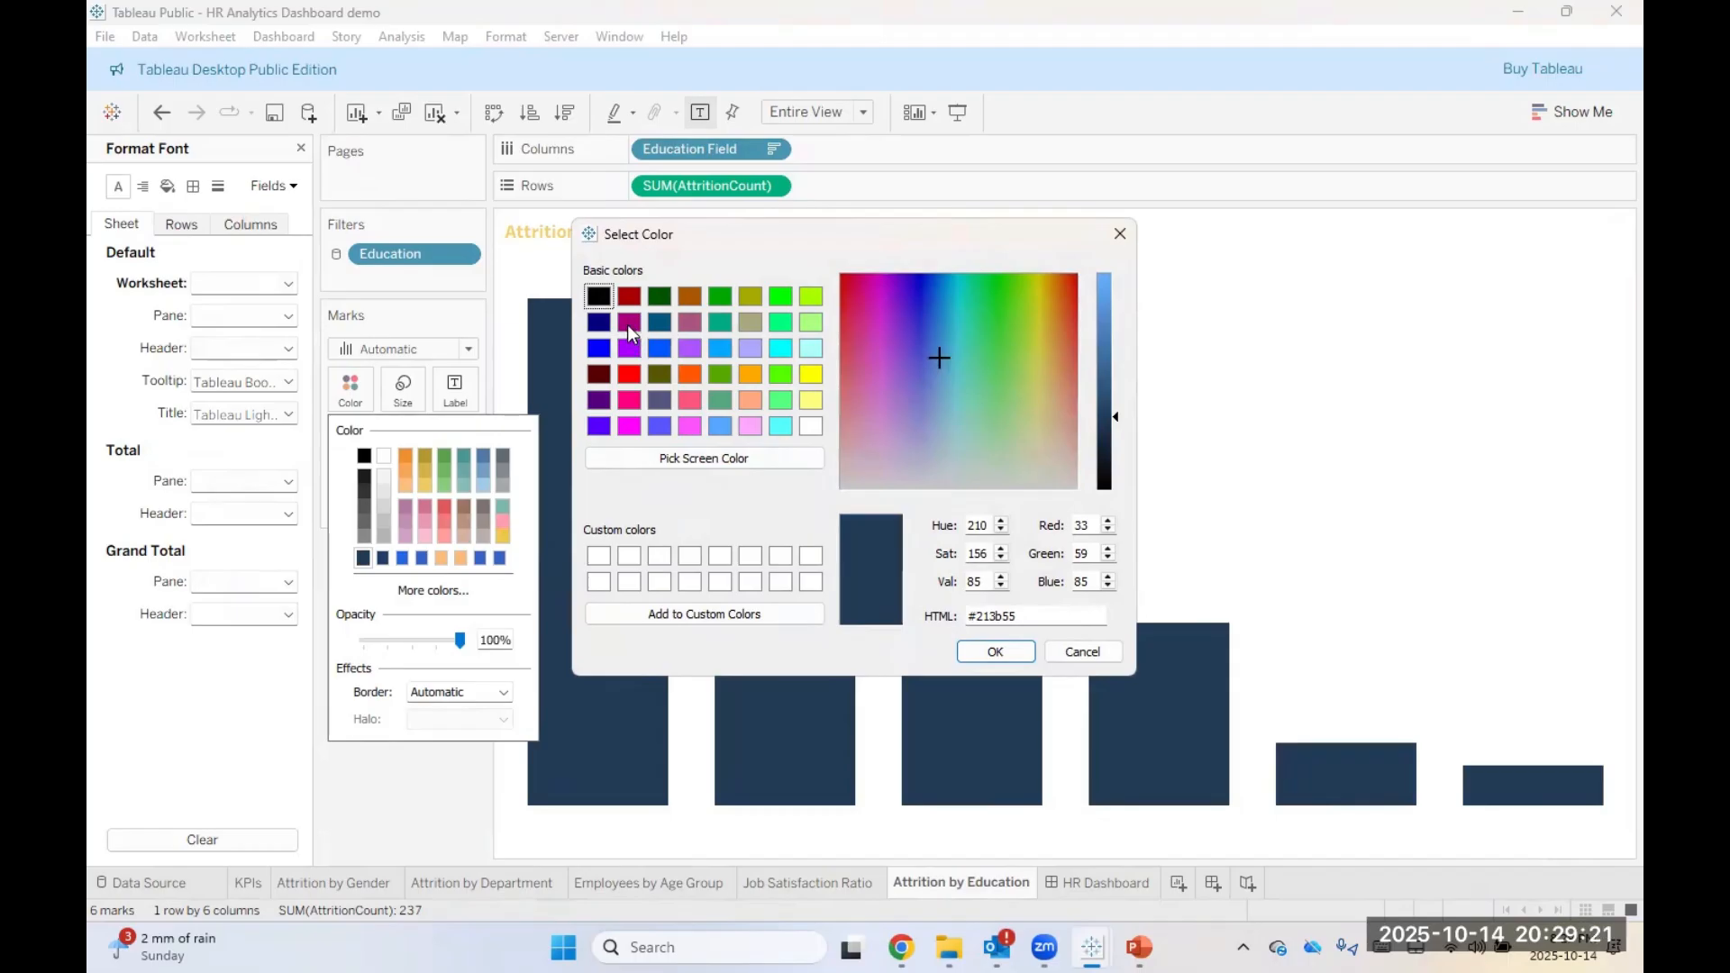
{"action": "left_click", "coordinate": [662, 322]}
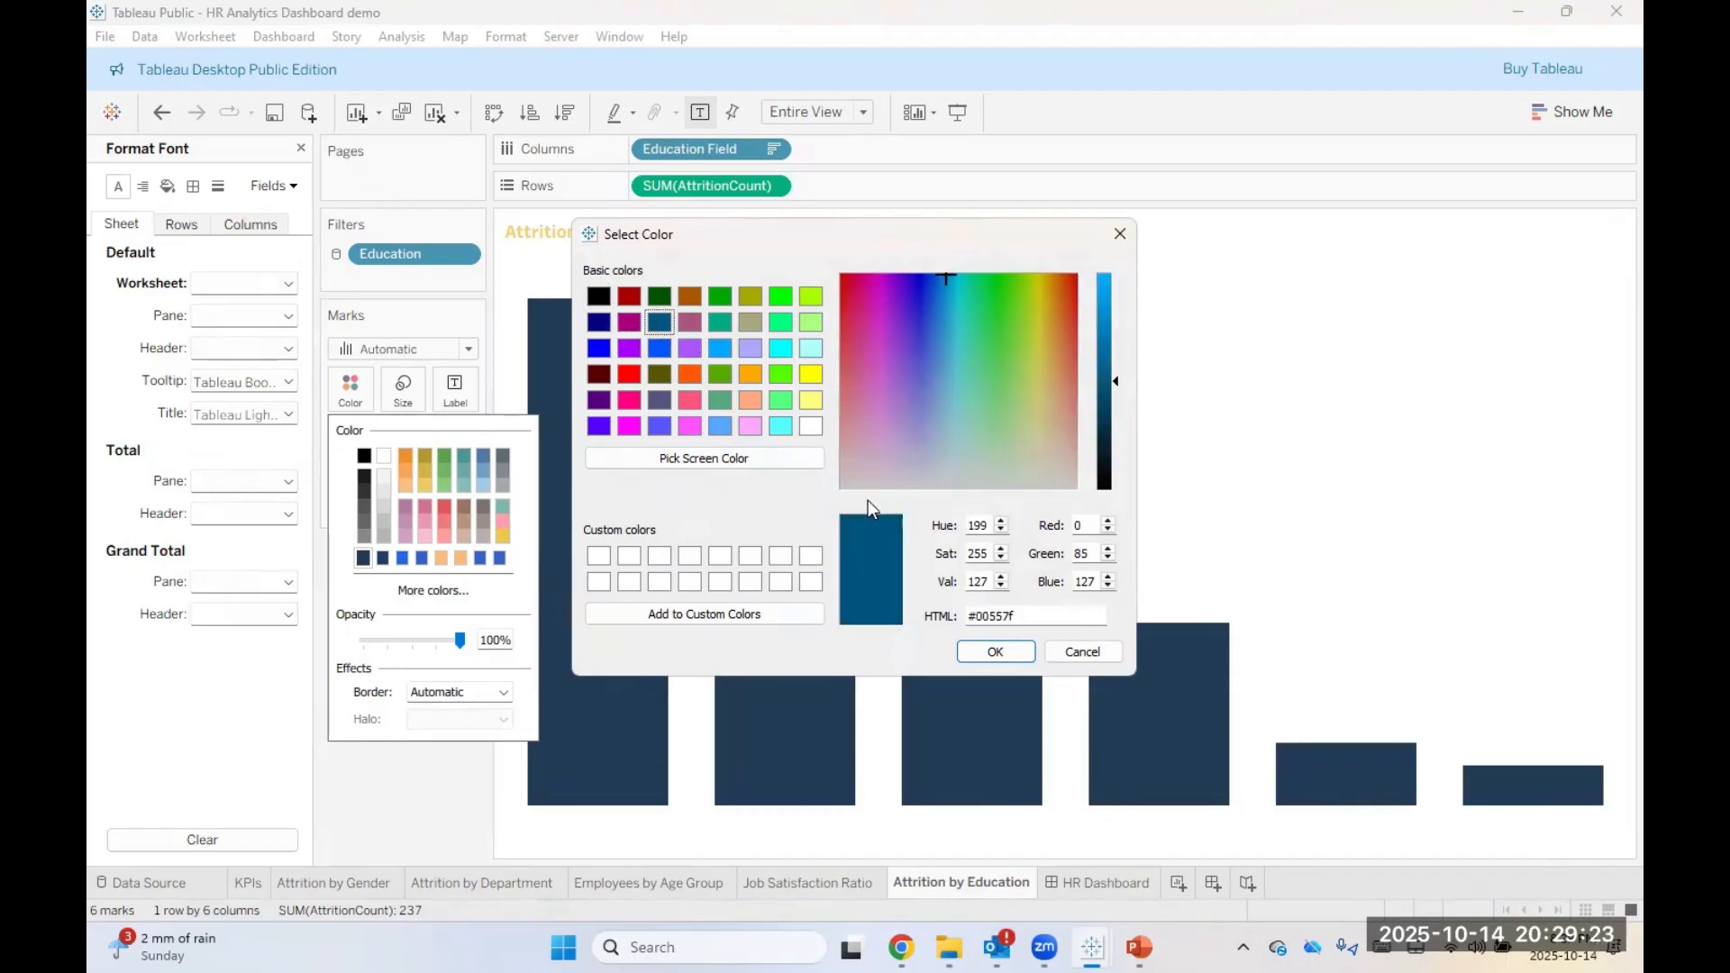
{"action": "left_click", "coordinate": [993, 651]}
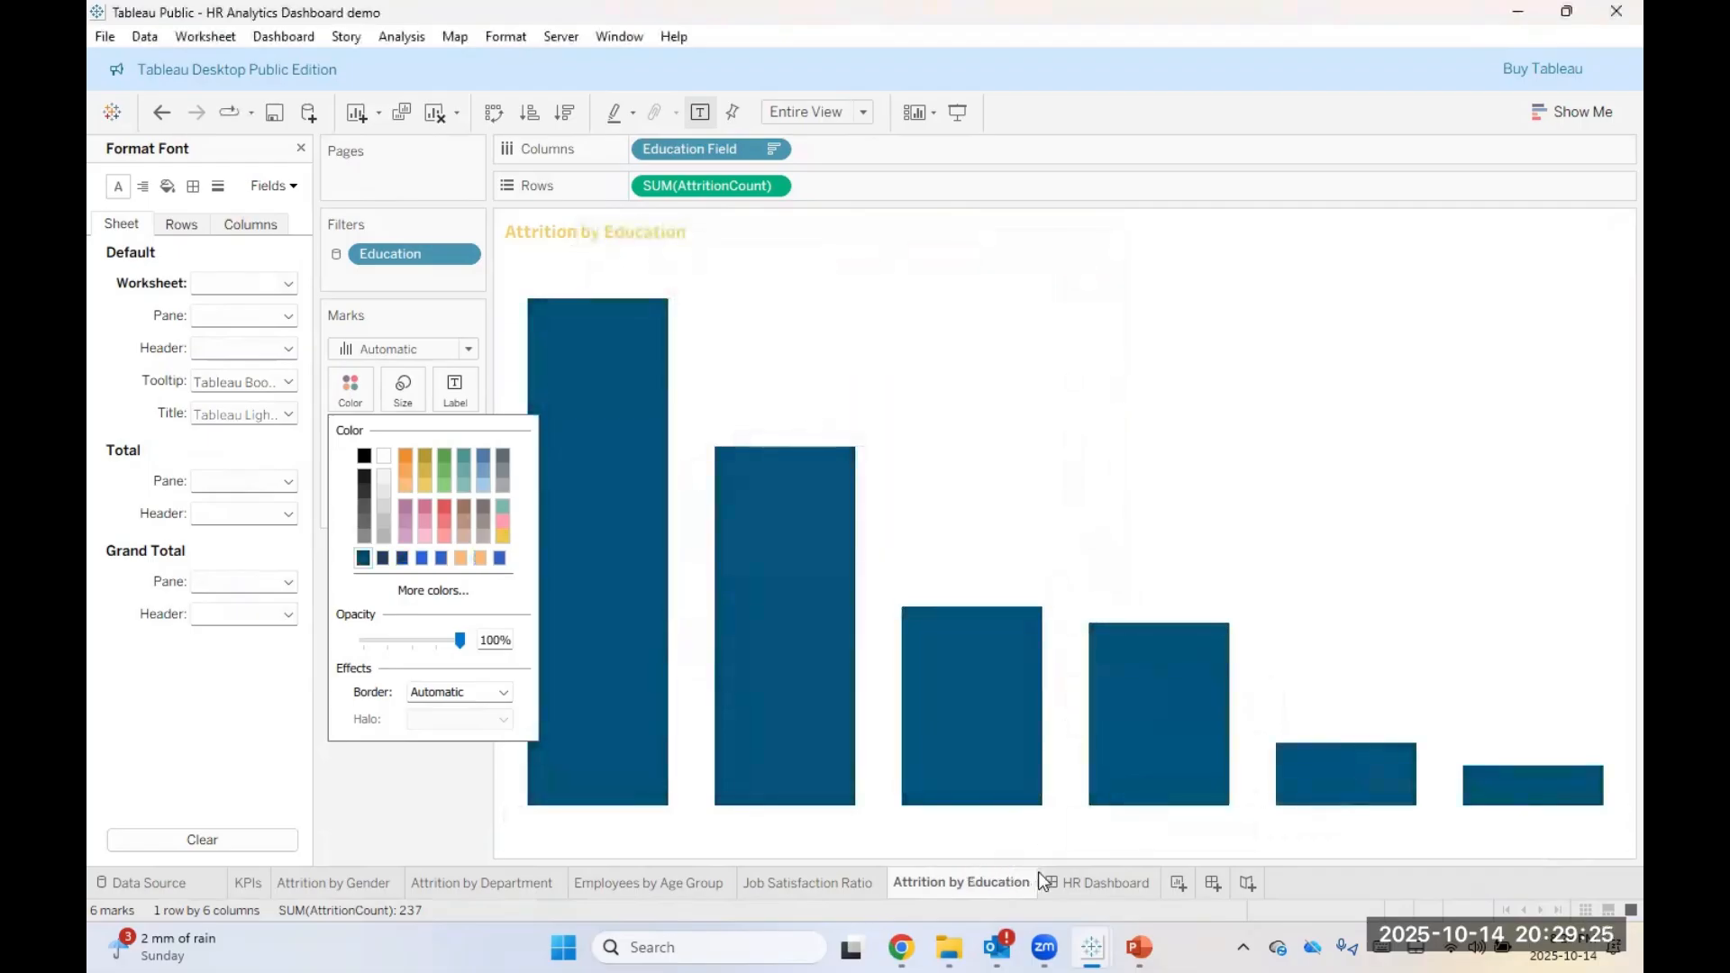
{"action": "left_click", "coordinate": [1081, 885]}
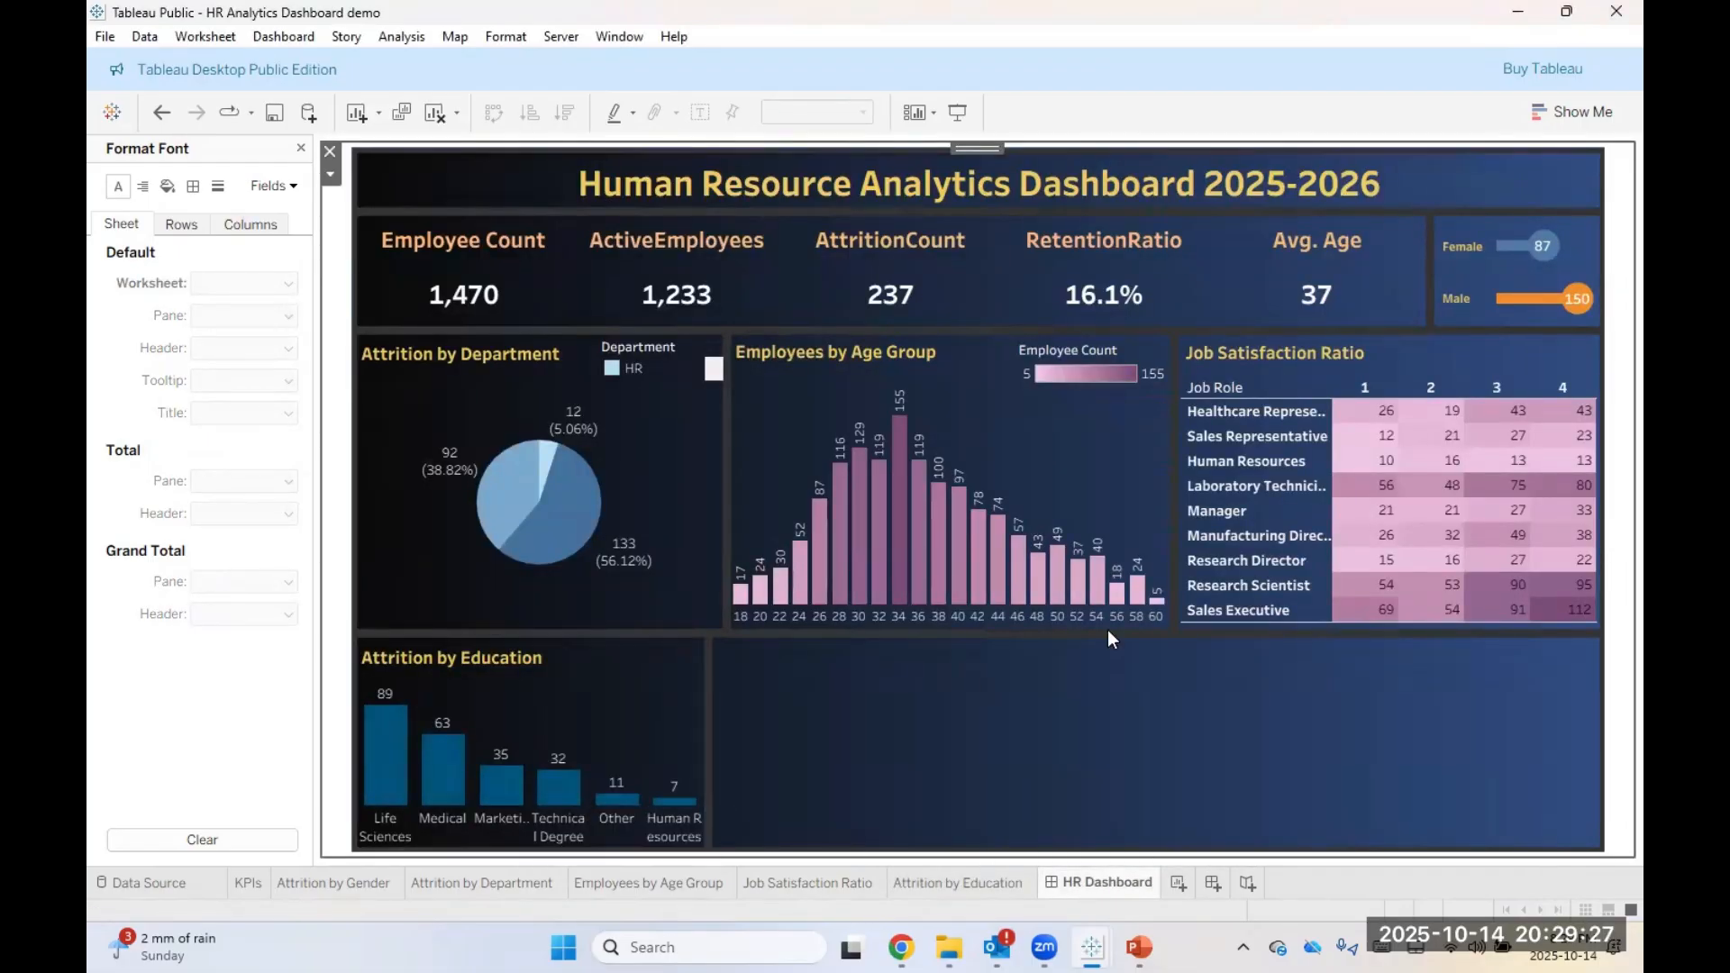
{"action": "mouse_move", "coordinate": [905, 543]}
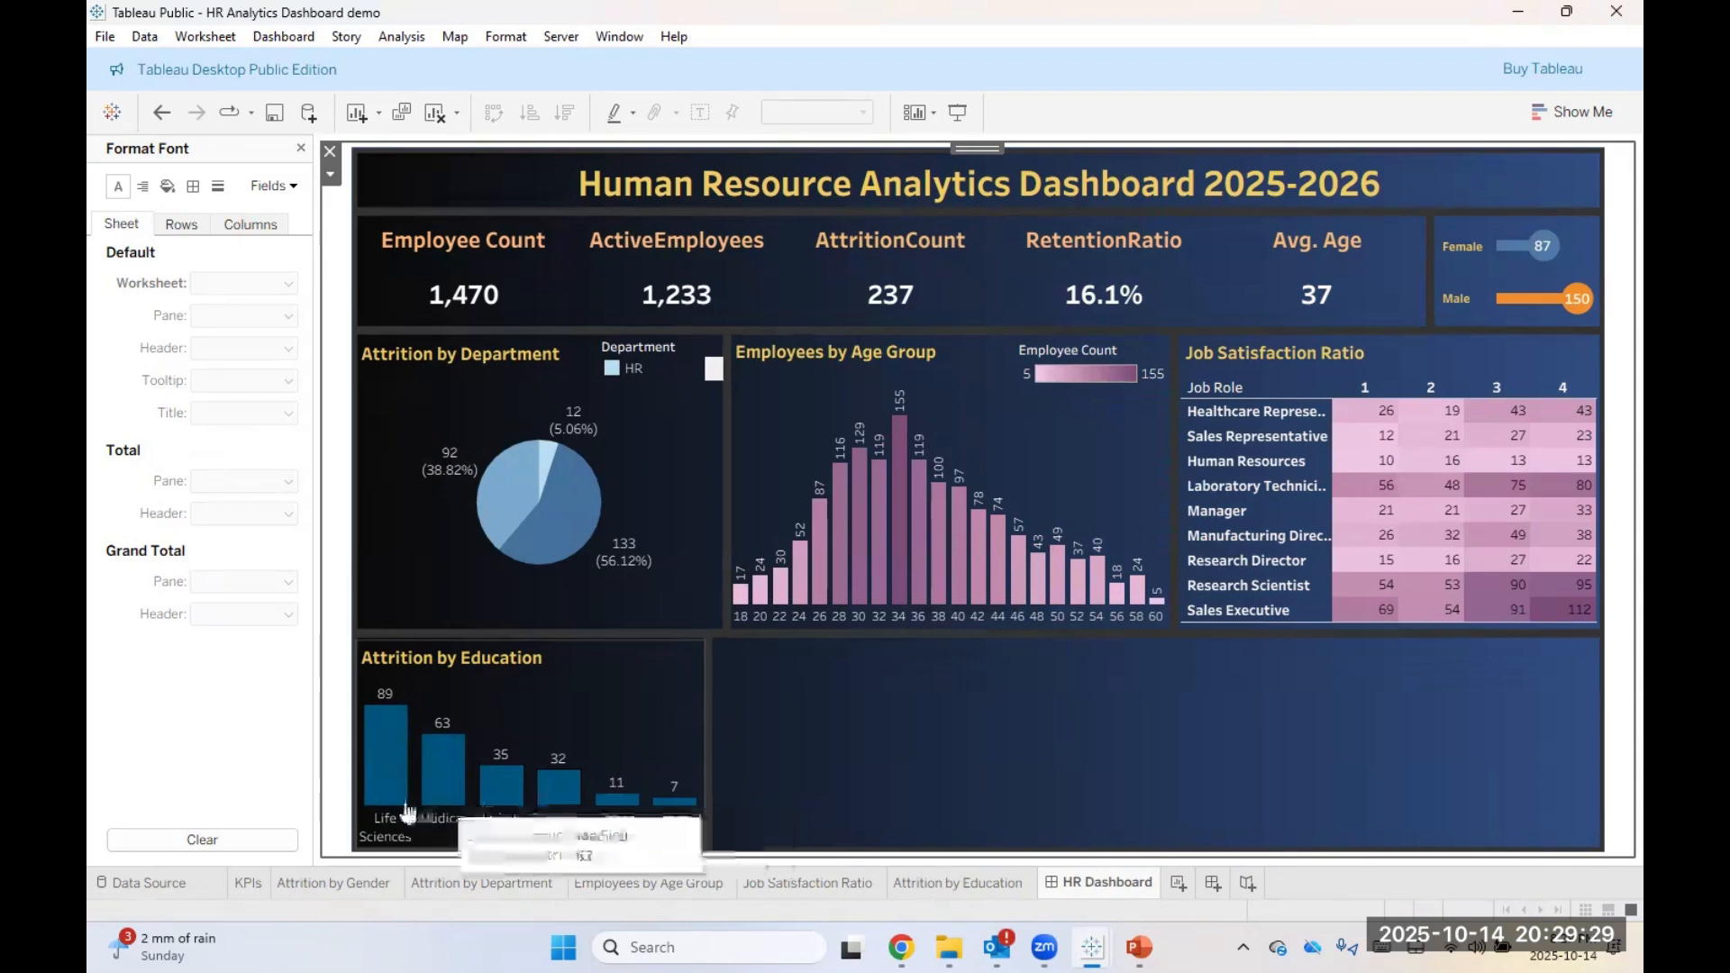
Step: Return to the Attrition by Education sheet, close the font formatting pane and look through the available data fields
{"action": "left_click", "coordinate": [967, 887]}
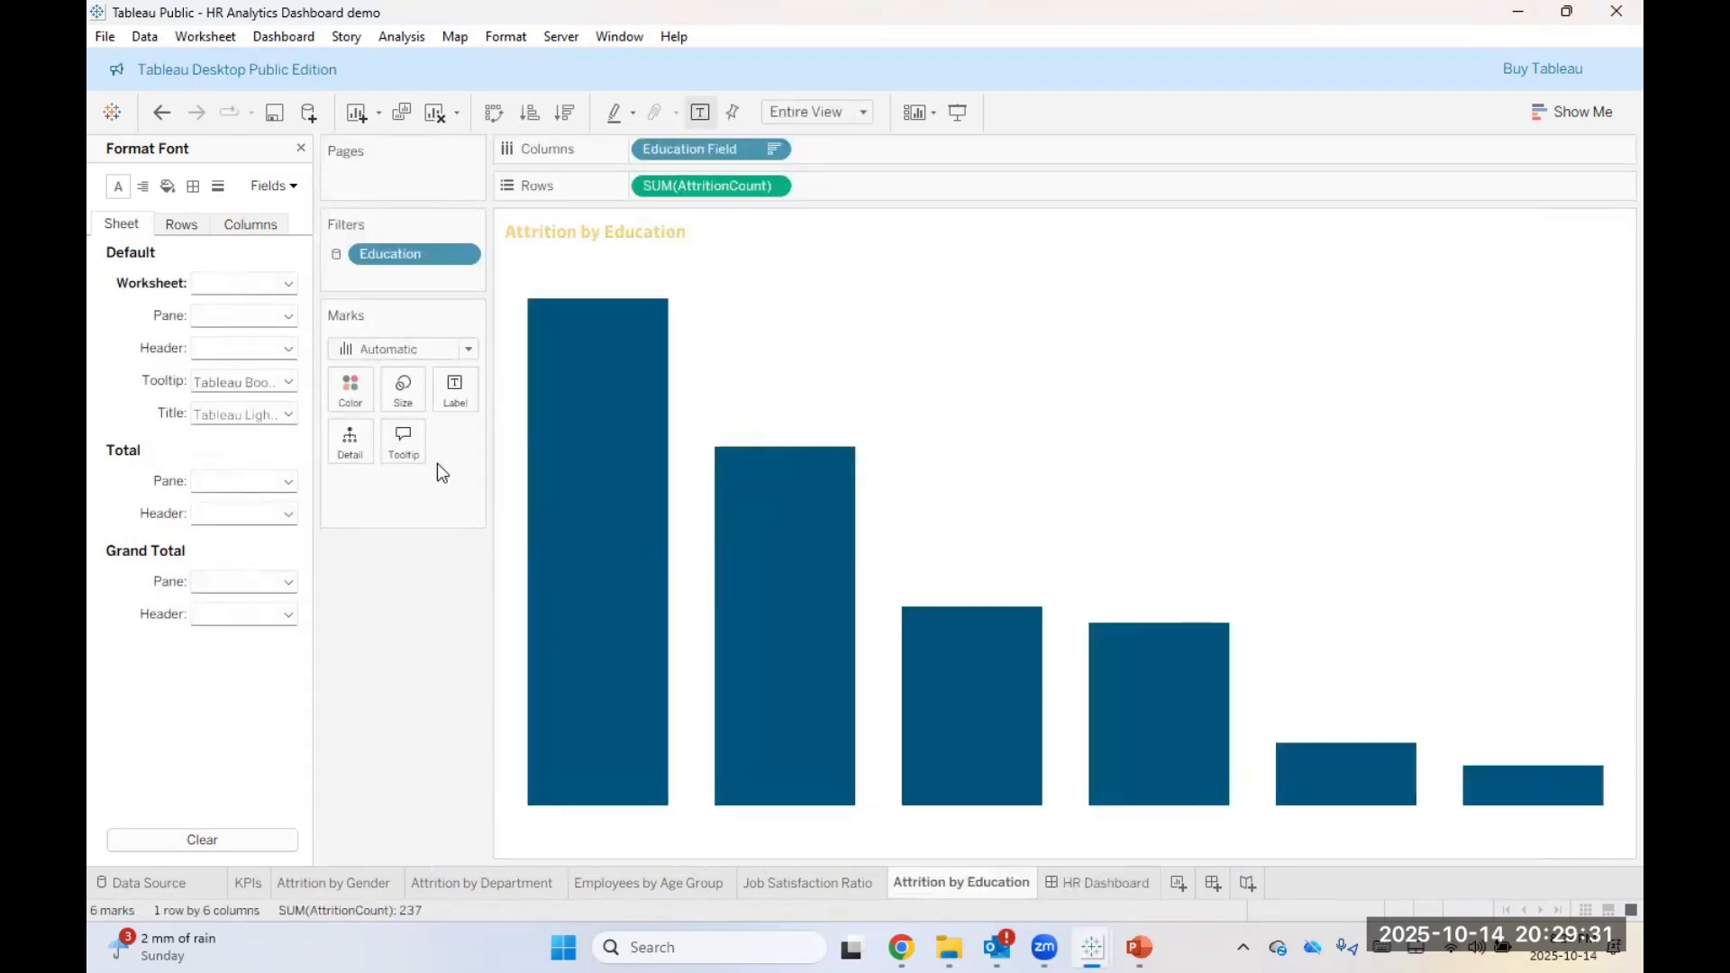
{"action": "left_click", "coordinate": [301, 148]}
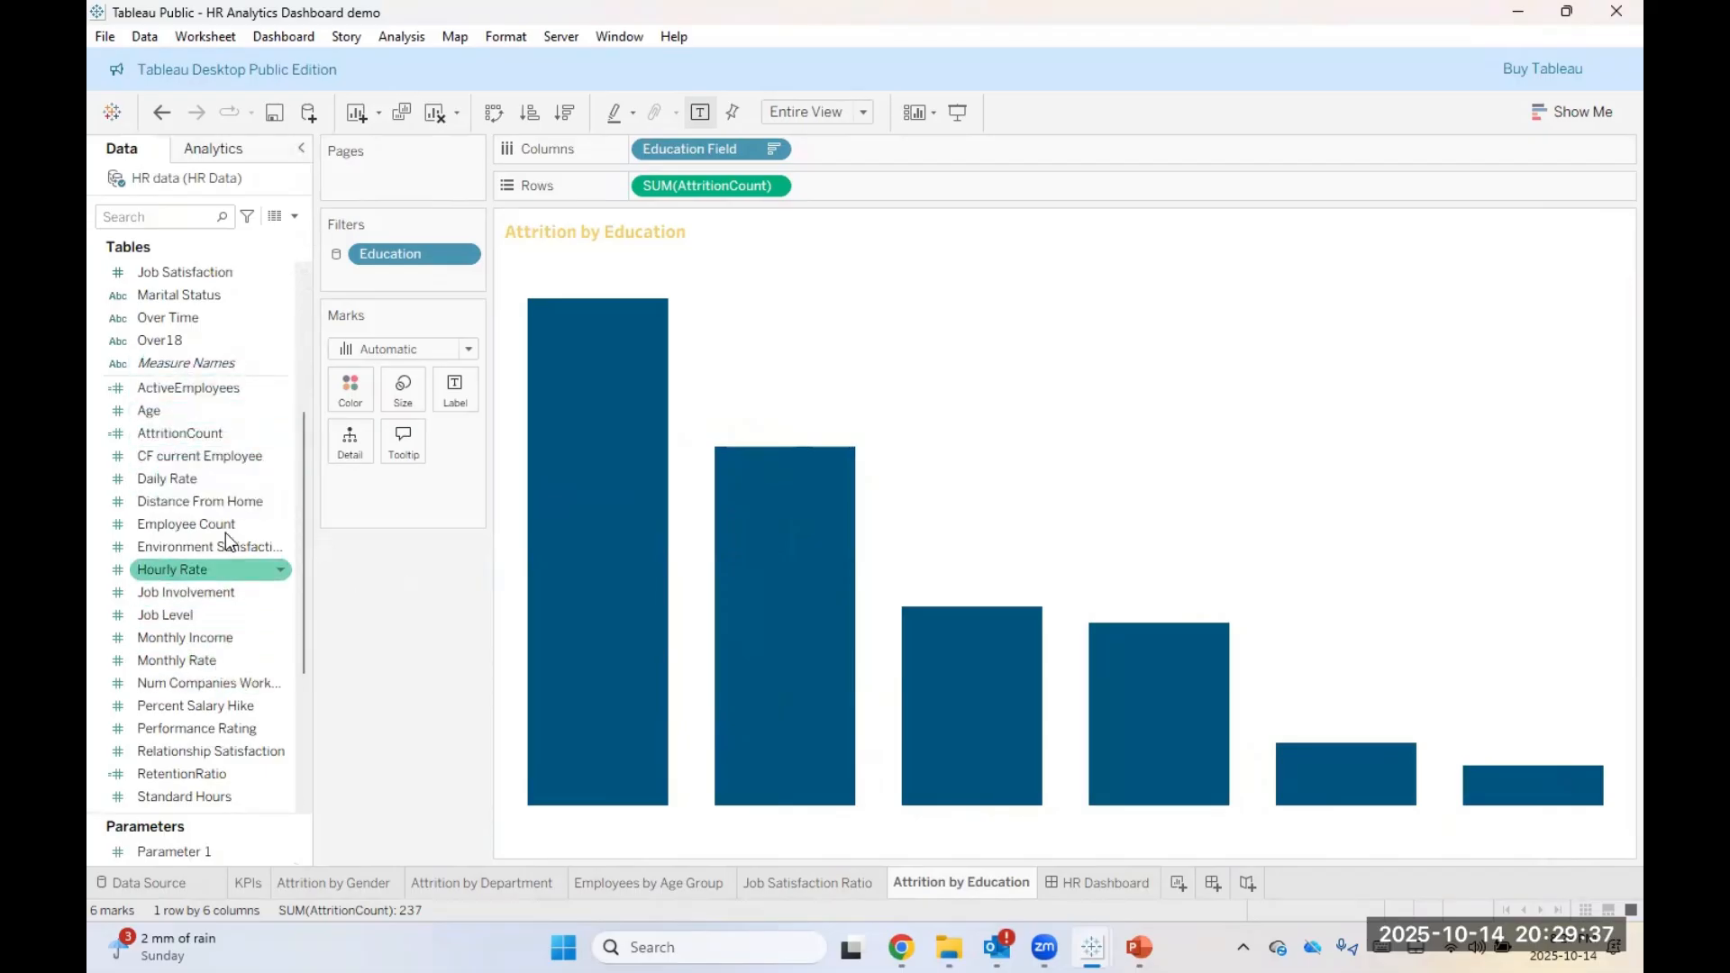
{"action": "scroll", "coordinate": [191, 671], "scroll_direction": "down", "scroll_amount": 3}
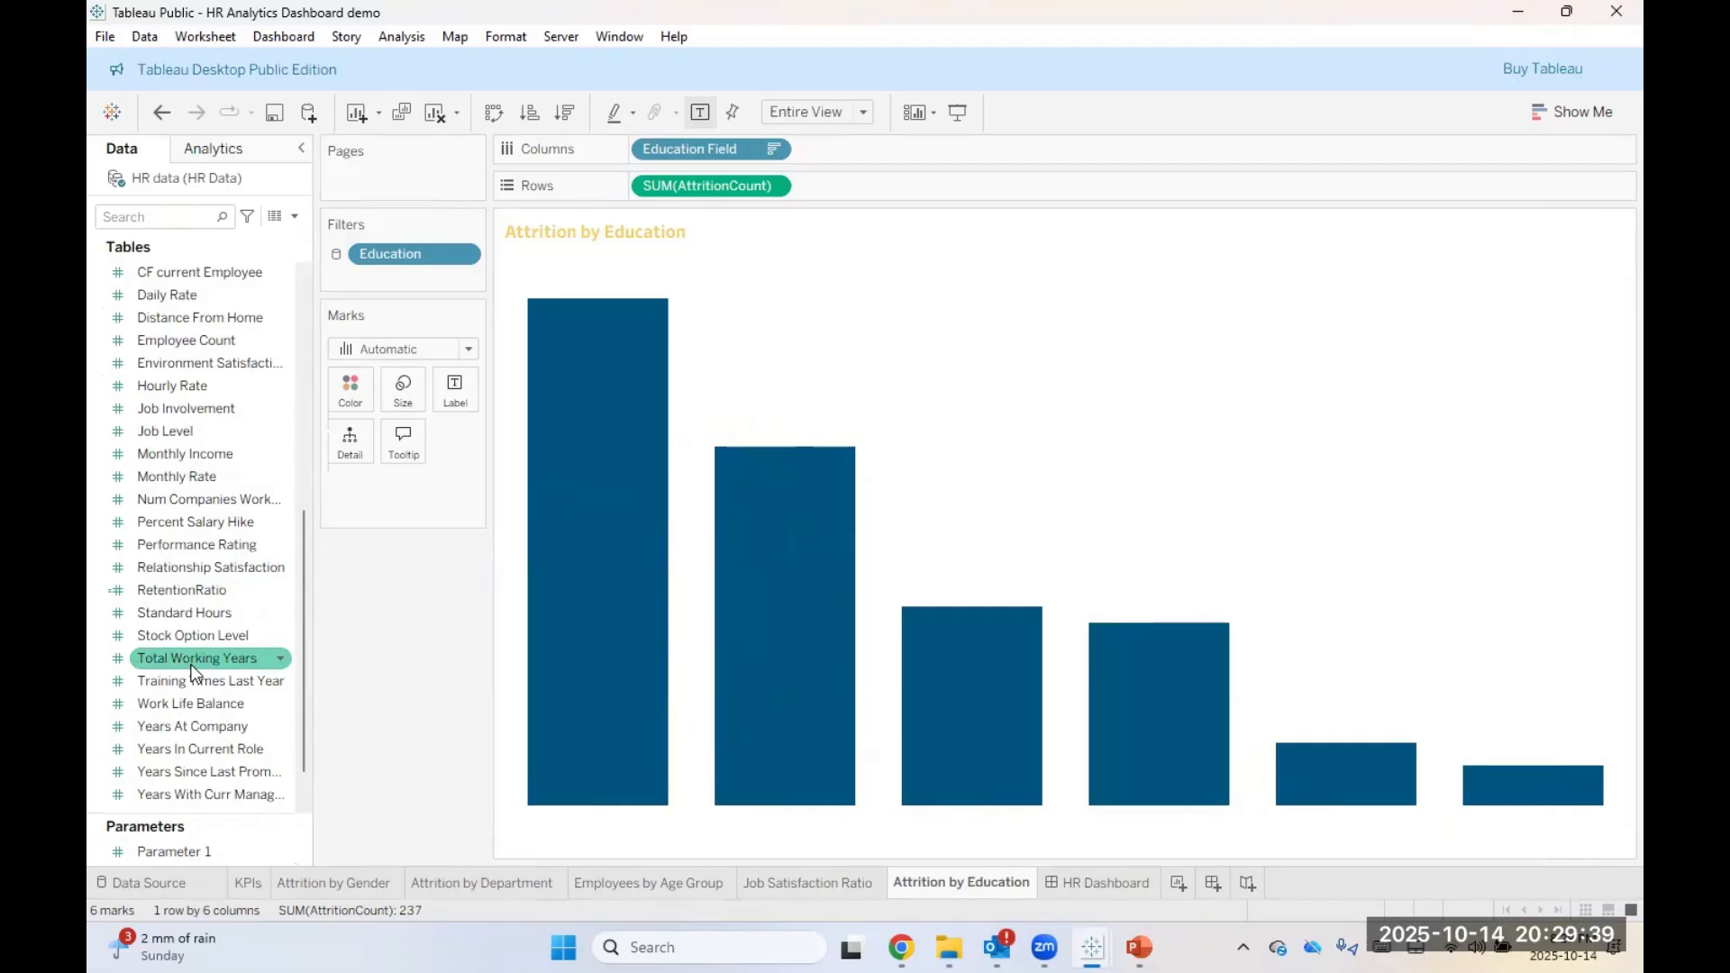
{"action": "scroll", "coordinate": [190, 671], "scroll_direction": "up", "scroll_amount": 6}
{"action": "scroll", "coordinate": [191, 671], "scroll_direction": "up", "scroll_amount": 1}
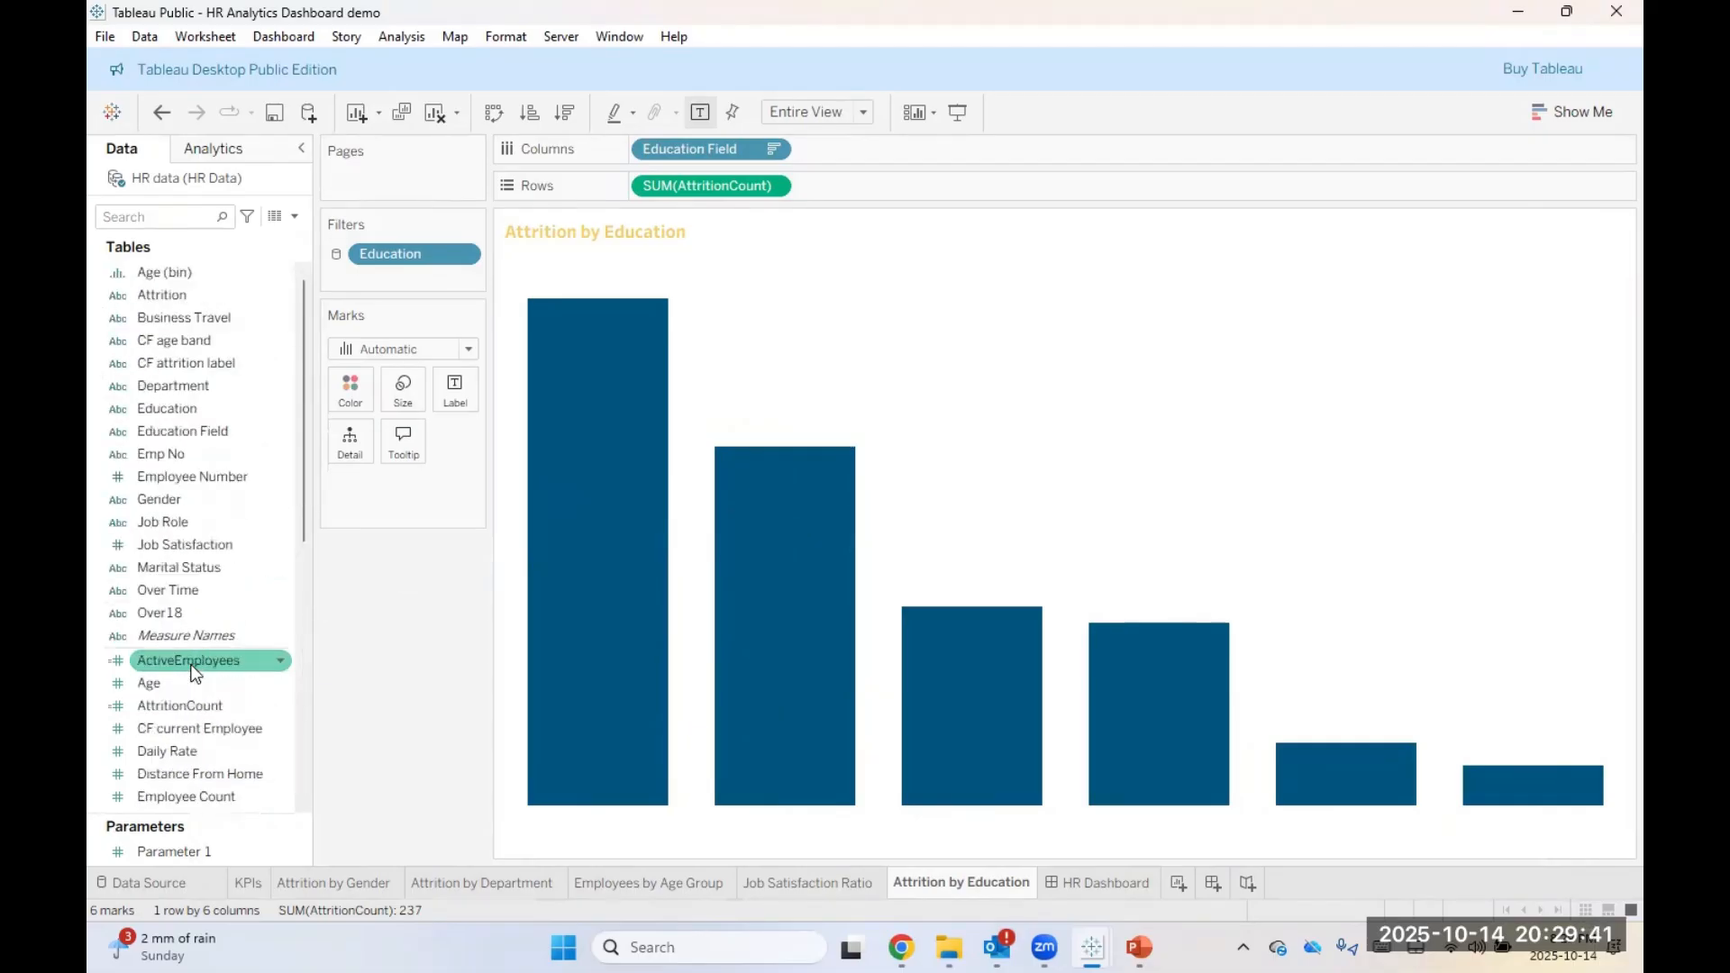
Step: Color the Attrition by Education bars by Education Field, assign the Purple palette and view them on the HR Dashboard
{"action": "left_click_drag", "start_coordinate": [209, 434], "coordinate": [351, 389]}
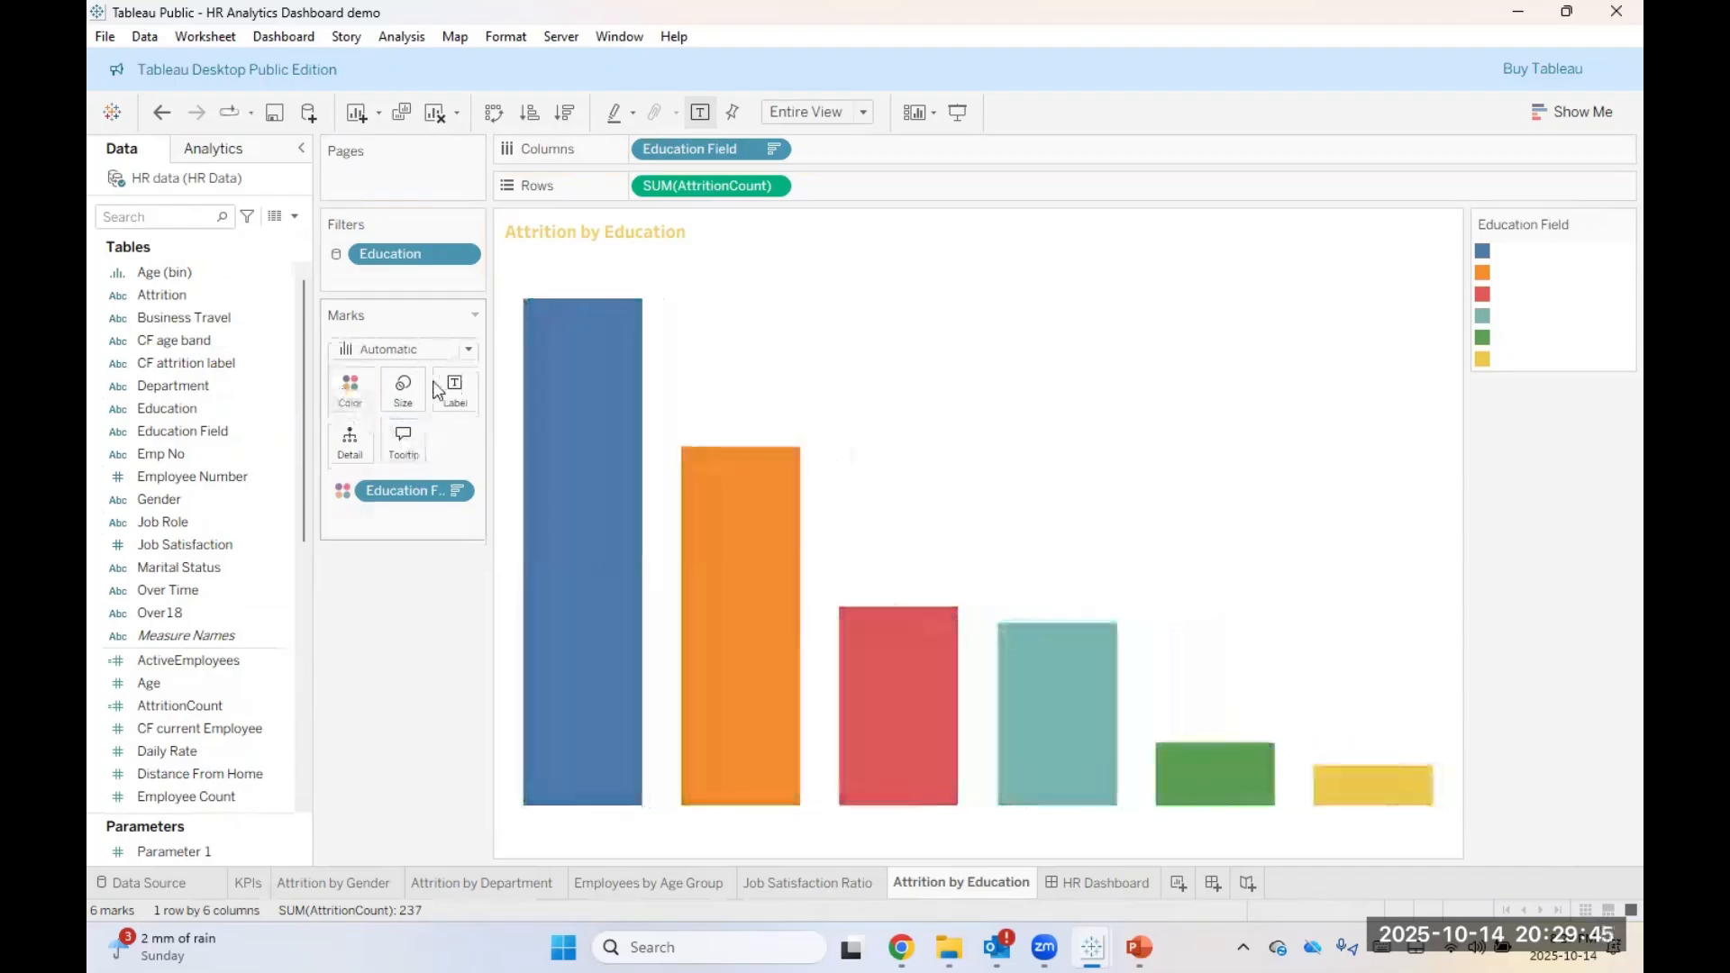
{"action": "left_click", "coordinate": [340, 408]}
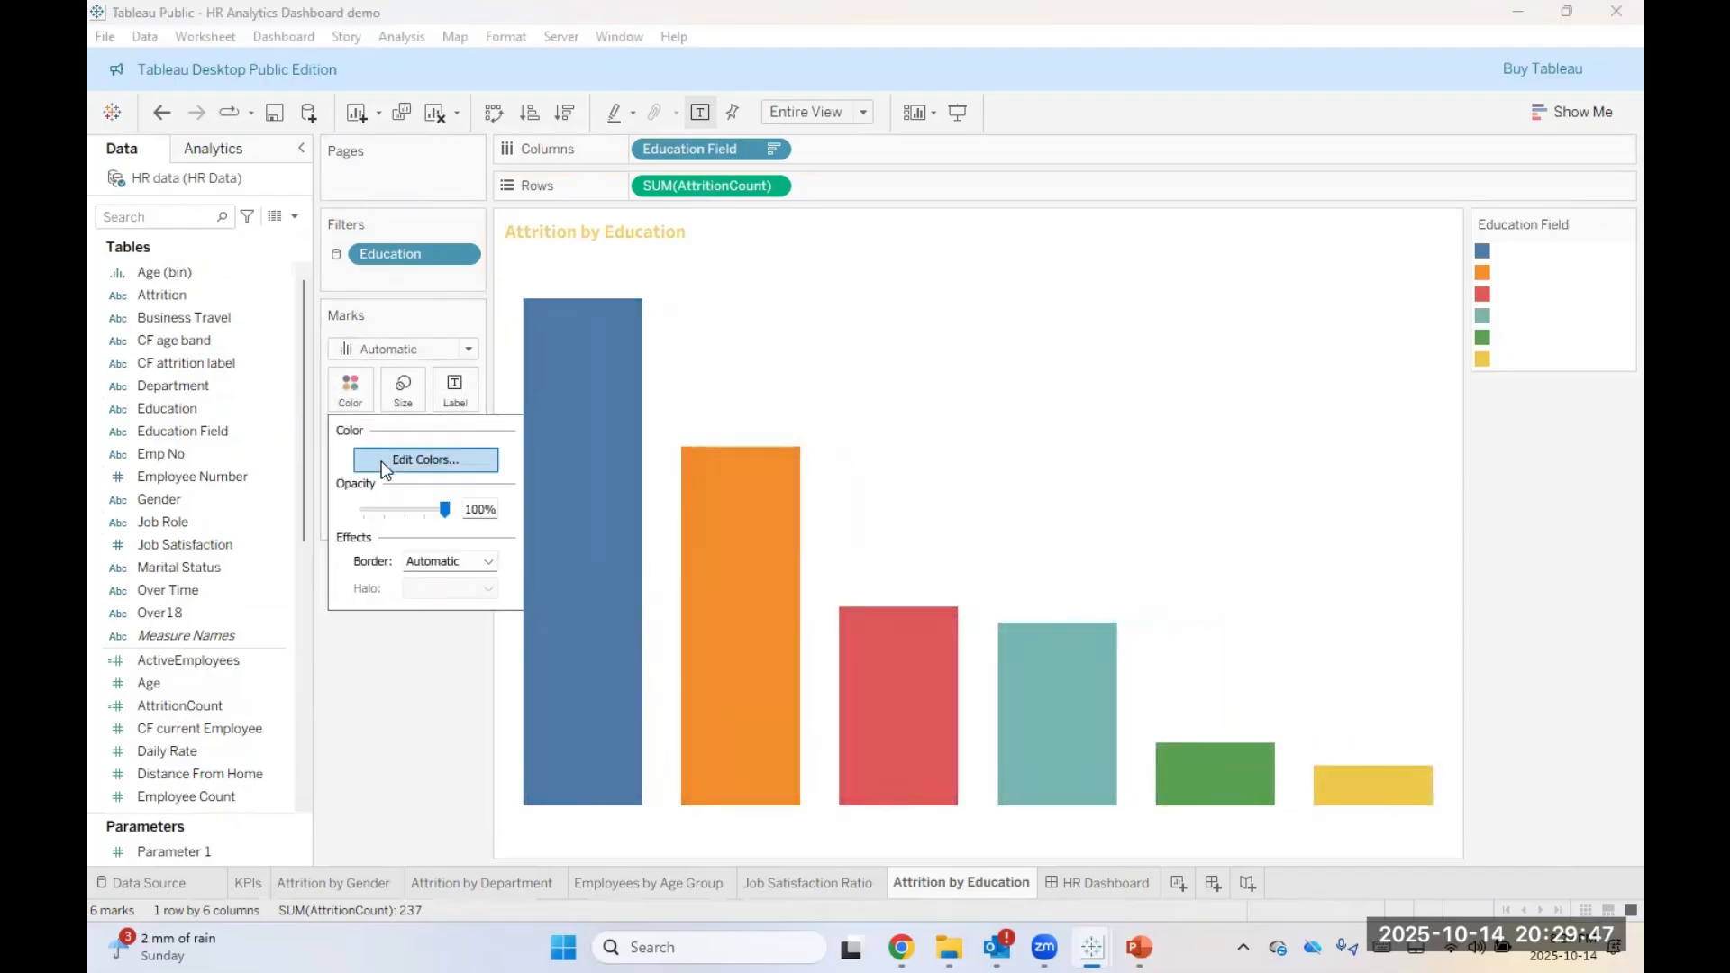
{"action": "left_click", "coordinate": [425, 460]}
{"action": "left_click", "coordinate": [987, 270]}
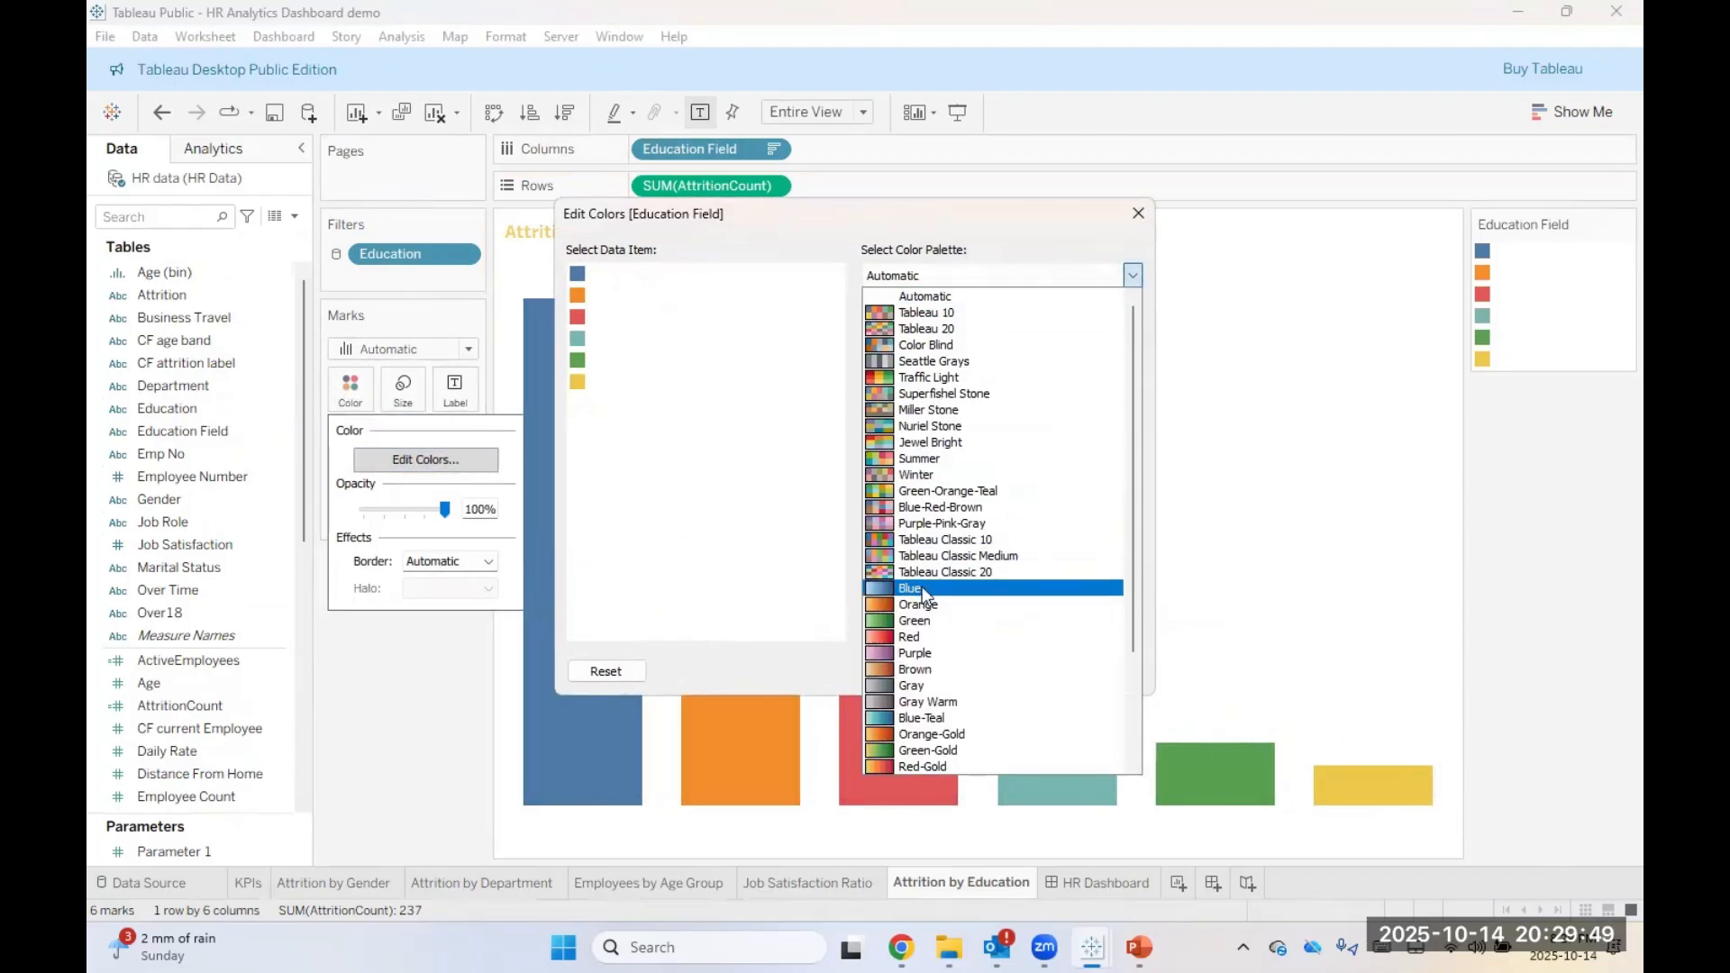
{"action": "left_click", "coordinate": [924, 656]}
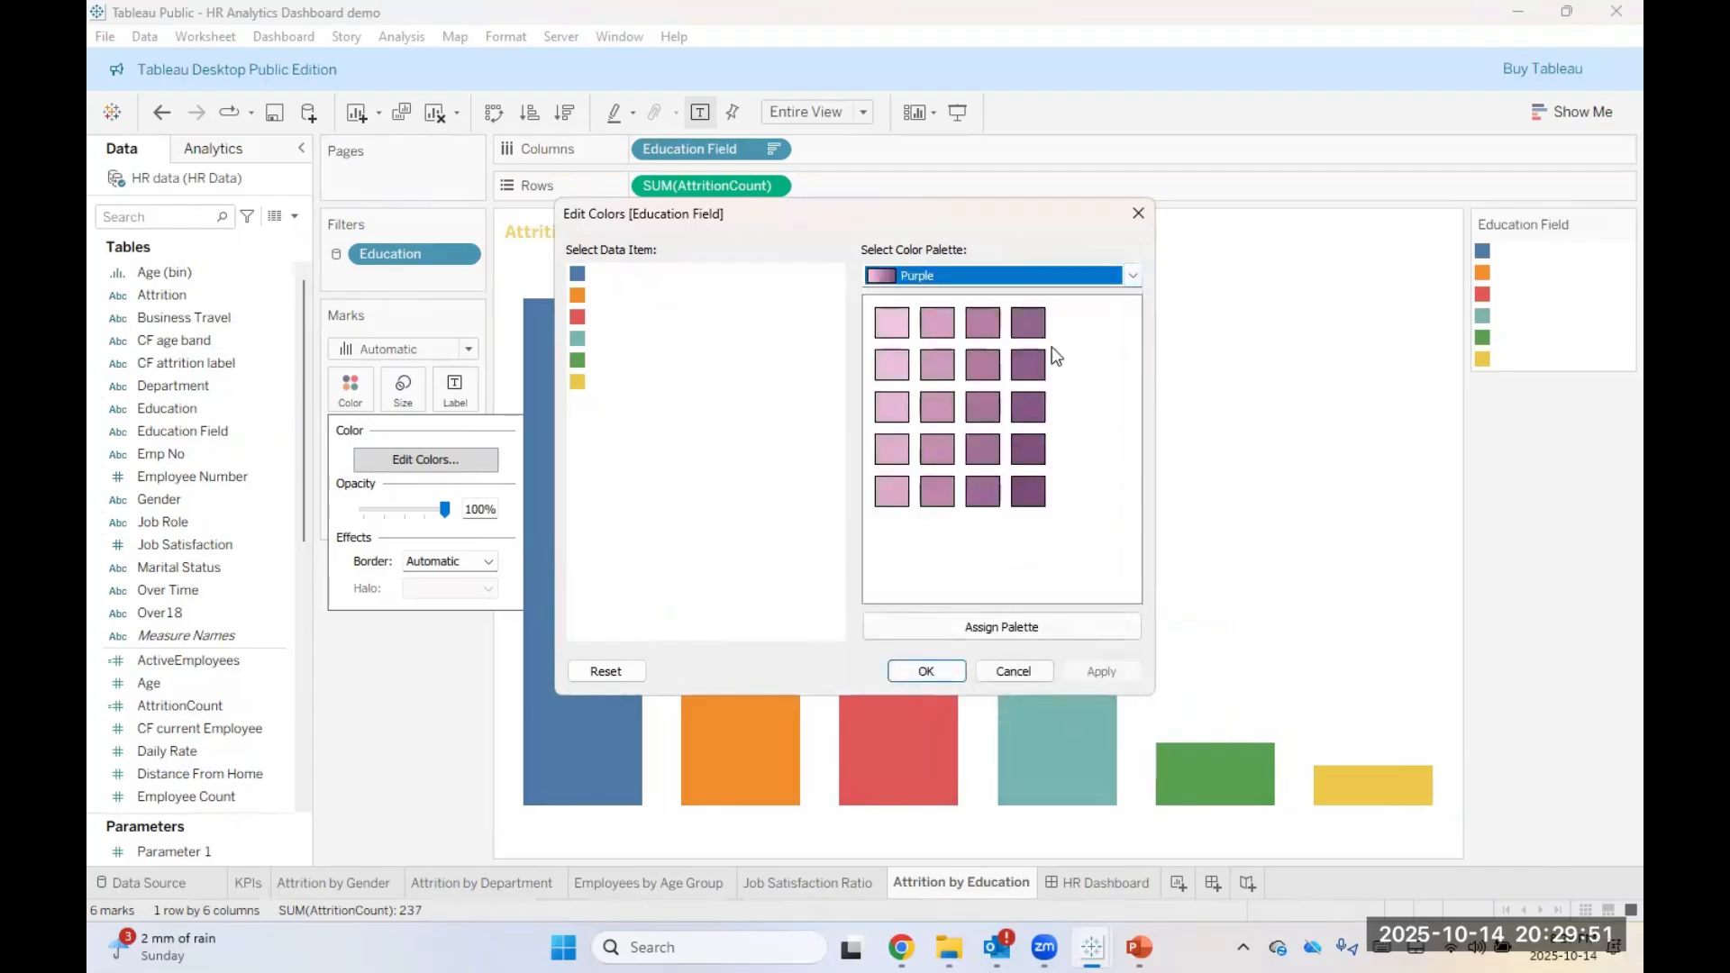
{"action": "left_click", "coordinate": [1036, 629]}
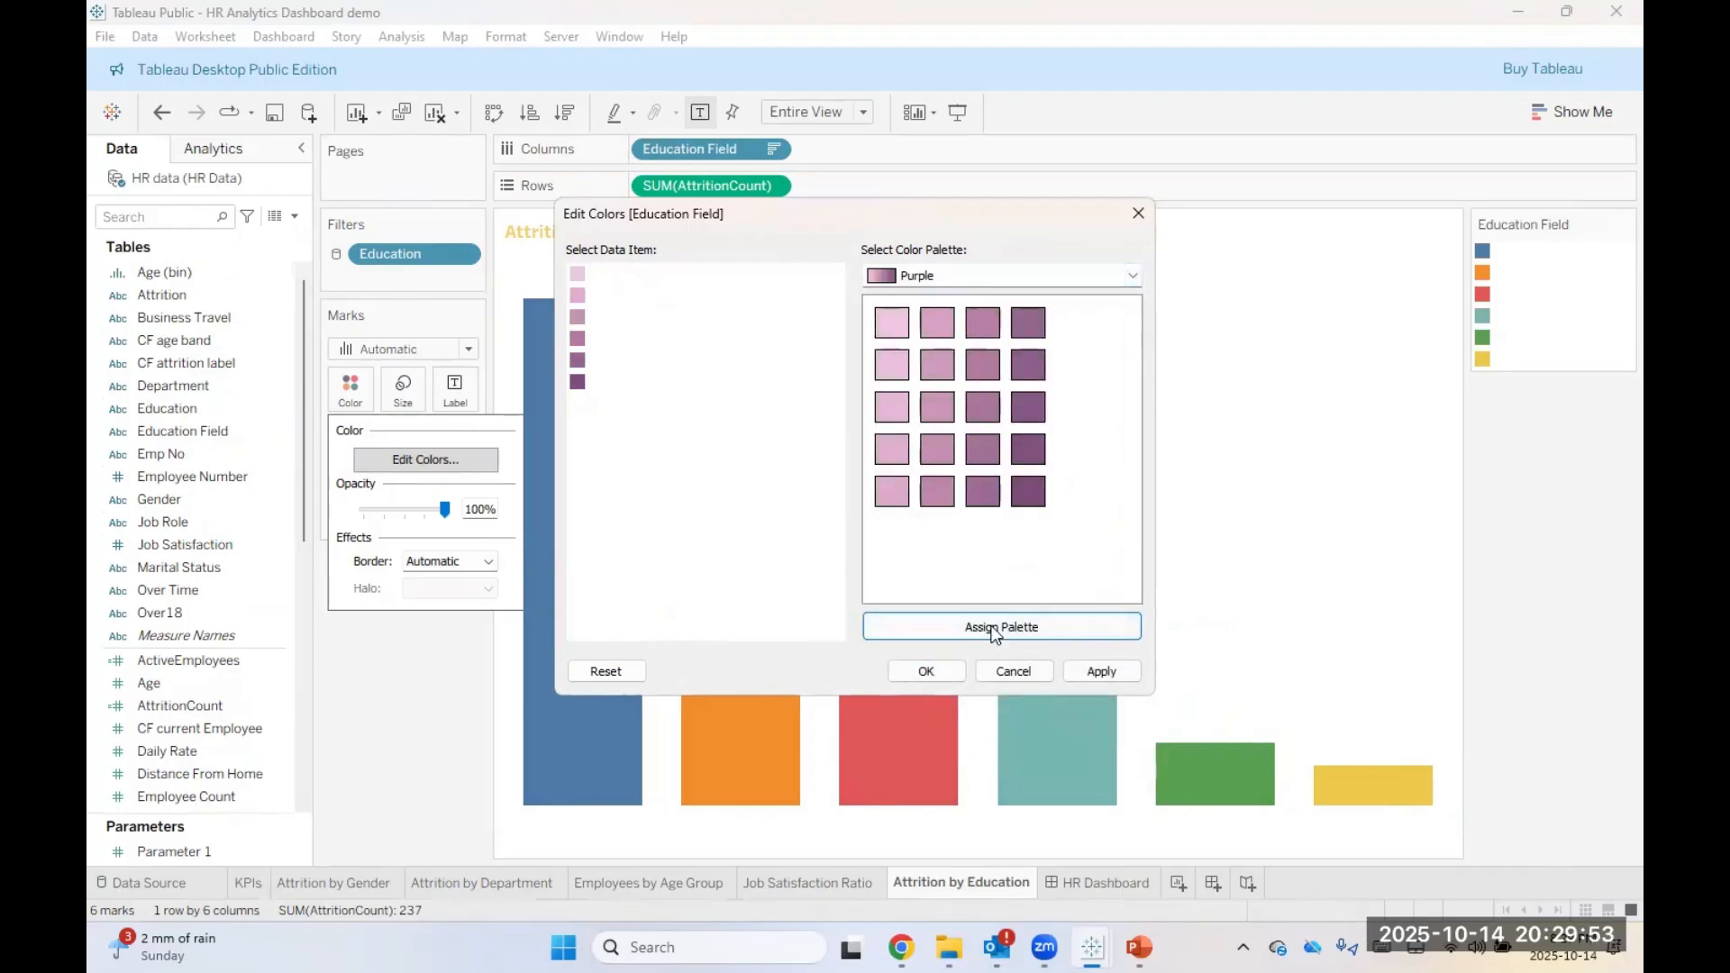
{"action": "left_click", "coordinate": [926, 671]}
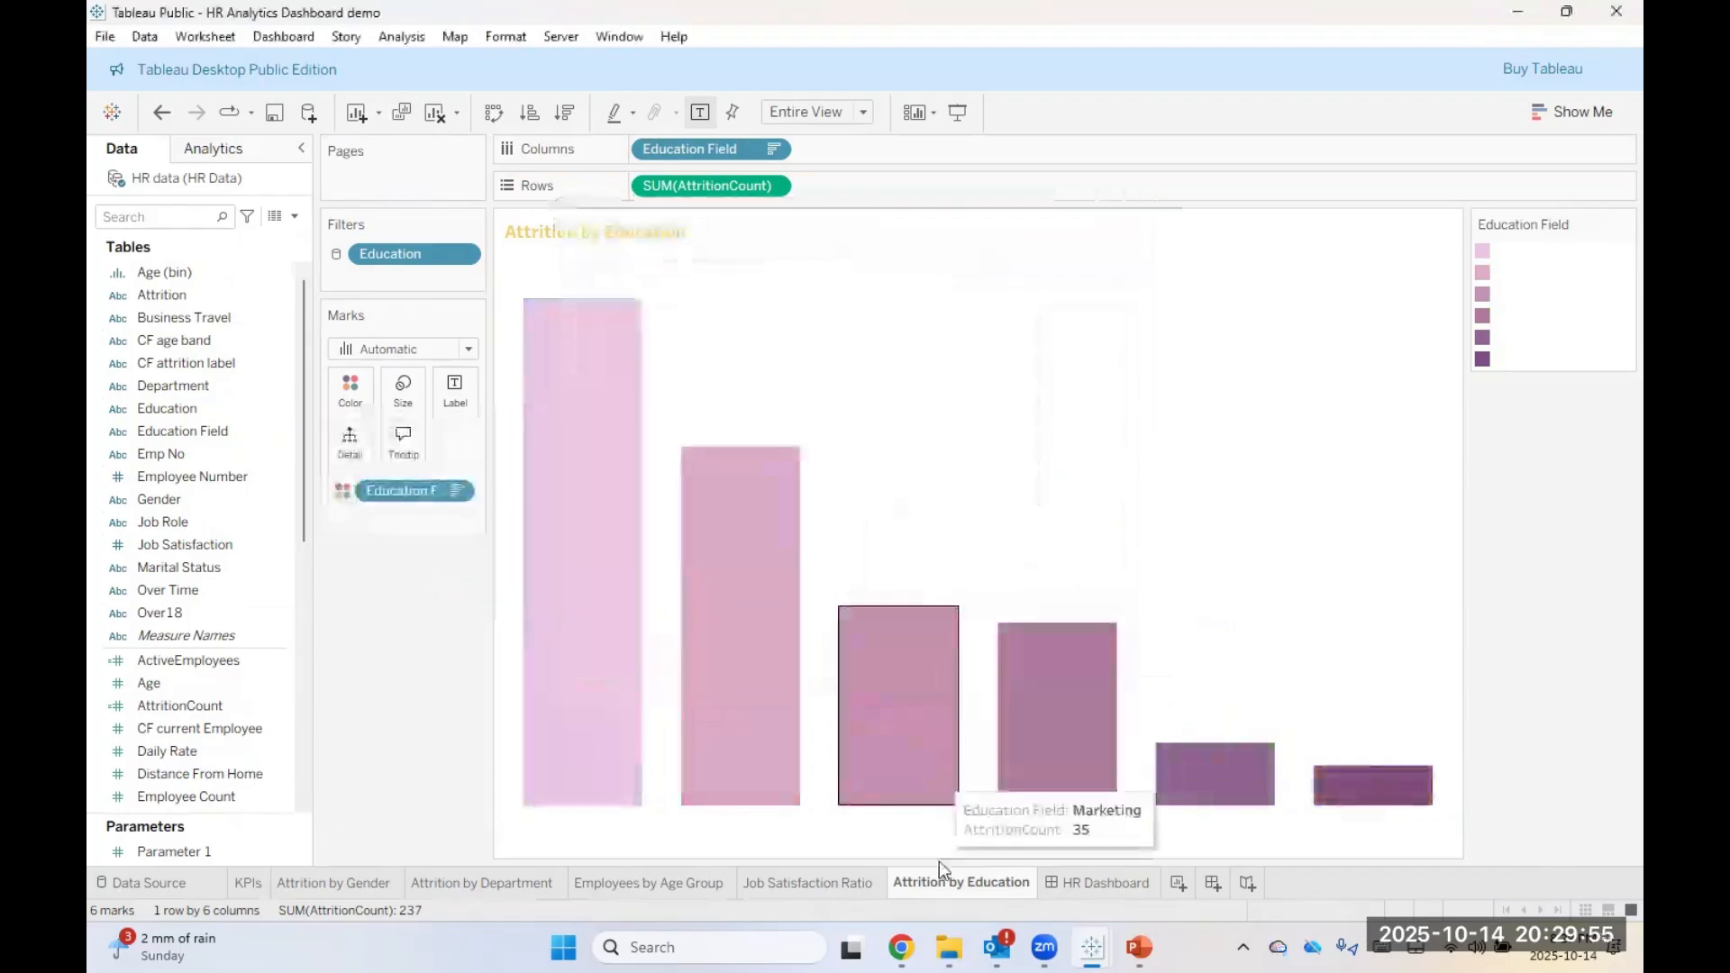
{"action": "left_click", "coordinate": [1094, 884]}
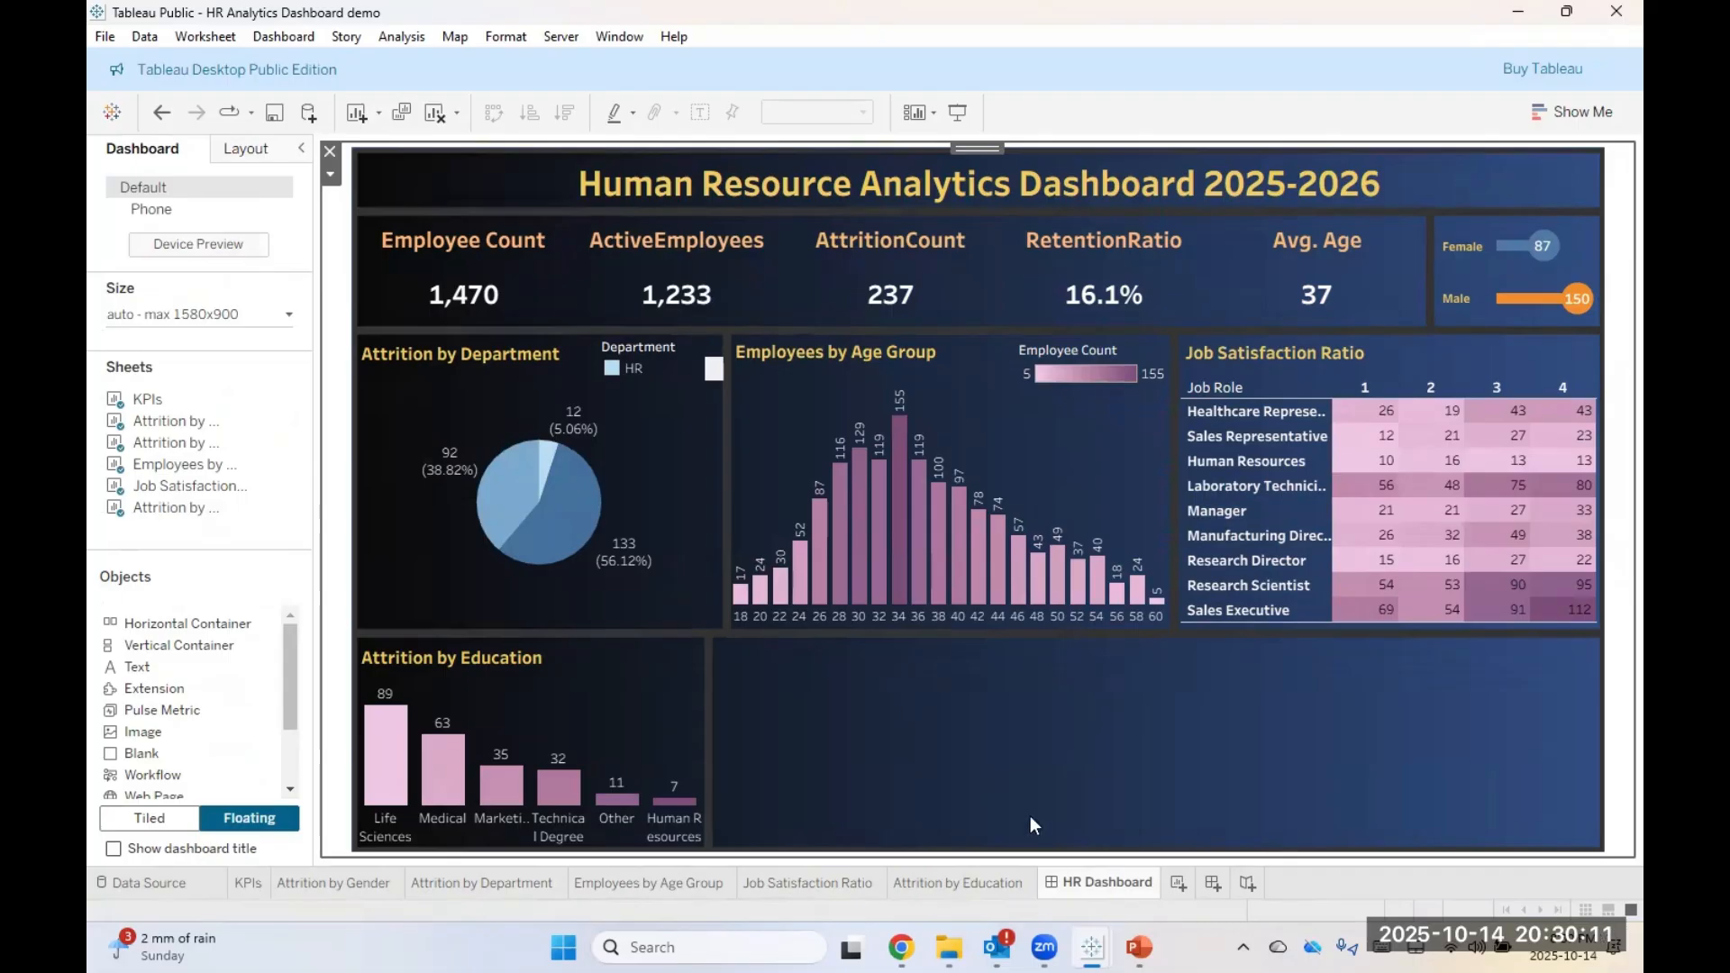
Step: Add a new worksheet, place it before the HR Dashboard and rename it "Attrition Rate by Gender per Age Group"
{"action": "left_click", "coordinate": [1170, 885]}
{"action": "left_click_drag", "start_coordinate": [1149, 886], "coordinate": [1081, 890]}
{"action": "mouse_move", "coordinate": [1082, 890]}
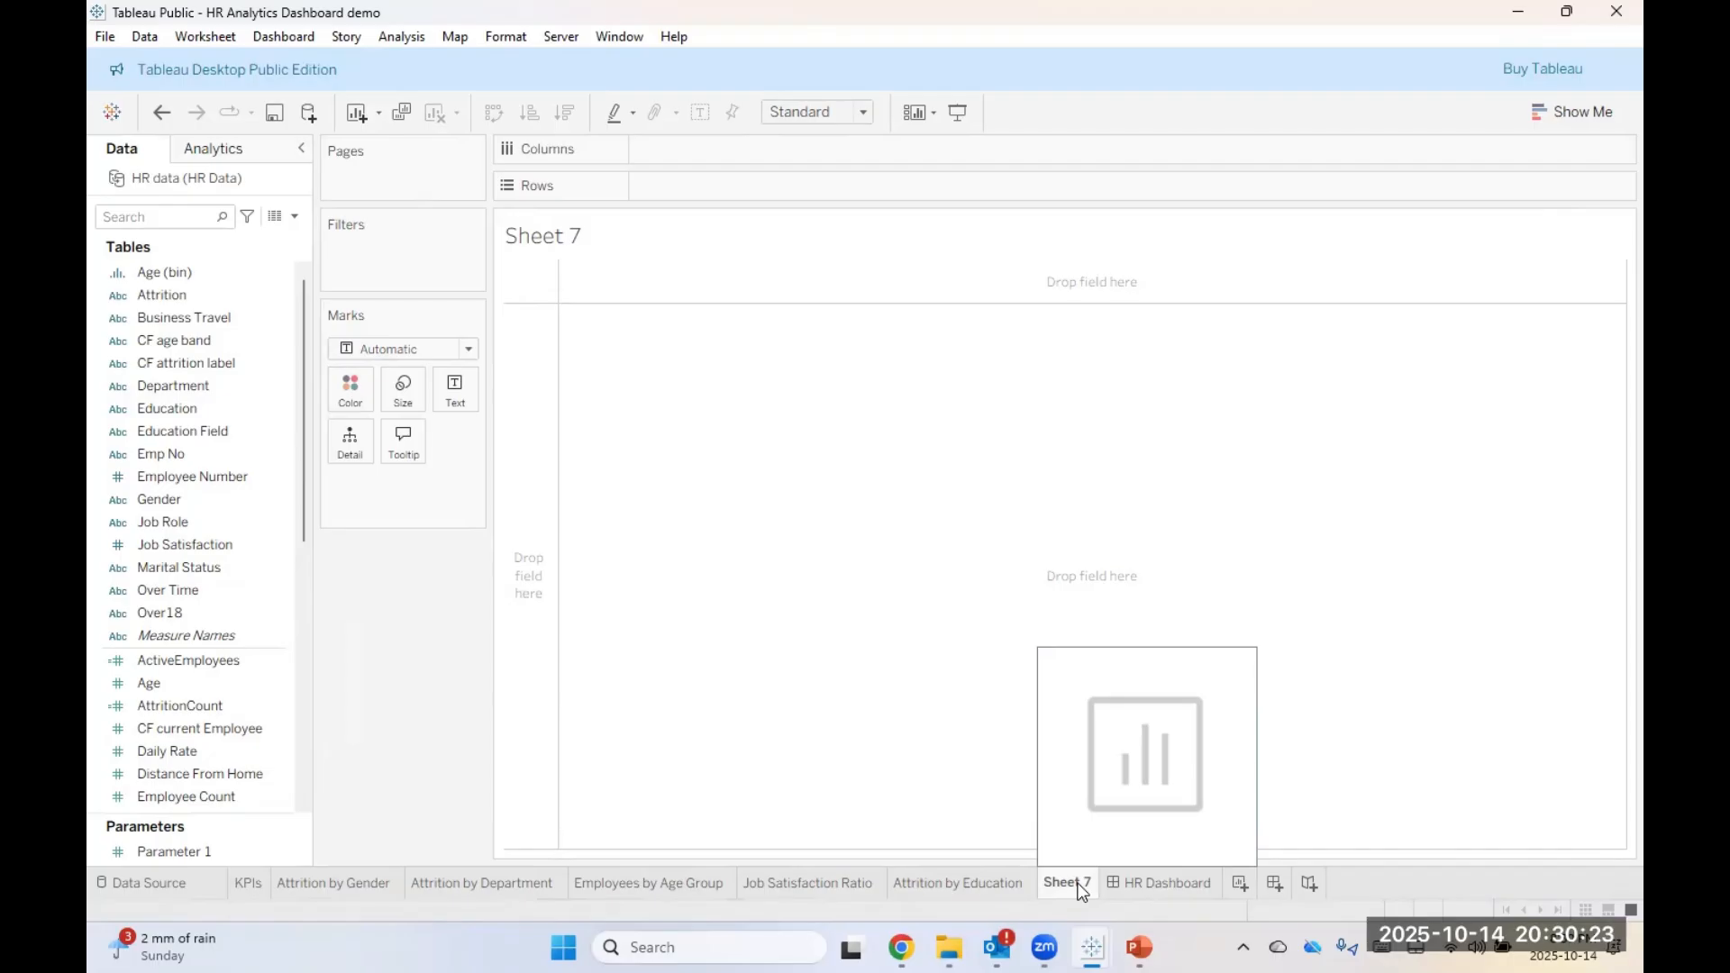
{"action": "right_click", "coordinate": [1082, 888]}
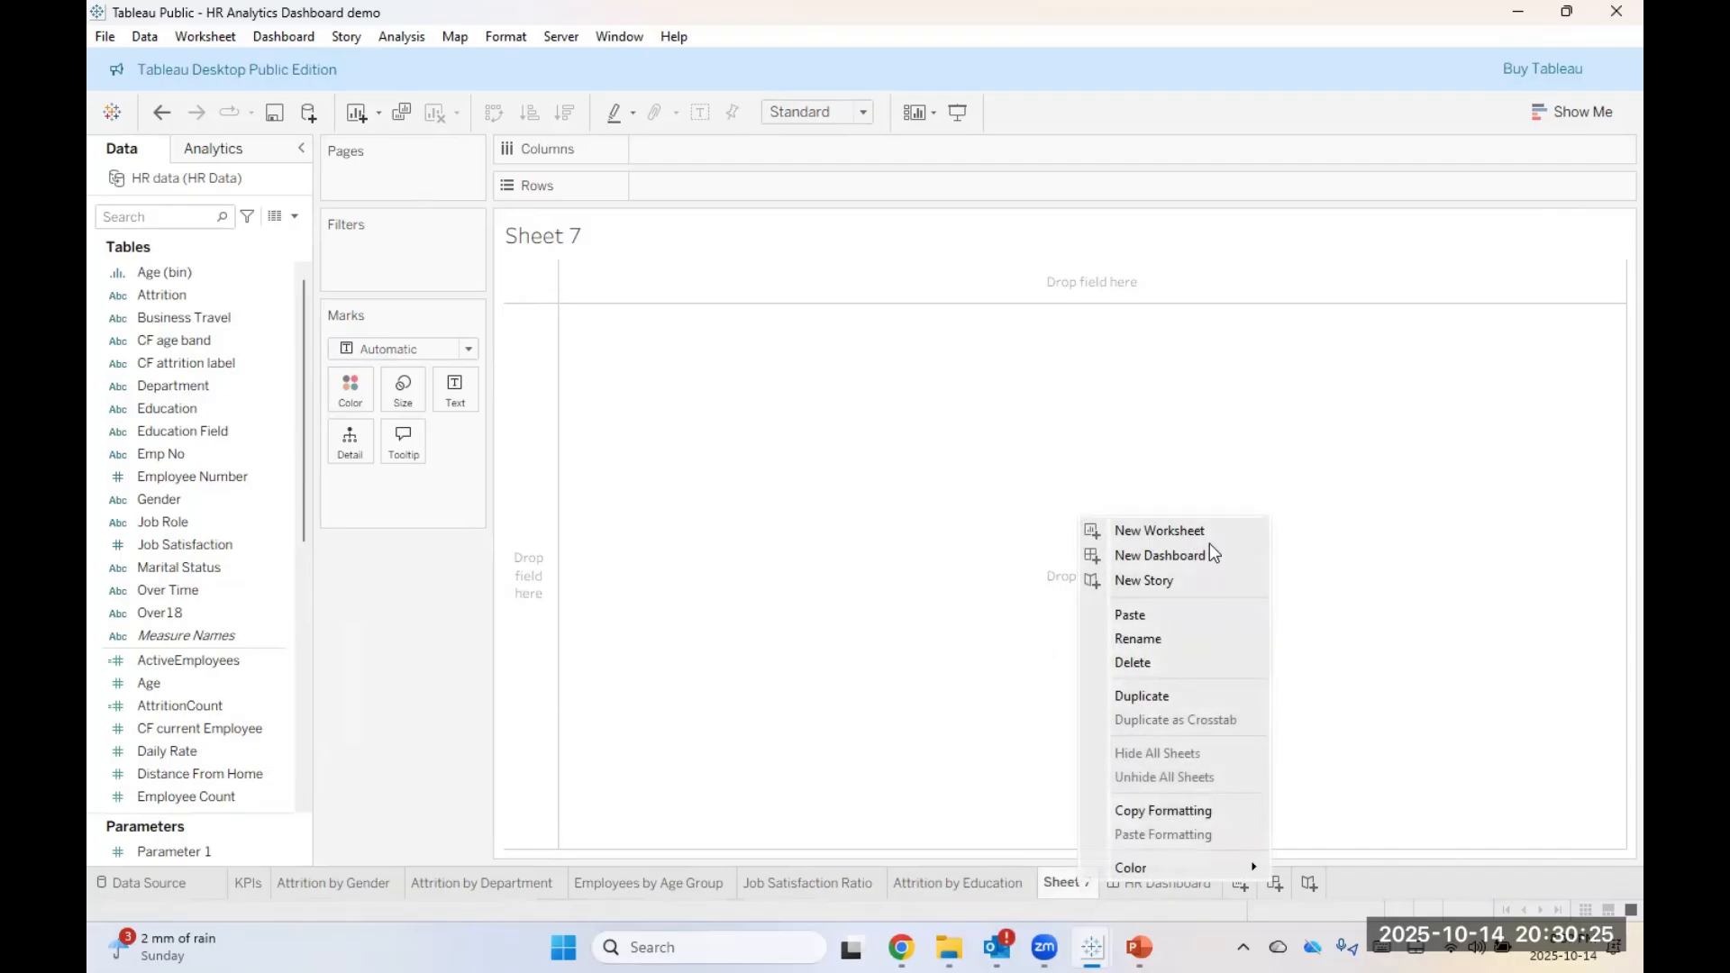
{"action": "left_click", "coordinate": [1137, 639]}
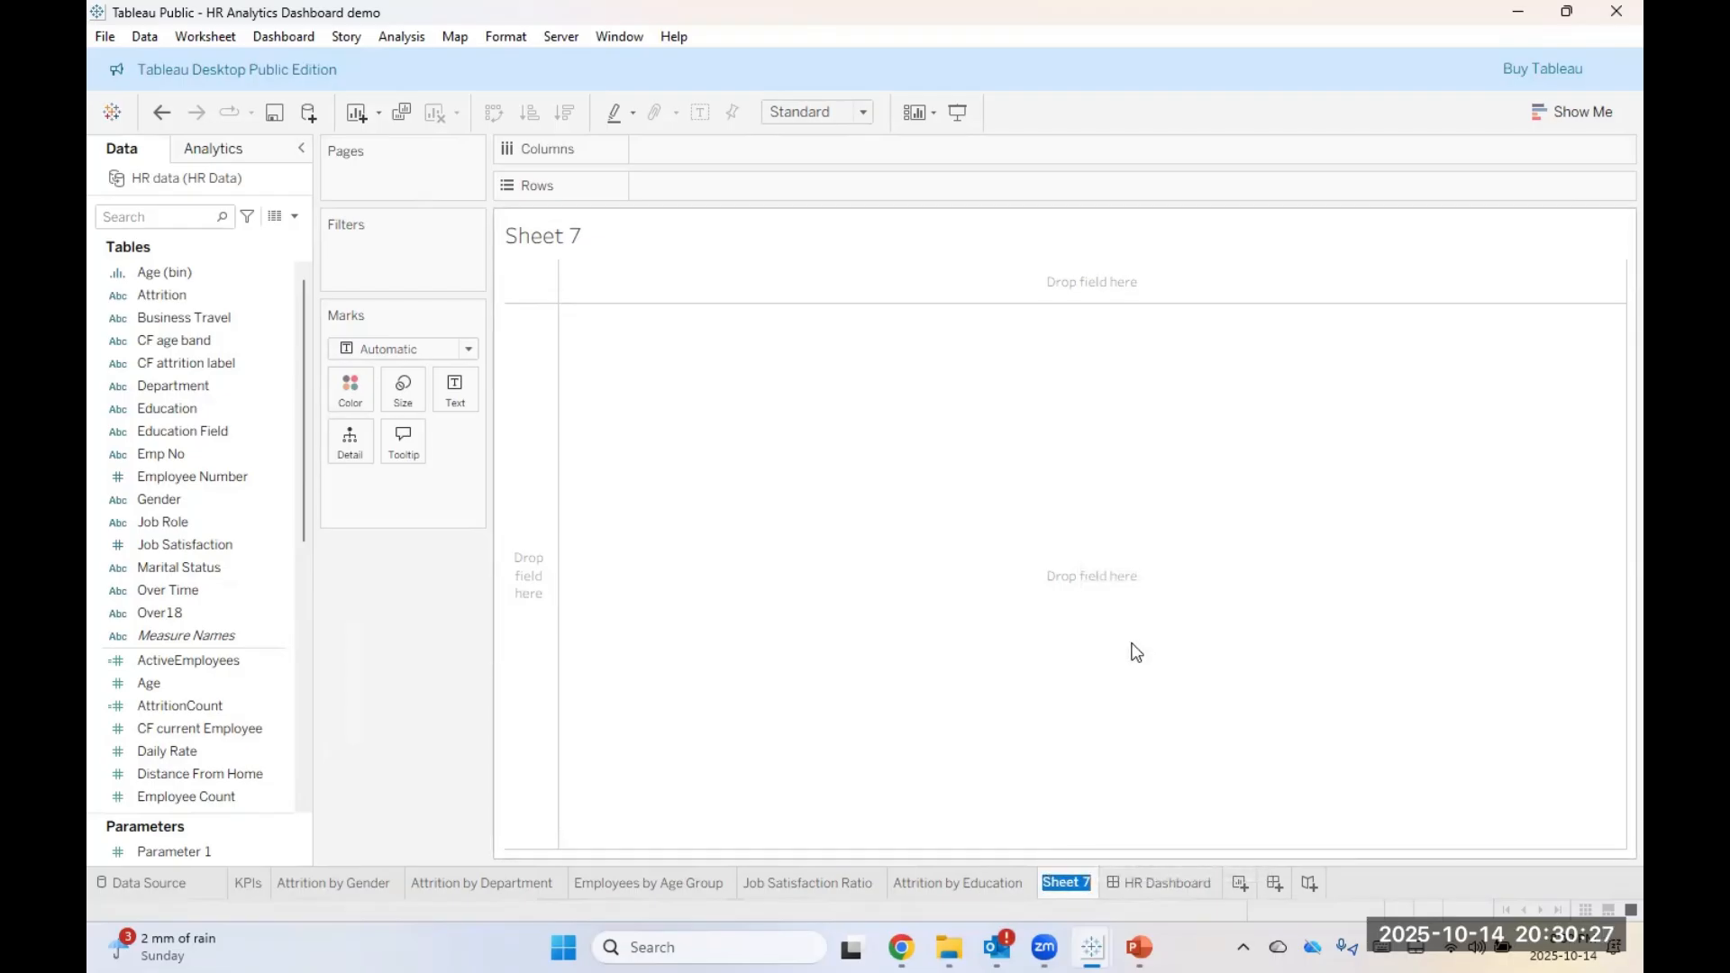
{"action": "type", "text": "Attri"}
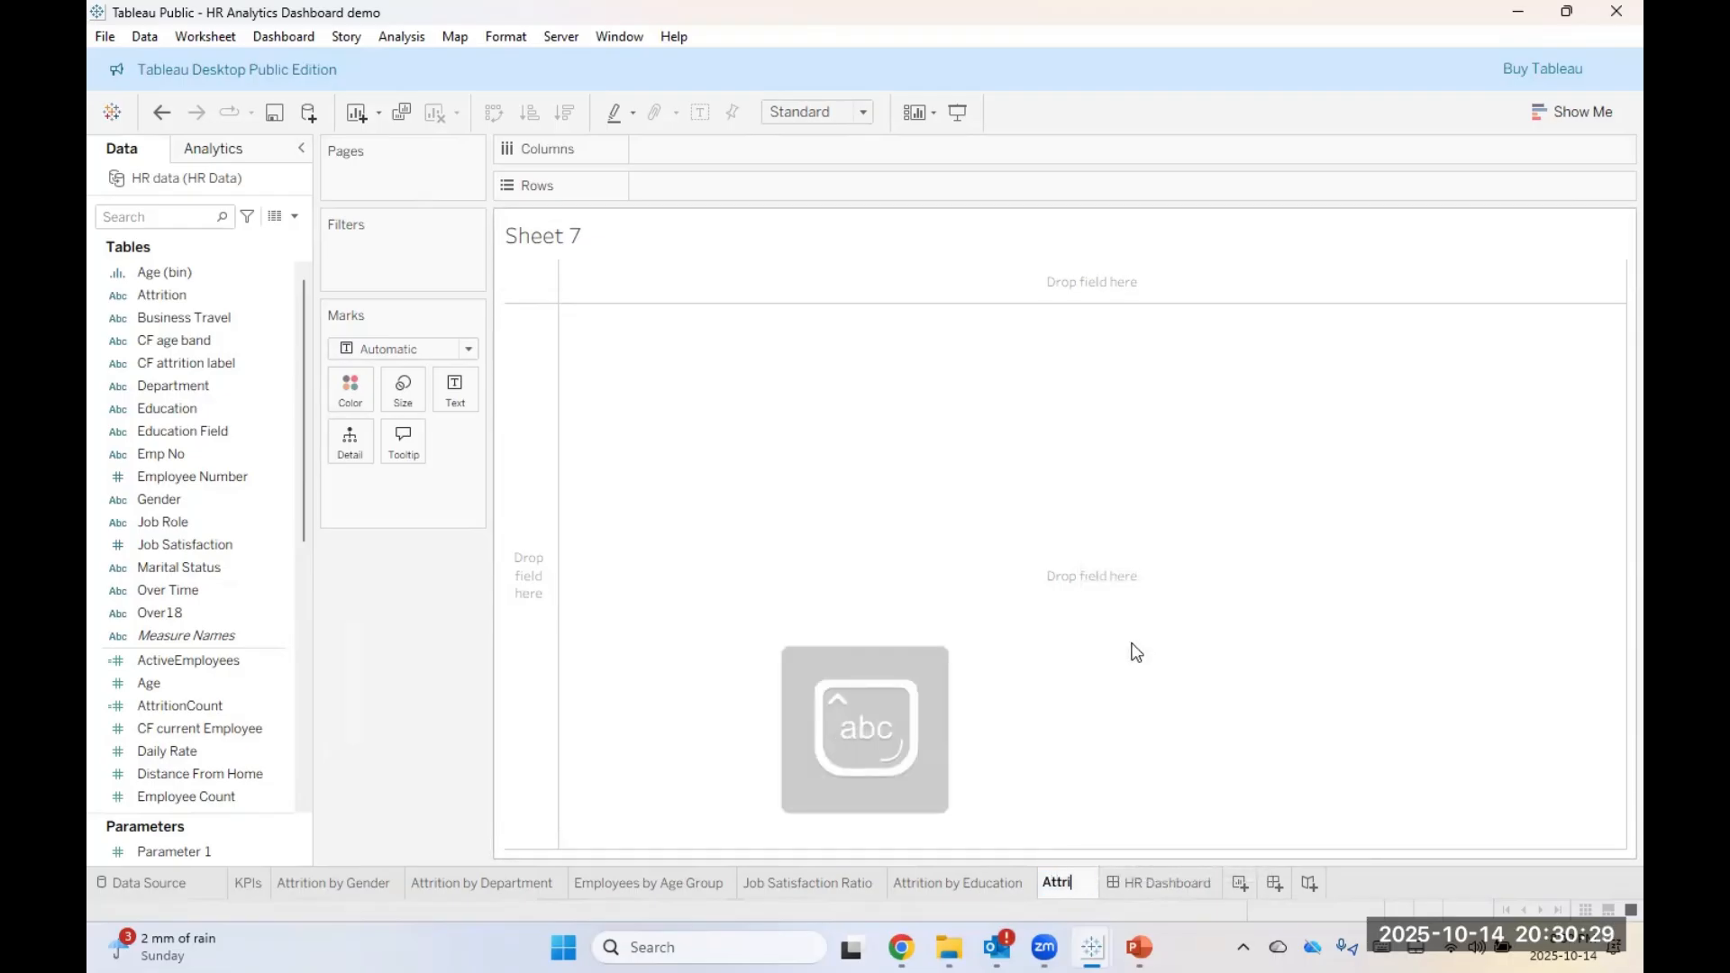
{"action": "type", "text": "tion Rat"}
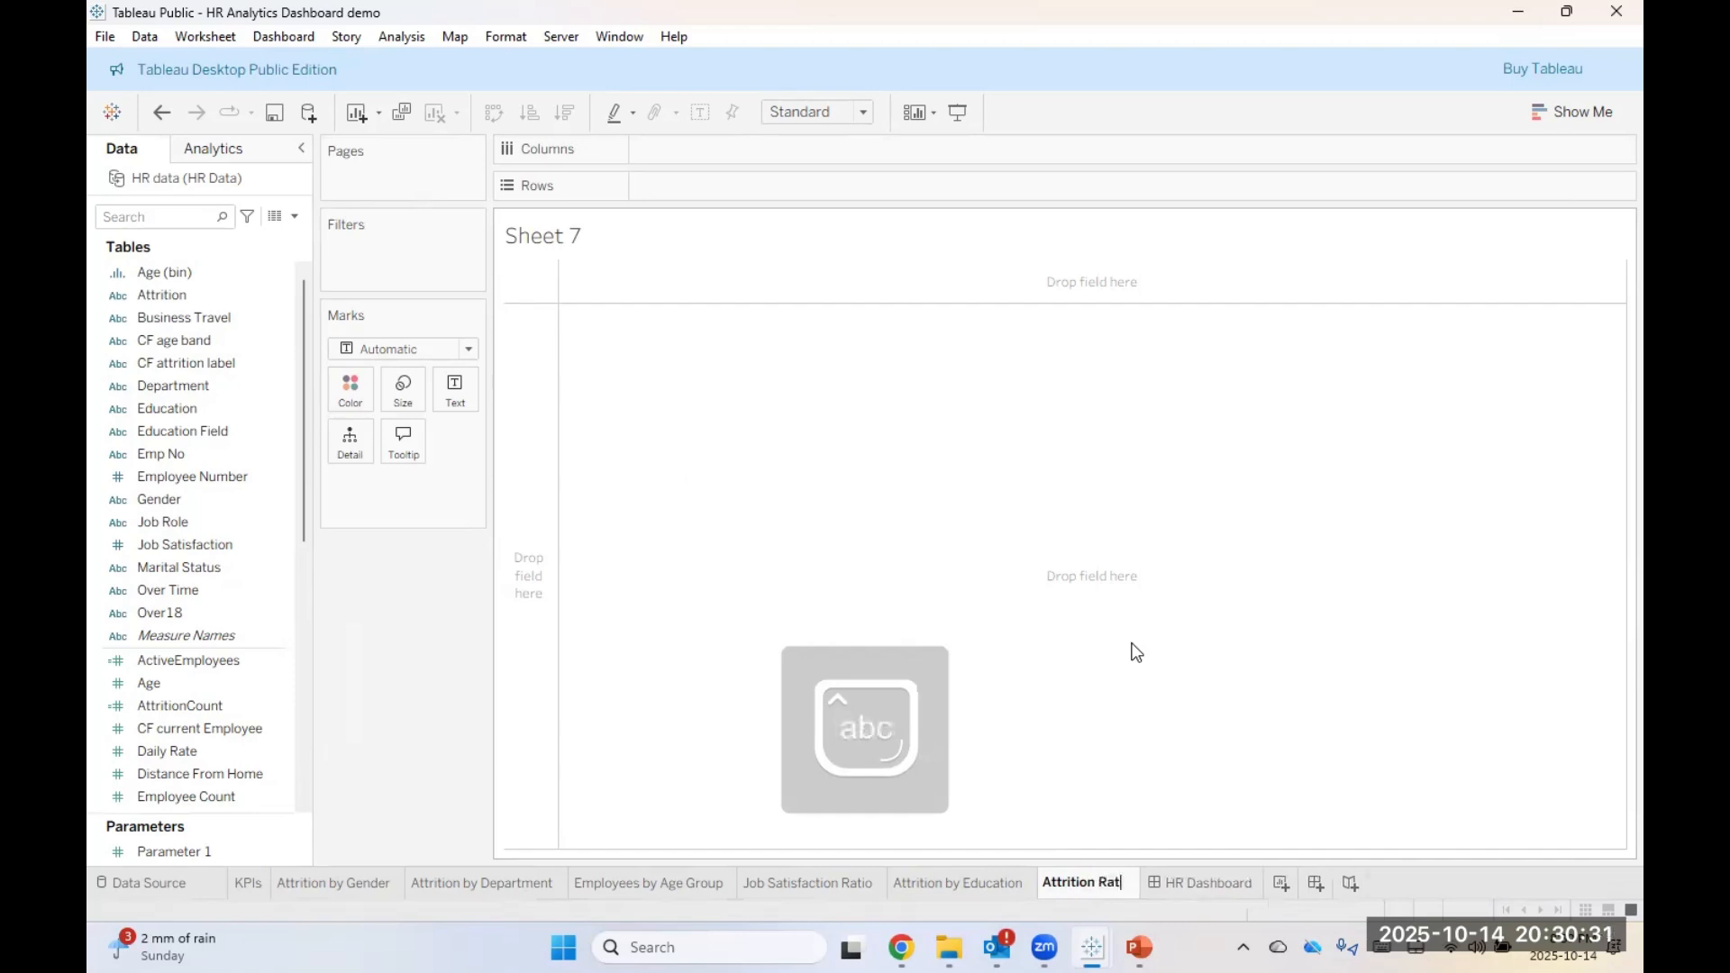
{"action": "type", "text": "e by "}
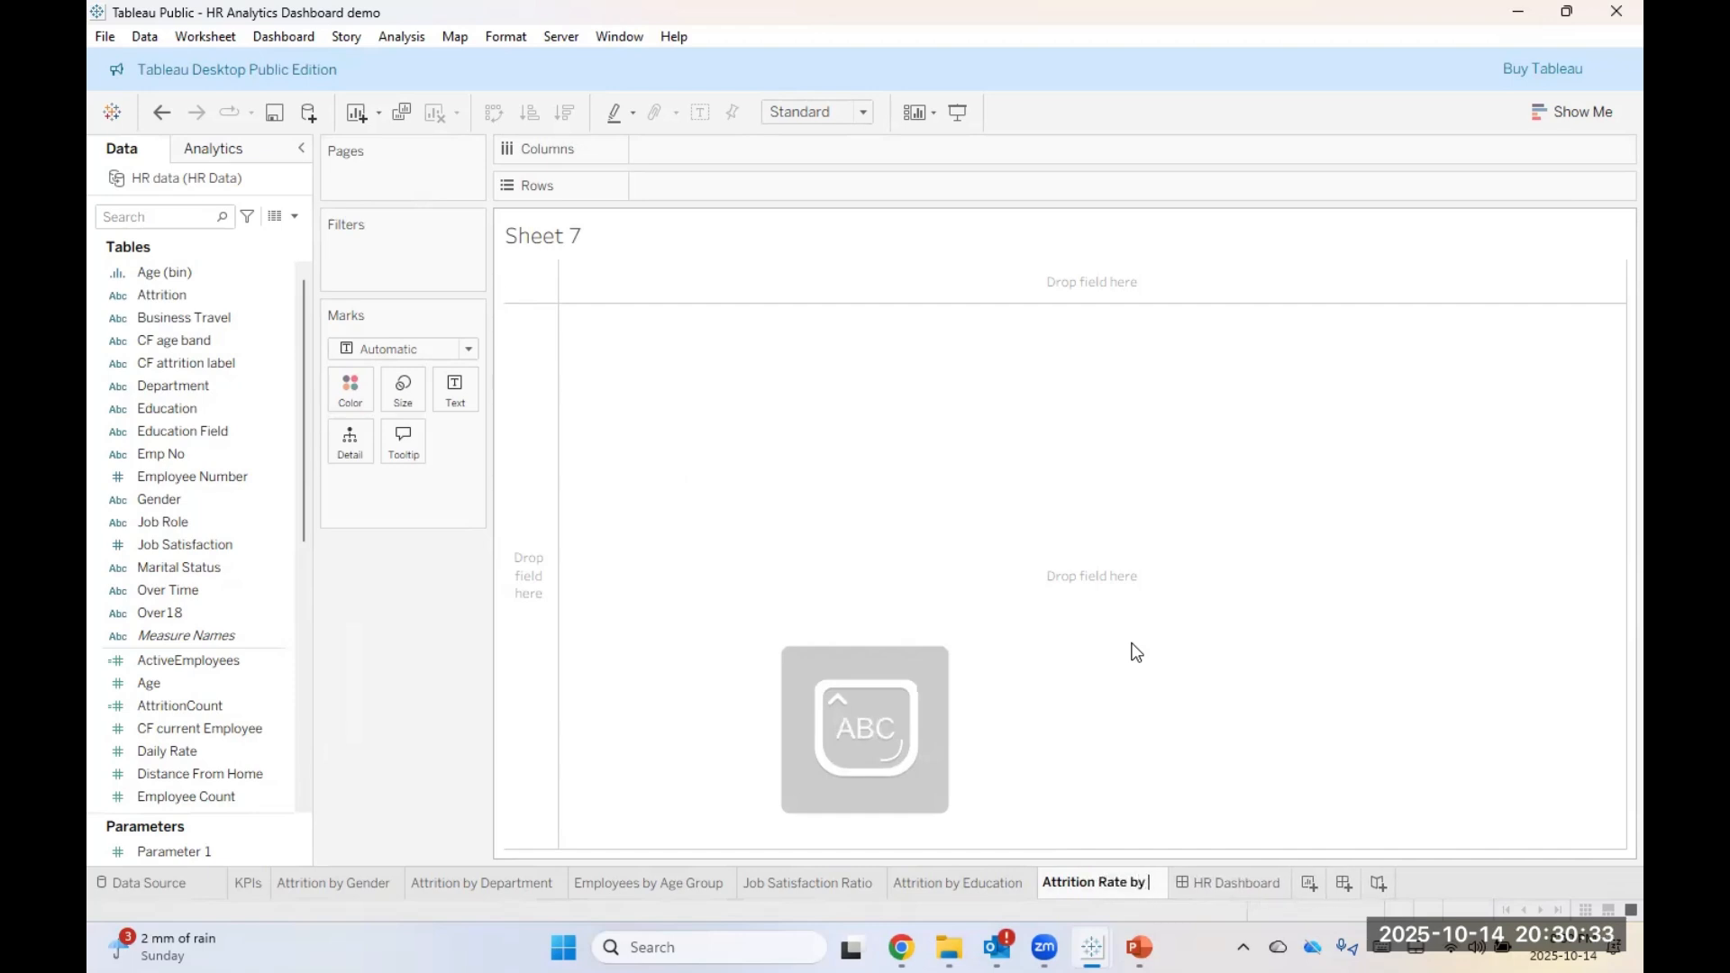
{"action": "type", "text": "Gender pe"}
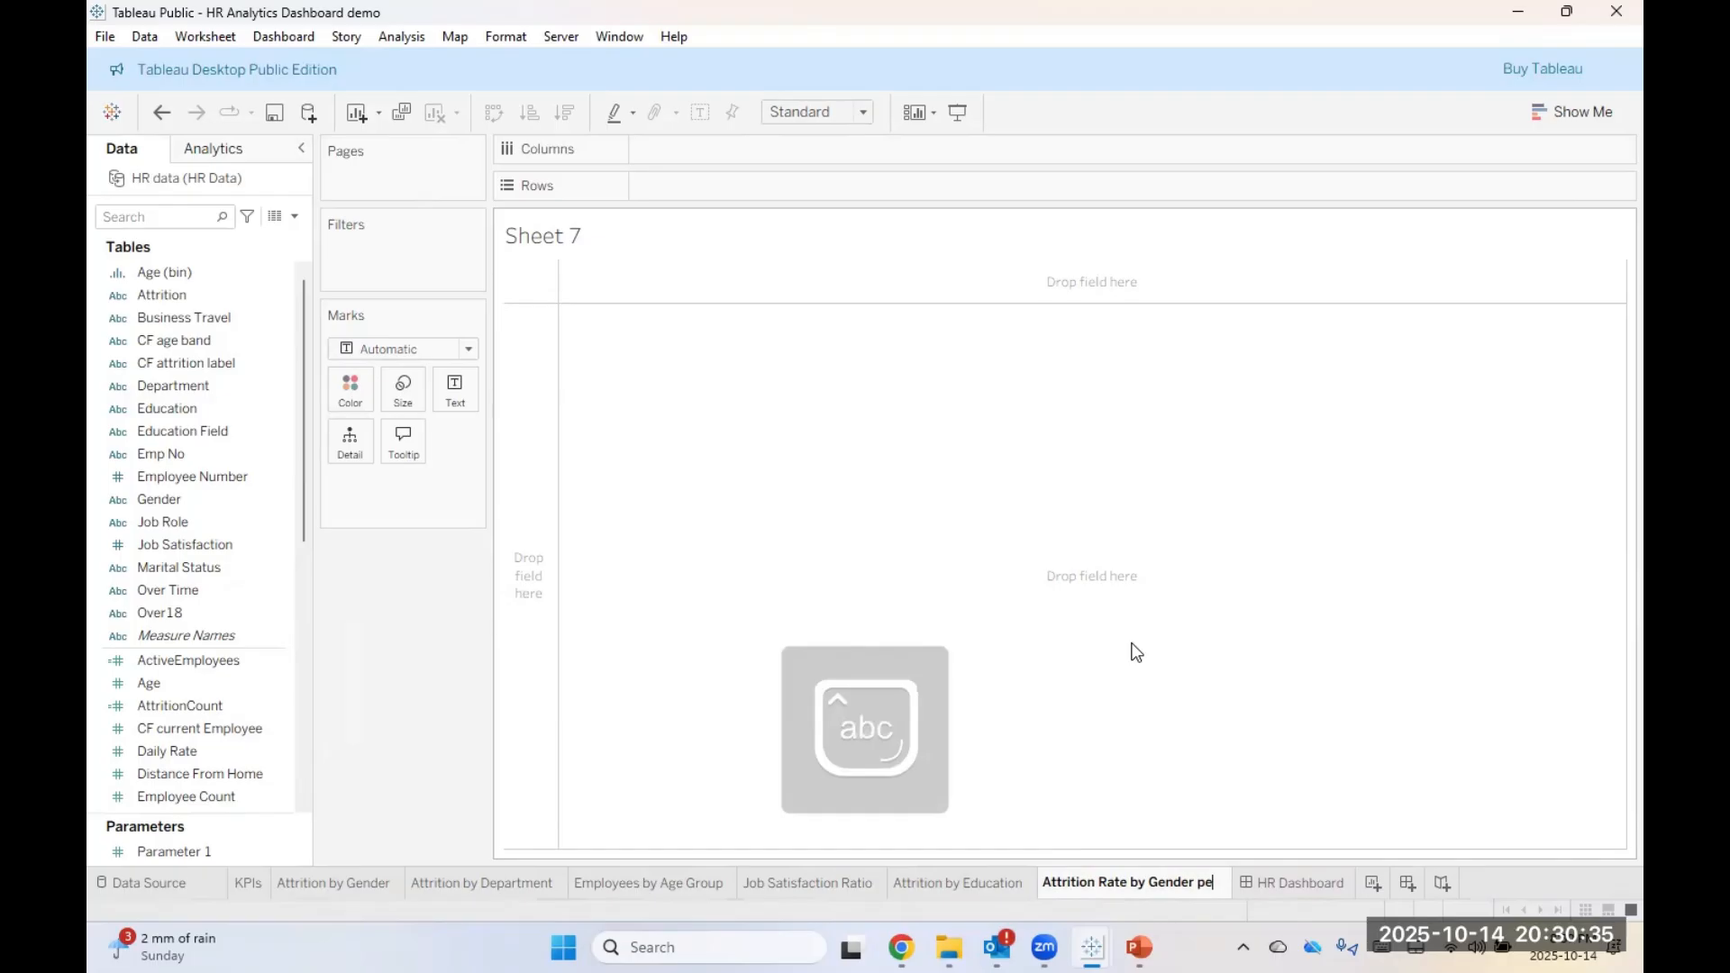
{"action": "type", "text": "r Age G"}
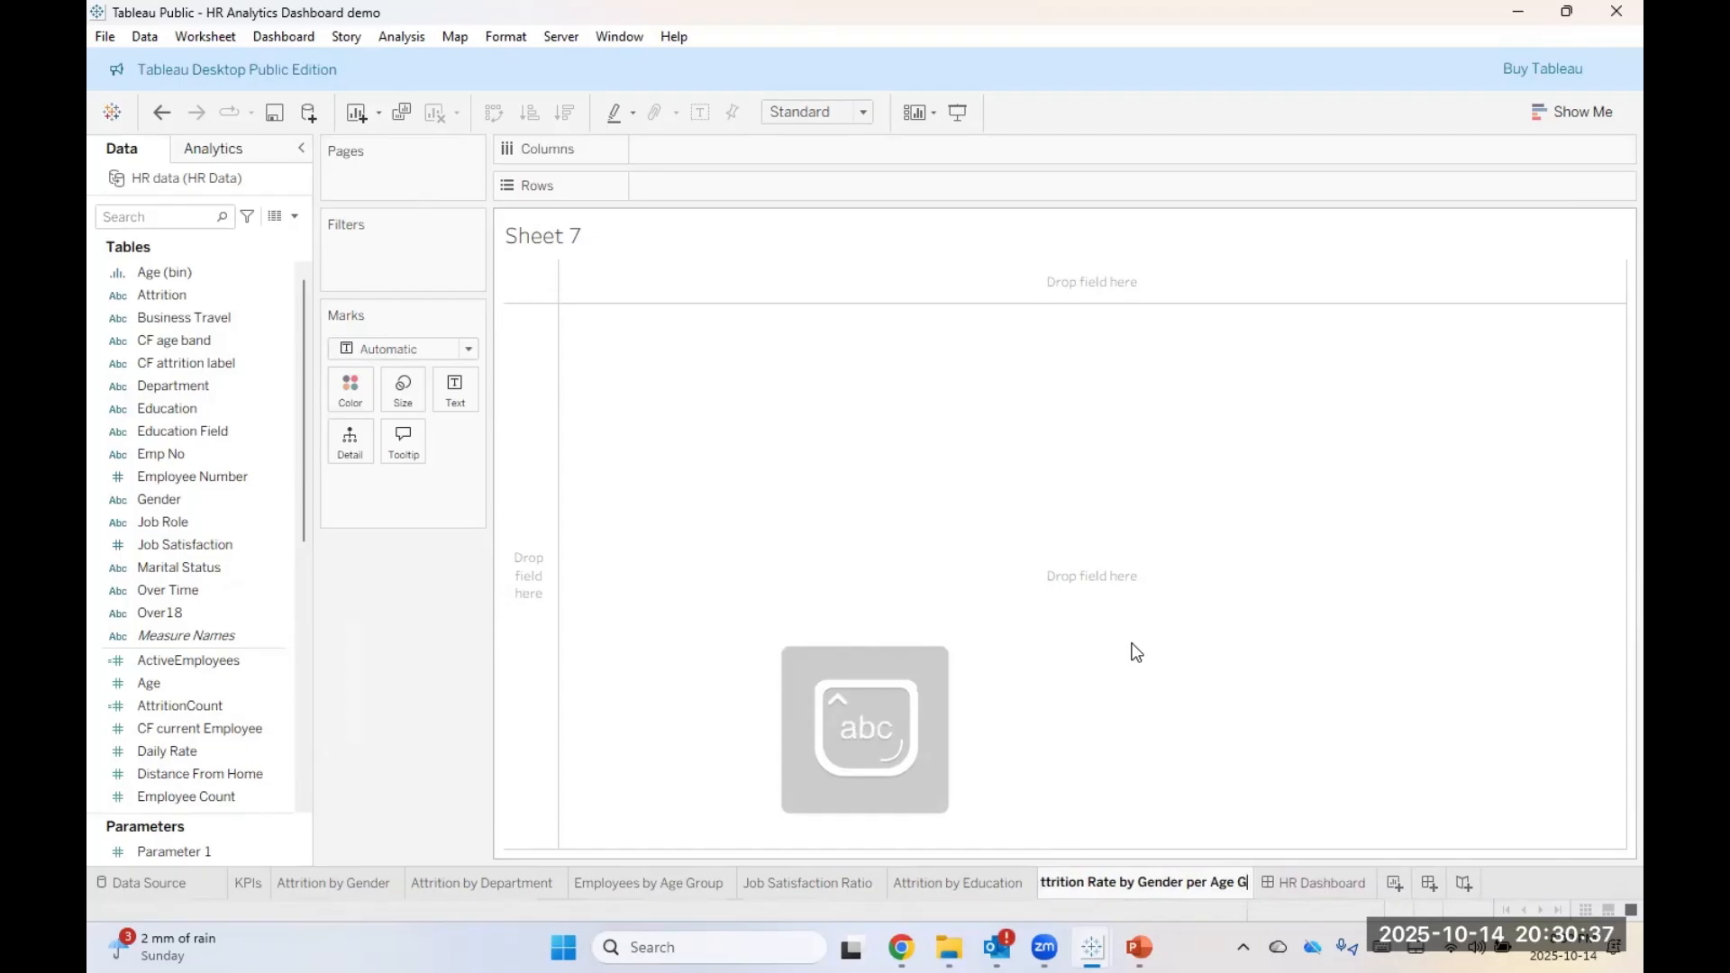
{"action": "type", "text": "roup"}
{"action": "key", "text": "Return"}
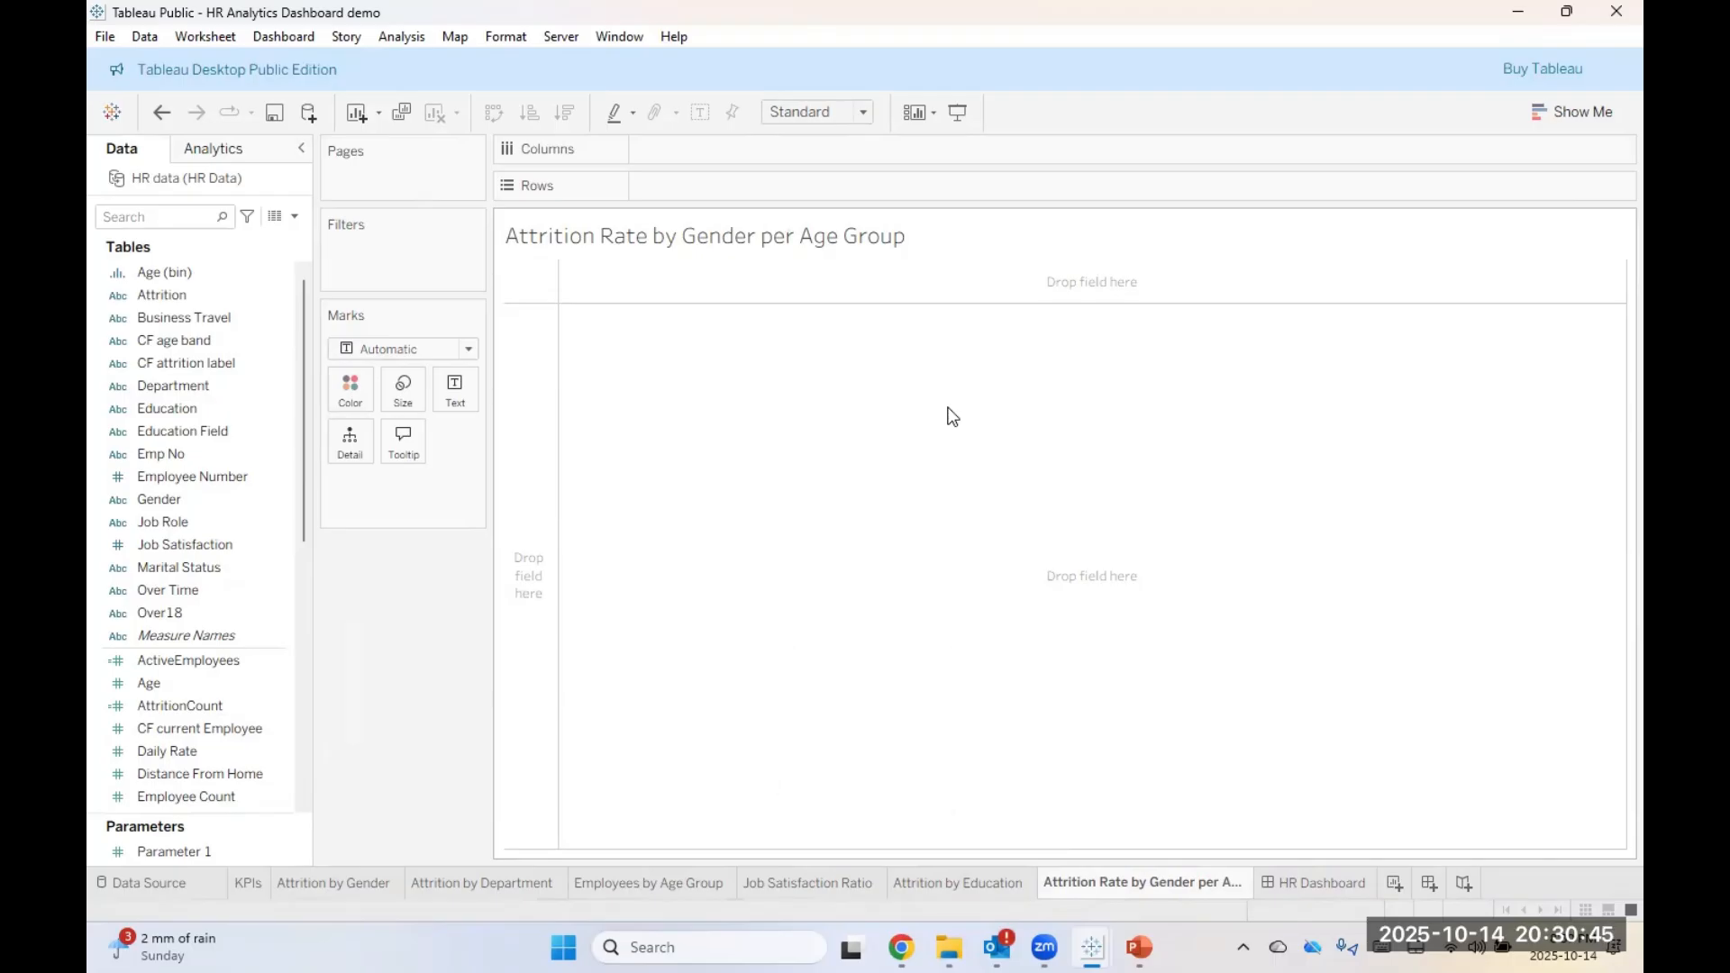
Step: Search the data fields for "Age" and place CF age band on Columns
{"action": "left_click", "coordinate": [202, 389]}
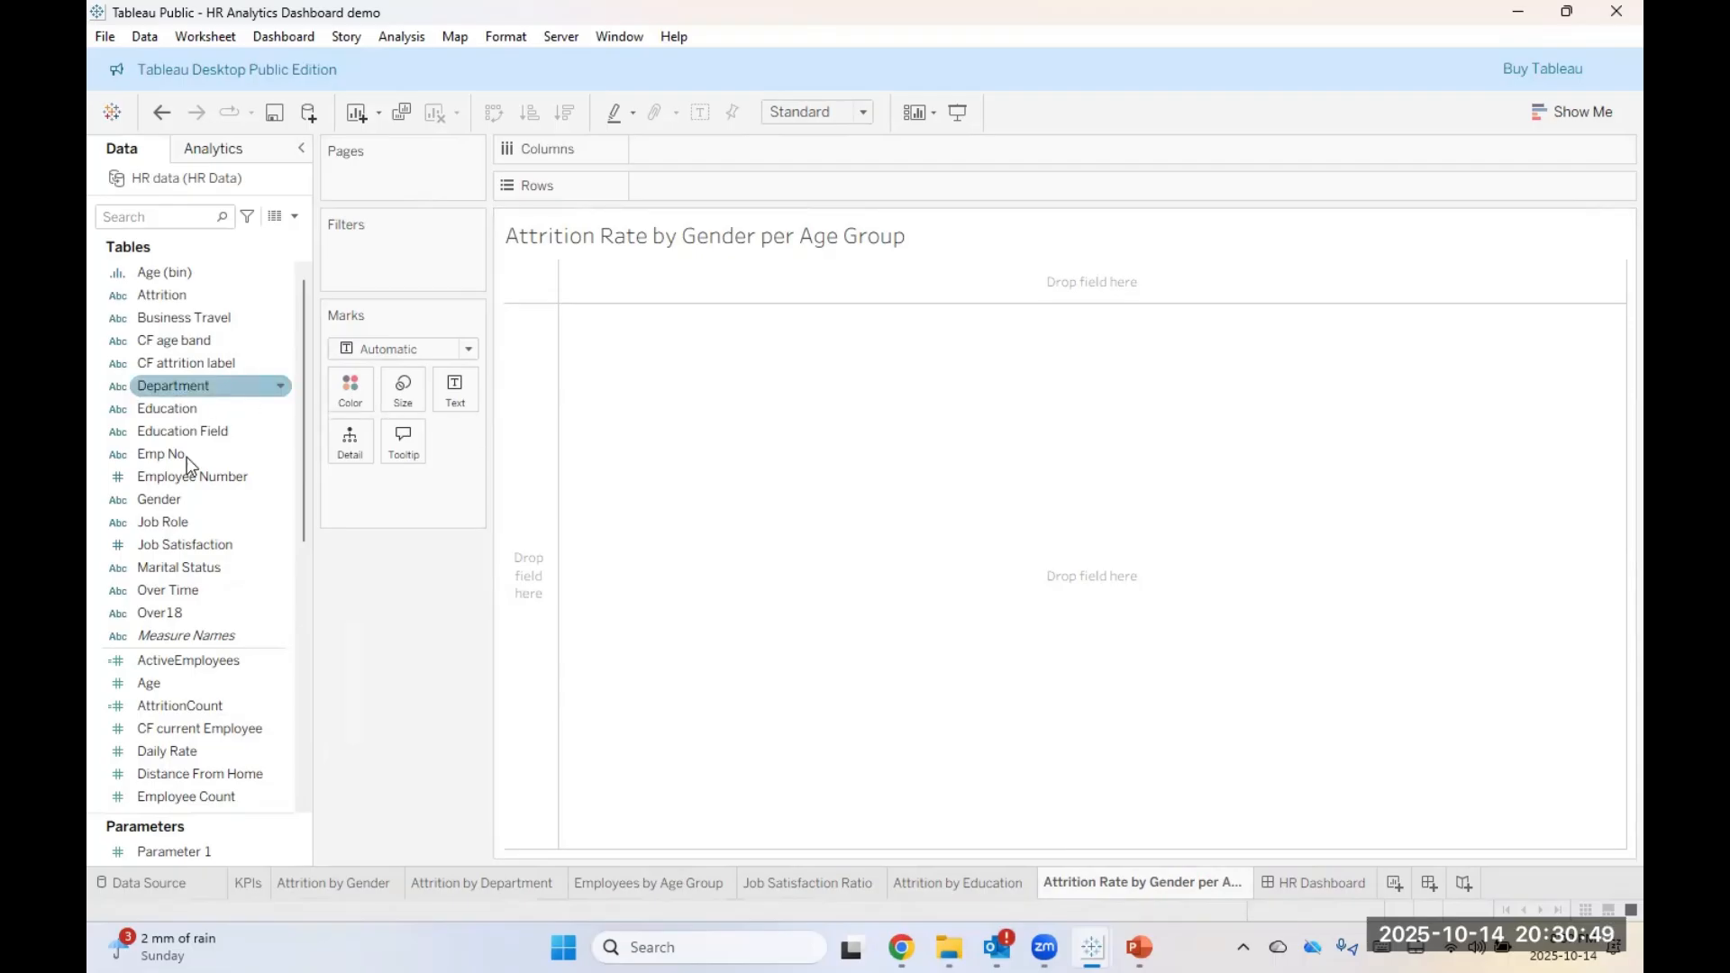
{"action": "left_click", "coordinate": [193, 683]}
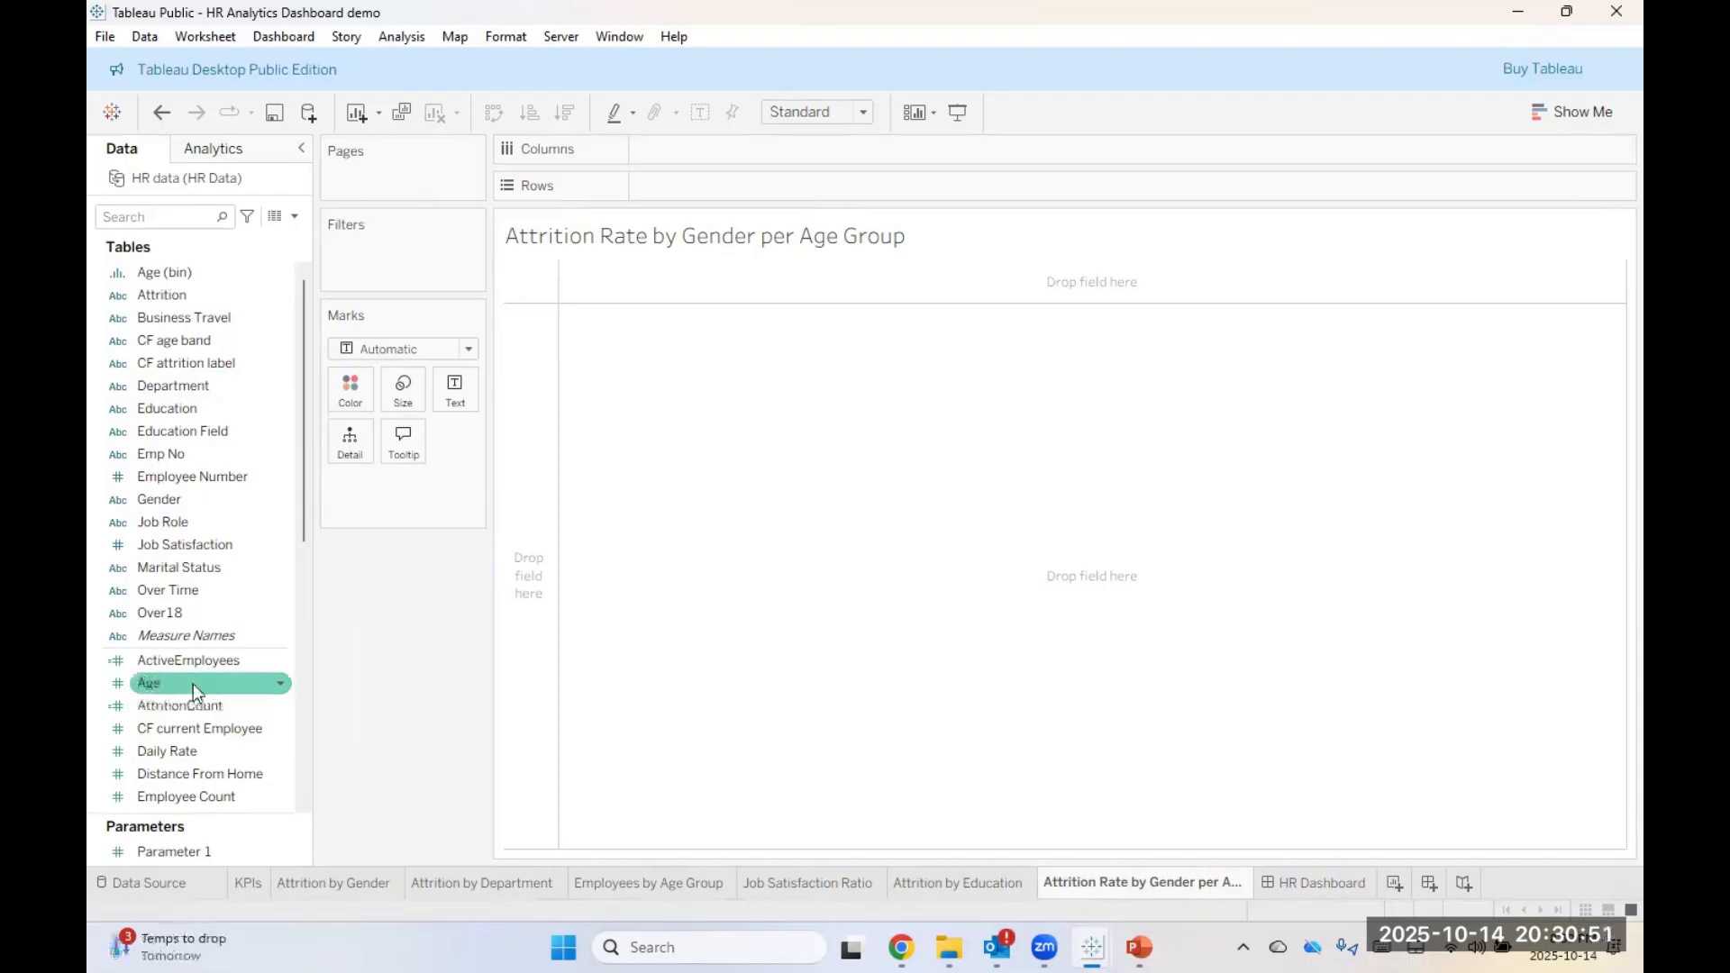
{"action": "left_click", "coordinate": [182, 218]}
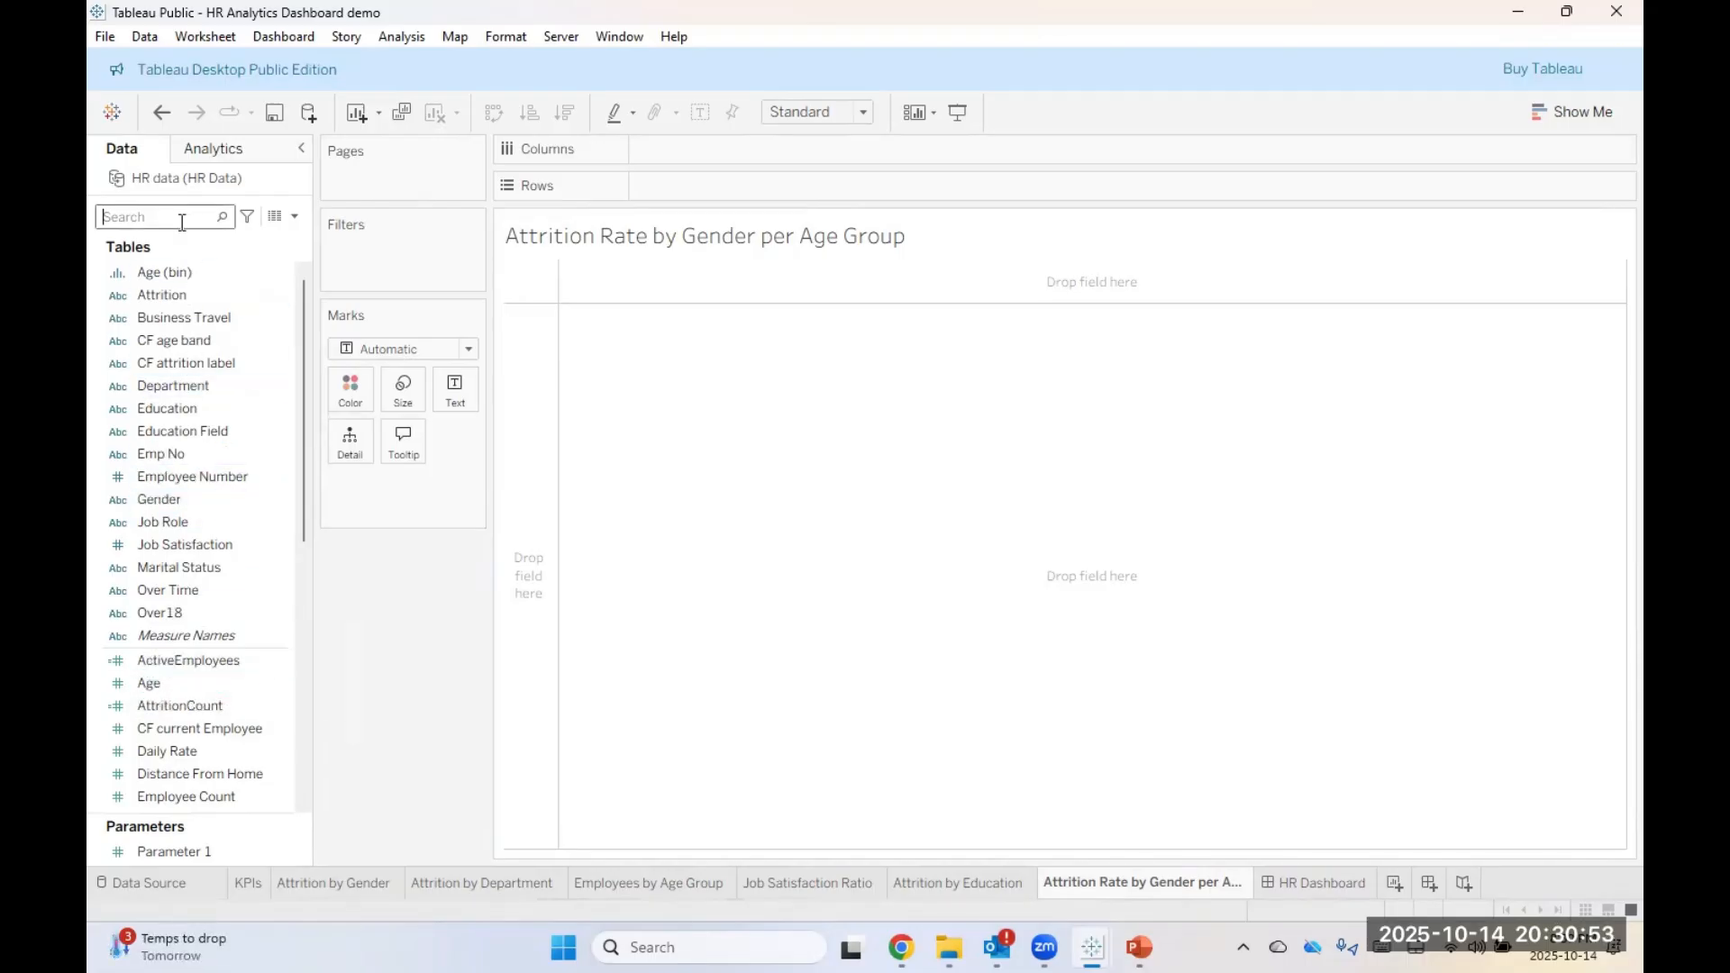
{"action": "type", "text": "Age"}
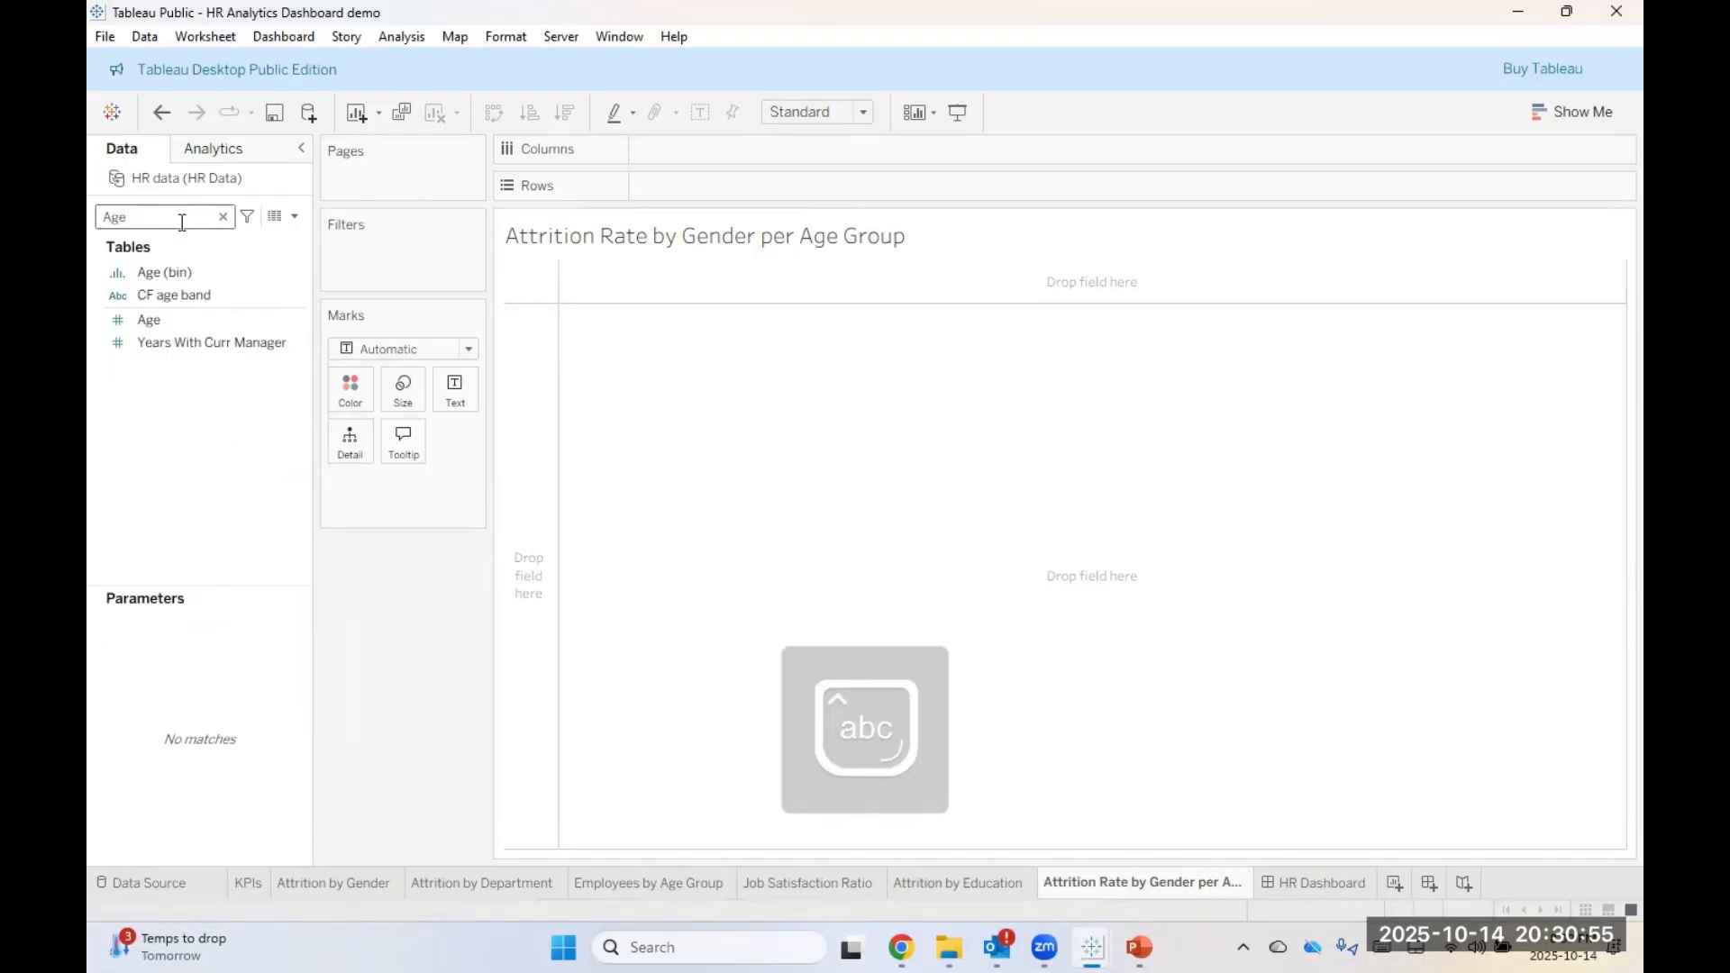
{"action": "left_click", "coordinate": [205, 295]}
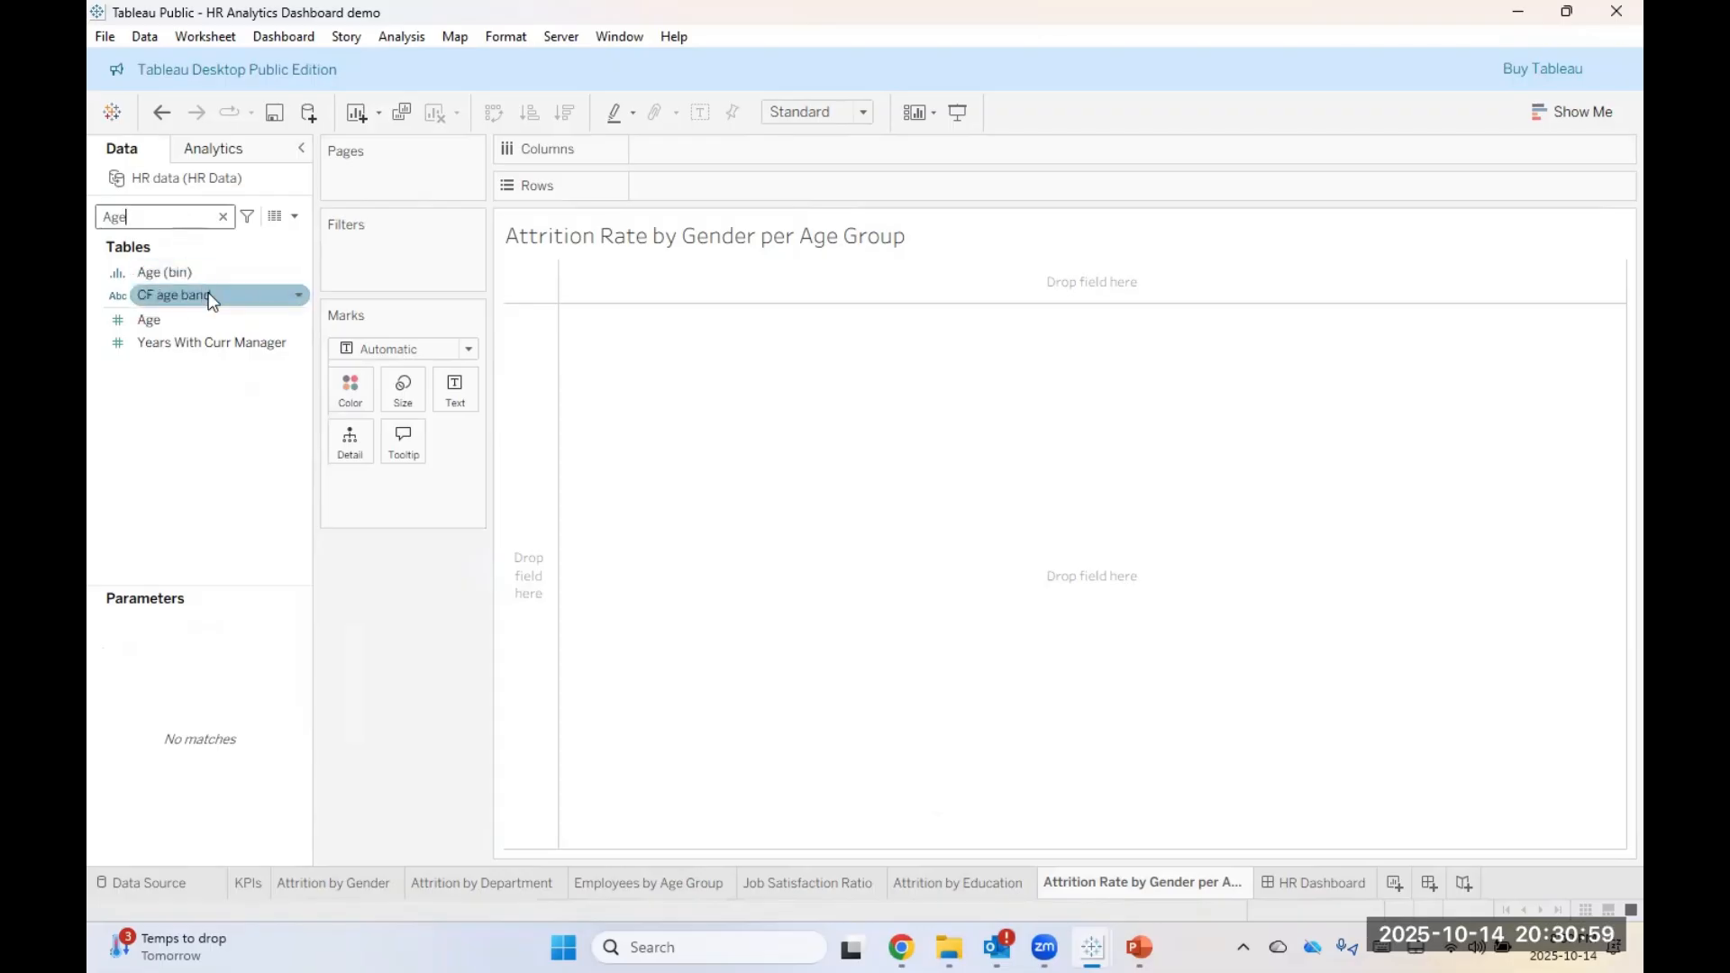
{"action": "left_click_drag", "start_coordinate": [208, 295], "coordinate": [706, 163]}
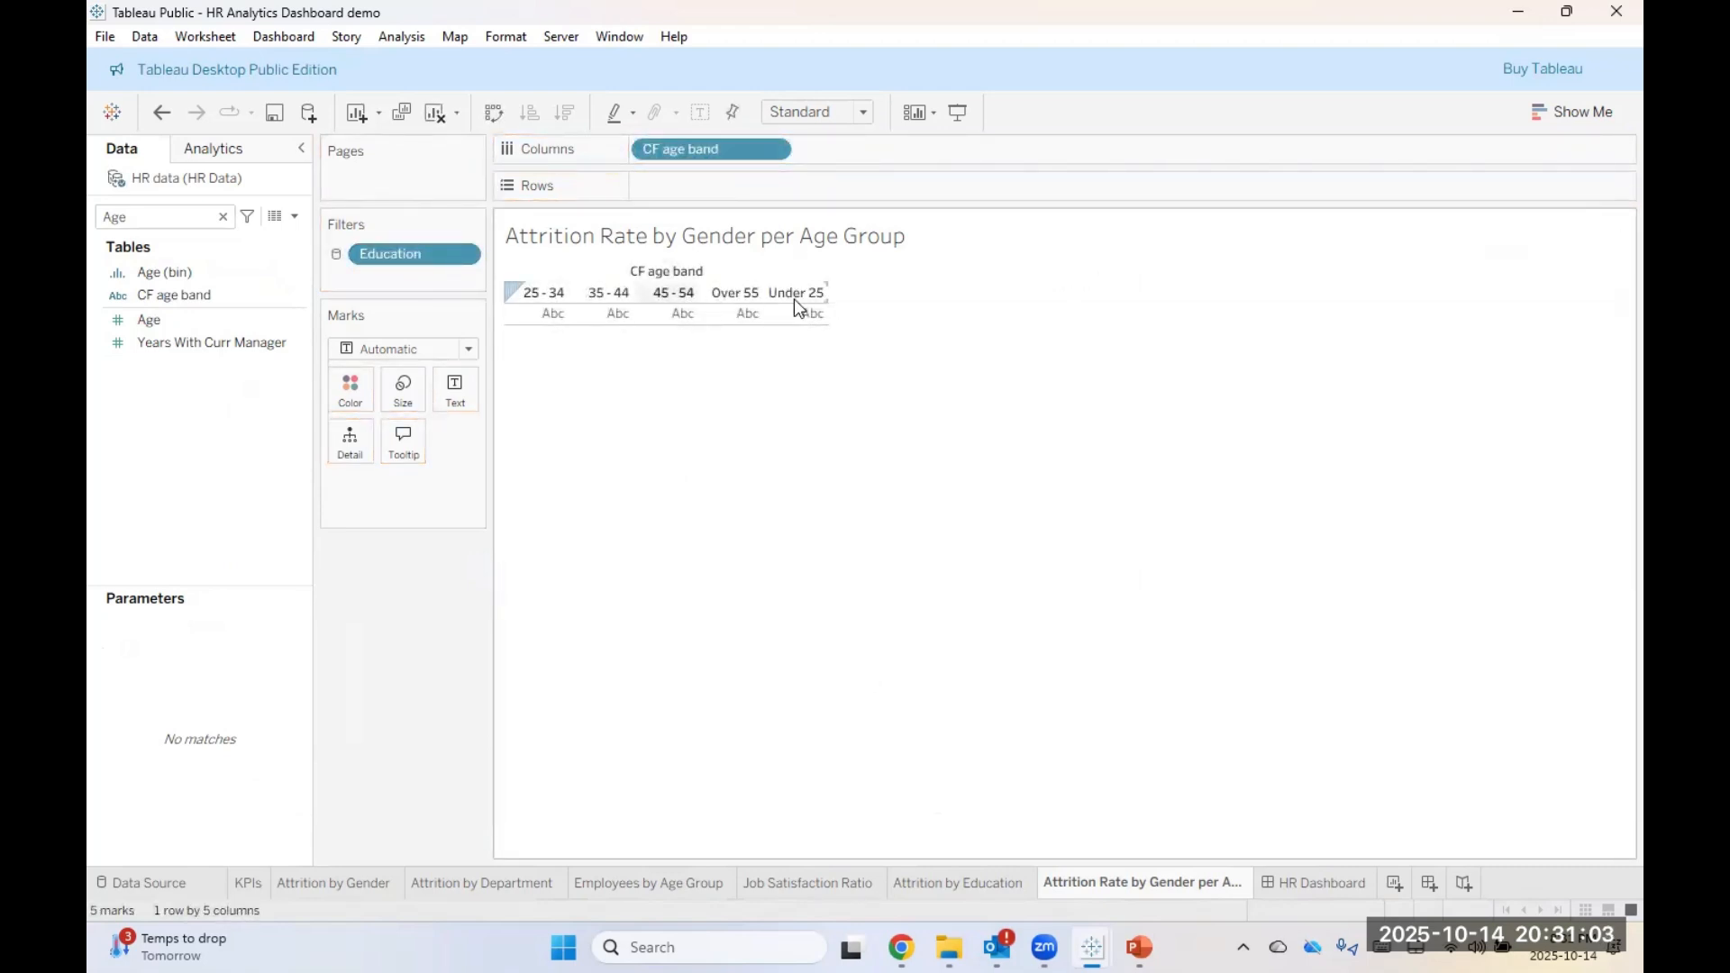
Step: Sort CF age band manually, moving Under 25 ahead of the 25 - 34 band
{"action": "left_click", "coordinate": [780, 153]}
{"action": "left_click", "coordinate": [745, 301]}
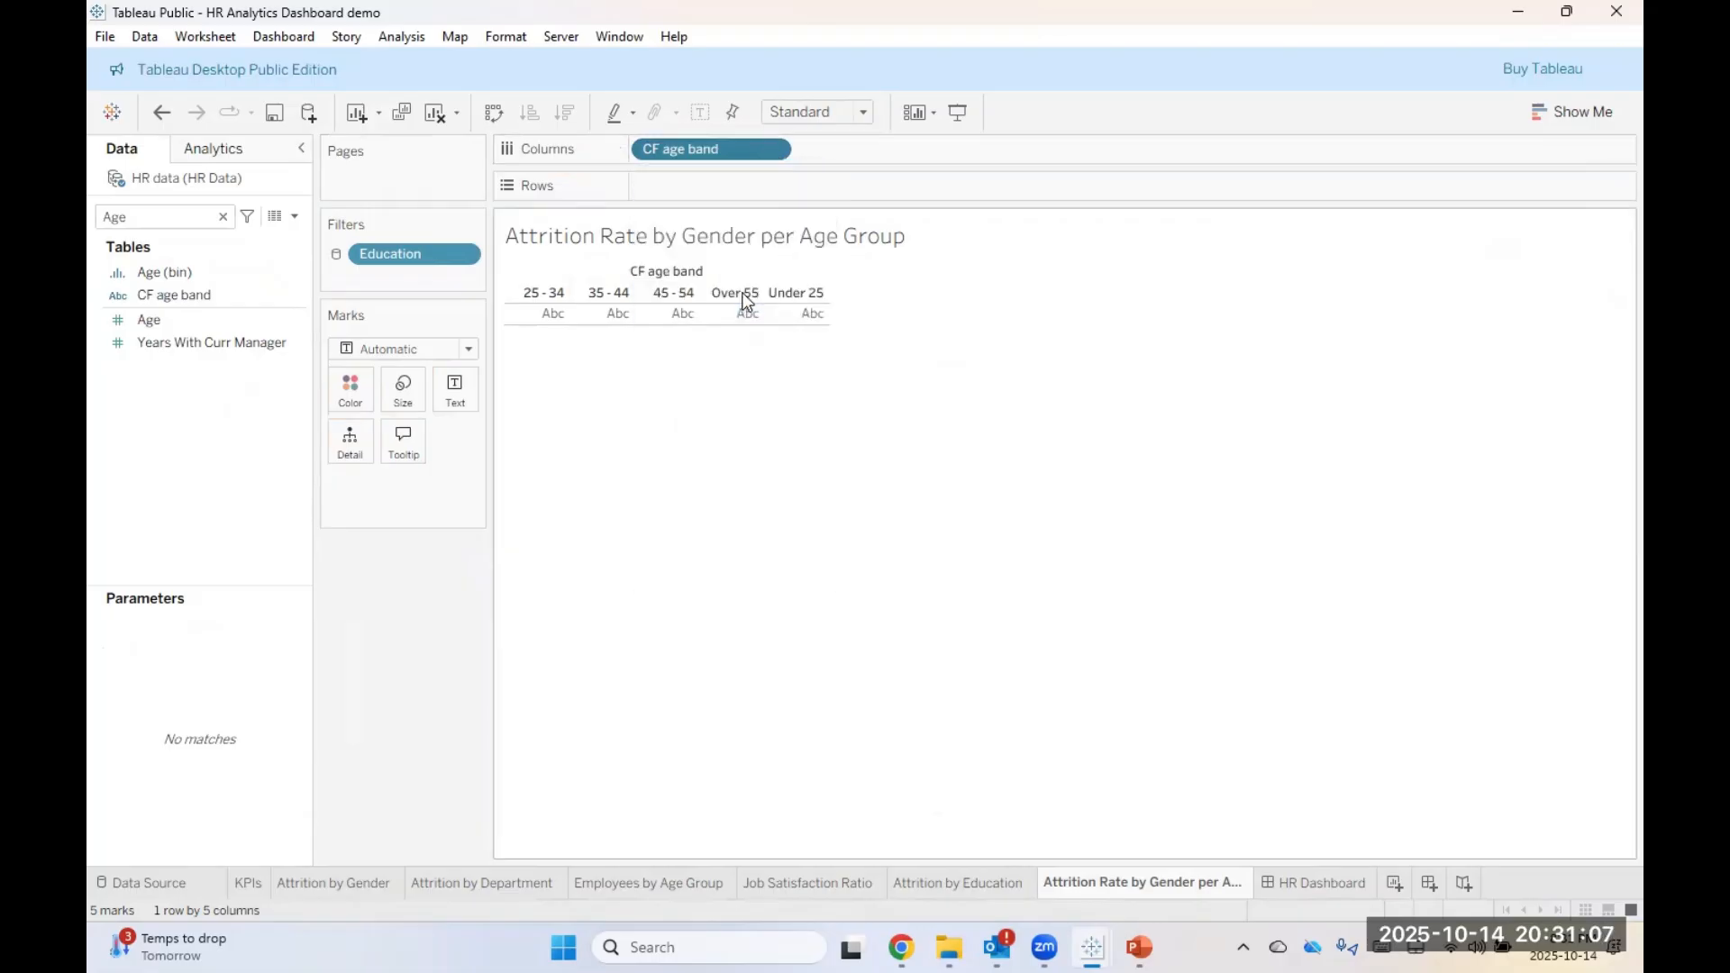
{"action": "left_click", "coordinate": [901, 392]}
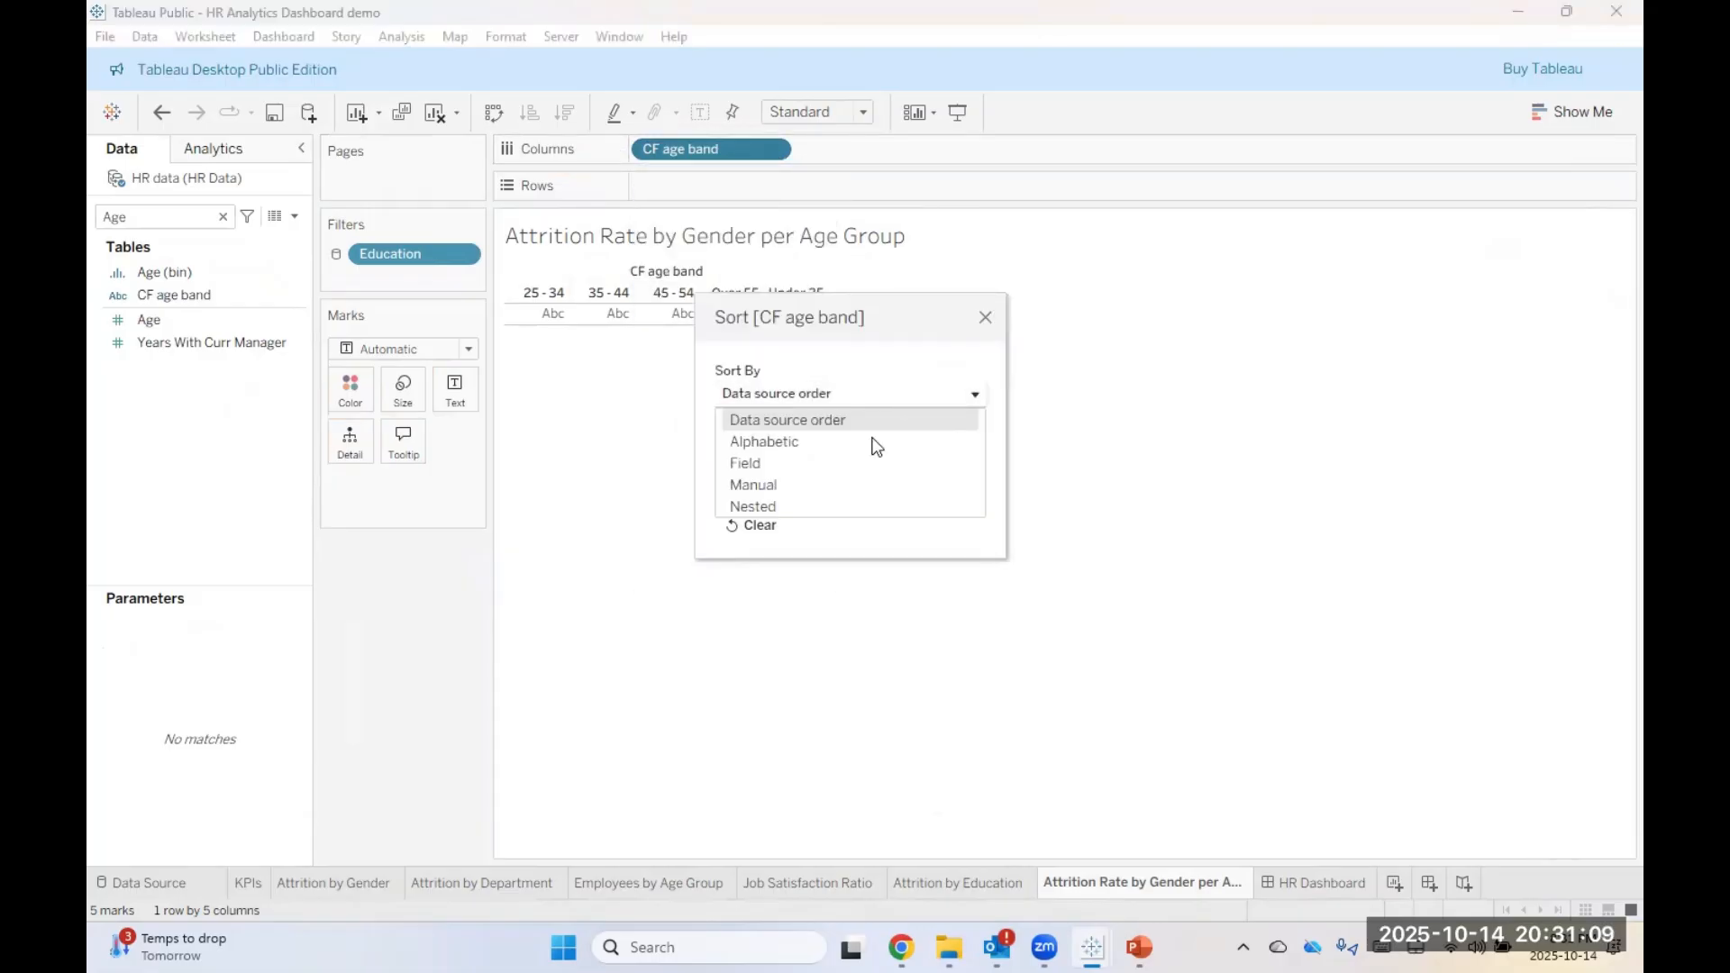
{"action": "left_click", "coordinate": [786, 487]}
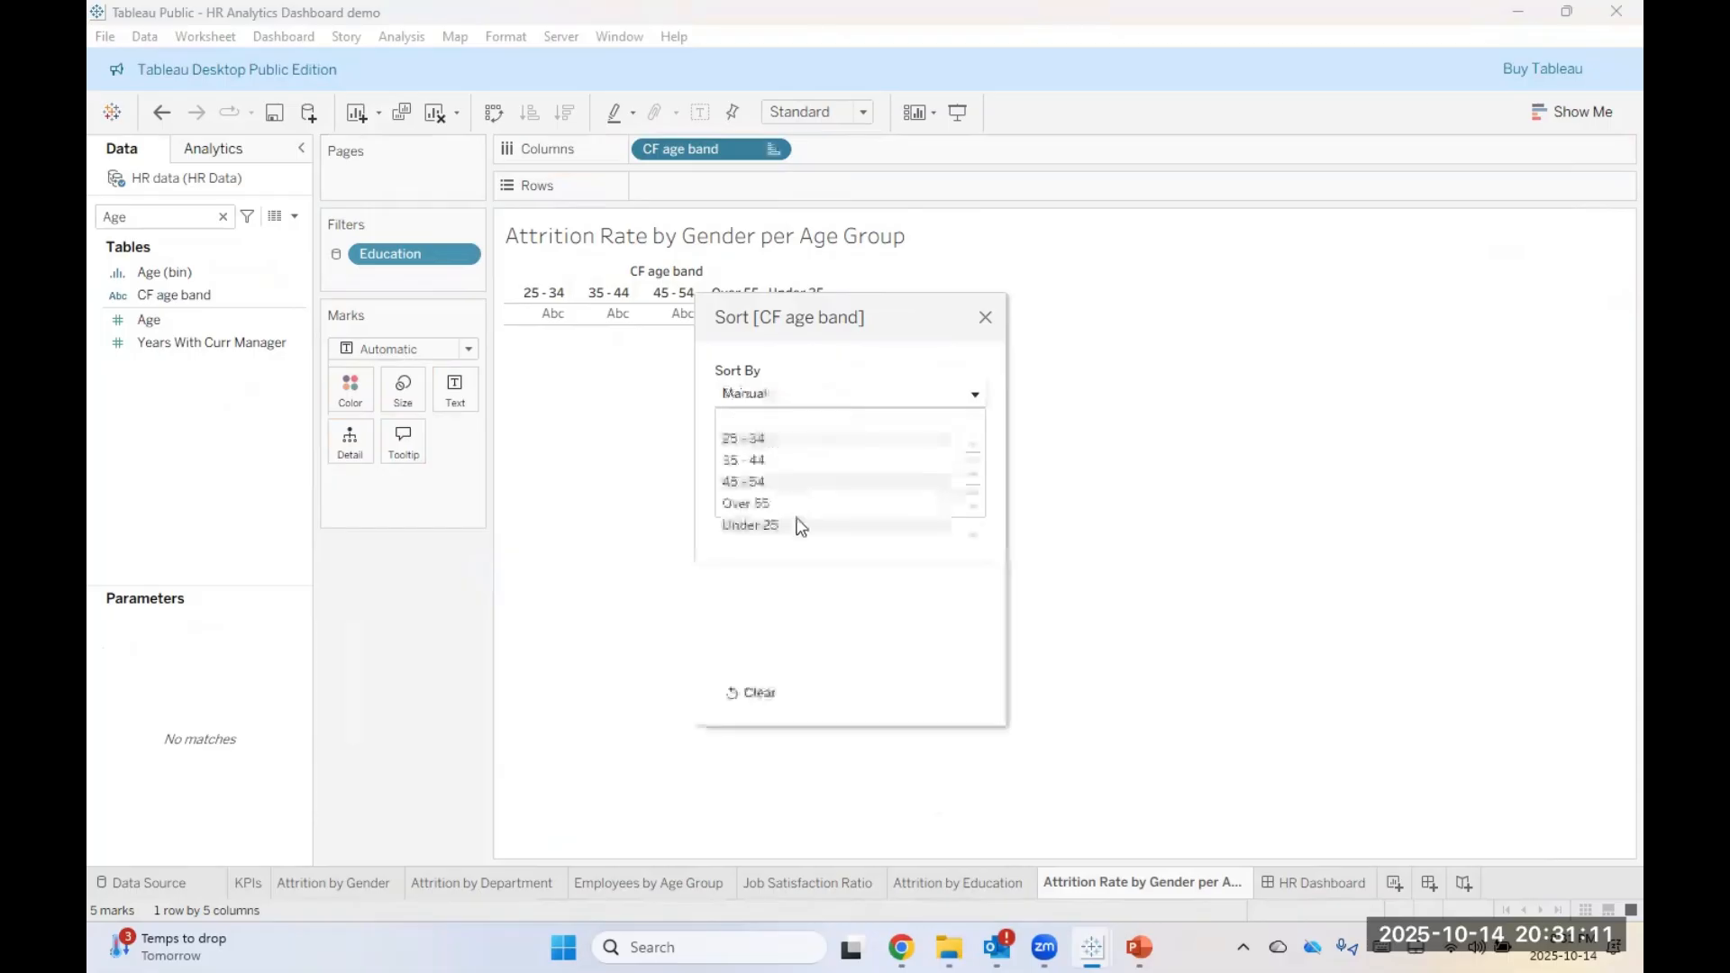
{"action": "left_click_drag", "start_coordinate": [755, 523], "coordinate": [766, 431]}
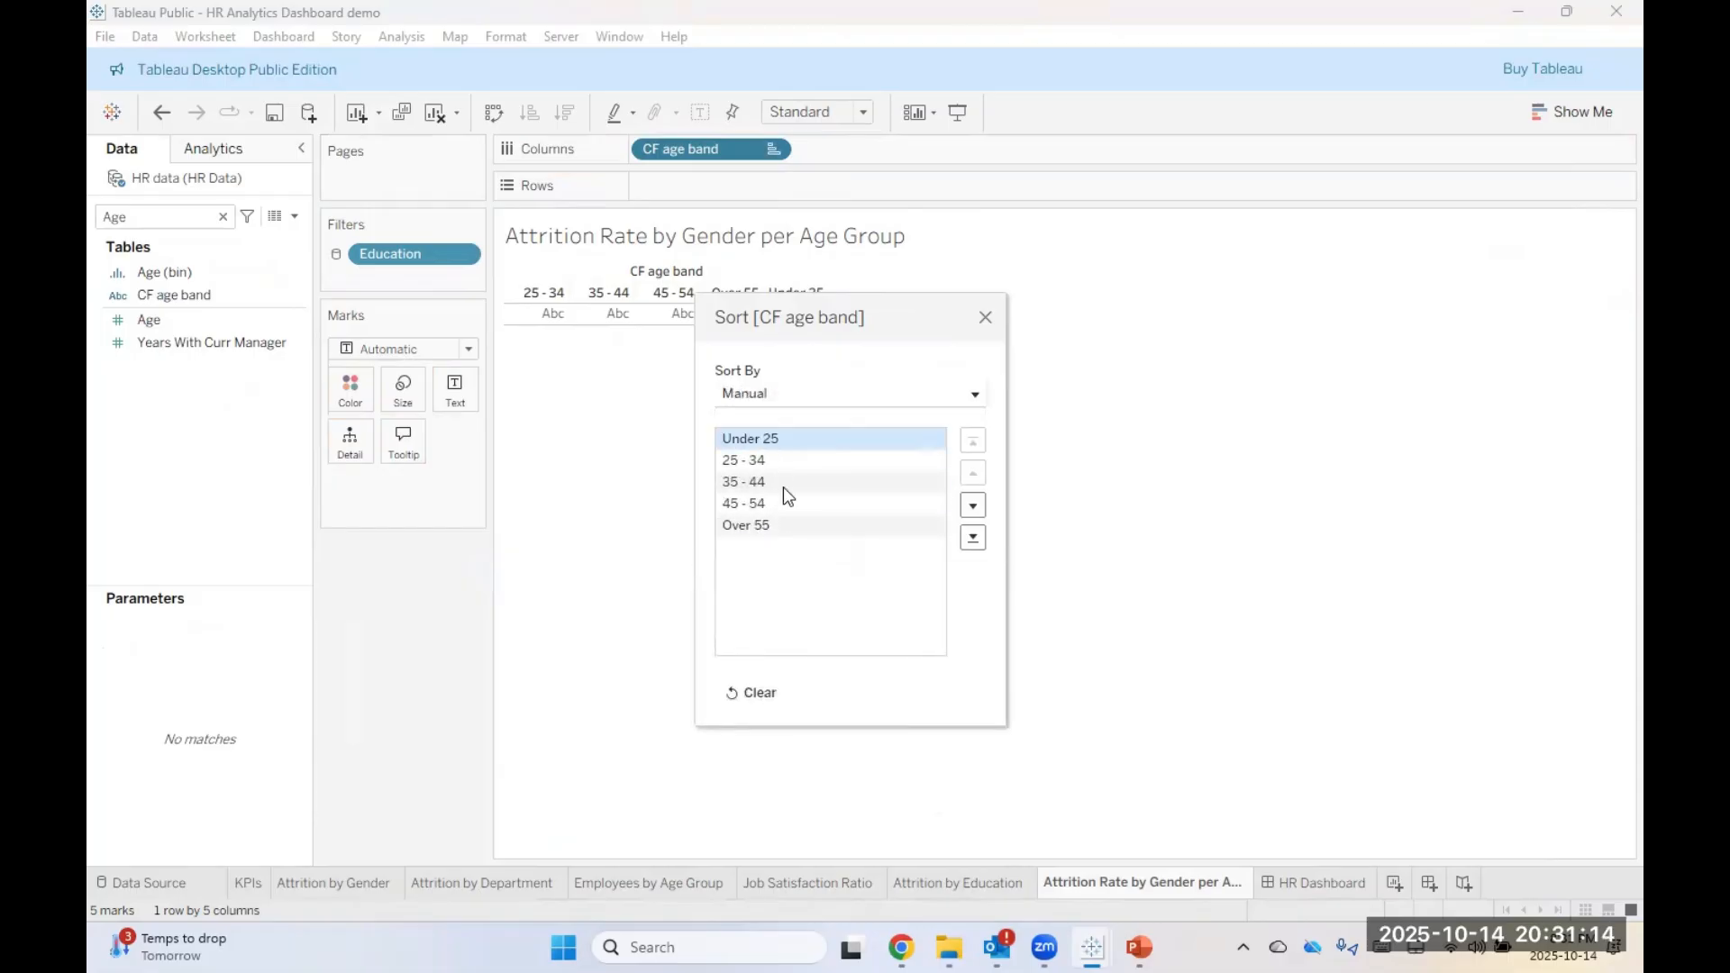
{"action": "left_click", "coordinate": [984, 320]}
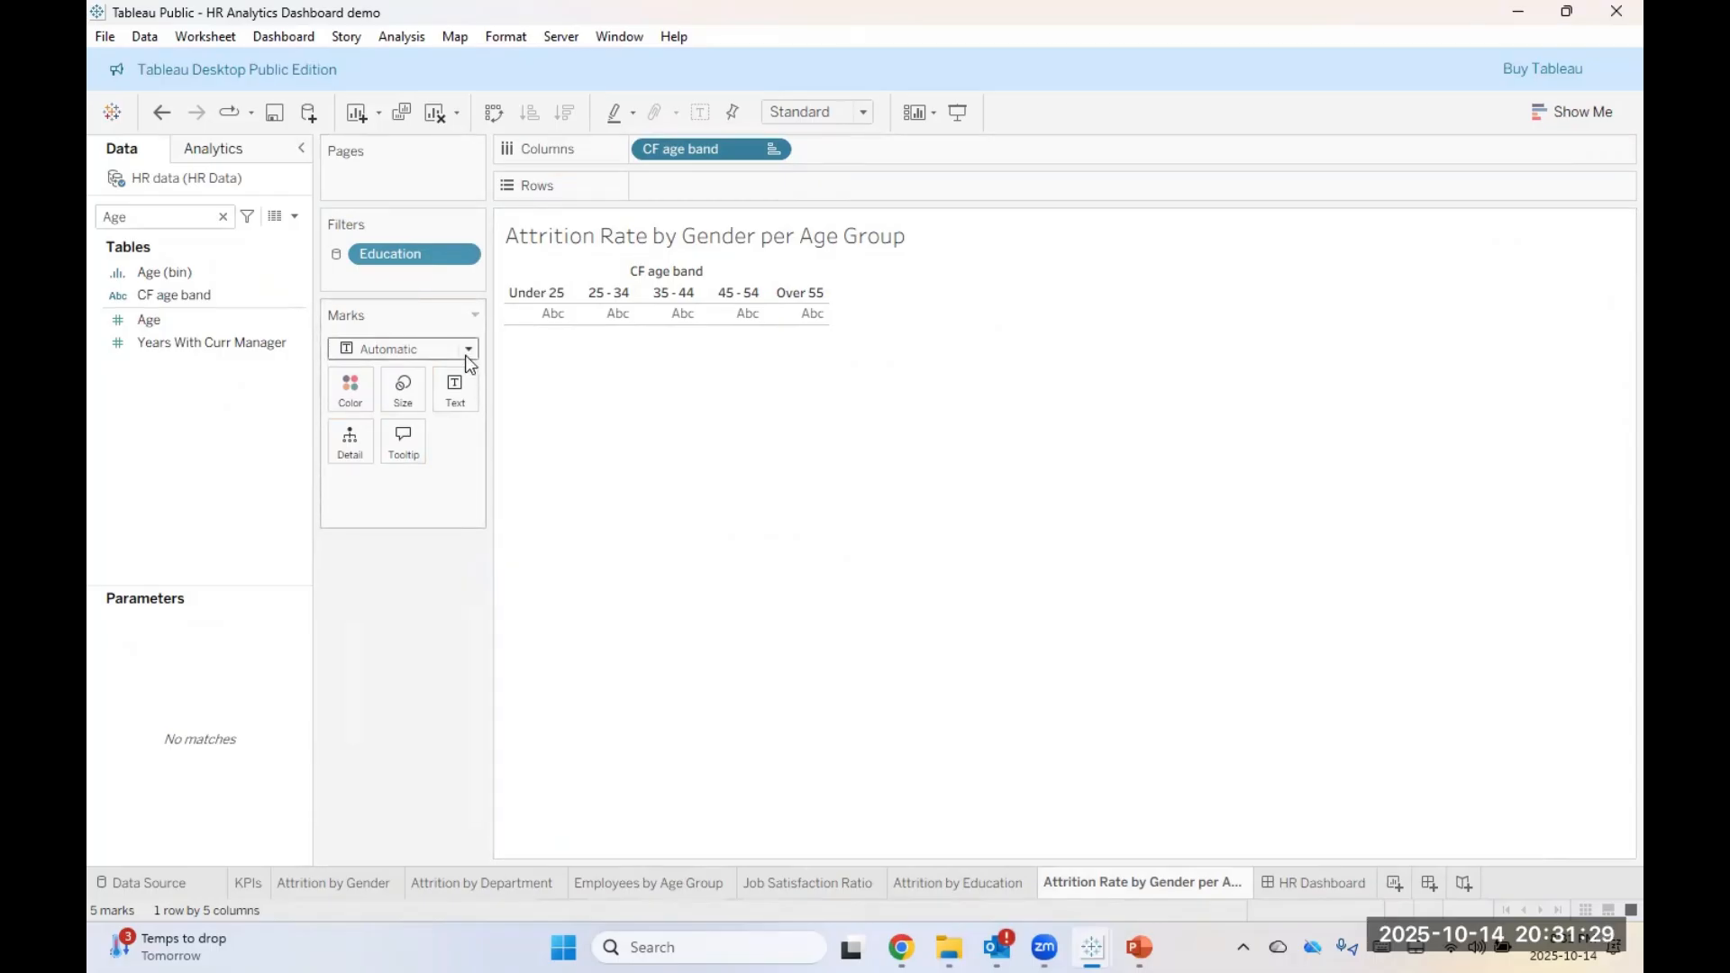
Step: Fit the age band sheet to Entire View and clear the field search to list all data fields
{"action": "left_click", "coordinate": [835, 110]}
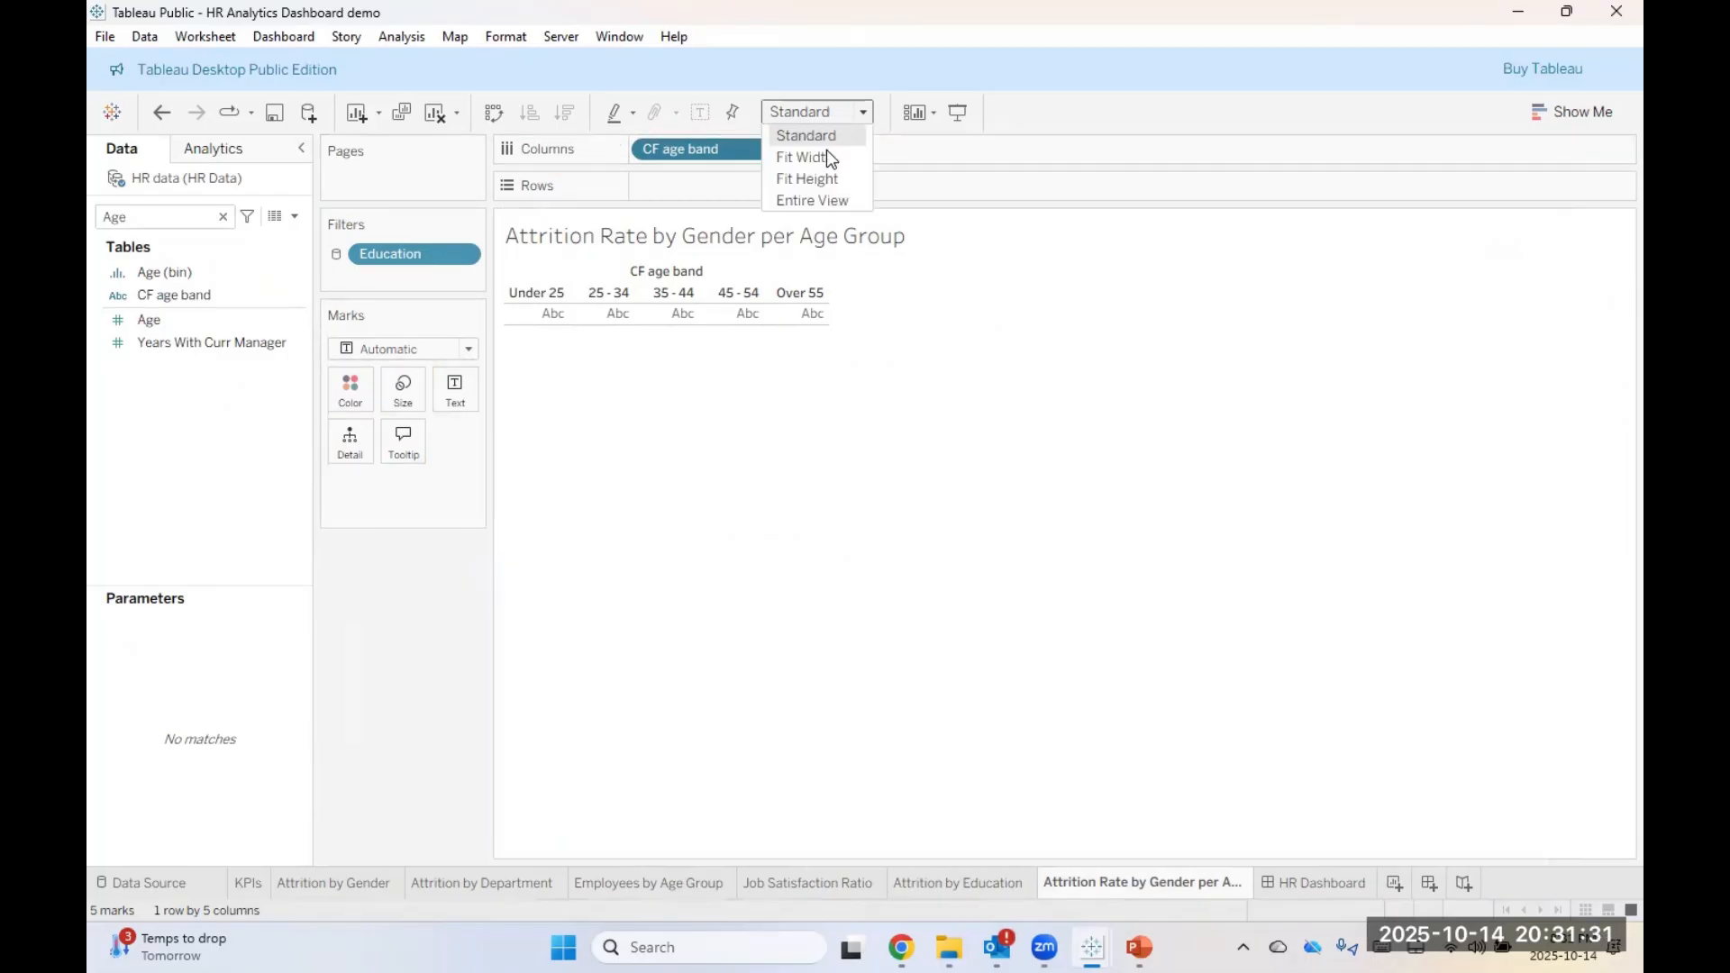
{"action": "left_click", "coordinate": [815, 201]}
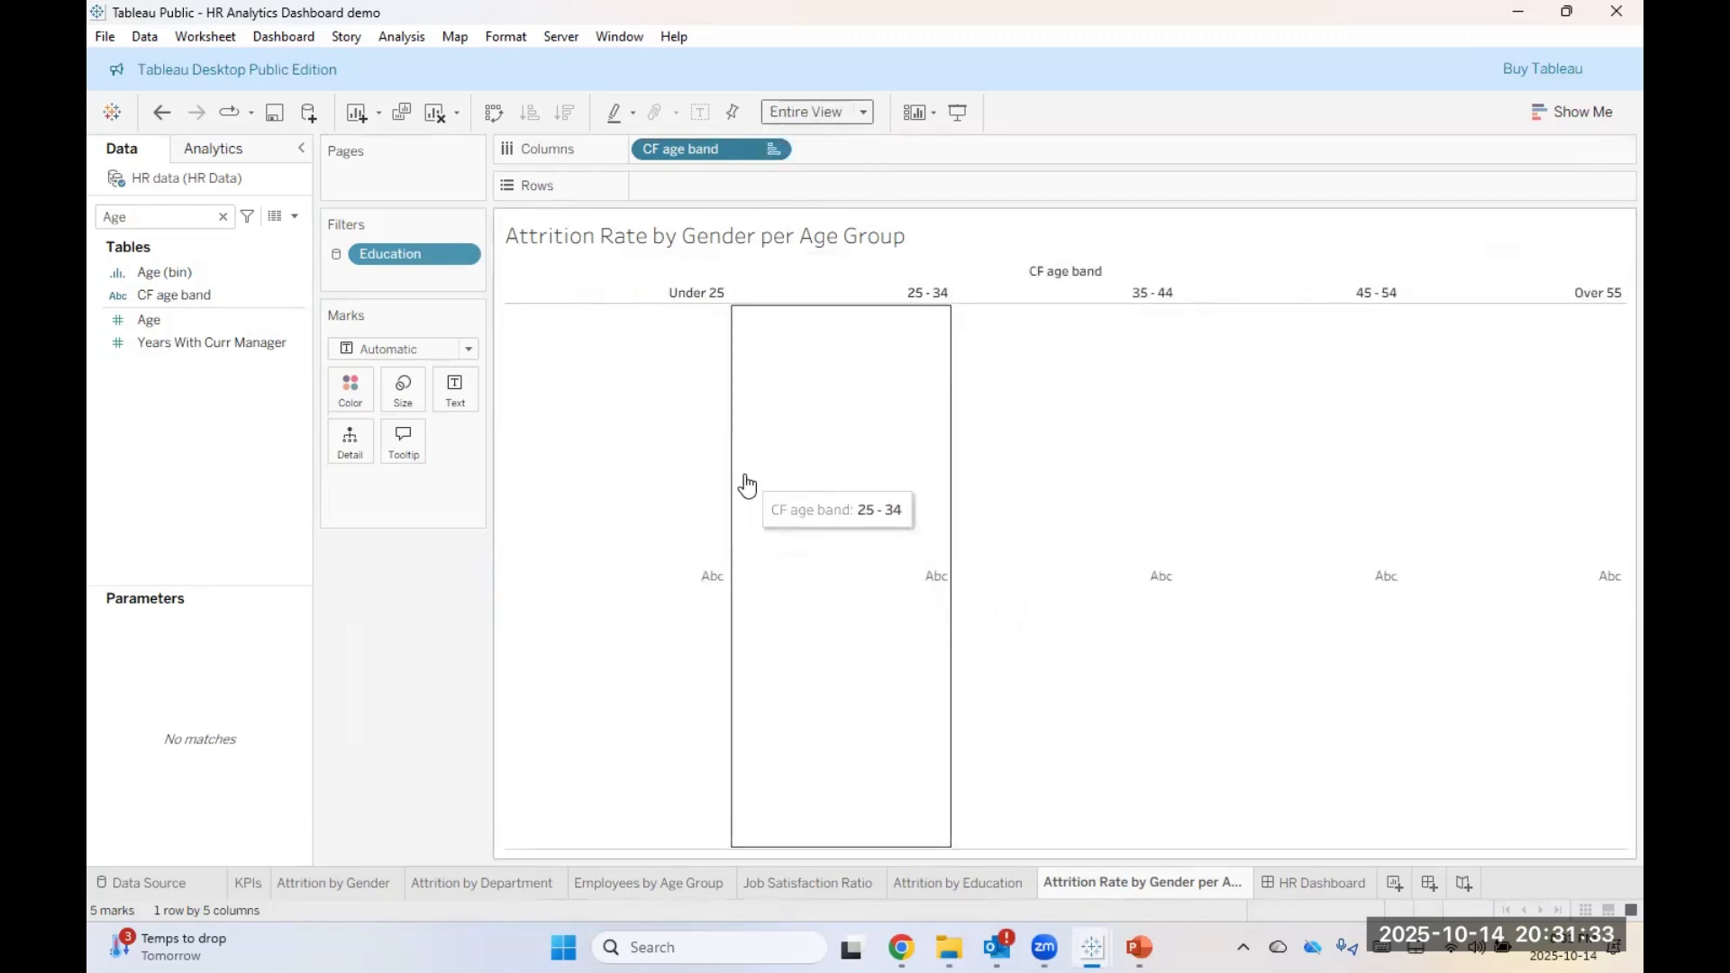
{"action": "left_click", "coordinate": [295, 220]}
{"action": "left_click", "coordinate": [292, 222]}
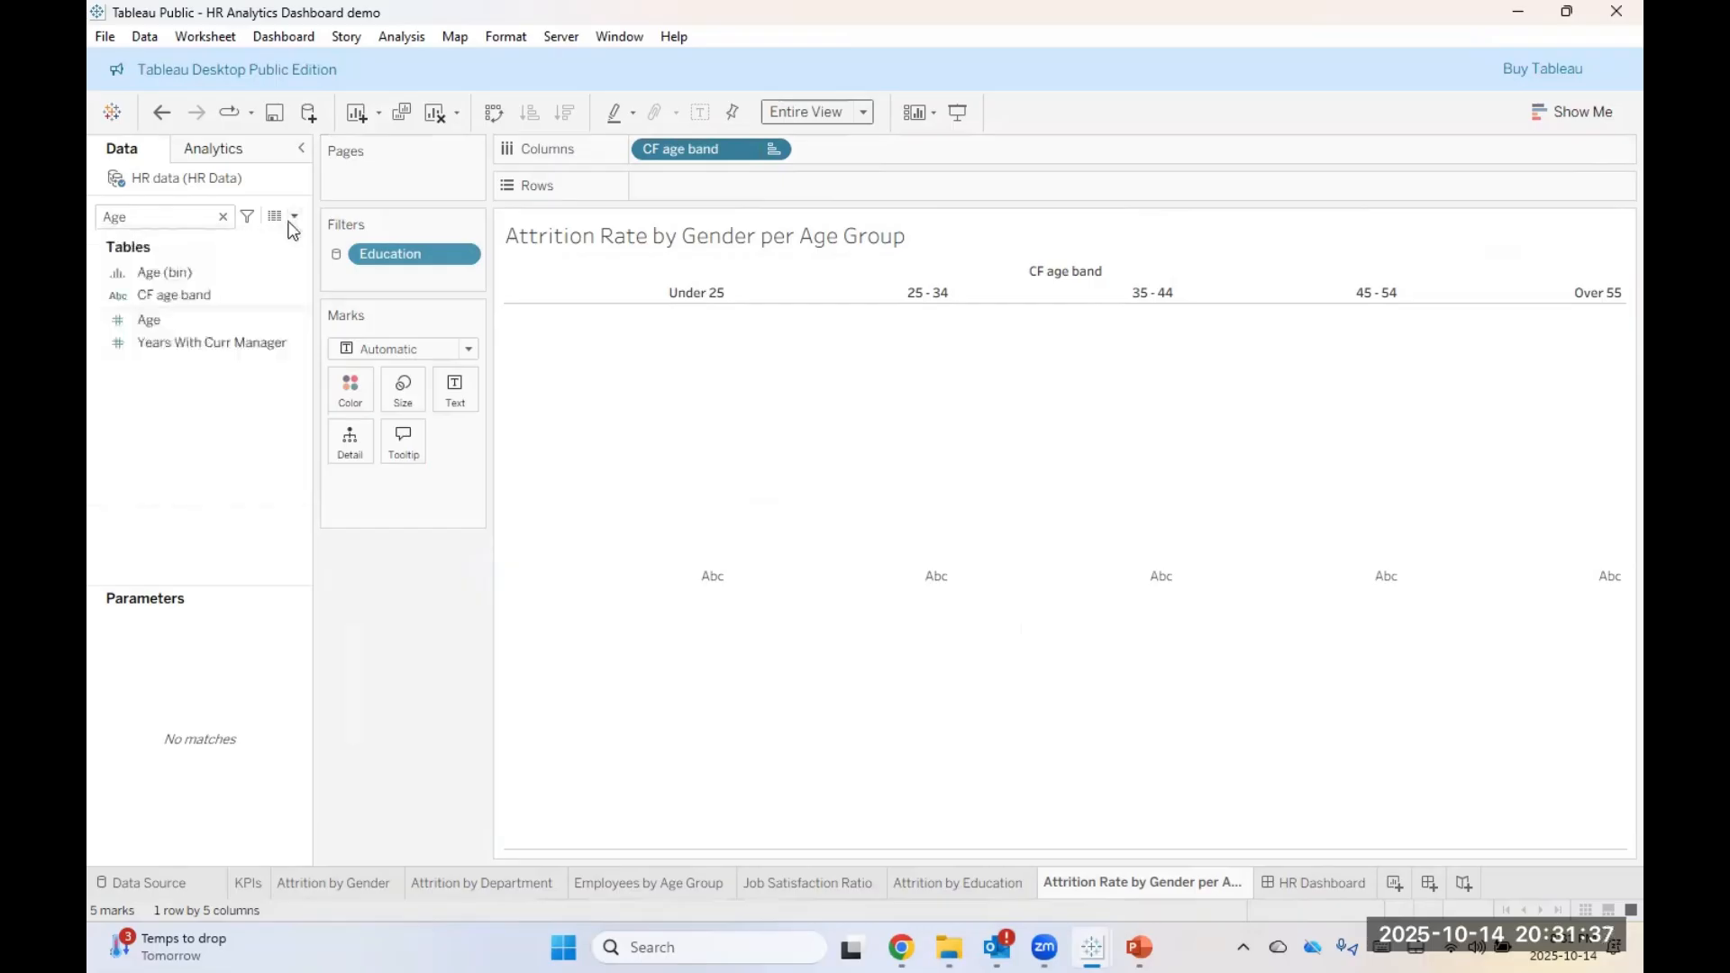
{"action": "double_click", "coordinate": [229, 218]}
{"action": "left_click", "coordinate": [224, 217]}
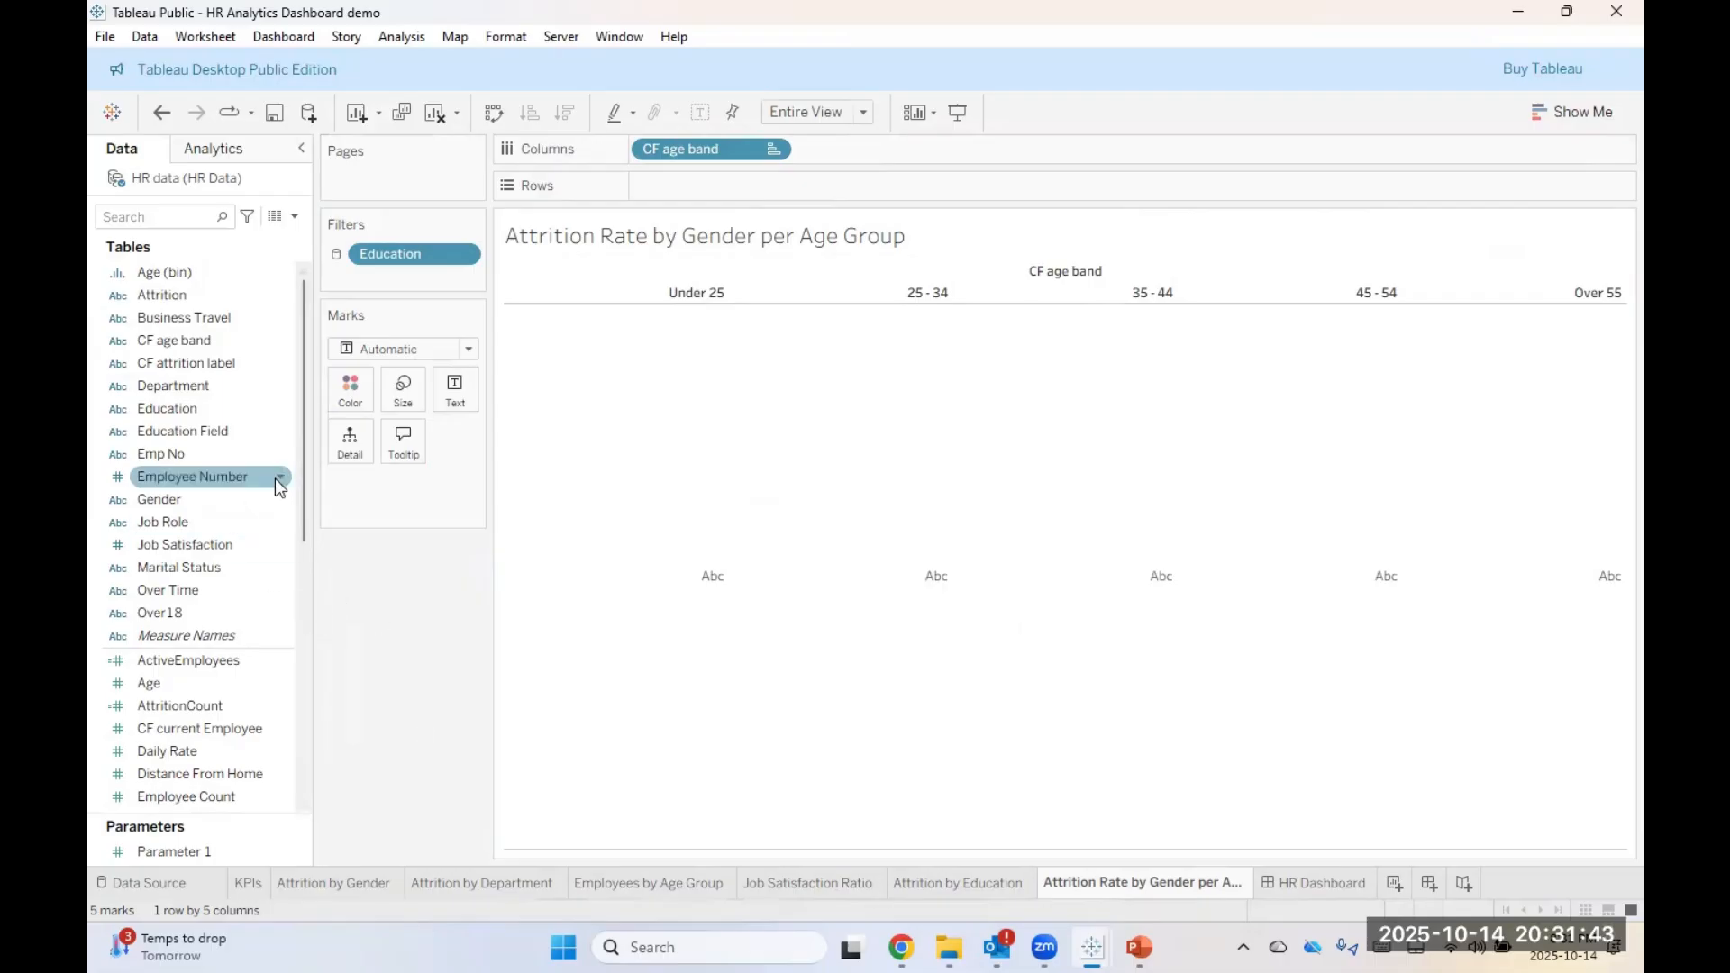
Step: Change the mark type to Pie and color the age group pies by Gender
{"action": "left_click", "coordinate": [397, 350]}
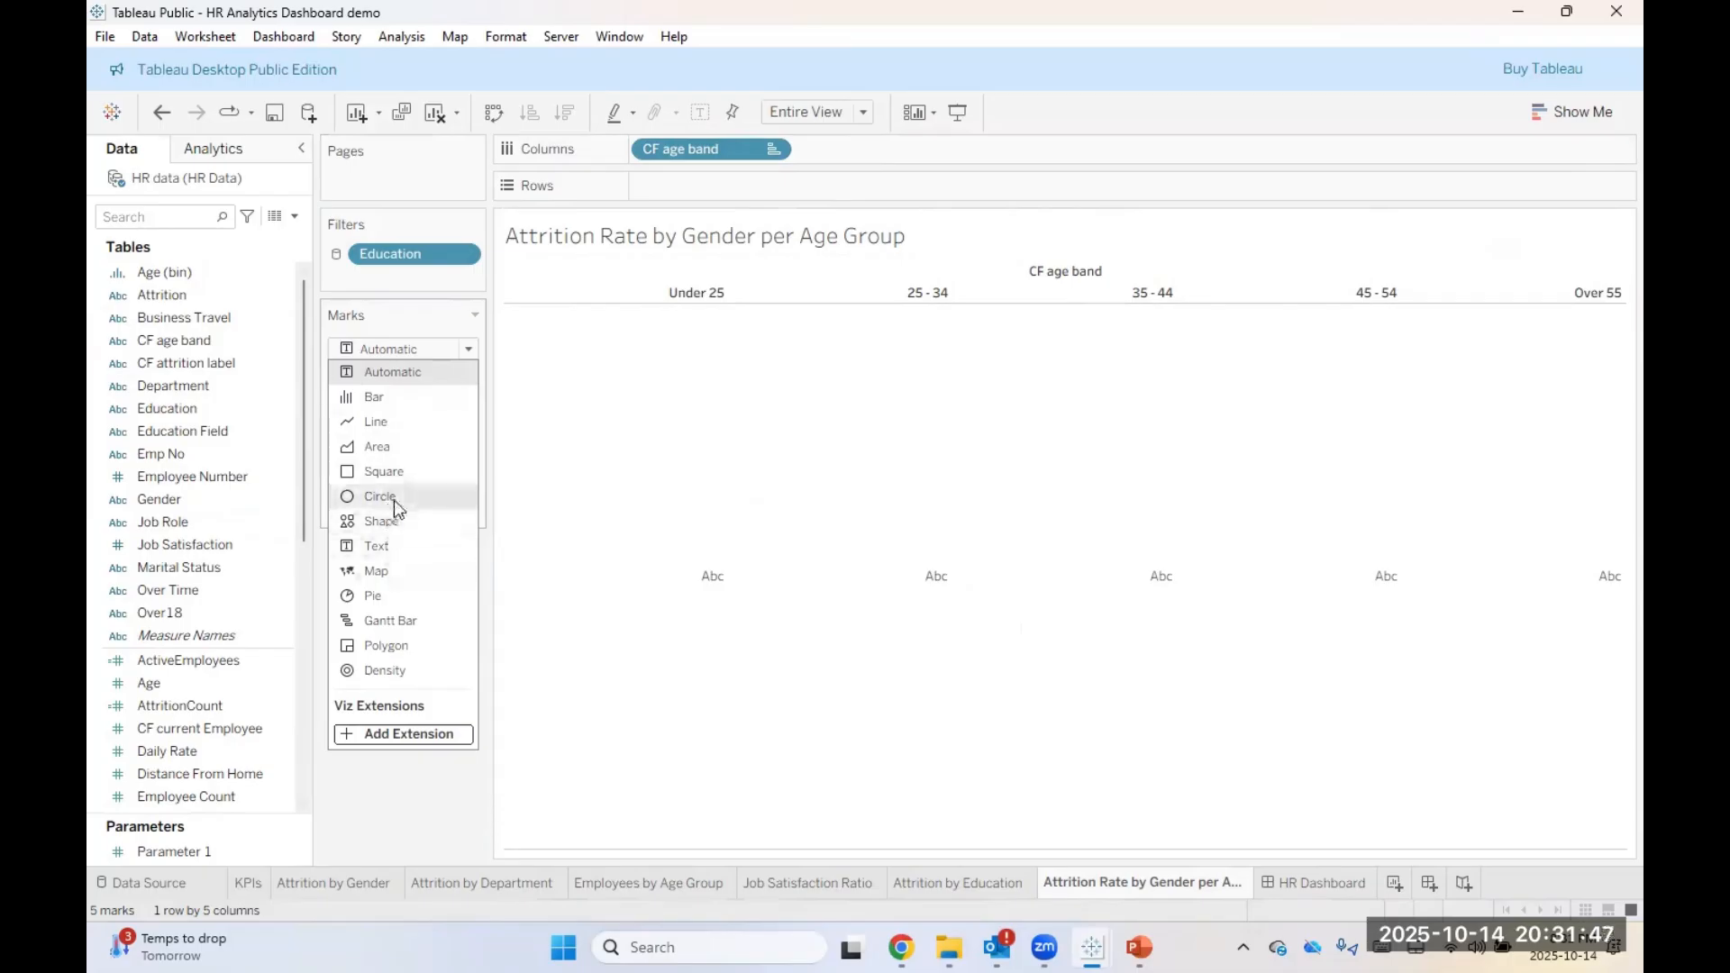
{"action": "left_click", "coordinate": [387, 601]}
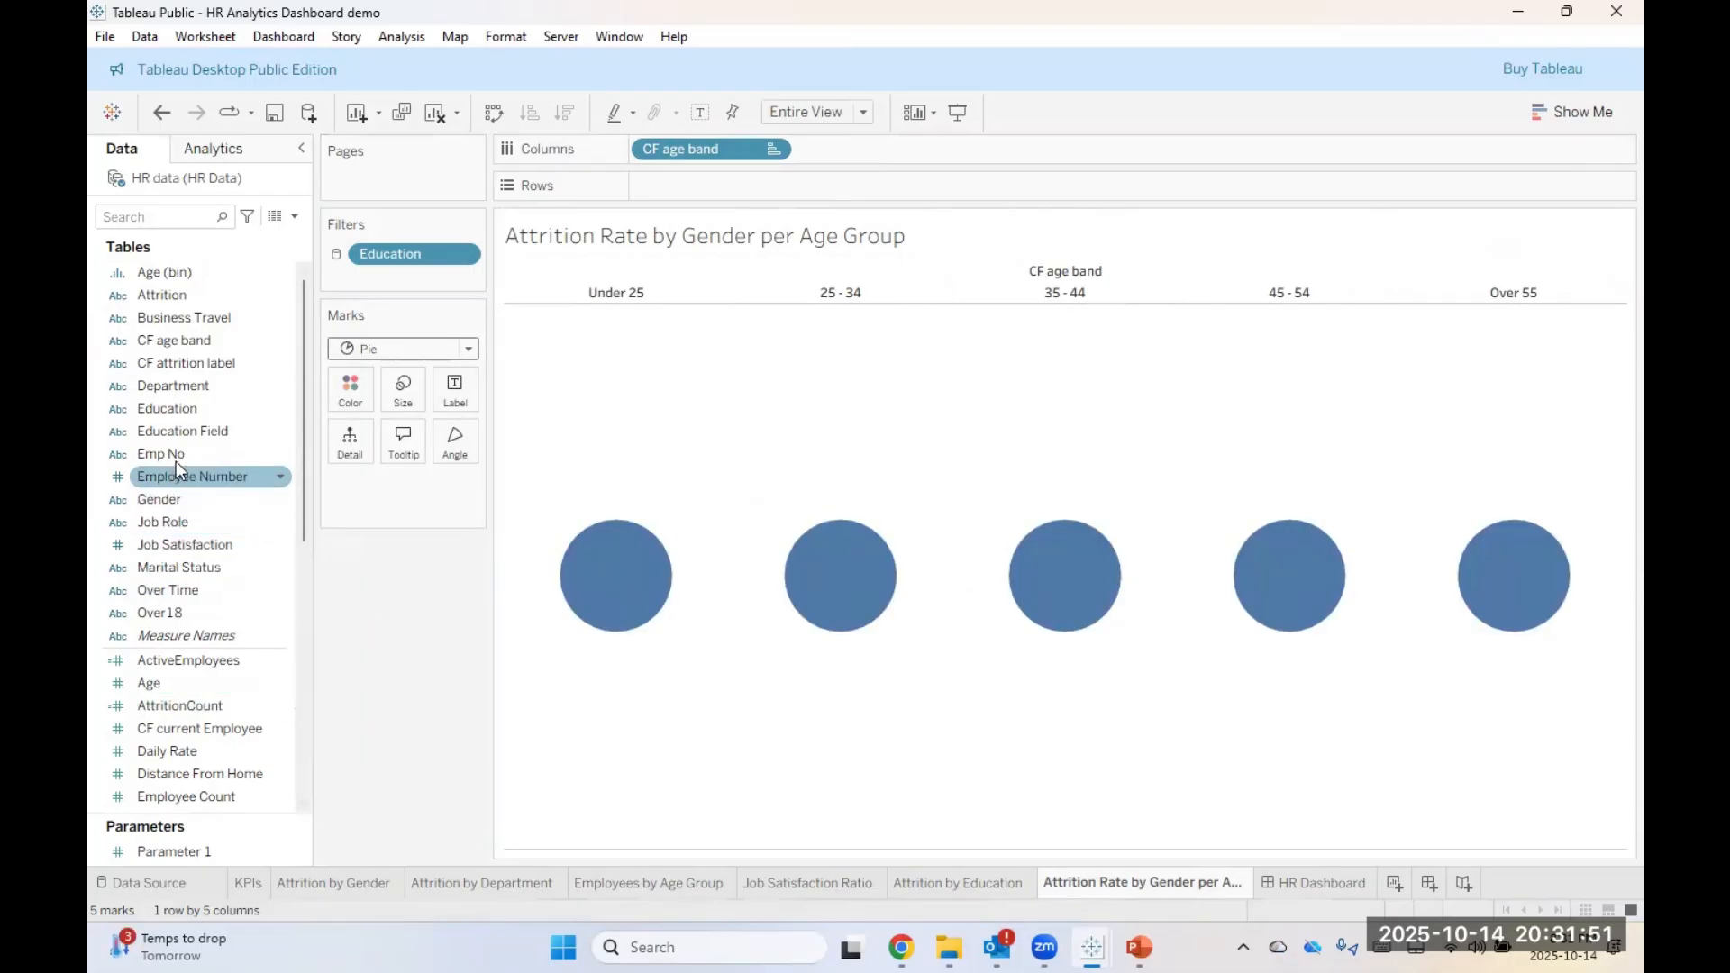
{"action": "left_click_drag", "start_coordinate": [177, 500], "coordinate": [351, 389]}
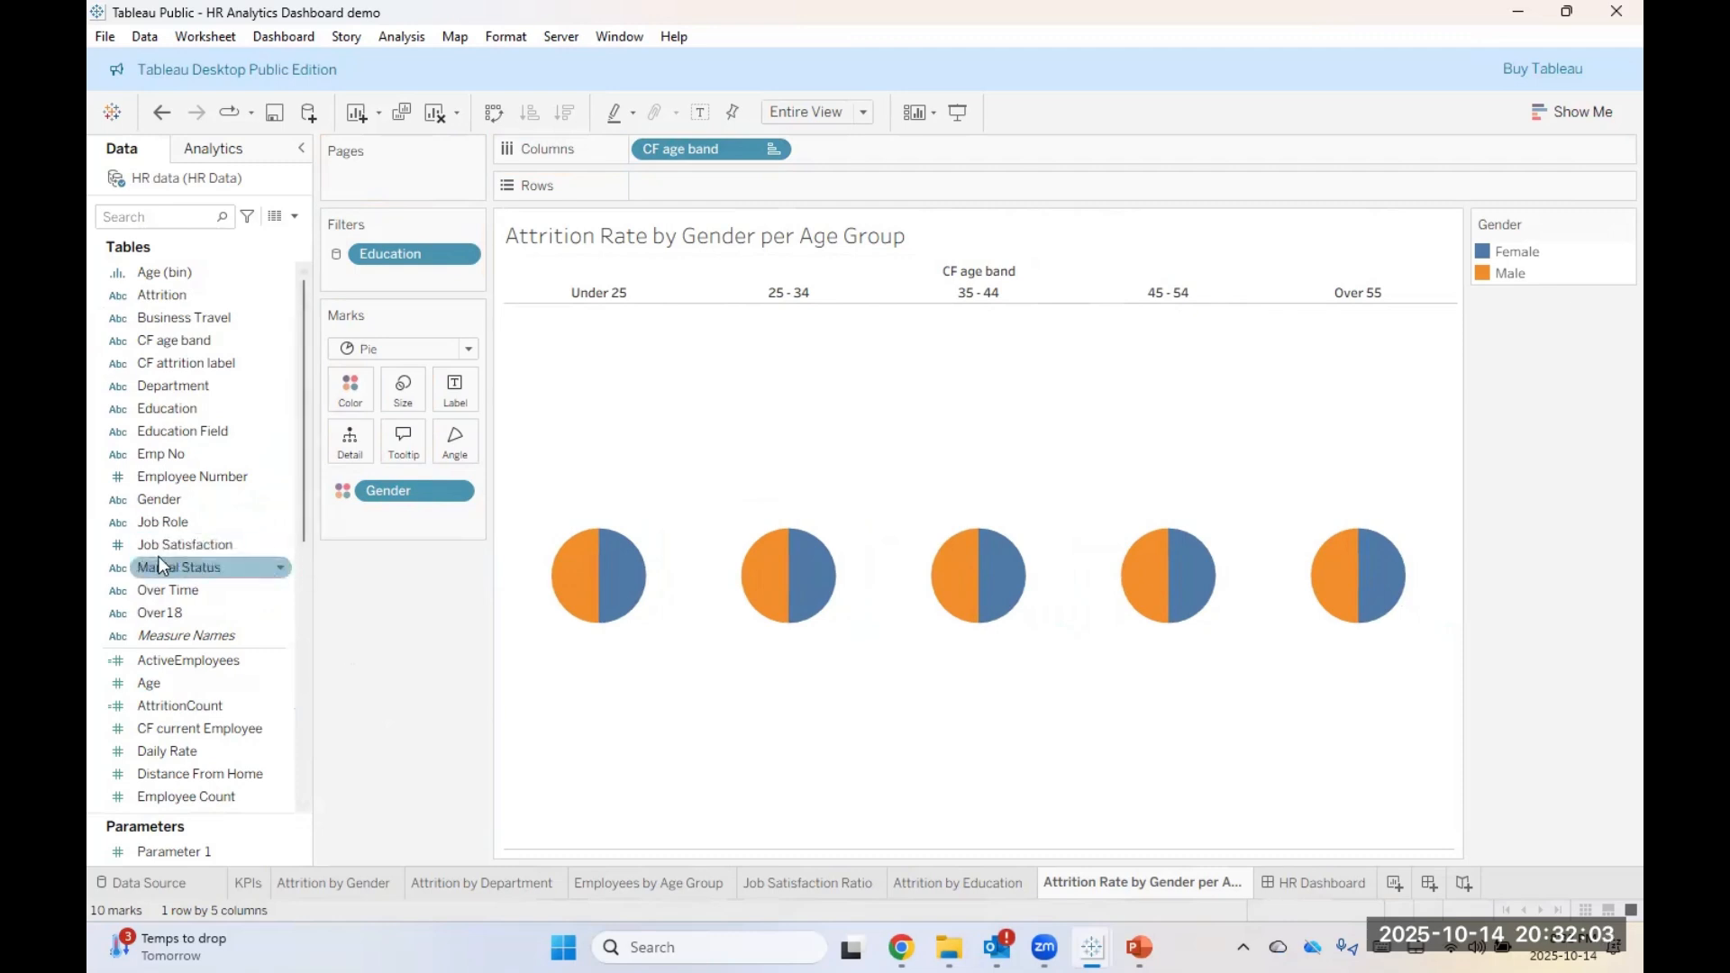
{"action": "left_click", "coordinate": [176, 617]}
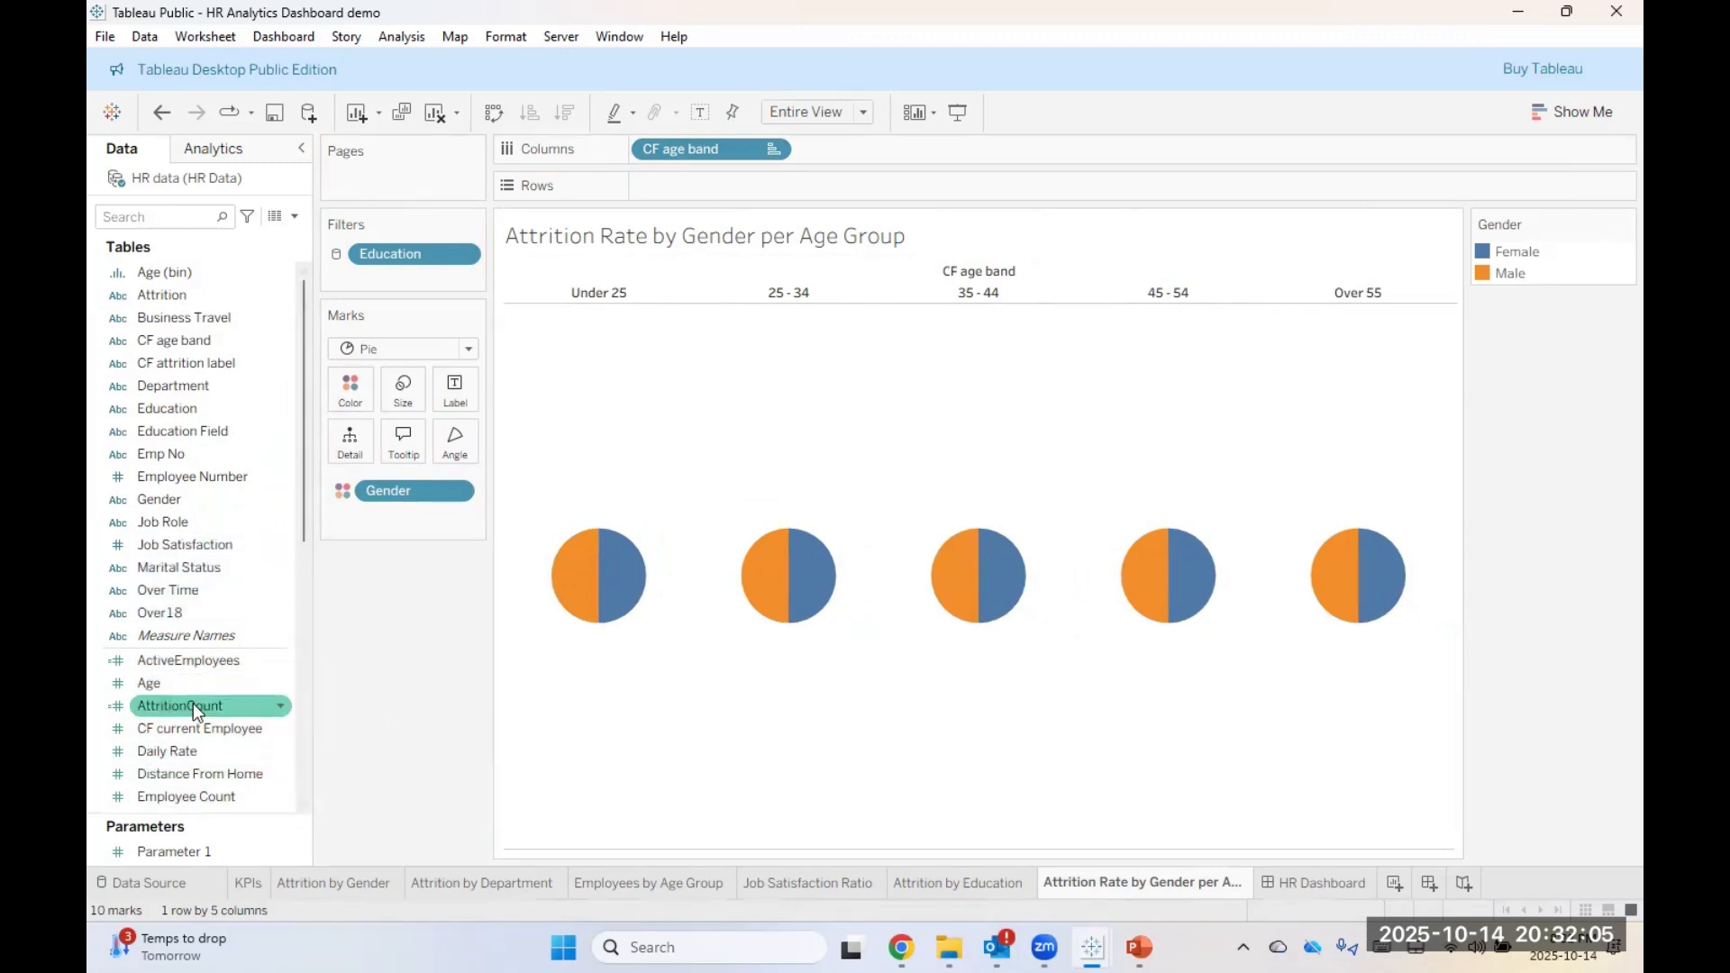
Step: Set the pie slice angle by AttritionCount and add a MIN(1) calculation to Rows
{"action": "left_click_drag", "start_coordinate": [193, 705], "coordinate": [456, 443]}
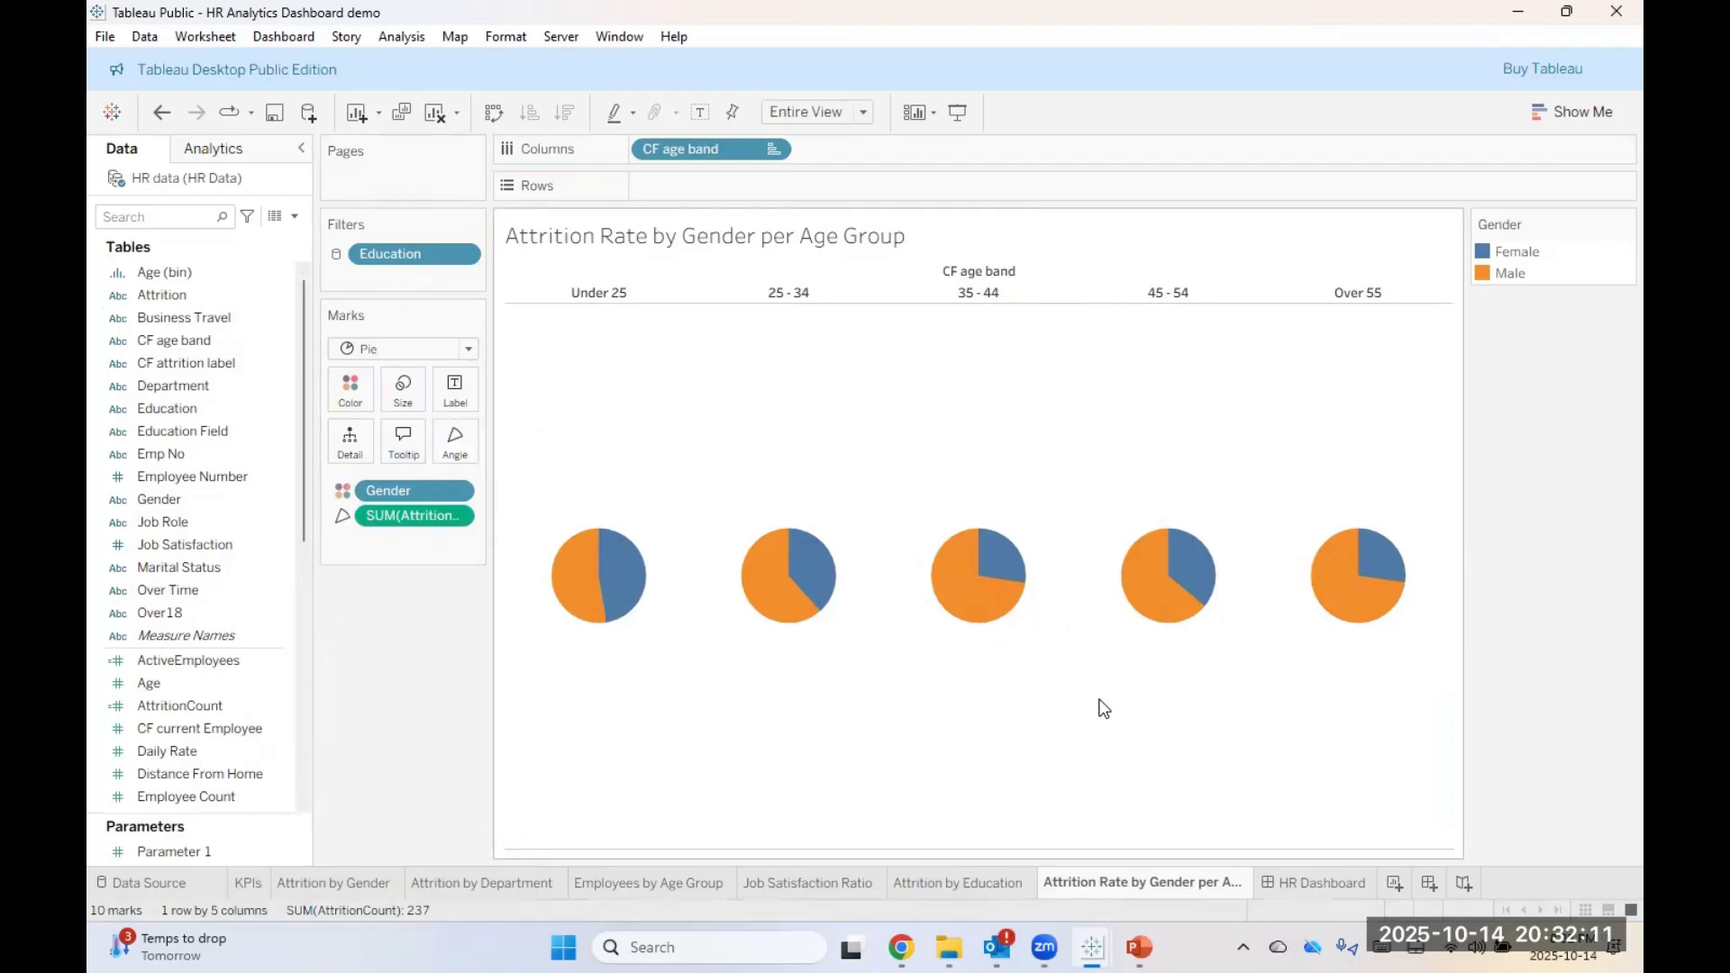
{"action": "double_click", "coordinate": [726, 186]}
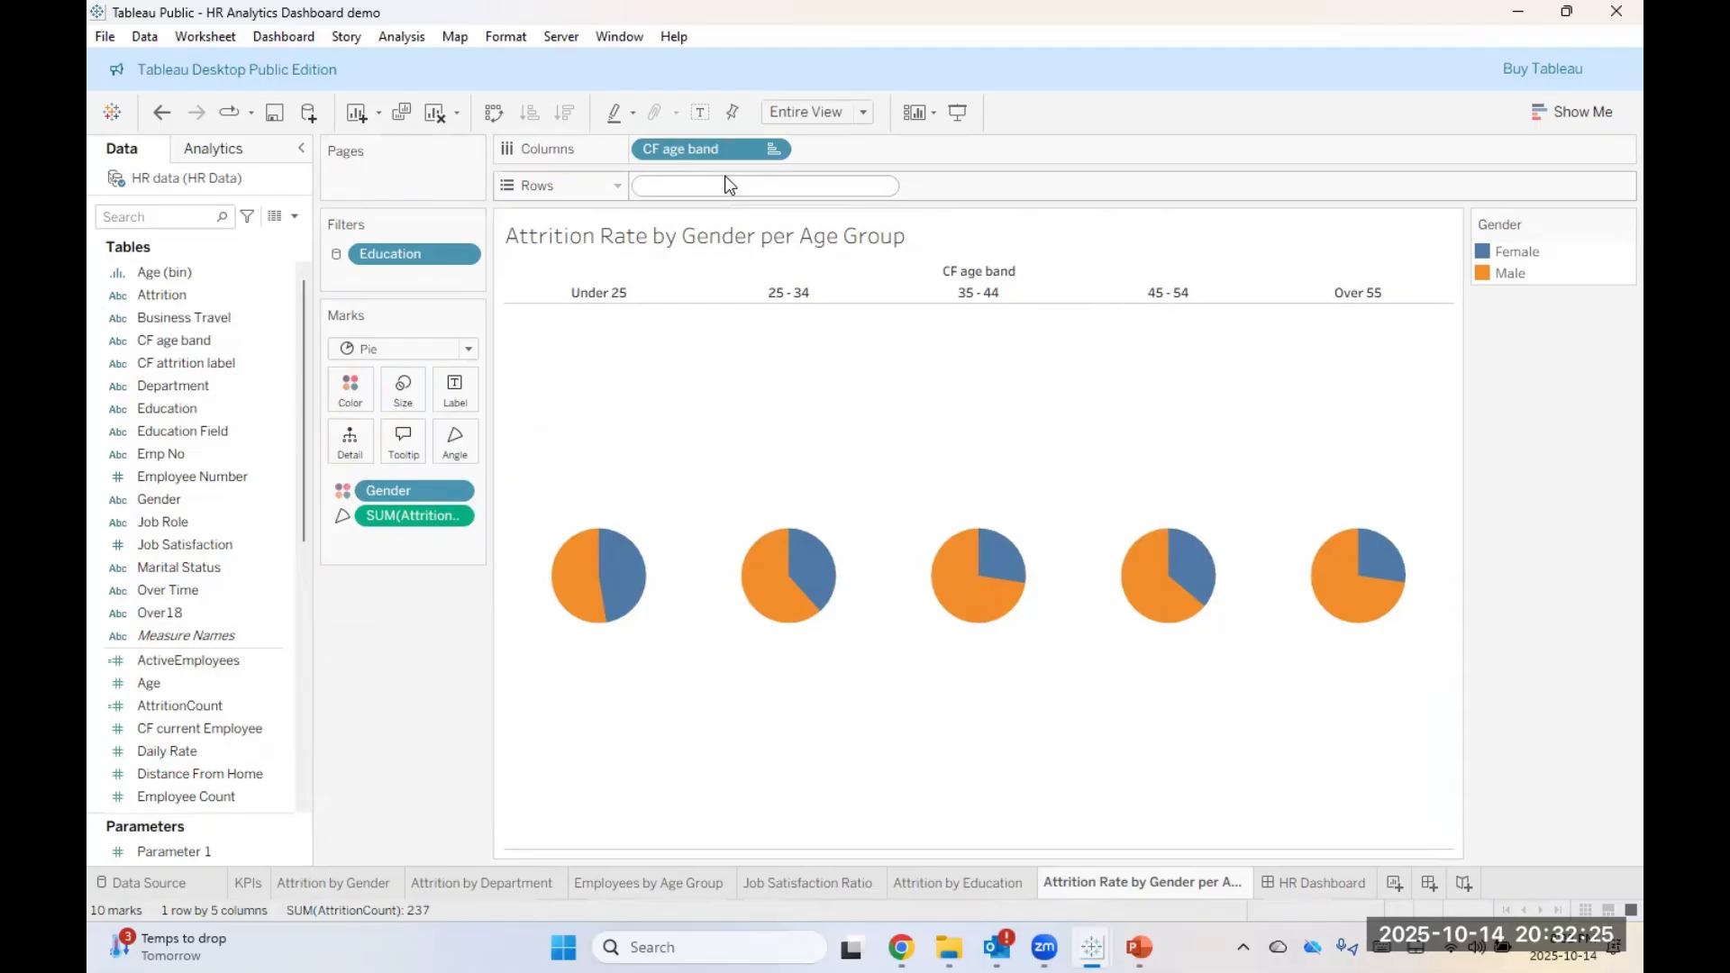
{"action": "key", "text": "Caps_Lock"}
{"action": "type", "text": "M"}
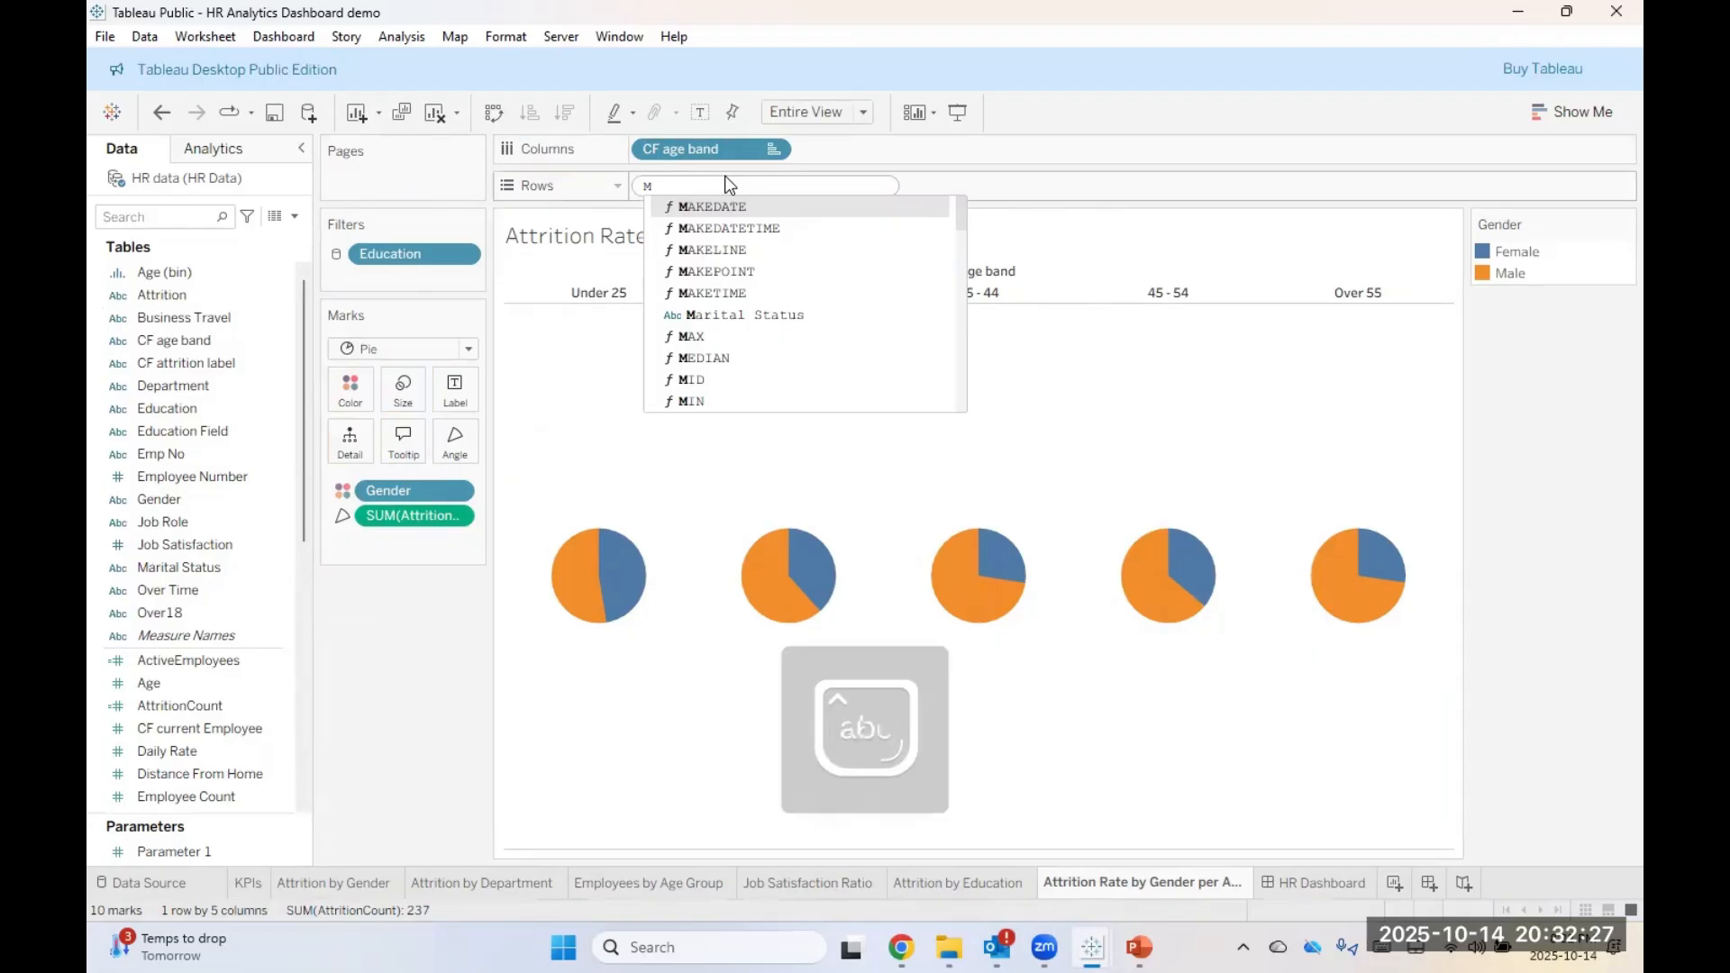
{"action": "type", "text": "IN(1)"}
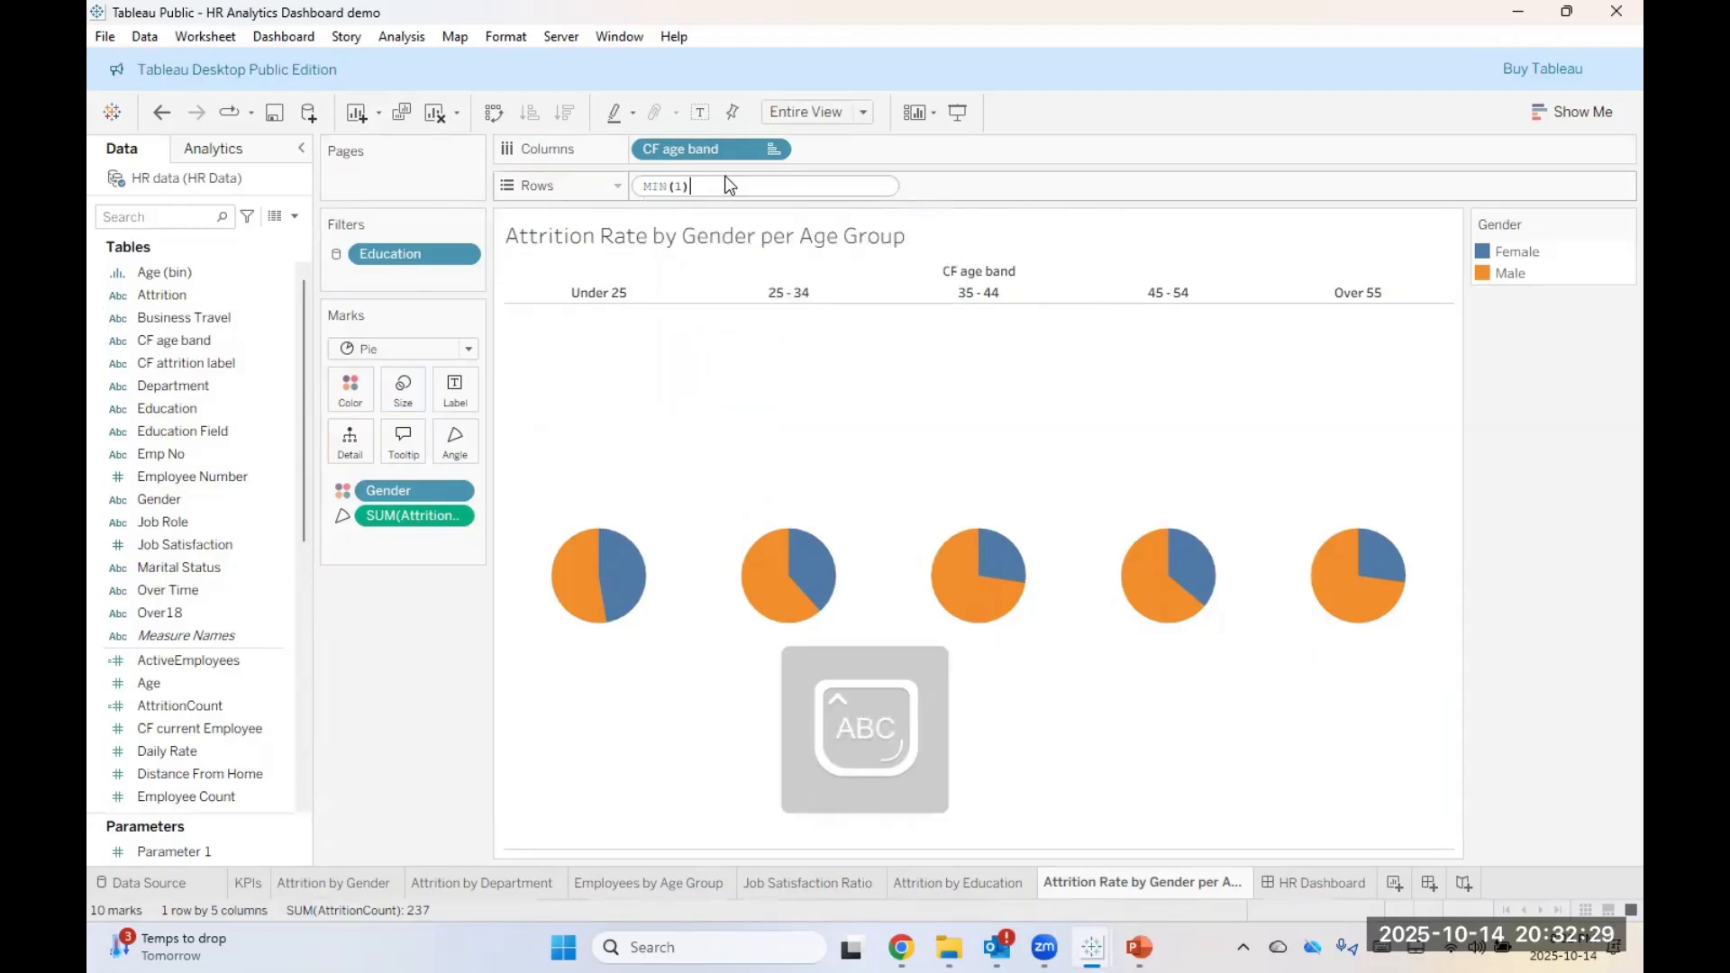
{"action": "key", "text": "Return"}
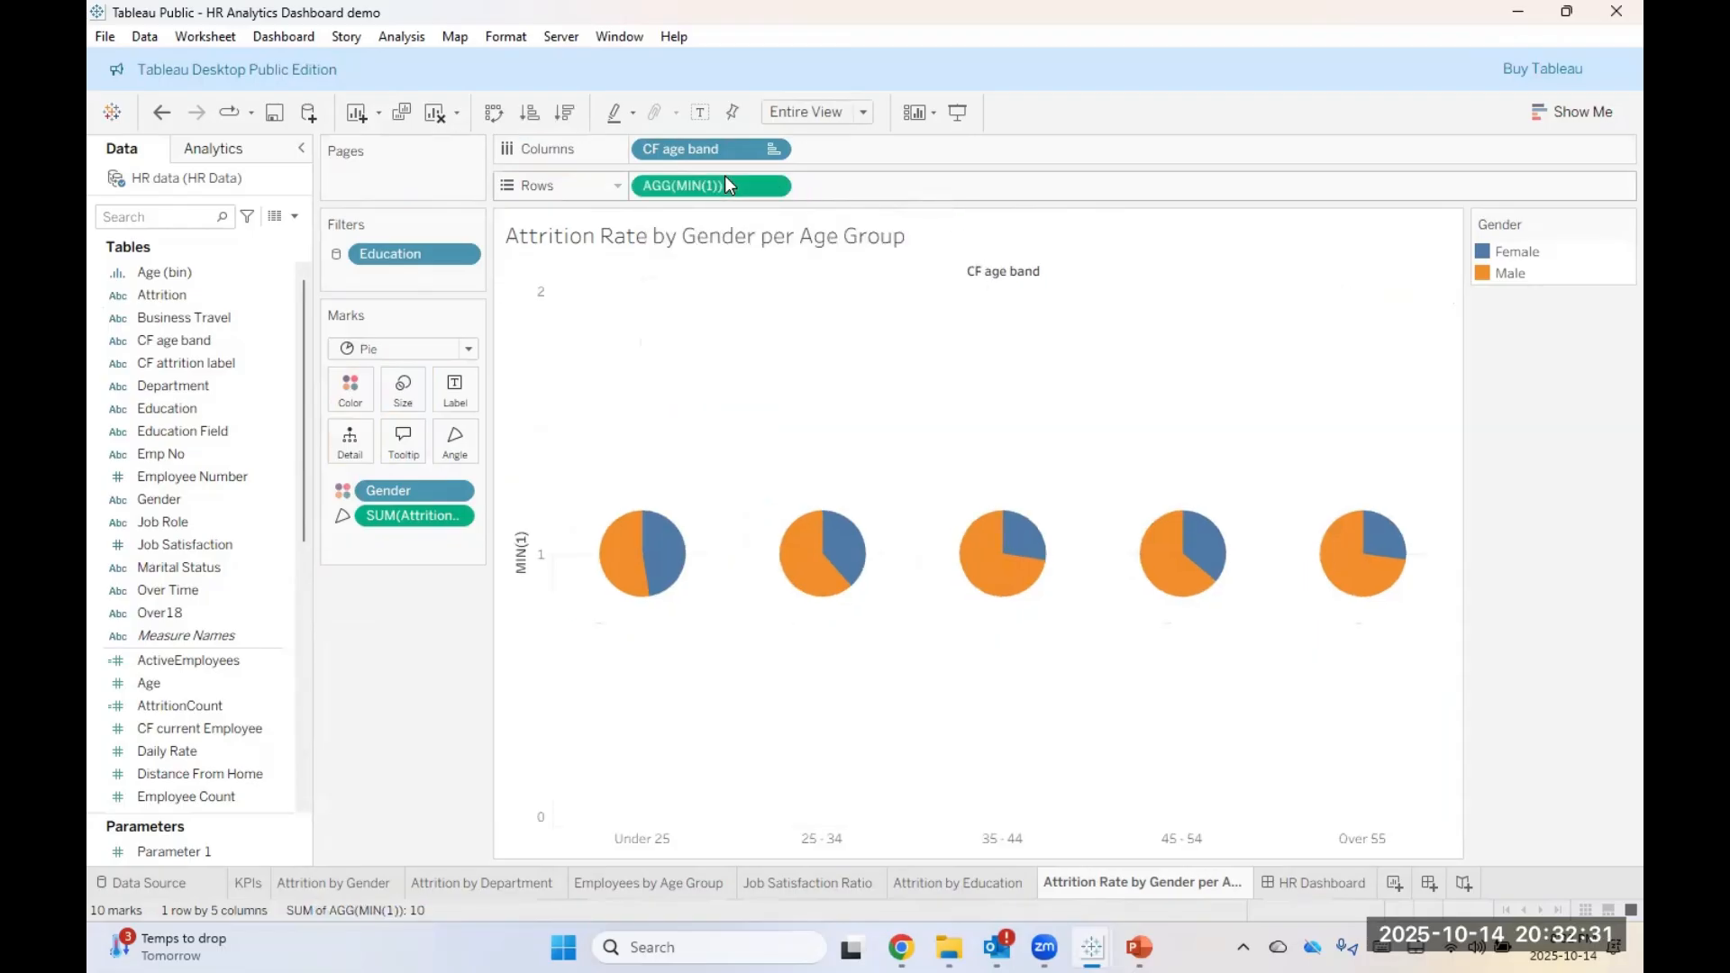
Step: Duplicate MIN(1) on Rows and remove Gender and AttritionCount from the second set of pies
{"action": "left_click_drag", "start_coordinate": [725, 178], "coordinate": [902, 190]}
{"action": "mouse_move", "coordinate": [830, 668]}
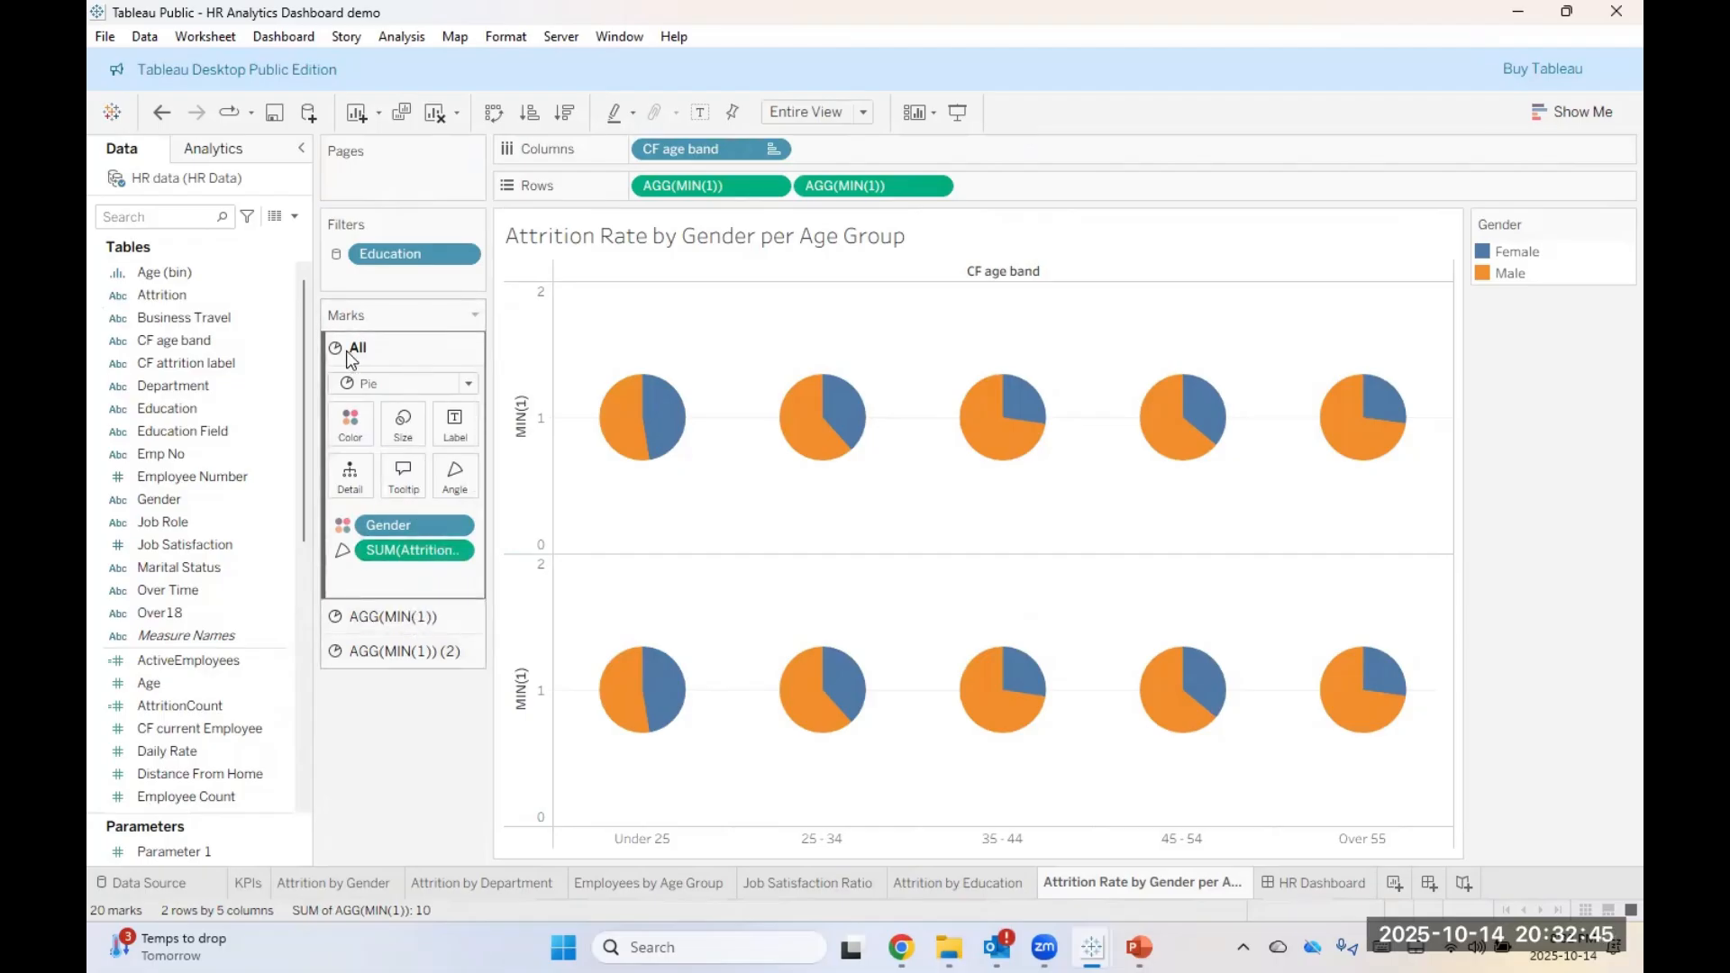
{"action": "left_click", "coordinate": [371, 616]}
{"action": "left_click", "coordinate": [384, 647]}
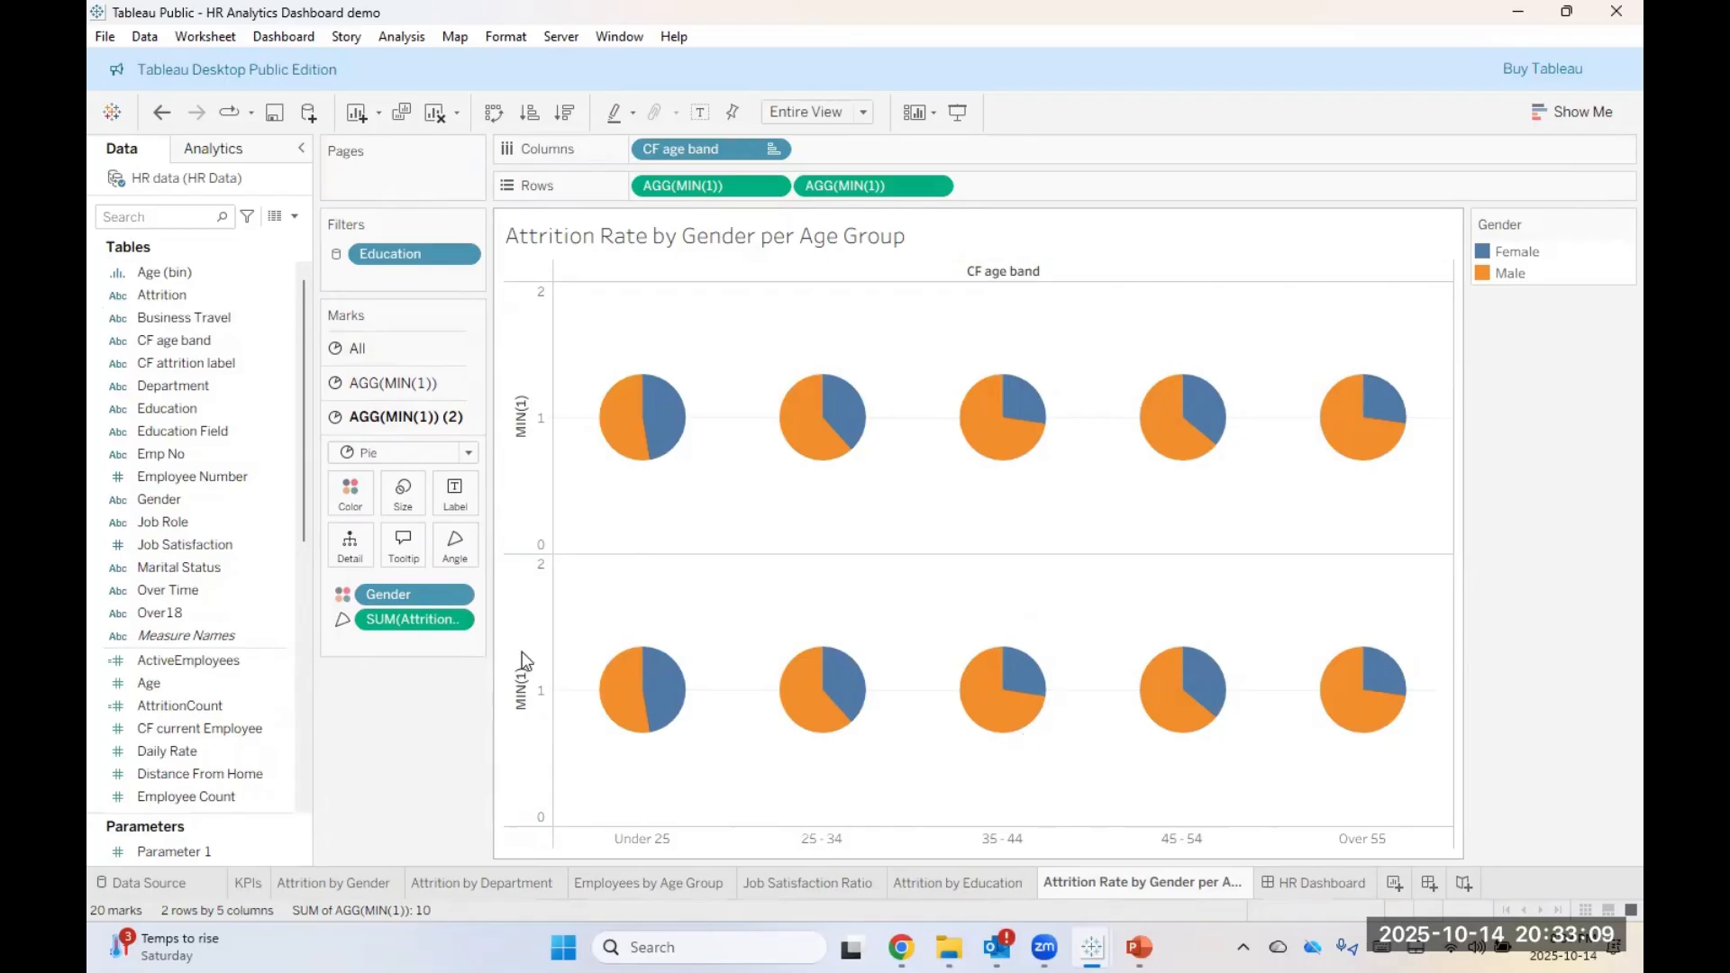
{"action": "left_click_drag", "start_coordinate": [403, 593], "coordinate": [370, 781]}
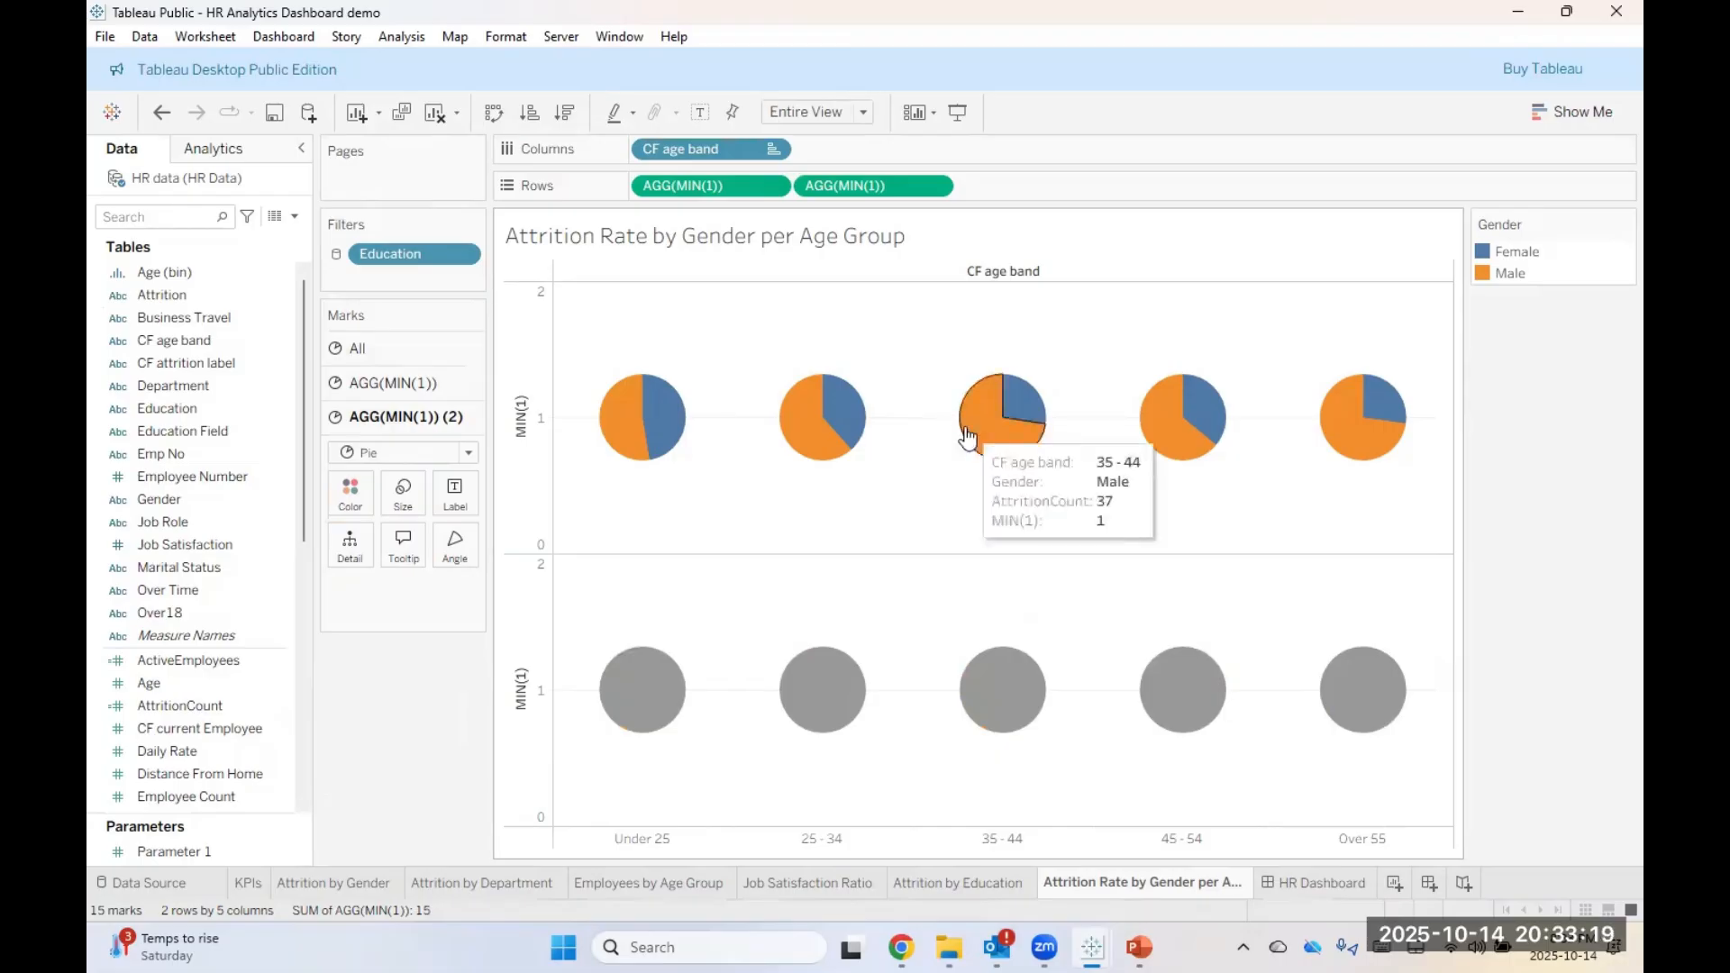
Step: Shrink the second set of pies slightly and overlay both MIN(1) measures as a dual axis
{"action": "left_click", "coordinate": [403, 493]}
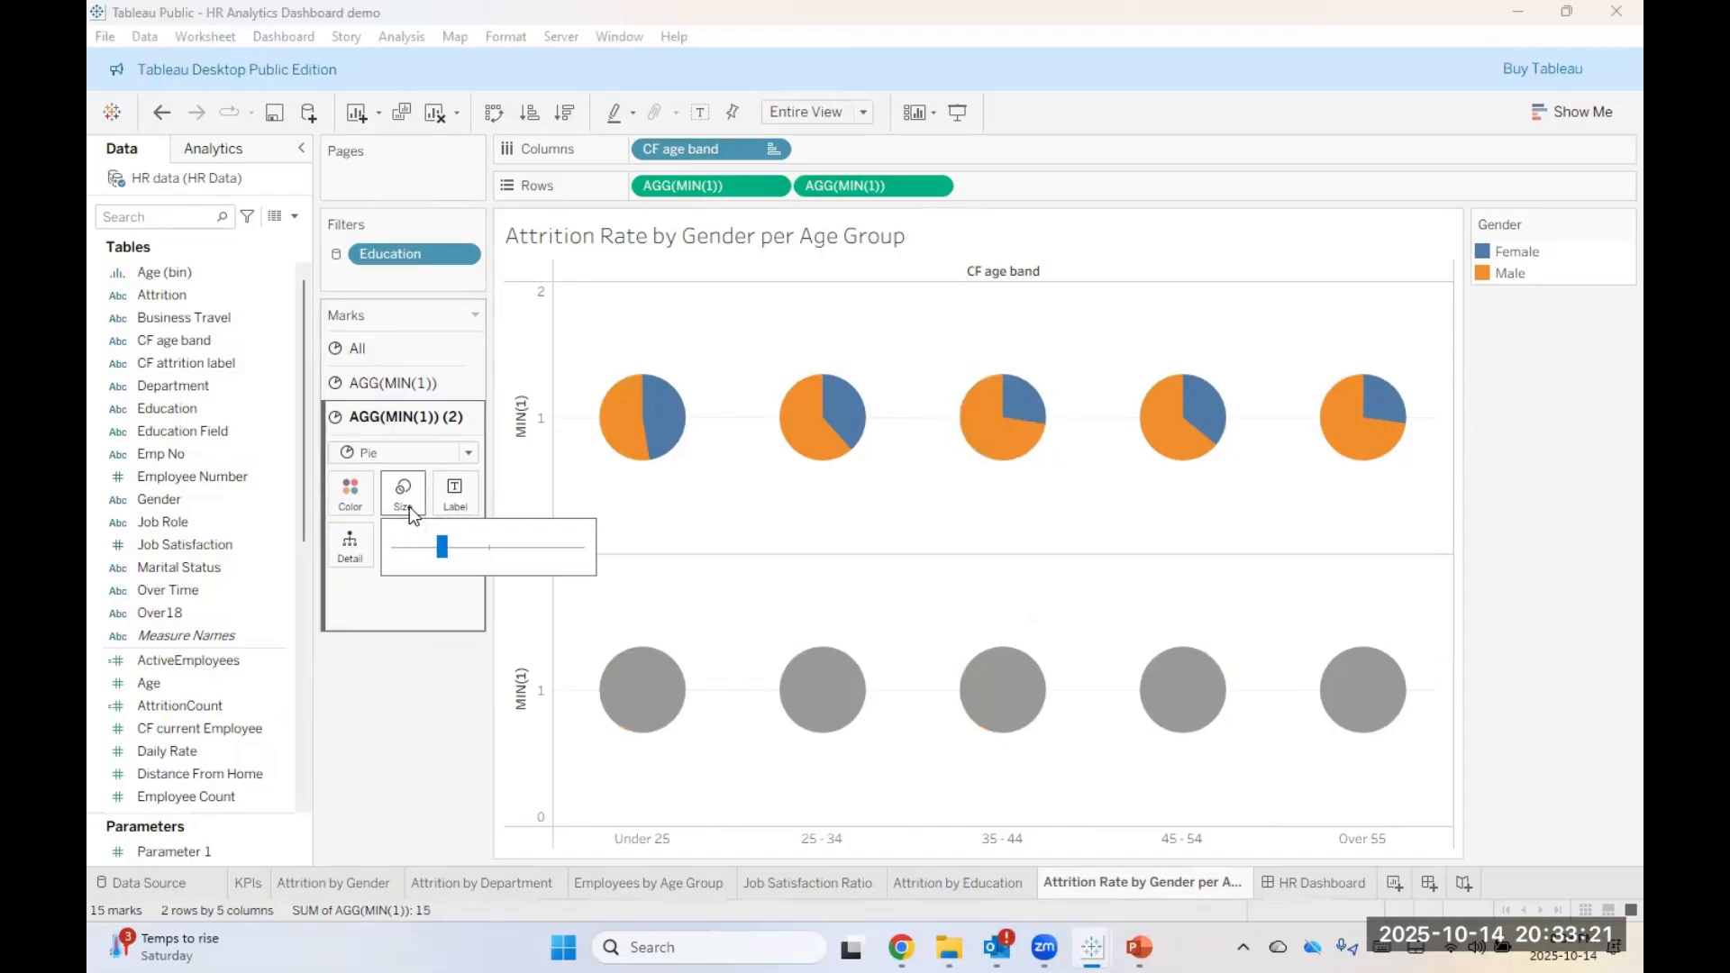
{"action": "left_click_drag", "start_coordinate": [431, 550], "coordinate": [430, 551]}
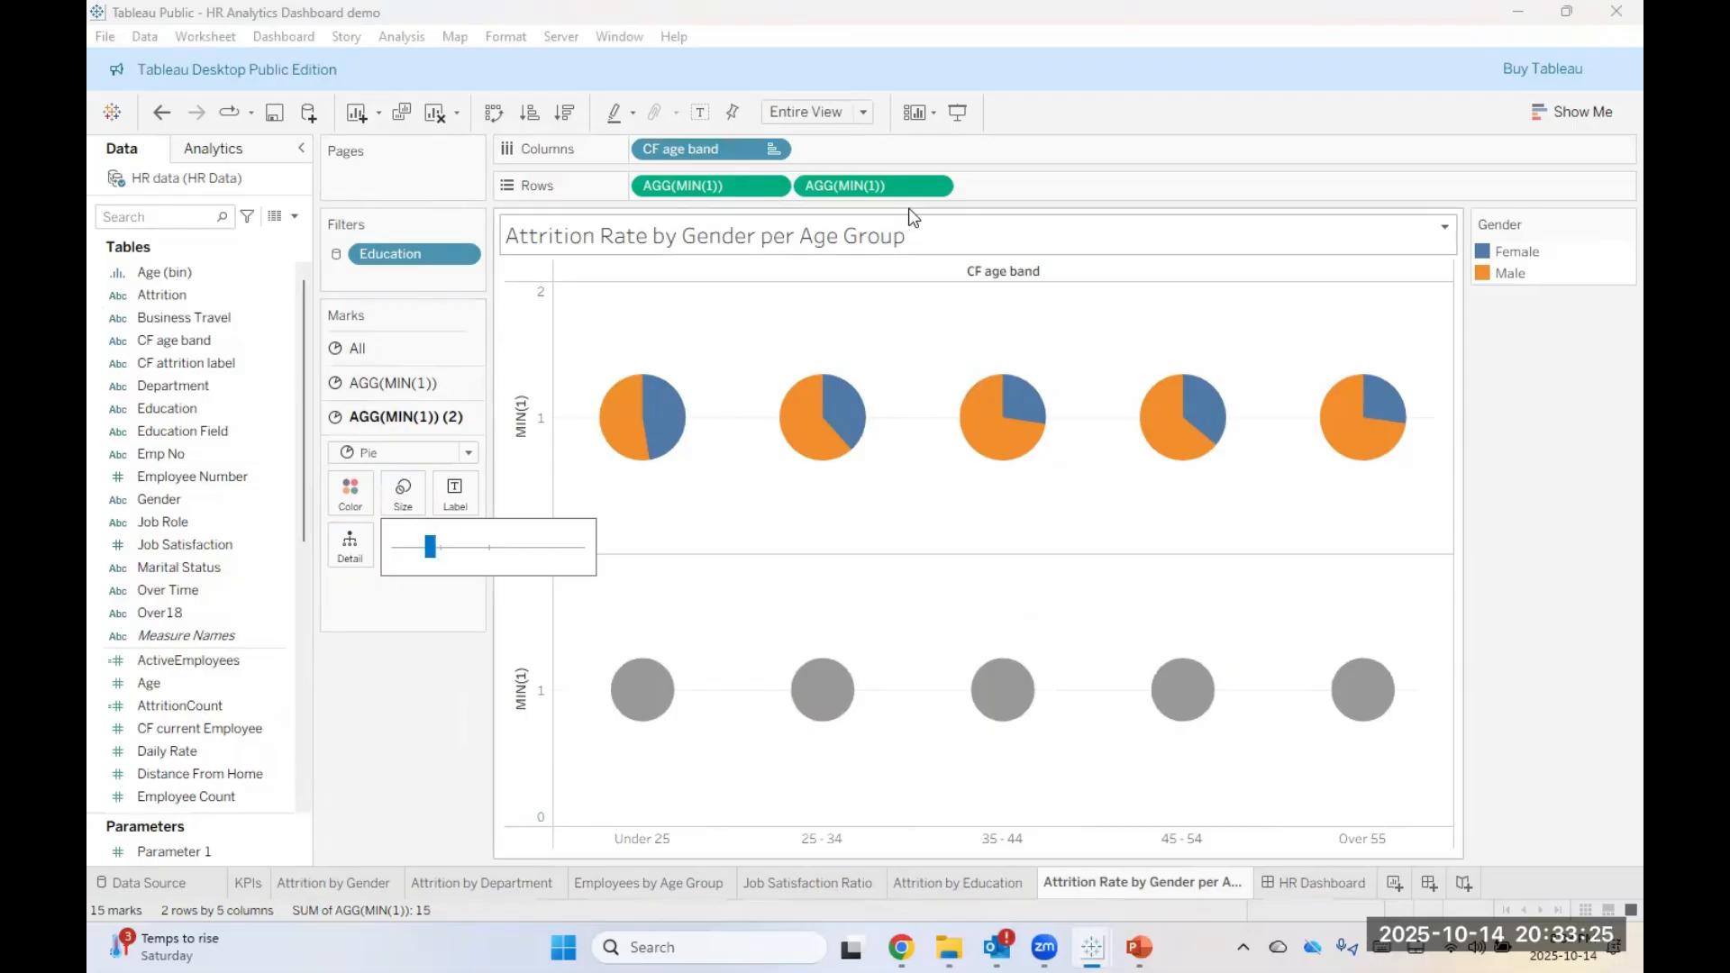
{"action": "left_click", "coordinate": [935, 186]}
{"action": "left_click", "coordinate": [868, 447]}
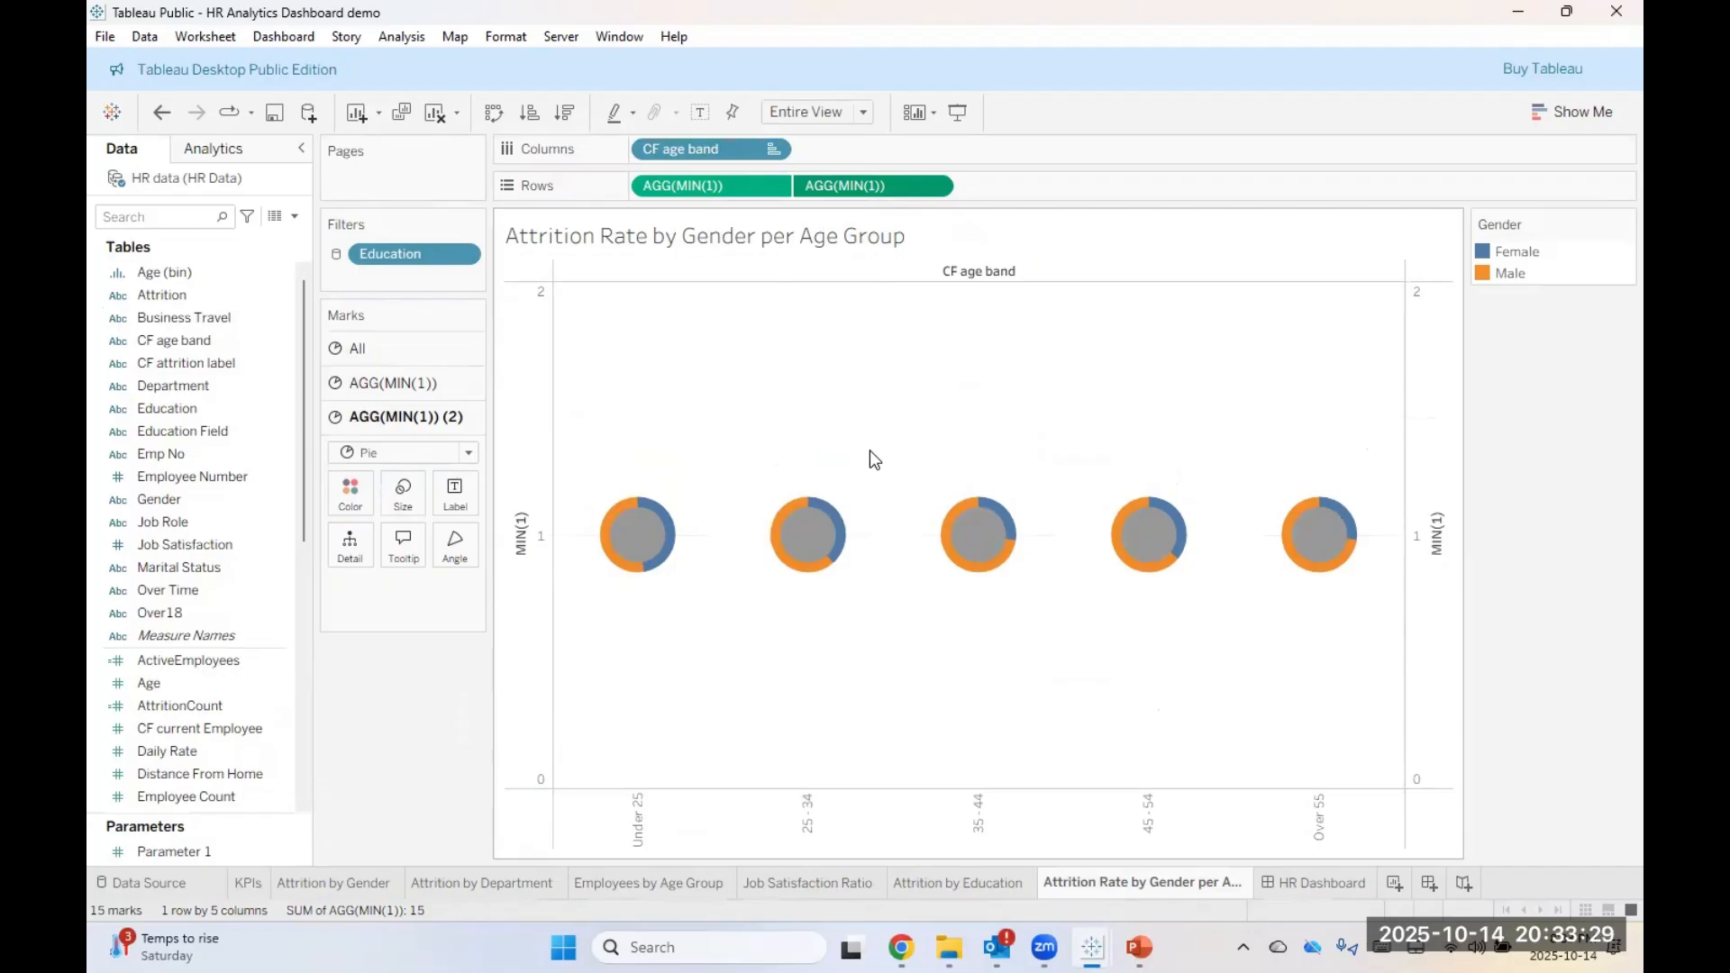
Step: Enlarge the outer gender pies and adjust the size of the gray inner circles to shape the donut rings
{"action": "left_click", "coordinate": [402, 497]}
{"action": "left_click_drag", "start_coordinate": [429, 547], "coordinate": [424, 548]}
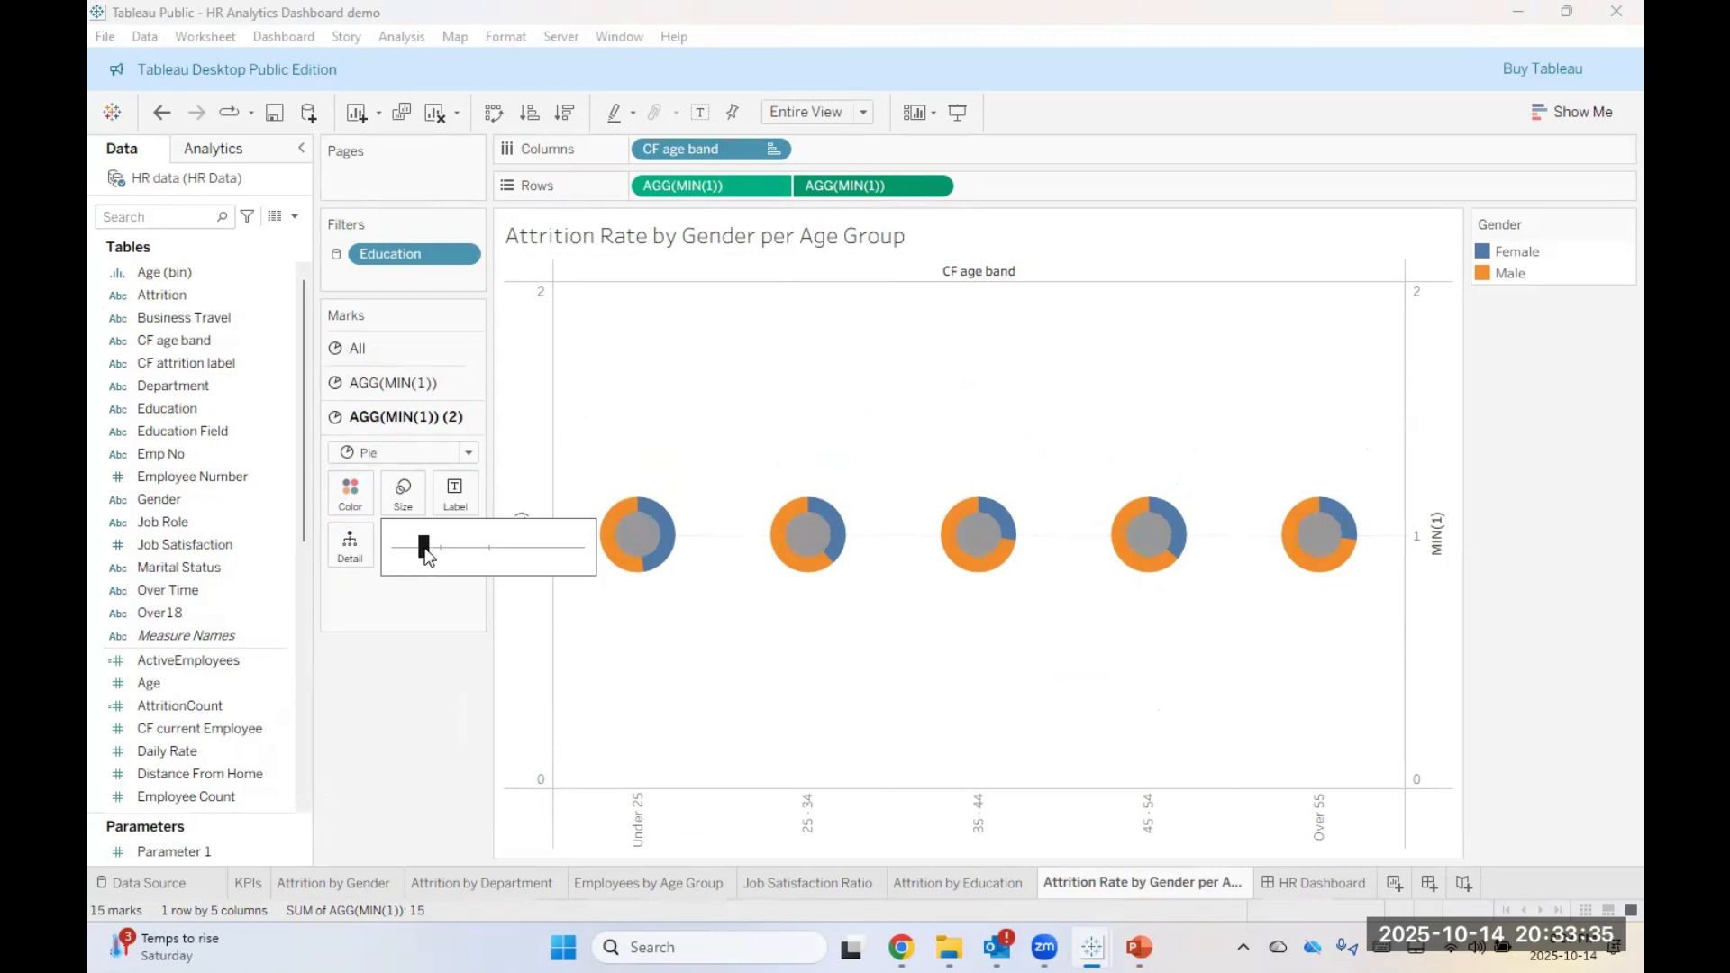
{"action": "left_click", "coordinate": [401, 744]}
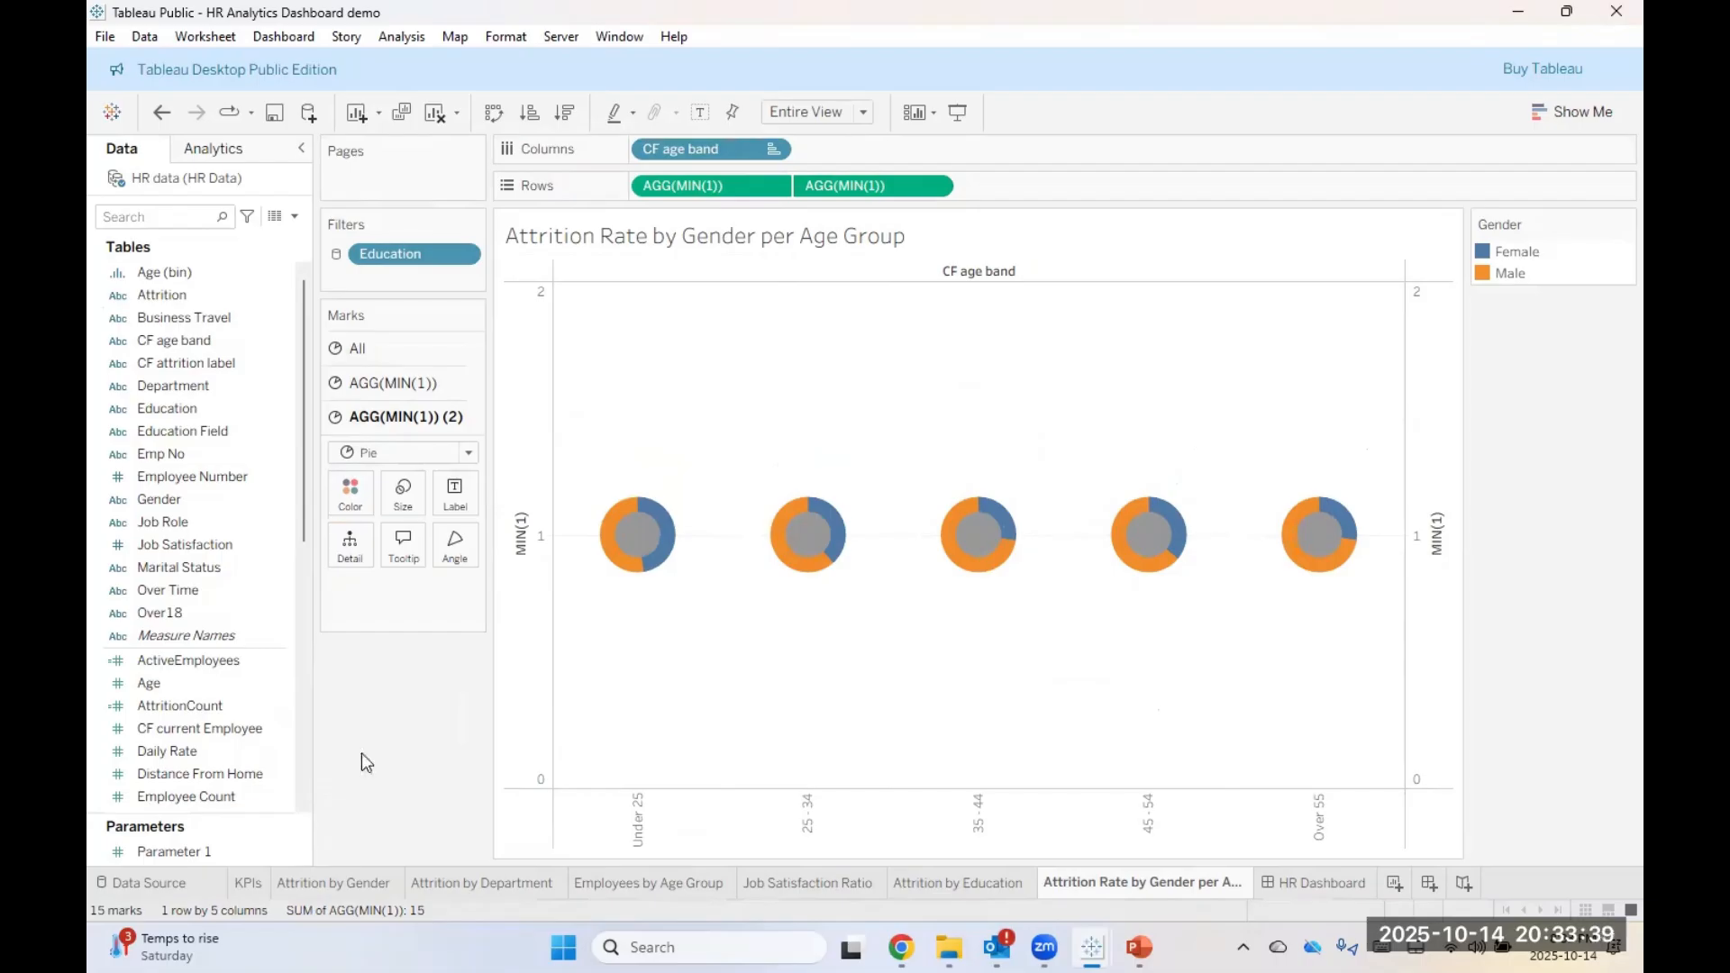
{"action": "left_click", "coordinate": [415, 387]}
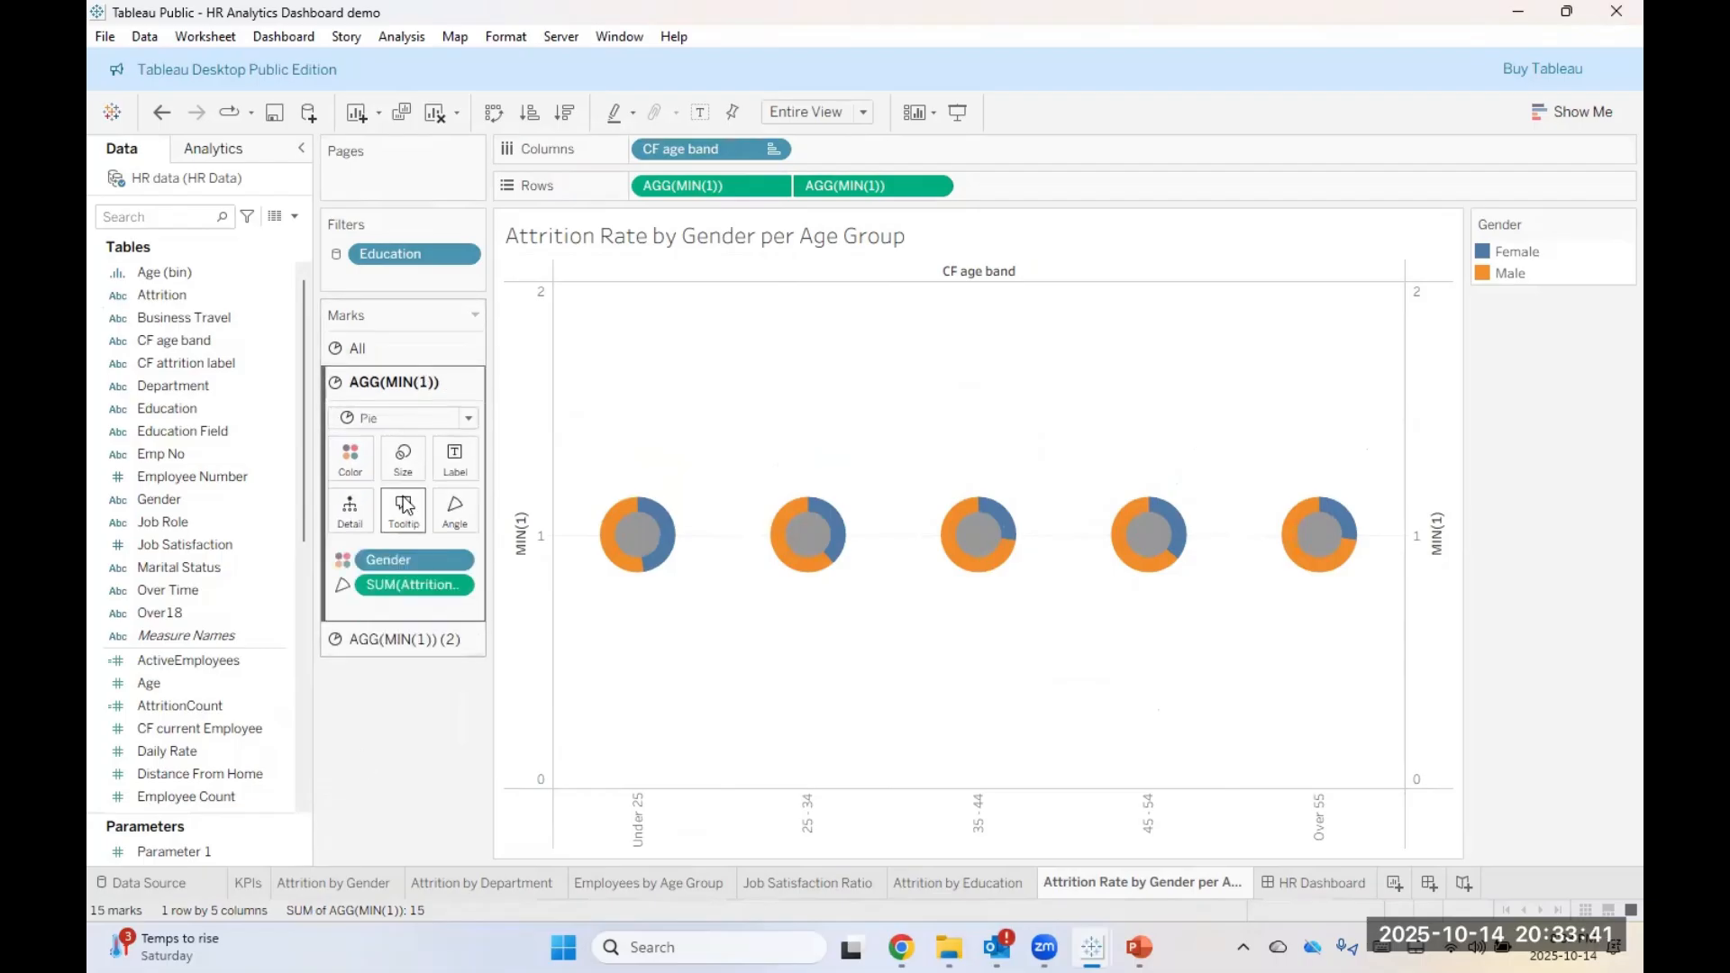
{"action": "left_click", "coordinate": [403, 464]}
{"action": "left_click_drag", "start_coordinate": [441, 512], "coordinate": [465, 530]}
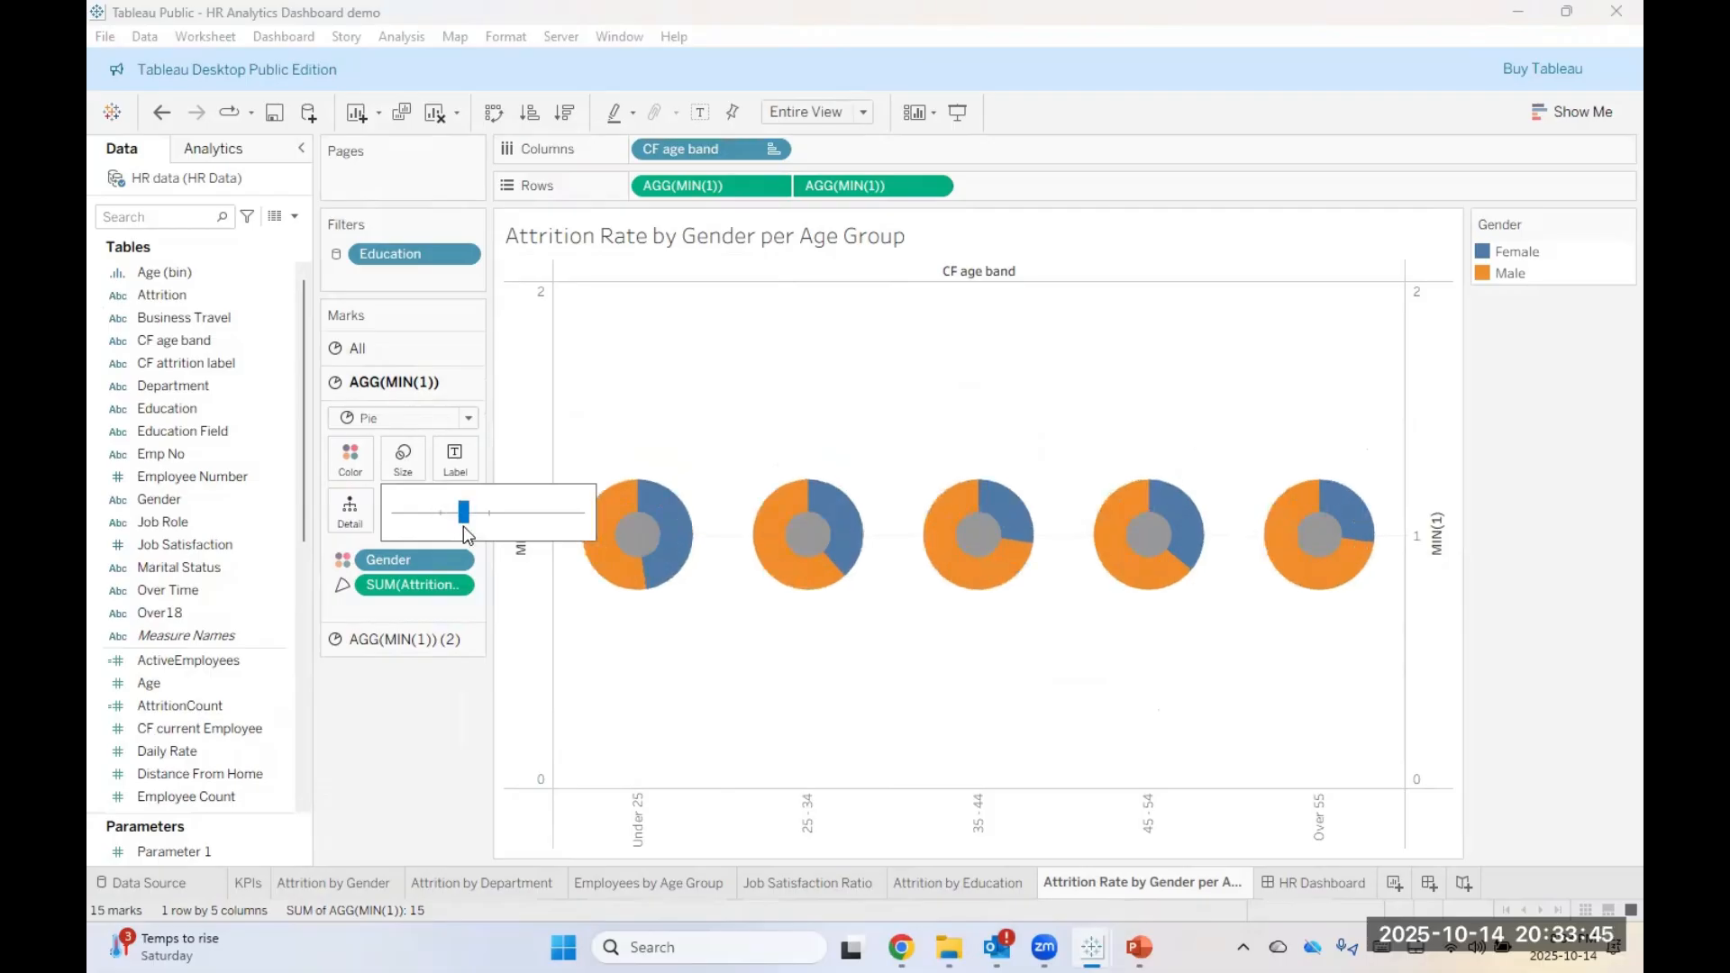
{"action": "left_click", "coordinate": [379, 643]}
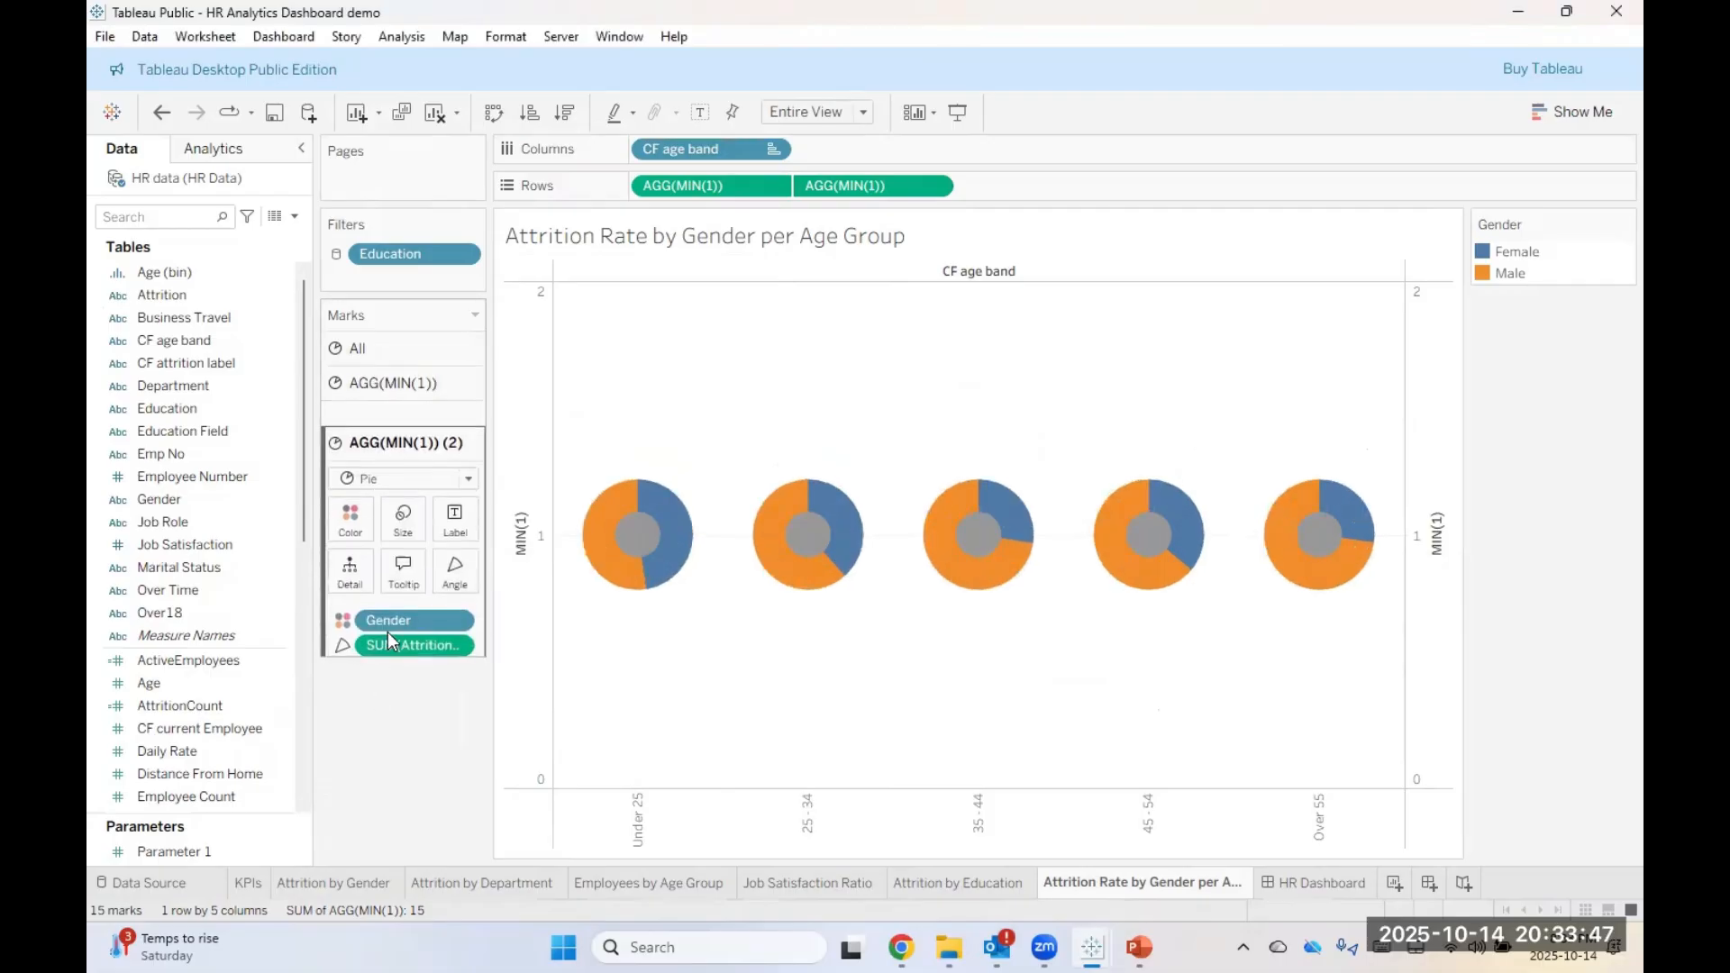
{"action": "left_click", "coordinate": [405, 500]}
{"action": "left_click_drag", "start_coordinate": [427, 545], "coordinate": [434, 555]}
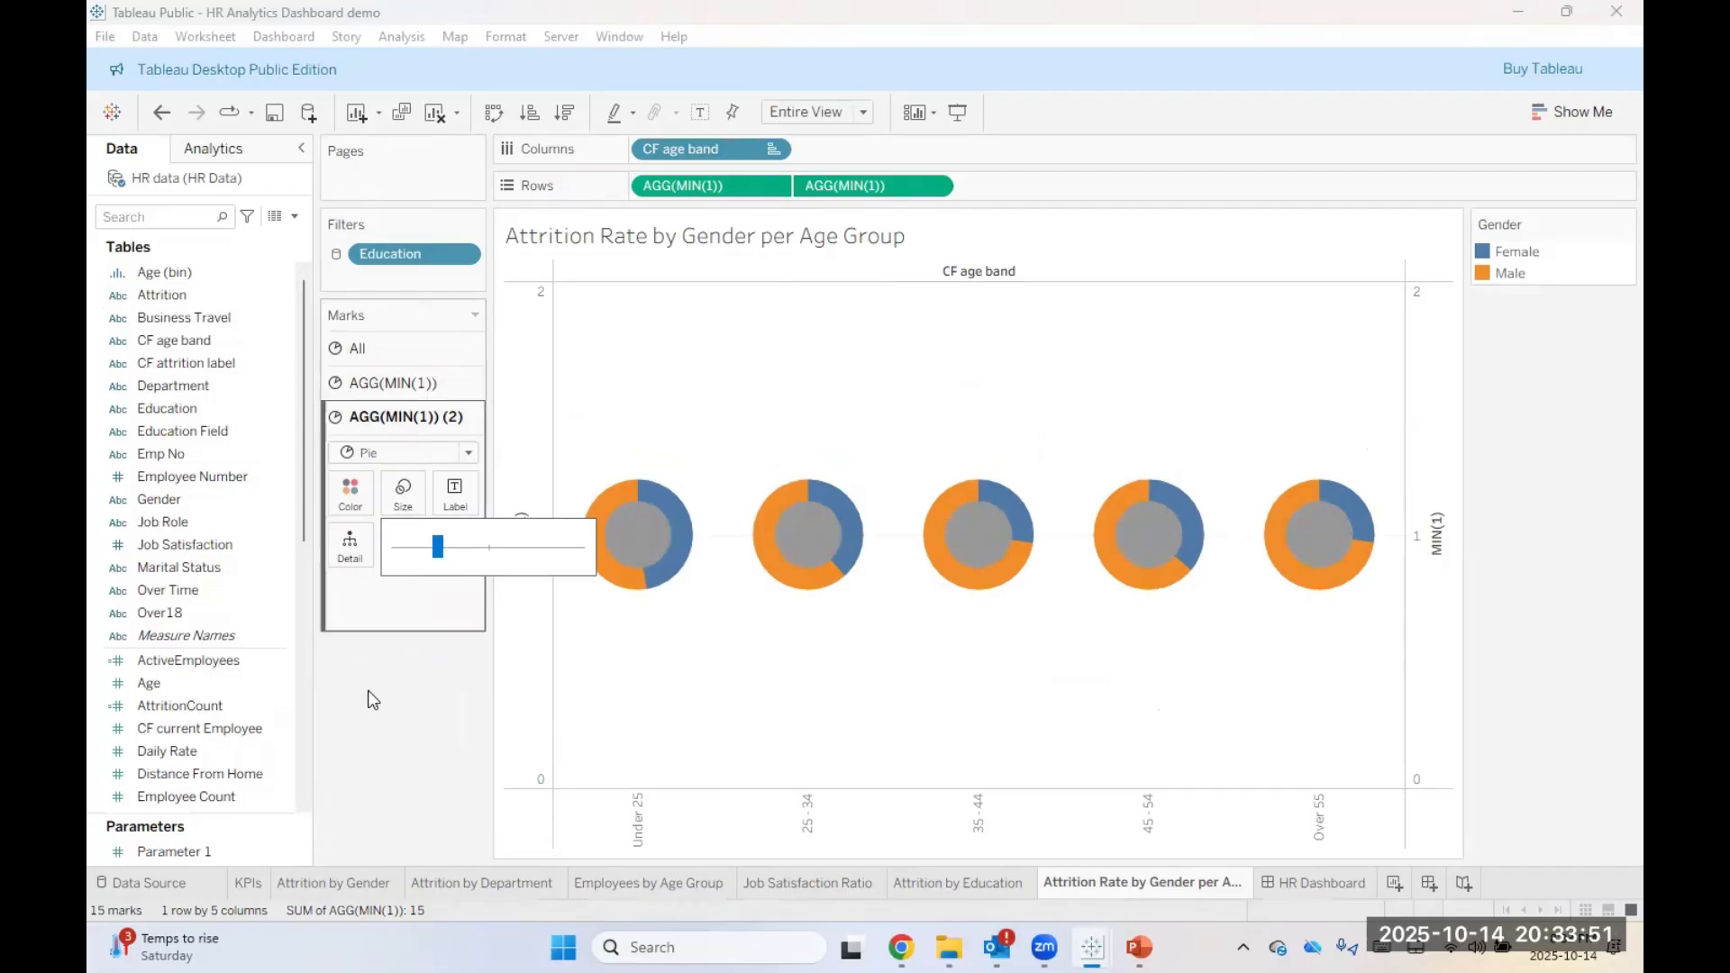
{"action": "left_click", "coordinate": [335, 782]}
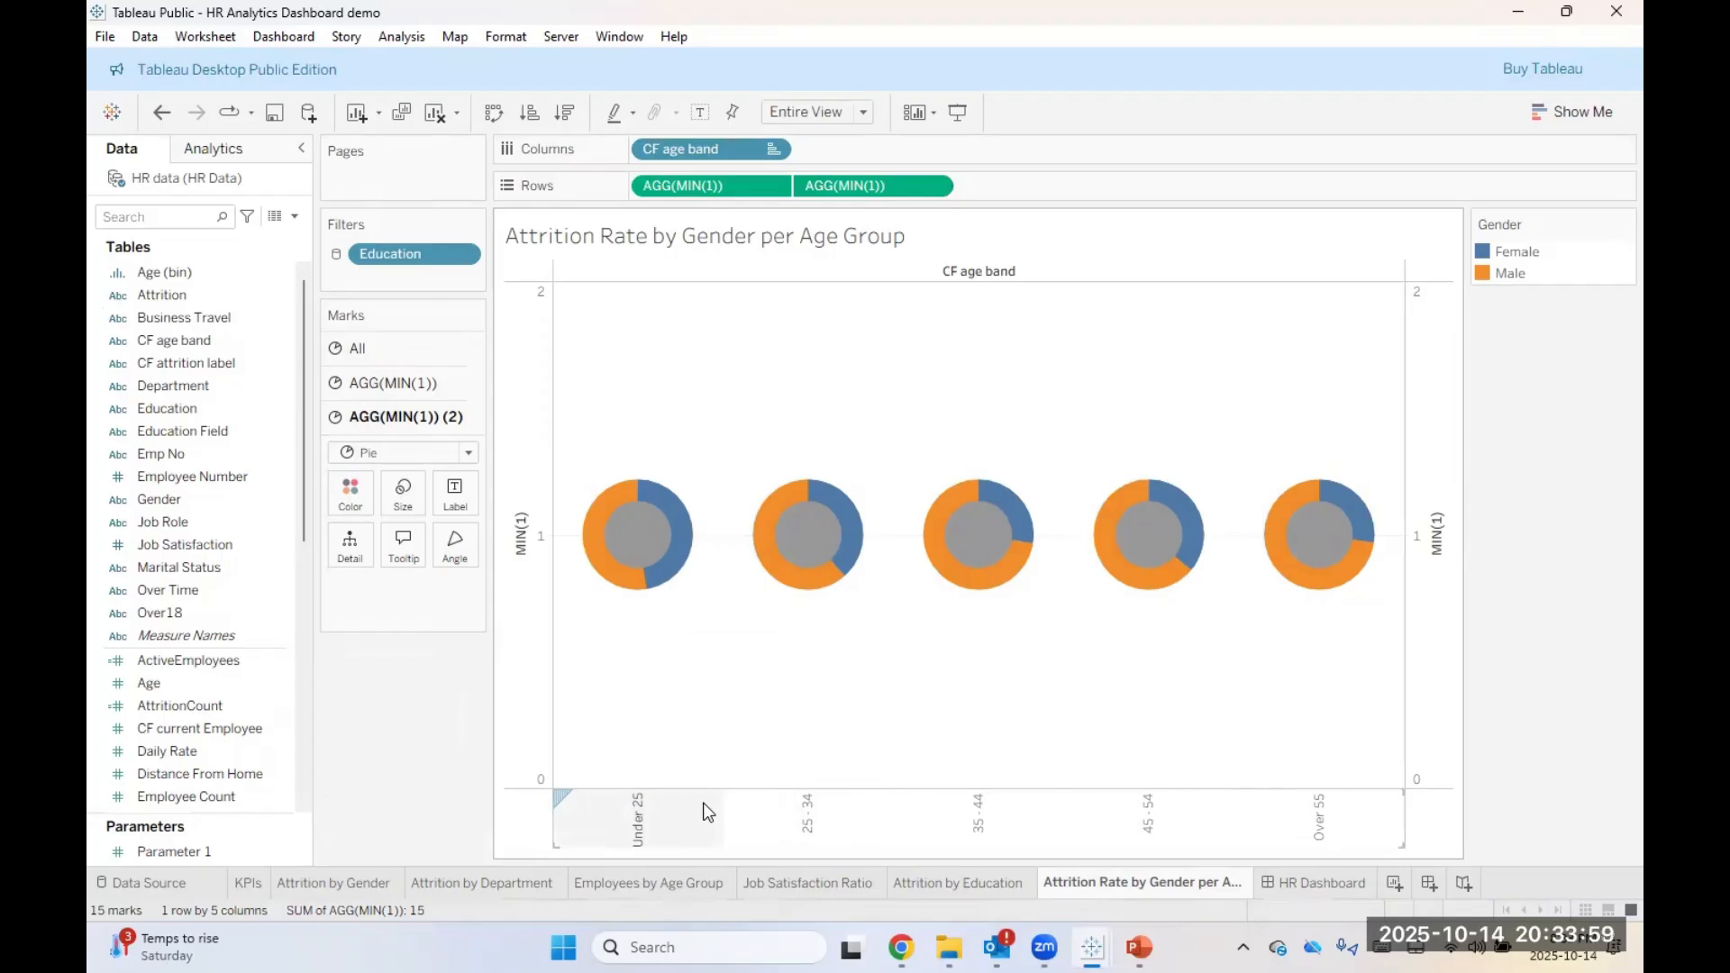
Step: Hide the CF age band field label for columns and the MIN(1) axis headers
{"action": "right_click", "coordinate": [979, 276]}
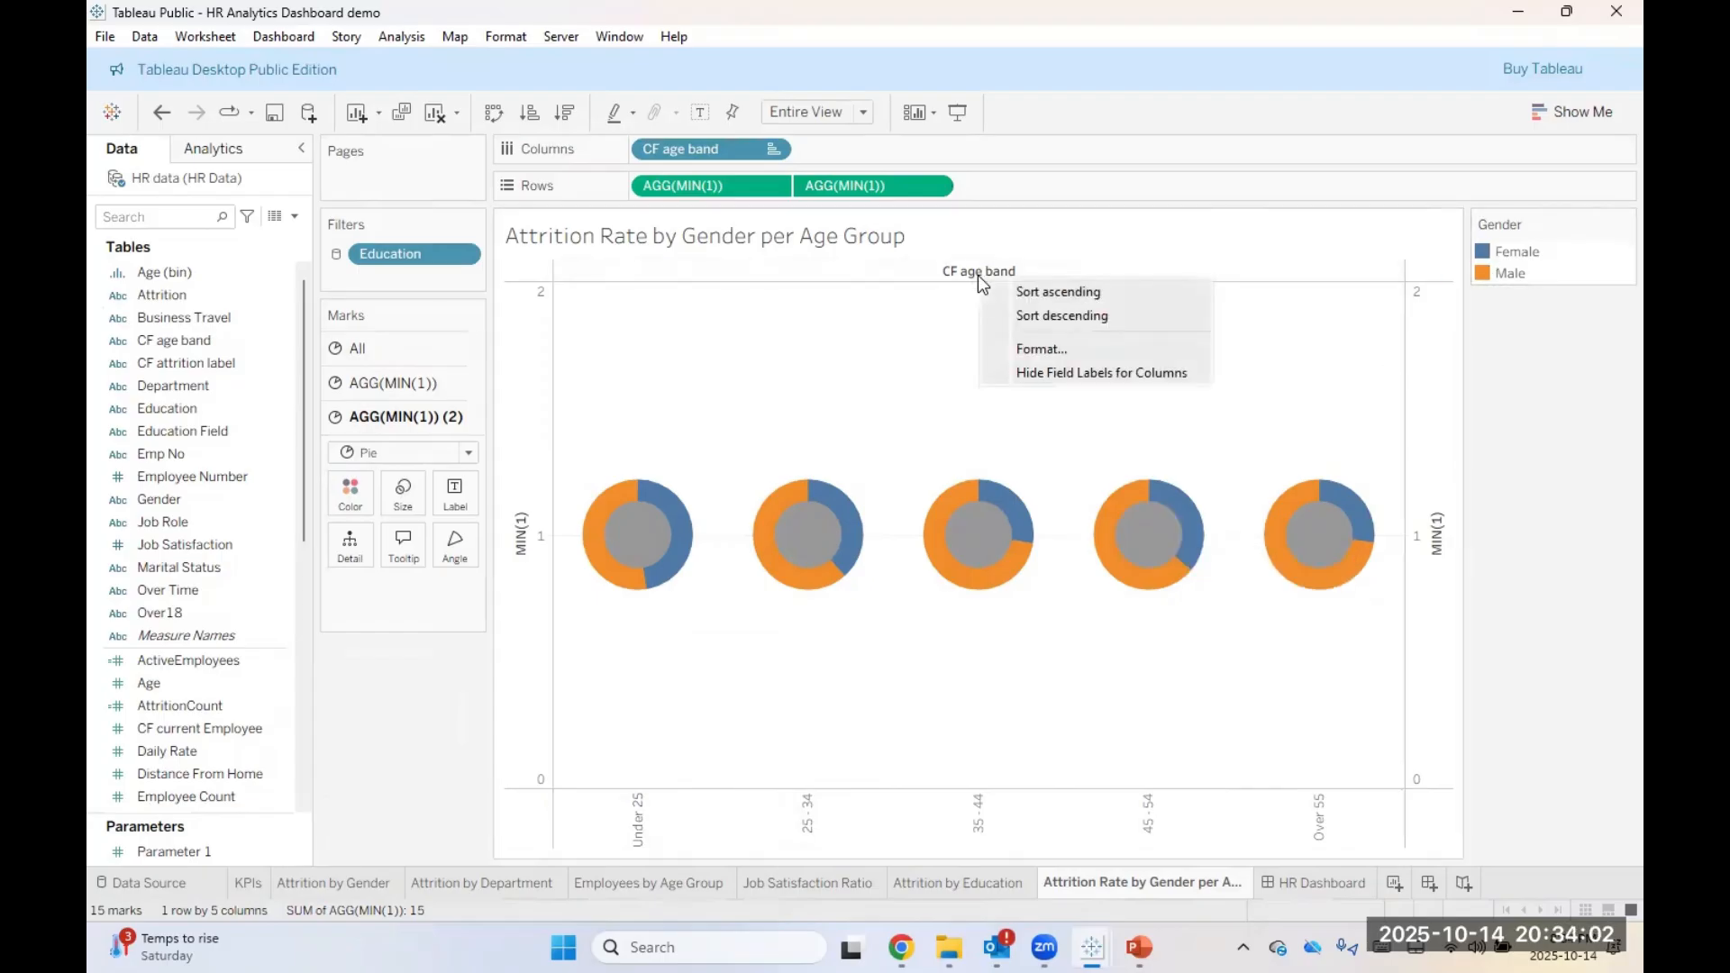
{"action": "left_click", "coordinate": [1018, 367]}
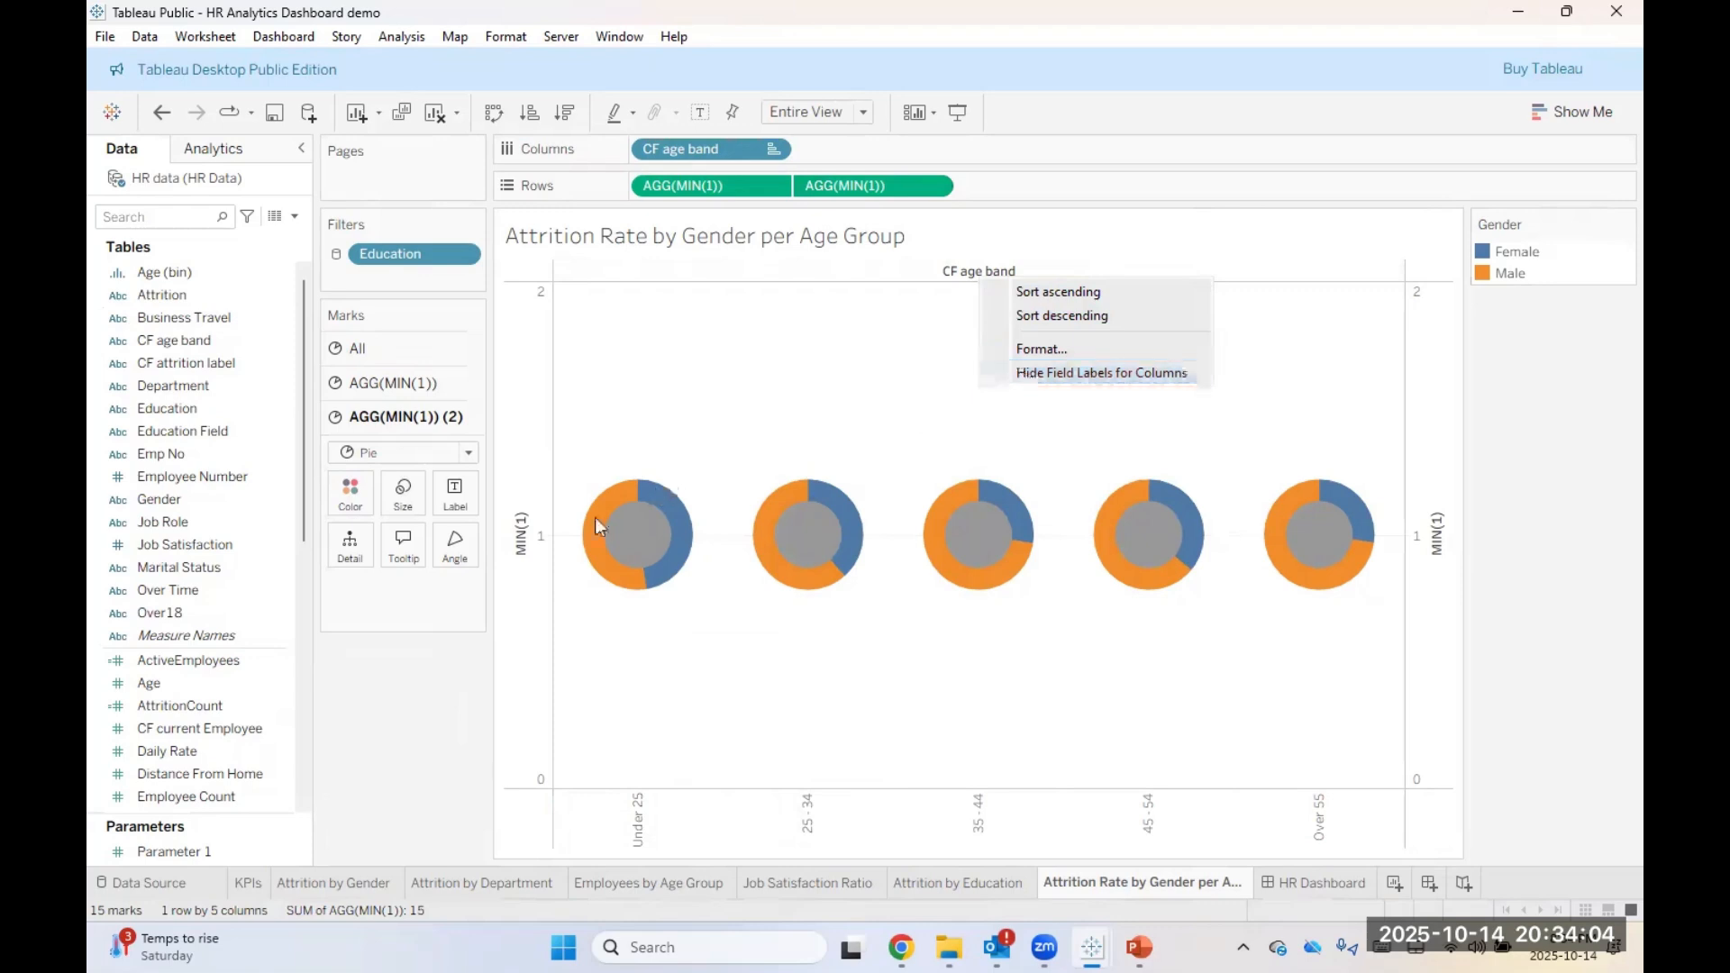
{"action": "left_click", "coordinate": [1078, 372]}
{"action": "right_click", "coordinate": [520, 535]}
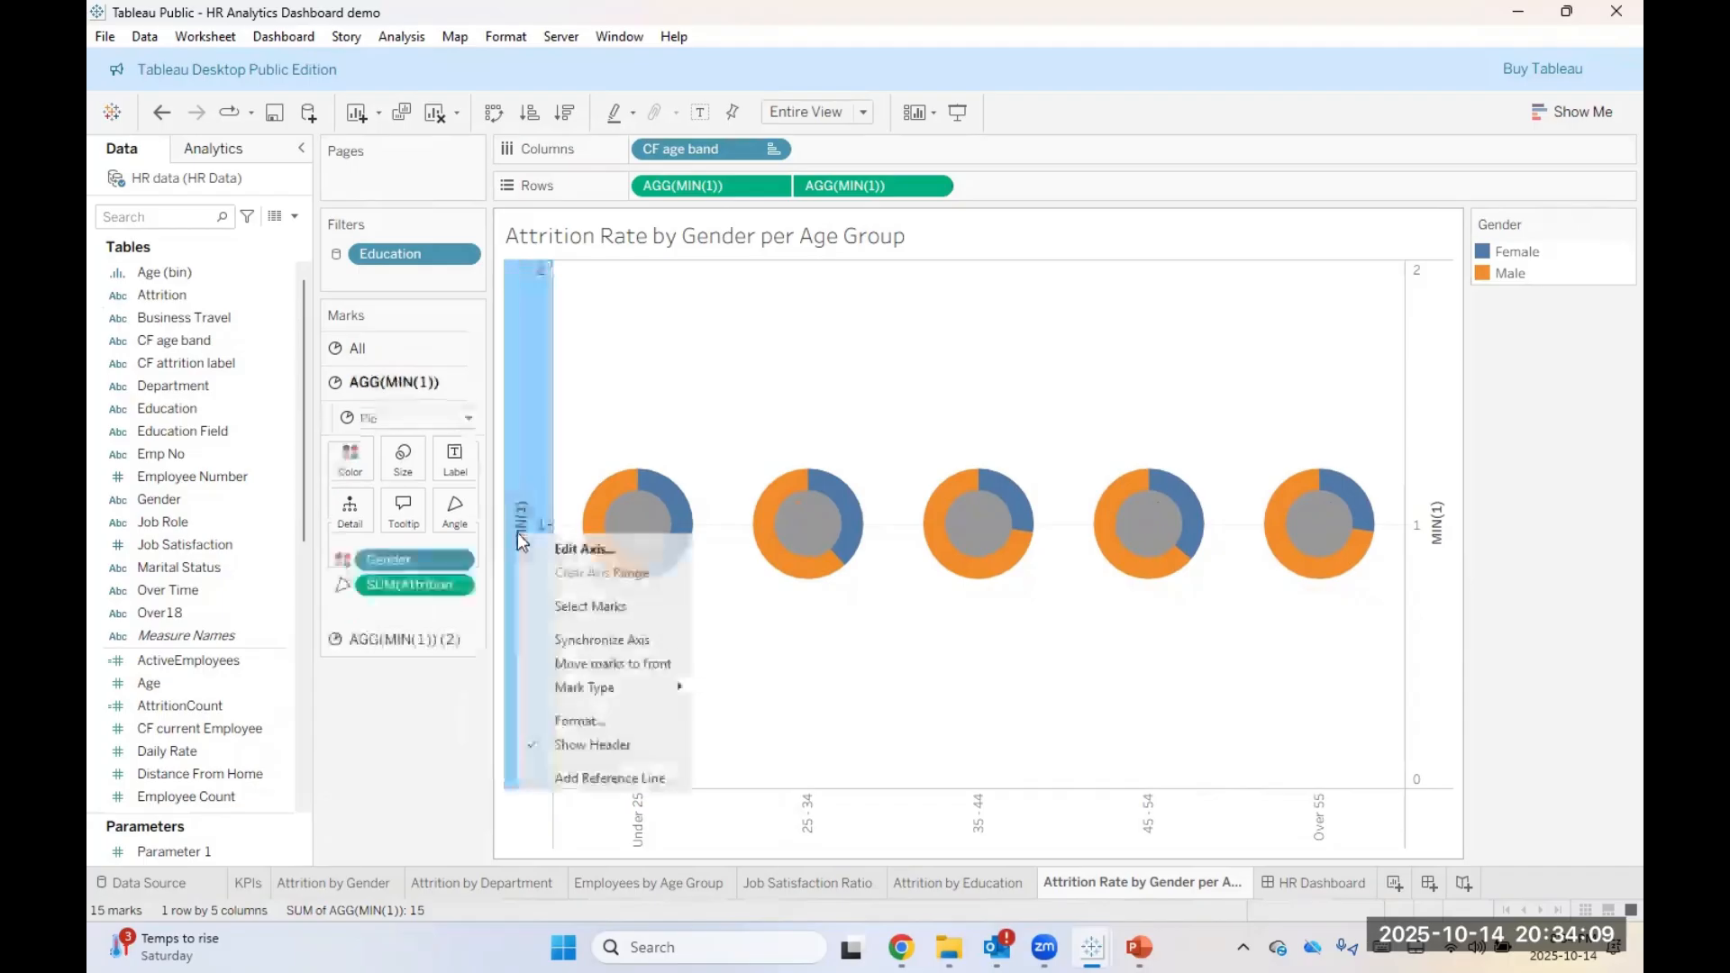
{"action": "left_click", "coordinate": [584, 746]}
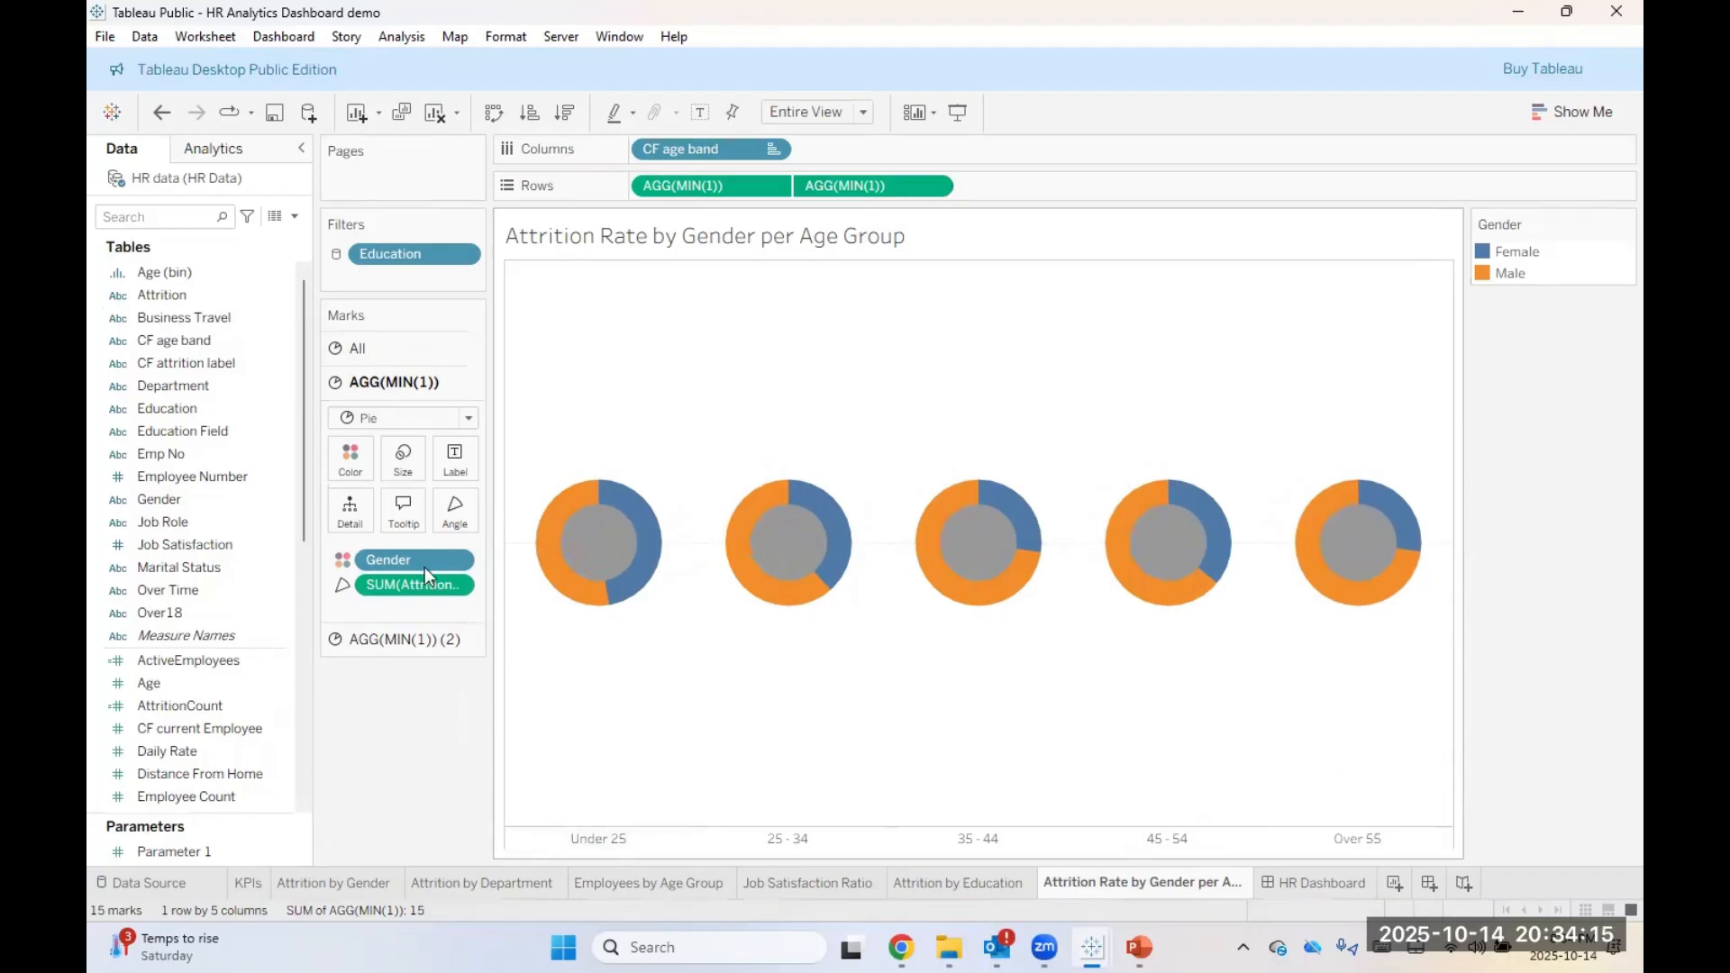
Step: Show mark labels on the outer gender pies
{"action": "left_click", "coordinate": [455, 461]}
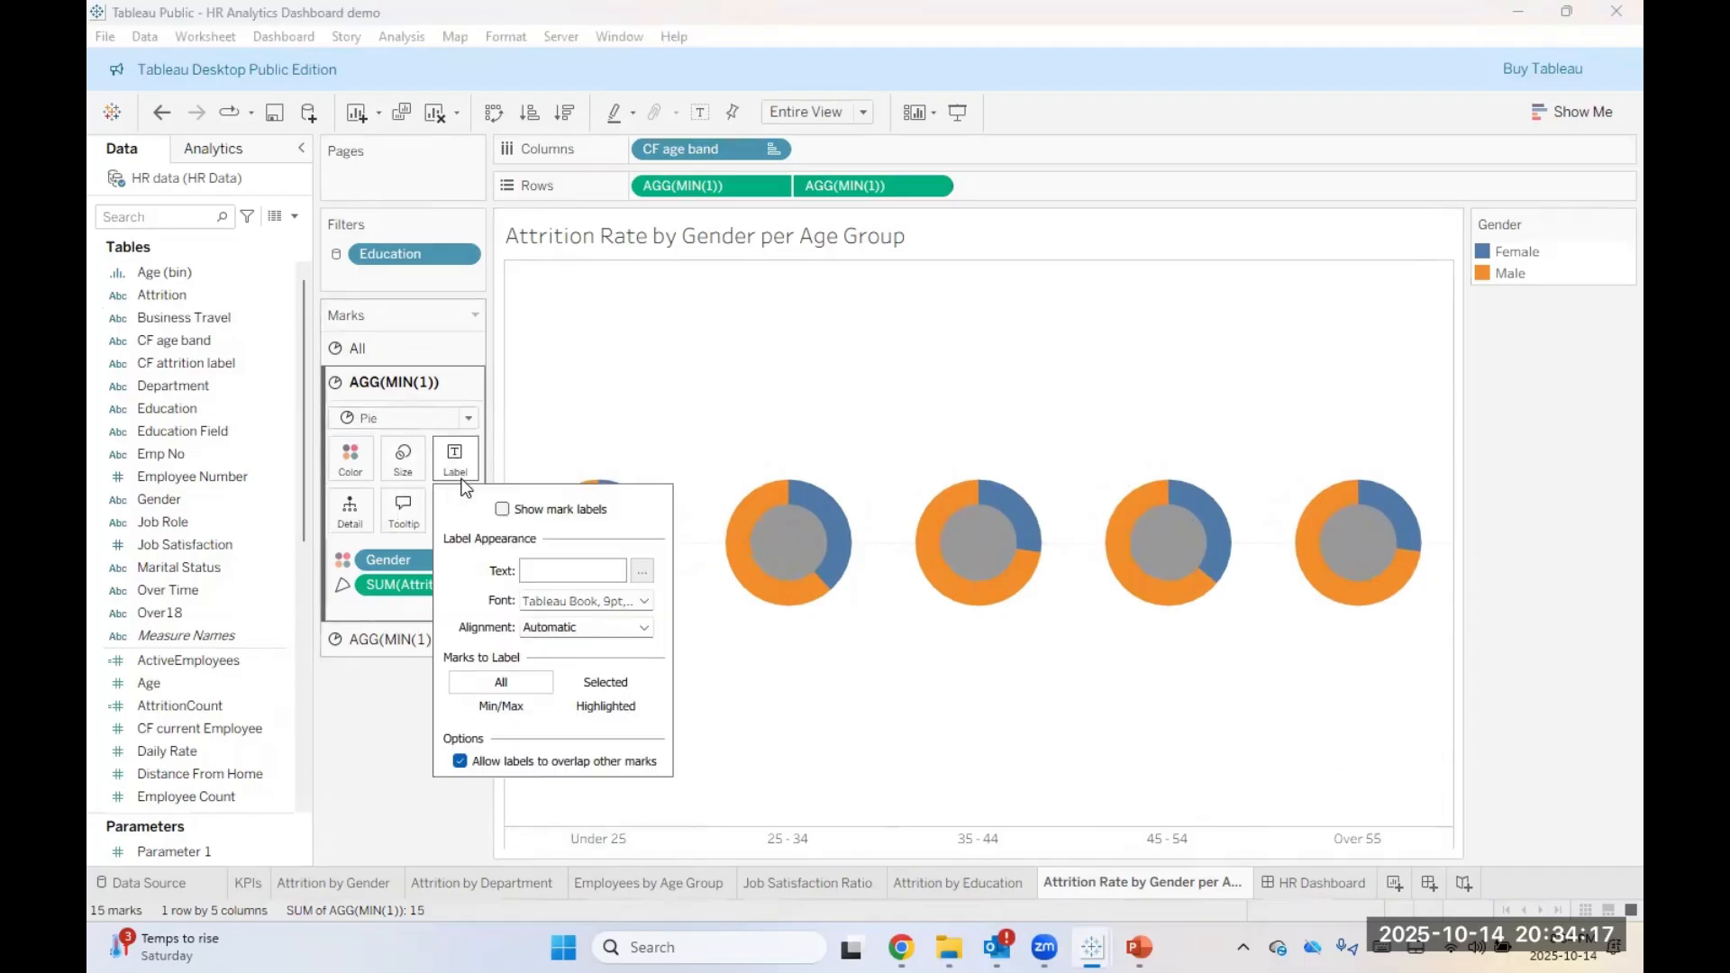
{"action": "left_click", "coordinate": [502, 510]}
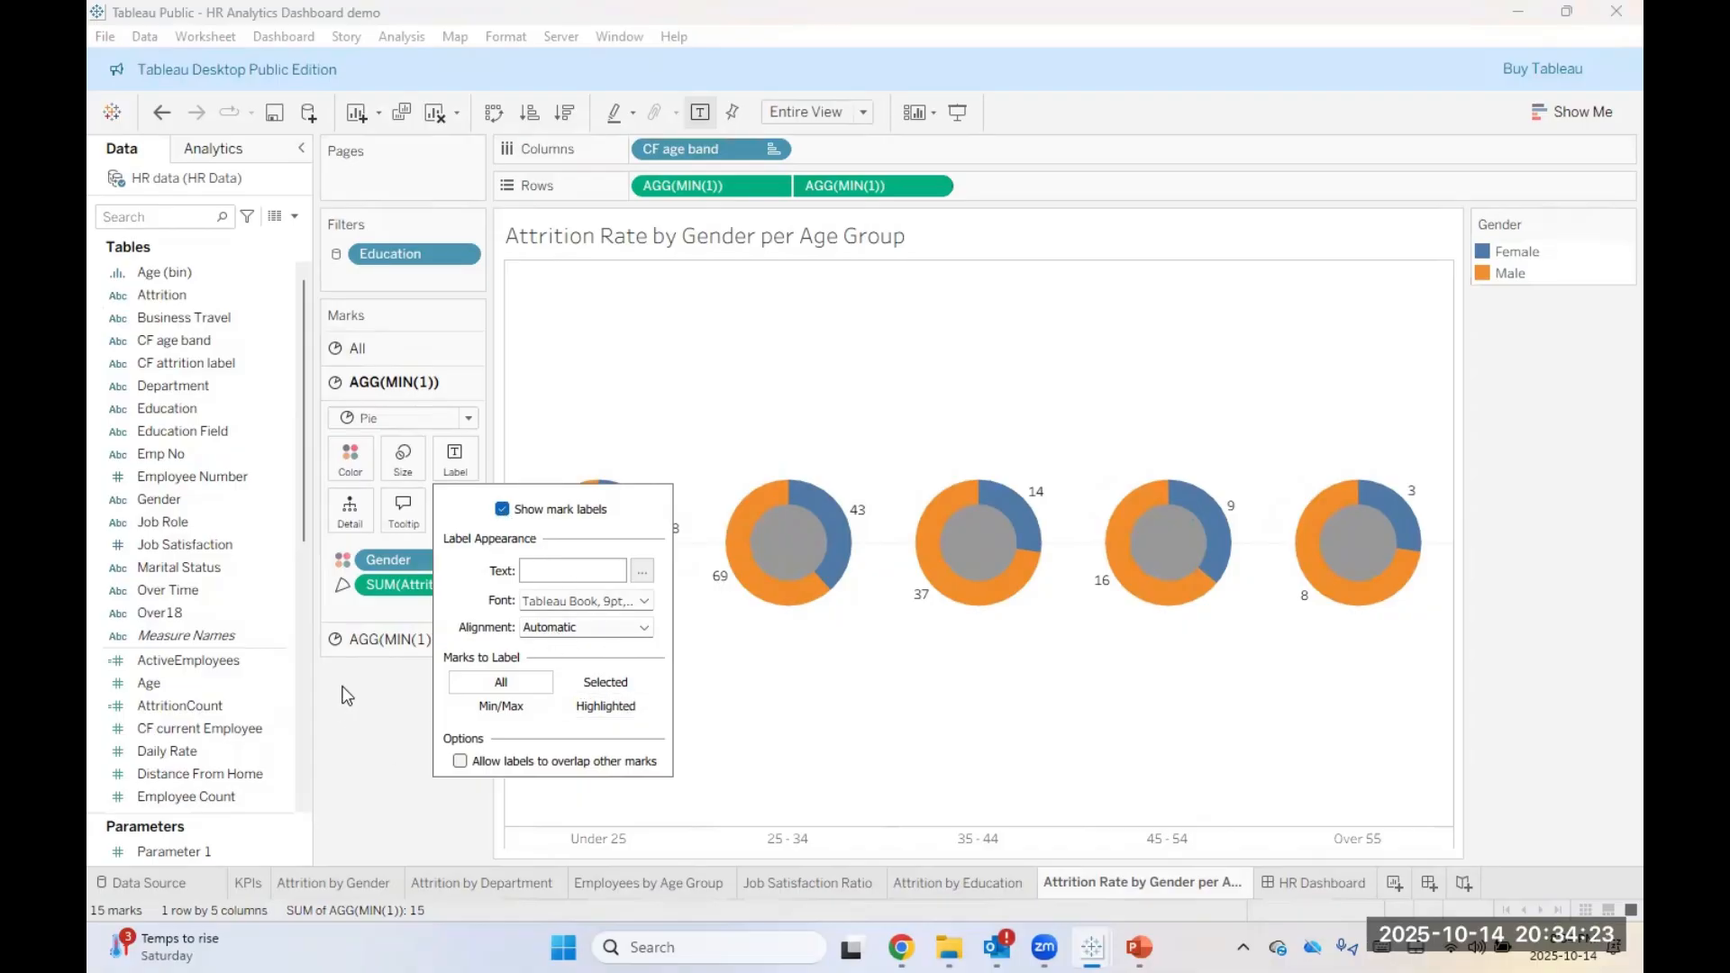
{"action": "left_click", "coordinate": [368, 738]}
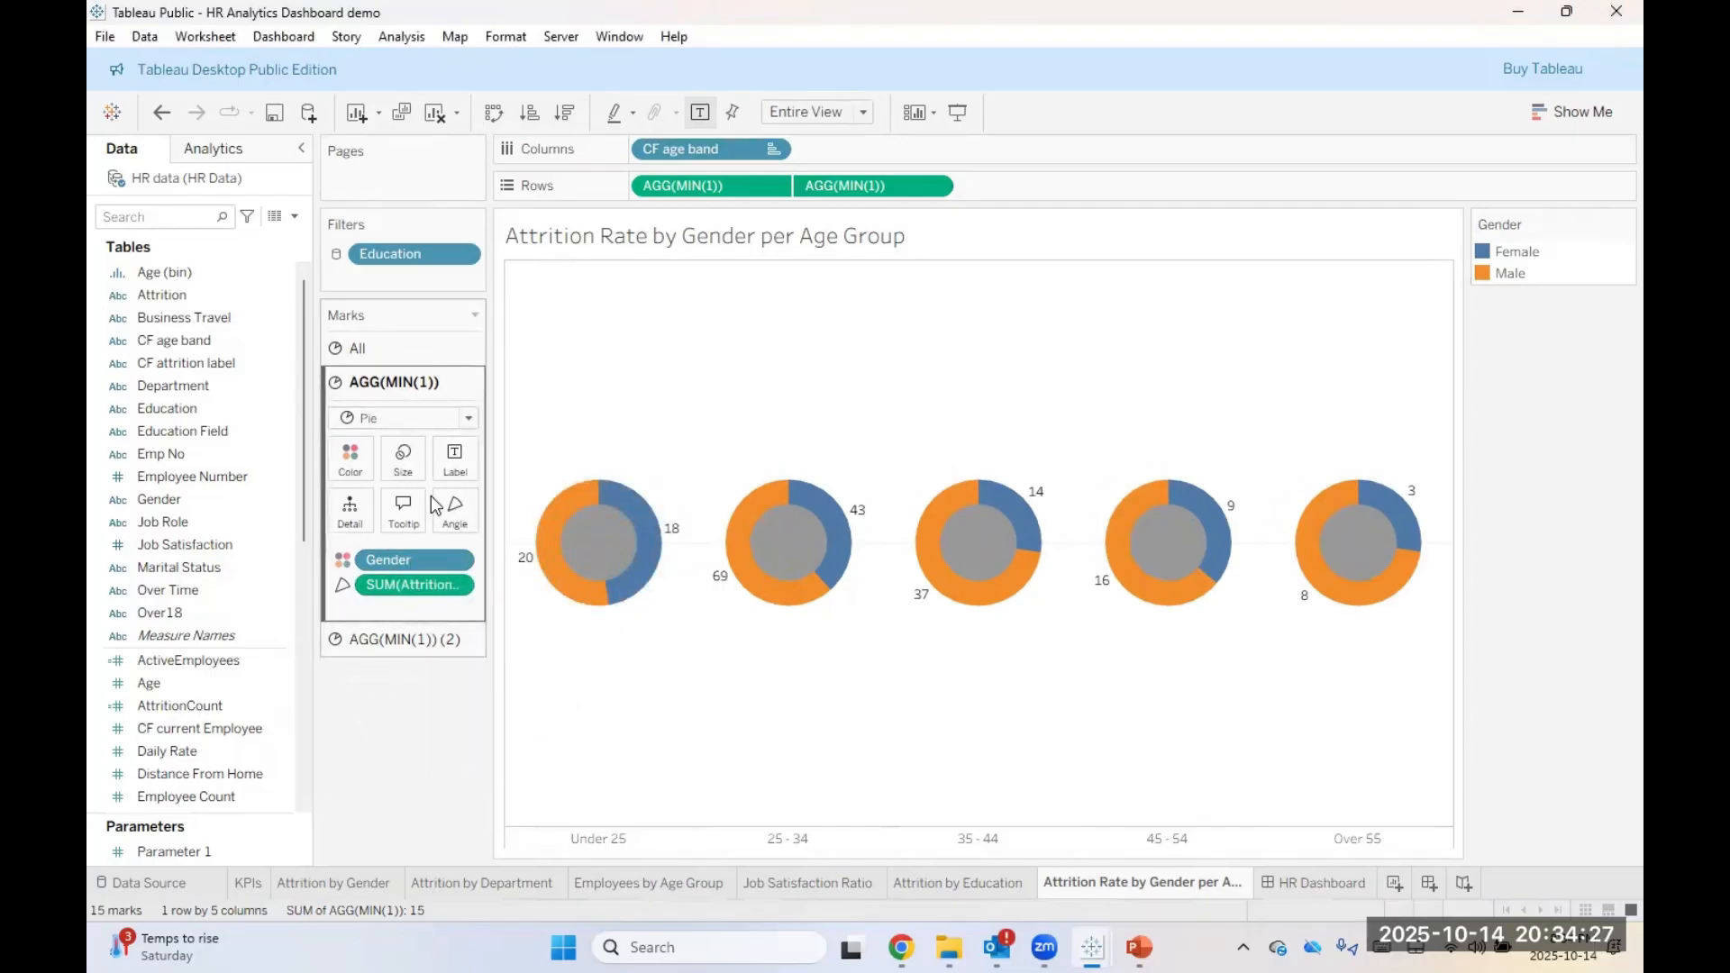
Step: Apply the Percent of Total quick table calculation to the outer pies' AttritionCount
{"action": "right_click", "coordinate": [403, 585]}
{"action": "mouse_move", "coordinate": [508, 530]}
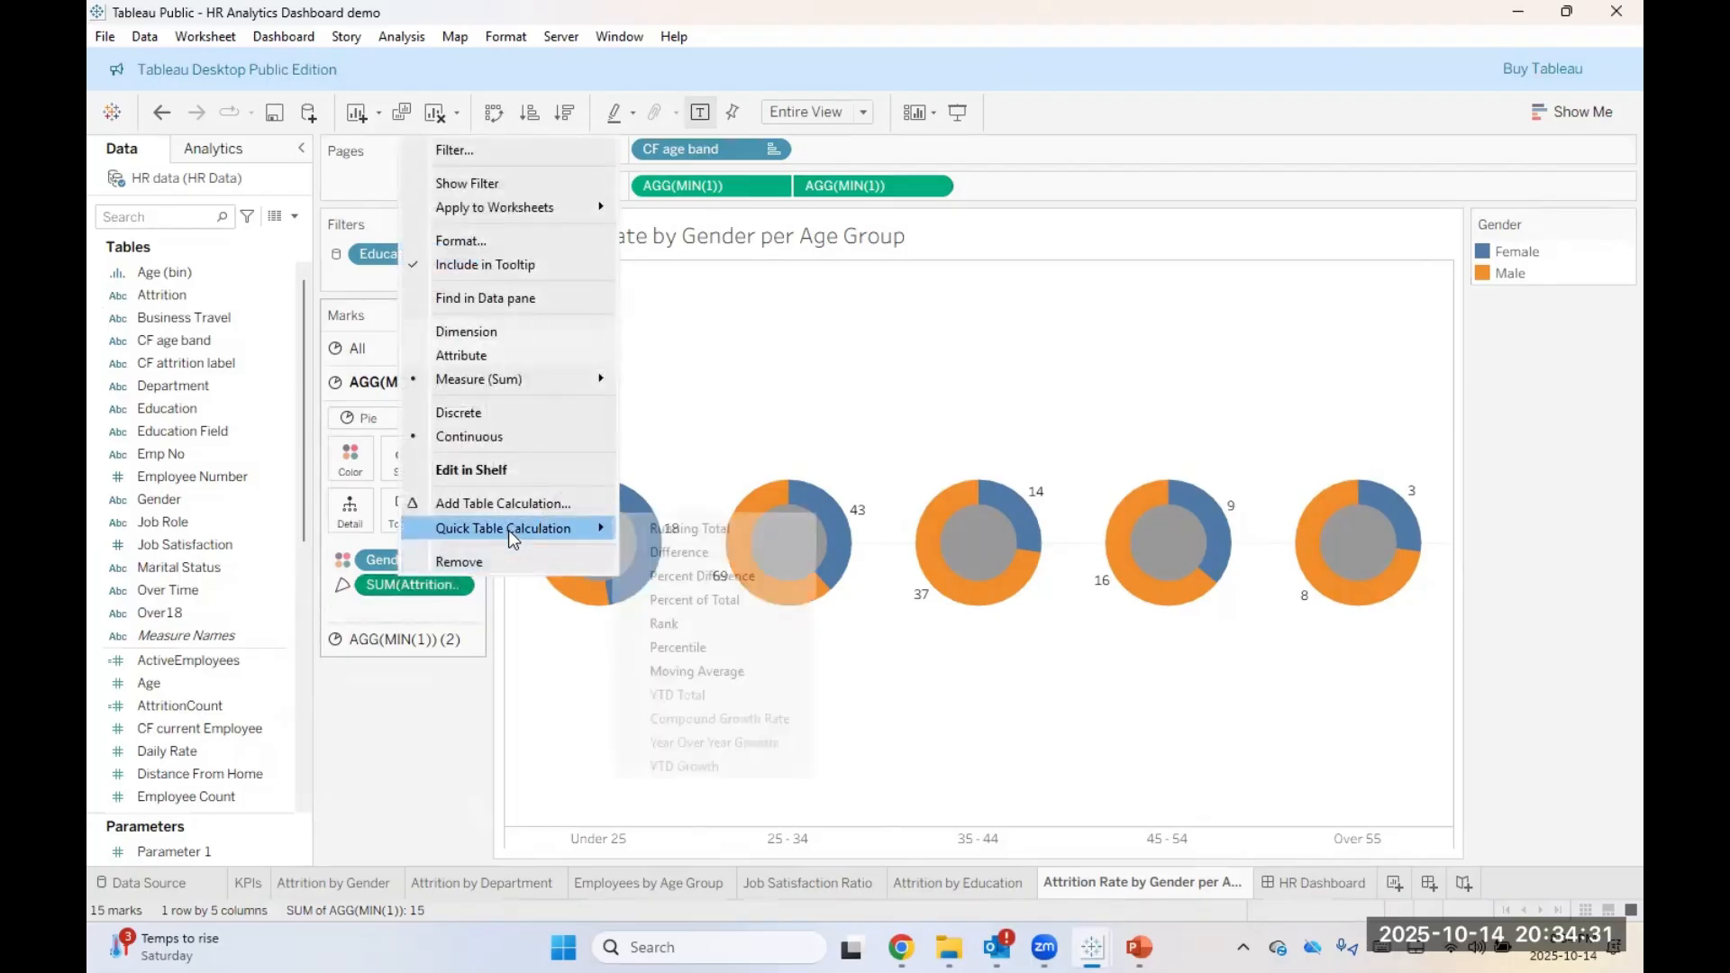
{"action": "left_click", "coordinate": [725, 600]}
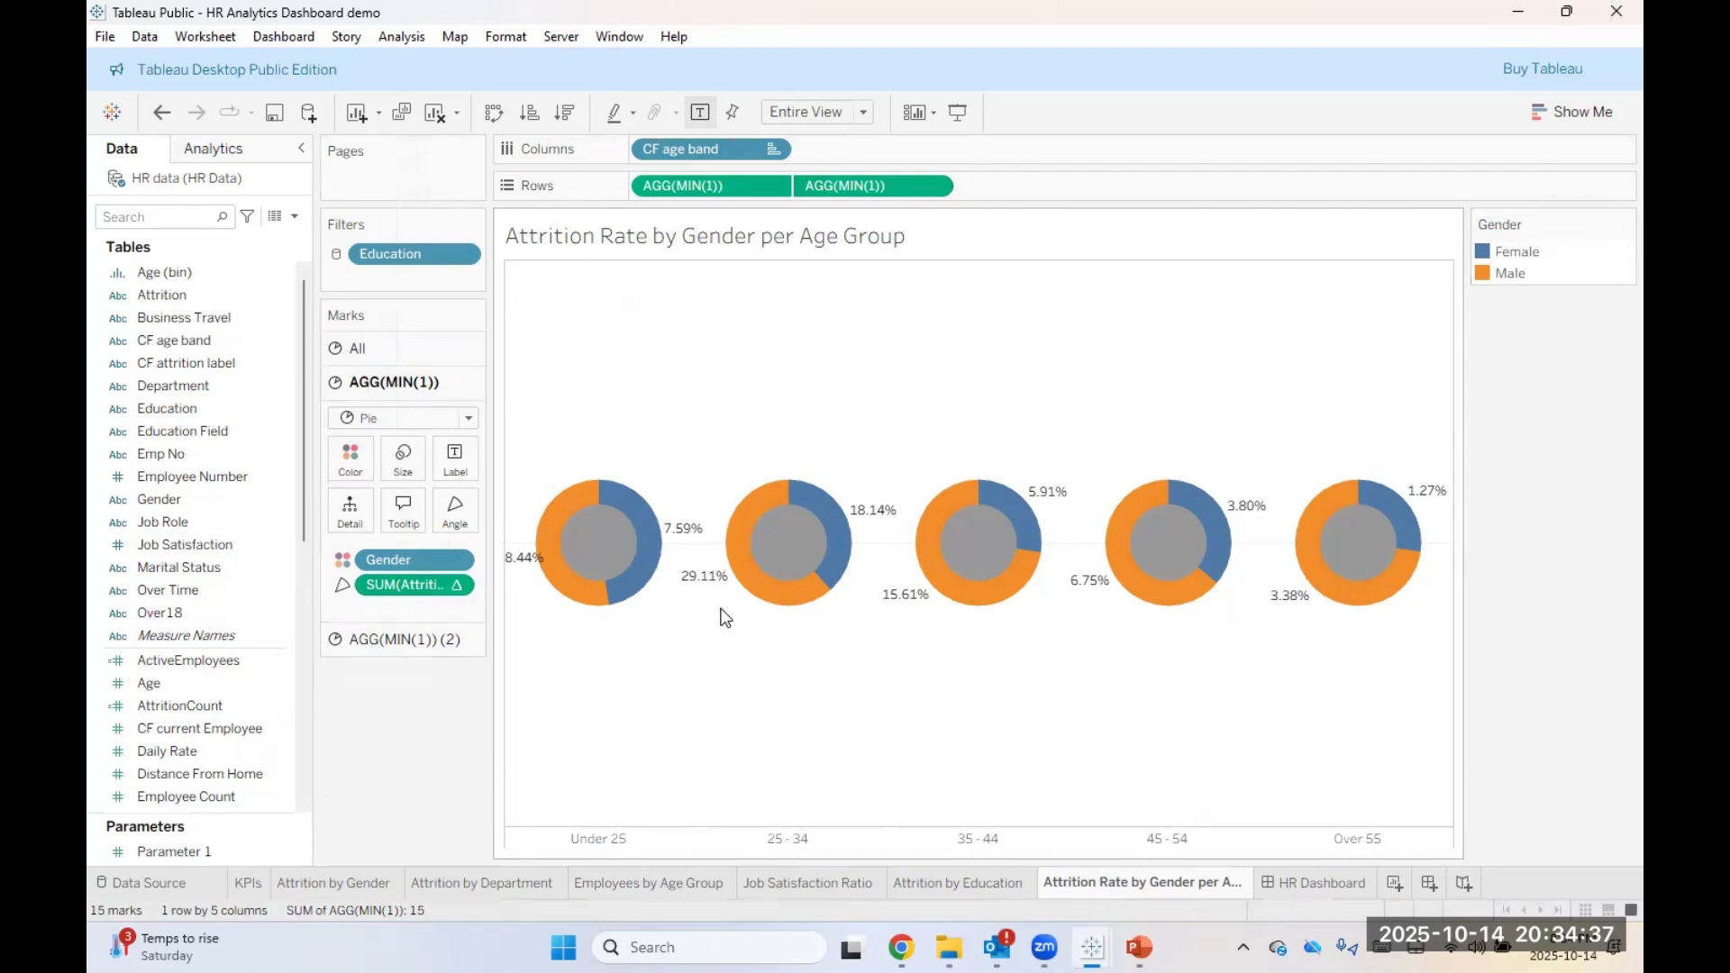
Step: Label the inner circles of the donuts with AttritionCount
{"action": "left_click", "coordinate": [400, 642]}
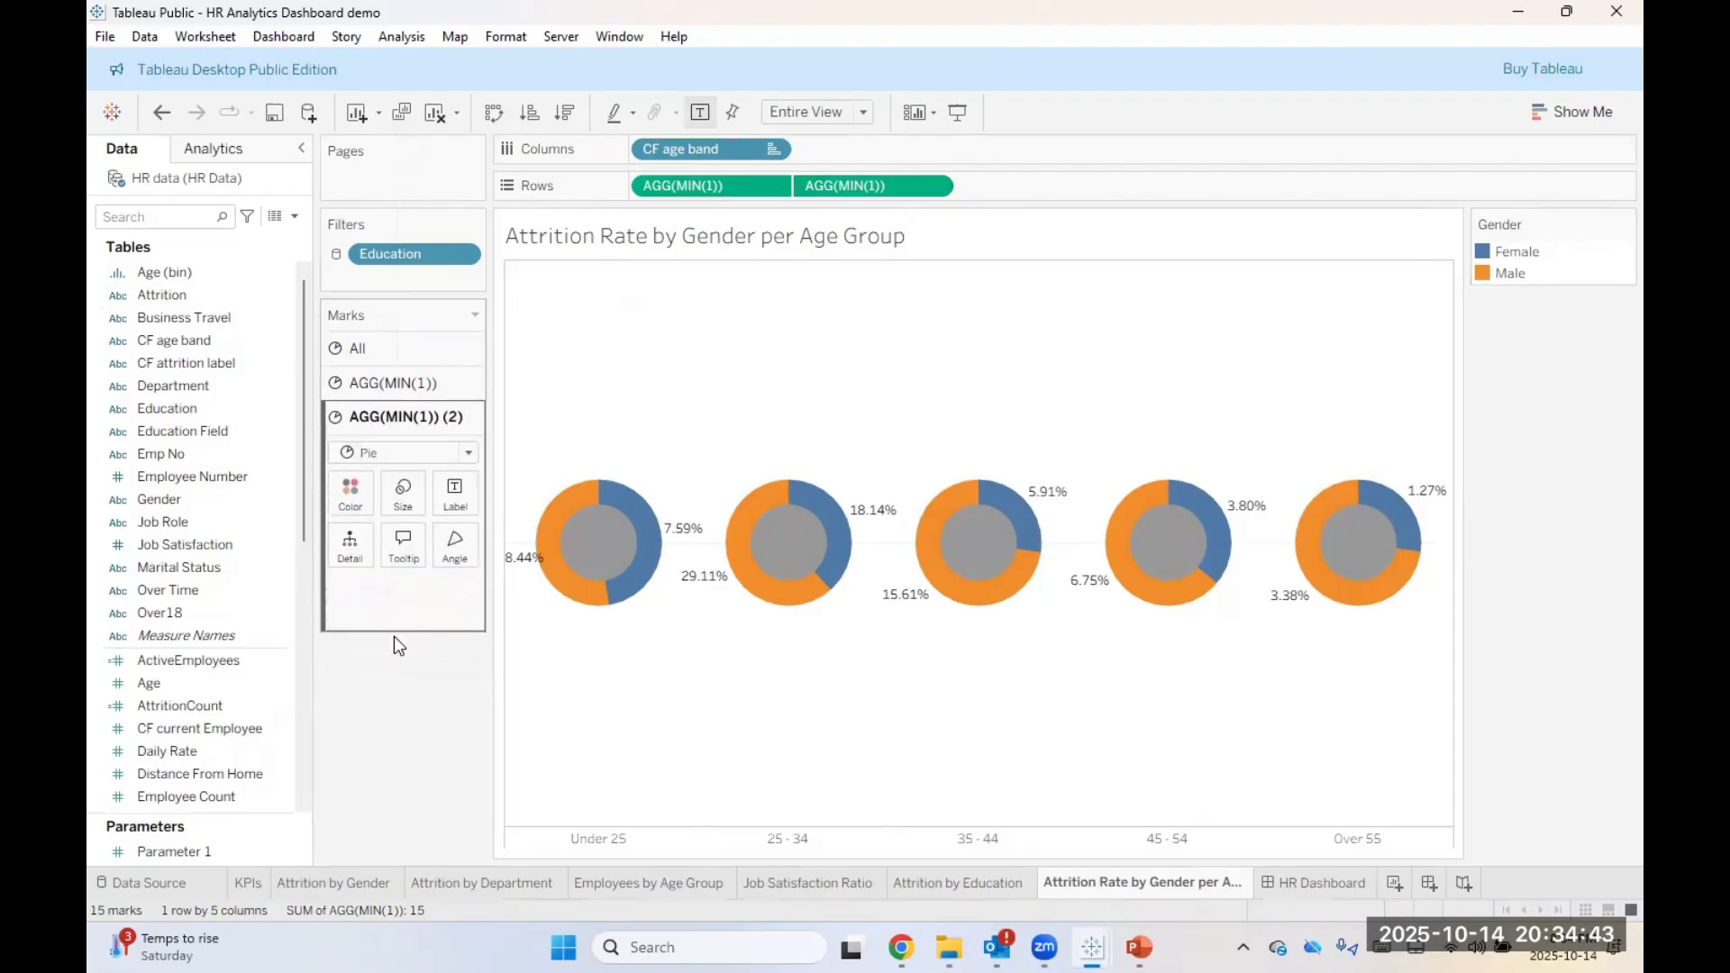
{"action": "left_click", "coordinate": [198, 706]}
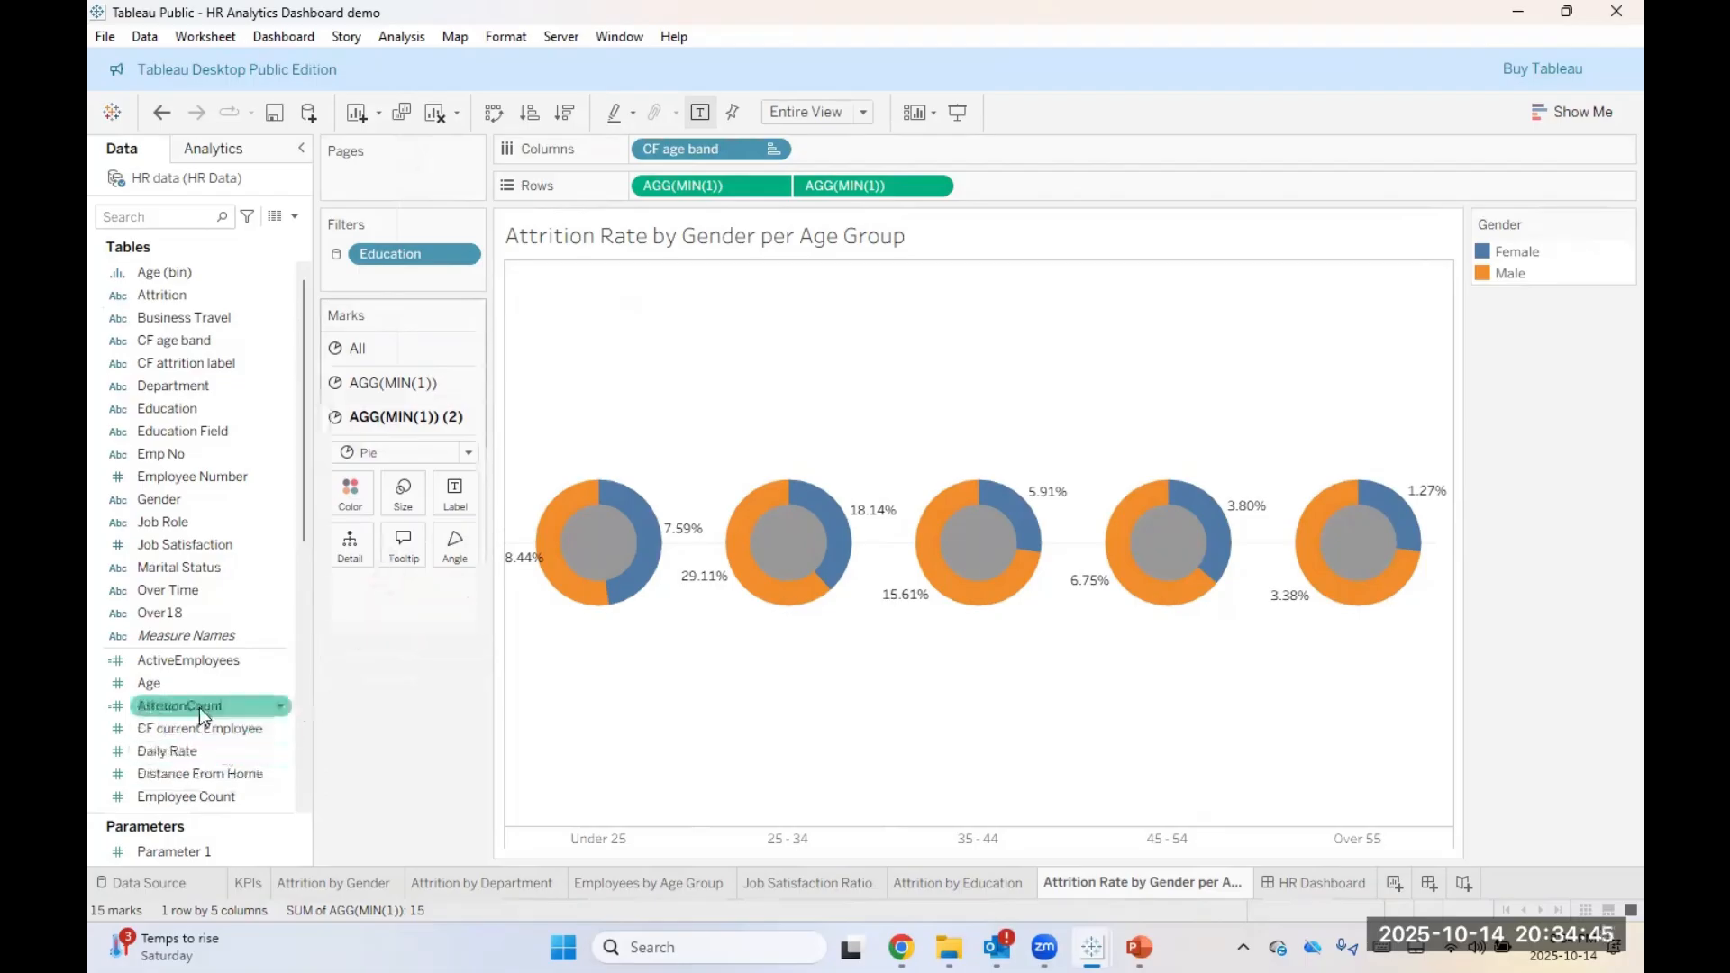
{"action": "left_click_drag", "start_coordinate": [193, 700], "coordinate": [443, 505]}
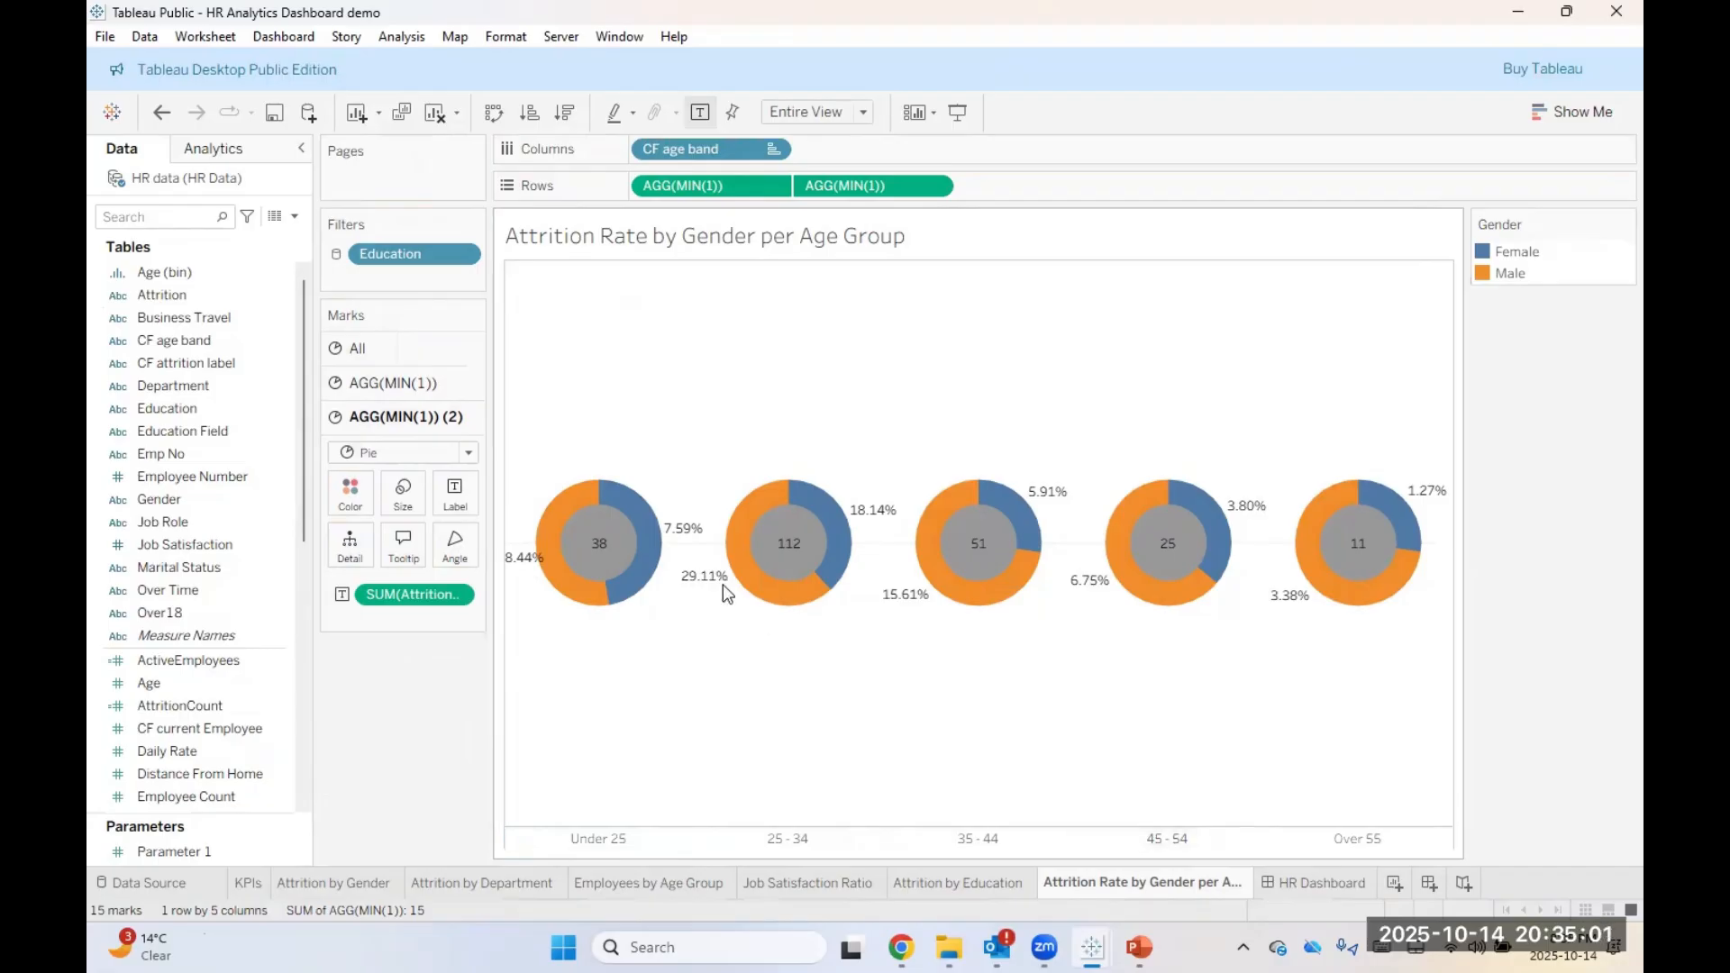
Step: Inspect the outer gender pies' label options and the format settings of their AttritionCount measure
{"action": "left_click", "coordinate": [396, 384]}
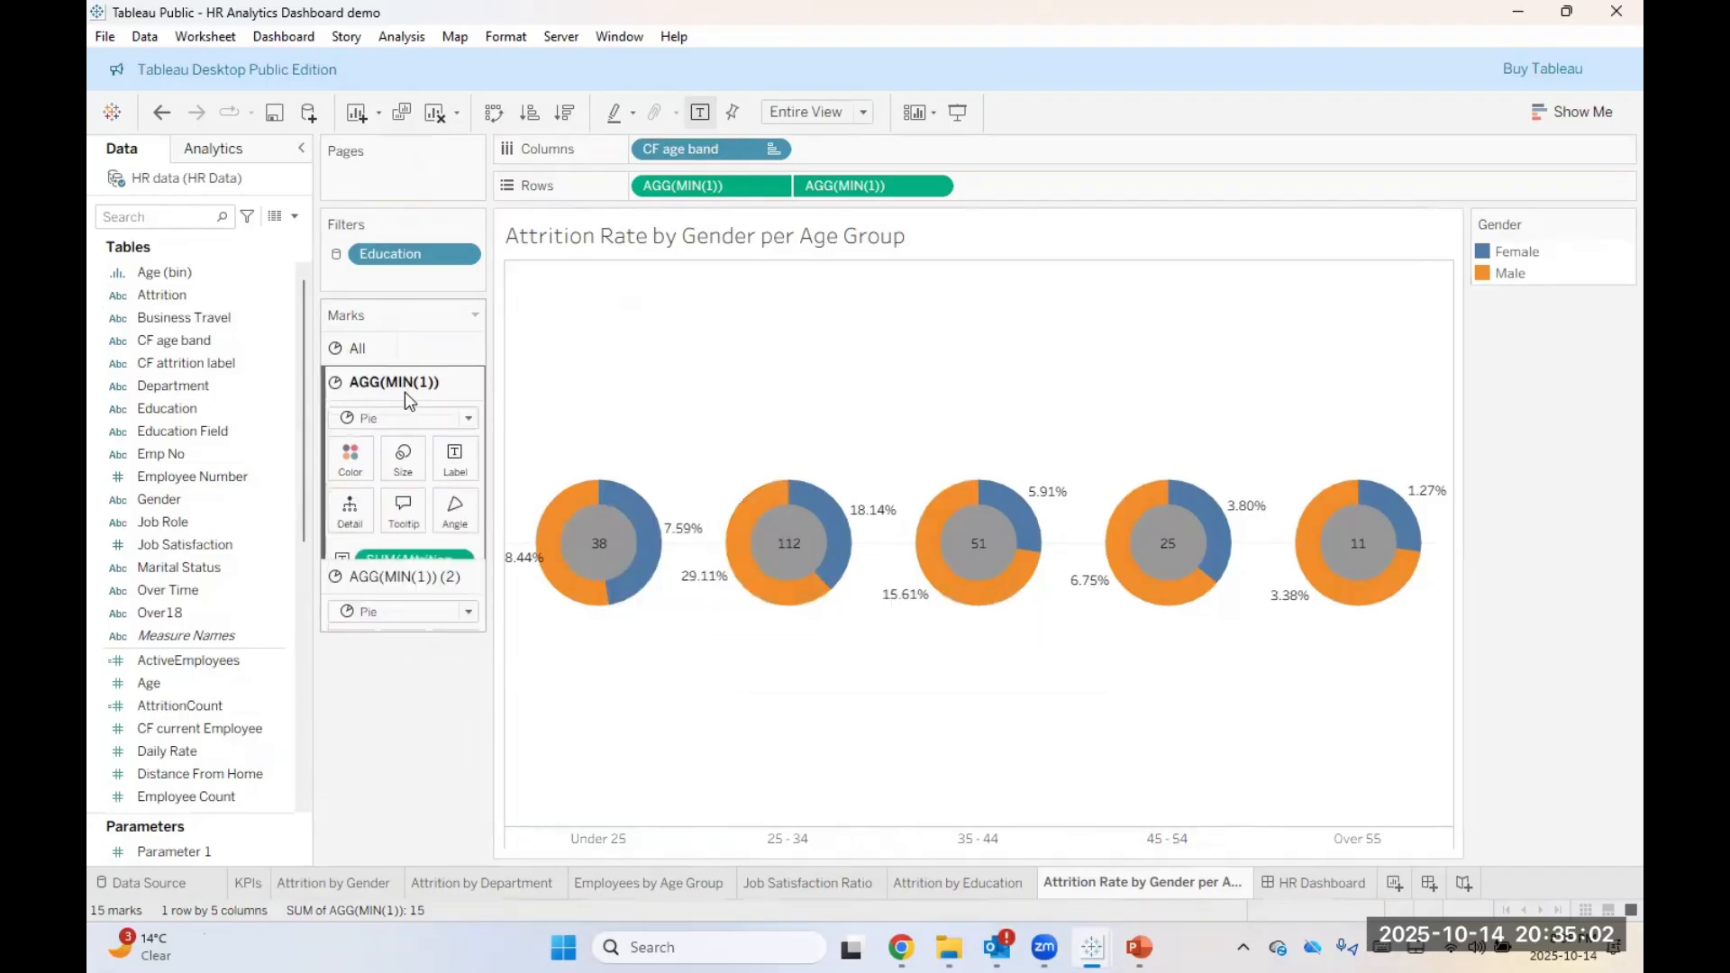
{"action": "left_click", "coordinate": [455, 464]}
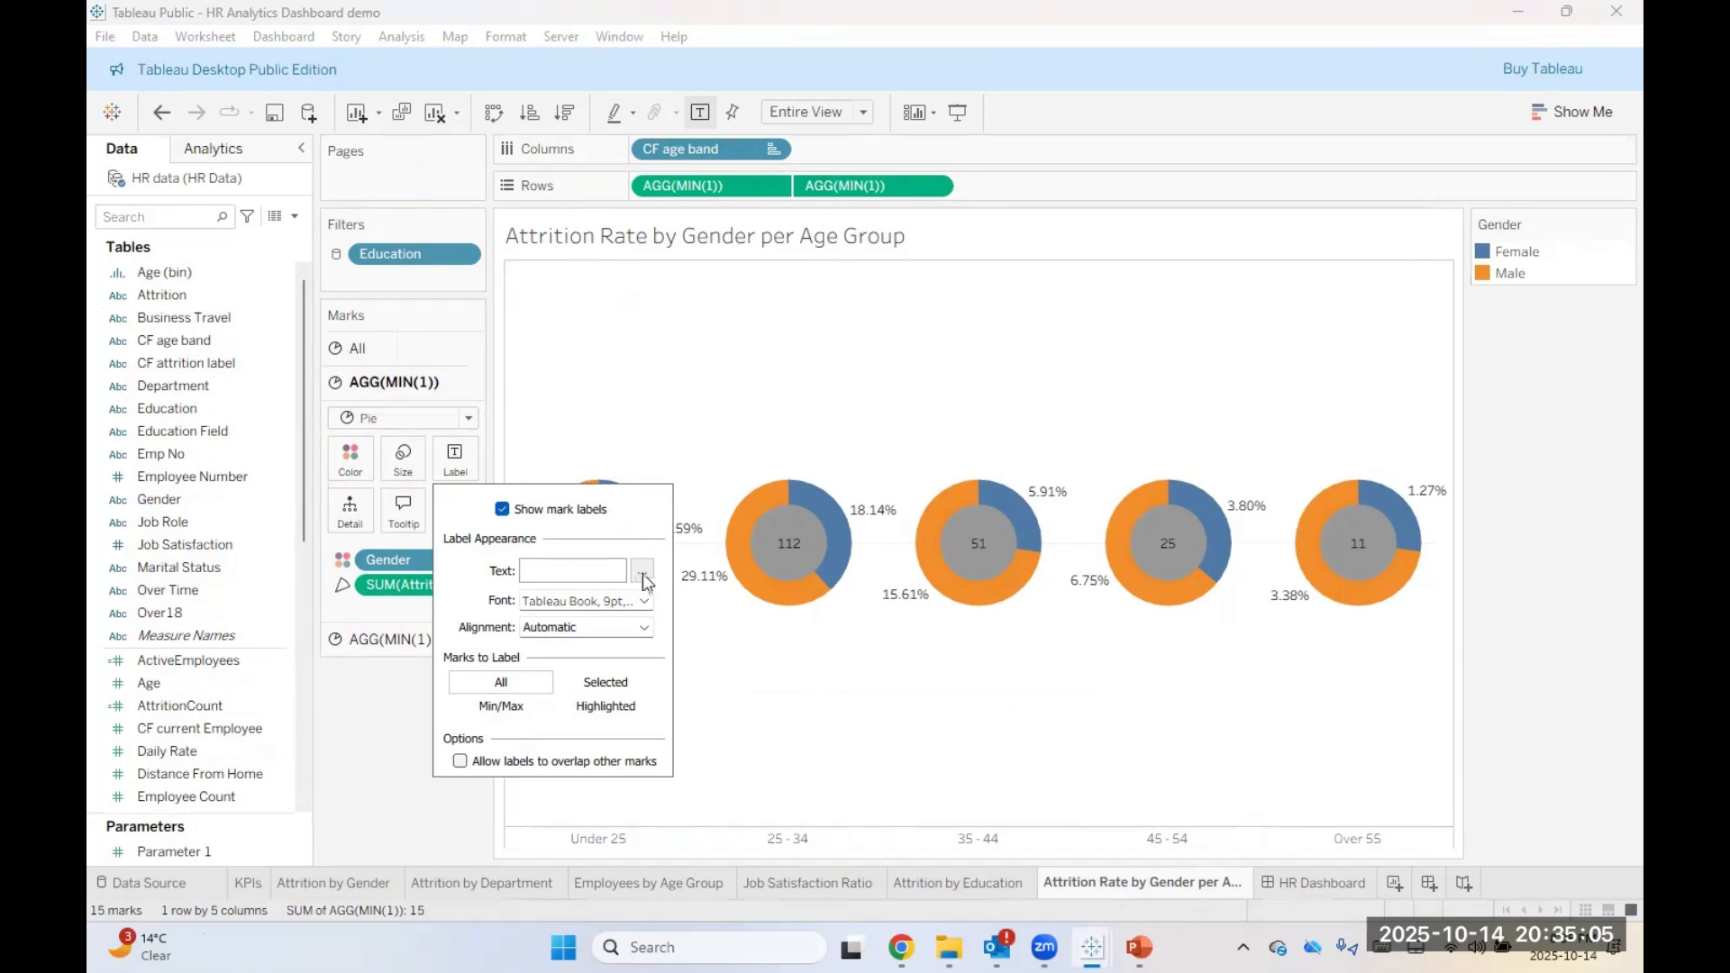
{"action": "left_click", "coordinate": [408, 680]}
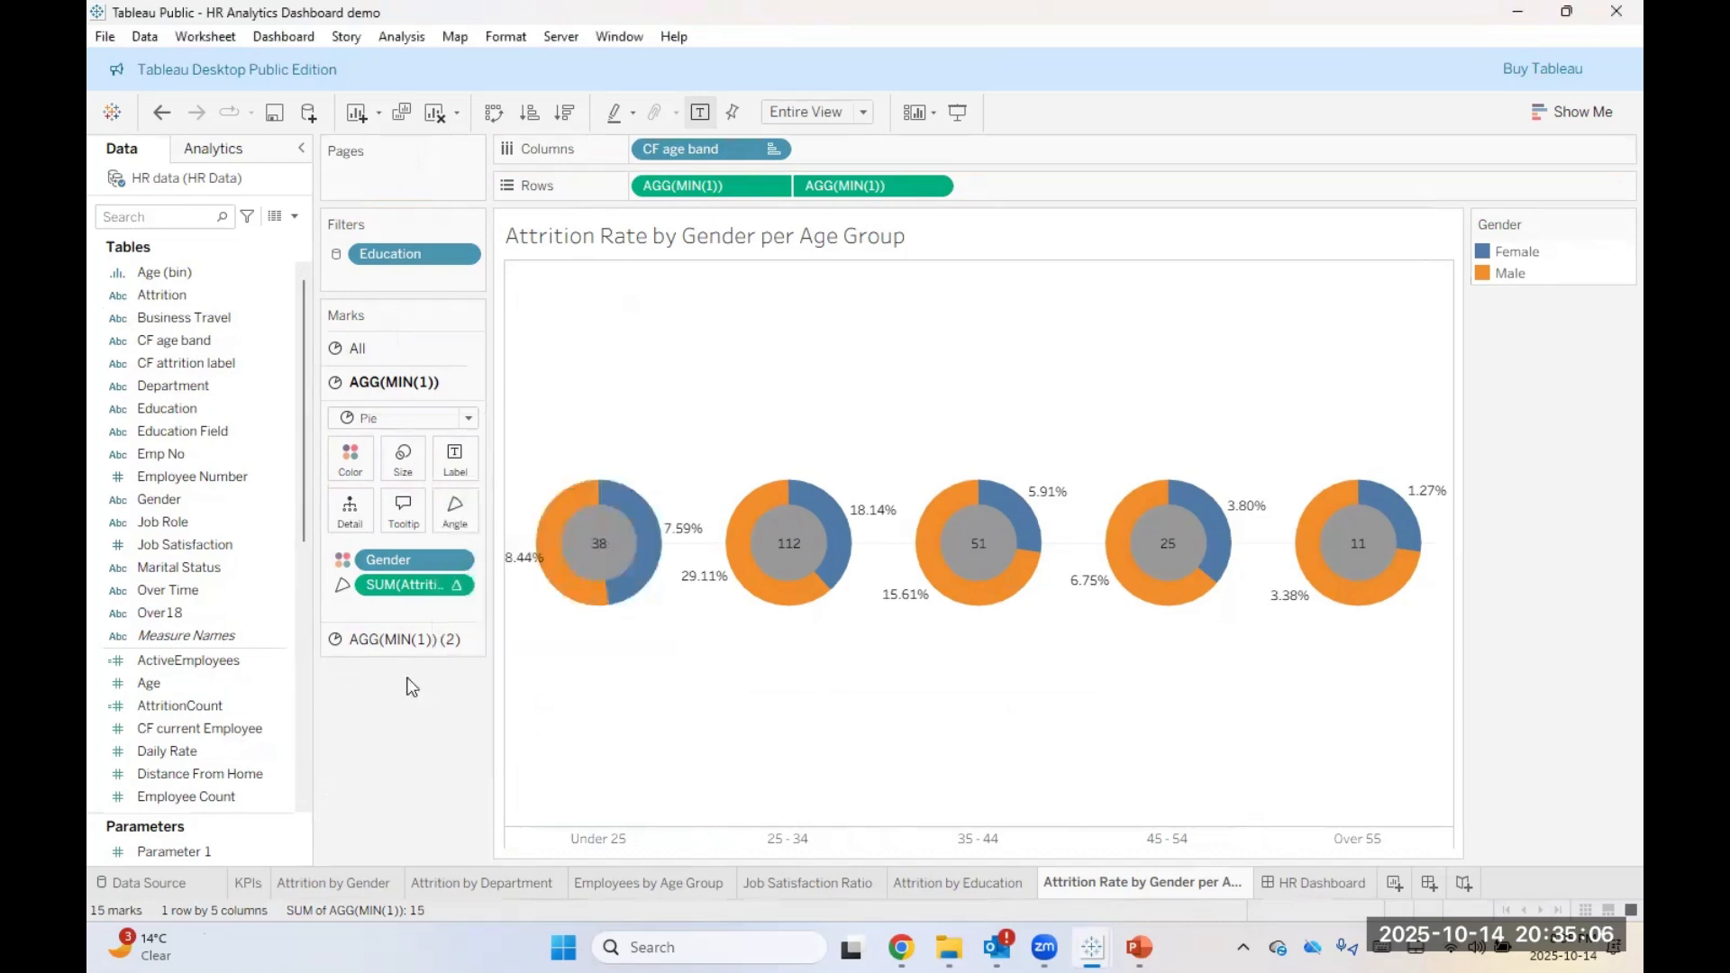
{"action": "left_click", "coordinate": [455, 587]}
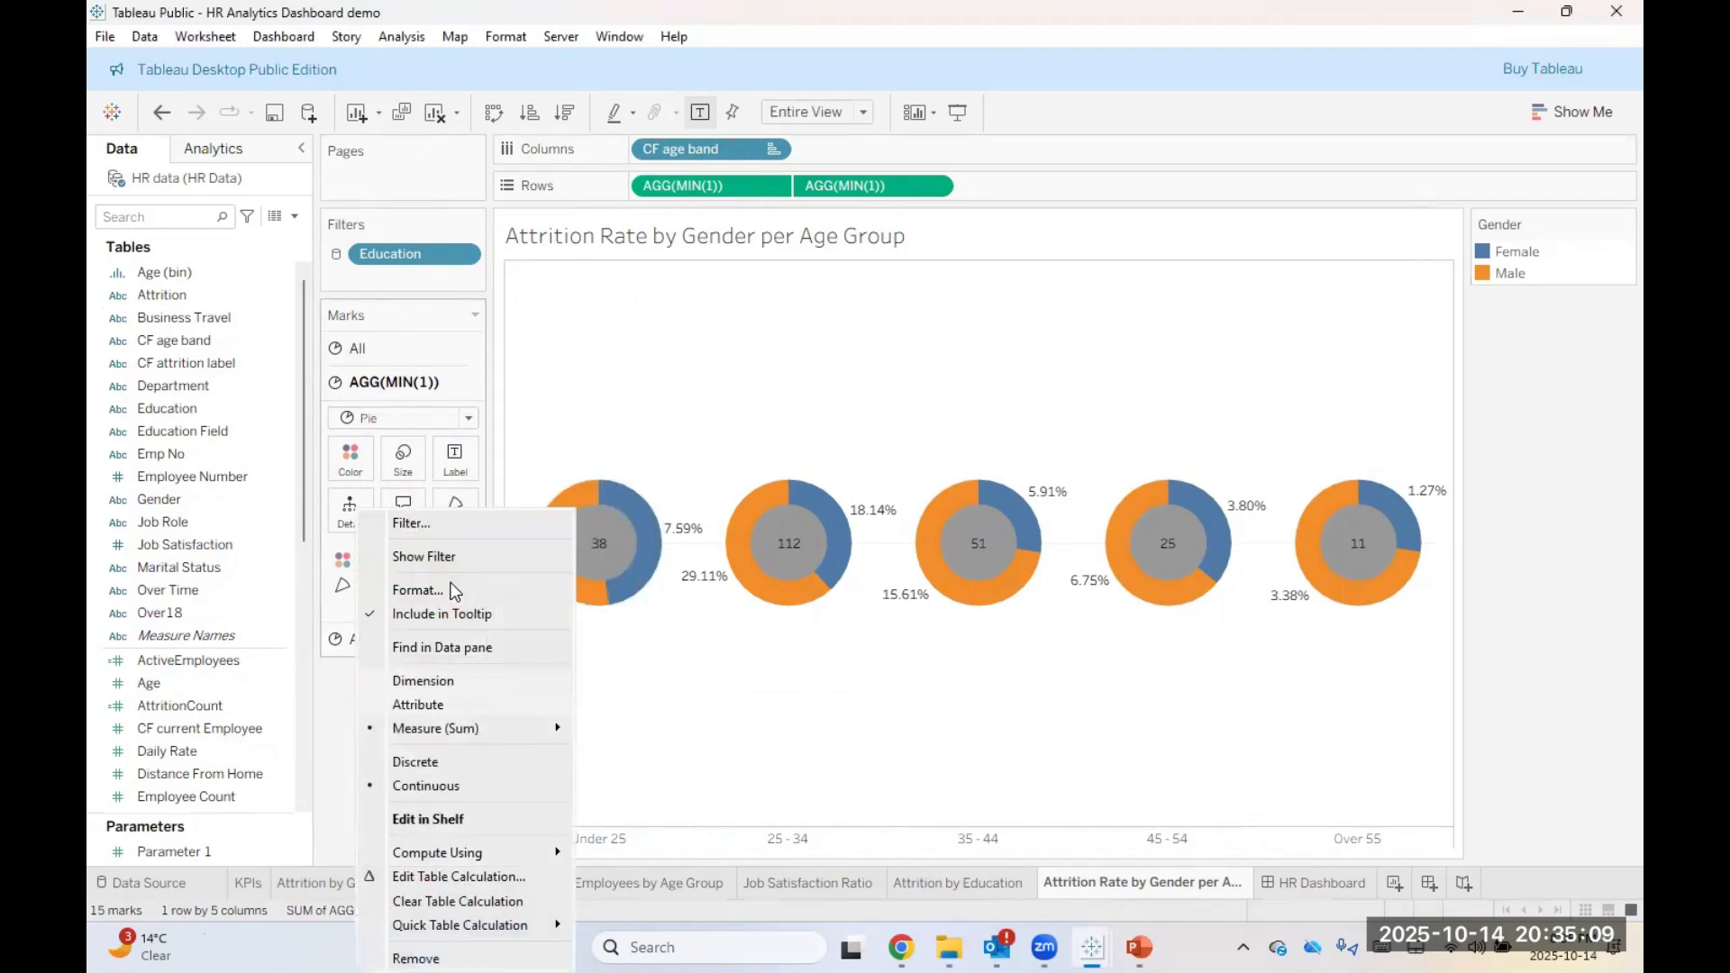
{"action": "left_click", "coordinate": [453, 590]}
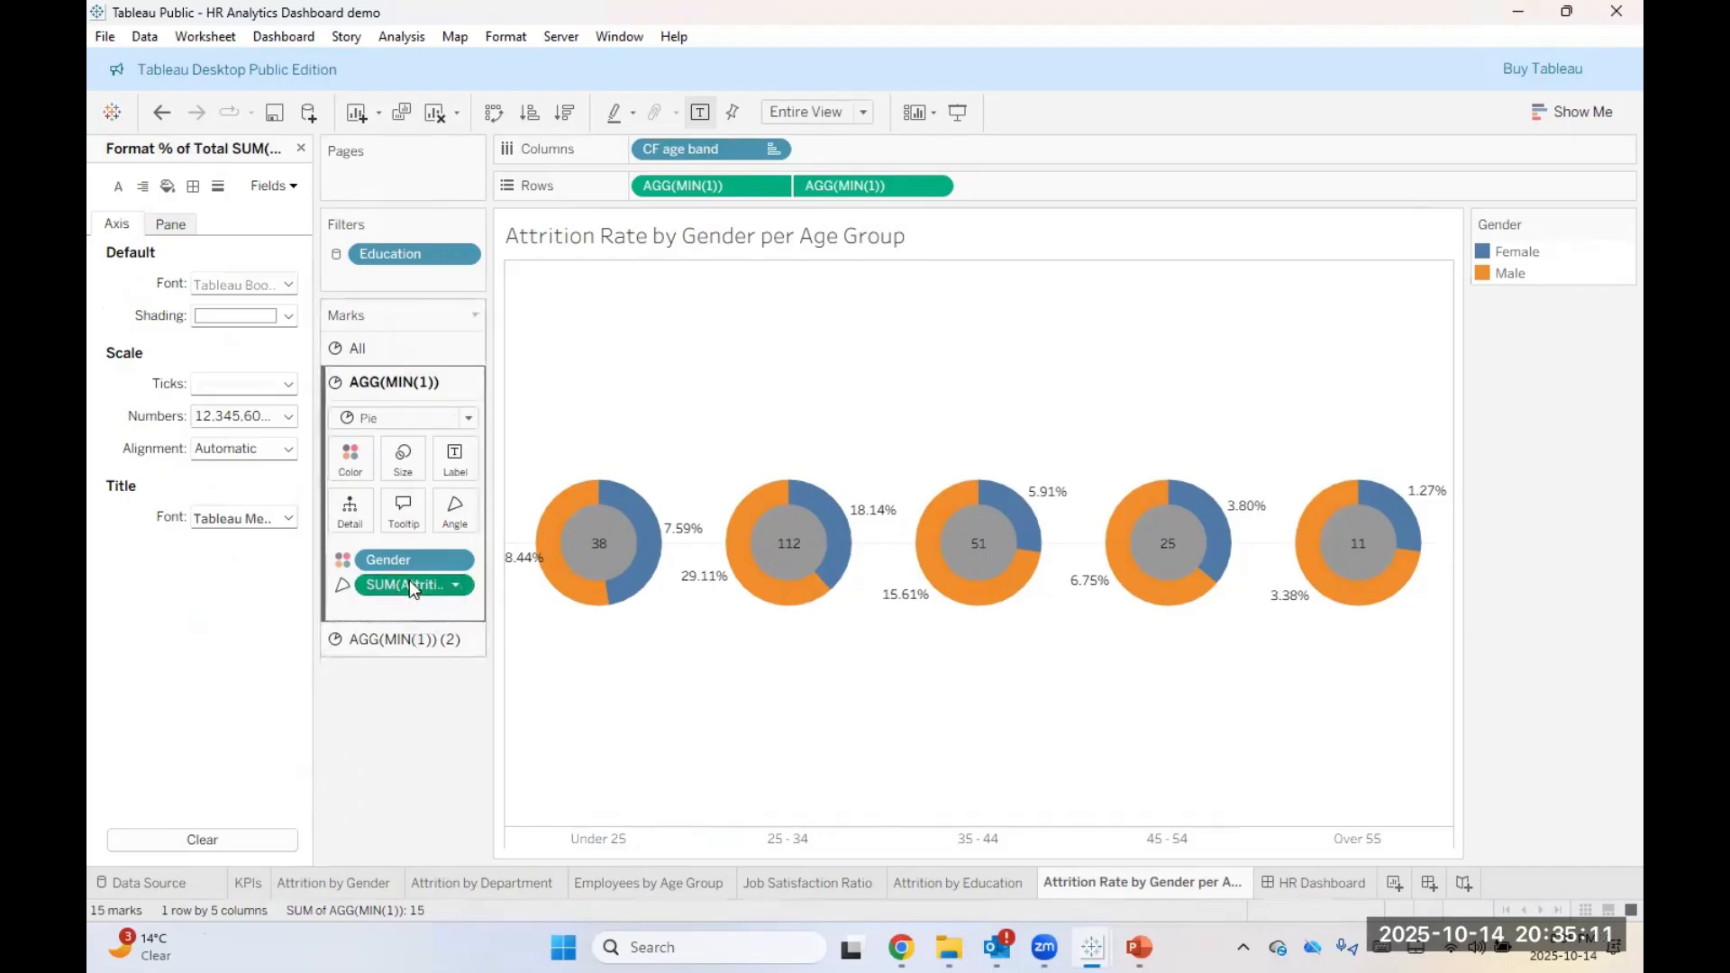
{"action": "left_click", "coordinate": [301, 148]}
Step: Add AttritionCount as the outer pies' label and apply the Percent of Total quick table calculation to it
{"action": "left_click_drag", "start_coordinate": [180, 705], "coordinate": [455, 455]}
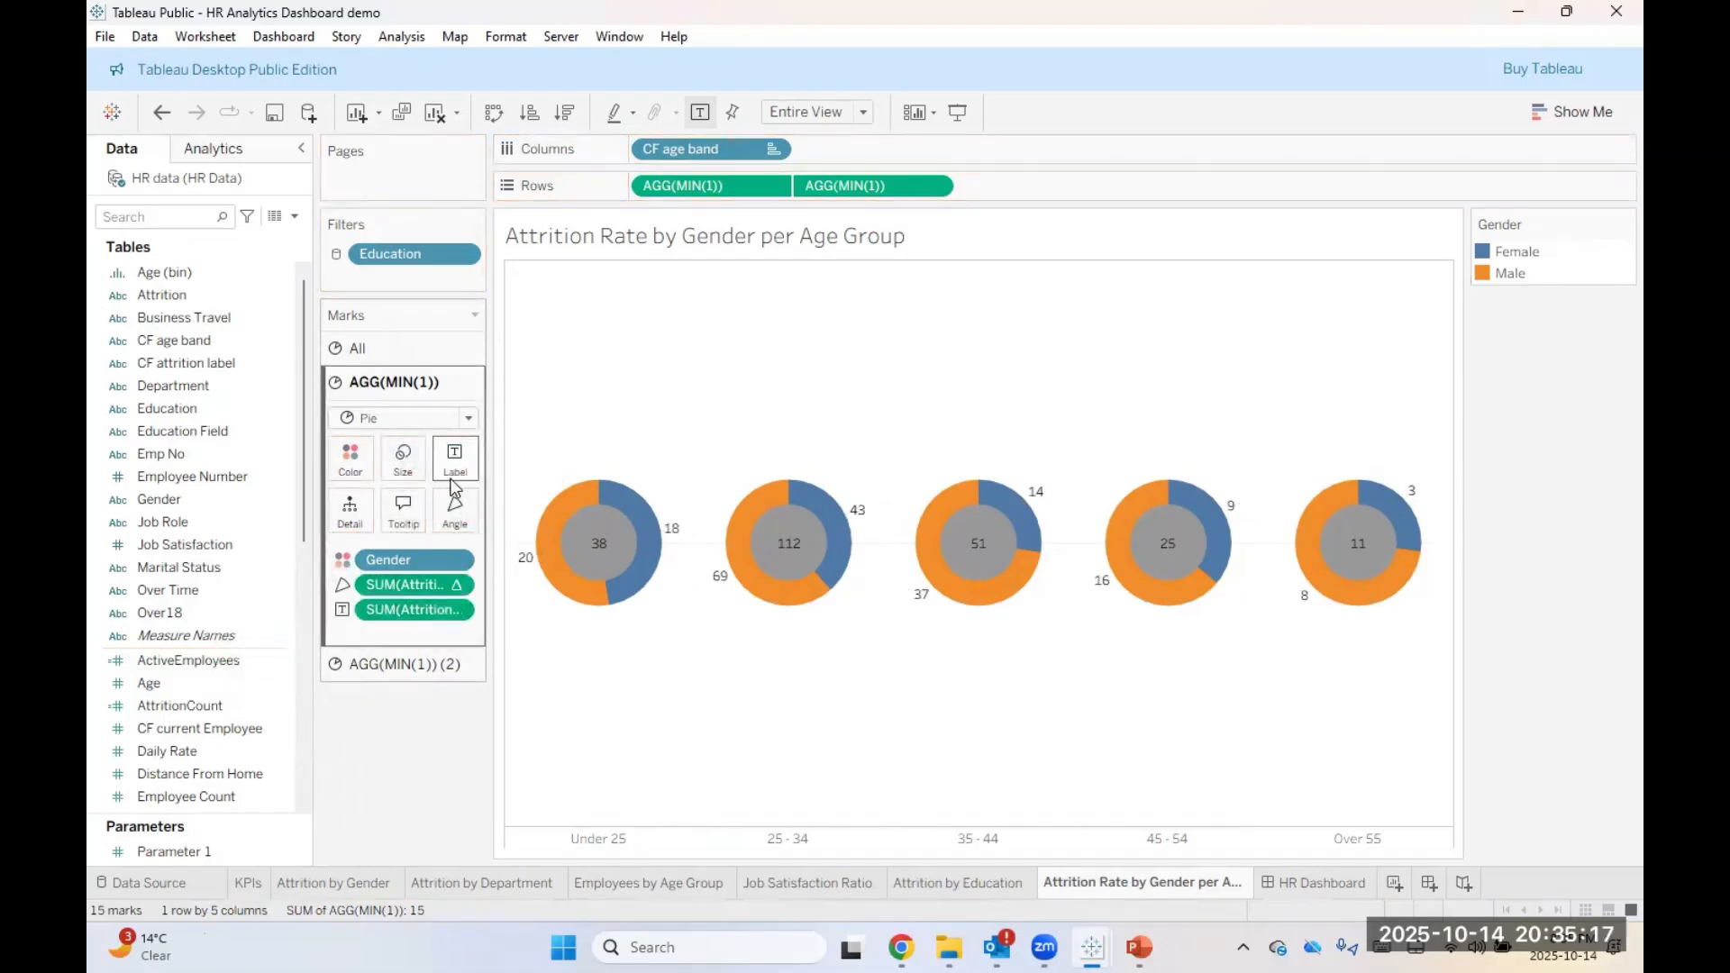
{"action": "right_click", "coordinate": [411, 607]}
{"action": "mouse_move", "coordinate": [507, 560]}
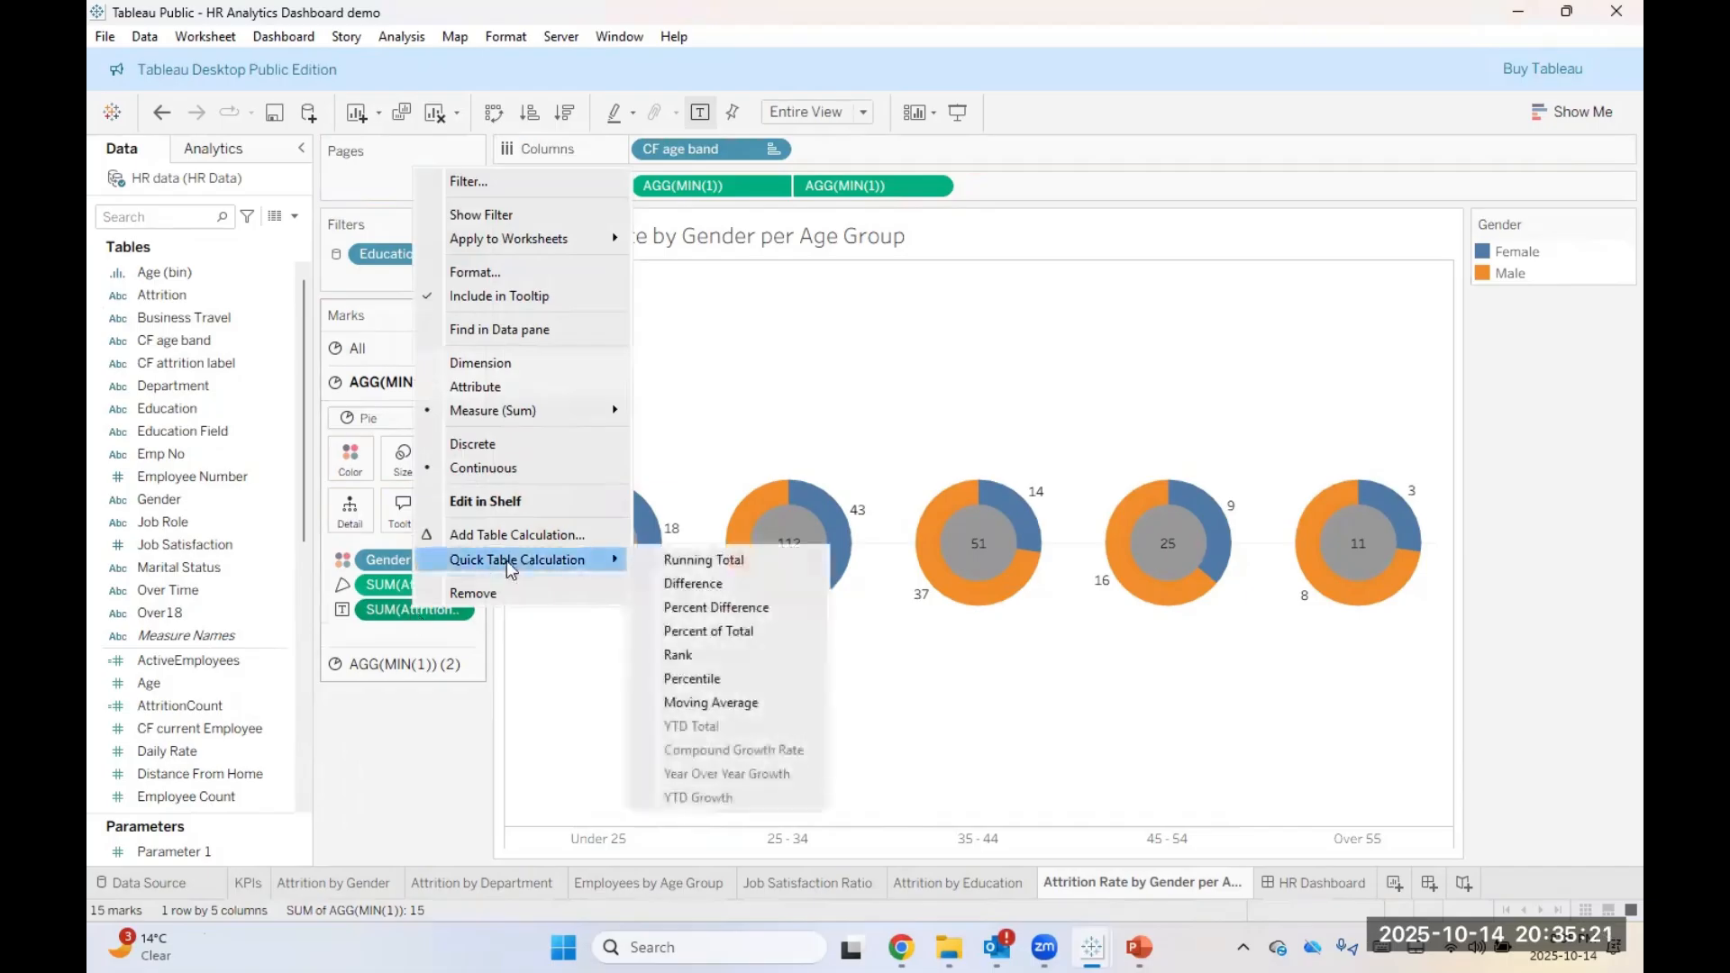
{"action": "left_click", "coordinate": [667, 630]}
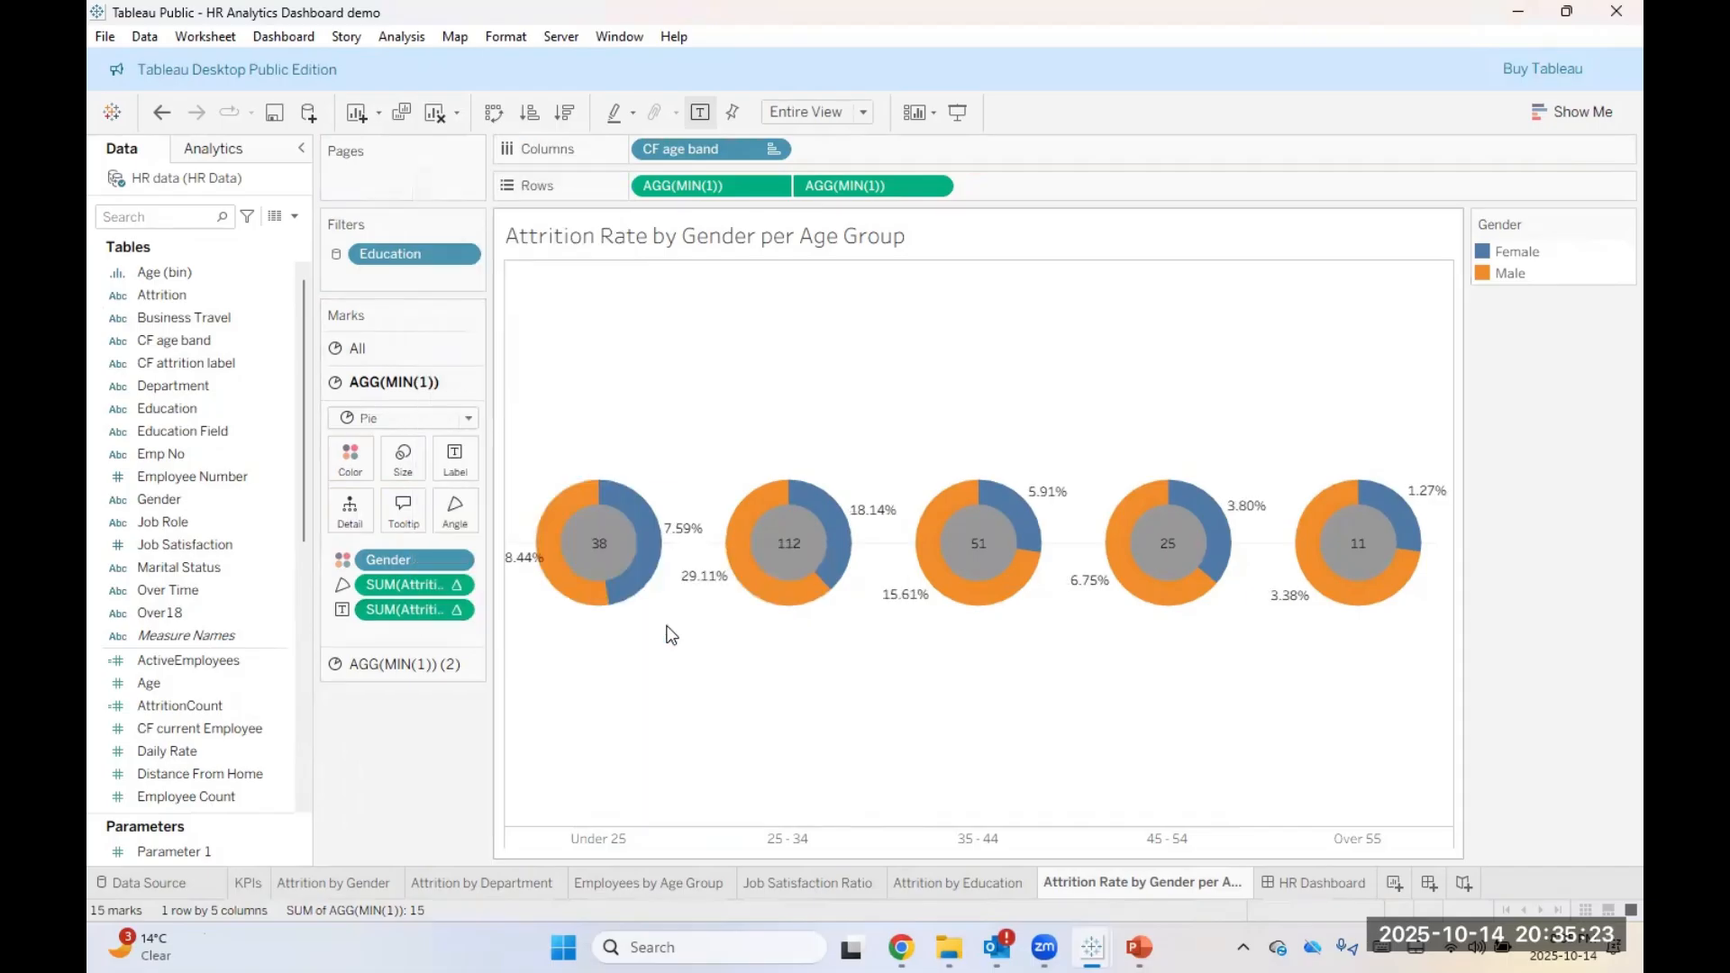
Step: Review the outer pies' label text in the label editor, keeping it as it is
{"action": "left_click", "coordinate": [462, 479]}
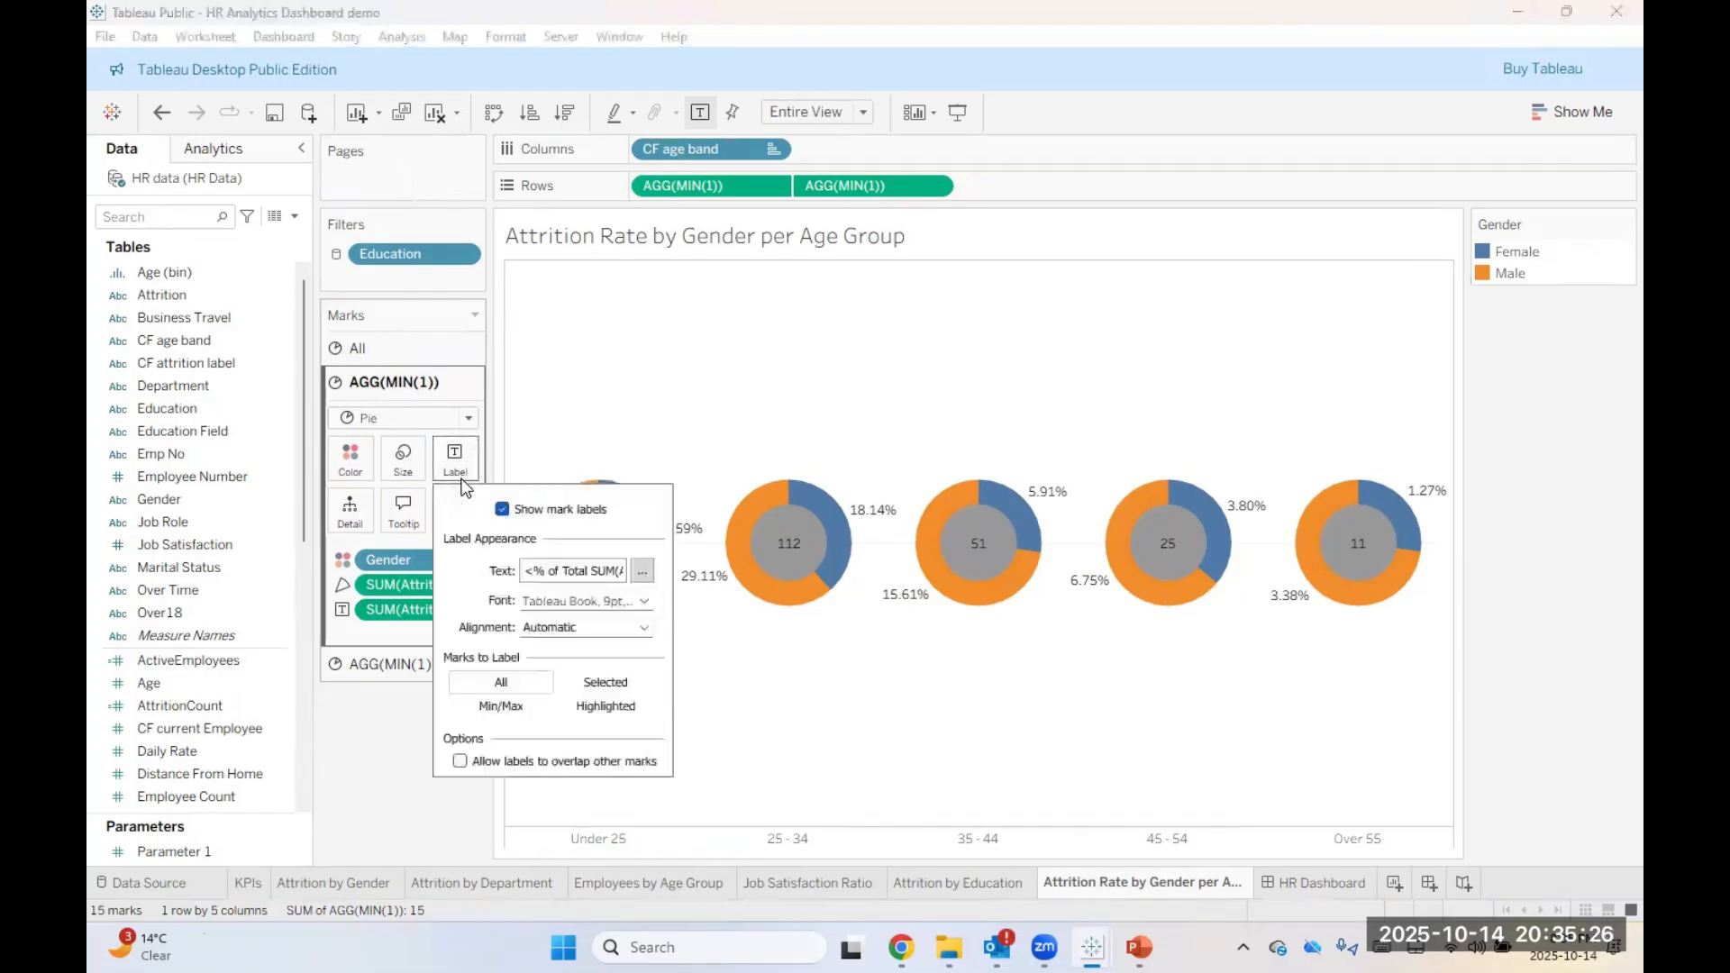
{"action": "left_click", "coordinate": [642, 571]}
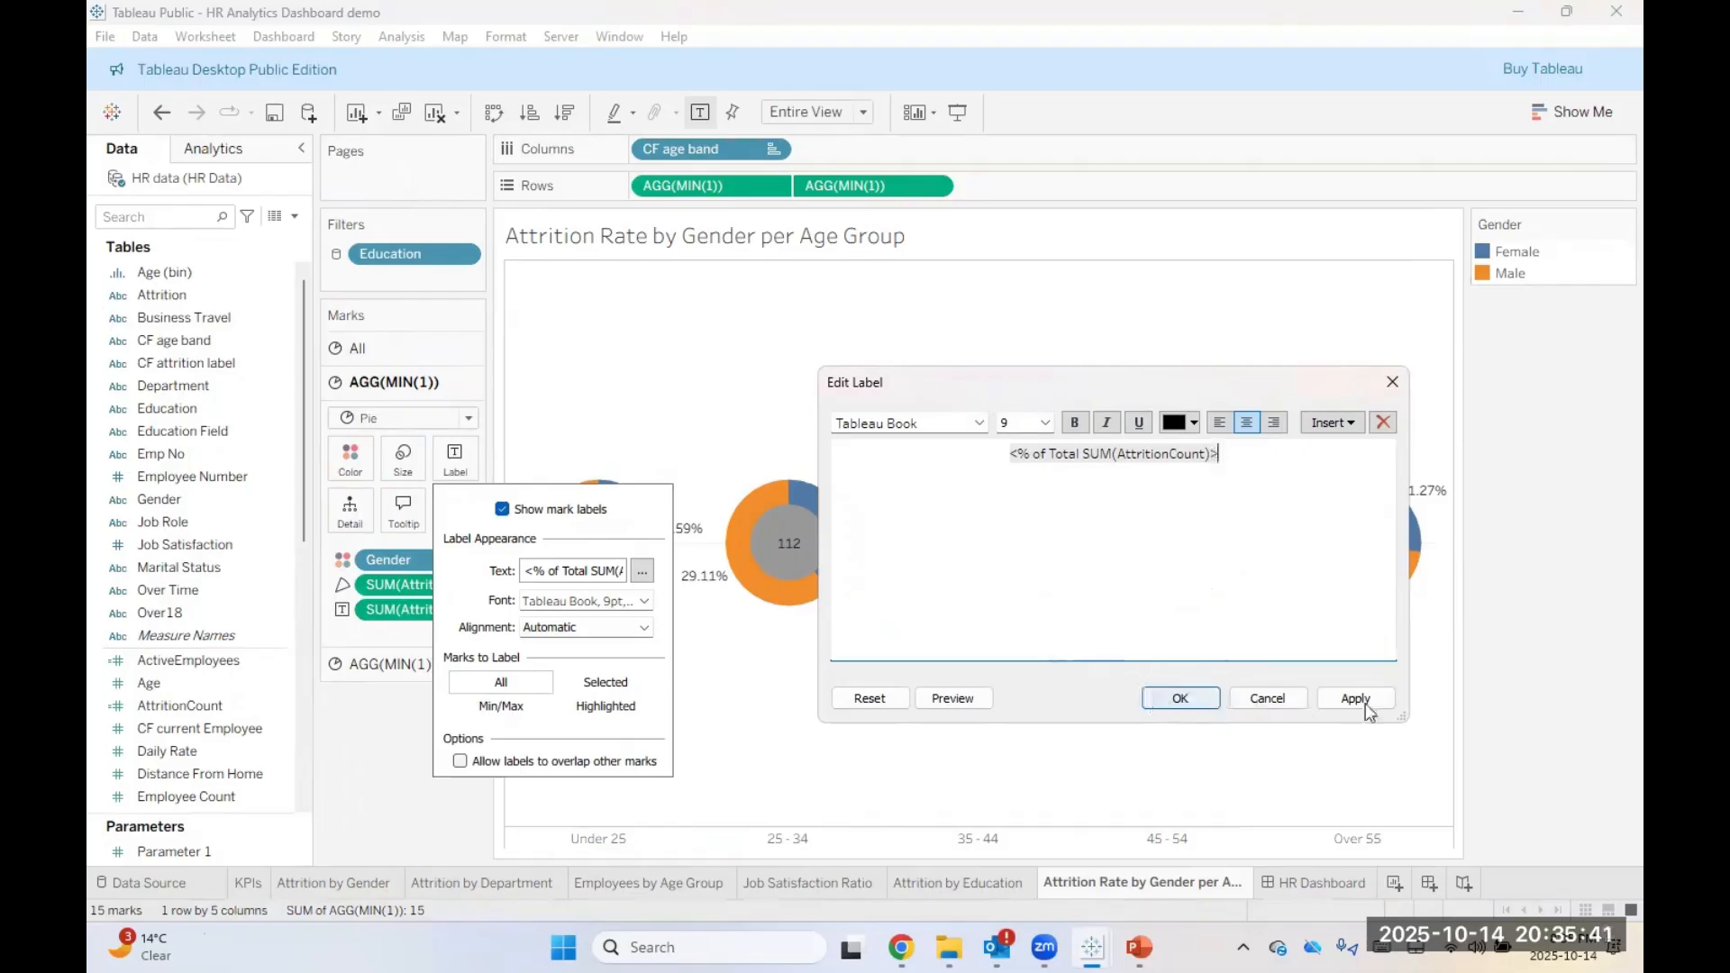
{"action": "left_click", "coordinate": [1180, 698]}
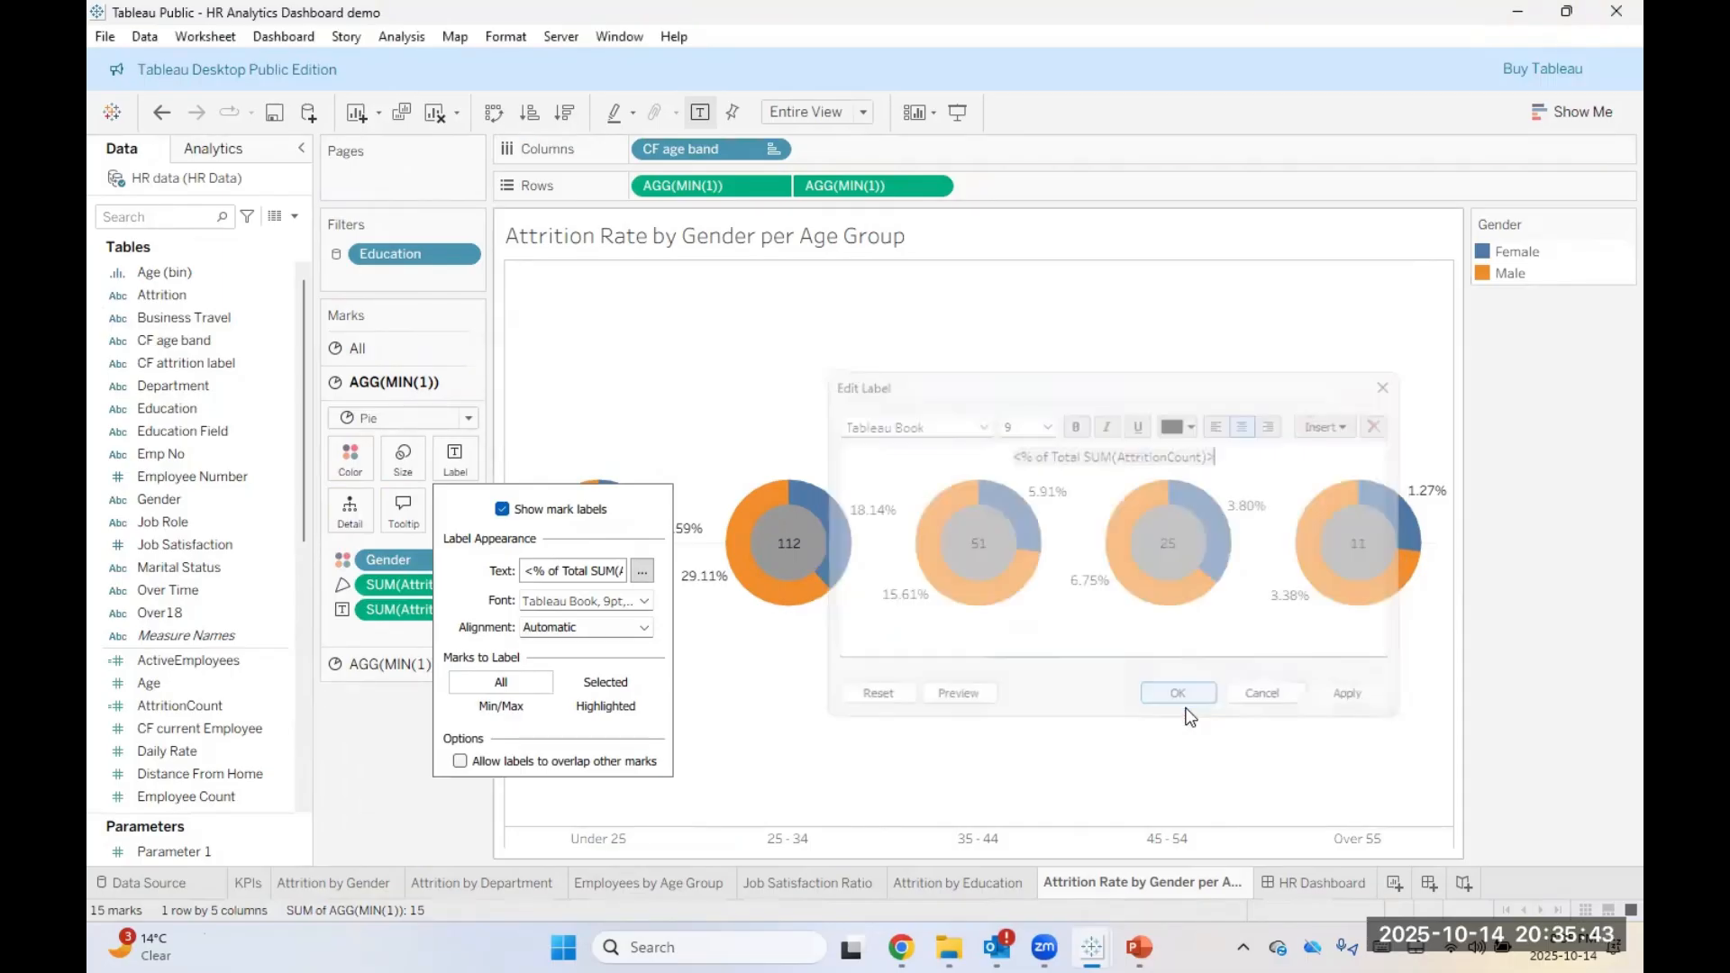
{"action": "left_click", "coordinate": [365, 816]}
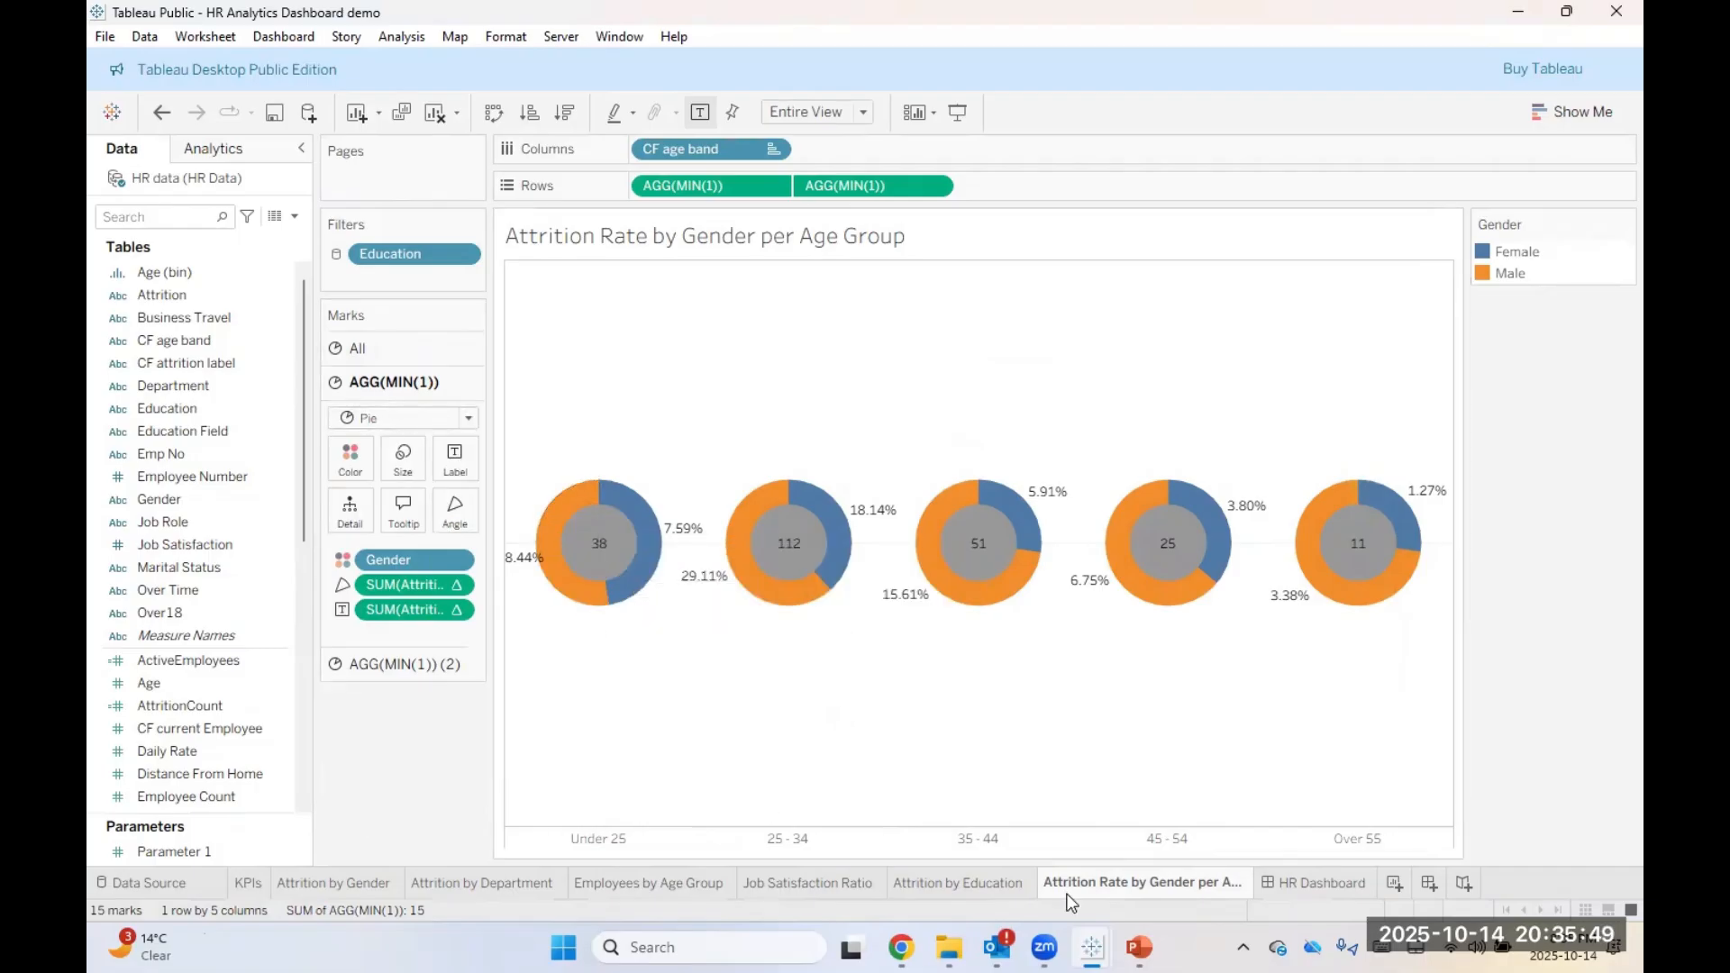
Step: Place the Attrition Rate by Gender per Age Group sheet on the HR Dashboard beside Attrition by Education
{"action": "left_click", "coordinate": [1276, 881]}
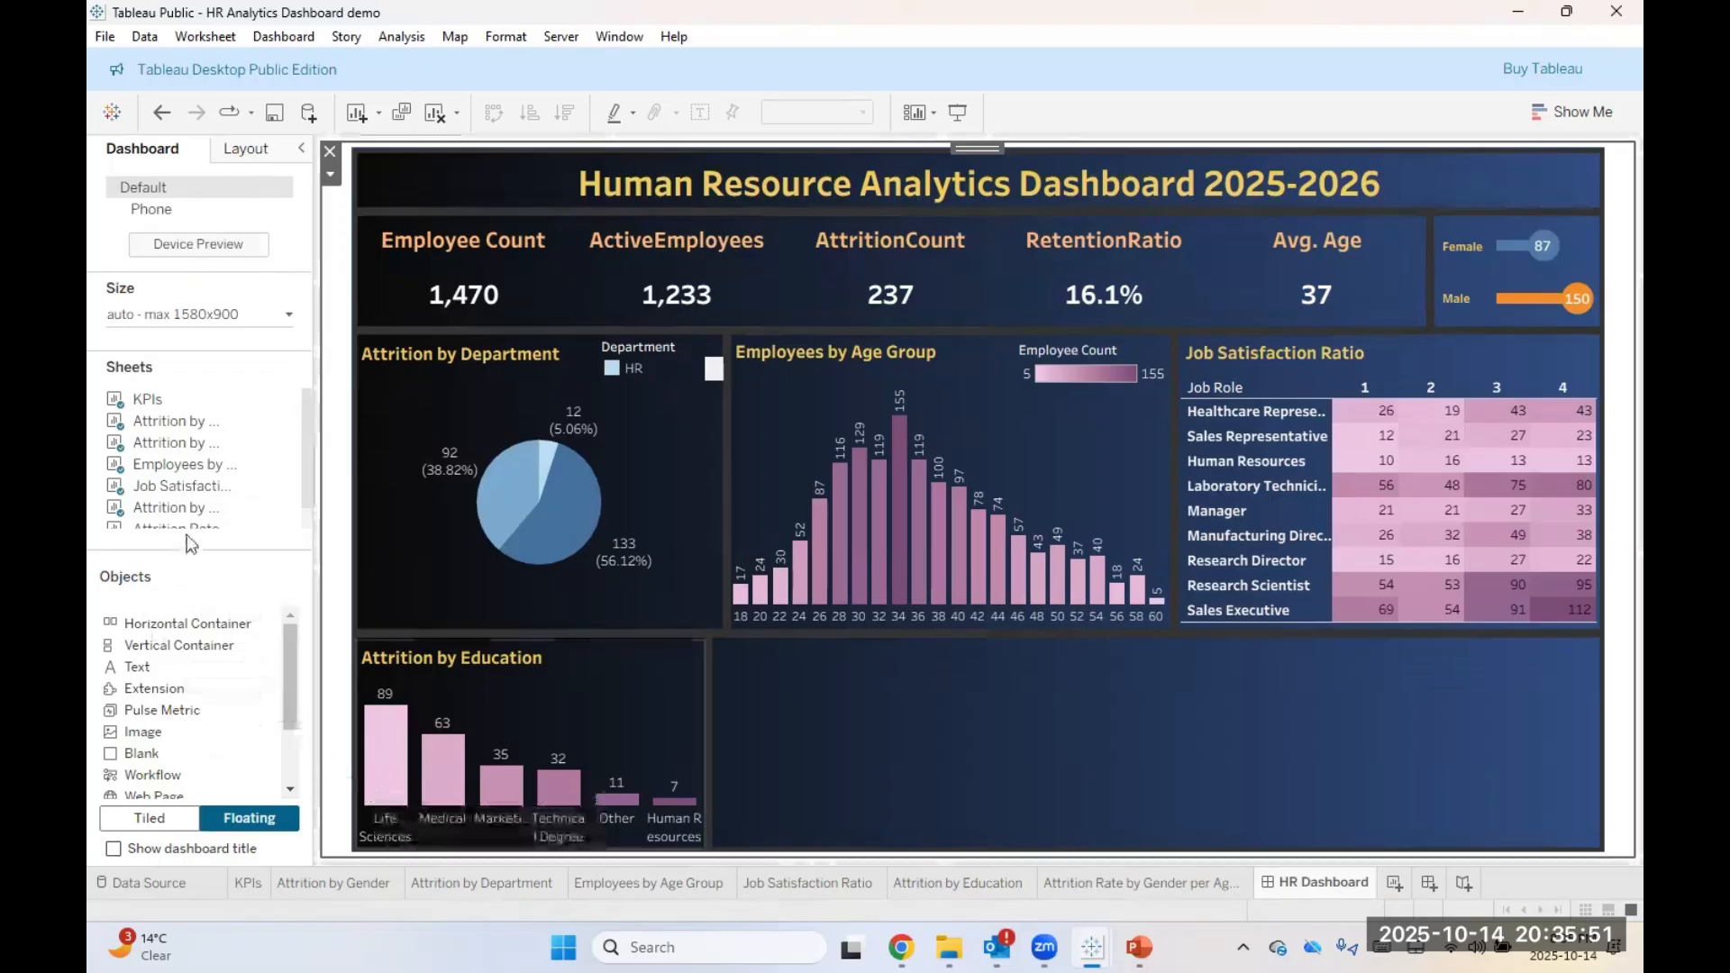
{"action": "scroll", "coordinate": [185, 518], "scroll_direction": "down", "scroll_amount": 1}
{"action": "left_click_drag", "start_coordinate": [185, 527], "coordinate": [712, 639]}
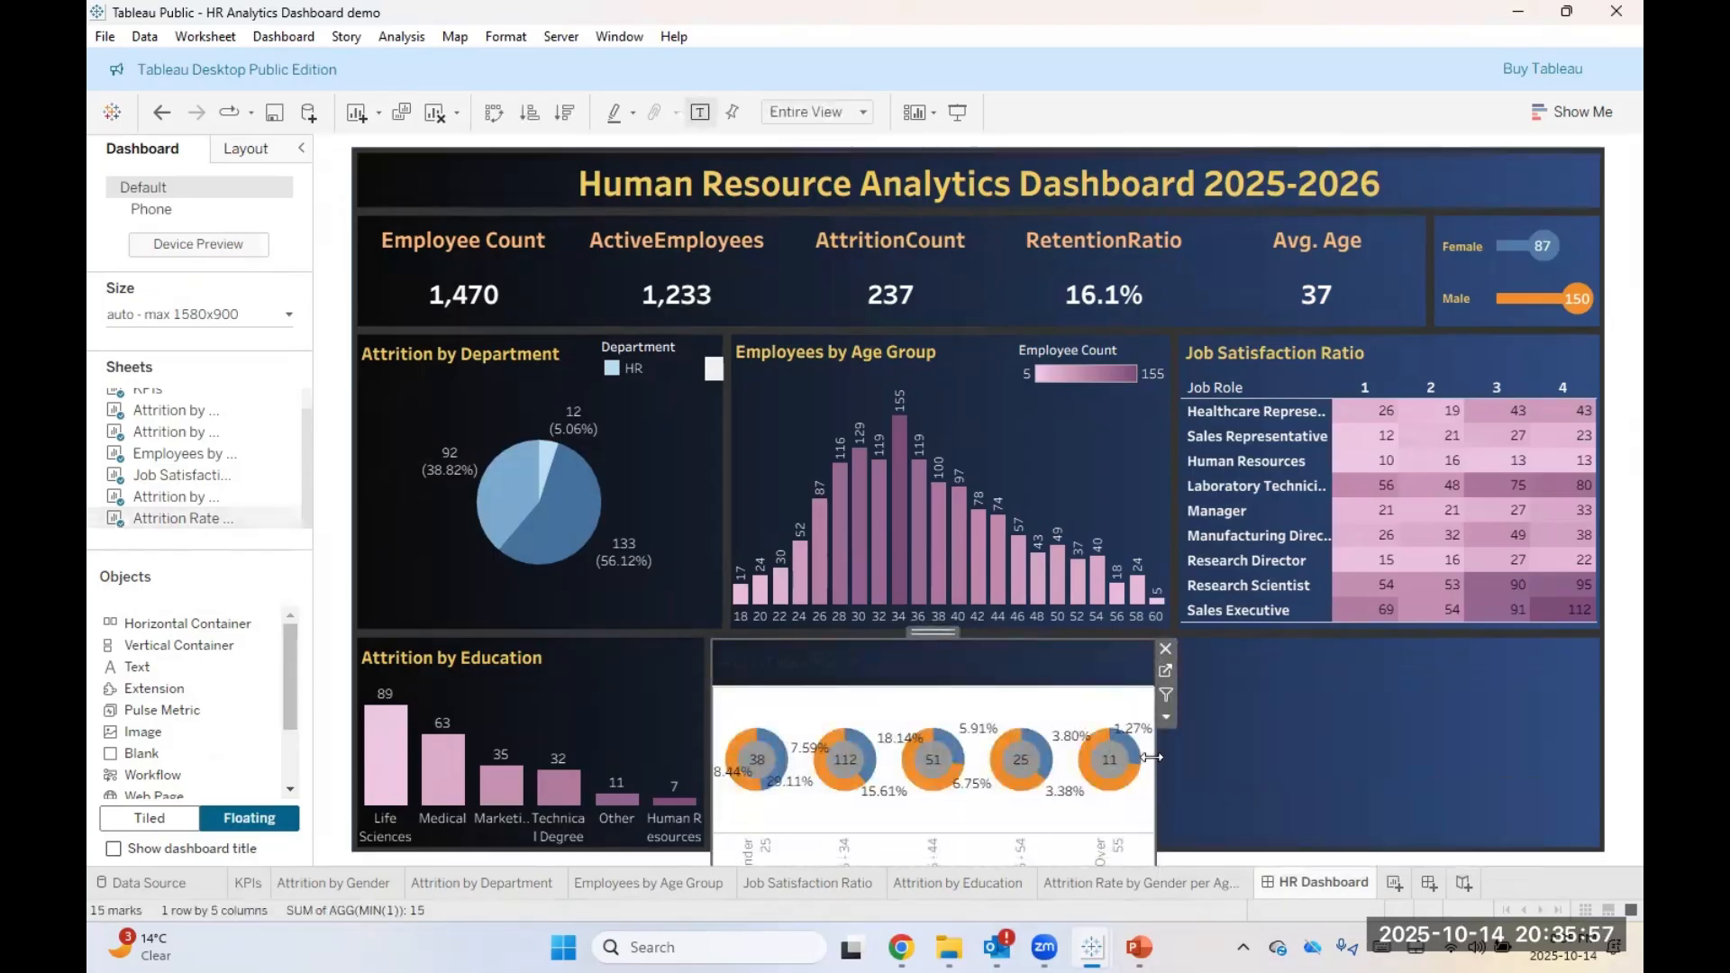
Step: Resize and position the floating donut chart sheet to fill the empty area beside Attrition by Education
{"action": "left_click_drag", "start_coordinate": [1142, 772], "coordinate": [1600, 736]}
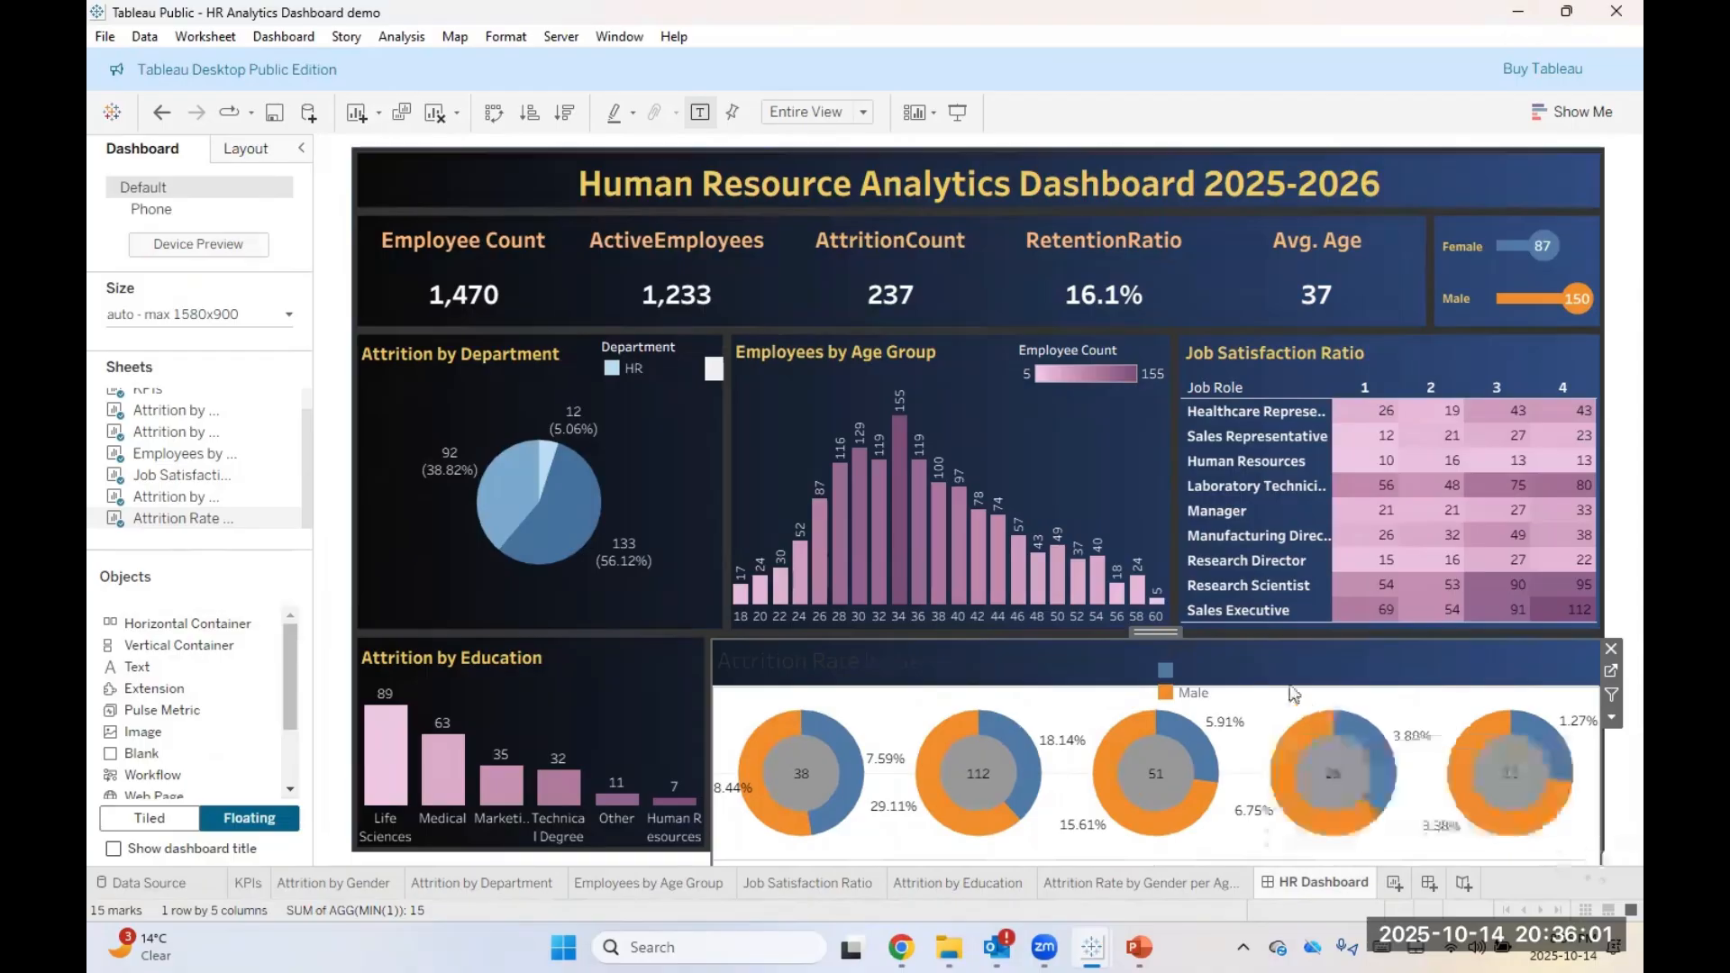
{"action": "left_click_drag", "start_coordinate": [1268, 641], "coordinate": [1268, 689]}
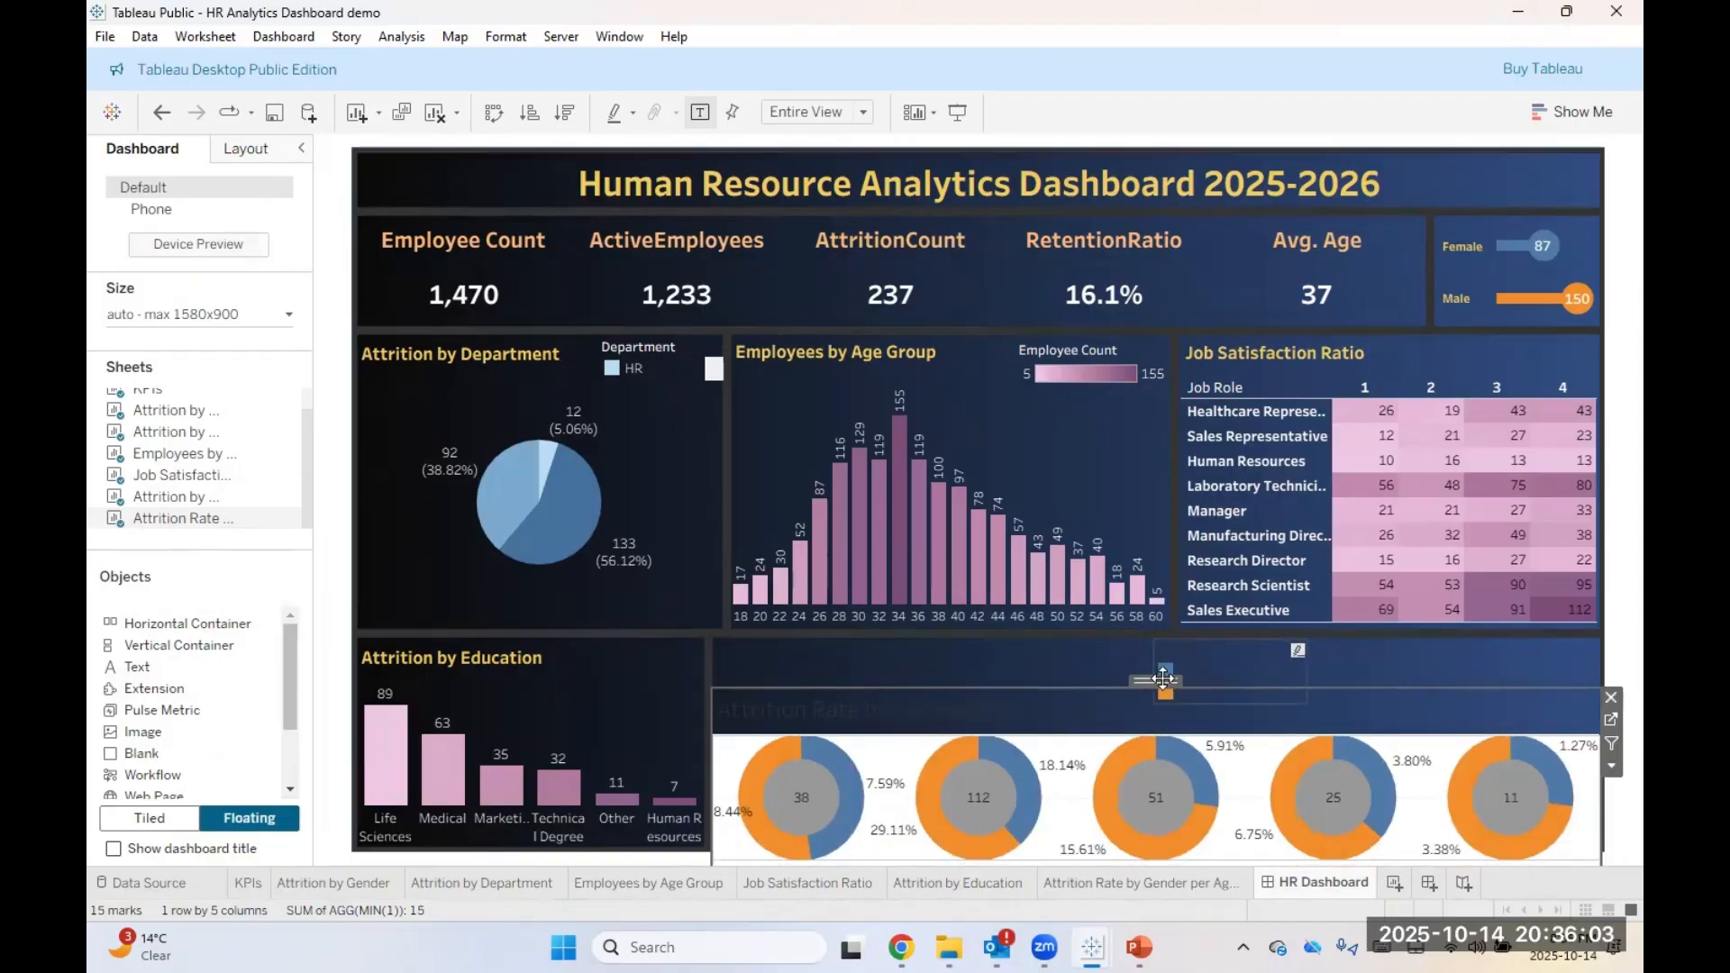
{"action": "left_click_drag", "start_coordinate": [1165, 678], "coordinate": [1166, 633]}
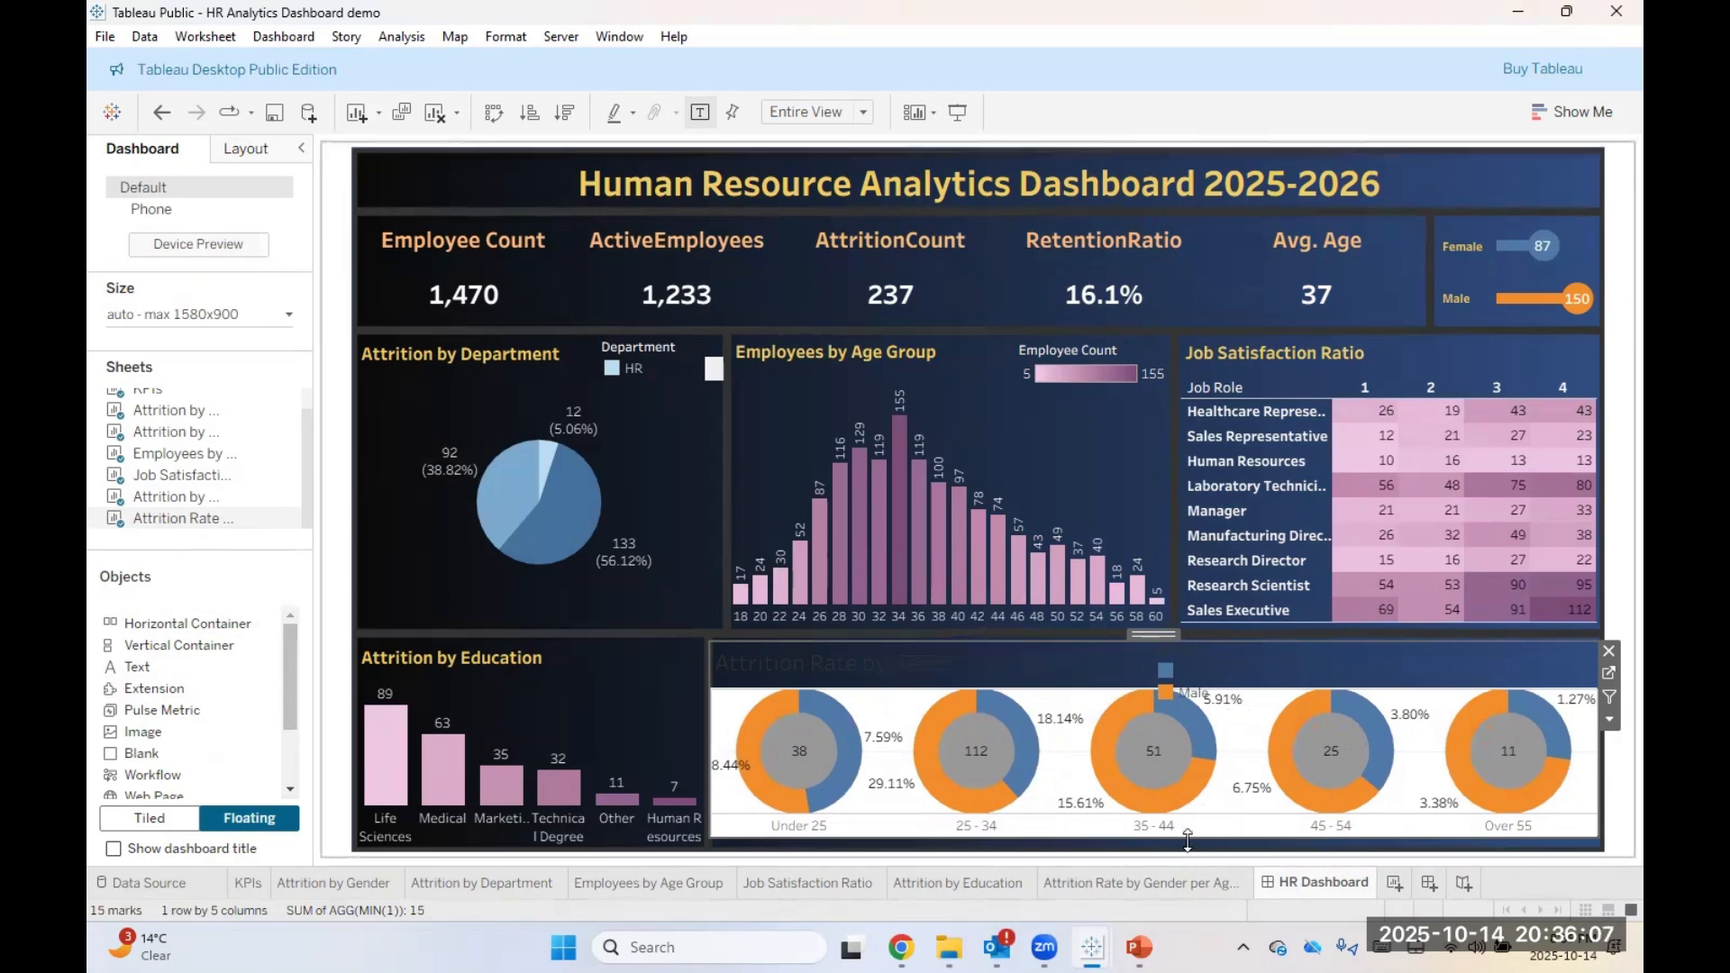
{"action": "left_click_drag", "start_coordinate": [1189, 838], "coordinate": [1187, 849]}
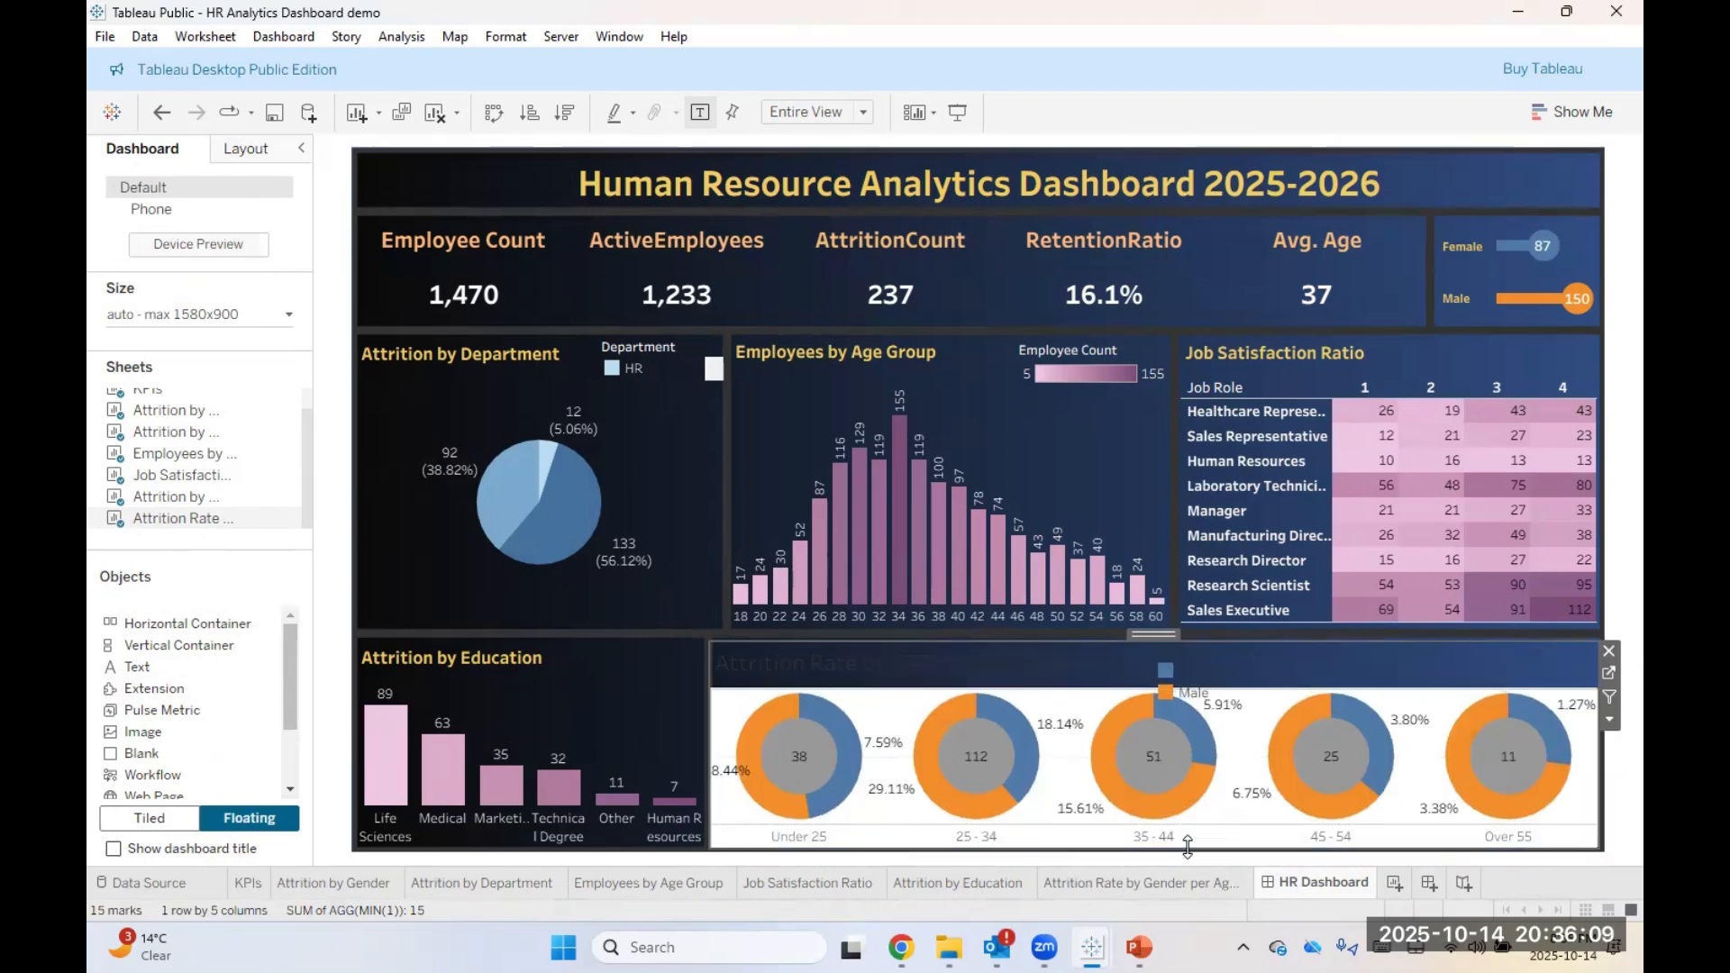
Step: Format the donut chart sheet's title in Tableau Bold, size 12, bold and yellow
{"action": "double_click", "coordinate": [905, 668]}
{"action": "left_click_drag", "start_coordinate": [991, 464], "coordinate": [747, 473]}
{"action": "left_click", "coordinate": [930, 432]}
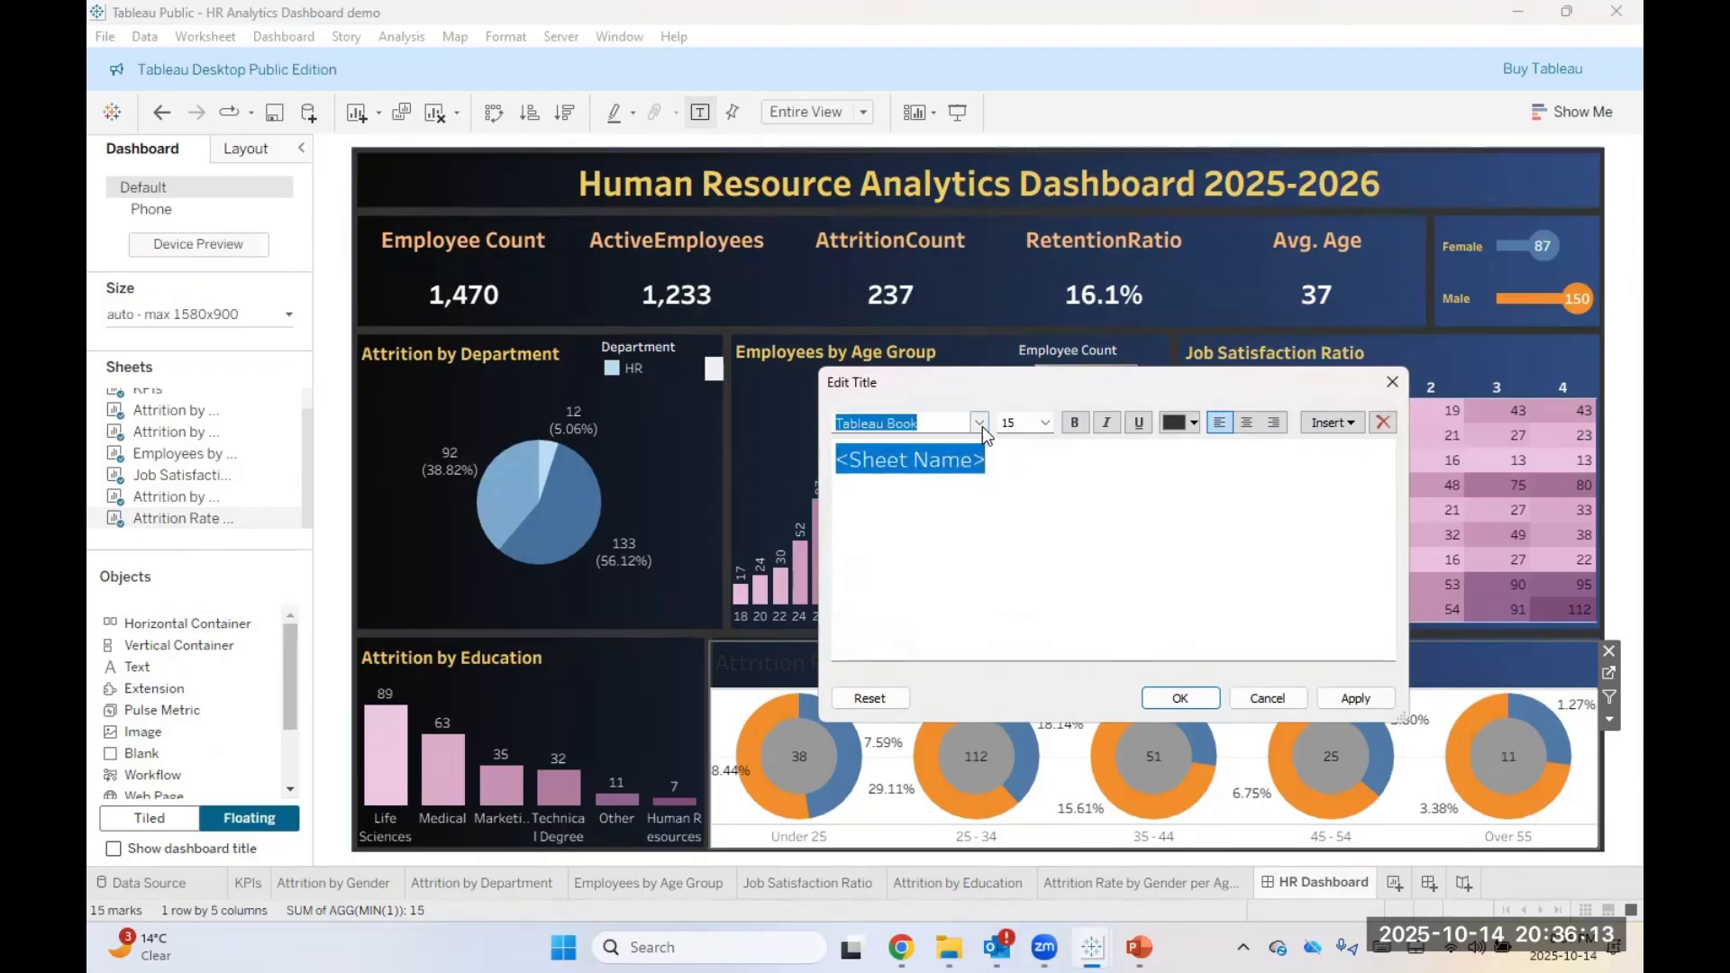
{"action": "left_click", "coordinate": [981, 427]}
{"action": "left_click", "coordinate": [934, 443]}
{"action": "left_click", "coordinate": [1044, 422]}
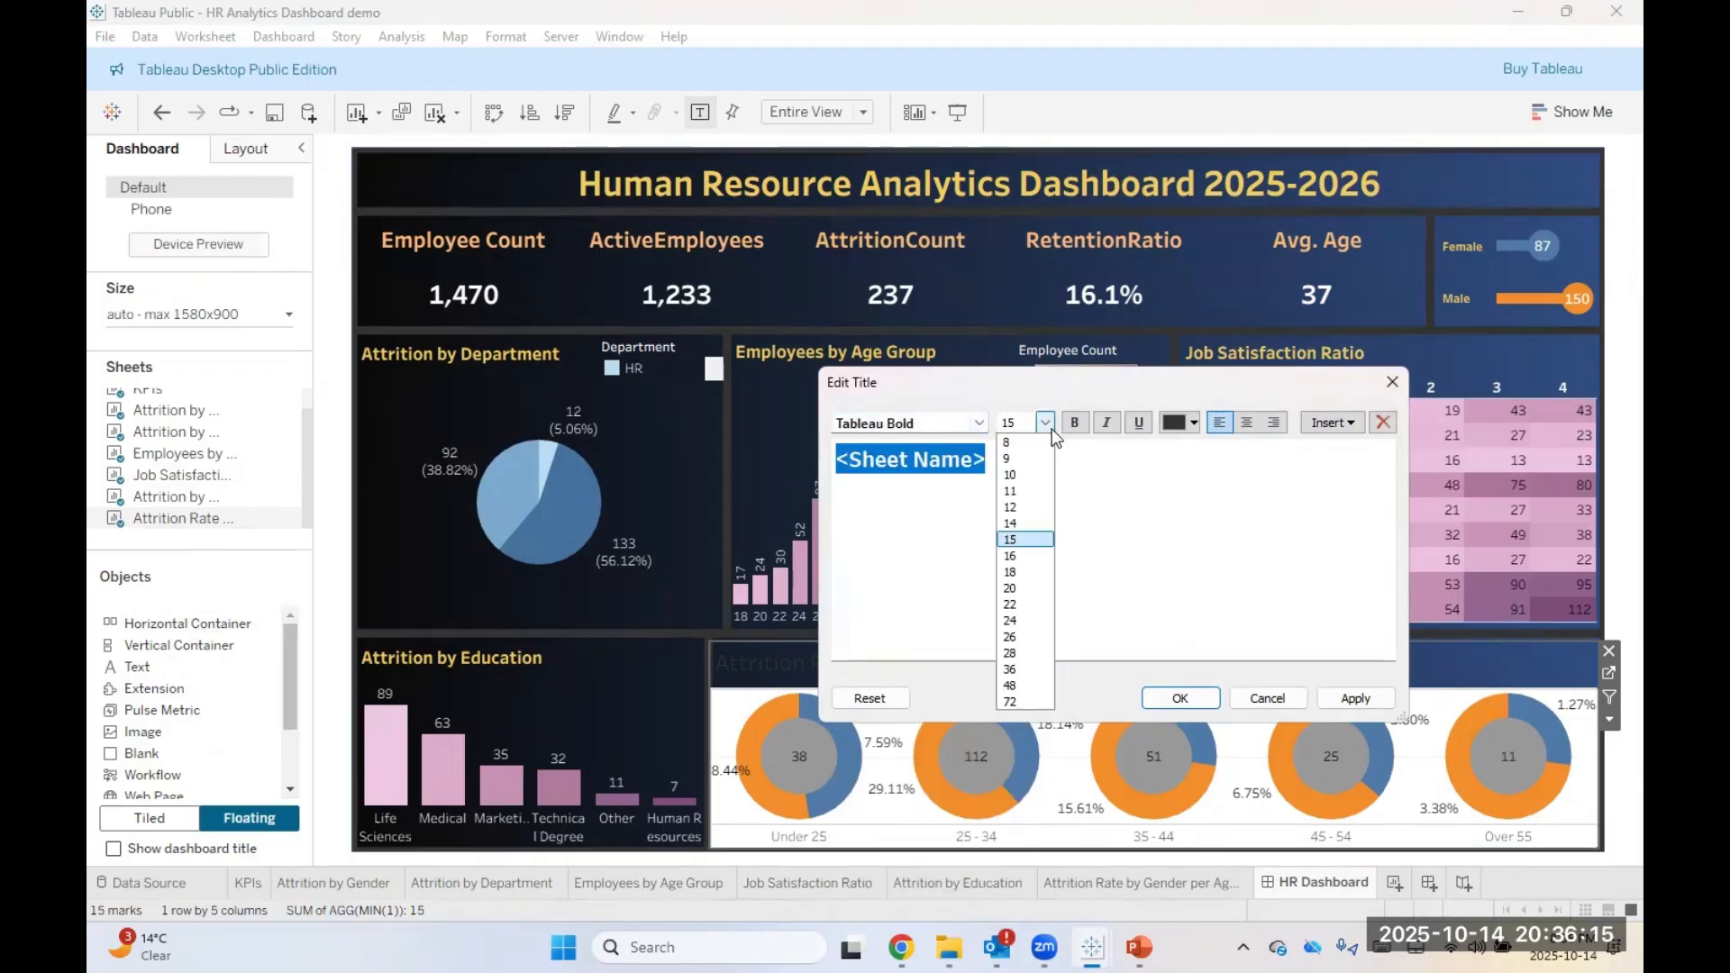
{"action": "left_click", "coordinate": [1011, 507]}
{"action": "left_click", "coordinate": [1075, 422]}
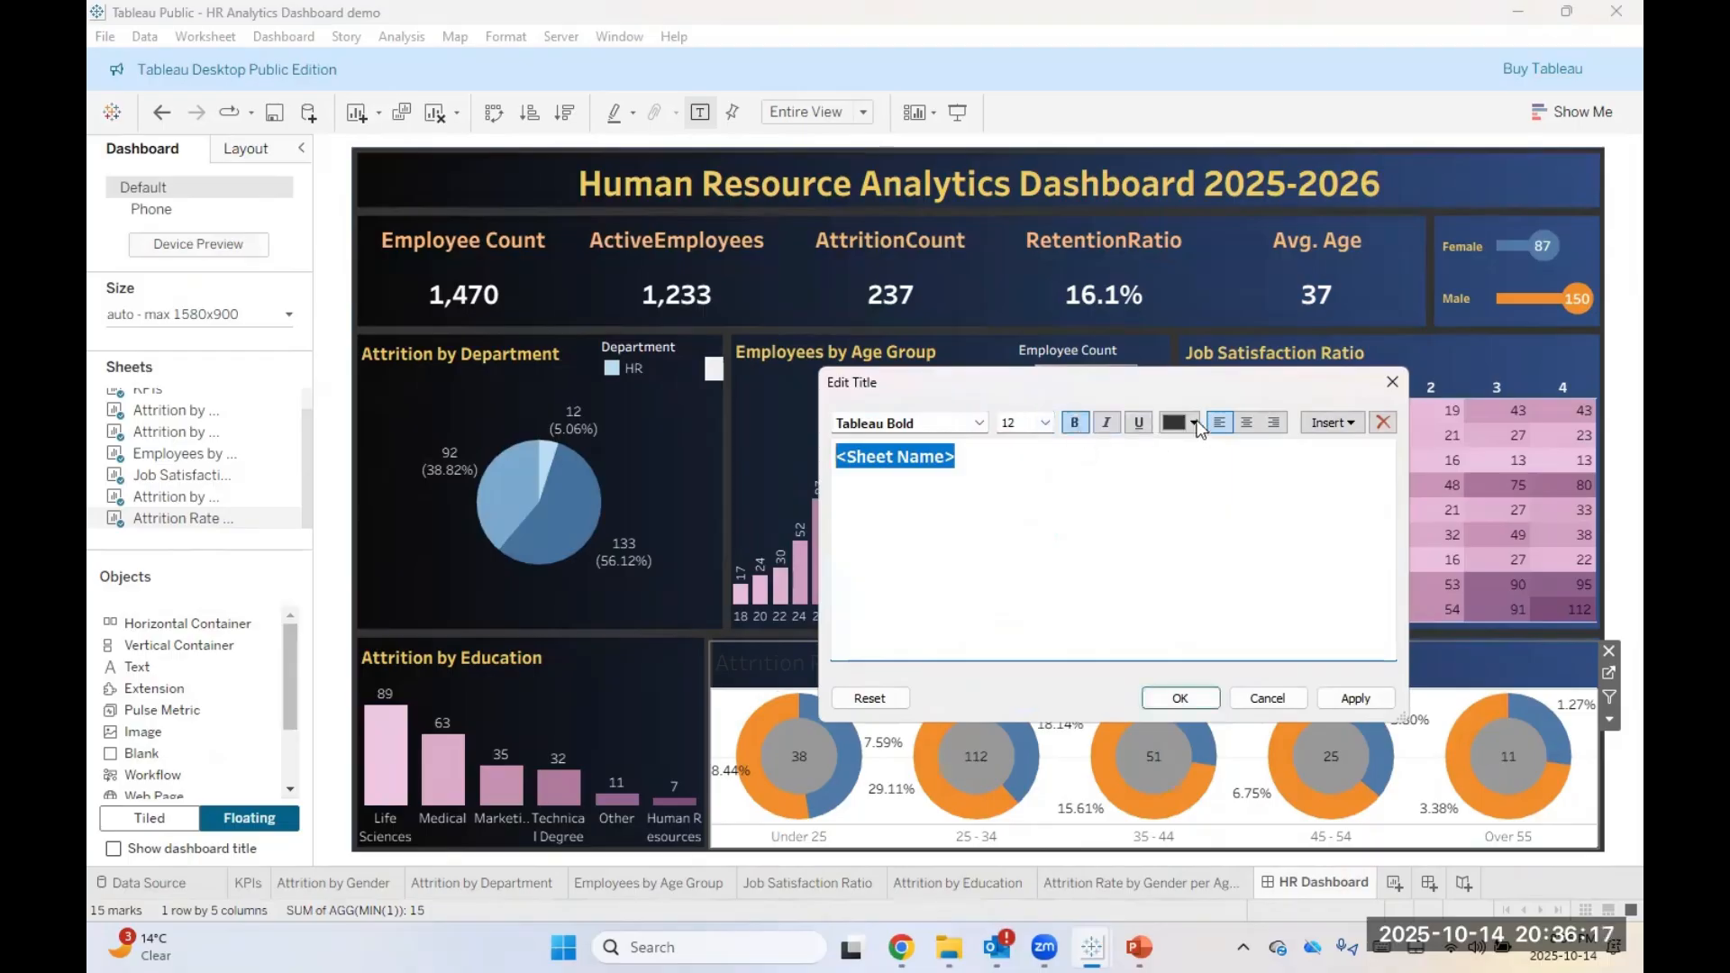
{"action": "left_click", "coordinate": [1192, 423]}
{"action": "left_click", "coordinate": [1235, 451]}
{"action": "left_click", "coordinate": [1354, 699]}
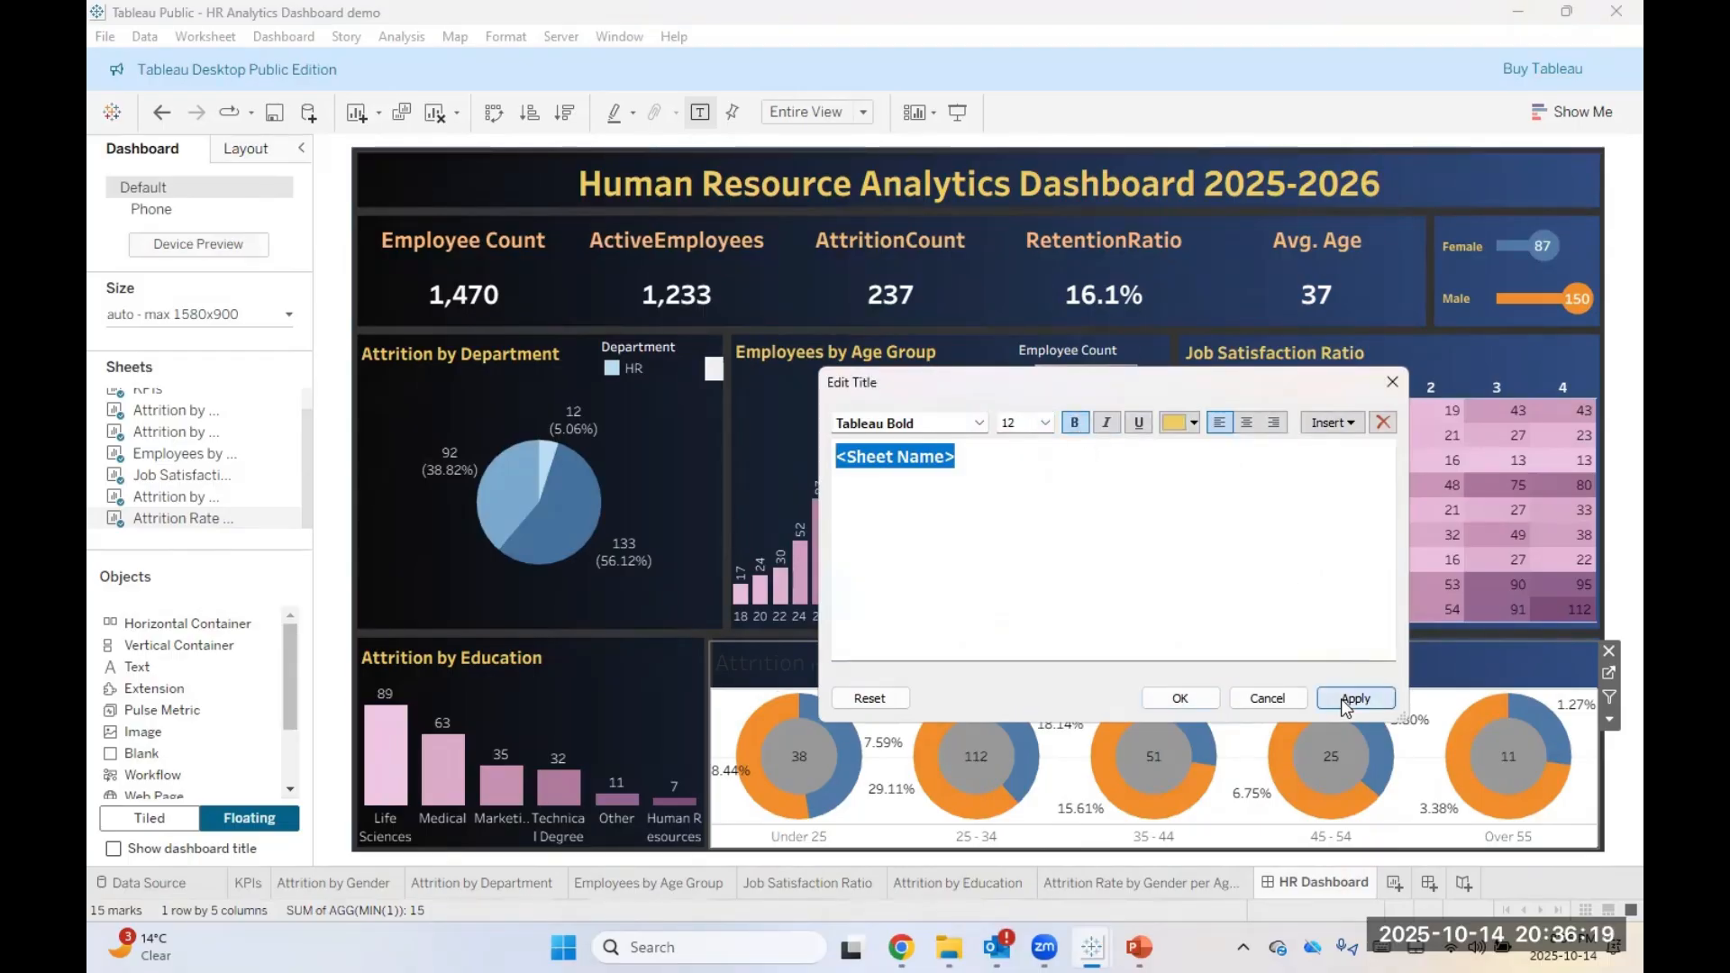
{"action": "left_click", "coordinate": [1201, 707]}
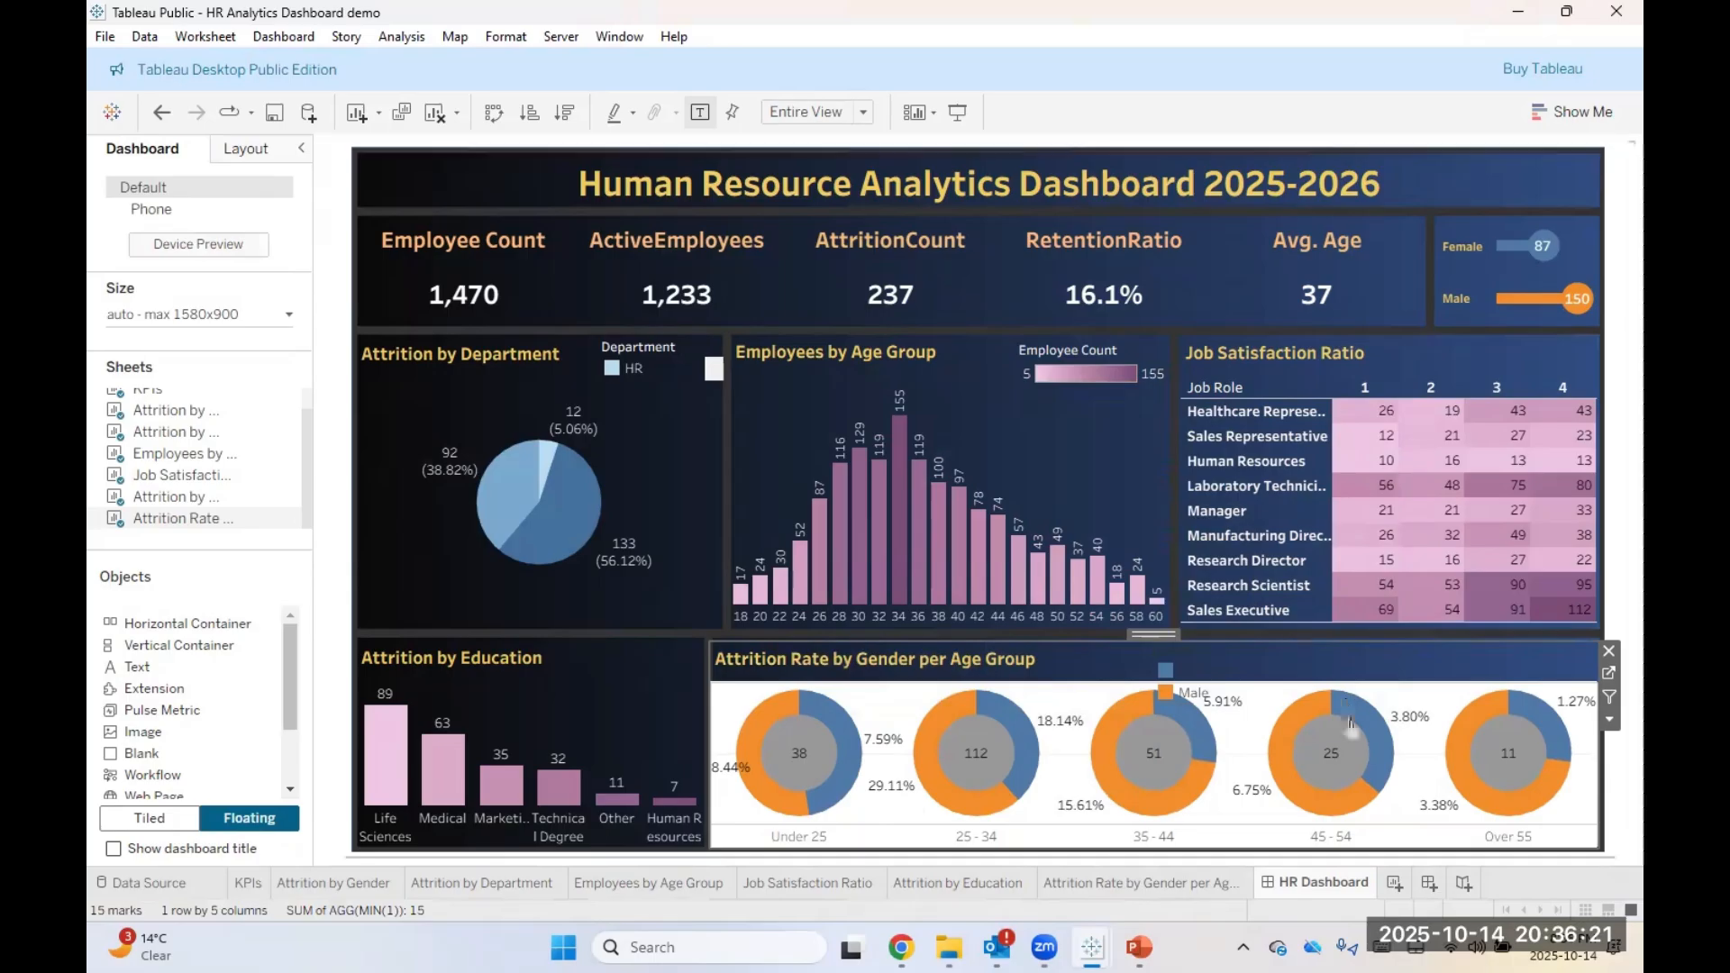
Step: Set the donut chart sheet's worksheet shading to None so the dashboard background shows through
{"action": "mouse_move", "coordinate": [1317, 704]}
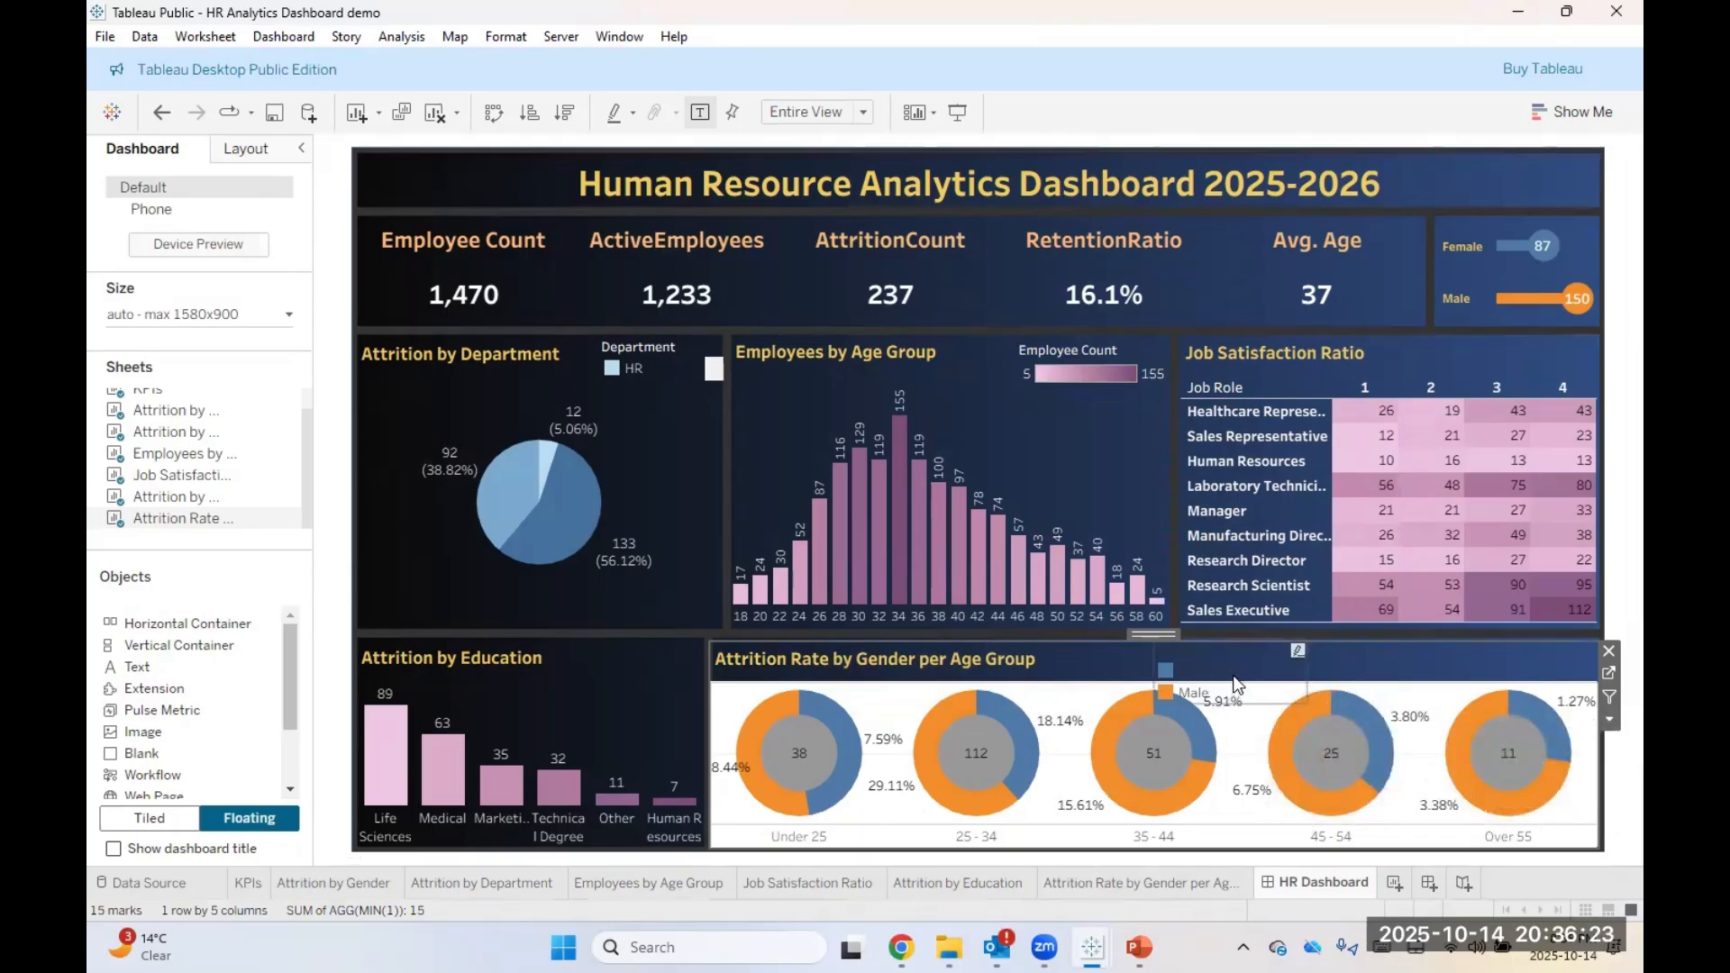
{"action": "right_click", "coordinate": [894, 697]}
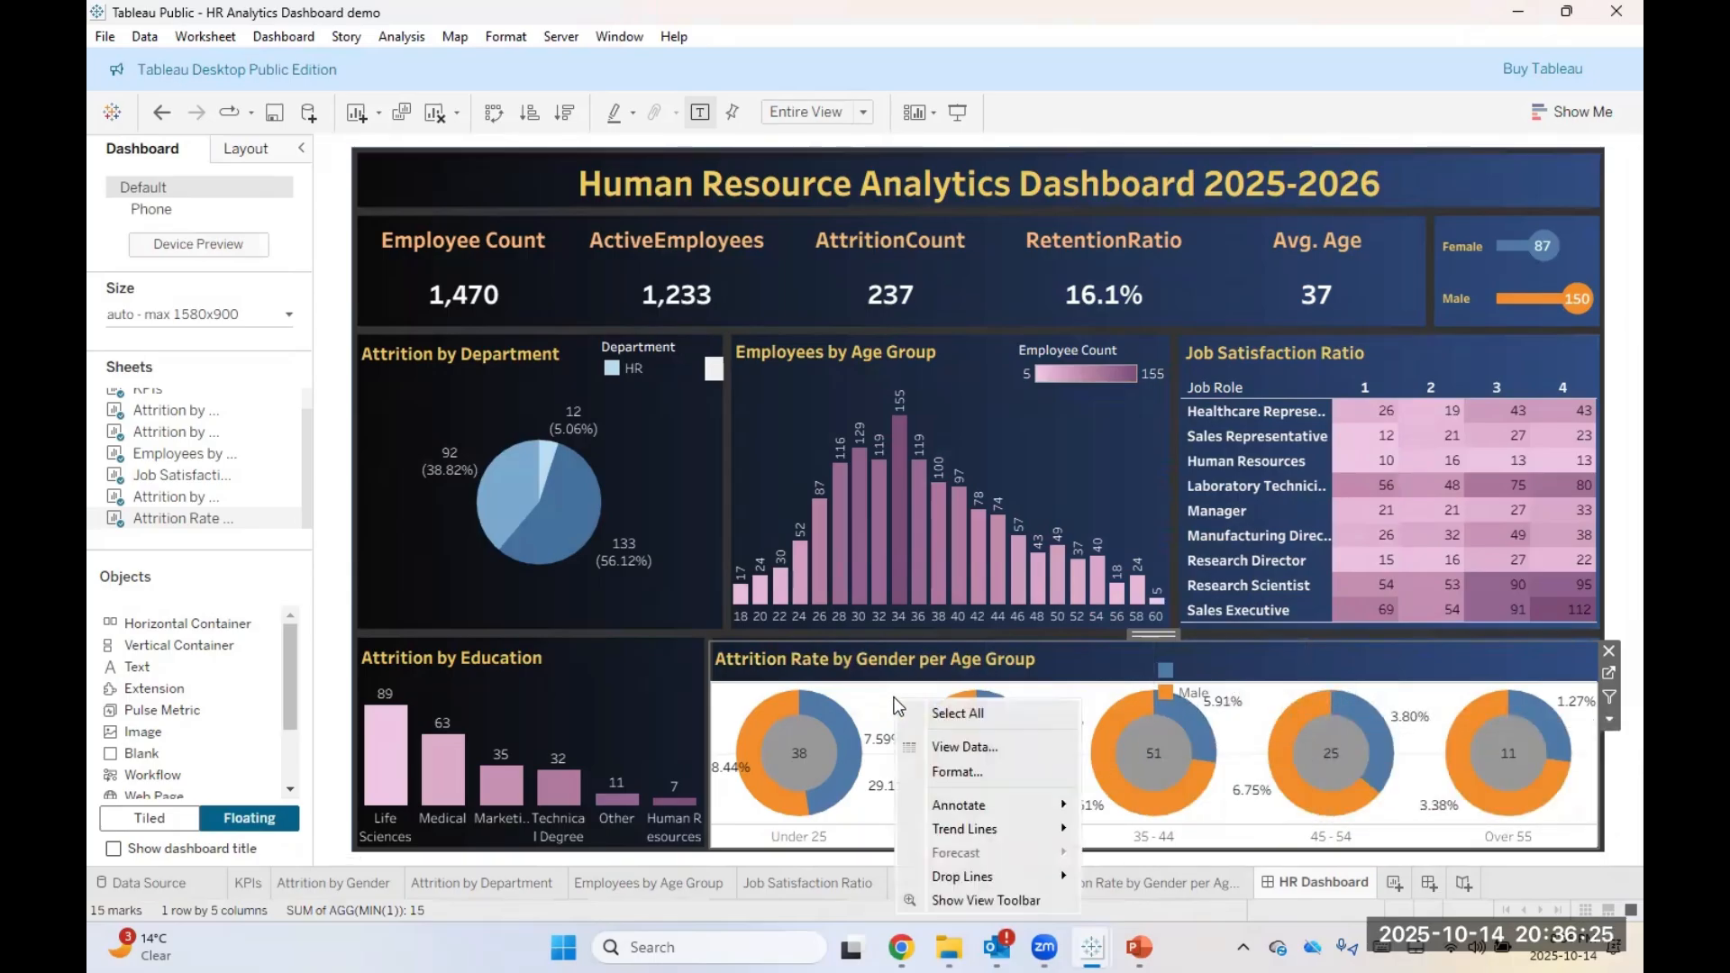
{"action": "left_click", "coordinate": [933, 775]}
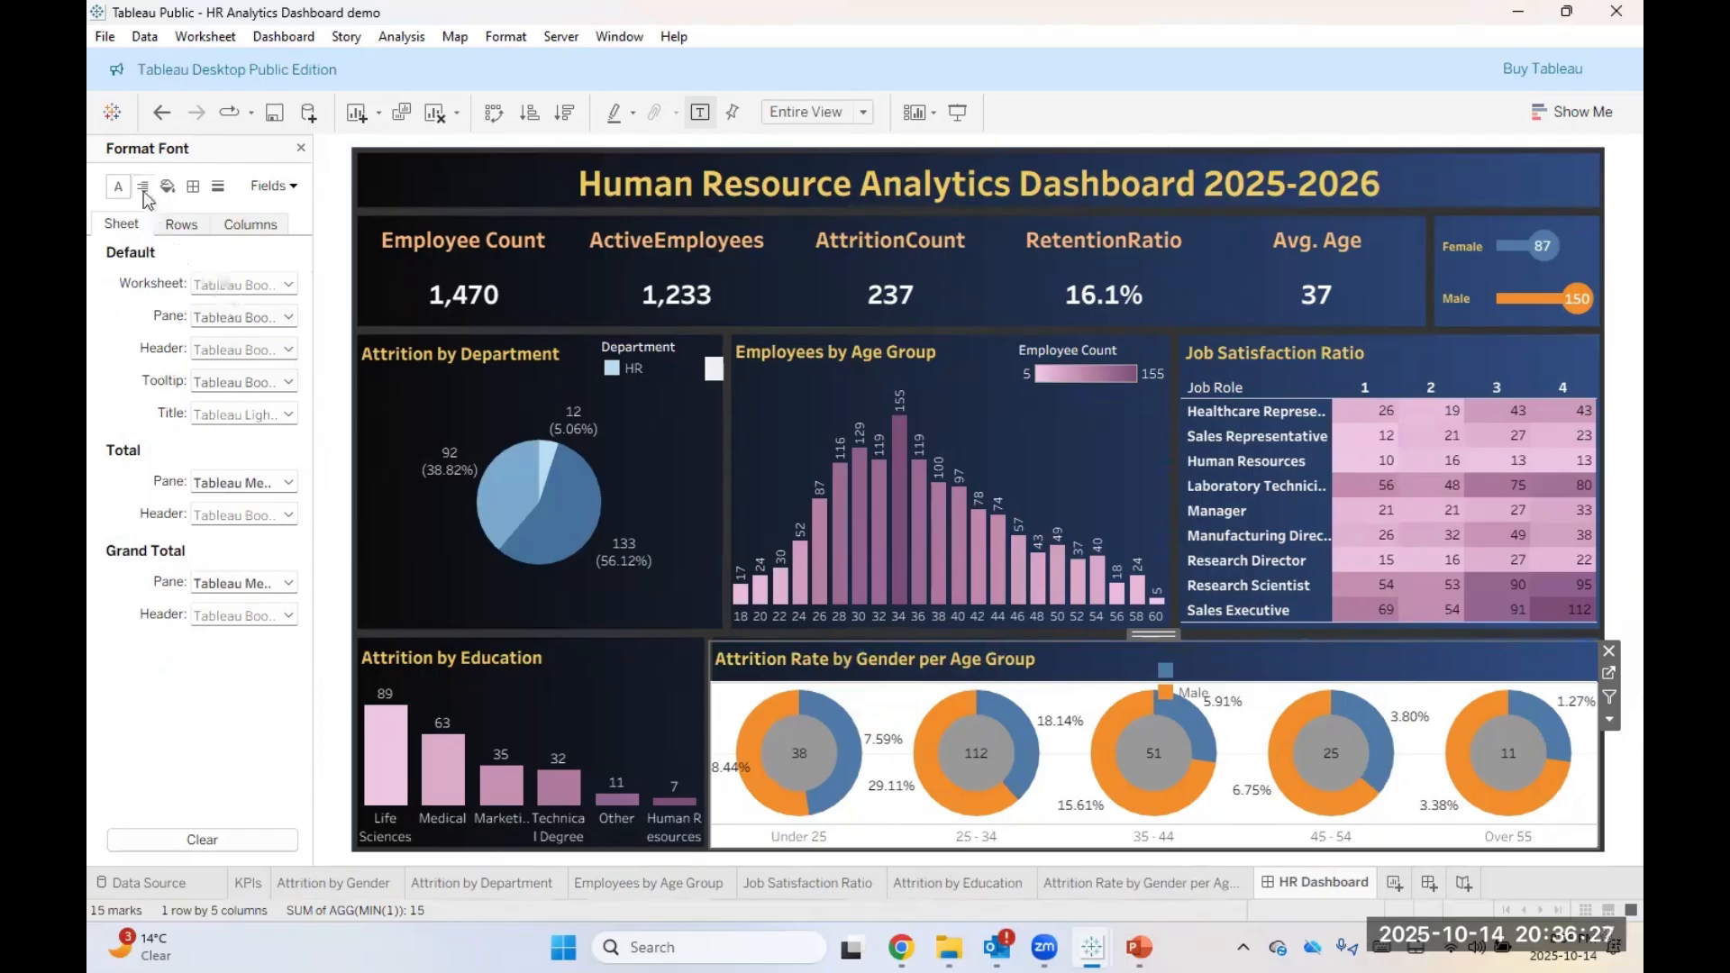
{"action": "left_click", "coordinate": [239, 283]}
{"action": "left_click", "coordinate": [283, 311]}
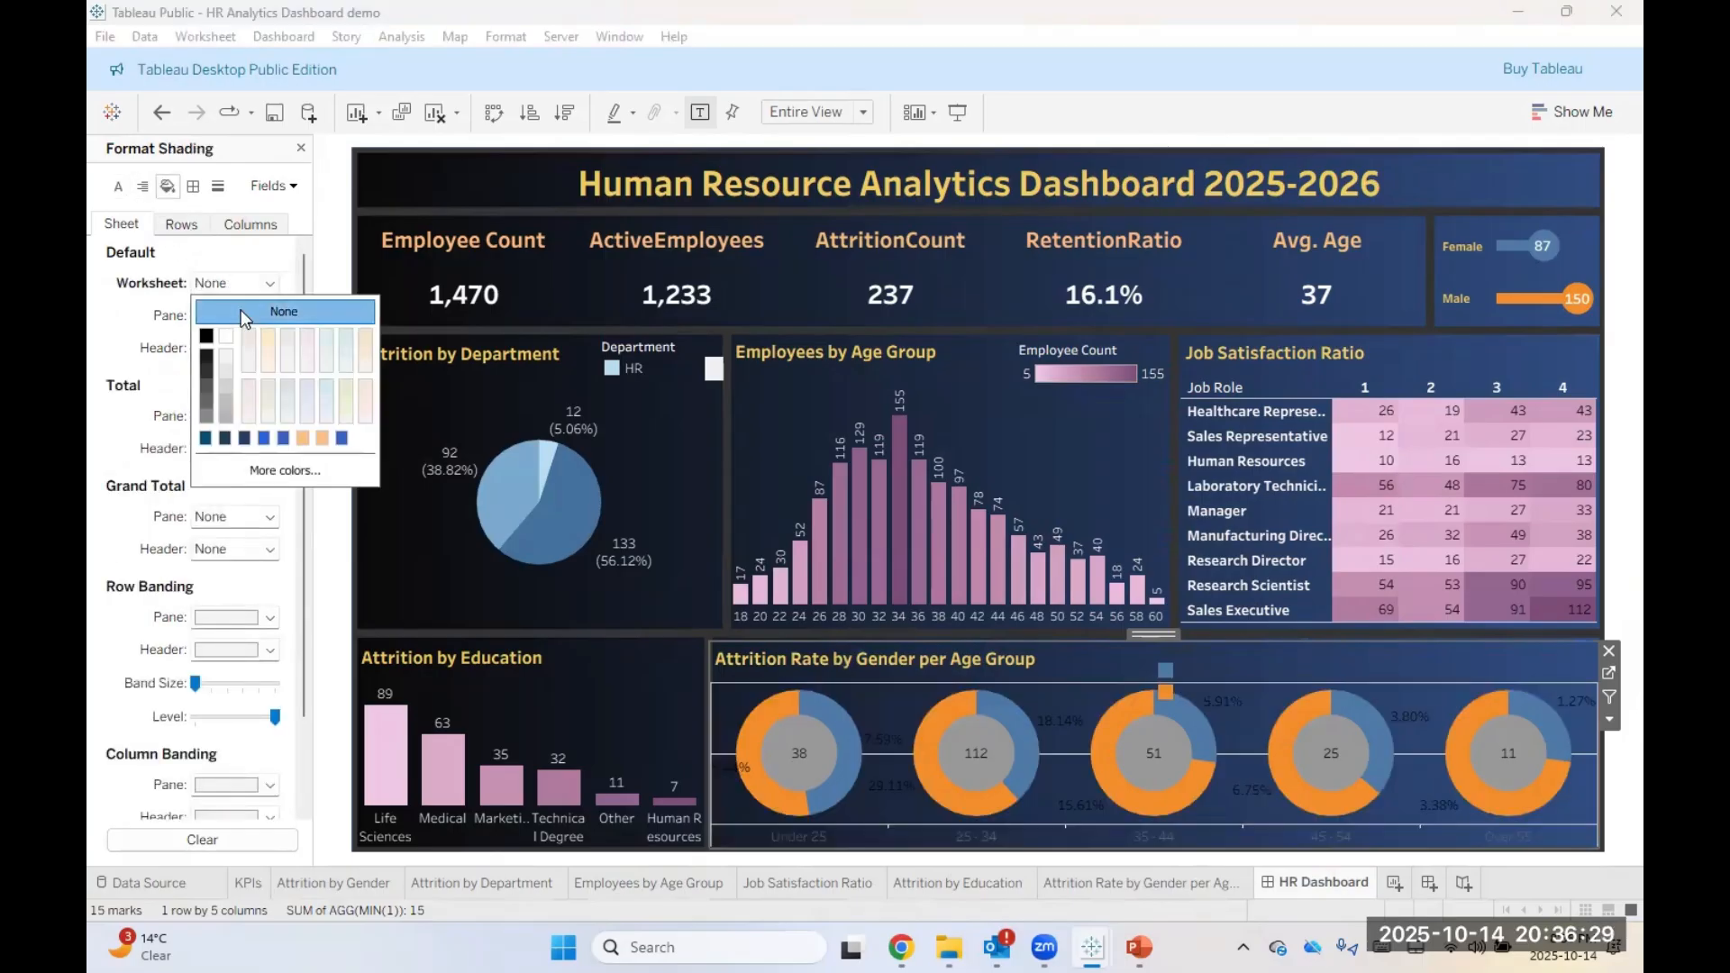
Step: Set the donut chart sheet's zero lines, trend lines, reference lines, drop lines and axis ticks to None
{"action": "left_click", "coordinate": [217, 185]}
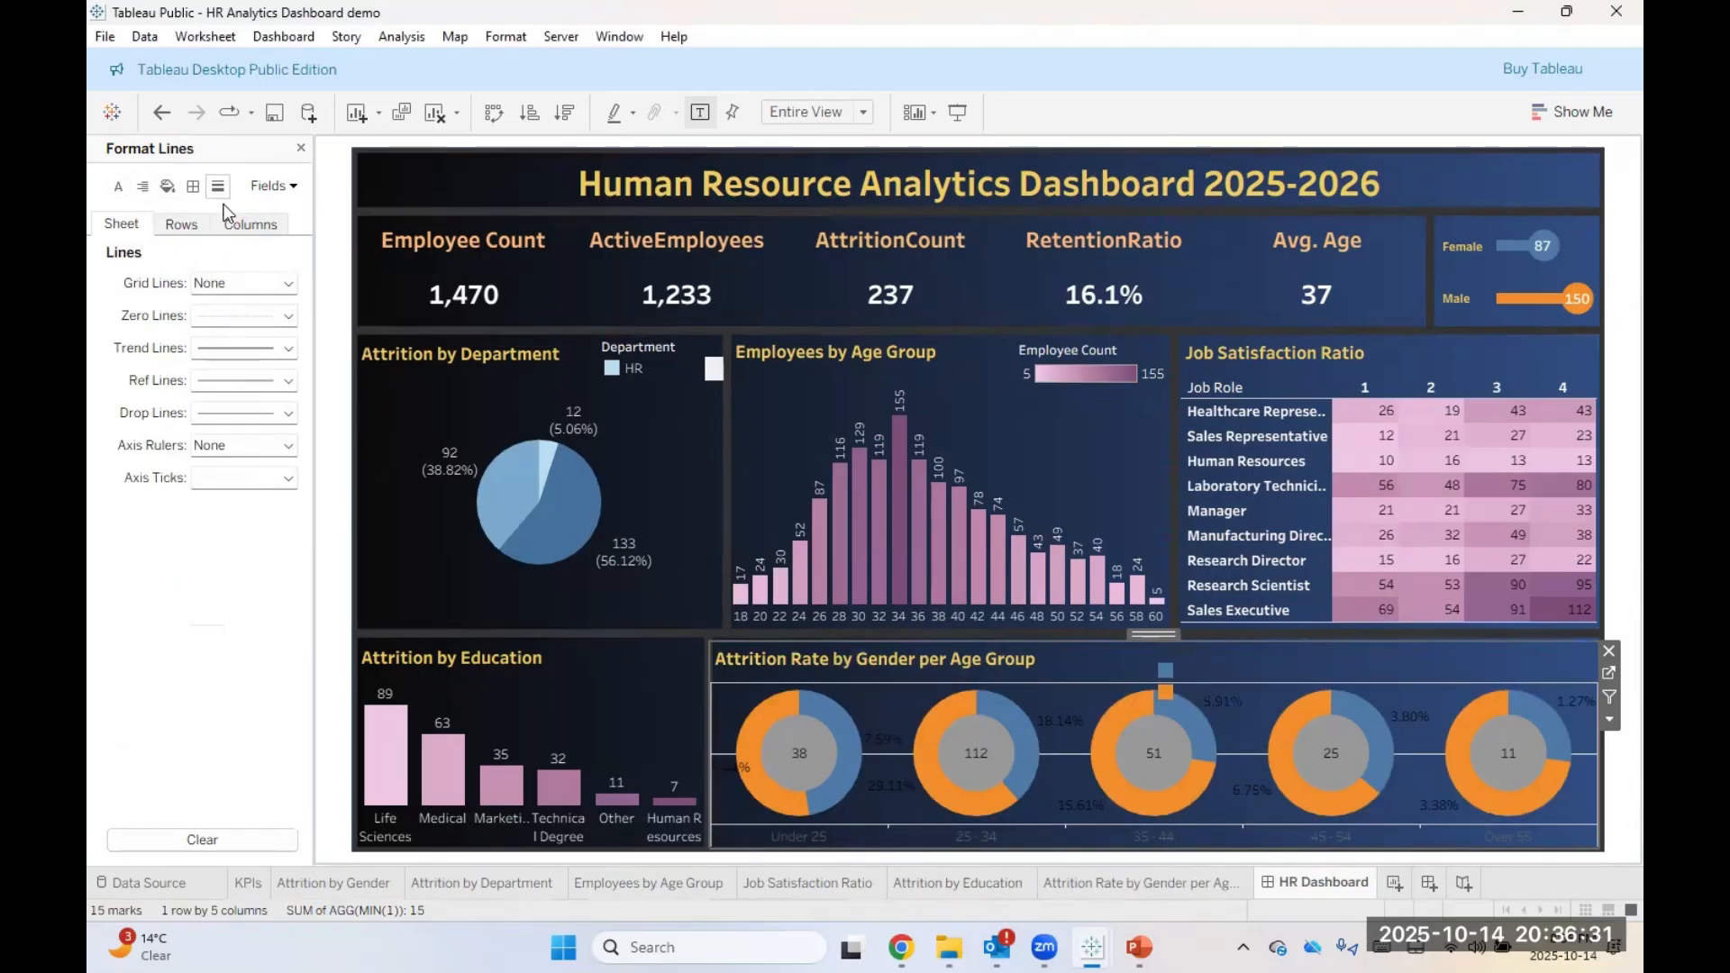
{"action": "left_click", "coordinate": [242, 324]}
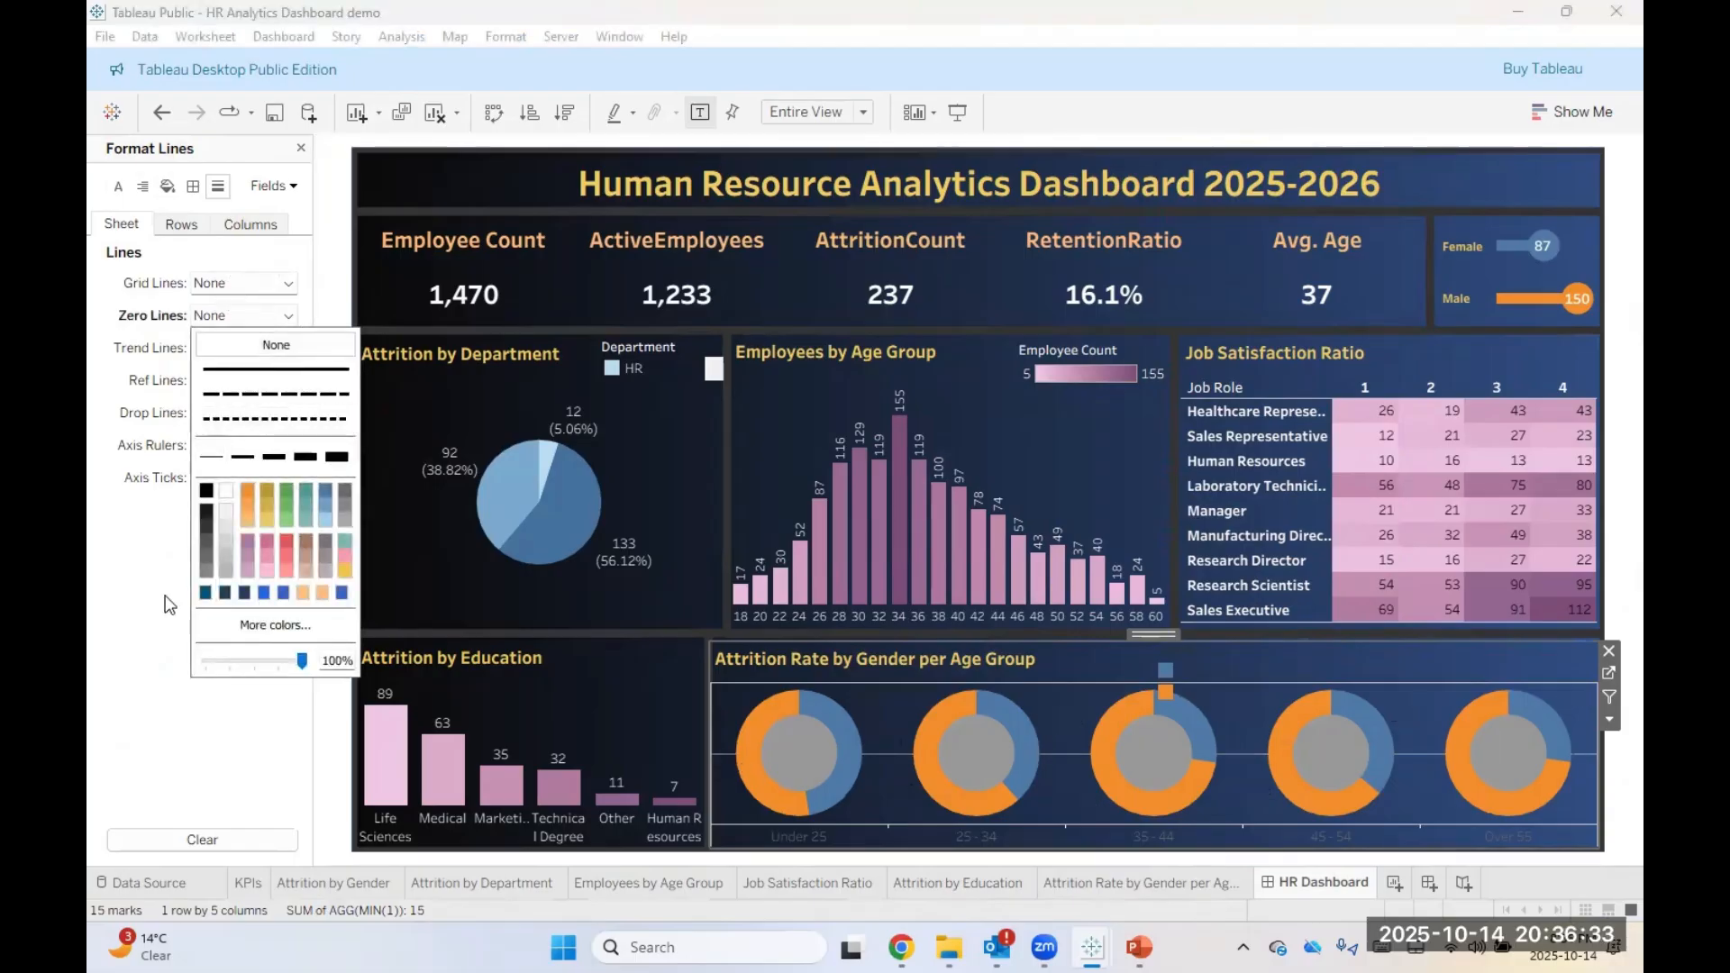
{"action": "left_click", "coordinate": [241, 343]}
{"action": "left_click", "coordinate": [234, 348]}
{"action": "left_click", "coordinate": [271, 377]}
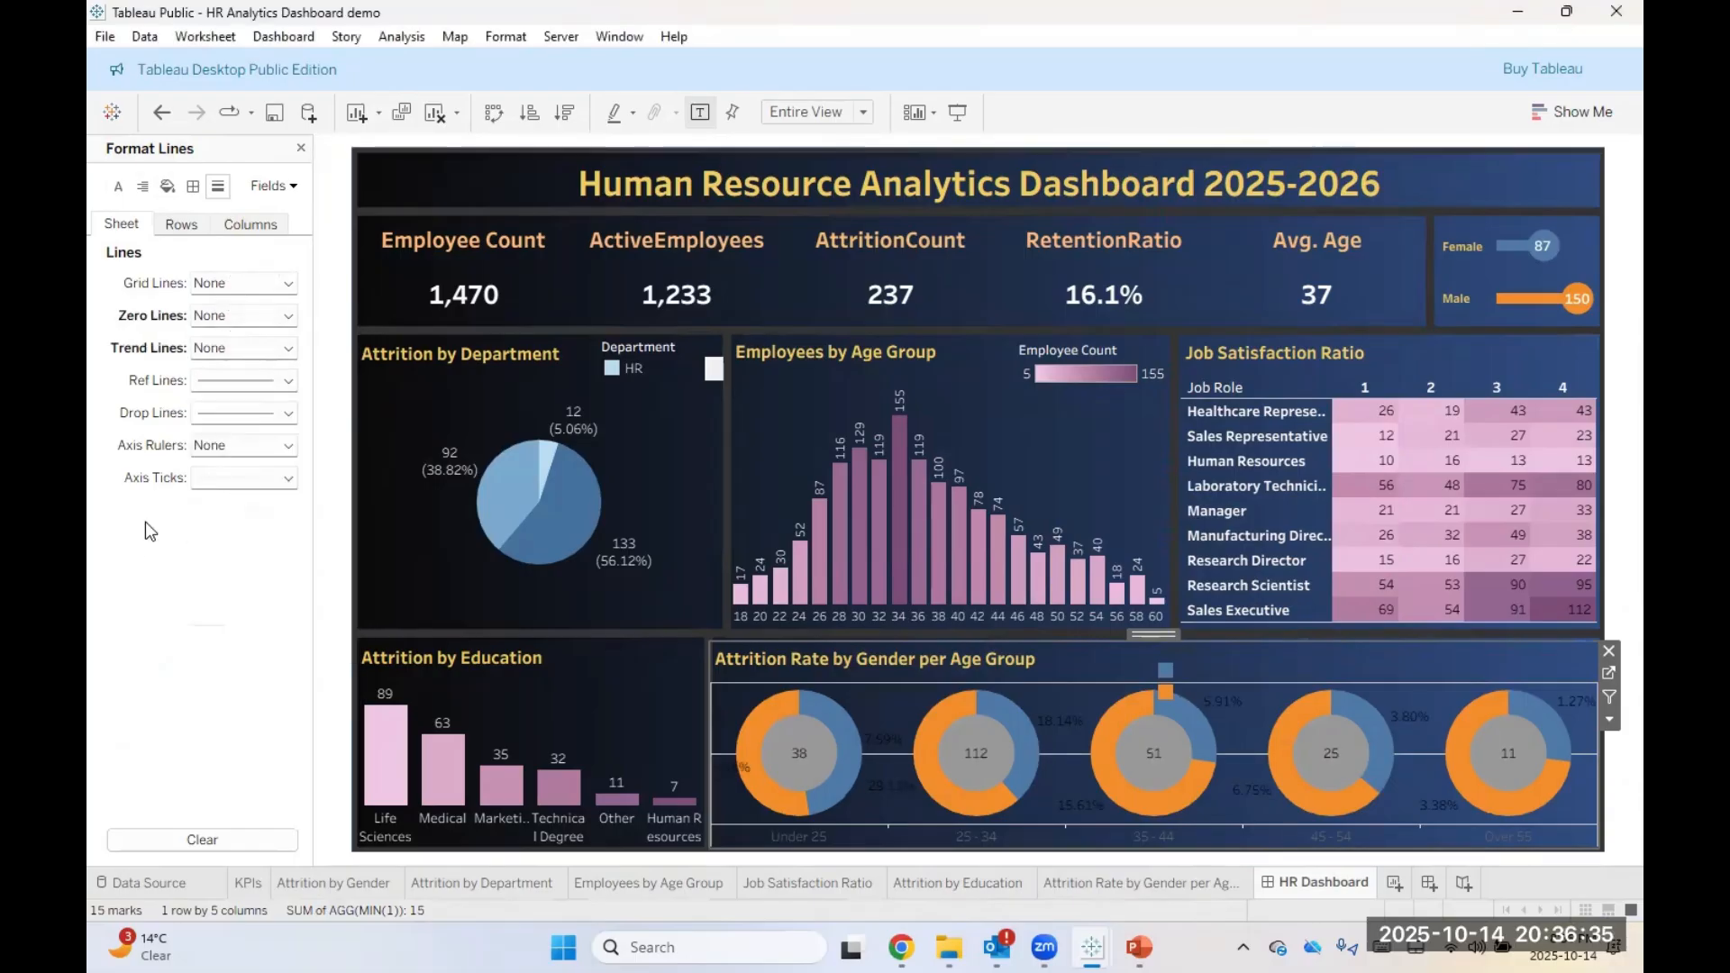
{"action": "left_click", "coordinate": [239, 389]}
{"action": "left_click", "coordinate": [236, 410]}
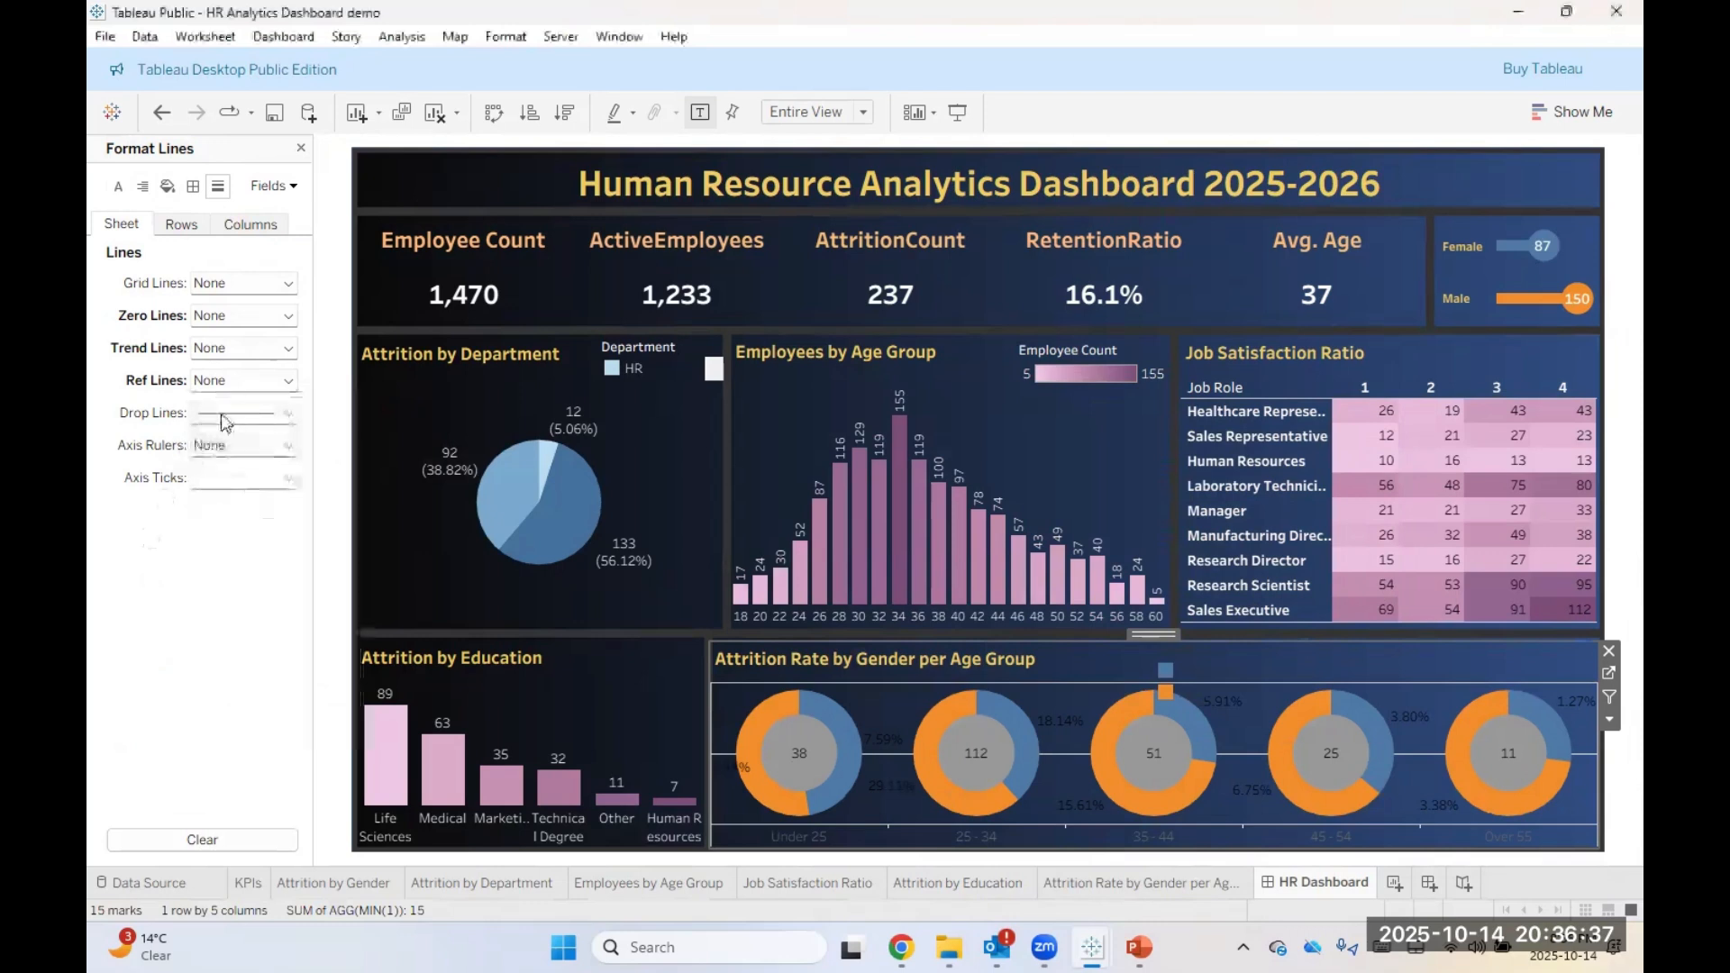
{"action": "left_click", "coordinate": [227, 413]}
{"action": "left_click", "coordinate": [270, 441]}
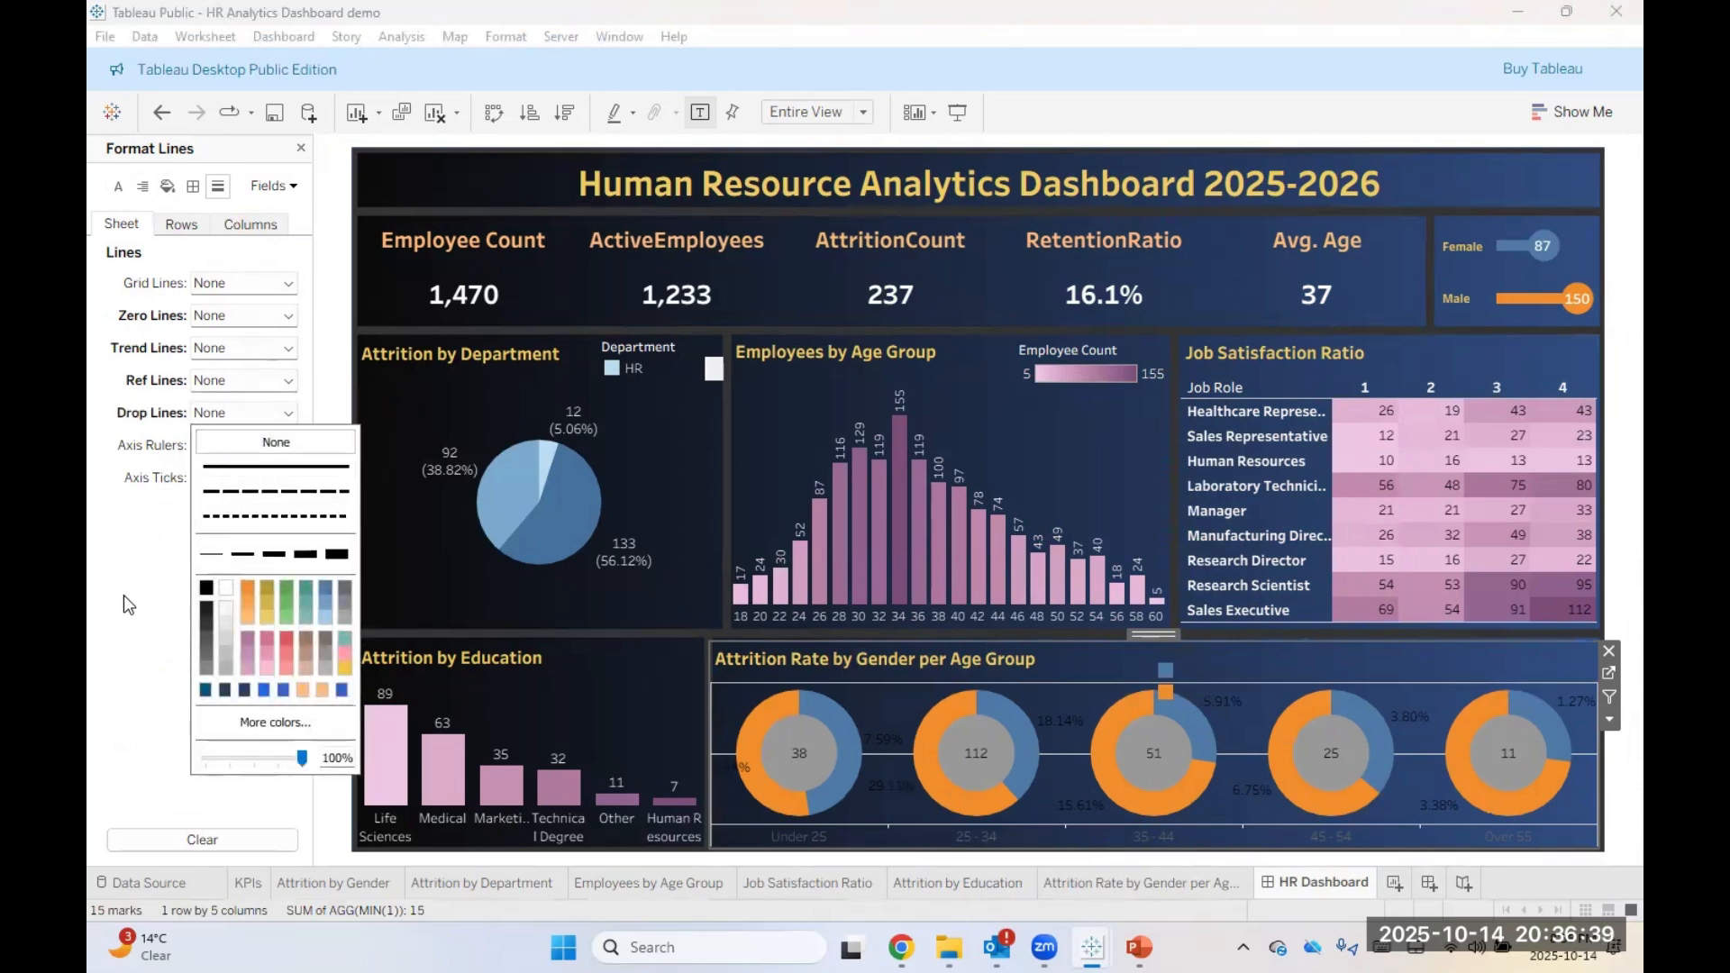
{"action": "left_click", "coordinate": [216, 478]}
{"action": "left_click", "coordinate": [223, 509]}
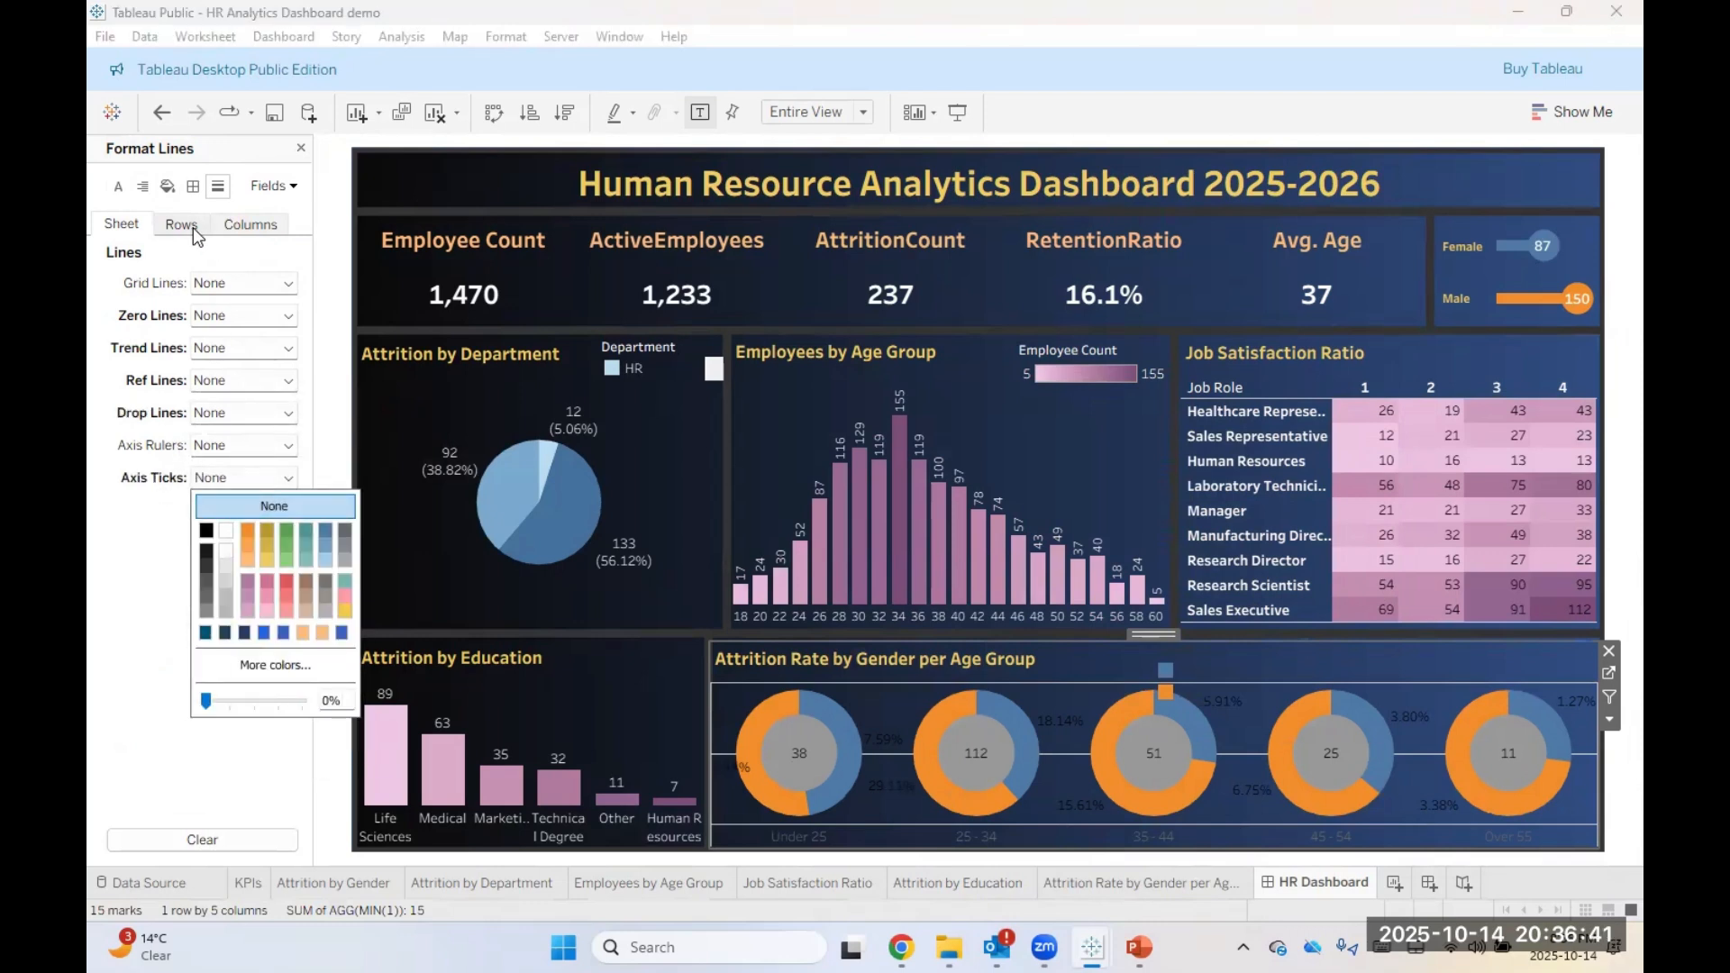
Step: Set the donut chart sheet's row grid lines to None and check its column line settings
{"action": "left_click", "coordinate": [194, 230]}
{"action": "left_click", "coordinate": [219, 287]}
{"action": "left_click", "coordinate": [270, 312]}
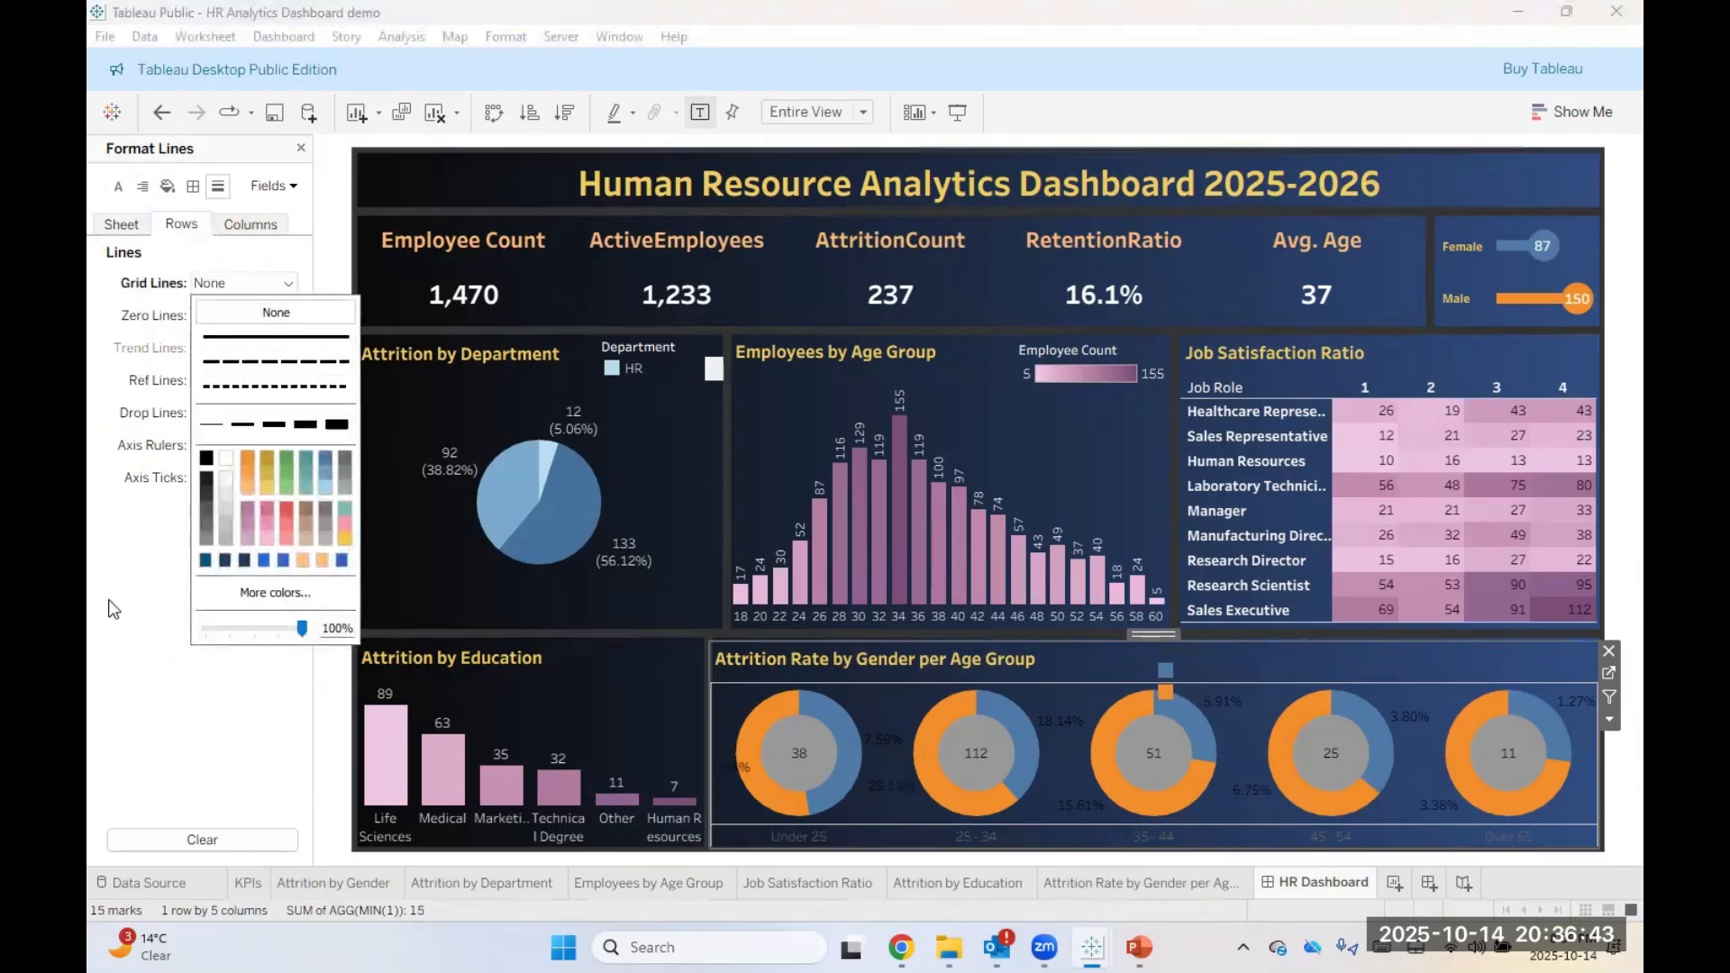
{"action": "left_click", "coordinate": [249, 227]}
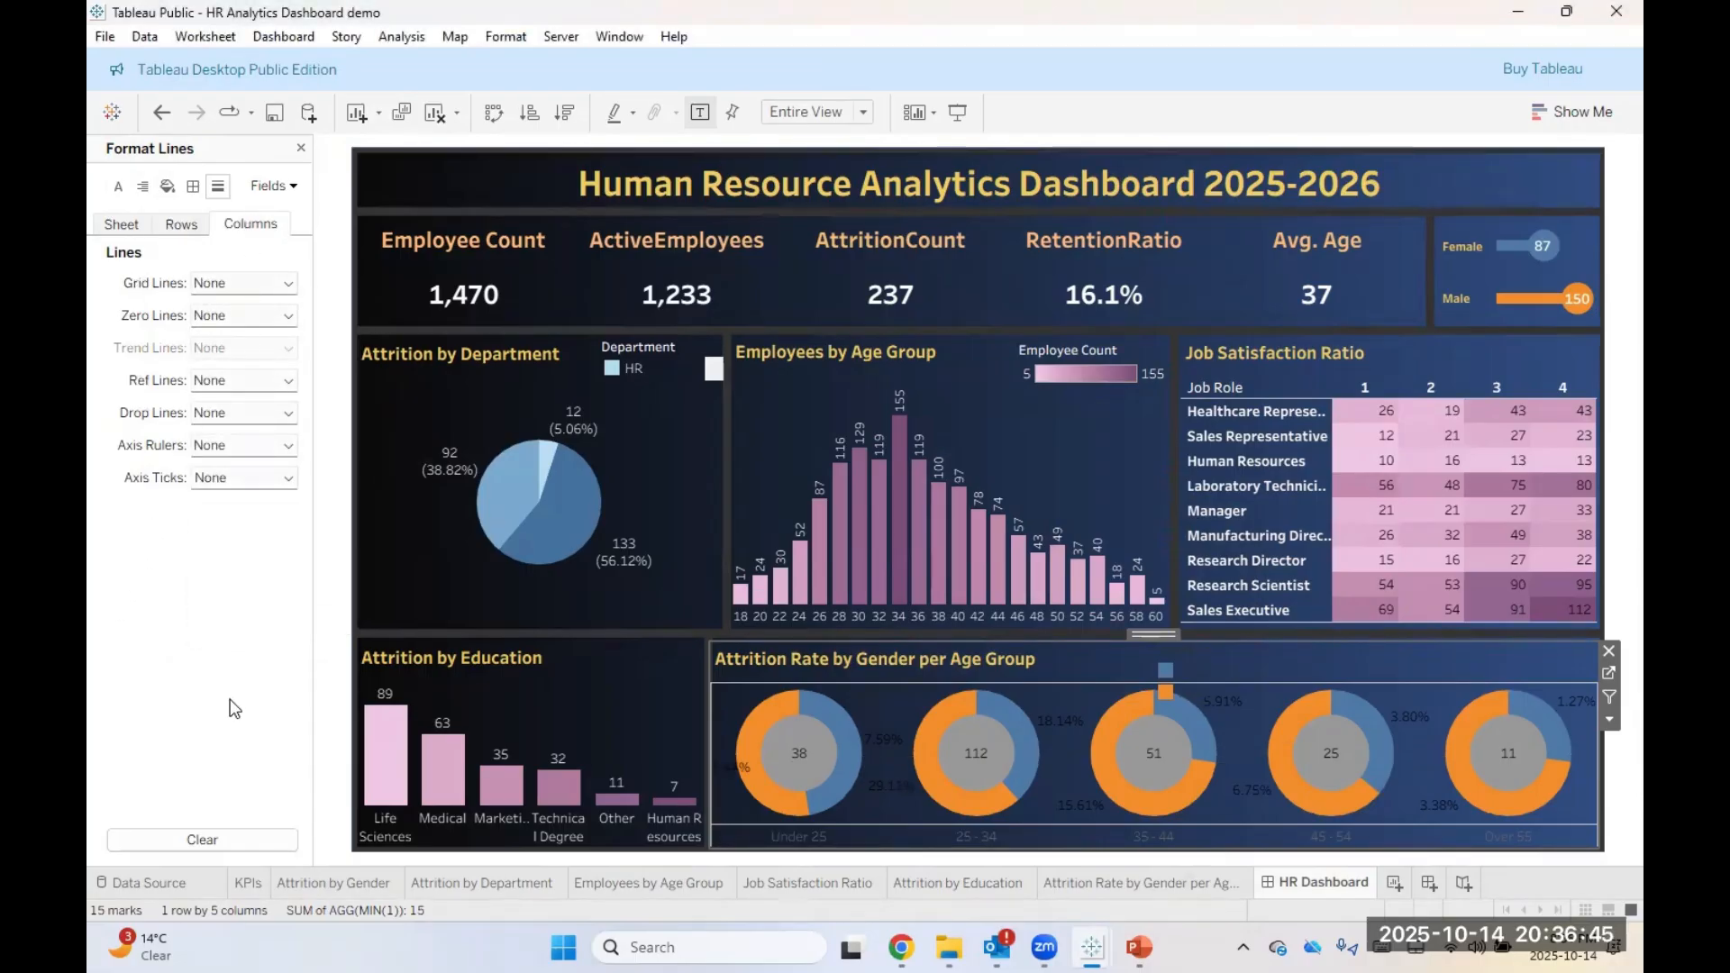
Step: Set the donut chart sheet's worksheet font colour to white so its labels show on the dark background
{"action": "right_click", "coordinate": [887, 741]}
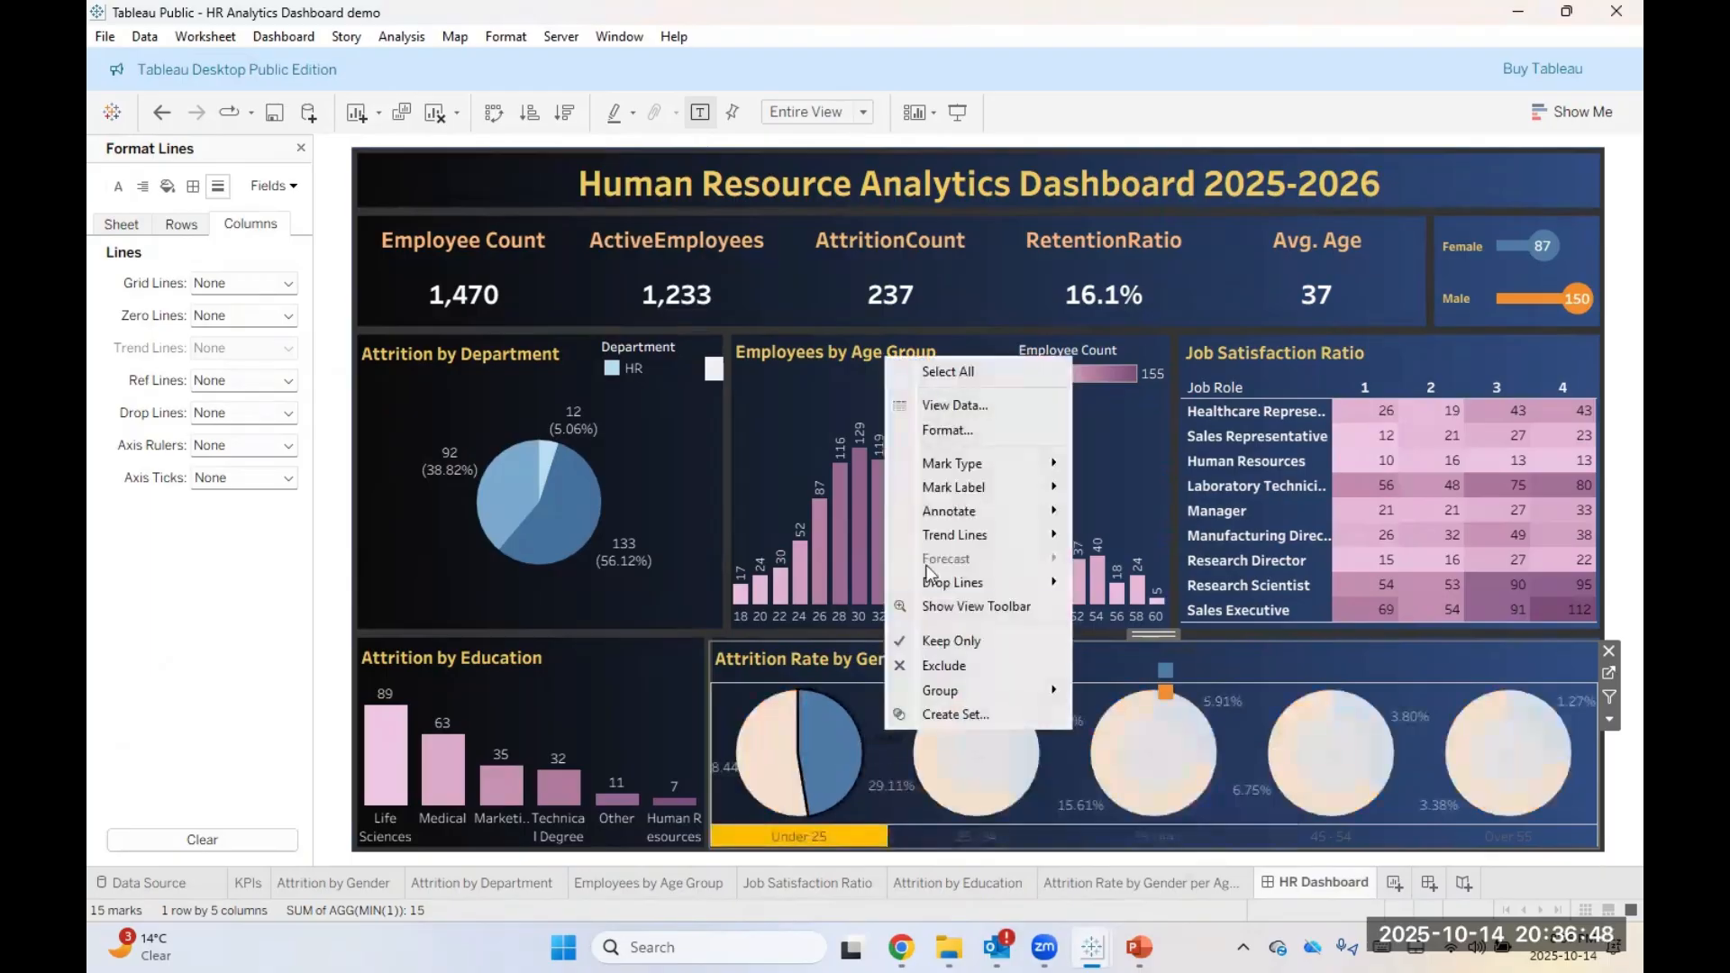
{"action": "left_click", "coordinate": [947, 431]}
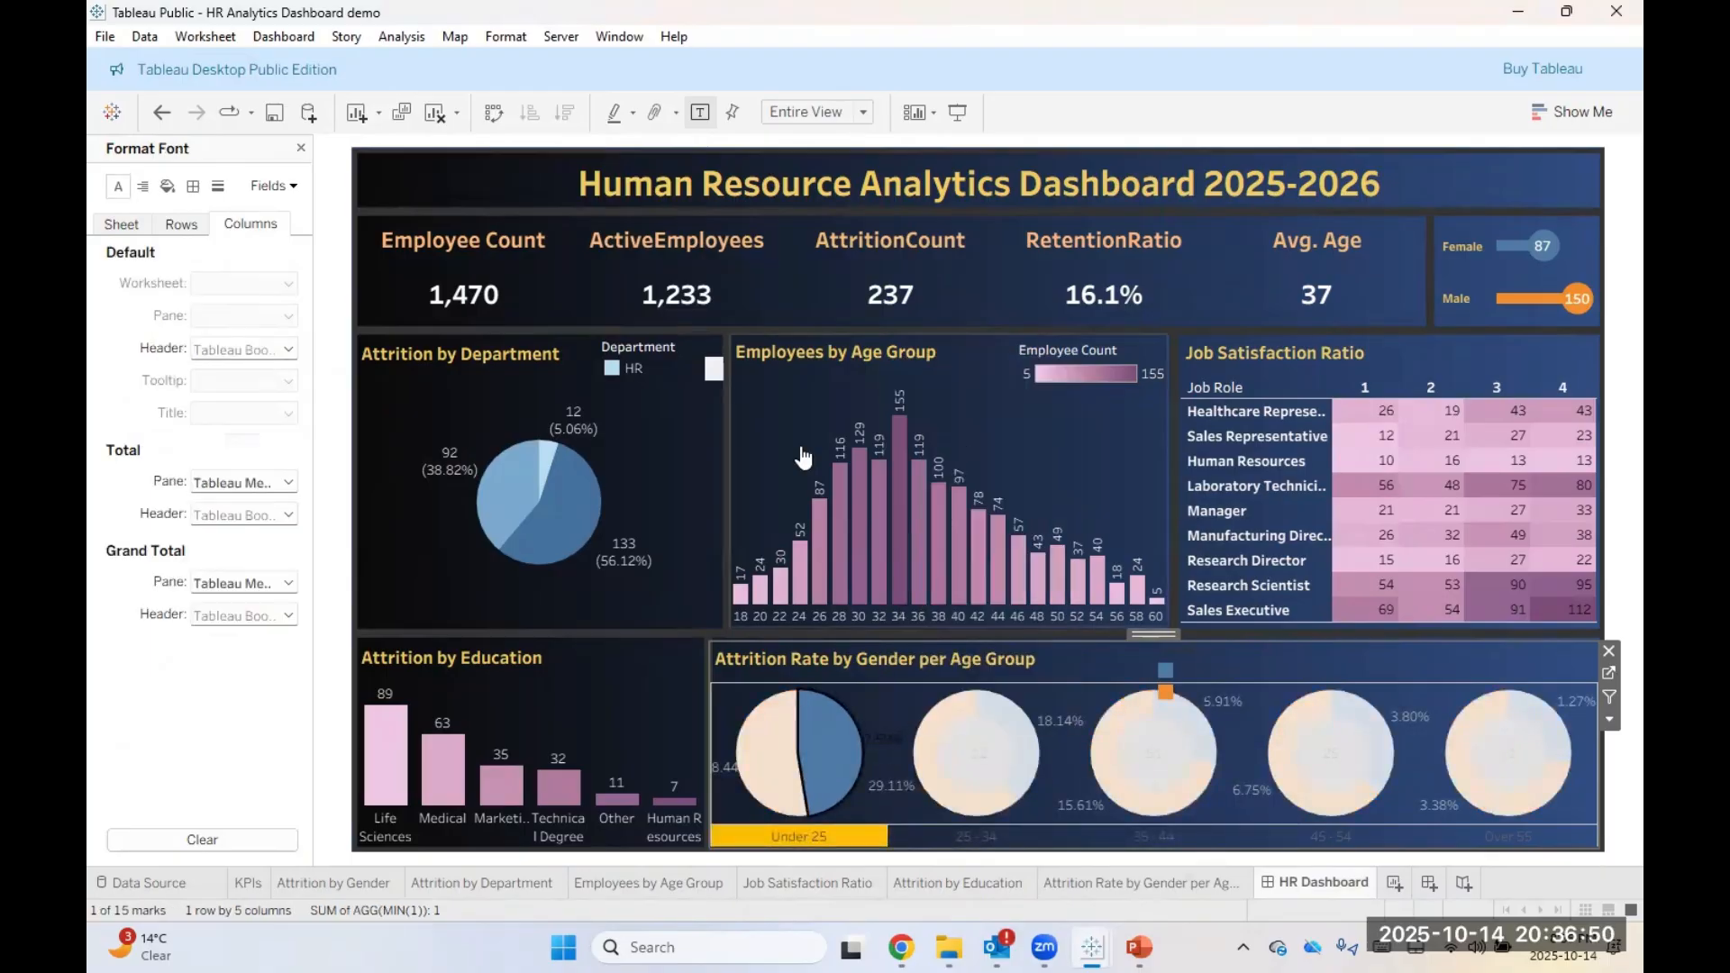
{"action": "left_click", "coordinate": [126, 225]}
{"action": "left_click", "coordinate": [241, 283]}
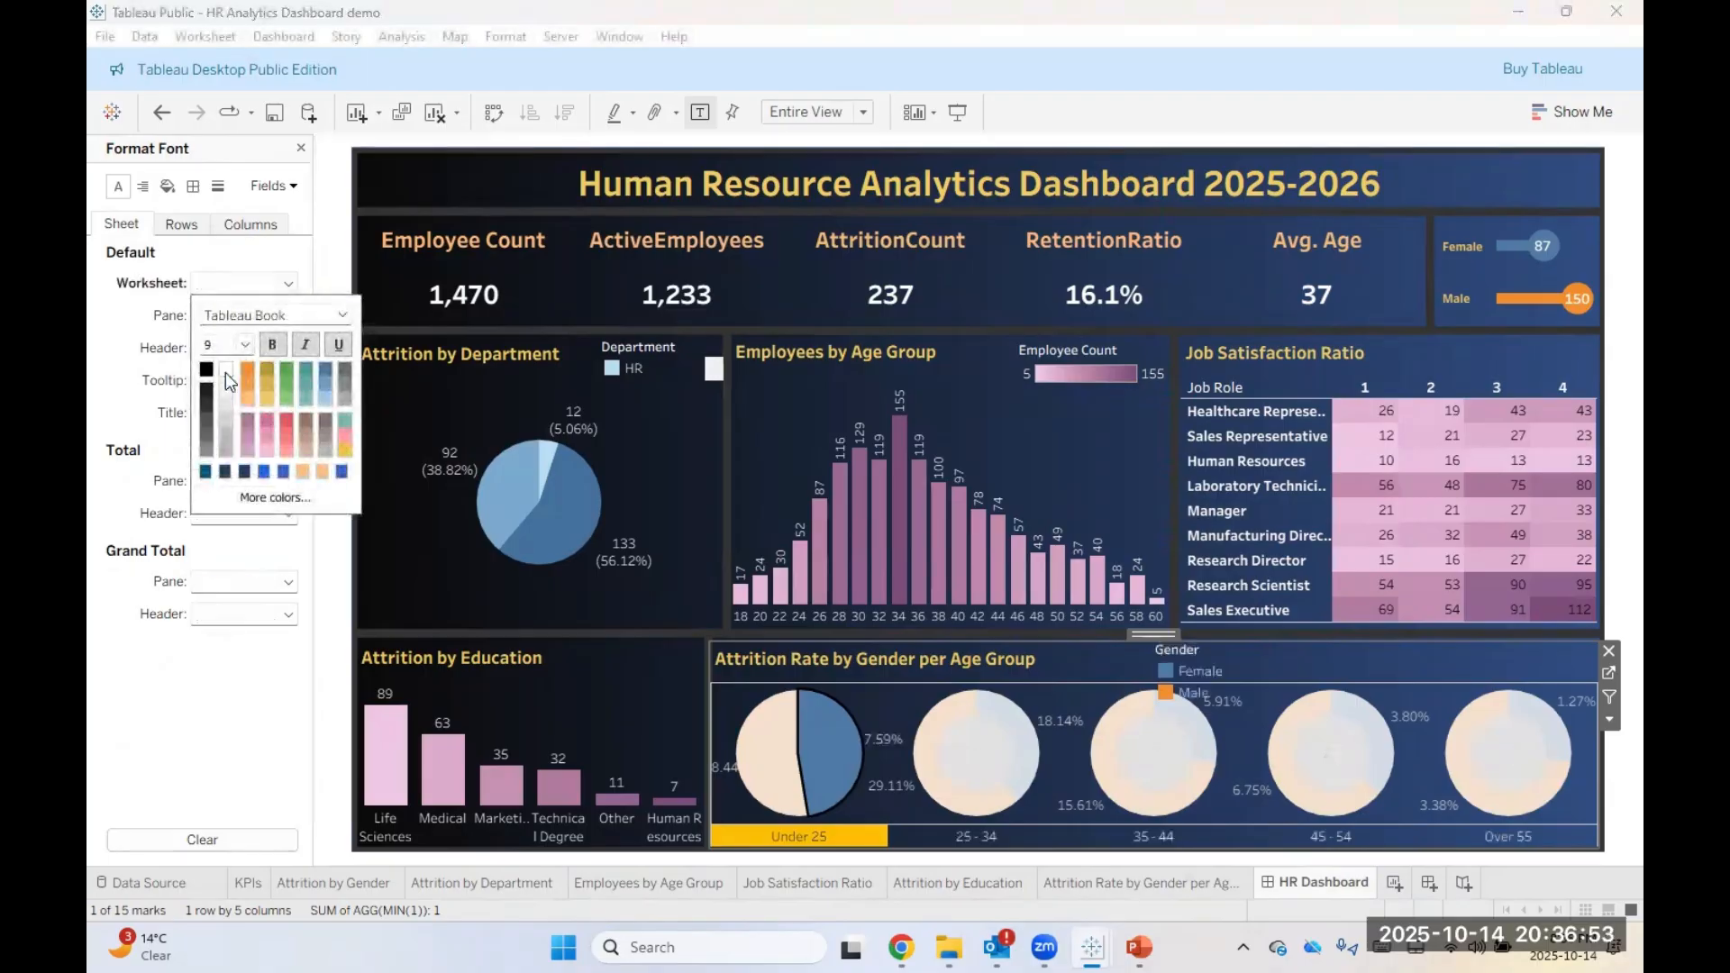
{"action": "left_click", "coordinate": [230, 636]}
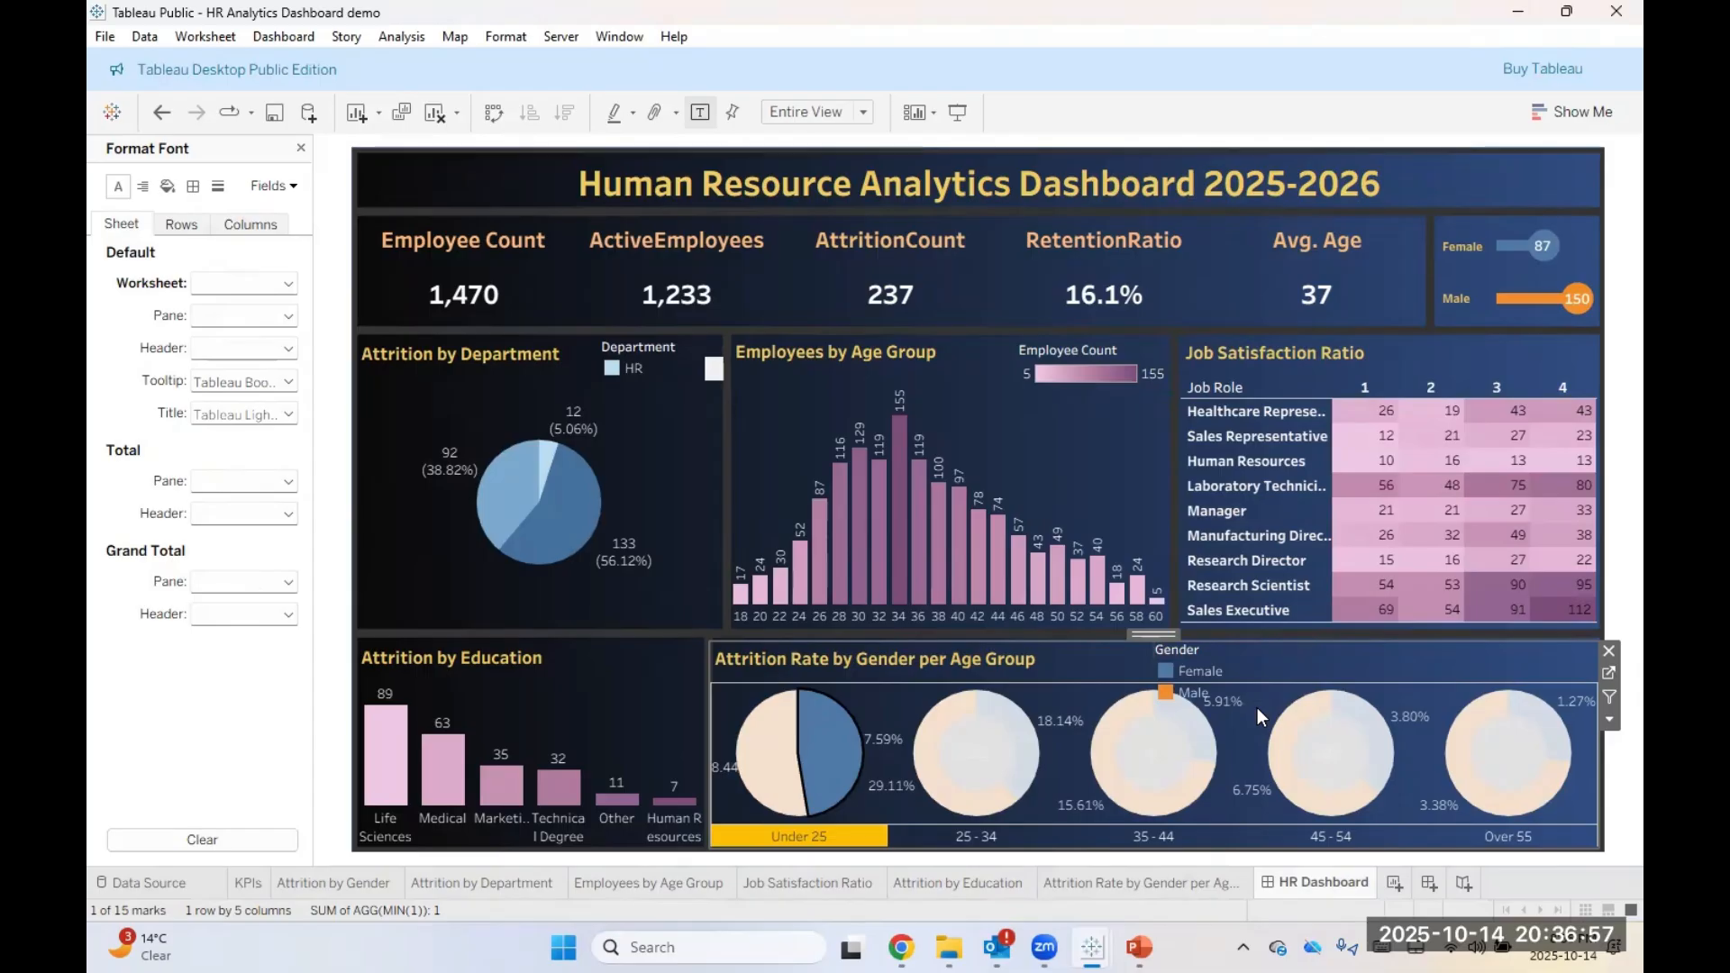
Step: Arrange the donut chart's Gender legend items in a single row and move the legend to the chart's upper-right corner
{"action": "left_click", "coordinate": [1301, 670]}
{"action": "left_click_drag", "start_coordinate": [1307, 671], "coordinate": [1398, 658]}
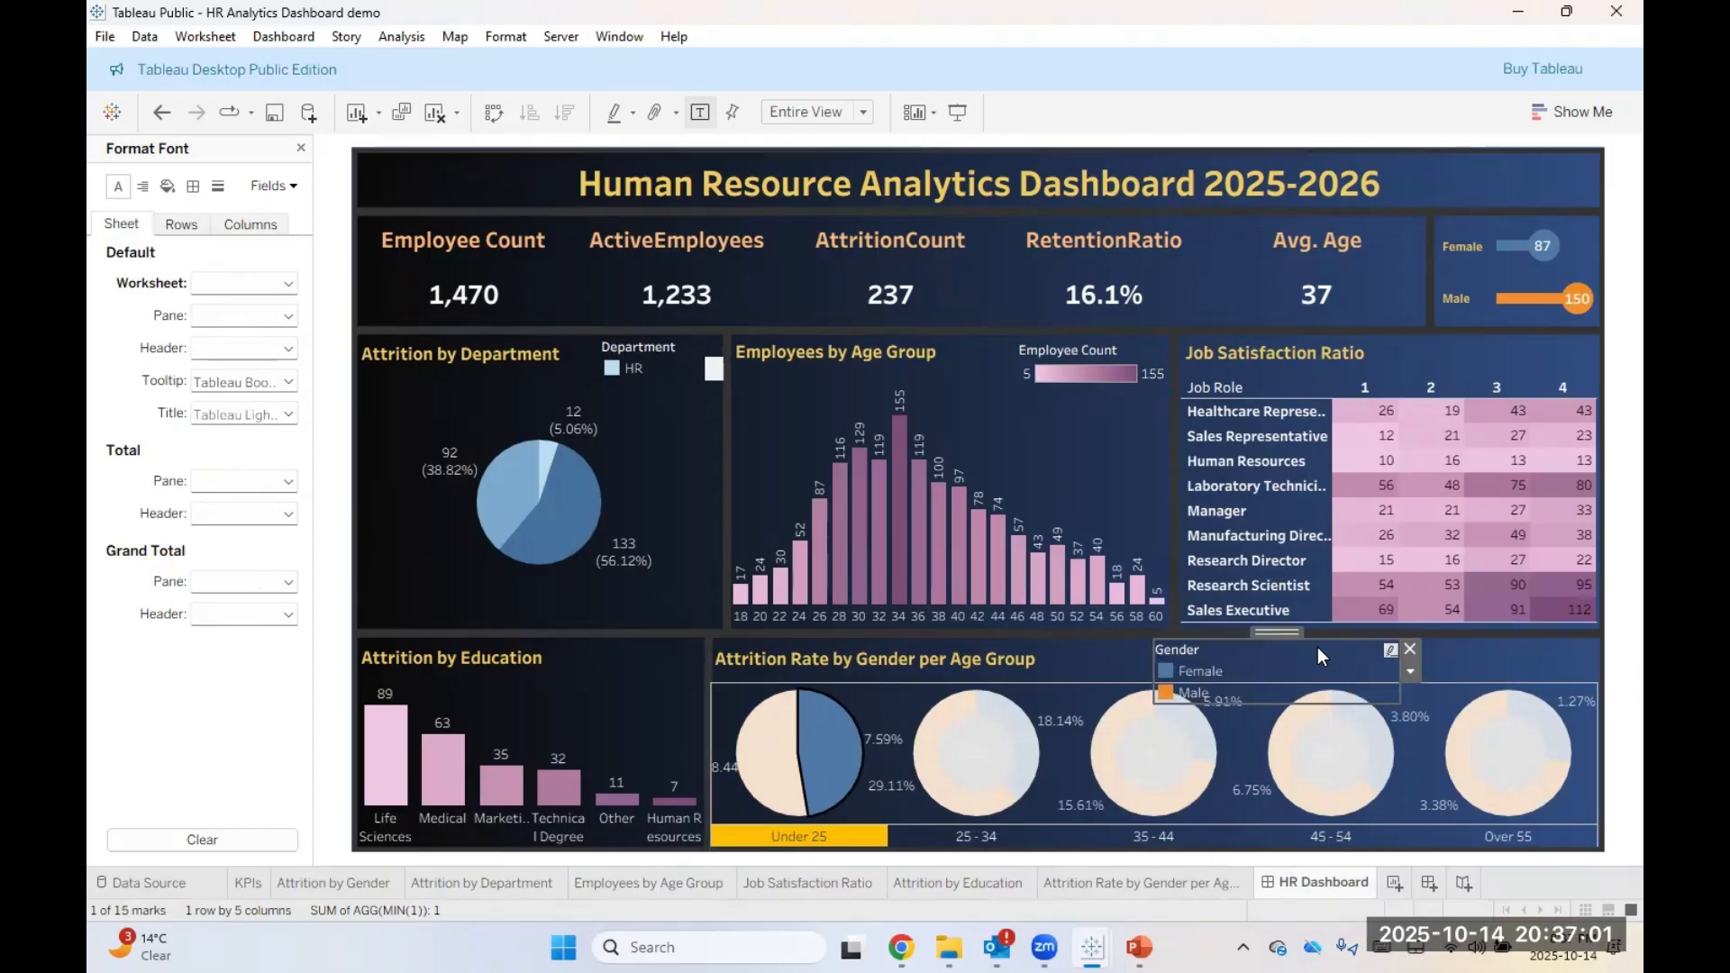
{"action": "left_click", "coordinate": [1409, 671]}
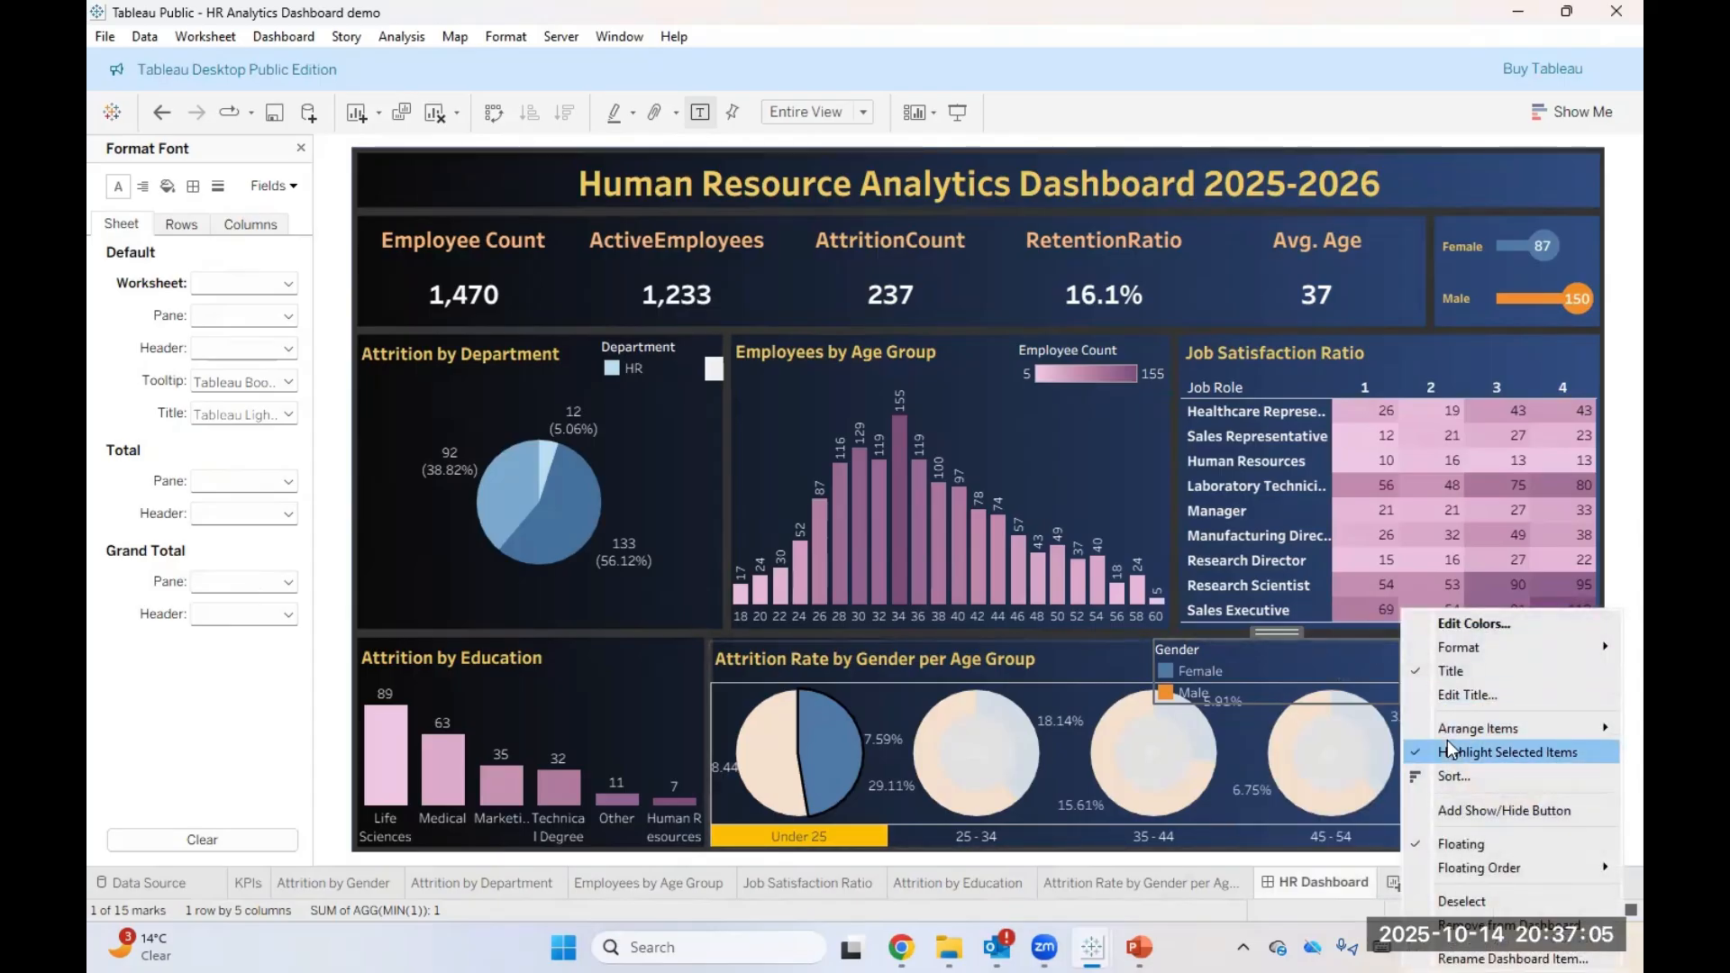
{"action": "mouse_move", "coordinate": [1477, 728]}
{"action": "left_click", "coordinate": [1279, 752]}
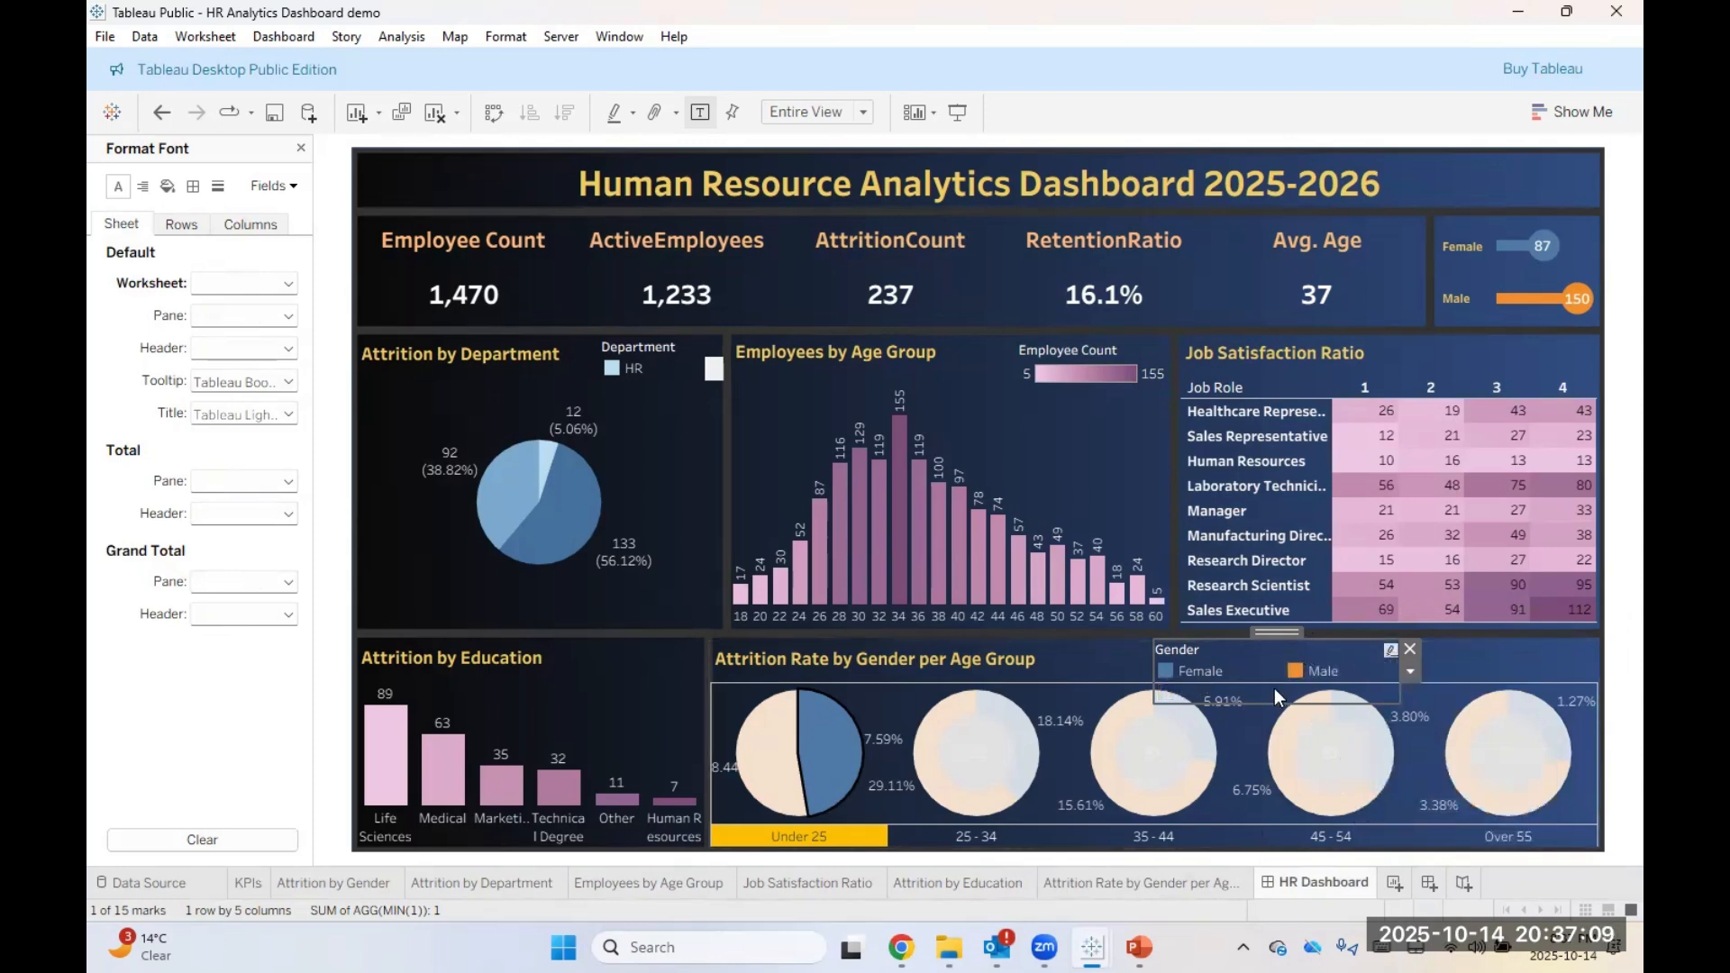
{"action": "left_click_drag", "start_coordinate": [1274, 702], "coordinate": [1487, 641]}
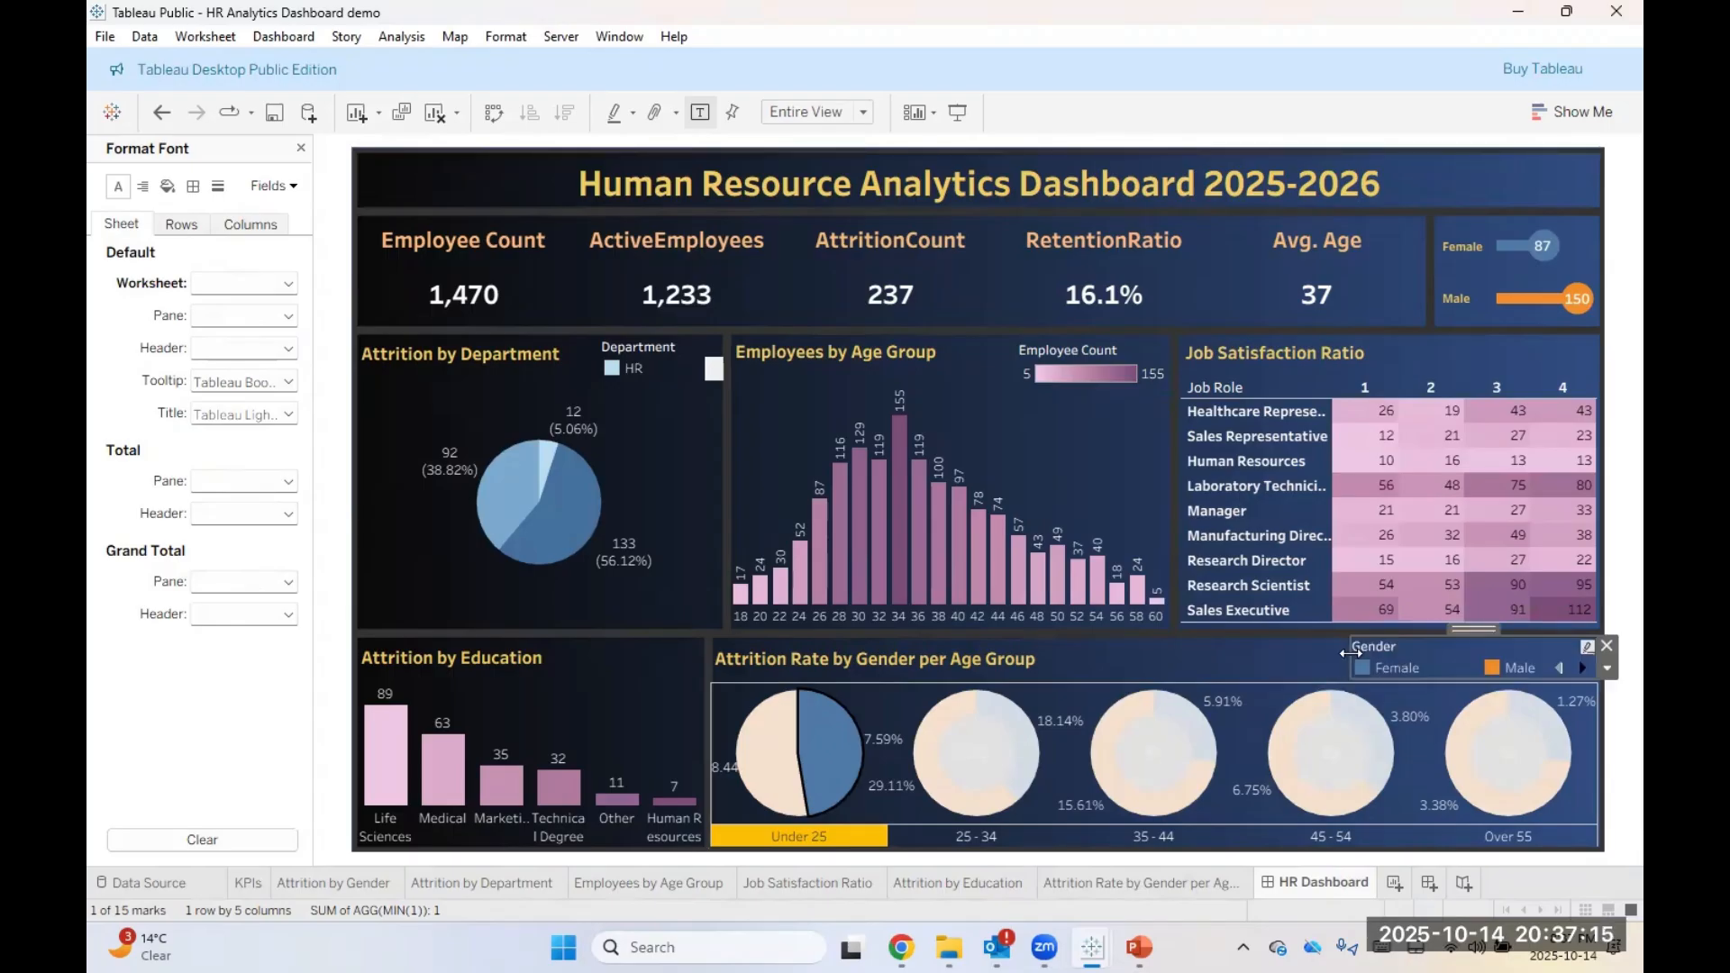
{"action": "left_click", "coordinate": [1609, 818]}
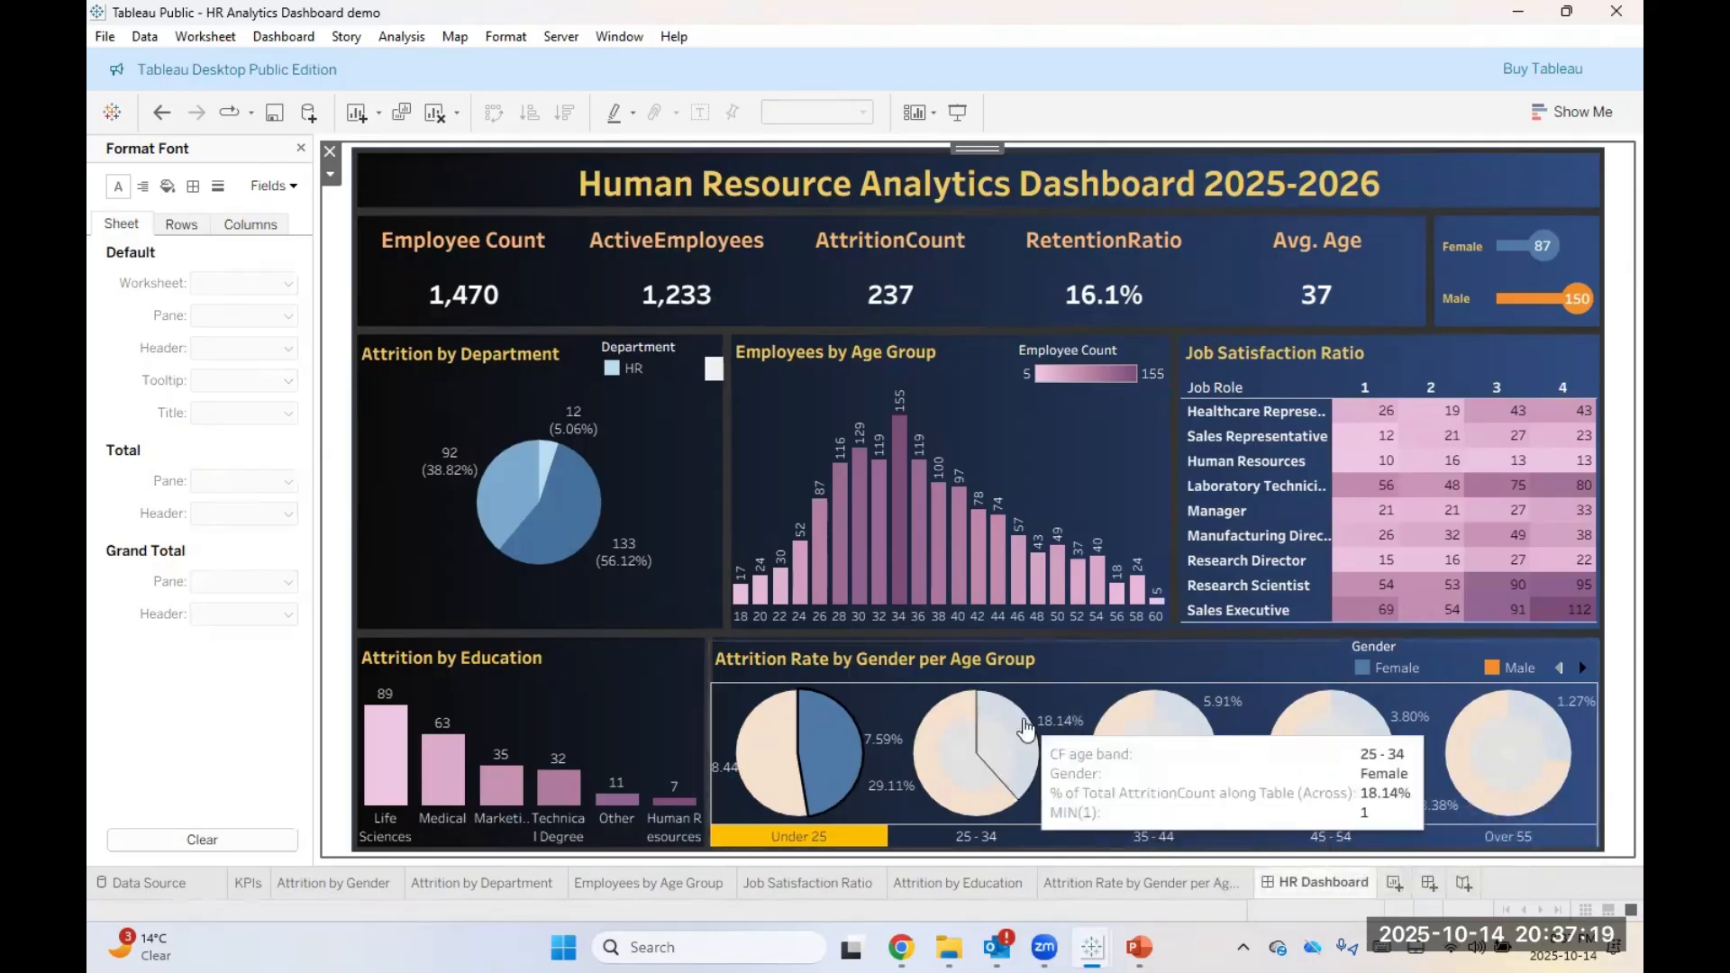
{"action": "left_click", "coordinate": [1063, 671]}
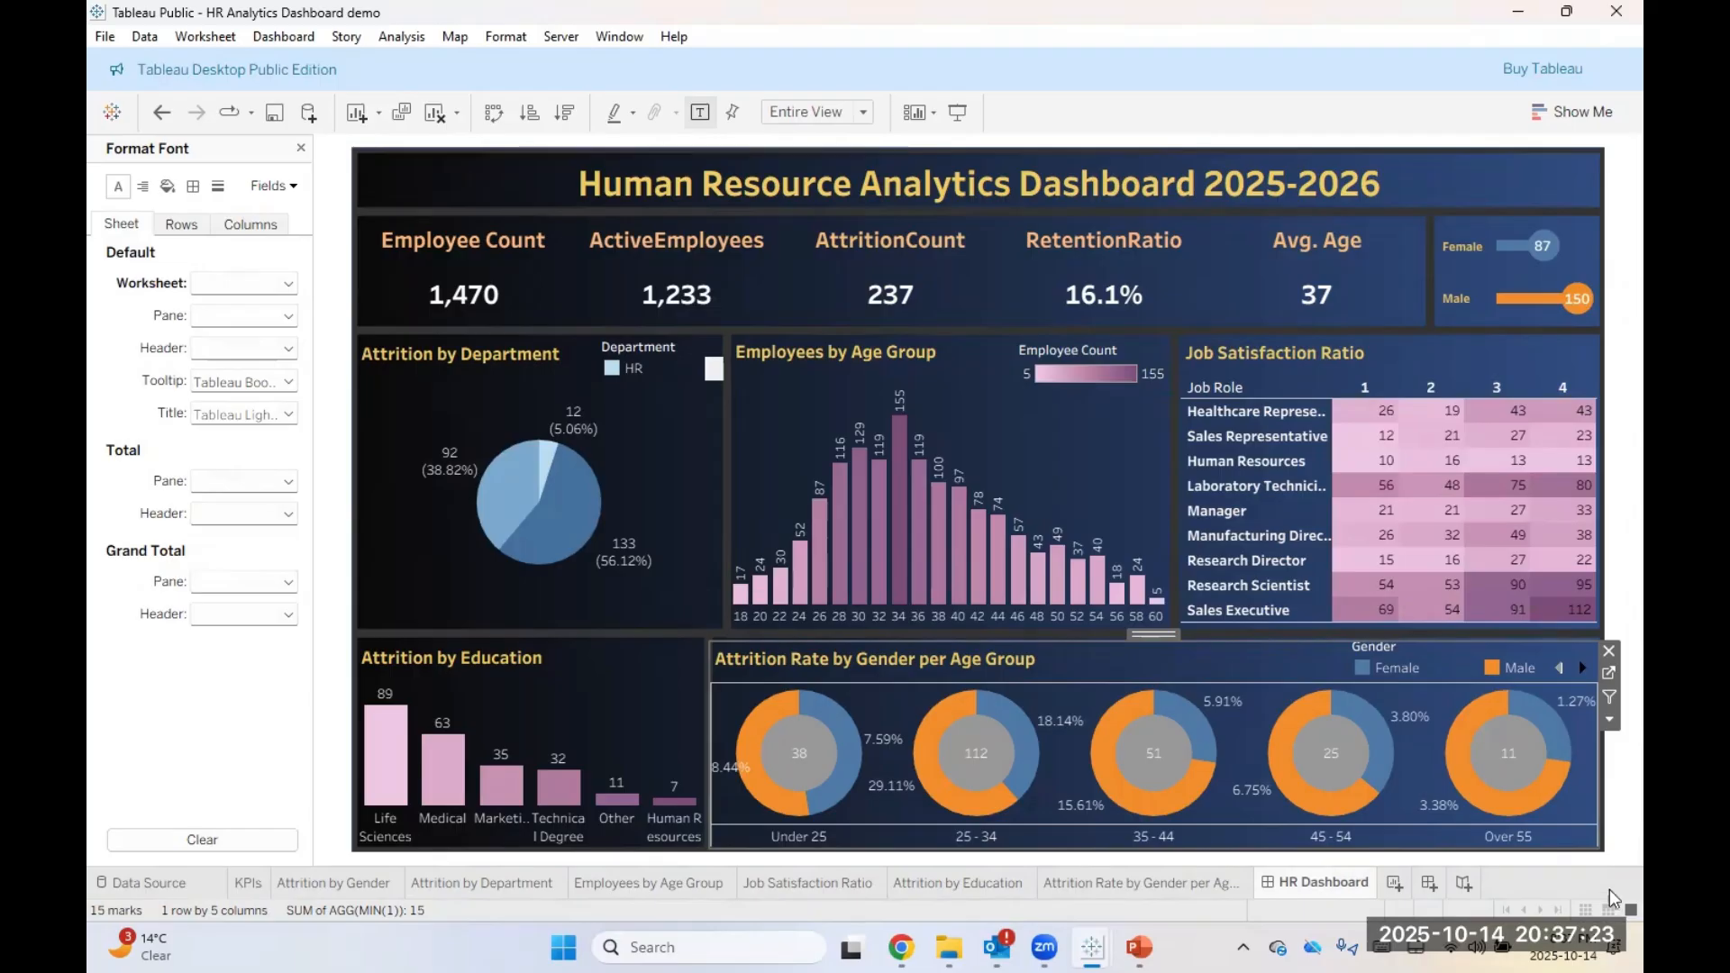
Step: Reduce the Gender legend's height so its title sits beside the items, and narrow the legend from its left edge
{"action": "mouse_move", "coordinate": [1159, 794]}
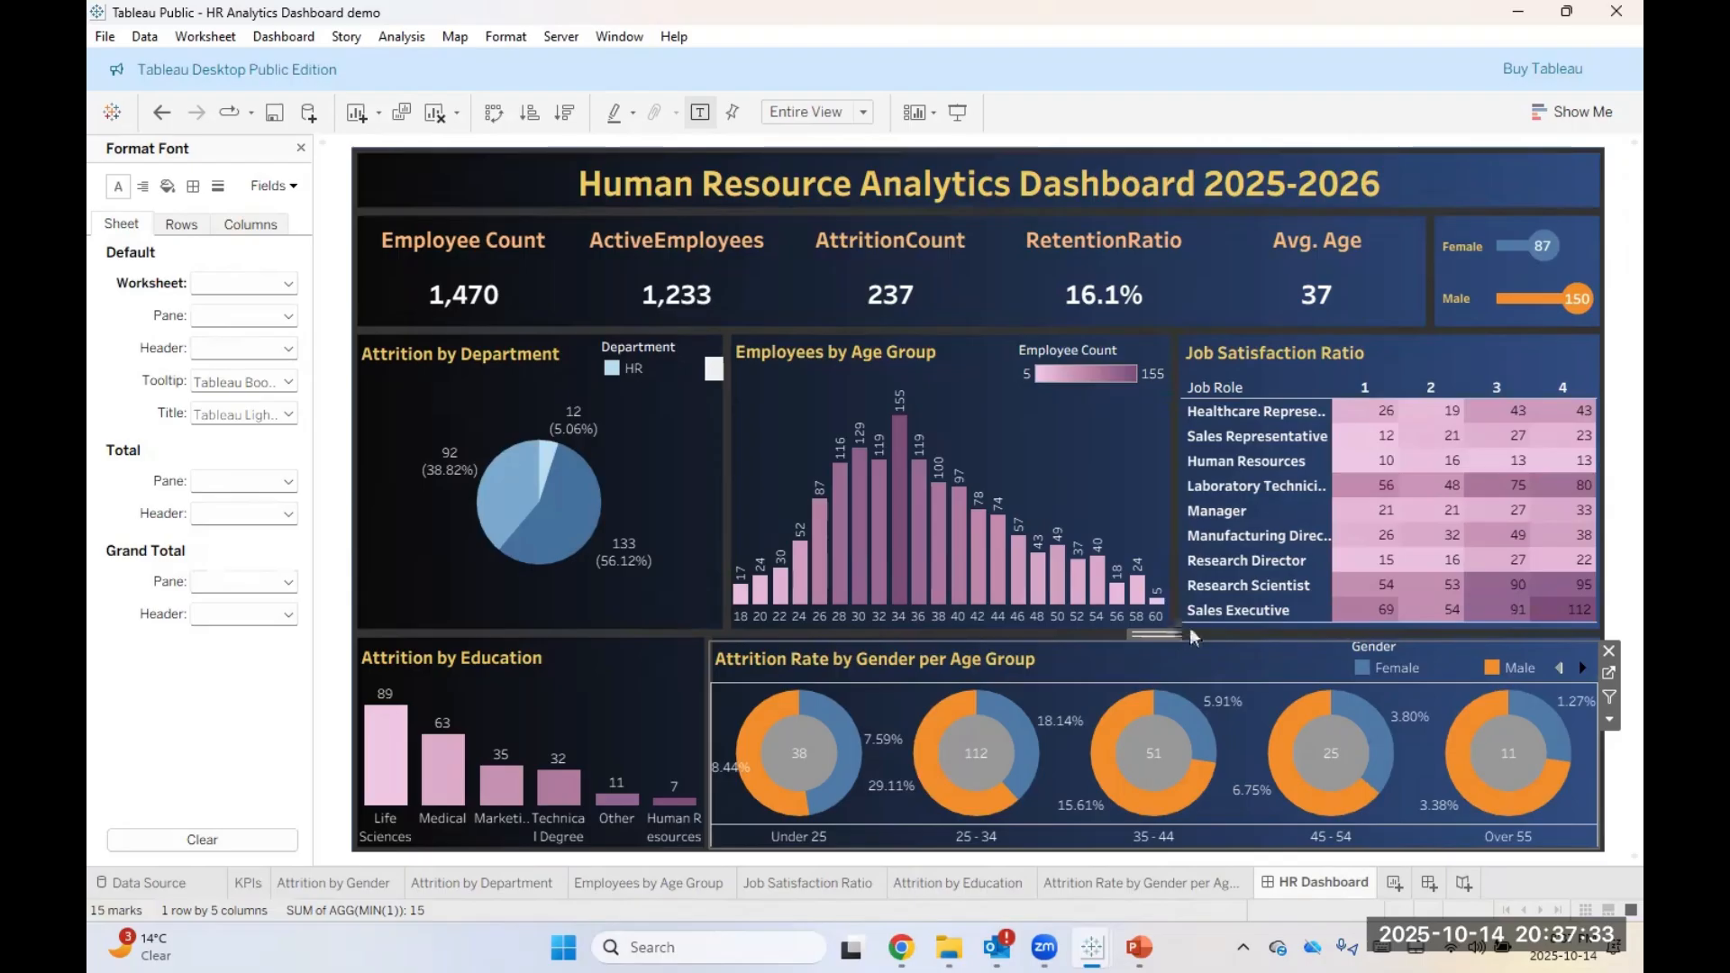
{"action": "left_click", "coordinate": [1176, 353]}
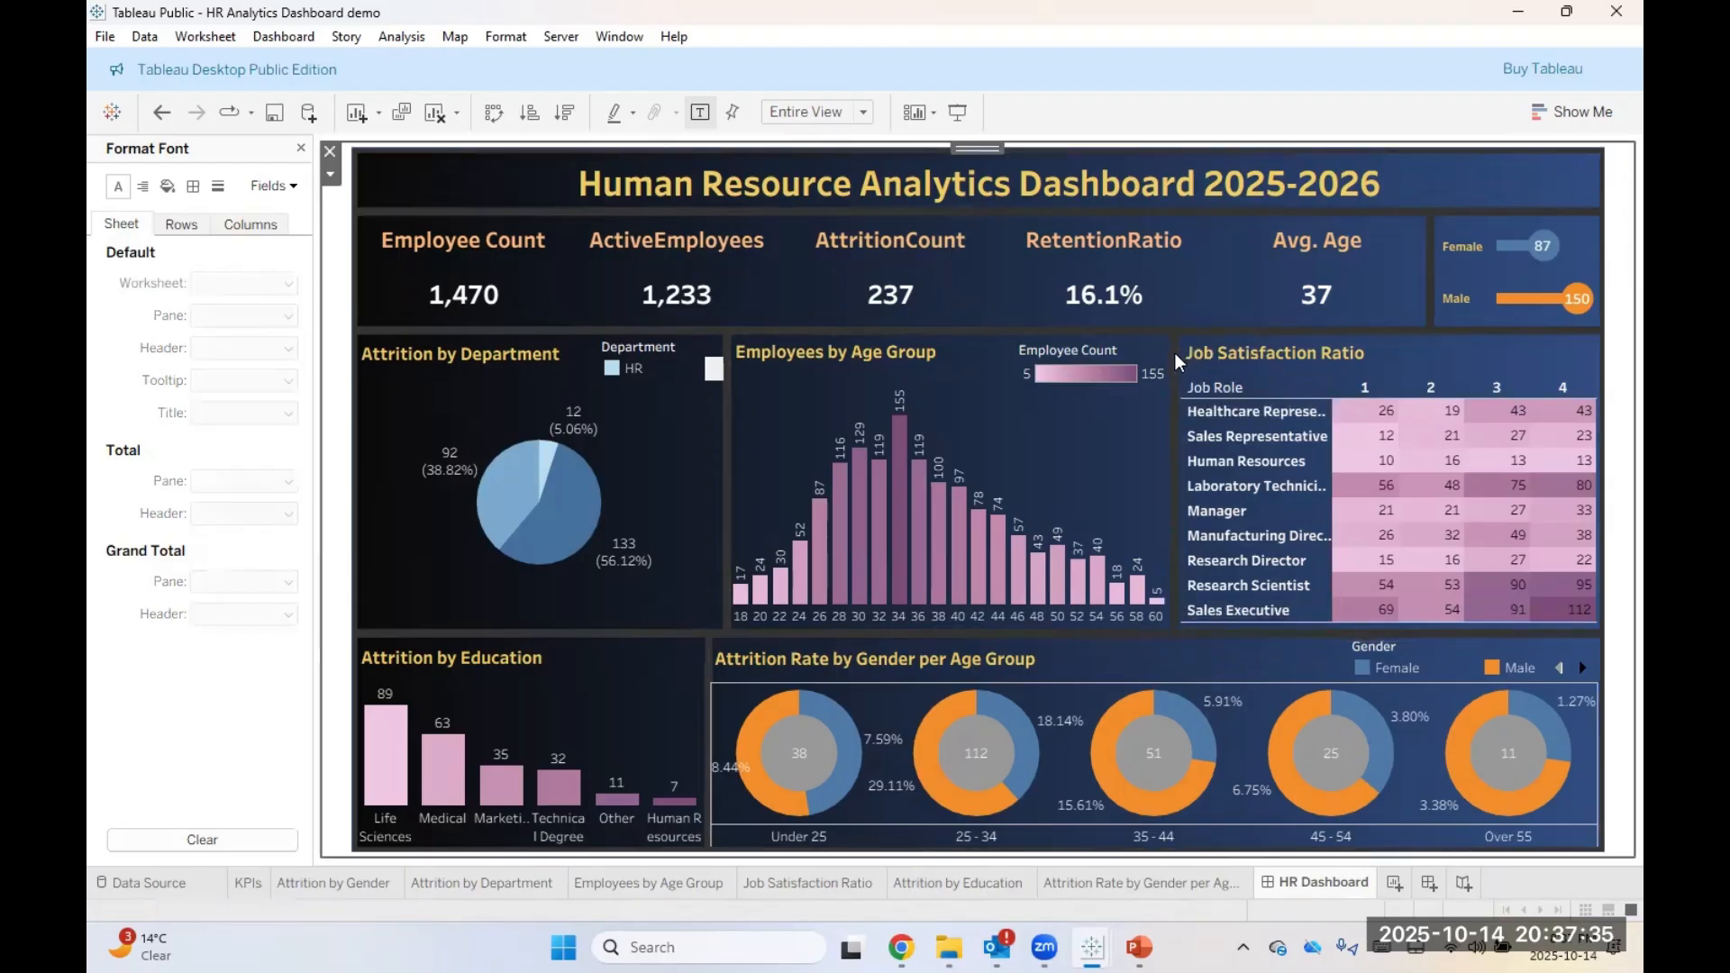
{"action": "left_click", "coordinate": [1429, 645]}
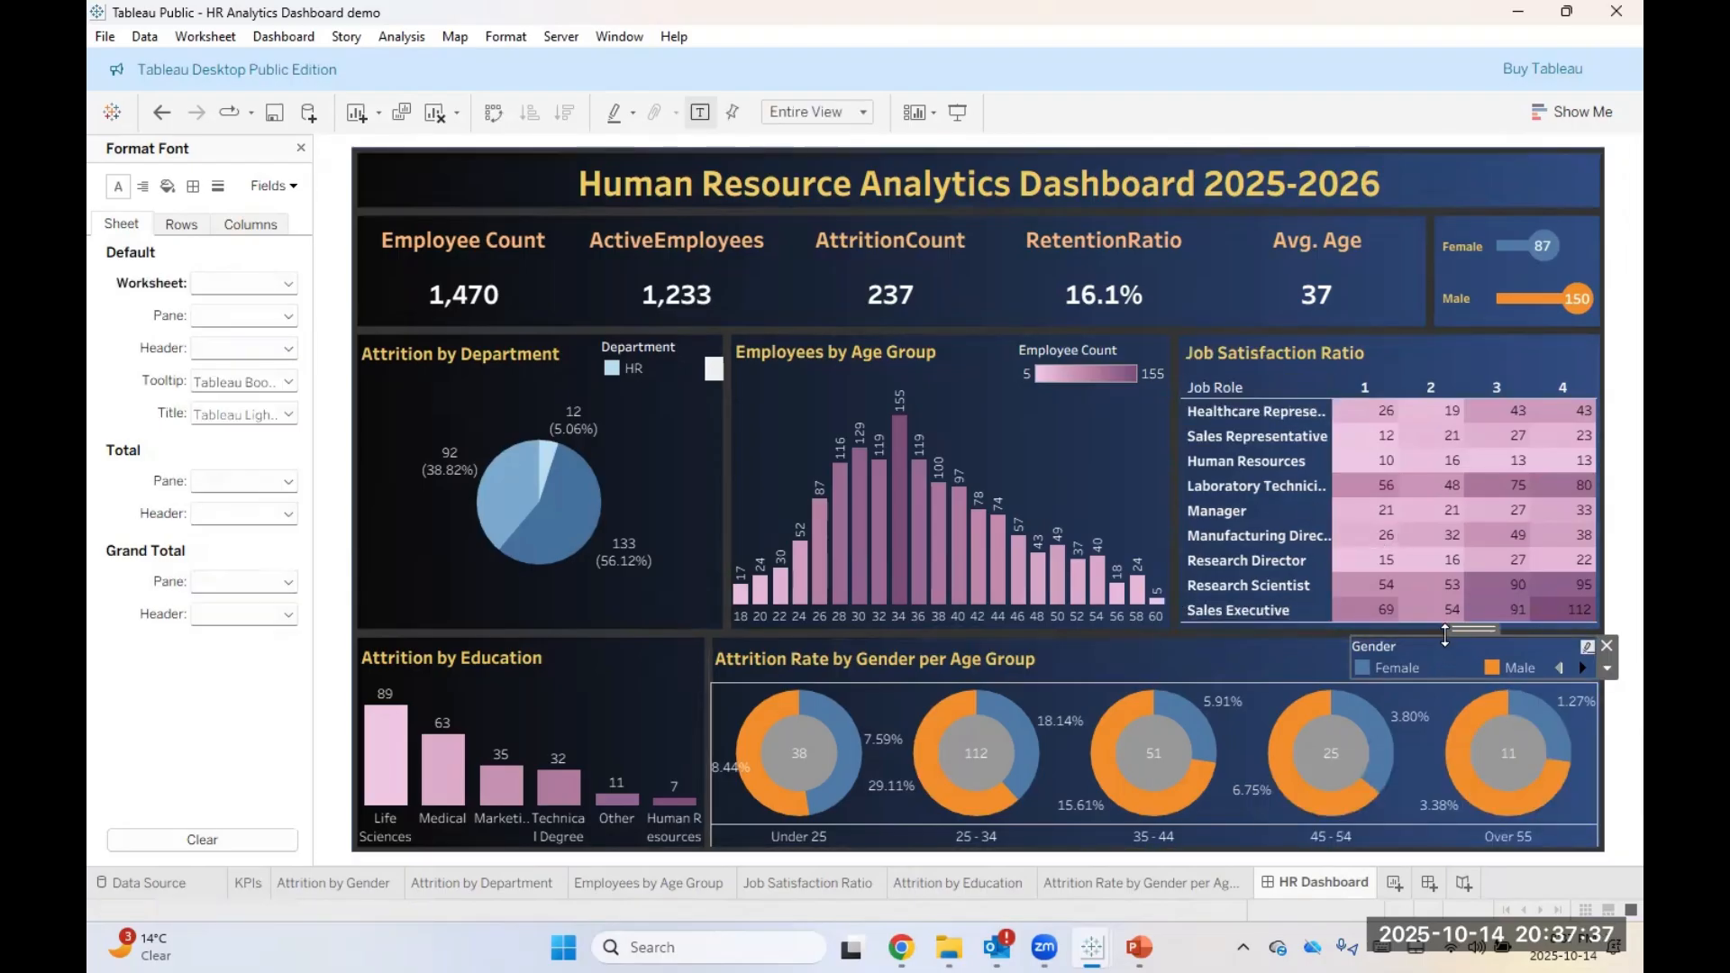
{"action": "left_click_drag", "start_coordinate": [1444, 635], "coordinate": [1531, 642]}
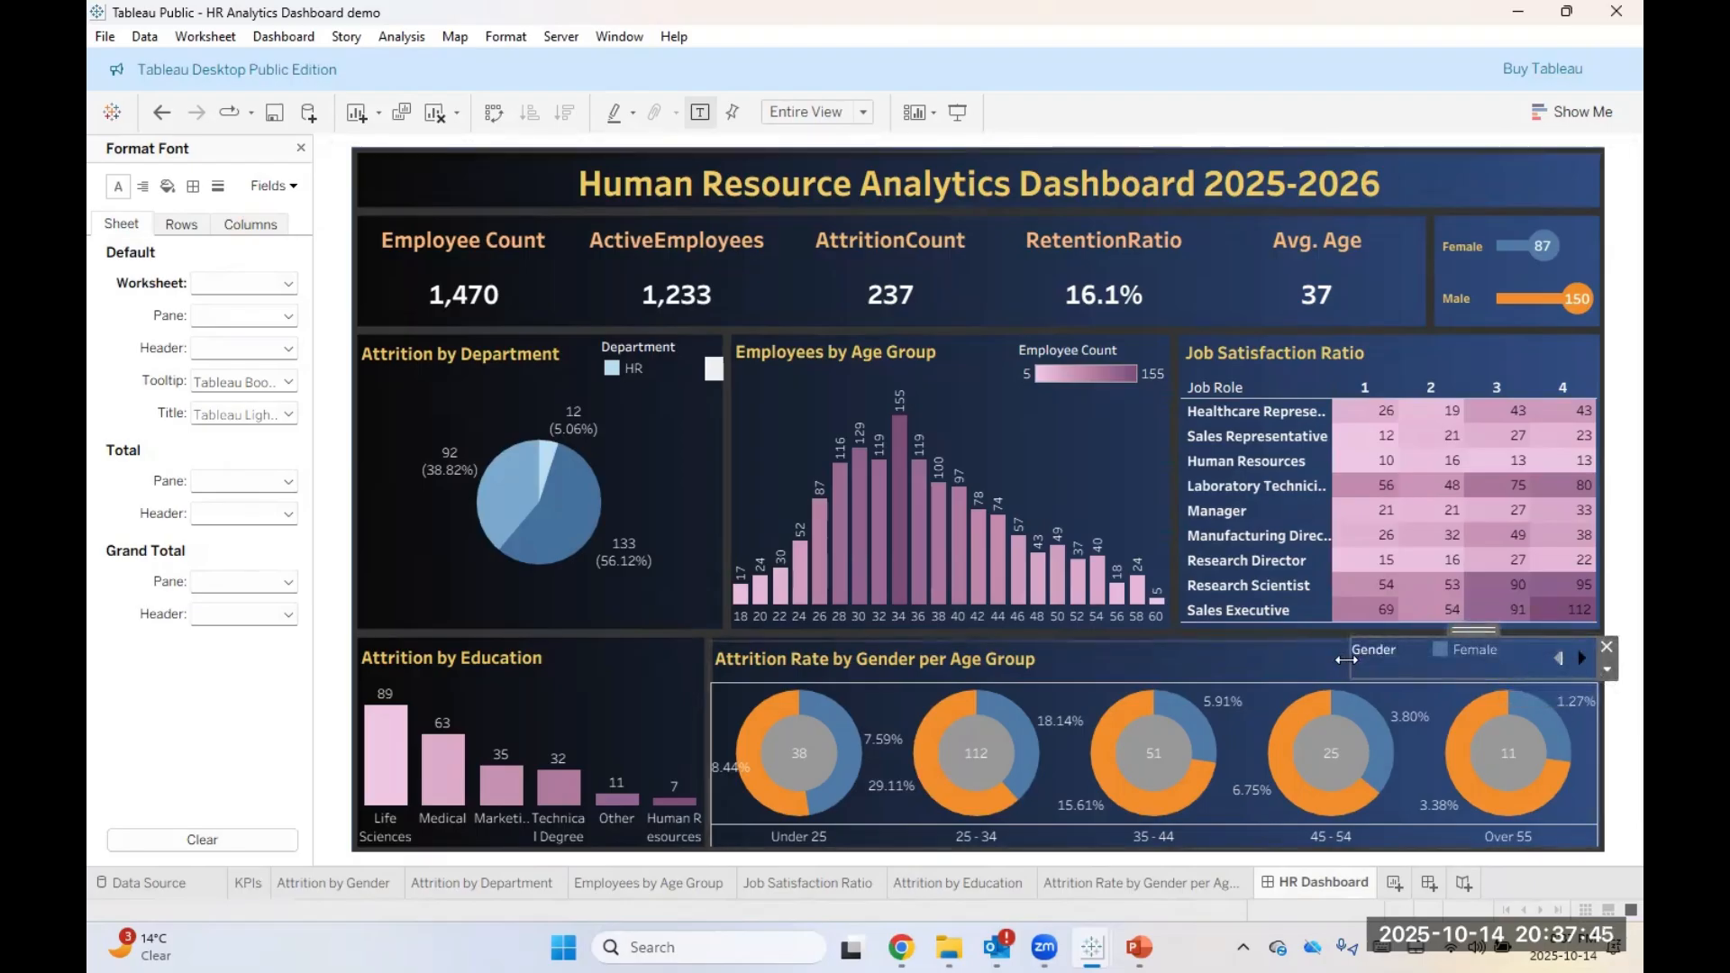
{"action": "left_click_drag", "start_coordinate": [1360, 662], "coordinate": [1402, 664]}
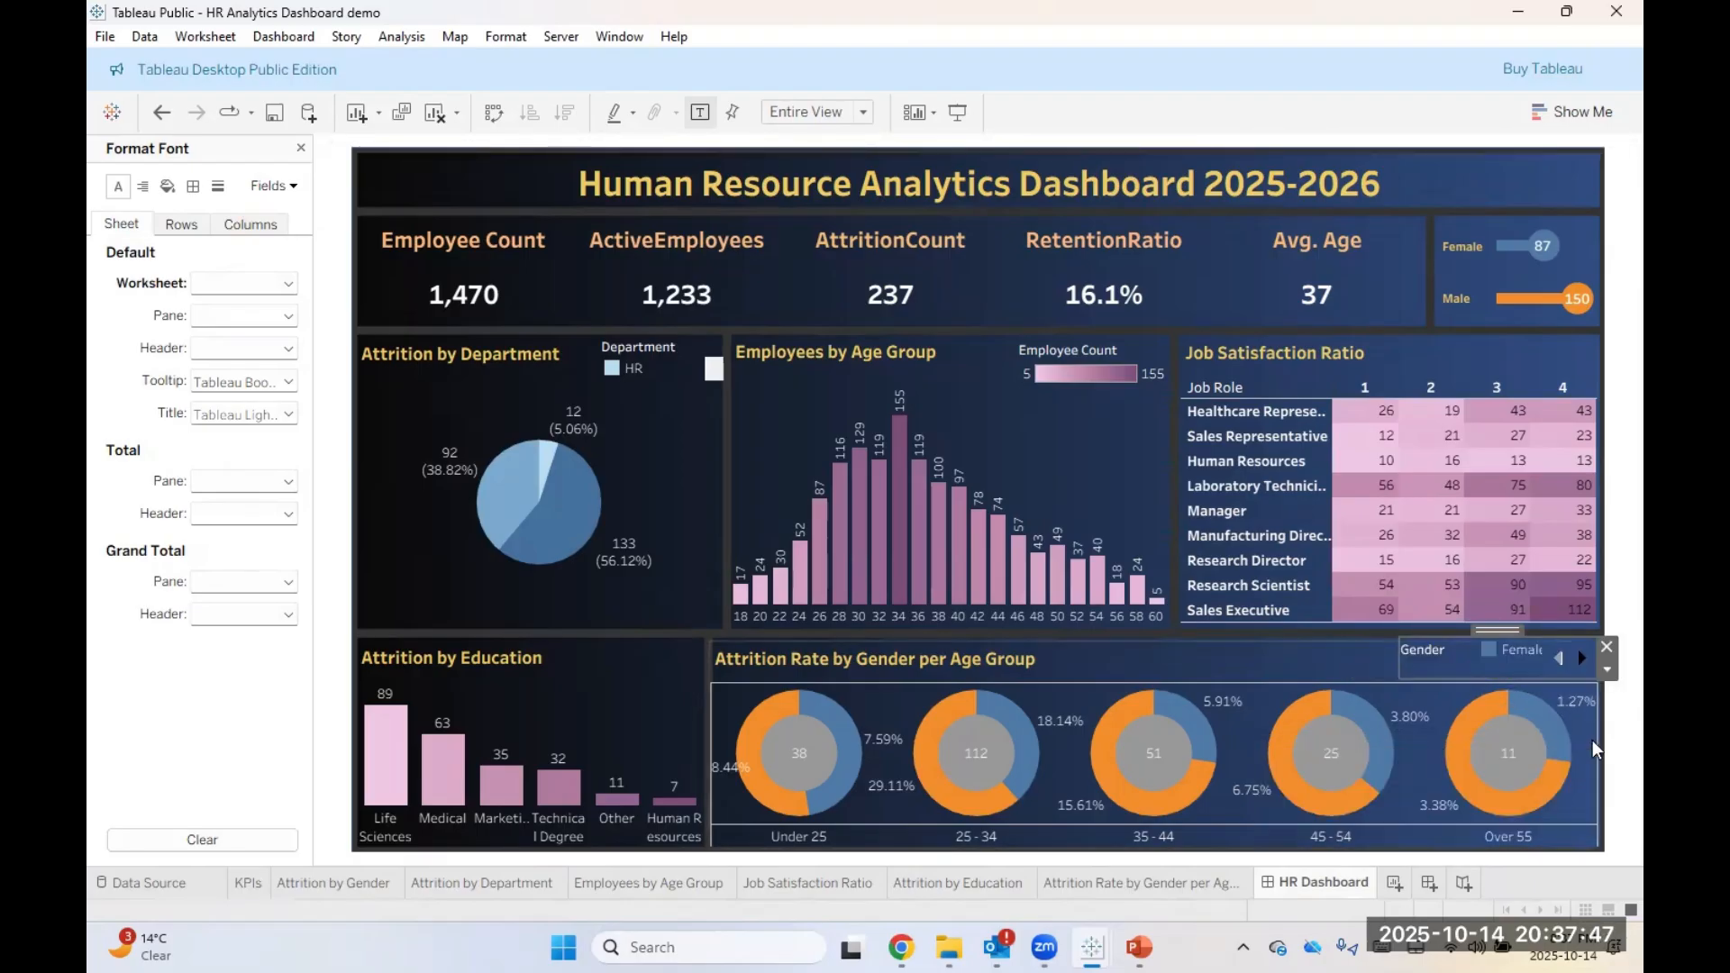
{"action": "left_click", "coordinate": [1609, 749]}
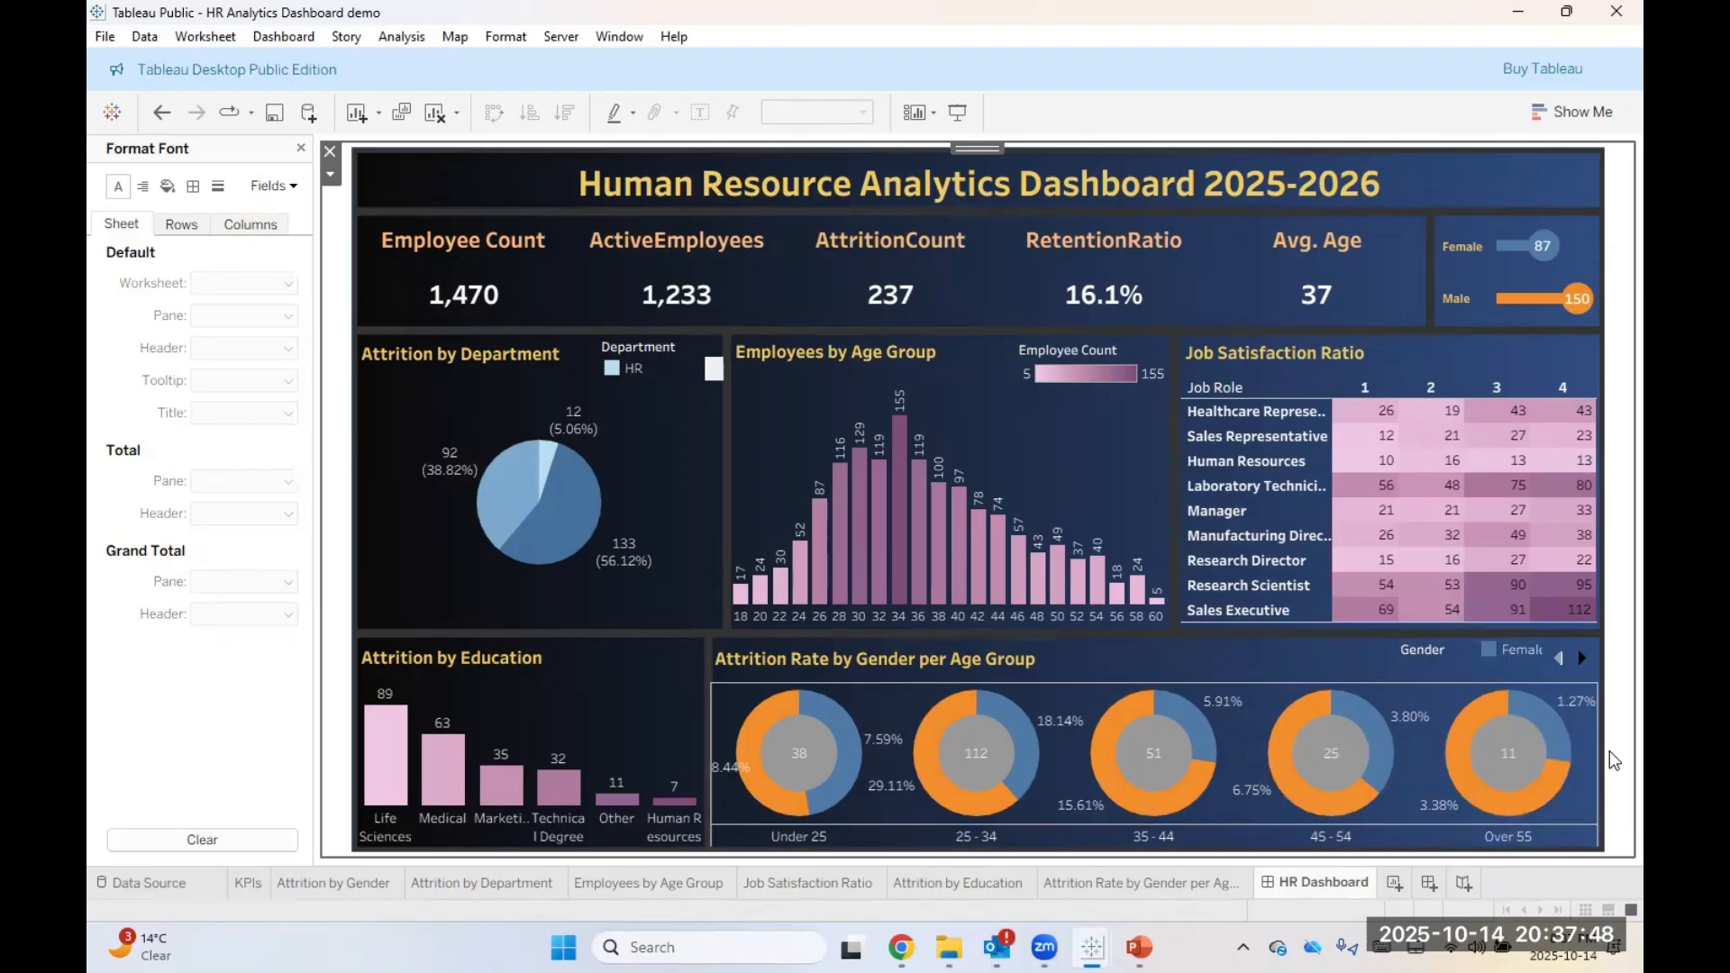
Step: Page through the Gender legend's items, then widen it leftwards to fit both Female and Male and trim its top edge slightly
{"action": "left_click", "coordinate": [1561, 665]}
{"action": "left_click", "coordinate": [1578, 663]}
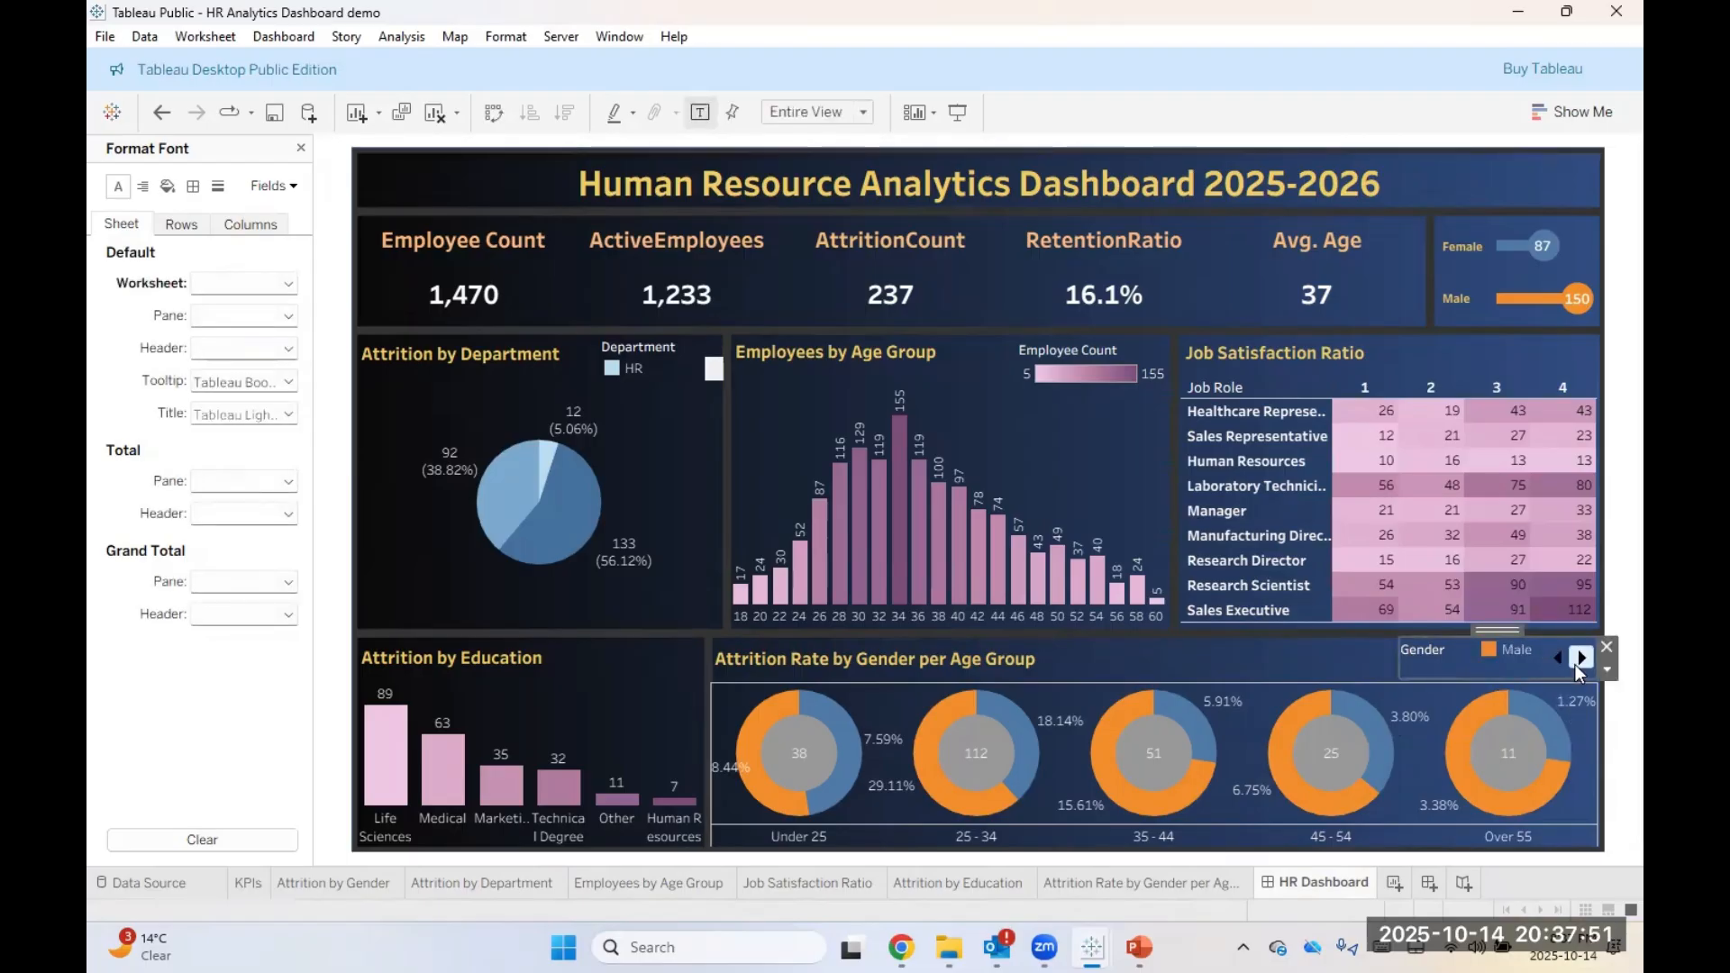
{"action": "left_click", "coordinate": [1581, 658]}
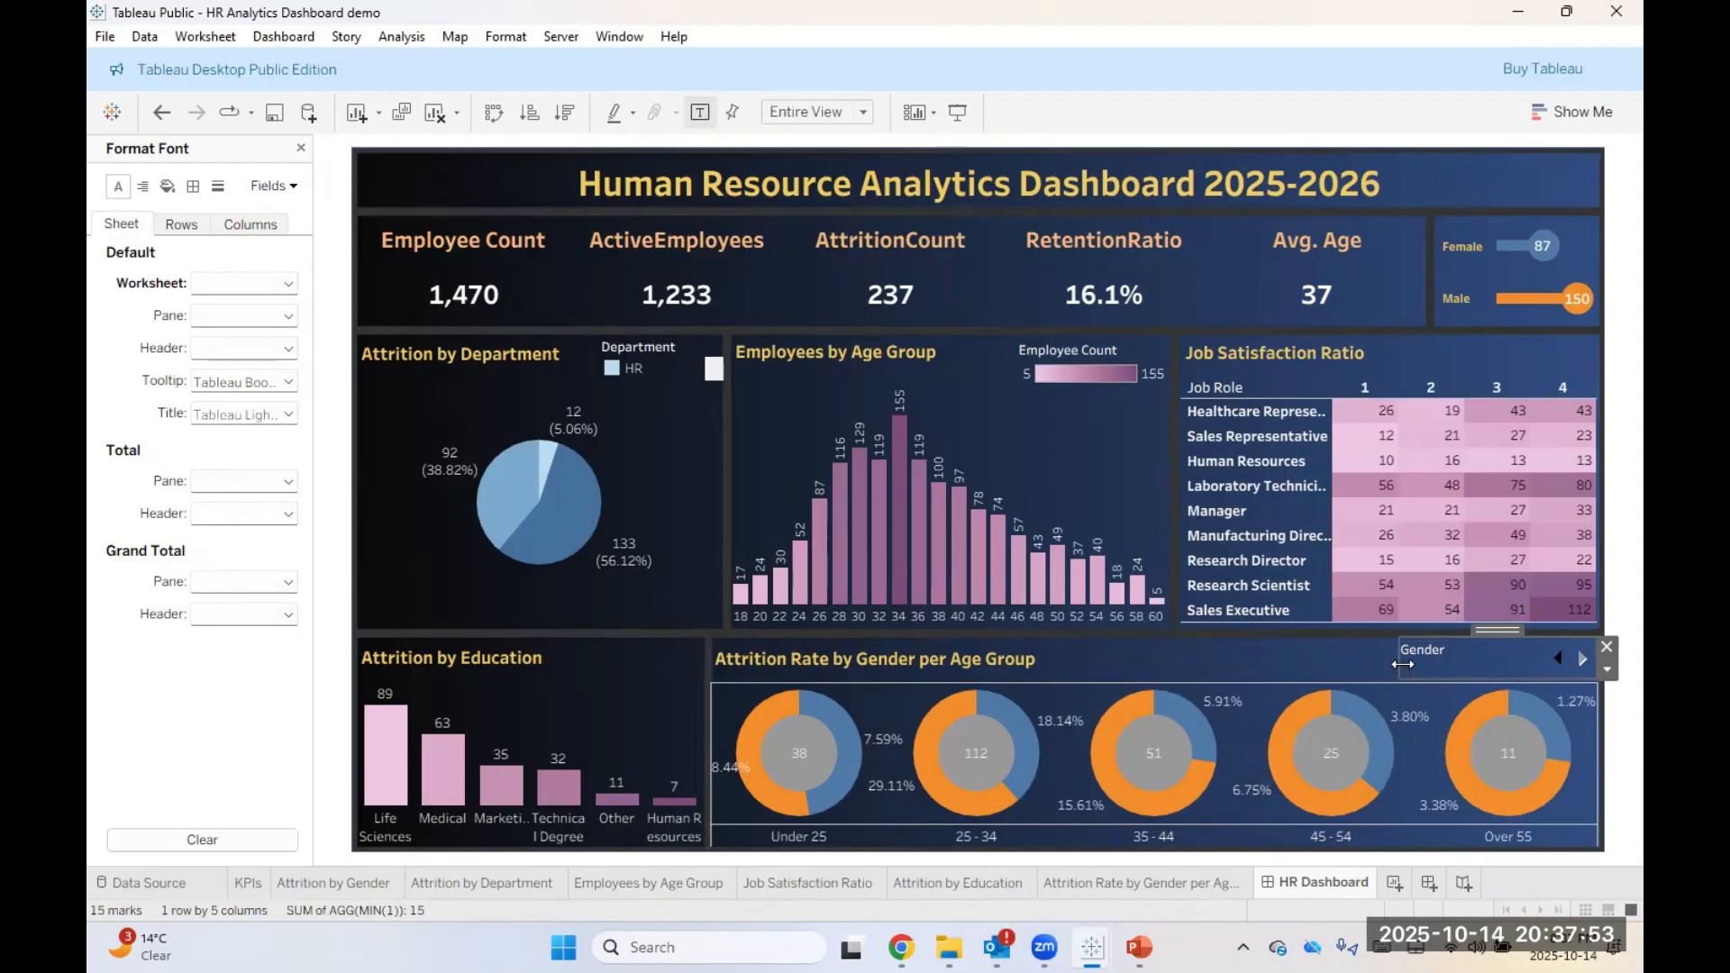
{"action": "left_click_drag", "start_coordinate": [1398, 663], "coordinate": [1270, 662]}
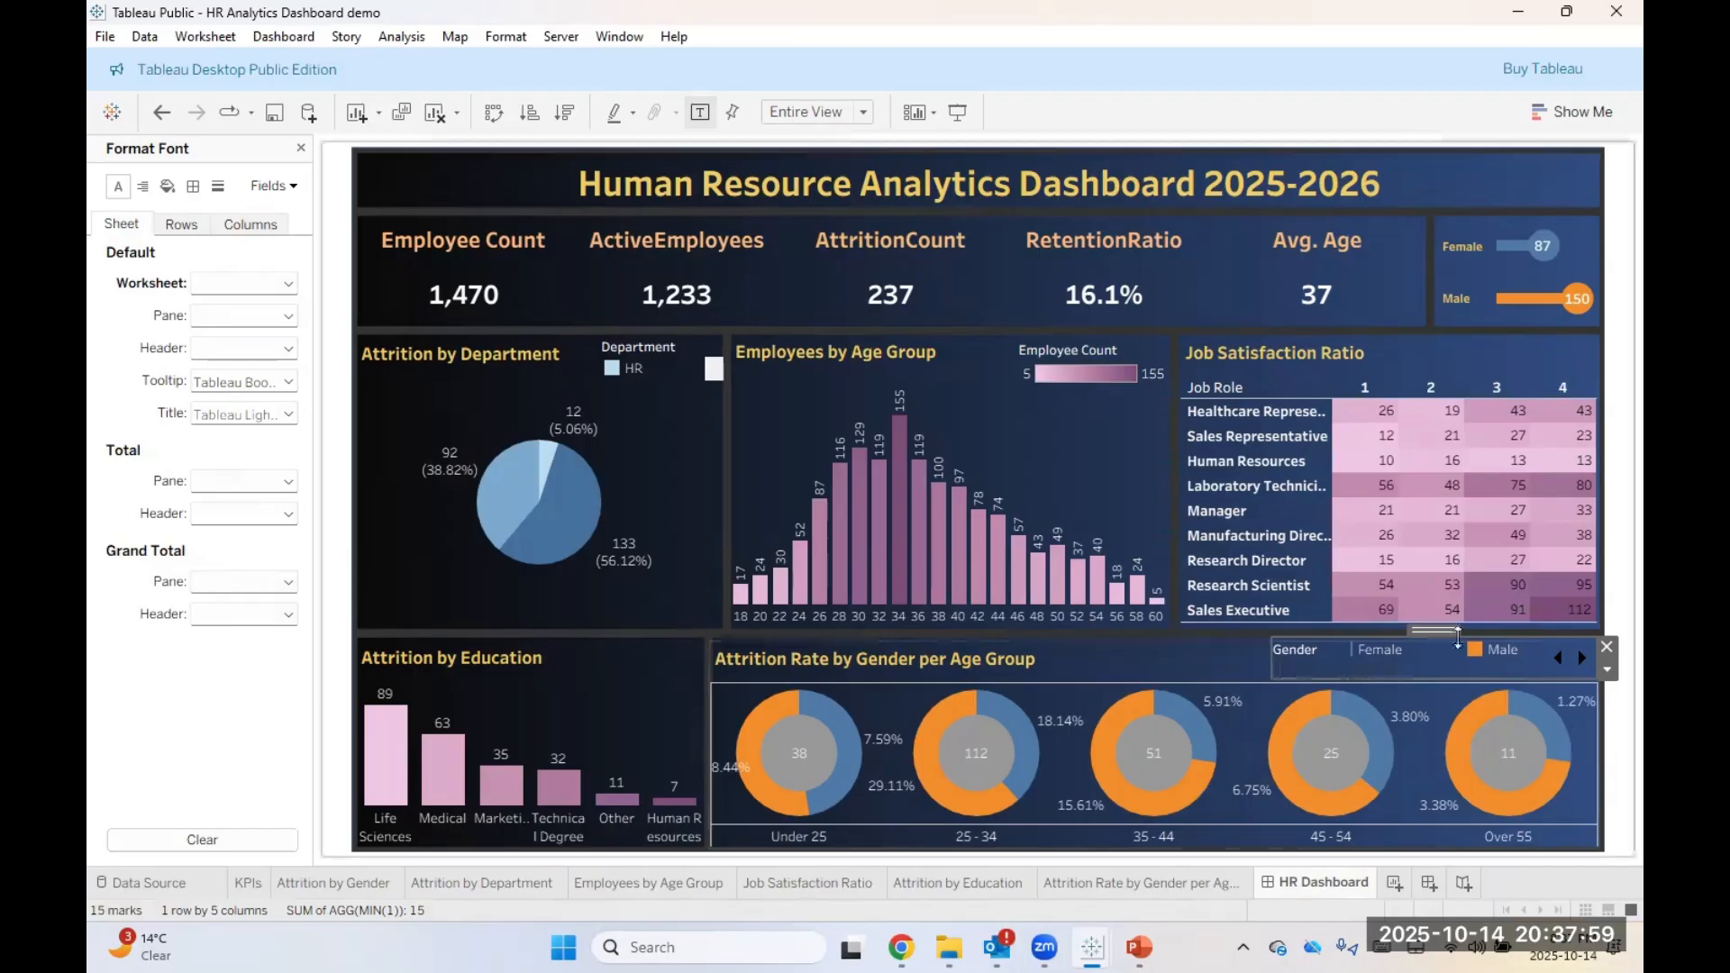
{"action": "left_click_drag", "start_coordinate": [1447, 632], "coordinate": [1452, 638]}
{"action": "left_click", "coordinate": [1609, 732]}
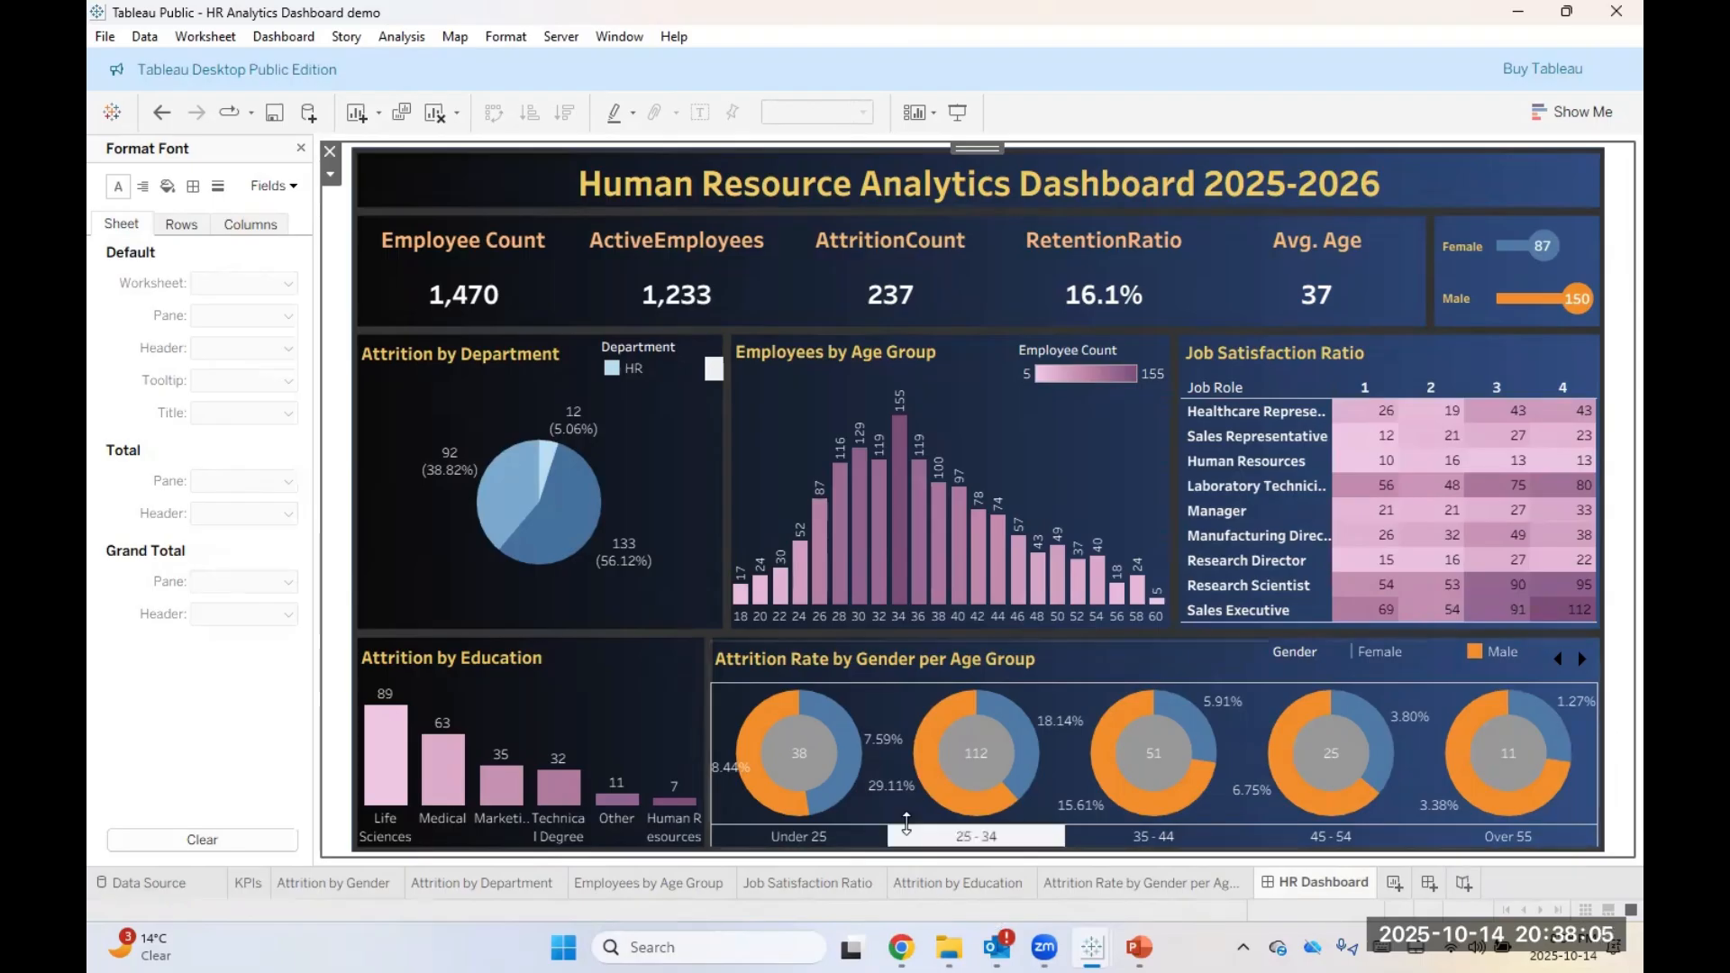
Step: On the Attrition Rate by Gender per Age Group sheet, open the custom colour picker for the AGG(MIN(1)) (2) inner circles
{"action": "mouse_move", "coordinate": [901, 947]}
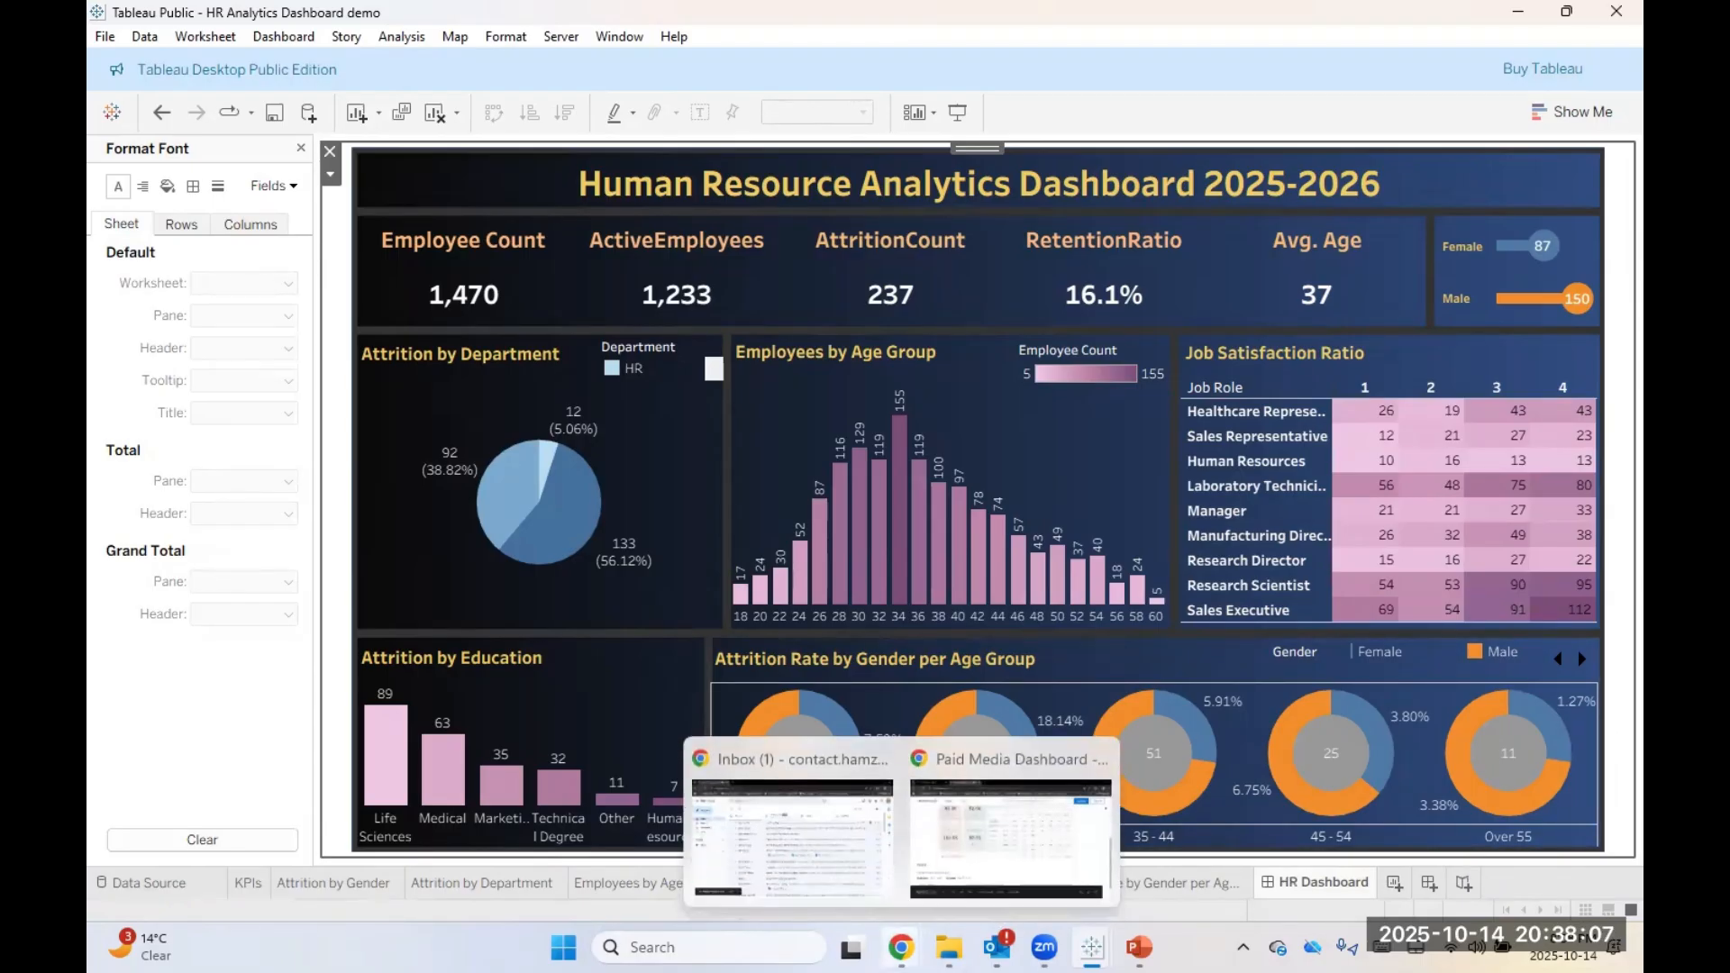
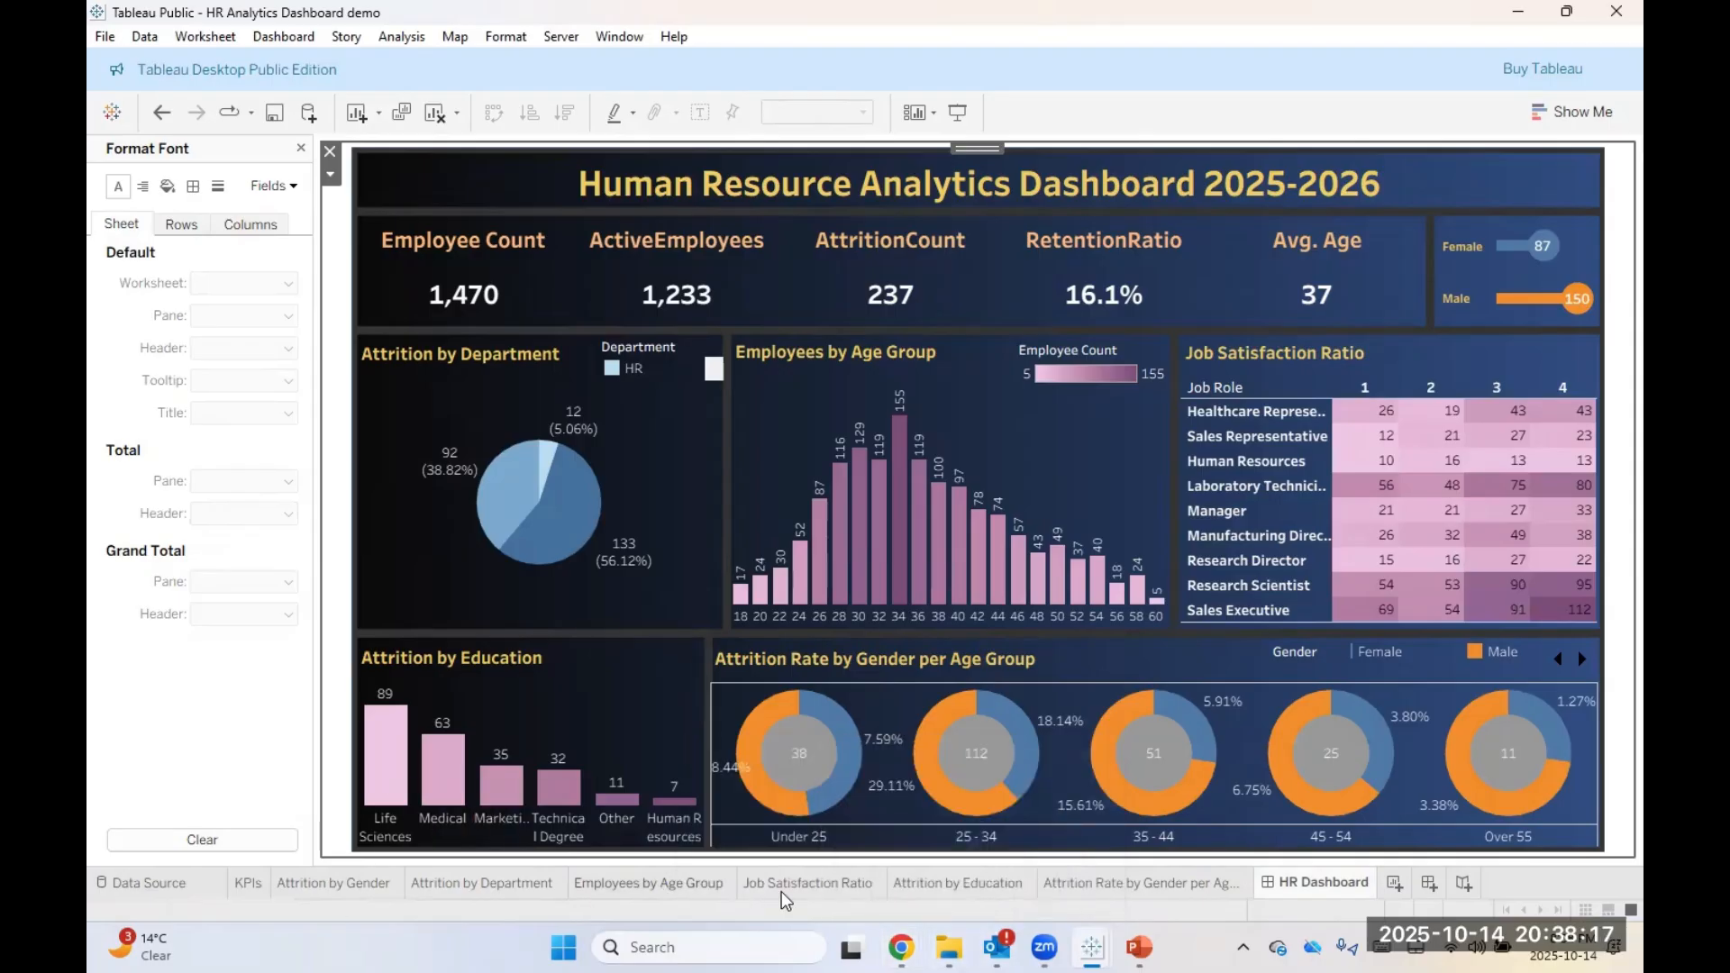
{"action": "left_click", "coordinate": [1090, 886]}
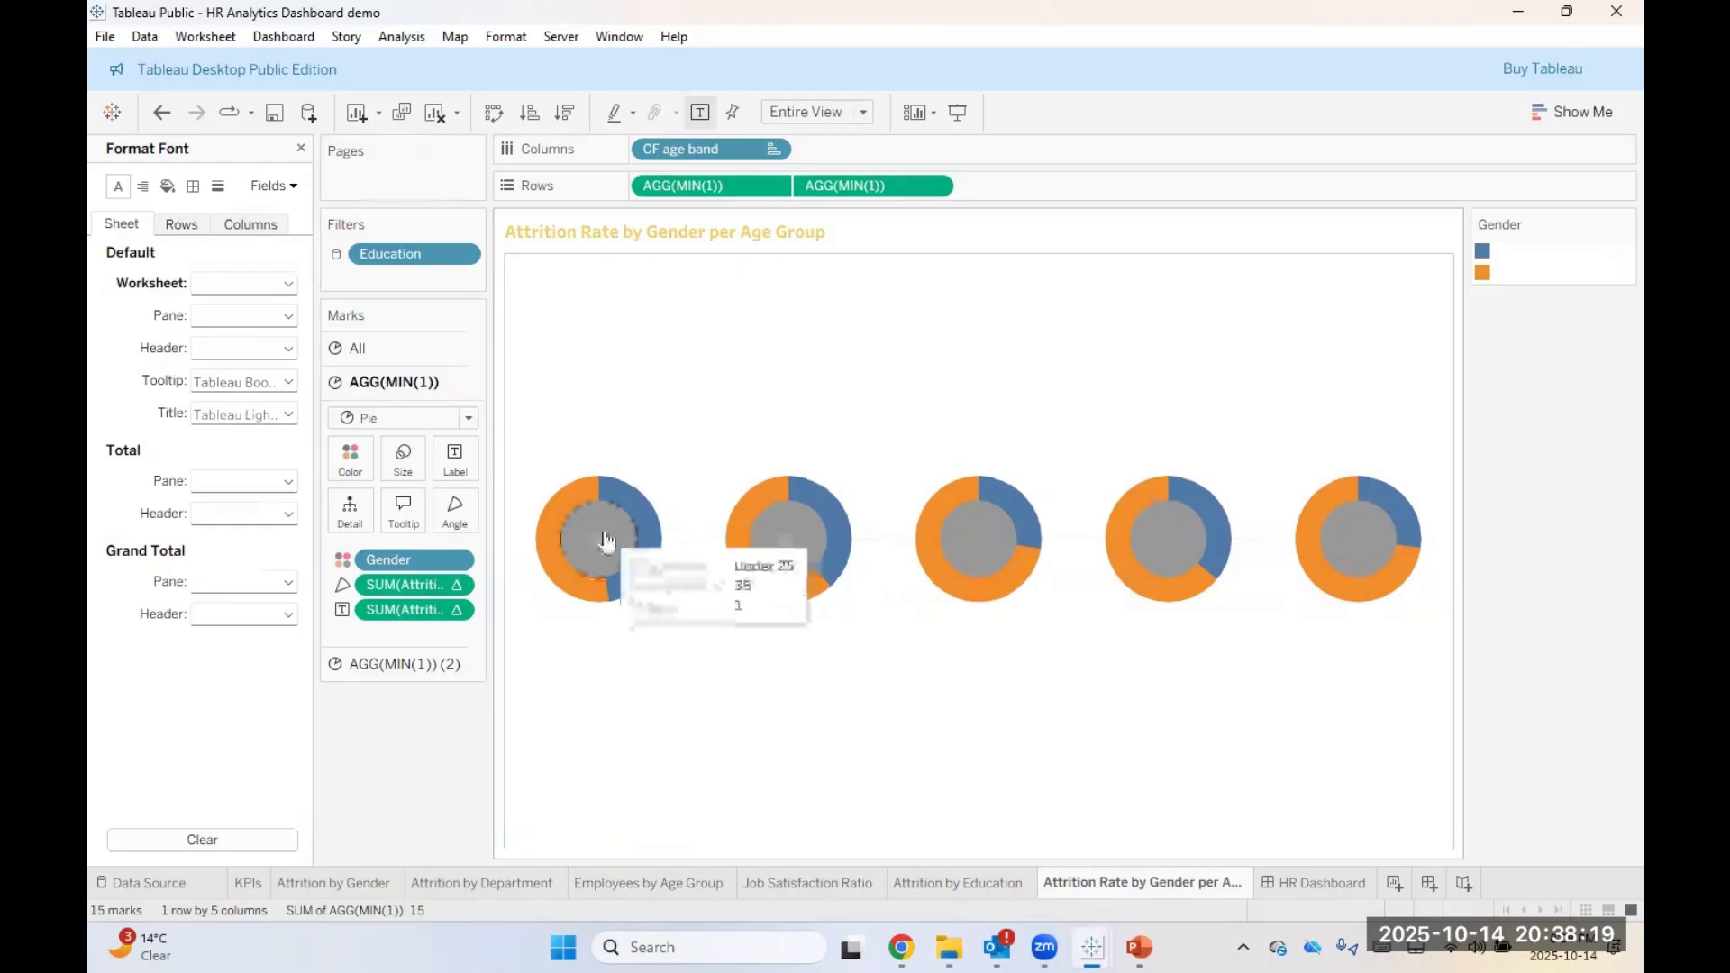
{"action": "left_click", "coordinate": [416, 664]}
{"action": "left_click", "coordinate": [350, 491]}
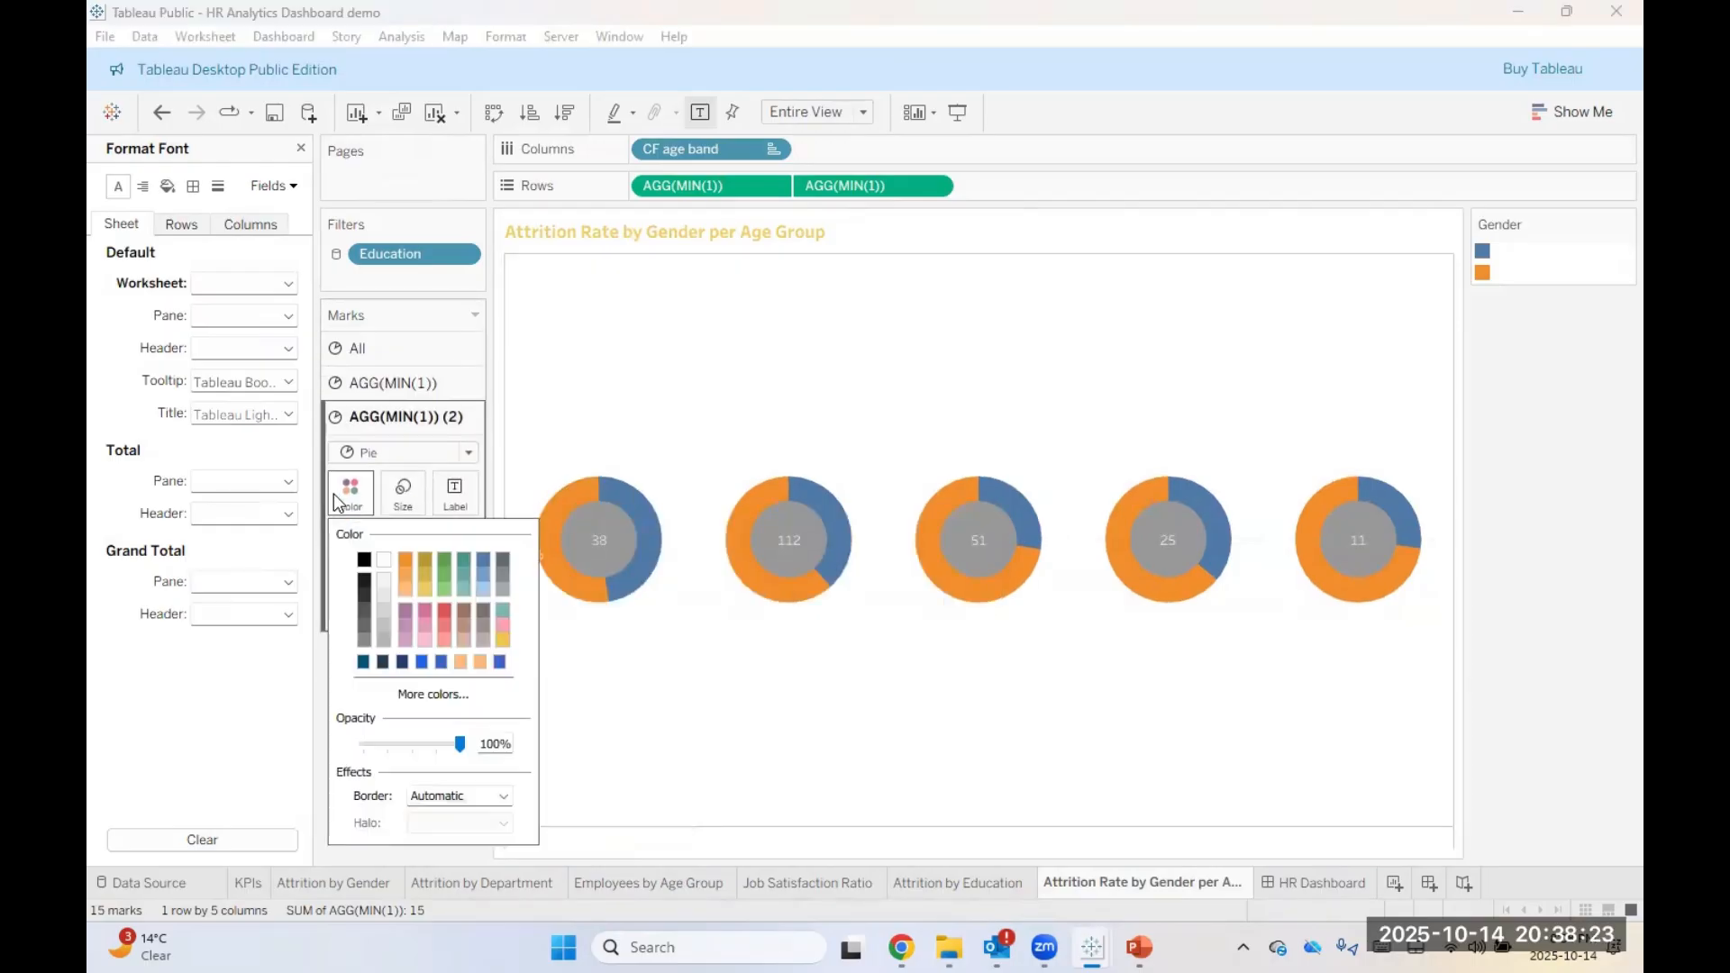
{"action": "left_click", "coordinate": [441, 696]}
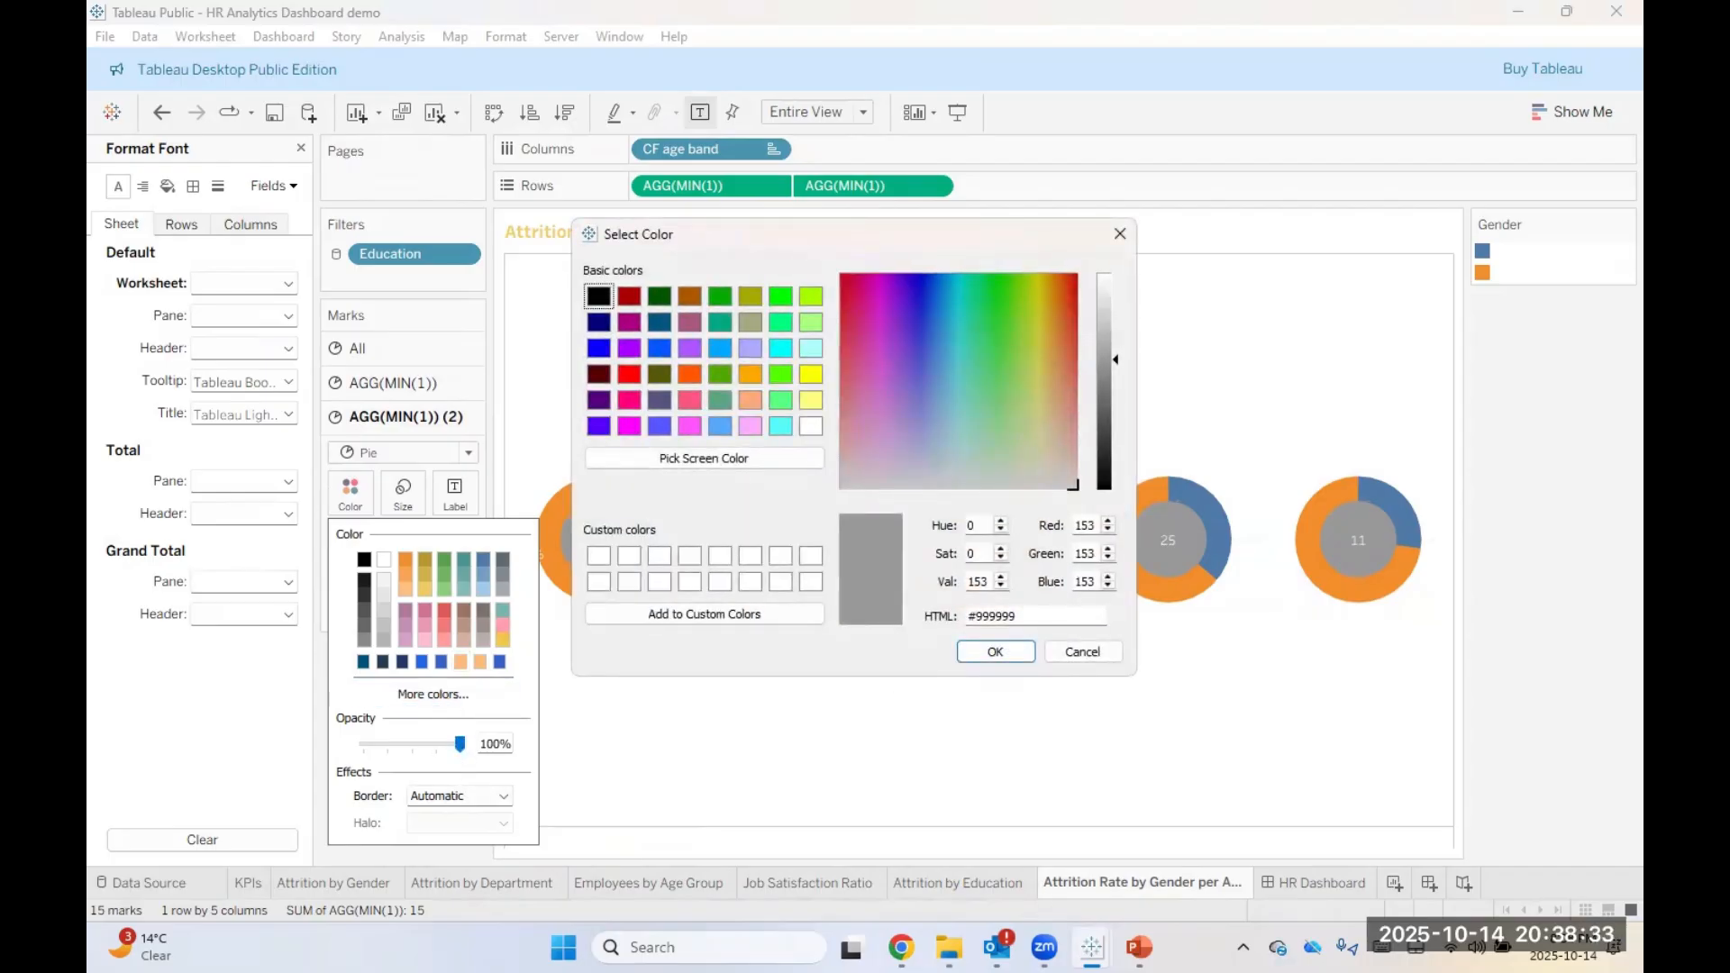
Step: Switch to PowerPoint and copy the background gradient stop's hex colour code #213B69
{"action": "key", "text": "alt+Tab"}
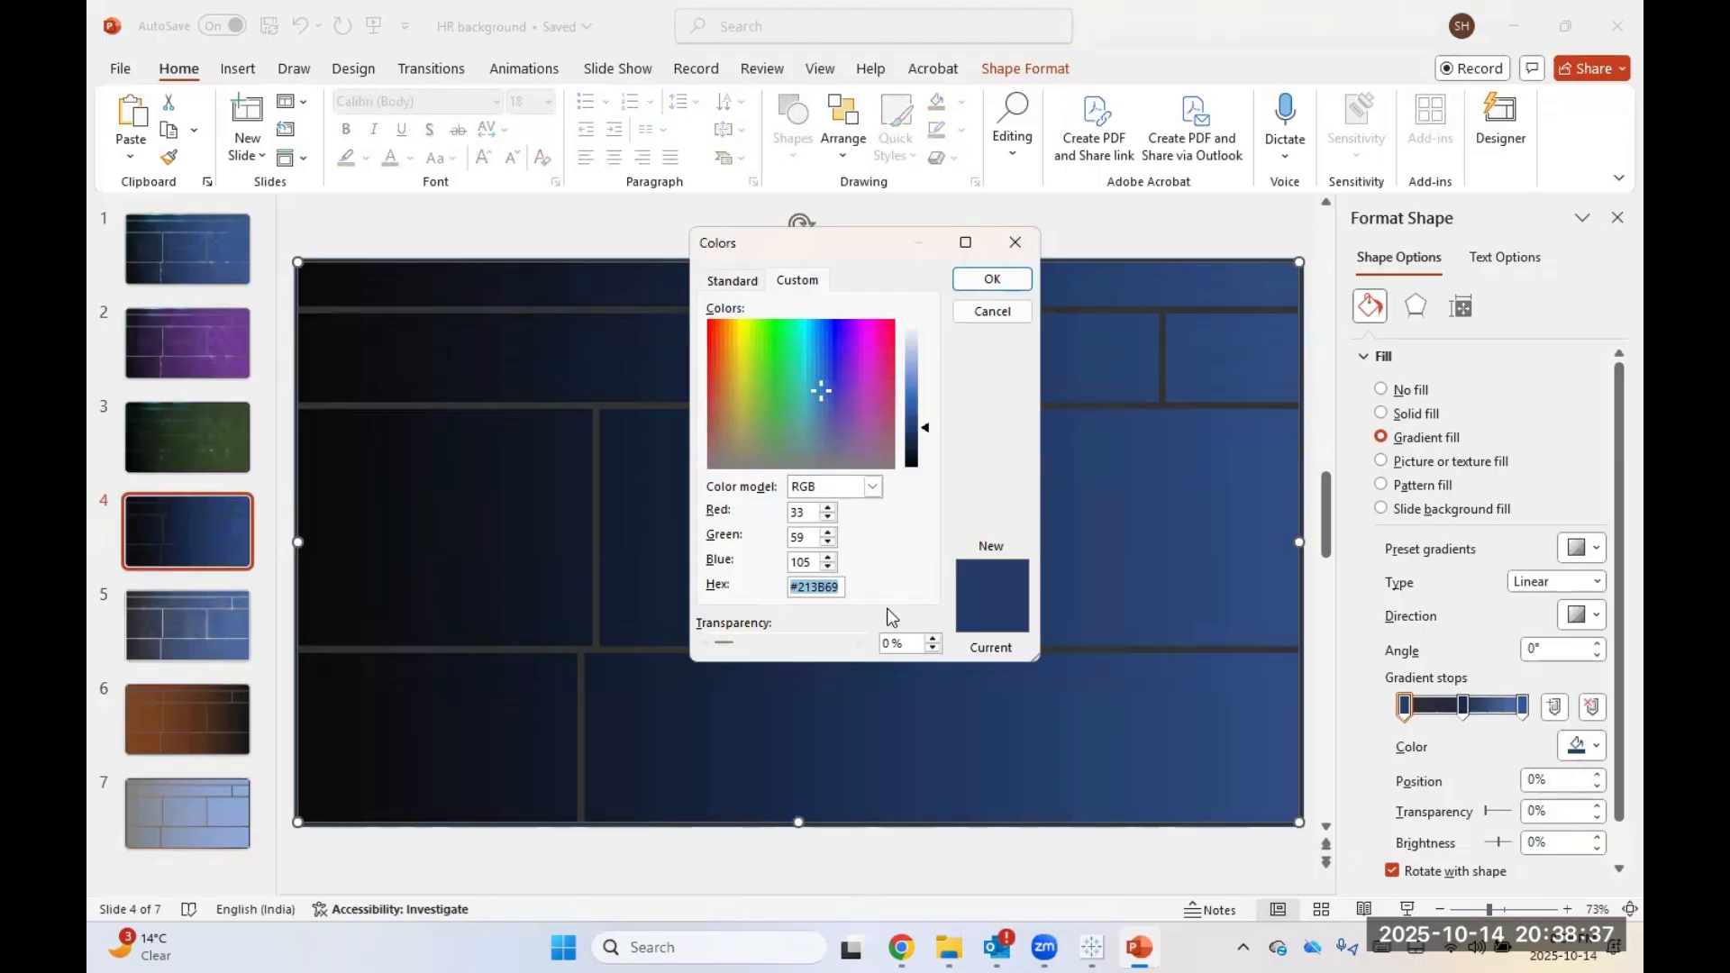
{"action": "right_click", "coordinate": [804, 593]}
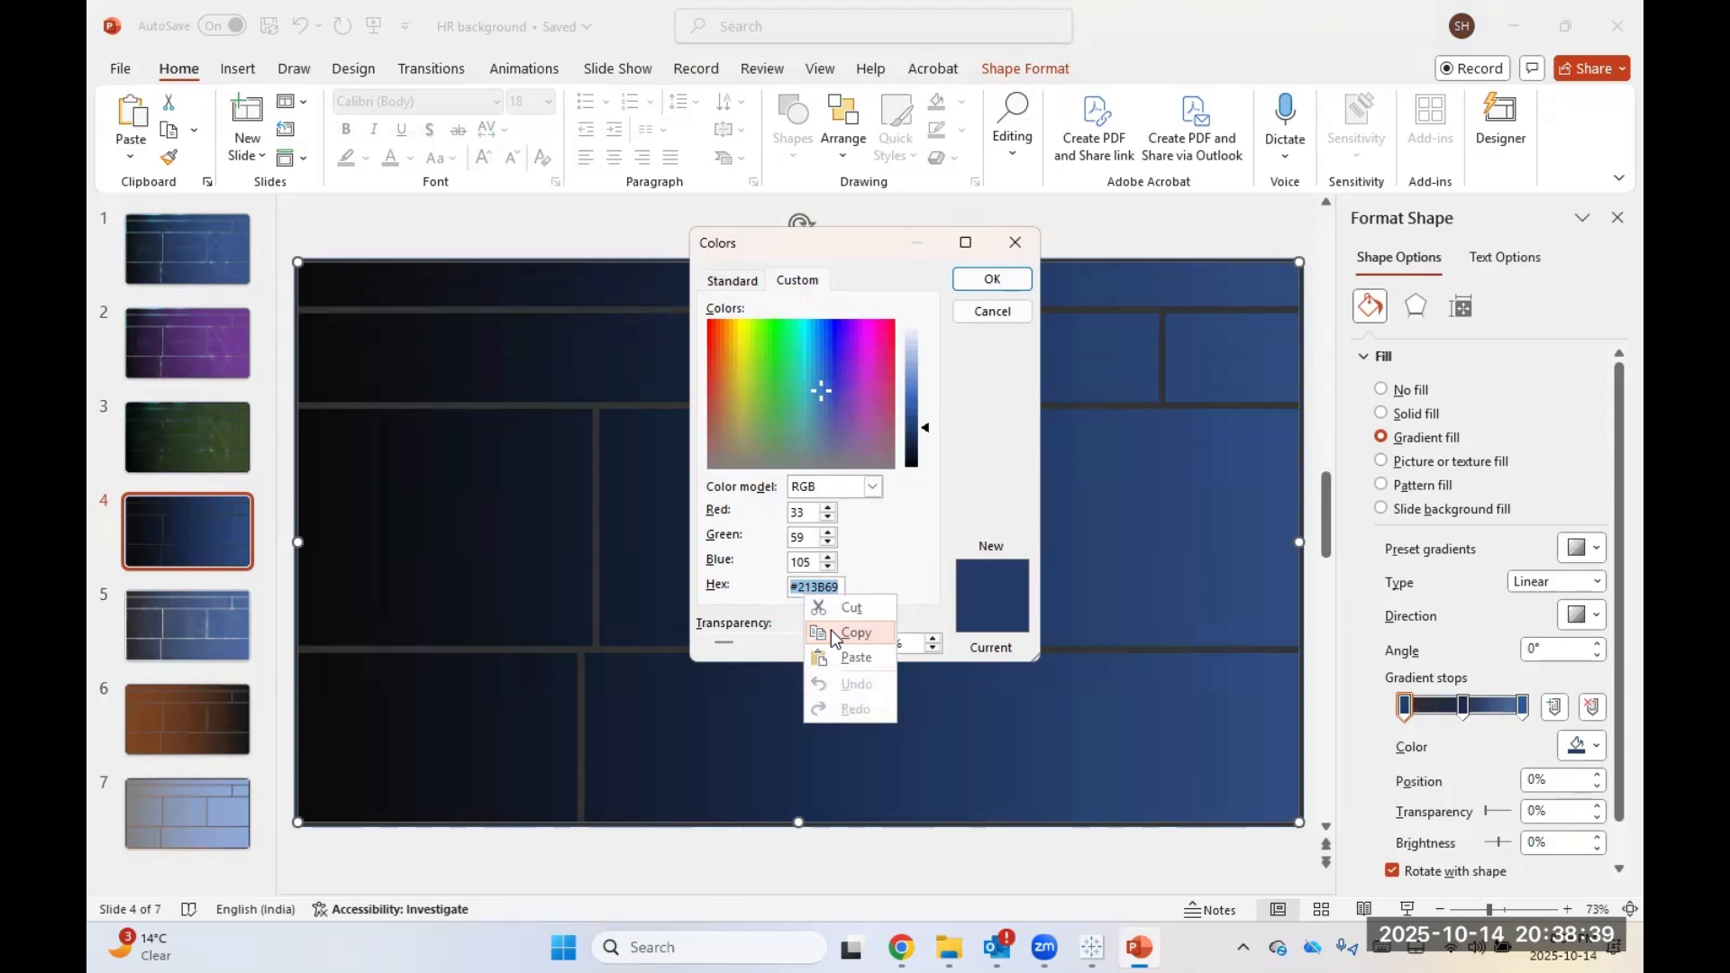
{"action": "left_click", "coordinate": [843, 635]}
Step: Switch back to Tableau, set the donut charts' inner circle colour to #213B69, and return to the HR Dashboard
{"action": "mouse_move", "coordinate": [1091, 947]}
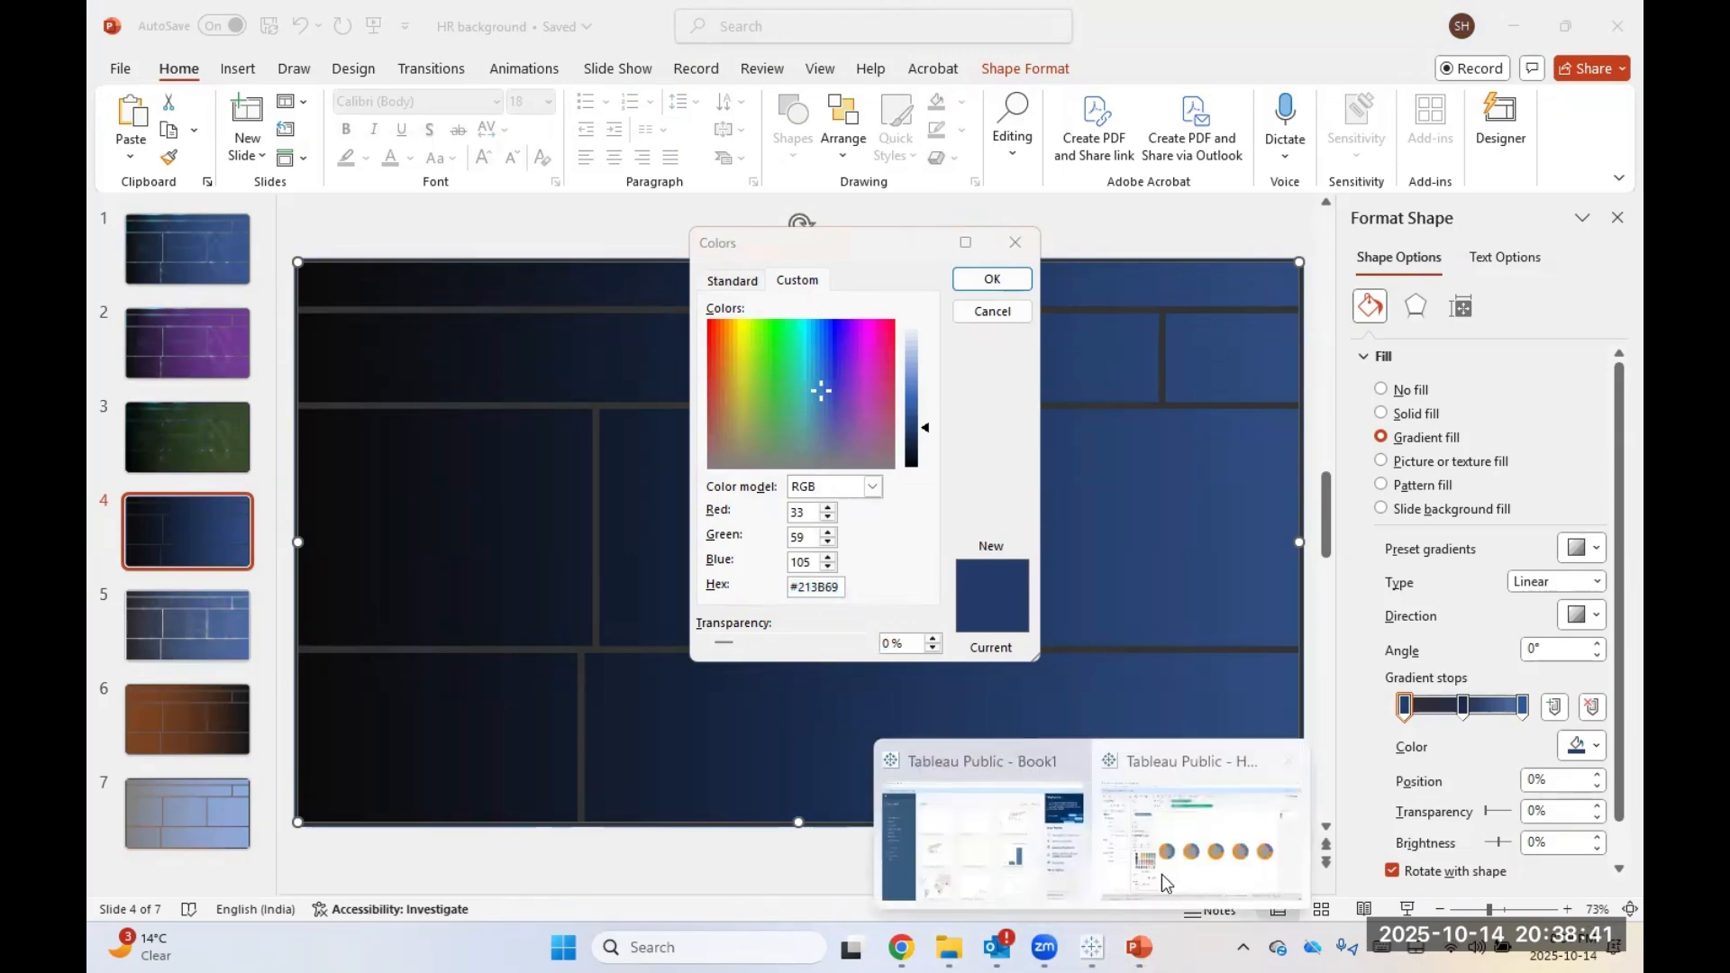
{"action": "left_click", "coordinate": [971, 802]}
{"action": "triple_click", "coordinate": [1016, 612]}
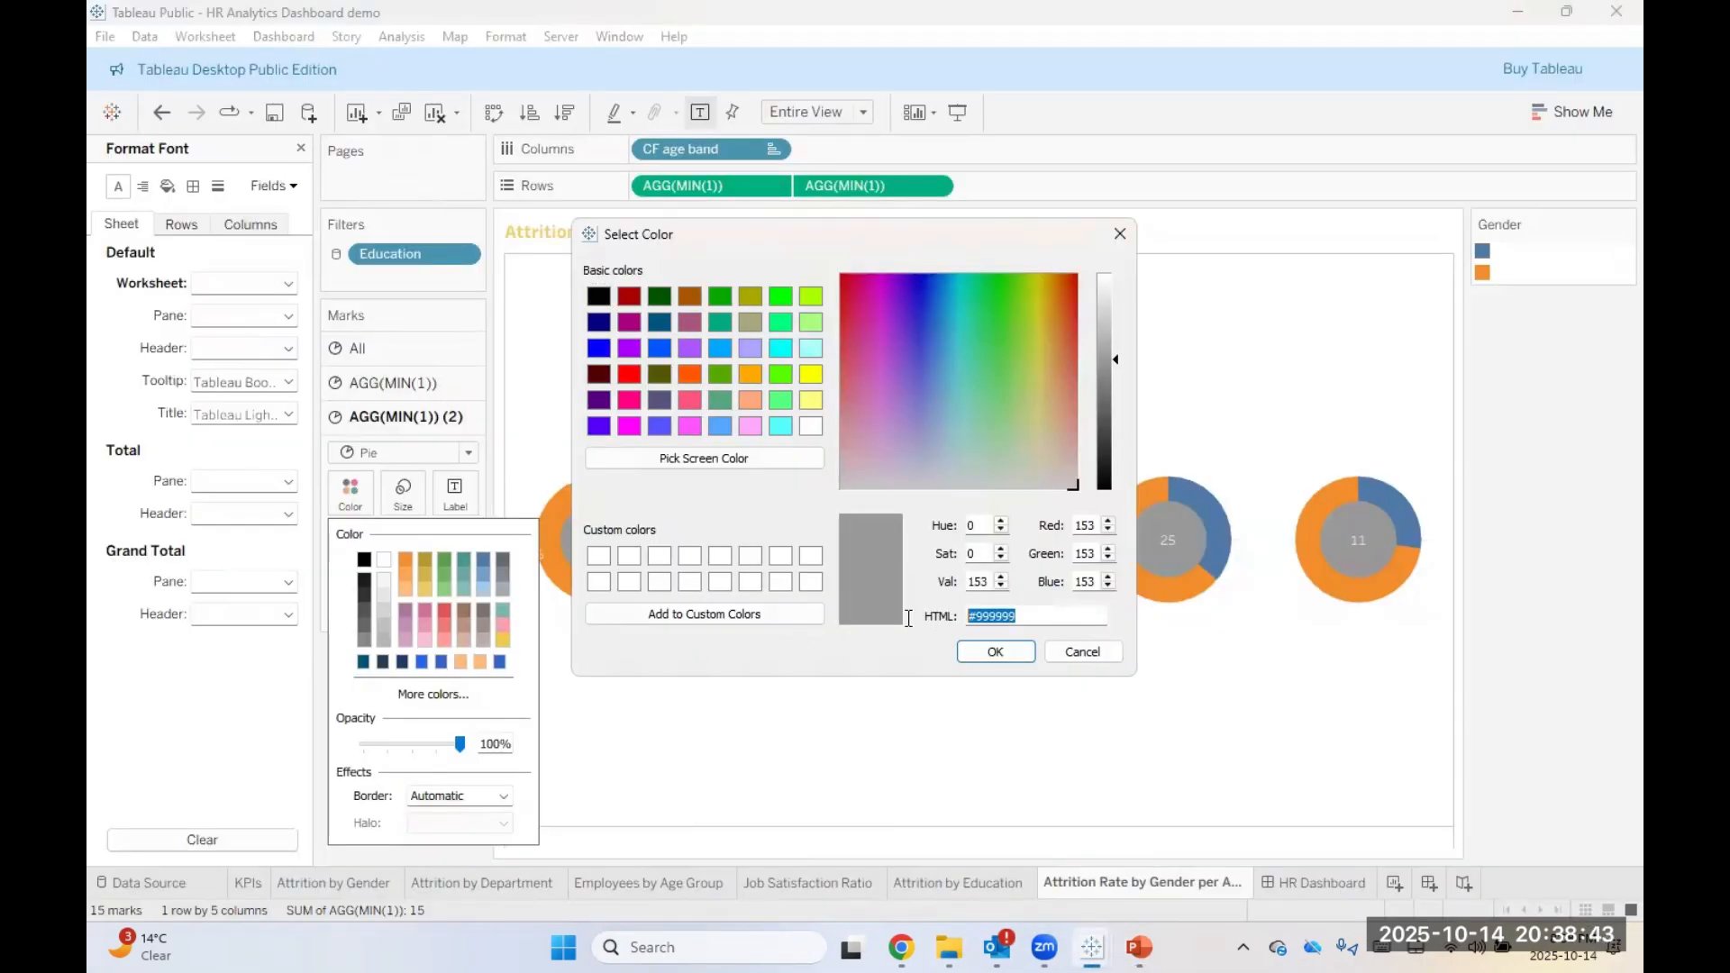
{"action": "key", "text": "ctrl+v"}
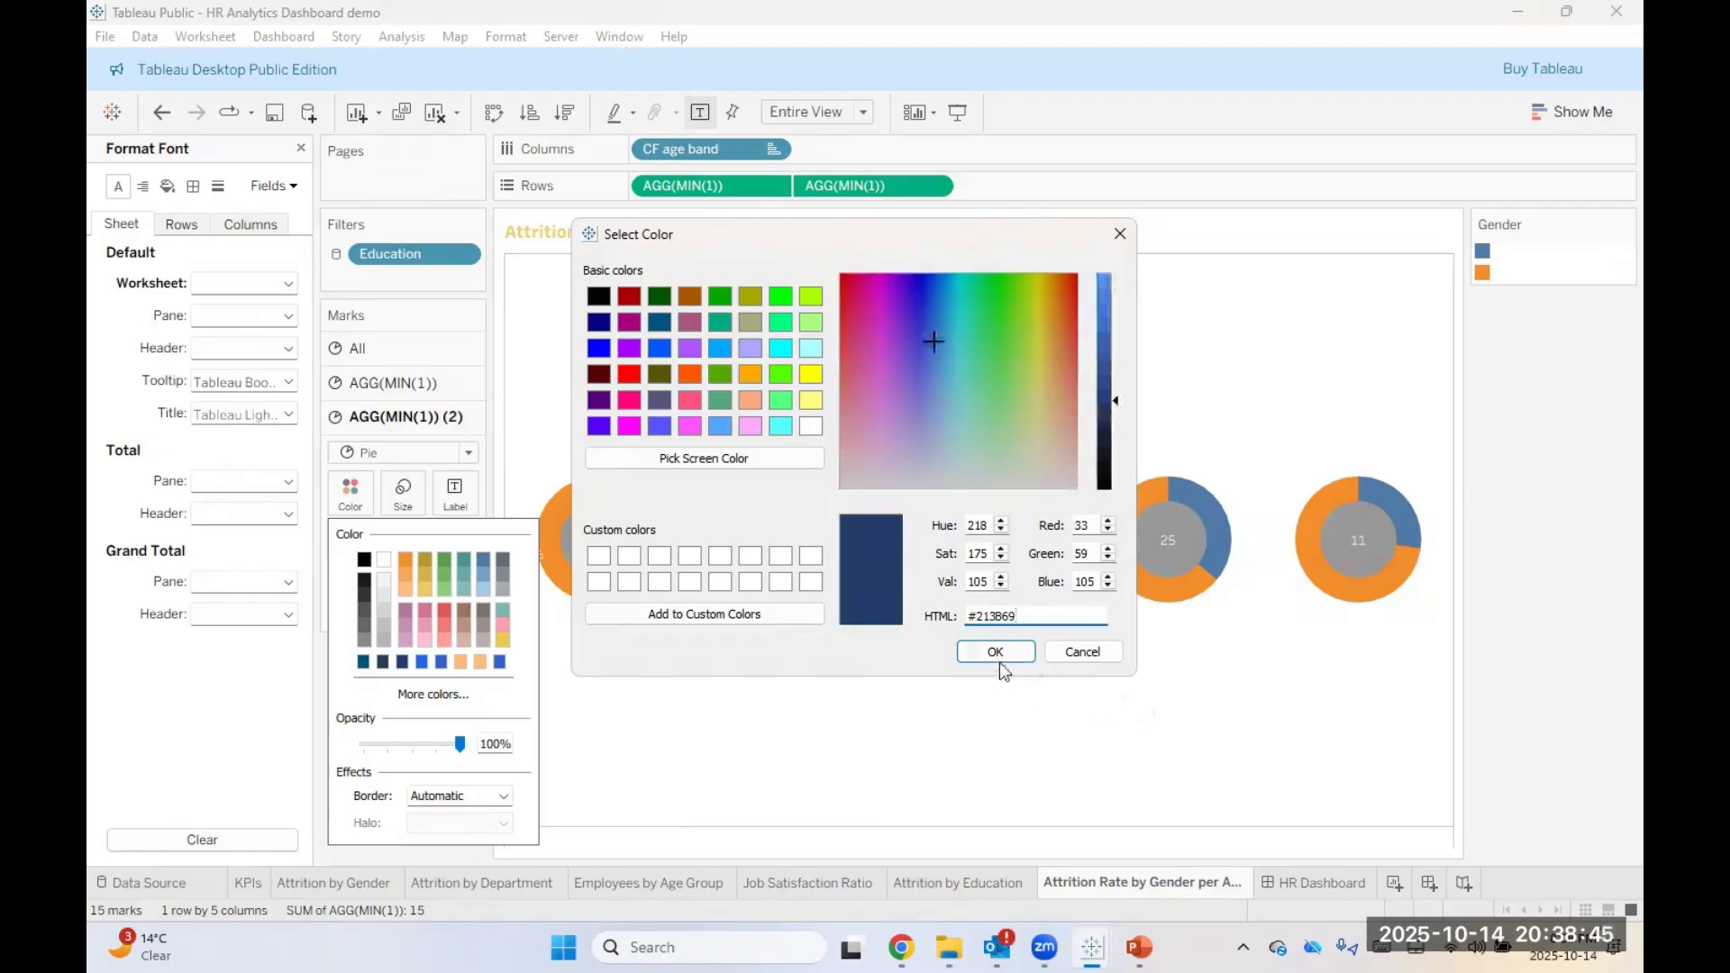
{"action": "left_click", "coordinate": [998, 660]}
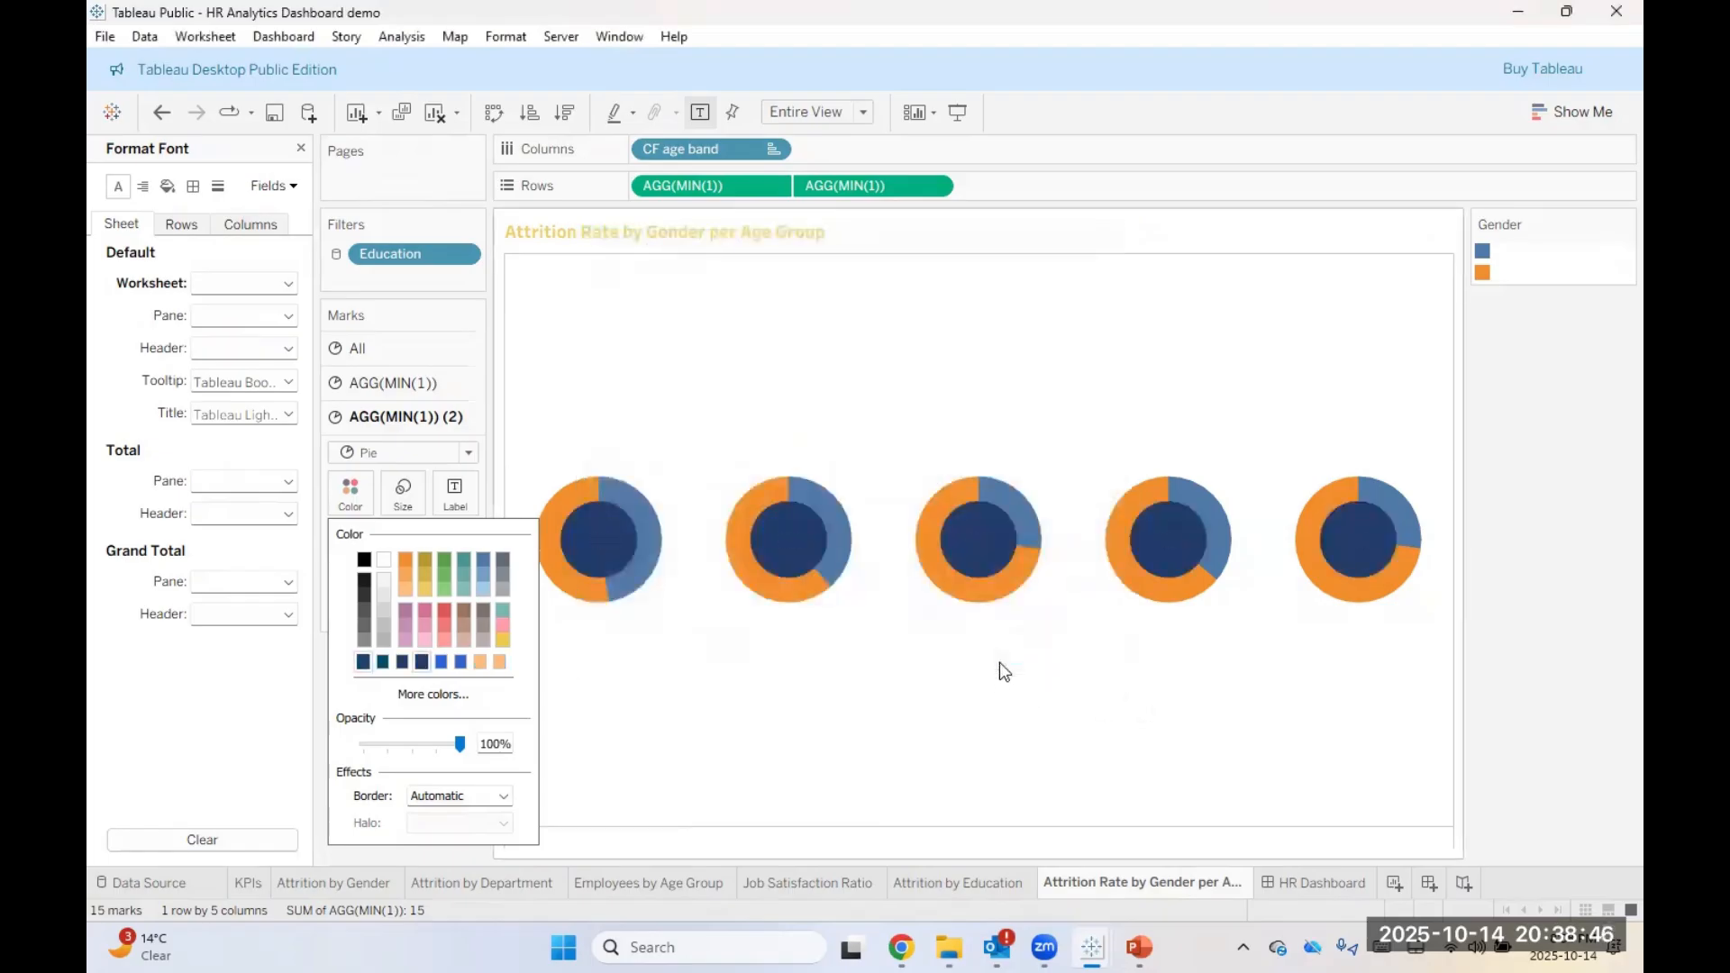
{"action": "left_click", "coordinate": [1276, 886]}
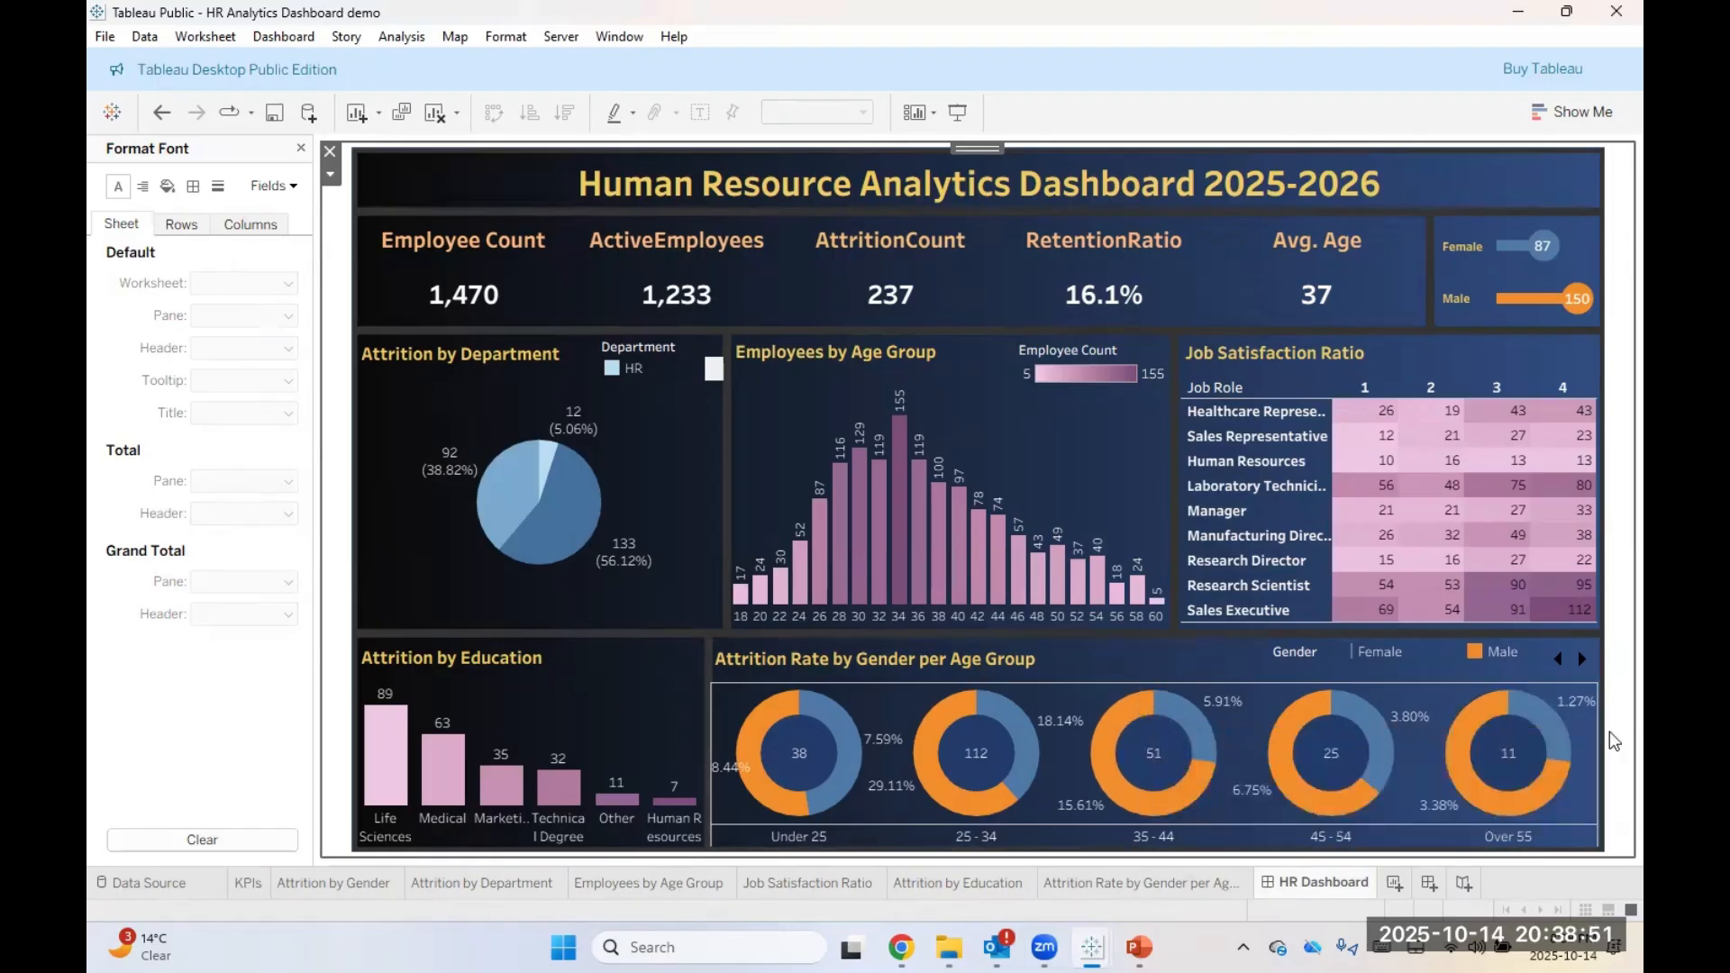
Step: Open the border formatting of the Attrition Rate by Gender per Age Group chart and set the Grand Total pane and header borders to None
{"action": "mouse_move", "coordinate": [859, 429]}
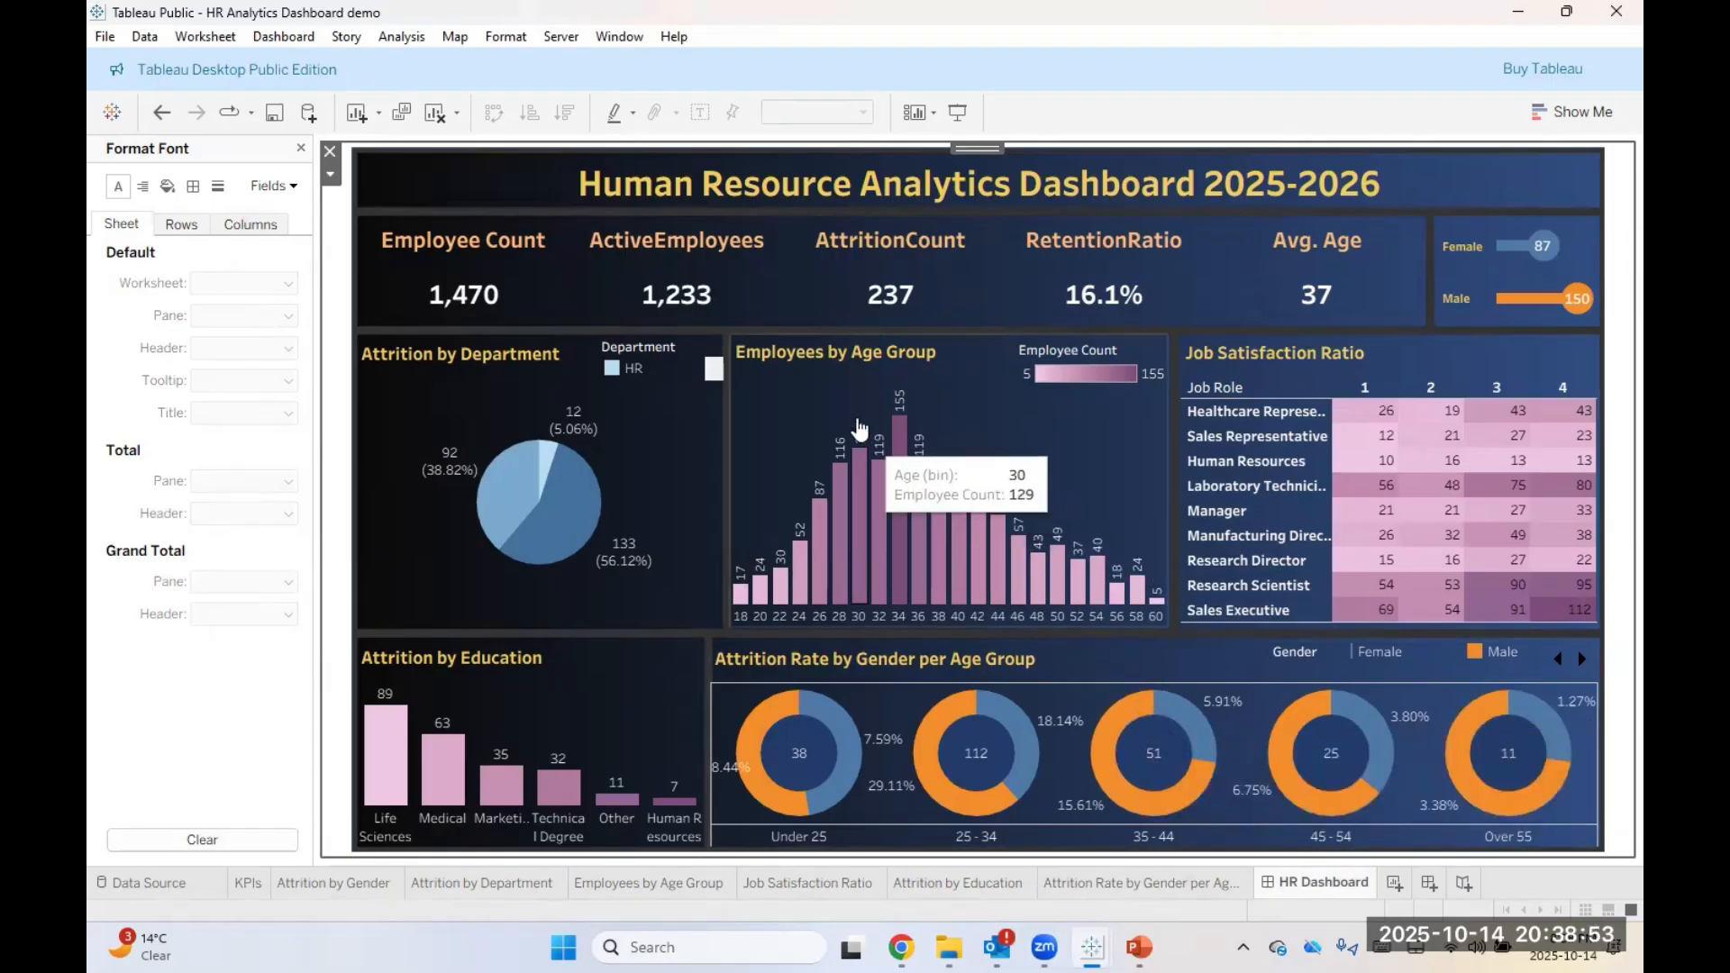
{"action": "left_click", "coordinate": [461, 198]}
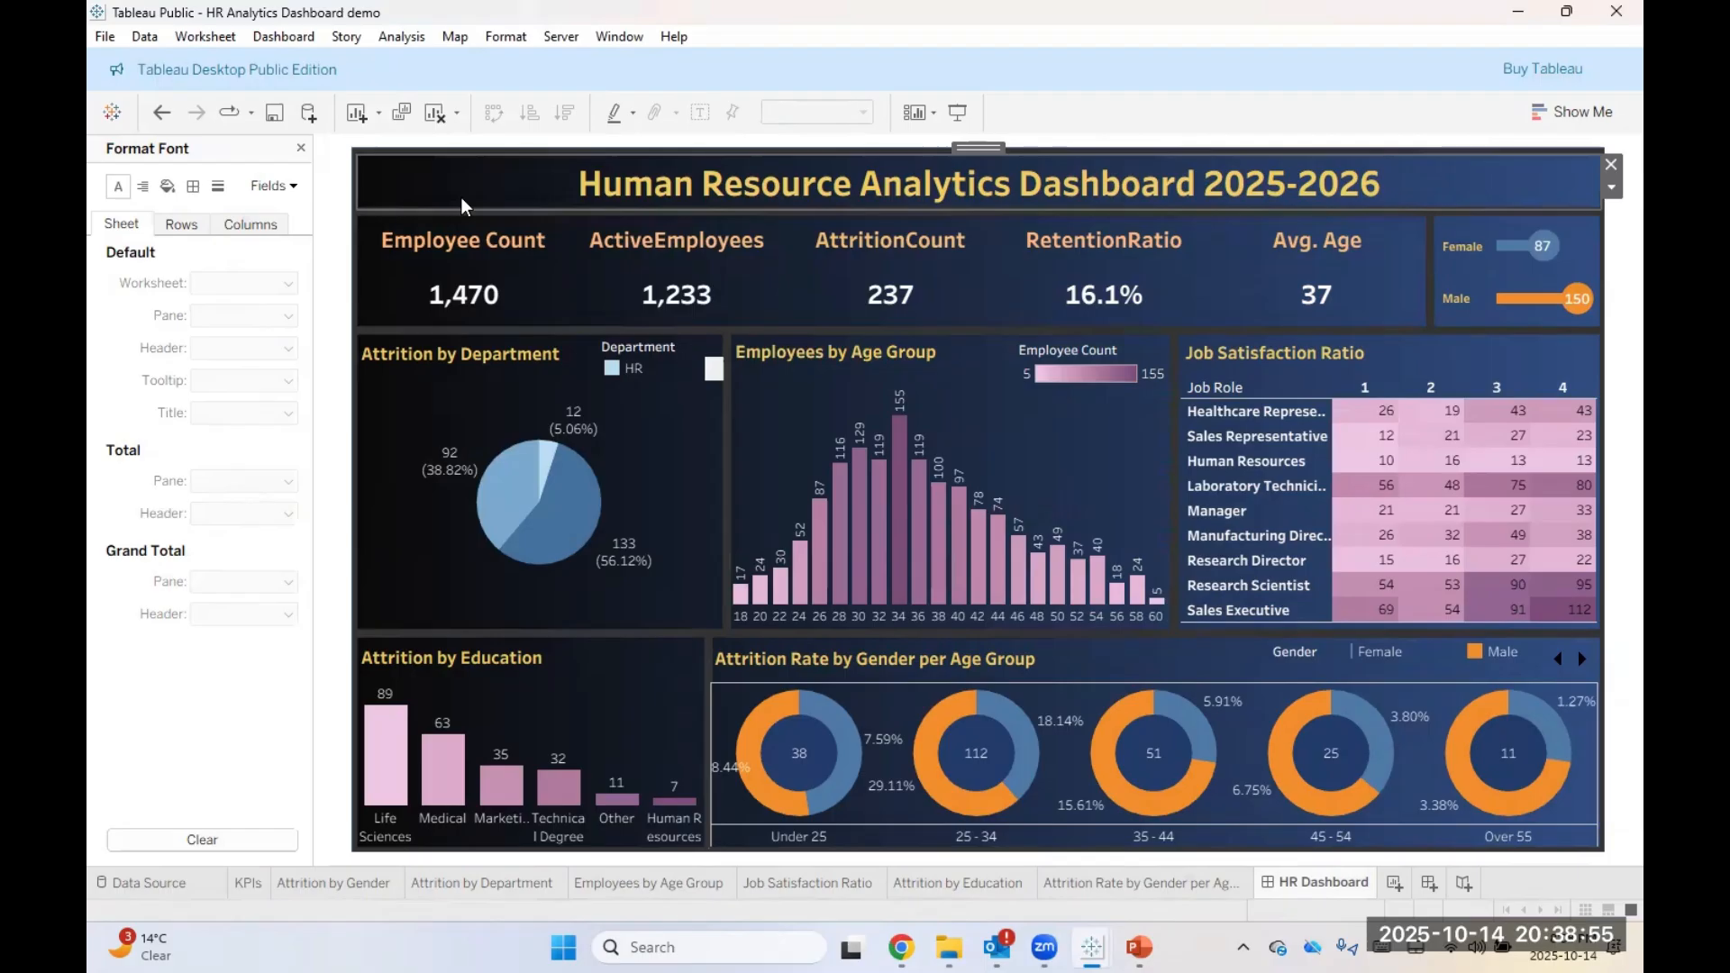
{"action": "left_click", "coordinate": [1250, 690]}
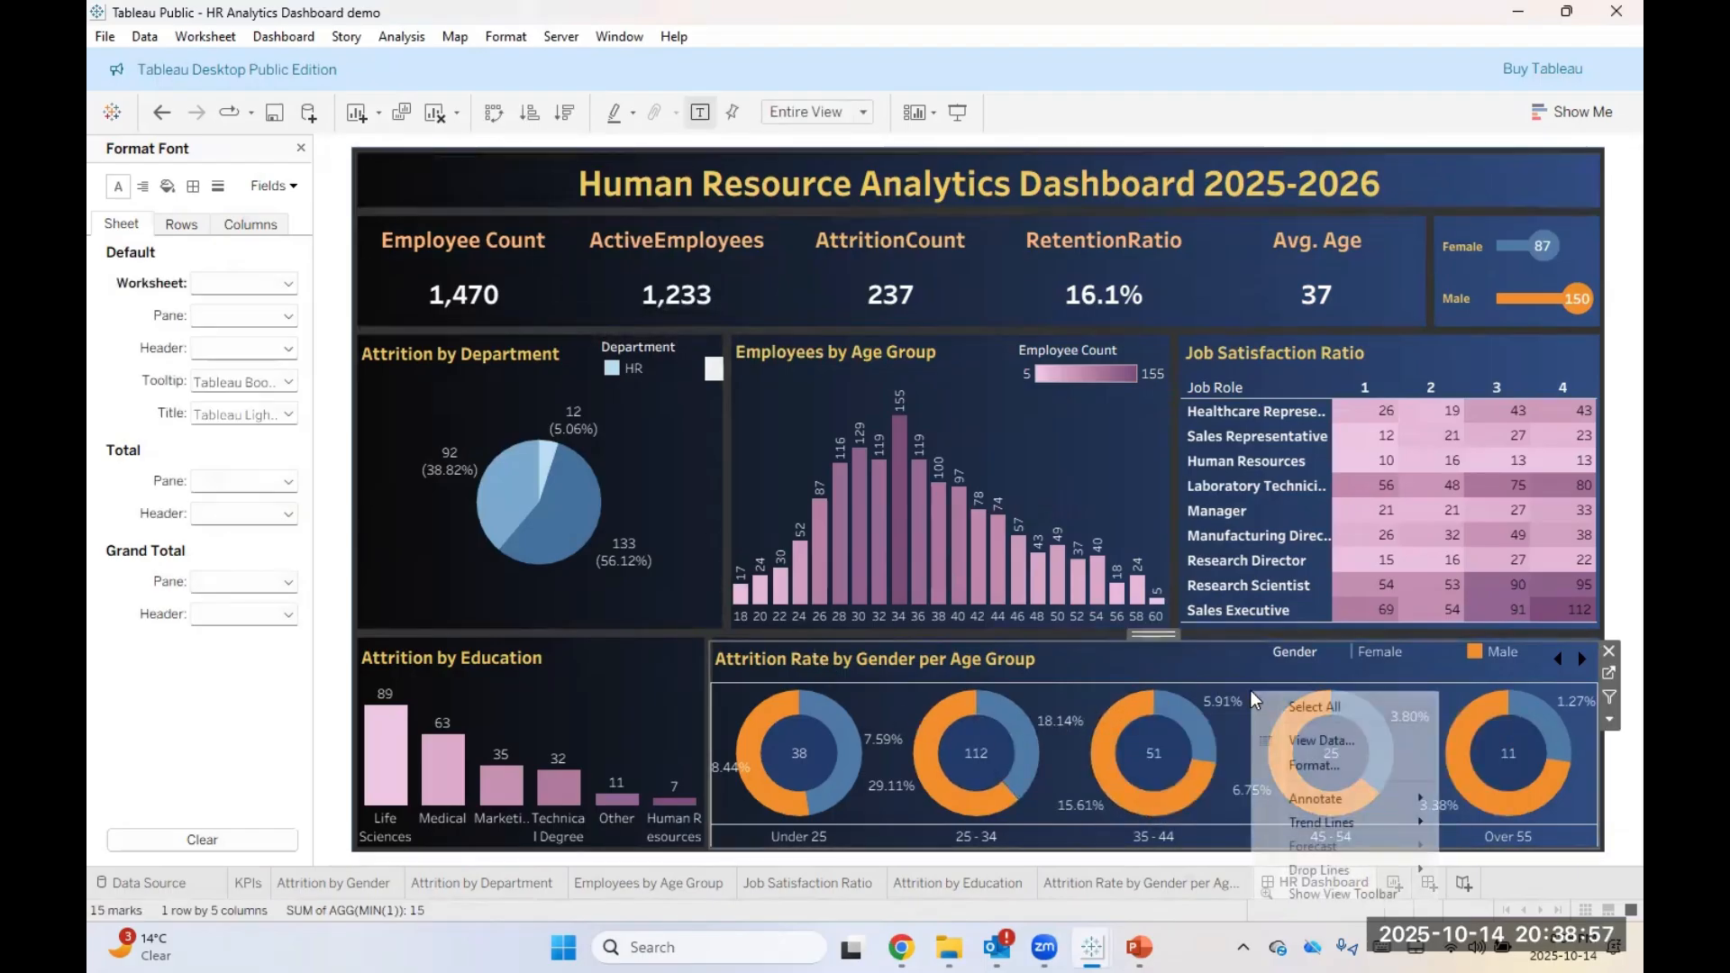
{"action": "right_click", "coordinate": [1250, 690]}
{"action": "left_click", "coordinate": [1285, 760]}
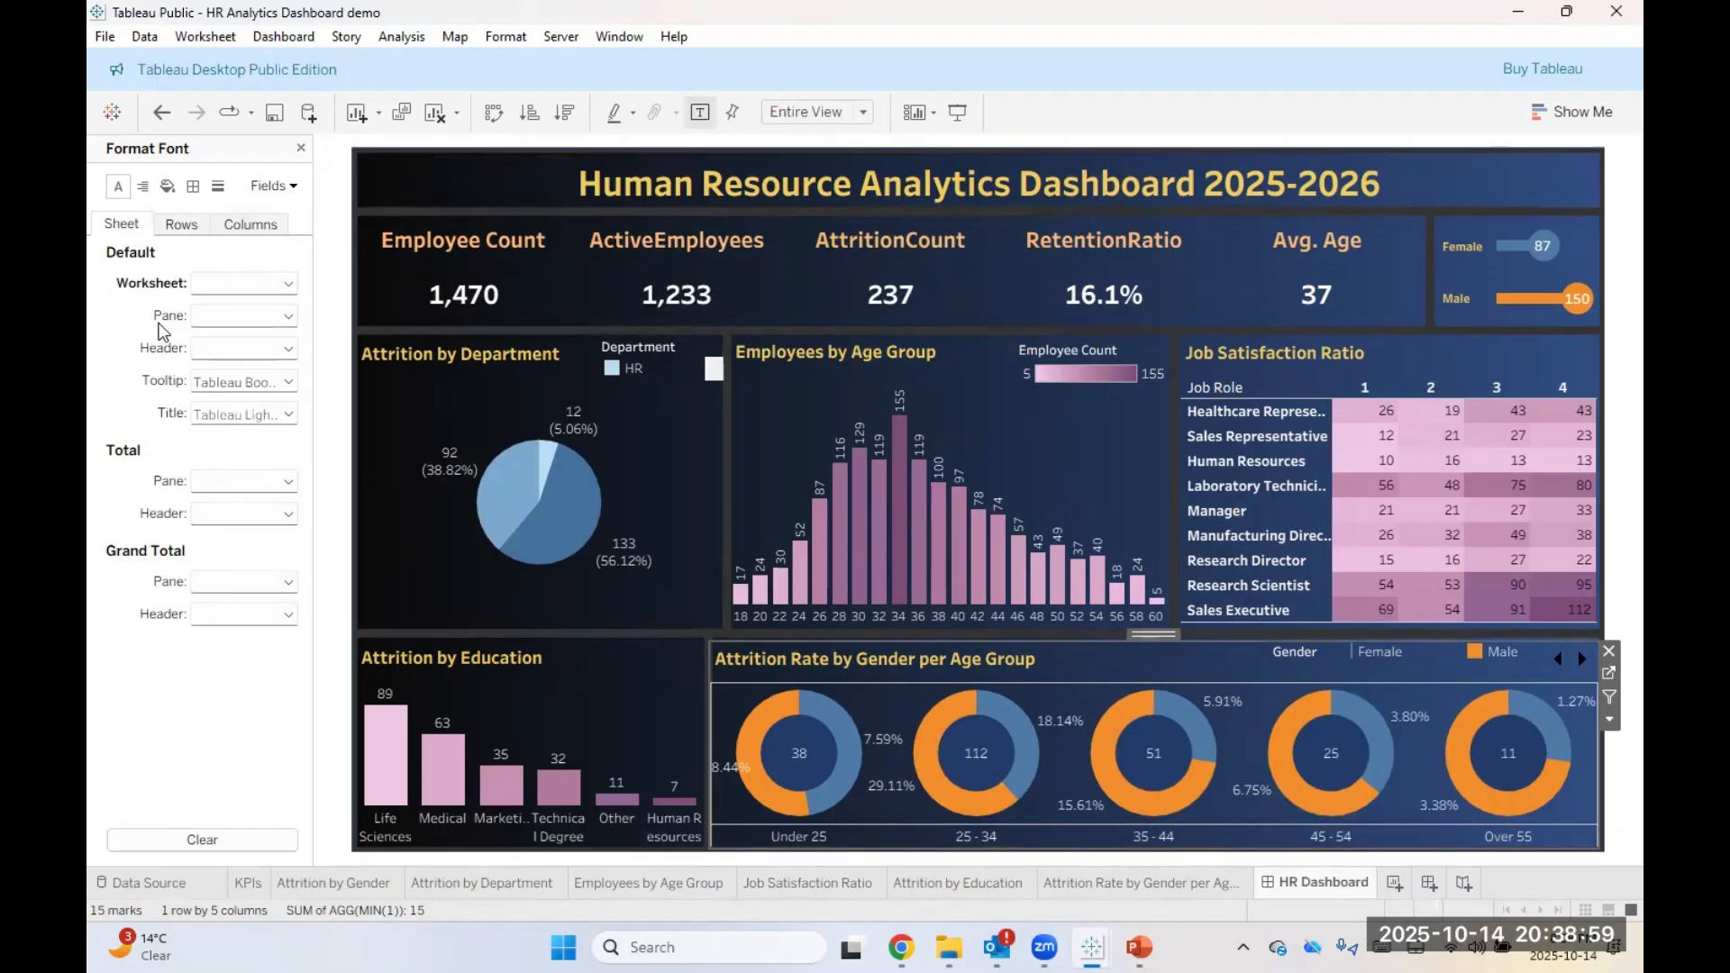
{"action": "left_click", "coordinate": [193, 186]}
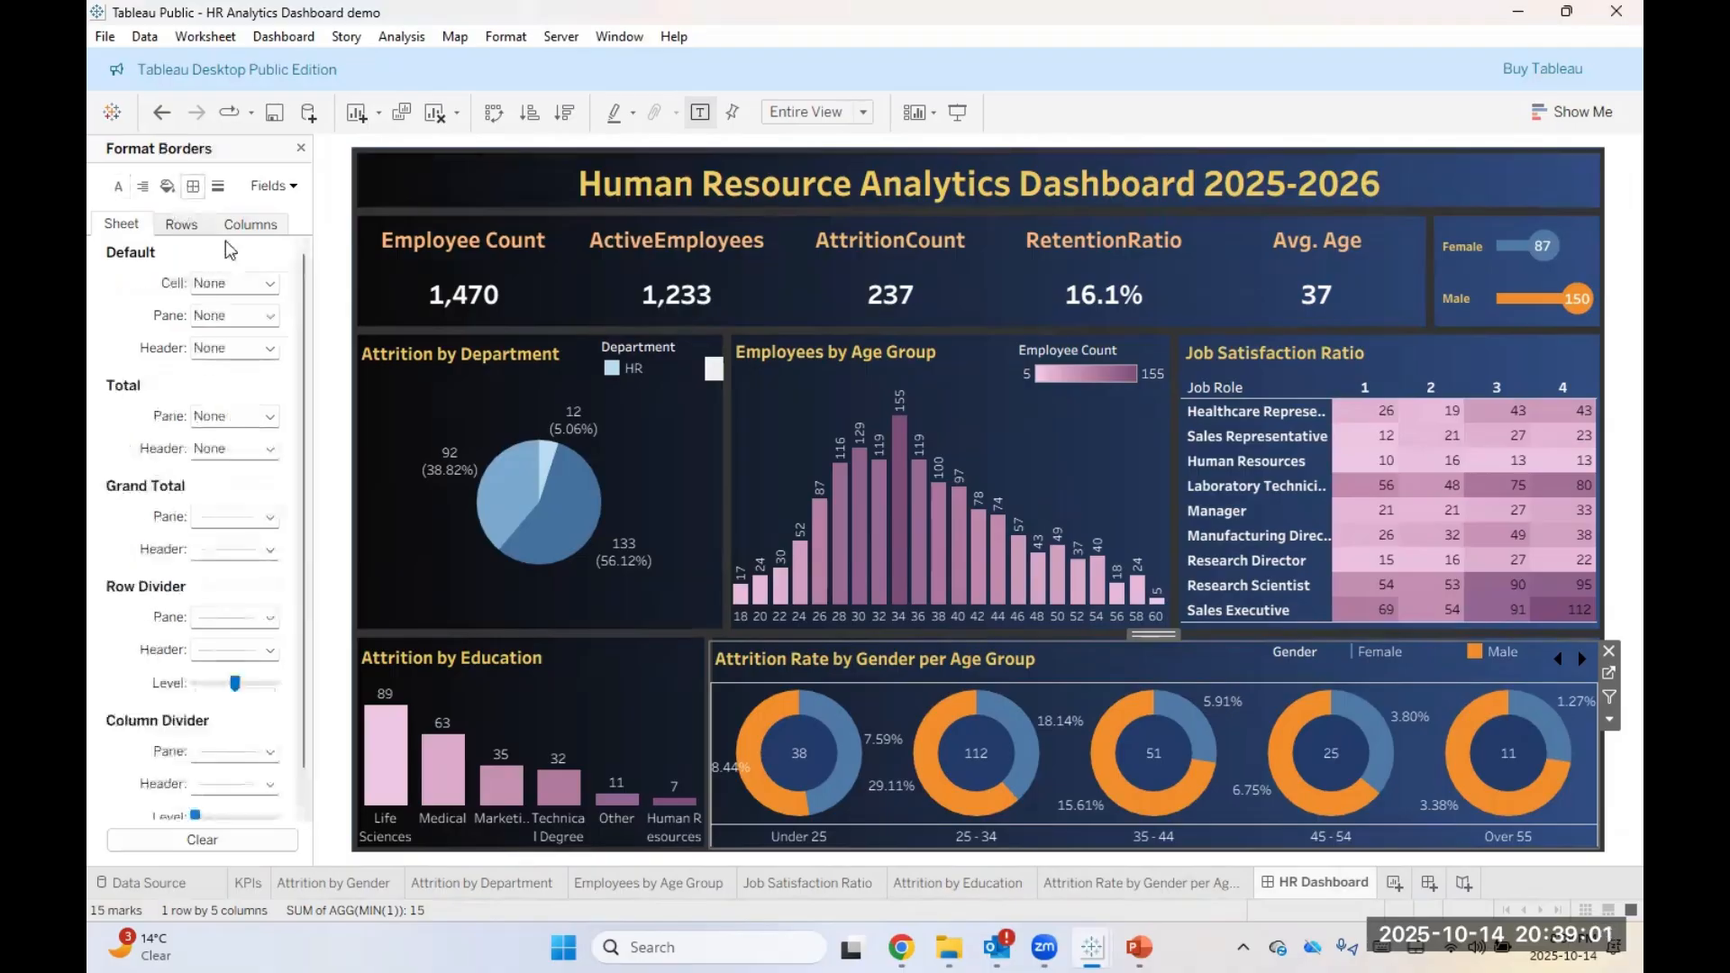
{"action": "left_click", "coordinate": [261, 516]}
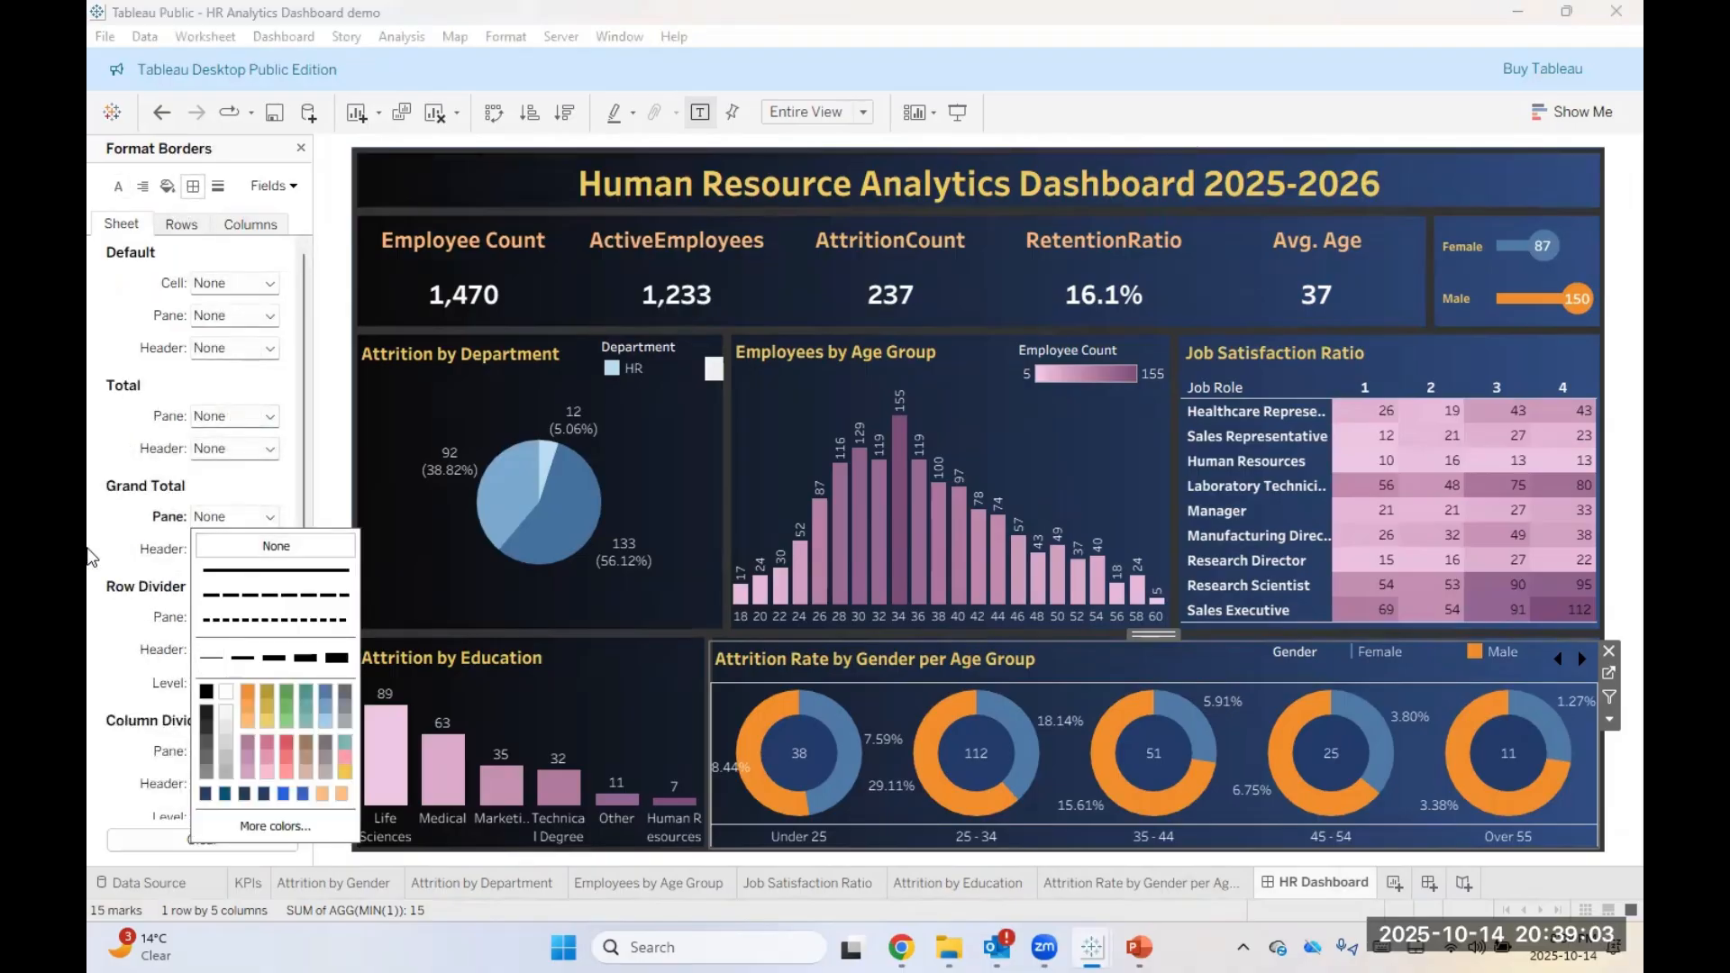
{"action": "left_click", "coordinate": [90, 556]}
{"action": "left_click", "coordinate": [234, 548]}
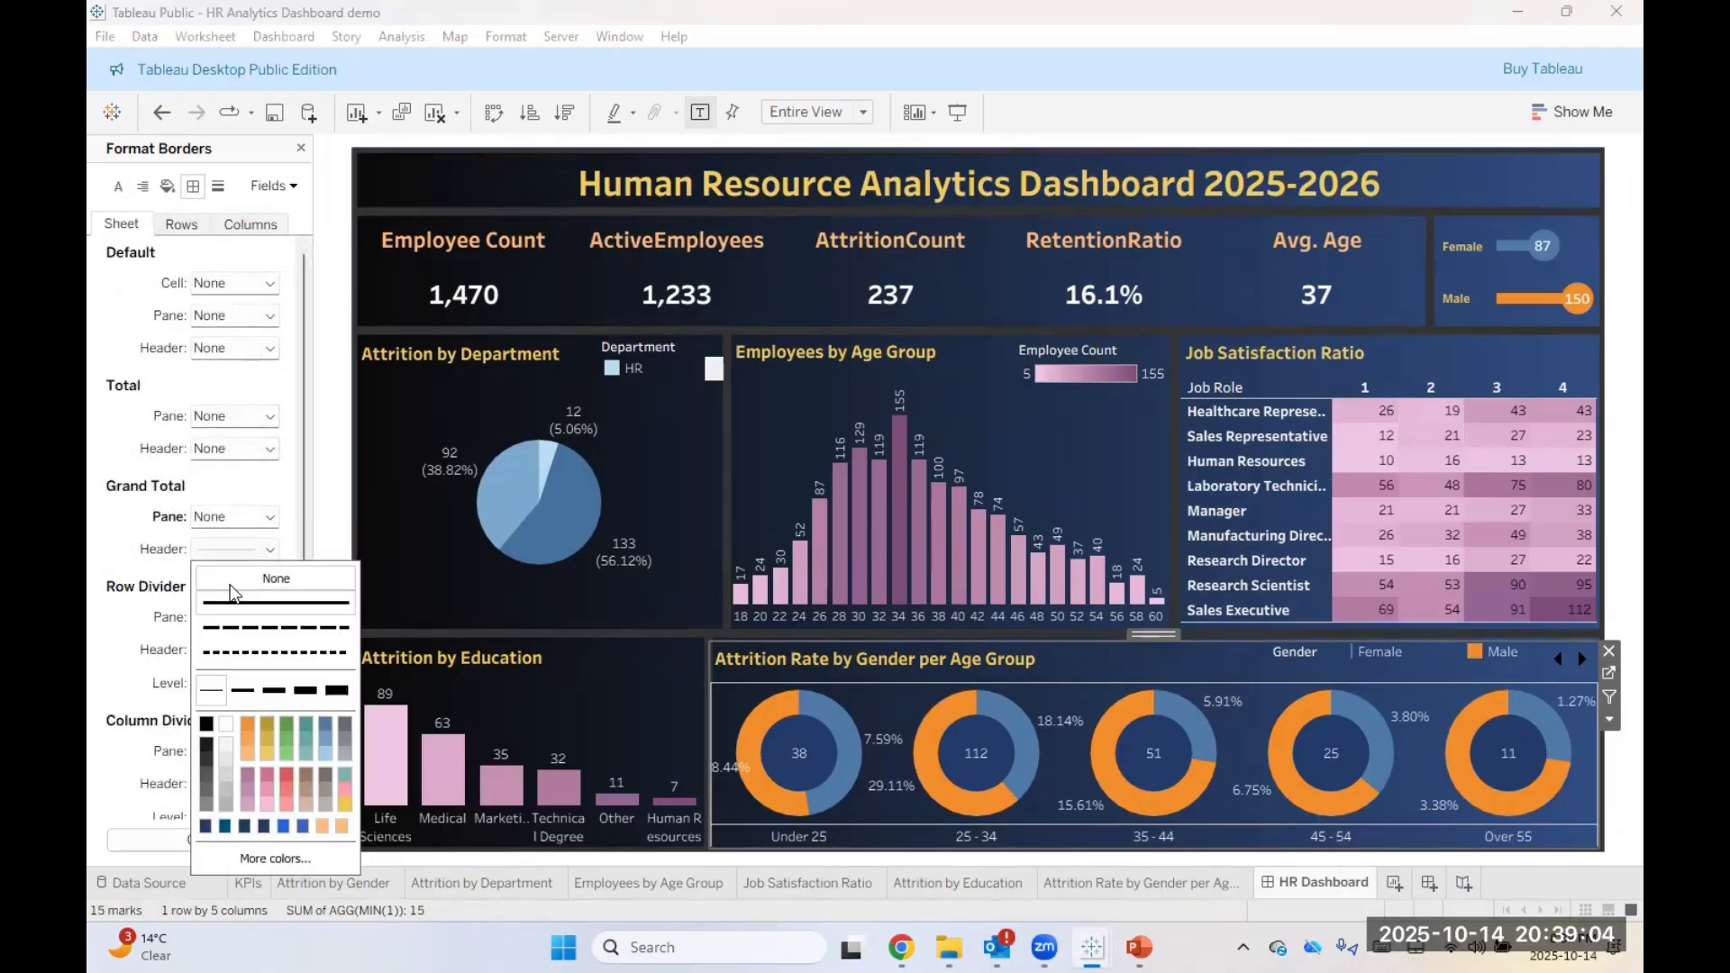
{"action": "left_click", "coordinate": [91, 636]}
Step: Set the donut chart's row divider and column divider pane borders to None, check the row and column border settings, and close the formatting
{"action": "left_click", "coordinate": [216, 620]}
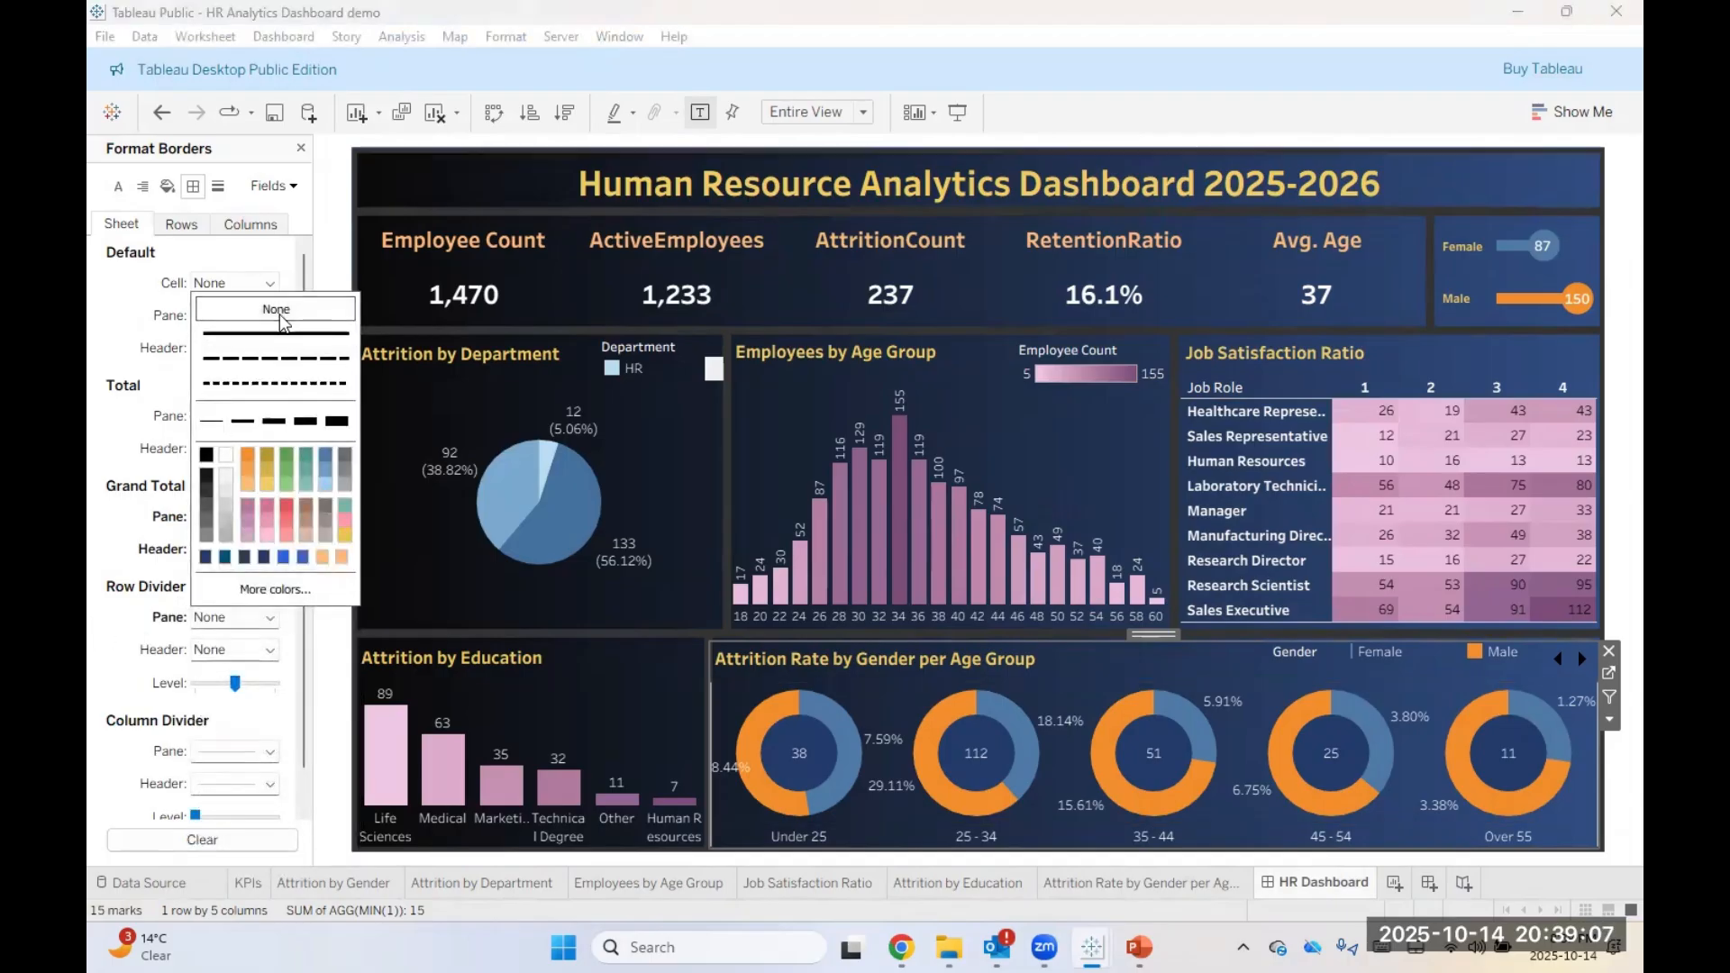
{"action": "left_click", "coordinate": [230, 750]}
{"action": "left_click", "coordinate": [270, 446]}
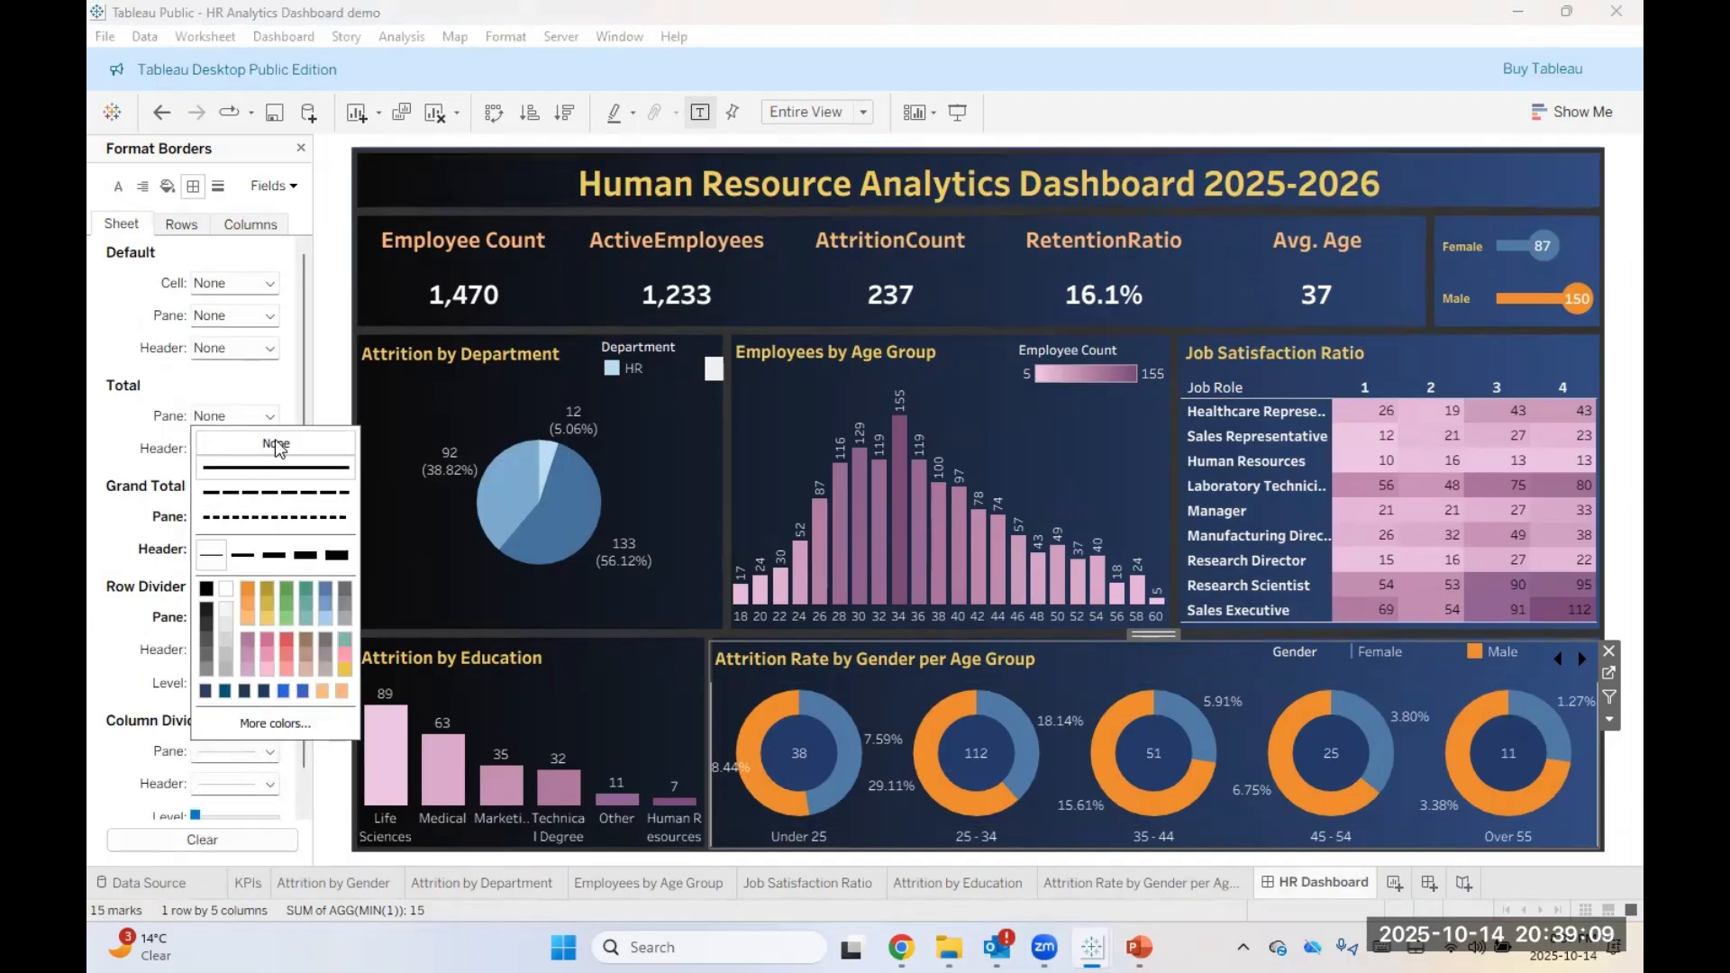
{"action": "left_click", "coordinate": [274, 440]}
{"action": "left_click", "coordinate": [90, 782]}
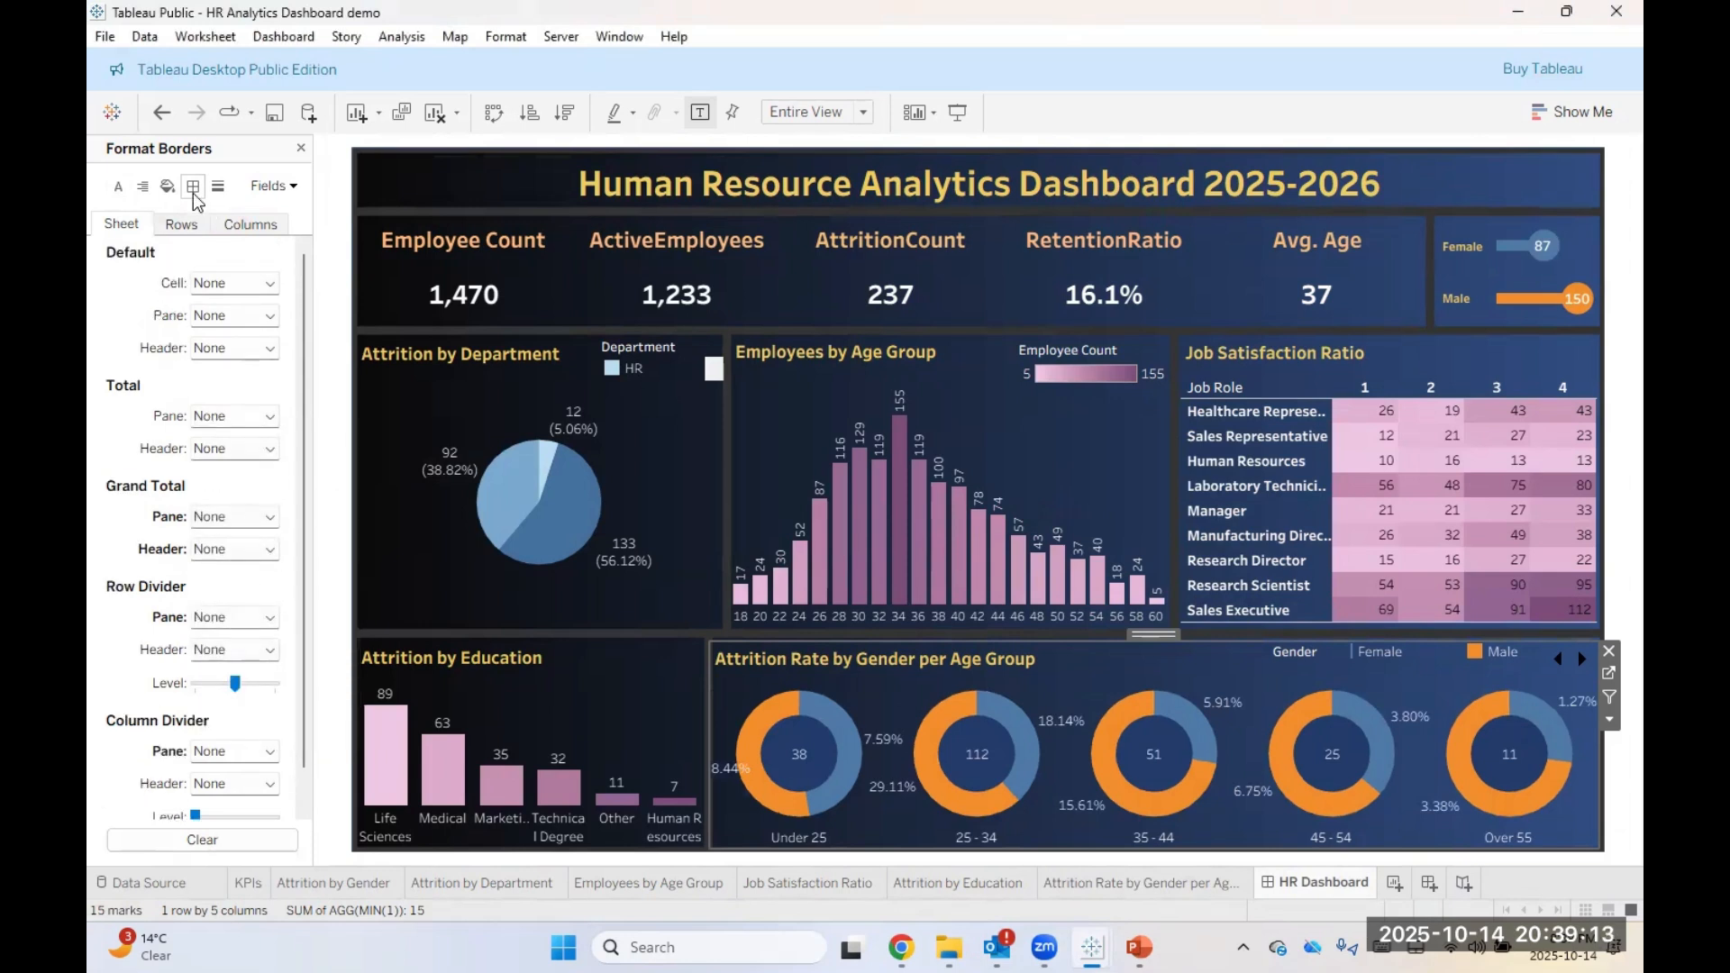
{"action": "left_click", "coordinate": [182, 226]}
{"action": "left_click", "coordinate": [239, 227]}
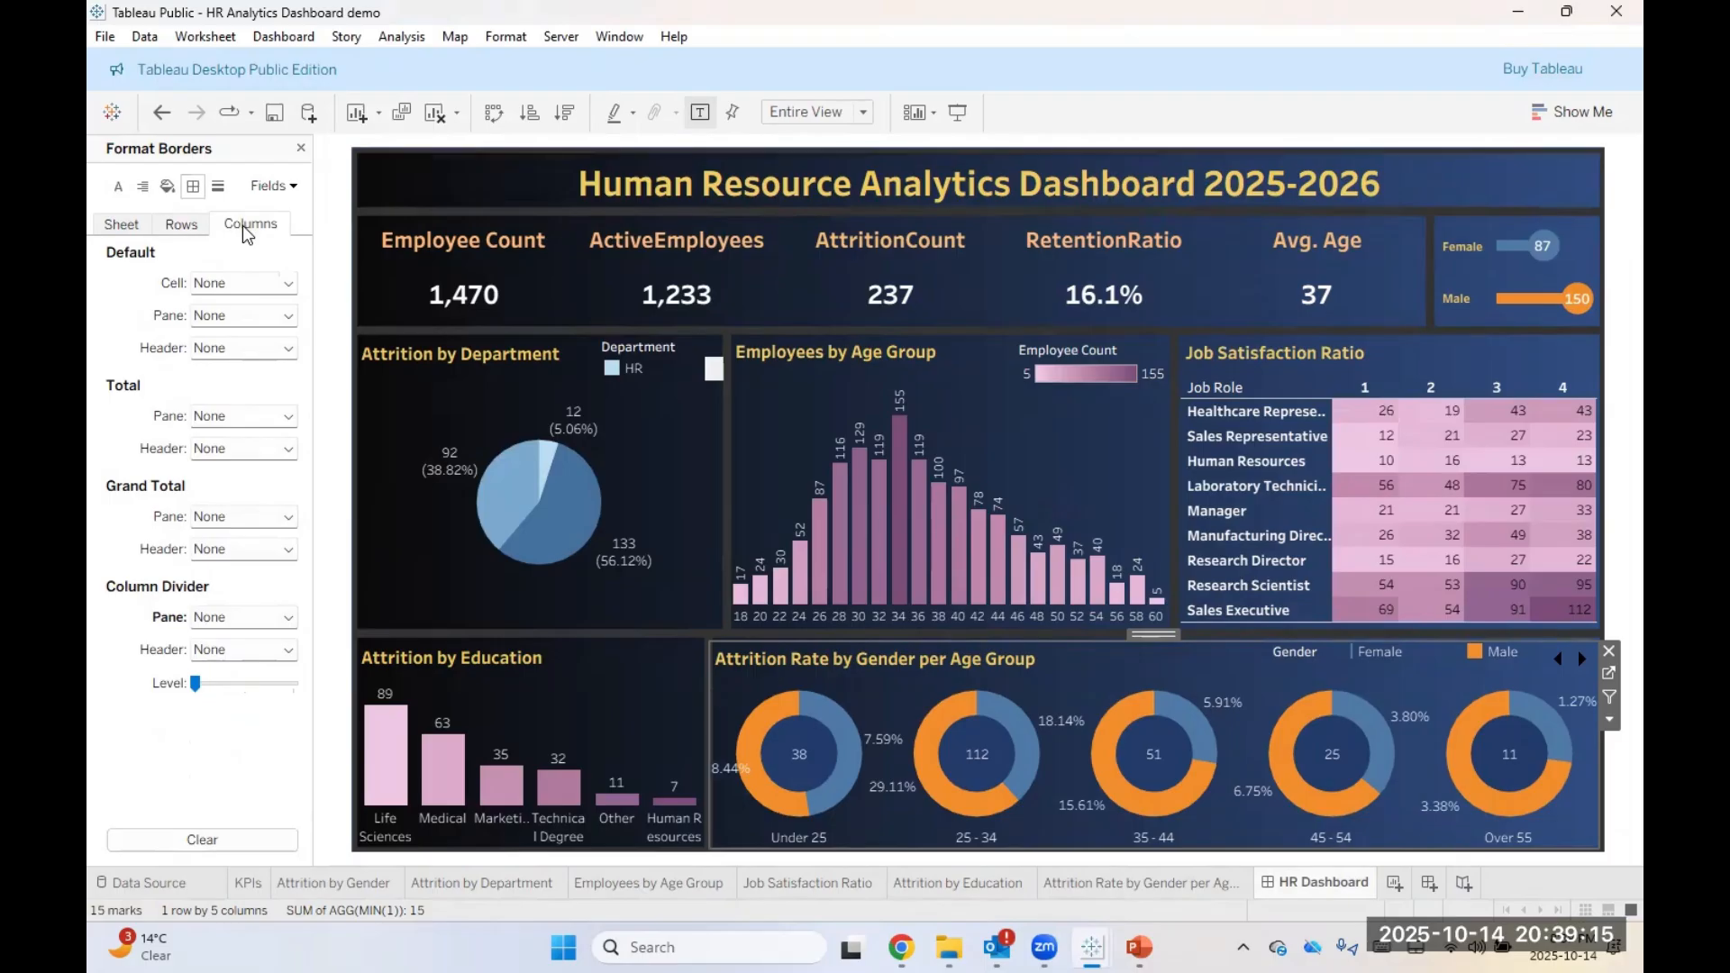
{"action": "left_click", "coordinate": [302, 150]}
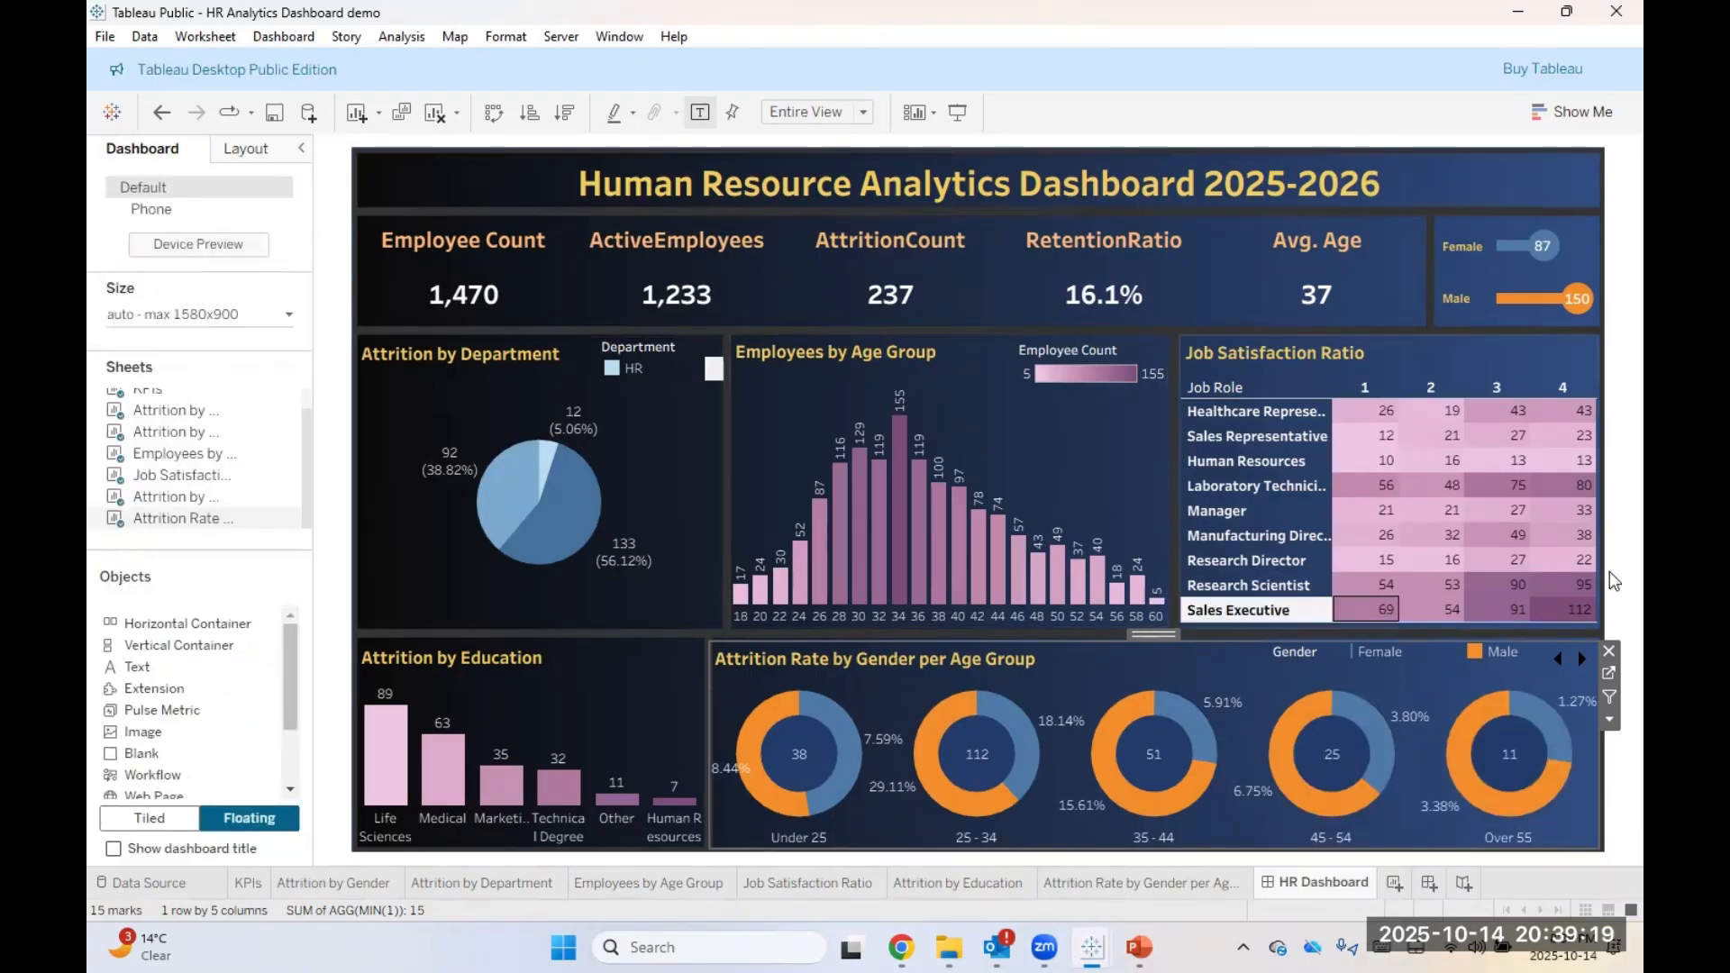
Step: Preview the HR Dashboard in presentation mode, then return to editing
{"action": "left_click", "coordinate": [1611, 541]}
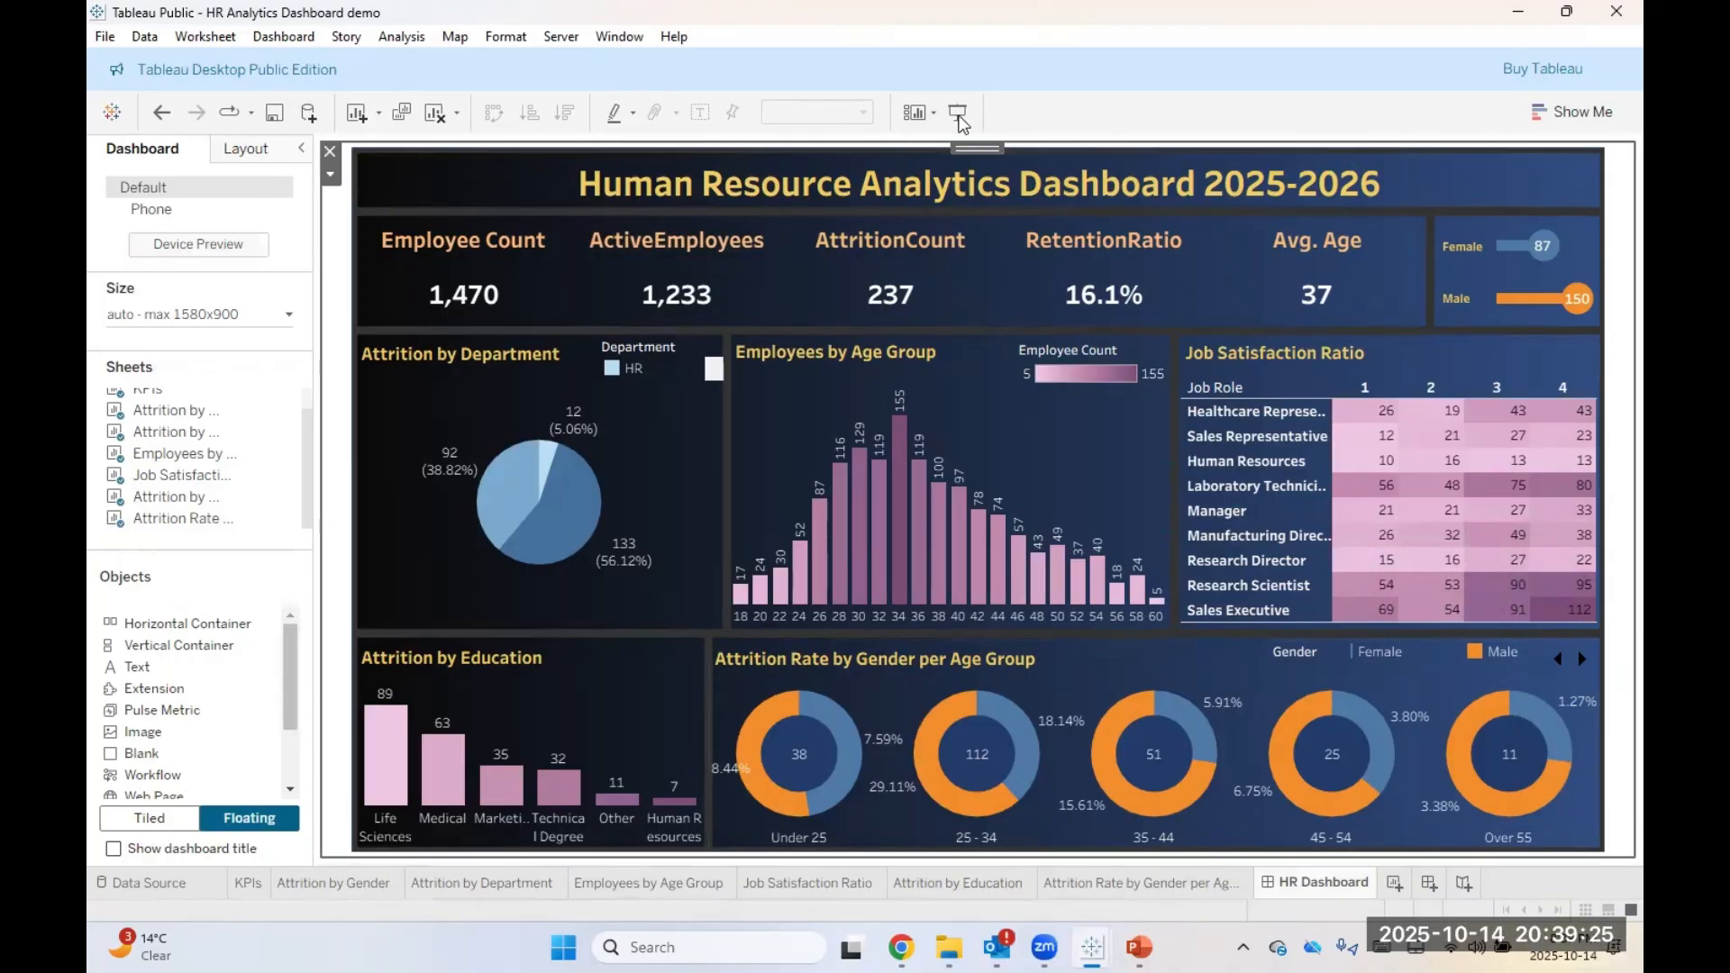
{"action": "left_click", "coordinate": [958, 113]}
{"action": "mouse_move", "coordinate": [1522, 793]}
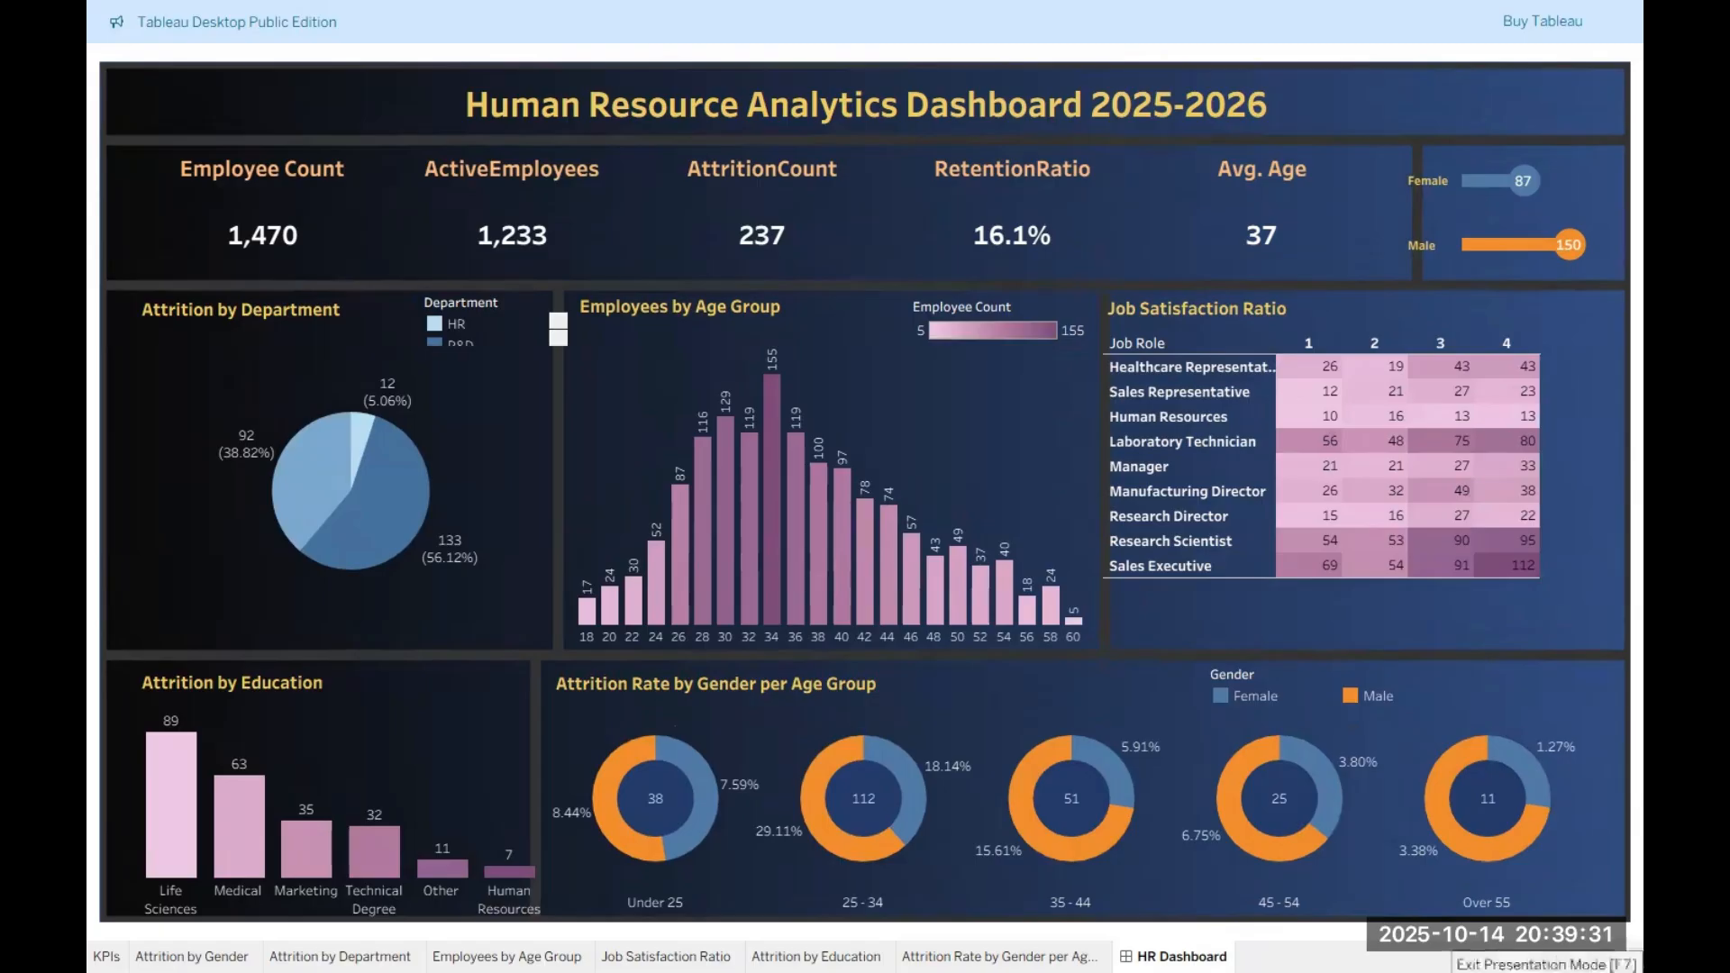
{"action": "left_click", "coordinate": [1629, 956]}
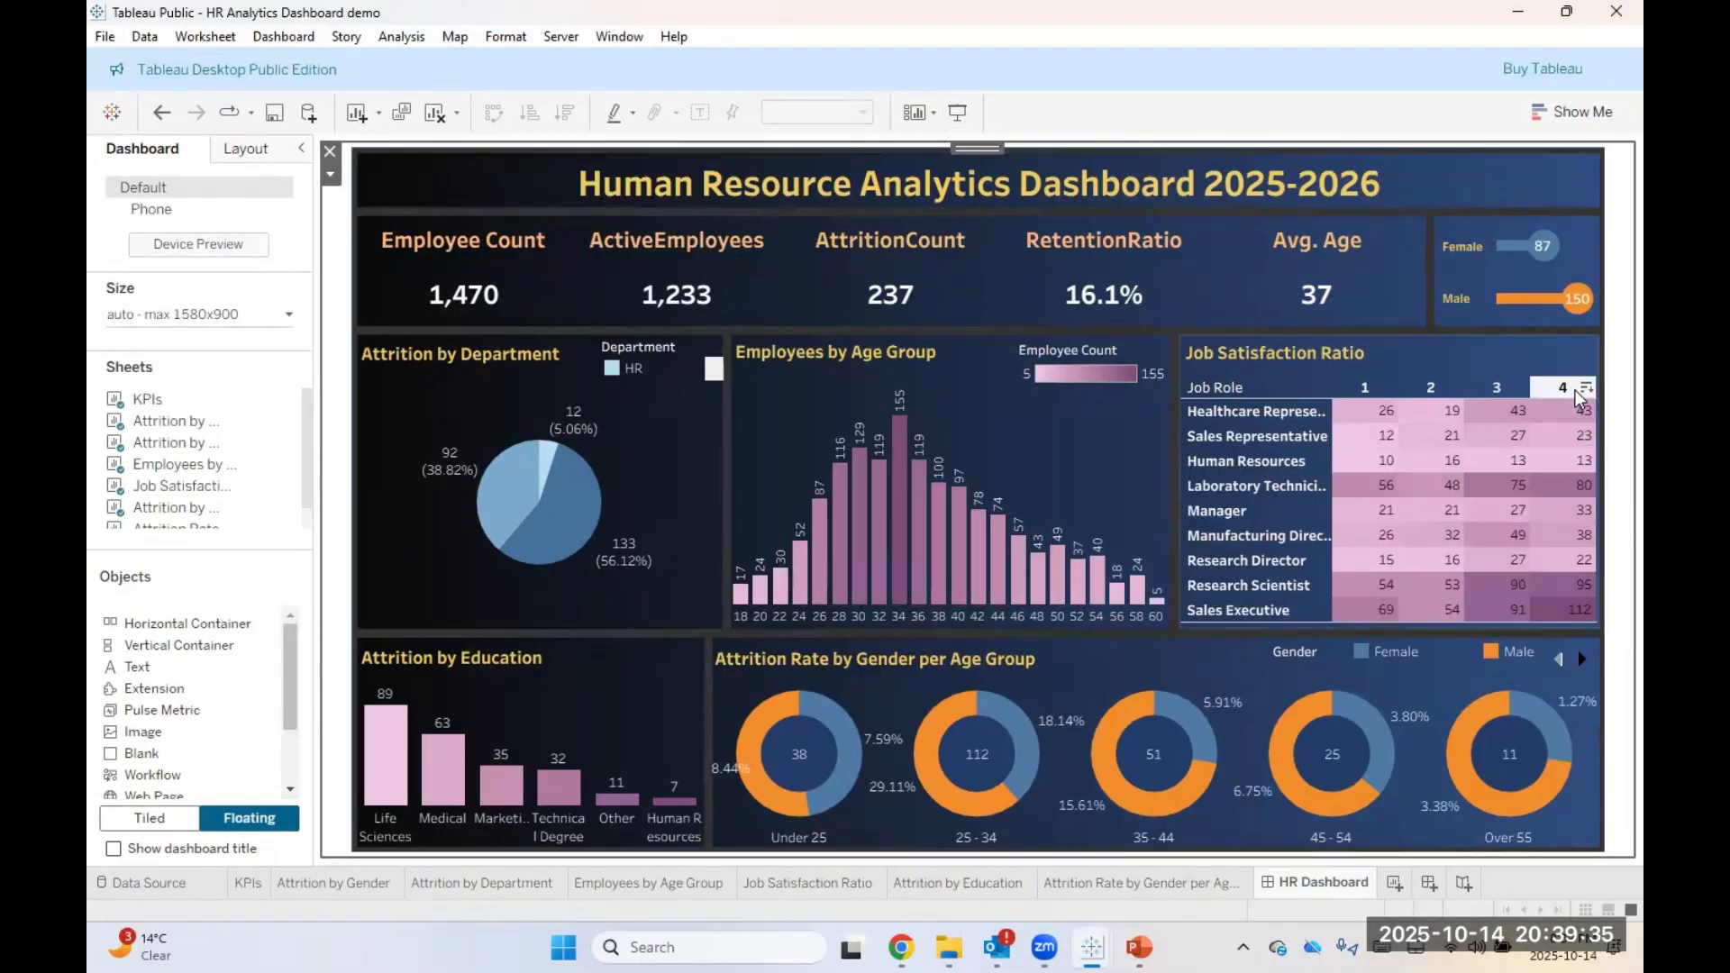
Step: Try to widen the Job Satisfaction Ratio table beyond the dashboard background's edge
{"action": "left_click", "coordinate": [1587, 354]}
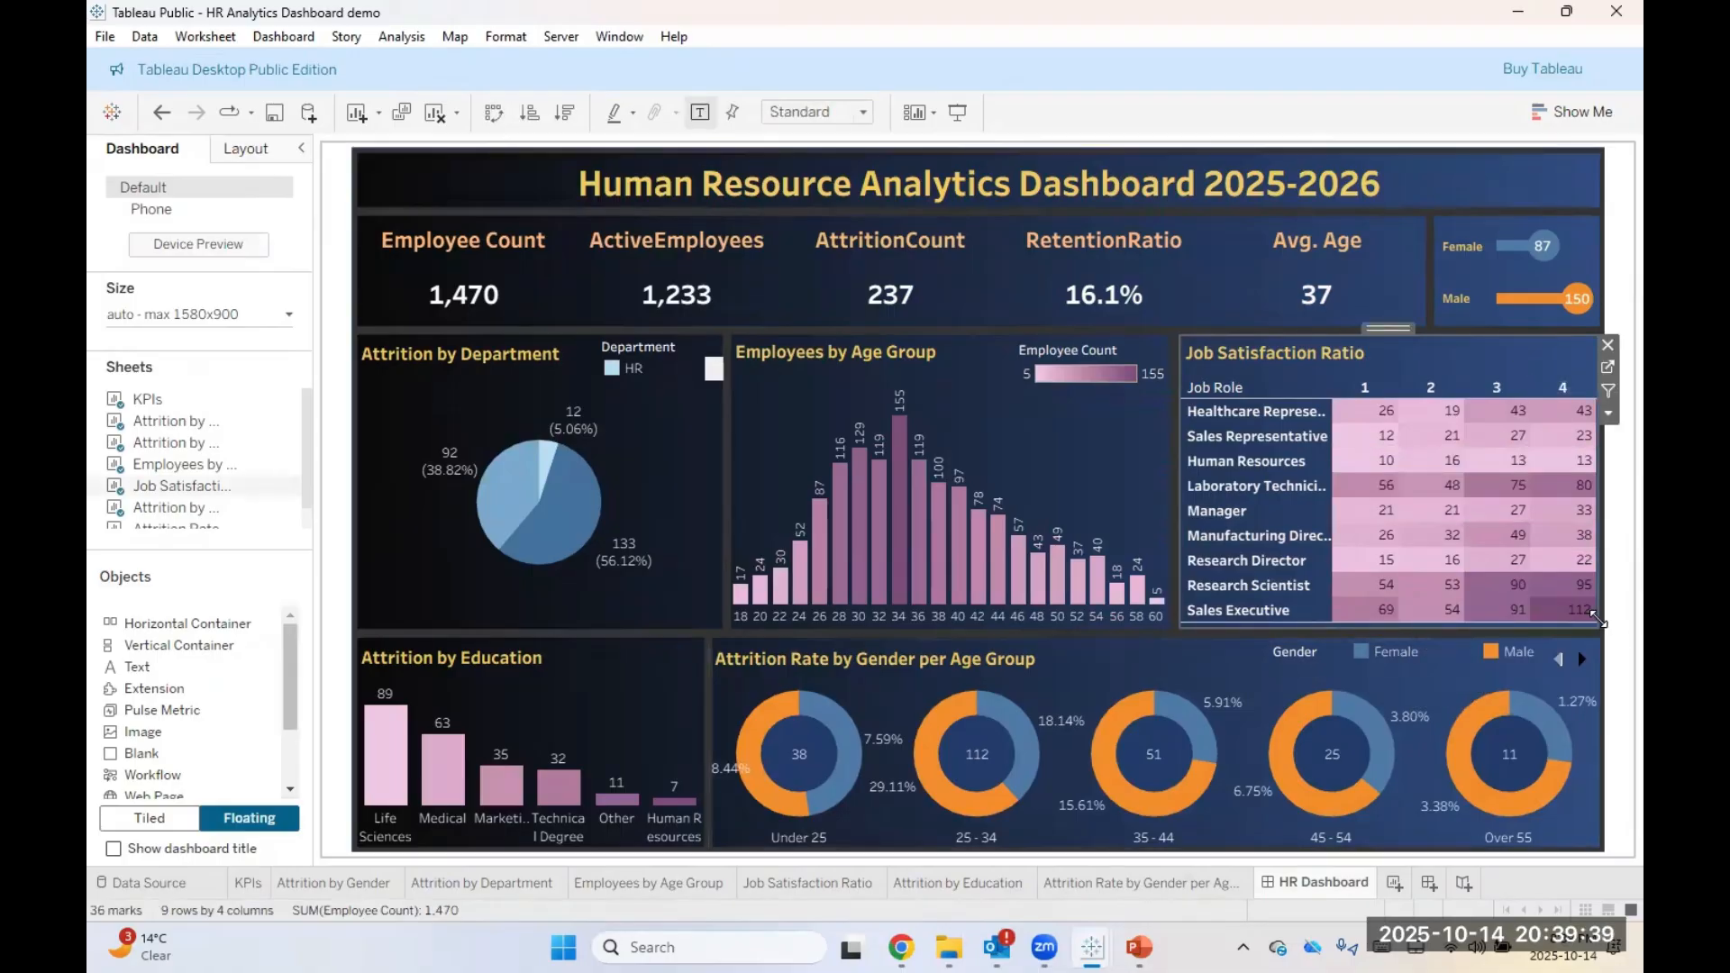
{"action": "mouse_move", "coordinate": [1602, 624]}
{"action": "left_mouse_down"}
{"action": "mouse_move", "coordinate": [1619, 638]}
{"action": "mouse_move", "coordinate": [1594, 594]}
{"action": "left_mouse_up"}
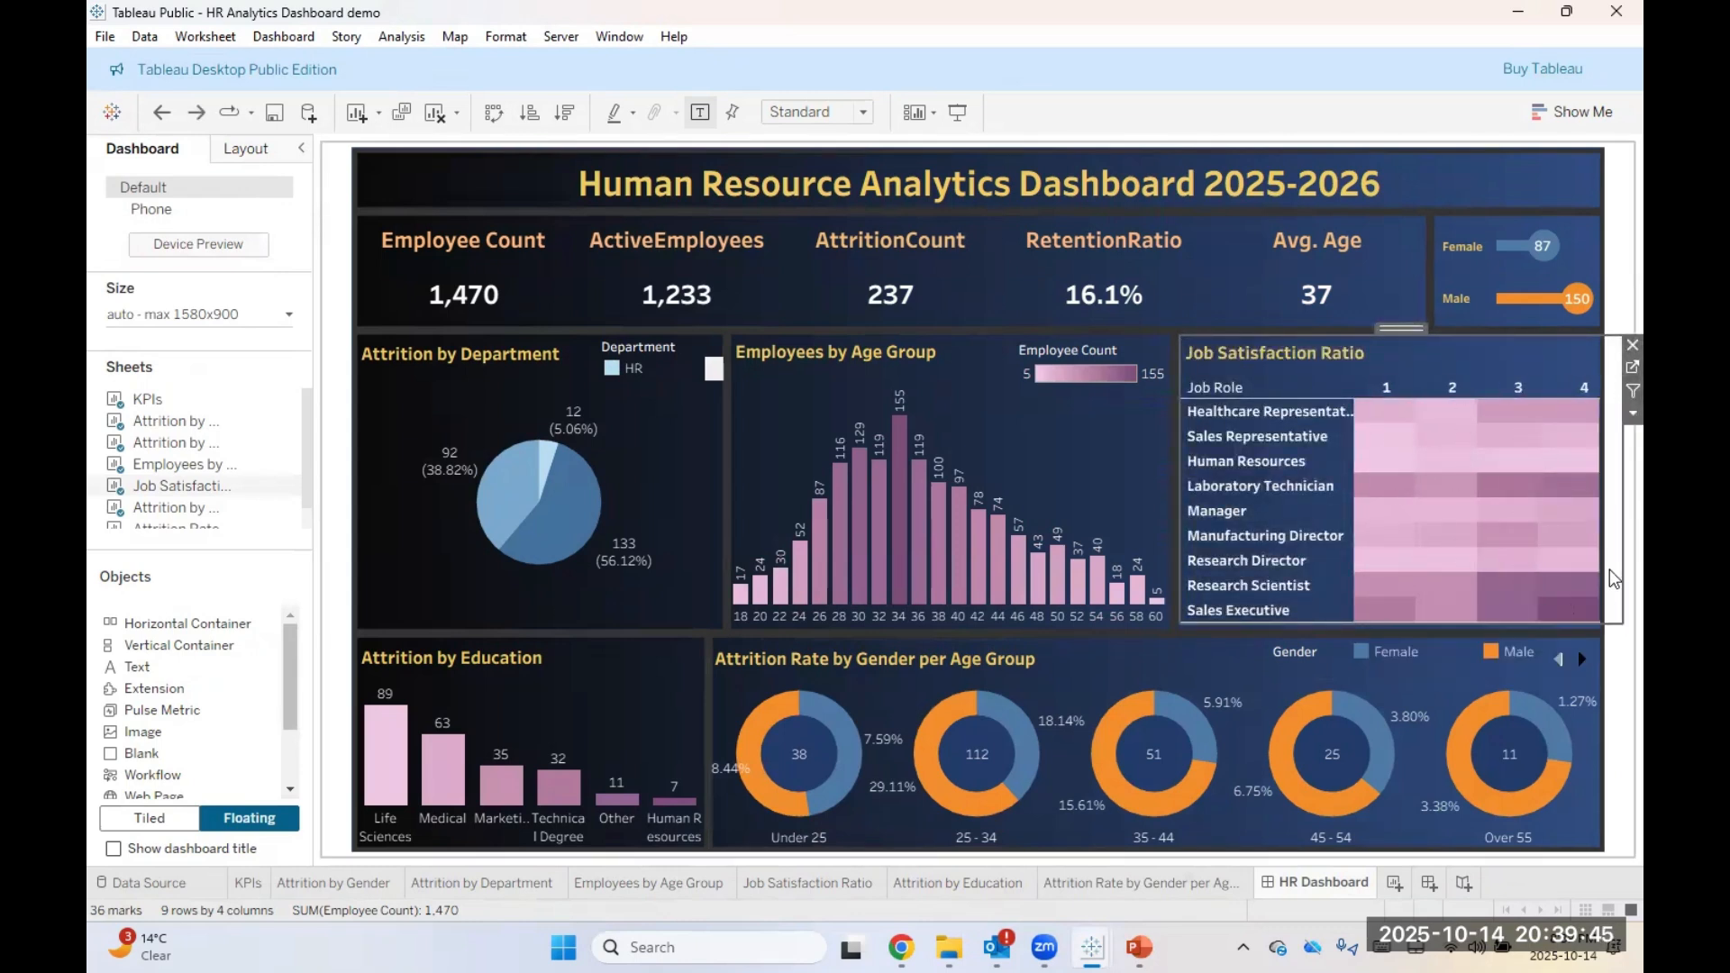
{"action": "left_click_drag", "start_coordinate": [1609, 555], "coordinate": [1598, 537]}
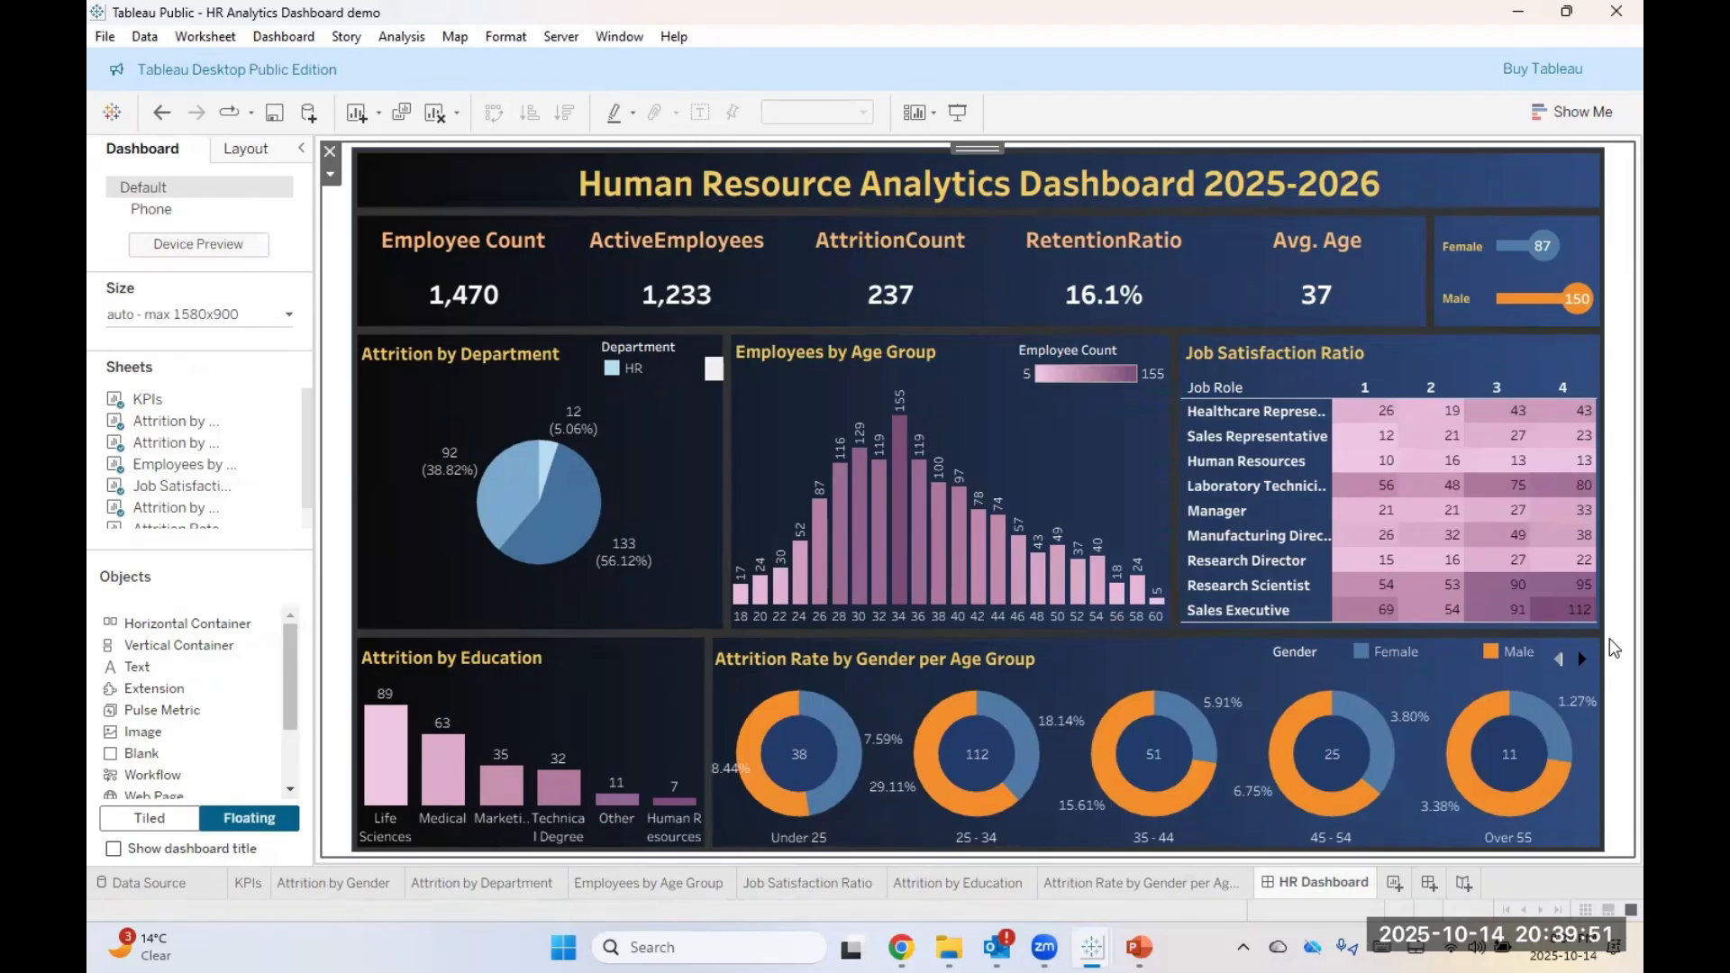
{"action": "left_click", "coordinate": [397, 36]}
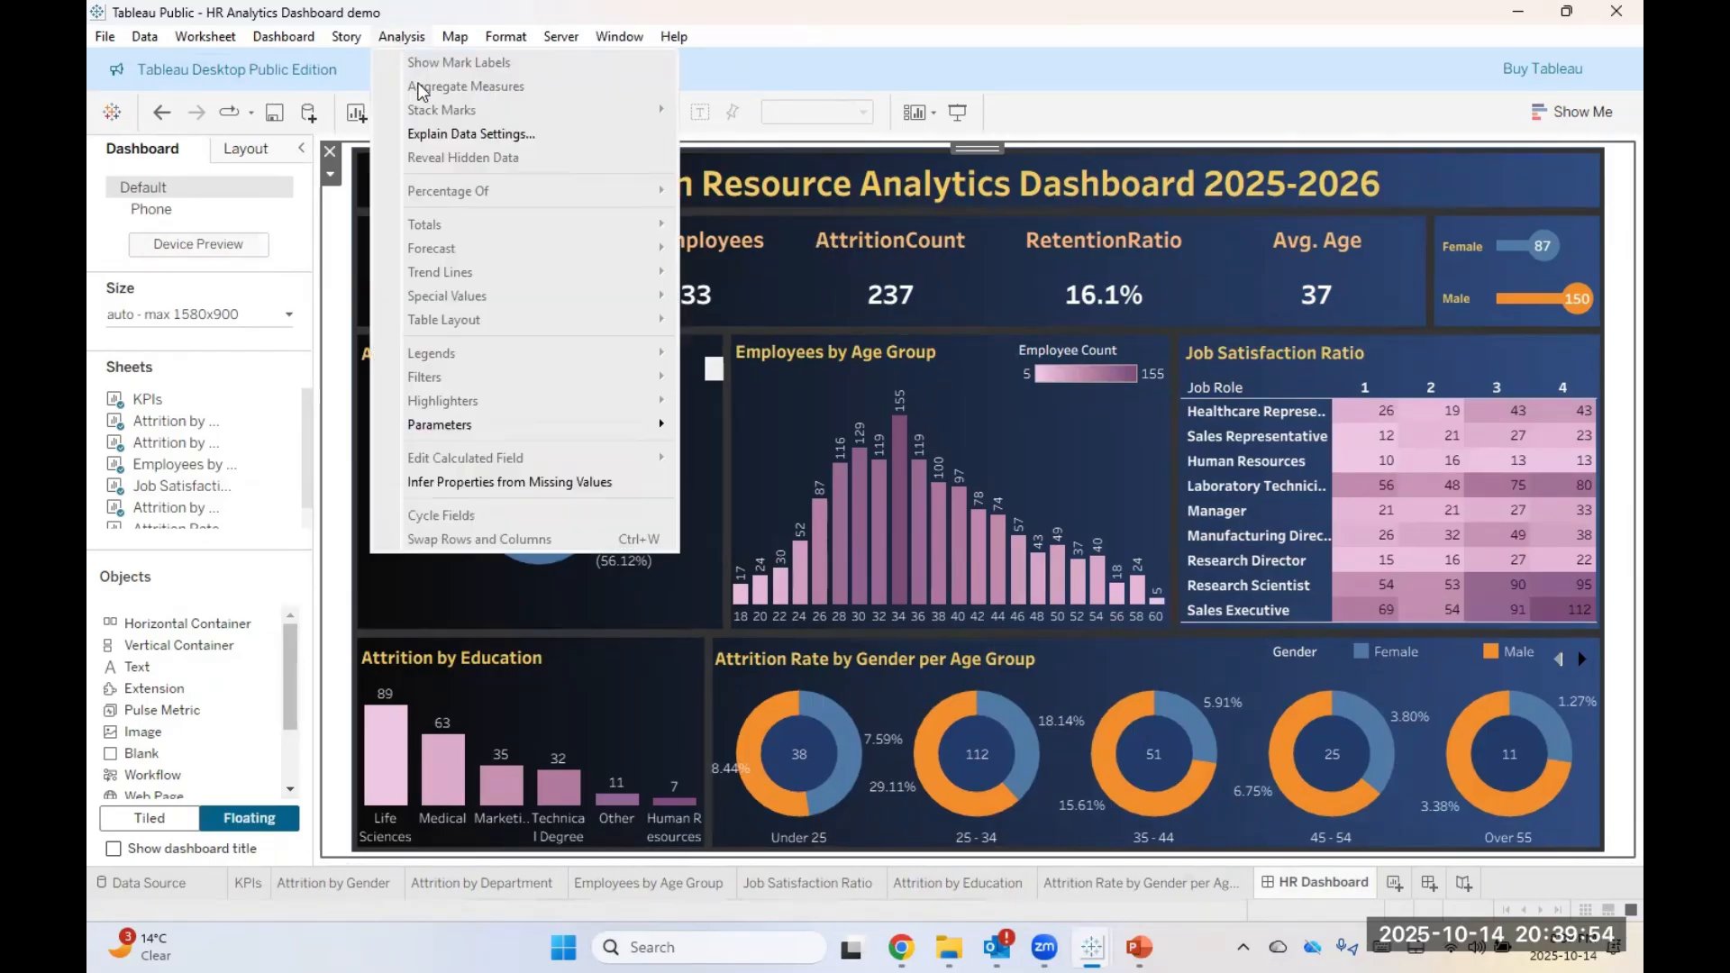
{"action": "left_click", "coordinate": [798, 178]}
{"action": "left_click", "coordinate": [405, 38]}
{"action": "left_click", "coordinate": [852, 200]}
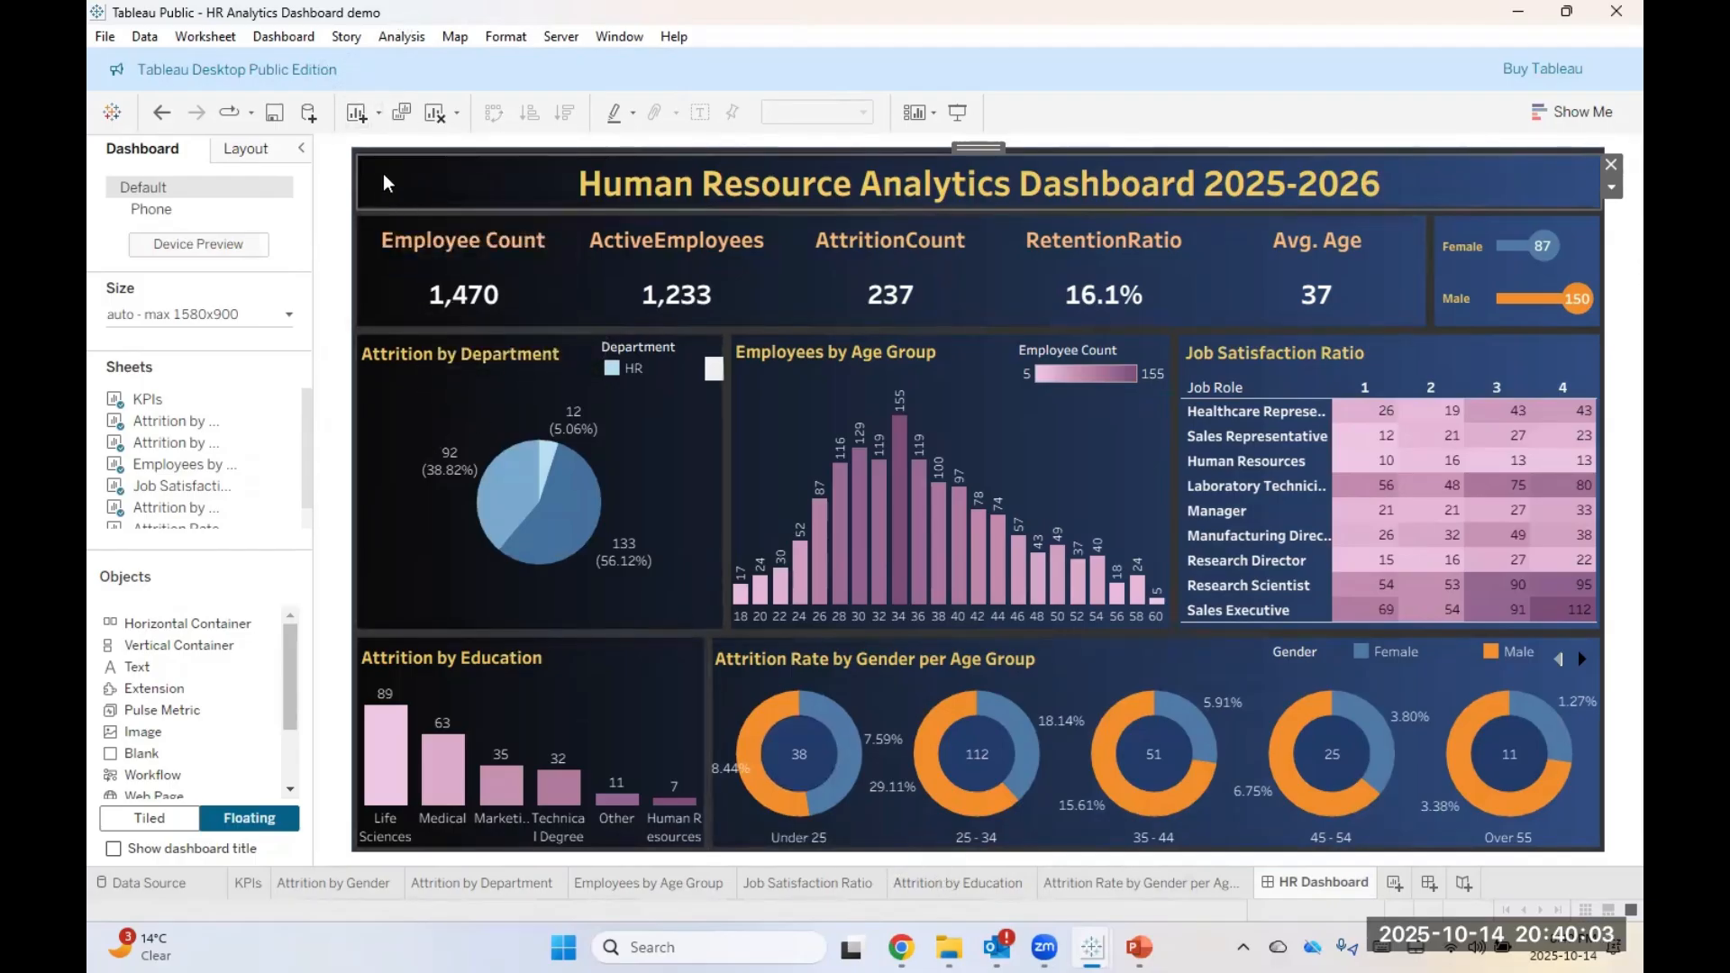
{"action": "left_click", "coordinate": [329, 173]}
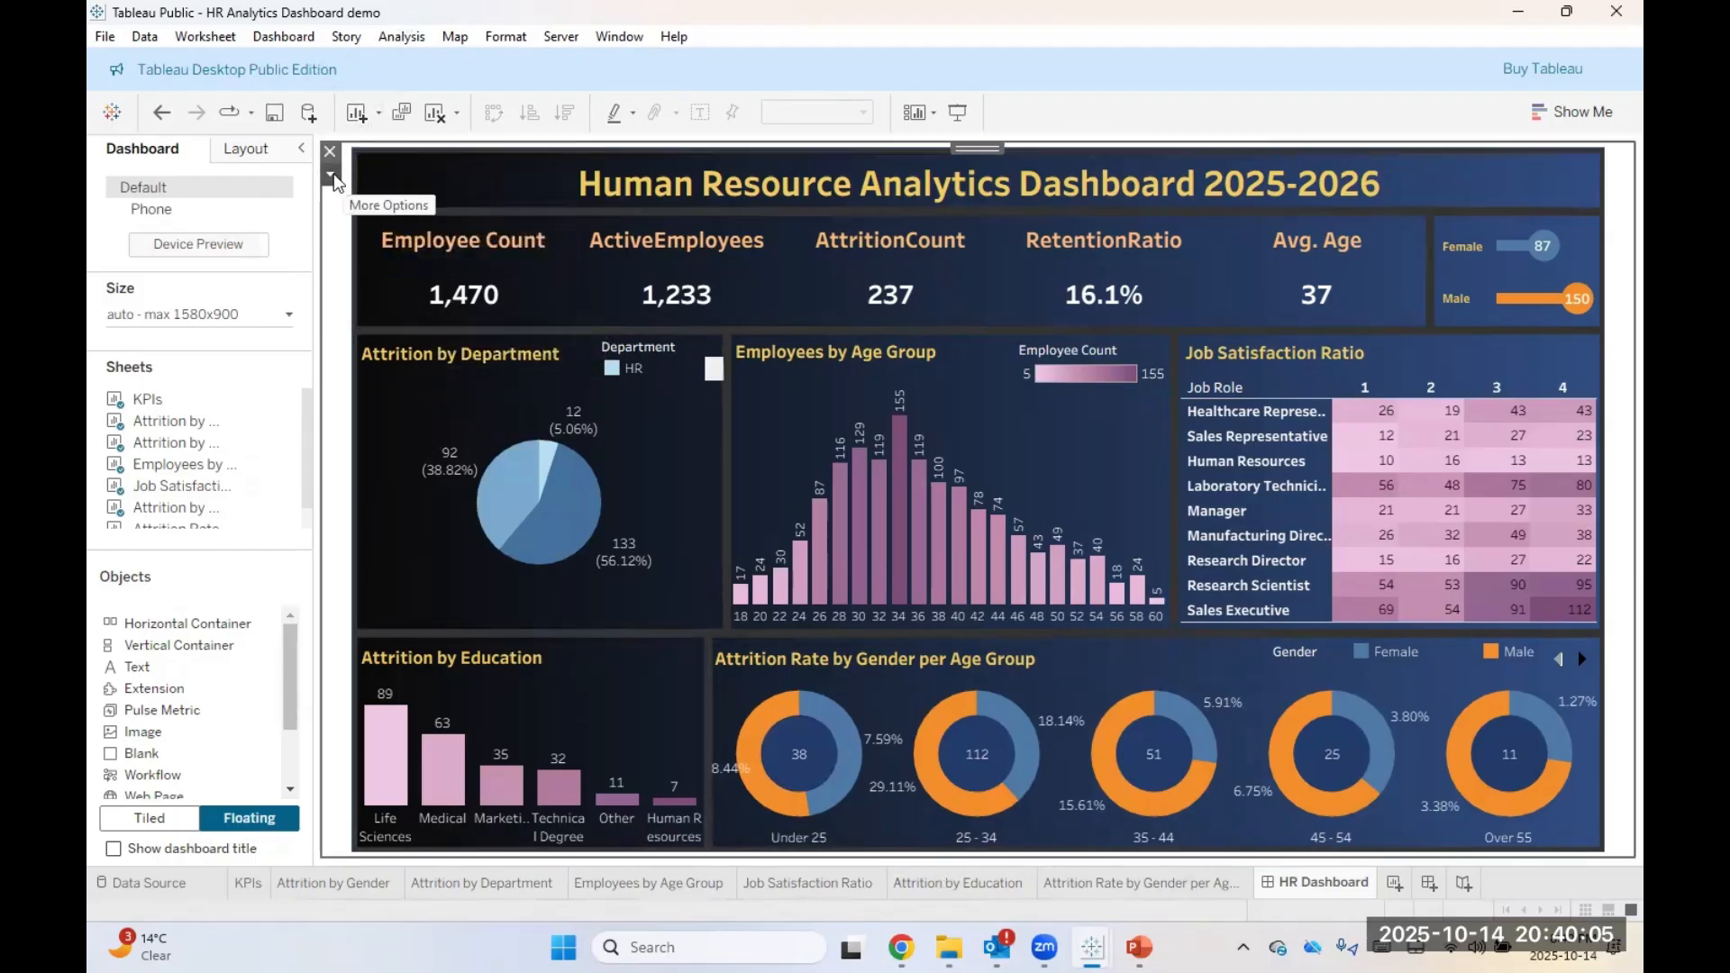
{"action": "left_click", "coordinate": [330, 174]}
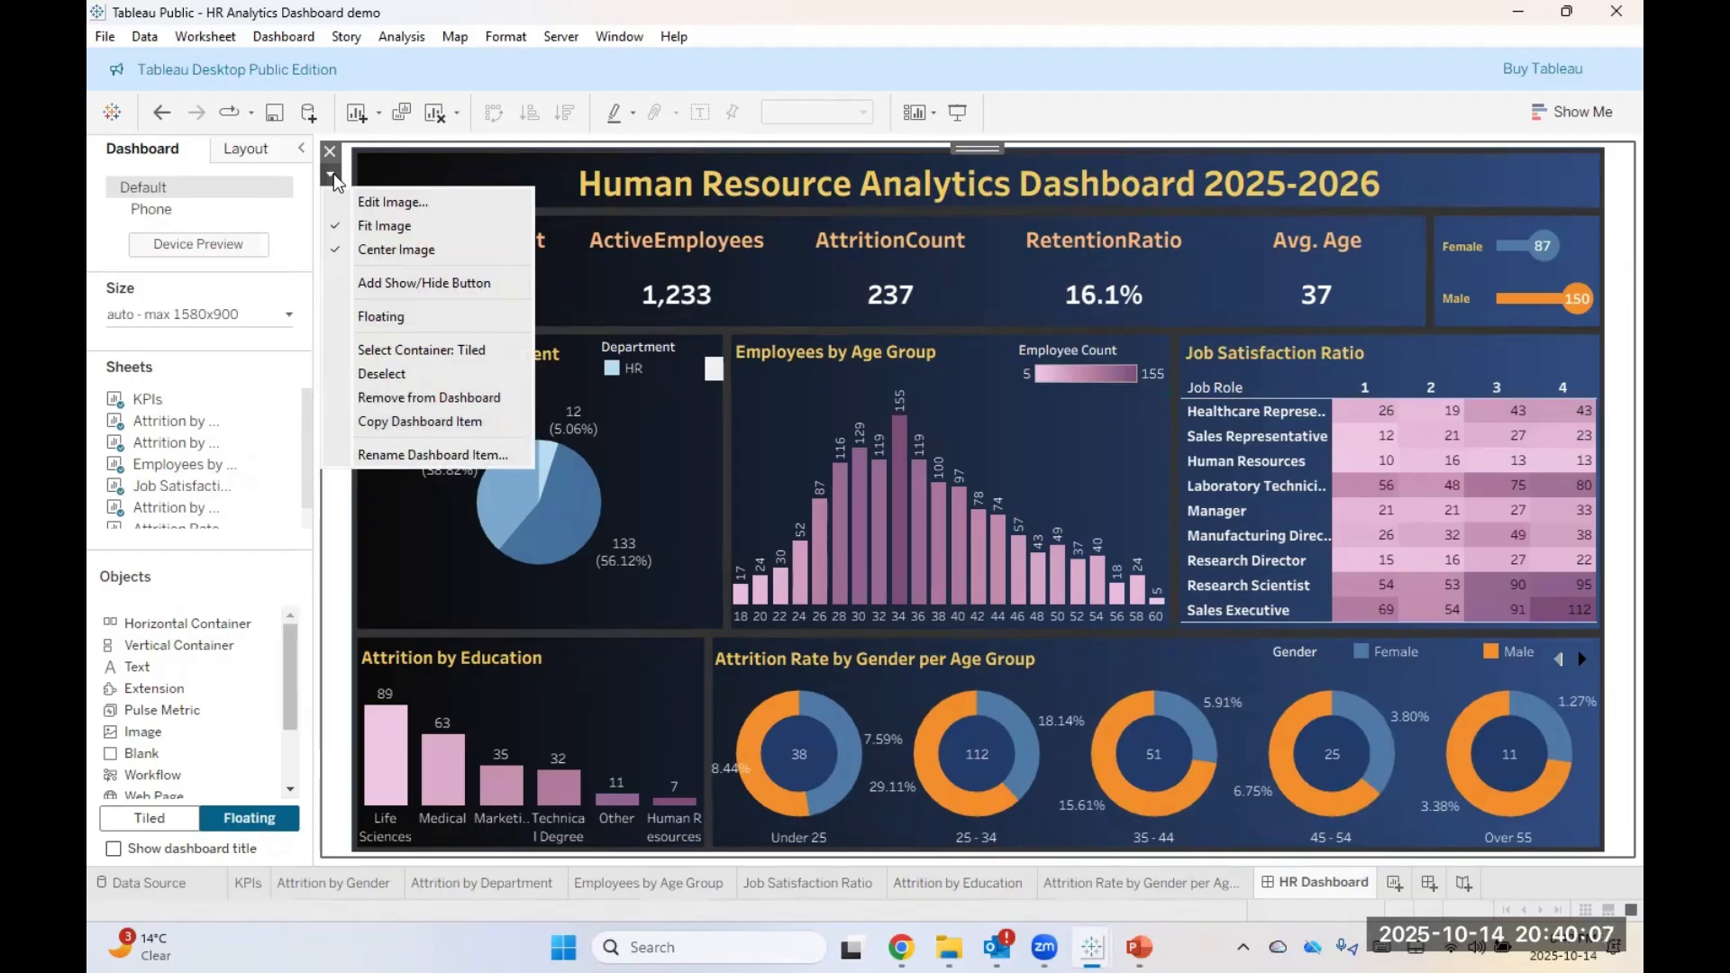
{"action": "left_click", "coordinate": [350, 316]}
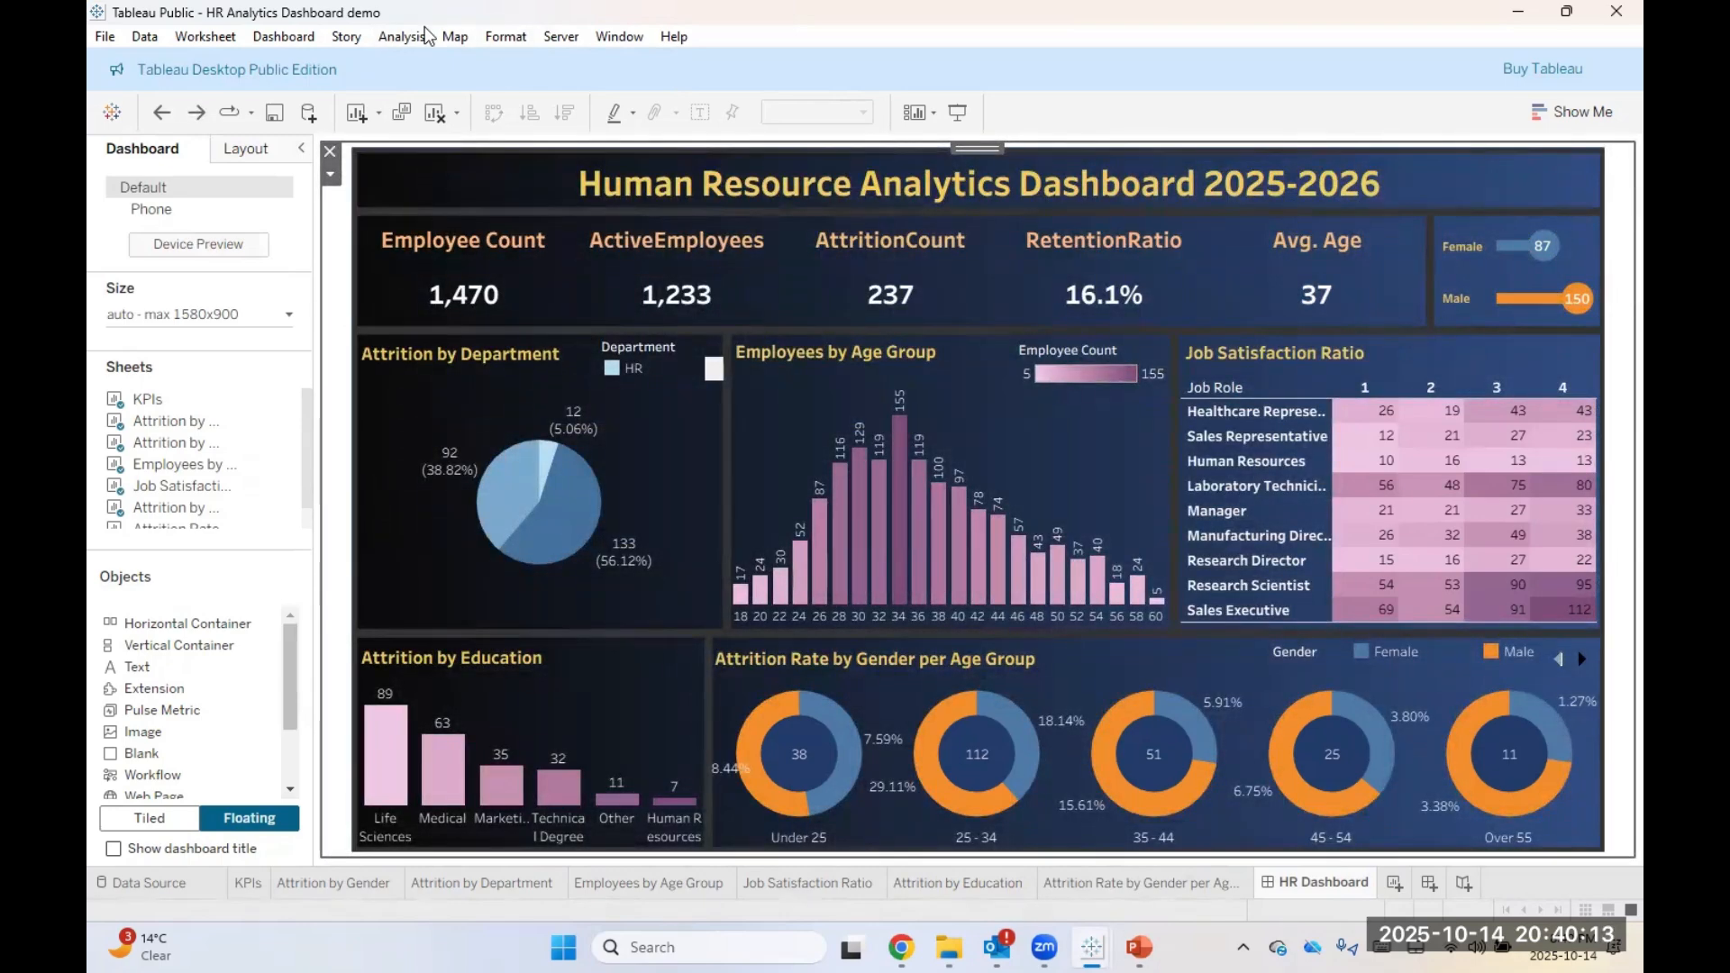
{"action": "left_click", "coordinate": [417, 36]}
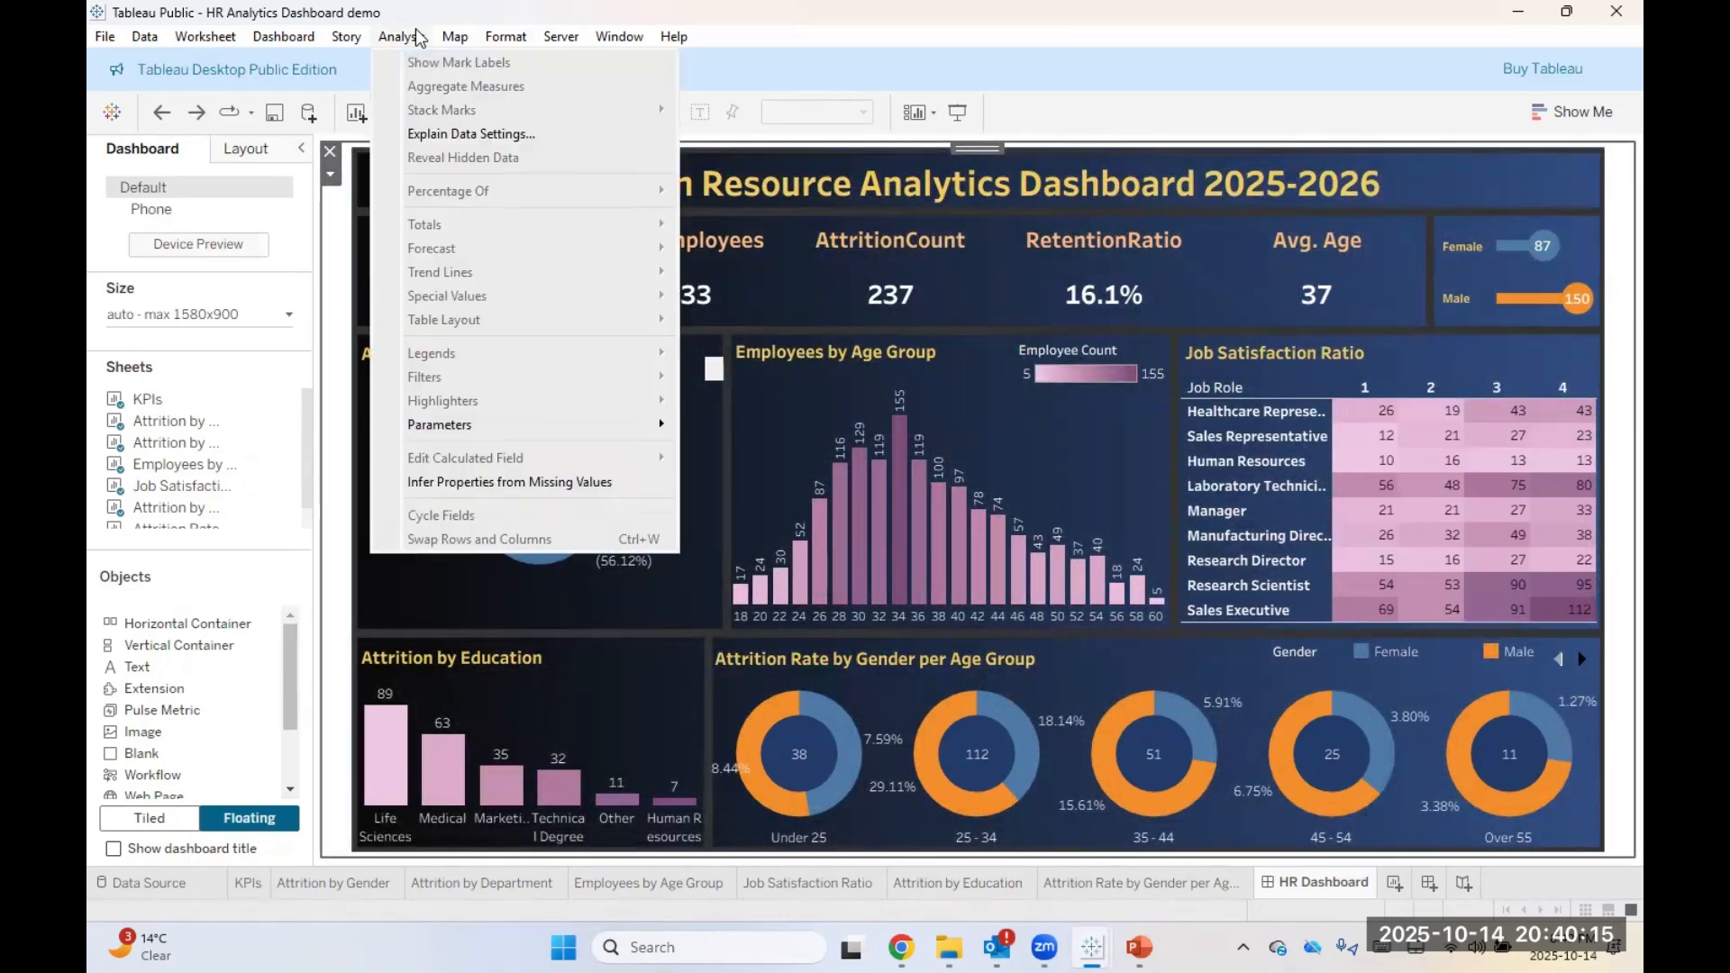
{"action": "left_click", "coordinate": [417, 36]}
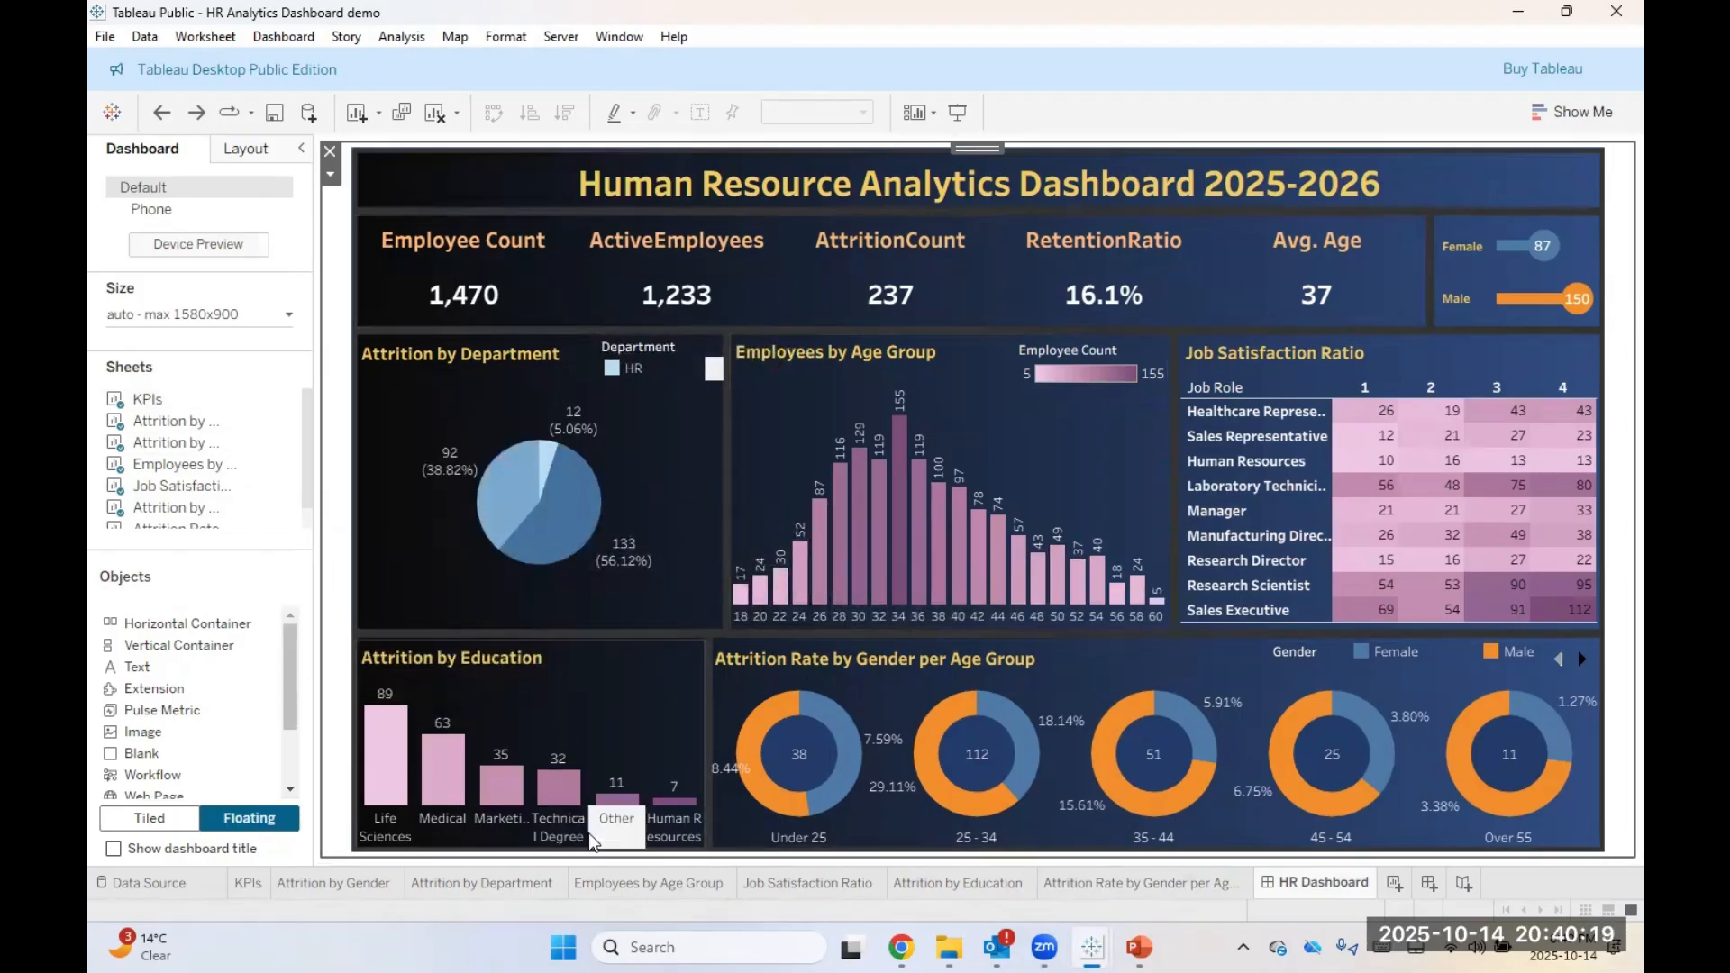
{"action": "left_click", "coordinate": [1160, 883]}
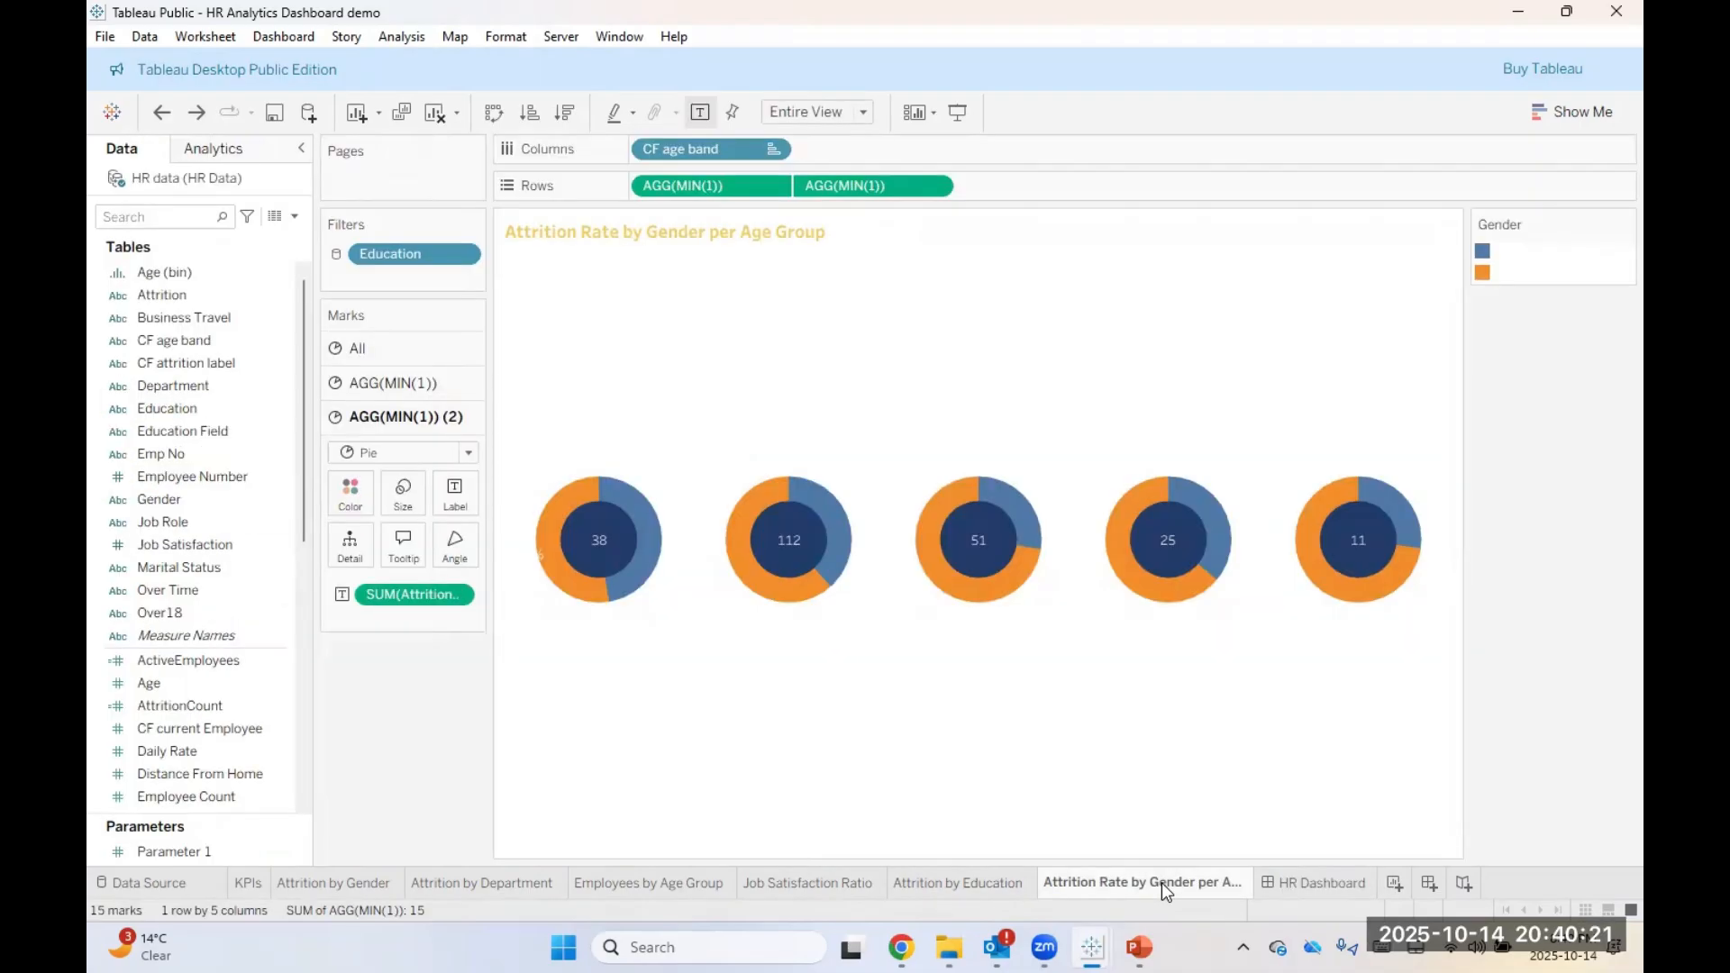
{"action": "left_click", "coordinate": [1000, 884]}
{"action": "left_click", "coordinate": [1347, 884]}
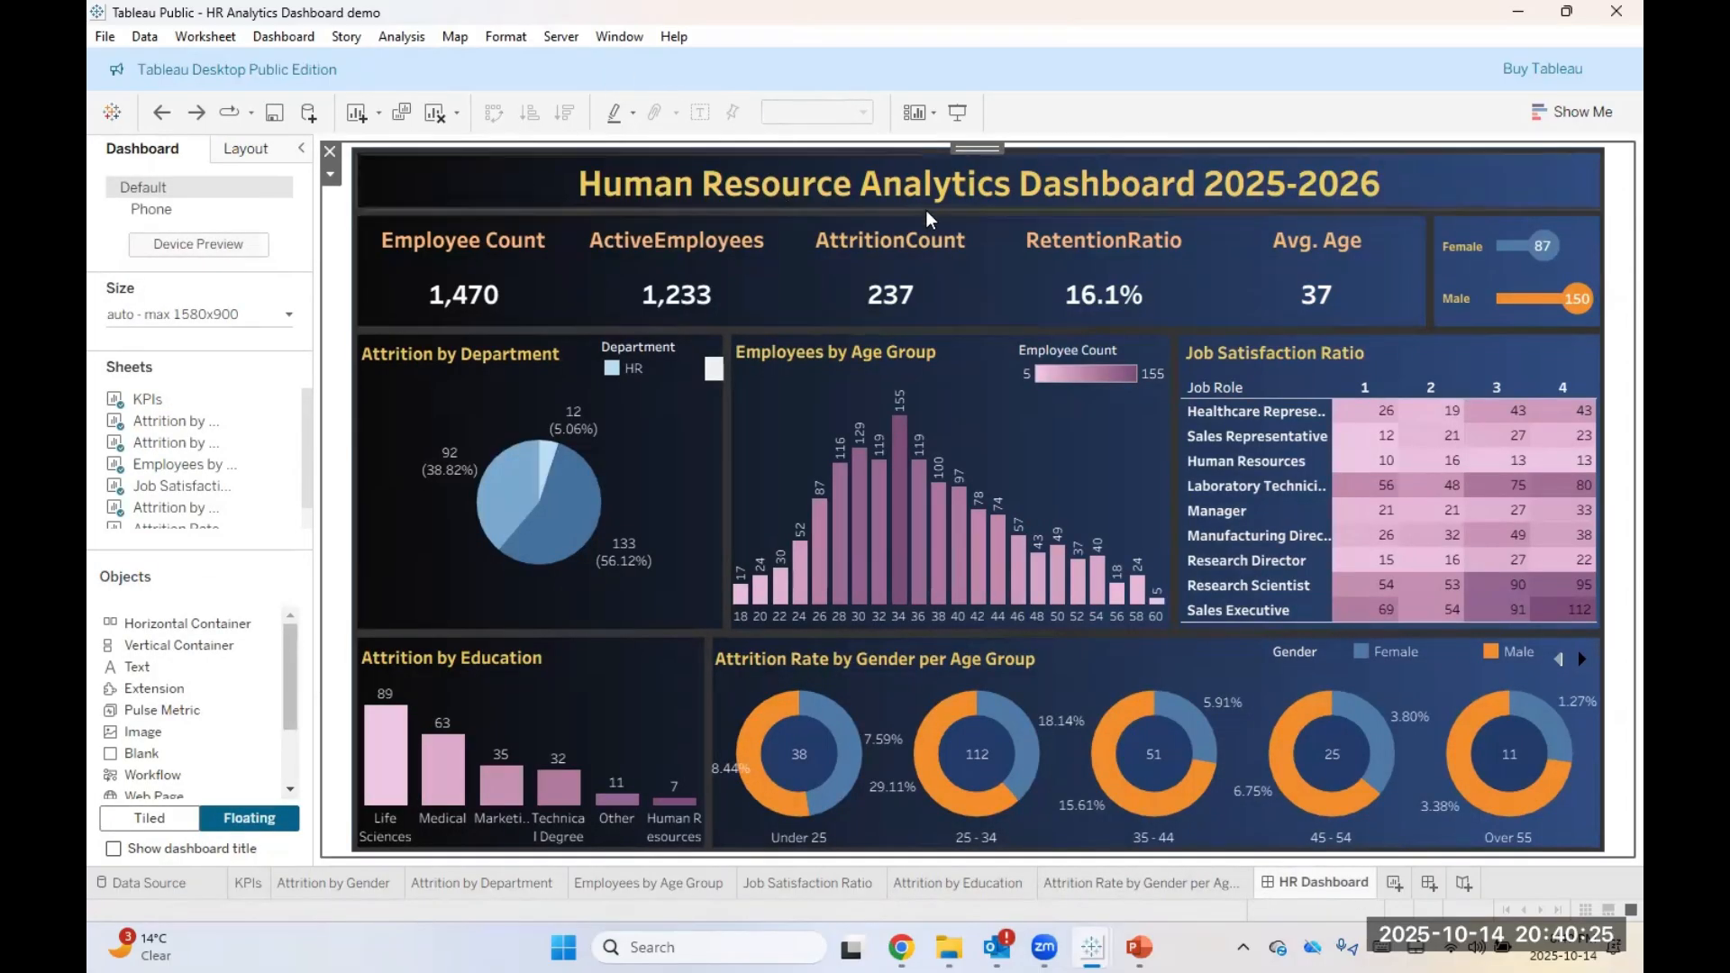
{"action": "right_click", "coordinate": [1498, 188]}
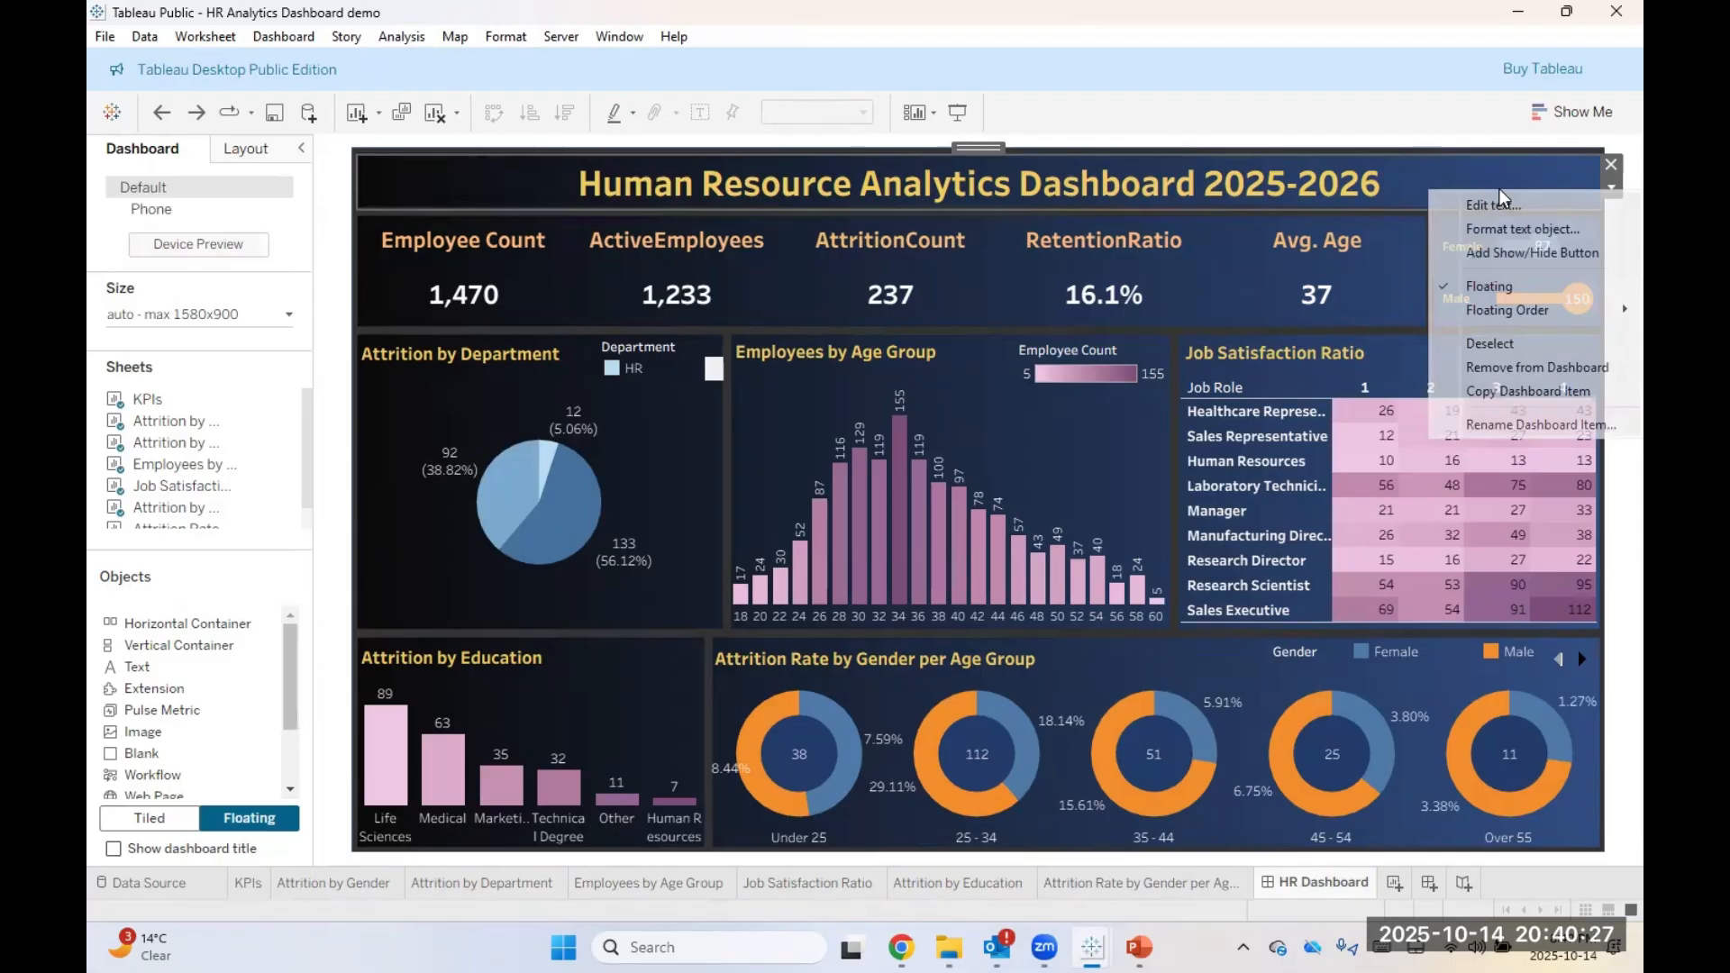
{"action": "left_click", "coordinate": [1566, 173]}
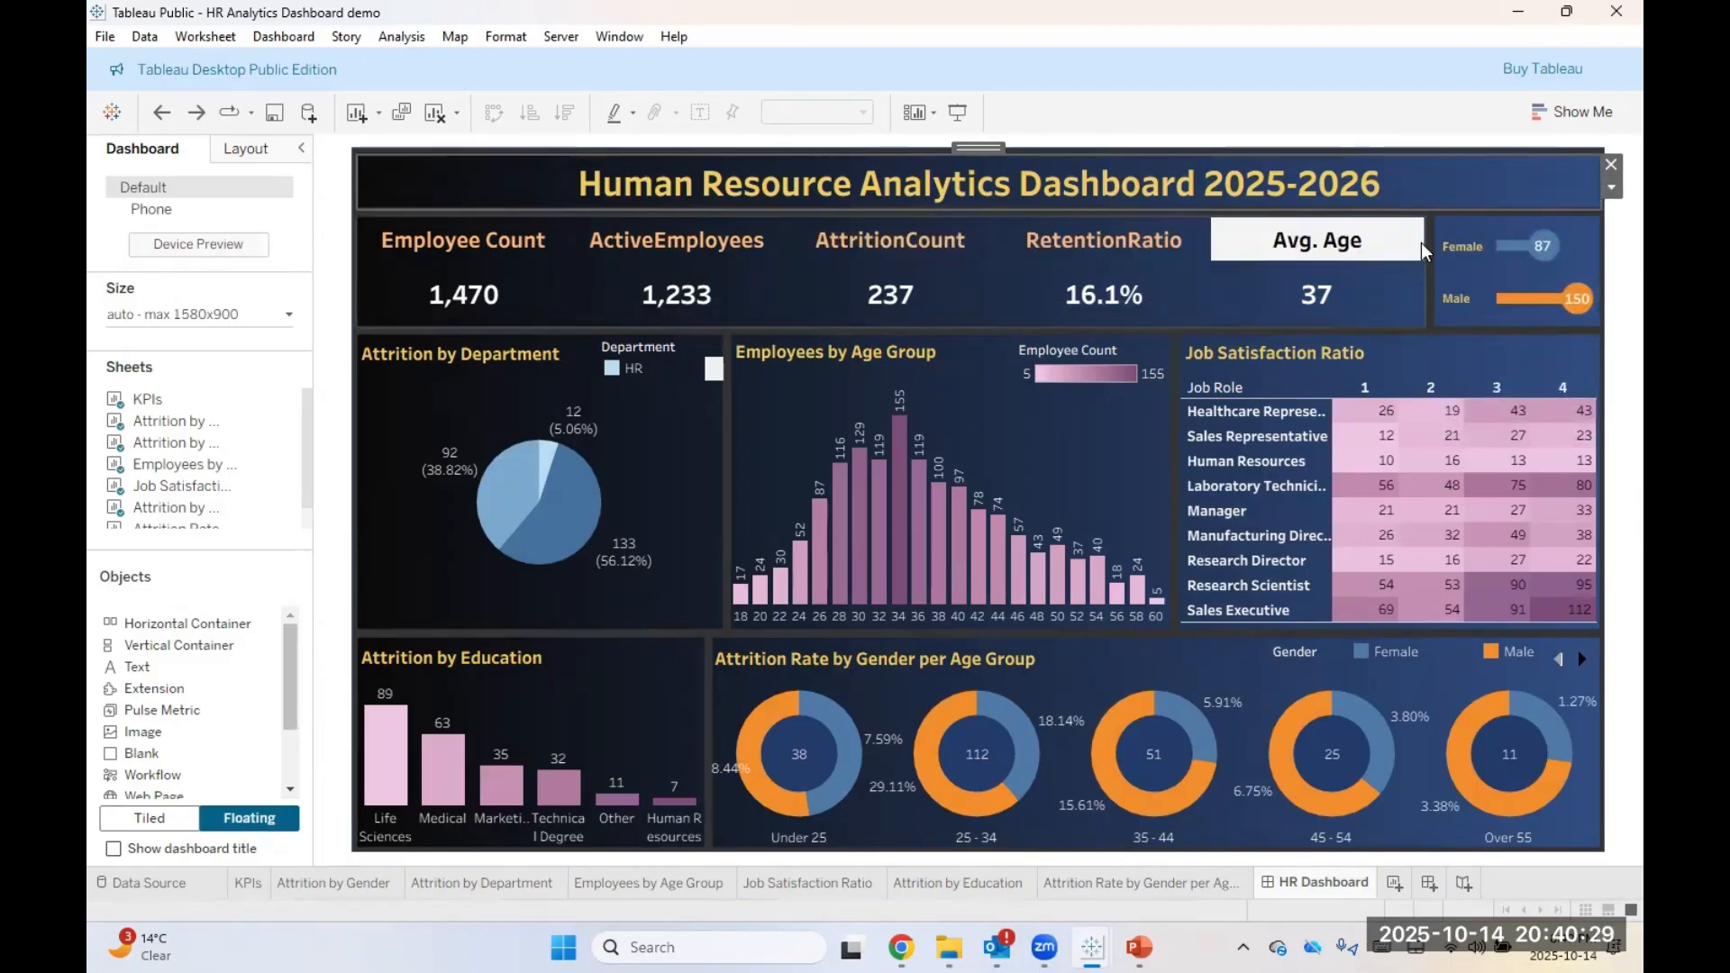
Step: Select Female in the chart of attrition by gender beside the KPIs and toggle that chart's use as a dashboard filter
{"action": "left_click", "coordinate": [1416, 284]}
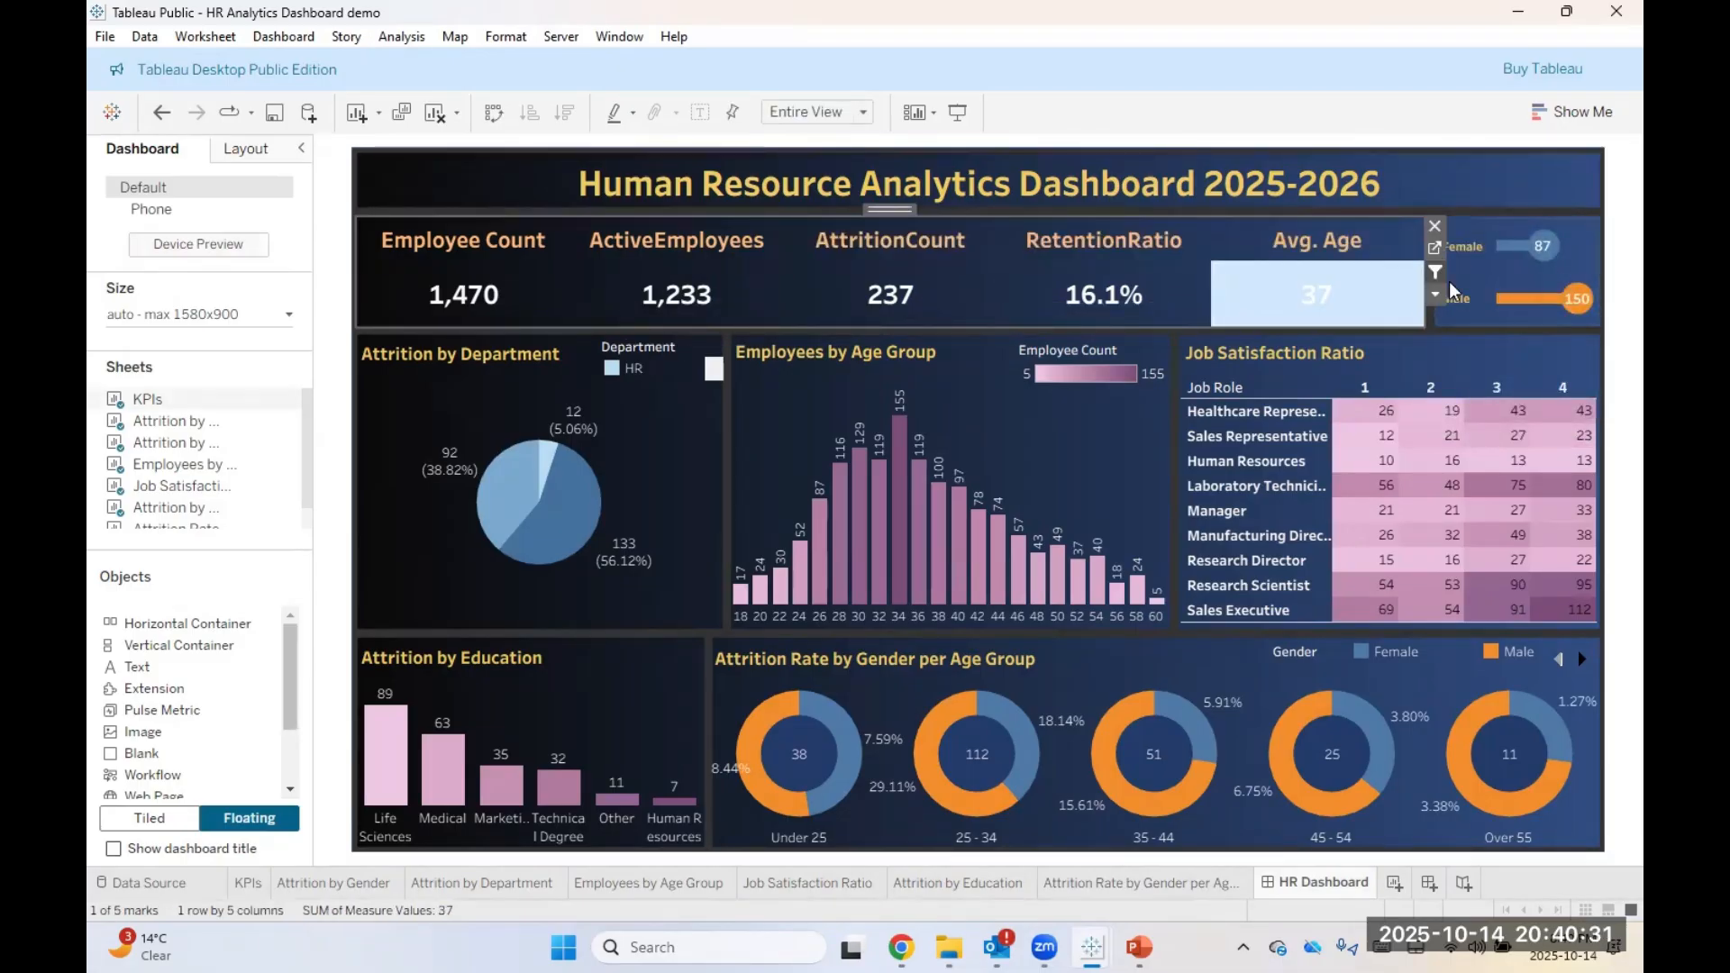
{"action": "left_click", "coordinate": [1555, 247]}
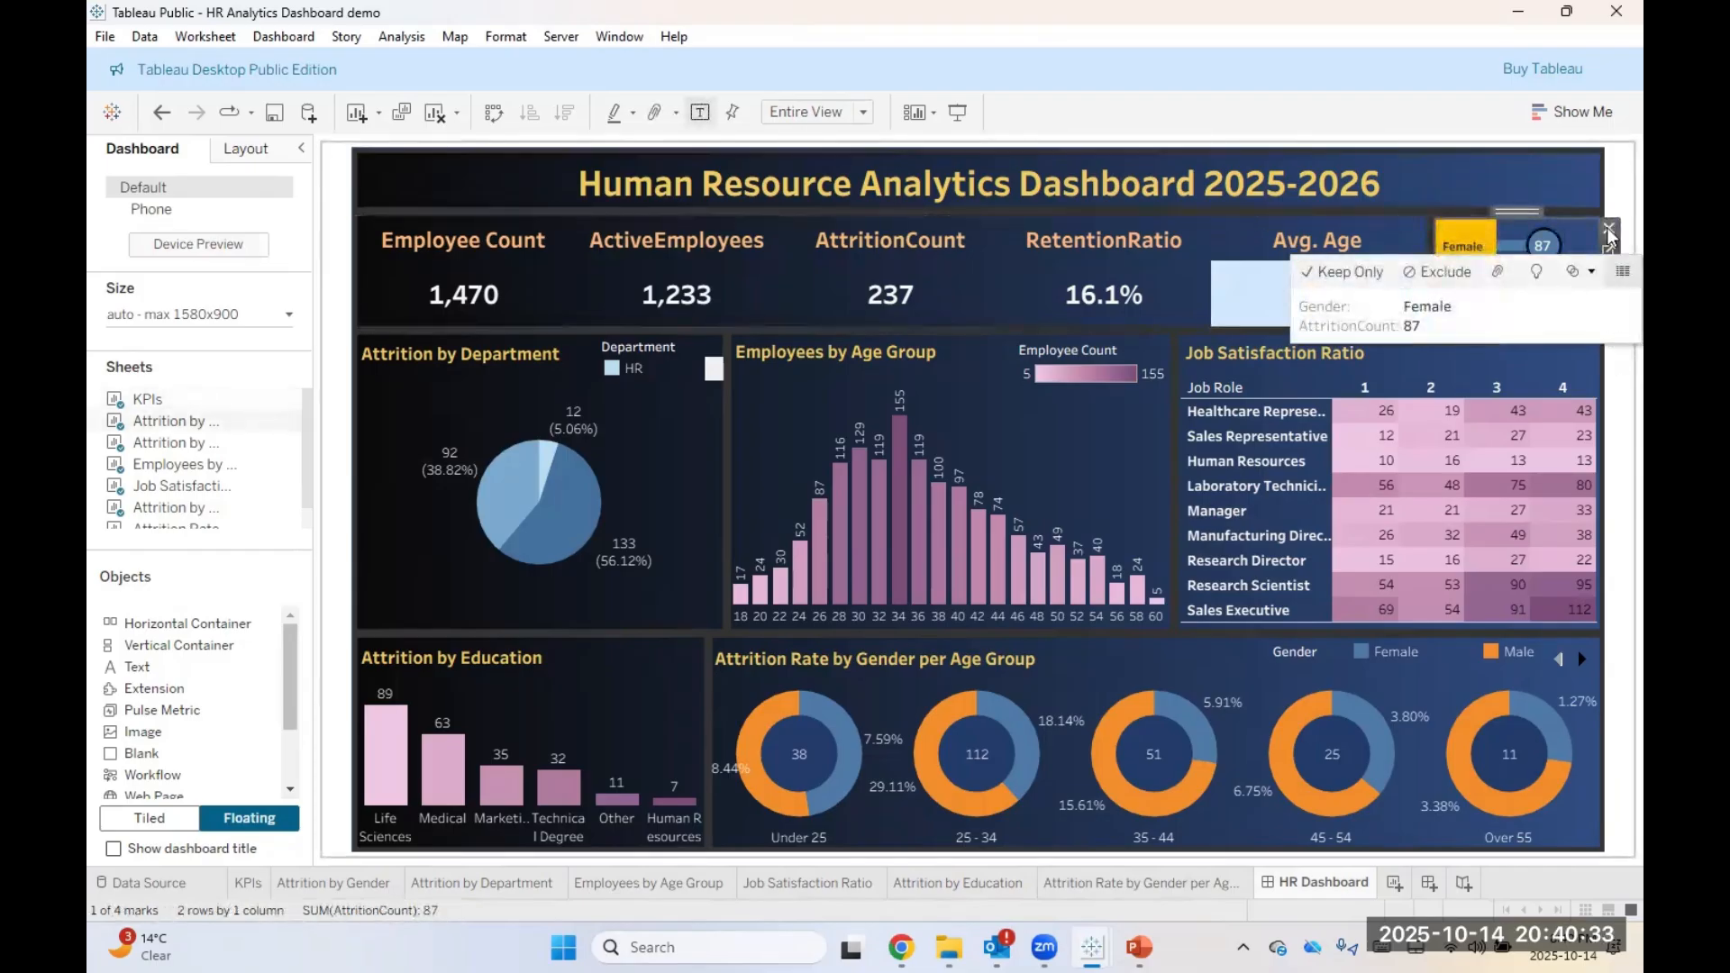
{"action": "left_click", "coordinate": [1608, 274]}
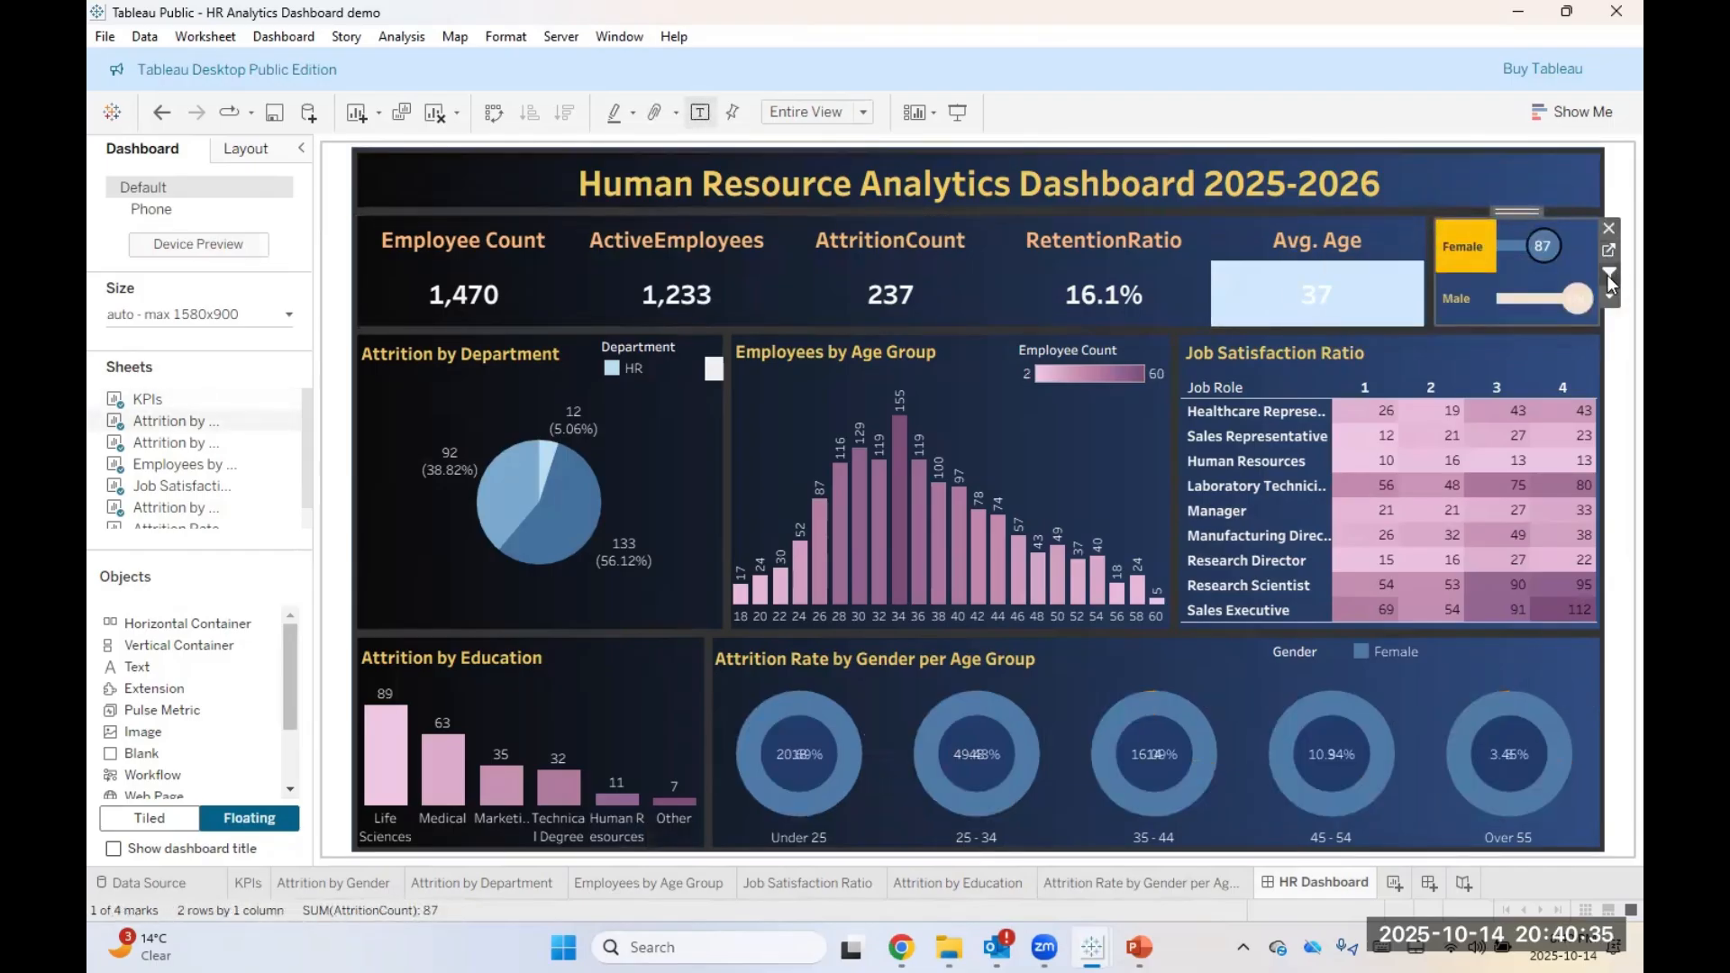
Step: Set the Attrition by Department, Employees by Age Group, Job Satisfaction Ratio, Attrition by Education and gender-per-age-group charts as dashboard filters
{"action": "left_click", "coordinate": [665, 432]}
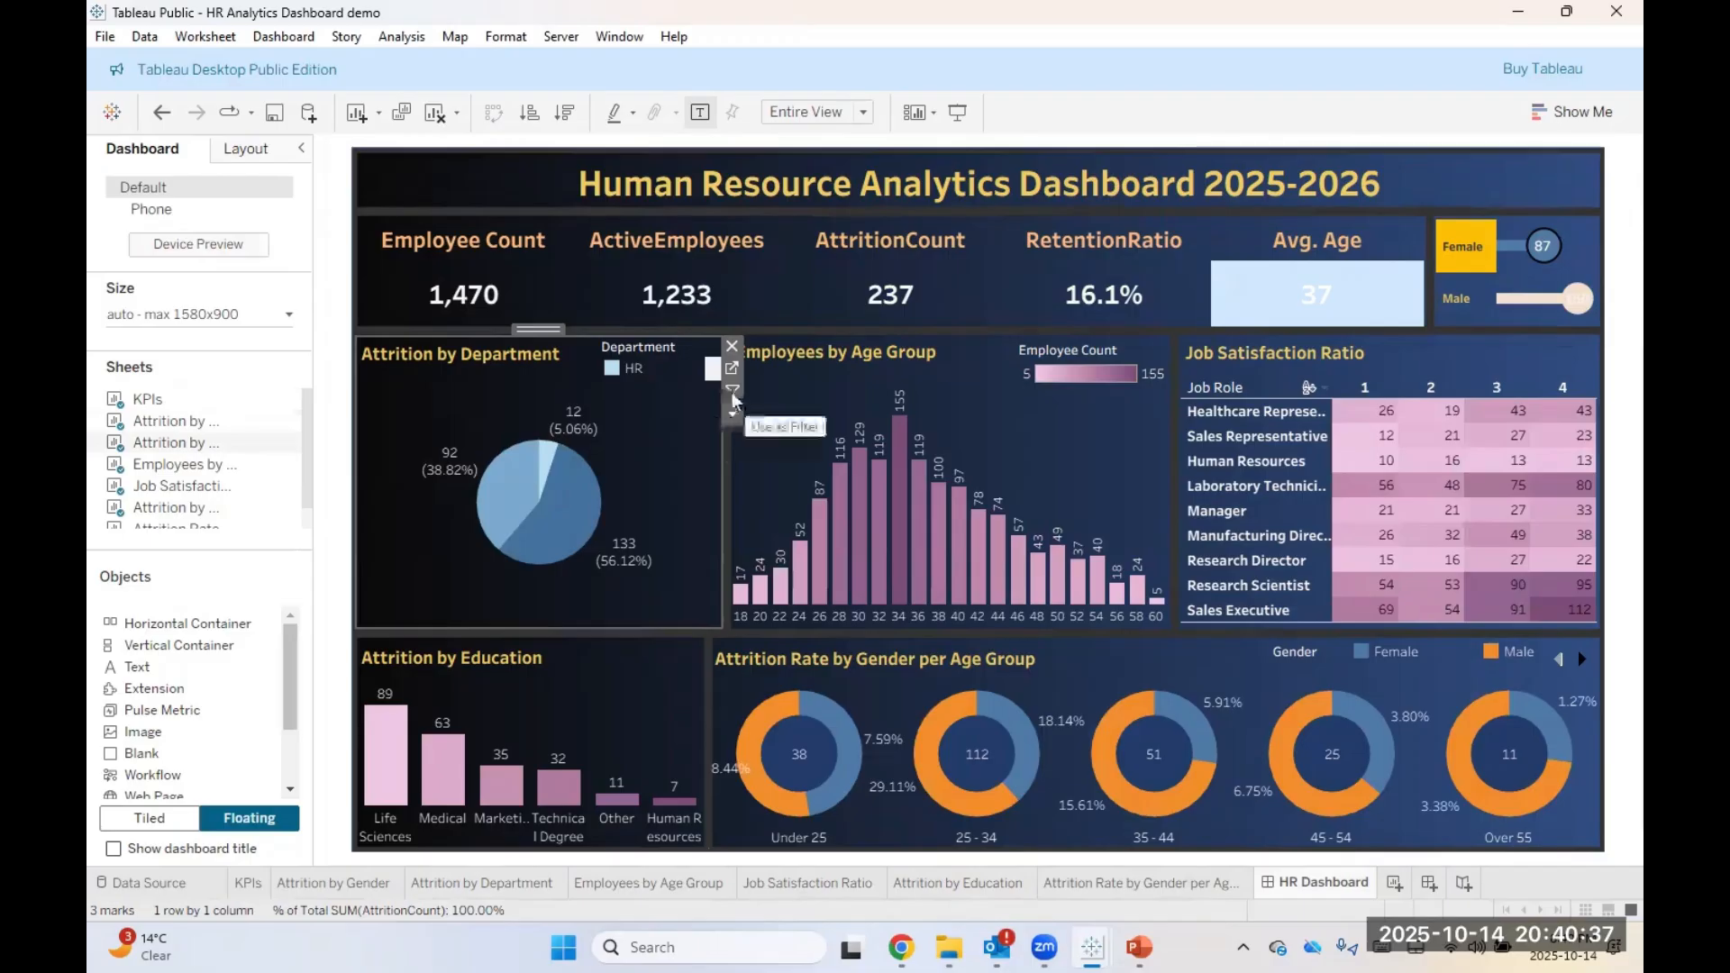
{"action": "left_click", "coordinate": [1128, 432]}
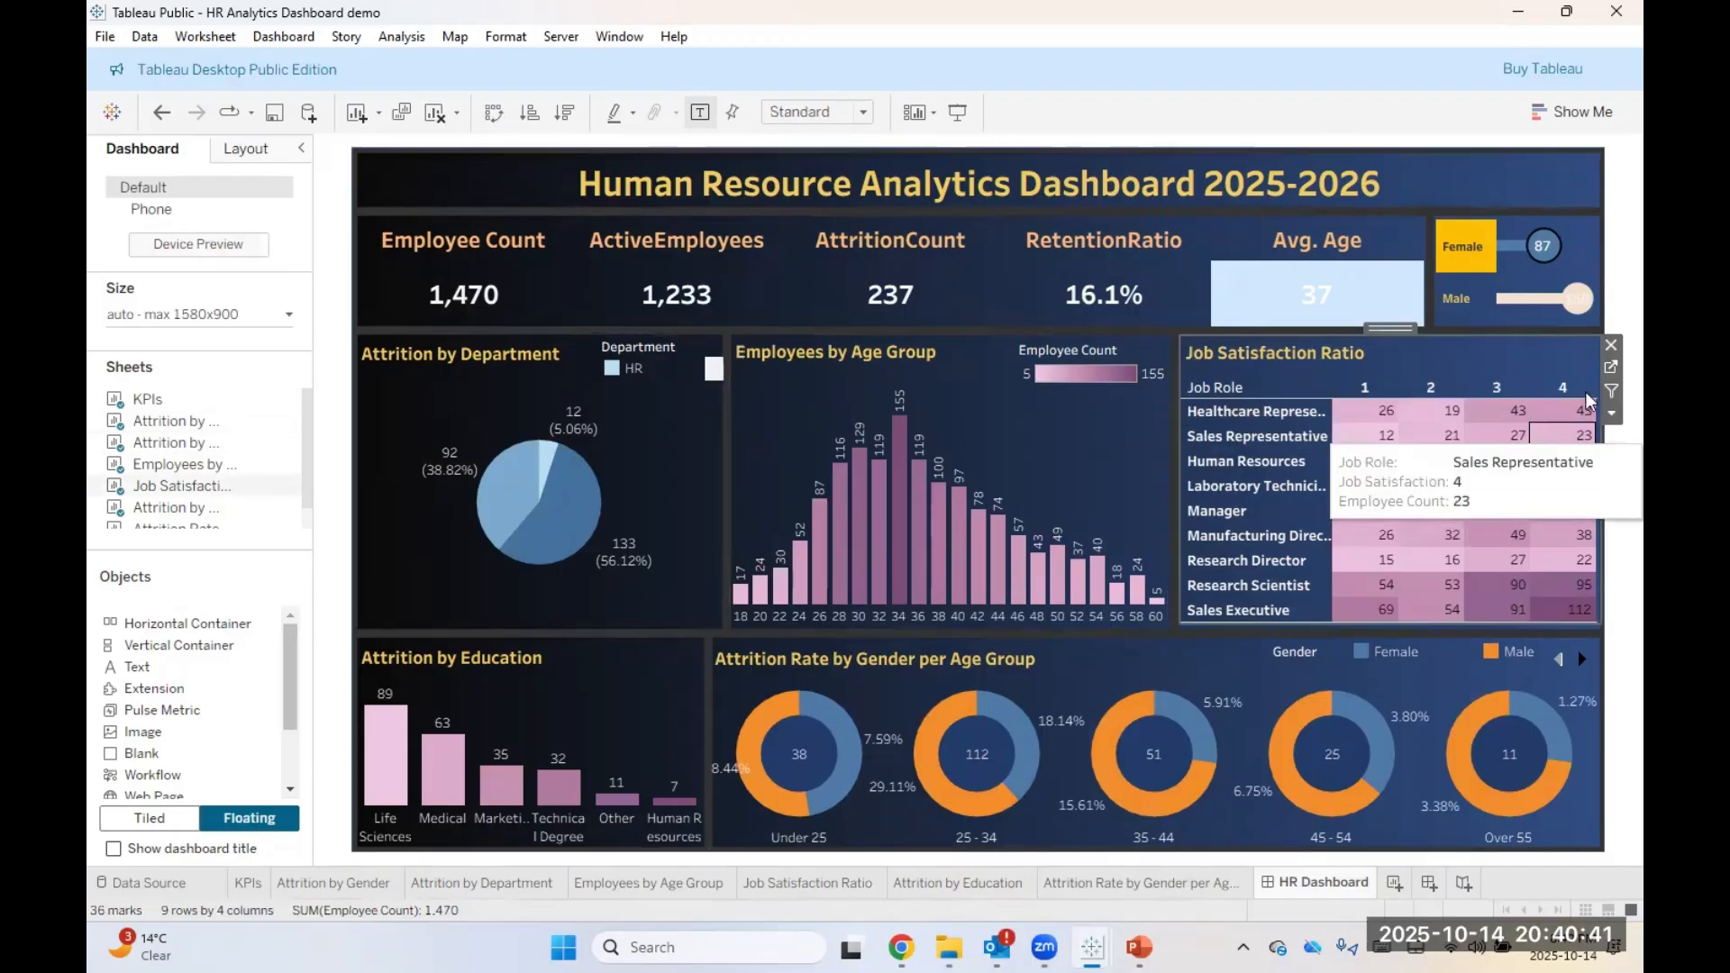
{"action": "left_click", "coordinate": [1567, 415]}
{"action": "left_click", "coordinate": [694, 689]}
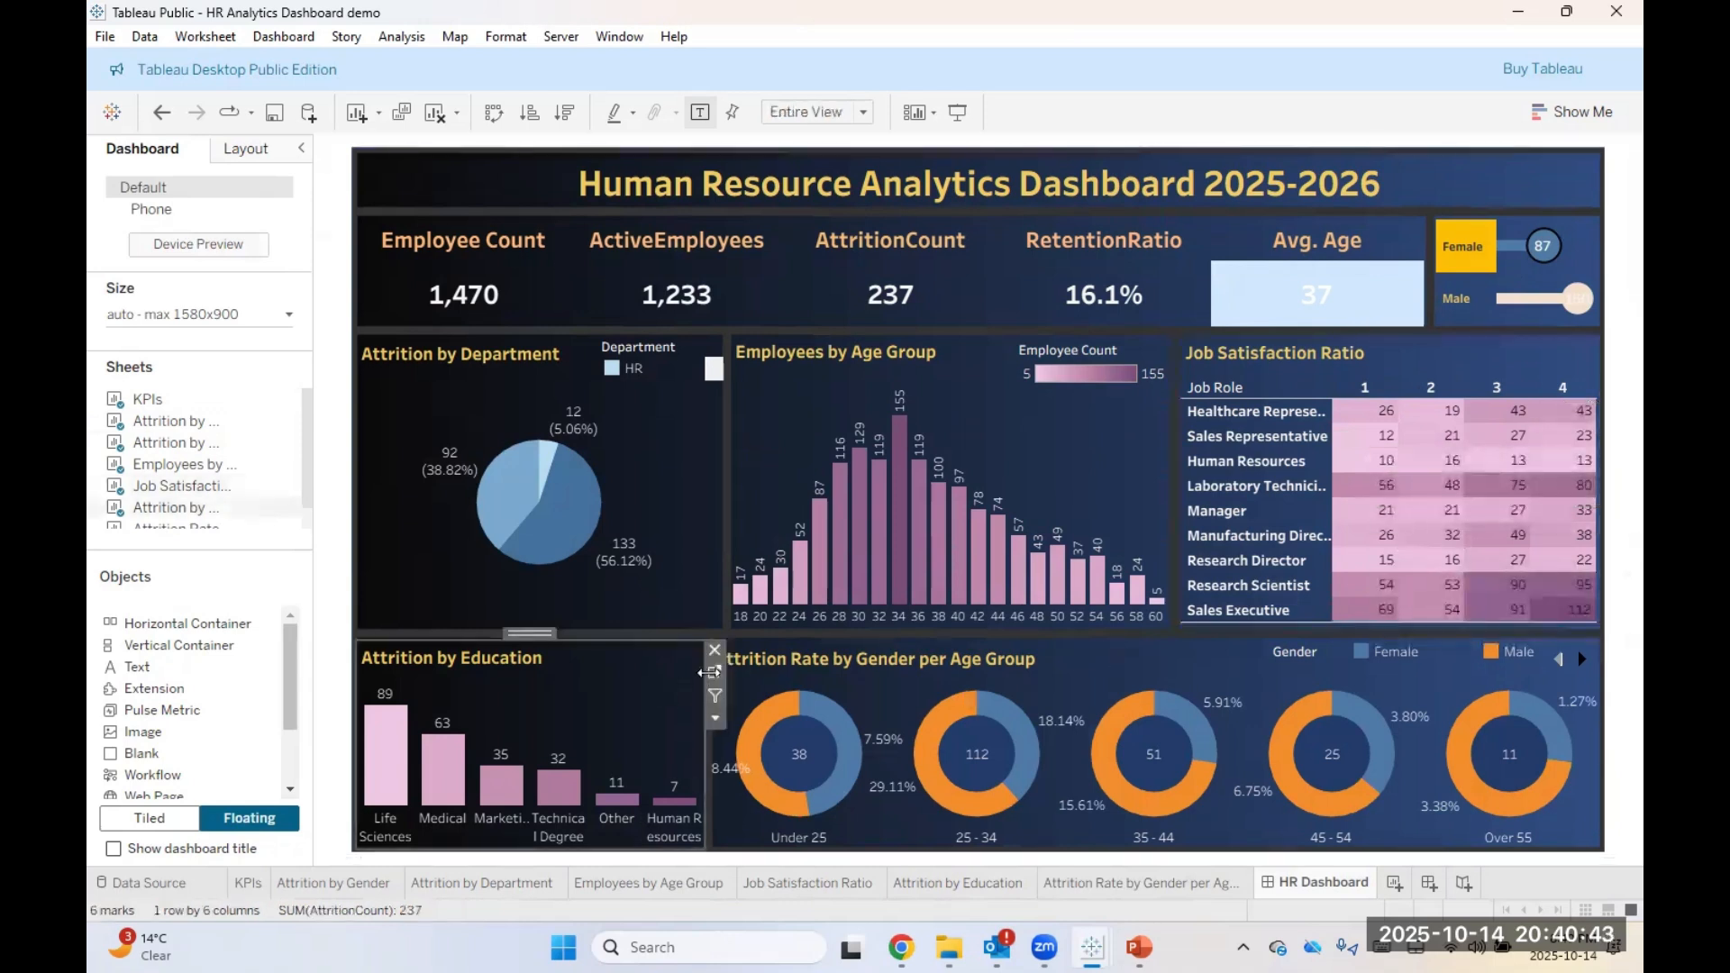
{"action": "left_click", "coordinate": [1187, 663]}
{"action": "left_click", "coordinate": [1609, 755]}
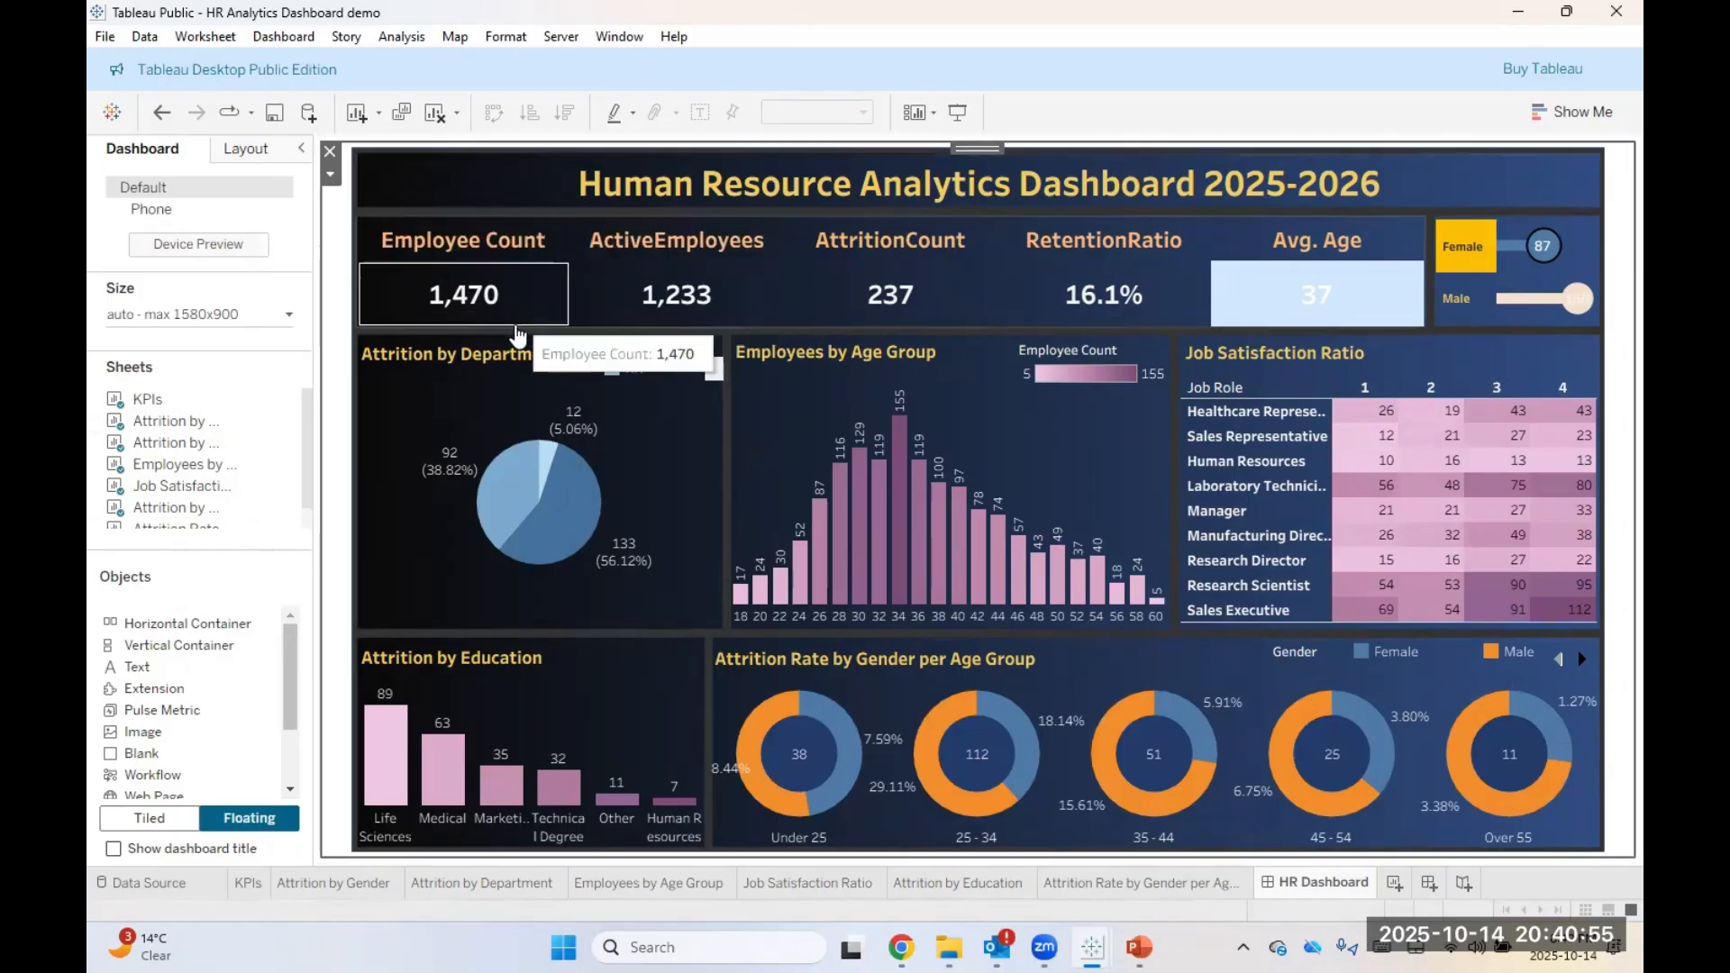
{"action": "mouse_move", "coordinate": [198, 404]}
{"action": "scroll", "coordinate": [219, 717], "scroll_direction": "down", "scroll_amount": 3}
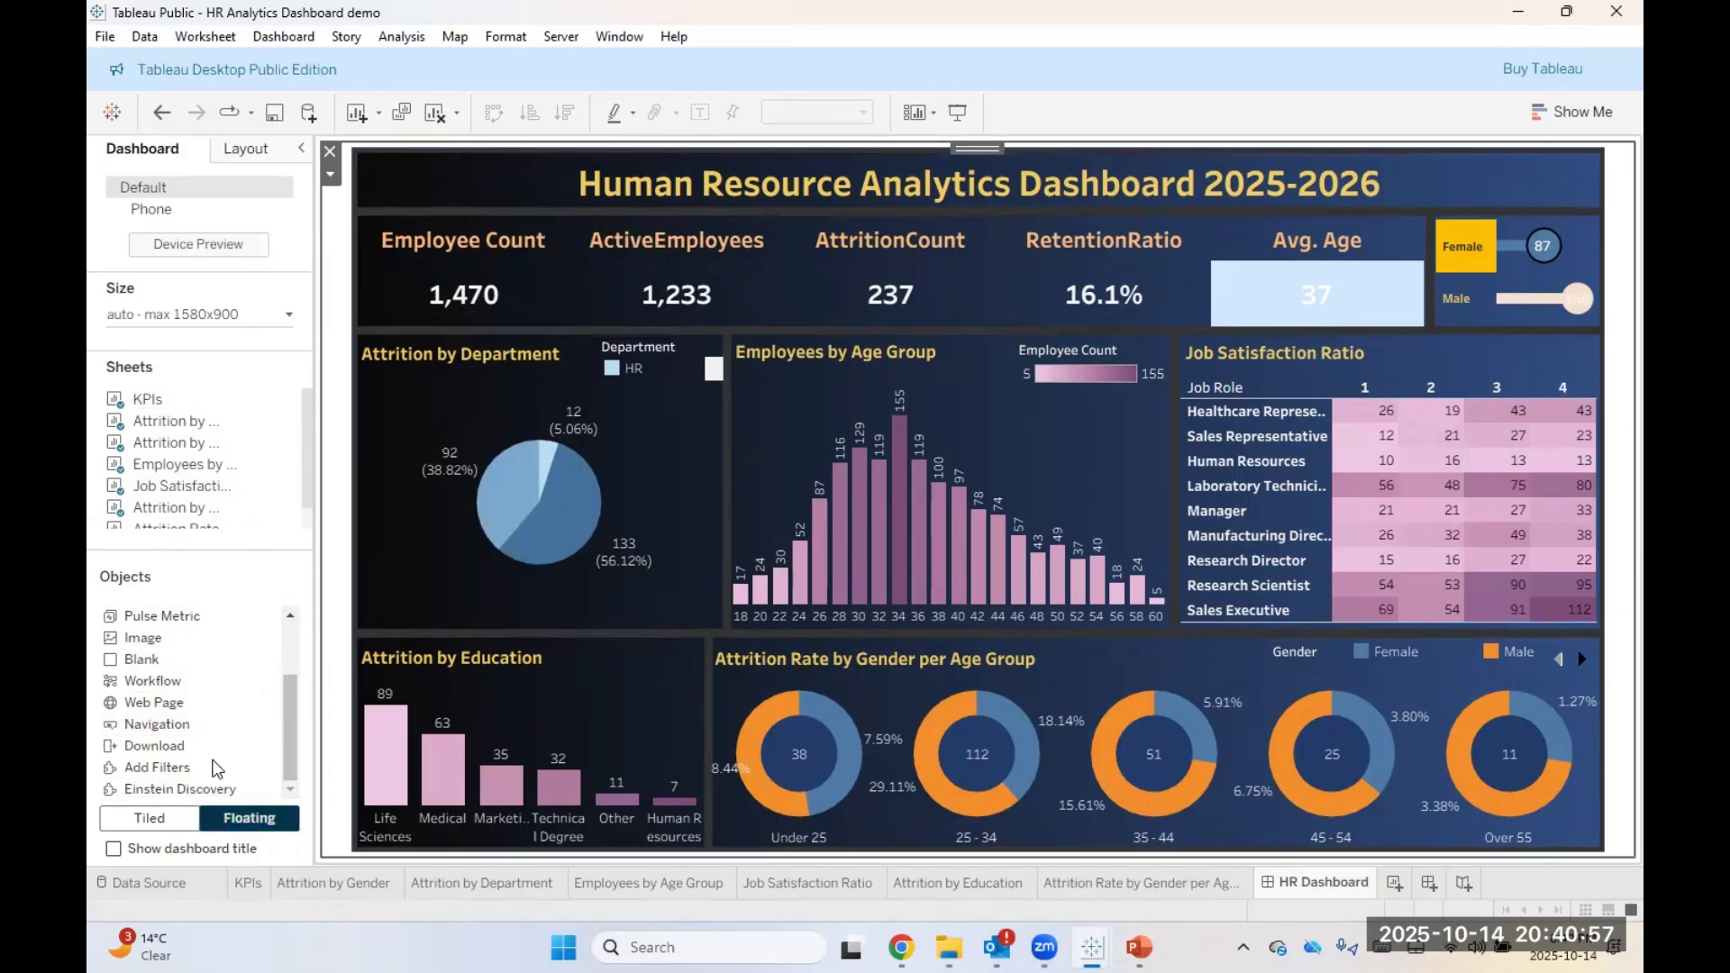
{"action": "scroll", "coordinate": [209, 705], "scroll_direction": "up", "scroll_amount": 3}
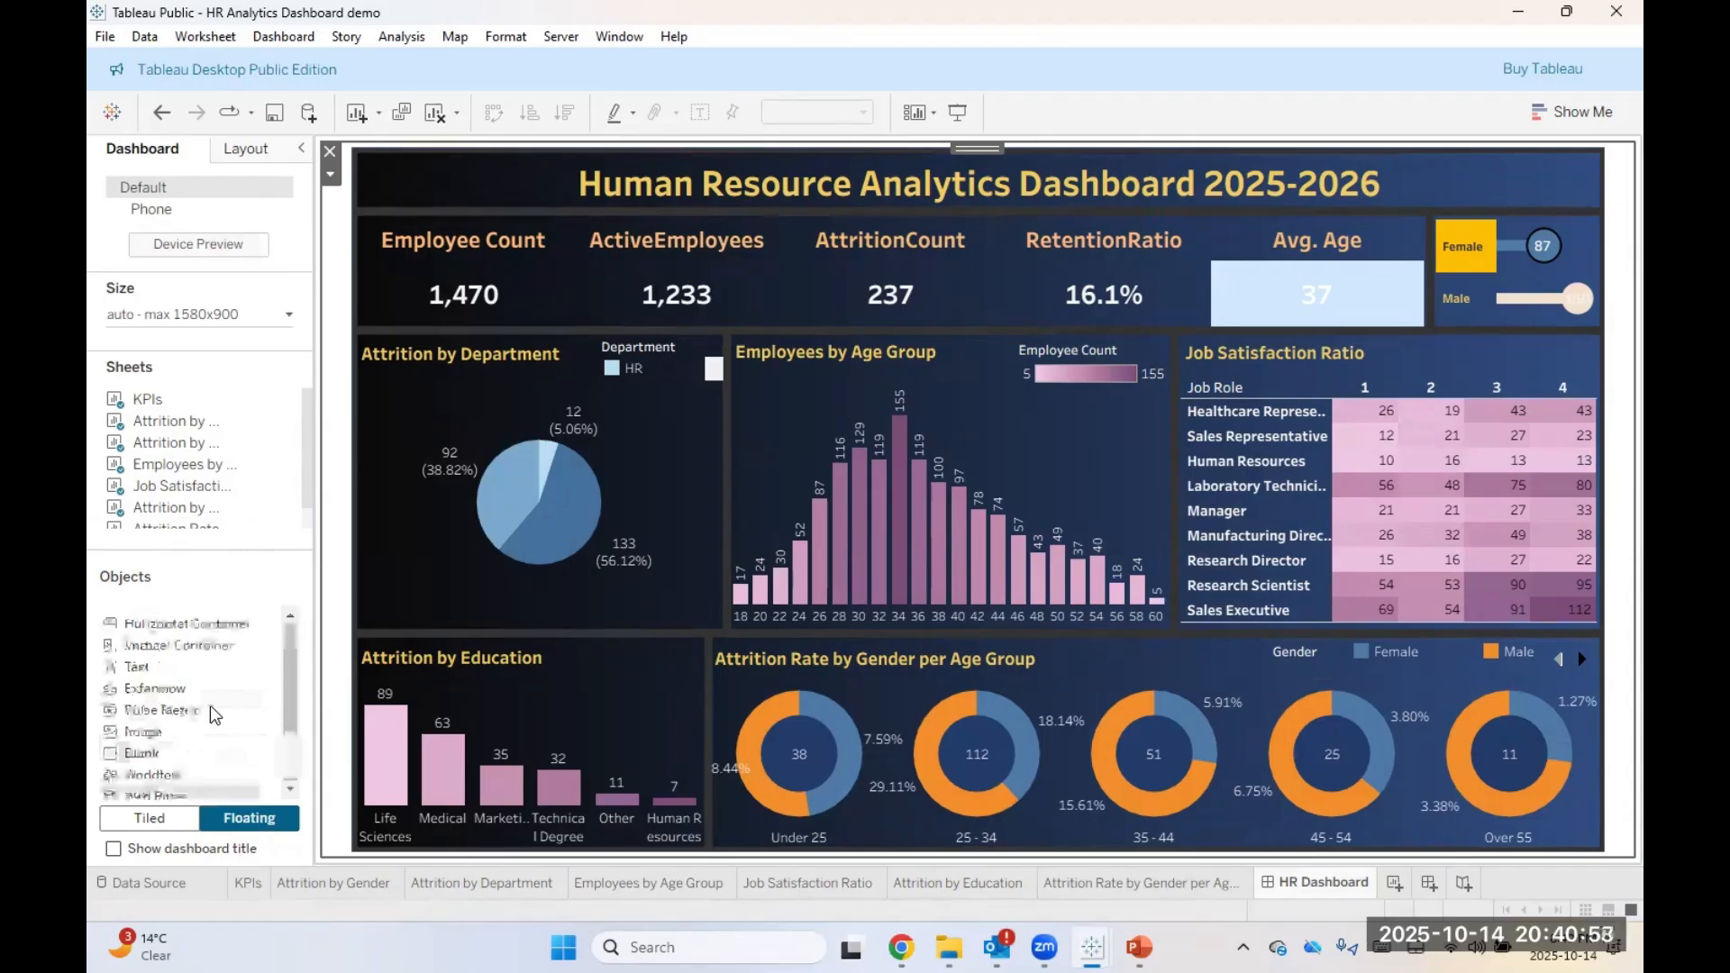
{"action": "left_click", "coordinate": [402, 36]}
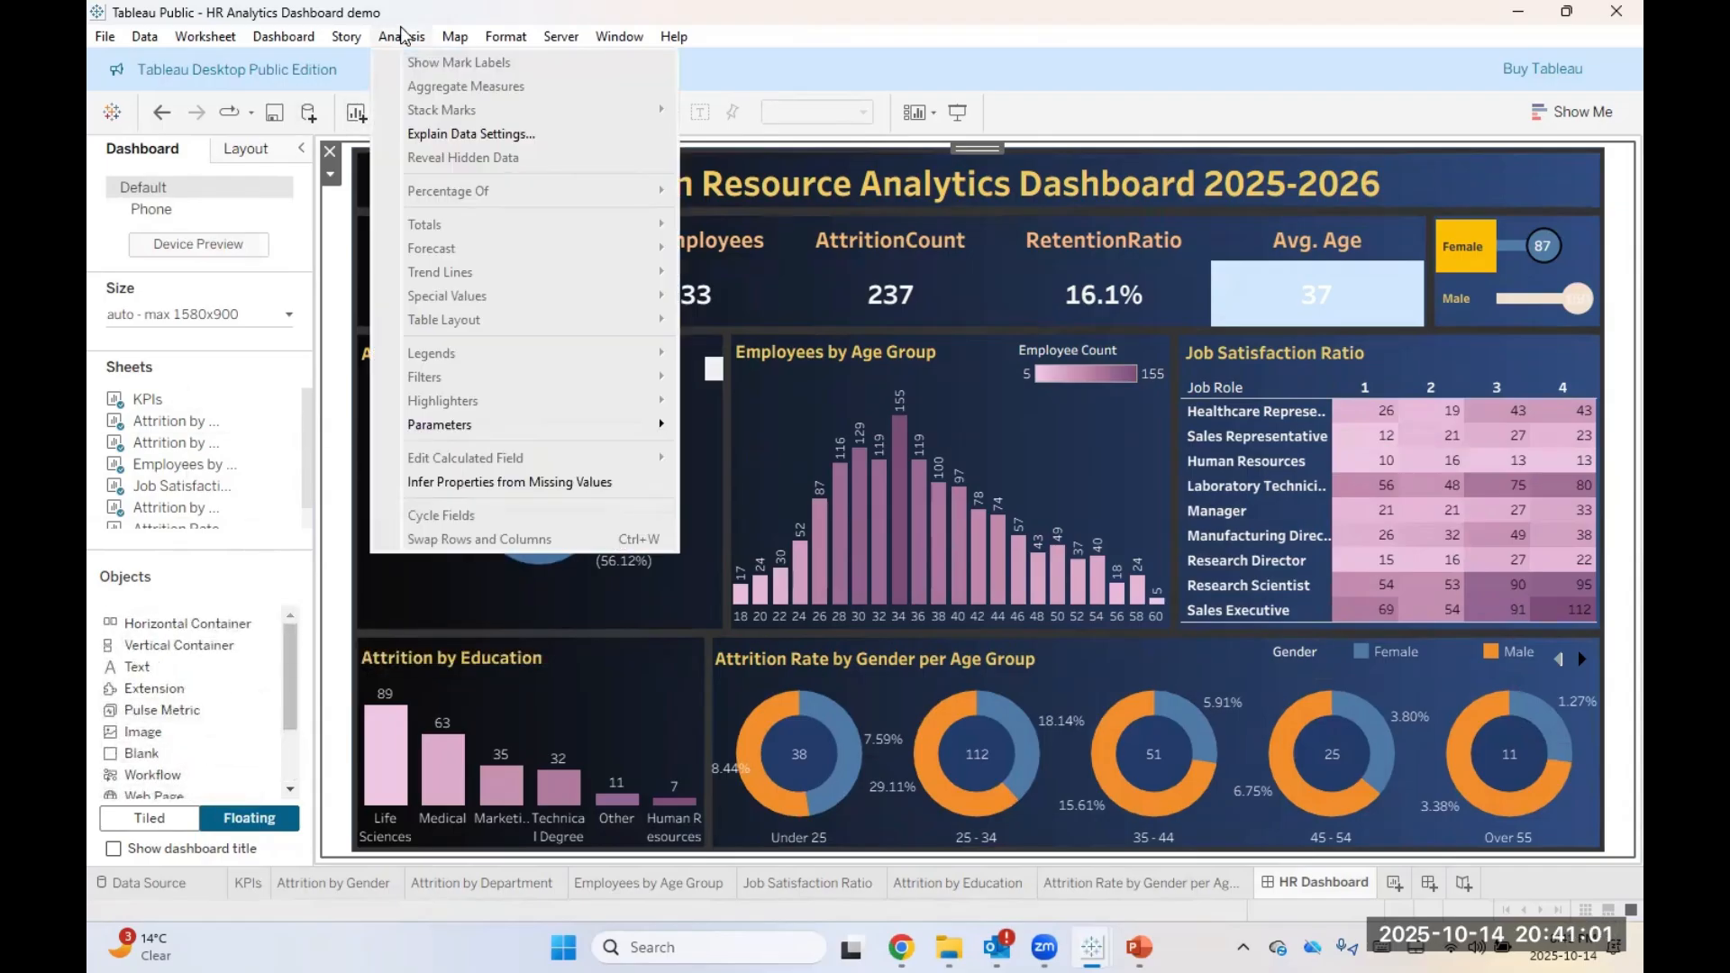
{"action": "left_click", "coordinate": [402, 36]}
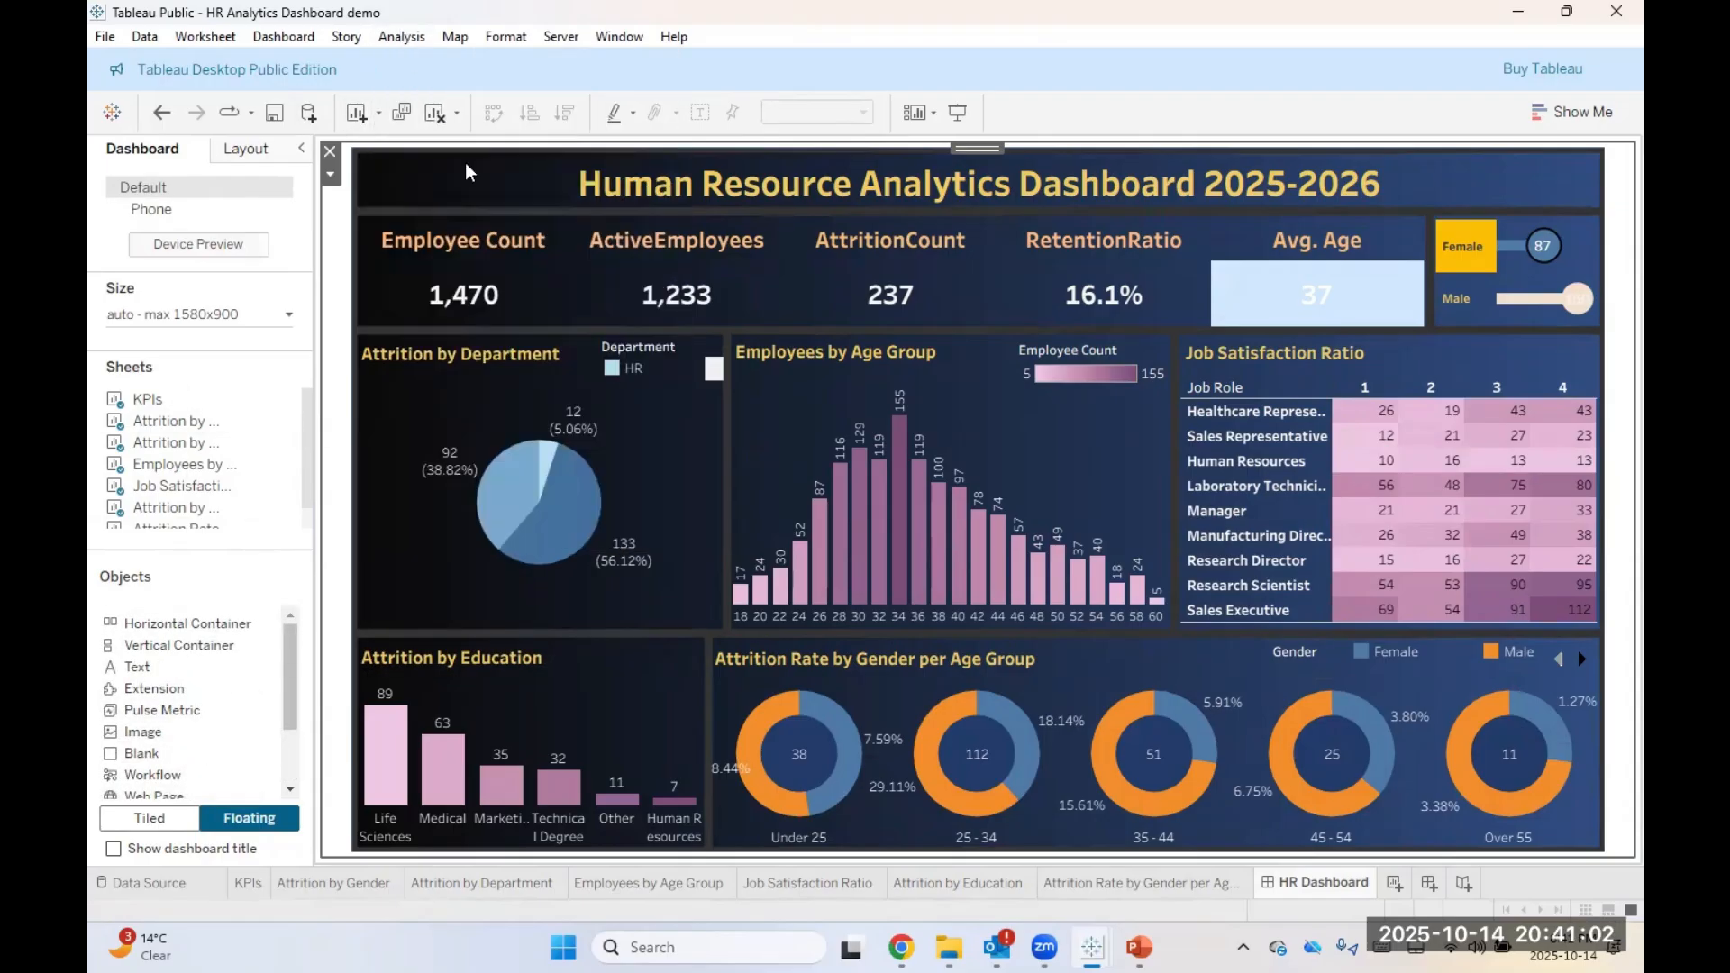
Step: Check which filters are applied on each worksheet from Attrition by Gender to Attrition Rate by Gender per Age Group, and return to the dashboard
{"action": "left_click", "coordinate": [261, 887]}
{"action": "left_click", "coordinate": [290, 890]}
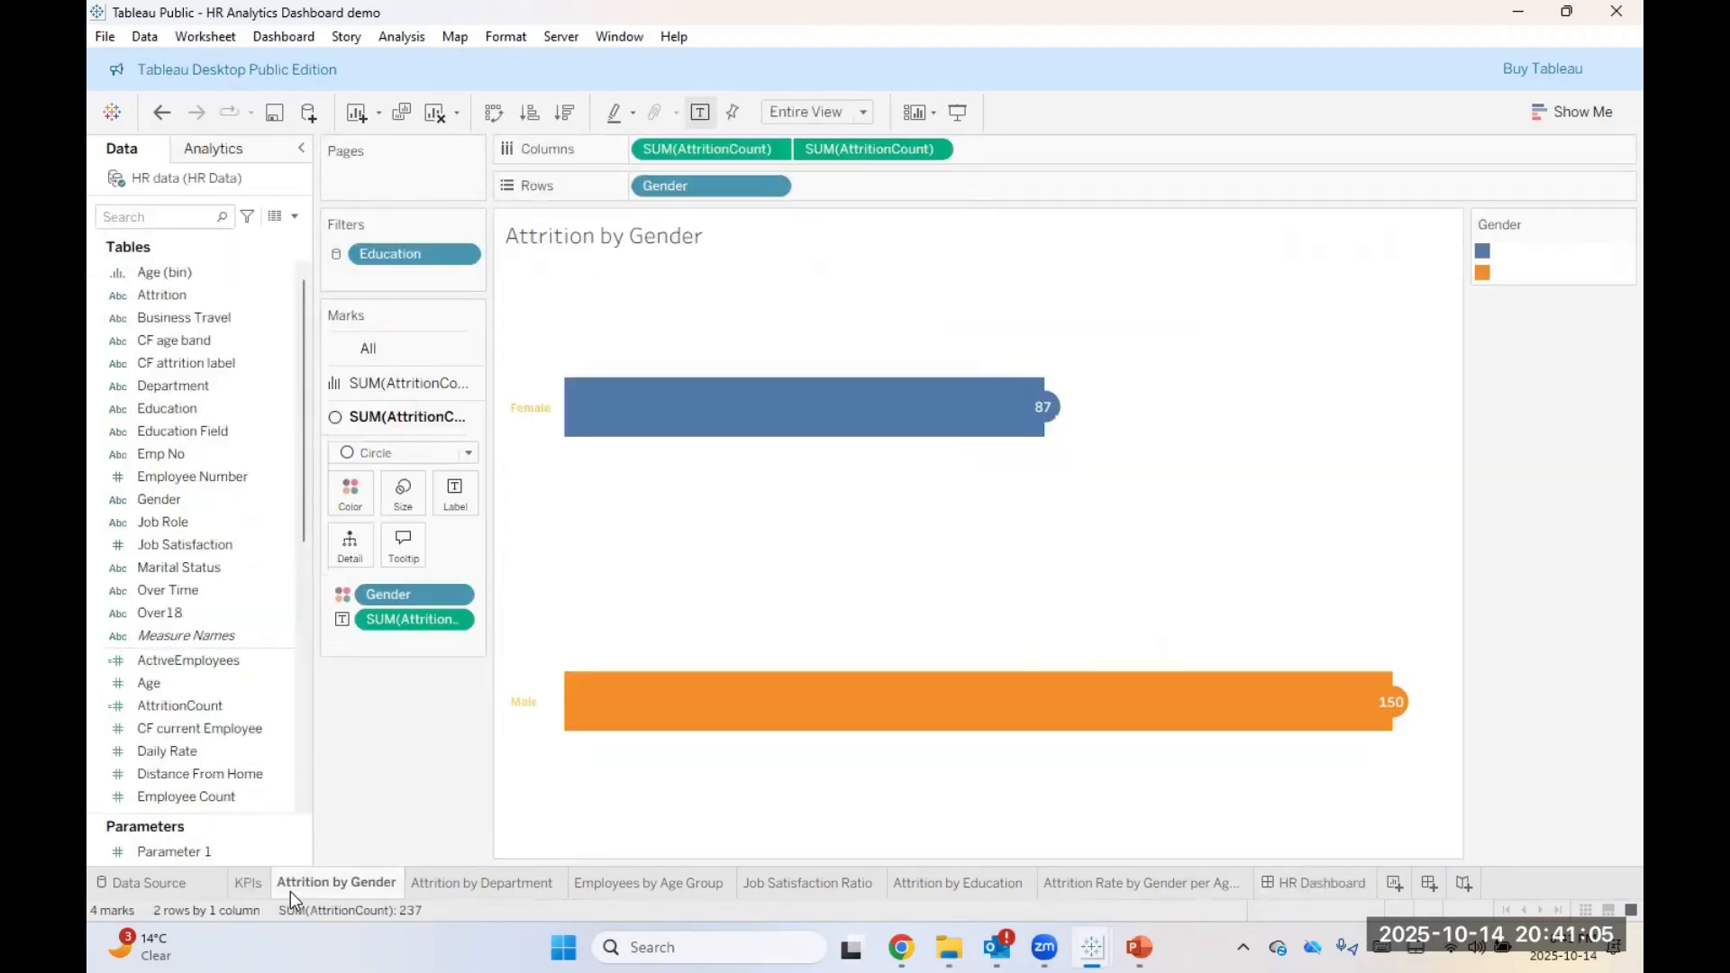
{"action": "left_click", "coordinate": [486, 883]}
{"action": "left_click", "coordinate": [649, 883]}
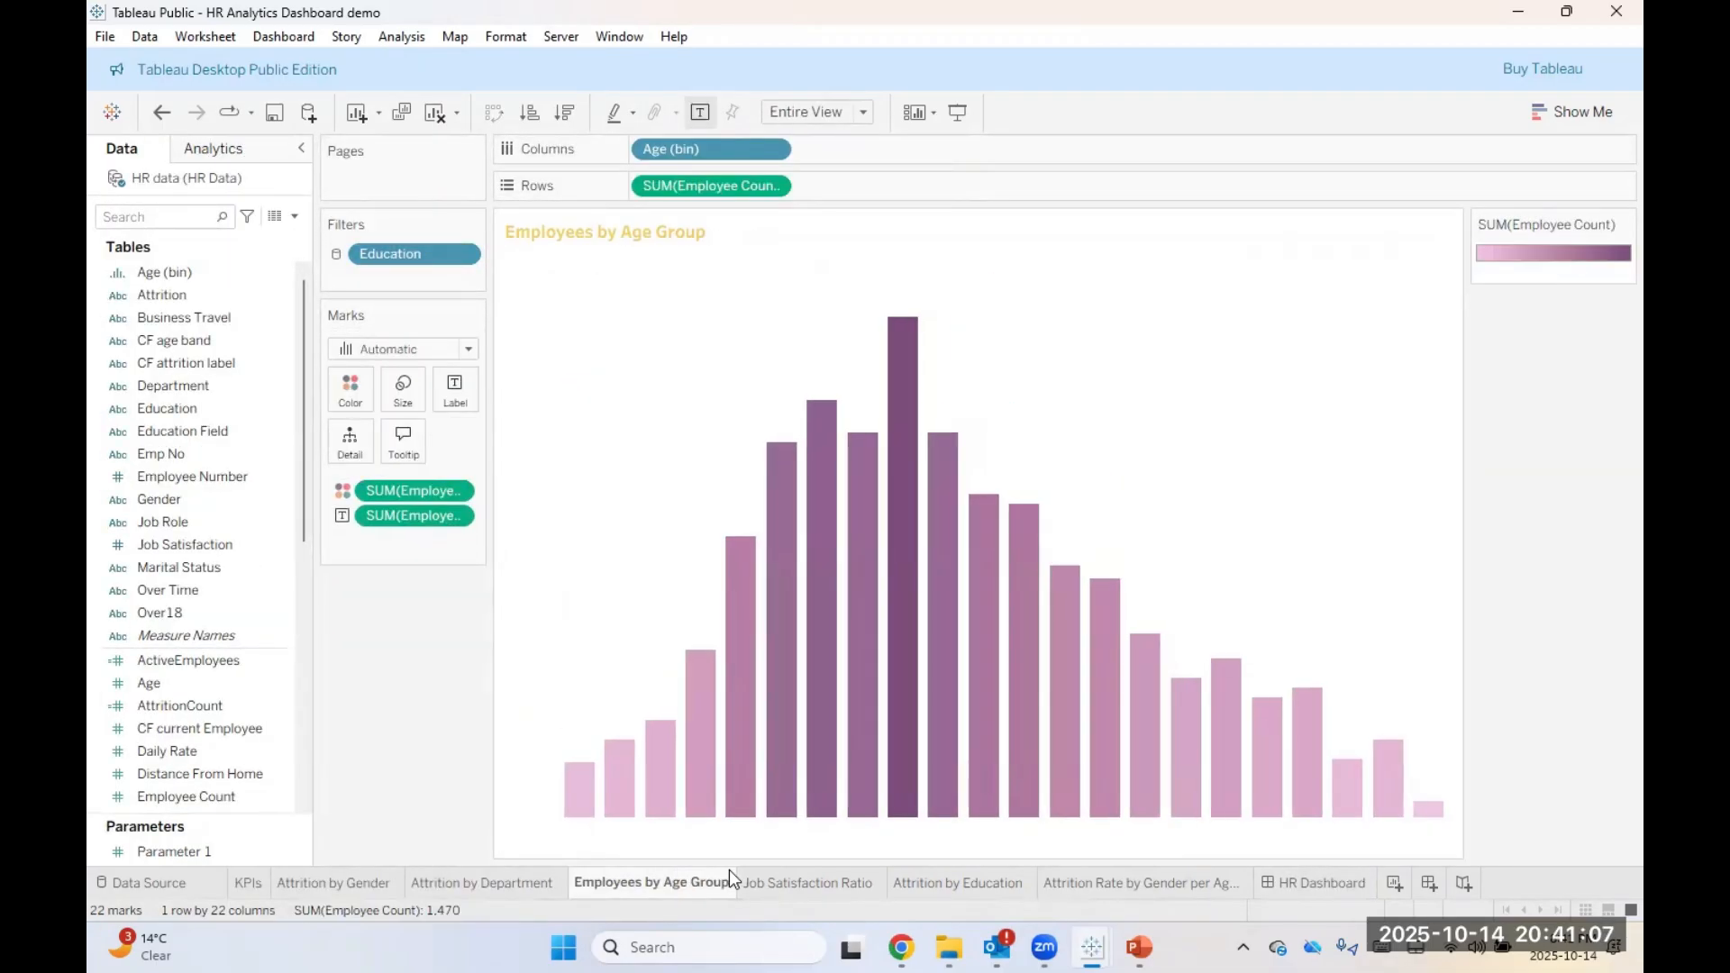
{"action": "left_click", "coordinate": [836, 883]}
{"action": "left_click", "coordinate": [955, 885]}
{"action": "left_click", "coordinate": [1220, 881]}
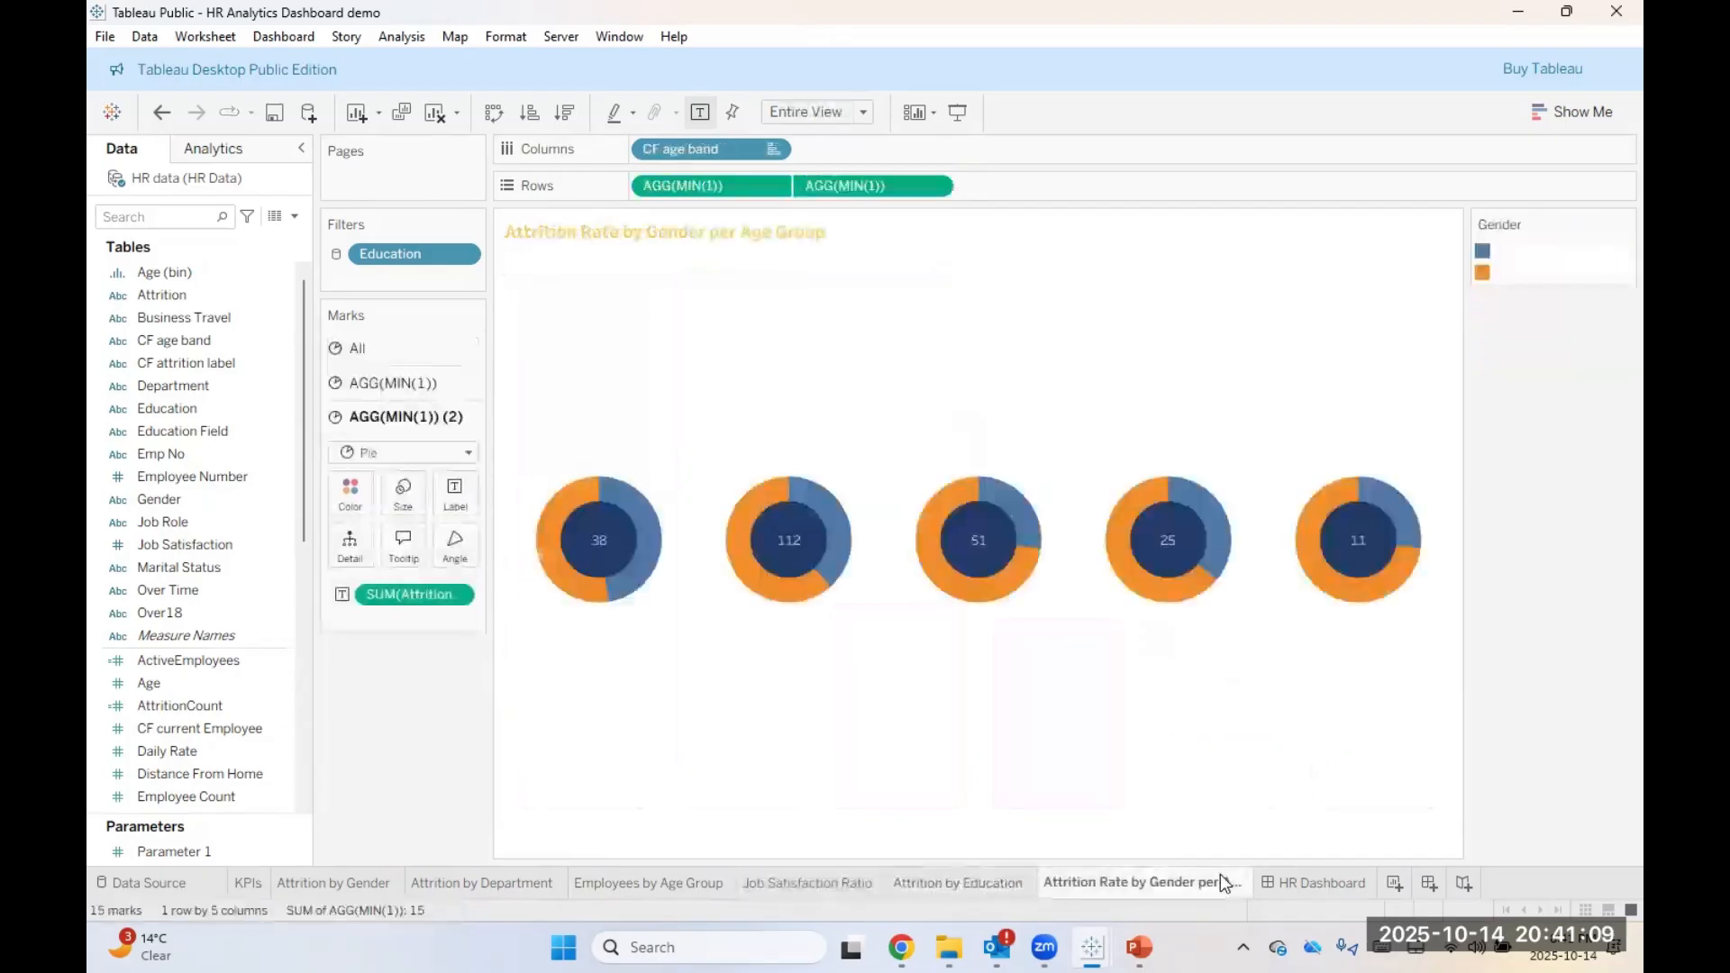
{"action": "left_click", "coordinate": [1315, 882]}
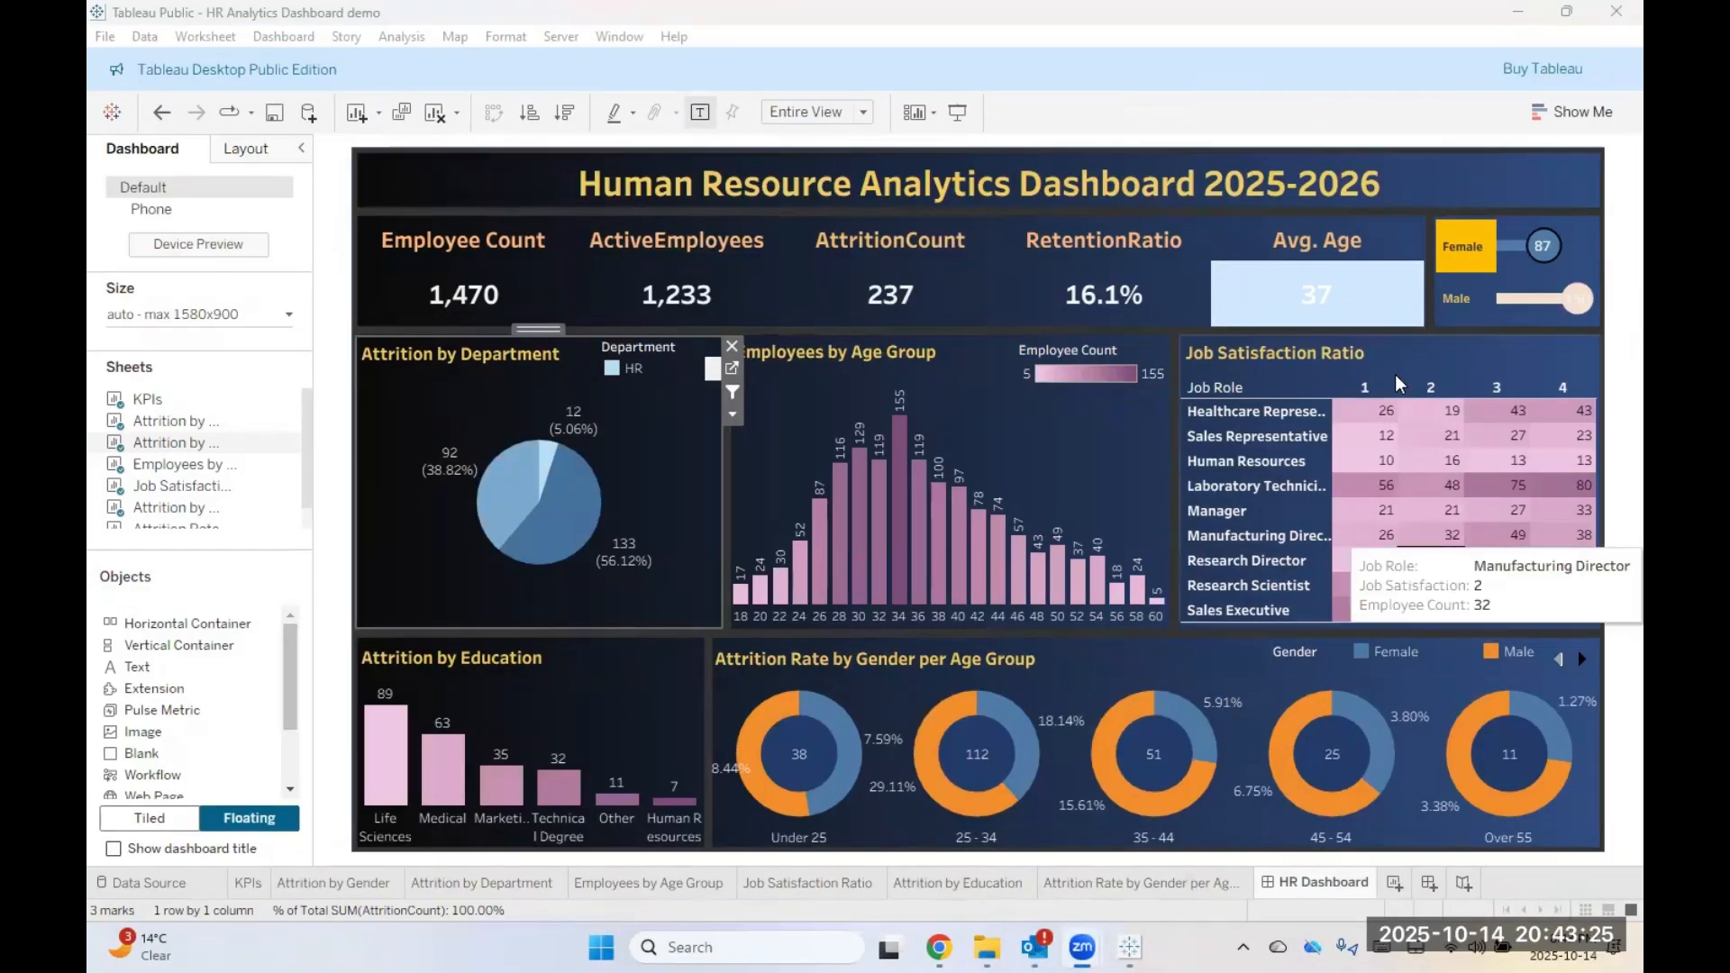
Step: Clear the Avg. Age selection in the KPIs and check the filters on the KPIs, Attrition by Gender and Attrition by Department worksheets
{"action": "left_click", "coordinate": [1286, 323]}
{"action": "left_click", "coordinate": [1286, 330]}
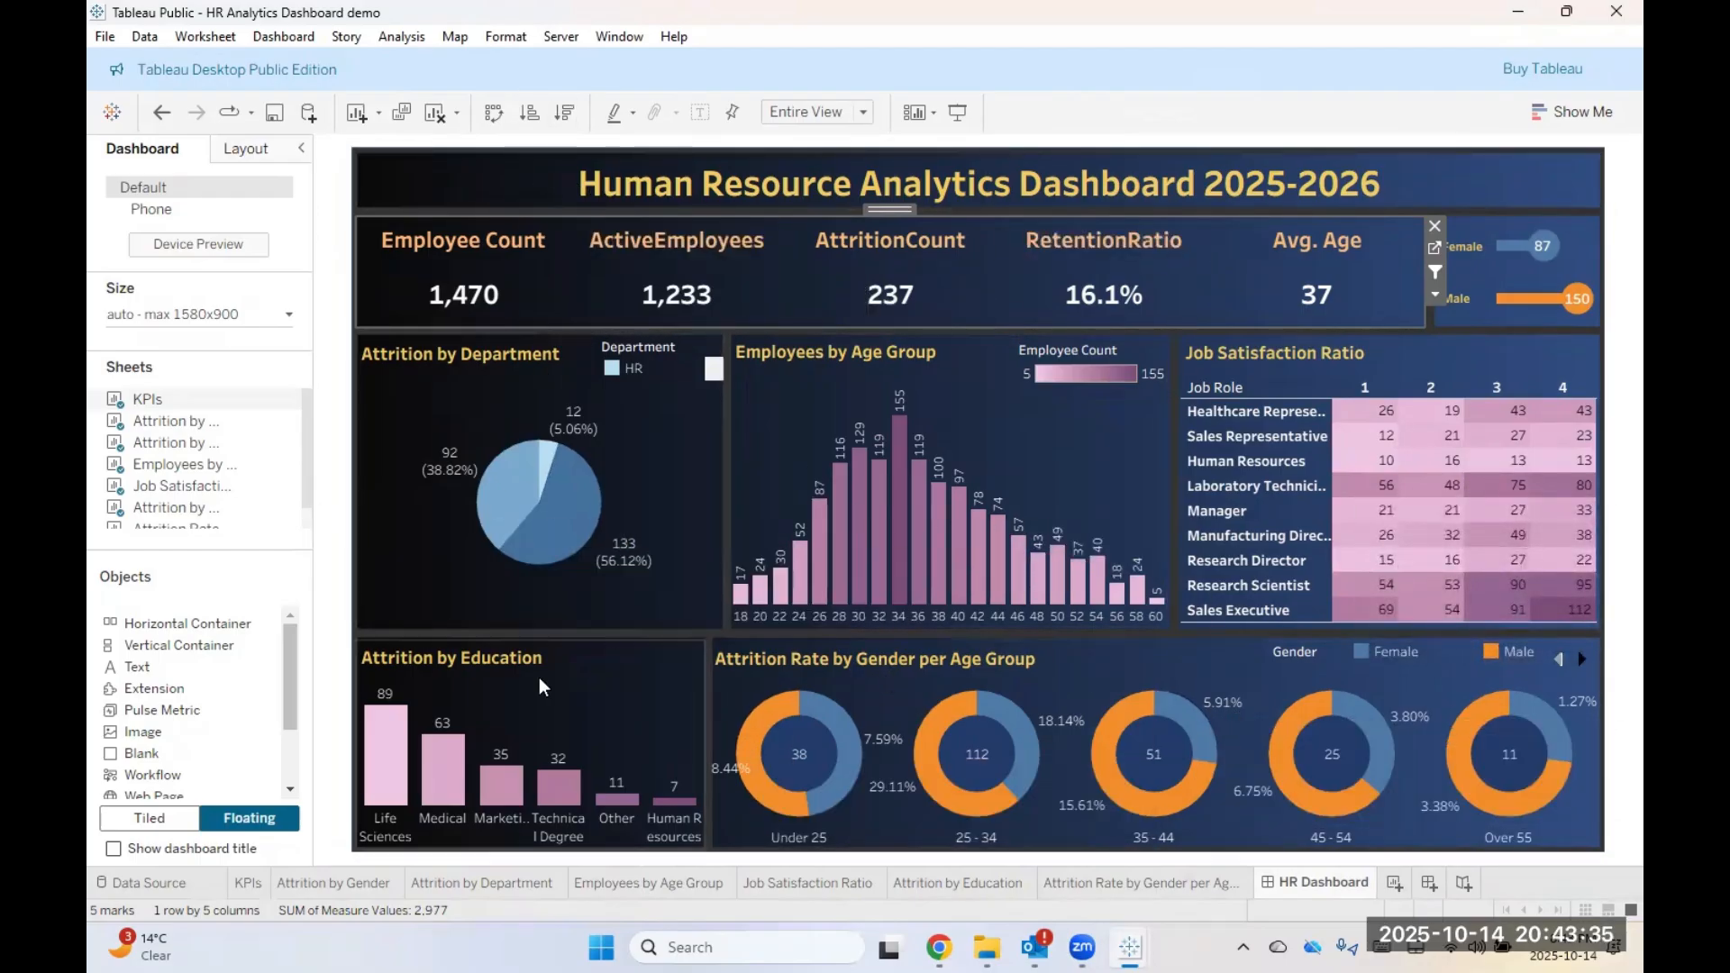
{"action": "left_click", "coordinate": [261, 883]}
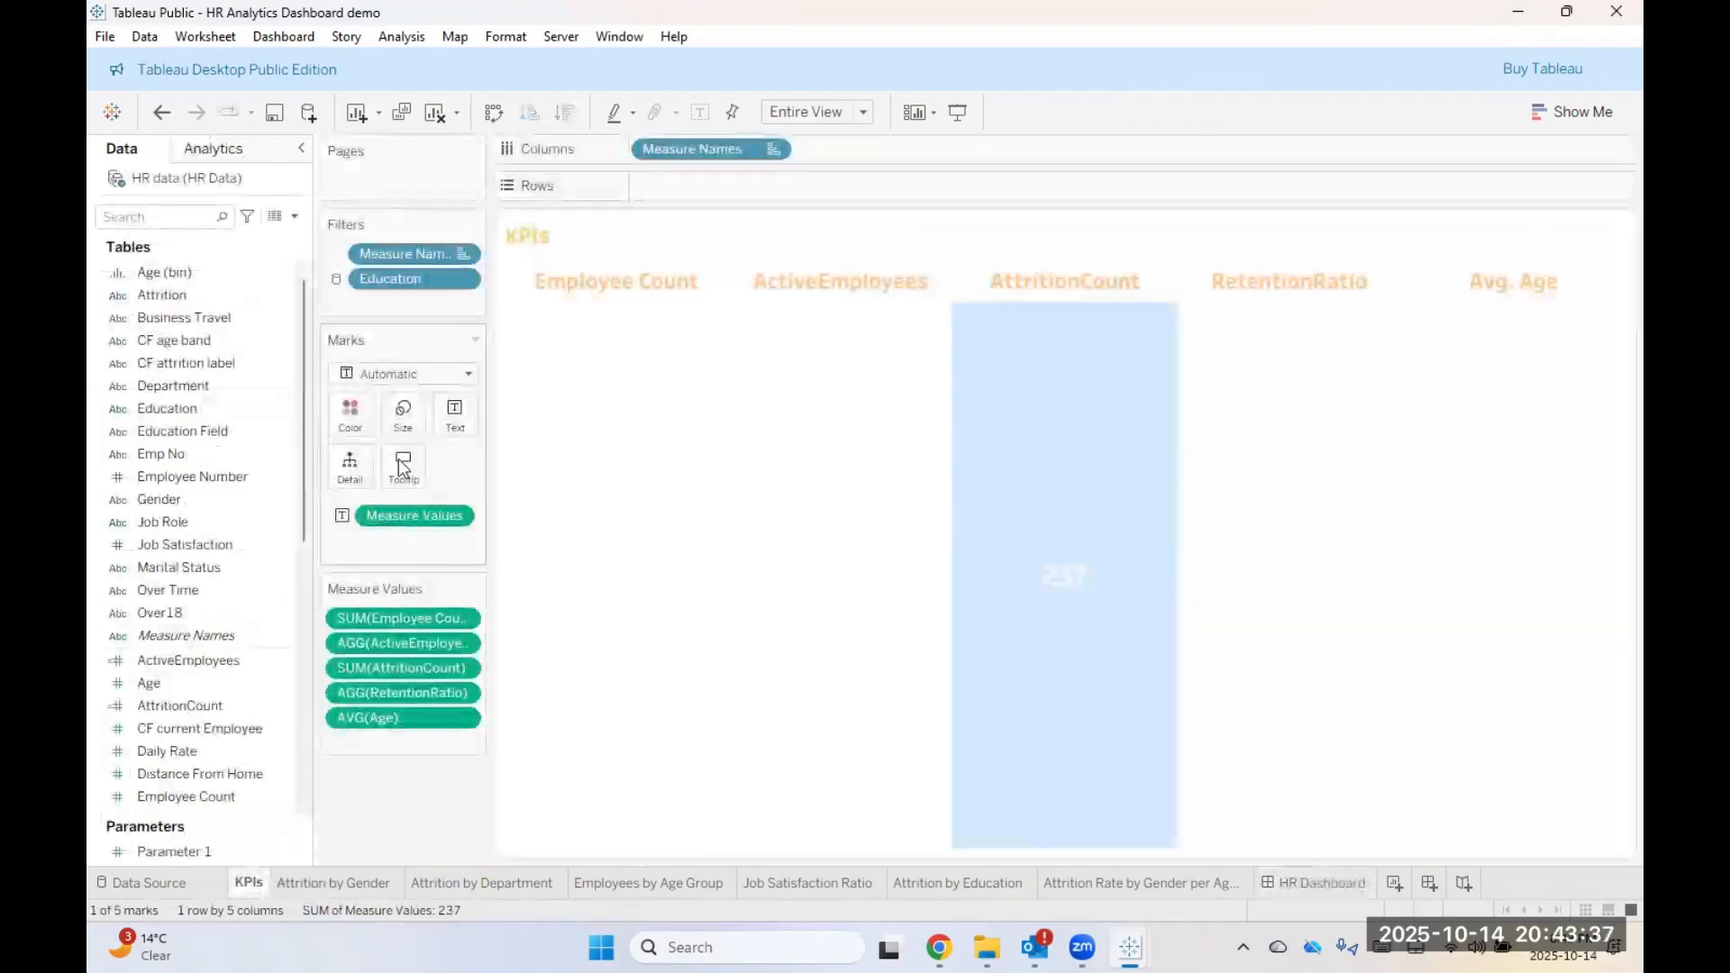
{"action": "left_click", "coordinate": [378, 882]}
{"action": "left_click", "coordinate": [484, 882]}
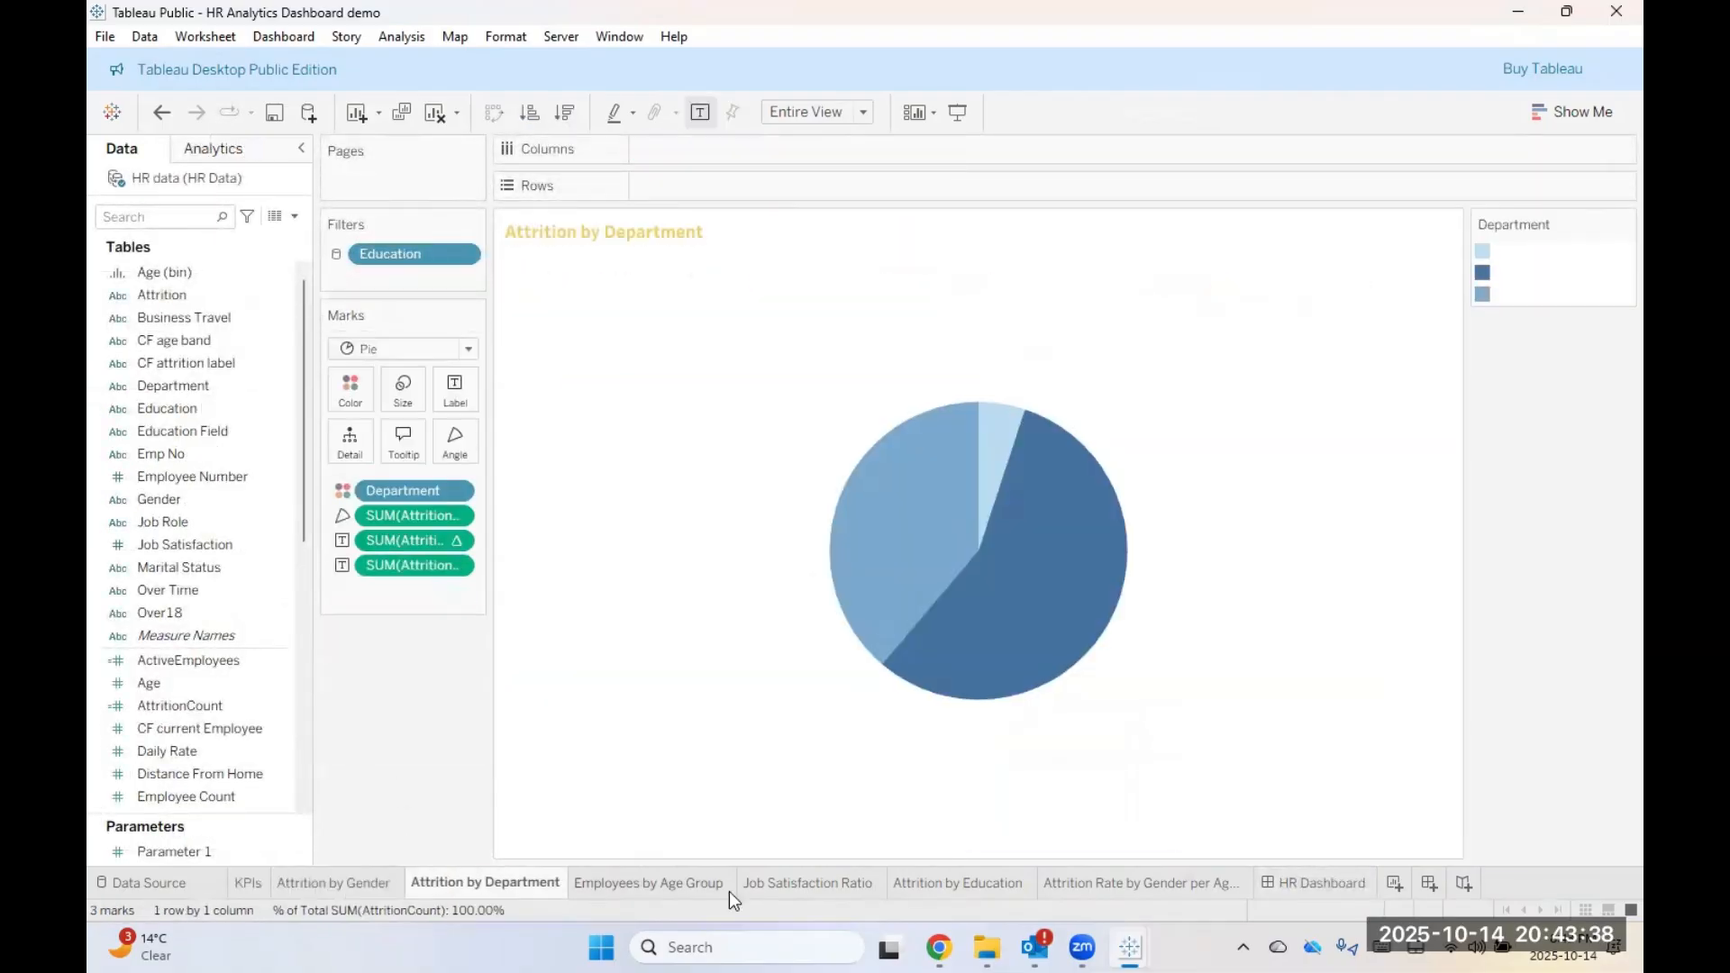
{"action": "left_click", "coordinate": [1286, 887]}
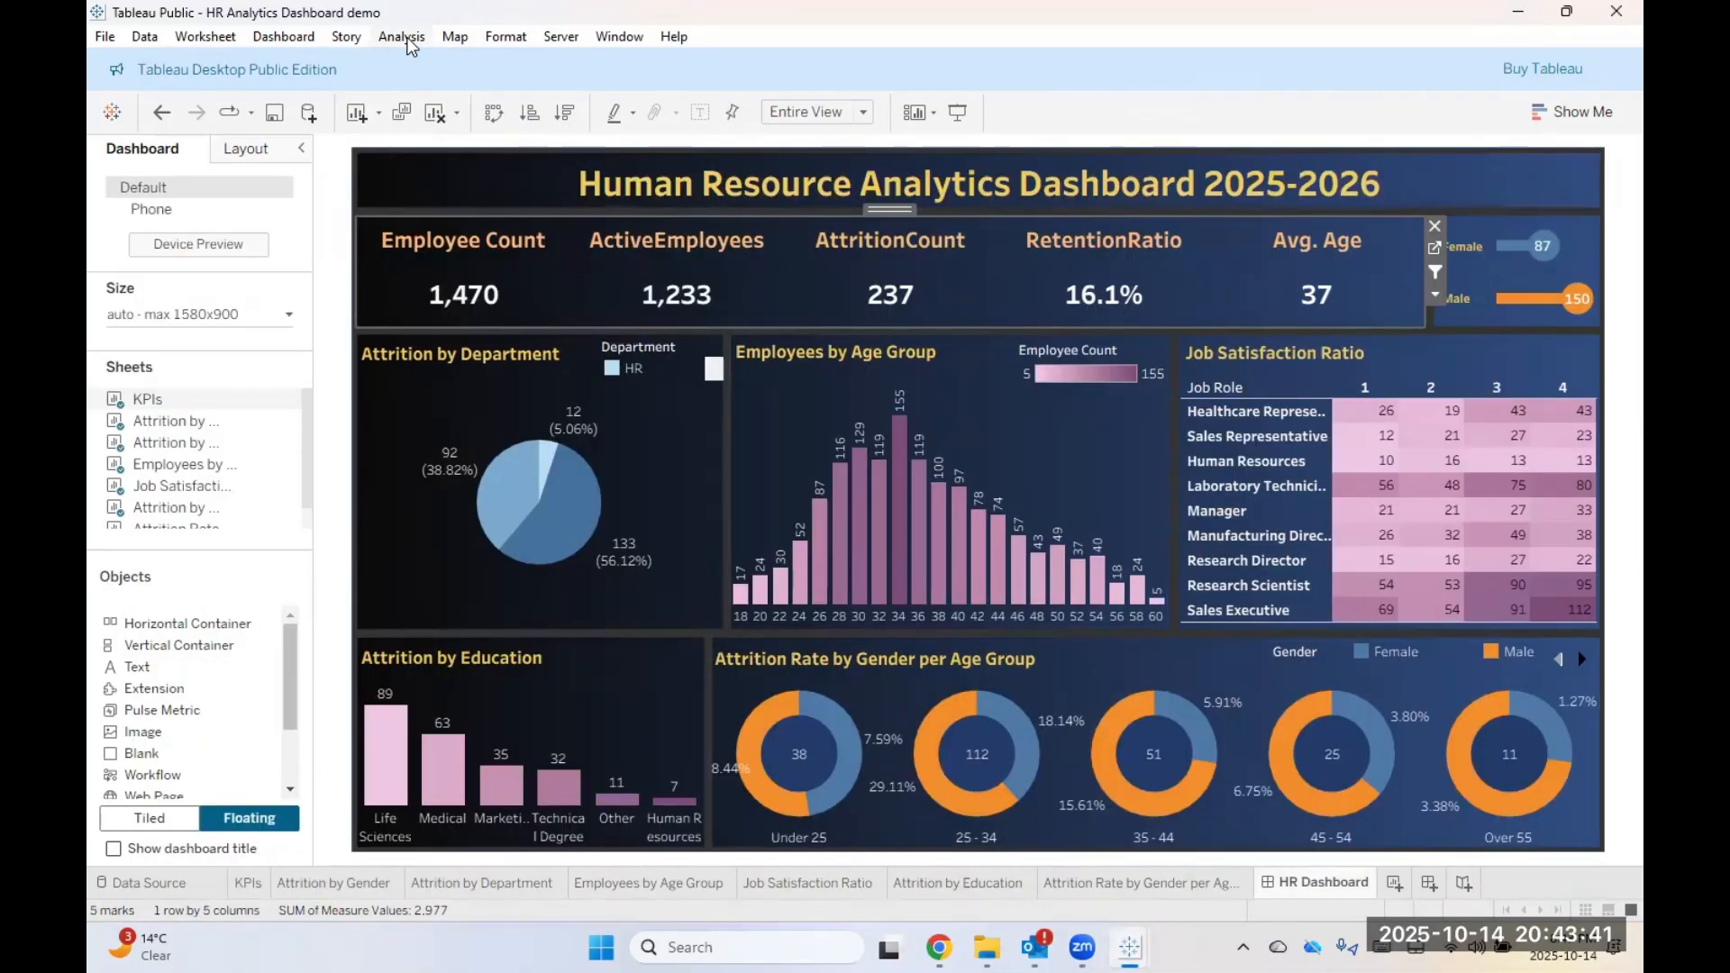
Step: Show the KPIs' Education filter on the dashboard and move it up into the right end of the title banner
{"action": "left_click", "coordinate": [407, 40]}
{"action": "mouse_move", "coordinate": [563, 411]}
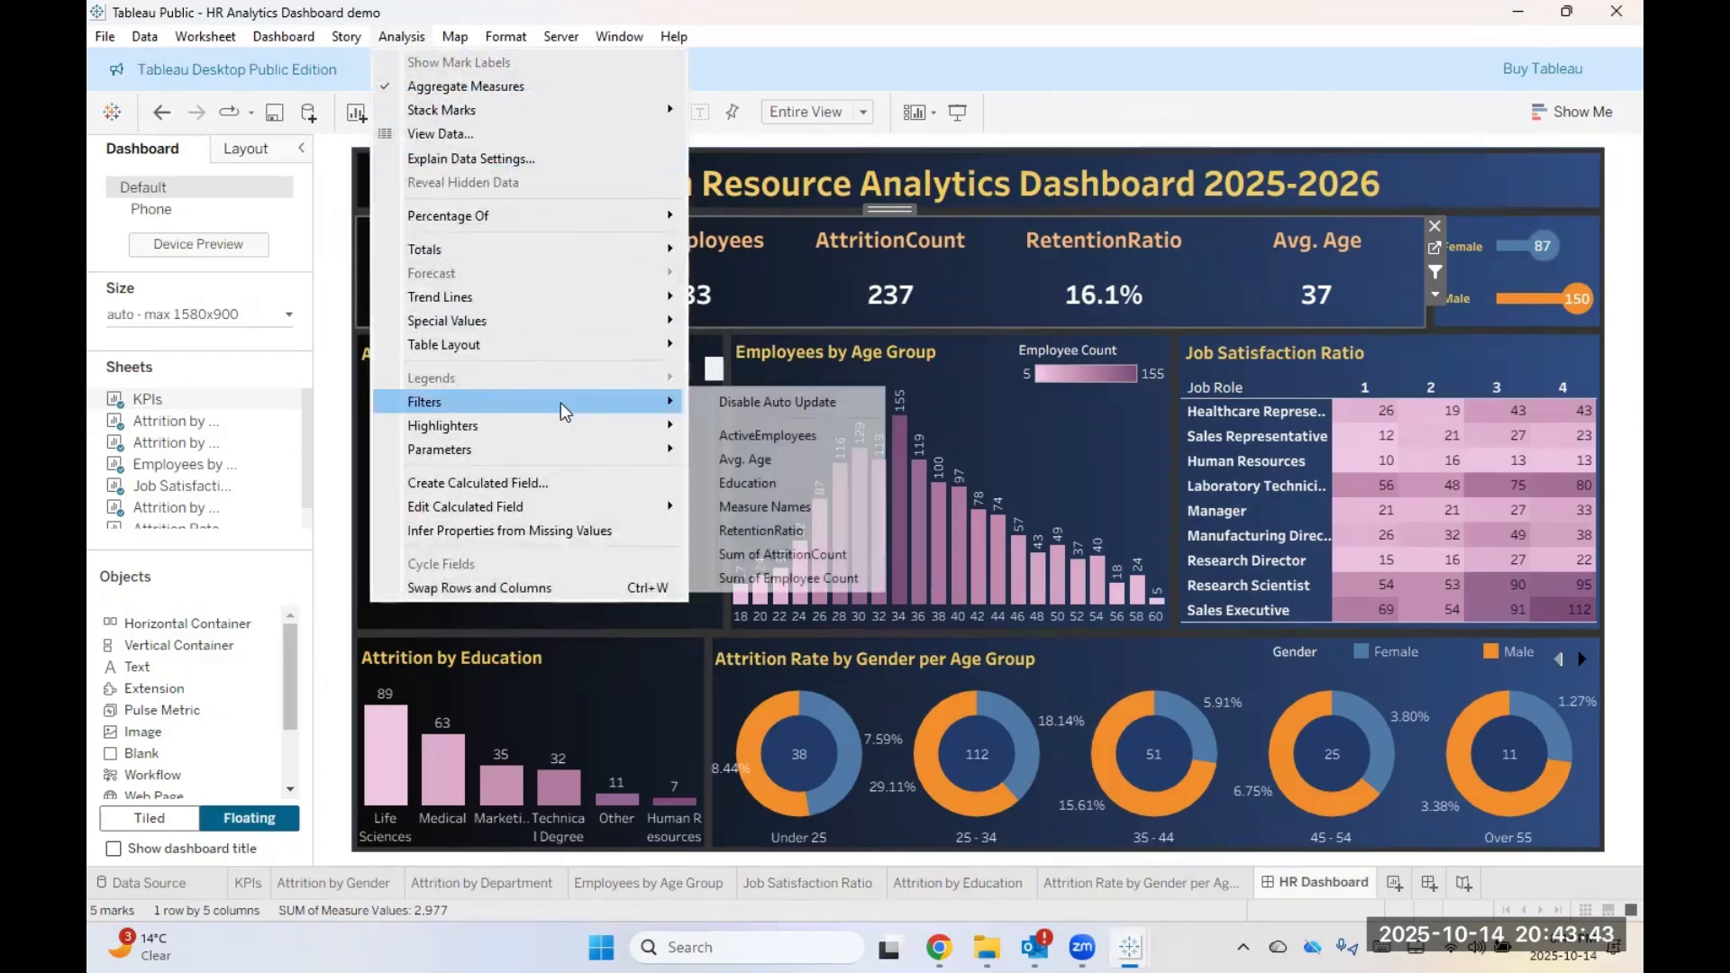
{"action": "left_click", "coordinate": [780, 487]}
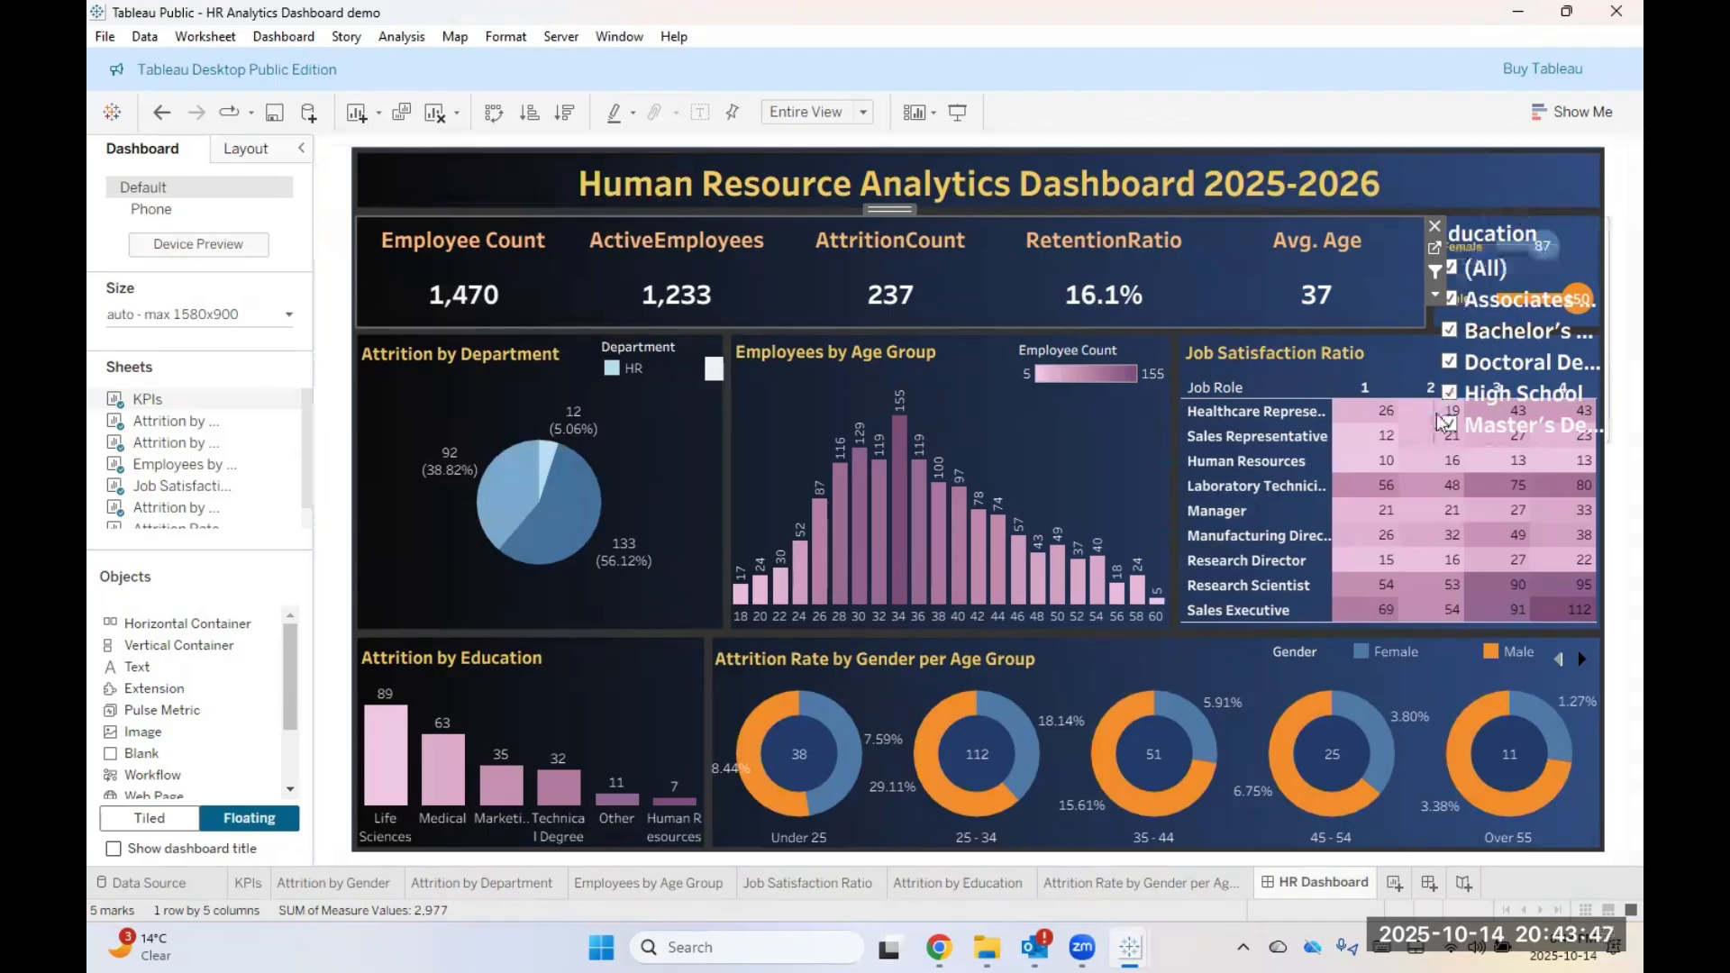
{"action": "left_click", "coordinate": [1571, 227]}
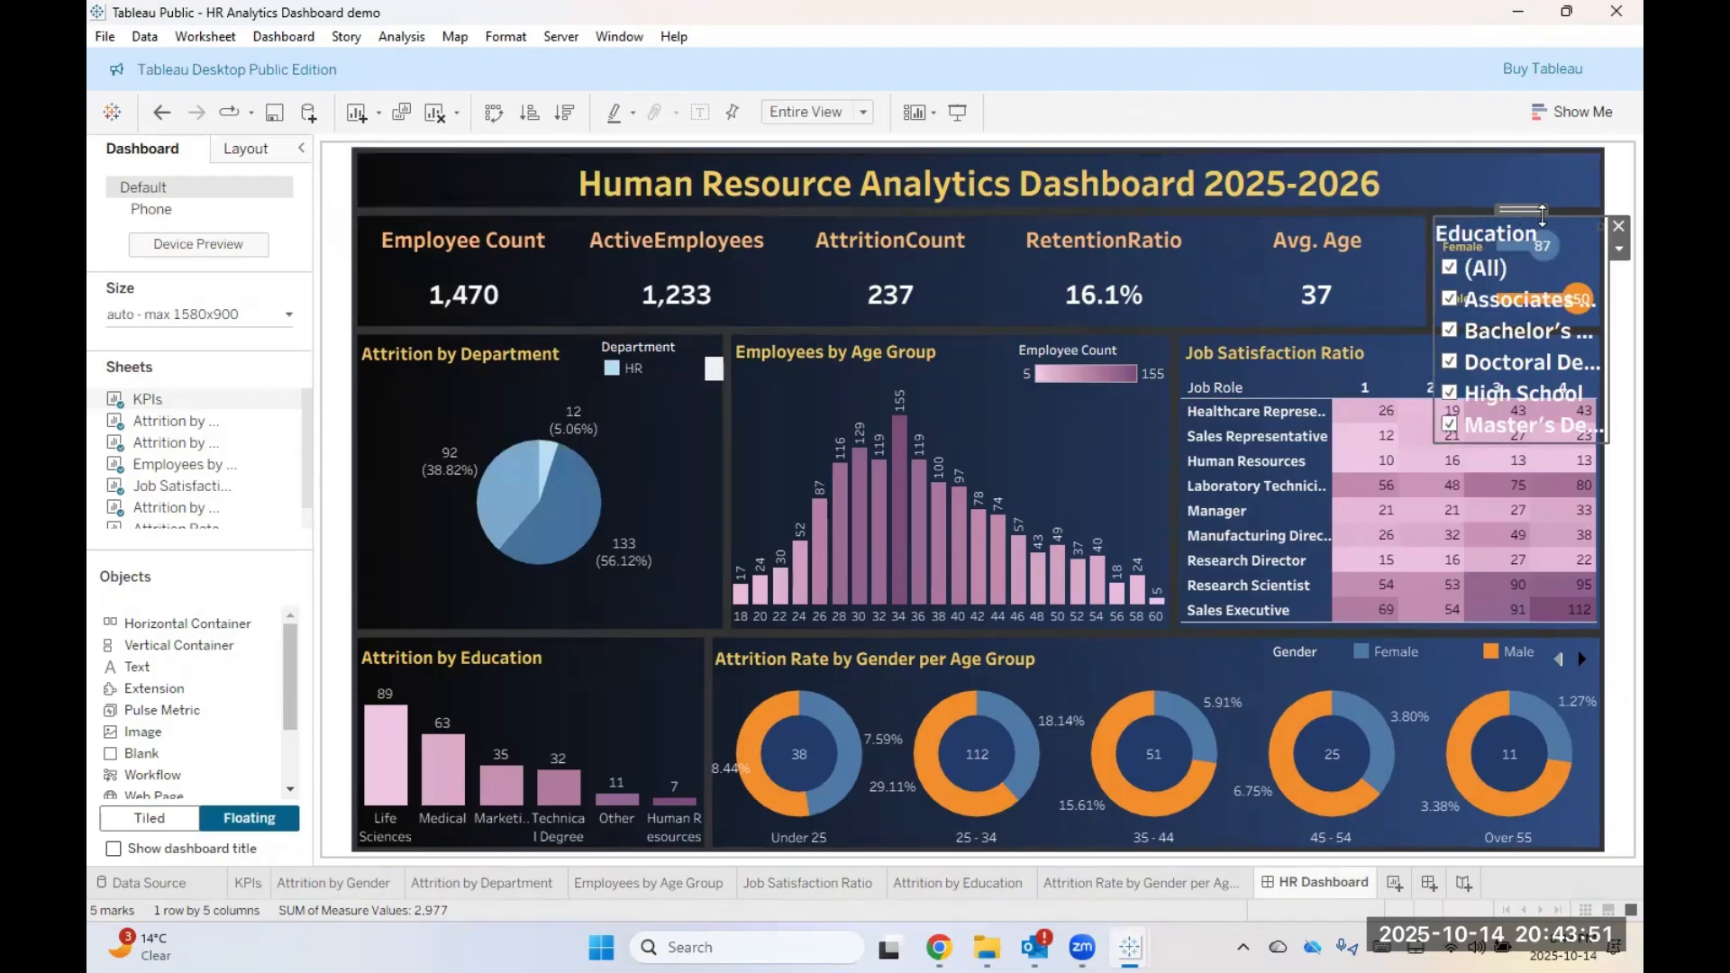
{"action": "left_click_drag", "start_coordinate": [1532, 213], "coordinate": [1521, 160]}
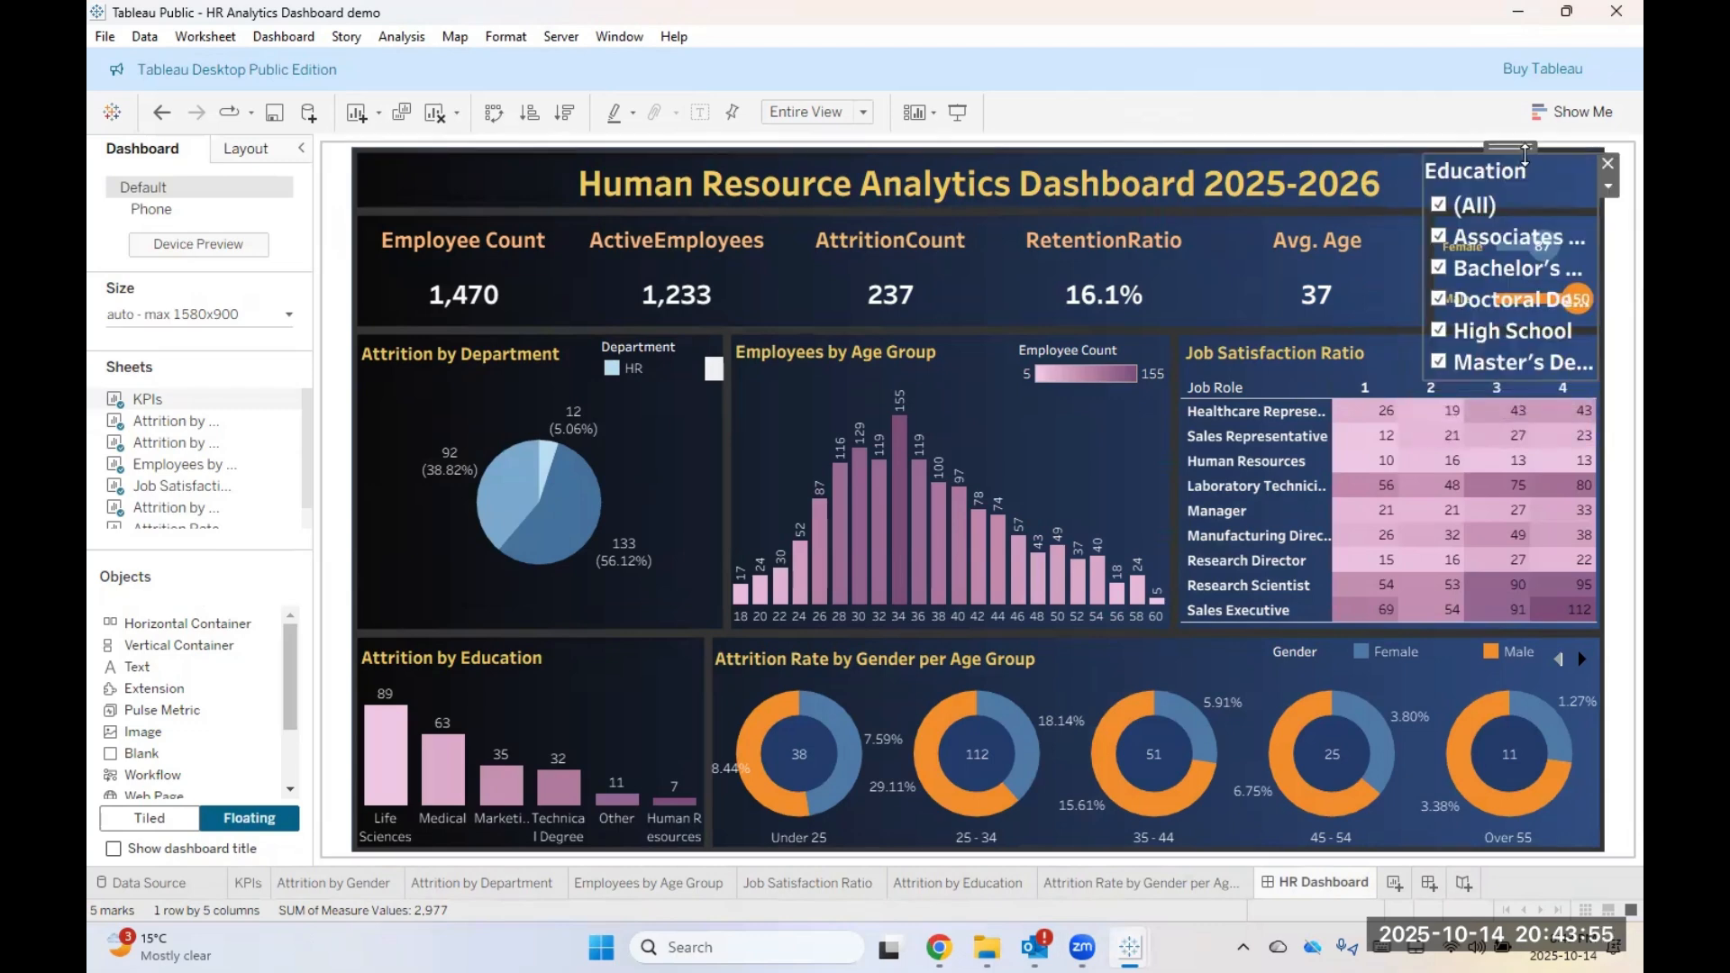
Step: Change the Education filter to a single-value dropdown and shrink it to fit inside the title banner
{"action": "left_click", "coordinate": [1606, 183]}
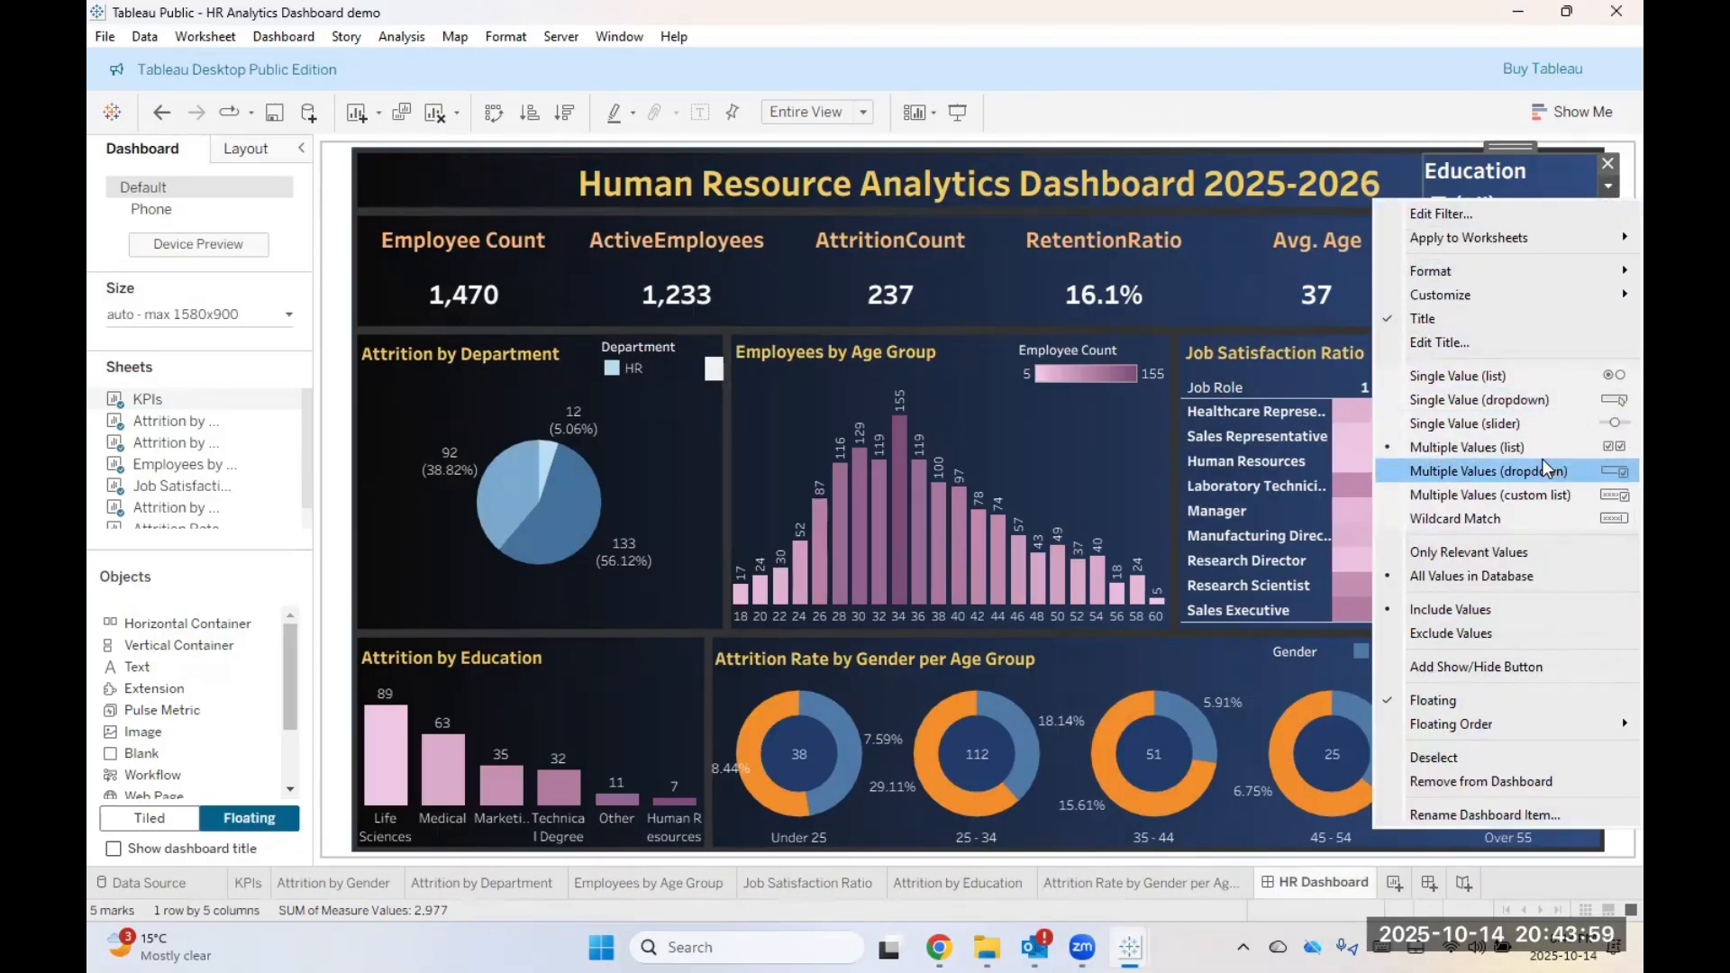
{"action": "left_click", "coordinate": [1518, 402]}
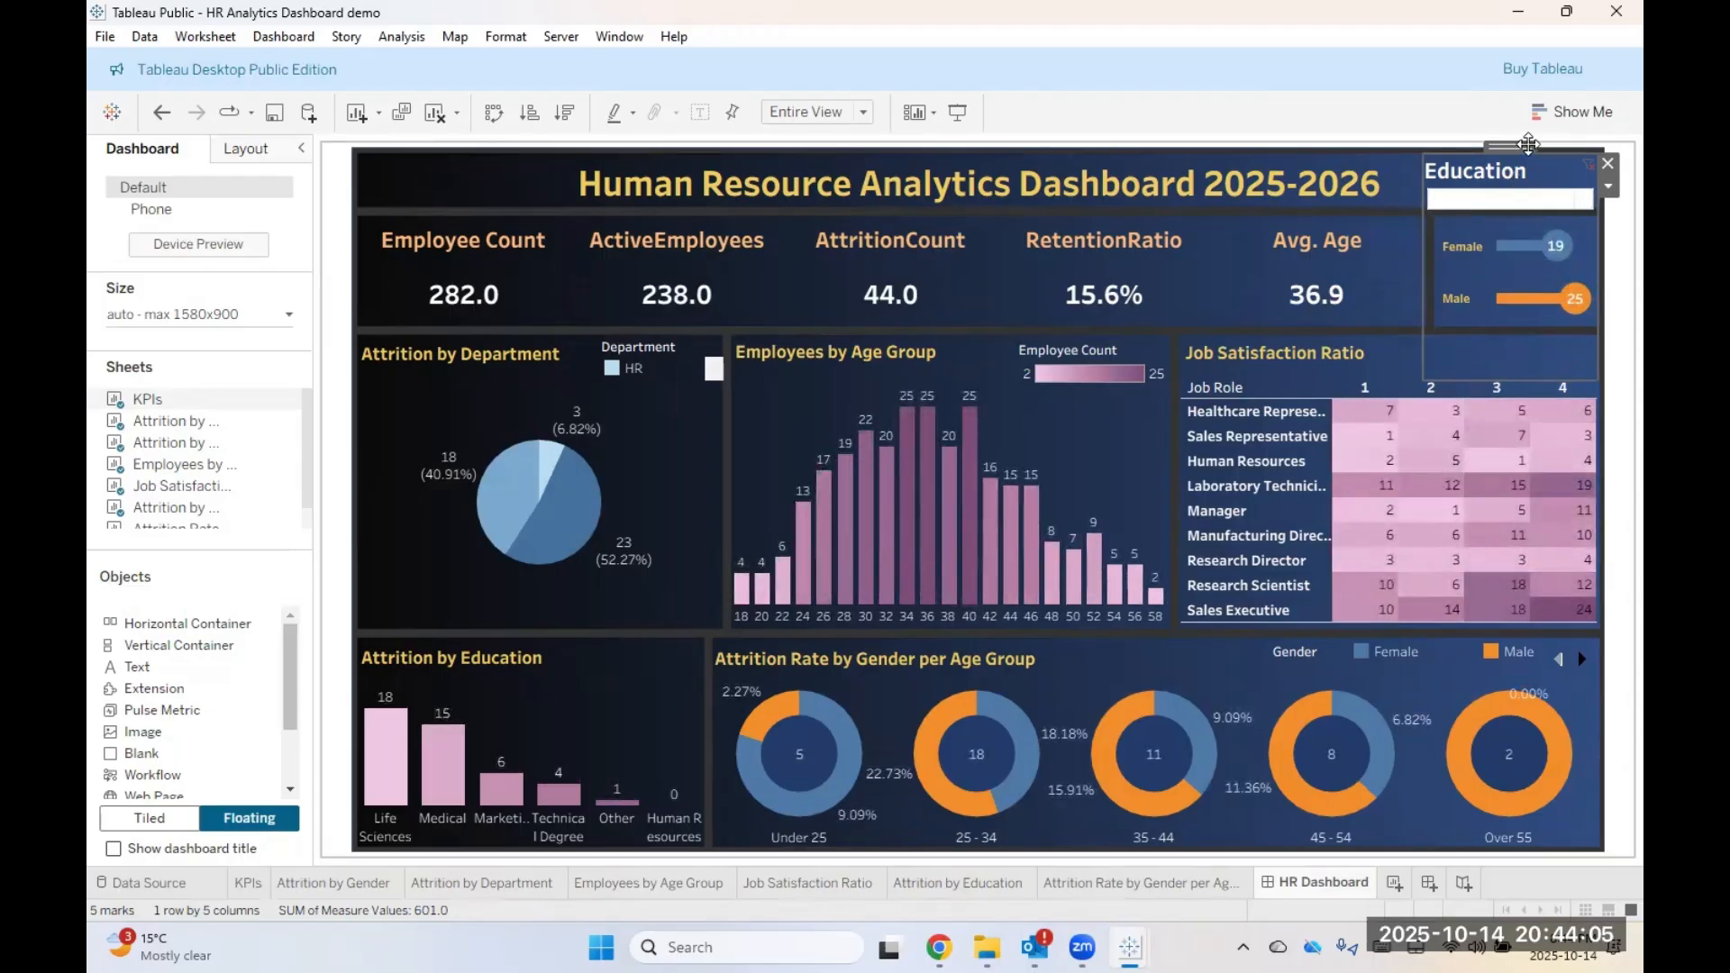
{"action": "left_click_drag", "start_coordinate": [1529, 144], "coordinate": [1537, 153]}
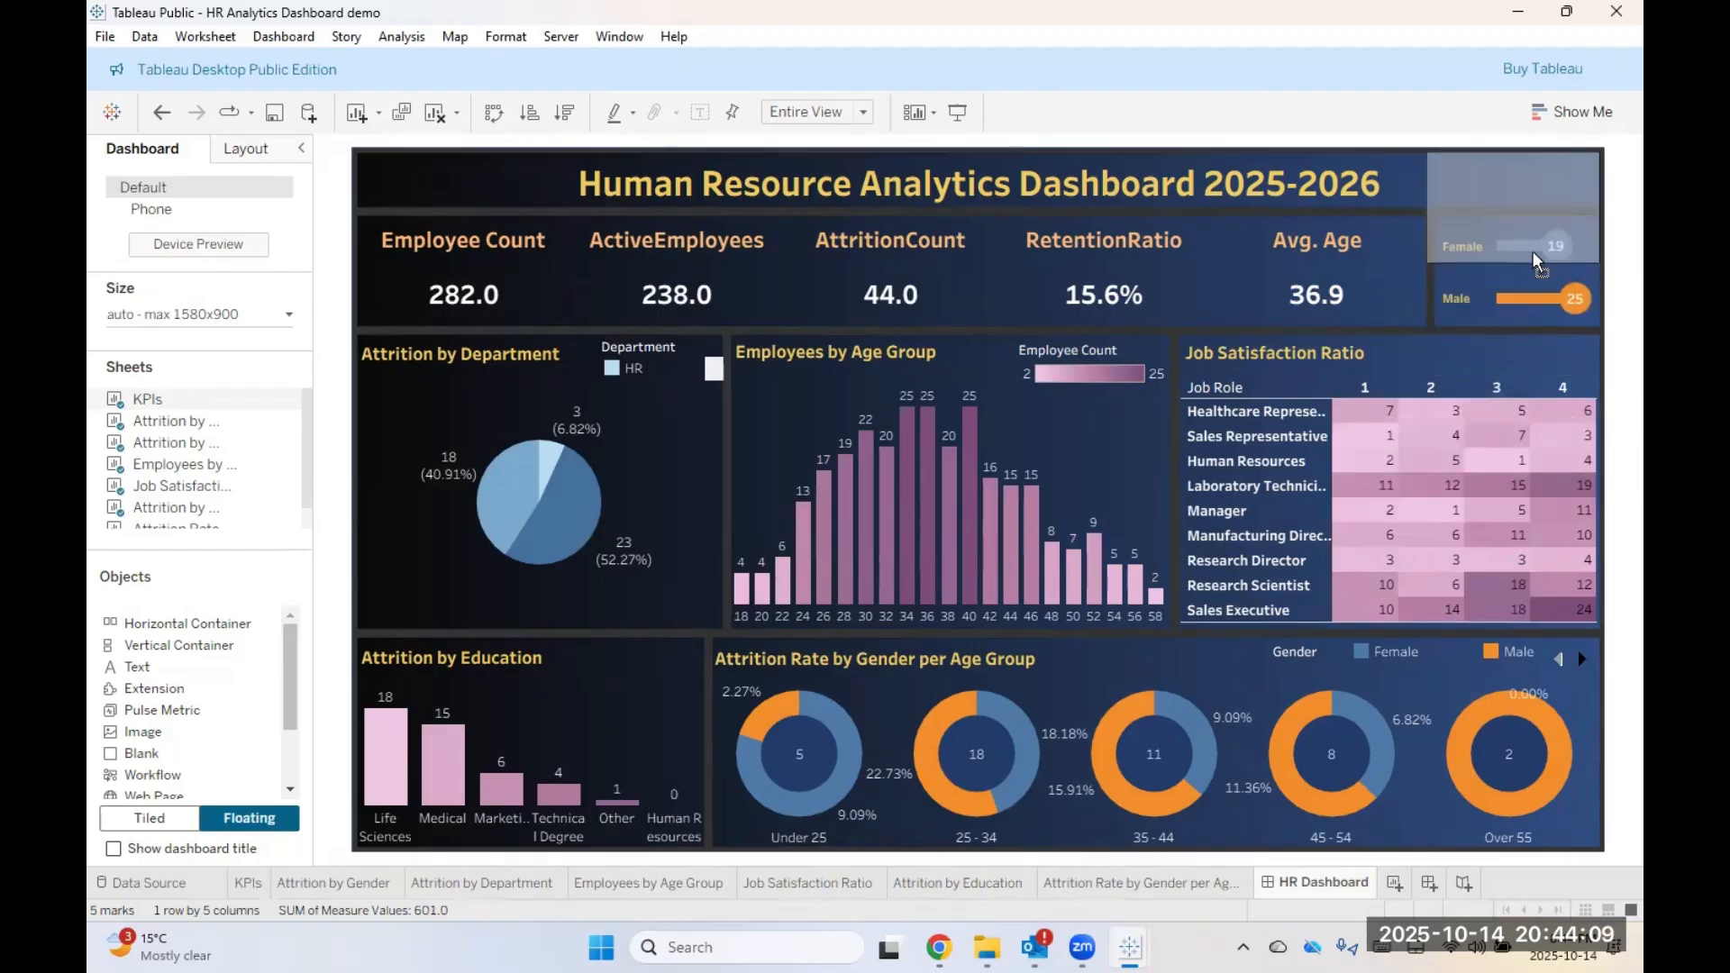
{"action": "left_click_drag", "start_coordinate": [1532, 218], "coordinate": [1532, 207]}
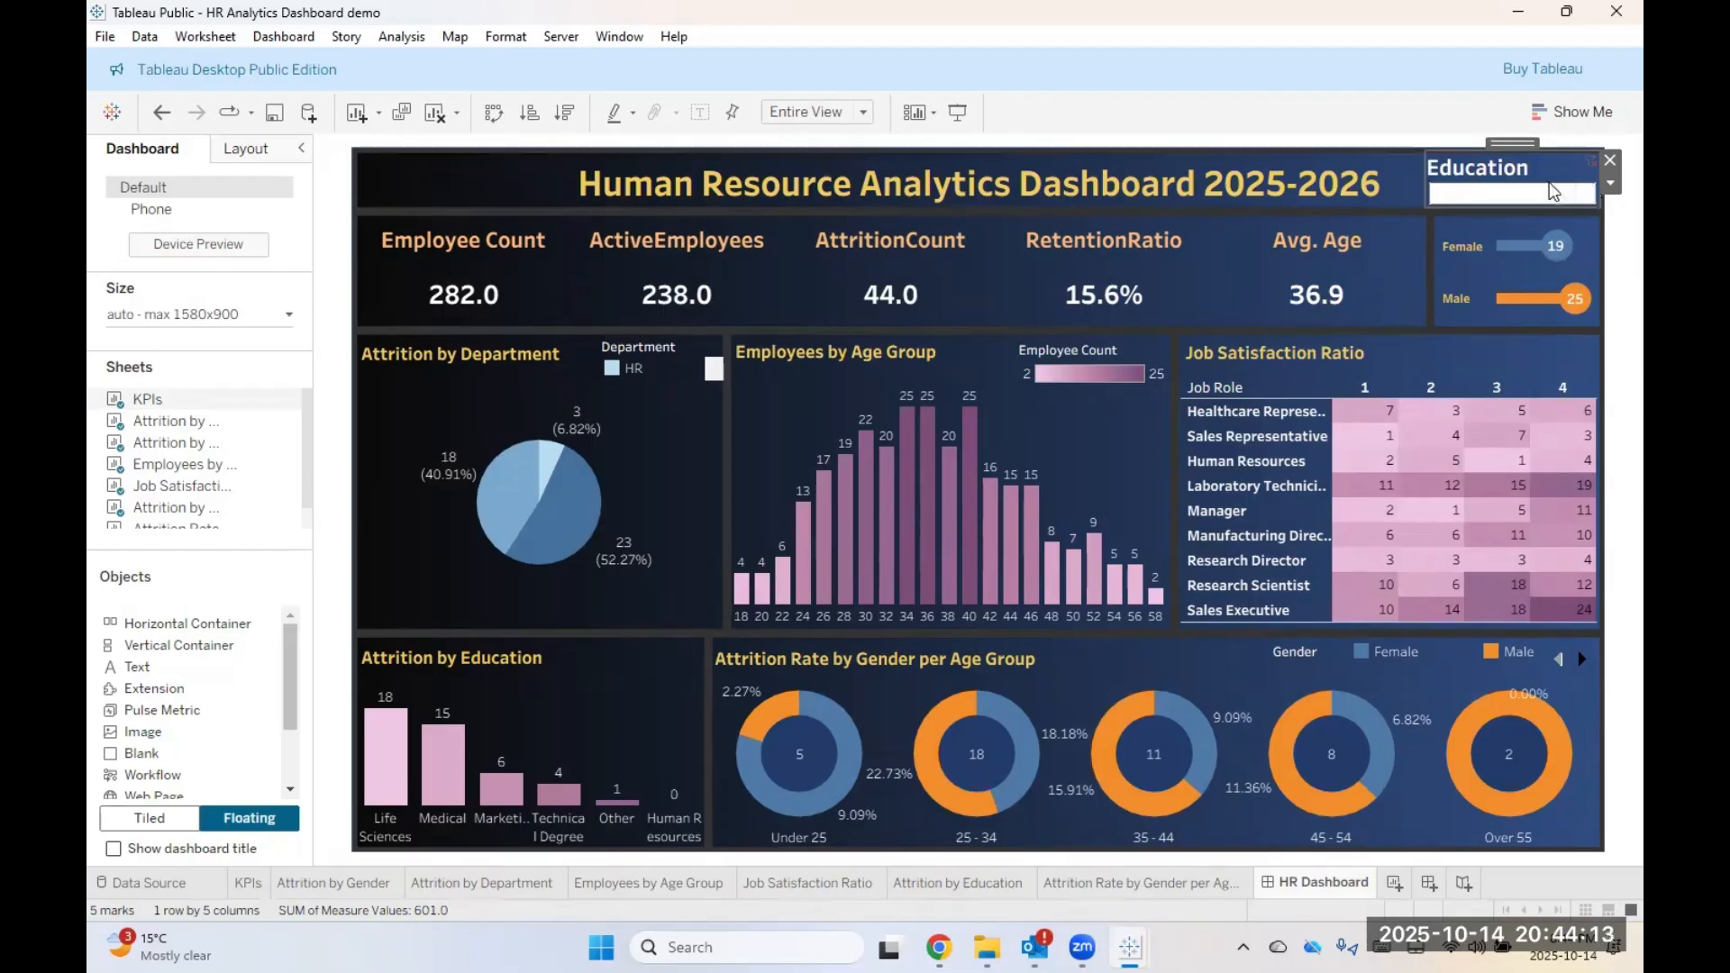
Step: Format the Education filter's title font as yellow, bold Tableau Bold at size 12
{"action": "double_click", "coordinate": [1523, 183]}
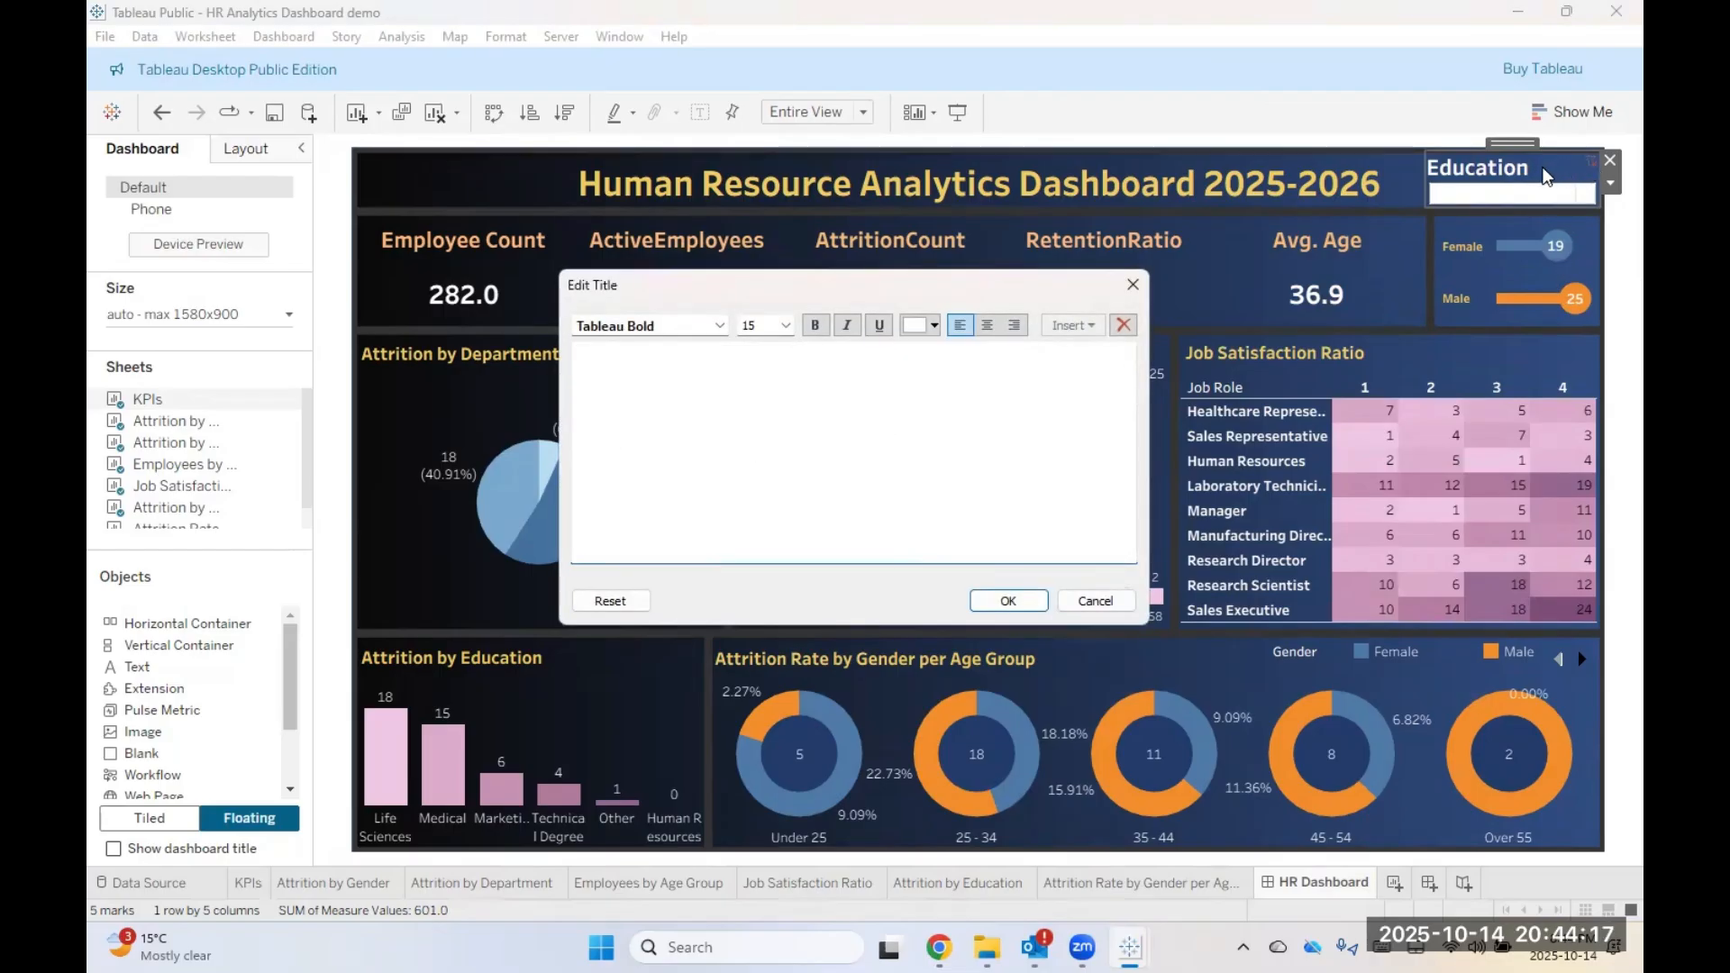
{"action": "left_click", "coordinate": [1133, 284]}
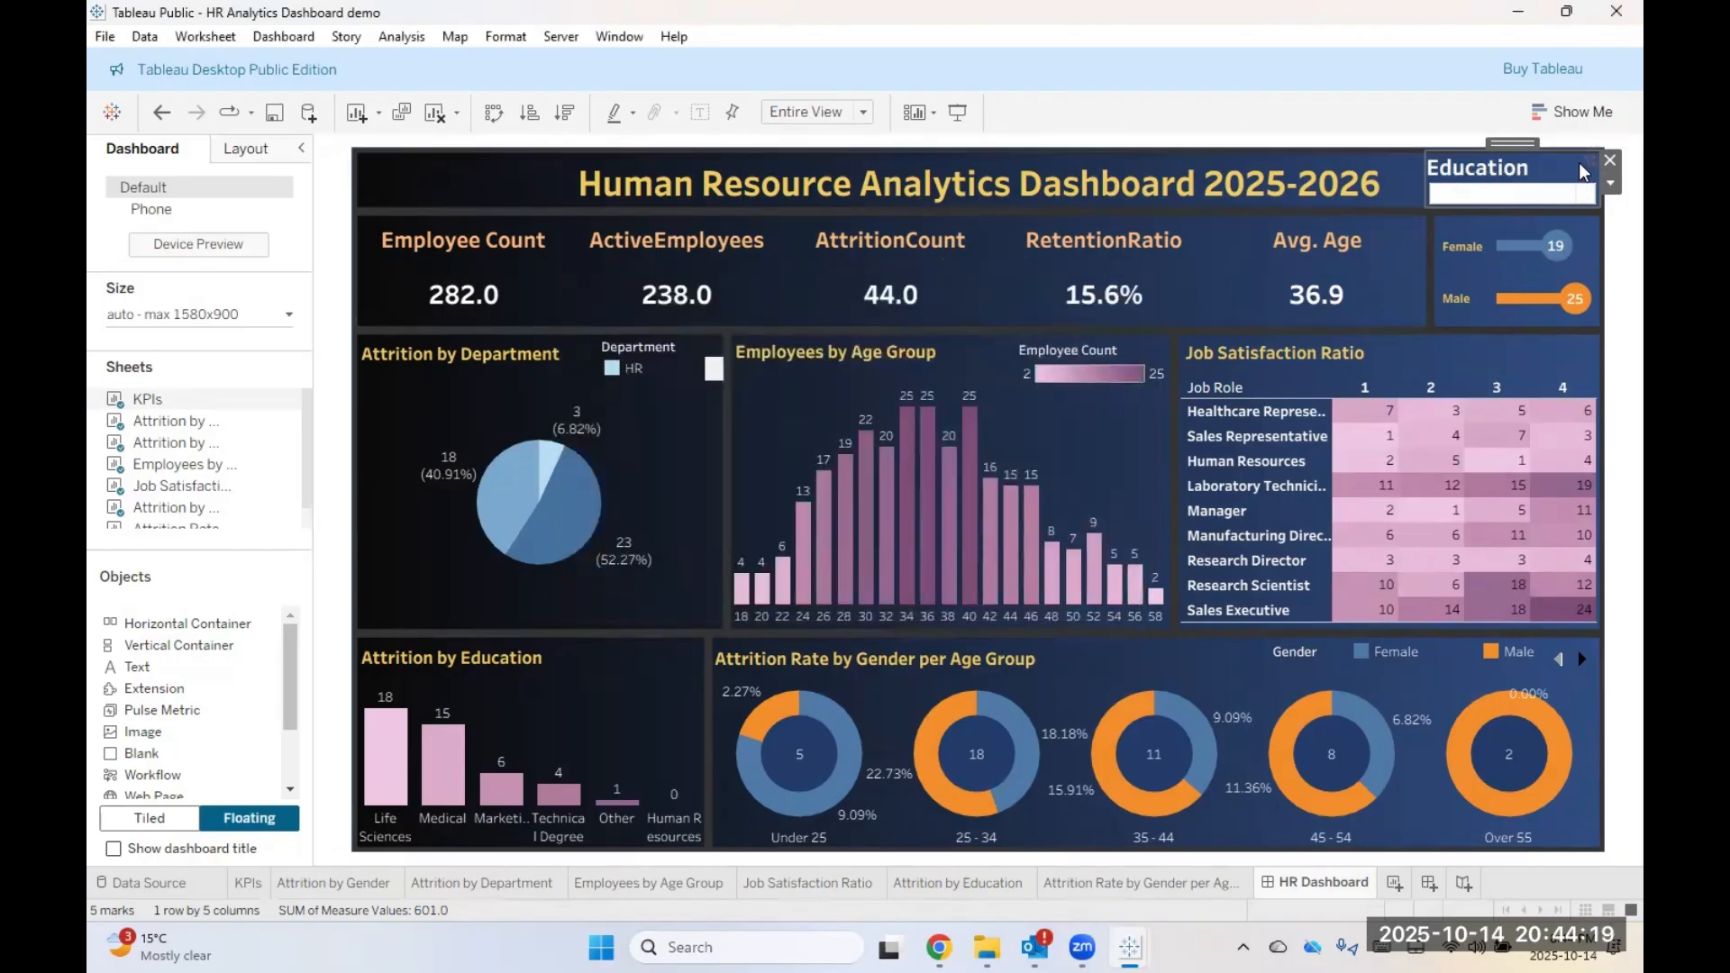
{"action": "right_click", "coordinate": [1563, 175]}
{"action": "mouse_move", "coordinate": [1468, 247]}
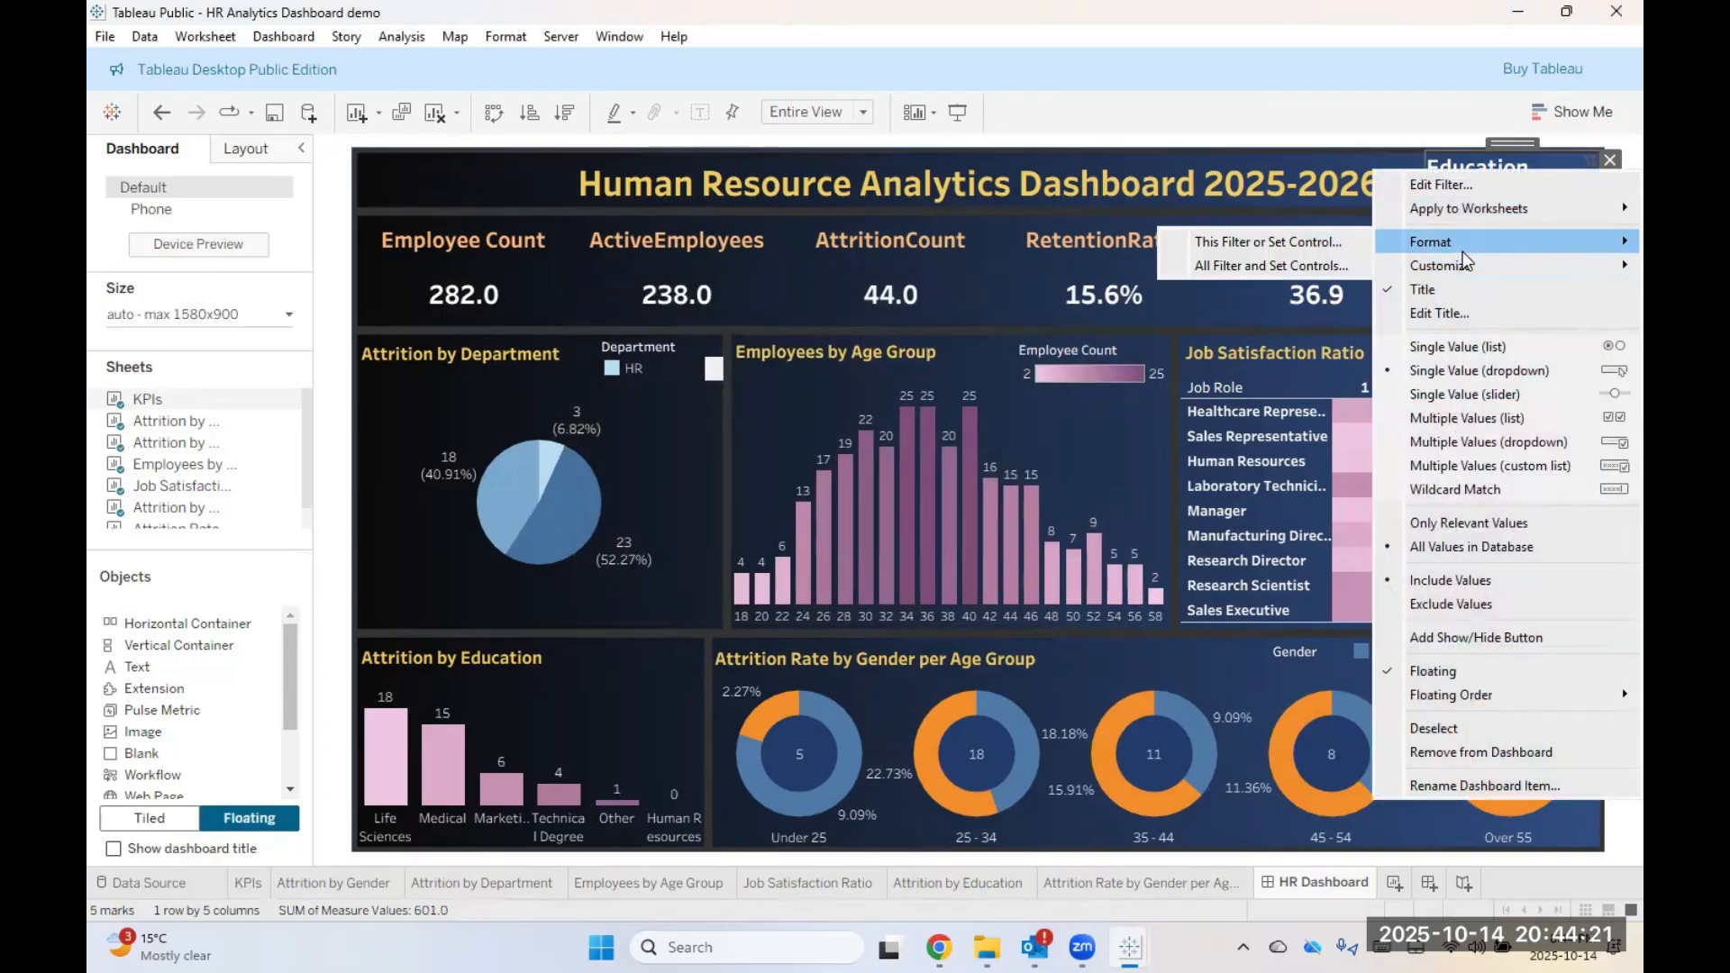
{"action": "left_click", "coordinate": [1268, 247]}
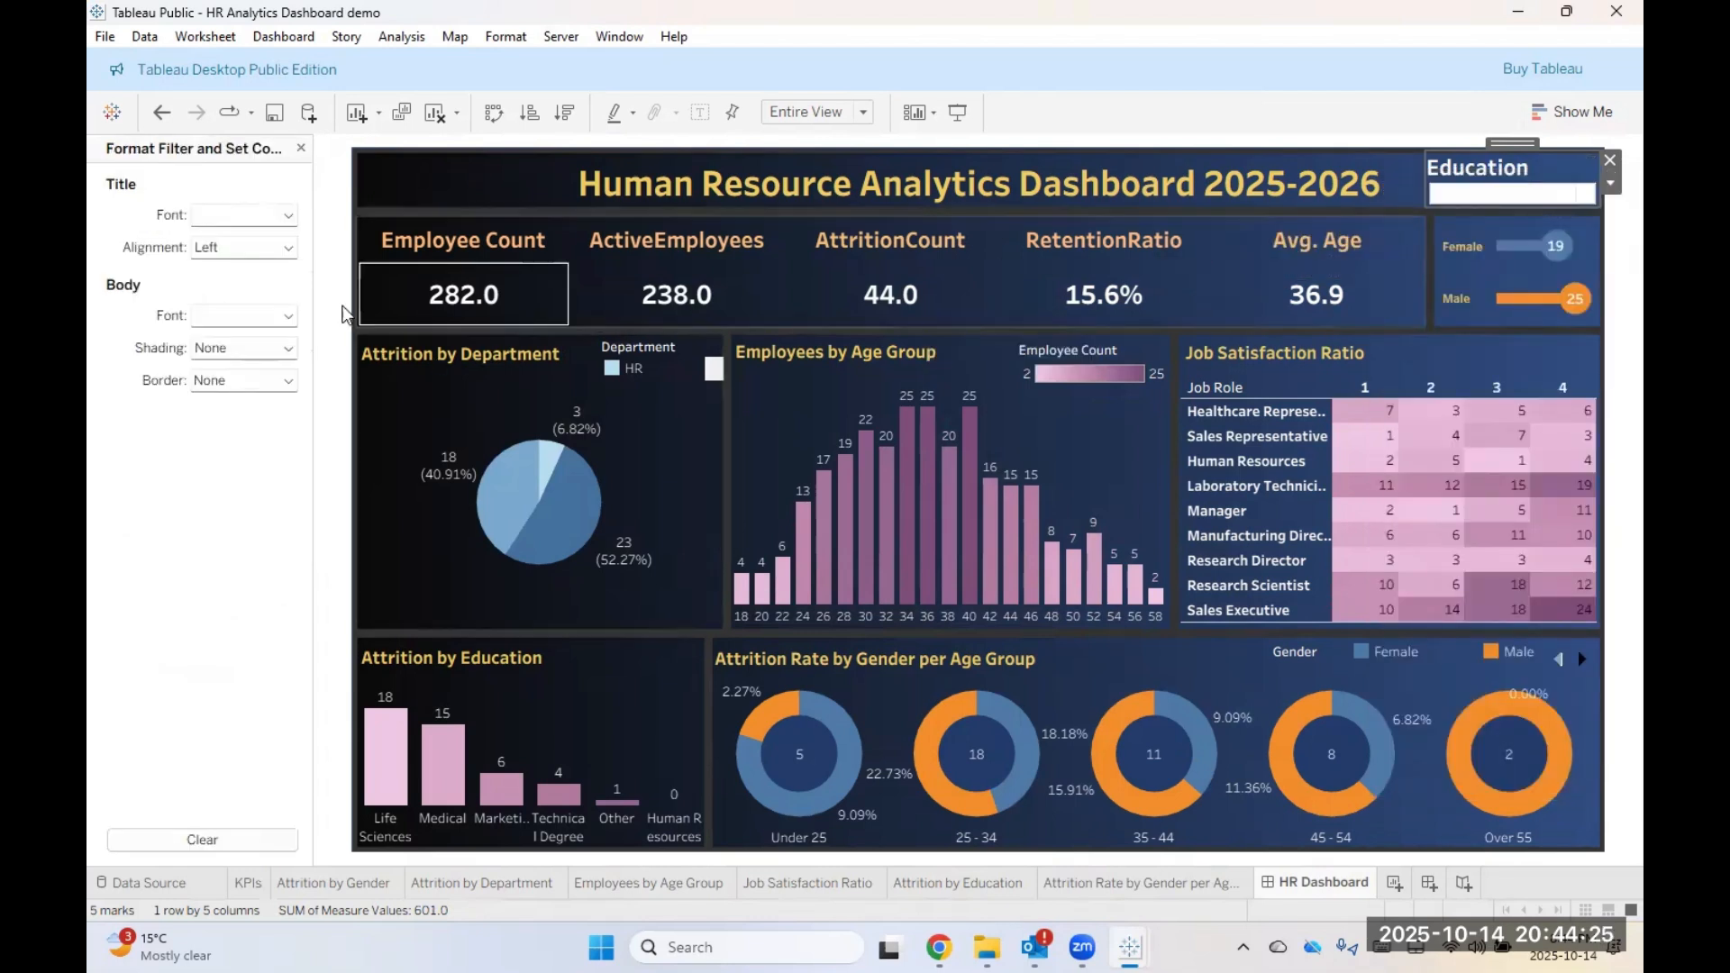
{"action": "left_click", "coordinate": [219, 211]}
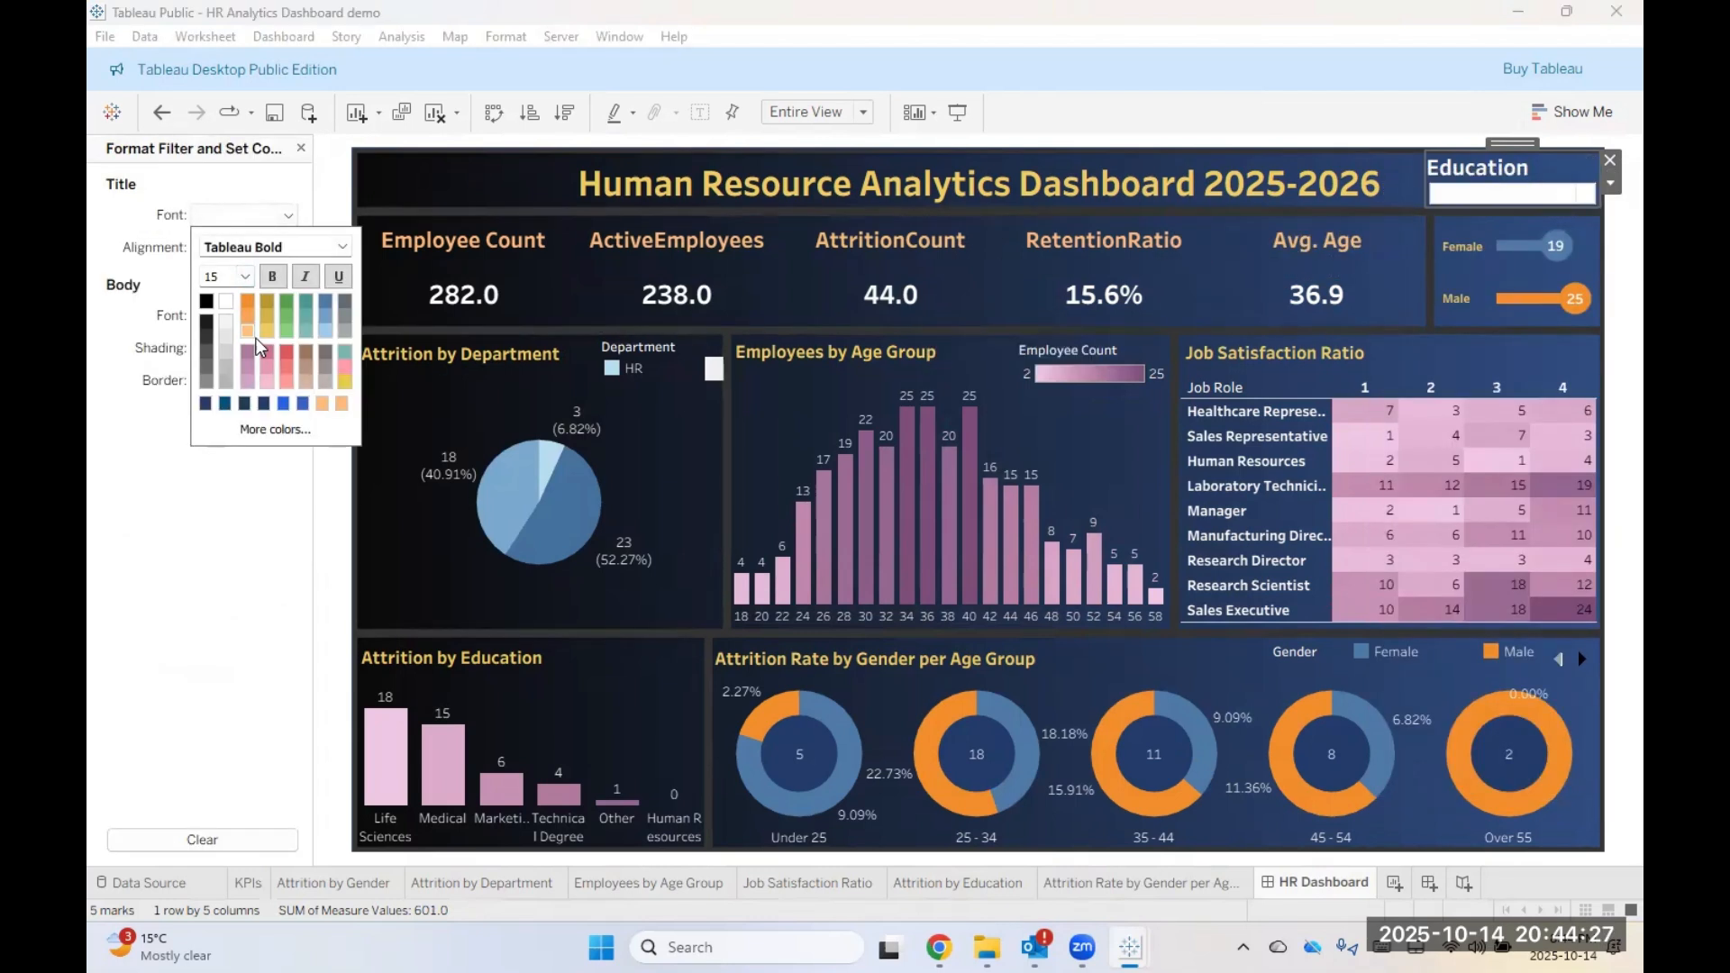
{"action": "left_click", "coordinate": [251, 246]}
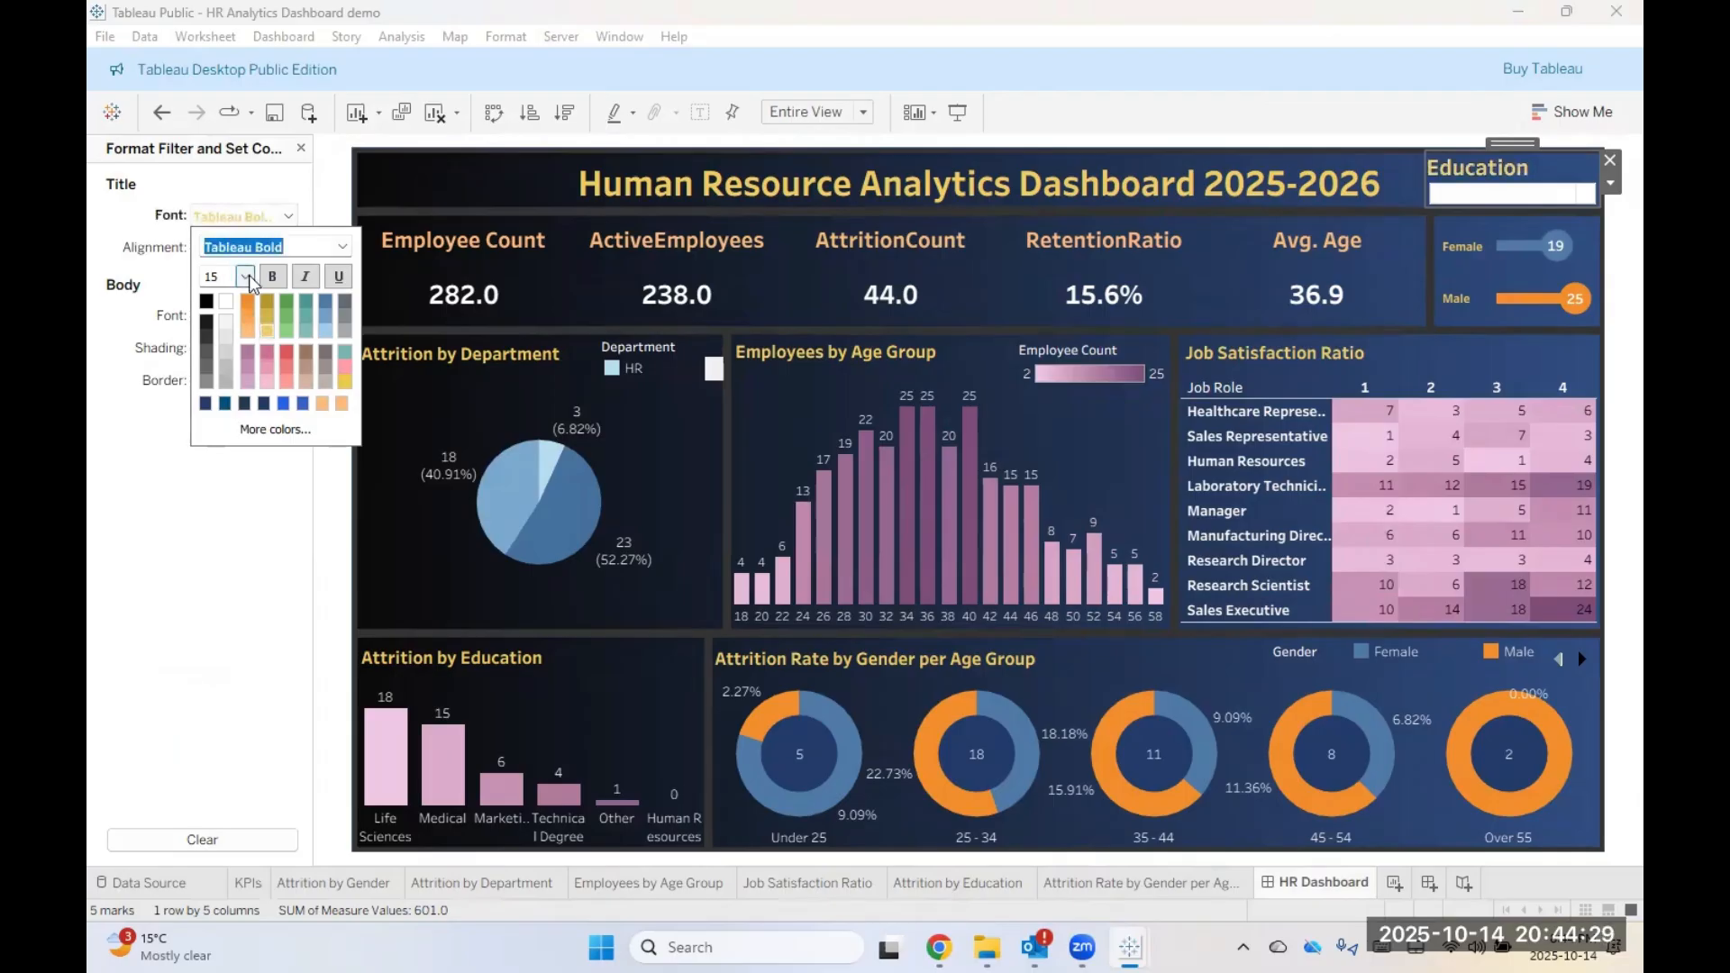
{"action": "left_click", "coordinate": [272, 278]}
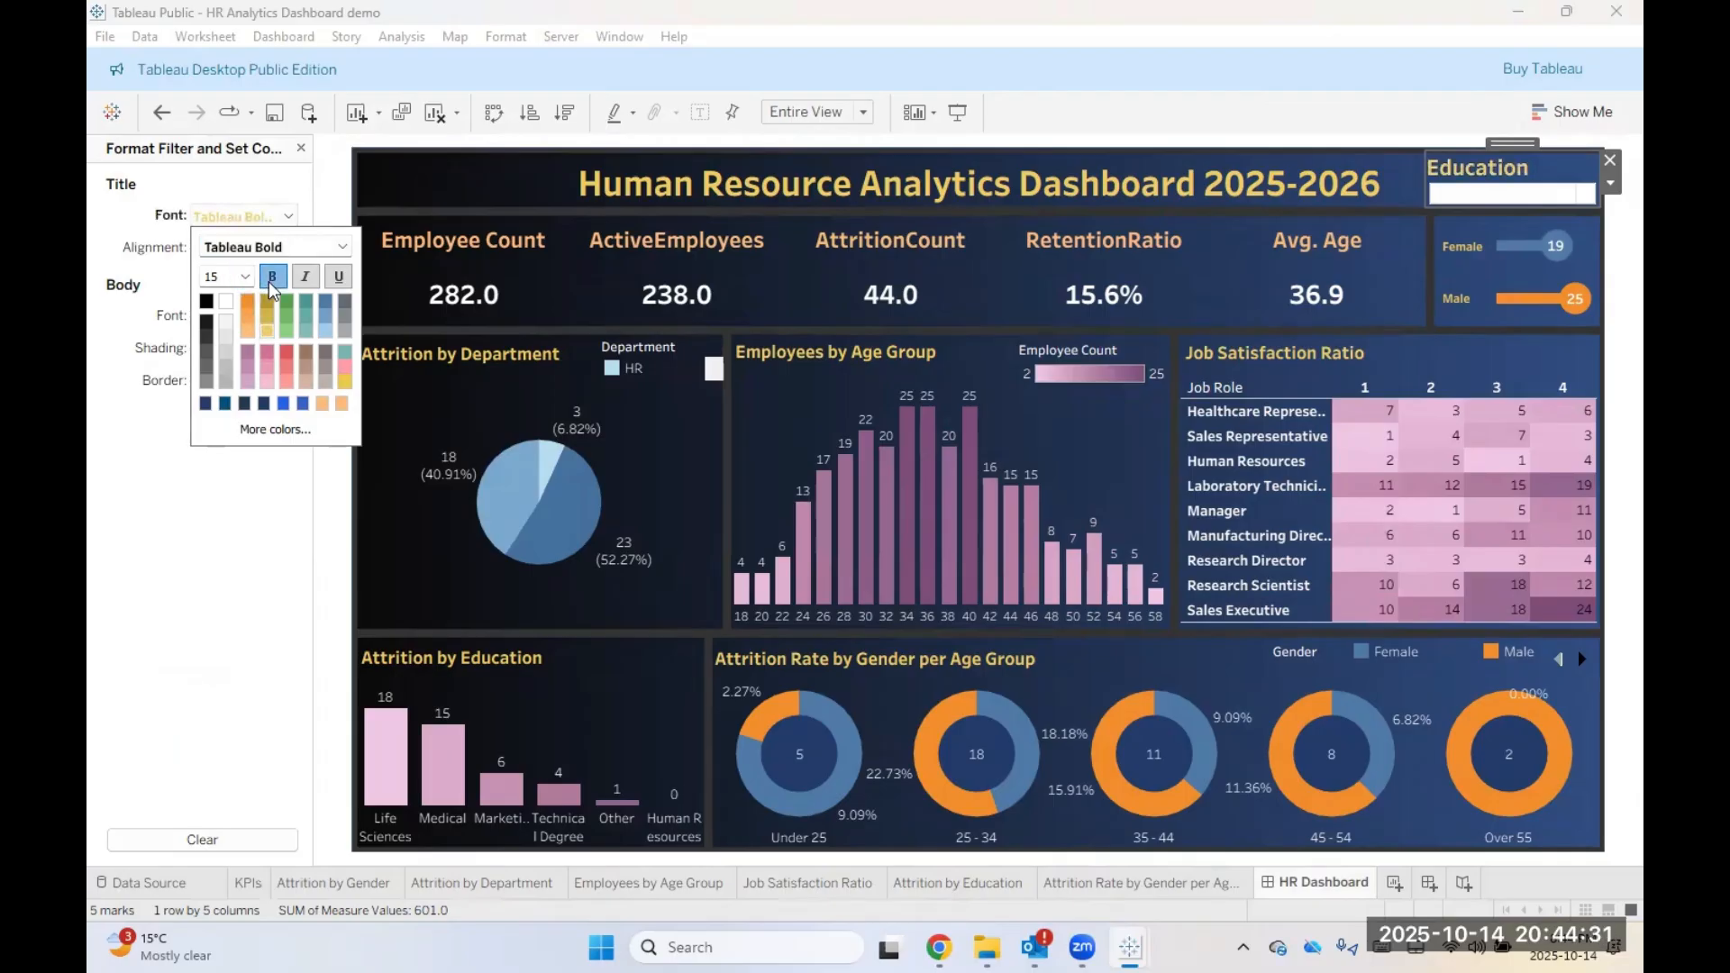
{"action": "left_click", "coordinate": [245, 278]}
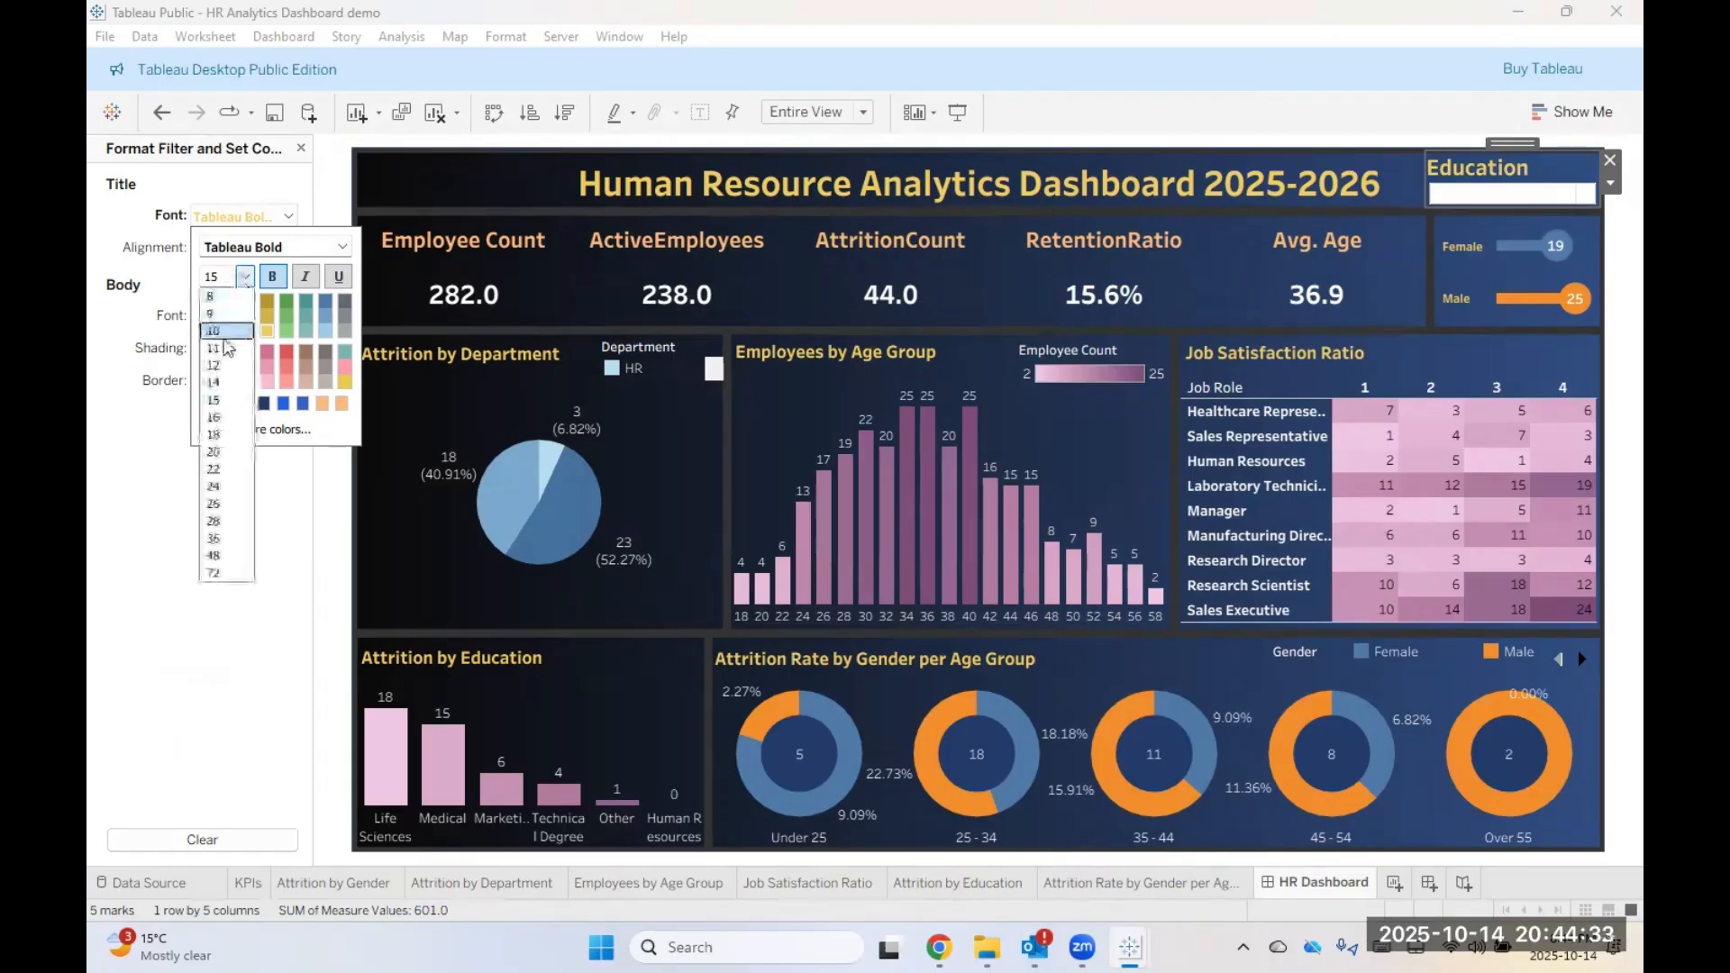
{"action": "left_click", "coordinate": [220, 367]}
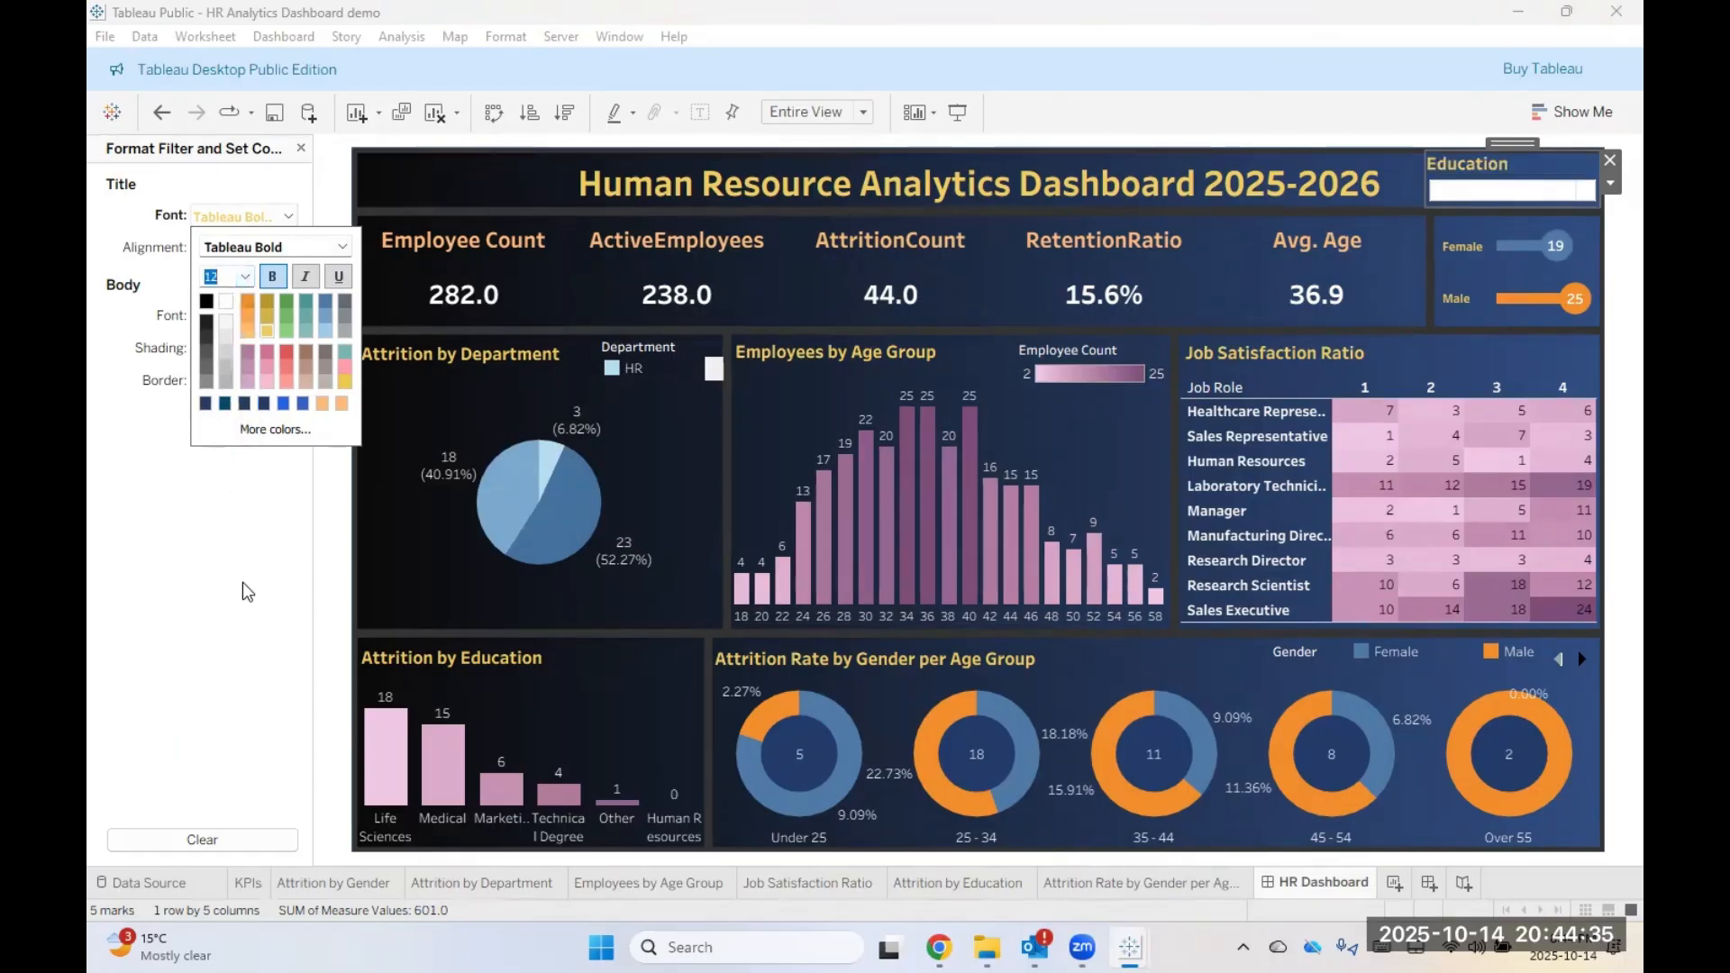
{"action": "left_click", "coordinate": [236, 506]}
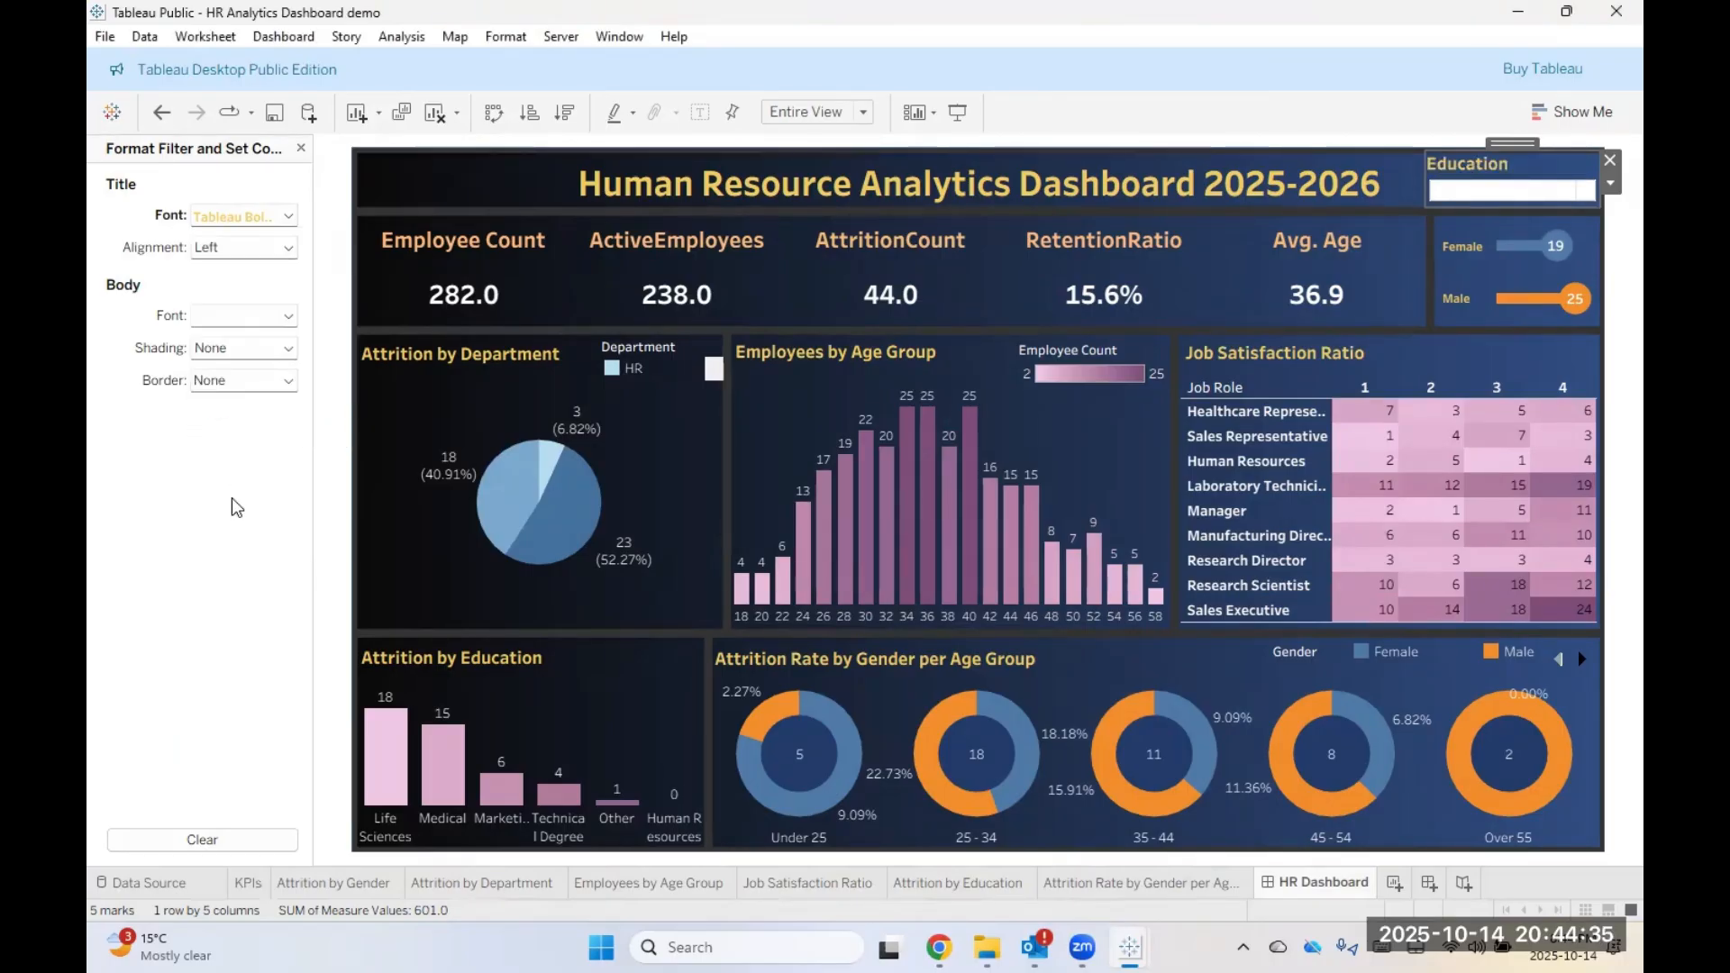
Step: Set the Education filter's body font color to black and switch the filter's value to Bachelor's Degree
{"action": "left_click", "coordinate": [260, 320]}
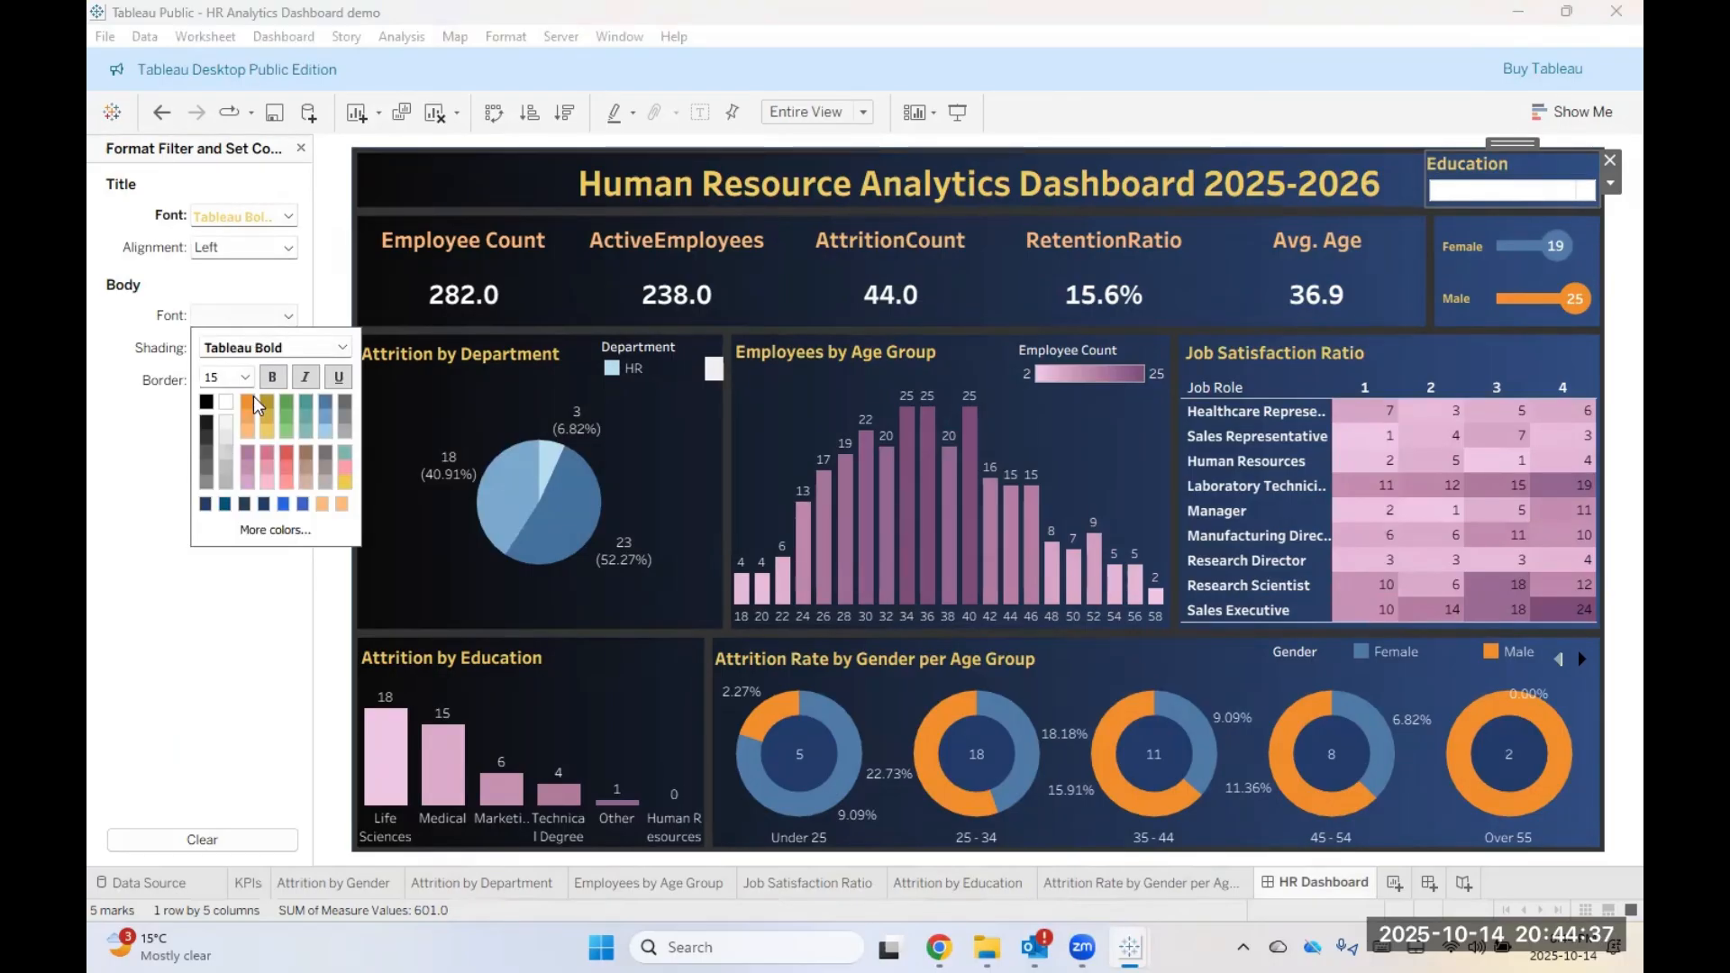
{"action": "left_click", "coordinate": [206, 403]}
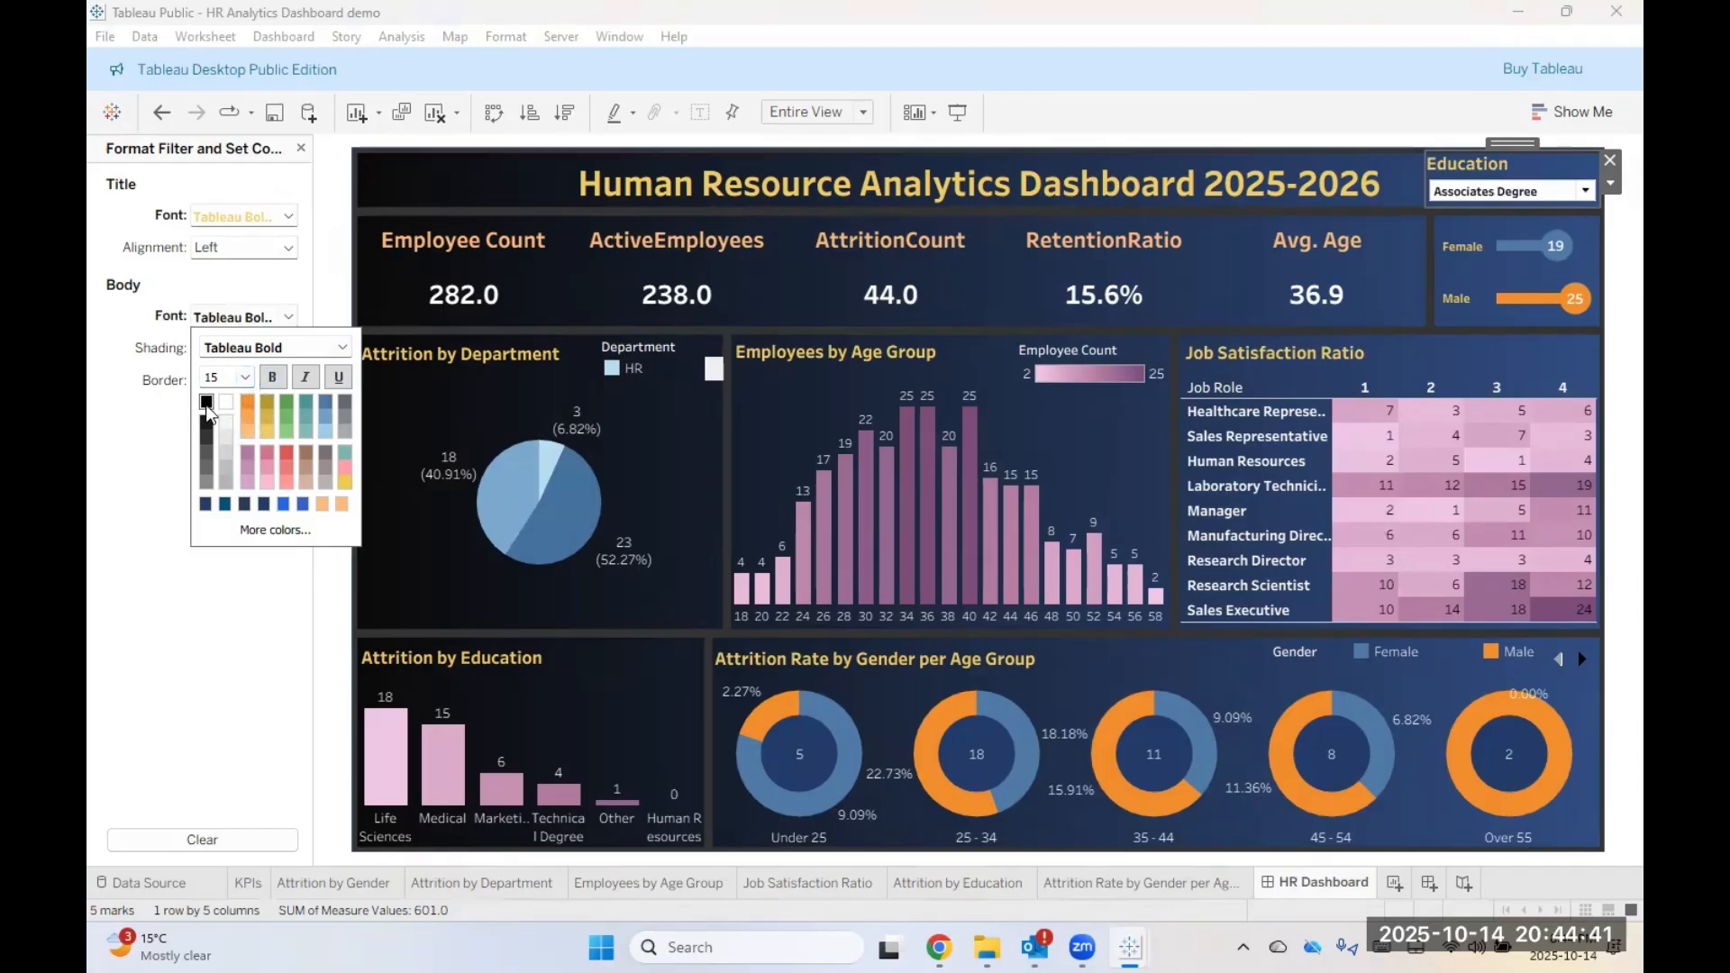
{"action": "left_click", "coordinate": [219, 617]}
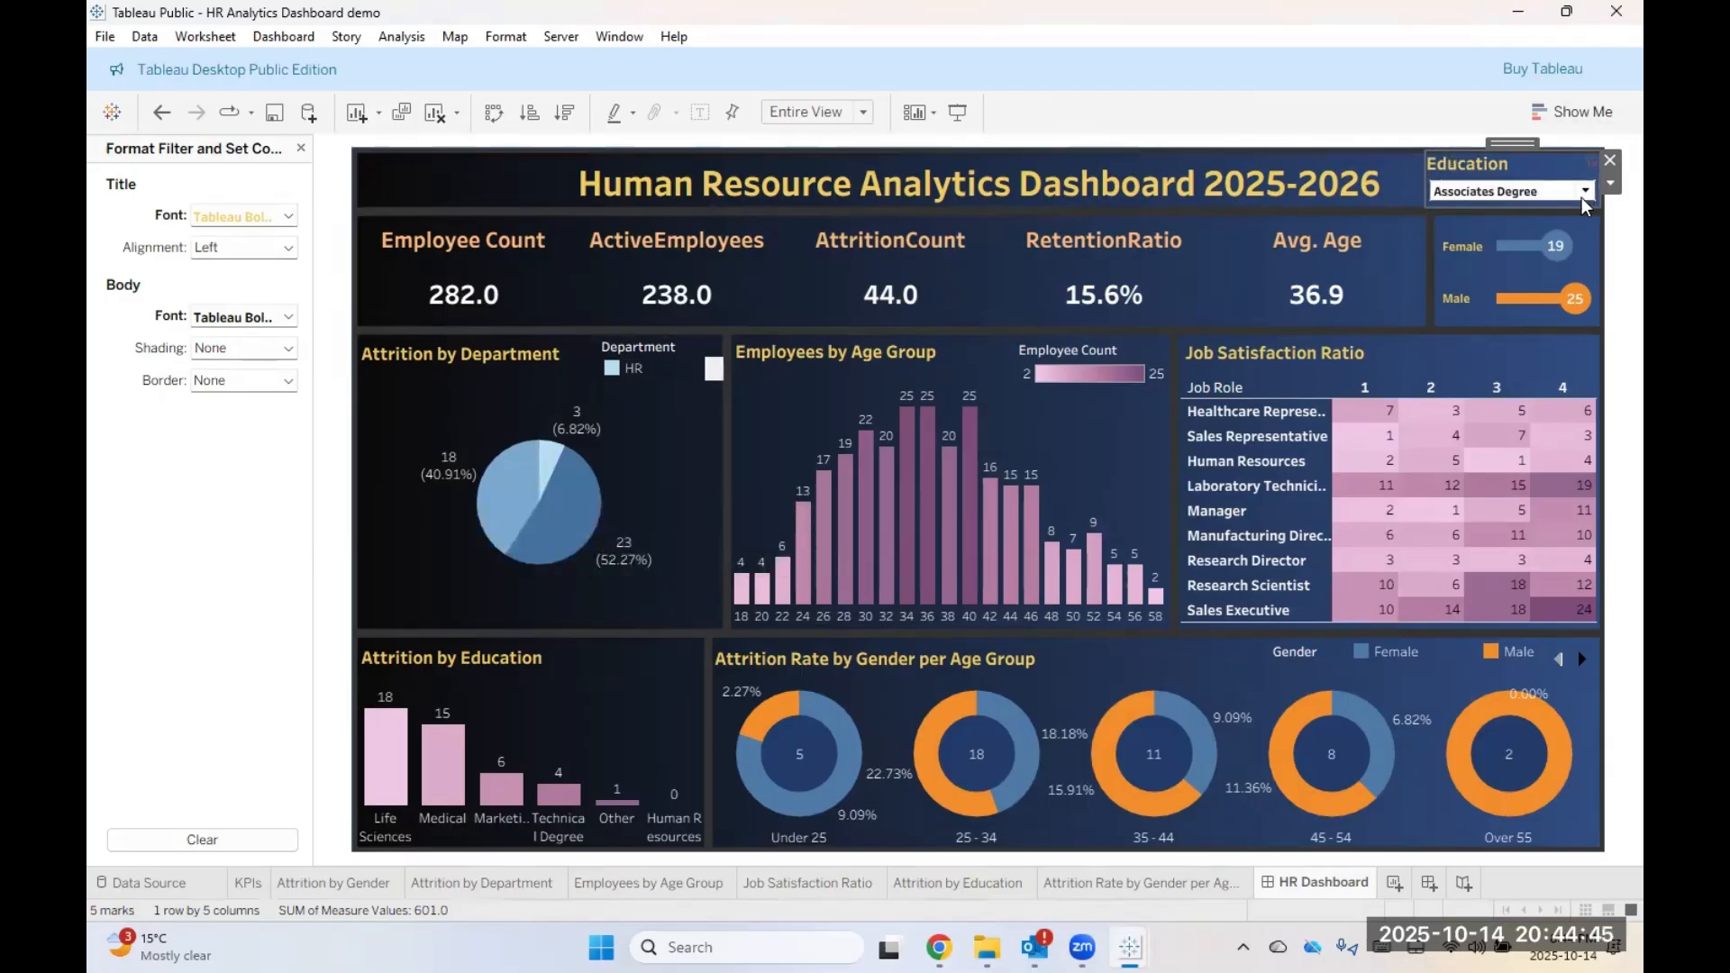
{"action": "left_click", "coordinate": [1583, 193]}
{"action": "left_click", "coordinate": [1553, 305]}
Step: Set the Education filter's body shading and border to None and close the filter formatting
{"action": "left_click", "coordinate": [277, 350]}
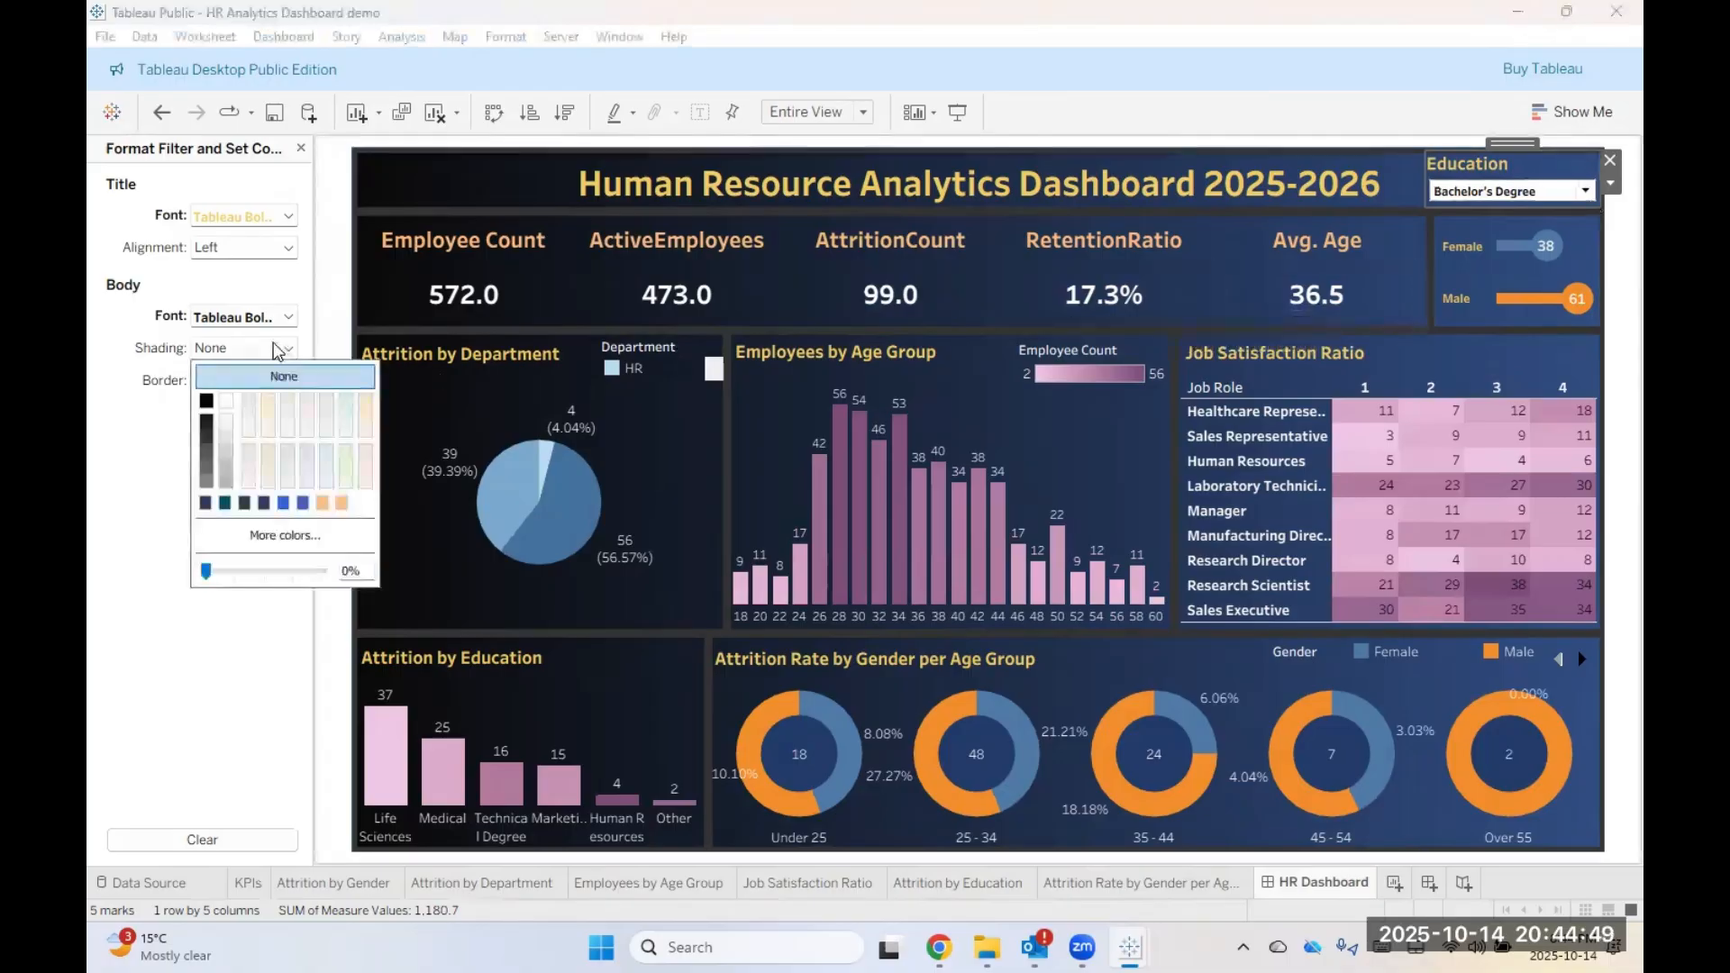
{"action": "left_click", "coordinate": [277, 377]}
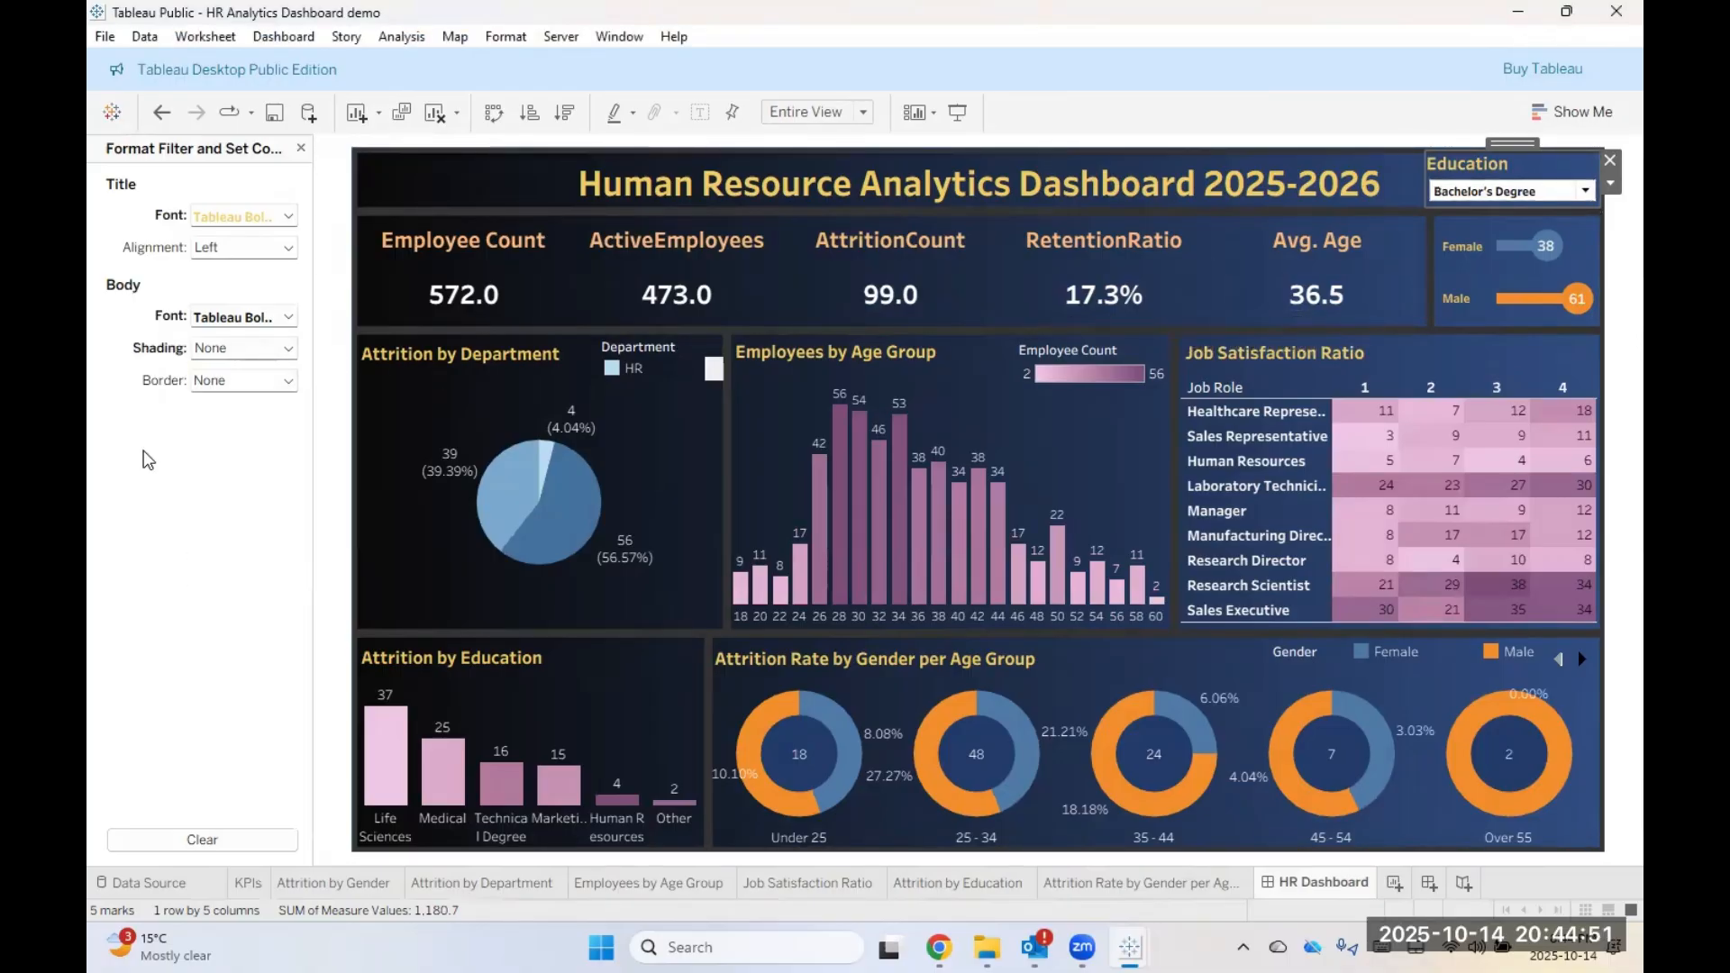
{"action": "left_click", "coordinate": [289, 387]}
{"action": "left_click", "coordinate": [270, 403]}
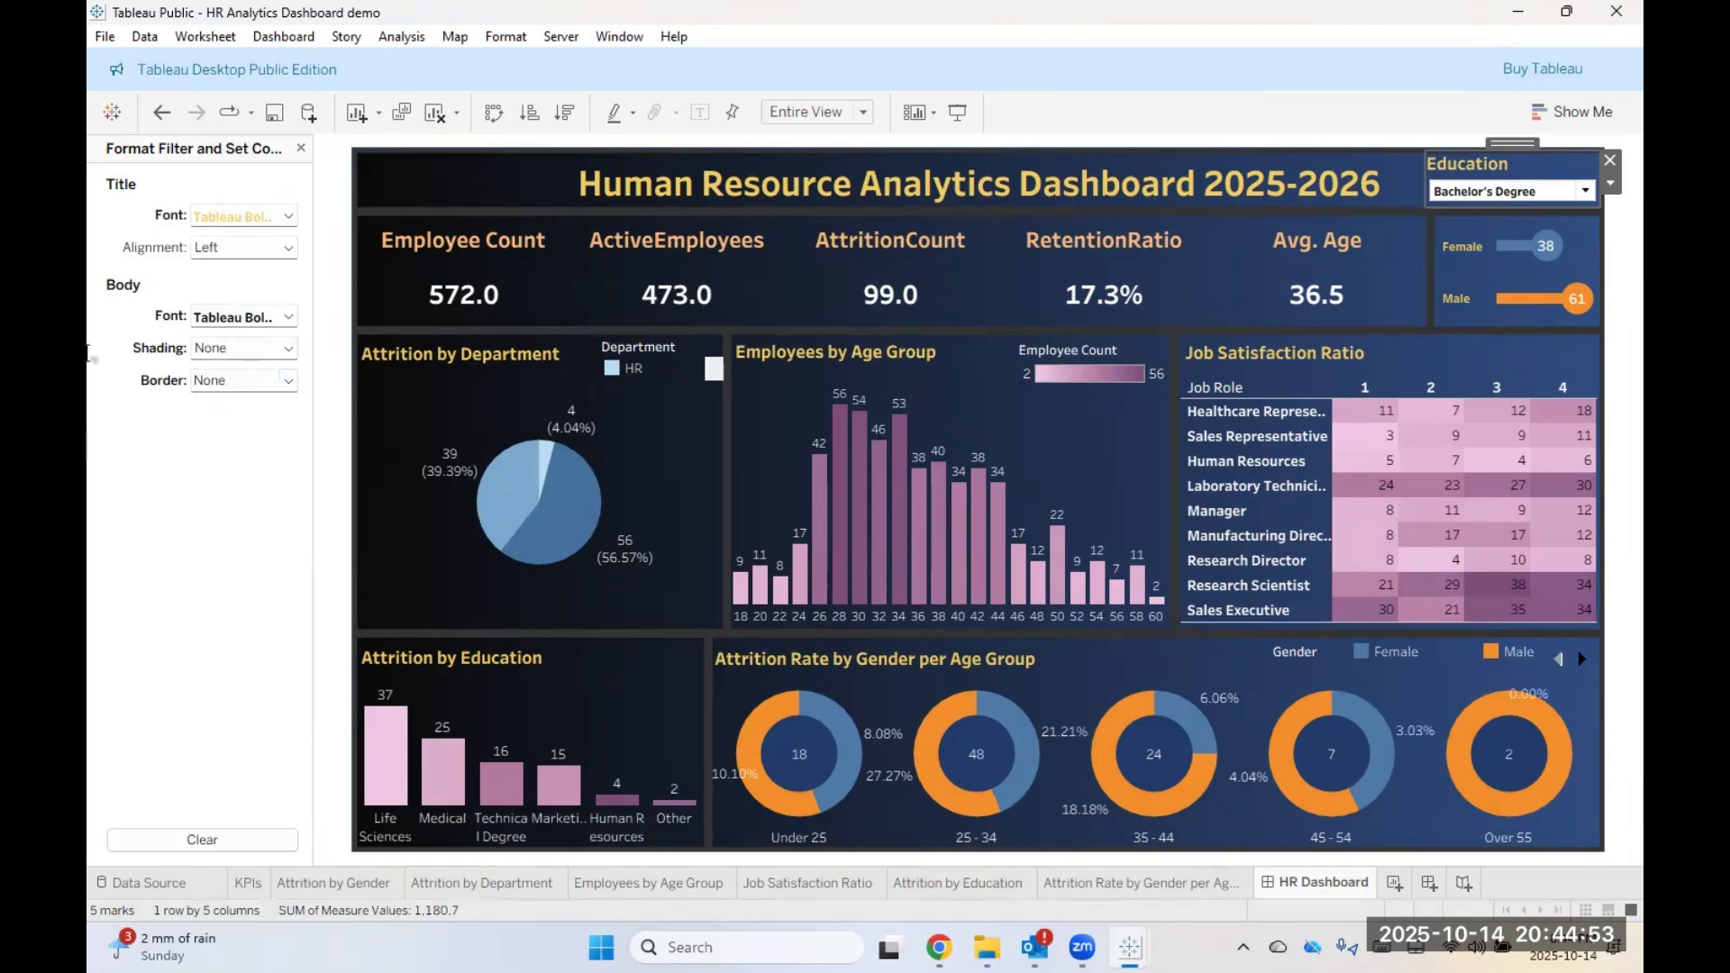
{"action": "left_click", "coordinate": [301, 148]}
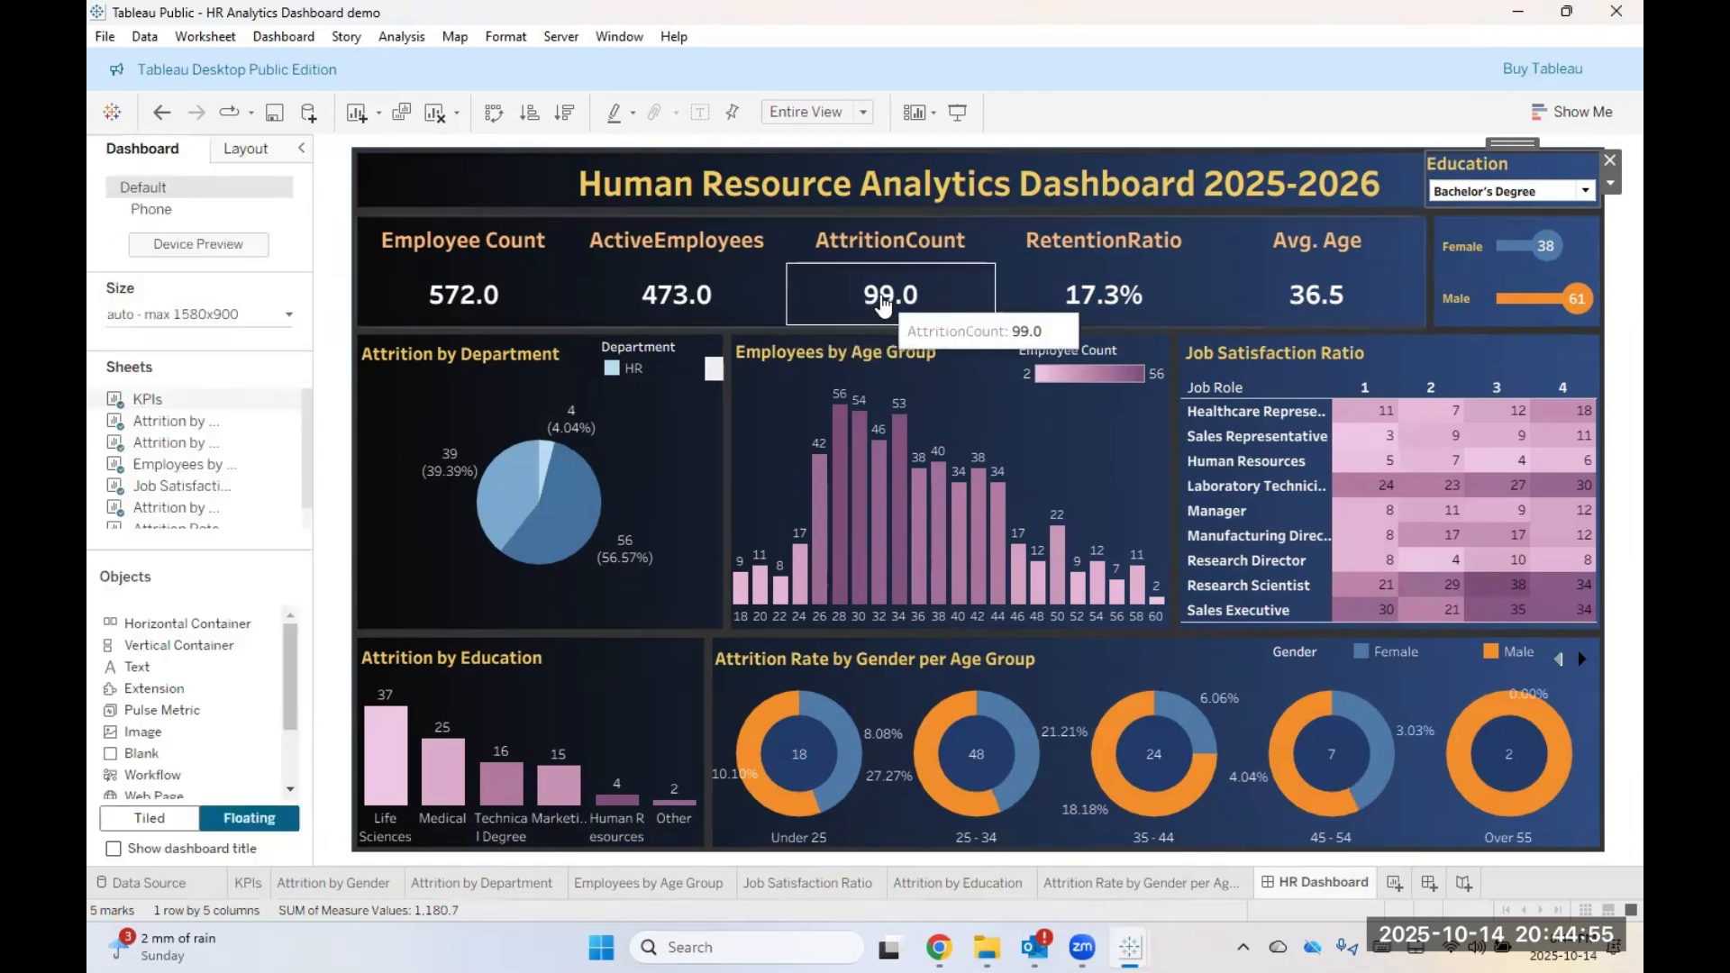
Step: Center the Education filter's title text above its dropdown
{"action": "double_click", "coordinate": [1507, 162]}
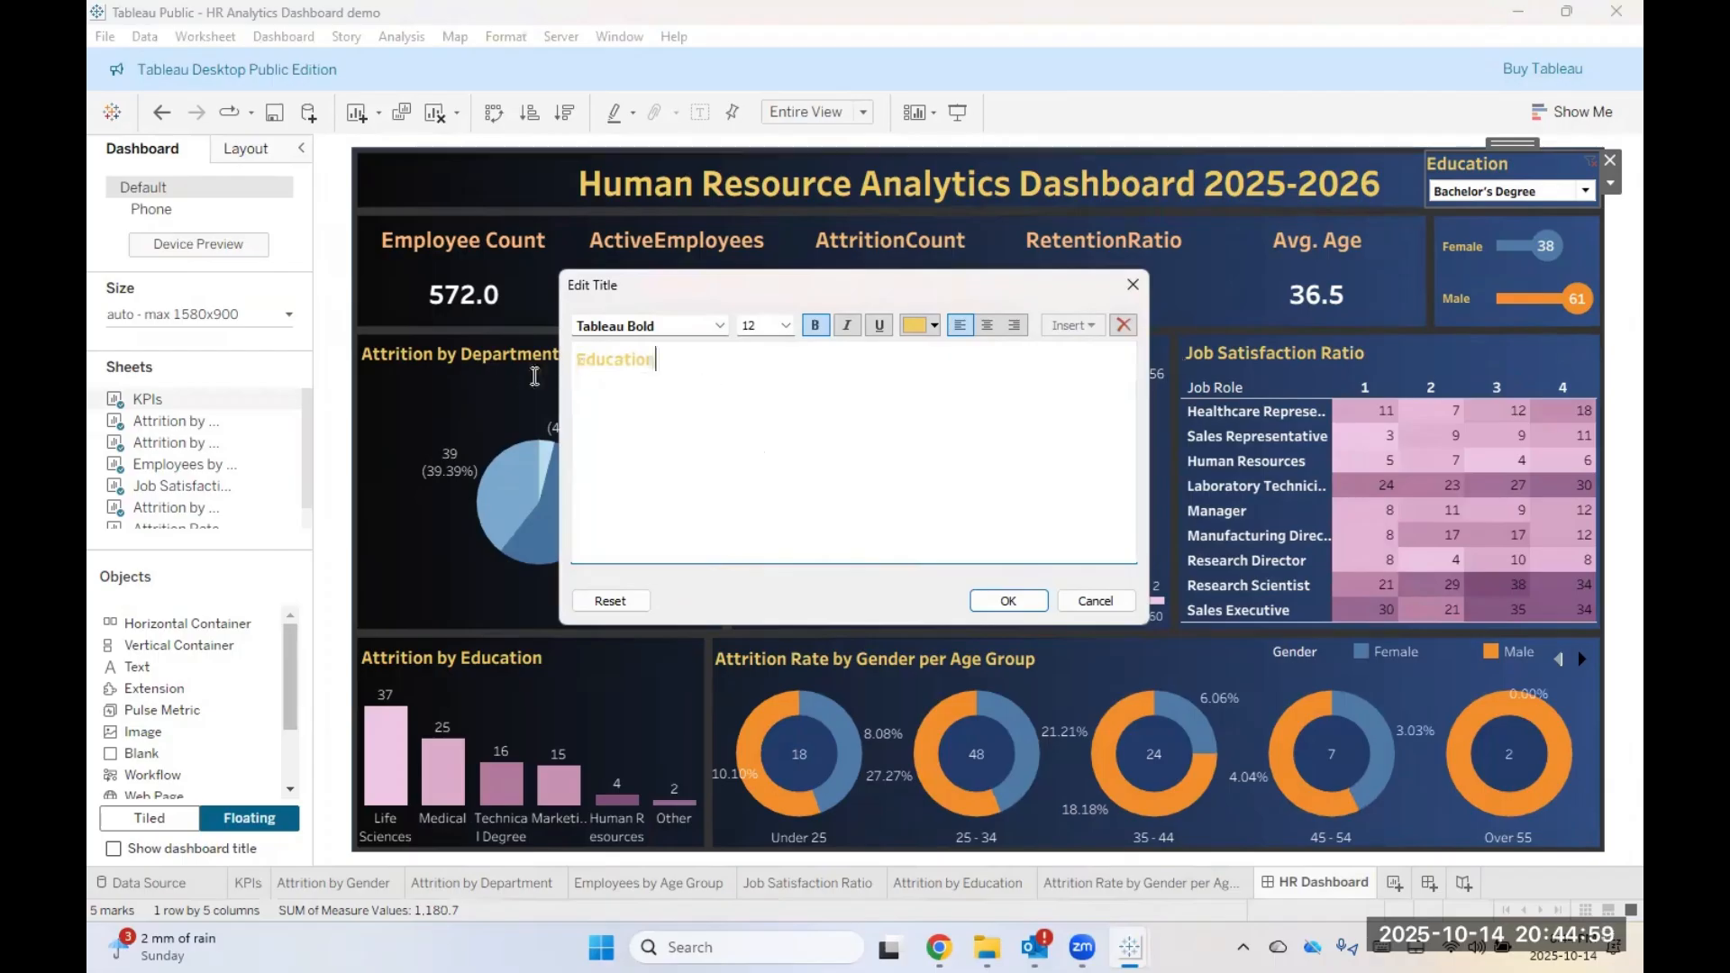
{"action": "key", "text": "ctrl+a"}
{"action": "left_click", "coordinate": [986, 325]}
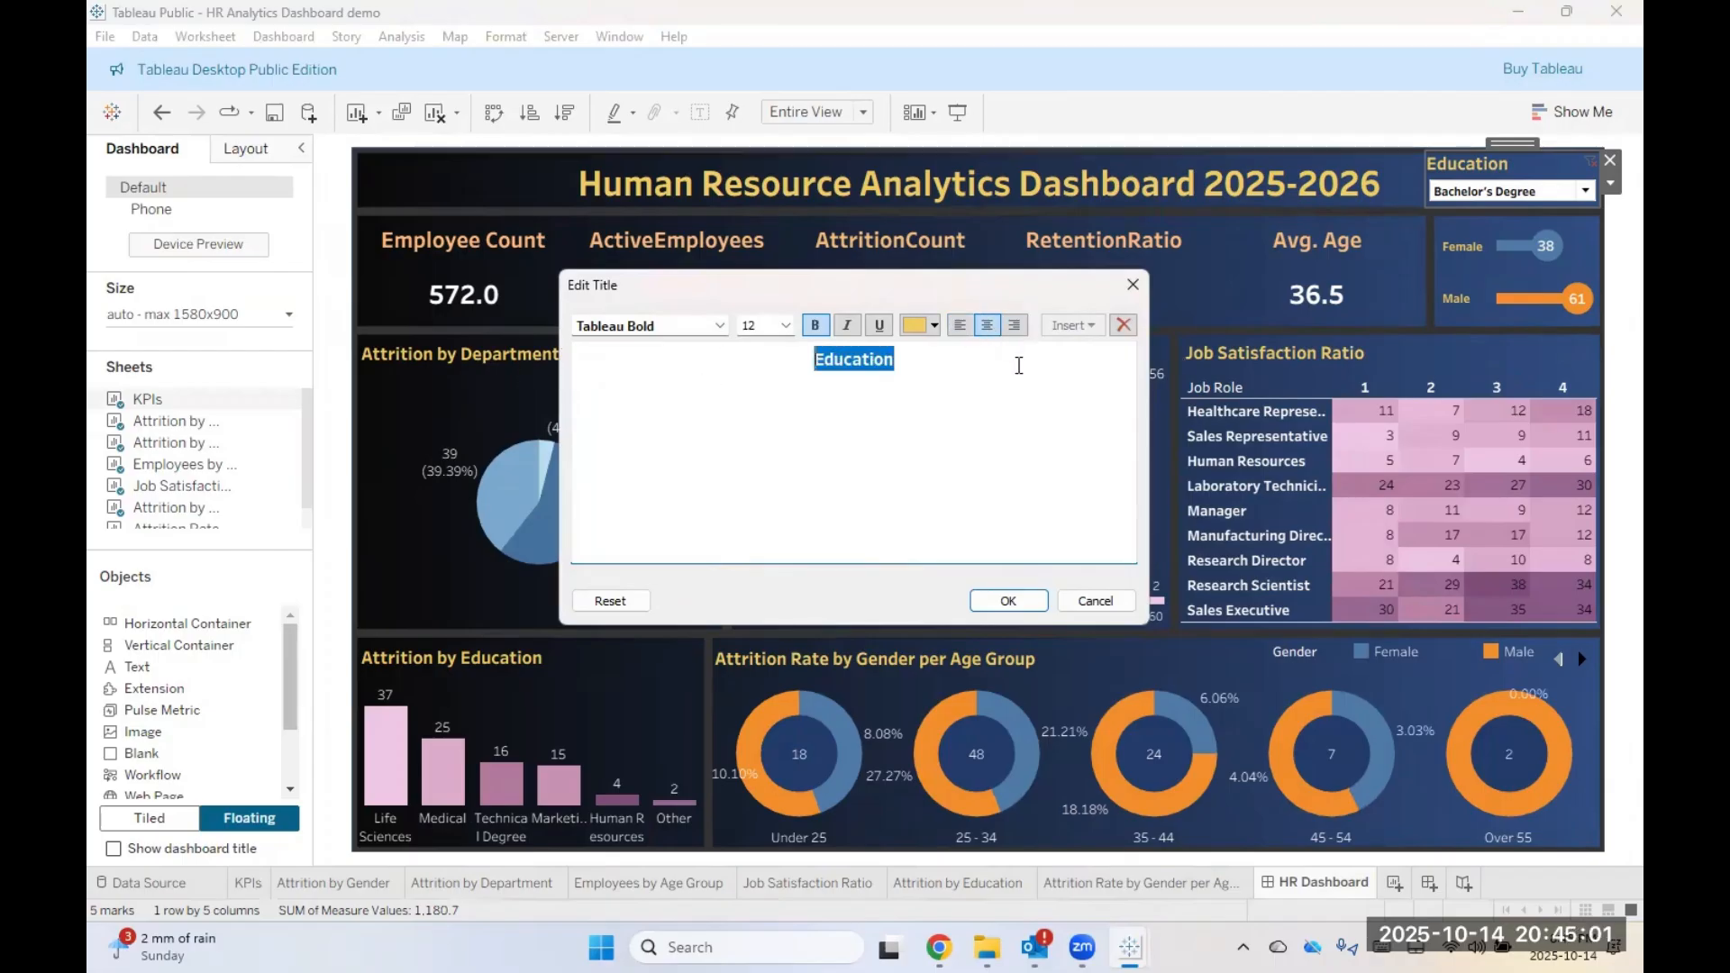
{"action": "left_click", "coordinate": [989, 598]}
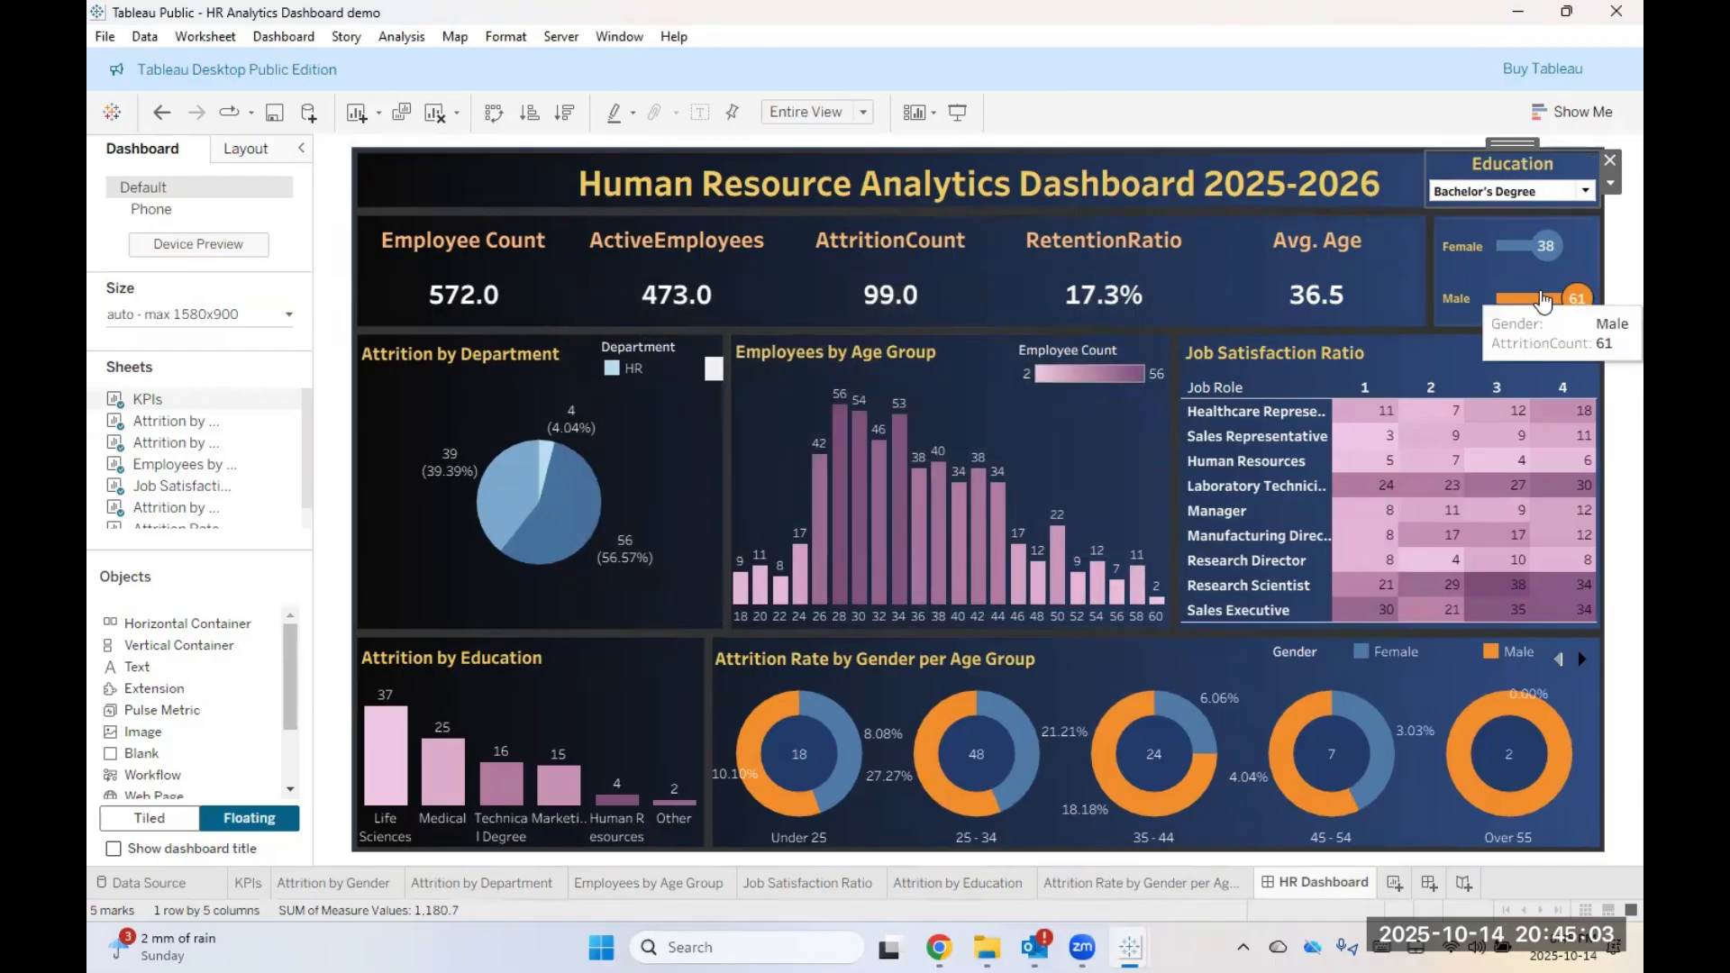
Step: Preview the HR Dashboard in presentation mode to check the Education filter's placement in the title banner, and return to editing
{"action": "left_click", "coordinate": [1609, 192]}
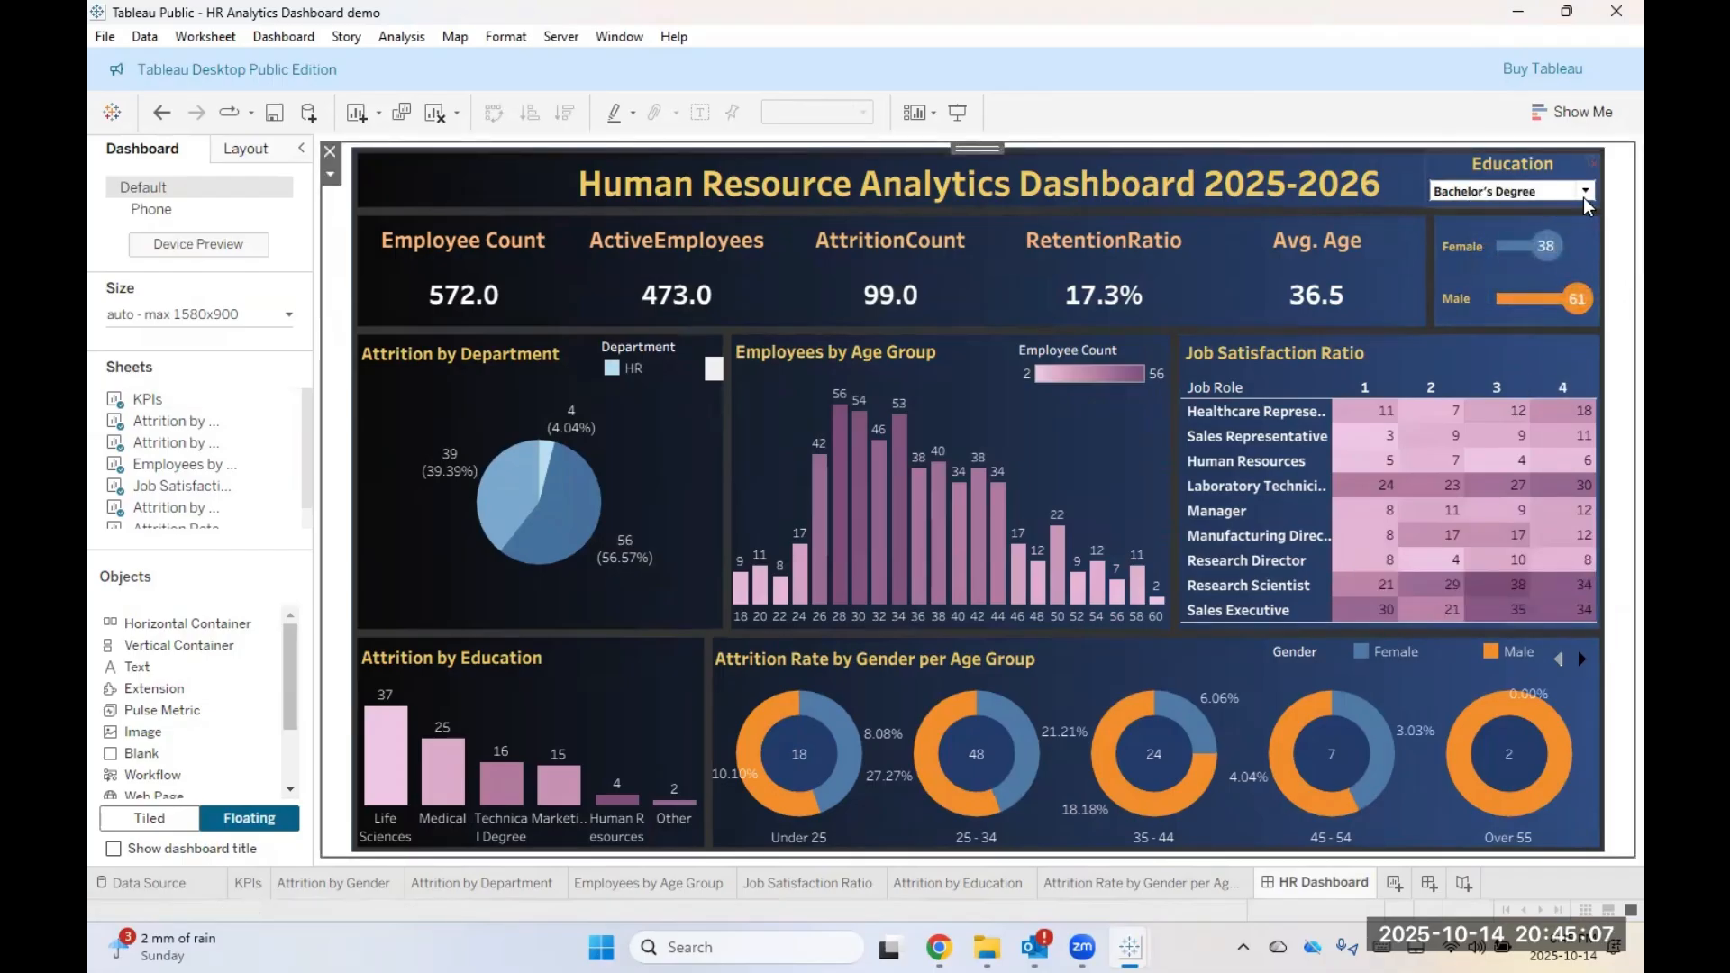
{"action": "left_click", "coordinate": [1583, 193]}
{"action": "left_click", "coordinate": [1613, 202]}
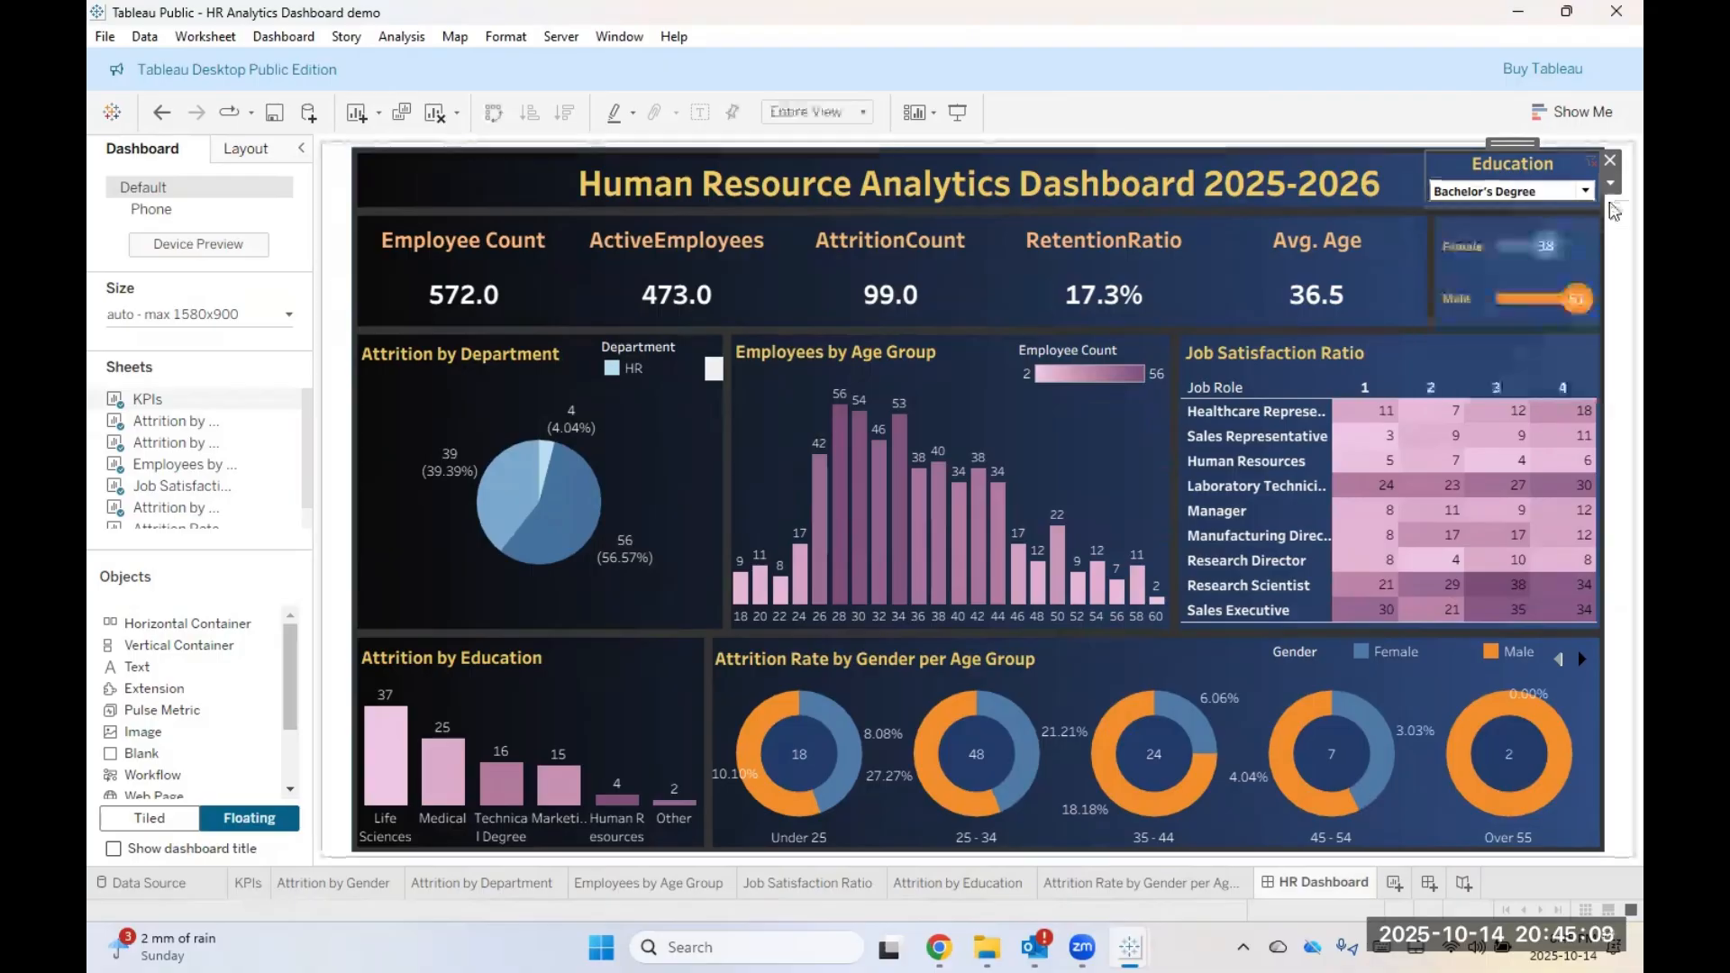
{"action": "left_click", "coordinate": [957, 112]}
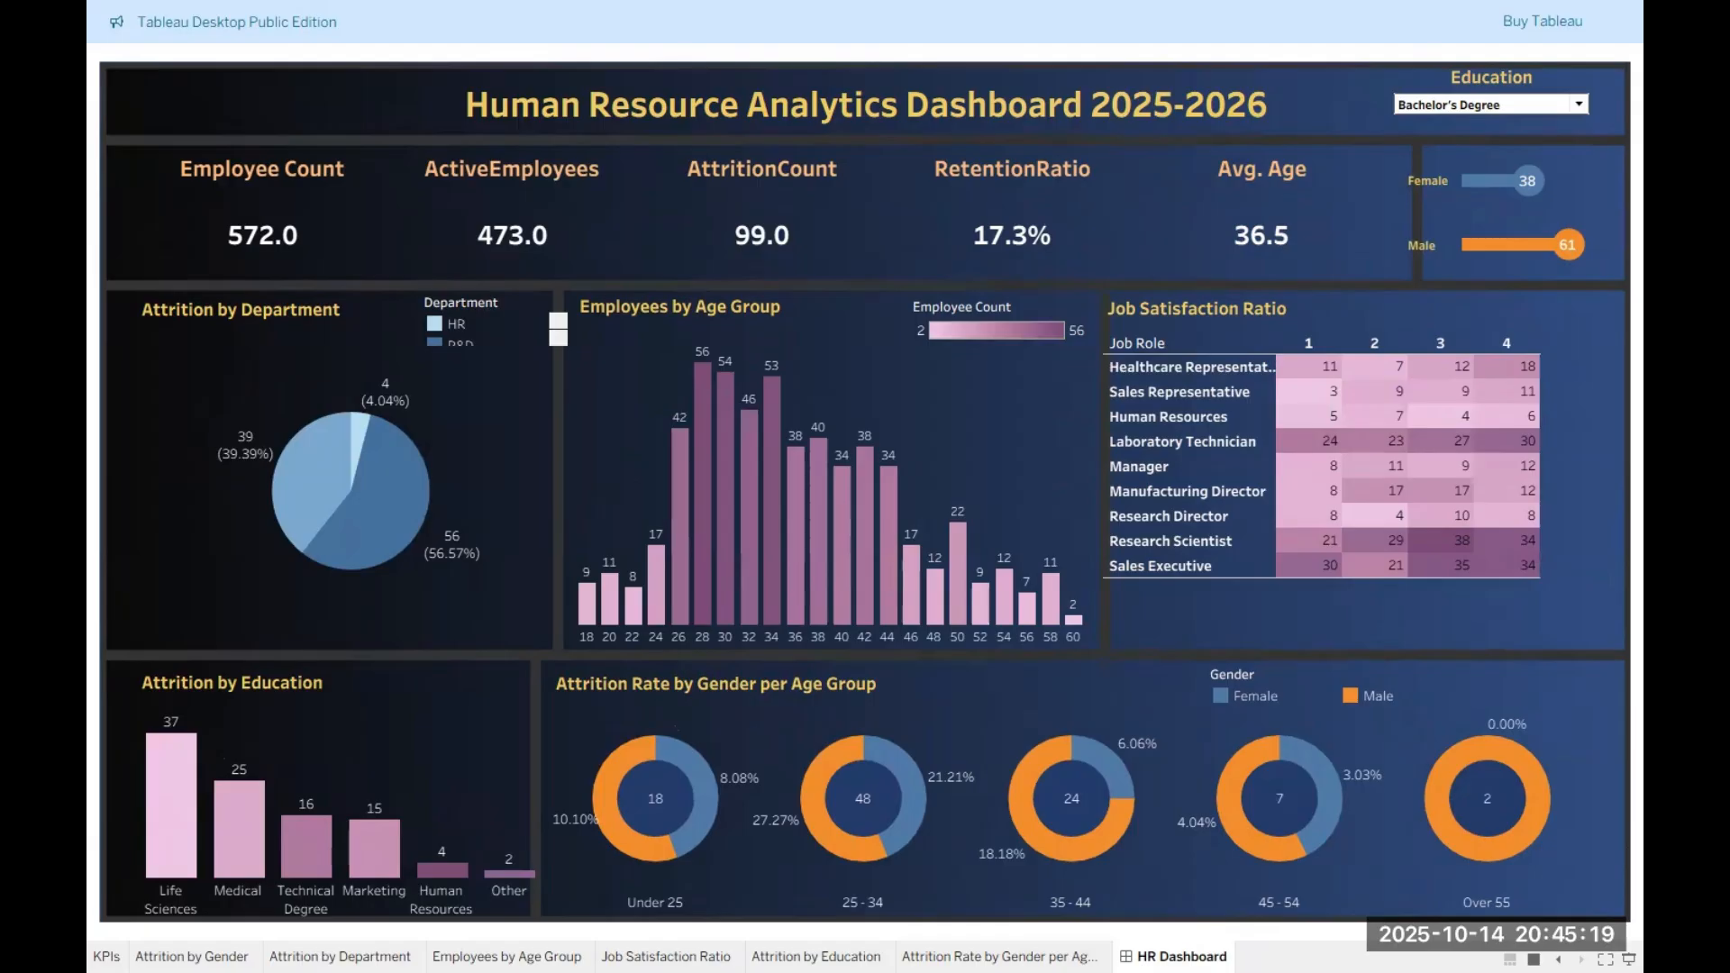
{"action": "key", "text": "Escape"}
Step: Narrow the Education filter slightly by moving its left edge inward within the title banner
{"action": "left_click", "coordinate": [214, 314]}
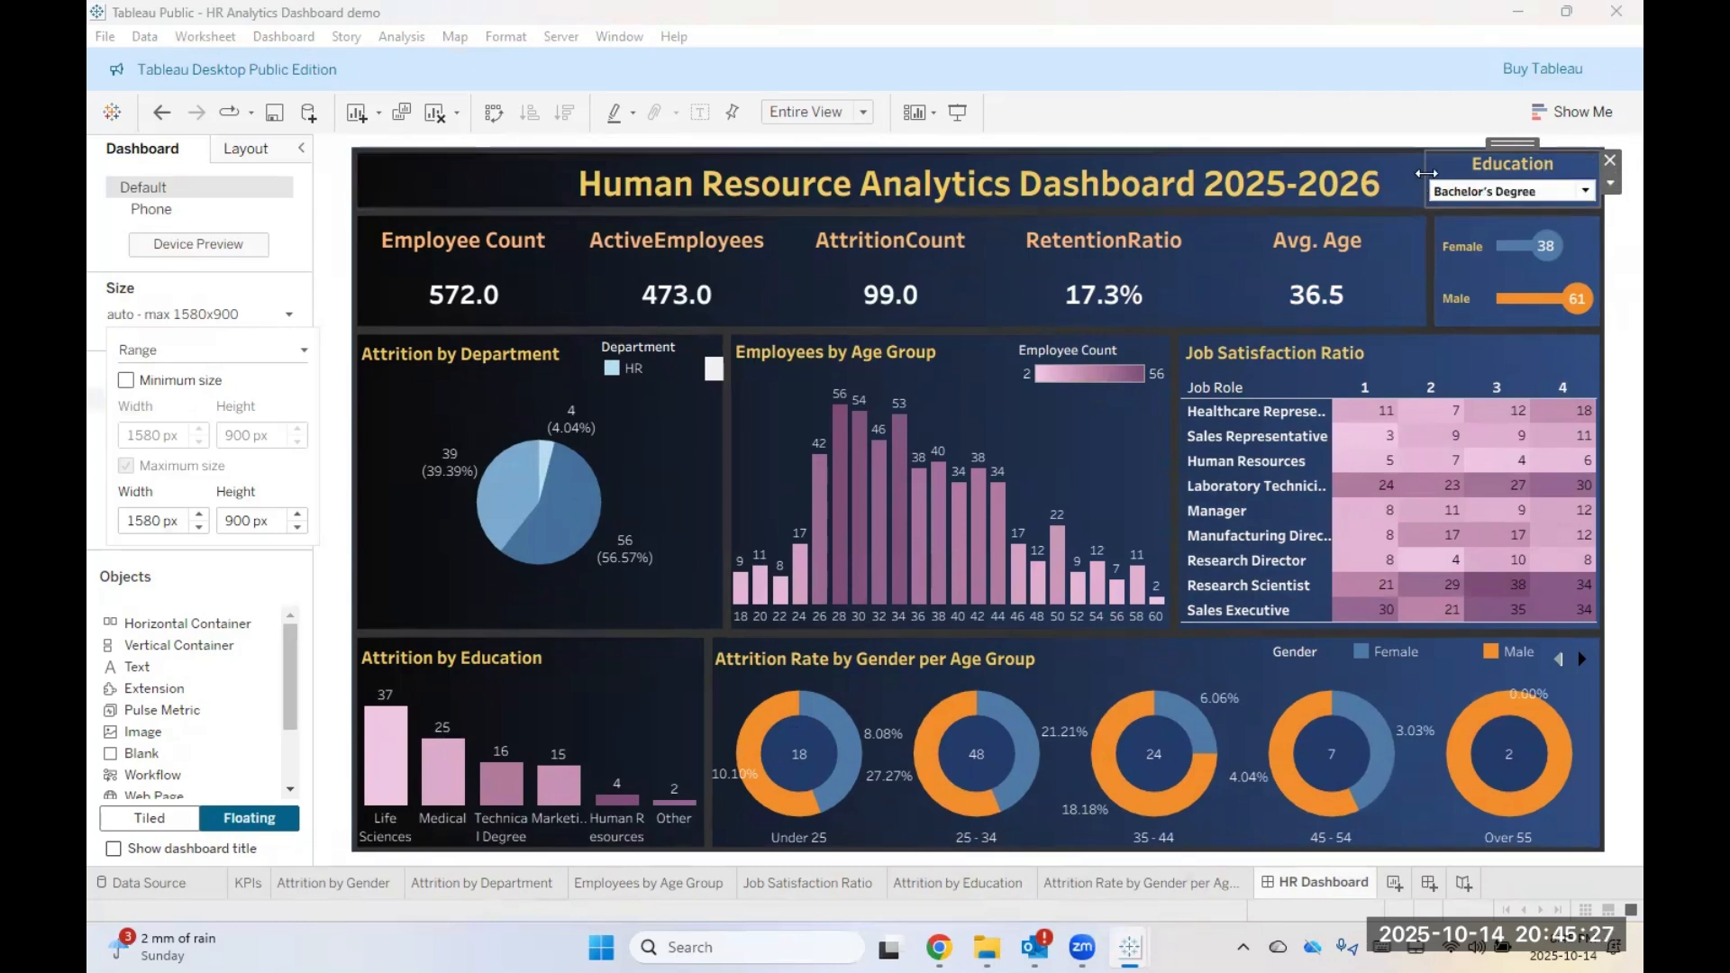
{"action": "left_click_drag", "start_coordinate": [1546, 146], "coordinate": [1432, 181]}
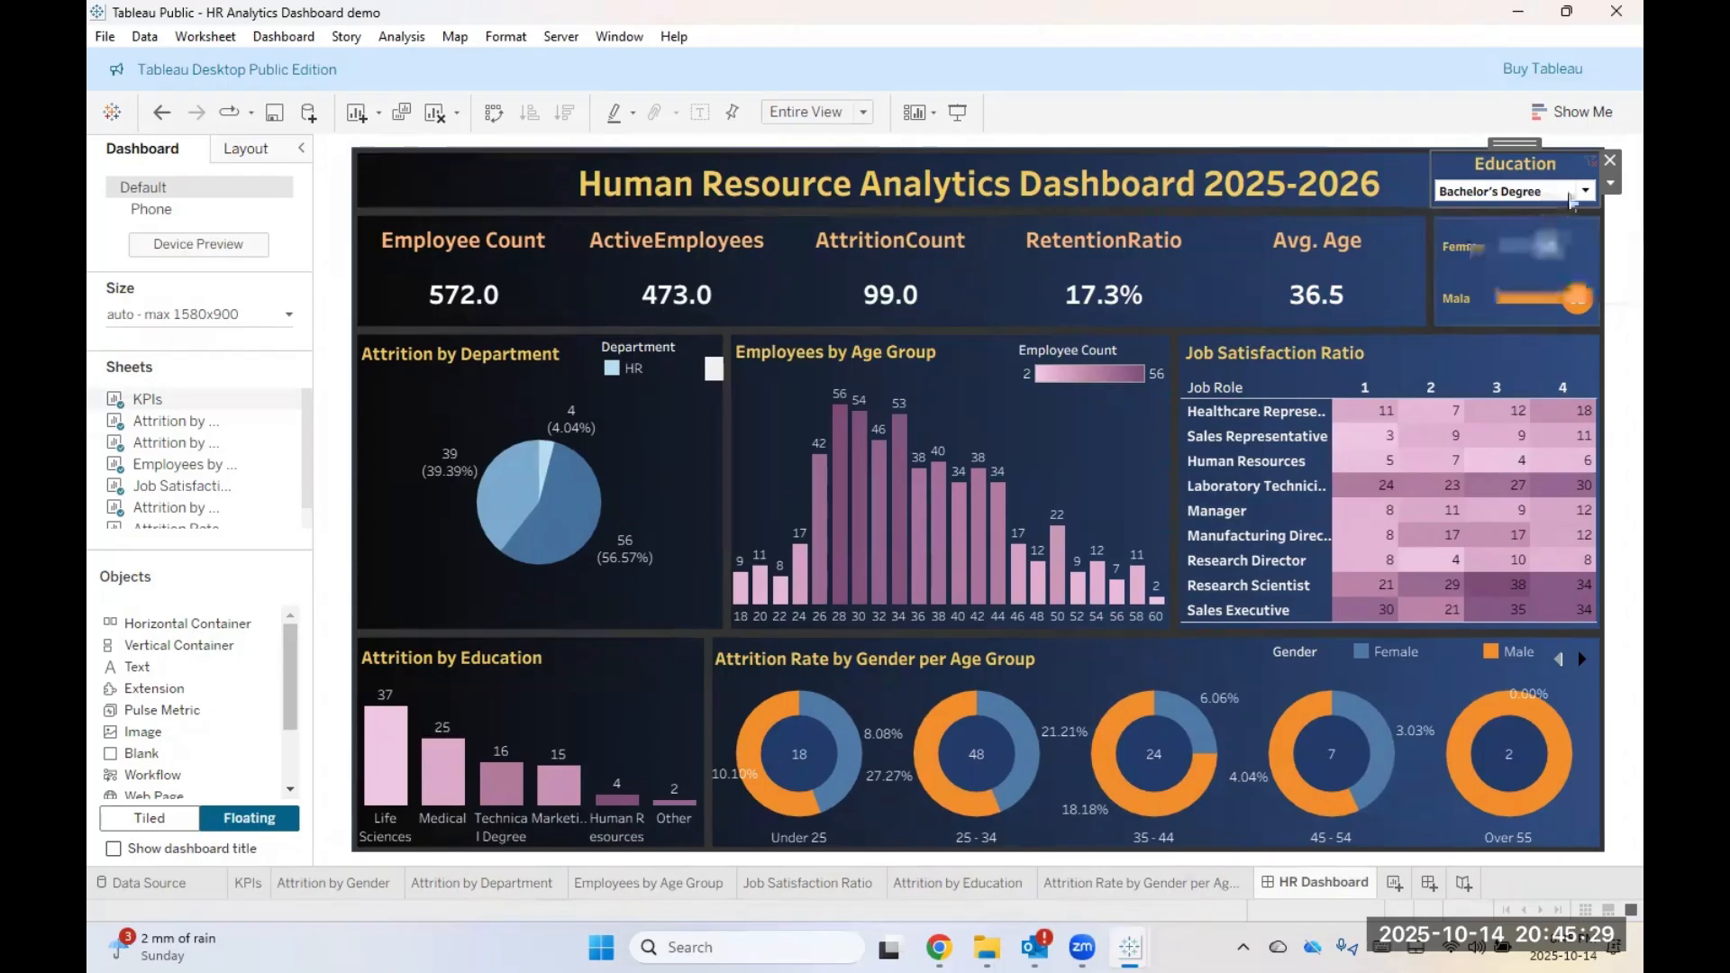
Step: Test the Education filter by selecting Associates Degree, Doctoral Degree, High School and Master's Degree in turn
{"action": "left_click", "coordinate": [1583, 191]}
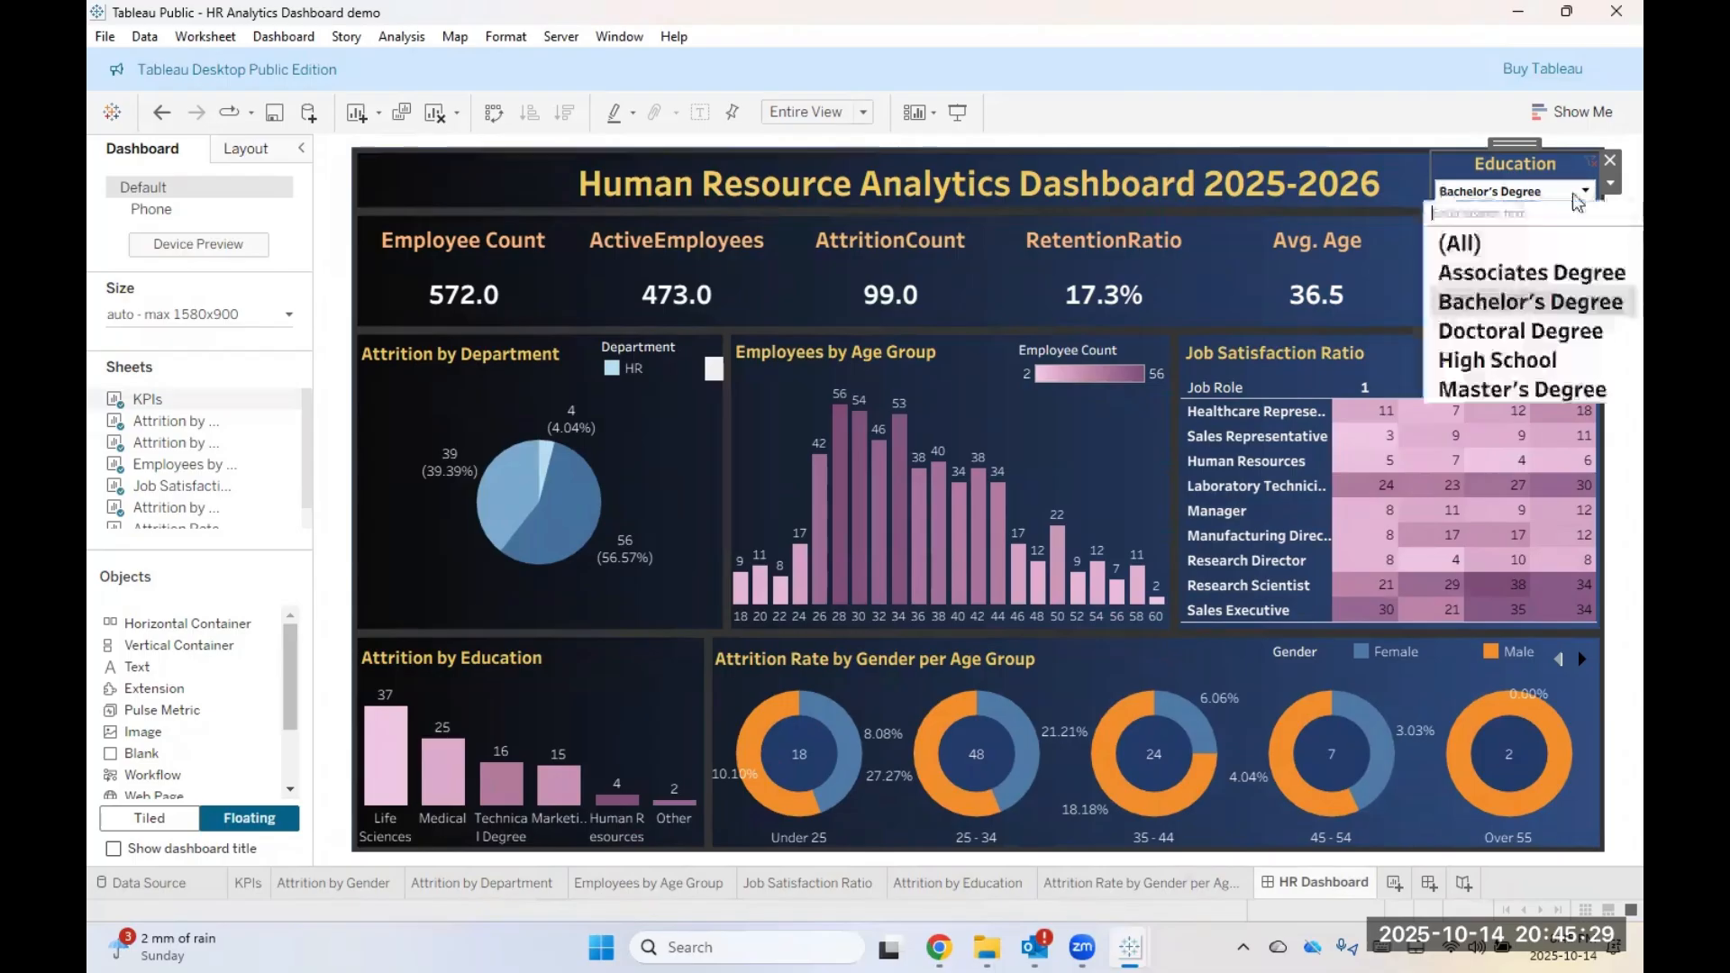
{"action": "left_click", "coordinate": [1524, 277]}
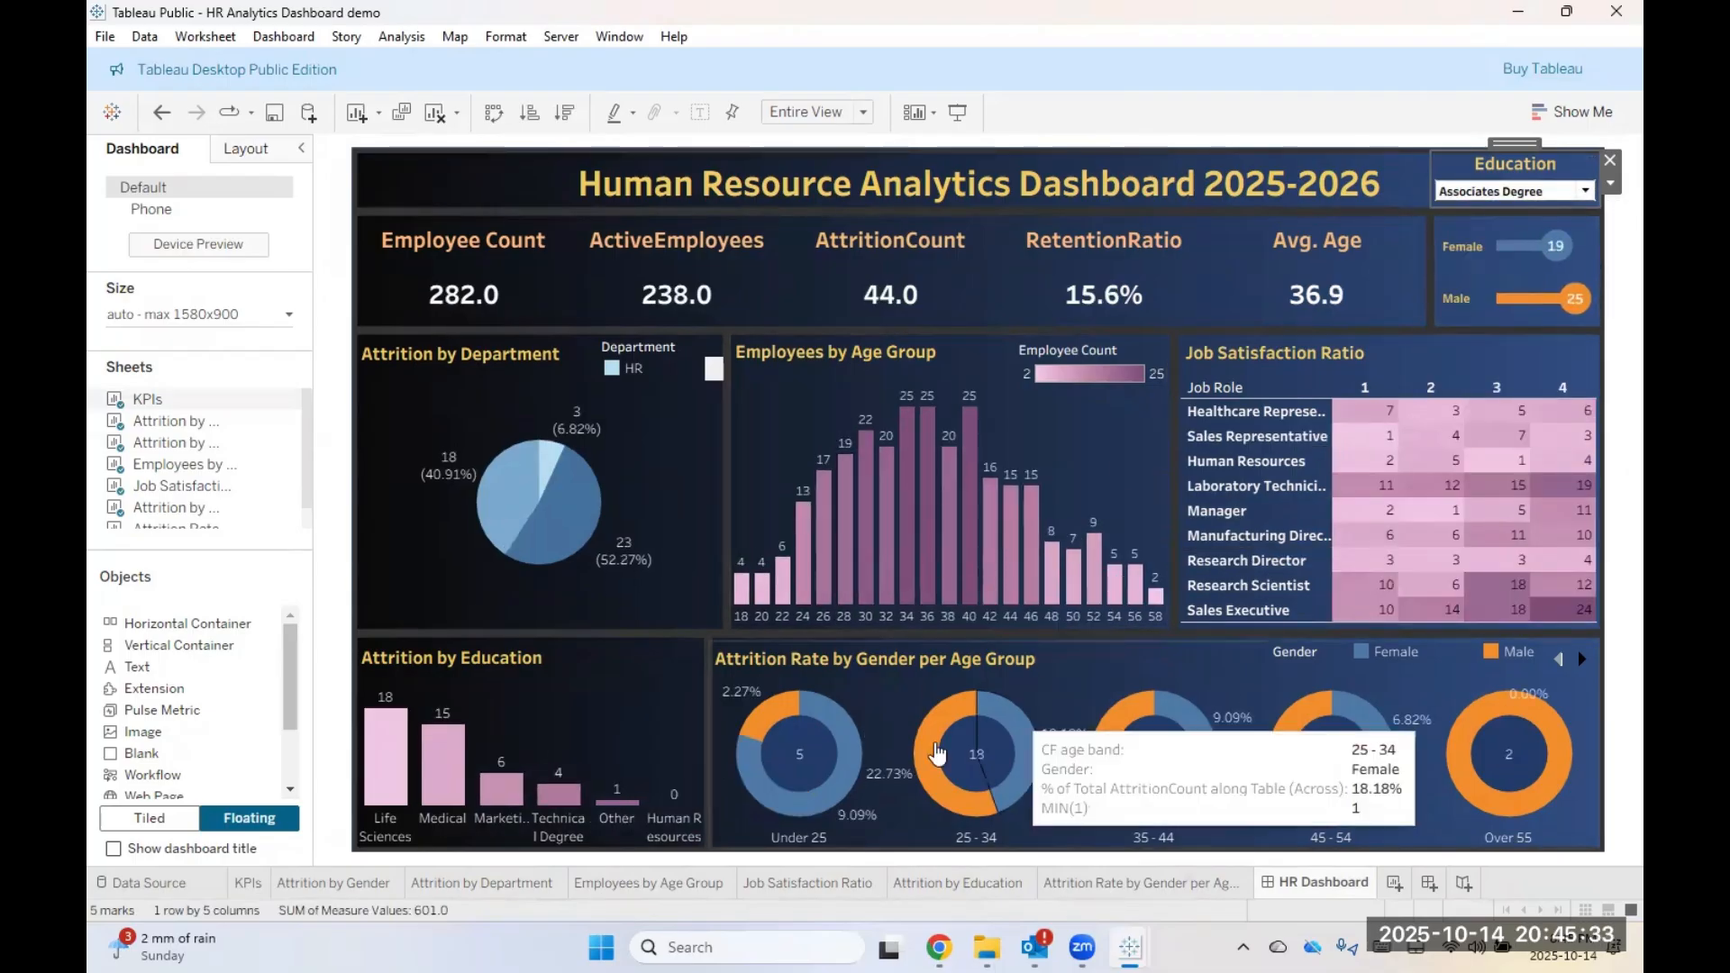
{"action": "left_click", "coordinate": [1582, 191]}
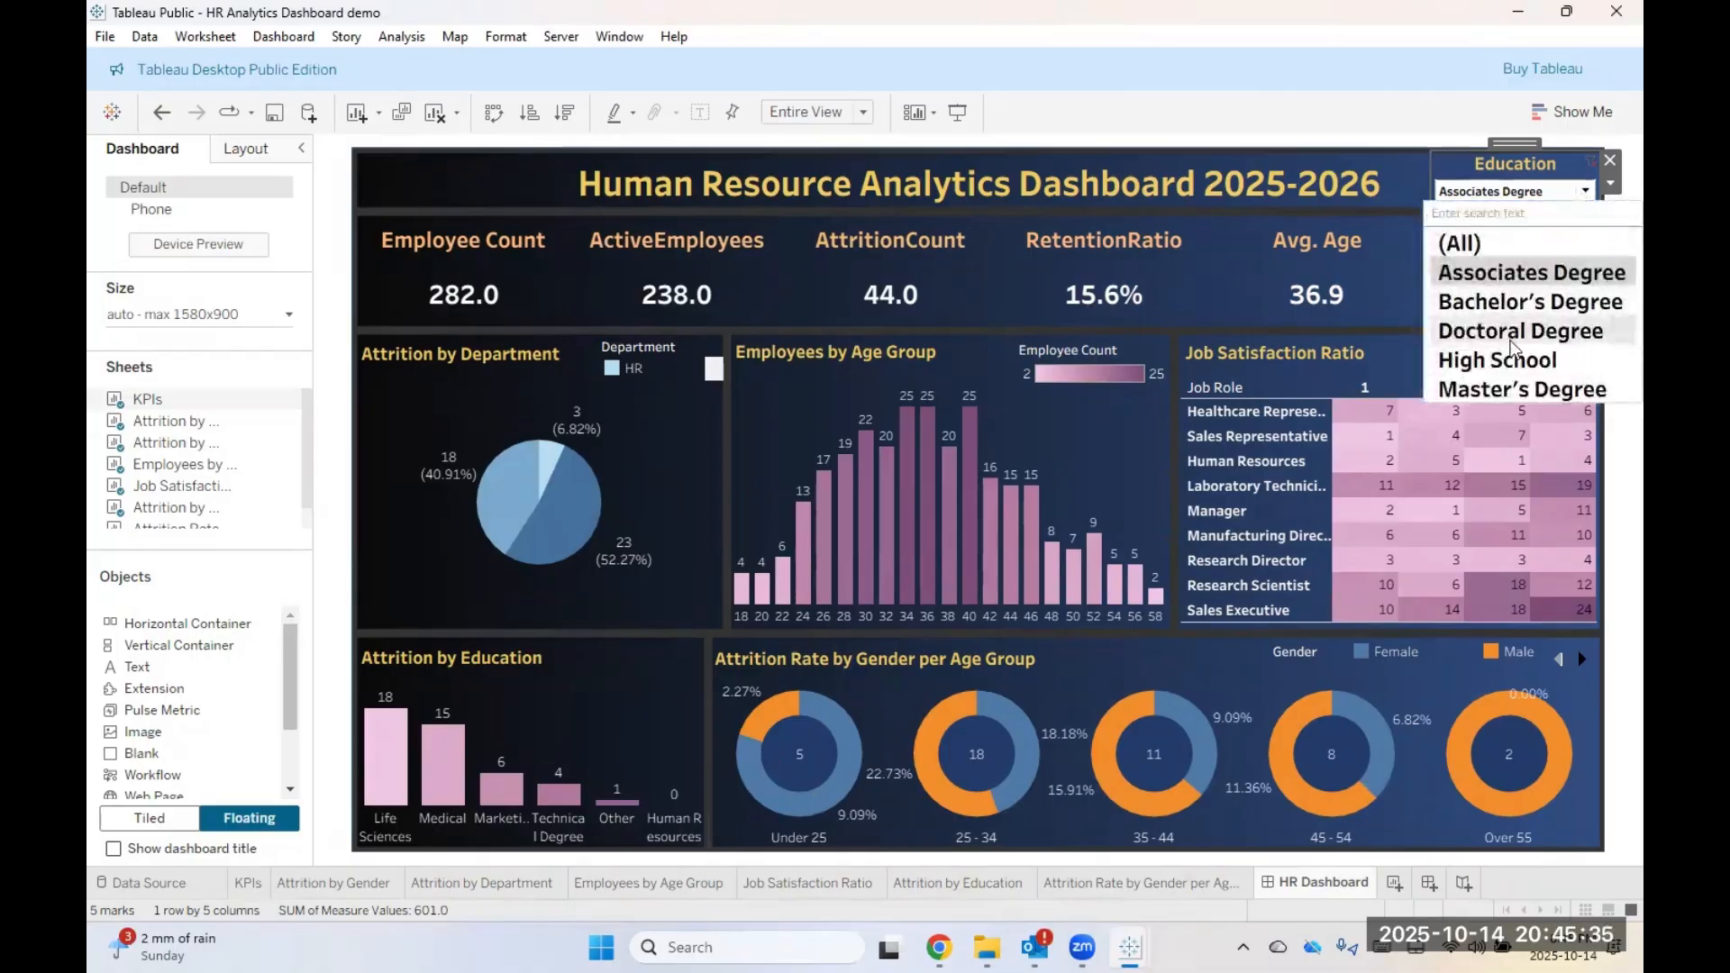
{"action": "left_click", "coordinate": [1509, 342]}
{"action": "left_click", "coordinate": [1583, 191]}
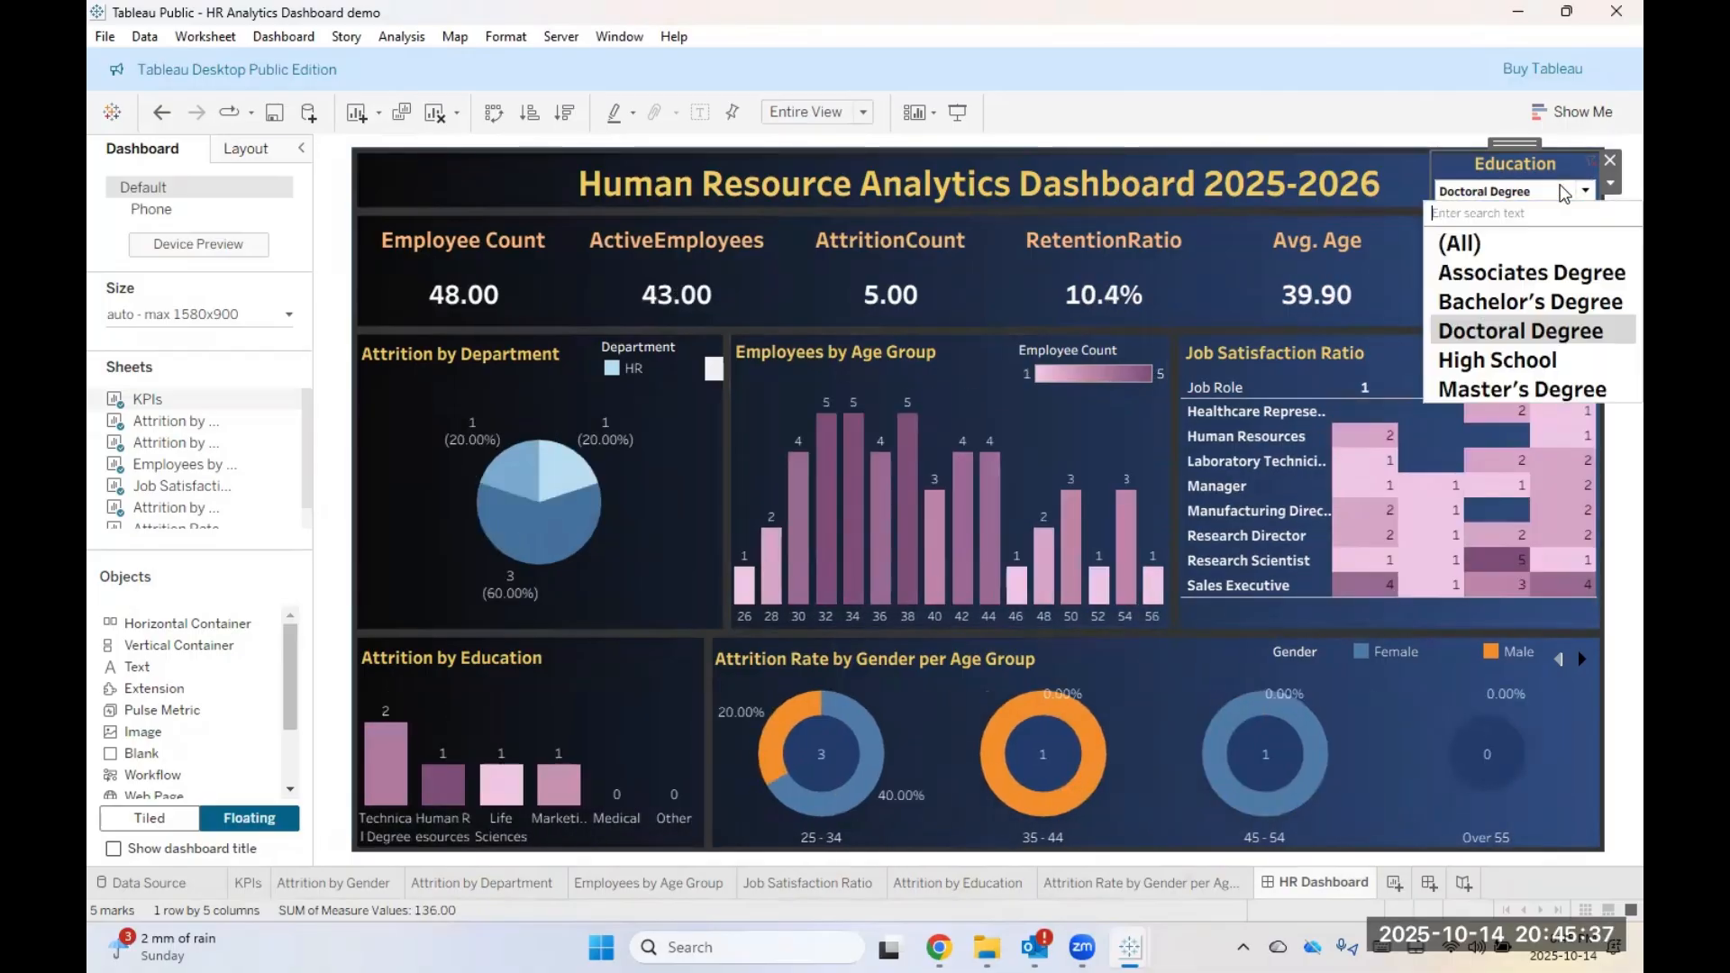
{"action": "left_click", "coordinate": [1494, 360]}
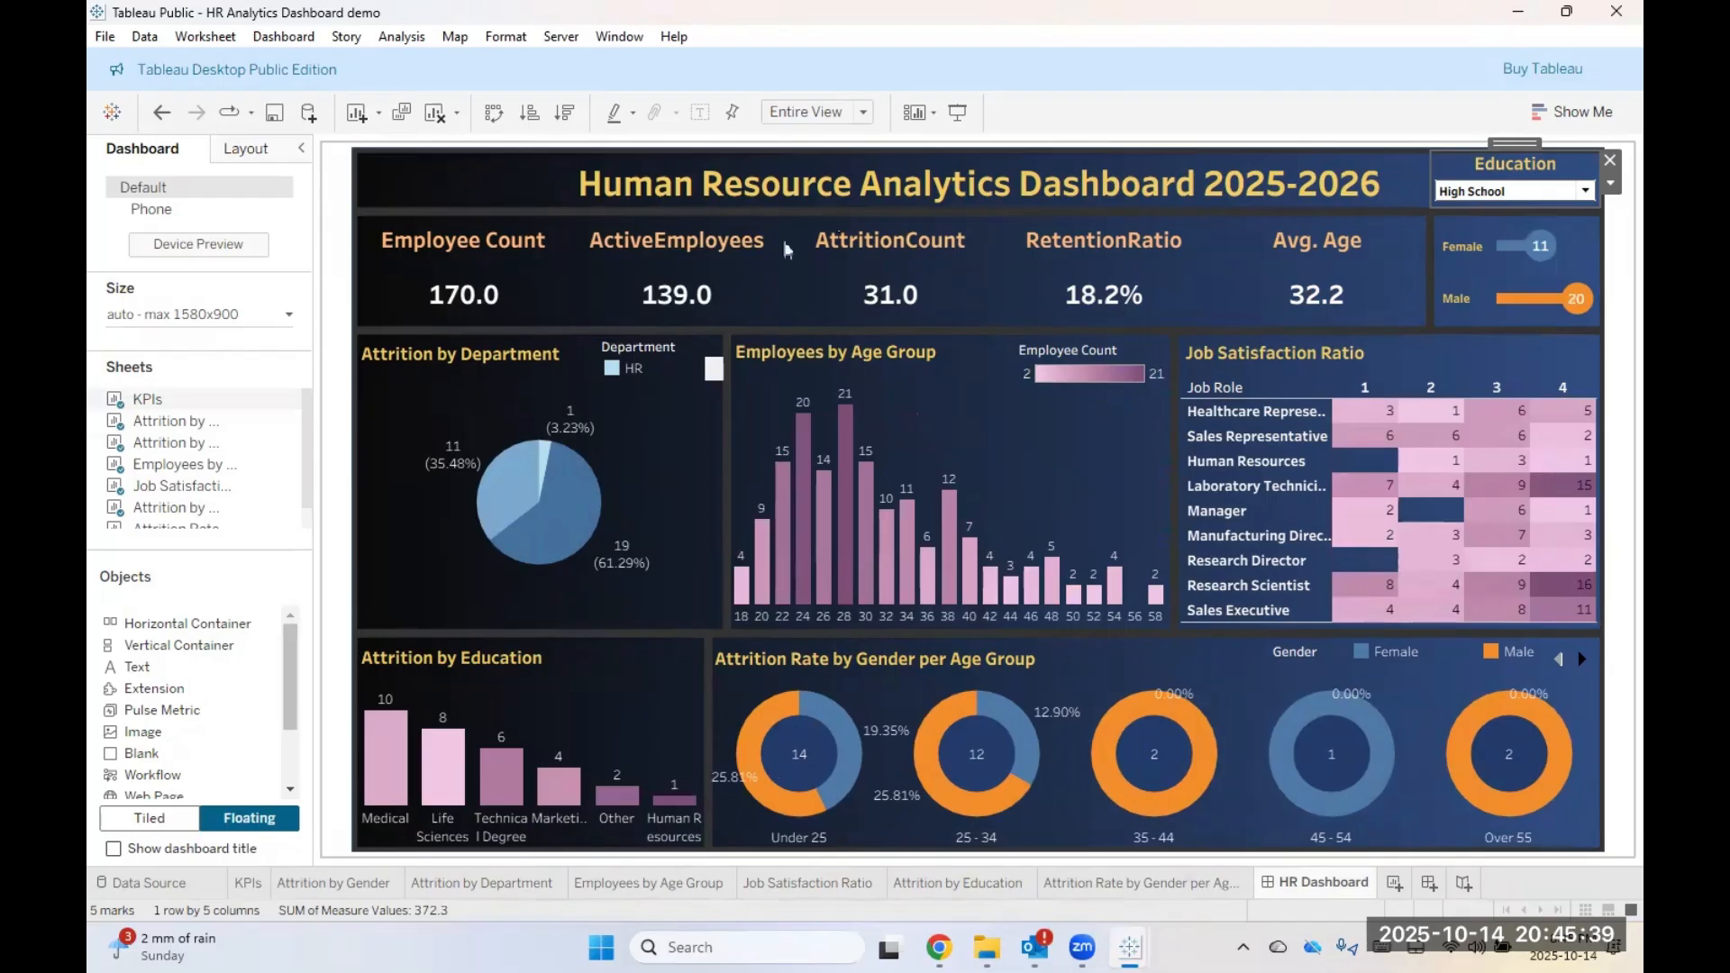
{"action": "left_click", "coordinate": [1560, 199]}
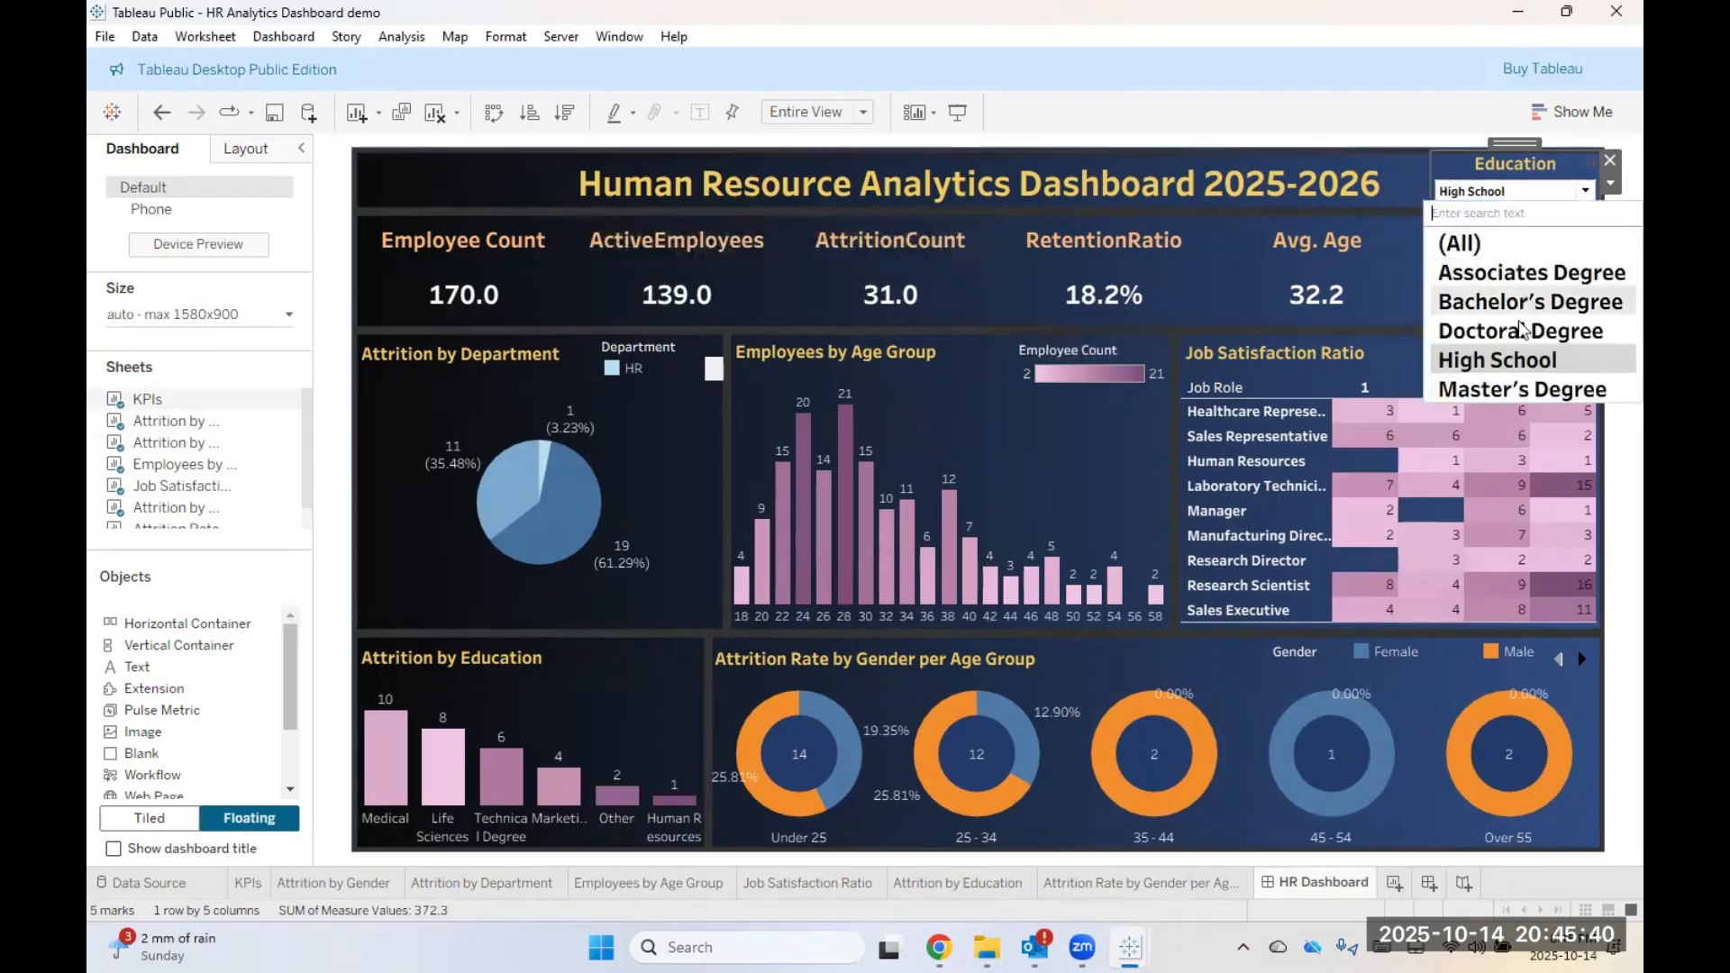
{"action": "left_click", "coordinate": [1510, 386]}
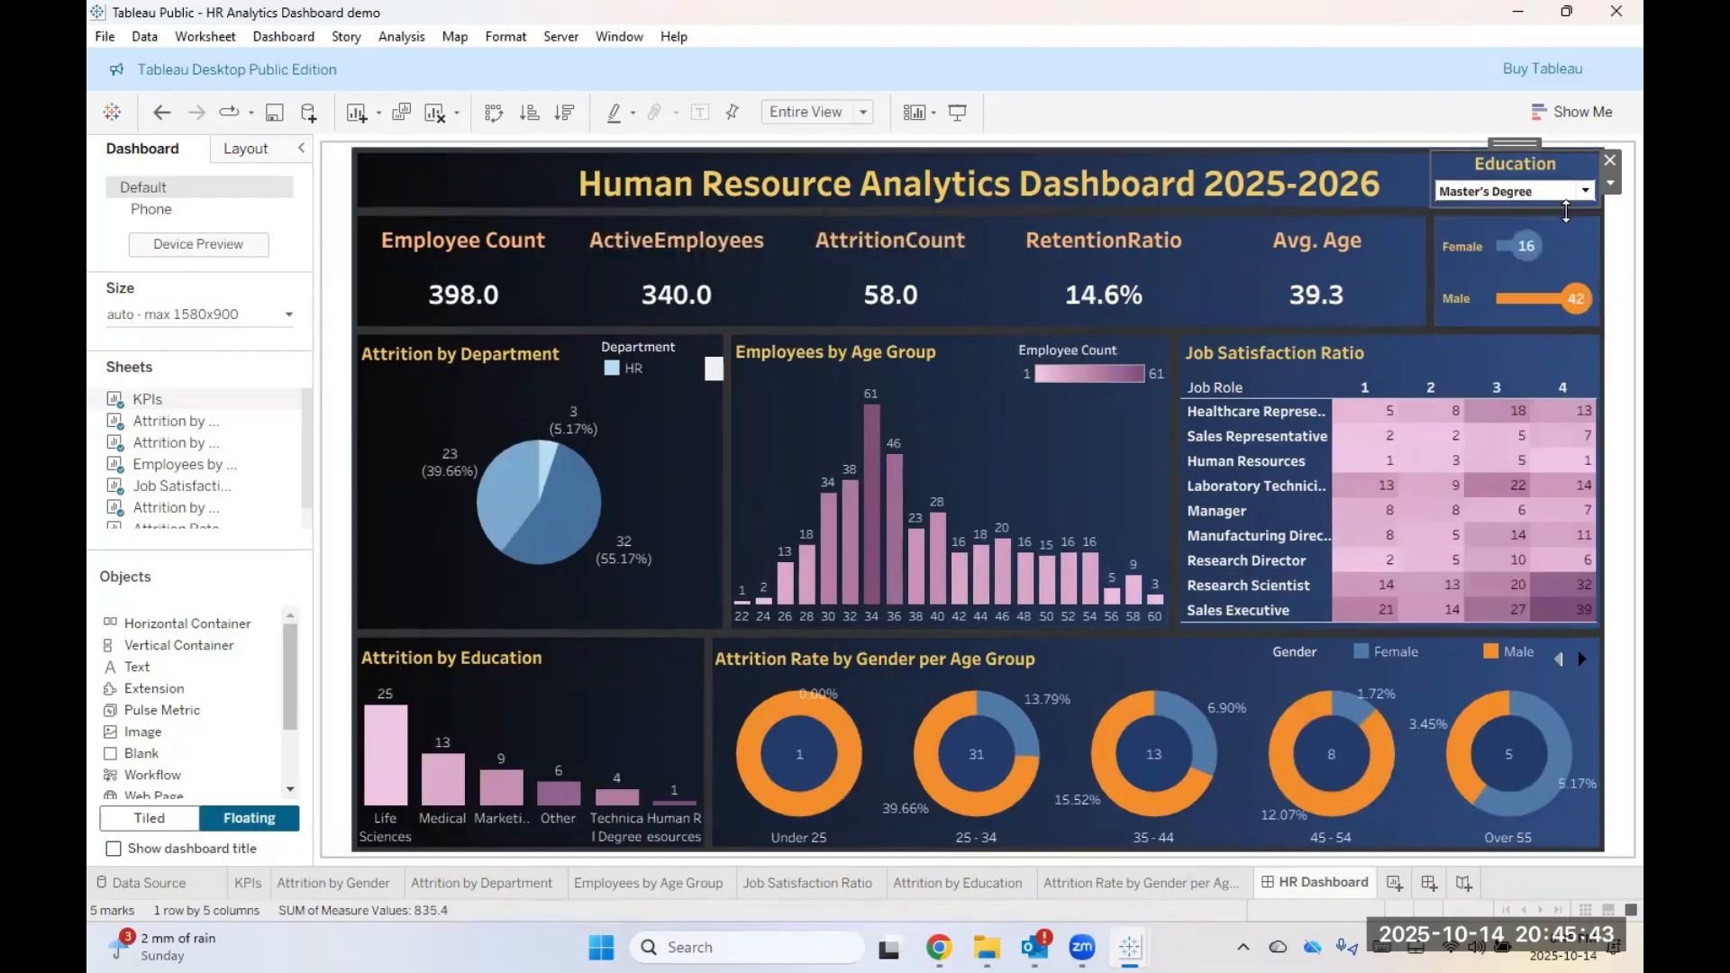
Step: Review the Education filter's formatting and worksheet scope options and its General, Wildcard, Condition and Top settings, and close them without changes
{"action": "left_click", "coordinate": [1607, 185]}
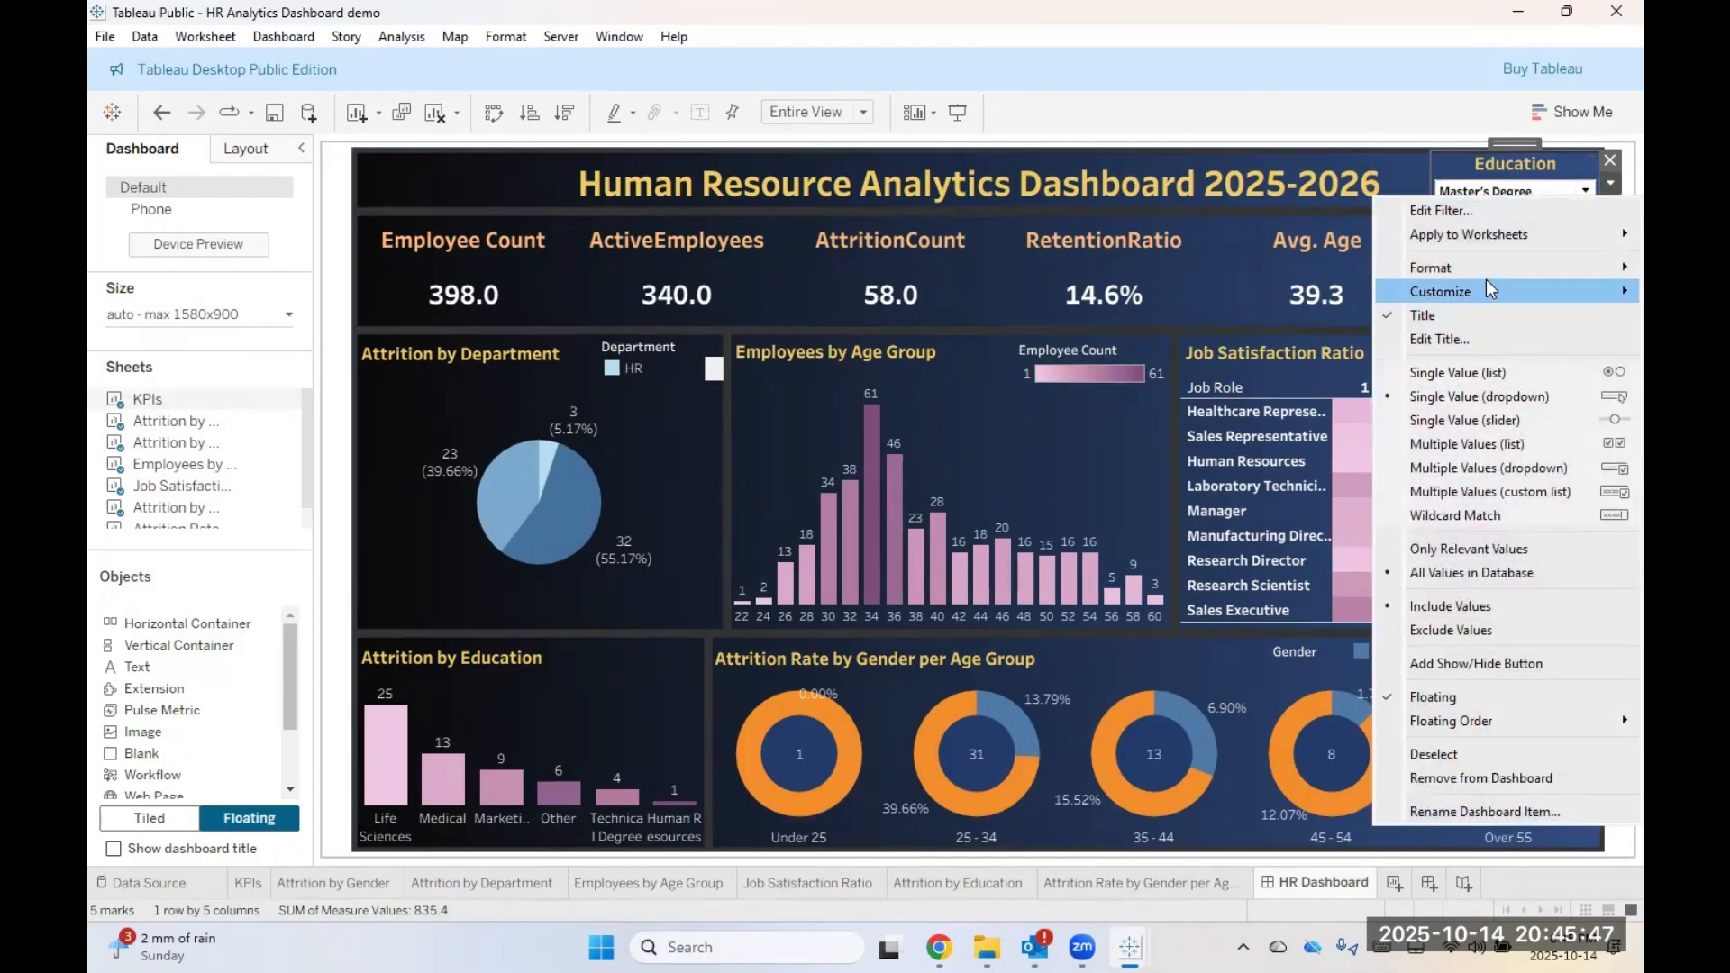
{"action": "mouse_move", "coordinate": [1488, 288]}
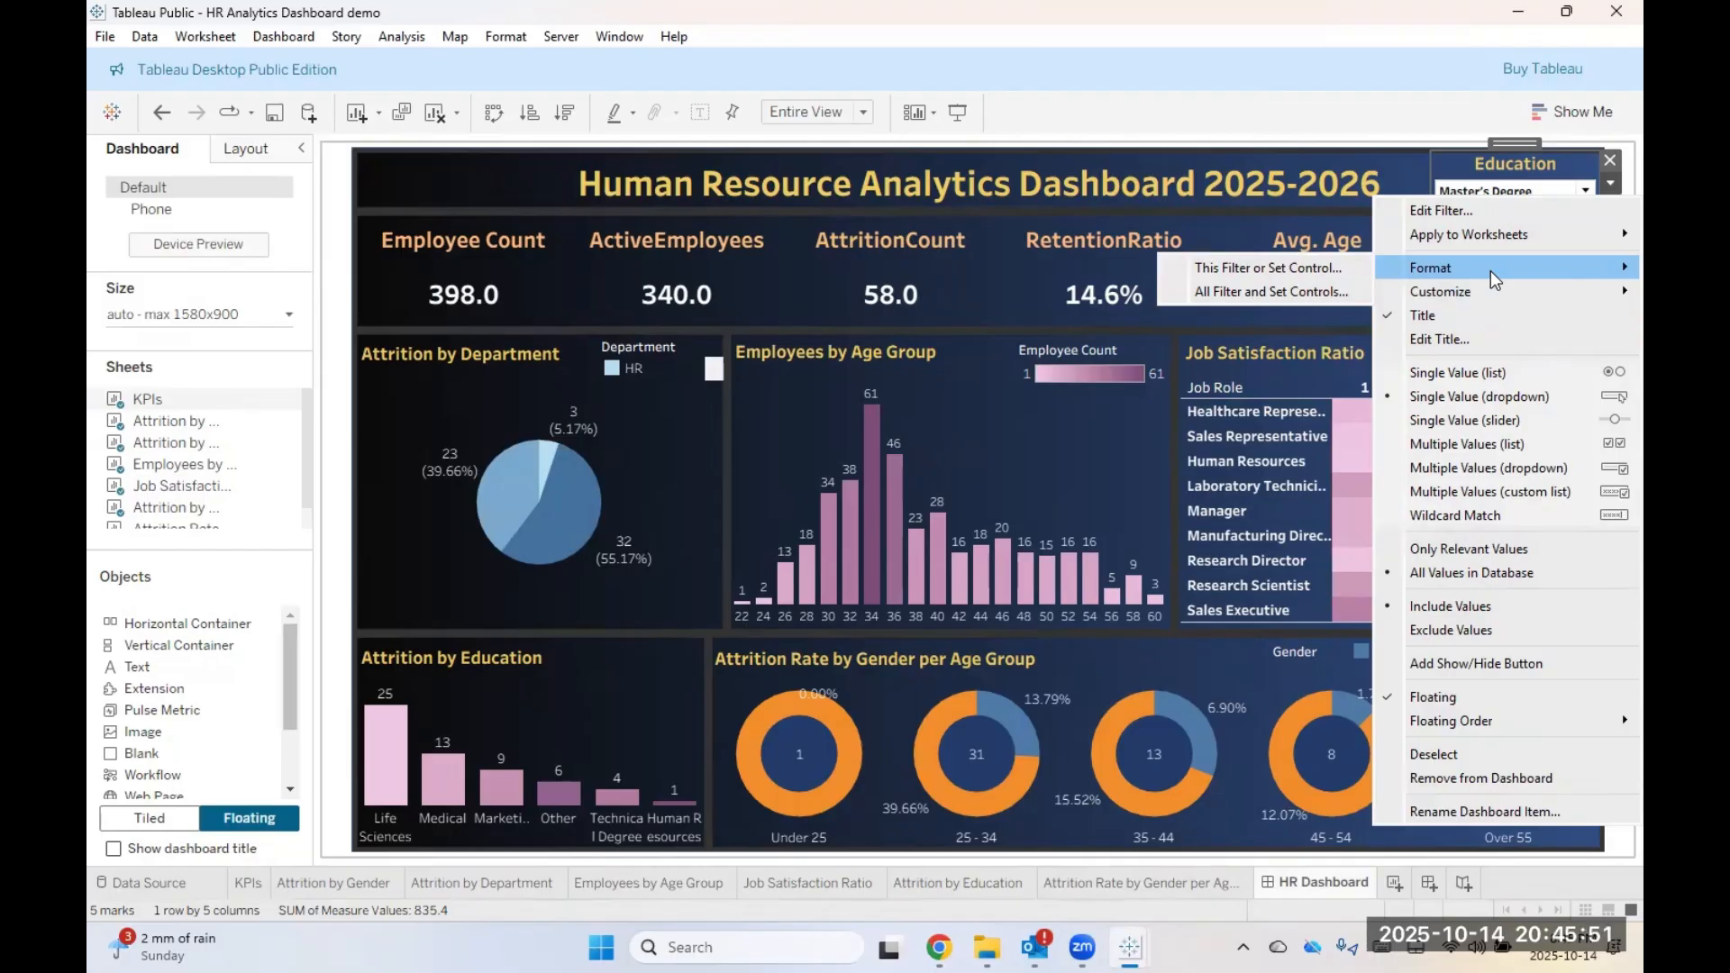
{"action": "mouse_move", "coordinate": [1424, 293]}
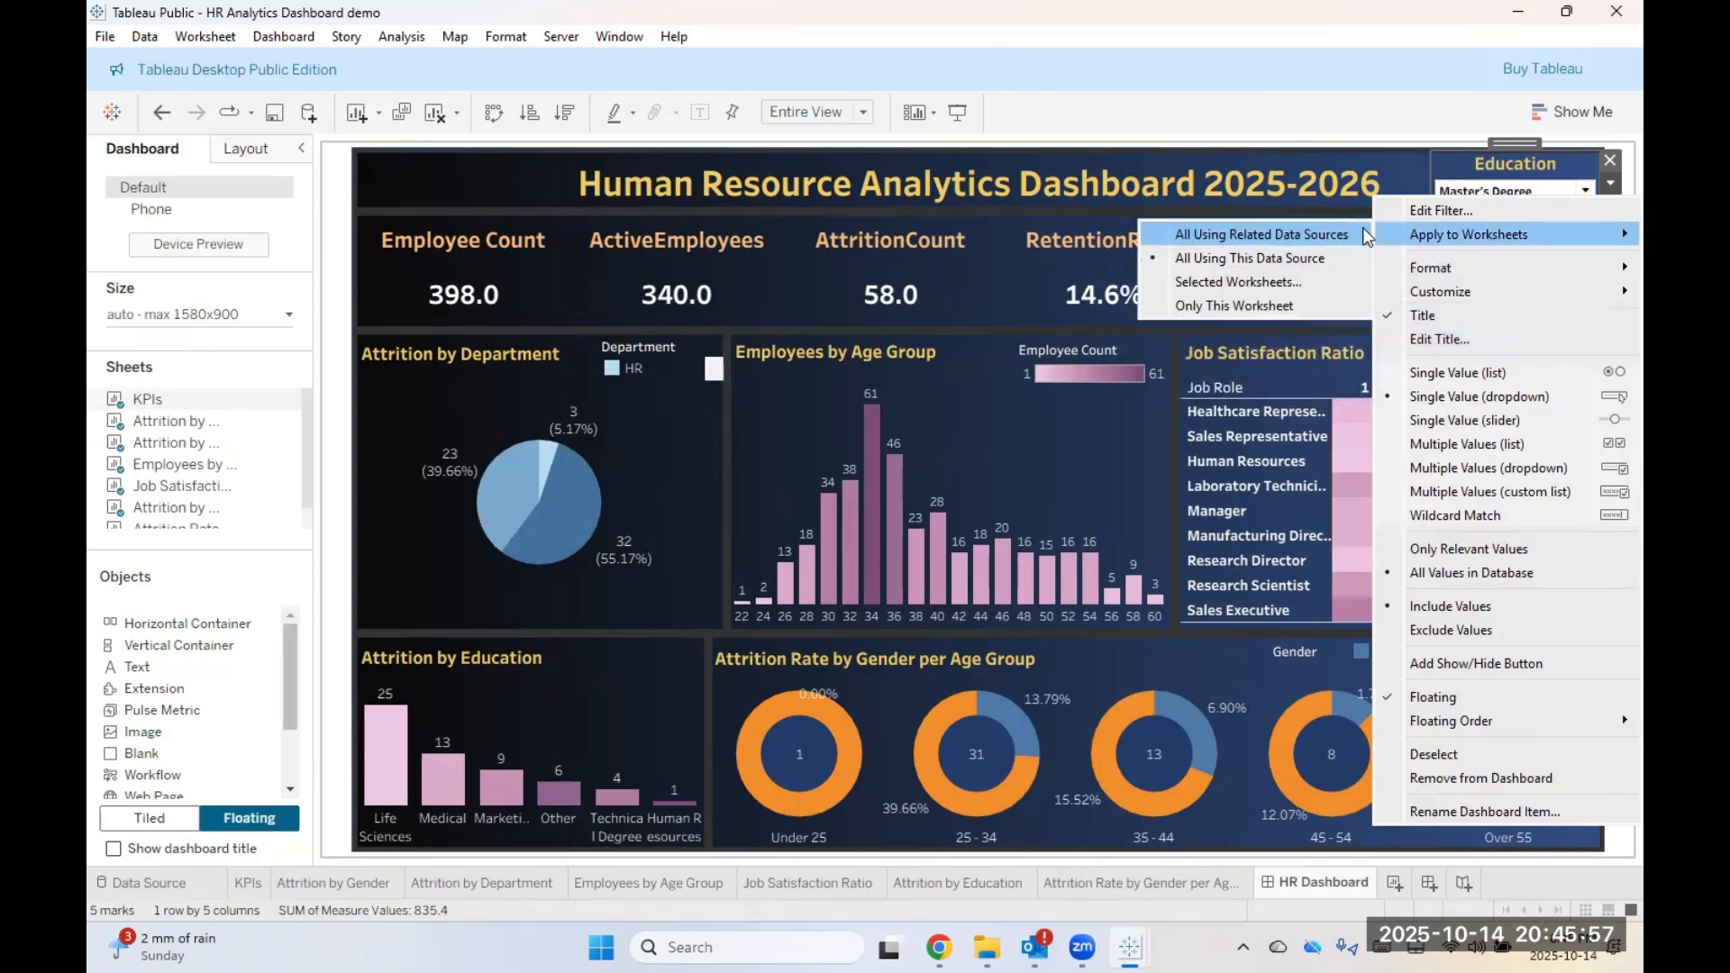
{"action": "left_click", "coordinate": [1407, 213]}
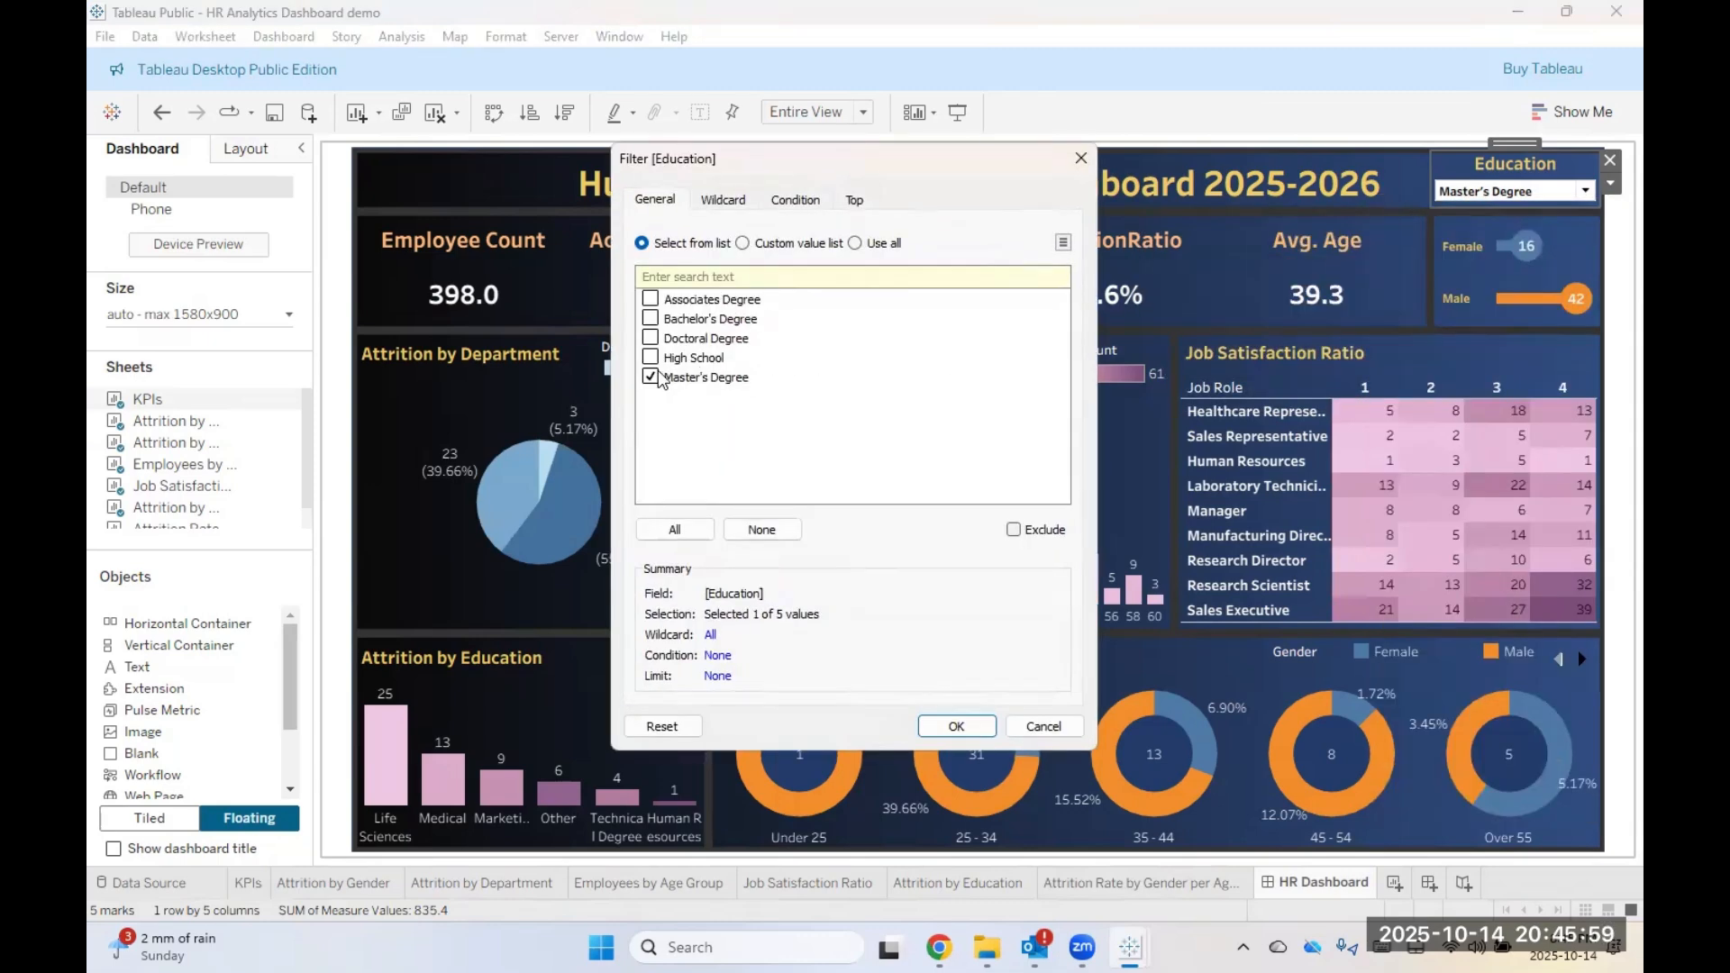
{"action": "left_click", "coordinate": [718, 205]}
{"action": "left_click", "coordinate": [795, 200]}
{"action": "left_click", "coordinate": [856, 200]}
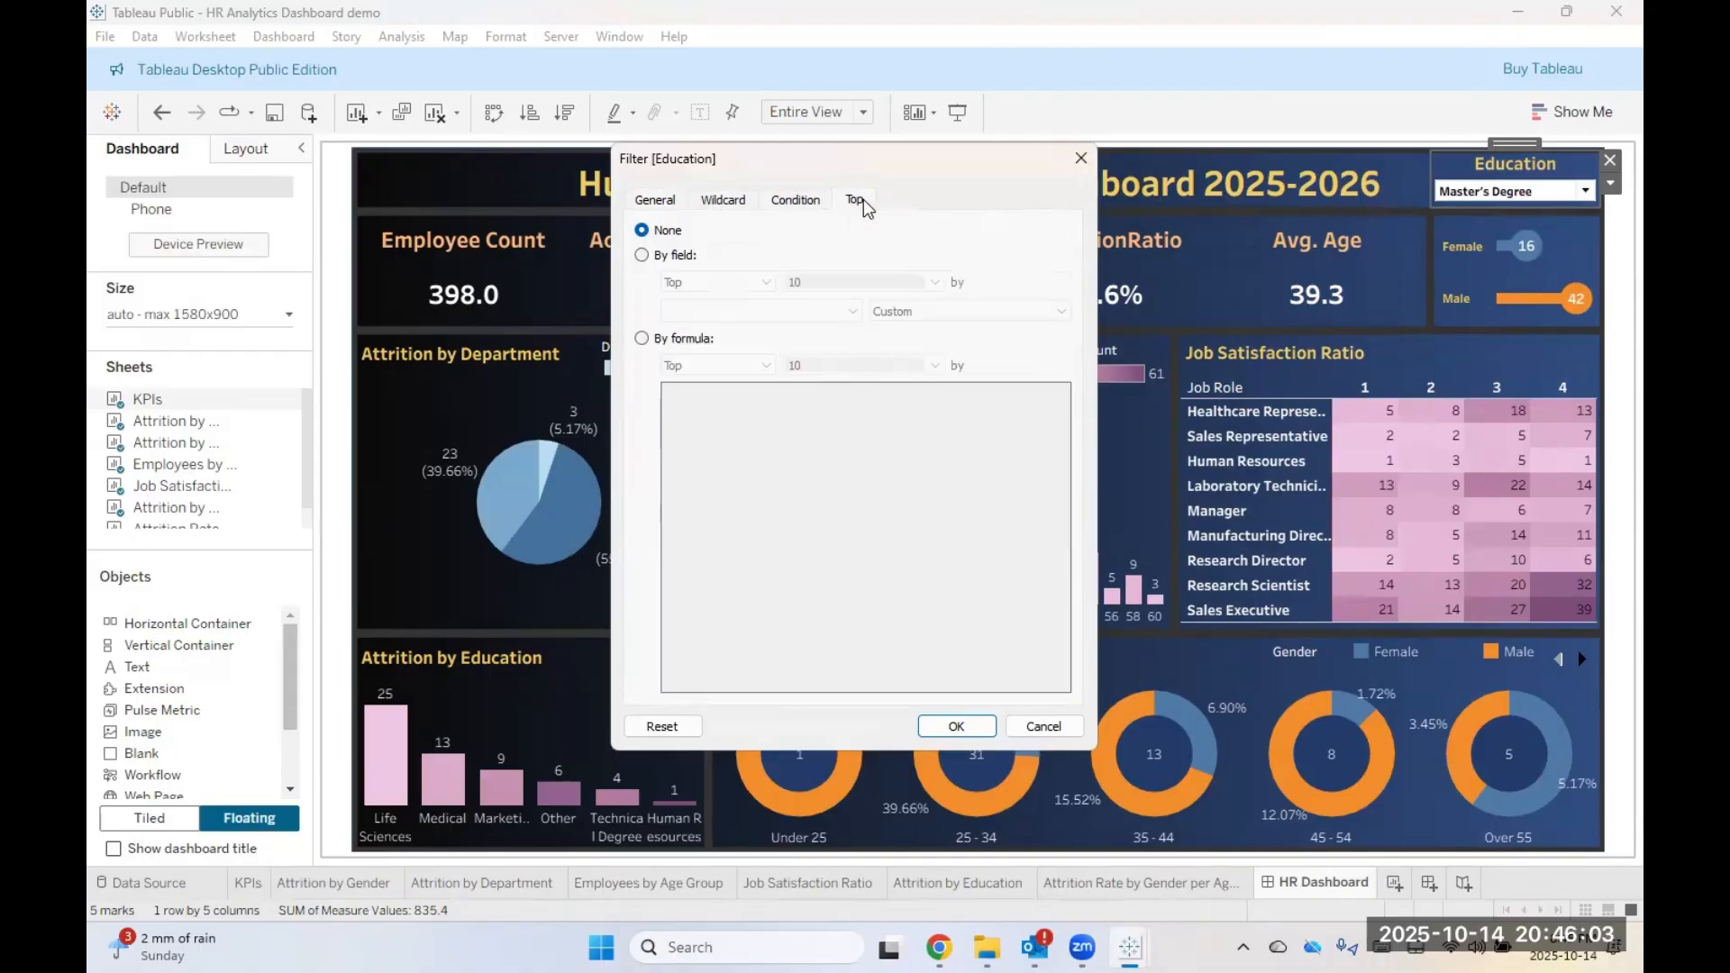
{"action": "left_click", "coordinate": [662, 208]}
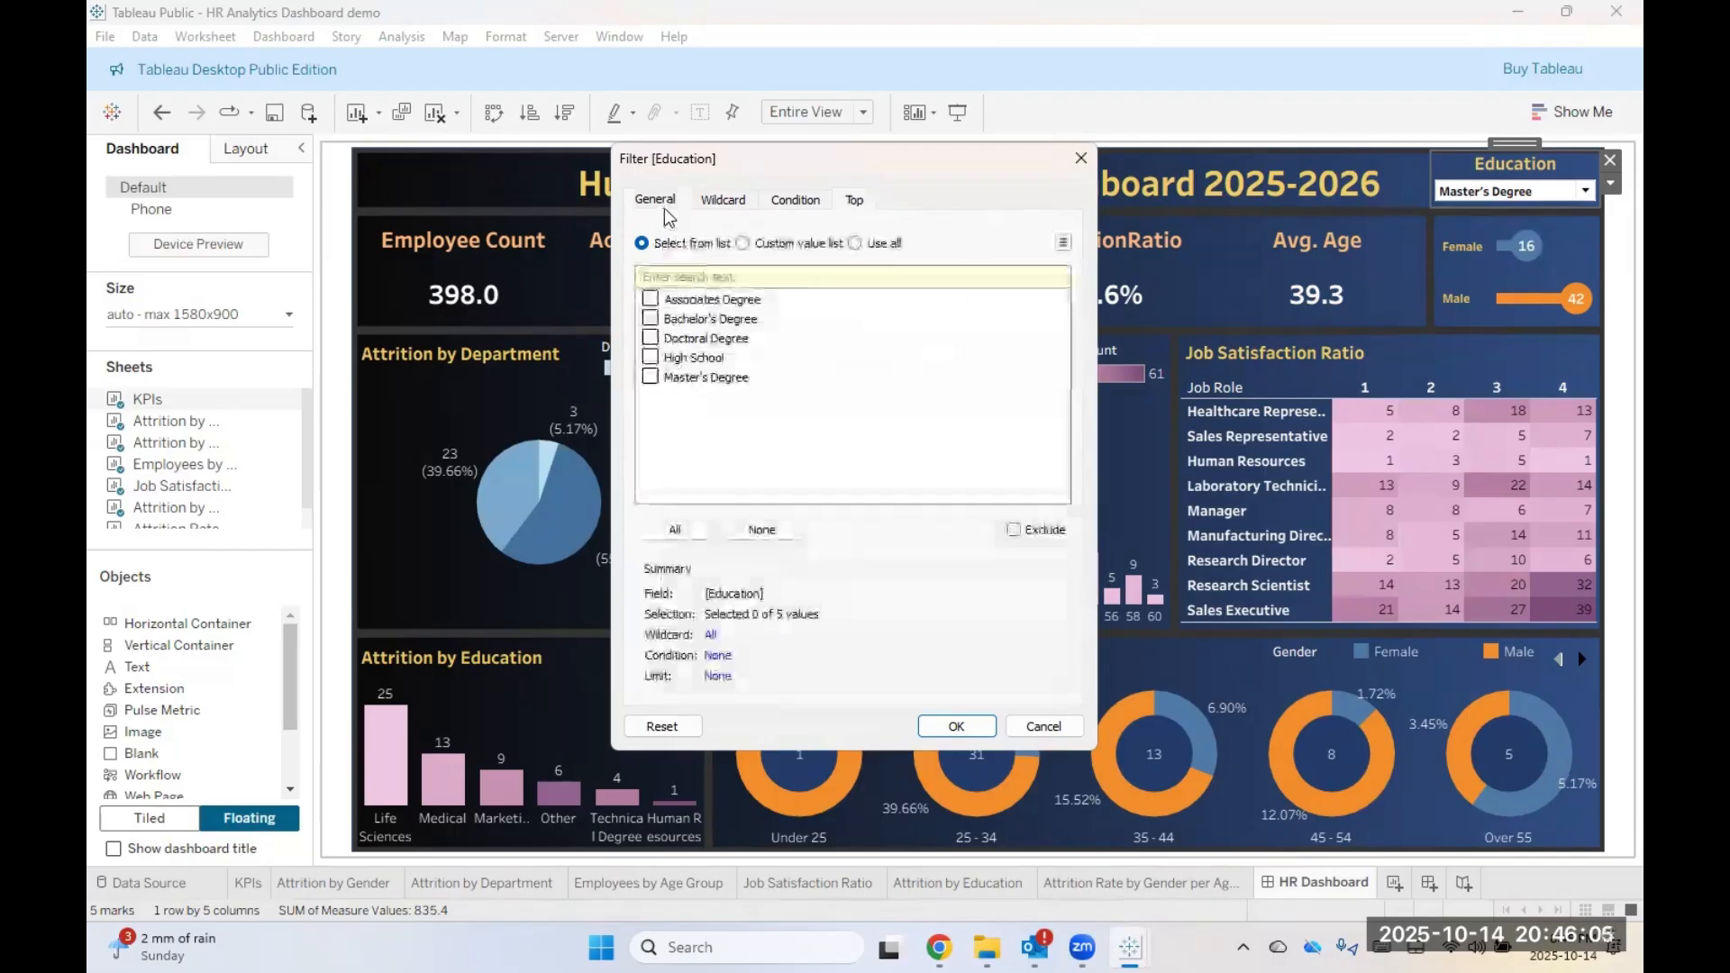
{"action": "left_click", "coordinate": [1075, 171]}
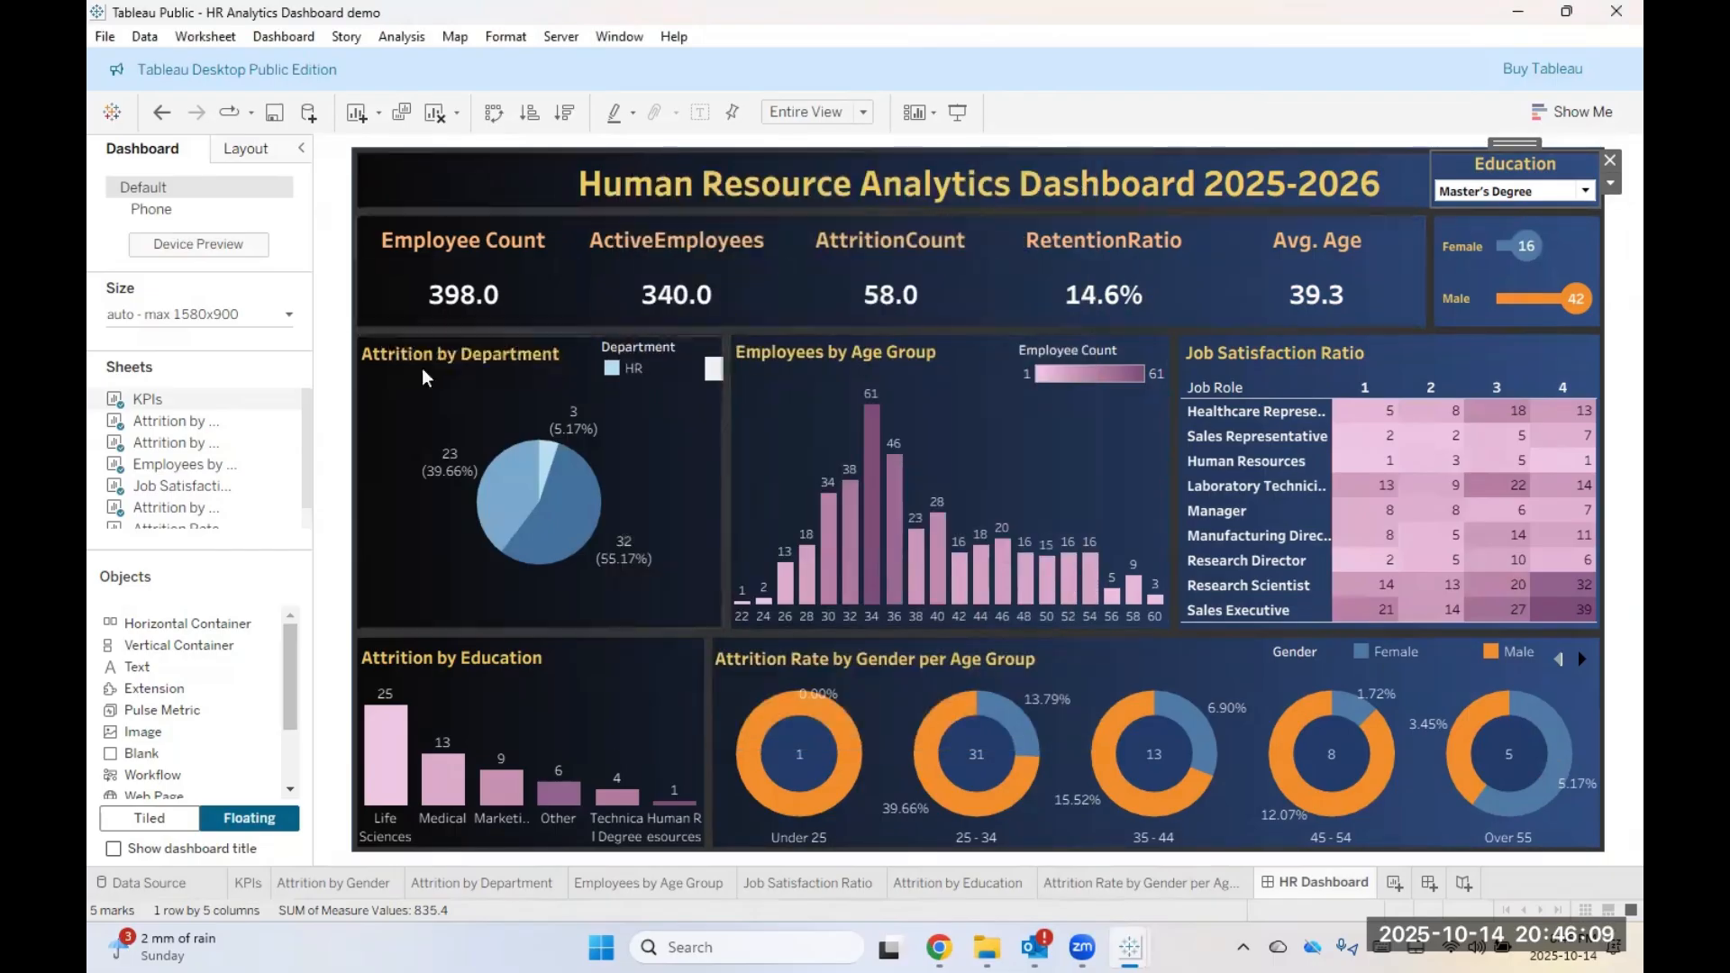
Step: Check that the Education filter is applied on the KPIs, attrition, Employees by Age Group and Job Satisfaction Ratio worksheets
{"action": "left_click", "coordinate": [389, 580]}
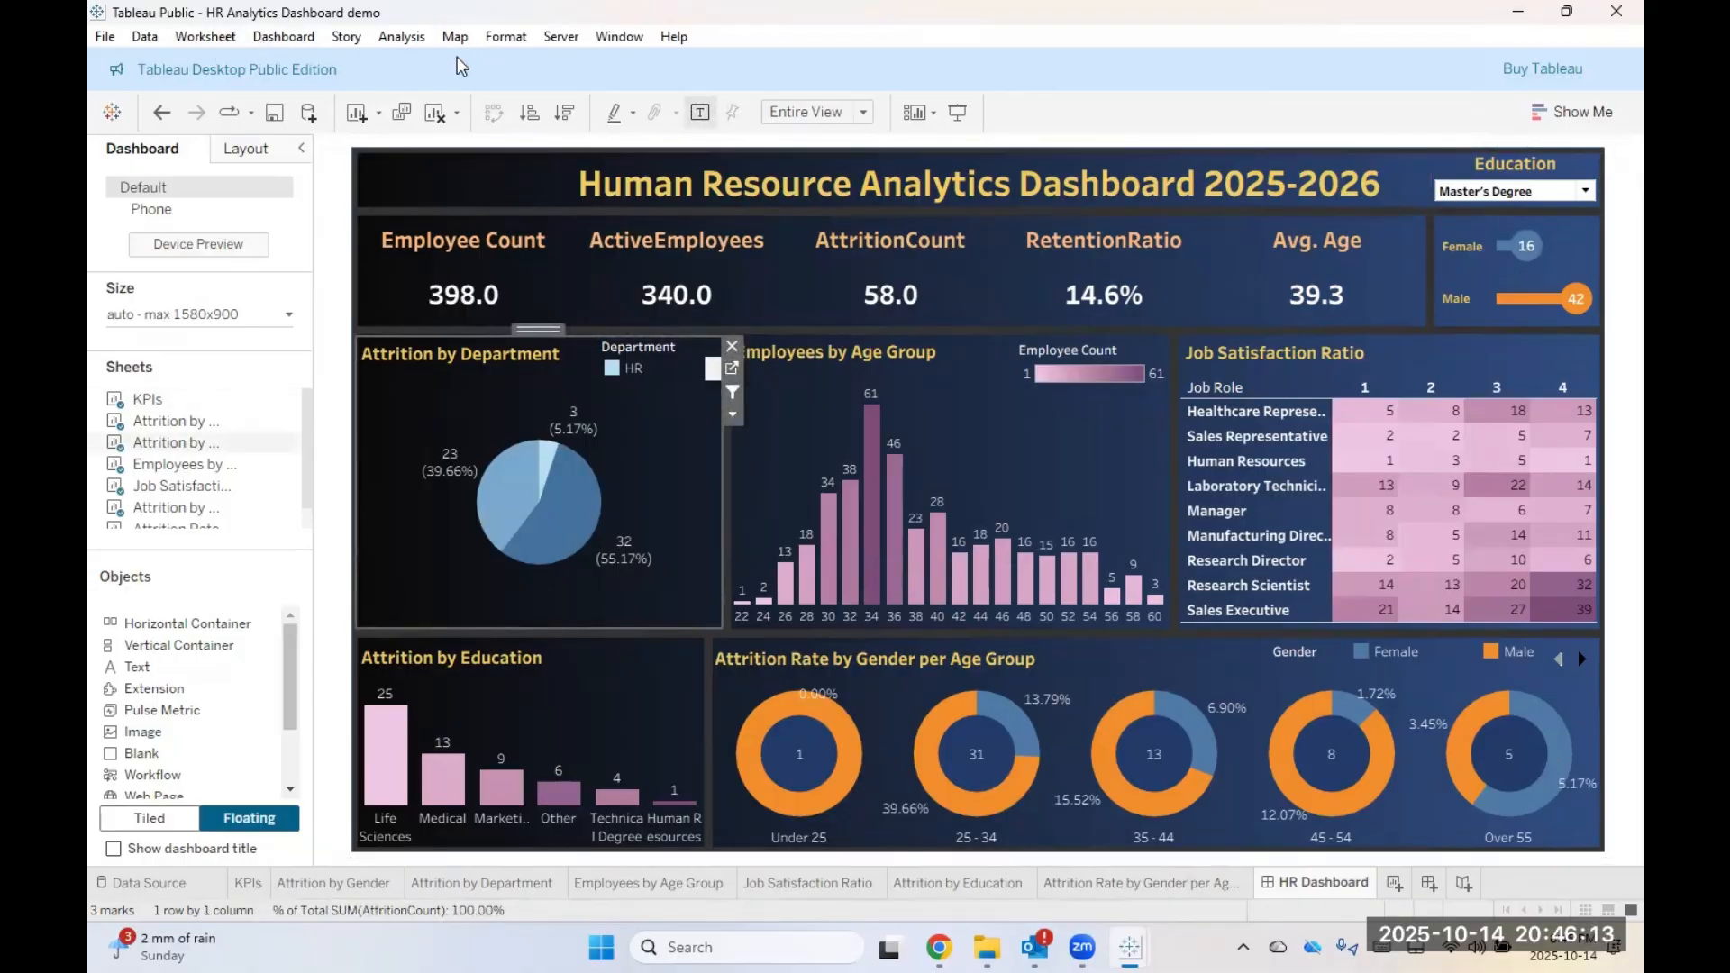
{"action": "left_click", "coordinate": [272, 885]}
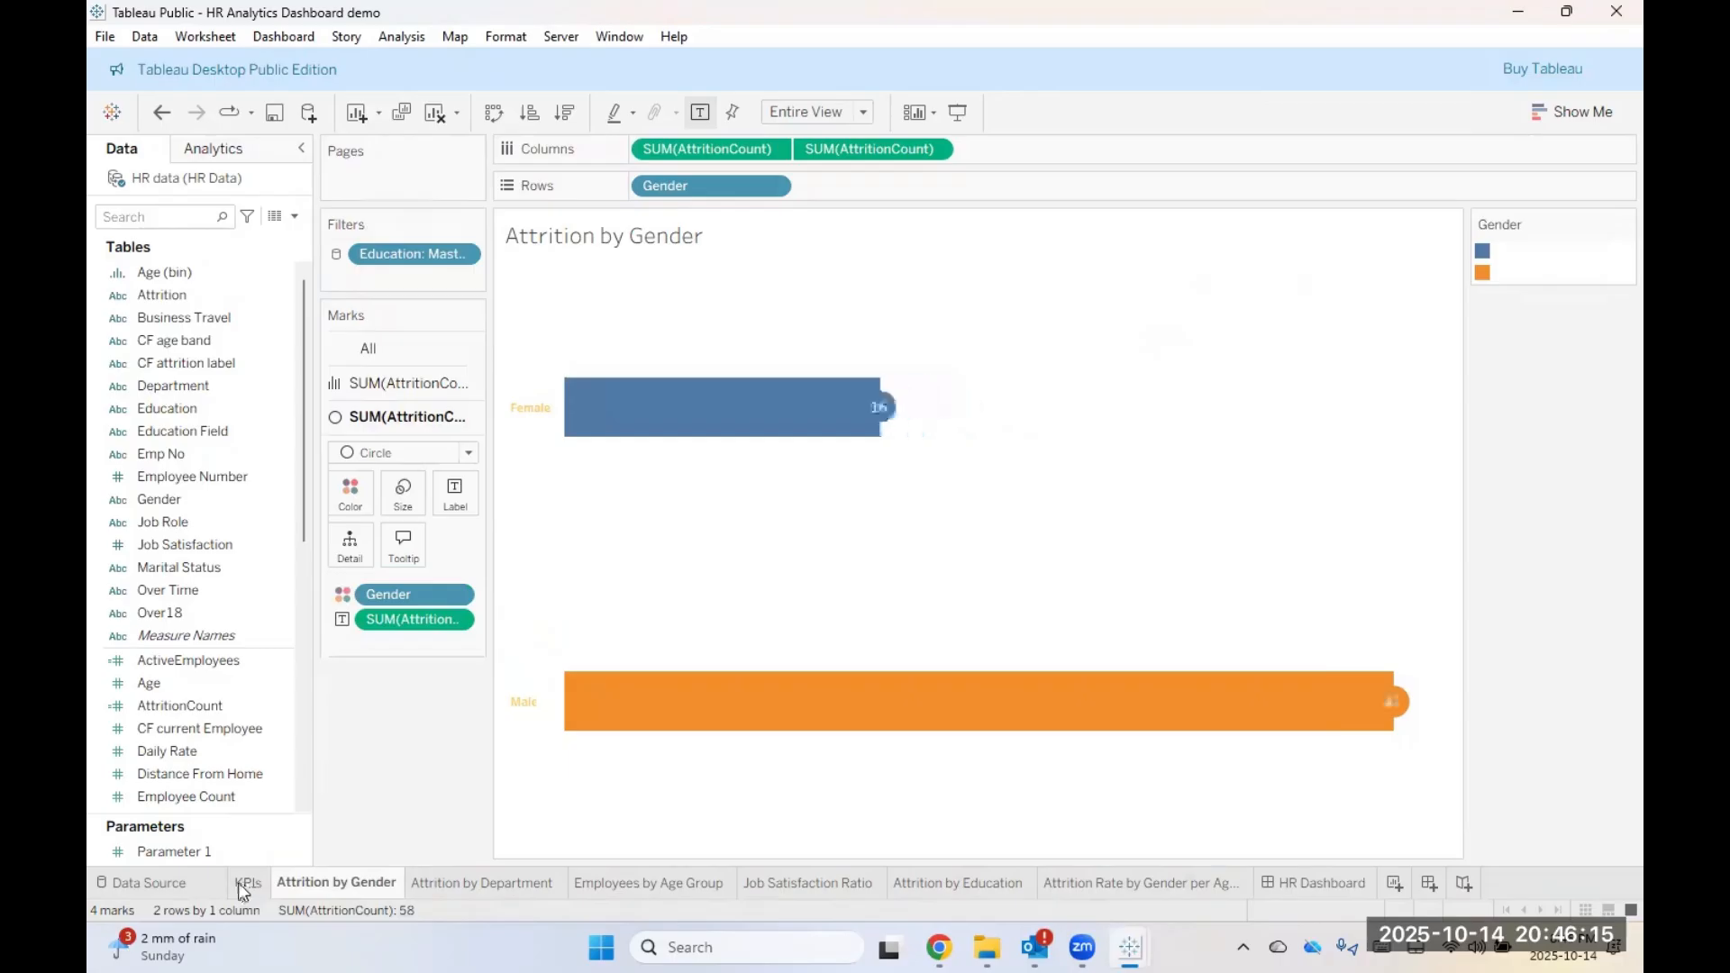
{"action": "left_click", "coordinate": [243, 884]}
{"action": "left_click", "coordinate": [291, 888]}
{"action": "left_click", "coordinate": [426, 883]}
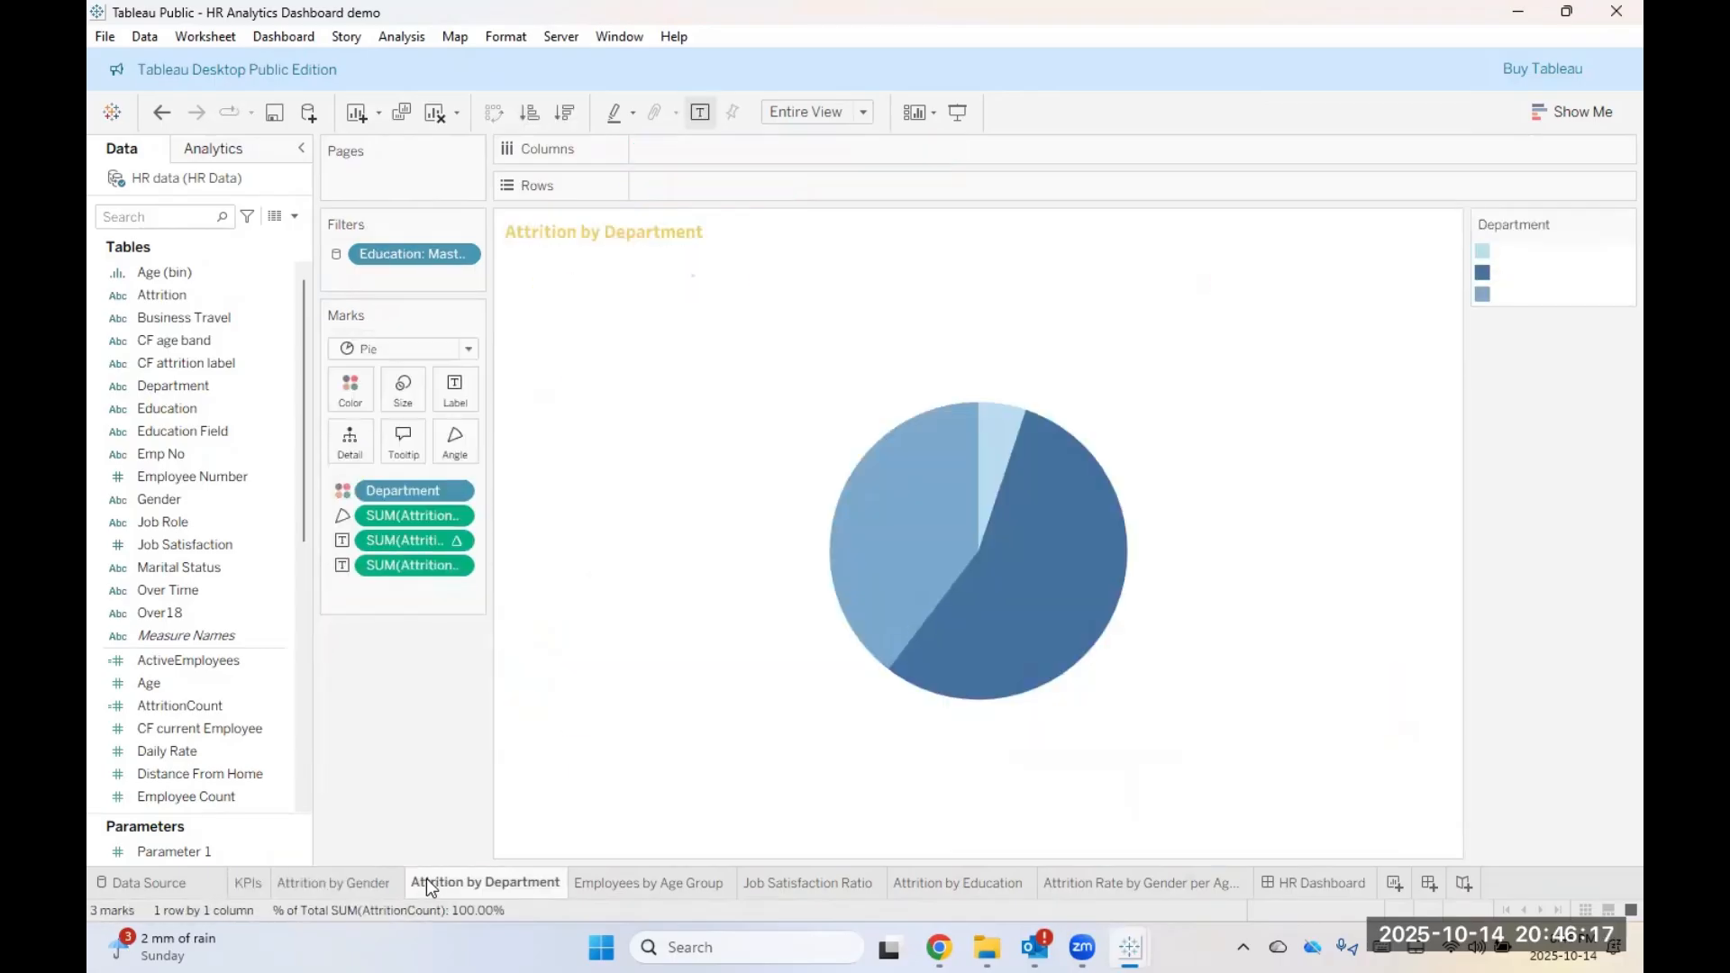
{"action": "left_click", "coordinate": [621, 874]}
{"action": "left_click", "coordinate": [789, 868]}
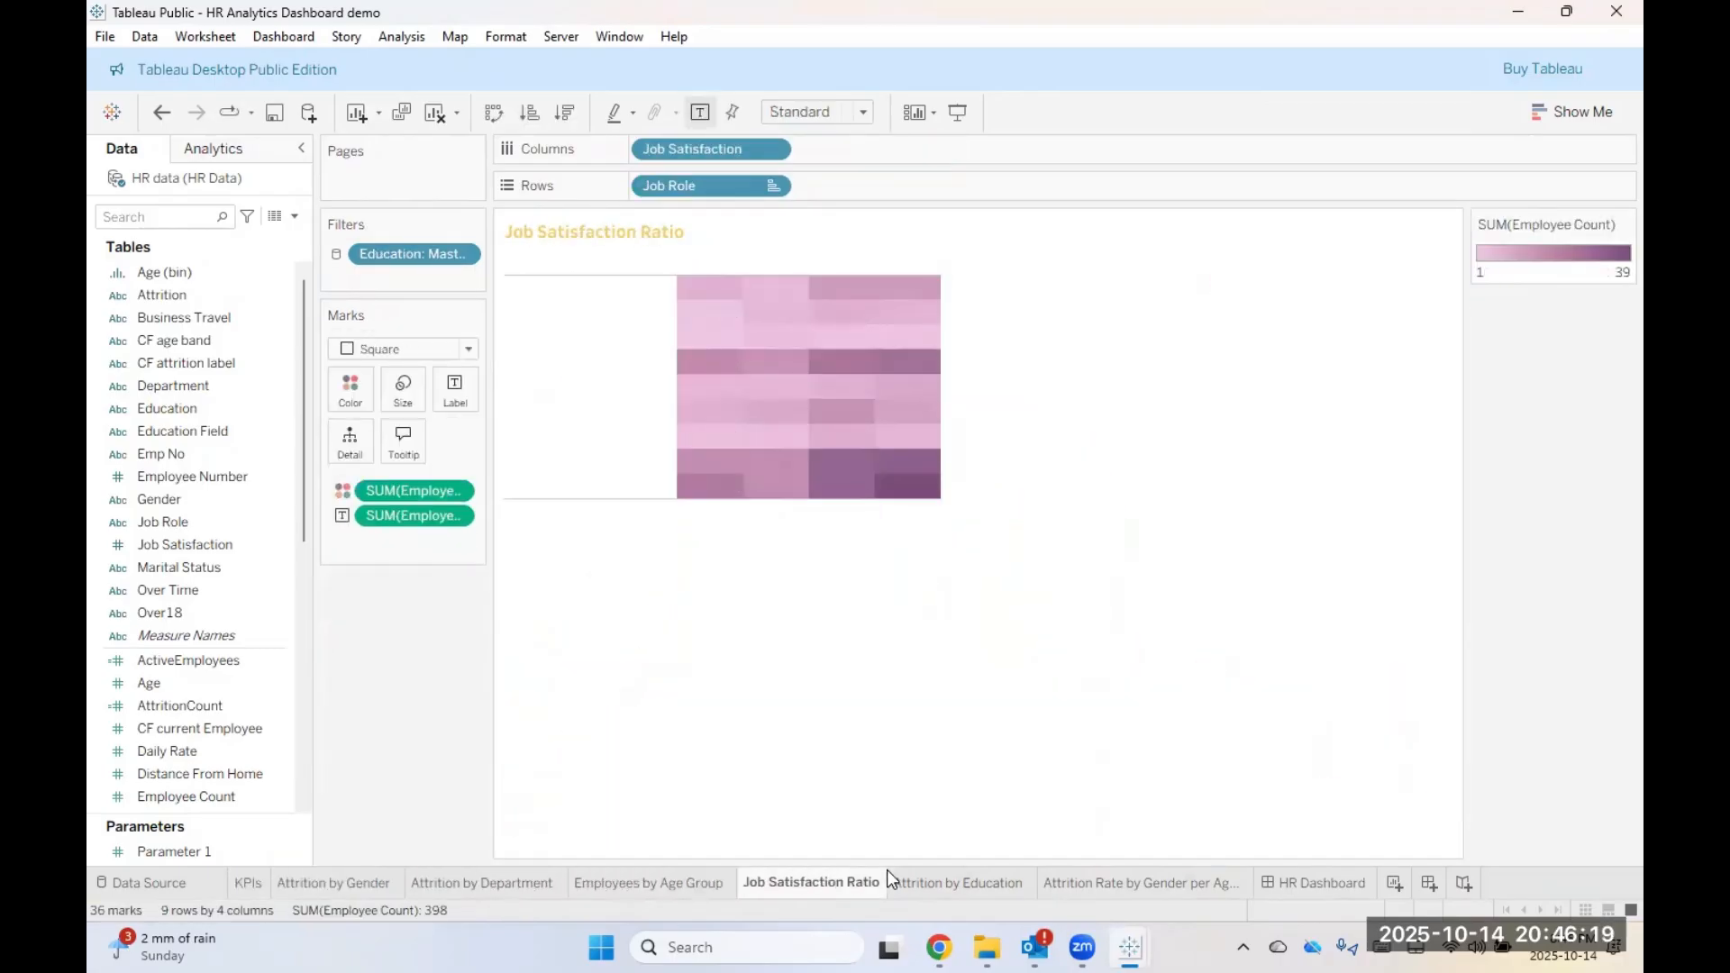
{"action": "left_click", "coordinate": [889, 868]}
Step: Add a Department filter to the KPIs worksheet with HR, R&D and Sales all selected
{"action": "left_click", "coordinate": [252, 883]}
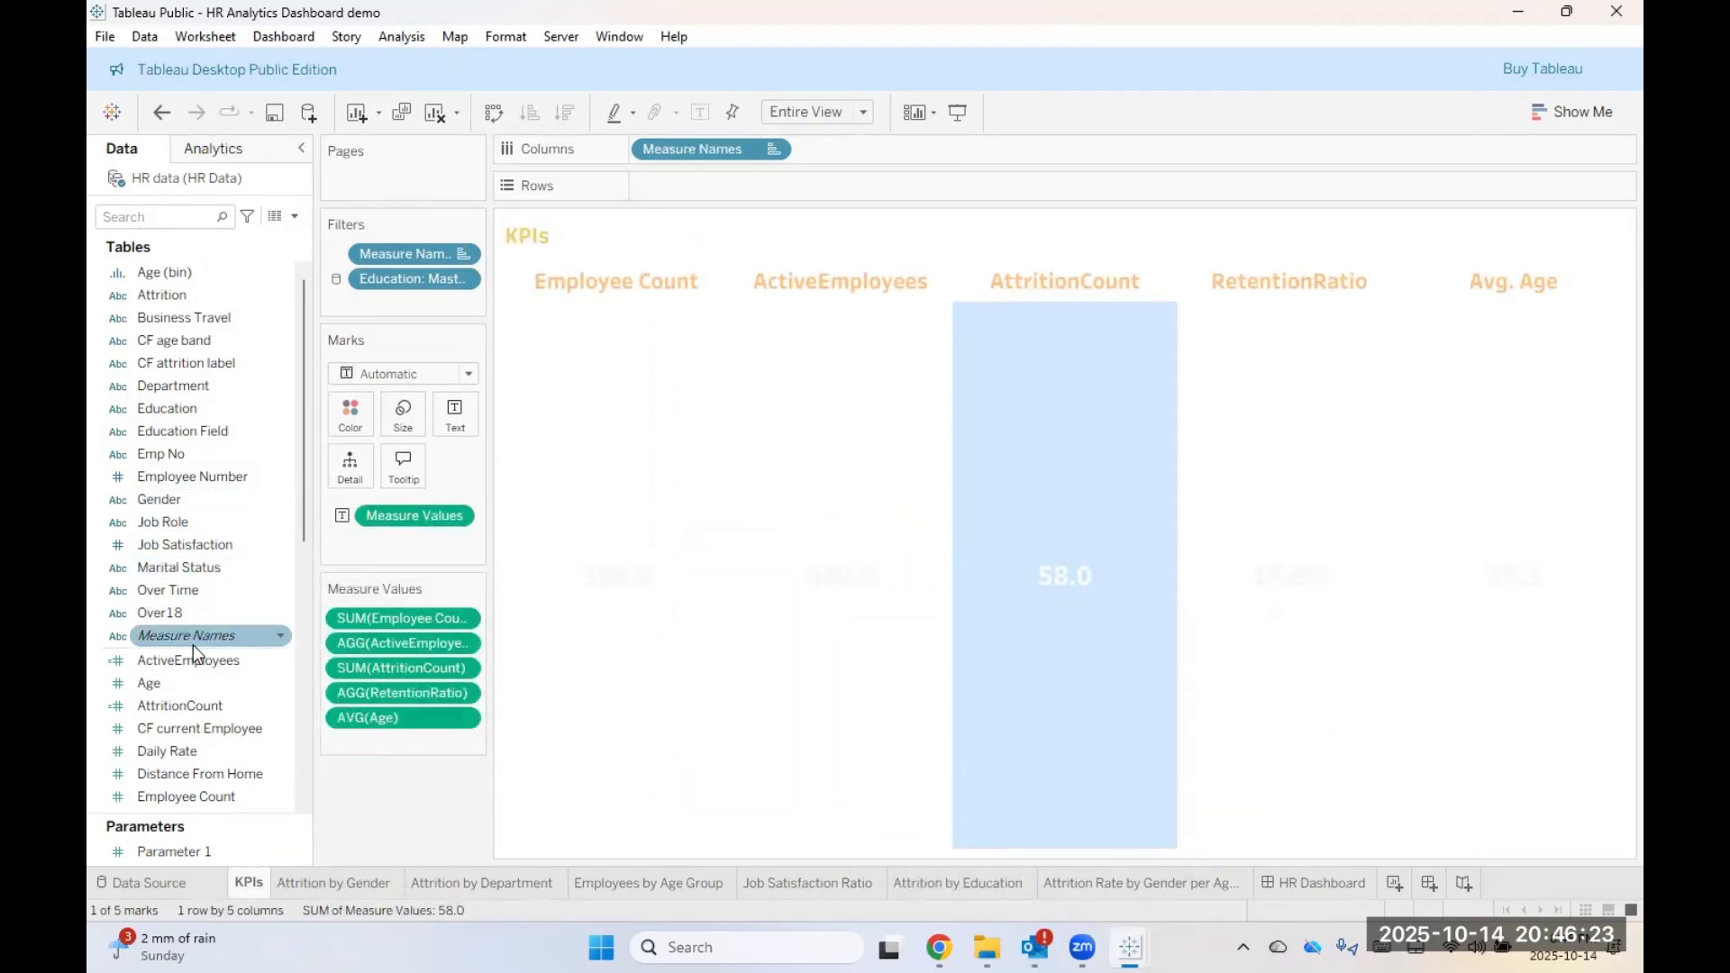
{"action": "left_click_drag", "start_coordinate": [231, 389], "coordinate": [420, 299]}
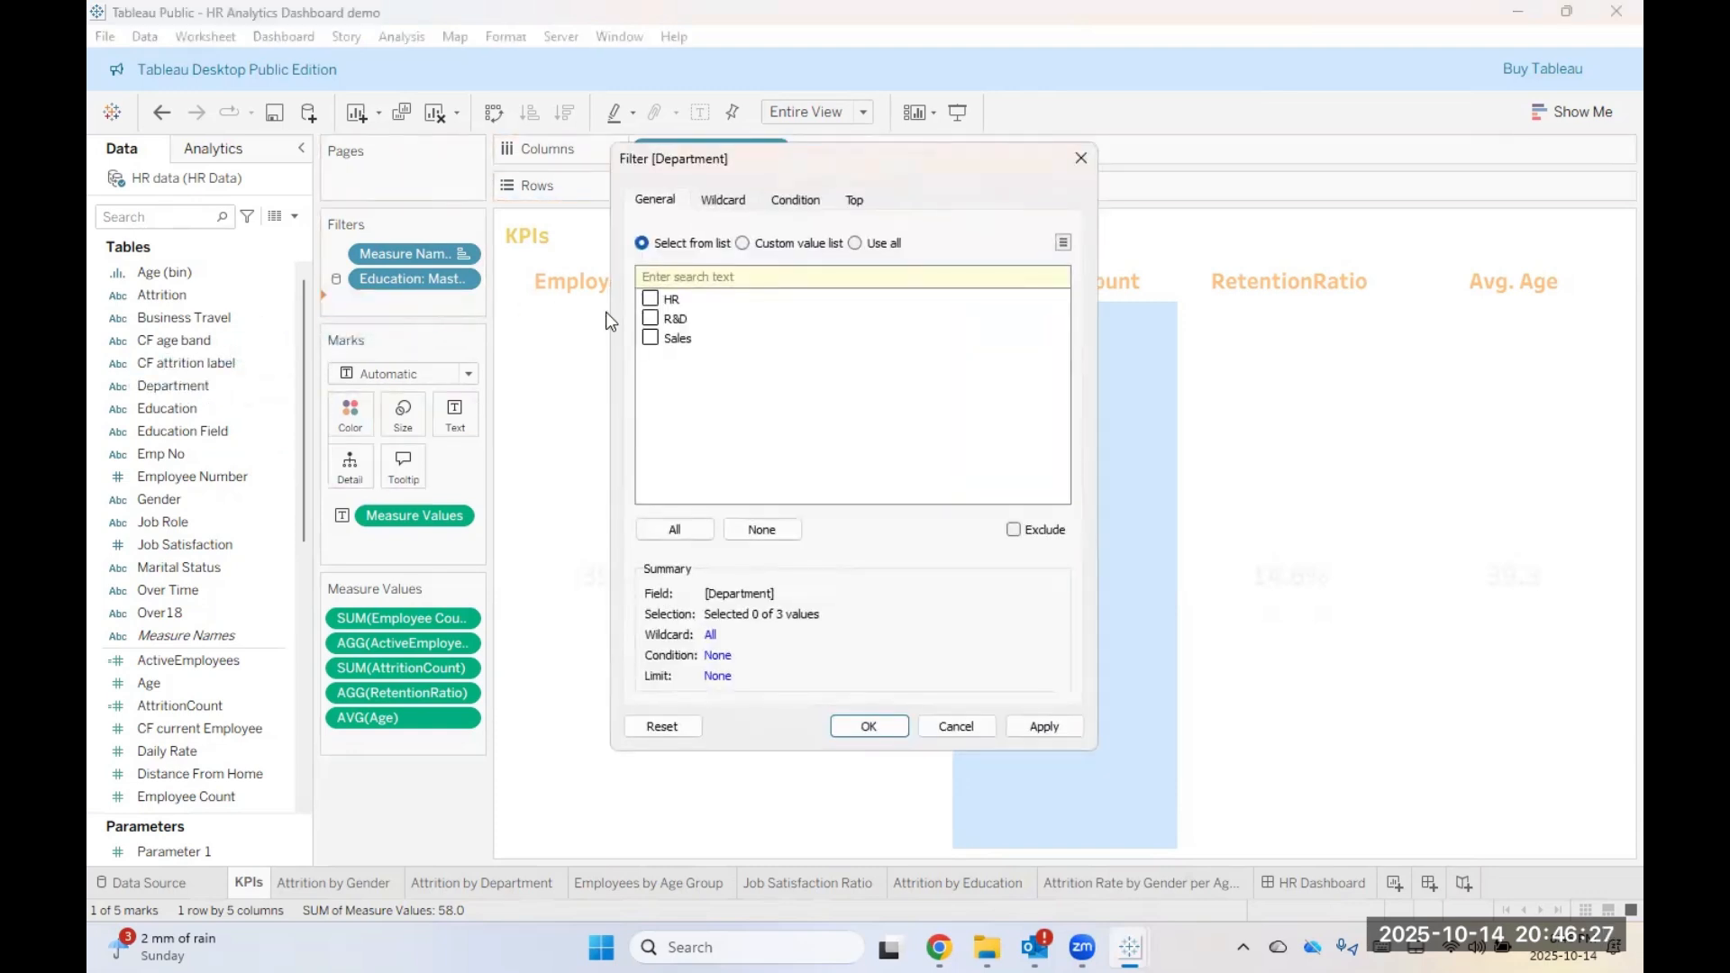
{"action": "left_click", "coordinate": [652, 338]}
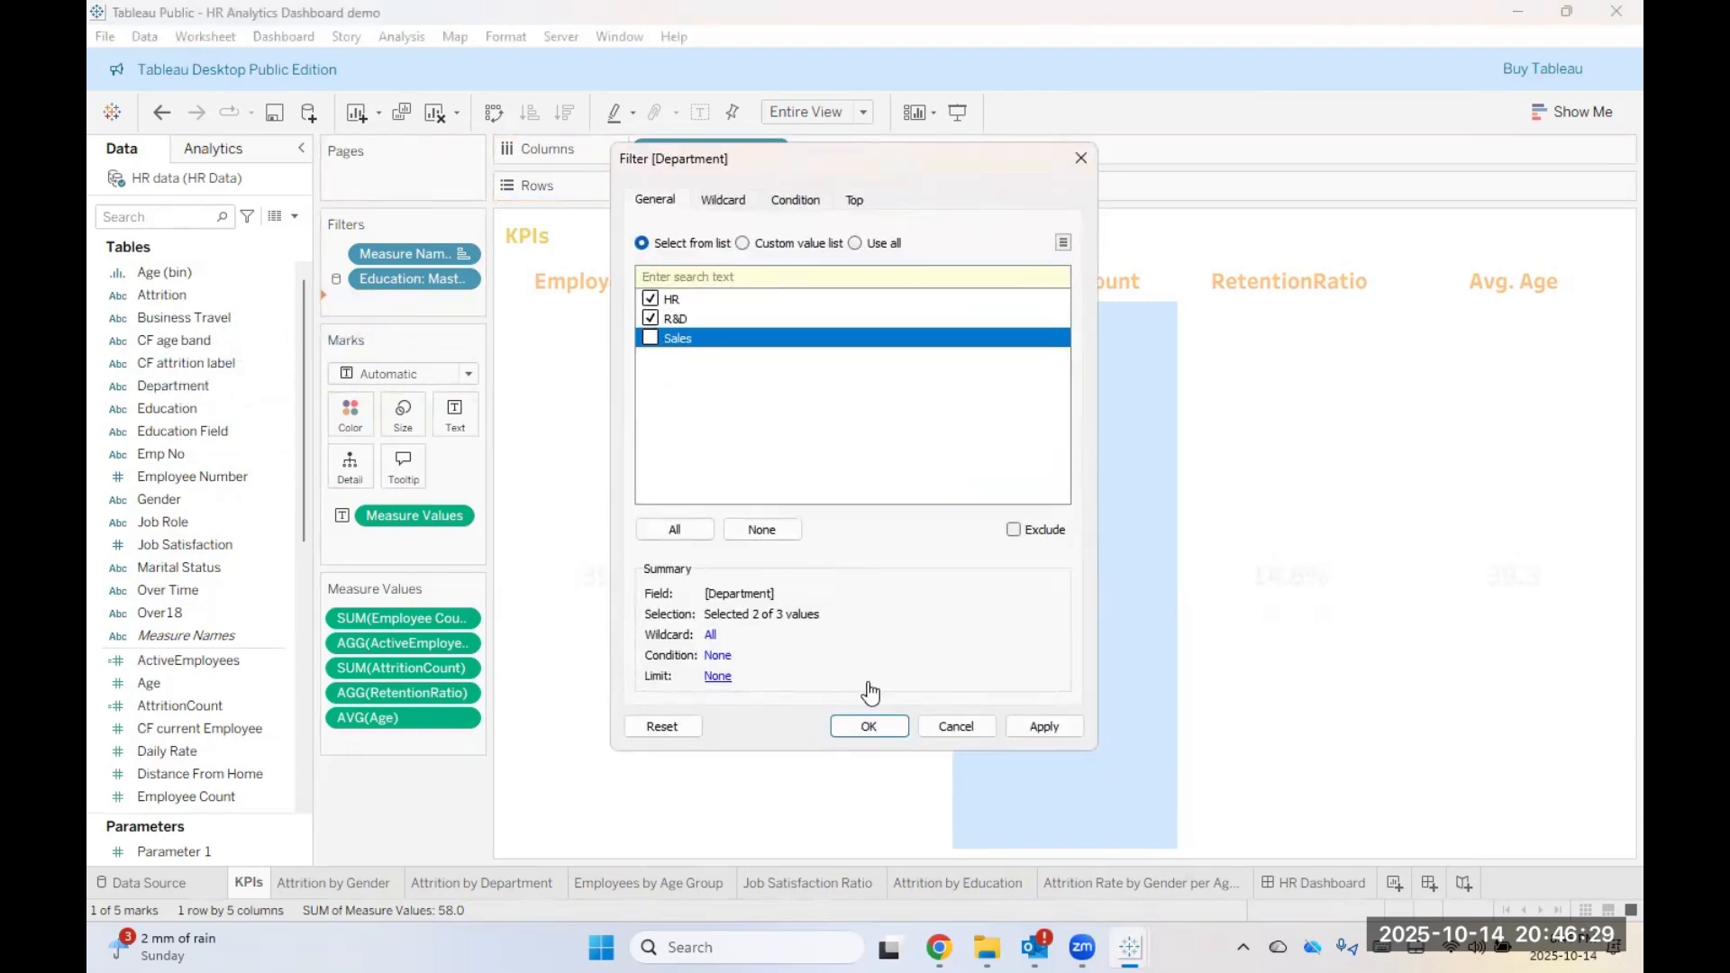
{"action": "left_click", "coordinate": [1045, 728]}
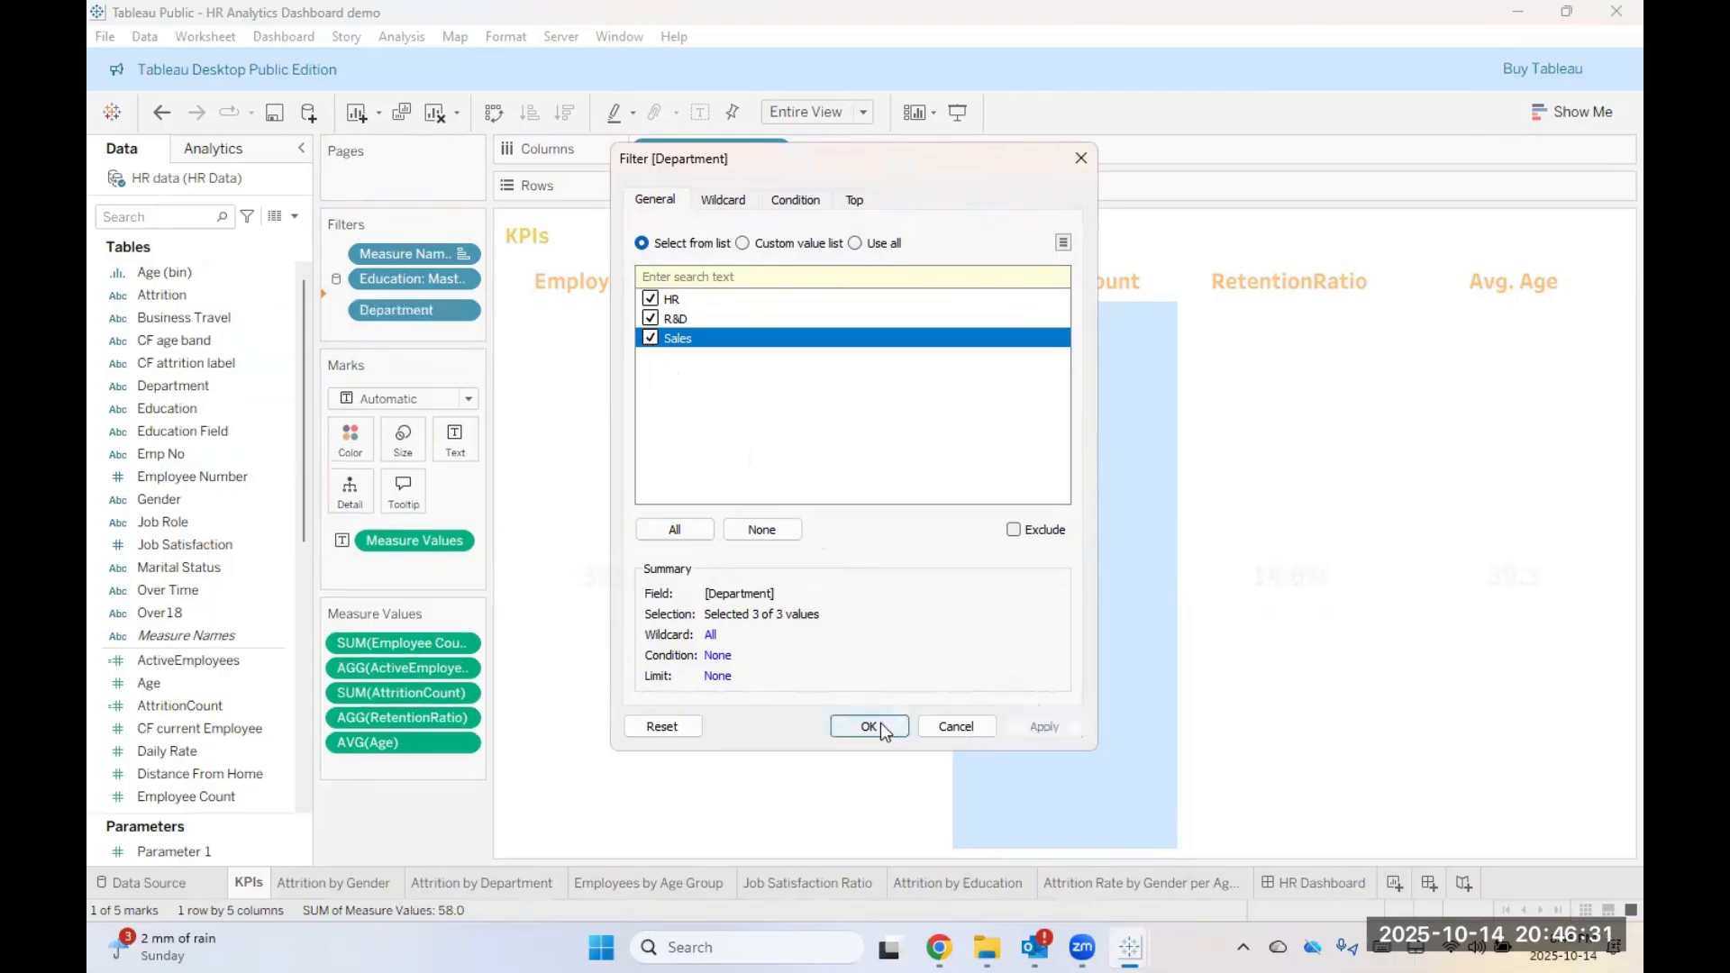
{"action": "left_click", "coordinate": [875, 724]}
Step: Apply the KPIs worksheet's Department filter to all worksheets using this data source
{"action": "right_click", "coordinate": [400, 309]}
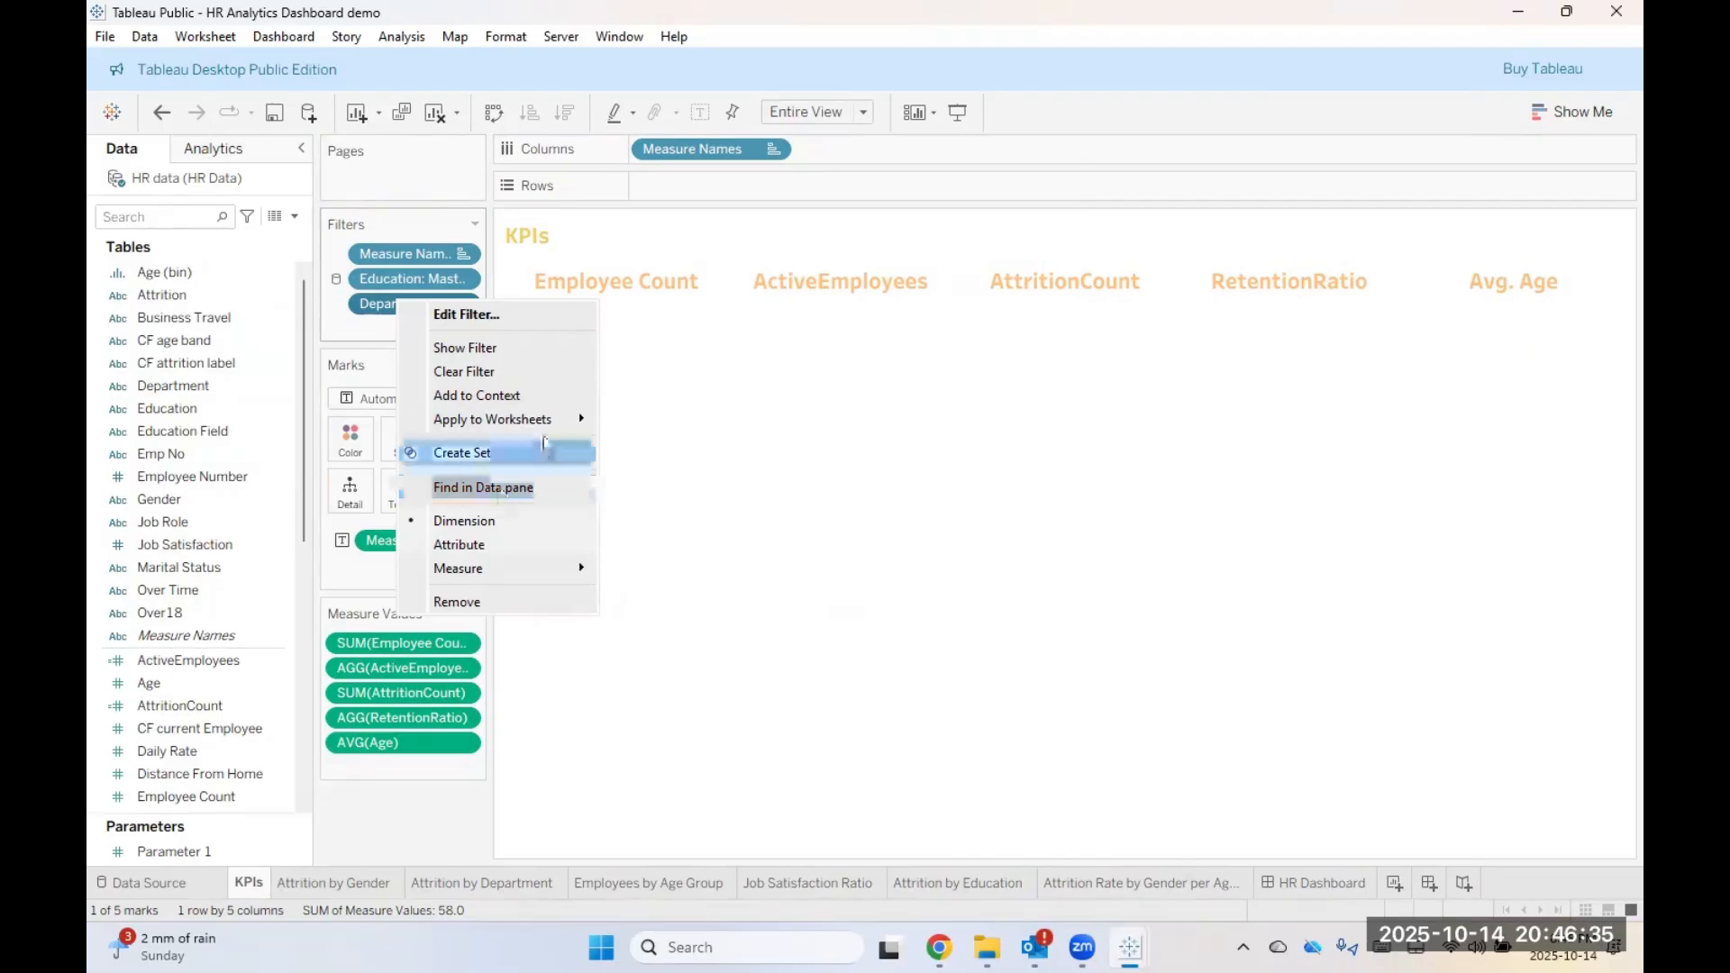
{"action": "mouse_move", "coordinate": [597, 428]}
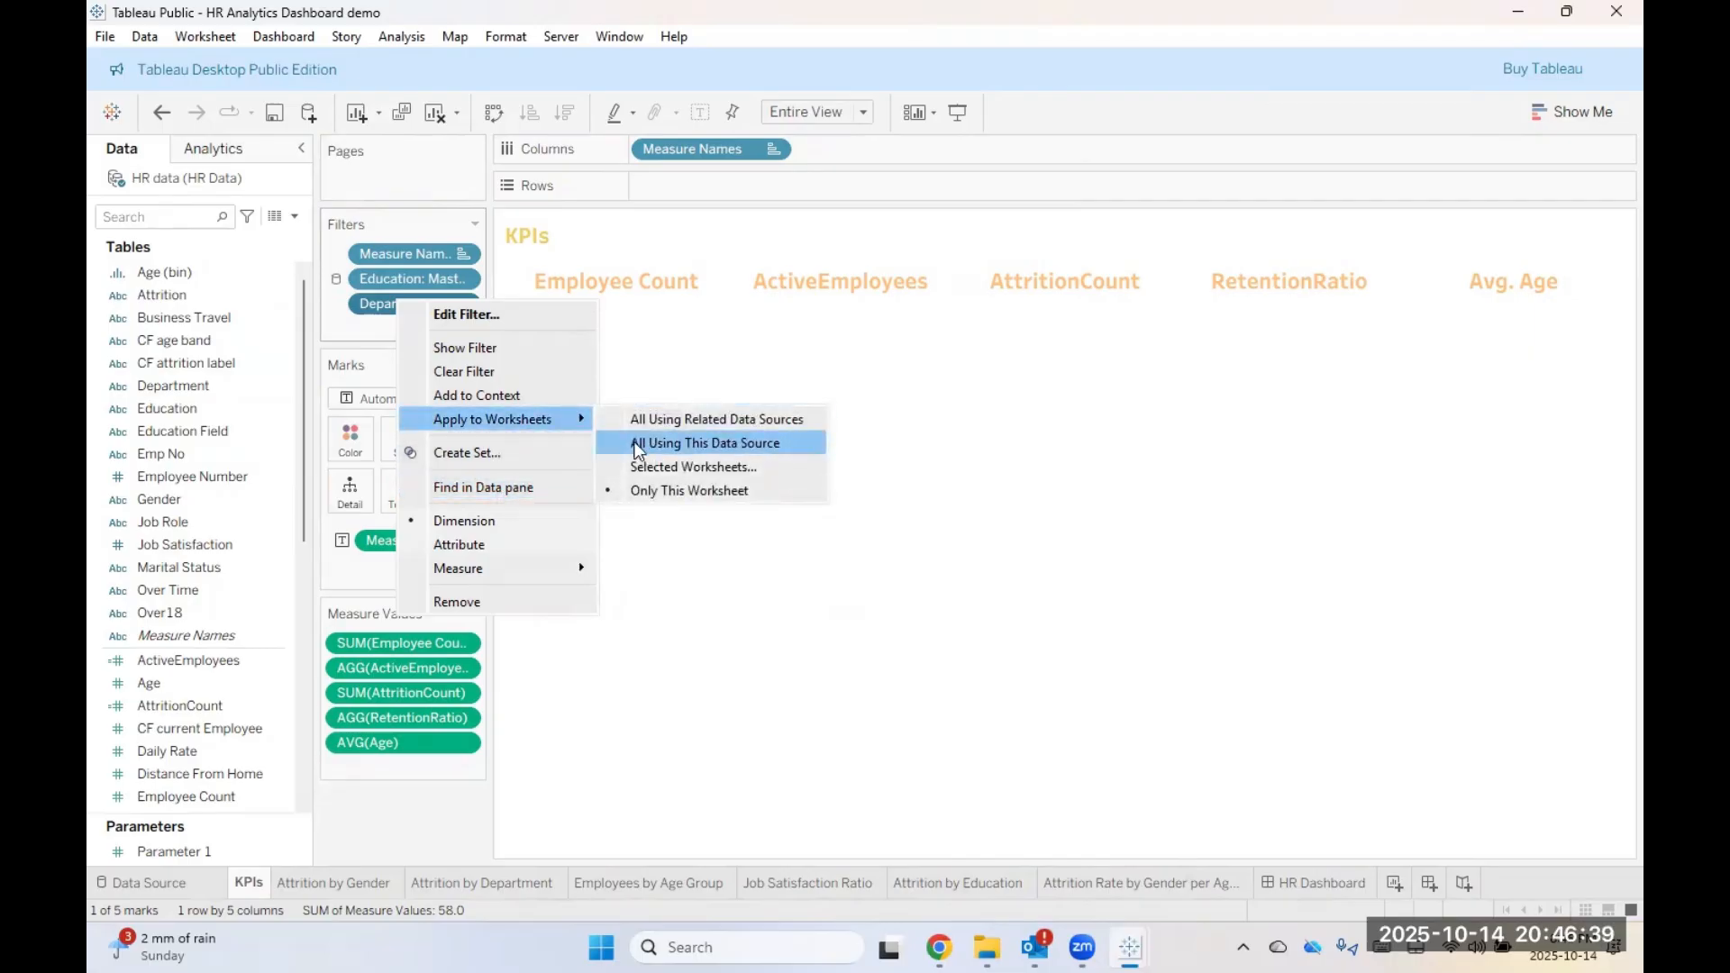
{"action": "left_click", "coordinate": [639, 444]}
Step: Show the Department filter on the HR Dashboard from the Attrition by Department chart
{"action": "left_click", "coordinate": [1329, 883]}
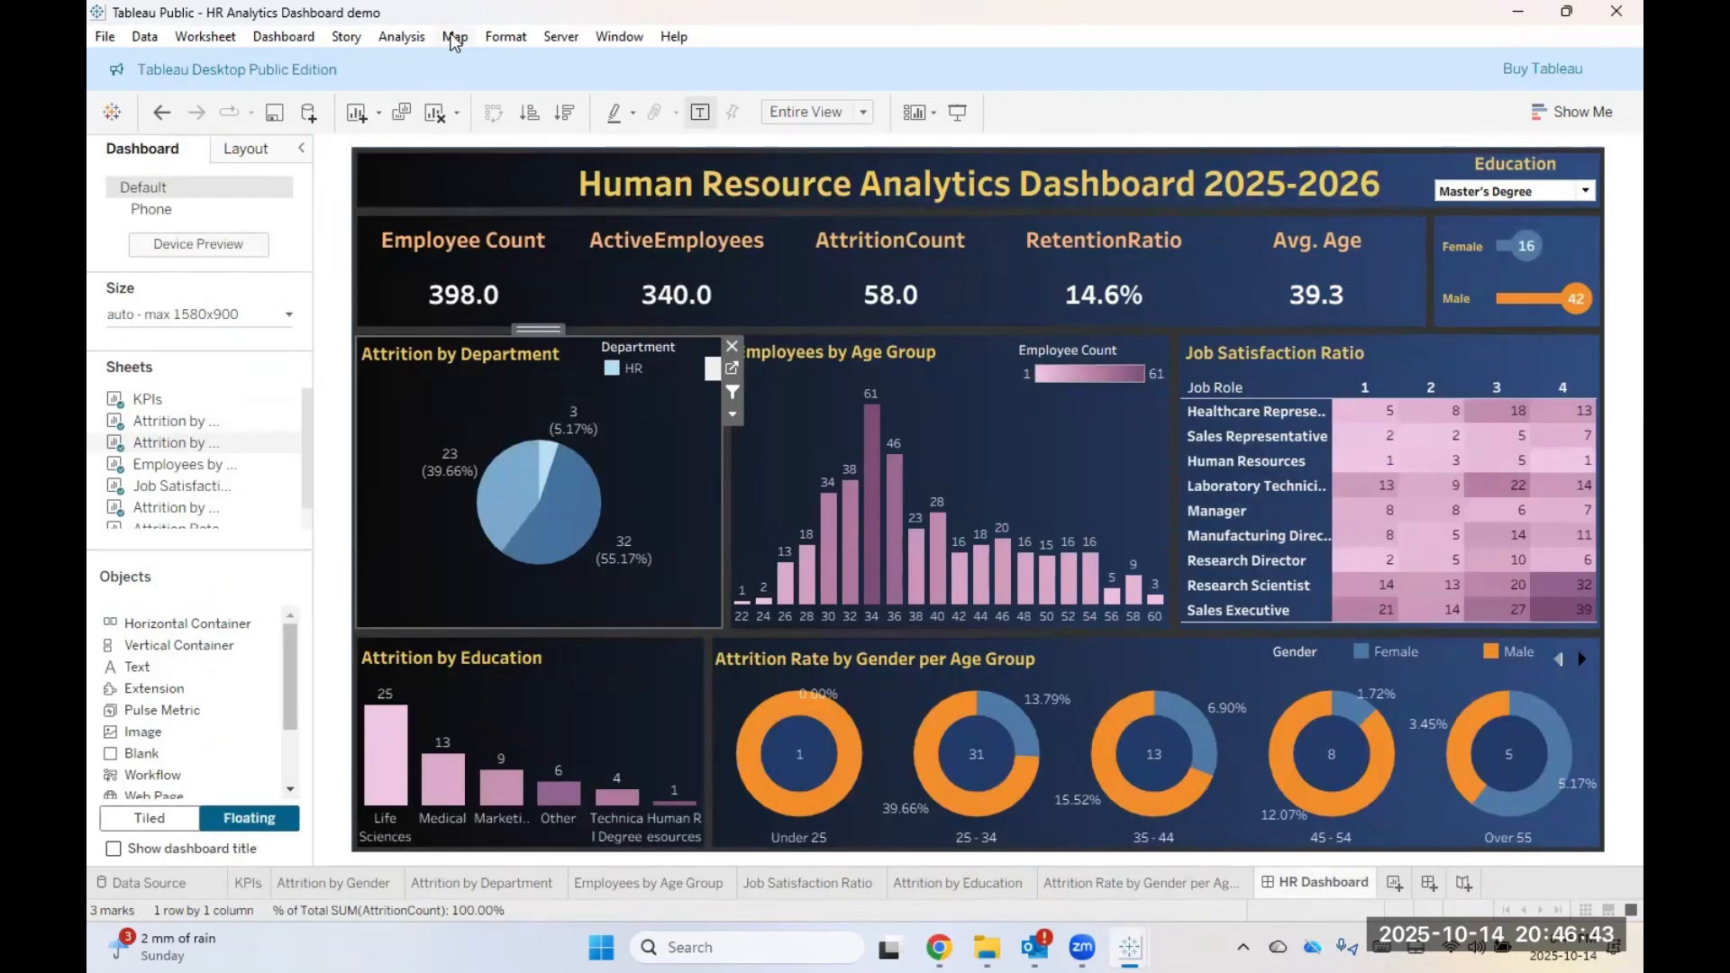
{"action": "left_click", "coordinate": [424, 36]}
{"action": "mouse_move", "coordinate": [551, 400]}
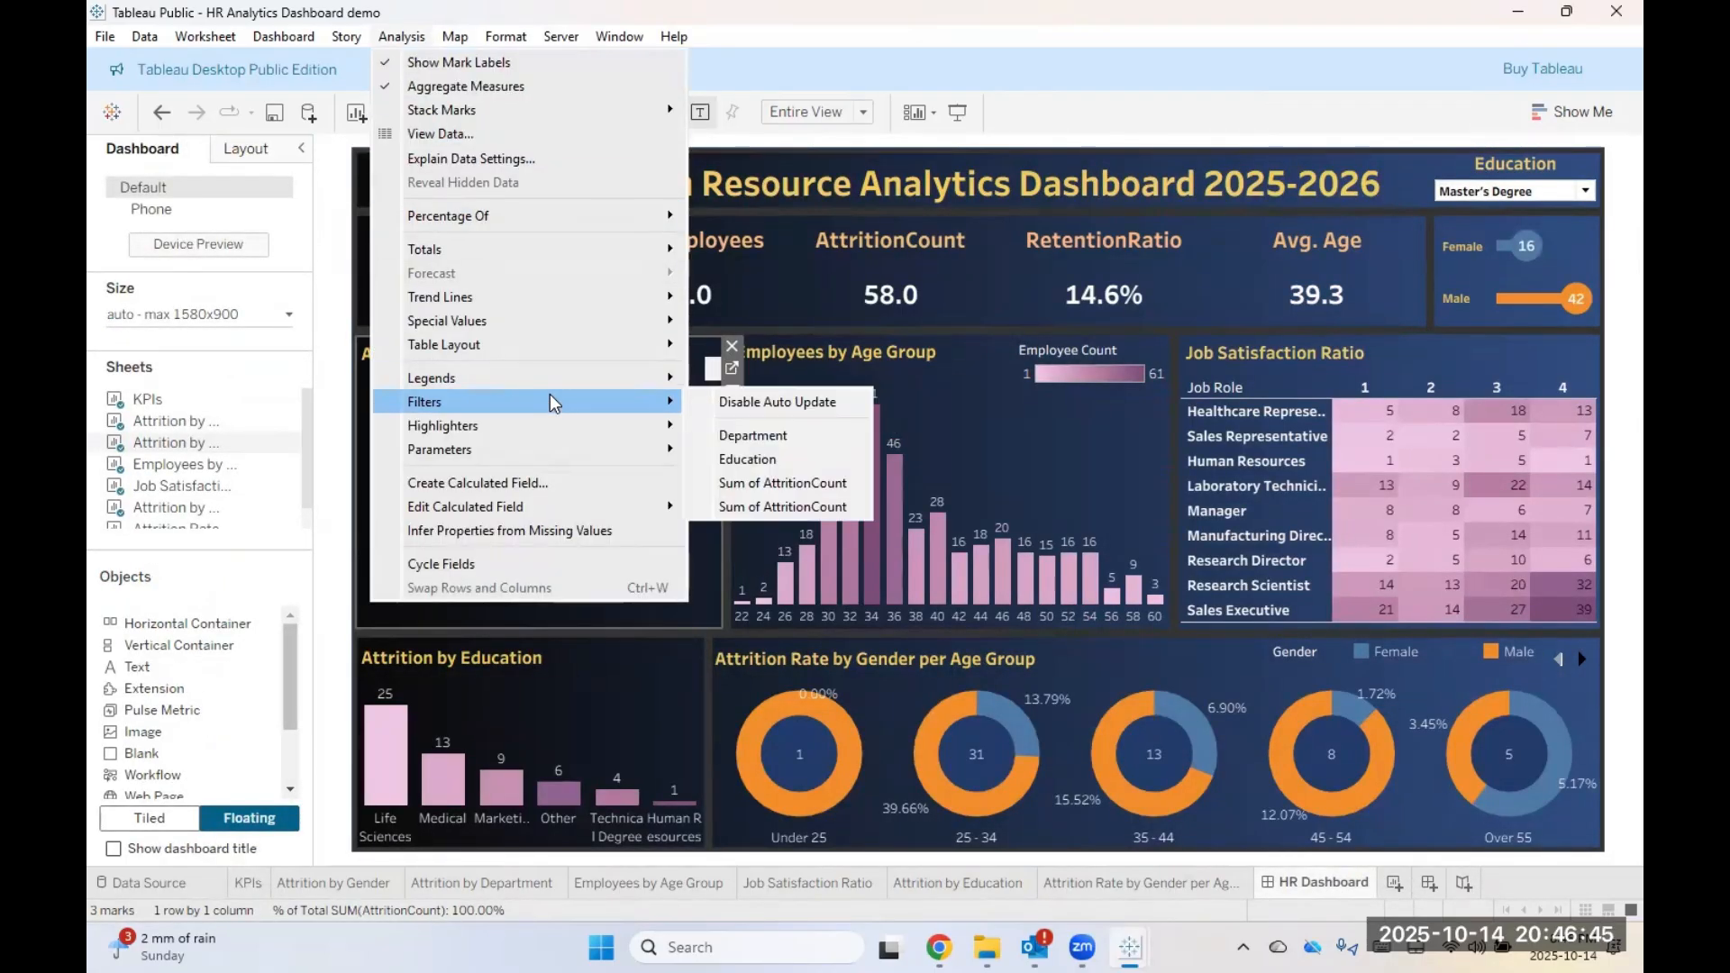
{"action": "left_click", "coordinate": [750, 435]}
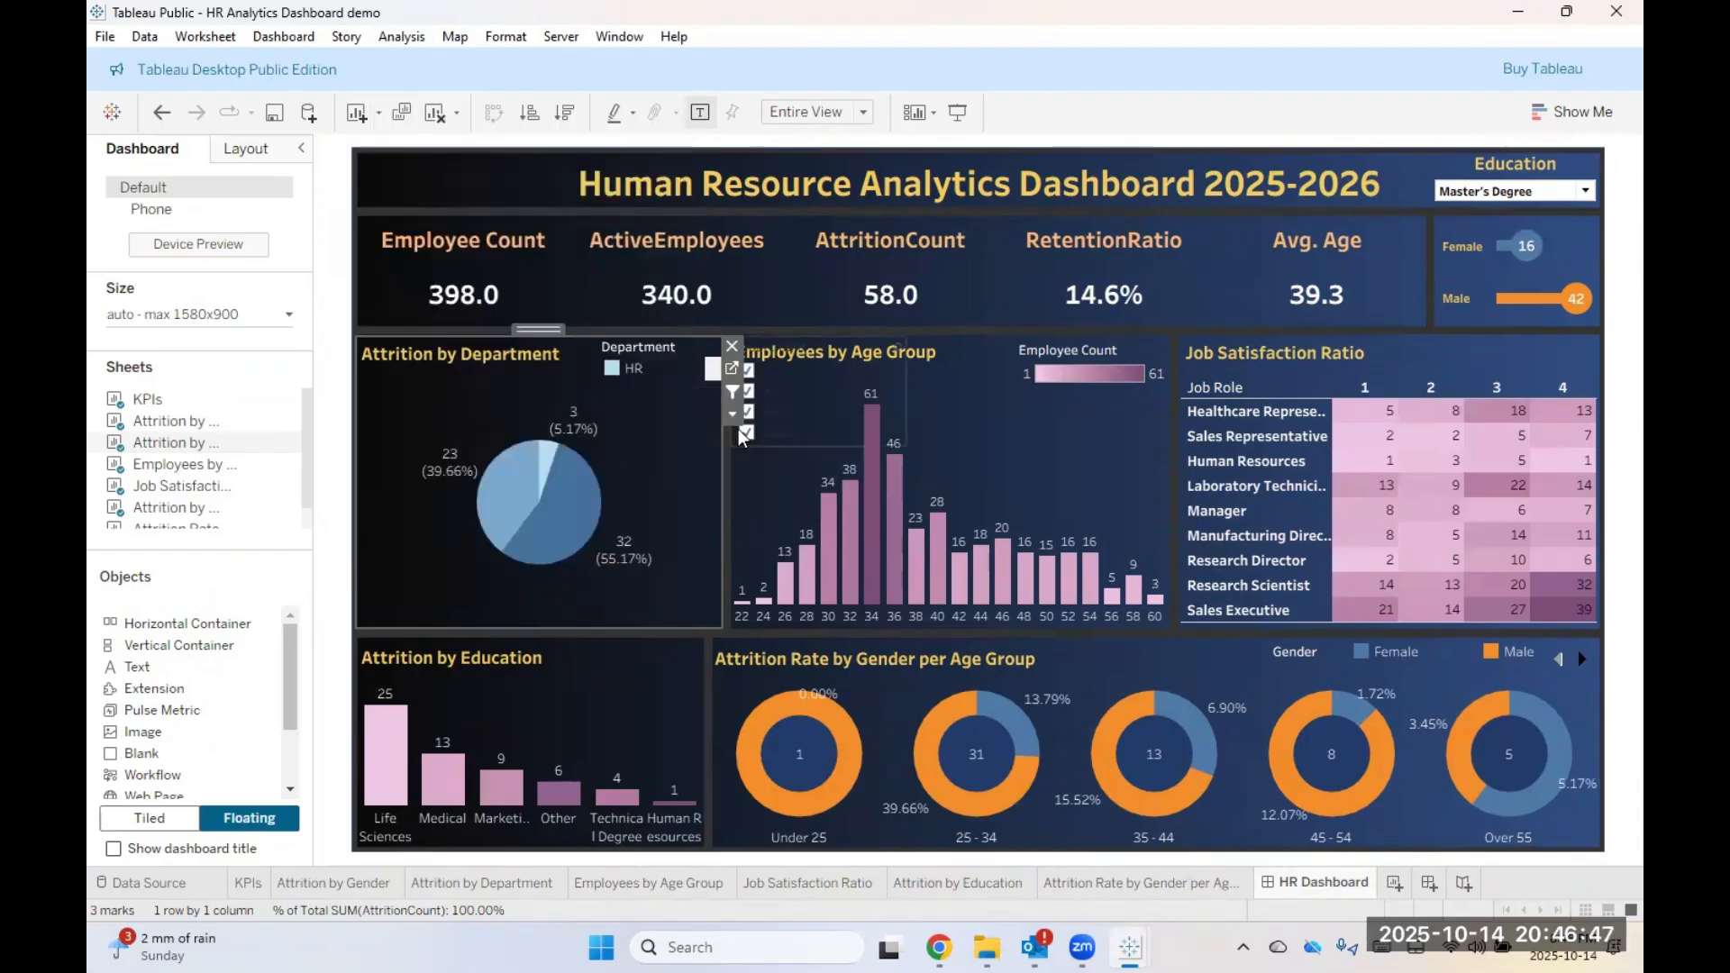
Step: Make the Department filter a single-value dropdown and fit it into the title banner ahead of the dashboard title, reducing its height
{"action": "left_click", "coordinate": [811, 339]}
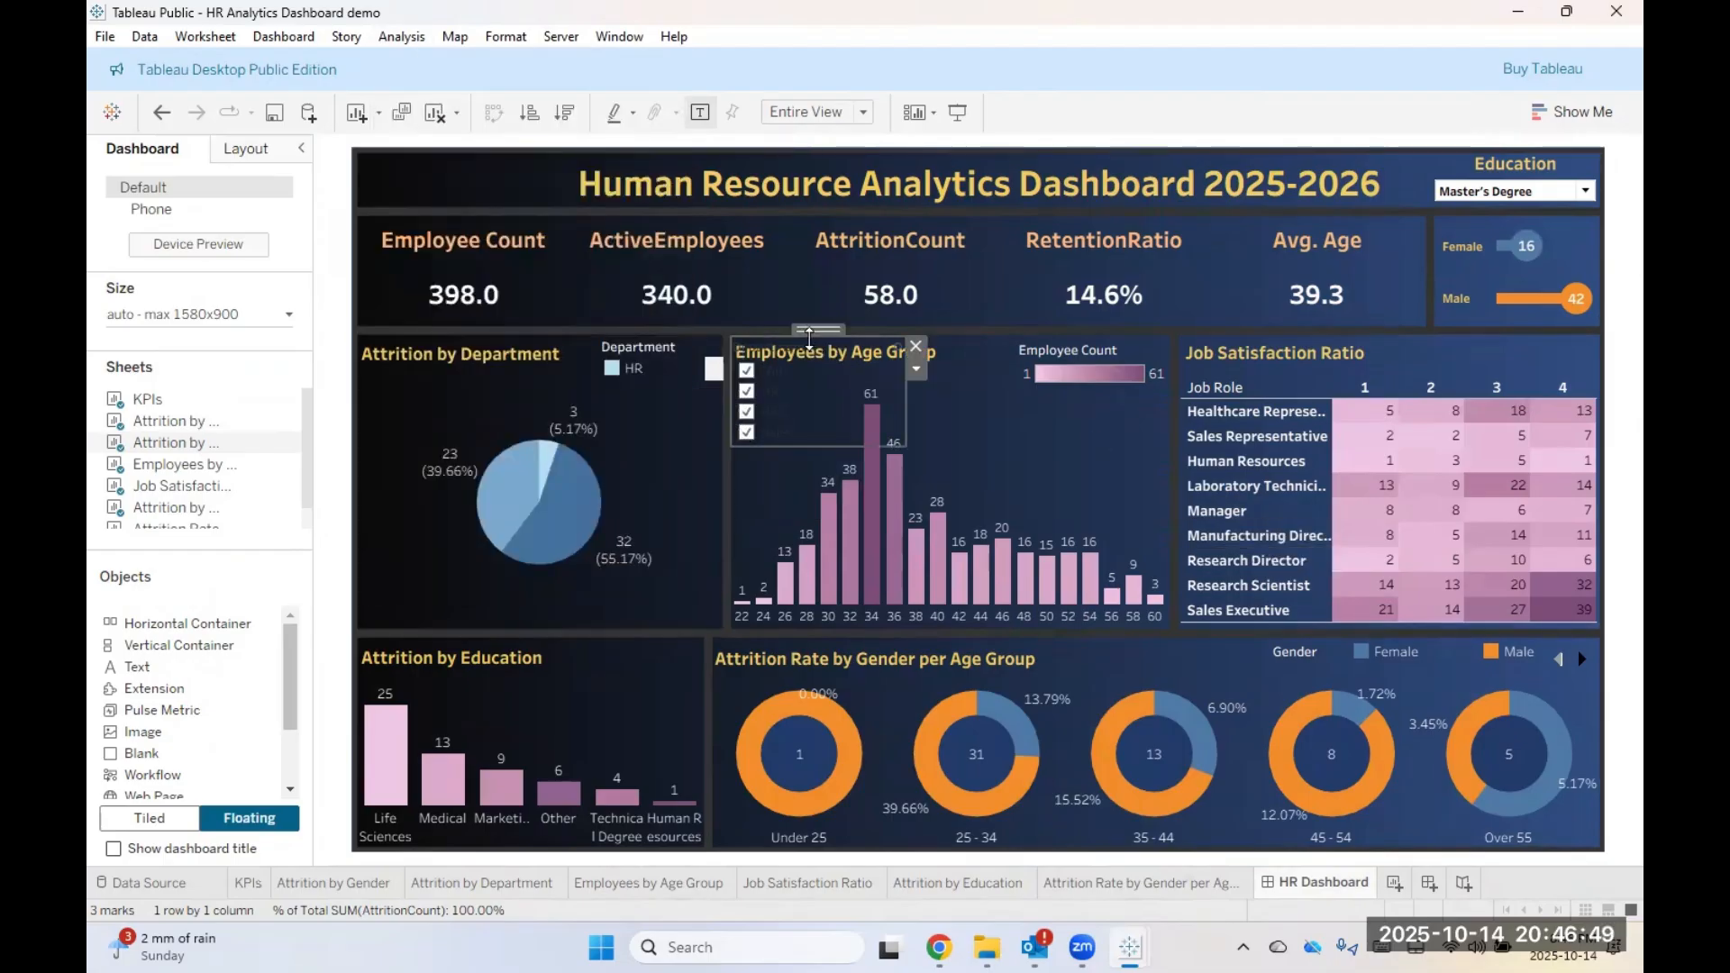
{"action": "left_click", "coordinate": [916, 369]}
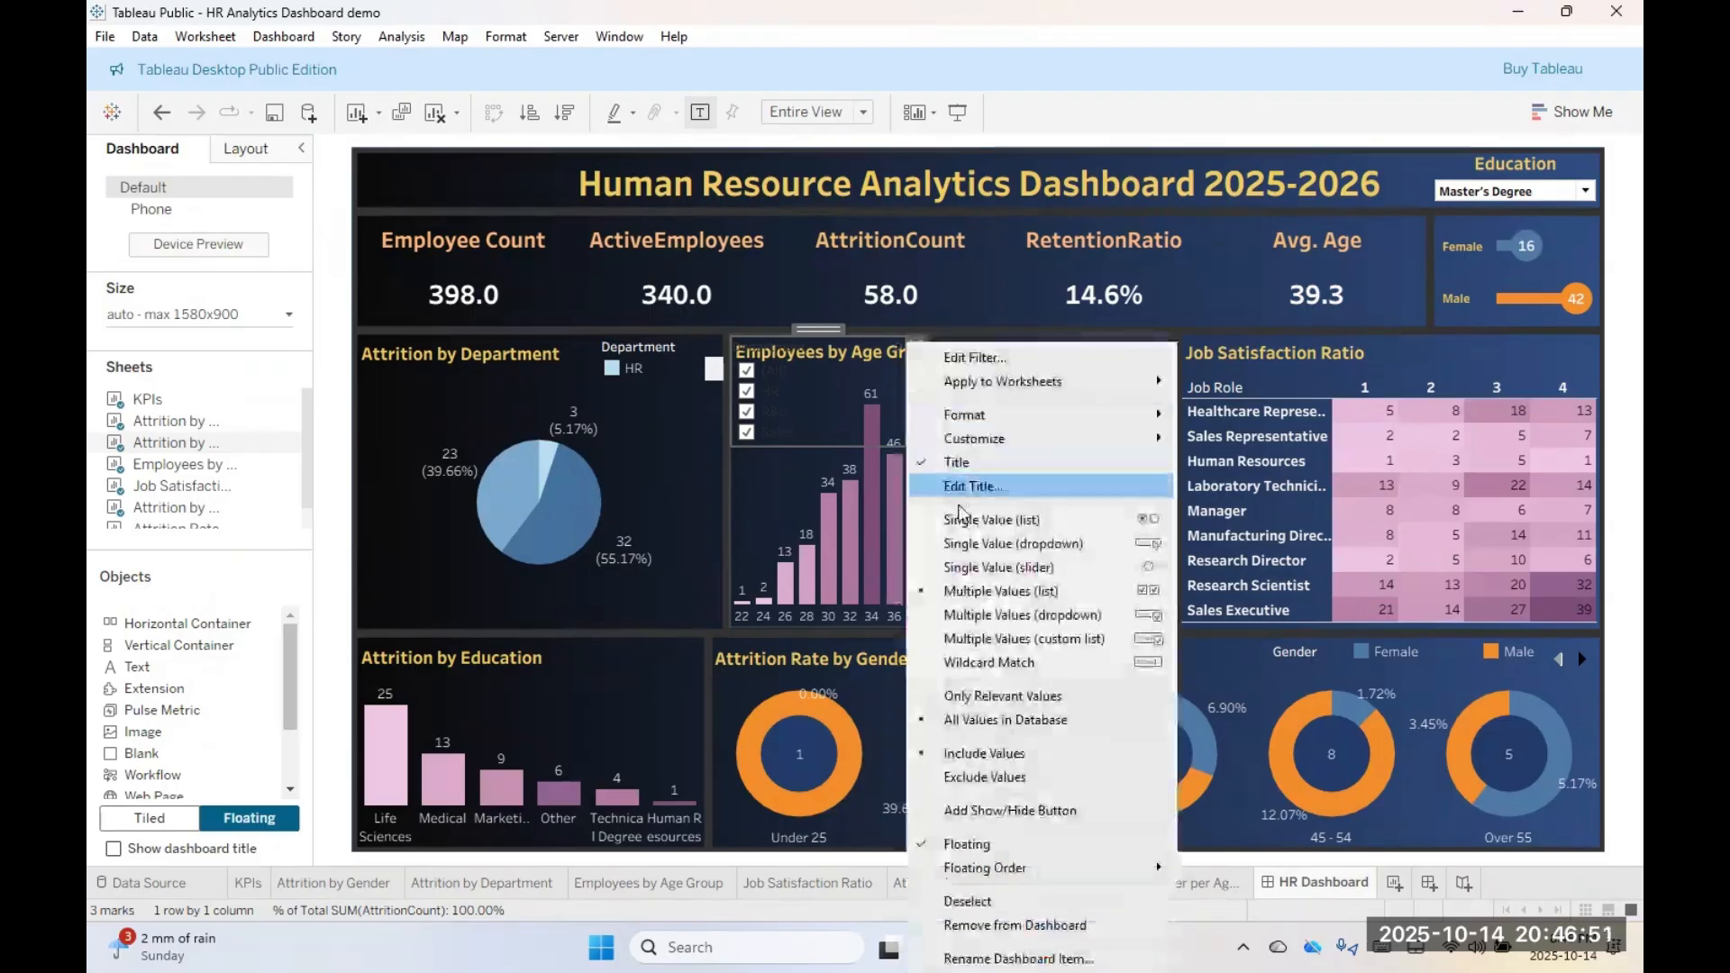
{"action": "left_click", "coordinate": [1040, 544]}
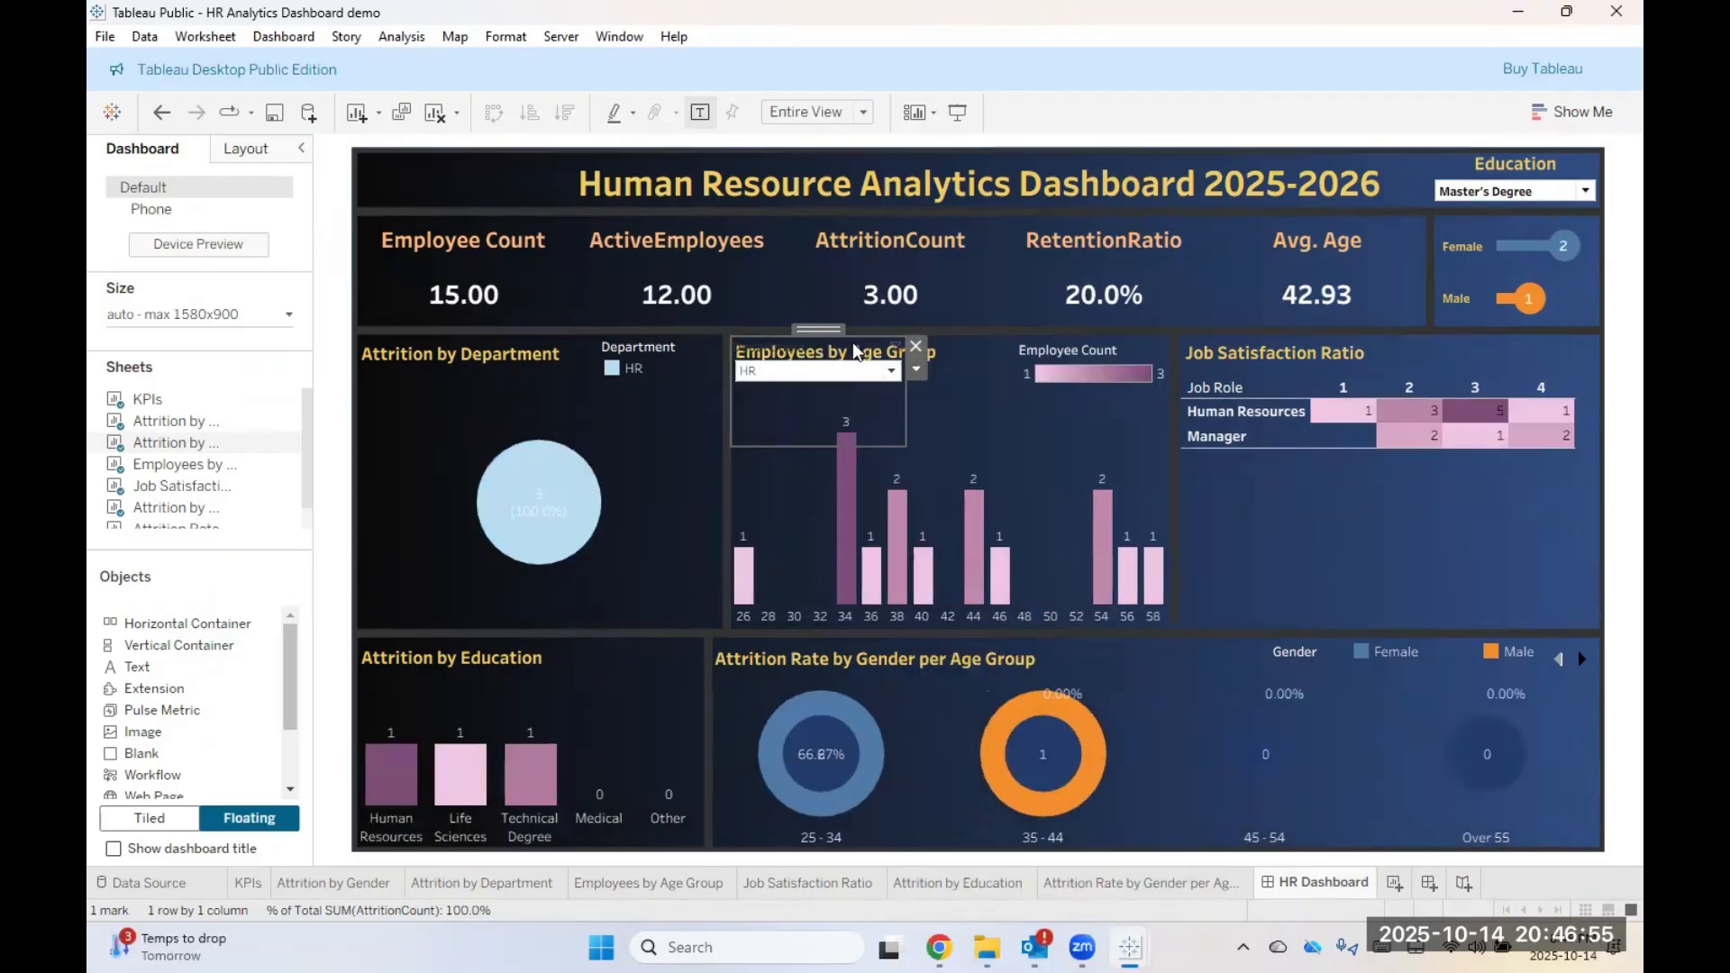
{"action": "left_click_drag", "start_coordinate": [838, 330], "coordinate": [553, 185]}
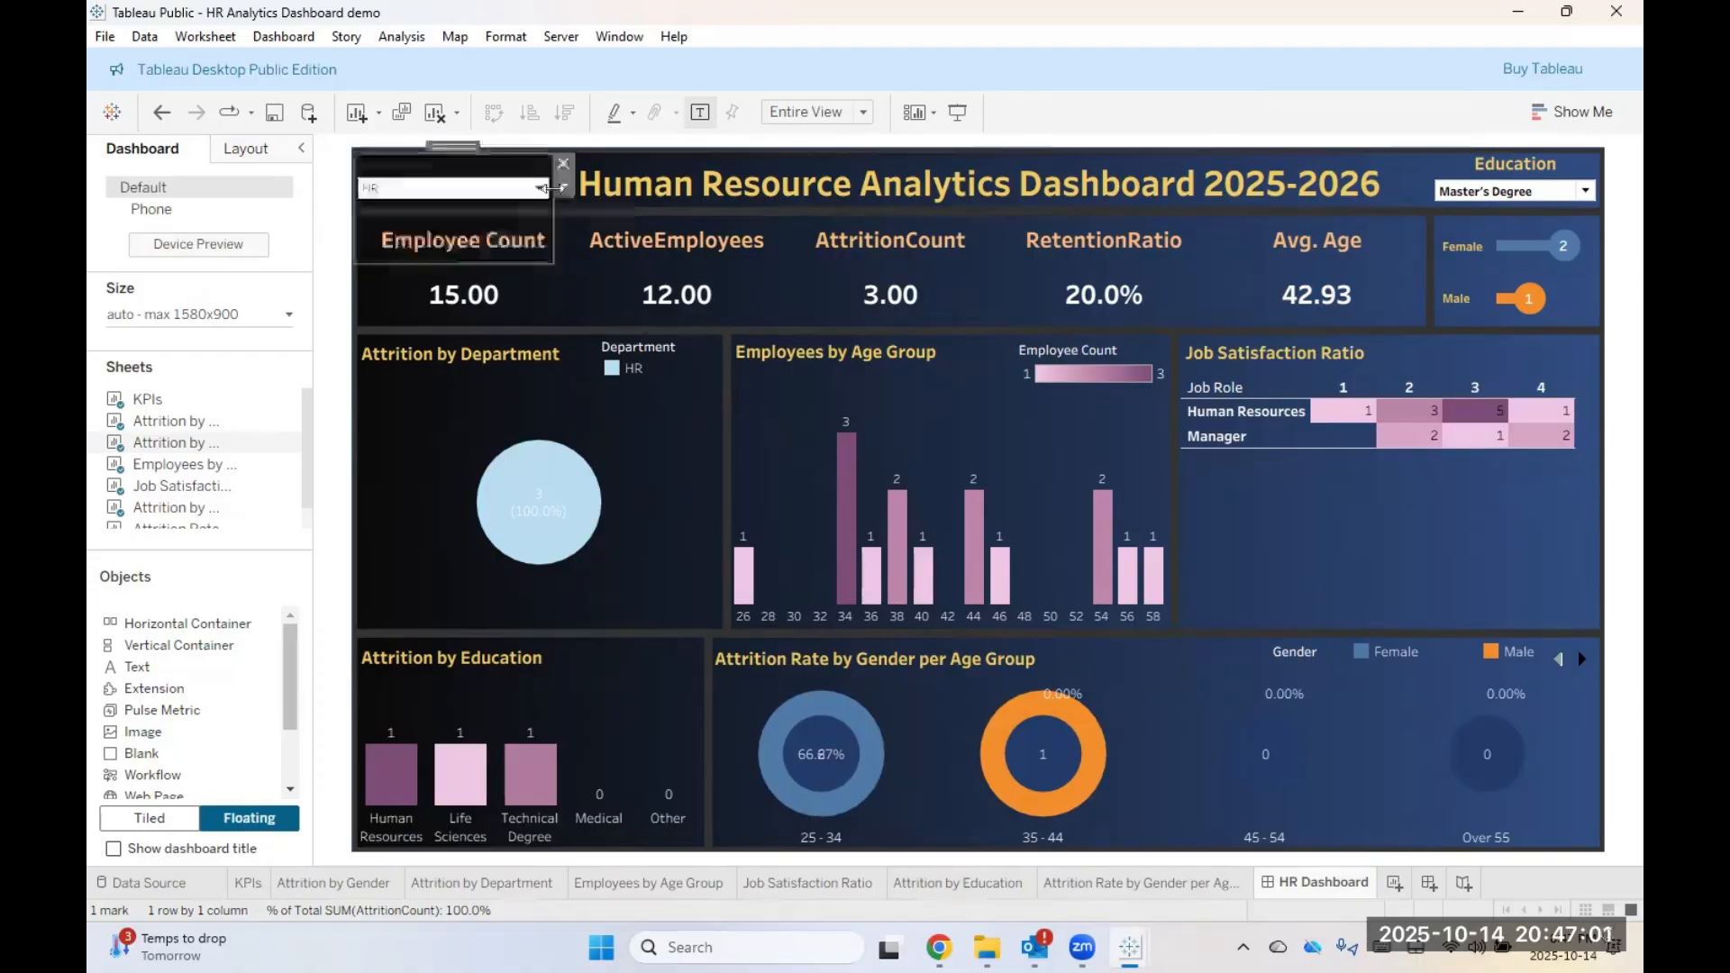
{"action": "left_click_drag", "start_coordinate": [465, 262], "coordinate": [466, 206]}
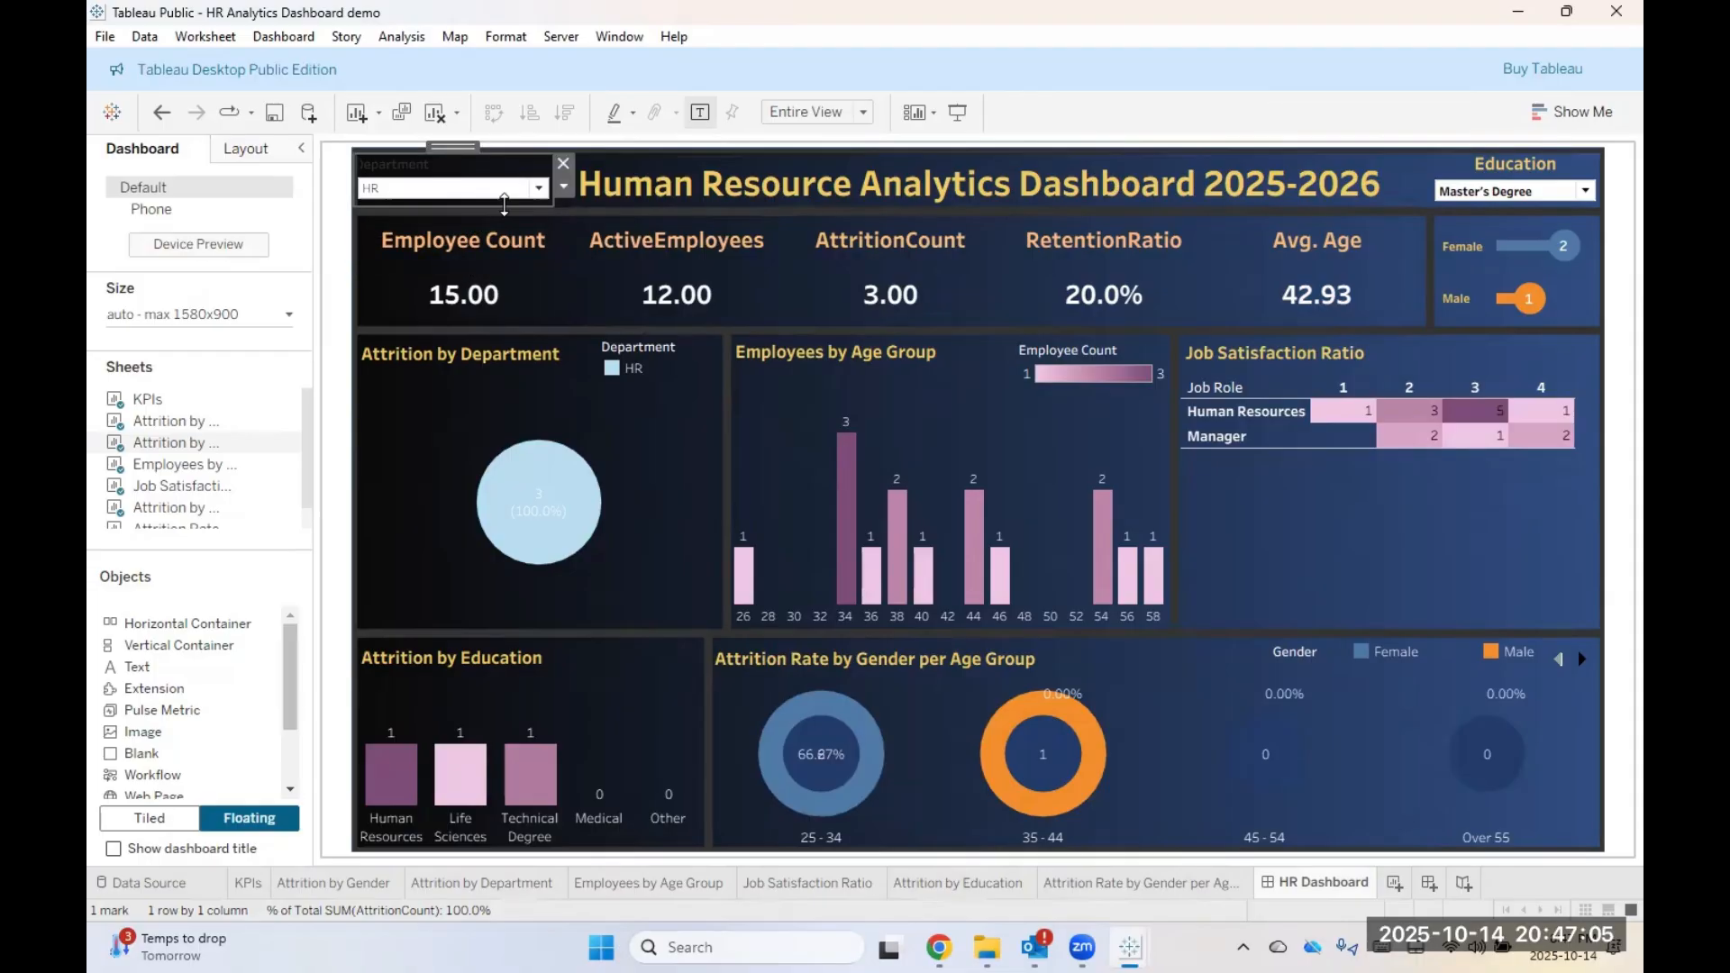
Step: Format the Department filter's title in gold with the Tableau Bold font and bold style
{"action": "right_click", "coordinate": [510, 174]}
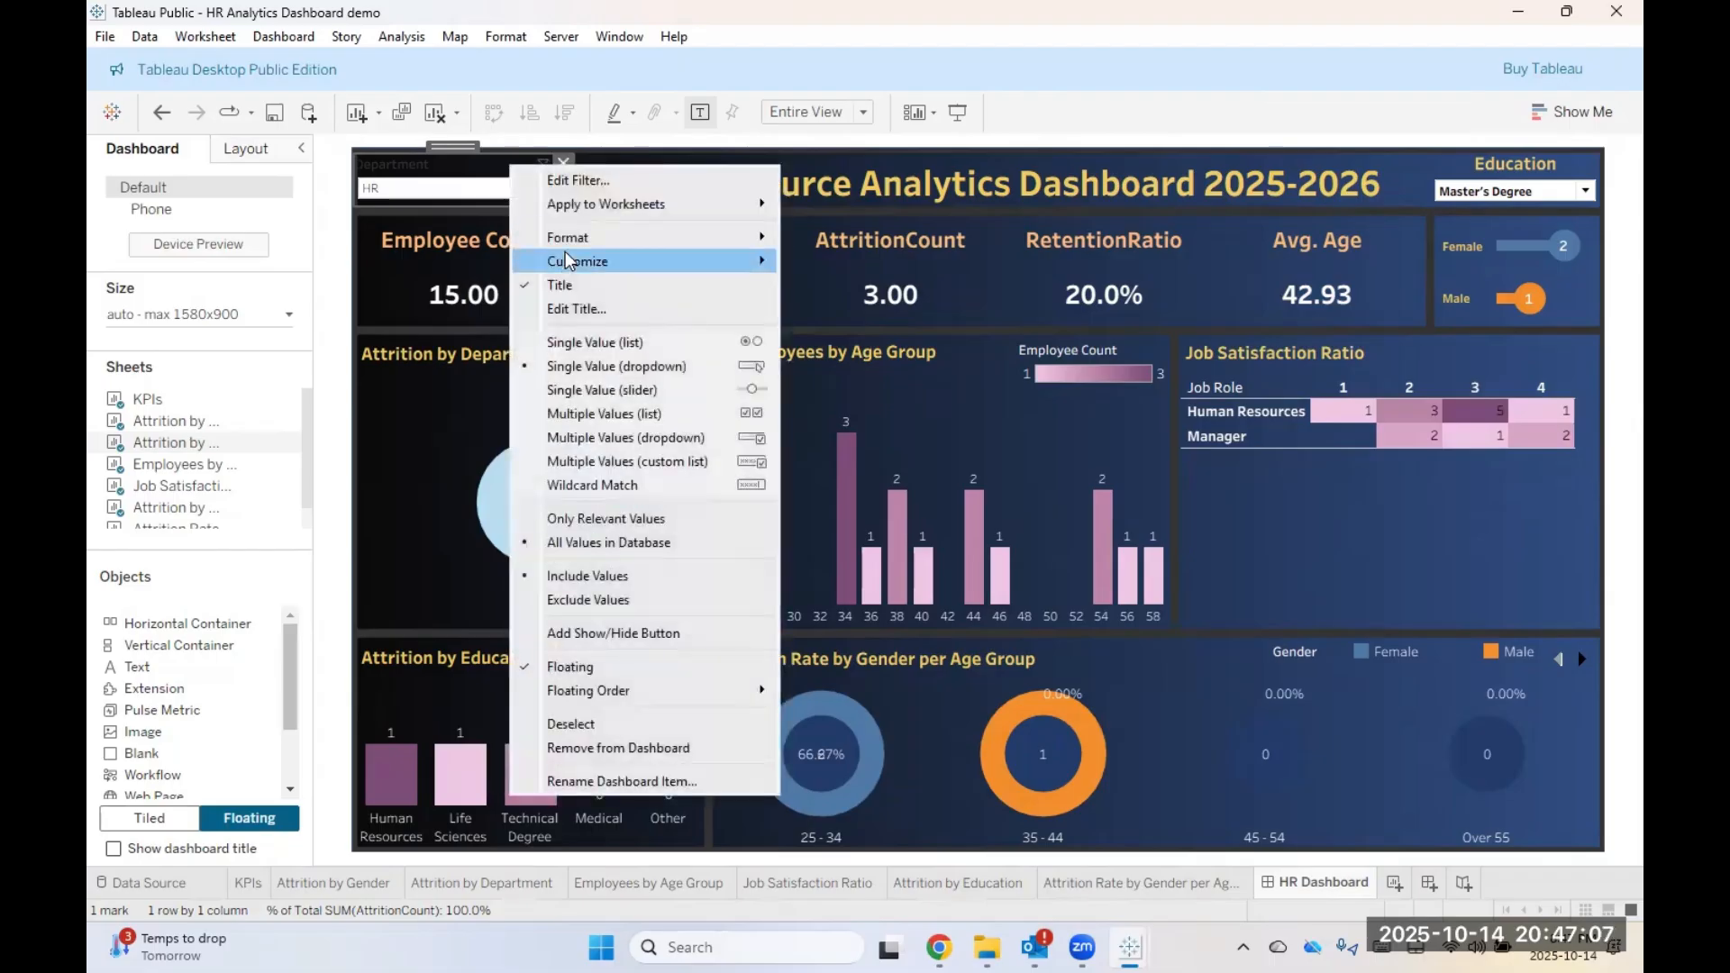
{"action": "mouse_move", "coordinate": [587, 243]}
{"action": "left_click", "coordinate": [836, 236]}
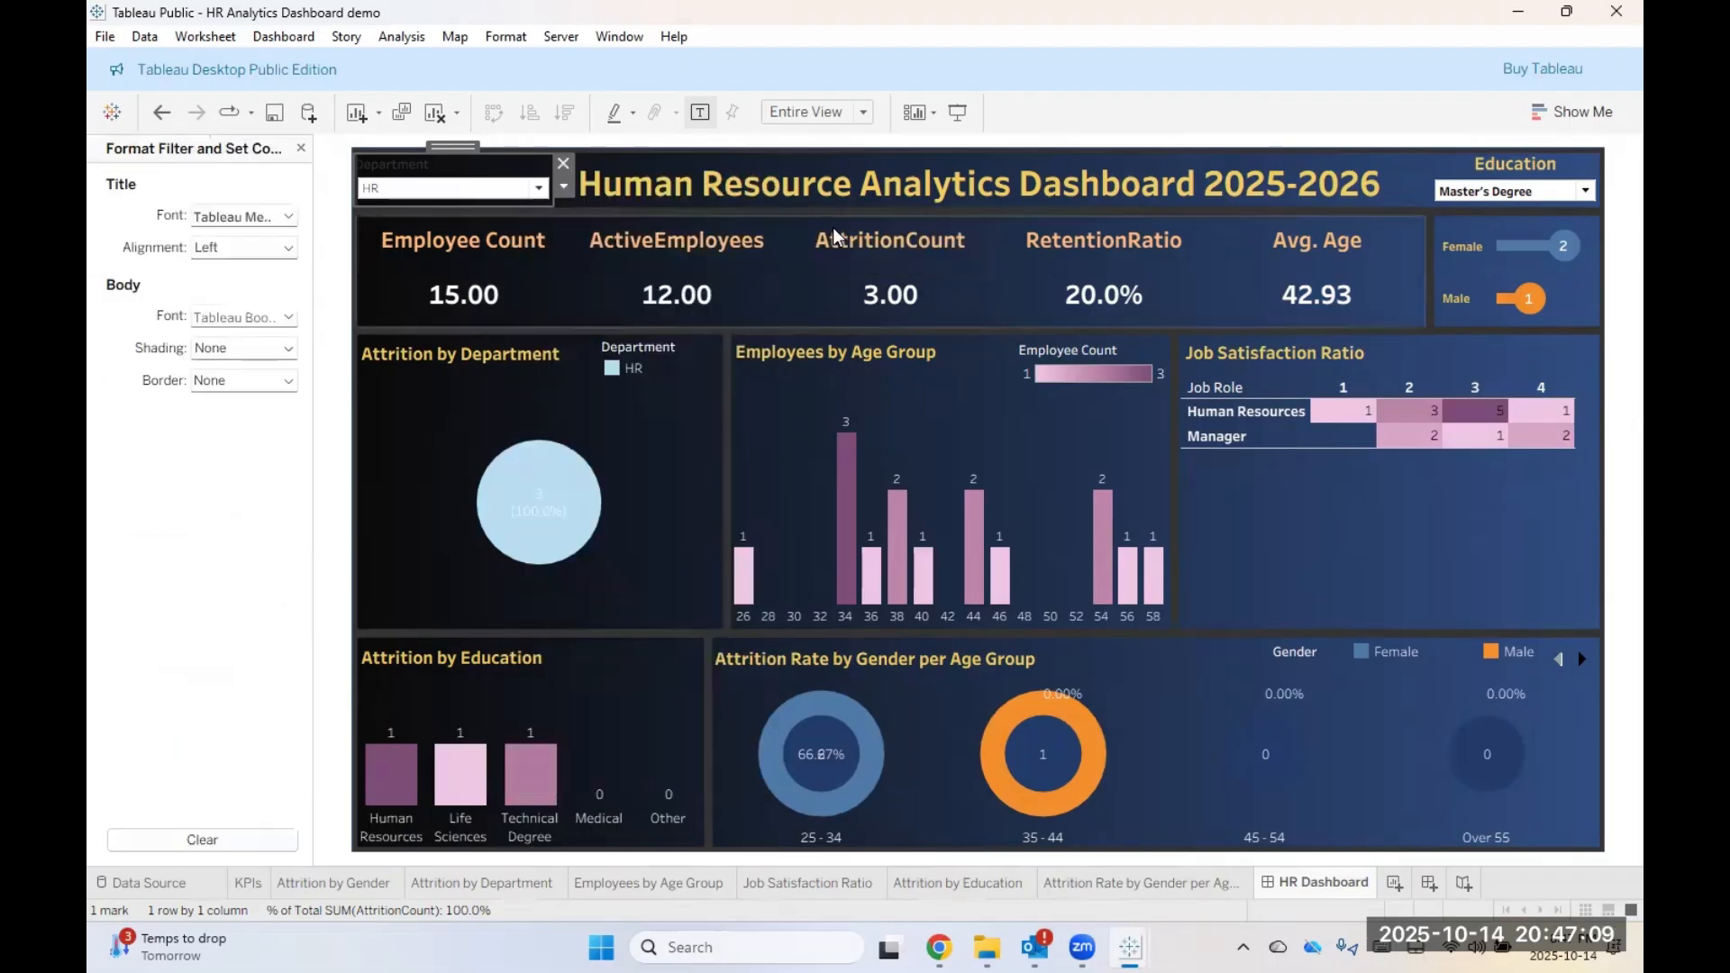
{"action": "left_click", "coordinate": [289, 216]}
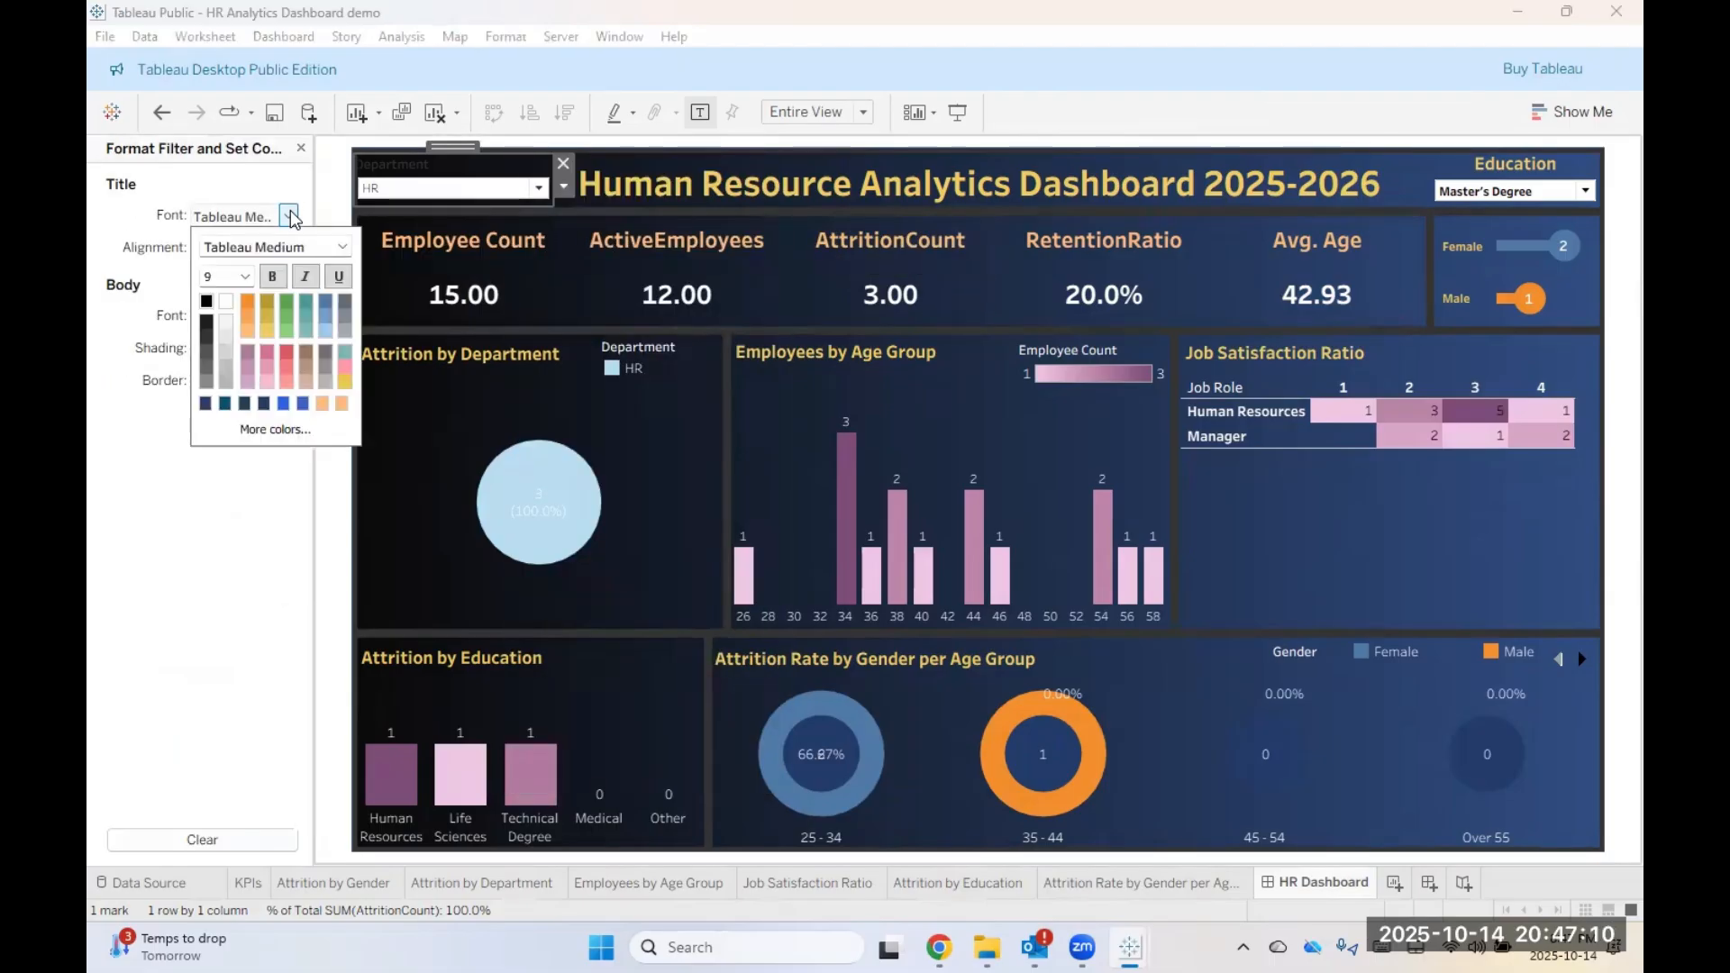
{"action": "left_click", "coordinate": [268, 331]}
{"action": "left_click", "coordinate": [269, 277]}
{"action": "left_click", "coordinate": [320, 247]}
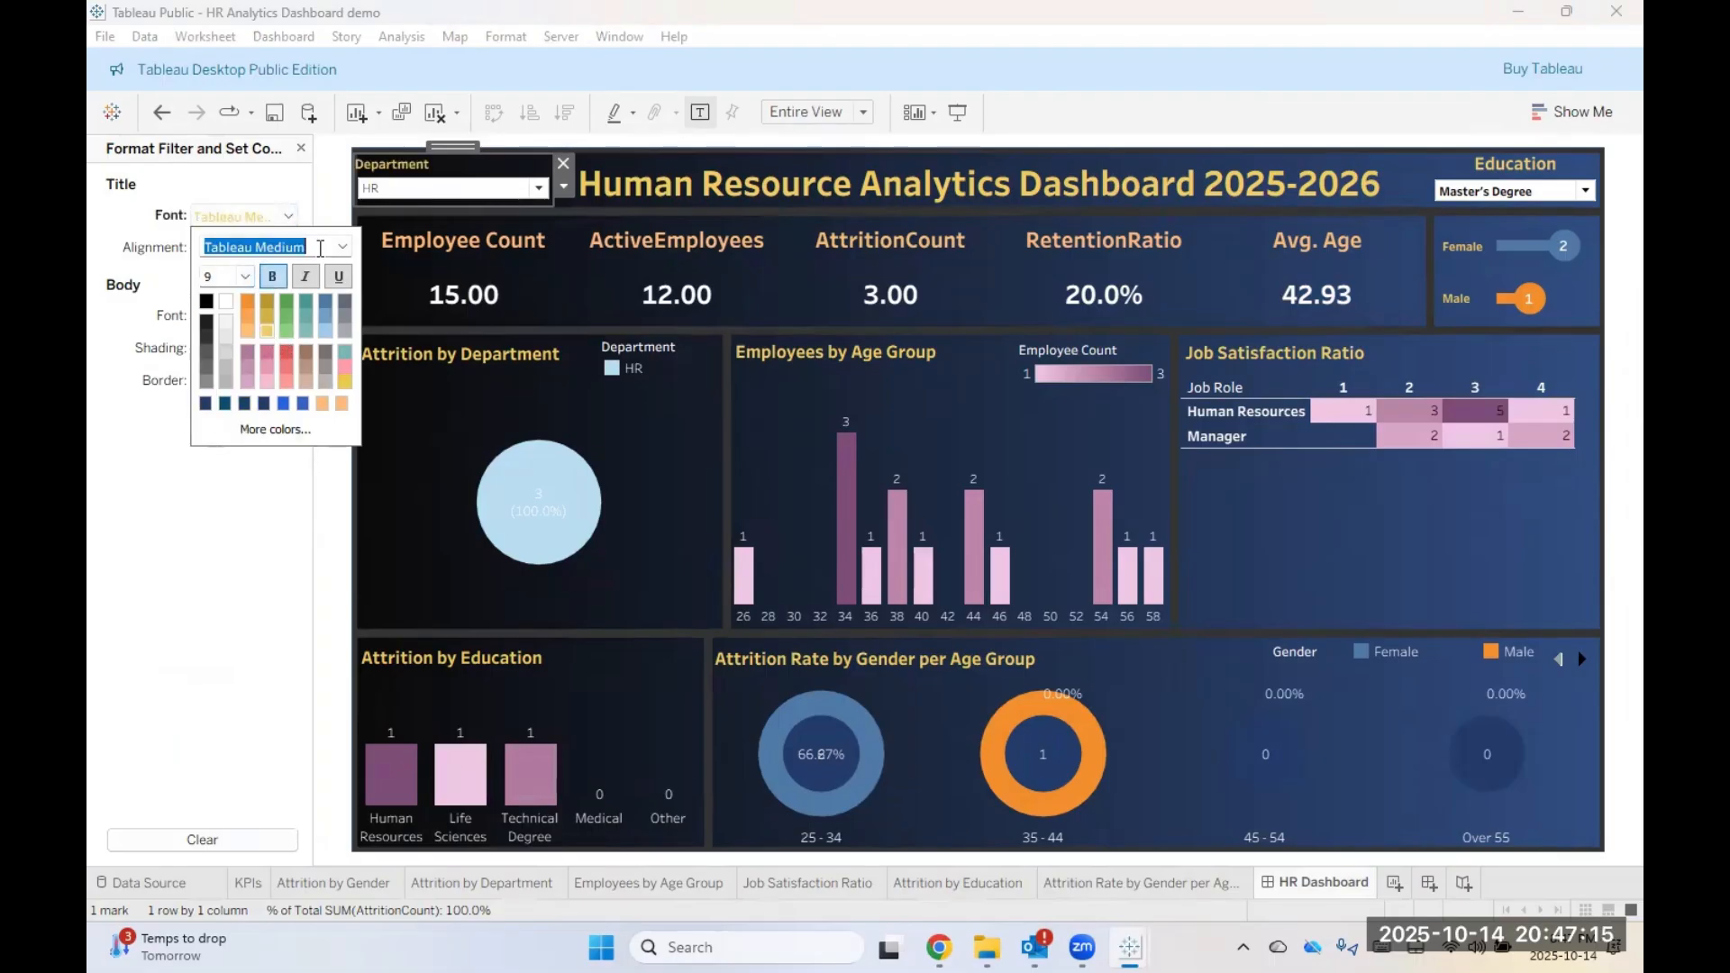
{"action": "left_click", "coordinate": [343, 247]}
{"action": "left_click", "coordinate": [253, 263]}
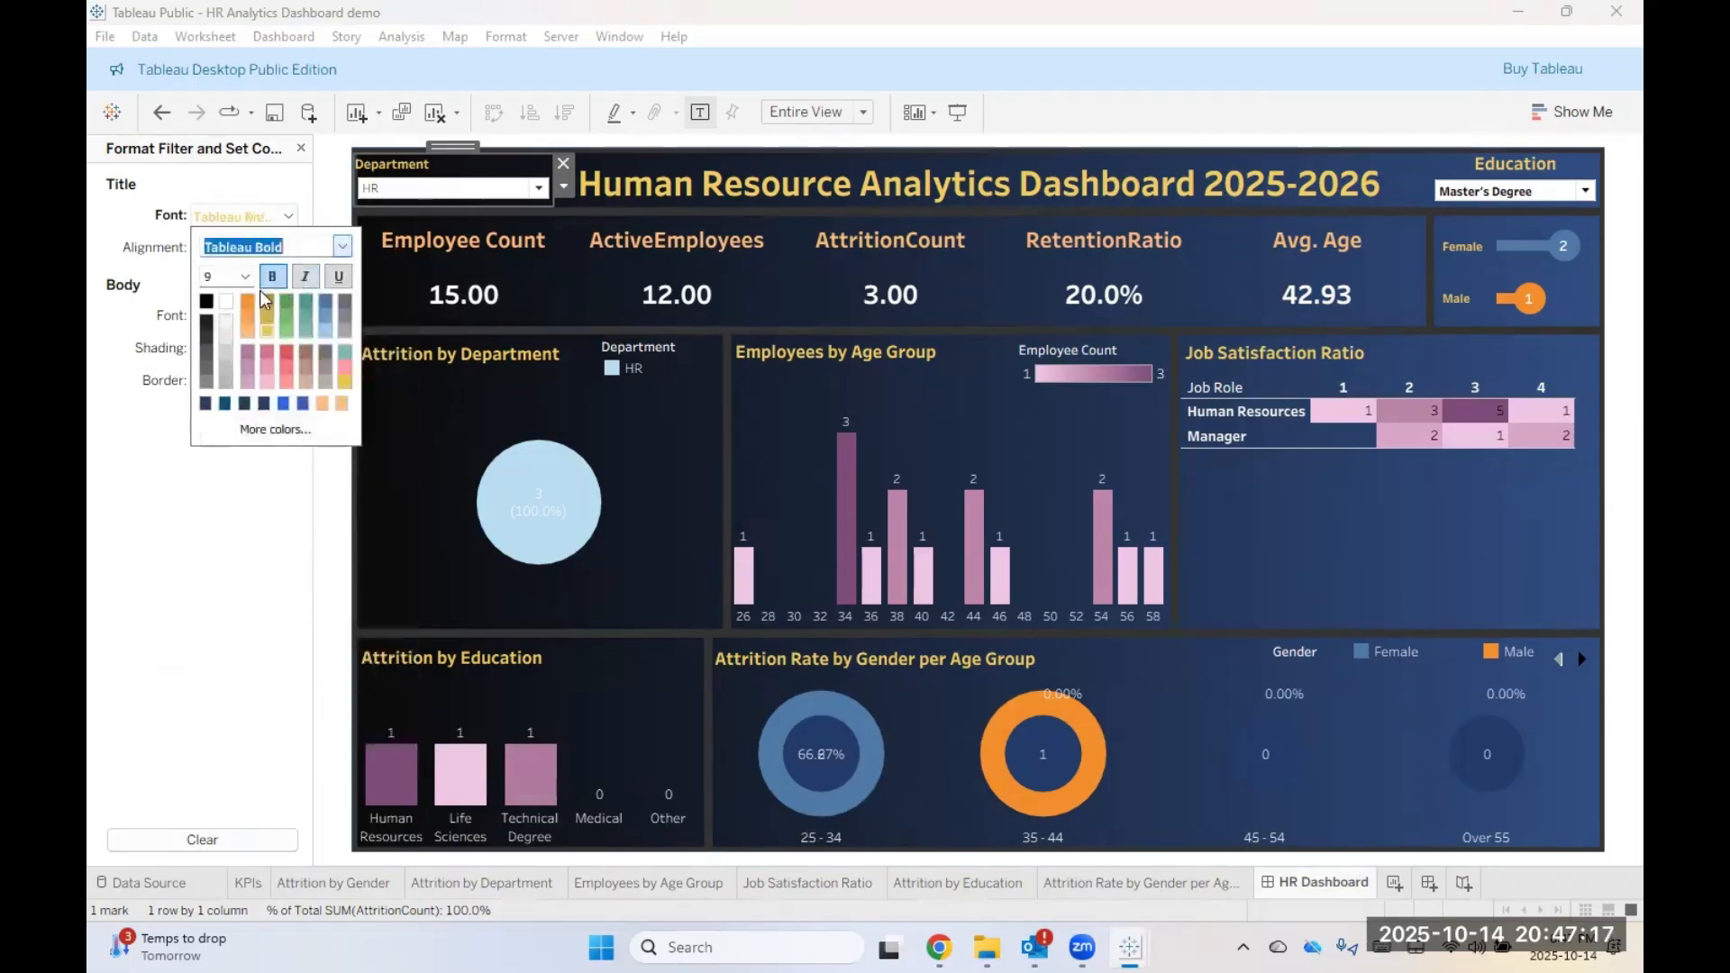
{"action": "left_click", "coordinate": [248, 549]}
Step: Set the Department filter's title text to size 12 and centre it
{"action": "double_click", "coordinate": [486, 167]}
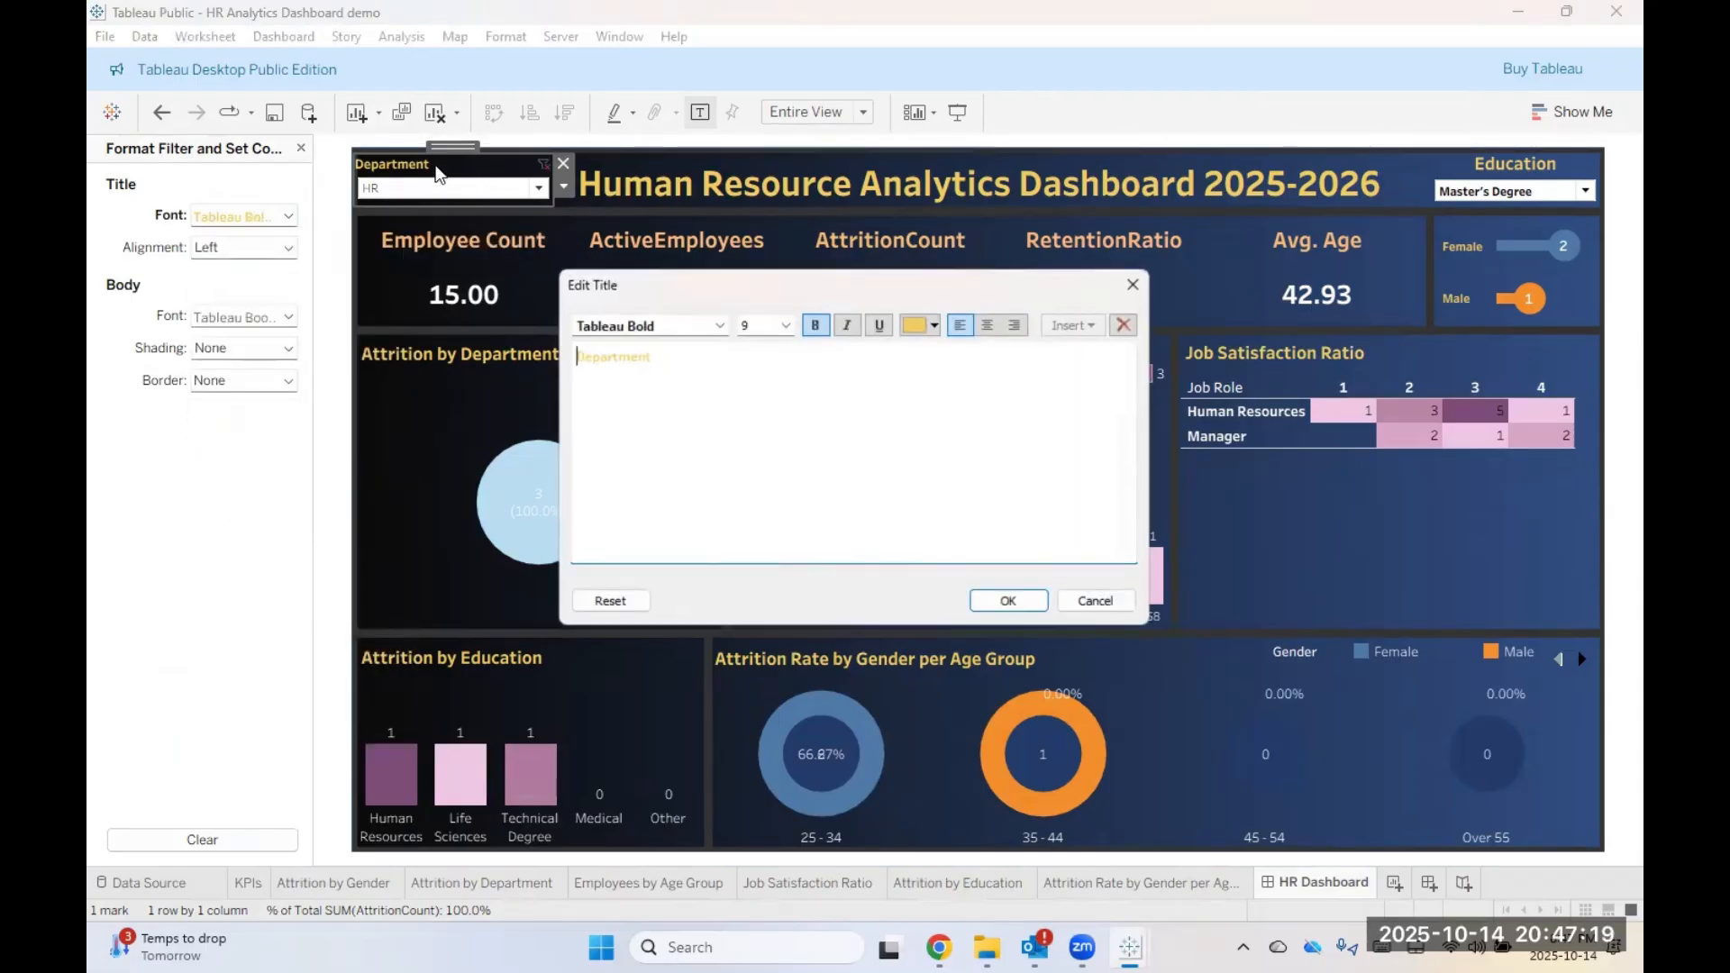
{"action": "double_click", "coordinate": [642, 354]}
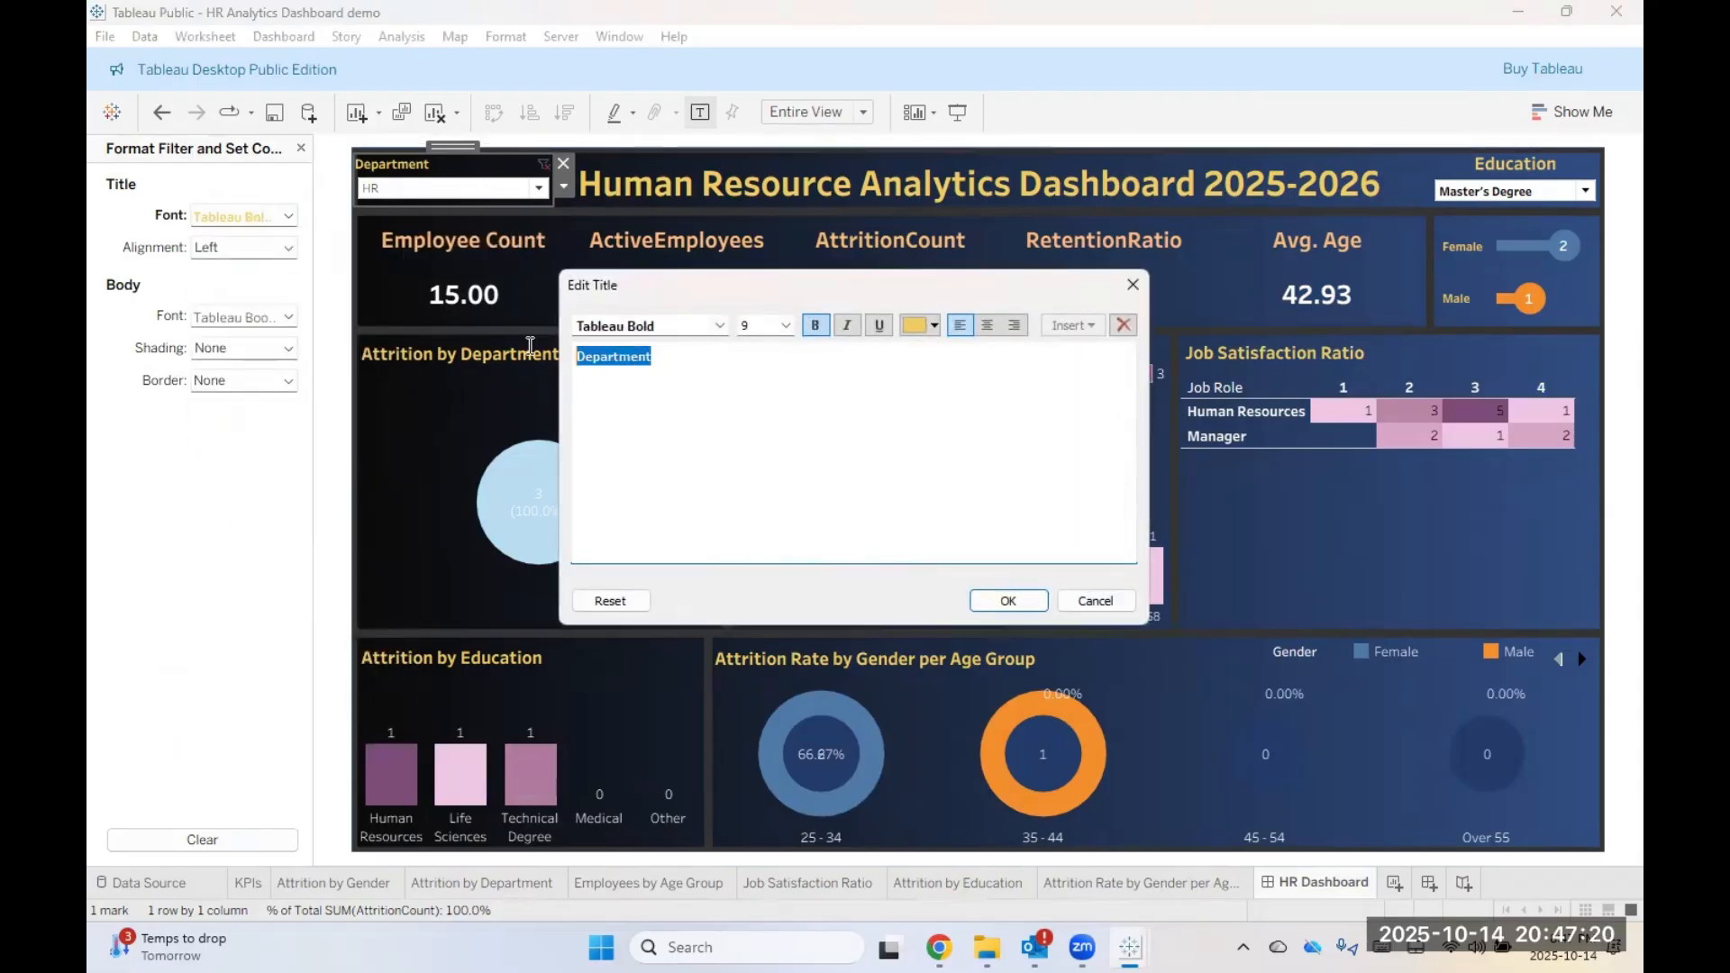
{"action": "left_click", "coordinate": [786, 325]}
{"action": "left_click", "coordinate": [765, 410]}
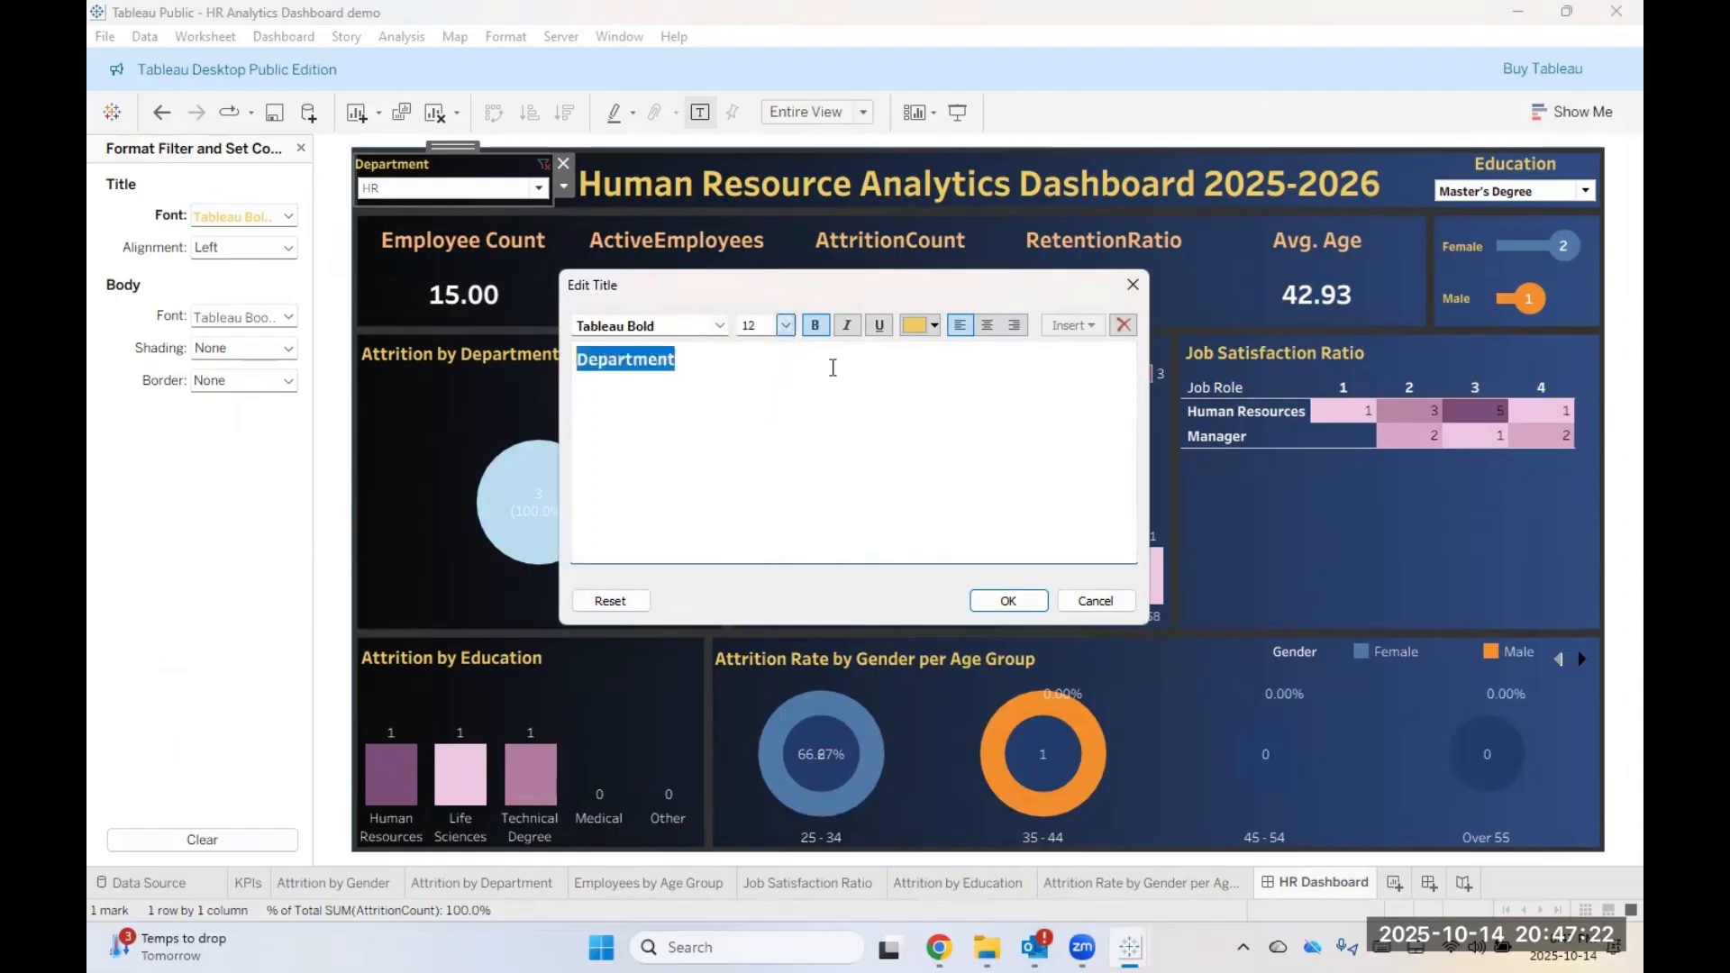
{"action": "left_click", "coordinate": [982, 330]}
{"action": "left_click", "coordinate": [1005, 600]}
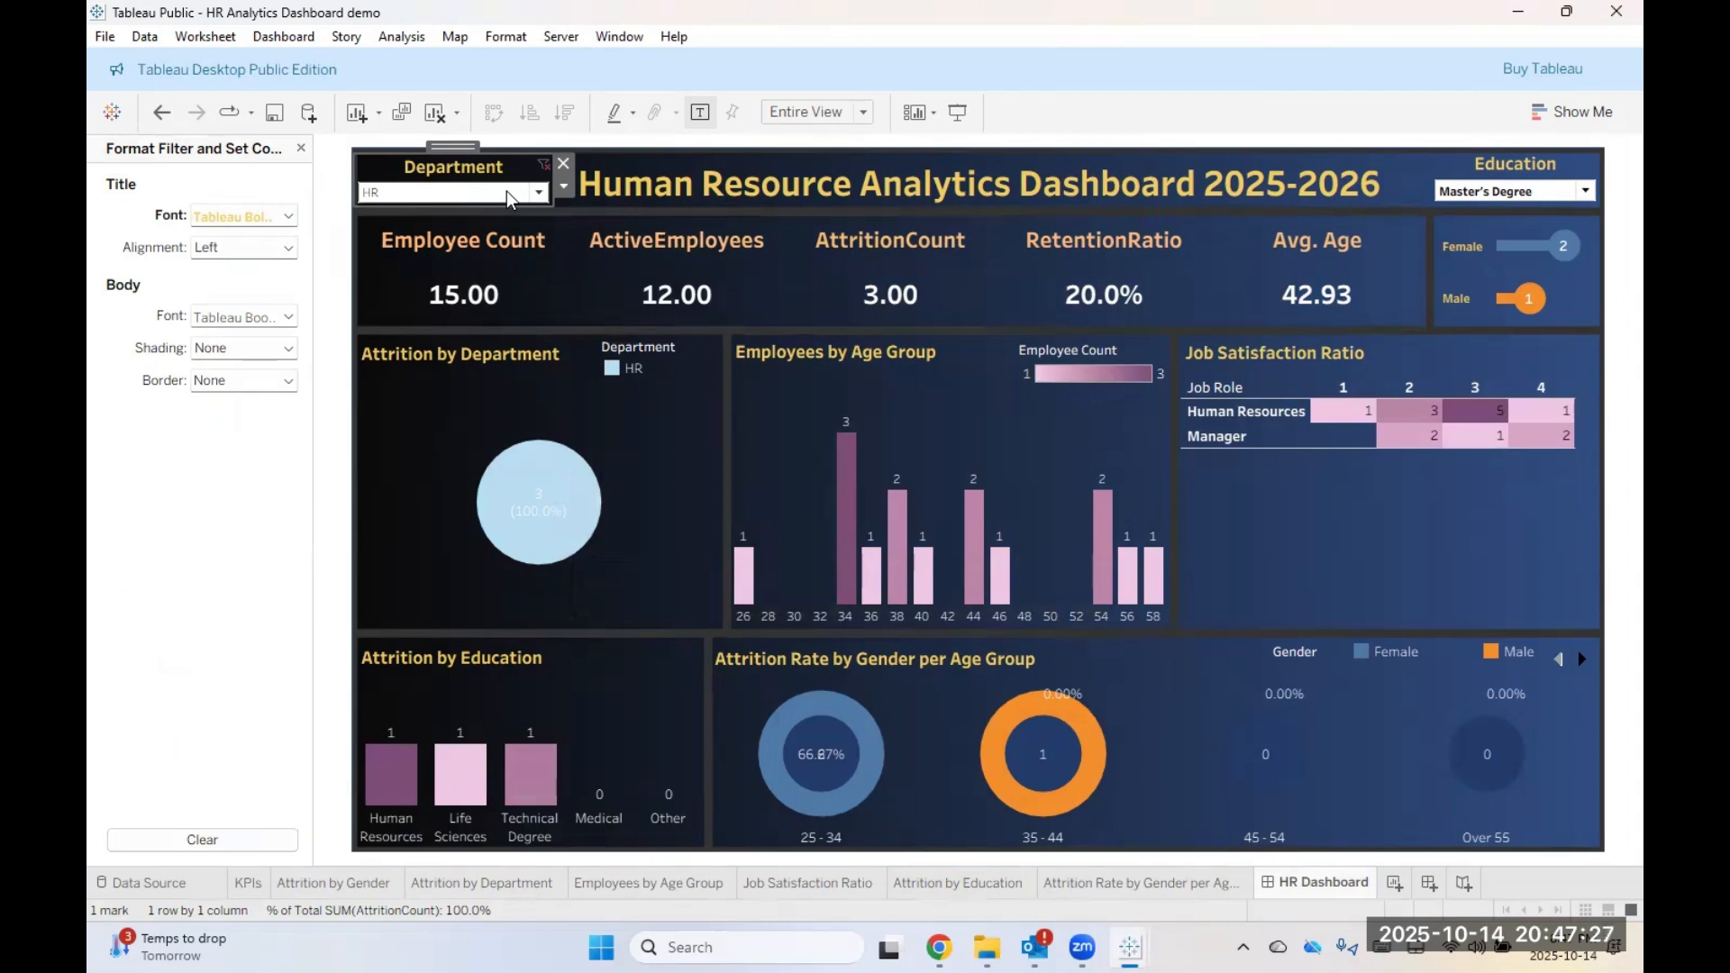
Step: Check the Department filter's list of values and set its body font colour to black
{"action": "left_click", "coordinate": [478, 193]}
{"action": "left_click", "coordinate": [541, 192]}
{"action": "left_click", "coordinate": [541, 193]}
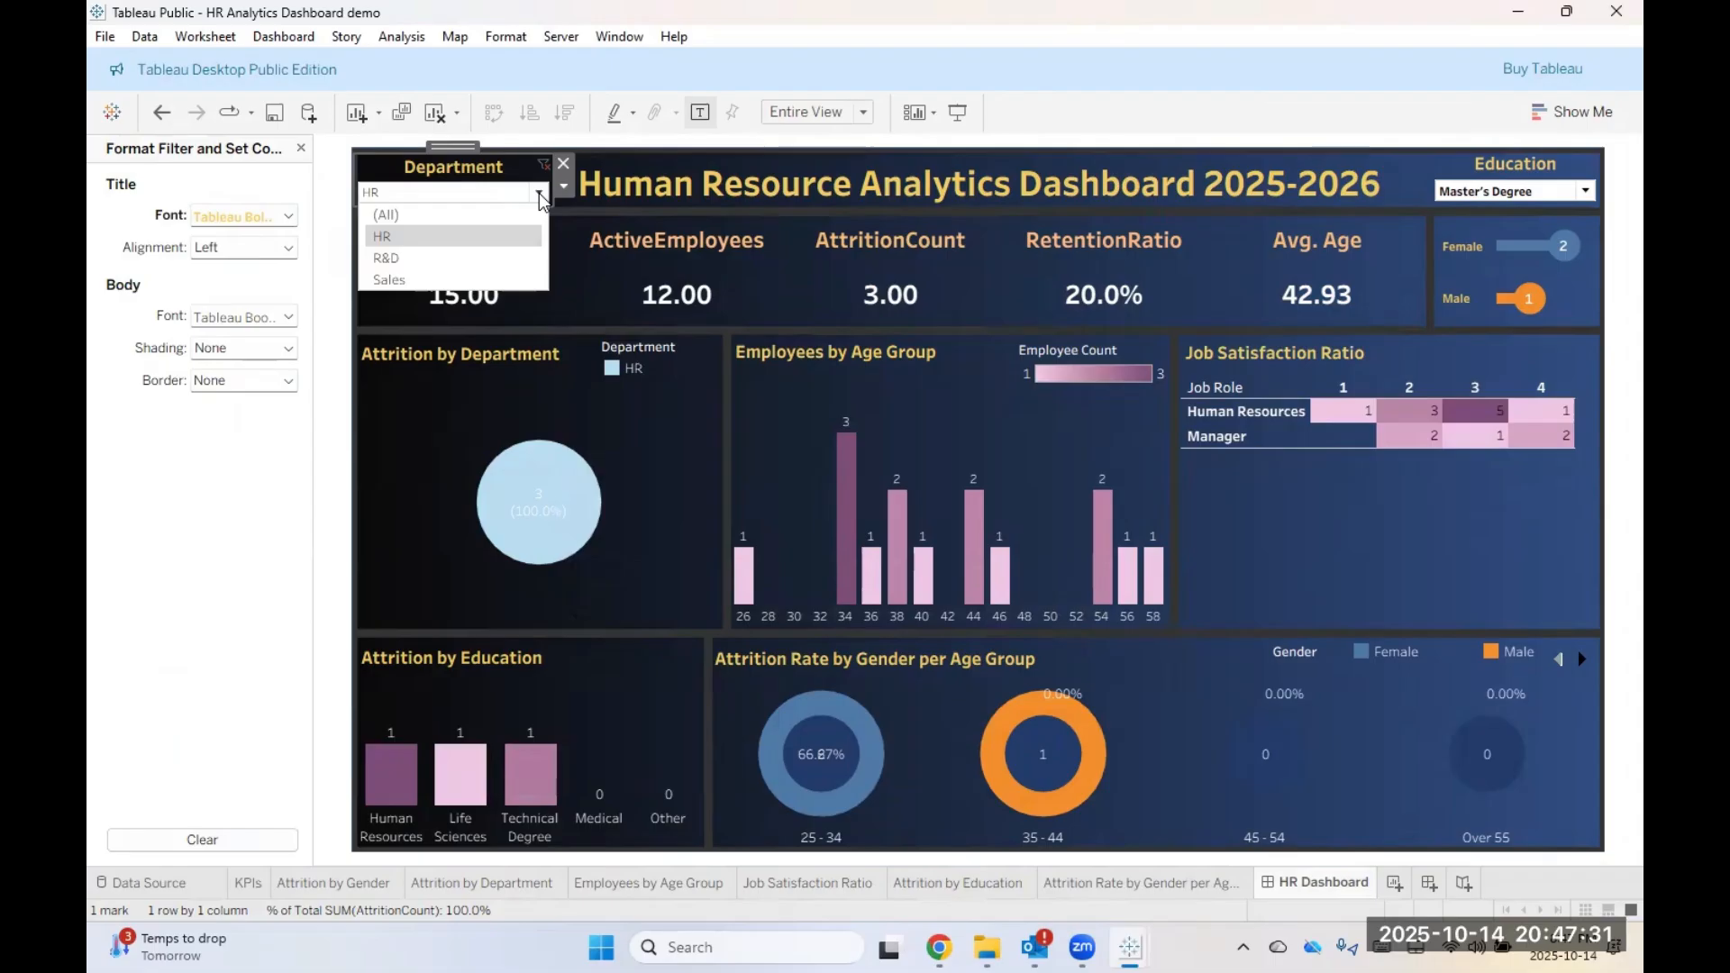
{"action": "left_click", "coordinate": [539, 193]}
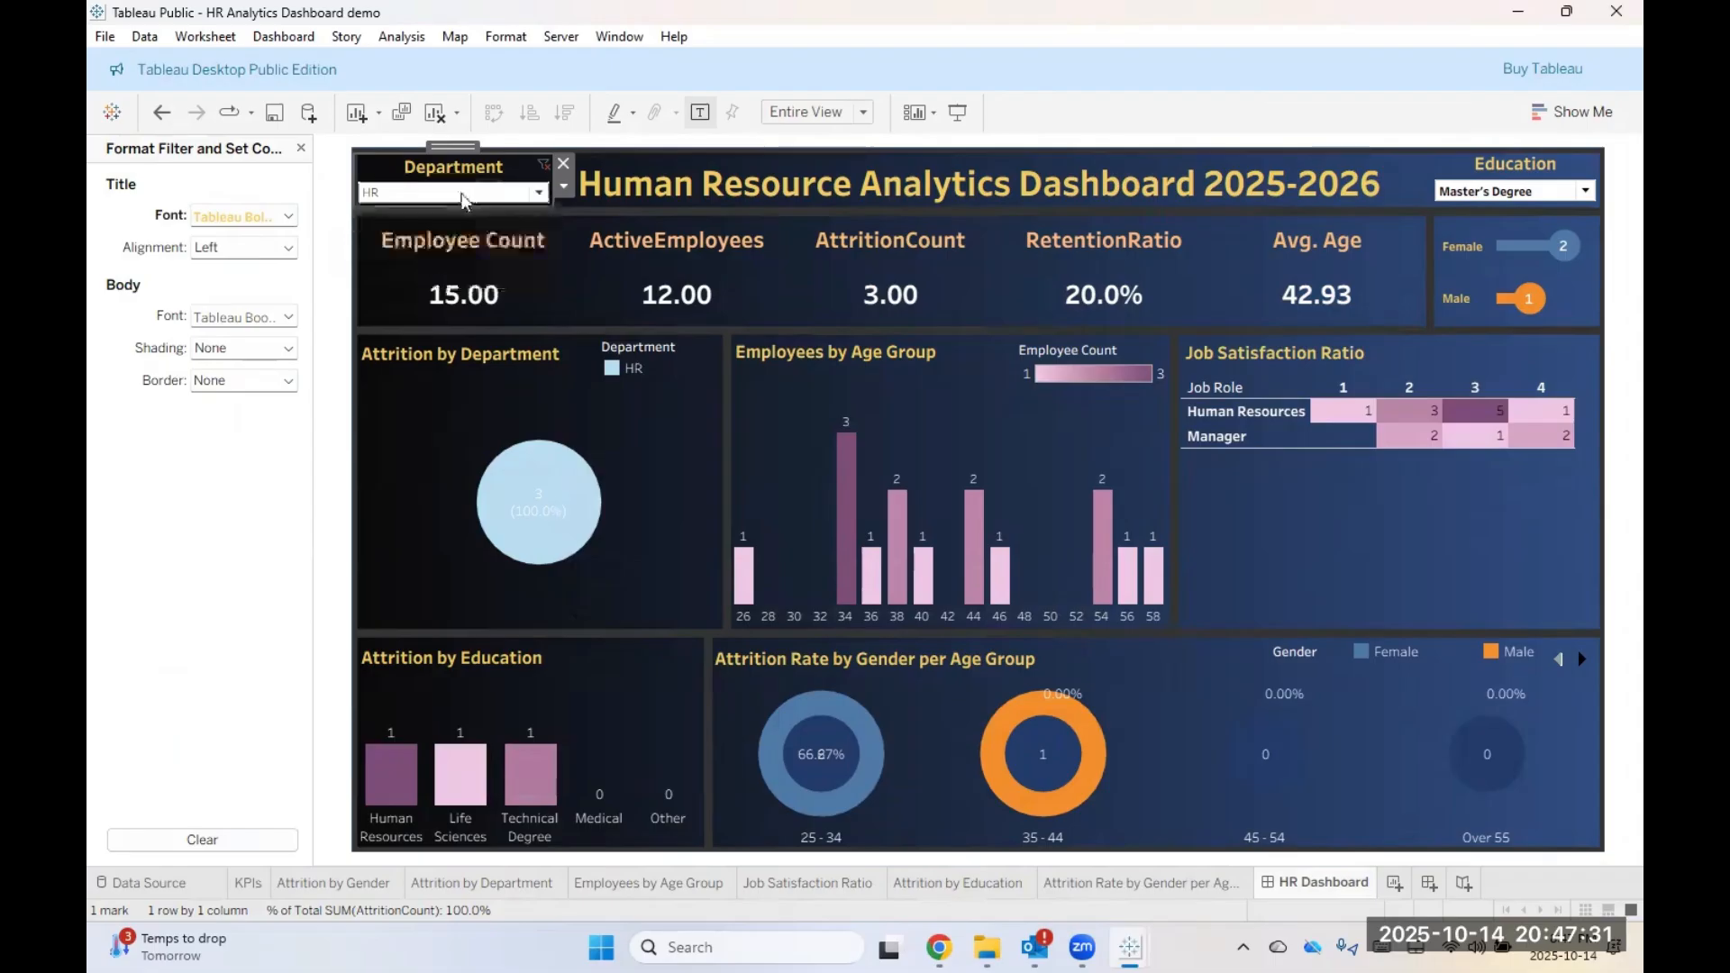
{"action": "left_click", "coordinate": [281, 319]}
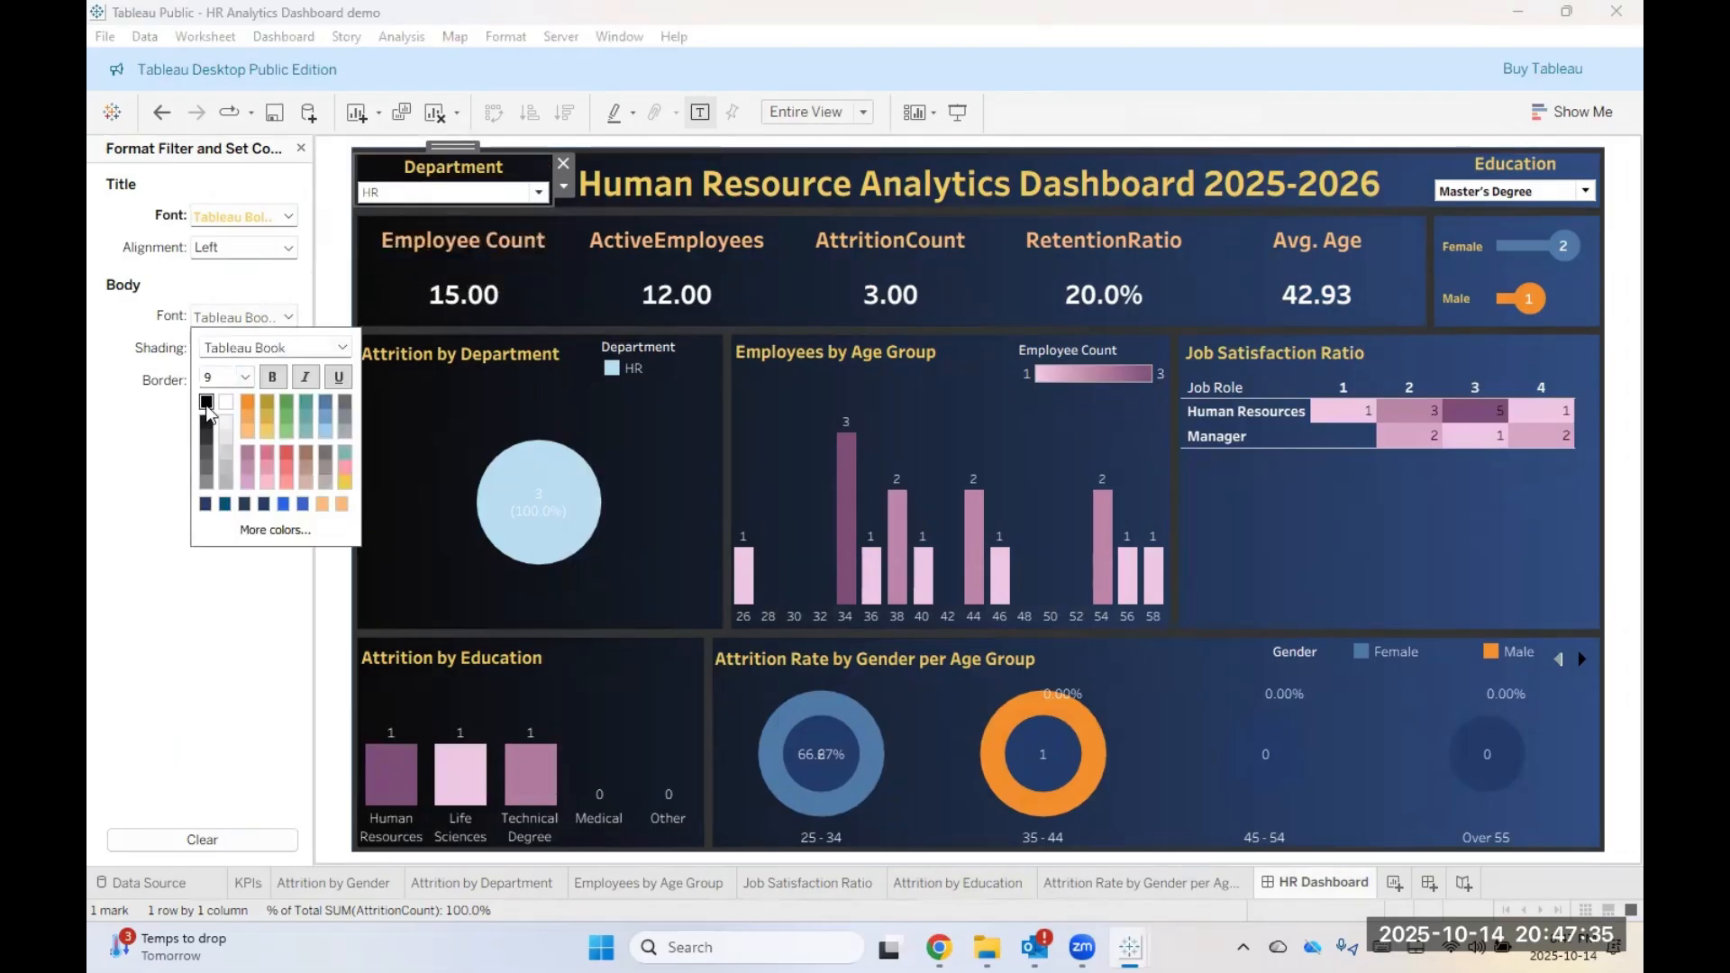
{"action": "left_click", "coordinate": [211, 646]}
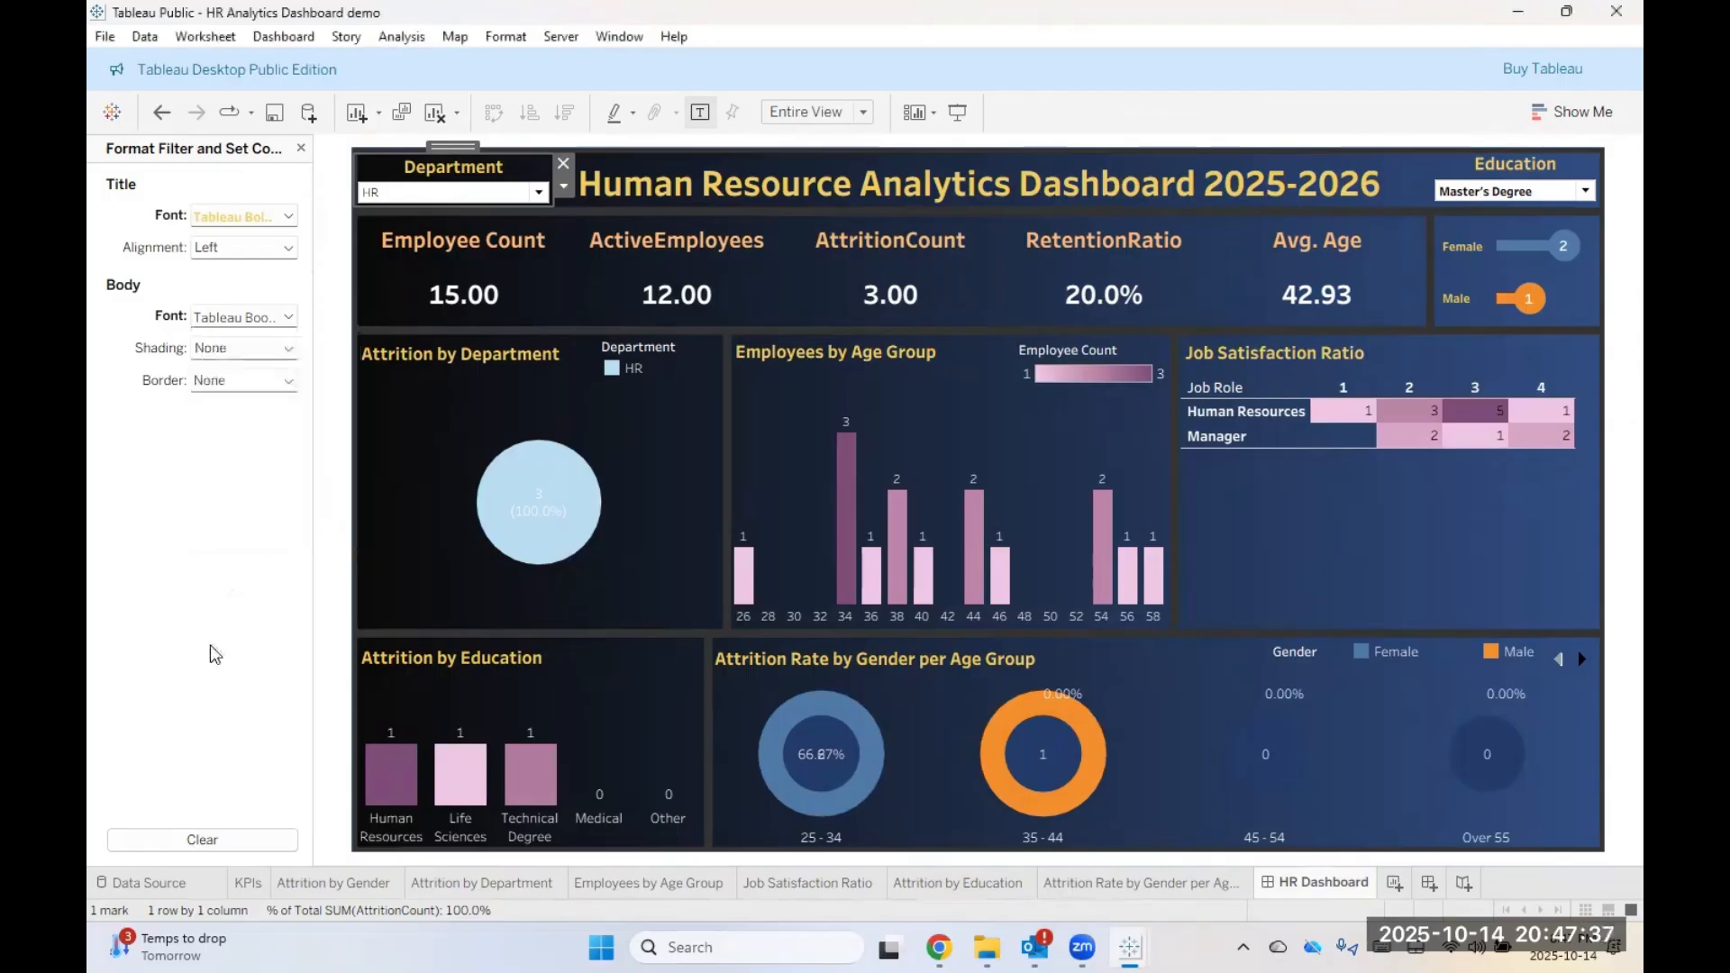
Step: Compare the Education and Department value lists and set the Department filter's body font to Tableau Bold
{"action": "left_click", "coordinate": [1539, 193]}
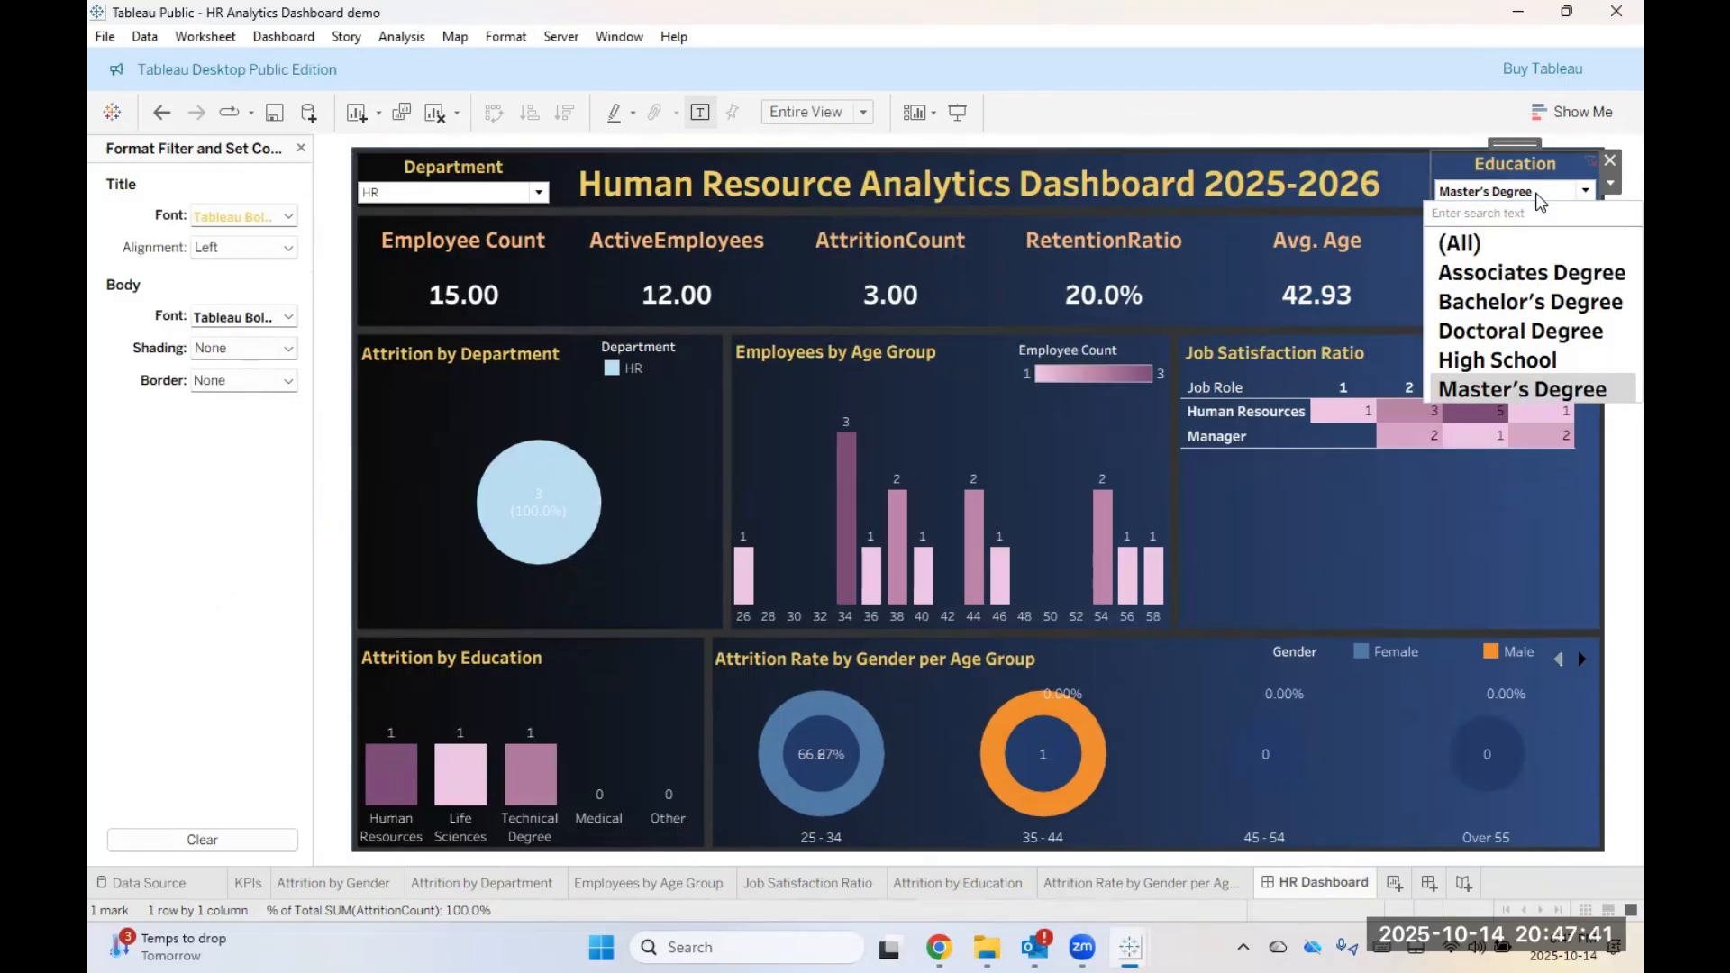
{"action": "left_click", "coordinate": [477, 192]}
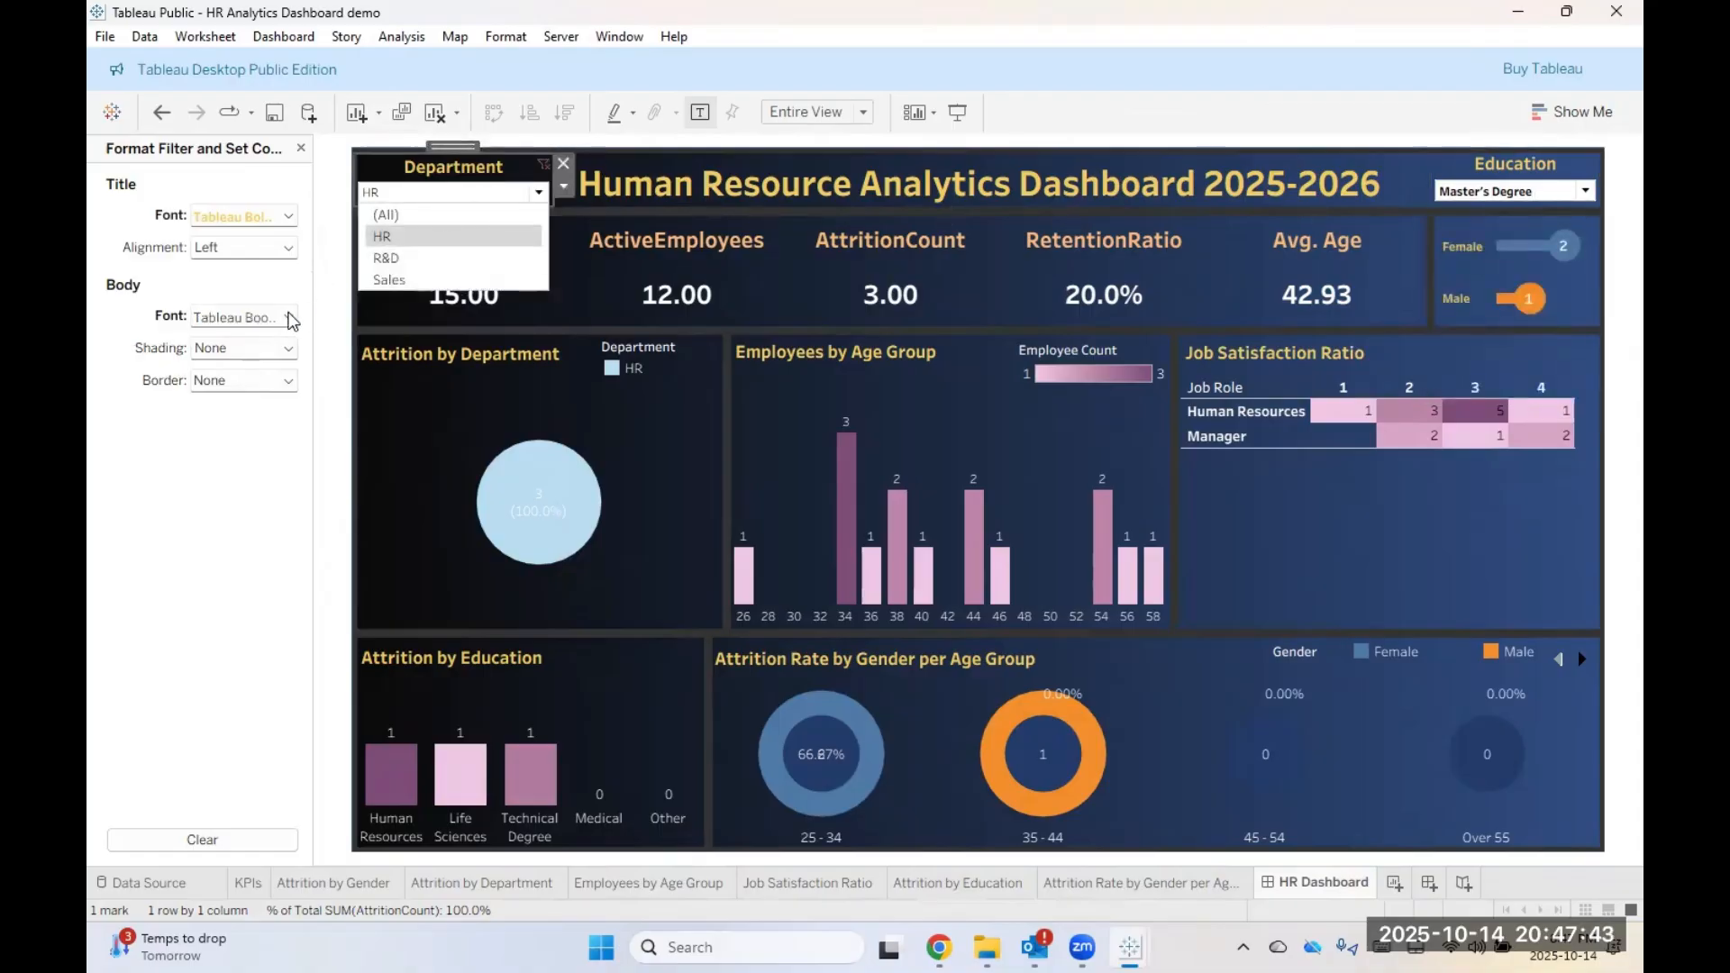
{"action": "left_click", "coordinate": [289, 317]}
{"action": "left_click", "coordinate": [341, 351]}
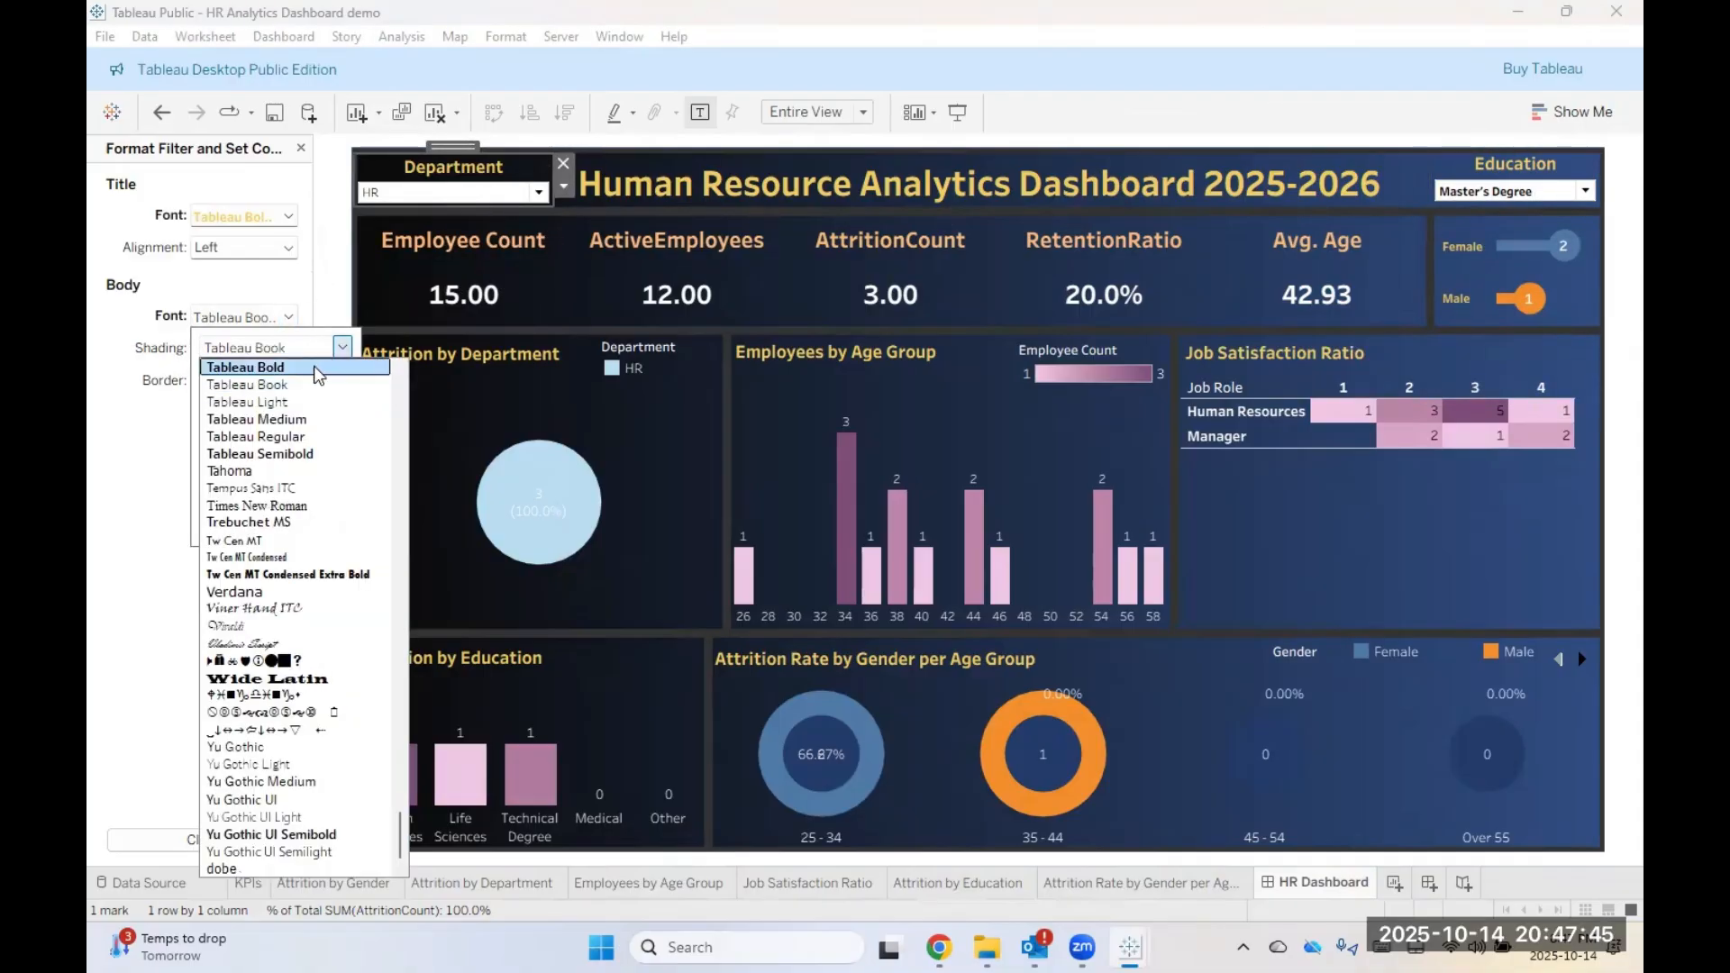
{"action": "left_click", "coordinate": [317, 388]}
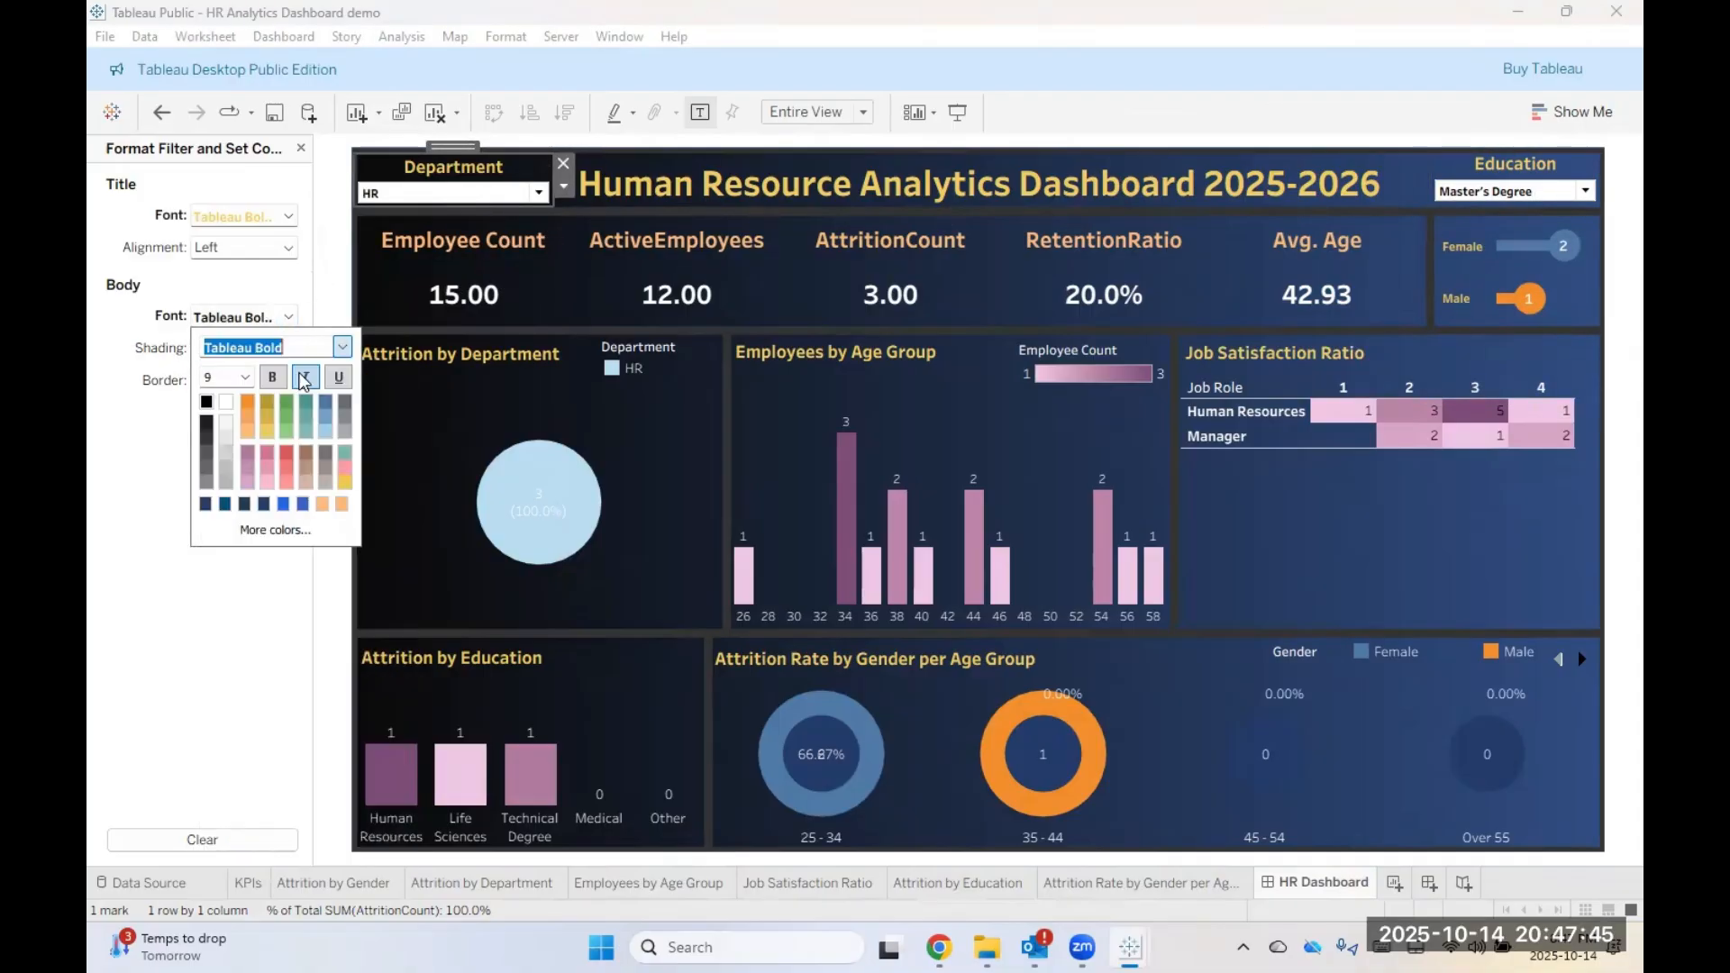
{"action": "left_click", "coordinate": [192, 622]}
Step: Choose a size for the Department filter's body font and compare it with the Education filter
{"action": "left_click", "coordinate": [289, 317]}
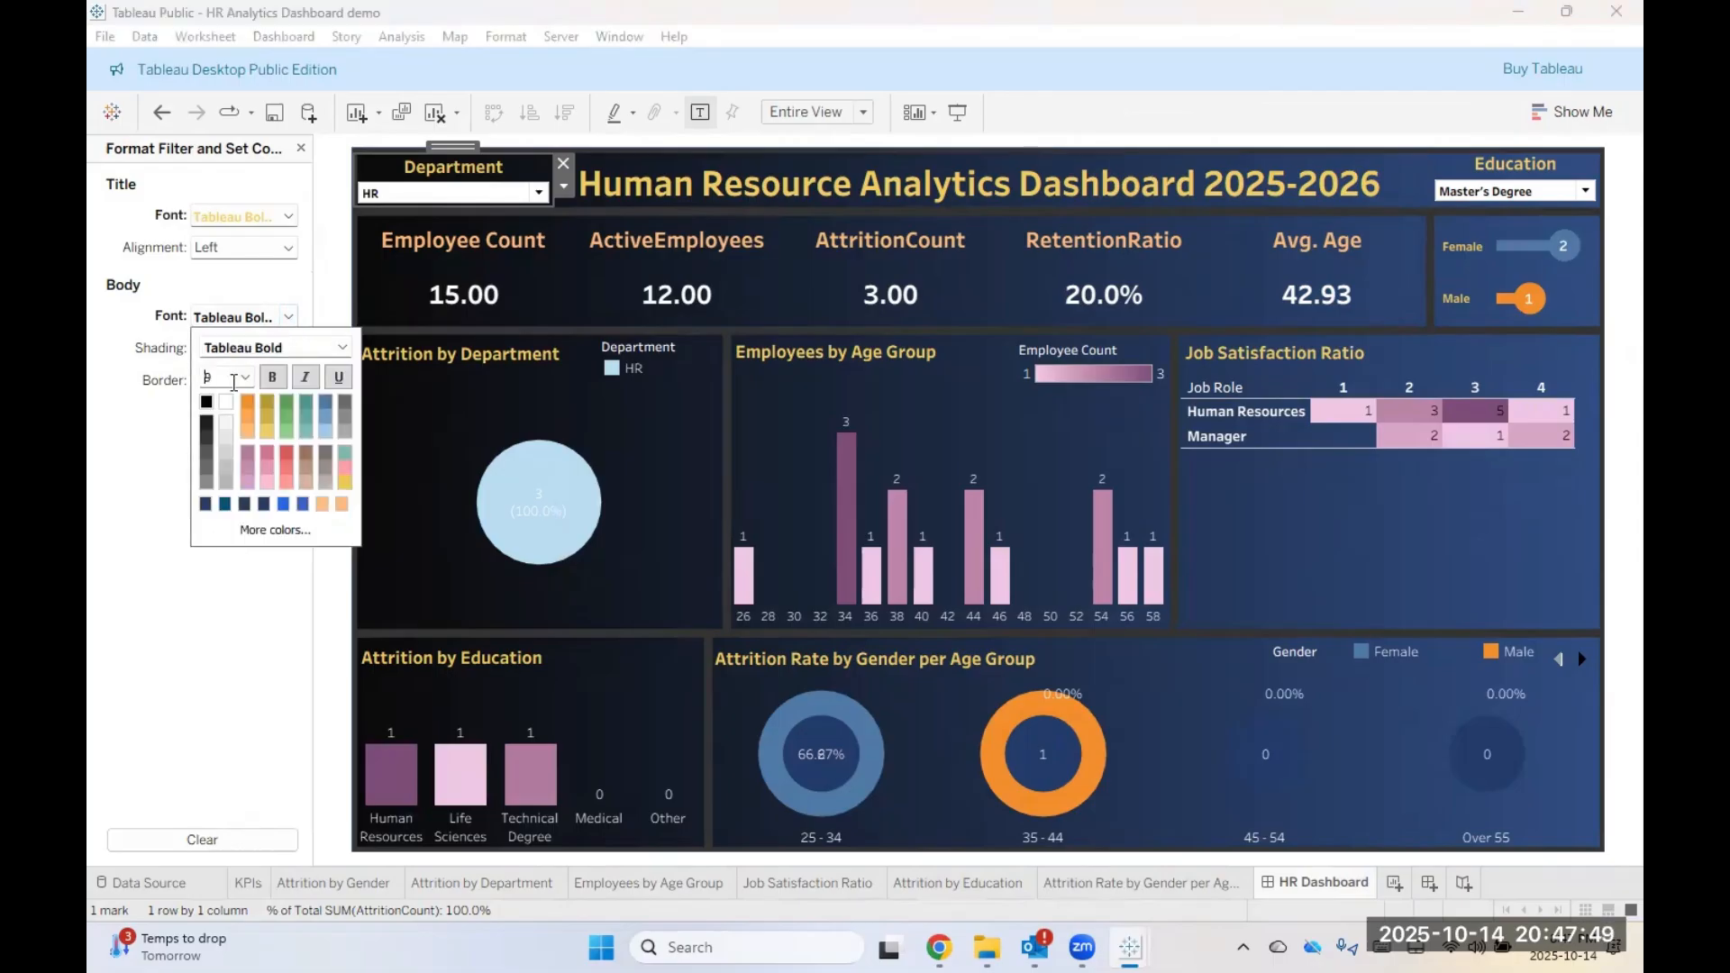
{"action": "left_click", "coordinate": [244, 377]}
{"action": "left_click", "coordinate": [239, 432]}
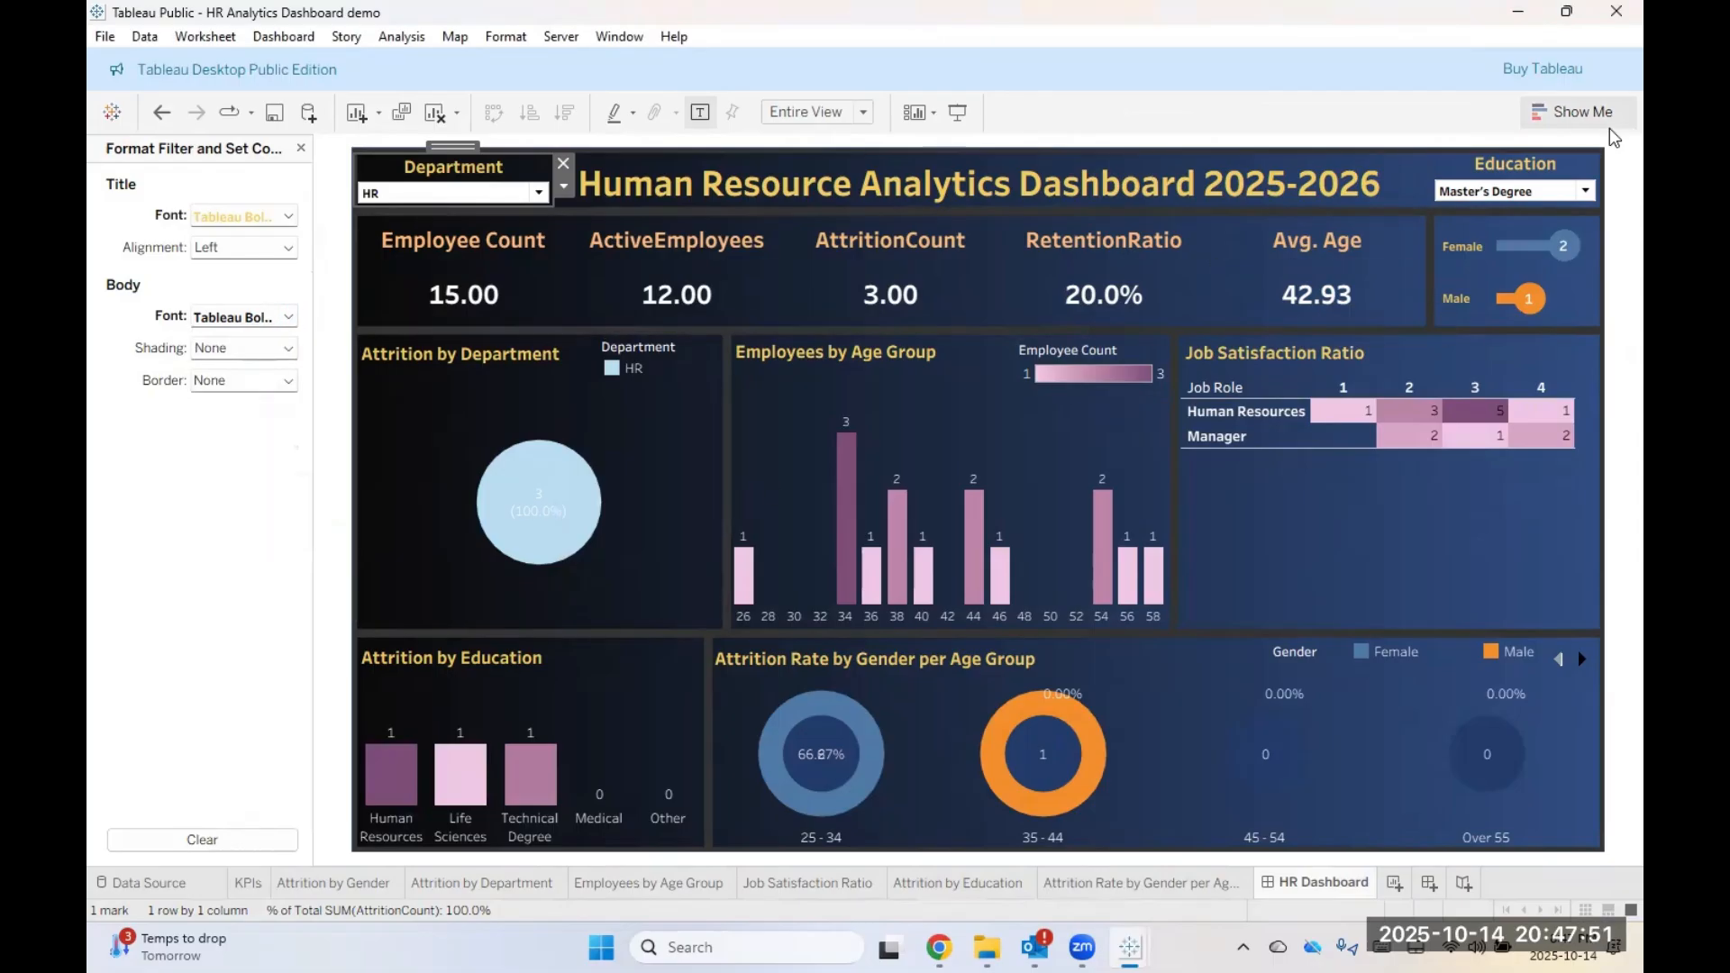
{"action": "left_click", "coordinate": [1587, 191]}
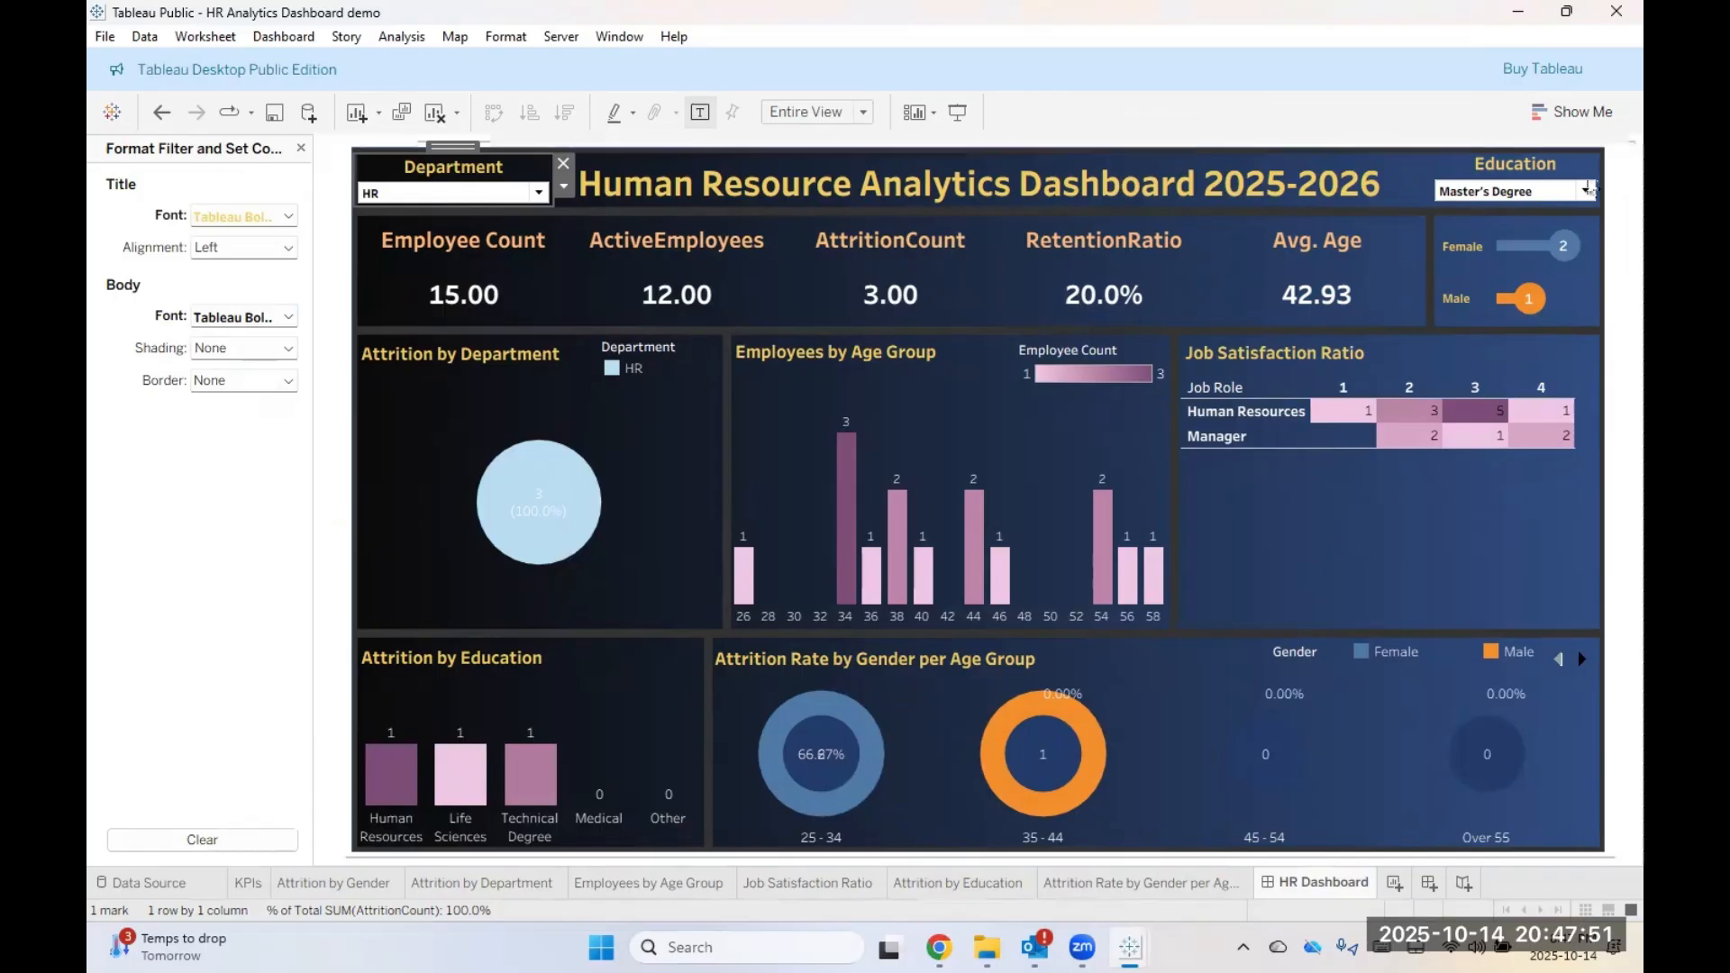
{"action": "left_click", "coordinate": [101, 614]}
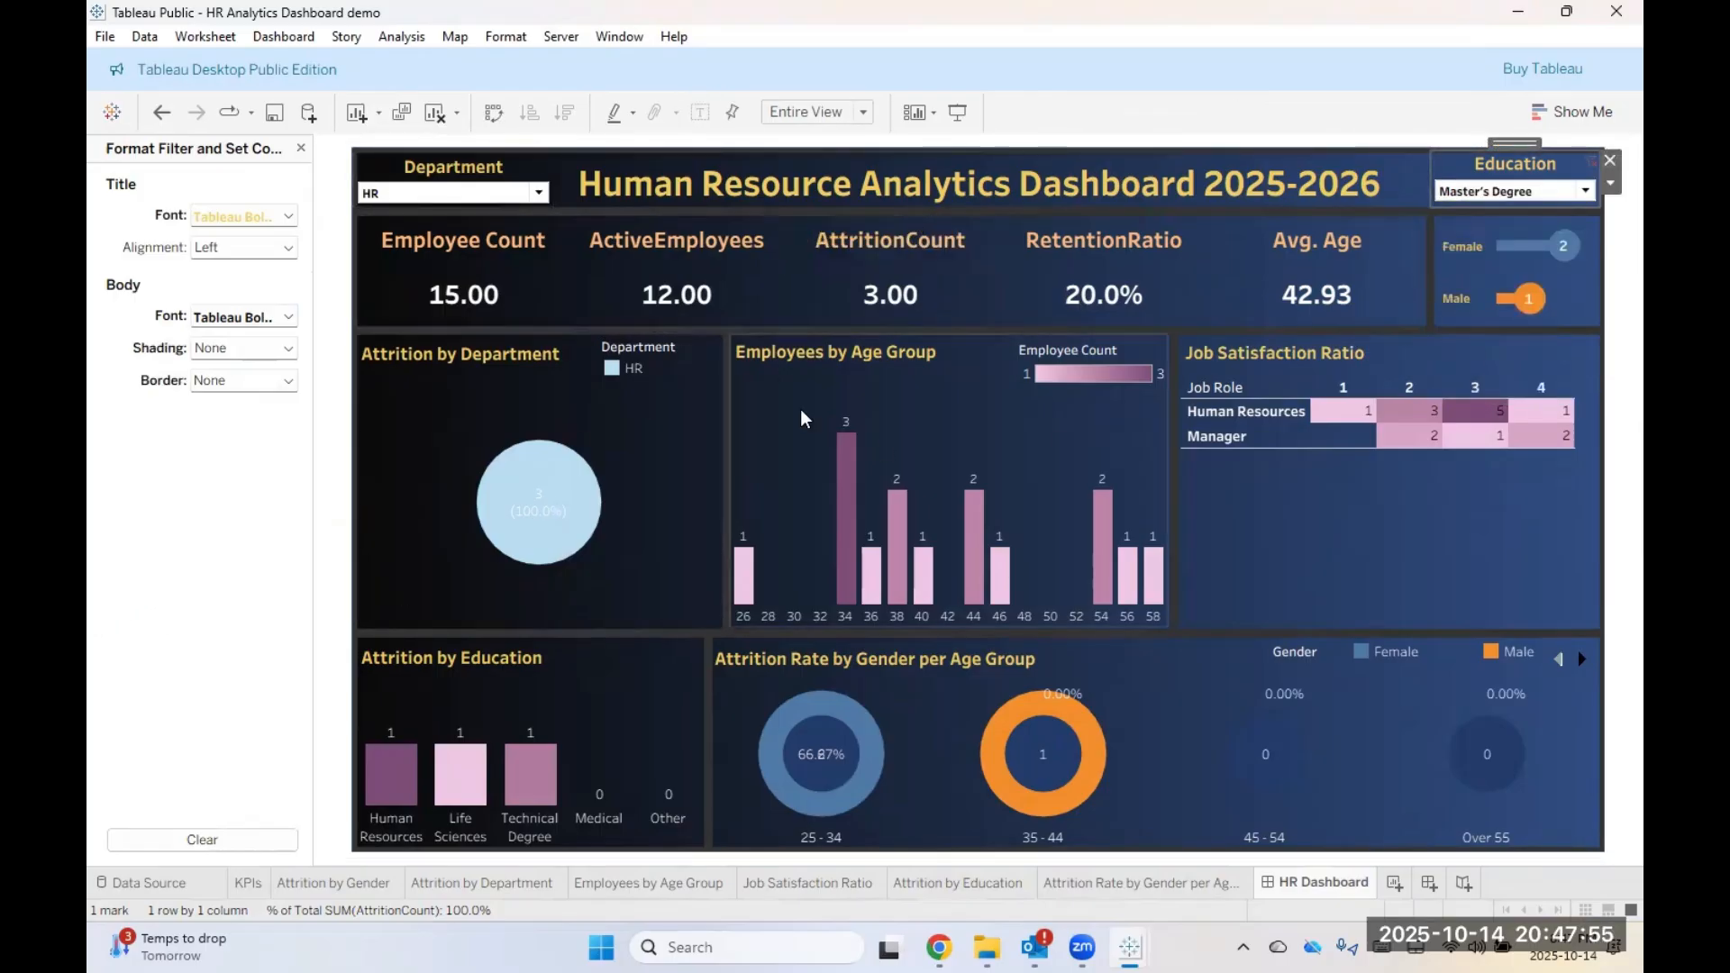
Step: Filter the dashboard to the R&D department and the Associates Degree education level to test both dropdown filters
{"action": "left_click", "coordinate": [540, 195]}
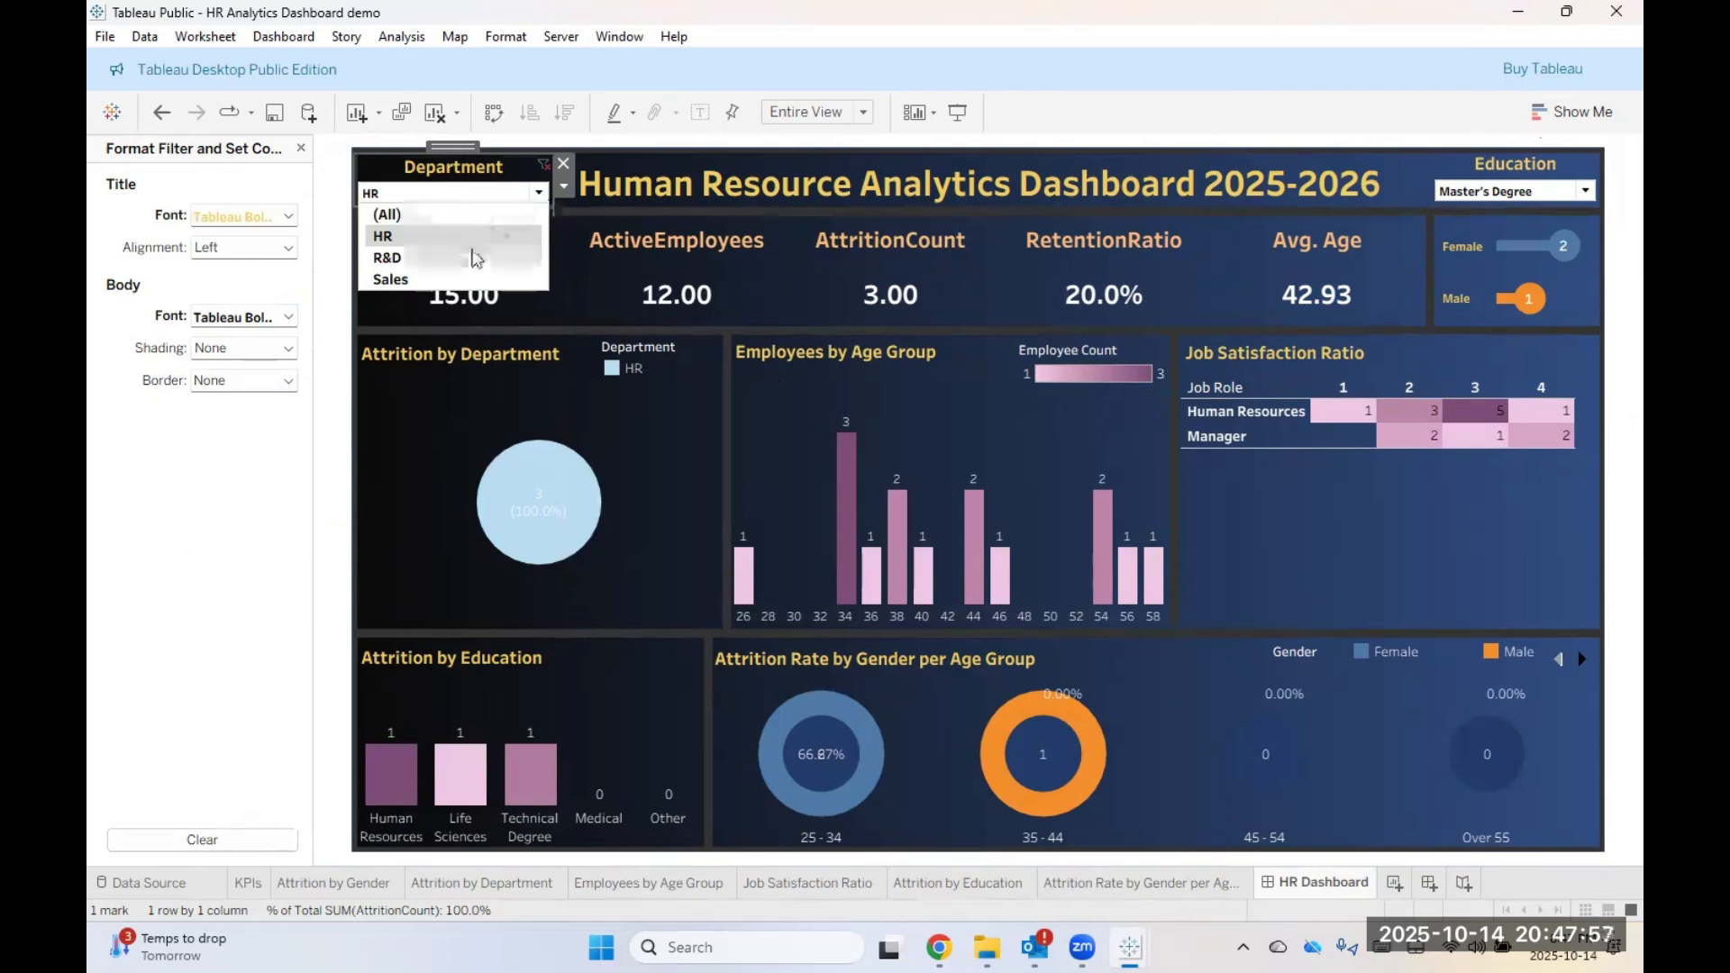
{"action": "left_click", "coordinate": [474, 258]}
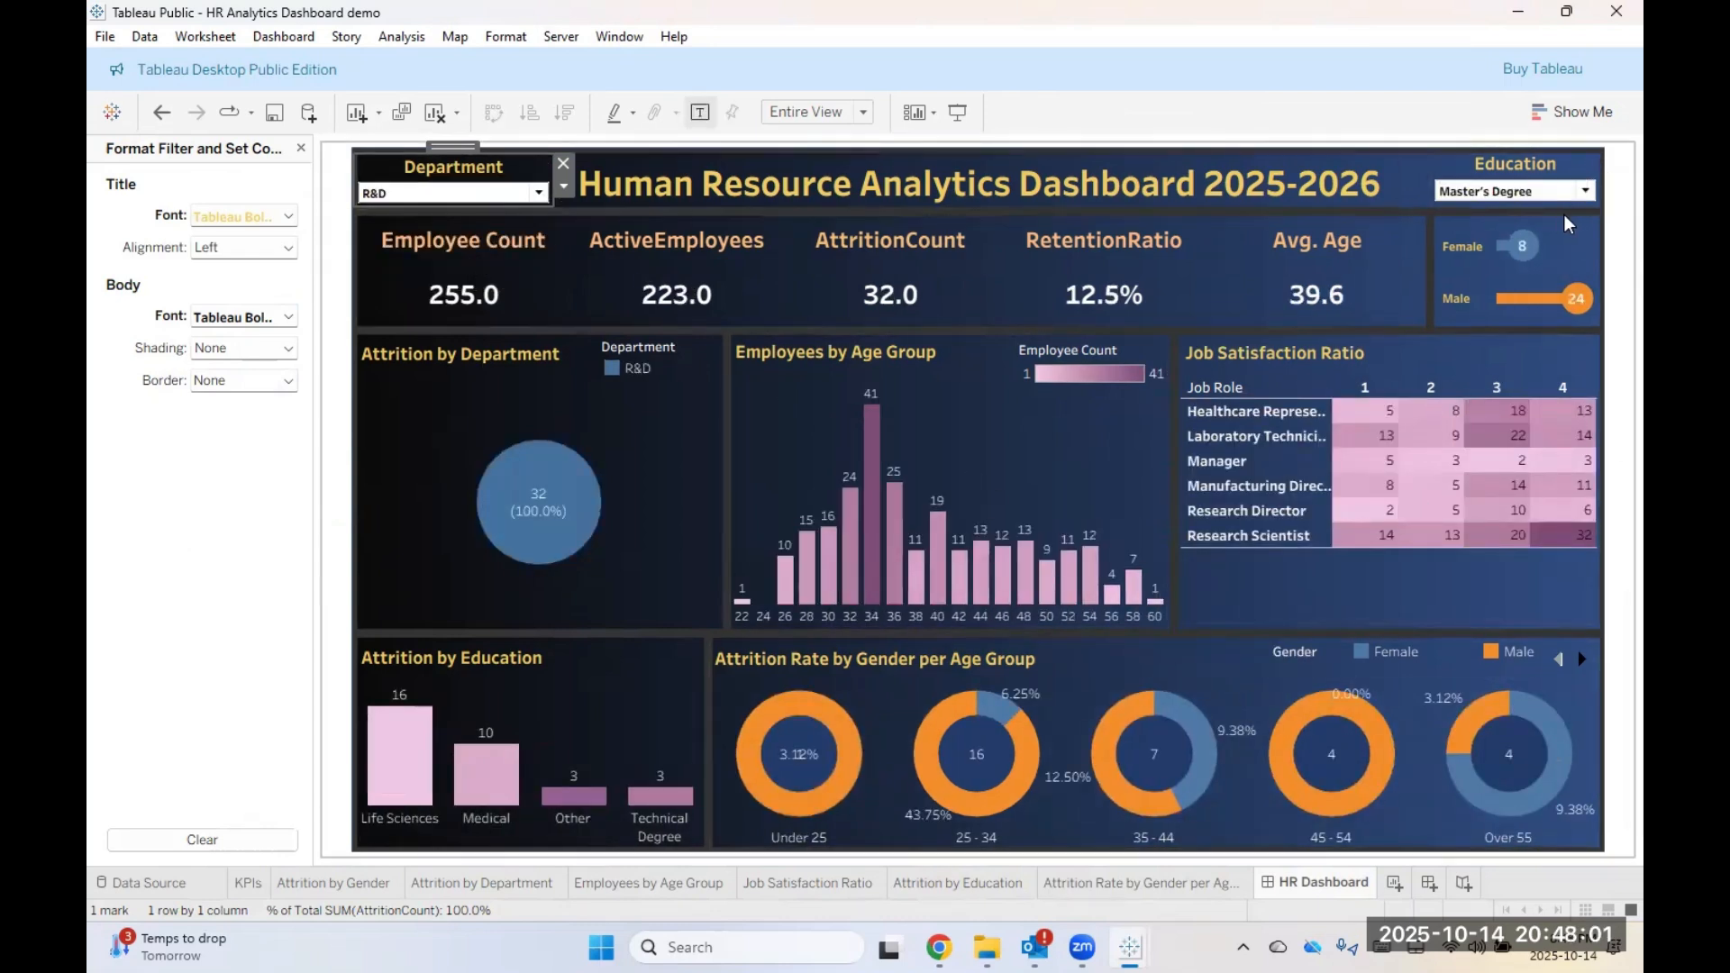
{"action": "left_click", "coordinate": [1584, 191]}
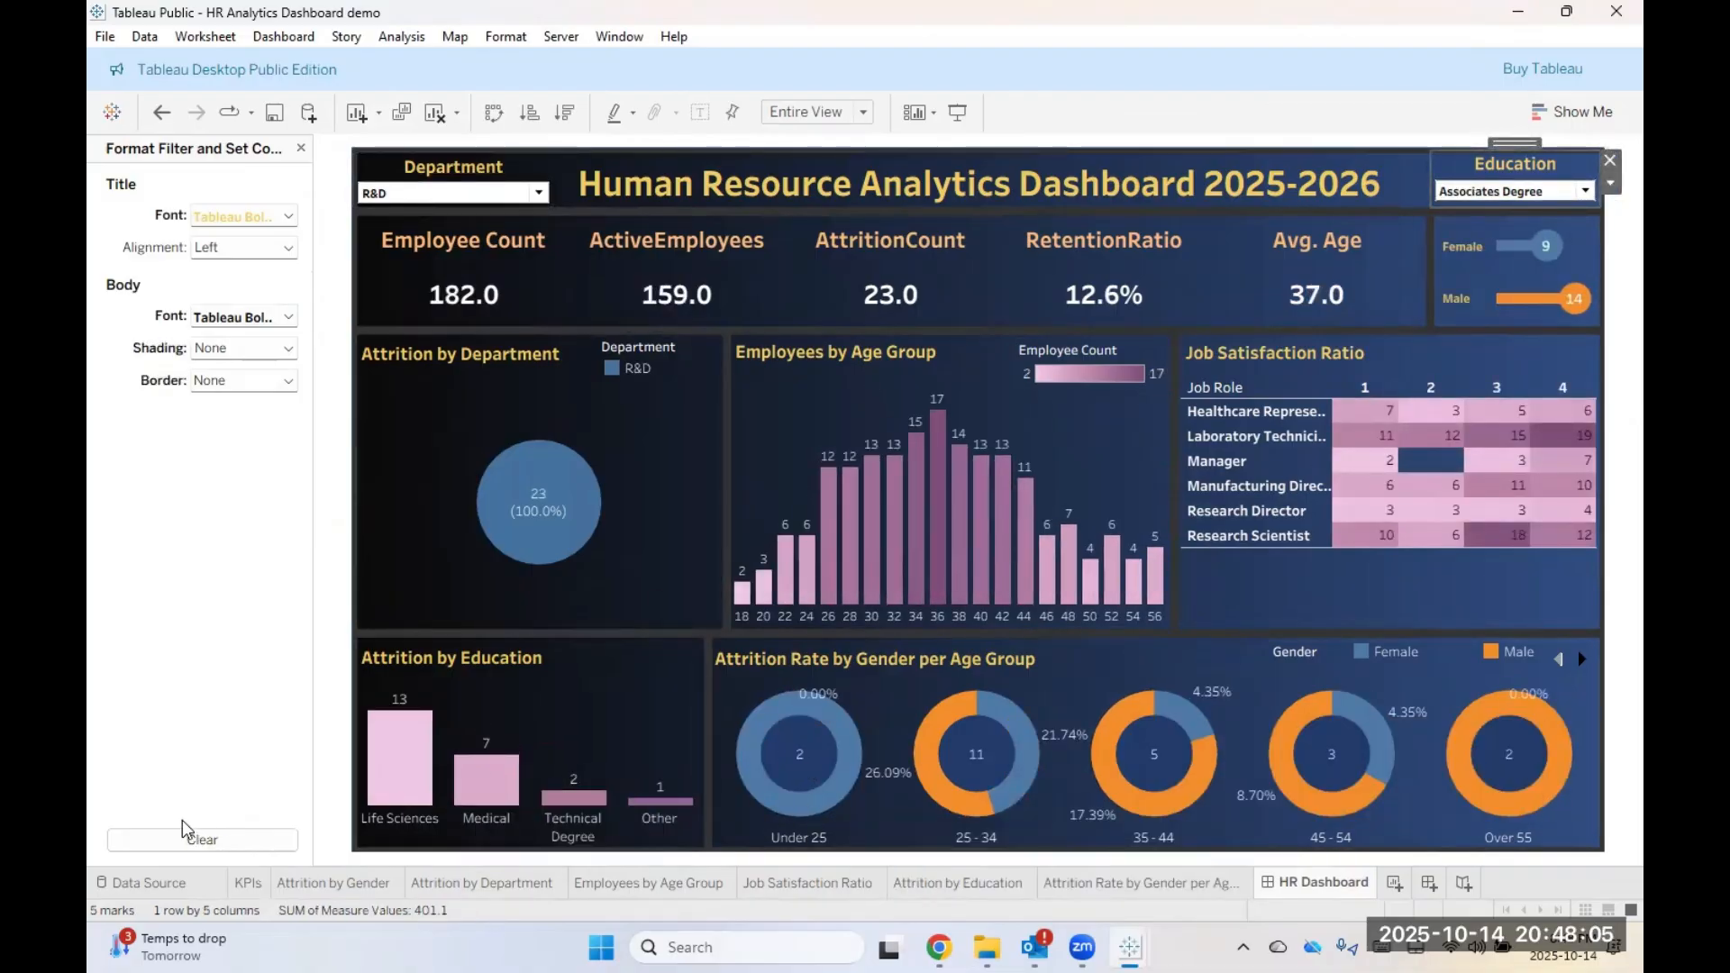
Step: Reset the Education and Department filters to (All), checking the Education filter's value list in between
{"action": "left_click", "coordinate": [1586, 192]}
{"action": "left_click", "coordinate": [1459, 243]}
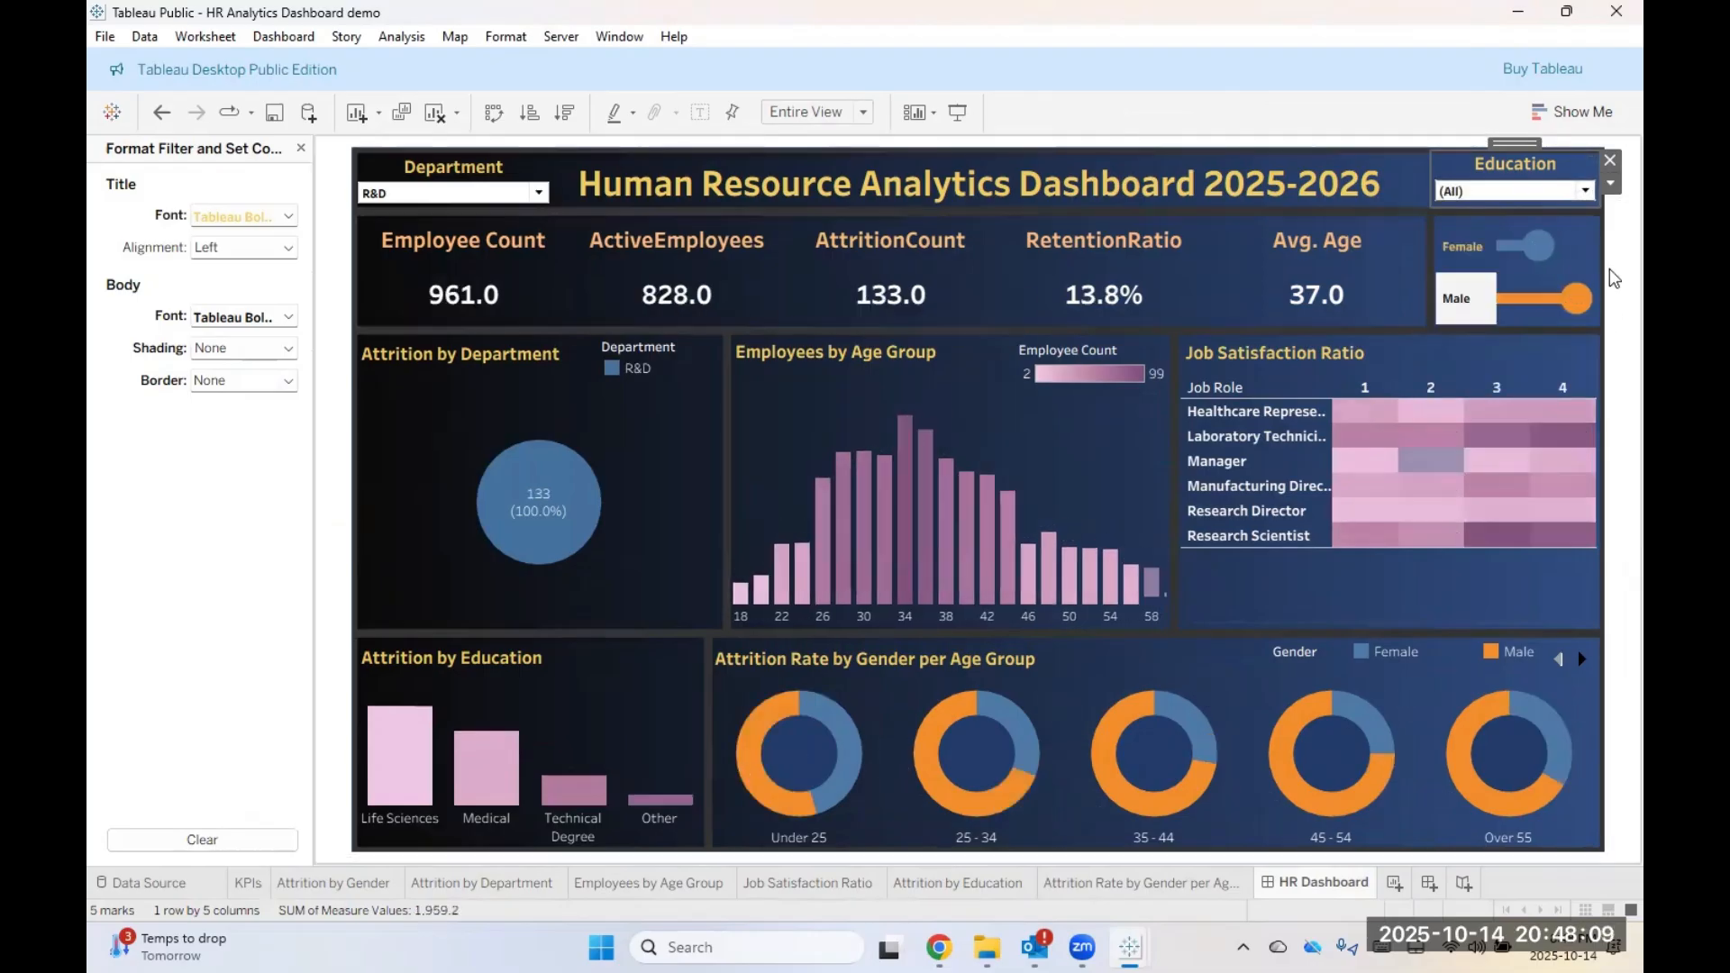
{"action": "left_click", "coordinate": [1586, 191]}
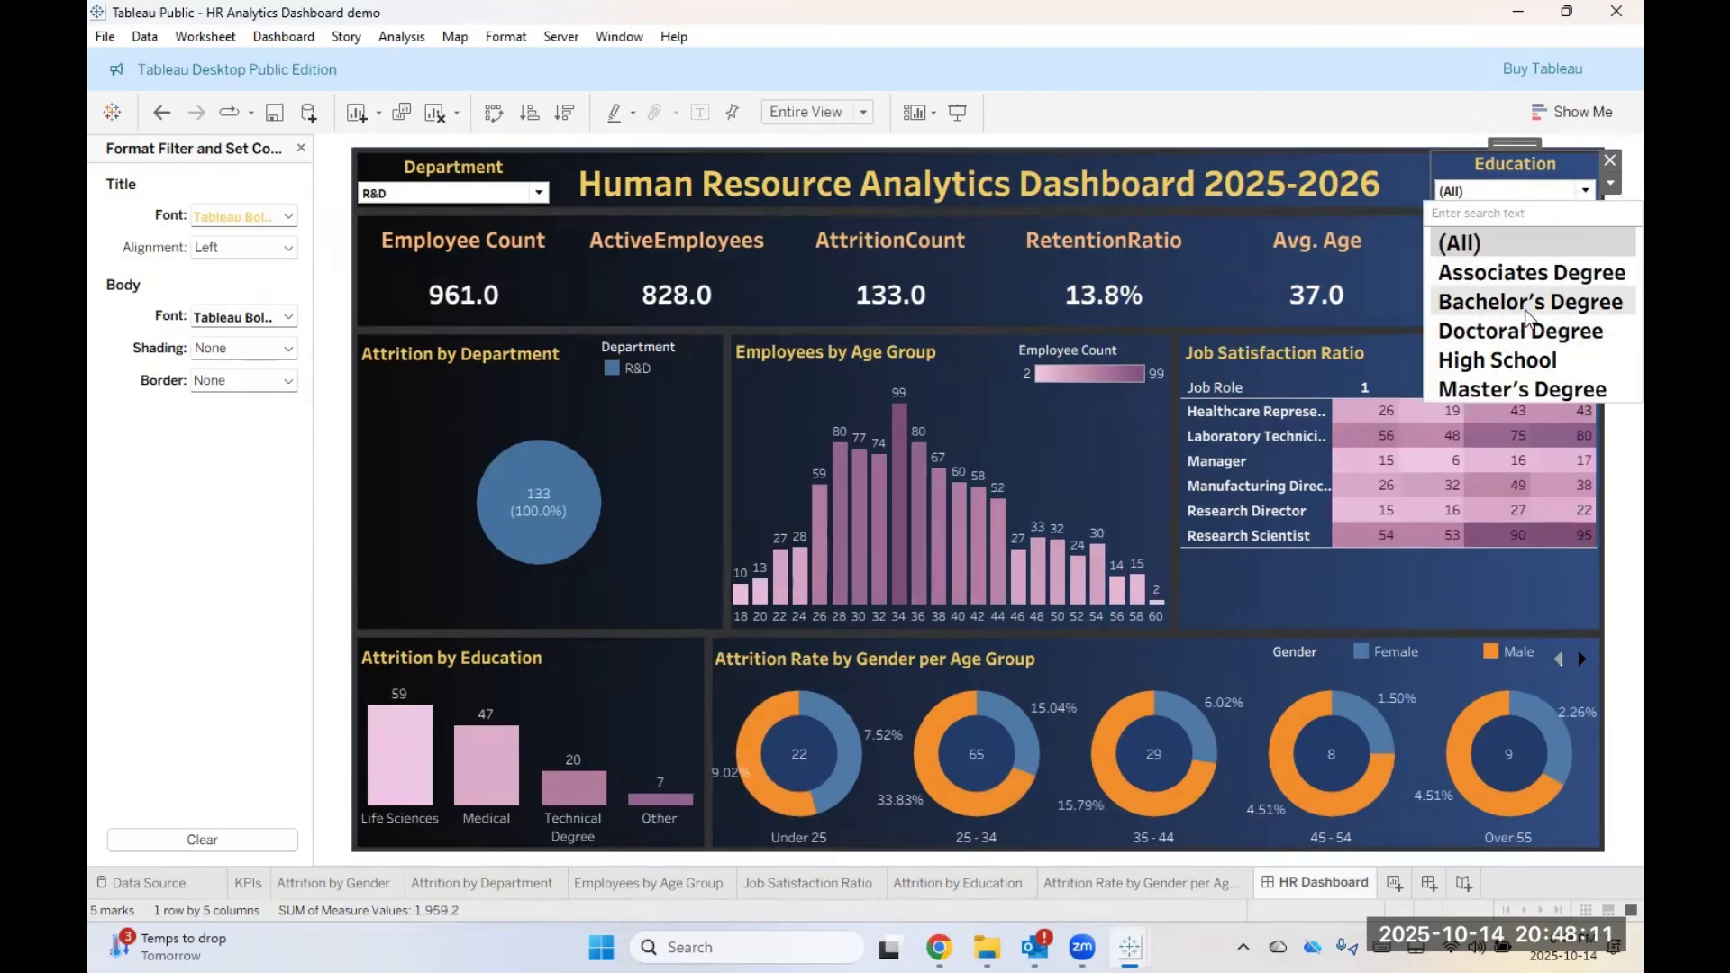
{"action": "left_click", "coordinate": [1586, 193]}
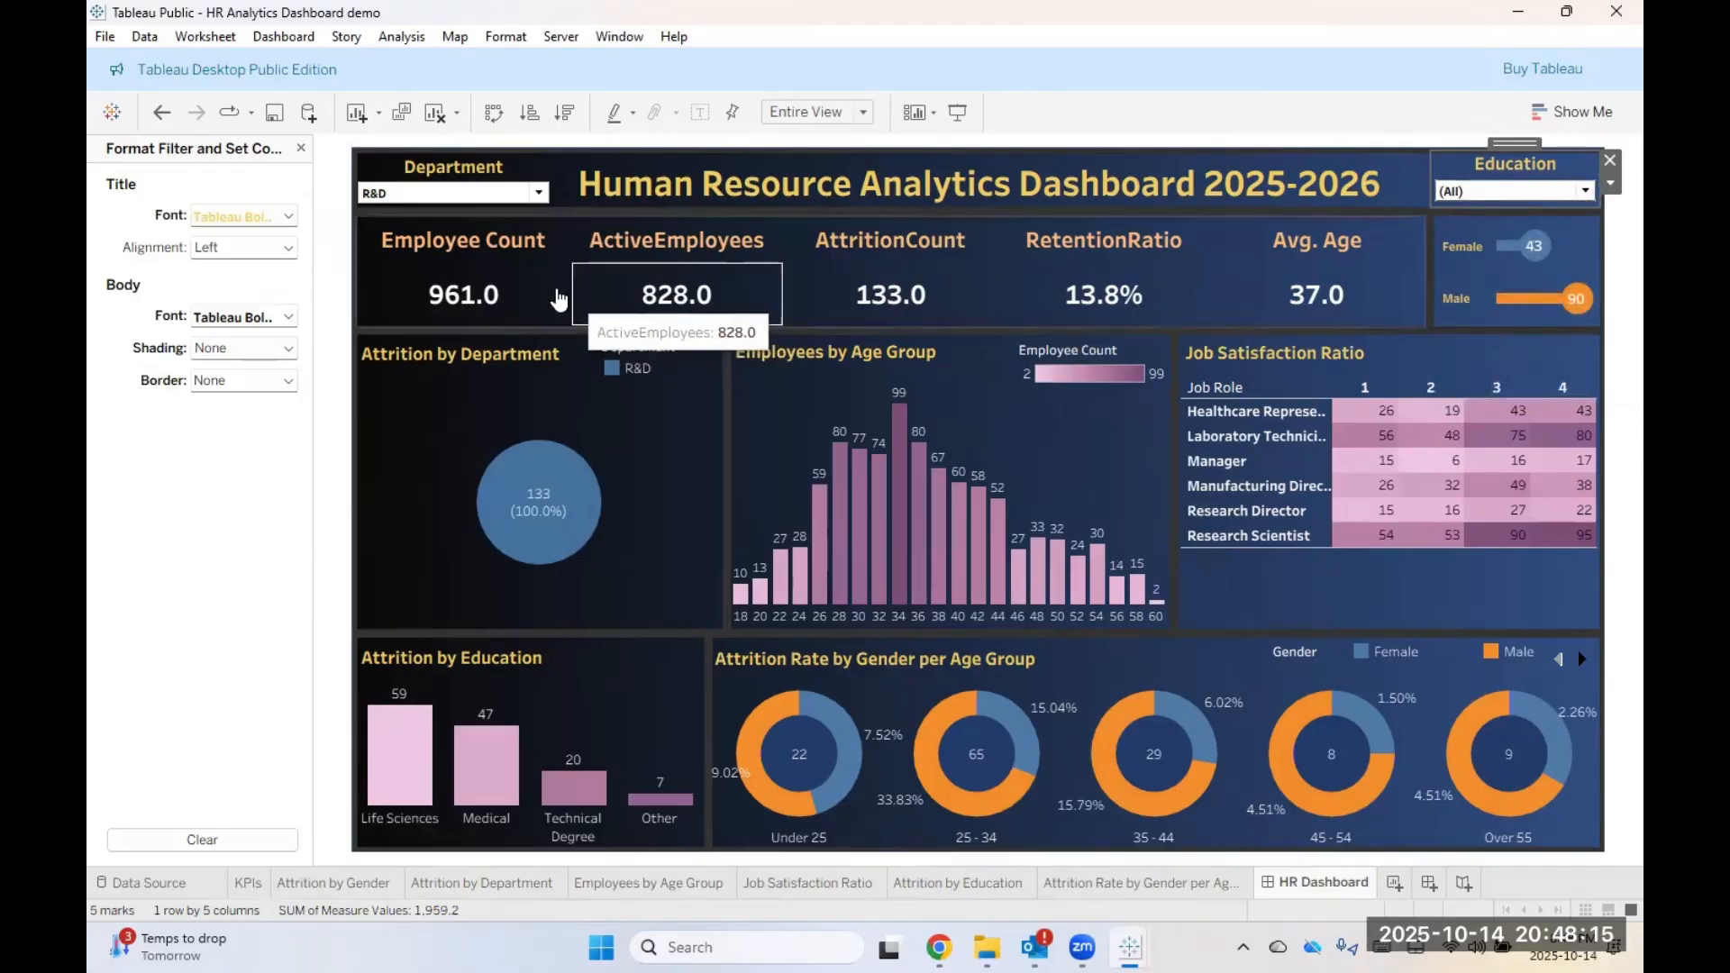
{"action": "left_click", "coordinate": [538, 192]}
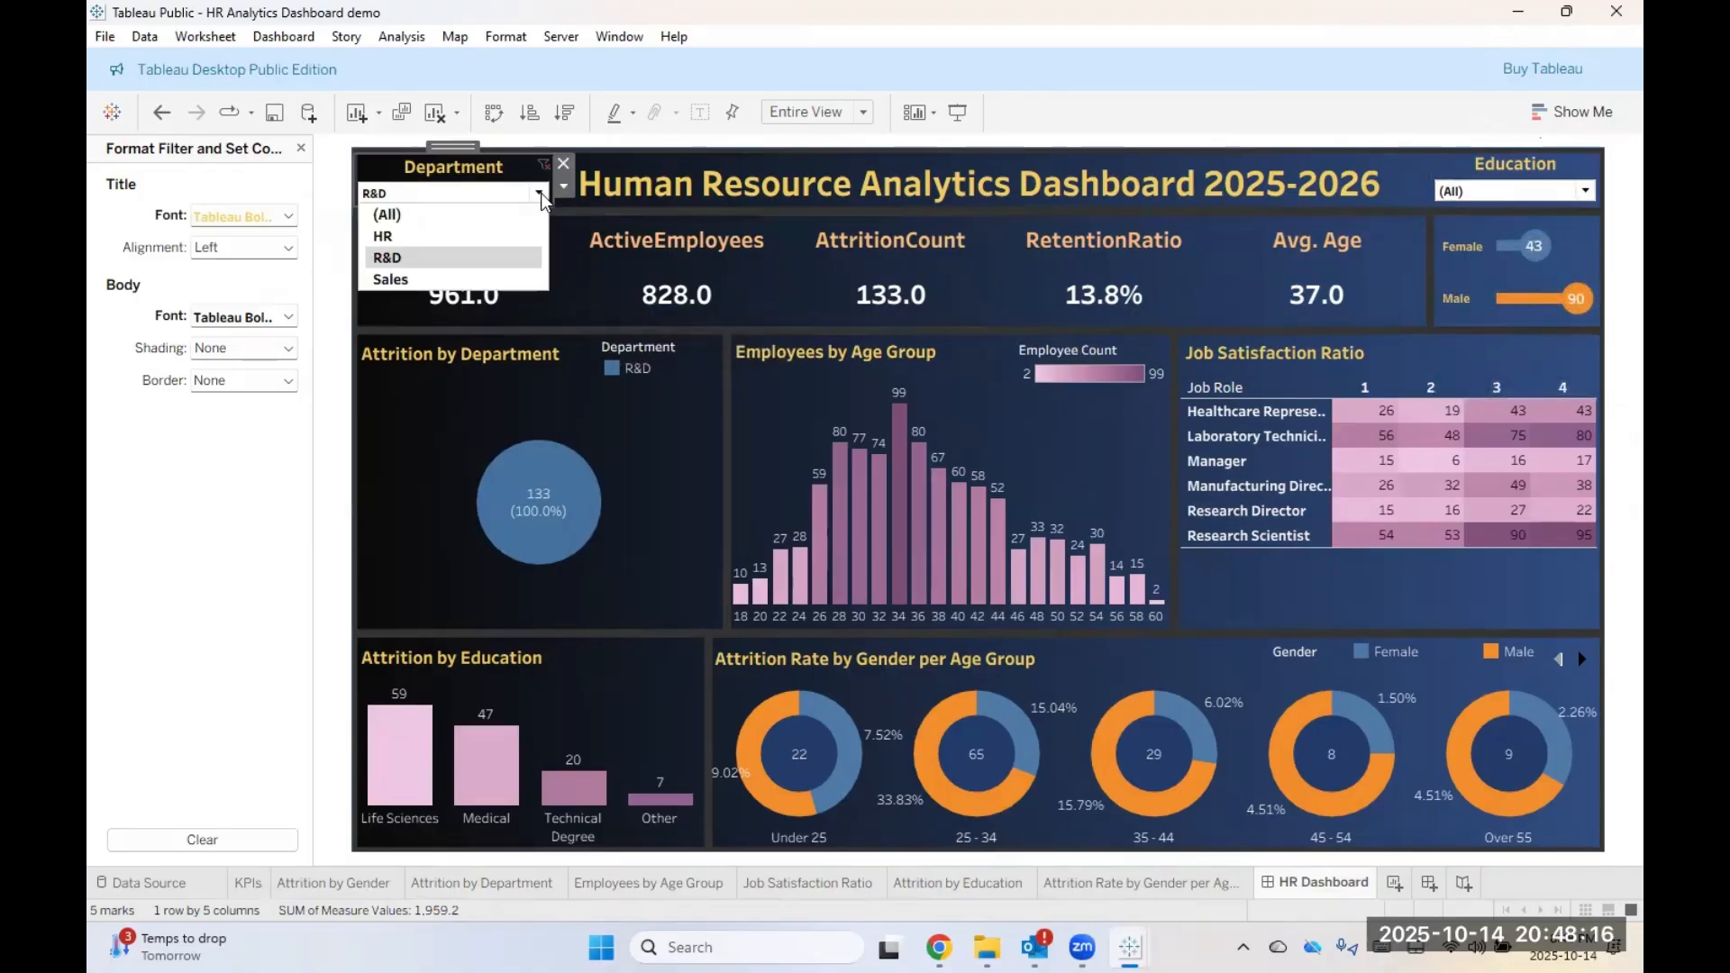
{"action": "left_click", "coordinate": [409, 215]}
Step: Narrow the formatting pane slightly to give the dashboard more room, and select the dashboard's header container
{"action": "left_click", "coordinate": [326, 594]}
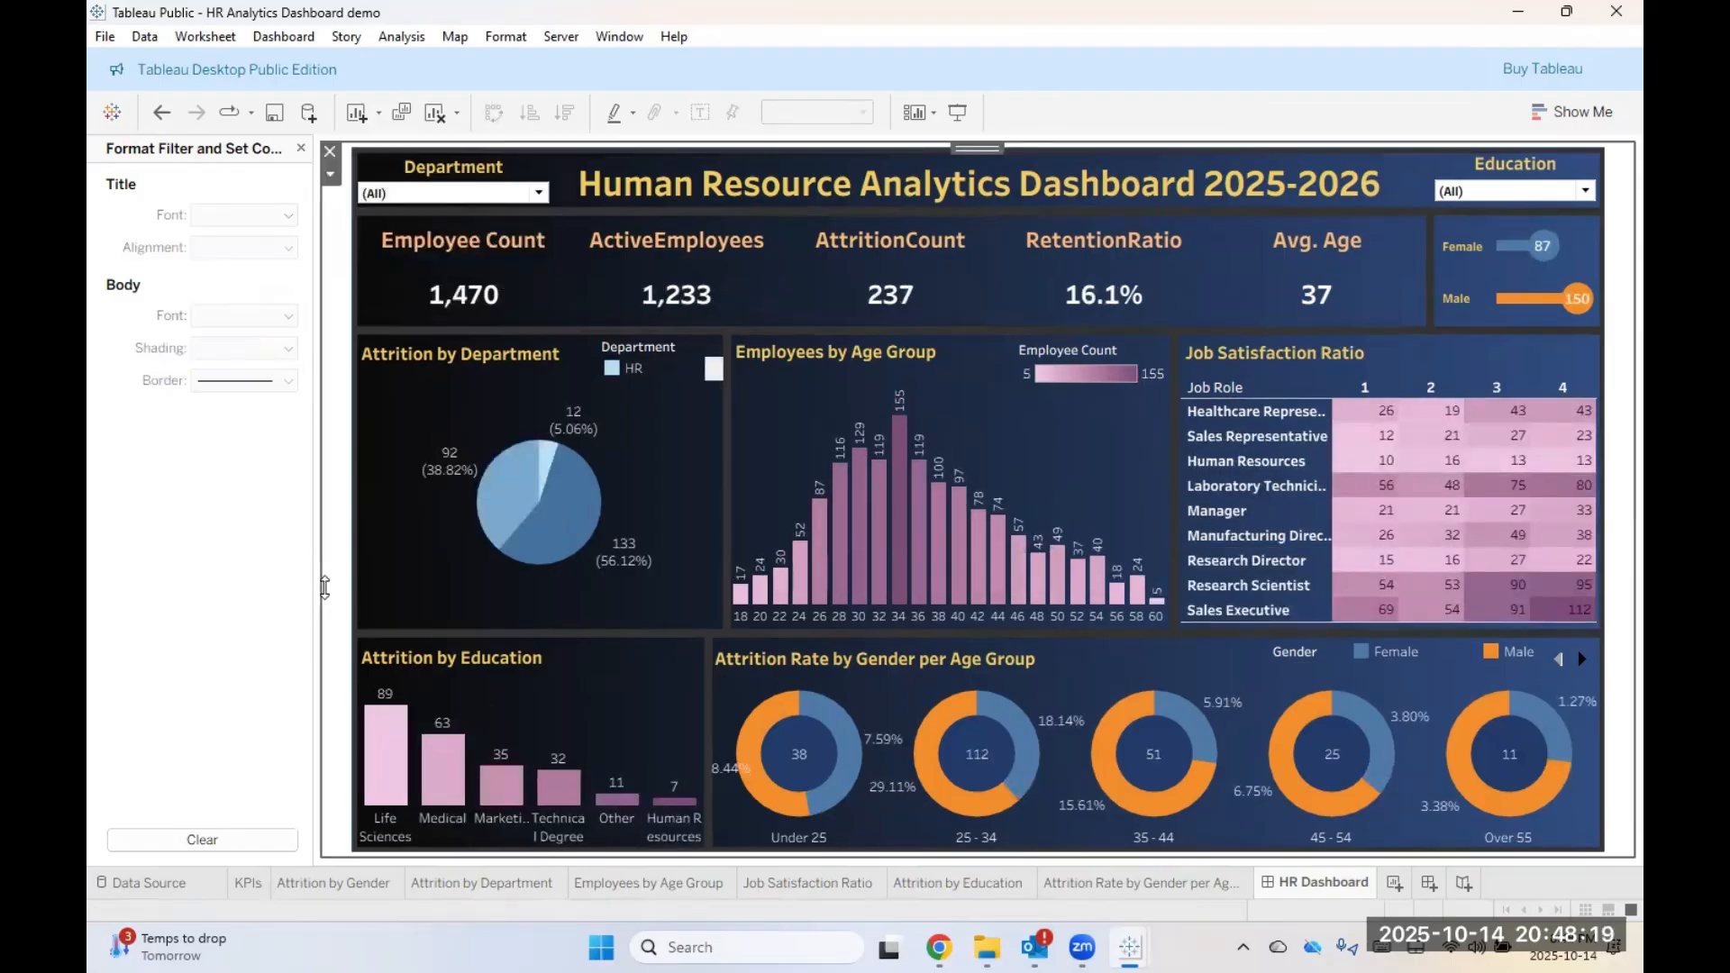
{"action": "left_click_drag", "start_coordinate": [313, 582], "coordinate": [144, 578]}
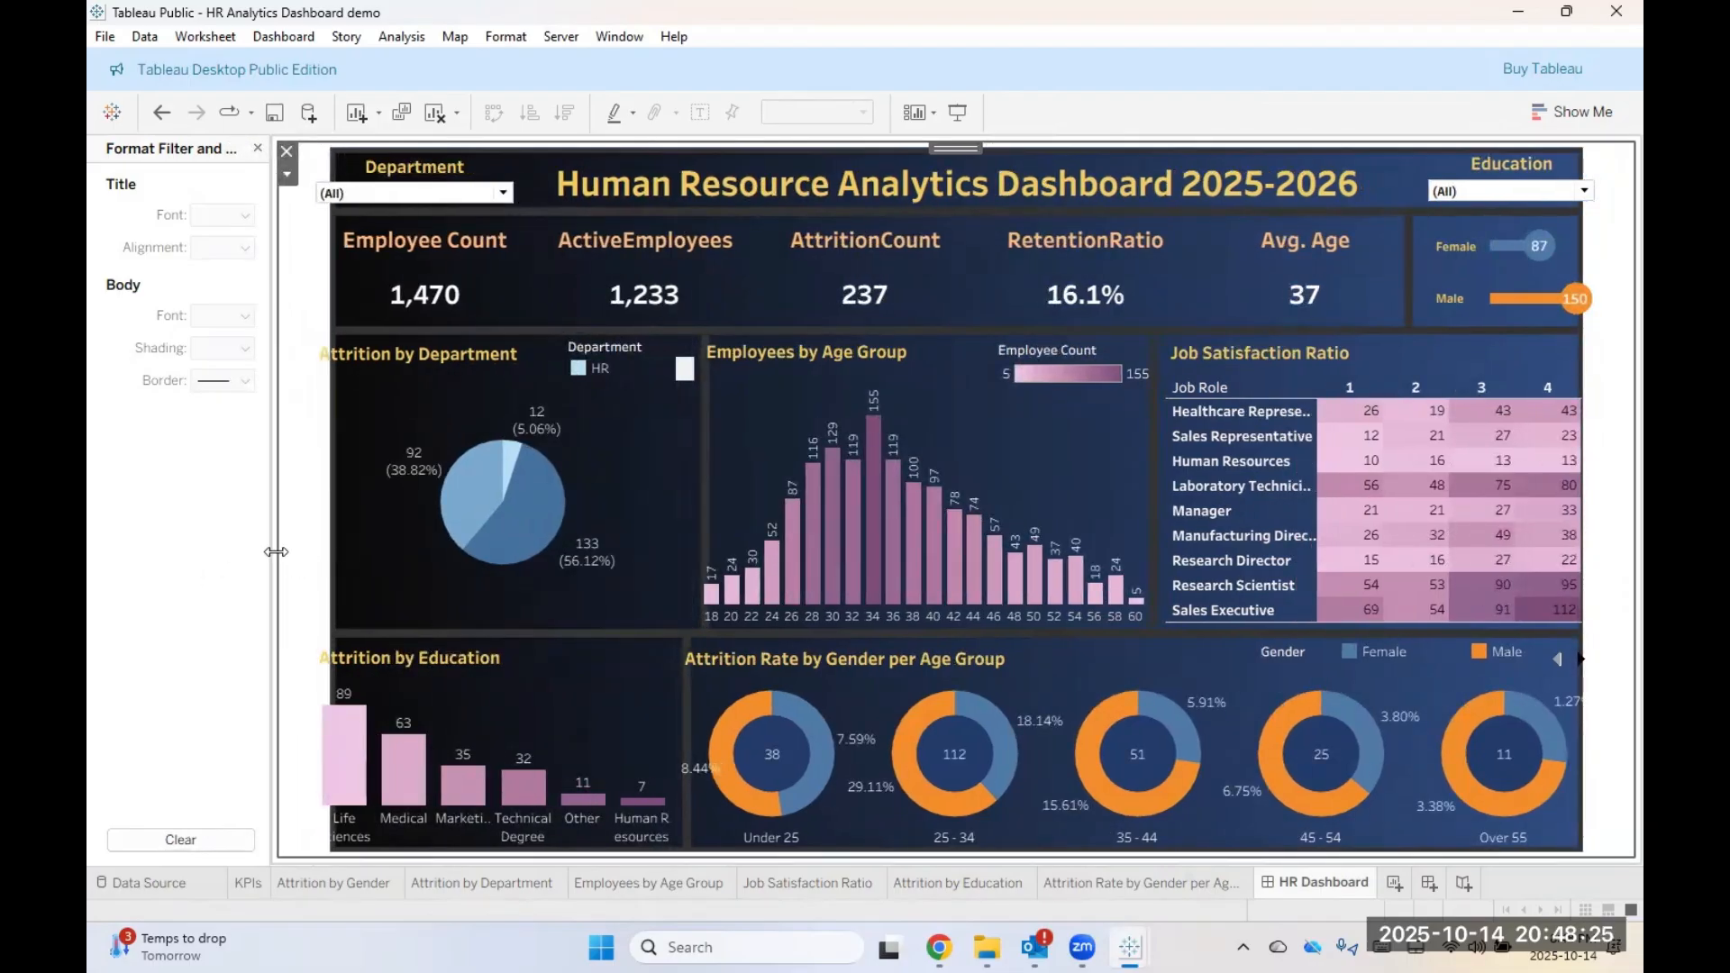
{"action": "left_click_drag", "start_coordinate": [271, 553], "coordinate": [297, 555]}
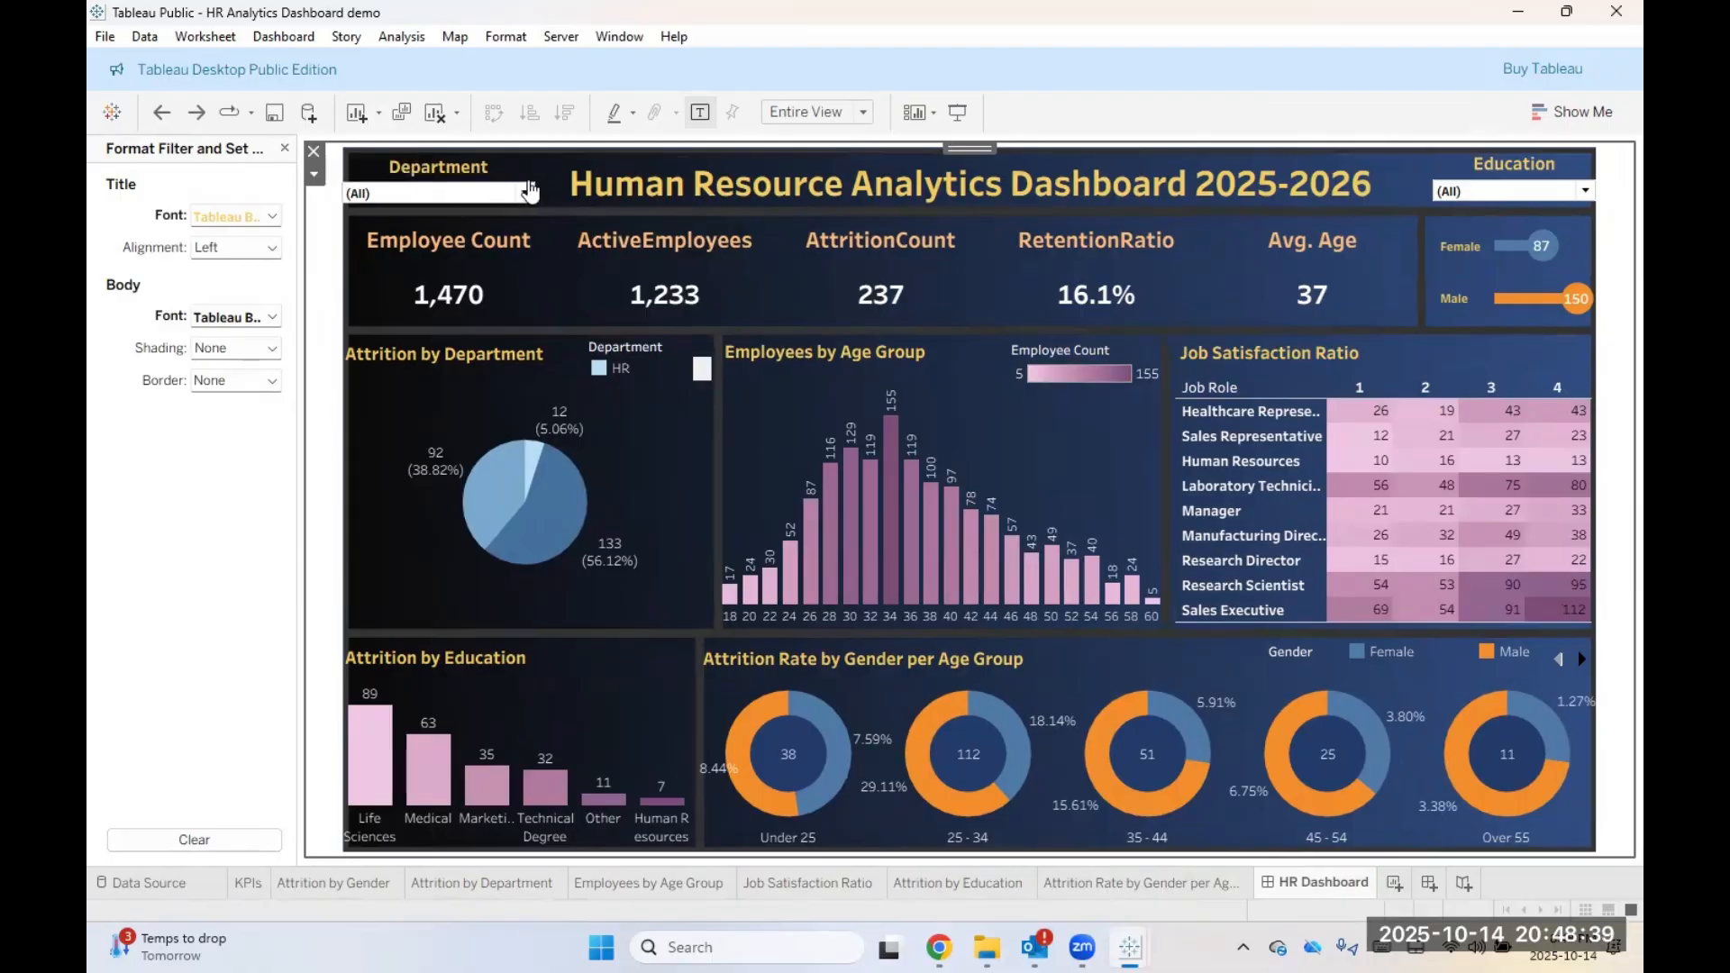
{"action": "left_click", "coordinate": [440, 173]}
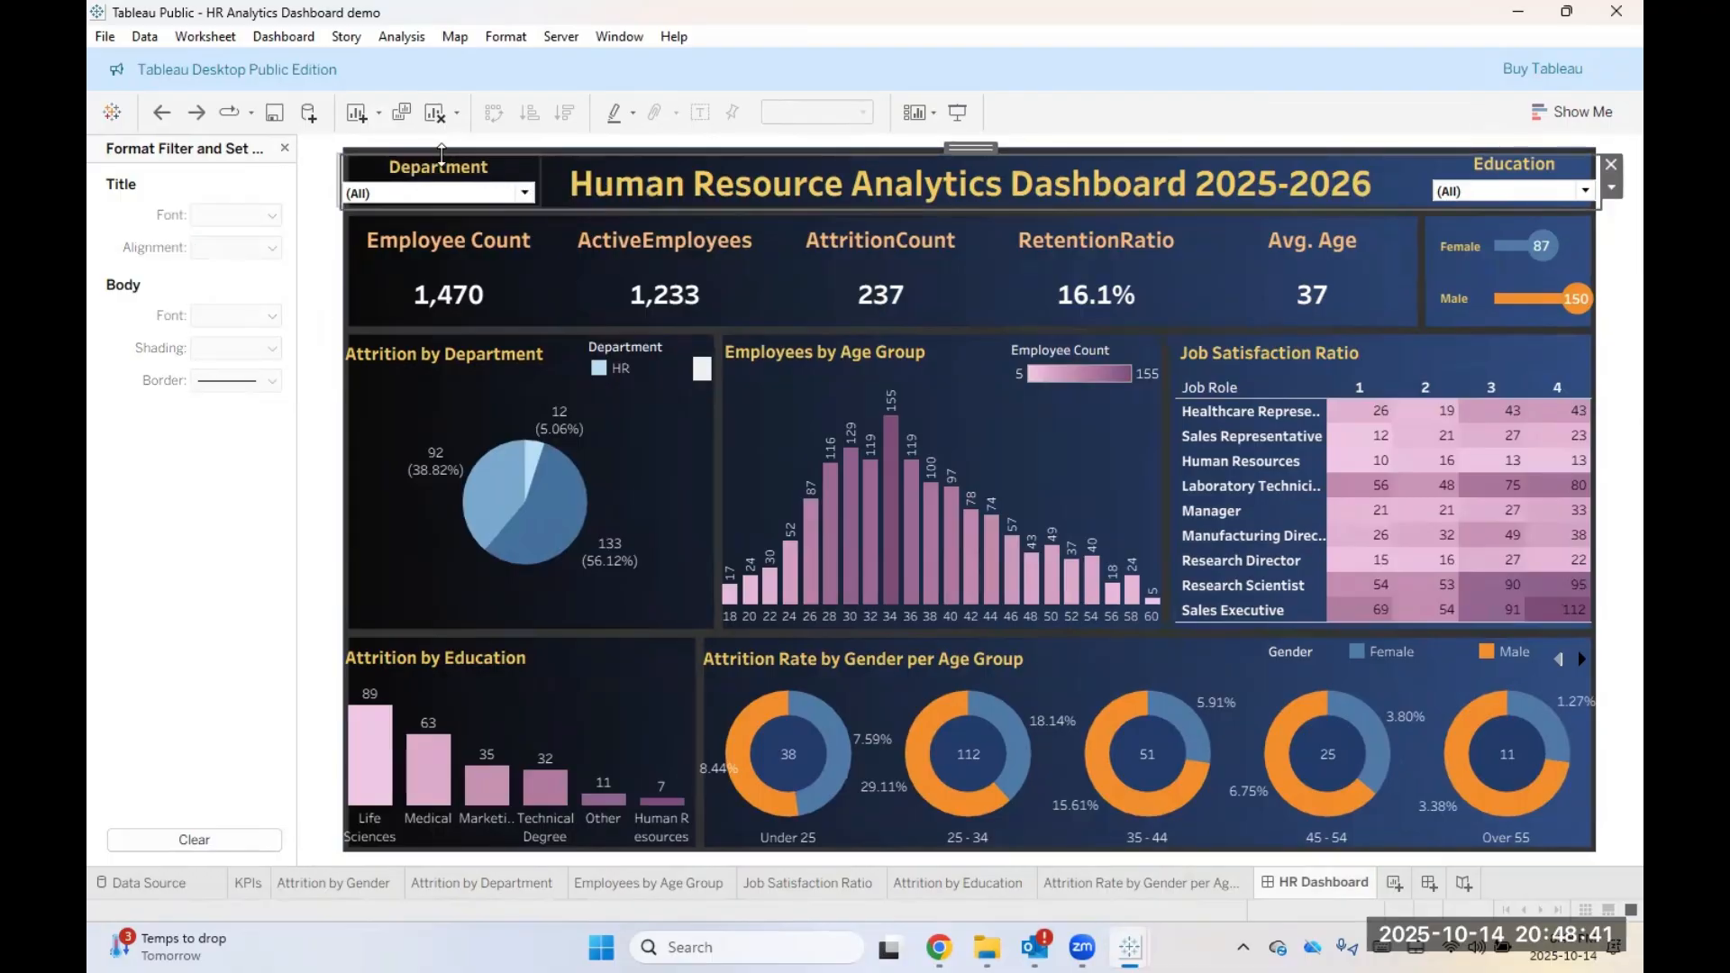
{"action": "left_click_drag", "start_coordinate": [345, 164], "coordinate": [345, 171]}
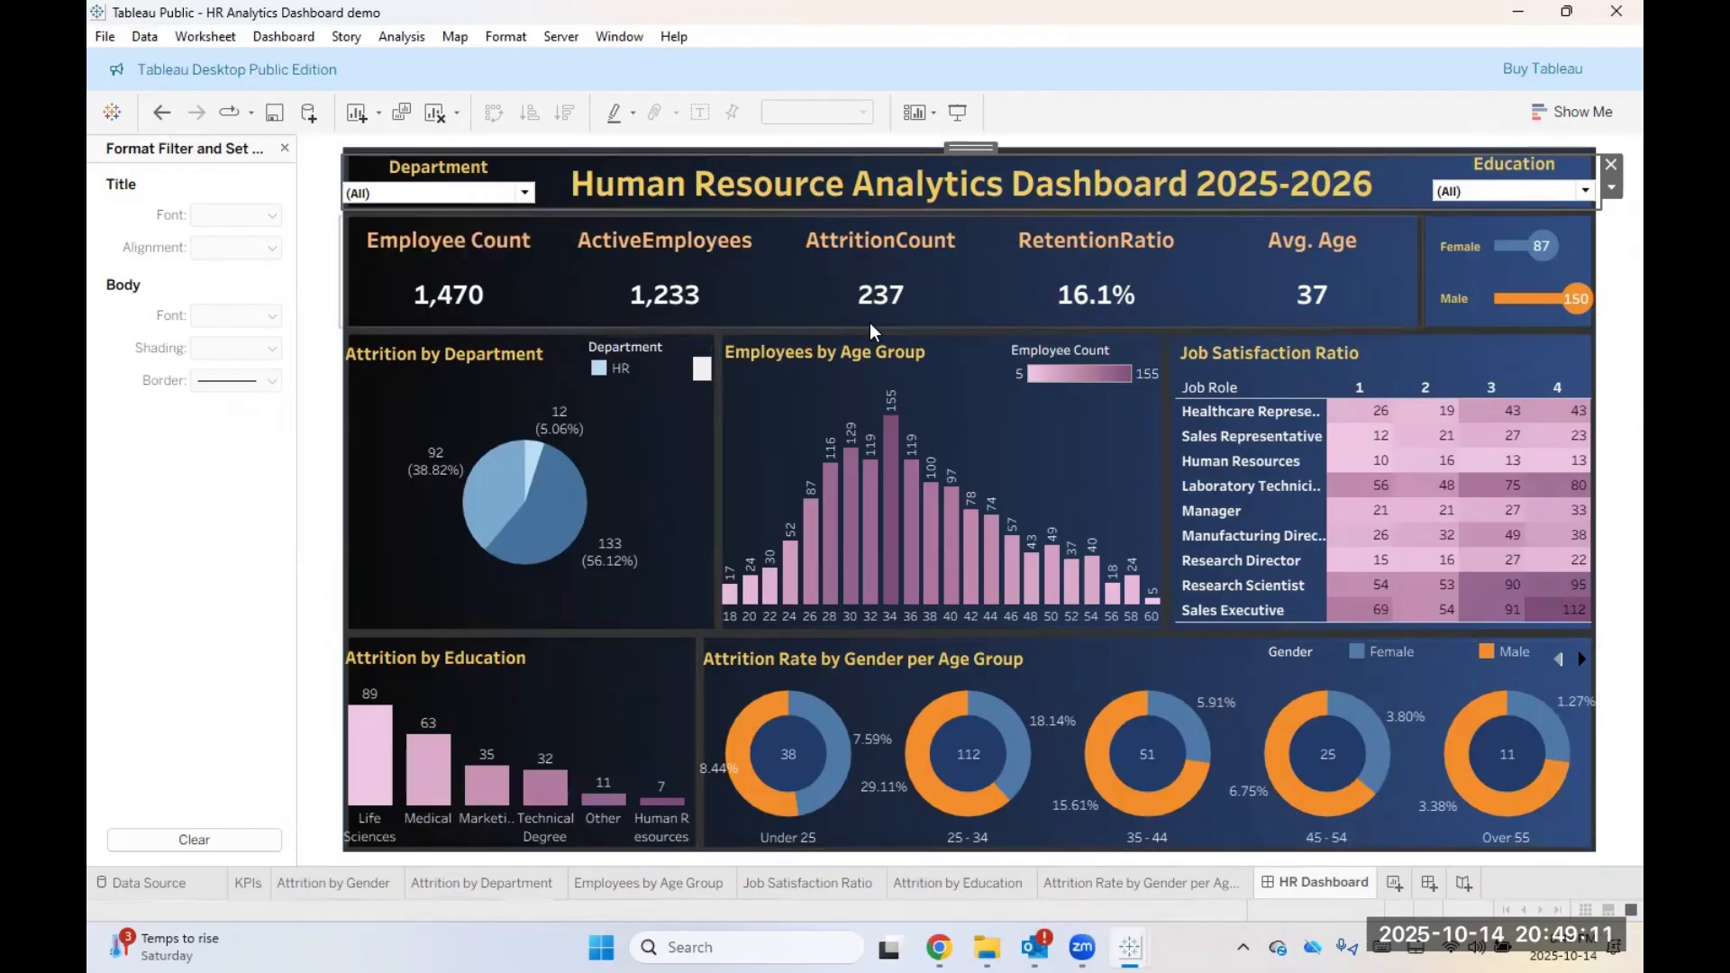
Step: Save the HR Analytics Dashboard demo workbook
{"action": "left_click", "coordinate": [99, 39]}
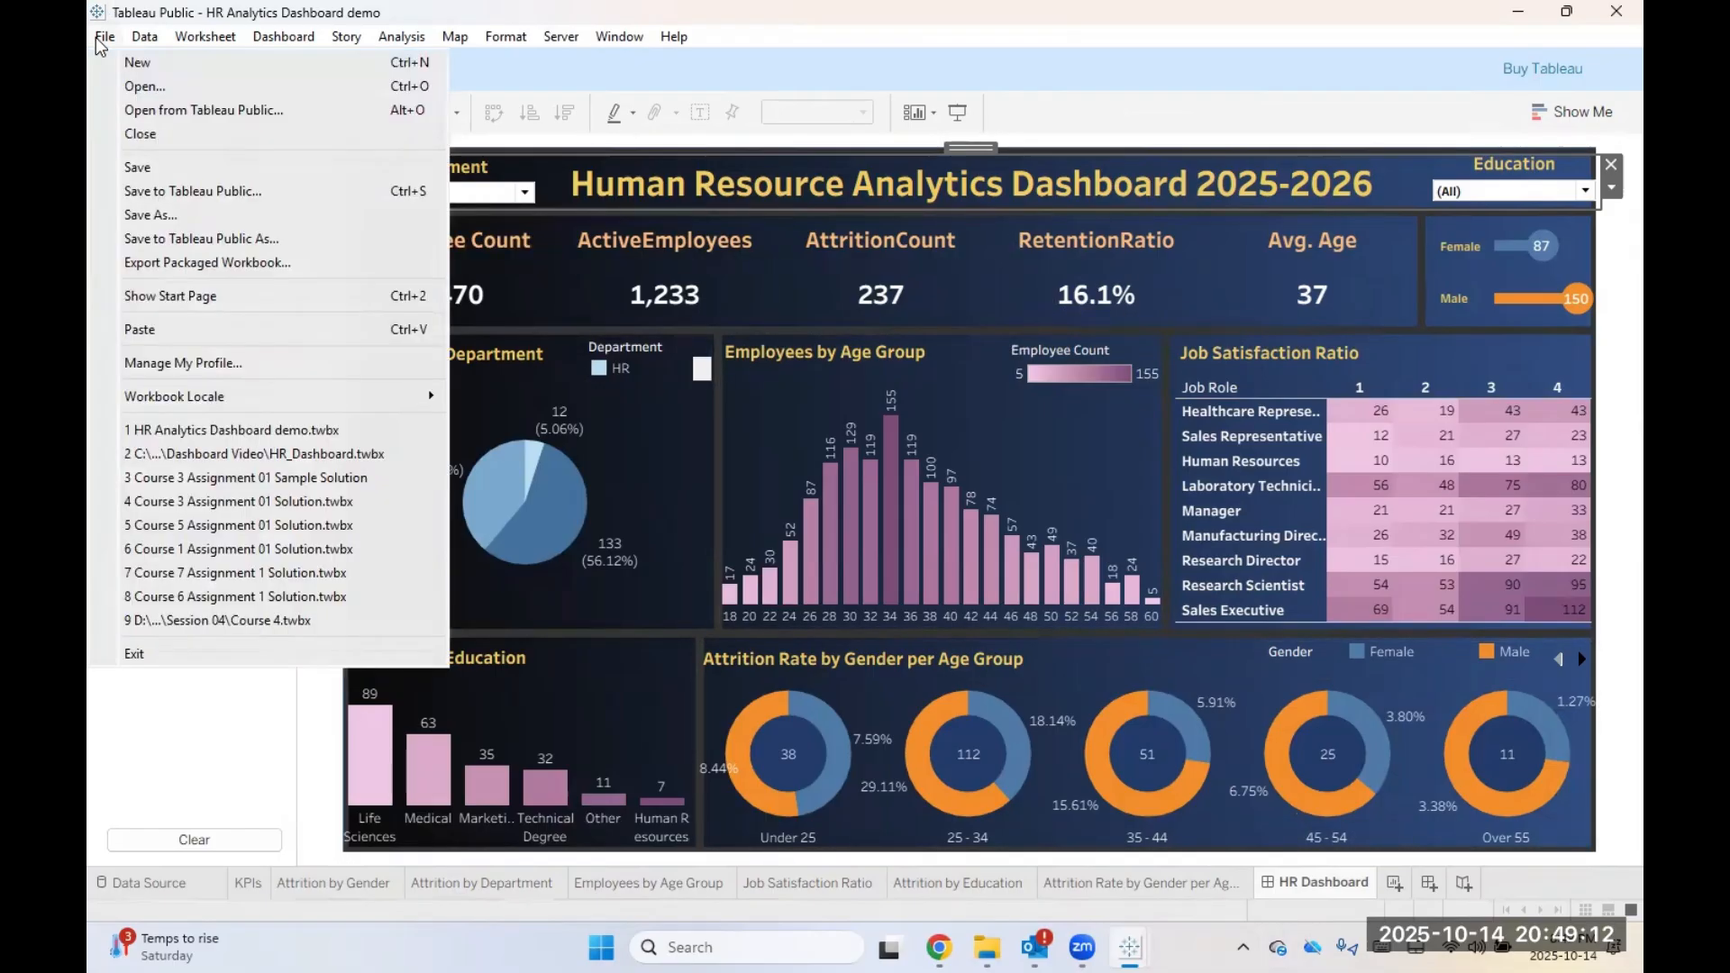
{"action": "left_click", "coordinate": [137, 166]}
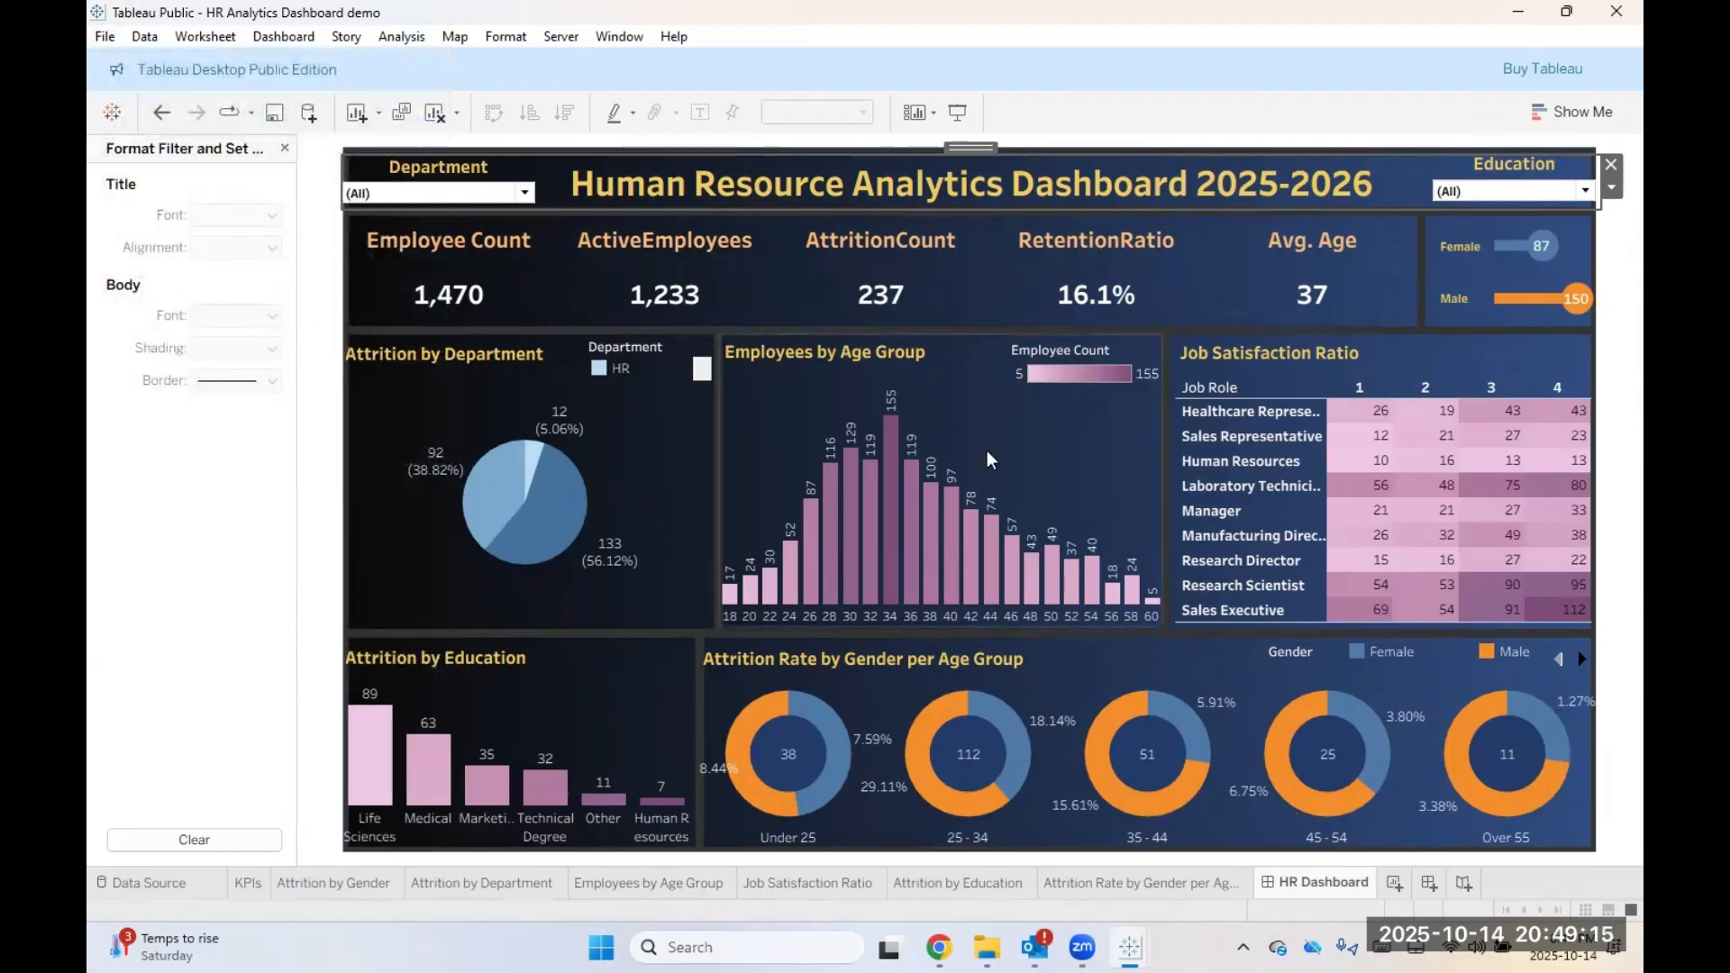